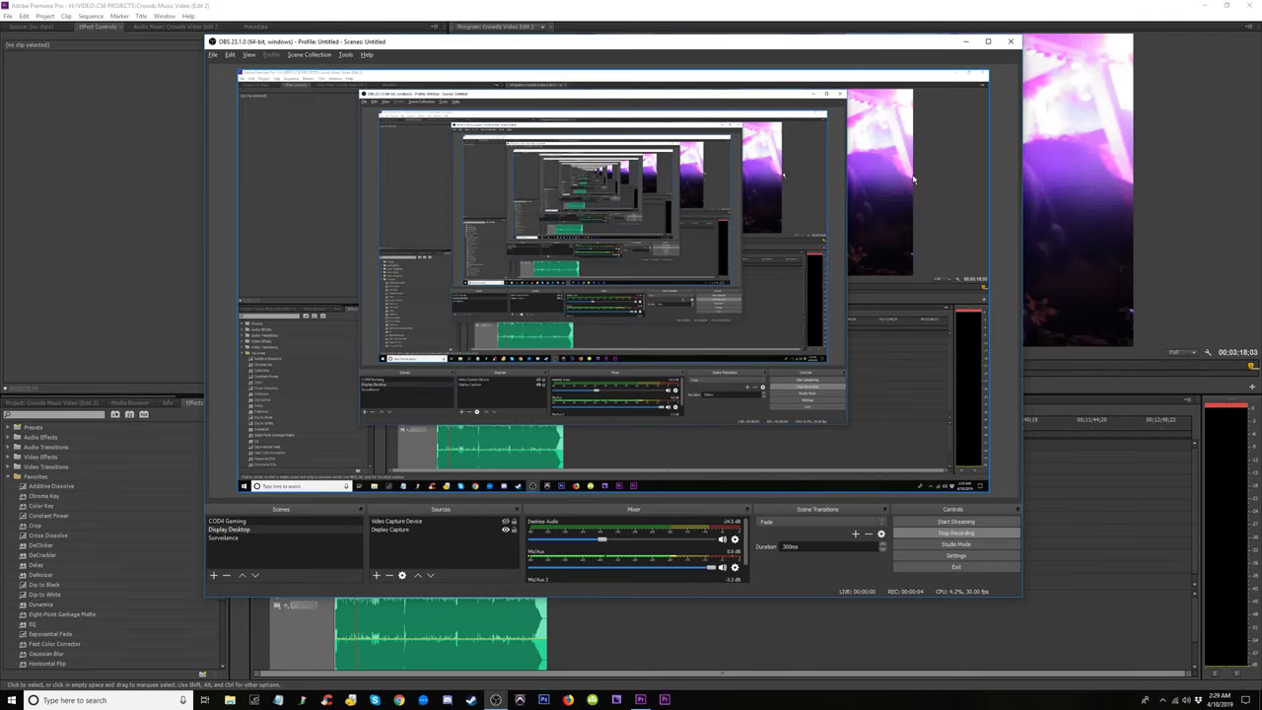
# Inspect the Mic/Aux Compressor filter settings in OBS Studio, then minimize OBS.
pyautogui.click(734, 567)
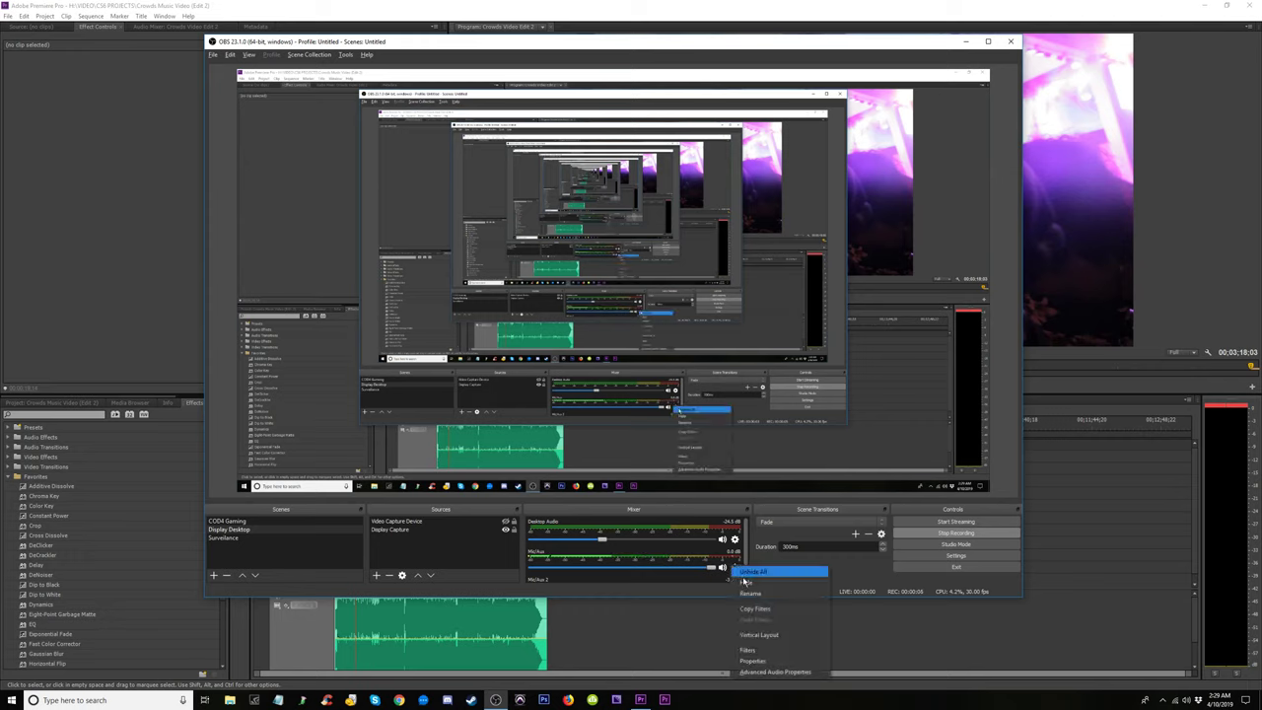
pyautogui.click(748, 648)
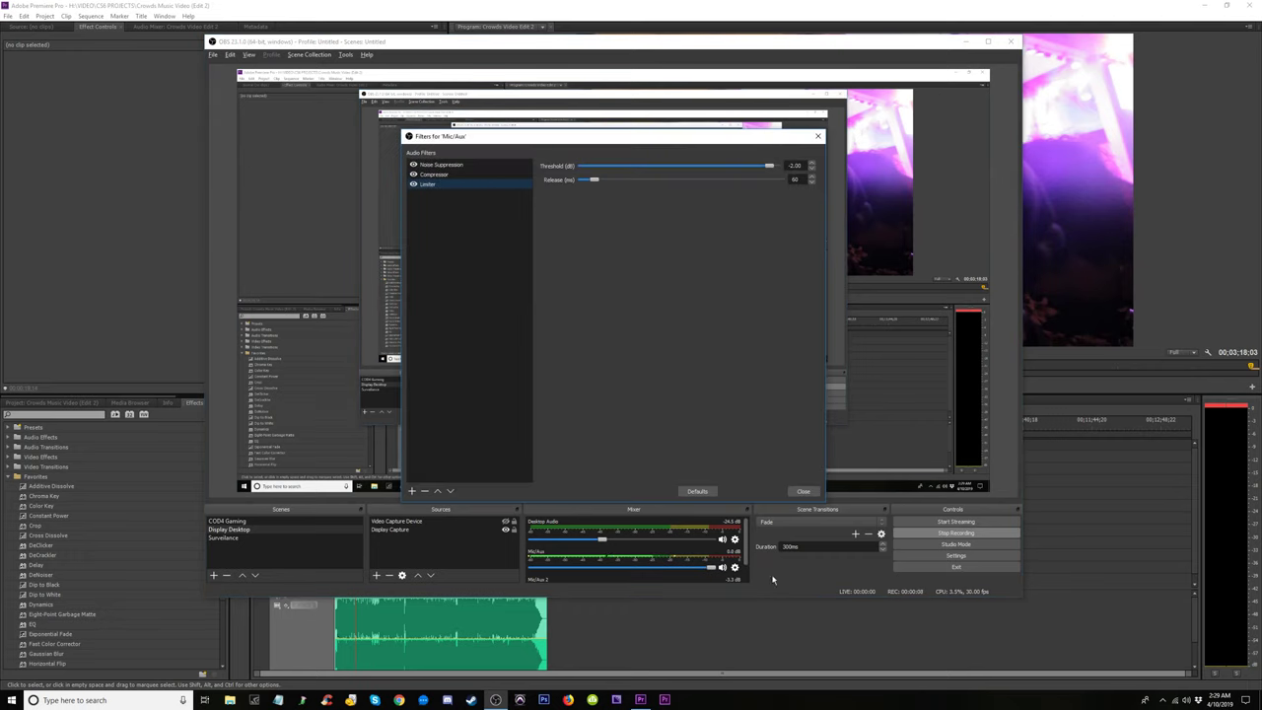
pyautogui.click(425, 174)
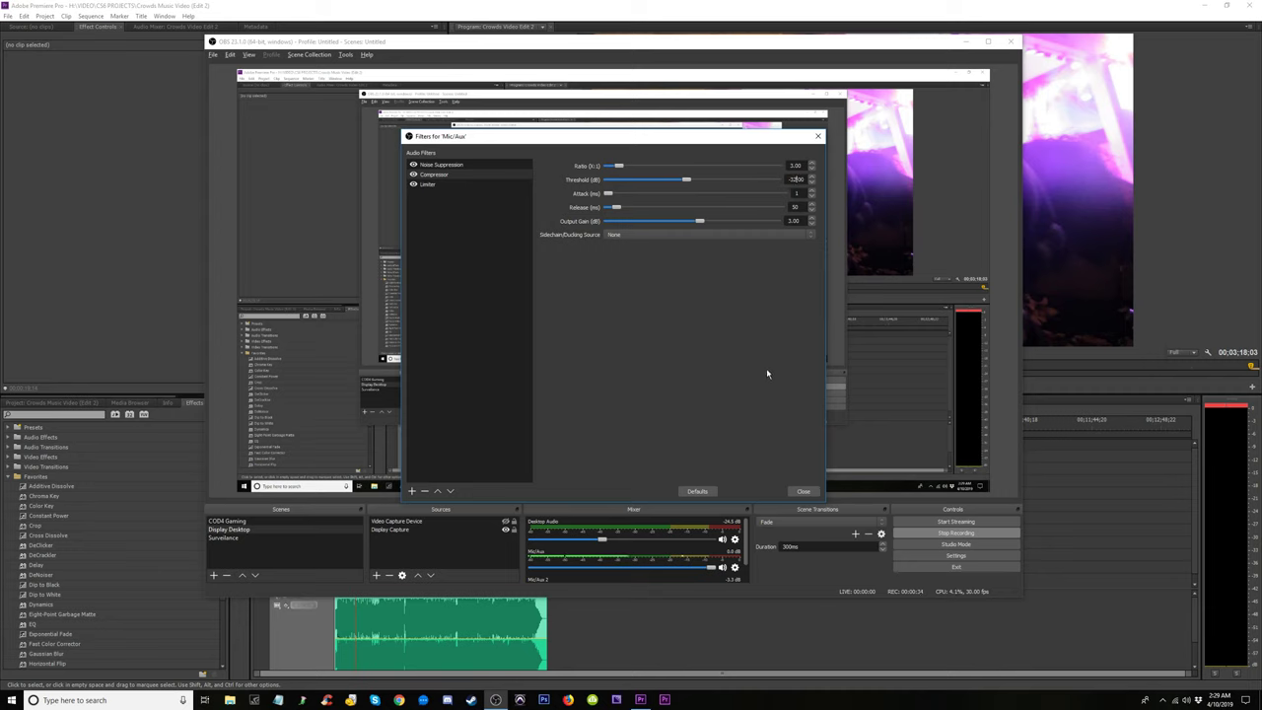
pyautogui.click(804, 491)
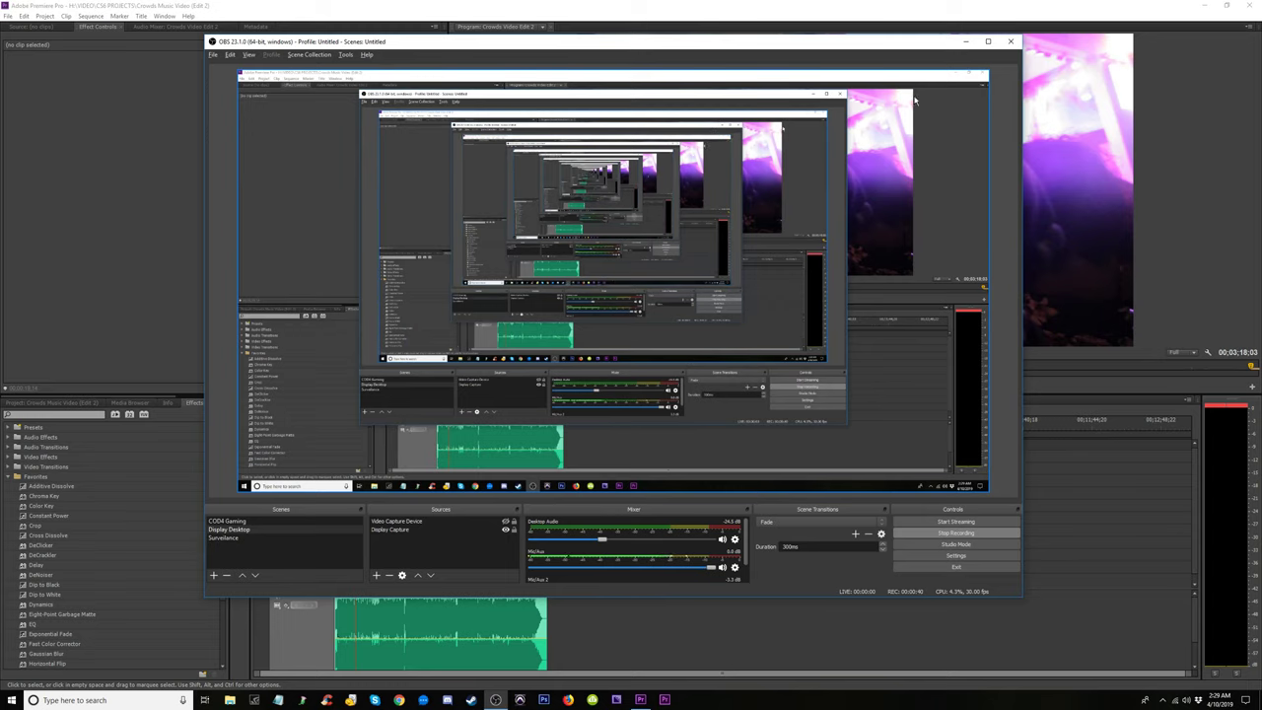
pyautogui.click(967, 44)
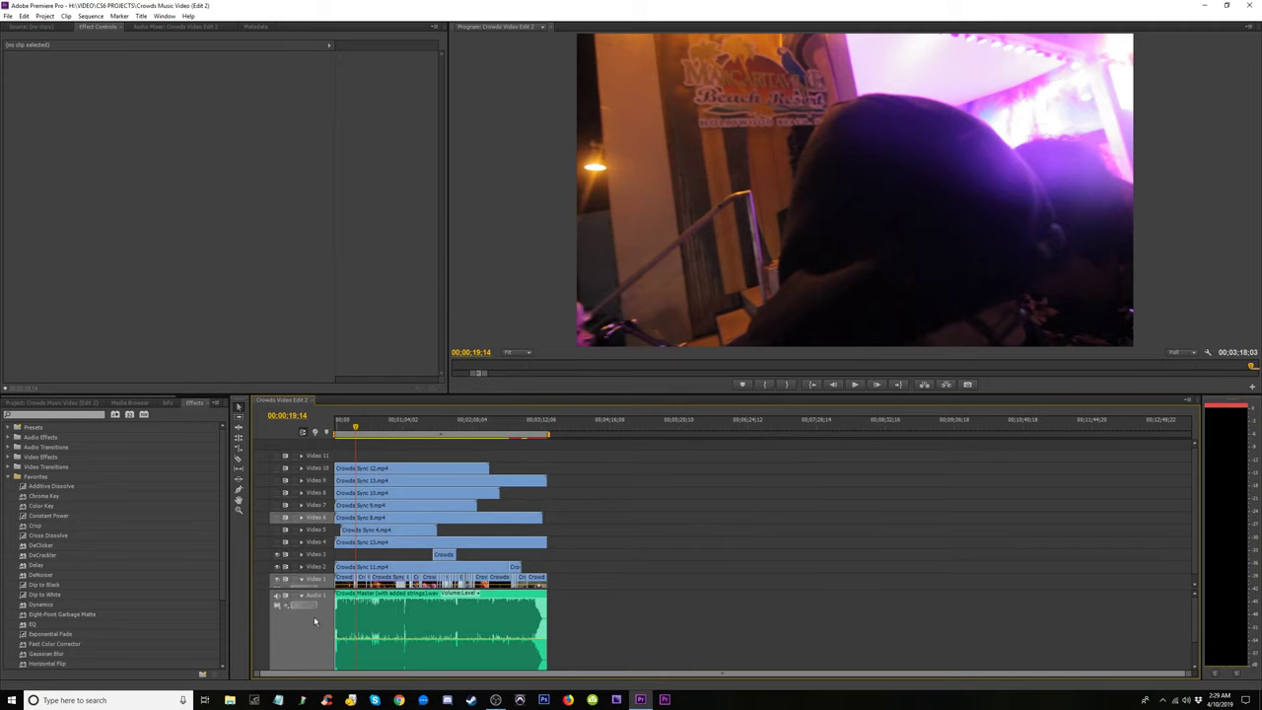
# Enlarge Video 1 to show thumbnails, fit the whole sequence, and play briefly while adjusting volume.
pyautogui.moveTo(311, 592); pyautogui.dragTo(362, 619)
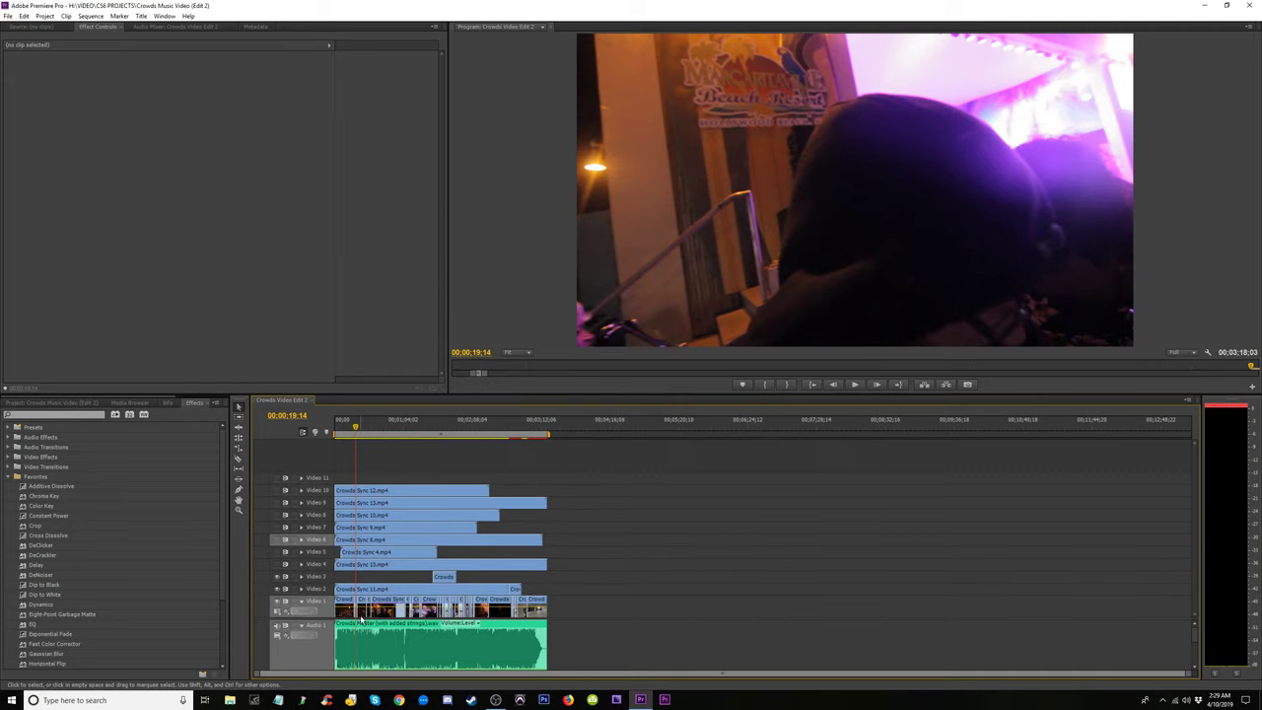
pyautogui.press('\\')
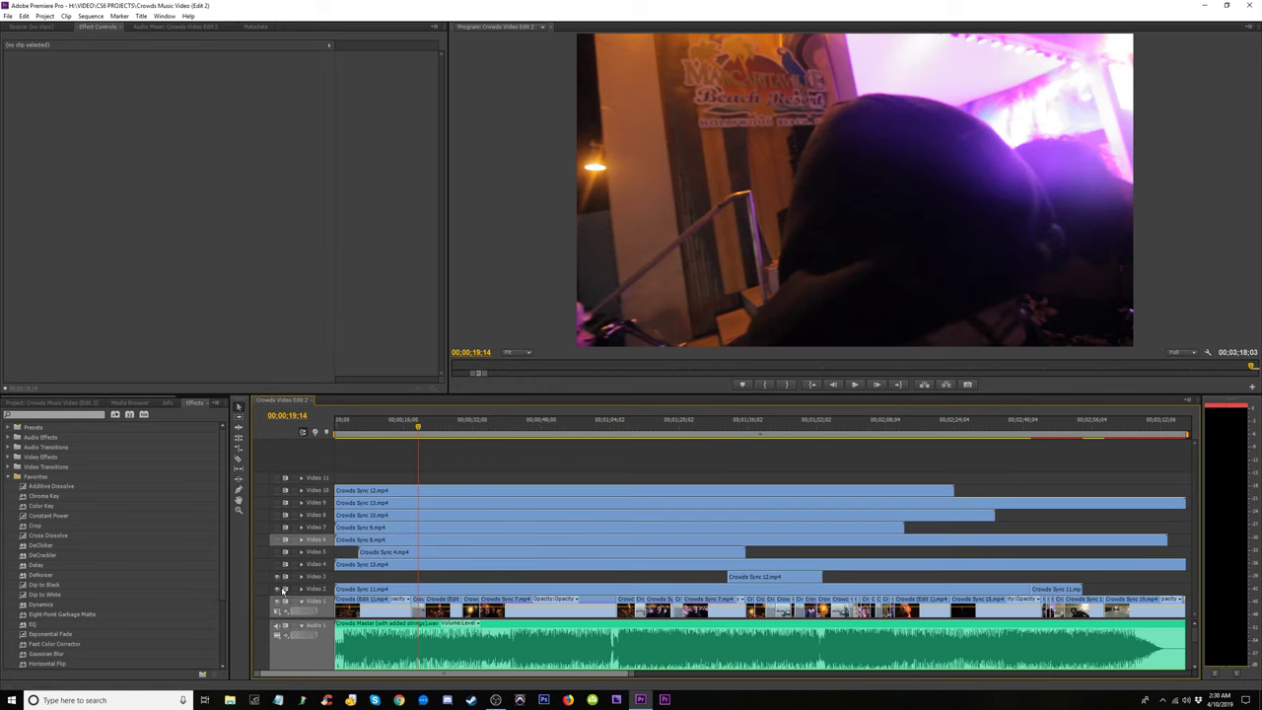
pyautogui.press('space')
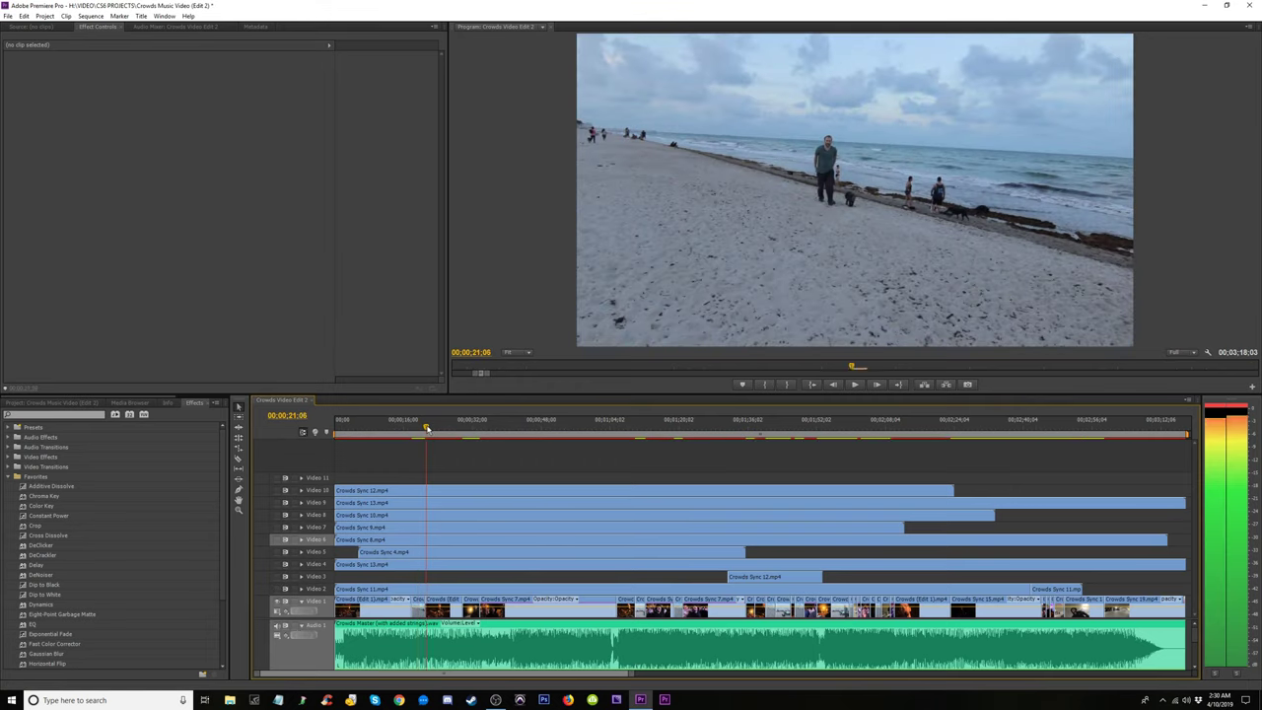
pyautogui.press('space')
pyautogui.press('XF86AudioRaiseVolume')
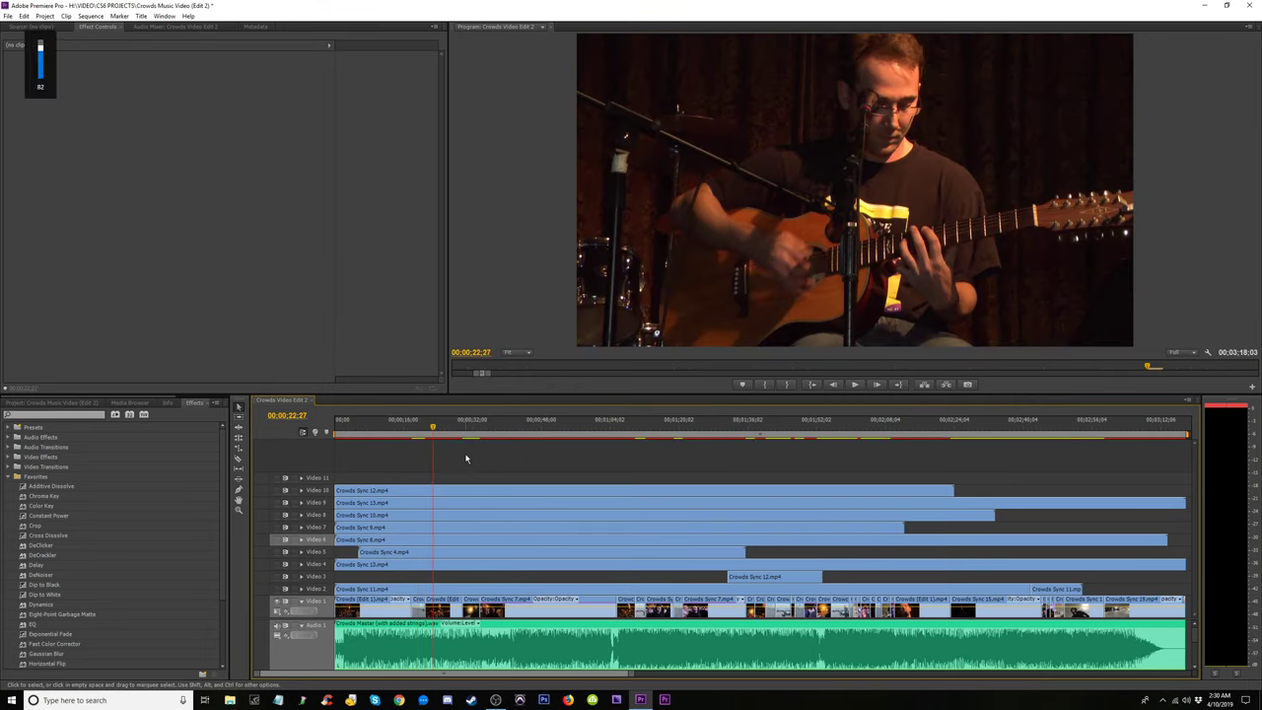
pyautogui.press('XF86AudioLowerVolume')
pyautogui.press('XF86AudioLowerVolume')
pyautogui.press('XF86AudioLowerVolume')
pyautogui.press('XF86AudioLowerVolume')
pyautogui.press('XF86AudioLowerVolume')
pyautogui.press('XF86AudioLowerVolume')
pyautogui.press('XF86AudioLowerVolume')
pyautogui.press('XF86AudioLowerVolume')
pyautogui.press('XF86AudioLowerVolume')
pyautogui.press('XF86AudioLowerVolume')
pyautogui.press('XF86AudioLowerVolume')
pyautogui.press('XF86AudioLowerVolume')
pyautogui.press('XF86AudioLowerVolume')
# Scrub ahead to about 30 seconds, then refit the timeline and return to the sequence start.
pyautogui.moveTo(439, 435); pyautogui.dragTo(993, 467)
pyautogui.press('XF86AudioLowerVolume')
pyautogui.press('-')
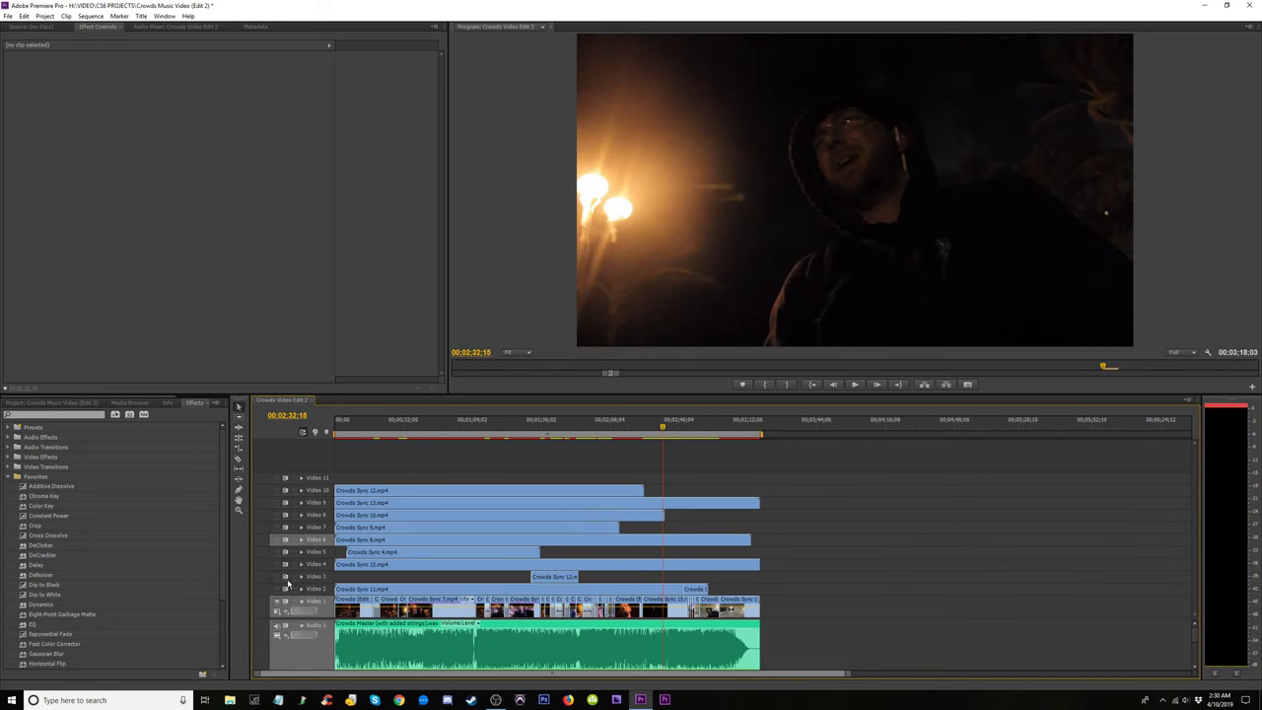
pyautogui.click(343, 428)
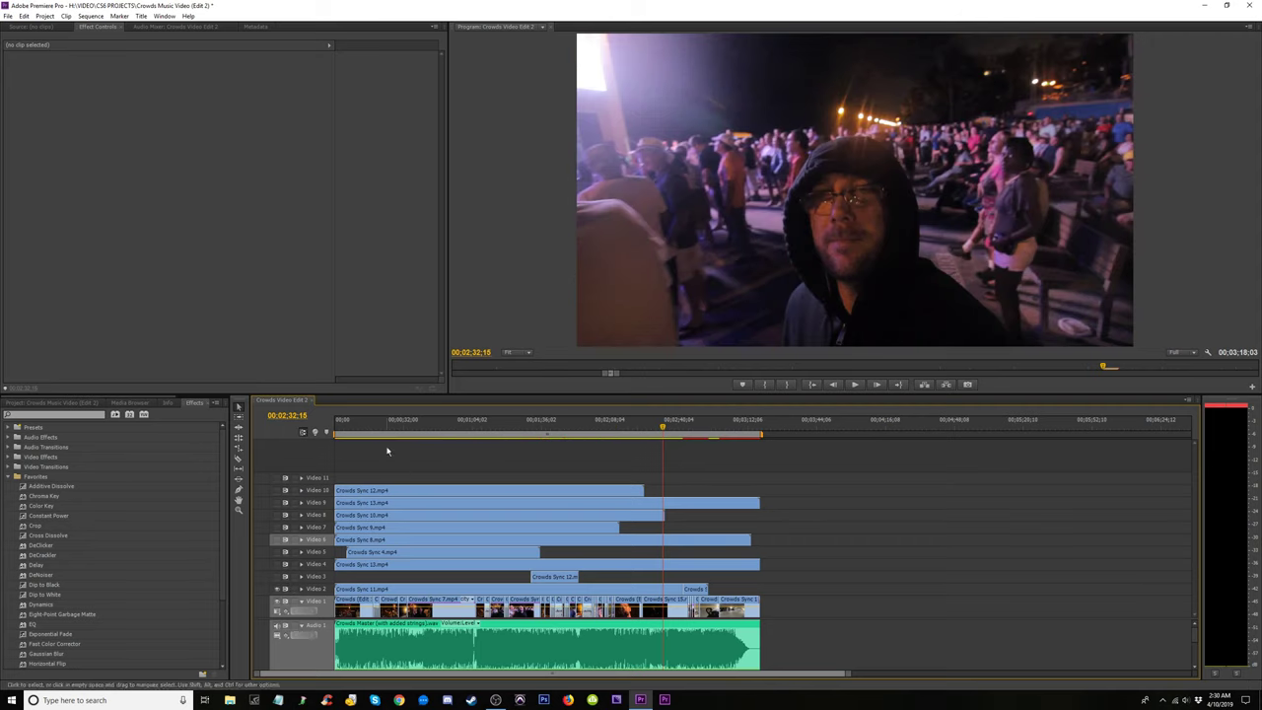
pyautogui.press('=')
pyautogui.click(335, 430)
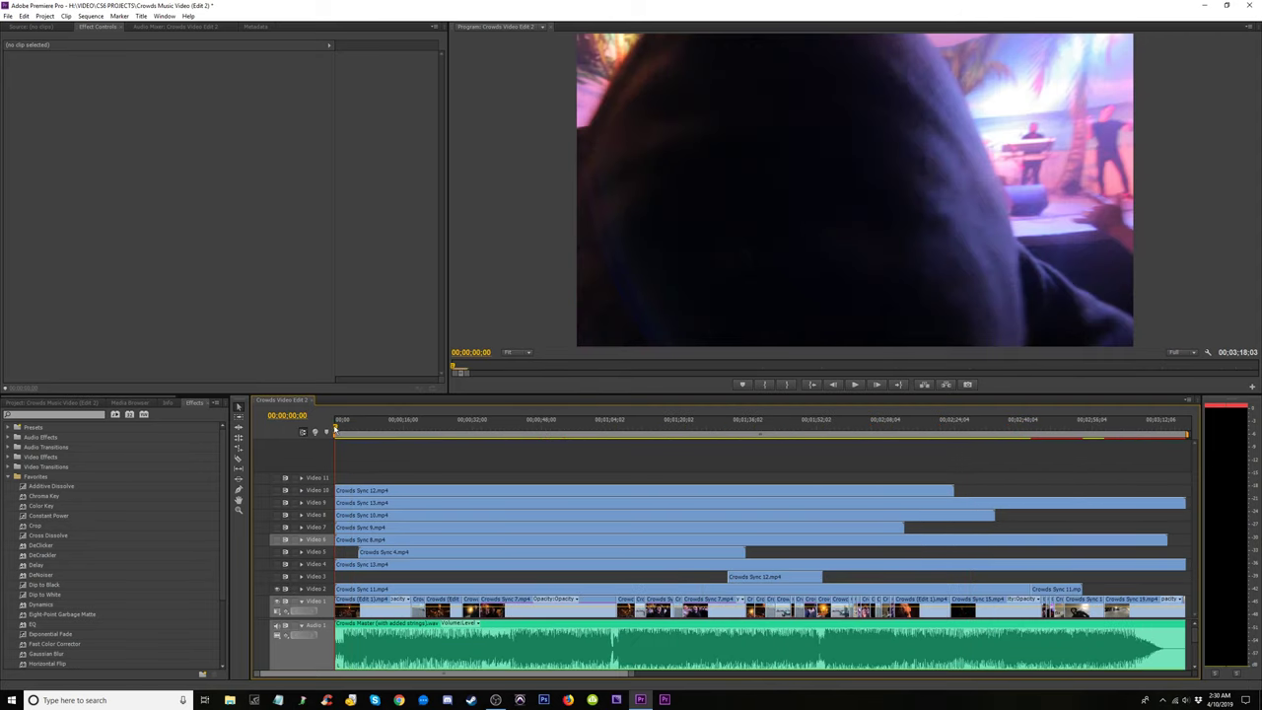
# Scrub through the cuts, back to about 43 seconds, then ahead to about 1:45.
pyautogui.moveTo(338, 430); pyautogui.dragTo(759, 431)
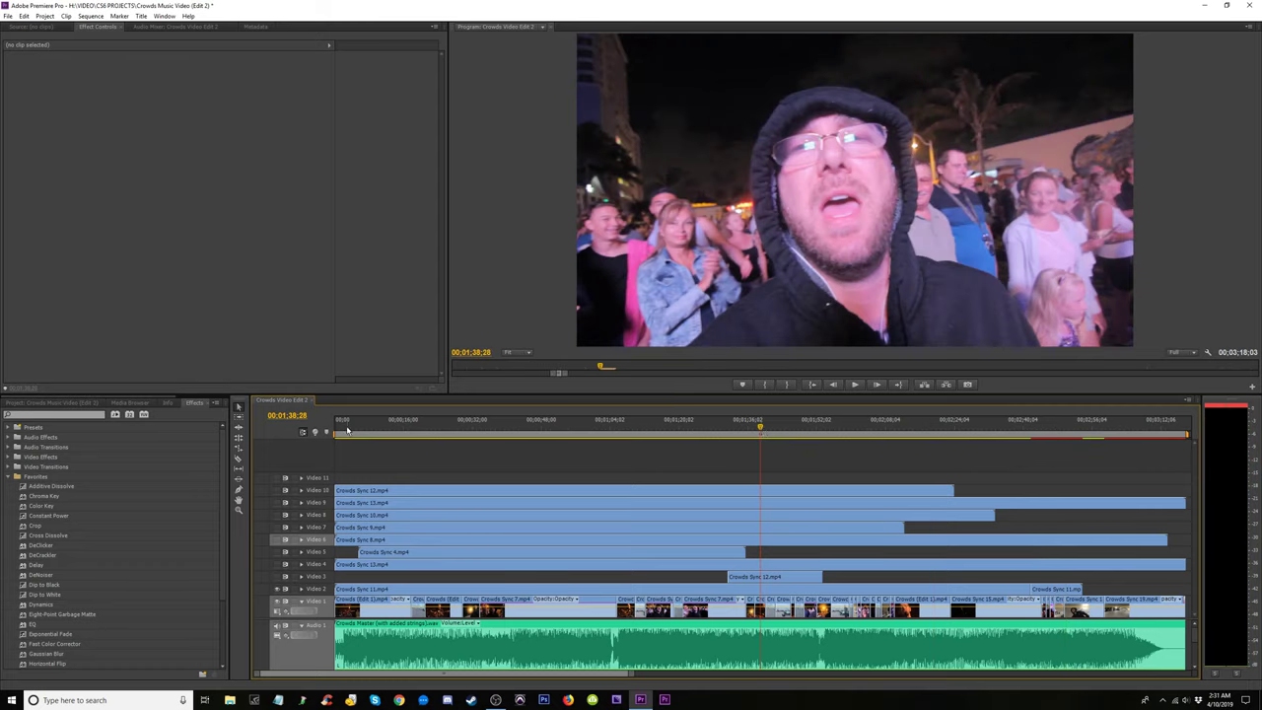
pyautogui.moveTo(347, 430); pyautogui.dragTo(523, 436)
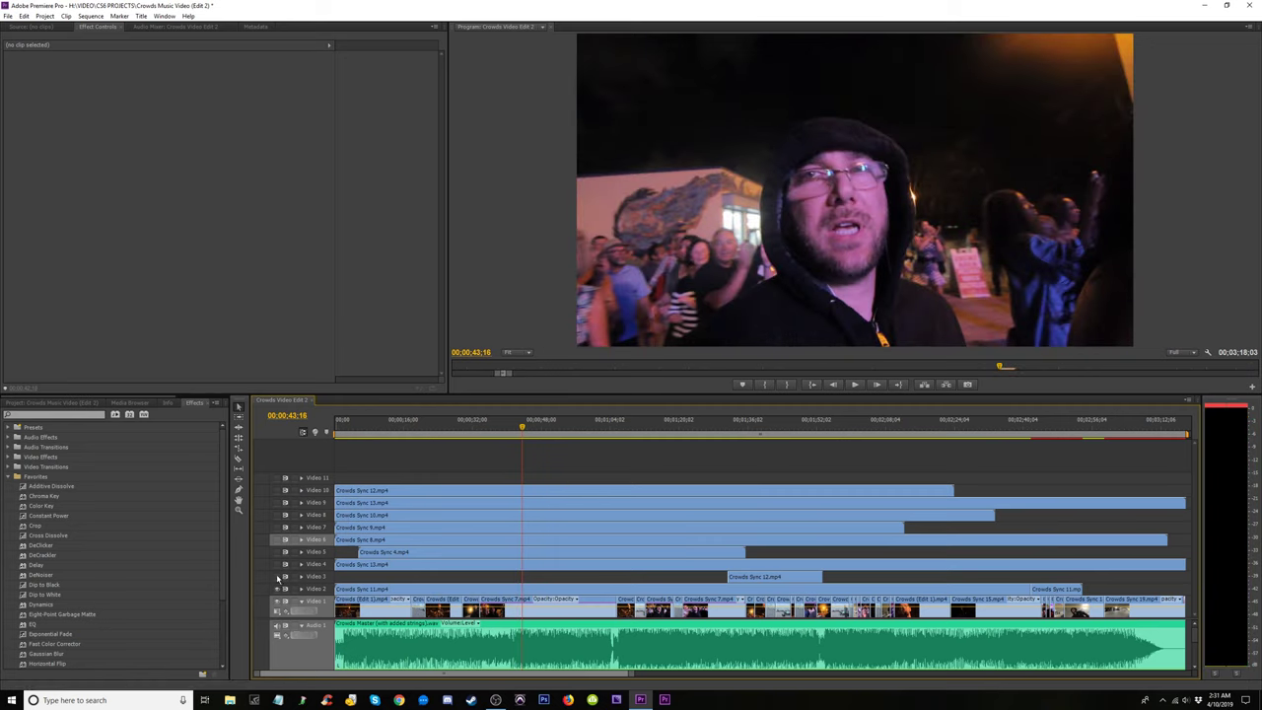
pyautogui.click(749, 429)
pyautogui.moveTo(749, 429); pyautogui.dragTo(787, 444)
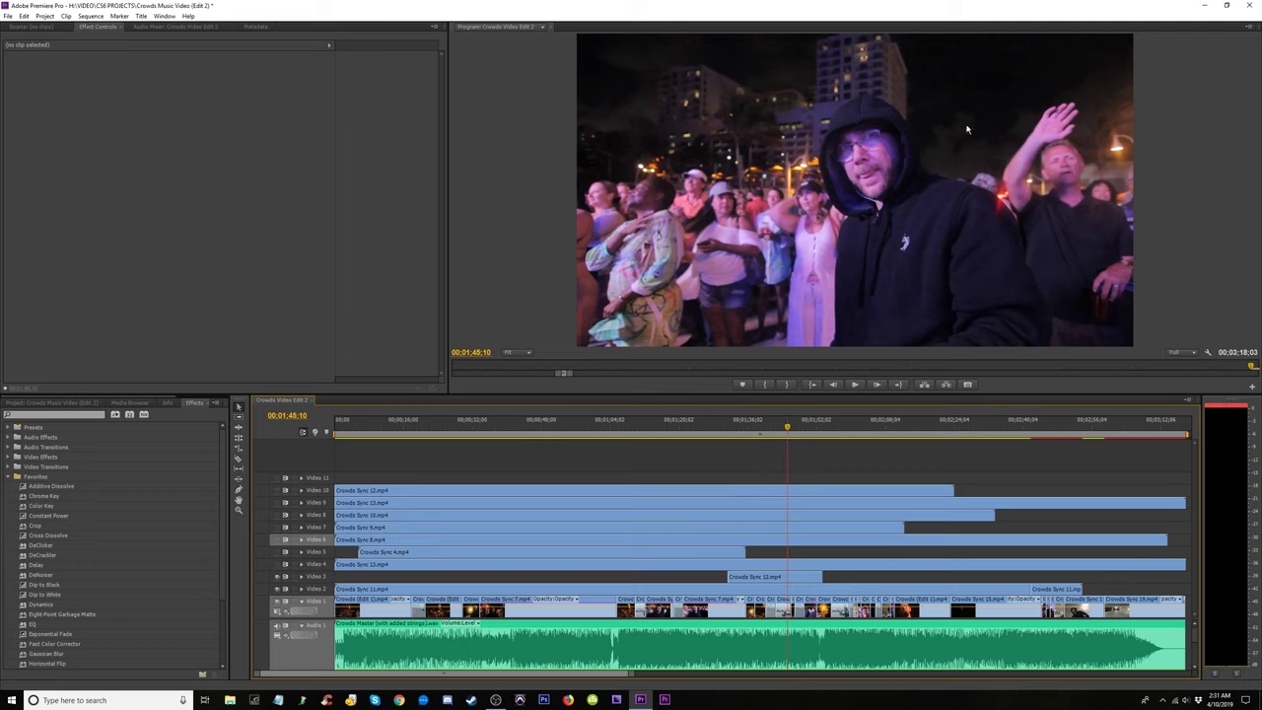
# Play from 1:45, save the project with Ctrl+S, and scrub on to about 1:52.
pyautogui.press('space')
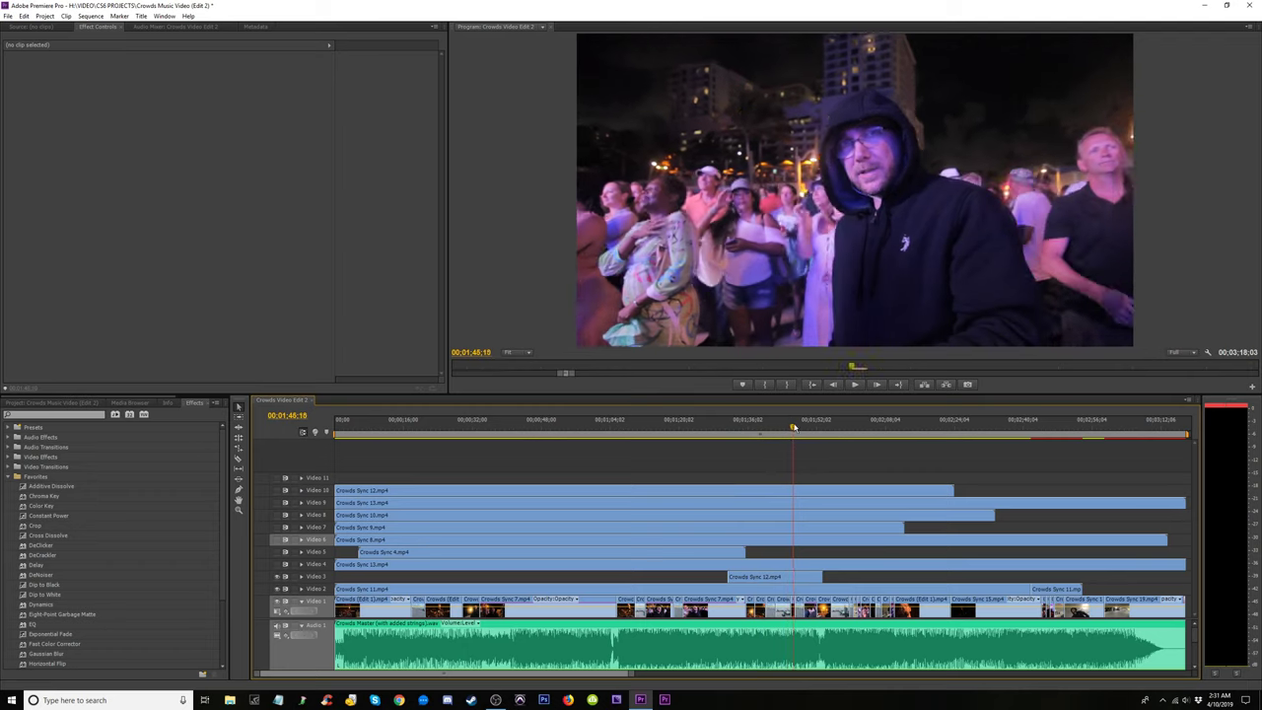
pyautogui.hotkey('ctrl', 's')
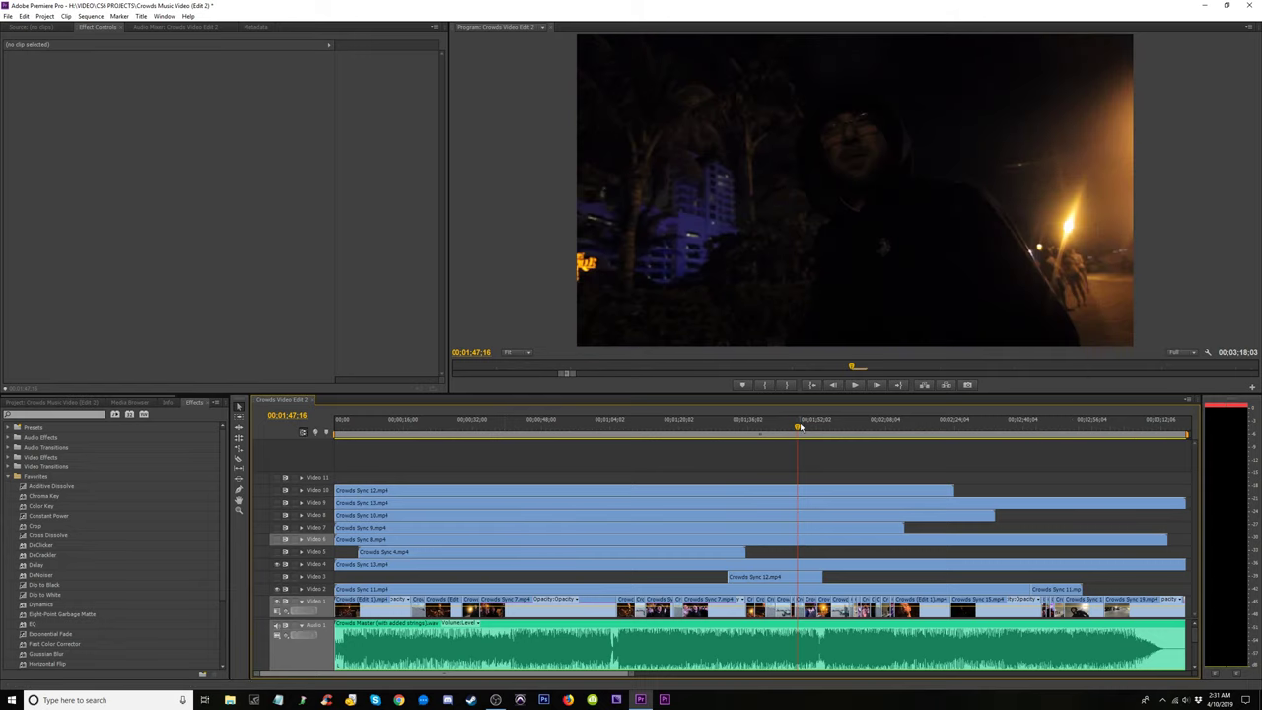
pyautogui.moveTo(800, 426); pyautogui.dragTo(818, 427)
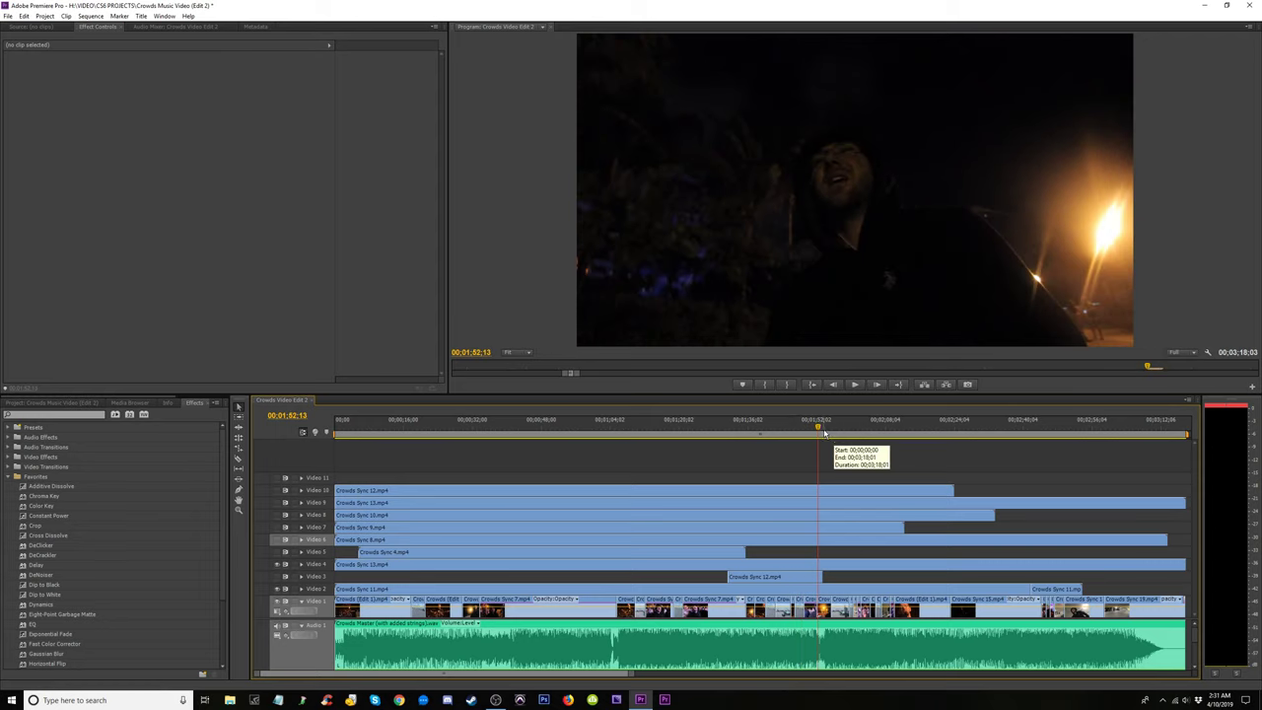
# Scrub from about 1:57 back to 7 seconds and hide an upper video track to reveal another angle.
pyautogui.moveTo(818, 437); pyautogui.dragTo(745, 448)
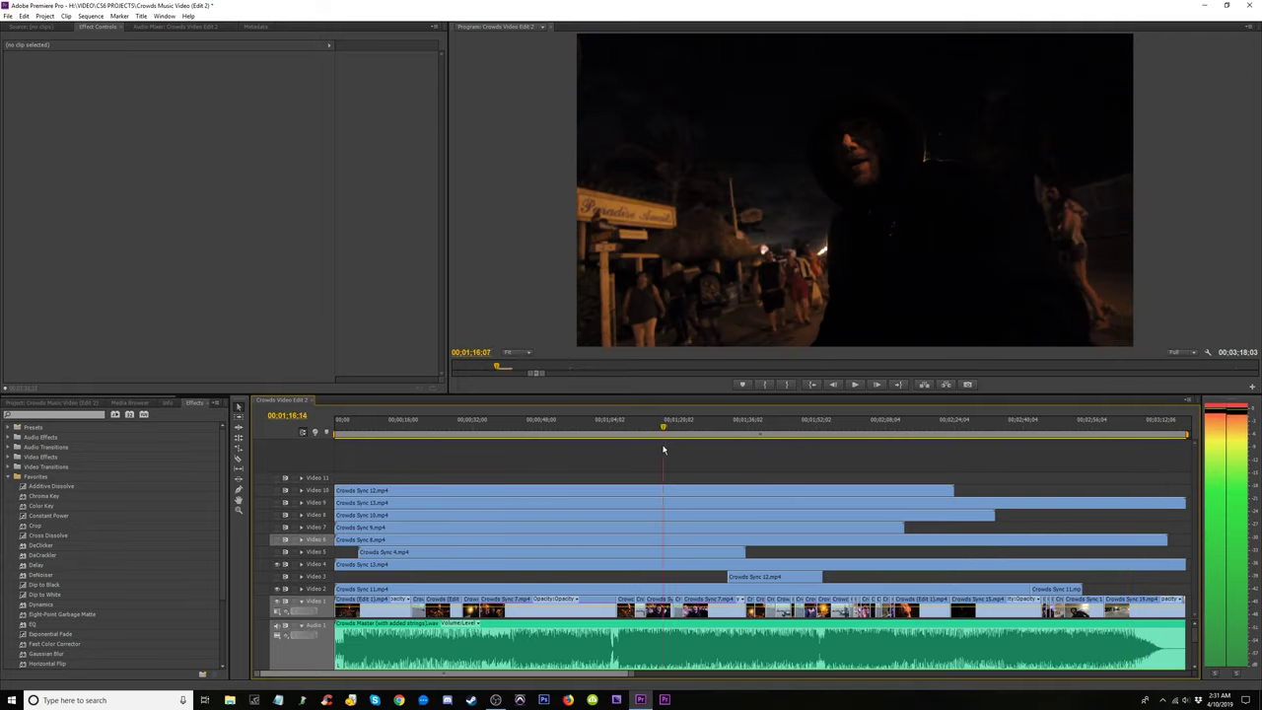
pyautogui.moveTo(557, 447); pyautogui.dragTo(594, 459)
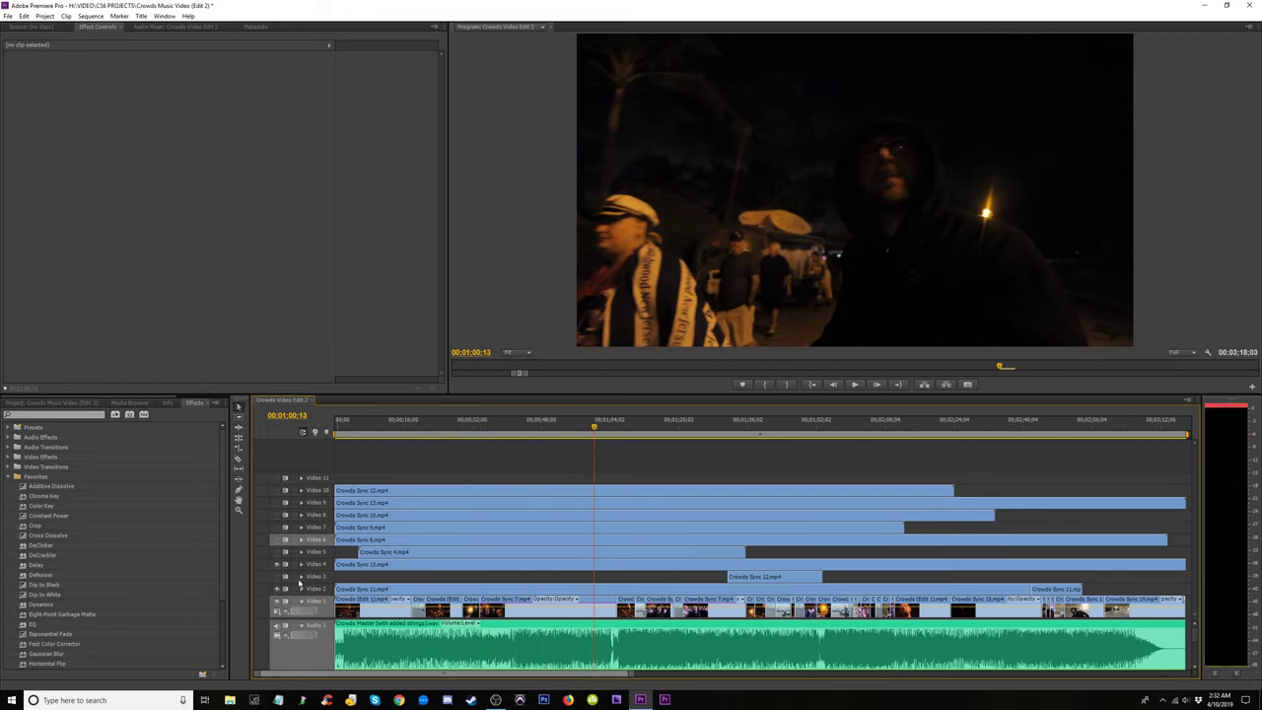
pyautogui.click(278, 569)
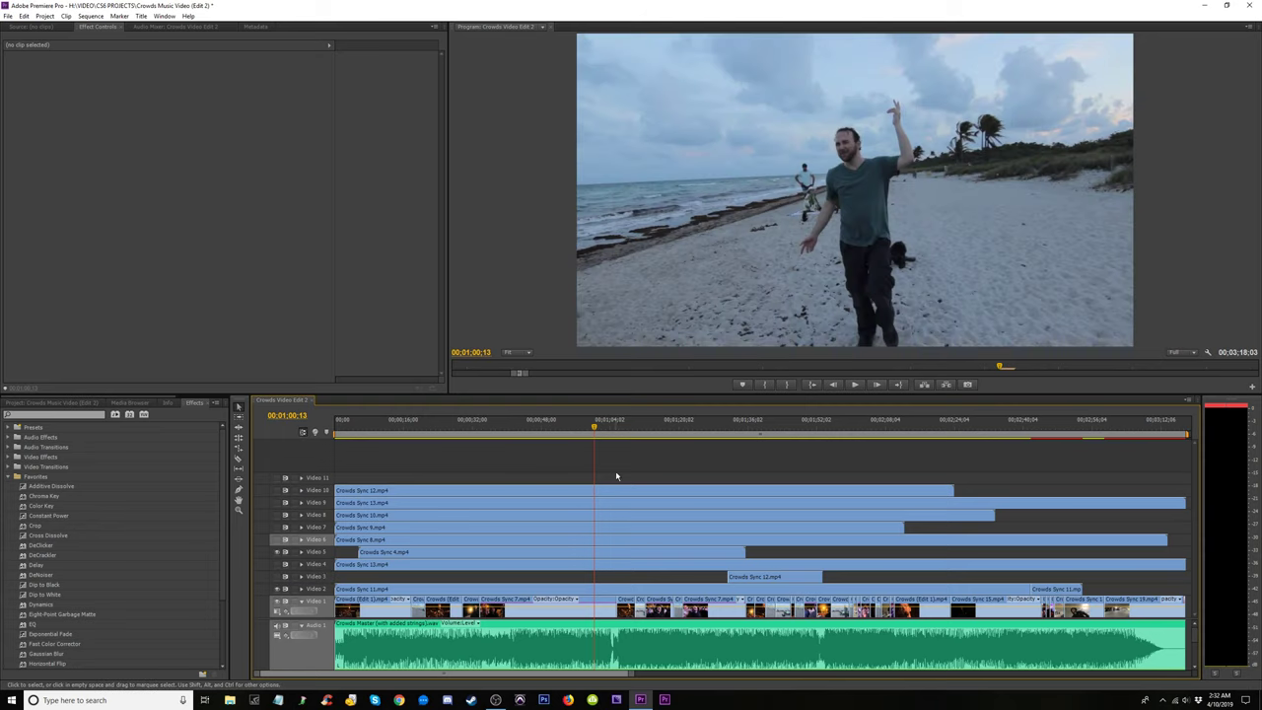
# Toggle Video 6 output between 12 and 36 seconds to preview the night crowd and beach angles.
pyautogui.moveTo(595, 435); pyautogui.dragTo(736, 435)
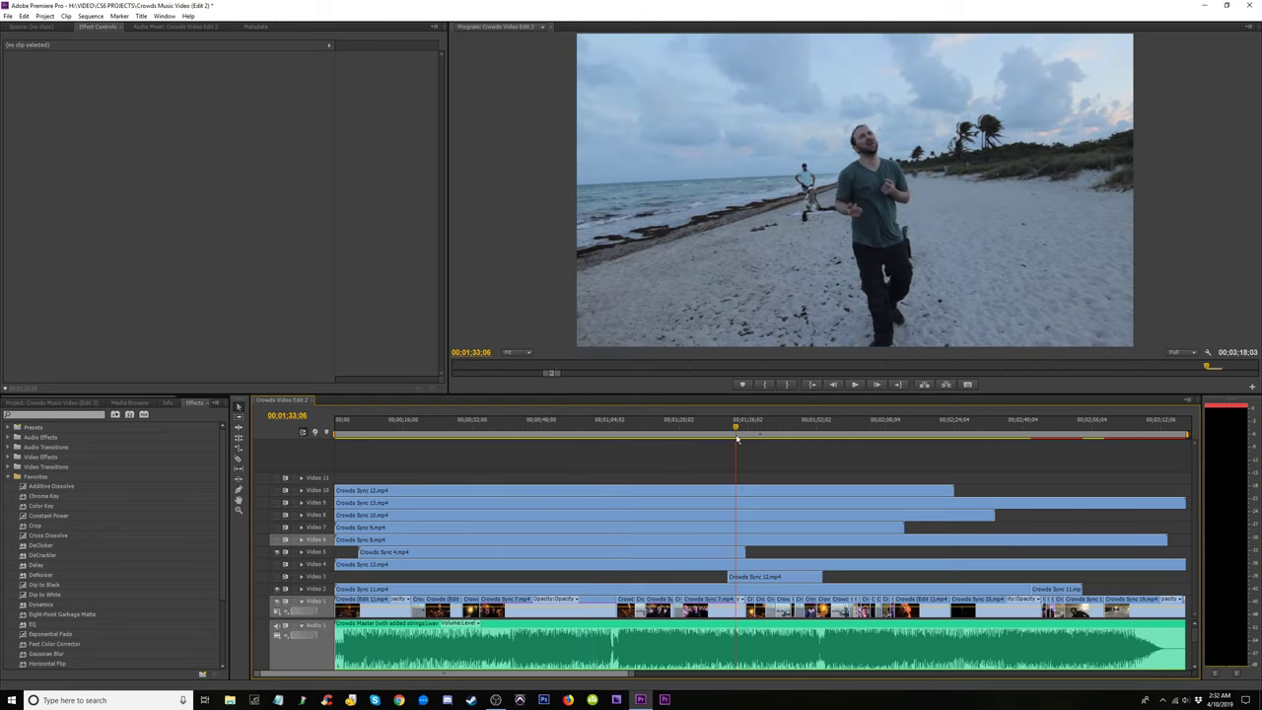
pyautogui.click(280, 542)
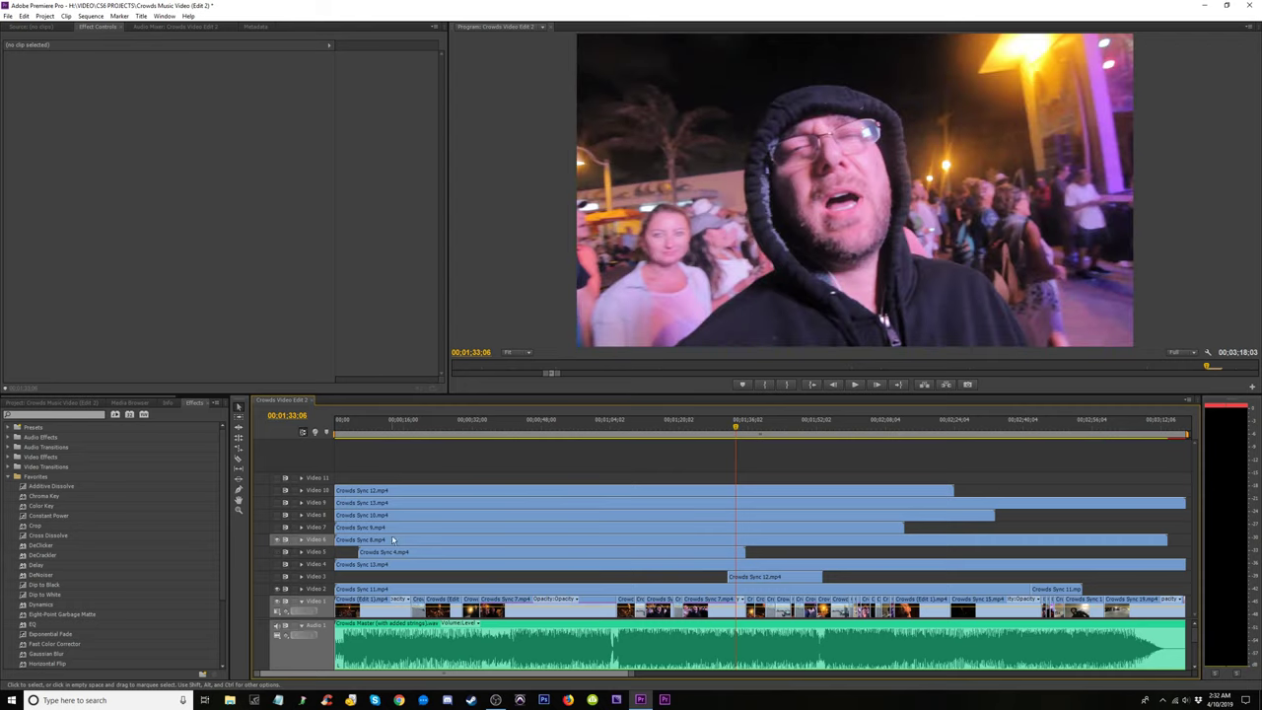
pyautogui.click(390, 426)
pyautogui.moveTo(390, 427); pyautogui.dragTo(439, 432)
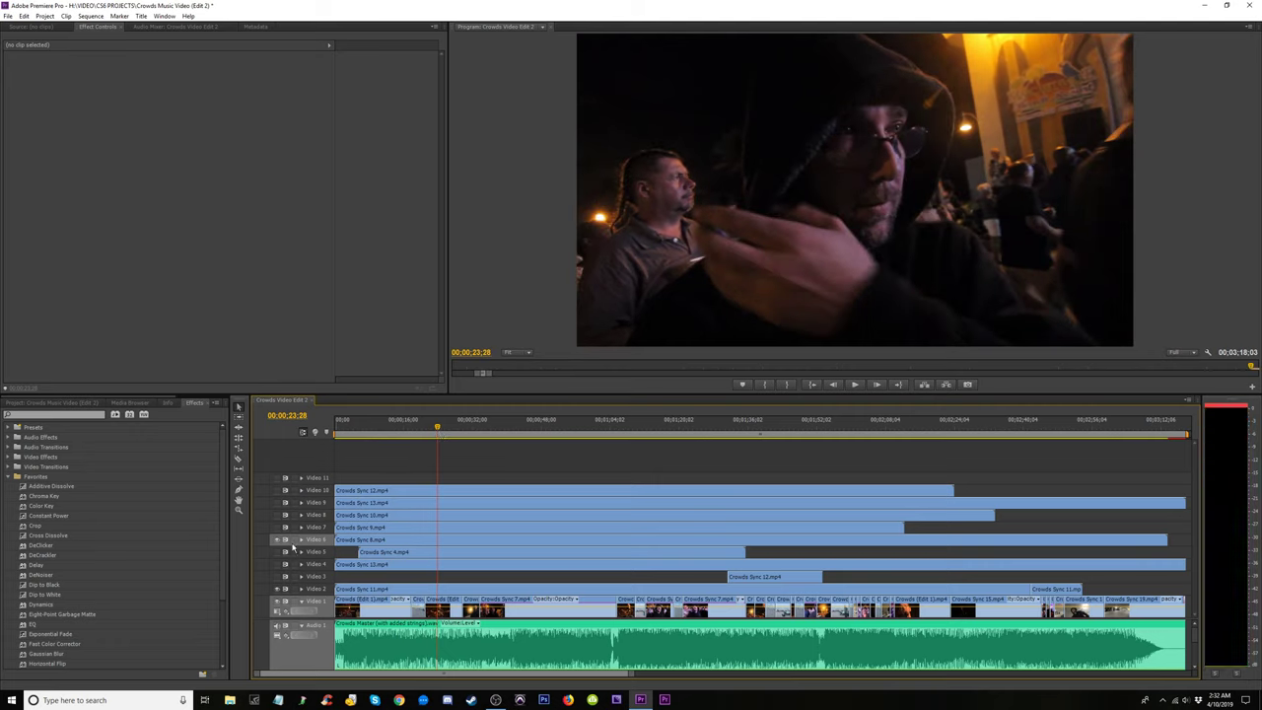
pyautogui.click(278, 542)
pyautogui.click(278, 541)
pyautogui.moveTo(438, 430); pyautogui.dragTo(483, 439)
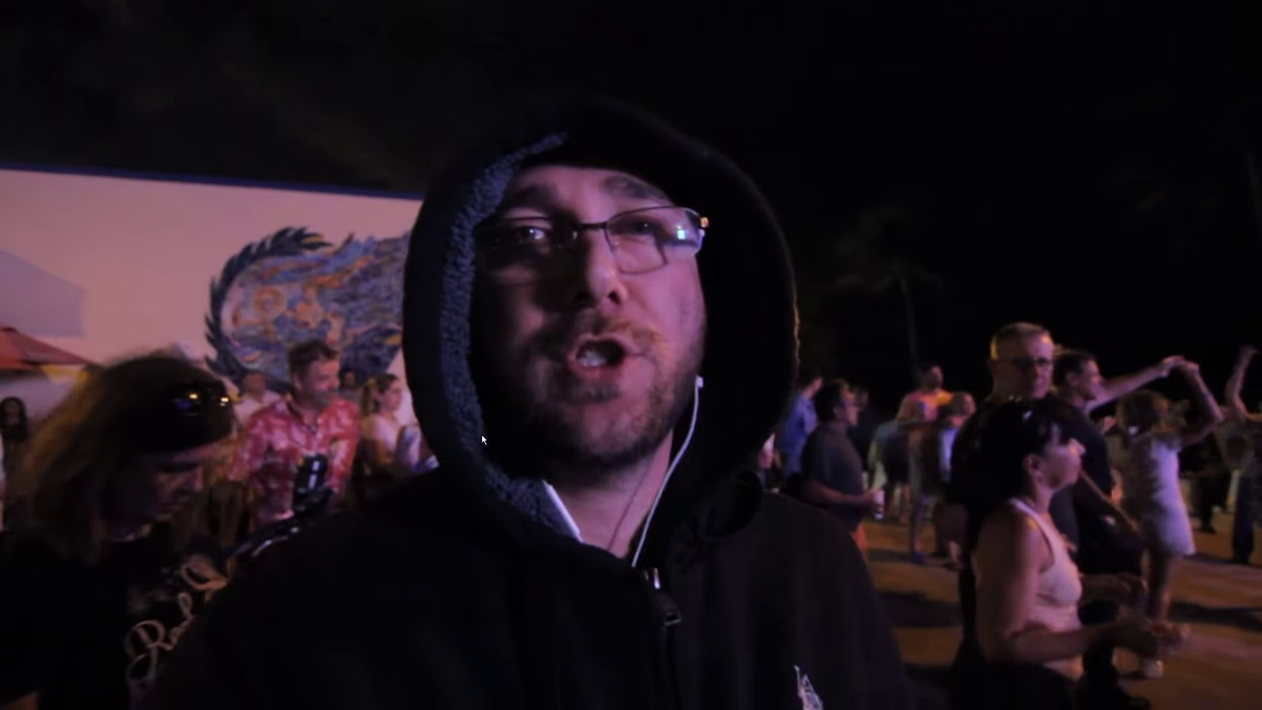
pyautogui.hotkey('ctrl', '`')
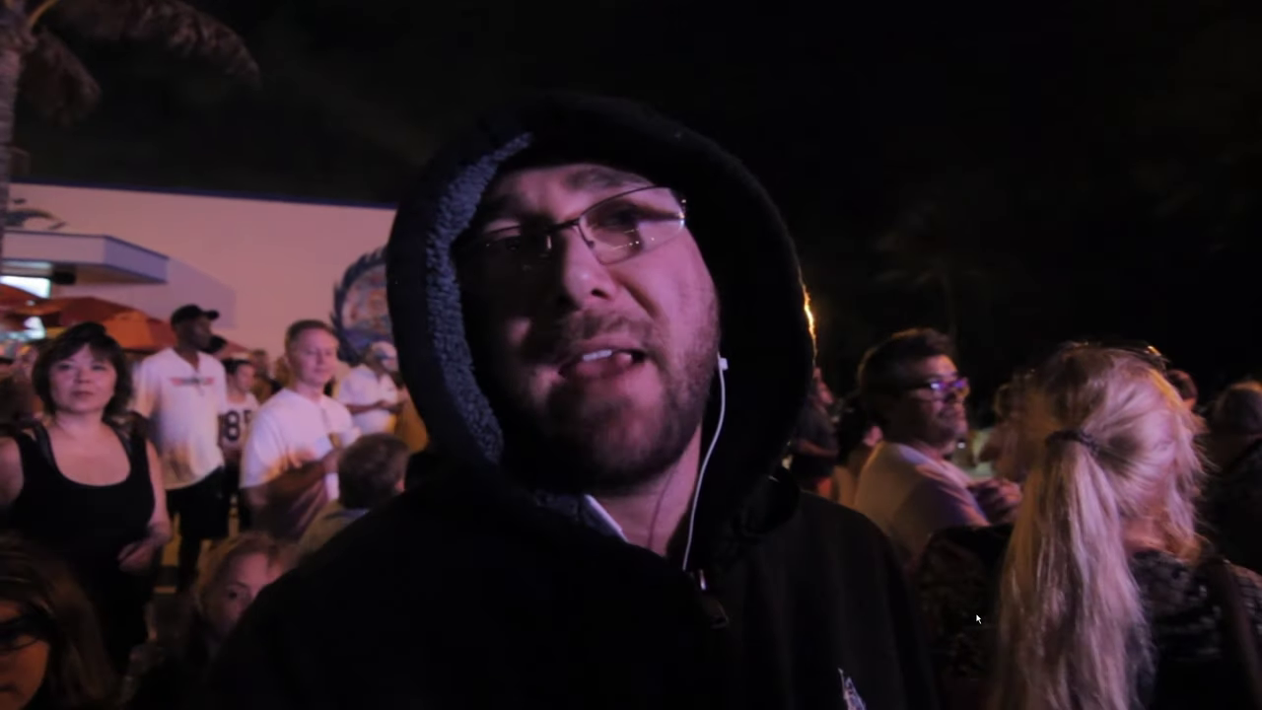
pyautogui.press('Escape')
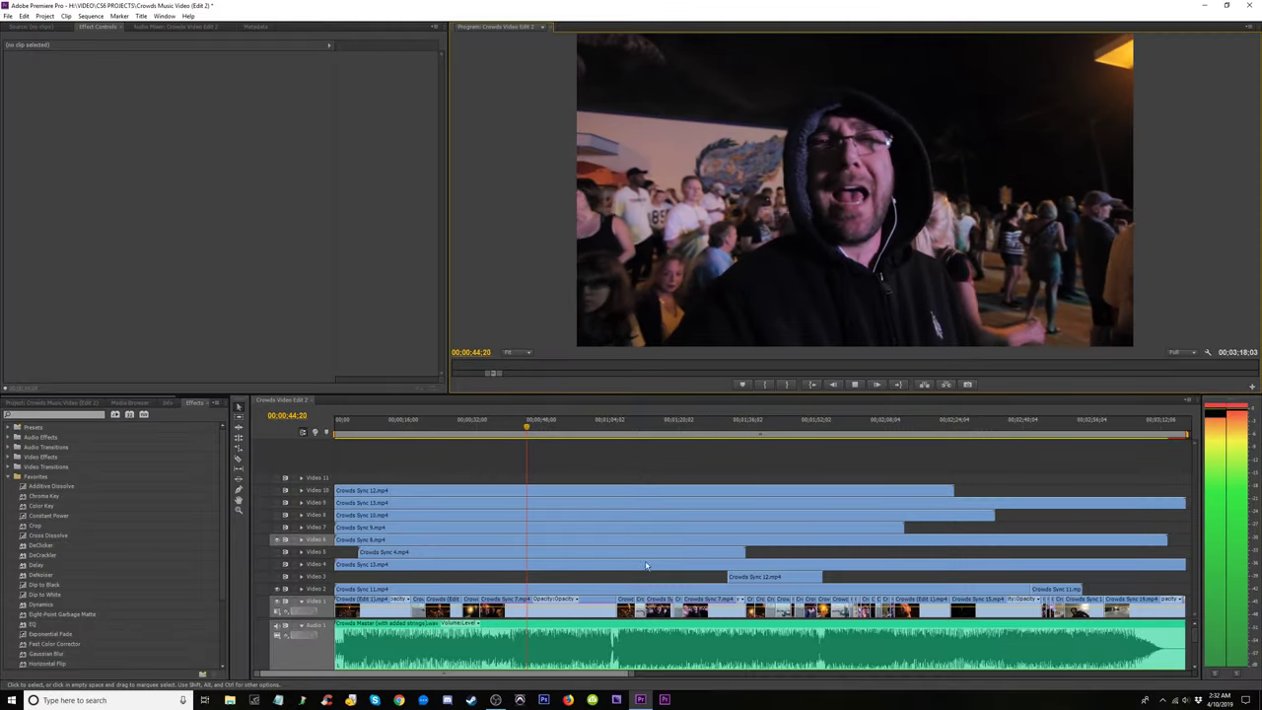
# Stop at about 44 seconds, rewind to 00;00;22;03, and briefly restore then minimize OBS.
pyautogui.press('space')
pyautogui.moveTo(526, 427)
pyautogui.mouseDown()
pyautogui.moveTo(392, 431)
pyautogui.moveTo(508, 437)
pyautogui.mouseUp()
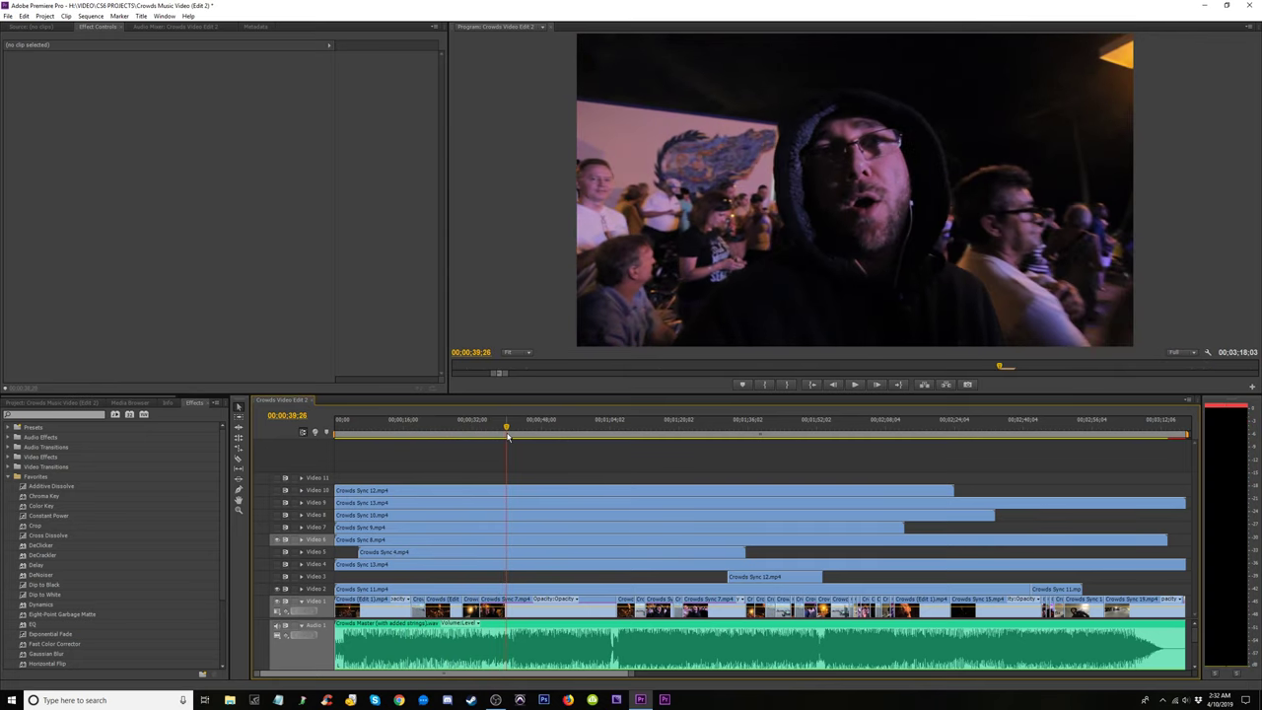
pyautogui.click(495, 700)
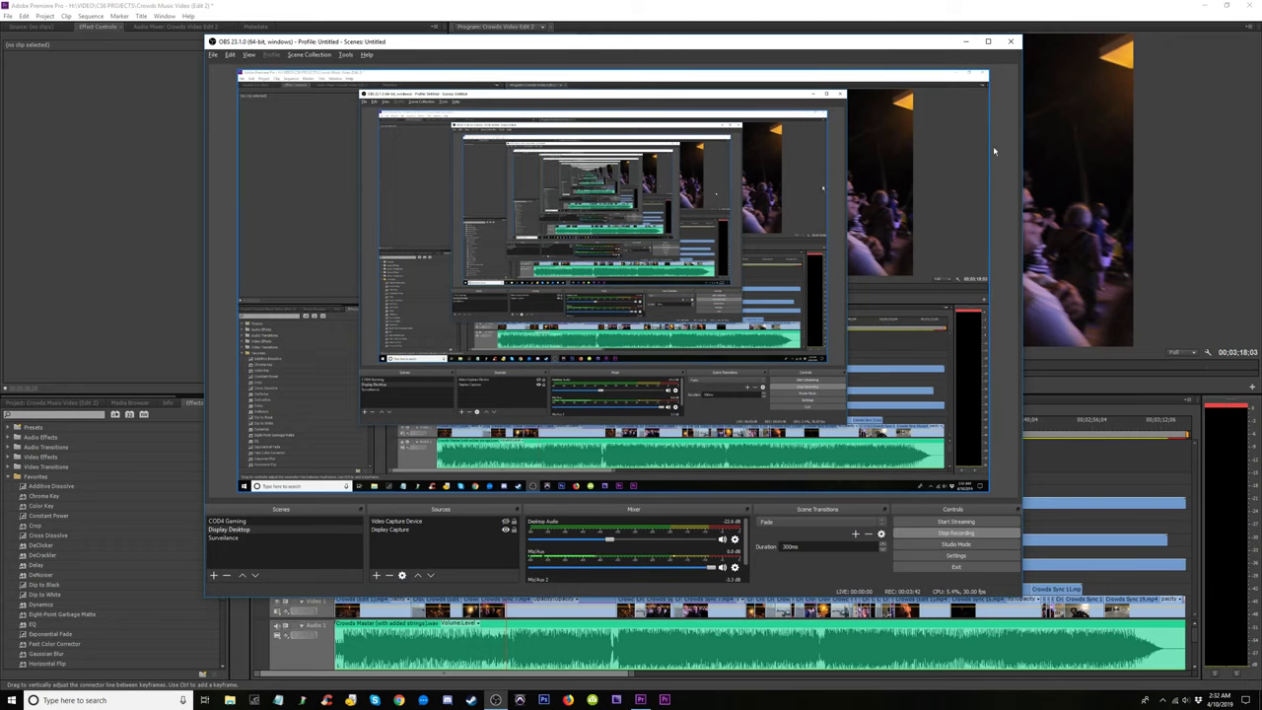
pyautogui.click(965, 40)
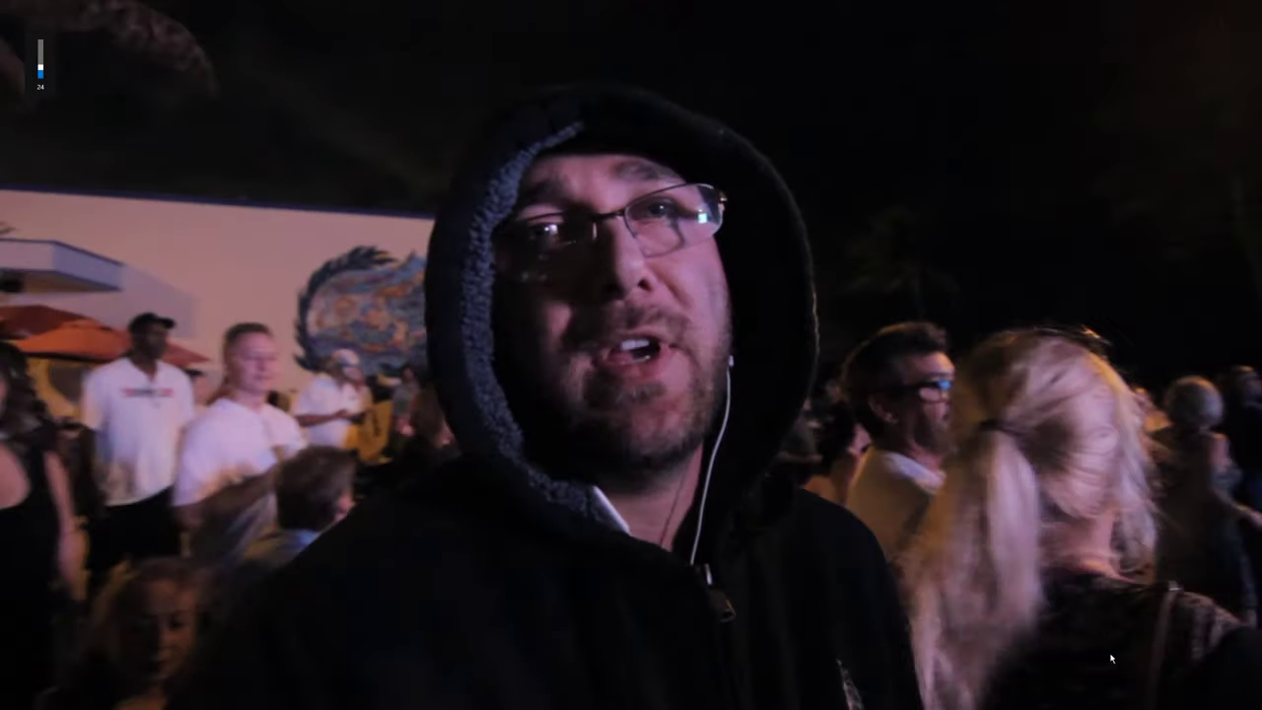
# Watch the multi-angle edit play full screen, then exit back to the Premiere Pro editor.
pyautogui.scroll(4, 1112, 659)
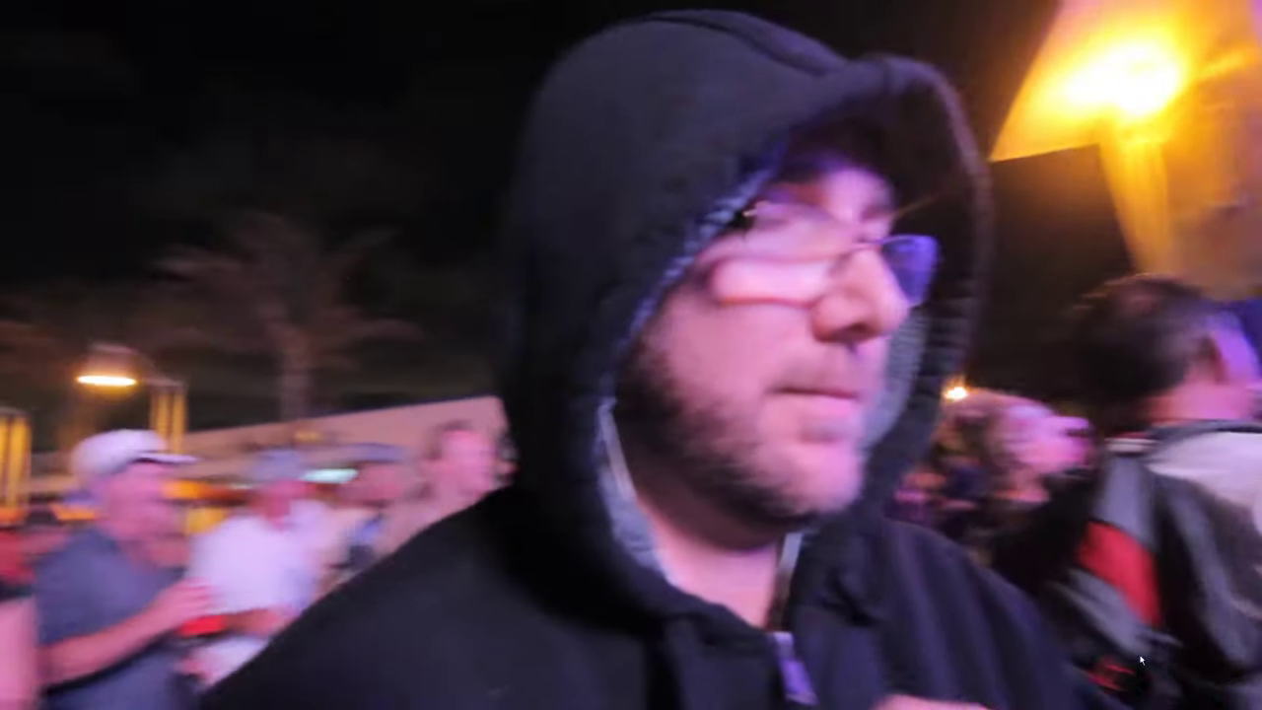
pyautogui.press('Escape')
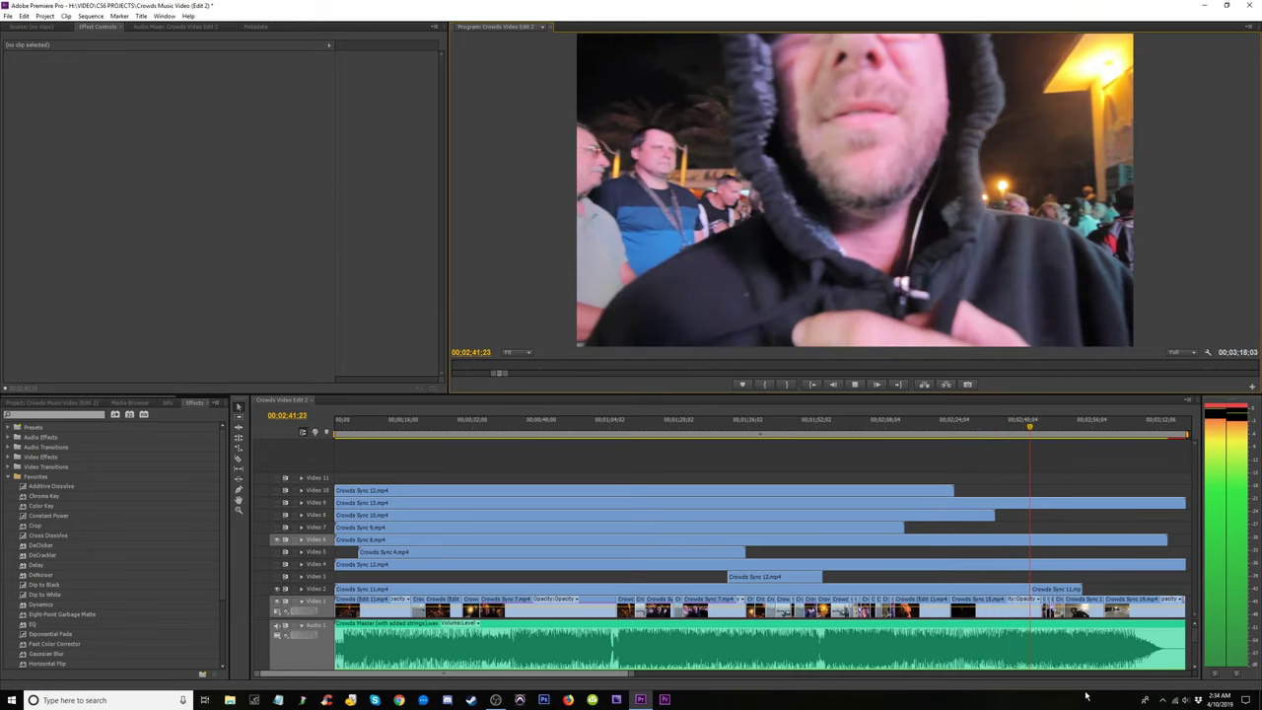
# Trim Crowds Sync 8.mp4 on Video 6 to end at 00:02:11:16, then move the playhead back near 0:50.
pyautogui.click(1054, 427)
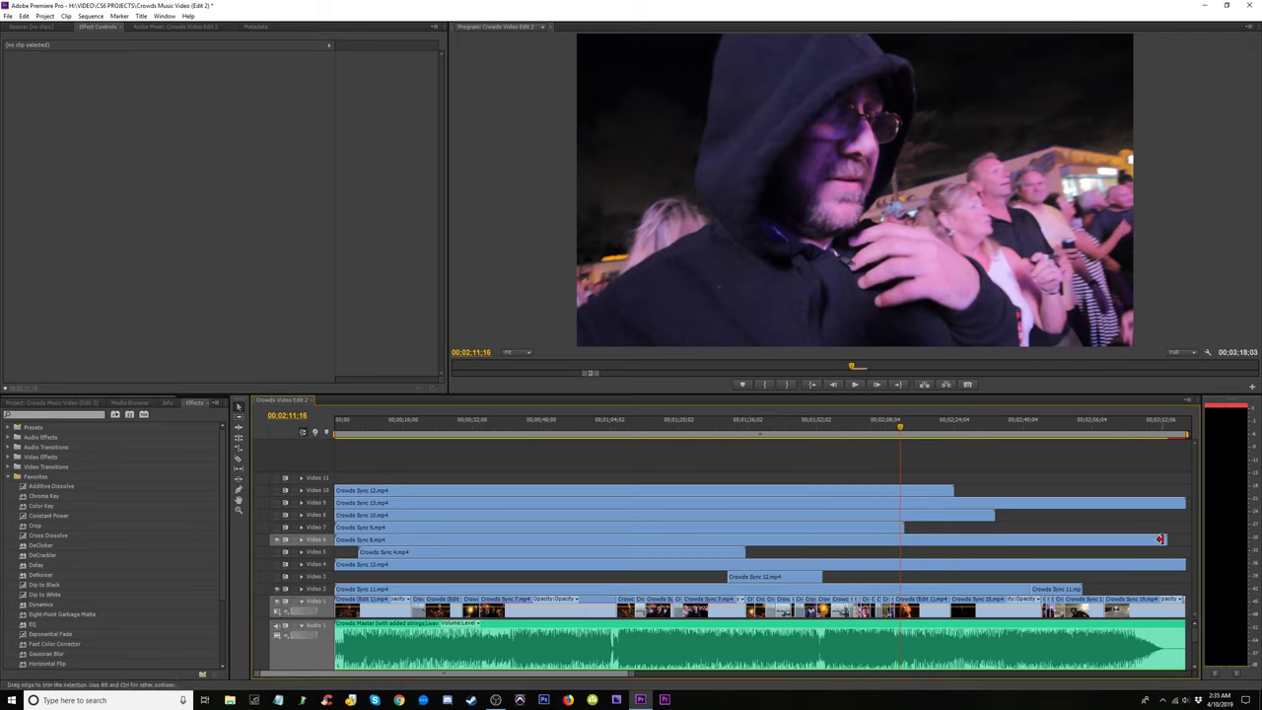
pyautogui.moveTo(1161, 540); pyautogui.dragTo(898, 539)
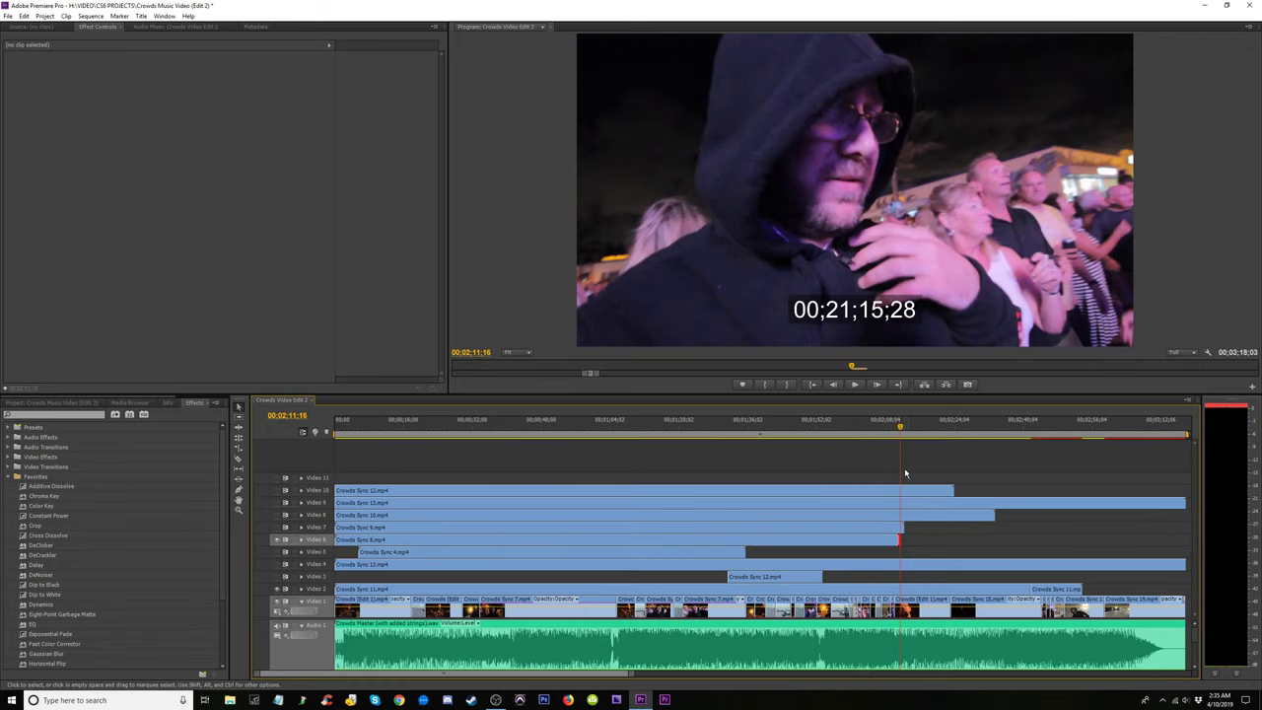
pyautogui.moveTo(885, 429); pyautogui.dragTo(352, 422)
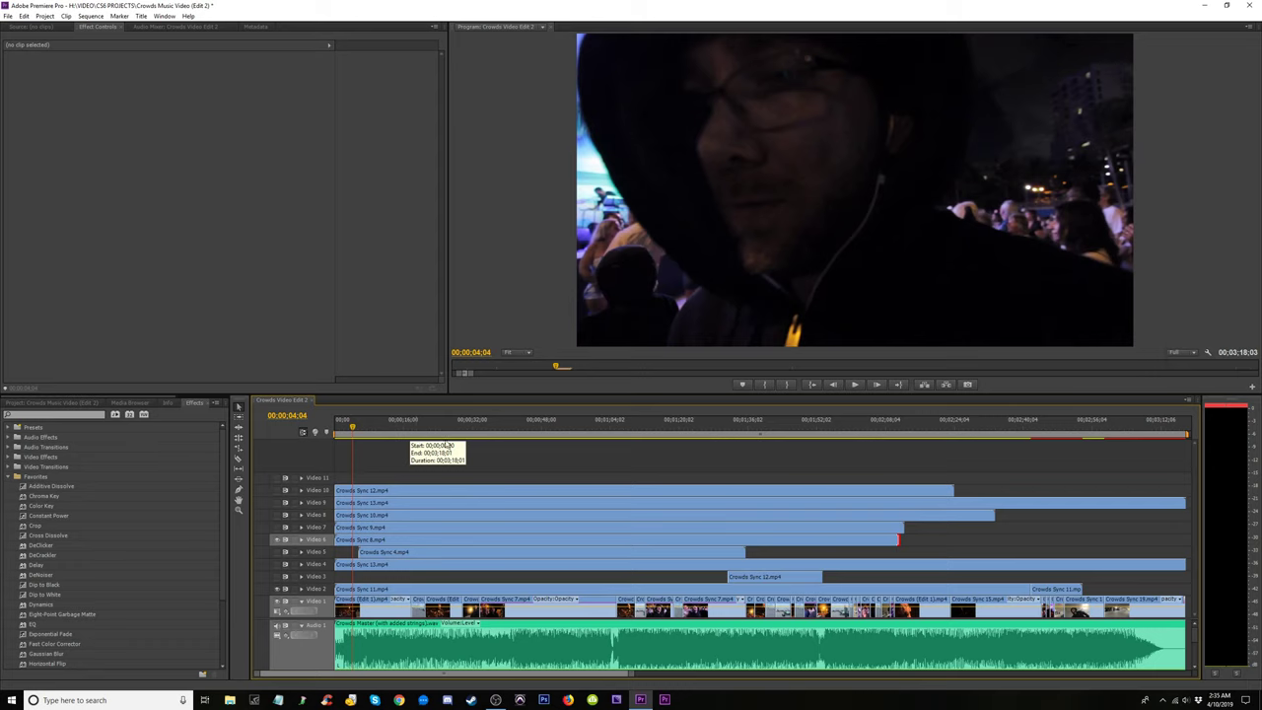
# Turn off Video 5 and toggle Video 7 output around 0:09–0:12 to show the crowd selfie angle.
pyautogui.click(282, 552)
pyautogui.click(375, 427)
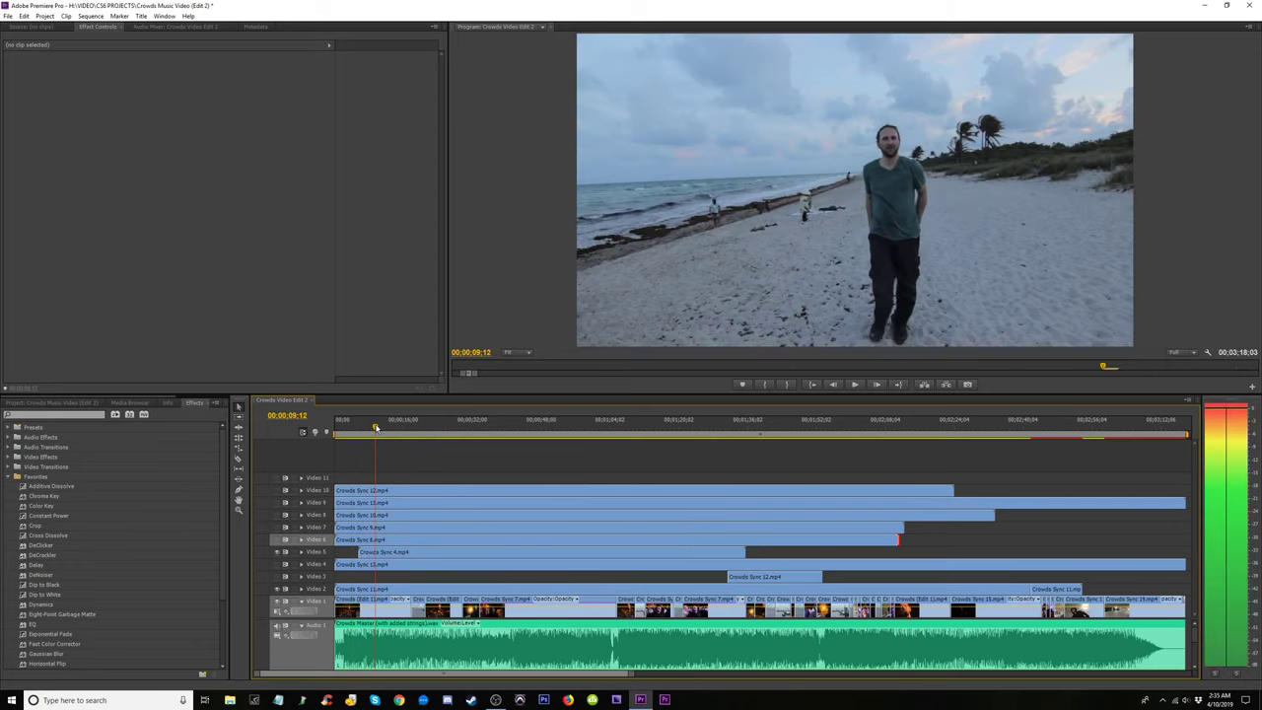
pyautogui.moveTo(404, 434); pyautogui.dragTo(386, 432)
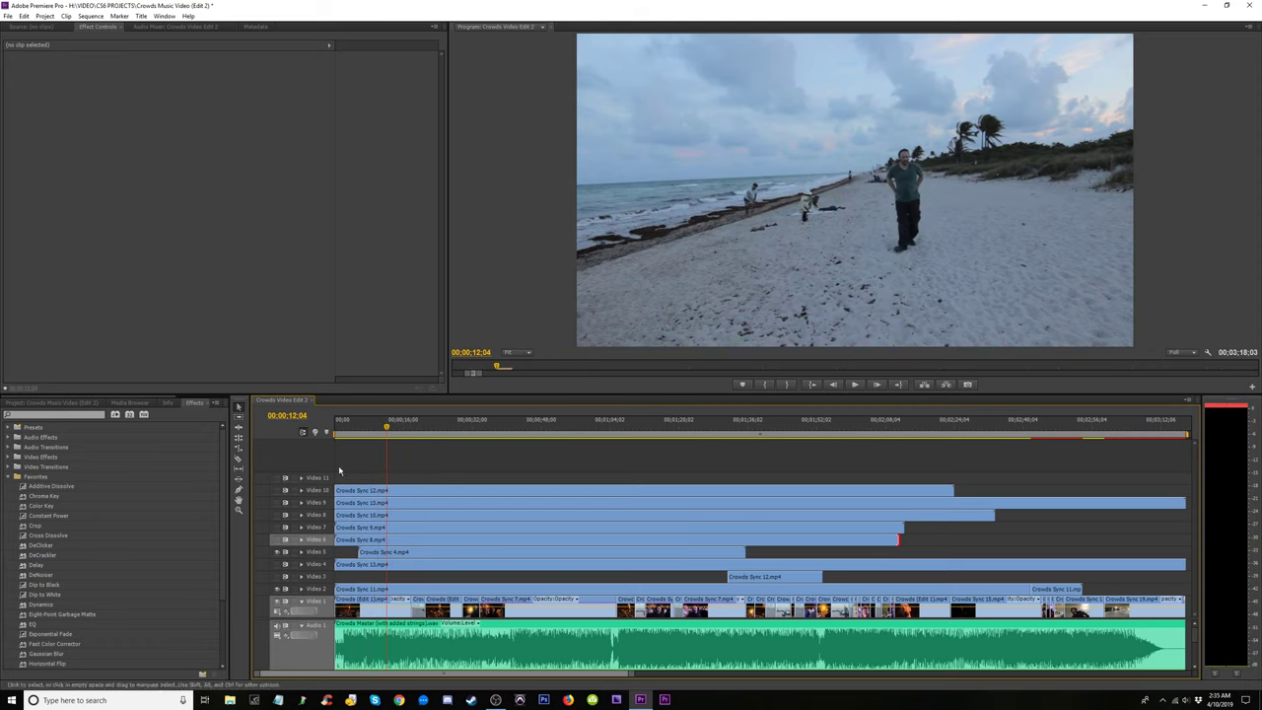
pyautogui.click(282, 528)
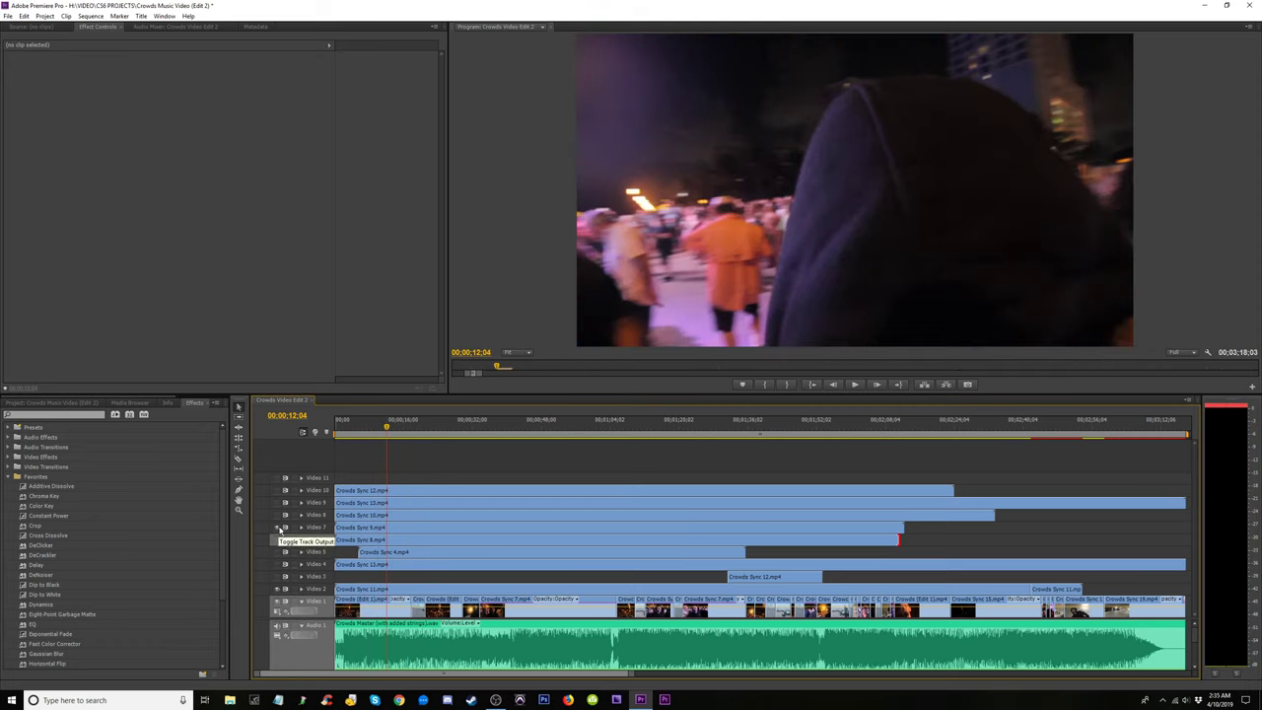
pyautogui.click(285, 540)
pyautogui.moveTo(370, 427); pyautogui.dragTo(474, 450)
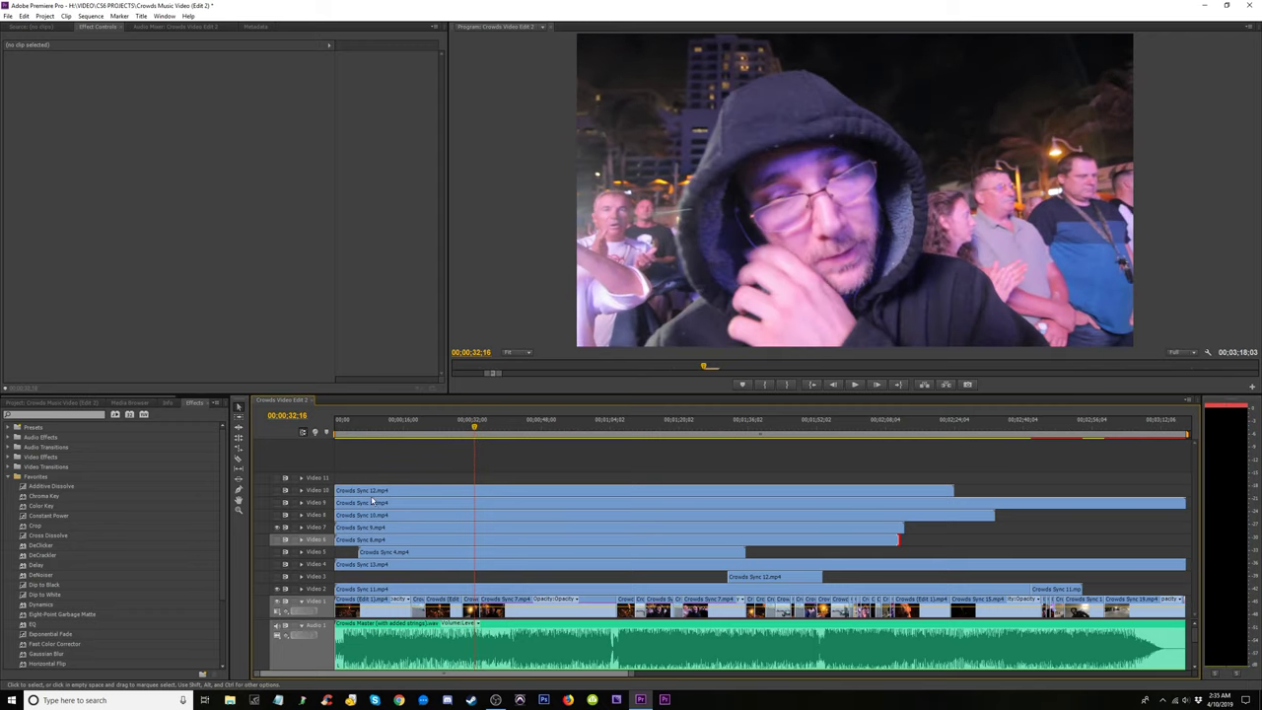
# Trim the start of Crowds Sync 9.mp4 on Video 7 to 00:00:32:16 and check just after it.
pyautogui.moveTo(340, 527); pyautogui.dragTo(479, 529)
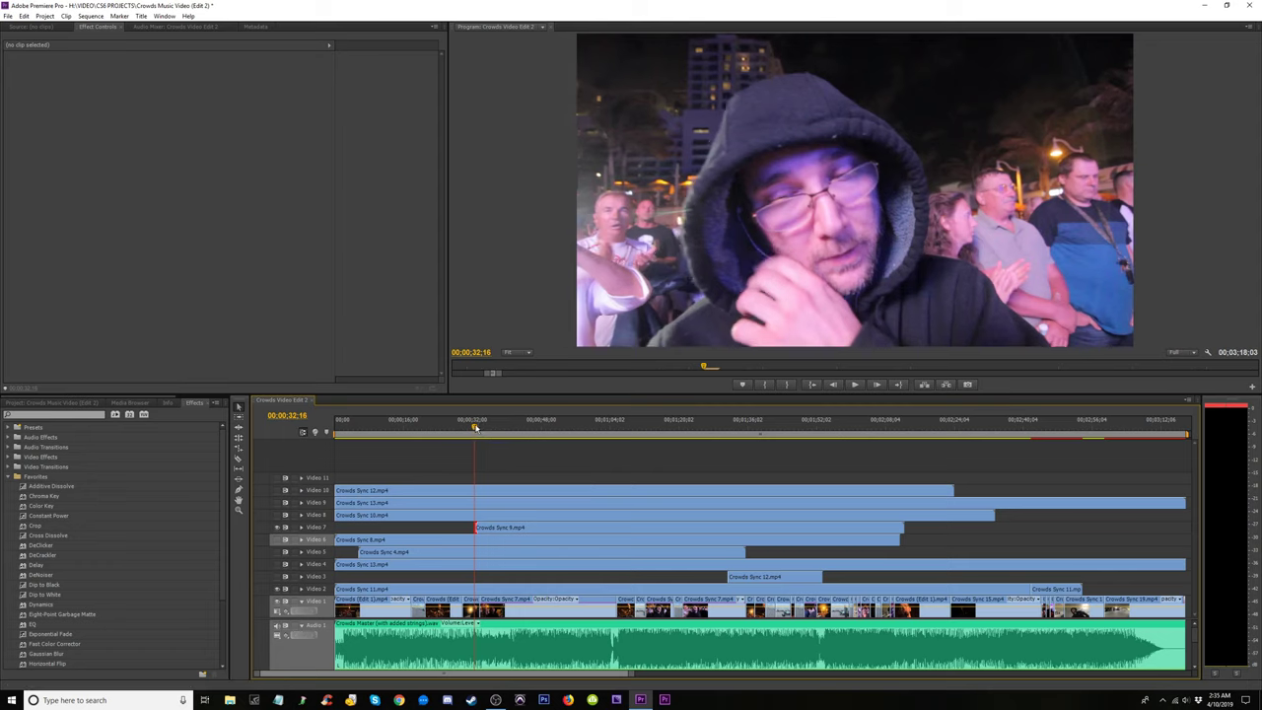
pyautogui.moveTo(475, 427); pyautogui.dragTo(479, 429)
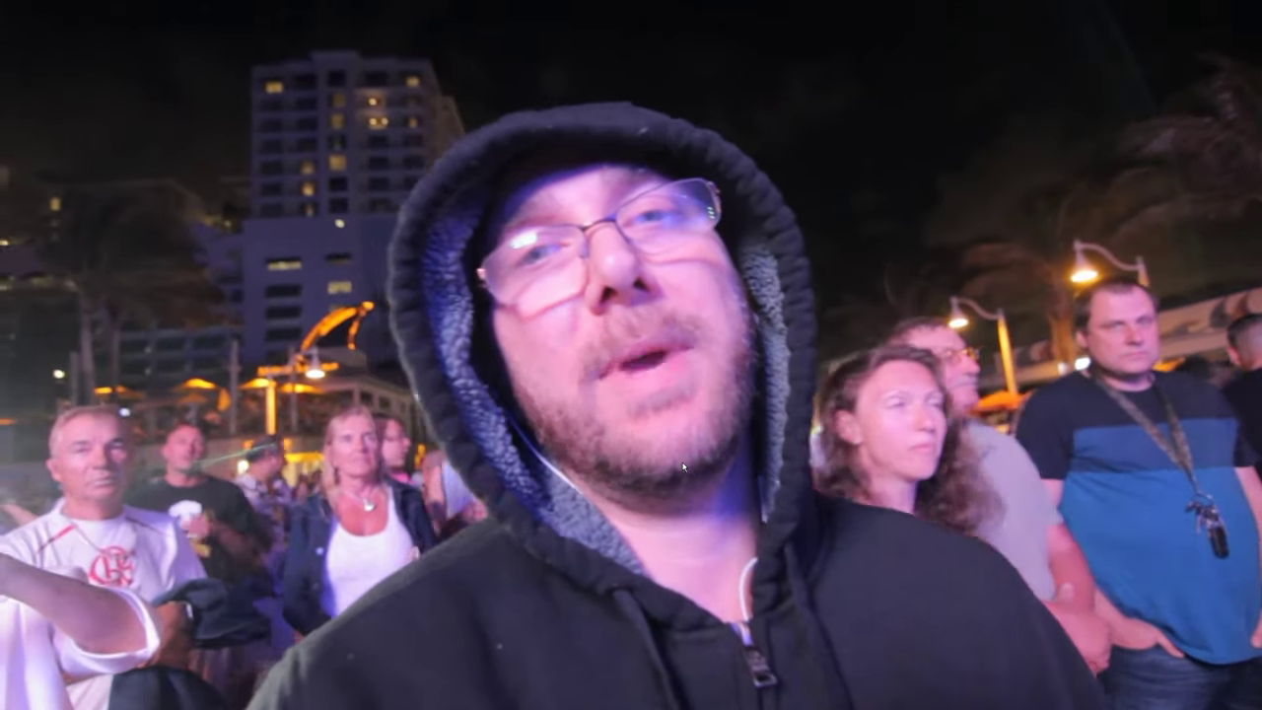
# Adjust the volume during full-screen playback, then exit full screen stopped at about 1:17:26.
pyautogui.press('XF86AudioLowerVolume')
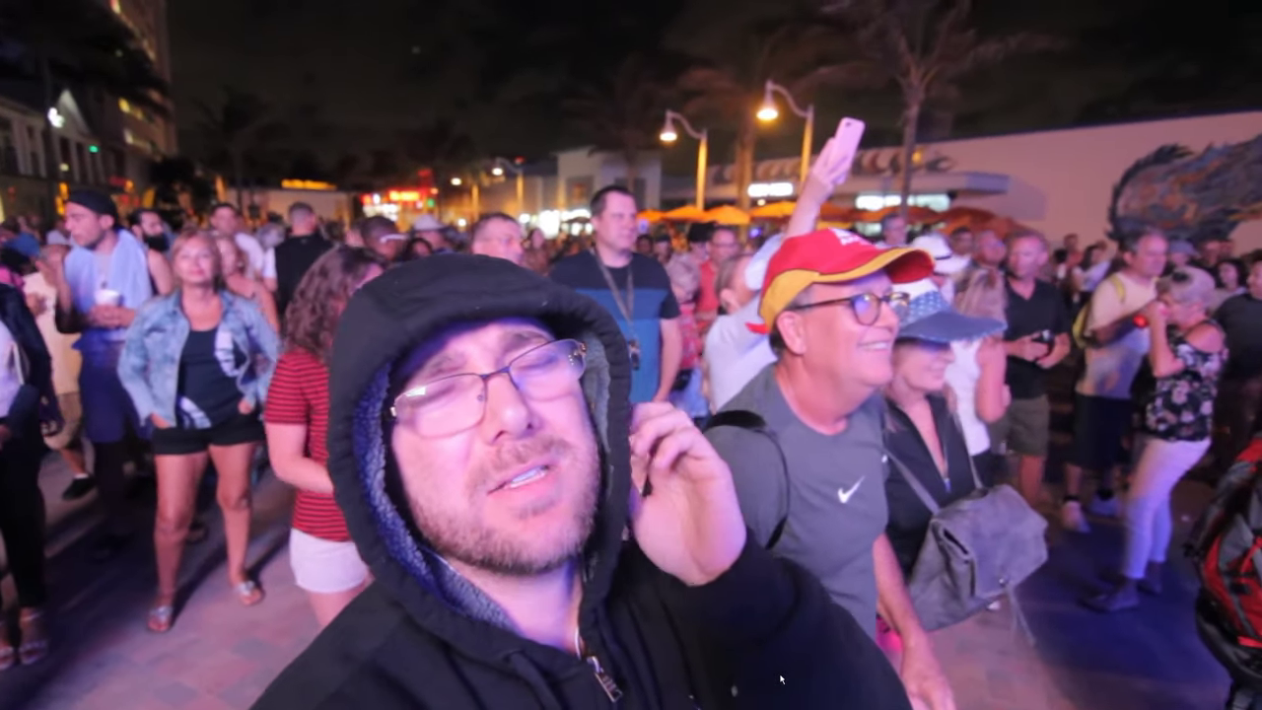
pyautogui.hotkey('ctrl', '`')
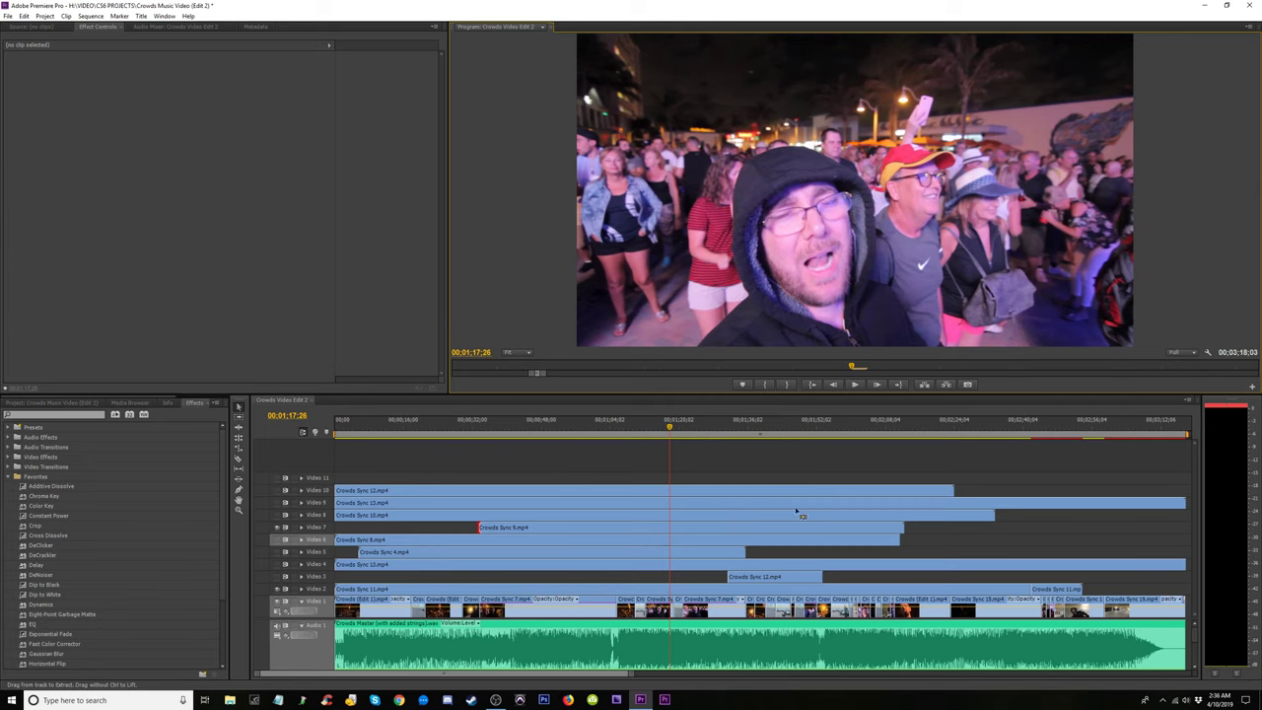
# Razor-cut Crowds Sync 9.mp4 on Video 7 at the playhead, pull the first piece's end back, and review around 1:21:23.
pyautogui.press('c')
pyautogui.click(671, 529)
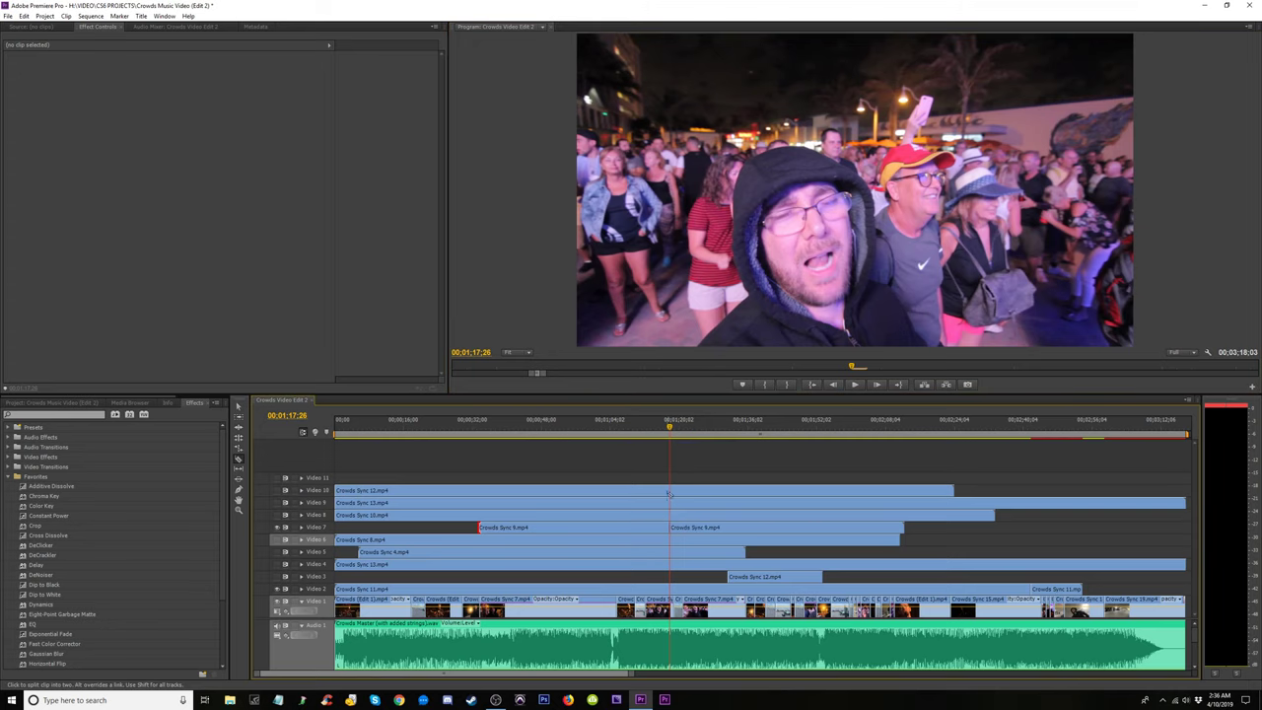
pyautogui.press('=')
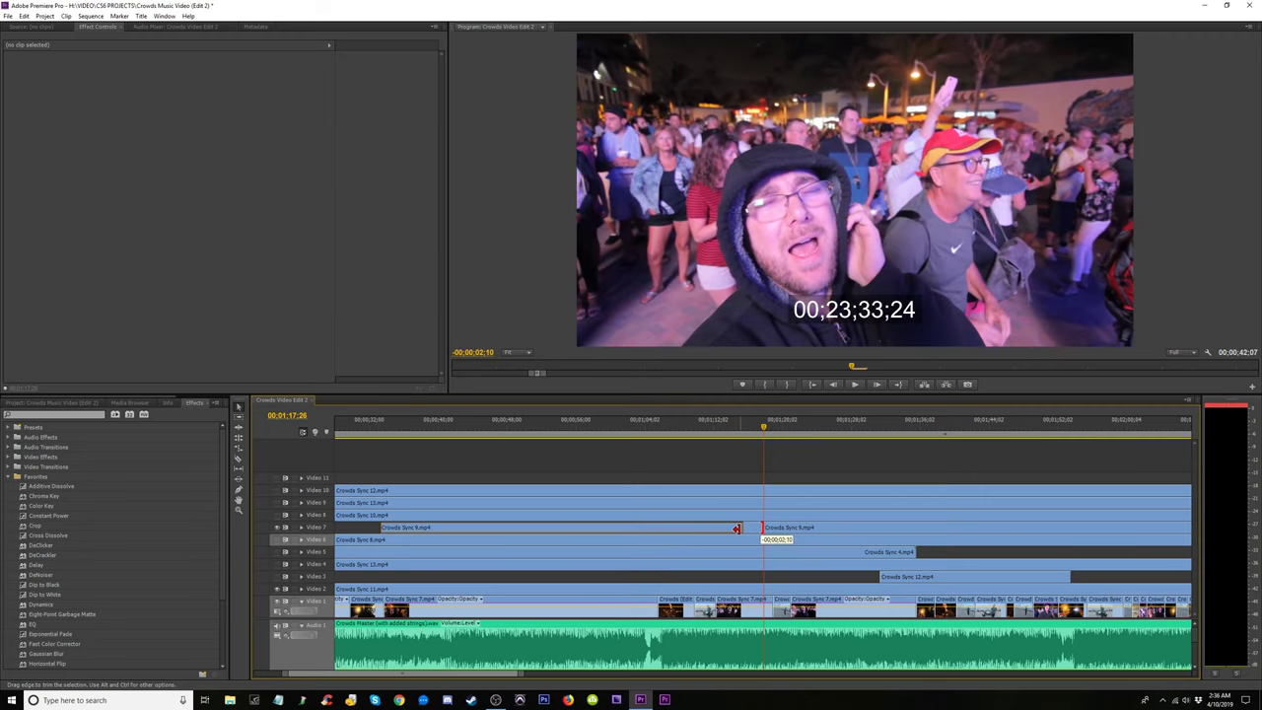
pyautogui.moveTo(737, 529); pyautogui.dragTo(648, 525)
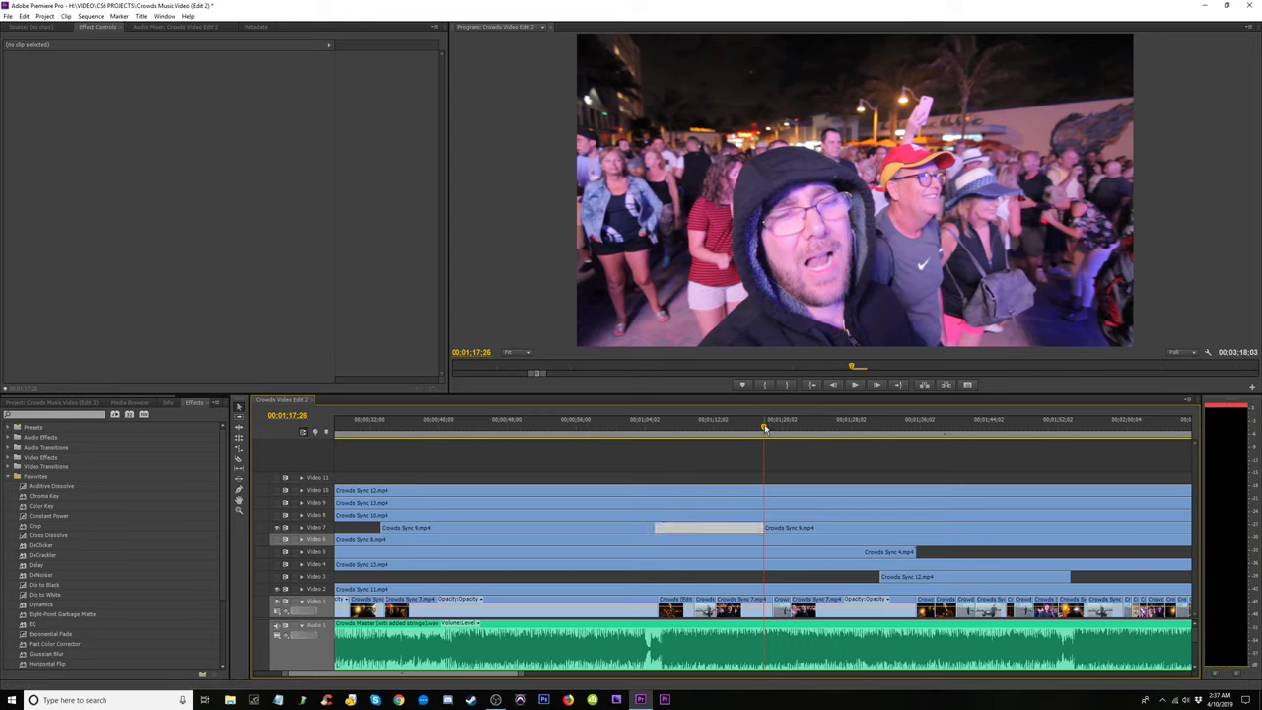
pyautogui.press('space')
pyautogui.press('space')
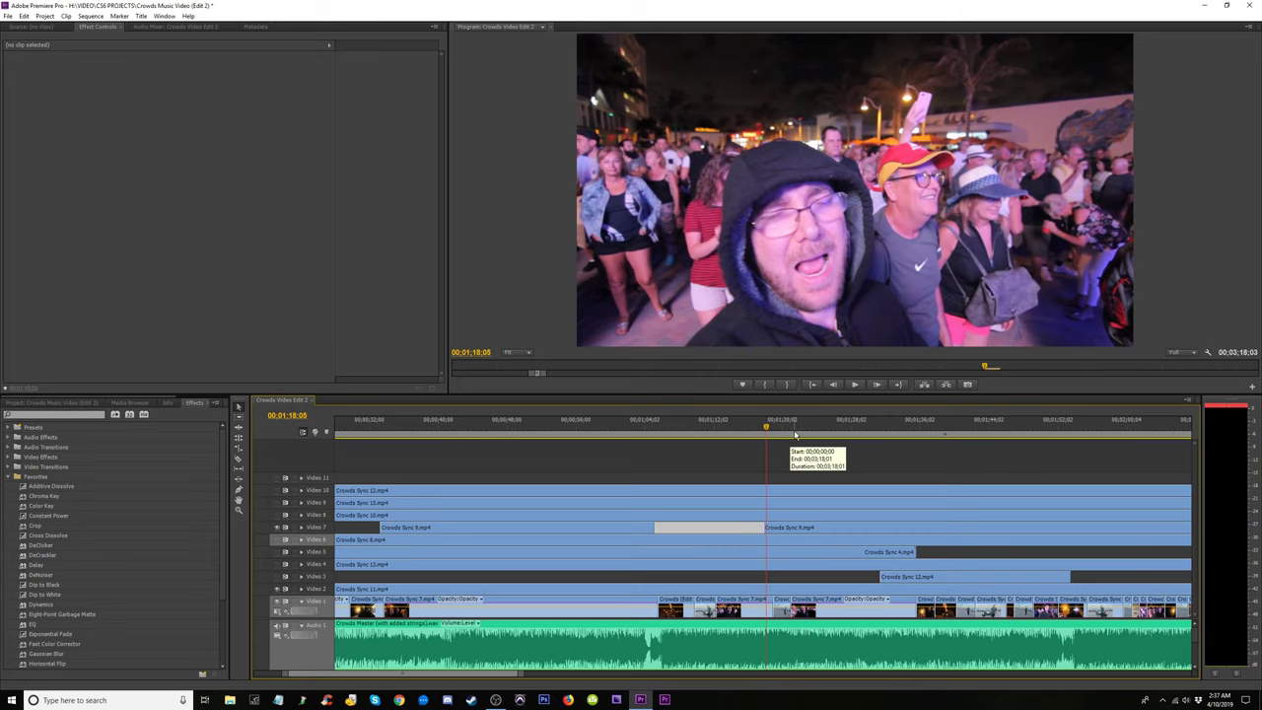
pyautogui.moveTo(768, 428); pyautogui.dragTo(799, 430)
pyautogui.press('=')
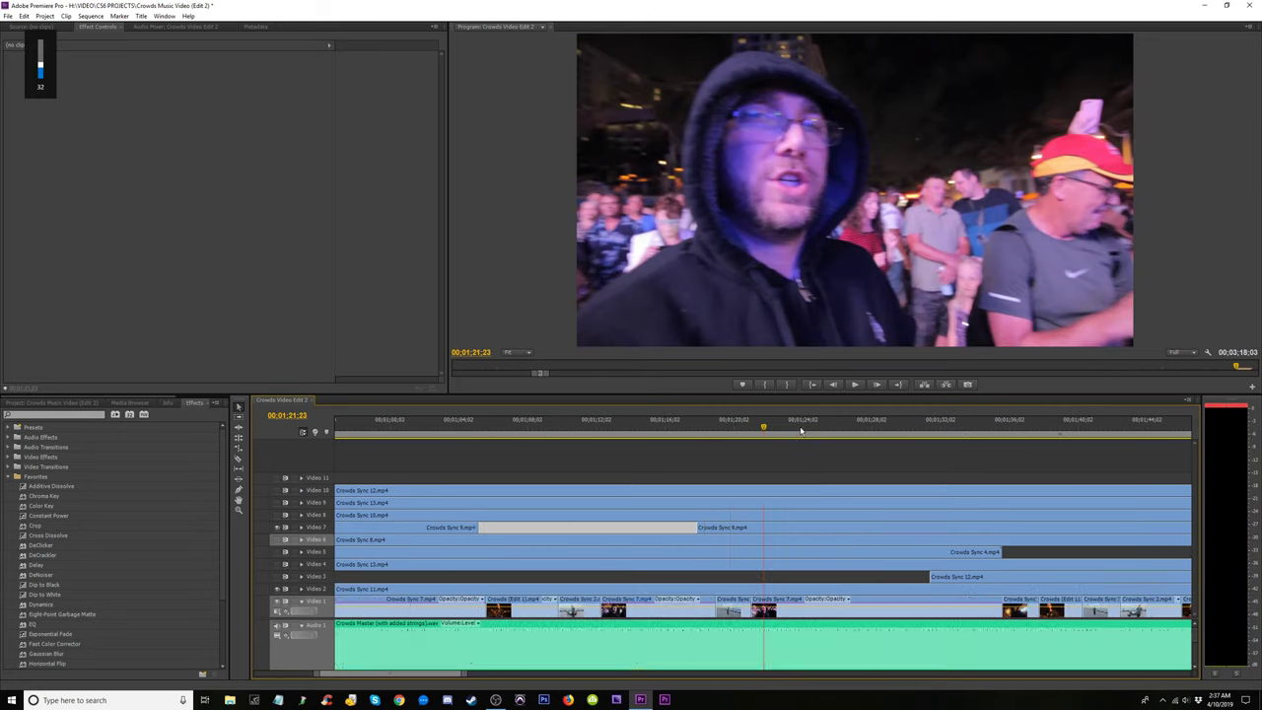
# Save the project and play back the cut from about 1:21:05.
pyautogui.hotkey('ctrl', 's')
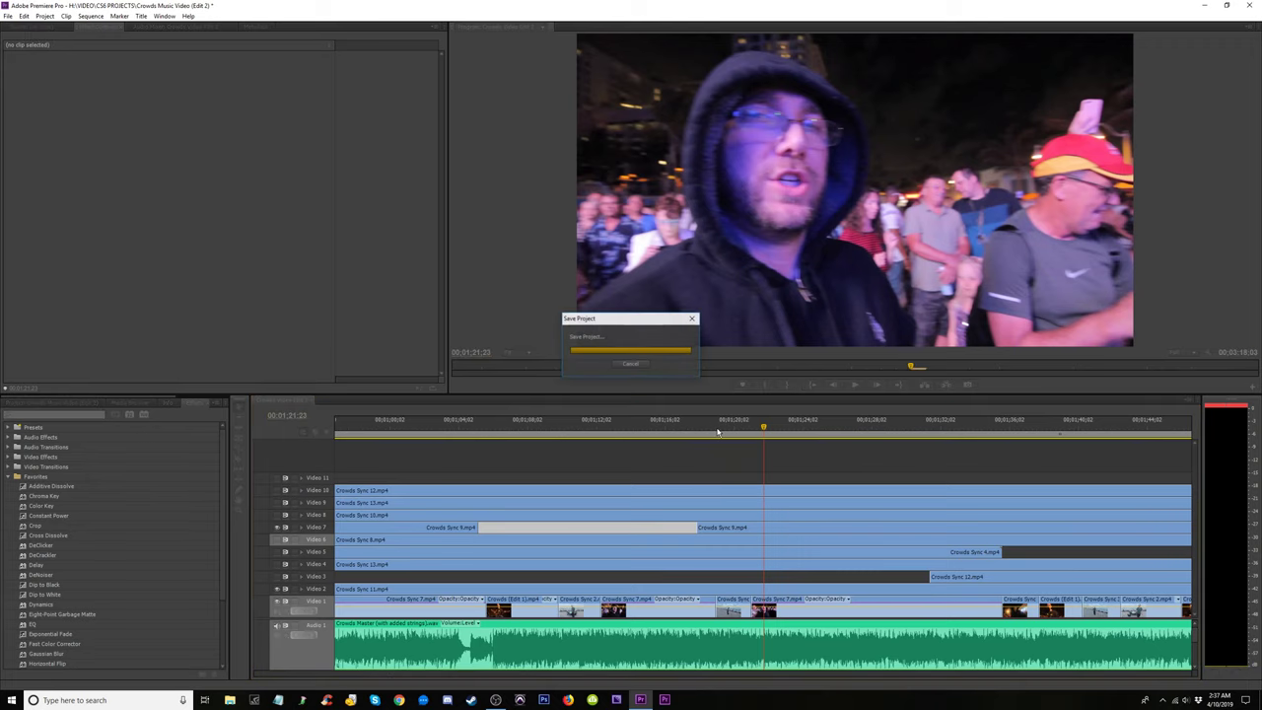
pyautogui.click(753, 430)
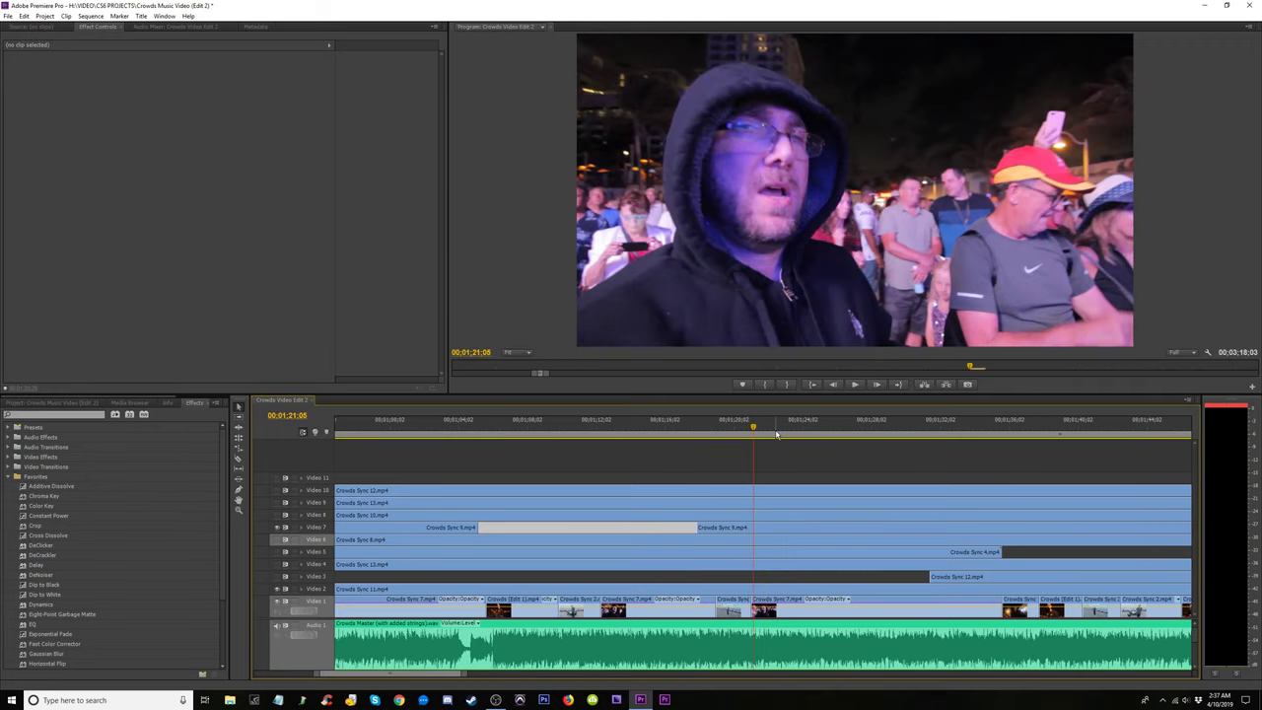
pyautogui.press('space')
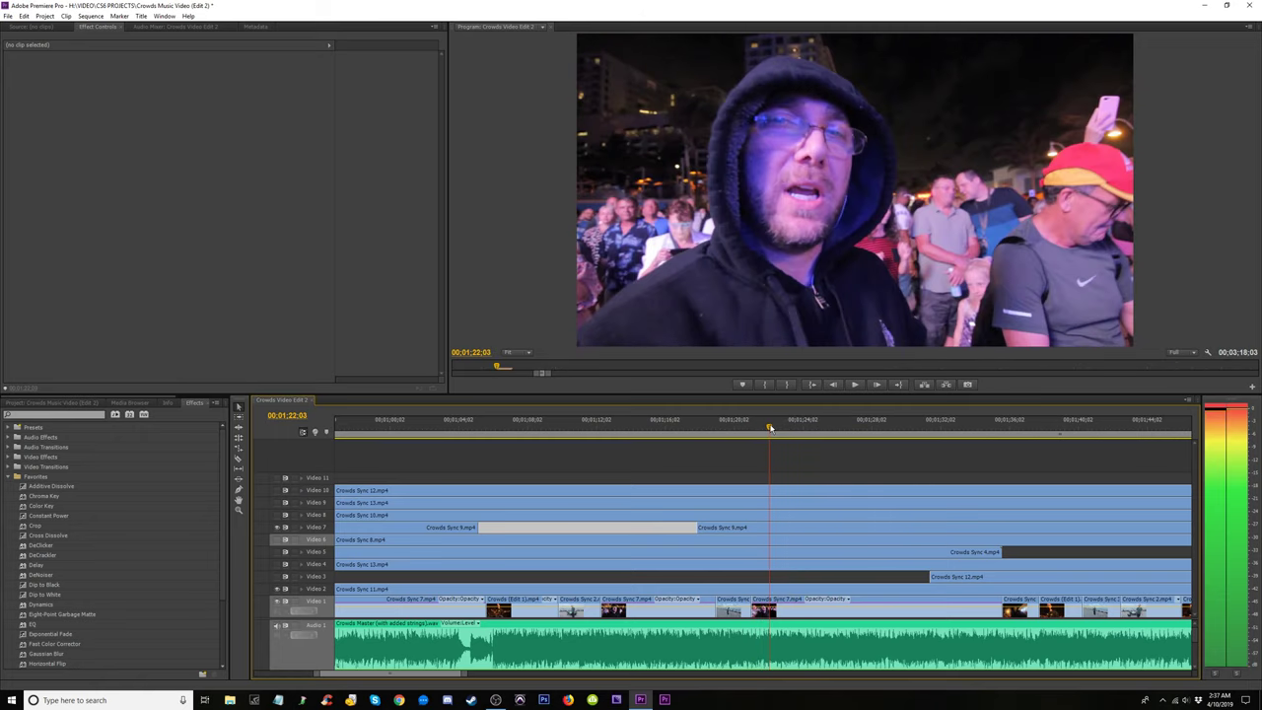
pyautogui.press('space')
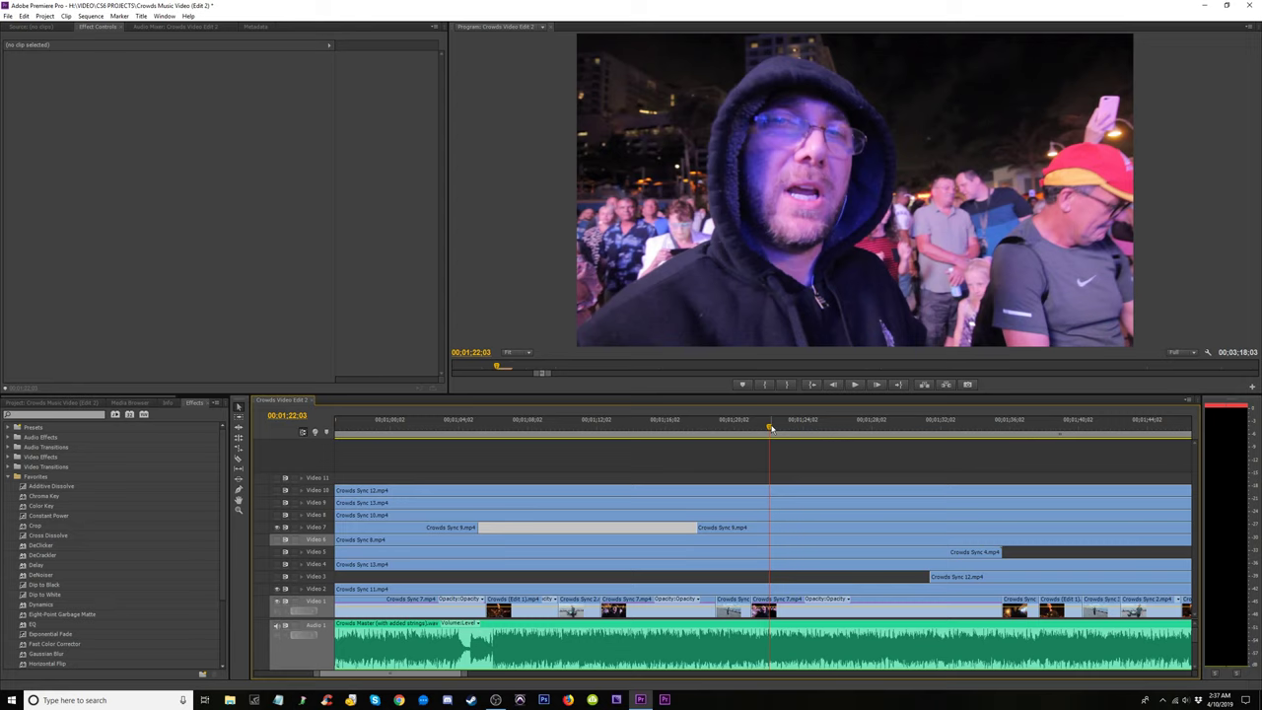
pyautogui.press('Left')
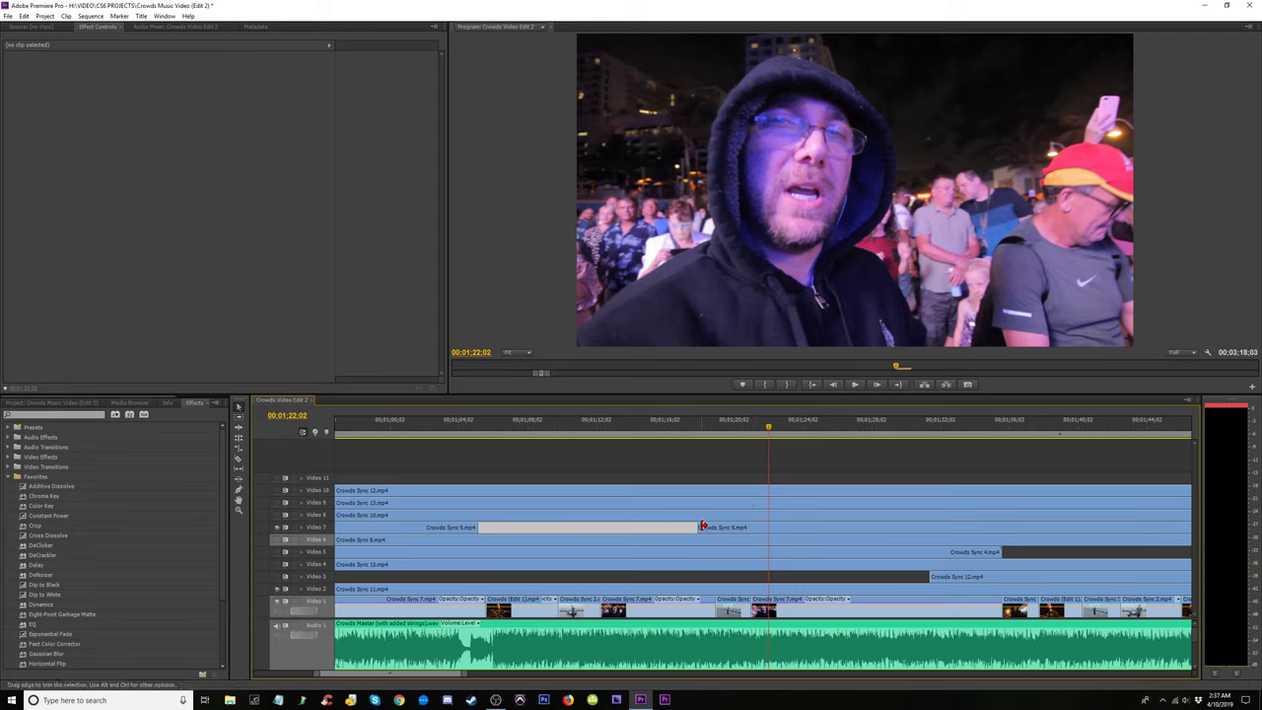
# Trim the start of the second Crowds Sync 9 piece on Video 7 and replay to check it.
pyautogui.moveTo(702, 527)
pyautogui.mouseDown()
pyautogui.moveTo(739, 524)
pyautogui.moveTo(671, 527)
pyautogui.moveTo(700, 528)
pyautogui.mouseUp()
pyautogui.click(728, 432)
pyautogui.press('space')
pyautogui.click(699, 426)
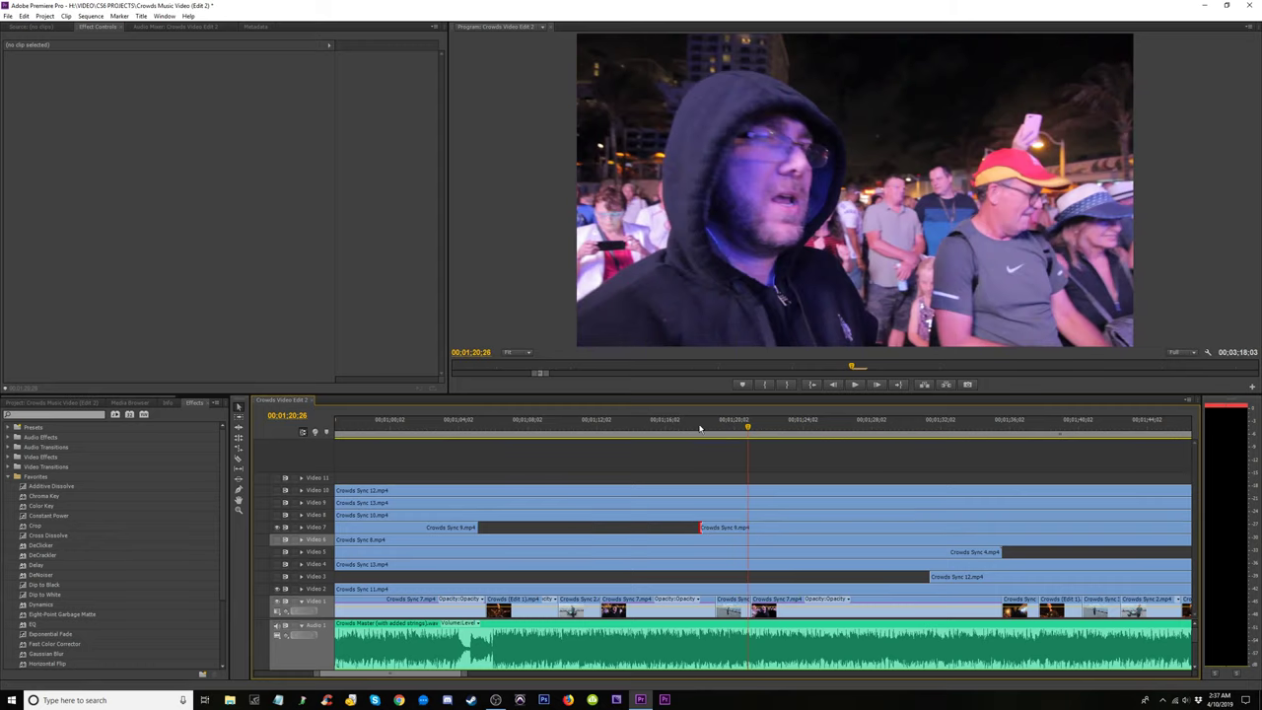
pyautogui.press('space')
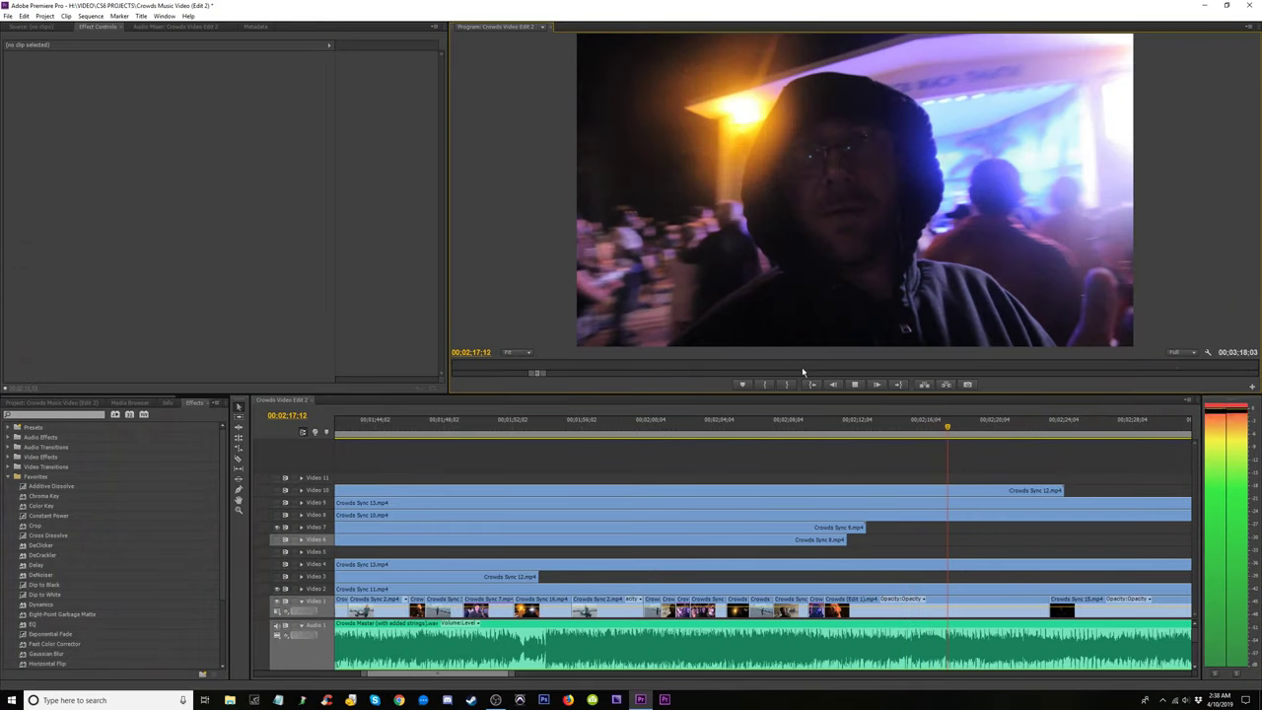
# Fit the whole sequence to the timeline and turn off Video 5's track output.
pyautogui.moveTo(775, 427); pyautogui.dragTo(586, 432)
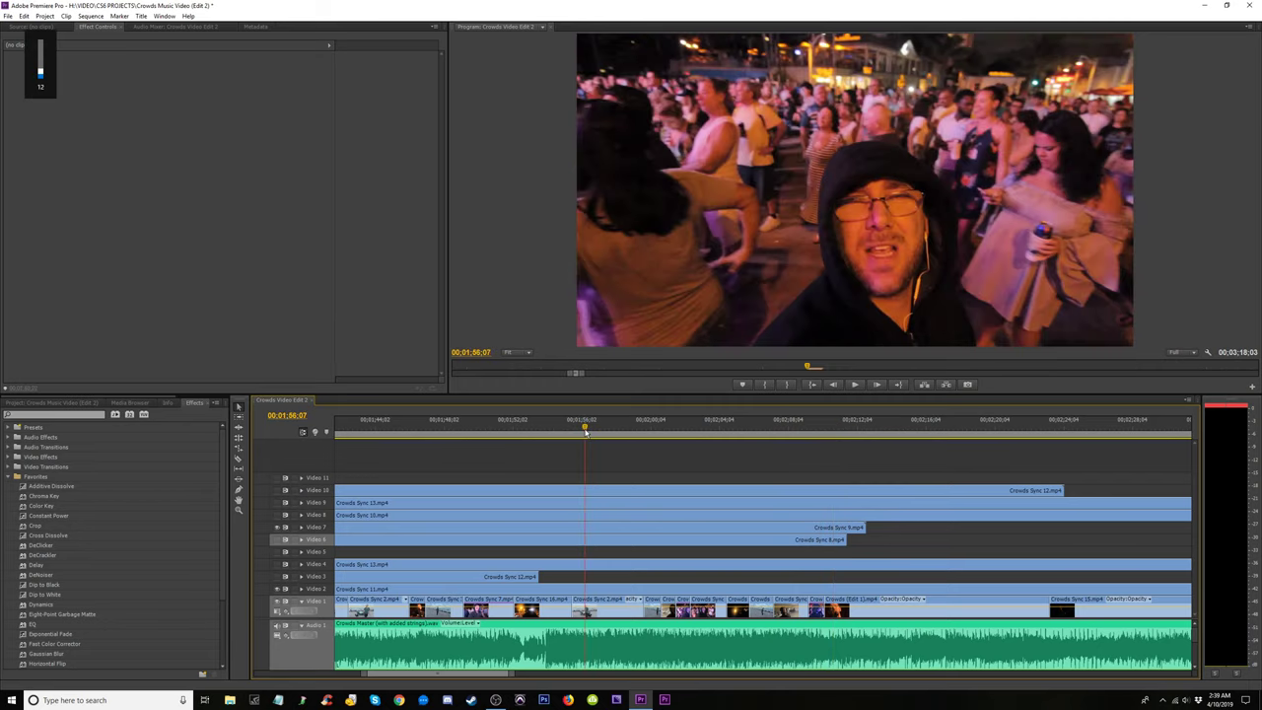
pyautogui.moveTo(455, 436); pyautogui.dragTo(391, 435)
pyautogui.press('\\')
pyautogui.press('-')
pyautogui.press('=')
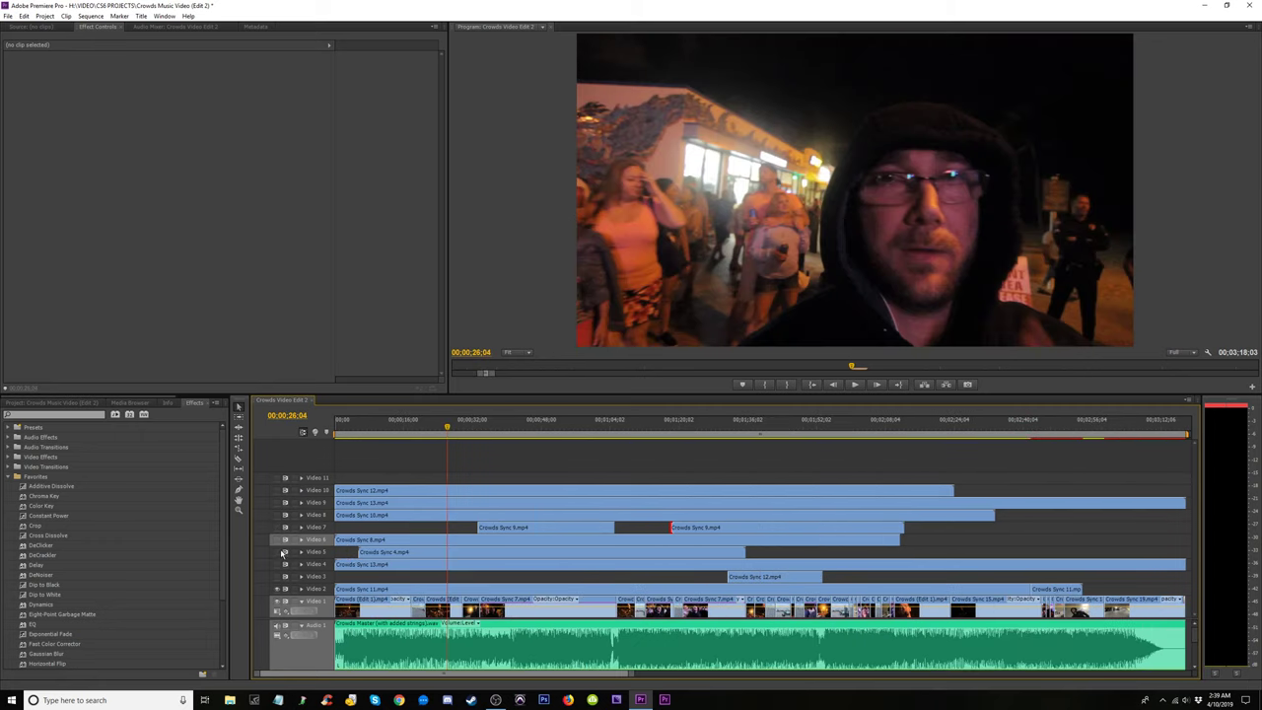
pyautogui.click(279, 555)
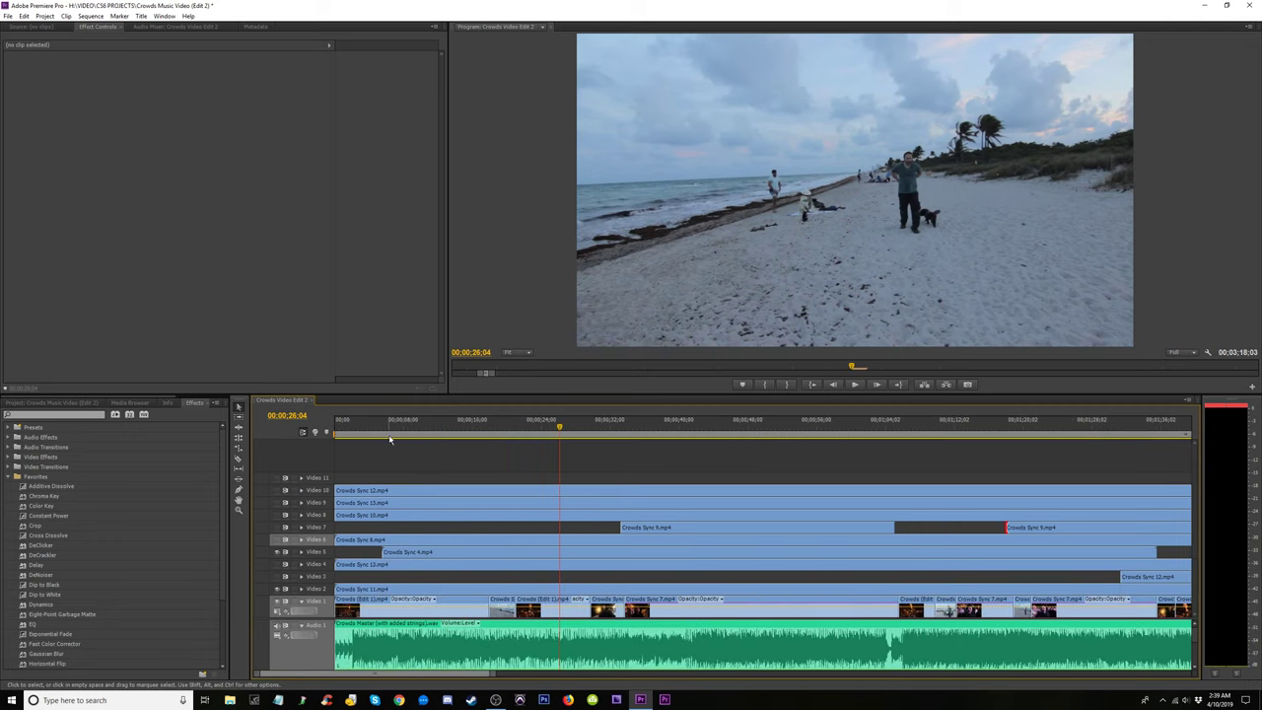
# Play the opening full screen from about 0:23, stopping at 0:42:02.
pyautogui.moveTo(389, 427); pyautogui.dragTo(628, 465)
pyautogui.press('space')
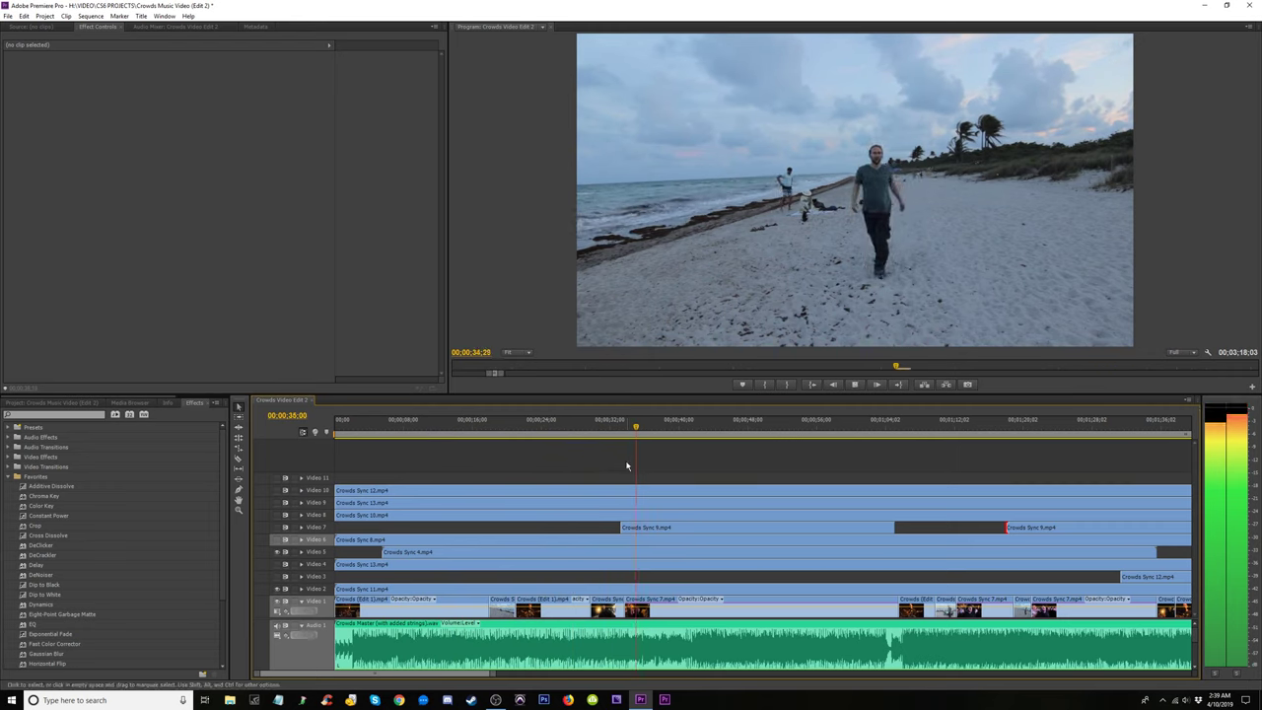
pyautogui.click(543, 426)
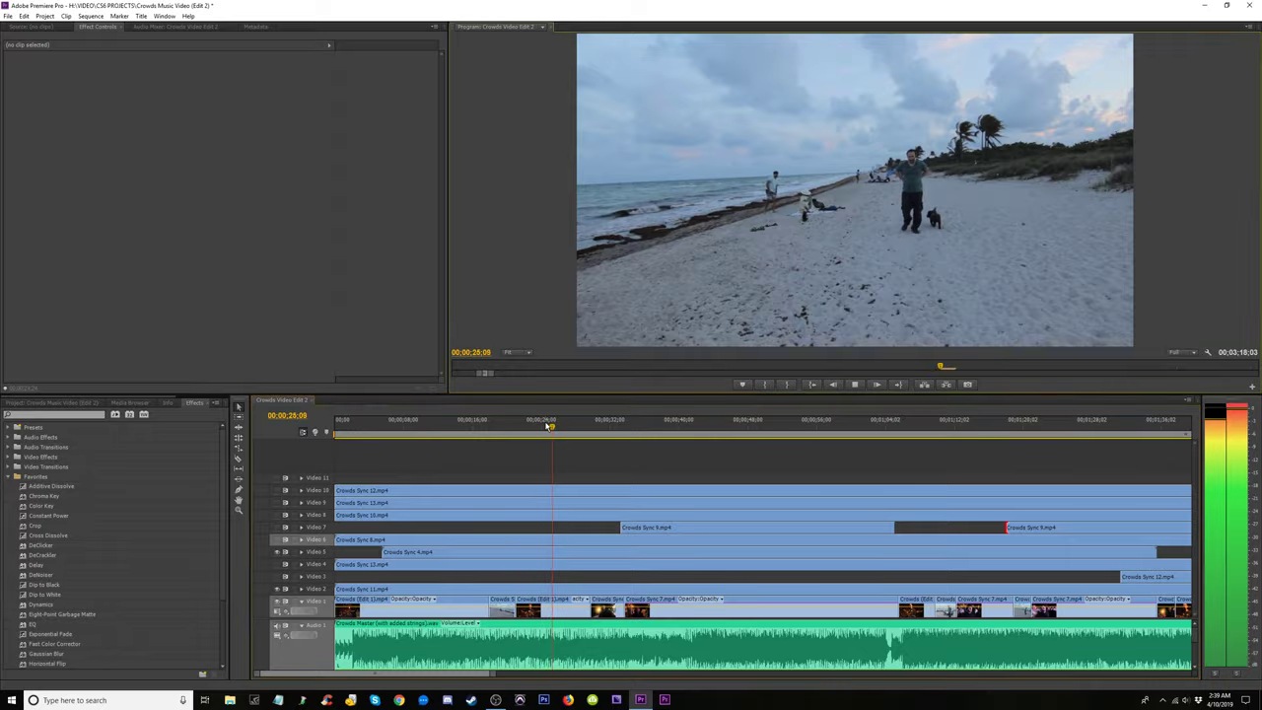
pyautogui.hotkey('ctrl', '`')
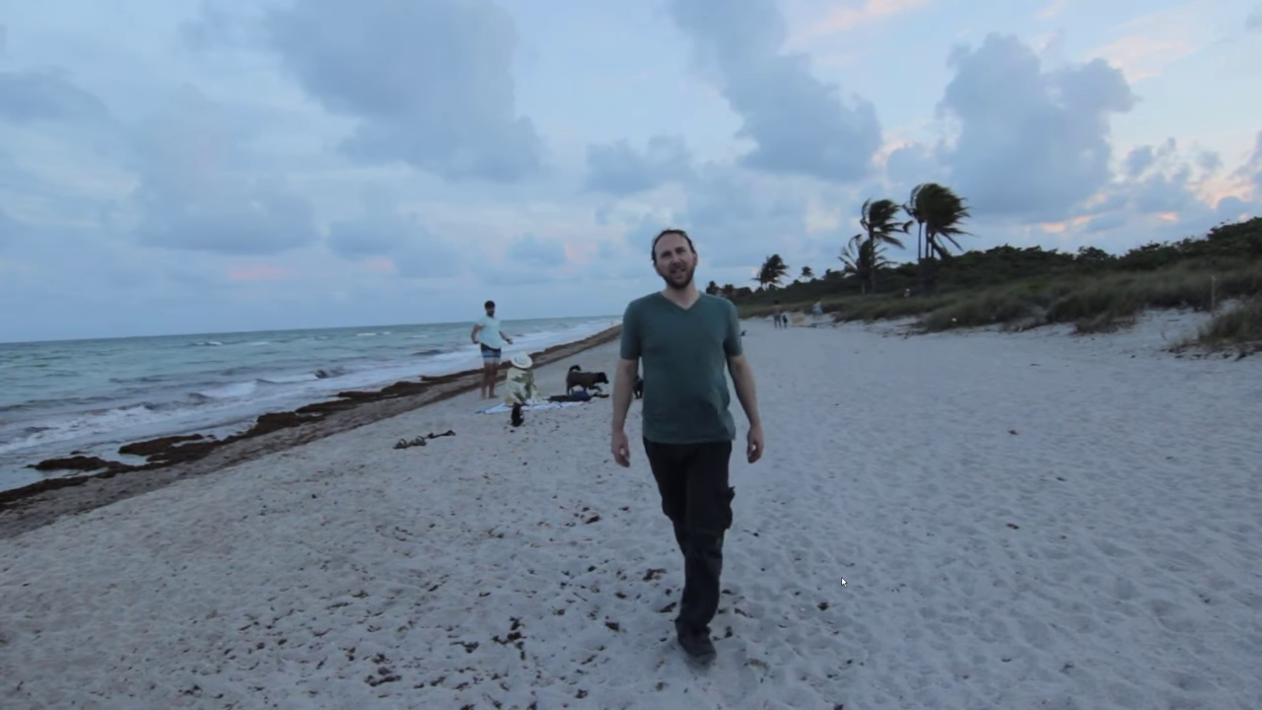
pyautogui.hotkey('ctrl', '`')
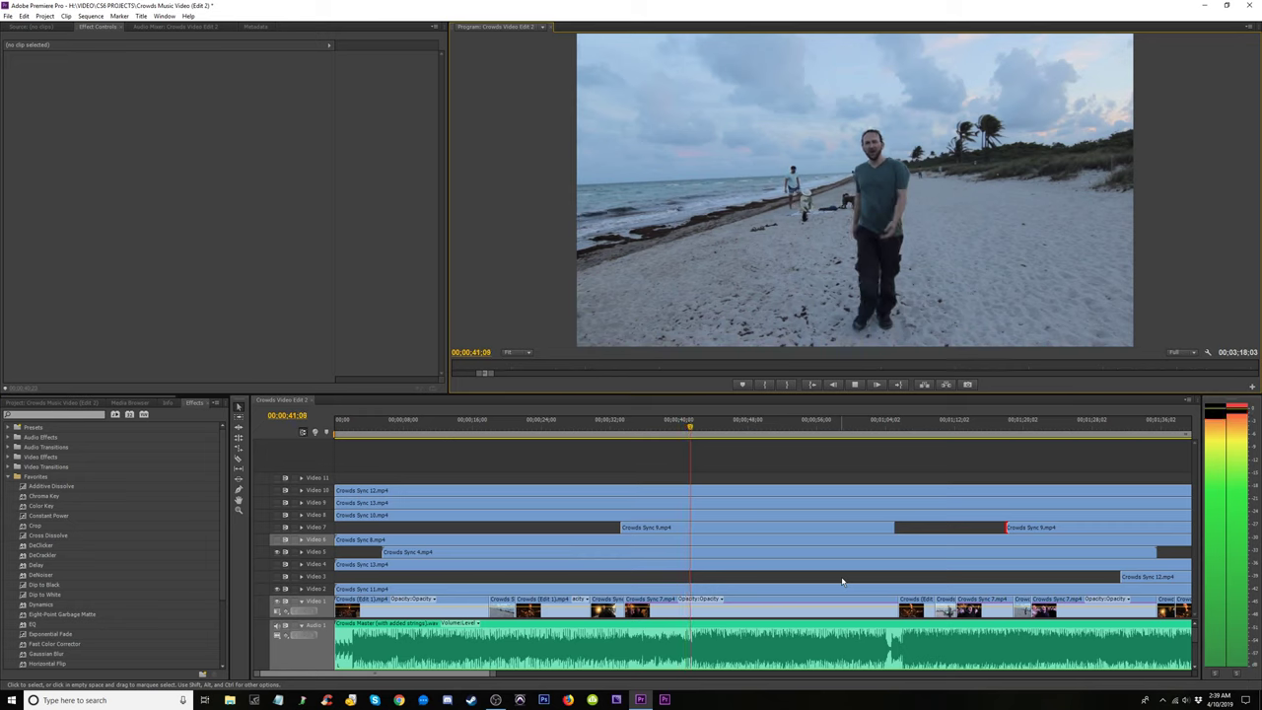
pyautogui.press('space')
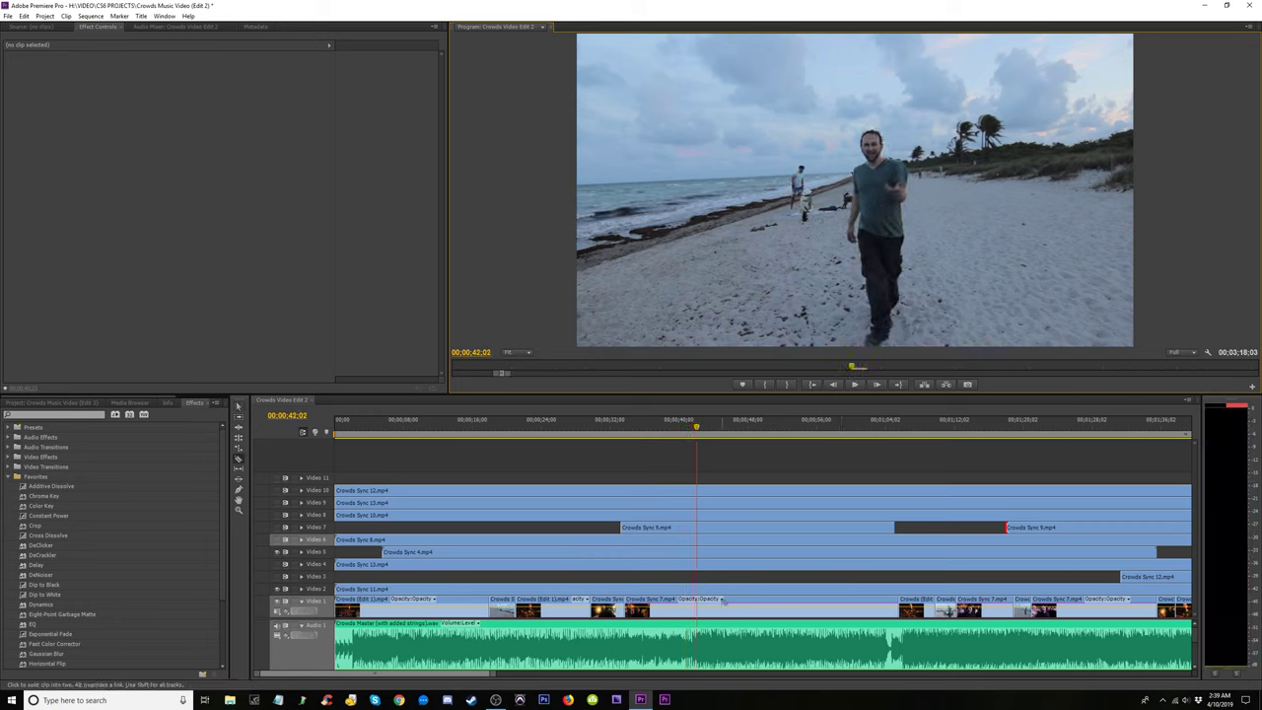
# Cut Crowds Sync 4.mp4 on Video 5 at the playhead and review the edit from about 0:32:08.
pyautogui.click(696, 554)
pyautogui.moveTo(696, 434); pyautogui.dragTo(610, 442)
pyautogui.press('space')
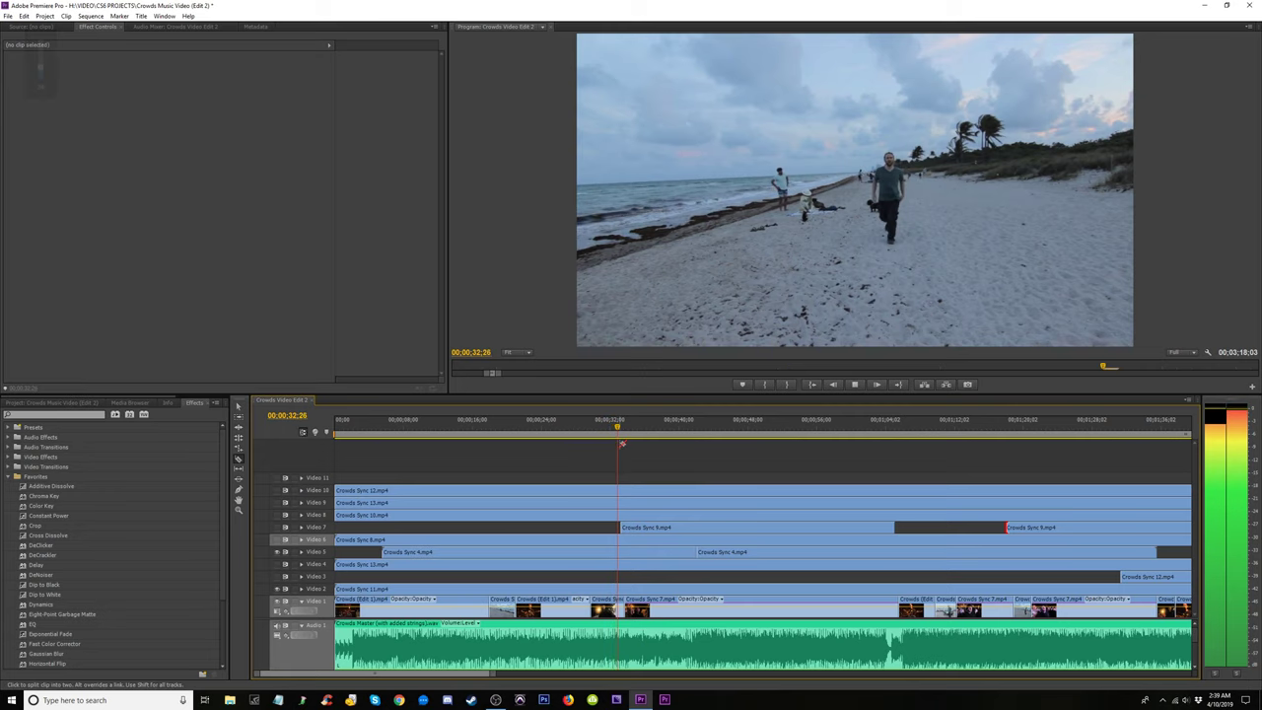
pyautogui.press('space')
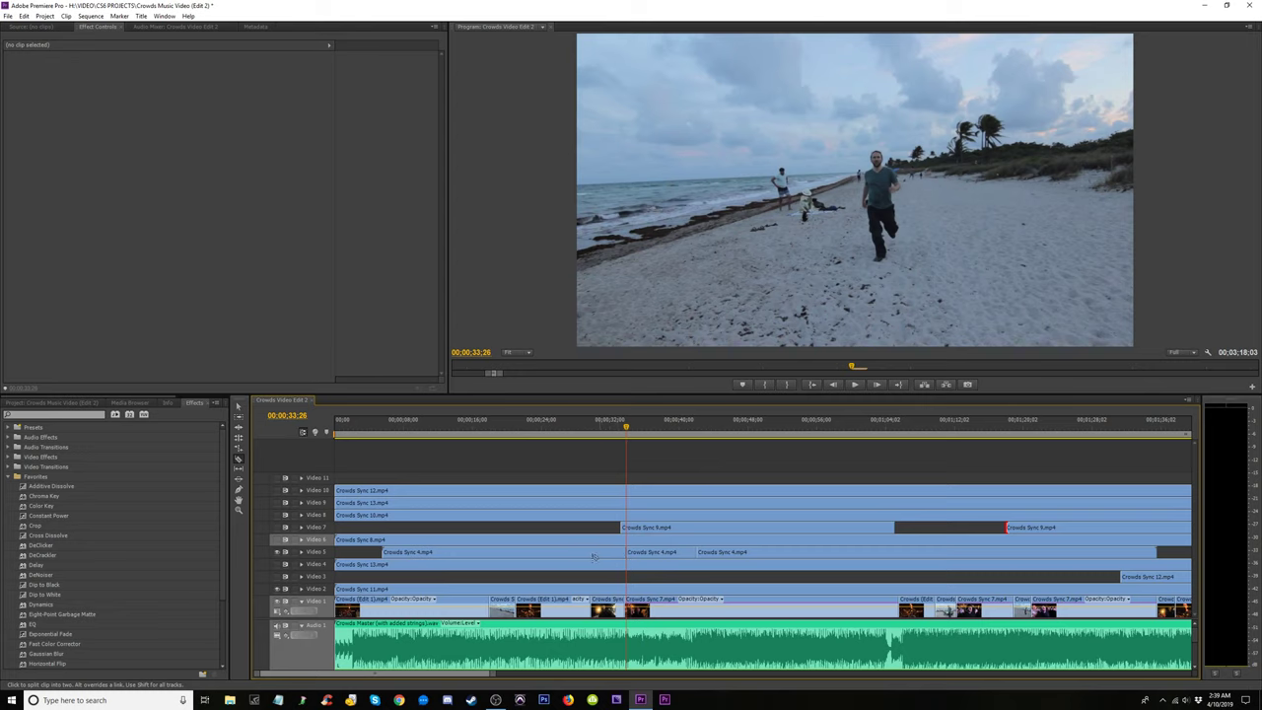
pyautogui.click(574, 558)
pyautogui.click(631, 539)
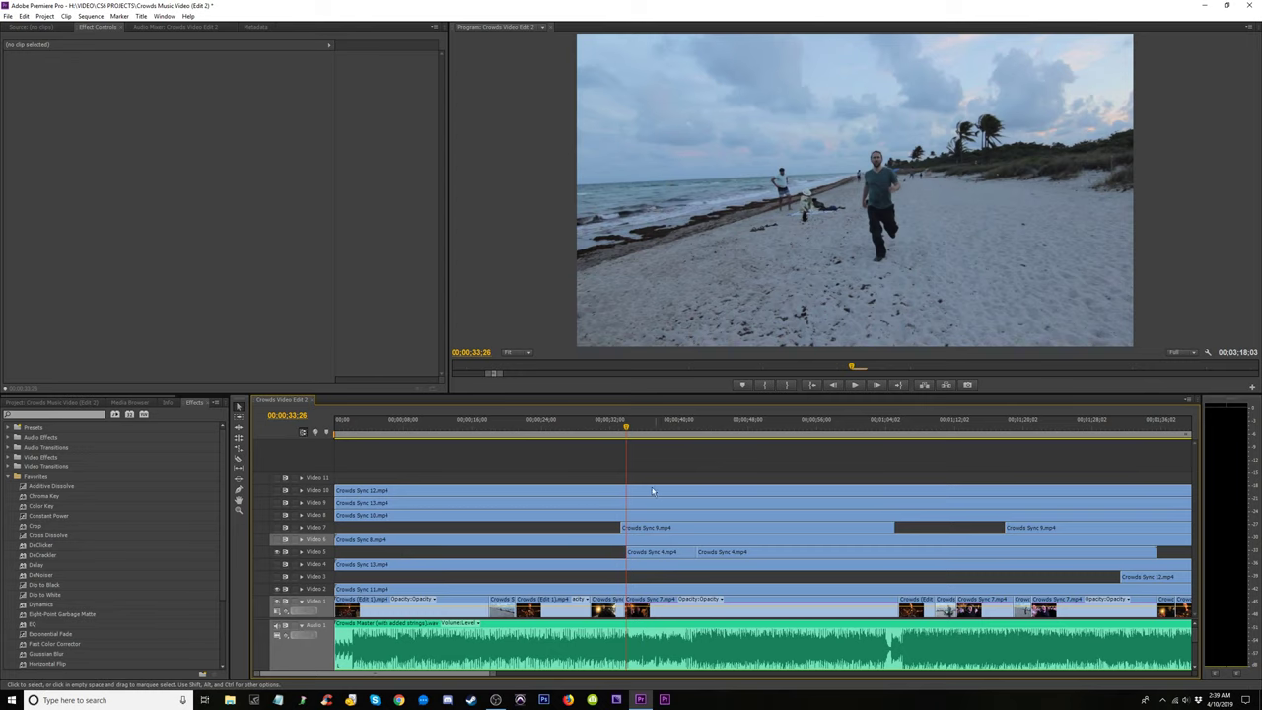
# Watch the sequence full screen from 00:00:43:09, stopping at 01:20:08.
pyautogui.moveTo(628, 430); pyautogui.dragTo(708, 434)
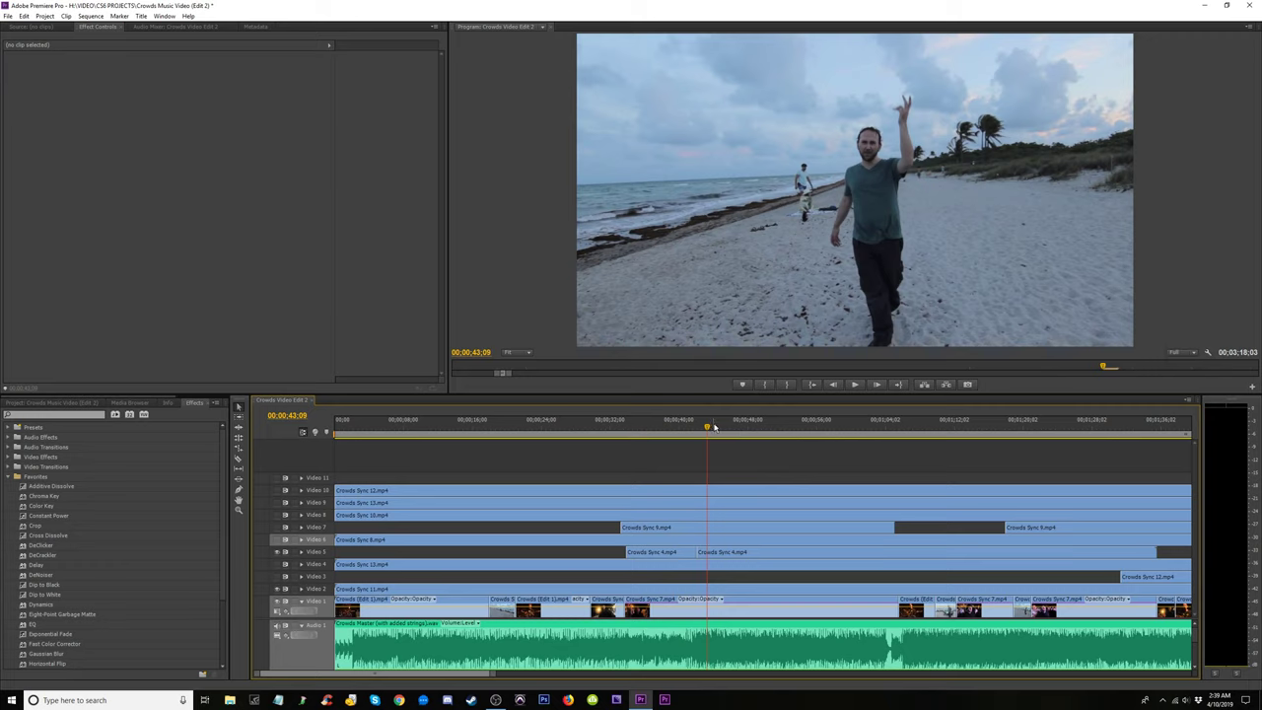
pyautogui.press('space')
pyautogui.hotkey('ctrl', '`')
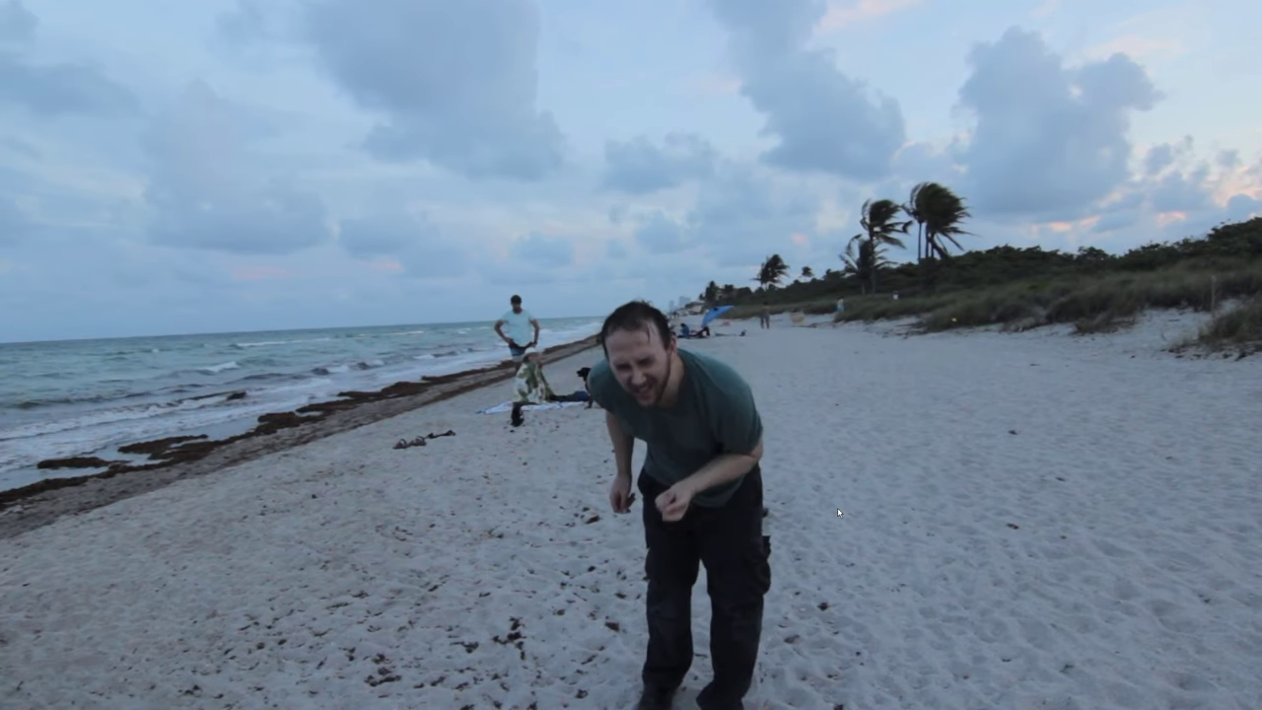
pyautogui.hotkey('ctrl', '`')
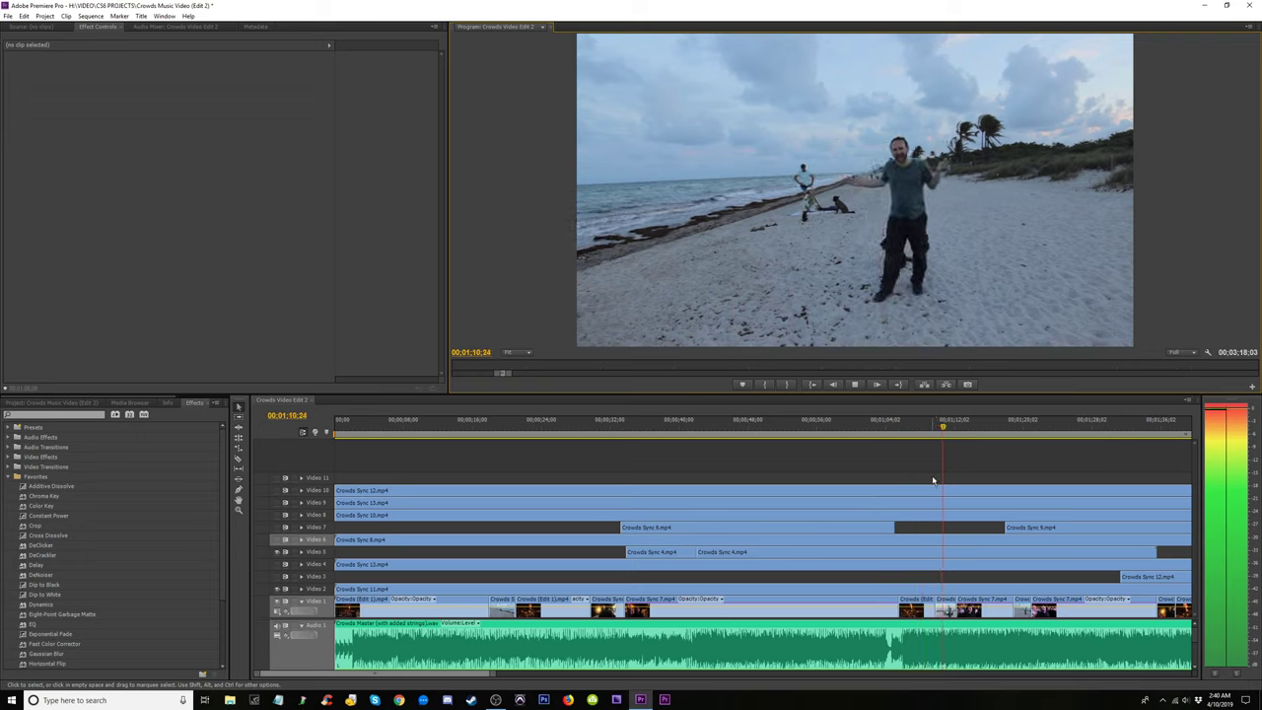
pyautogui.hotkey('ctrl', '`')
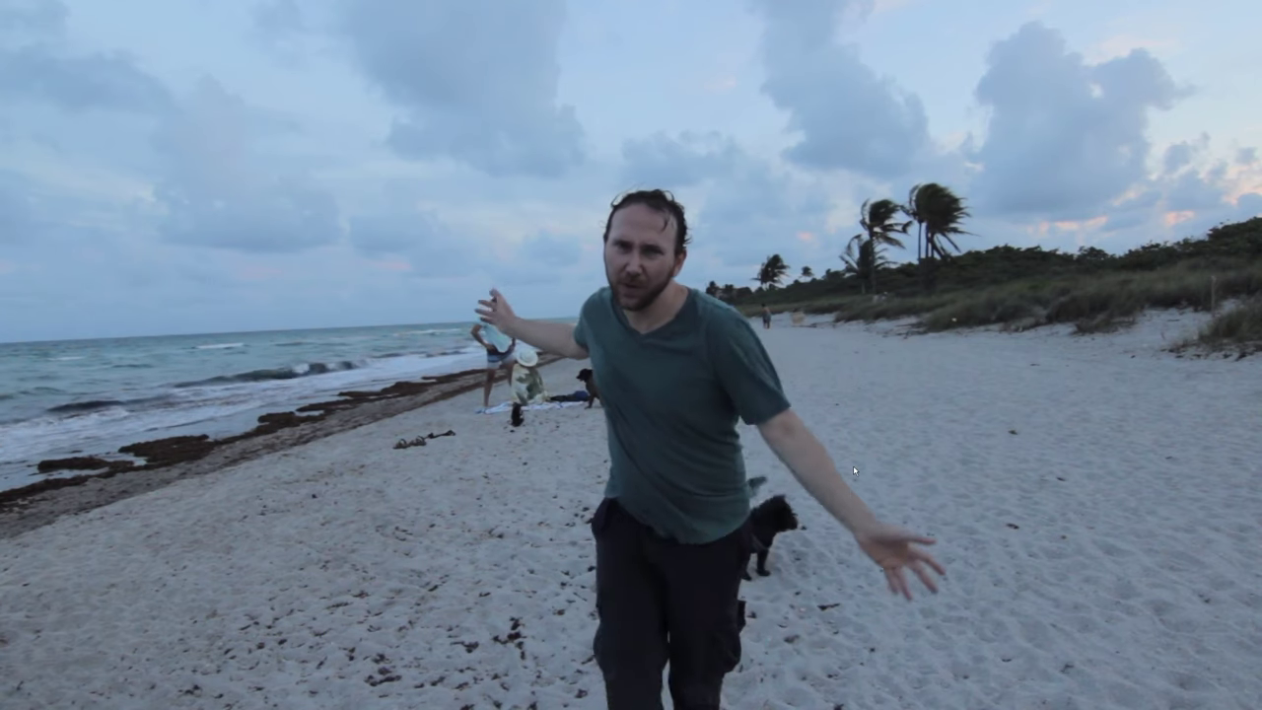
pyautogui.press('Escape')
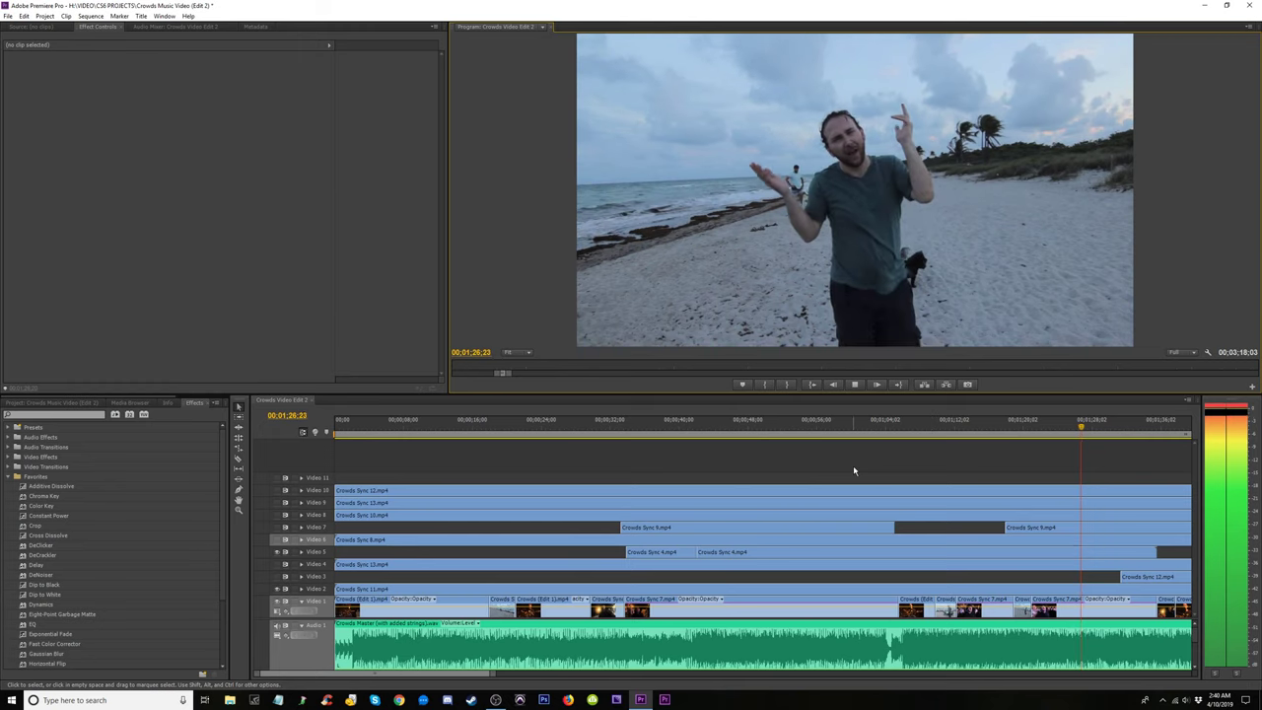
pyautogui.moveTo(1067, 431); pyautogui.dragTo(1023, 437)
pyautogui.press('space')
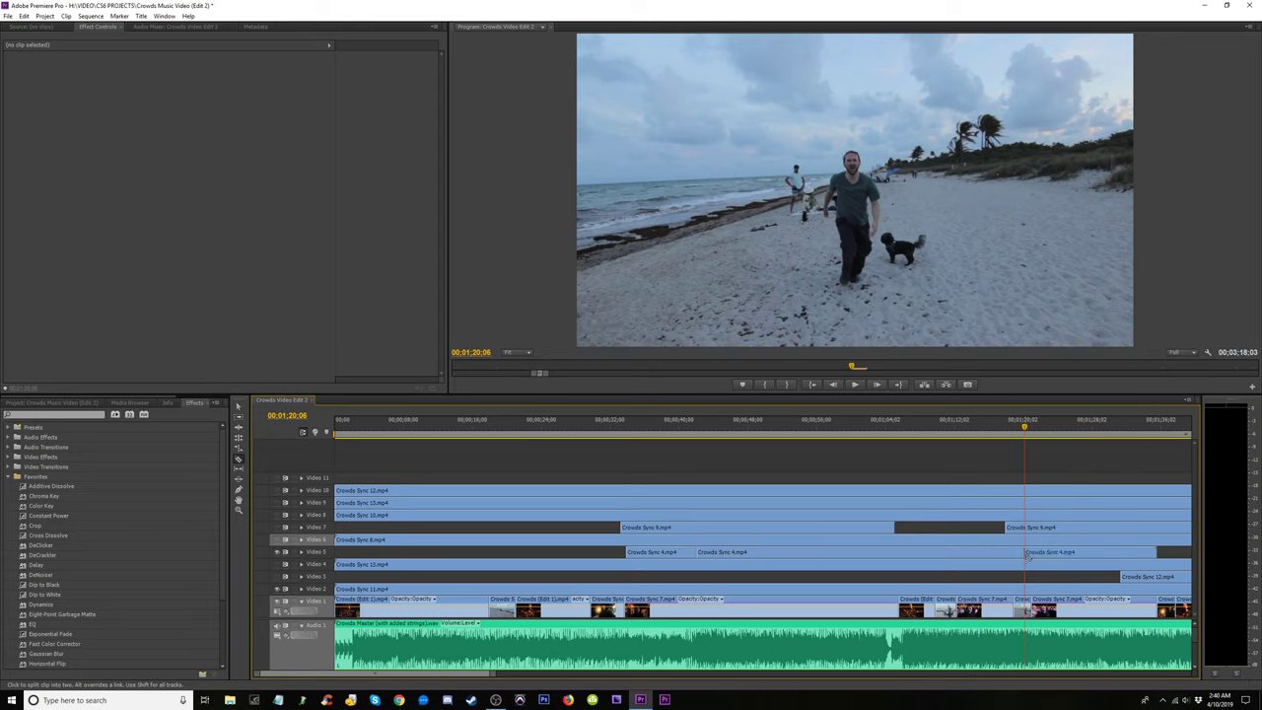
# Delete the Crowds Sync 4 section on Video 5 around 00:44.
pyautogui.moveTo(685, 434); pyautogui.dragTo(749, 464)
pyautogui.click(811, 553)
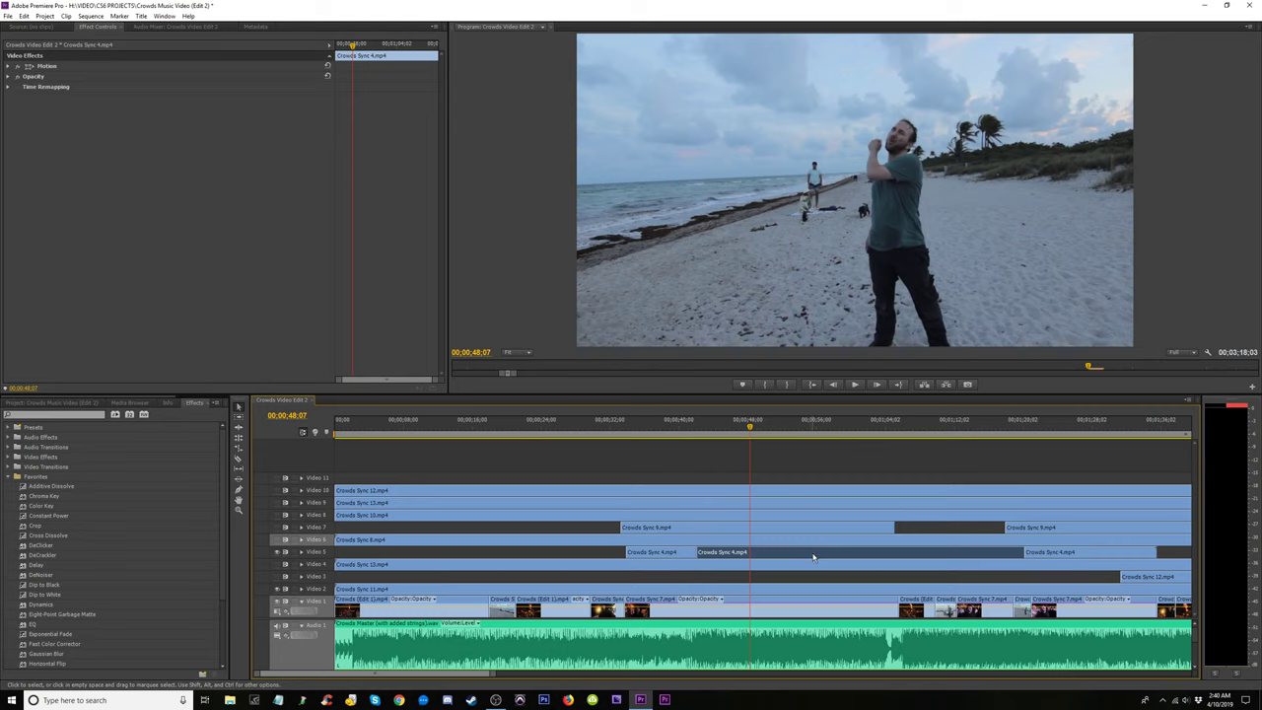
pyautogui.press('Delete')
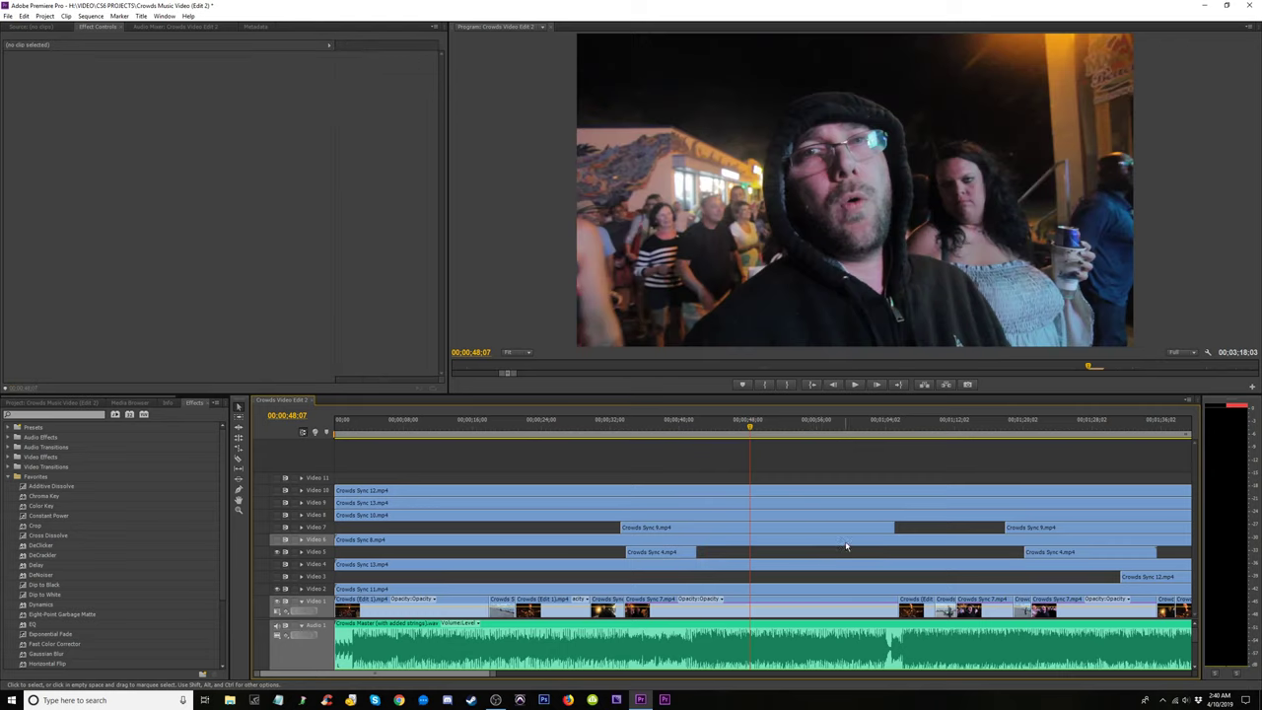
# Review playback from about 01:18 to 01:23:13.
pyautogui.moveTo(764, 449); pyautogui.dragTo(1040, 441)
pyautogui.press('space')
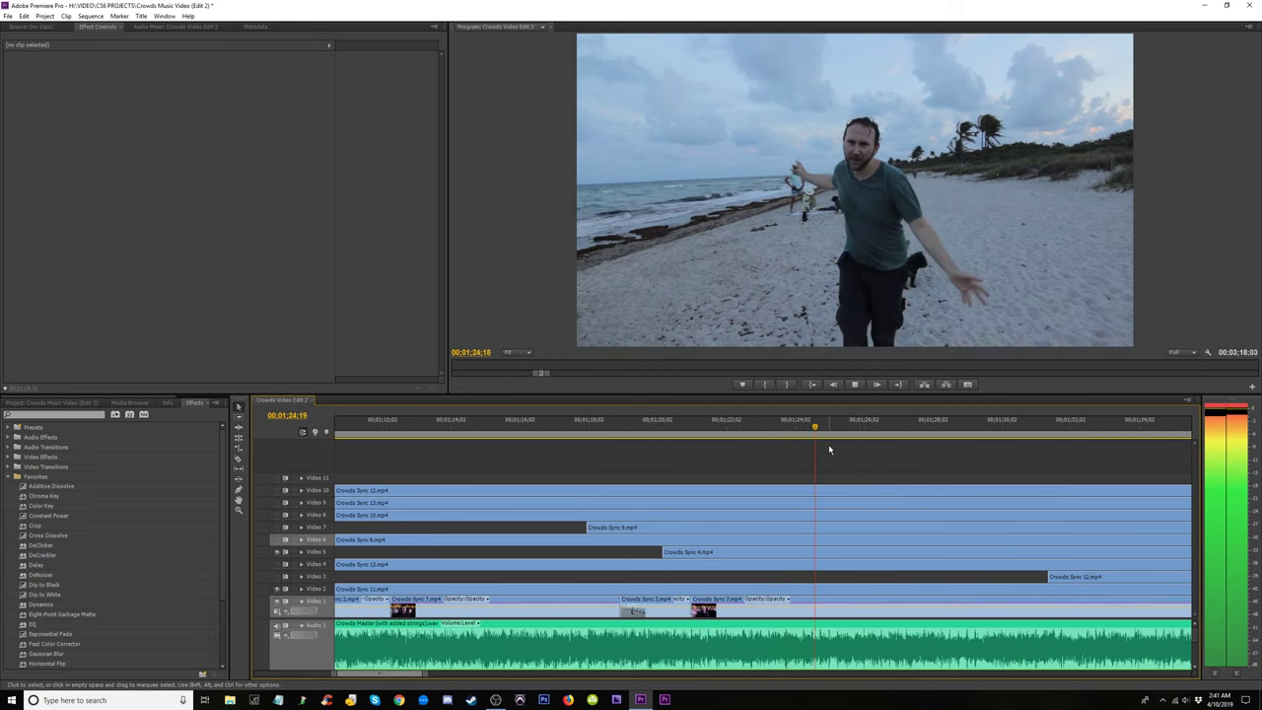
pyautogui.press('space')
pyautogui.click(711, 426)
pyautogui.press('space')
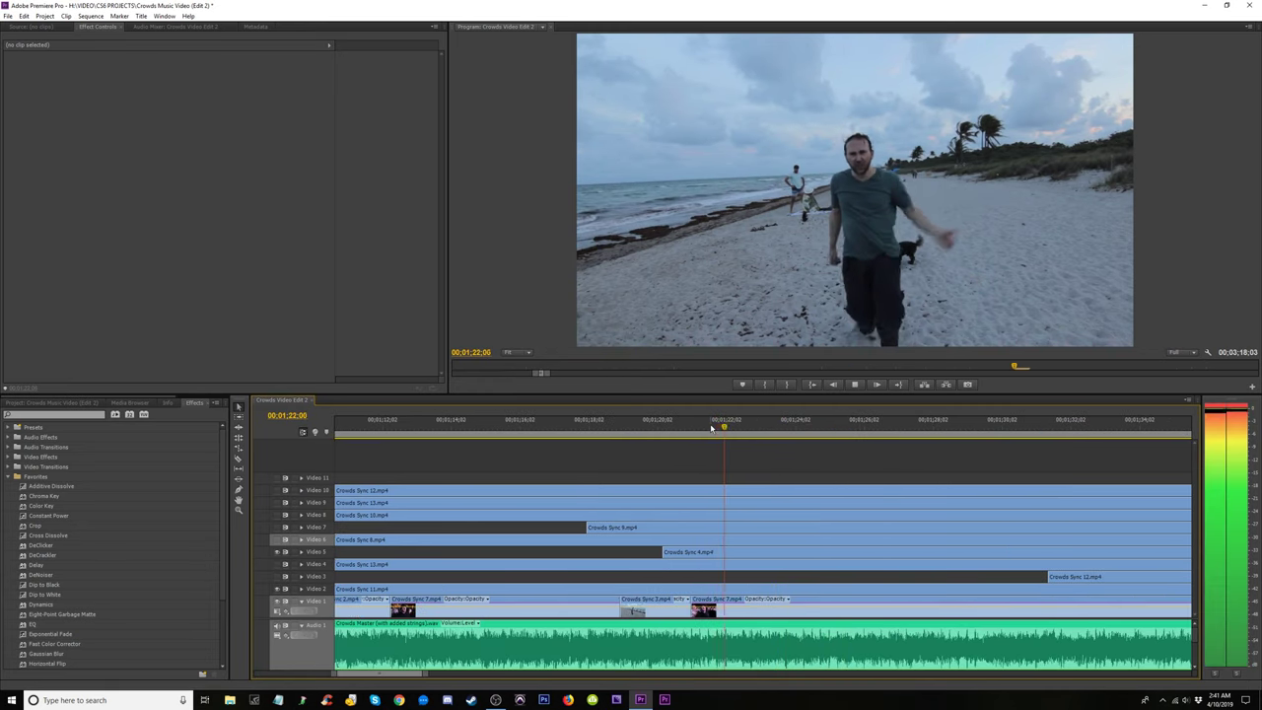
pyautogui.press('space')
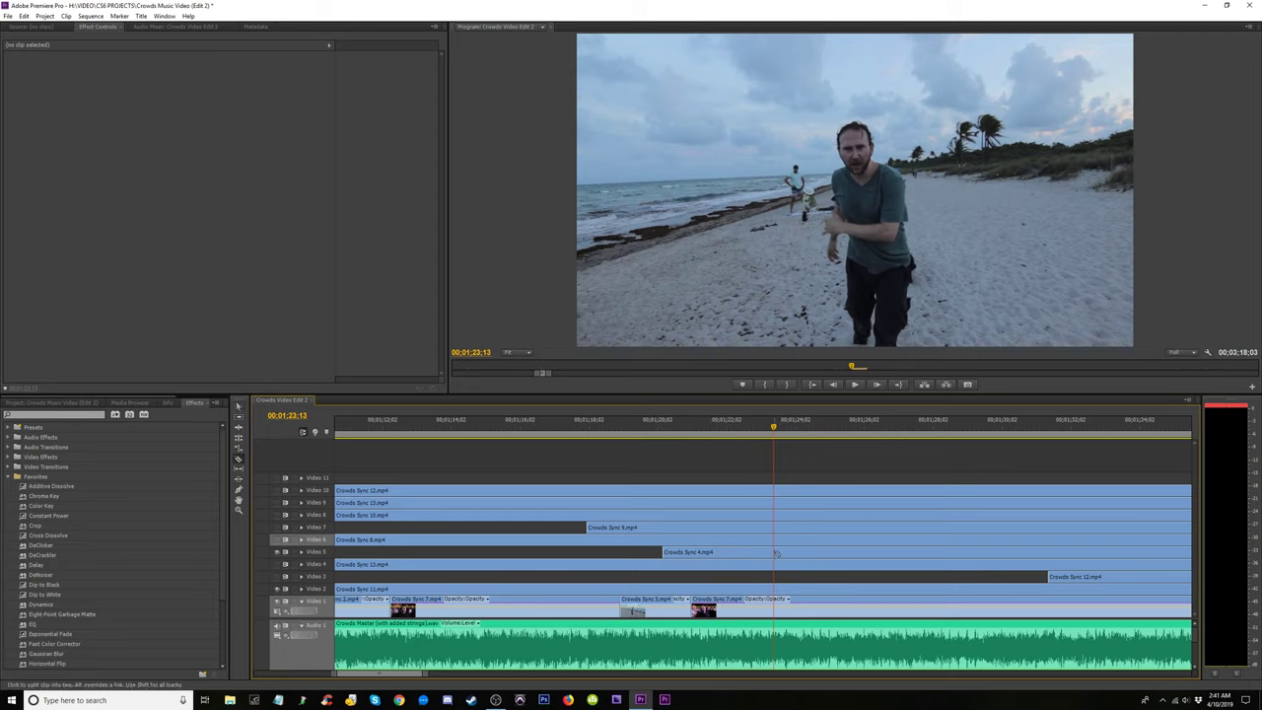
# Delete the later Crowds Sync 4 section on Video 5 past about 01:34.
pyautogui.moveTo(776, 438); pyautogui.dragTo(1125, 449)
pyautogui.press('-')
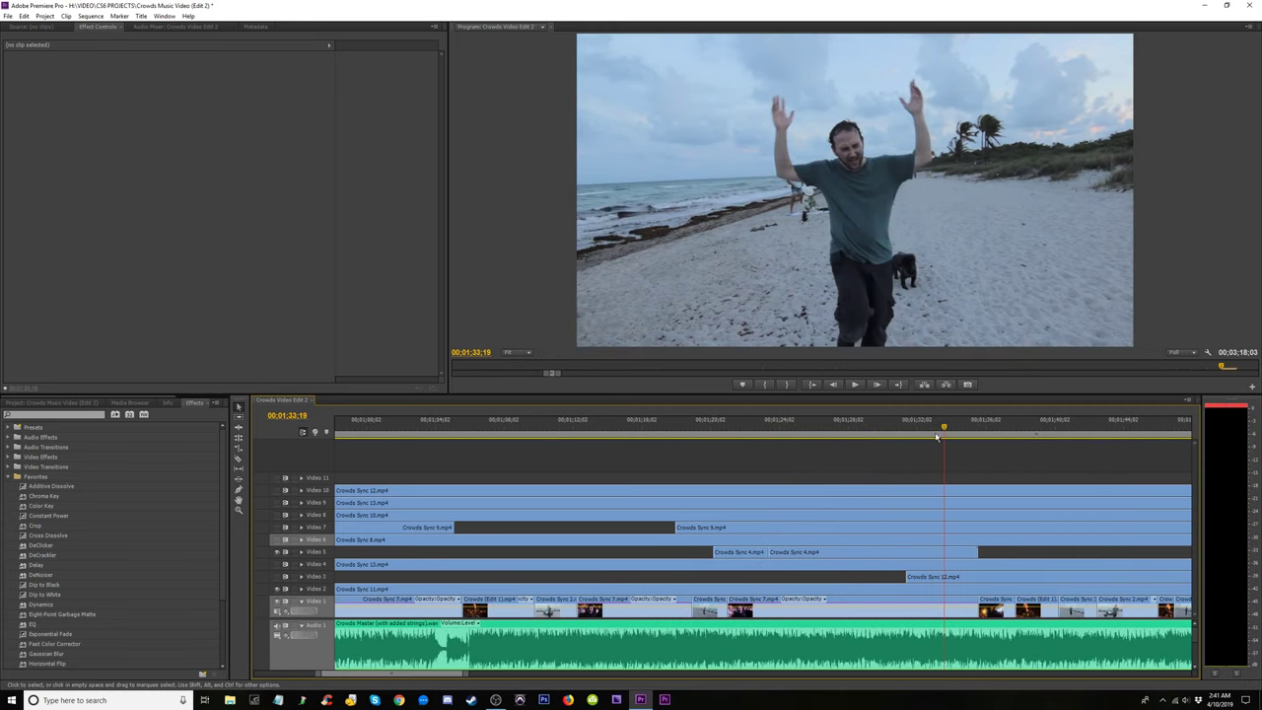
pyautogui.click(957, 434)
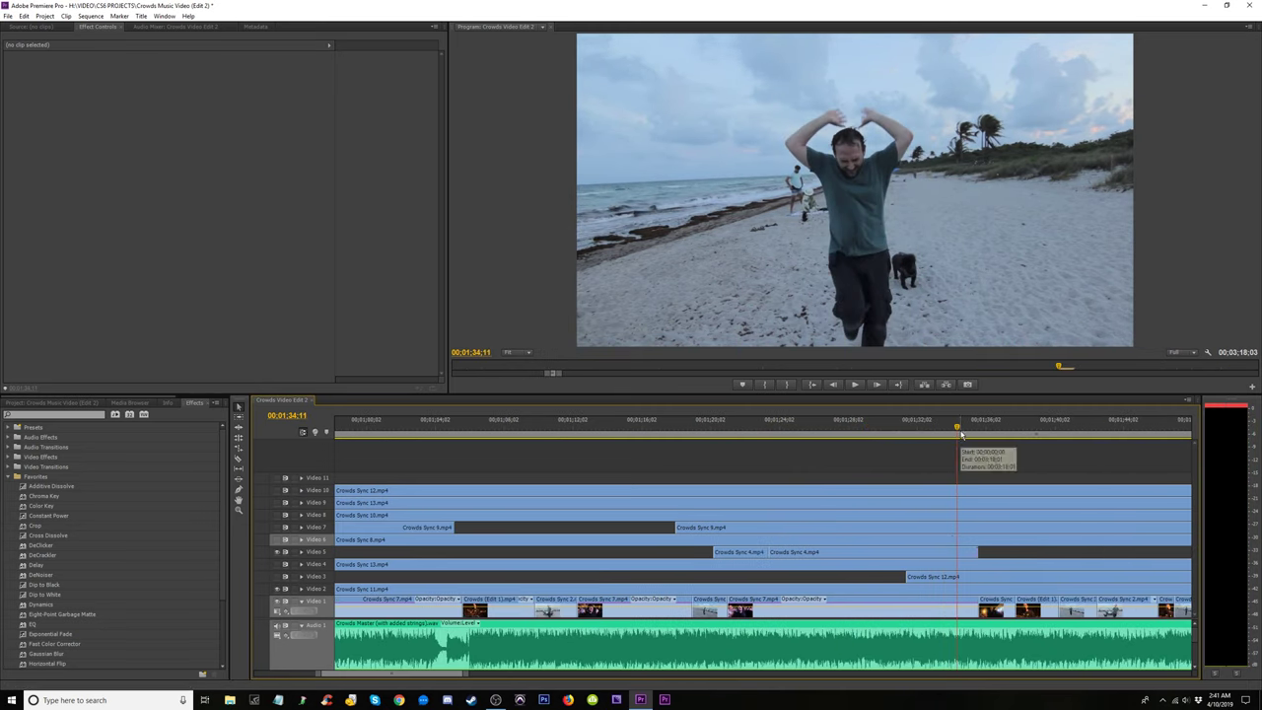
pyautogui.click(974, 432)
pyautogui.press('space')
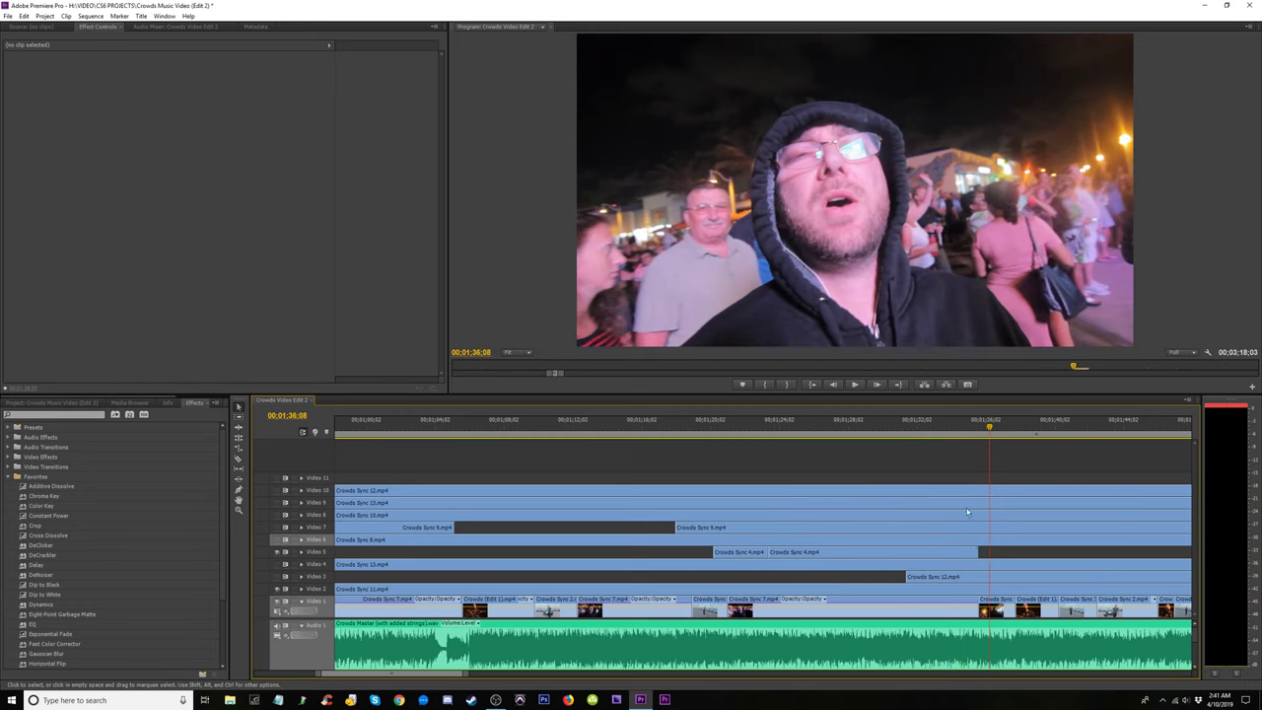
pyautogui.click(926, 553)
pyautogui.press('Delete')
pyautogui.press('Up')
pyautogui.press('Up')
pyautogui.press('Up')
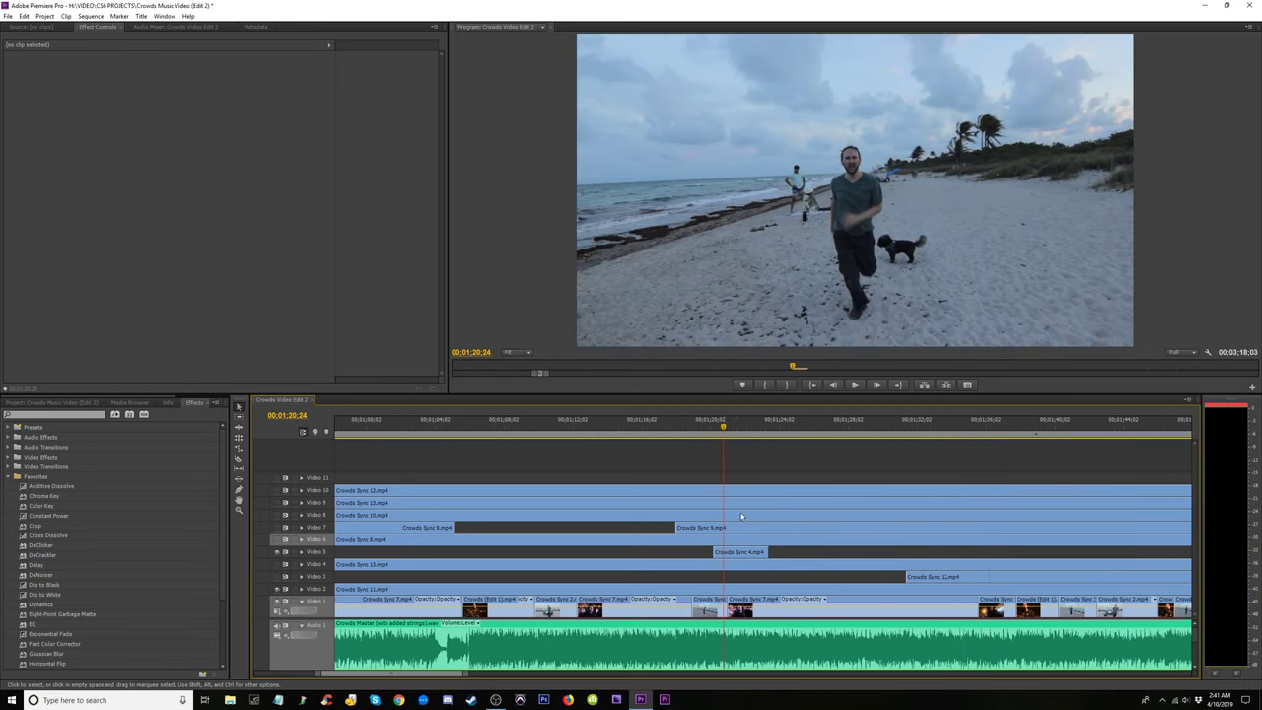
pyautogui.press('-')
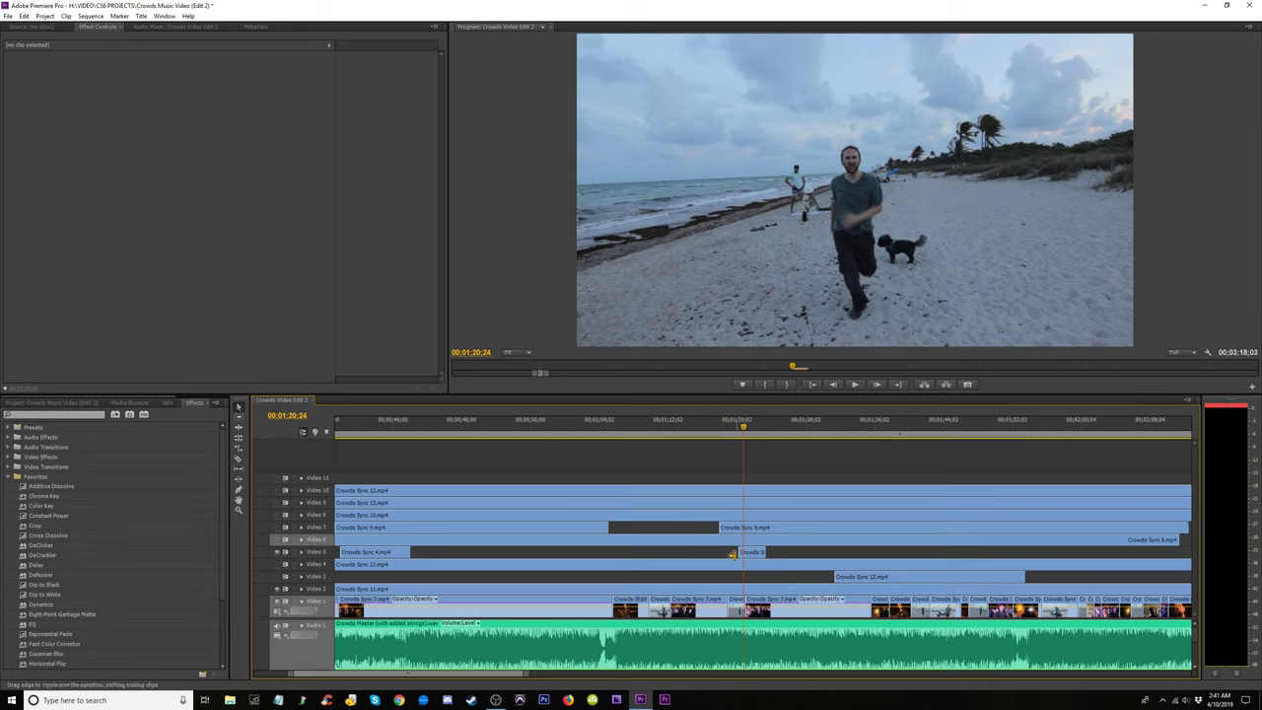
# Drag the remaining Crowds Sync 4 pieces from Video 5 down onto Video 3.
pyautogui.press('-')
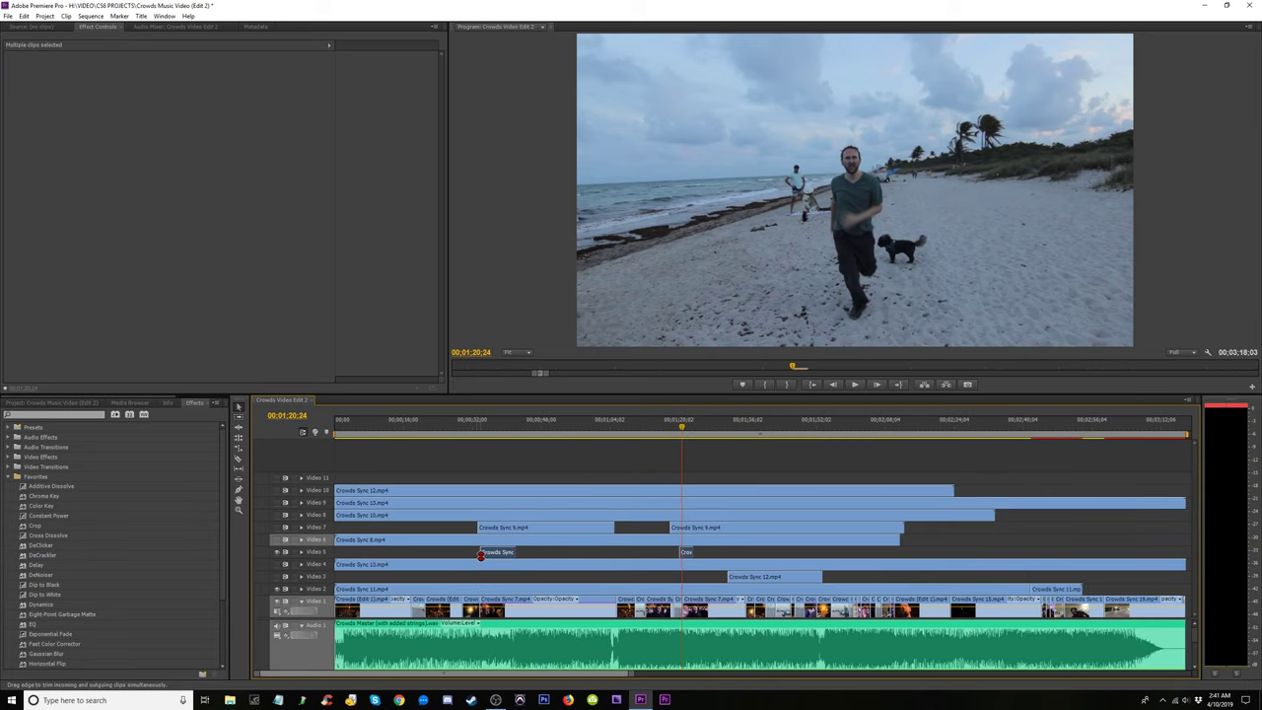
pyautogui.moveTo(510, 554); pyautogui.dragTo(506, 567)
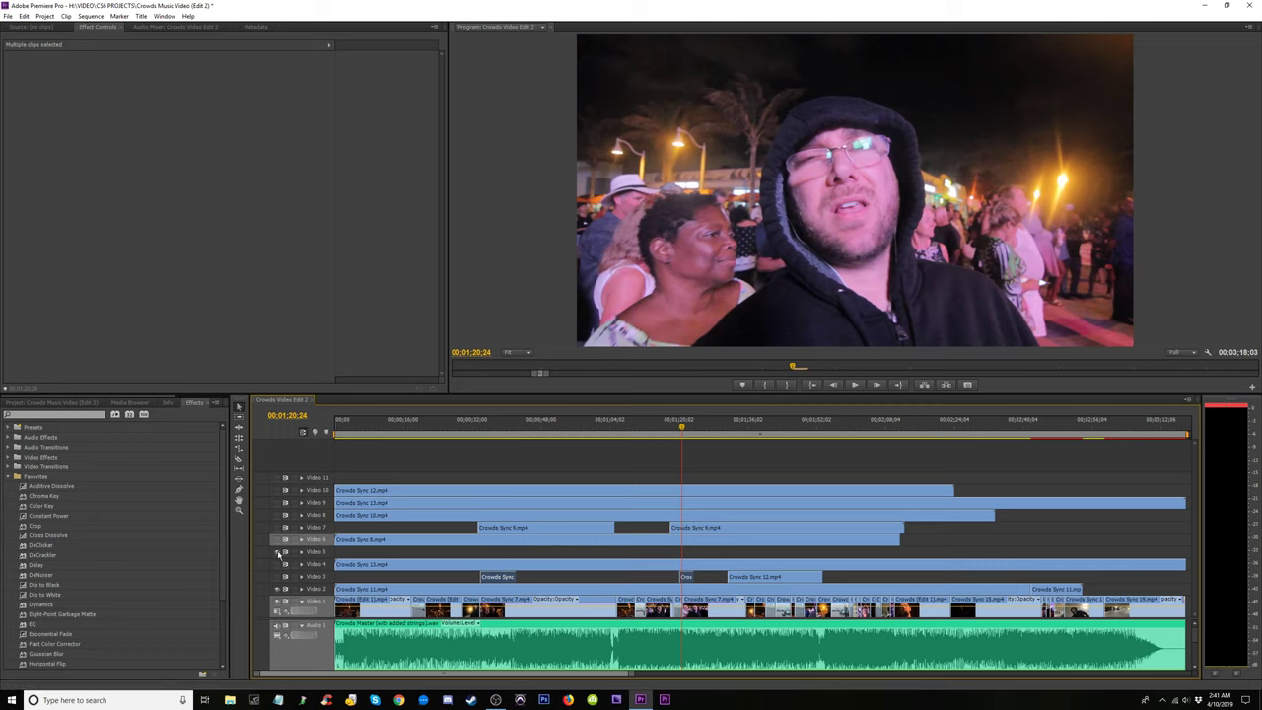
# Delete all empty video tracks, leaving Video 1 through Video 9.
pyautogui.rightClick(326, 558)
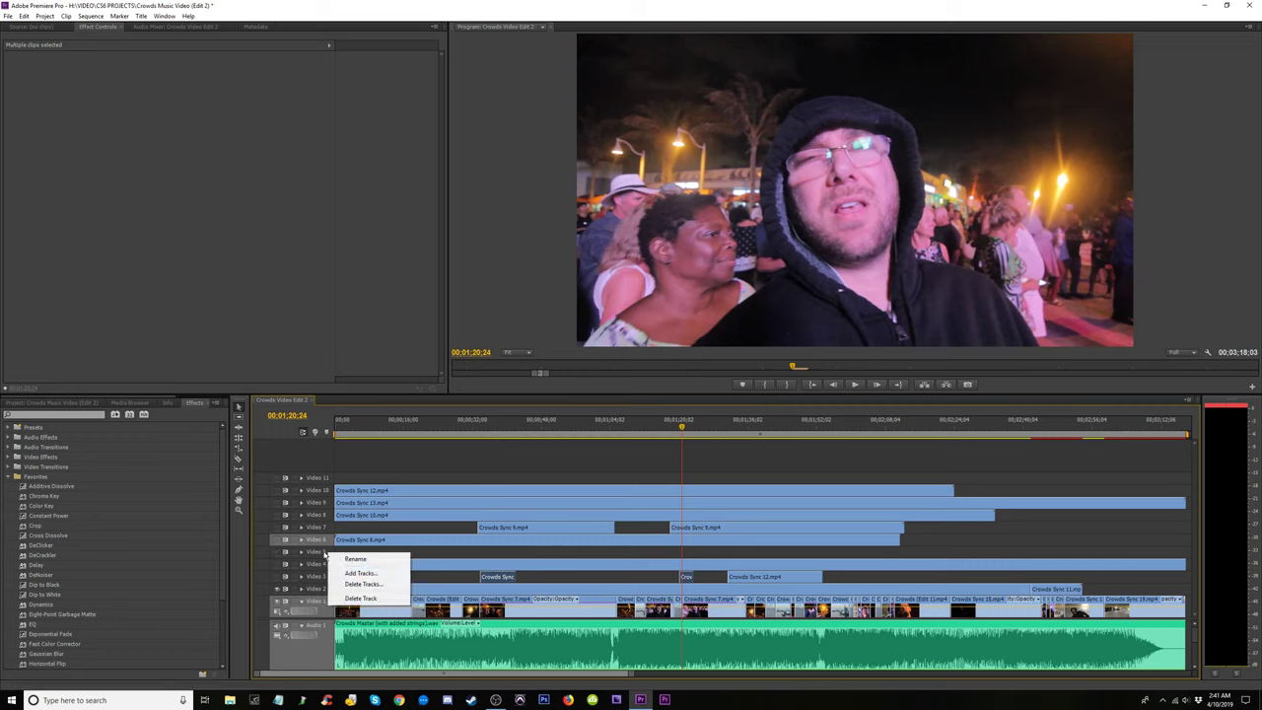
pyautogui.click(363, 585)
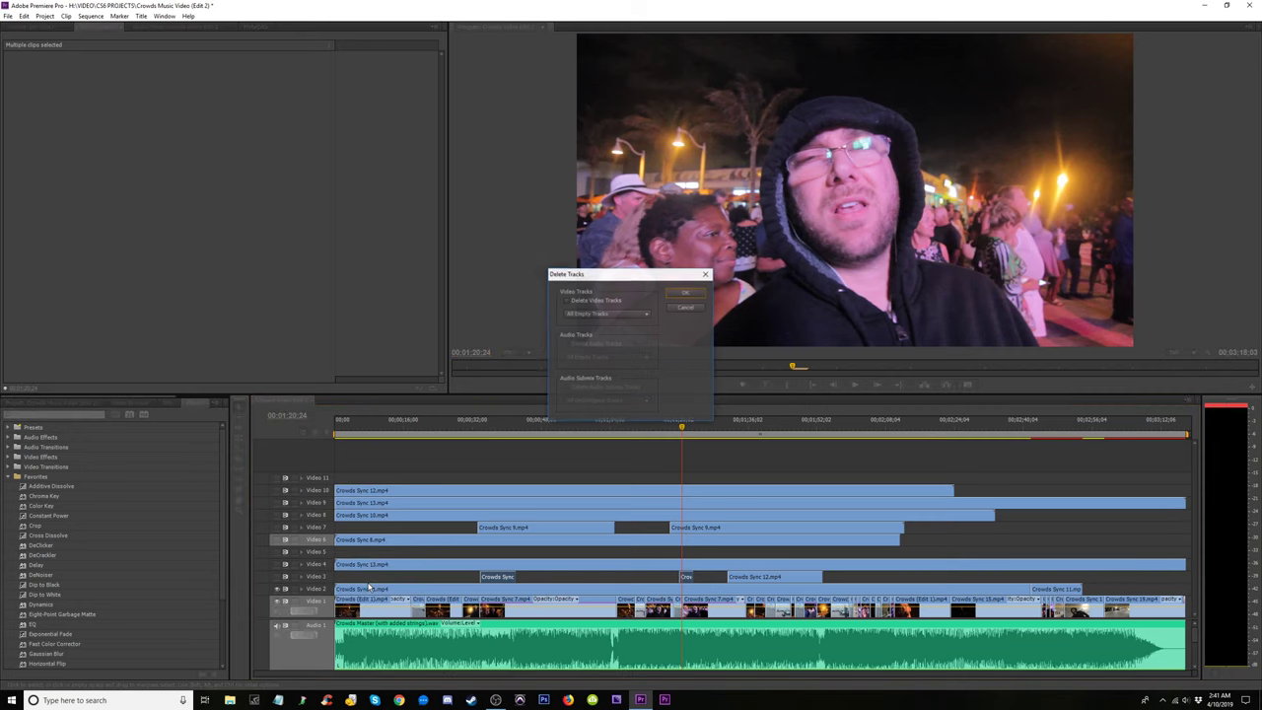
pyautogui.click(684, 293)
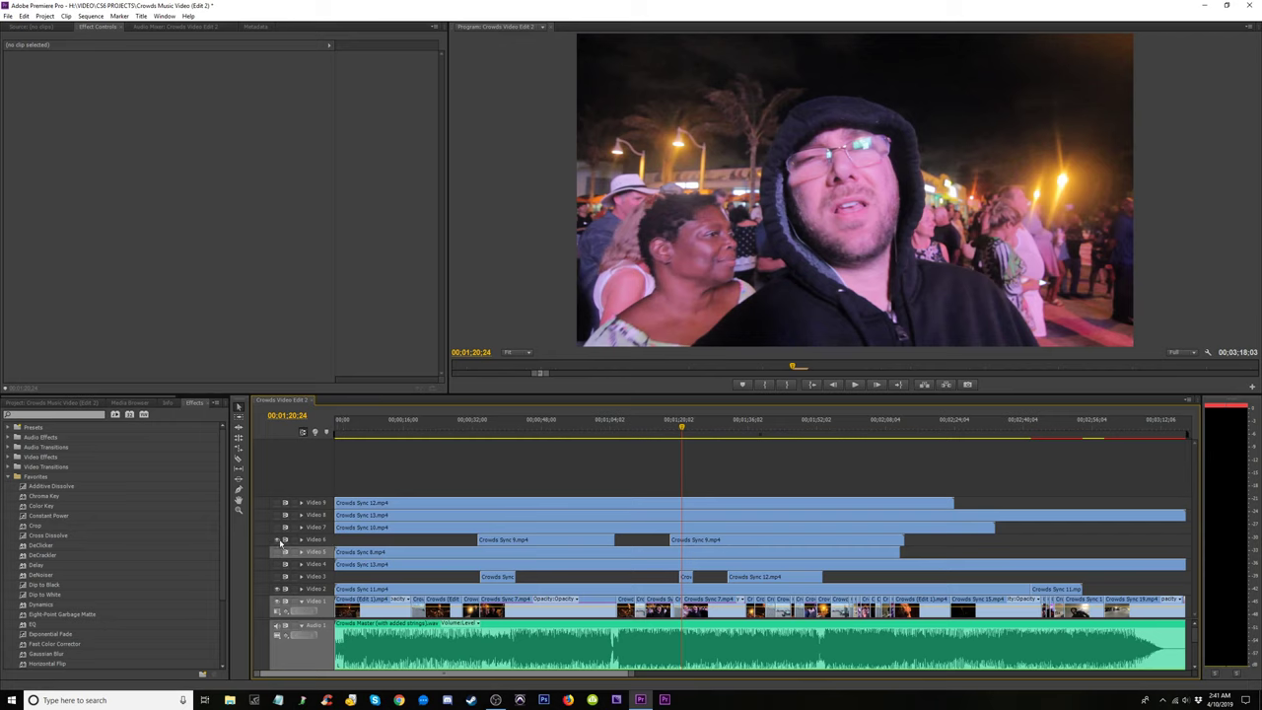
# Toggle Video 6 and neighbouring track outputs to compare angles at 00:57:19.
pyautogui.click(279, 541)
pyautogui.click(280, 542)
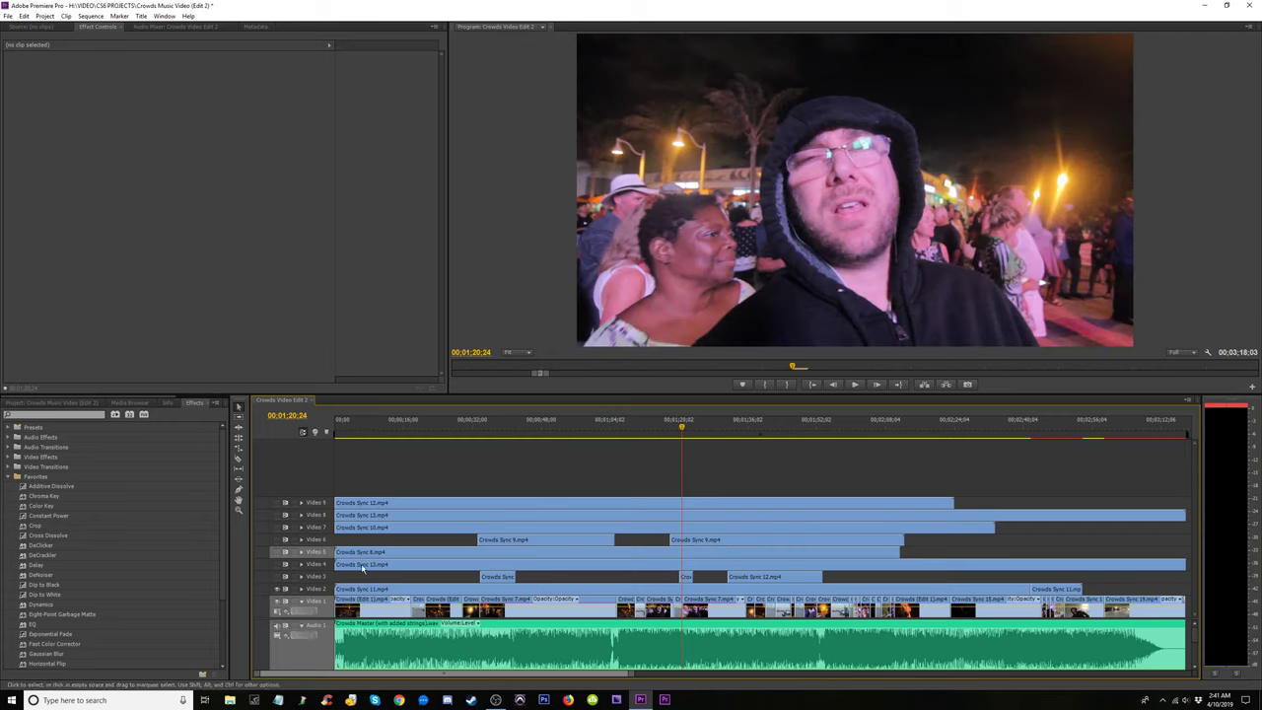
pyautogui.click(278, 567)
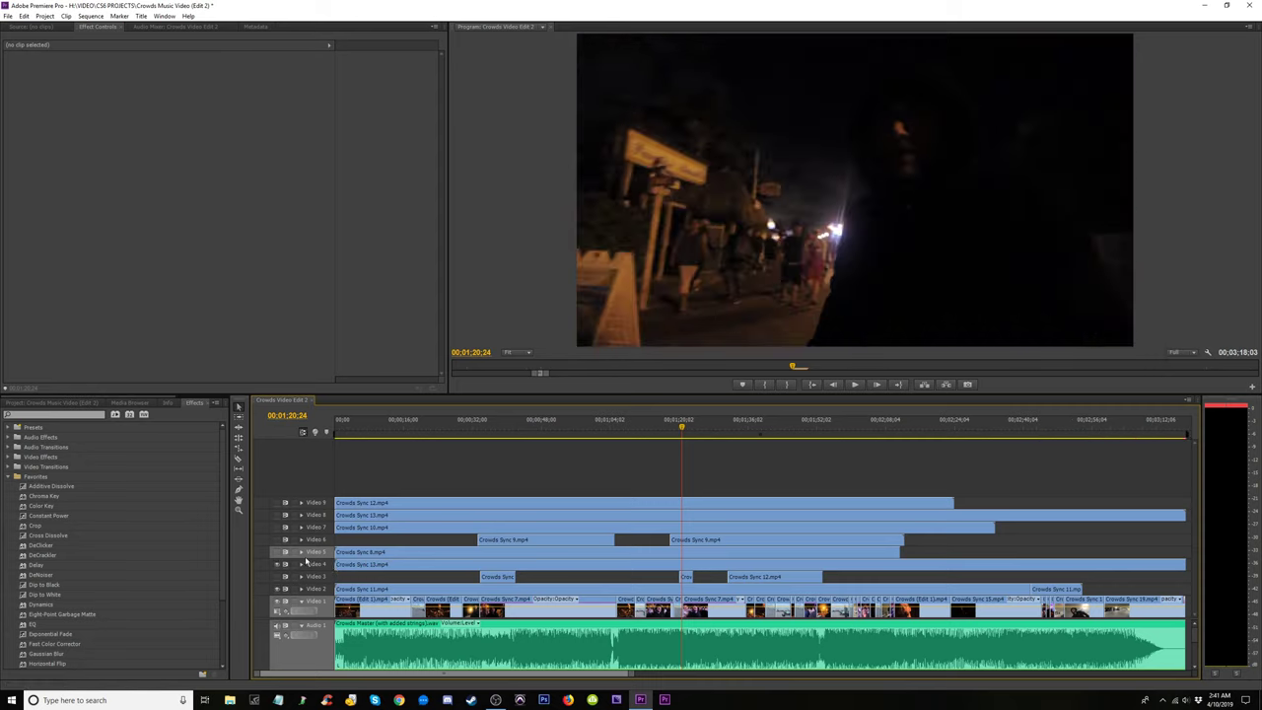
pyautogui.moveTo(577, 432); pyautogui.dragTo(583, 434)
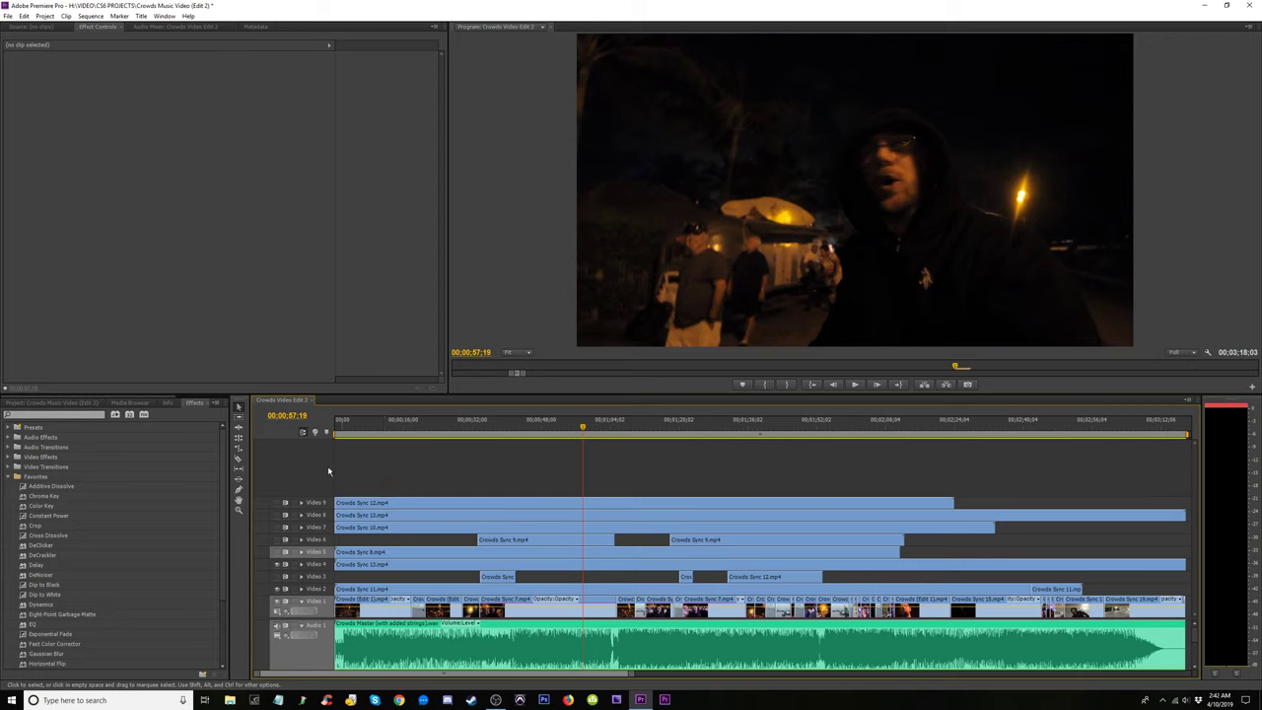
# Switch Video 7, 8 and 9 outputs off and on to compare angles, leaving Video 8 visible.
pyautogui.click(278, 566)
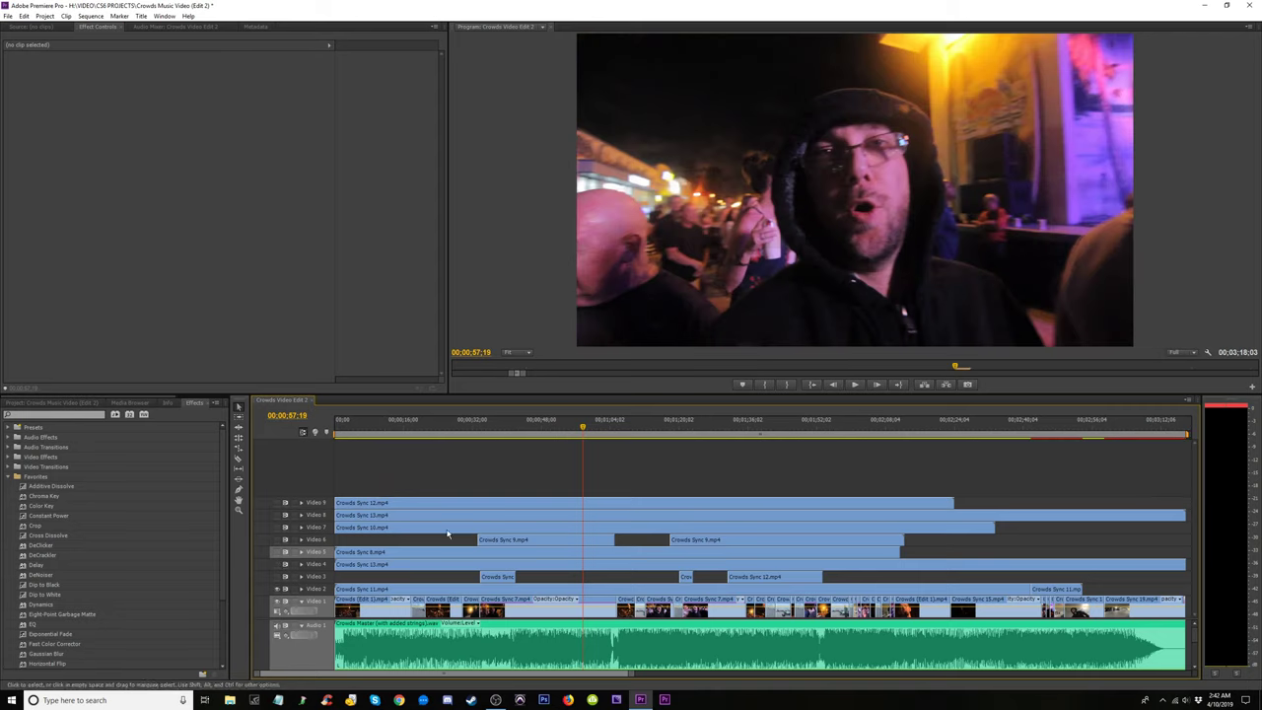
pyautogui.click(387, 532)
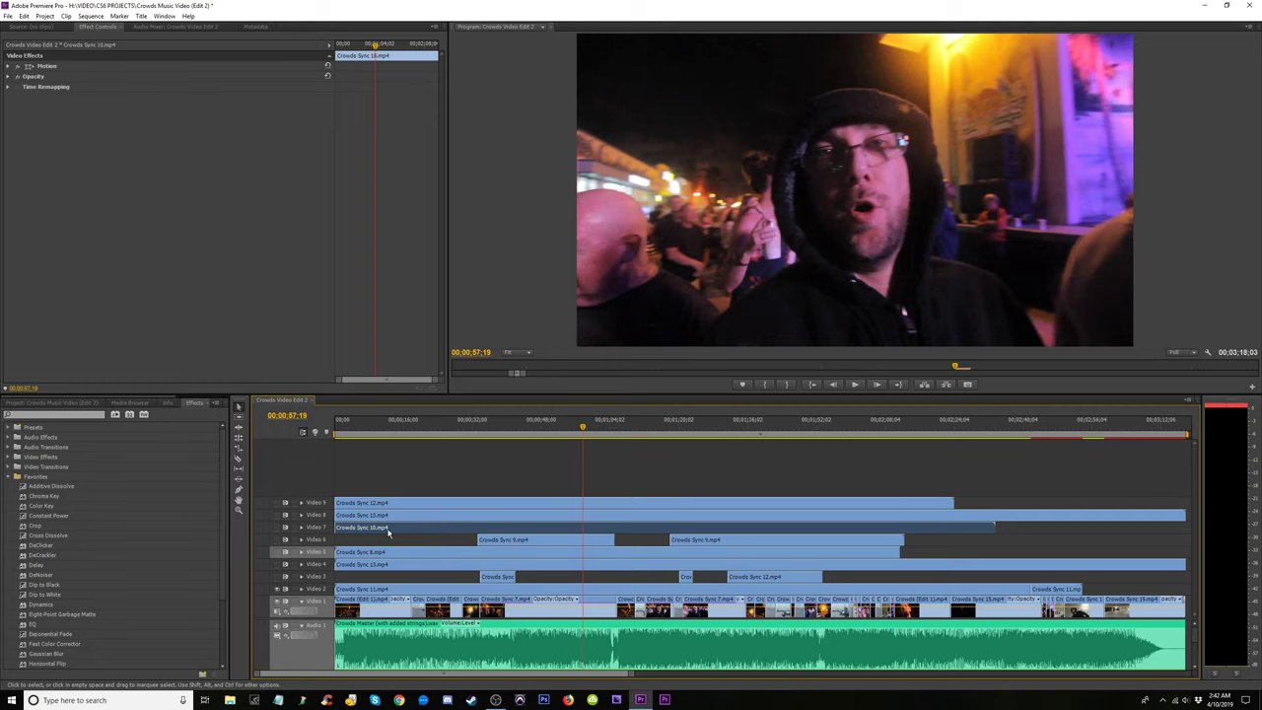
pyautogui.click(278, 529)
pyautogui.click(278, 514)
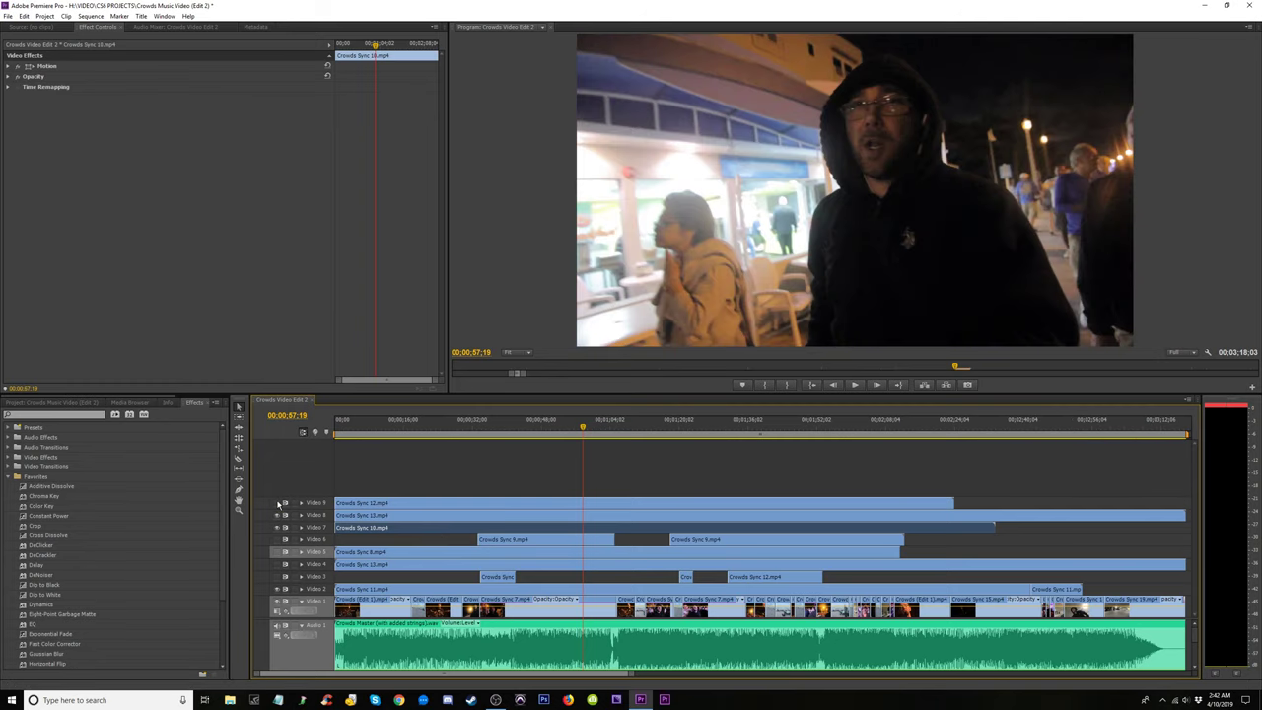
pyautogui.click(278, 504)
pyautogui.click(278, 504)
pyautogui.click(278, 516)
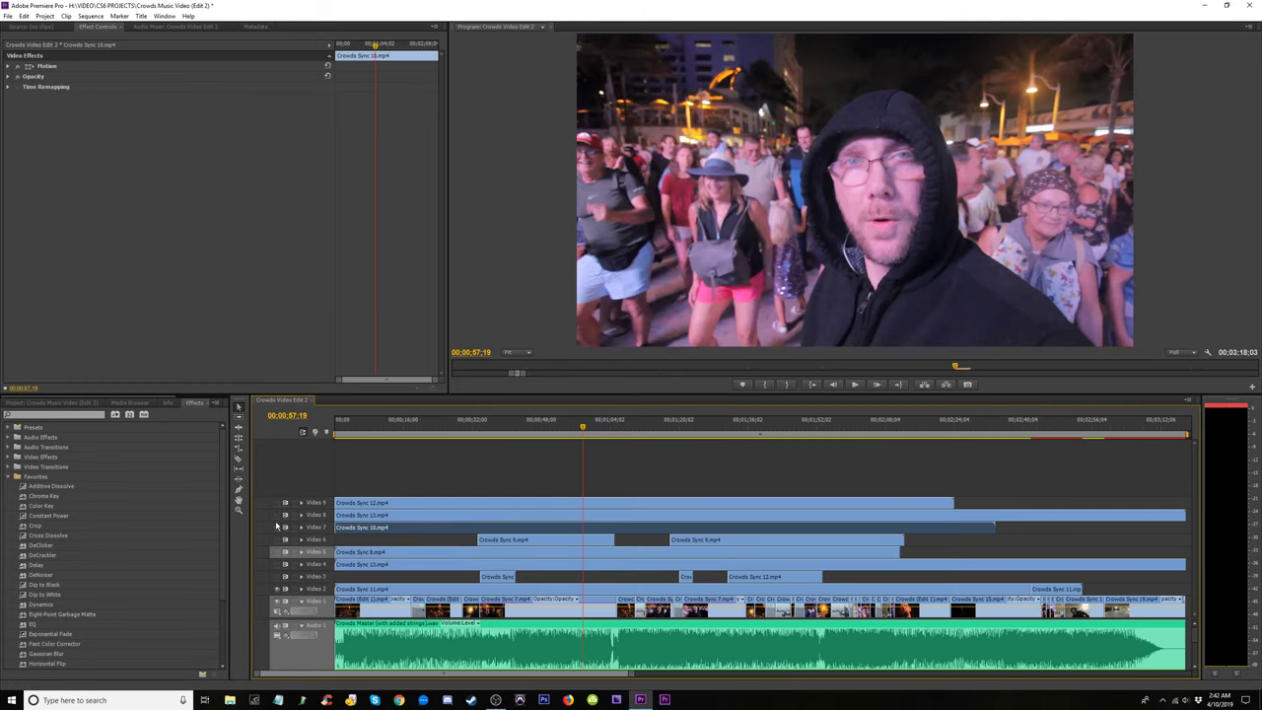
pyautogui.click(278, 529)
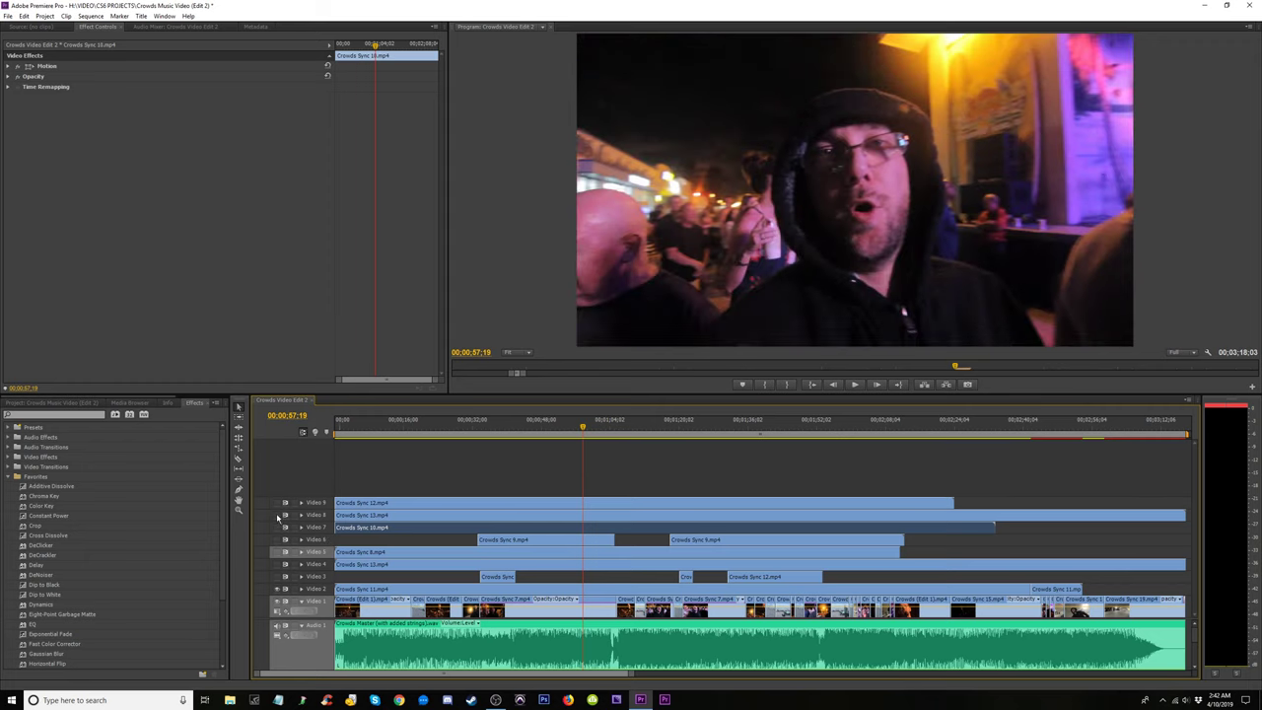
pyautogui.click(278, 516)
pyautogui.moveTo(618, 429); pyautogui.dragTo(659, 430)
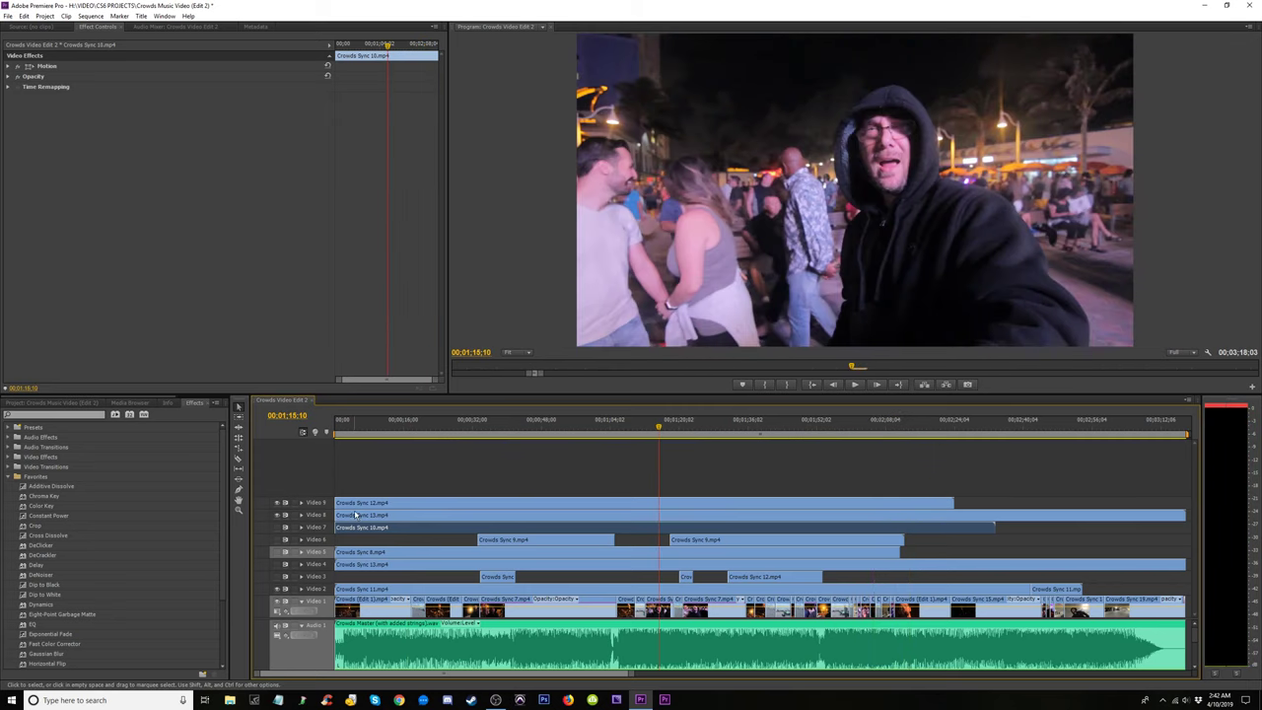
# Hide Video 9 from the output and scrub to find the cut point.
pyautogui.click(278, 503)
pyautogui.moveTo(460, 422); pyautogui.dragTo(425, 443)
pyautogui.moveTo(442, 449); pyautogui.dragTo(463, 454)
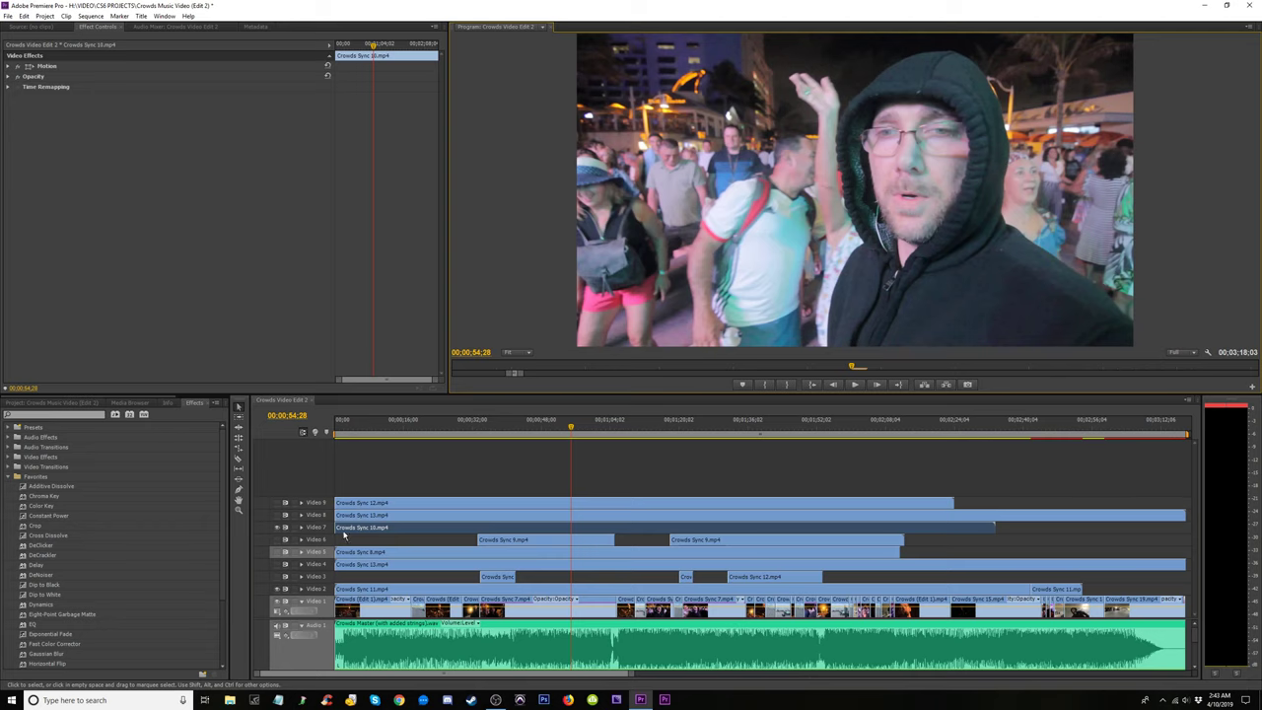
# Trim the Crowds Sync 10 clip on Video 7 to start around 0:50.
pyautogui.moveTo(337, 527); pyautogui.dragTo(499, 525)
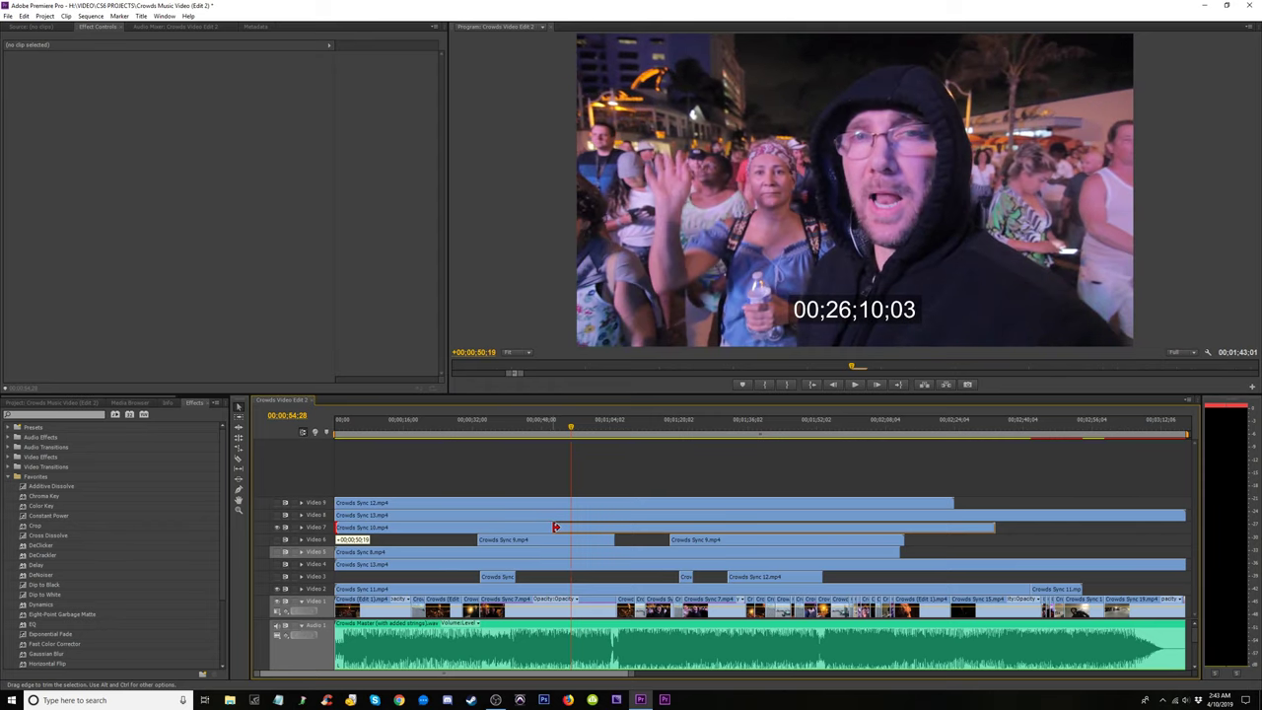
pyautogui.moveTo(555, 528); pyautogui.dragTo(555, 528)
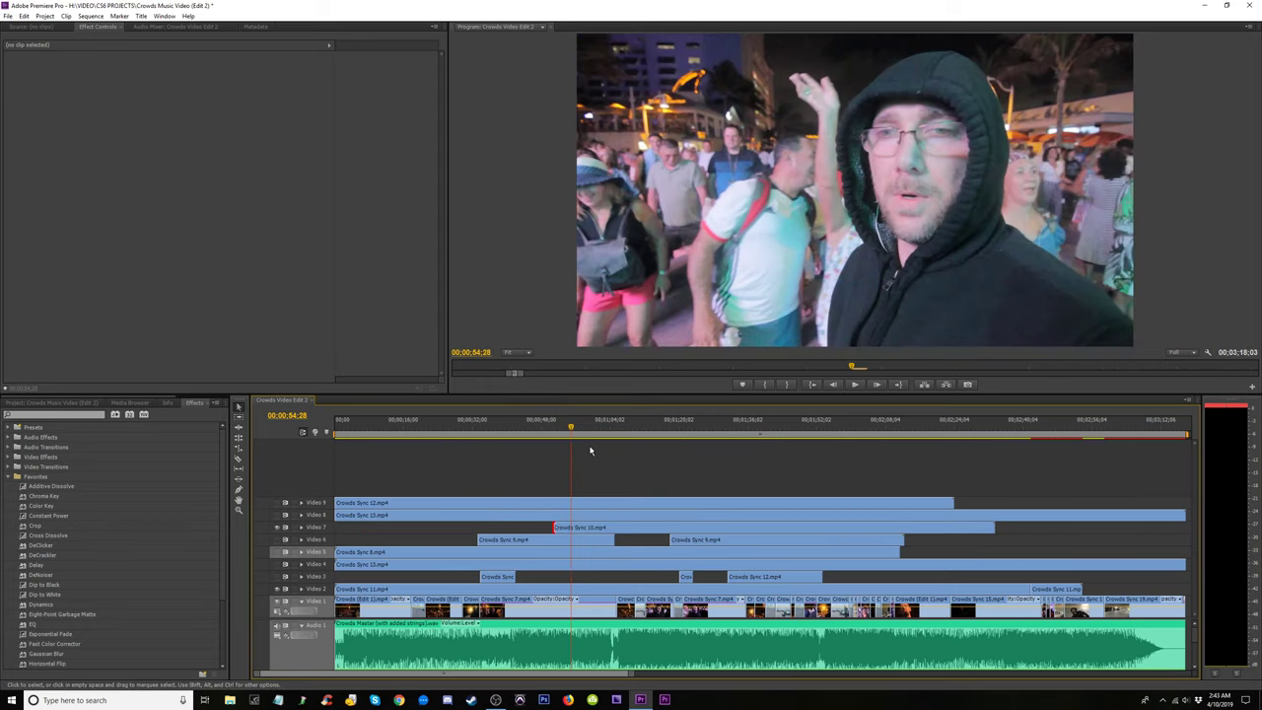
pyautogui.press('=')
pyautogui.press('=')
pyautogui.click(691, 429)
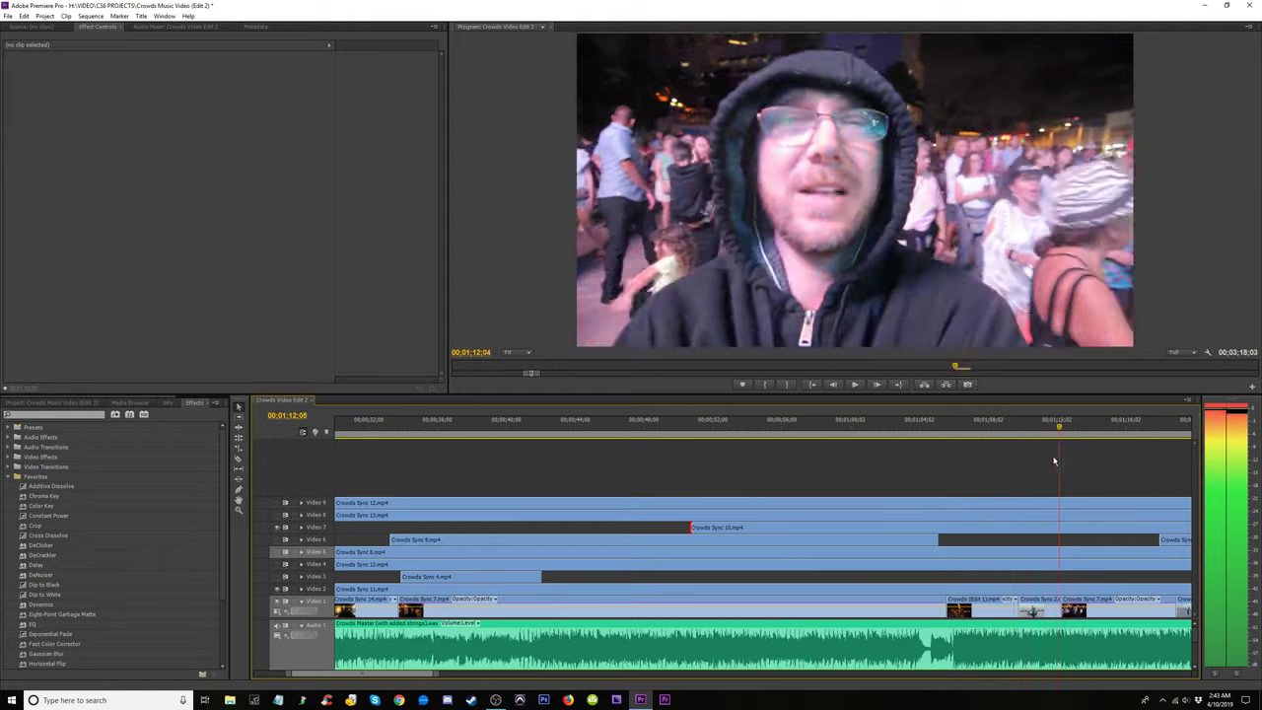
# Save, then razor-cut Crowds Sync 10 on Video 7 and make the second piece start later.
pyautogui.click(859, 426)
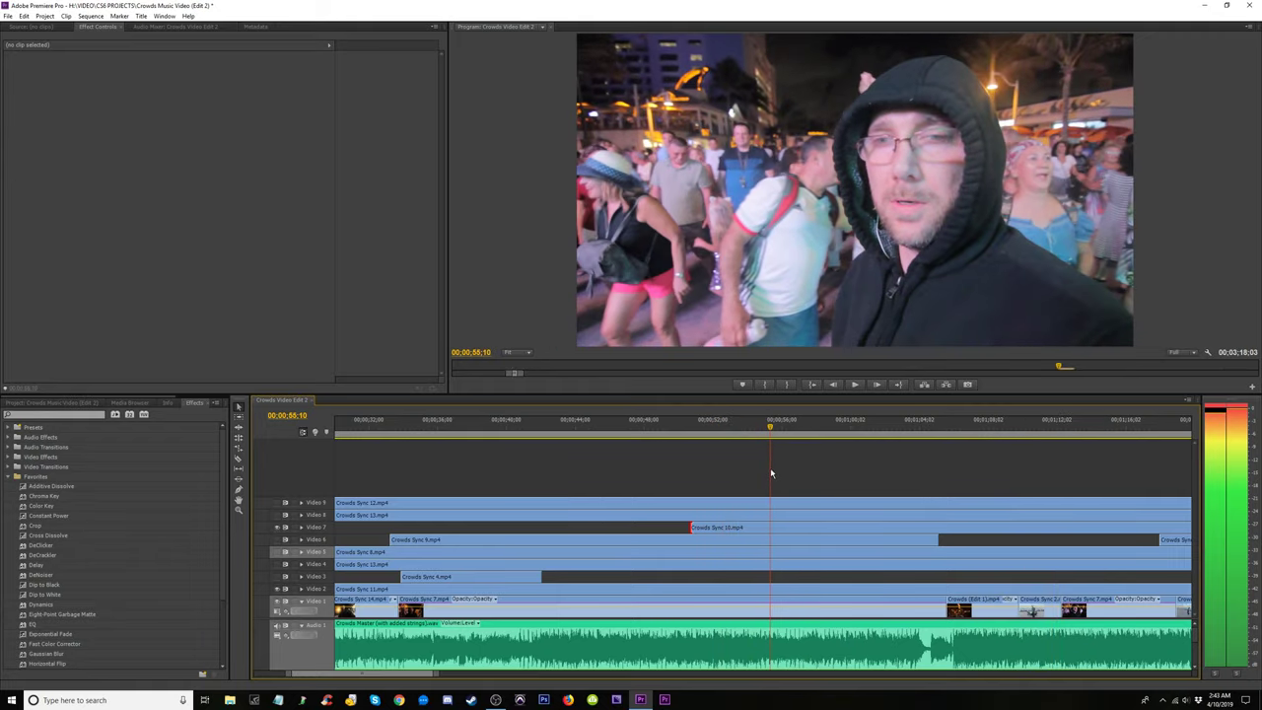
pyautogui.hotkey('ctrl', 's')
pyautogui.click(773, 528)
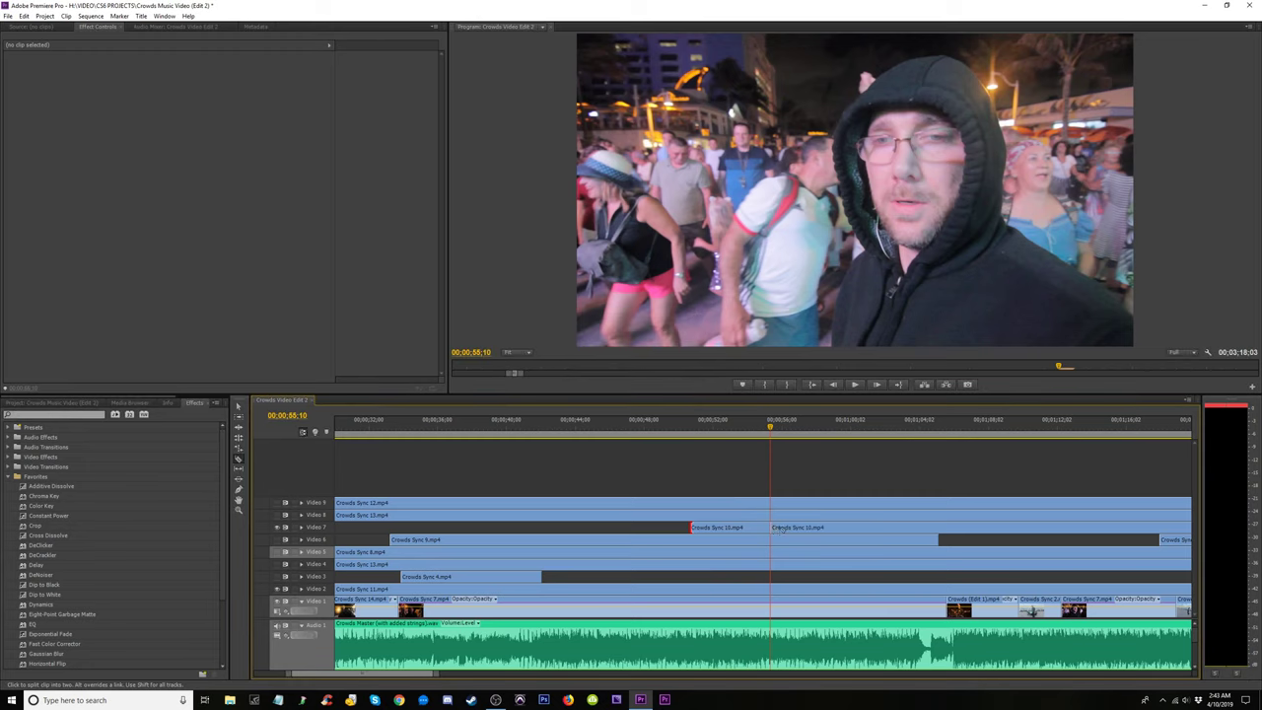
pyautogui.moveTo(776, 527); pyautogui.dragTo(811, 528)
pyautogui.press('-')
pyautogui.press('-')
pyautogui.press('-')
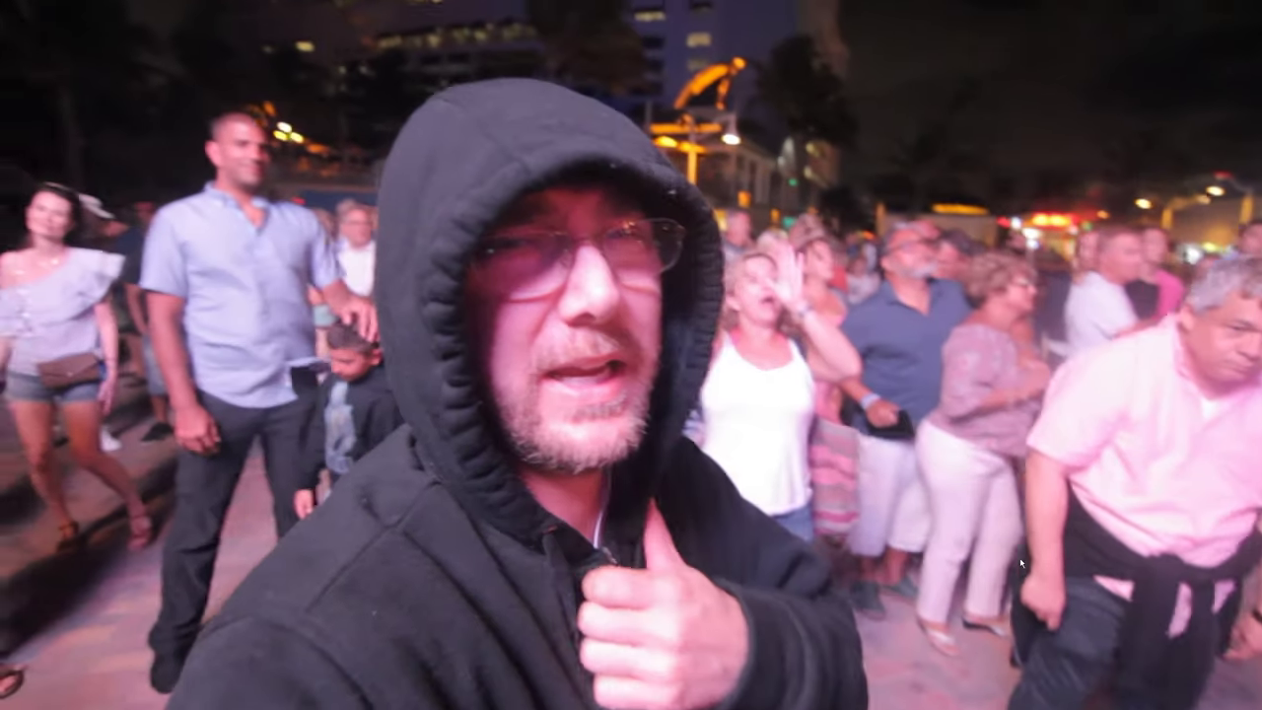
# Review the multi-angle edit full screen, toggling in and out with Ctrl+` and Escape.
pyautogui.press('Escape')
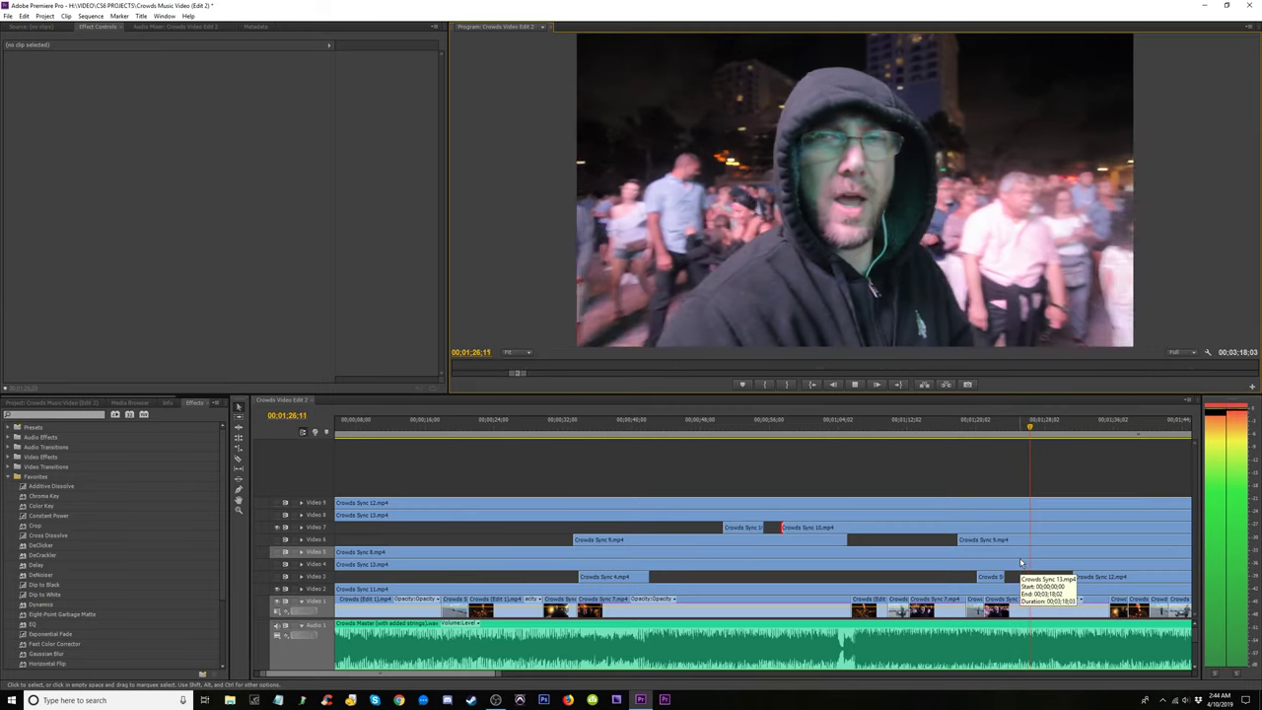
pyautogui.hotkey('ctrl', '`')
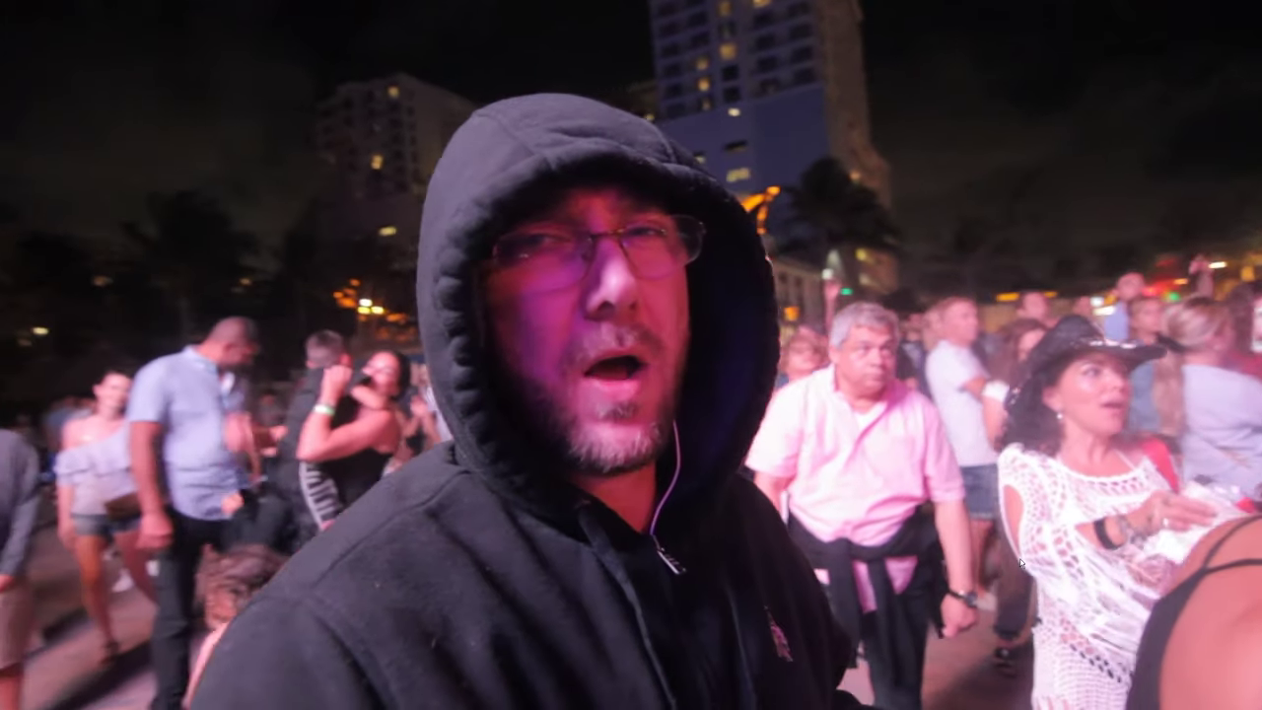
pyautogui.press('Escape')
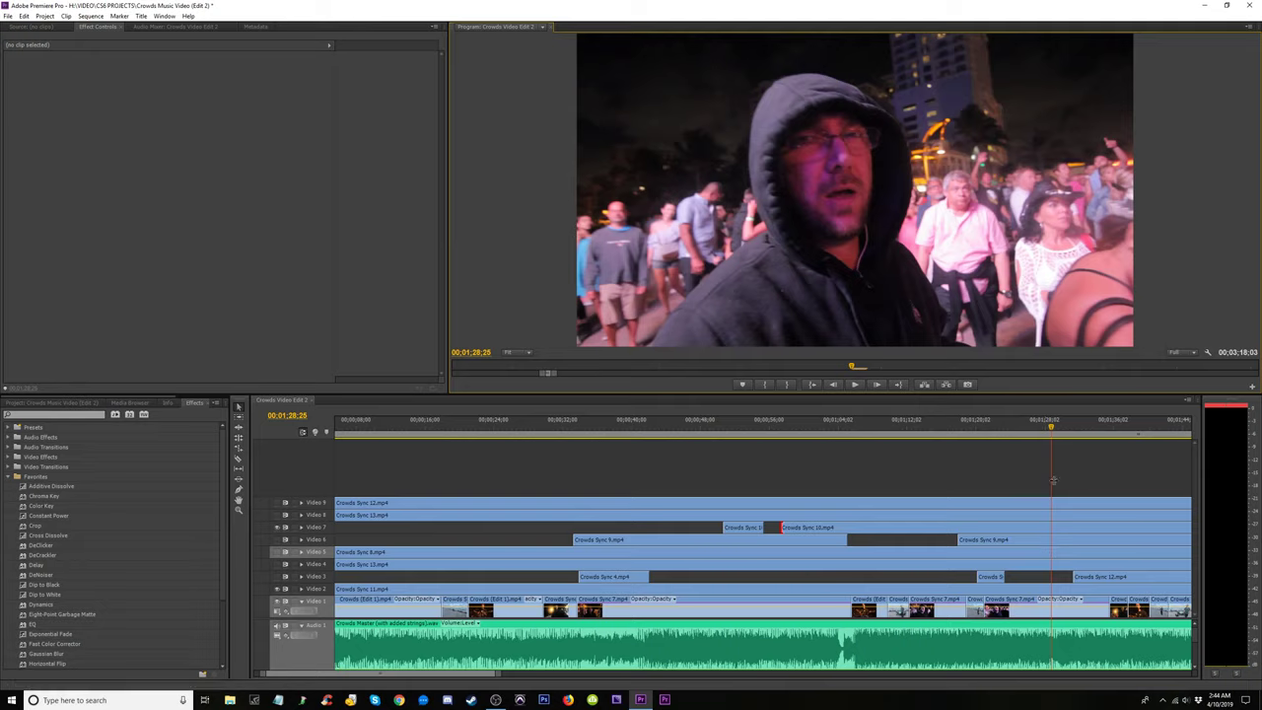
pyautogui.hotkey('ctrl', '`')
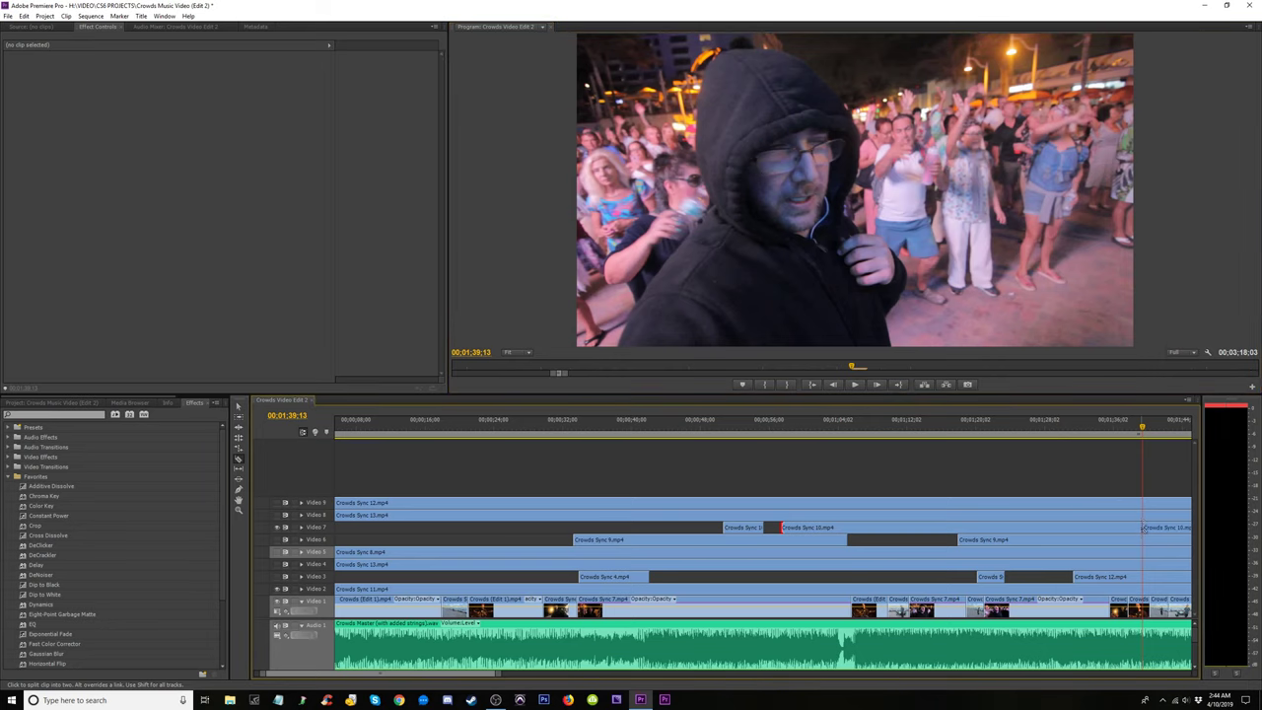
# After replaying from 01:28:28, shorten the Video 7 Crowds Sync 10 clip's end and extend its start earlier.
pyautogui.click(1053, 428)
pyautogui.press('space')
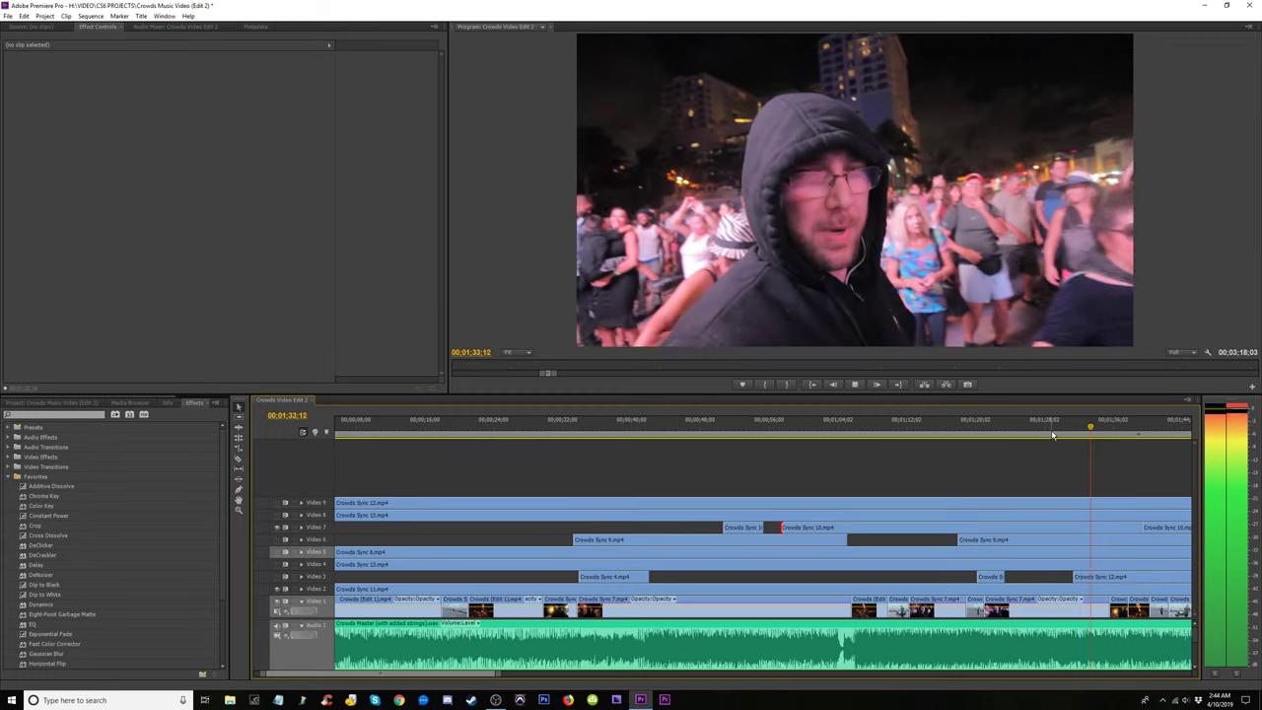
pyautogui.press('space')
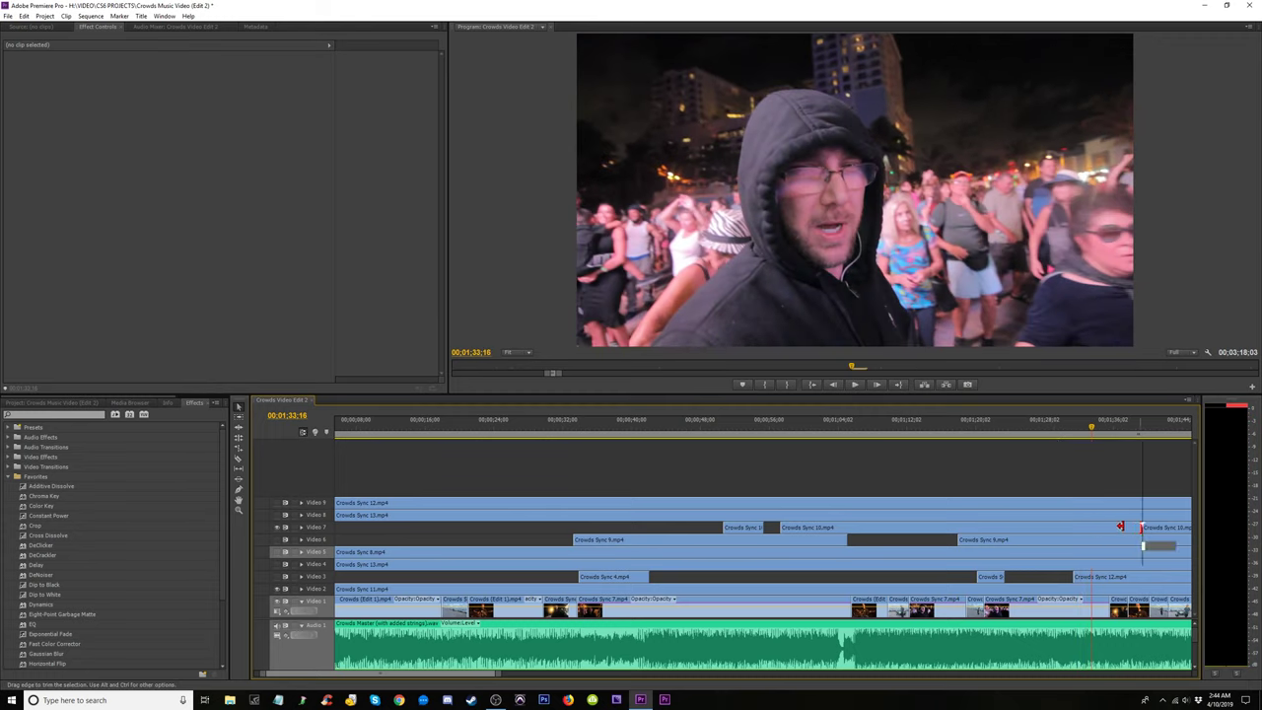
pyautogui.moveTo(1120, 526); pyautogui.dragTo(1081, 528)
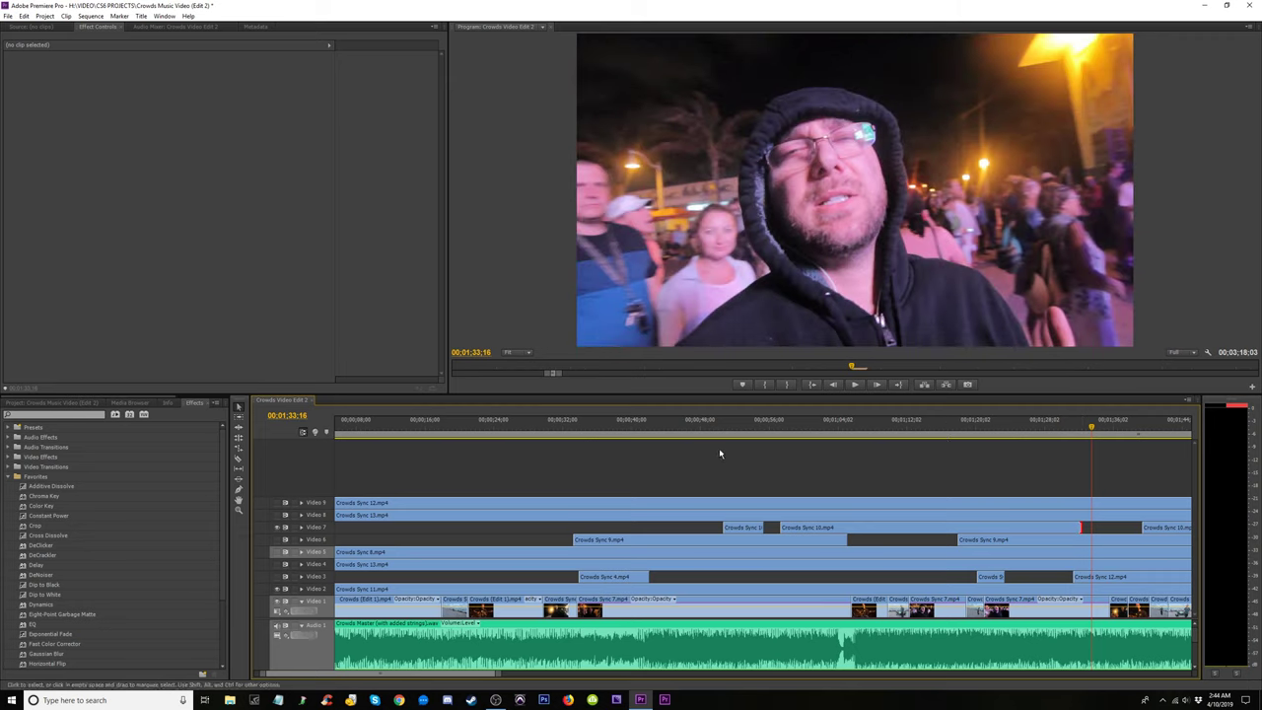
pyautogui.press('j')
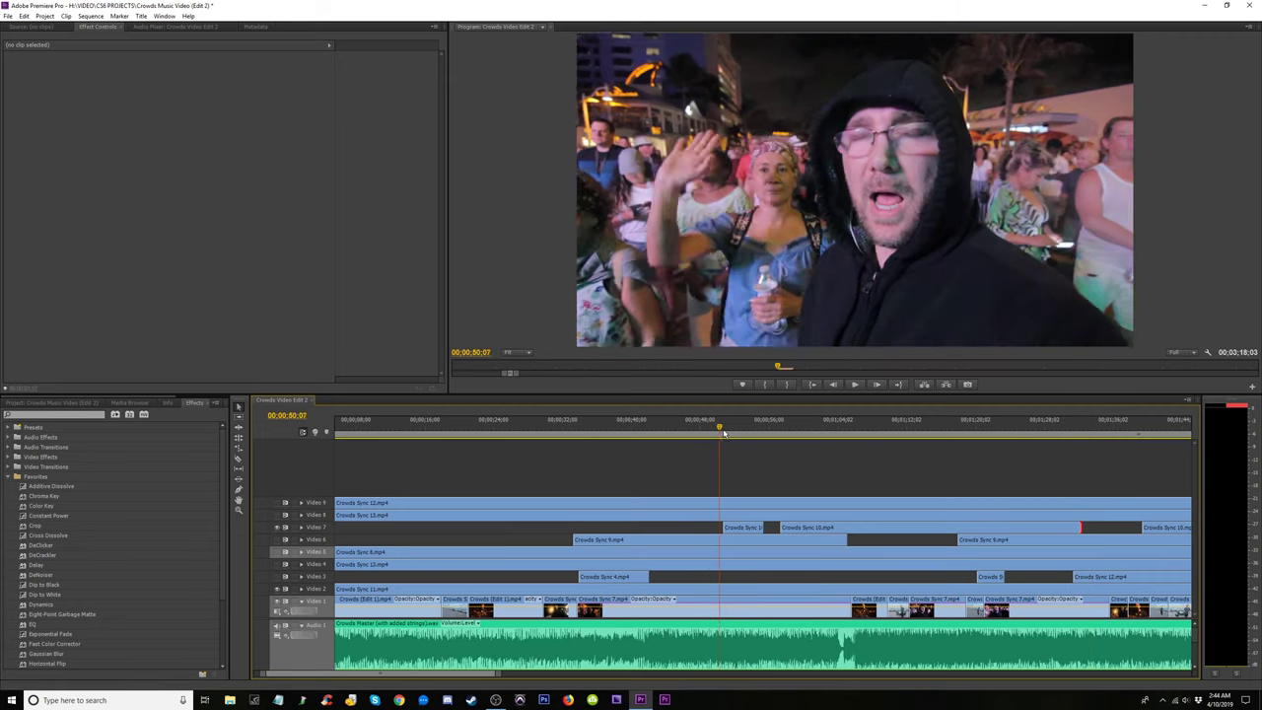
pyautogui.moveTo(705, 528); pyautogui.dragTo(515, 533)
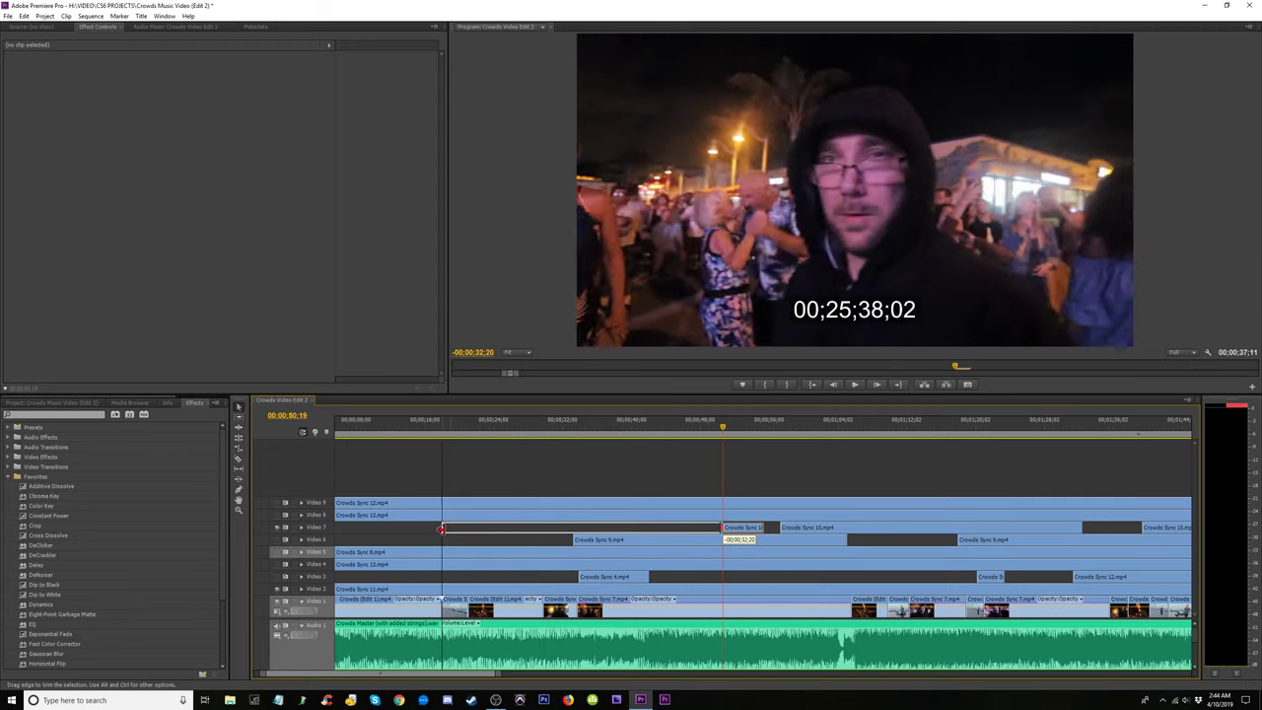
pyautogui.moveTo(442, 530)
pyautogui.mouseDown()
pyautogui.moveTo(424, 530)
pyautogui.moveTo(453, 528)
pyautogui.mouseUp()
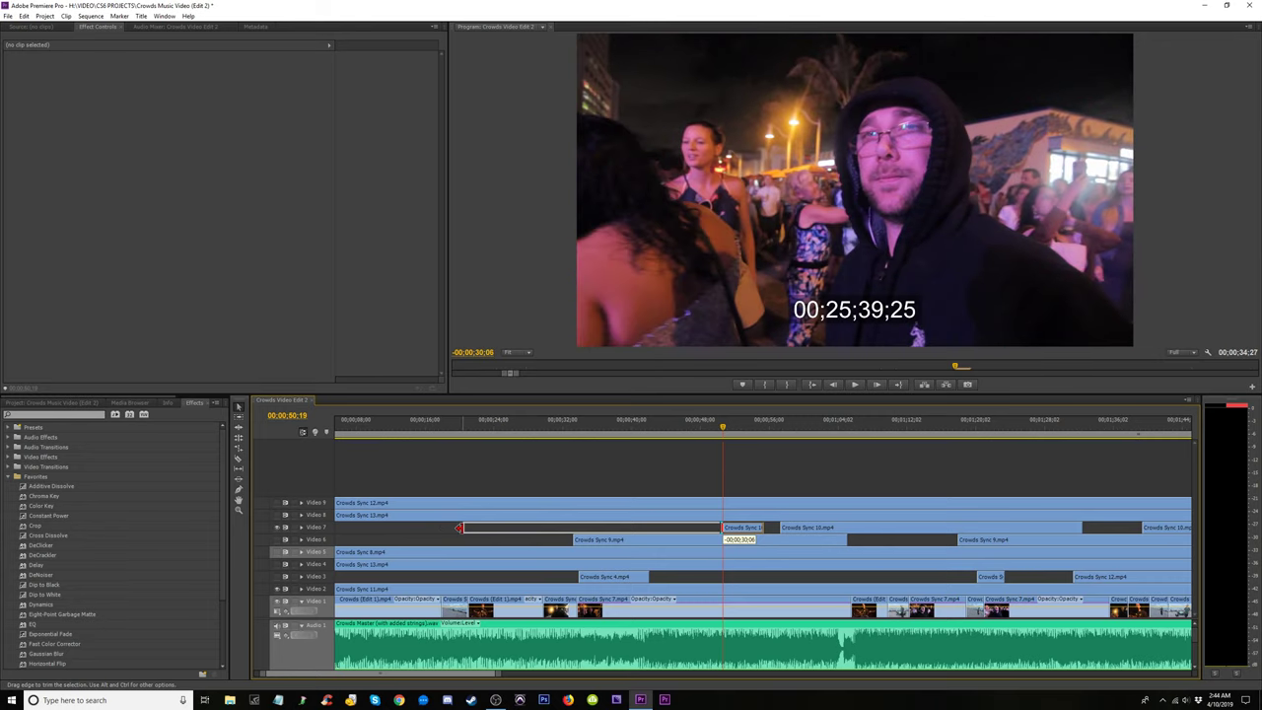
pyautogui.moveTo(459, 528); pyautogui.dragTo(460, 528)
# Delete the unwanted Crowds Sync 10 section on Video 7 so the lower tracks show through.
pyautogui.press('c')
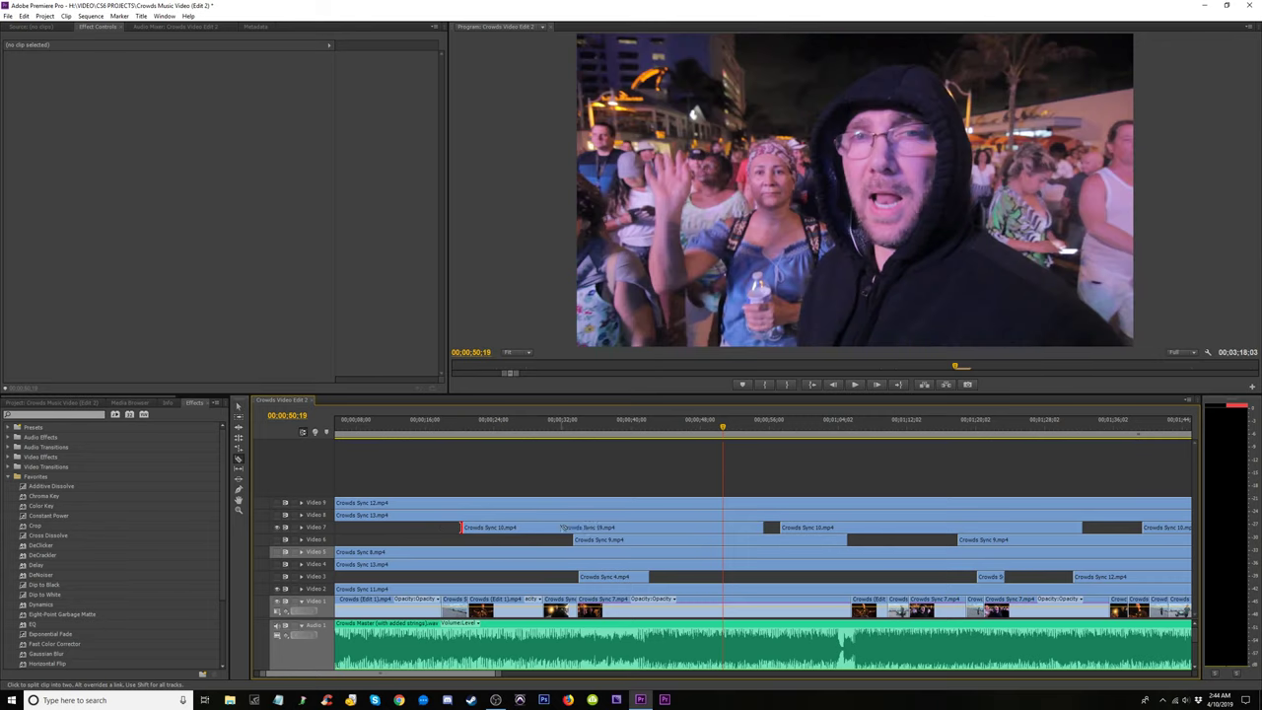
pyautogui.press('v')
pyautogui.click(586, 529)
pyautogui.press('Delete')
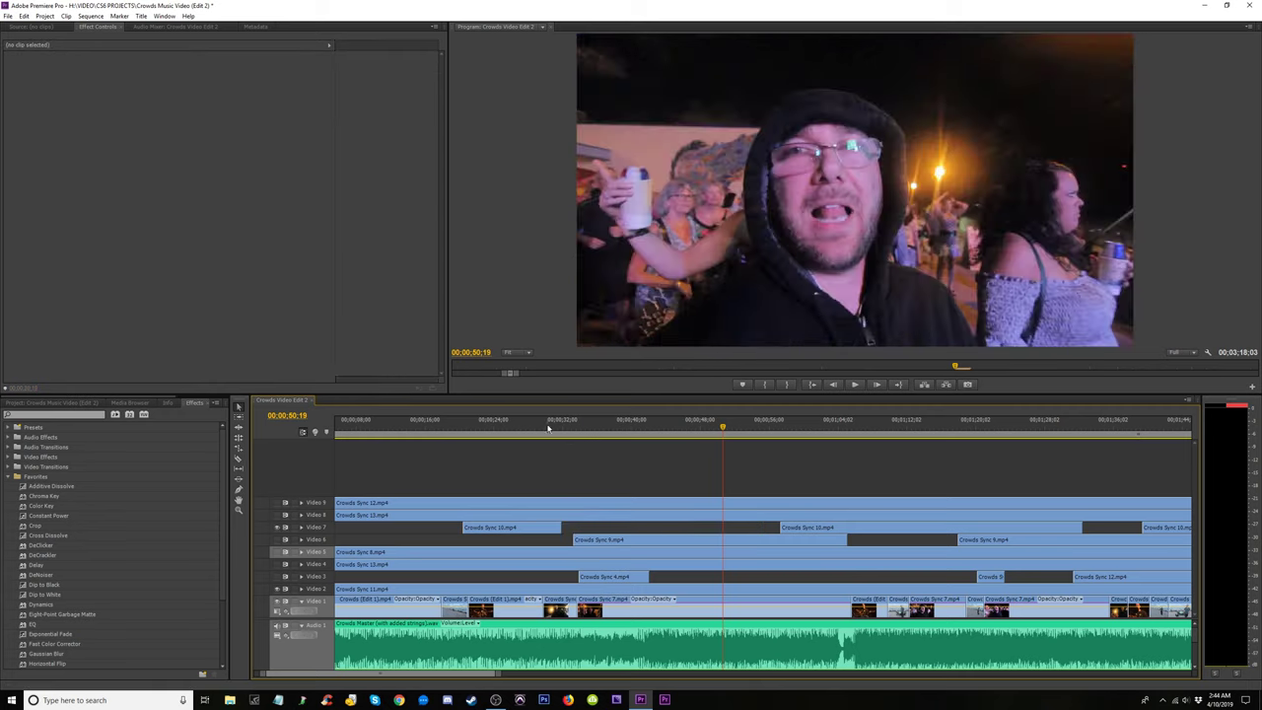
pyautogui.click(525, 427)
pyautogui.moveTo(517, 427); pyautogui.dragTo(502, 430)
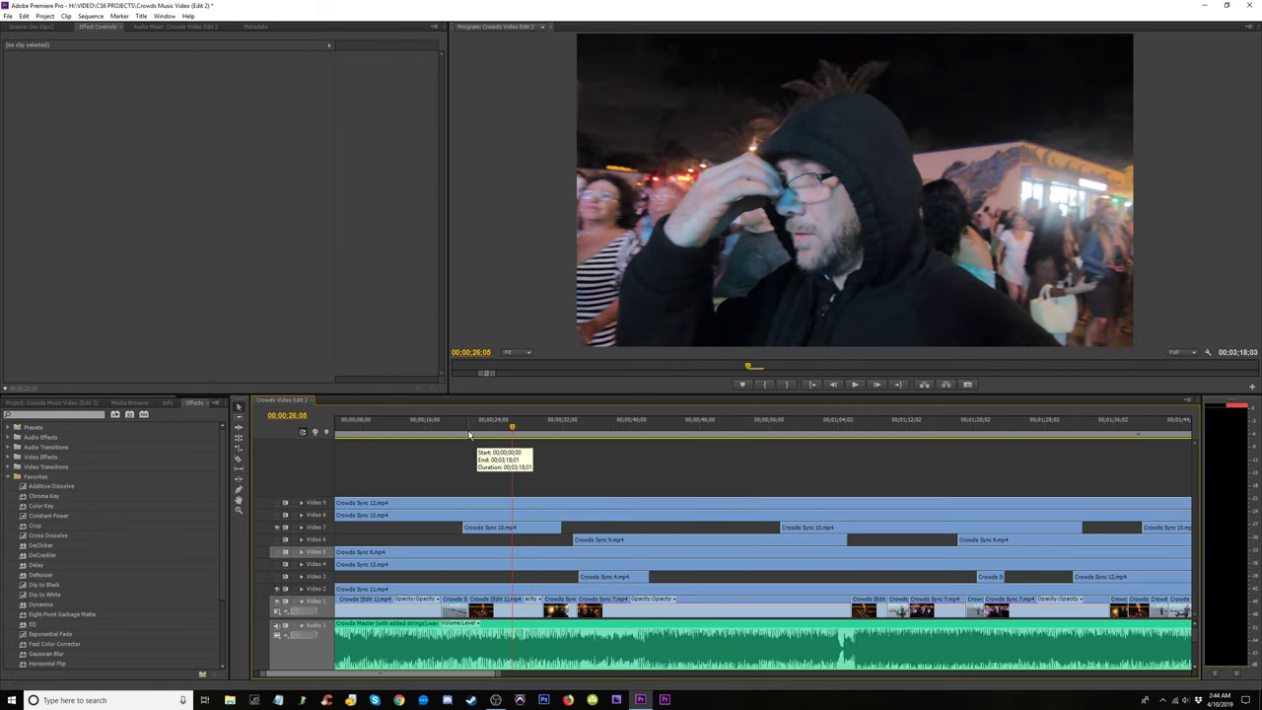
# Trim the Video 7 clip's start near the sequence opening, scrubbing the first seconds to check.
pyautogui.scroll(2, 462, 446)
pyautogui.moveTo(504, 525); pyautogui.dragTo(442, 525)
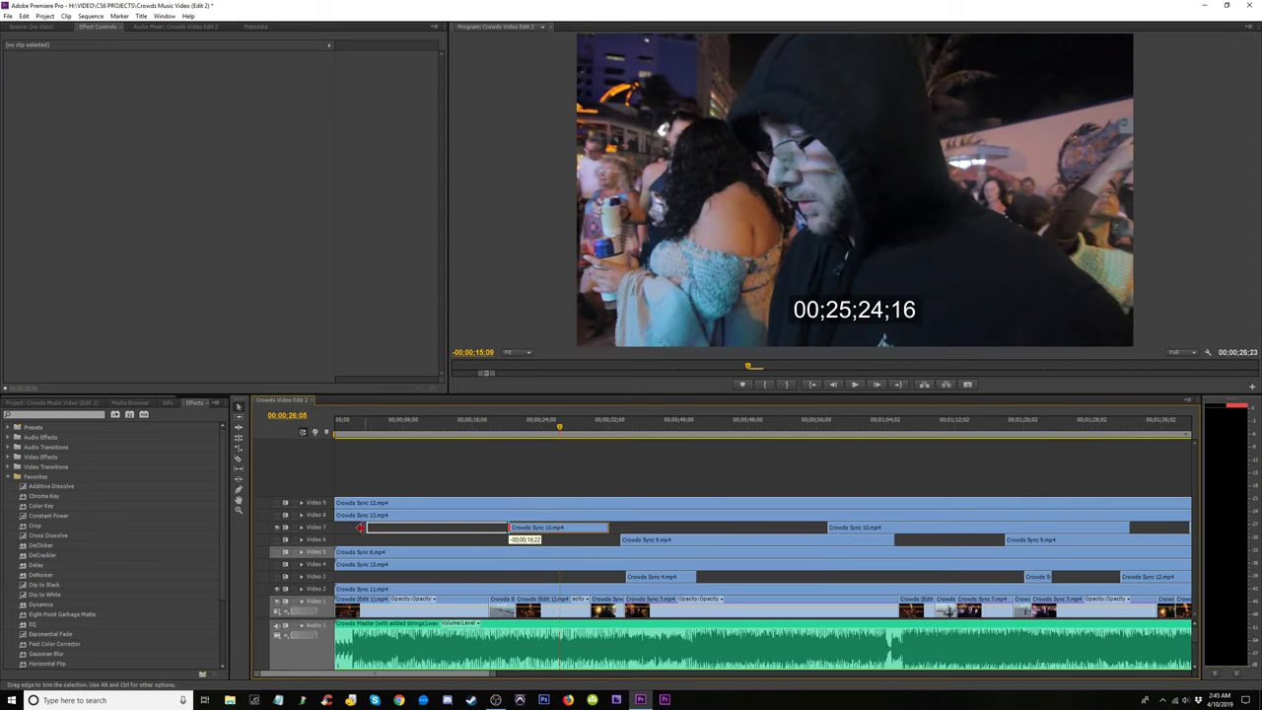
pyautogui.moveTo(361, 527); pyautogui.dragTo(335, 528)
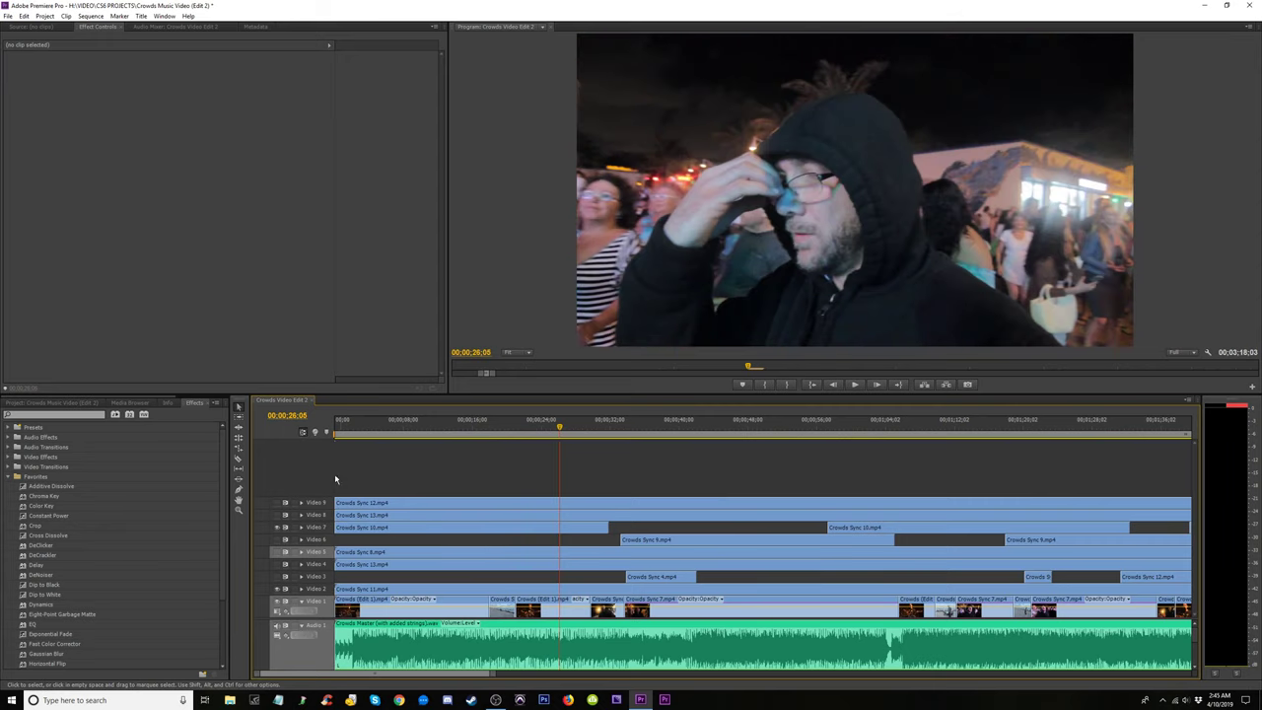
pyautogui.moveTo(338, 434); pyautogui.dragTo(358, 435)
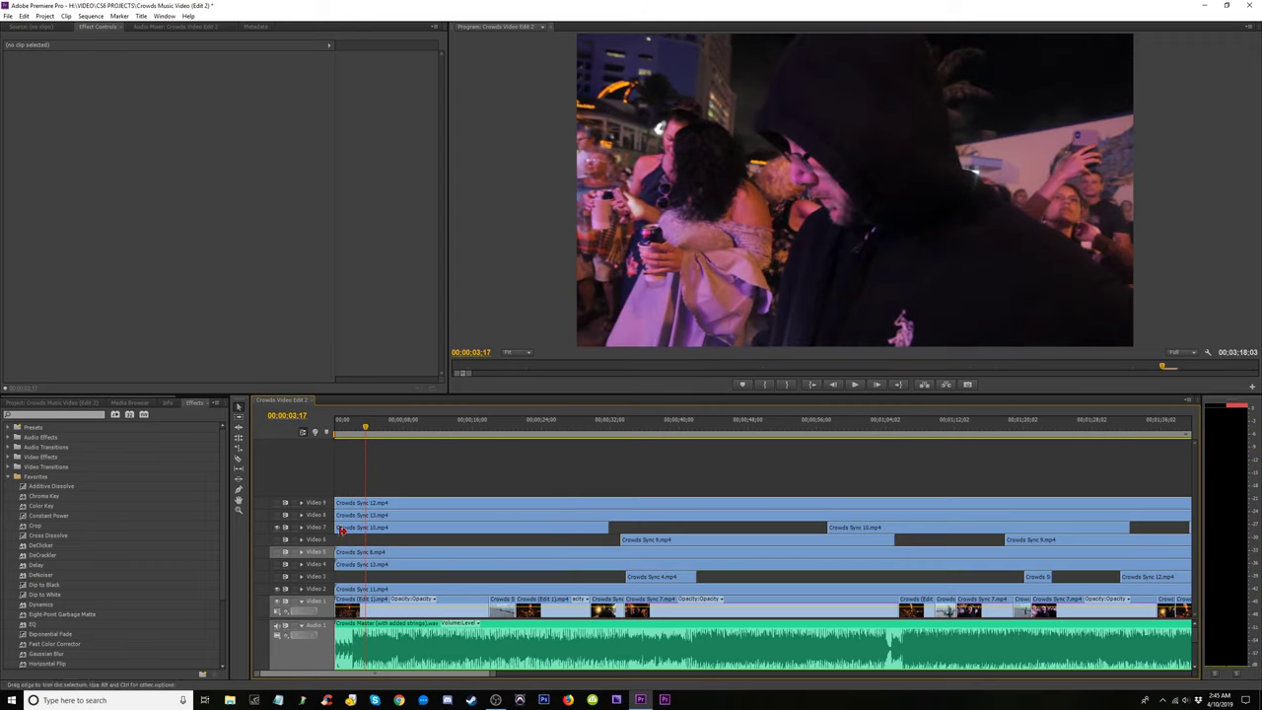
pyautogui.moveTo(341, 529); pyautogui.dragTo(367, 530)
pyautogui.click(400, 431)
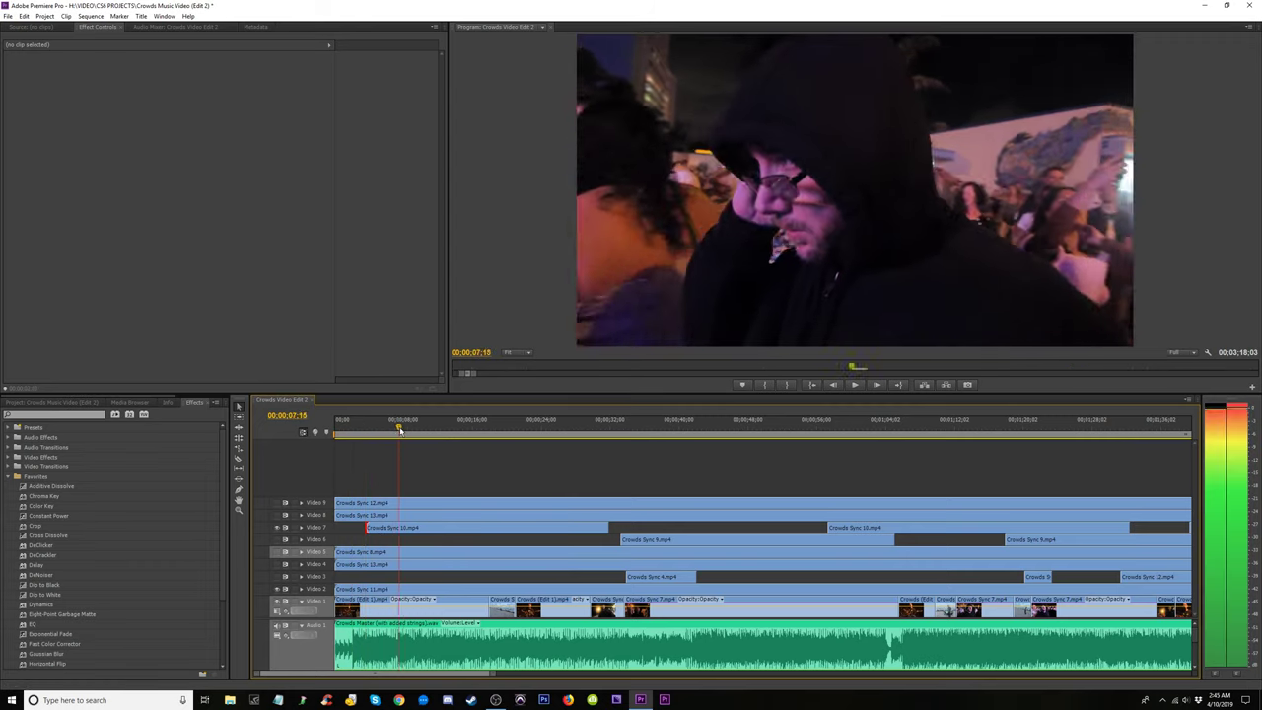
pyautogui.moveTo(400, 431); pyautogui.dragTo(588, 476)
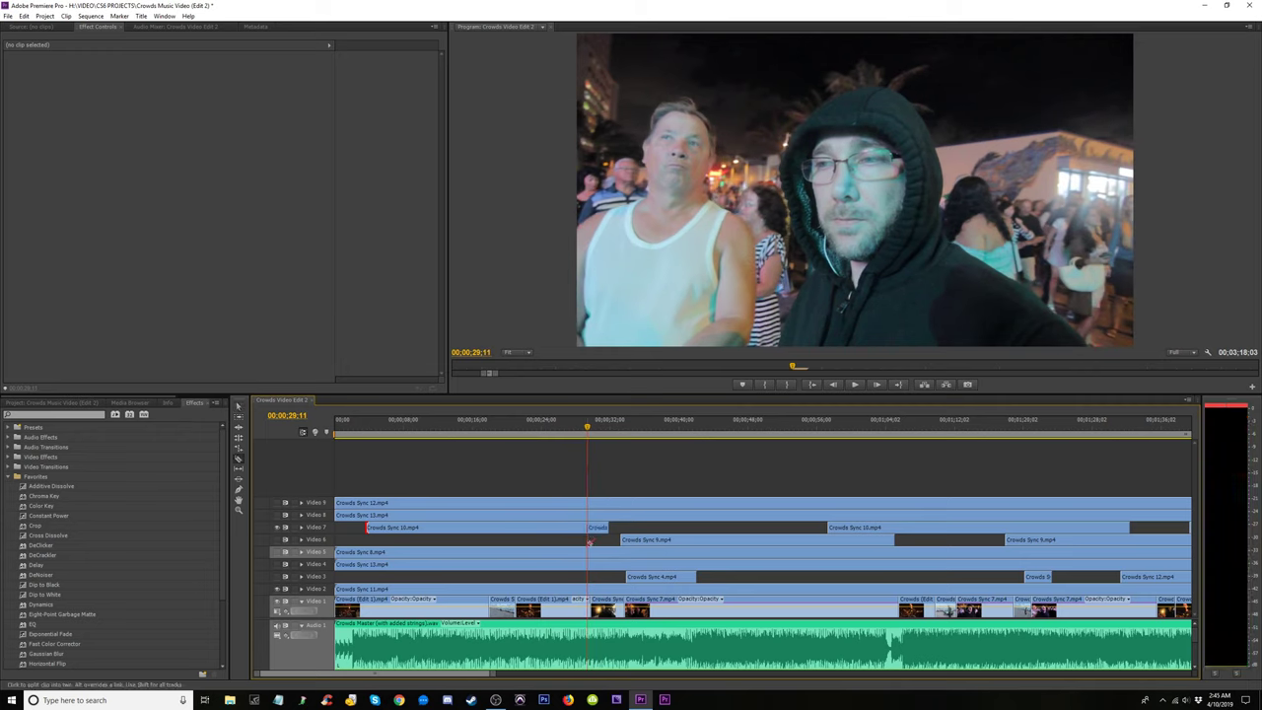
# Shorten the Video 7 clip's end much earlier and play back the opening to review.
pyautogui.click(373, 430)
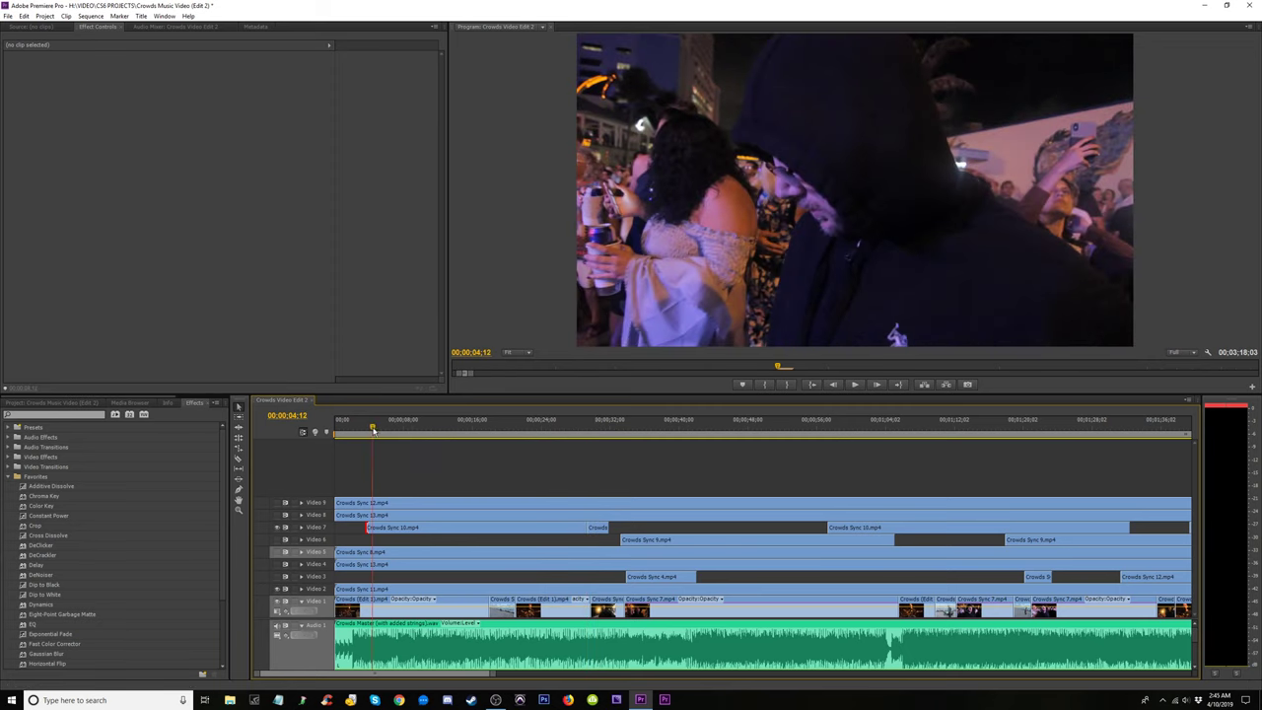
pyautogui.click(366, 523)
pyautogui.moveTo(370, 528); pyautogui.dragTo(364, 530)
pyautogui.moveTo(583, 530); pyautogui.dragTo(381, 544)
pyautogui.click(364, 435)
pyautogui.press('space')
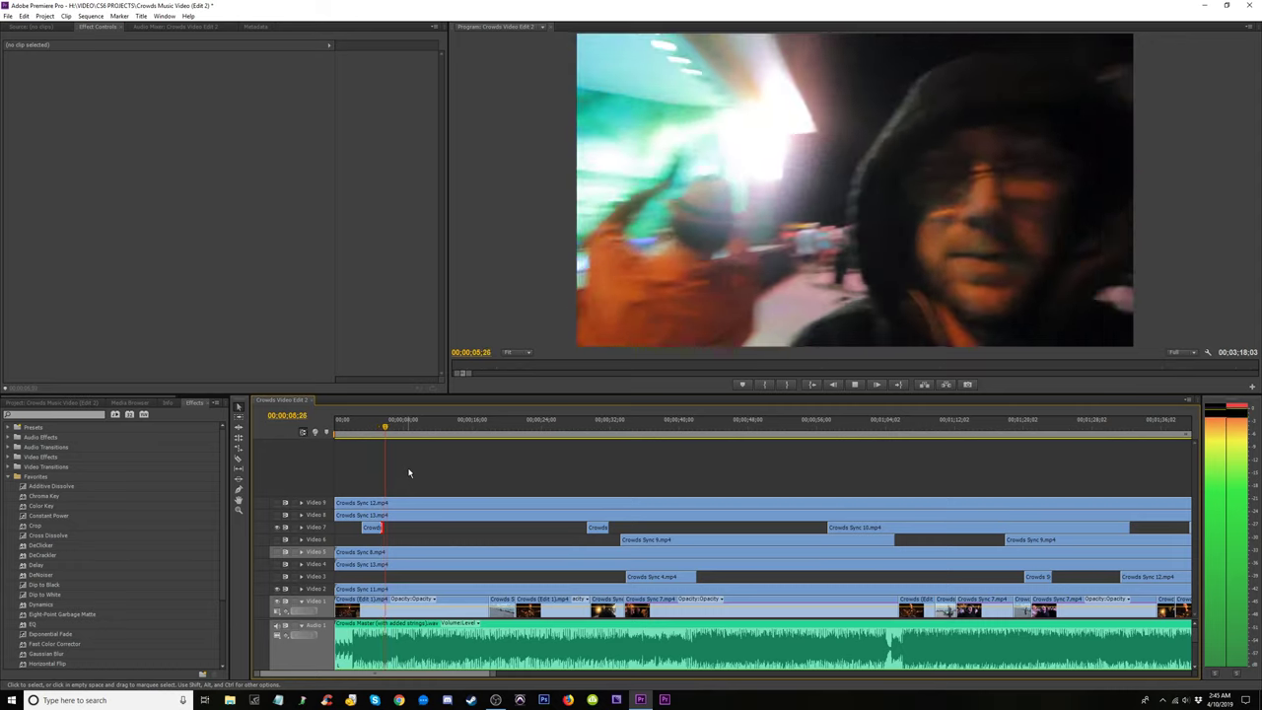
pyautogui.press('space')
# Move the two short Crowds Sync 10 pieces, near the start and 0:29, down onto Video 6.
pyautogui.moveTo(373, 532); pyautogui.dragTo(373, 542)
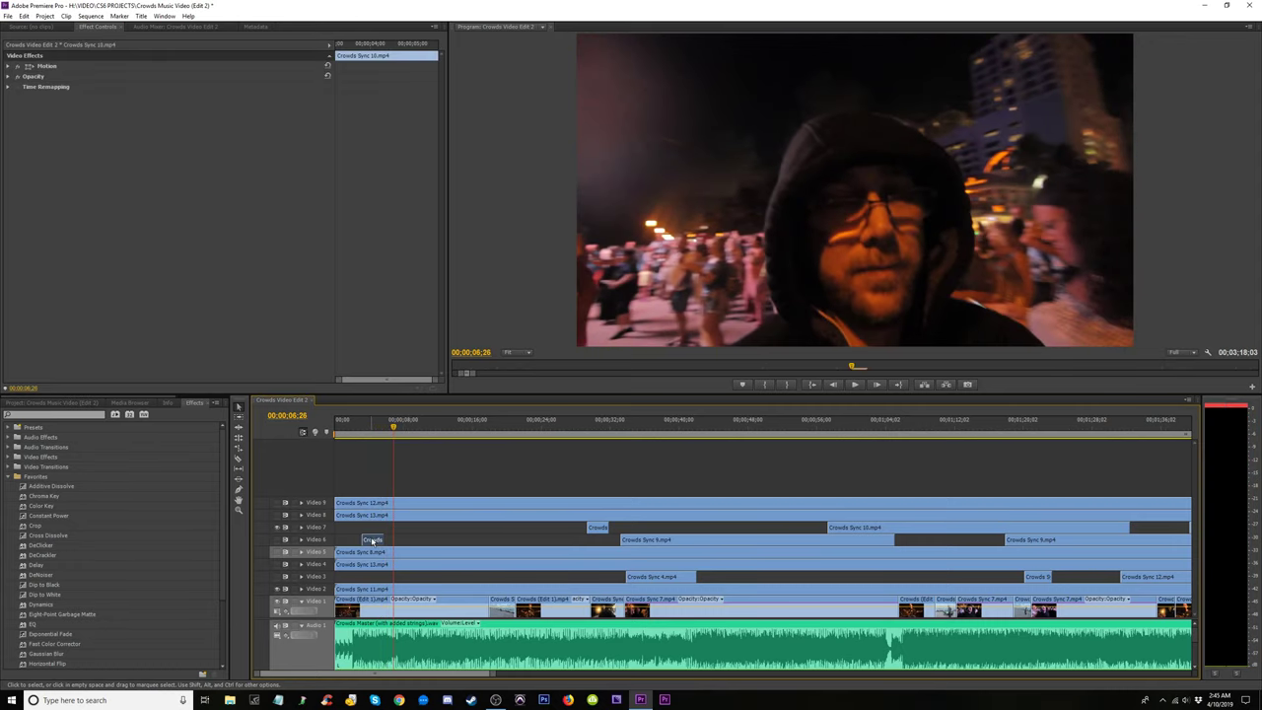
pyautogui.click(588, 431)
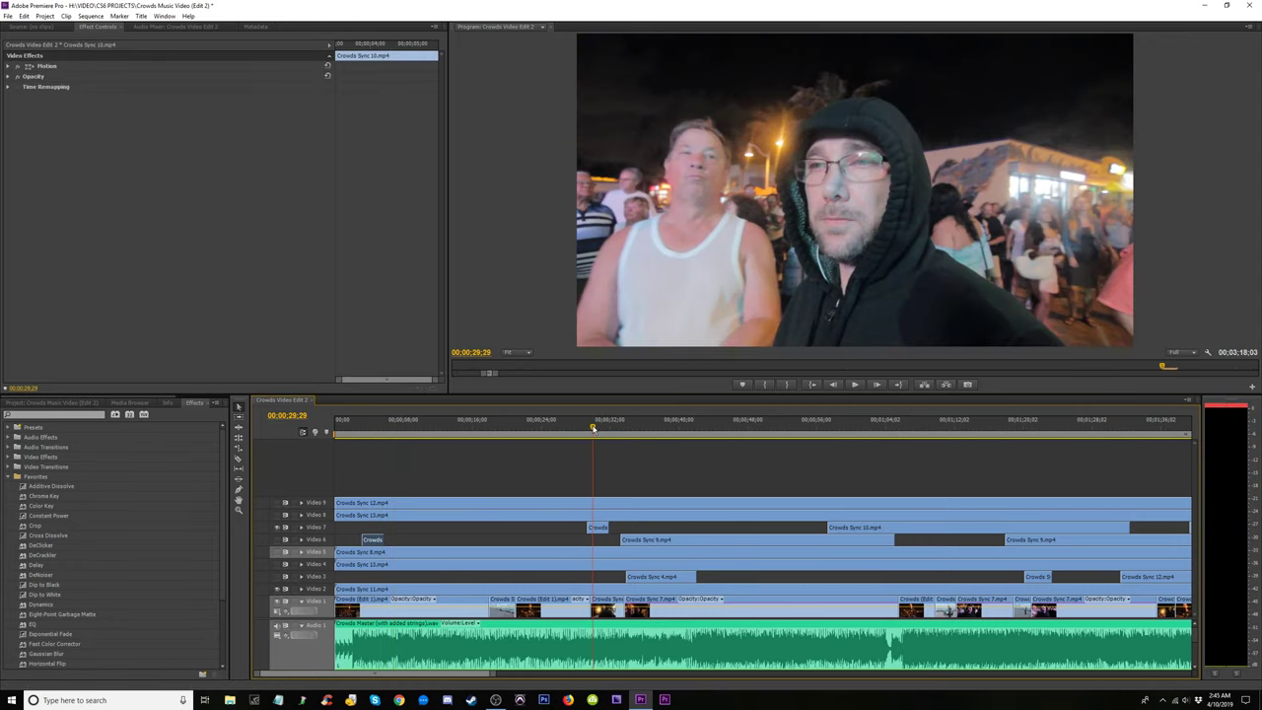
pyautogui.press('space')
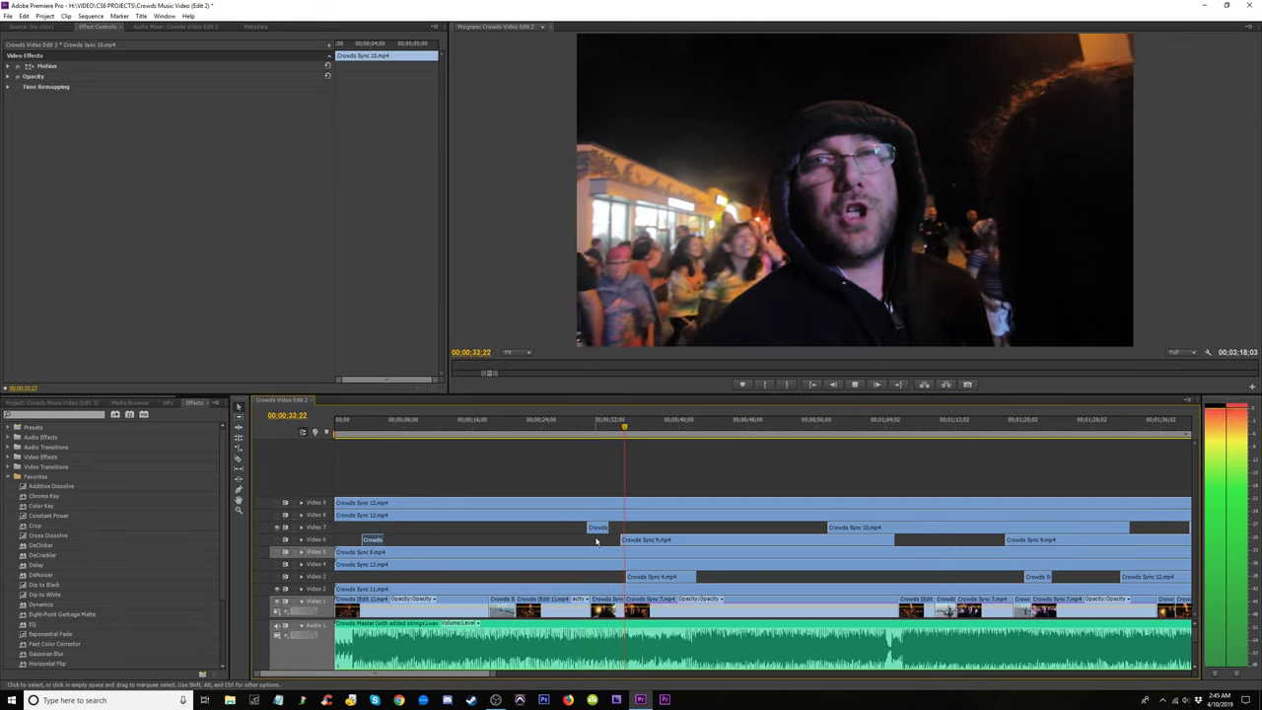
pyautogui.press('space')
pyautogui.moveTo(595, 530); pyautogui.dragTo(598, 541)
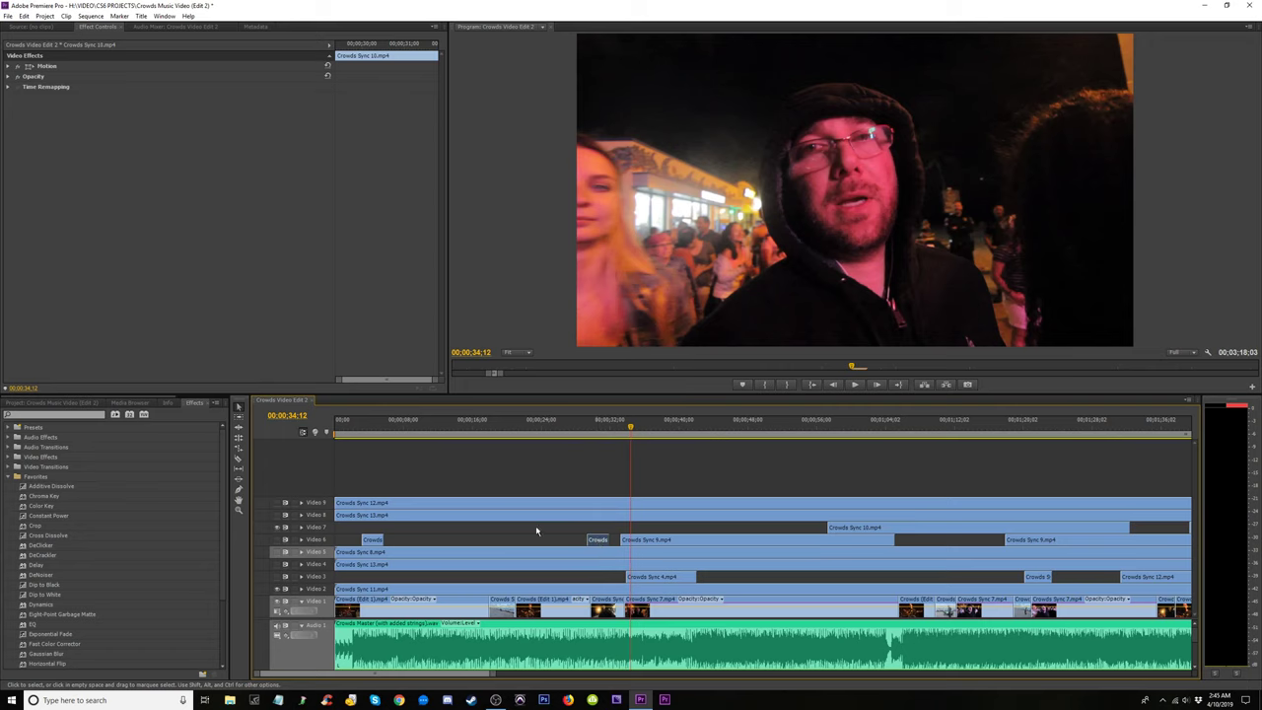
pyautogui.press('-')
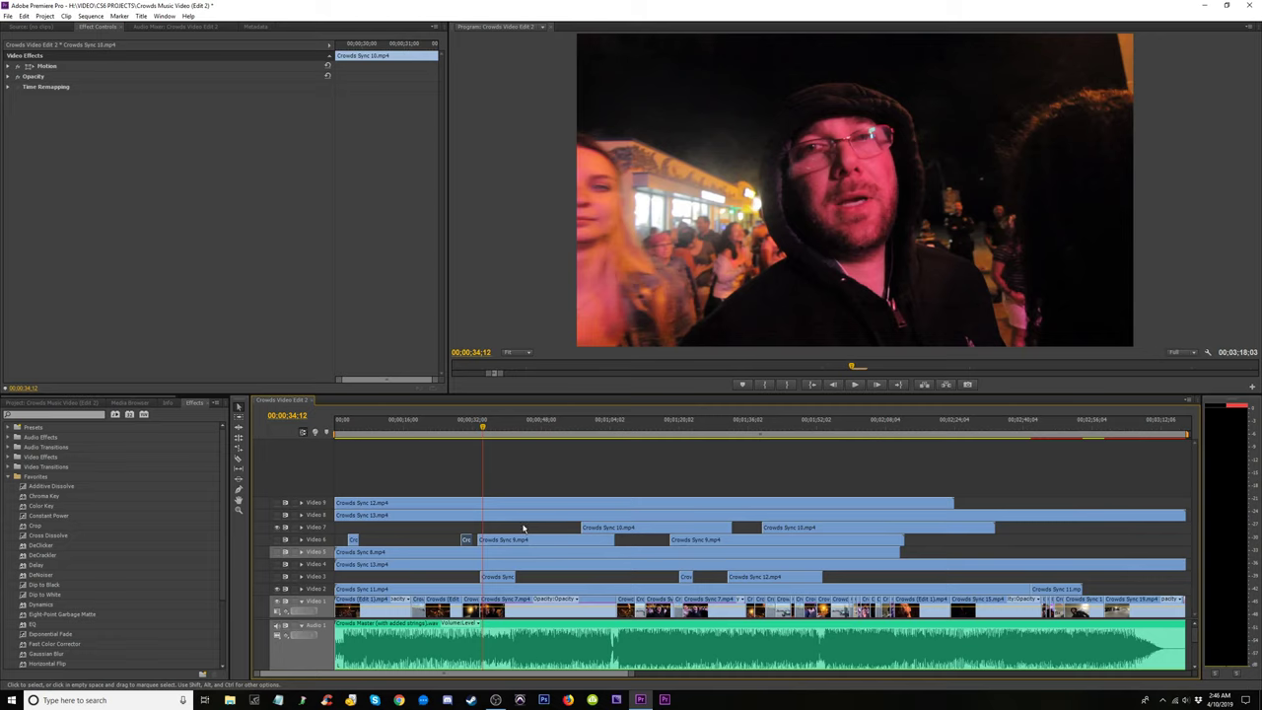
# Trim Crowds Sync 15's in-point on Video 8 to the playhead at 00:01:09:11.
pyautogui.press('-')
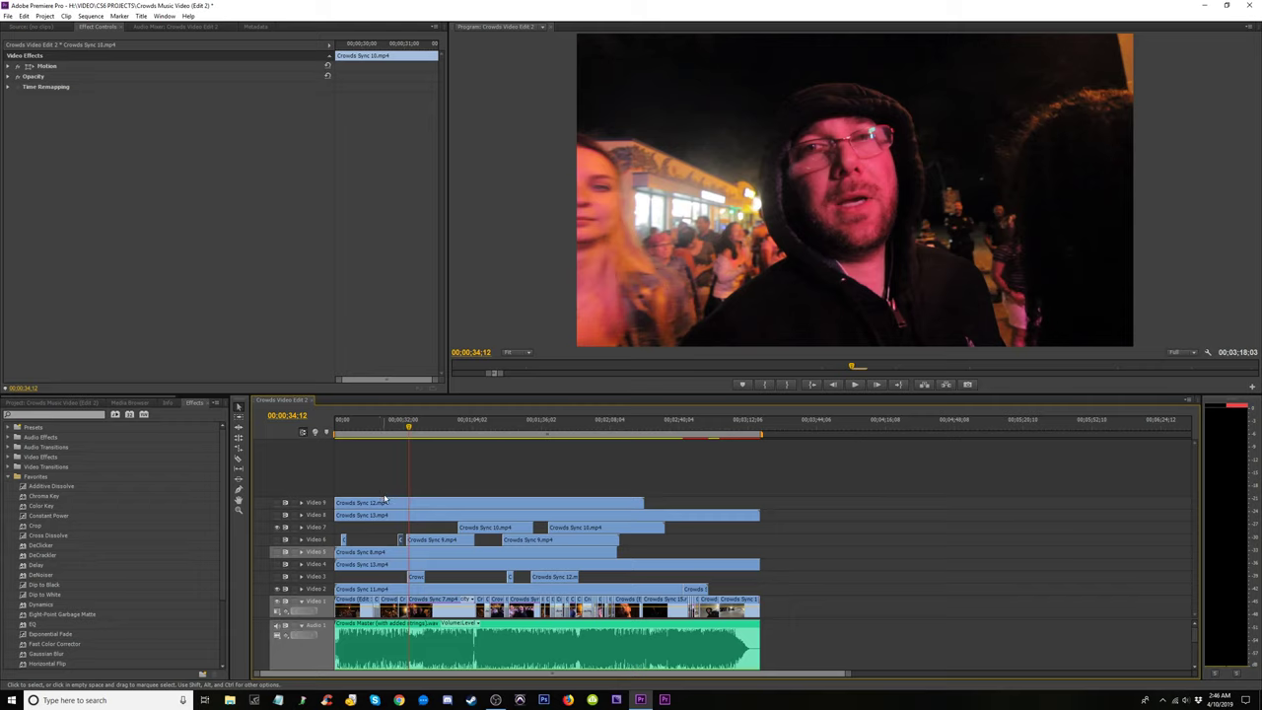
pyautogui.click(277, 515)
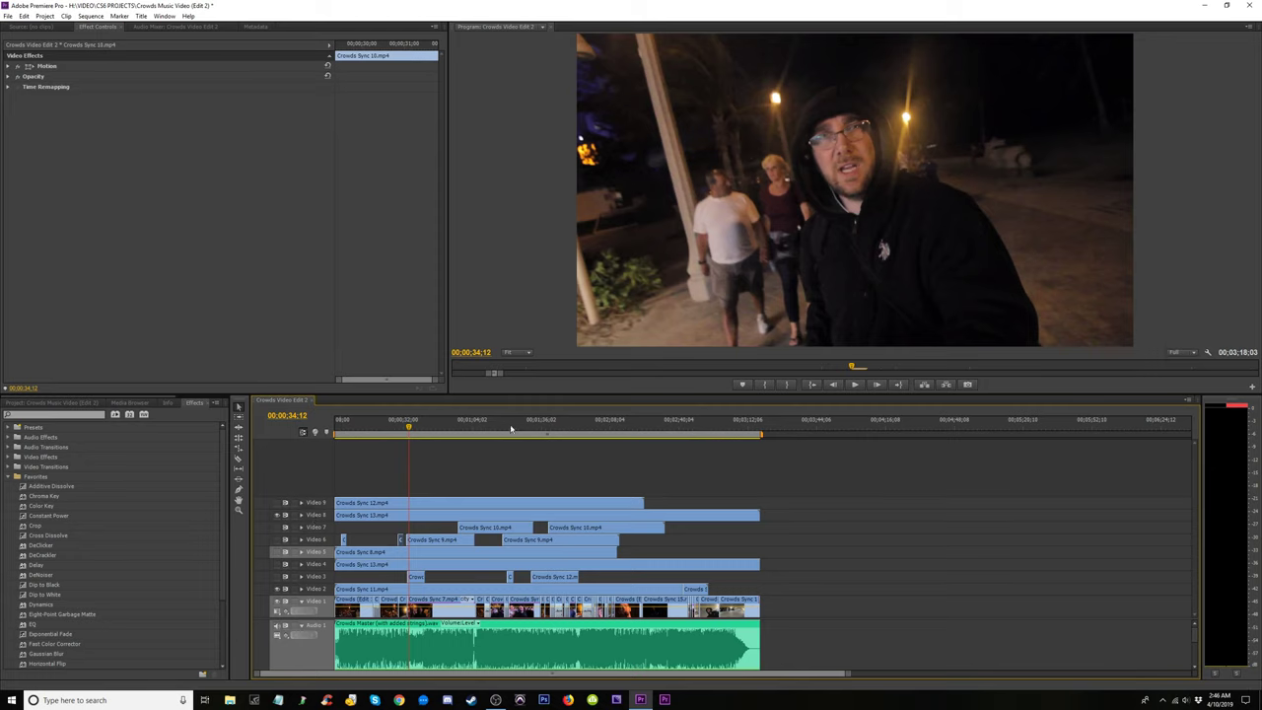
pyautogui.click(405, 425)
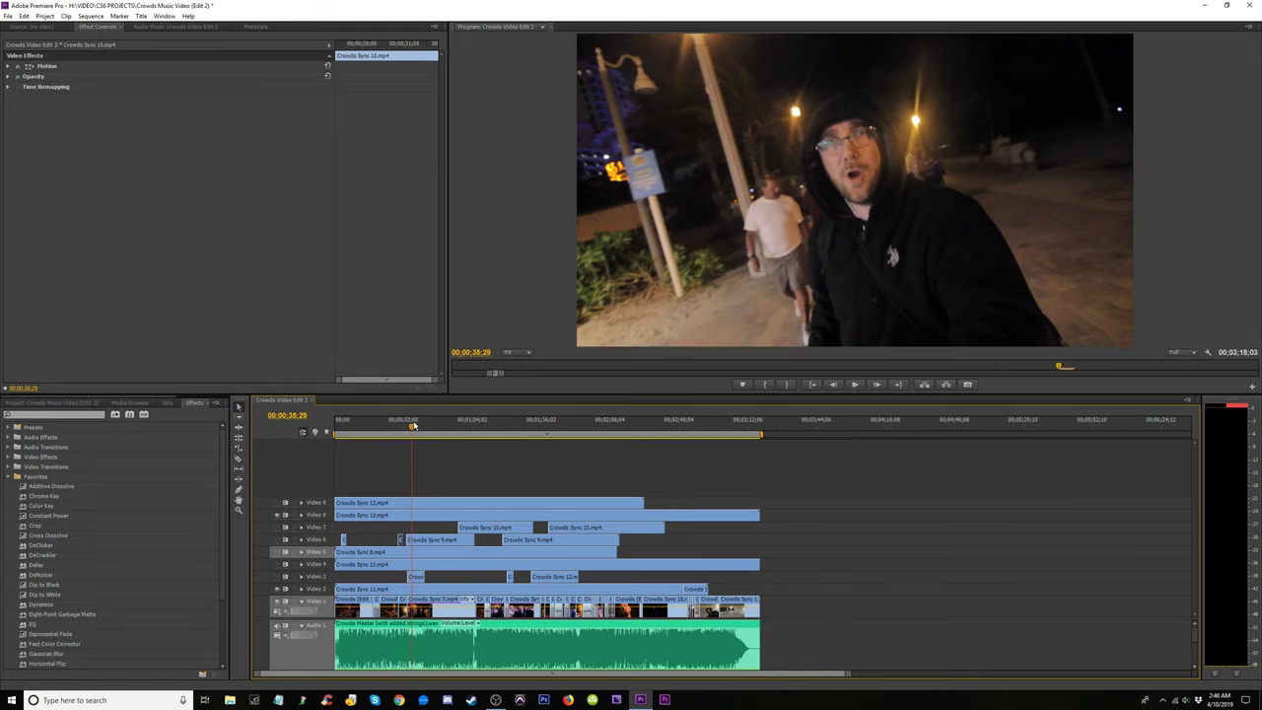
pyautogui.click(383, 426)
pyautogui.moveTo(383, 426); pyautogui.dragTo(931, 428)
pyautogui.press('=')
pyautogui.press('=')
pyautogui.click(356, 434)
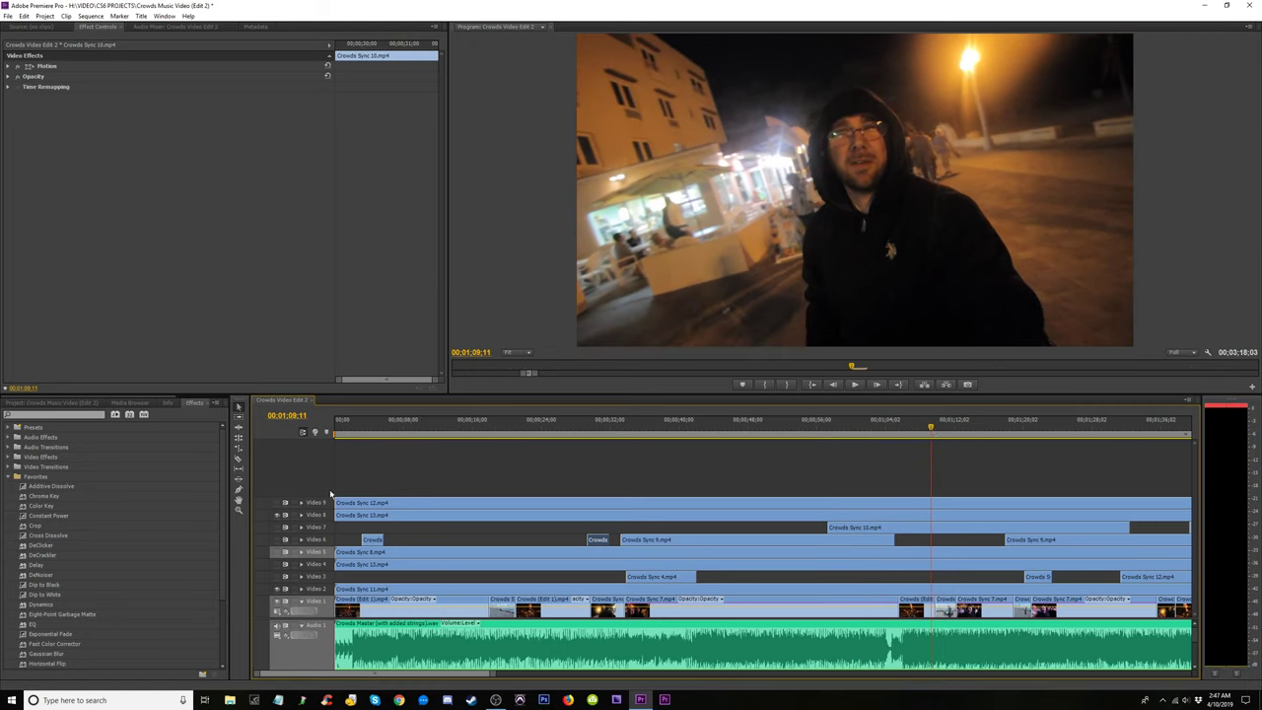
pyautogui.press('-')
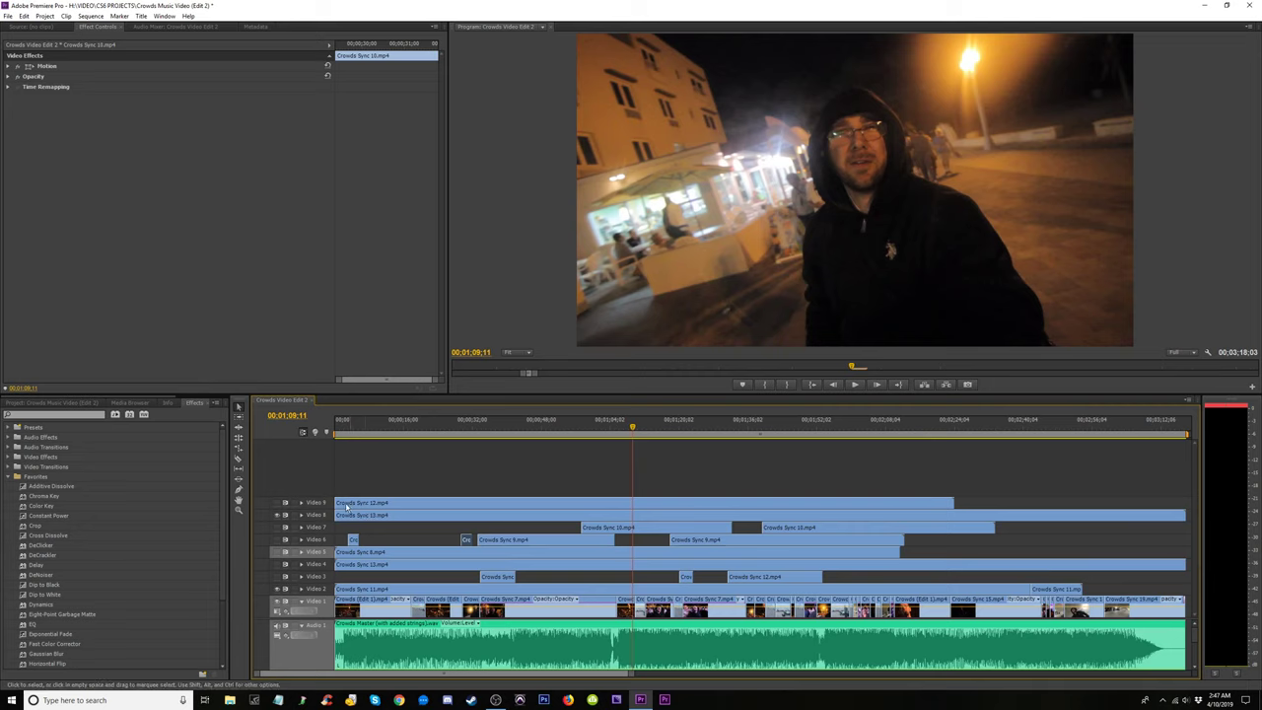
pyautogui.moveTo(342, 502); pyautogui.dragTo(633, 515)
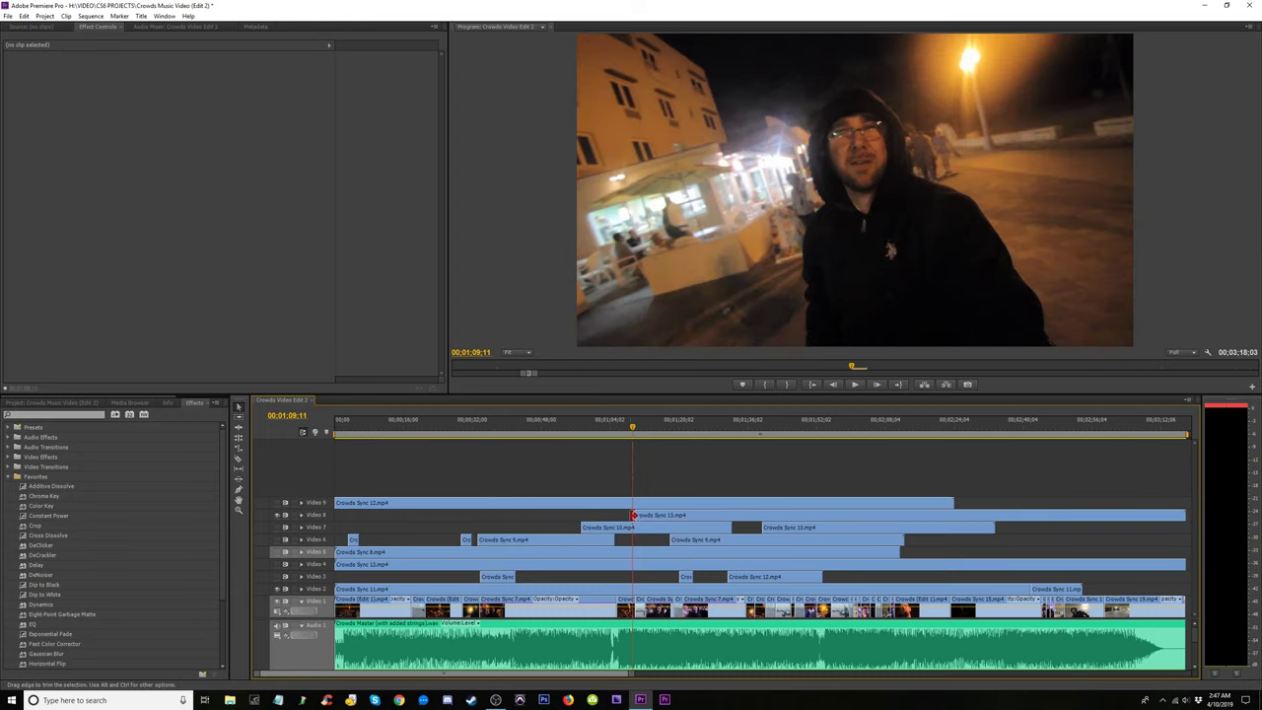
pyautogui.press('-')
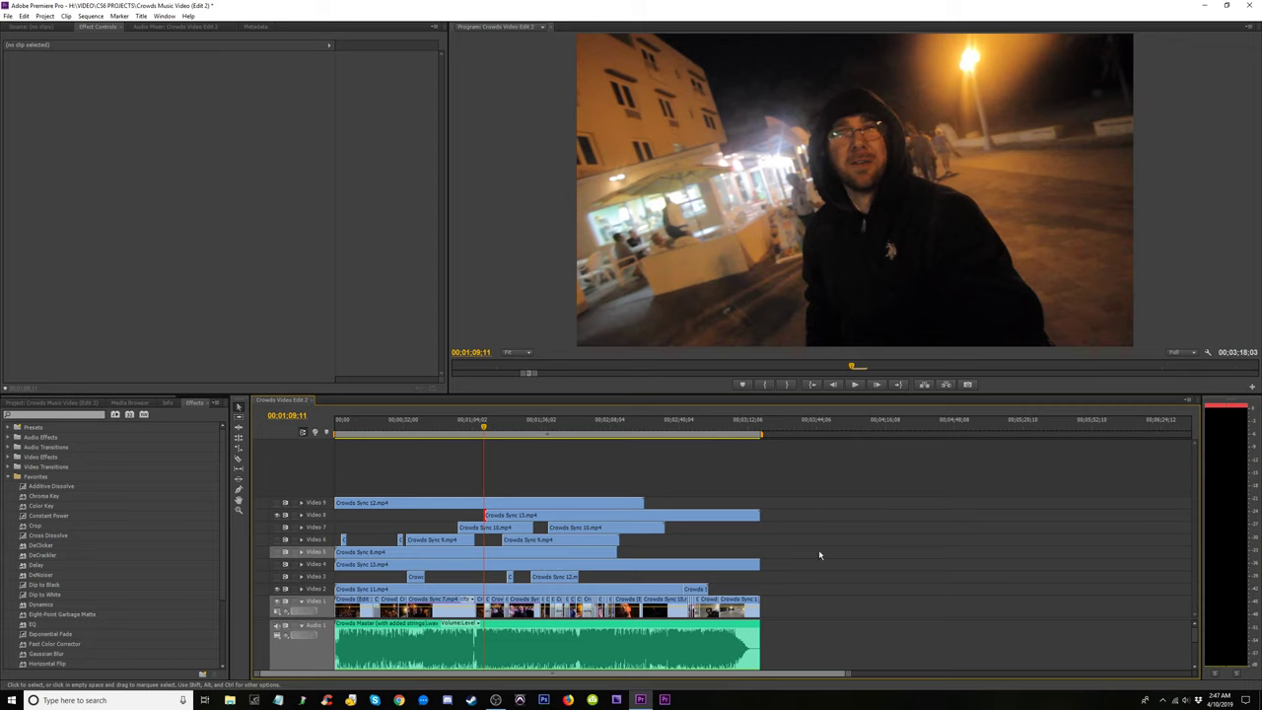
# Select the Crowds Sync 8 and 13 clips on the middle tracks and move them above Video 9.
pyautogui.click(422, 570)
pyautogui.click(449, 552)
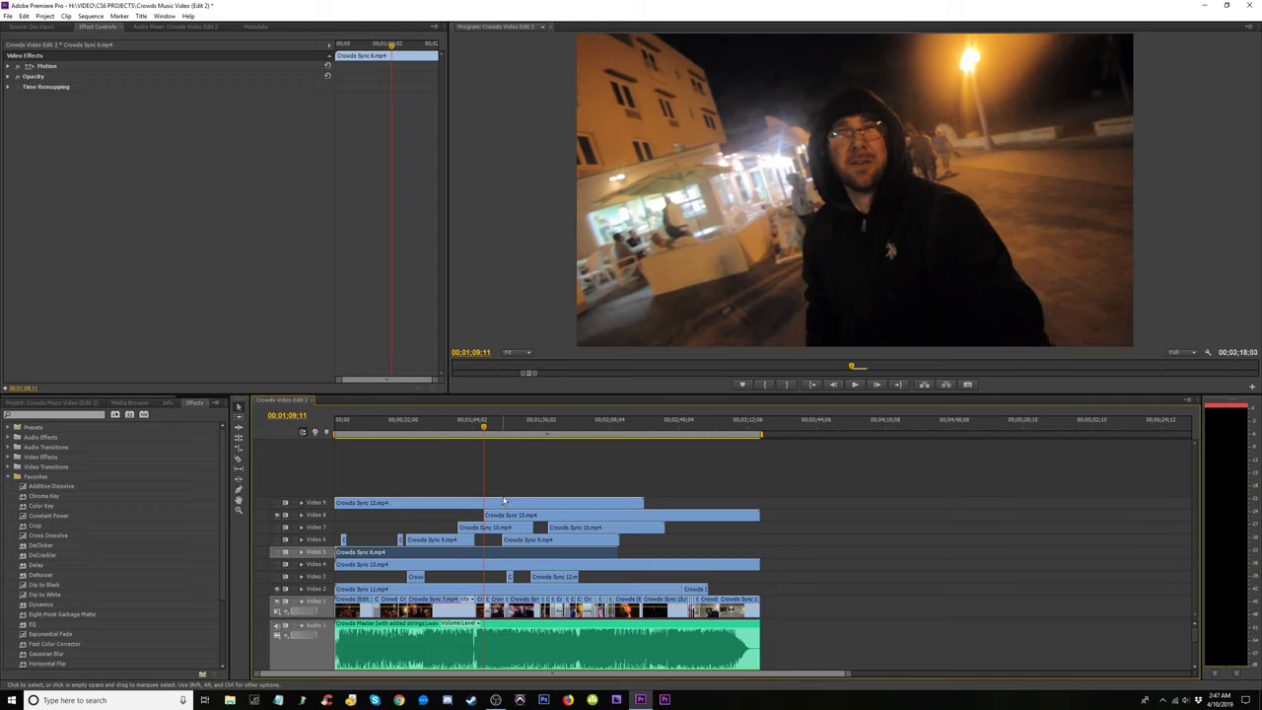
pyautogui.moveTo(707, 555); pyautogui.dragTo(525, 574)
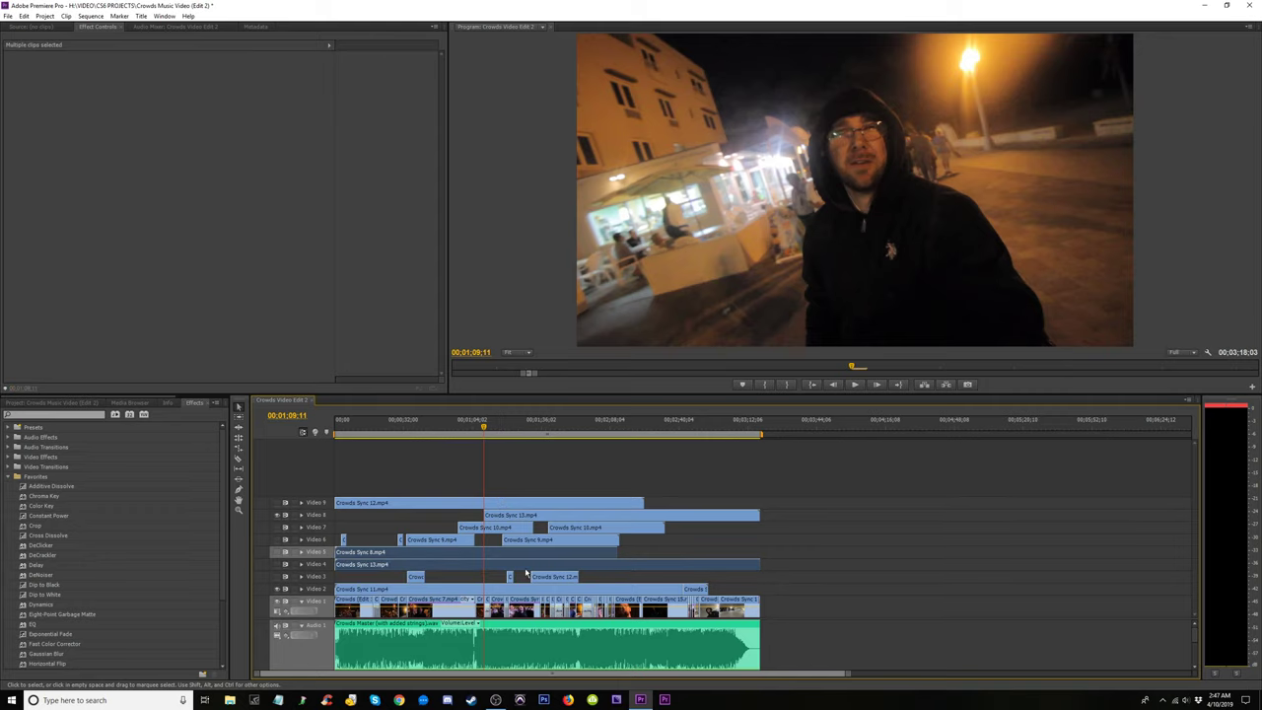
pyautogui.moveTo(372, 555); pyautogui.dragTo(357, 479)
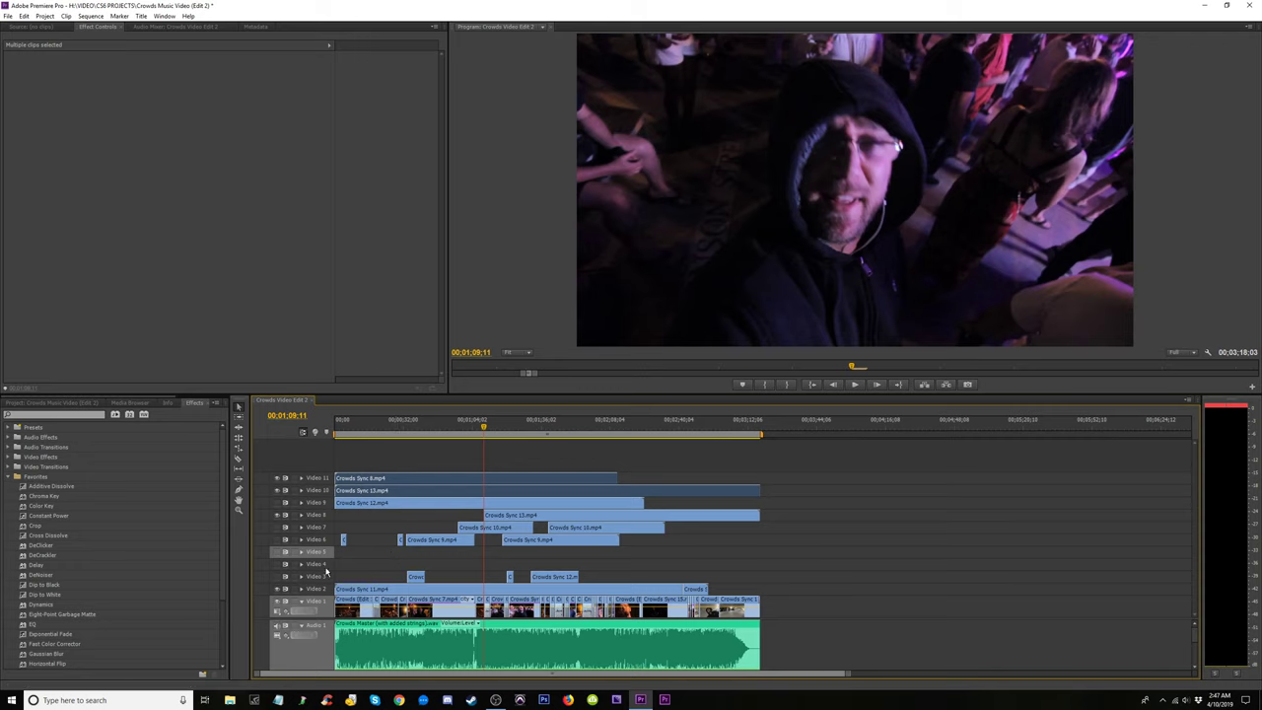
# Delete all empty video tracks and switch off the top track's output.
pyautogui.click(327, 570)
pyautogui.rightClick(327, 568)
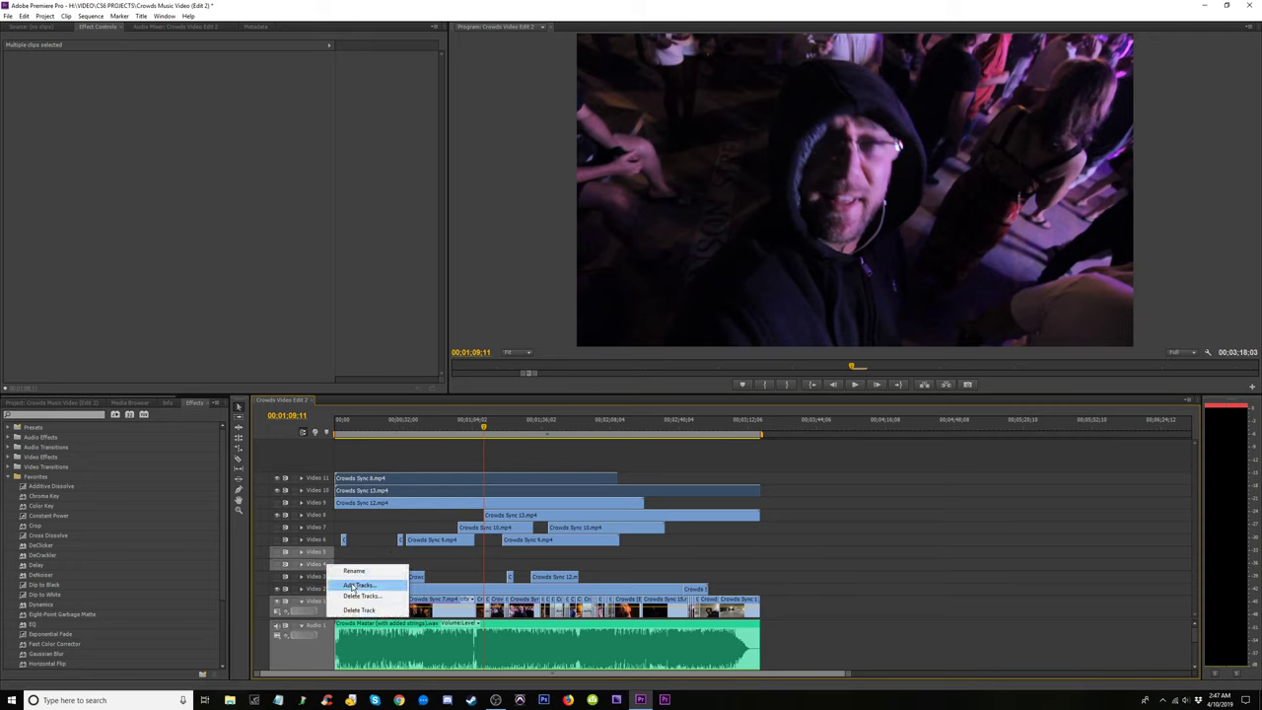
pyautogui.click(365, 598)
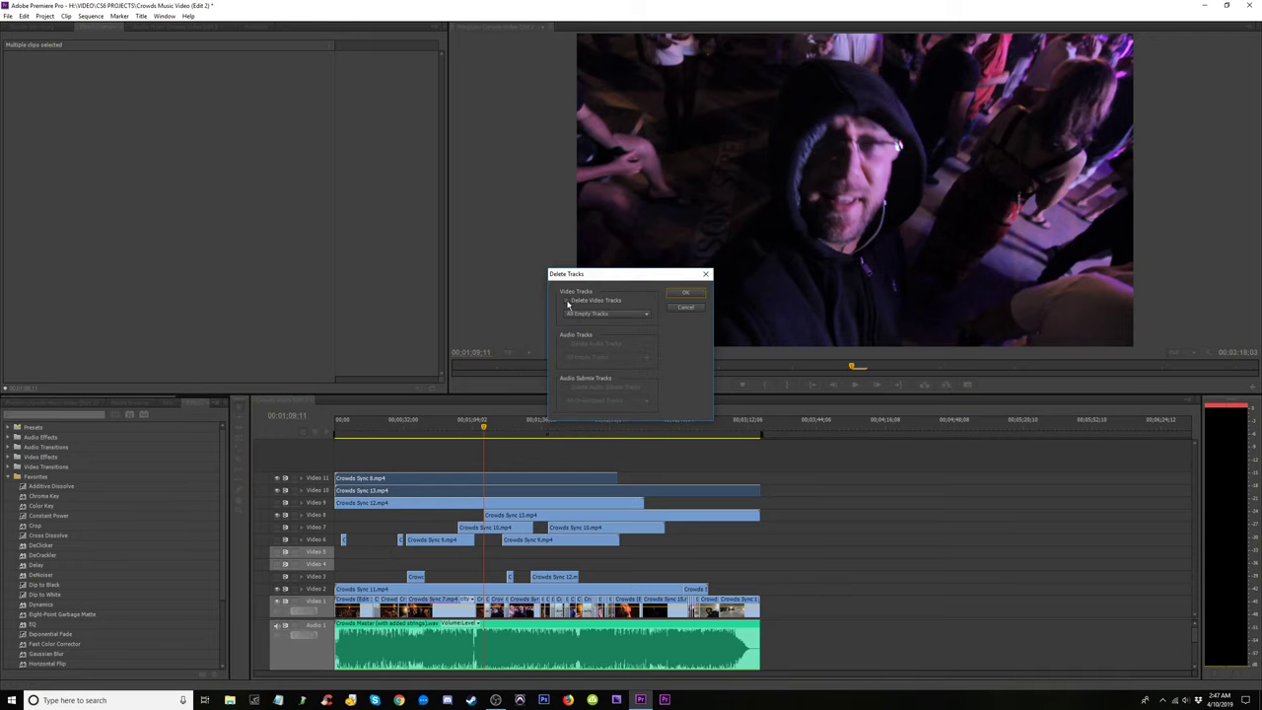
pyautogui.click(686, 292)
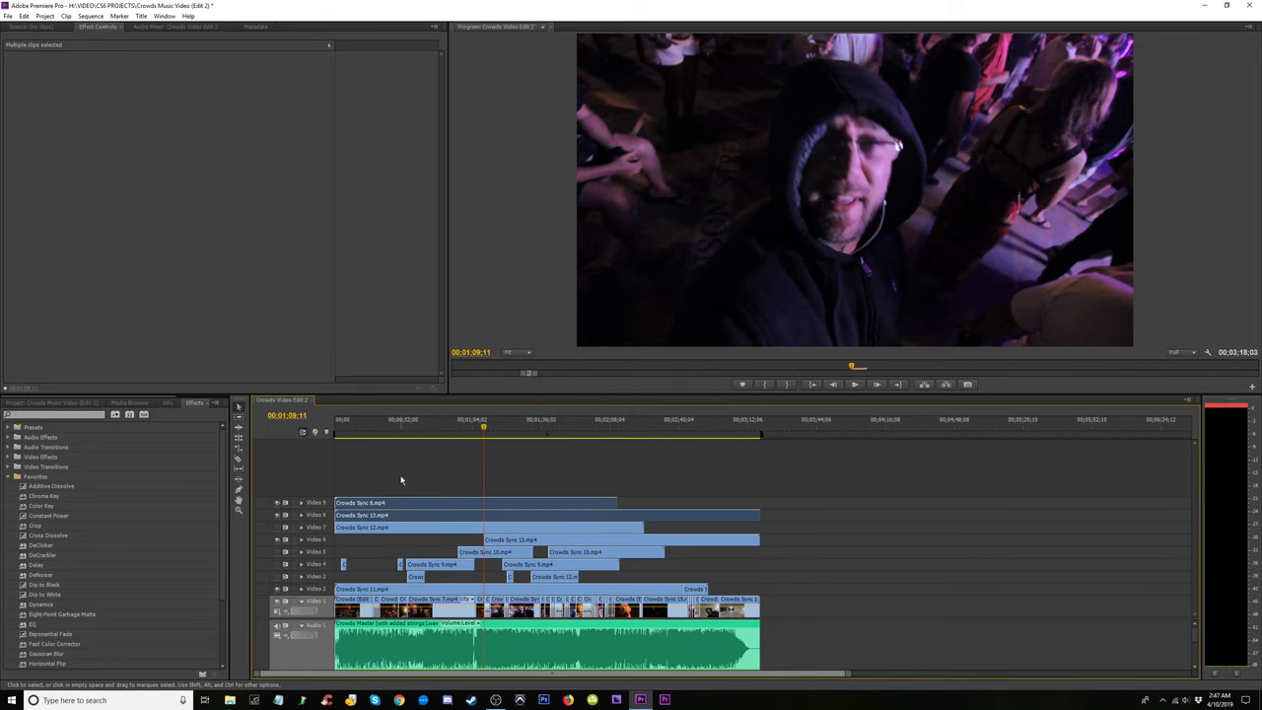
pyautogui.click(277, 503)
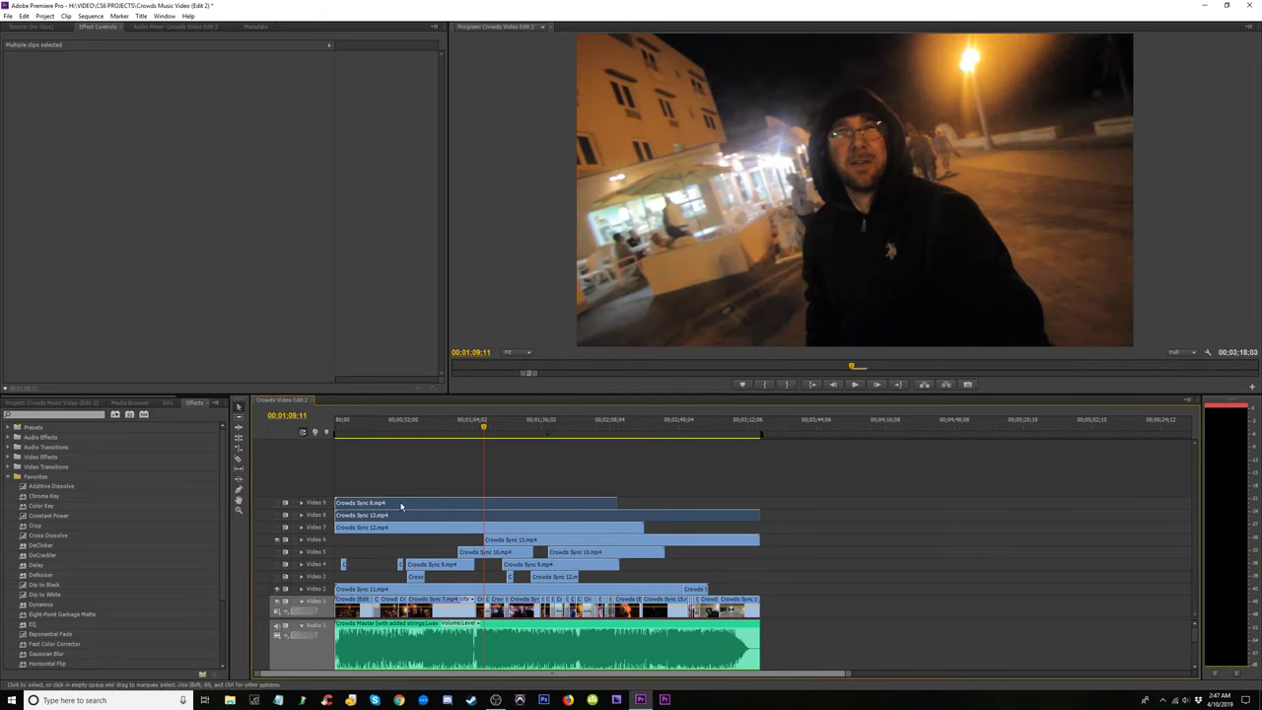
# Hide Video 6, 4 and 3 while scrubbing 00:01:31–00:01:33 to compare camera angles.
pyautogui.click(841, 557)
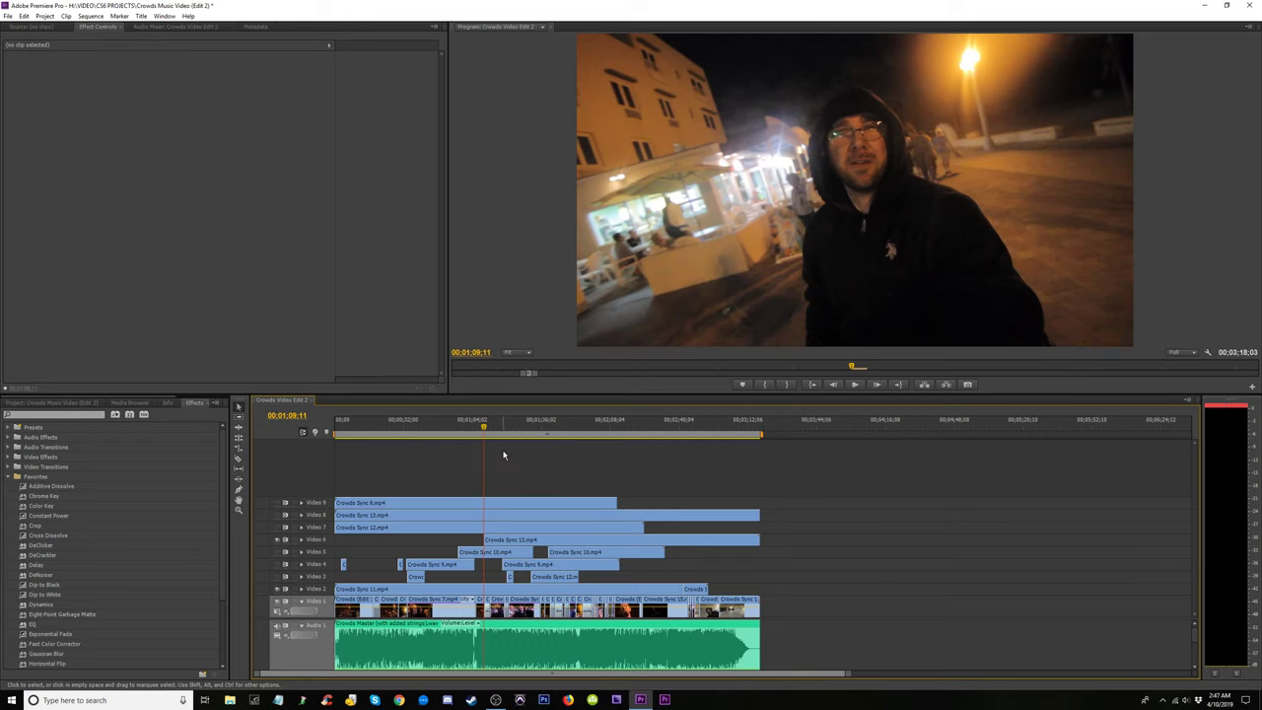
pyautogui.press('=')
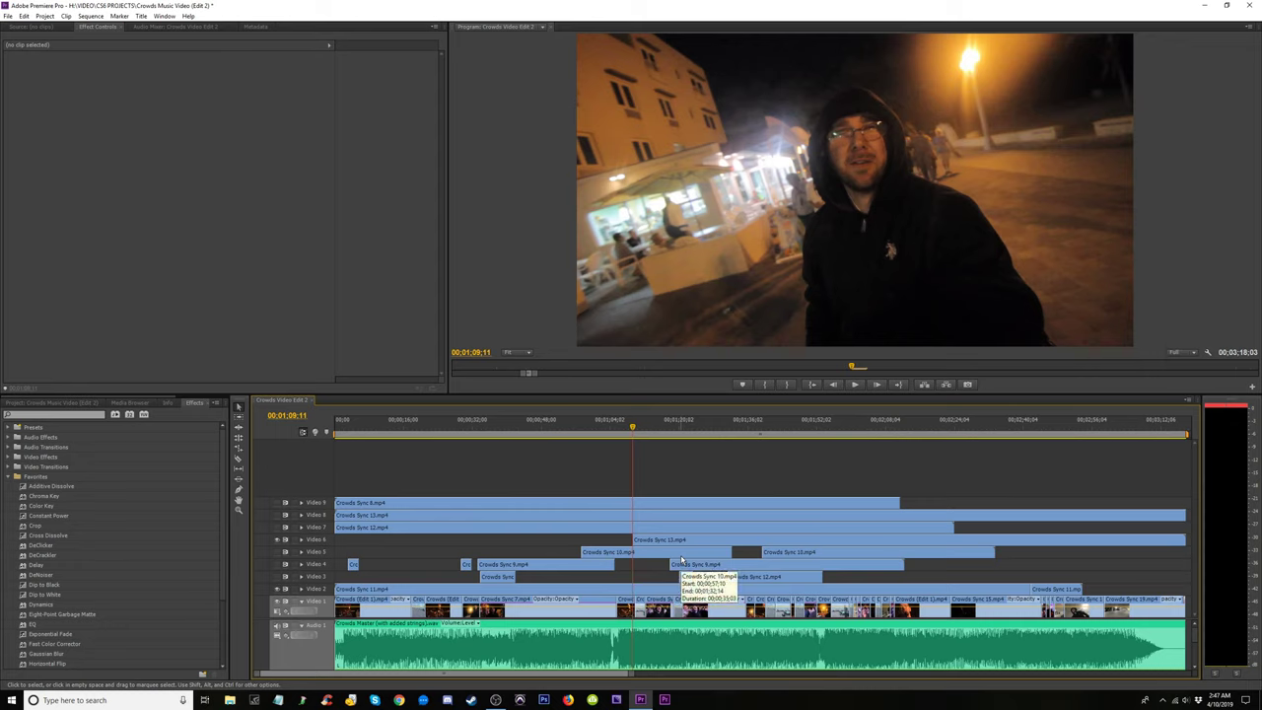
pyautogui.click(728, 427)
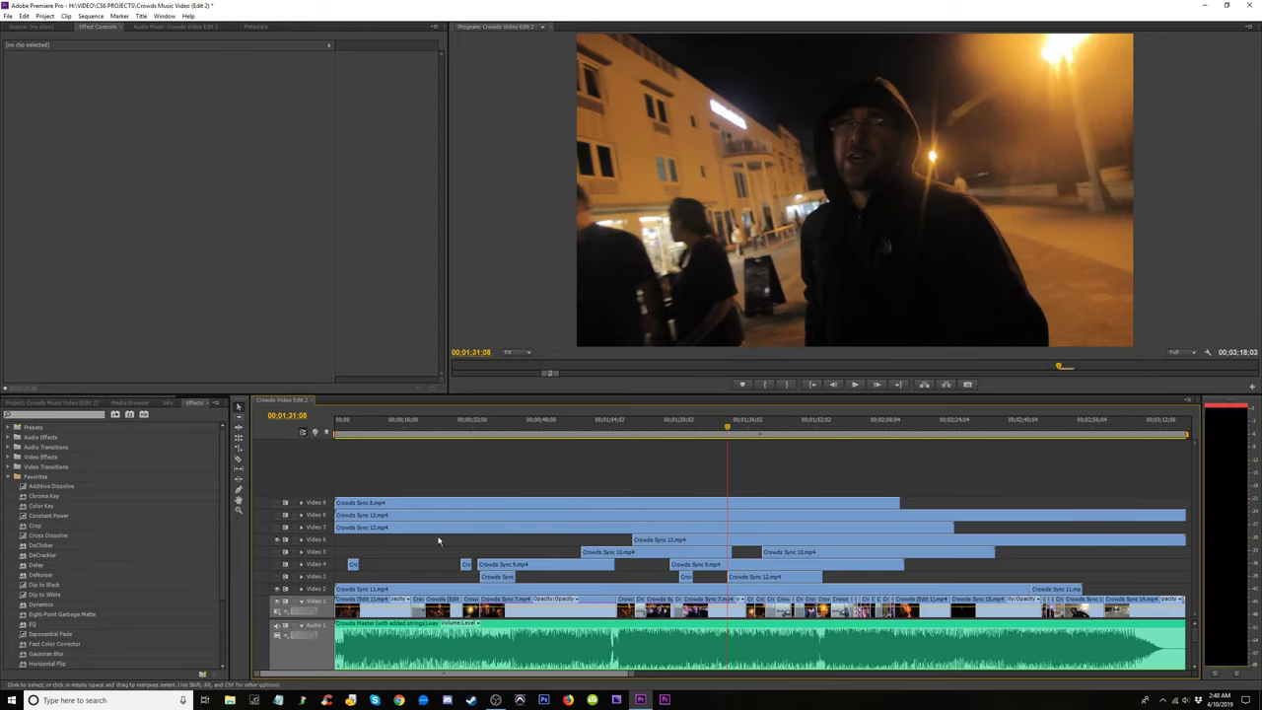
pyautogui.click(277, 539)
pyautogui.click(279, 565)
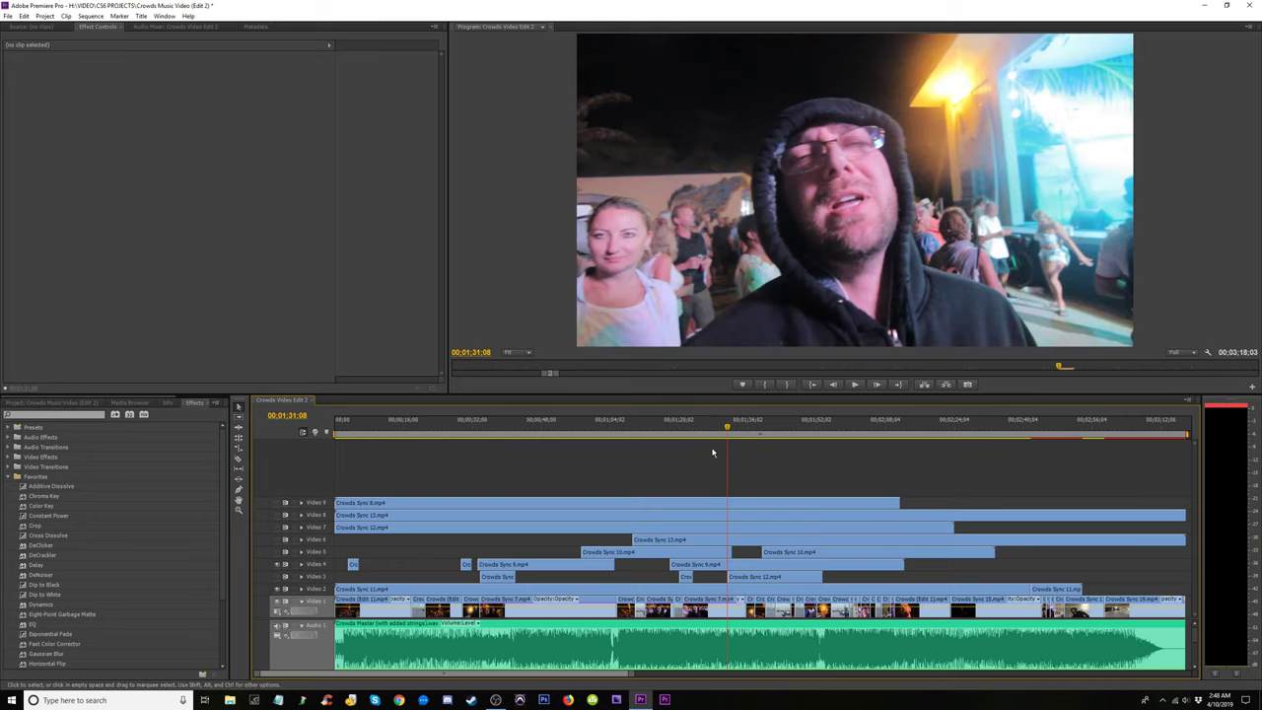
pyautogui.moveTo(726, 430); pyautogui.dragTo(734, 433)
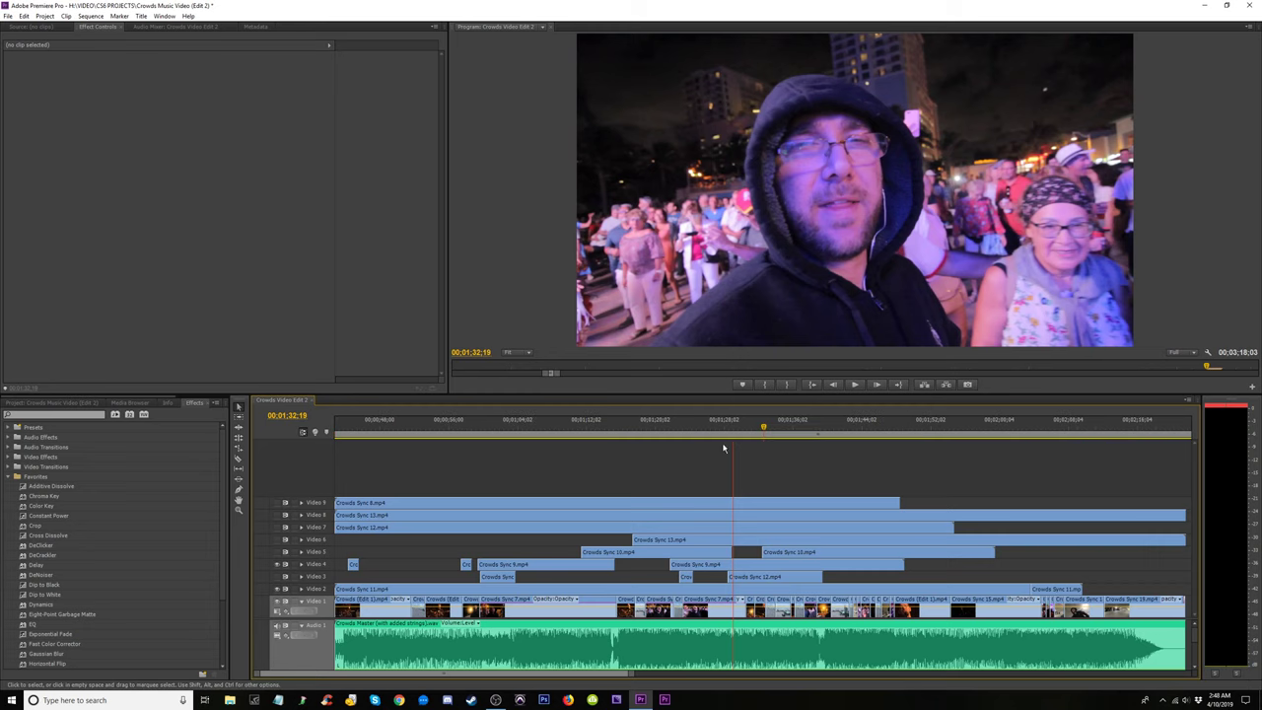
pyautogui.press('=')
pyautogui.click(280, 575)
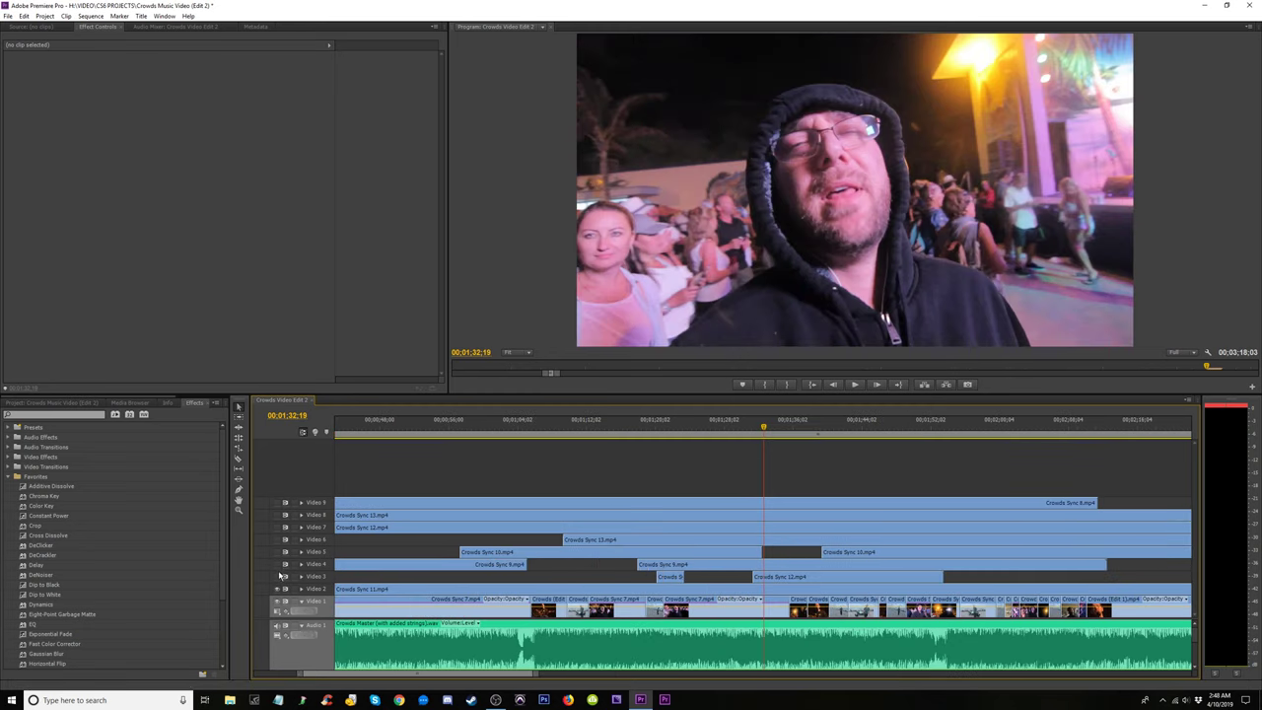
pyautogui.moveTo(763, 430); pyautogui.dragTo(768, 434)
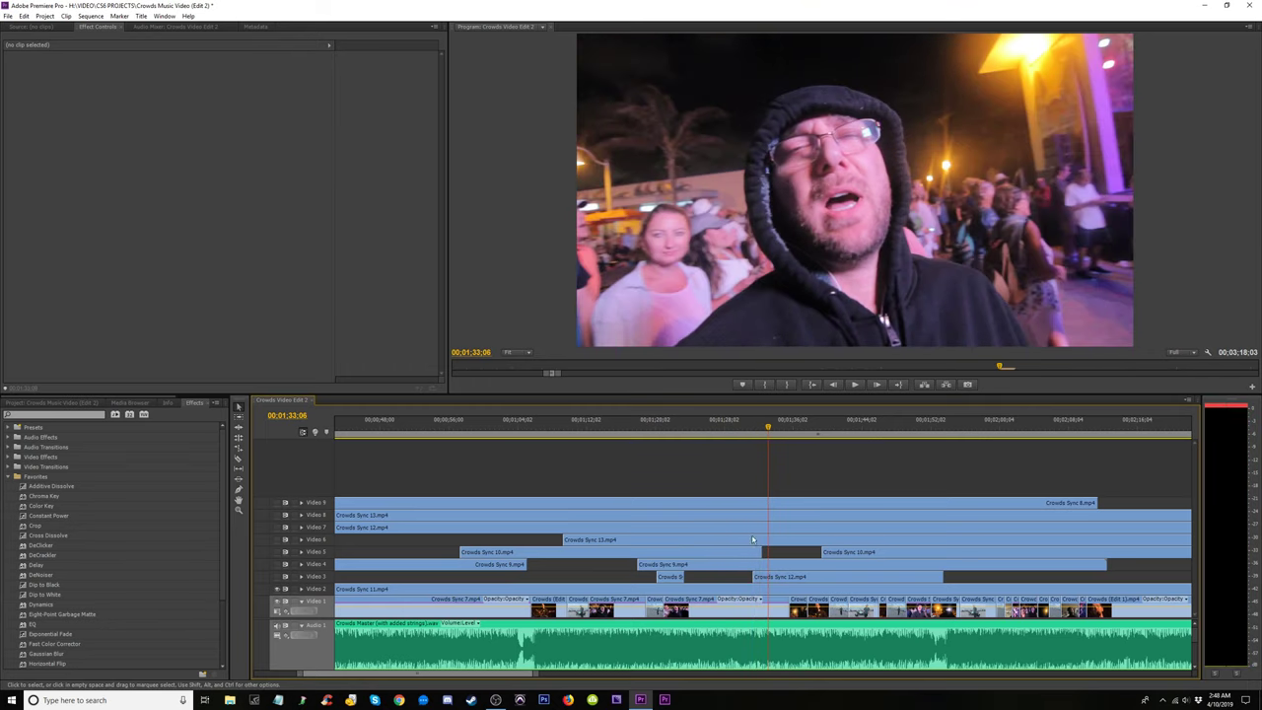
# Rearrange clips near 1:31, moving Crowds Sync 10 to Video 3 and the small clip to Video 5.
pyautogui.click(701, 557)
pyautogui.click(671, 578)
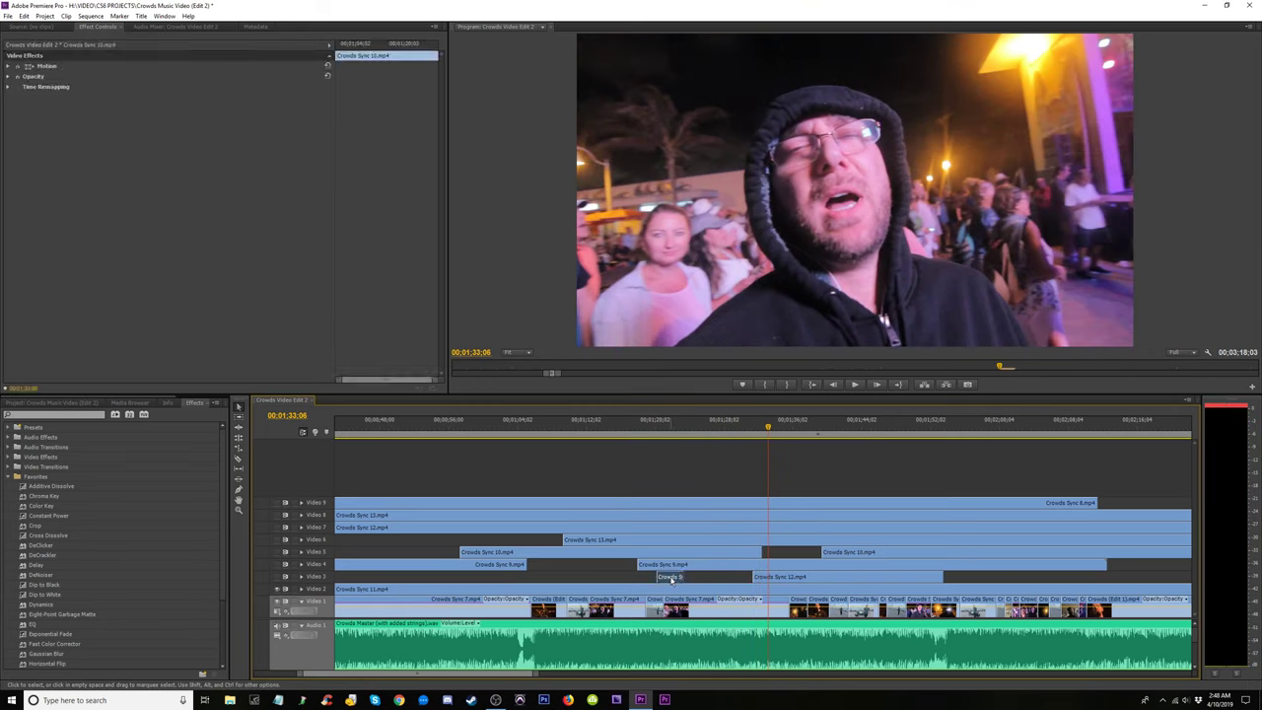
pyautogui.moveTo(674, 573); pyautogui.dragTo(680, 496)
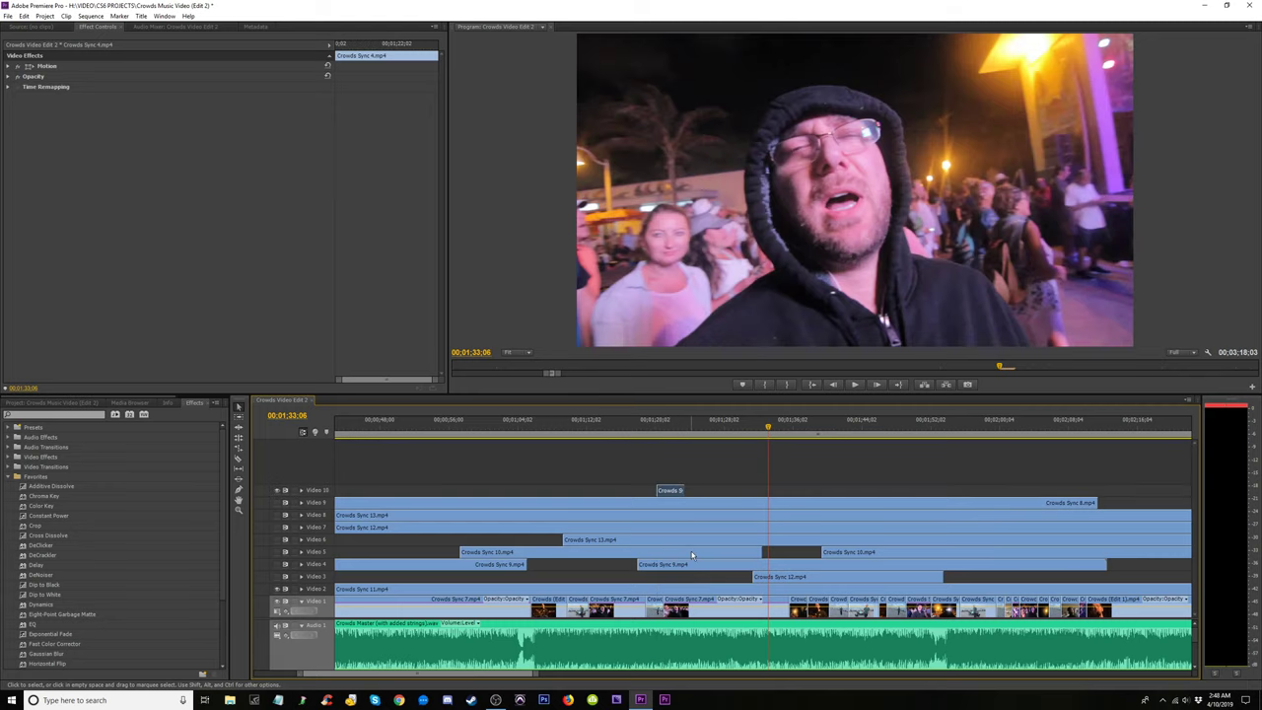
pyautogui.moveTo(692, 556); pyautogui.dragTo(691, 579)
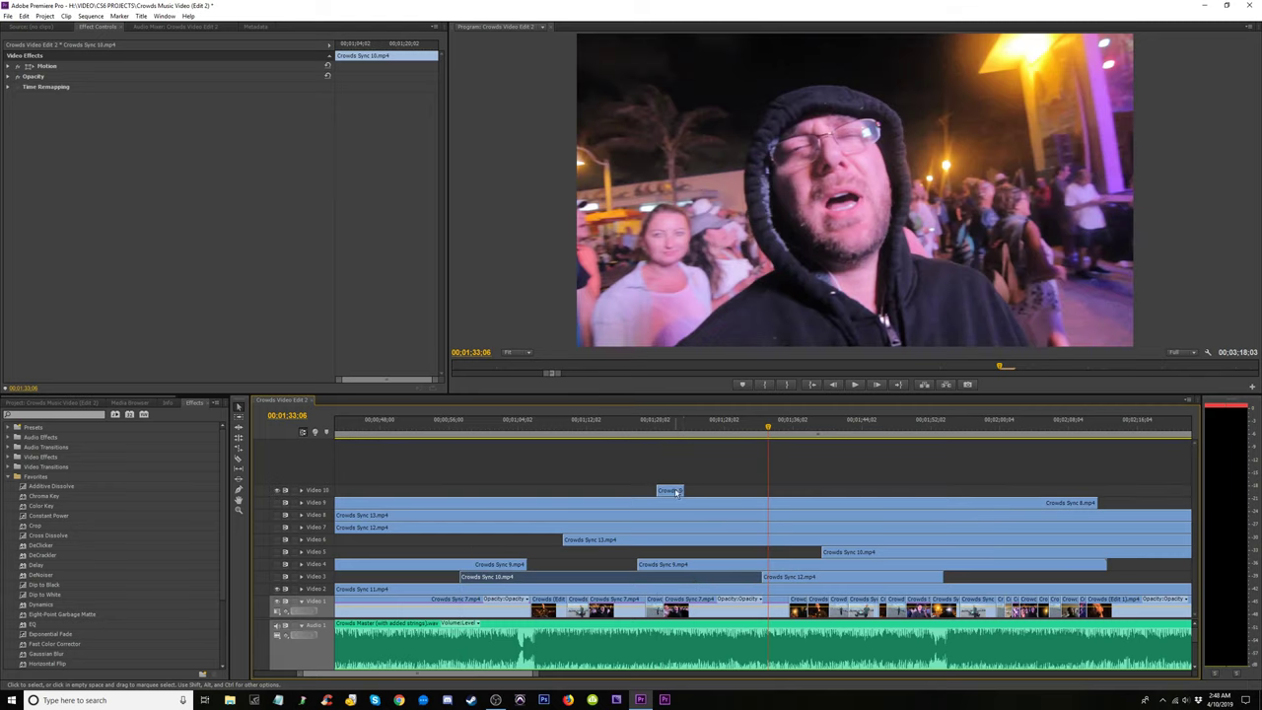
pyautogui.moveTo(677, 493); pyautogui.dragTo(673, 552)
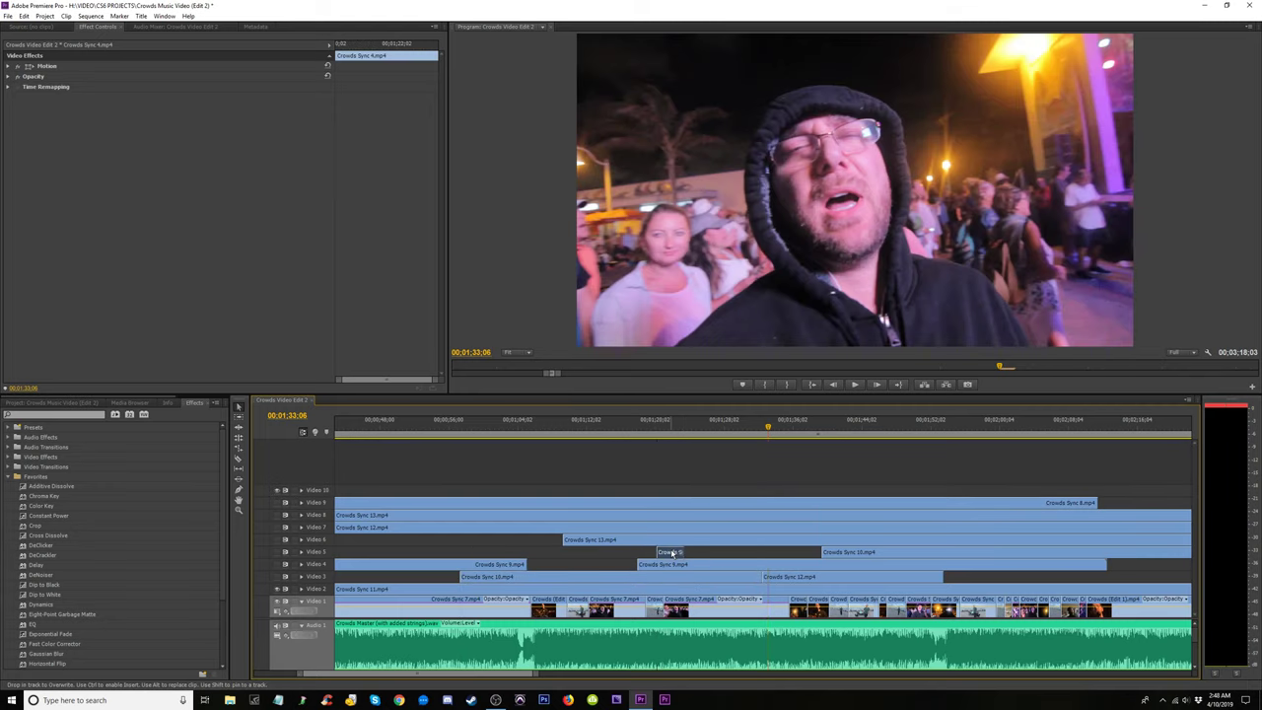
# Play back from 00:01:31:08 to review the cut, then undo the last rearrangement.
pyautogui.click(737, 435)
pyautogui.press('space')
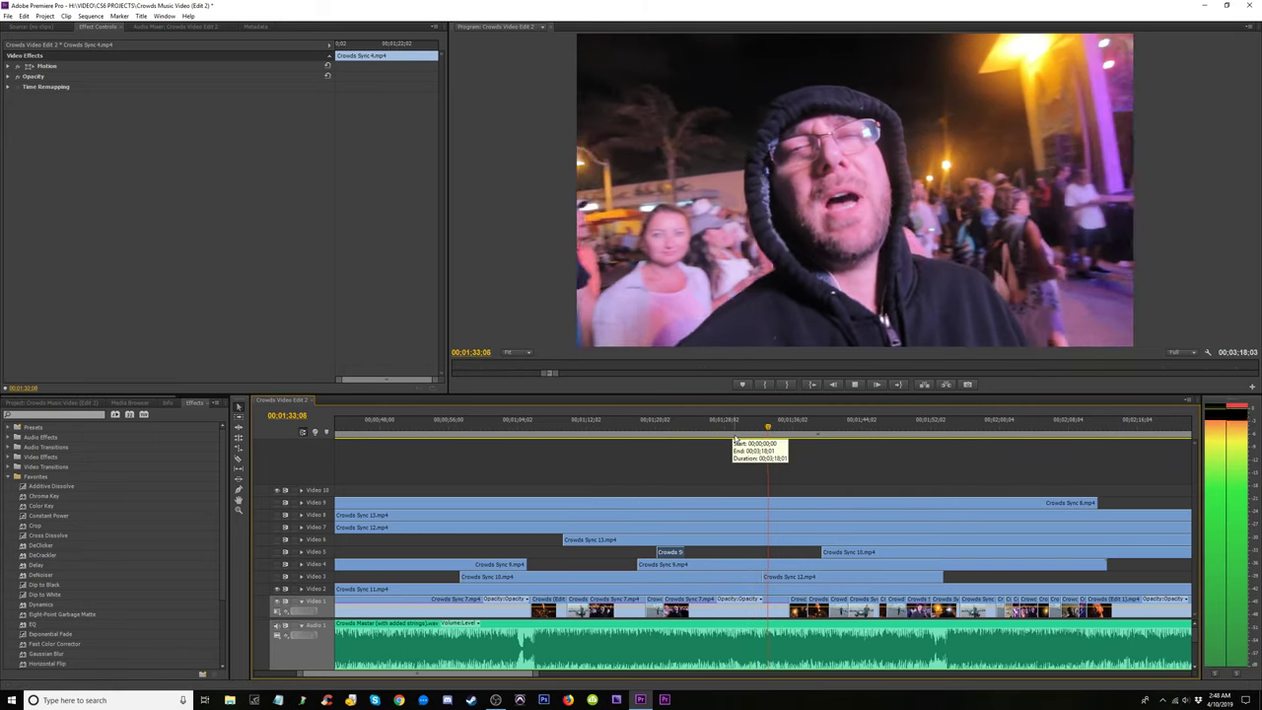
pyautogui.press('space')
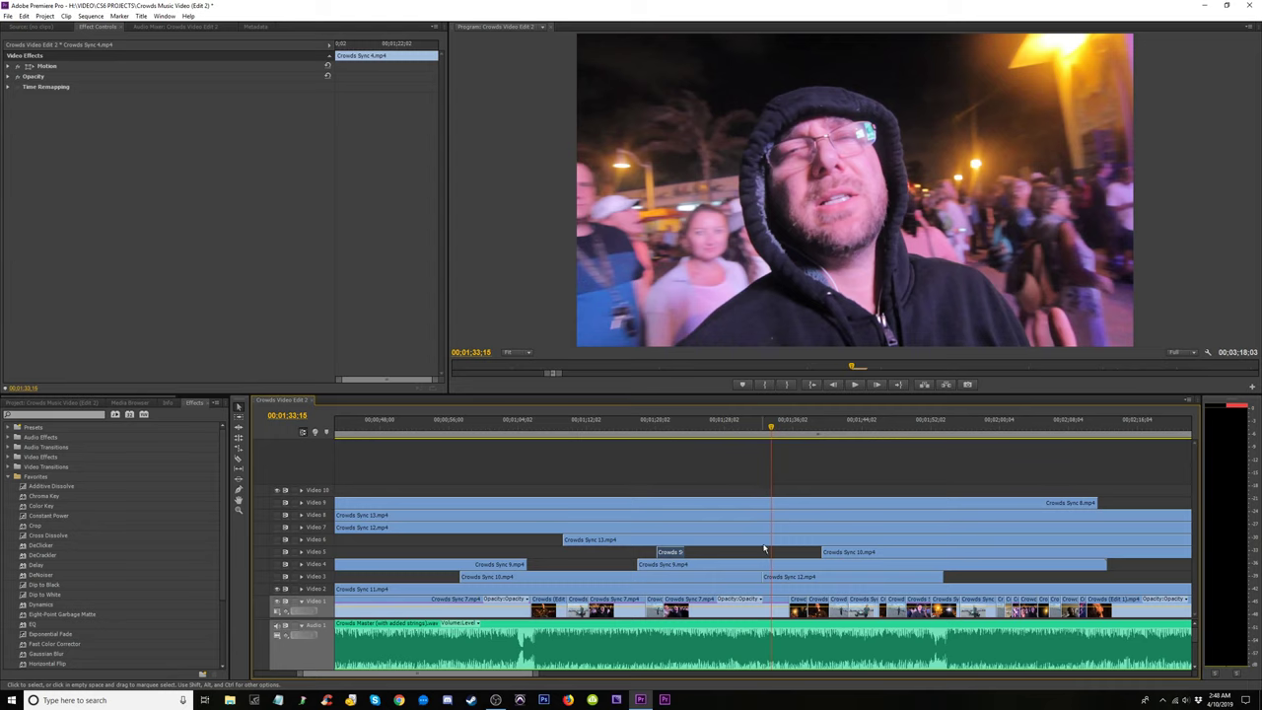
pyautogui.click(763, 432)
pyautogui.press('space')
pyautogui.click(754, 432)
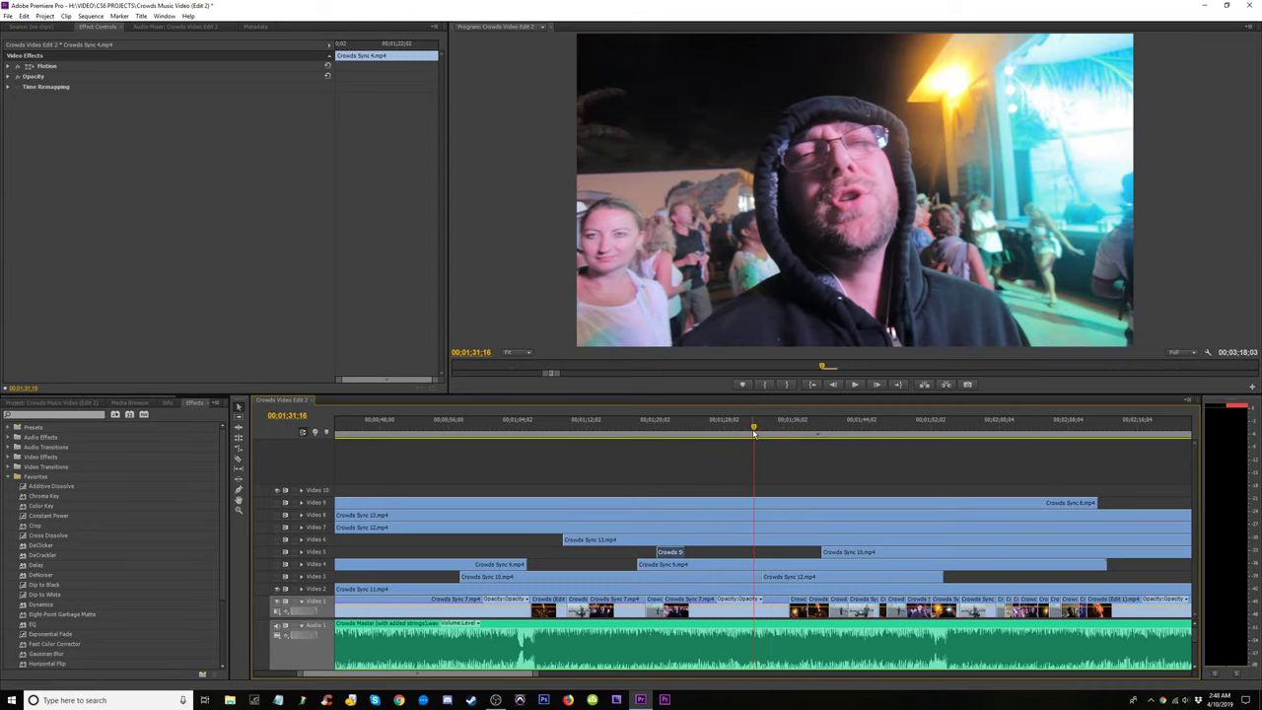
pyautogui.hotkey('ctrl', 'z')
pyautogui.hotkey('ctrl', 'z')
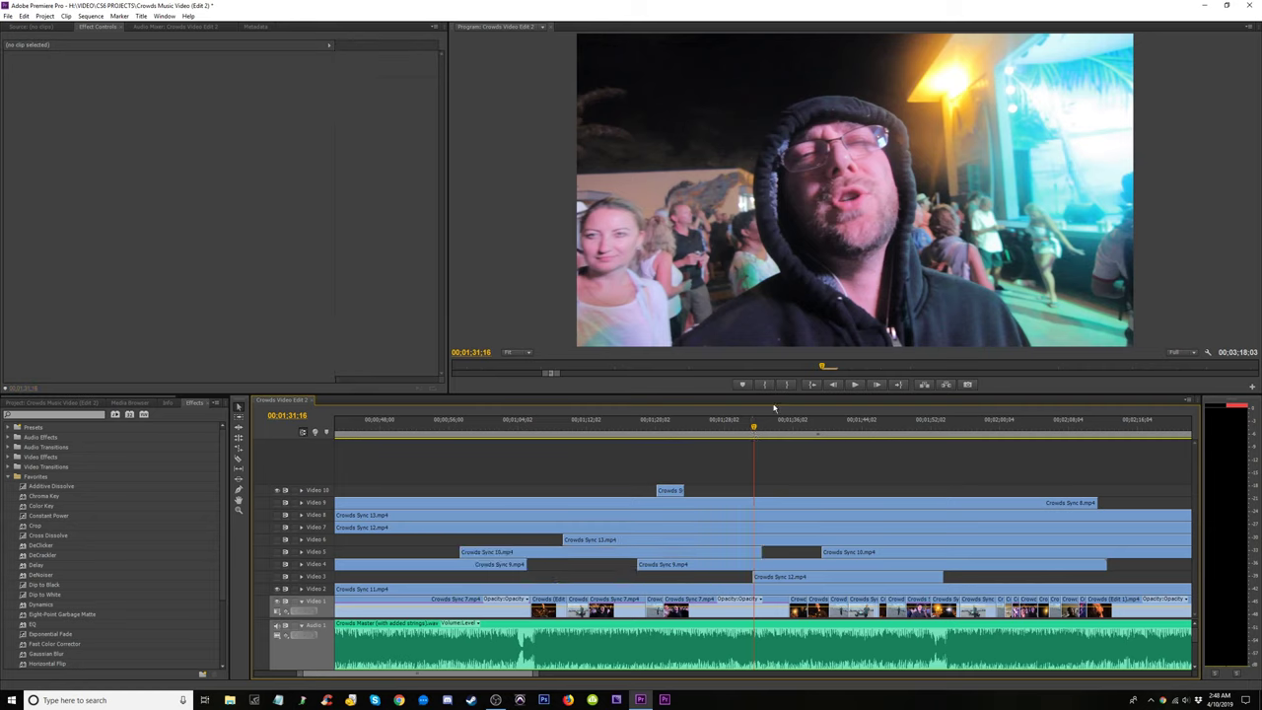
# Trim about a second off Crowds Sync 15's end and move it down toward Video 3.
pyautogui.moveTo(761, 553); pyautogui.dragTo(751, 553)
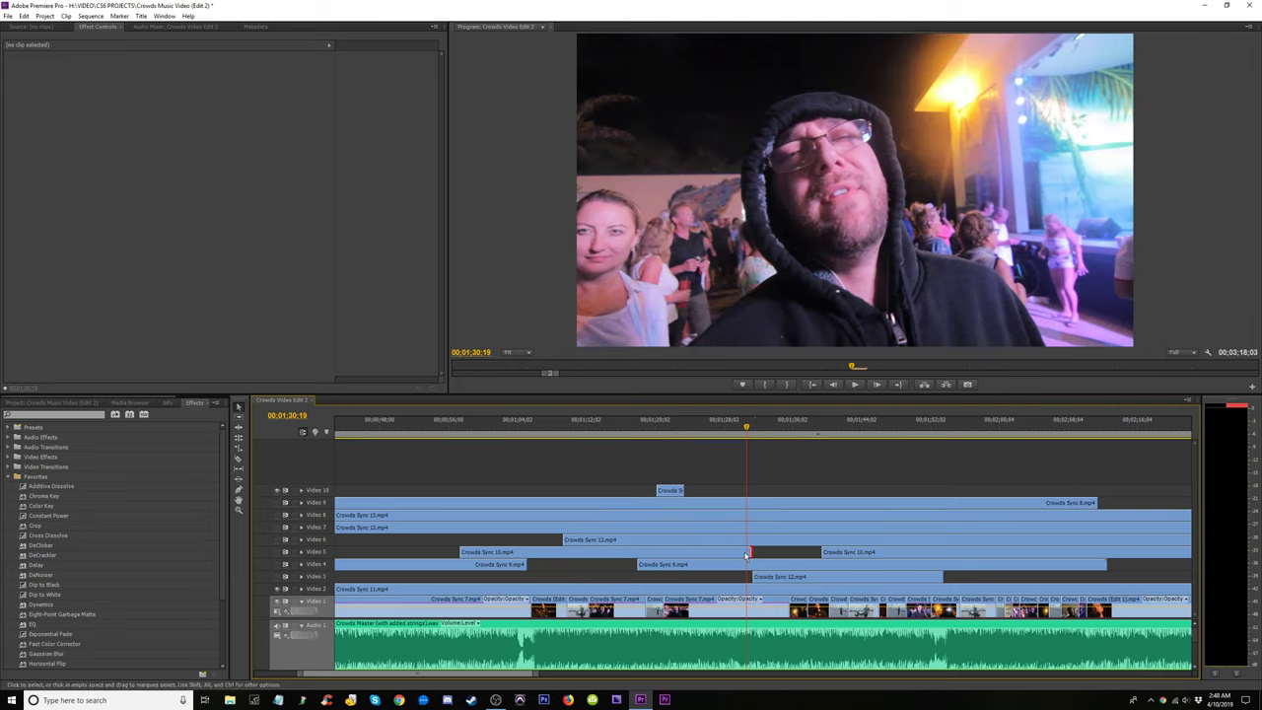
pyautogui.moveTo(754, 552); pyautogui.dragTo(751, 552)
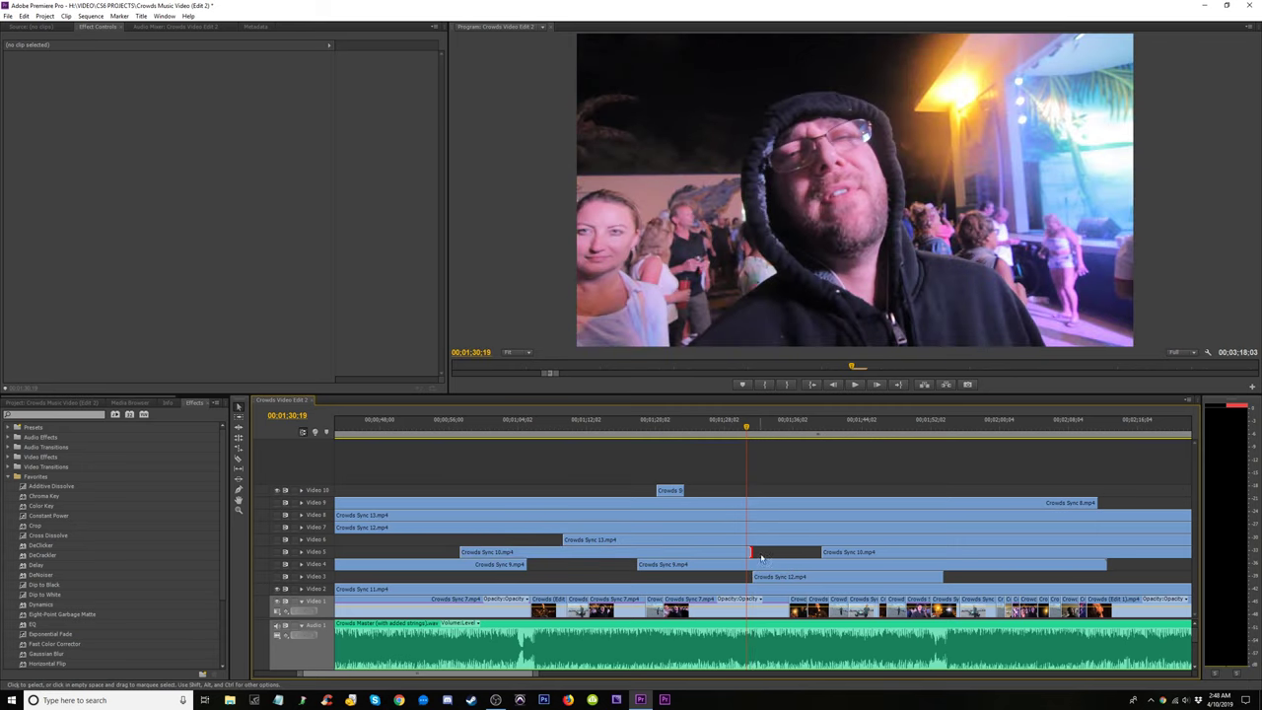
pyautogui.click(675, 553)
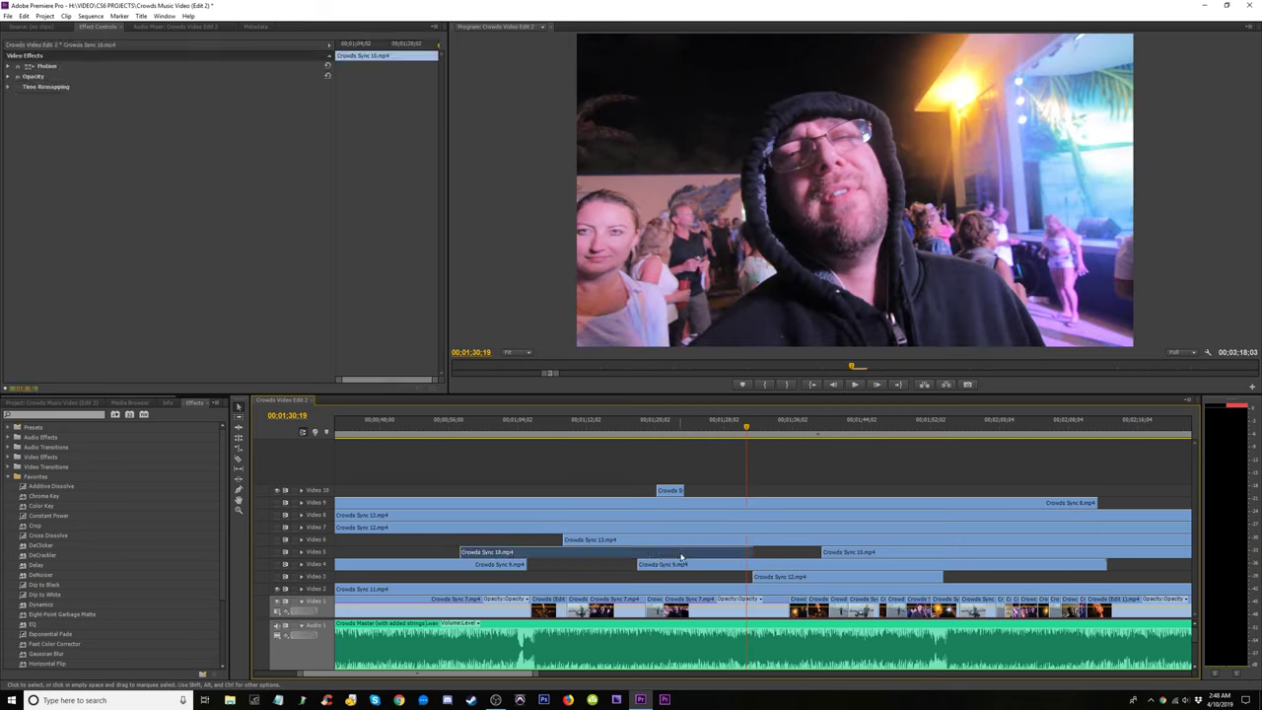
pyautogui.moveTo(681, 557); pyautogui.dragTo(684, 584)
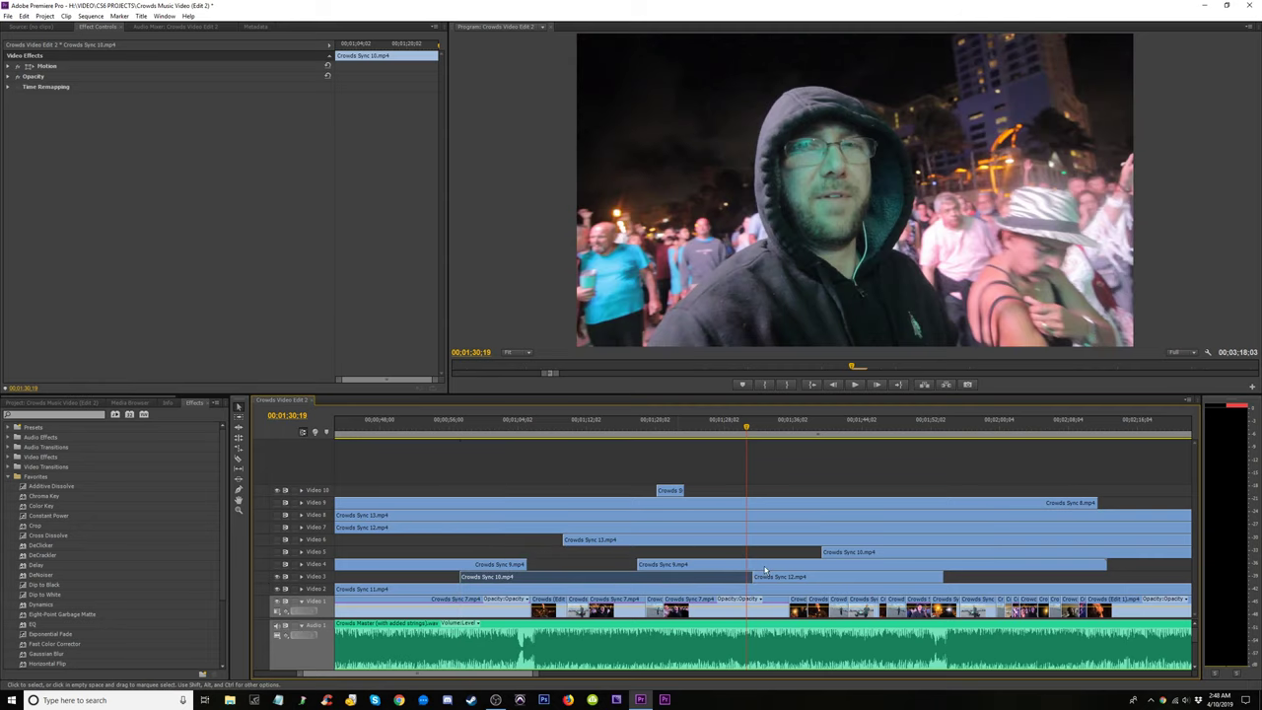
pyautogui.press('space')
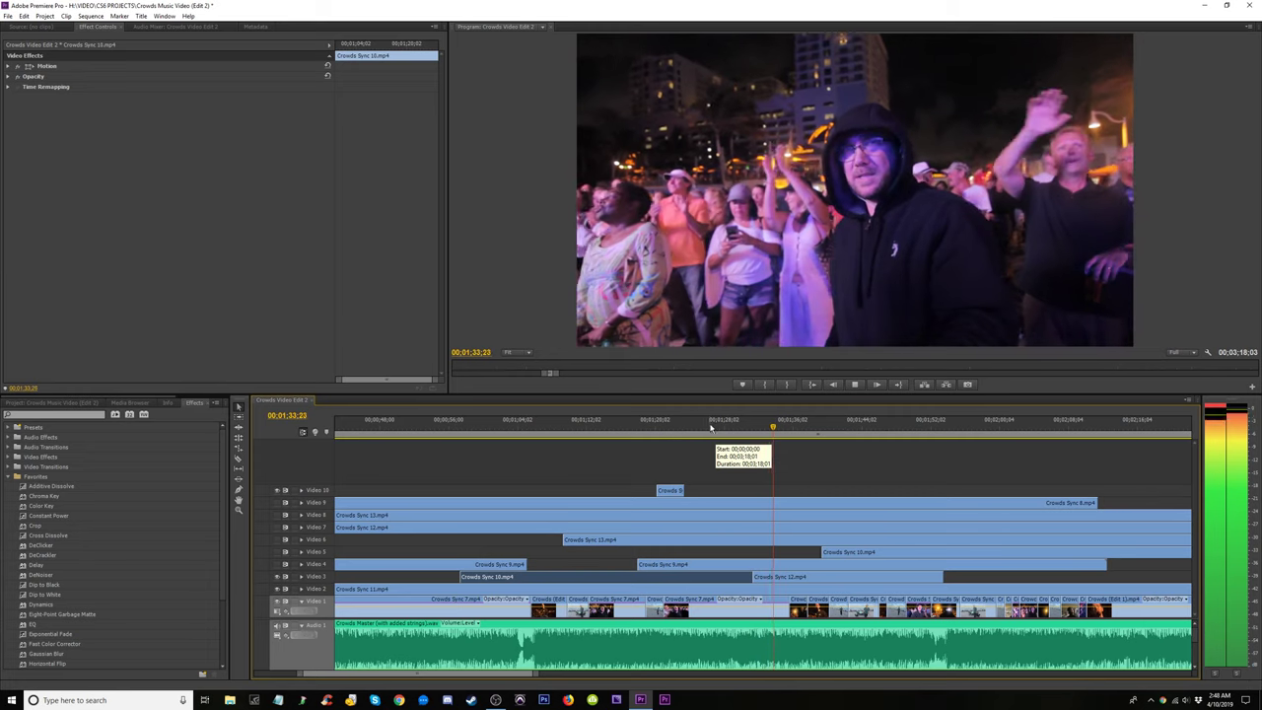
pyautogui.press('space')
# Drop the short Crowds 9 clip from Video 10 onto Video 5 and delete the emptied Video 10.
pyautogui.moveTo(671, 491); pyautogui.dragTo(670, 553)
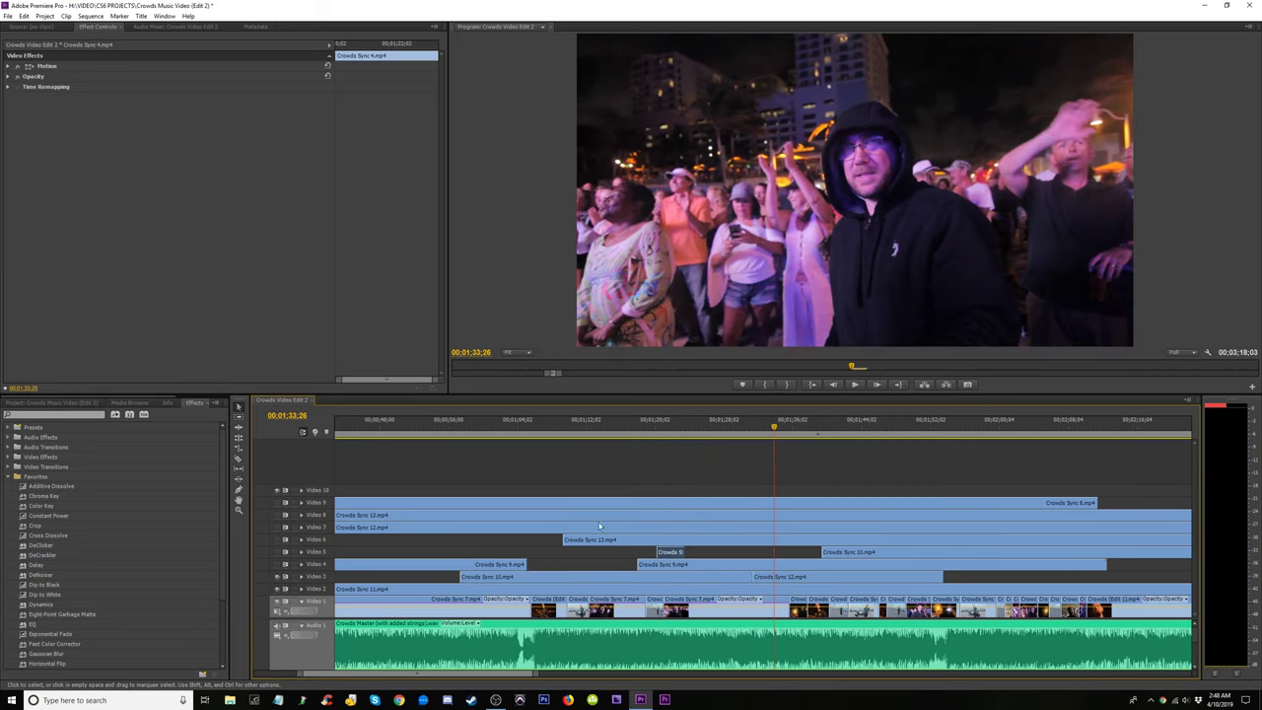
pyautogui.rightClick(319, 490)
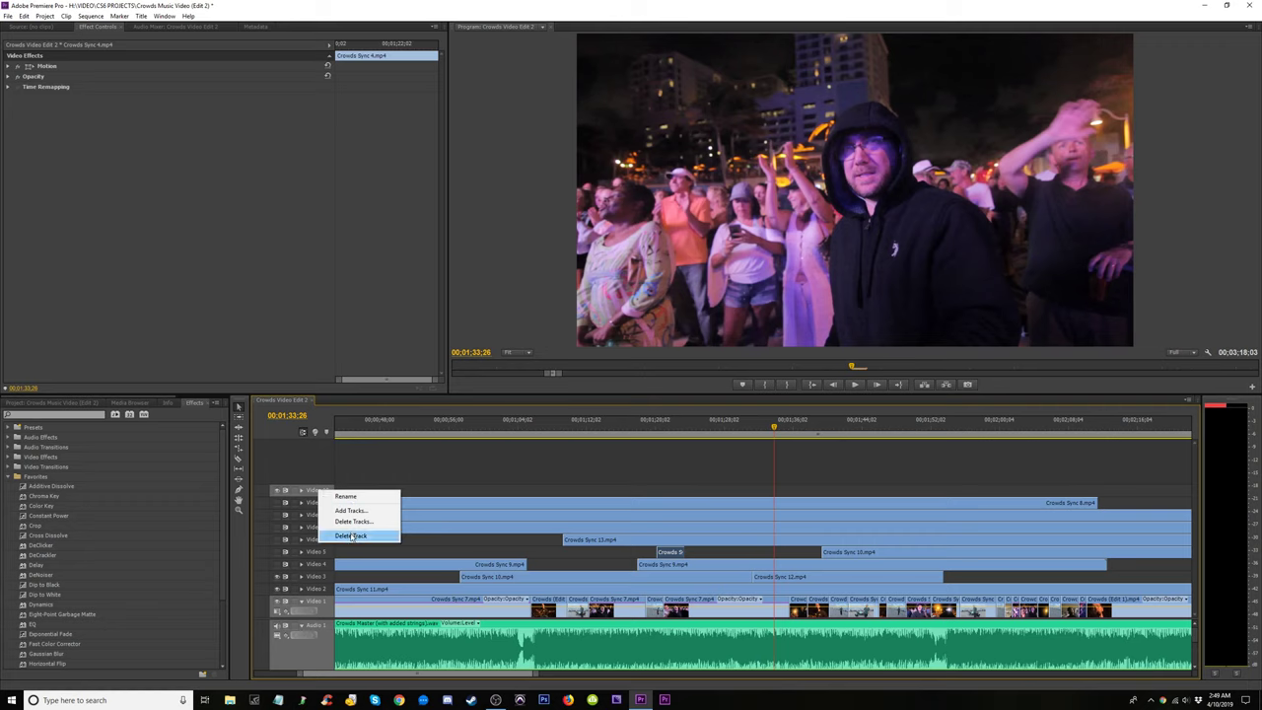
pyautogui.click(352, 522)
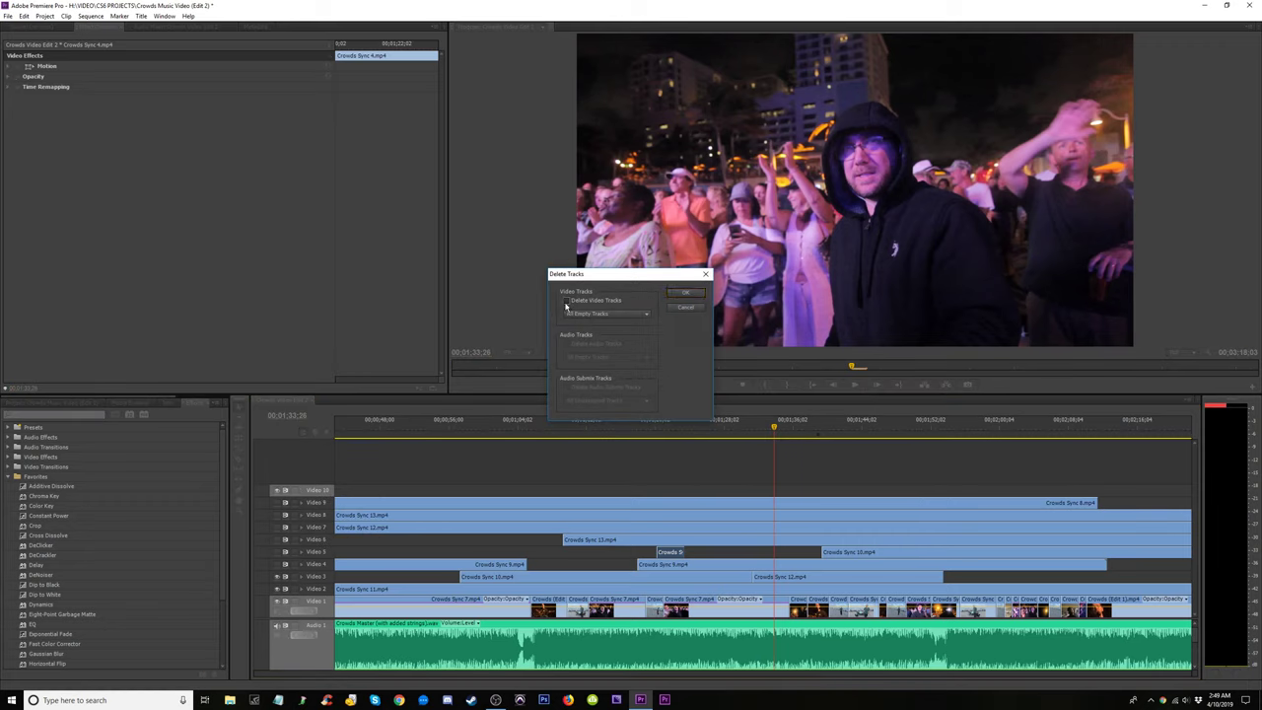
pyautogui.click(679, 292)
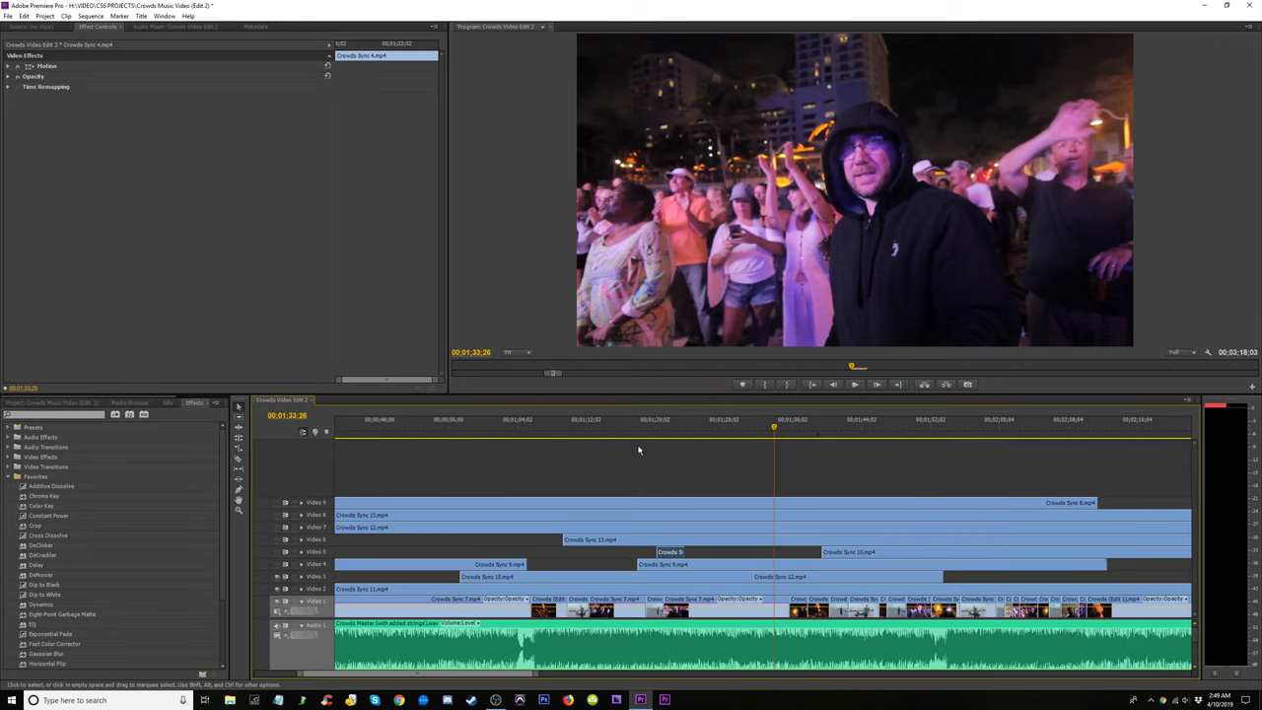
pyautogui.press('-')
pyautogui.press('-')
pyautogui.press('-')
pyautogui.press('=')
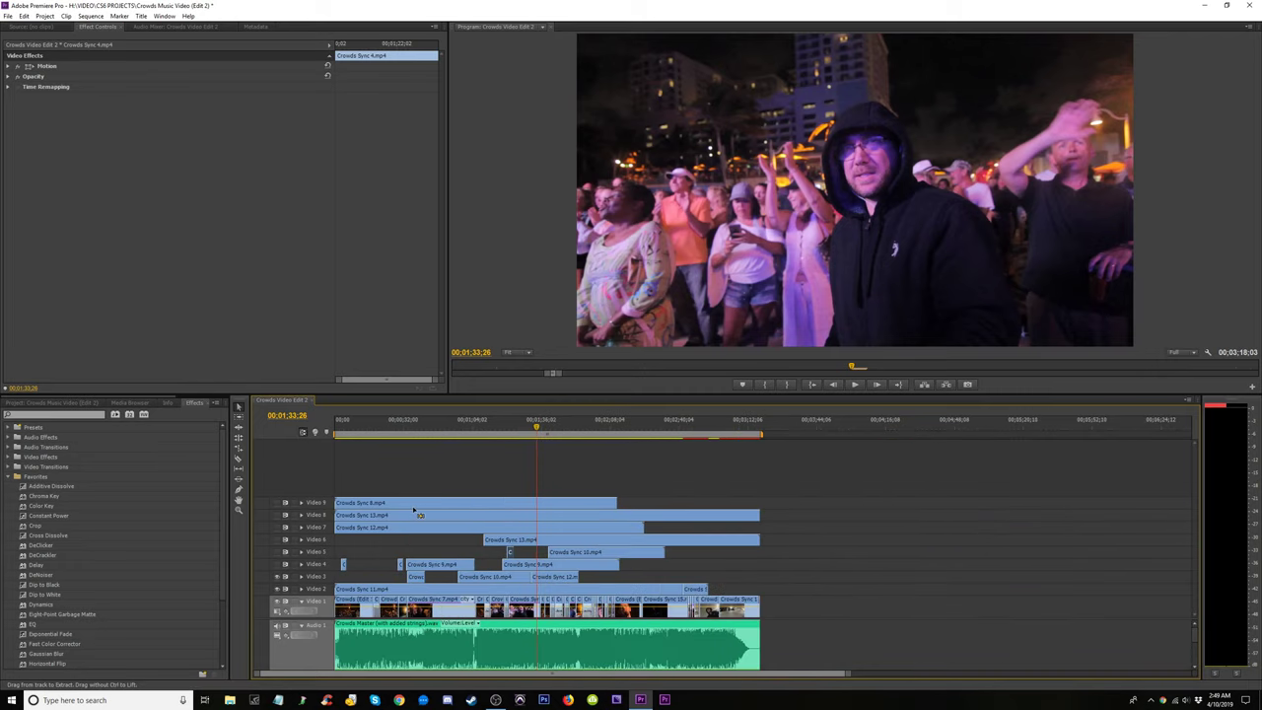
# Drag the two short Crowds clips near 0:10 from Video 4 onto Video 3, then save with Ctrl+S.
pyautogui.click(687, 567)
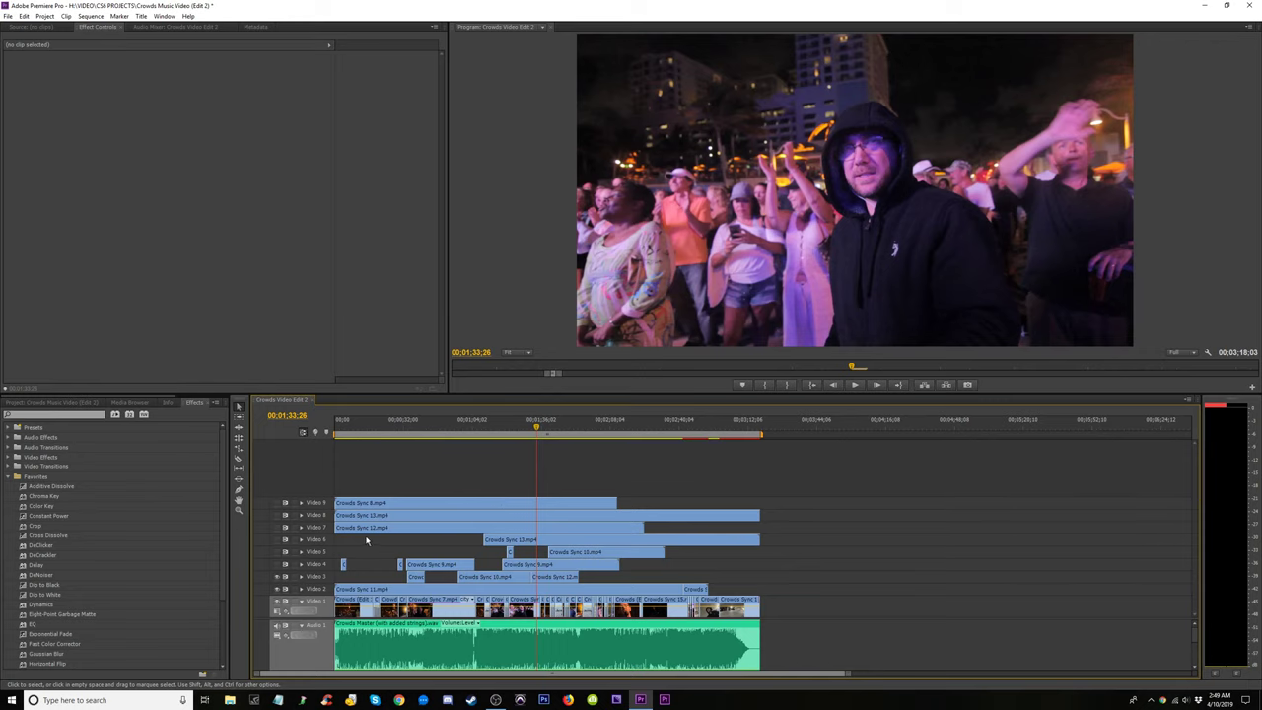
pyautogui.click(355, 426)
pyautogui.press('=')
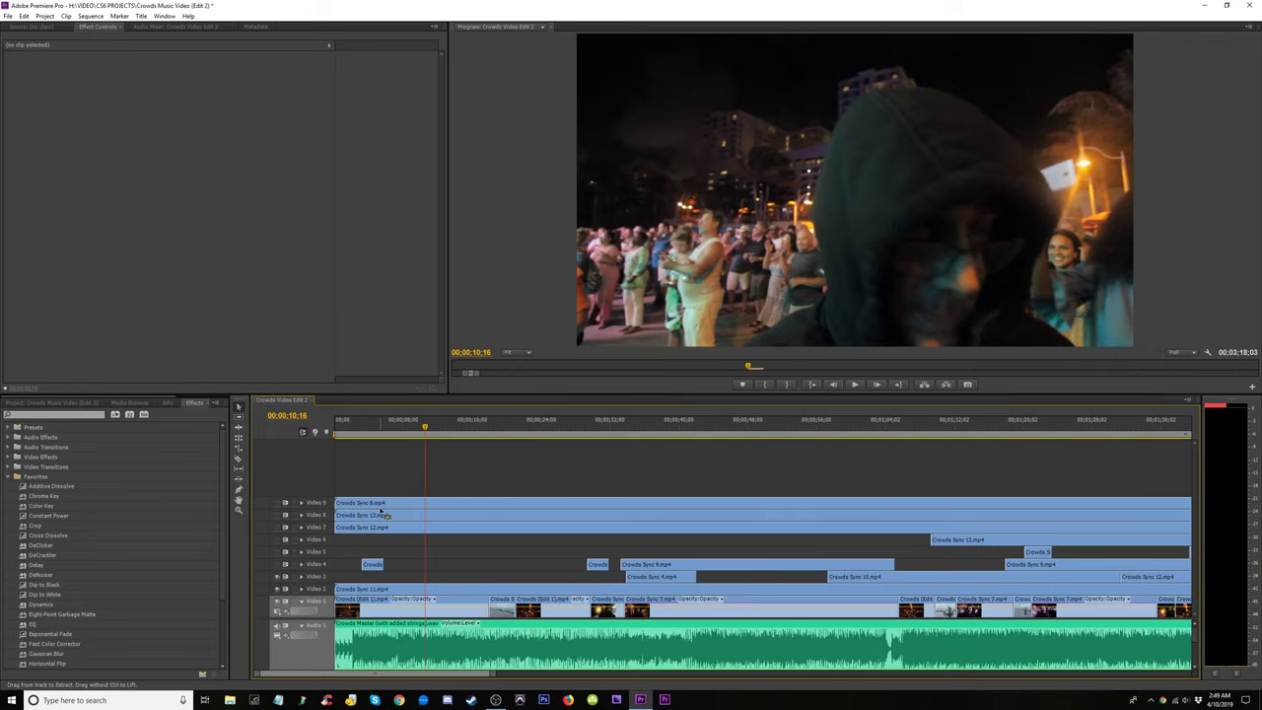
pyautogui.moveTo(359, 544); pyautogui.dragTo(598, 578)
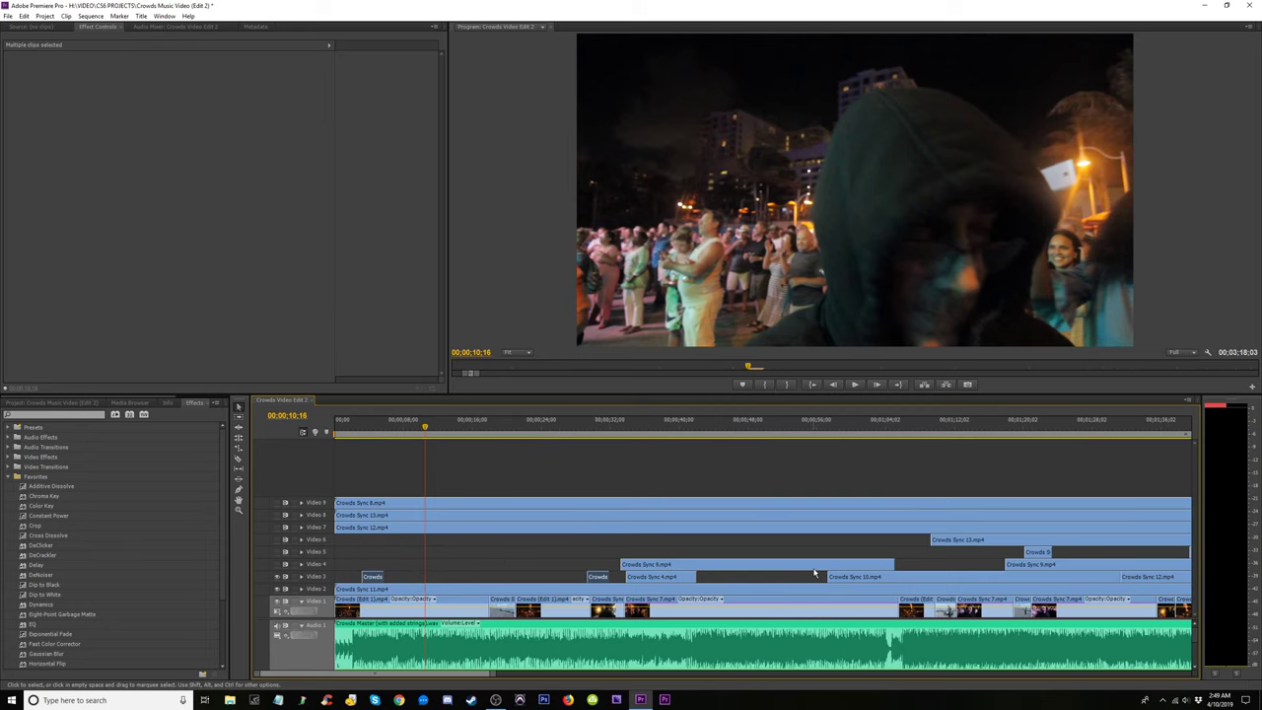
pyautogui.press('-')
pyautogui.press('-')
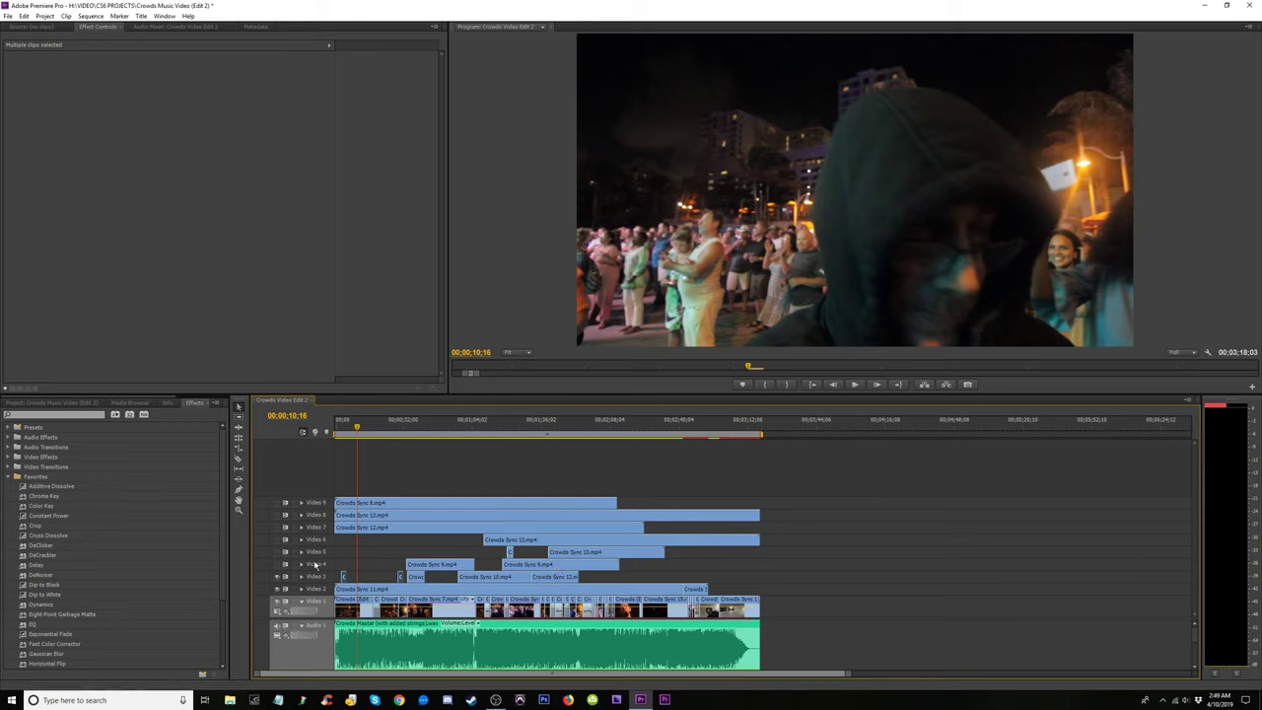
pyautogui.hotkey('ctrl', 's')
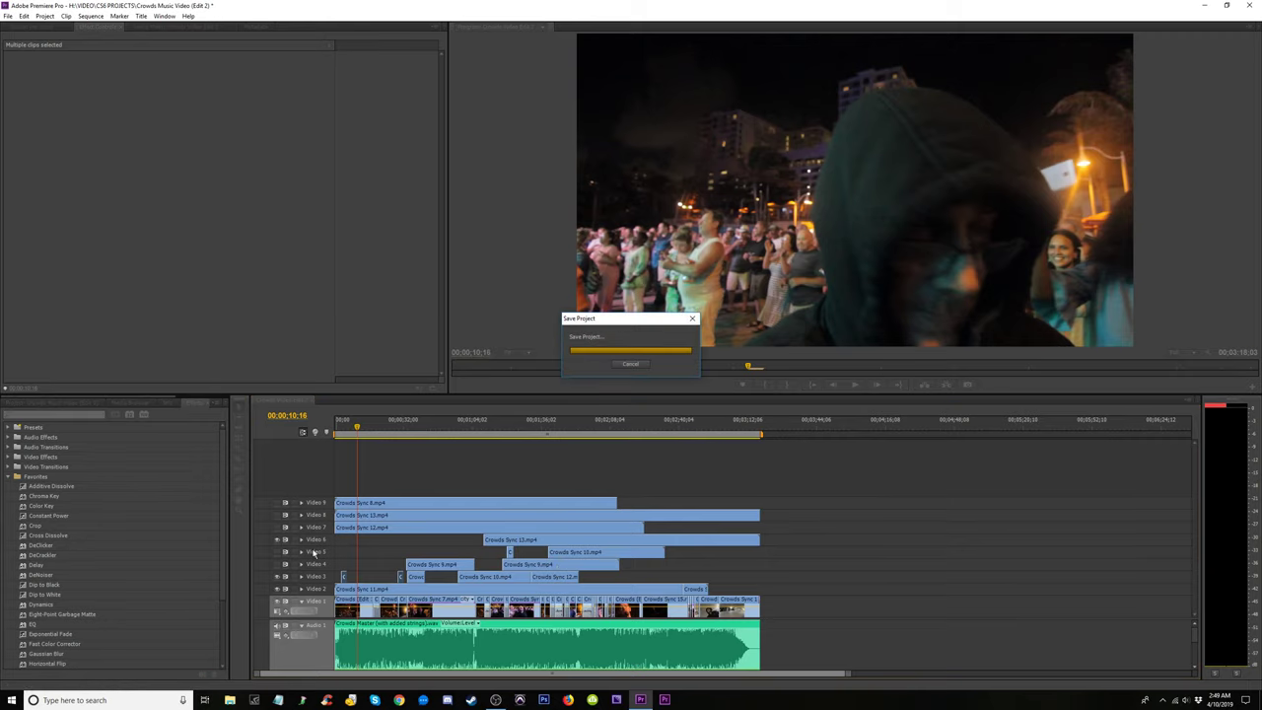
pyautogui.hotkey('ctrl', 's')
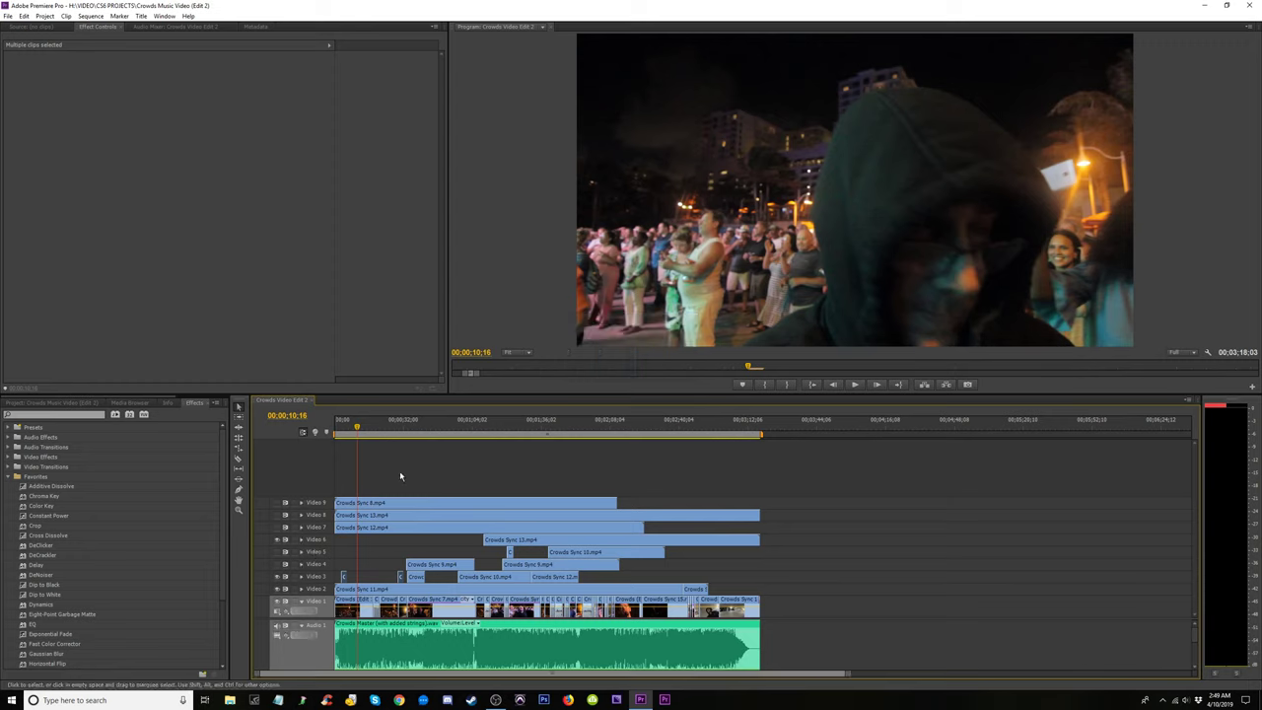
# Razor-cut Crowds Sync 13 on Video 6 and shift the edit point to about 2:02:14.
pyautogui.click(479, 432)
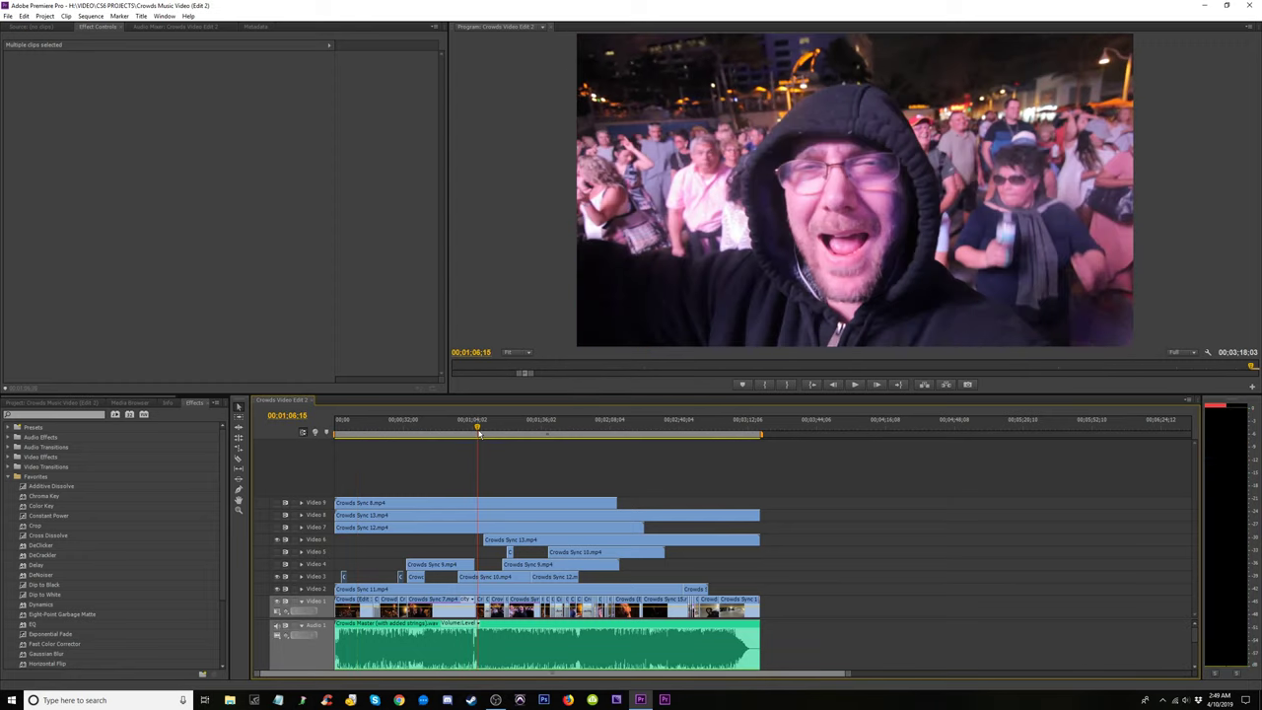
pyautogui.press('=')
pyautogui.press('=')
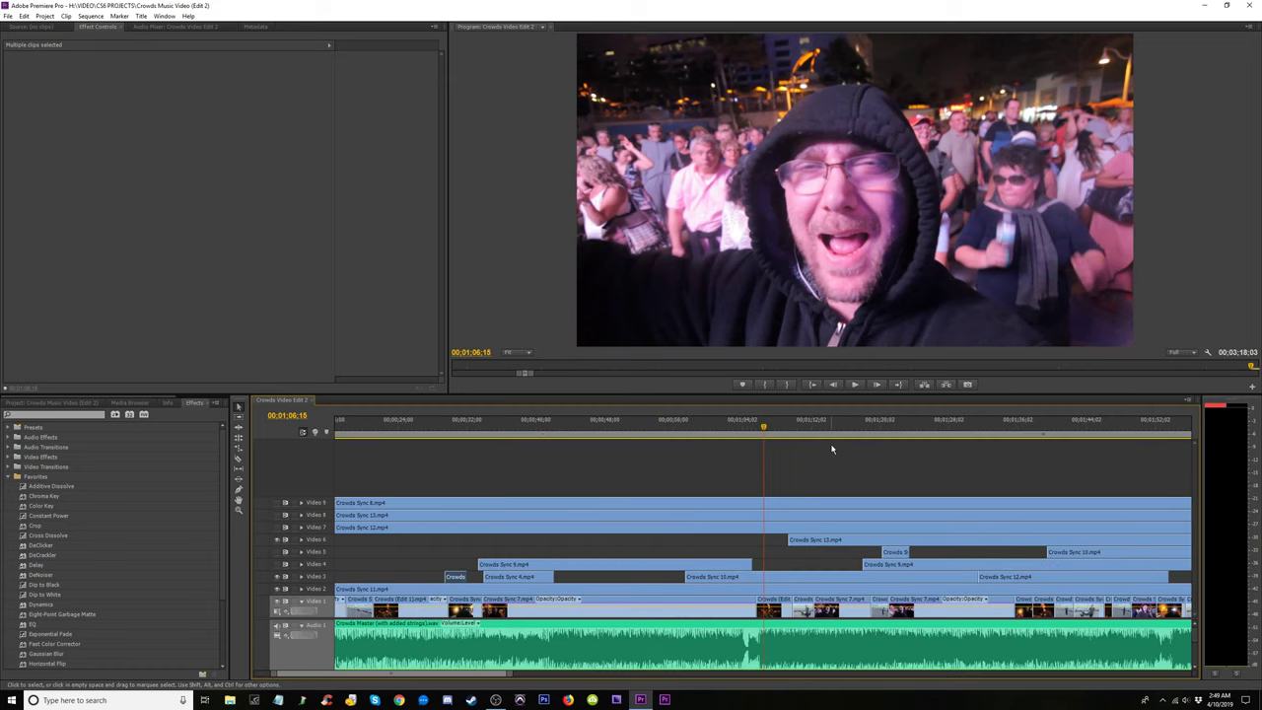
pyautogui.moveTo(770, 432); pyautogui.dragTo(938, 461)
pyautogui.press('-')
pyautogui.press('-')
pyautogui.press('=')
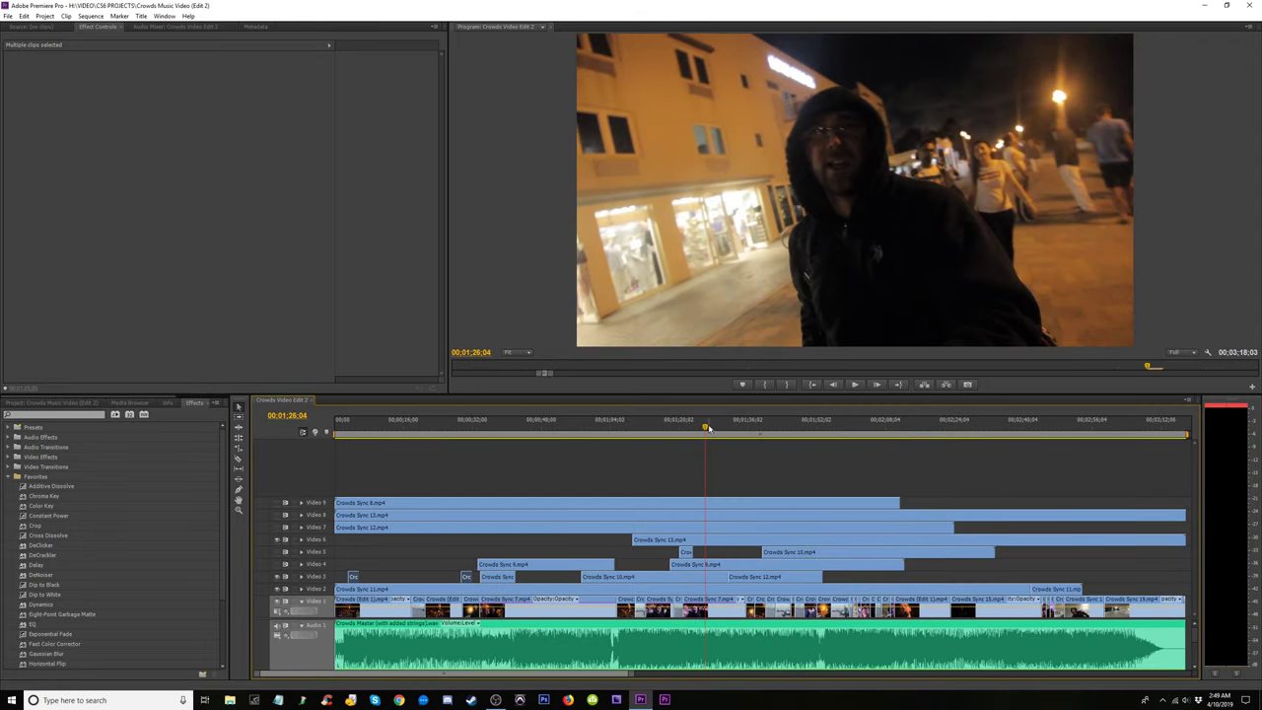
pyautogui.click(720, 429)
pyautogui.moveTo(720, 429); pyautogui.dragTo(873, 435)
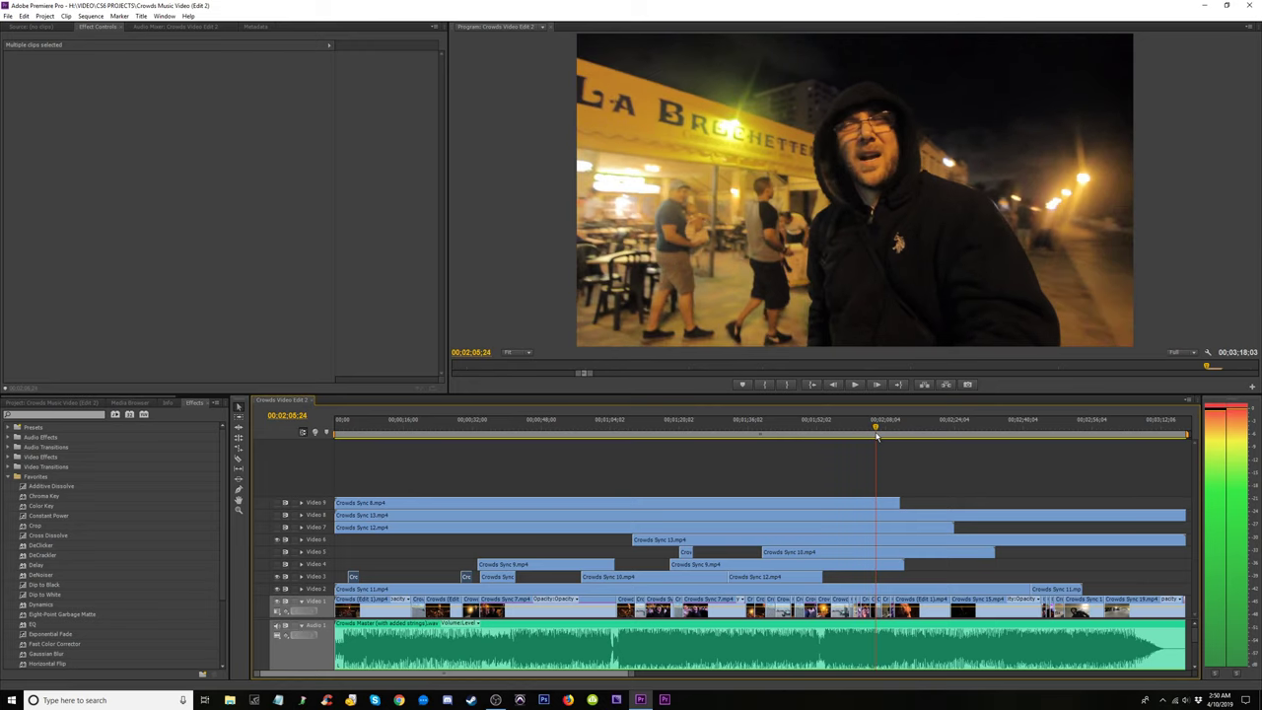
pyautogui.press('c')
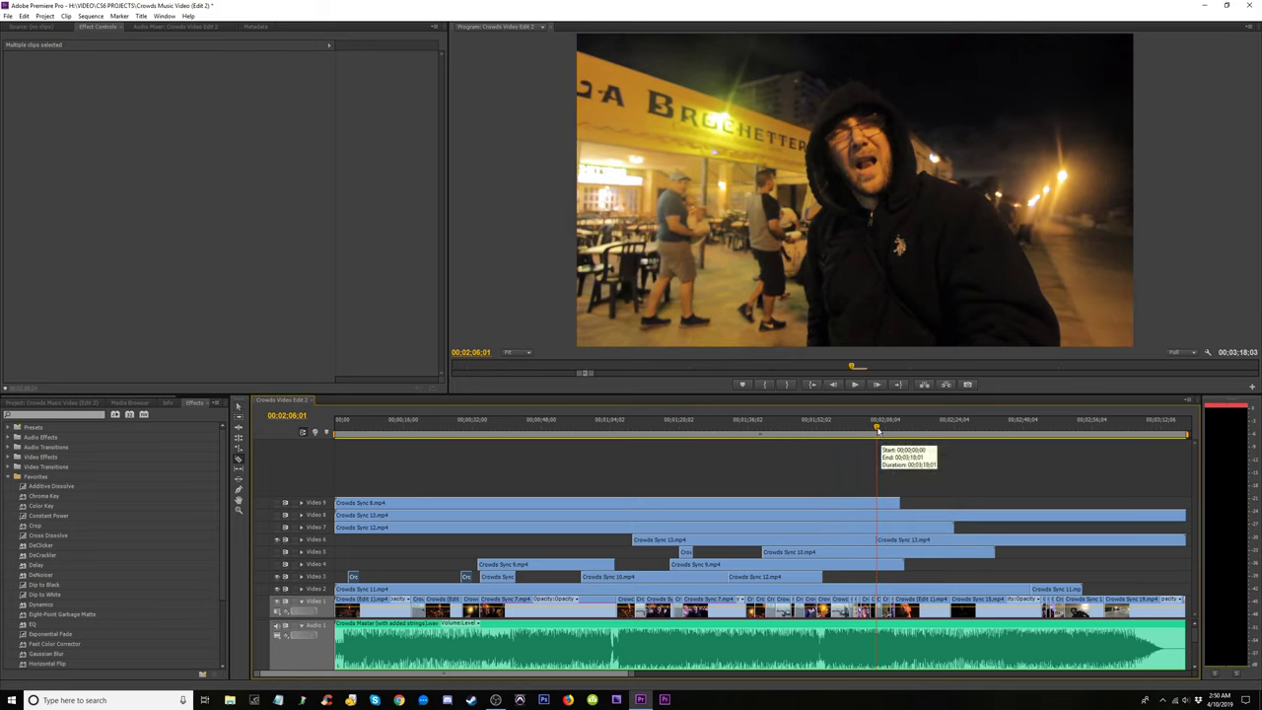
pyautogui.moveTo(878, 432); pyautogui.dragTo(863, 435)
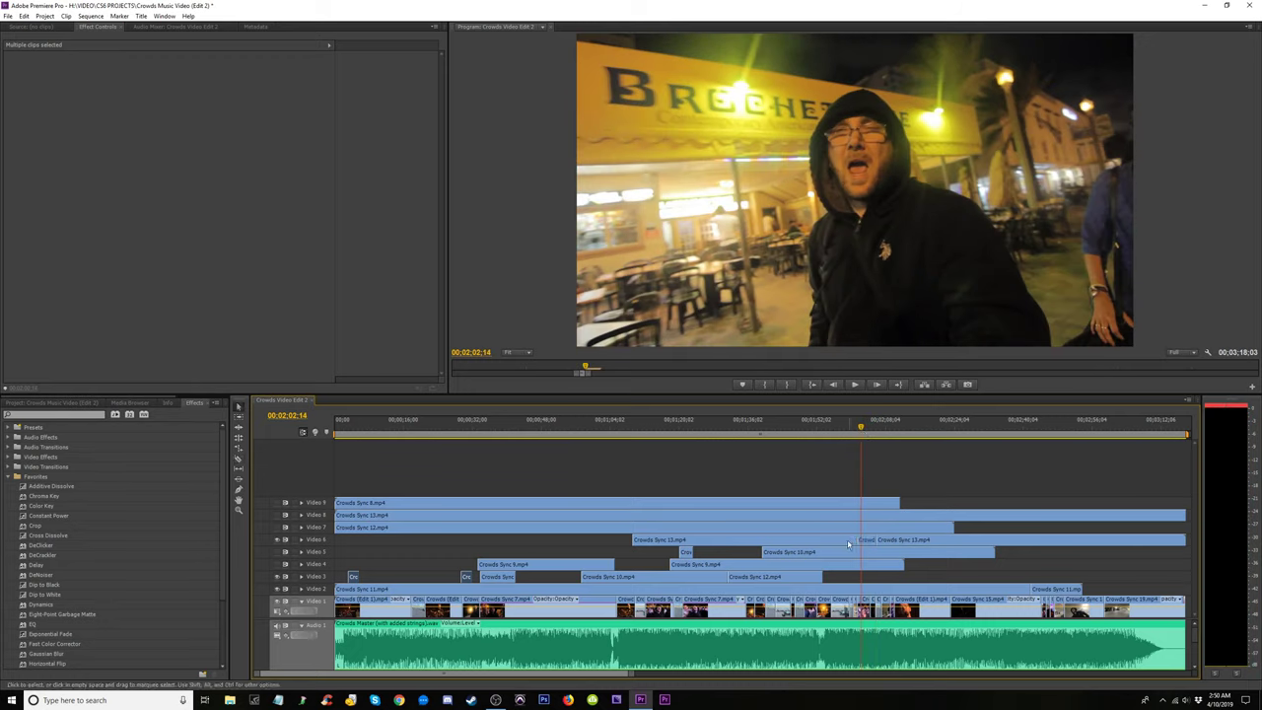
pyautogui.moveTo(851, 540)
pyautogui.mouseDown()
pyautogui.moveTo(787, 543)
pyautogui.moveTo(854, 540)
pyautogui.mouseUp()
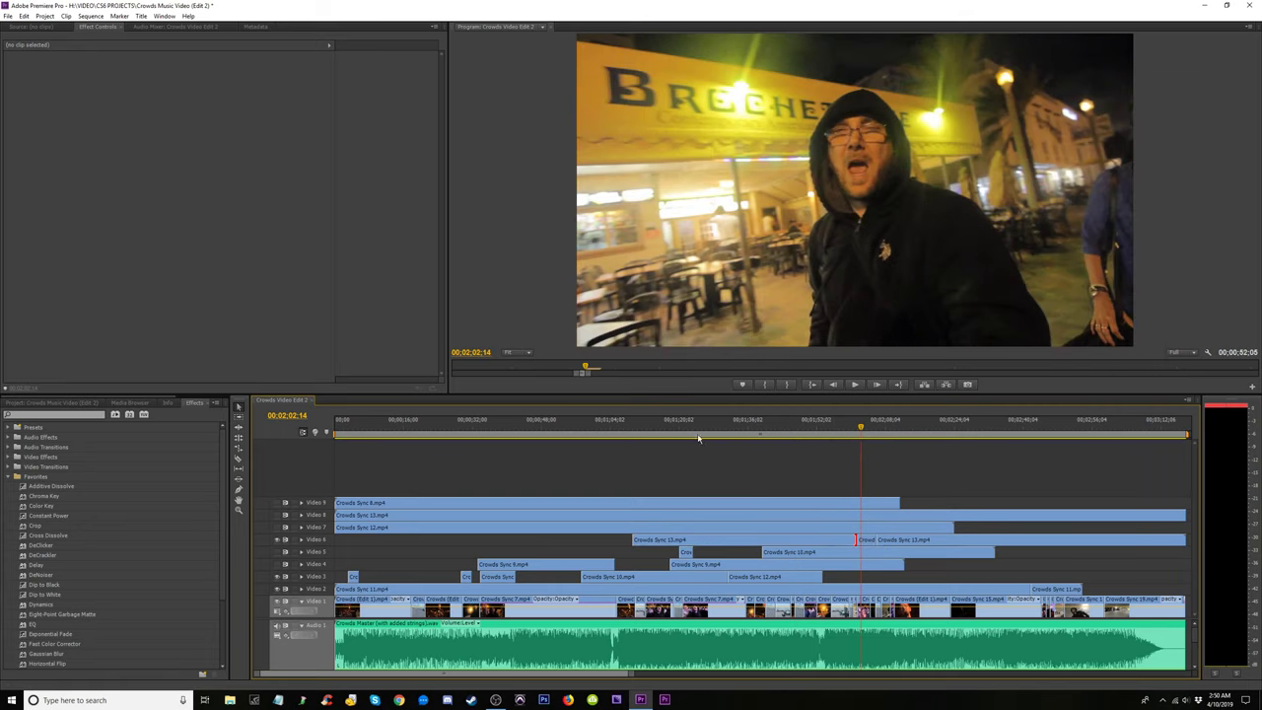
pyautogui.click(634, 427)
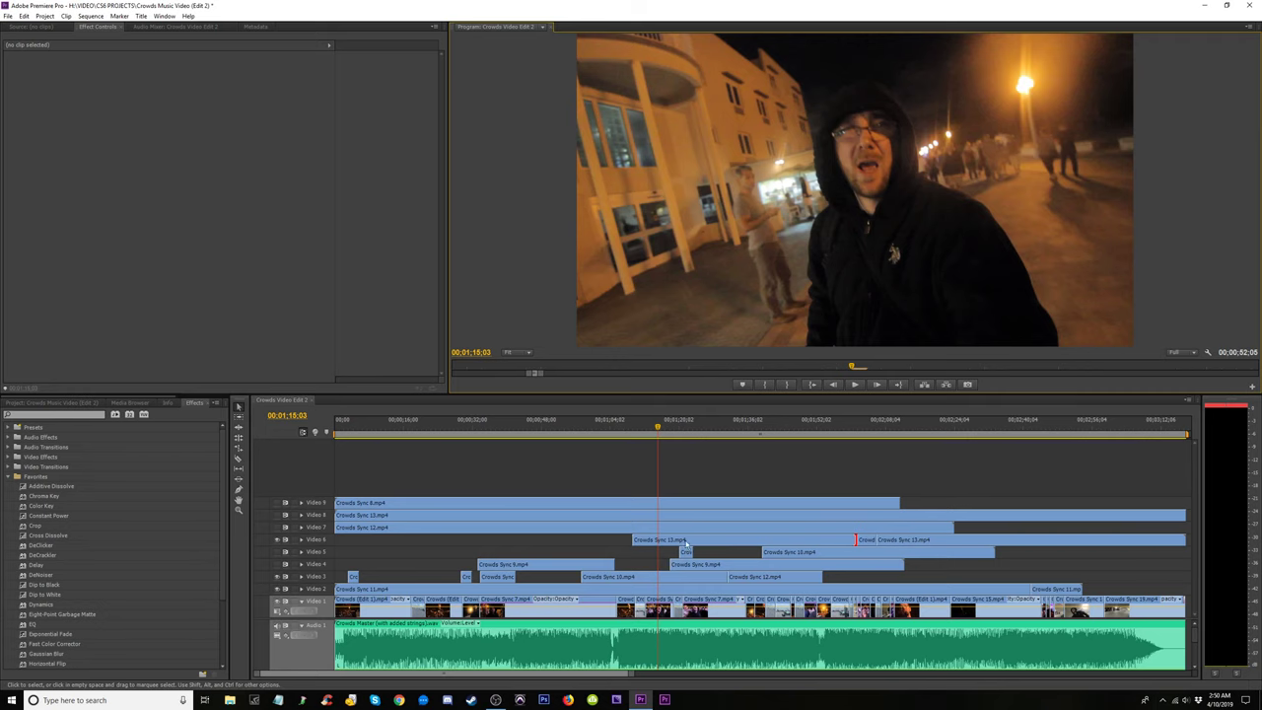
# Set the first Crowds Sync 13 piece's Scale to 125, shift its Position lower, and replay from 1:09.
pyautogui.click(673, 541)
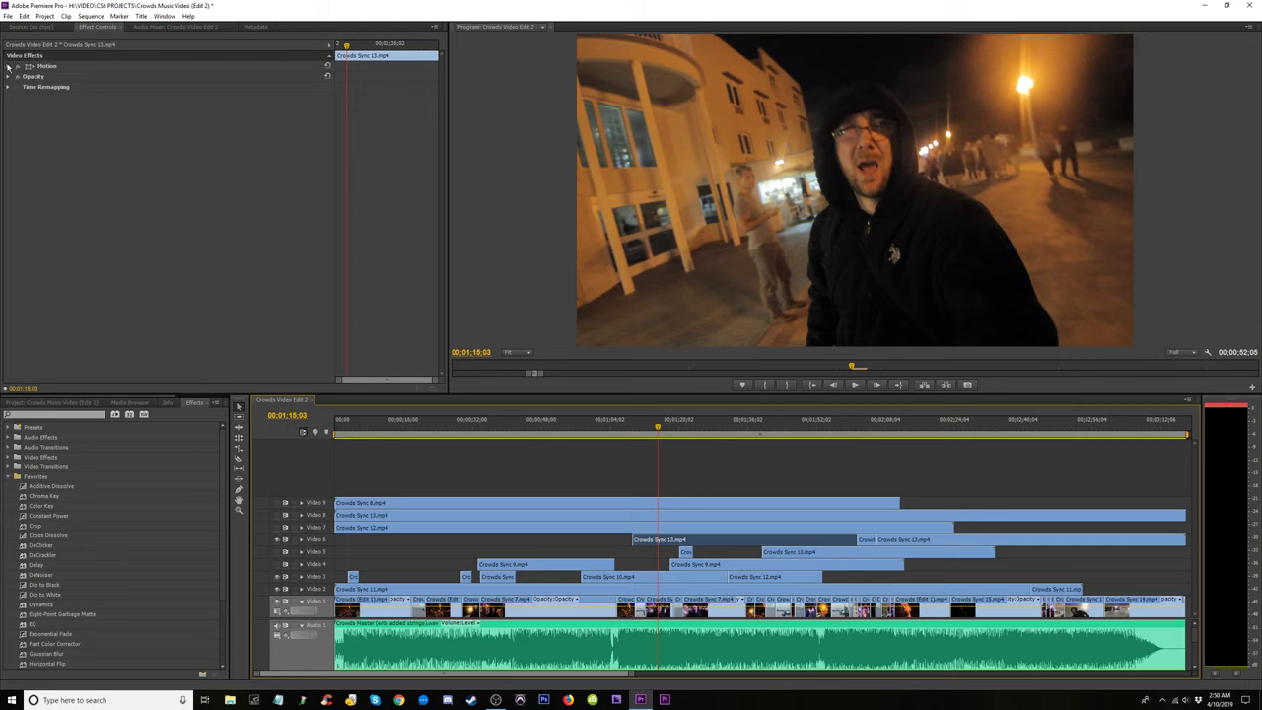
pyautogui.click(8, 67)
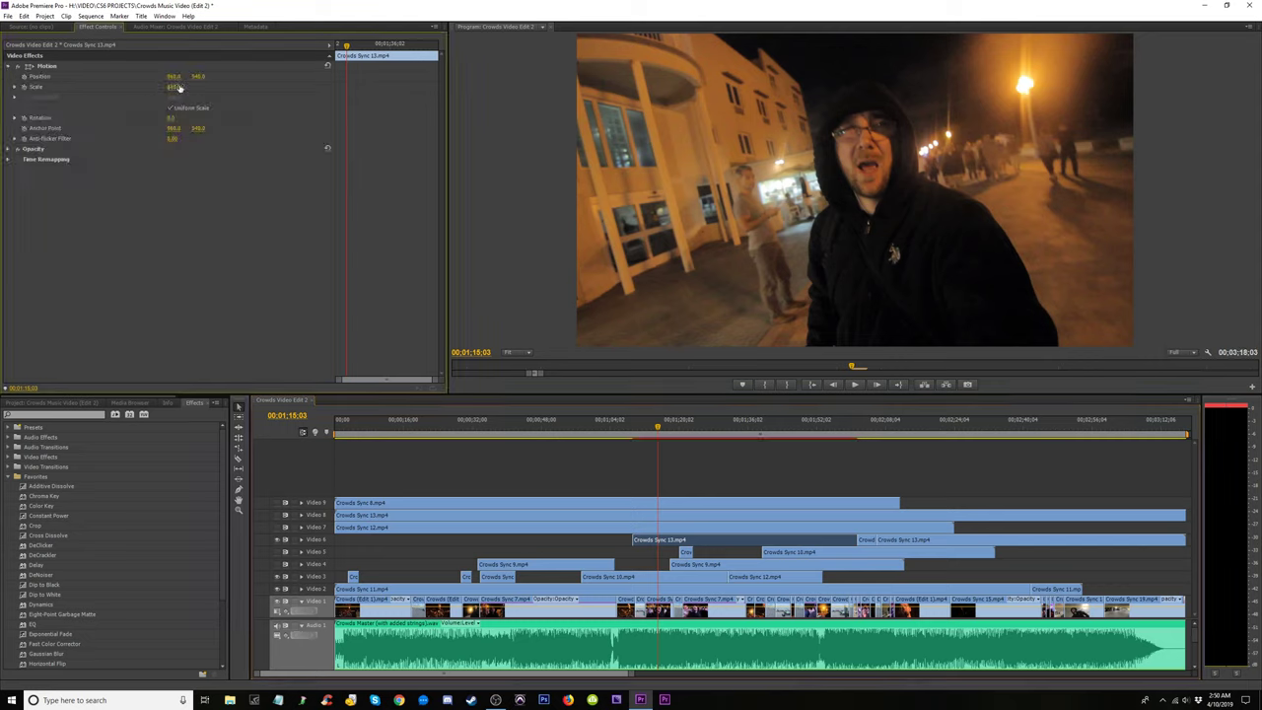
pyautogui.write('500')
pyautogui.press('Return')
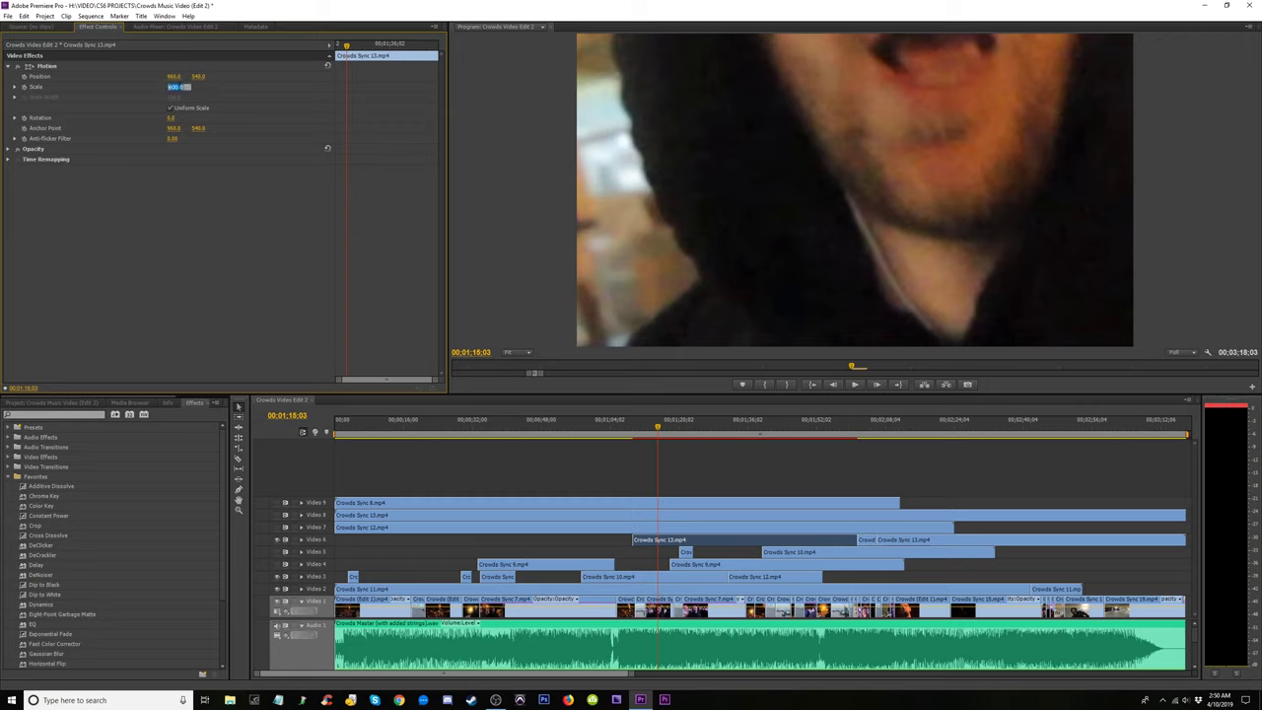
pyautogui.press('Return')
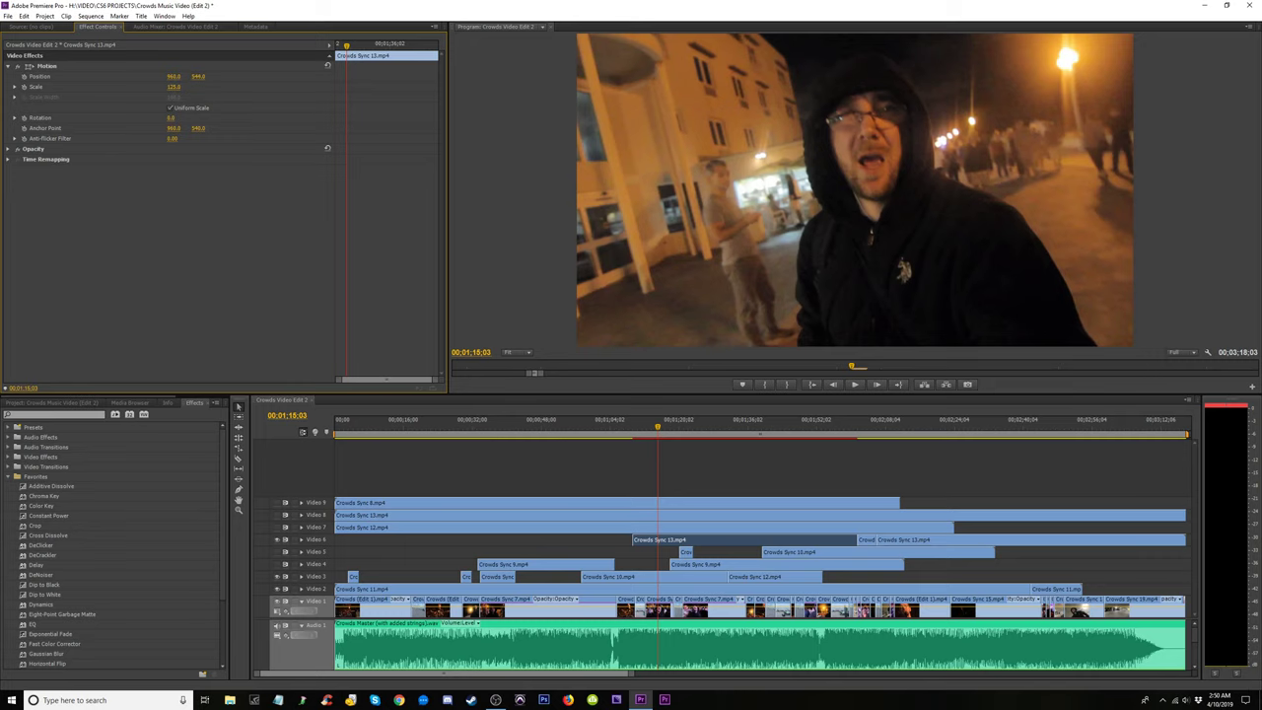
pyautogui.moveTo(198, 76); pyautogui.dragTo(299, 76)
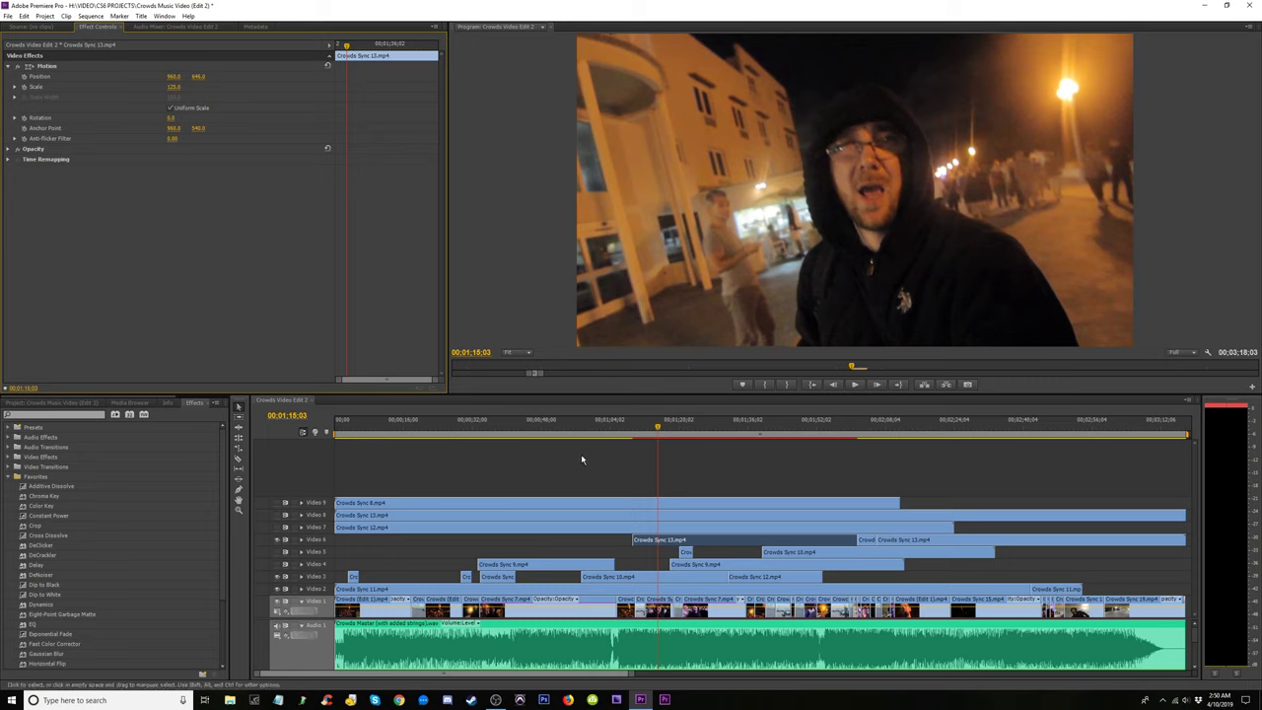
pyautogui.click(632, 434)
pyautogui.press('space')
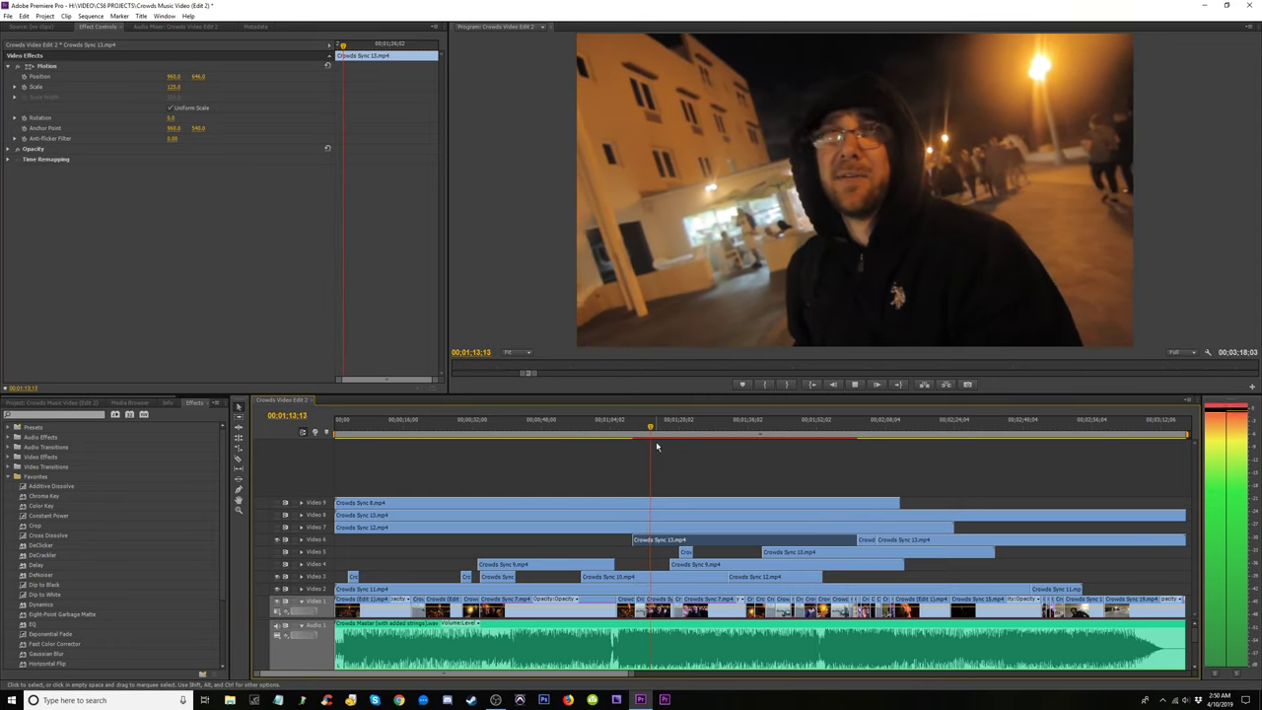
# Review the edit full screen, then trim Crowds Sync 13's edit point on Video 6 near 1:14.
pyautogui.hotkey('ctrl', '`')
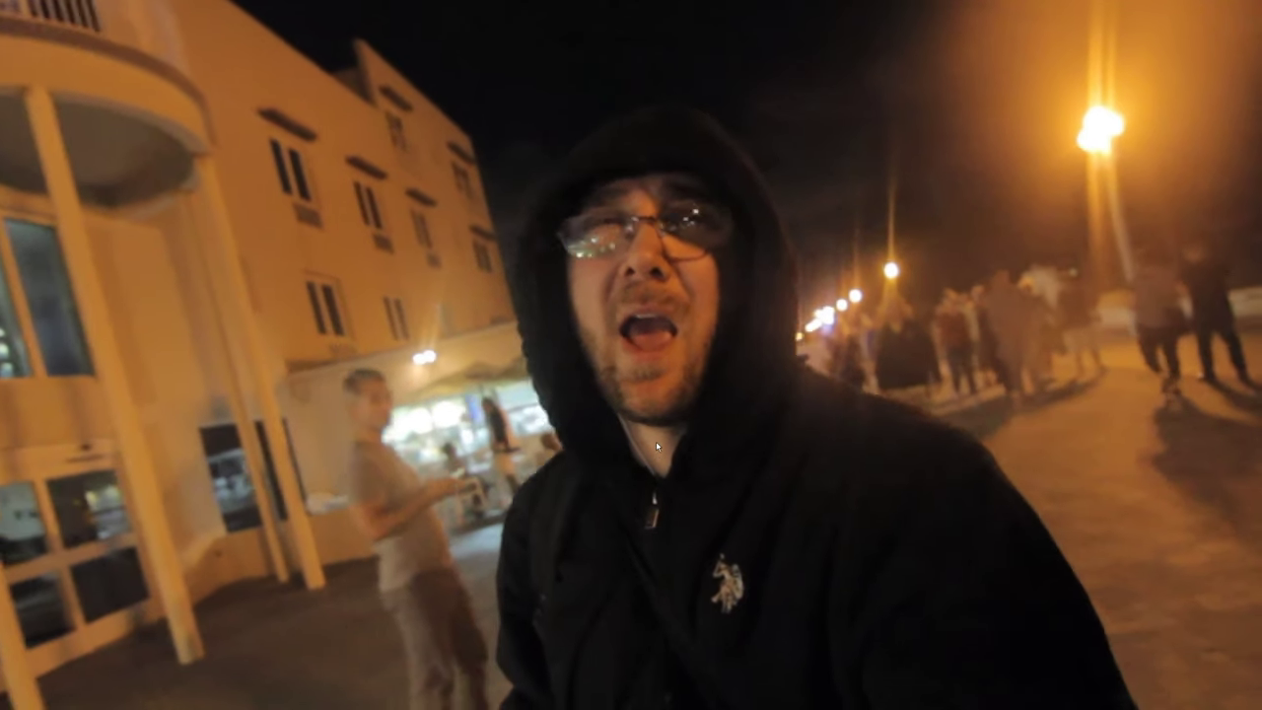
pyautogui.hotkey('ctrl', '`')
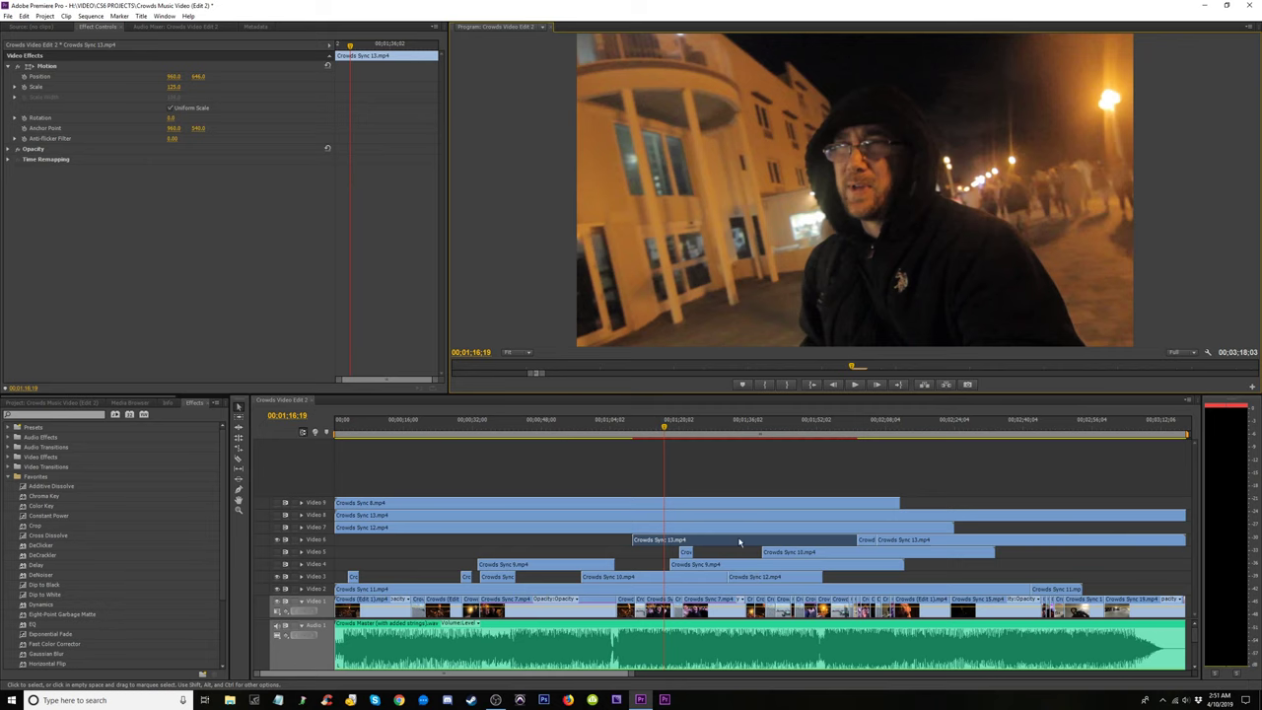
pyautogui.click(665, 435)
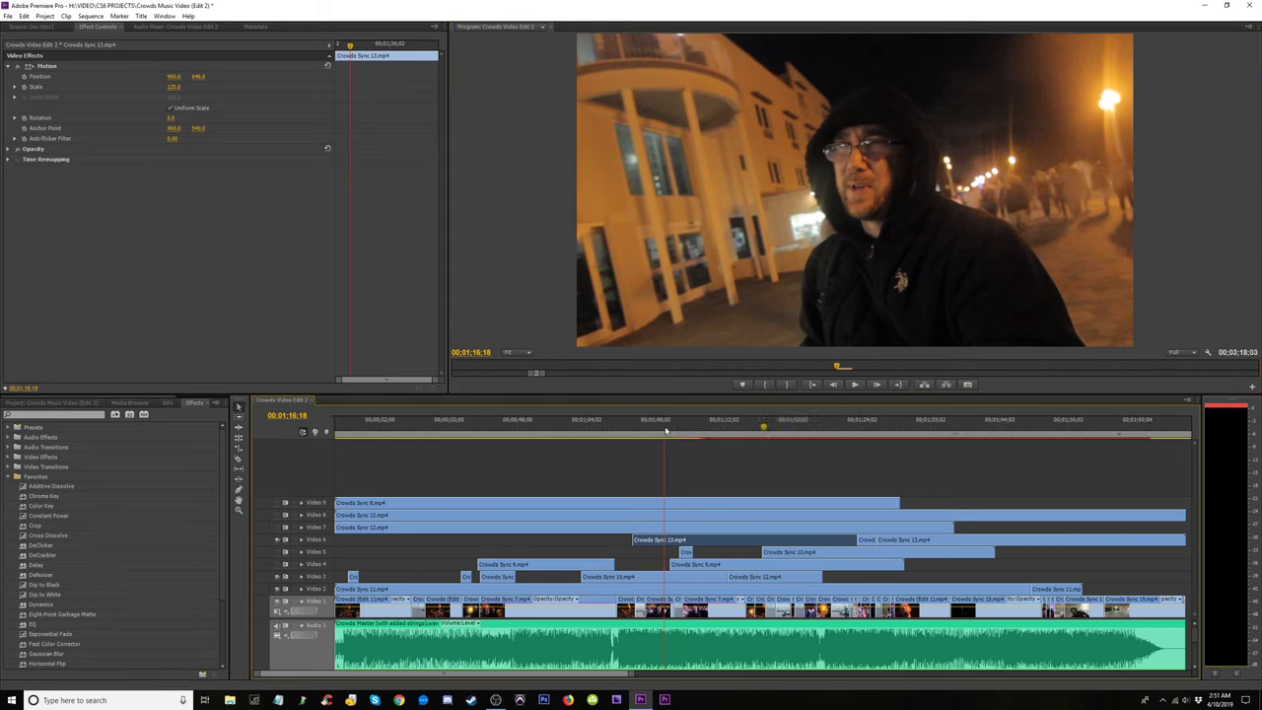
pyautogui.press('=')
pyautogui.press('=')
pyautogui.press('=')
pyautogui.moveTo(763, 428); pyautogui.dragTo(705, 434)
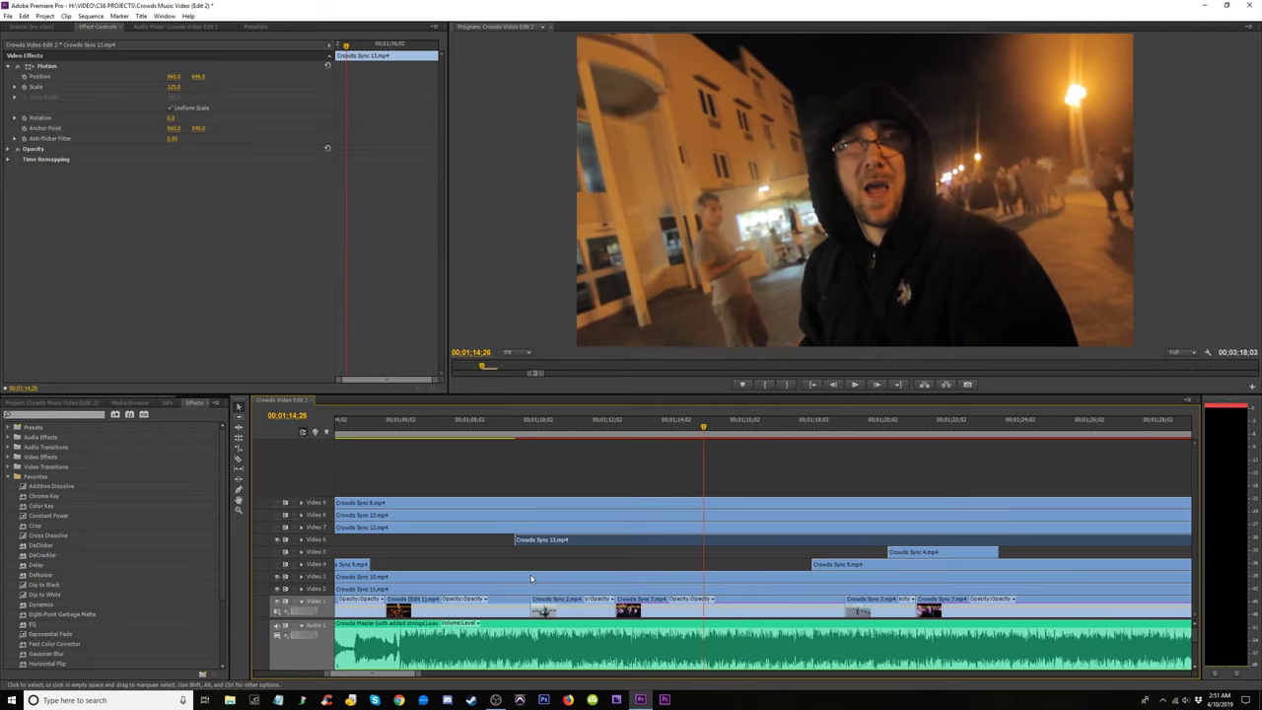
pyautogui.moveTo(517, 541); pyautogui.dragTo(691, 540)
pyautogui.moveTo(703, 430); pyautogui.dragTo(789, 454)
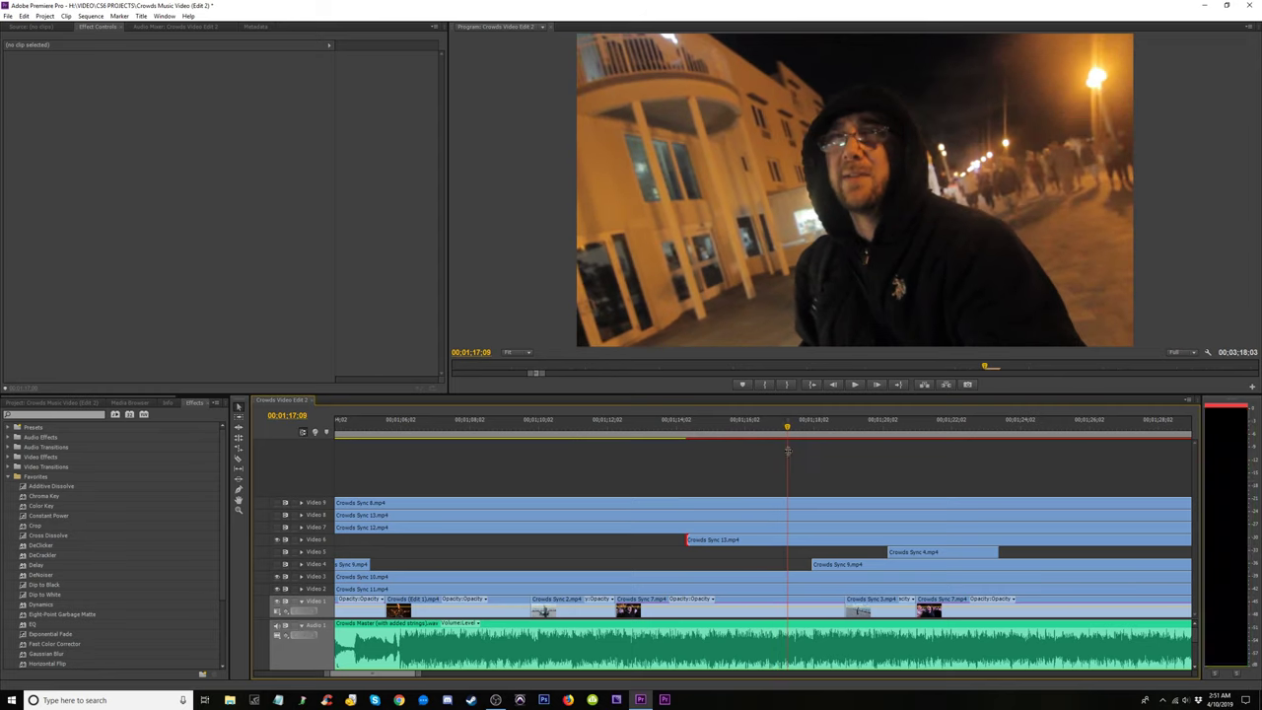
# Trim the start of Crowds Sync 13 on Video 6 later, reviewing playback from 01;31;16.
pyautogui.press('c')
pyautogui.moveTo(790, 423)
pyautogui.mouseDown()
pyautogui.moveTo(768, 430)
pyautogui.moveTo(800, 442)
pyautogui.mouseUp()
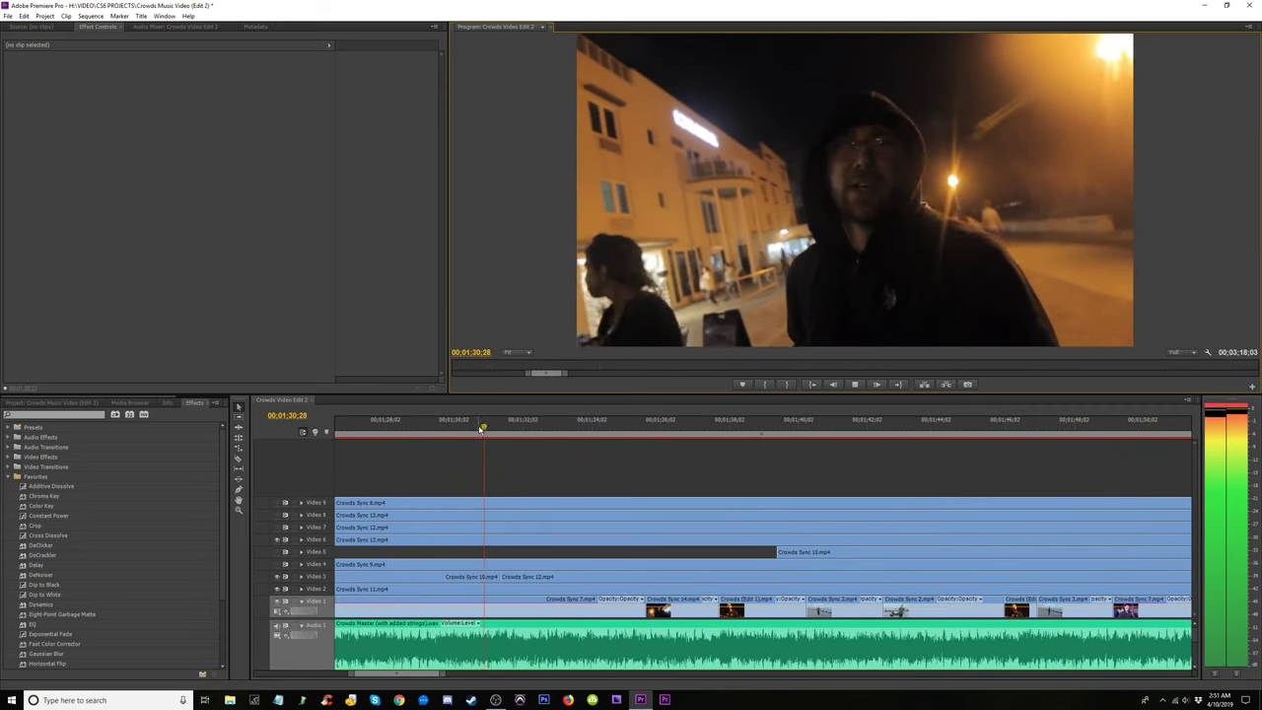
pyautogui.press('space')
pyautogui.press('\\')
pyautogui.press('space')
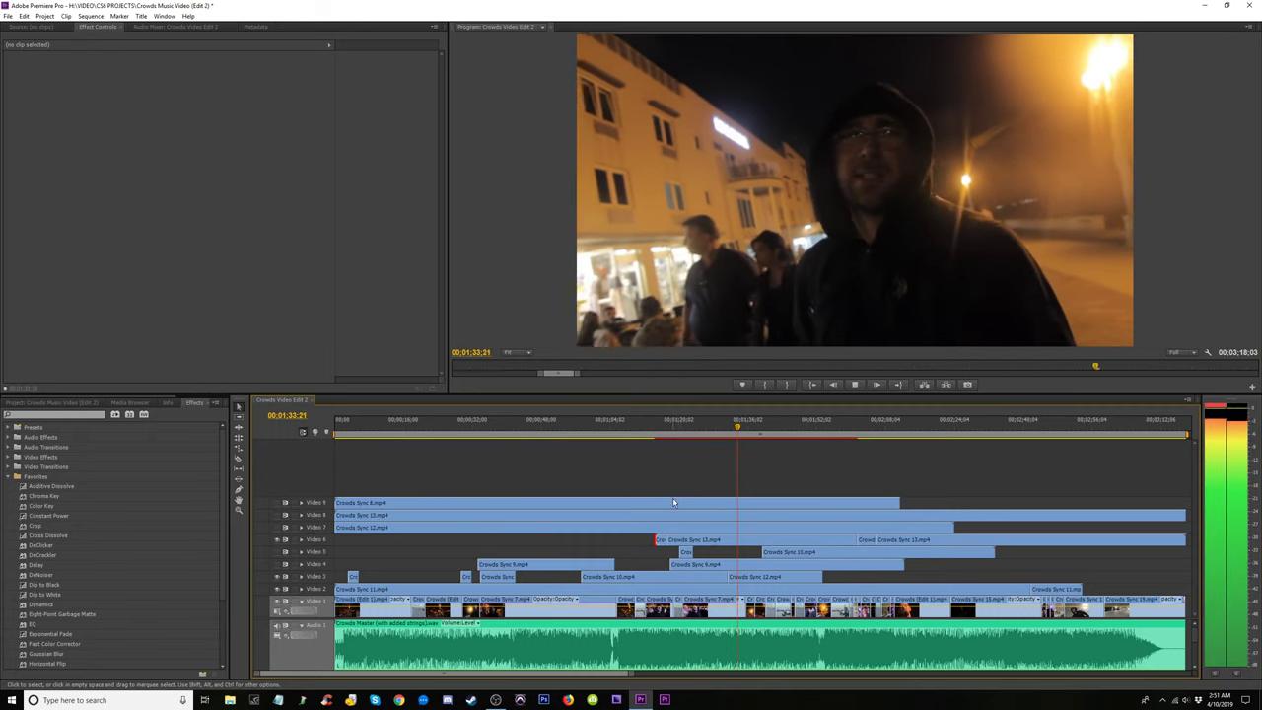
pyautogui.moveTo(668, 539); pyautogui.dragTo(740, 540)
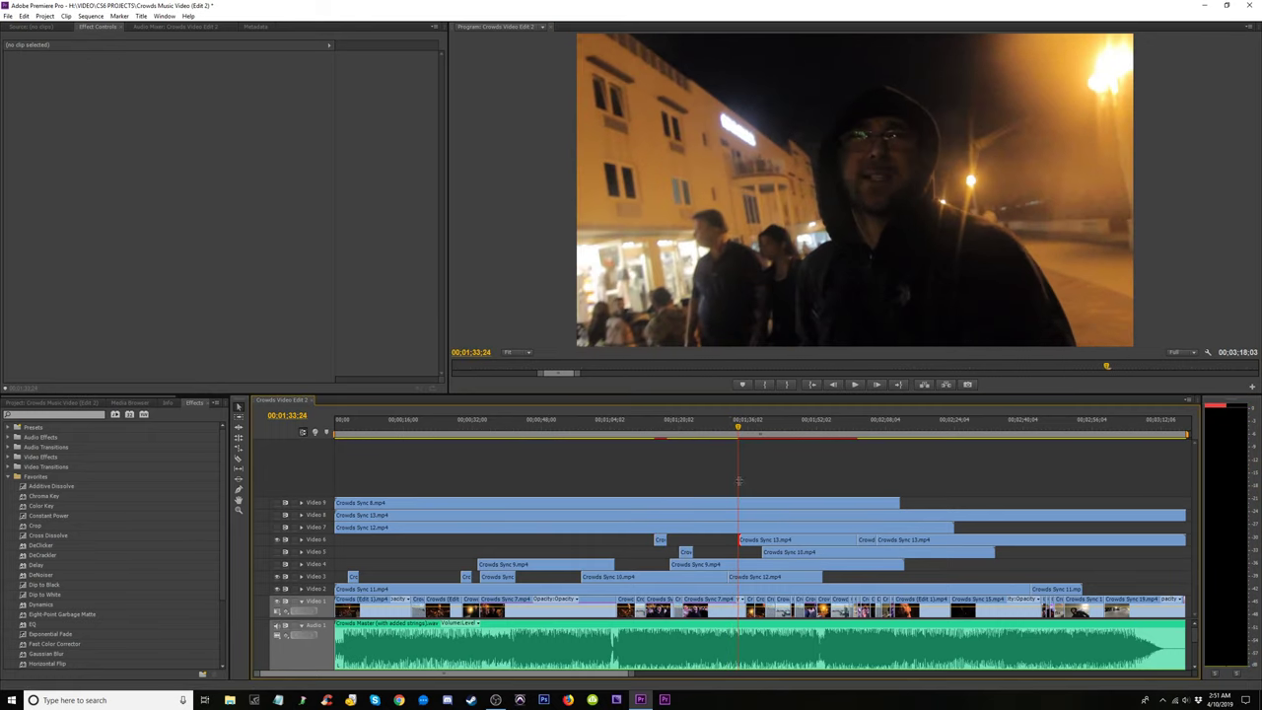
pyautogui.moveTo(740, 430); pyautogui.dragTo(830, 448)
# Delete the Crowds Sync 13 piece near 01;59 on Video 6 and check the resulting gap.
pyautogui.press('space')
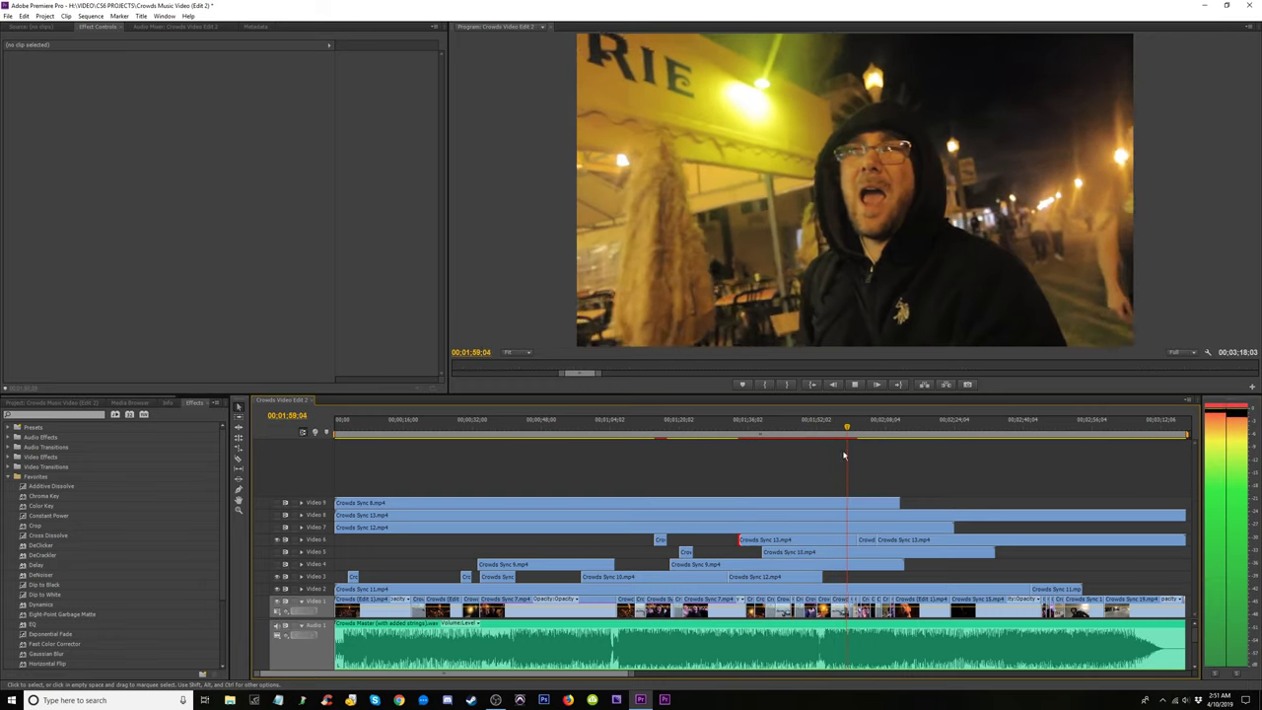
pyautogui.press('space')
pyautogui.click(809, 540)
pyautogui.press('Delete')
pyautogui.press('space')
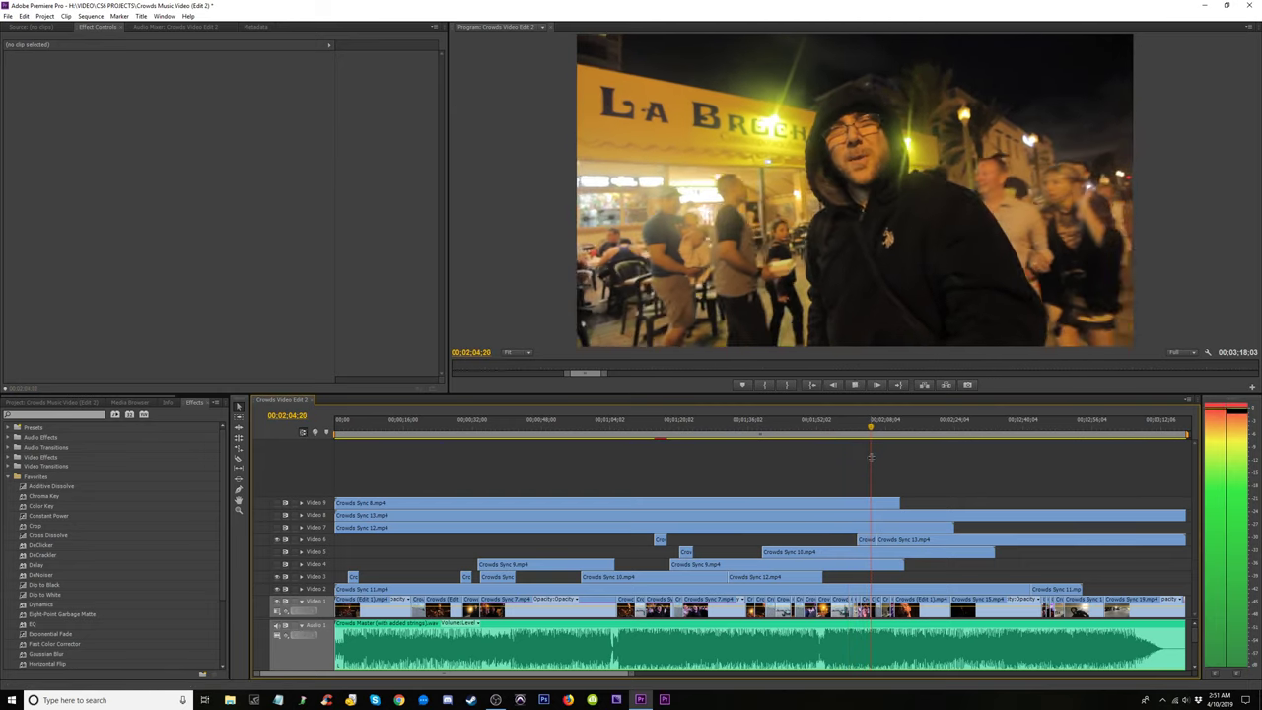
pyautogui.press('space')
# Copy the small Crowds Sync 13 clip and paste its attributes onto the other Video 6 clip.
pyautogui.click(661, 541)
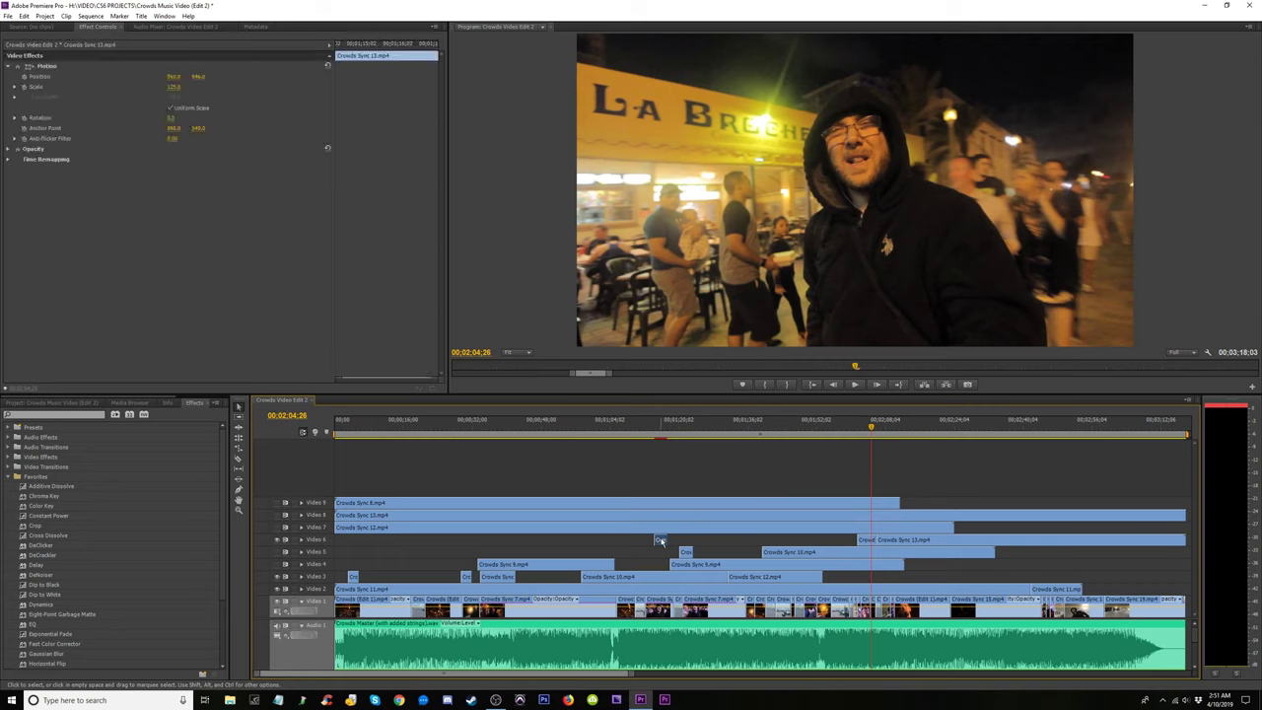
pyautogui.rightClick(661, 541)
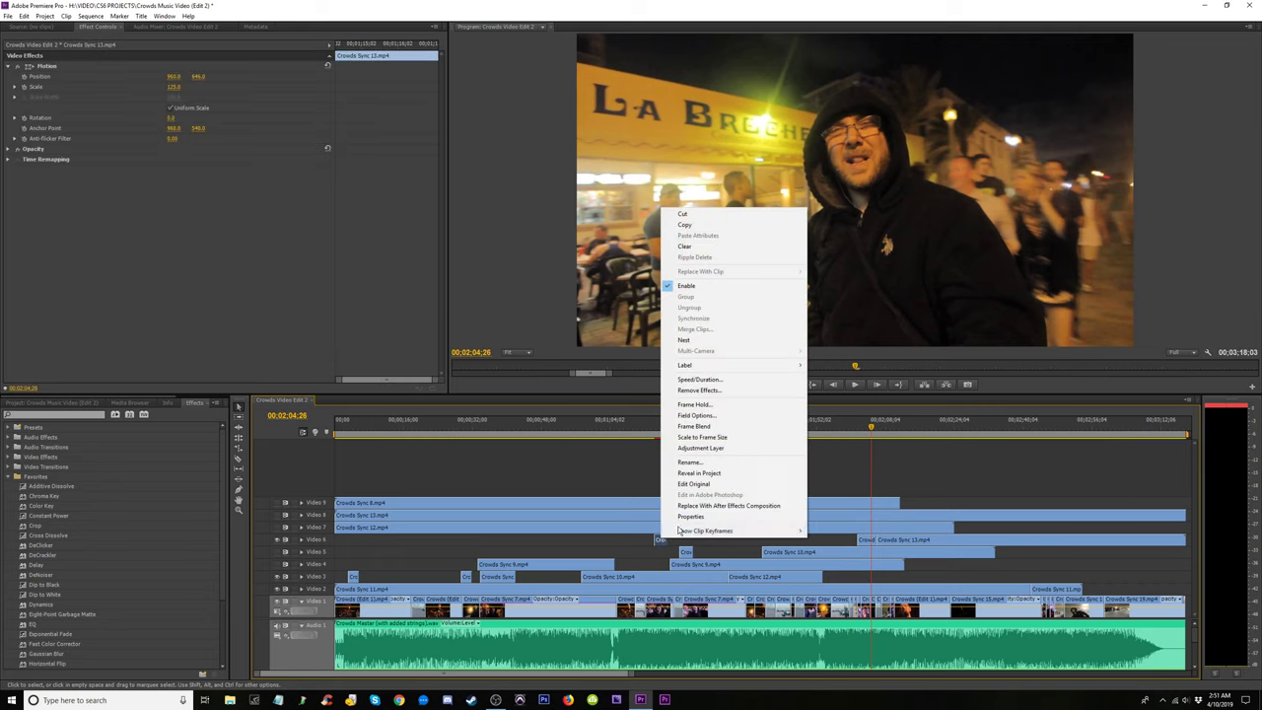
pyautogui.click(686, 225)
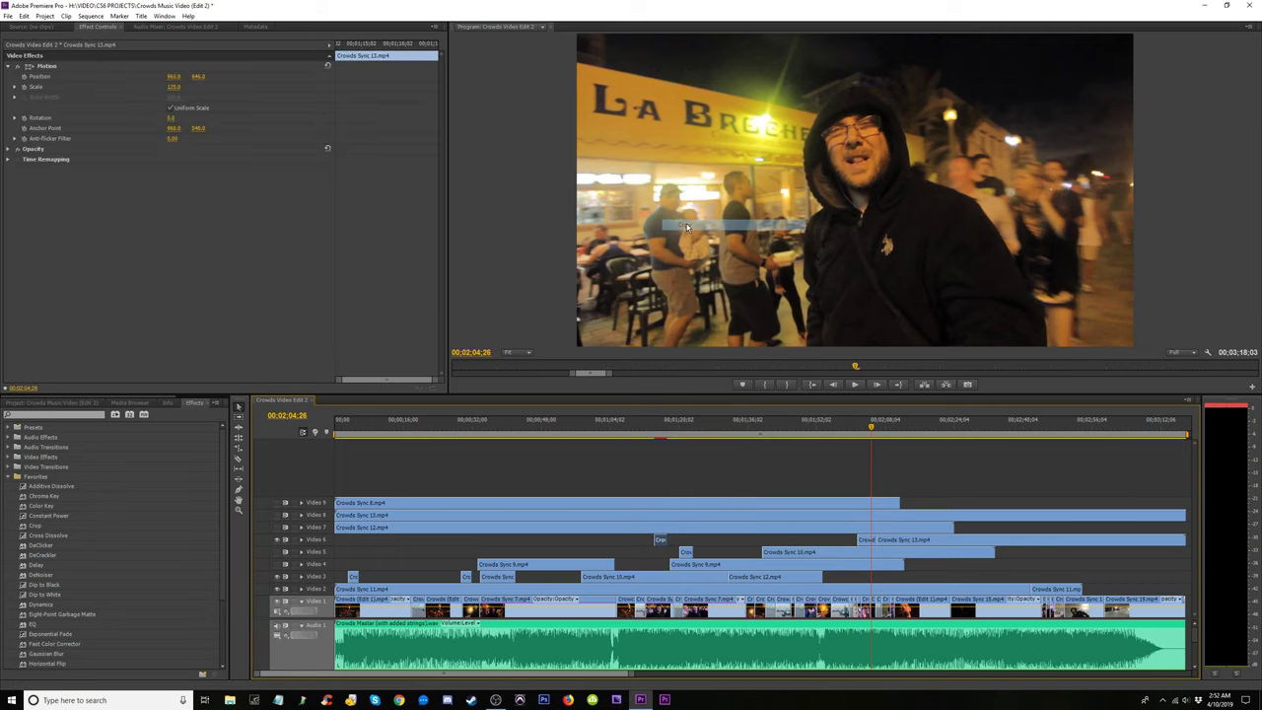
pyautogui.rightClick(872, 540)
pyautogui.click(936, 237)
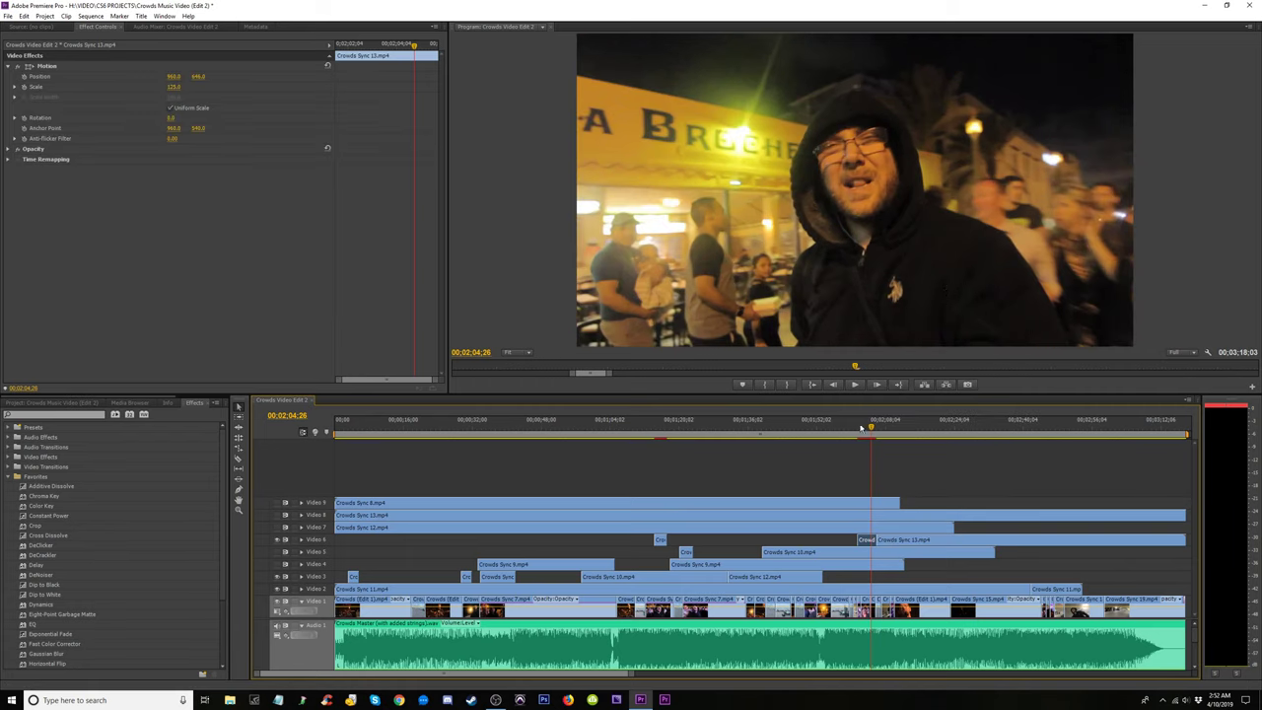
# Shorten the Video 6 clip at 02:00:14 and move the short piece down to Video 3.
pyautogui.click(854, 434)
pyautogui.press('space')
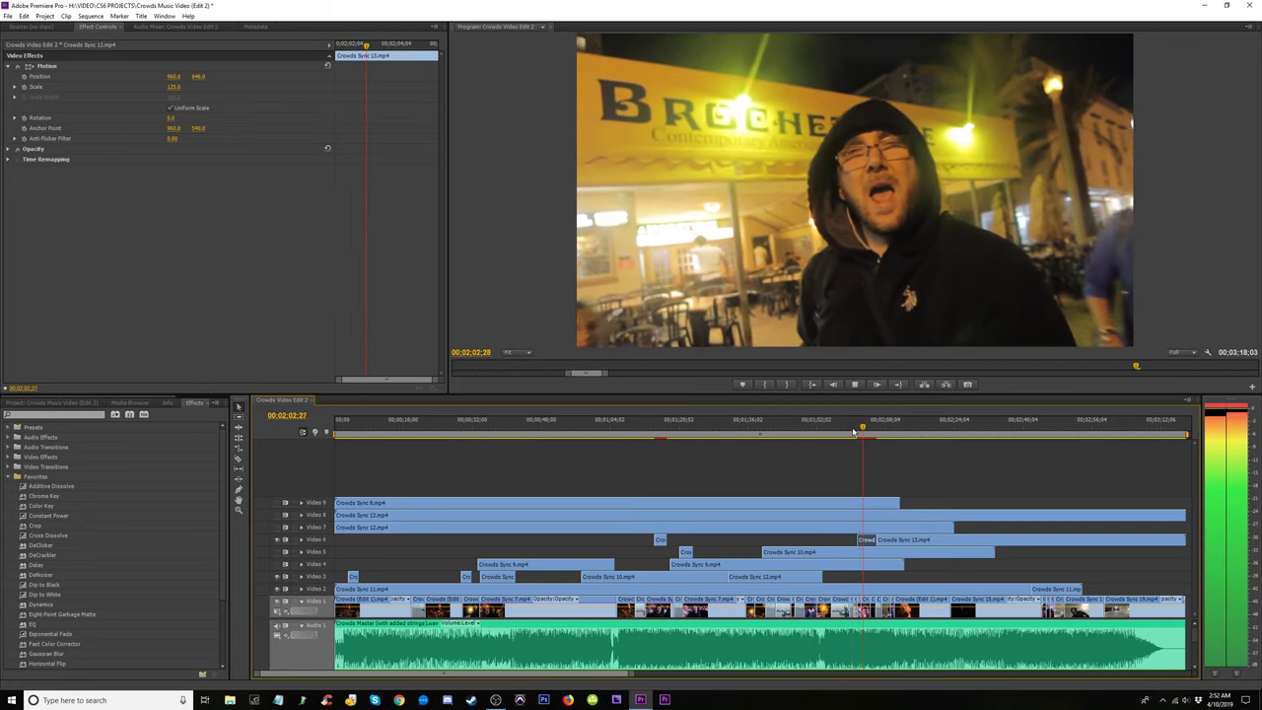
pyautogui.click(854, 432)
pyautogui.click(846, 432)
pyautogui.press('space')
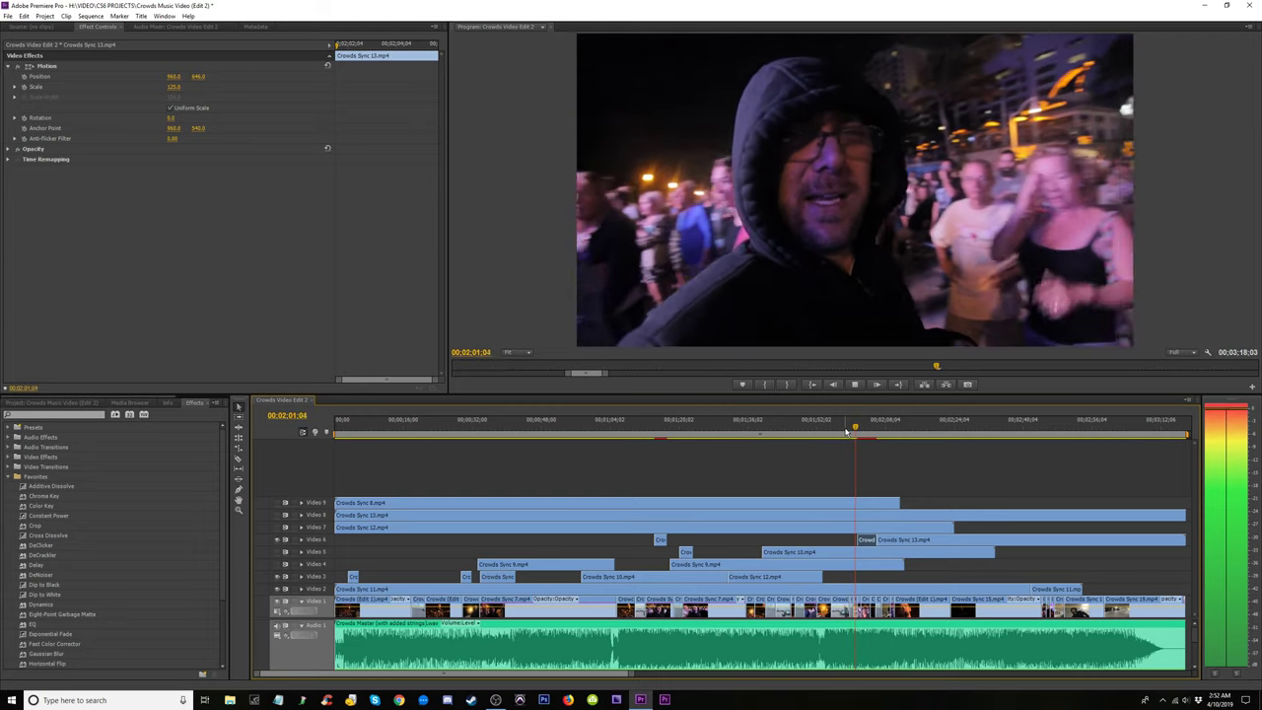
pyautogui.click(846, 432)
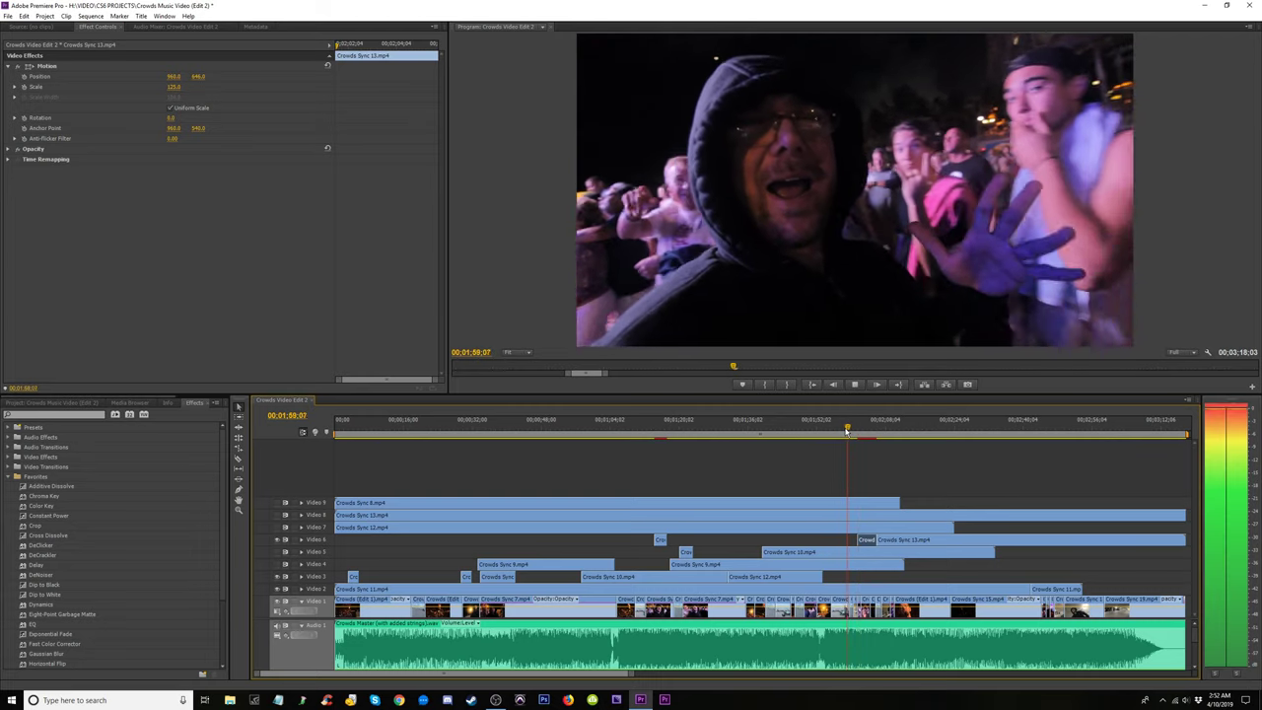
pyautogui.press('space')
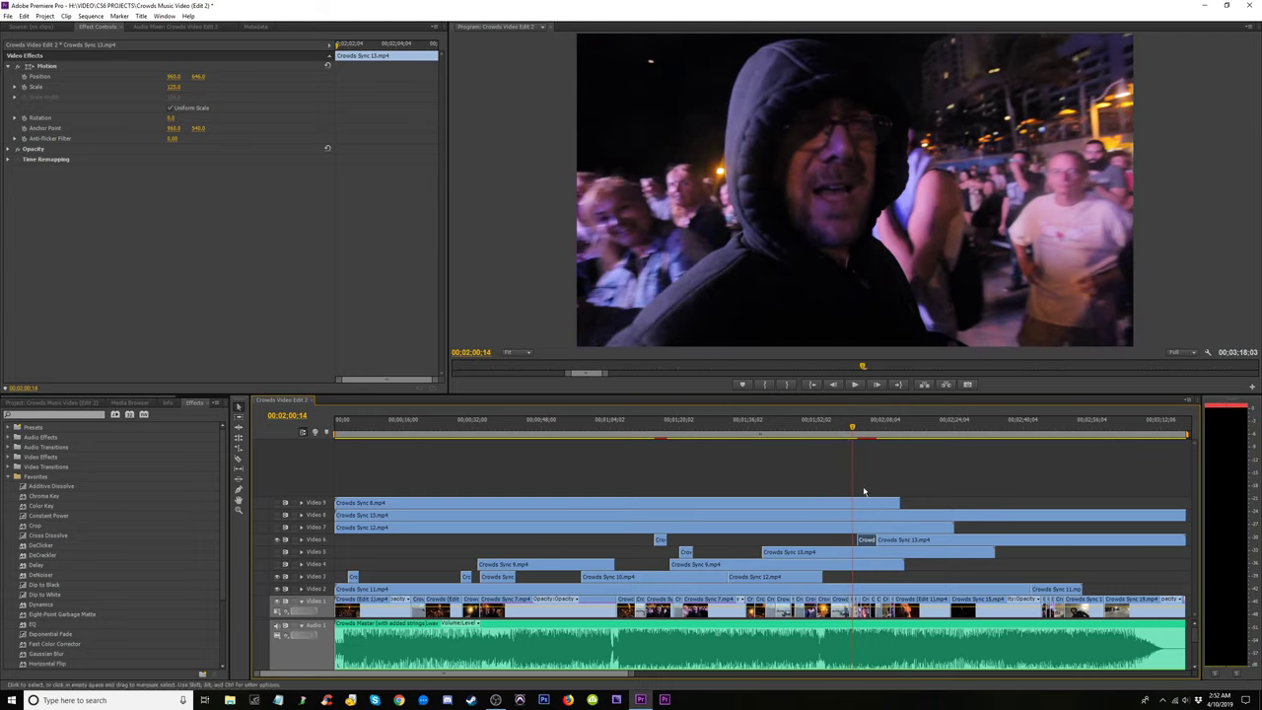
pyautogui.moveTo(866, 539); pyautogui.dragTo(854, 544)
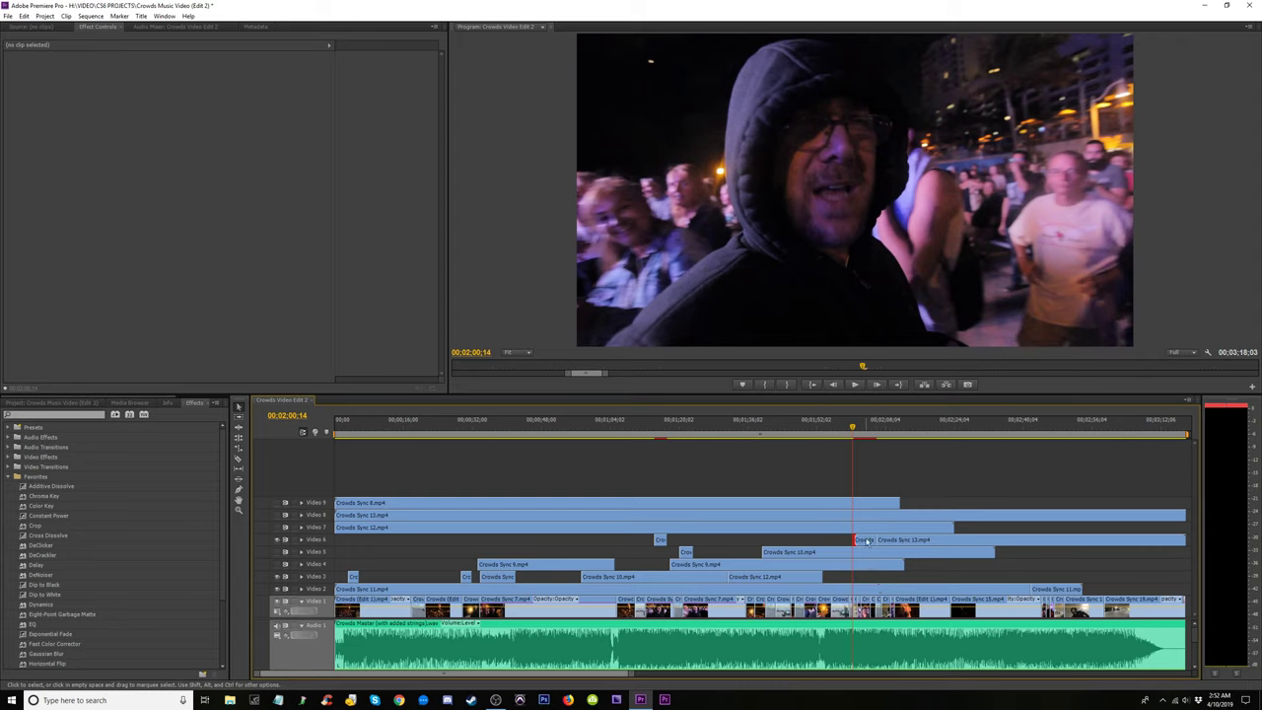
pyautogui.moveTo(868, 545); pyautogui.dragTo(868, 580)
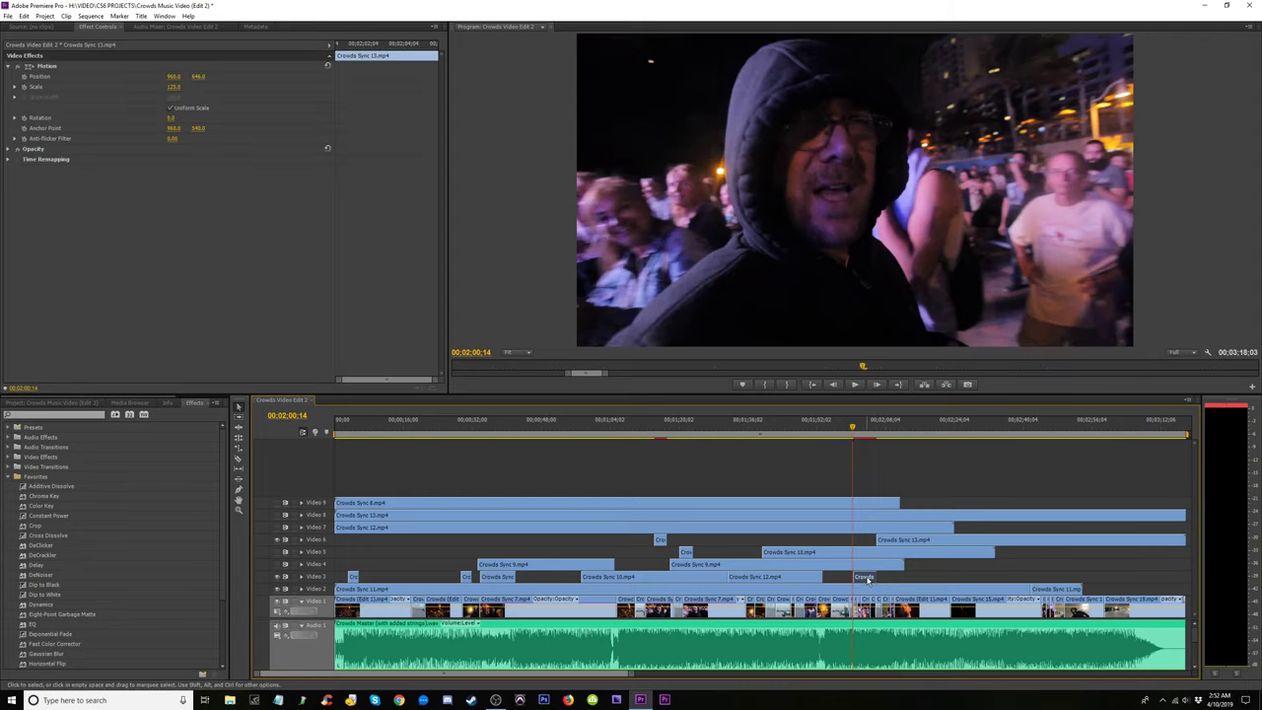
# Trim the remaining Crowds Sync 13 piece's start later, to about 02:04, and review it.
pyautogui.press('space')
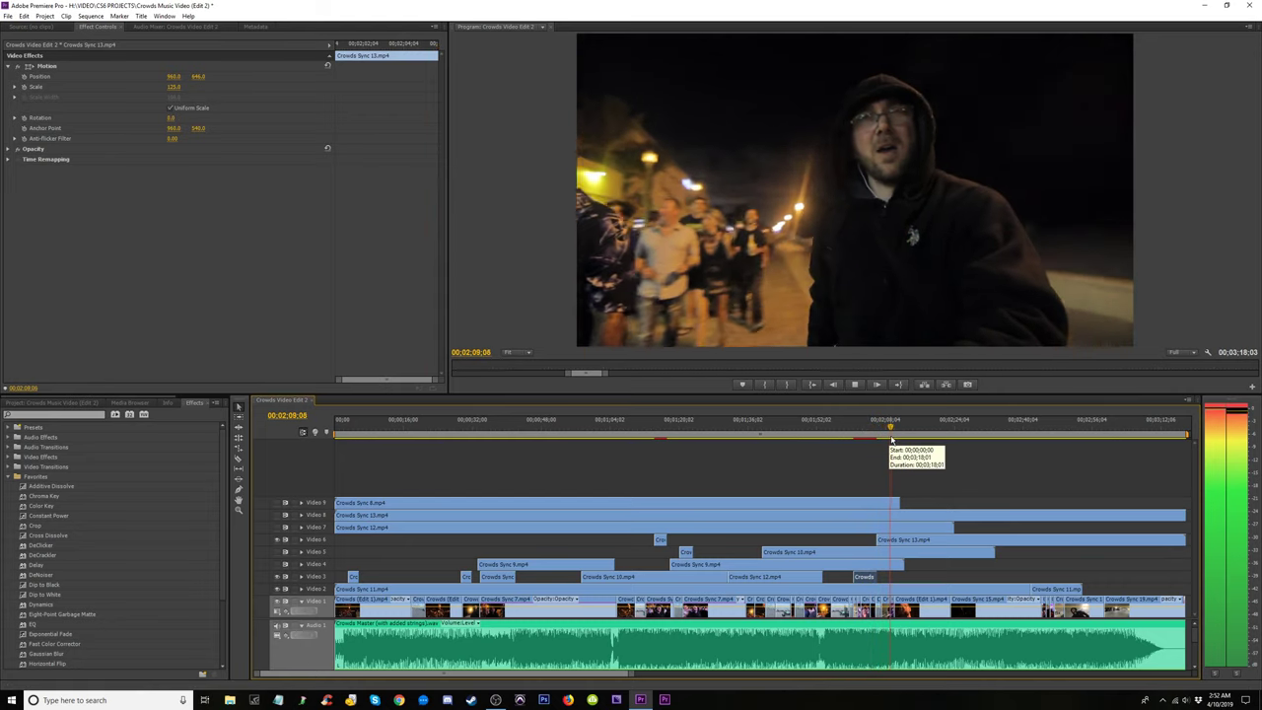
pyautogui.press('space')
pyautogui.press('Up')
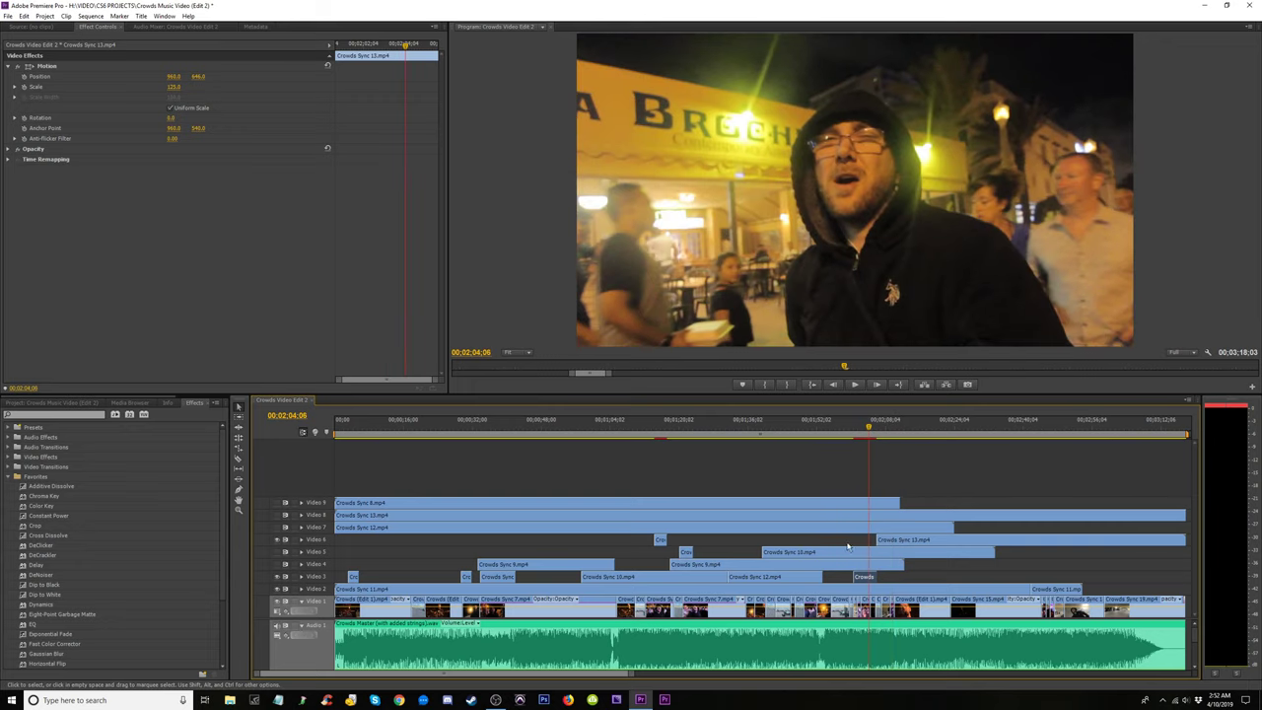
pyautogui.moveTo(872, 540); pyautogui.dragTo(875, 540)
pyautogui.press('space')
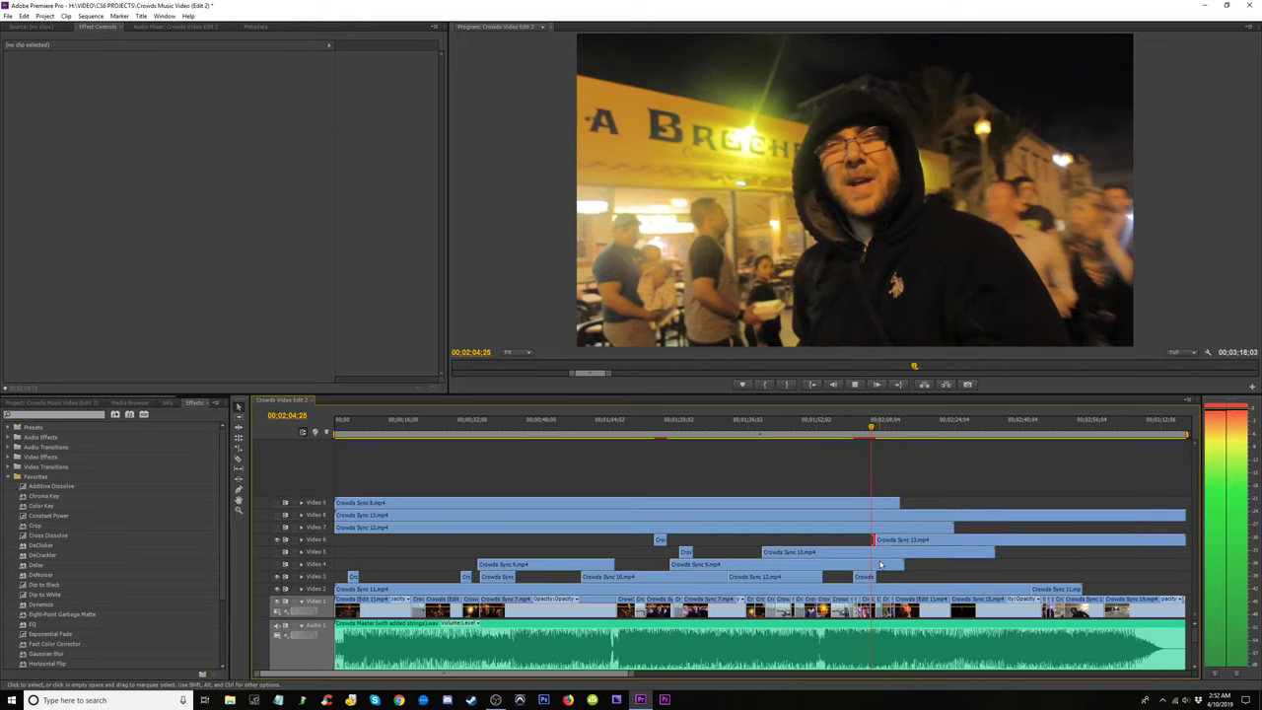
pyautogui.moveTo(859, 431); pyautogui.dragTo(886, 458)
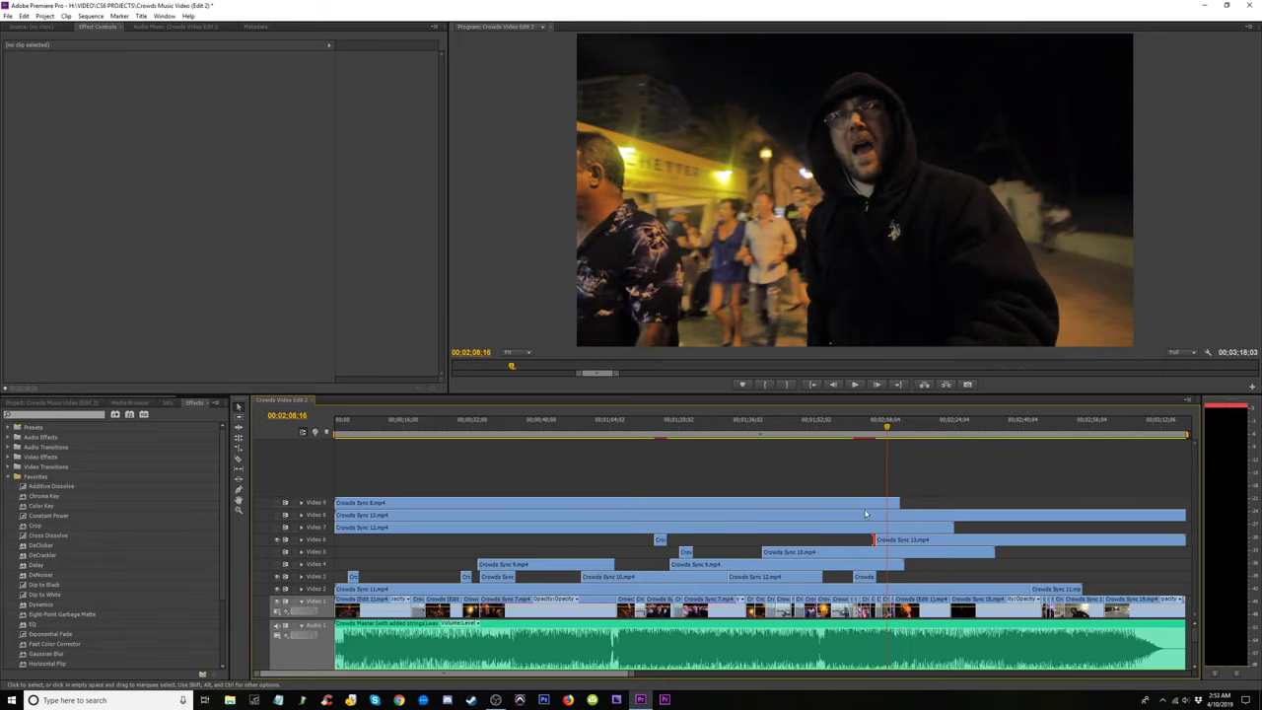
# Disable the Crowds Sync 13 clip and review the section around 01:59.
pyautogui.click(866, 578)
pyautogui.rightClick(898, 541)
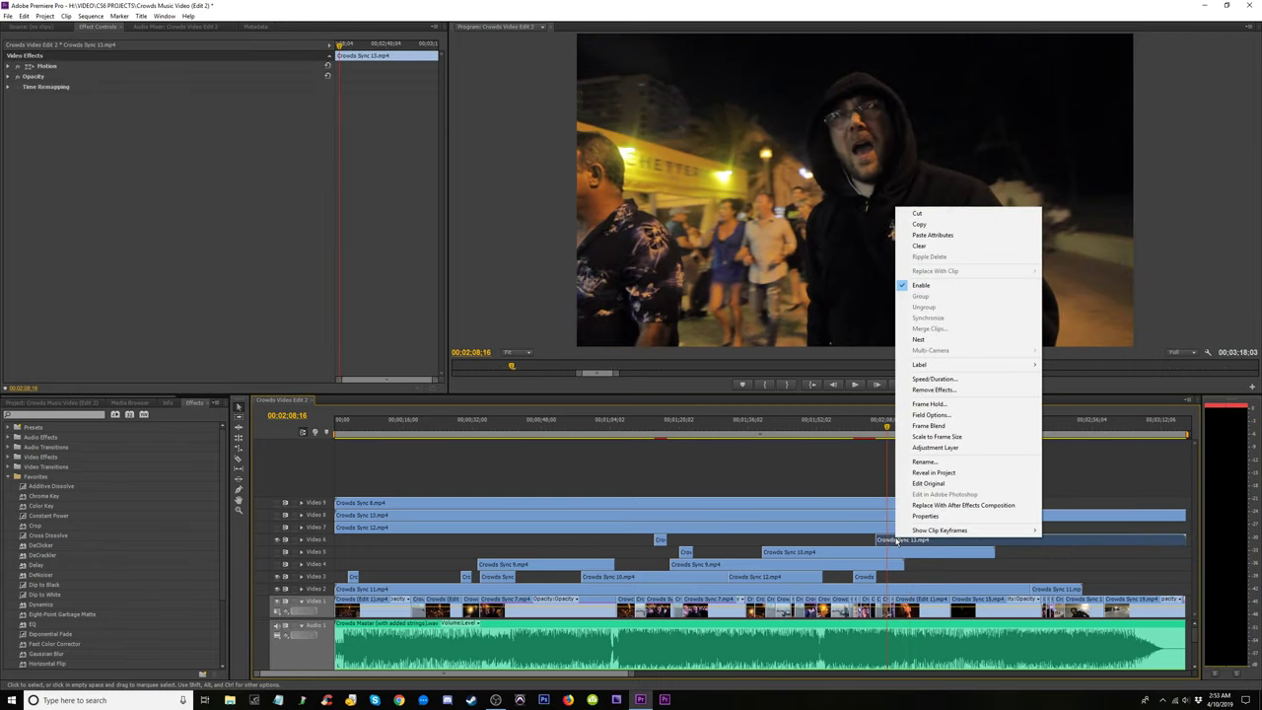
pyautogui.click(897, 287)
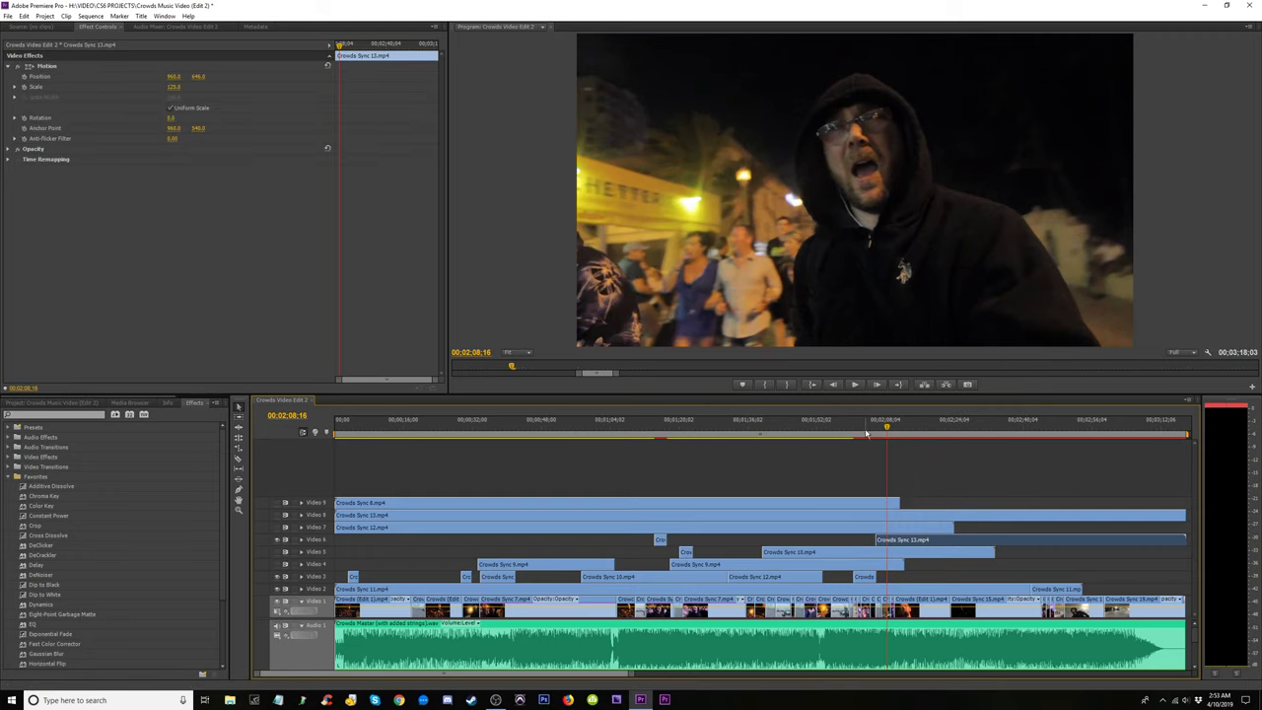
pyautogui.moveTo(868, 427); pyautogui.dragTo(847, 429)
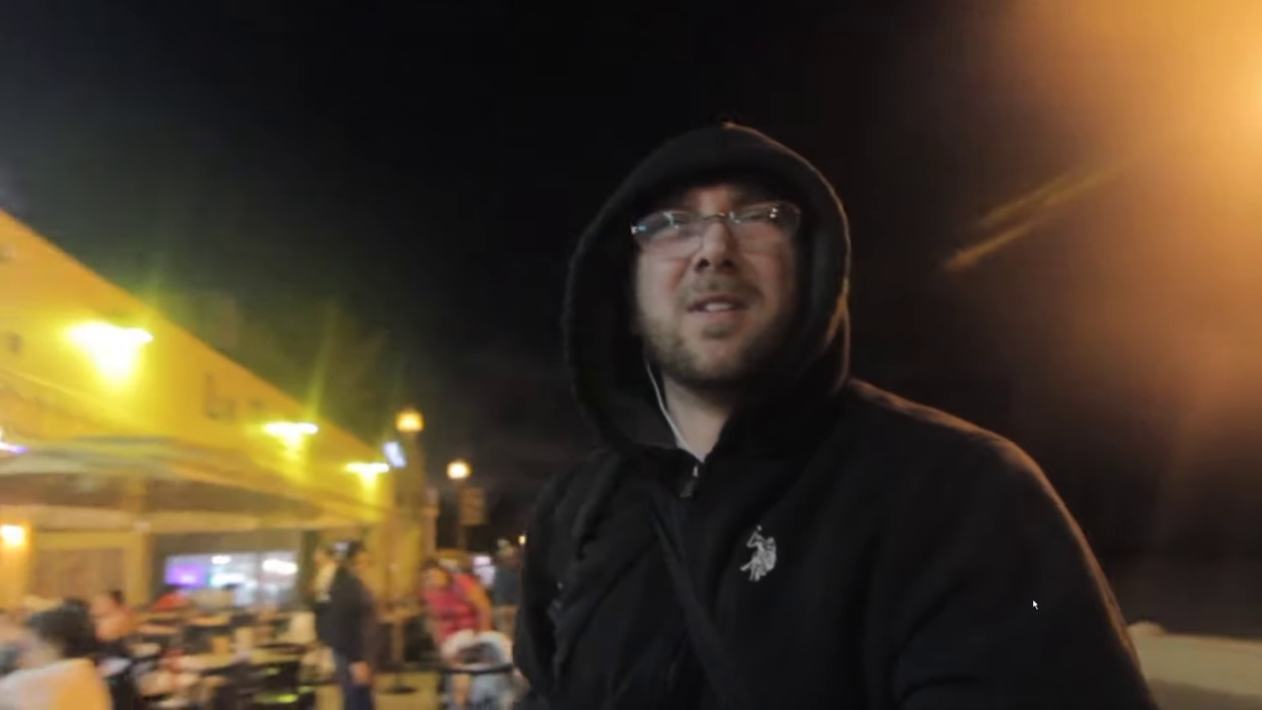
pyautogui.hotkey('ctrl', '`')
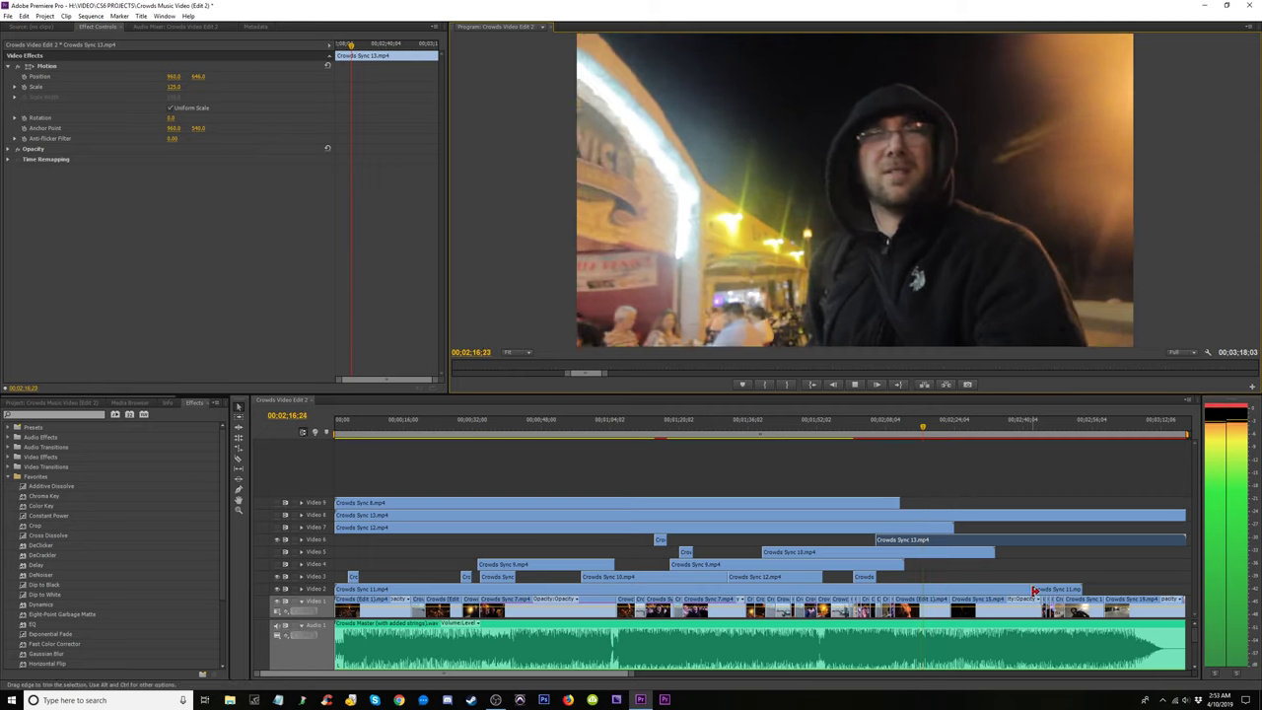
pyautogui.click(886, 432)
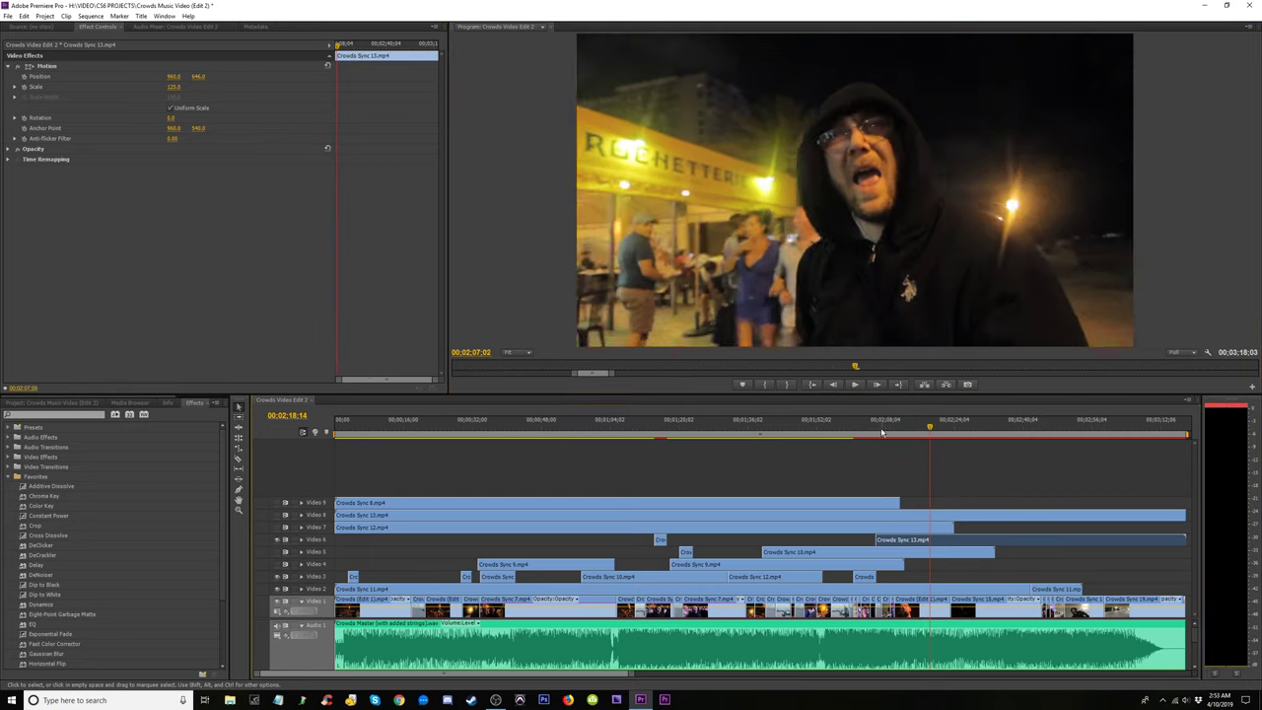
# Trim the later Crowds Sync 13 clip's start and move it down to Video 3.
pyautogui.moveTo(889, 434); pyautogui.dragTo(1017, 465)
pyautogui.moveTo(877, 540); pyautogui.dragTo(996, 539)
pyautogui.moveTo(1003, 436); pyautogui.dragTo(989, 427)
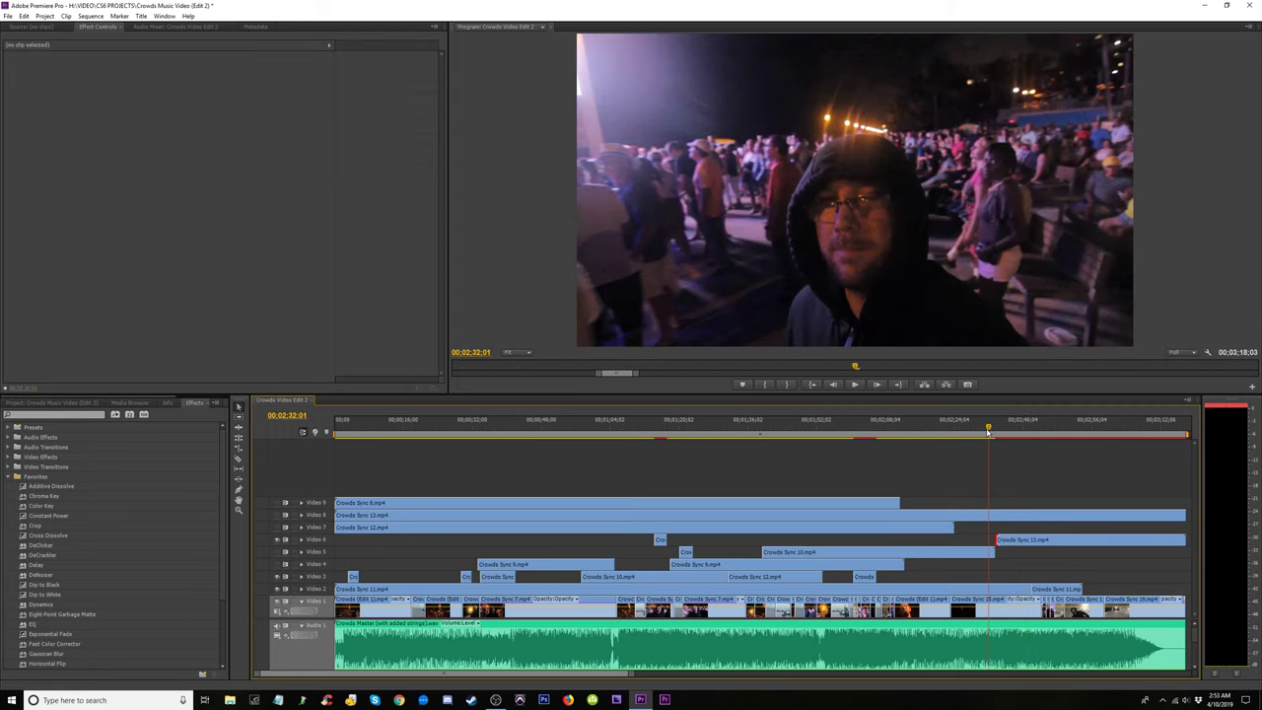
pyautogui.scroll(-3, 969, 515)
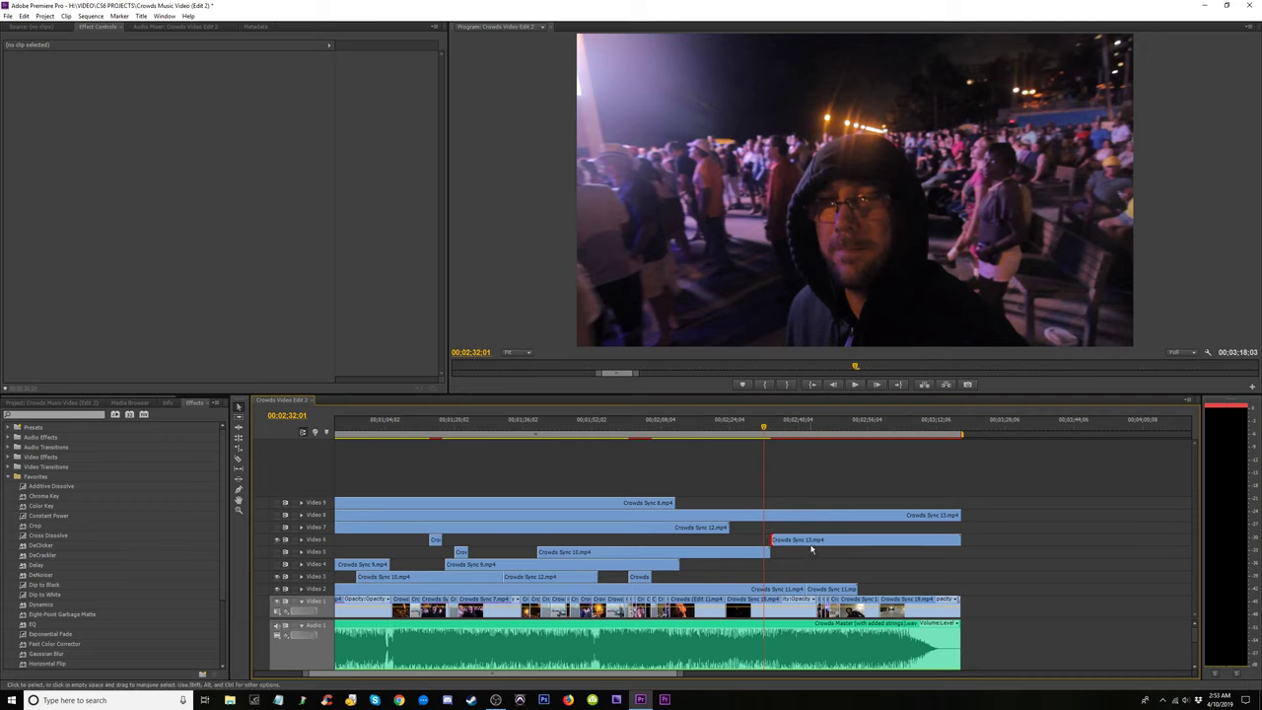
pyautogui.moveTo(812, 541); pyautogui.dragTo(812, 577)
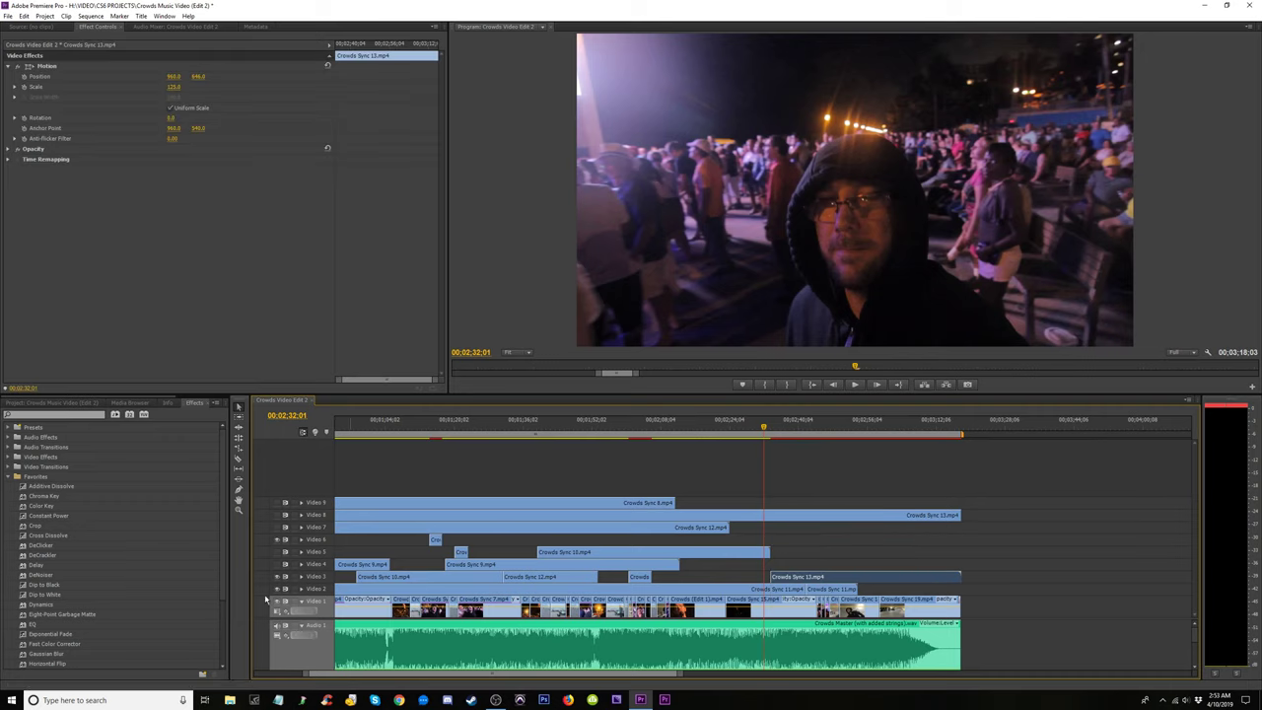
pyautogui.press('space')
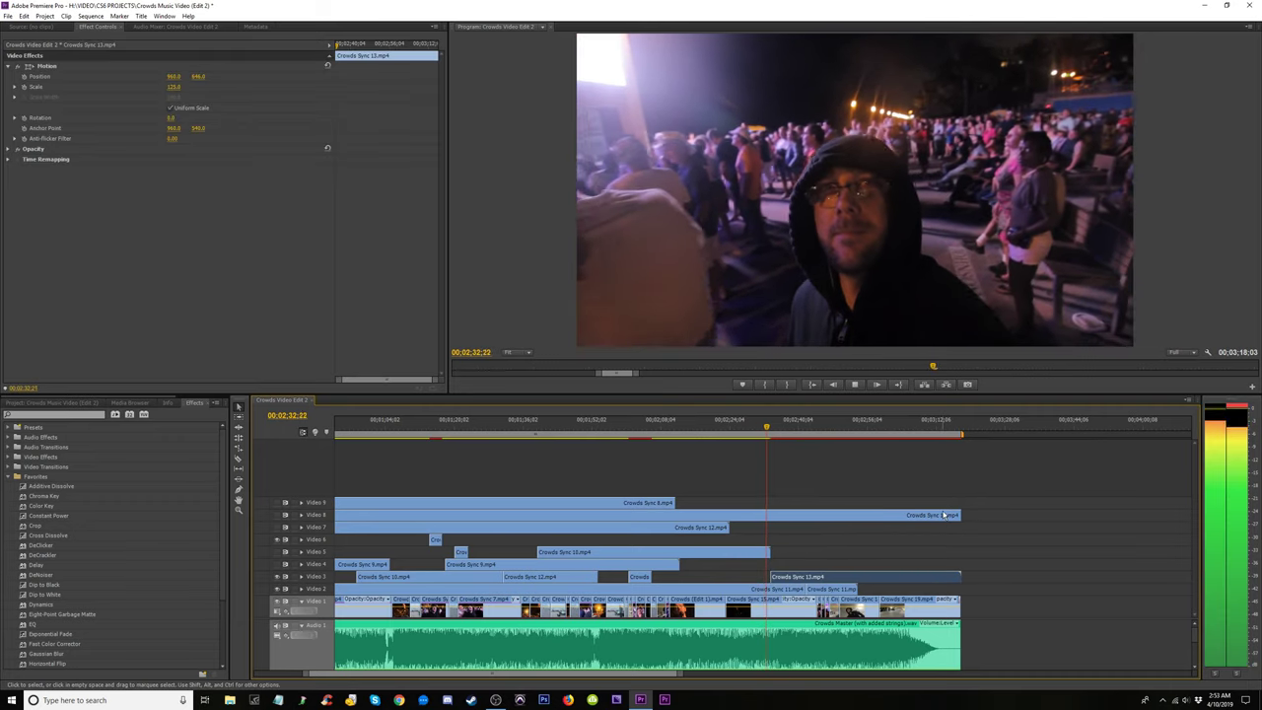
pyautogui.press('space')
# Select the Crowds Sync 13 clip and adjust the timeline zoom to inspect the arrangement.
pyautogui.click(435, 539)
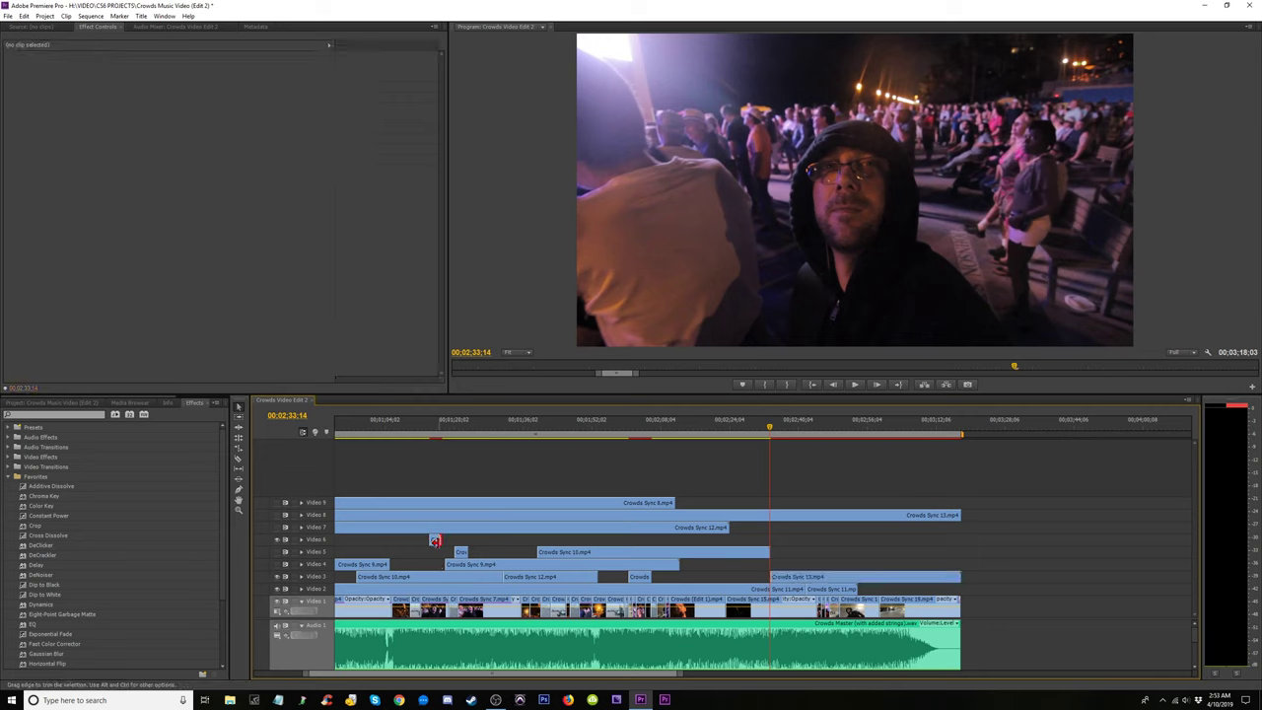
pyautogui.click(435, 541)
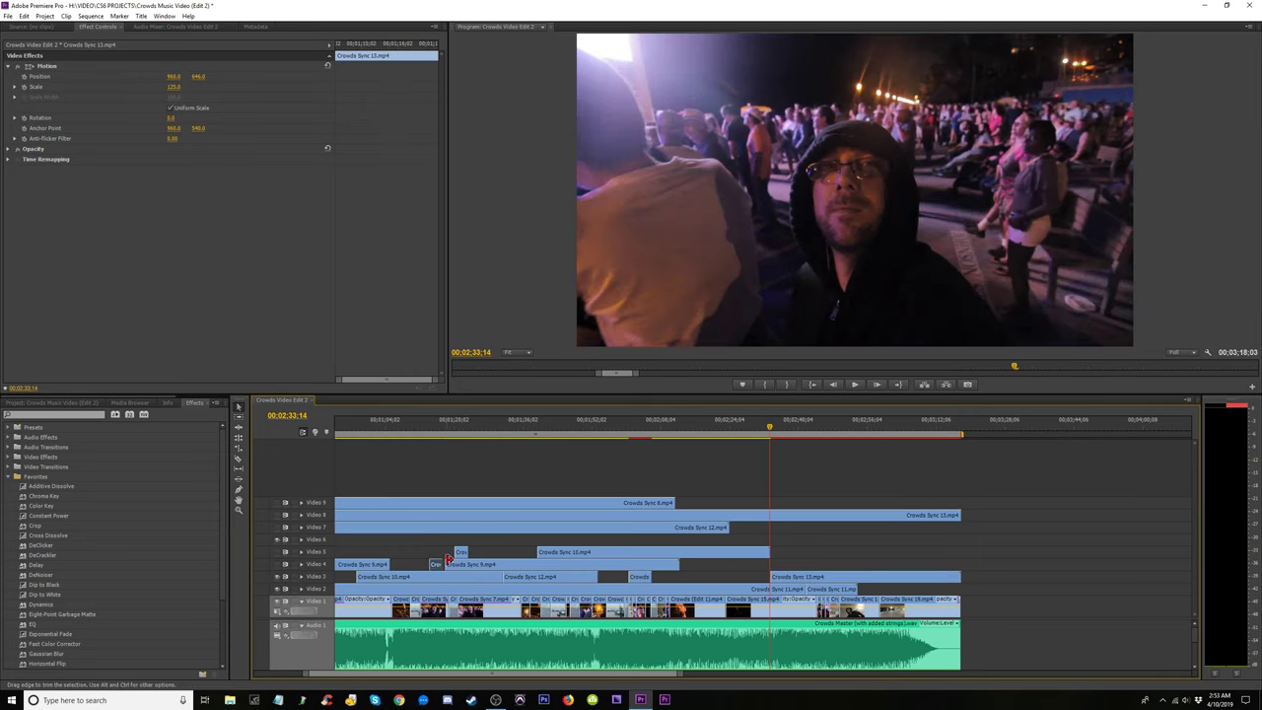
pyautogui.press('-')
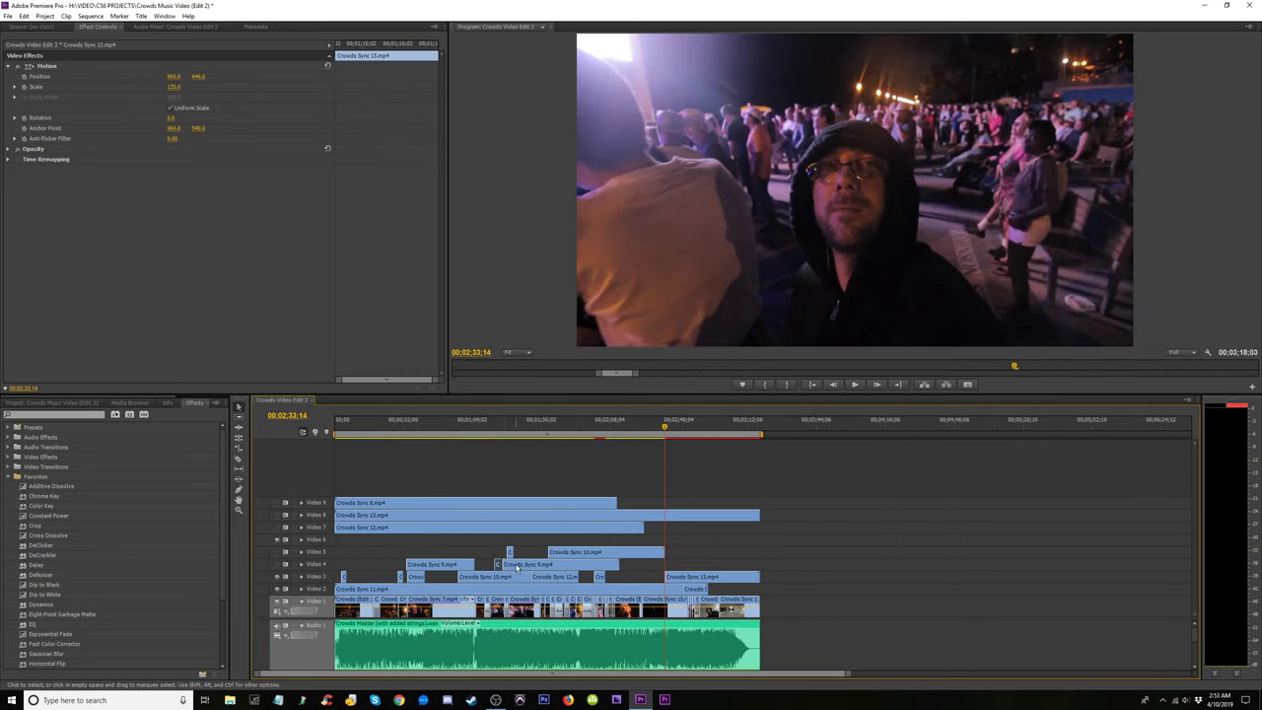
pyautogui.press('-')
pyautogui.press('=')
pyautogui.press('-')
pyautogui.press('=')
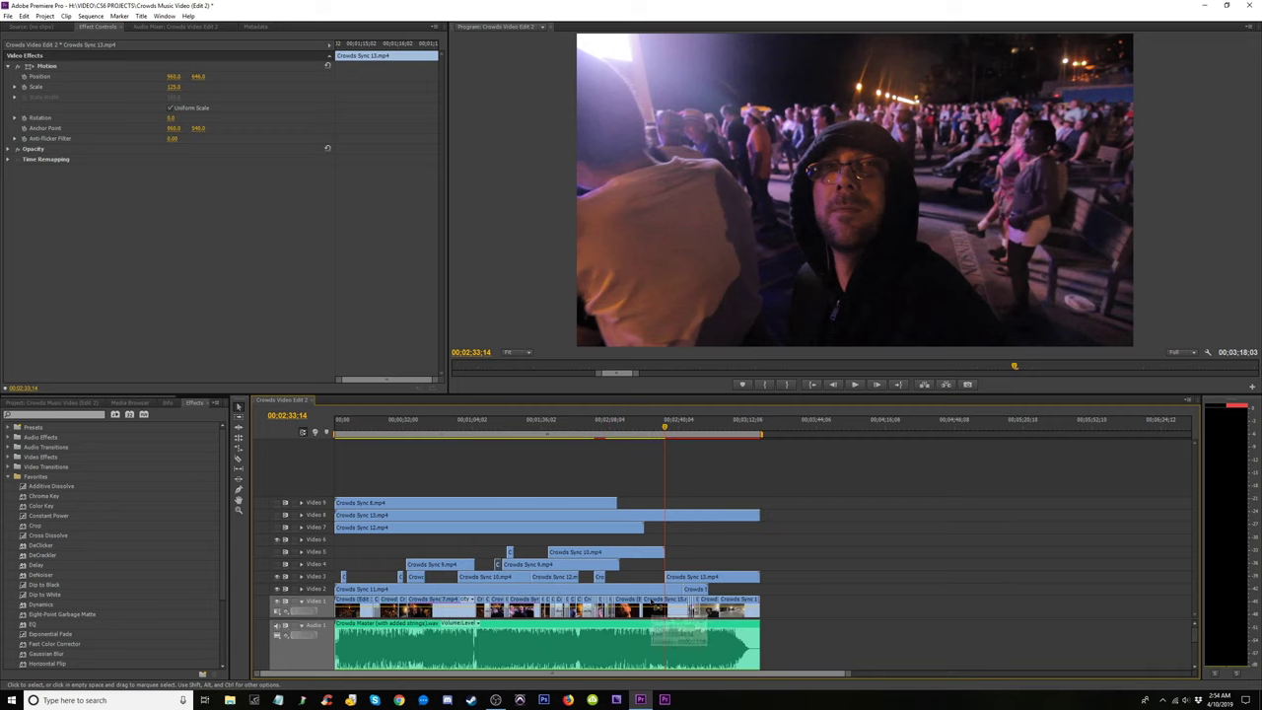
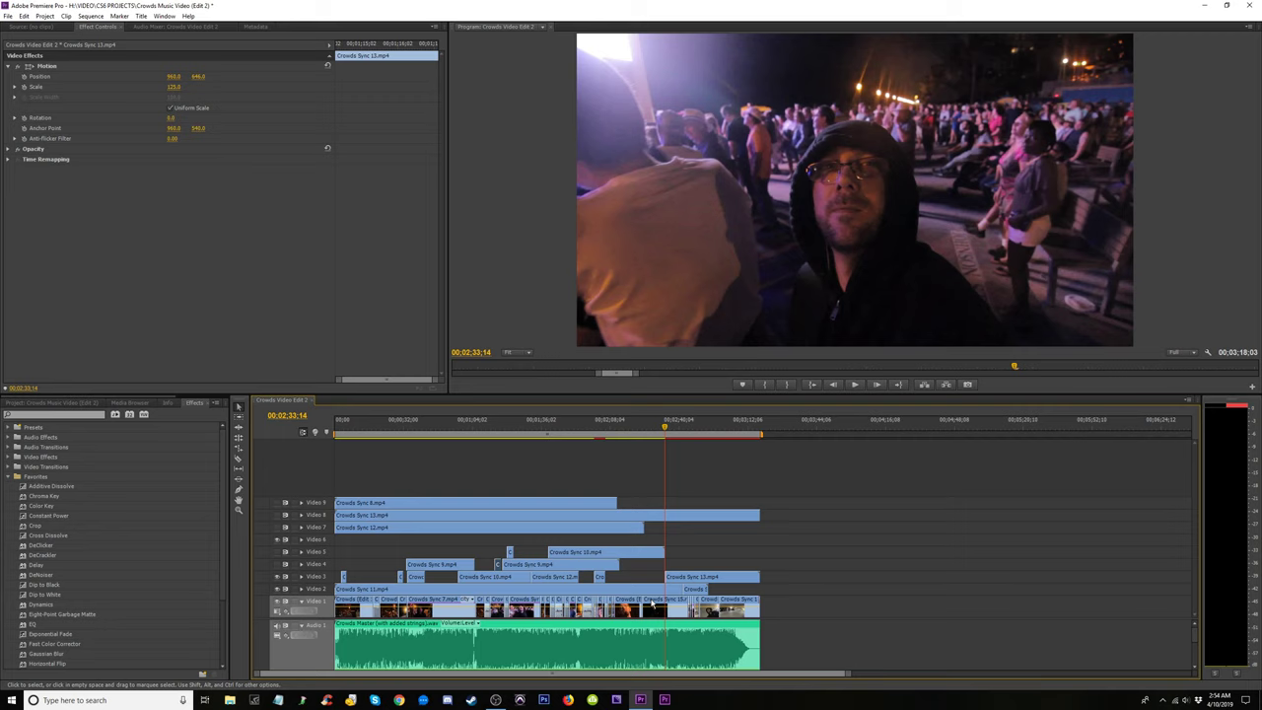
# Scrub and play the sequence around 00:02:46 to review its ending.
pyautogui.press('=')
pyautogui.press('=')
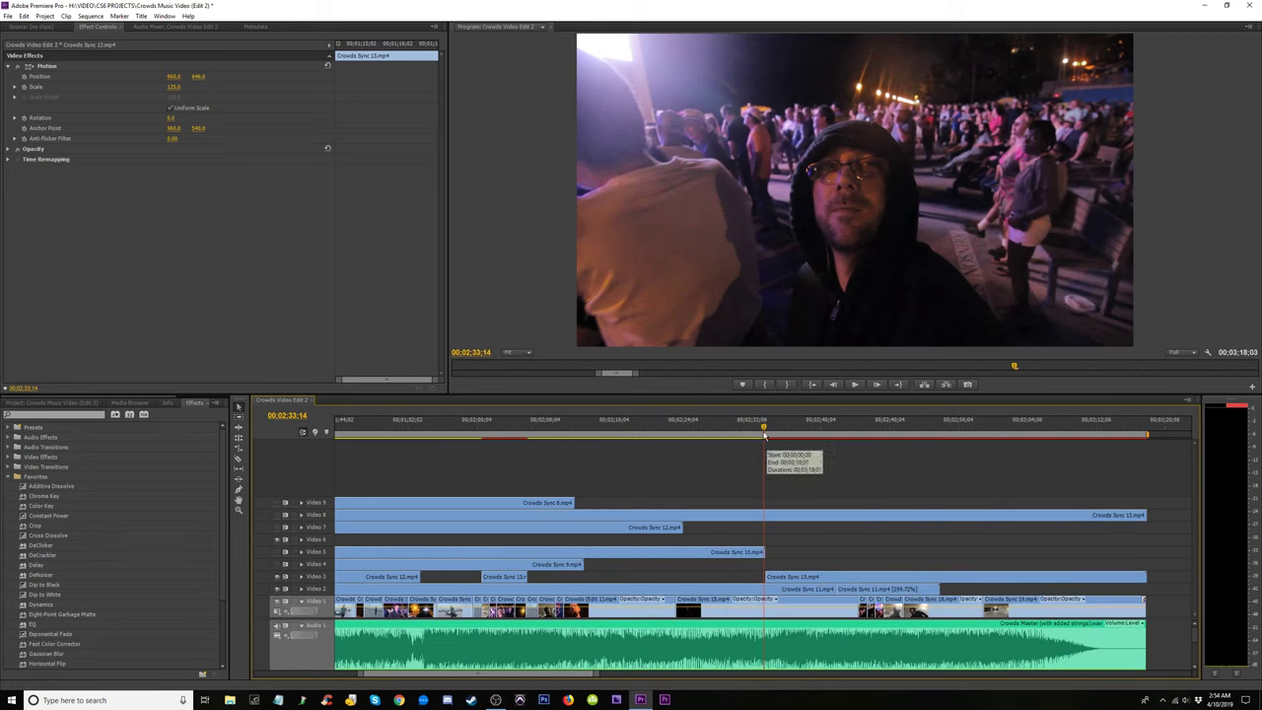
pyautogui.press('-')
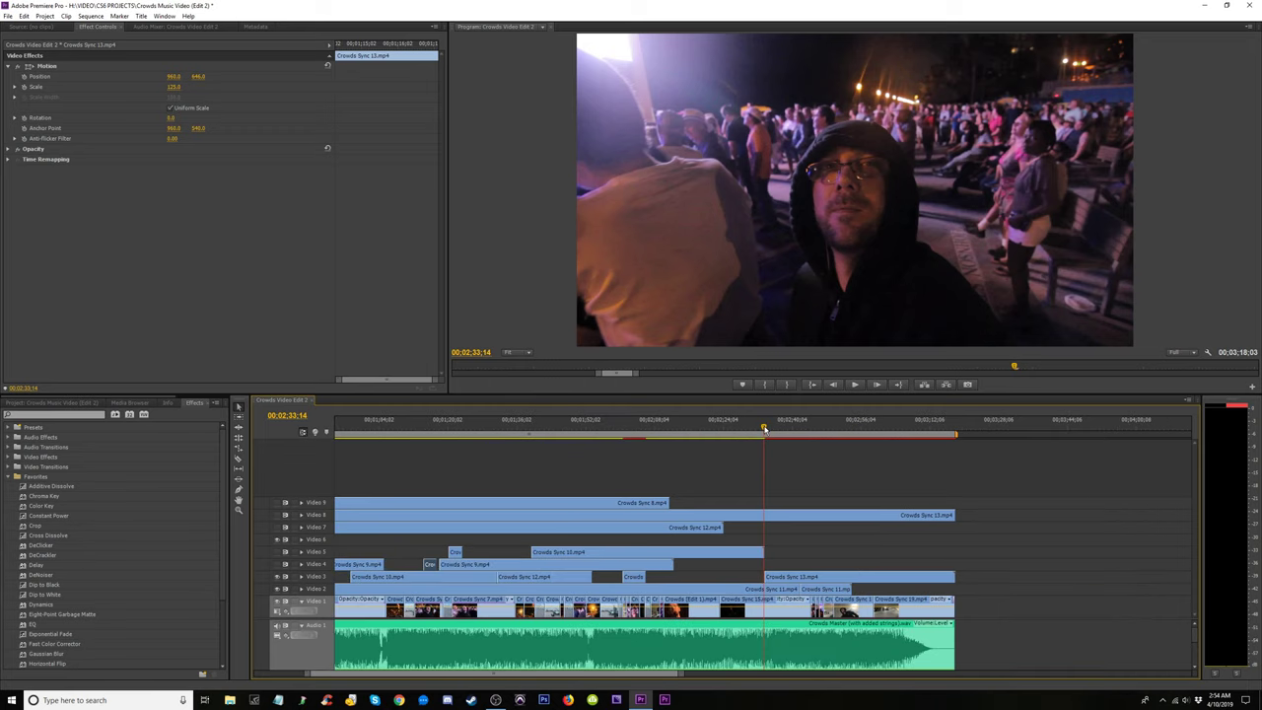
pyautogui.press('=')
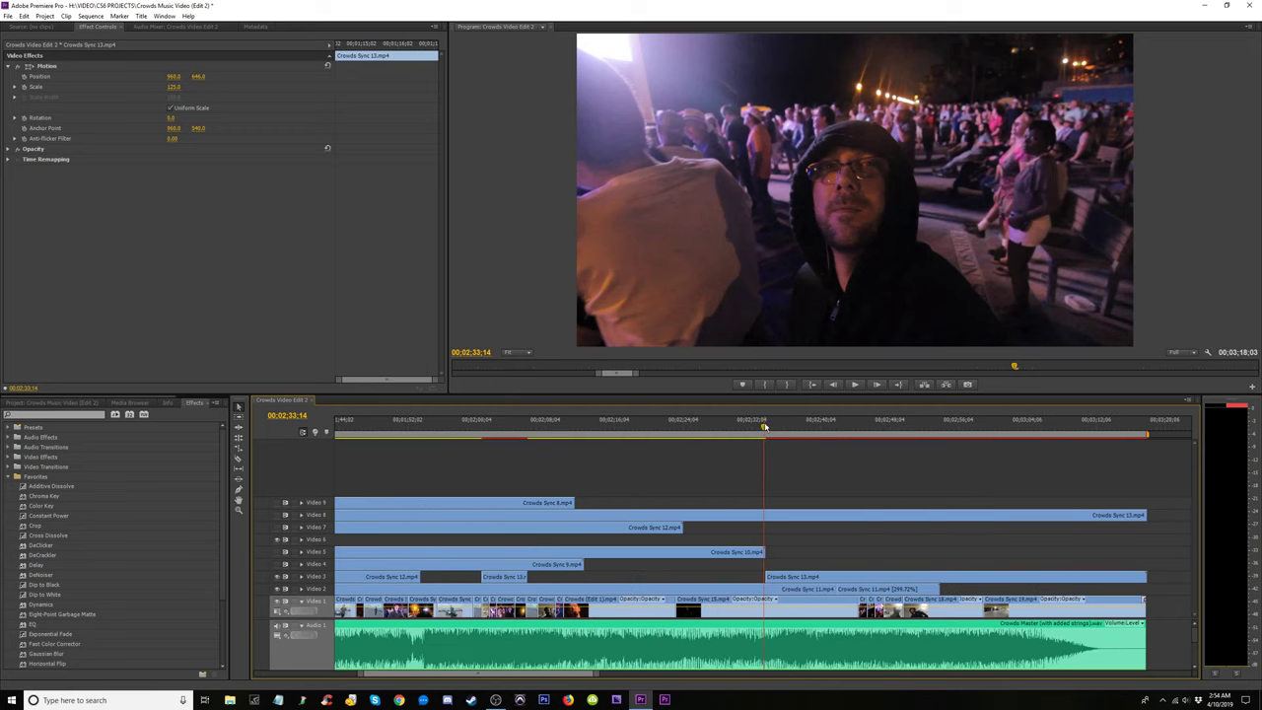
pyautogui.moveTo(765, 426); pyautogui.dragTo(769, 426)
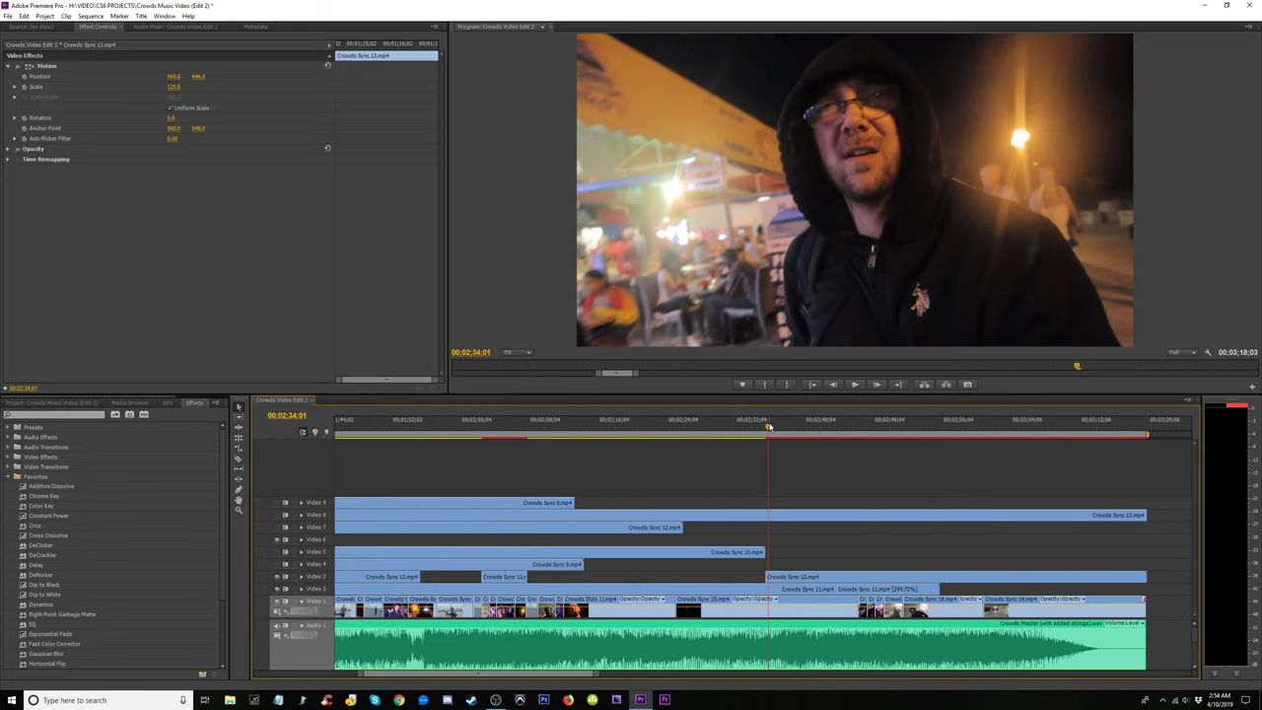
pyautogui.moveTo(770, 426); pyautogui.dragTo(880, 432)
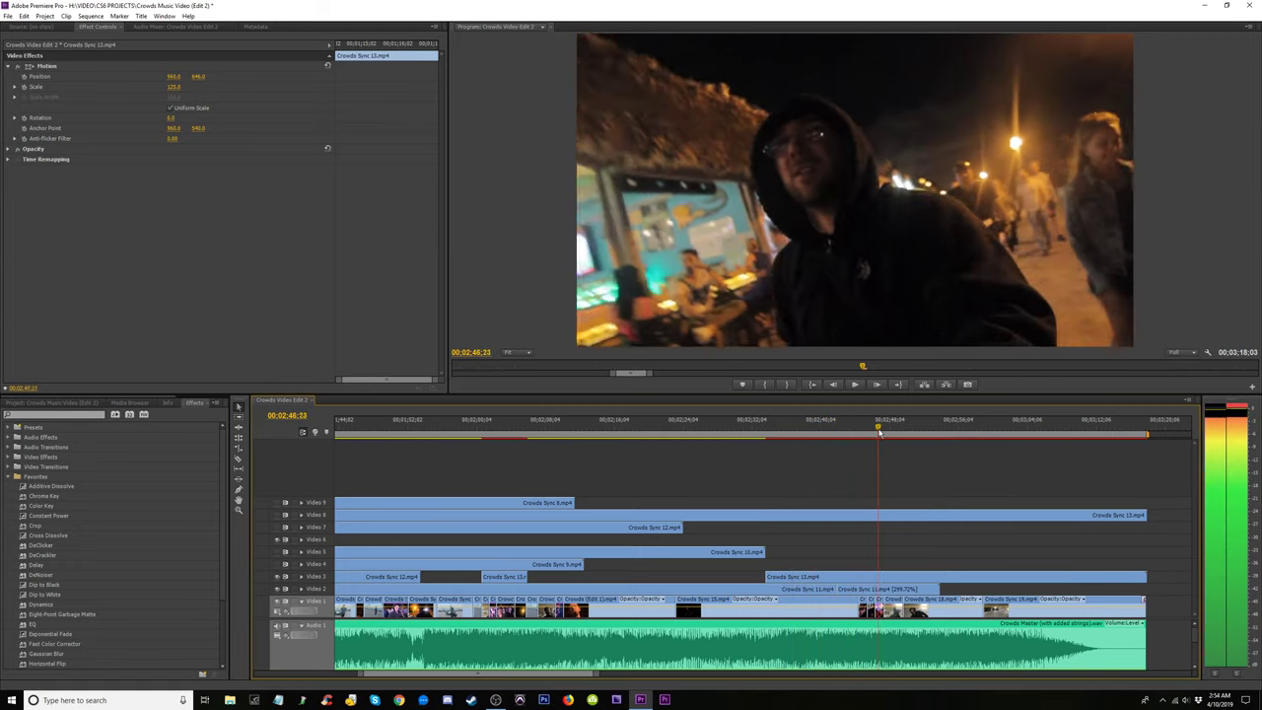
pyautogui.press('space')
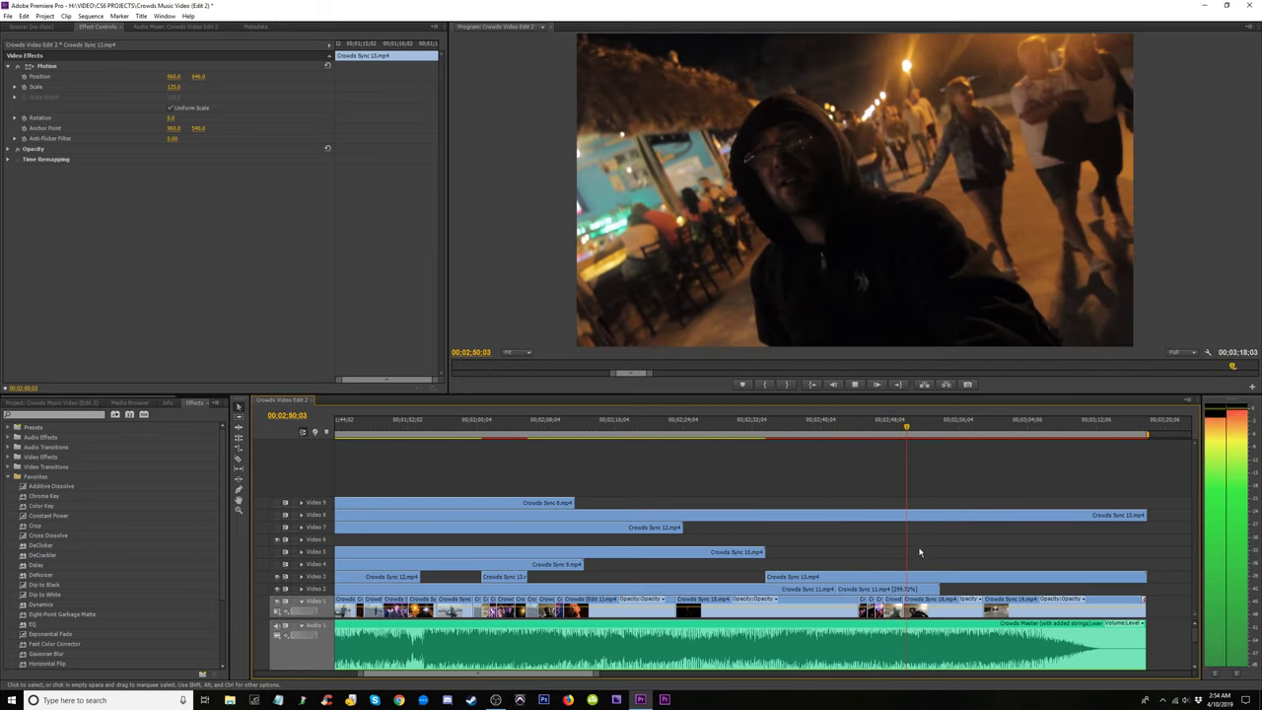
pyautogui.press('space')
# Stop at 00:02:42:11 and trim Crowds Sync 13.mp4 on Video 3 to end there.
pyautogui.click(856, 578)
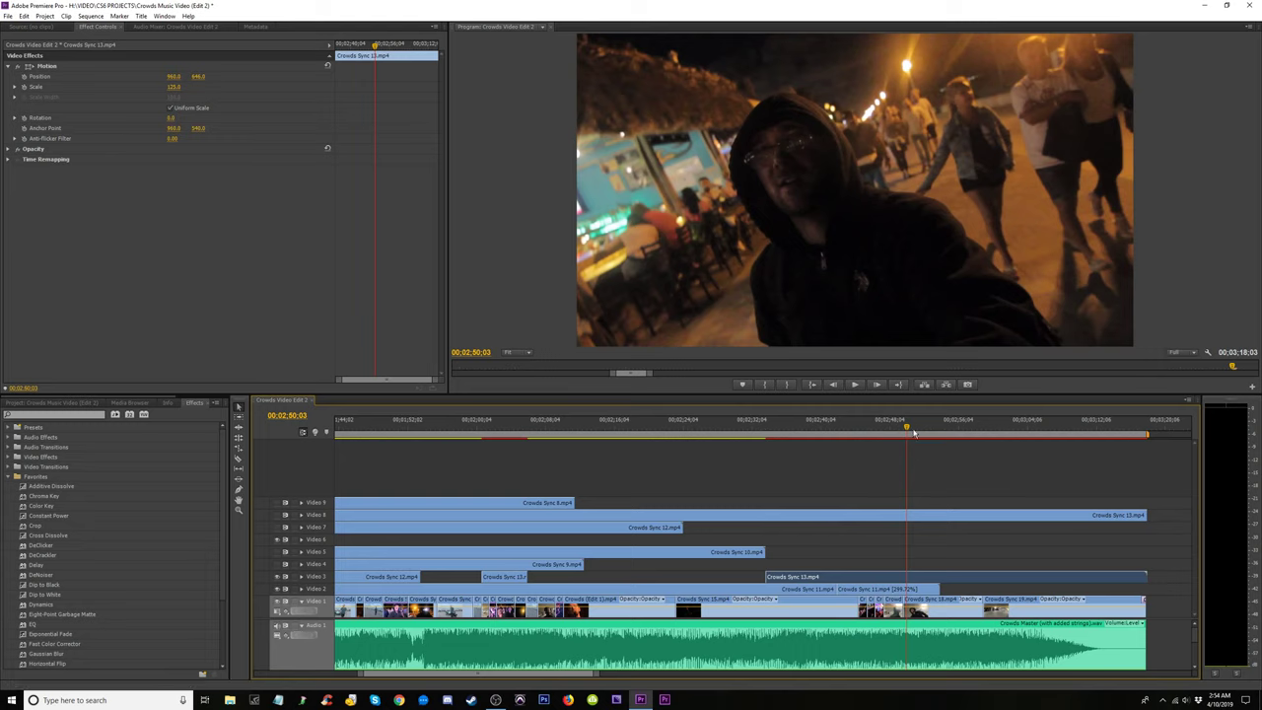
pyautogui.moveTo(912, 428); pyautogui.dragTo(925, 429)
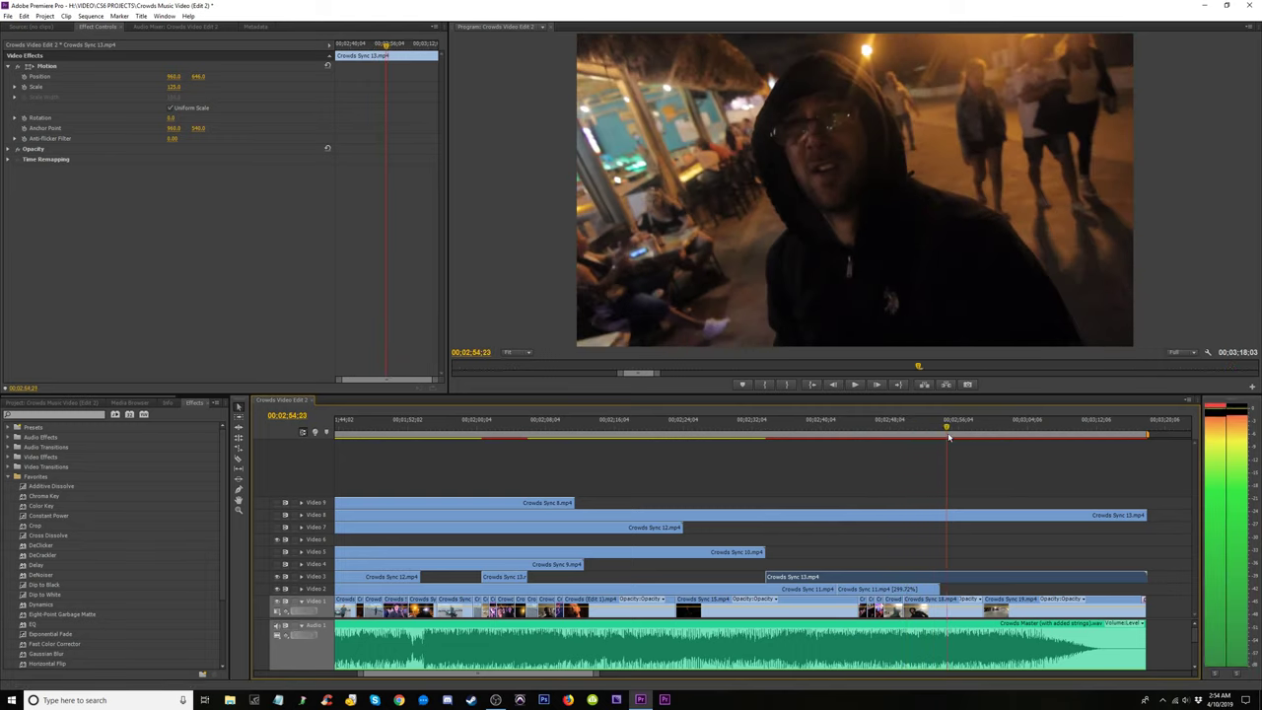
pyautogui.moveTo(975, 447); pyautogui.dragTo(986, 449)
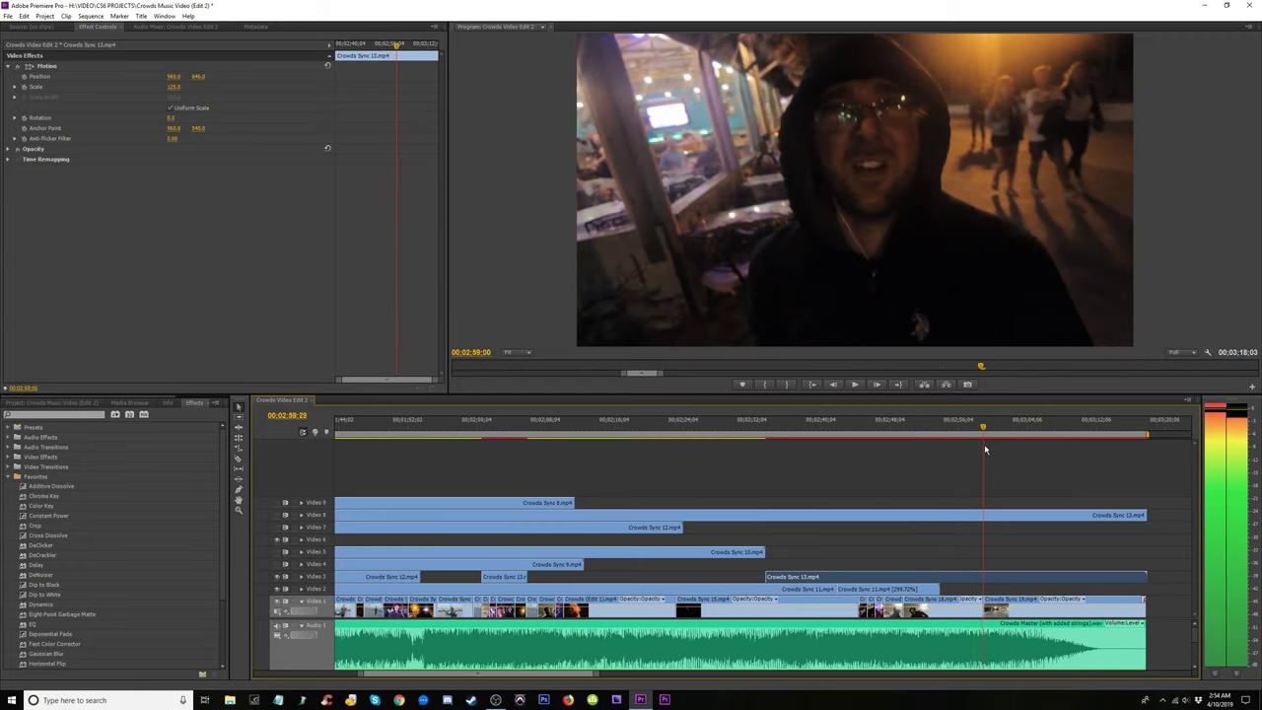
pyautogui.press('space')
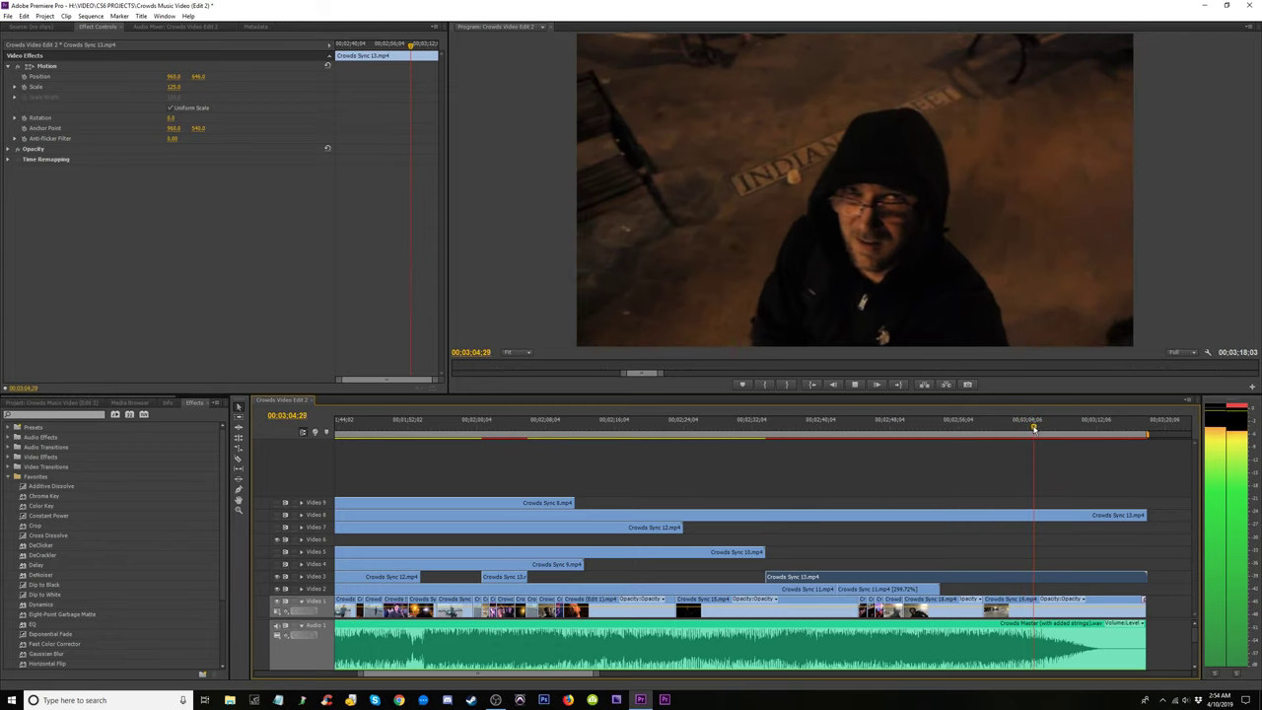
pyautogui.moveTo(1039, 431); pyautogui.dragTo(1137, 449)
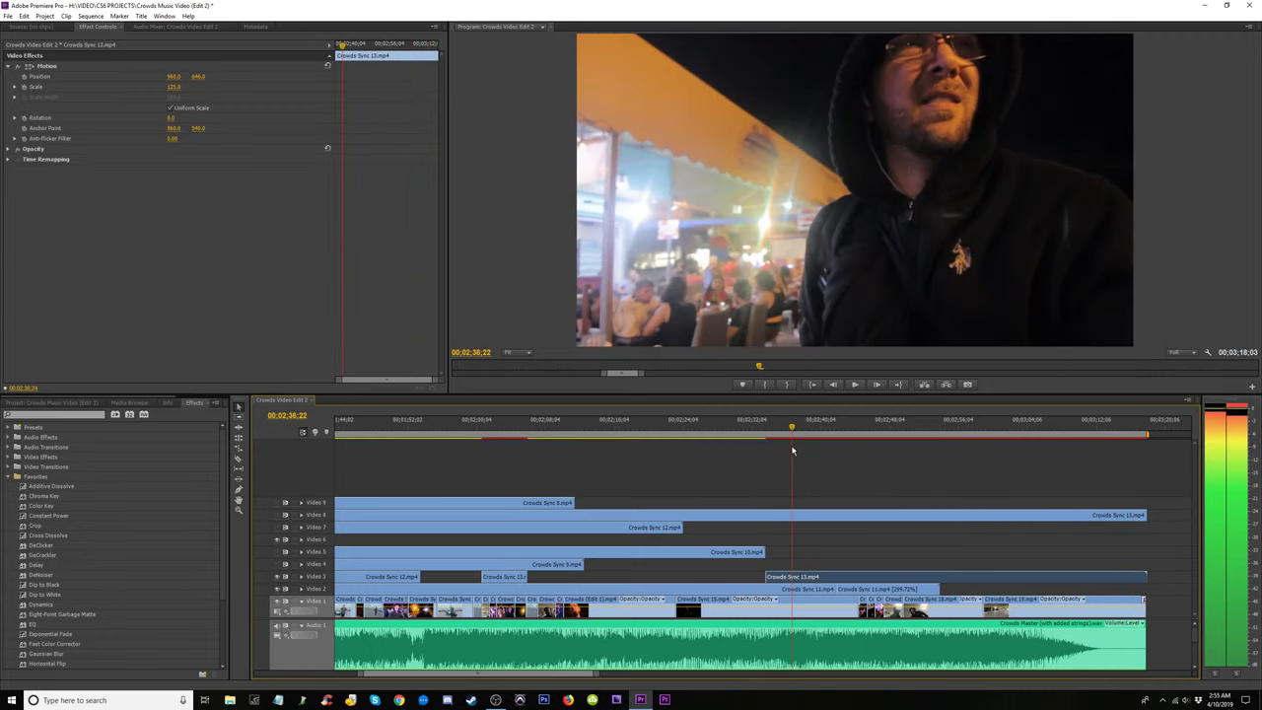
pyautogui.press('space')
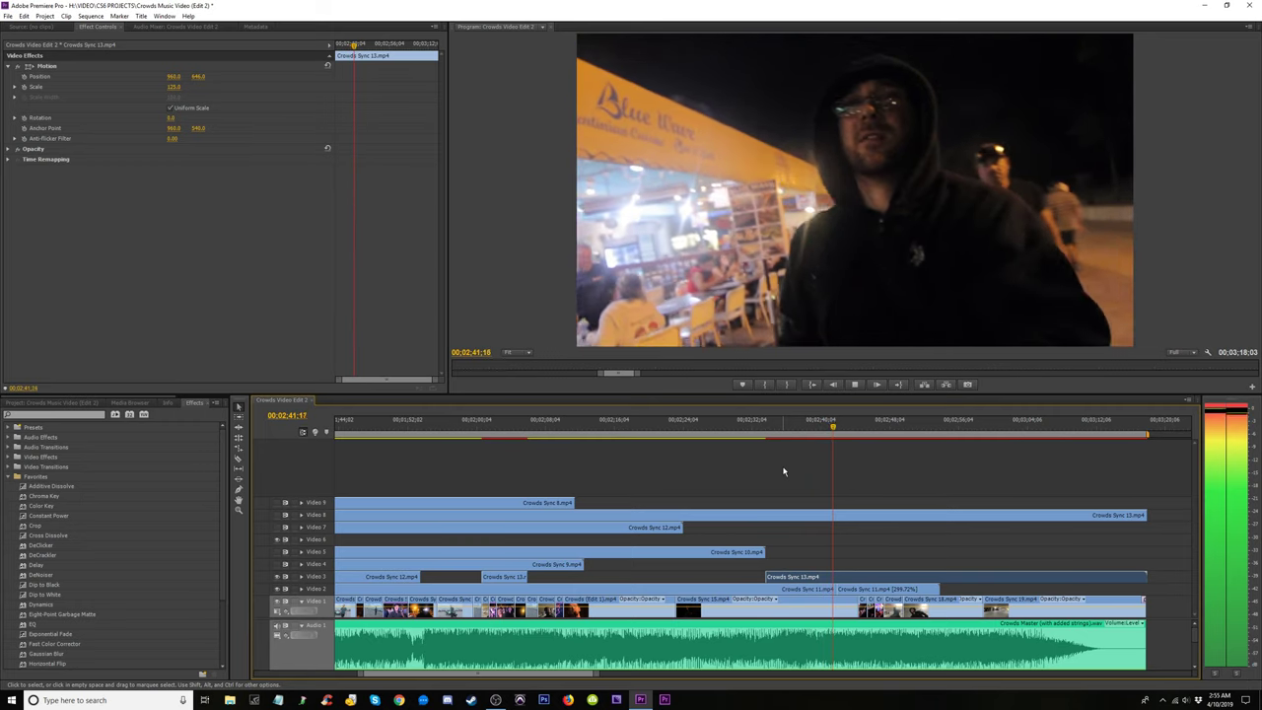
pyautogui.press('space')
pyautogui.moveTo(1146, 576); pyautogui.dragTo(838, 576)
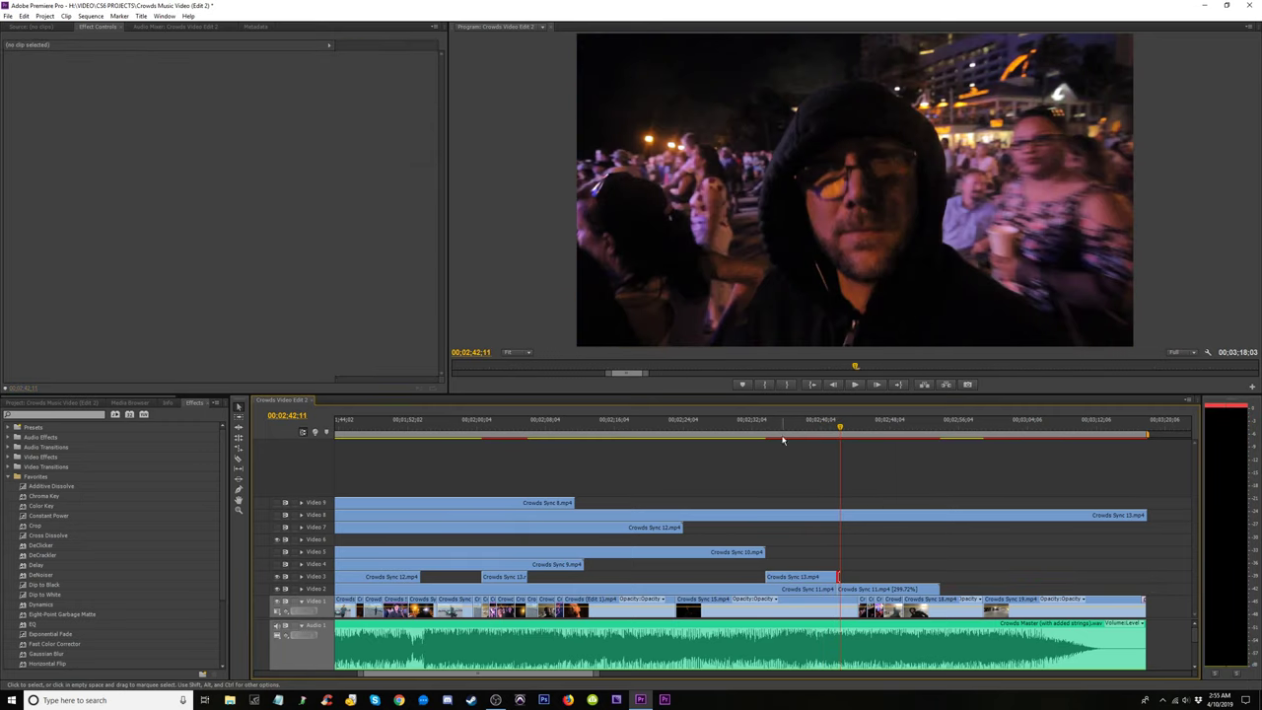
# Delete the empty Video 6 track using Delete Tracks with All Empty Tracks for video.
pyautogui.click(789, 426)
pyautogui.press('-')
pyautogui.press('-')
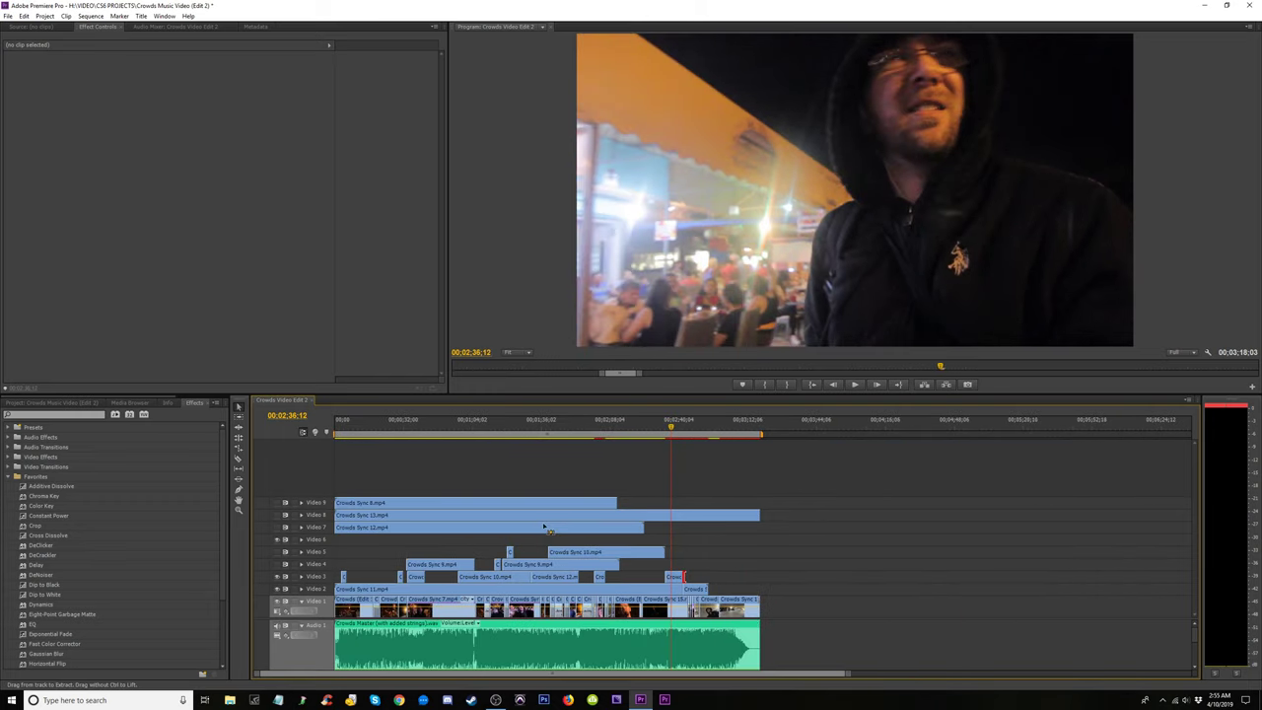
pyautogui.press('=')
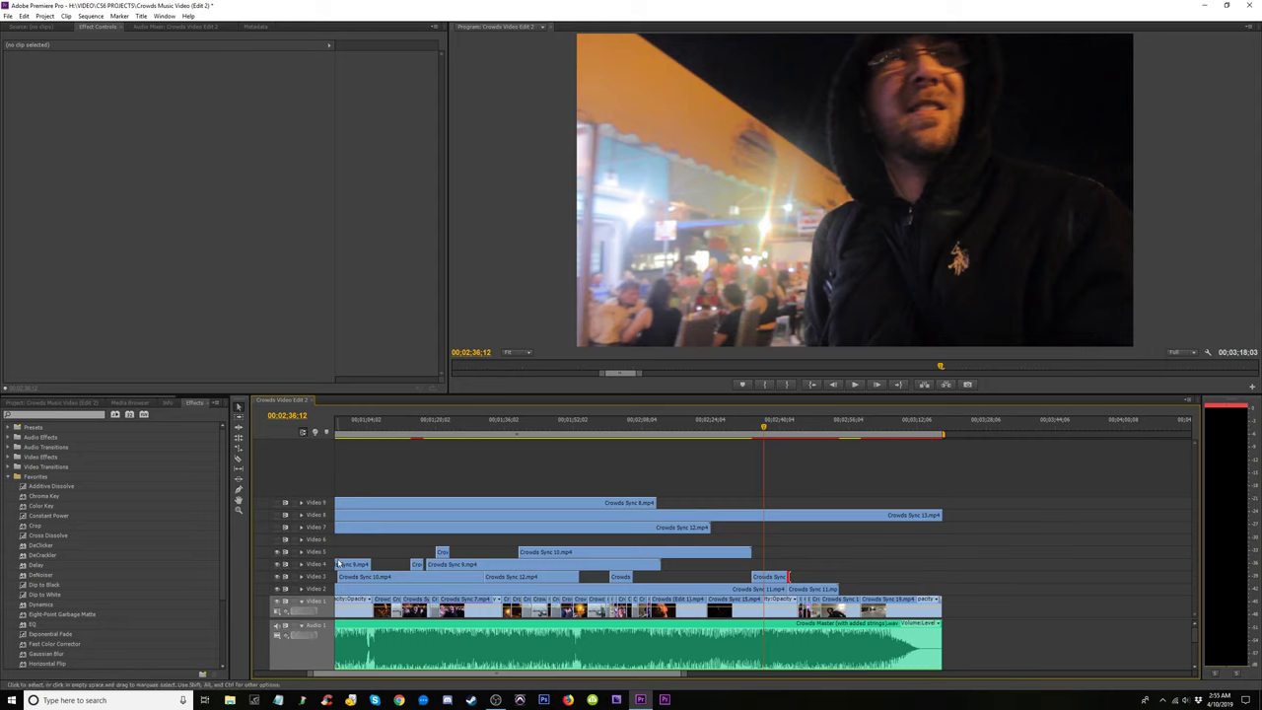
pyautogui.press('-')
pyautogui.press('-')
pyautogui.click(378, 437)
pyautogui.press('=')
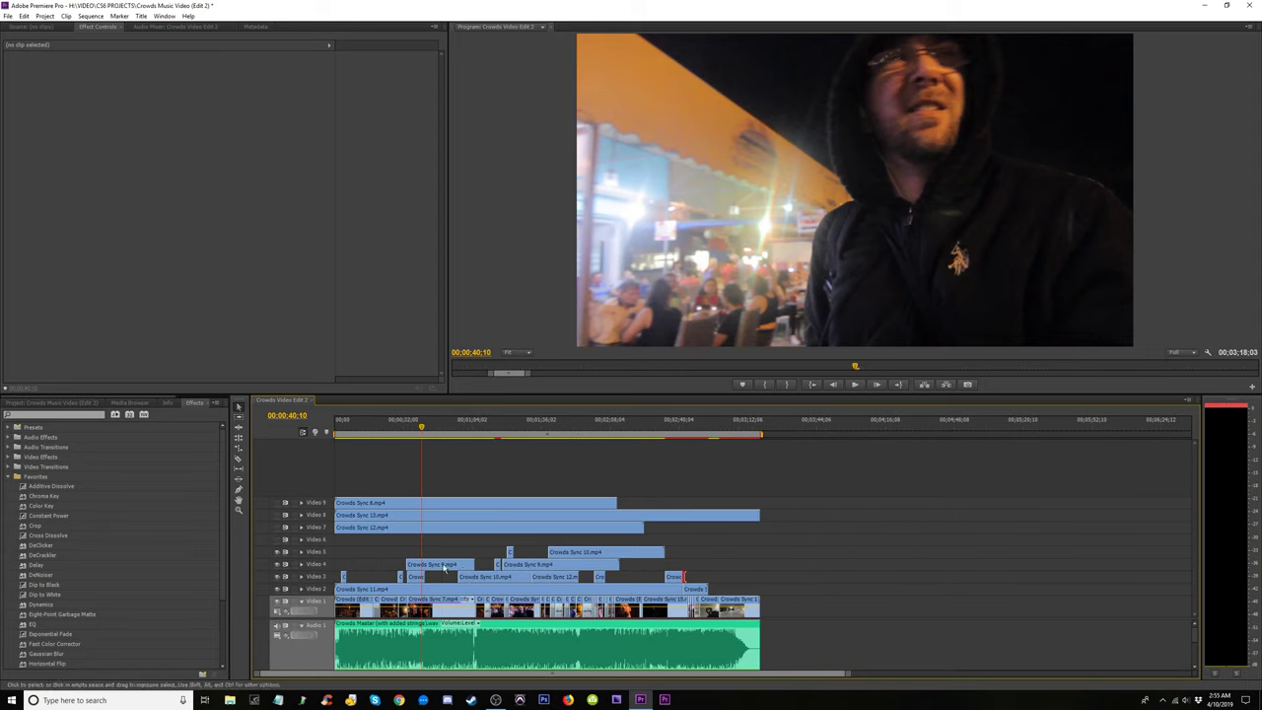
pyautogui.rightClick(323, 540)
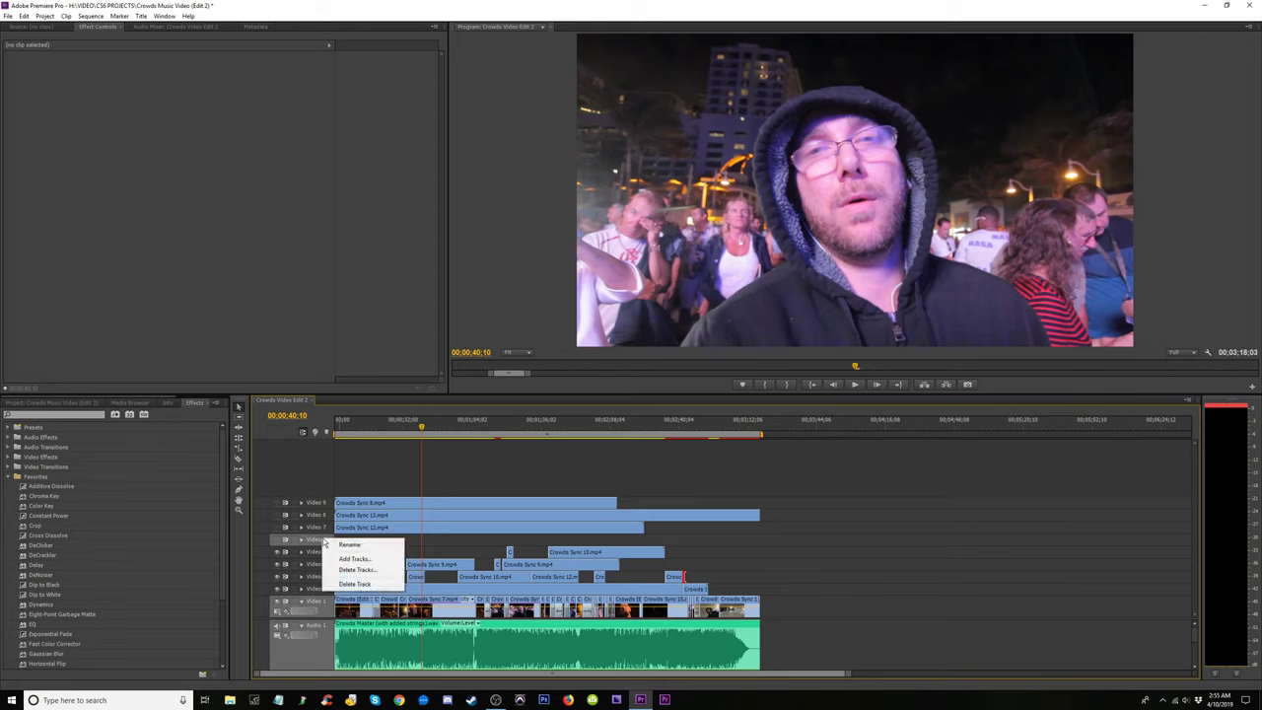
pyautogui.click(357, 571)
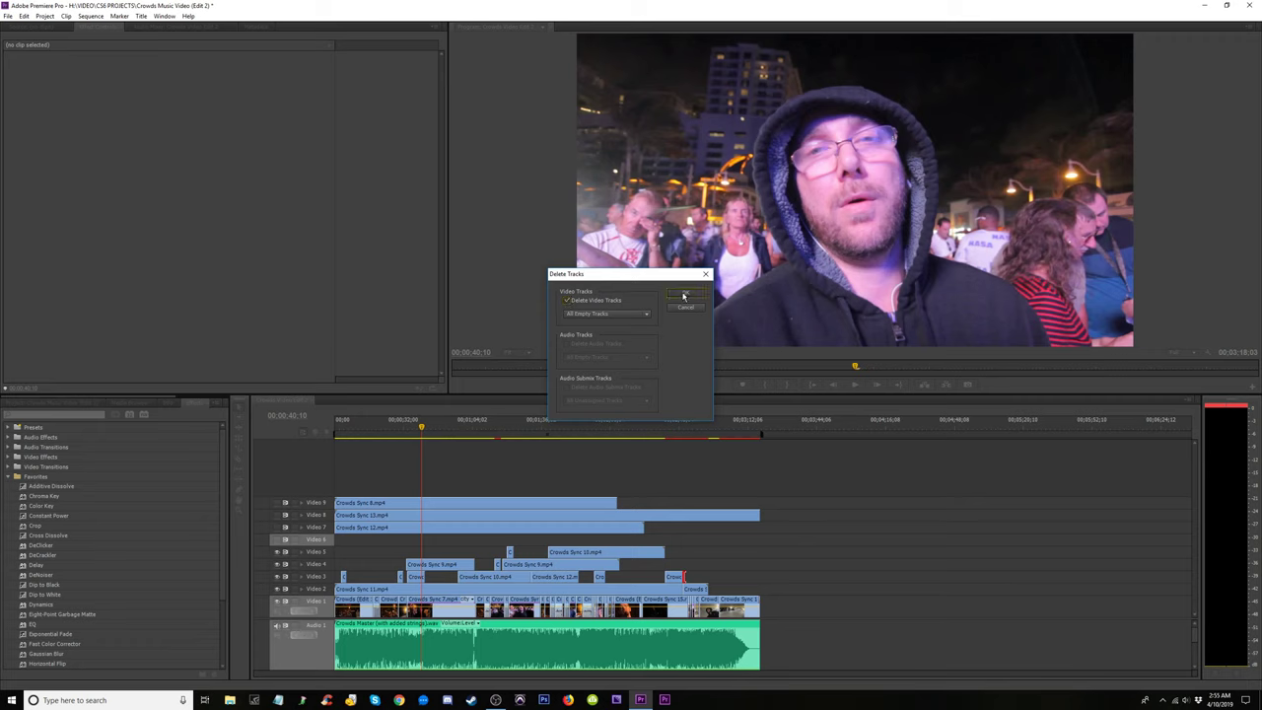
pyautogui.click(683, 296)
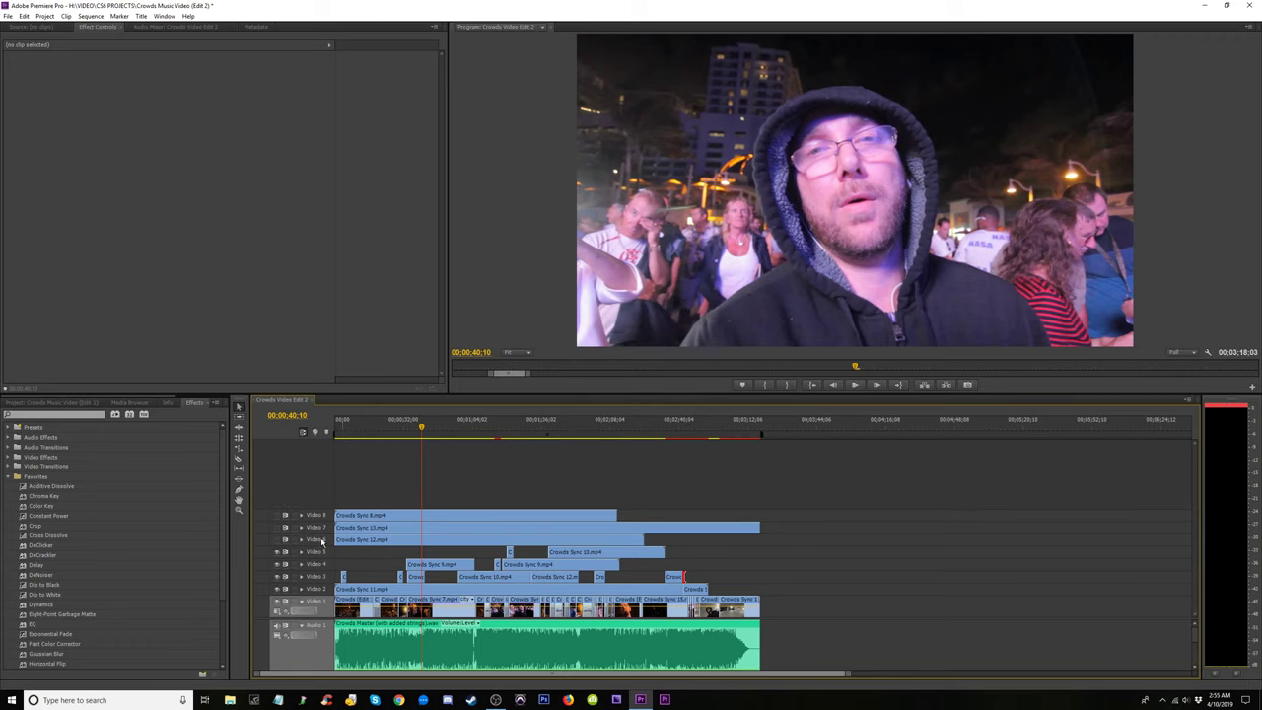
pyautogui.click(550, 434)
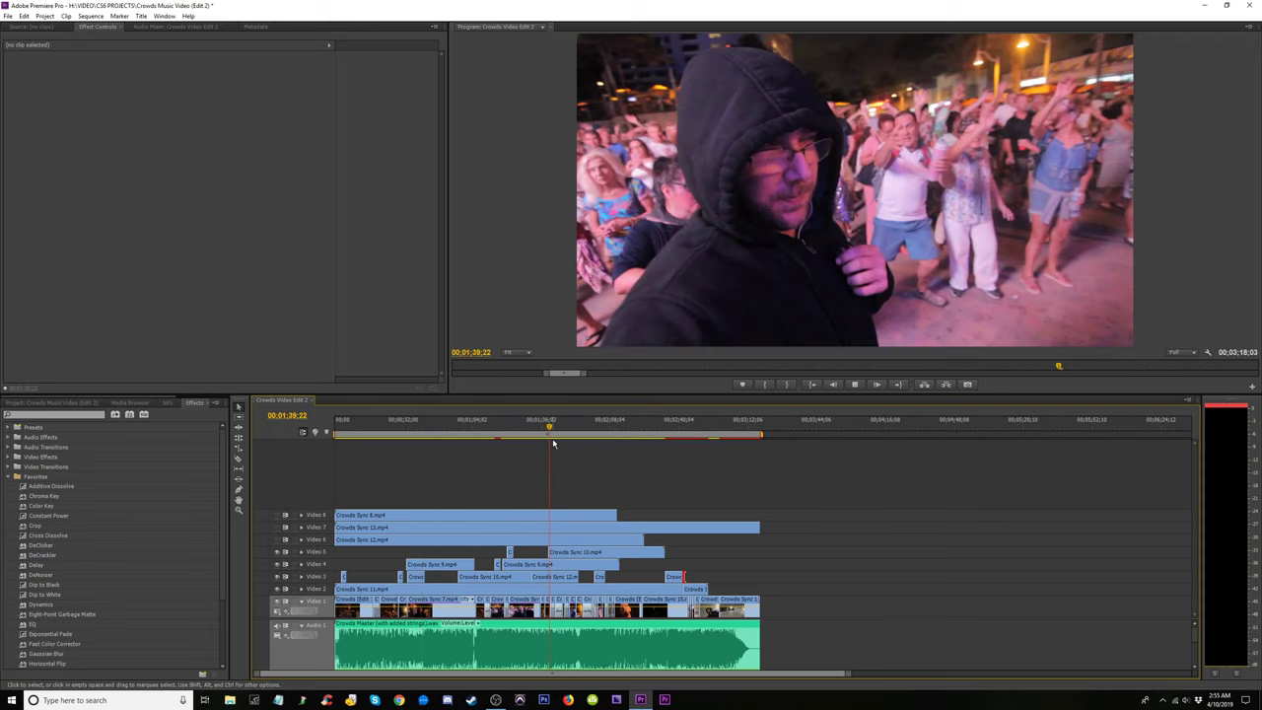
# Trim the start of Crowds Sync 10.mp4 on Video 5 about 12 seconds later, near 00:02:06:01.
pyautogui.press('\\')
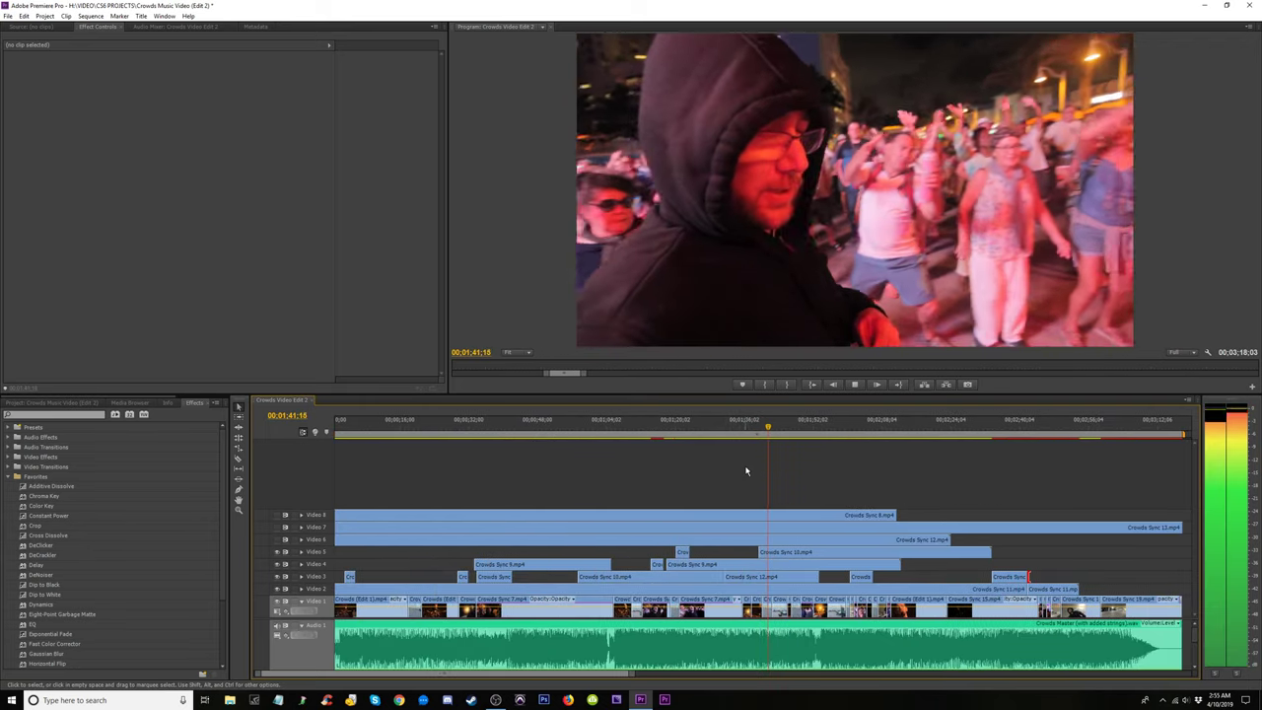
pyautogui.press('space')
pyautogui.click(780, 430)
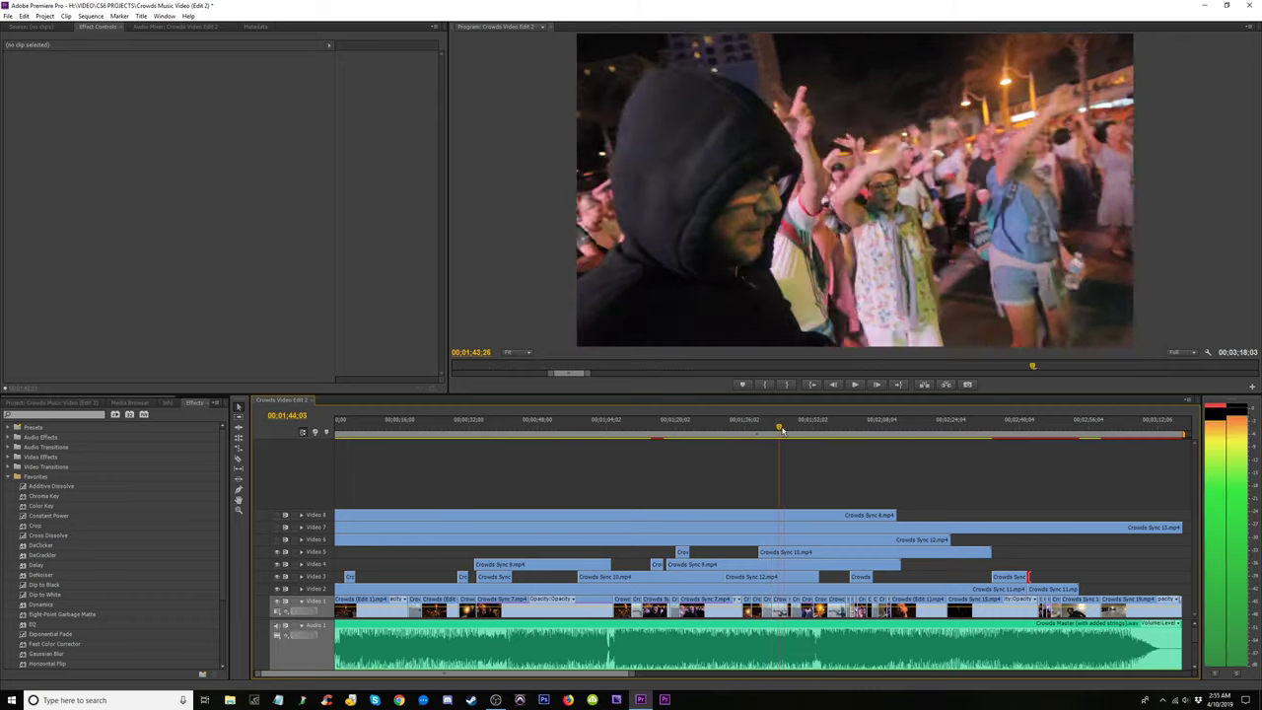
pyautogui.moveTo(782, 430); pyautogui.dragTo(853, 446)
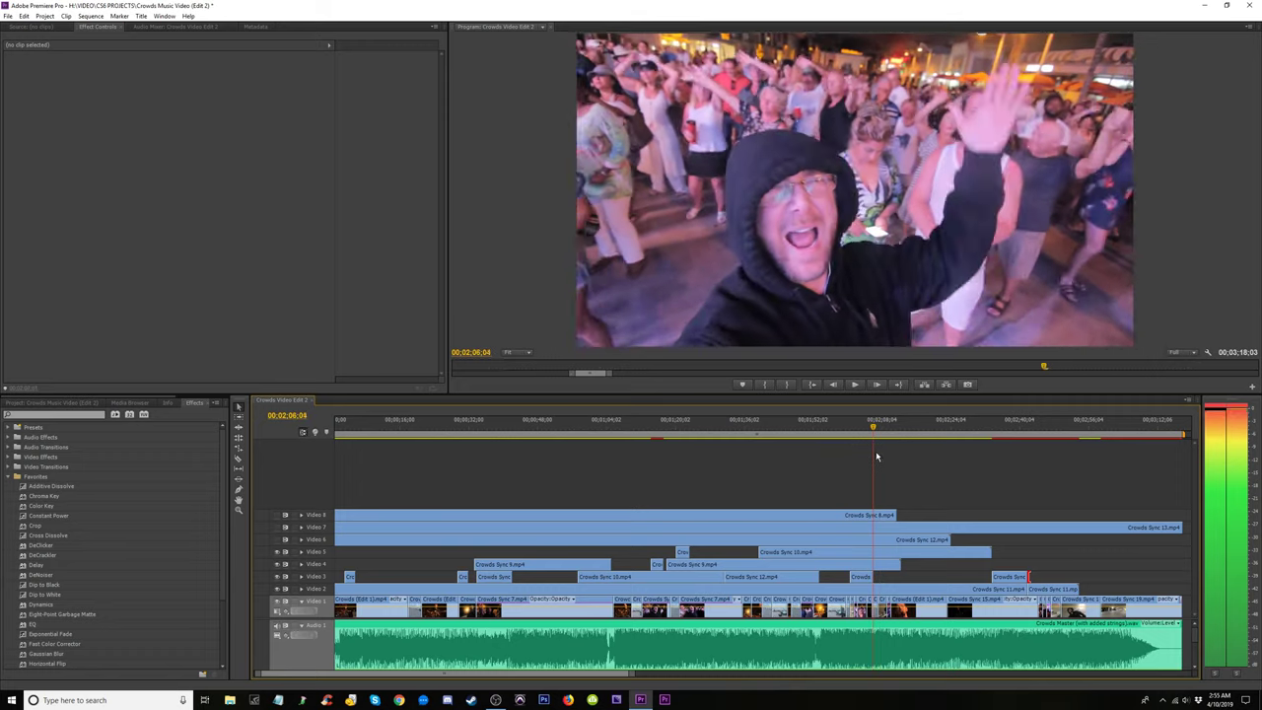
pyautogui.press('space')
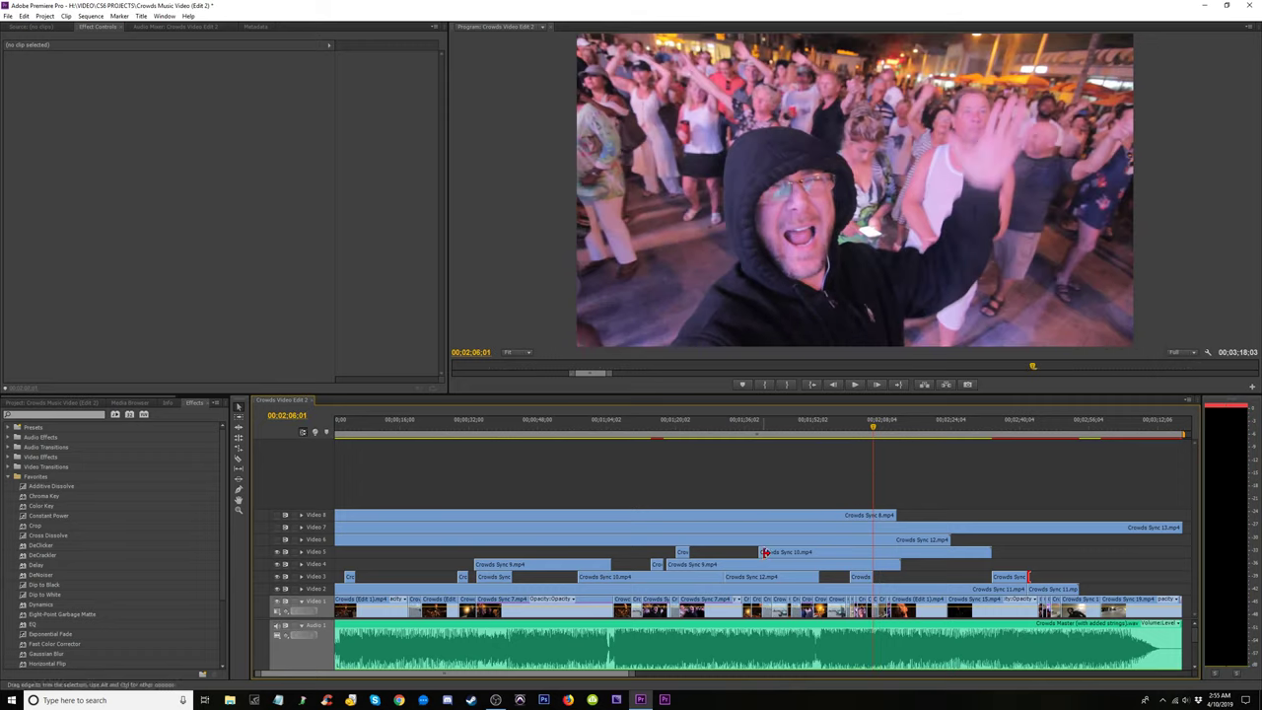
pyautogui.moveTo(765, 552); pyautogui.dragTo(878, 554)
# Zoom in on 00:02:11:11 and switch to the Razor tool (C) to split the clip.
pyautogui.press('=')
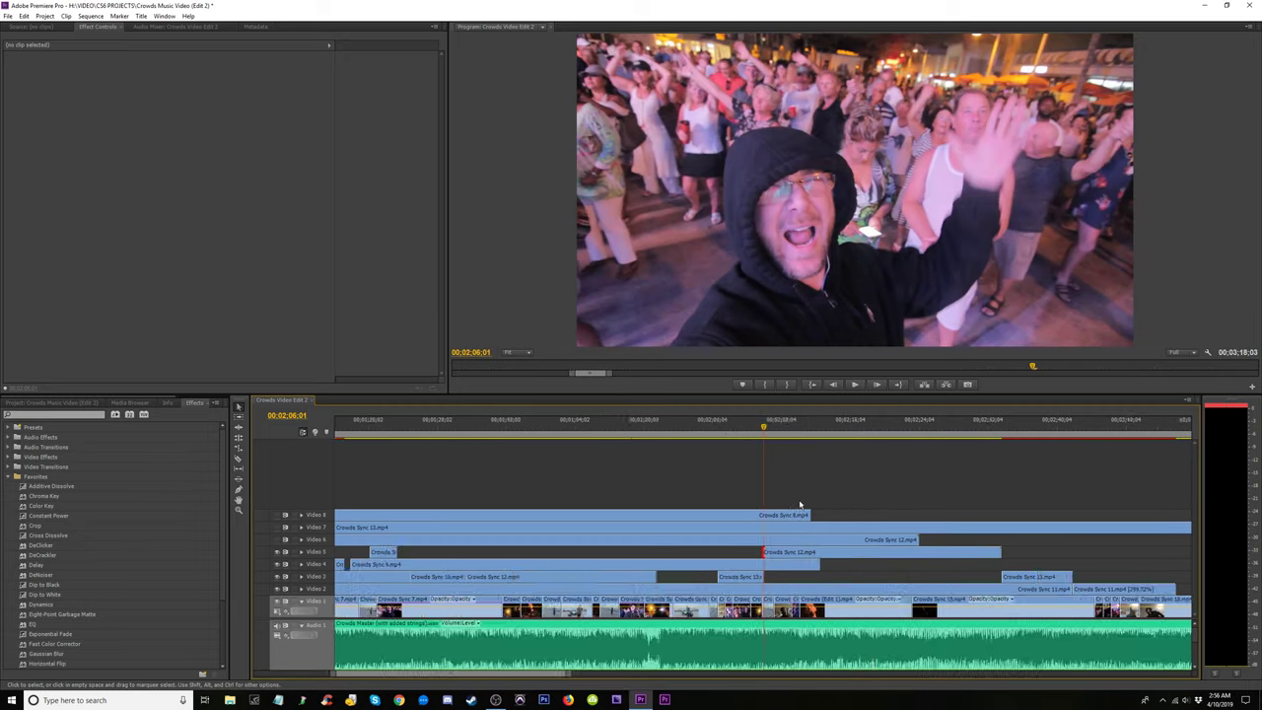
pyautogui.press('=')
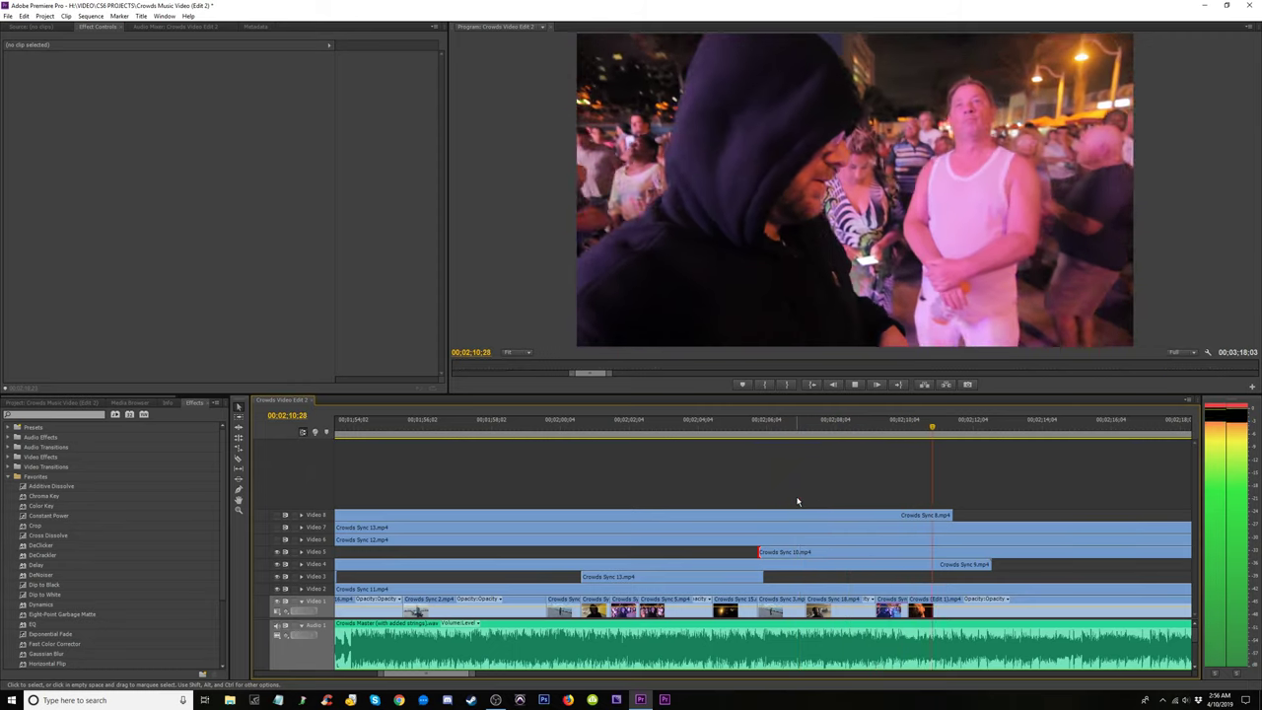
pyautogui.press('space')
pyautogui.press('c')
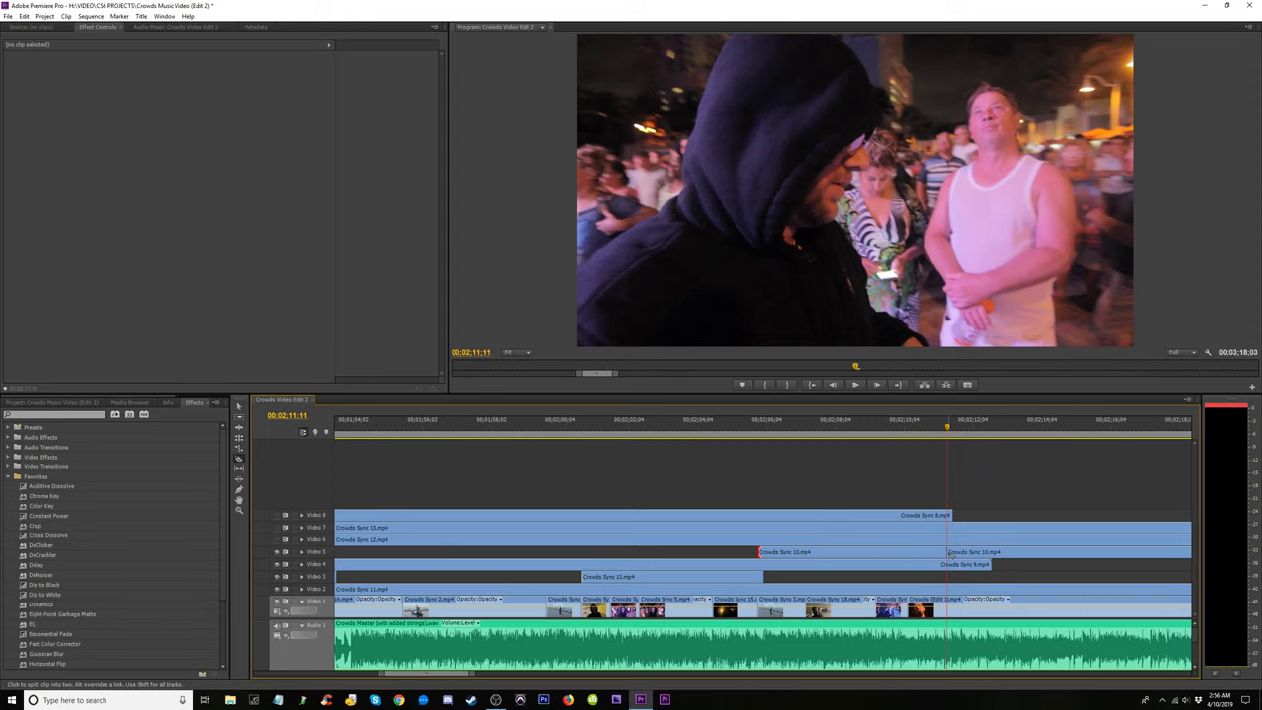
pyautogui.scroll(-3, 950, 554)
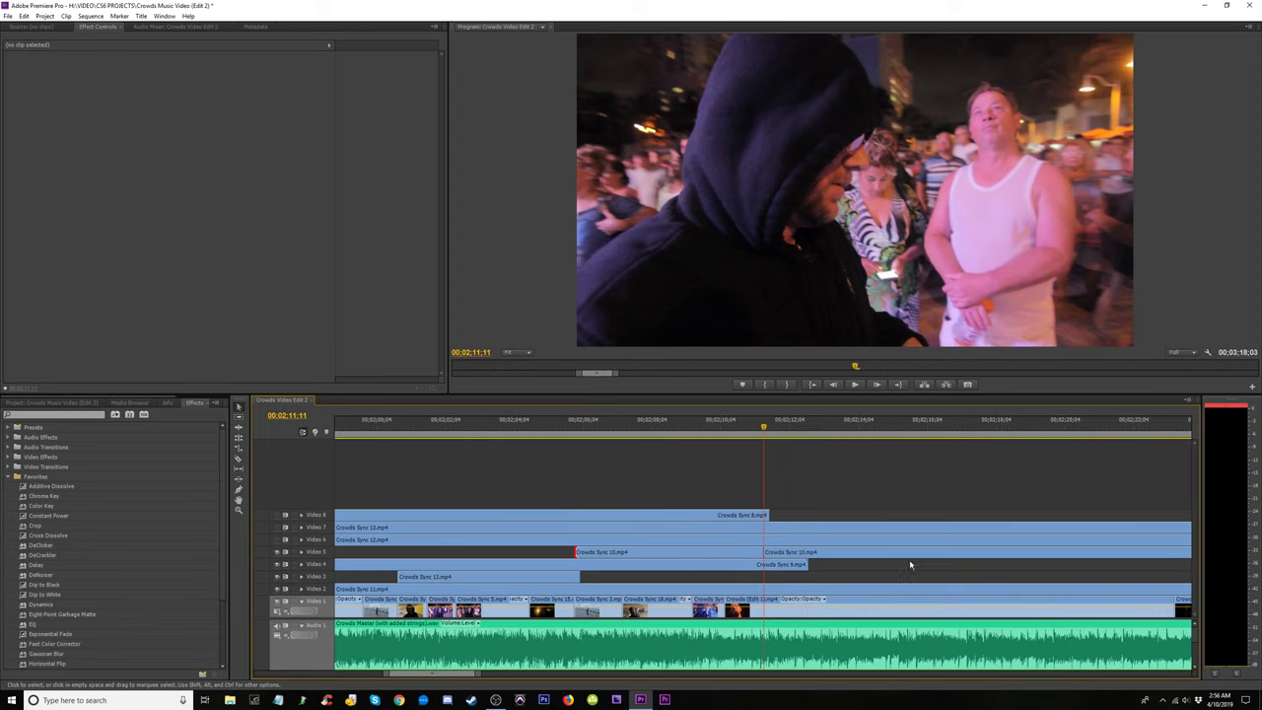
pyautogui.click(782, 429)
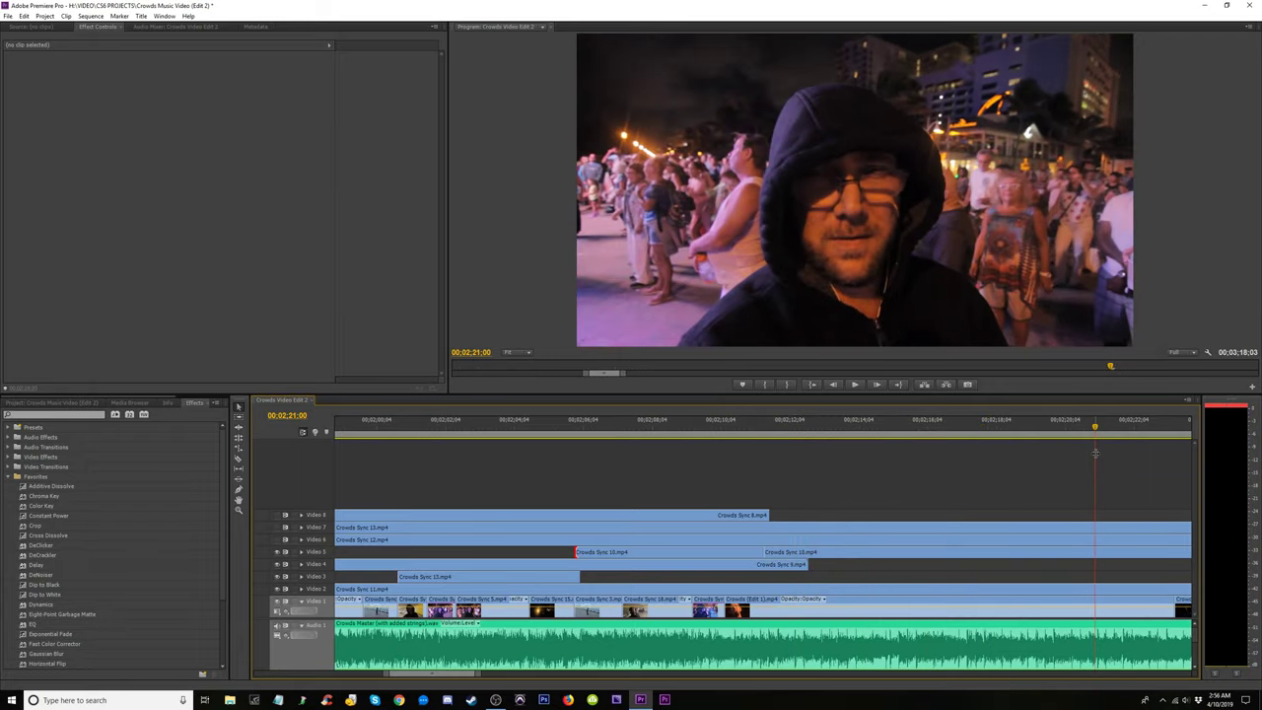
pyautogui.press('-')
pyautogui.moveTo(954, 429); pyautogui.dragTo(641, 464)
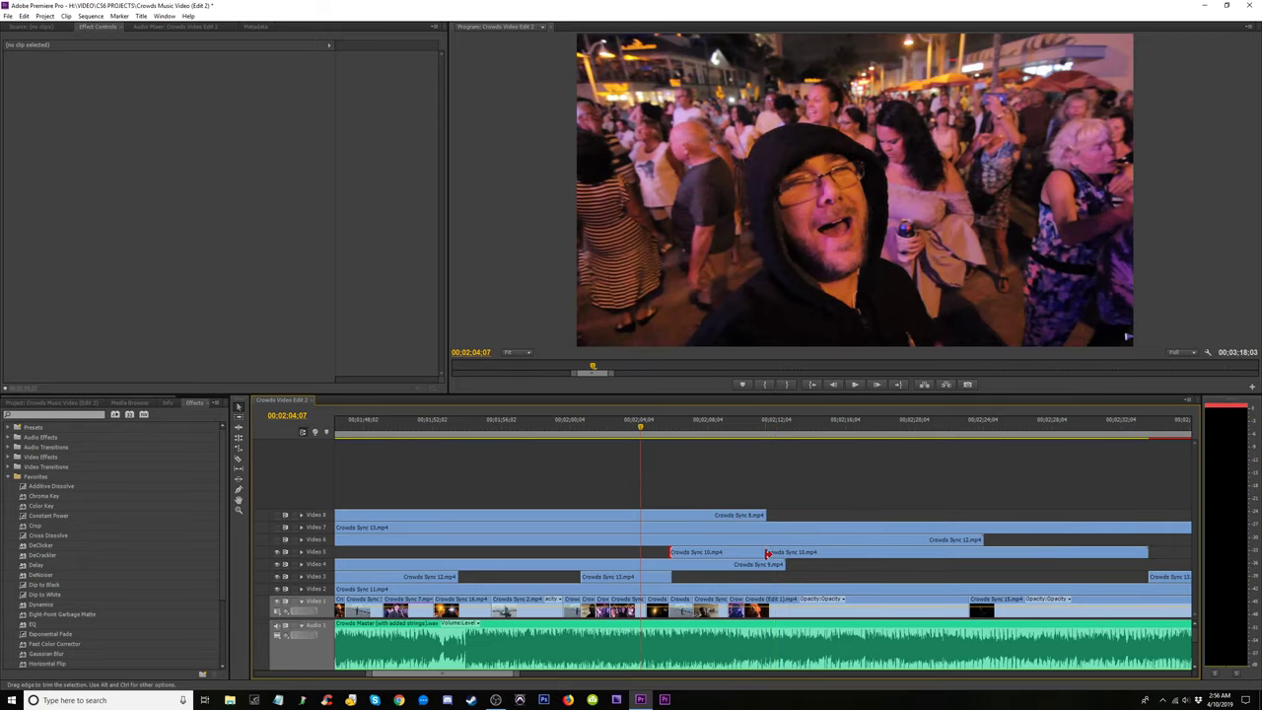
# Extend Crowds Sync 10's start earlier and shorten the Video 4 clip's end near 00:02:05.
pyautogui.click(742, 551)
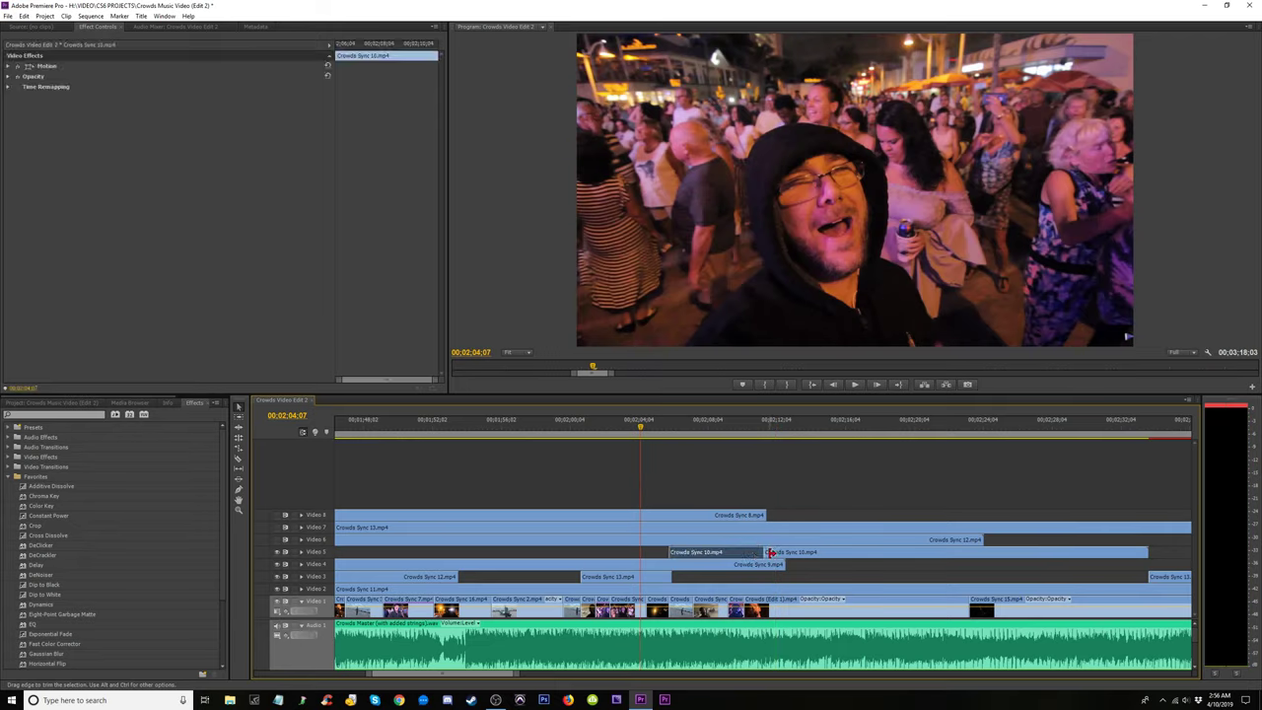
pyautogui.moveTo(770, 553); pyautogui.dragTo(677, 558)
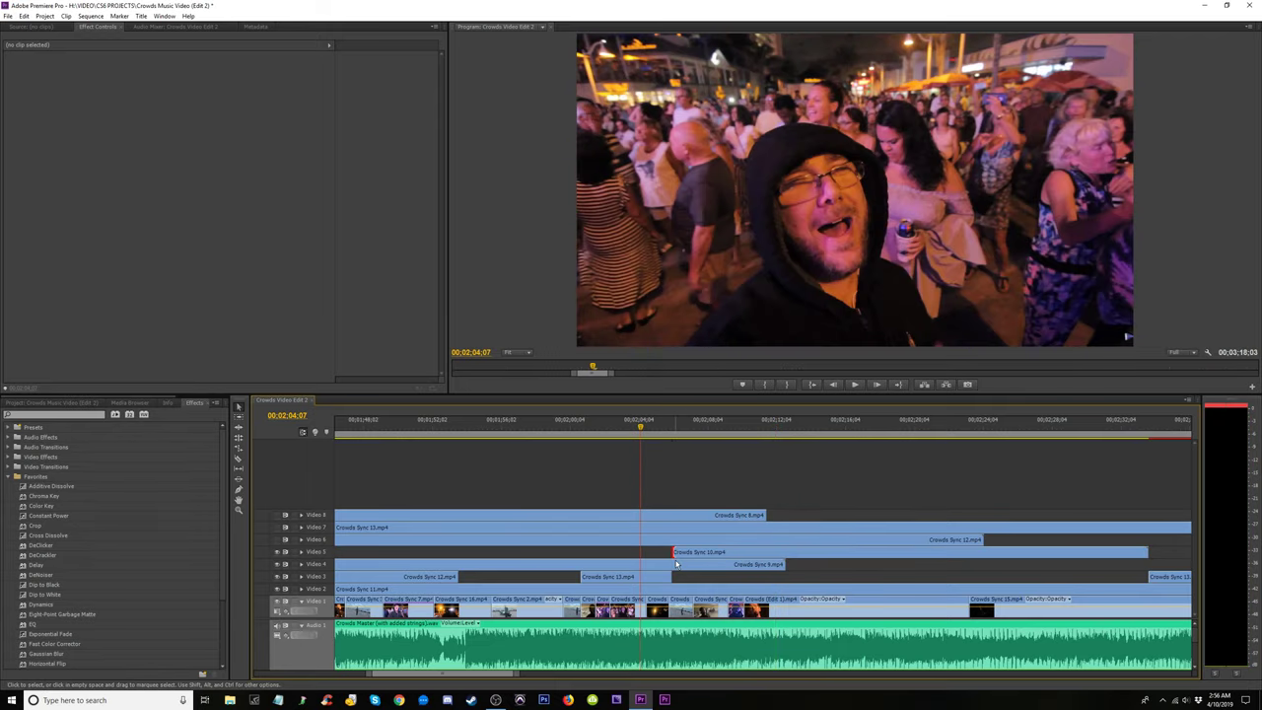
pyautogui.press('-')
pyautogui.press('-')
pyautogui.press('-')
pyautogui.press('-')
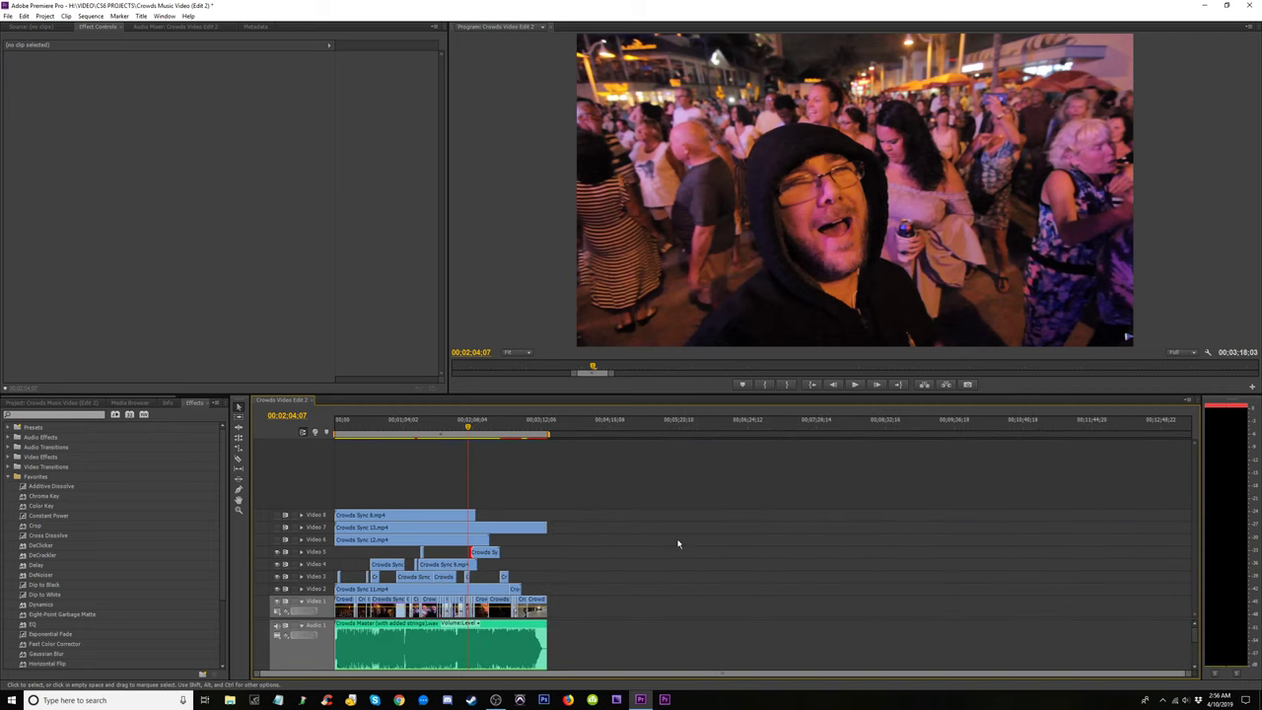
pyautogui.press('=')
pyautogui.press('=')
pyautogui.press('=')
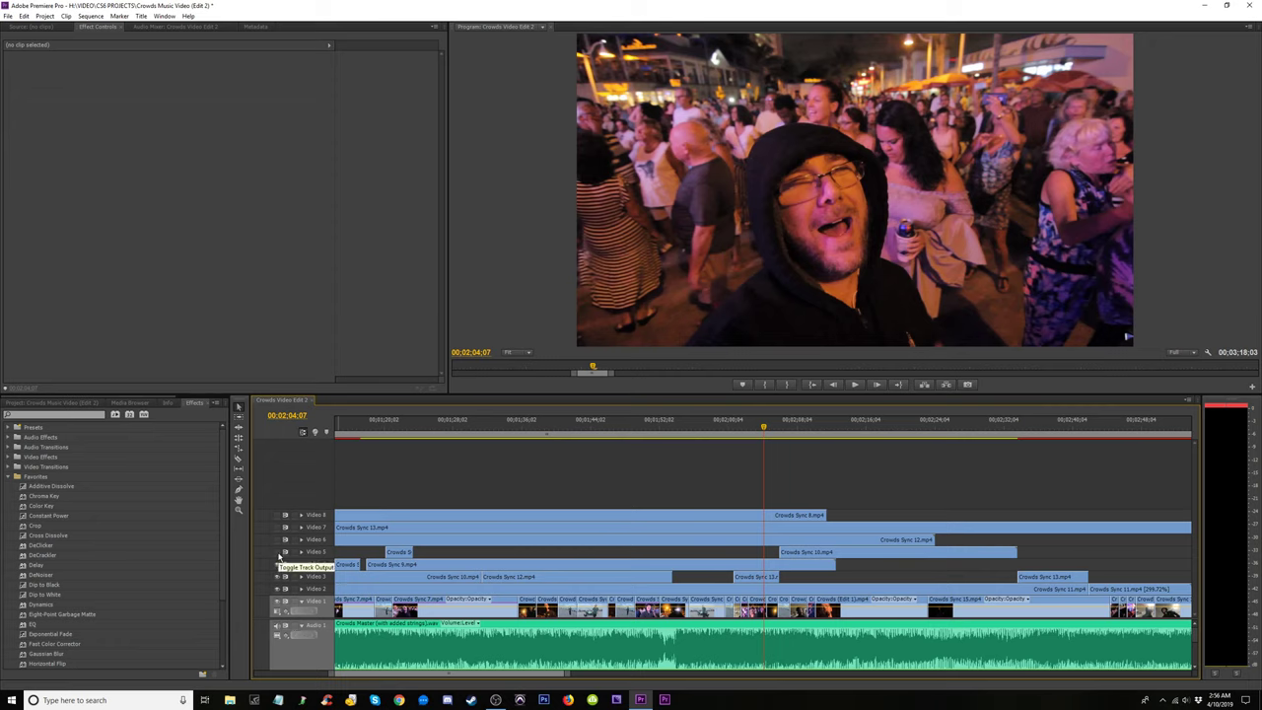
pyautogui.click(775, 428)
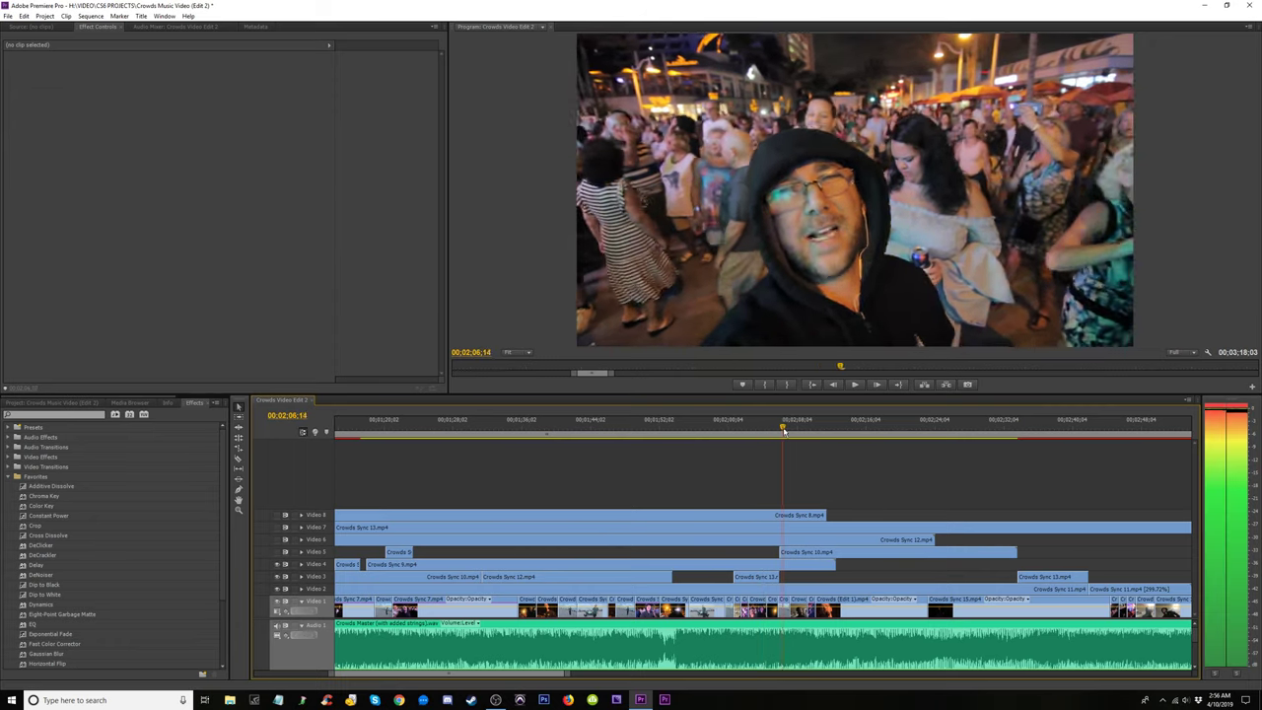
pyautogui.moveTo(784, 431); pyautogui.dragTo(791, 464)
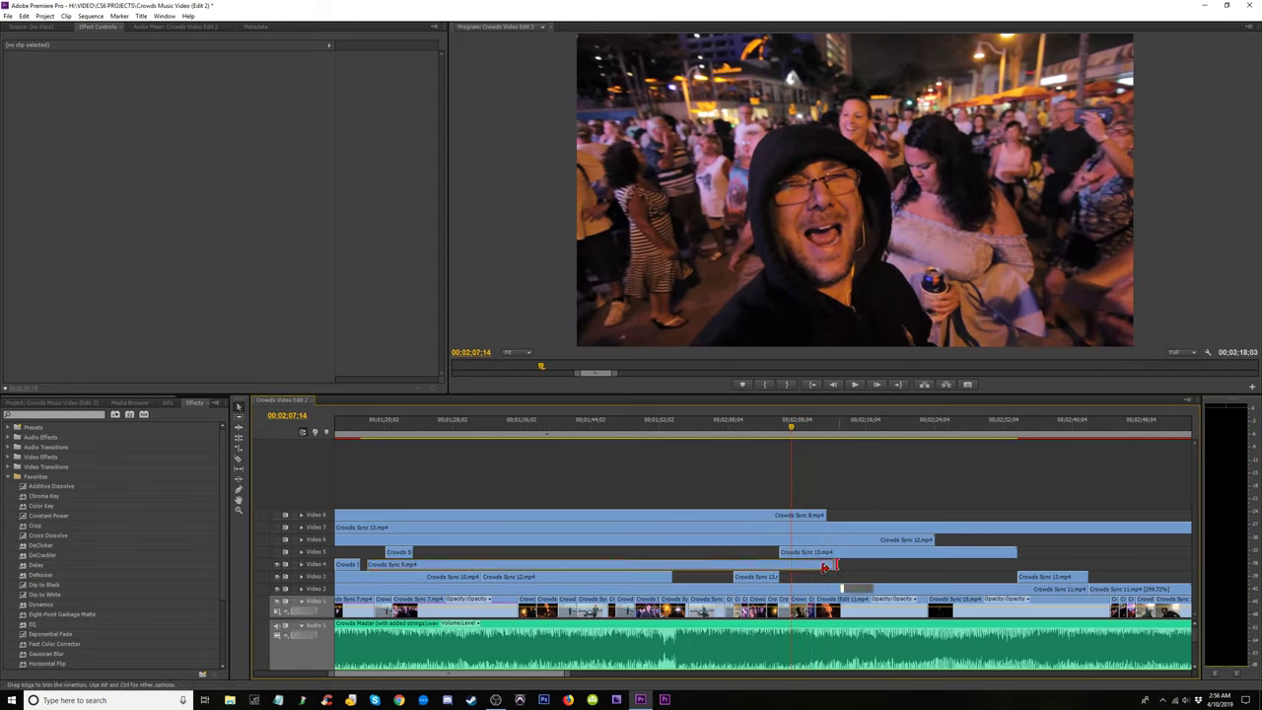
pyautogui.moveTo(829, 566); pyautogui.dragTo(792, 564)
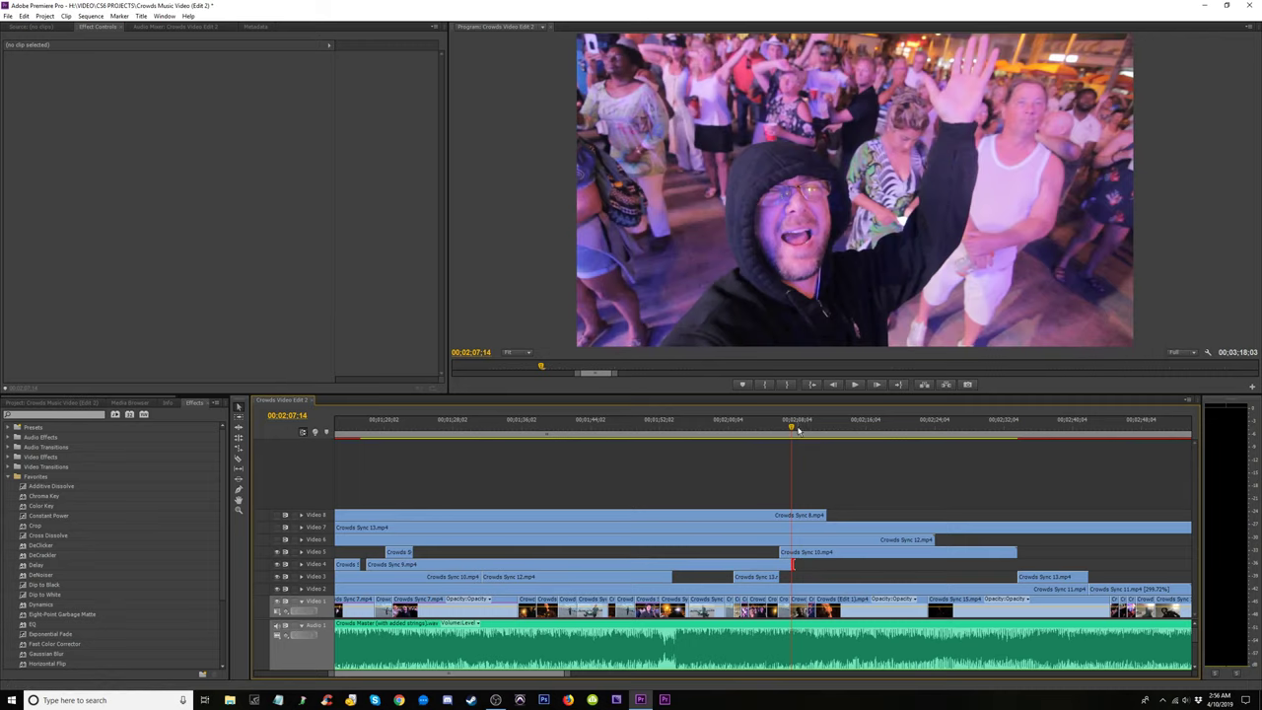
# Review the trimmed edit and move Crowds Sync 10 down from Video 5 onto Video 3.
pyautogui.moveTo(793, 427); pyautogui.dragTo(757, 430)
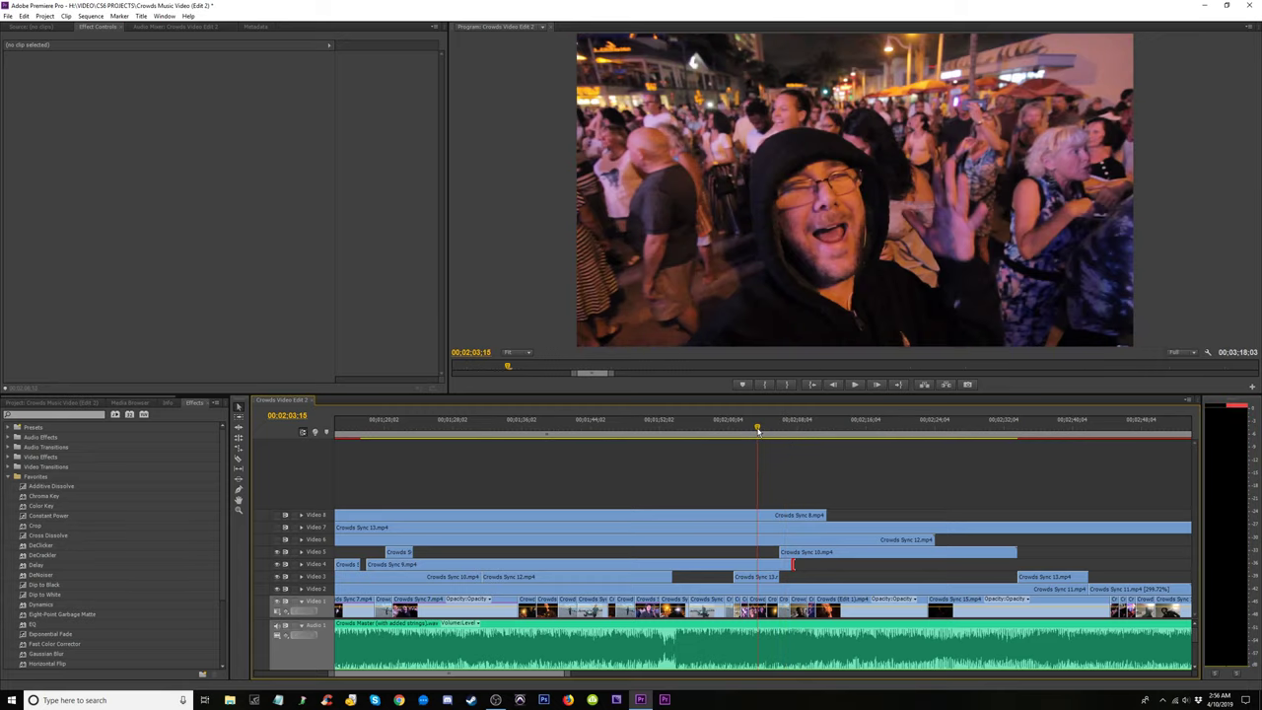
pyautogui.press('space')
pyautogui.press('space')
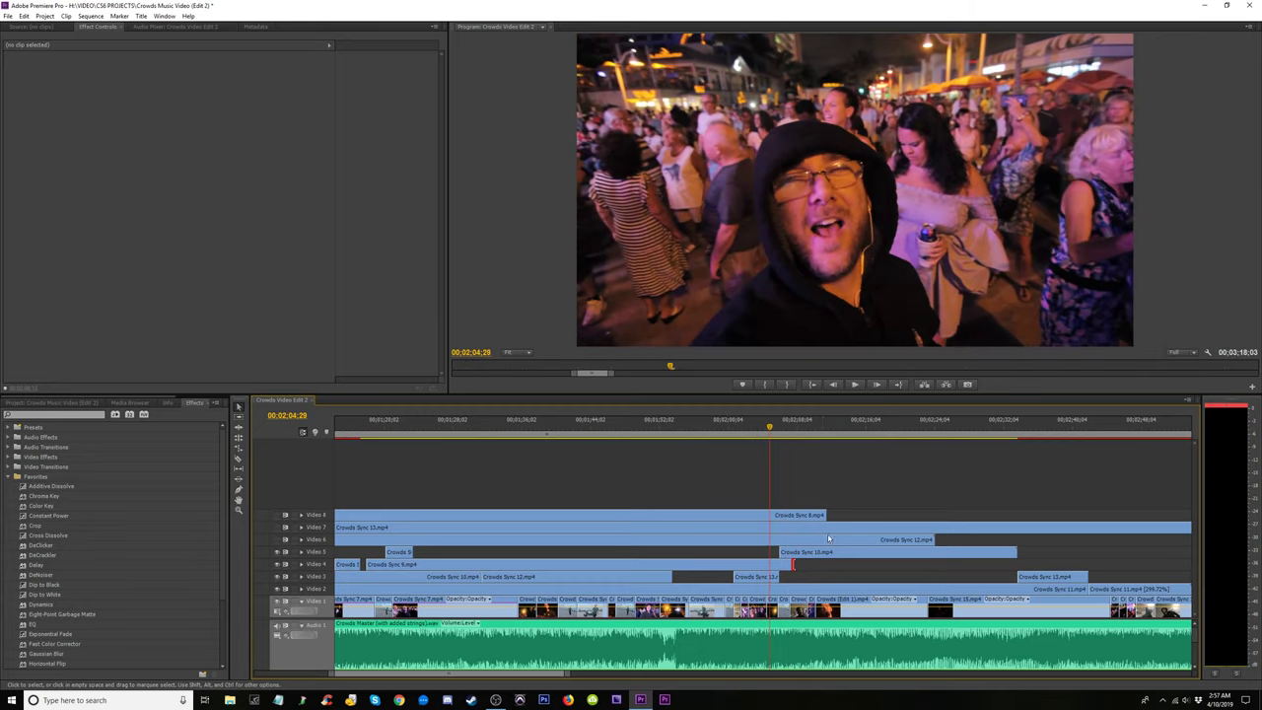
pyautogui.press('space')
pyautogui.press('space')
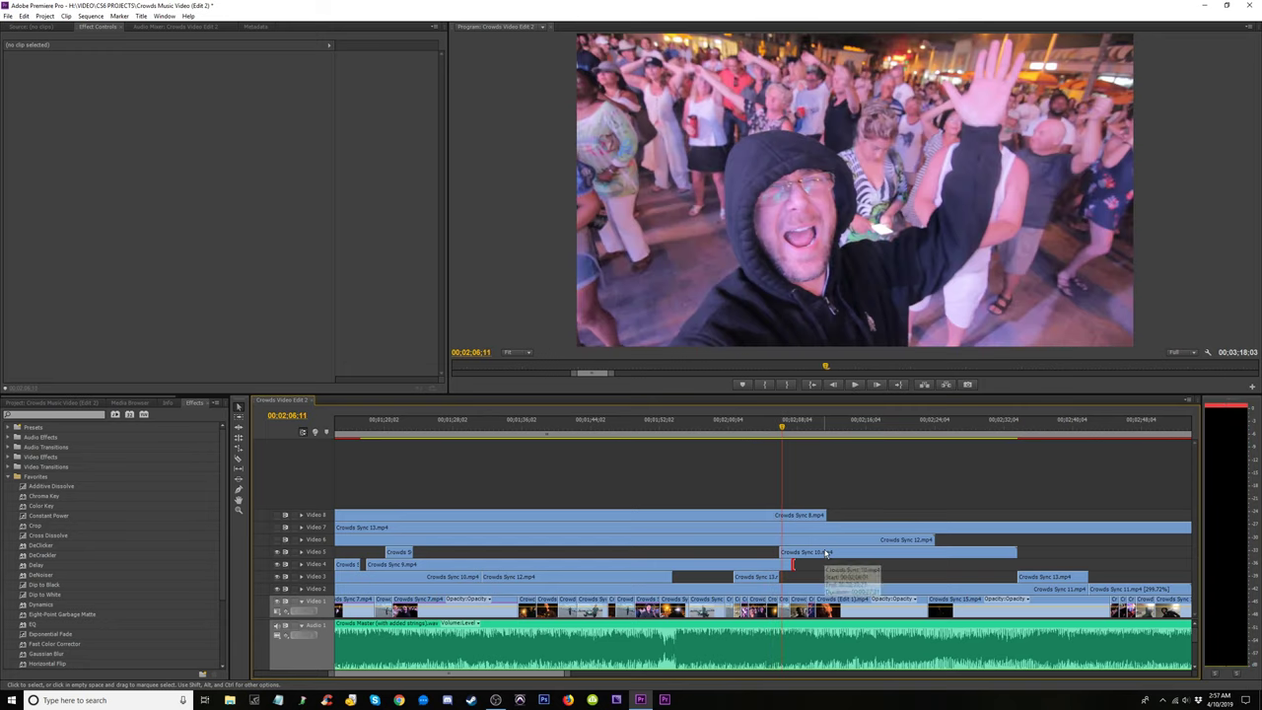
pyautogui.moveTo(827, 553); pyautogui.dragTo(829, 568)
# Replay from 00:02:01:27 and move Crowds Sync 15 from Video 1 onto Video 4.
pyautogui.click(762, 431)
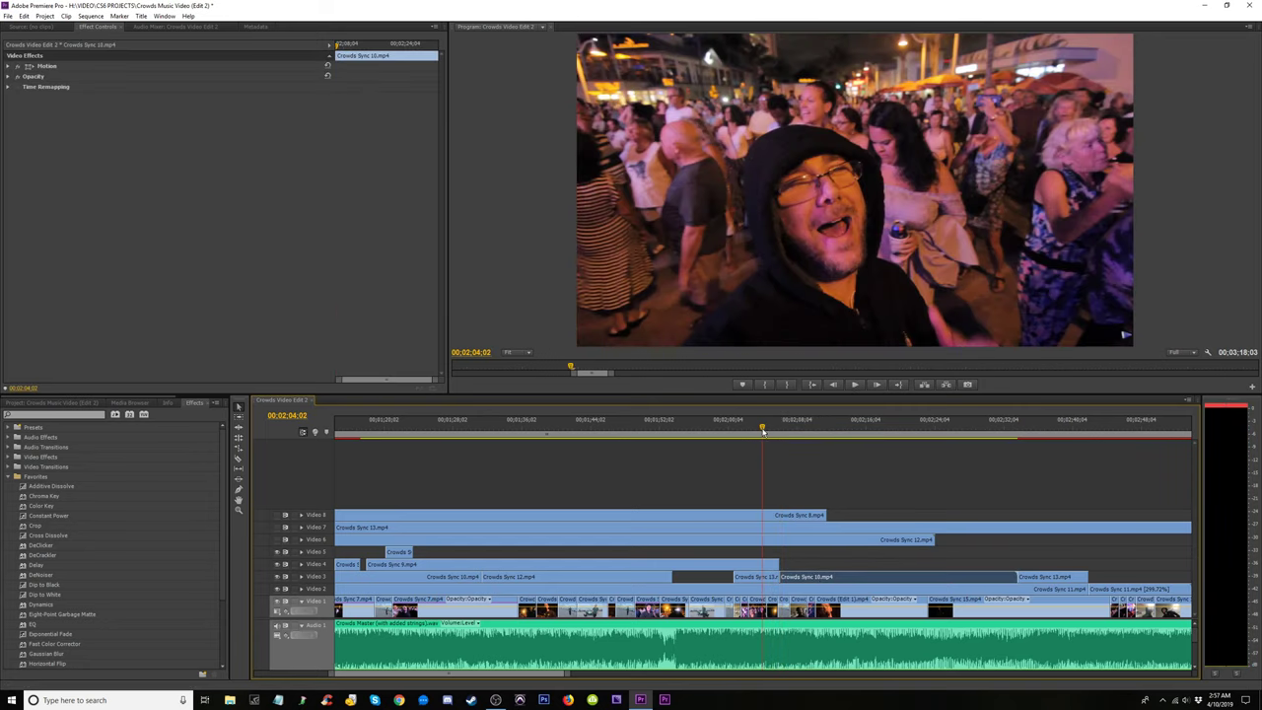
pyautogui.press('space')
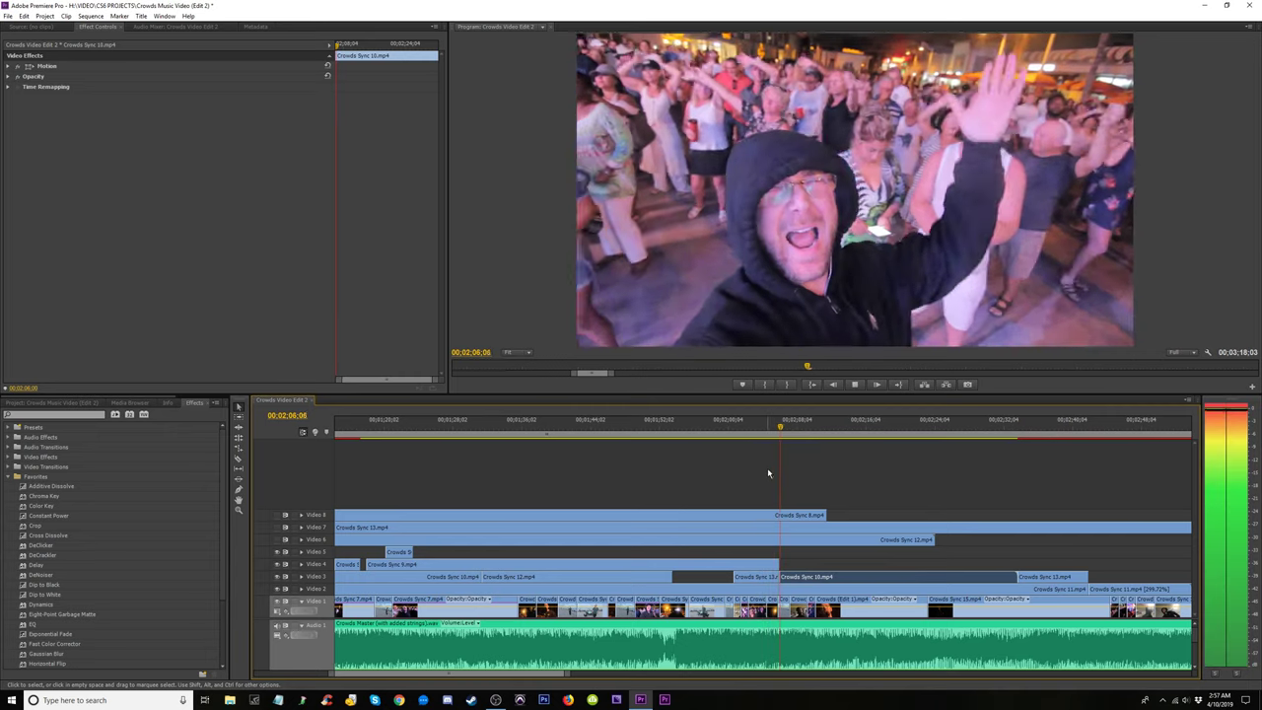
pyautogui.click(744, 426)
pyautogui.press('space')
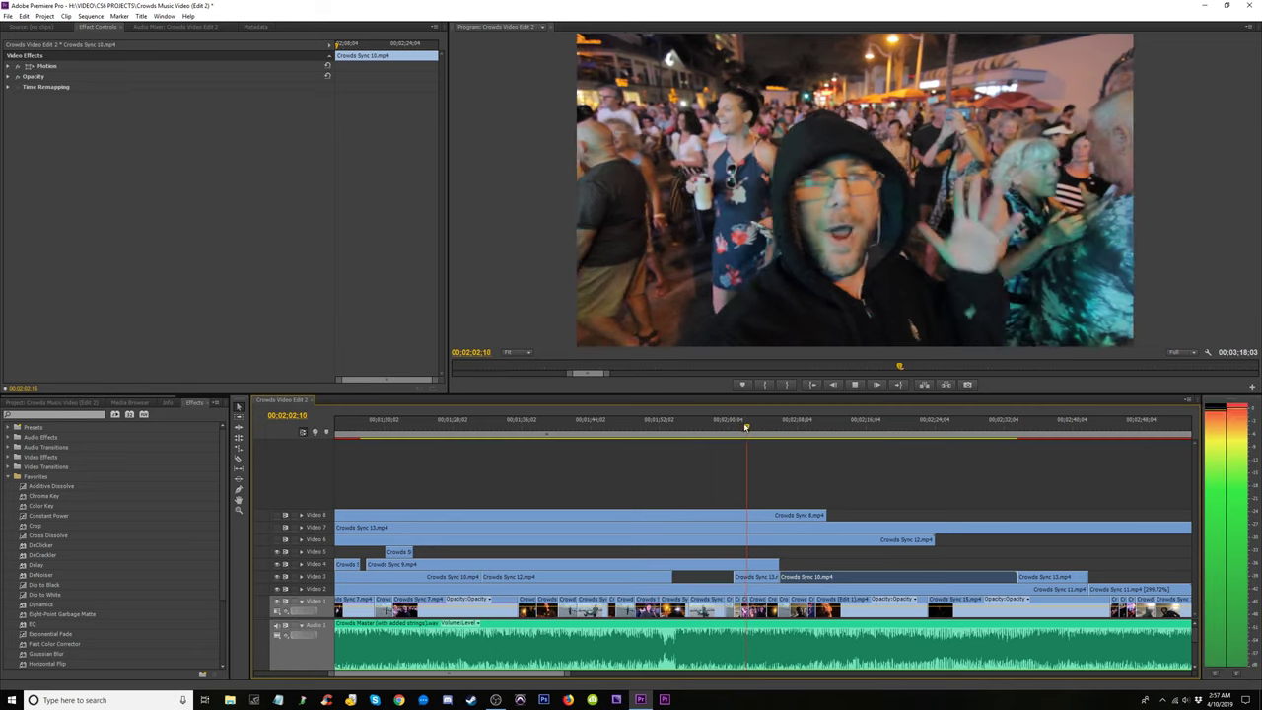
pyautogui.press('=')
pyautogui.press('=')
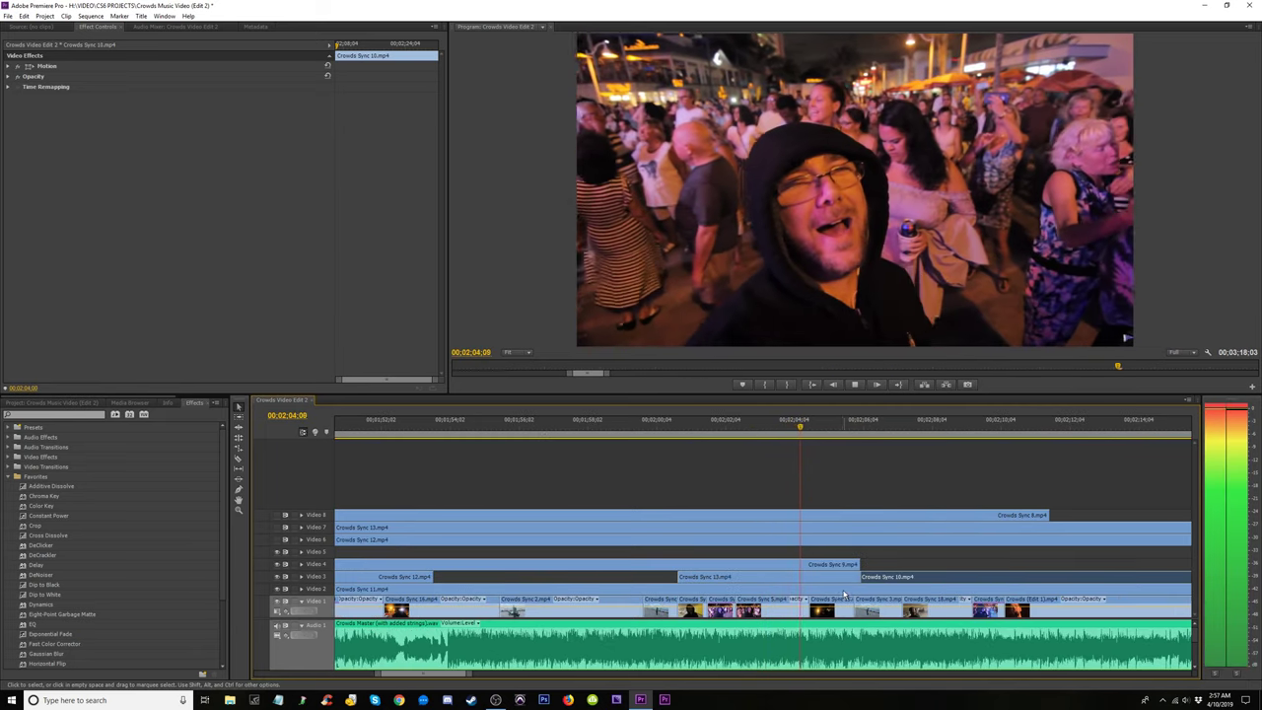
pyautogui.press('space')
pyautogui.moveTo(838, 607); pyautogui.dragTo(858, 568)
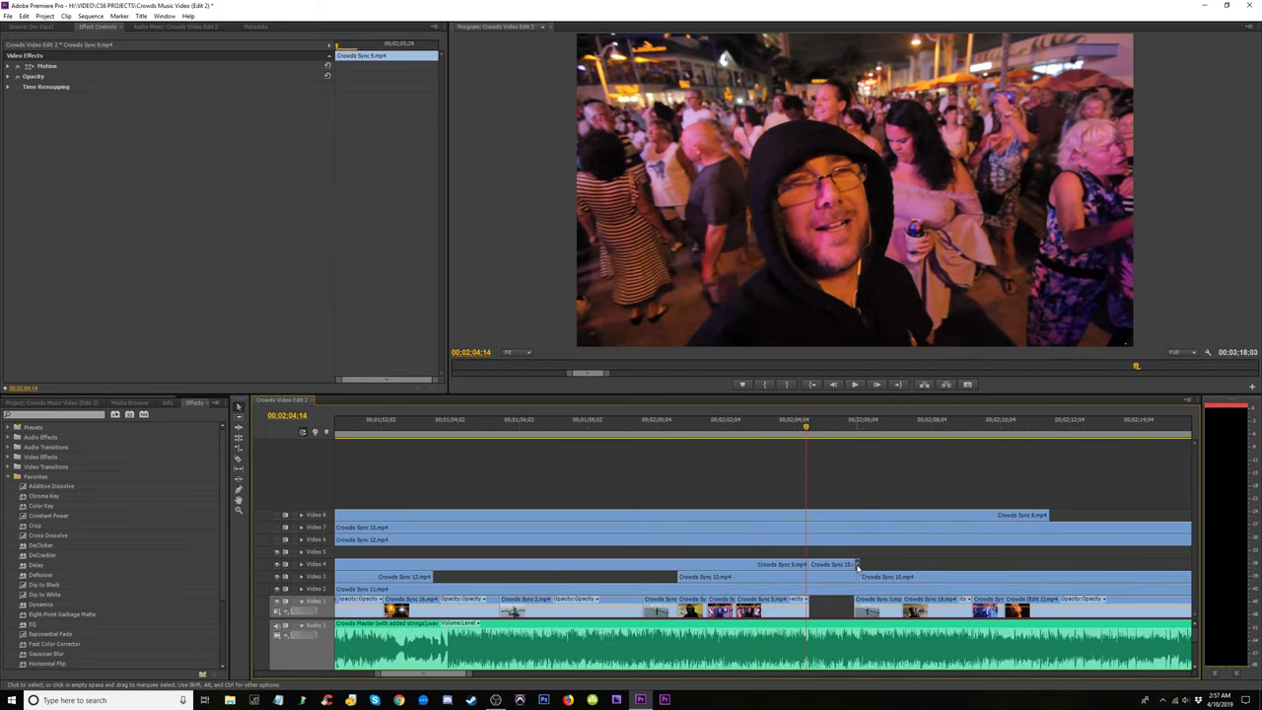
# Play back the cut into Crowds Sync 10, stopping at 02;06;01.
pyautogui.click(862, 592)
pyautogui.click(855, 578)
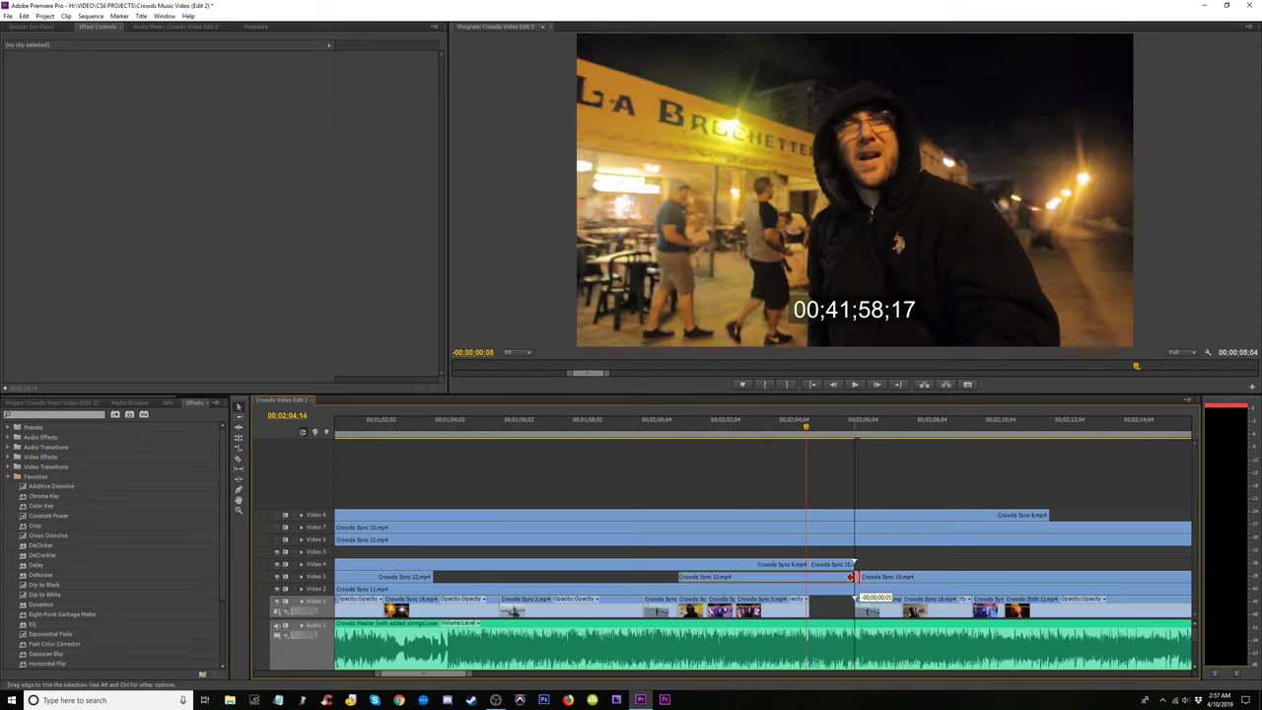
pyautogui.press('space')
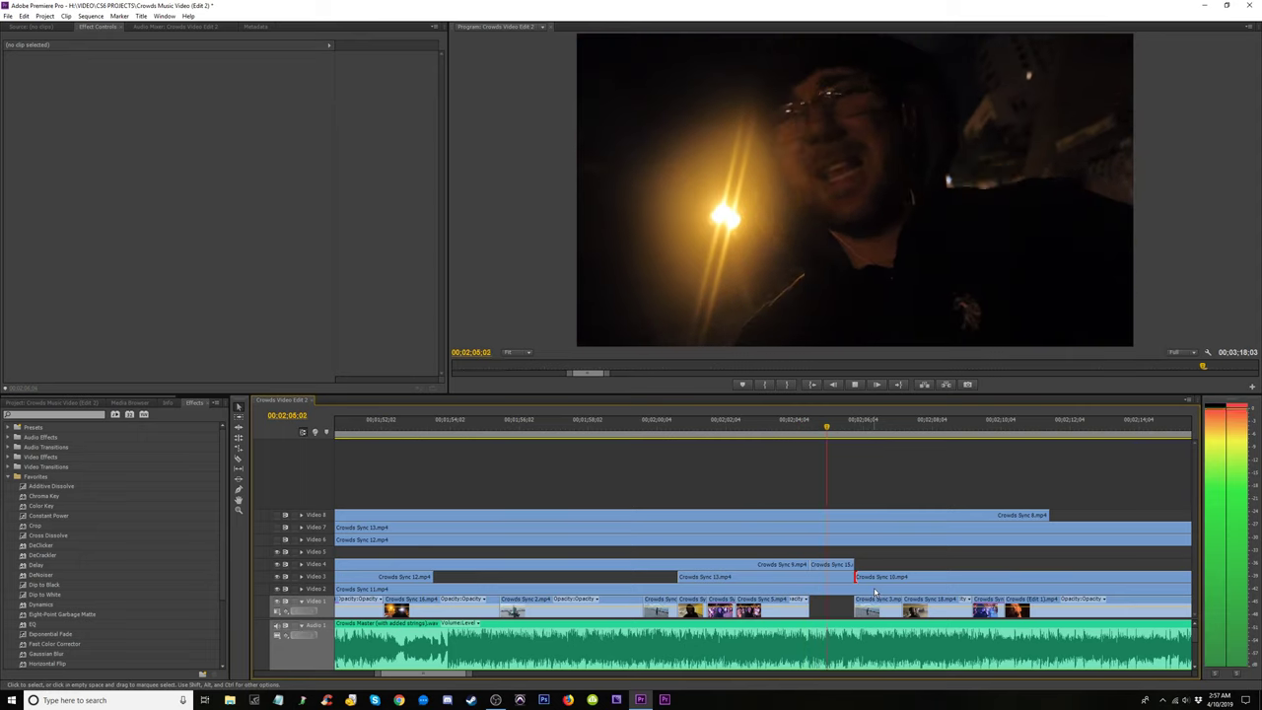
pyautogui.press('space')
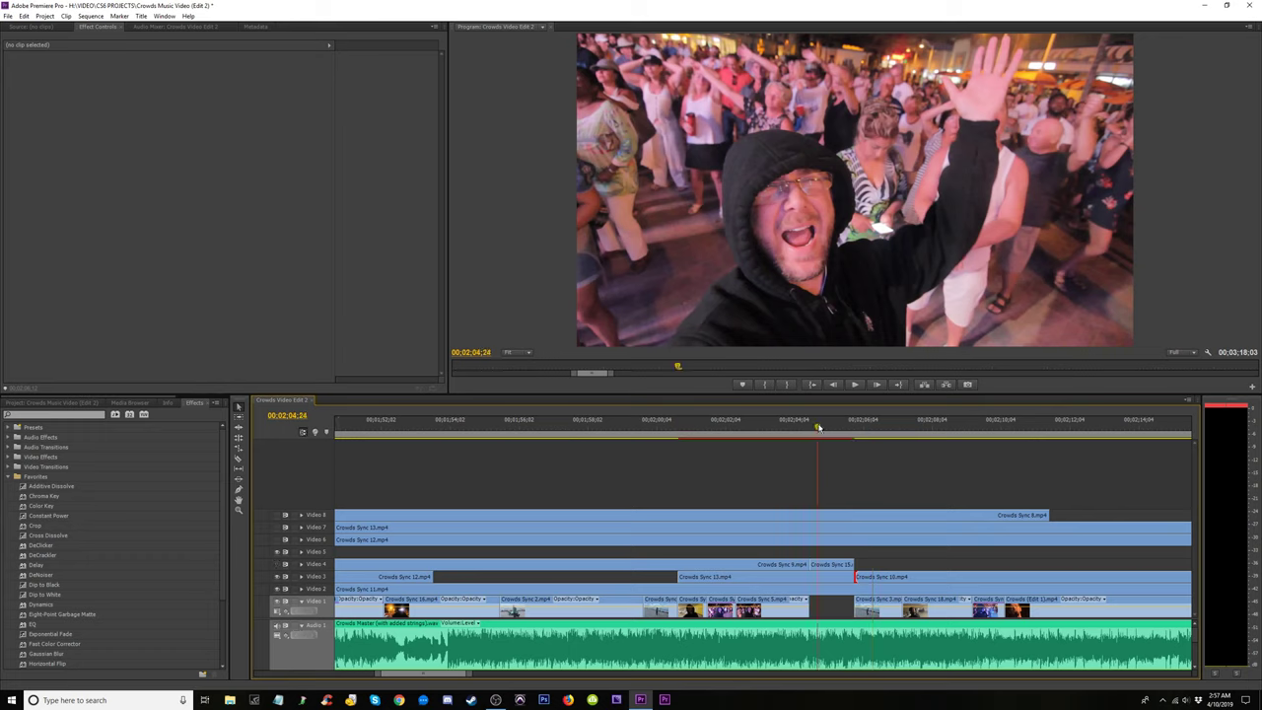
pyautogui.press('space')
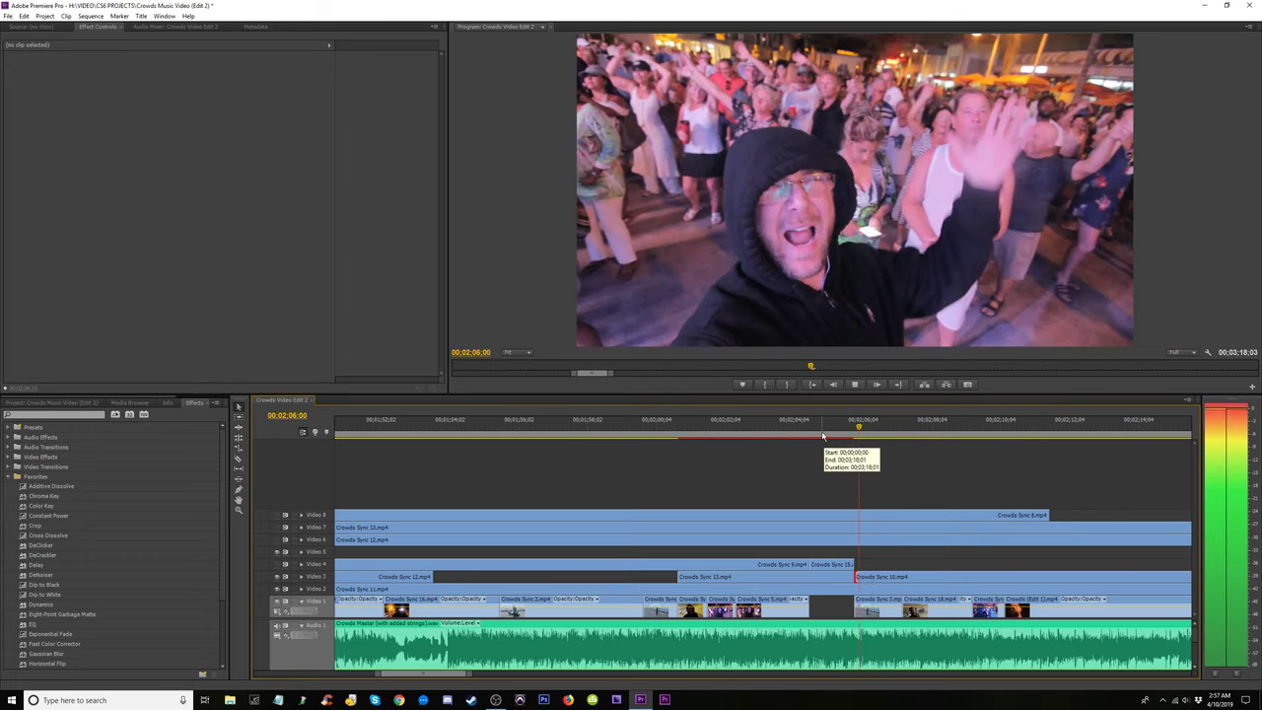
pyautogui.press('space')
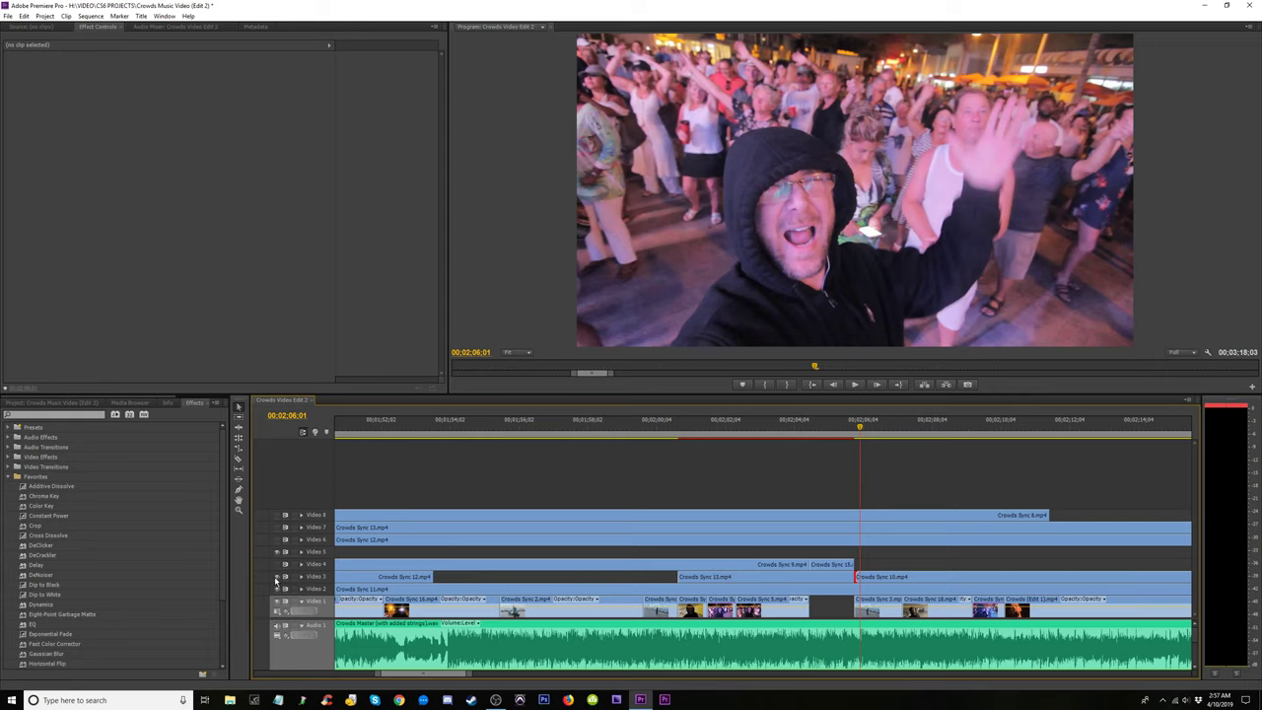
# Toggle Video 3's output and replay the cut to compare shots.
pyautogui.click(277, 577)
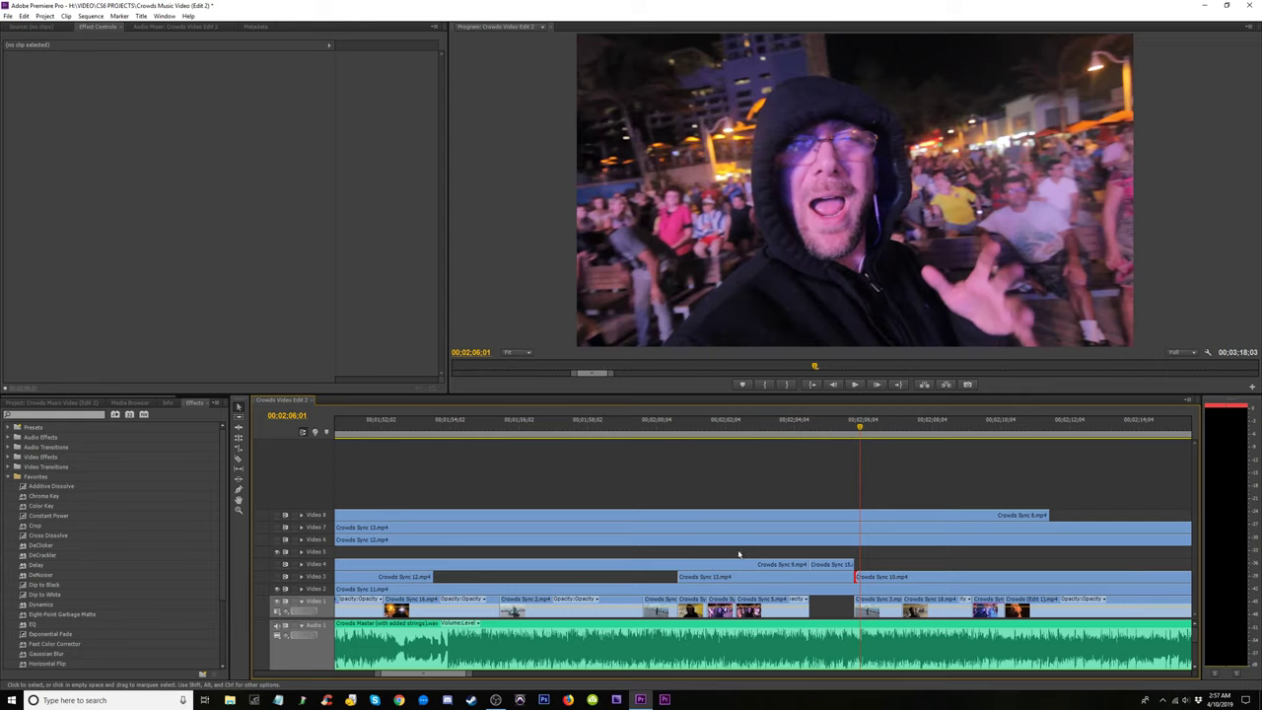
pyautogui.press('space')
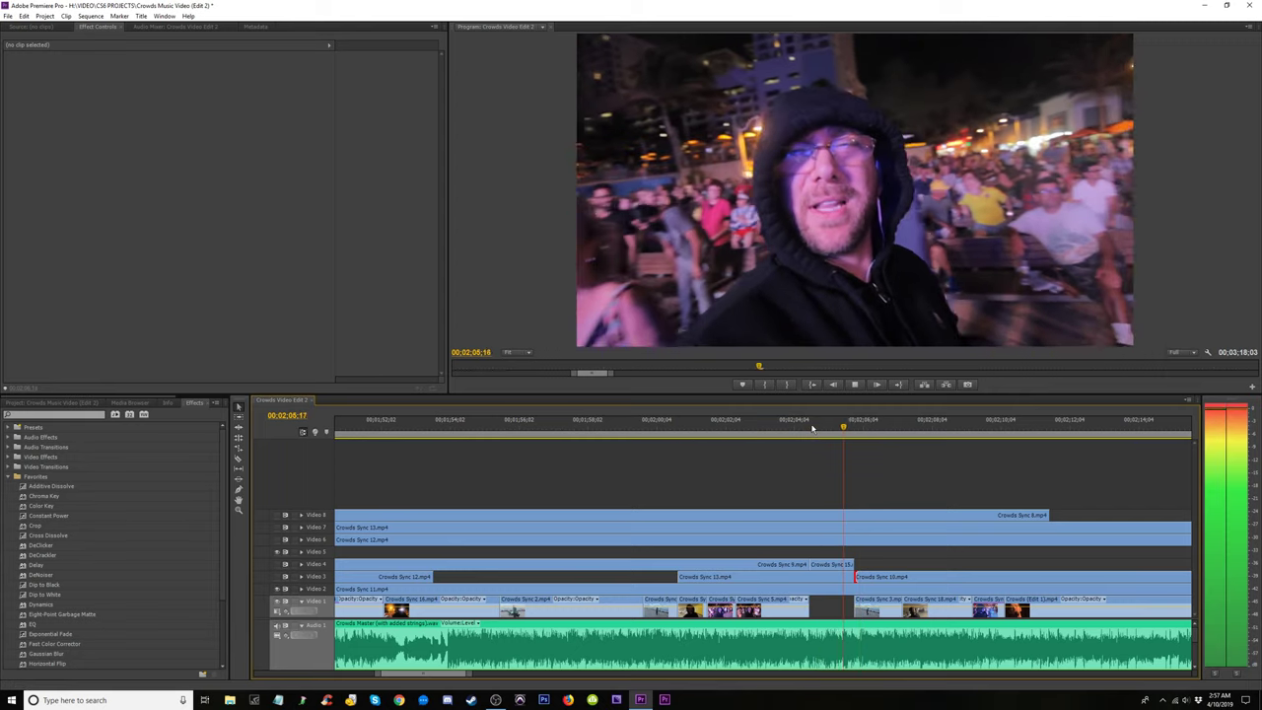
pyautogui.press('j')
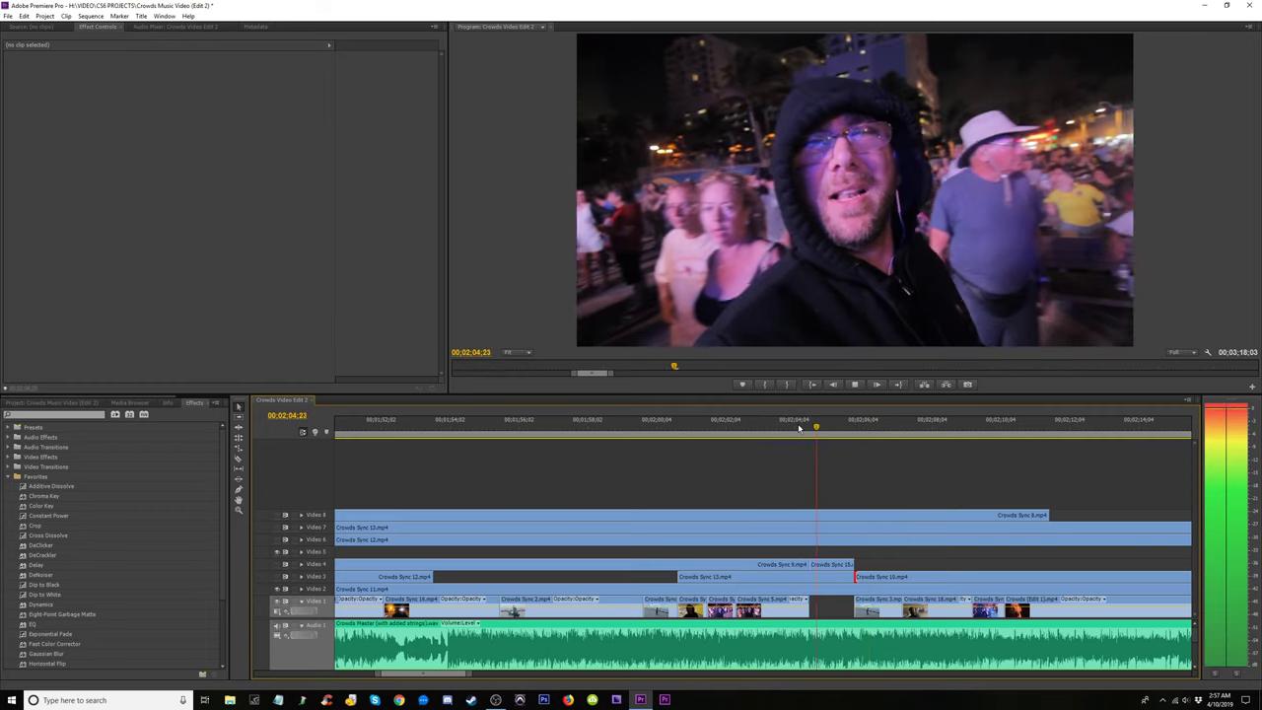
pyautogui.press('k')
pyautogui.click(783, 427)
pyautogui.press('space')
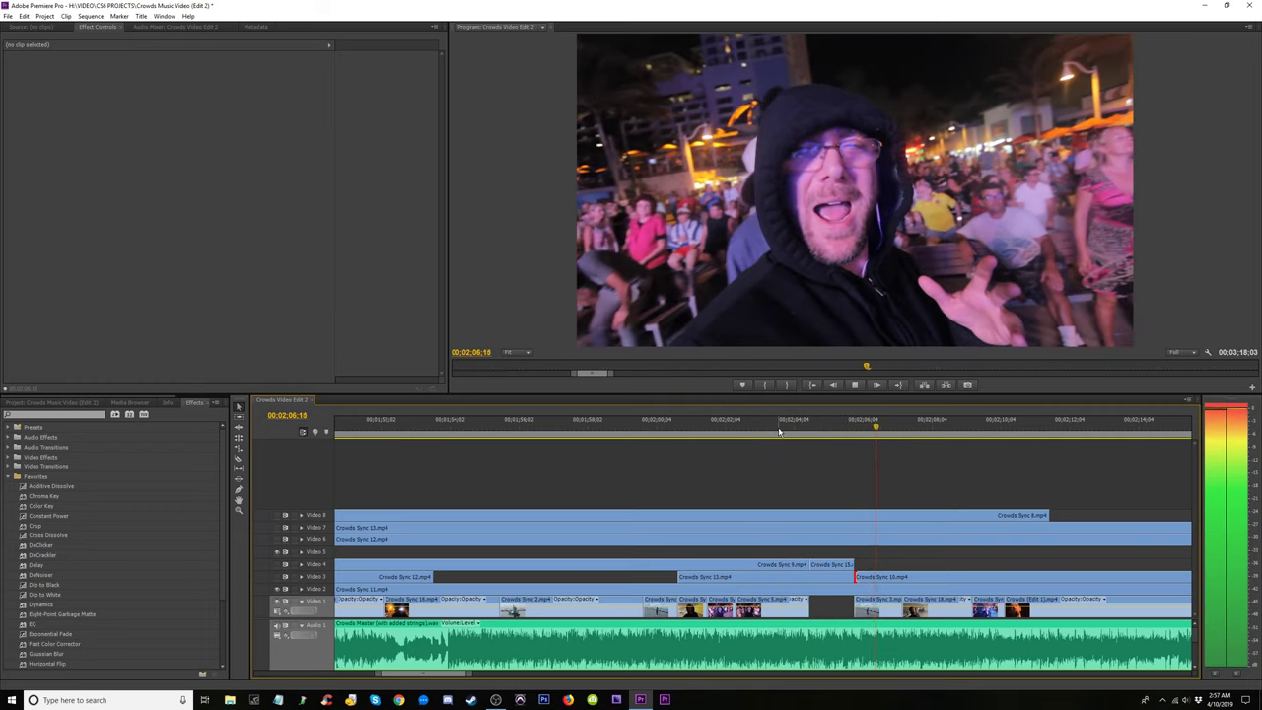
pyautogui.press('space')
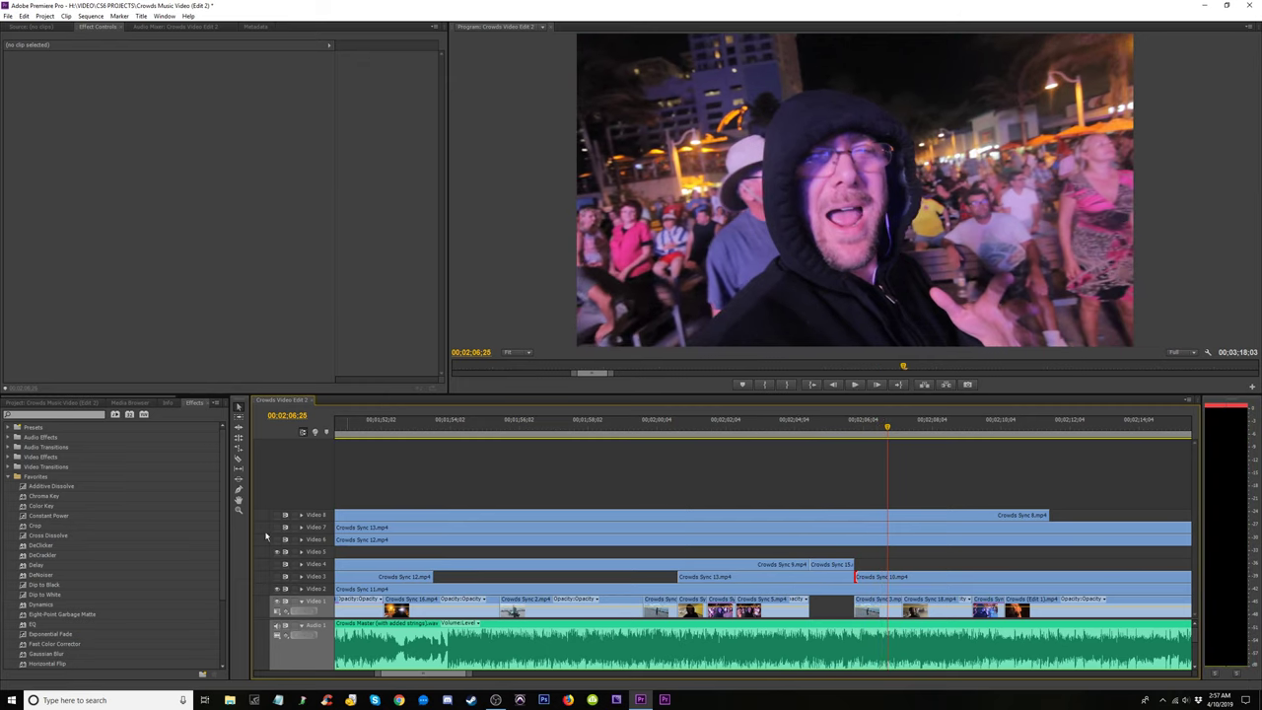
# Hide Video 3 and replay 02;04;03 to 02;07;03 to check the layer beneath.
pyautogui.click(277, 576)
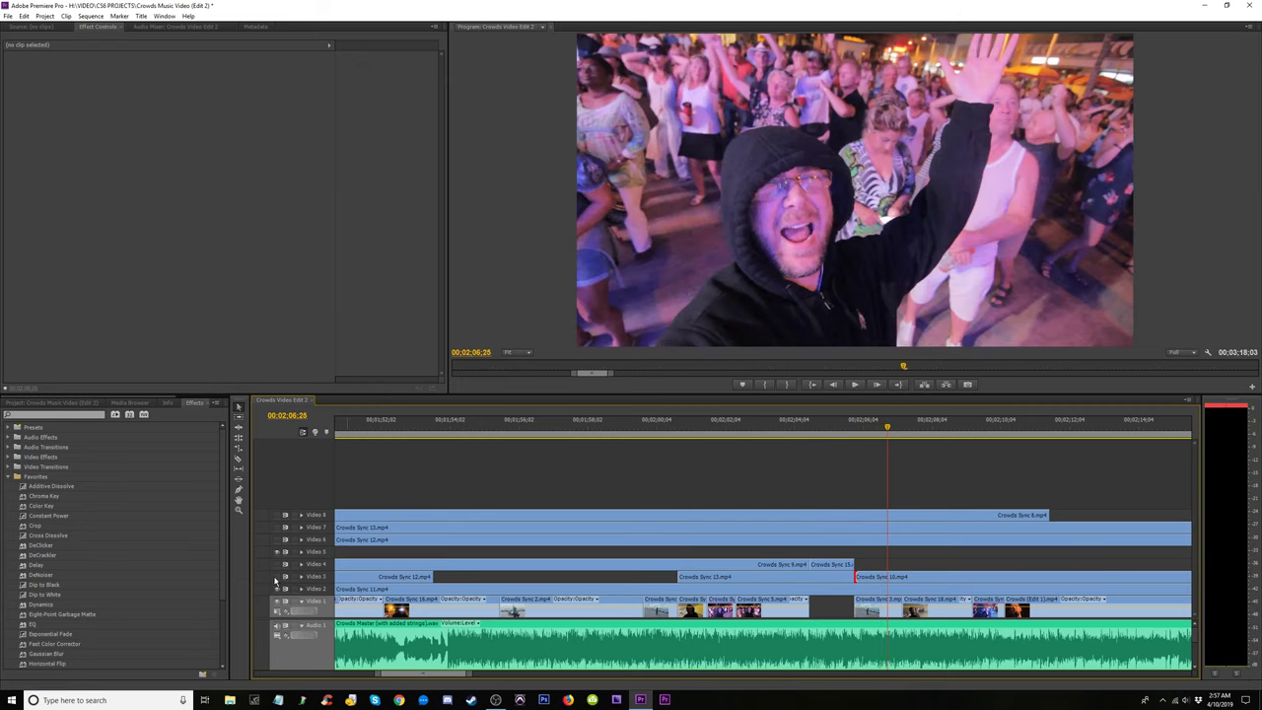
pyautogui.click(793, 428)
pyautogui.press('space')
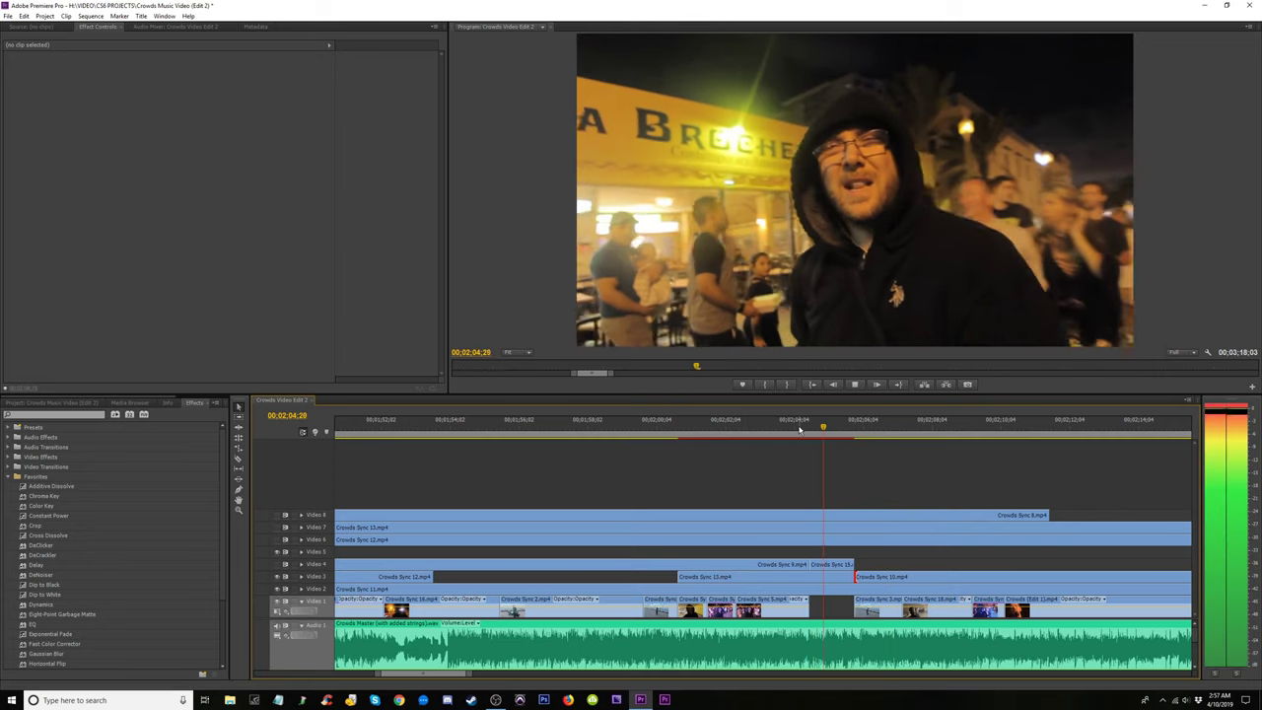
pyautogui.press('space')
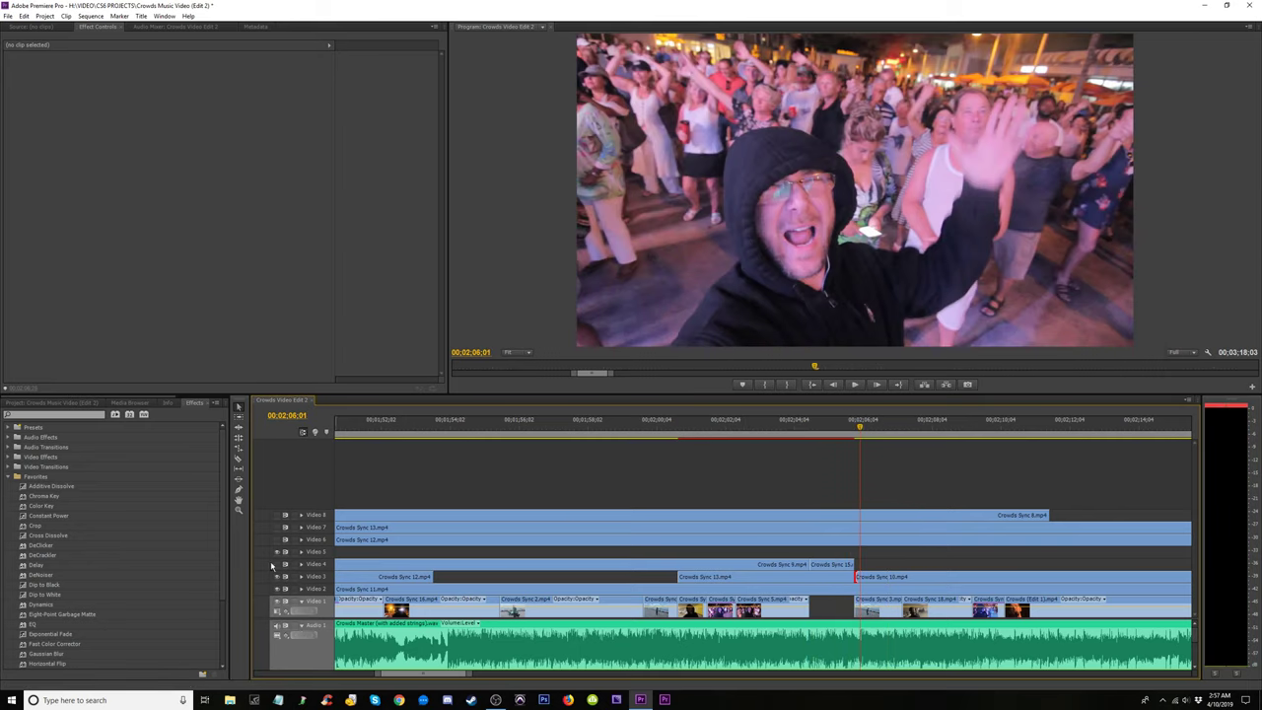
pyautogui.click(793, 428)
pyautogui.press('space')
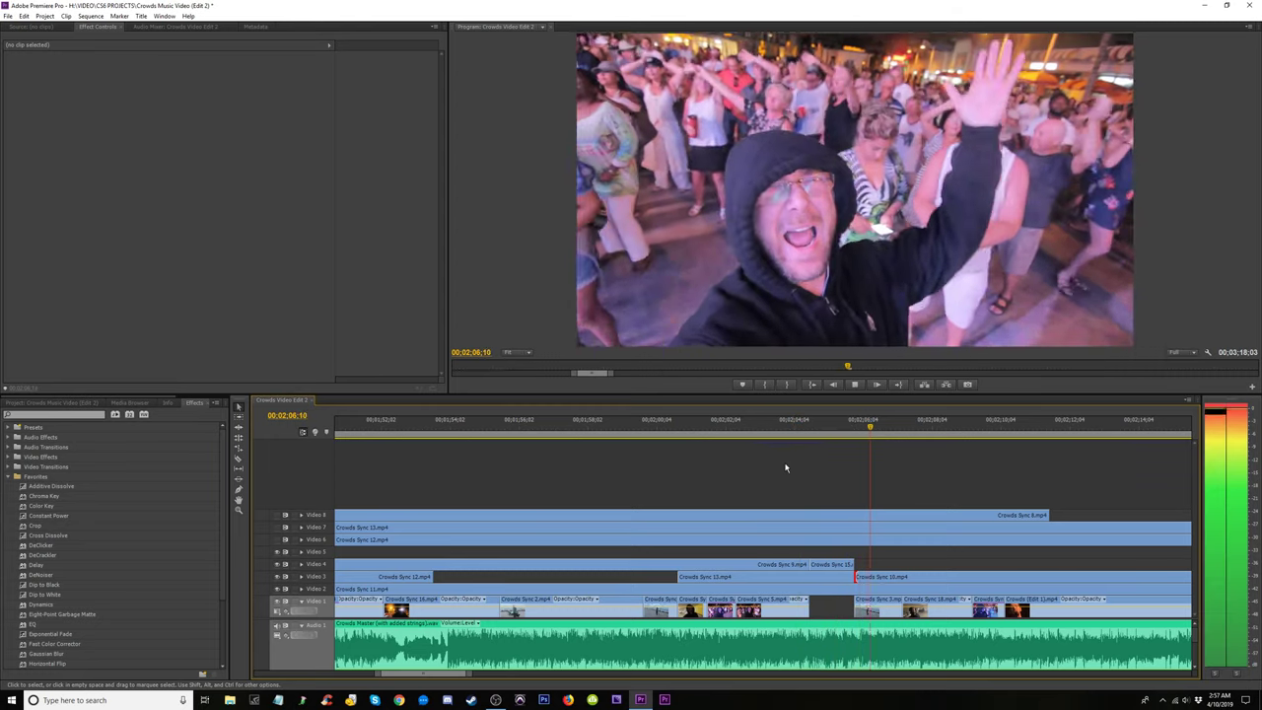
pyautogui.click(795, 424)
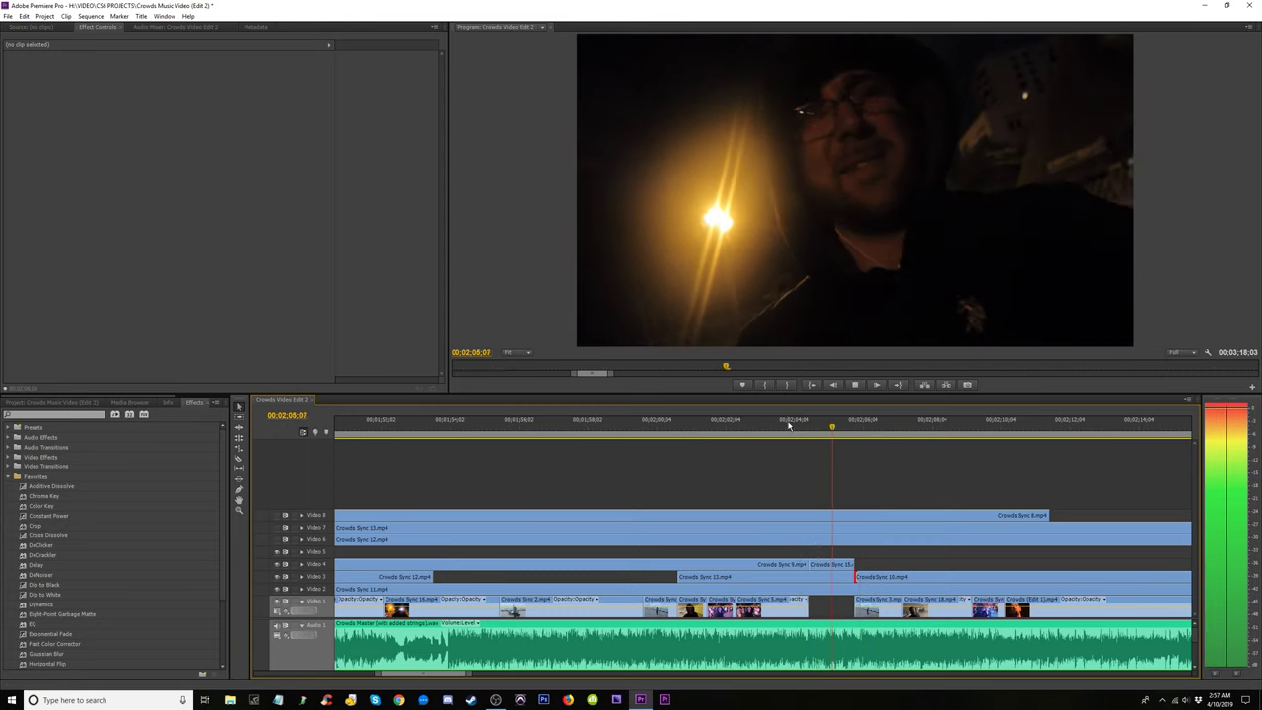
pyautogui.press('space')
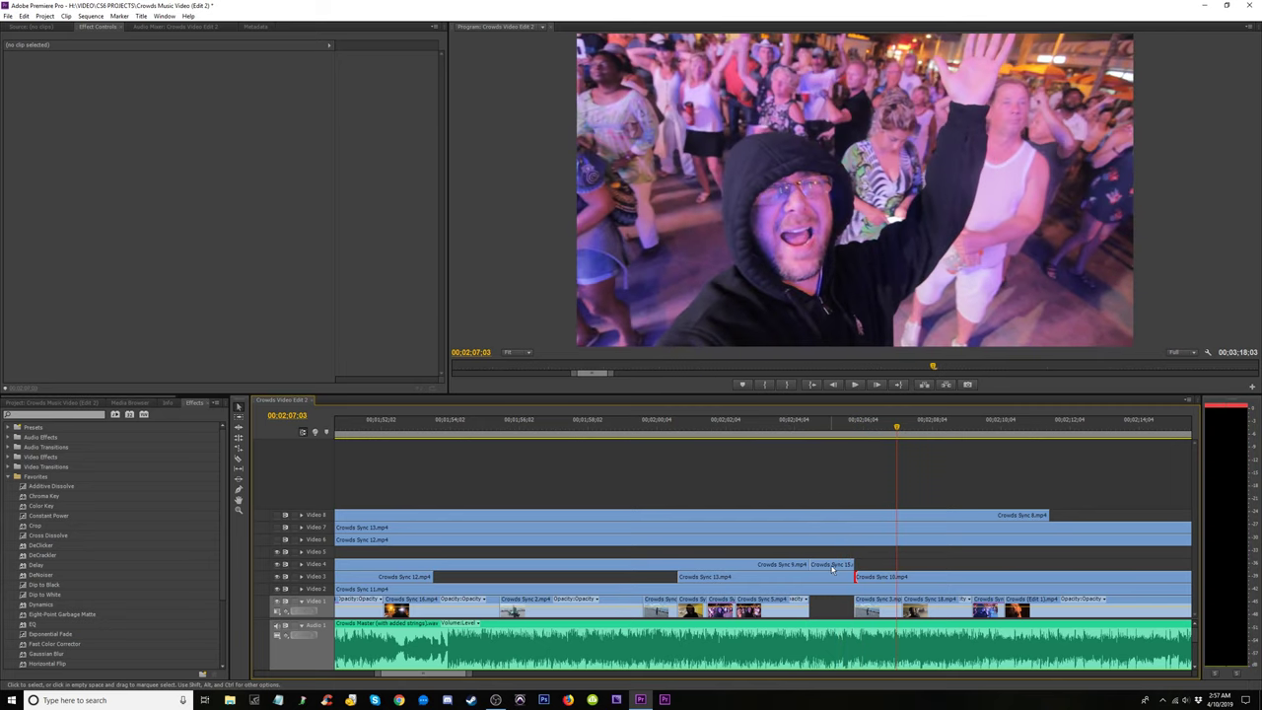
# Move Crowds Sync 15 from Video 4 onto Video 3 around 00:01:56 and play to check.
pyautogui.click(828, 564)
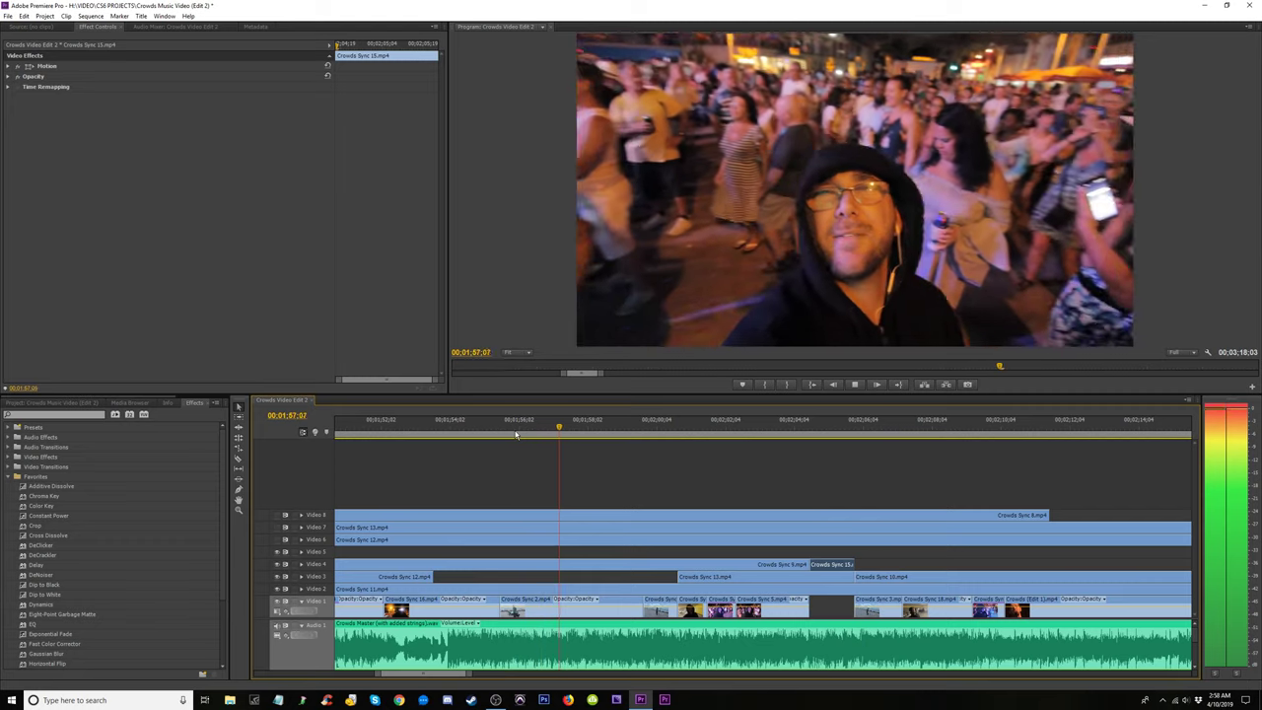
pyautogui.press('space')
pyautogui.click(509, 432)
pyautogui.press('space')
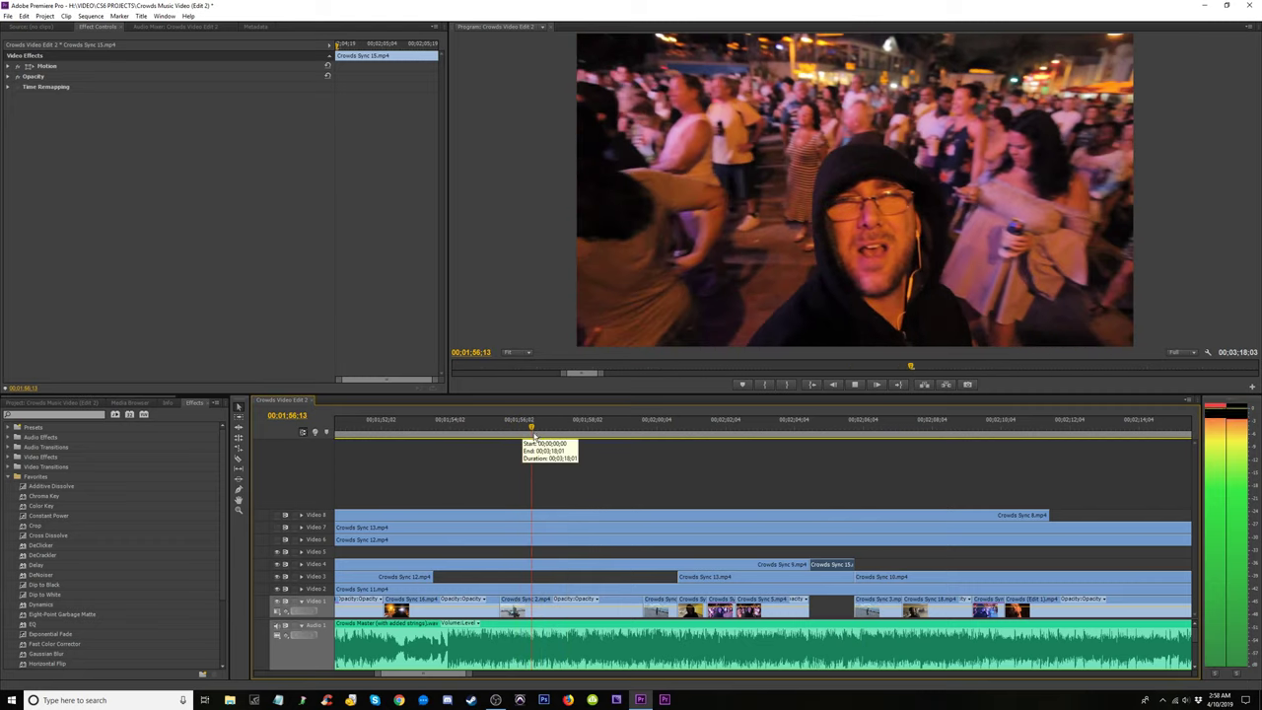
pyautogui.press('space')
pyautogui.moveTo(813, 563); pyautogui.dragTo(568, 580)
pyautogui.press('space')
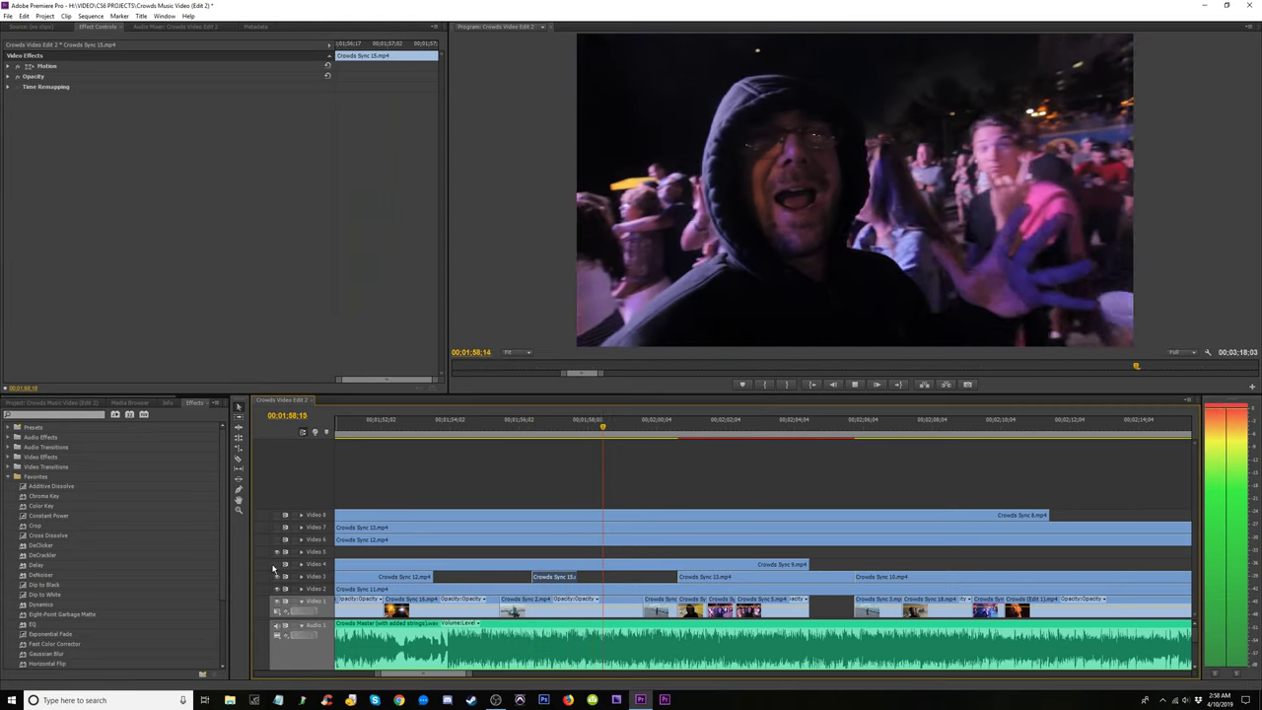
pyautogui.press('space')
# Turn off Video 4's output and play the footage beneath past the two-minute mark.
pyautogui.click(279, 565)
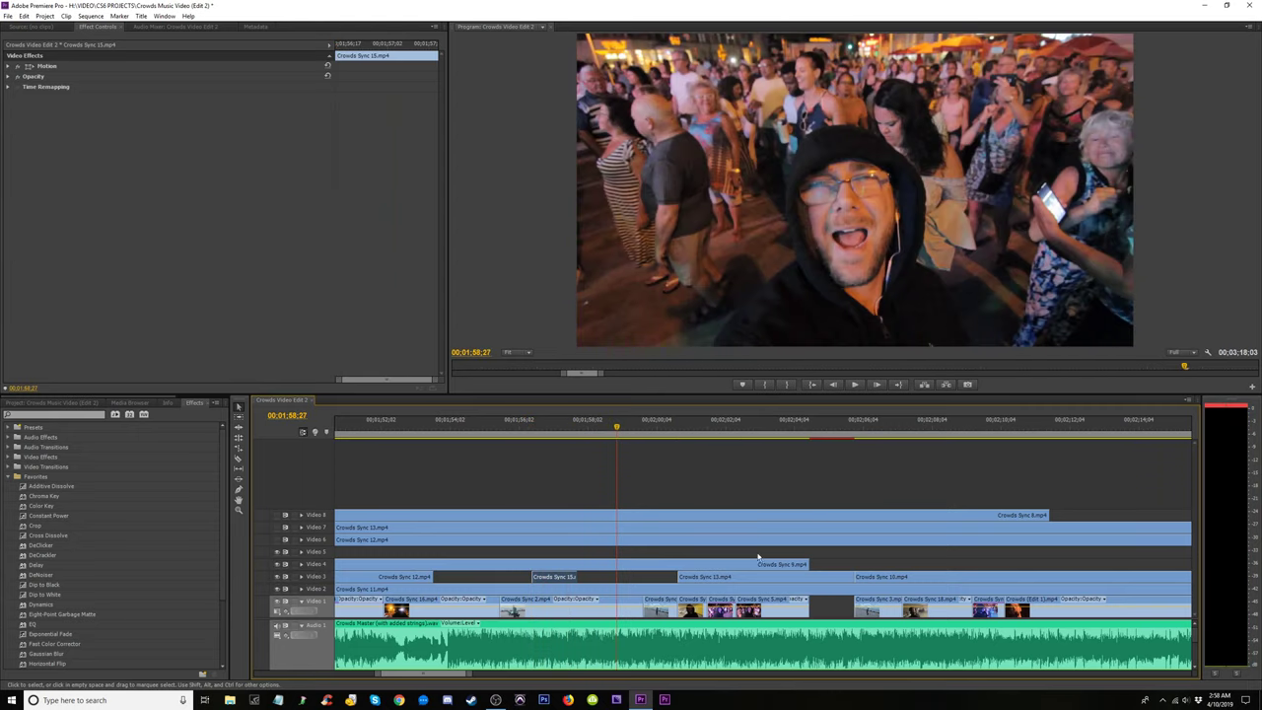
pyautogui.moveTo(803, 431)
pyautogui.mouseDown()
pyautogui.moveTo(816, 434)
pyautogui.moveTo(806, 439)
pyautogui.mouseUp()
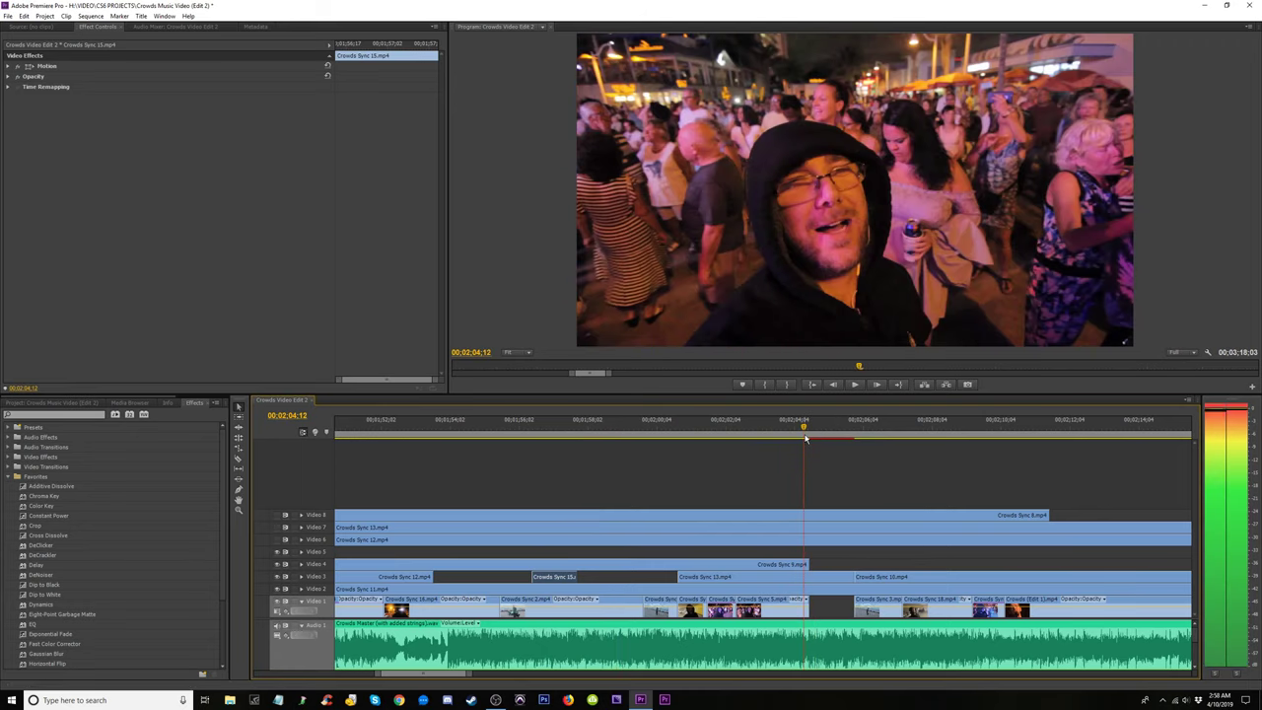
pyautogui.press('space')
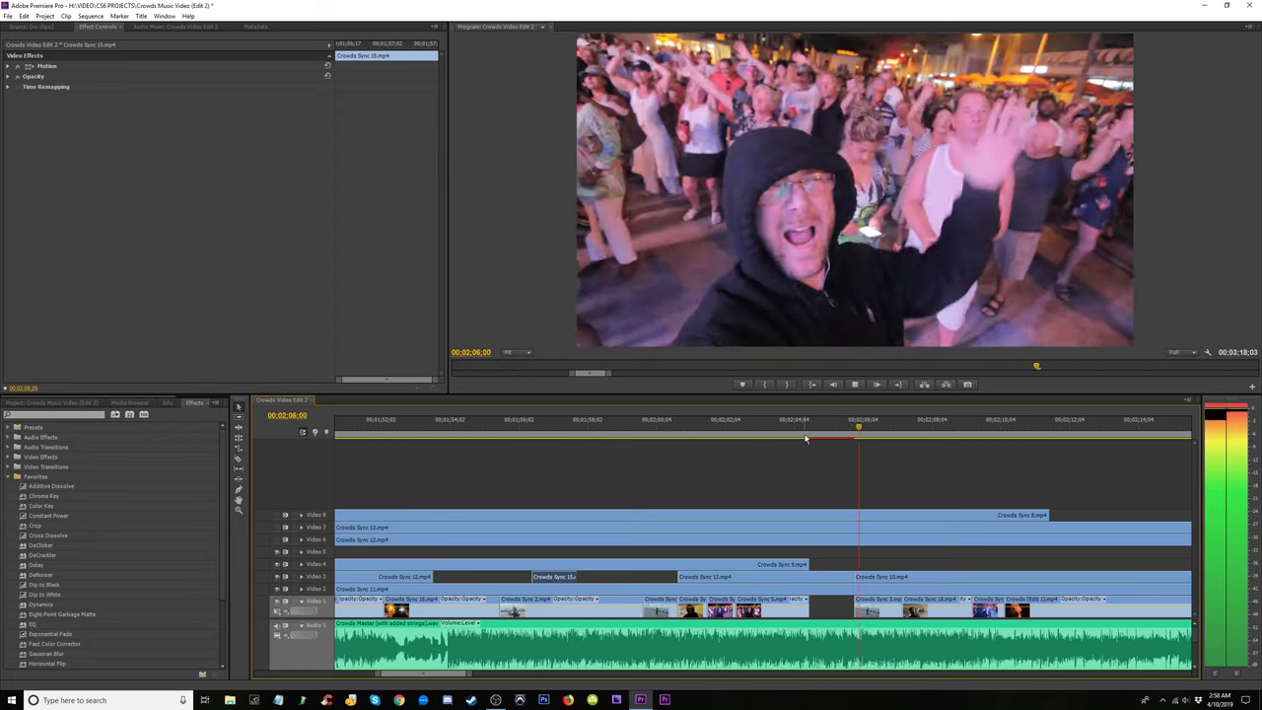
pyautogui.press('-')
pyautogui.press('-')
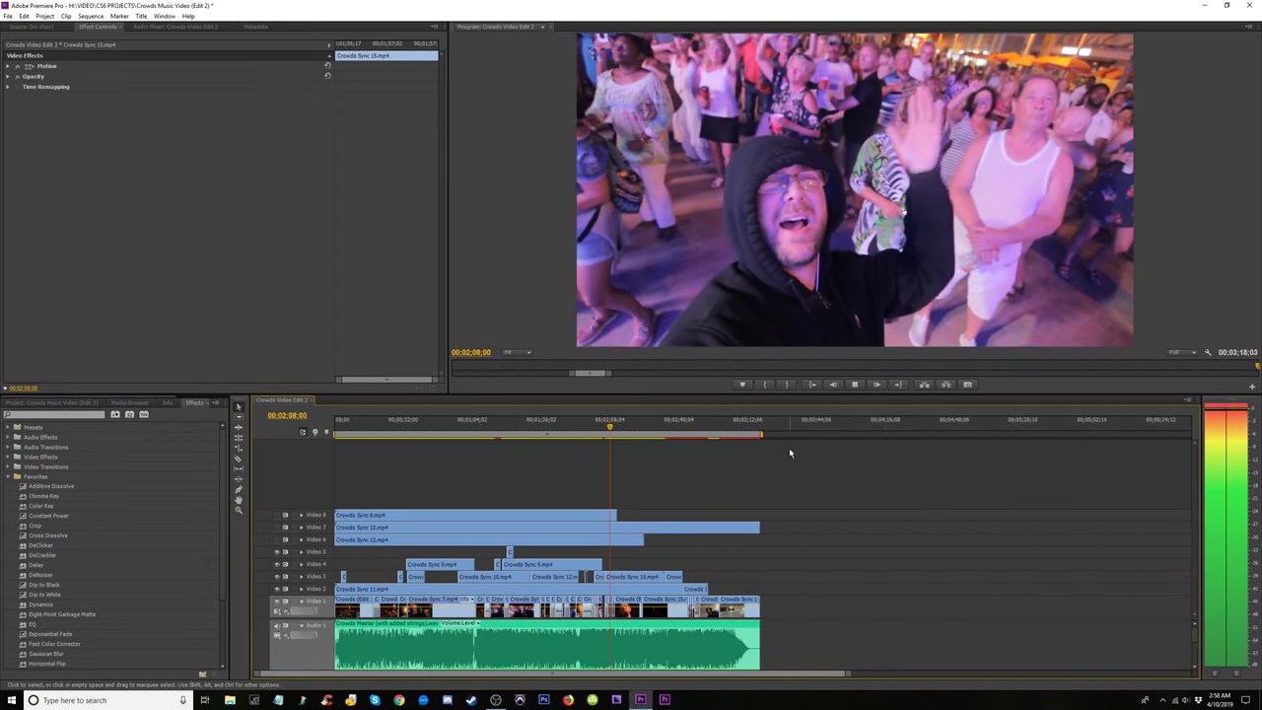
# Play from the sequence start and scrub through the first minute toward 1:56.
pyautogui.press('space')
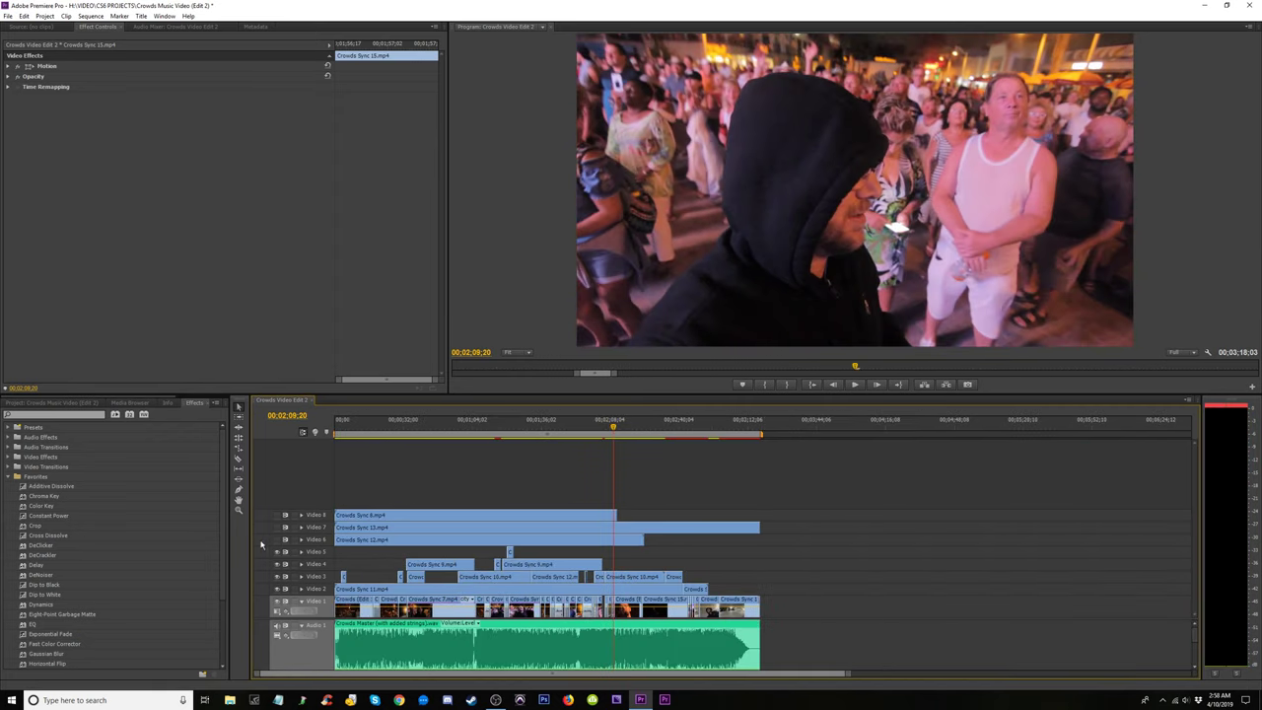
pyautogui.press('Home')
pyautogui.press('space')
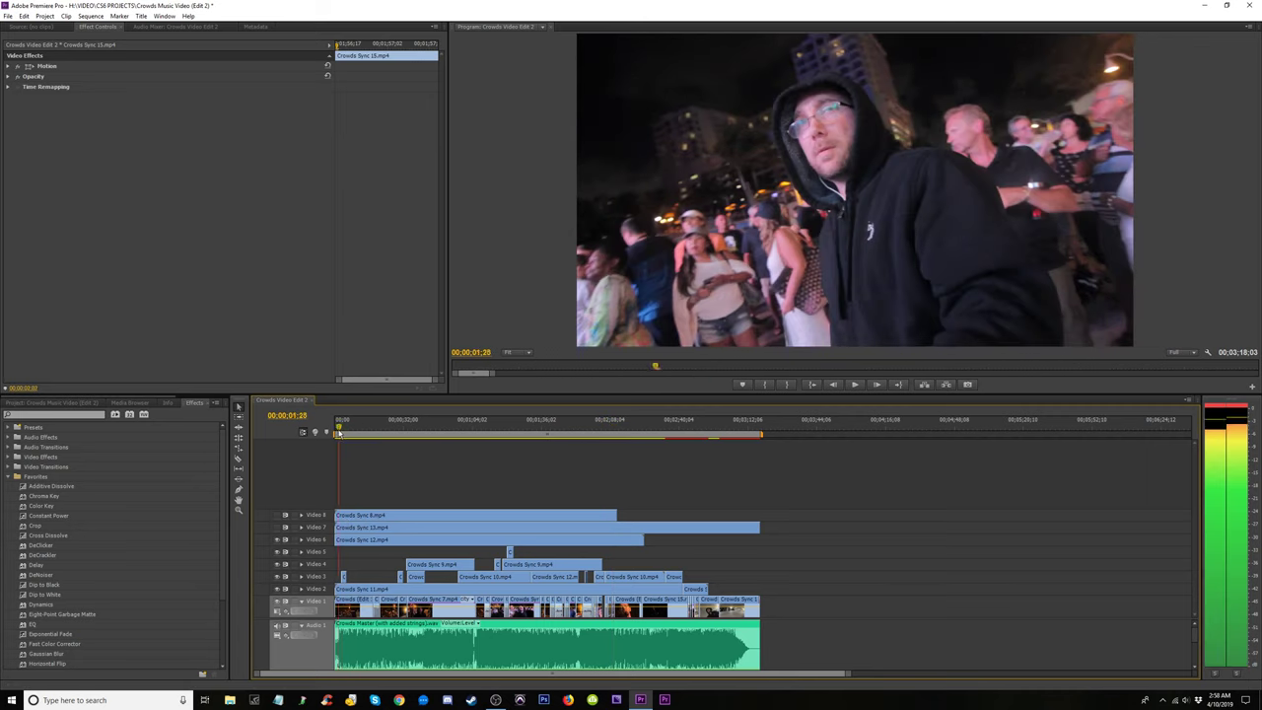
pyautogui.press('=')
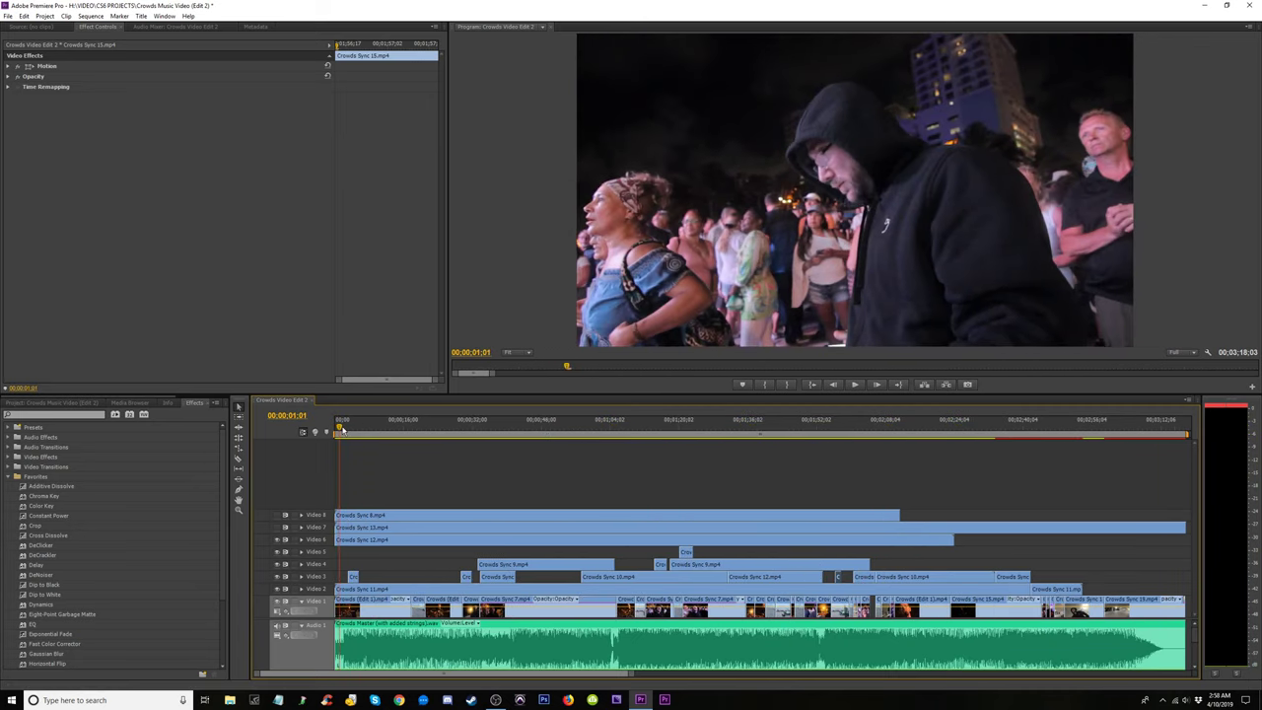
pyautogui.moveTo(343, 429); pyautogui.dragTo(544, 467)
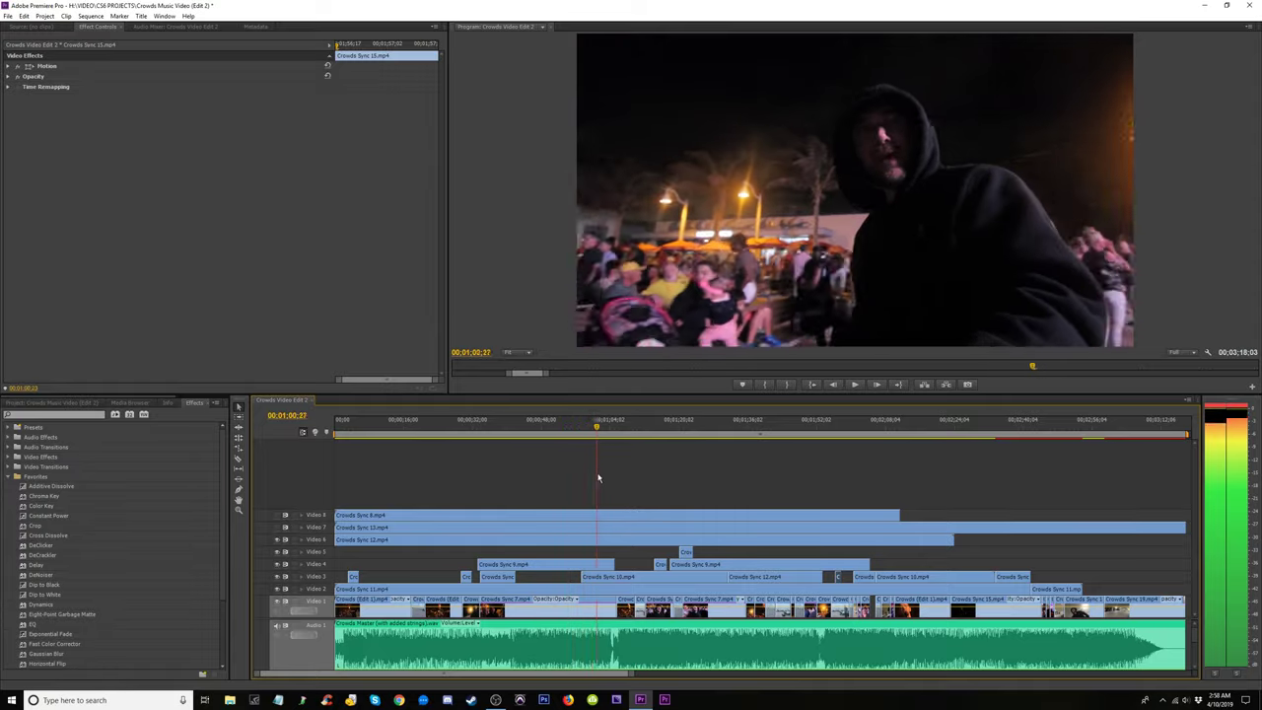
pyautogui.moveTo(597, 478); pyautogui.dragTo(791, 509)
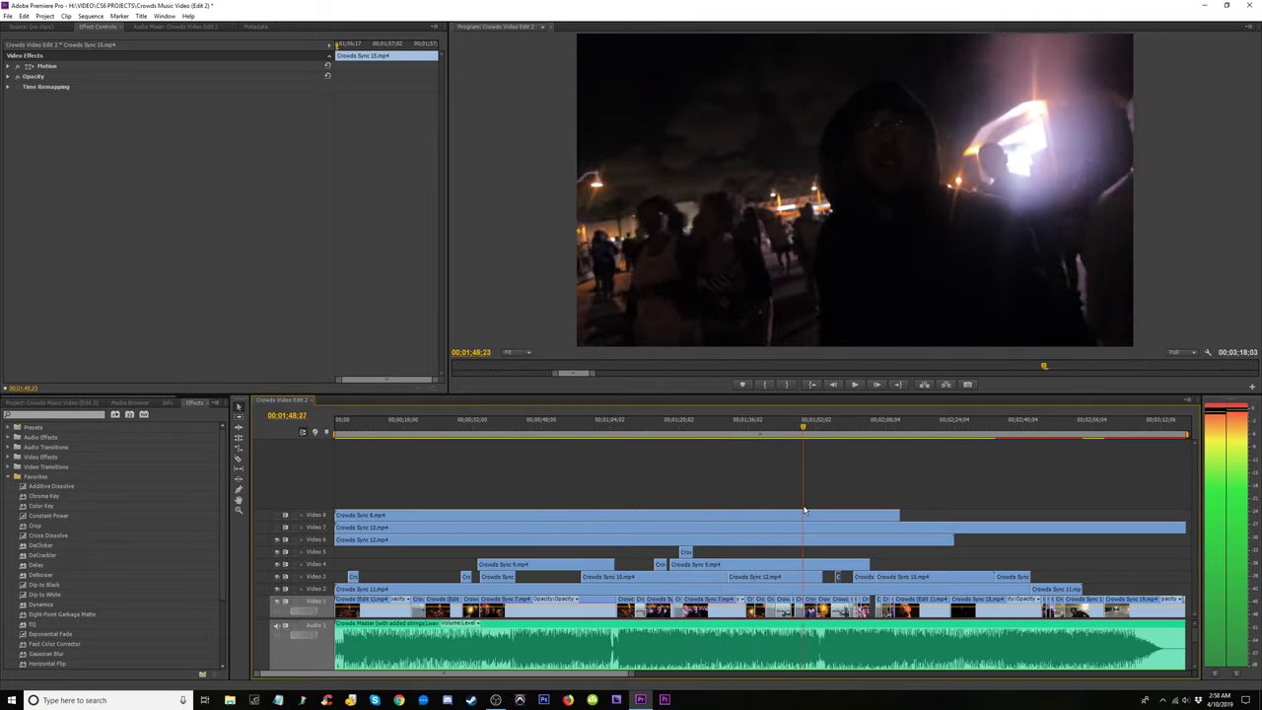
pyautogui.moveTo(815, 512); pyautogui.dragTo(837, 518)
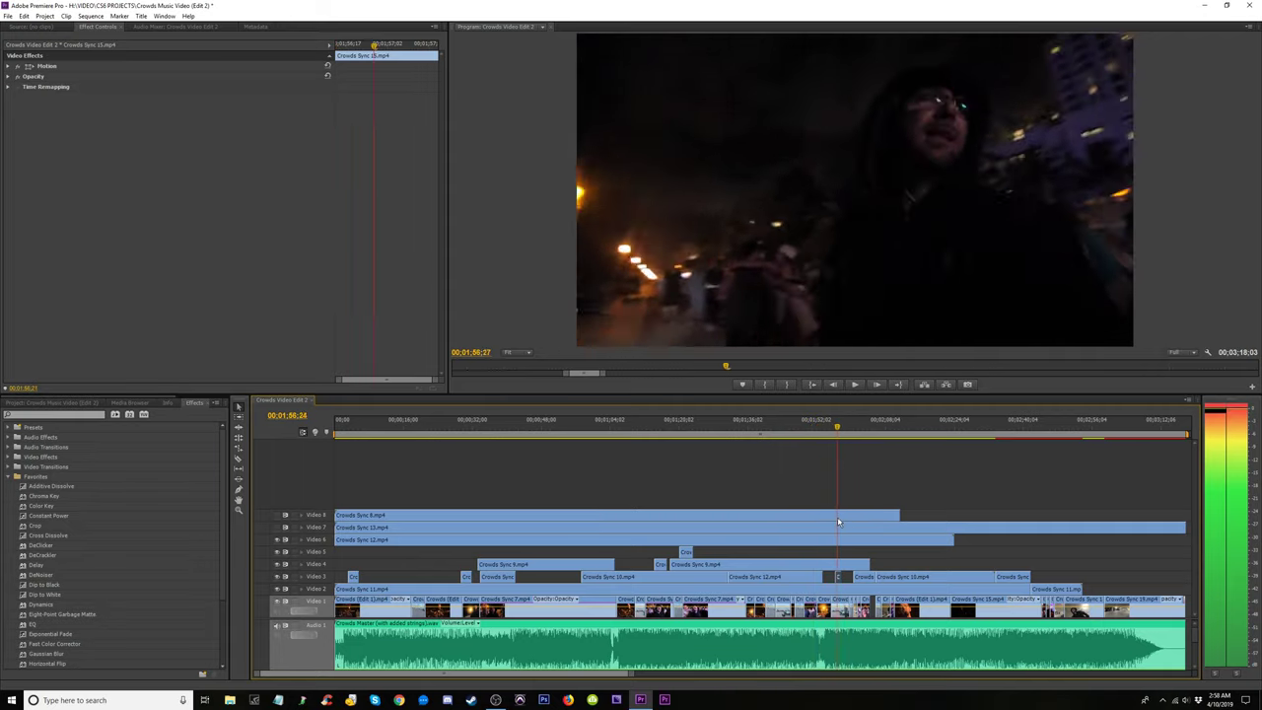
pyautogui.moveTo(831, 523); pyautogui.dragTo(838, 524)
# Stop at 1:55:15 and trim Crowds Sync 12's start on Video 6 toward the playhead.
pyautogui.press('space')
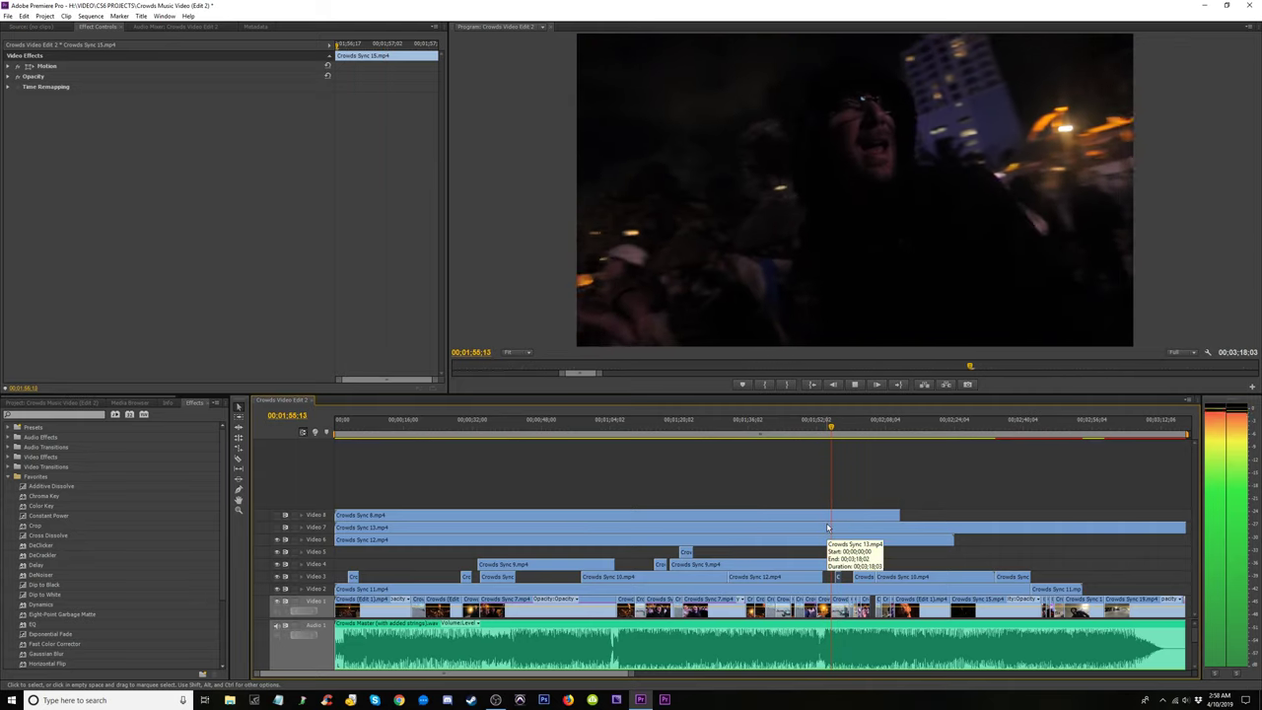
pyautogui.press('space')
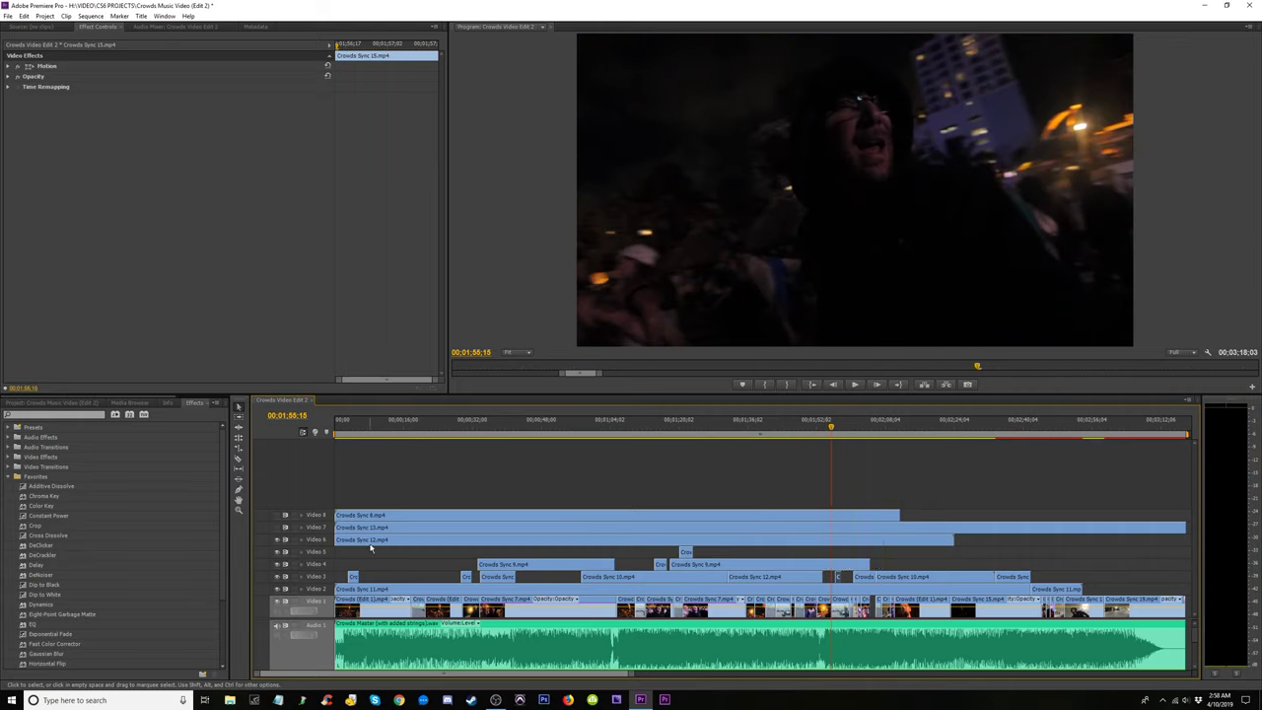
pyautogui.press('-')
pyautogui.moveTo(339, 541); pyautogui.dragTo(582, 542)
pyautogui.press('=')
pyautogui.press('=')
pyautogui.press('=')
pyautogui.press('=')
pyautogui.press('=')
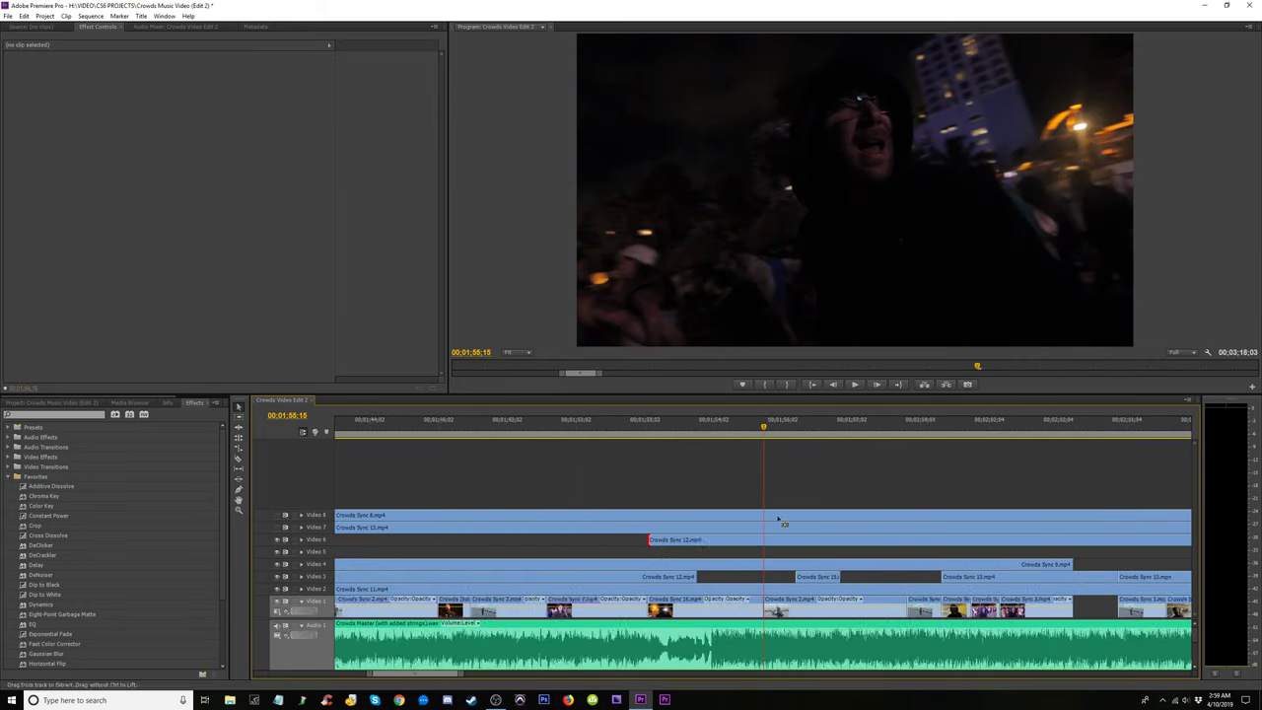
# Trim more off Crowds Sync 12's start at 1:54:21 and play past the trim point.
pyautogui.moveTo(763, 429); pyautogui.dragTo(692, 431)
pyautogui.moveTo(536, 540); pyautogui.dragTo(644, 553)
pyautogui.click(637, 432)
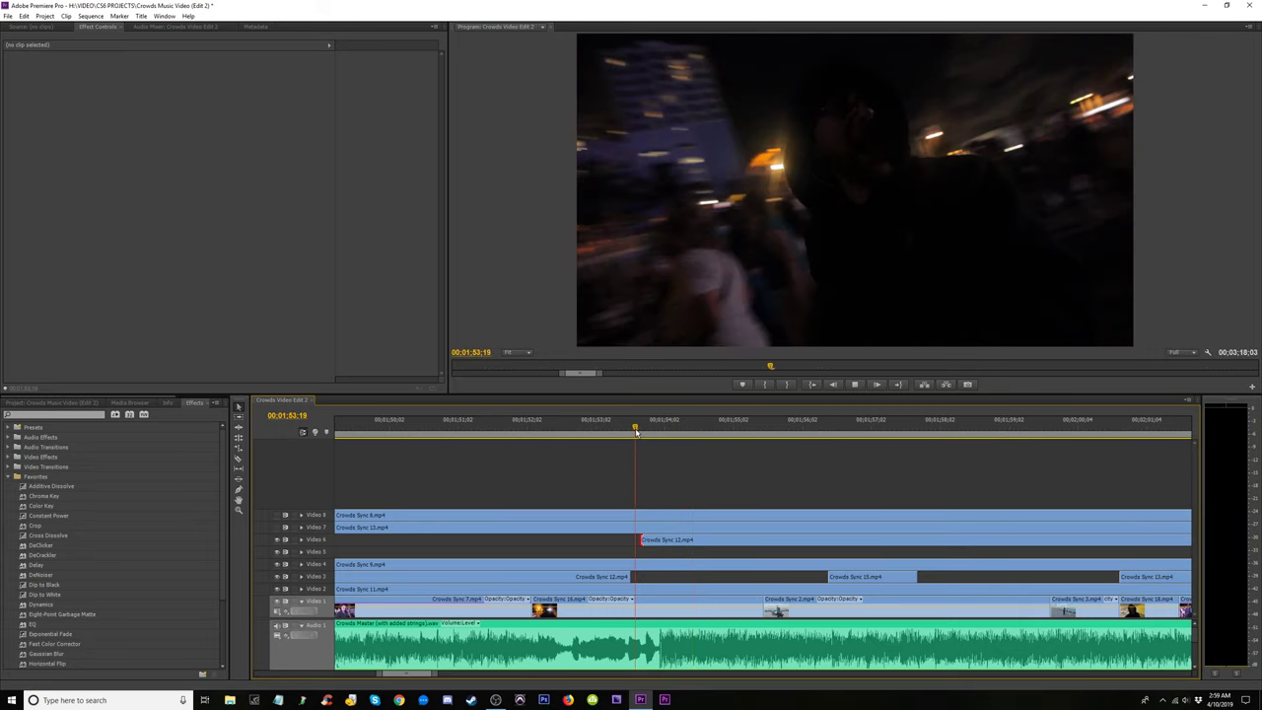
pyautogui.press('space')
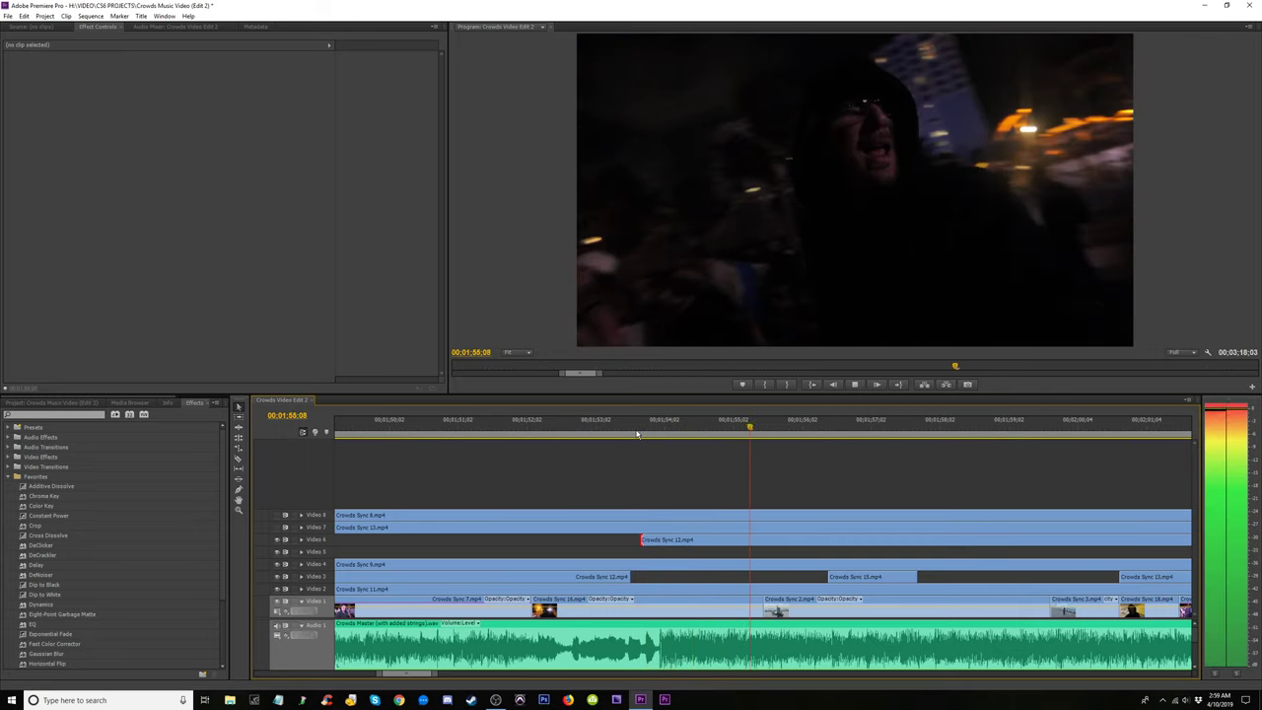
pyautogui.press('space')
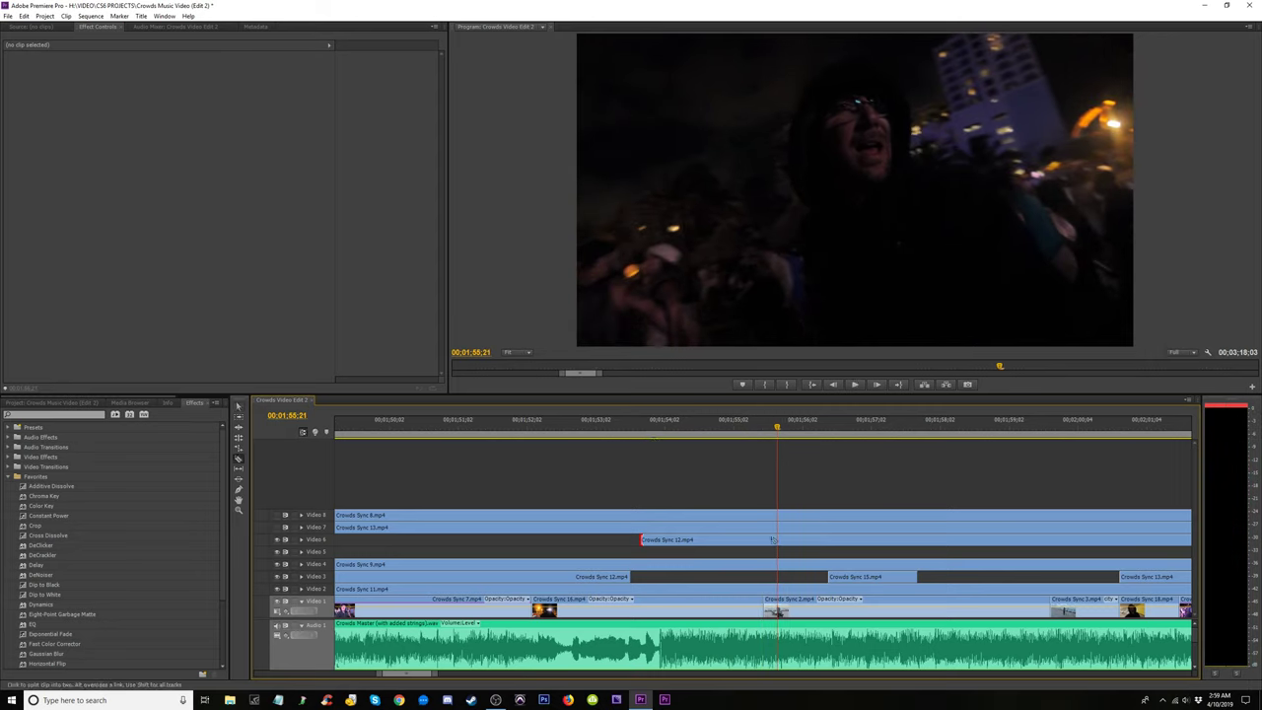
pyautogui.press('space')
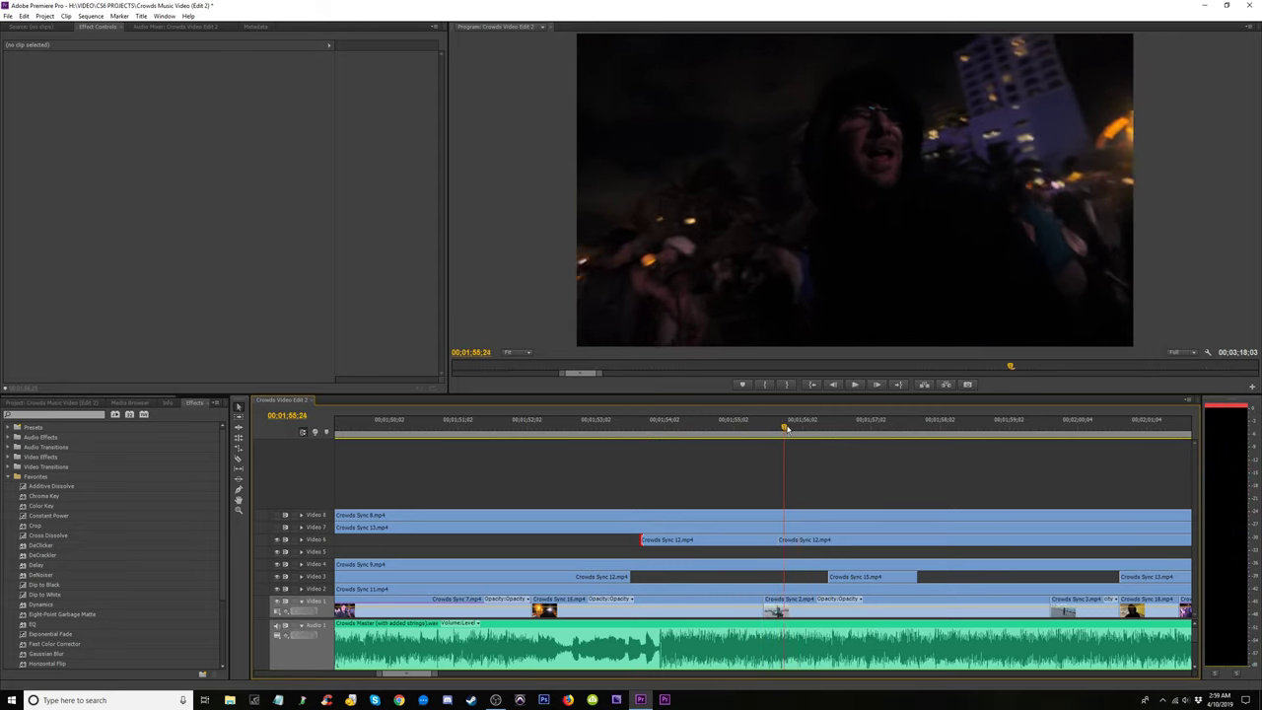
pyautogui.press('space')
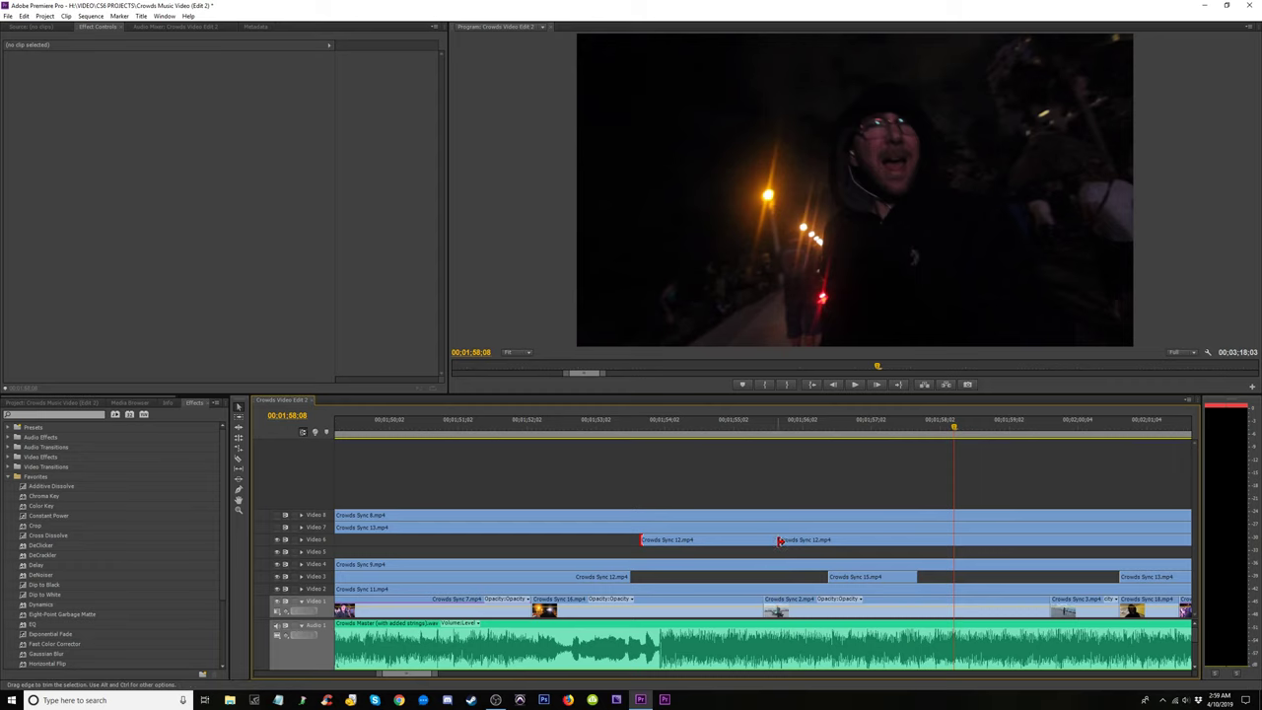
# Start the later Crowds Sync 12 piece later and drop the first piece, ending 1:55:15, onto Video 3.
pyautogui.moveTo(781, 540); pyautogui.dragTo(1031, 540)
pyautogui.press('space')
pyautogui.press('space')
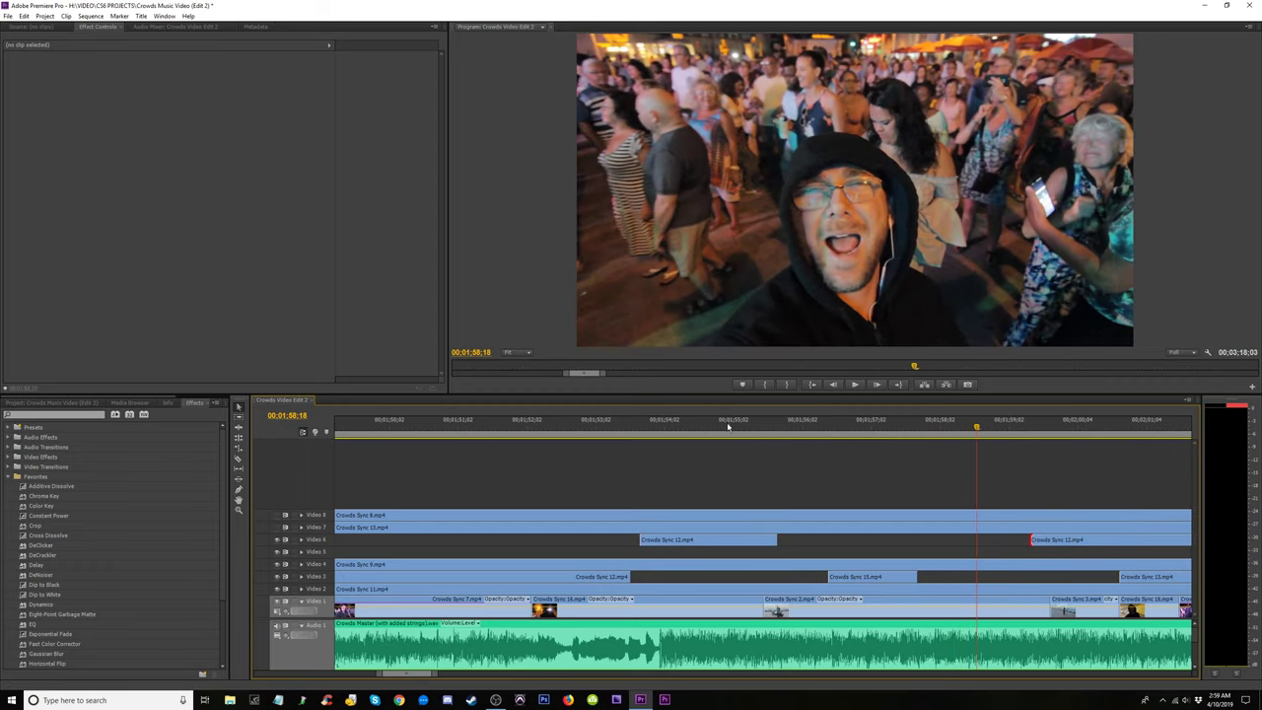
pyautogui.click(727, 426)
pyautogui.press('space')
pyautogui.press('space')
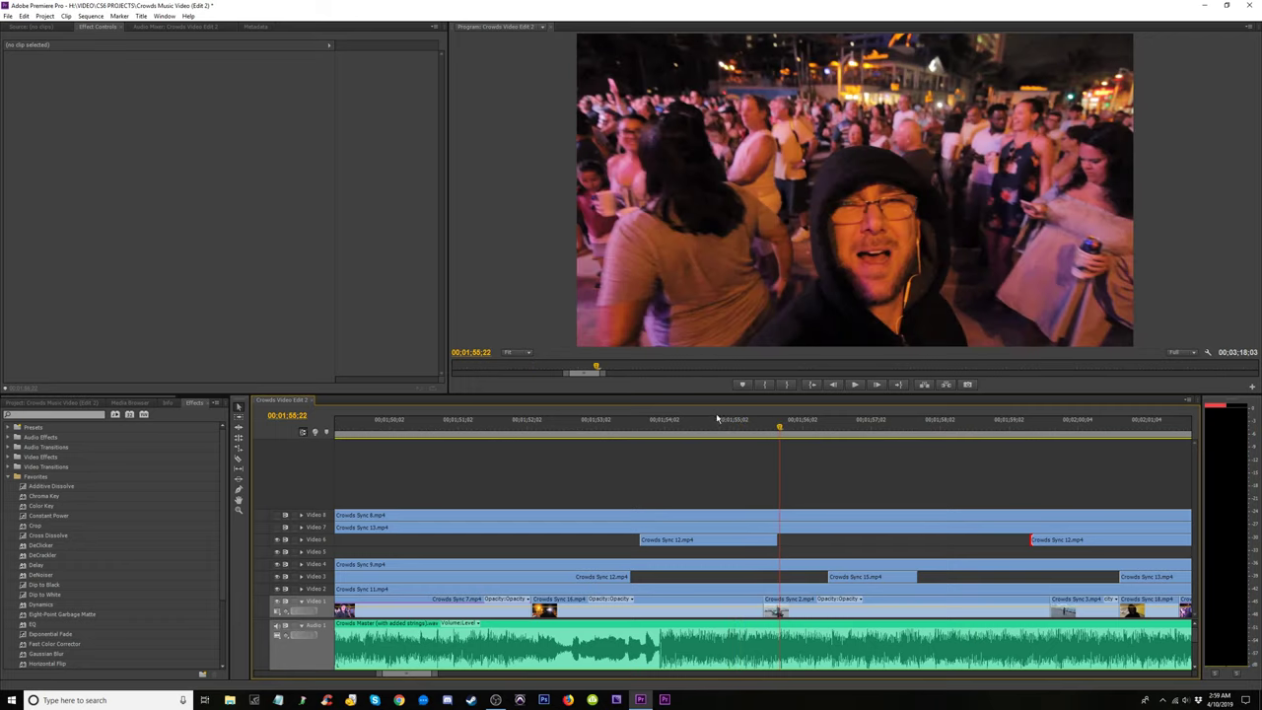
pyautogui.click(718, 422)
pyautogui.press('space')
pyautogui.press('space')
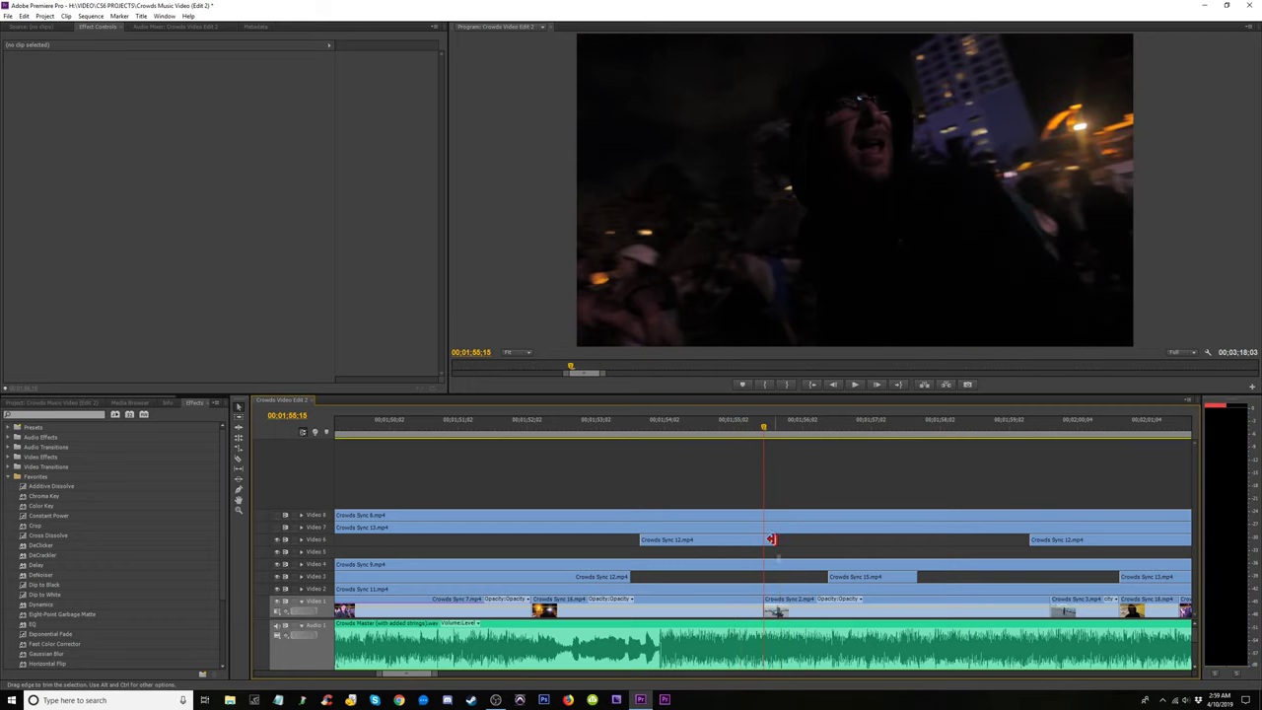
pyautogui.moveTo(772, 539); pyautogui.dragTo(707, 584)
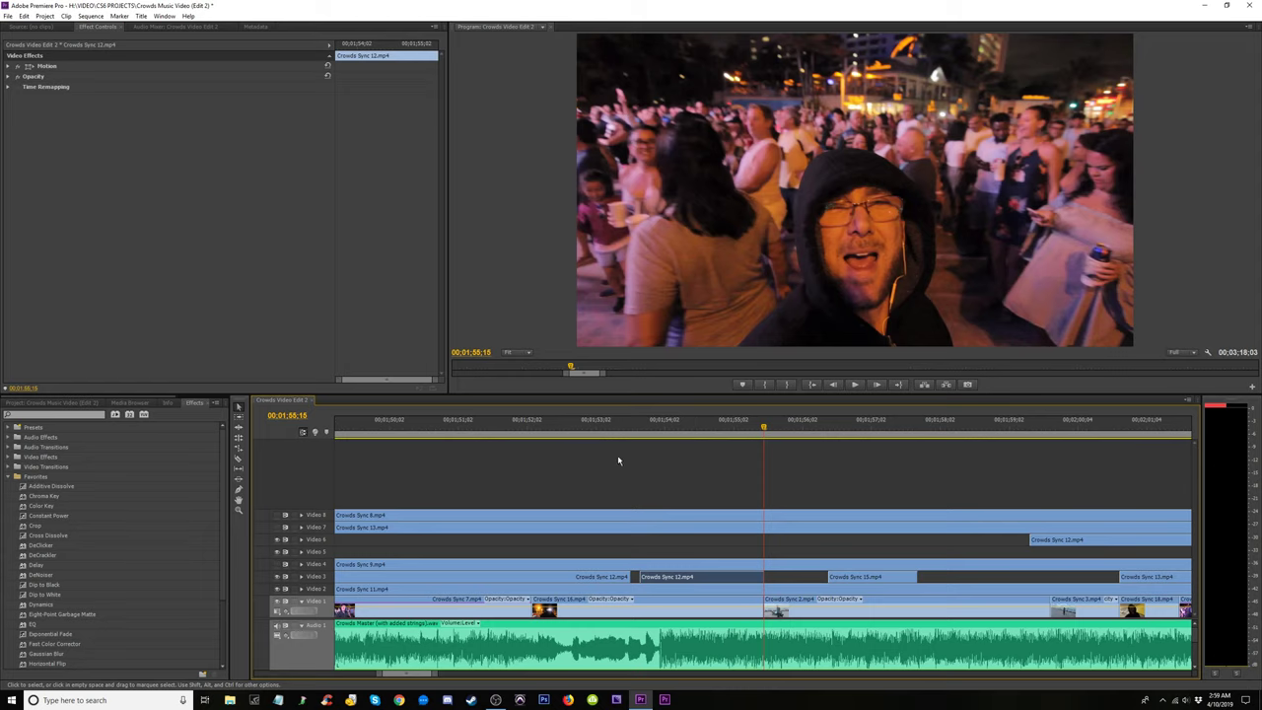
pyautogui.click(623, 426)
pyautogui.press('space')
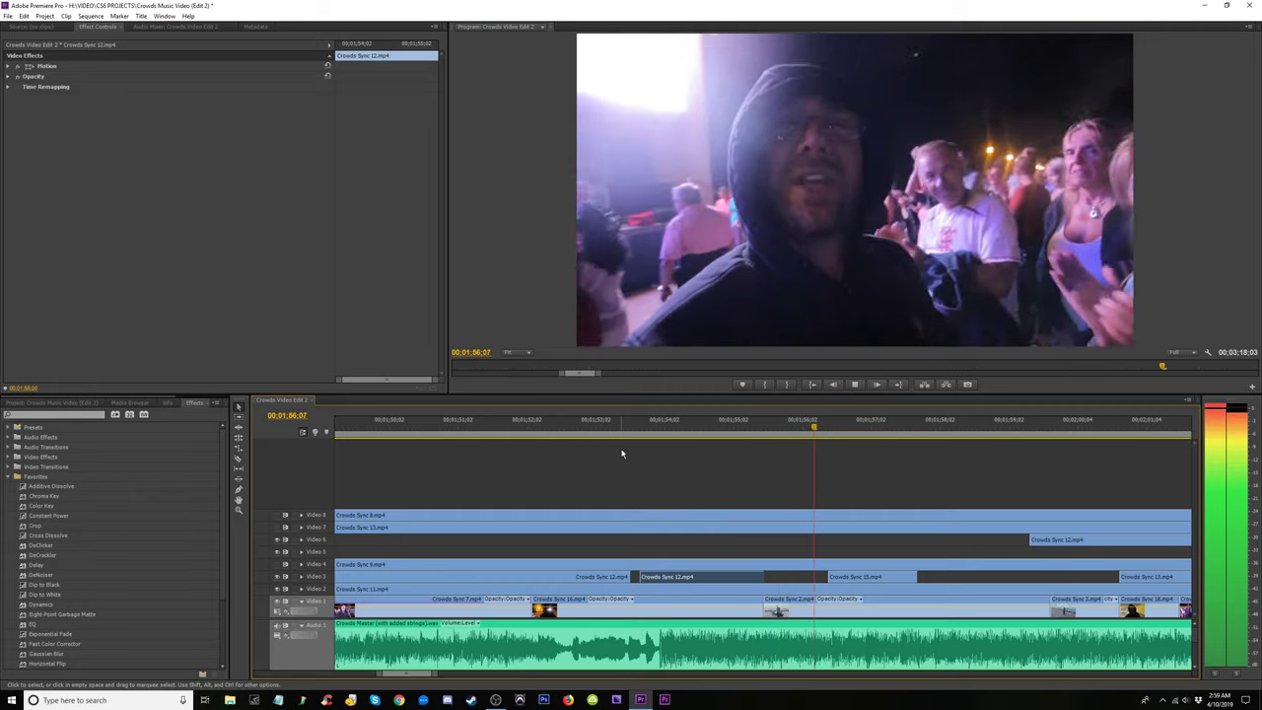
pyautogui.press('space')
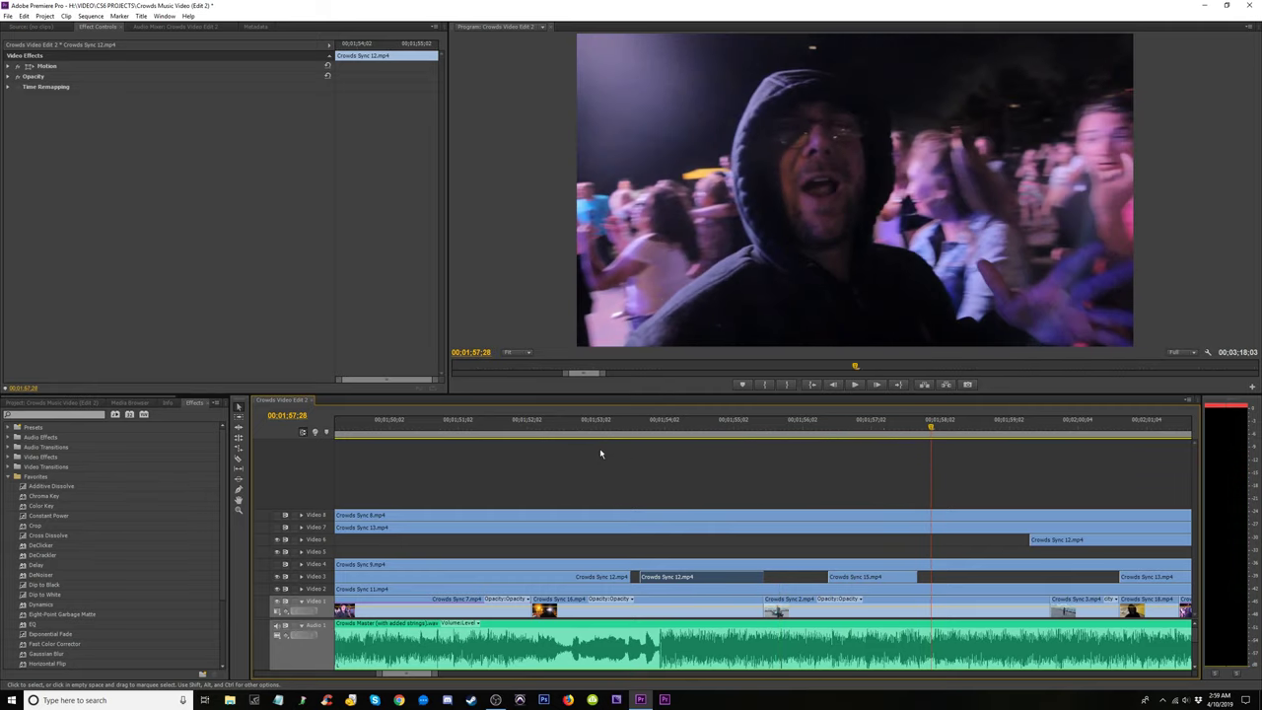
pyautogui.moveTo(787, 426); pyautogui.dragTo(854, 614)
pyautogui.click(842, 576)
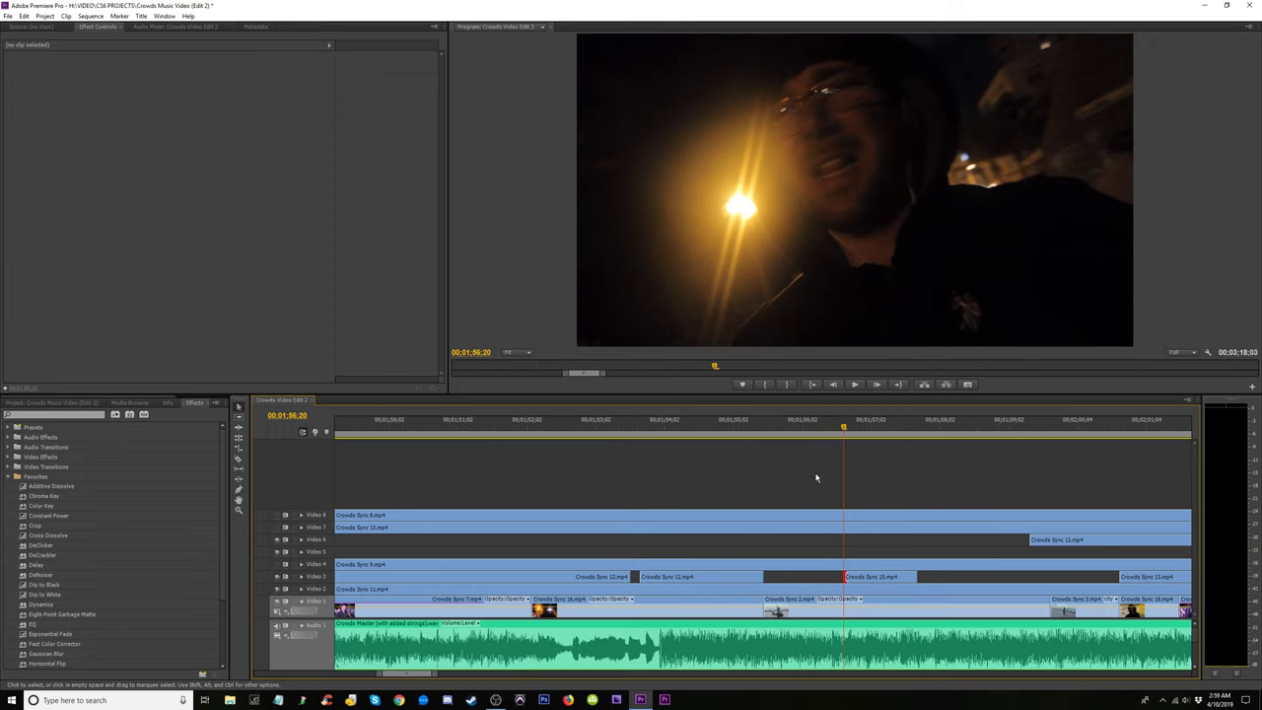
pyautogui.click(803, 427)
pyautogui.press('space')
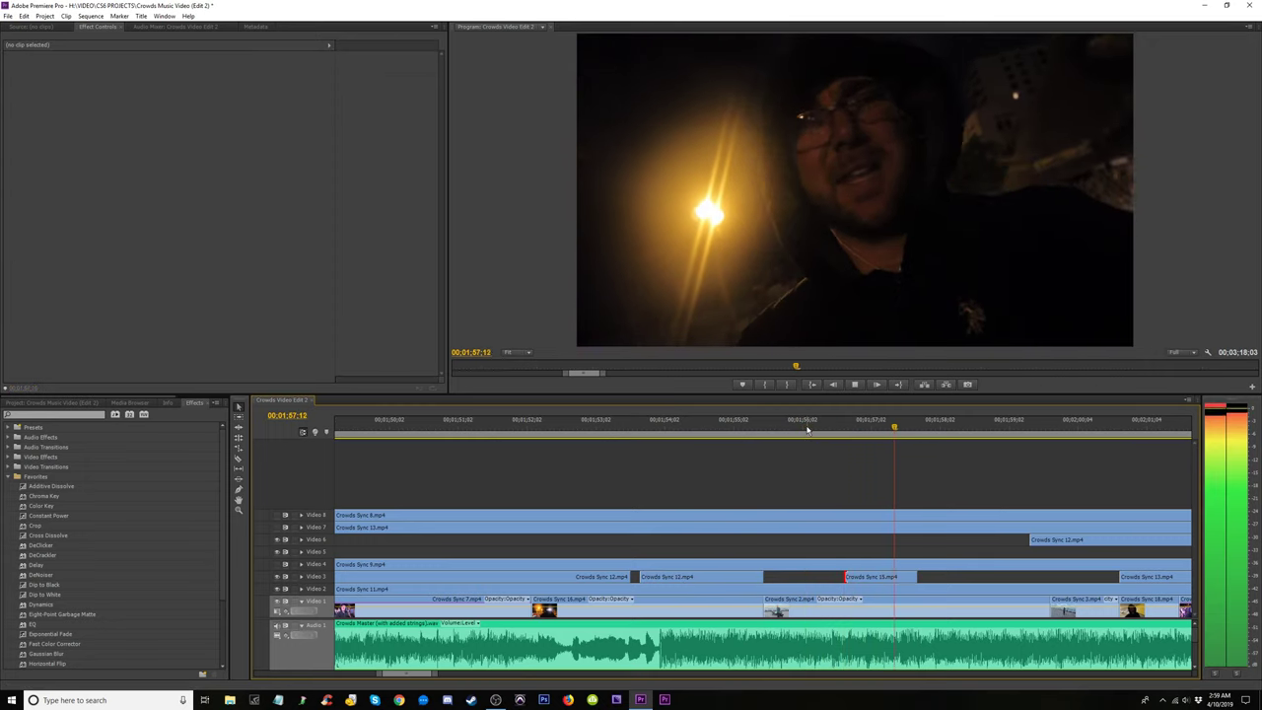
pyautogui.click(780, 427)
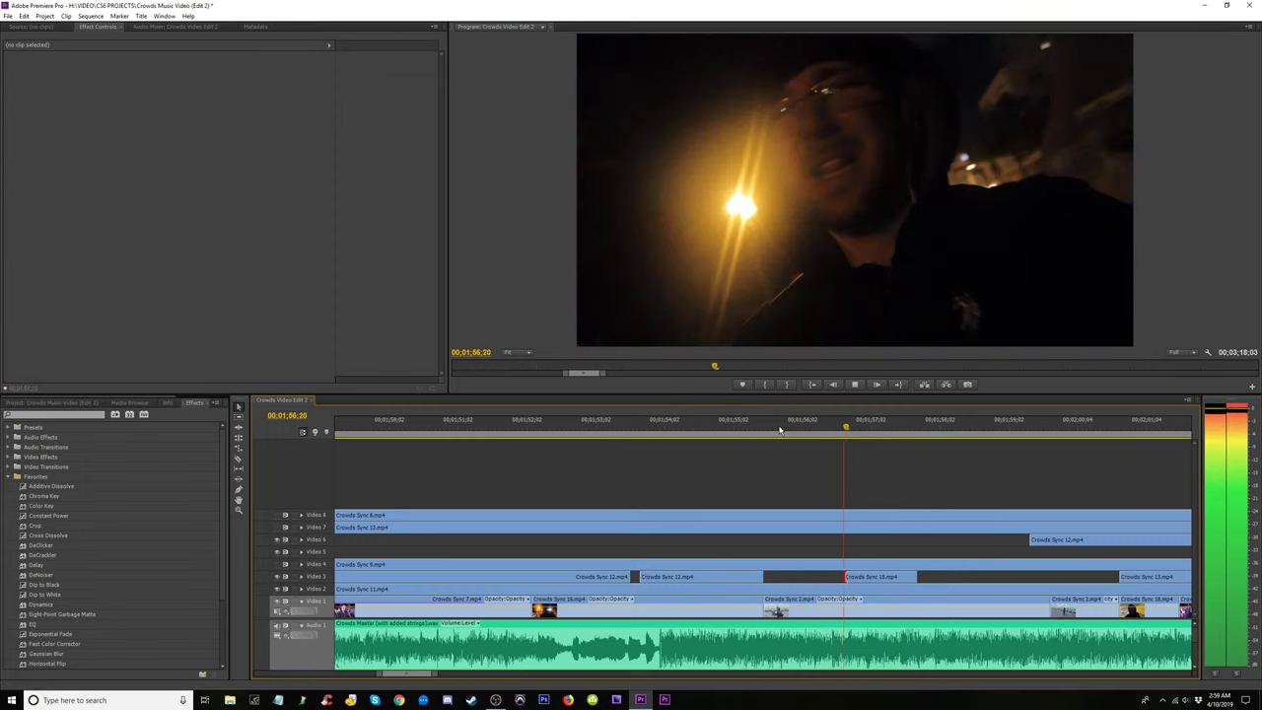
pyautogui.press('space')
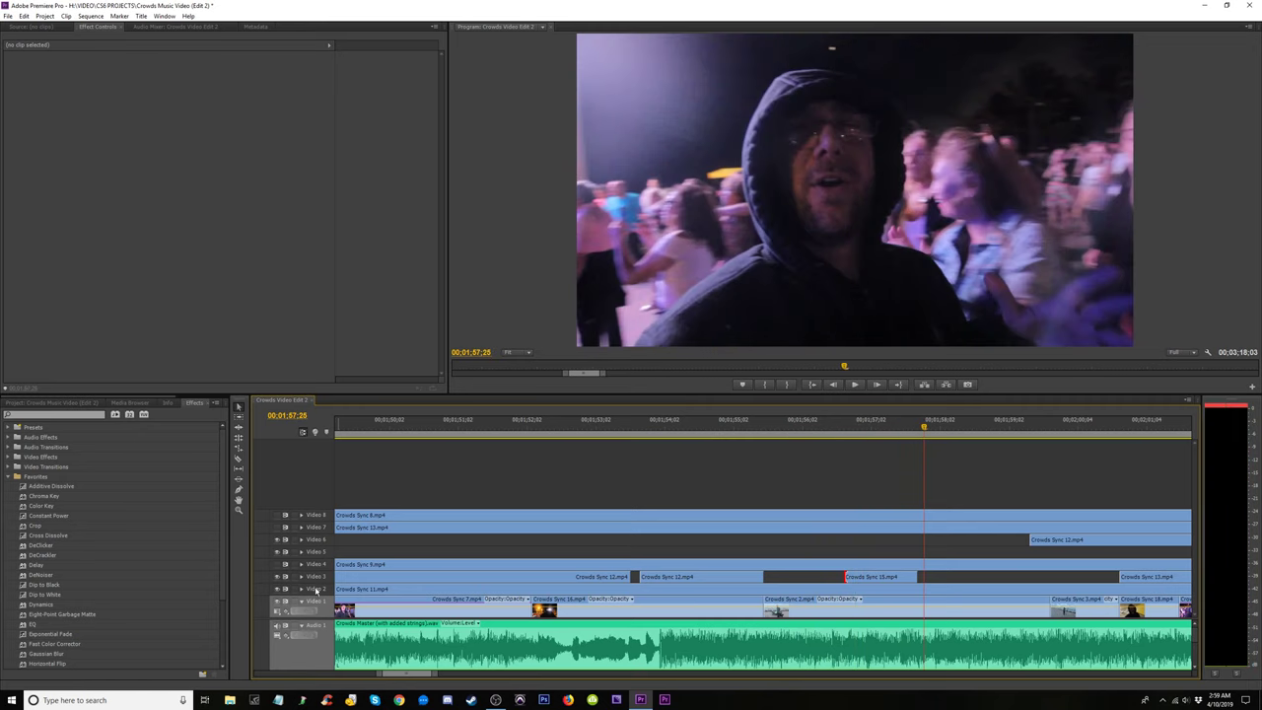
pyautogui.click(277, 565)
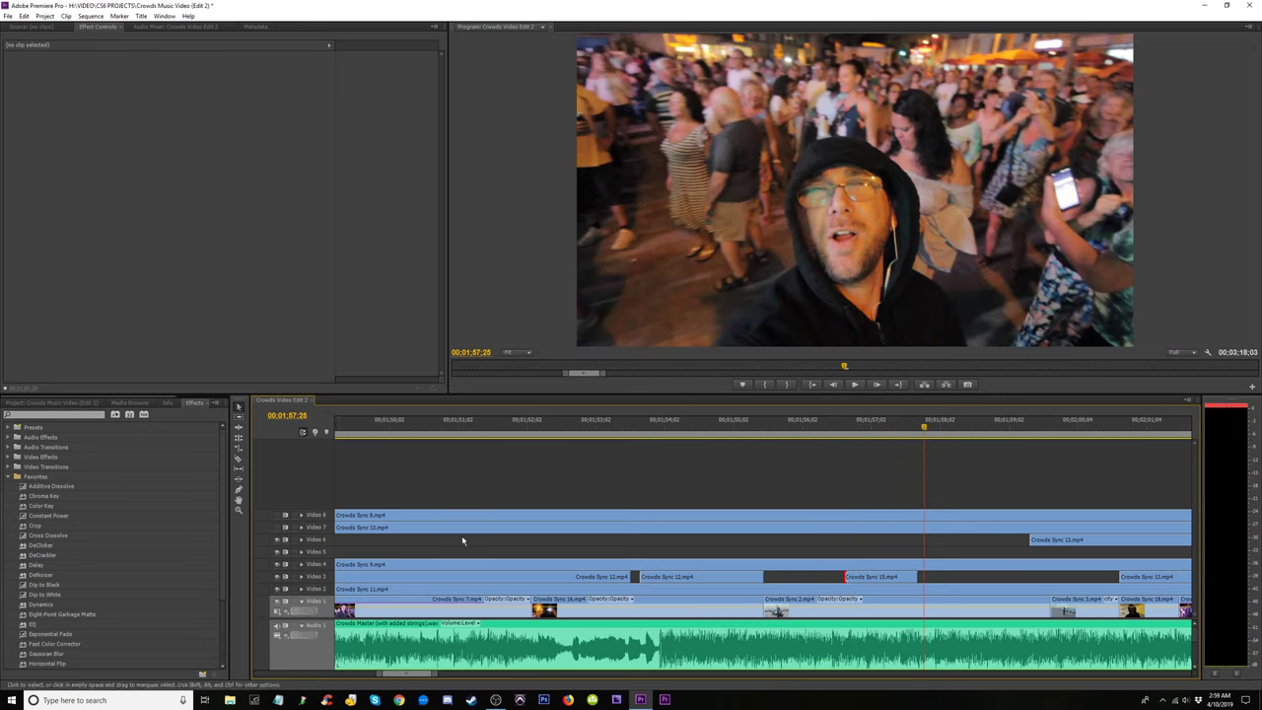
pyautogui.click(1022, 424)
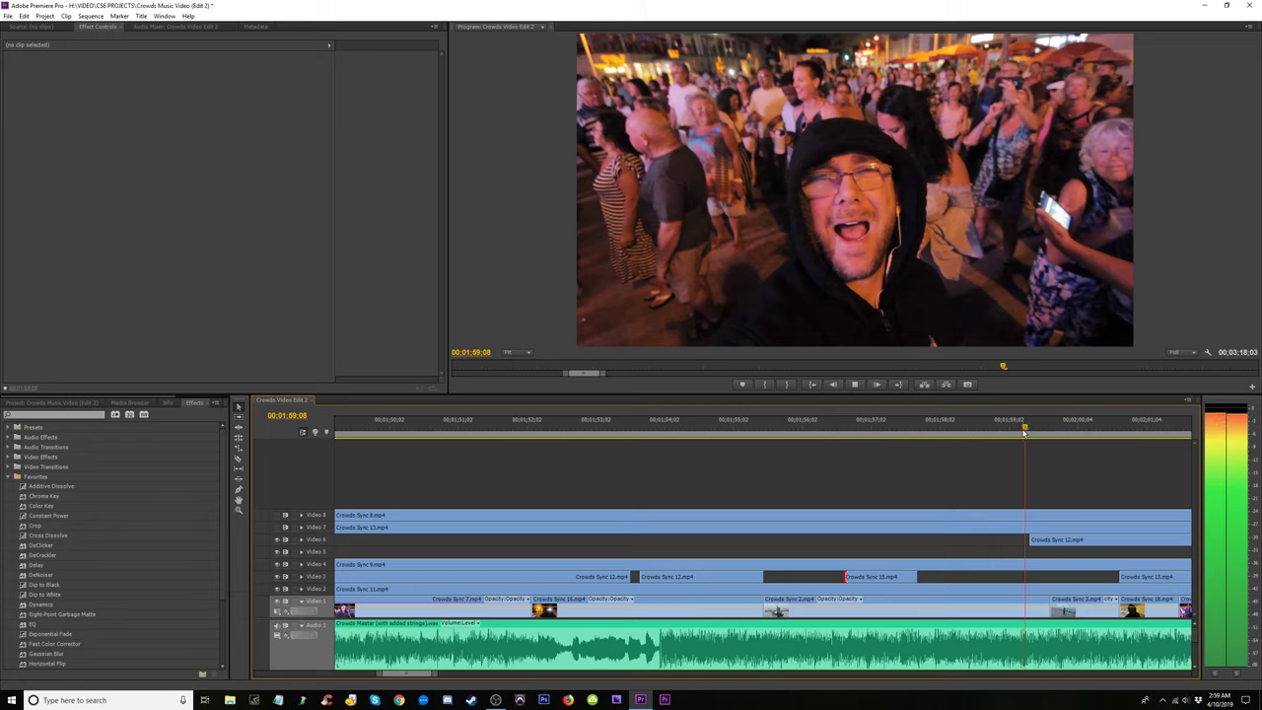
pyautogui.press('space')
pyautogui.press('space')
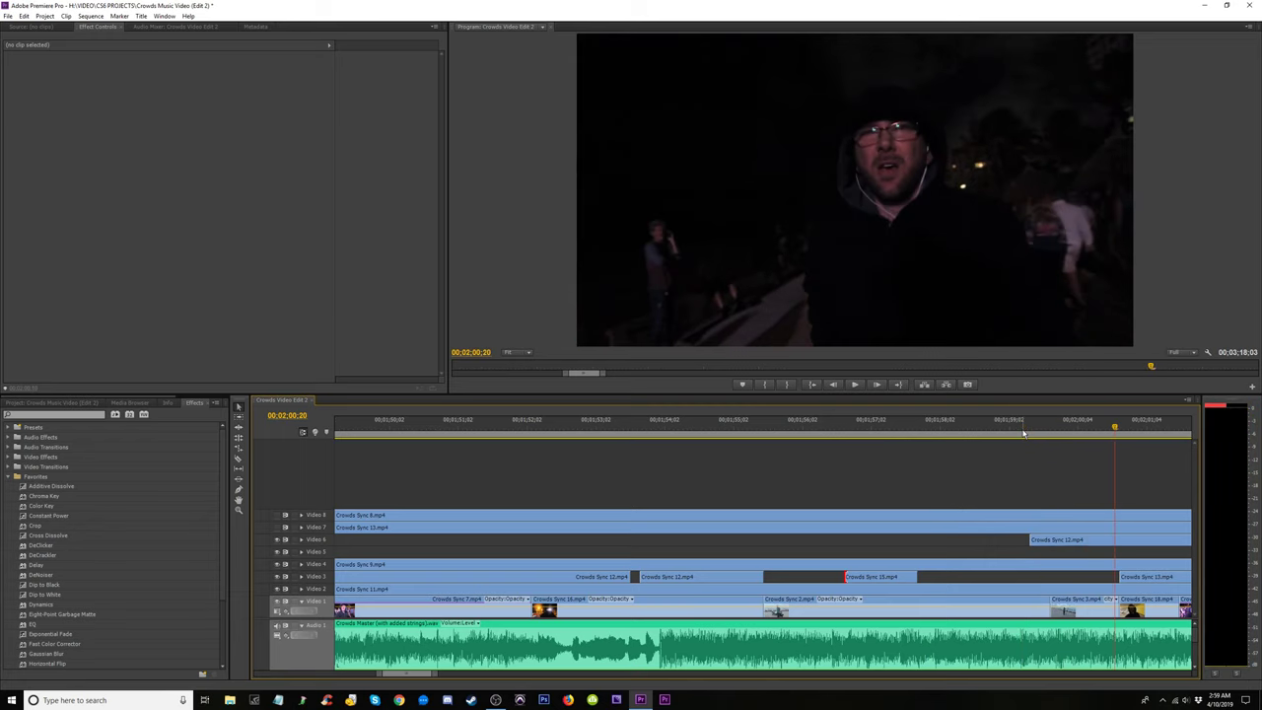
pyautogui.press('-')
pyautogui.press('-')
pyautogui.press('-')
pyautogui.press('-')
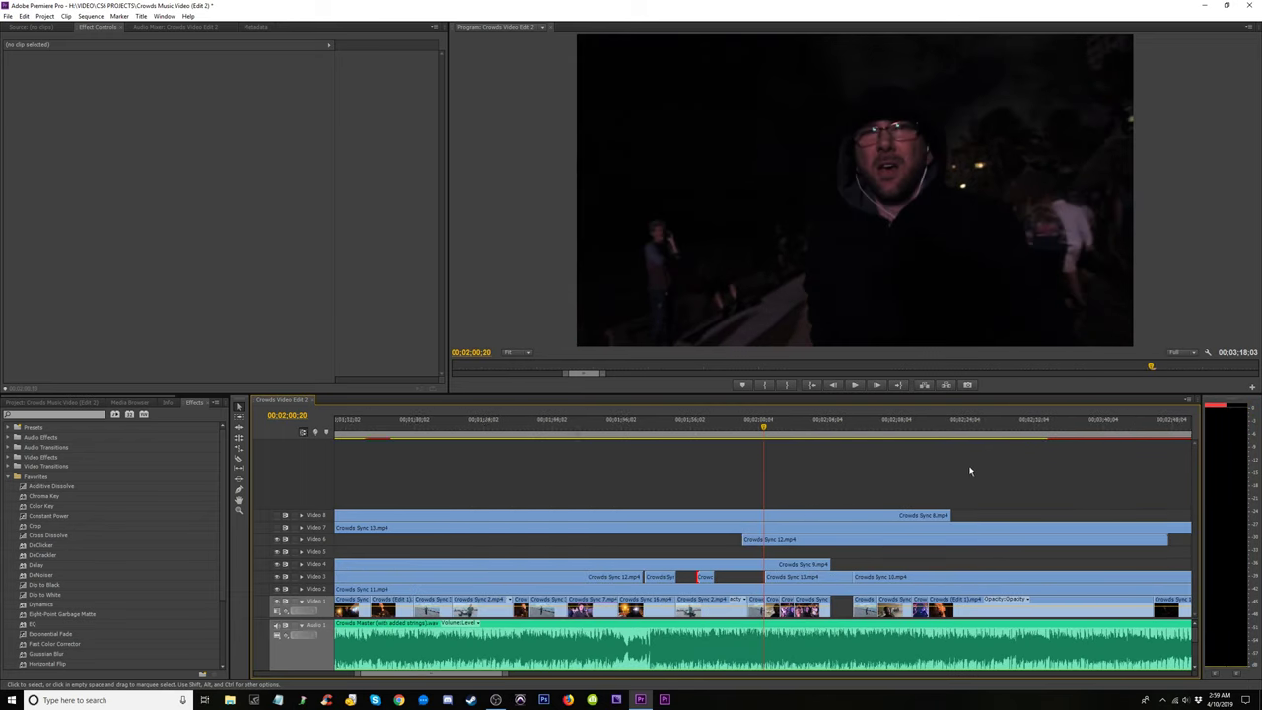
pyautogui.press('=')
pyautogui.press('space')
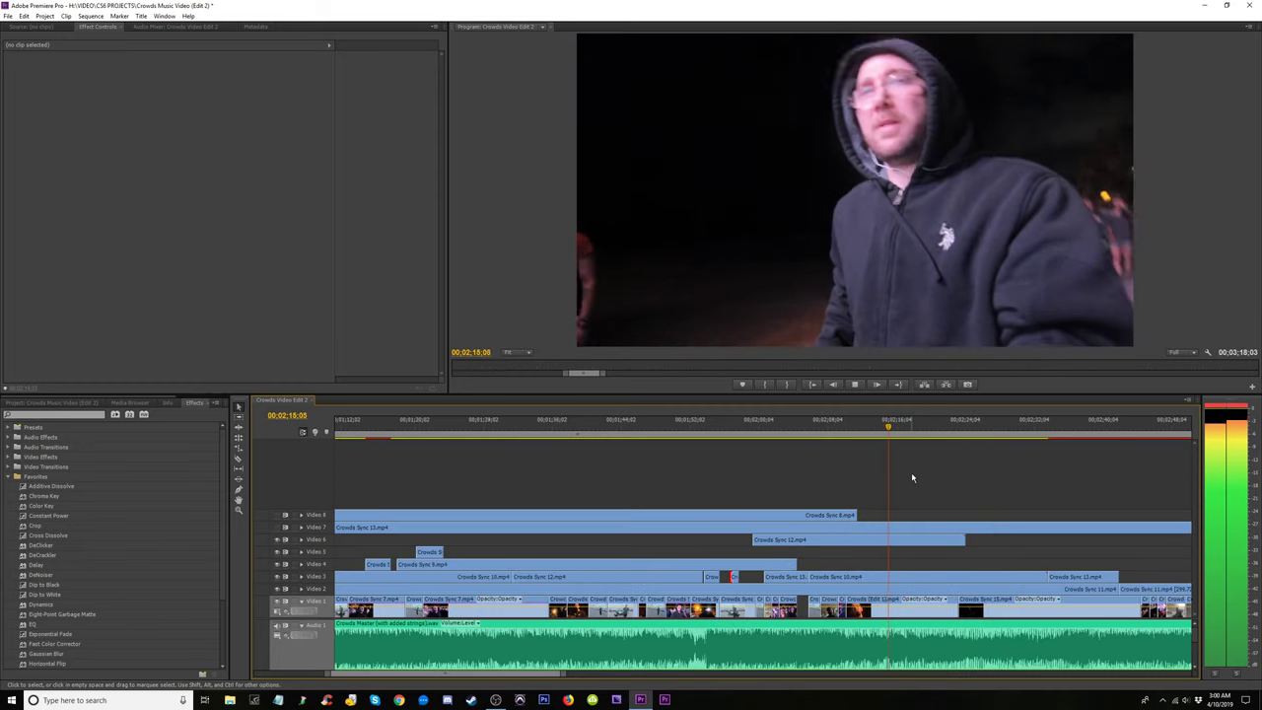
pyautogui.press('-')
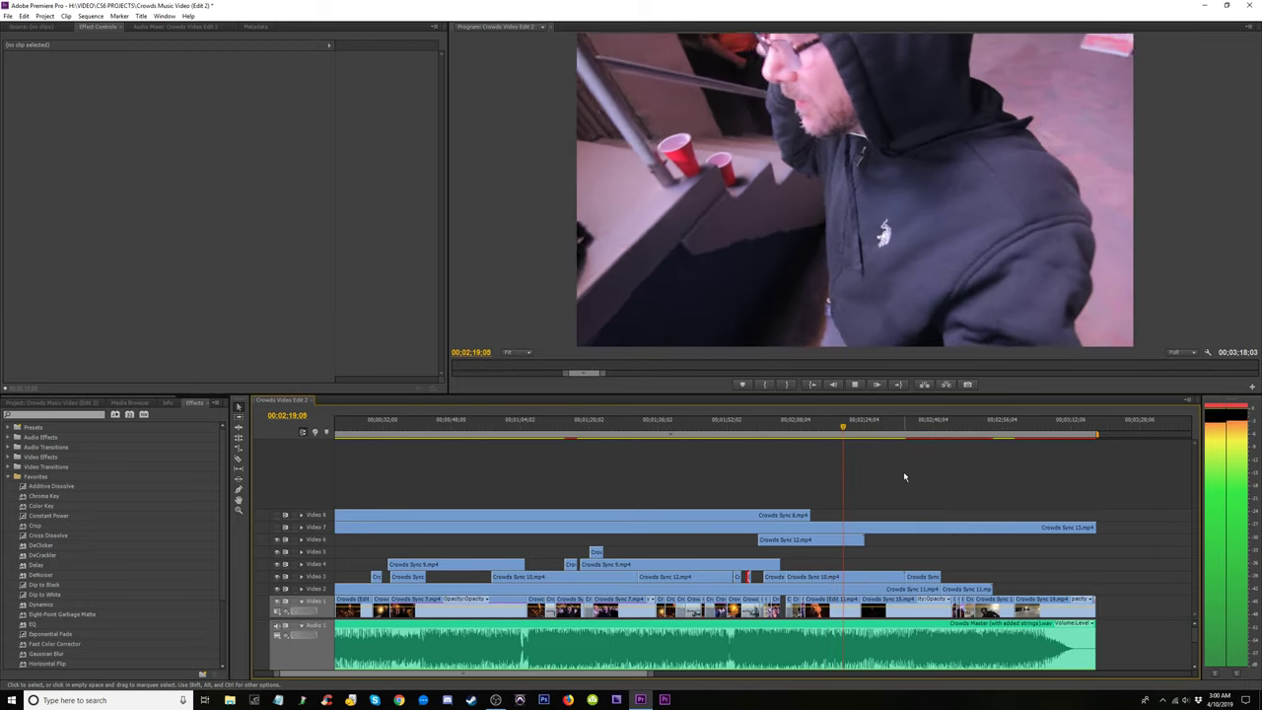
pyautogui.press('=')
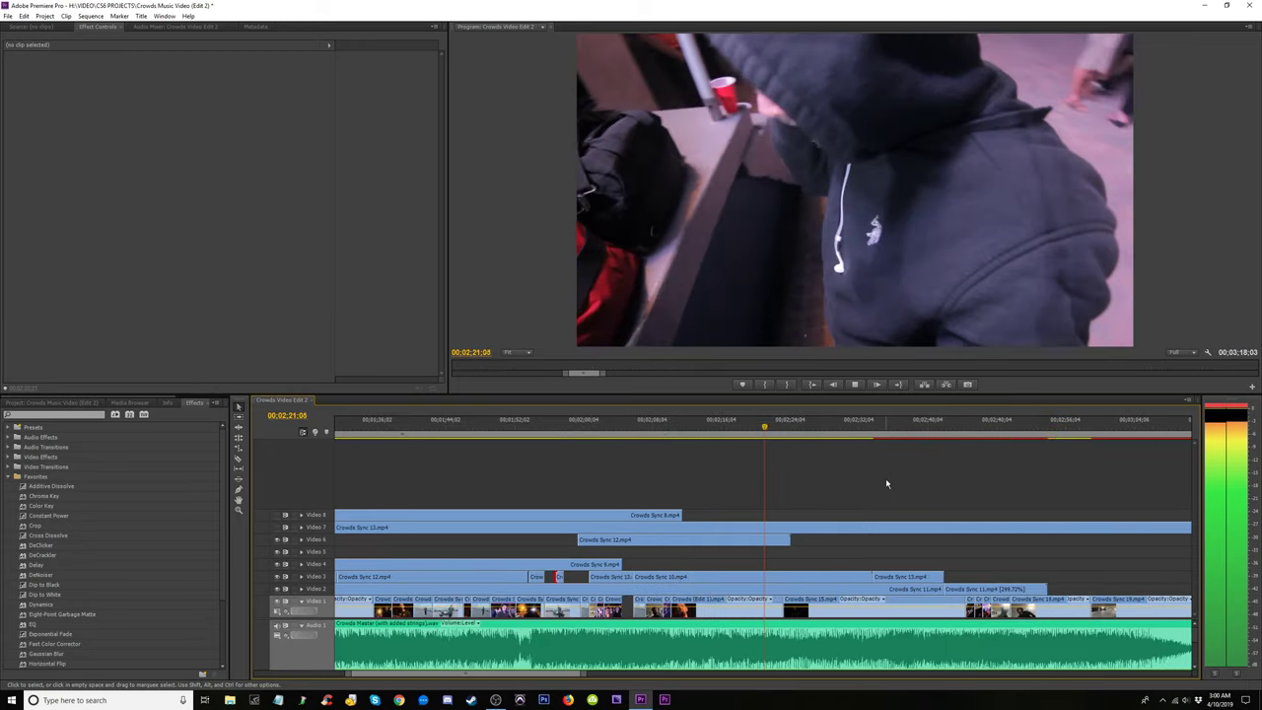
# Shorten Crowds Sync 12's out-point, replay to about 2:09, and move it to Video 5.
pyautogui.press('=')
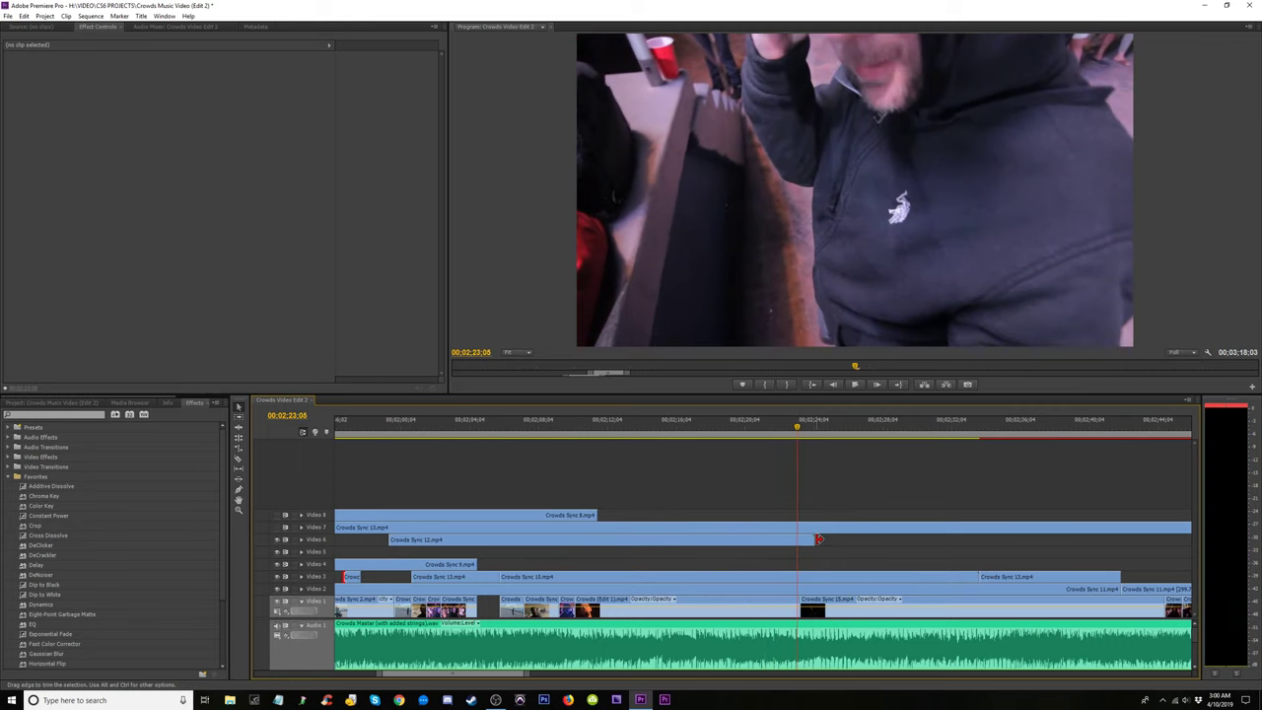
pyautogui.moveTo(818, 540); pyautogui.dragTo(549, 539)
pyautogui.click(513, 434)
pyautogui.press('space')
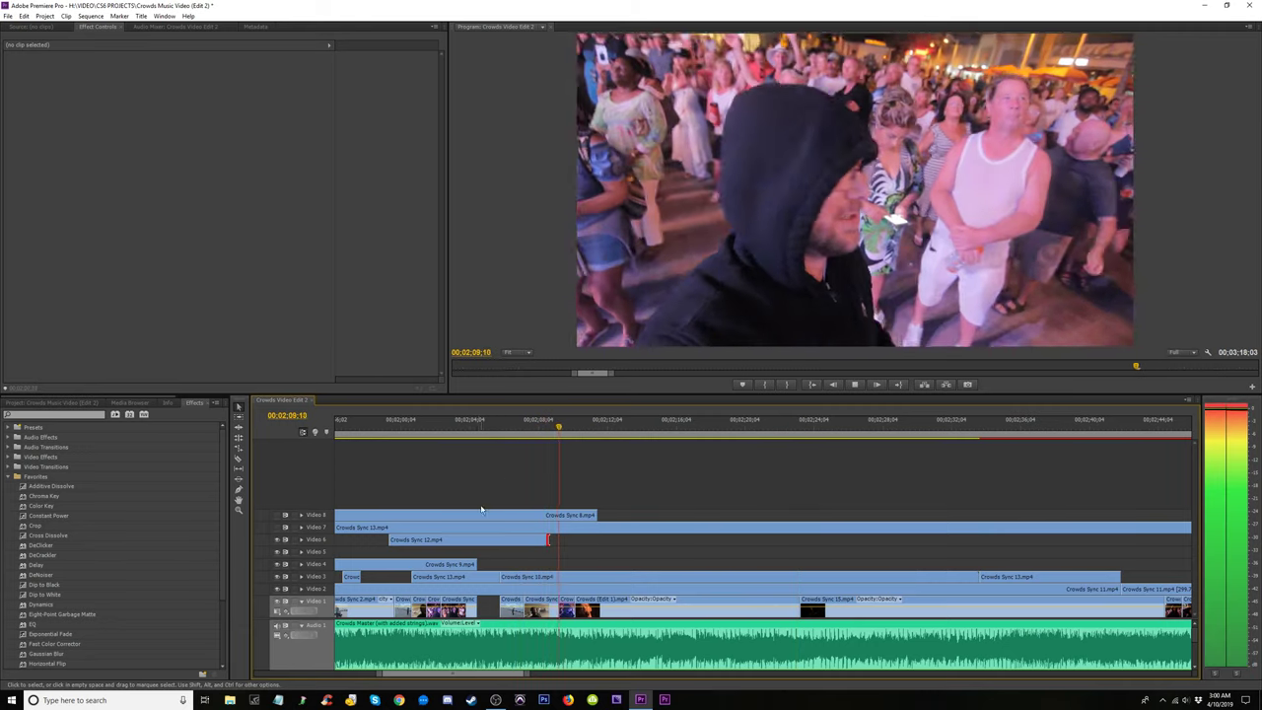
pyautogui.press('space')
pyautogui.moveTo(479, 546); pyautogui.dragTo(479, 556)
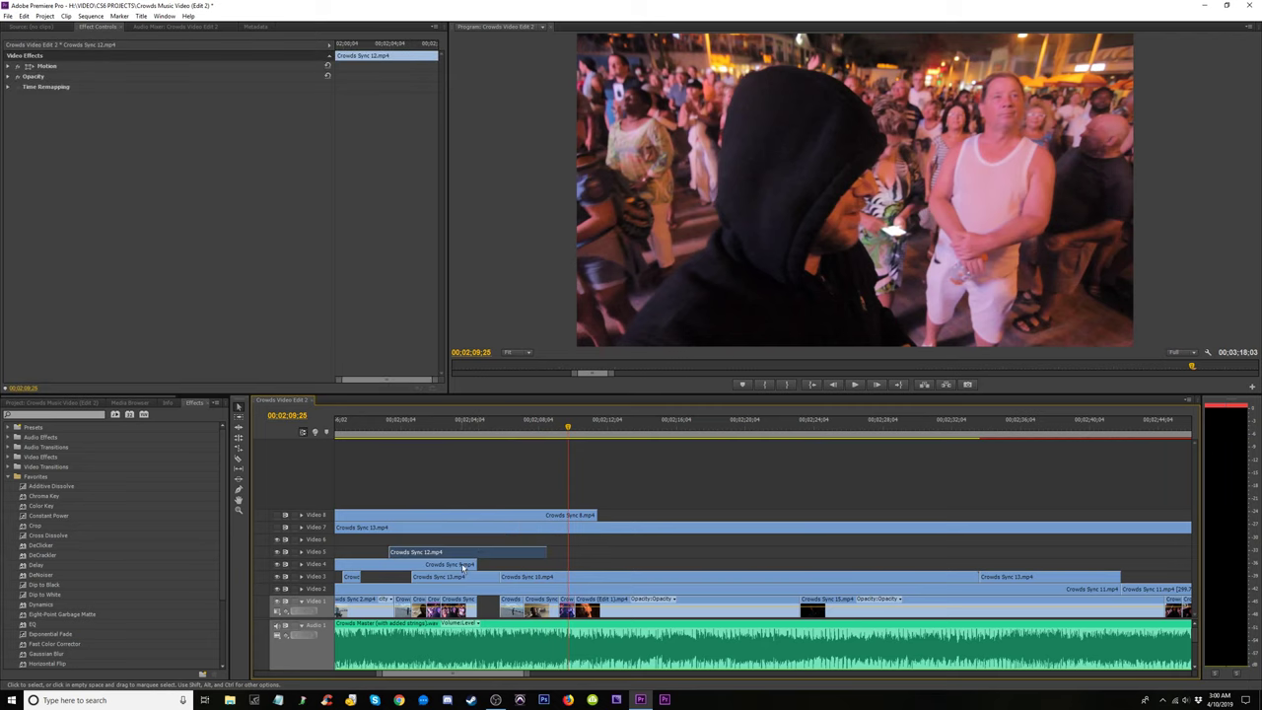
# Marquee-select Crowds Sync 8 and 13 to shift them down one track.
pyautogui.press('-')
pyautogui.press('-')
pyautogui.press('-')
pyautogui.press('-')
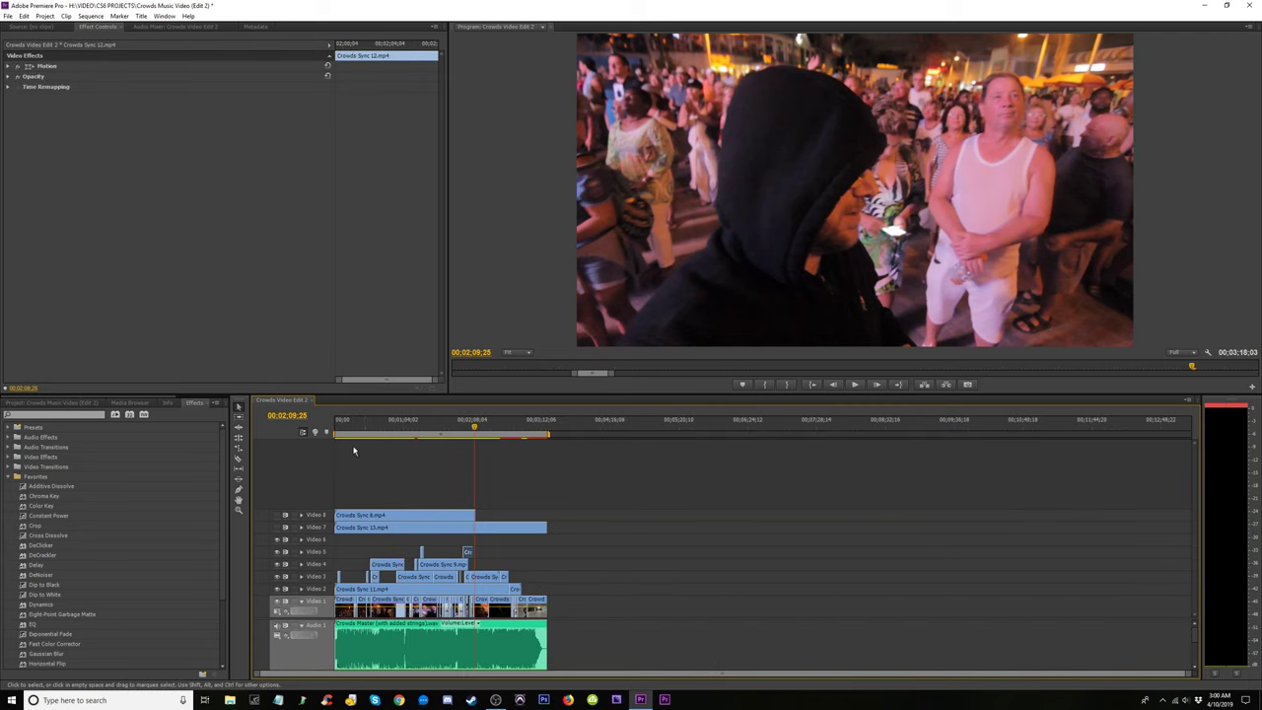
pyautogui.press('=')
pyautogui.press('=')
pyautogui.press('=')
pyautogui.press('=')
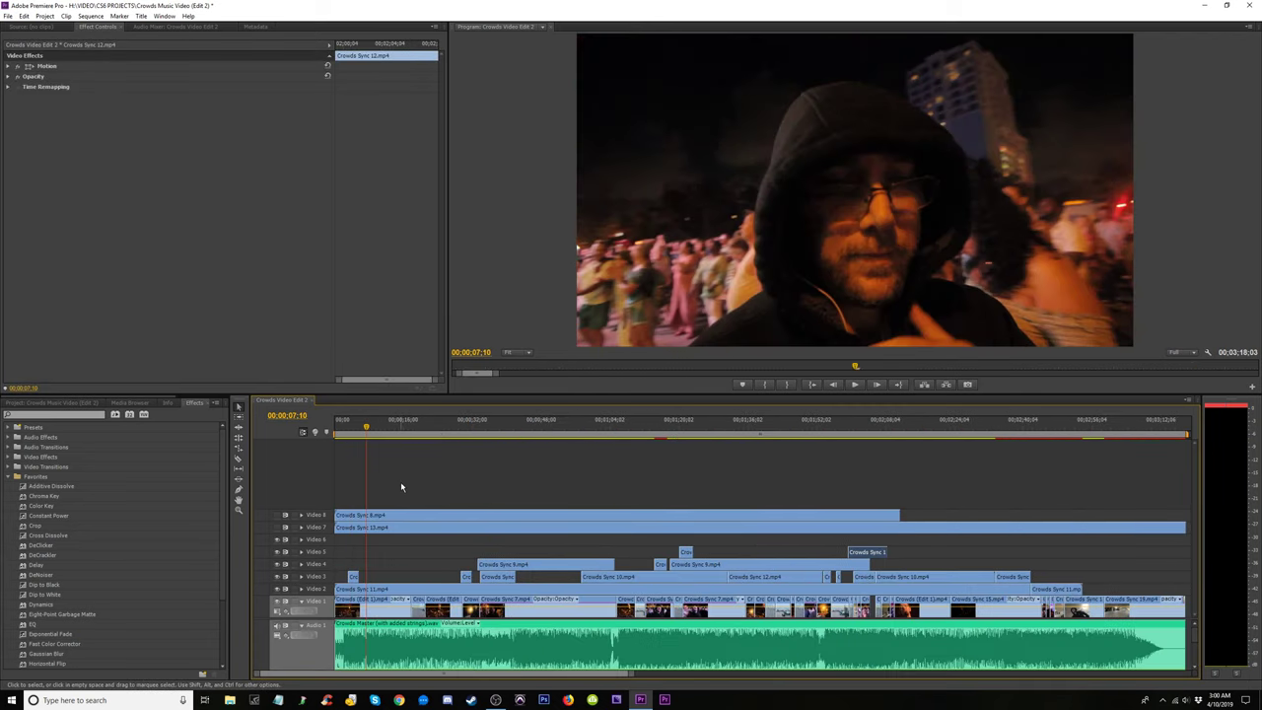
pyautogui.press('-')
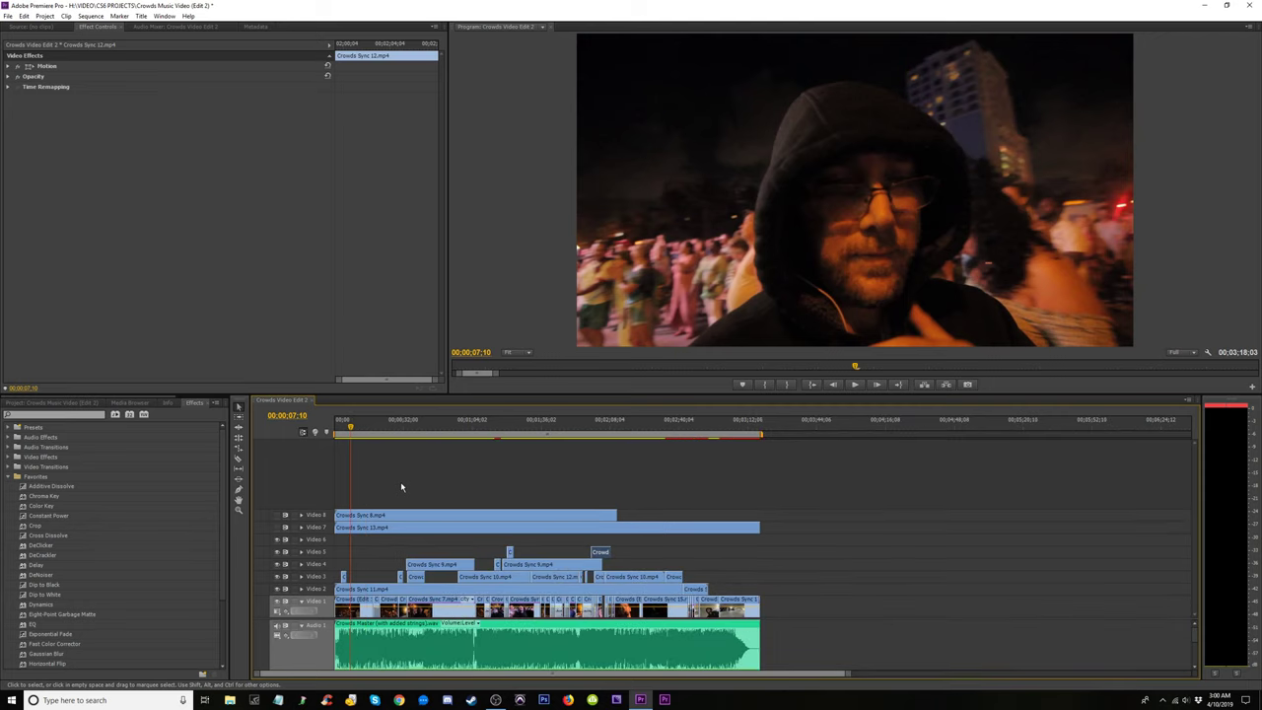
pyautogui.moveTo(541, 480); pyautogui.dragTo(464, 540)
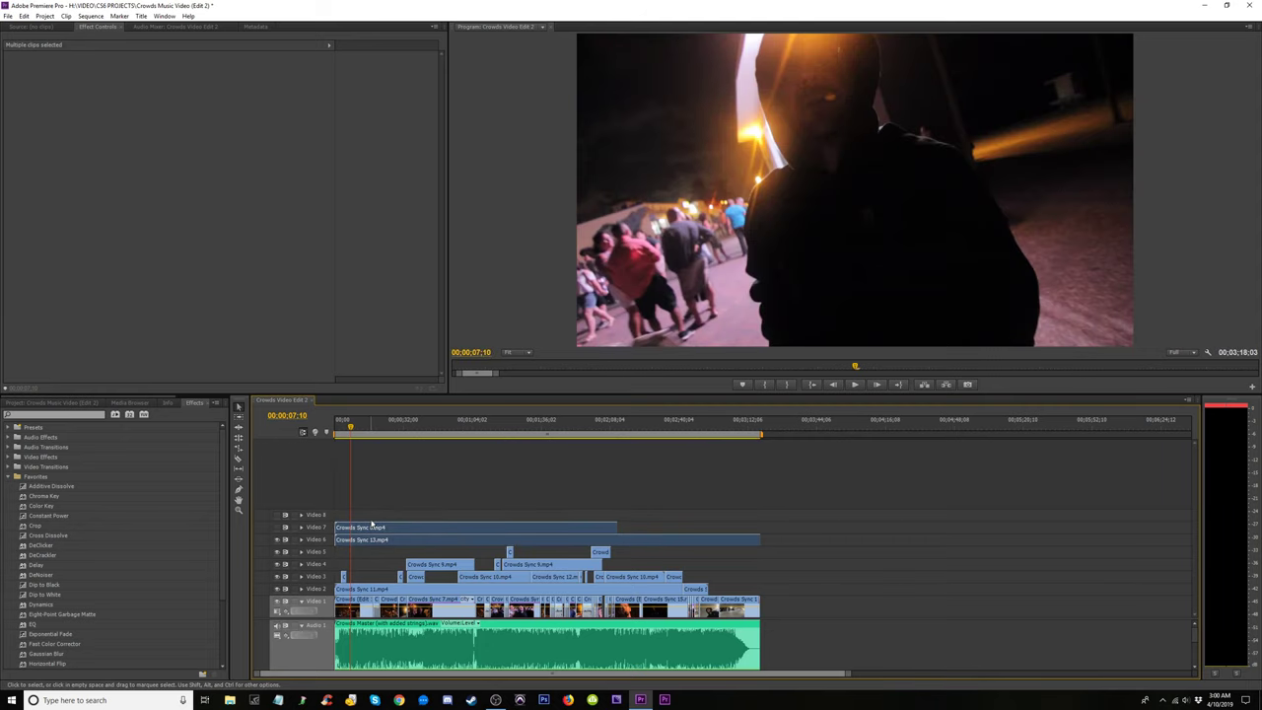
pyautogui.press('\\')
pyautogui.press('\\')
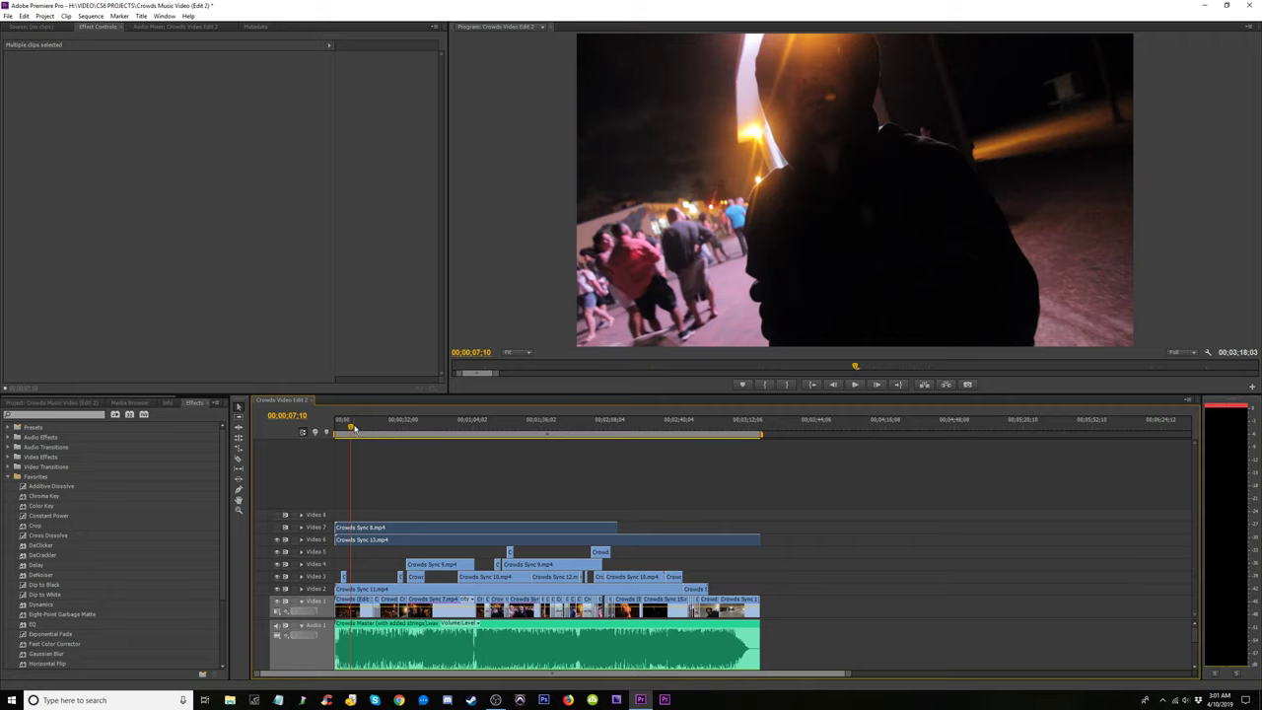
# Play the sequence's first 38 seconds from the start, switch to the Razor tool, and preview full screen.
pyautogui.click(356, 426)
pyautogui.moveTo(356, 426); pyautogui.dragTo(326, 440)
pyautogui.press('=')
pyautogui.press('space')
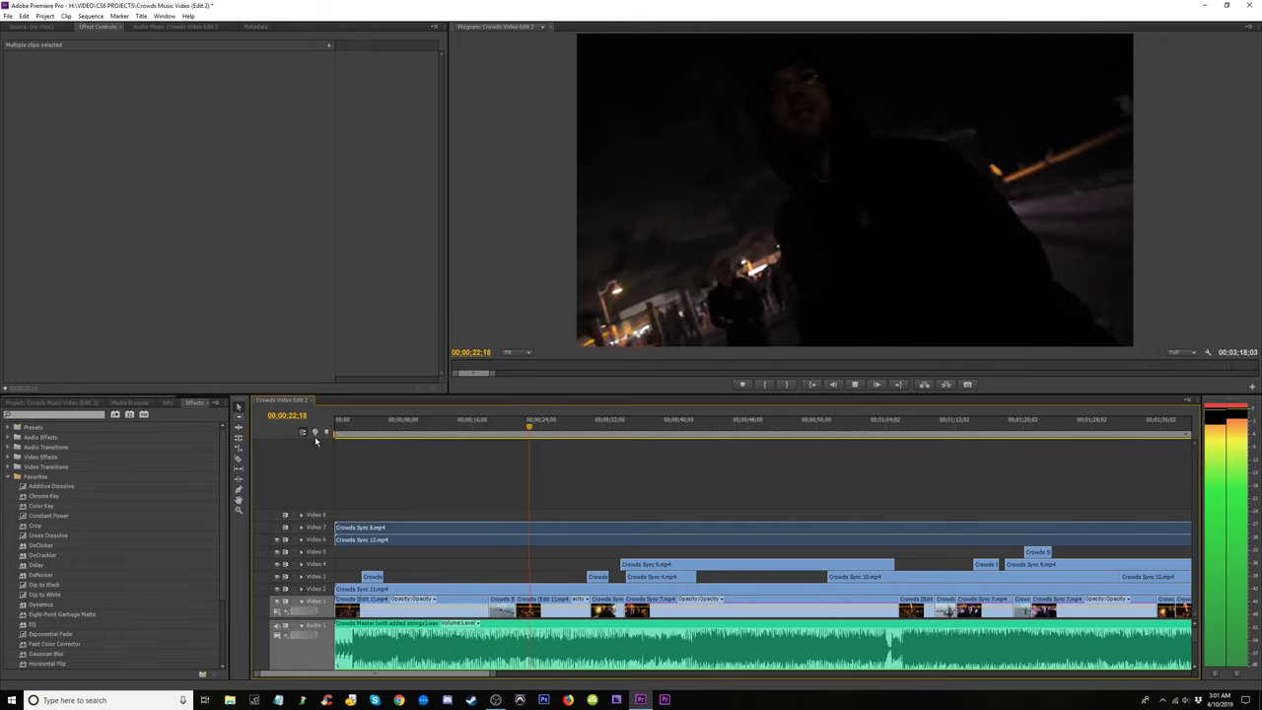
pyautogui.press('c')
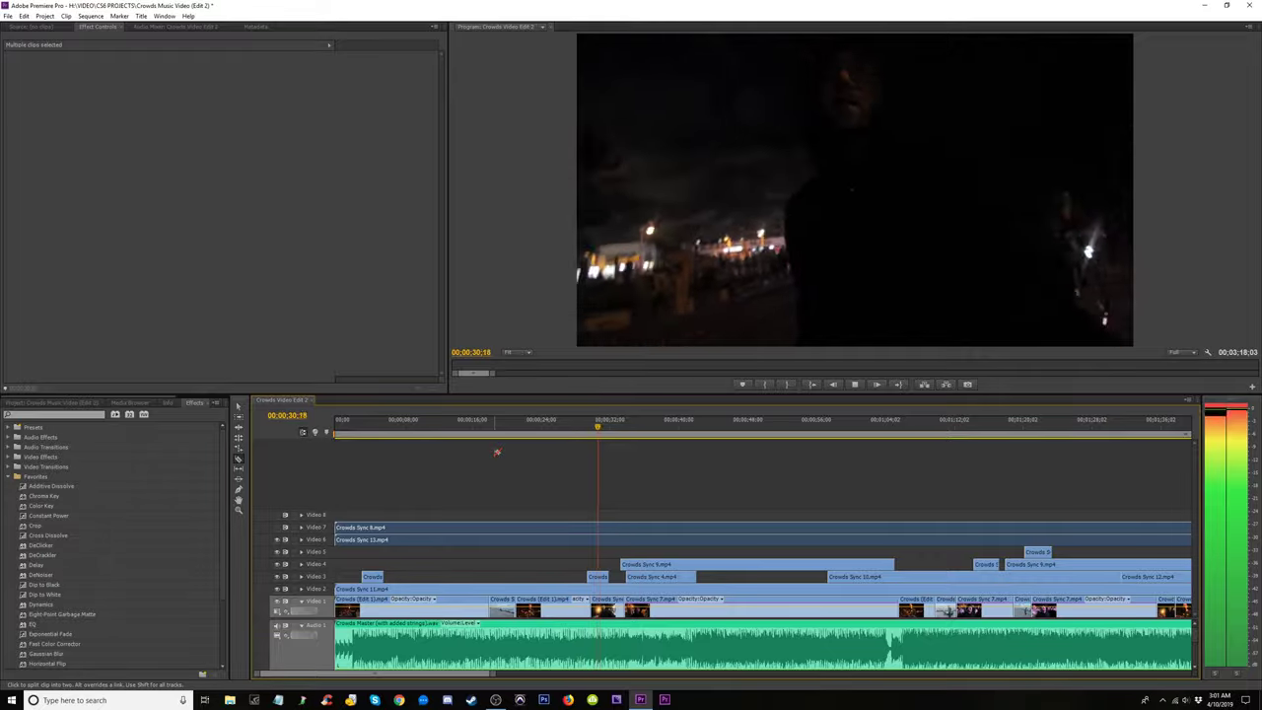
pyautogui.hotkey('ctrl', '`')
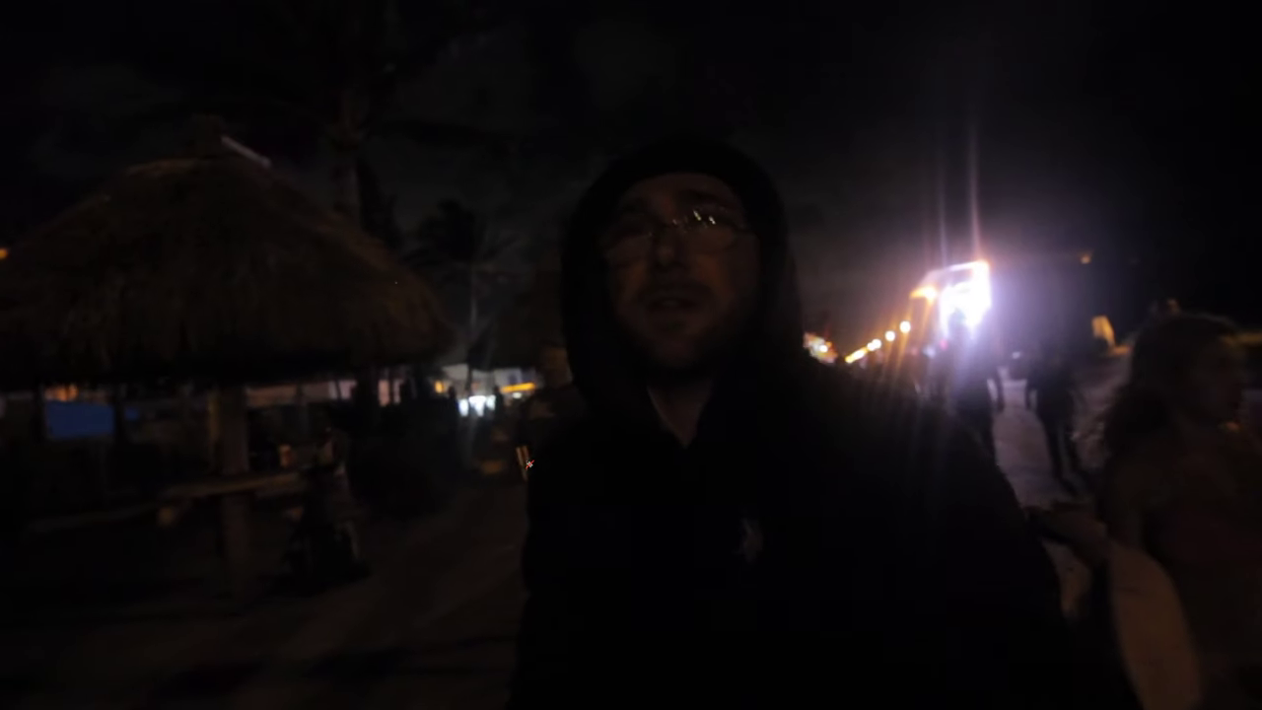
pyautogui.hotkey('ctrl', '`')
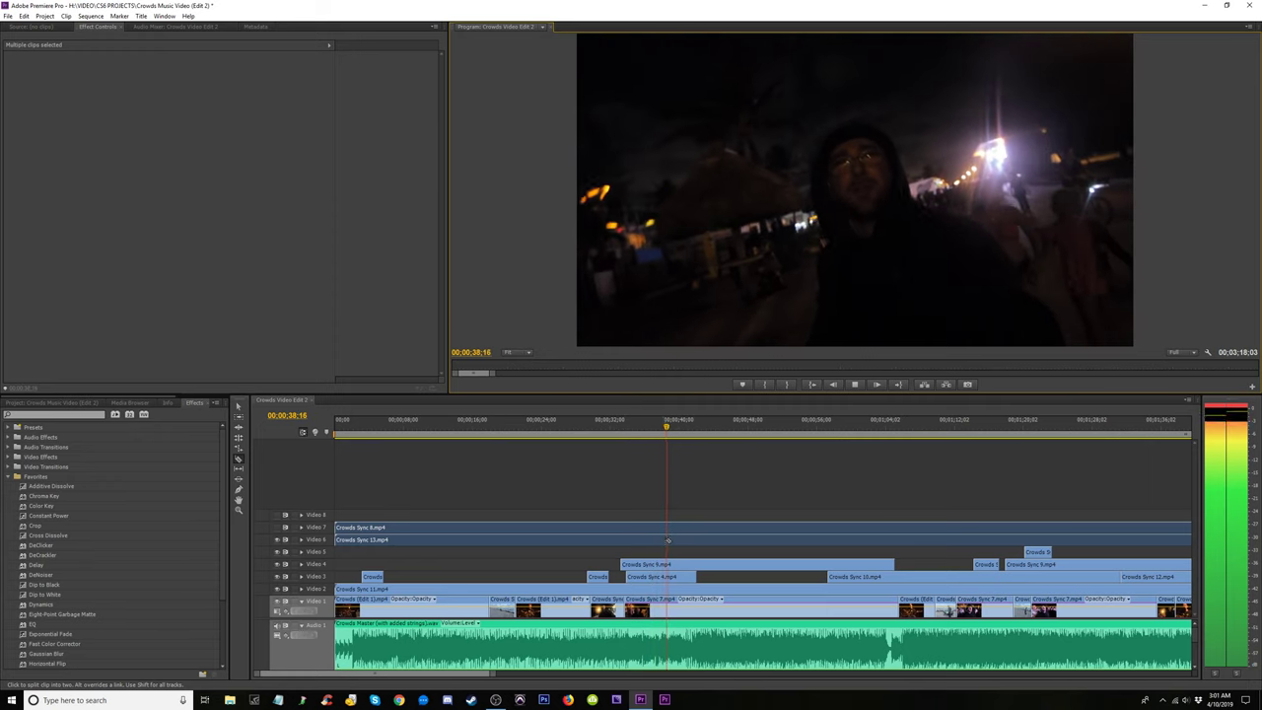
# Split Crowds Sync 13 on Video 6 at about 38 seconds and trim the later piece to start near 2:40.
pyautogui.press('space')
pyautogui.click(673, 540)
pyautogui.moveTo(677, 542); pyautogui.dragTo(1134, 539)
pyautogui.press('-')
pyautogui.press('-')
pyautogui.press('=')
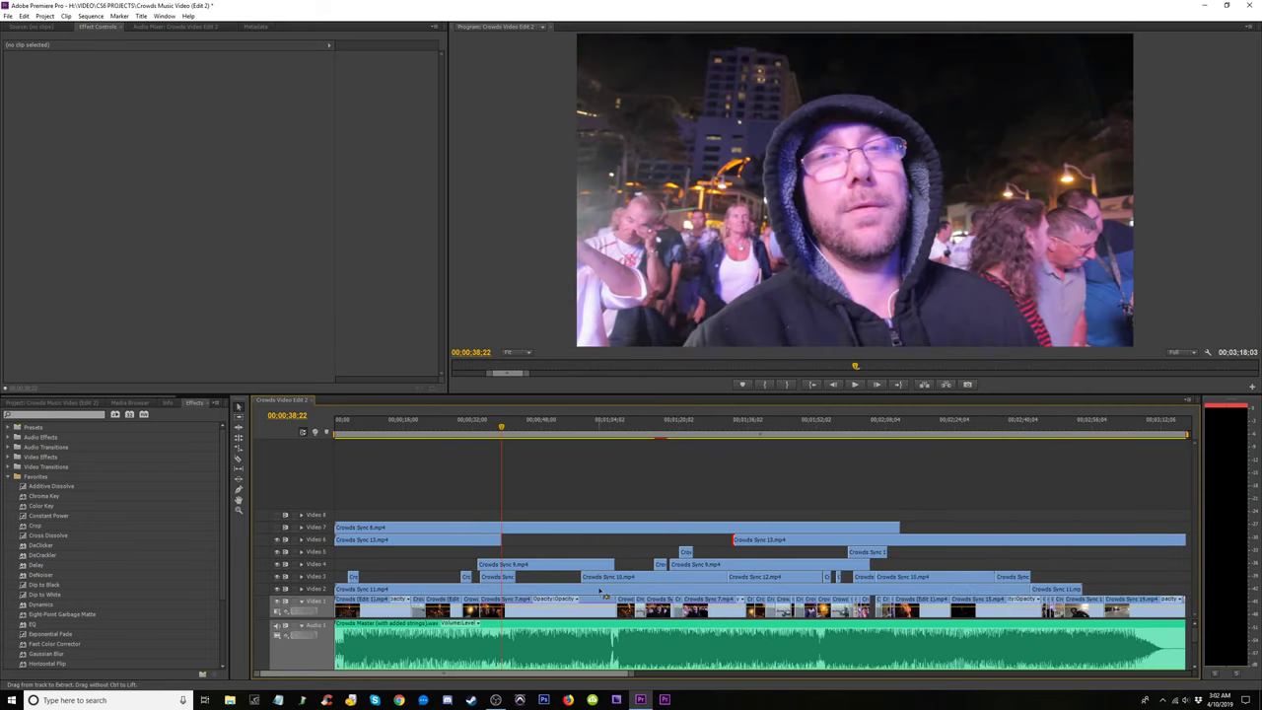
pyautogui.moveTo(740, 539); pyautogui.dragTo(1032, 540)
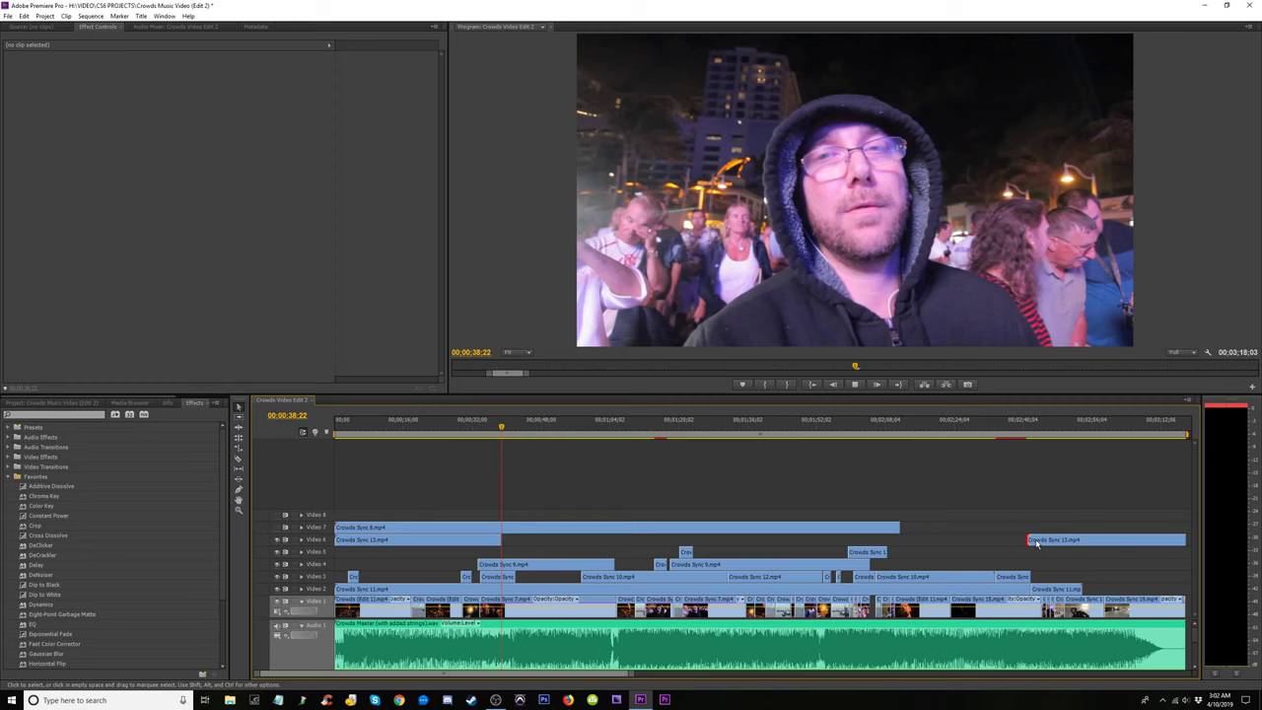
pyautogui.click(1032, 426)
pyautogui.press('=')
pyautogui.press('=')
pyautogui.press('=')
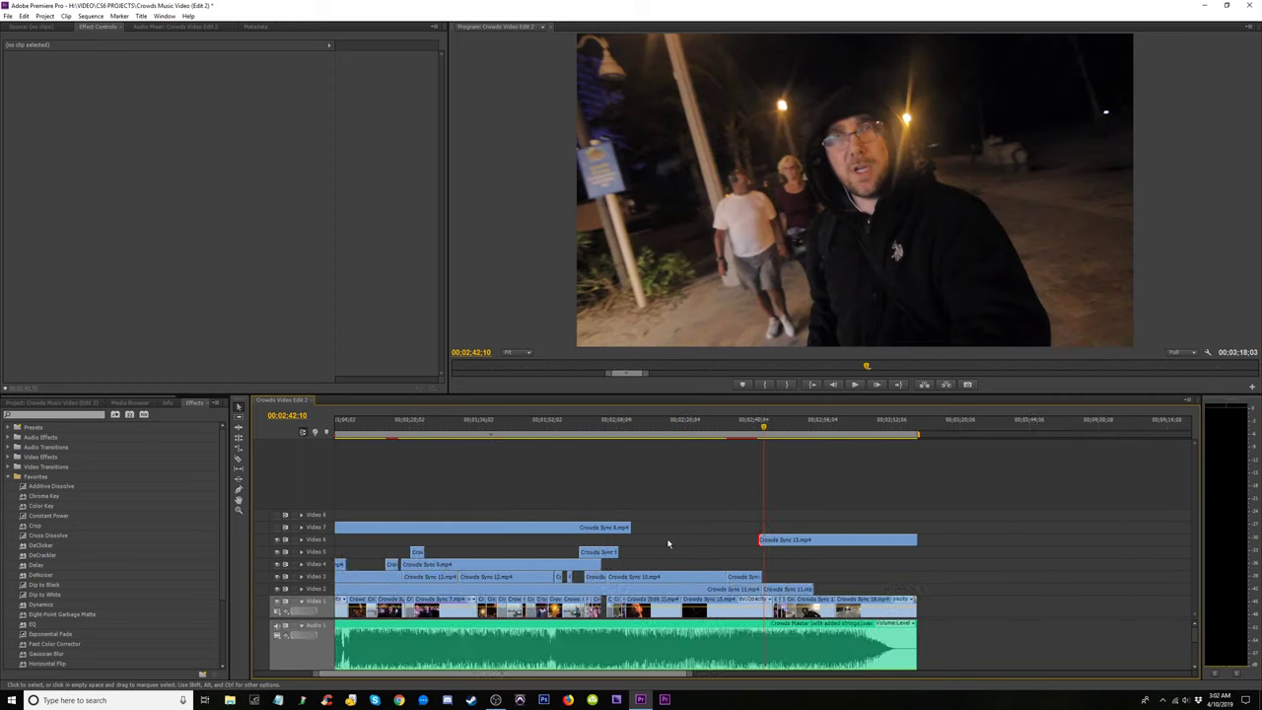
pyautogui.click(773, 427)
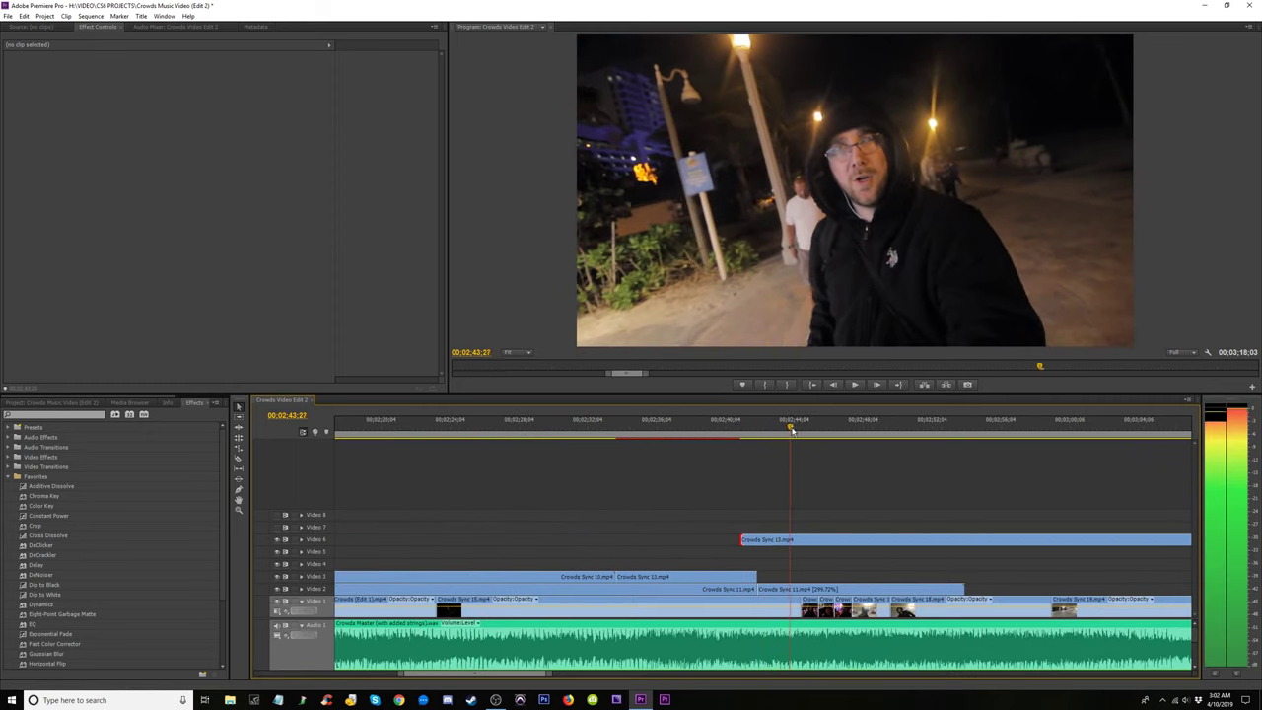
pyautogui.moveTo(807, 434); pyautogui.dragTo(1058, 498)
pyautogui.scroll(-3, 1058, 498)
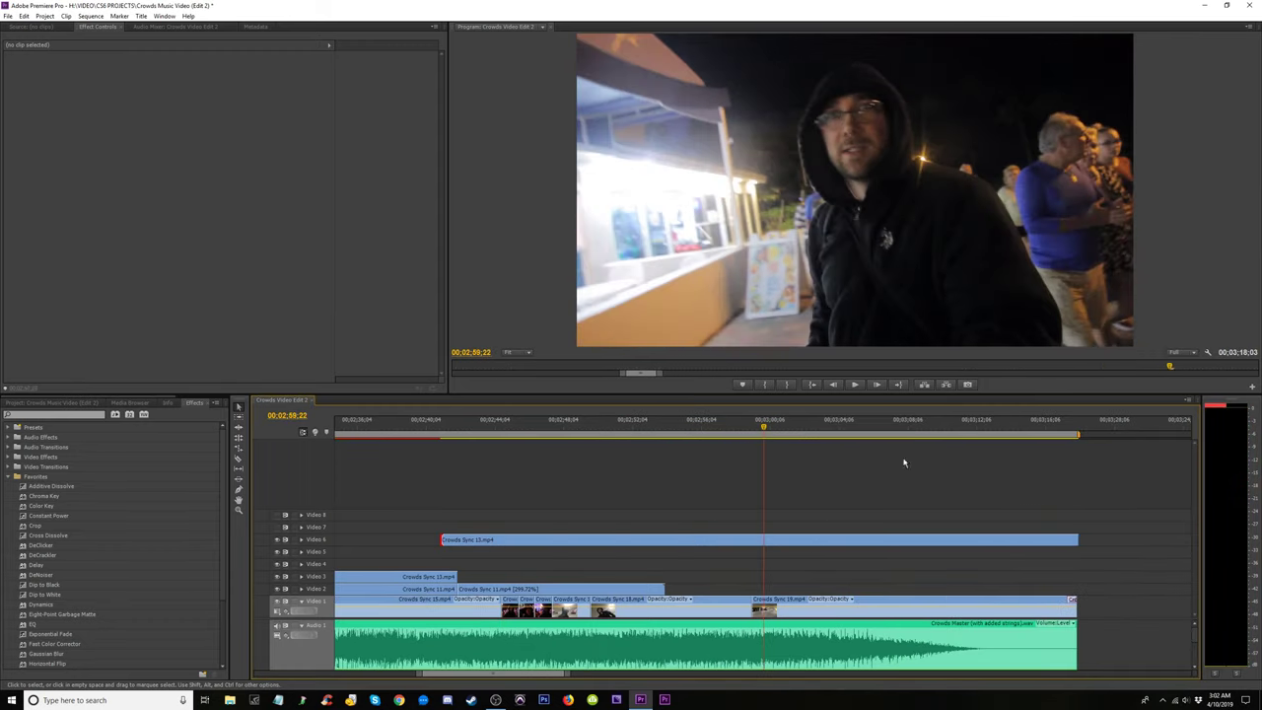
pyautogui.moveTo(738, 426); pyautogui.dragTo(702, 445)
pyautogui.moveTo(731, 445); pyautogui.dragTo(656, 498)
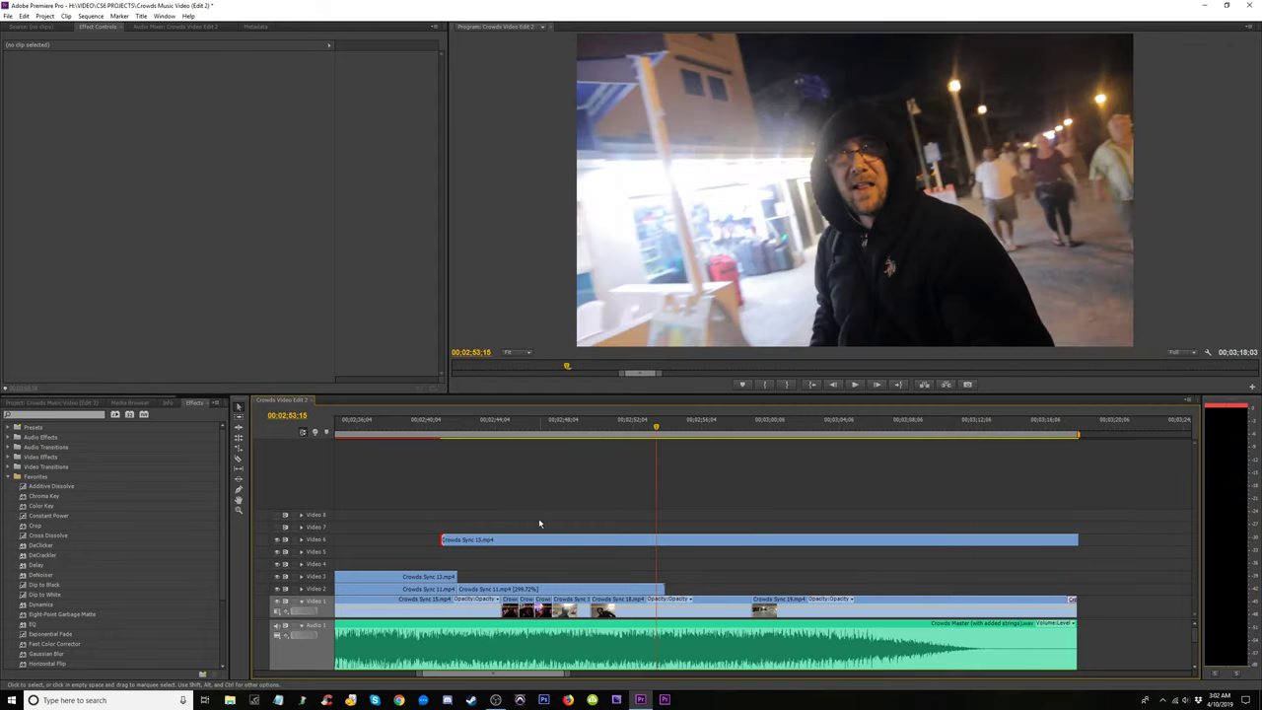
pyautogui.moveTo(523, 510); pyautogui.dragTo(617, 565)
pyautogui.press('Delete')
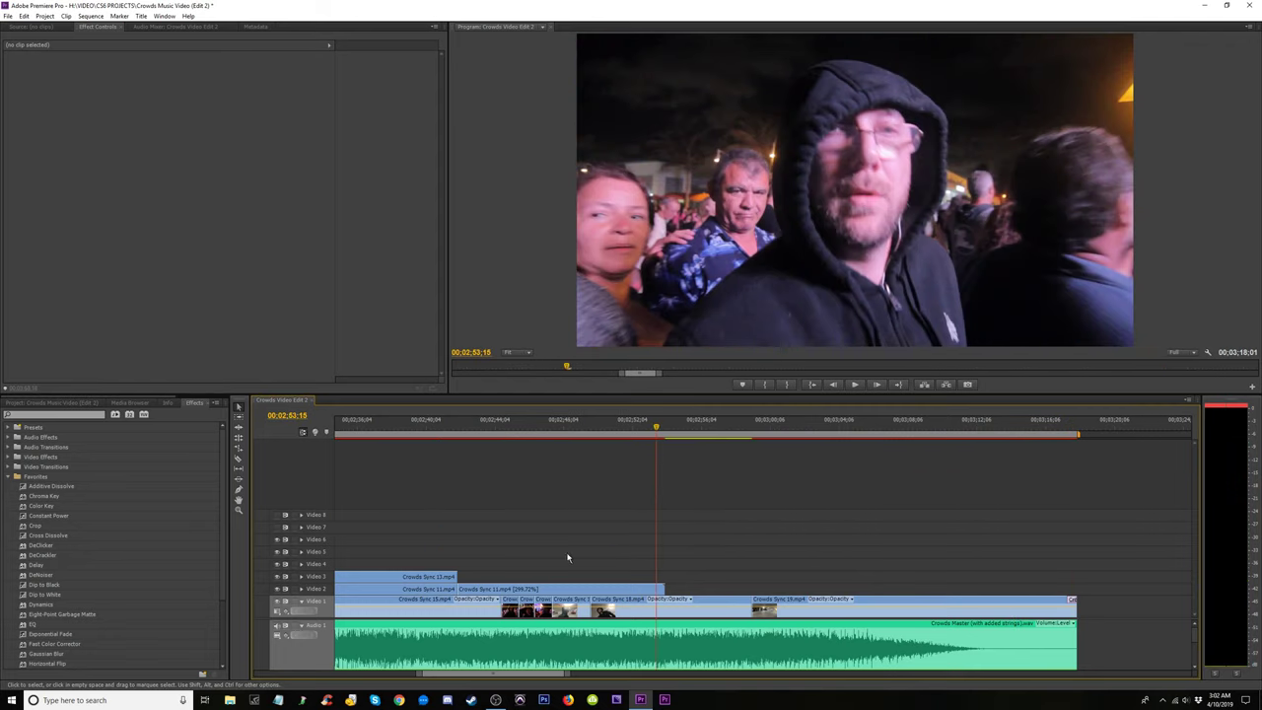
pyautogui.press('-')
pyautogui.press('-')
pyautogui.press('-')
pyautogui.click(374, 430)
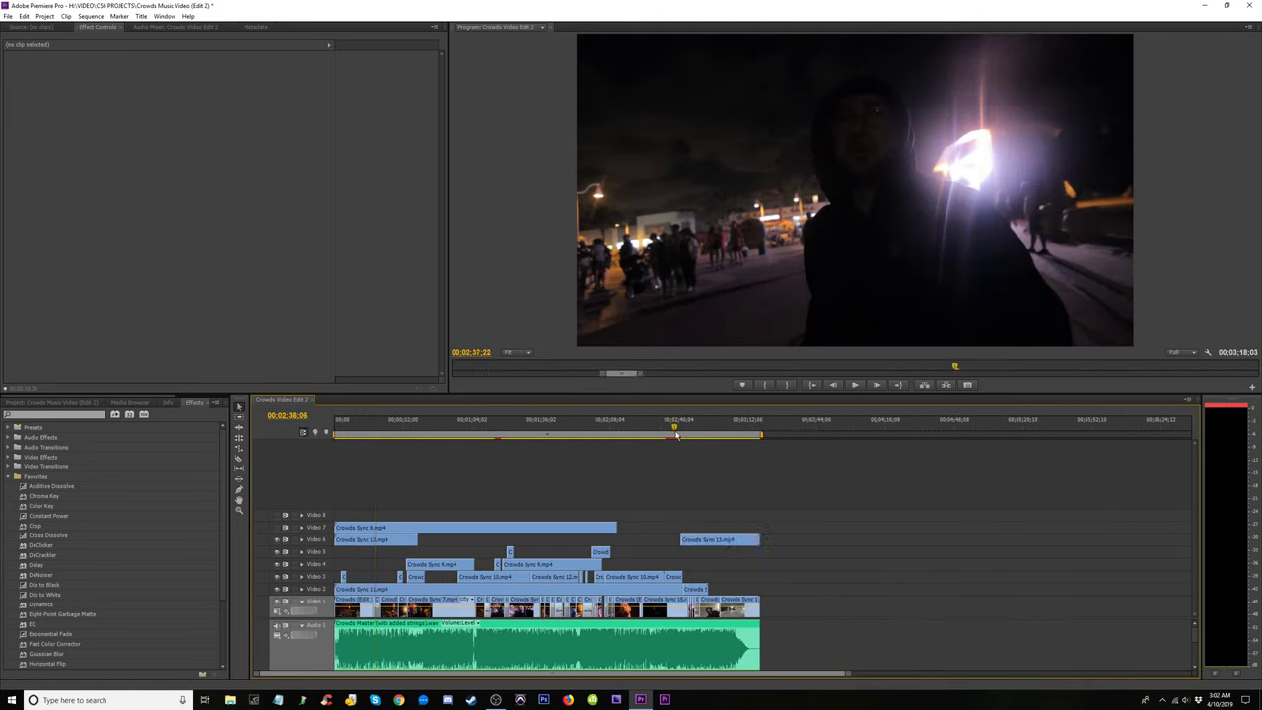
# Delete the later Crowds Sync 13 piece from Video 6.
pyautogui.moveTo(677, 435); pyautogui.dragTo(690, 435)
pyautogui.moveTo(726, 491); pyautogui.dragTo(762, 573)
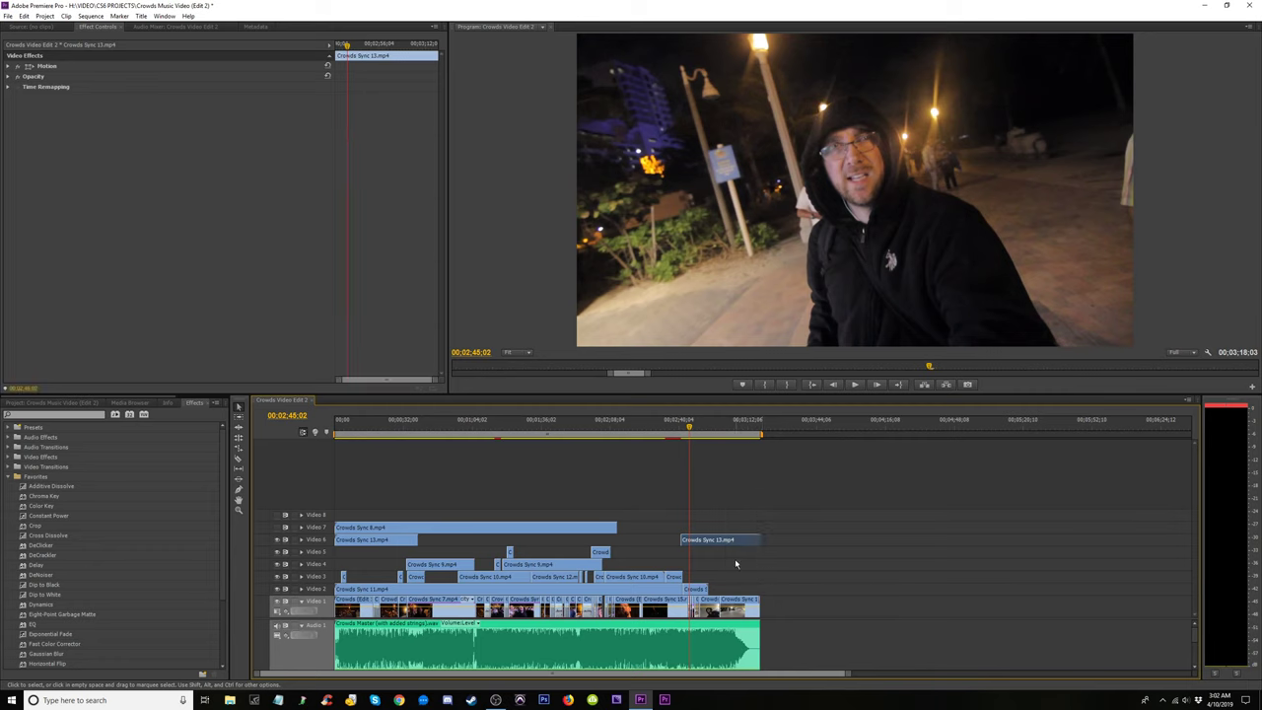
pyautogui.press('Delete')
# Trim both the start and end of the earlier Crowds Sync 13 piece.
pyautogui.press('=')
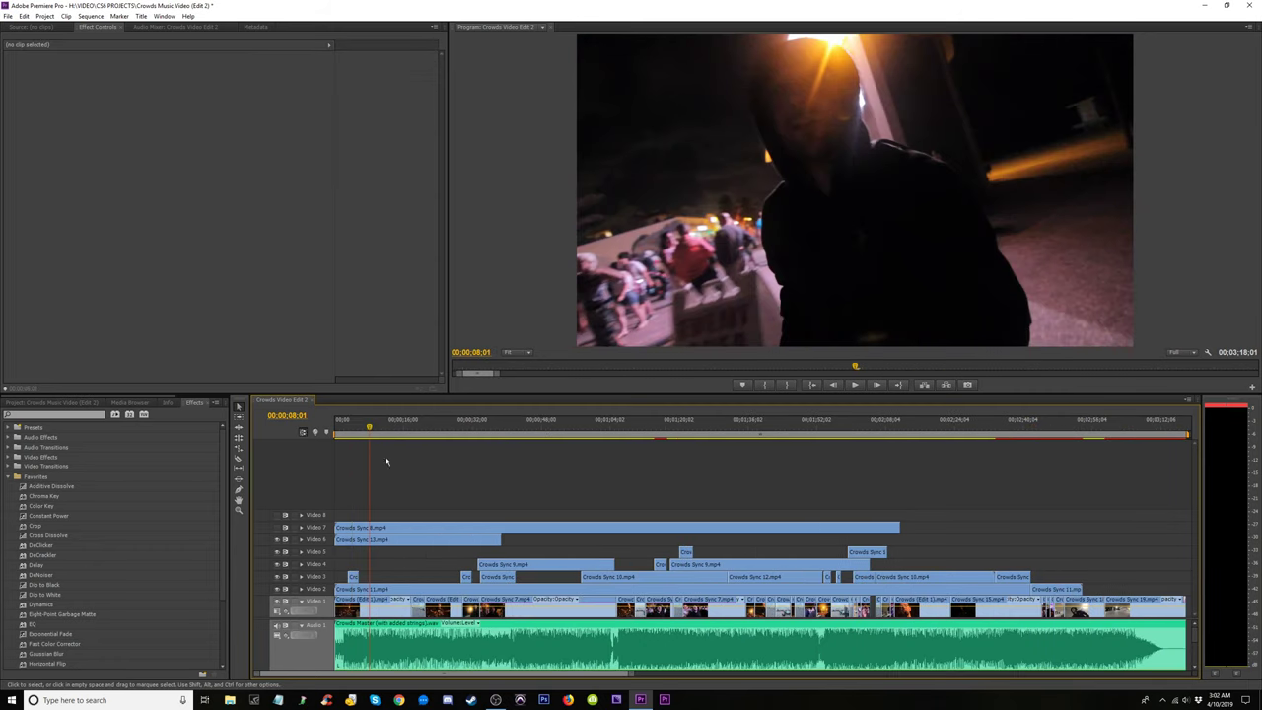
pyautogui.click(385, 426)
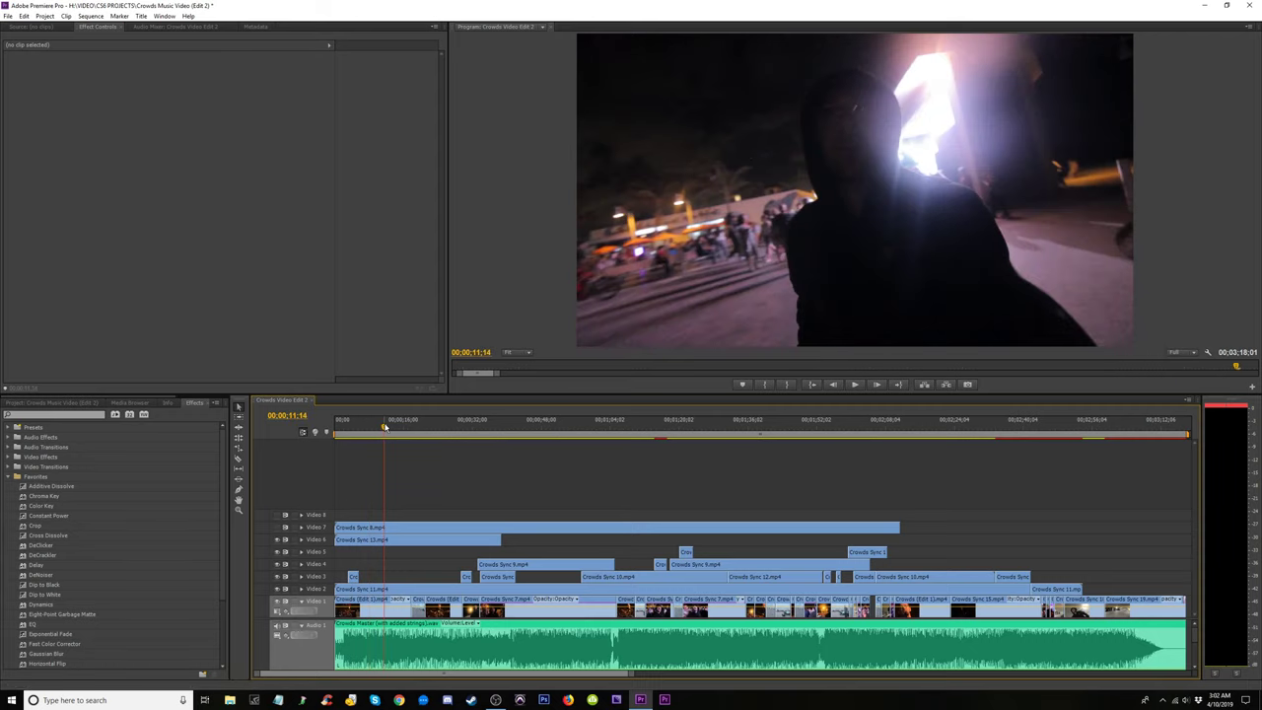
pyautogui.moveTo(385, 426); pyautogui.dragTo(470, 464)
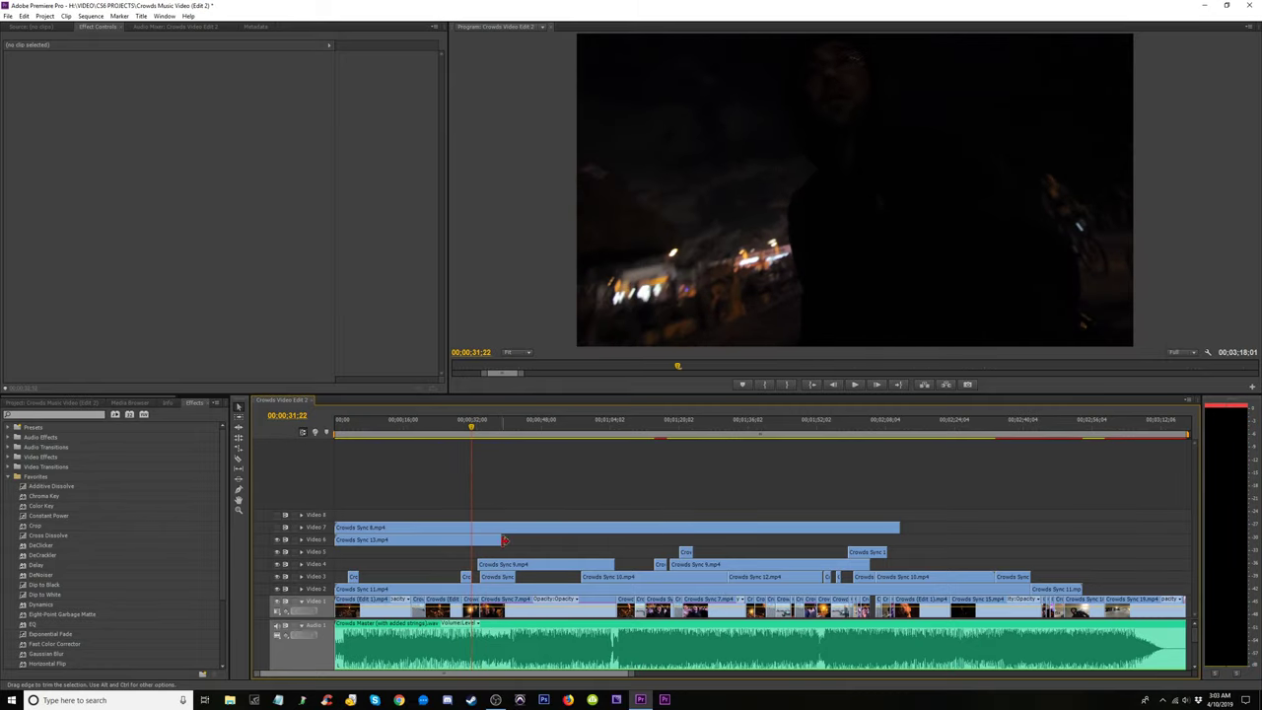
pyautogui.moveTo(500, 541); pyautogui.dragTo(472, 541)
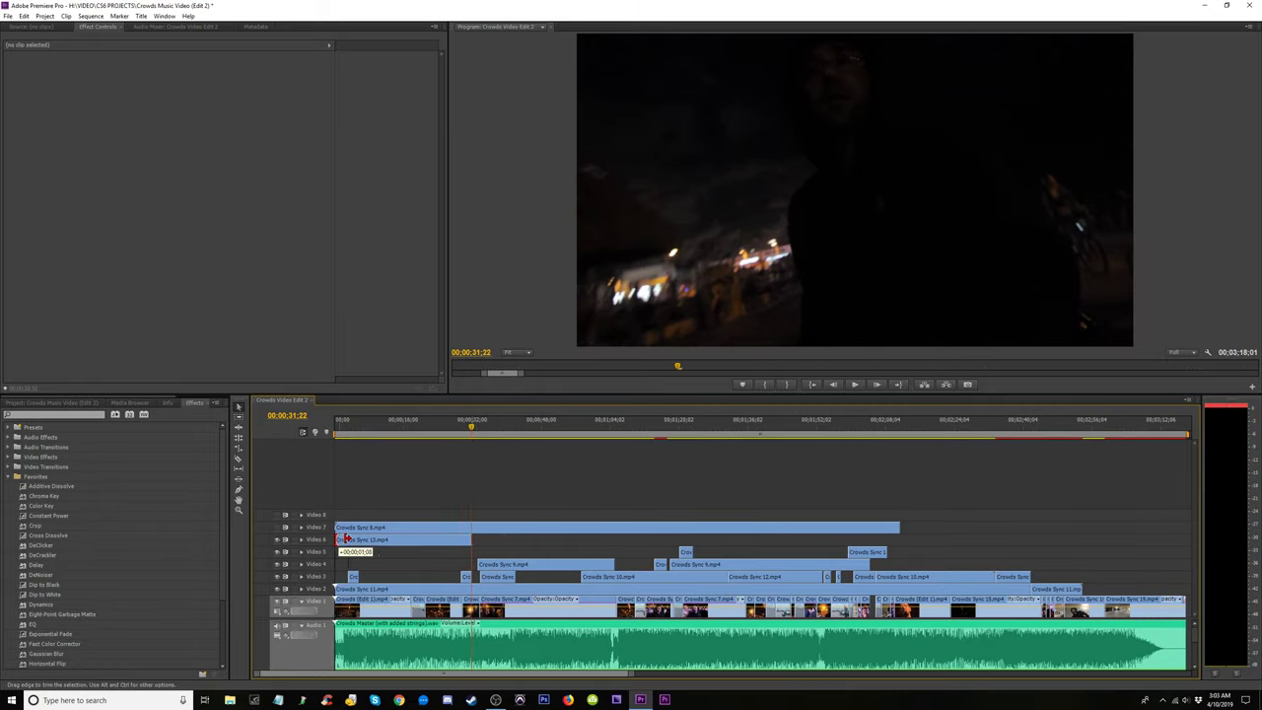
pyautogui.moveTo(346, 539); pyautogui.dragTo(1107, 576)
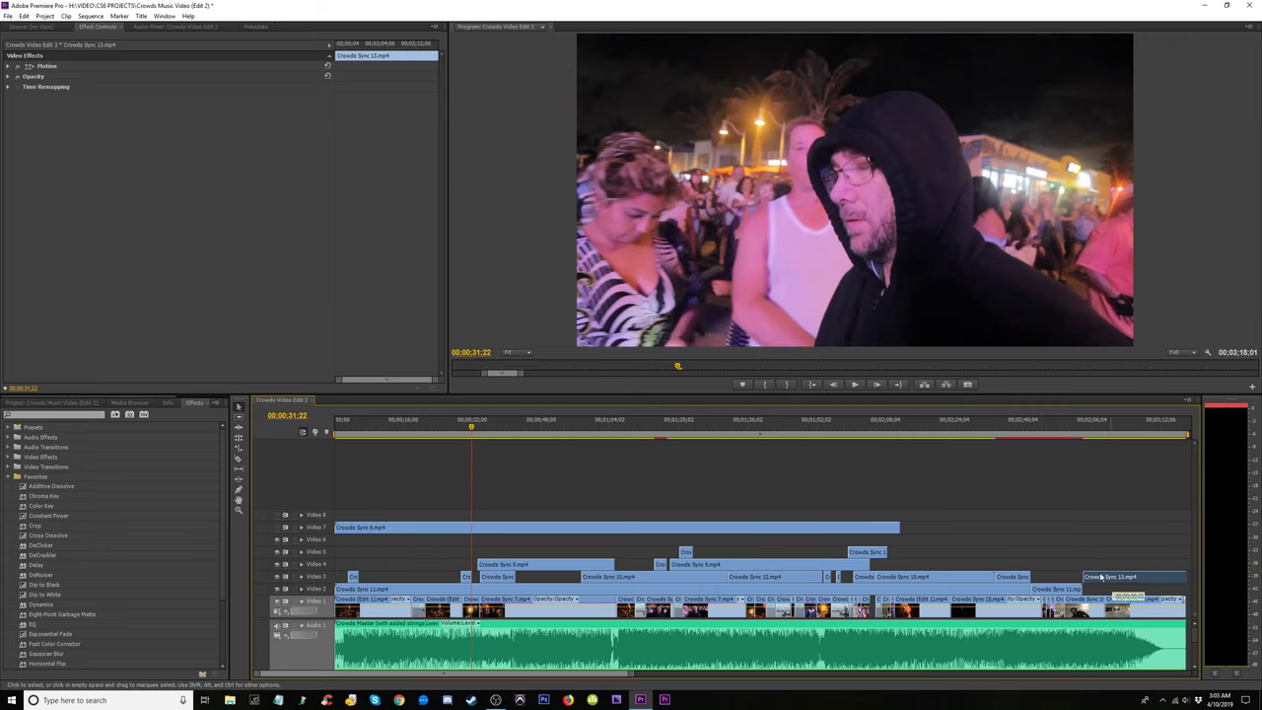
# Move the trimmed Crowds Sync 13 clip onto Video 4 at around 2:38.
pyautogui.moveTo(1102, 577); pyautogui.dragTo(1016, 570)
pyautogui.moveTo(1003, 434); pyautogui.dragTo(862, 434)
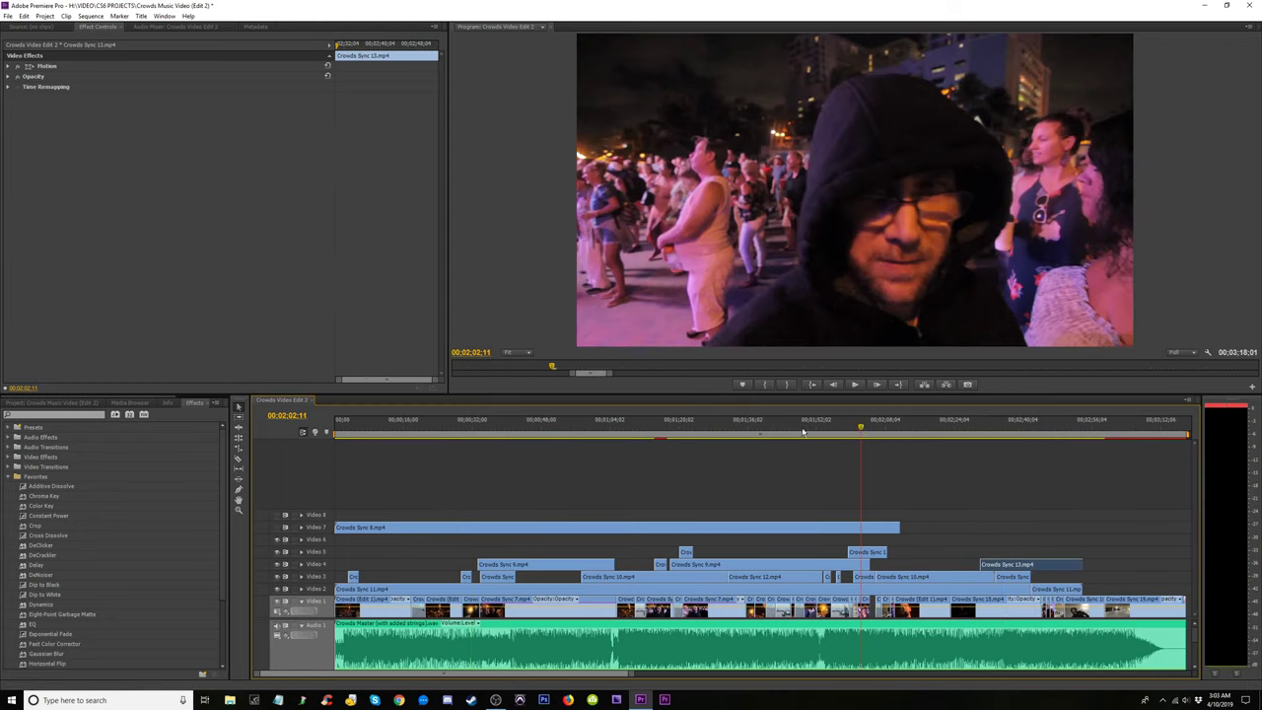
pyautogui.press('-')
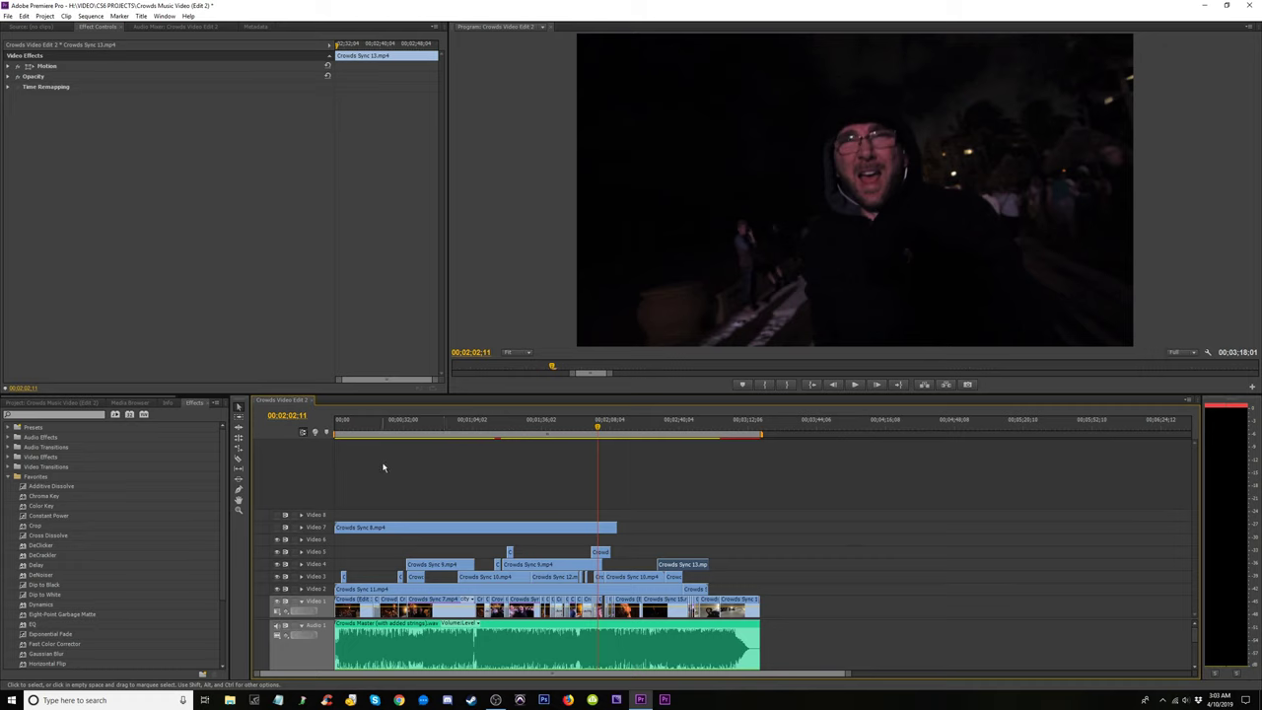
pyautogui.press('Home')
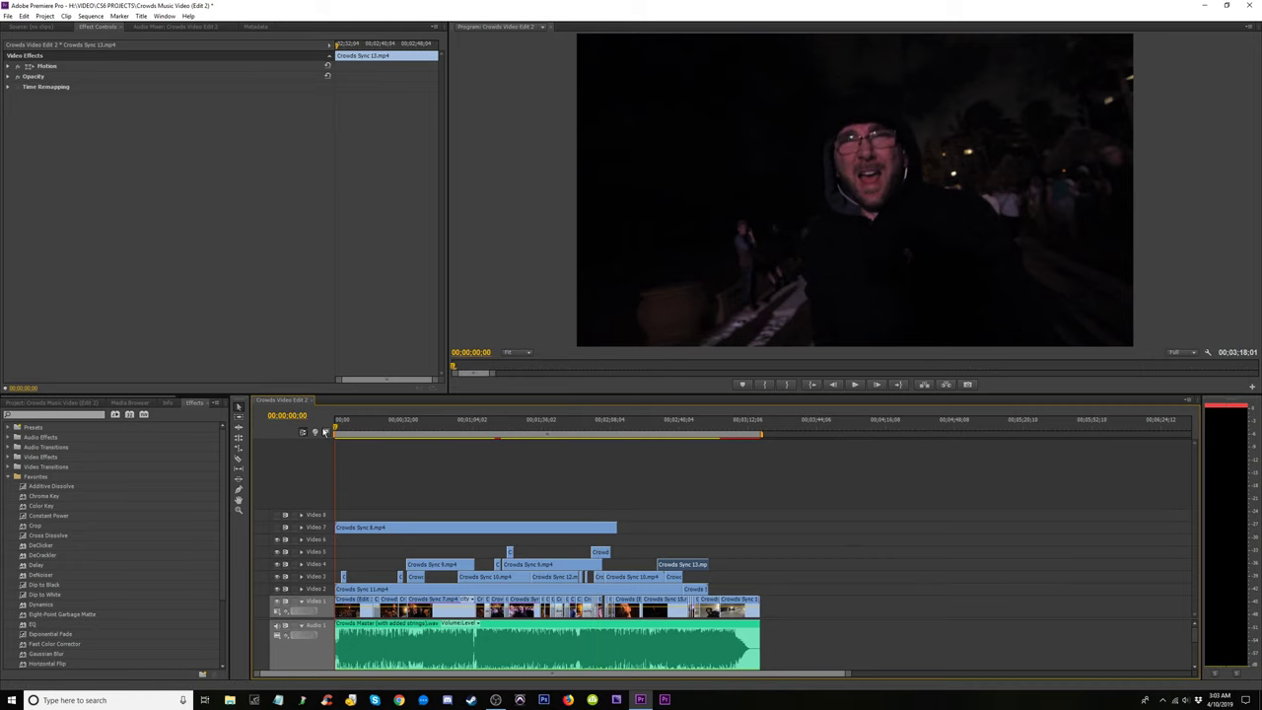
# Move Crowds Sync 8 from Video 7 to Video 6 and trim its start to about 00:00:29:27.
pyautogui.press('=')
pyautogui.moveTo(392, 534); pyautogui.dragTo(384, 544)
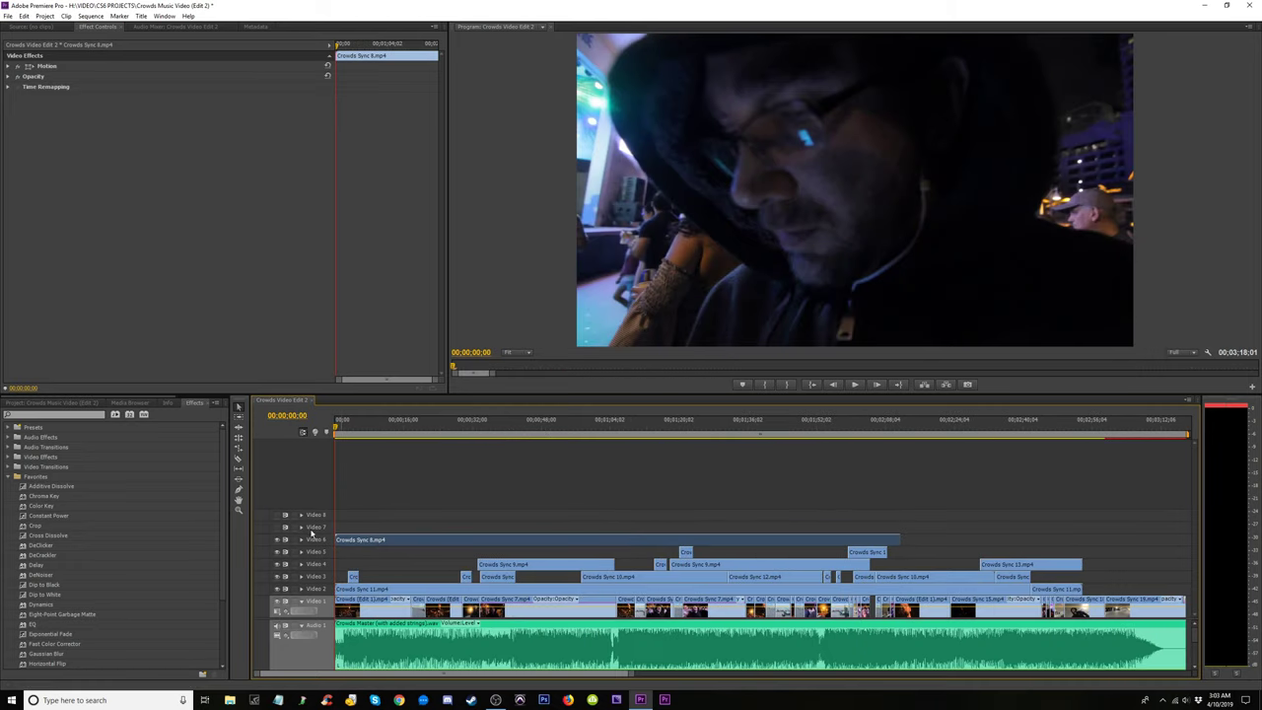
pyautogui.moveTo(336, 431); pyautogui.dragTo(474, 455)
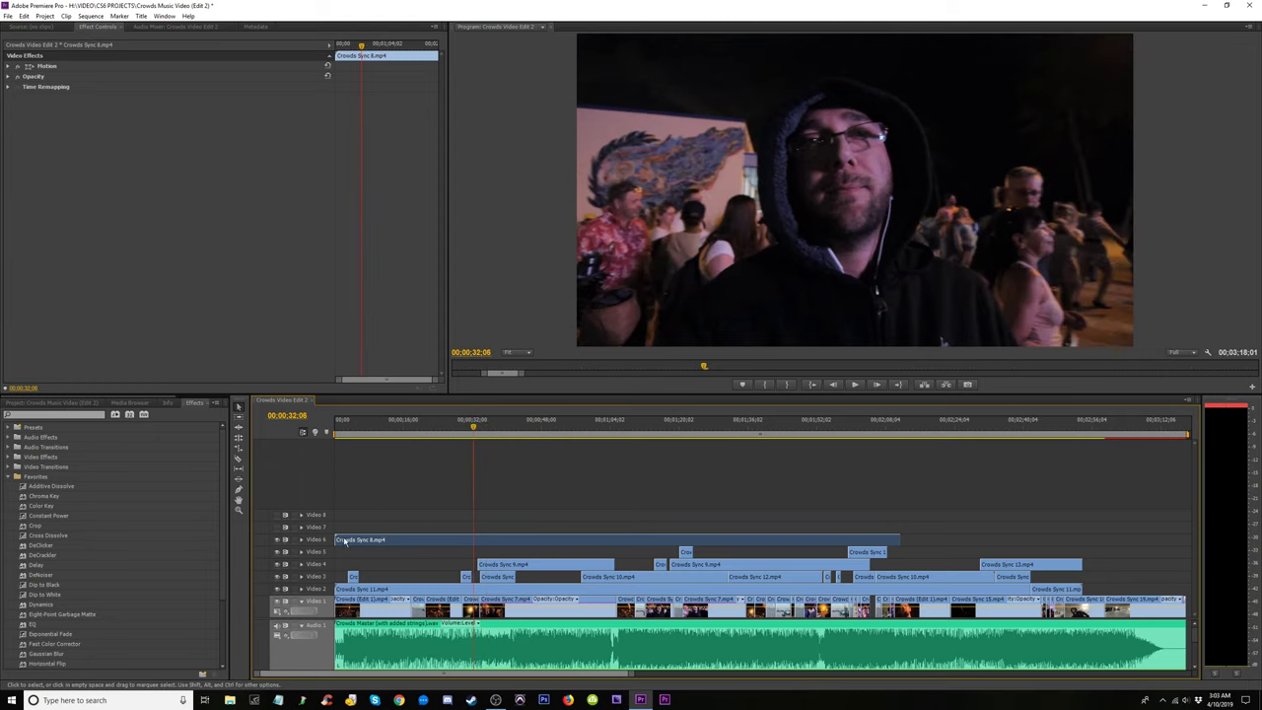
pyautogui.moveTo(338, 540); pyautogui.dragTo(470, 541)
pyautogui.click(465, 426)
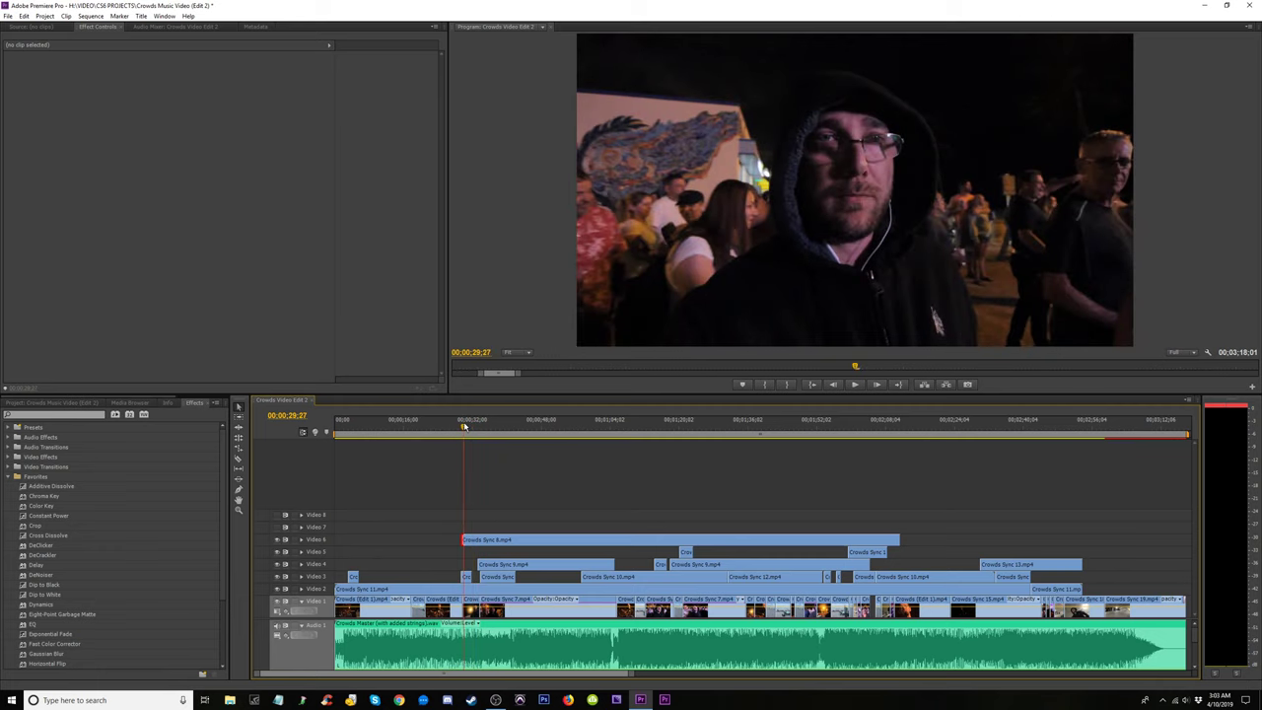
pyautogui.press('-')
pyautogui.press('=')
# Delete the empty Video 8 track, then remove Video 7 through Delete Tracks.
pyautogui.rightClick(314, 532)
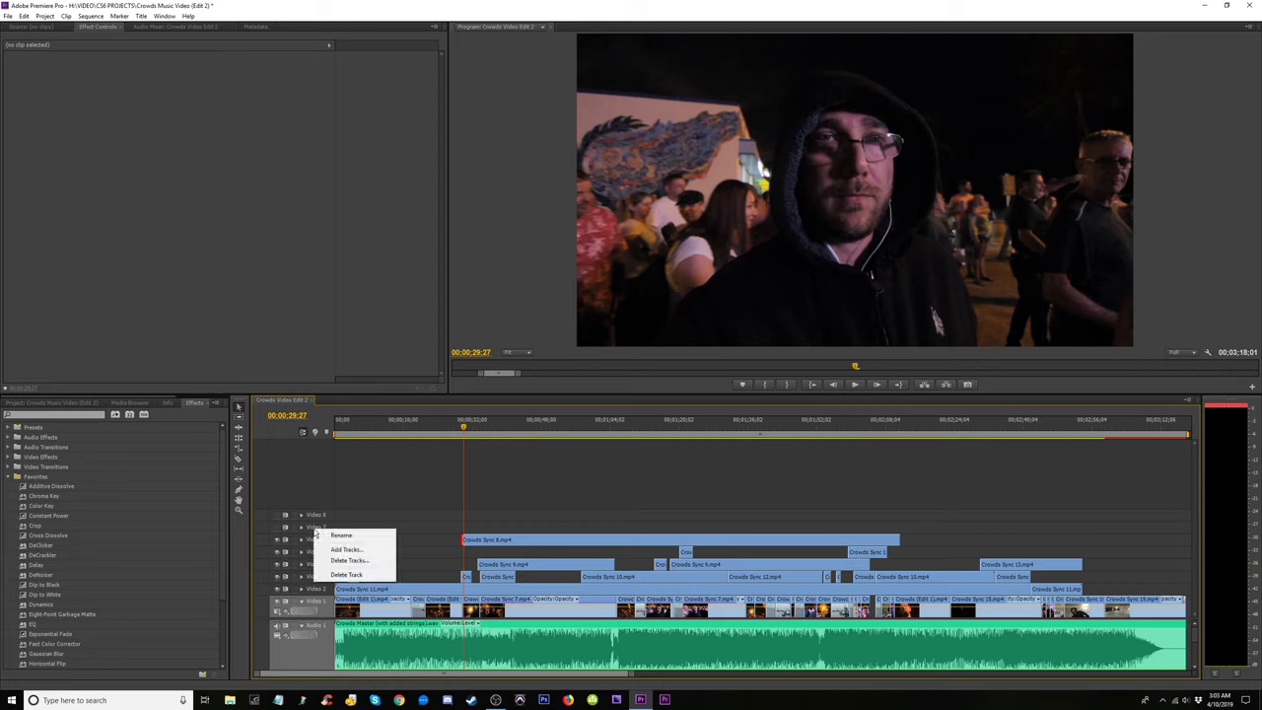
pyautogui.click(317, 515)
pyautogui.rightClick(317, 515)
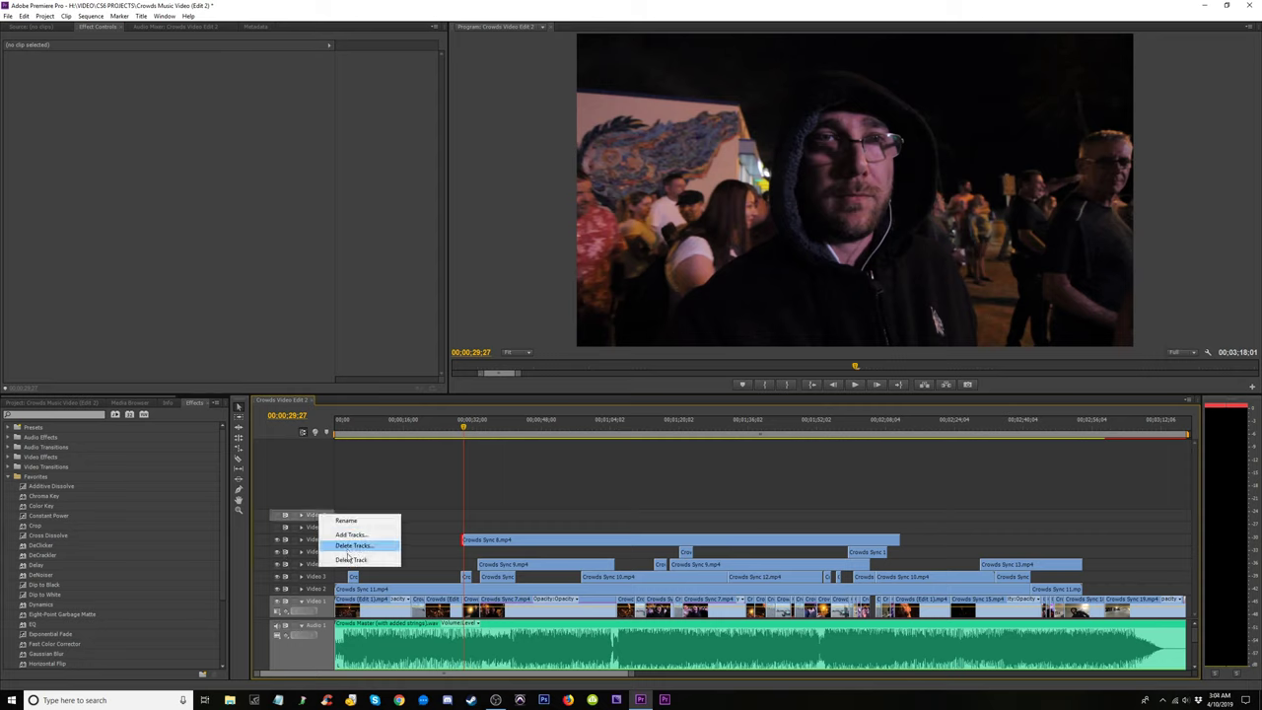
pyautogui.click(357, 561)
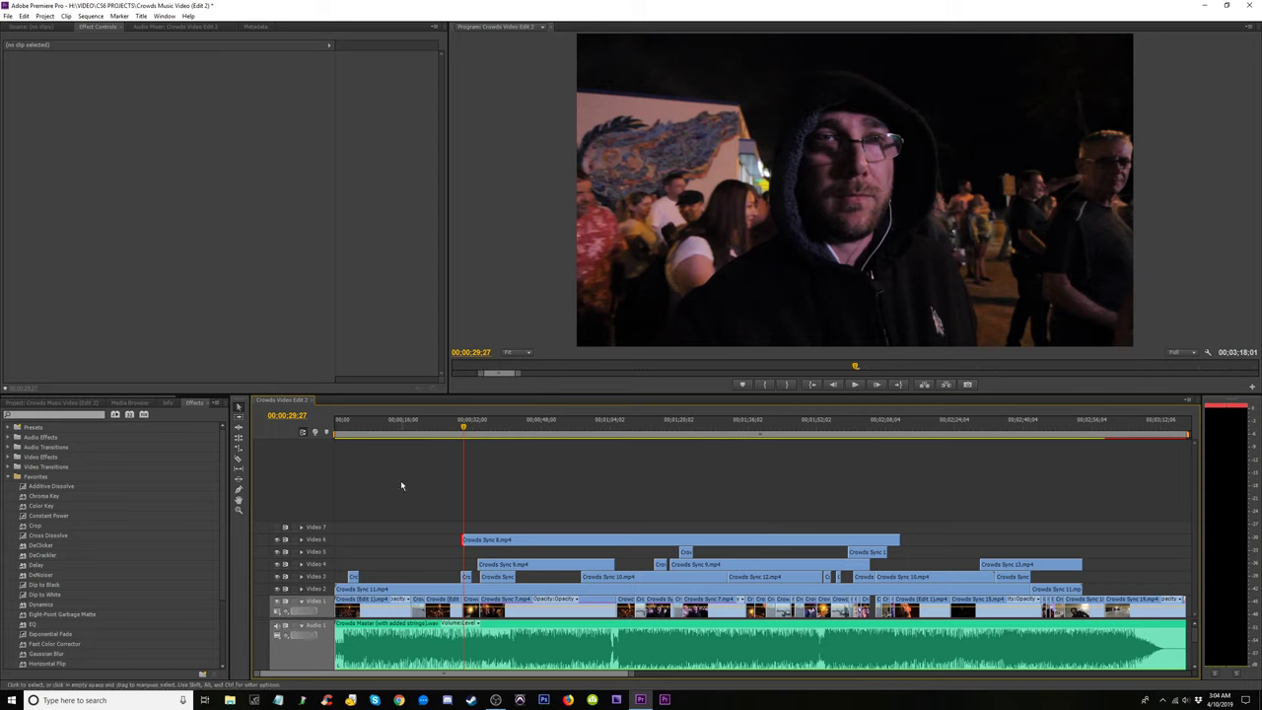
pyautogui.rightClick(328, 518)
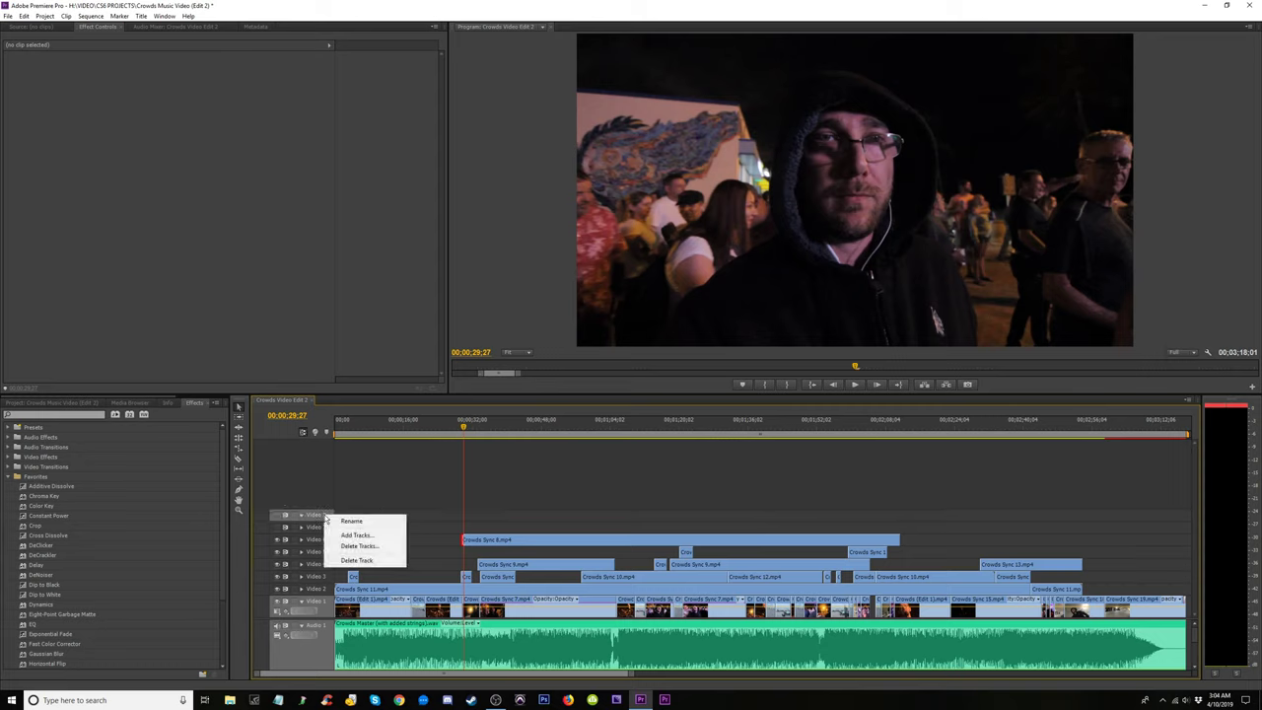
pyautogui.click(360, 547)
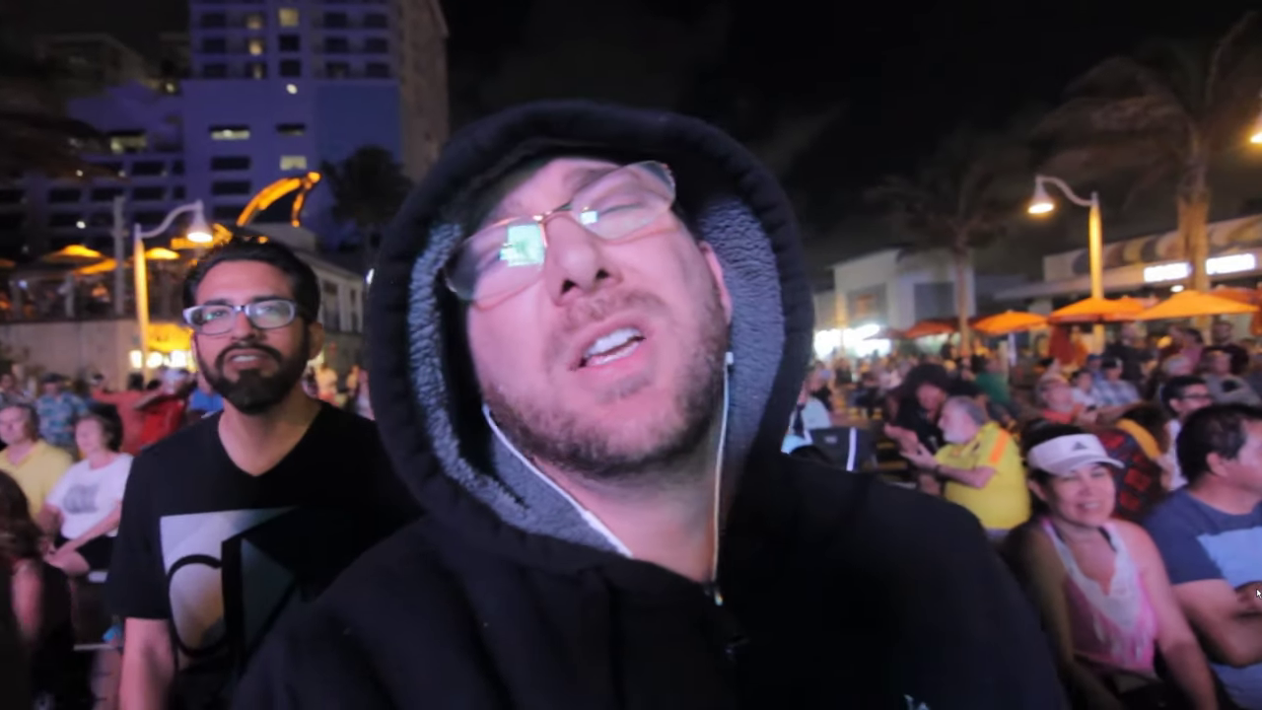
# Exit full-screen playback, trim the Video 6 Crowds Sync 8 clip's start later, and review it.
pyautogui.hotkey('ctrl', '`')
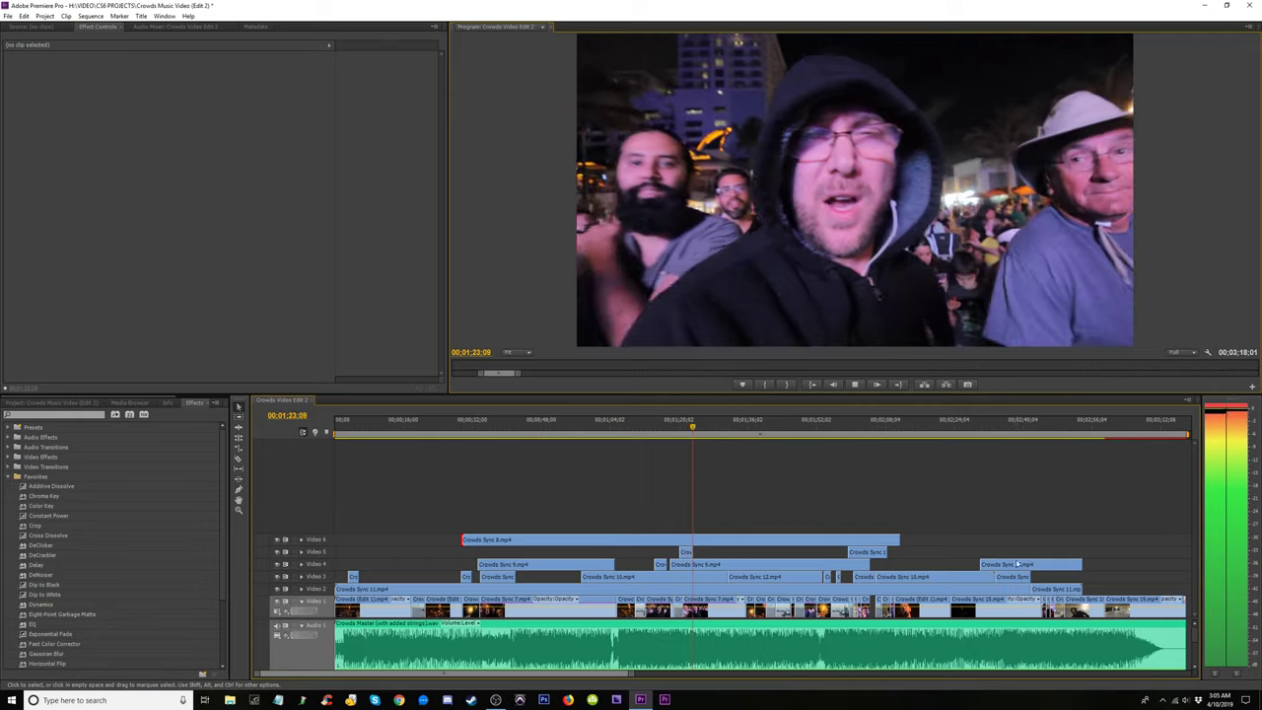
pyautogui.press('space')
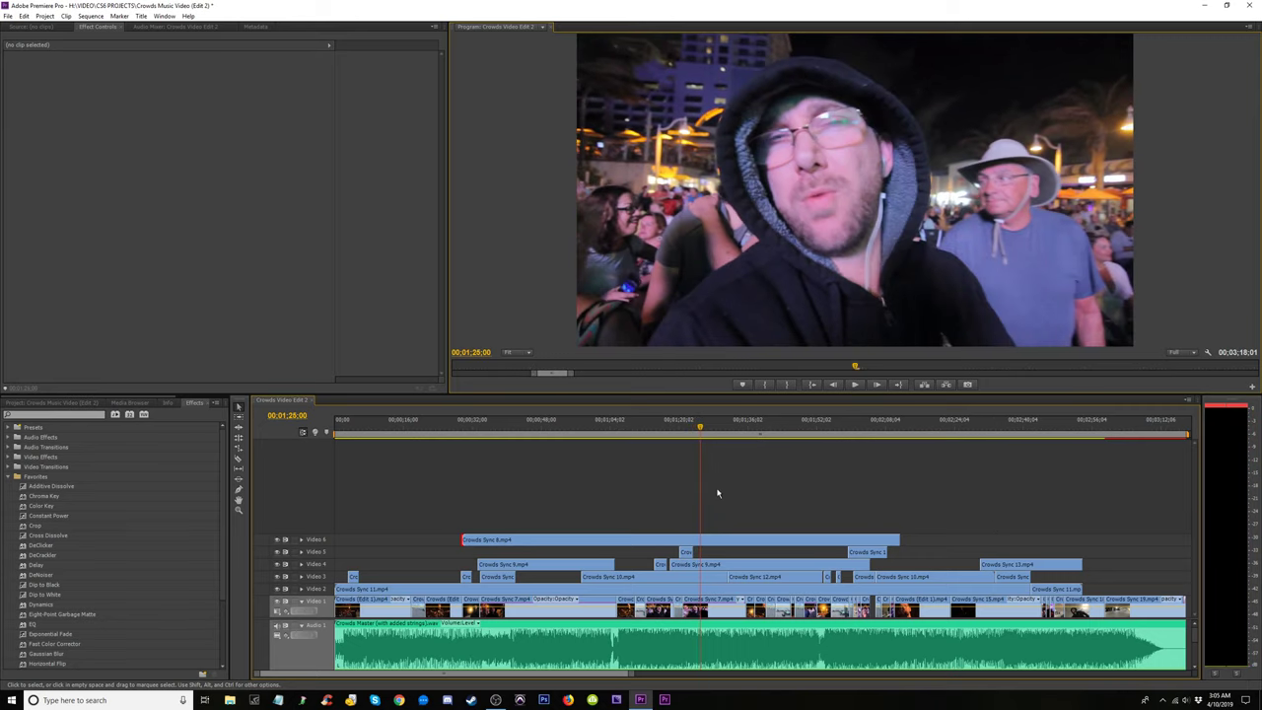
pyautogui.moveTo(704, 427); pyautogui.dragTo(677, 427)
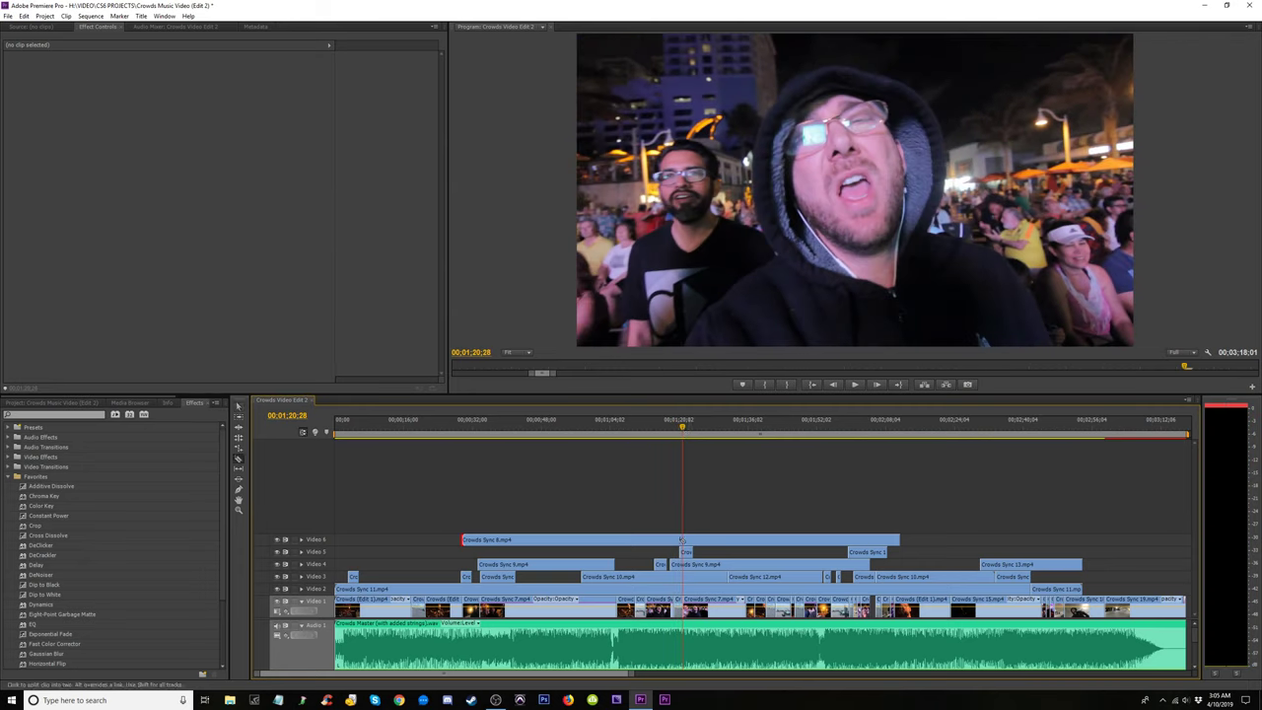
pyautogui.moveTo(480, 437); pyautogui.dragTo(505, 437)
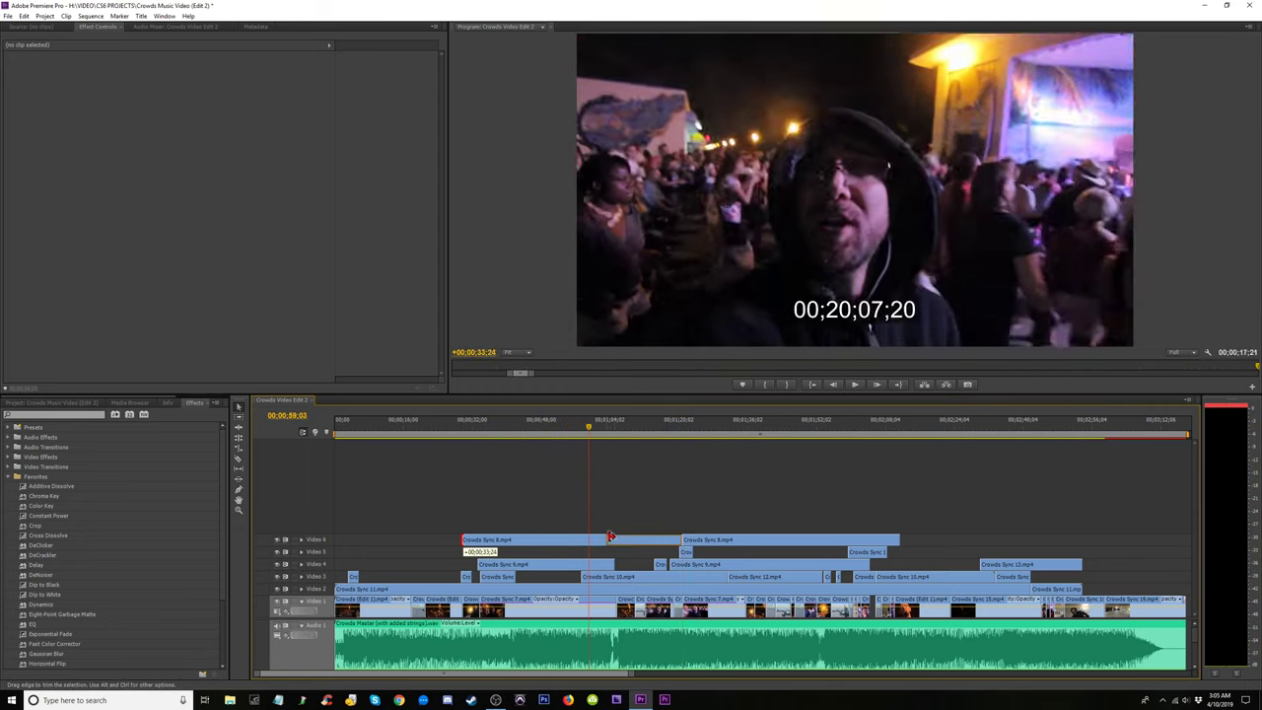
pyautogui.moveTo(616, 540); pyautogui.dragTo(615, 539)
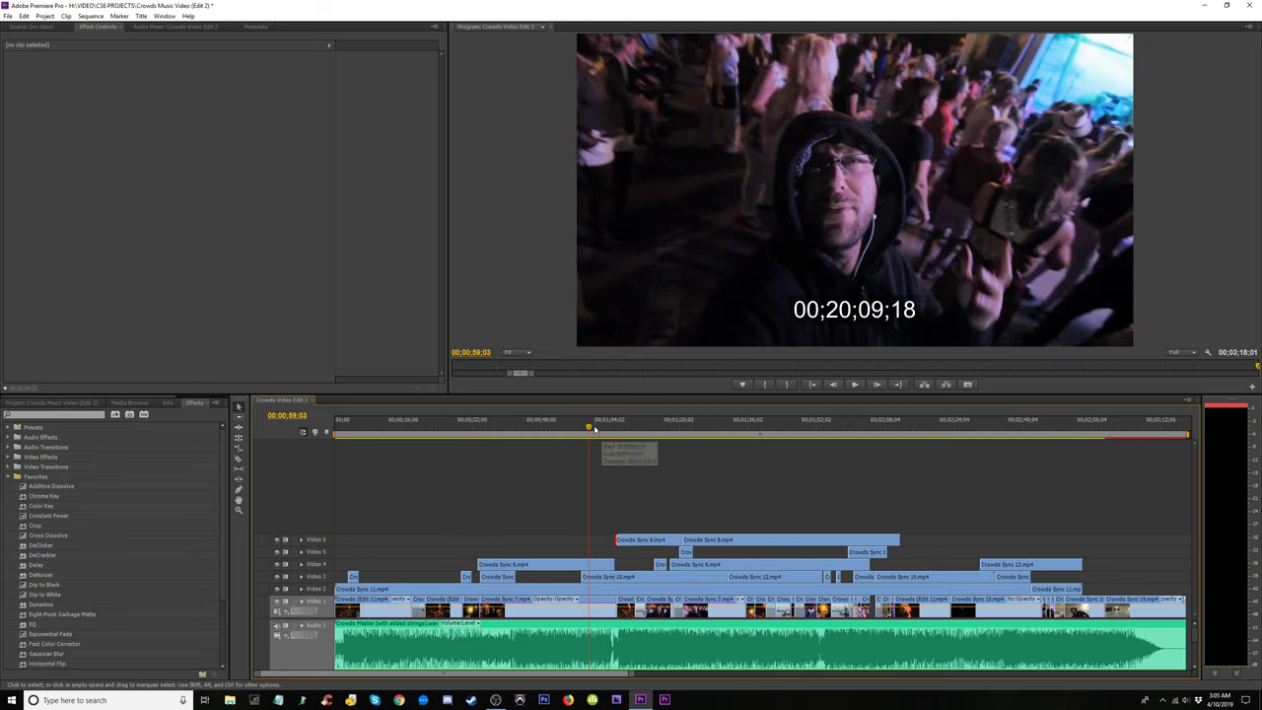
pyautogui.click(608, 435)
pyautogui.press('space')
pyautogui.press('=')
pyautogui.press('=')
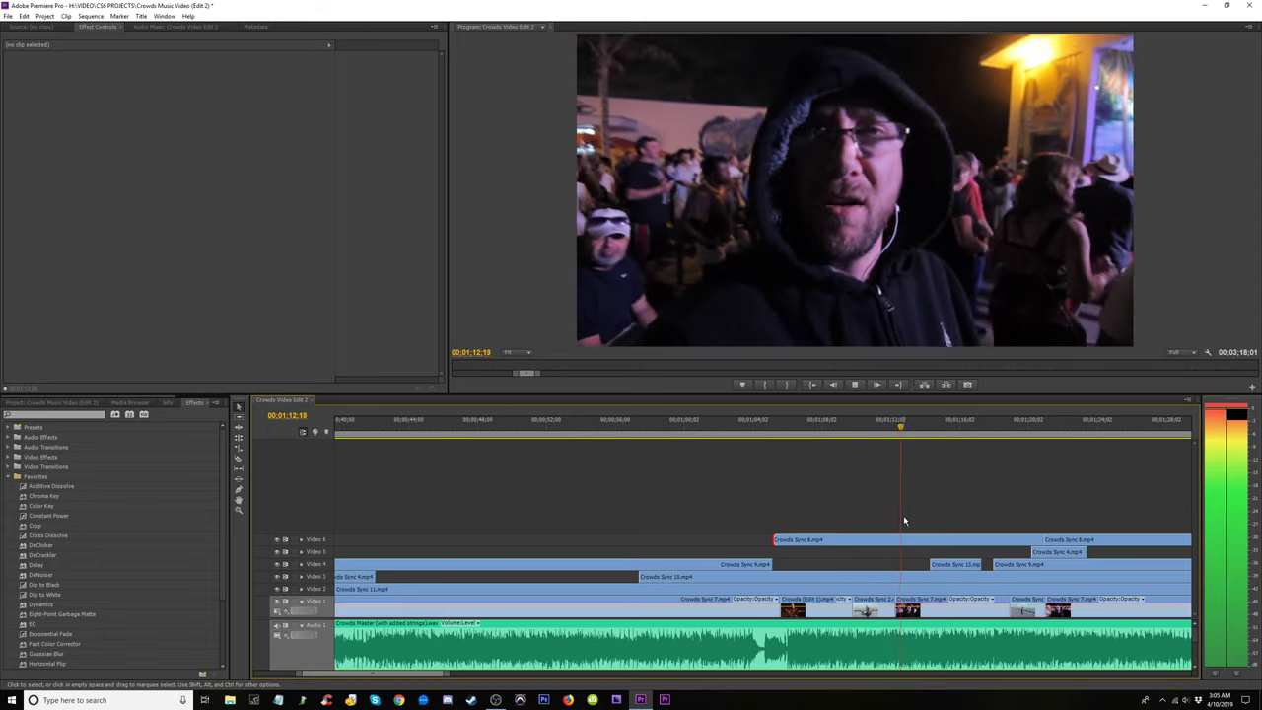
pyautogui.press('space')
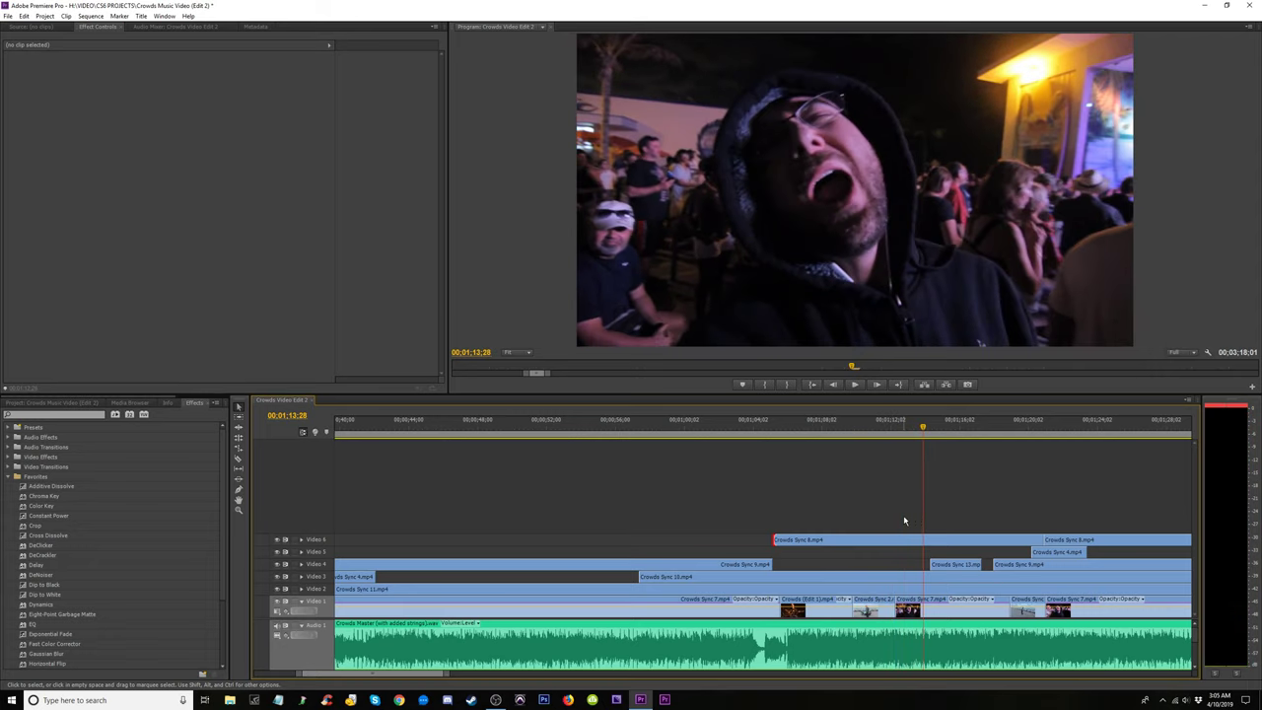
pyautogui.press('space')
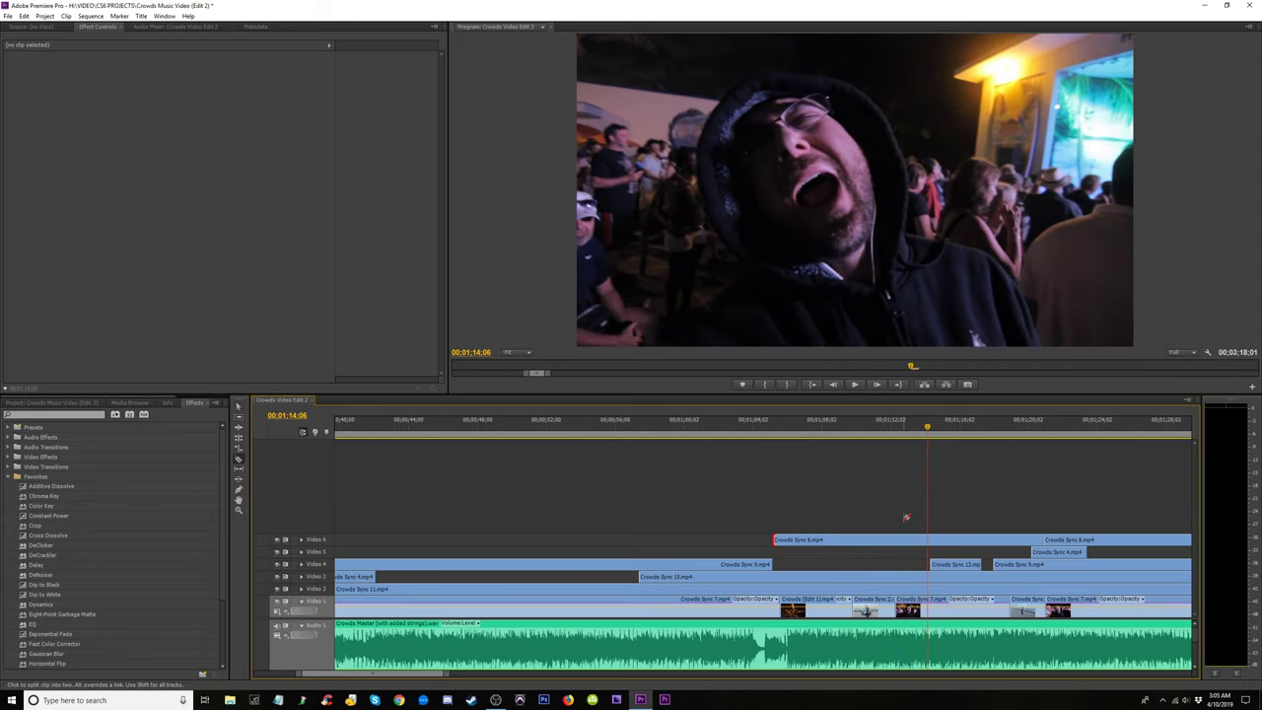
pyautogui.press('-')
pyautogui.press('-')
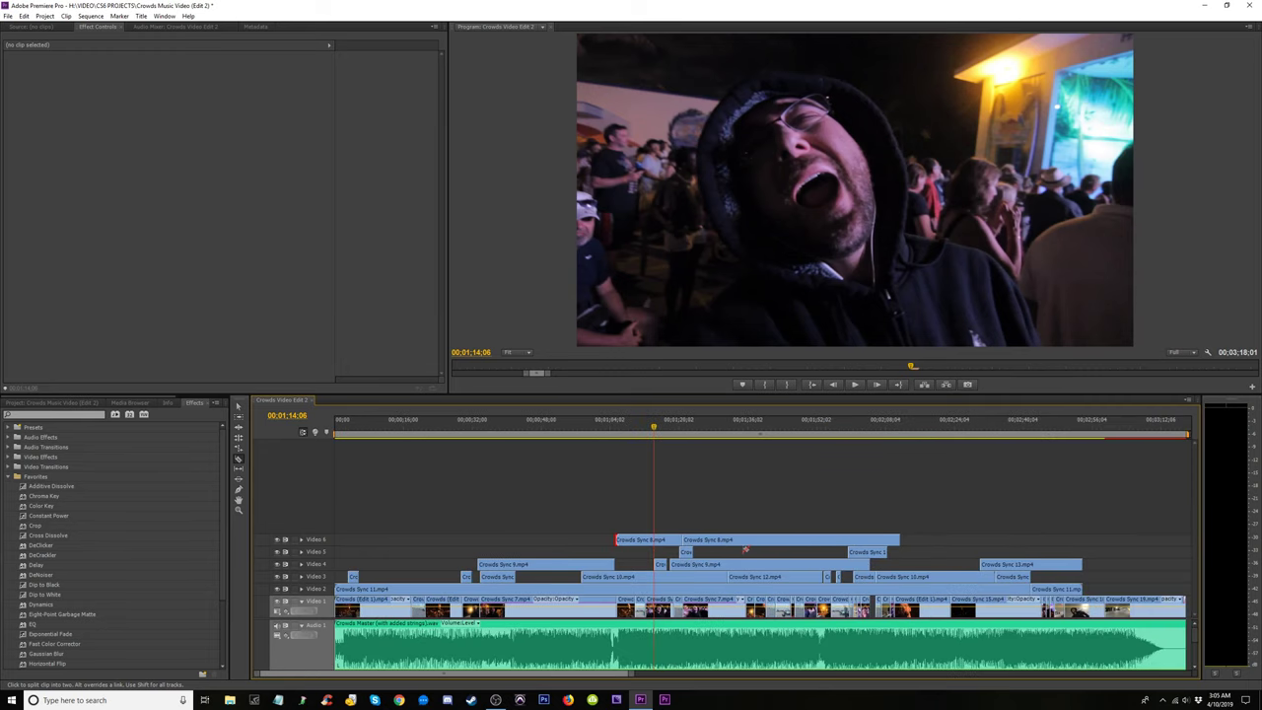
pyautogui.press('=')
pyautogui.press('=')
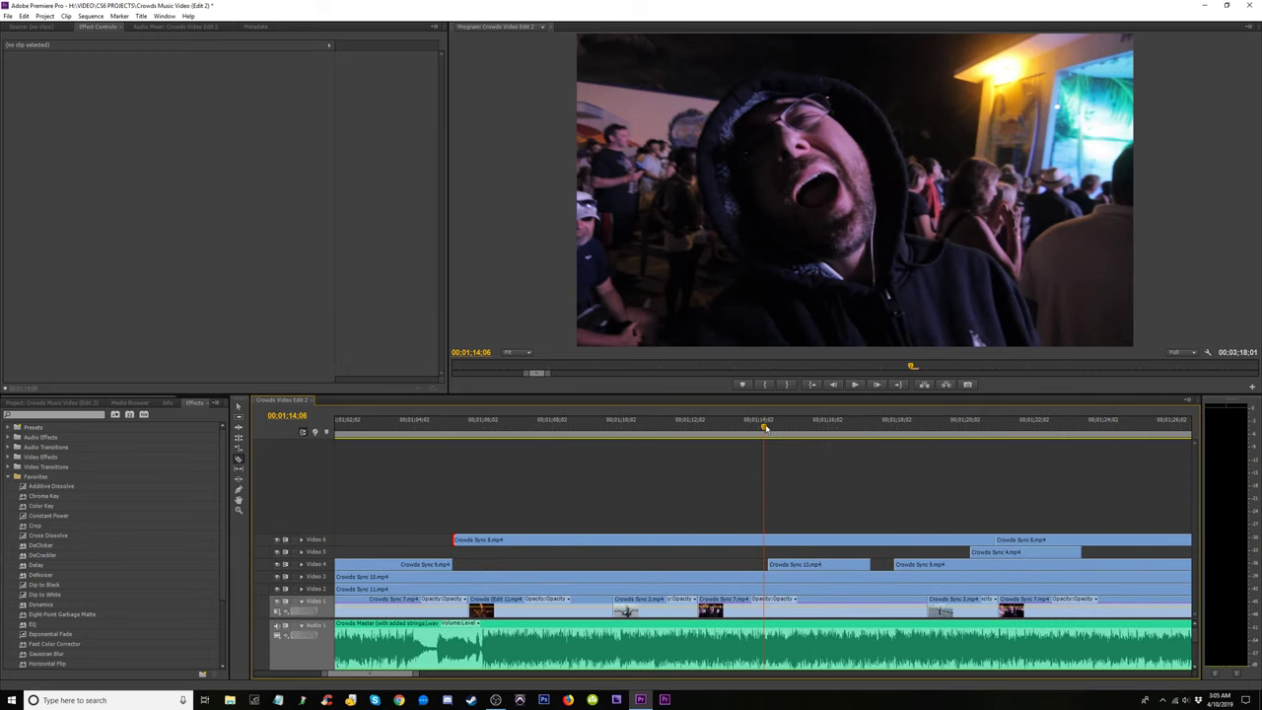
# Trim the Video 6 clip's end earlier, leaving a gap around 1:16–1:18.
pyautogui.moveTo(765, 432); pyautogui.dragTo(783, 432)
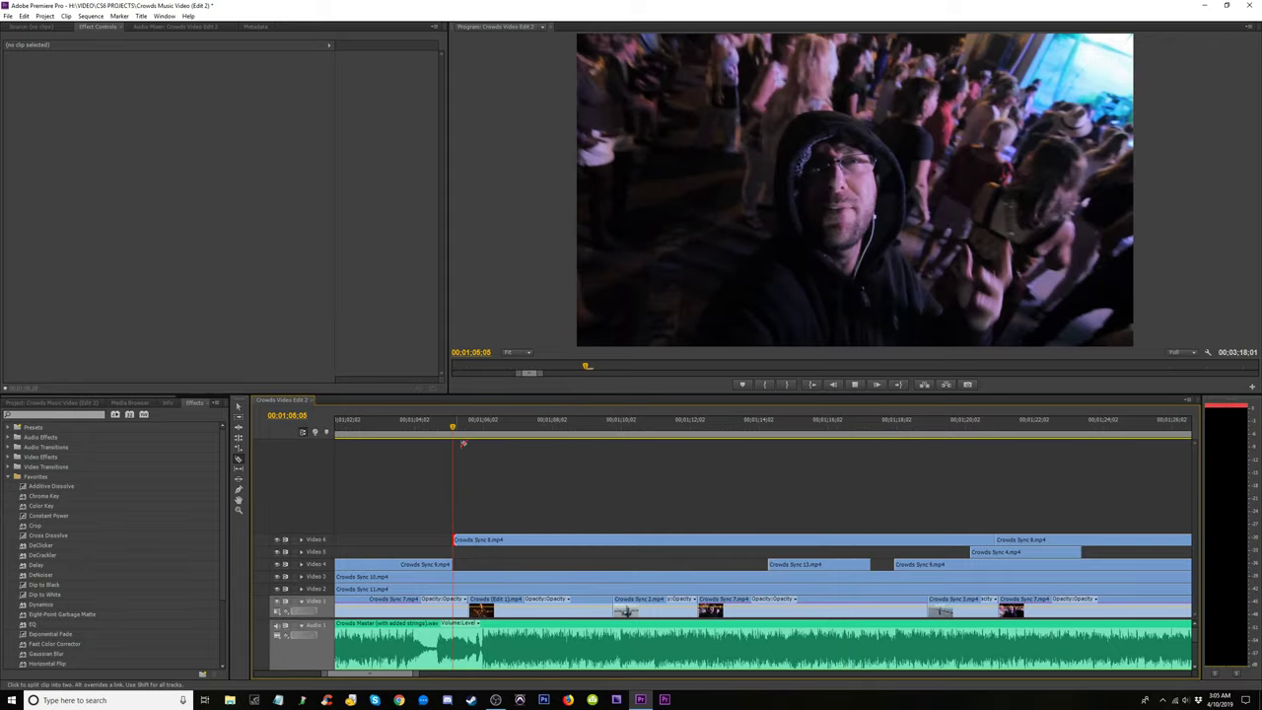
pyautogui.press('space')
pyautogui.click(410, 427)
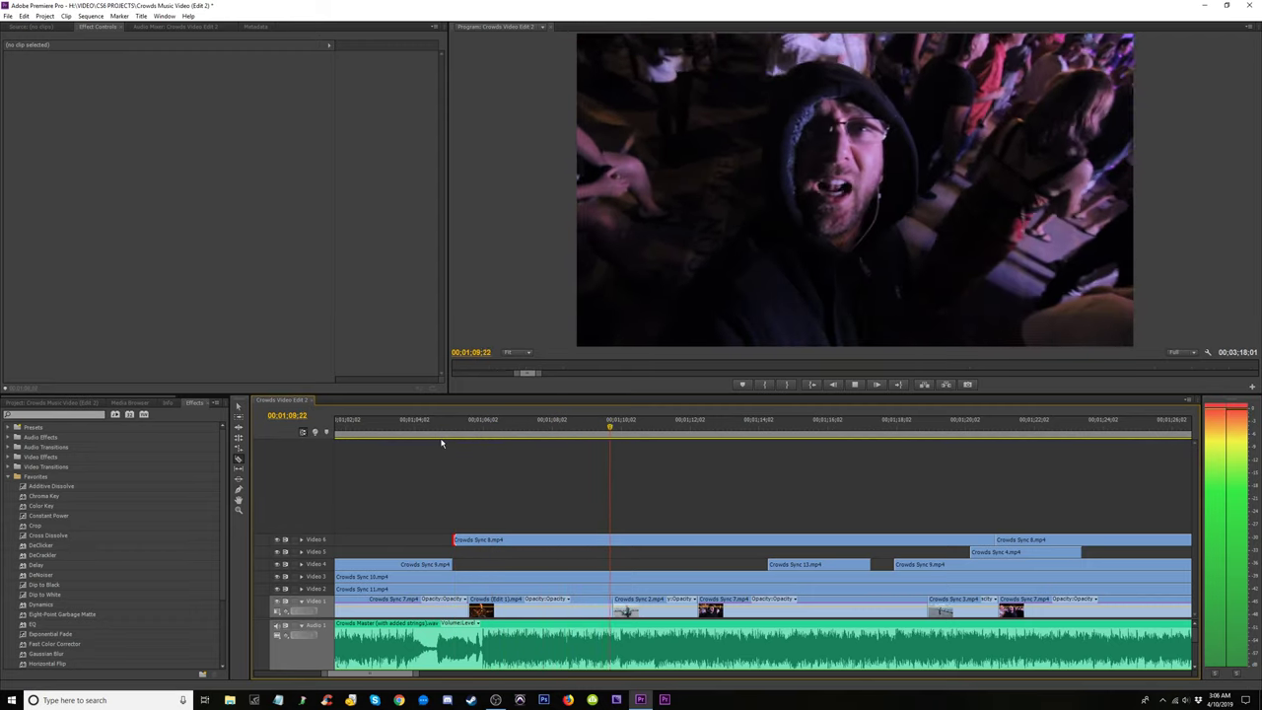
pyautogui.press('c')
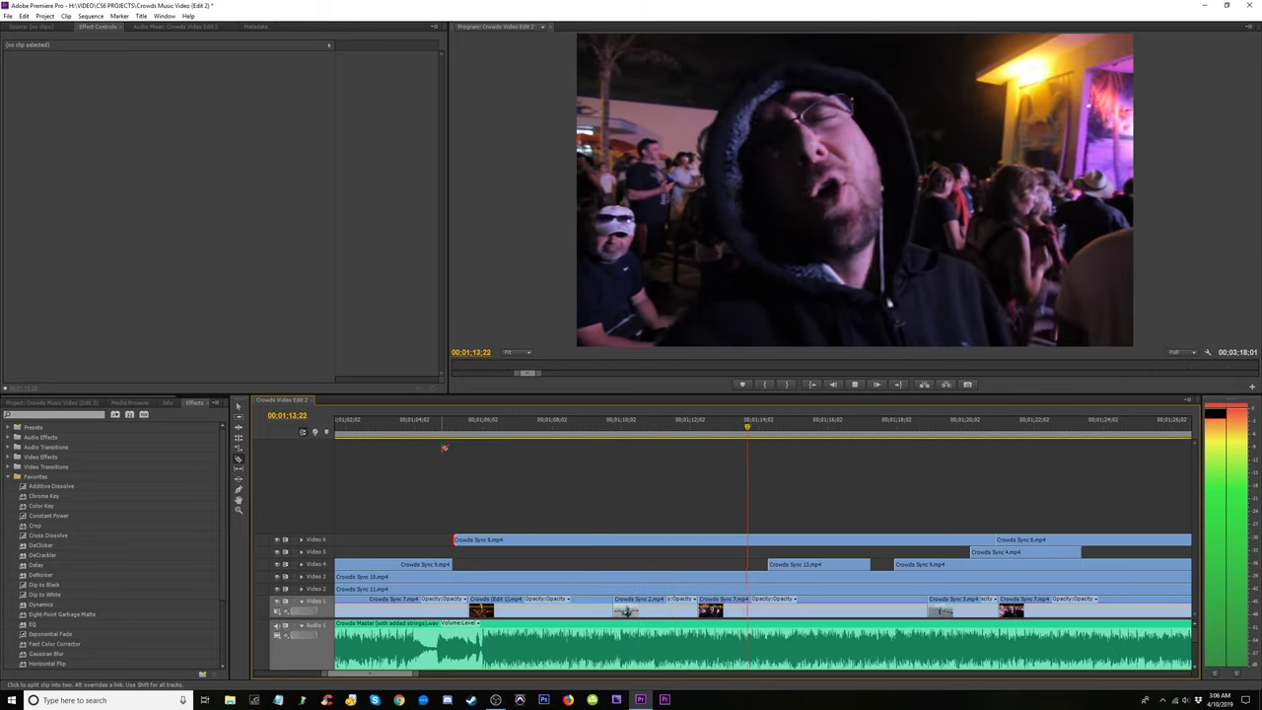
pyautogui.press('v')
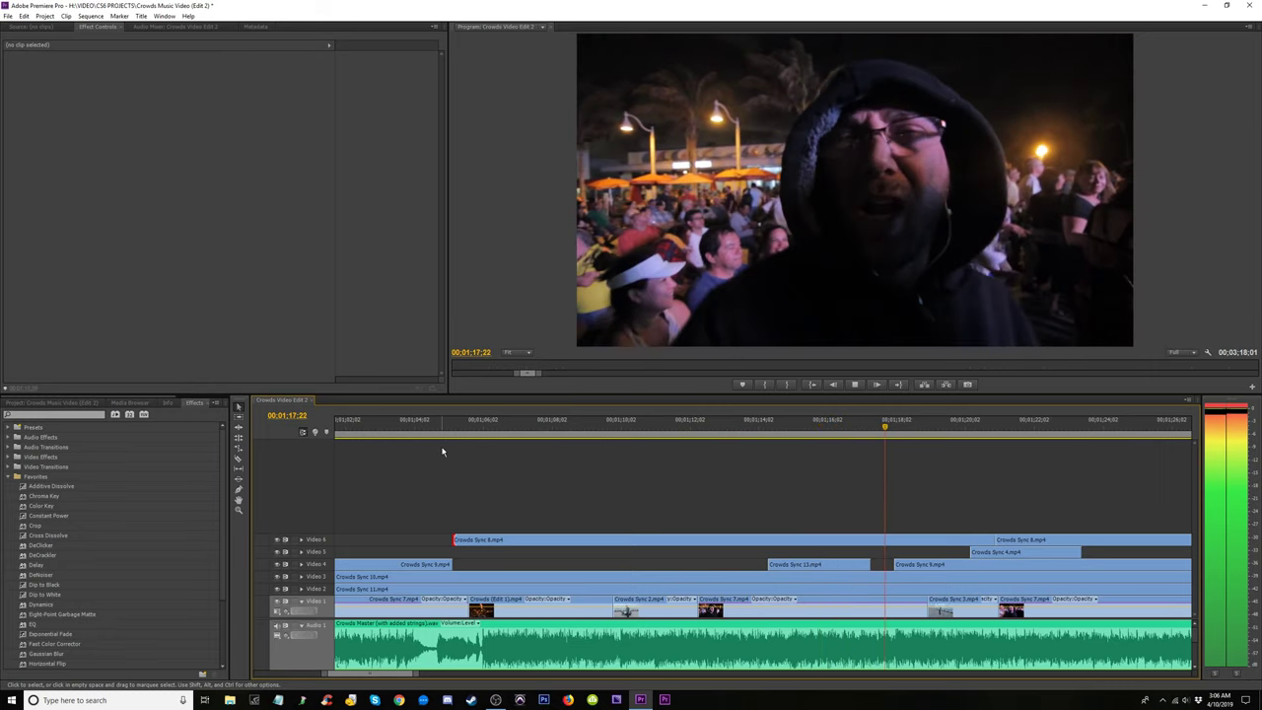
pyautogui.press('space')
pyautogui.press('c')
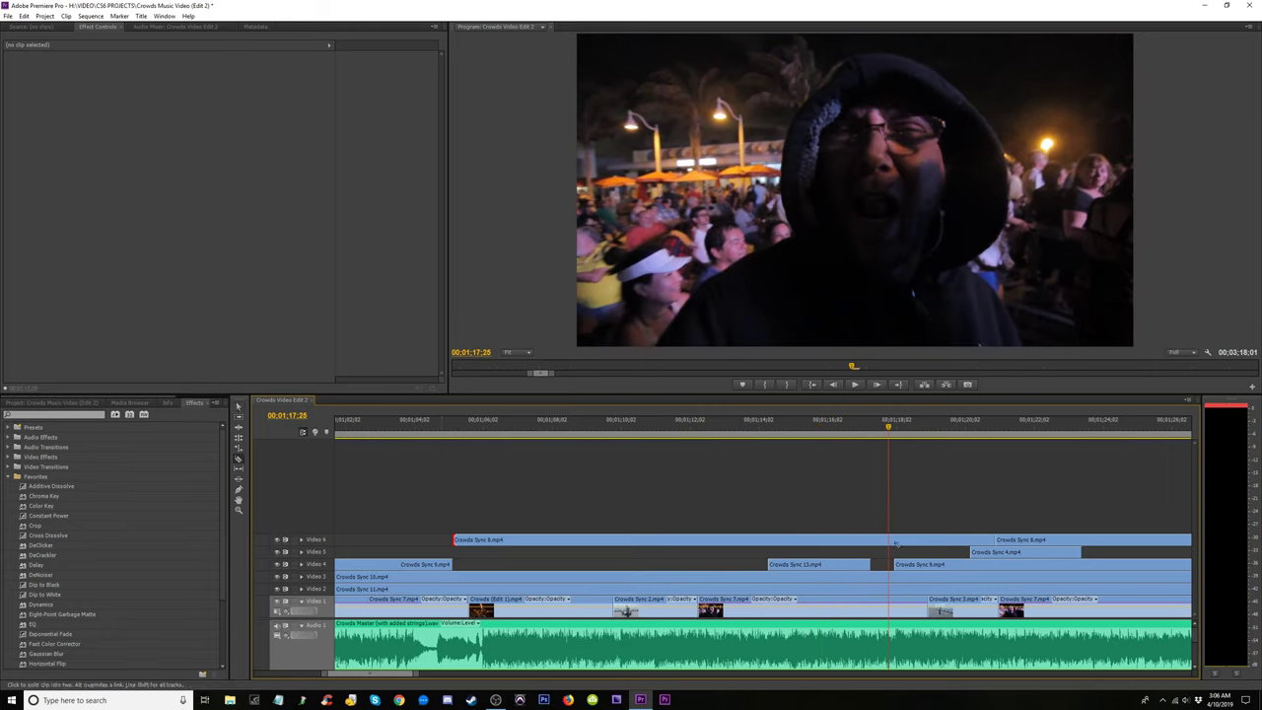
pyautogui.press('v')
pyautogui.moveTo(890, 541); pyautogui.dragTo(841, 541)
pyautogui.click(813, 431)
pyautogui.press('space')
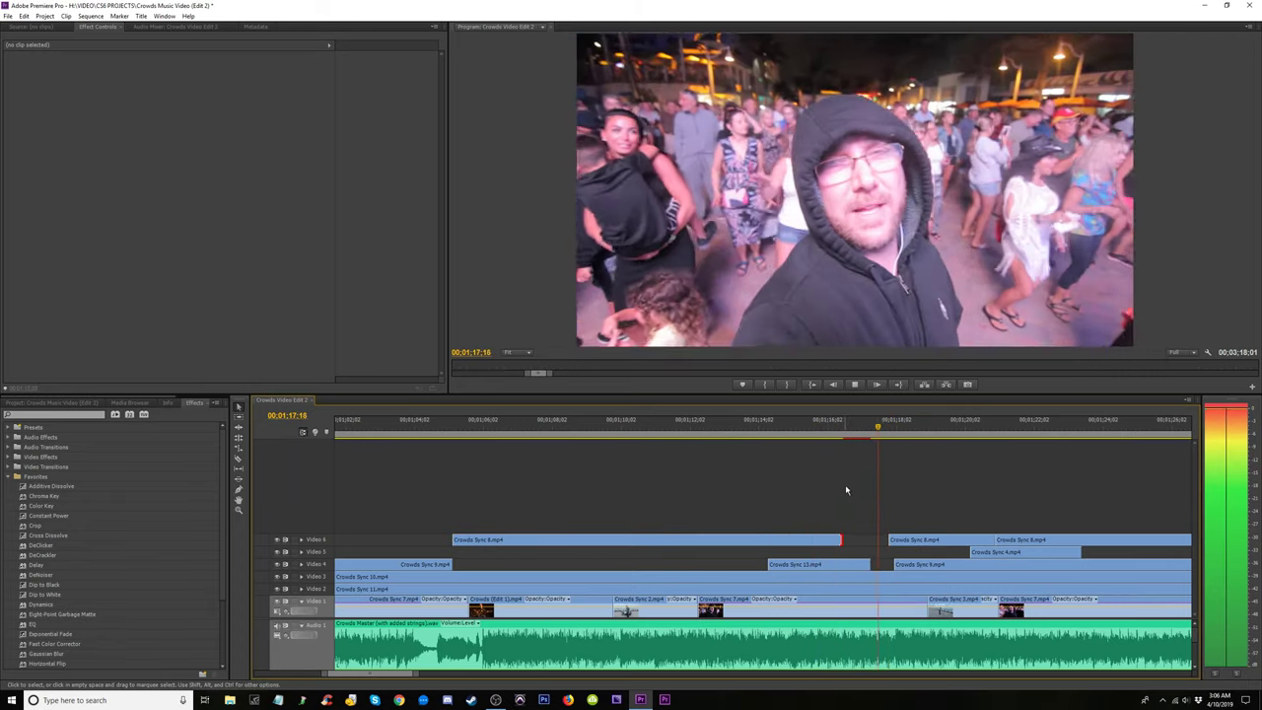
pyautogui.hotkey('ctrl', 'Left')
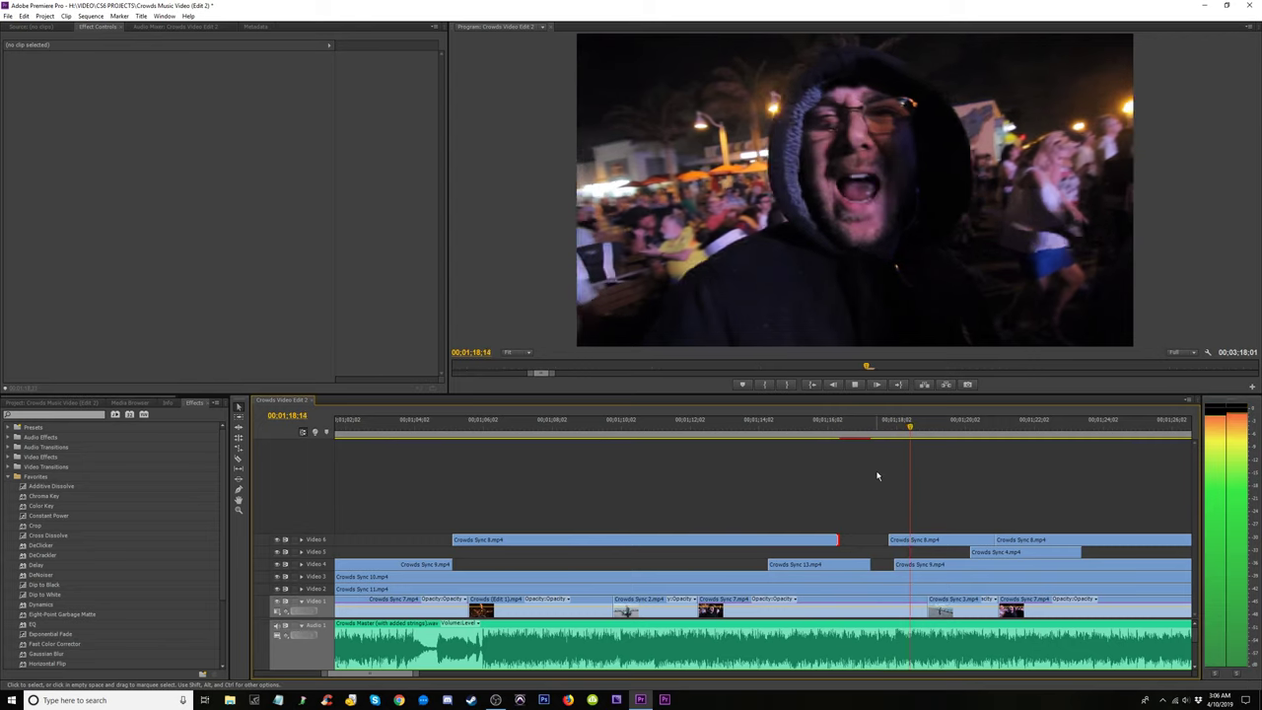
# Move a Crowds Sync 8 piece down to Video 5 and trim its end earlier.
pyautogui.moveTo(727, 543); pyautogui.dragTo(727, 554)
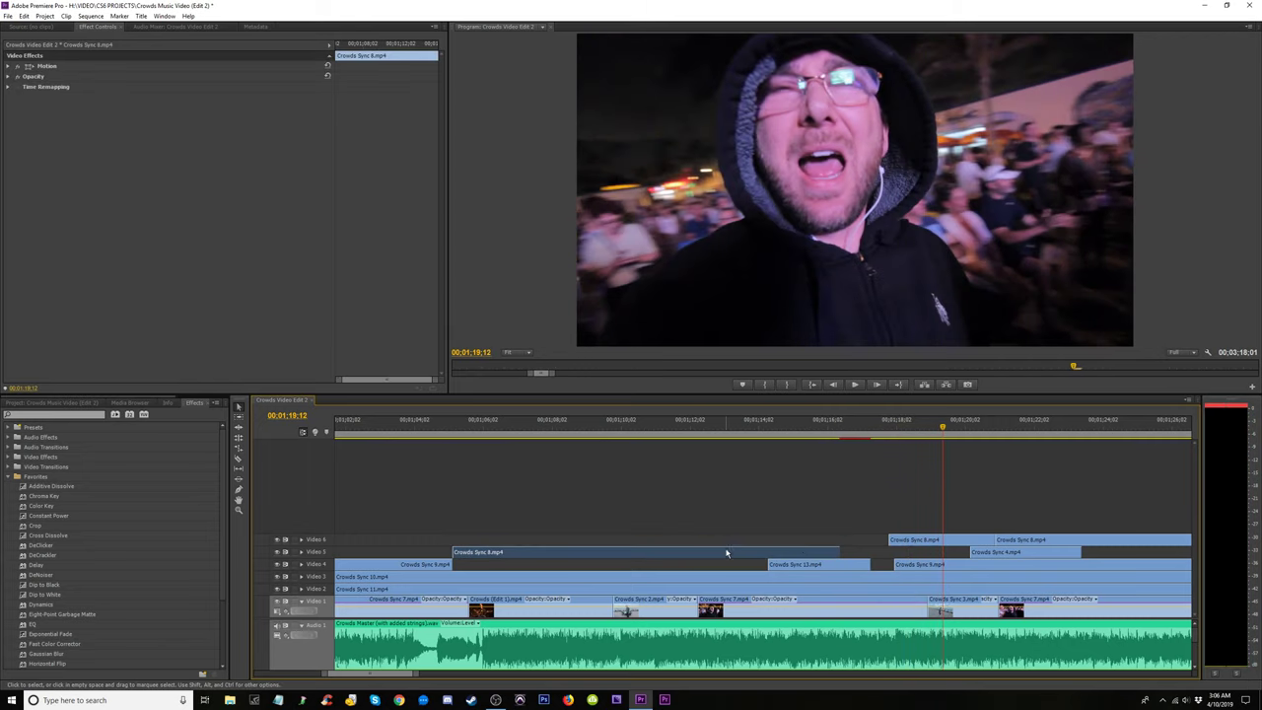
pyautogui.click(769, 431)
pyautogui.press('space')
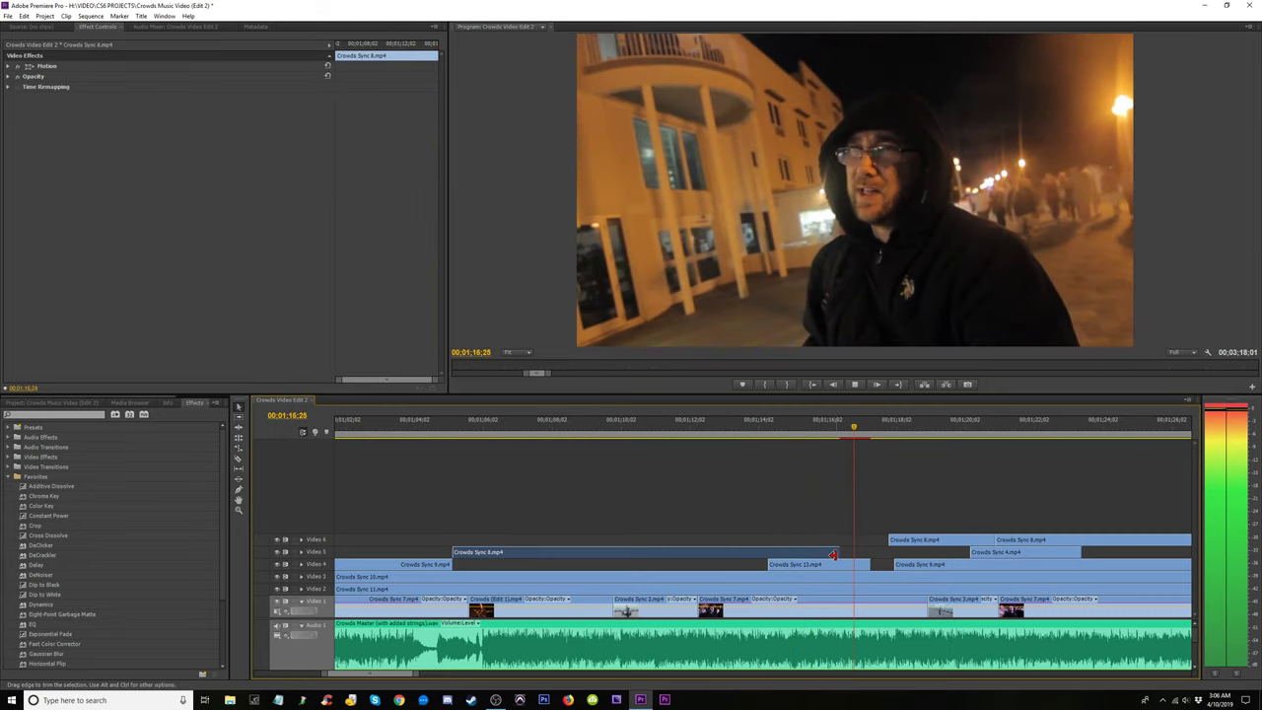
pyautogui.press('space')
pyautogui.moveTo(843, 550); pyautogui.dragTo(769, 551)
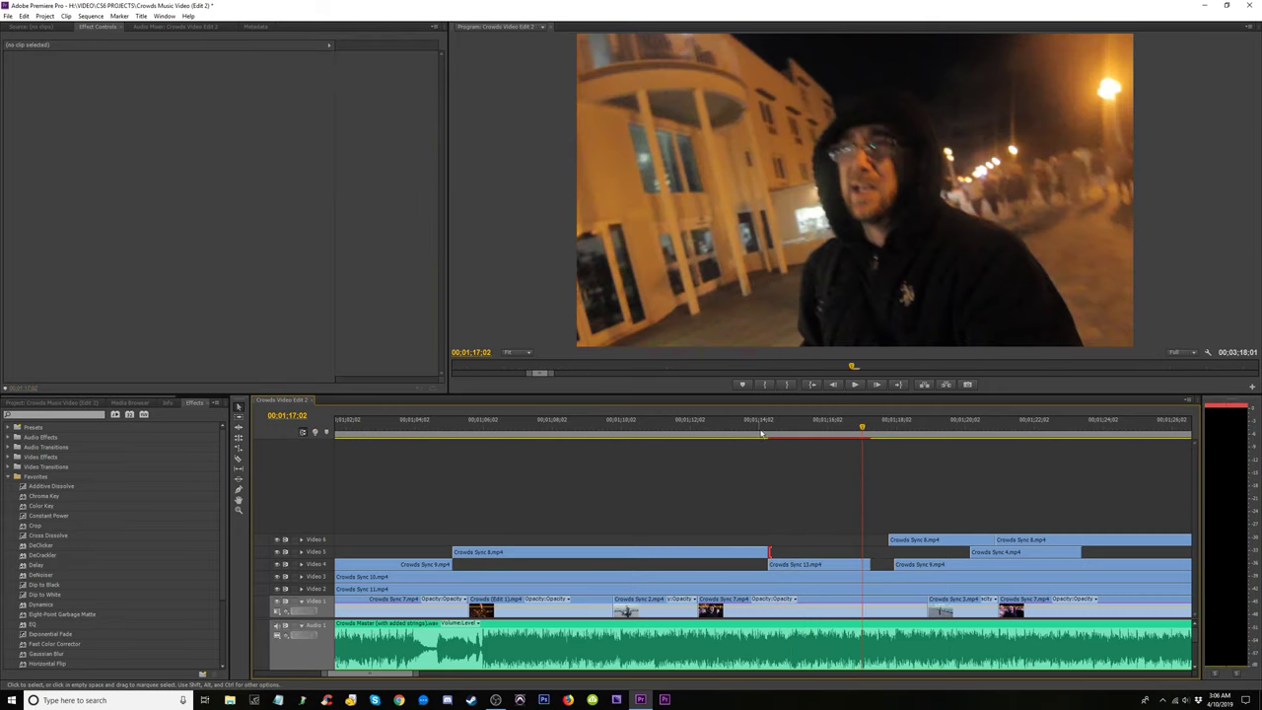
pyautogui.click(767, 431)
pyautogui.press('space')
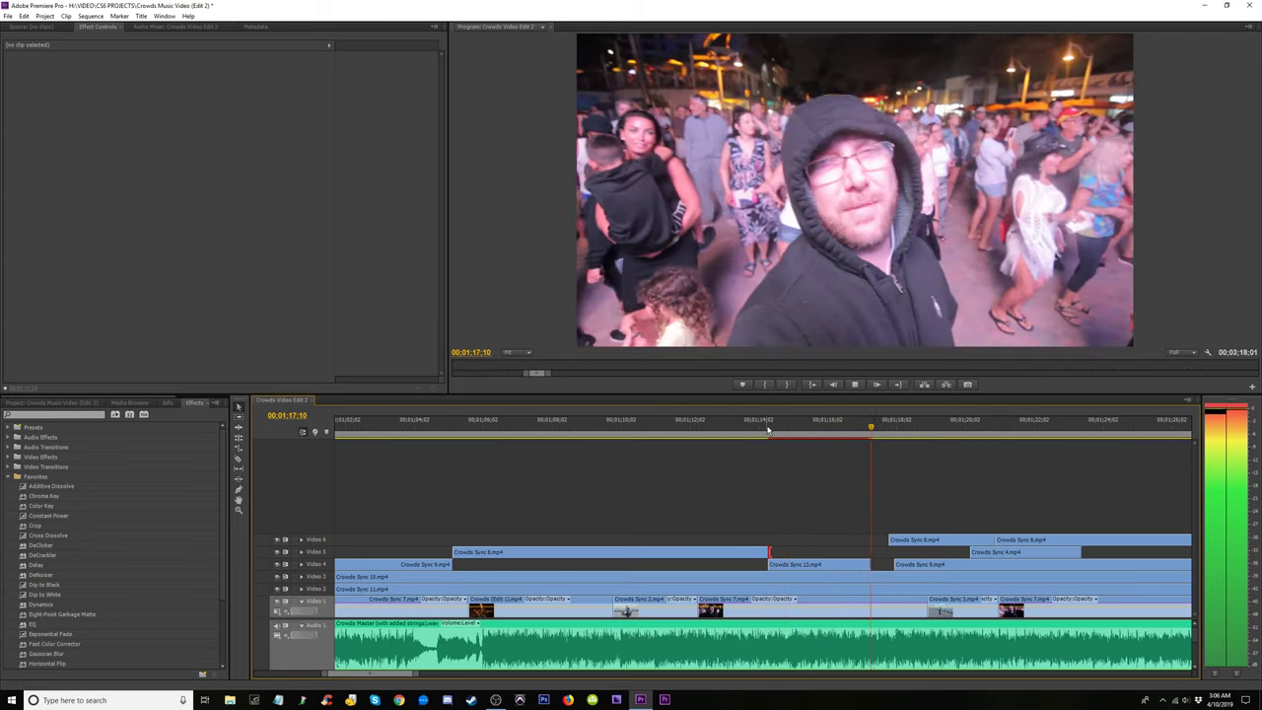
pyautogui.click(745, 427)
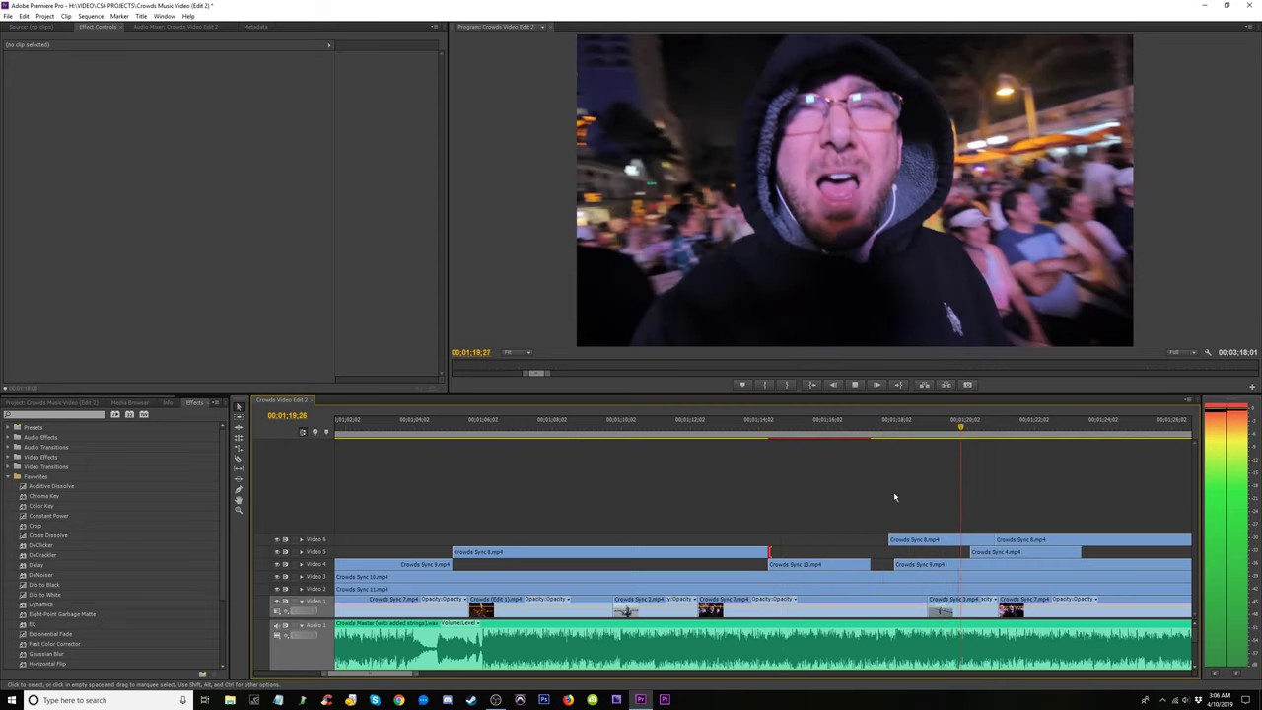
# Move the Crowds Sync 8 piece to Video 4 and delete the short 1:18–1:21 piece on Video 6.
pyautogui.moveTo(676, 560); pyautogui.dragTo(674, 564)
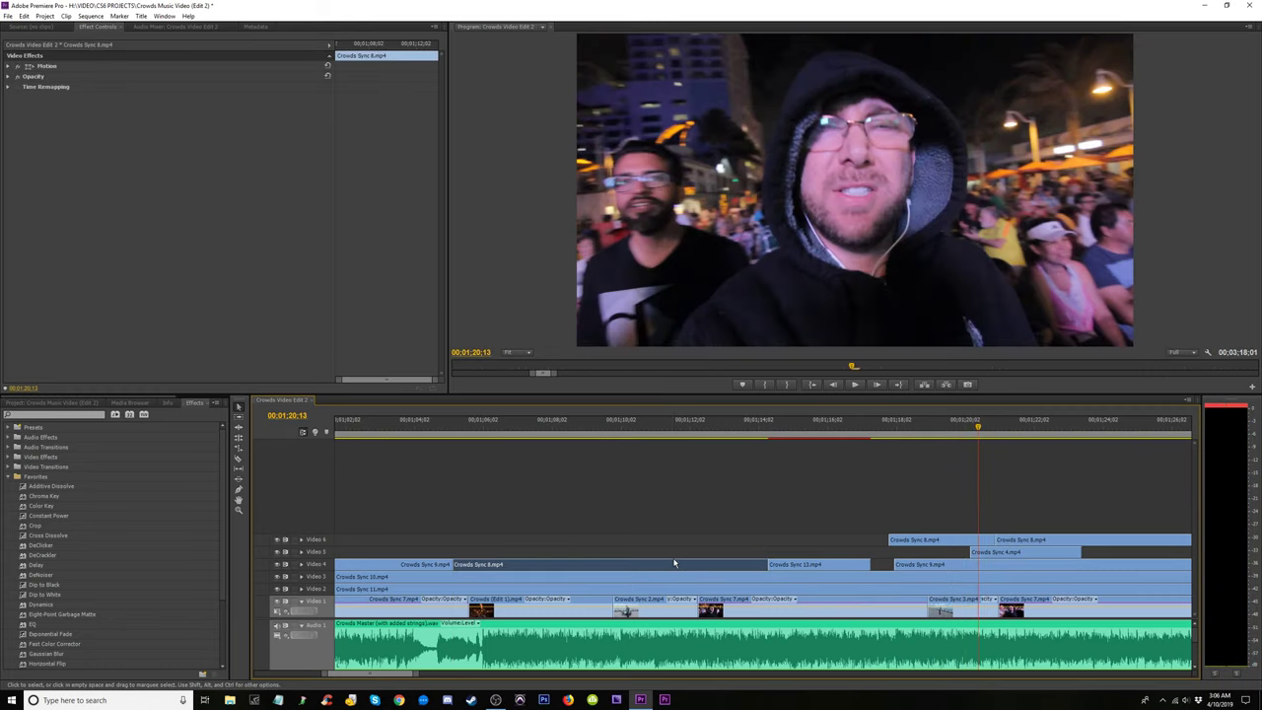
pyautogui.moveTo(868, 435); pyautogui.dragTo(971, 451)
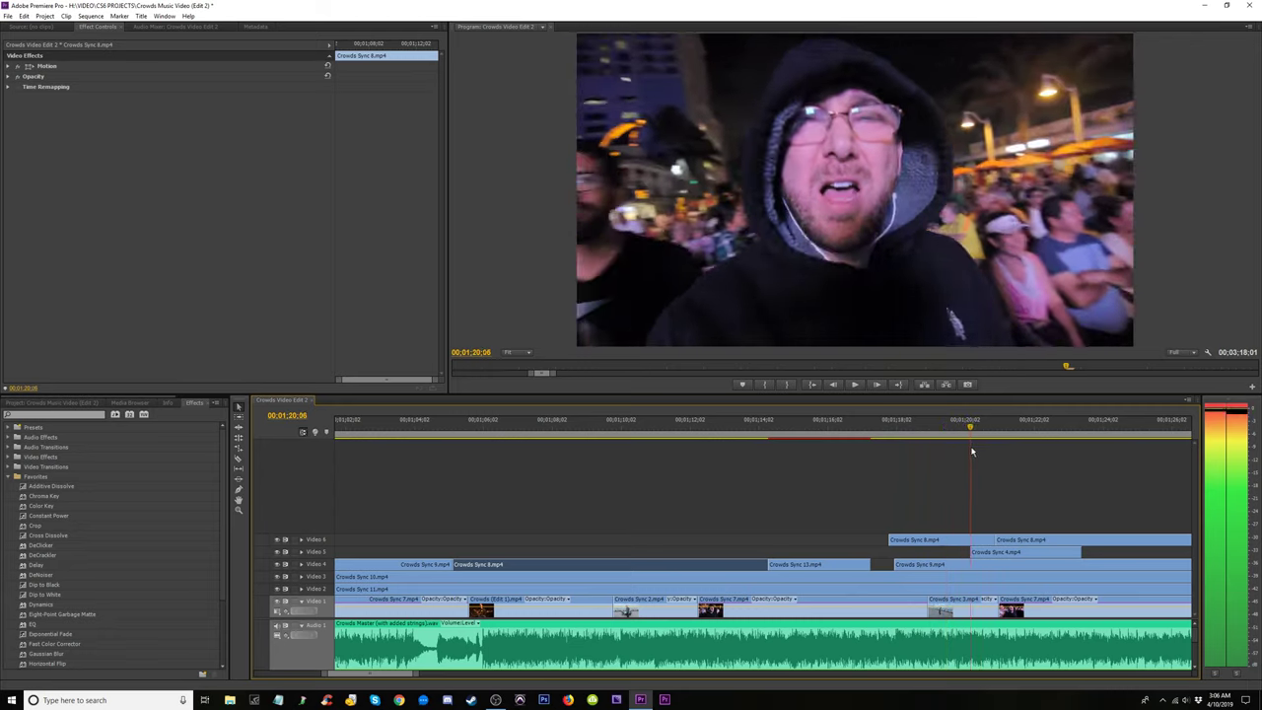
pyautogui.click(937, 540)
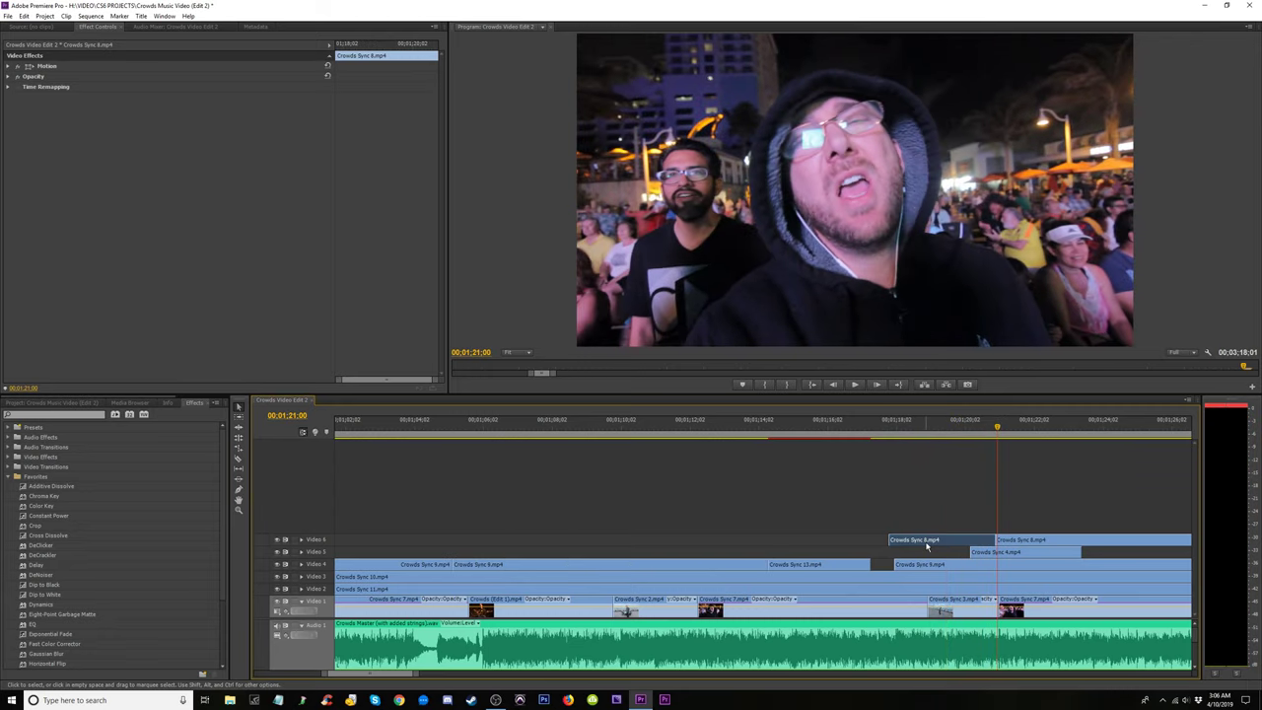
pyautogui.press('Delete')
pyautogui.click(850, 438)
pyautogui.moveTo(850, 438); pyautogui.dragTo(824, 447)
pyautogui.press('space')
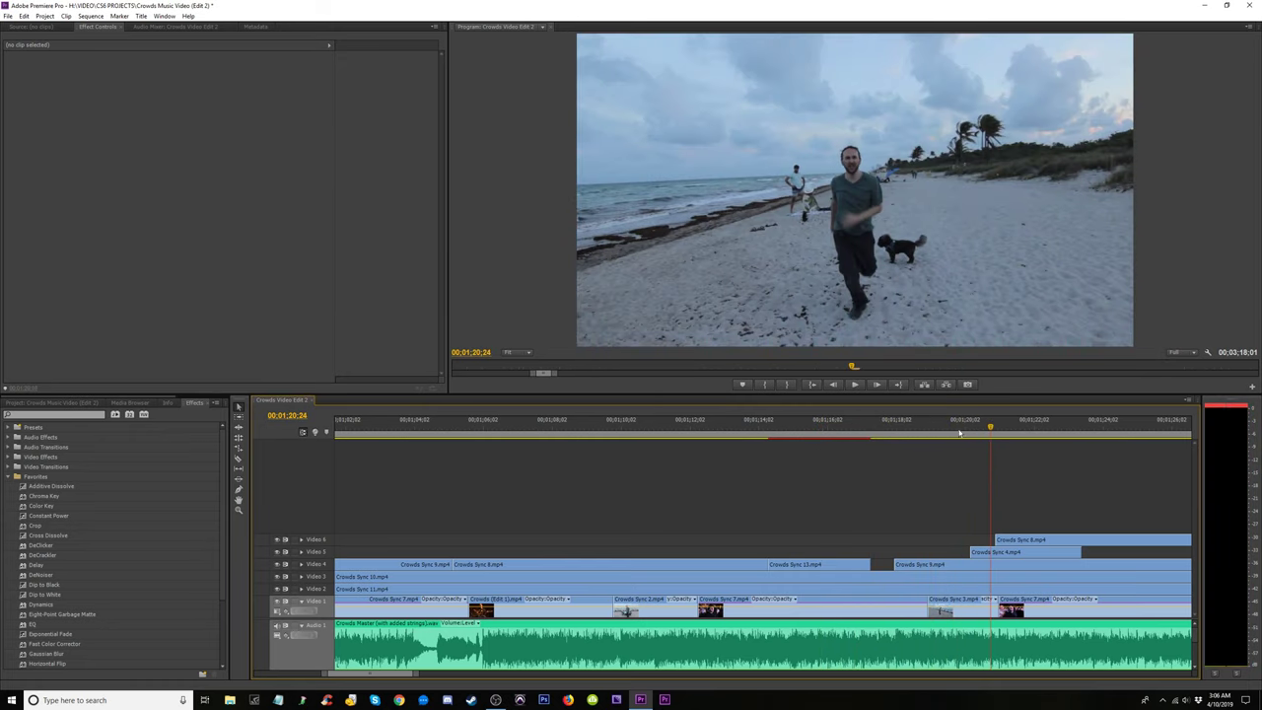
# Trim the start of Crowds Sync 9 later, around 1:18.
pyautogui.moveTo(897, 438); pyautogui.dragTo(923, 436)
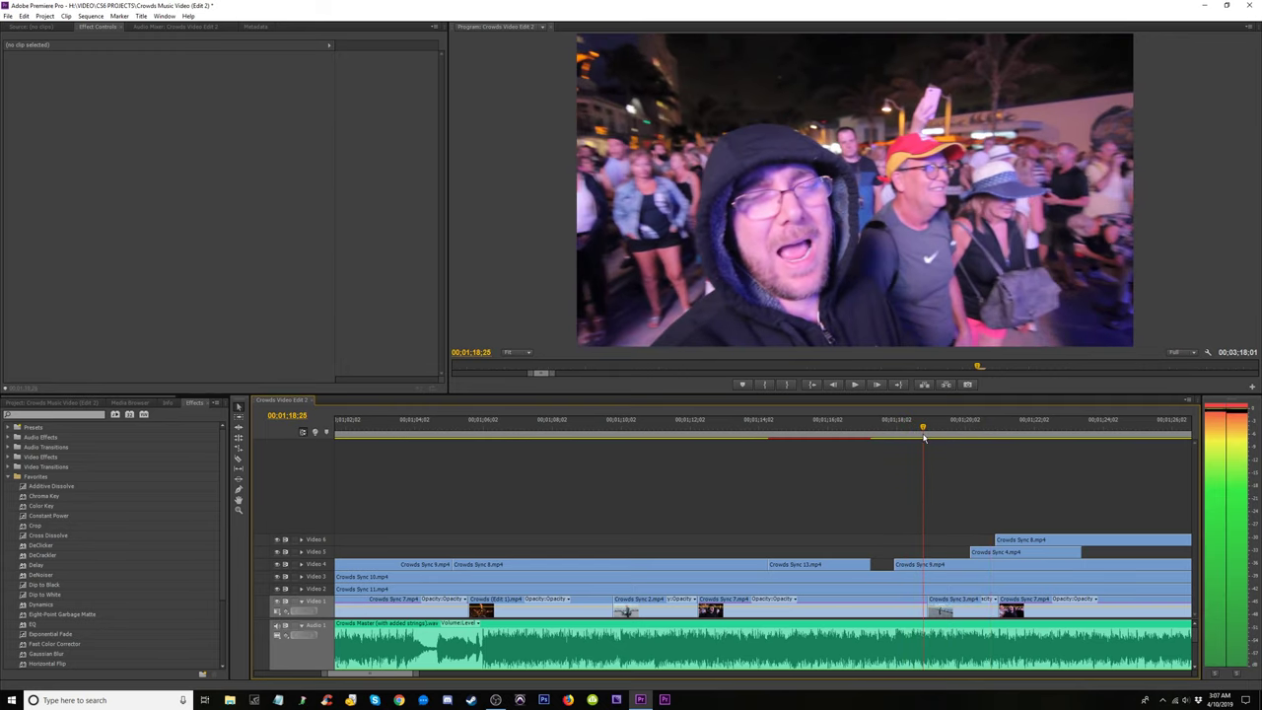
pyautogui.moveTo(895, 564); pyautogui.dragTo(972, 561)
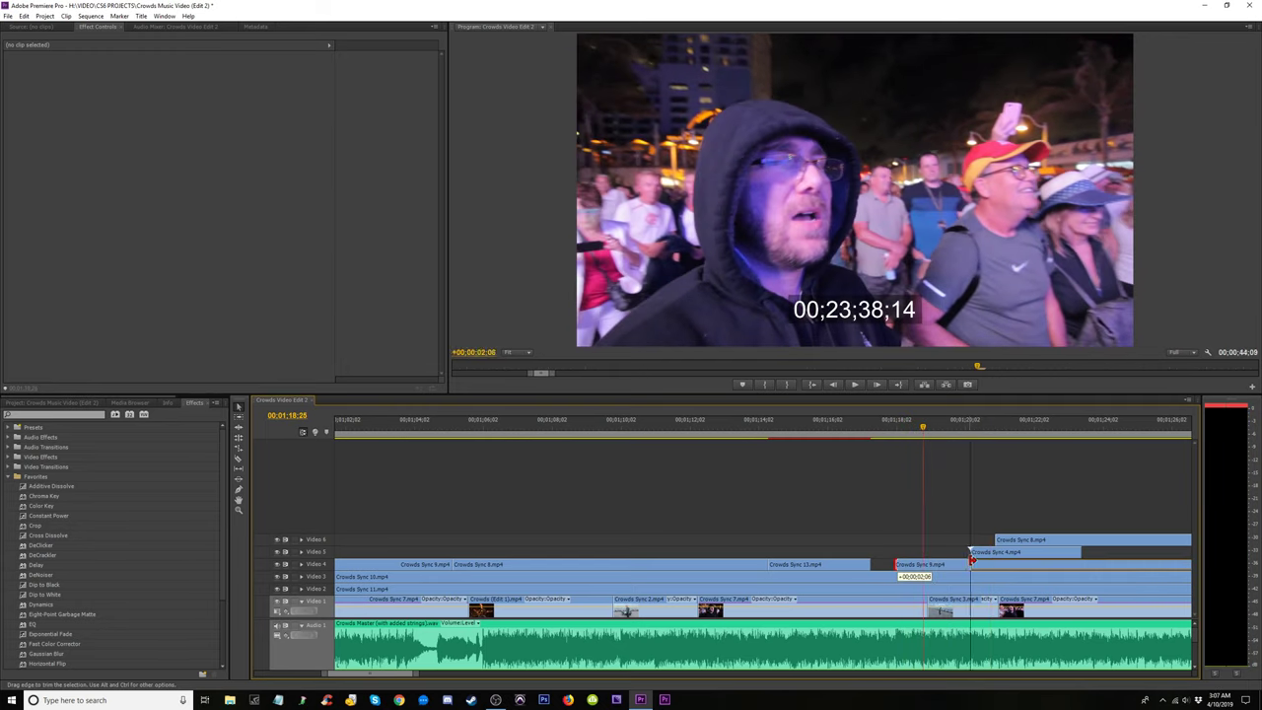
pyautogui.click(888, 426)
pyautogui.press('space')
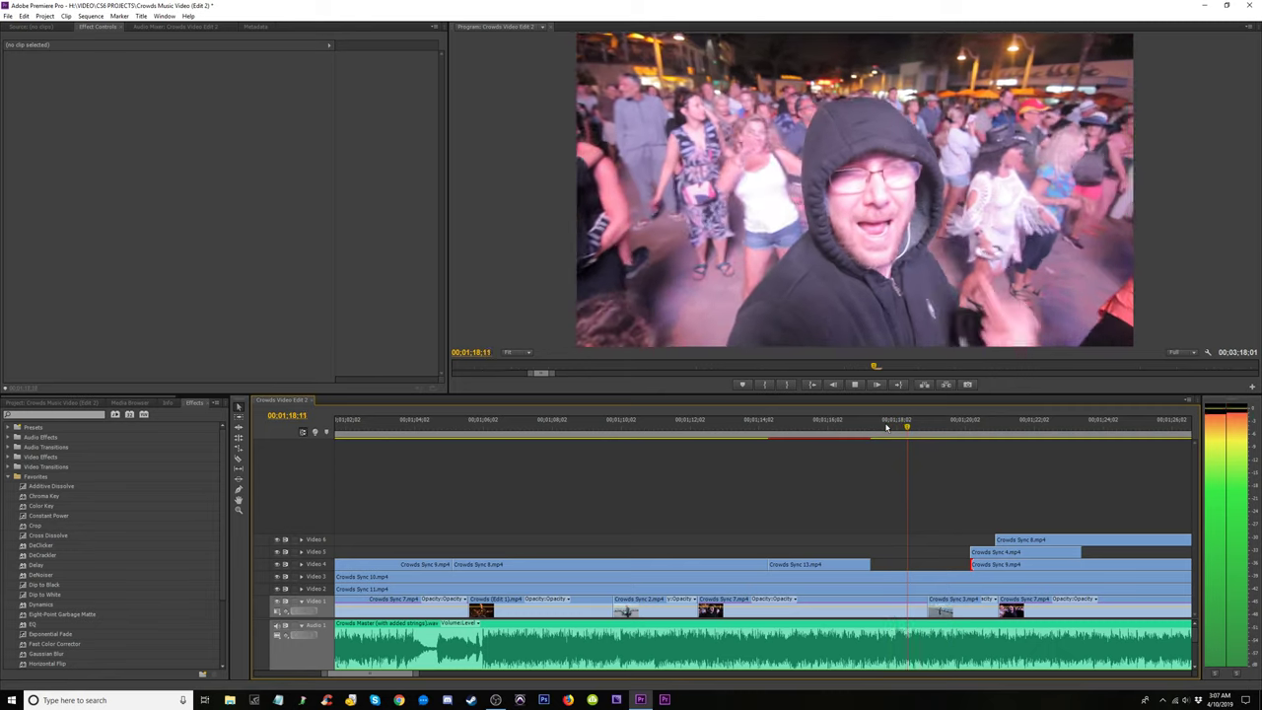
pyautogui.press('space')
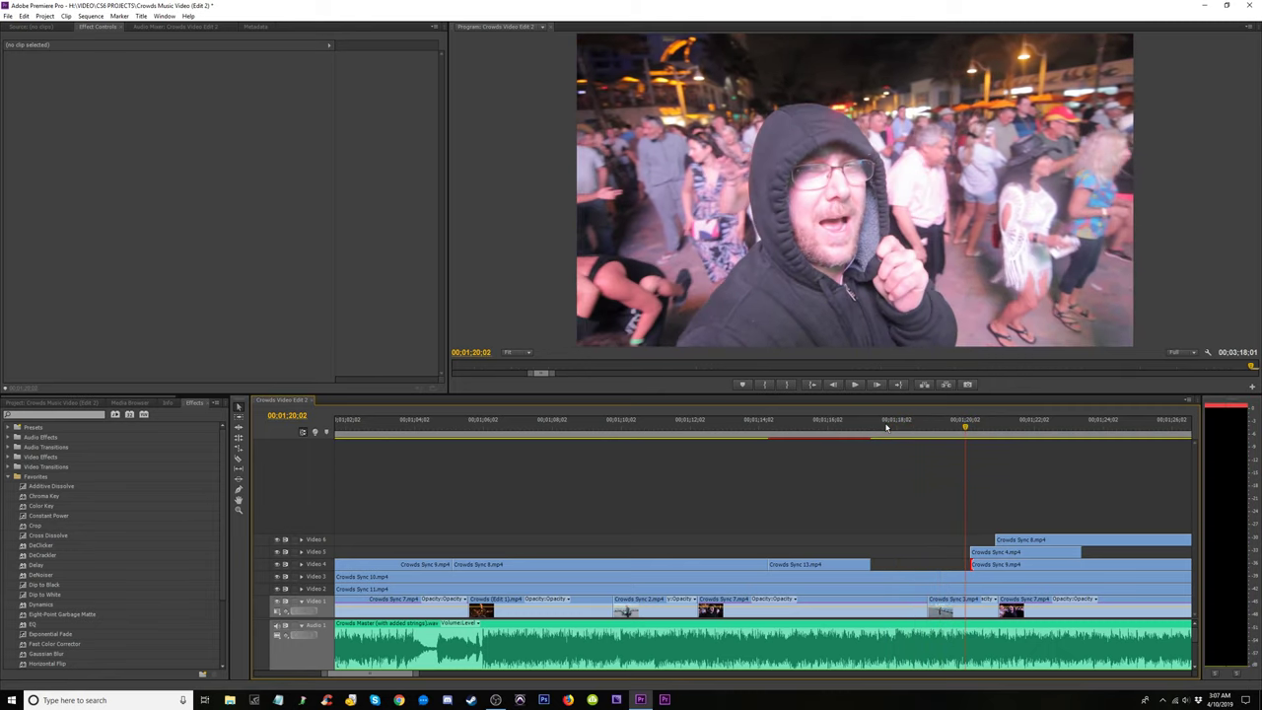
# Split the Video 3 clip at 1:20:02 and shorten the end of its first piece.
pyautogui.press('c')
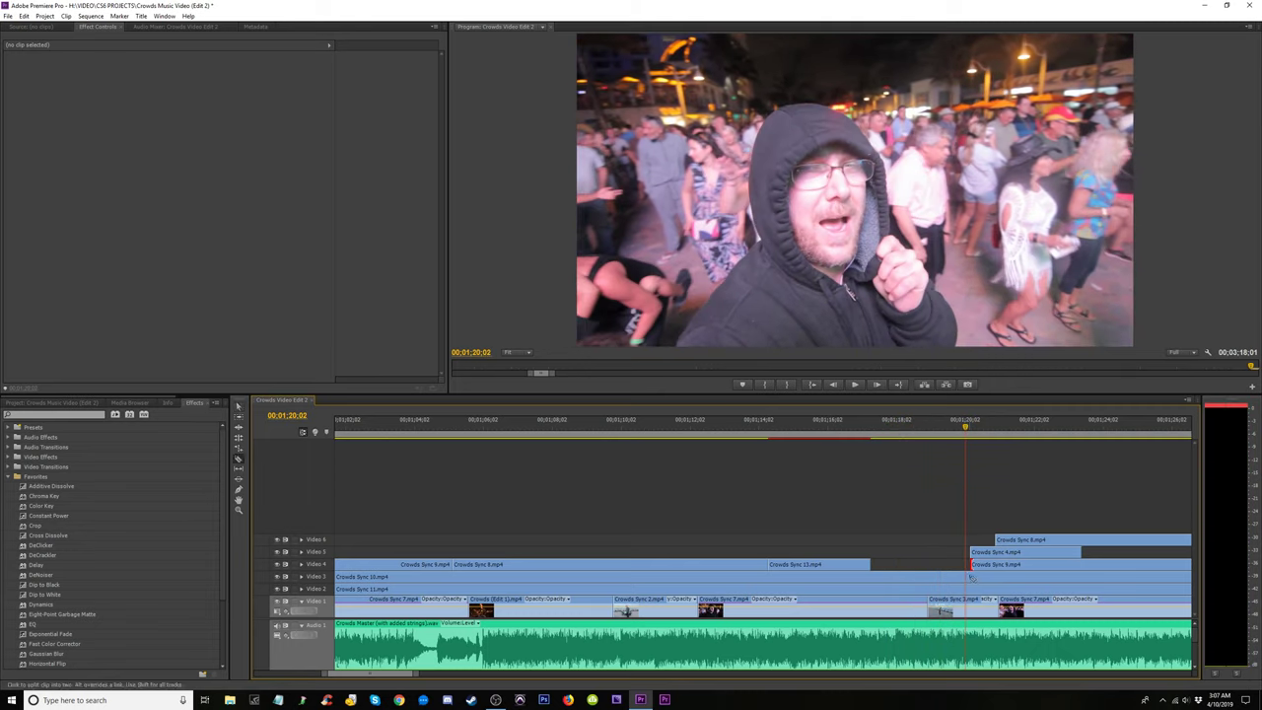
pyautogui.click(971, 577)
pyautogui.press('v')
pyautogui.moveTo(966, 577); pyautogui.dragTo(893, 578)
pyautogui.click(878, 422)
pyautogui.press('space')
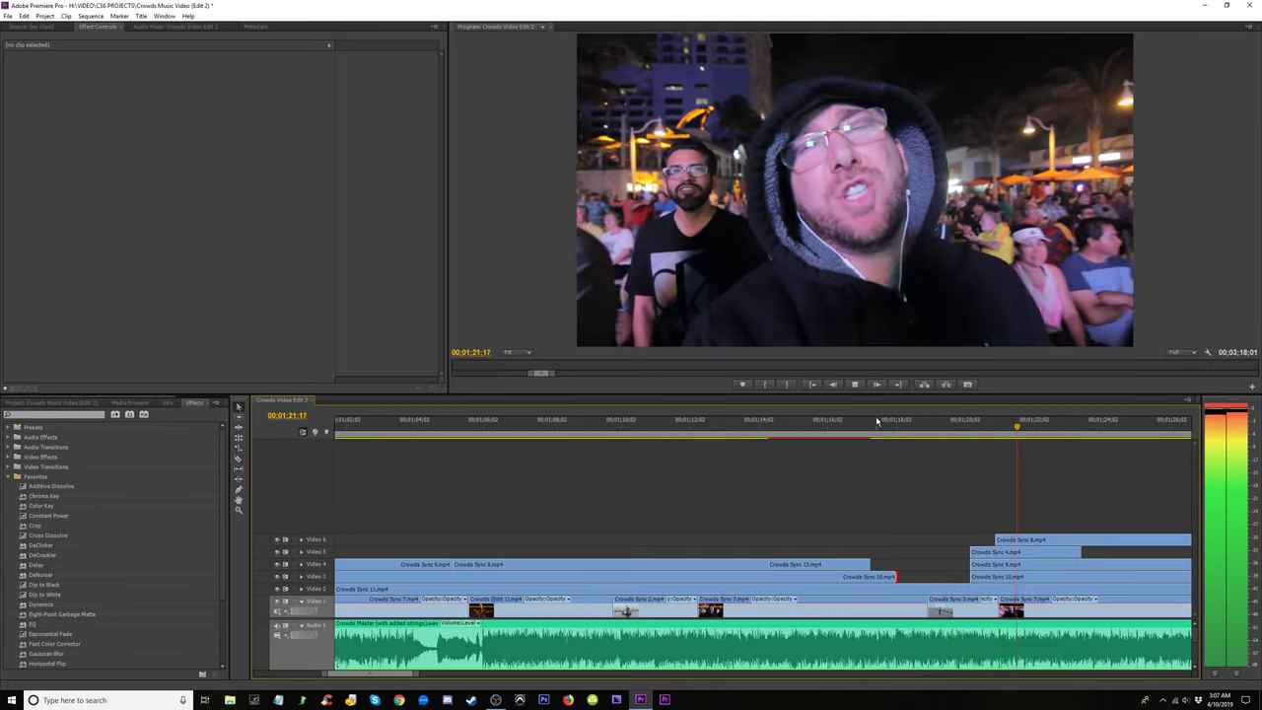
# Trim the Video 6 clip's start to the playhead at about 1:22 and review.
pyautogui.click(982, 424)
pyautogui.press('space')
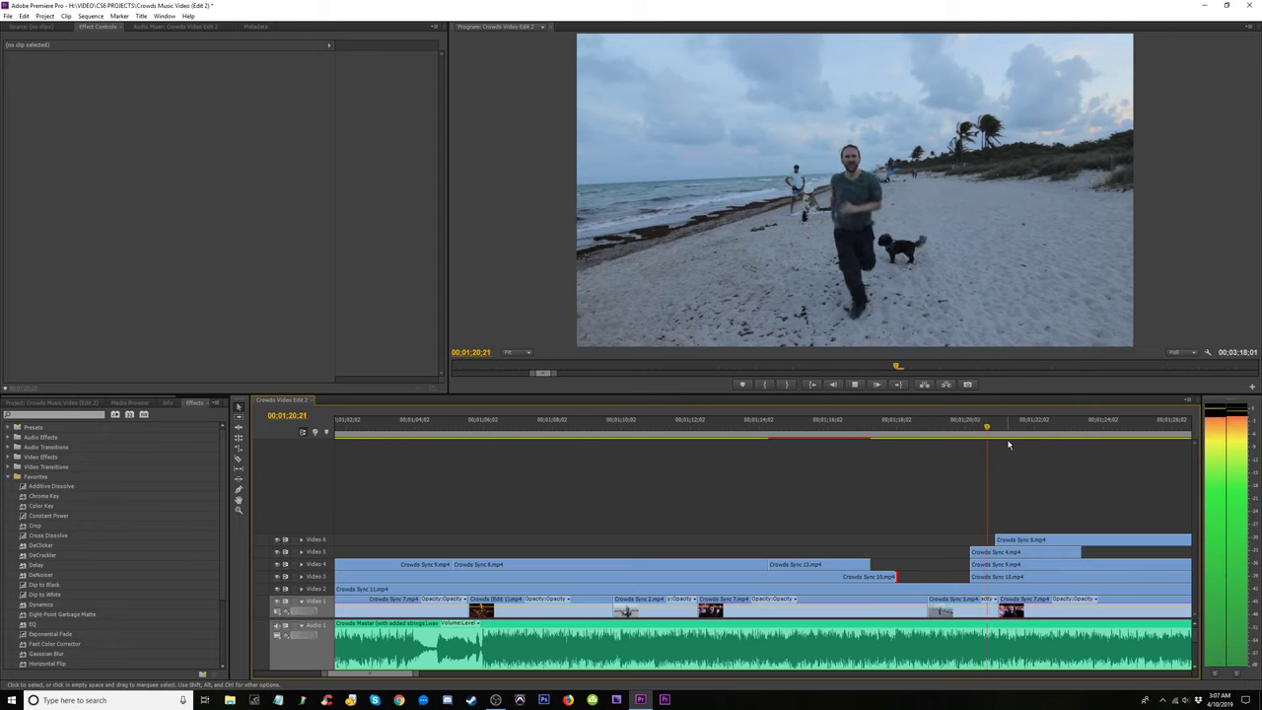
pyautogui.press('space')
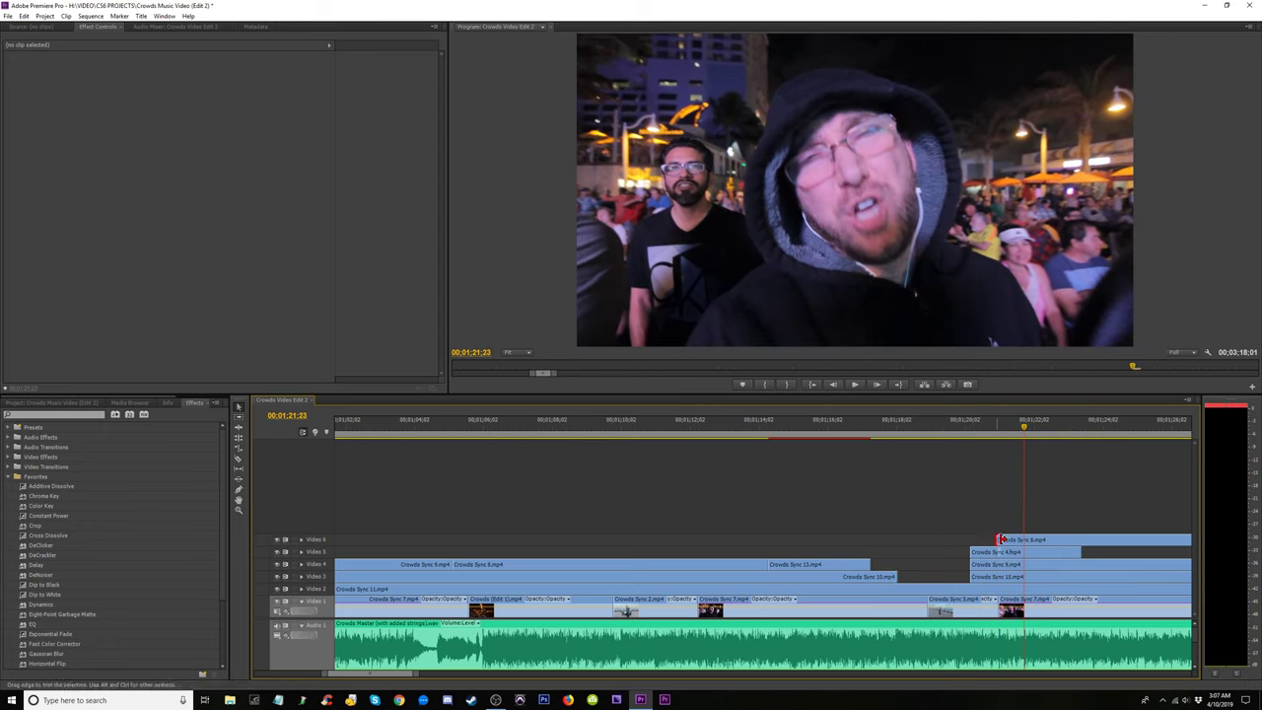
pyautogui.moveTo(997, 541); pyautogui.dragTo(1025, 540)
pyautogui.click(959, 436)
pyautogui.press('space')
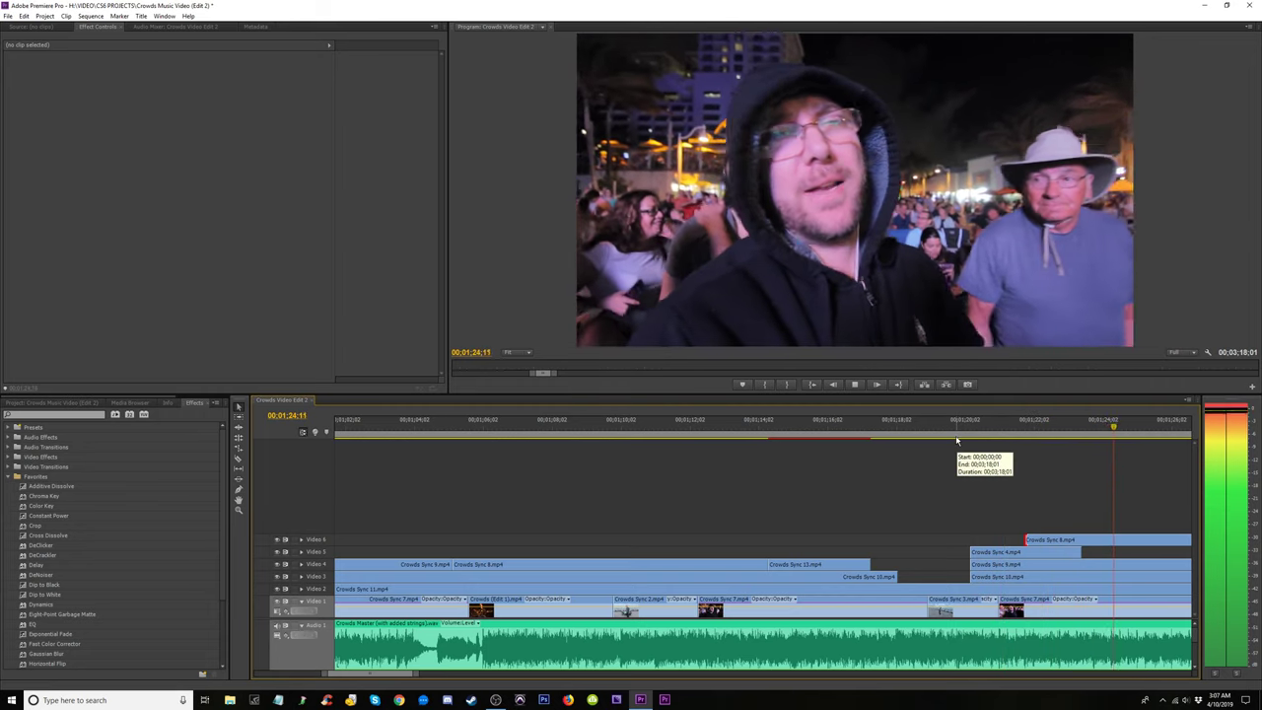
pyautogui.click(963, 430)
pyautogui.press('space')
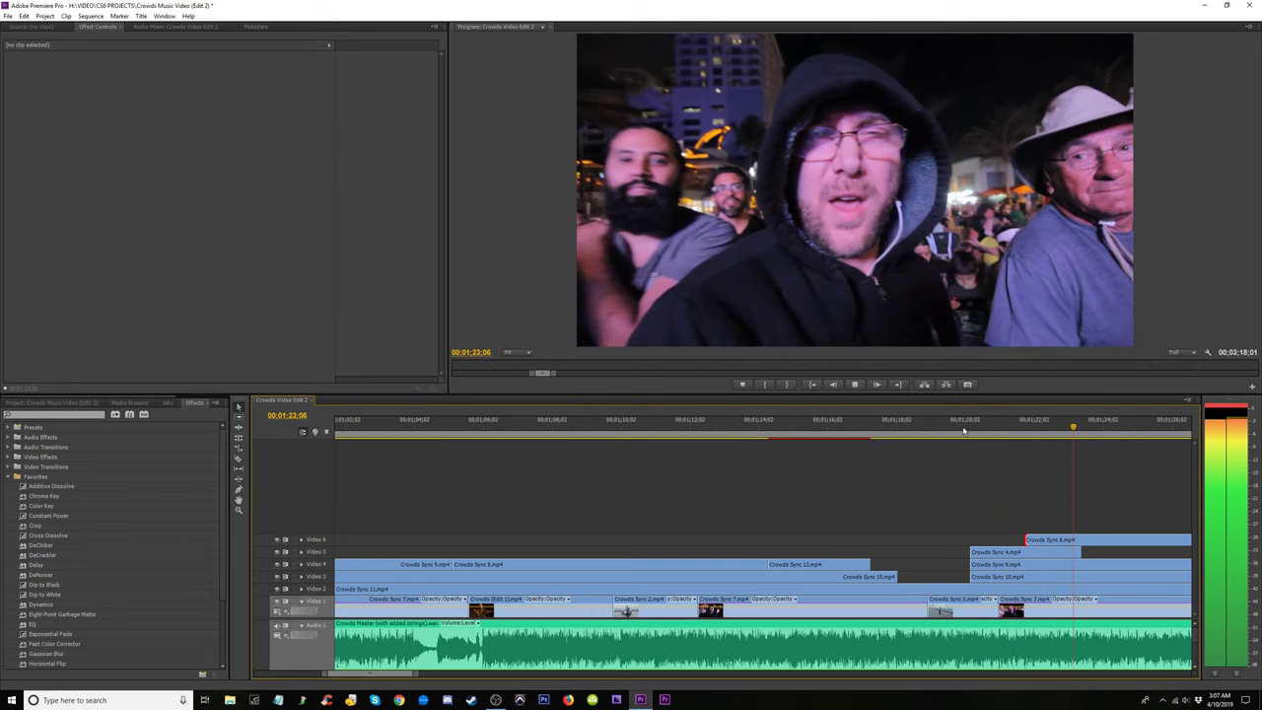
pyautogui.press('-')
pyautogui.press('-')
pyautogui.press('-')
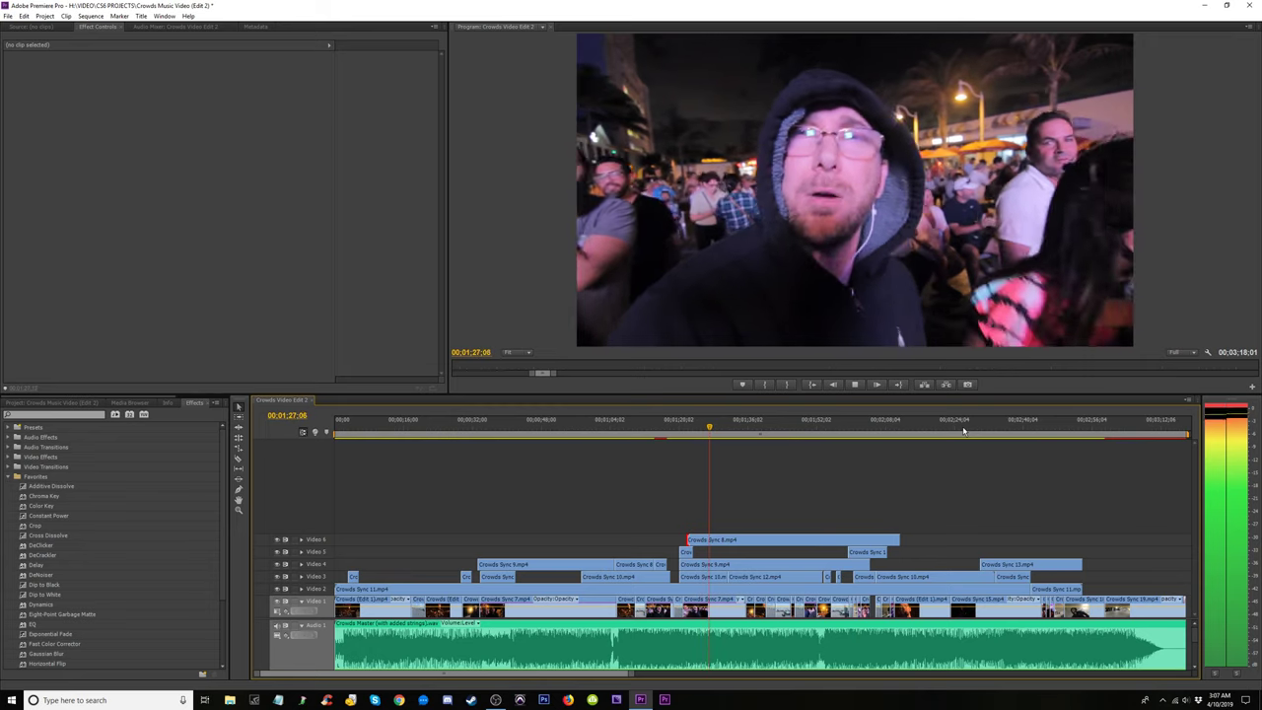
# Trim the later Video 6 Crowds Sync 8 piece to start after a gap near 1:26.
pyautogui.press('=')
pyautogui.press('=')
pyautogui.press('=')
pyautogui.moveTo(658, 421); pyautogui.dragTo(684, 440)
pyautogui.press('c')
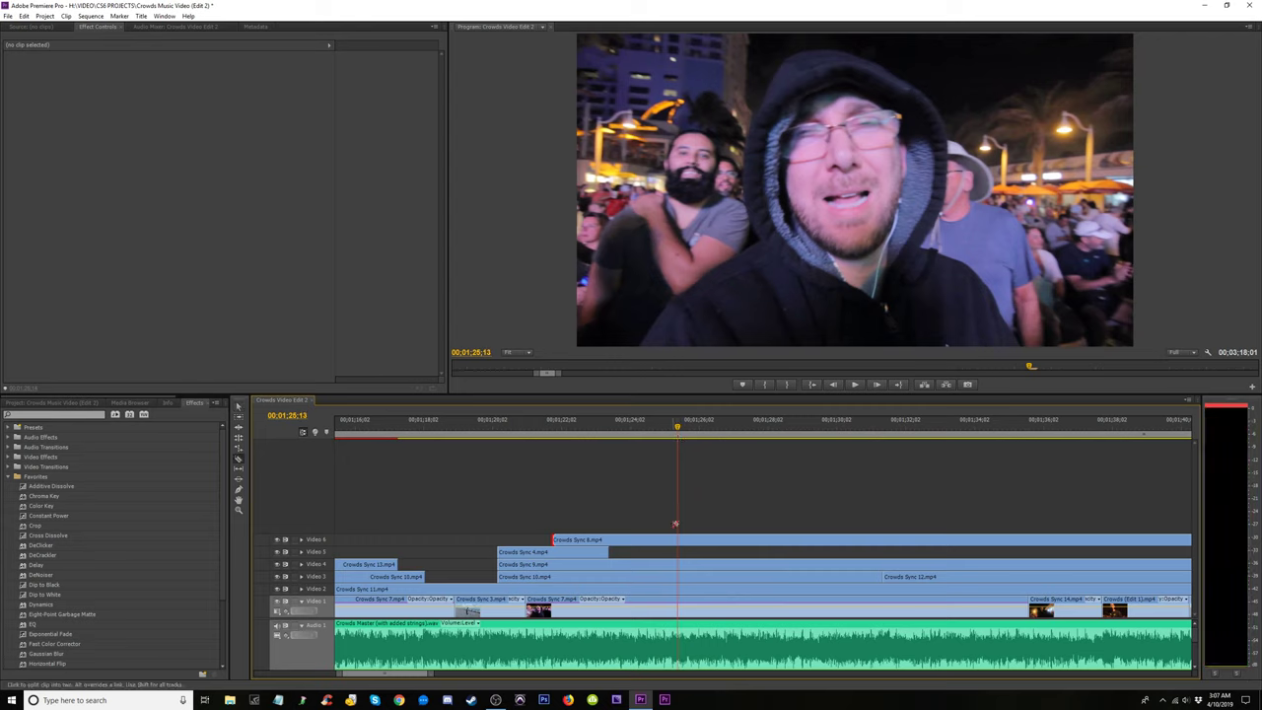
pyautogui.press('v')
pyautogui.moveTo(684, 541); pyautogui.dragTo(820, 542)
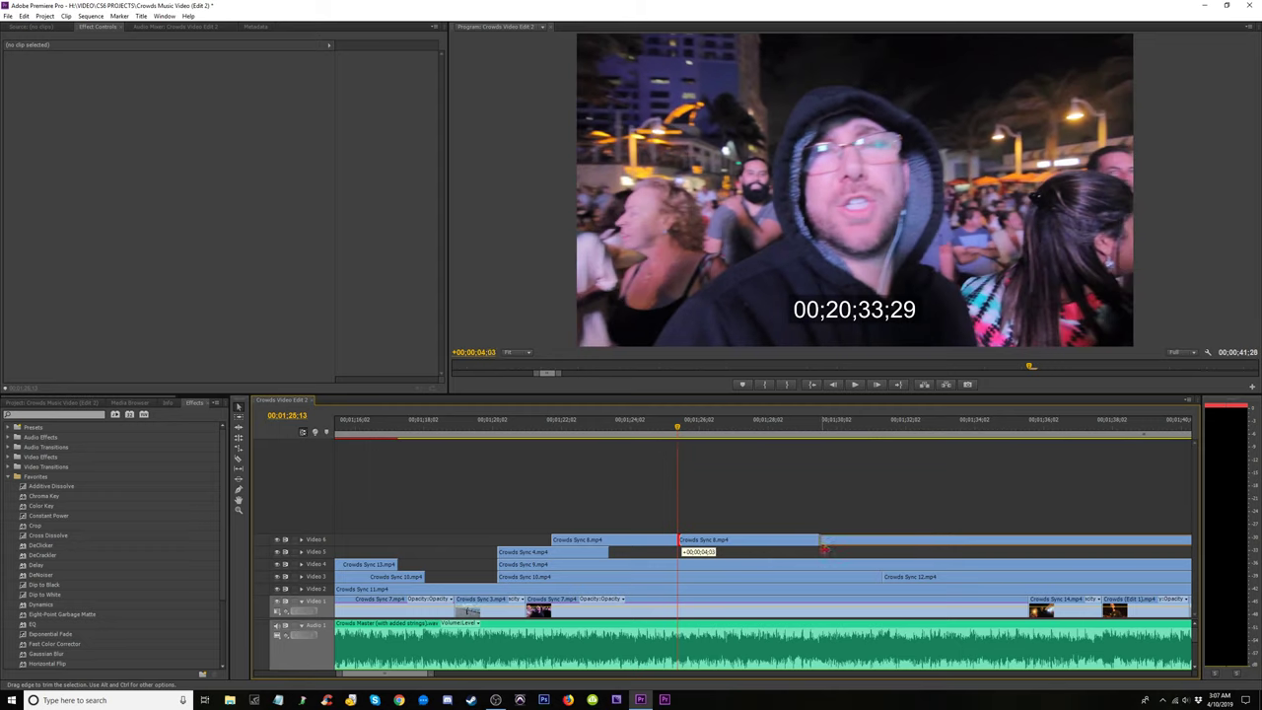
pyautogui.click(813, 430)
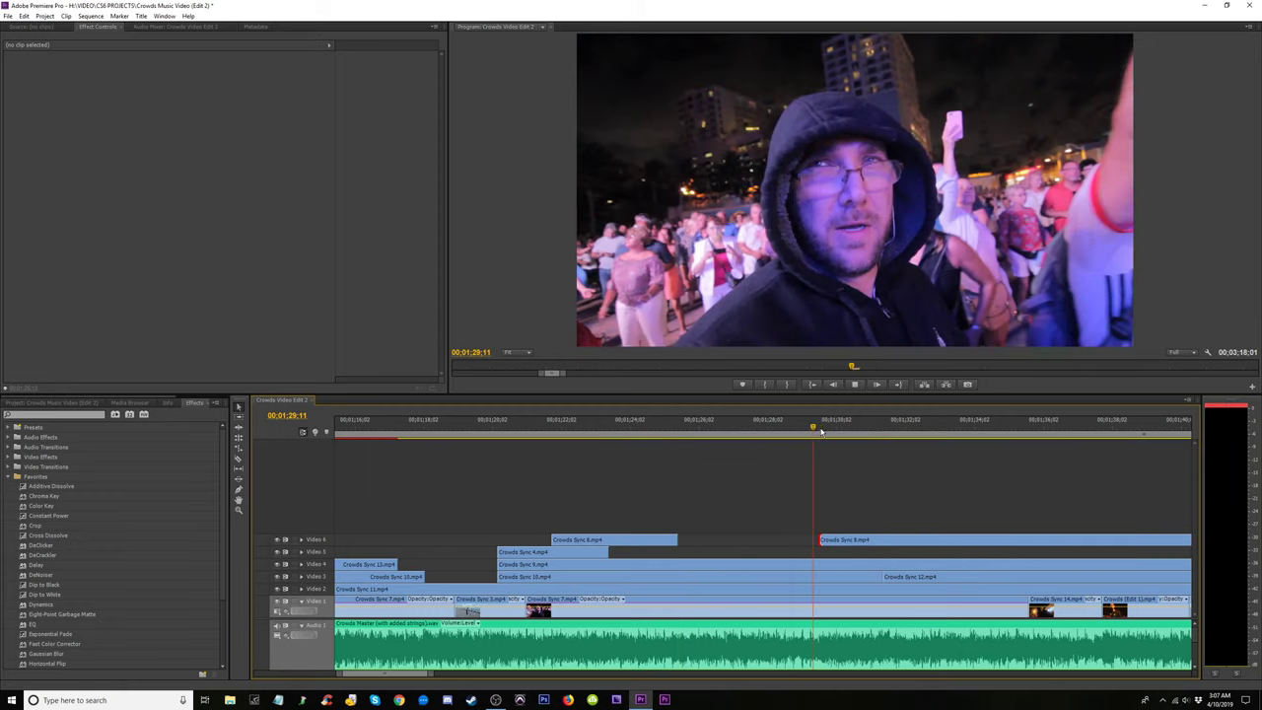
pyautogui.press('space')
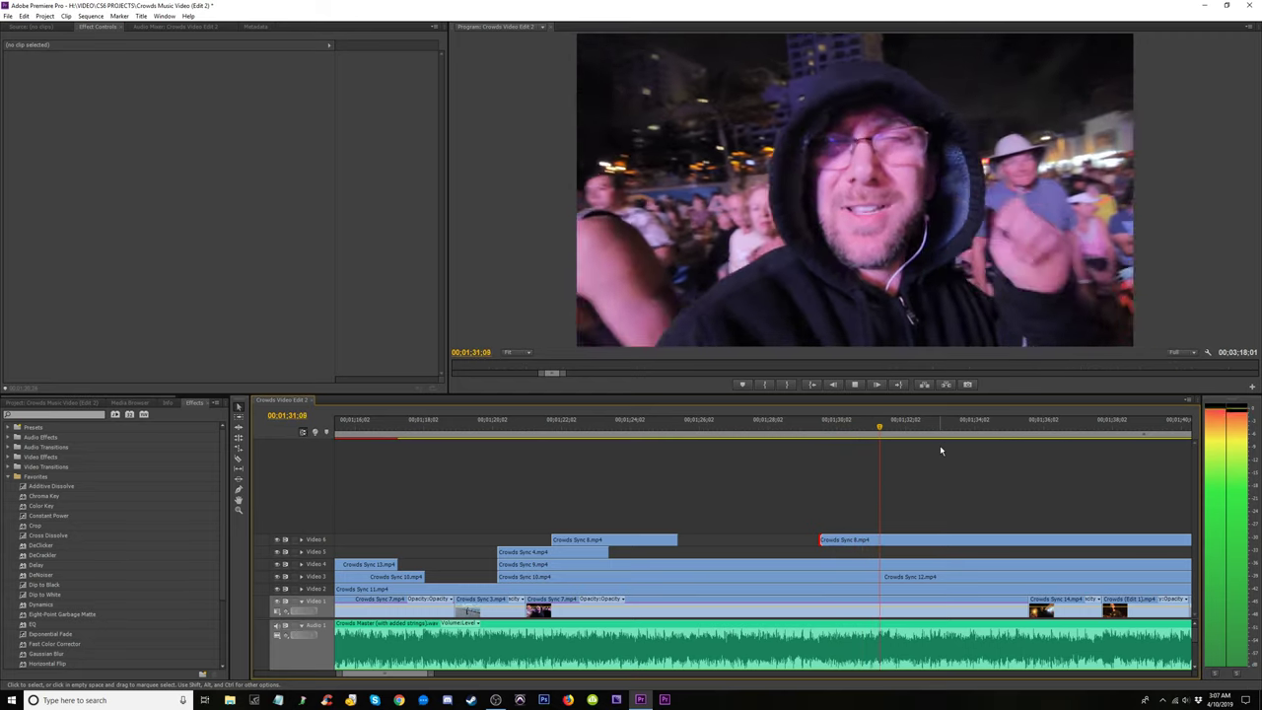
pyautogui.press('space')
# Shorten the Crowds Sync 8 piece, move it to Video 5, and extend its start to 1:28:16.
pyautogui.press('c')
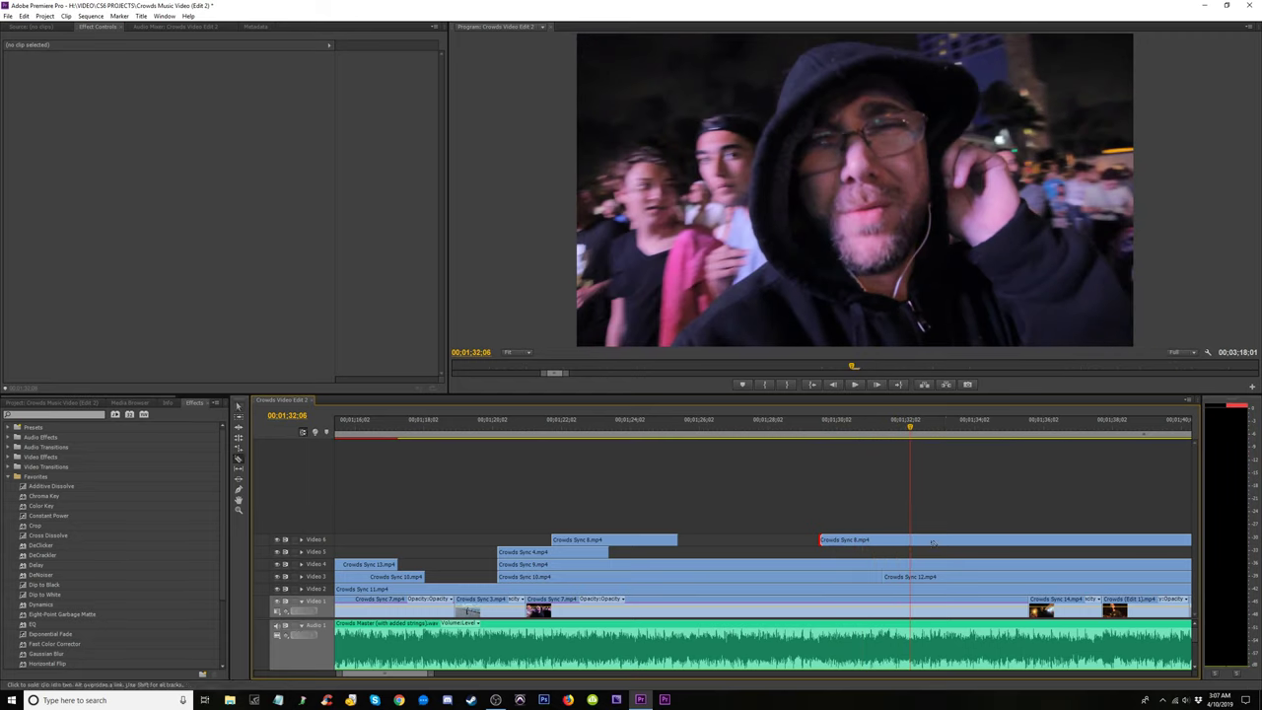
pyautogui.press('v')
pyautogui.moveTo(893, 540); pyautogui.dragTo(840, 552)
pyautogui.click(806, 431)
pyautogui.moveTo(806, 431); pyautogui.dragTo(769, 440)
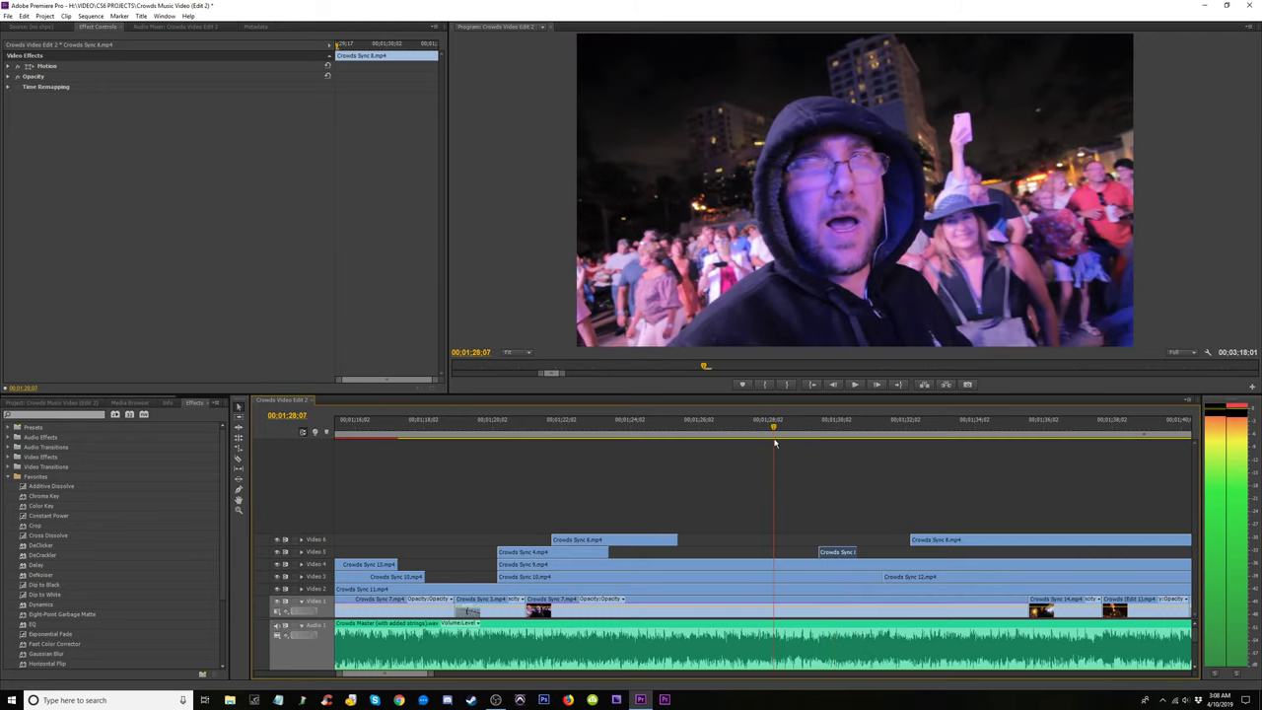
pyautogui.click(803, 550)
pyautogui.moveTo(817, 551); pyautogui.dragTo(768, 550)
pyautogui.click(741, 431)
pyautogui.press('space')
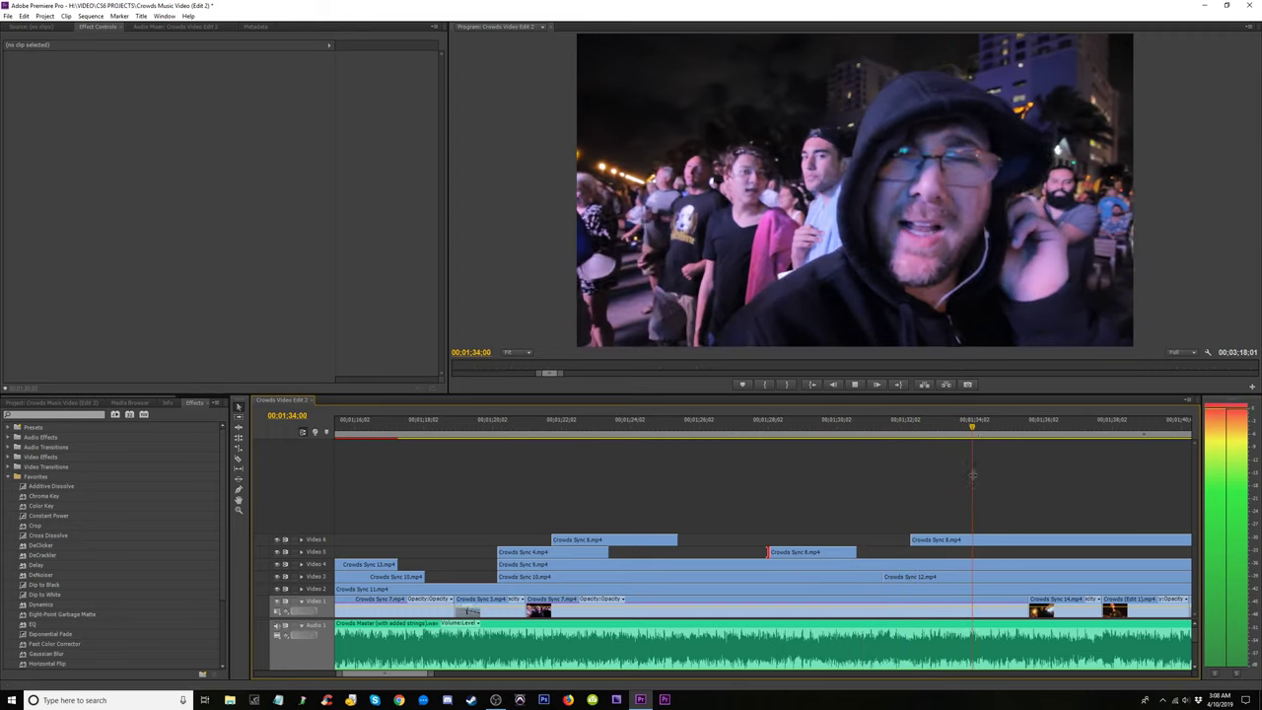
# Trim the Video 6 clip's start later to about 1:36:05 and play it back.
pyautogui.moveTo(911, 540); pyautogui.dragTo(1051, 540)
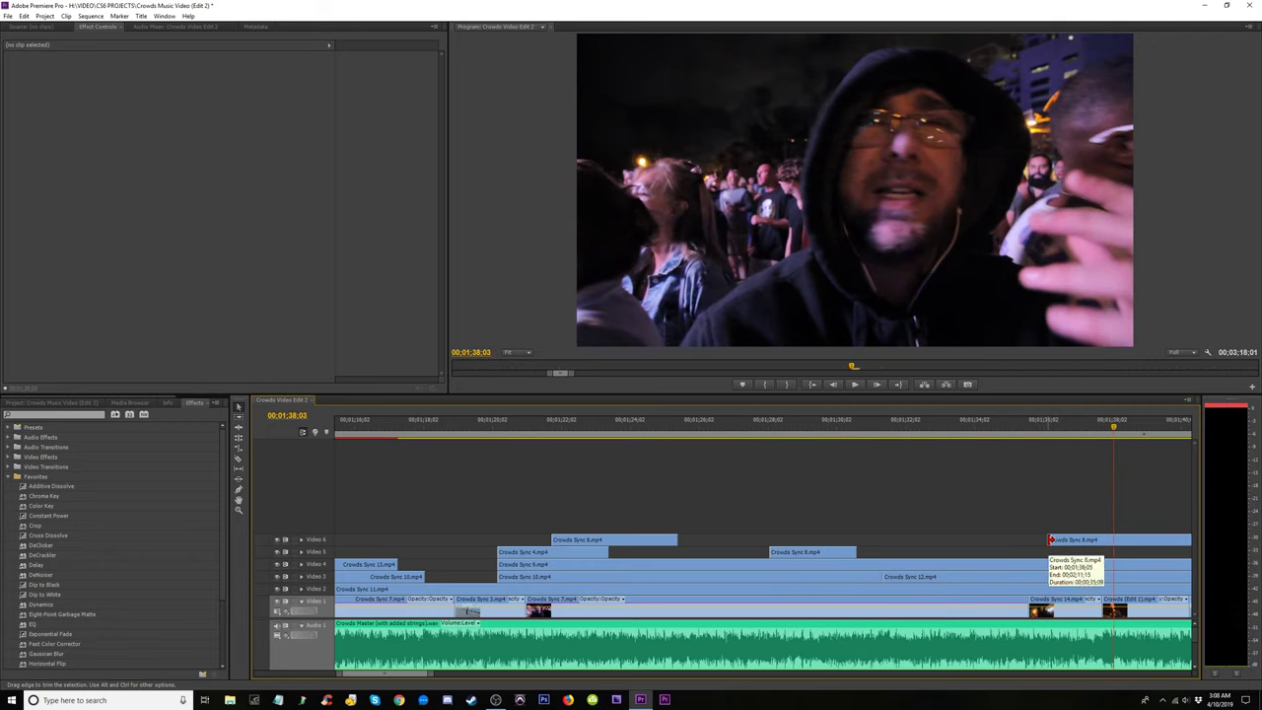
pyautogui.click(1045, 430)
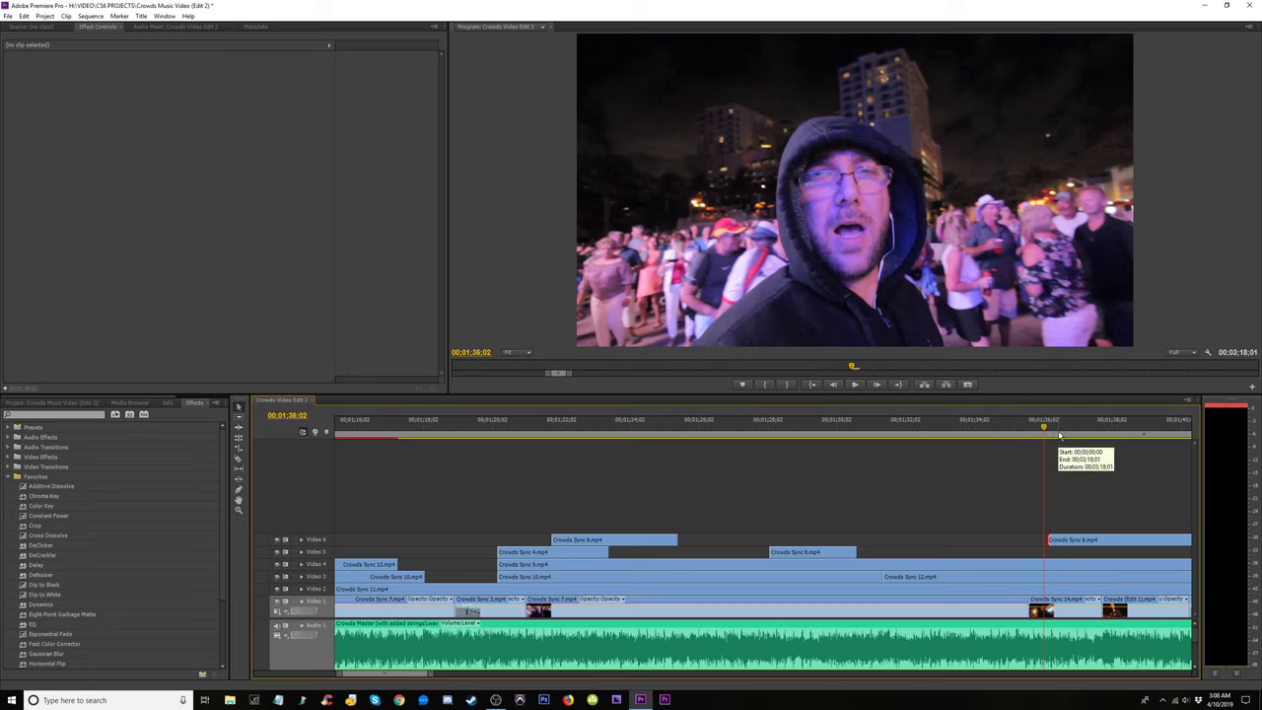
pyautogui.scroll(-3, 979, 457)
pyautogui.press('space')
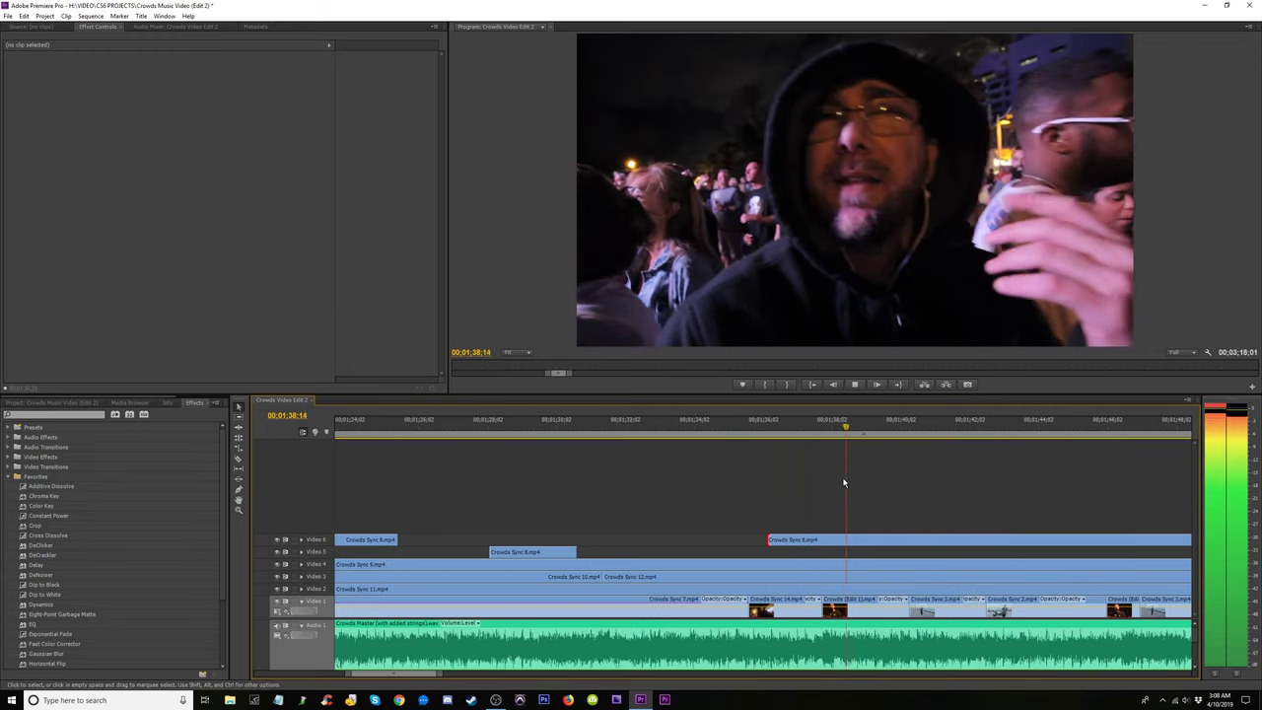
# Trim the Video 6 clip's start later around 1:37 and play back the trim.
pyautogui.click(736, 430)
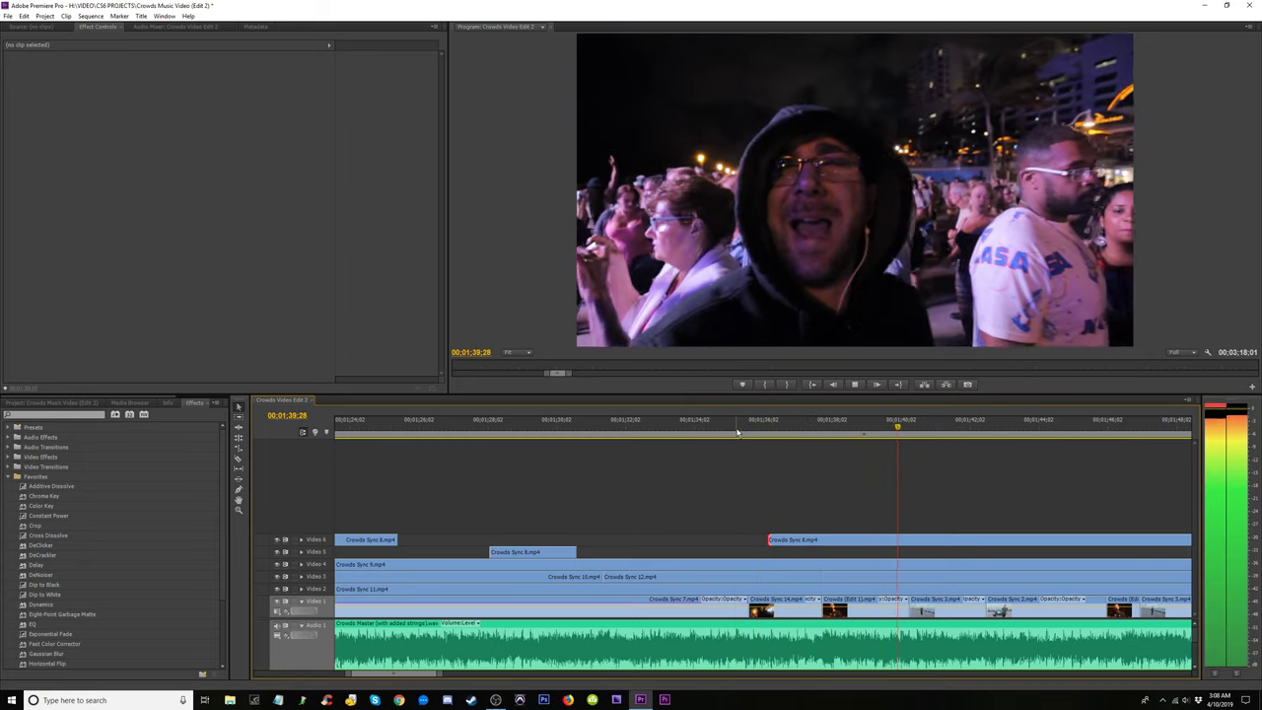
pyautogui.moveTo(741, 431); pyautogui.dragTo(819, 429)
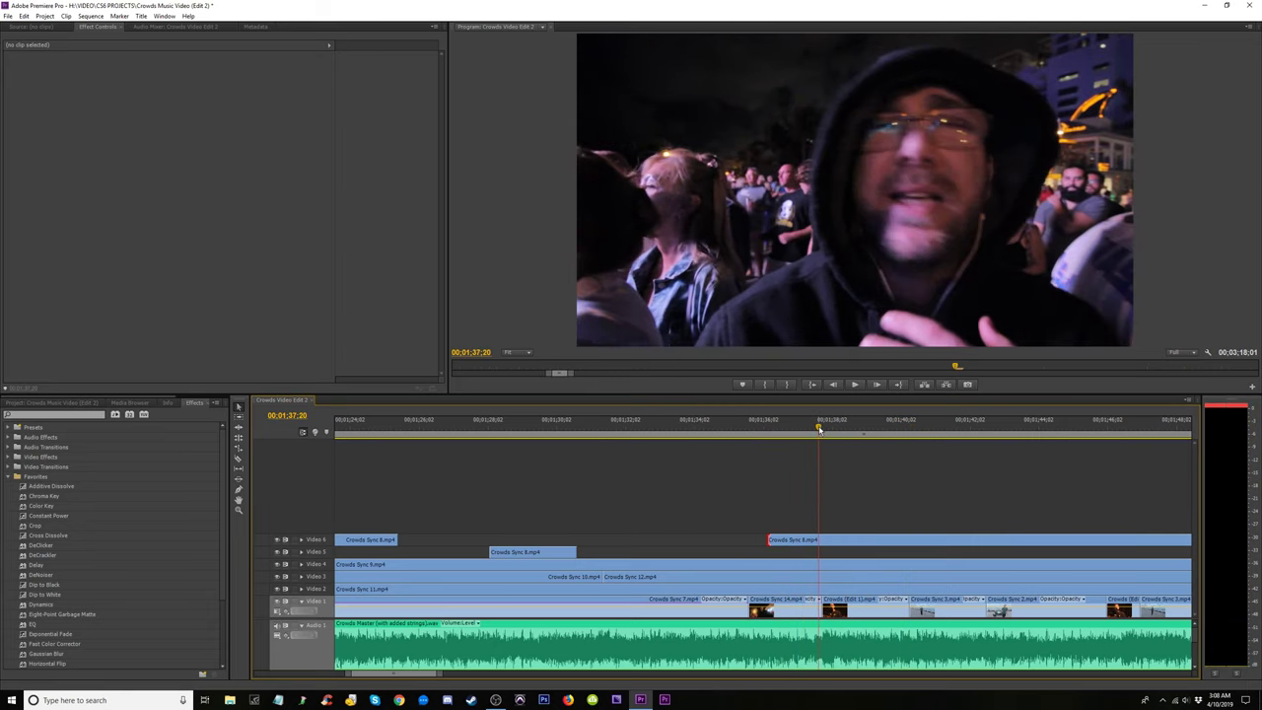
pyautogui.moveTo(769, 540); pyautogui.dragTo(819, 541)
pyautogui.click(776, 435)
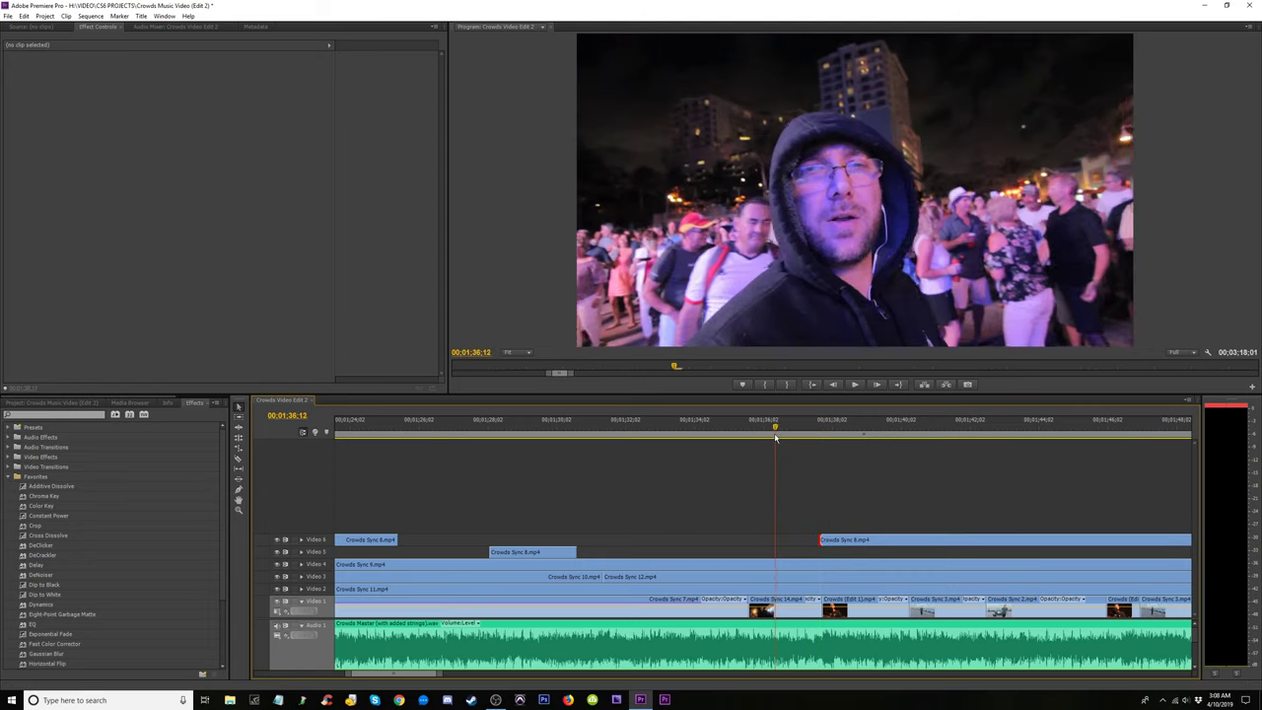
pyautogui.moveTo(775, 438); pyautogui.dragTo(782, 440)
pyautogui.press('space')
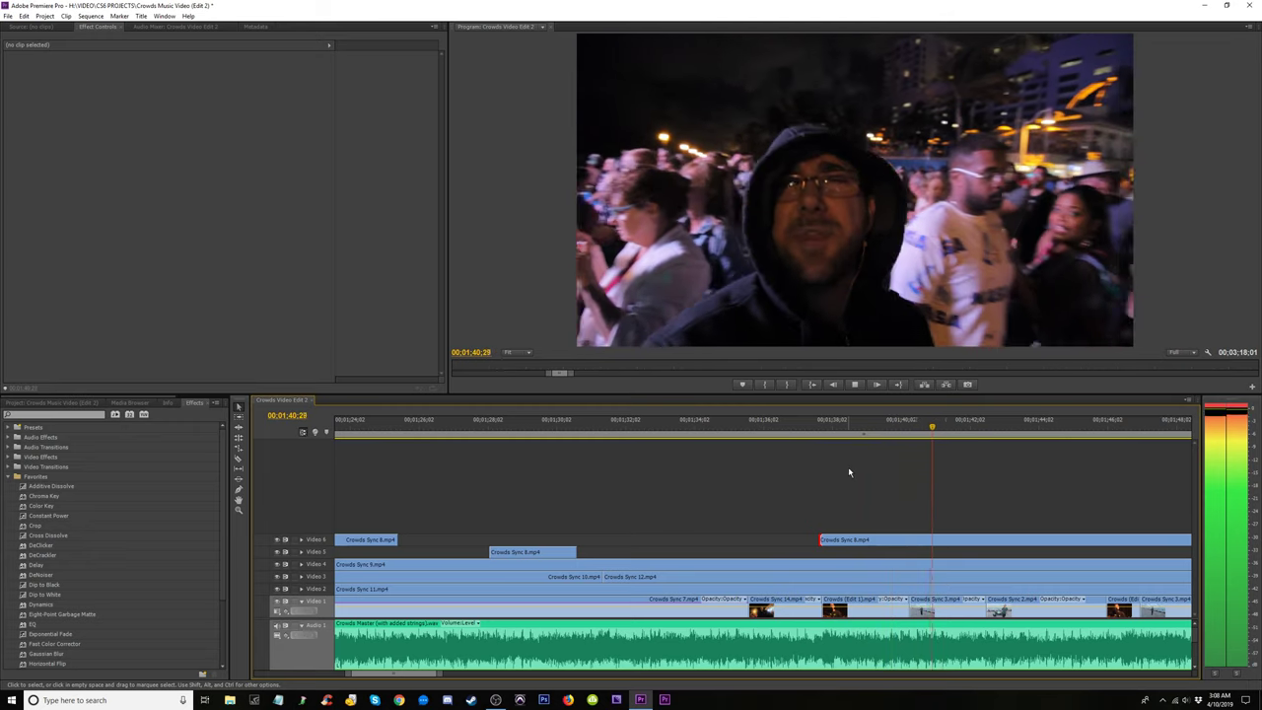
pyautogui.press('space')
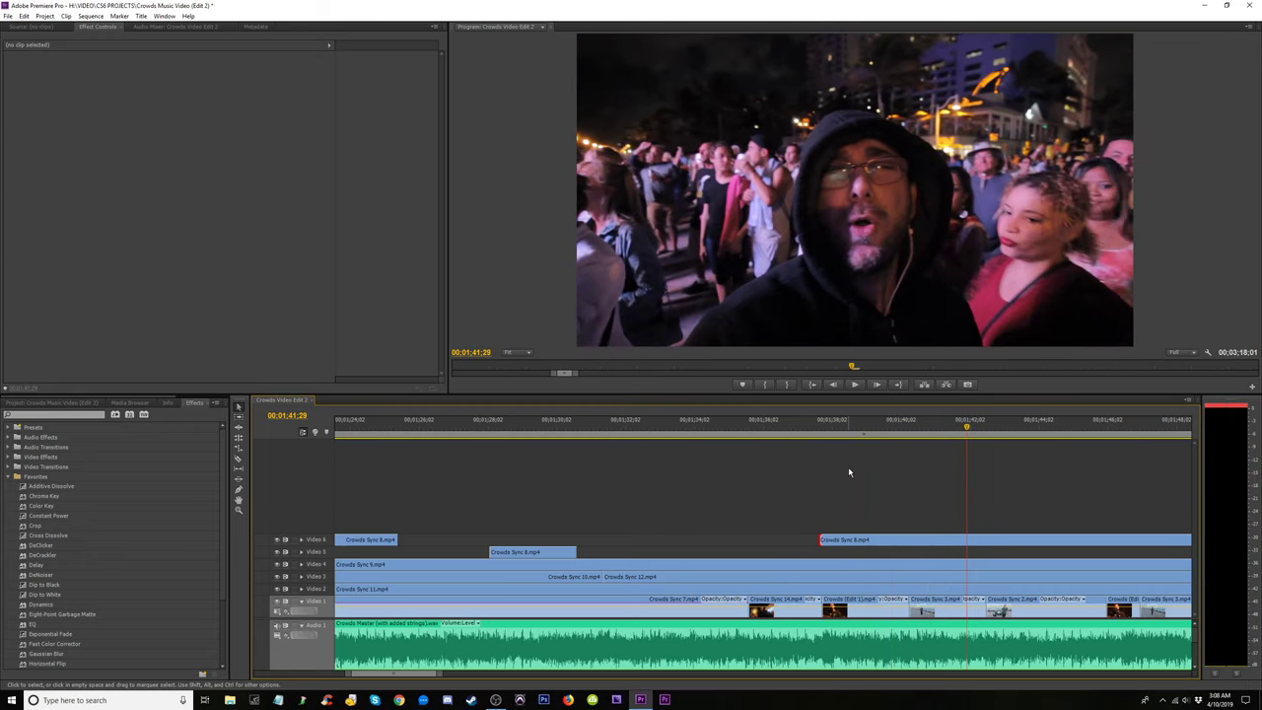
# Trim the end of the left Video 6 piece earlier and review playback to 1:43.
pyautogui.press('c')
pyautogui.press('v')
pyautogui.moveTo(966, 541); pyautogui.dragTo(845, 552)
pyautogui.click(810, 432)
pyautogui.press('space')
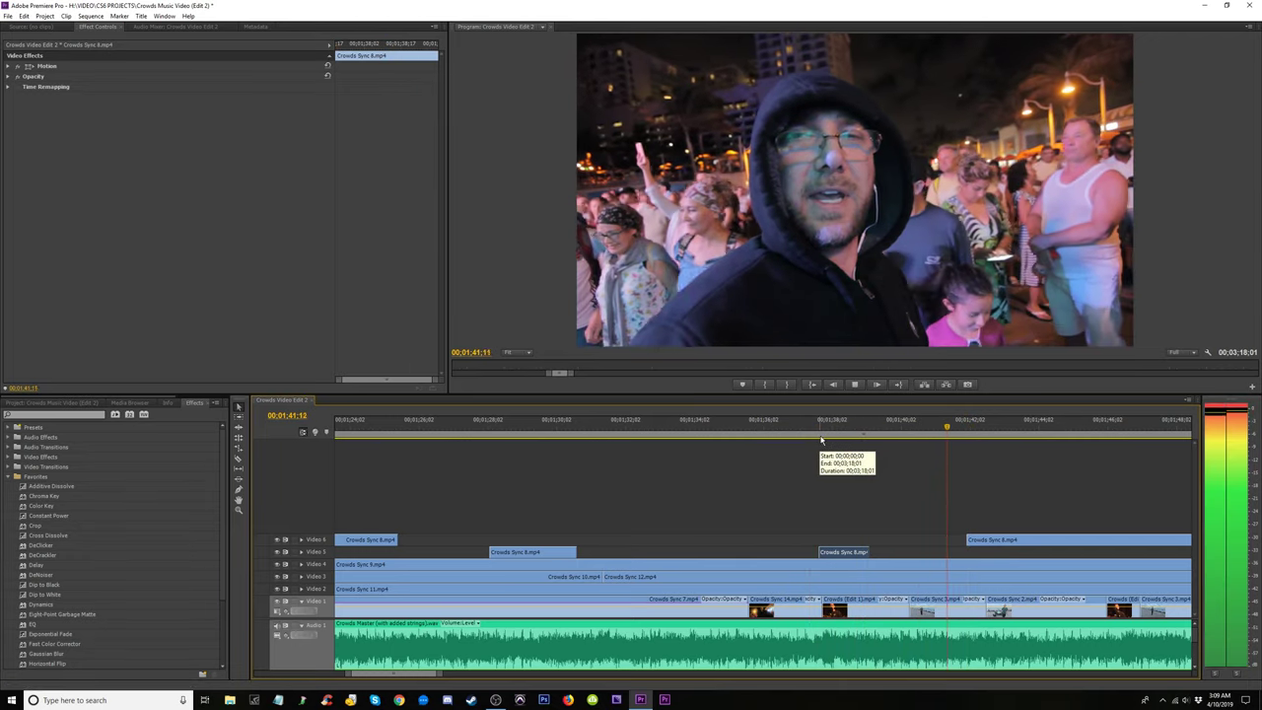
pyautogui.press('space')
pyautogui.scroll(-6, 823, 440)
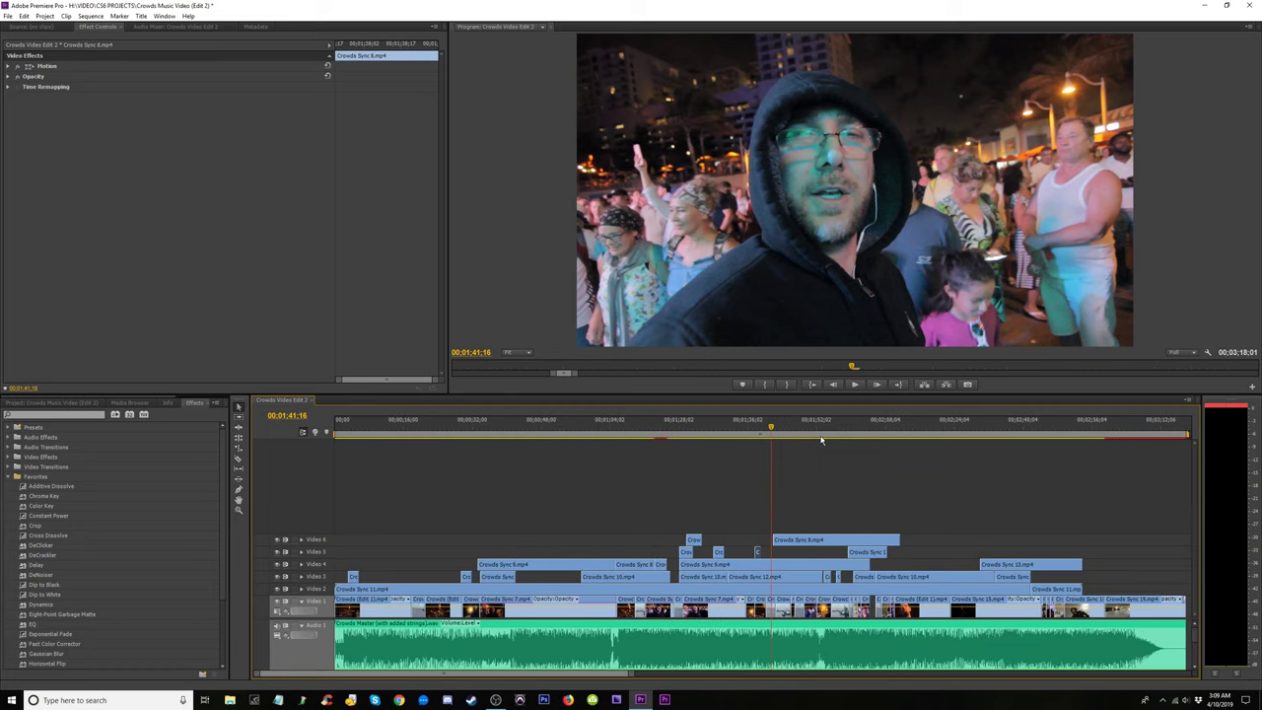
pyautogui.press('space')
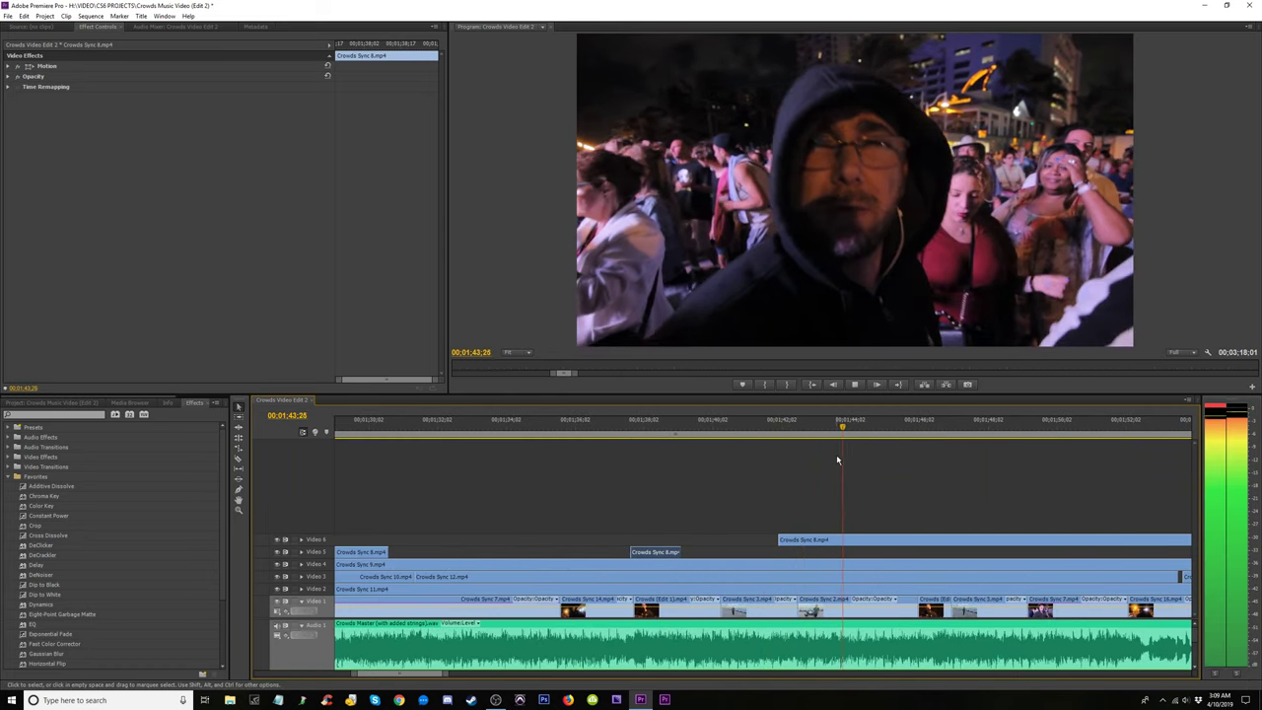
pyautogui.press('space')
# Trim the Video 6 clip's start later and review it up to 00;01;57;11.
pyautogui.moveTo(780, 540); pyautogui.dragTo(975, 542)
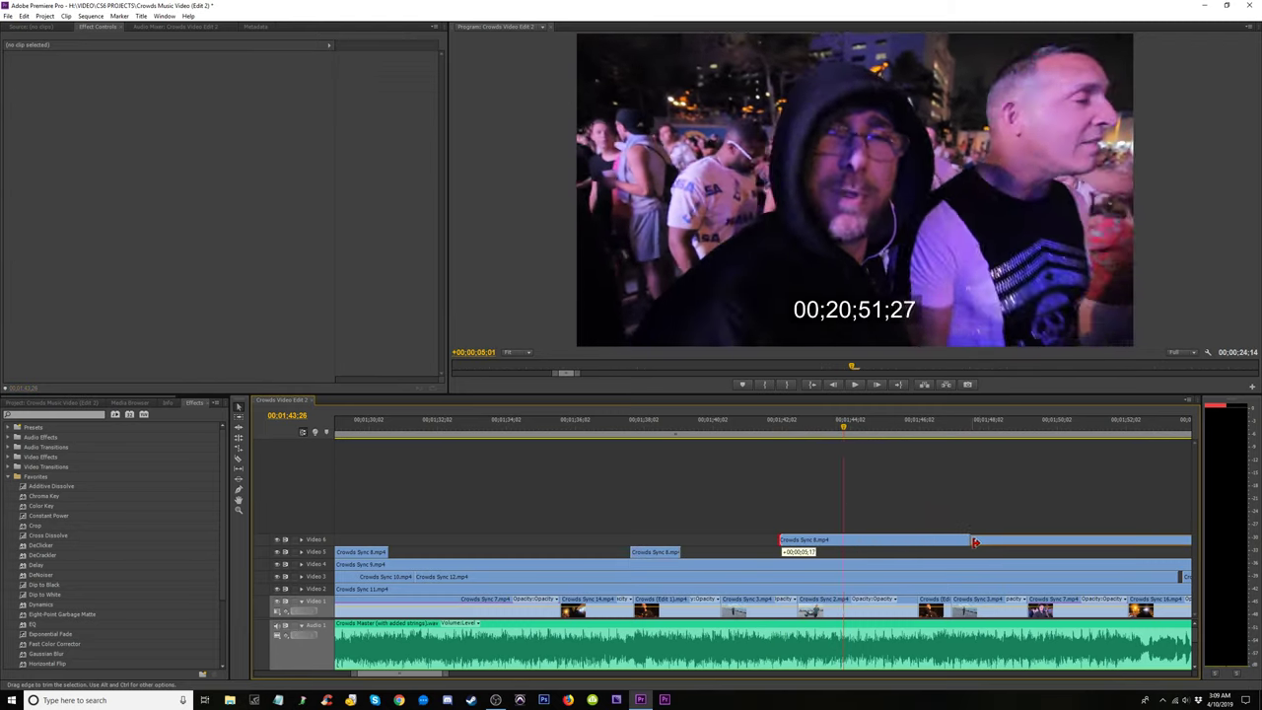
pyautogui.moveTo(982, 542); pyautogui.dragTo(981, 542)
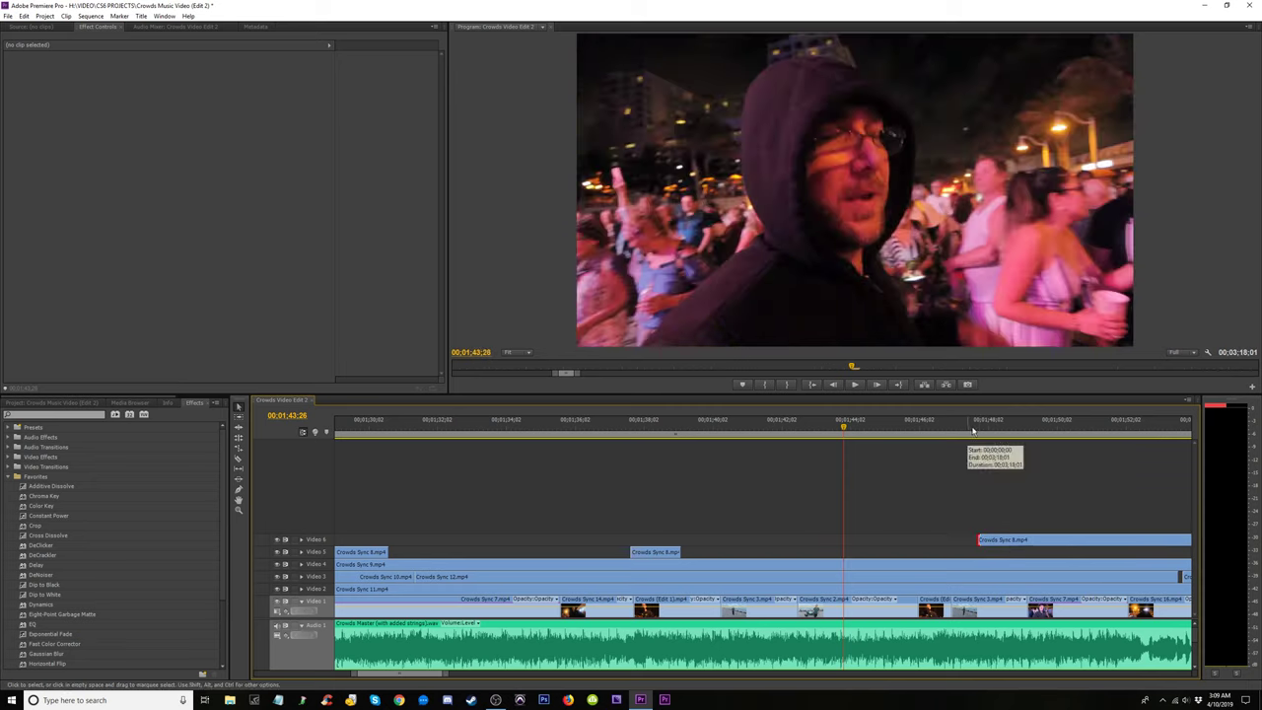
pyautogui.click(975, 429)
pyautogui.press('space')
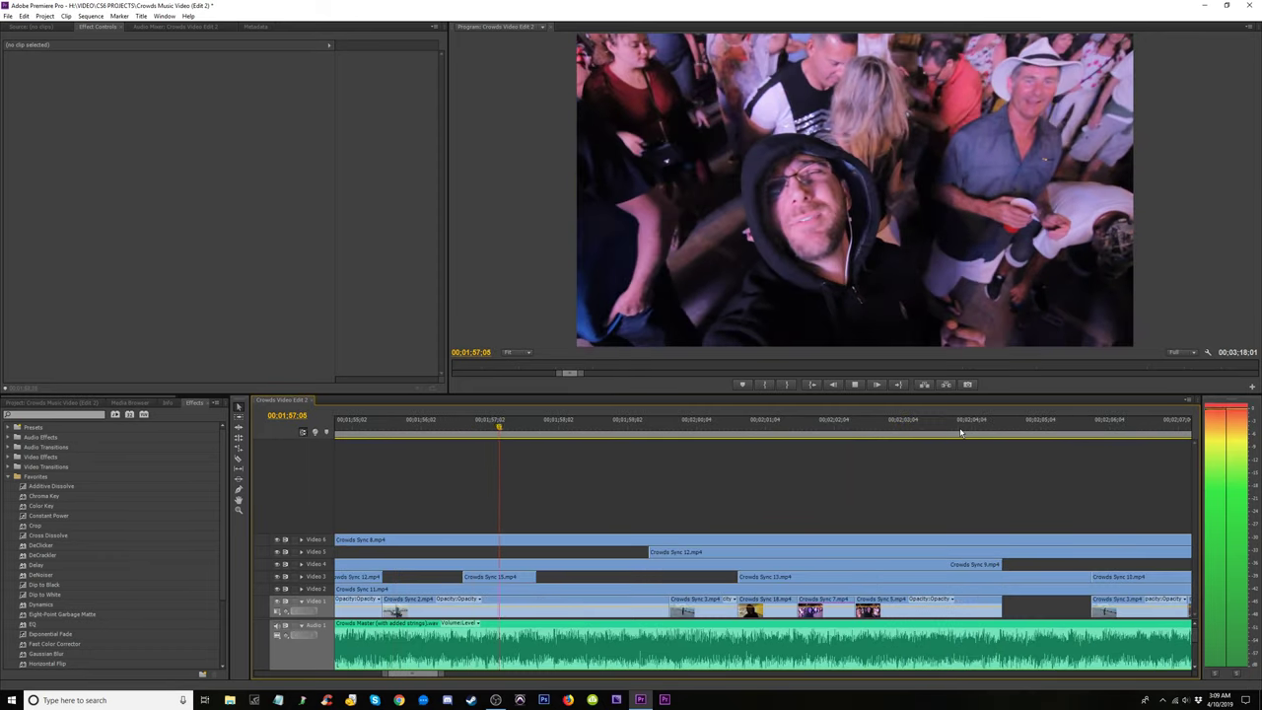
pyautogui.press('space')
# Cut the Video 6 clip at the playhead and trim its edge back 29 frames.
pyautogui.press('c')
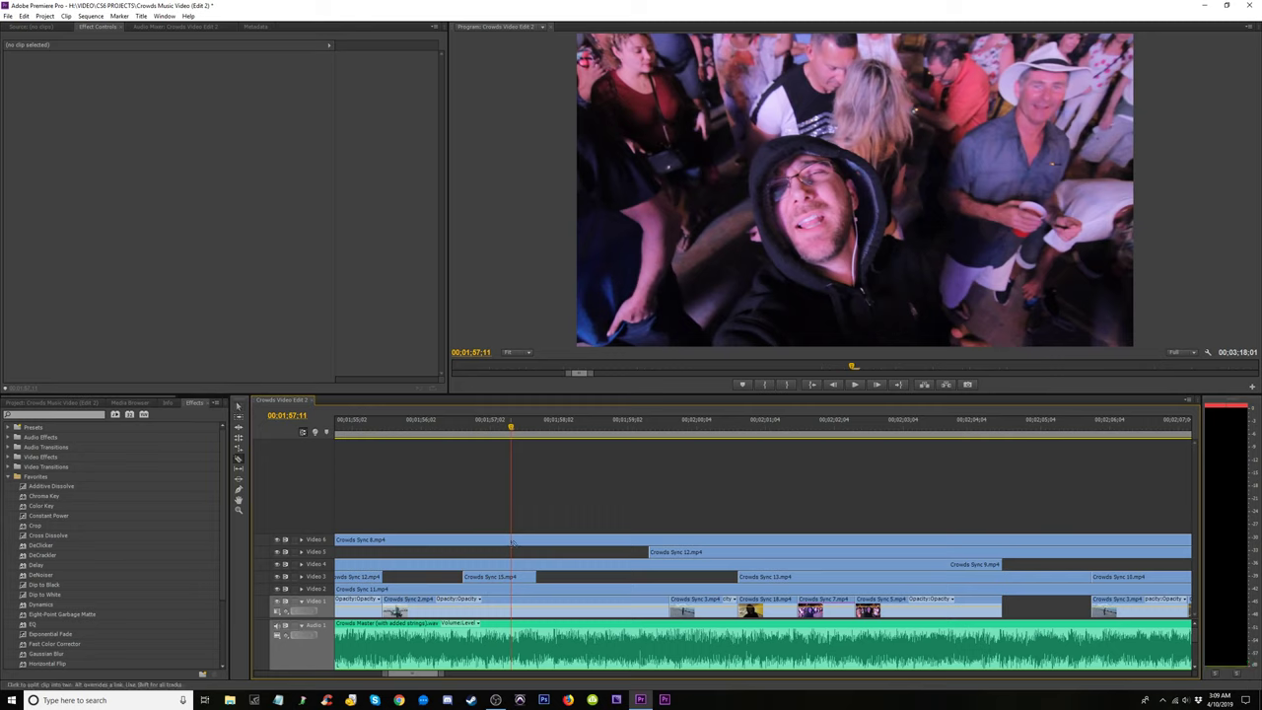
pyautogui.click(512, 541)
pyautogui.click(438, 432)
pyautogui.press('space')
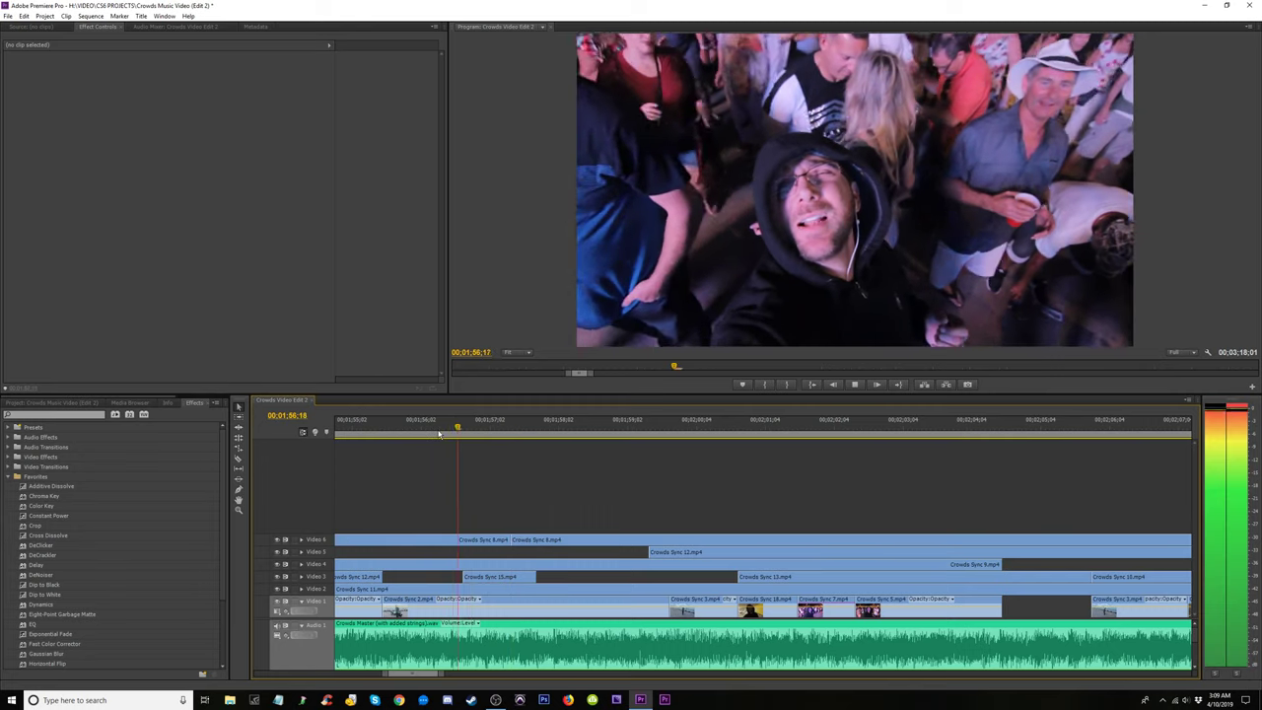
pyautogui.click(428, 432)
pyautogui.moveTo(509, 540); pyautogui.dragTo(433, 541)
# Move Crowds Sync 8.mp4 down from Video 6 onto Video 5.
pyautogui.press('-')
pyautogui.press('-')
pyautogui.press('-')
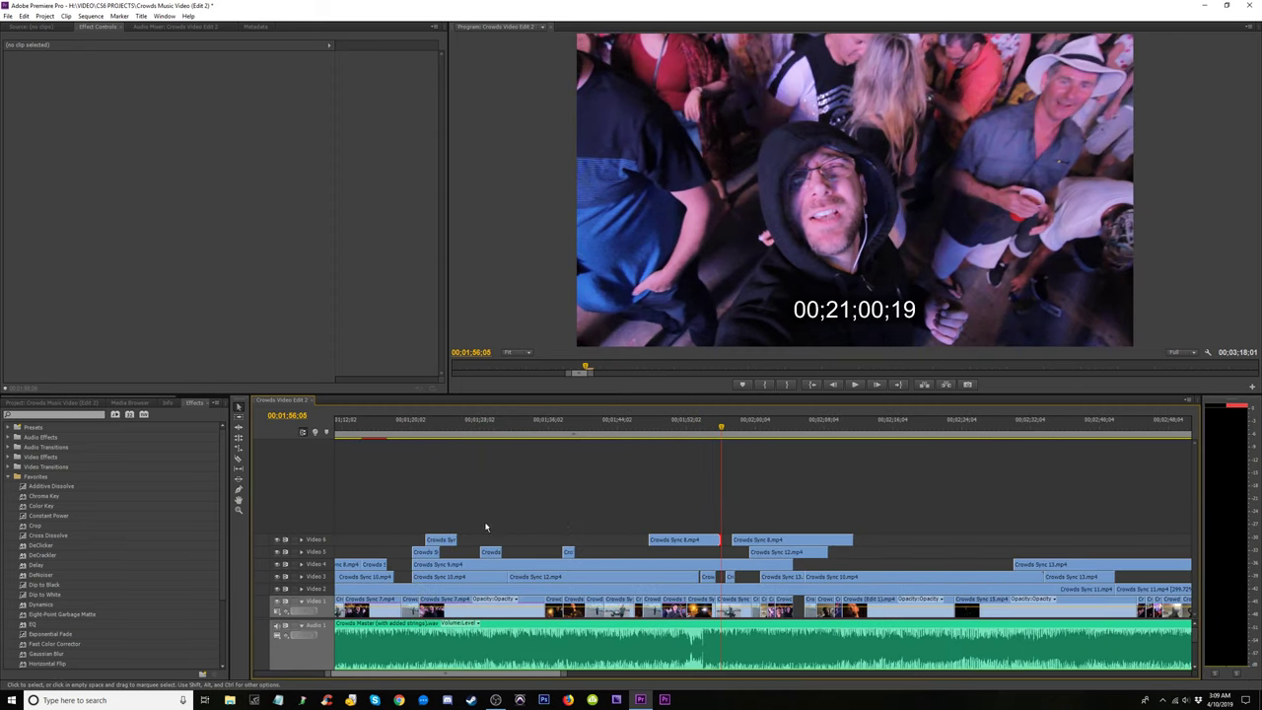
pyautogui.press('=')
pyautogui.moveTo(693, 545); pyautogui.dragTo(692, 552)
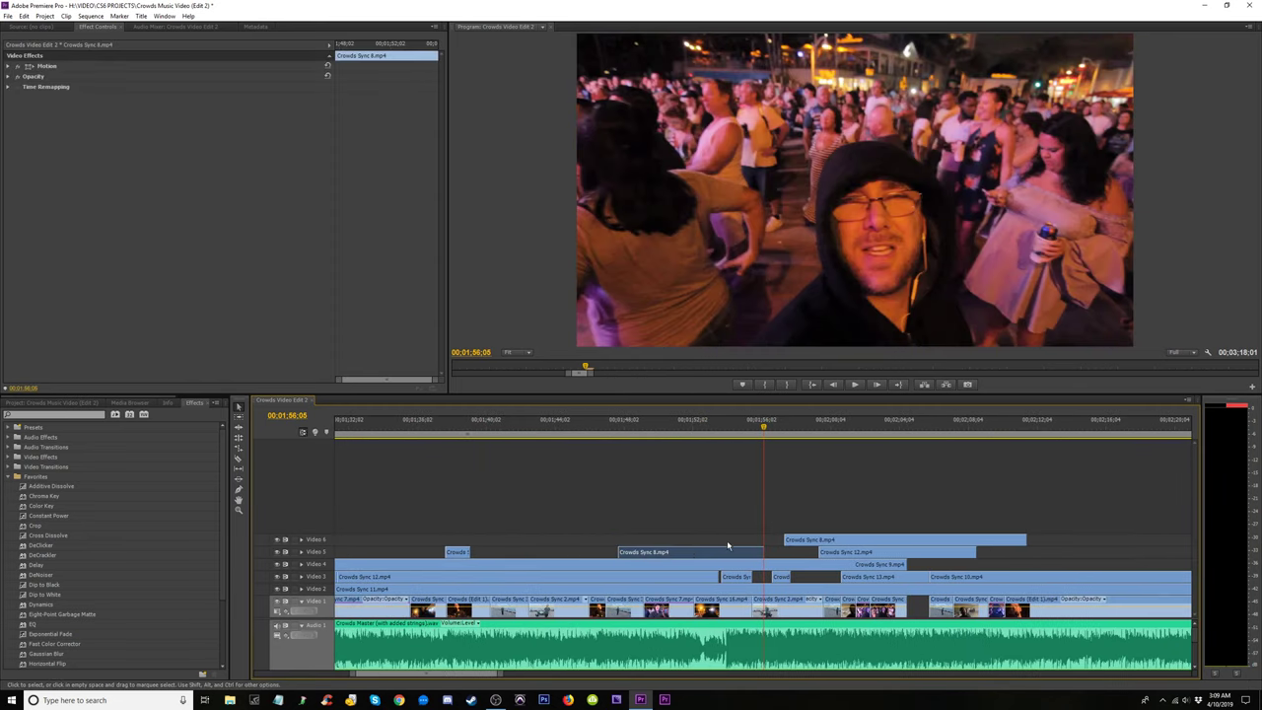
pyautogui.press('=')
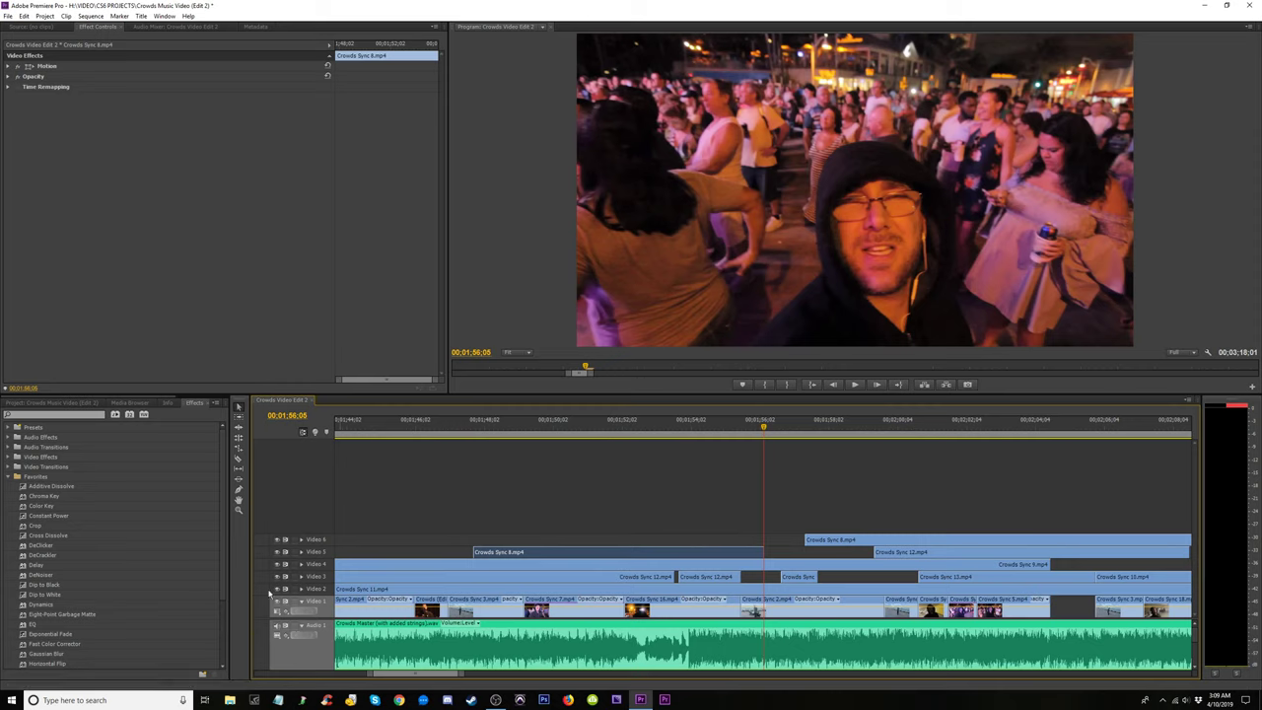
pyautogui.click(1197, 701)
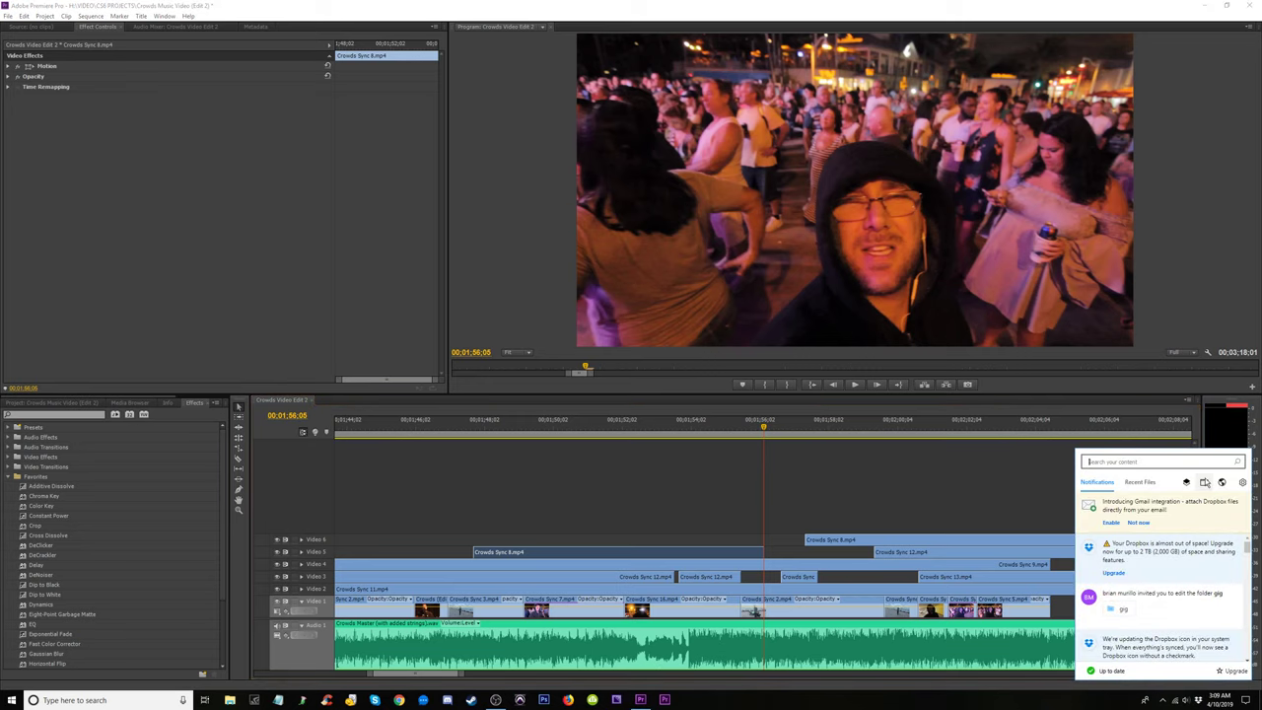
# Play the Crowds 2x speed track from the Dropbox Music folder, then bring up OBS Studio.
pyautogui.click(1205, 482)
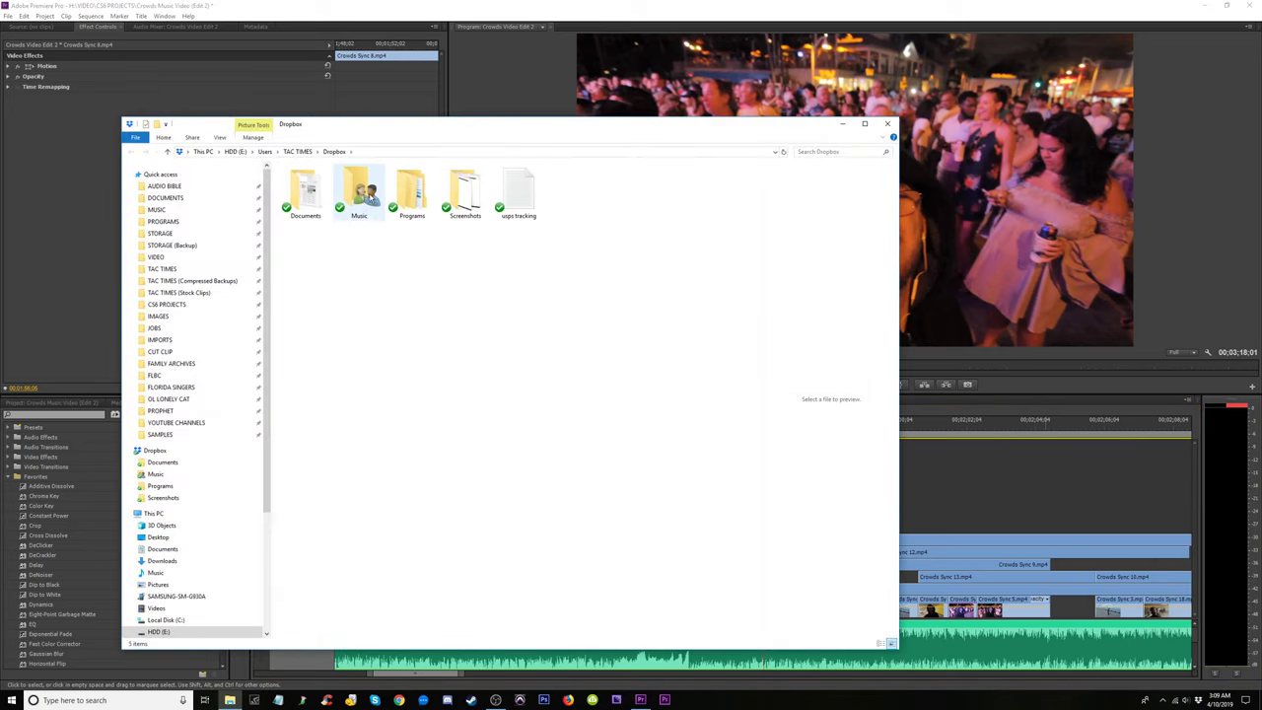
pyautogui.doubleClick(361, 191)
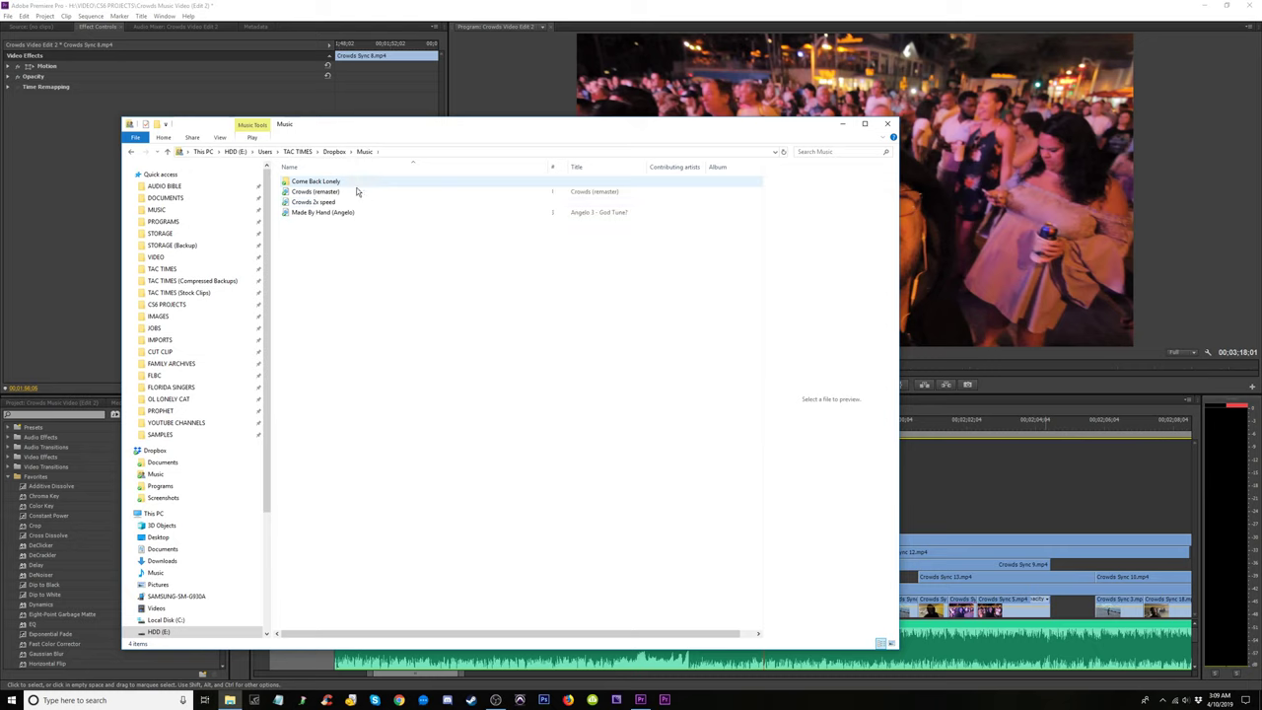
pyautogui.click(318, 204)
pyautogui.doubleClick(319, 203)
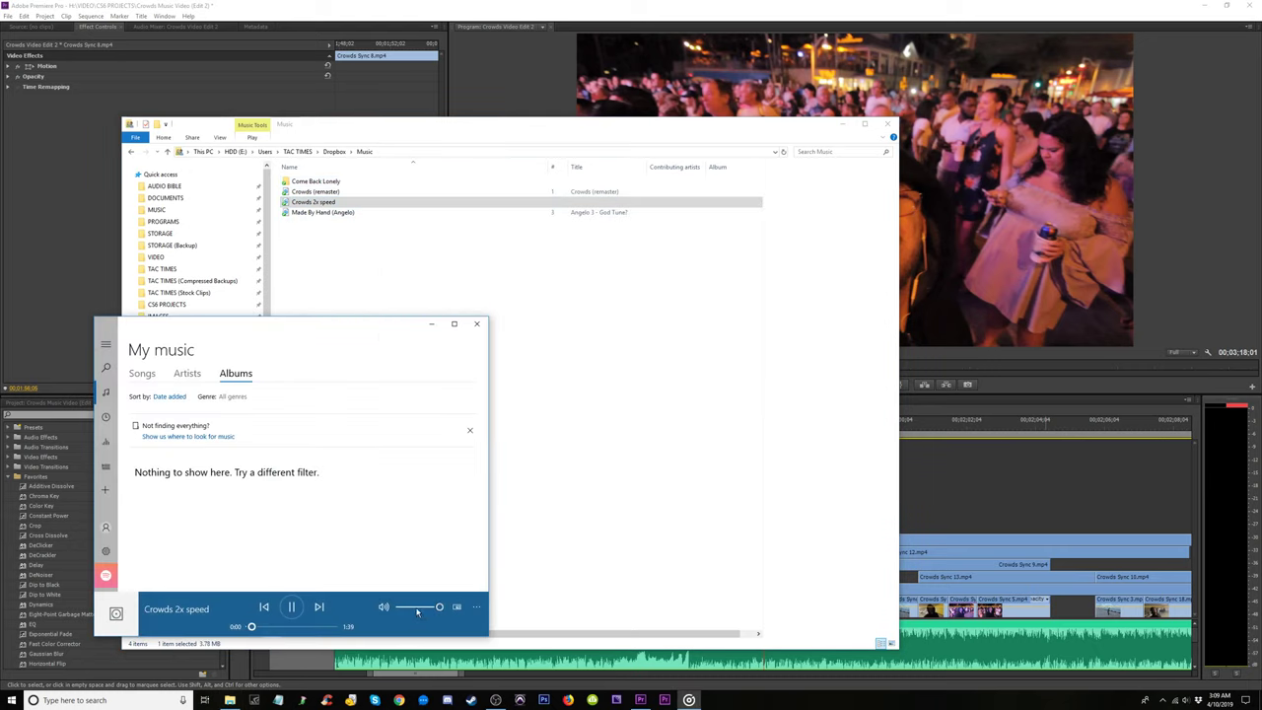
pyautogui.click(496, 700)
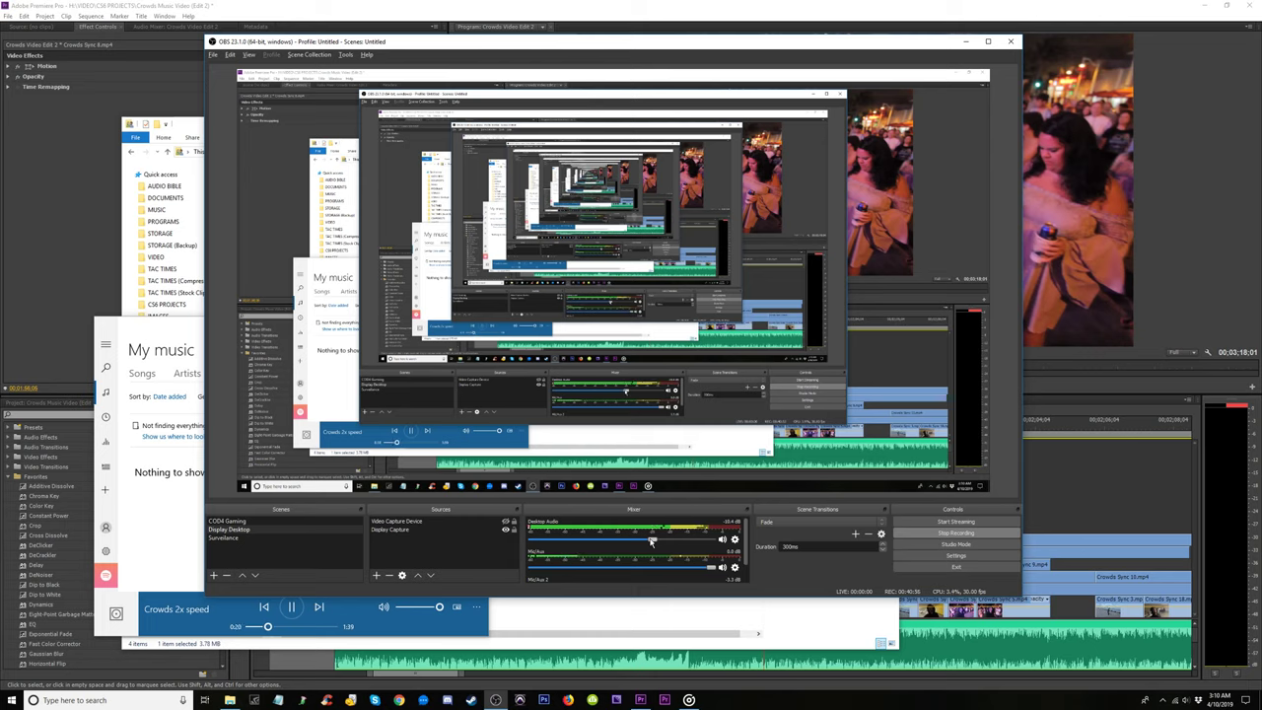
# Pause Crowds 2x speed, lower OBS Desktop Audio, close the music player and minimize OBS.
pyautogui.click(153, 333)
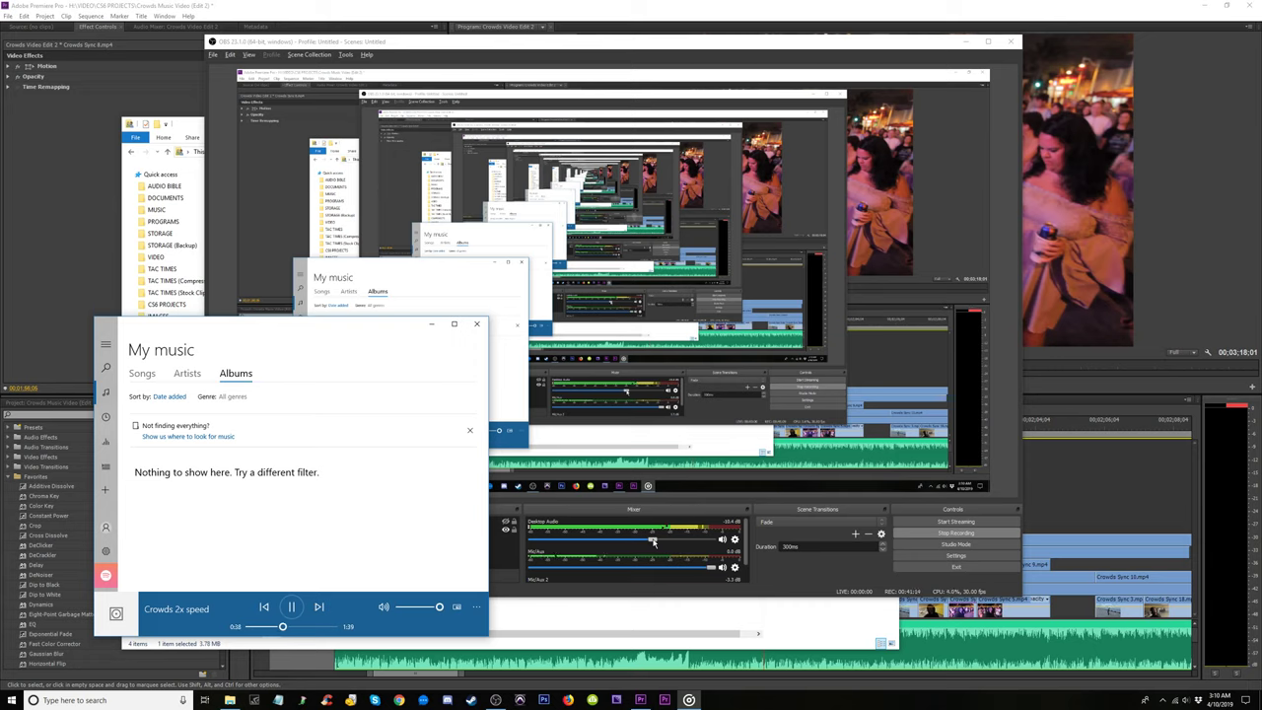
pyautogui.click(291, 607)
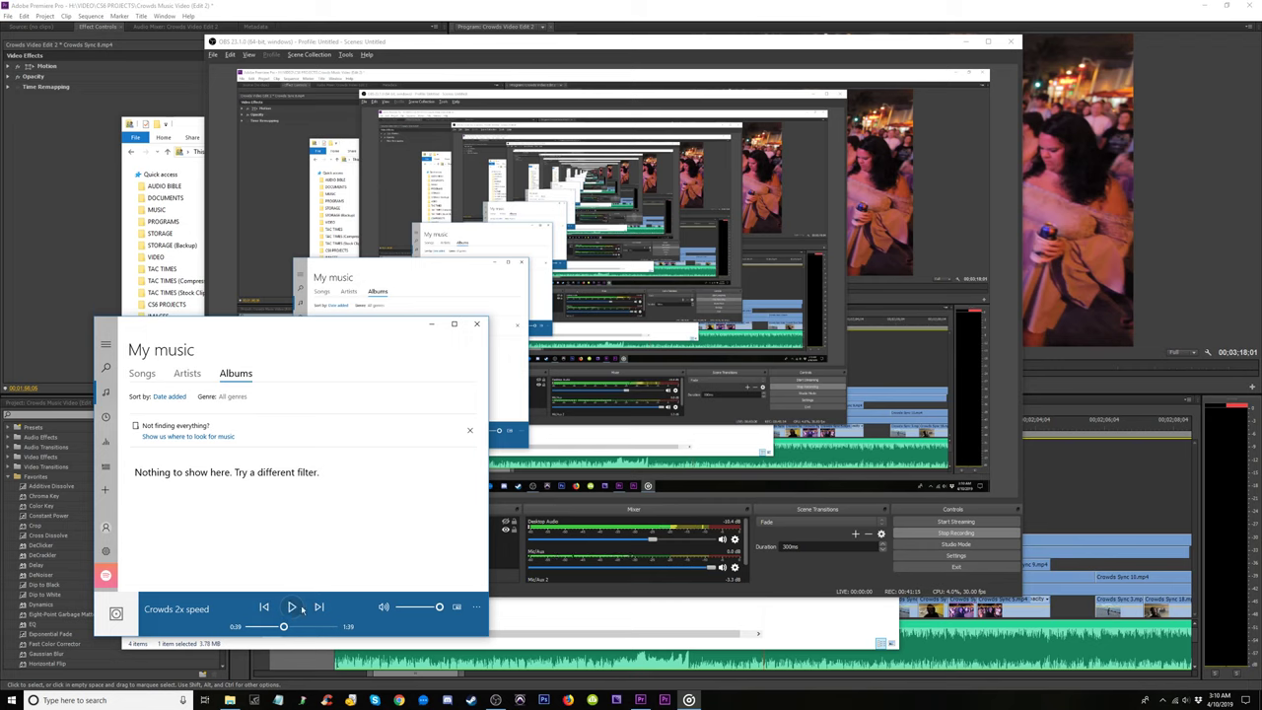
pyautogui.click(652, 543)
pyautogui.moveTo(603, 541); pyautogui.dragTo(606, 543)
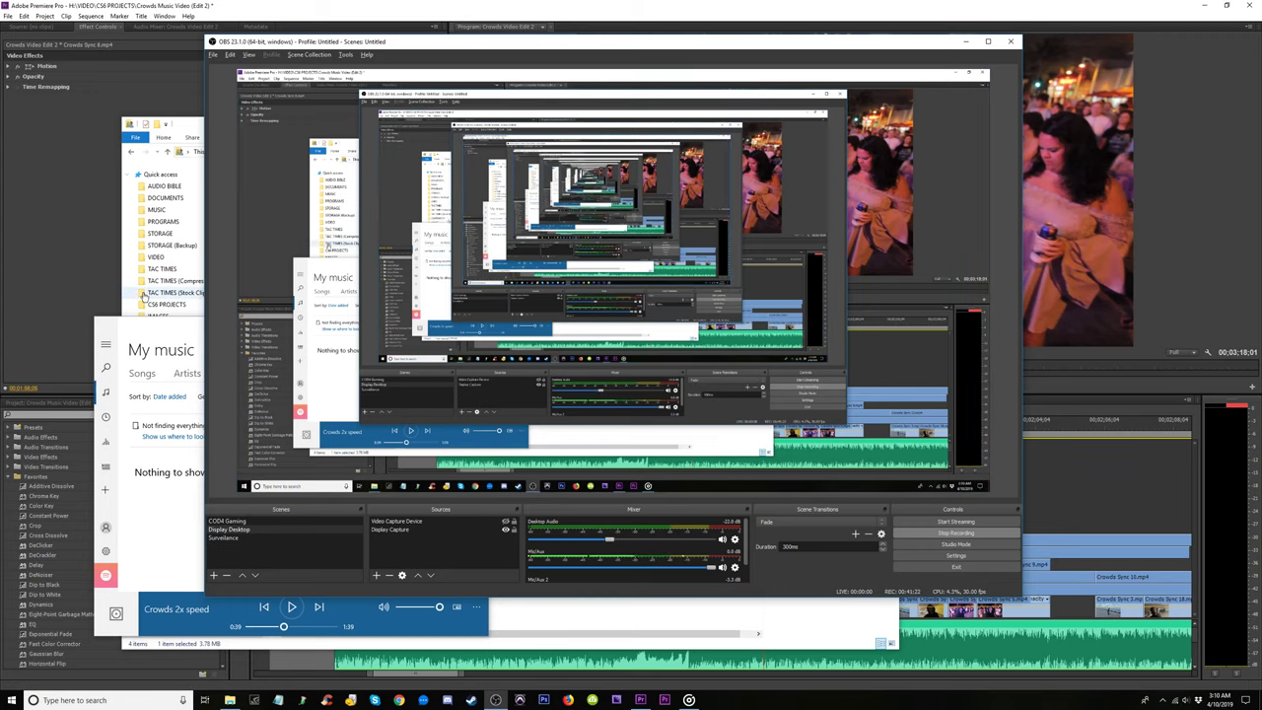
pyautogui.click(478, 328)
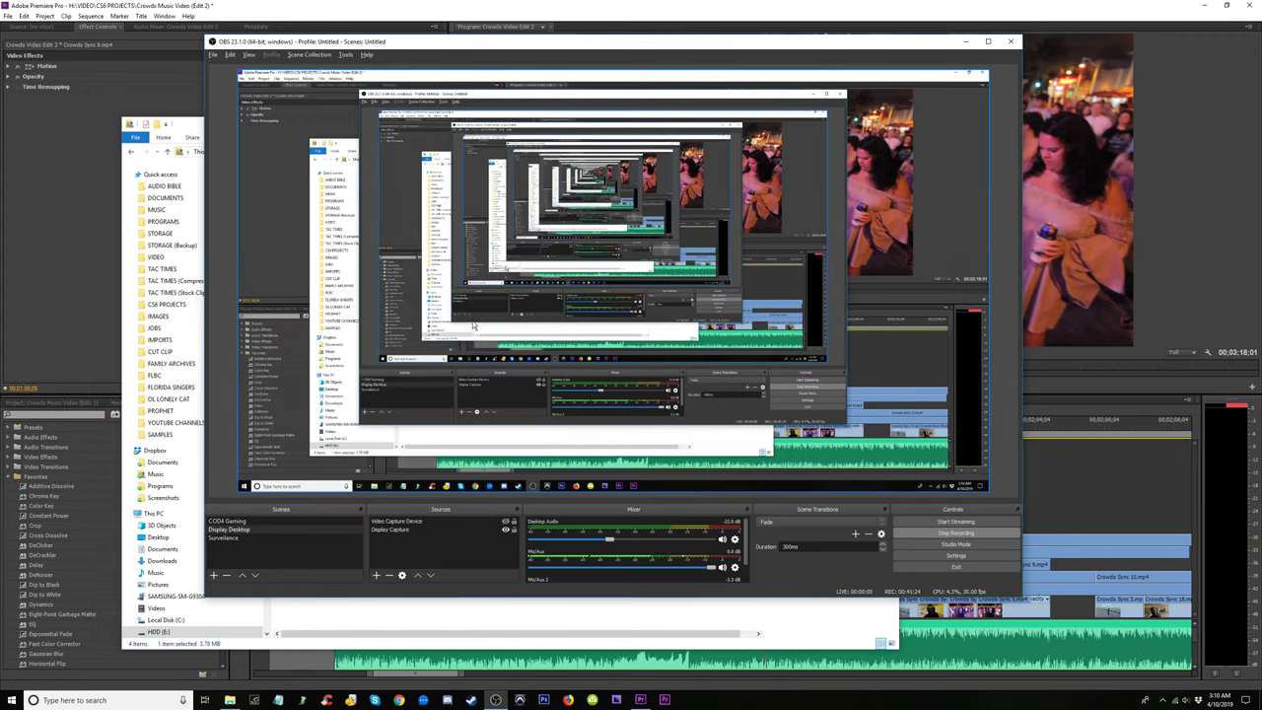
pyautogui.click(965, 42)
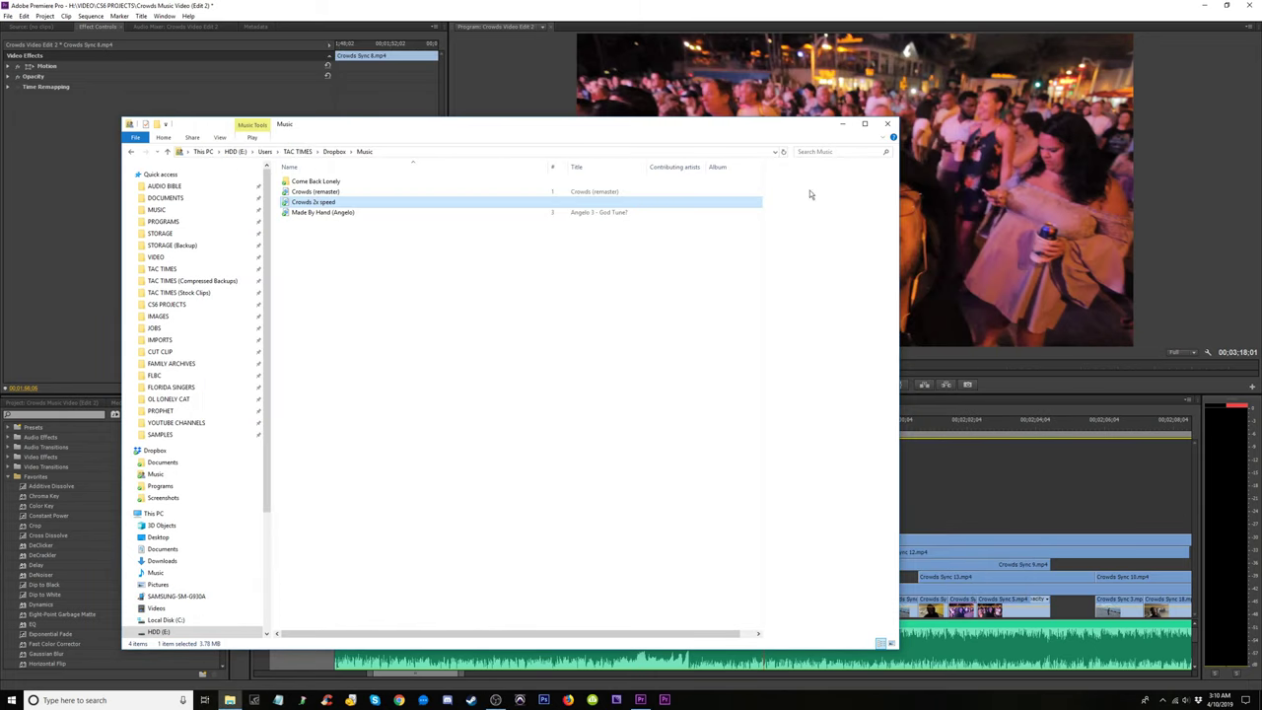
# Close the Music folder window and play through 1:54–1:57 to check the sync.
pyautogui.click(889, 126)
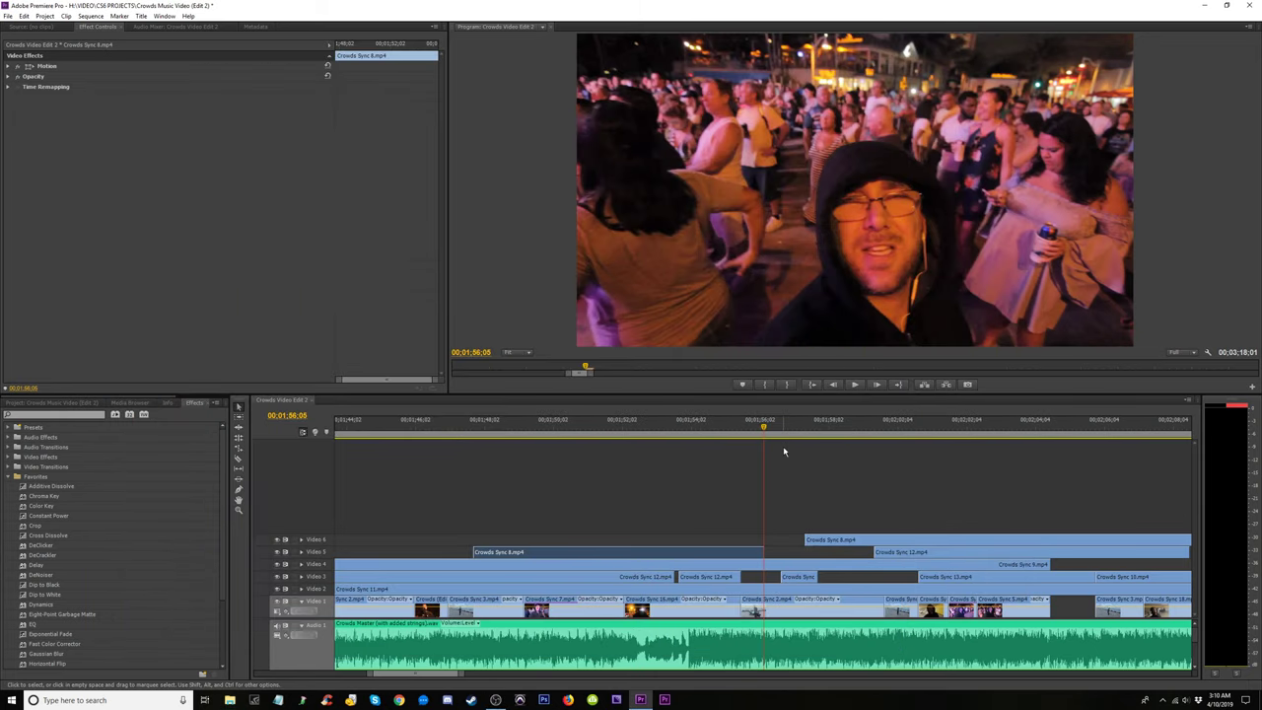
pyautogui.click(745, 434)
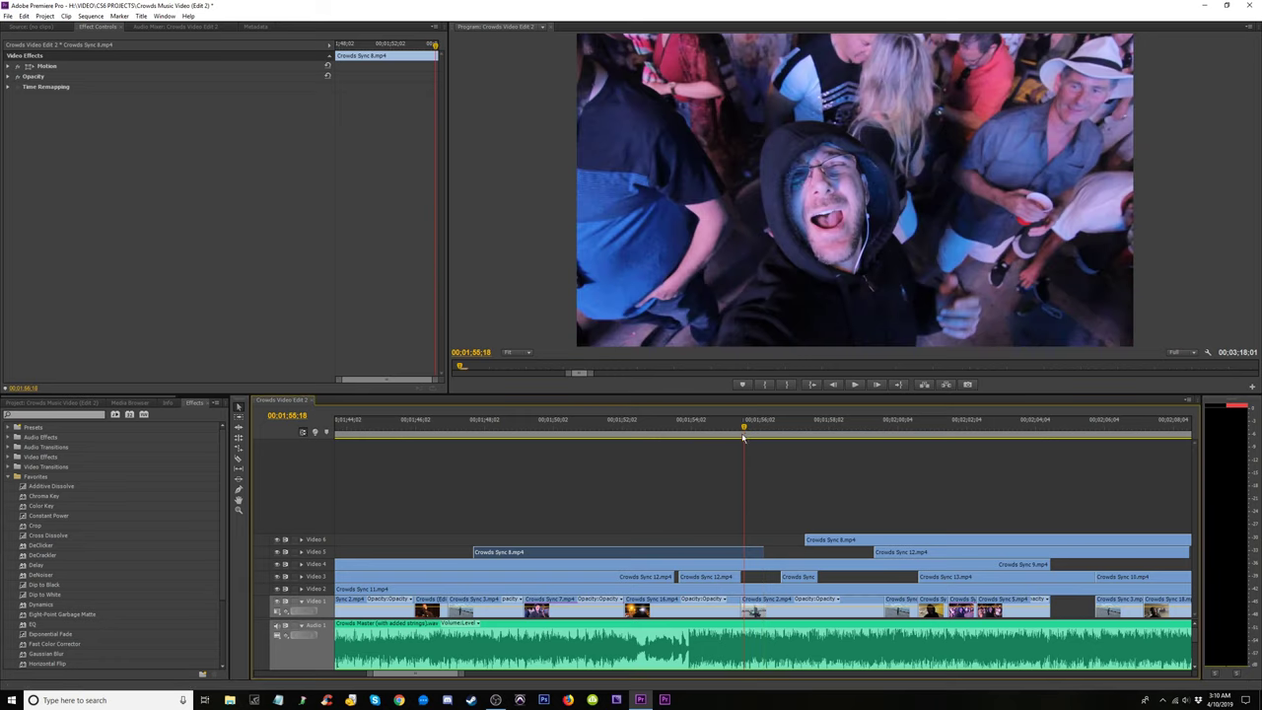
pyautogui.click(695, 424)
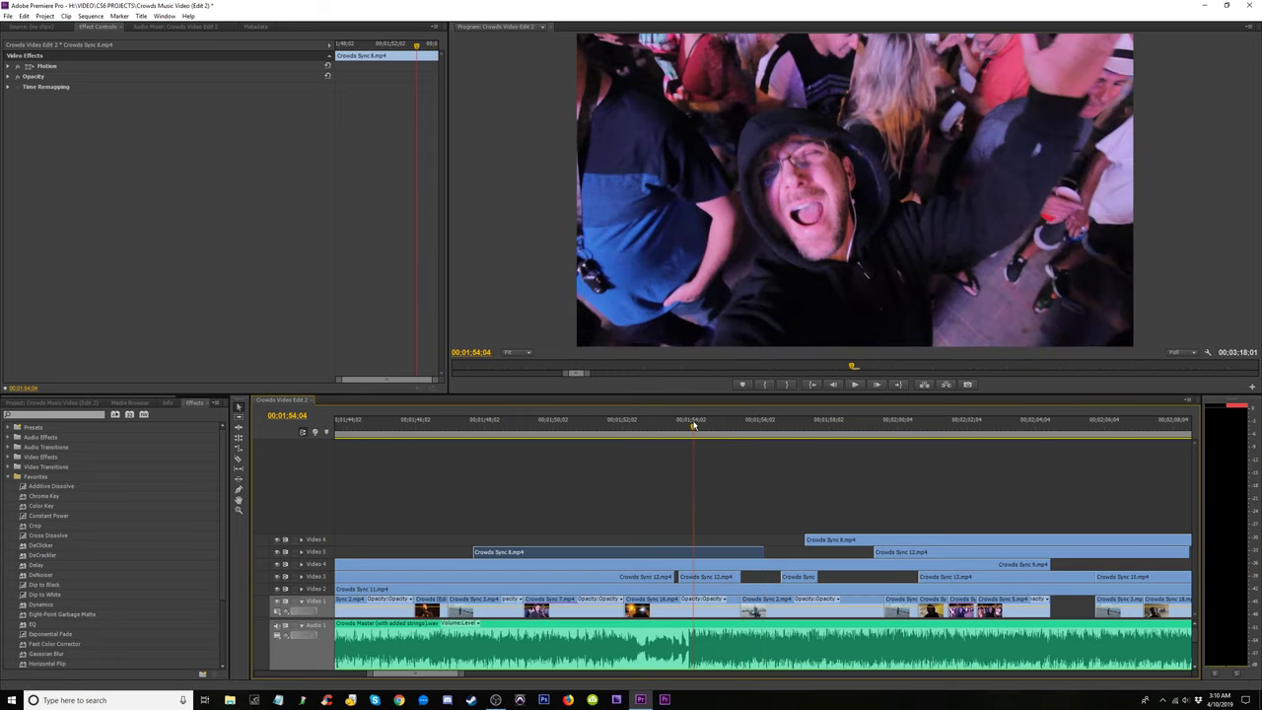
pyautogui.moveTo(708, 424); pyautogui.dragTo(772, 444)
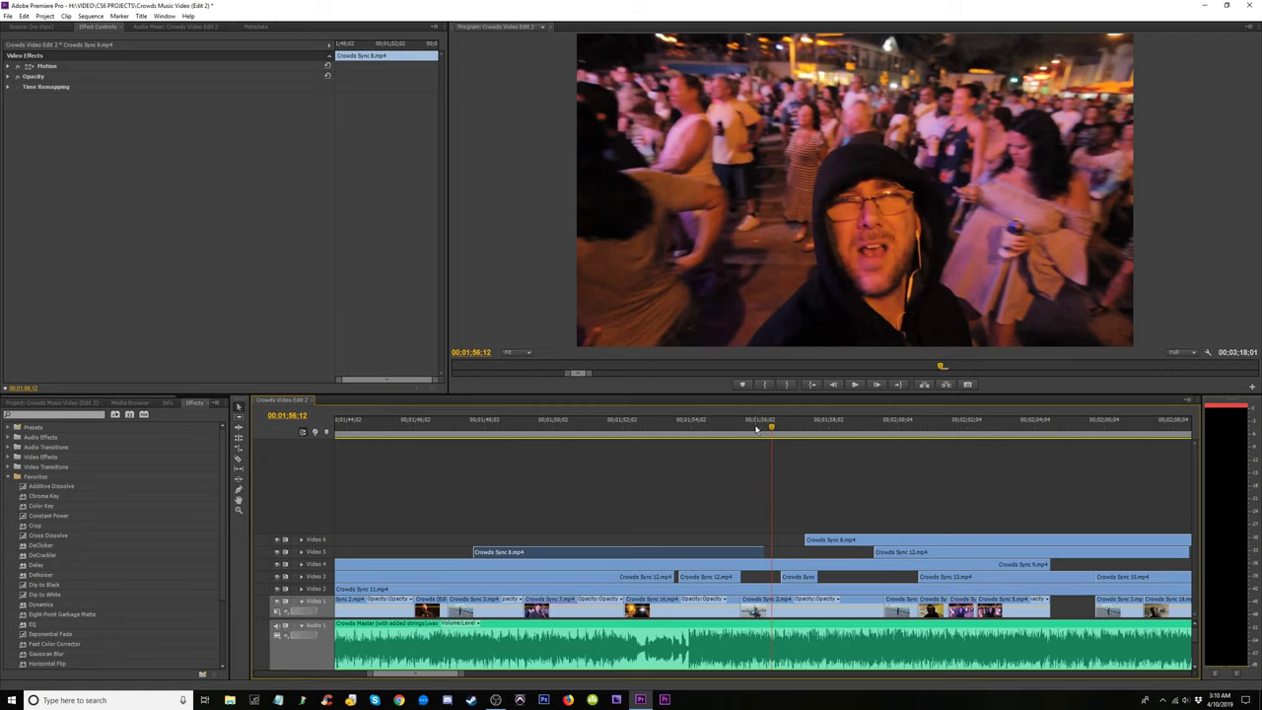
pyautogui.click(757, 428)
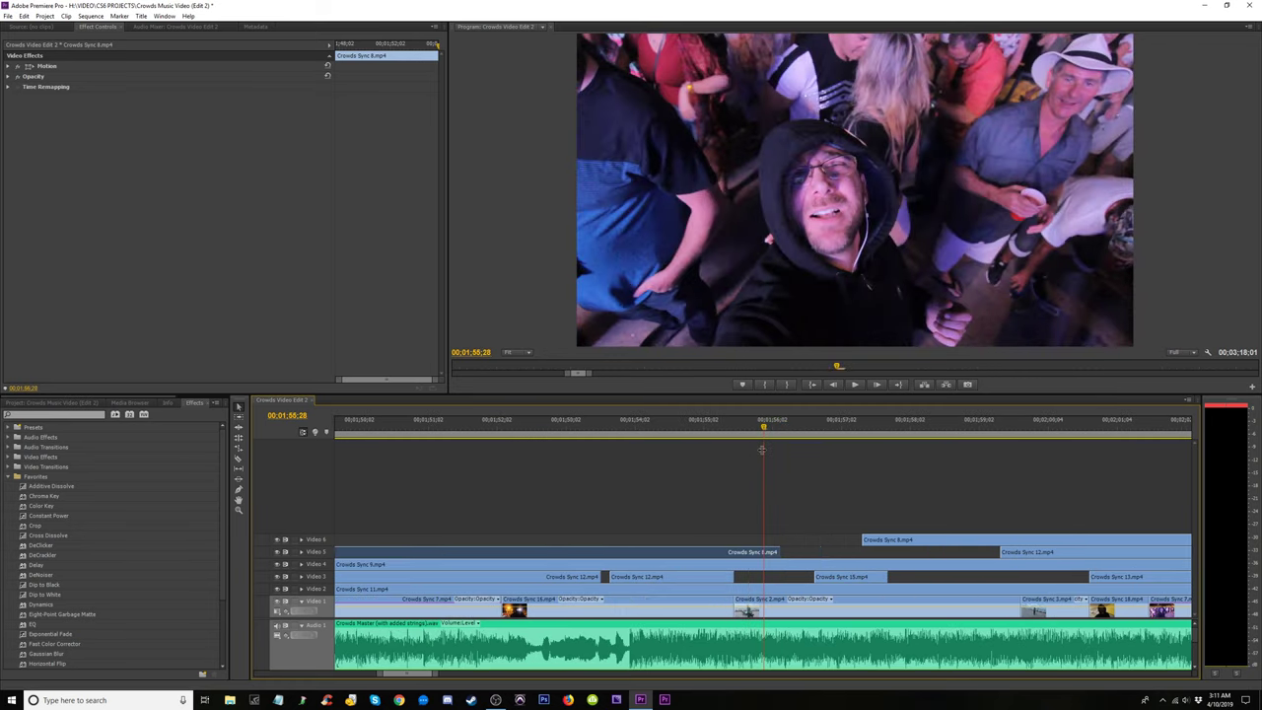
pyautogui.press('space')
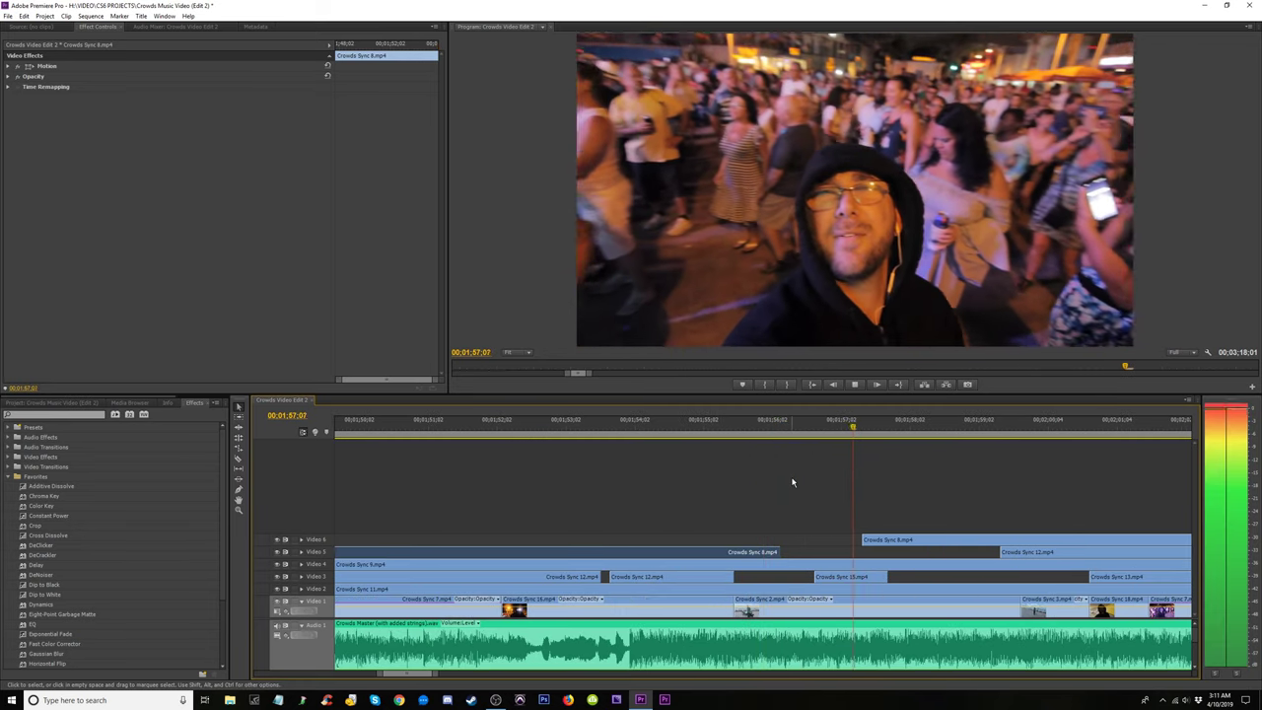
pyautogui.press('space')
# Split Crowds Sync 9.mp4 on Video 4 and trim the new edit point back 1;06.
pyautogui.press('c')
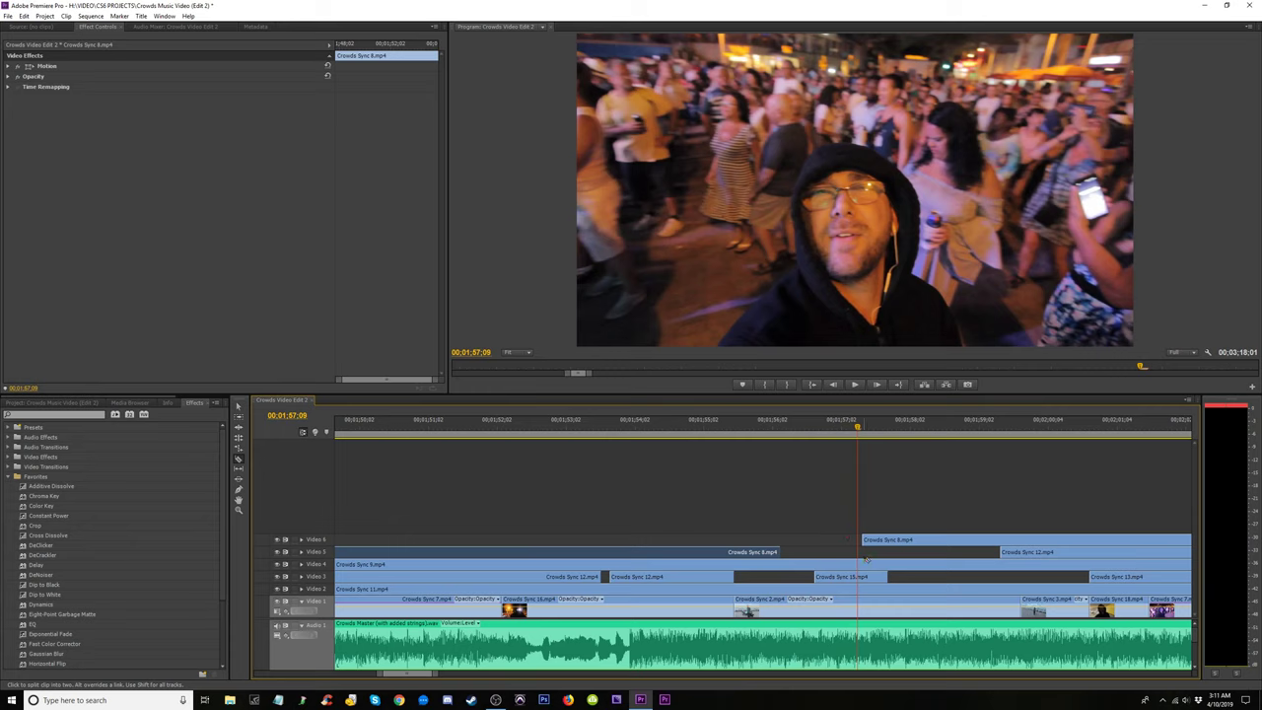
pyautogui.click(864, 563)
pyautogui.press('v')
pyautogui.moveTo(864, 564); pyautogui.dragTo(777, 564)
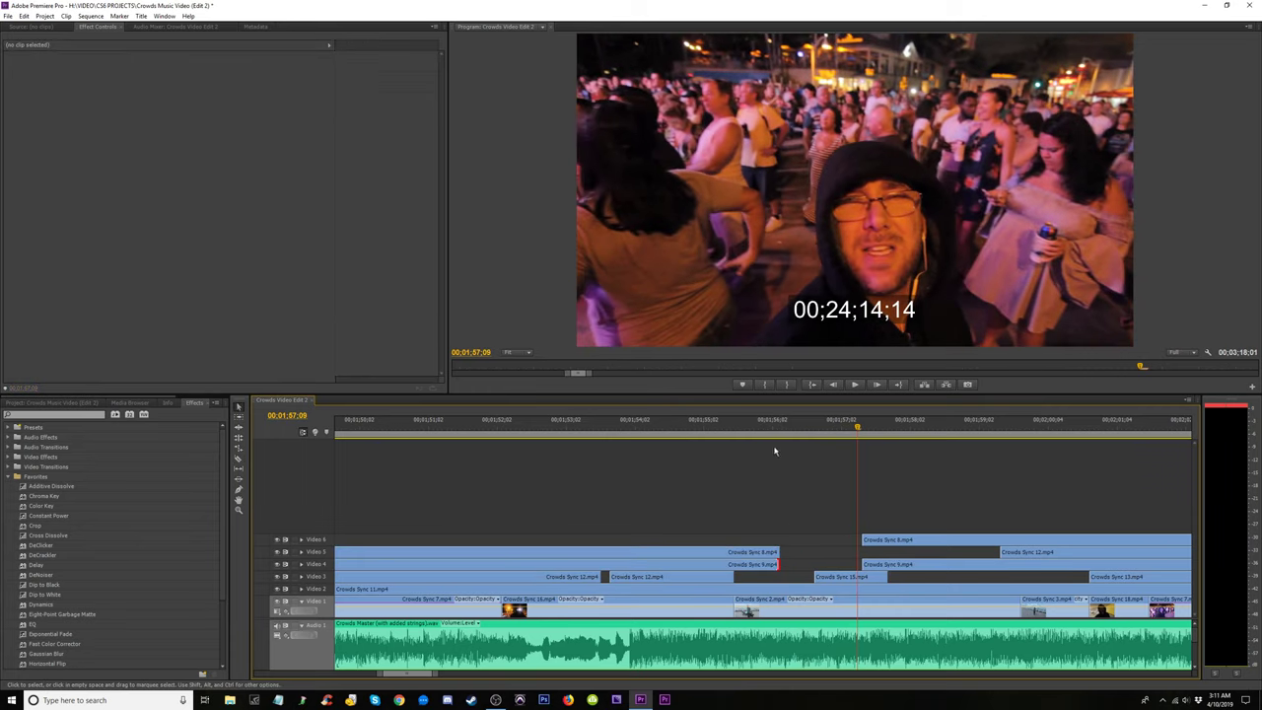
pyautogui.click(761, 431)
pyautogui.press('space')
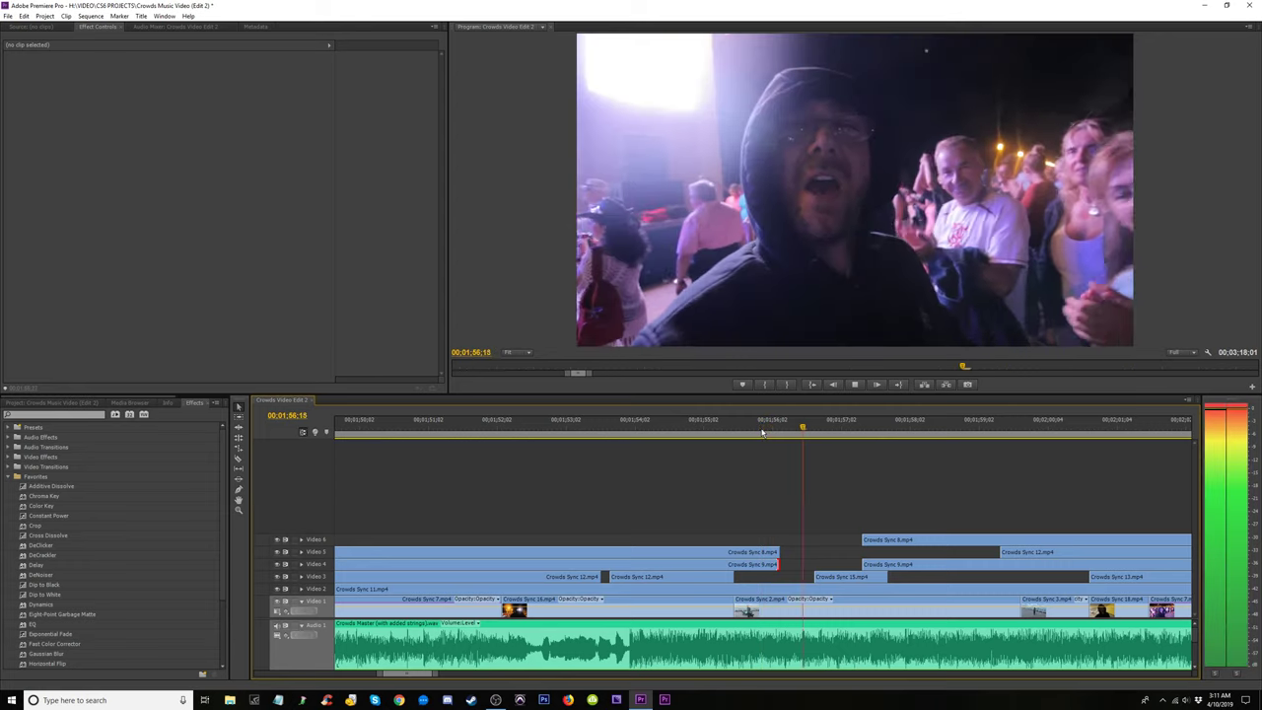
pyautogui.press('space')
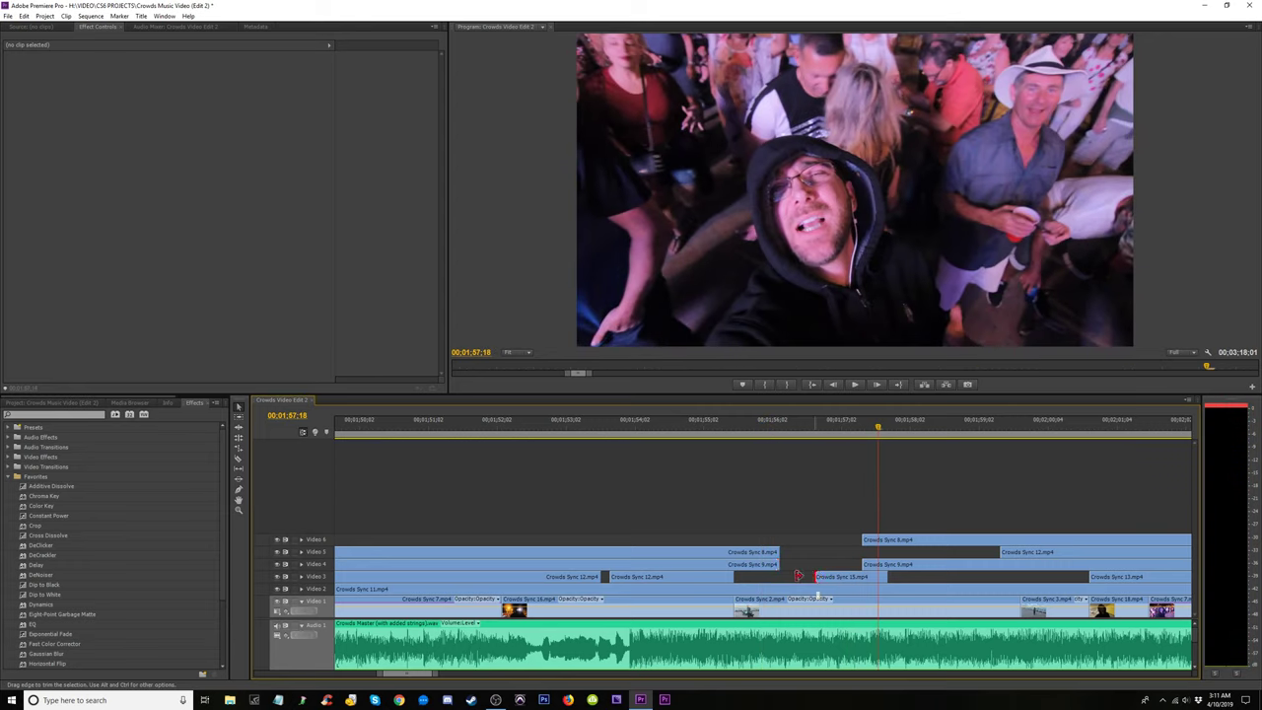
pyautogui.click(774, 431)
pyautogui.press('space')
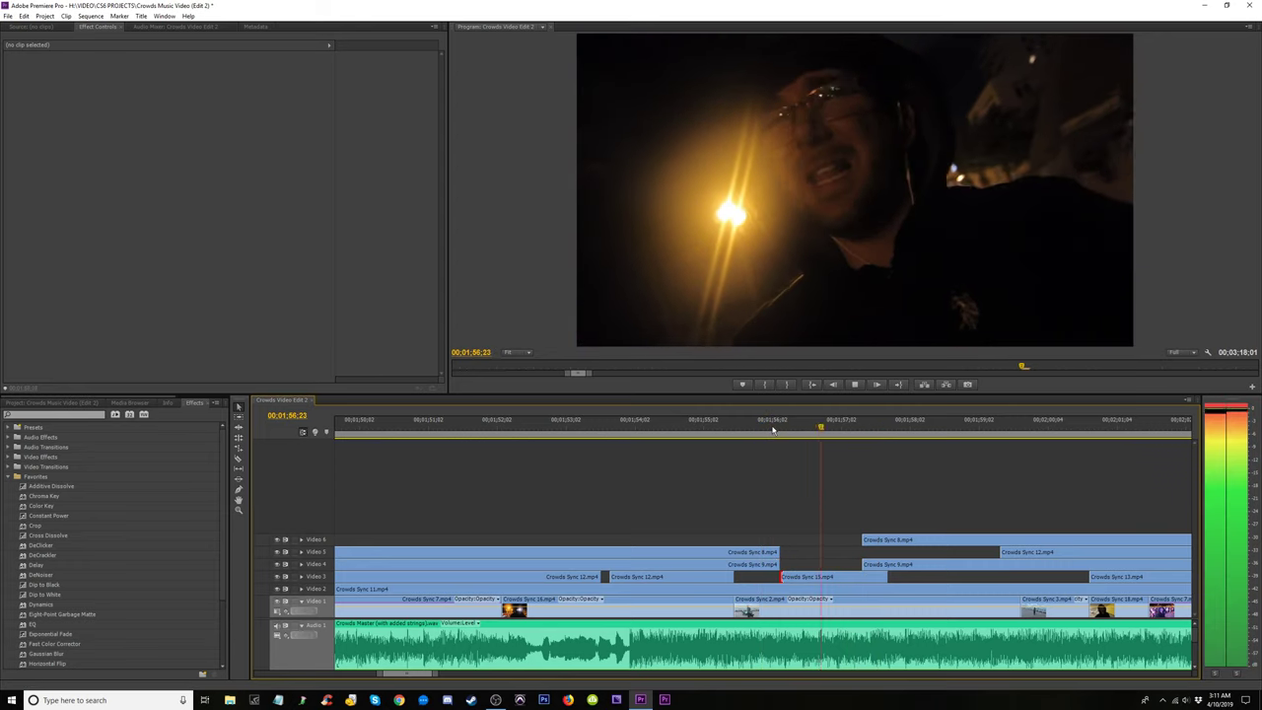
# Move Crowds Sync 15.mp4 later on Video 3 in two shifts.
pyautogui.press('space')
pyautogui.moveTo(794, 577); pyautogui.dragTo(841, 577)
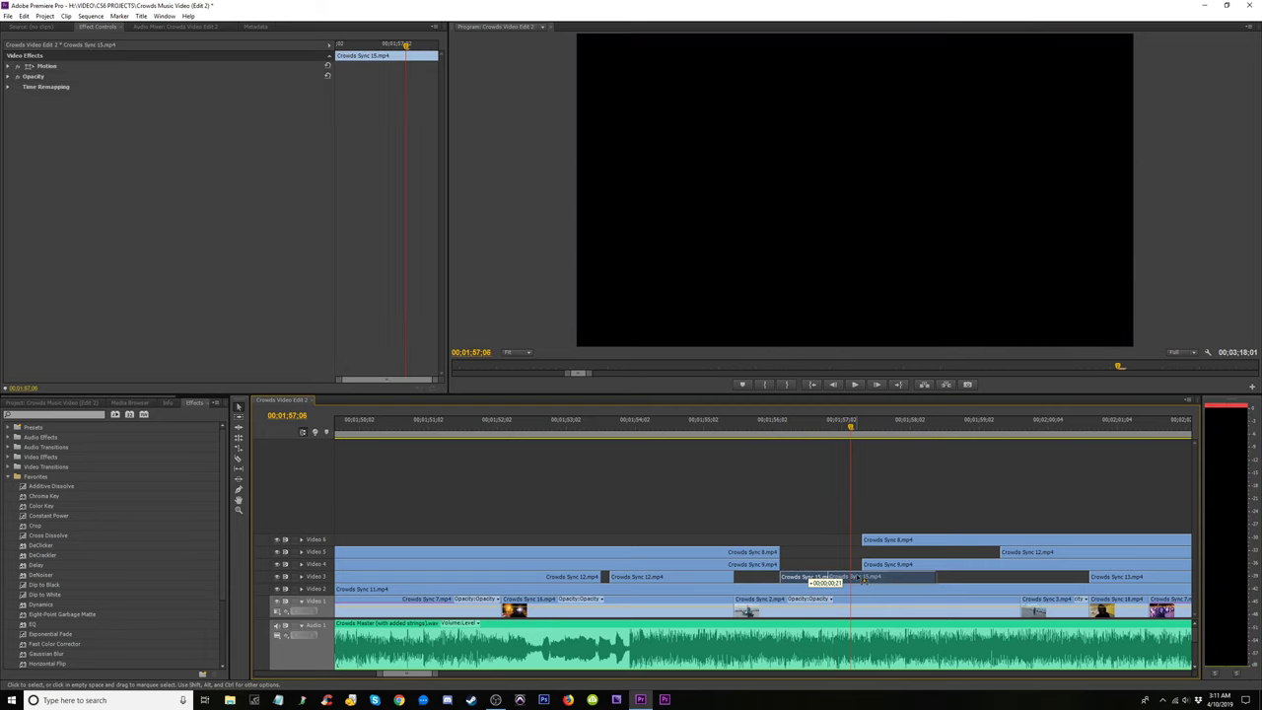
pyautogui.click(770, 431)
pyautogui.press('space')
pyautogui.press('space')
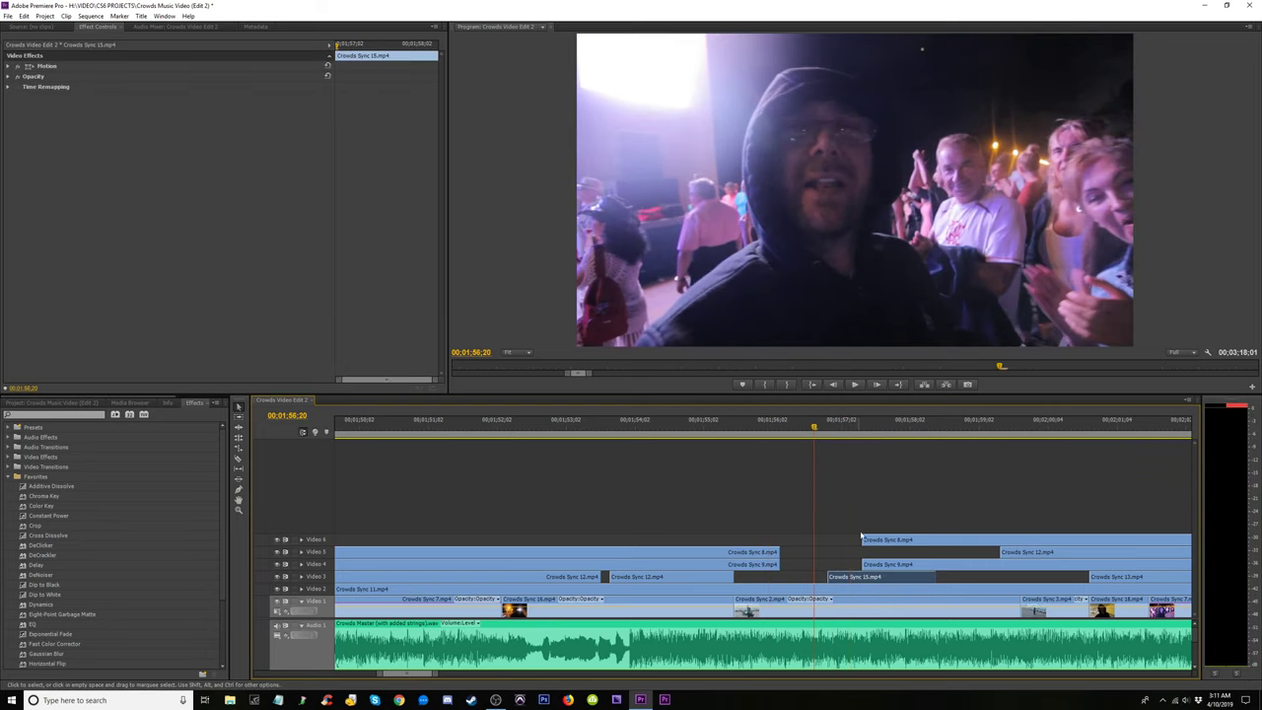
pyautogui.moveTo(865, 582); pyautogui.dragTo(919, 582)
# Replay the section around 1:56 to check Crowds Sync 15's timing.
pyautogui.press('space')
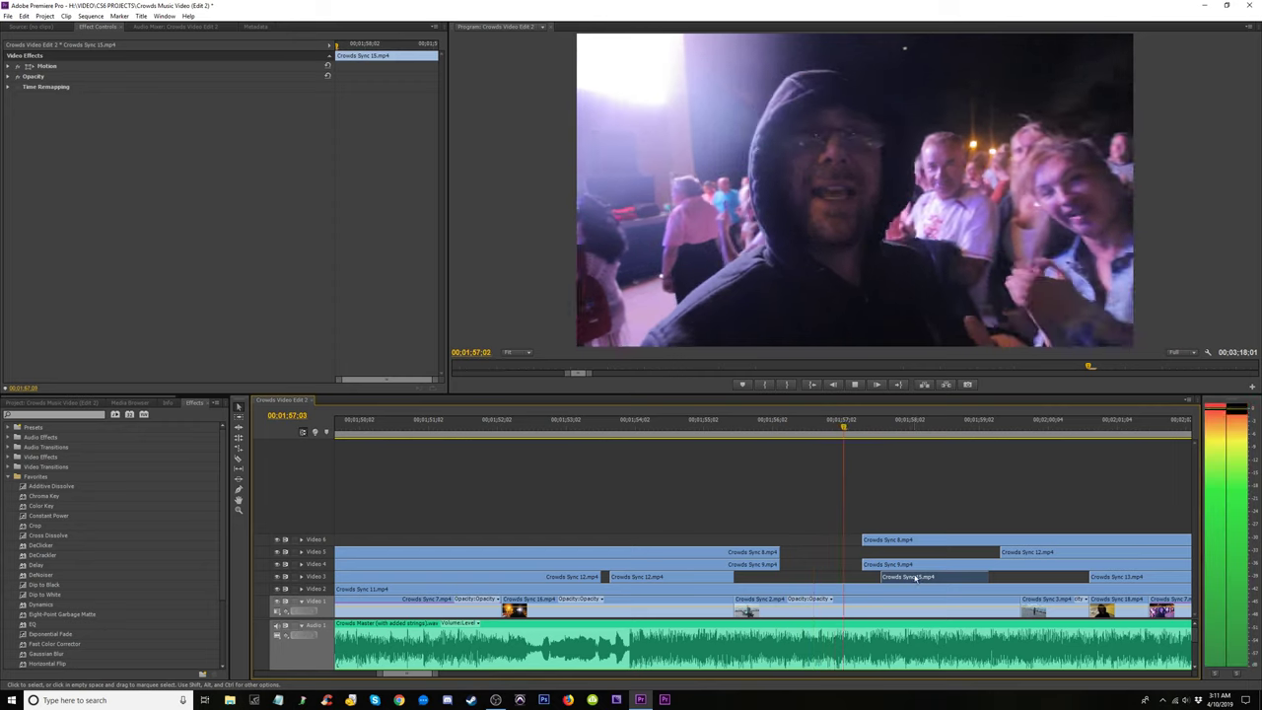
pyautogui.click(766, 426)
pyautogui.press('space')
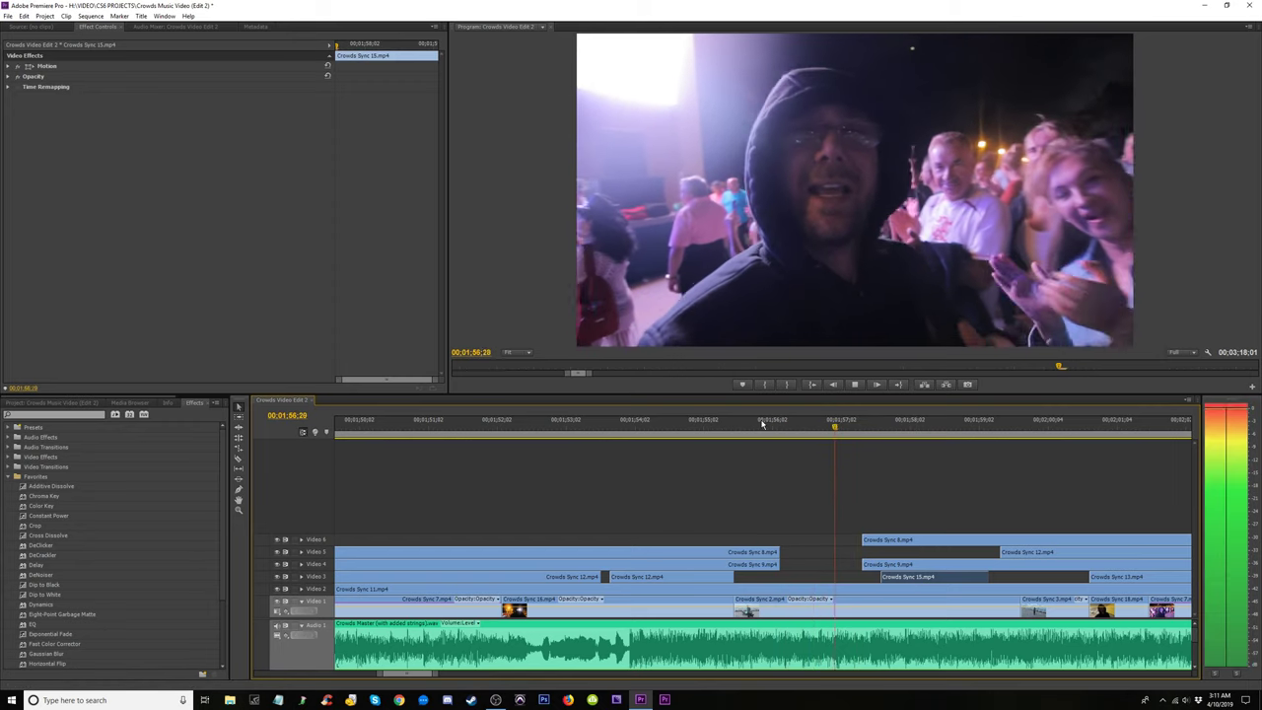
pyautogui.press('space')
pyautogui.click(760, 426)
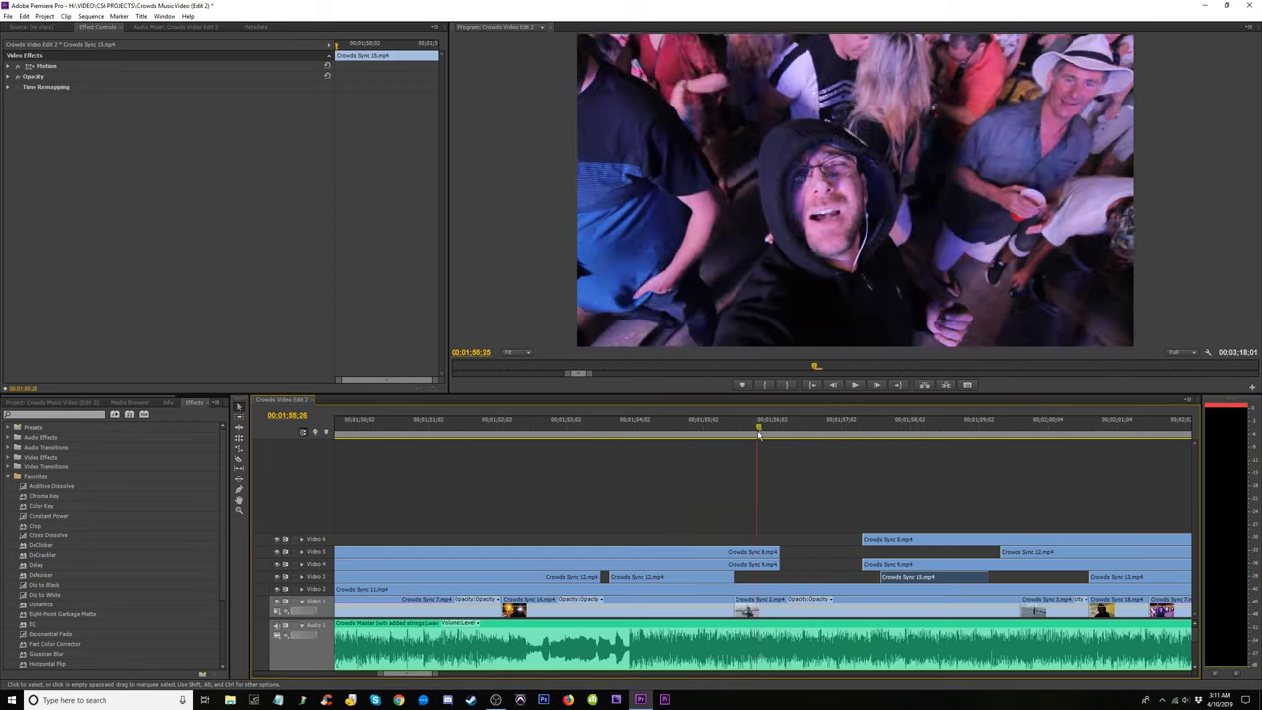
pyautogui.press('space')
pyautogui.click(678, 434)
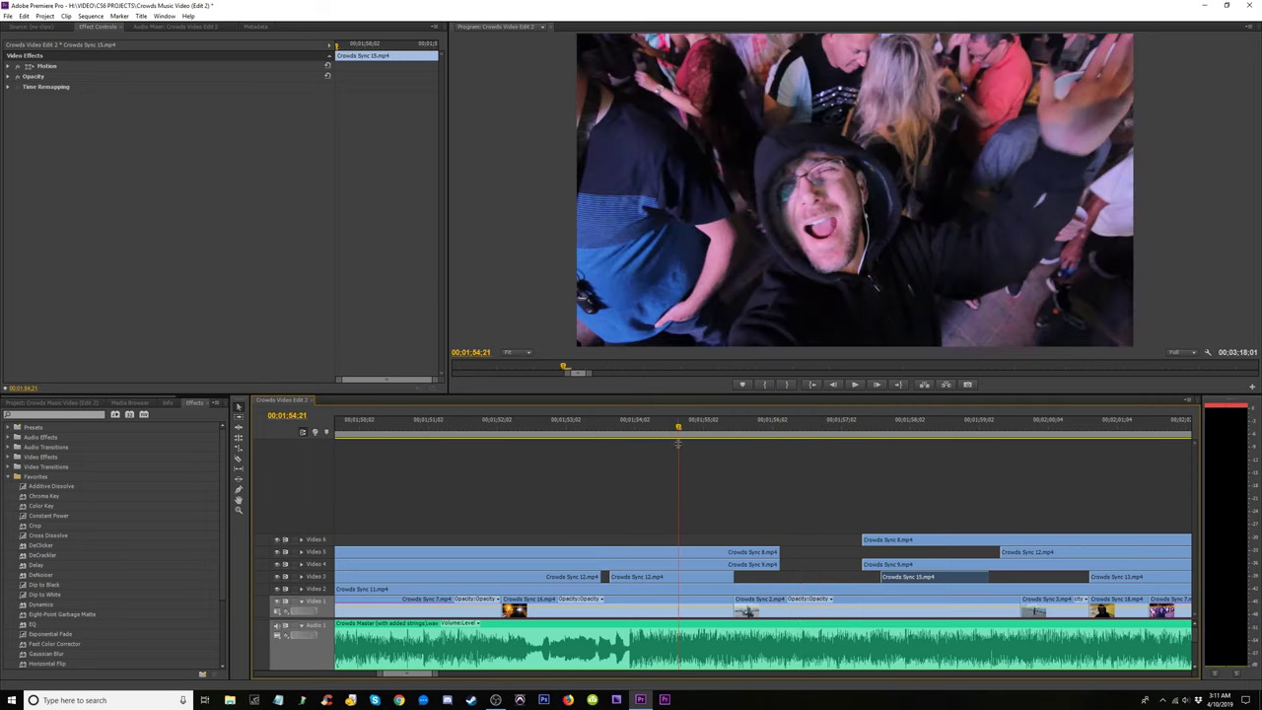
pyautogui.press('space')
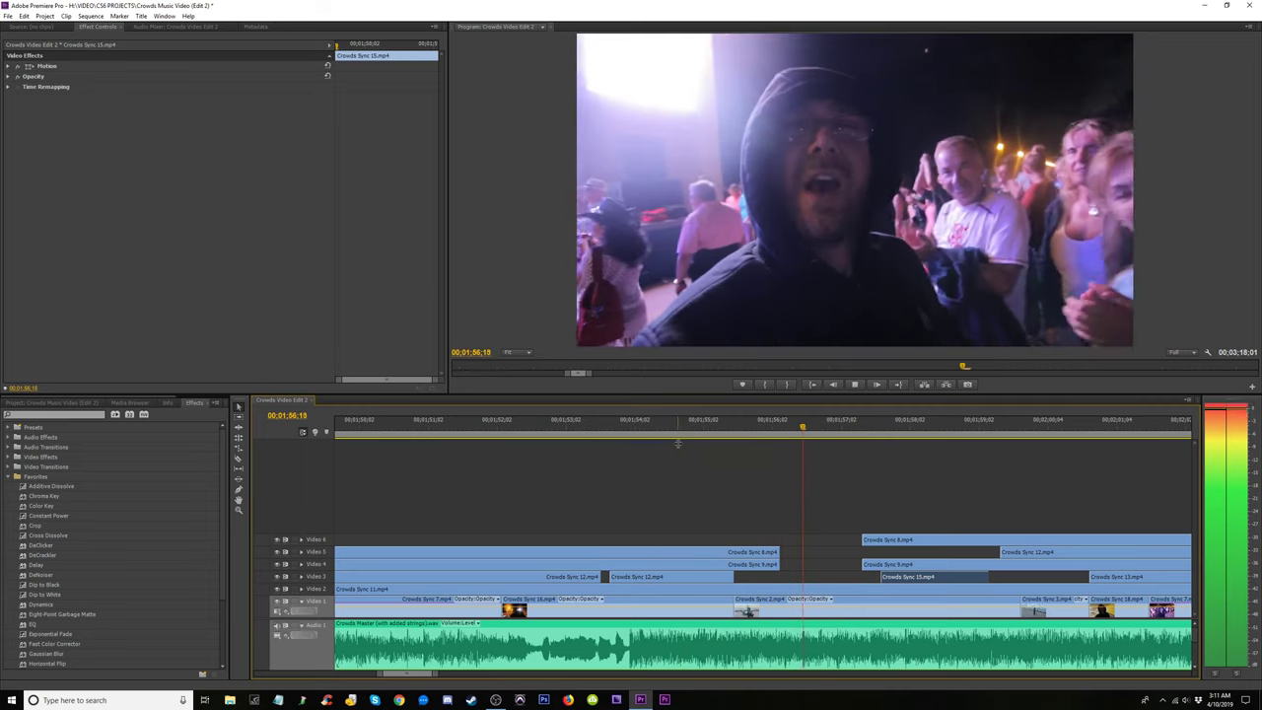
pyautogui.press('space')
# Slide Crowds Sync 15 earlier on Video 3 and extend its start slightly.
pyautogui.moveTo(923, 582); pyautogui.dragTo(820, 582)
pyautogui.click(752, 428)
pyautogui.press('space')
pyautogui.press('space')
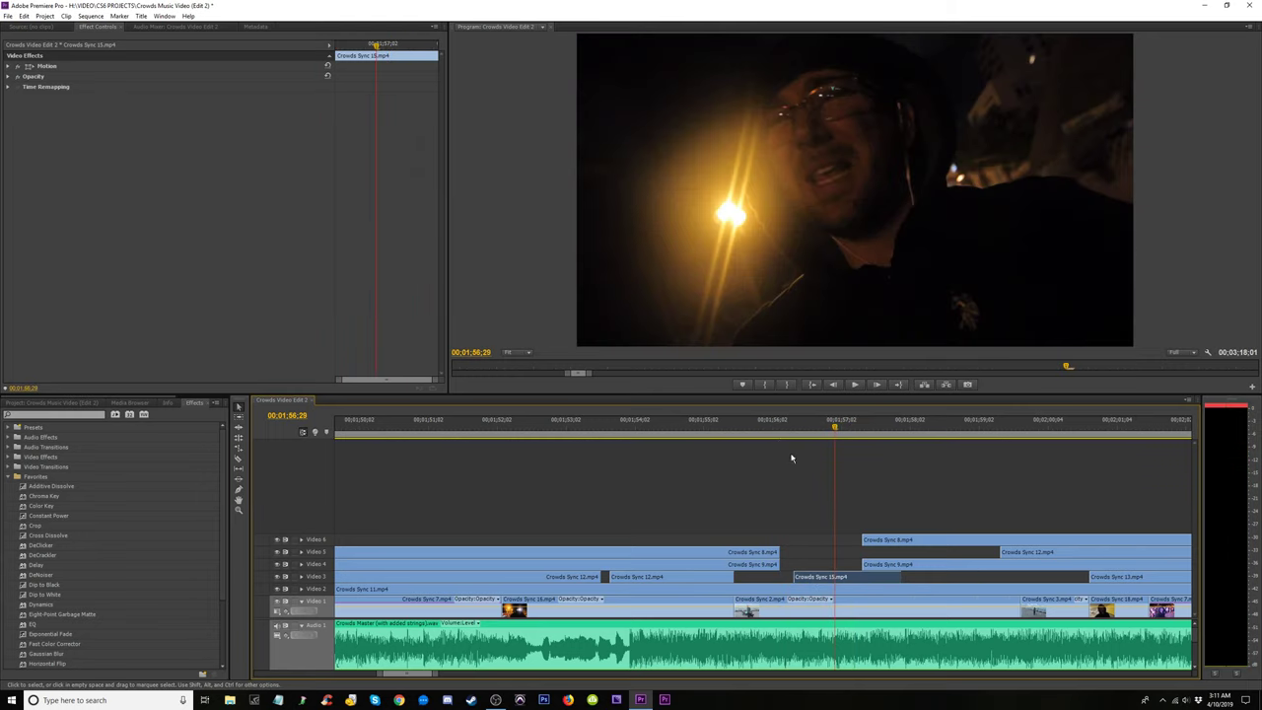
pyautogui.click(766, 434)
pyautogui.press('space')
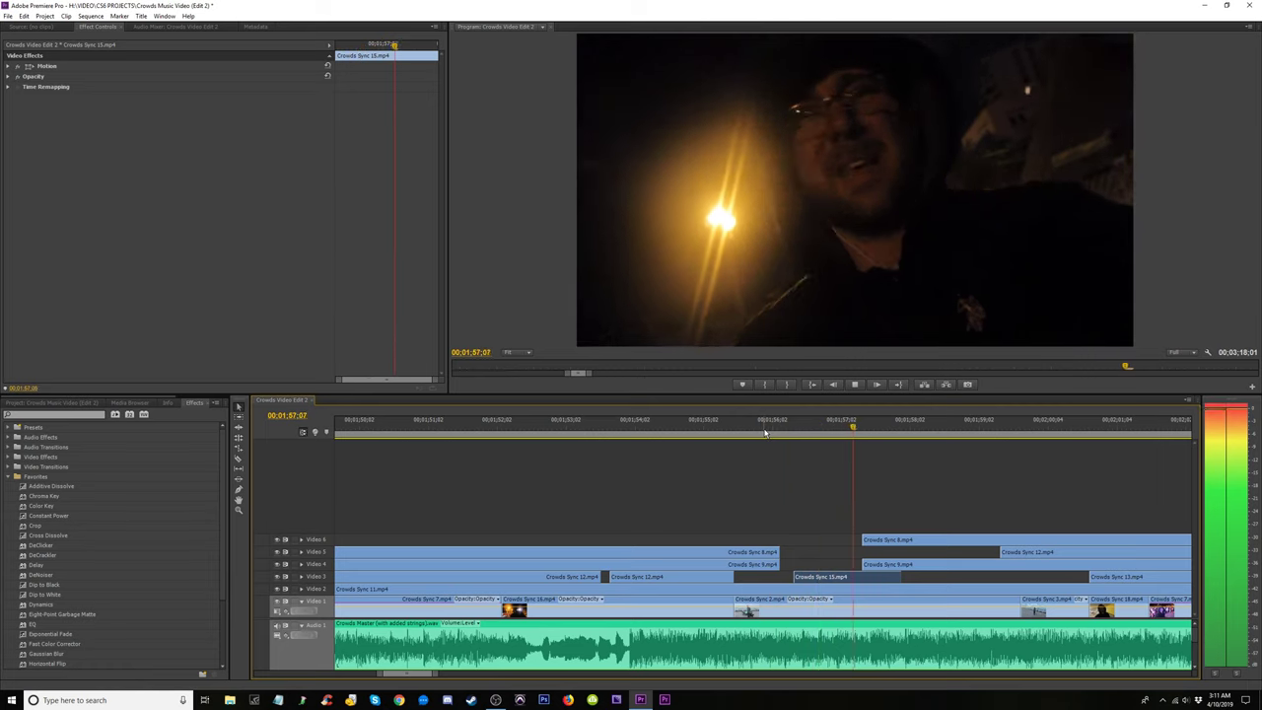
pyautogui.press('space')
pyautogui.moveTo(789, 576); pyautogui.dragTo(780, 577)
pyautogui.press('Up')
pyautogui.press('space')
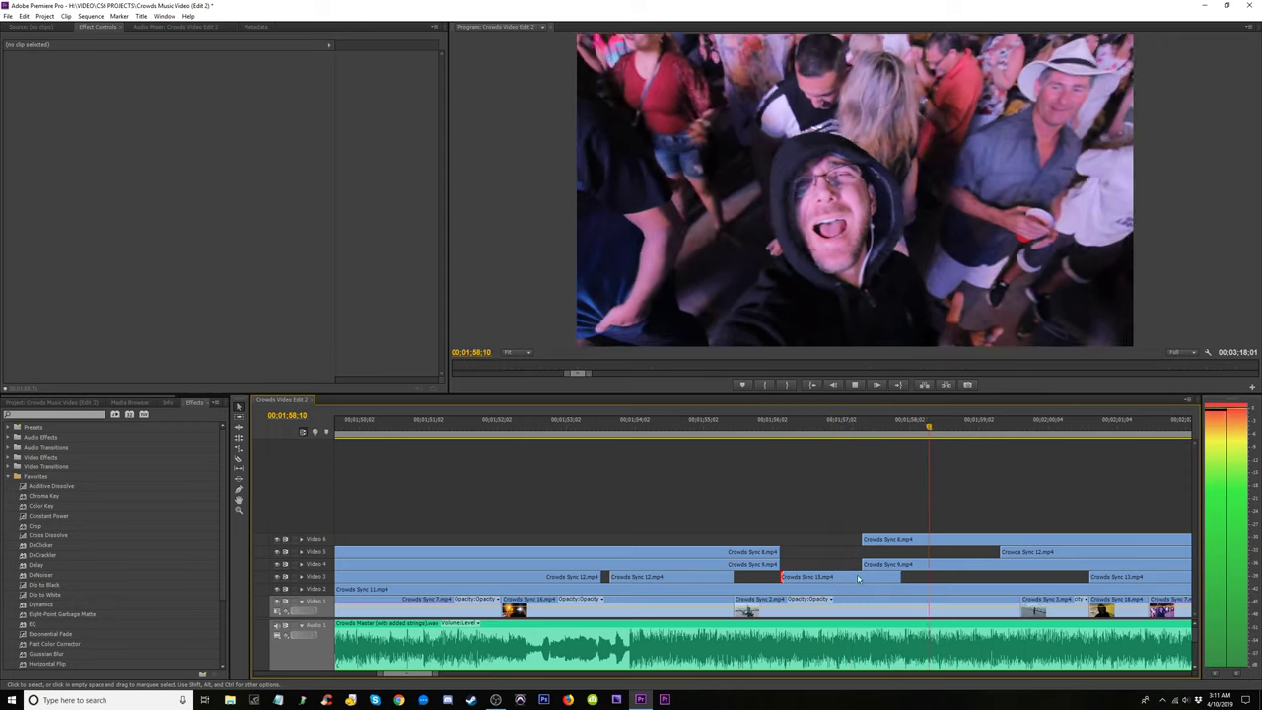
# Shorten the end of Crowds Sync 15 to the playhead and review it.
pyautogui.press('space')
pyautogui.moveTo(901, 577); pyautogui.dragTo(864, 579)
pyautogui.click(750, 429)
pyautogui.press('space')
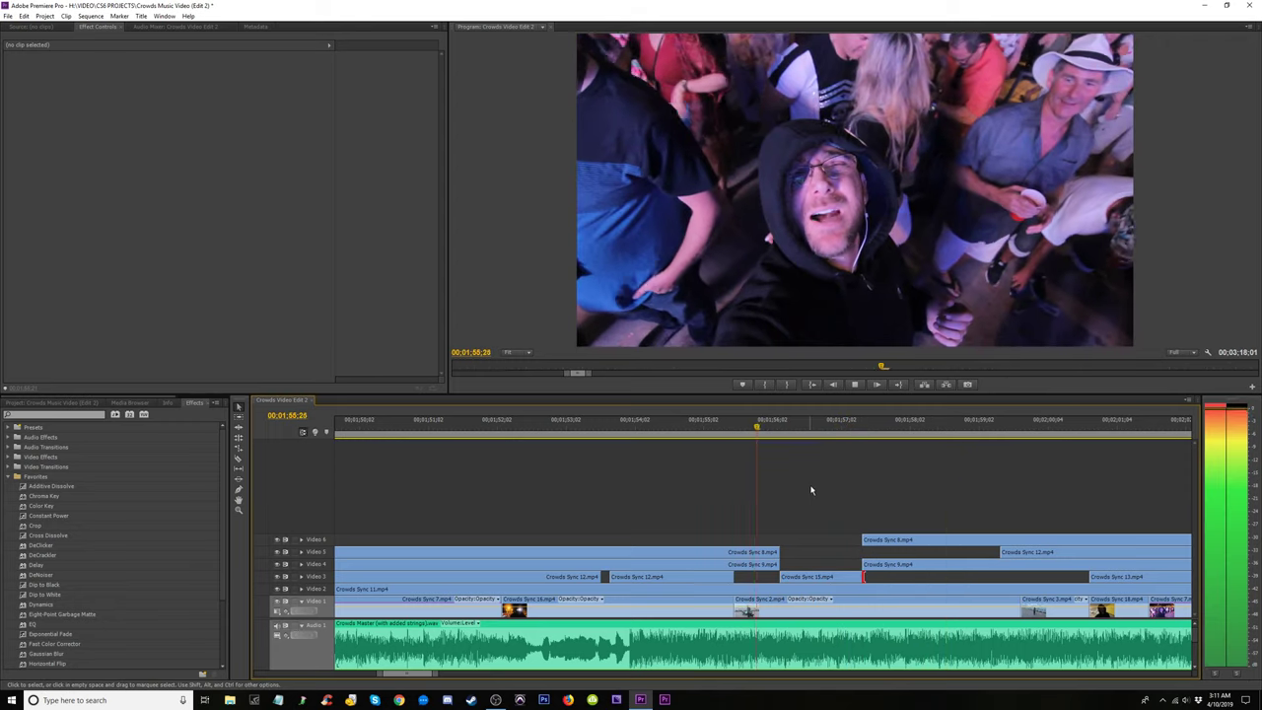
pyautogui.press('space')
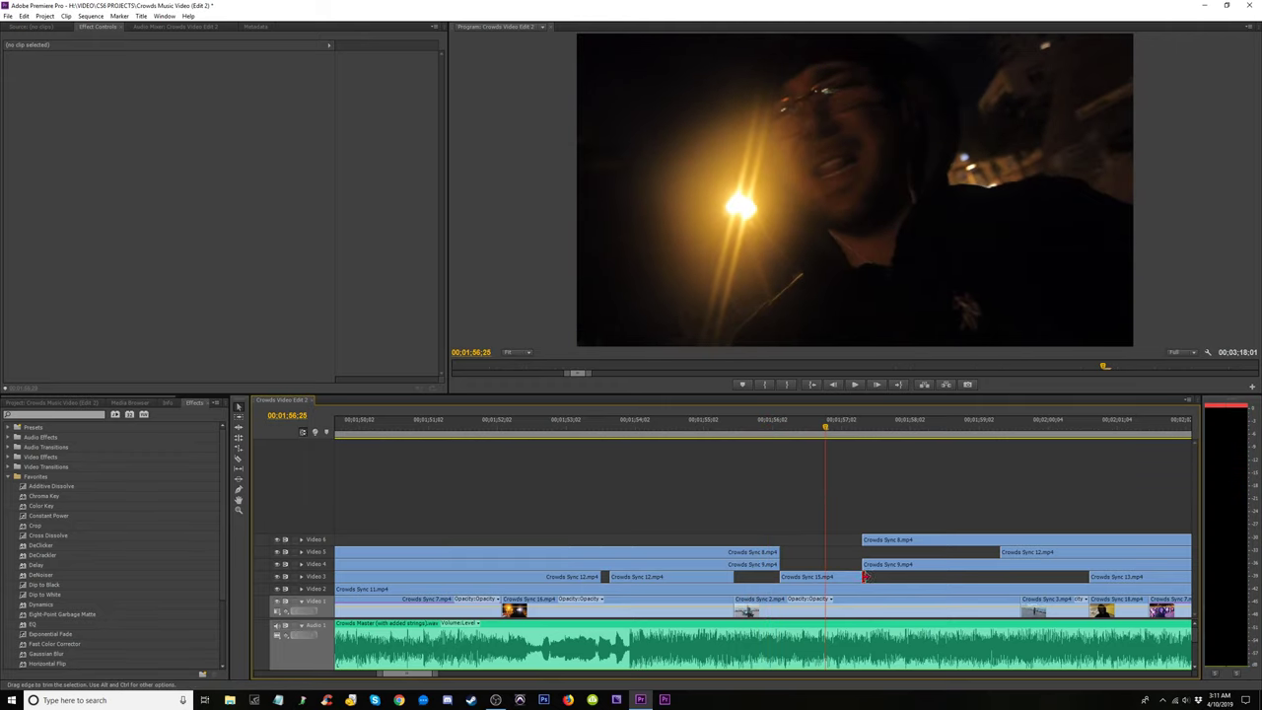
pyautogui.moveTo(865, 578); pyautogui.dragTo(827, 578)
pyautogui.click(735, 430)
pyautogui.press('space')
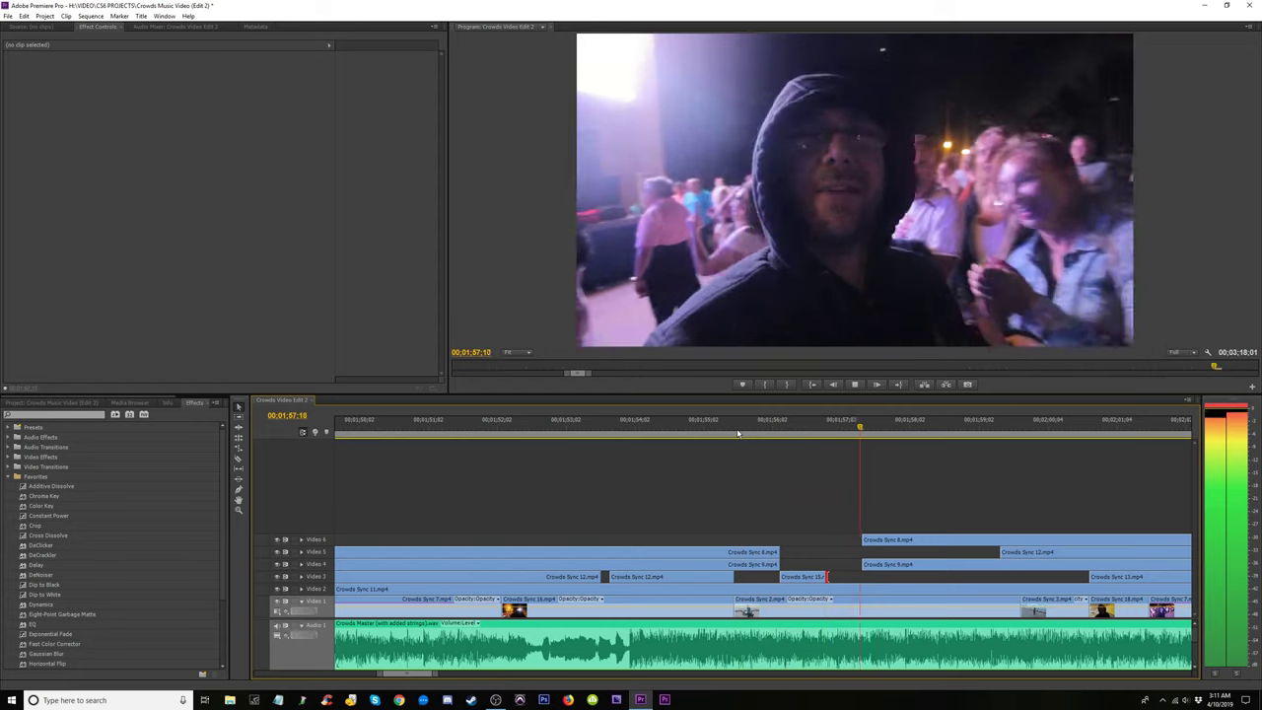
# Extend Crowds Sync 15's edge a few frames and slide it to start at the playhead.
pyautogui.click(765, 434)
pyautogui.press('space')
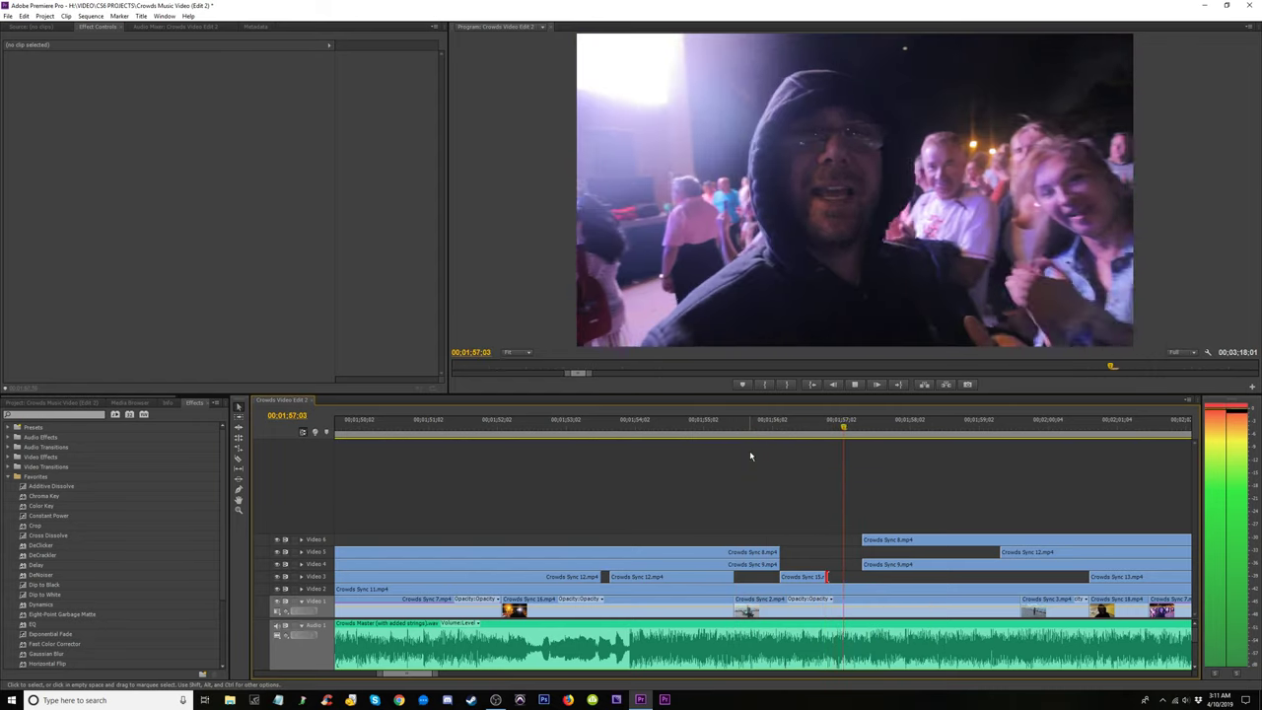
pyautogui.click(789, 430)
pyautogui.moveTo(790, 430); pyautogui.dragTo(796, 430)
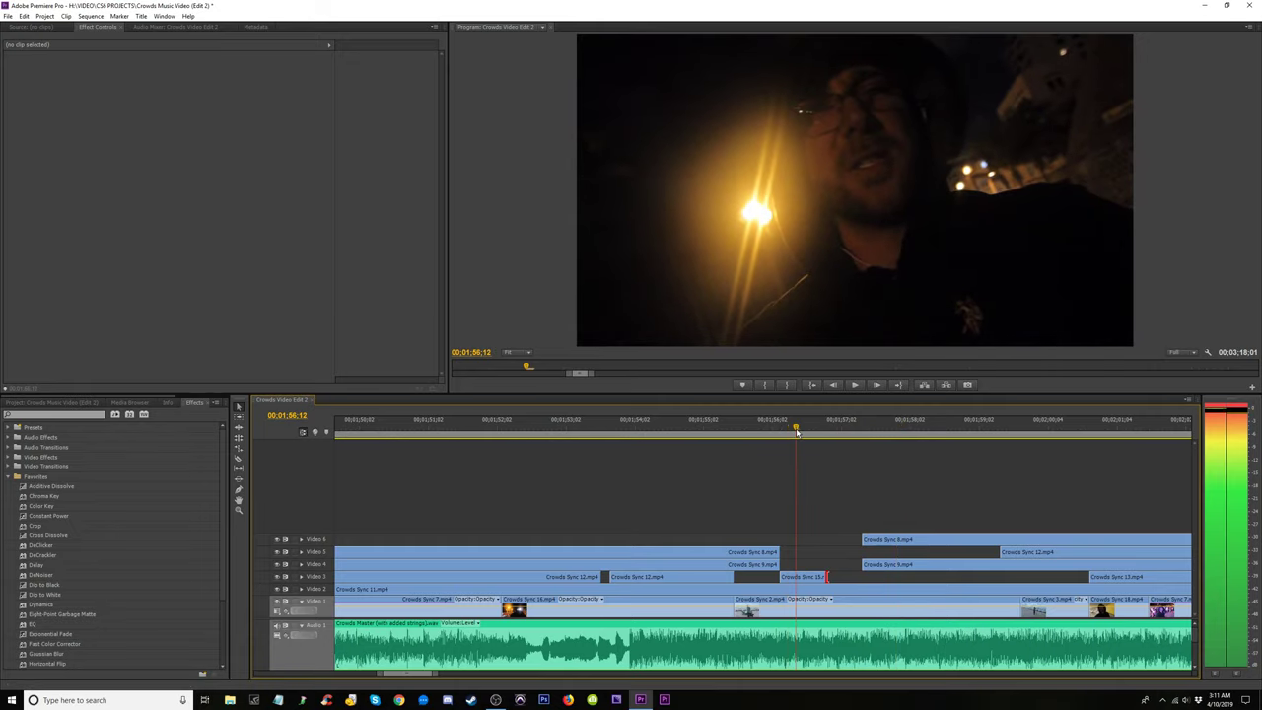
pyautogui.moveTo(781, 576); pyautogui.dragTo(807, 576)
pyautogui.press('=')
pyautogui.press('=')
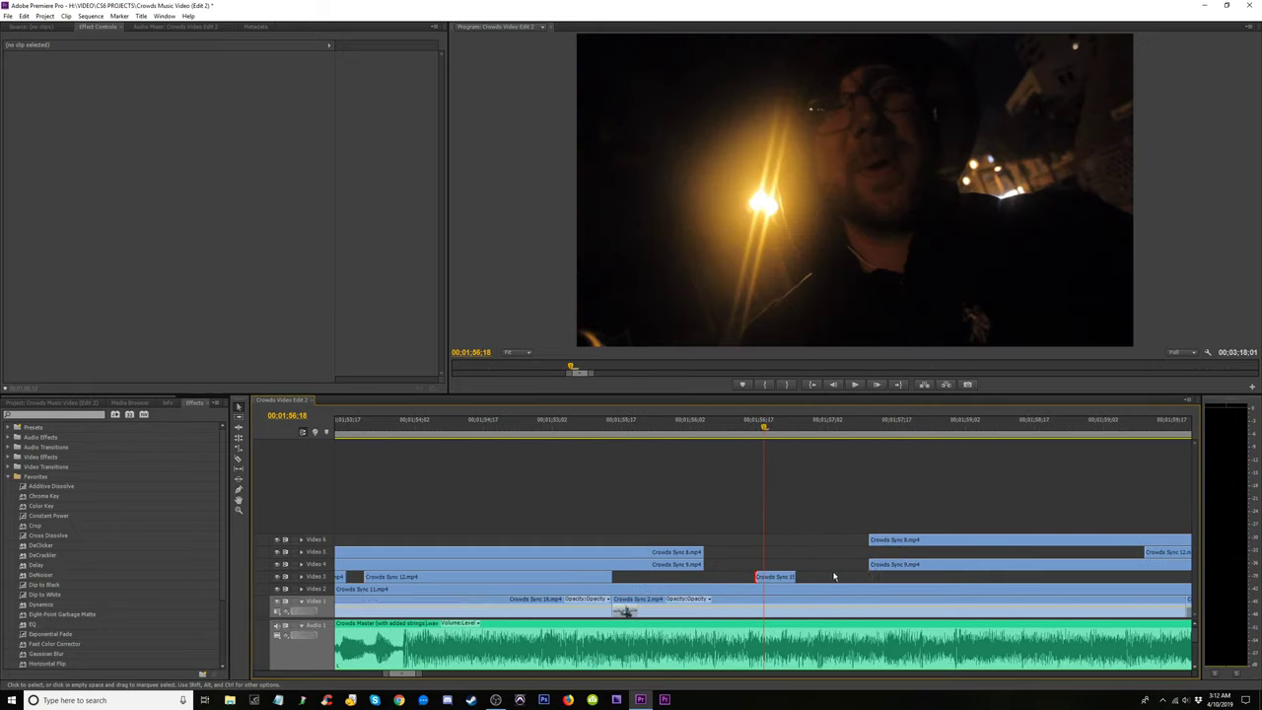
pyautogui.moveTo(772, 579); pyautogui.dragTo(646, 577)
pyautogui.press('space')
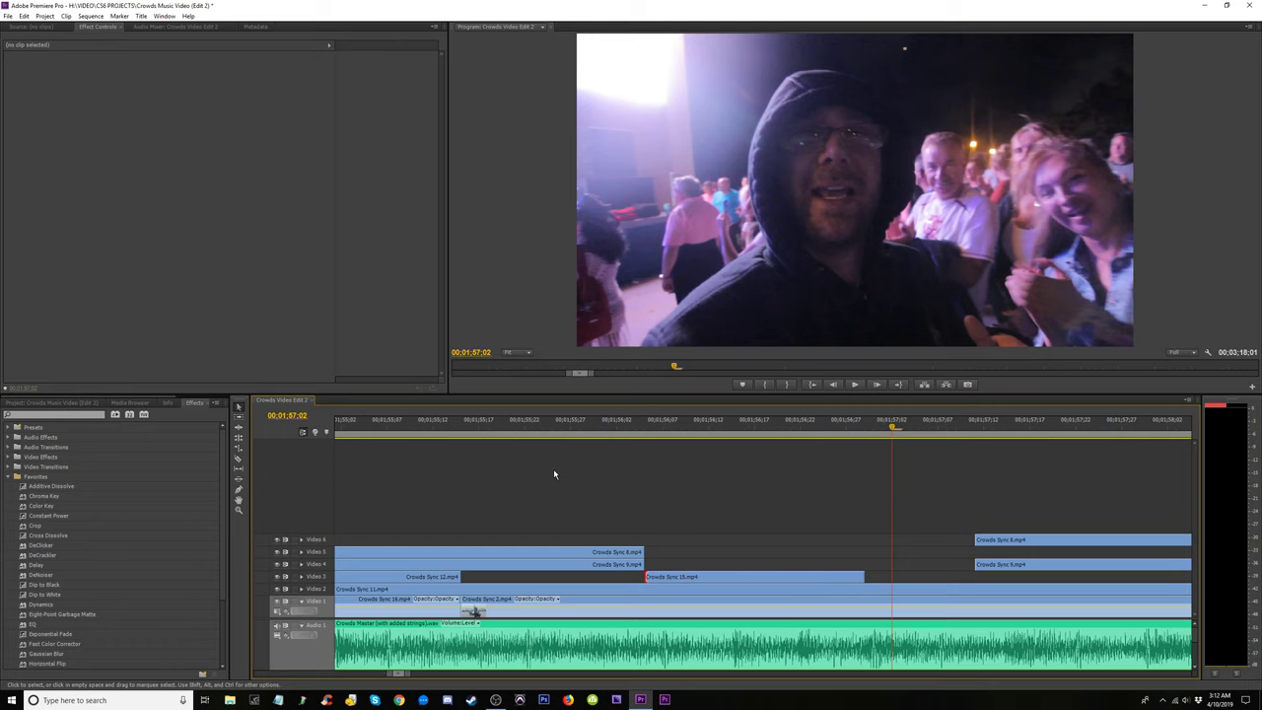
# Trim the start of the Video 6 clip to the playhead.
pyautogui.click(518, 431)
pyautogui.press('space')
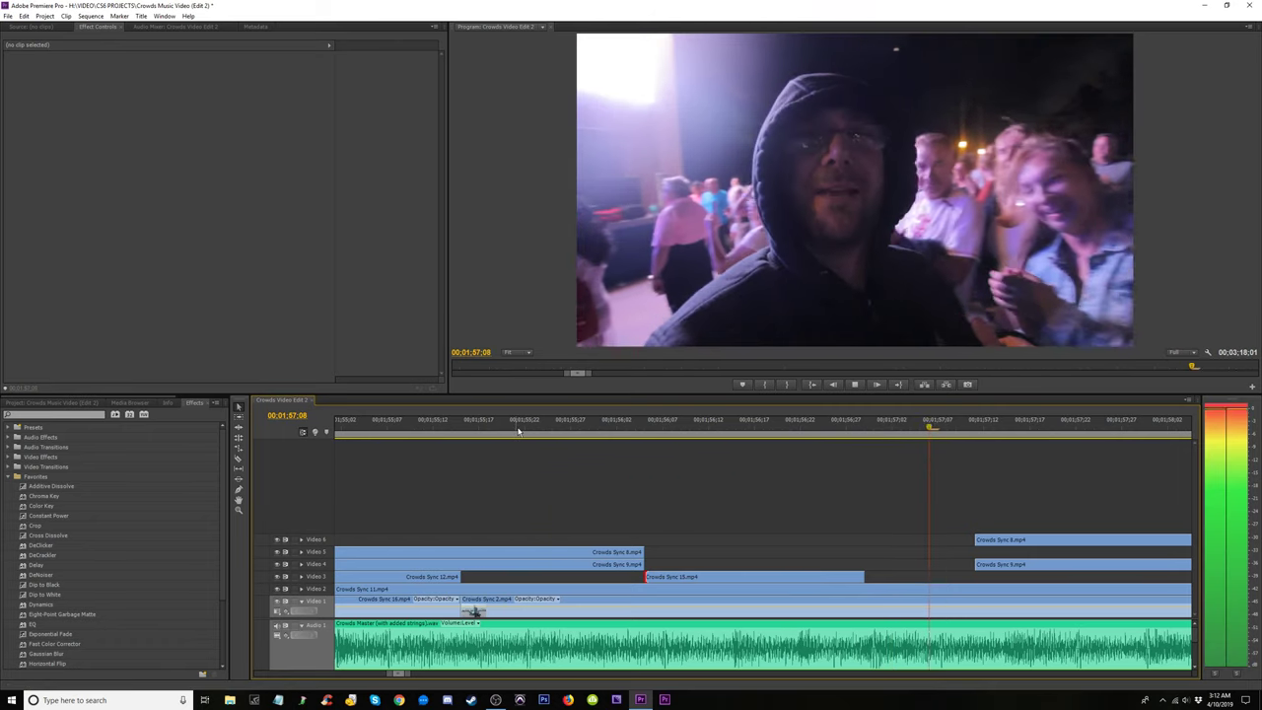
pyautogui.press('space')
pyautogui.press('=')
pyautogui.click(774, 431)
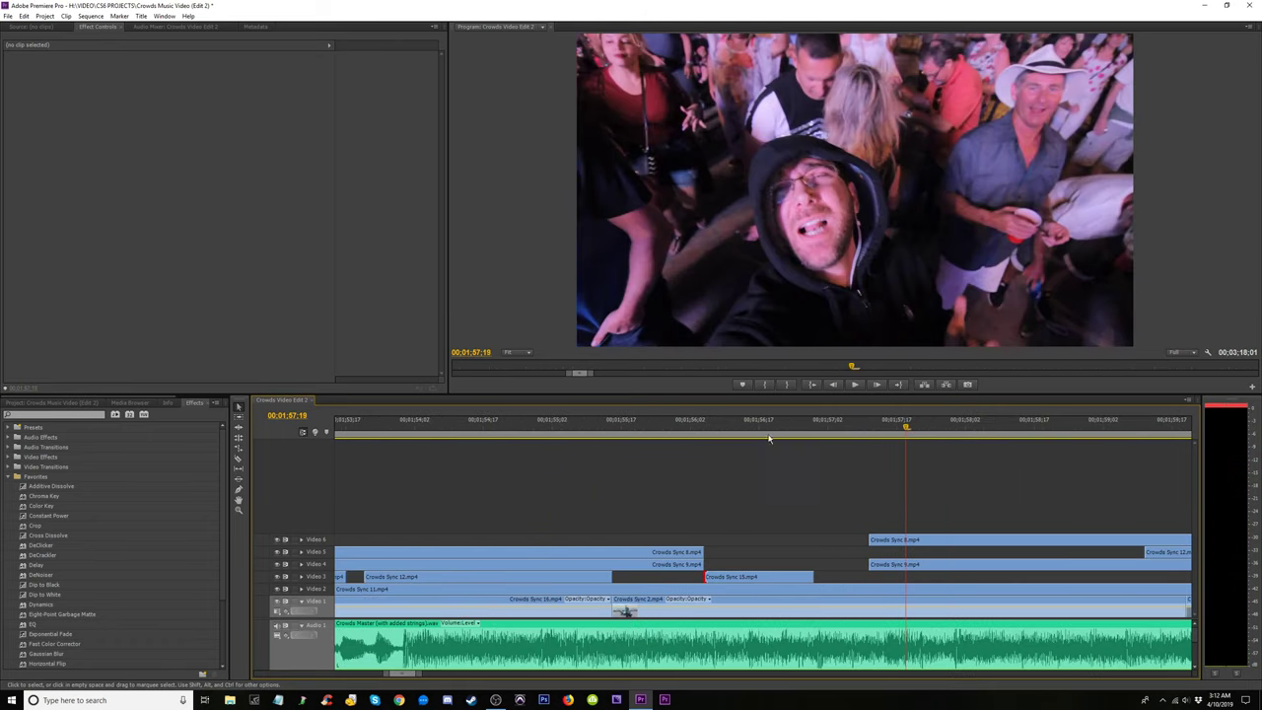
pyautogui.press('space')
pyautogui.press('space')
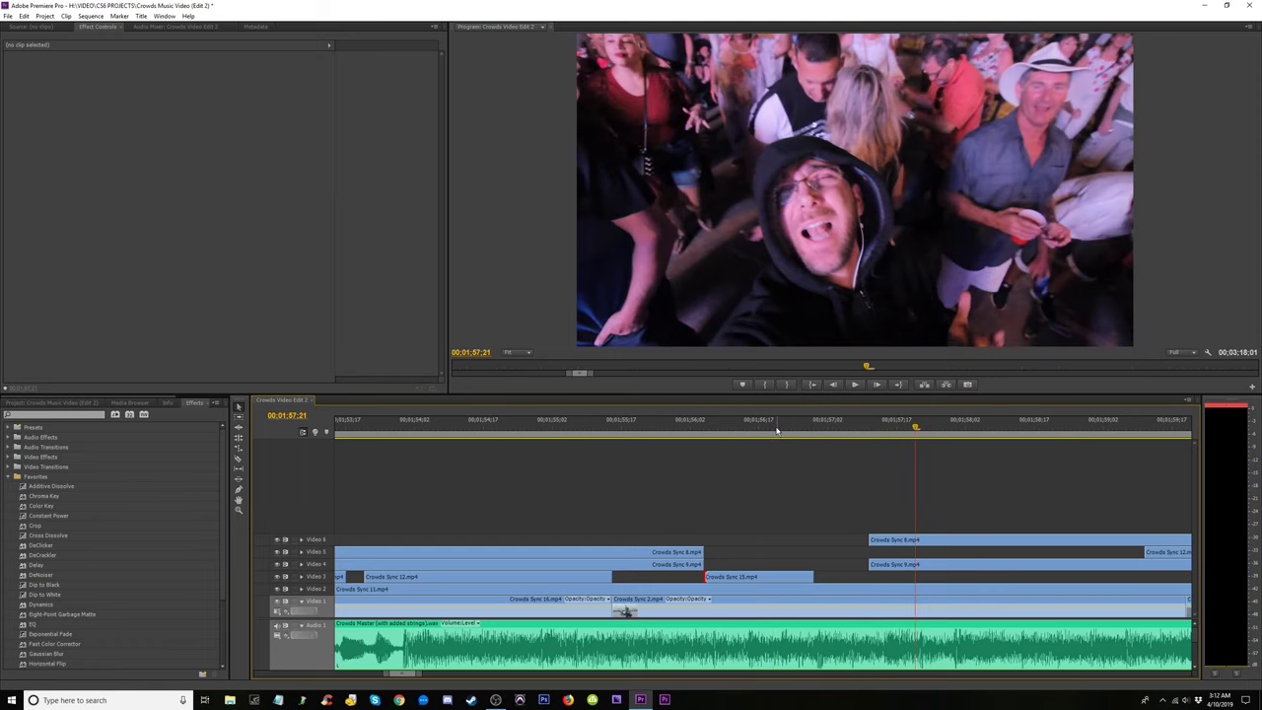
pyautogui.moveTo(875, 545); pyautogui.dragTo(918, 540)
pyautogui.moveTo(857, 431); pyautogui.dragTo(731, 437)
# Extend the Video 4 Crowds Sync 9 clip's start slightly earlier and replay it.
pyautogui.press('space')
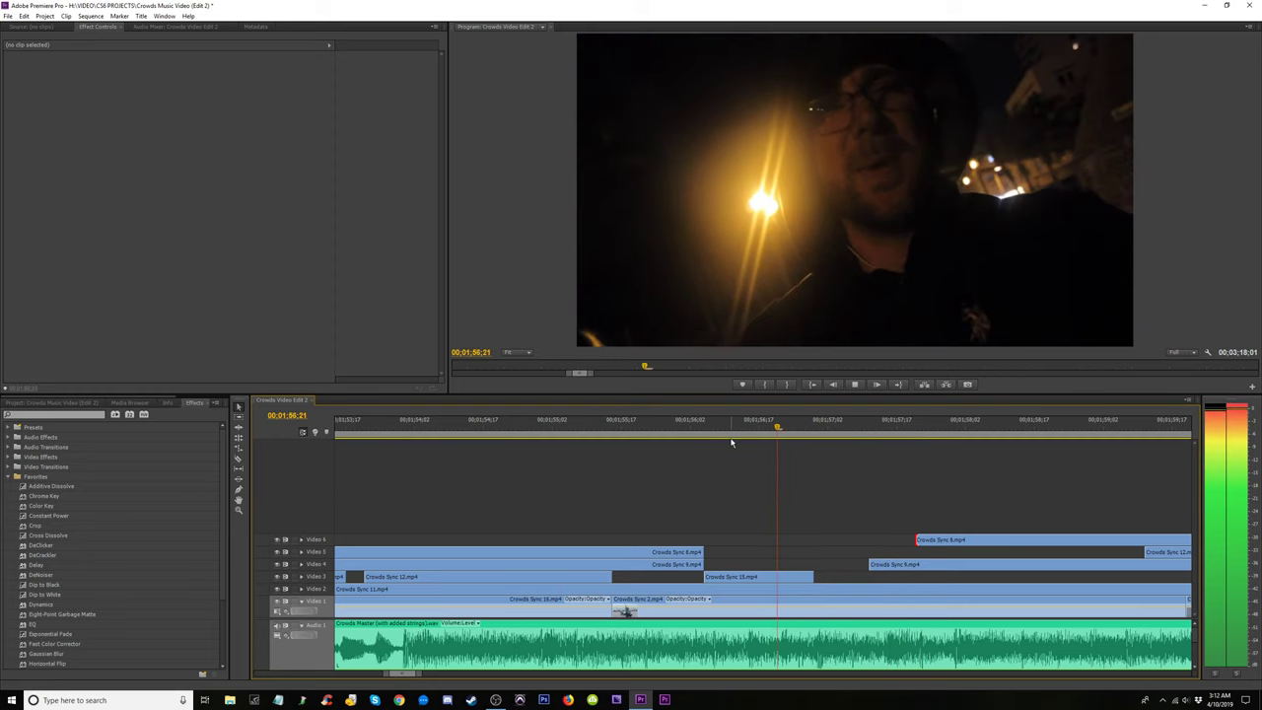
pyautogui.moveTo(870, 564); pyautogui.dragTo(858, 564)
pyautogui.click(741, 434)
pyautogui.press('space')
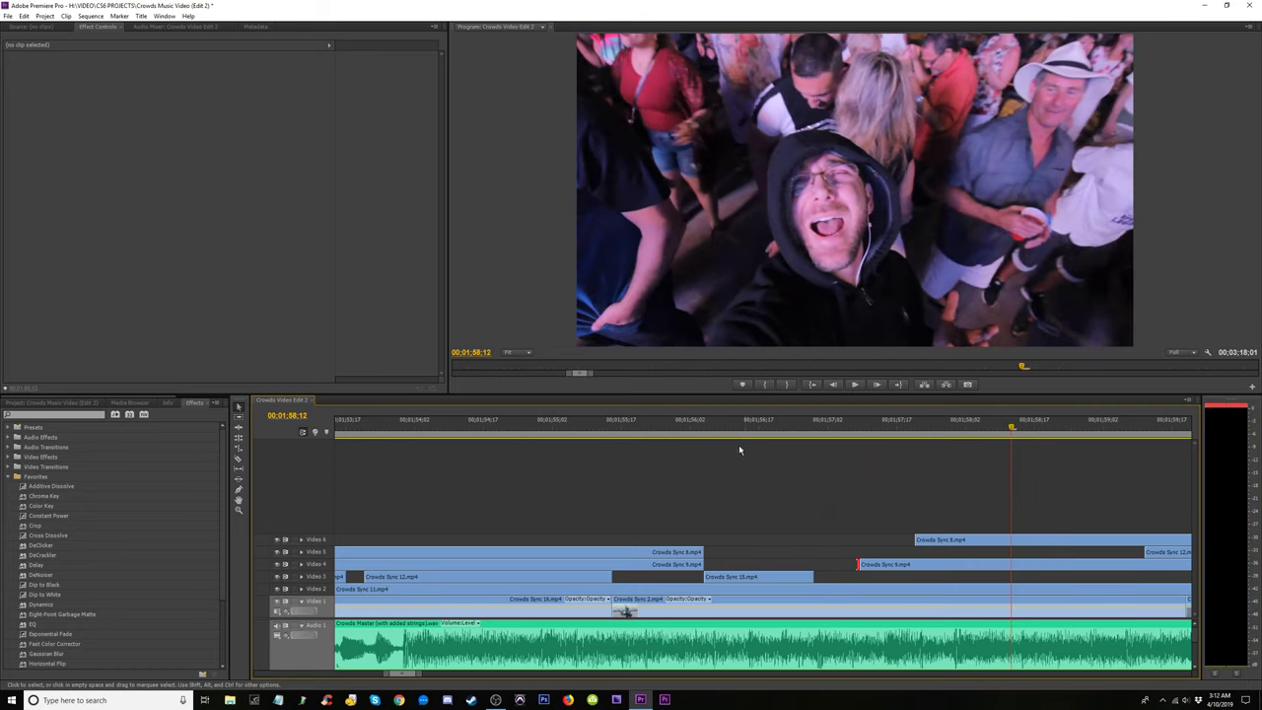
pyautogui.click(667, 431)
pyautogui.press('space')
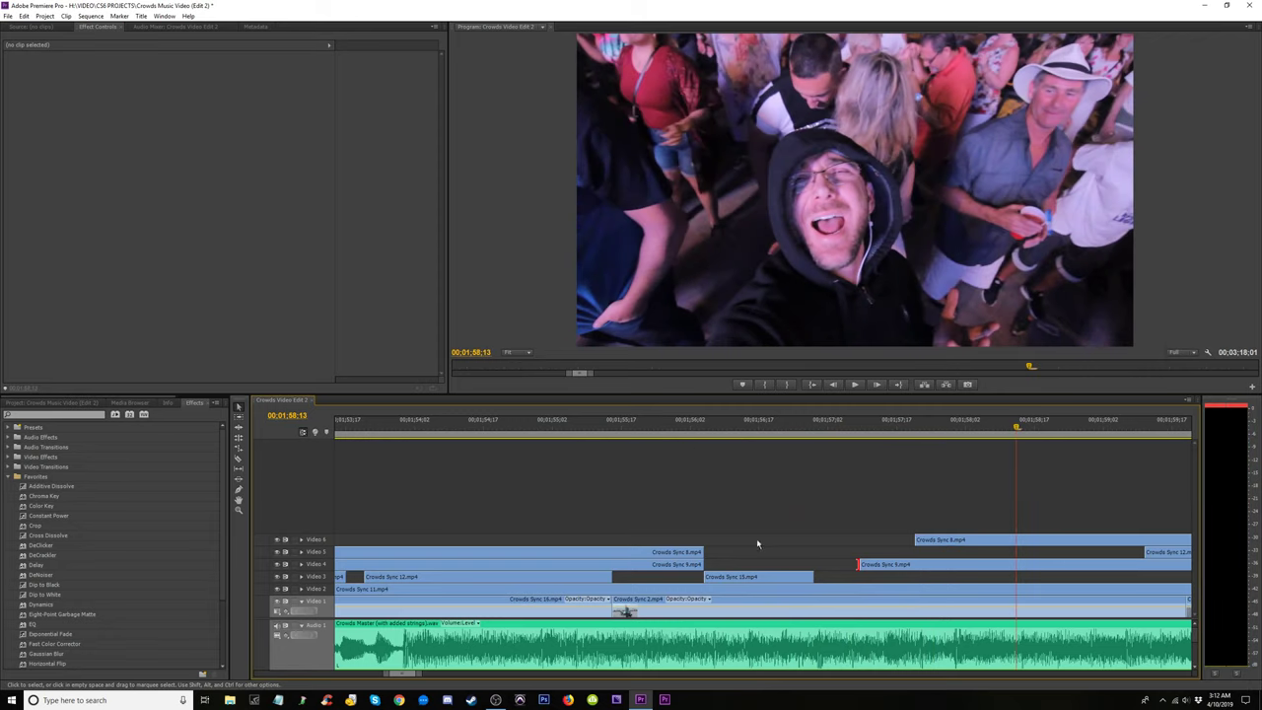
# Shorten the end of Crowds Sync 15 again and replay the edit.
pyautogui.moveTo(812, 577); pyautogui.dragTo(771, 576)
pyautogui.moveTo(698, 426); pyautogui.dragTo(777, 448)
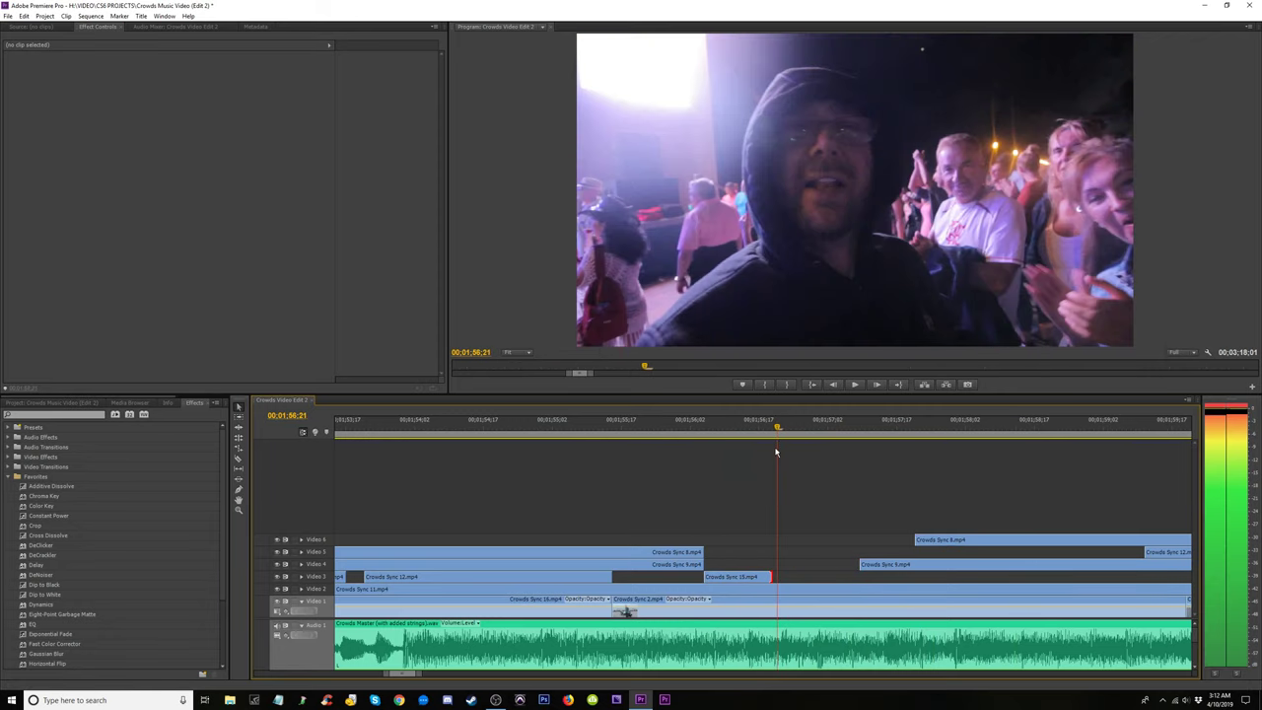
pyautogui.click(691, 426)
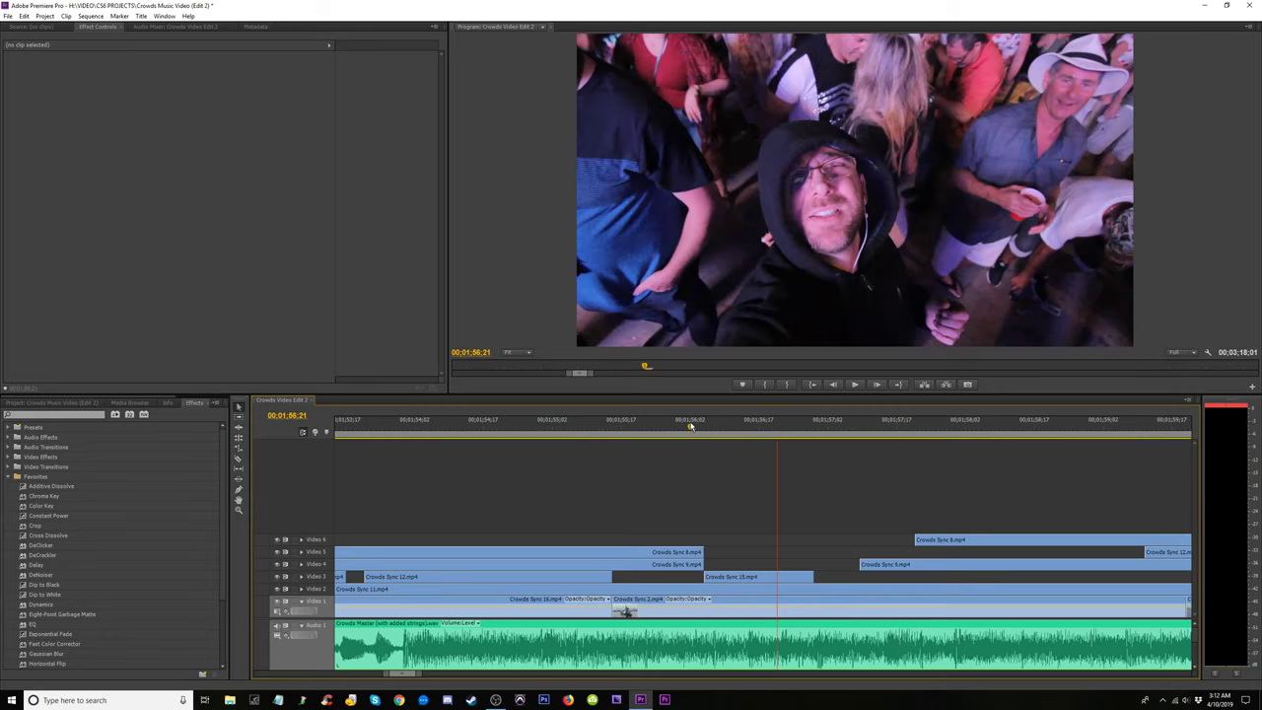
pyautogui.press('space')
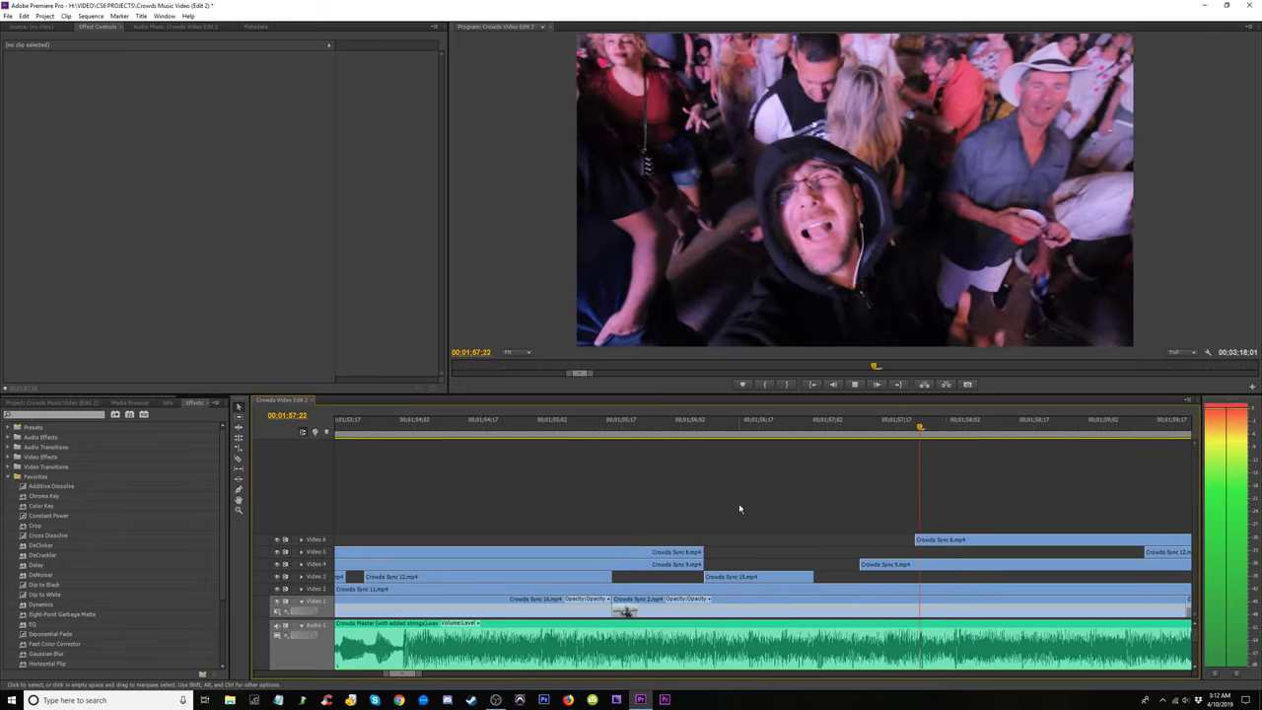
pyautogui.press('space')
pyautogui.moveTo(815, 576); pyautogui.dragTo(861, 576)
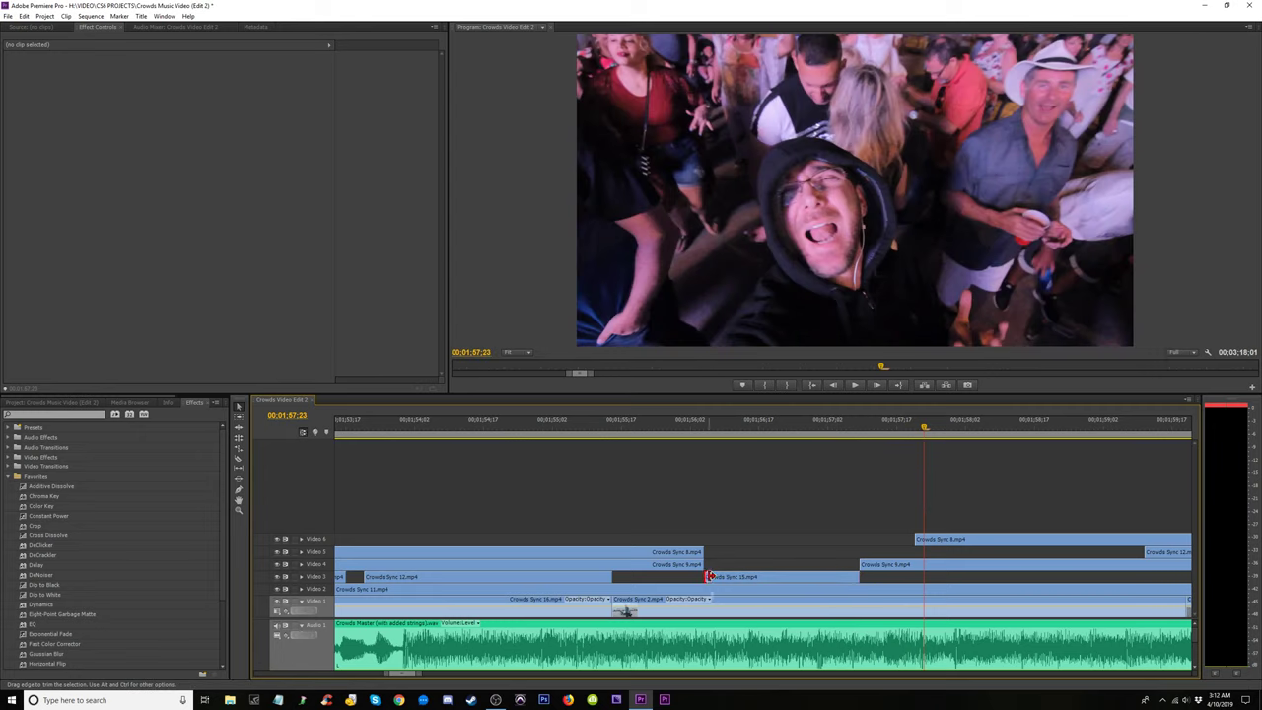
# Trim 12 frames off Crowds Sync 15's start and replay the cut around 1:55–1:57.
pyautogui.moveTo(709, 576); pyautogui.dragTo(784, 576)
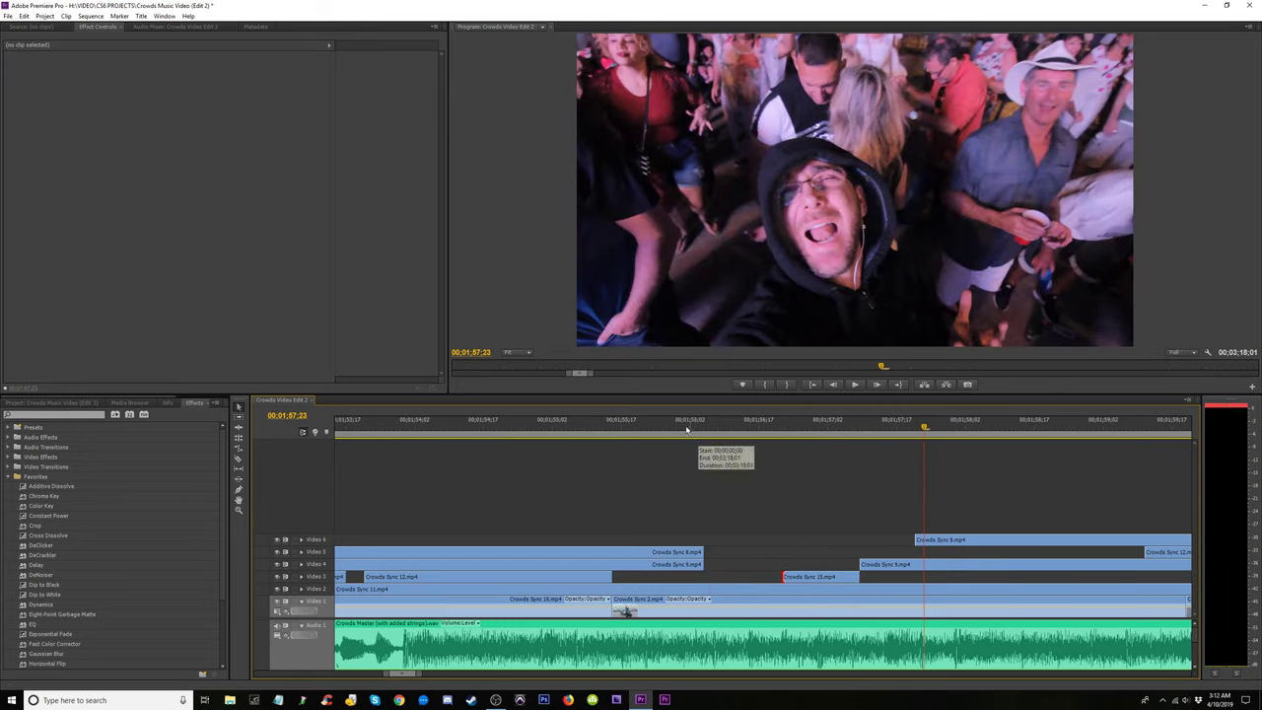
pyautogui.click(718, 431)
pyautogui.moveTo(775, 444); pyautogui.dragTo(644, 472)
pyautogui.press('space')
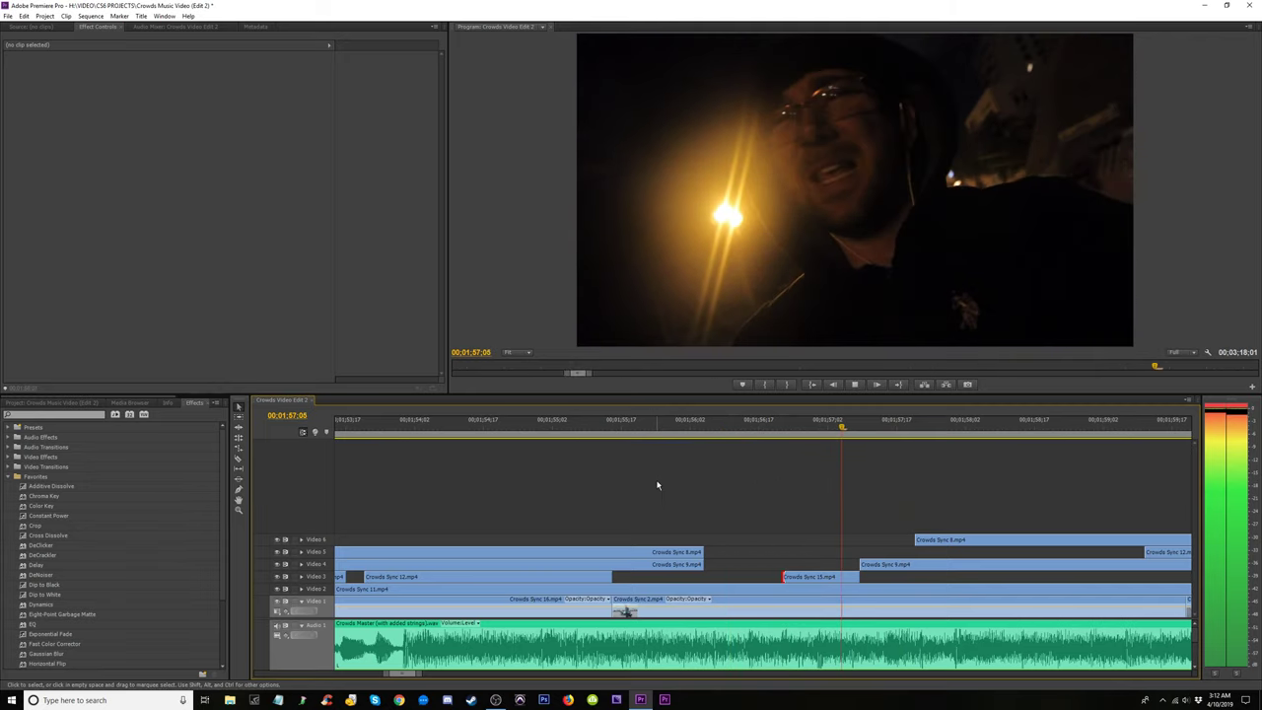
pyautogui.click(647, 428)
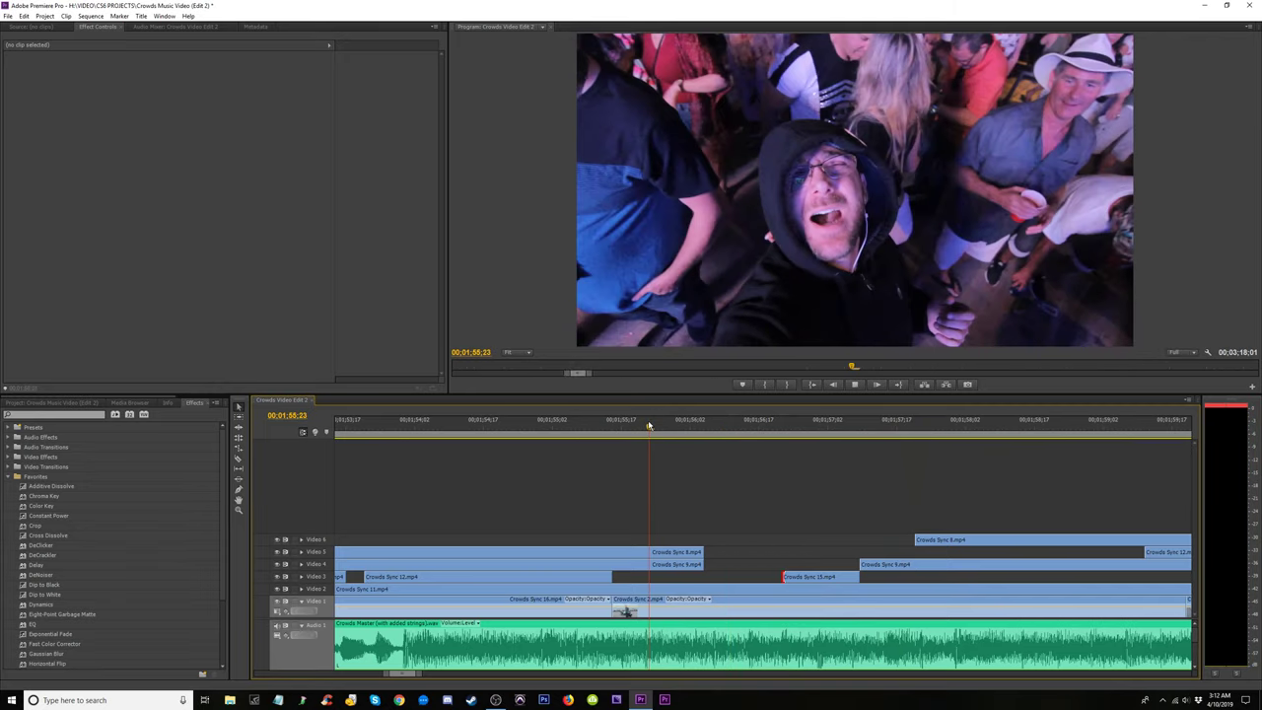
pyautogui.press('space')
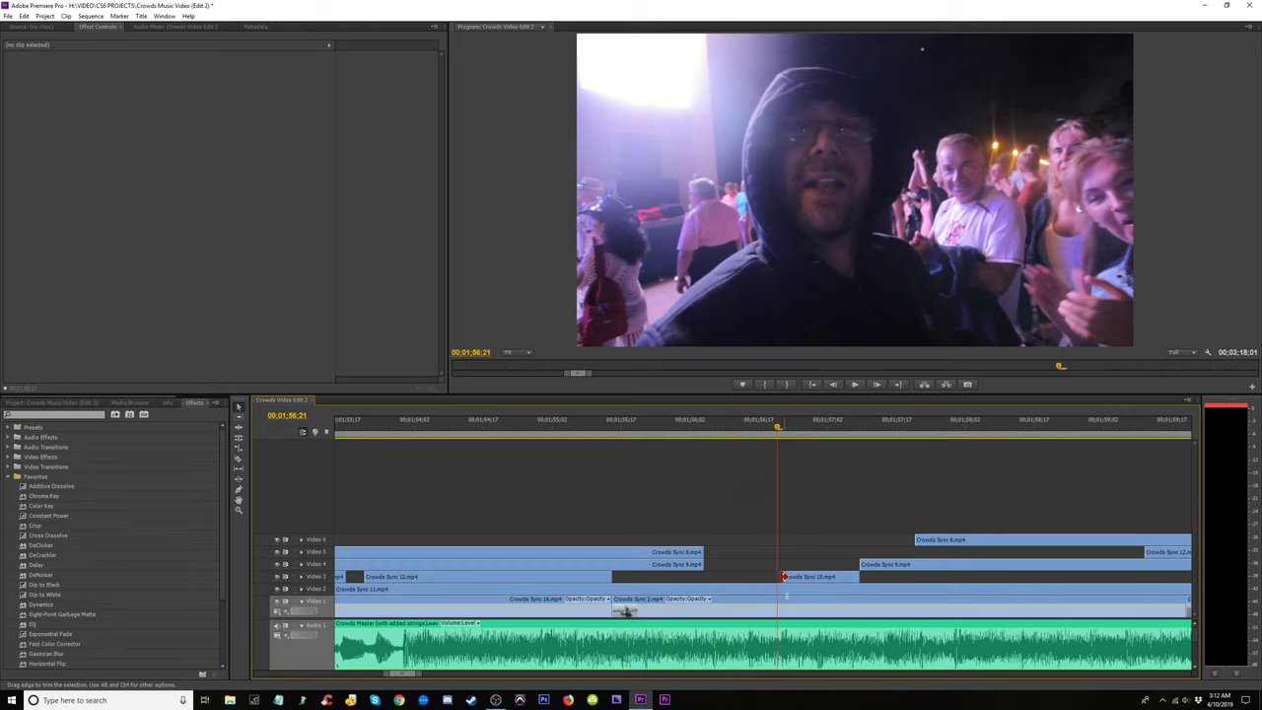
pyautogui.click(713, 428)
pyautogui.press('space')
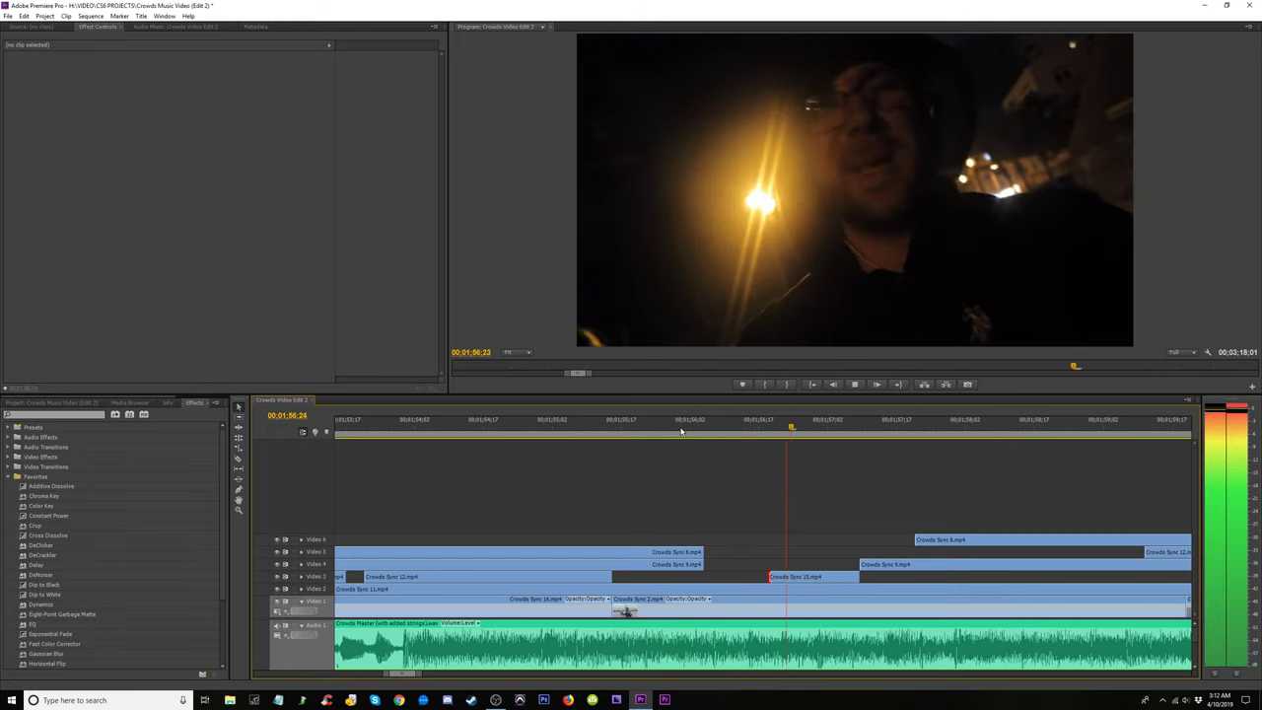
pyautogui.click(679, 429)
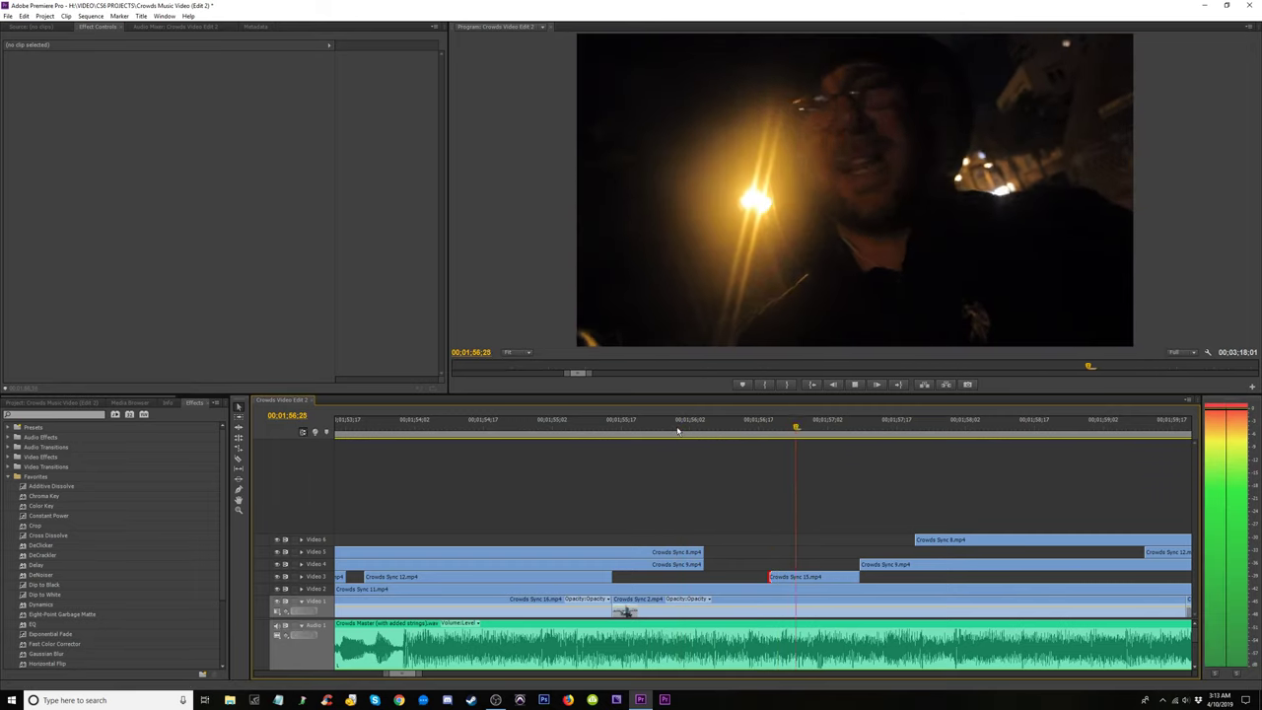
pyautogui.click(594, 430)
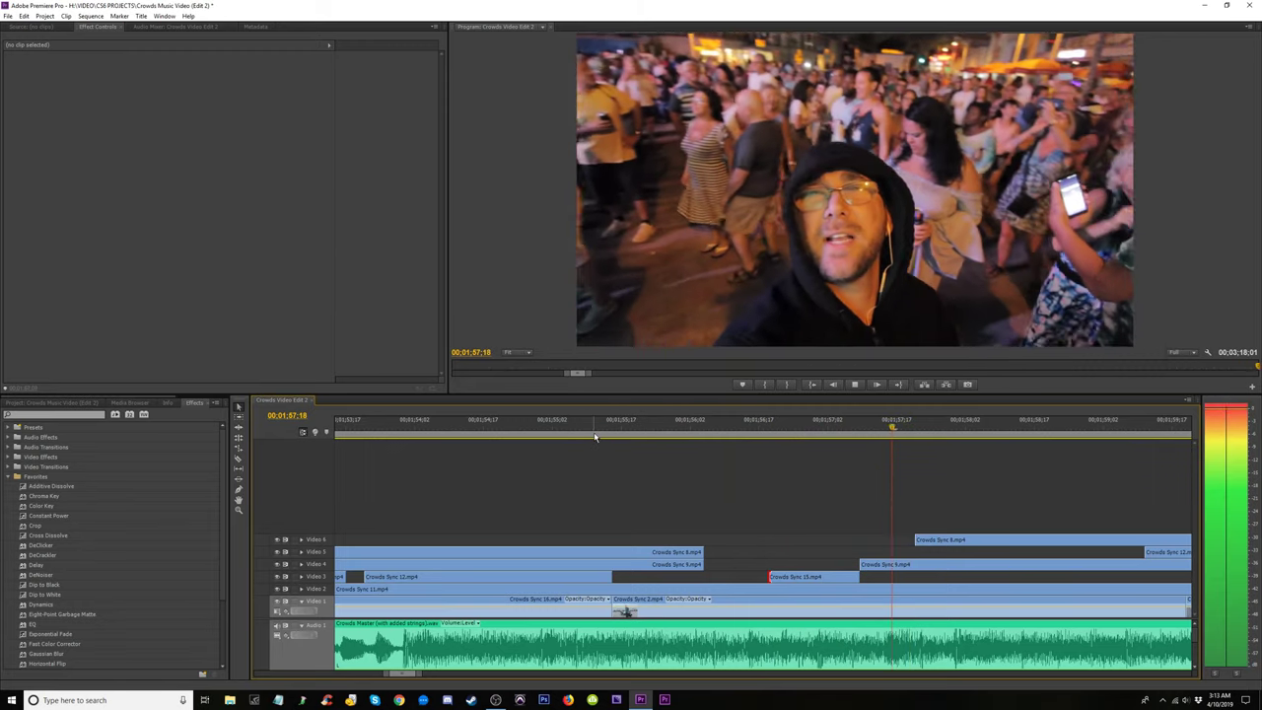
pyautogui.click(533, 430)
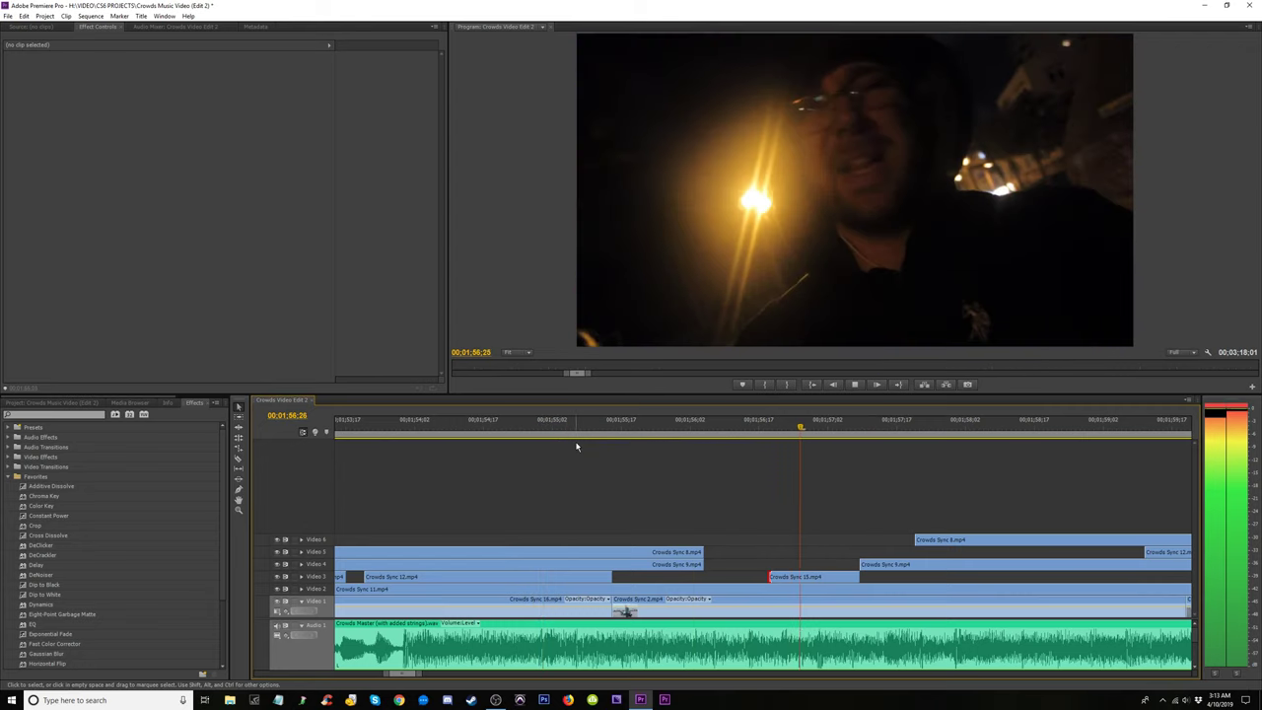
pyautogui.press('space')
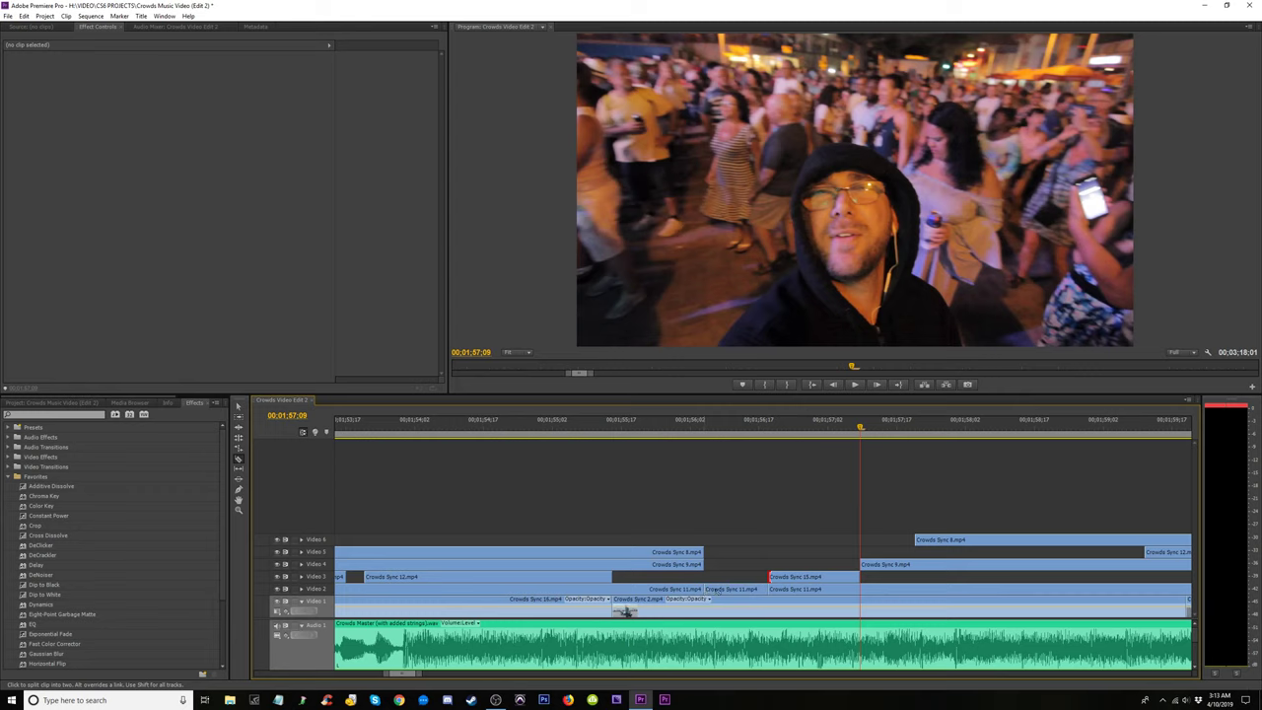
# Ripple-trim the Crowds Sync 11 clip edge on Video 2 and preview the edit.
pyautogui.moveTo(723, 592); pyautogui.dragTo(692, 590)
pyautogui.click(709, 432)
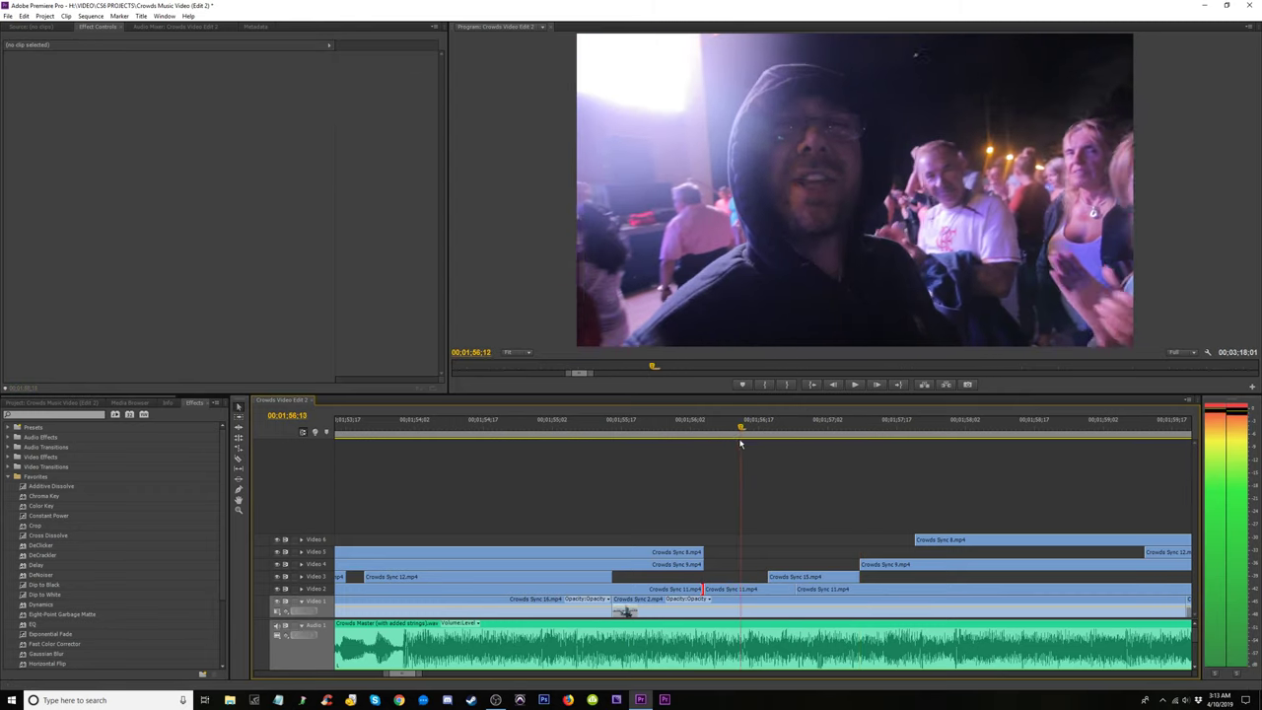
pyautogui.moveTo(741, 444); pyautogui.dragTo(549, 473)
pyautogui.press('space')
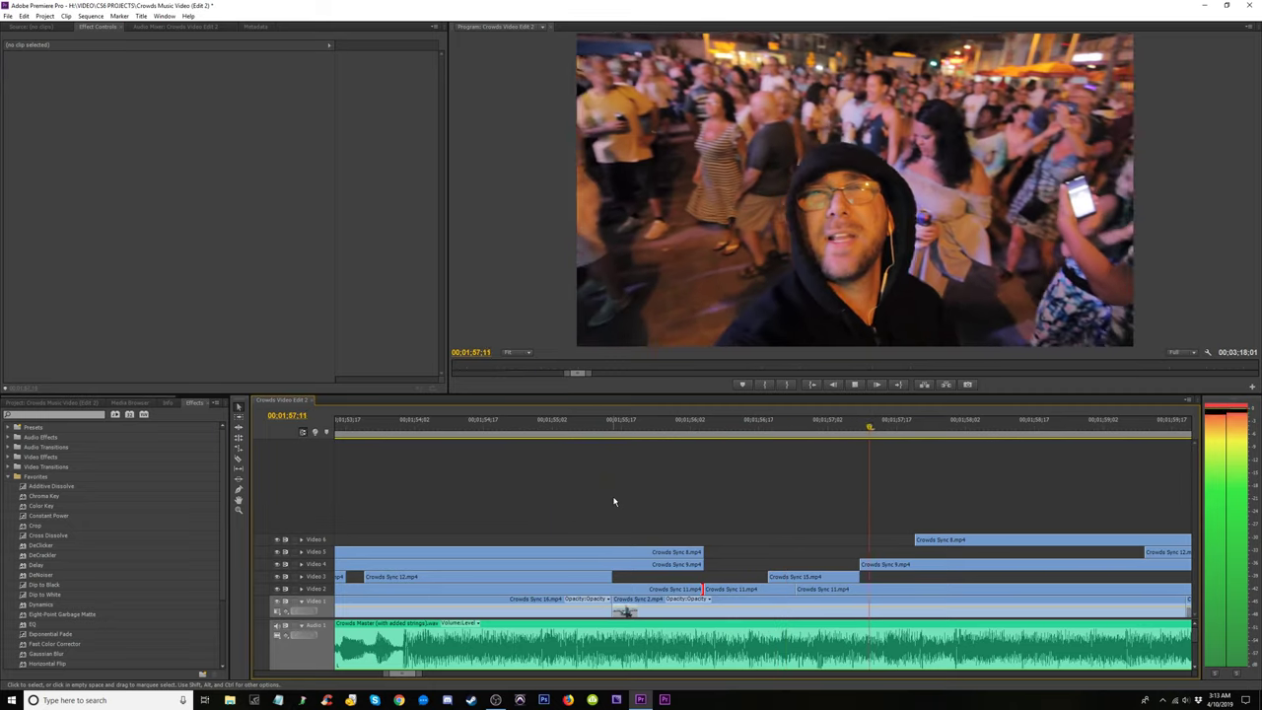
pyautogui.press('space')
# Refine the Crowds Sync 11 boundary, then move Crowds Sync 15 from Video 3 to Video 2.
pyautogui.moveTo(730, 590); pyautogui.dragTo(745, 590)
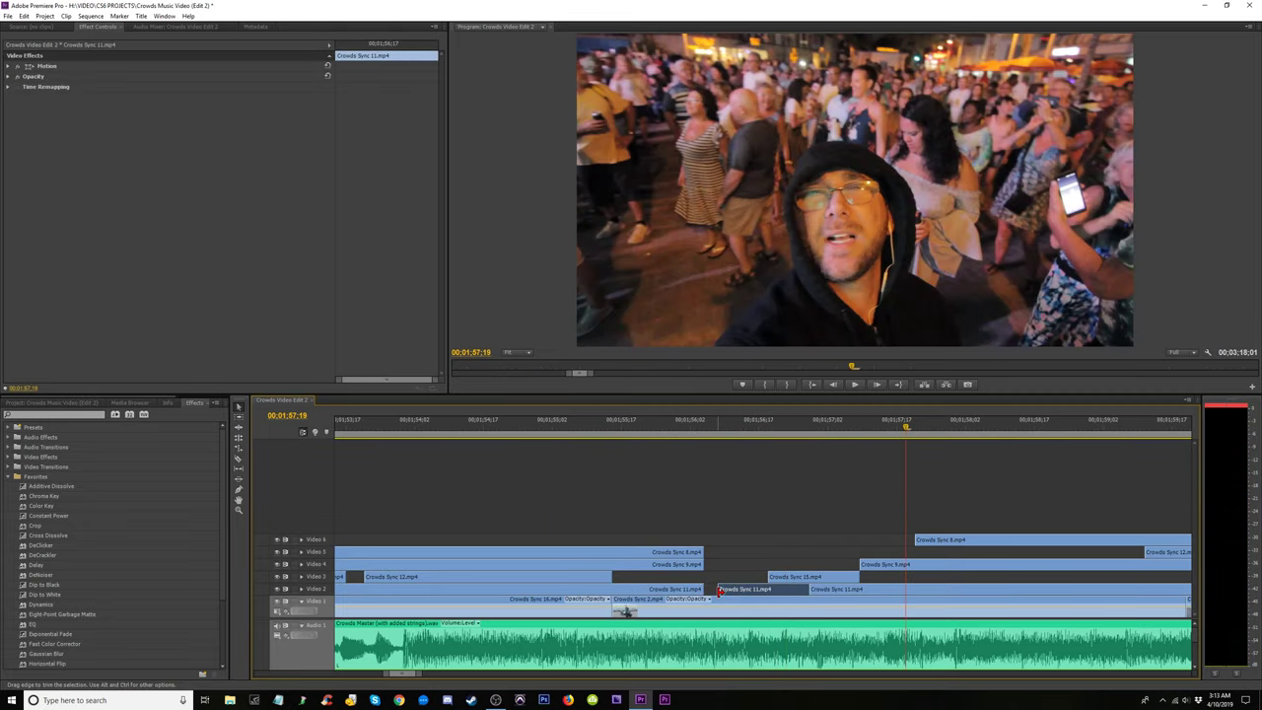
pyautogui.click(673, 427)
pyautogui.press('space')
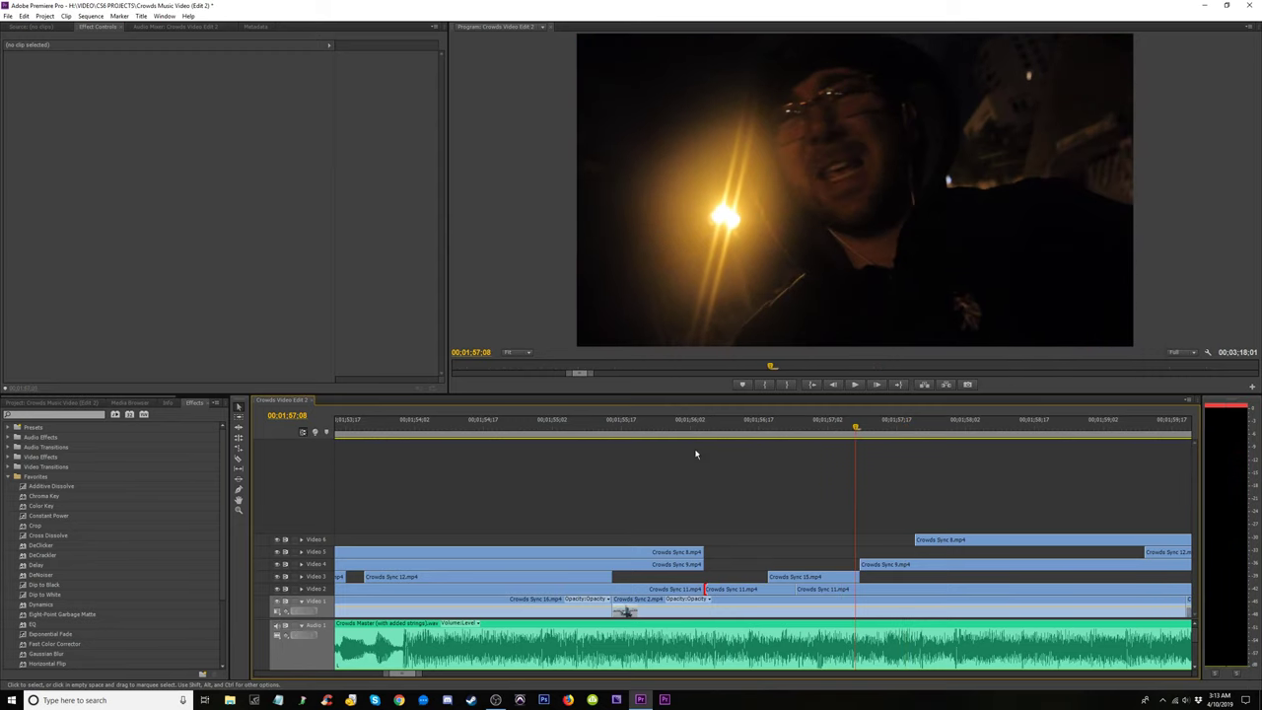
pyautogui.click(690, 428)
pyautogui.press('space')
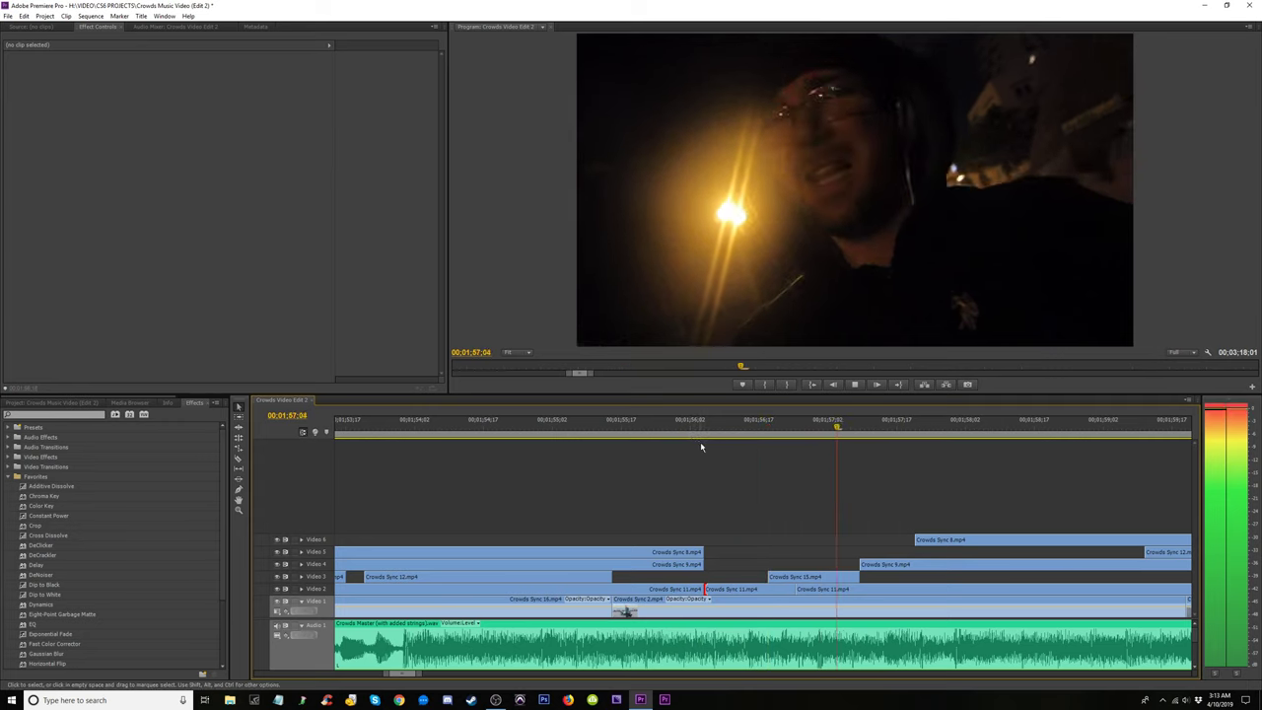
pyautogui.click(632, 427)
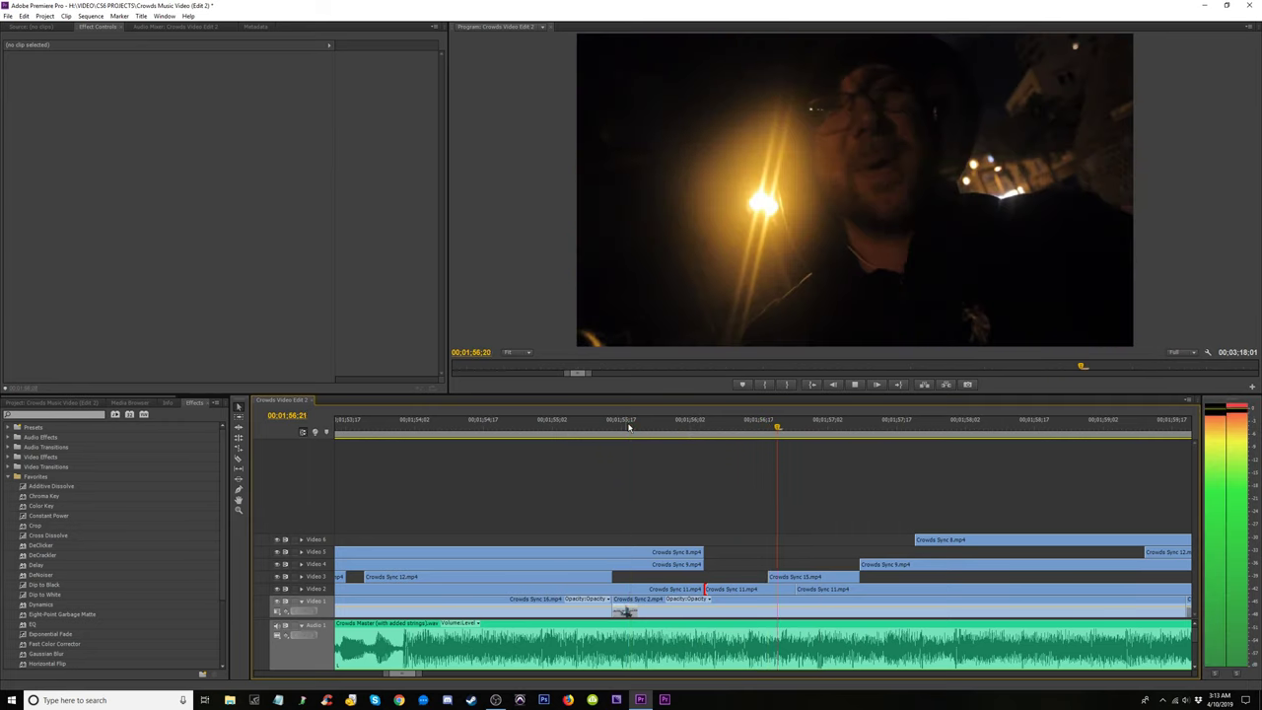
pyautogui.press('space')
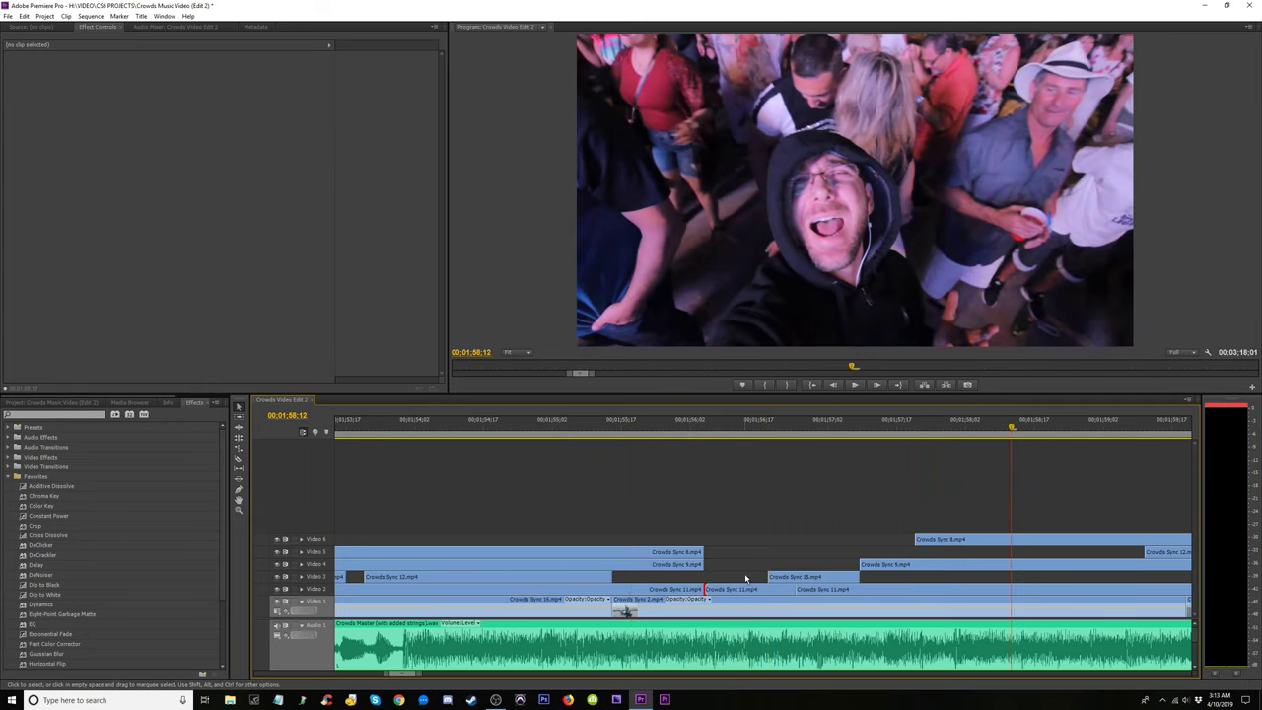
pyautogui.moveTo(816, 572); pyautogui.dragTo(815, 589)
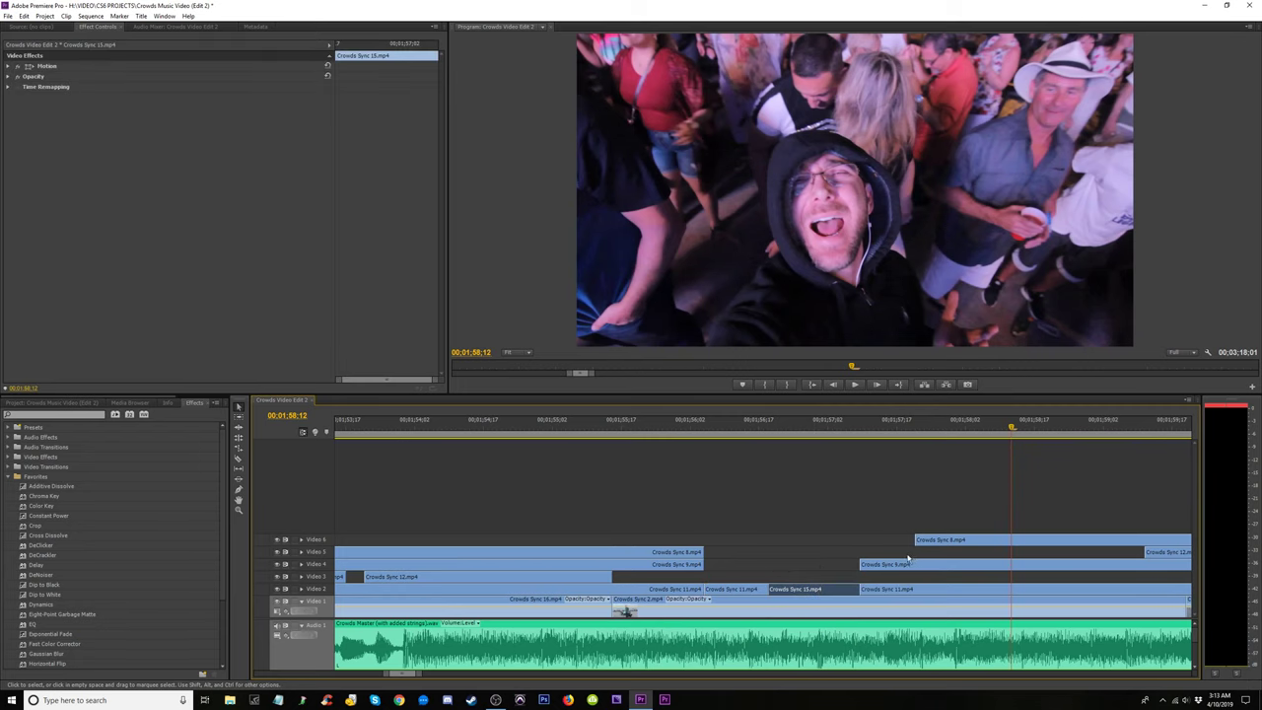
pyautogui.press('-')
pyautogui.press('-')
pyautogui.press('-')
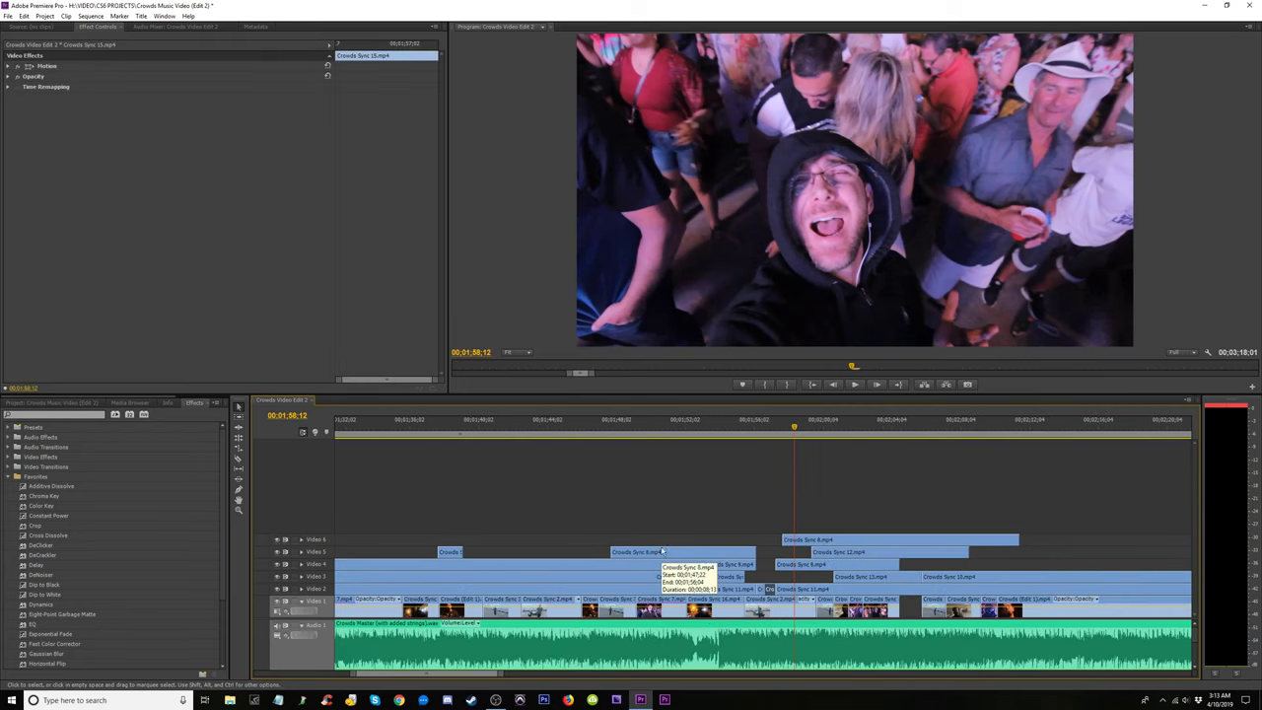
# Scroll the timeline to the upper video tracks and play back the section near 2:00.
pyautogui.scroll(-1, 661, 551)
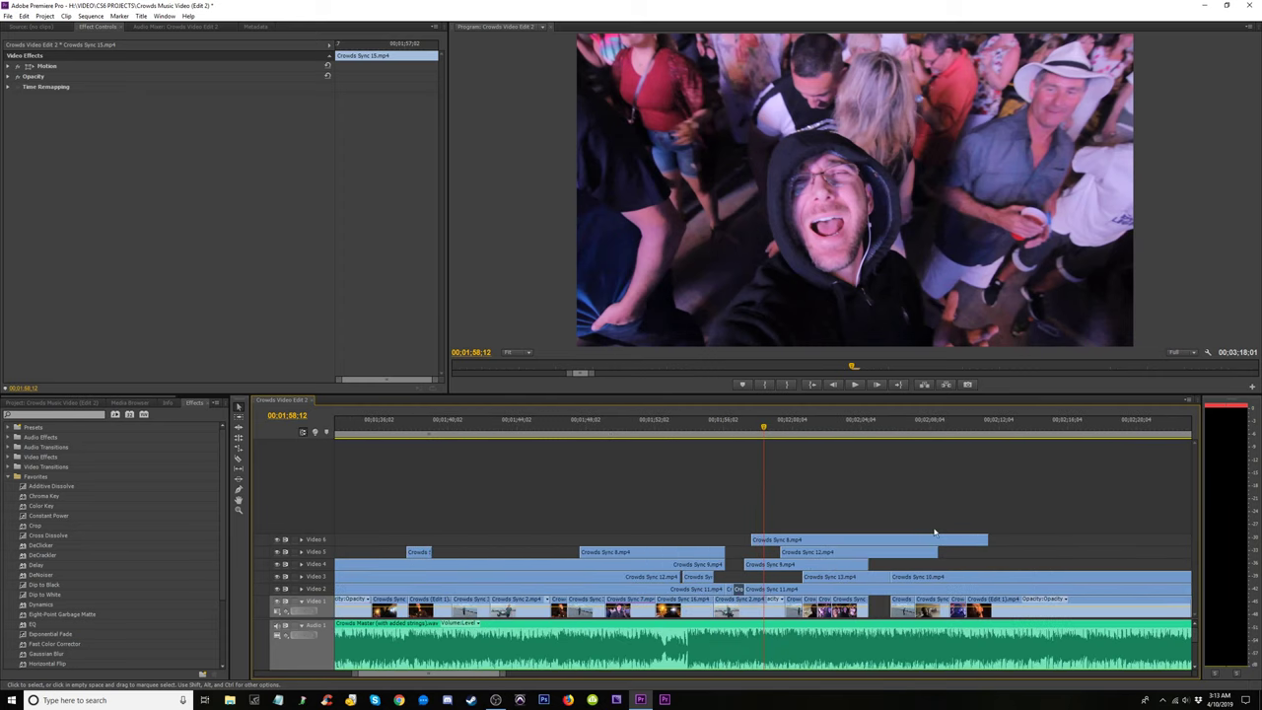
pyautogui.scroll(-5, 935, 532)
pyautogui.press('space')
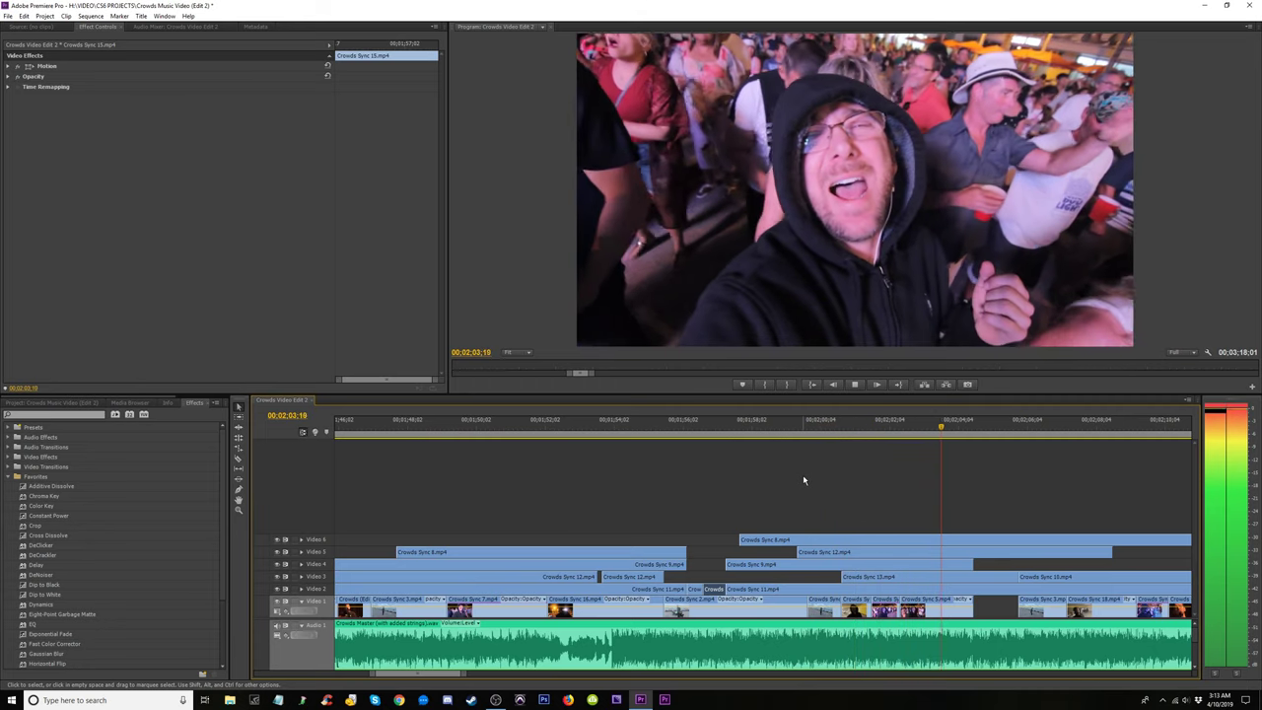
pyautogui.press('space')
# Cut Crowds Sync 8 on Video 6 and trim its front piece to a short shot at 00;01;58;08.
pyautogui.press('c')
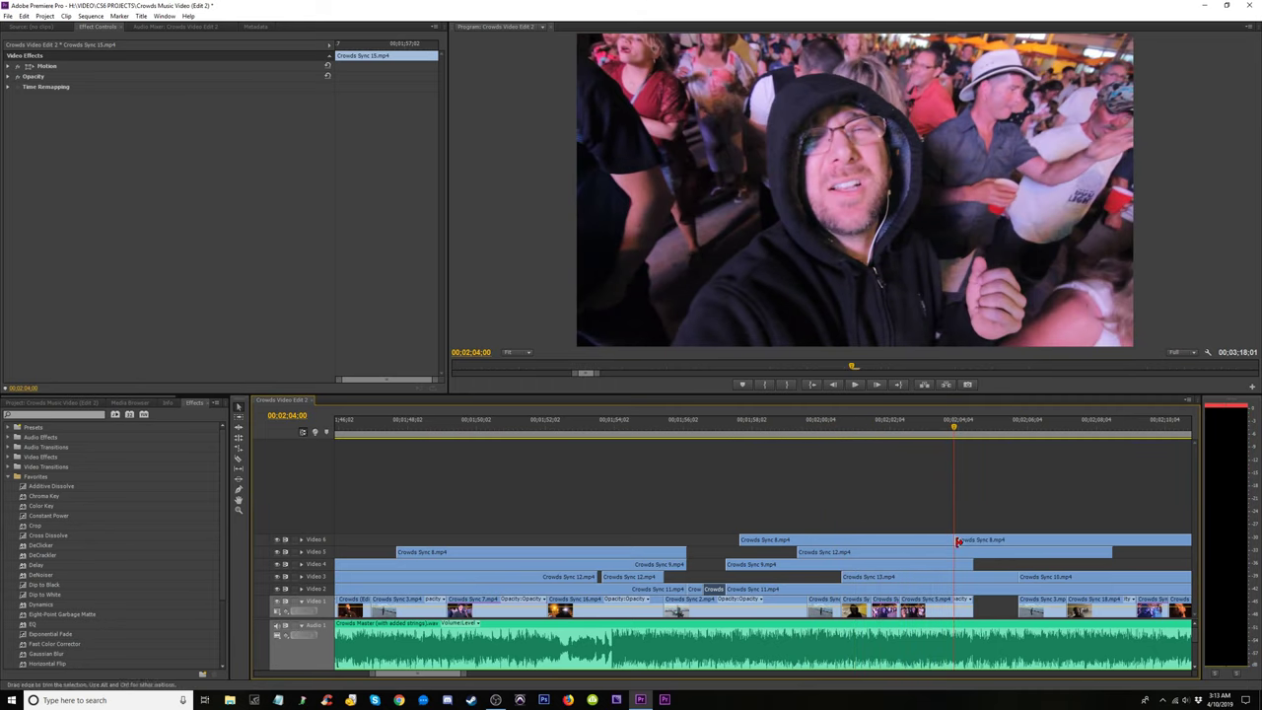
pyautogui.moveTo(775, 430); pyautogui.dragTo(786, 434)
pyautogui.moveTo(948, 538); pyautogui.dragTo(911, 538)
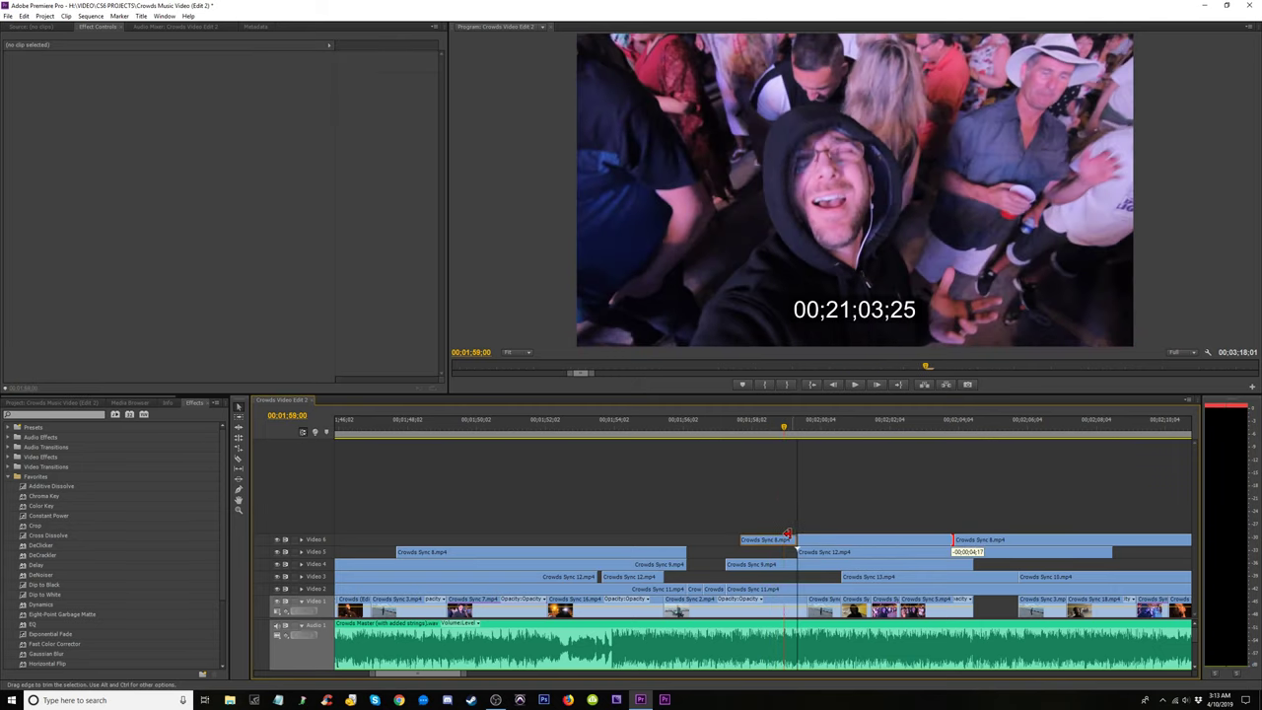
pyautogui.moveTo(780, 534); pyautogui.dragTo(783, 539)
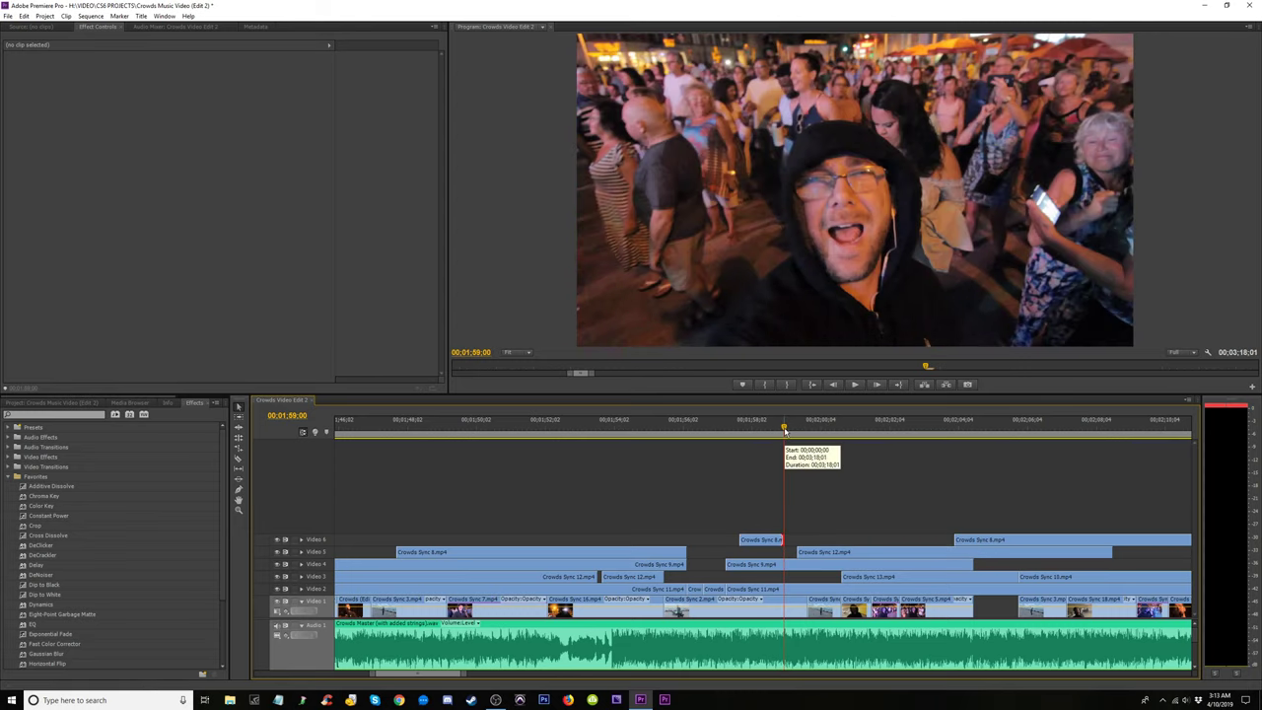
pyautogui.click(791, 431)
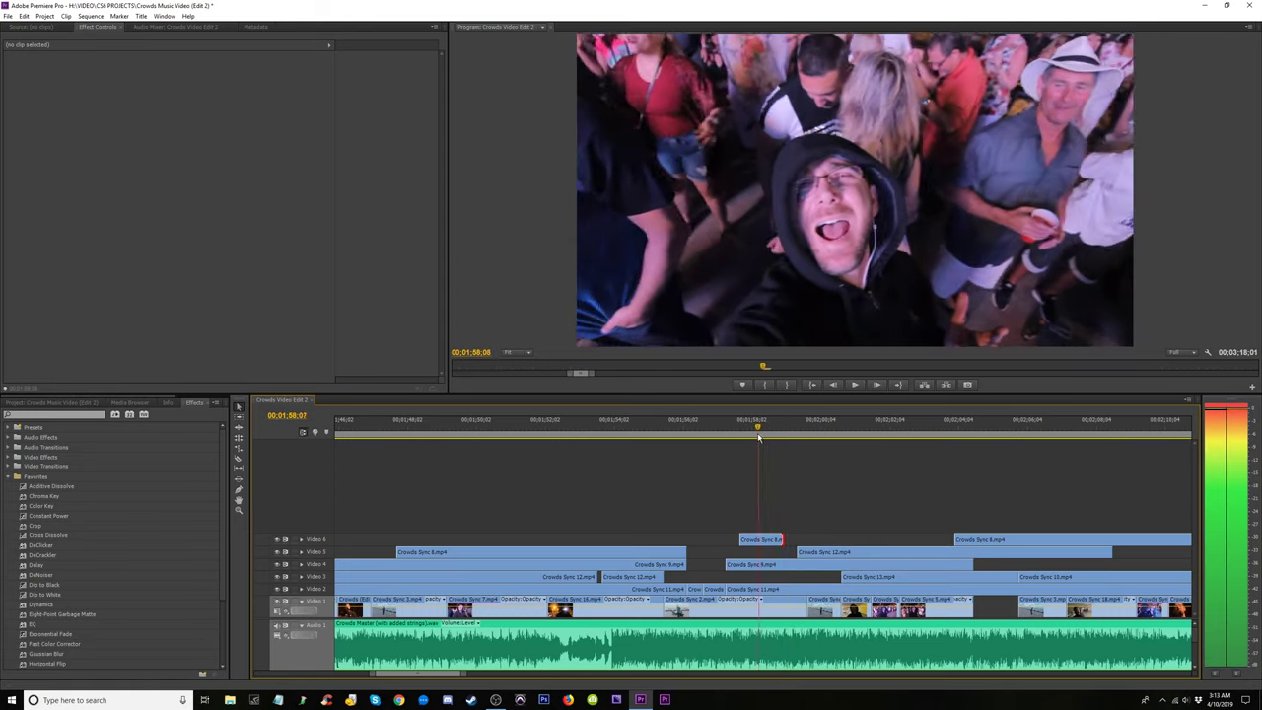
pyautogui.moveTo(724, 437)
pyautogui.mouseDown()
pyautogui.moveTo(759, 435)
pyautogui.moveTo(735, 431)
pyautogui.mouseUp()
pyautogui.press('space')
pyautogui.press('space')
pyautogui.press('space')
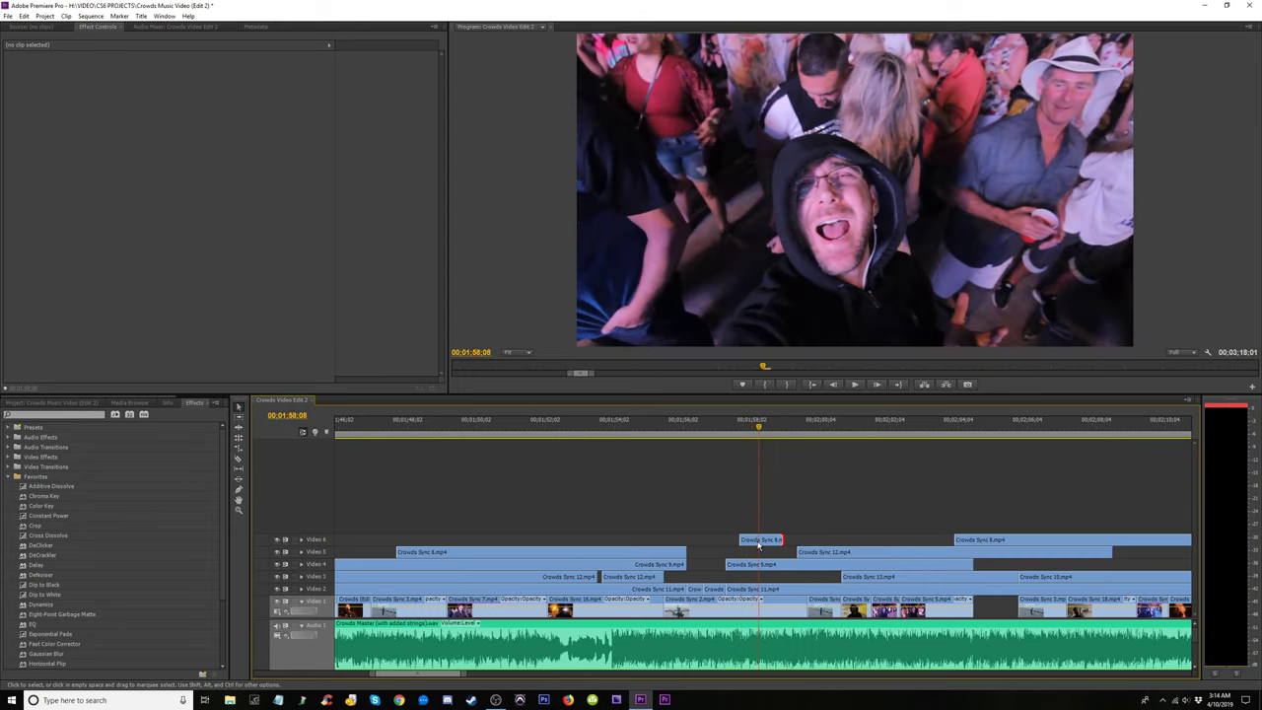
pyautogui.moveTo(746, 539); pyautogui.dragTo(764, 539)
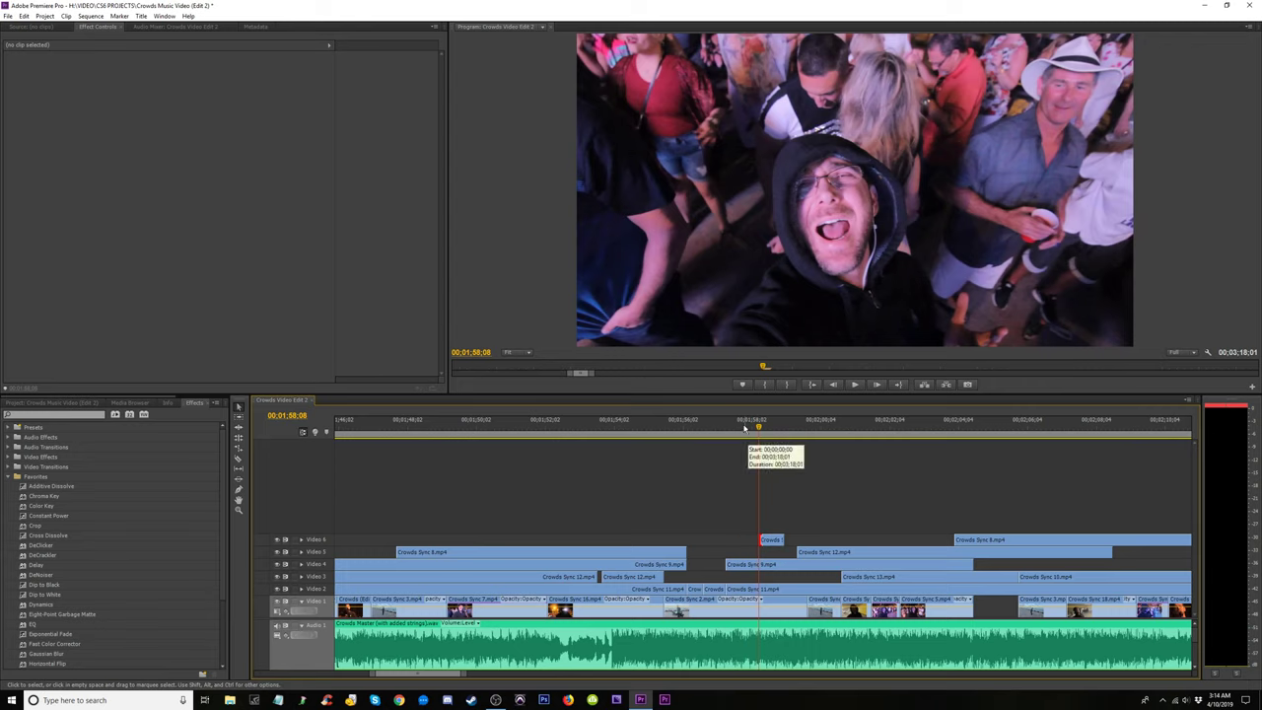
# Move the short Crowds Sync 8 clip from Video 6 down to Video 5 and preview it.
pyautogui.click(747, 426)
pyautogui.press('space')
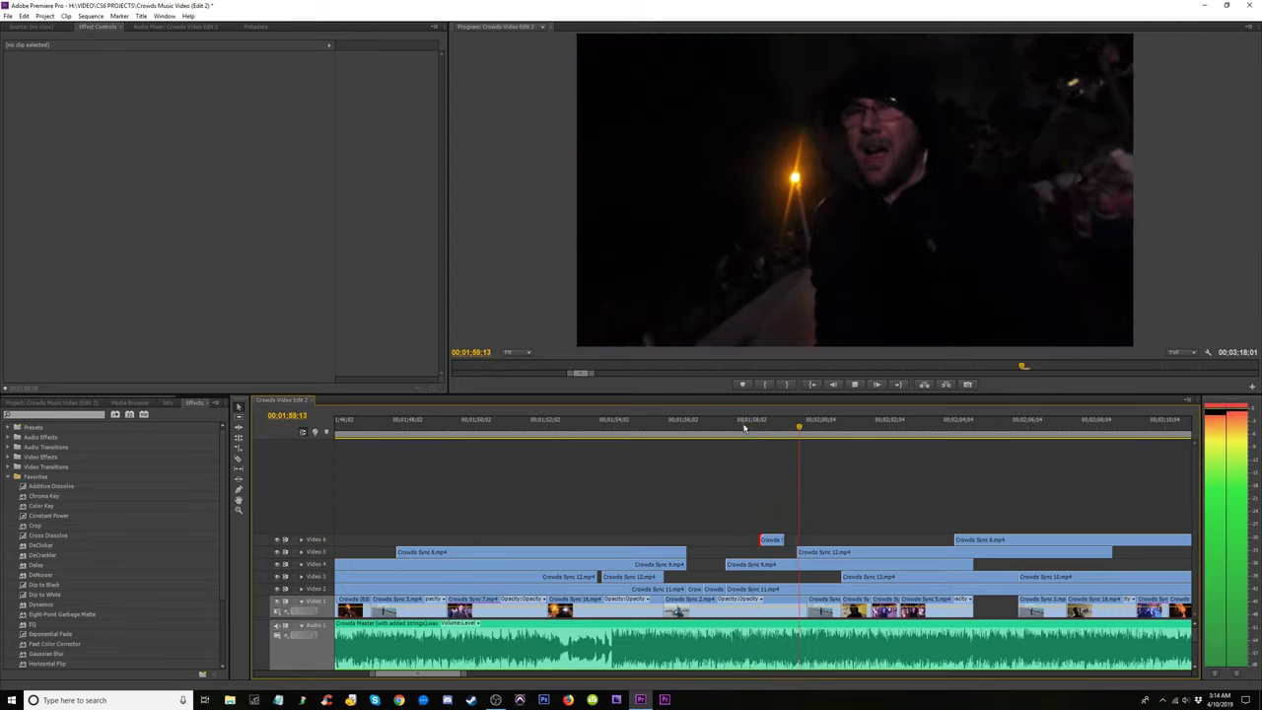
pyautogui.press('space')
pyautogui.moveTo(772, 540); pyautogui.dragTo(772, 551)
pyautogui.click(756, 429)
pyautogui.press('space')
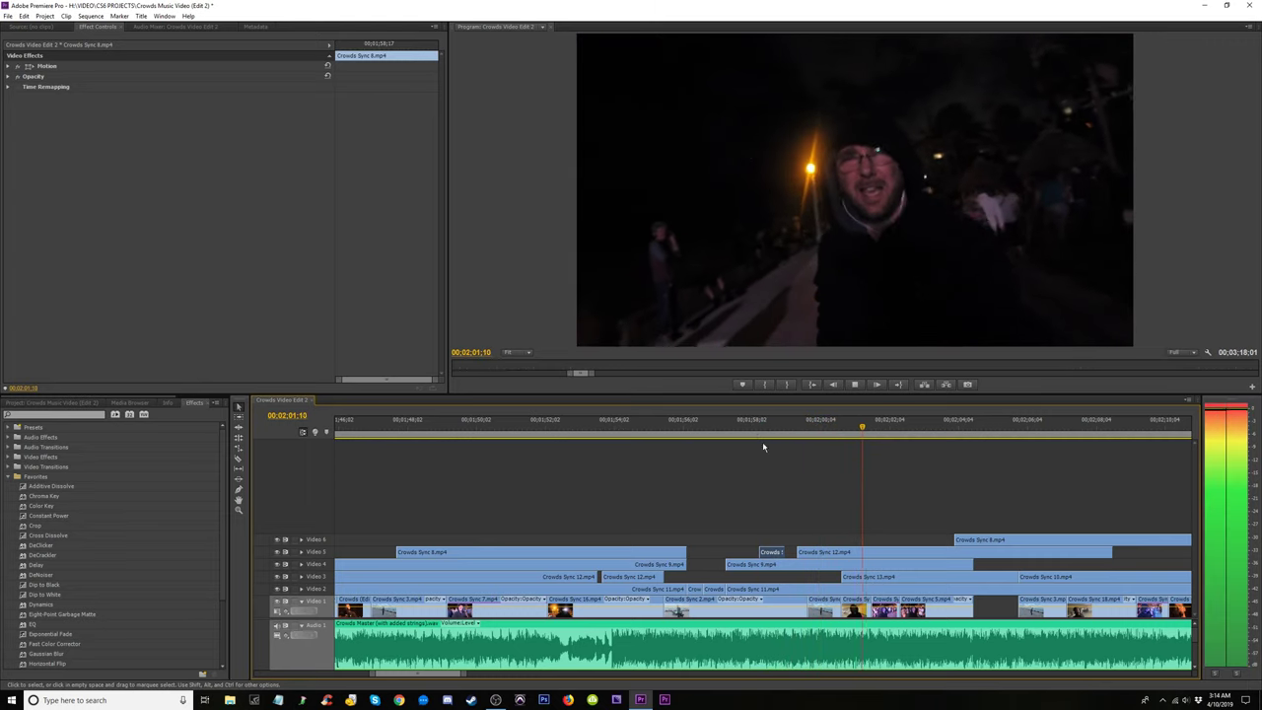
pyautogui.moveTo(789, 428); pyautogui.dragTo(817, 441)
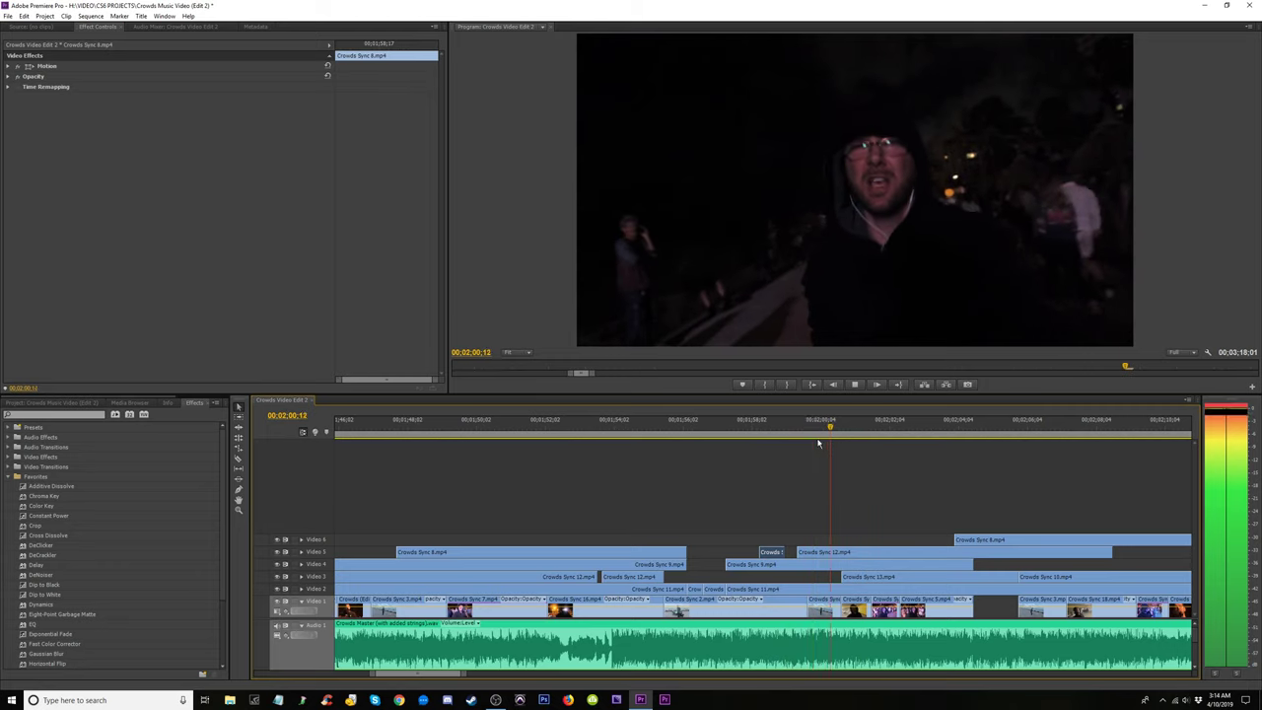
pyautogui.press('space')
pyautogui.press('space')
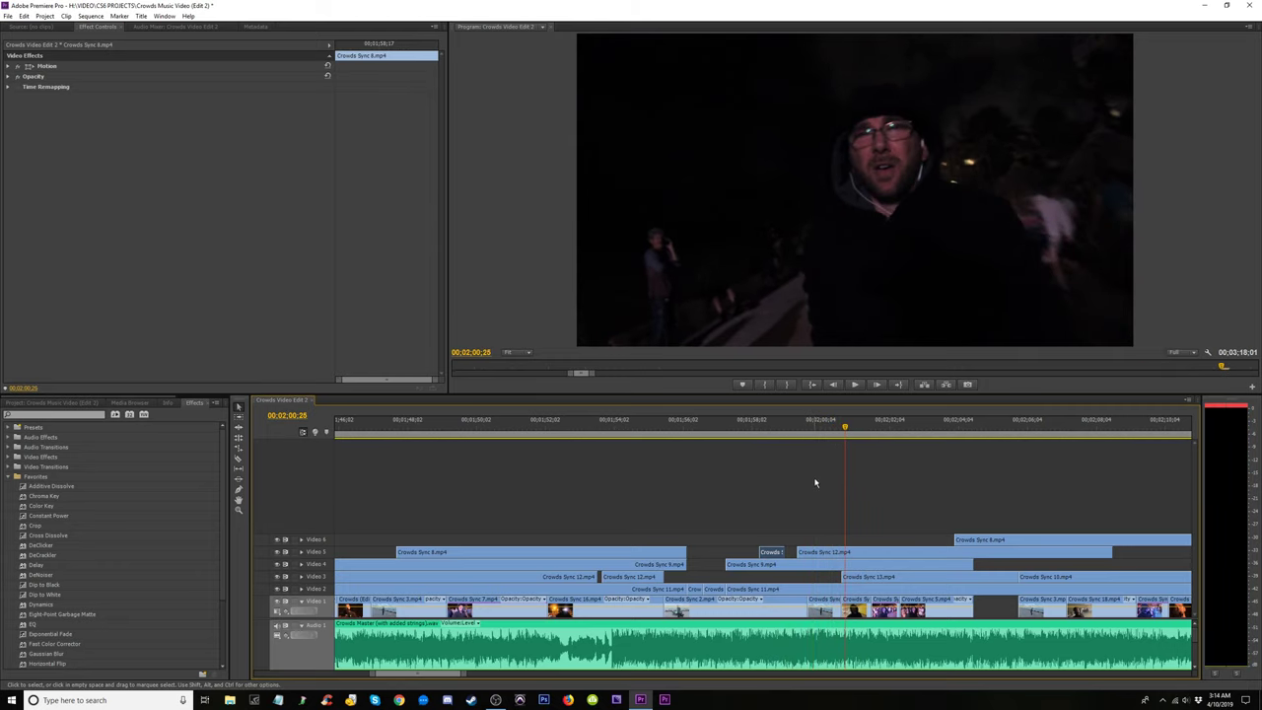
# Drag Crowds Sync 12's in-point right on Video 5 and replay the transition just after 00;02;00.
pyautogui.moveTo(802, 551); pyautogui.dragTo(843, 550)
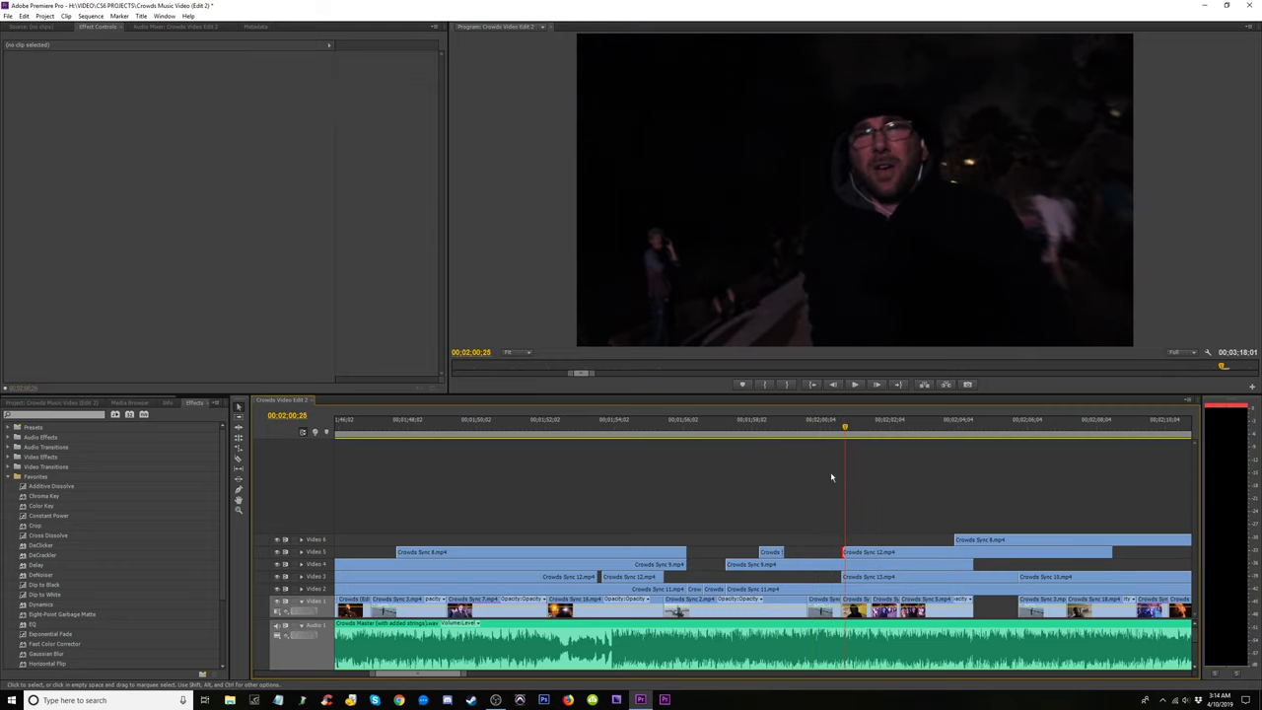
pyautogui.click(798, 430)
pyautogui.press('space')
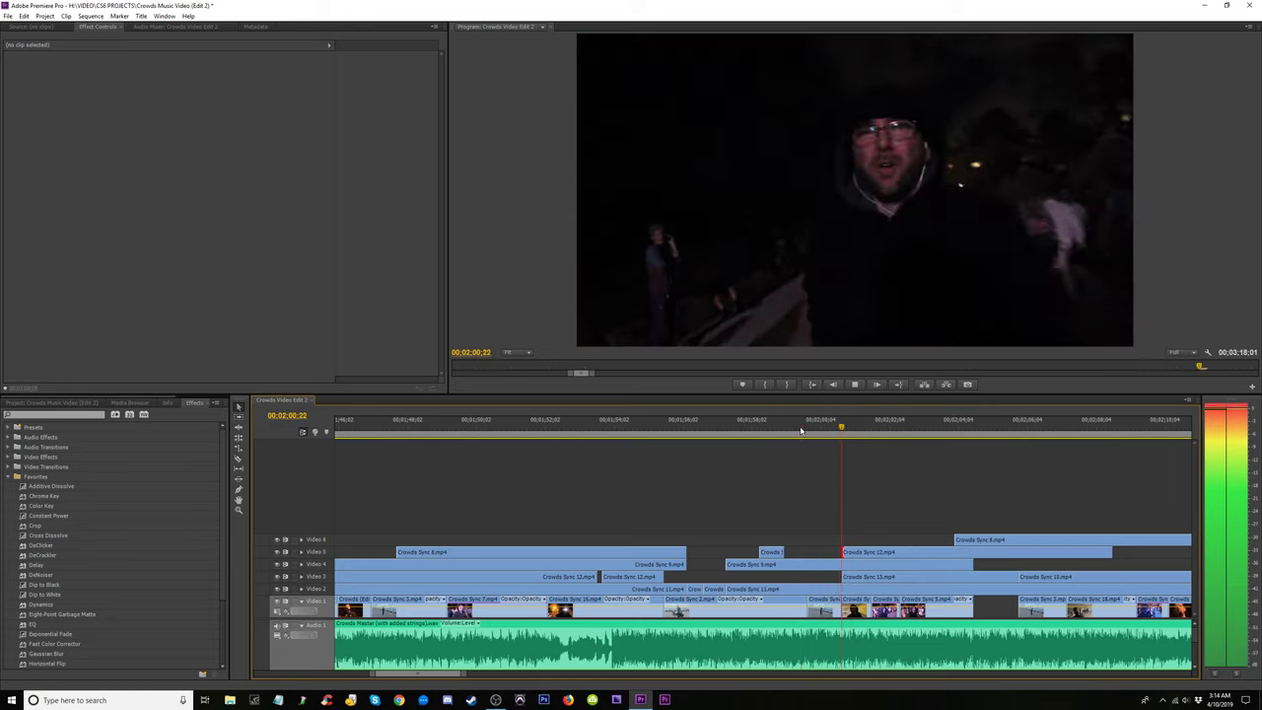
pyautogui.click(769, 431)
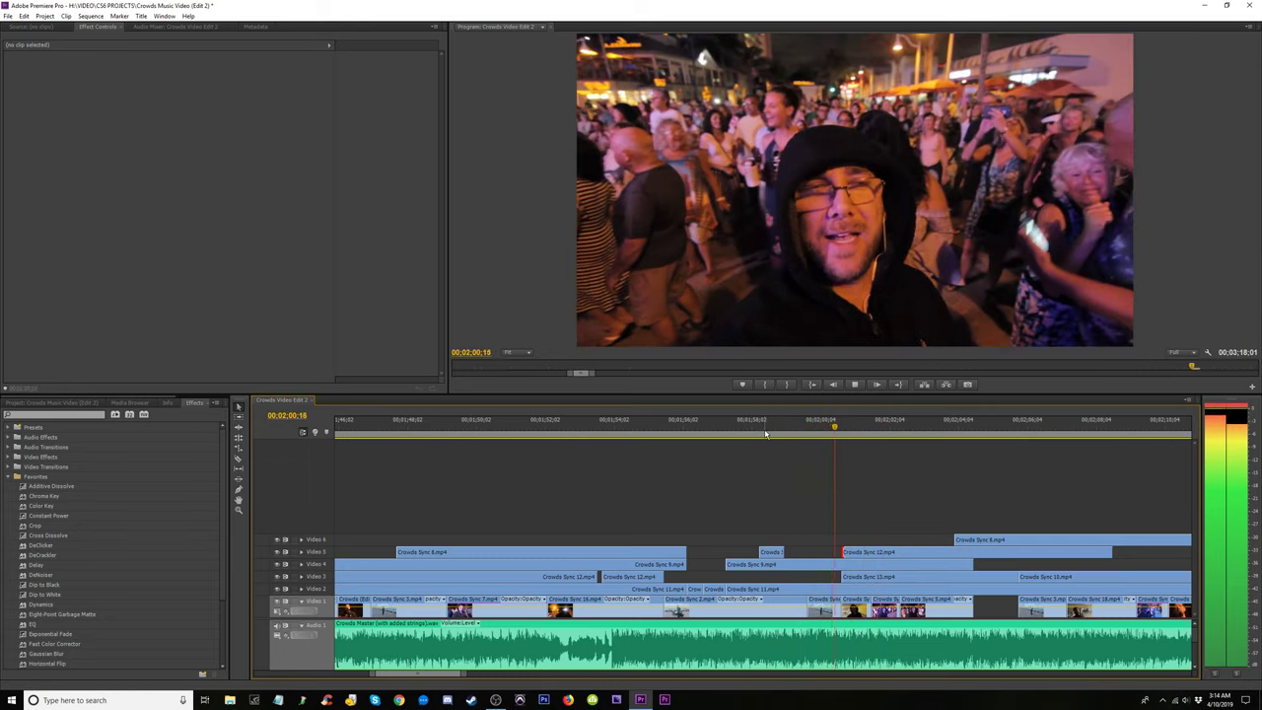
pyautogui.click(771, 431)
pyautogui.press('space')
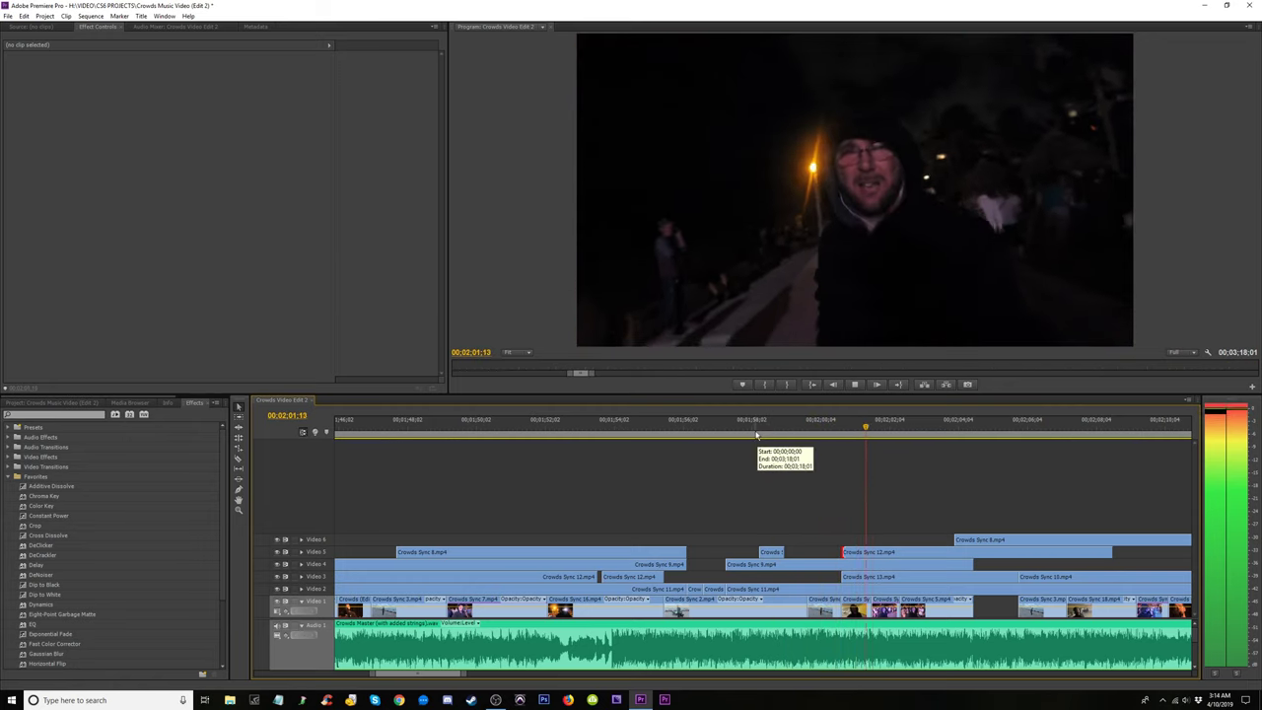
pyautogui.click(775, 431)
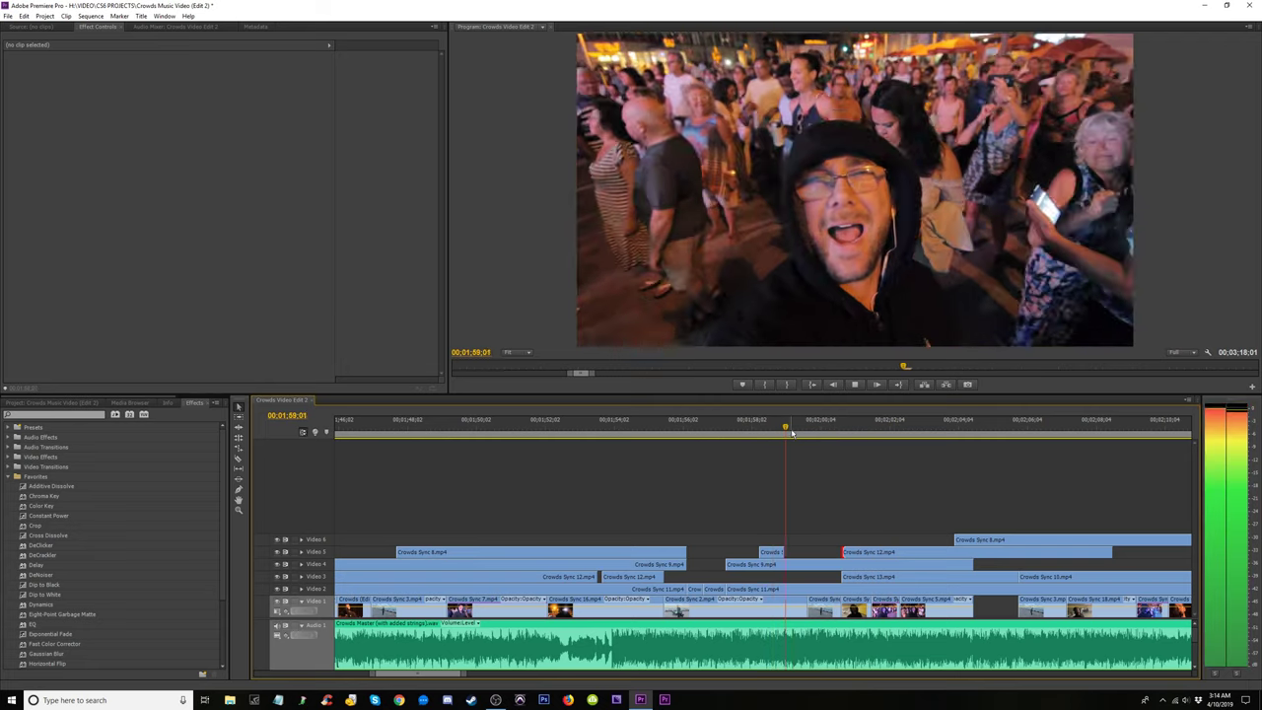
pyautogui.press('space')
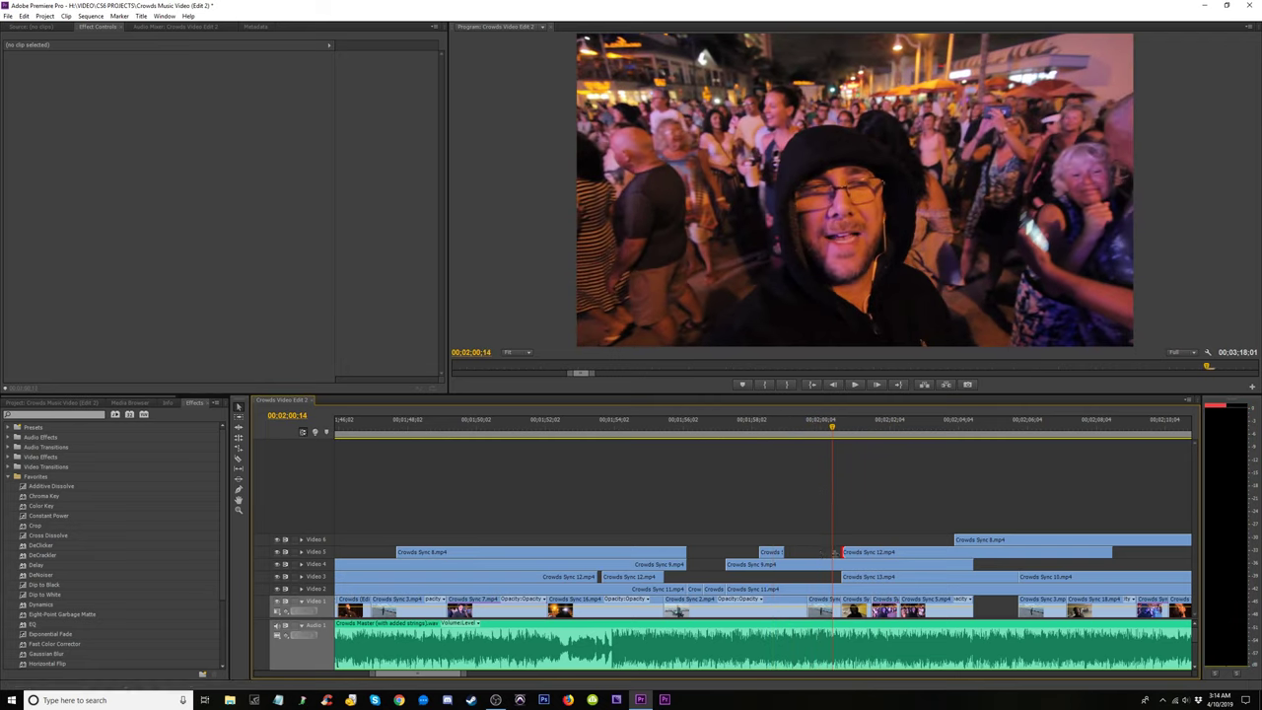
pyautogui.press('space')
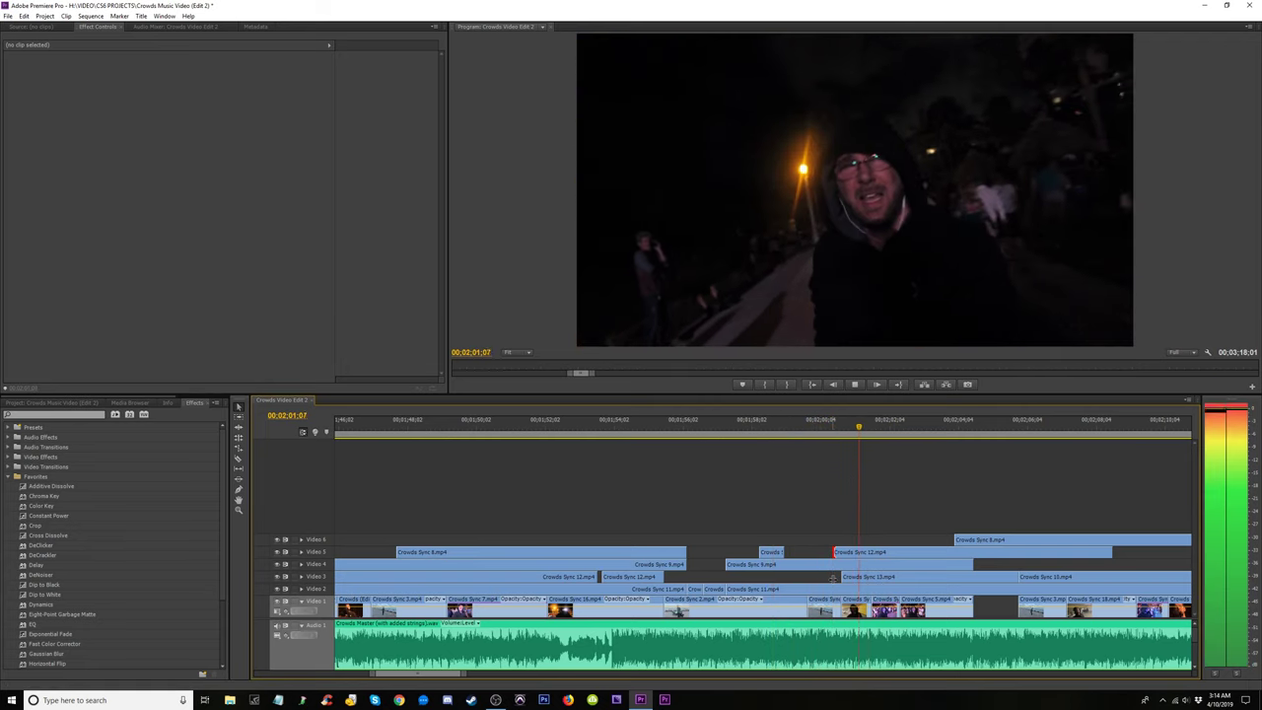
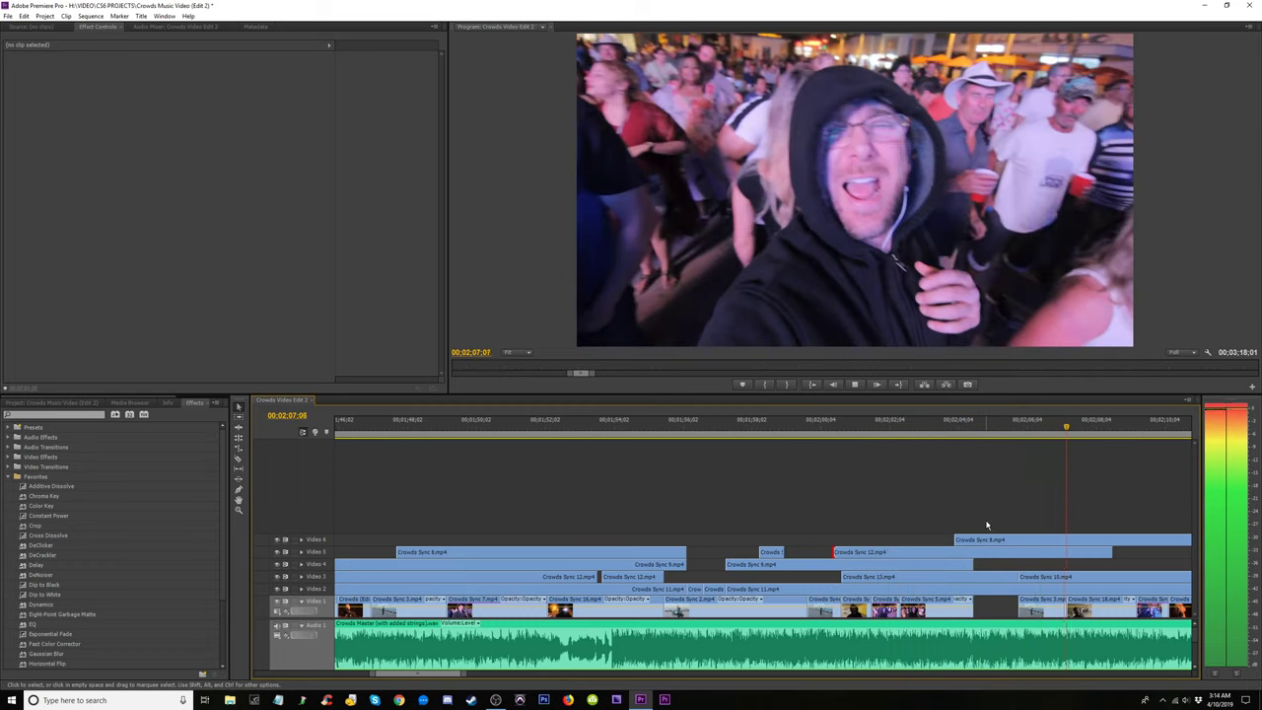
# Trim the Video 6 overlay's start to the playhead near 2:08 and preview it.
pyautogui.press('-')
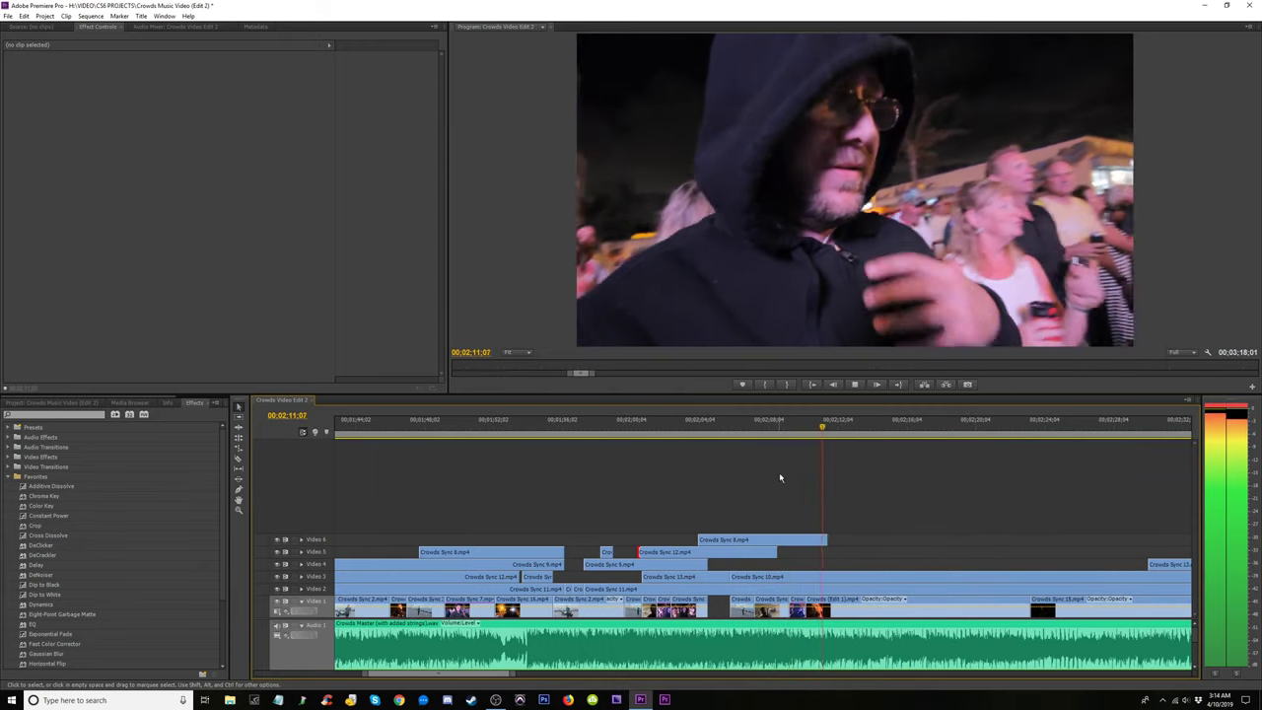
pyautogui.moveTo(789, 426); pyautogui.dragTo(772, 427)
pyautogui.moveTo(702, 539); pyautogui.dragTo(774, 539)
pyautogui.press('space')
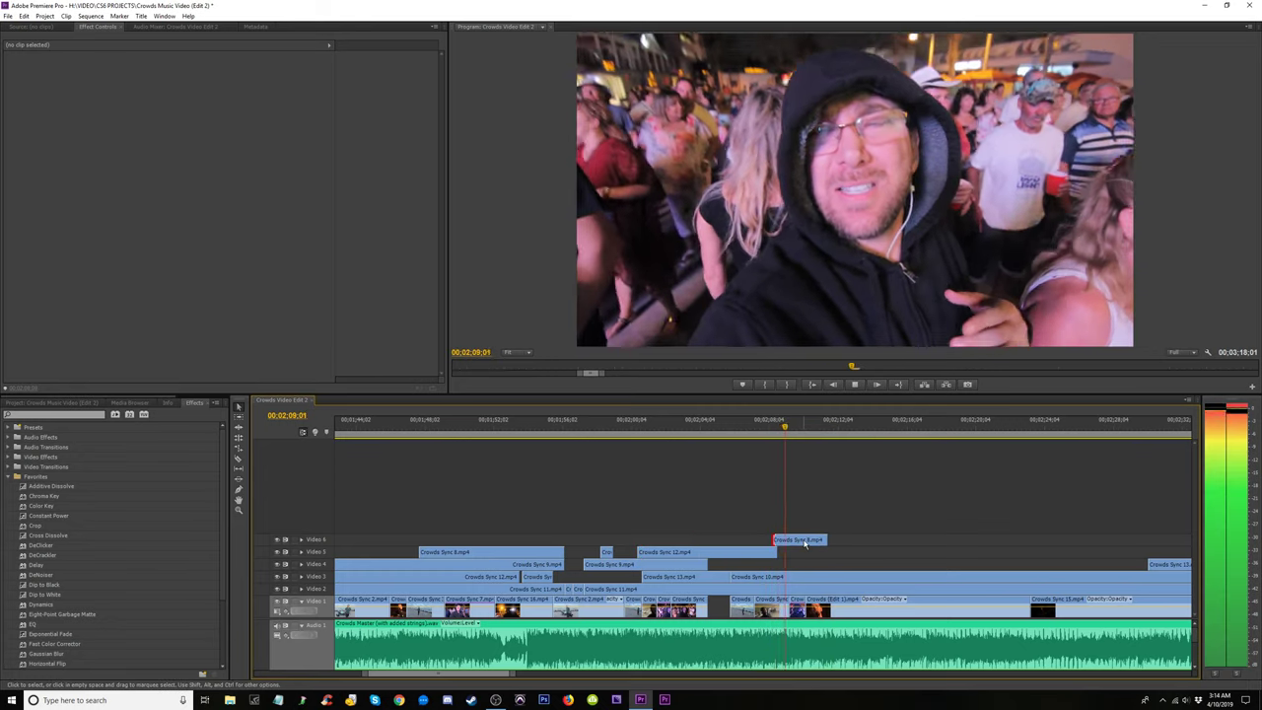
pyautogui.press('space')
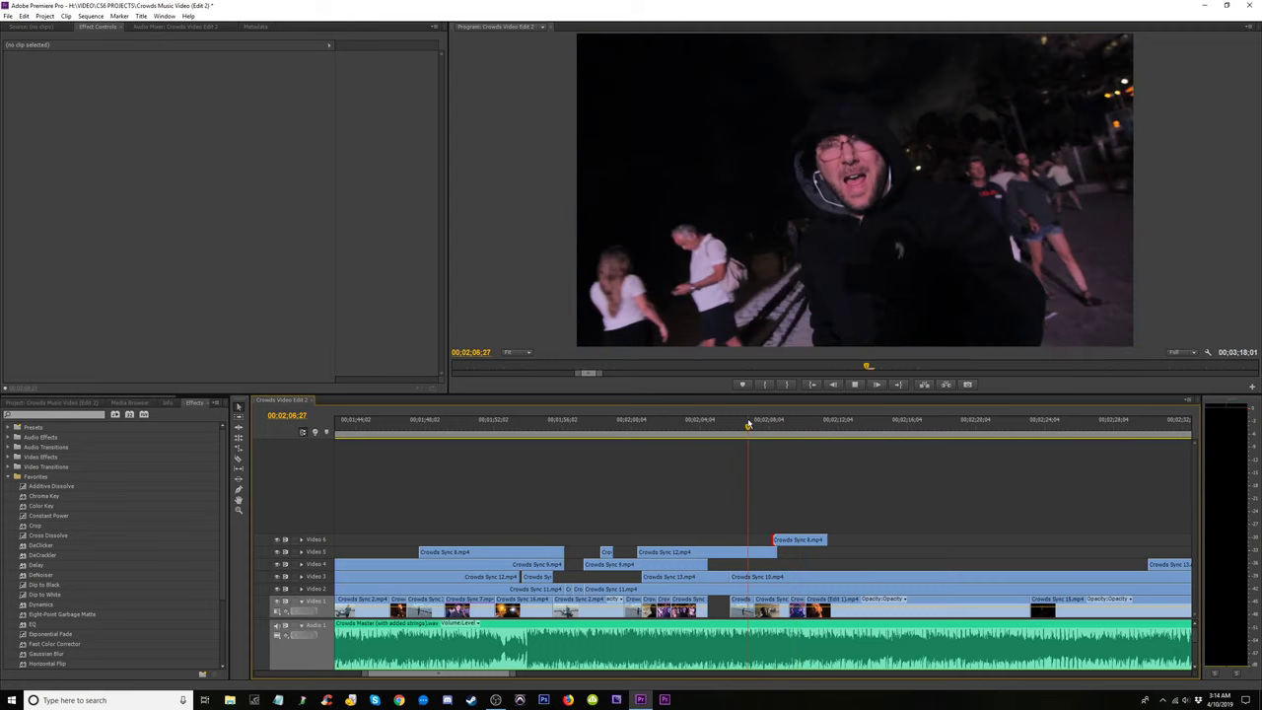
pyautogui.press('space')
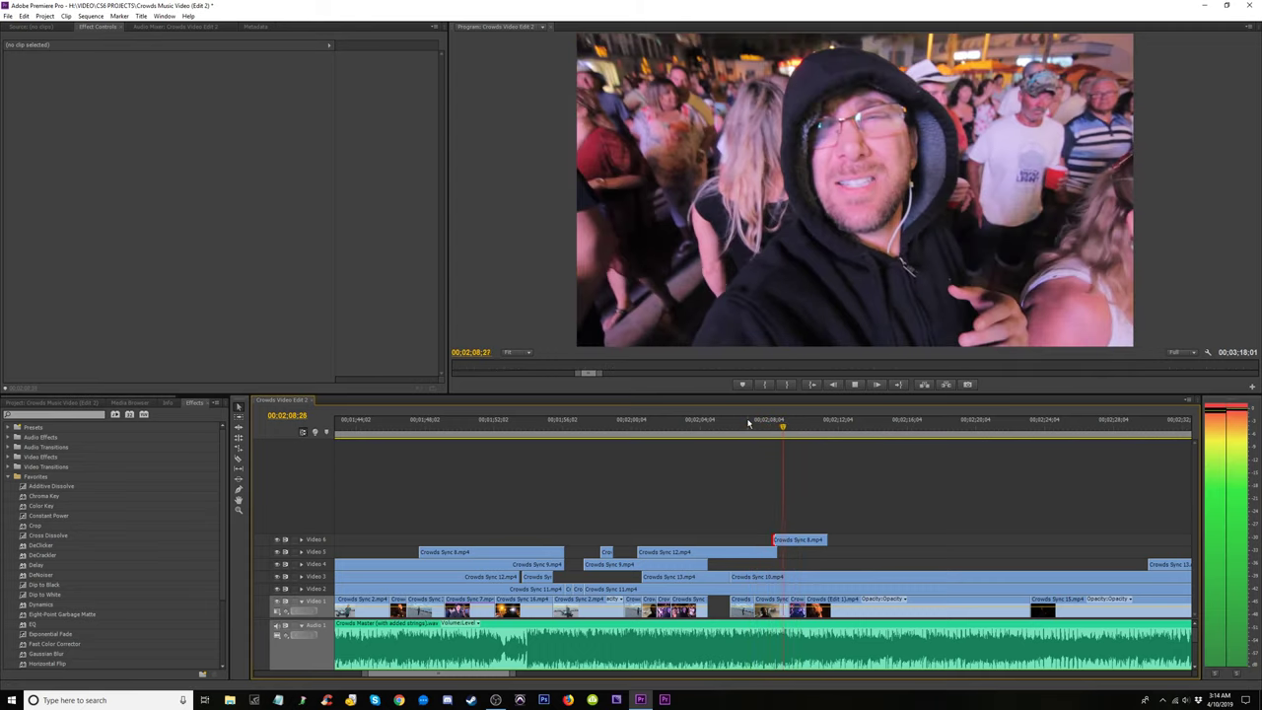
pyautogui.press('space')
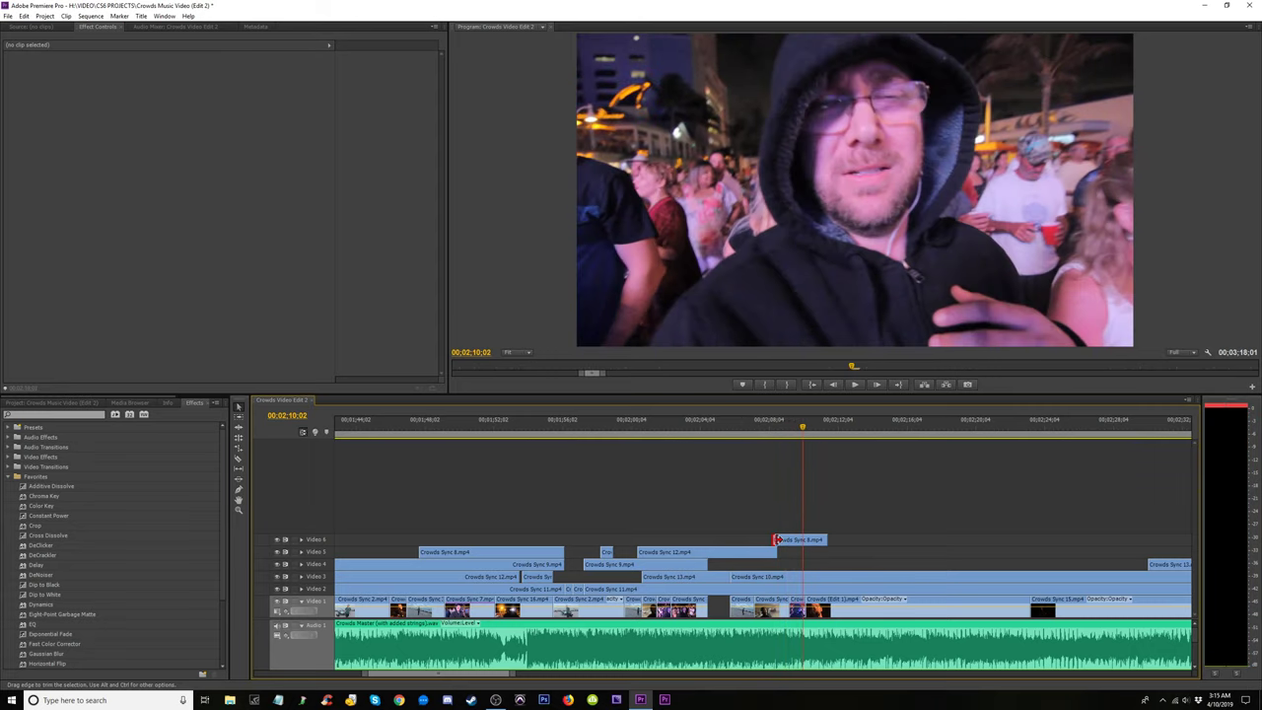
# Move Crowds Sync 8 down onto Video 4 and review it from 2:08.
pyautogui.moveTo(776, 540); pyautogui.dragTo(804, 564)
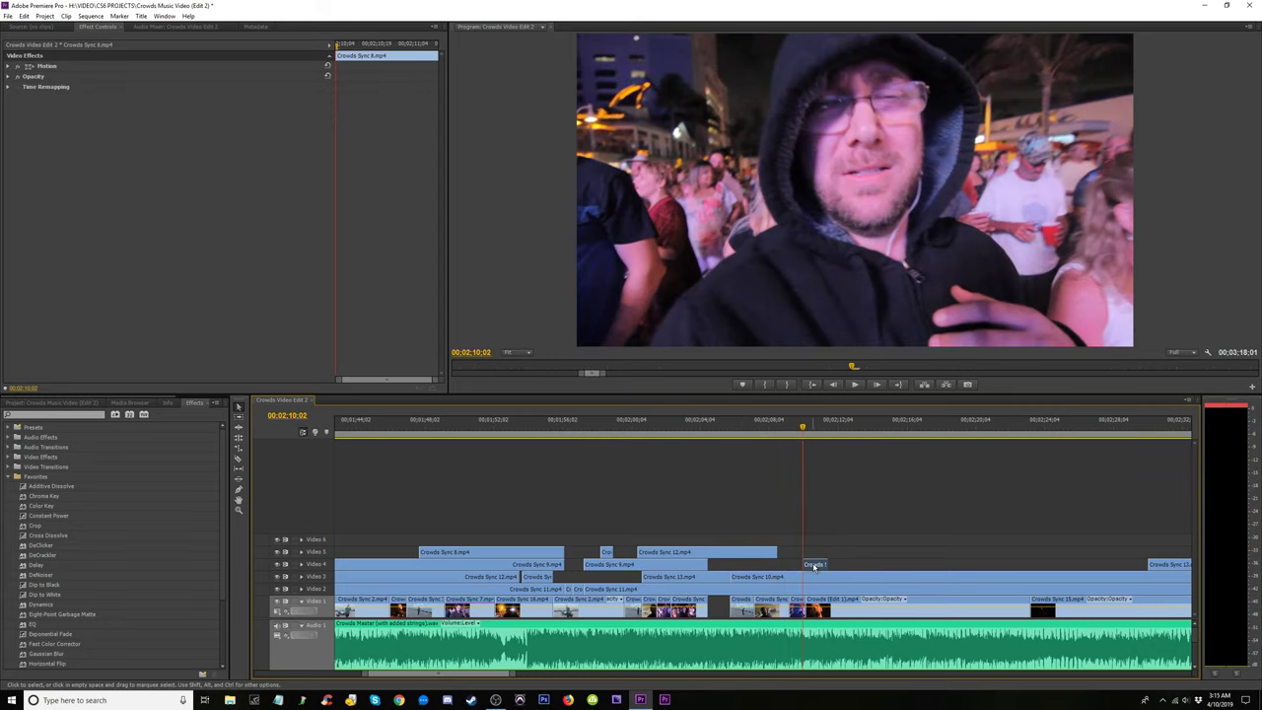
pyautogui.click(770, 433)
pyautogui.press('space')
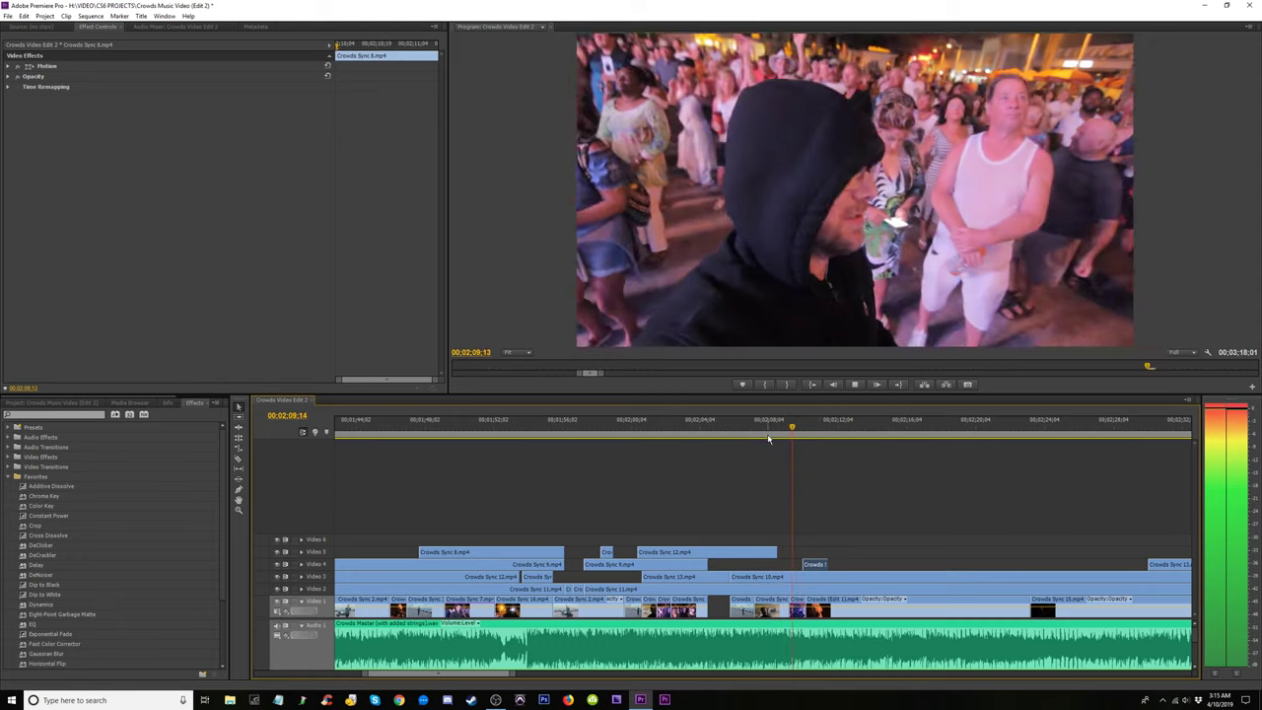
pyautogui.press('space')
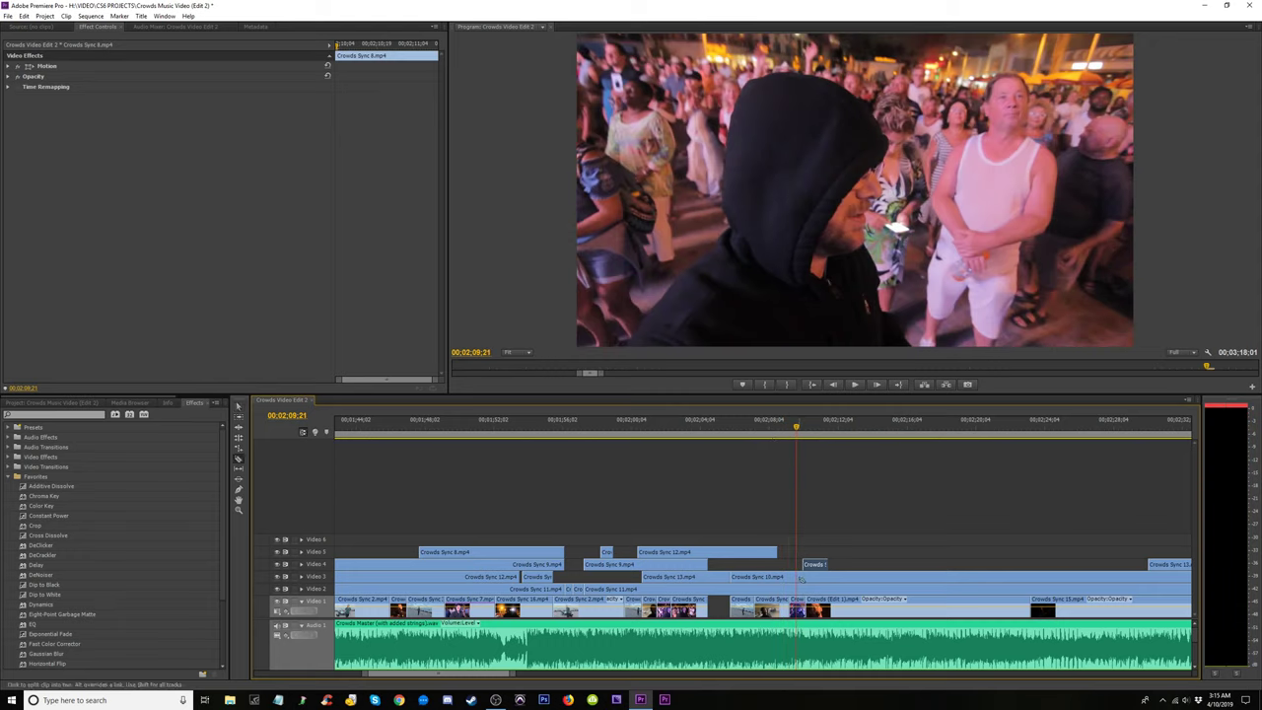
# Trim the Video 3 clip's edge by 21 frames and check timing from 2:05:21.
pyautogui.moveTo(795, 577)
pyautogui.mouseDown()
pyautogui.moveTo(742, 578)
pyautogui.moveTo(775, 577)
pyautogui.mouseUp()
pyautogui.moveTo(713, 430); pyautogui.dragTo(744, 434)
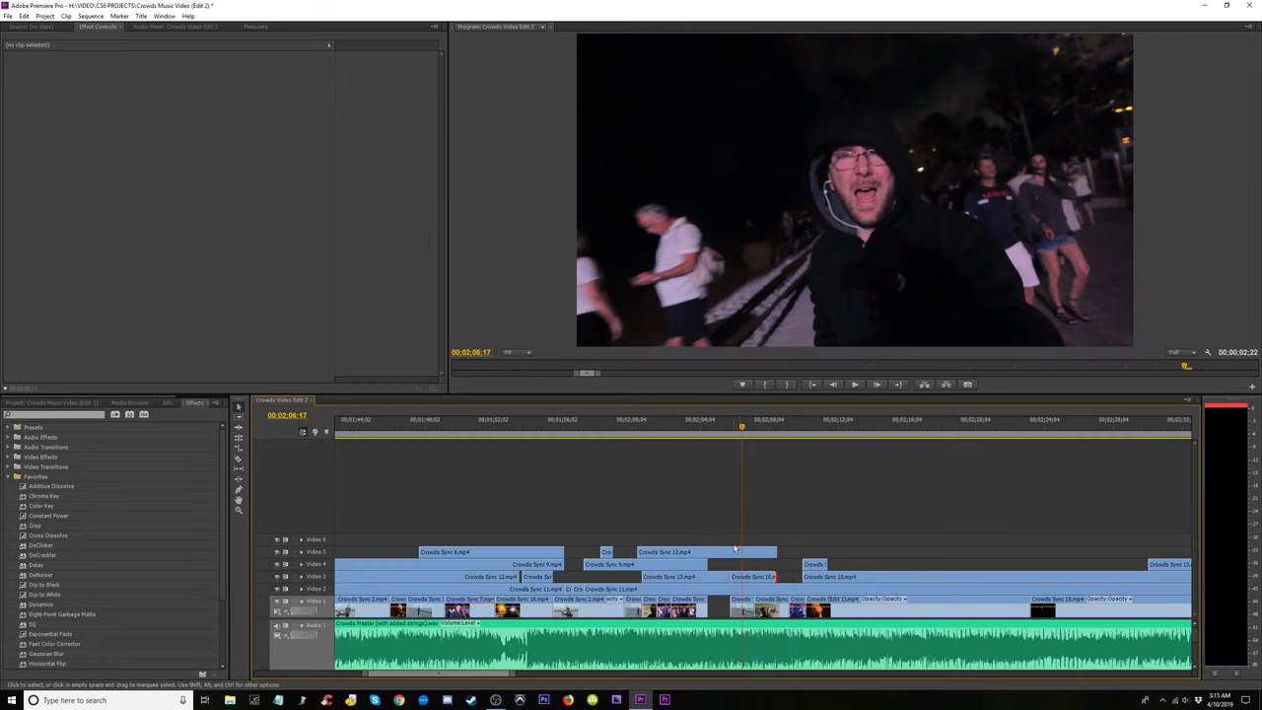
pyautogui.press('space')
# Move Crowds Sync 10 up onto Video 6.
pyautogui.press('space')
pyautogui.moveTo(765, 577); pyautogui.dragTo(764, 541)
pyautogui.click(720, 432)
pyautogui.press('space')
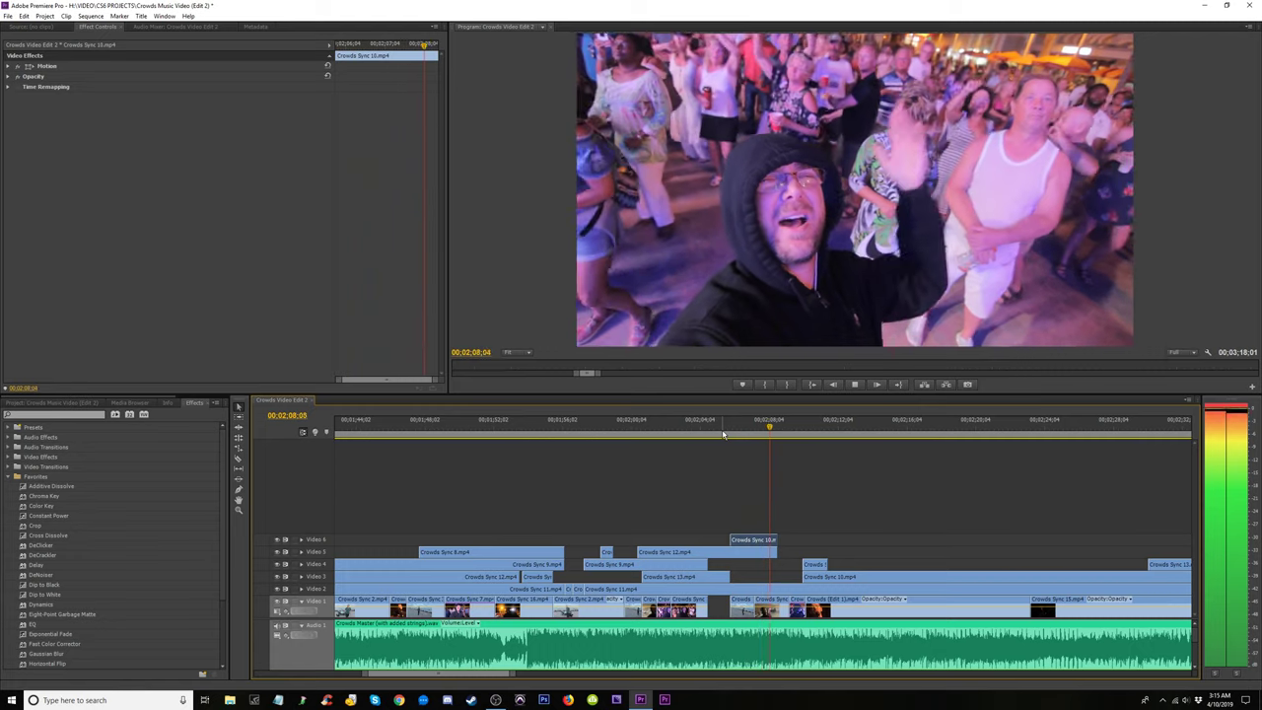
pyautogui.press('space')
# Shorten Crowds Sync 10's end by 1:10 and review the overlay from 2:08:03.
pyautogui.moveTo(777, 541); pyautogui.dragTo(758, 540)
pyautogui.click(712, 427)
pyautogui.press('space')
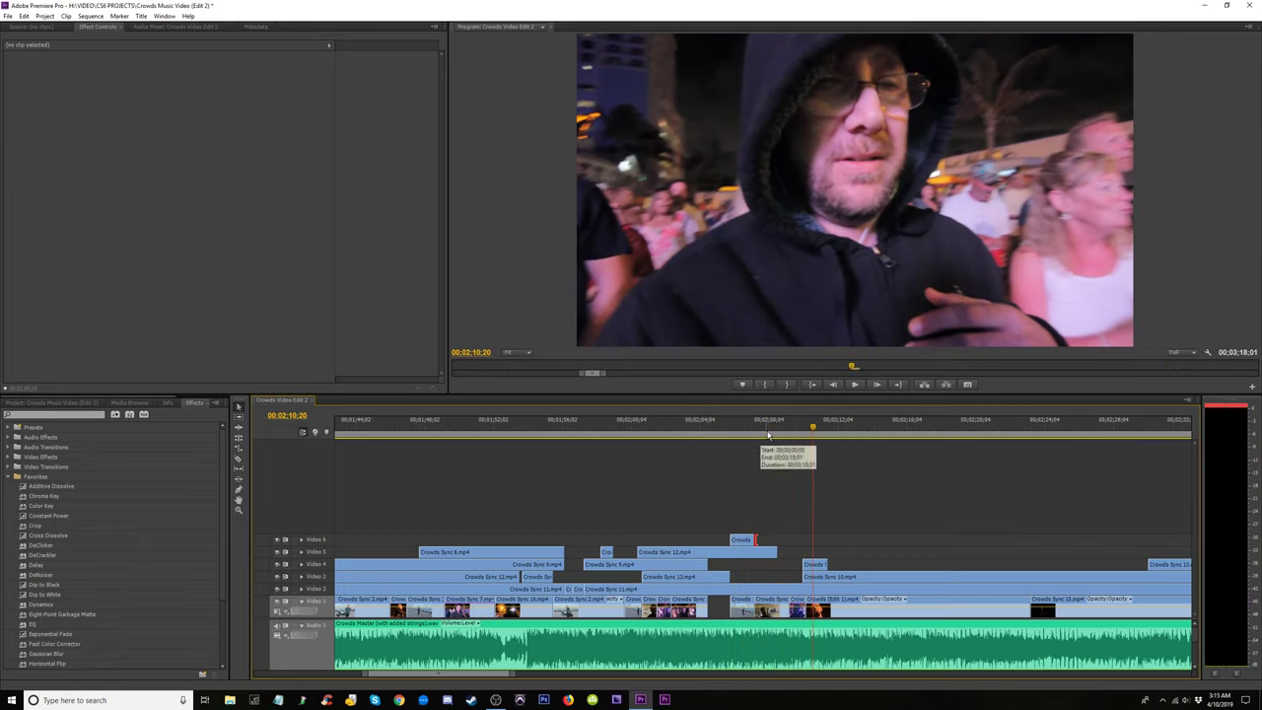
pyautogui.moveTo(775, 434)
pyautogui.mouseDown()
pyautogui.moveTo(791, 445)
pyautogui.moveTo(767, 446)
pyautogui.mouseUp()
pyautogui.press('space')
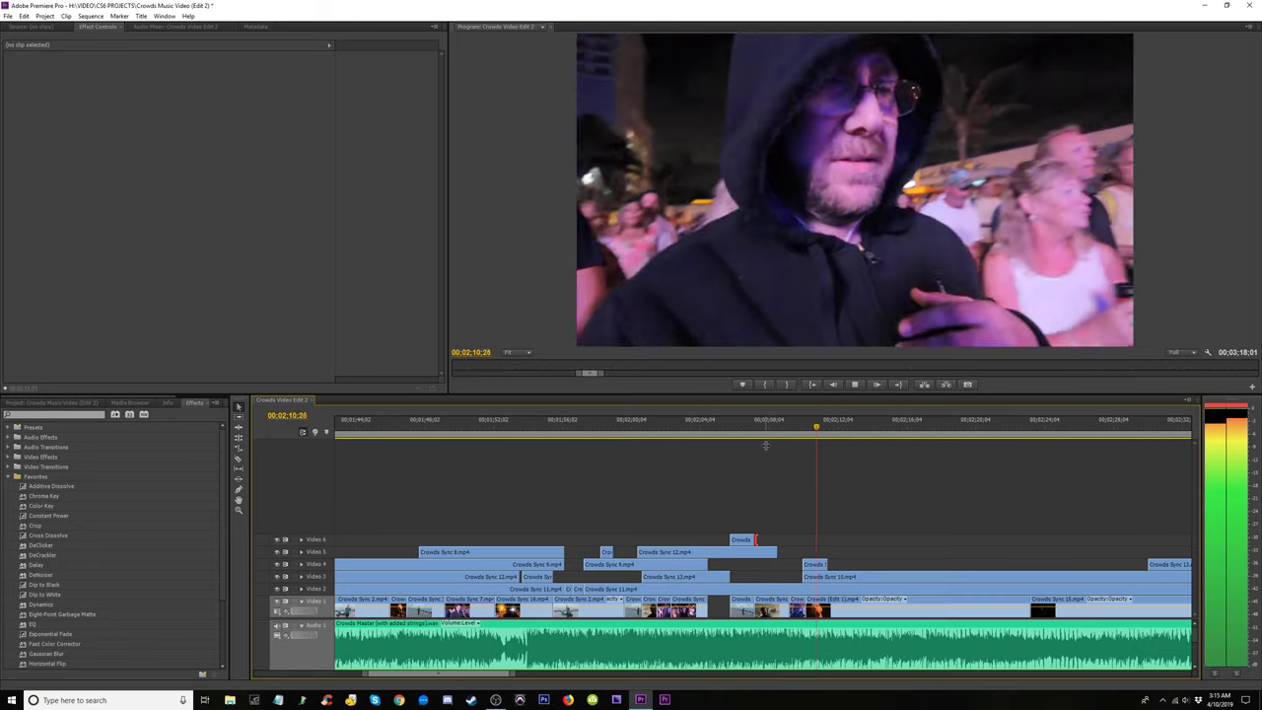
pyautogui.click(771, 430)
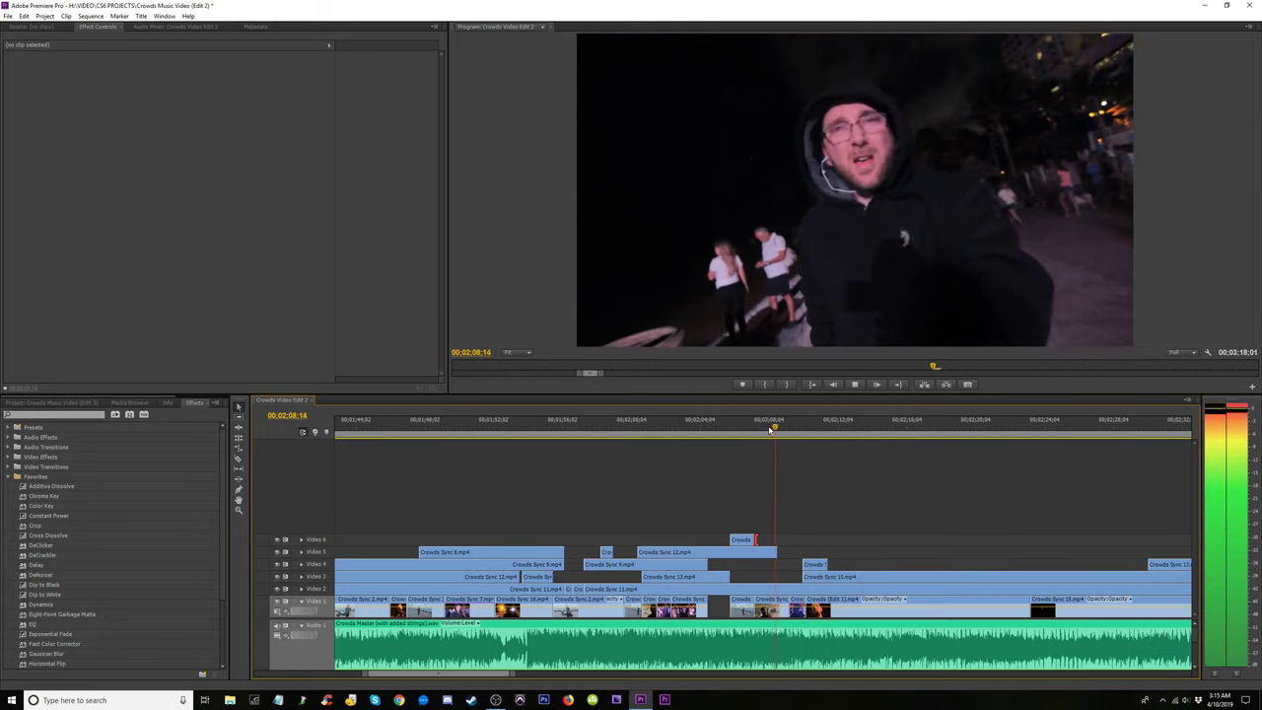
pyautogui.press('space')
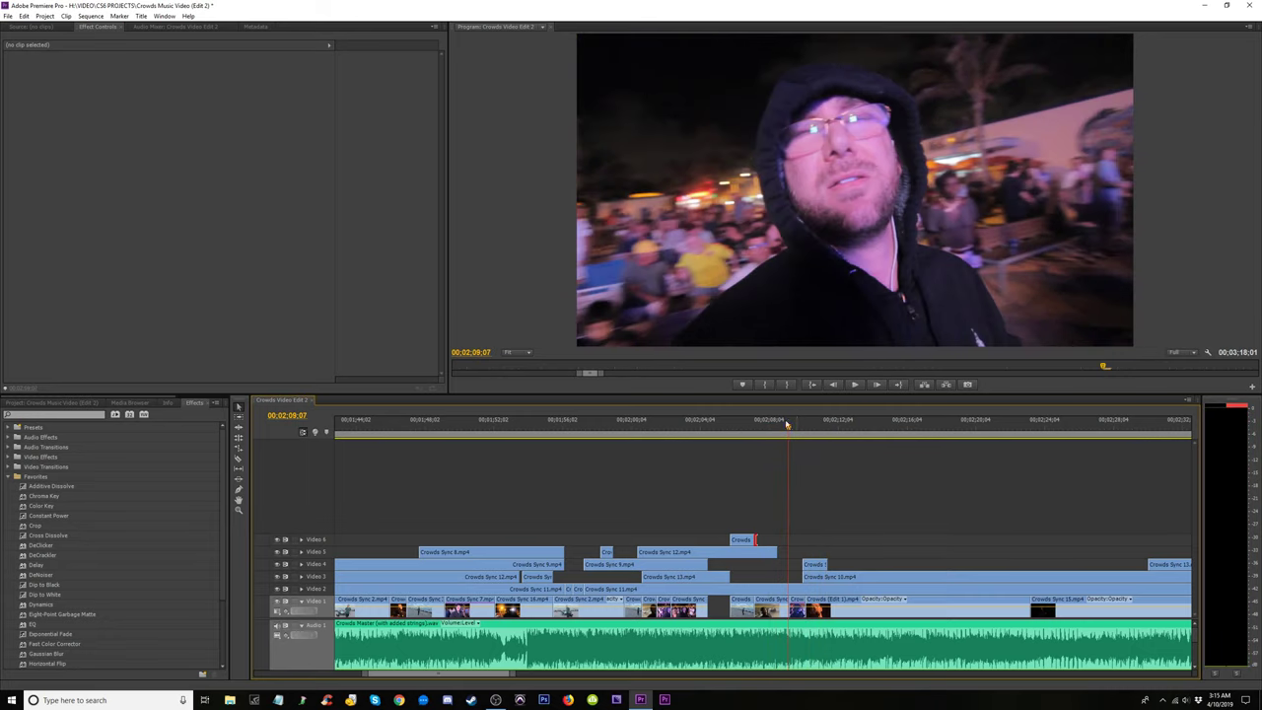
pyautogui.press('space')
pyautogui.press('space')
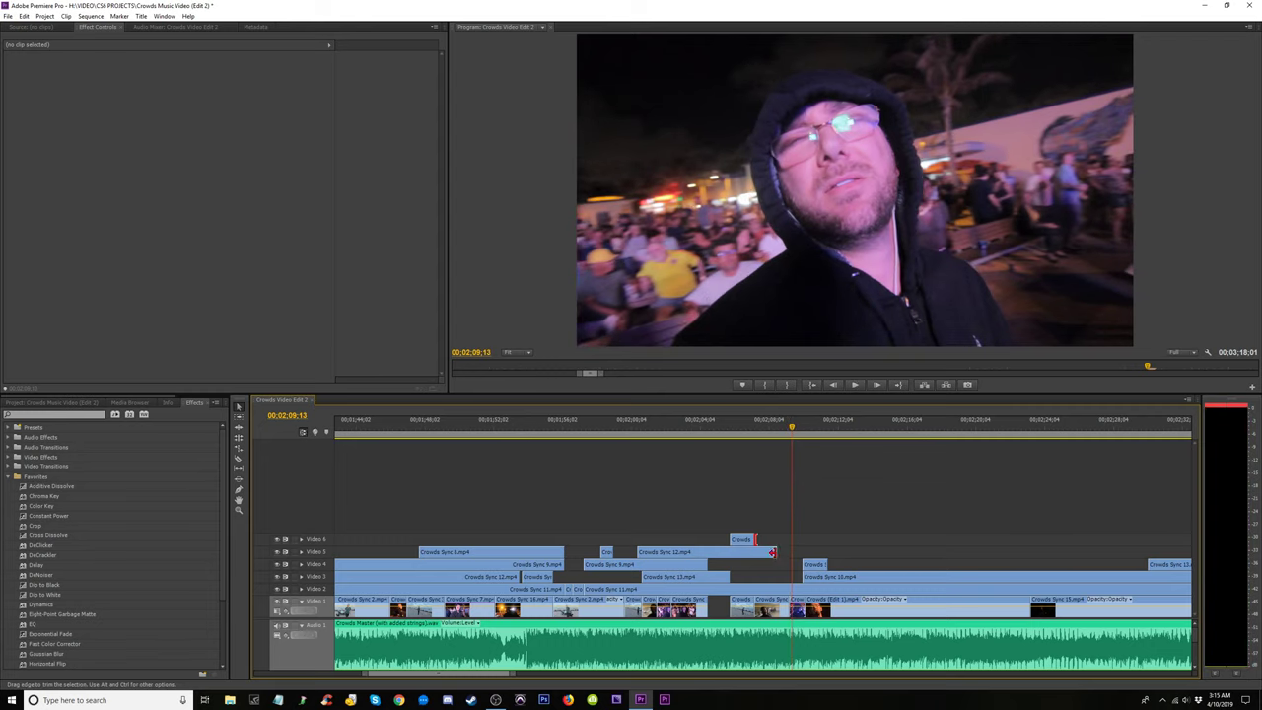
# Extend Crowds Sync 12's end on Video 5 and play it back from 2:08.
pyautogui.moveTo(772, 552); pyautogui.dragTo(789, 552)
pyautogui.click(767, 431)
pyautogui.press('space')
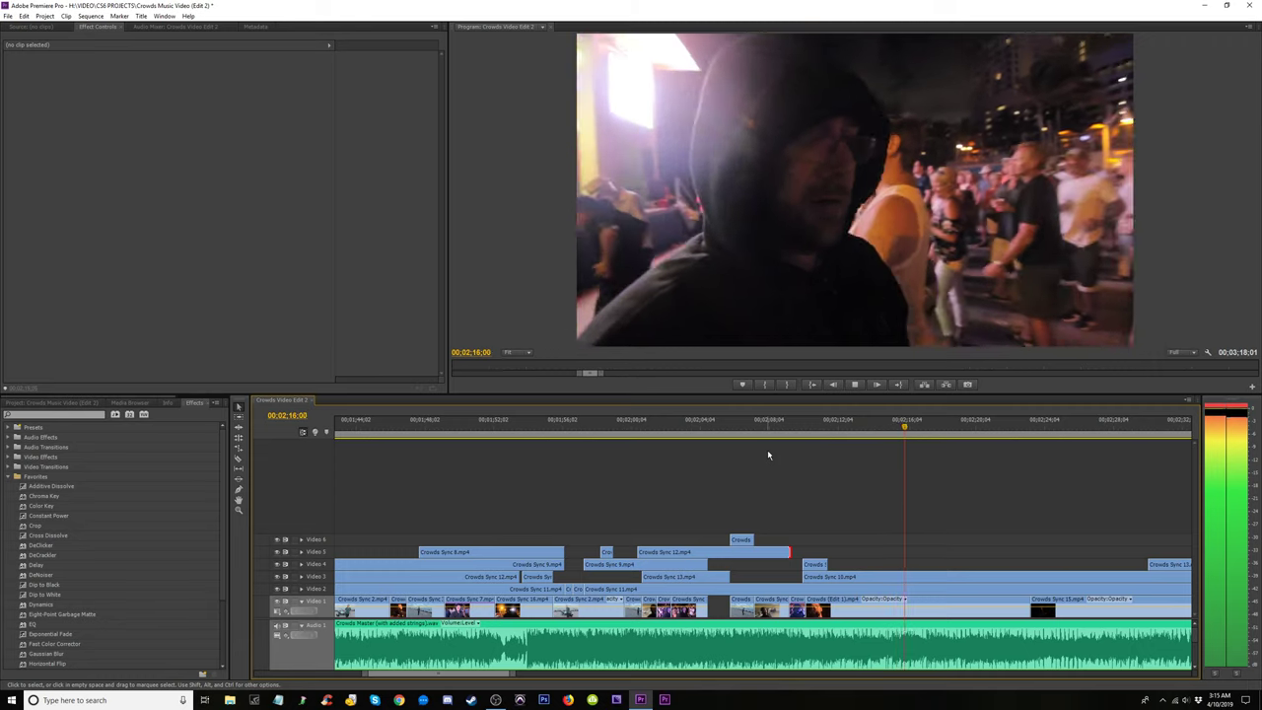
pyautogui.press('space')
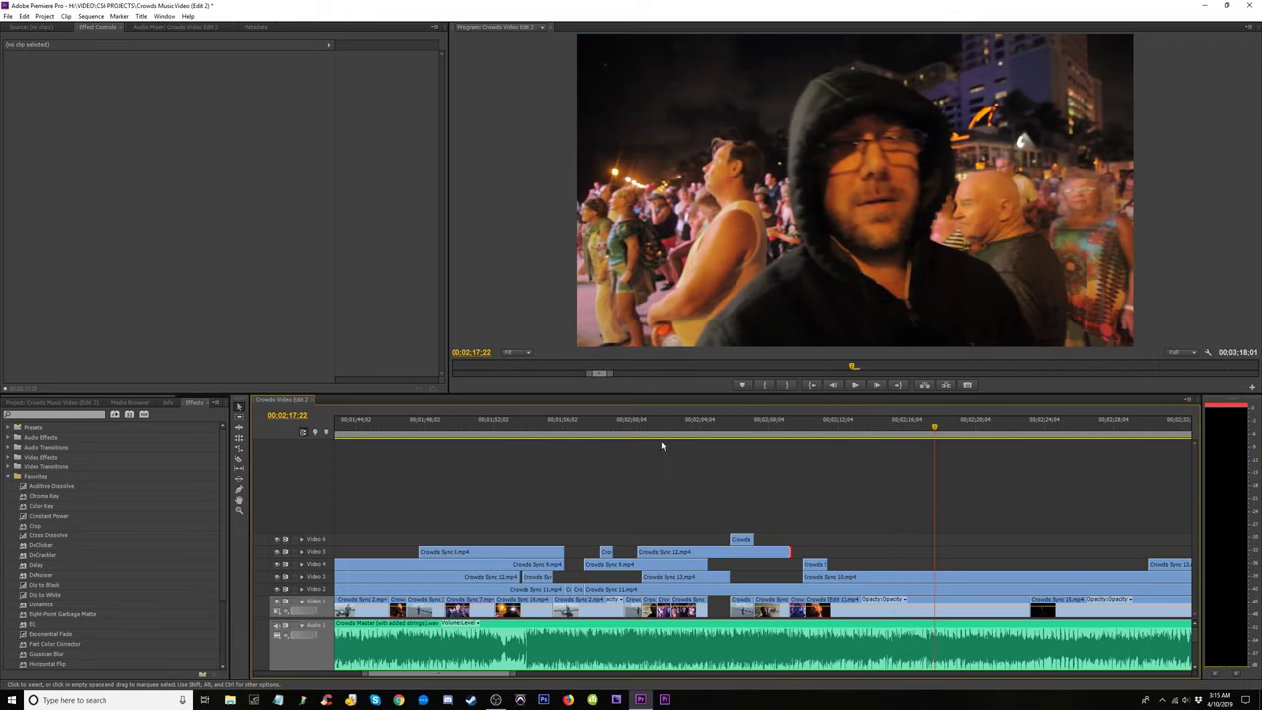
pyautogui.click(644, 424)
# Shorten Crowds Sync 9's end by 4:03, reviewing the footage around 2:00–2:06.
pyautogui.press('=')
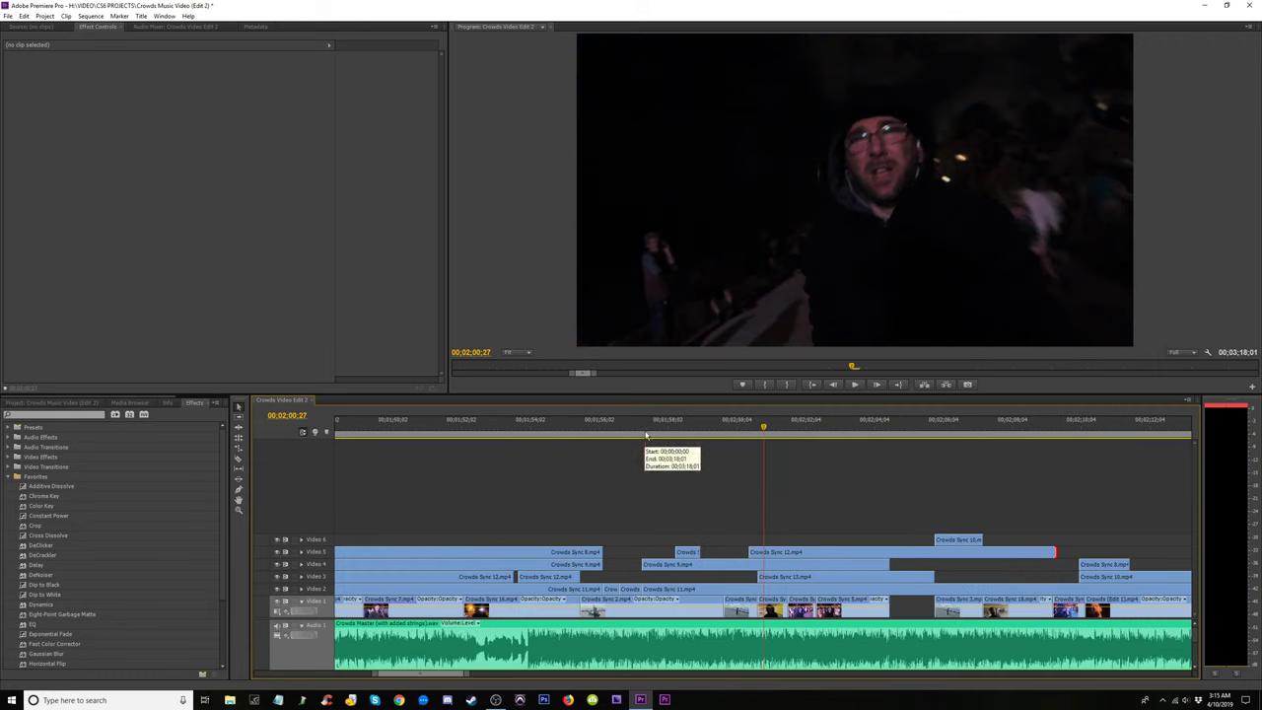
pyautogui.press('space')
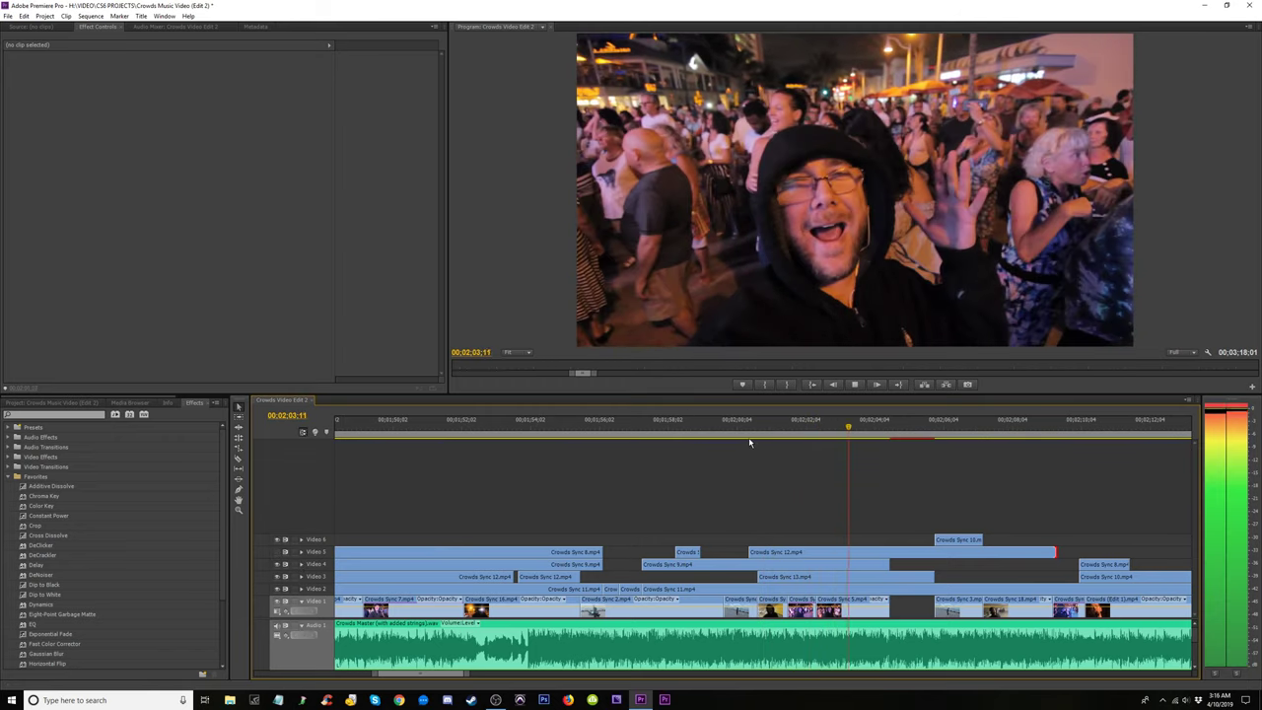
pyautogui.press('space')
pyautogui.press('c')
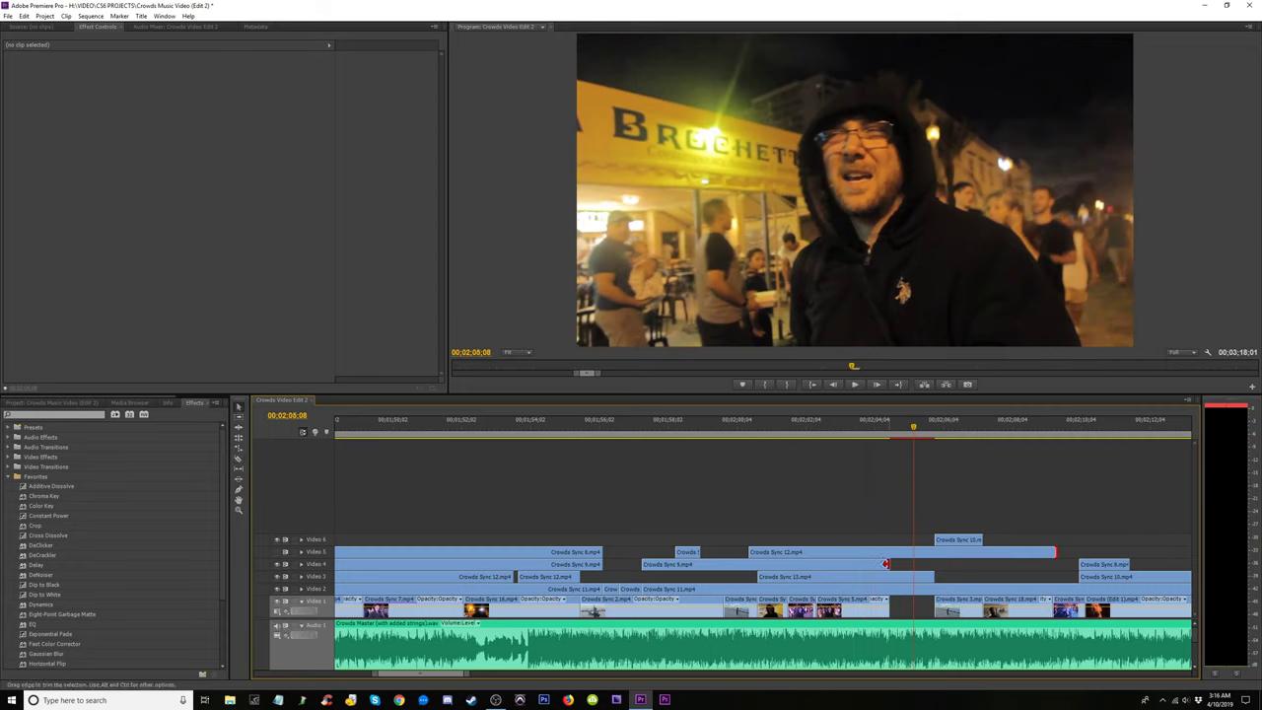
pyautogui.moveTo(886, 564); pyautogui.dragTo(753, 575)
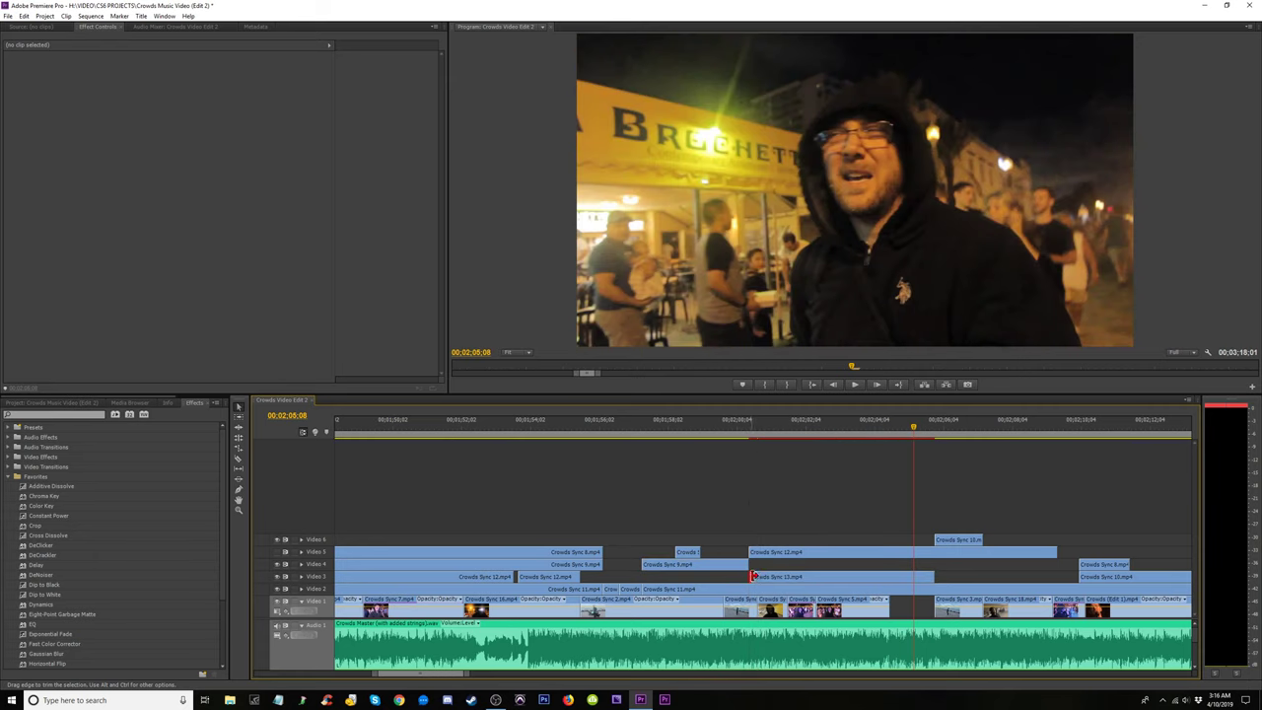
pyautogui.click(764, 428)
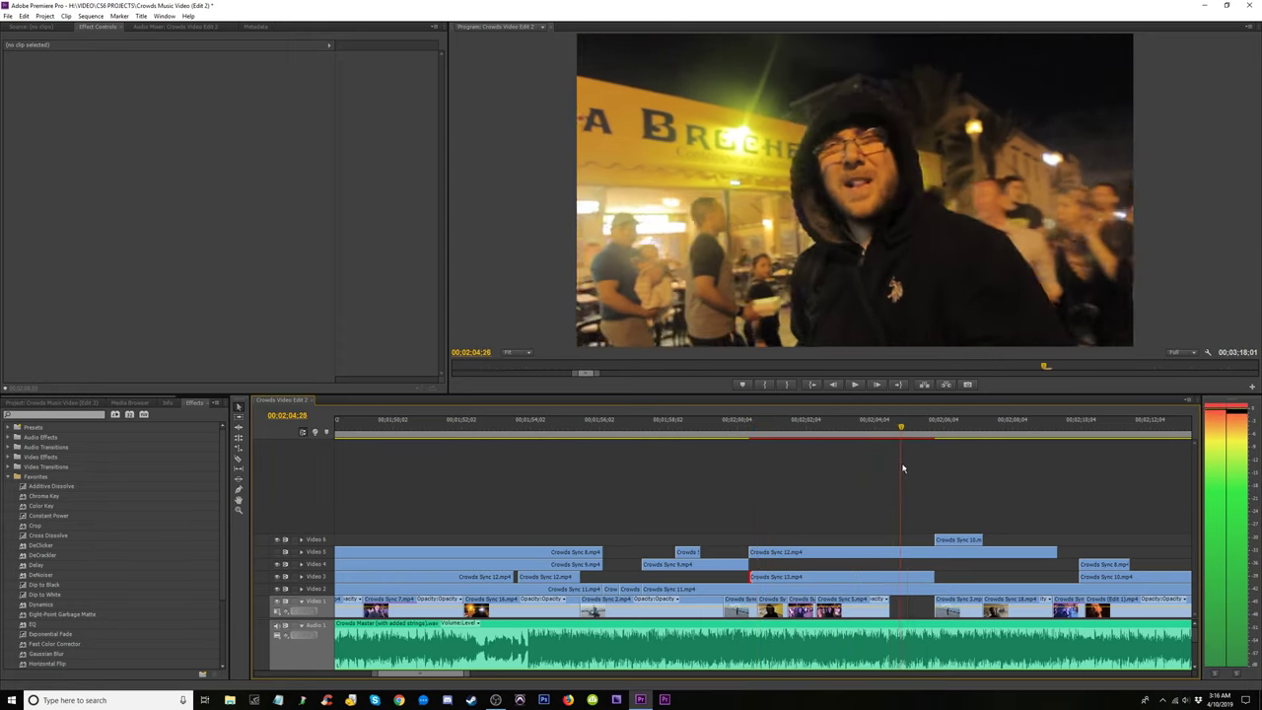
pyautogui.moveTo(925, 469); pyautogui.dragTo(854, 492)
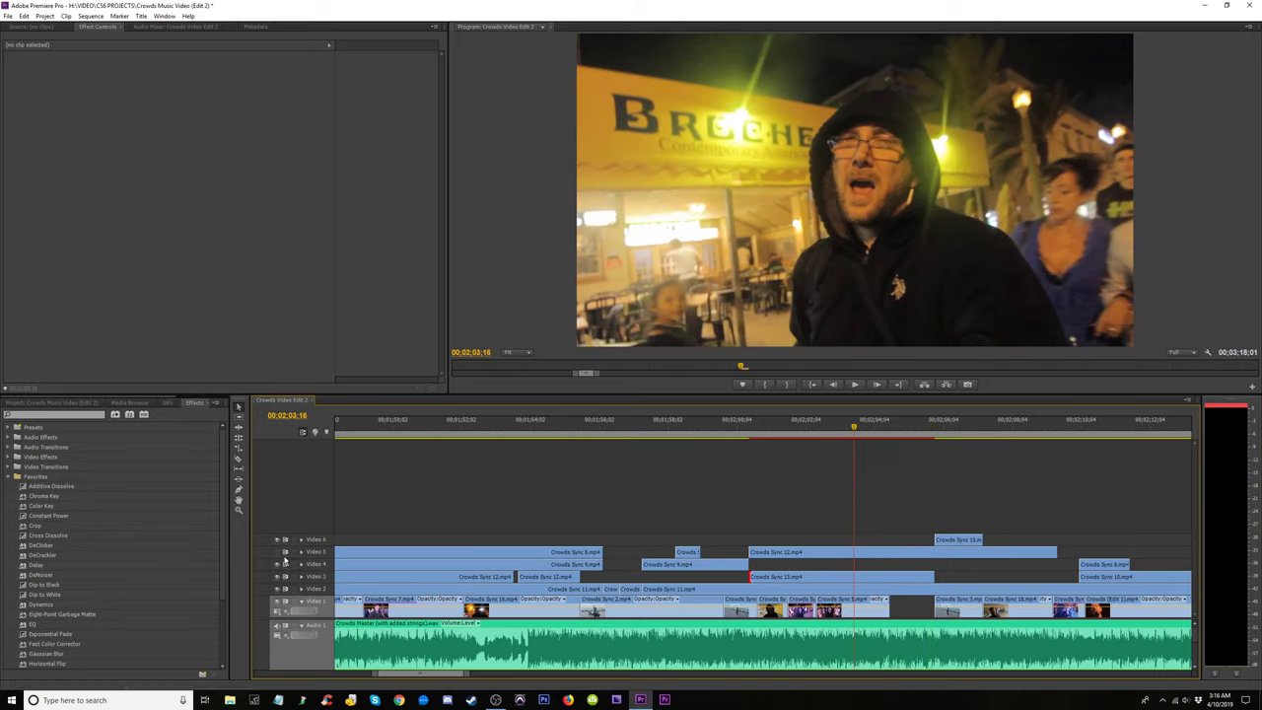
pyautogui.moveTo(752, 434); pyautogui.dragTo(746, 506)
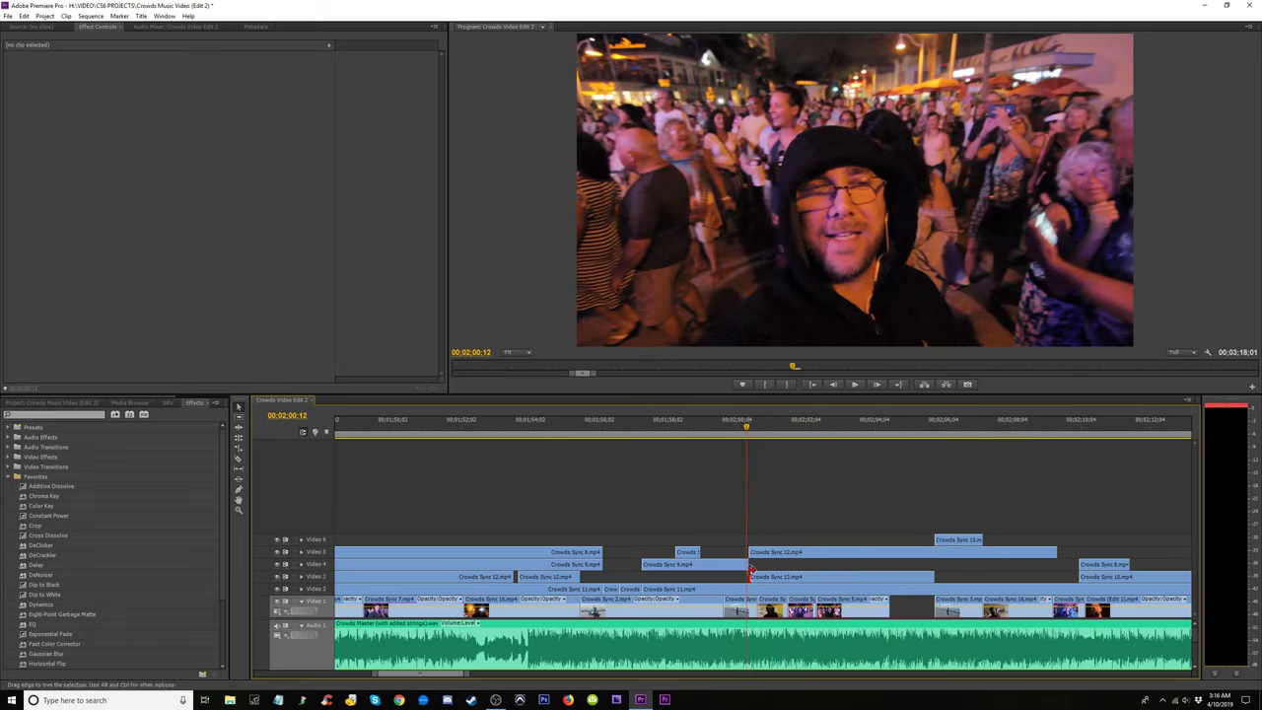
# Put Crowds Sync 10 and 13 on Video 5, then shift the overlay group down one track.
pyautogui.click(830, 563)
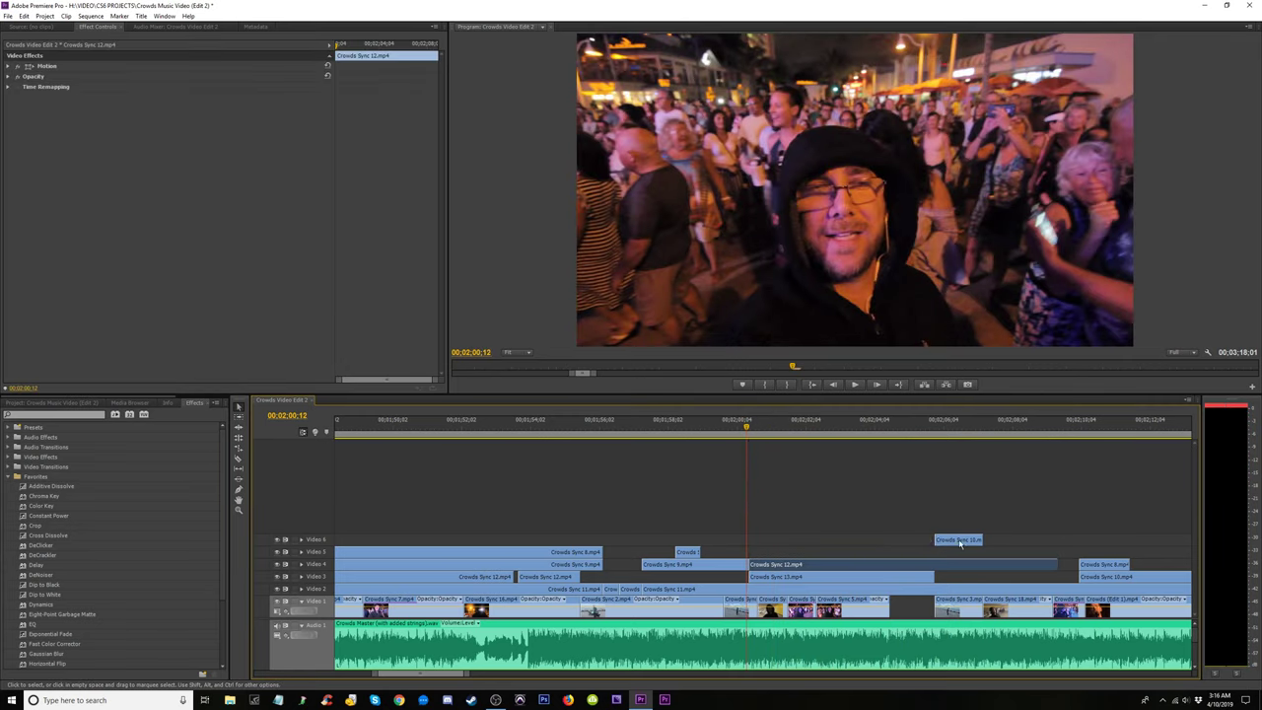
pyautogui.moveTo(962, 543); pyautogui.dragTo(961, 554)
pyautogui.moveTo(867, 578); pyautogui.dragTo(869, 560)
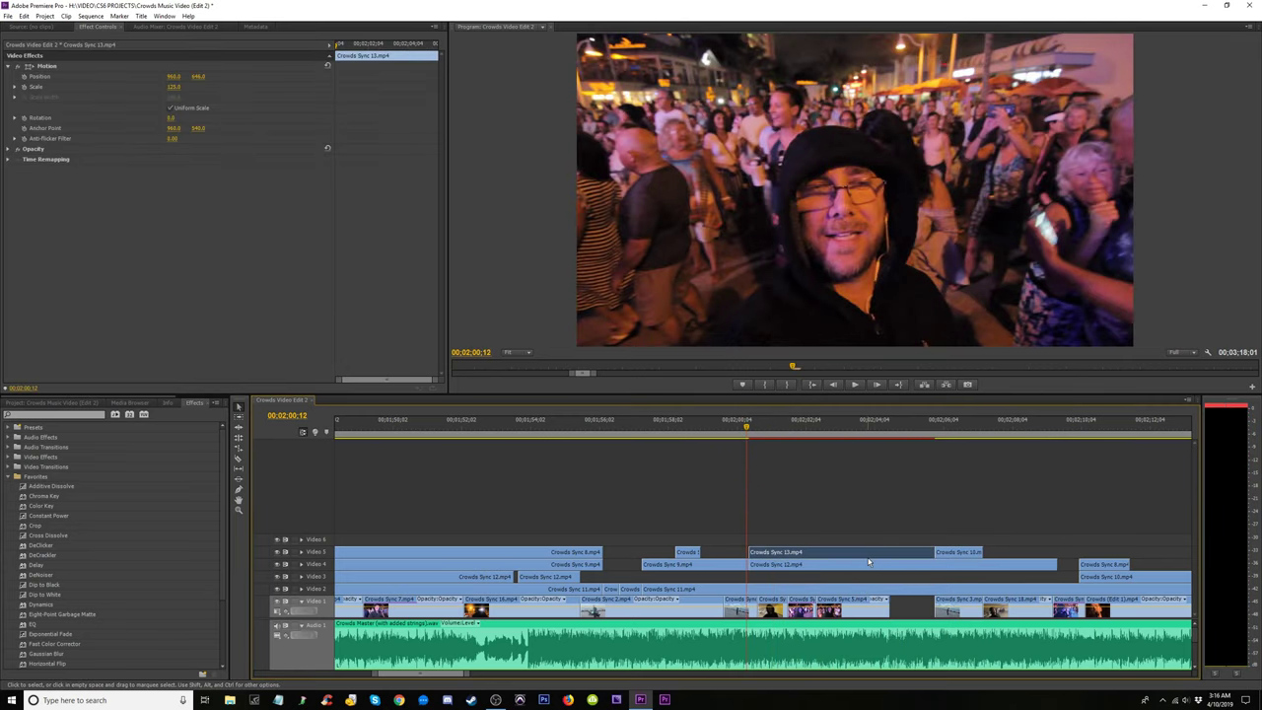
pyautogui.moveTo(668, 530); pyautogui.dragTo(972, 580)
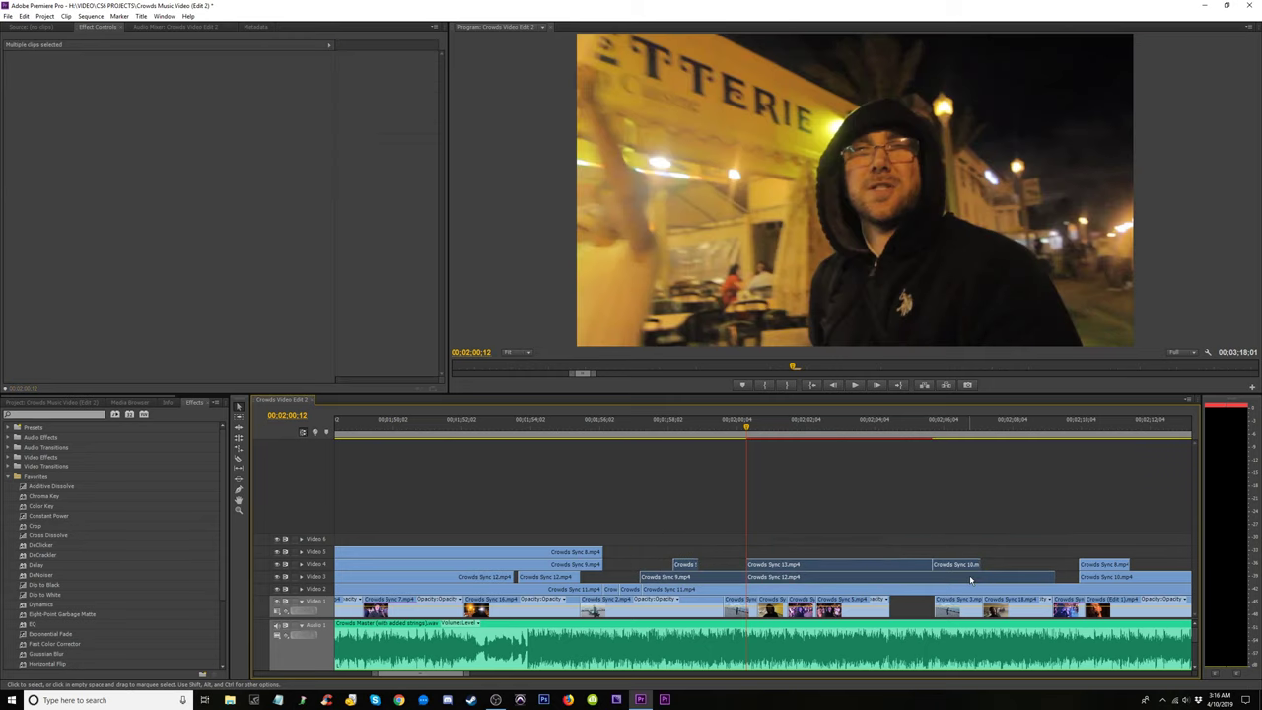
pyautogui.click(857, 541)
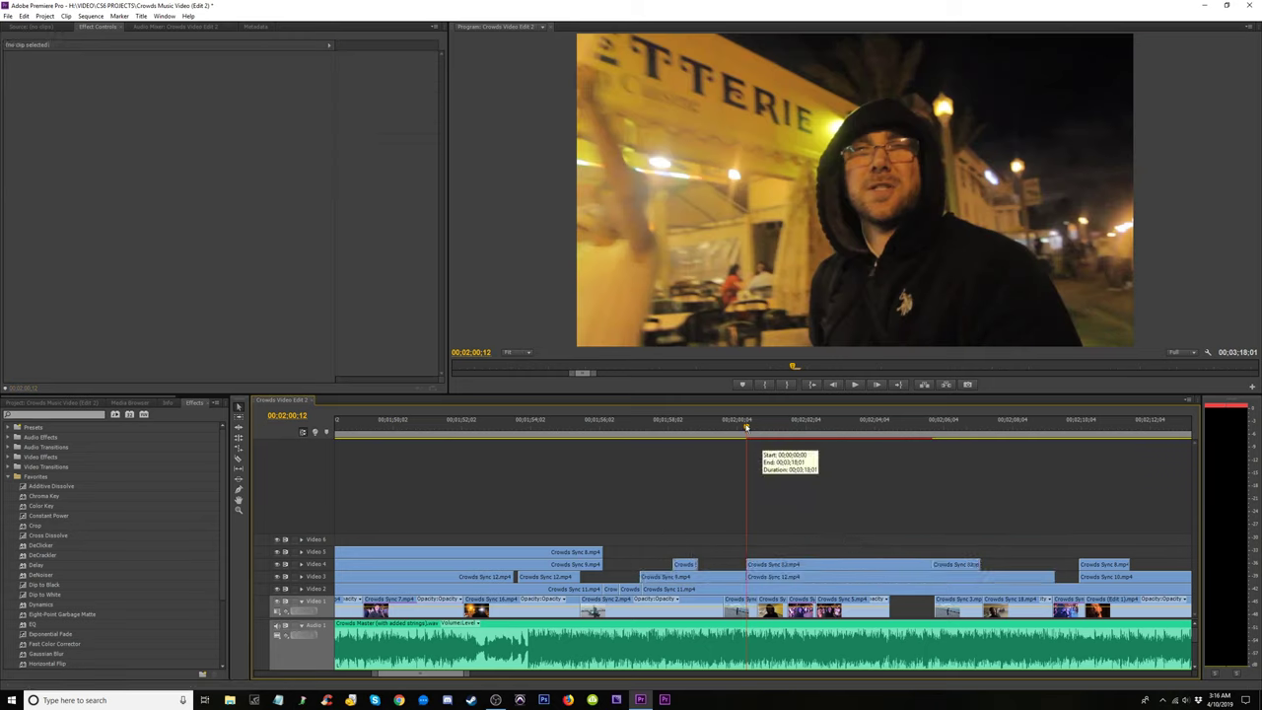
# Try Delete Tracks on Video 6 twice, cancelling the prompt both times.
pyautogui.rightClick(316, 540)
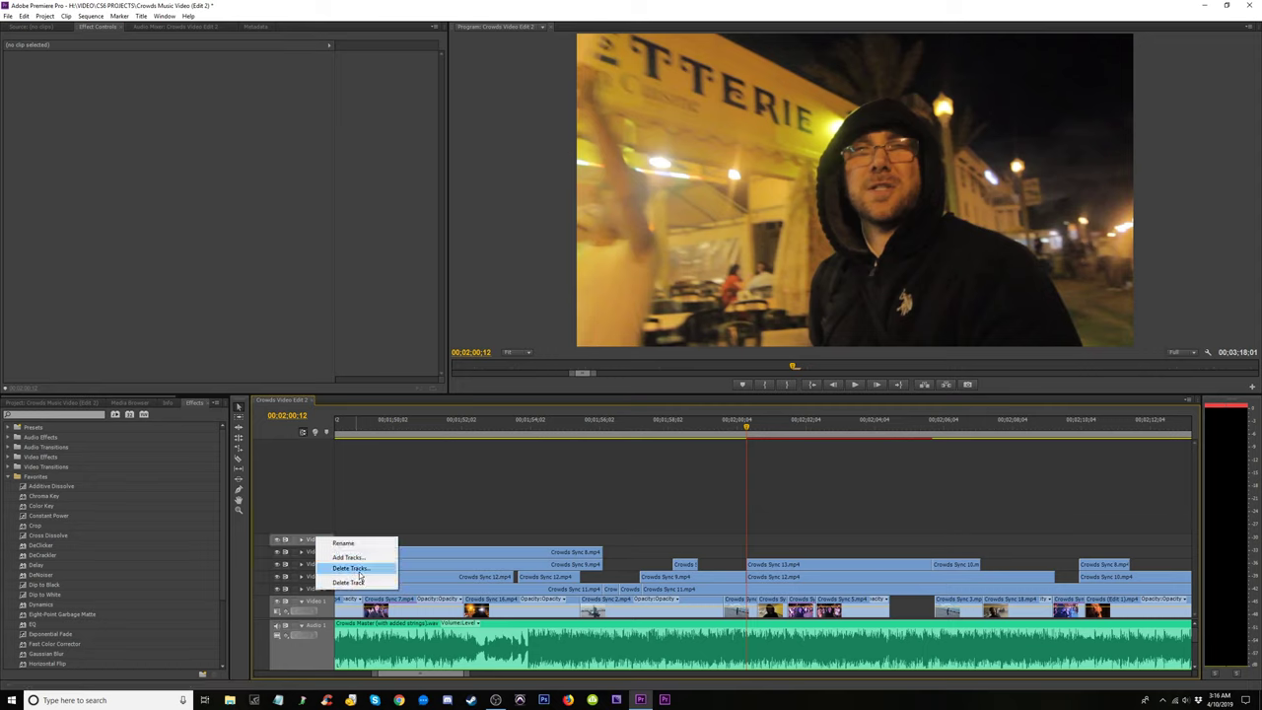
pyautogui.click(353, 569)
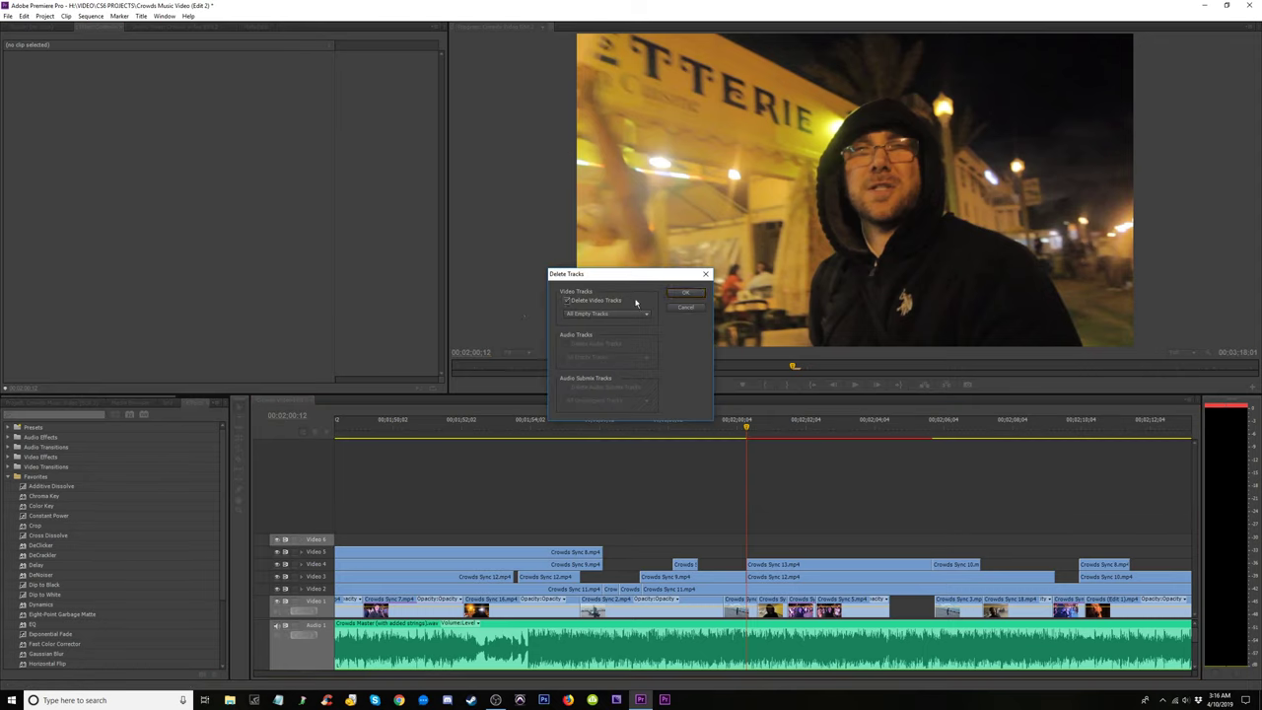
pyautogui.click(684, 294)
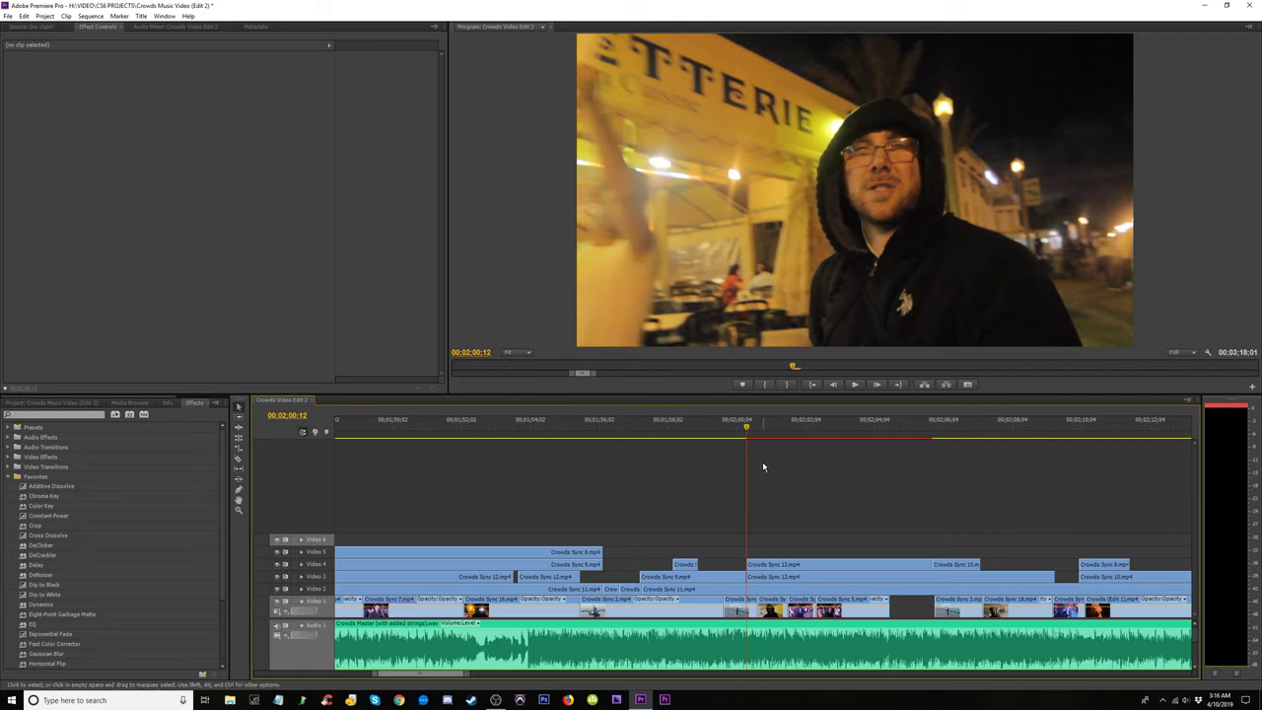
pyautogui.rightClick(326, 543)
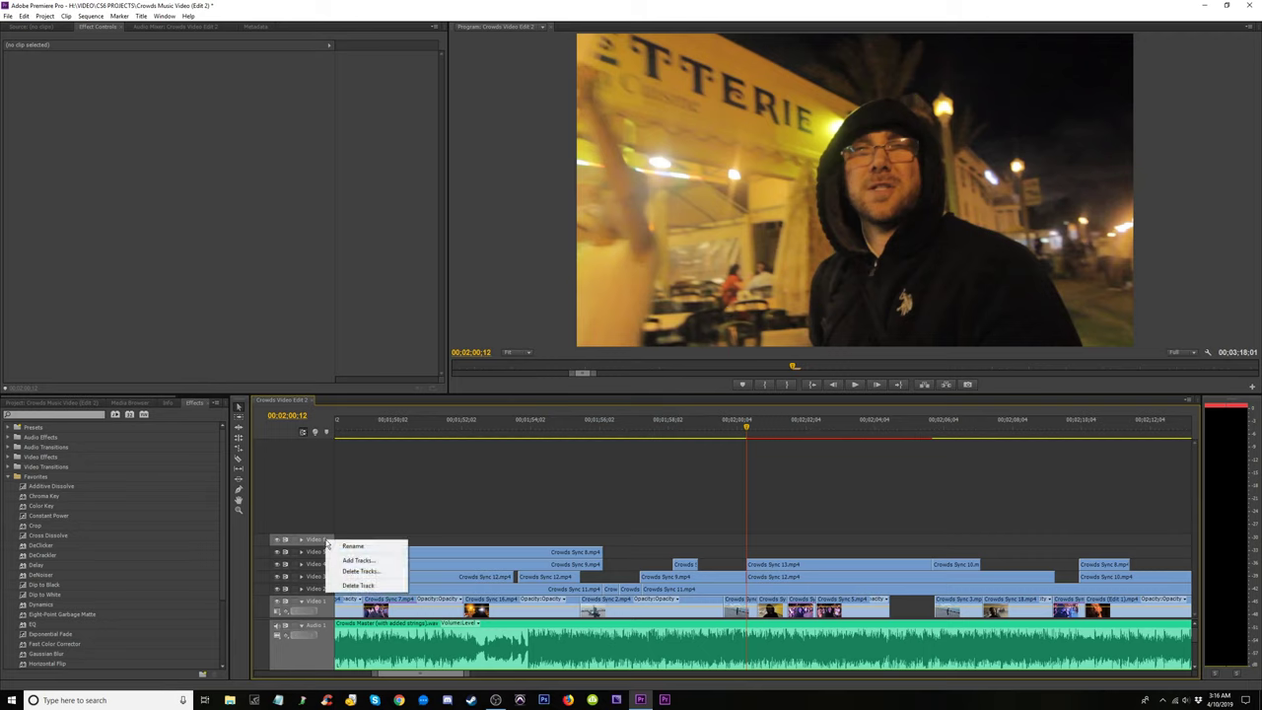
pyautogui.click(353, 569)
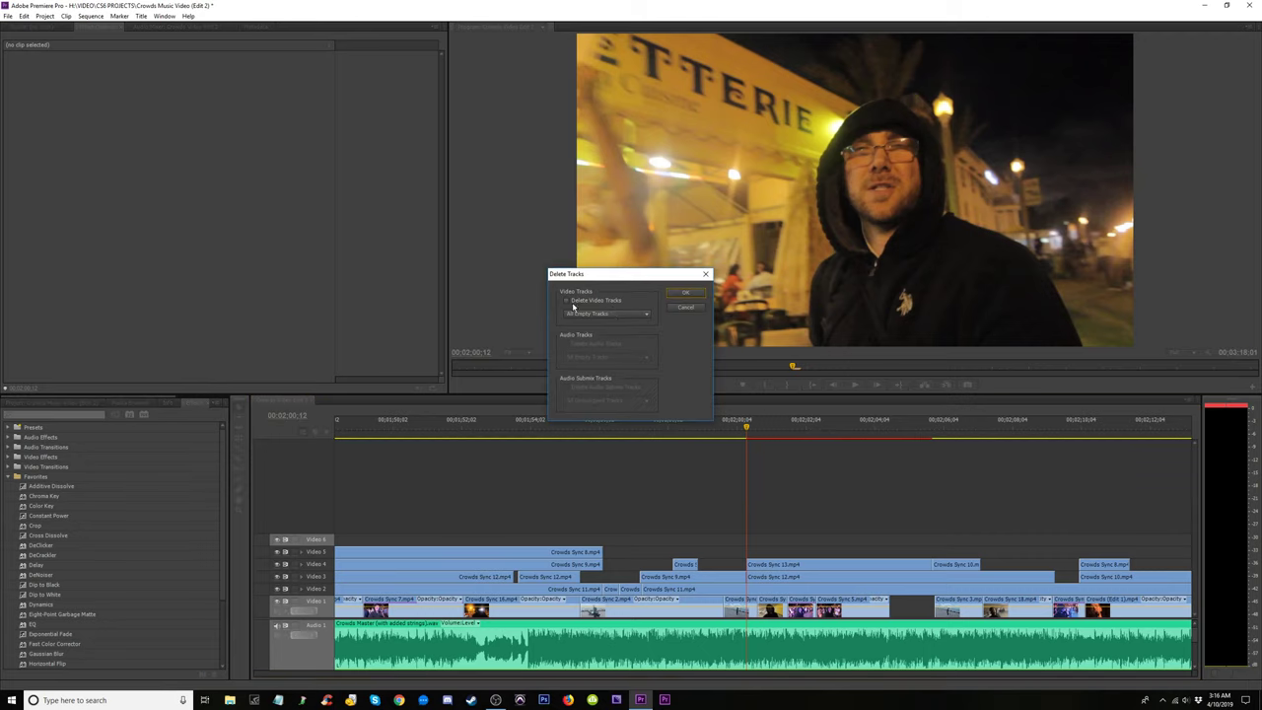
pyautogui.click(687, 294)
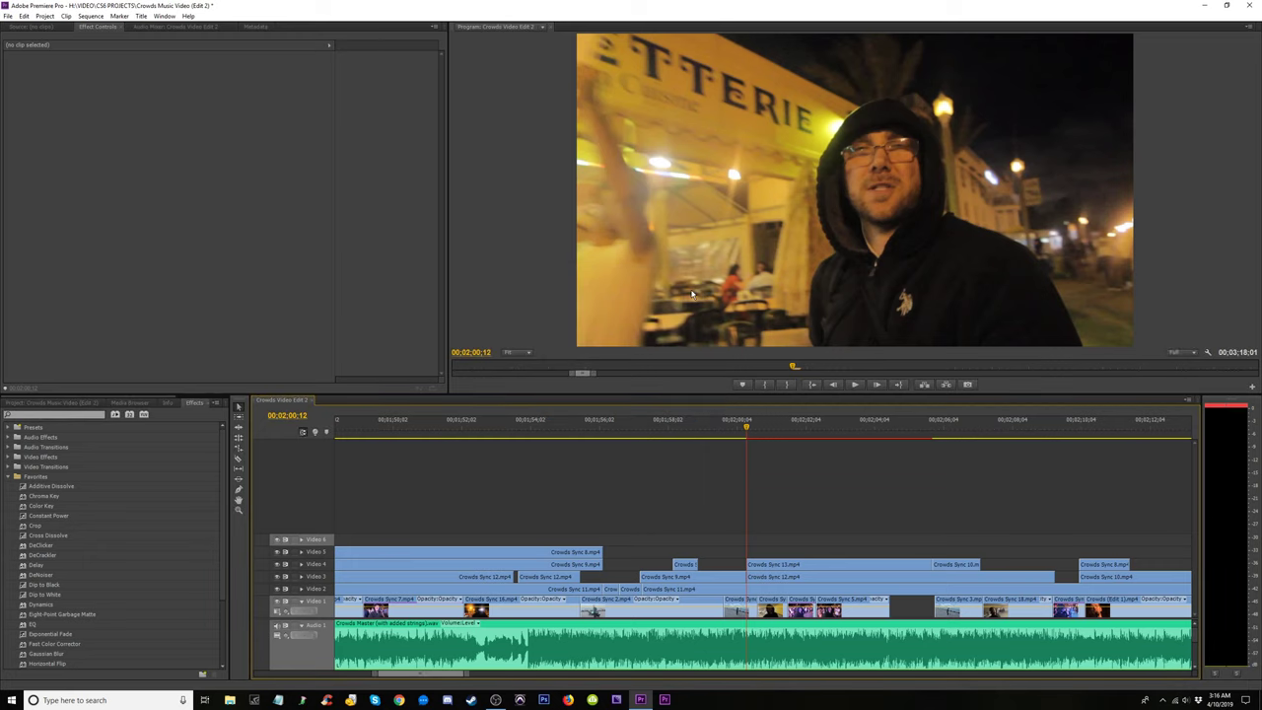
# Zoom the timeline out and back in to locate the Video 6 clip near 1:23.
pyautogui.press('-')
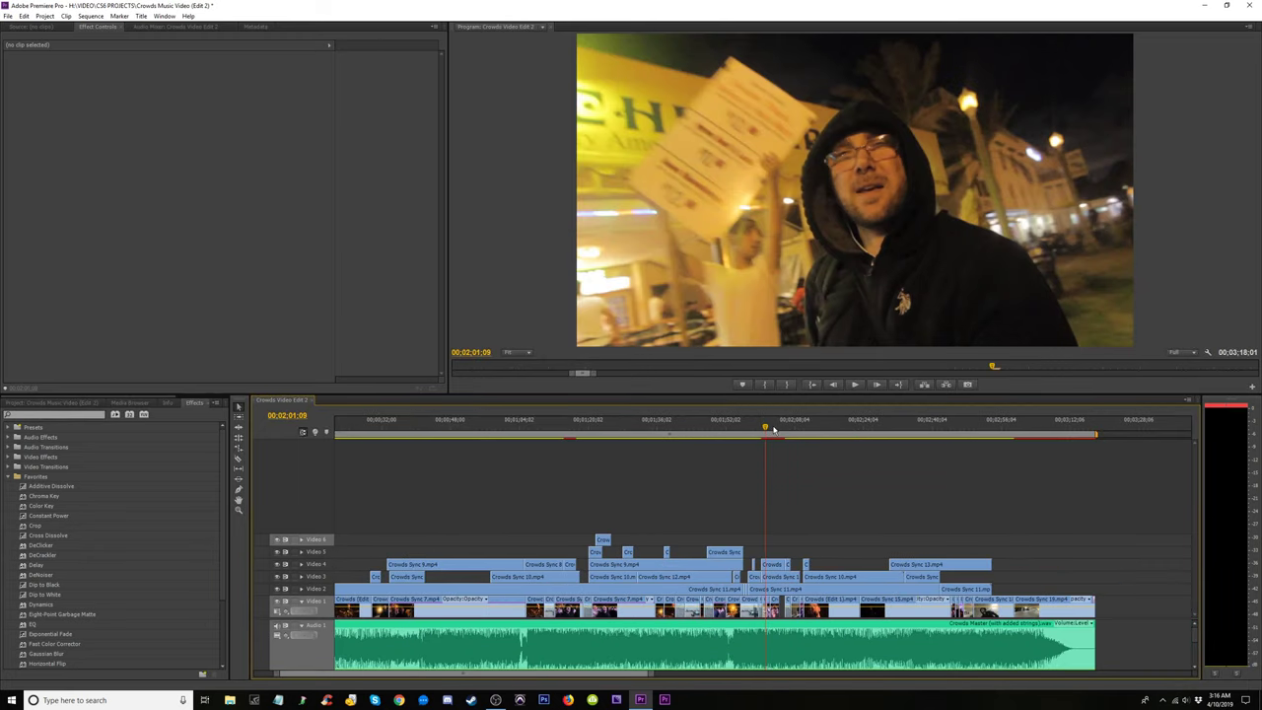
pyautogui.press('-')
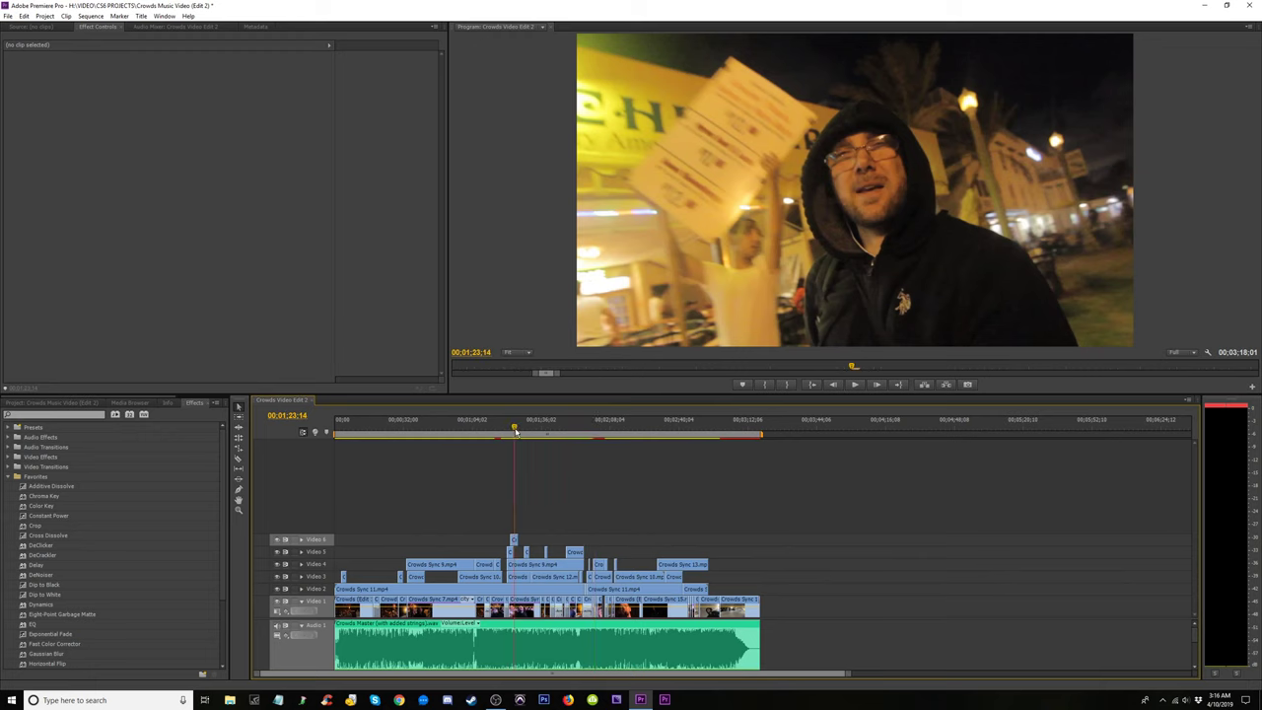
pyautogui.press('=')
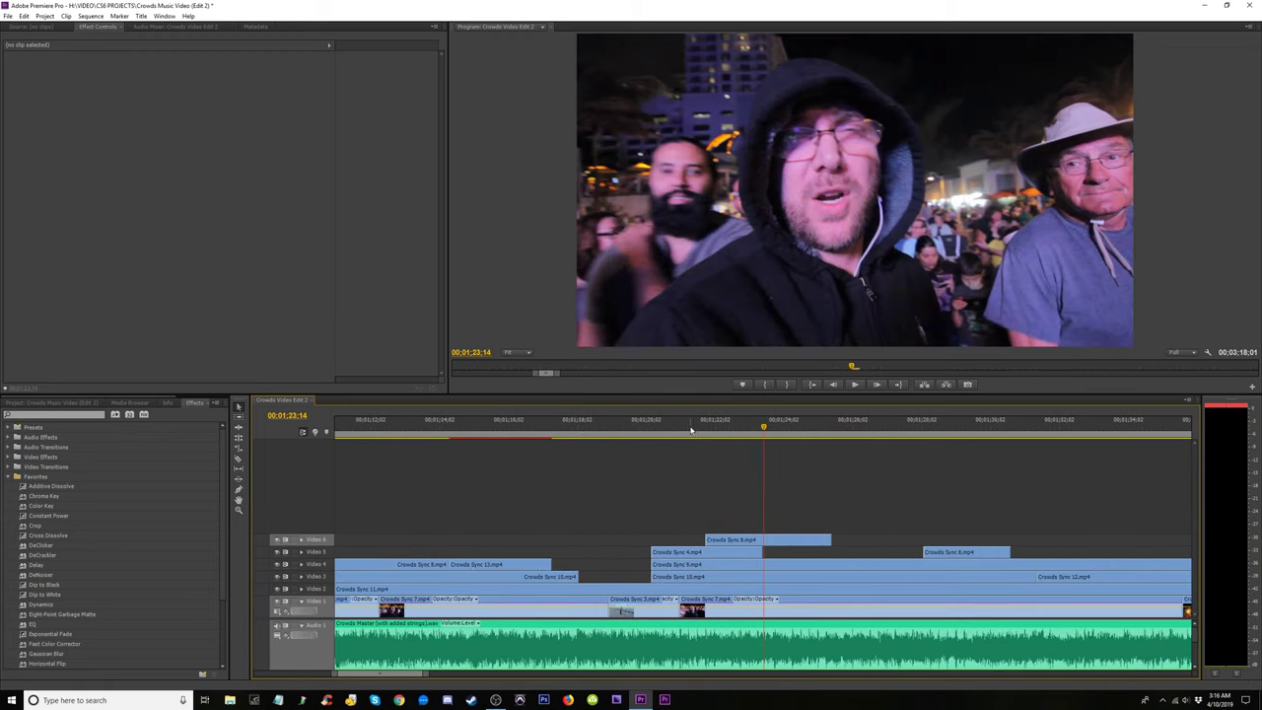
# Move Crowds Sync 8 from Video 6 to Video 5 and delete the empty Video 6 track.
pyautogui.moveTo(706, 437); pyautogui.dragTo(796, 461)
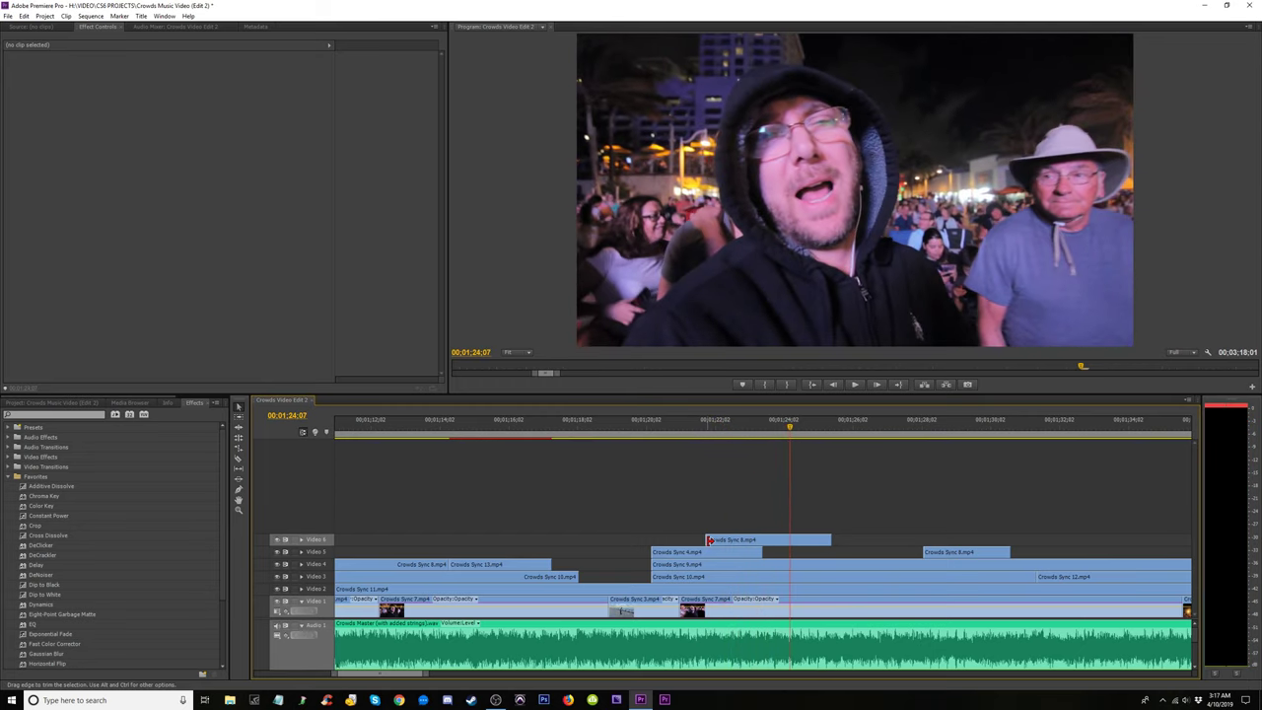
pyautogui.moveTo(710, 541); pyautogui.dragTo(795, 552)
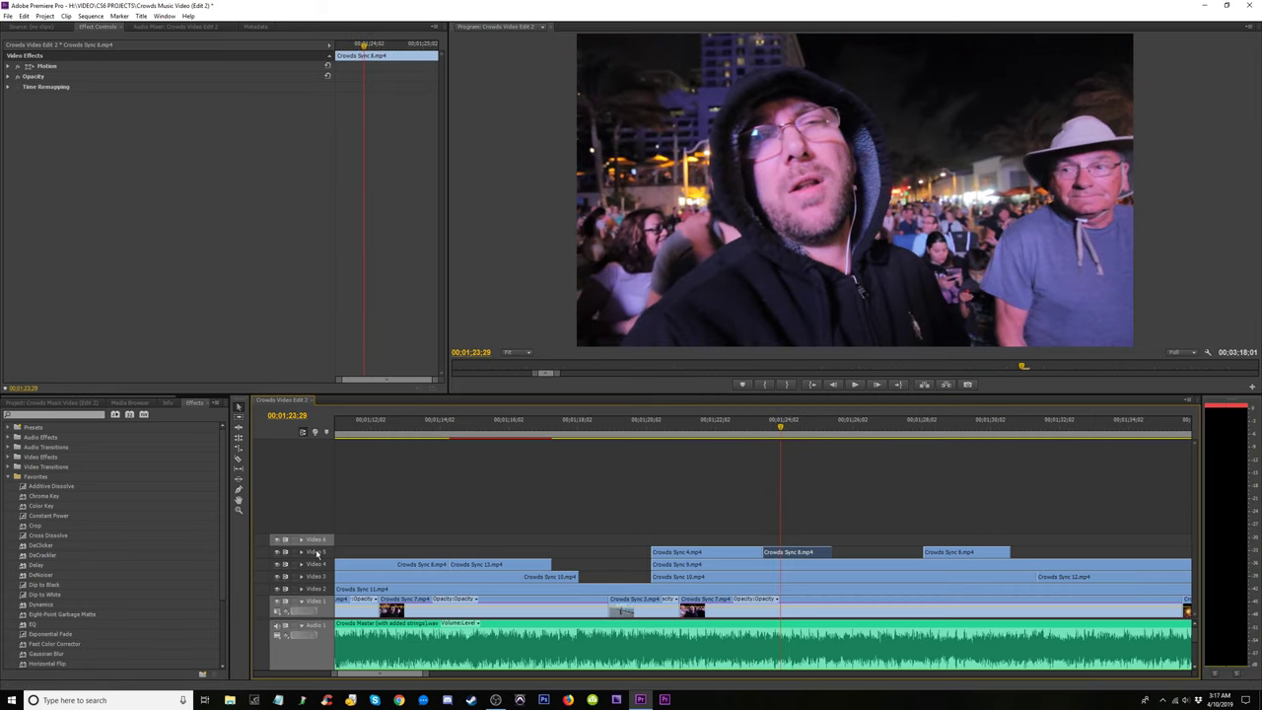
pyautogui.rightClick(314, 542)
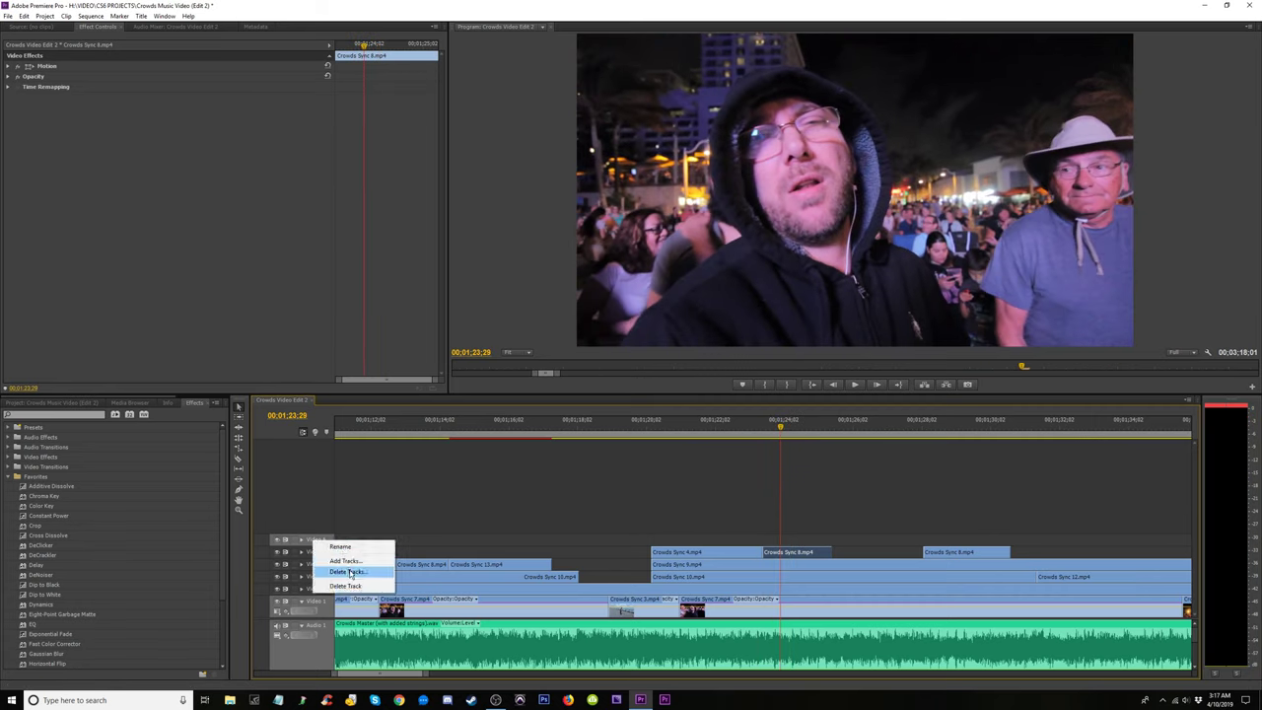
pyautogui.click(347, 573)
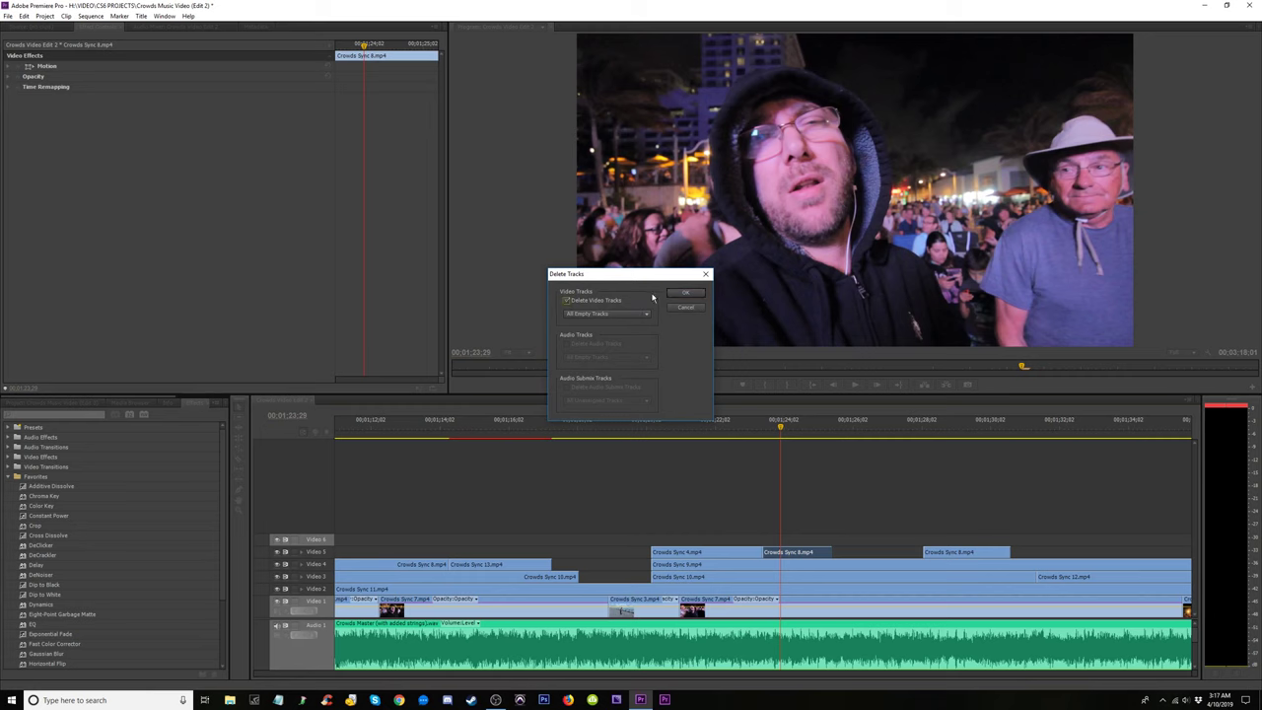
pyautogui.click(686, 293)
# Save the project and position the playhead around 00:02:00;22.
pyautogui.press('-')
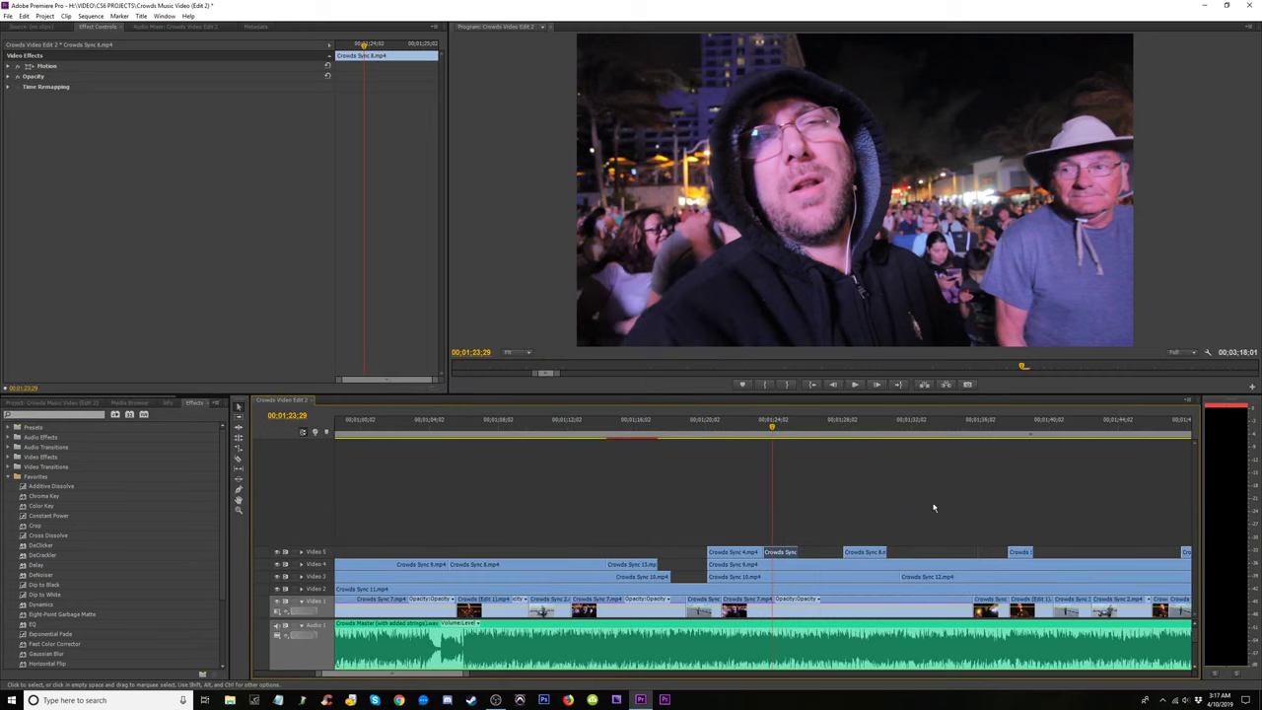
pyautogui.press('-')
pyautogui.press('-')
pyautogui.press('-')
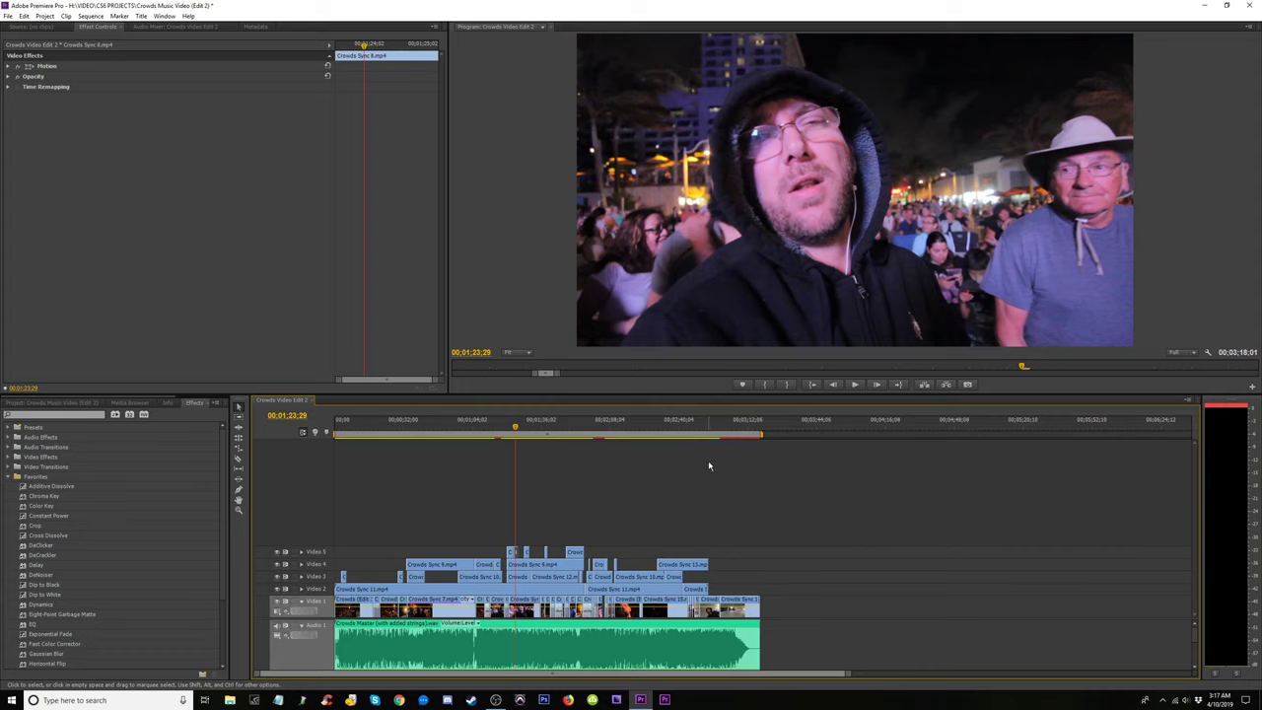
pyautogui.hotkey('ctrl', 's')
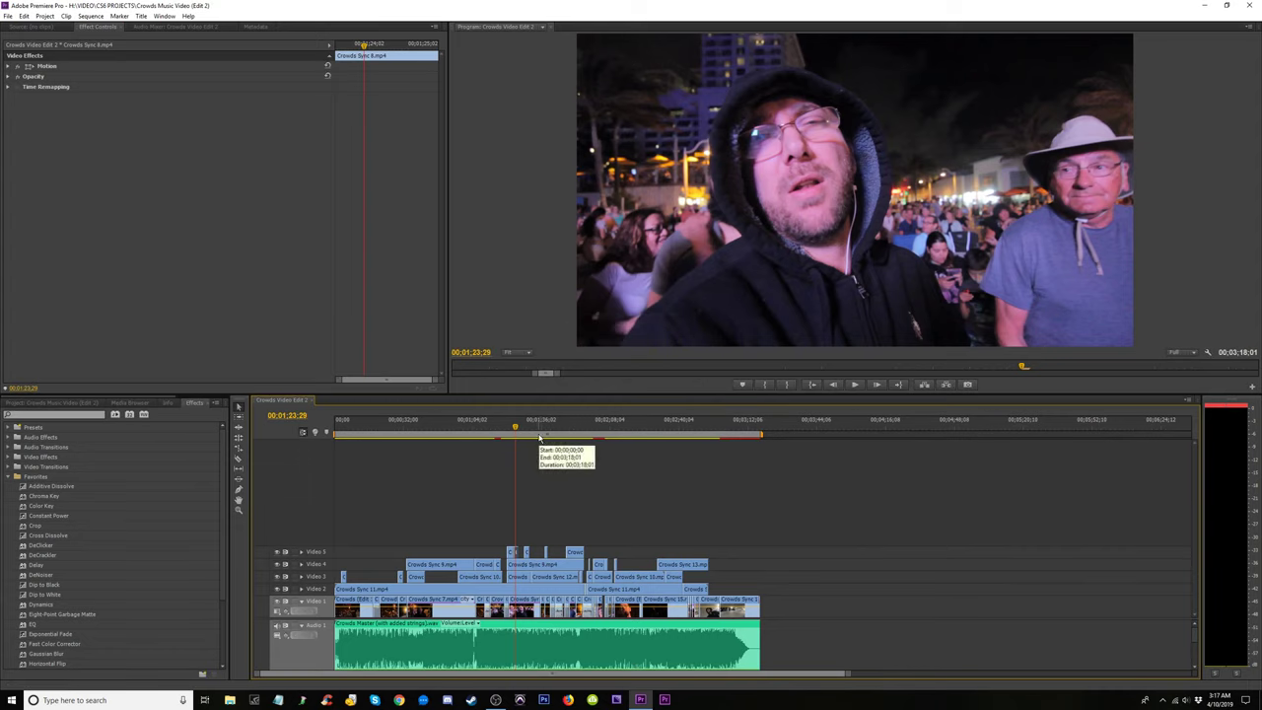
pyautogui.press('=')
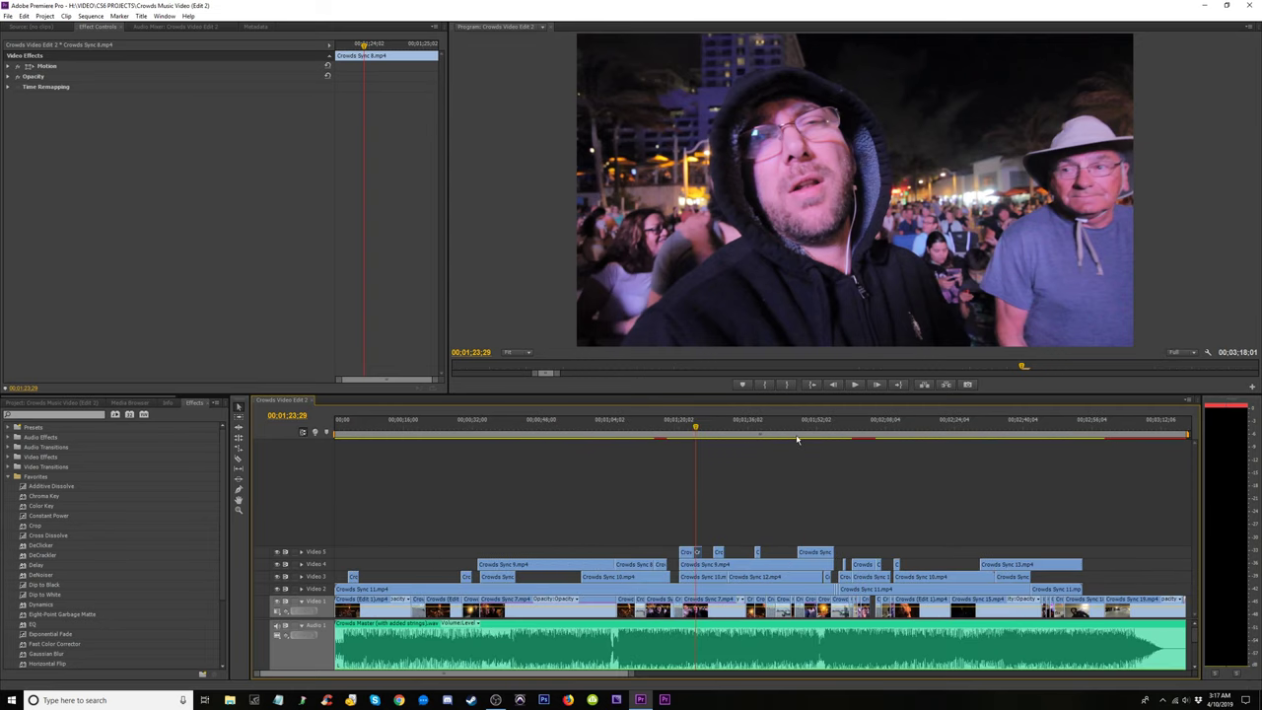
pyautogui.click(867, 432)
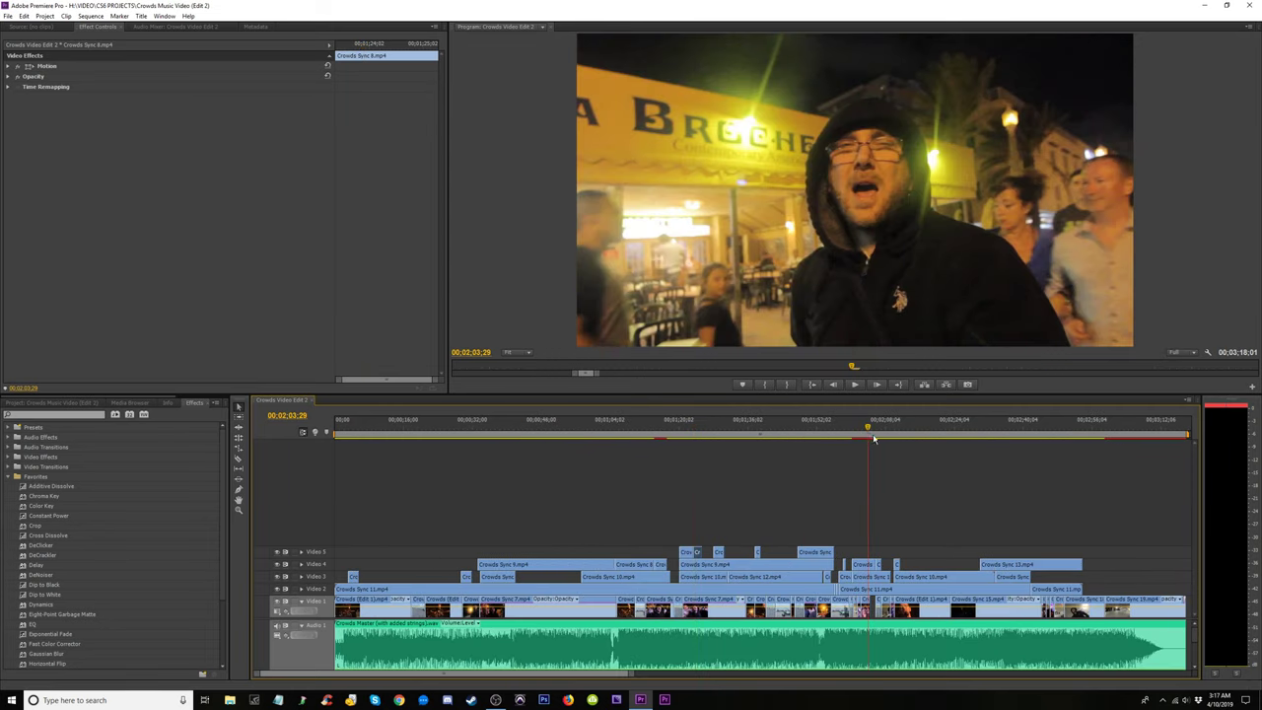
pyautogui.press('=')
pyautogui.press('=')
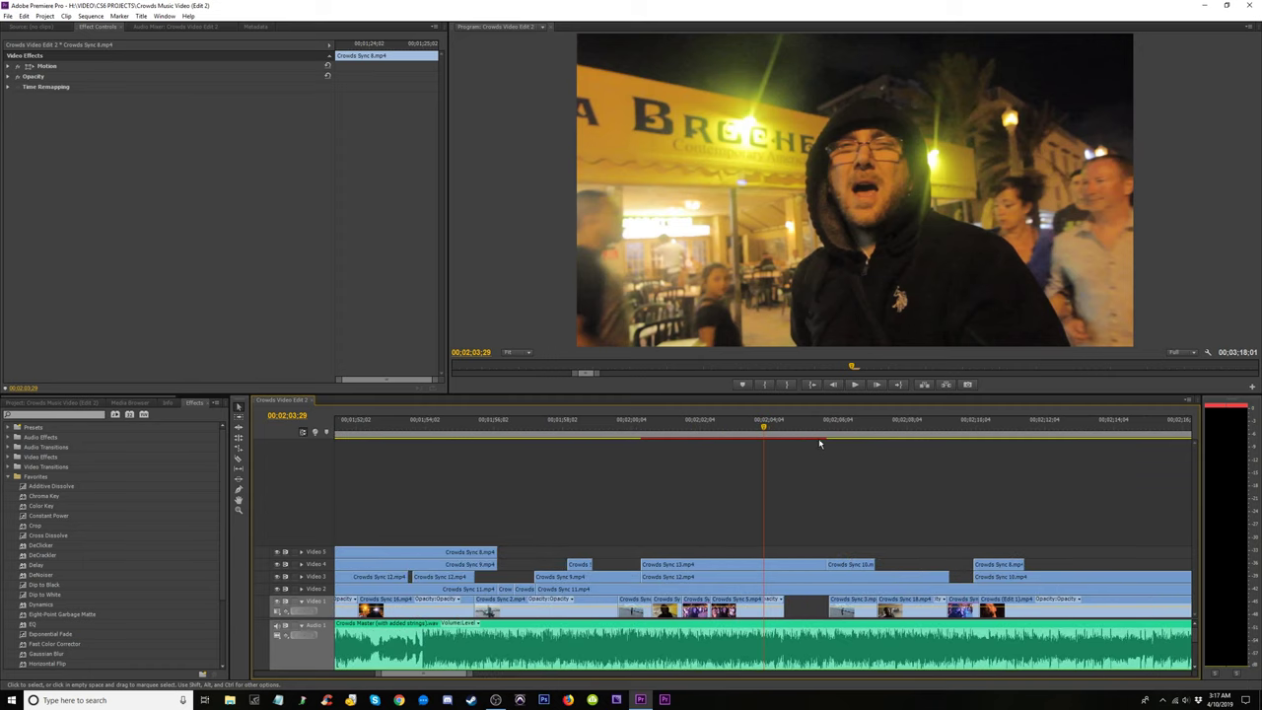
pyautogui.moveTo(639, 432); pyautogui.dragTo(676, 470)
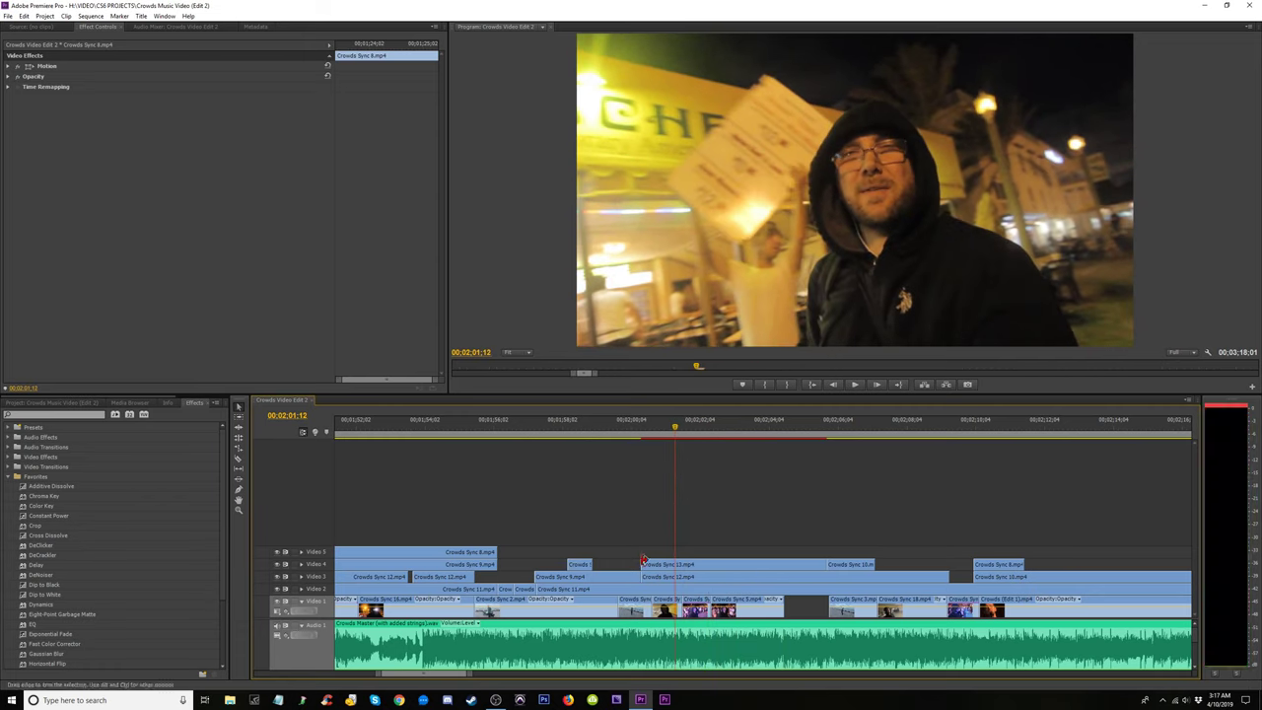
# Trim the start of Crowds Sync 13 on Video 4 later, checking at 00:02:01;24.
pyautogui.moveTo(642, 564); pyautogui.dragTo(650, 563)
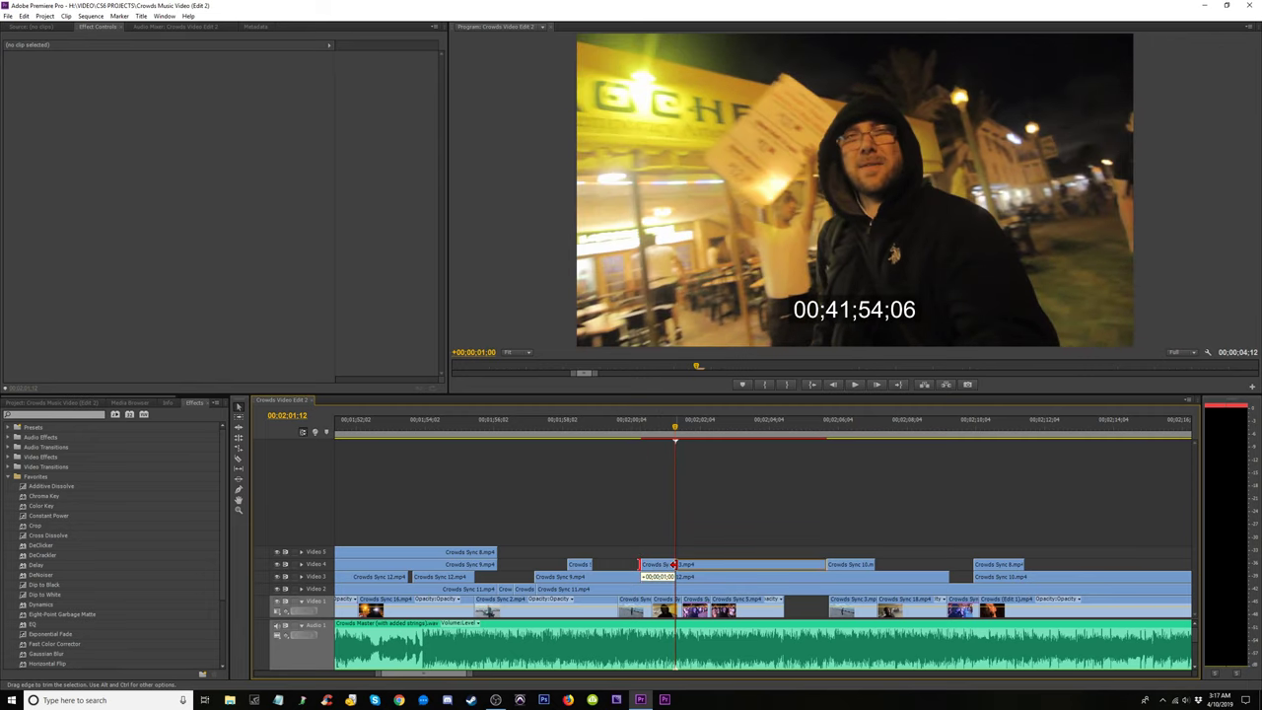
pyautogui.moveTo(669, 564); pyautogui.dragTo(674, 564)
pyautogui.click(654, 434)
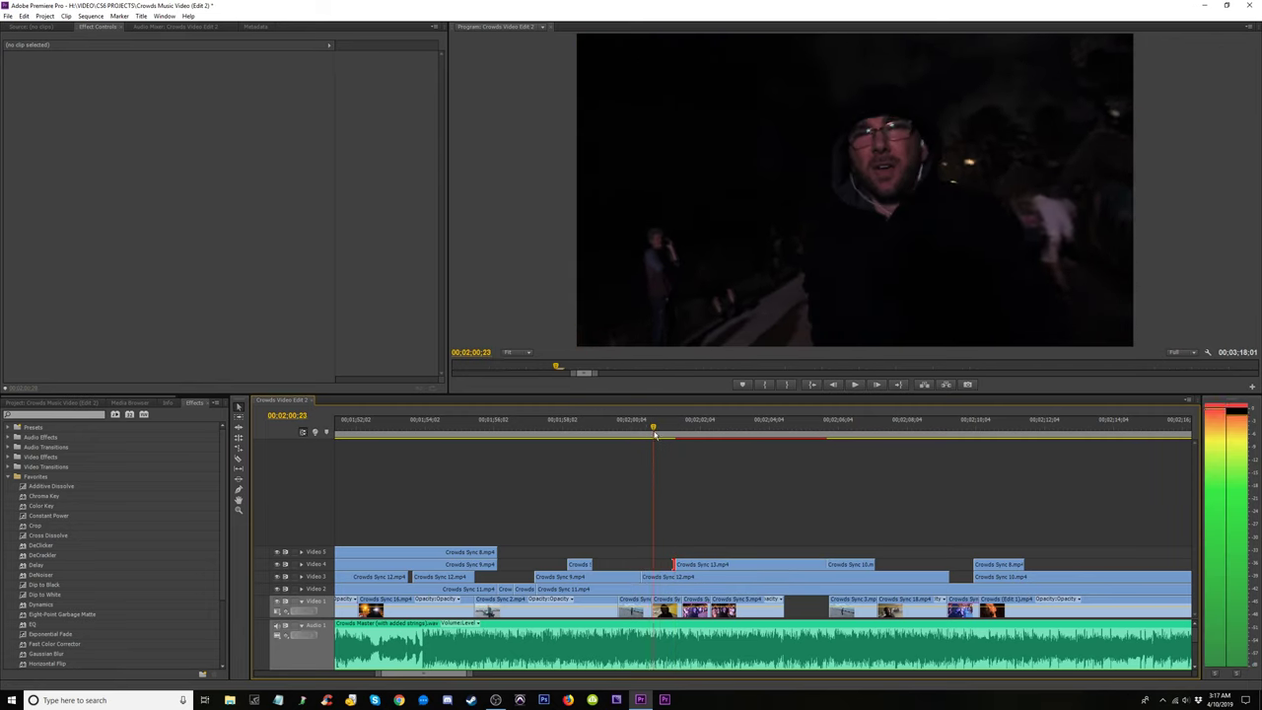
pyautogui.moveTo(673, 440)
pyautogui.mouseDown()
pyautogui.moveTo(691, 446)
pyautogui.moveTo(670, 455)
pyautogui.moveTo(683, 459)
pyautogui.mouseUp()
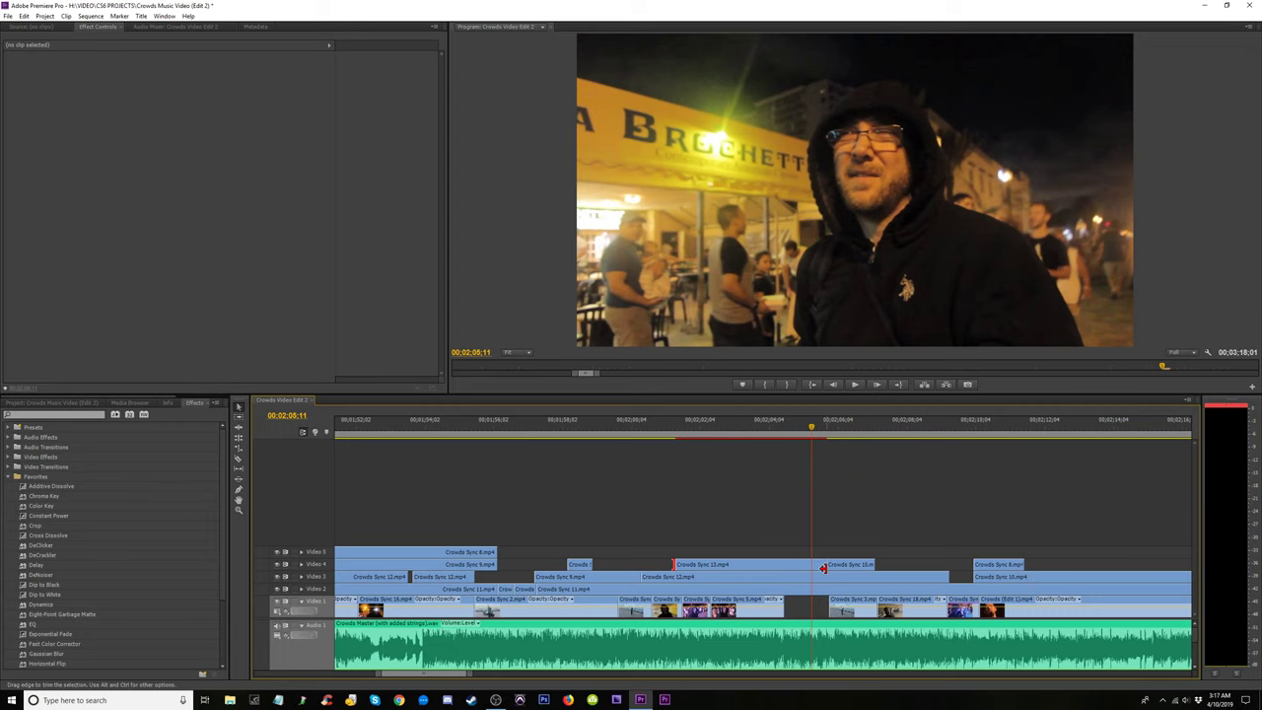
# Shorten Crowds Sync 13's end and preview the section from 00:02:01;01.
pyautogui.moveTo(824, 568); pyautogui.dragTo(809, 565)
pyautogui.press('space')
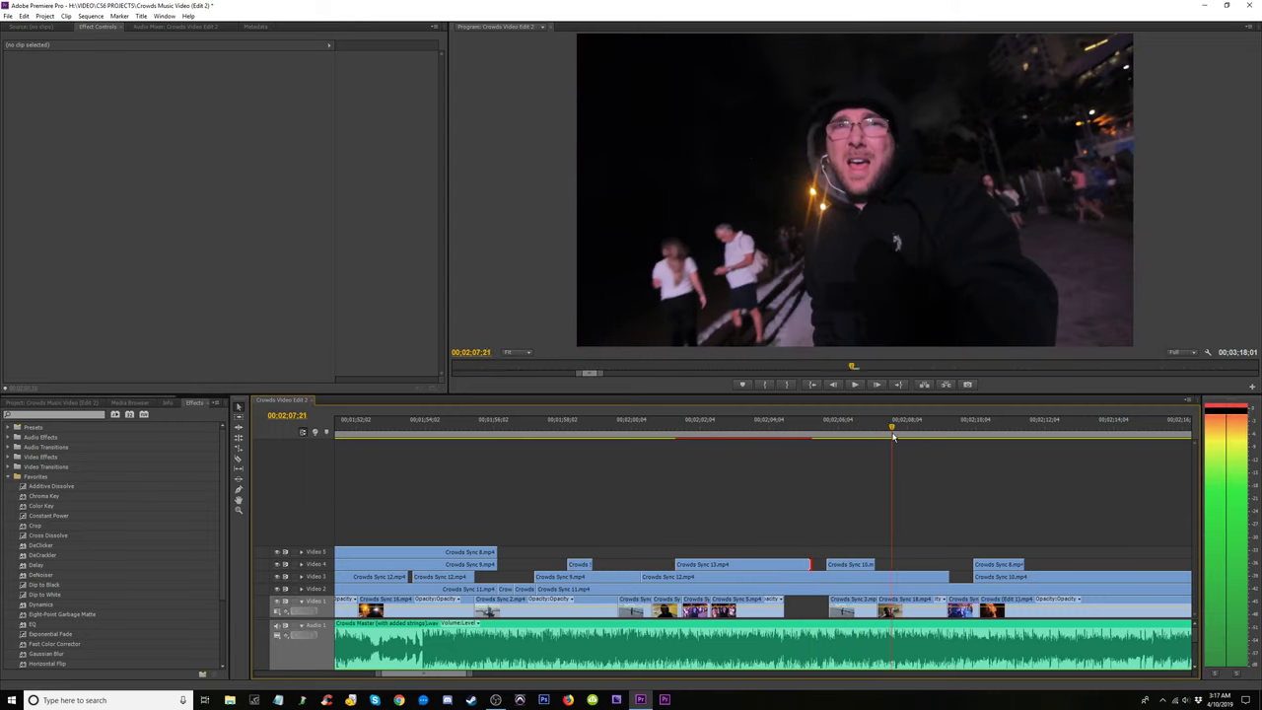
pyautogui.moveTo(871, 434); pyautogui.dragTo(663, 441)
pyautogui.press('space')
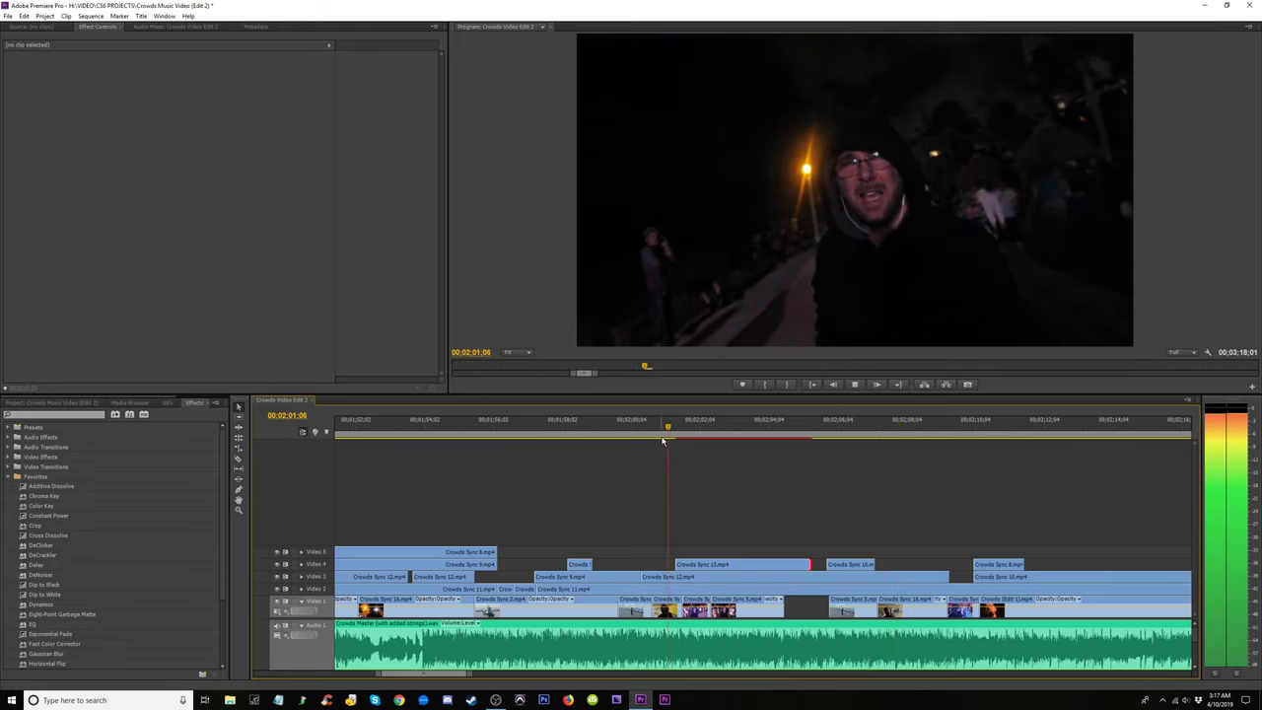
pyautogui.click(663, 441)
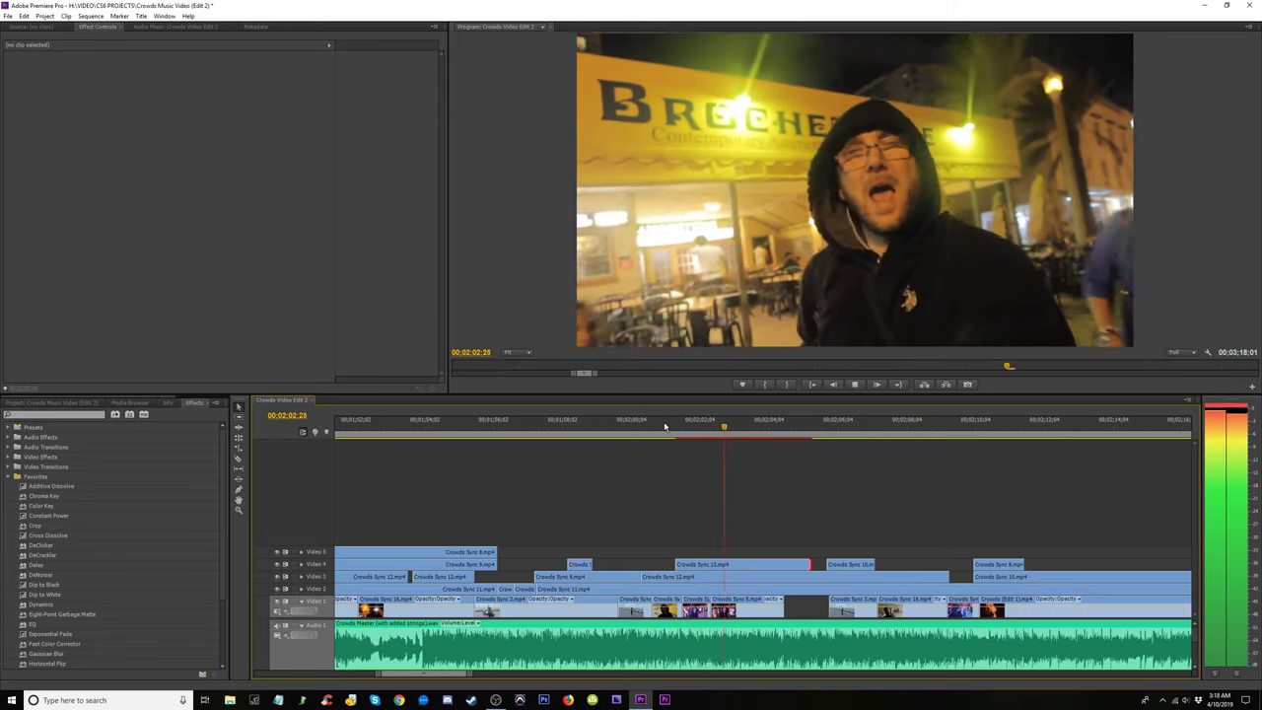
pyautogui.press('space')
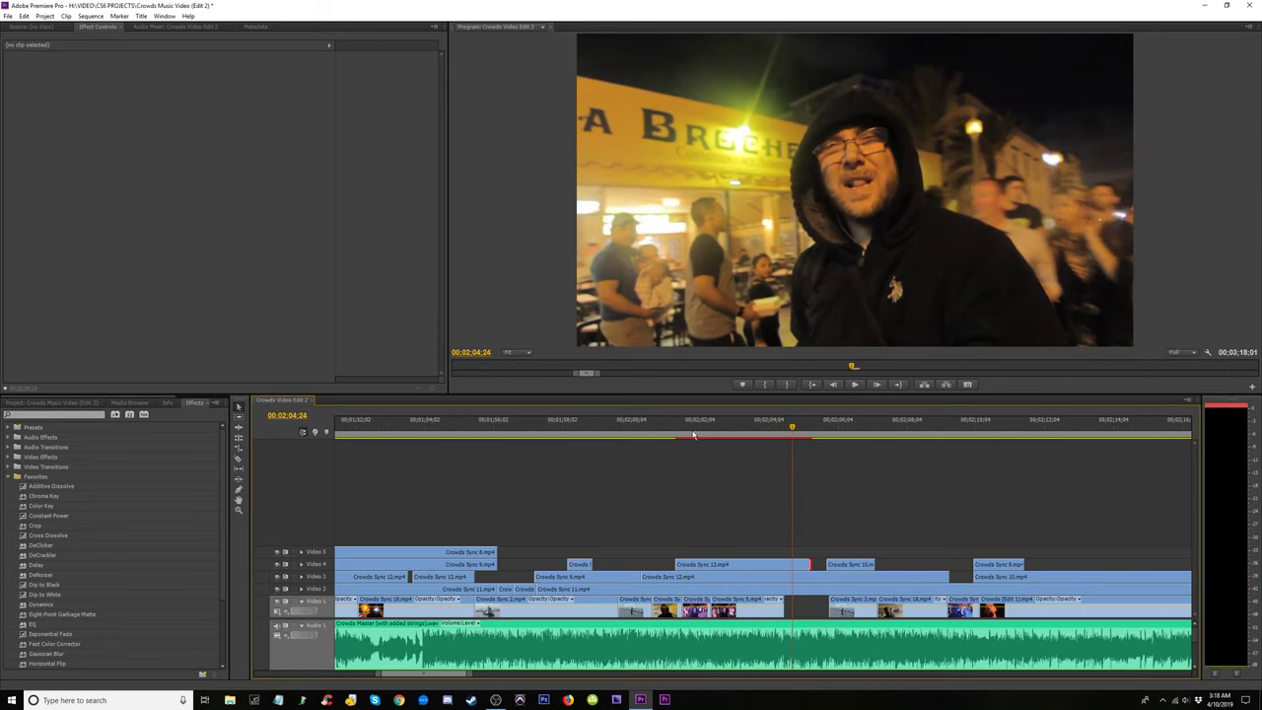
pyautogui.click(796, 427)
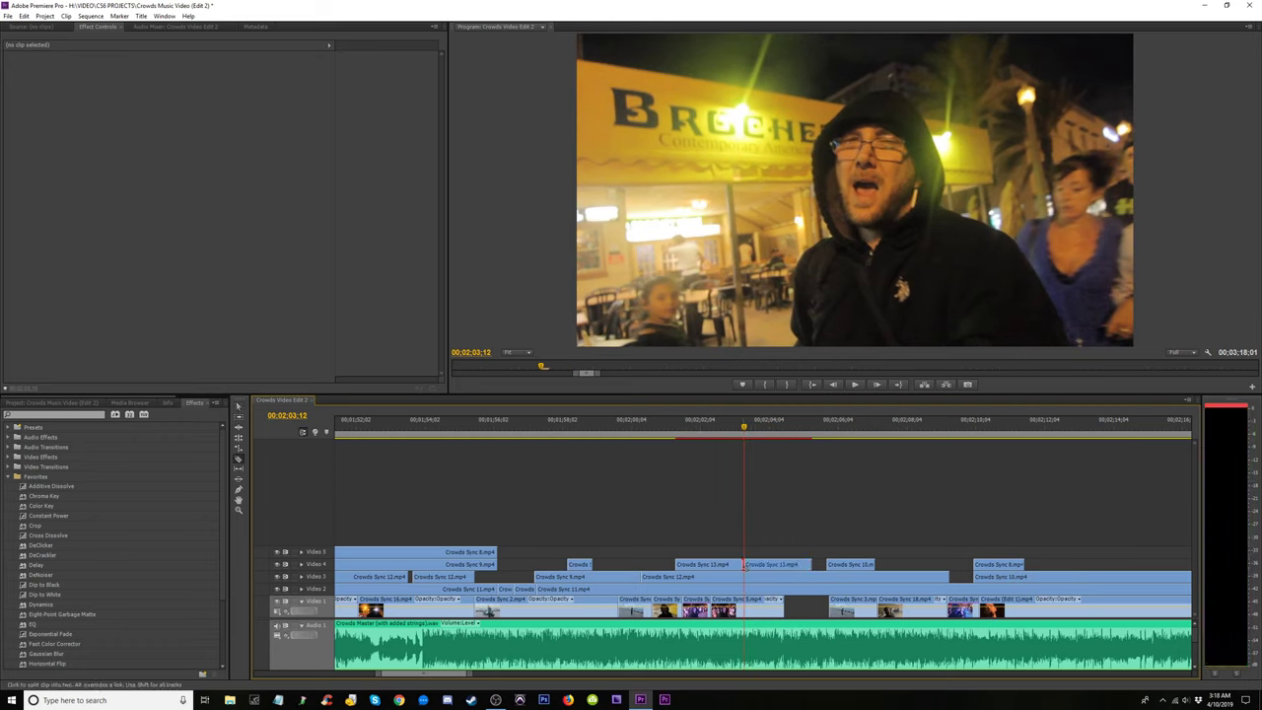
# Pull the first Crowds Sync 13 piece's end left to leave a gap, then preview from 00:02:01;04.
pyautogui.moveTo(739, 565); pyautogui.dragTo(681, 565)
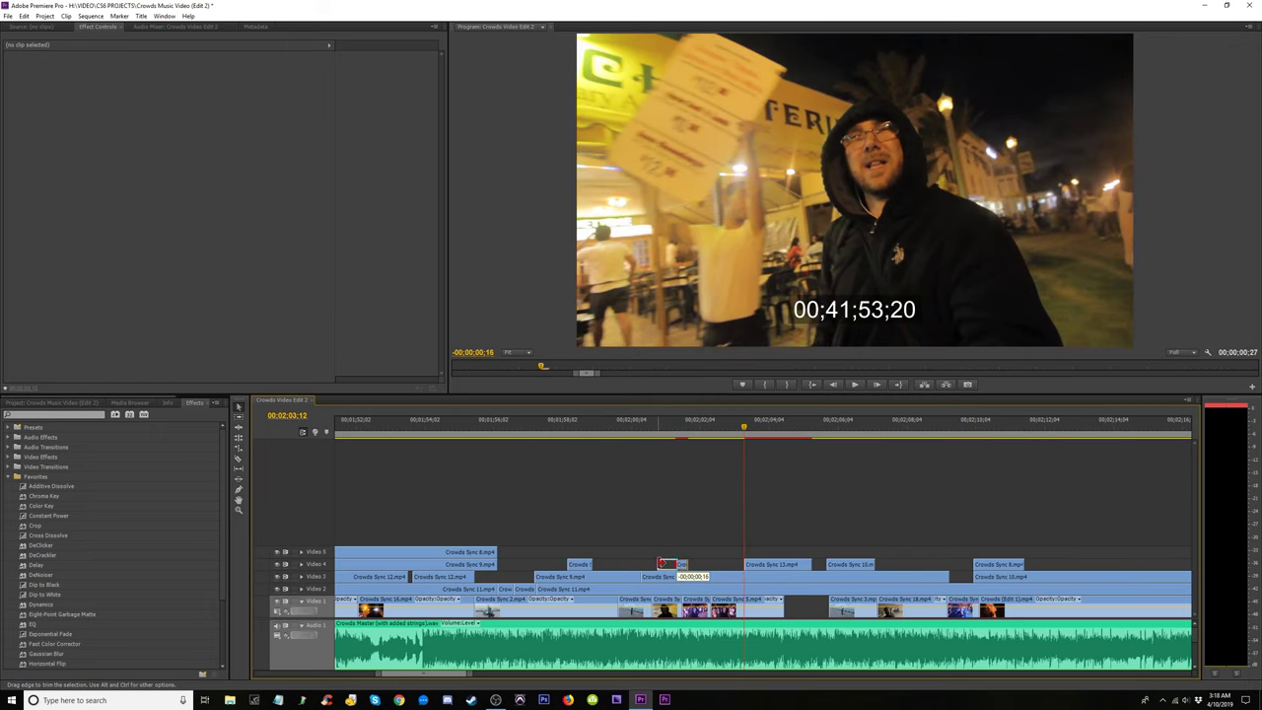
pyautogui.moveTo(668, 565); pyautogui.dragTo(668, 564)
pyautogui.moveTo(641, 439); pyautogui.dragTo(803, 501)
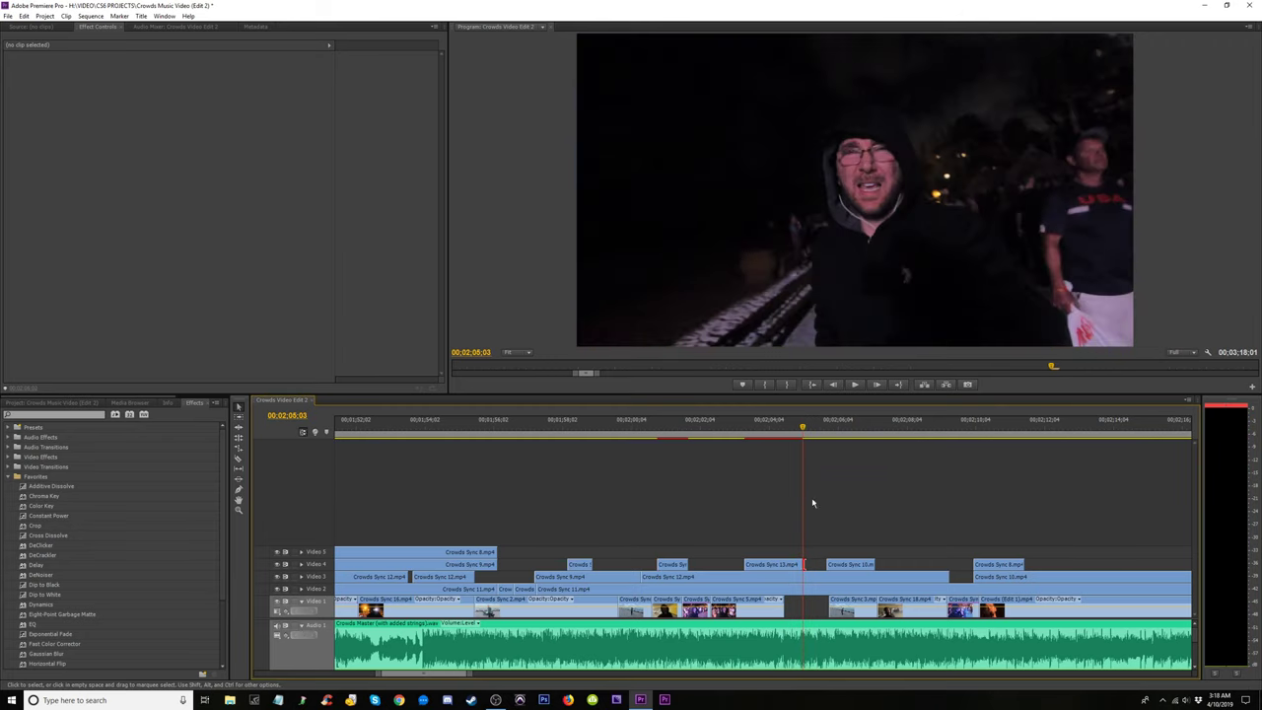
pyautogui.press('space')
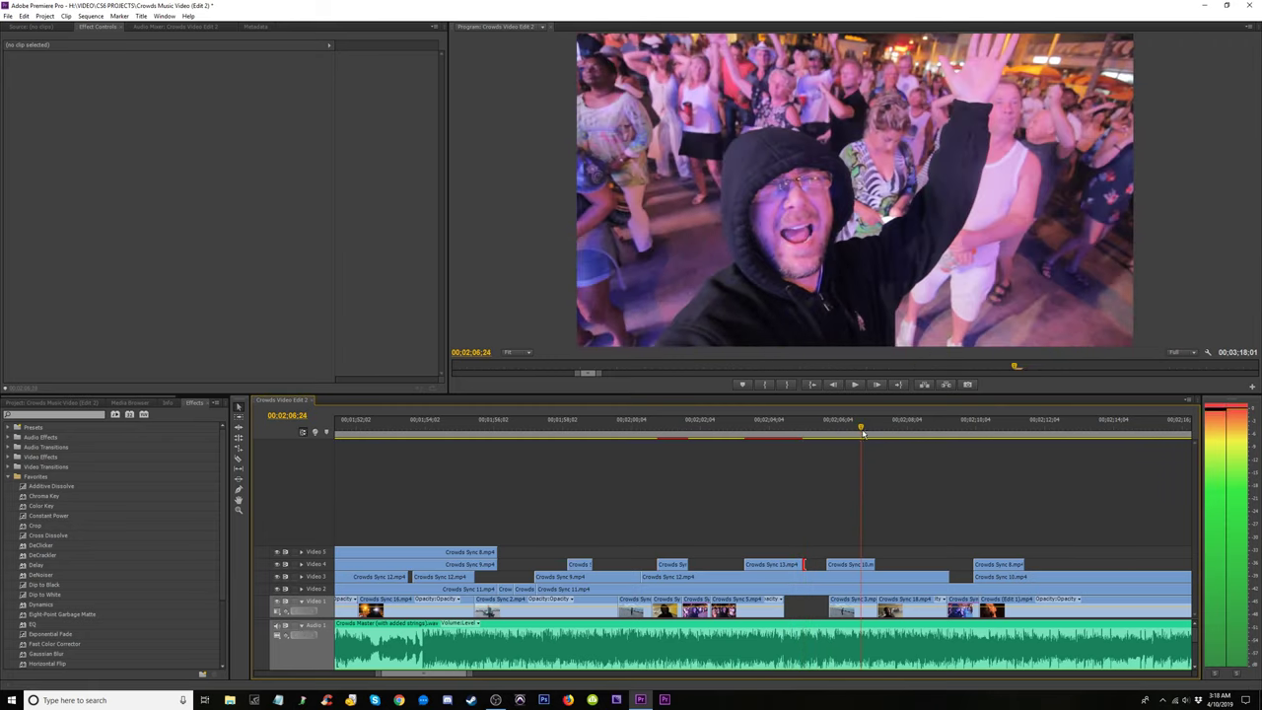
pyautogui.moveTo(863, 432); pyautogui.dragTo(581, 498)
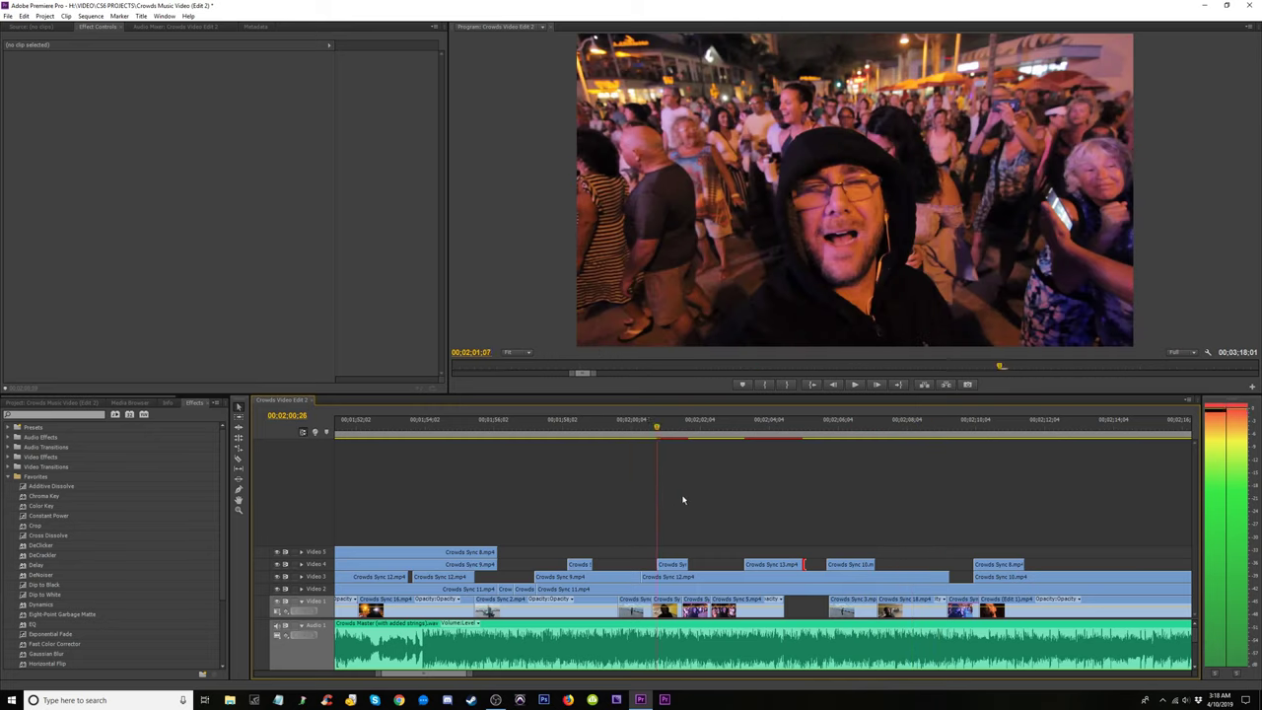
# Paste the copied attributes onto Crowds Sync 13 on Video 4.
pyautogui.moveTo(683, 500); pyautogui.dragTo(679, 500)
pyautogui.click(675, 565)
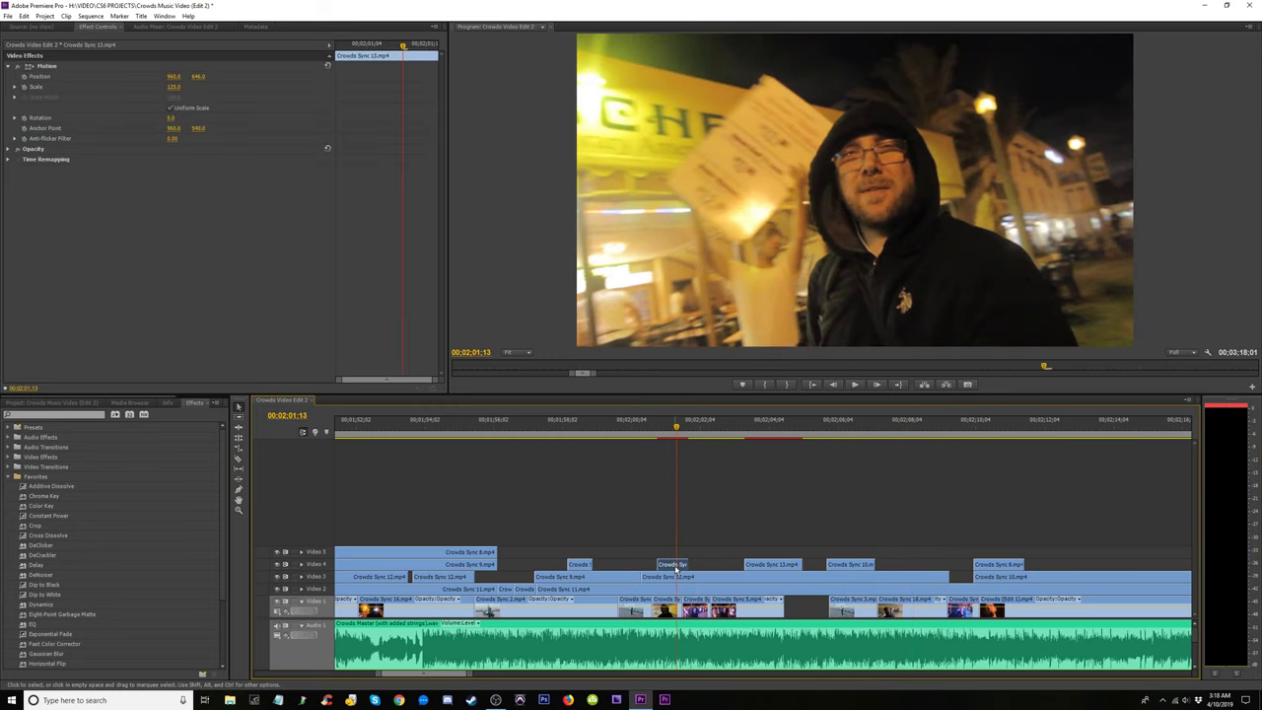
pyautogui.rightClick(672, 566)
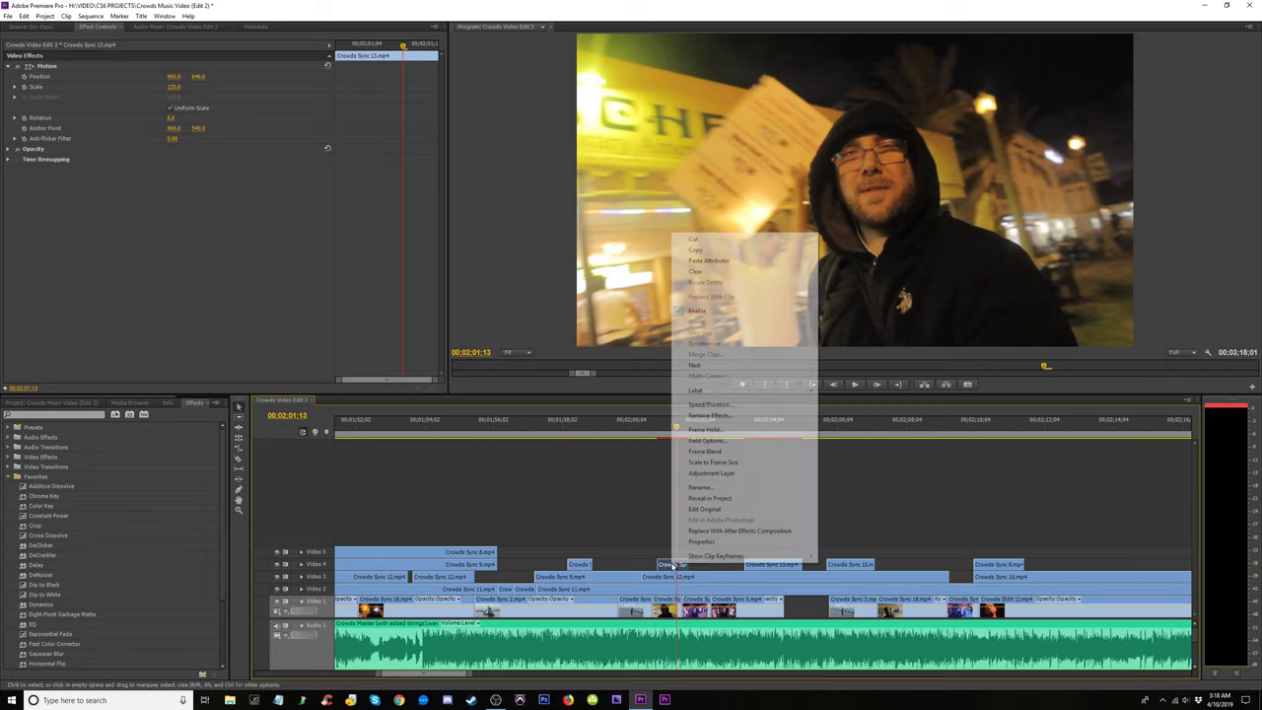
pyautogui.click(708, 261)
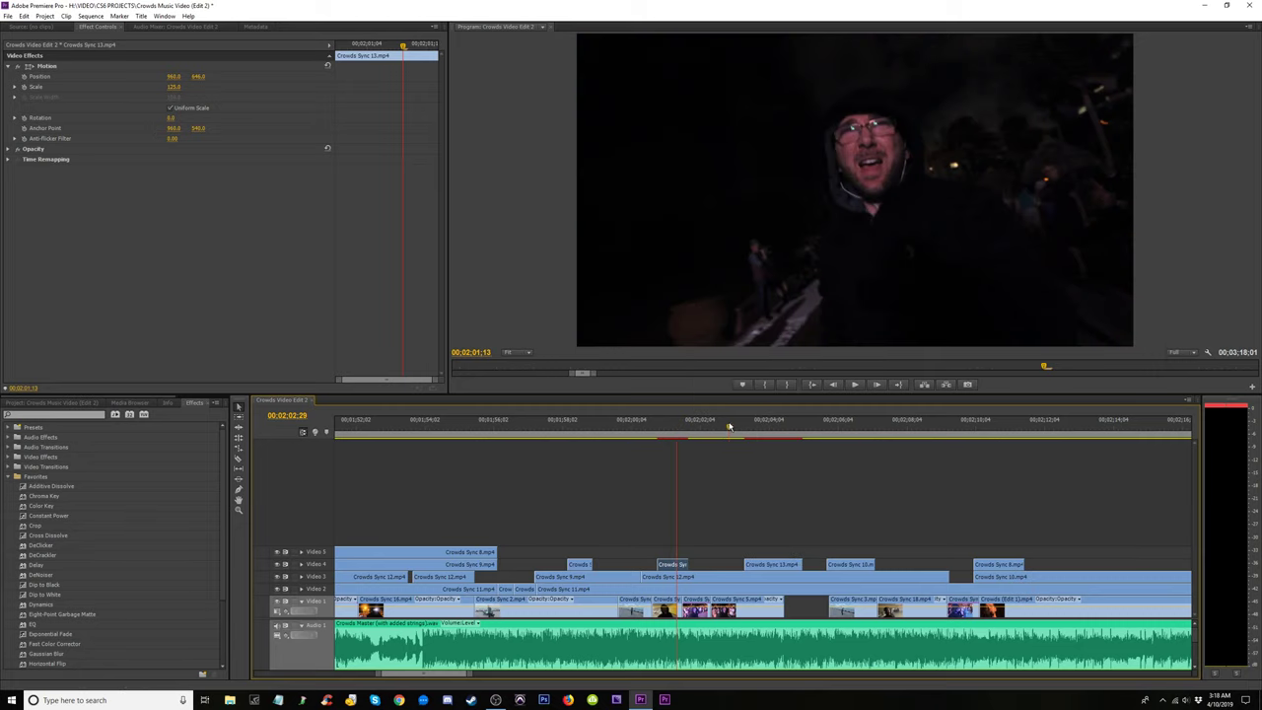
# Paste the same attributes onto Crowds Sync 12 and play back around 00:02:07.
pyautogui.click(811, 429)
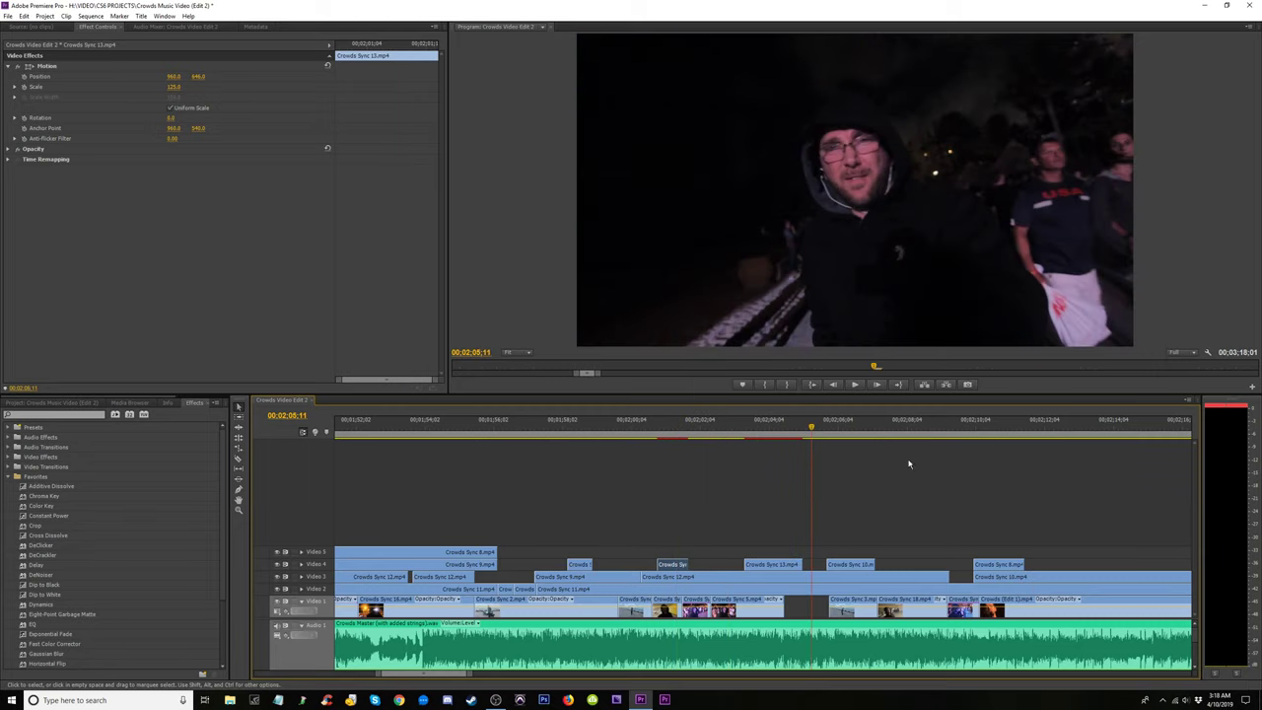
pyautogui.click(895, 430)
pyautogui.rightClick(907, 577)
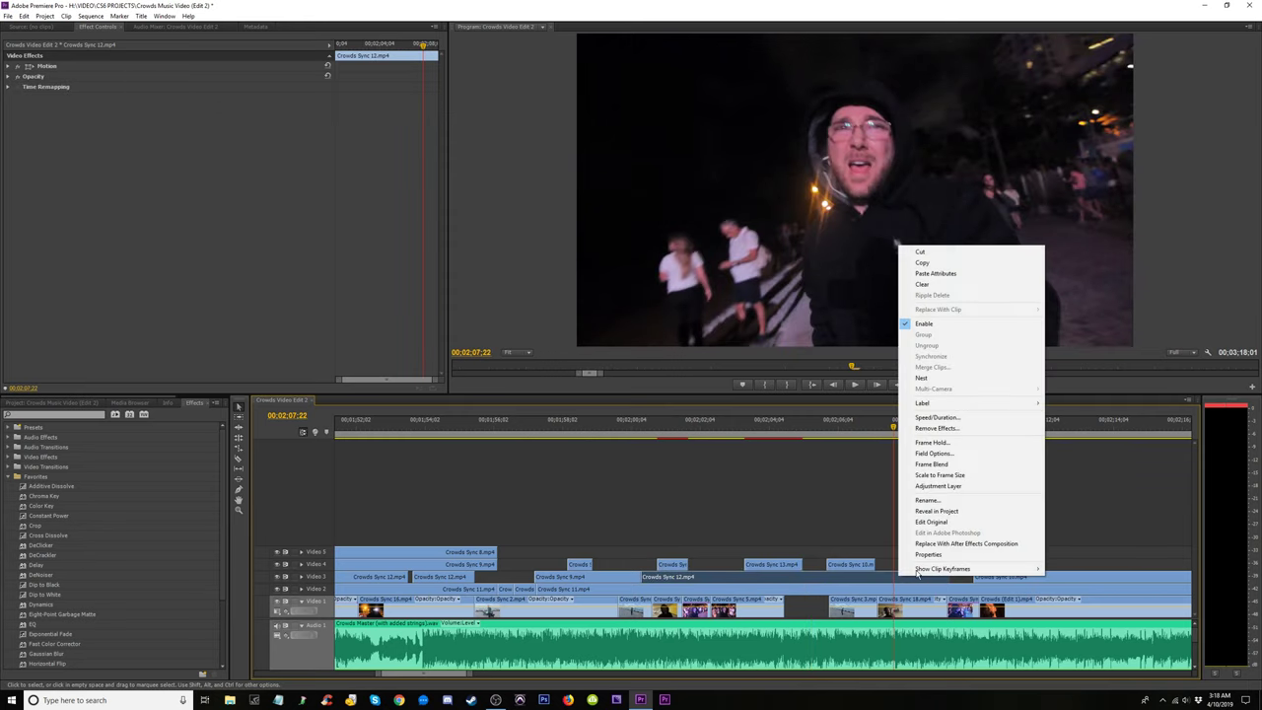
pyautogui.click(935, 274)
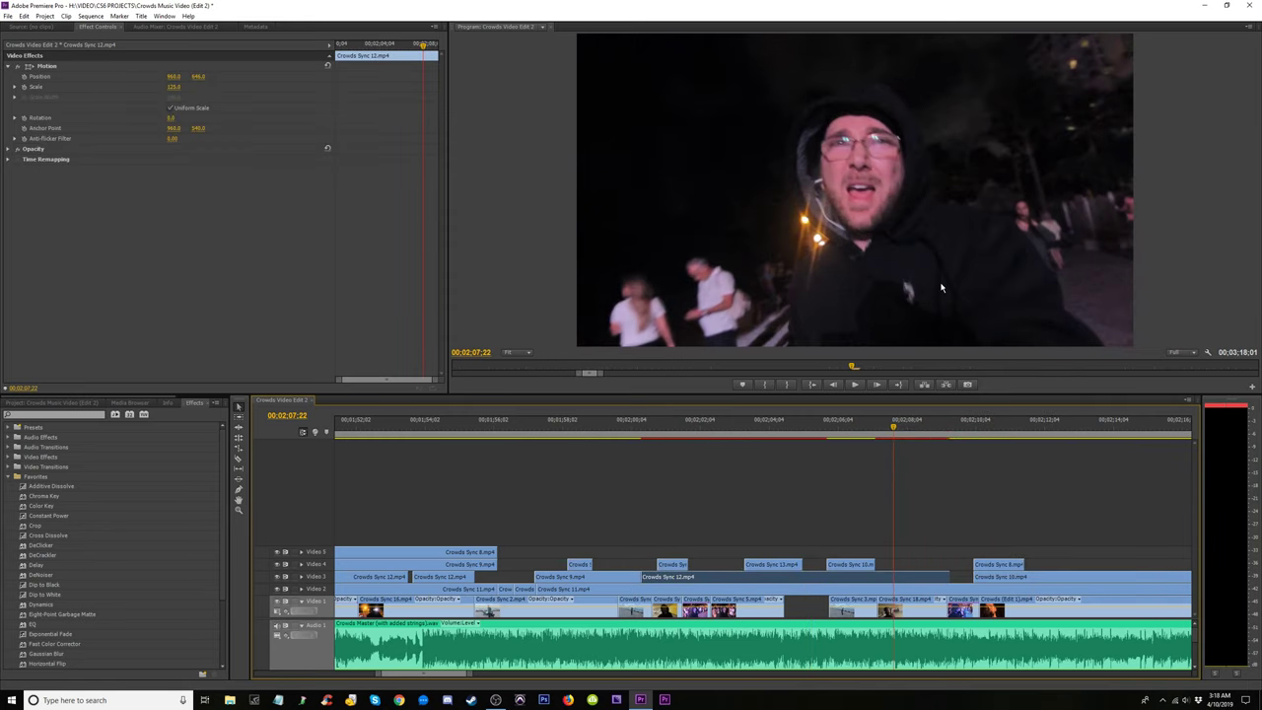
pyautogui.press('space')
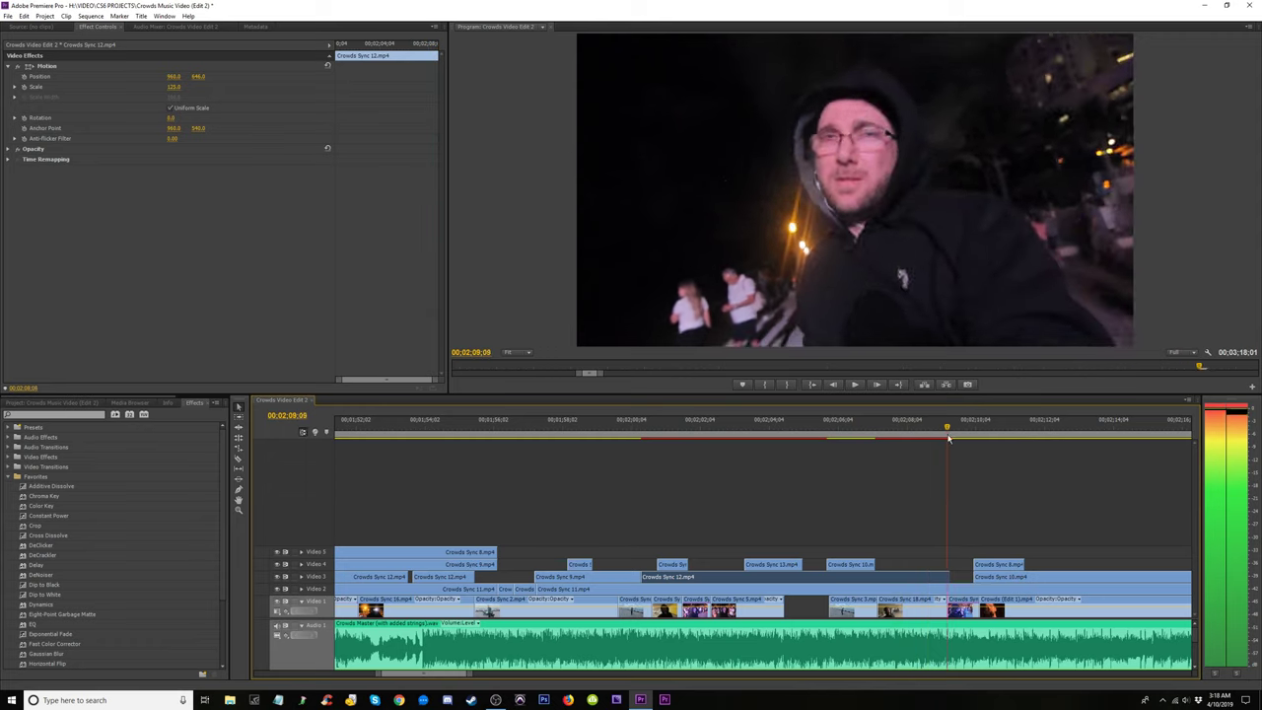
pyautogui.moveTo(958, 441); pyautogui.dragTo(895, 452)
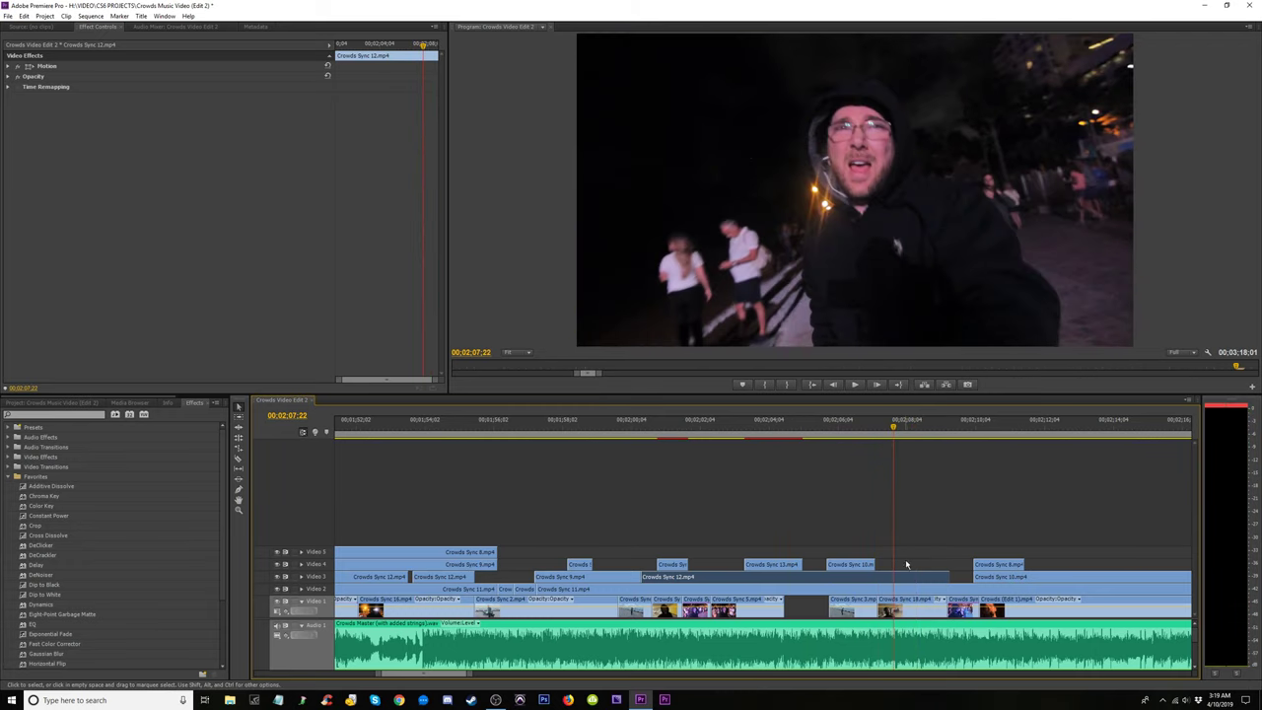
# Redo the attribute paste to restore Crowds Sync 12's 125% scale, reviewing around 00:02:08.
pyautogui.click(23, 16)
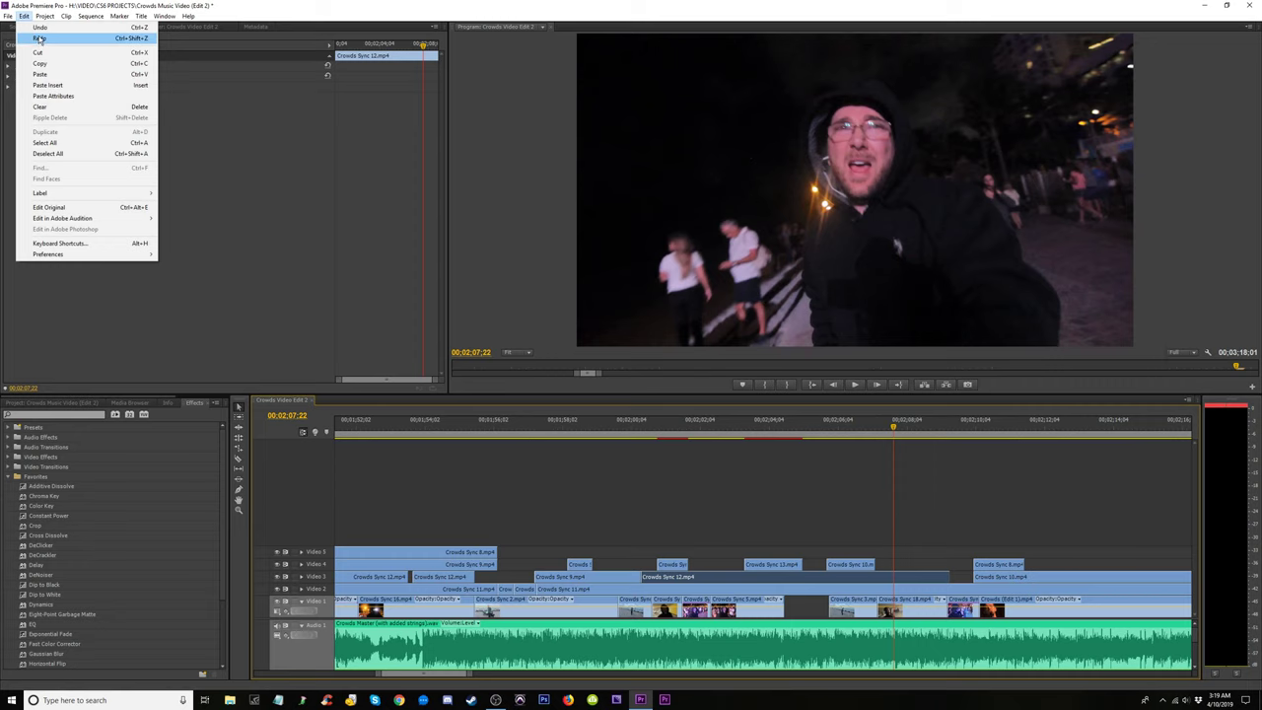
pyautogui.click(42, 41)
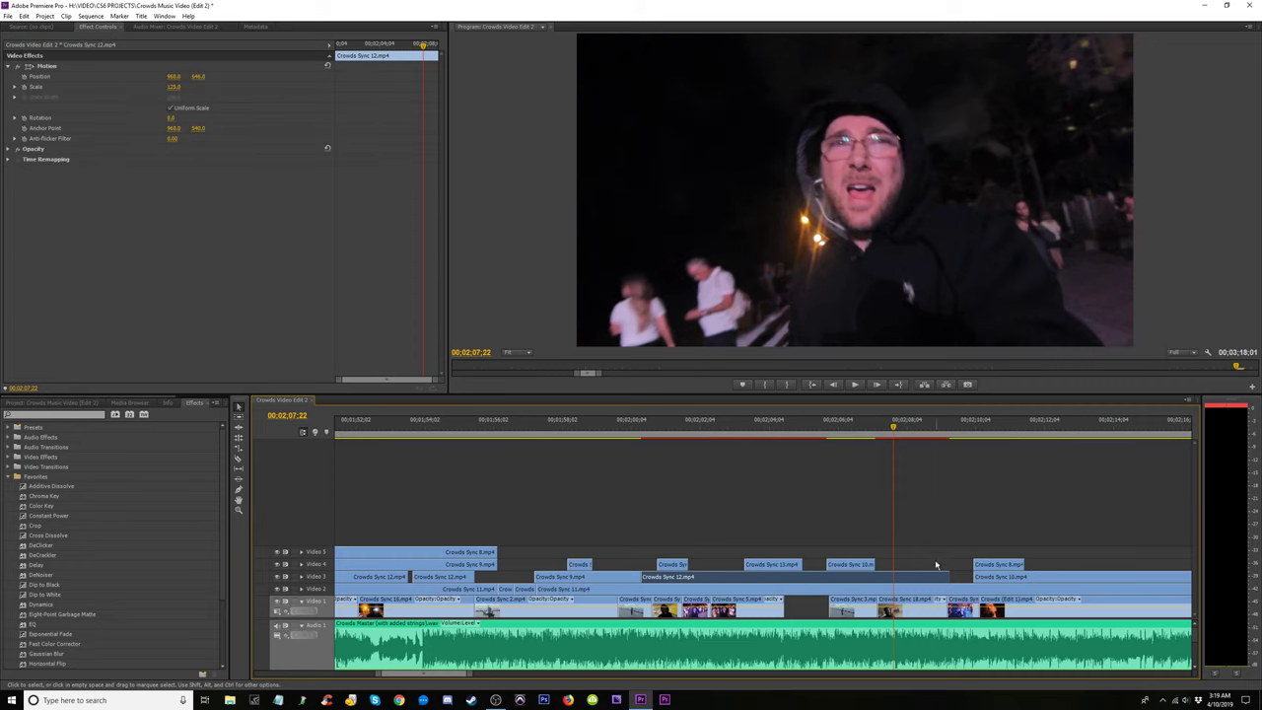
pyautogui.moveTo(909, 421); pyautogui.dragTo(726, 450)
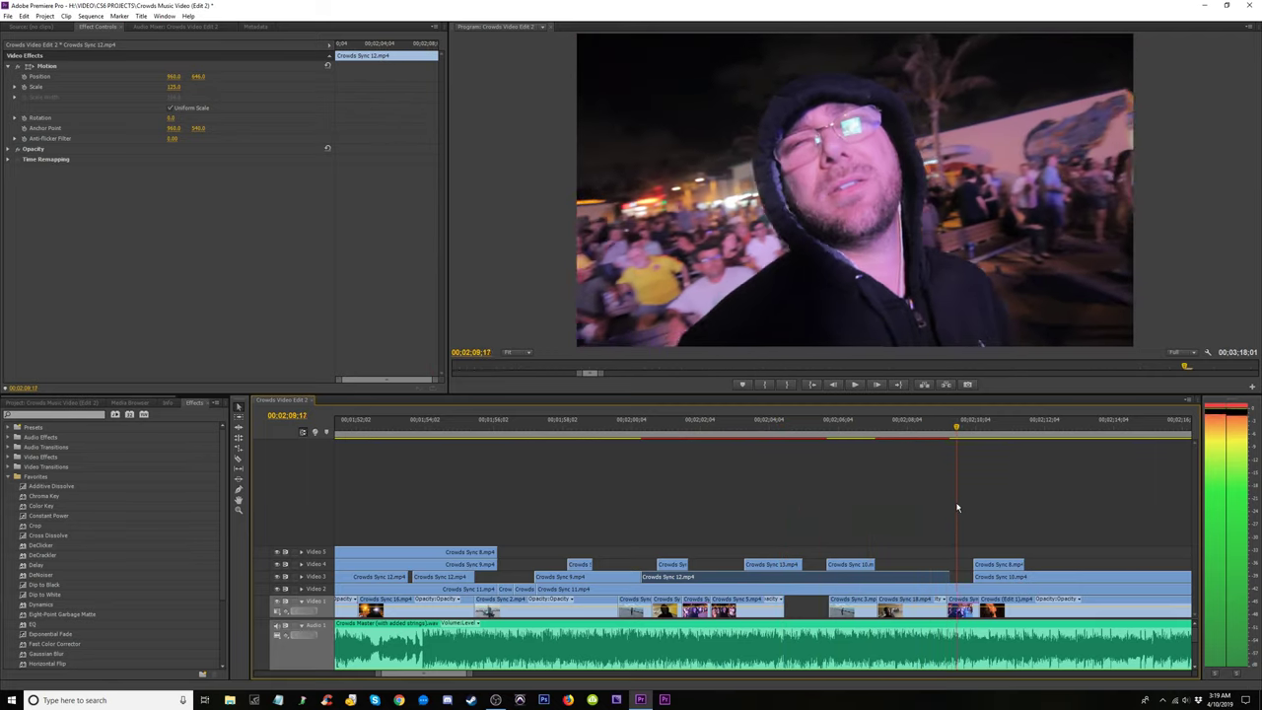
pyautogui.moveTo(954, 501); pyautogui.dragTo(928, 508)
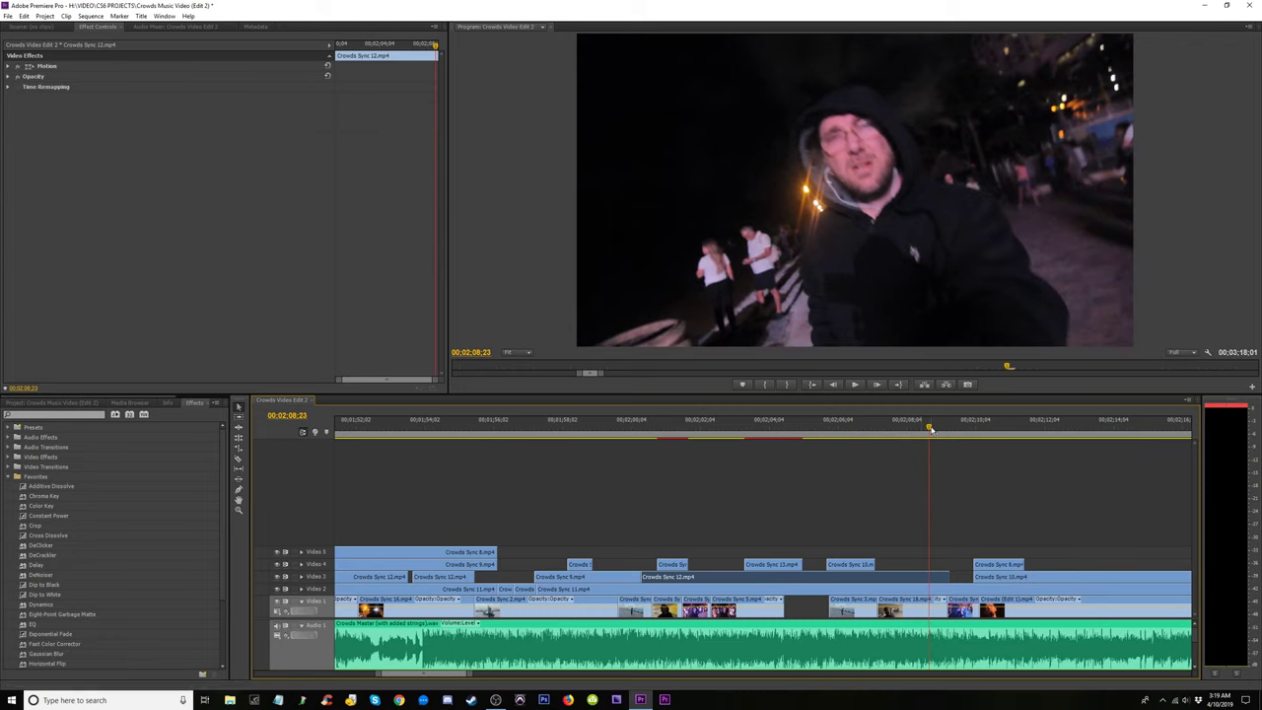
pyautogui.moveTo(930, 424); pyautogui.dragTo(921, 426)
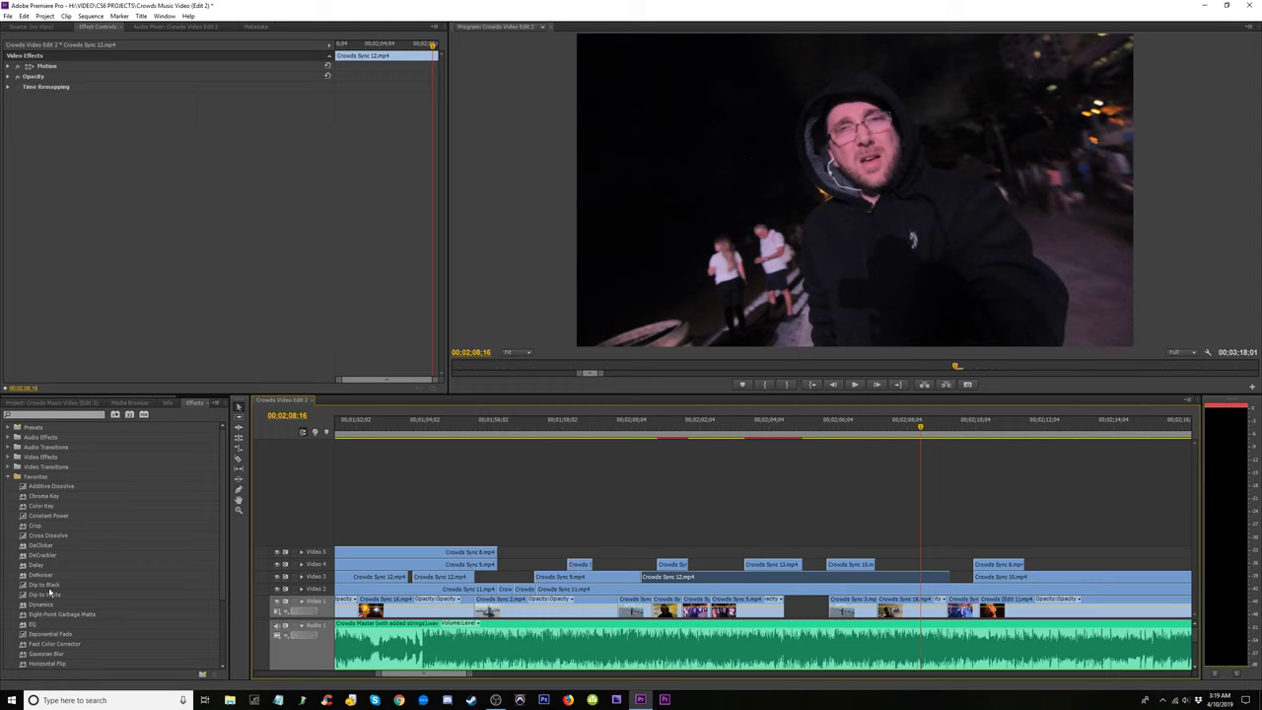
# Apply the Three-Way Color Corrector from favorites to Crowds Sync 12.
pyautogui.click(57, 644)
pyautogui.scroll(-3, 57, 646)
pyautogui.scroll(-1, 57, 646)
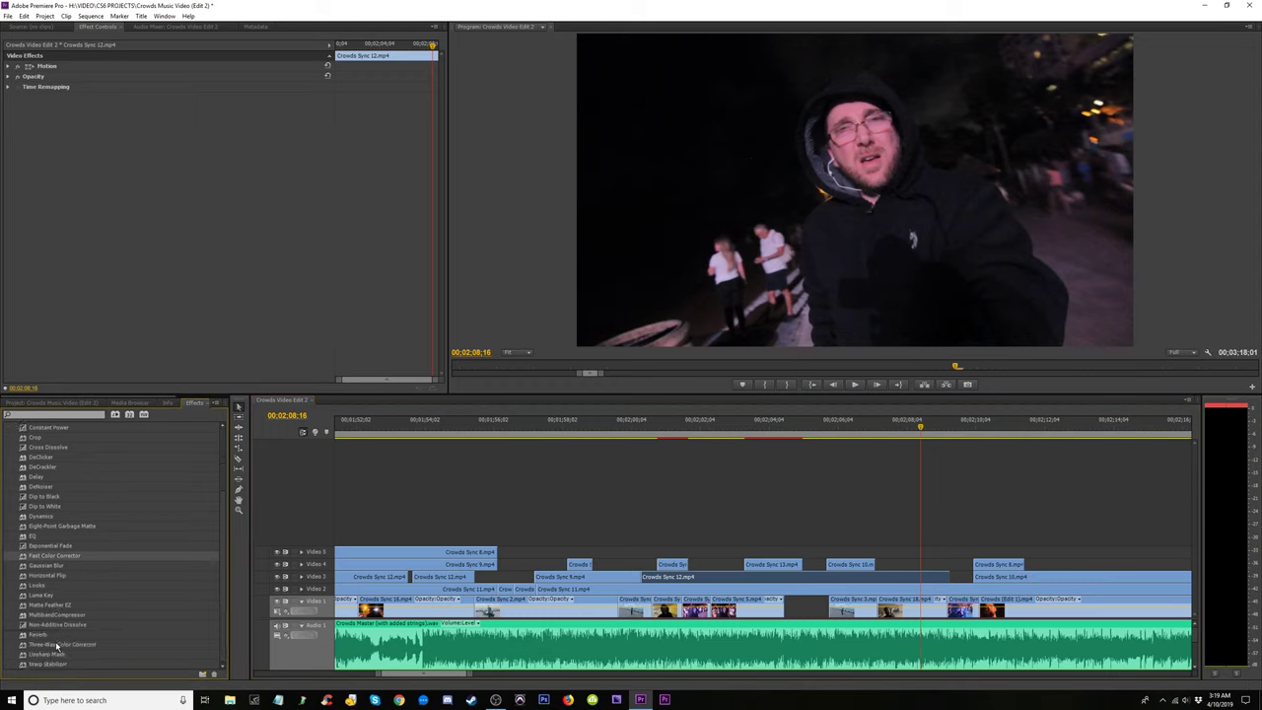
pyautogui.moveTo(57, 644); pyautogui.dragTo(883, 569)
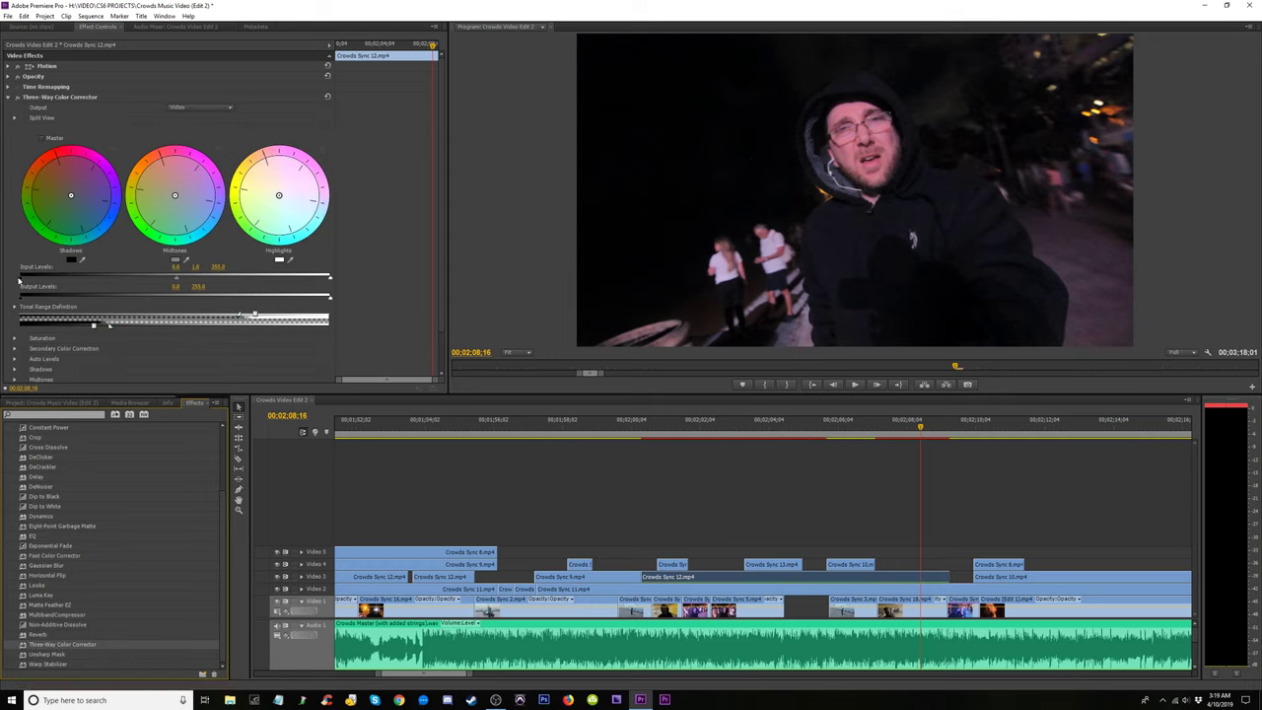
# Tune the input black (around 28.4) and midtone (about 1.2) levels, checking 00:02:08;02.
pyautogui.moveTo(20, 280)
pyautogui.mouseDown()
pyautogui.moveTo(106, 282)
pyautogui.moveTo(19, 278)
pyautogui.moveTo(61, 283)
pyautogui.moveTo(25, 300)
pyautogui.moveTo(55, 301)
pyautogui.moveTo(15, 301)
pyautogui.mouseUp()
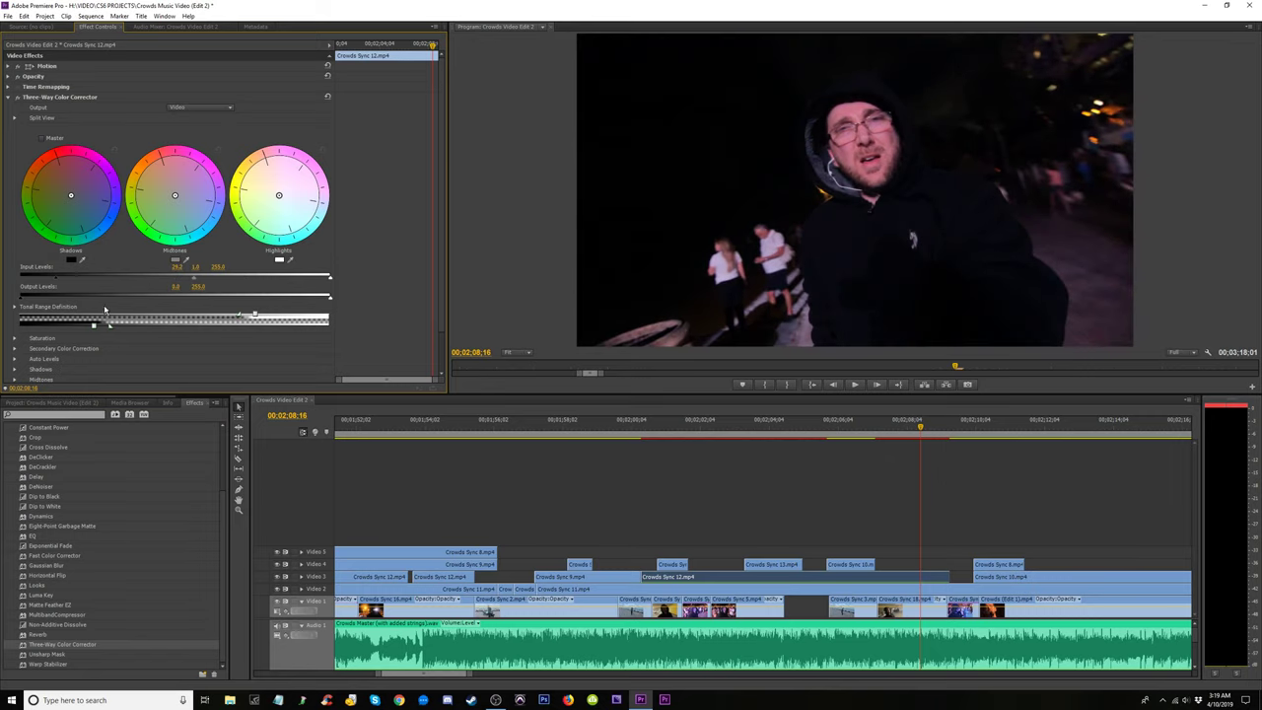
pyautogui.moveTo(331, 300)
pyautogui.mouseDown()
pyautogui.moveTo(252, 302)
pyautogui.moveTo(341, 305)
pyautogui.mouseUp()
pyautogui.moveTo(197, 279); pyautogui.dragTo(194, 283)
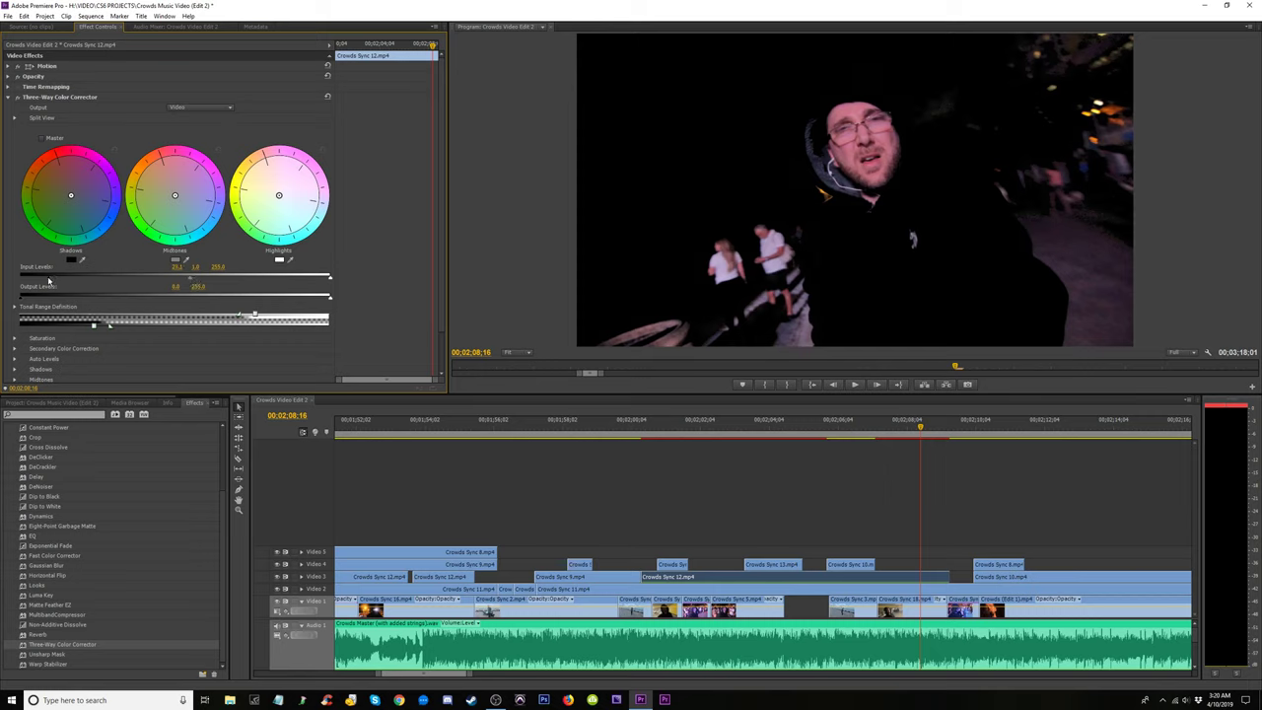
pyautogui.moveTo(43, 281); pyautogui.dragTo(8, 285)
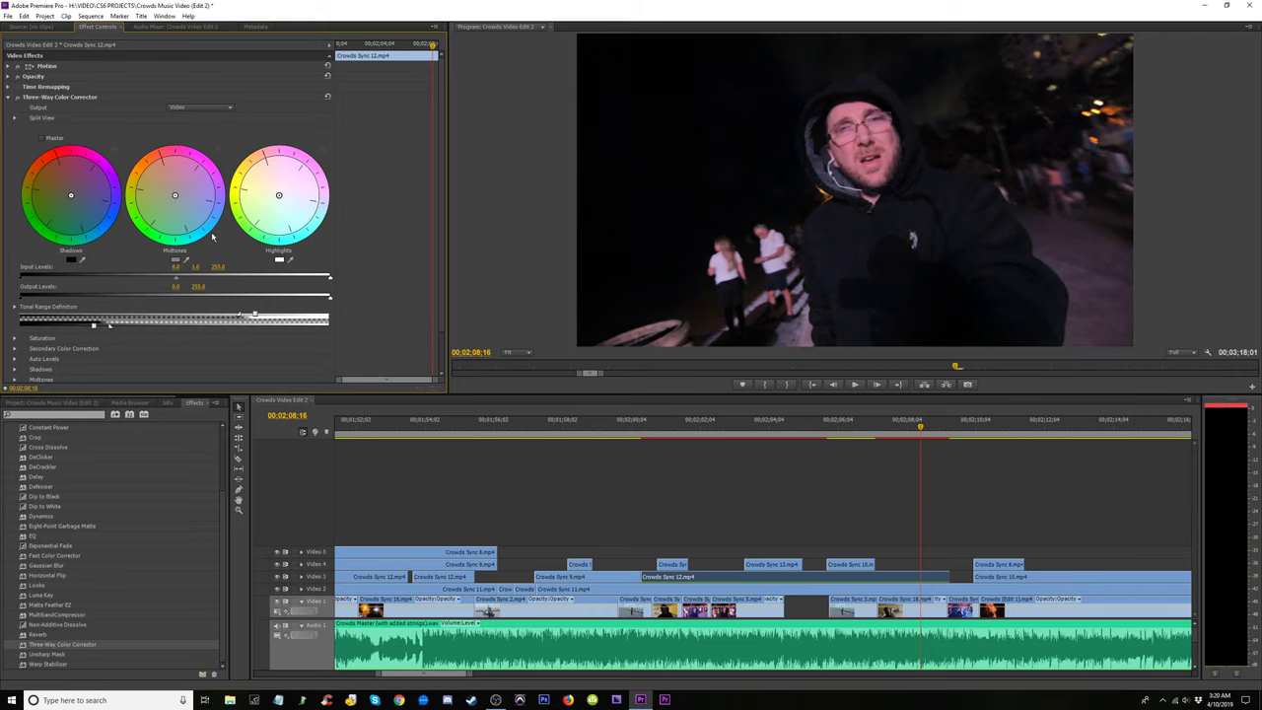
pyautogui.moveTo(175, 282); pyautogui.dragTo(166, 283)
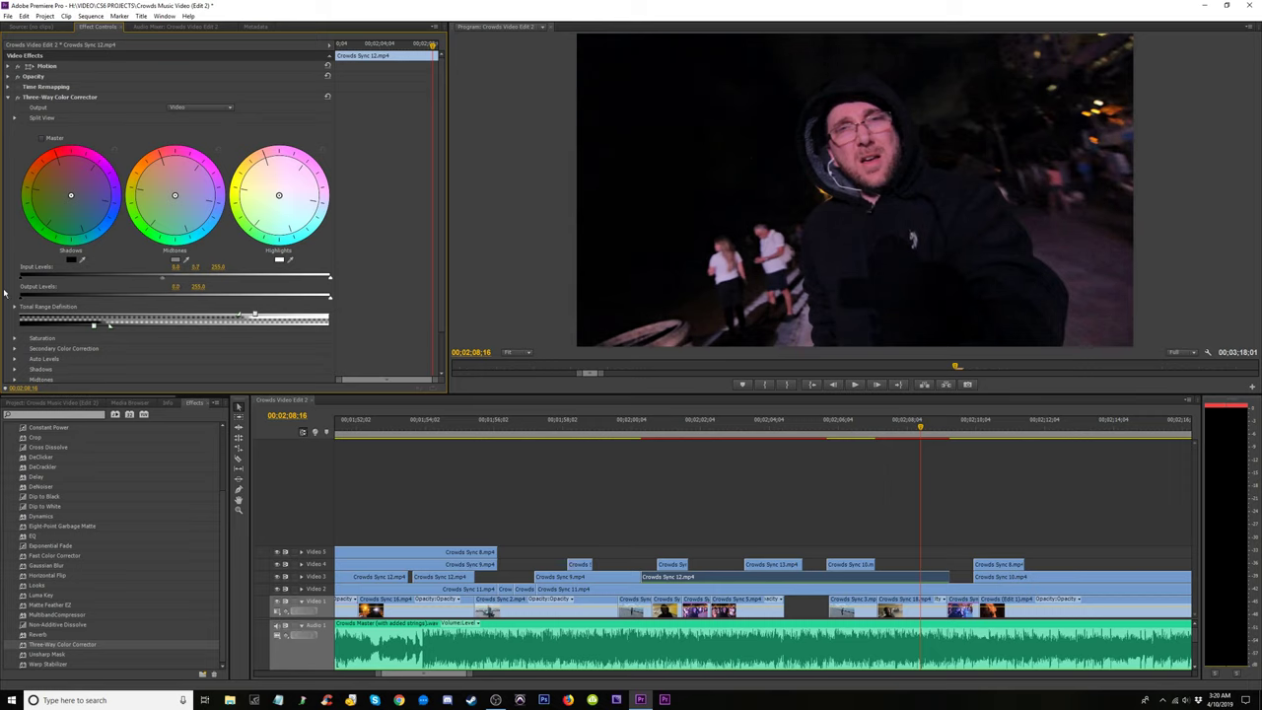
pyautogui.moveTo(24, 281); pyautogui.dragTo(36, 283)
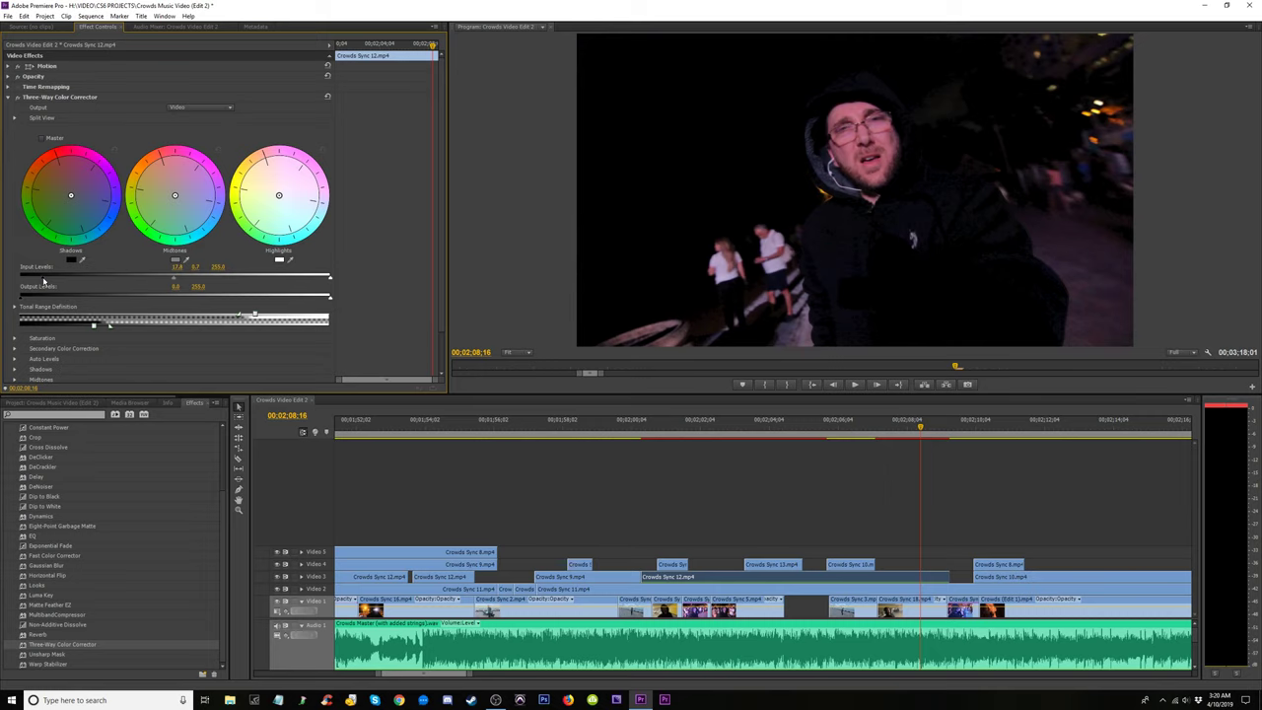
pyautogui.moveTo(44, 281); pyautogui.dragTo(55, 283)
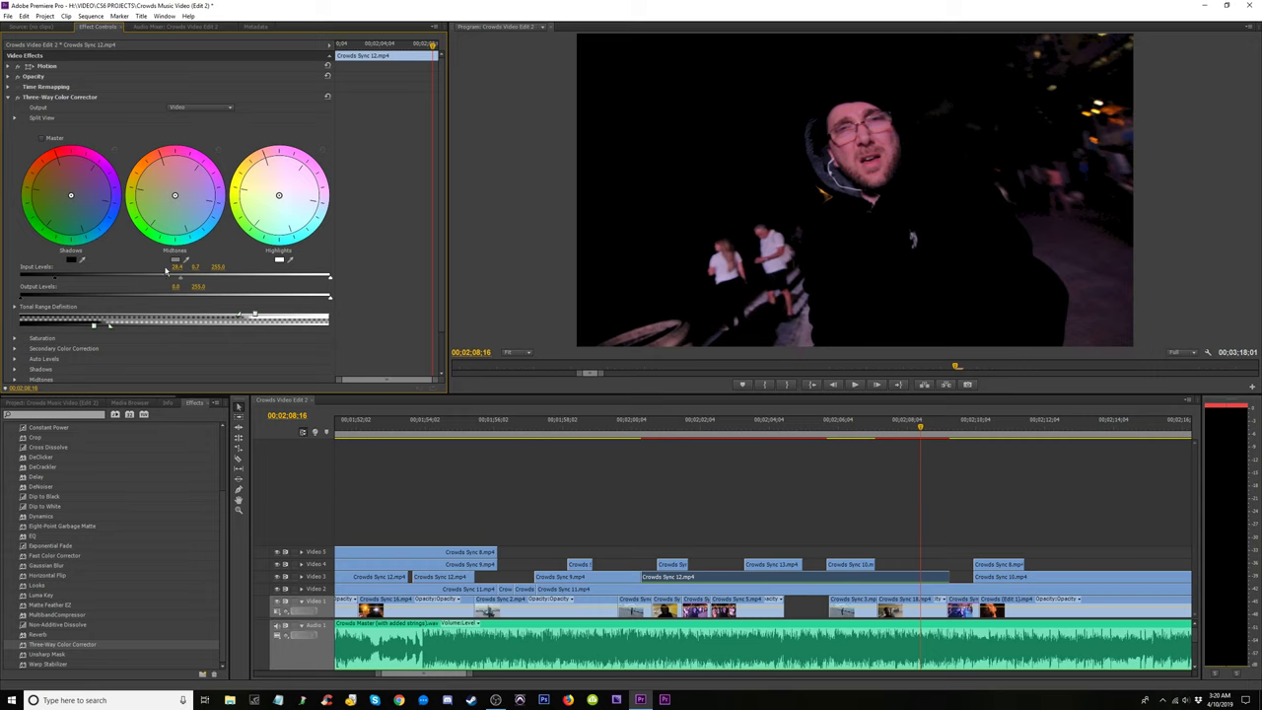
pyautogui.moveTo(924, 431); pyautogui.dragTo(706, 441)
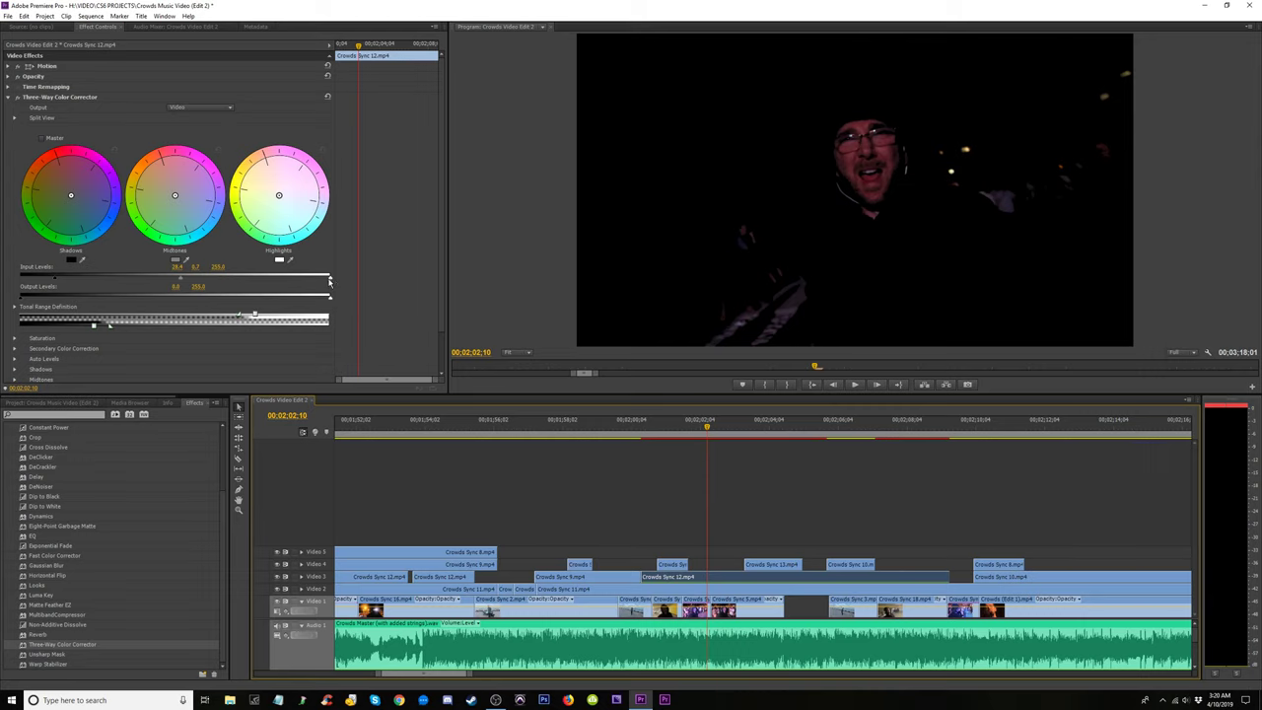
# Lower input white to about 177.6 and black to about 8.1, previewing the crowd shots.
pyautogui.moveTo(331, 280); pyautogui.dragTo(155, 286)
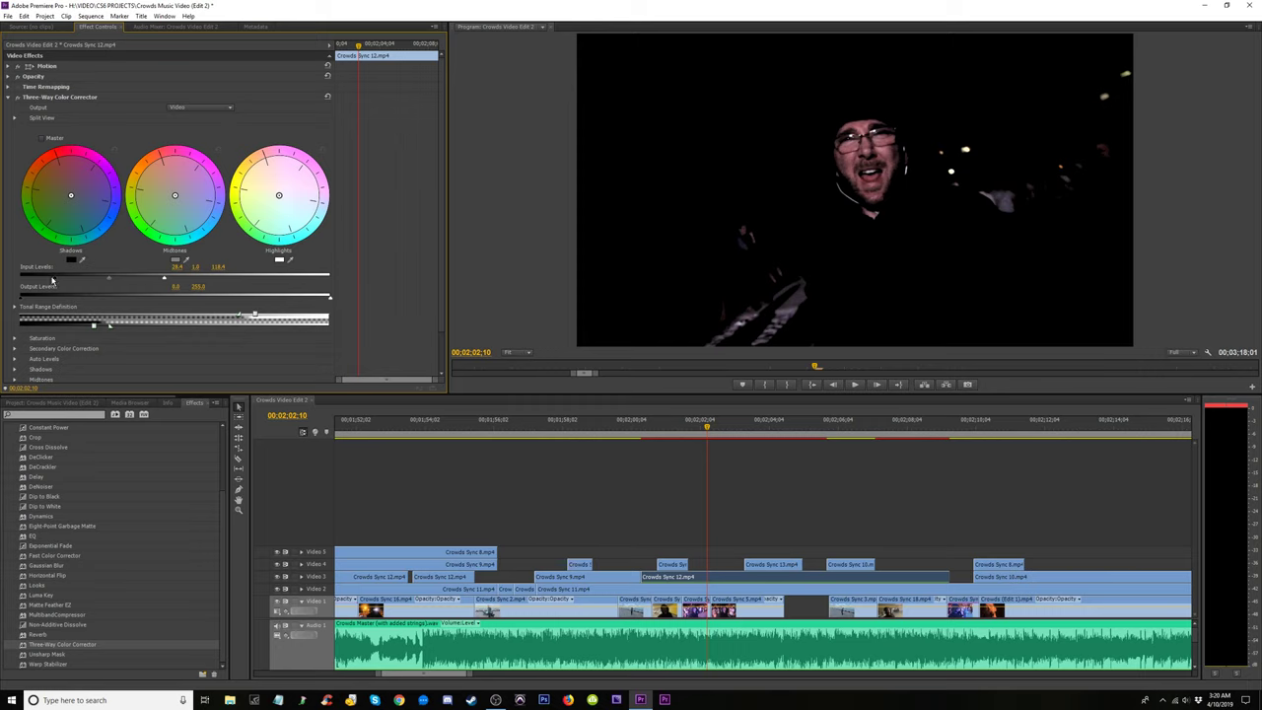
pyautogui.moveTo(53, 282); pyautogui.dragTo(46, 282)
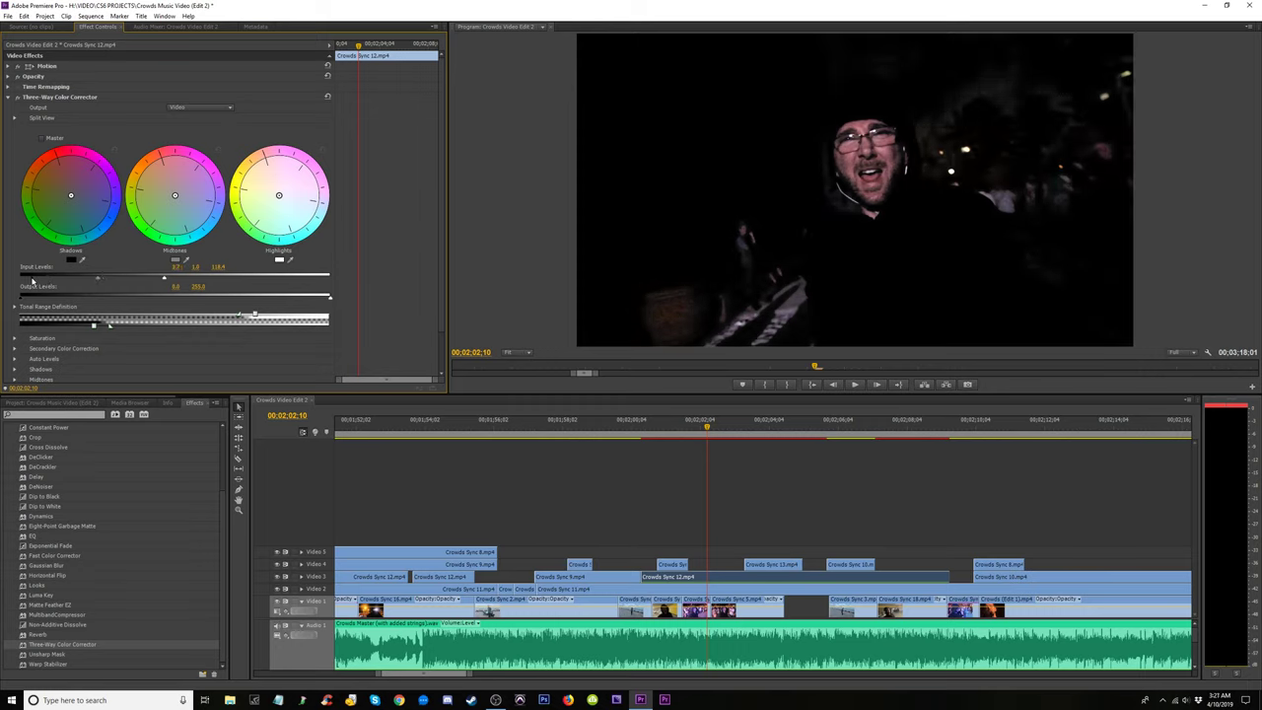
pyautogui.moveTo(30, 282); pyautogui.dragTo(27, 281)
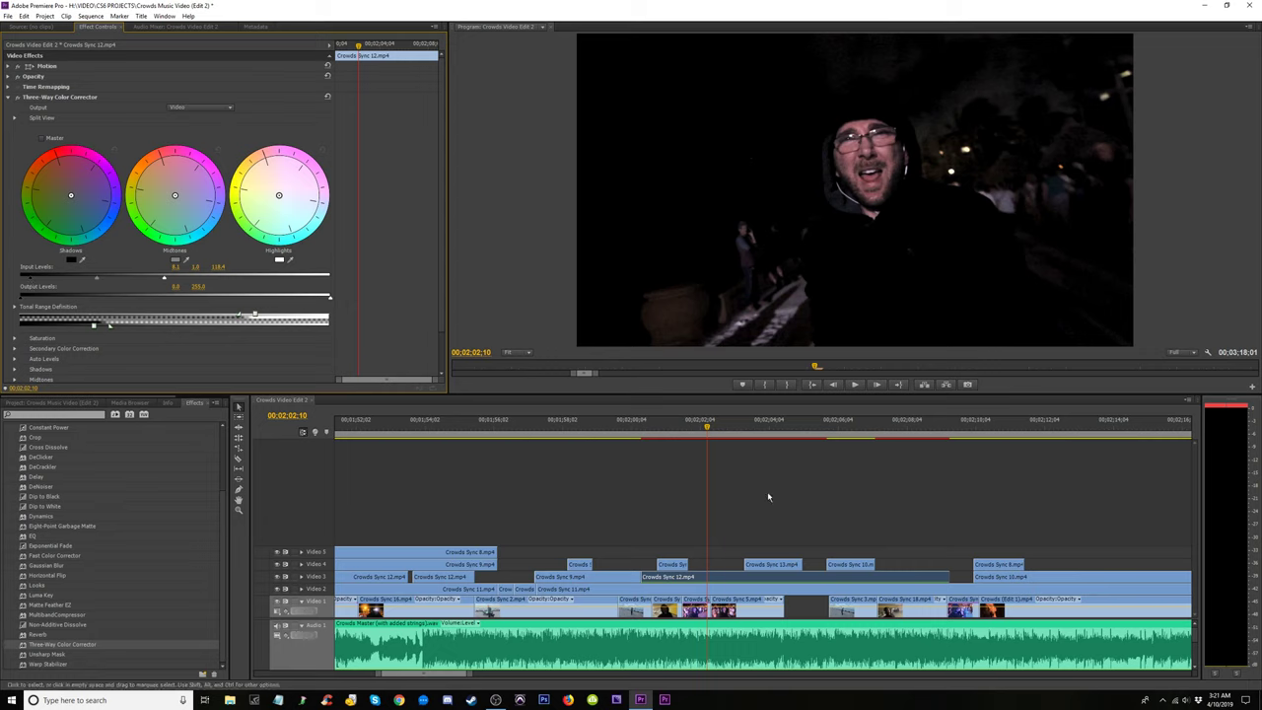
pyautogui.press('space')
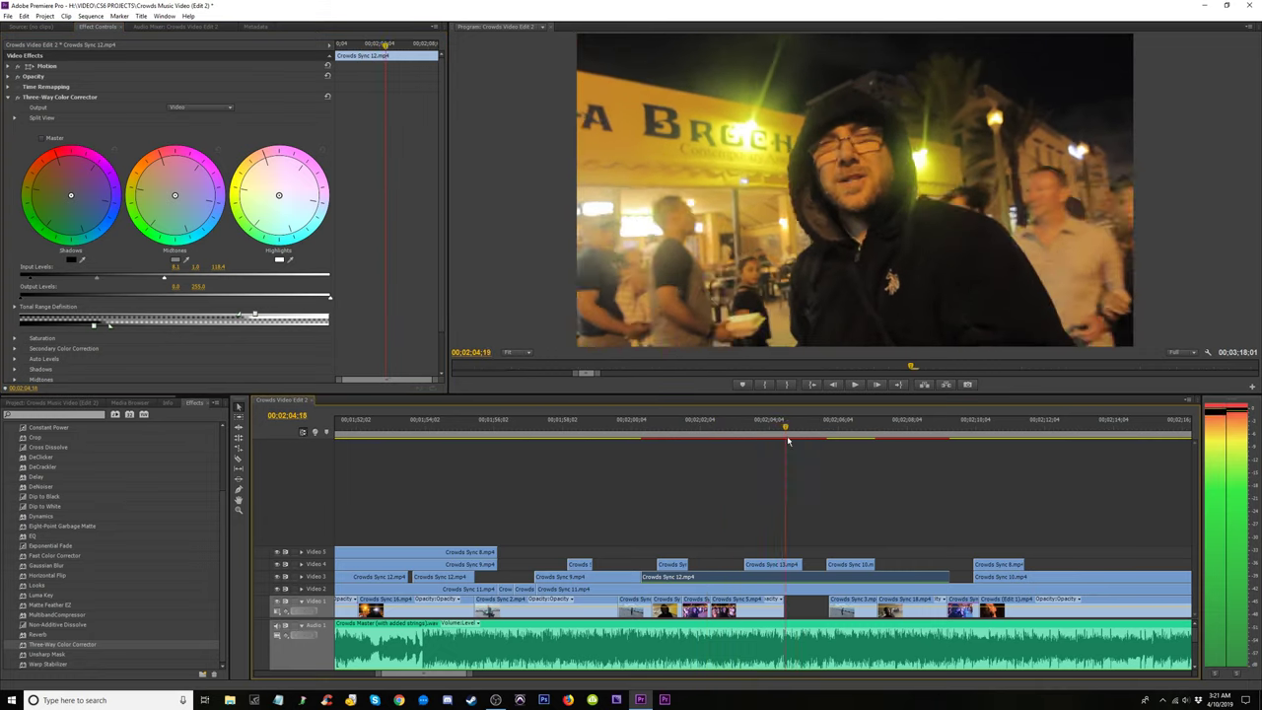
pyautogui.moveTo(827, 448); pyautogui.dragTo(813, 448)
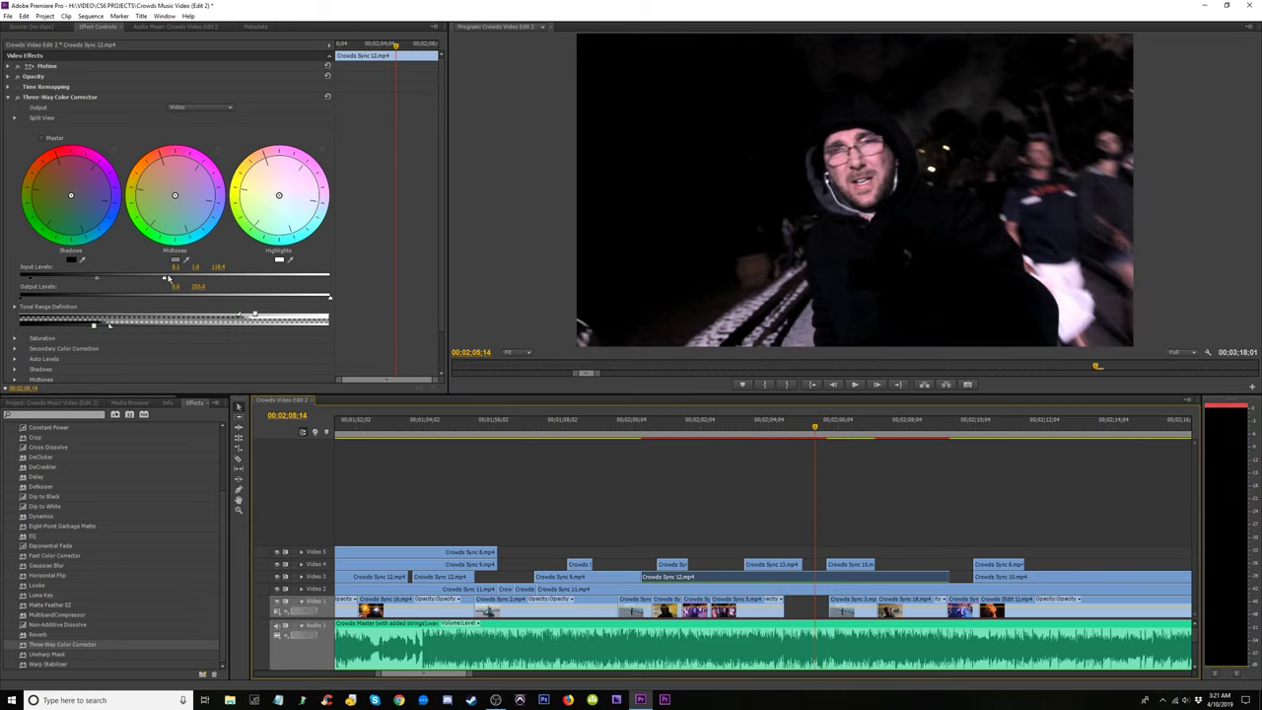
pyautogui.moveTo(168, 279); pyautogui.dragTo(124, 279)
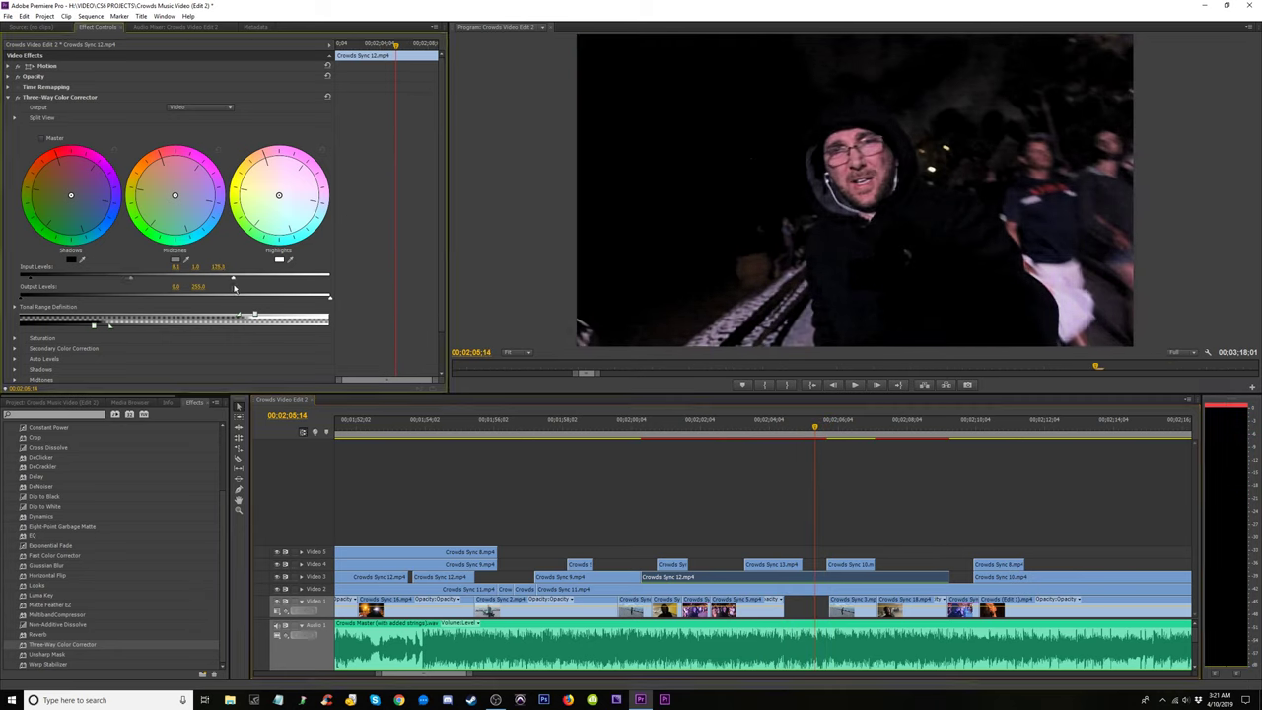
pyautogui.moveTo(235, 287); pyautogui.dragTo(238, 289)
pyautogui.moveTo(818, 448); pyautogui.dragTo(894, 451)
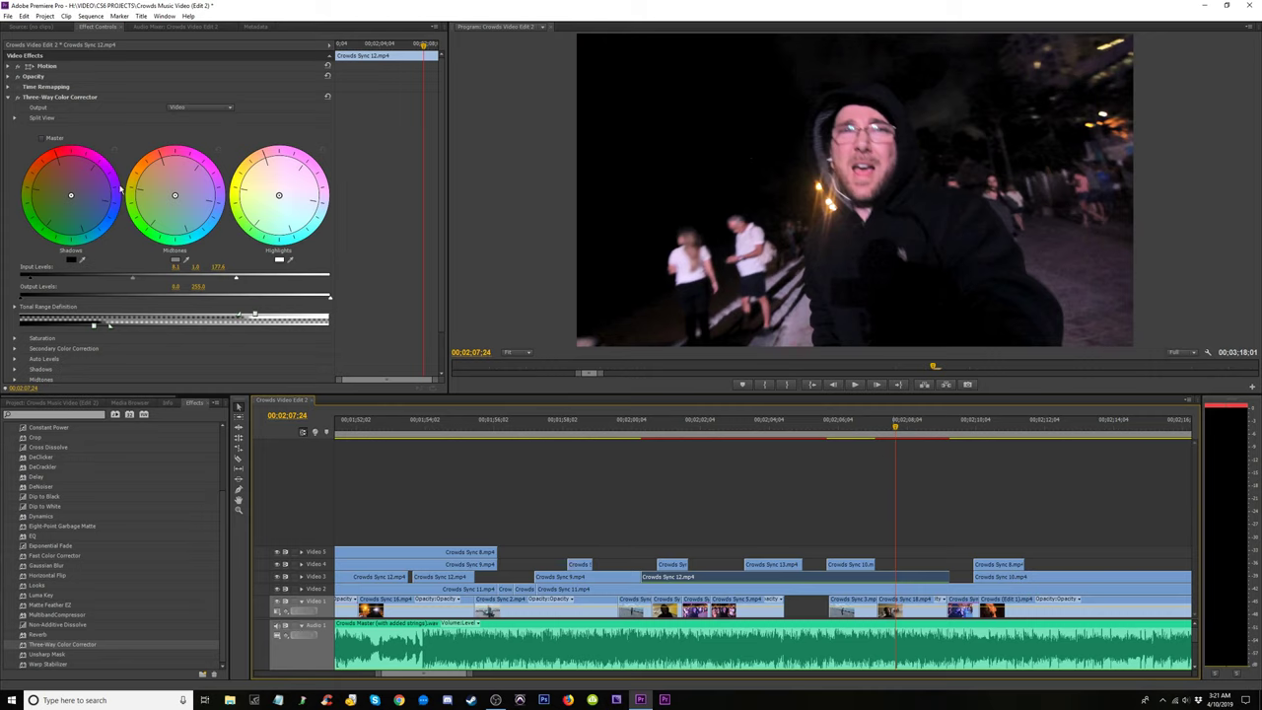
# Replace the Three-Way Color Corrector on Crowds Sync 12 with a Fast Color Corrector.
pyautogui.click(51, 99)
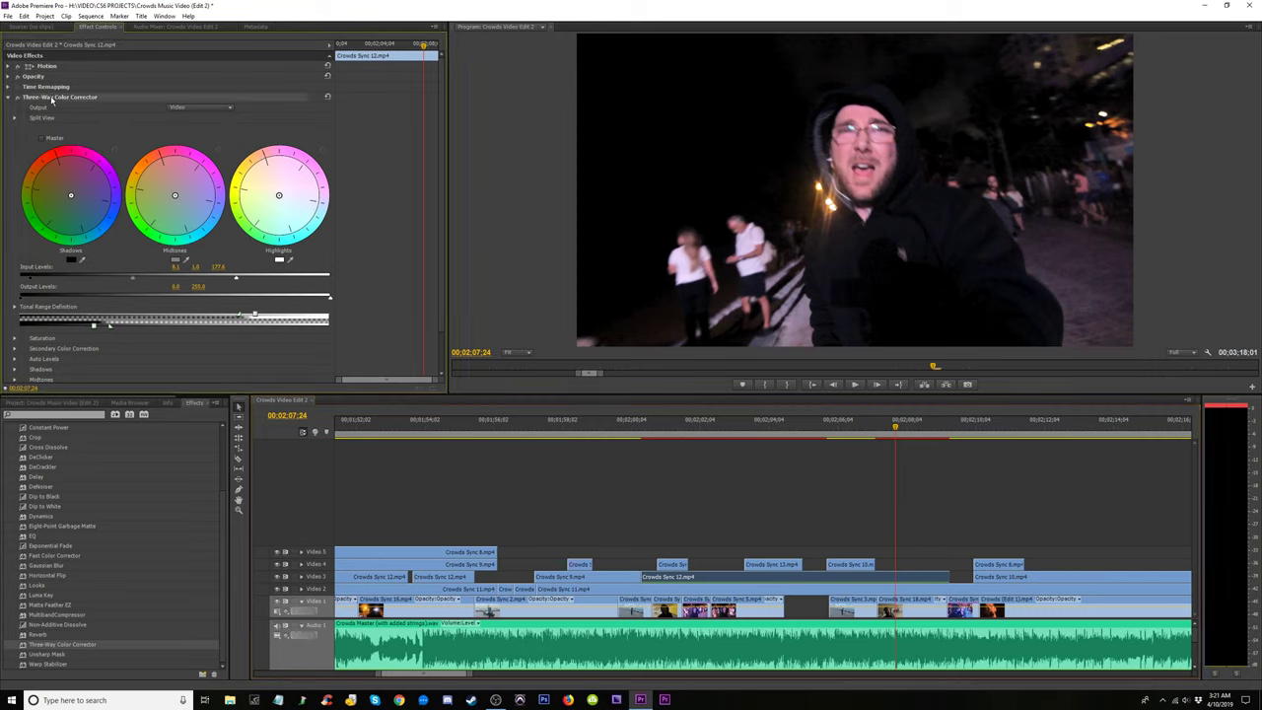
pyautogui.press('Delete')
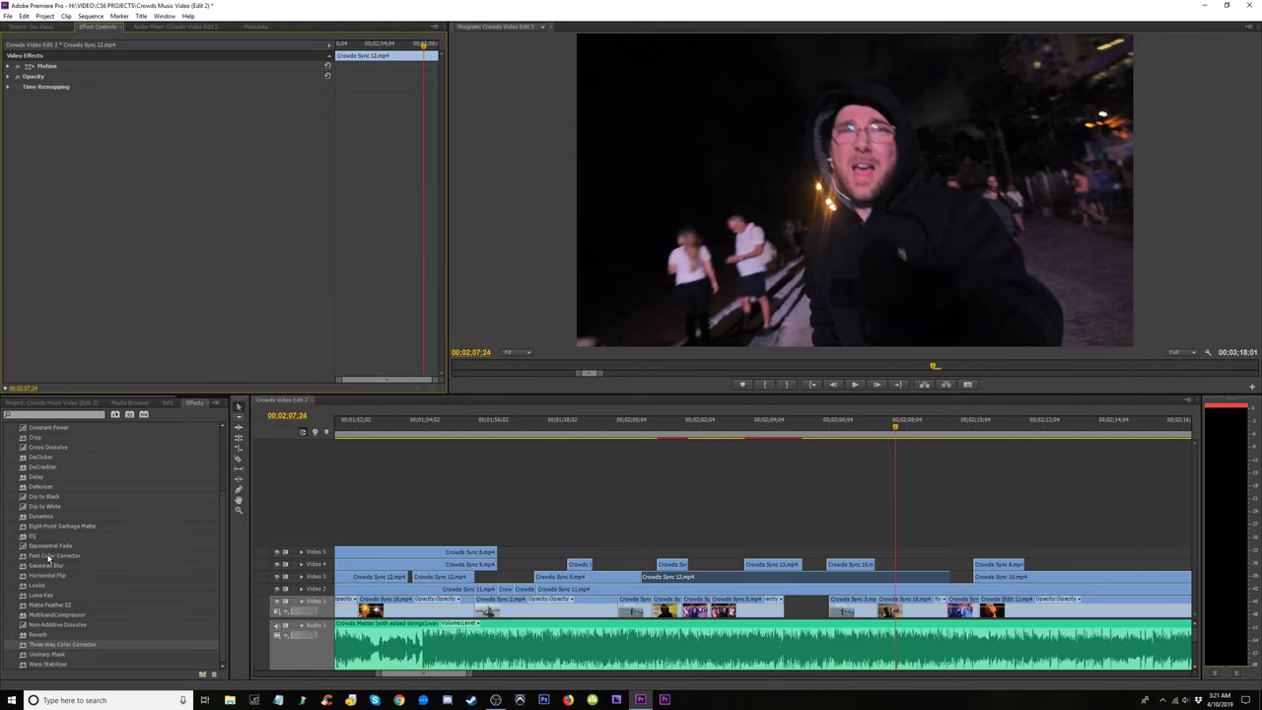
pyautogui.moveTo(47, 558); pyautogui.dragTo(868, 577)
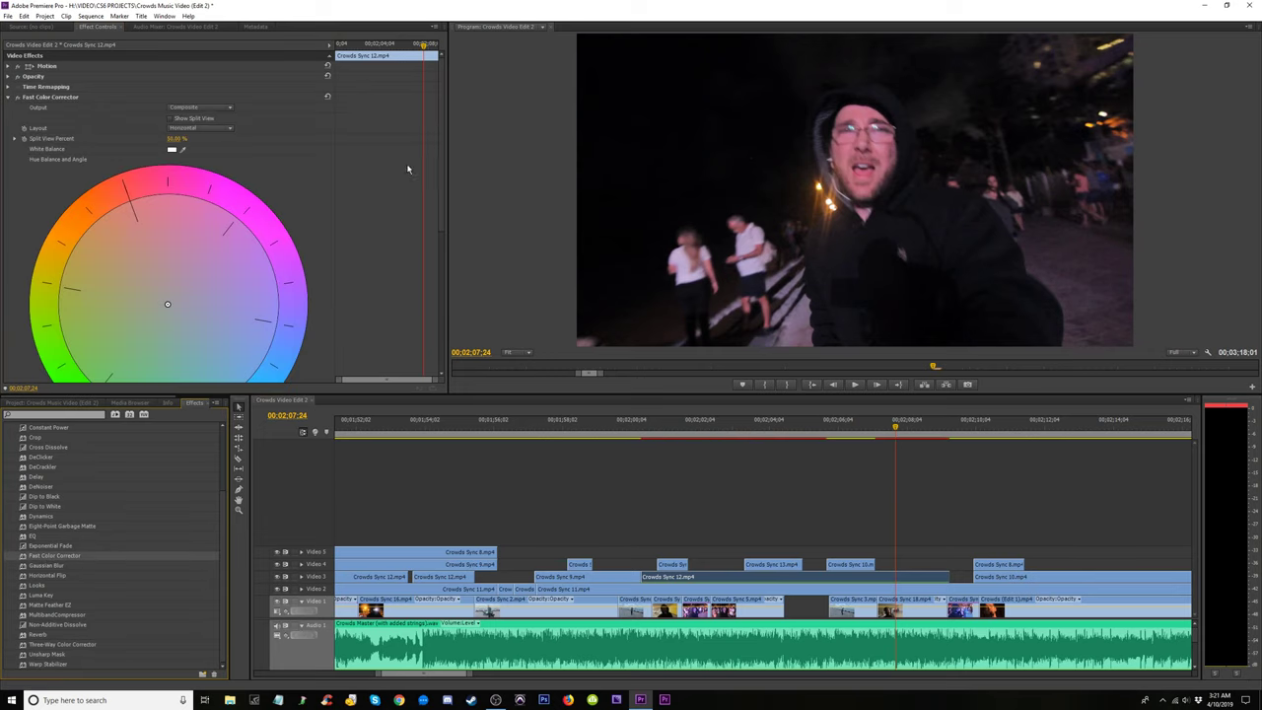
# Set the input levels to black about 23.7, a lower gray, and white about 212.
pyautogui.moveTo(439, 170); pyautogui.dragTo(459, 297)
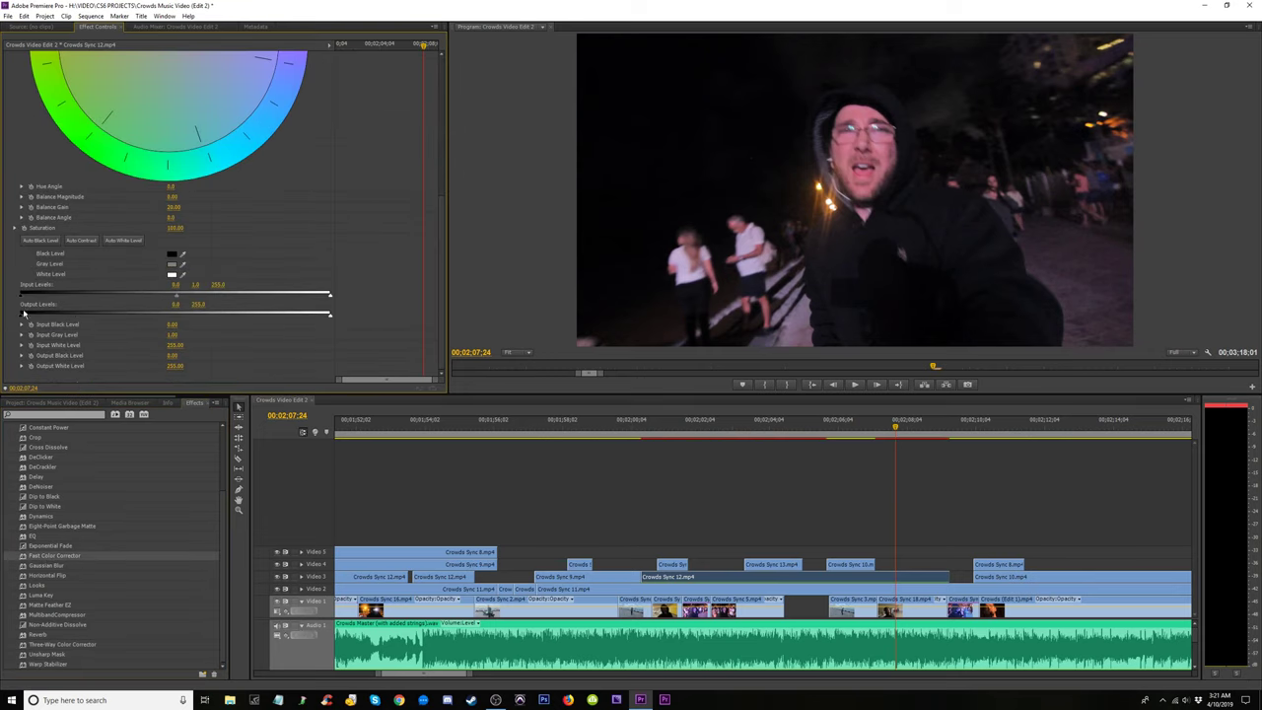
pyautogui.moveTo(20, 299); pyautogui.dragTo(45, 299)
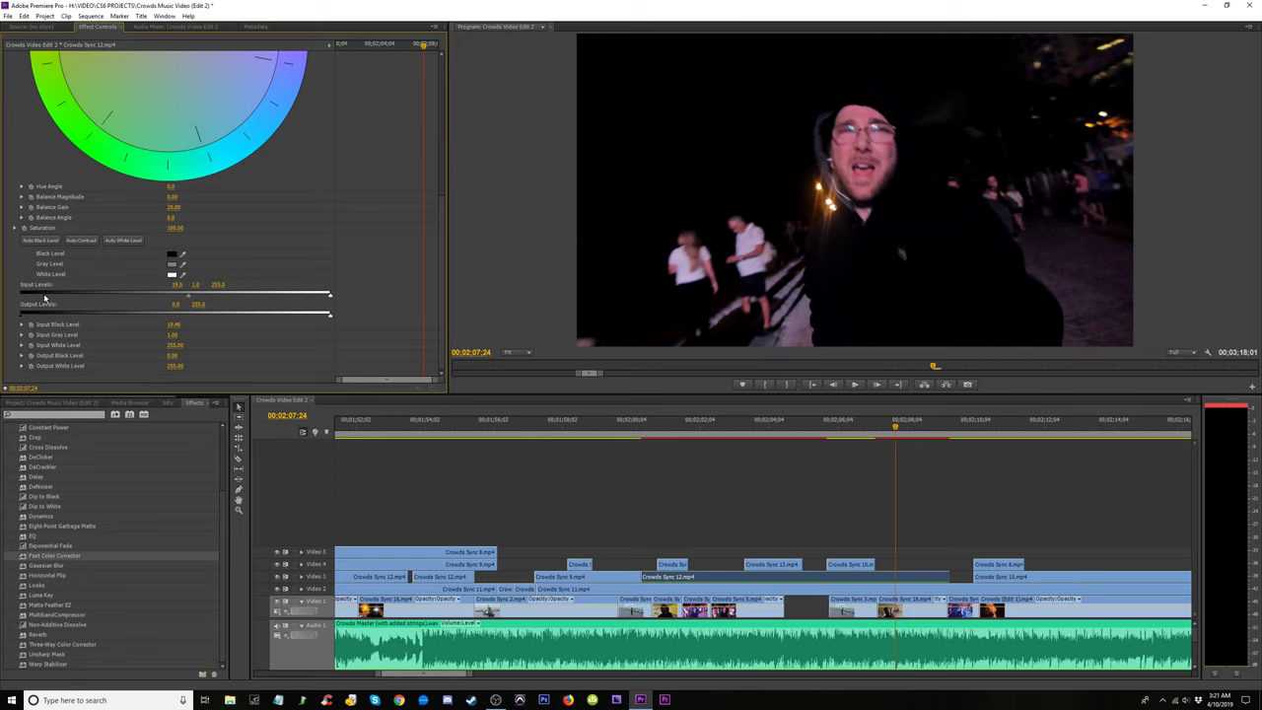
pyautogui.moveTo(898, 431); pyautogui.dragTo(919, 431)
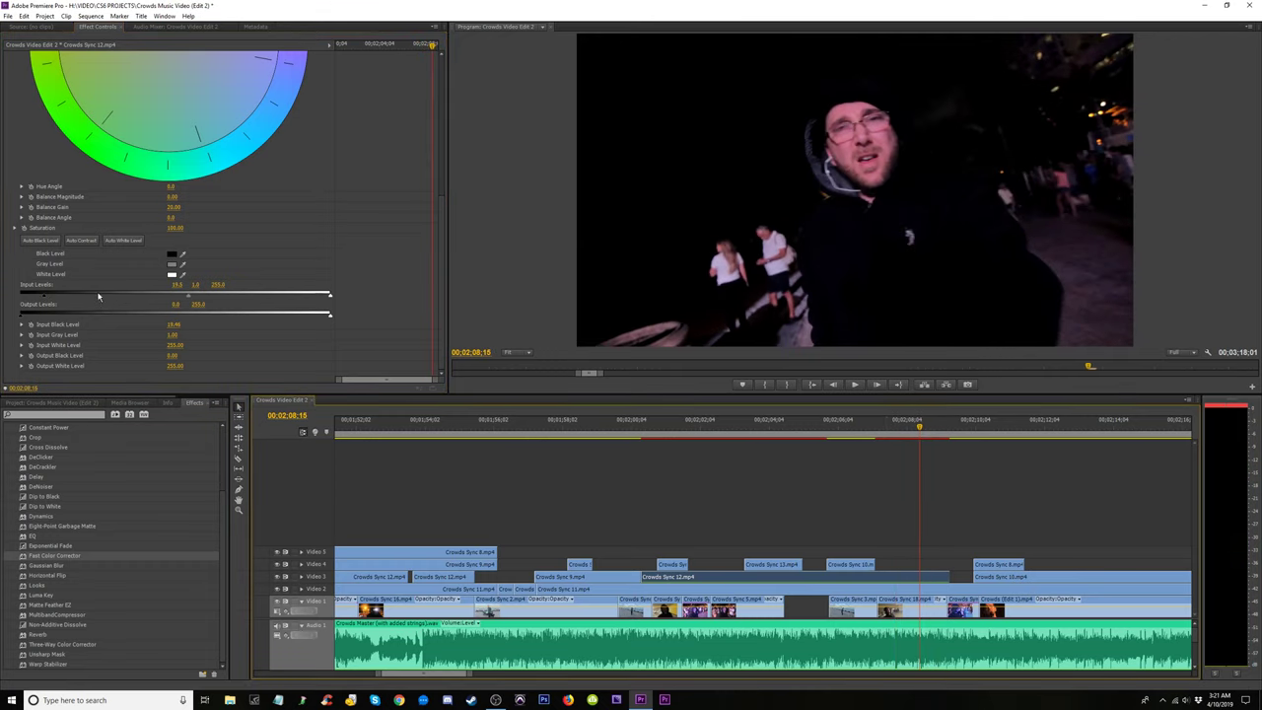
pyautogui.moveTo(191, 298); pyautogui.dragTo(186, 301)
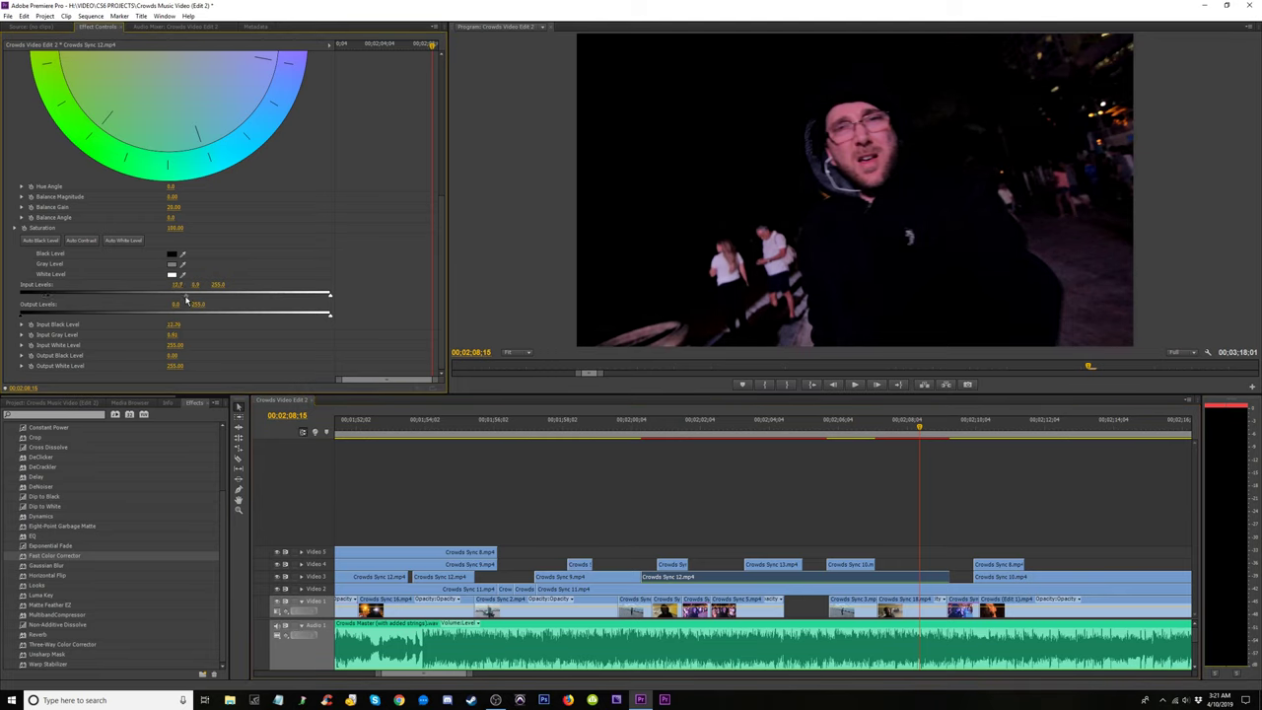
pyautogui.moveTo(331, 300); pyautogui.dragTo(277, 298)
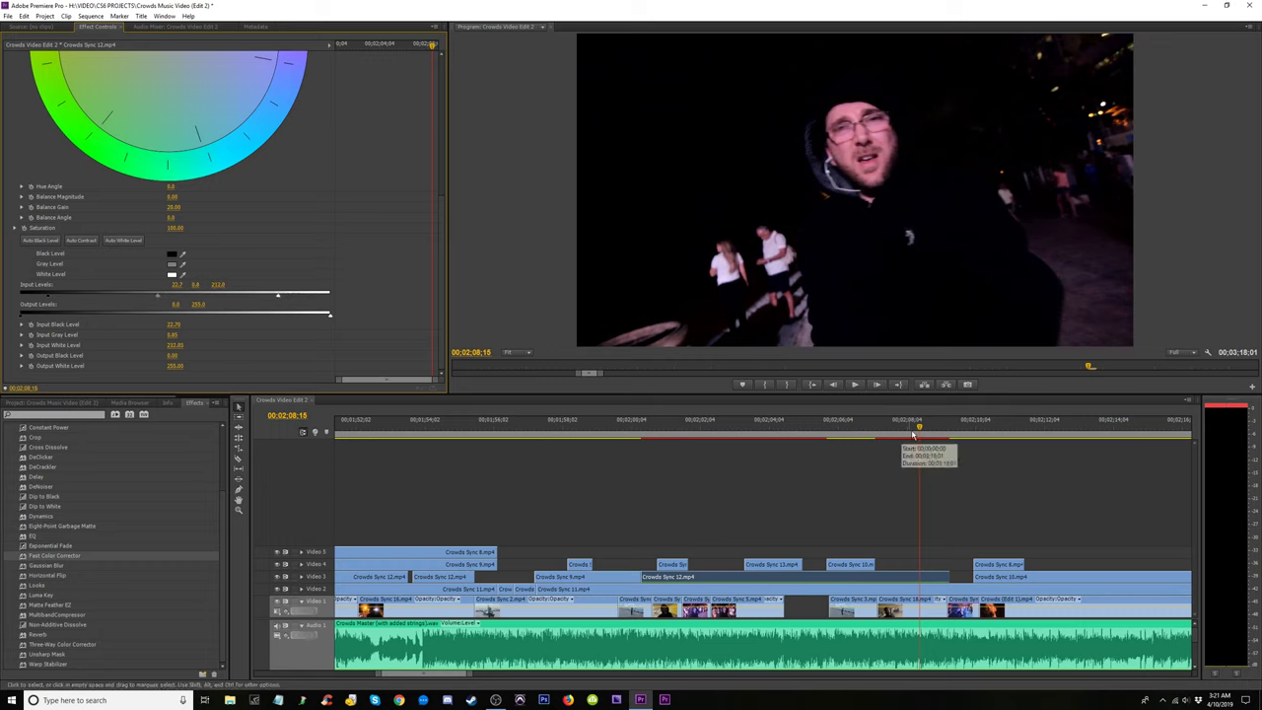
pyautogui.moveTo(919, 428); pyautogui.dragTo(812, 441)
# Split Crowds Sync 12 on Video 3 and lower that section's input white and black levels.
pyautogui.press('c')
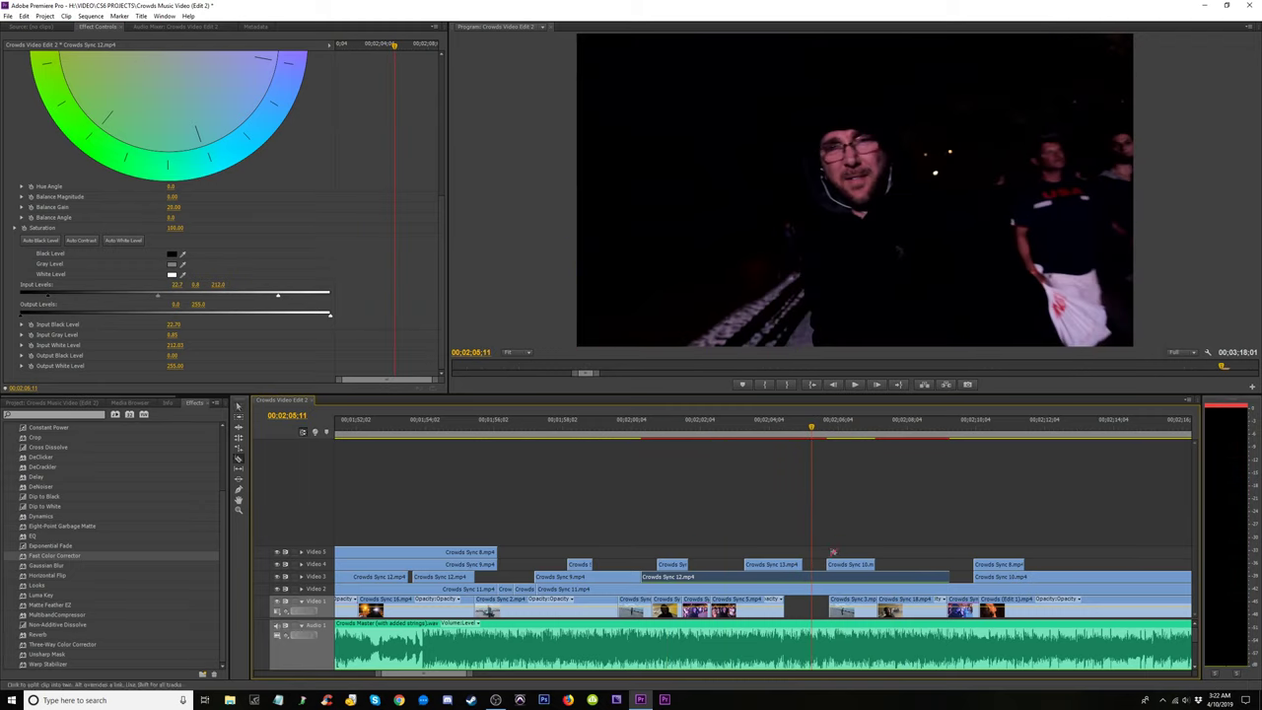
pyautogui.click(827, 577)
pyautogui.press('v')
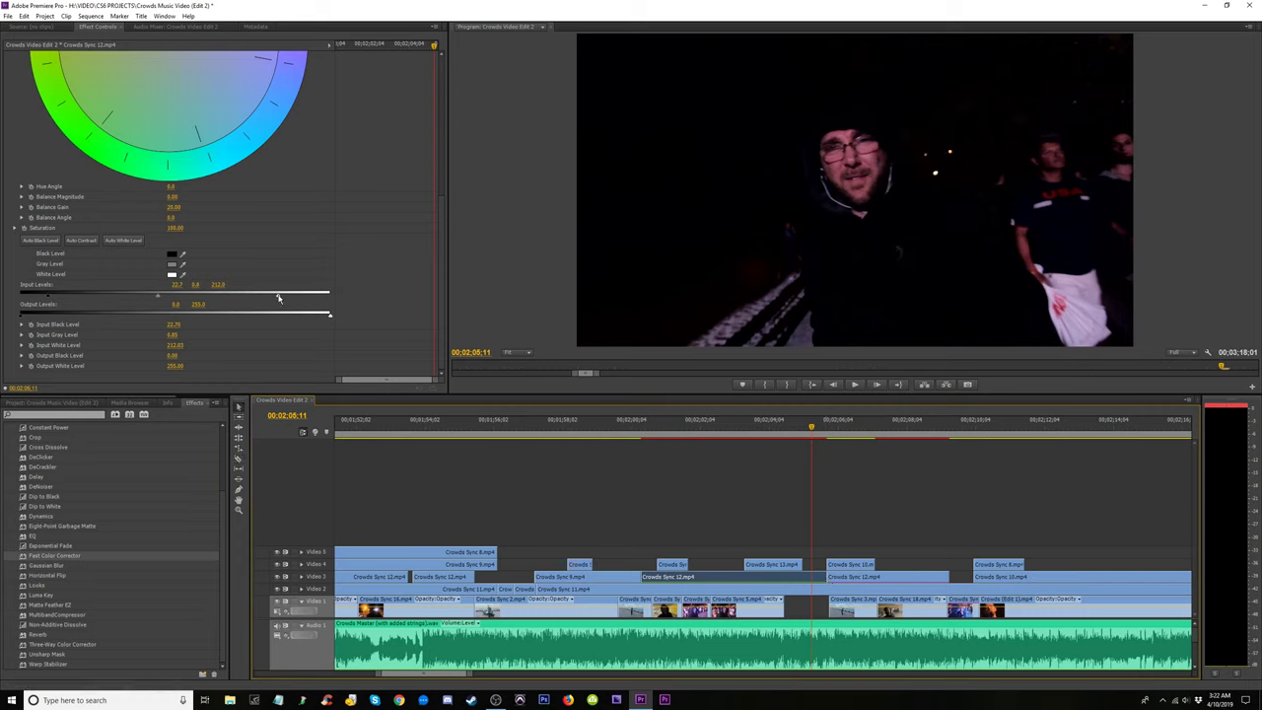
pyautogui.moveTo(278, 296); pyautogui.dragTo(246, 300)
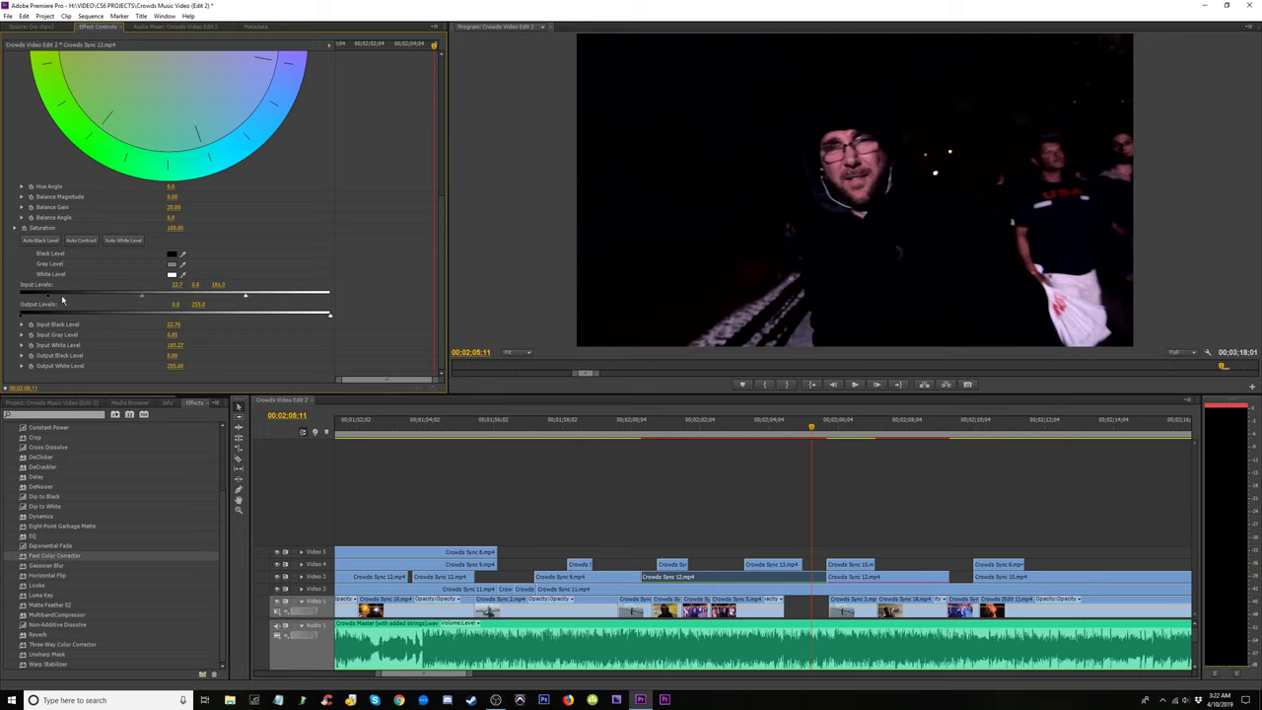
pyautogui.moveTo(47, 299); pyautogui.dragTo(33, 301)
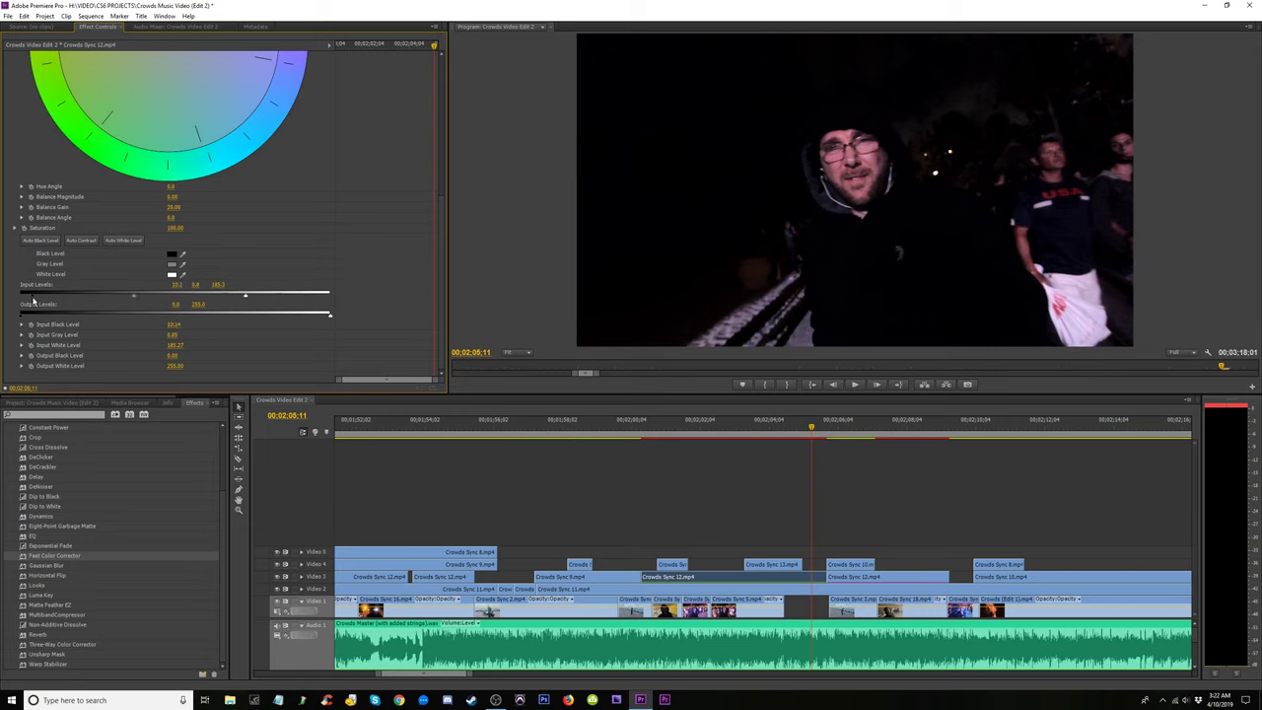
pyautogui.moveTo(803, 429); pyautogui.dragTo(701, 462)
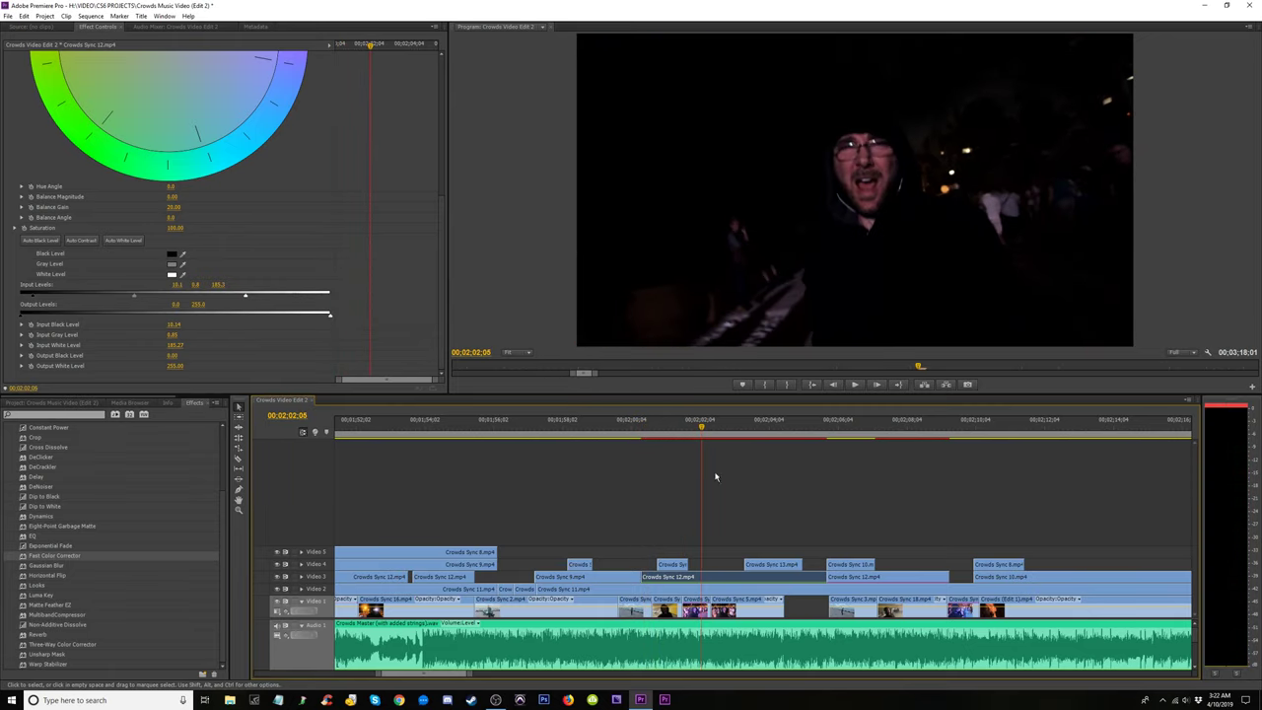
# Cut the clip again earlier, drop this section's input black to about 6.5, and review it.
pyautogui.press('c')
pyautogui.click(752, 578)
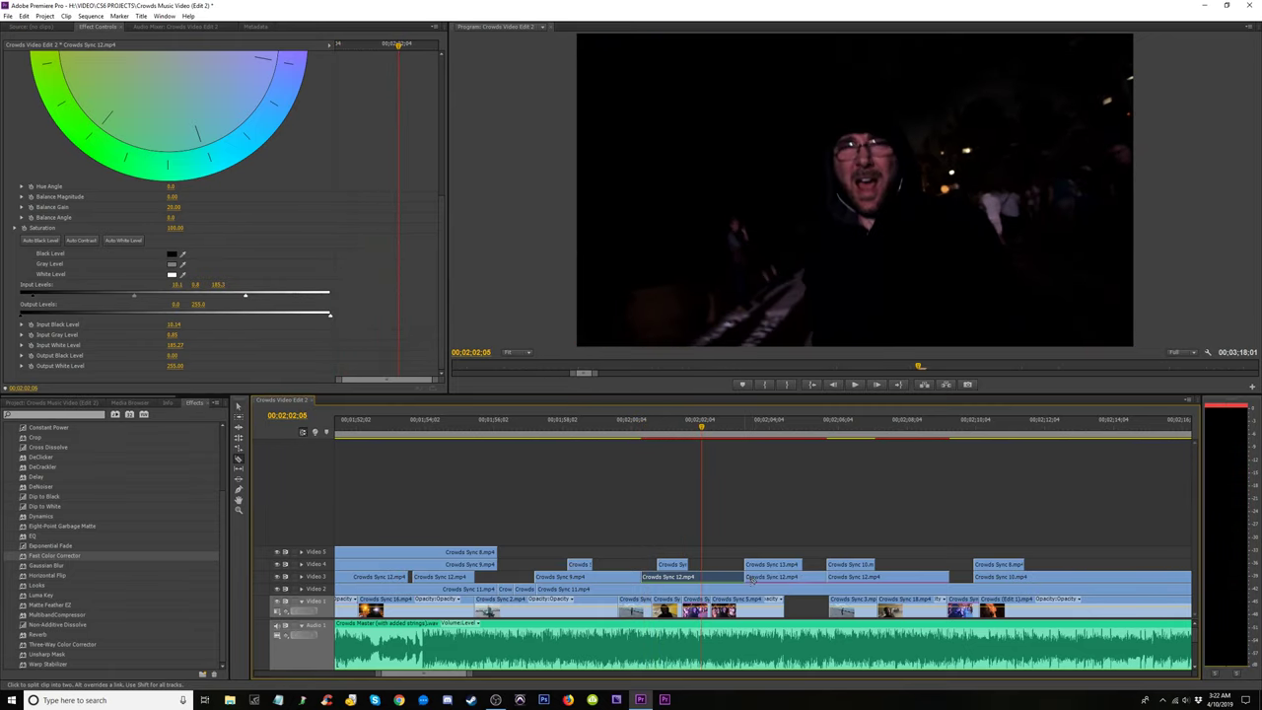
pyautogui.press('v')
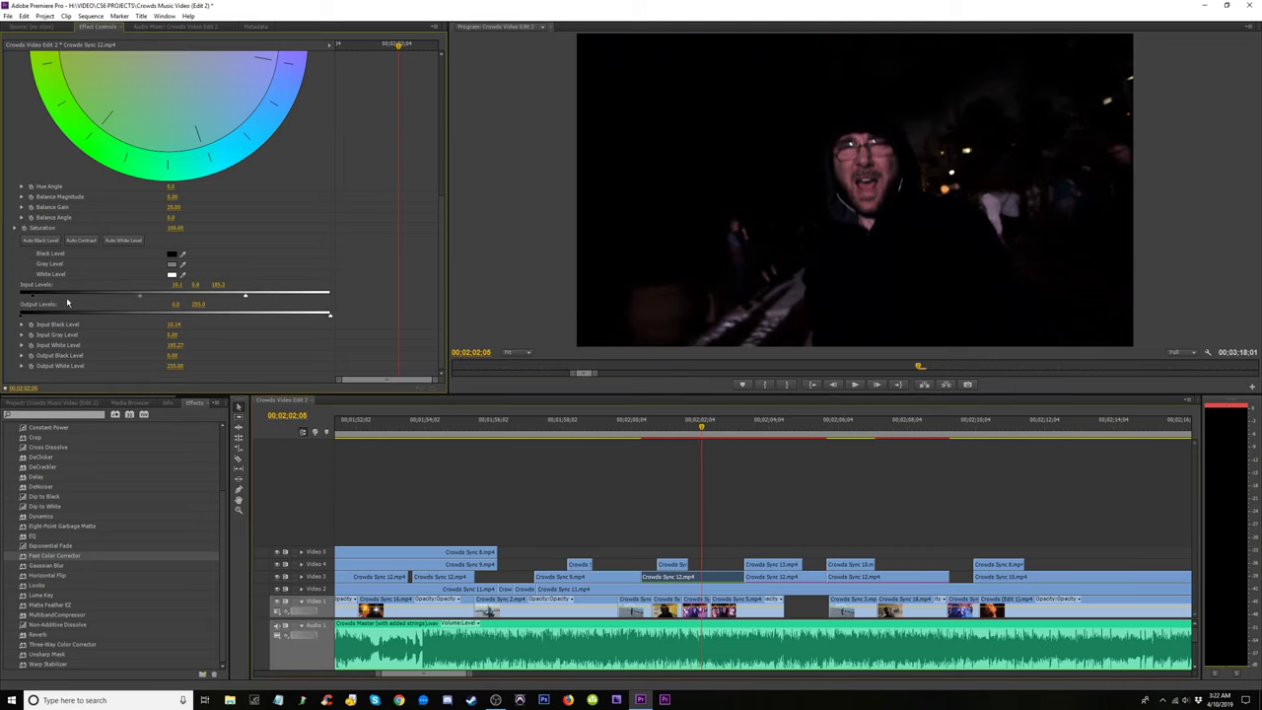
pyautogui.moveTo(33, 297); pyautogui.dragTo(26, 299)
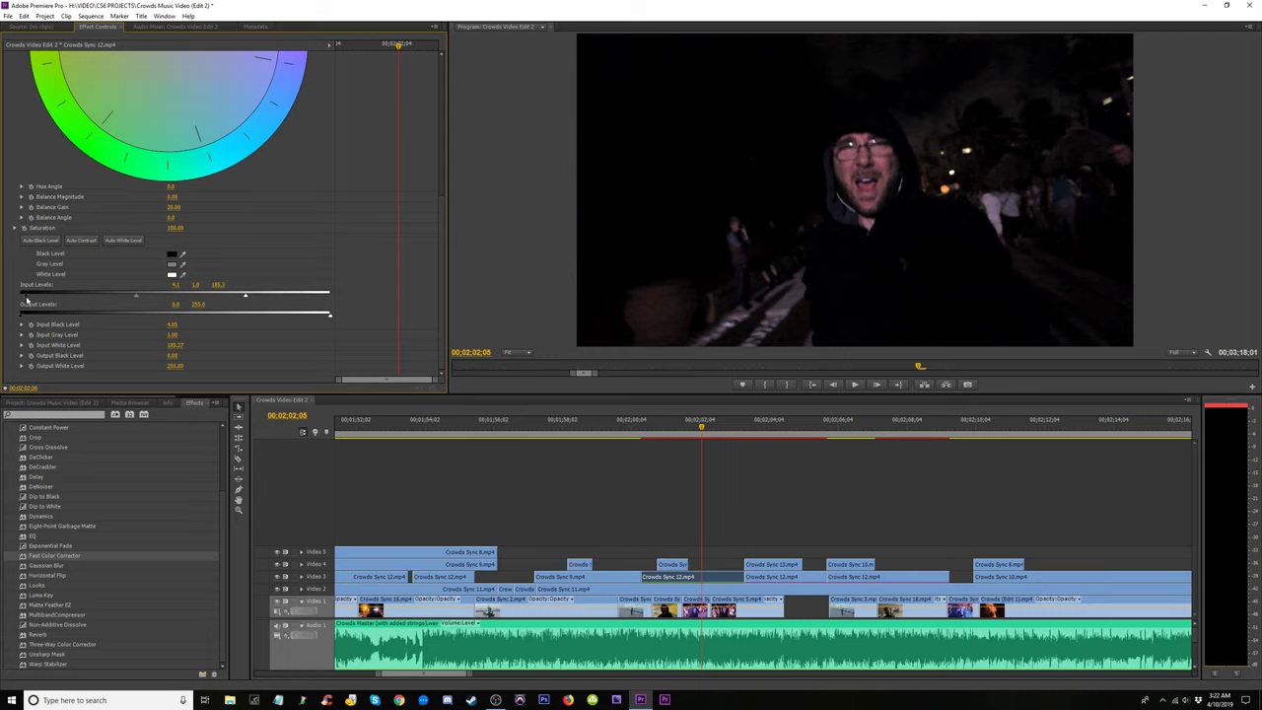
pyautogui.press('space')
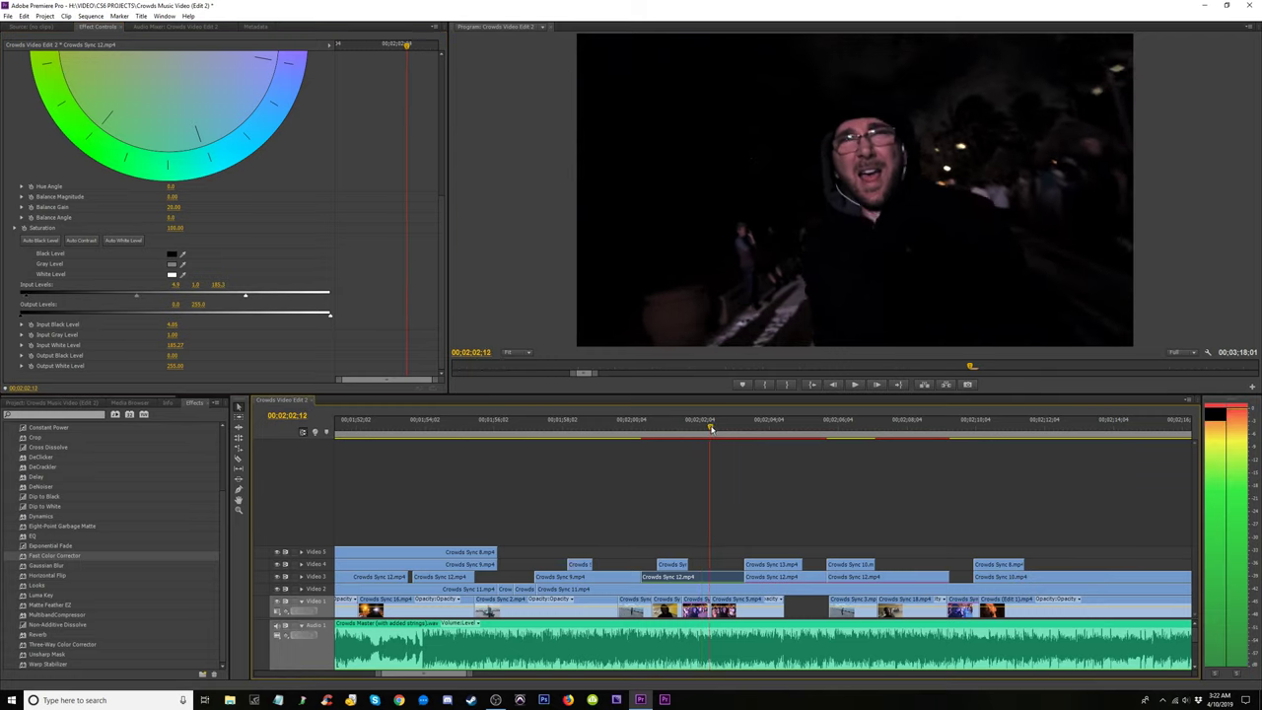
pyautogui.press('space')
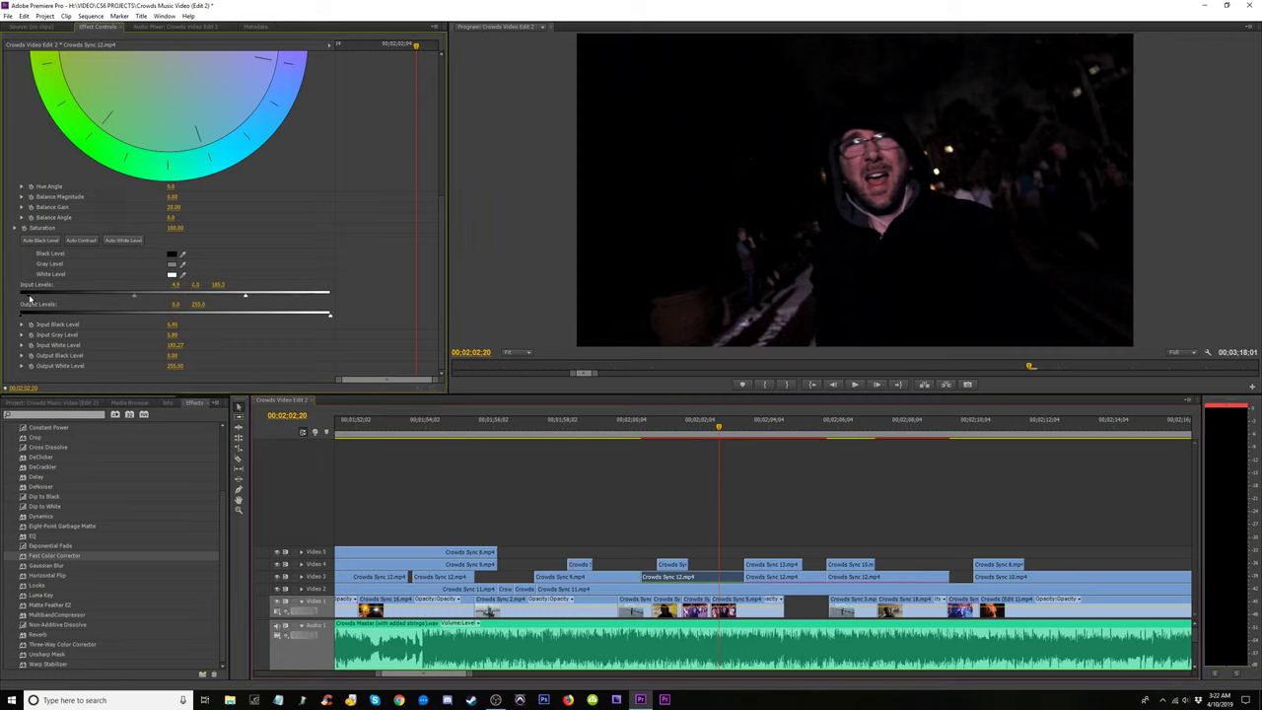
pyautogui.click(721, 431)
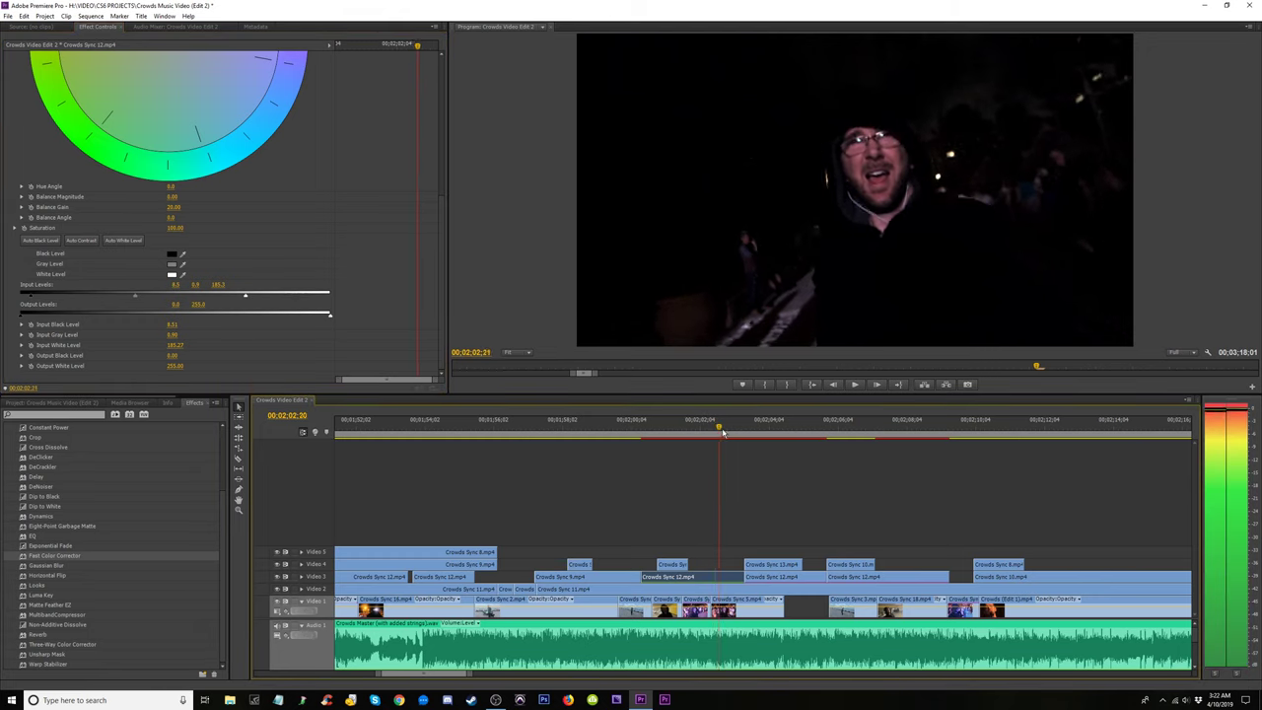
pyautogui.moveTo(721, 431); pyautogui.dragTo(812, 441)
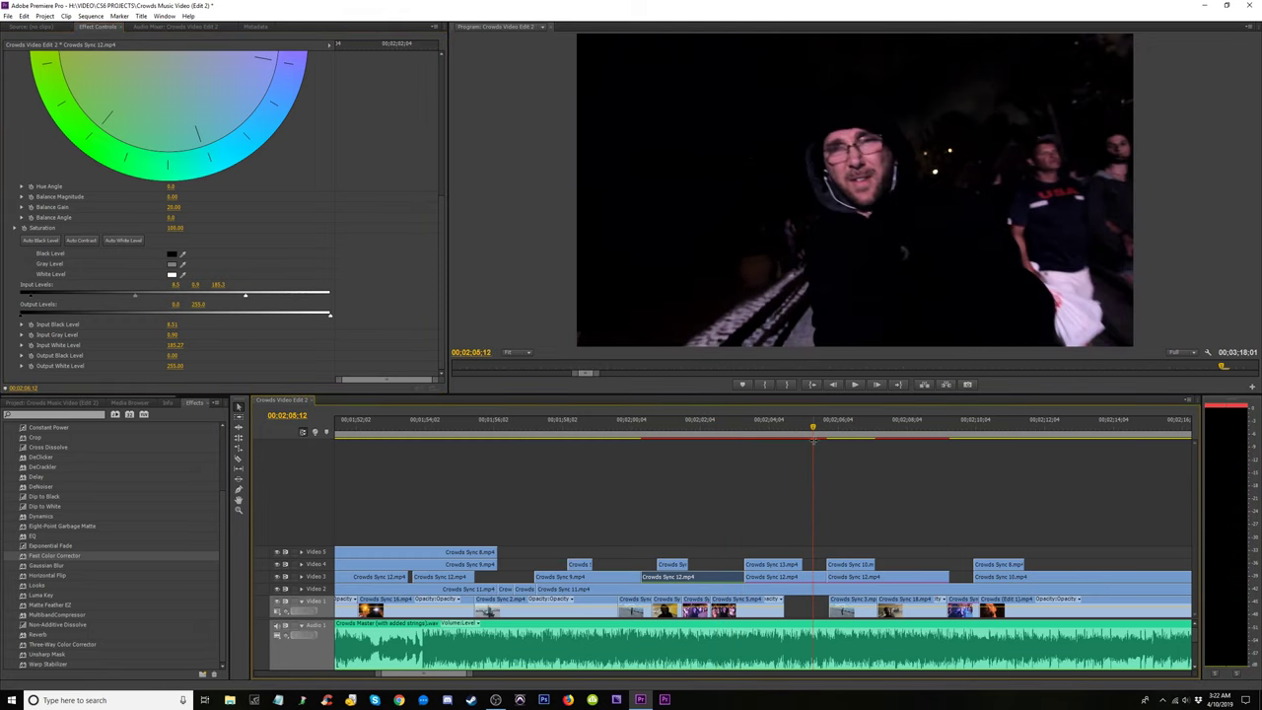
pyautogui.click(814, 577)
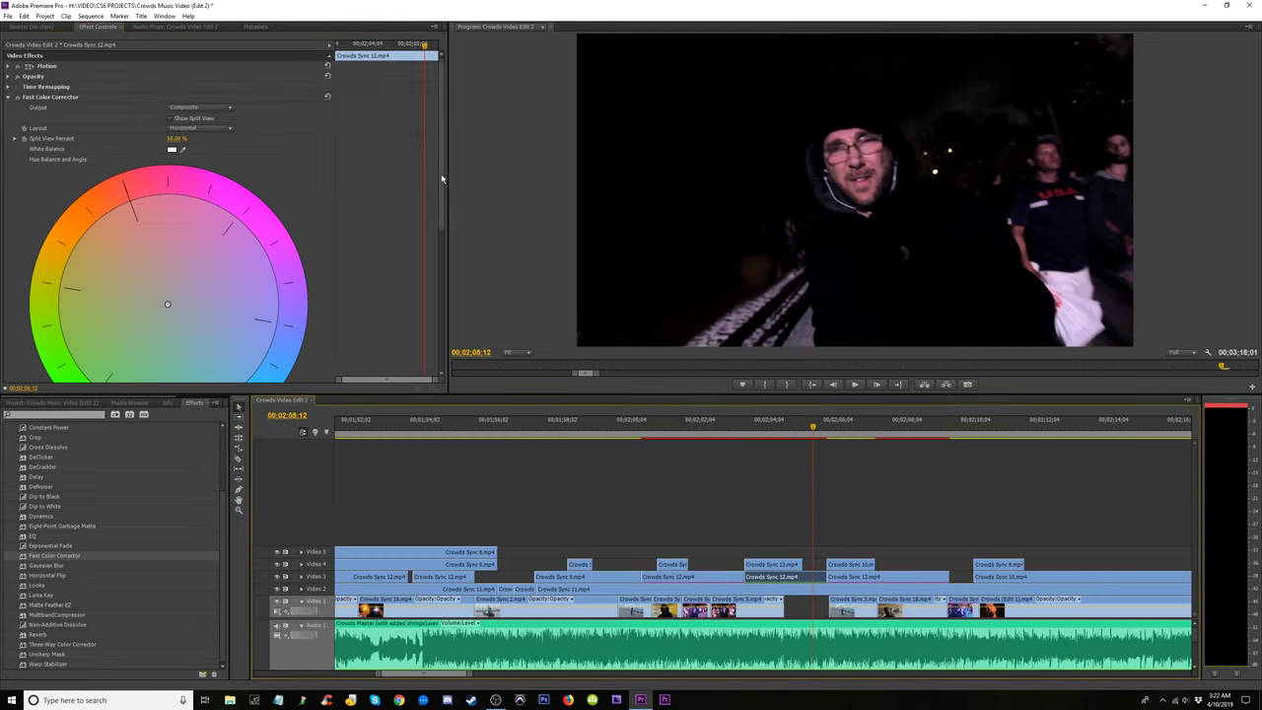
# Raise input gray and lower input white on the later Crowds Sync 12 section.
pyautogui.scroll(-10, 442, 178)
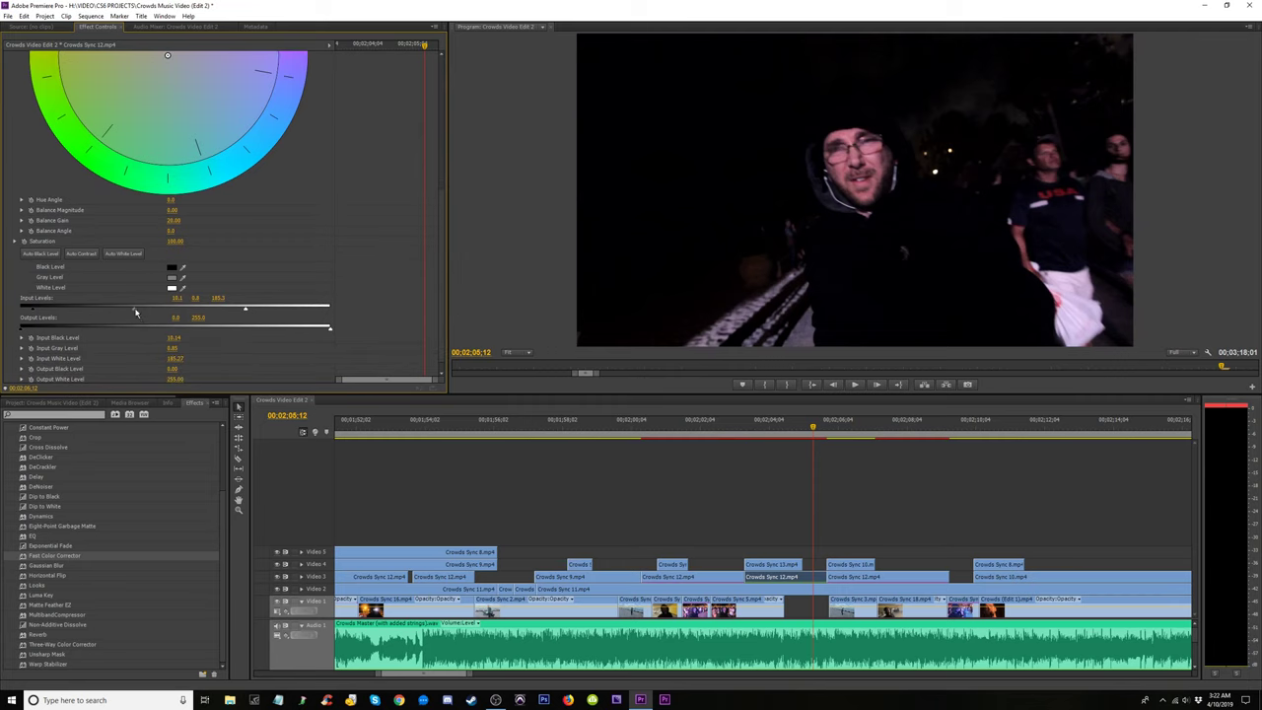
pyautogui.moveTo(138, 312); pyautogui.dragTo(144, 313)
pyautogui.moveTo(250, 313)
pyautogui.mouseDown()
pyautogui.moveTo(217, 316)
pyautogui.moveTo(233, 316)
pyautogui.mouseUp()
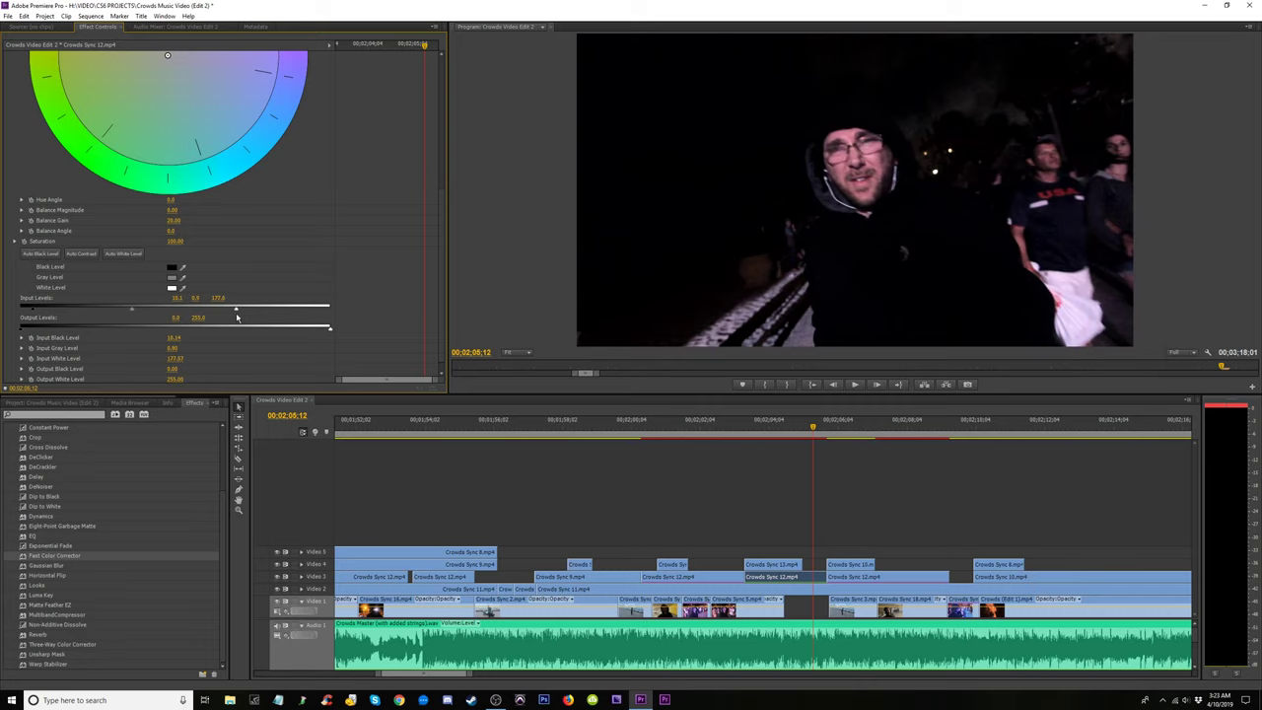
# On the earlier Crowds Sync 12 section, bring input gray to about 1.1 and white to about 153.6.
pyautogui.click(822, 428)
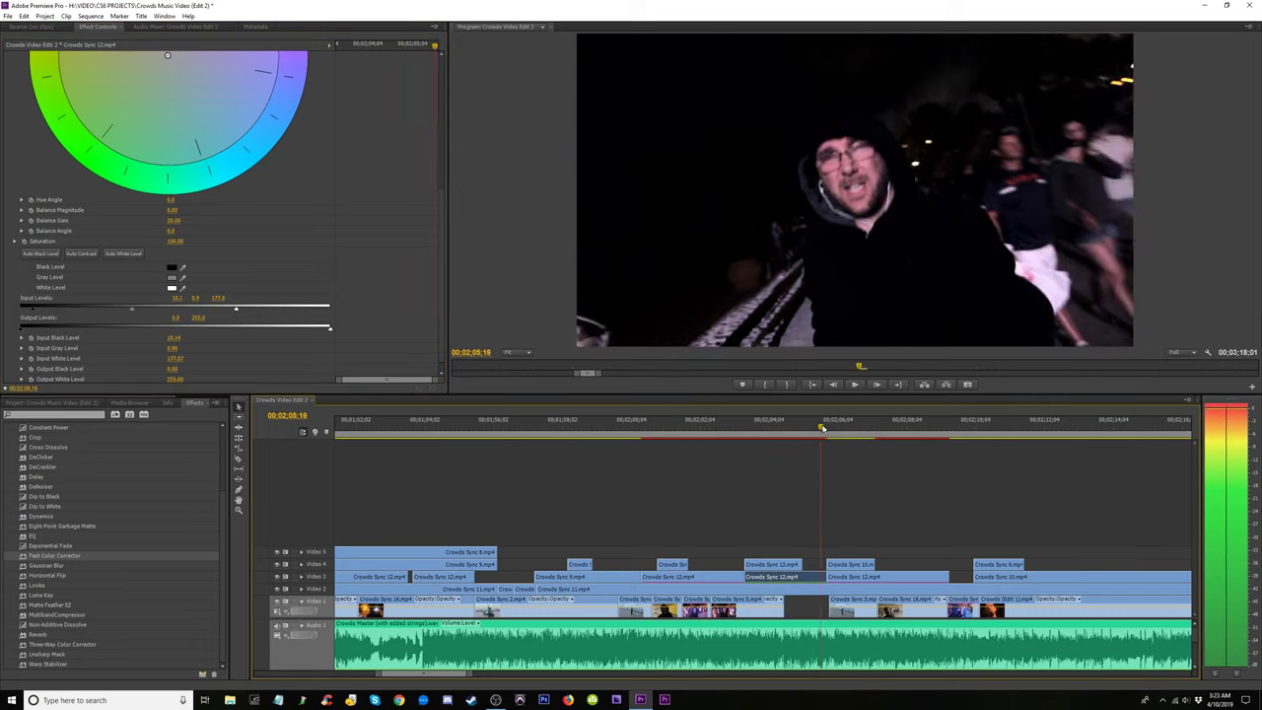
pyautogui.moveTo(822, 428); pyautogui.dragTo(714, 430)
pyautogui.click(710, 576)
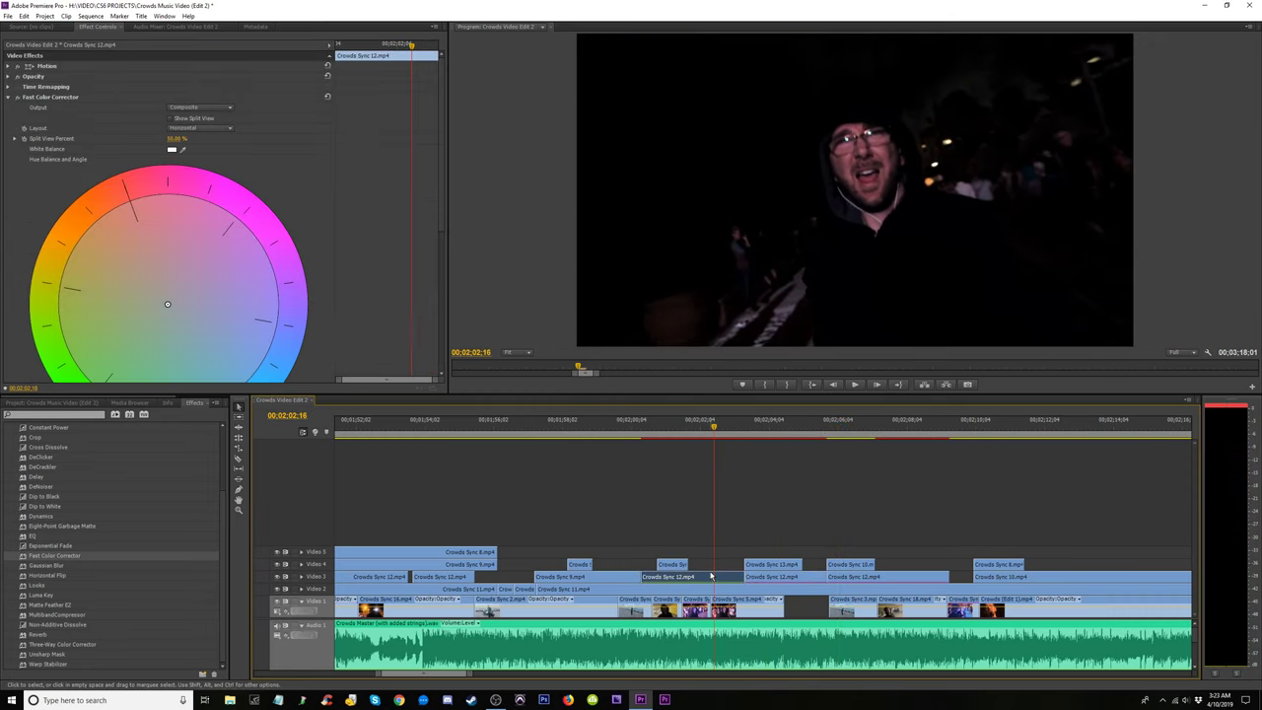
pyautogui.moveTo(441, 170); pyautogui.dragTo(142, 317)
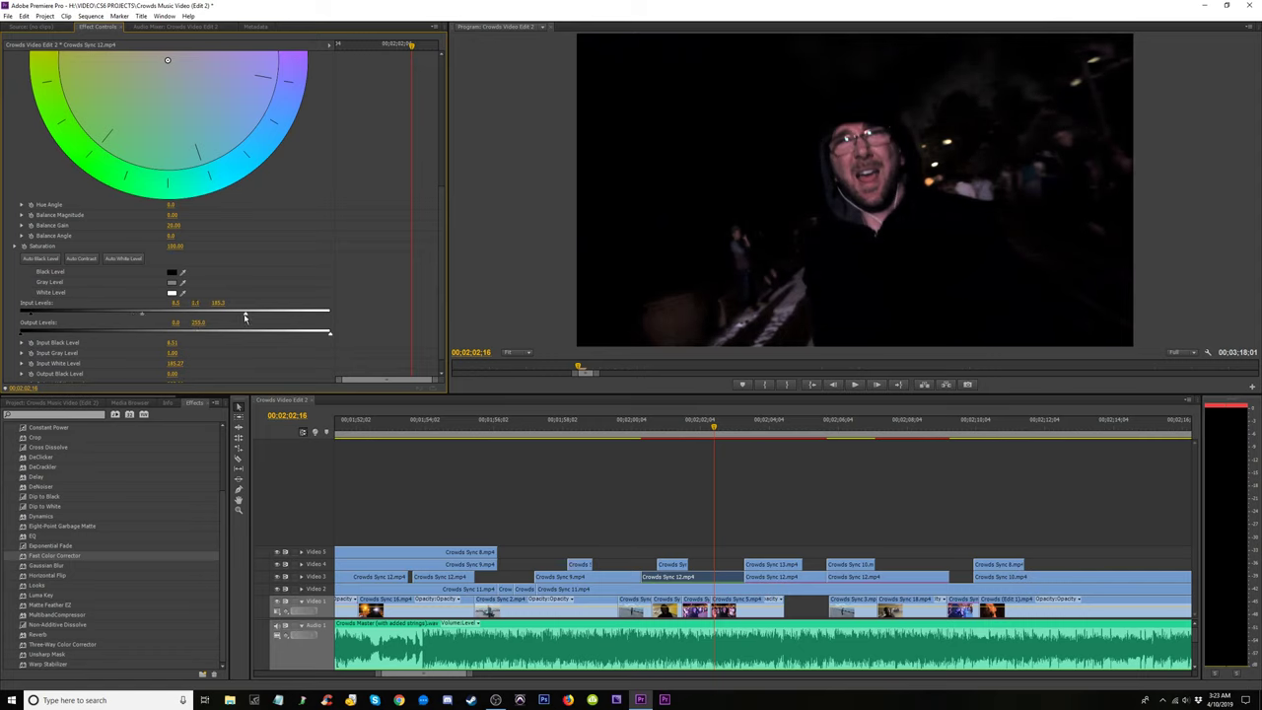
pyautogui.moveTo(246, 317); pyautogui.dragTo(216, 318)
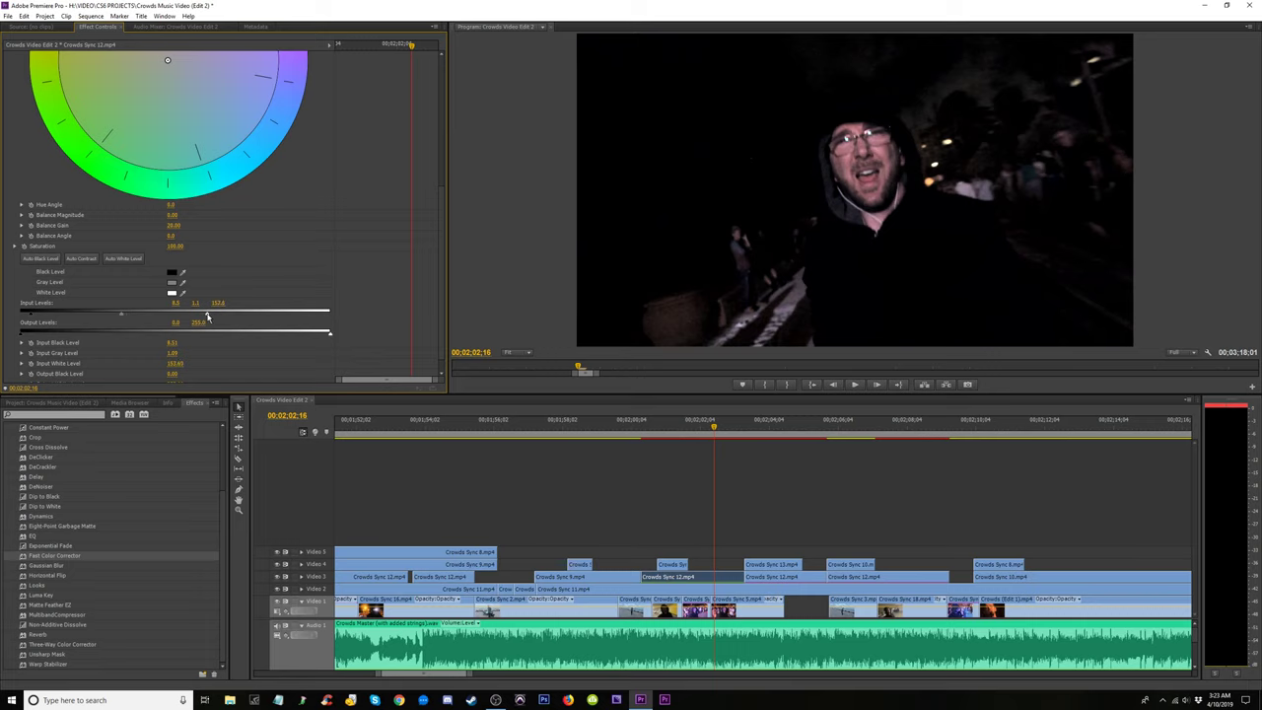
# Expand Saturation and lower the input white level a bit more on the current section.
pyautogui.click(15, 248)
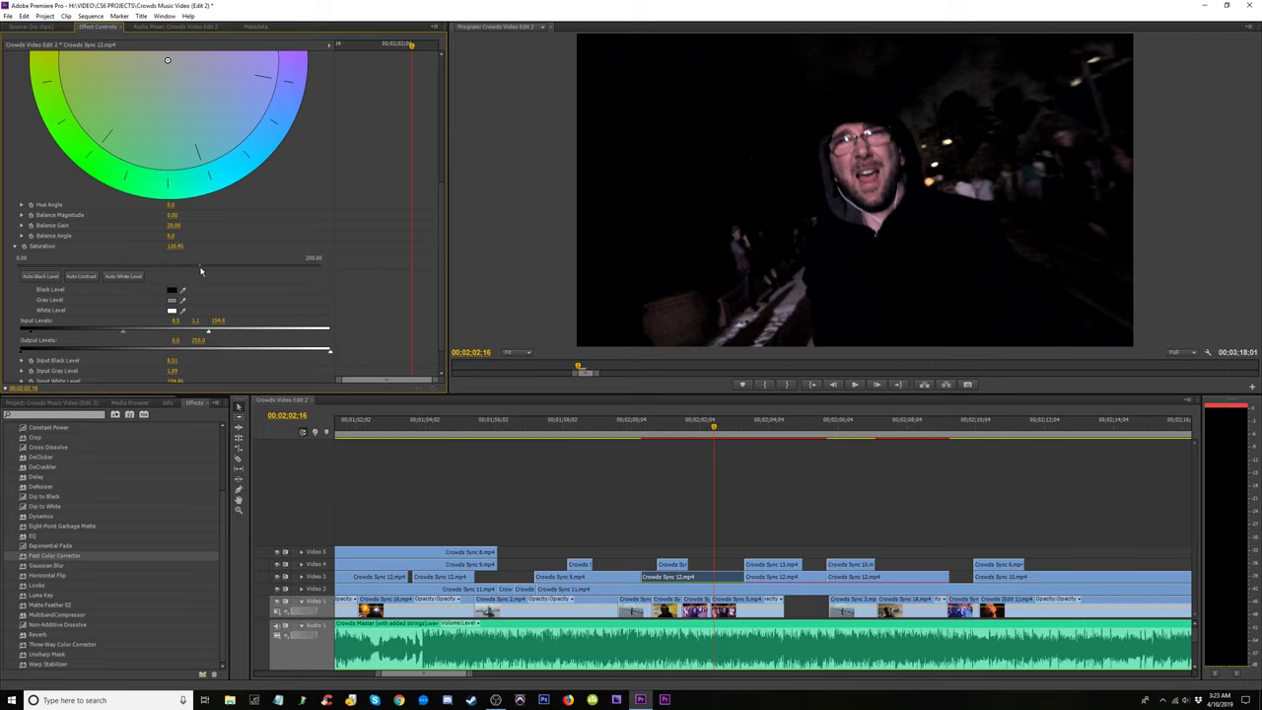
pyautogui.moveTo(208, 335); pyautogui.dragTo(191, 333)
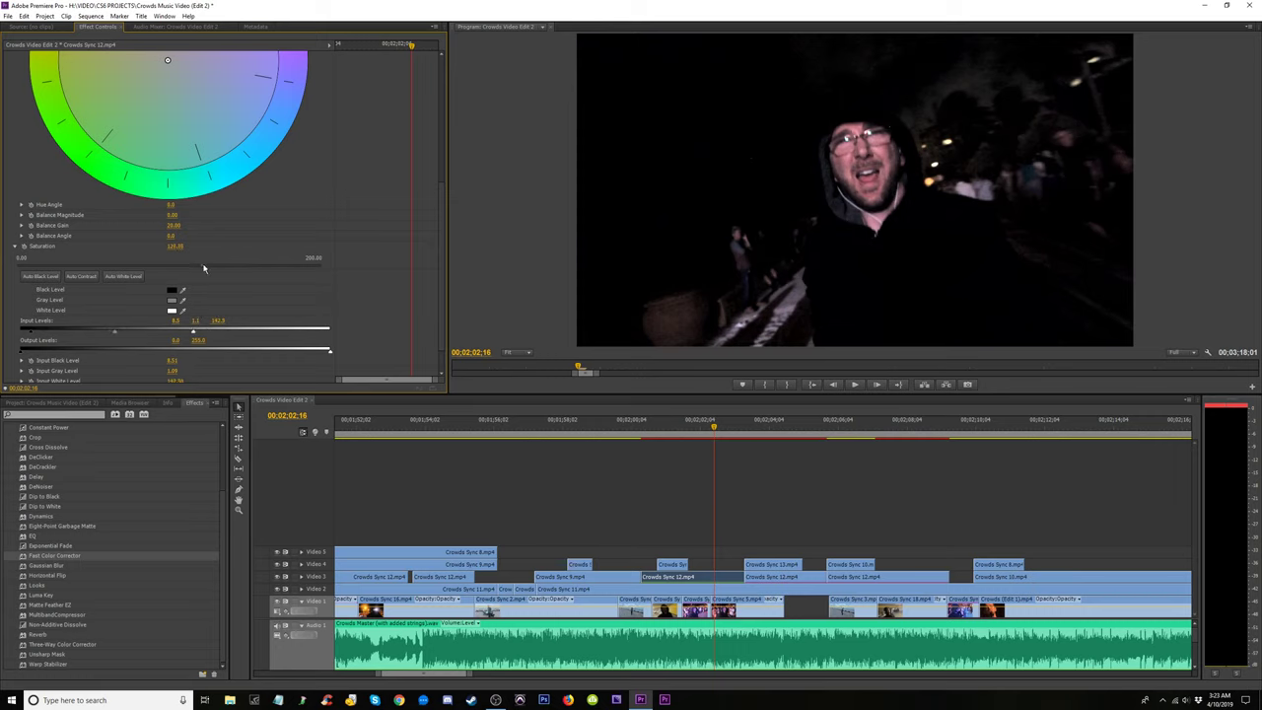
pyautogui.moveTo(712, 426); pyautogui.dragTo(817, 444)
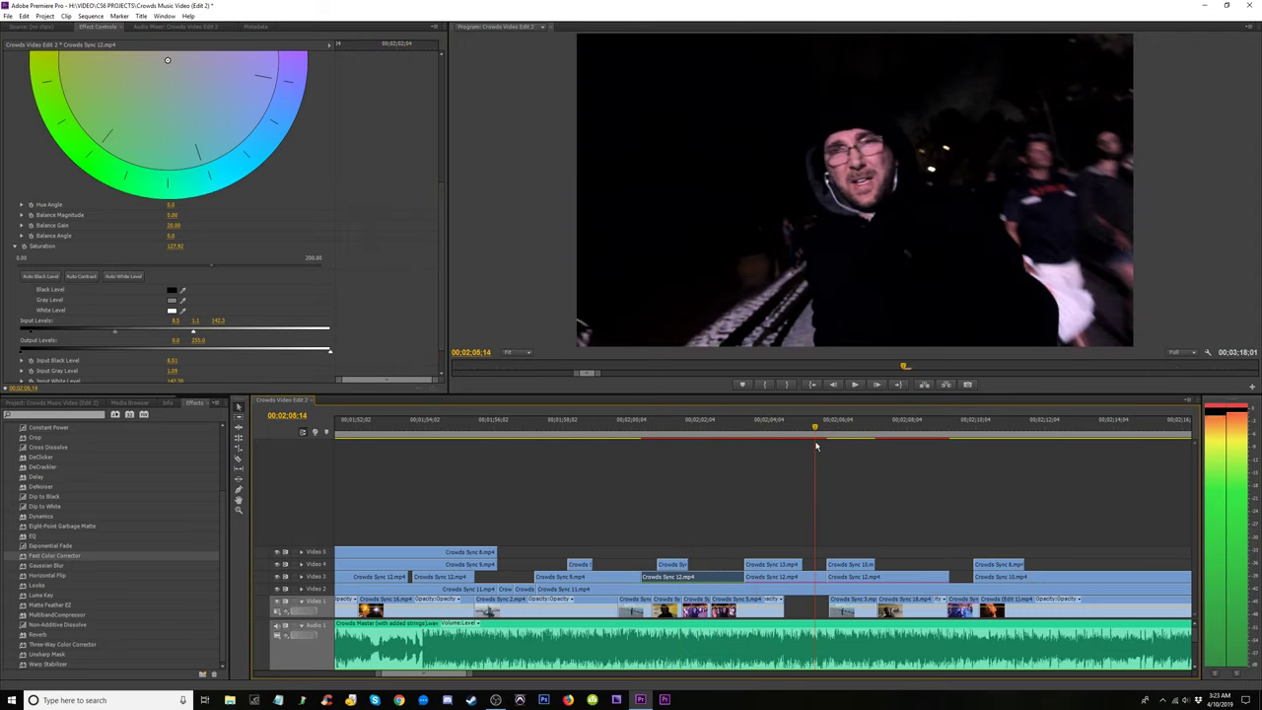
pyautogui.click(708, 439)
# Set the next night-time Crowds Sync 12 clip's Saturation to 125 and lower its input white.
pyautogui.click(817, 434)
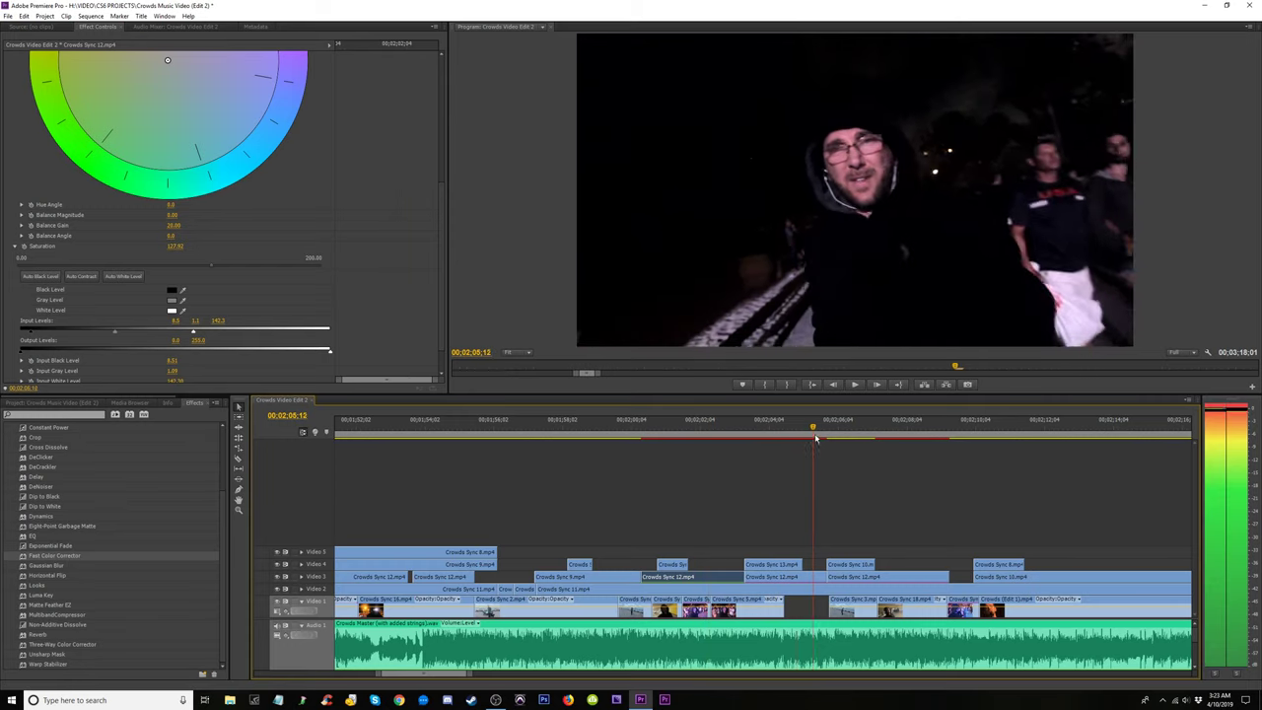
pyautogui.click(784, 576)
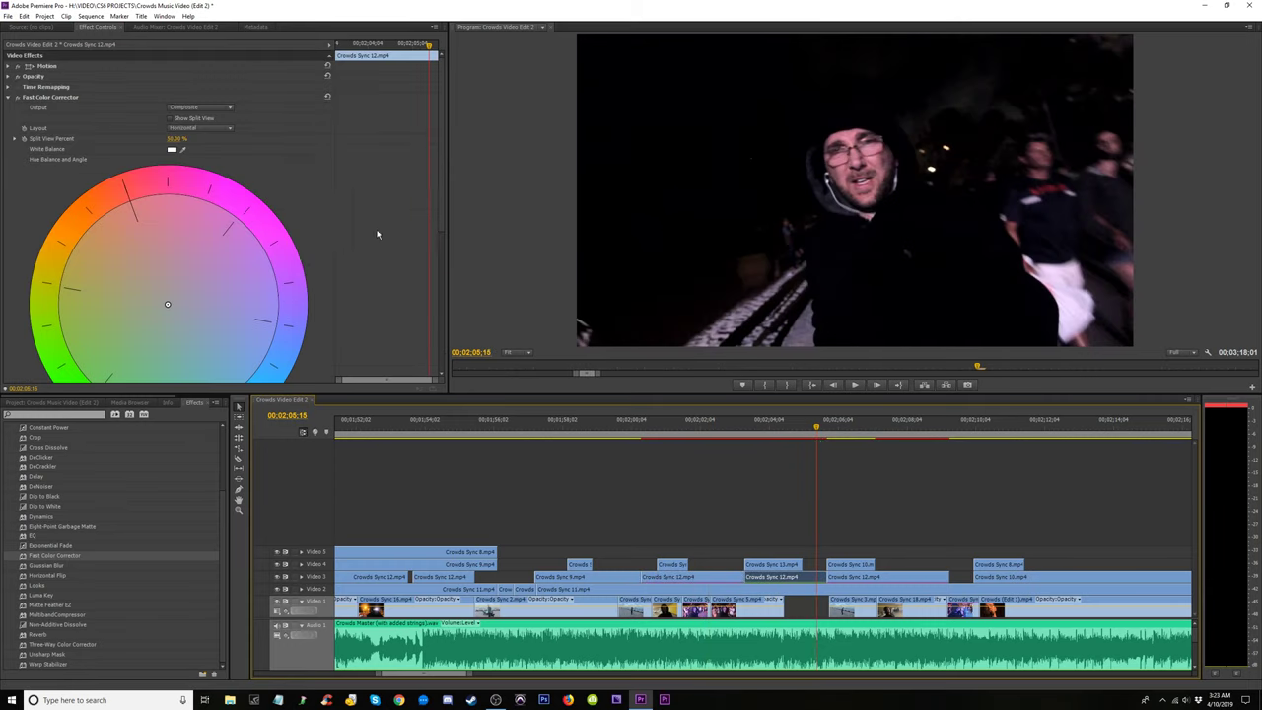
pyautogui.scroll(-5, 375, 234)
pyautogui.click(176, 278)
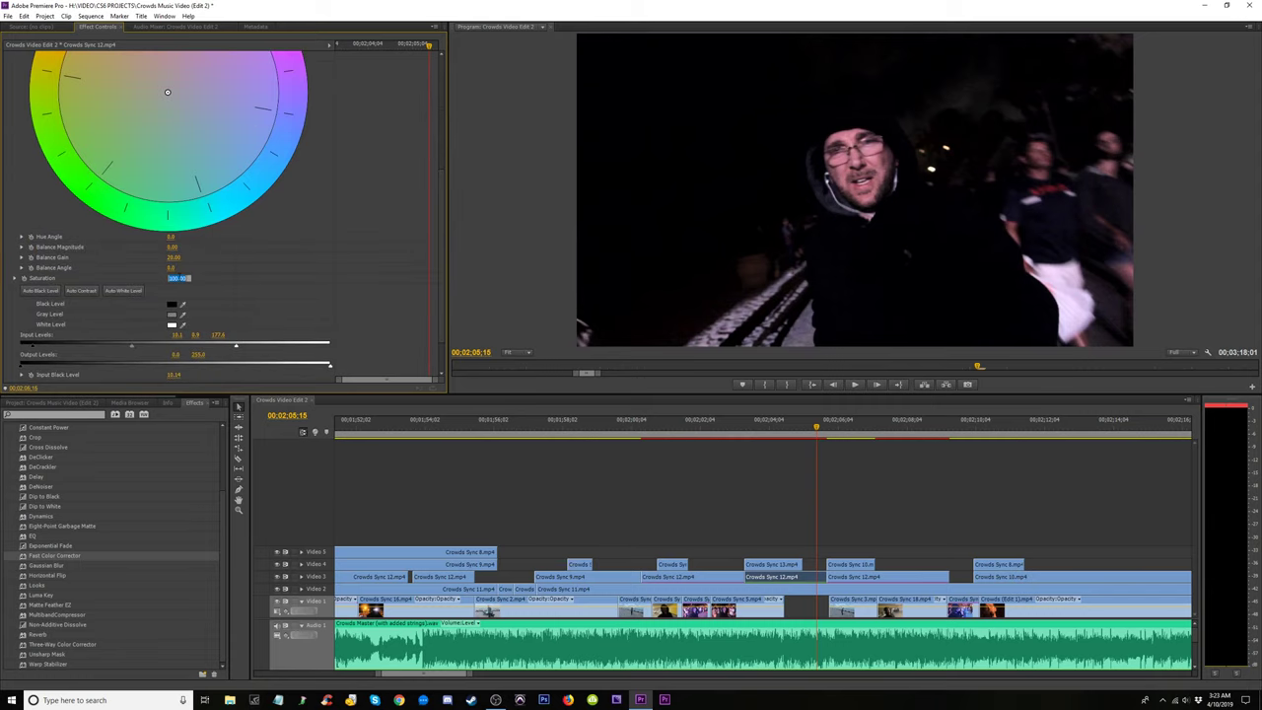
pyautogui.write('125')
pyautogui.press('Return')
pyautogui.moveTo(237, 347); pyautogui.dragTo(227, 349)
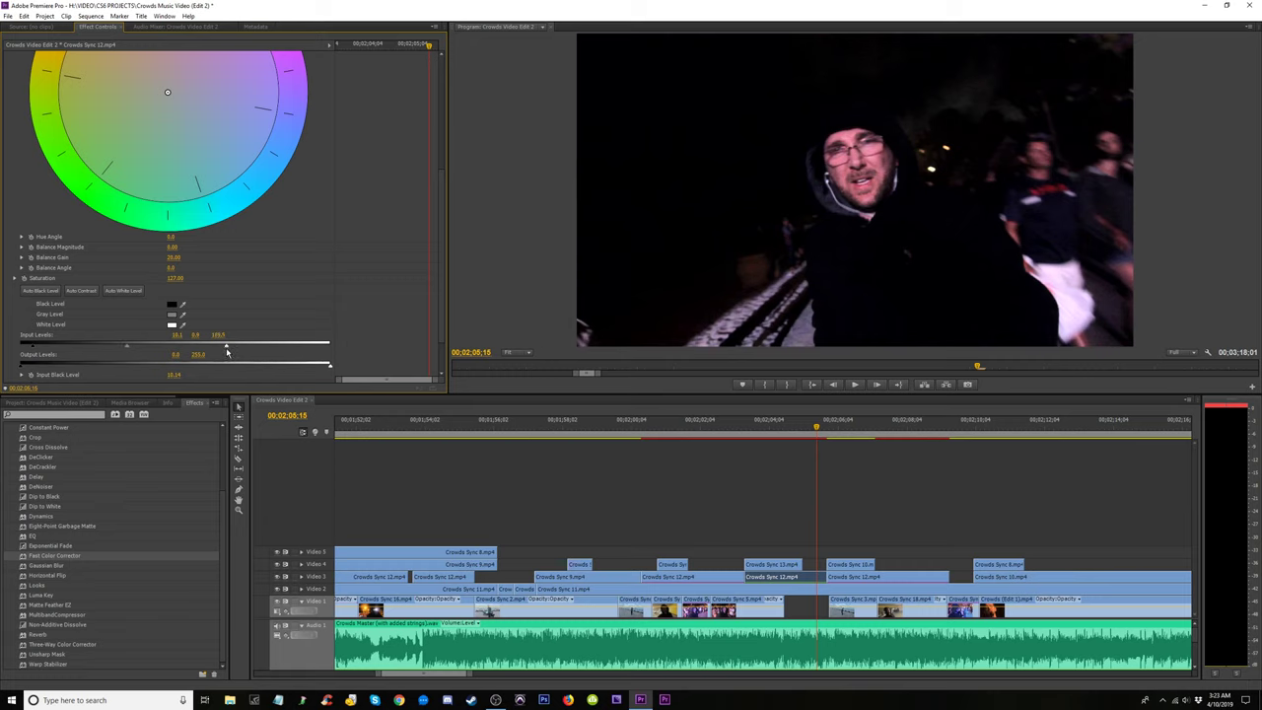
# Give the later Crowds Sync 12 clip Saturation 126 and a lower input white level.
pyautogui.click(894, 426)
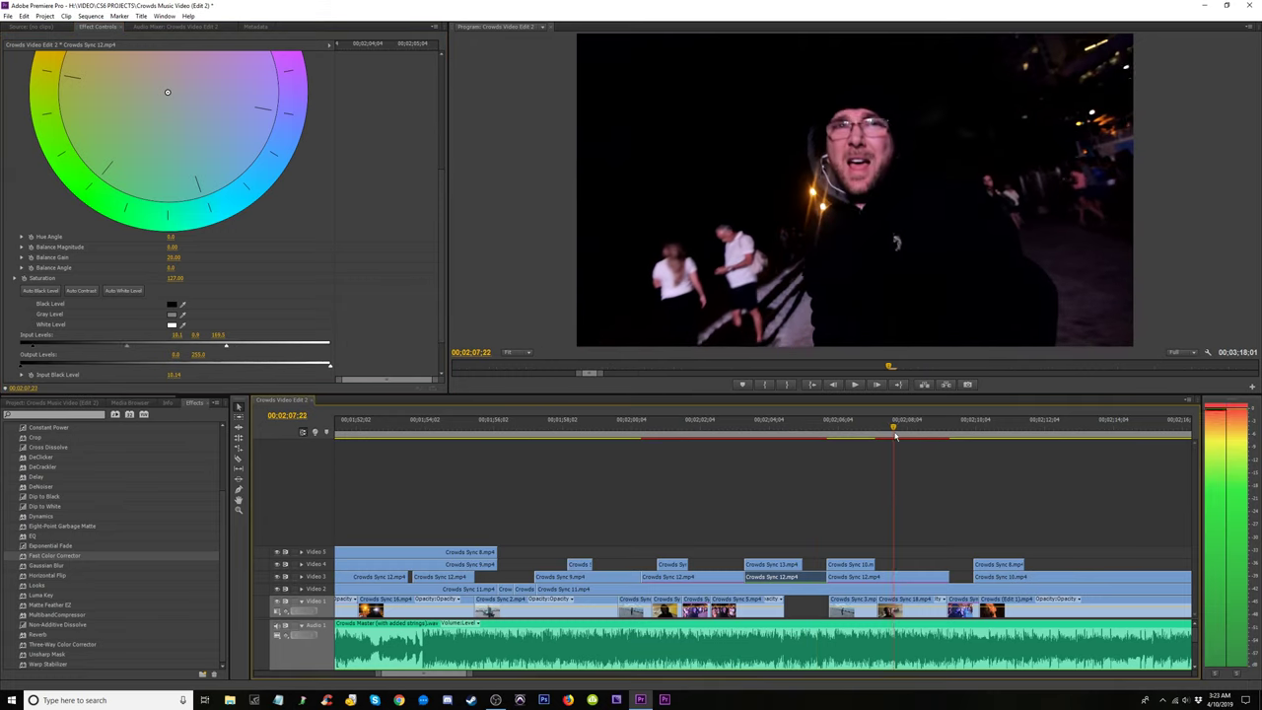
pyautogui.click(912, 578)
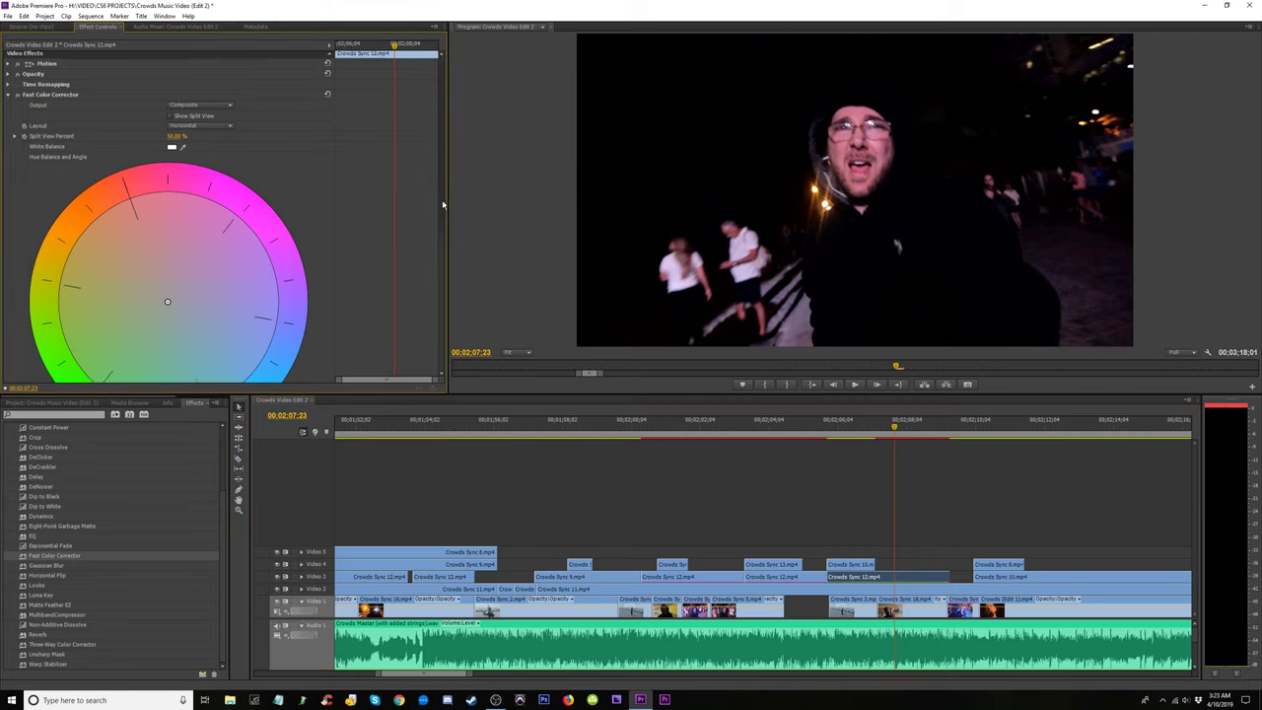
pyautogui.moveTo(442, 203); pyautogui.dragTo(444, 291)
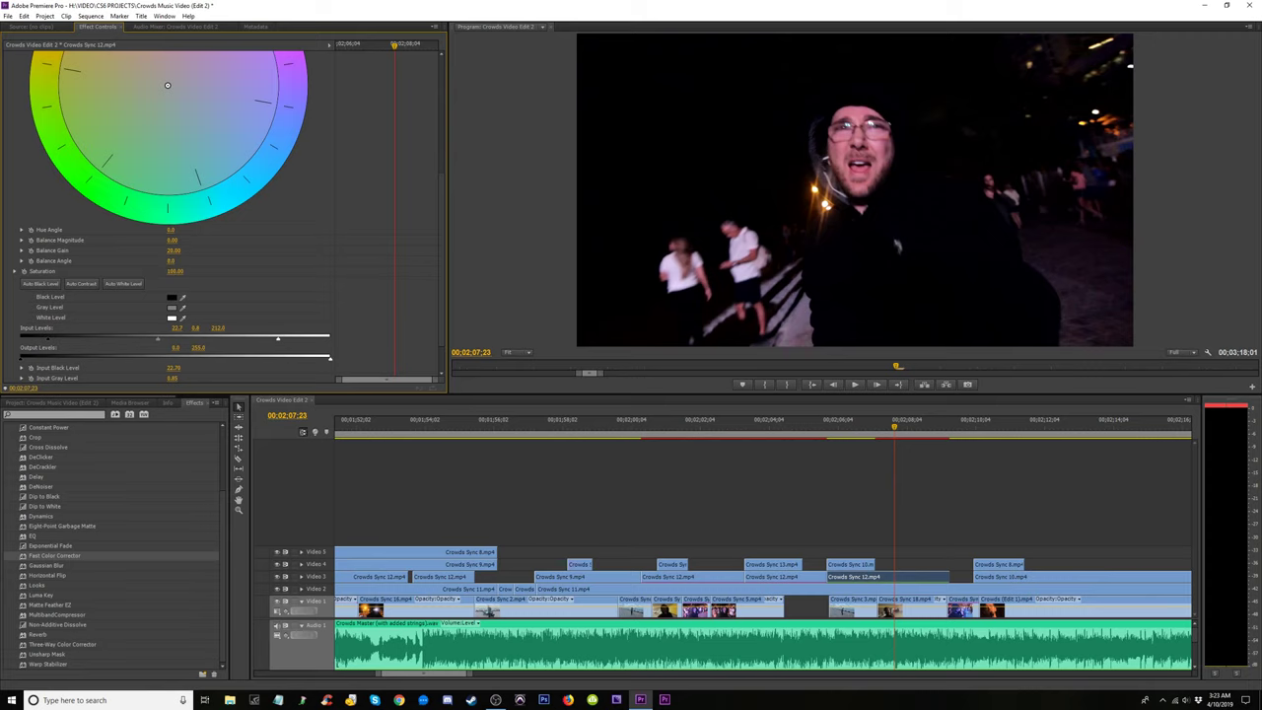
pyautogui.click(176, 271)
pyautogui.write('126')
pyautogui.press('Return')
pyautogui.moveTo(279, 342); pyautogui.dragTo(252, 343)
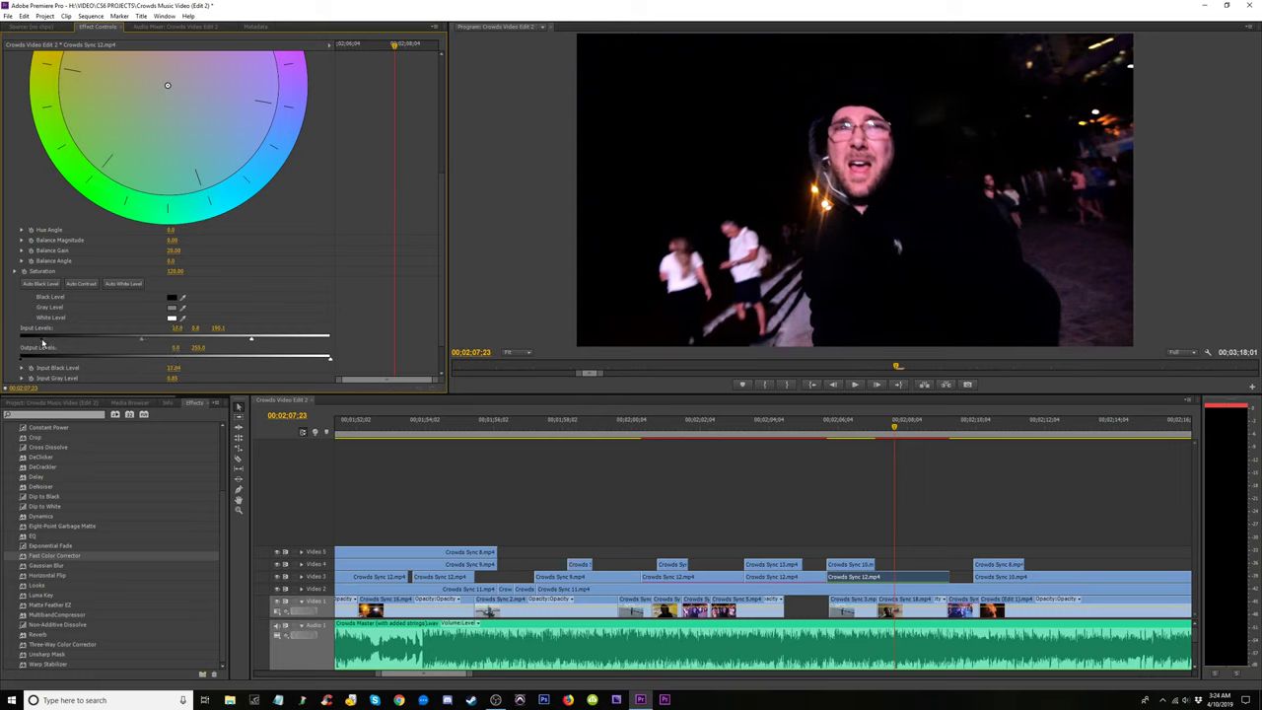
# Play back the corrected clip and scrub back to an earlier night clip near 02;08;22.
pyautogui.press('space')
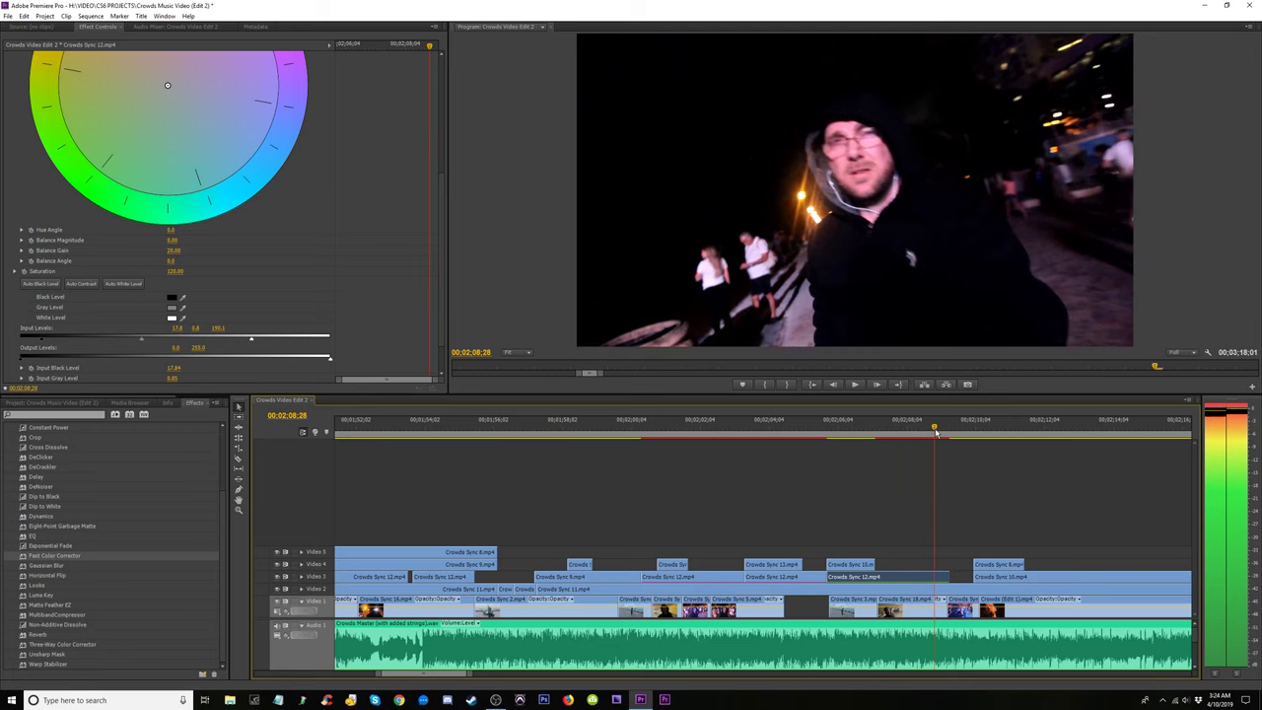
pyautogui.press('space')
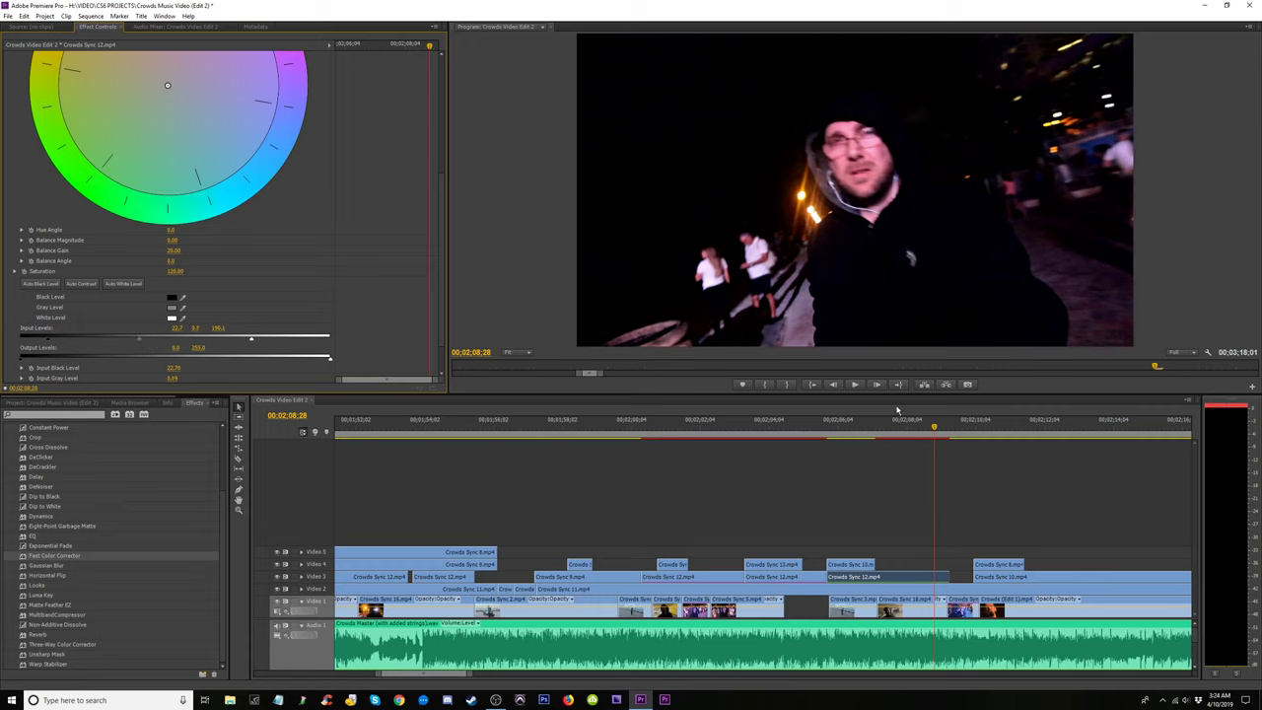
pyautogui.moveTo(927, 432); pyautogui.dragTo(712, 442)
pyautogui.moveTo(795, 447); pyautogui.dragTo(705, 466)
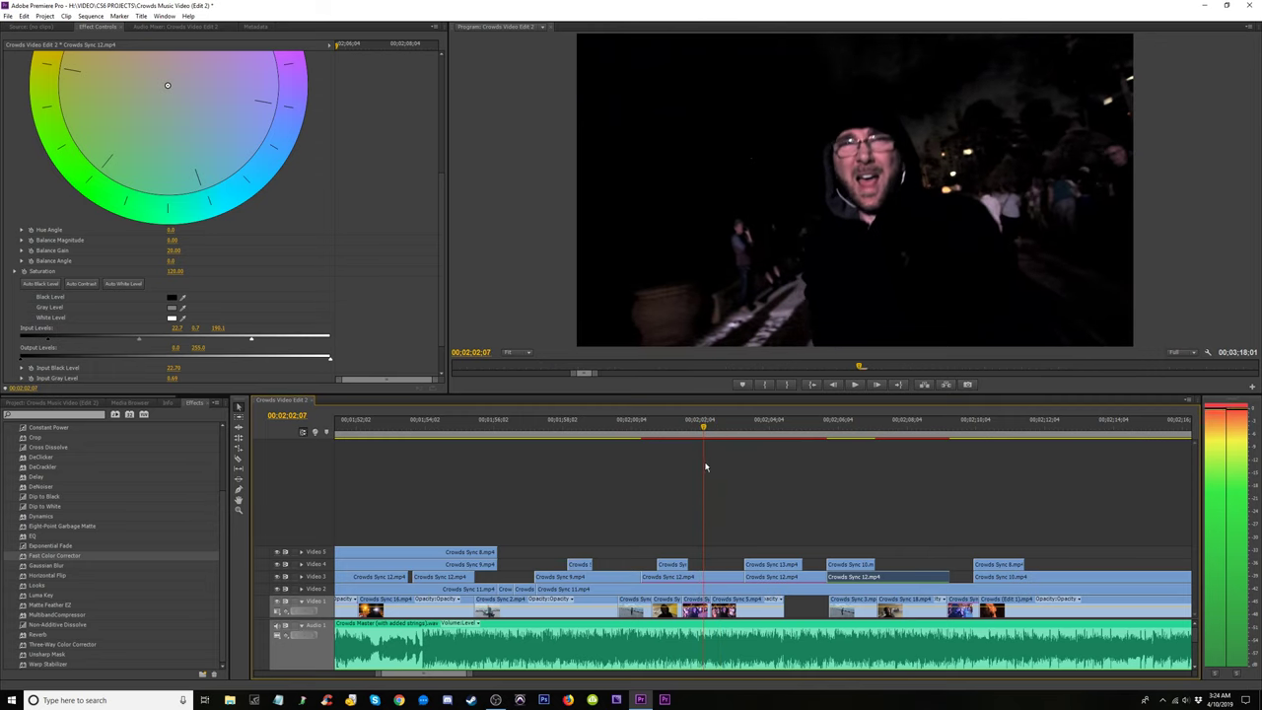
# On the earlier Crowds Sync 12 clip, set Saturation to 150 with input black about 7.75.
pyautogui.click(691, 577)
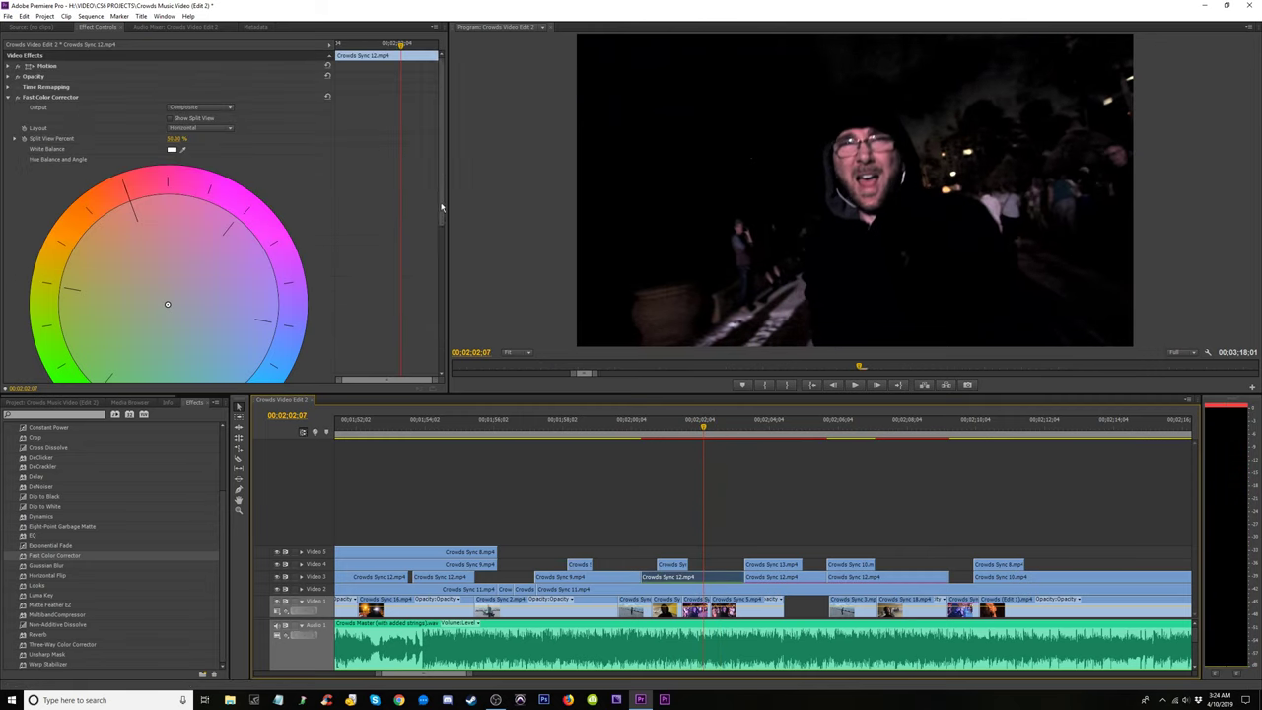
pyautogui.scroll(-5, 437, 296)
pyautogui.click(178, 292)
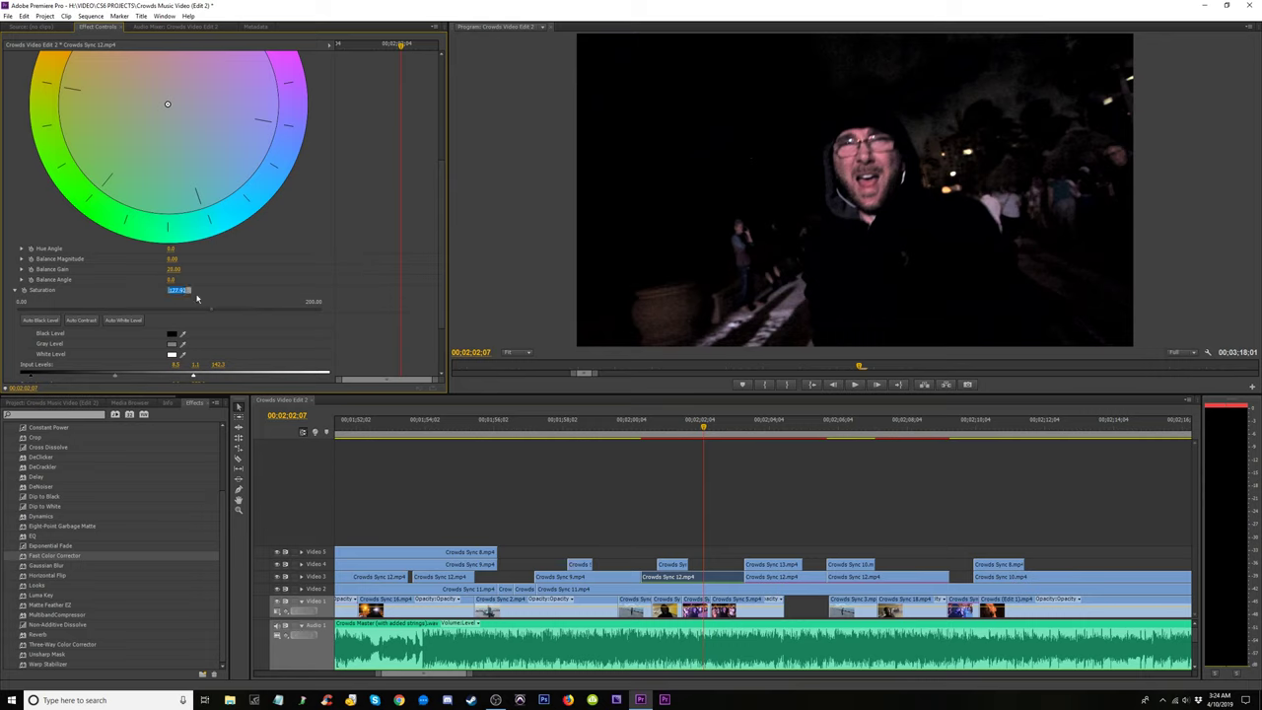
pyautogui.write('0')
pyautogui.scroll(-4, 443, 296)
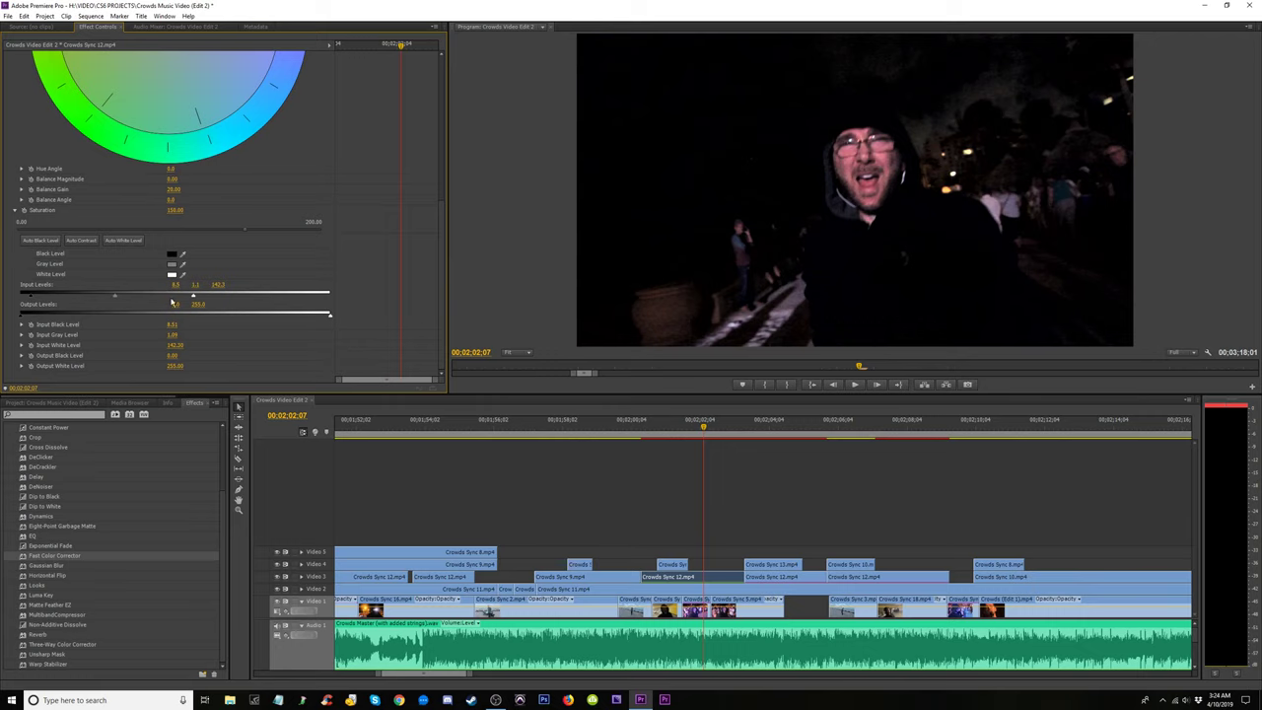
# Play and scrub the footage to check the colour, then marquee-select several timeline clips.
pyautogui.press('space')
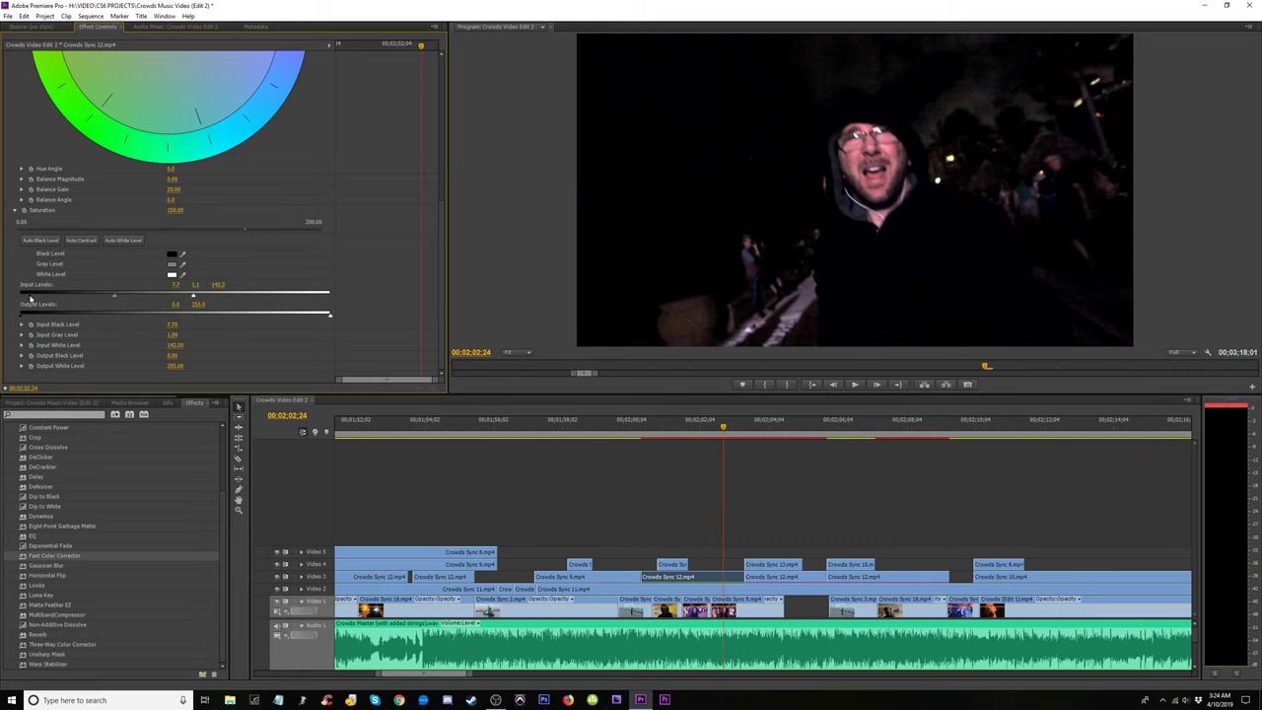
pyautogui.moveTo(724, 428); pyautogui.dragTo(927, 443)
pyautogui.press('j')
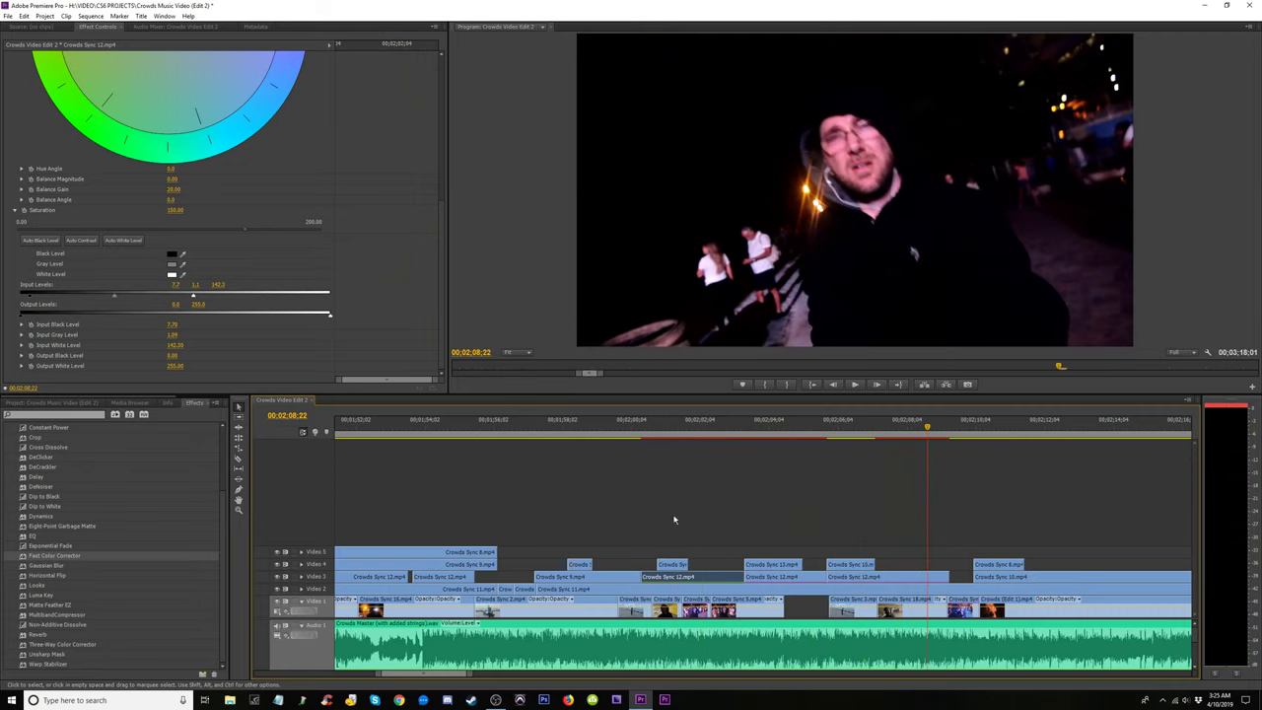
pyautogui.moveTo(674, 520); pyautogui.dragTo(874, 570)
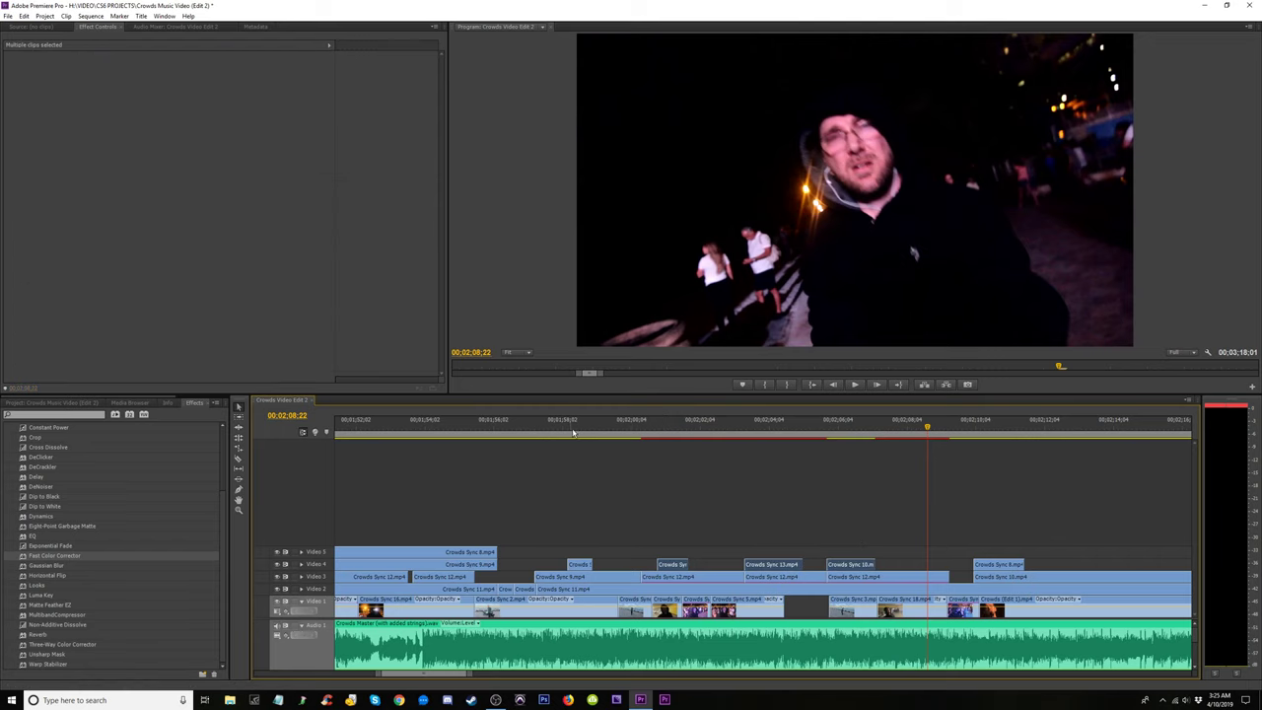
# Select the Video 4 clips and preview the sequence from around 01;58.
pyautogui.moveTo(573, 434)
pyautogui.mouseDown()
pyautogui.moveTo(605, 443)
pyautogui.moveTo(577, 445)
pyautogui.mouseUp()
pyautogui.moveTo(544, 515); pyautogui.dragTo(875, 569)
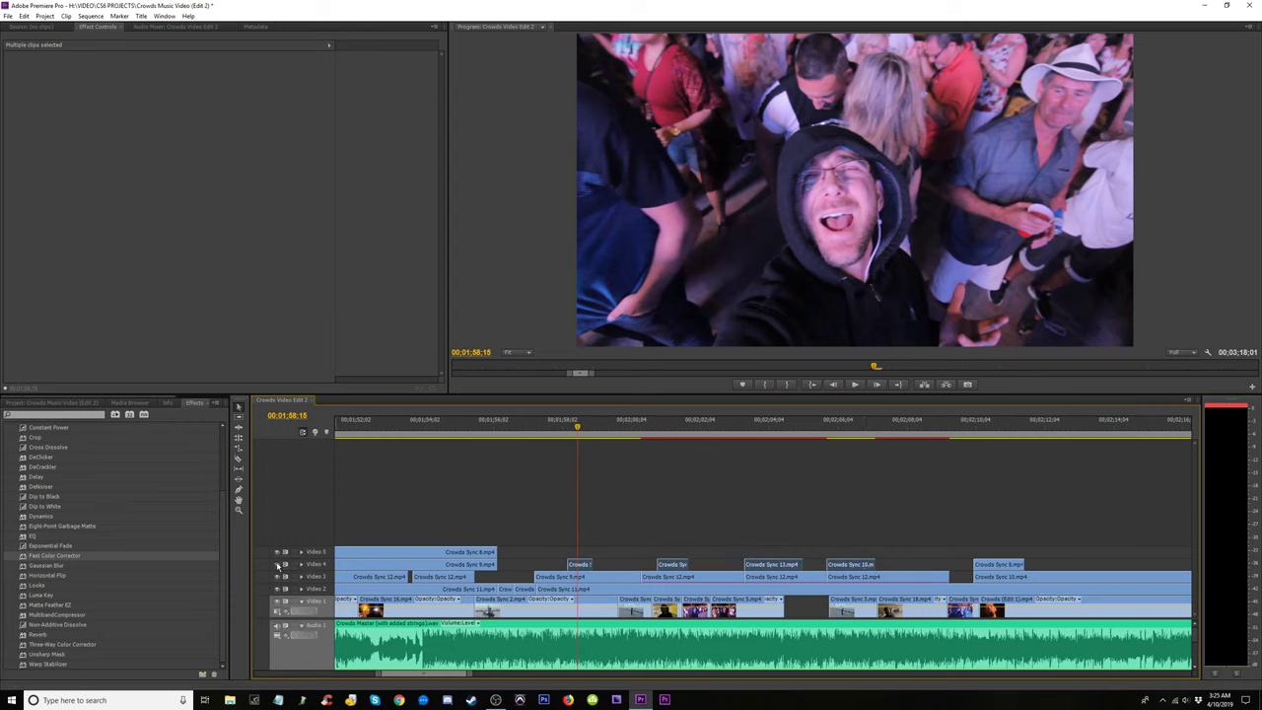
pyautogui.press('space')
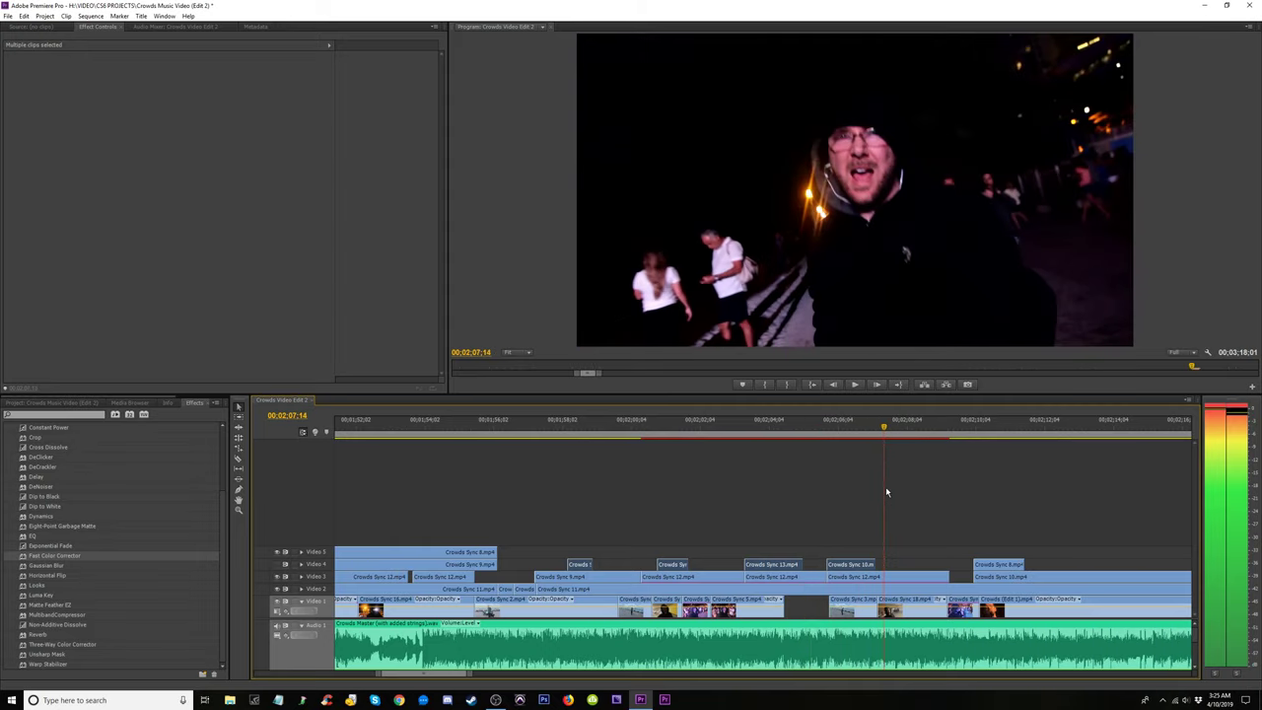
pyautogui.press('j')
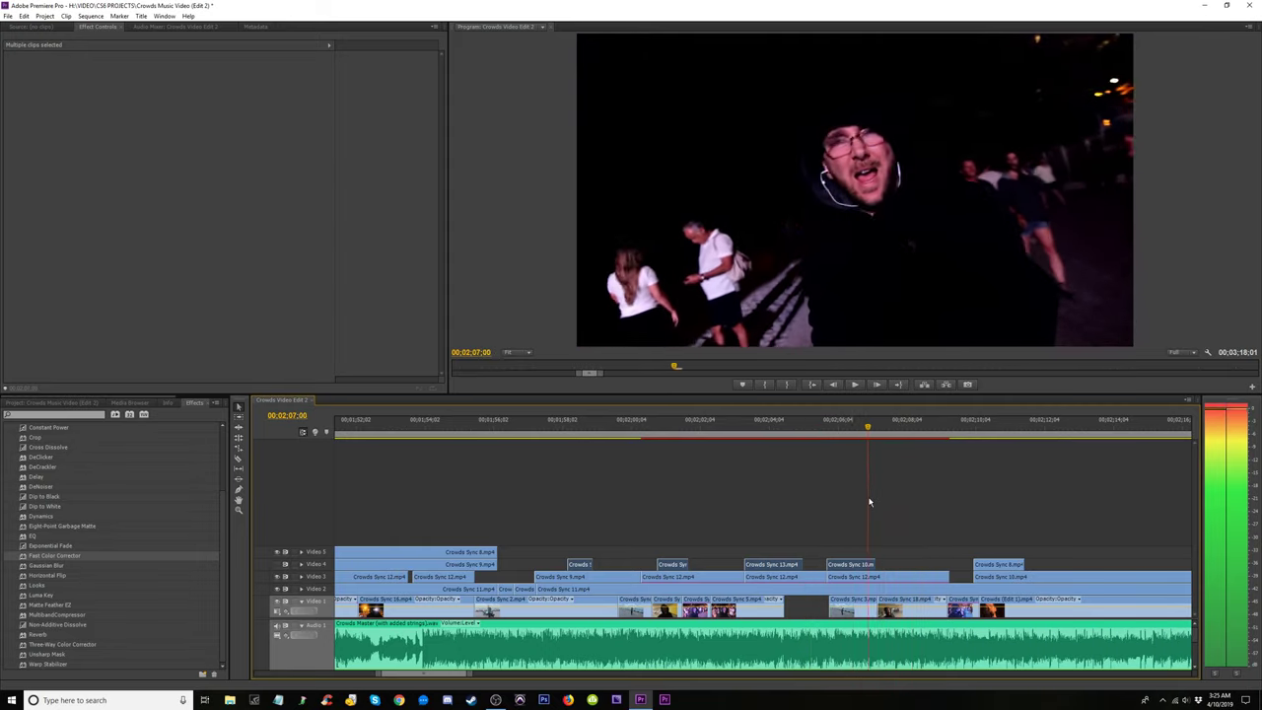
pyautogui.moveTo(870, 503); pyautogui.dragTo(820, 516)
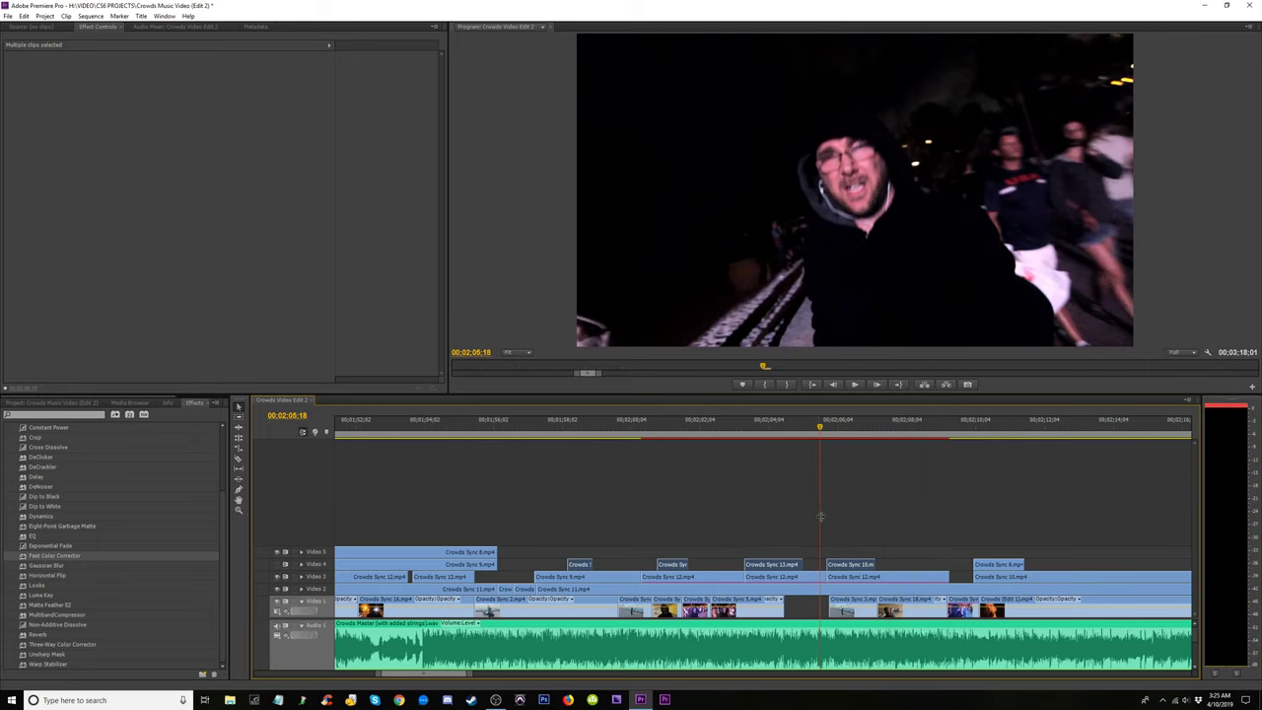
# Set the night Crowds Sync 12 clip's Saturation to 140 and shift it along Video 3.
pyautogui.click(784, 577)
pyautogui.scroll(-5, 382, 323)
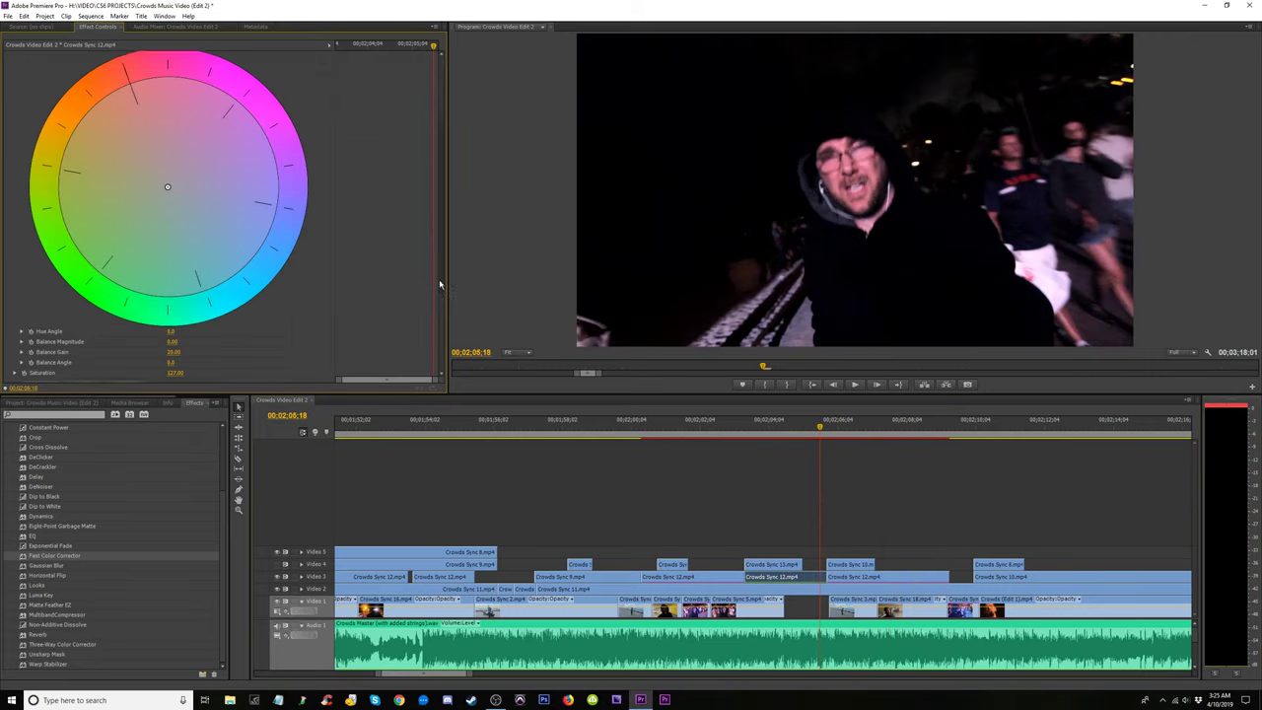
pyautogui.click(175, 277)
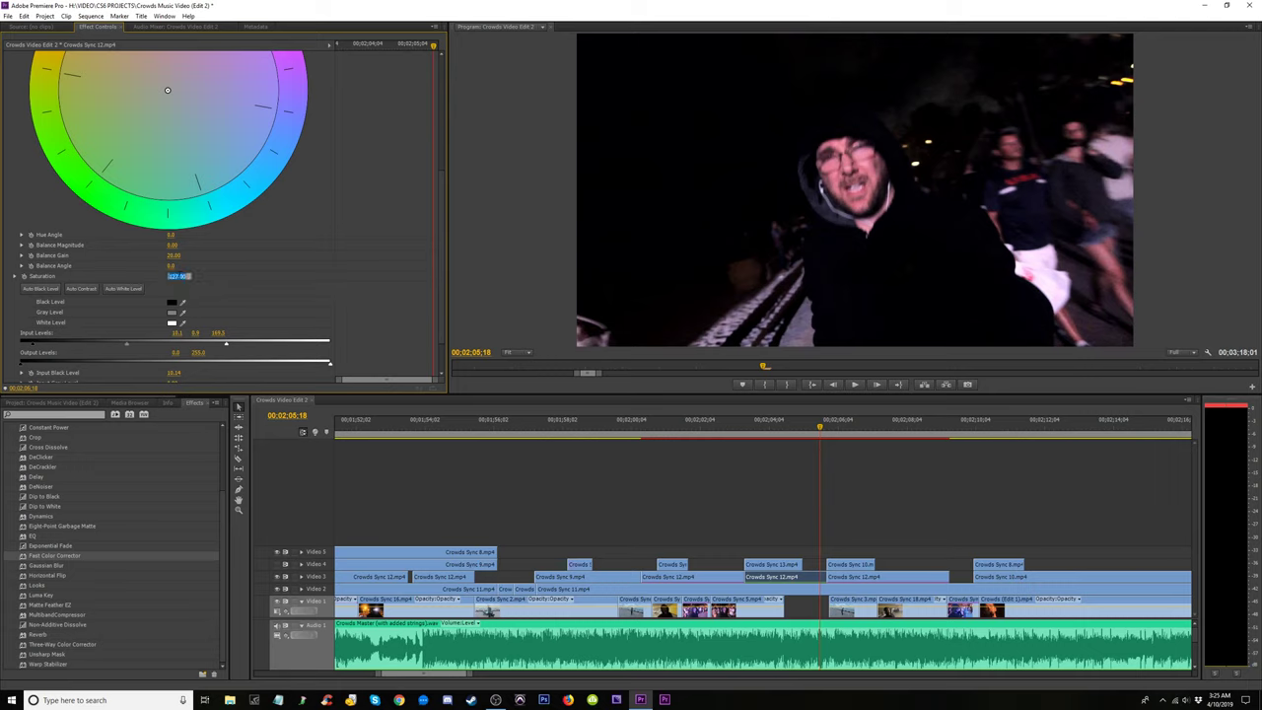
pyautogui.press('Return')
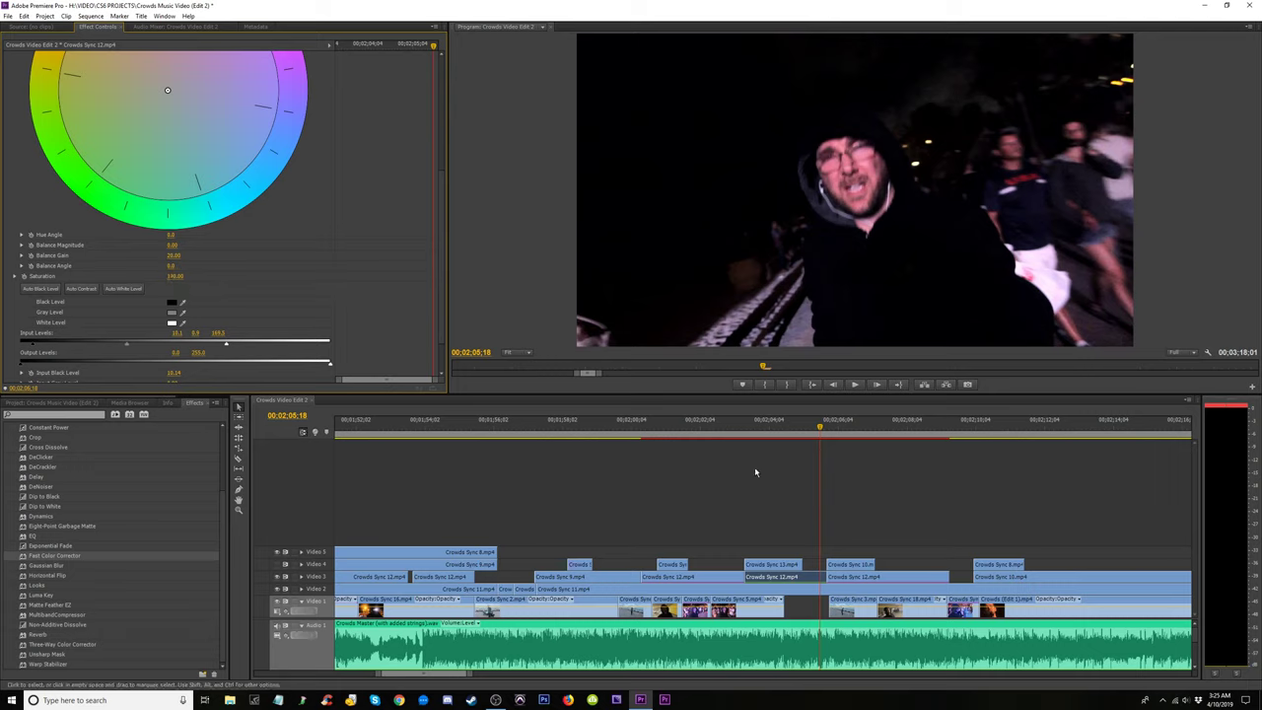
pyautogui.moveTo(750, 434); pyautogui.dragTo(835, 479)
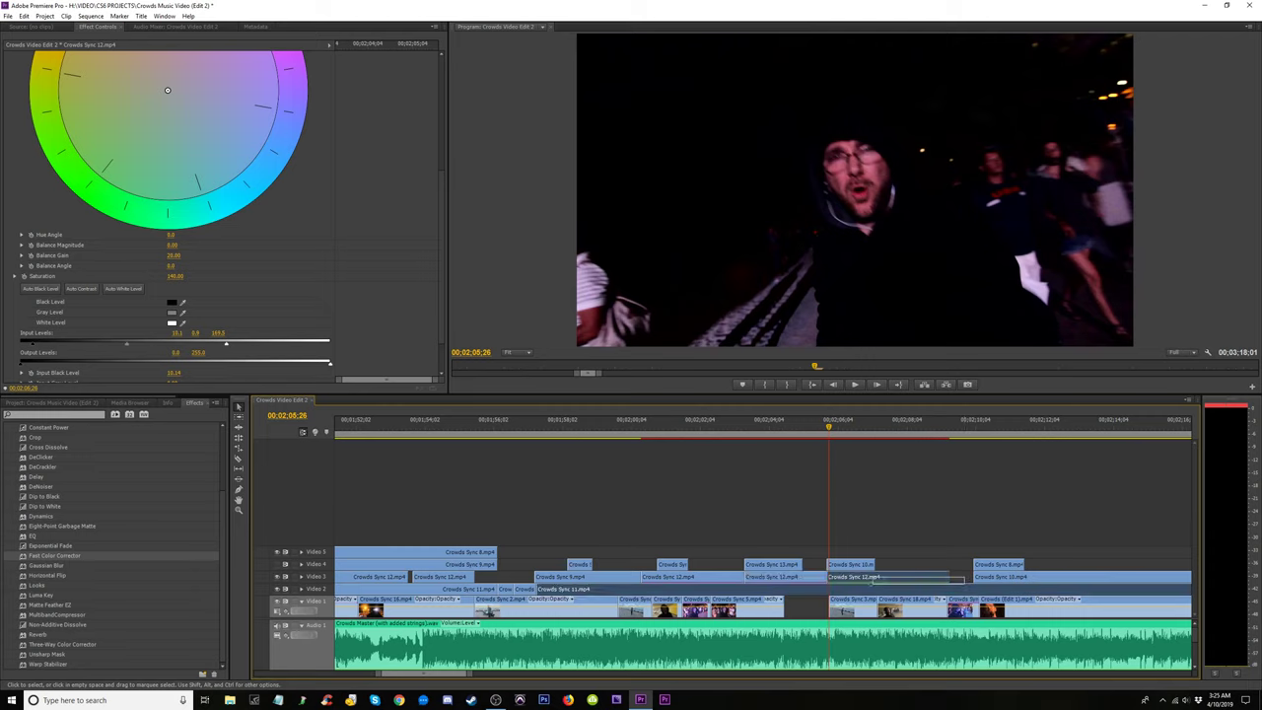
pyautogui.moveTo(779, 576); pyautogui.dragTo(728, 576)
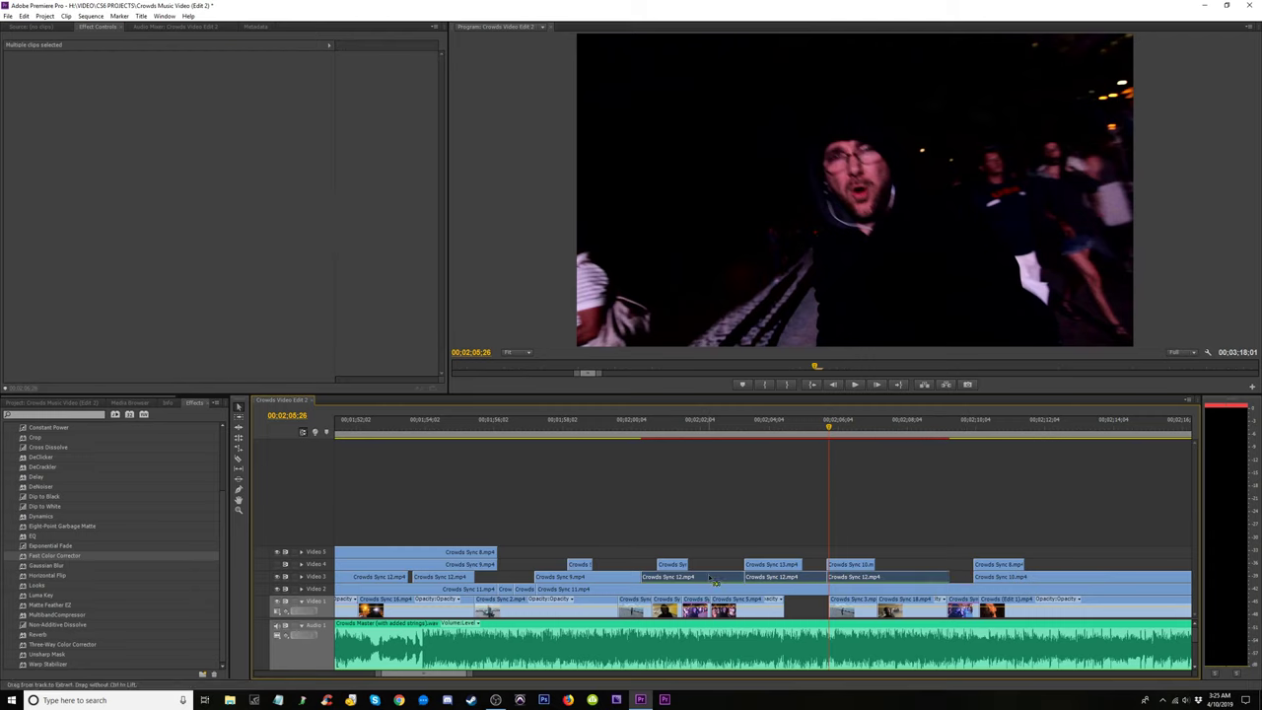
# Play the night section from about 02:00 and stop at 02:04:20.
pyautogui.click(718, 426)
pyautogui.press('space')
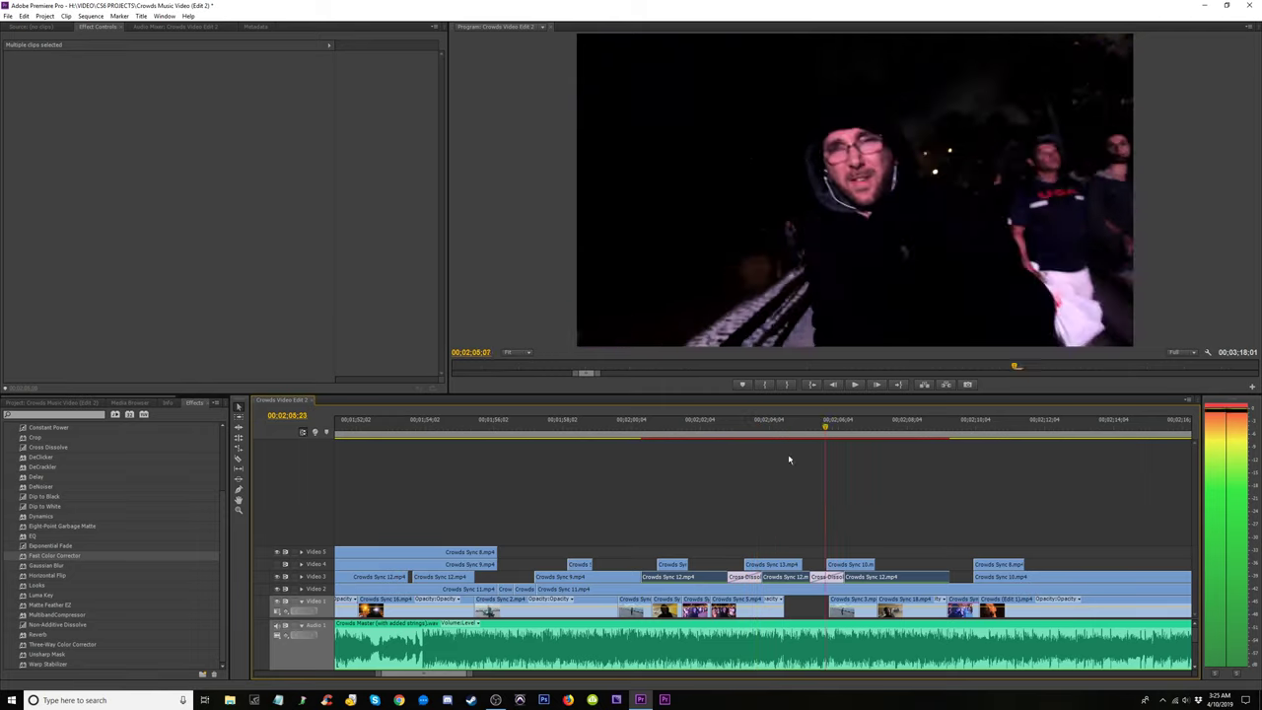
pyautogui.click(637, 450)
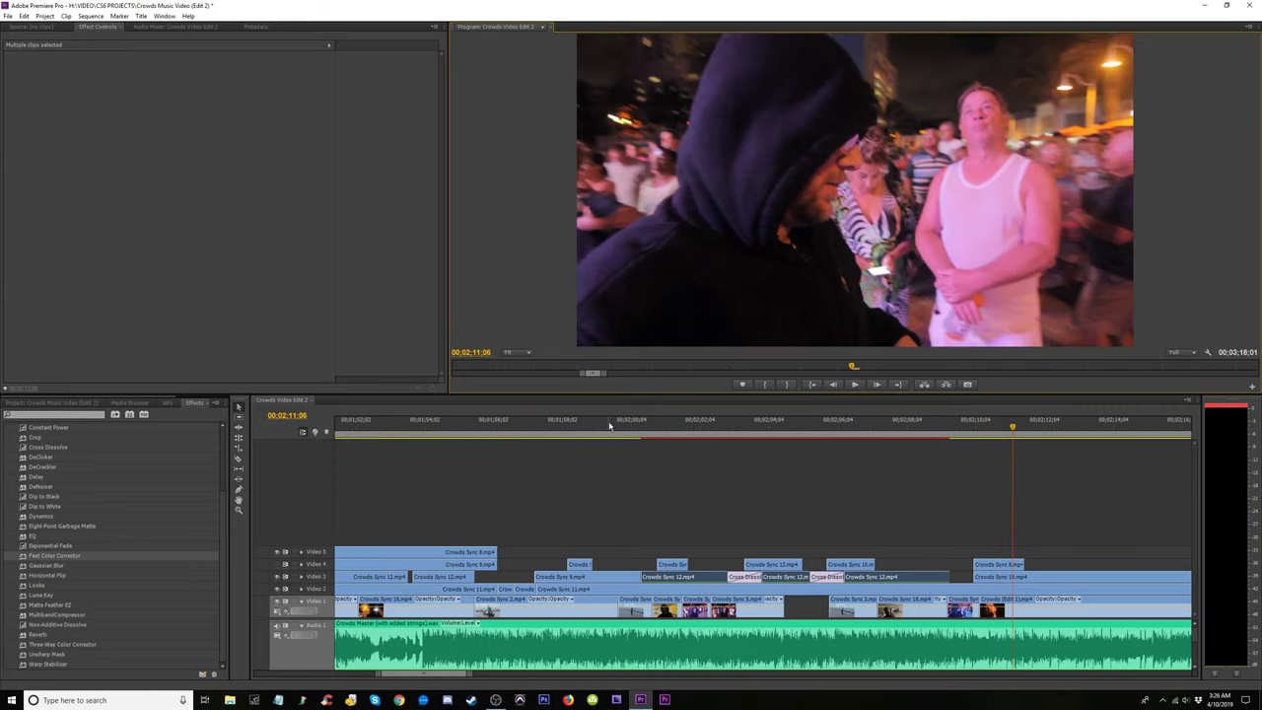
pyautogui.click(619, 426)
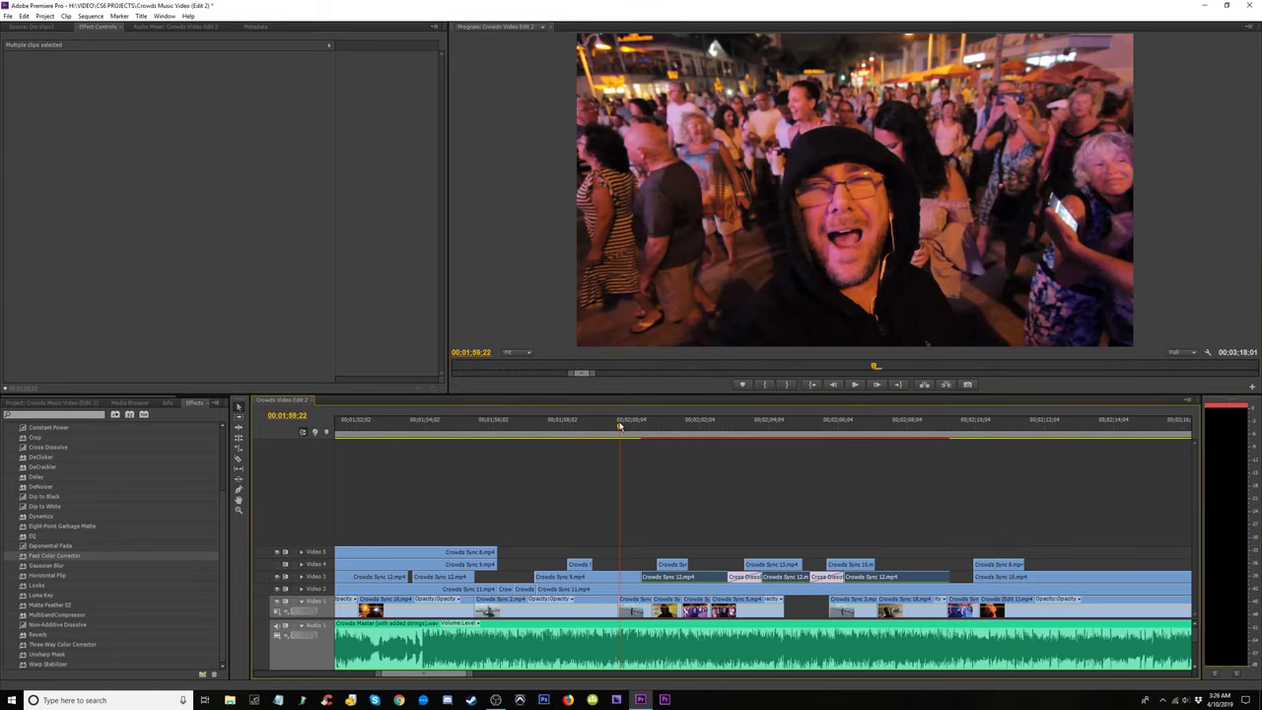
pyautogui.press('space')
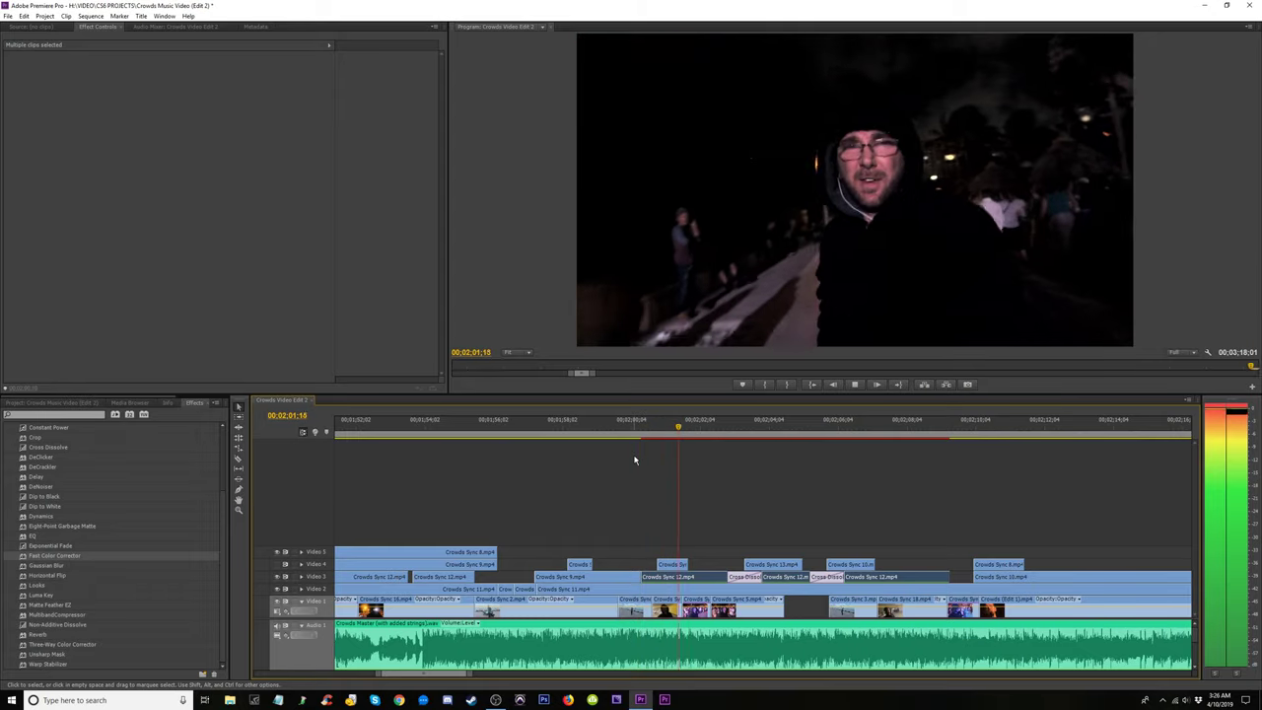
pyautogui.press('space')
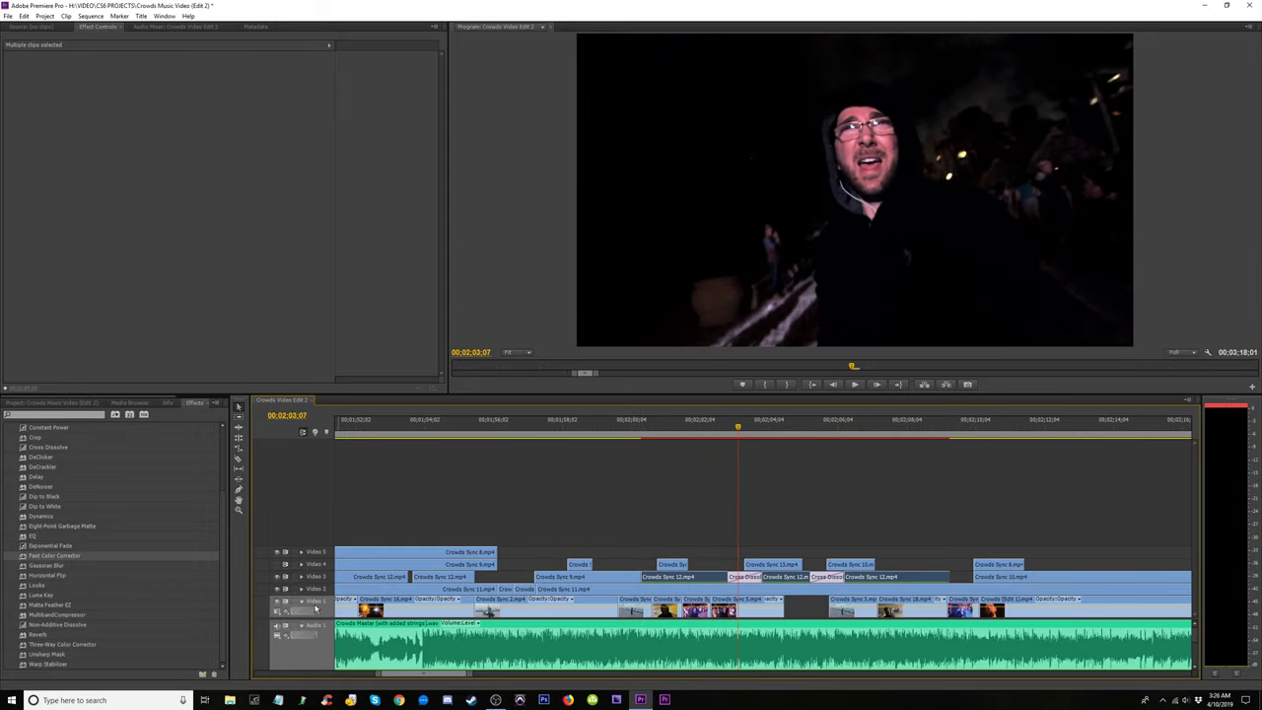
pyautogui.click(647, 427)
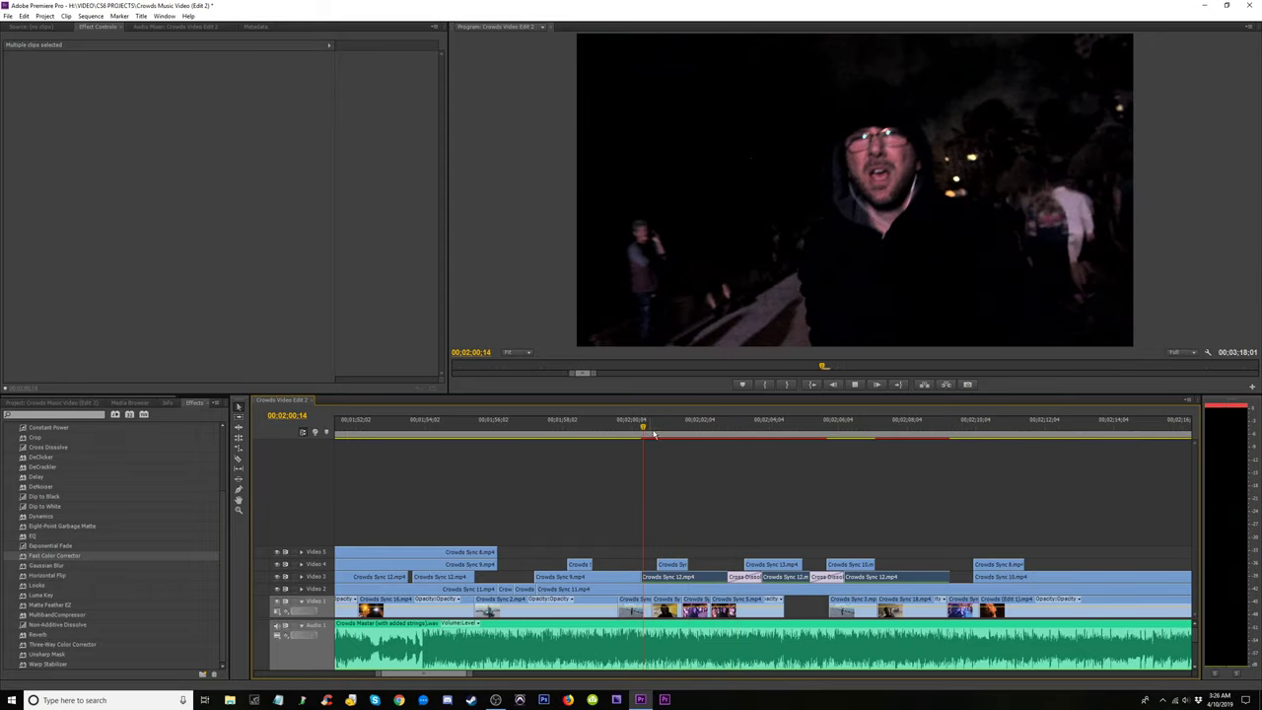
pyautogui.press('space')
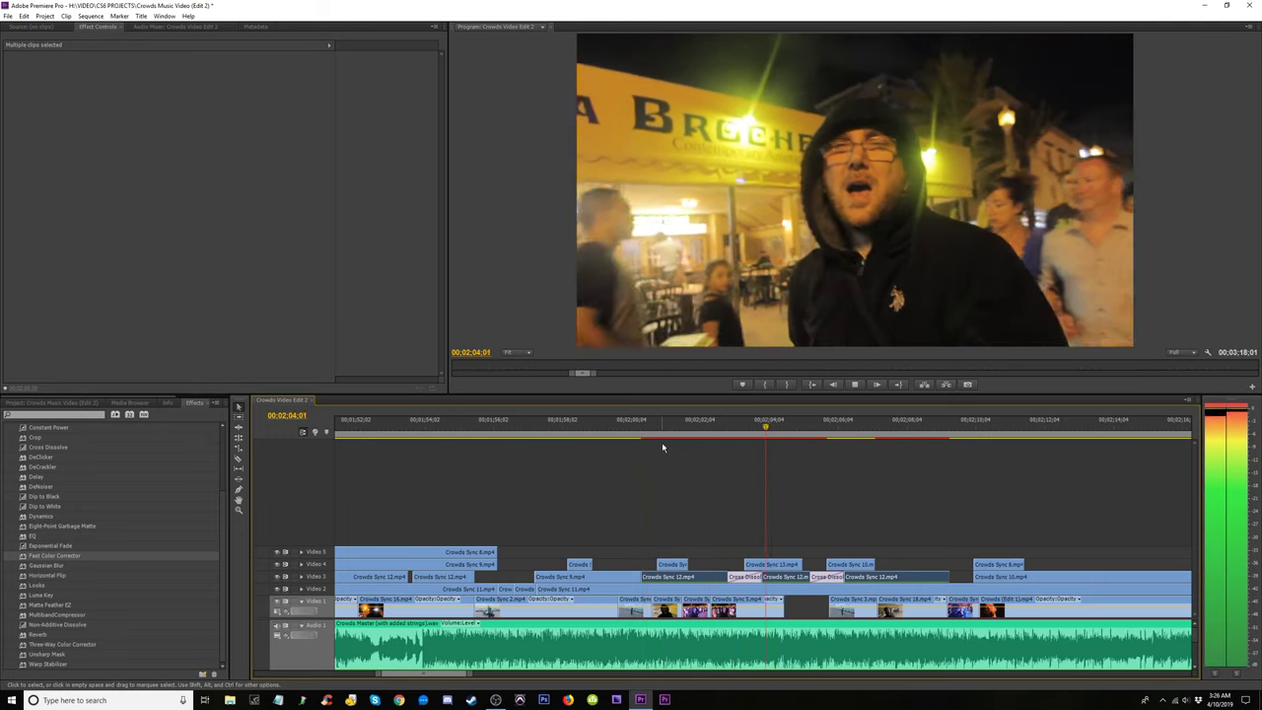
pyautogui.press('space')
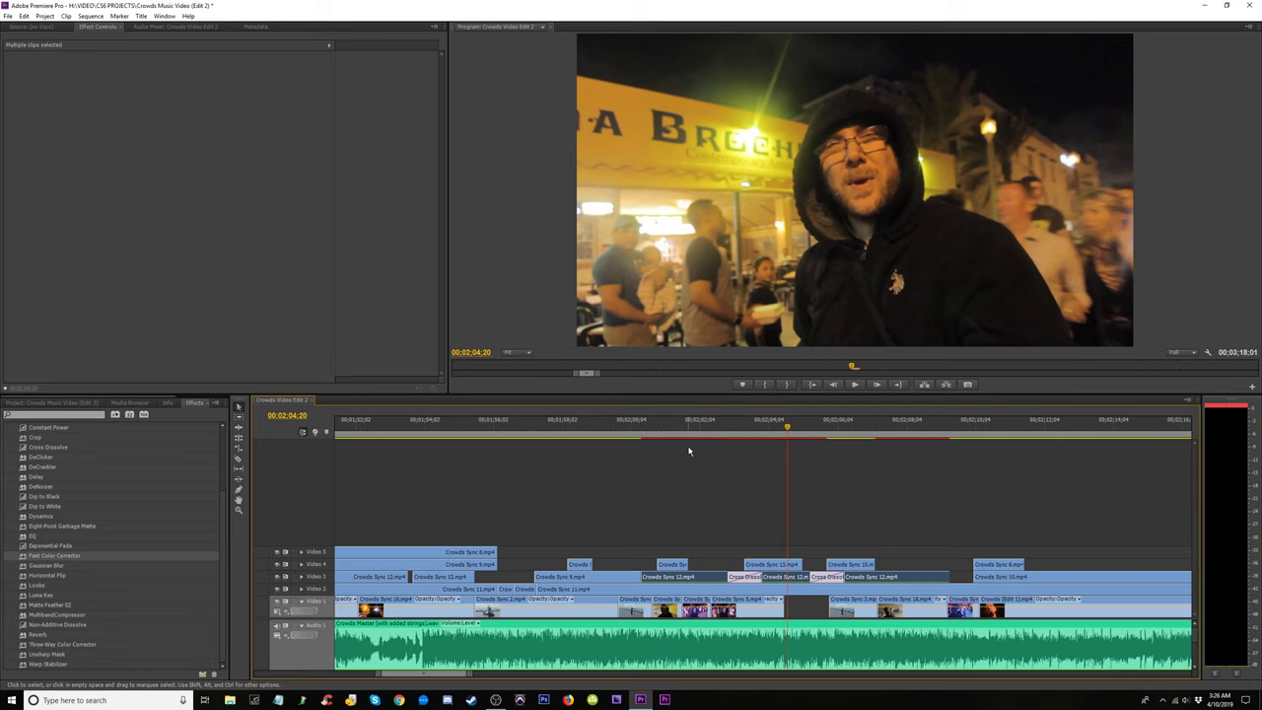
# Zoom the timeline in around the playhead and select Crowds Sync 13 on Video 4.
pyautogui.press('=')
pyautogui.click(511, 442)
pyautogui.moveTo(510, 528); pyautogui.dragTo(539, 562)
pyautogui.press('Delete')
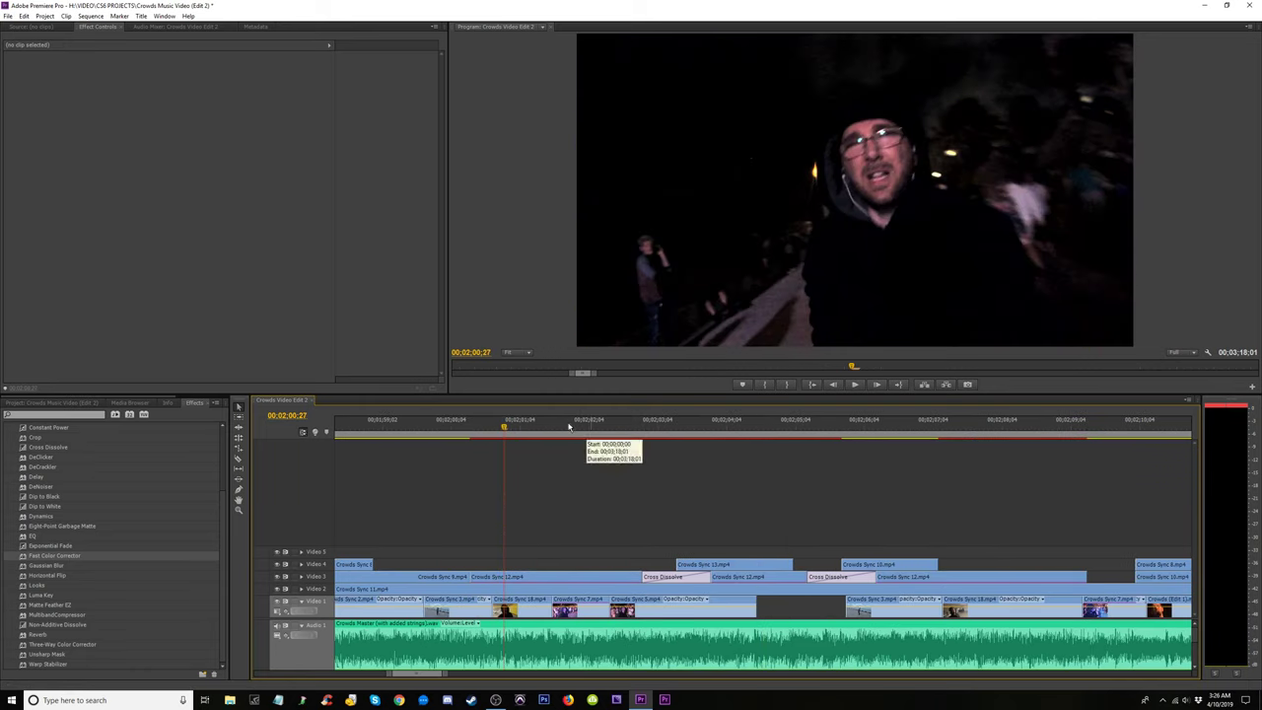
# Trim Crowds Sync 13 on Video 4 to start earlier and end around 02:04:06.
pyautogui.click(581, 436)
pyautogui.moveTo(594, 441); pyautogui.dragTo(584, 441)
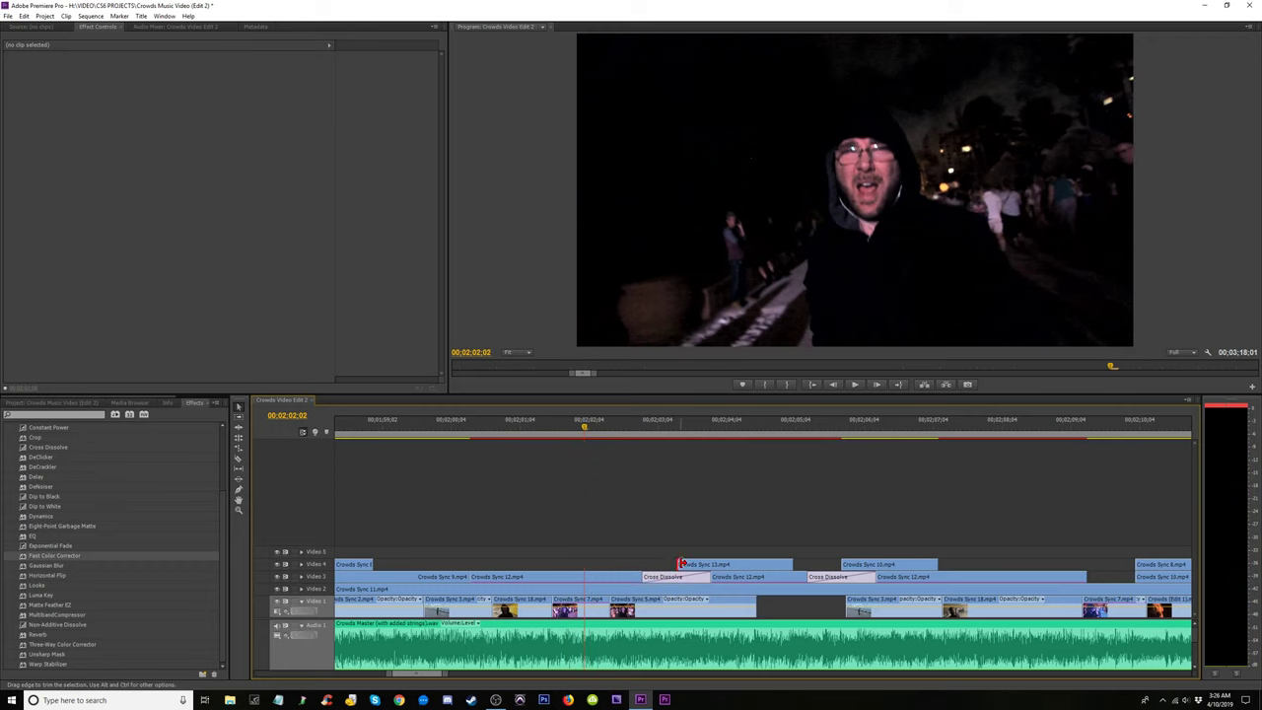
pyautogui.moveTo(681, 564); pyautogui.dragTo(588, 565)
pyautogui.moveTo(611, 449); pyautogui.dragTo(762, 455)
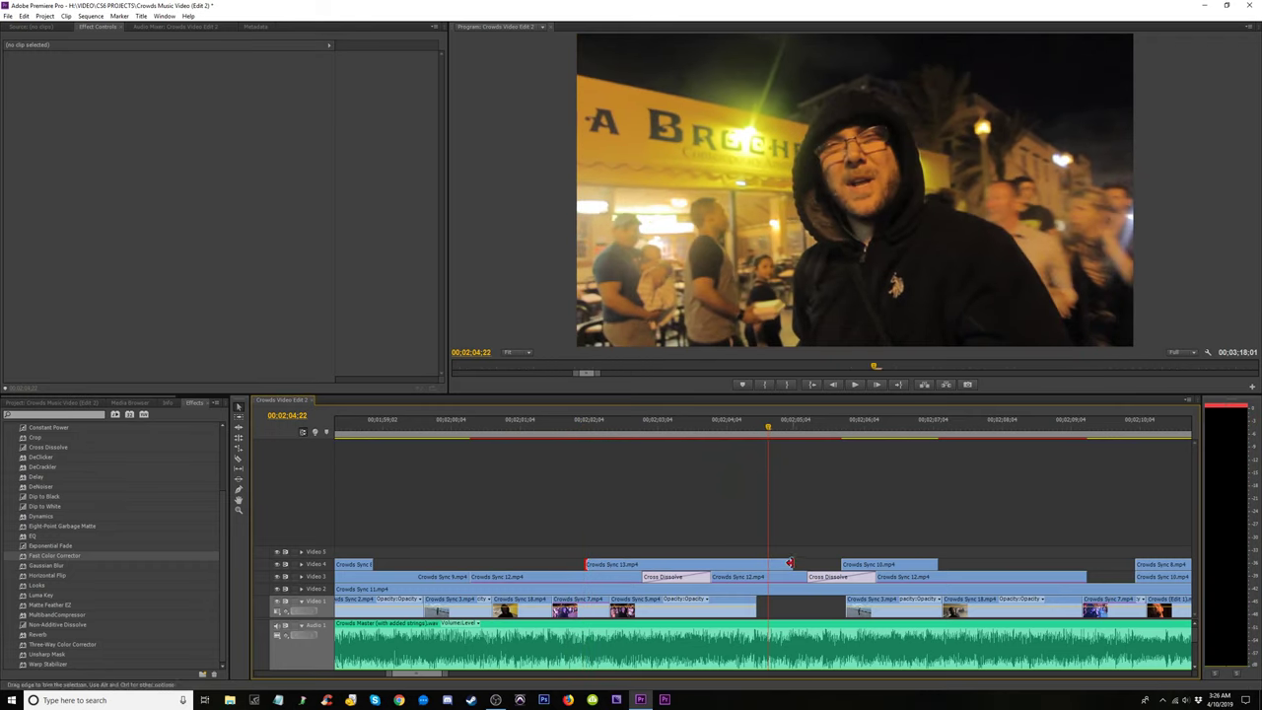
pyautogui.moveTo(789, 563); pyautogui.dragTo(756, 565)
pyautogui.click(765, 434)
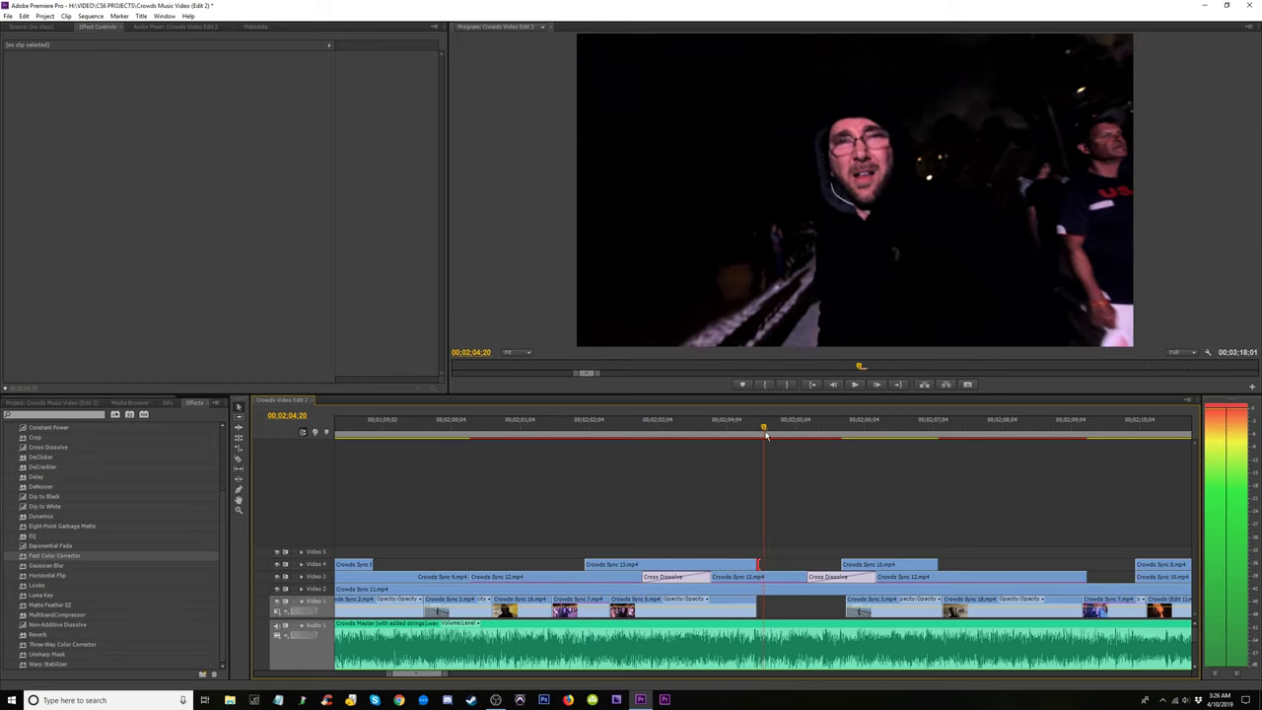
pyautogui.press('space')
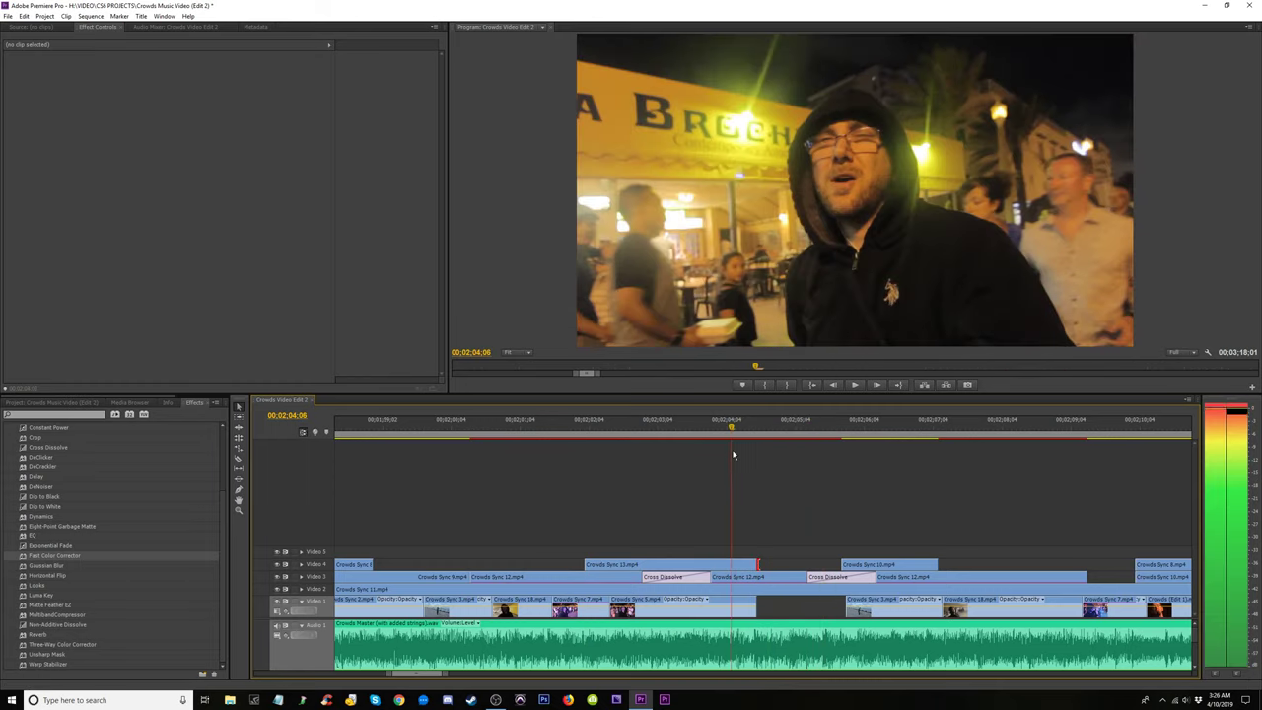
pyautogui.moveTo(758, 565); pyautogui.dragTo(733, 564)
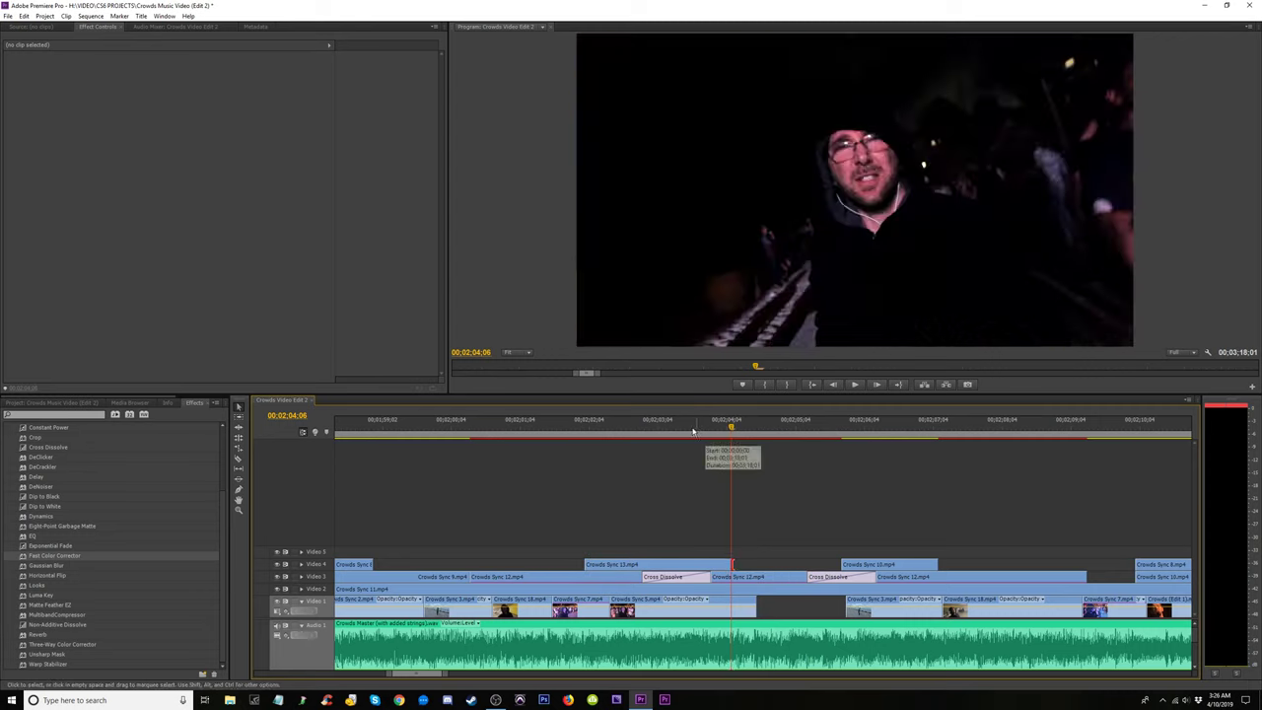
# Replay the new cut, then move Crowds Sync 13 and 16 down onto Video 3.
pyautogui.click(740, 436)
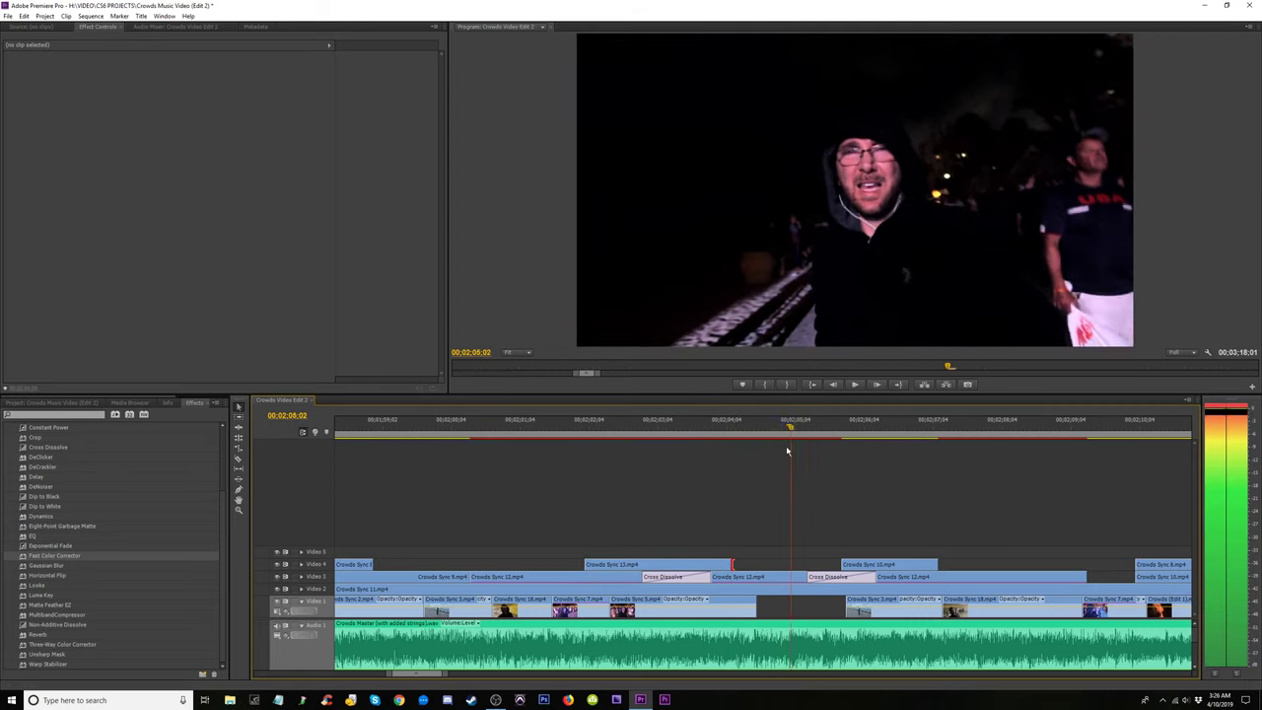
pyautogui.click(711, 434)
pyautogui.press('space')
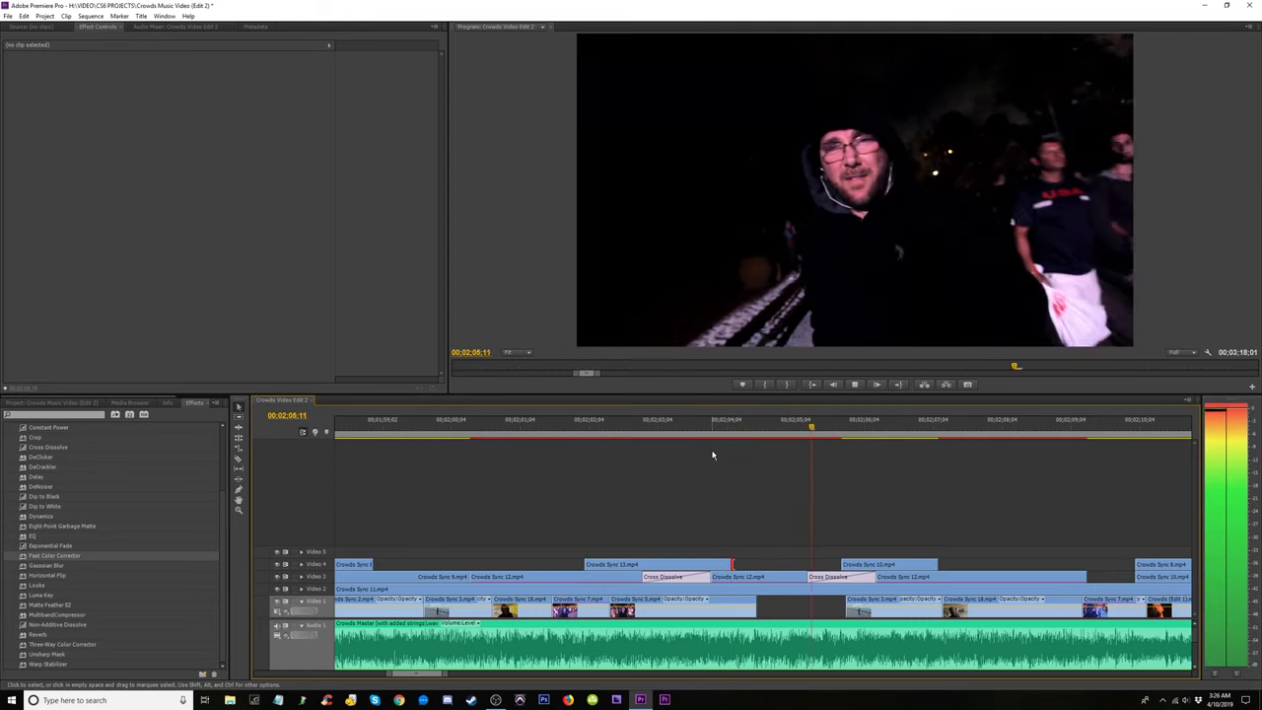
pyautogui.click(705, 427)
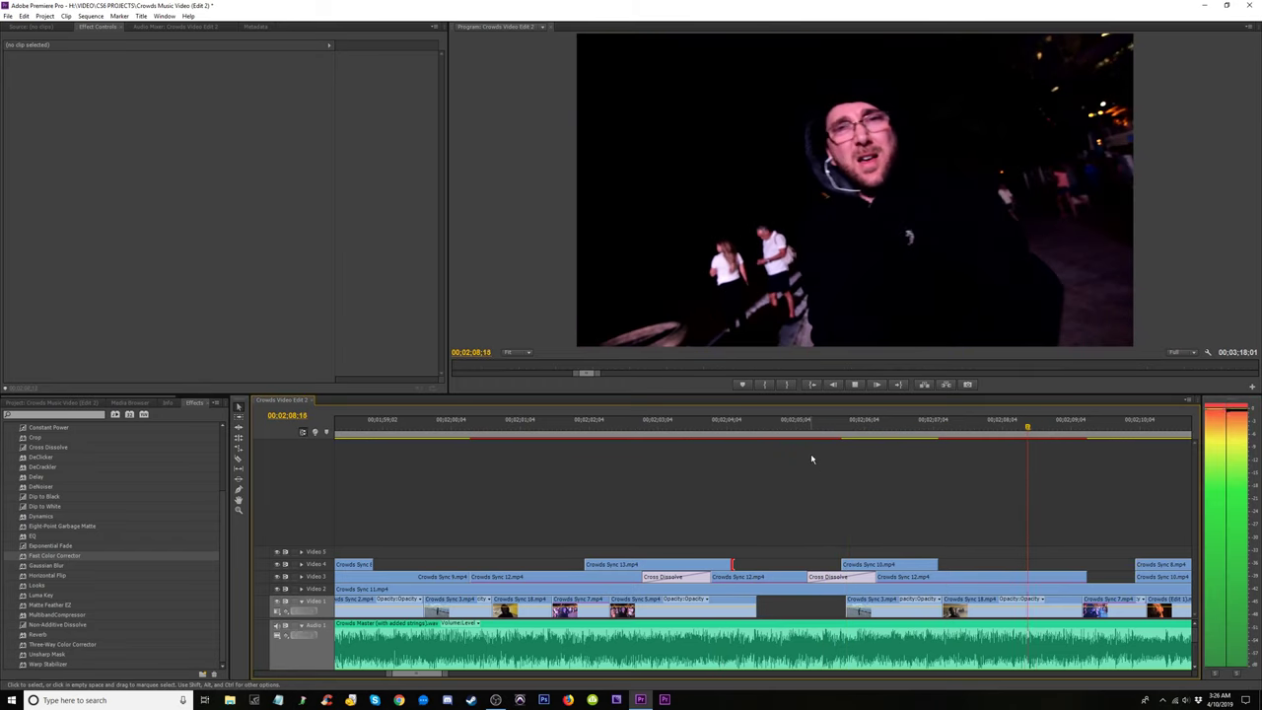
pyautogui.press('space')
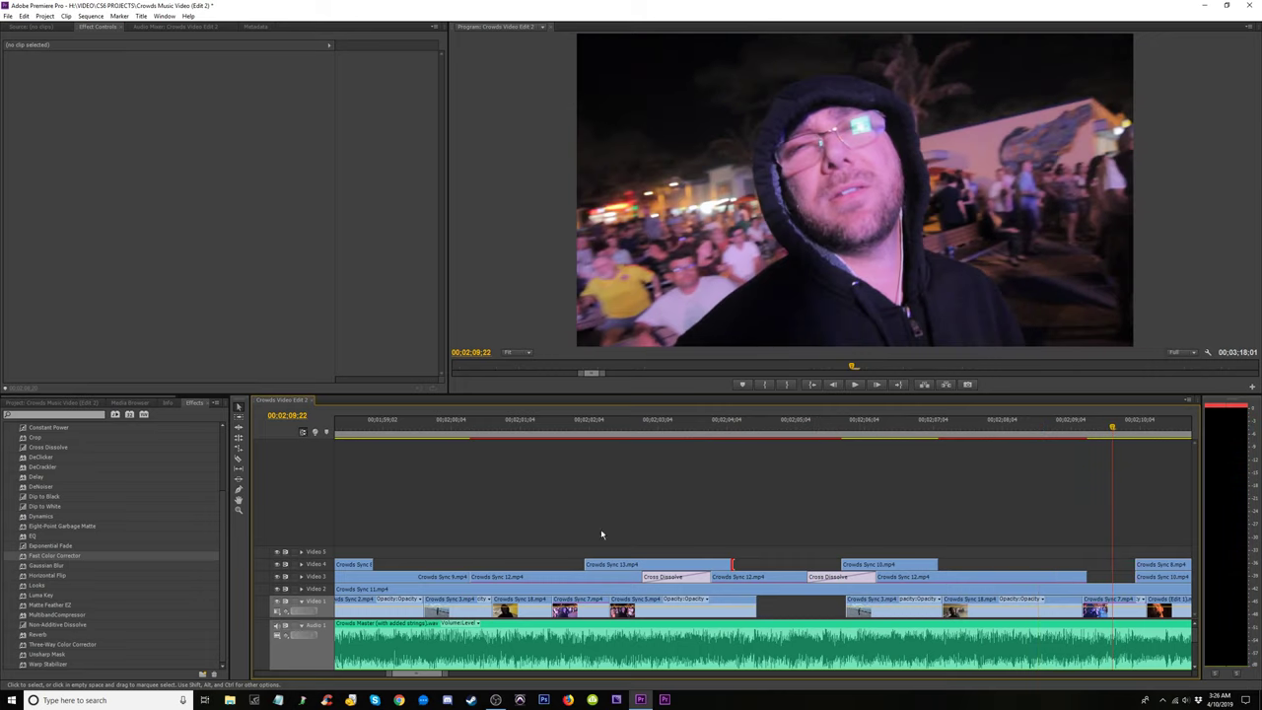
pyautogui.moveTo(901, 552); pyautogui.dragTo(888, 583)
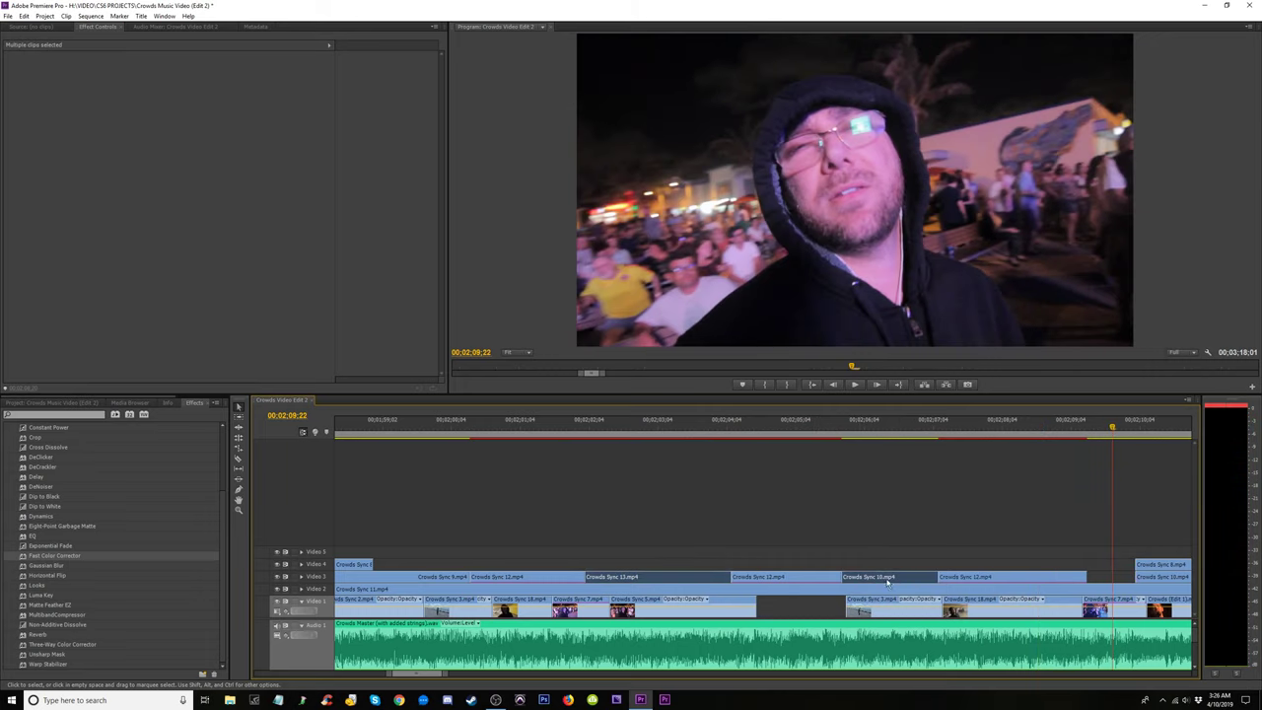
# Trim the start of Crowds Sync 12 on Video 3 to about 02:04:28 and replay the edit point.
pyautogui.click(714, 426)
pyautogui.press('space')
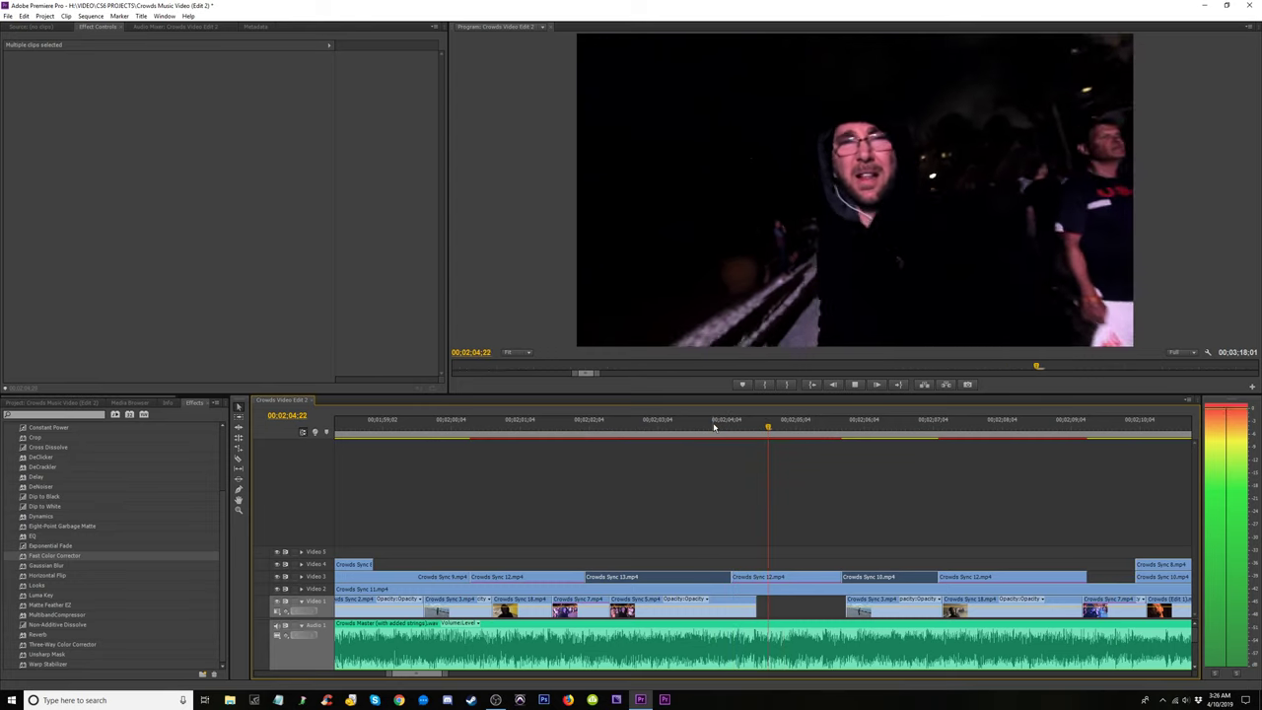
pyautogui.moveTo(730, 426); pyautogui.dragTo(749, 441)
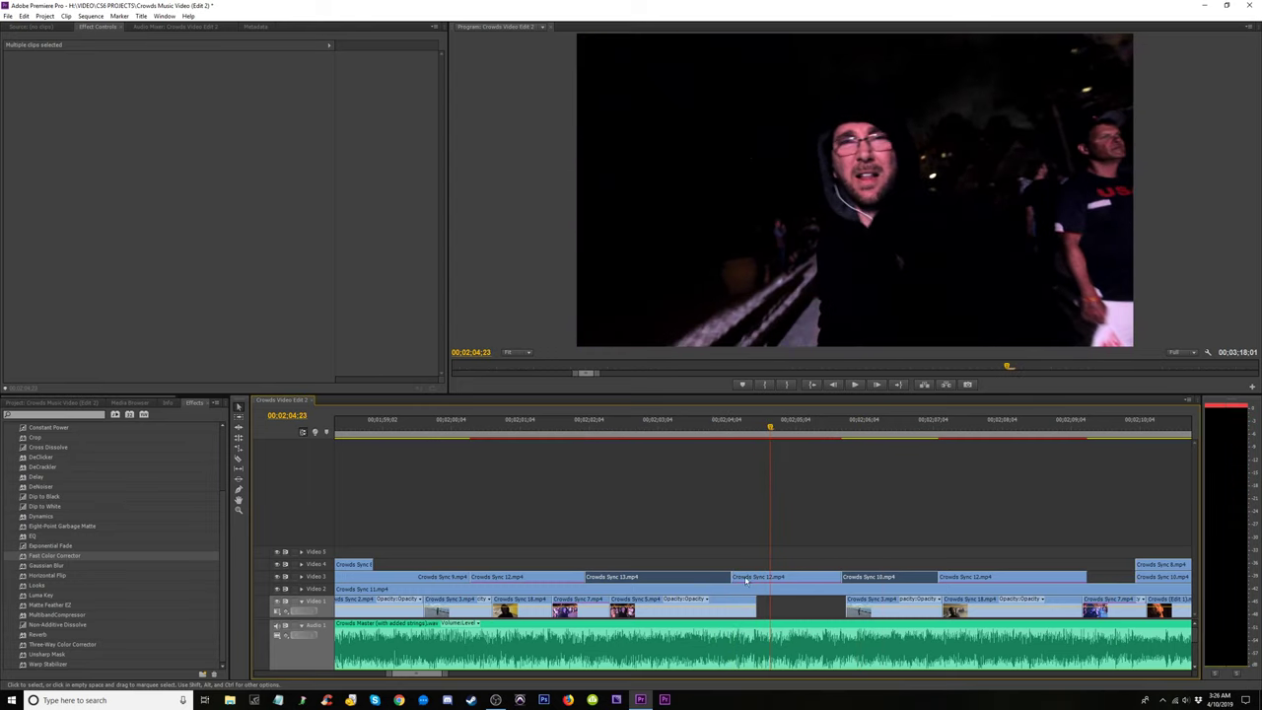
pyautogui.moveTo(735, 578); pyautogui.dragTo(772, 577)
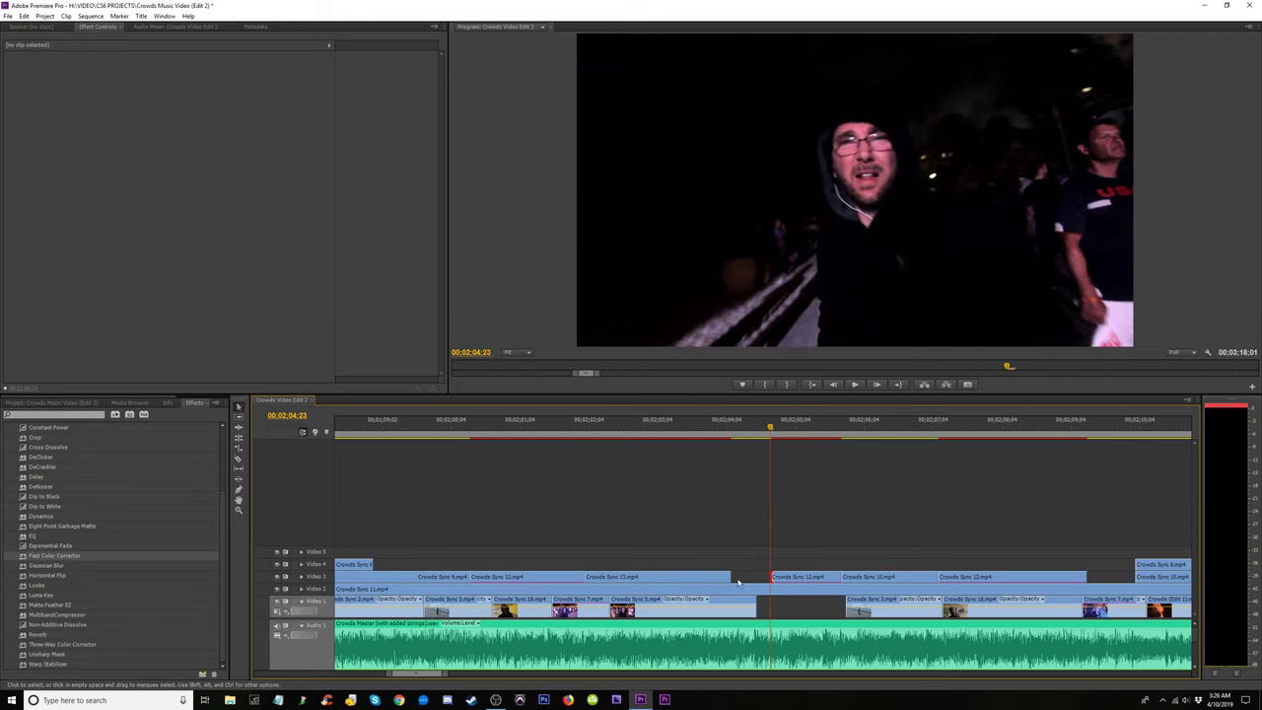
pyautogui.click(707, 426)
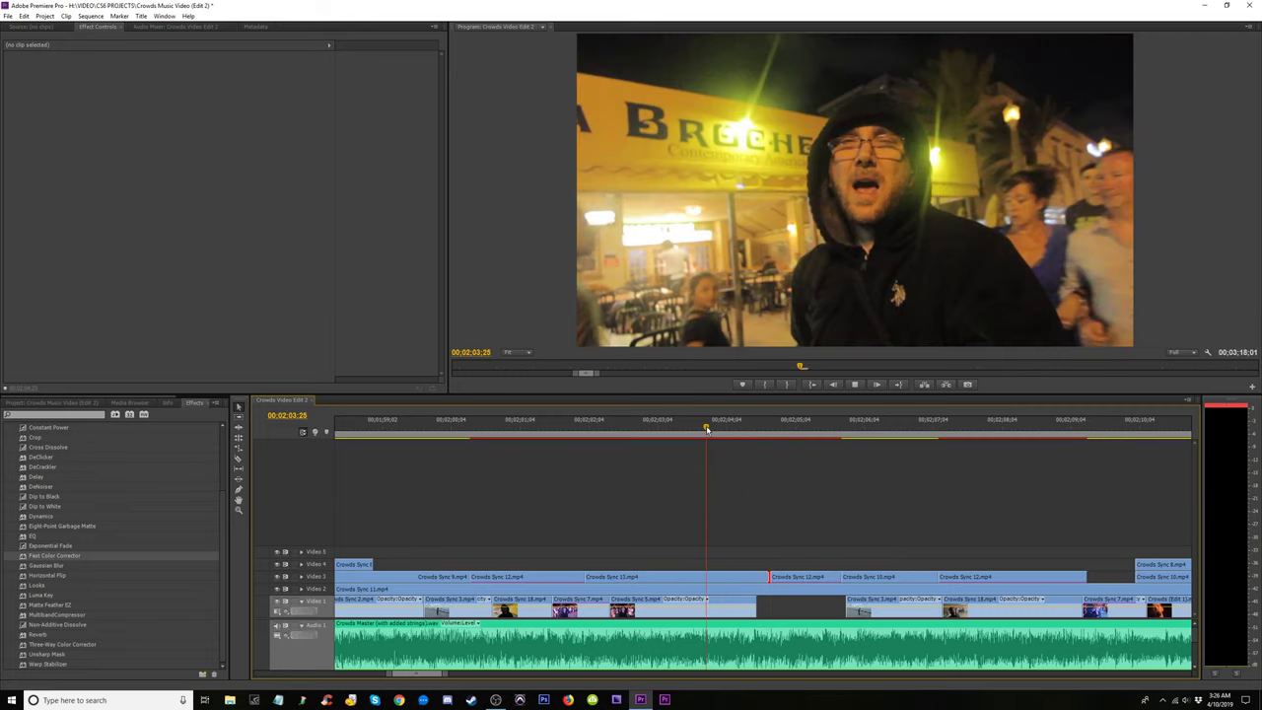
pyautogui.press('space')
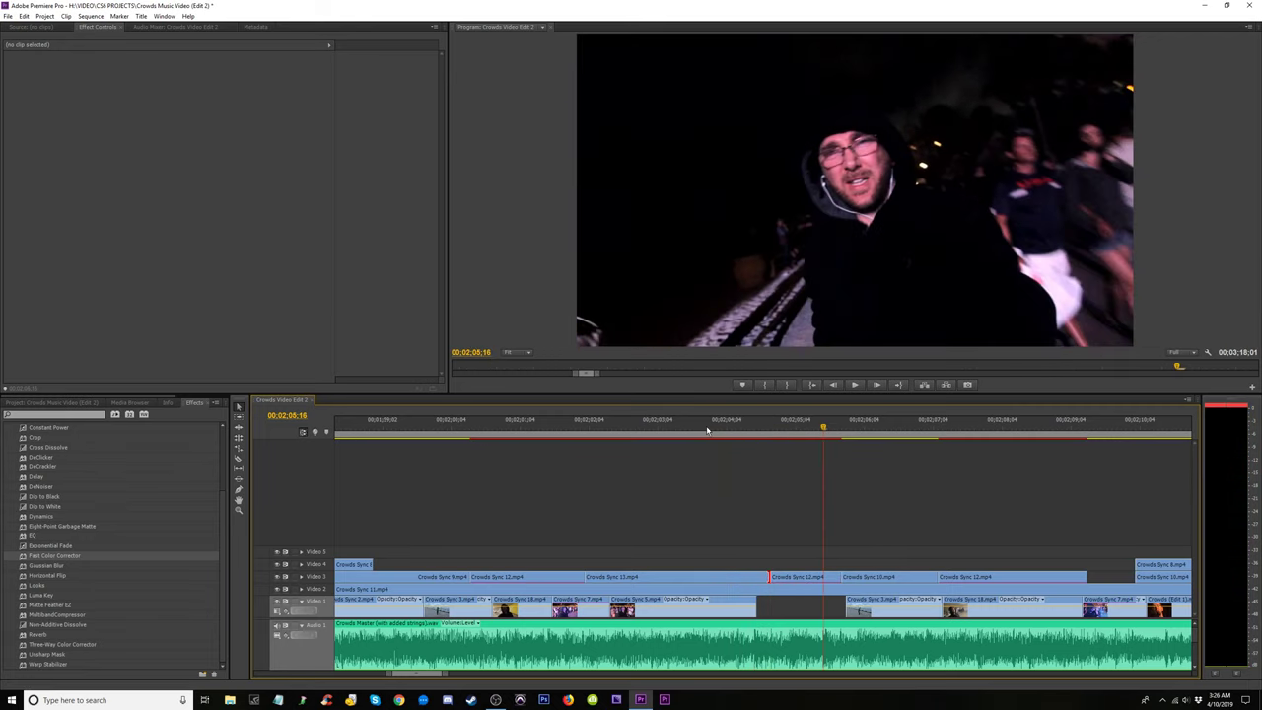
pyautogui.click(707, 427)
pyautogui.press('space')
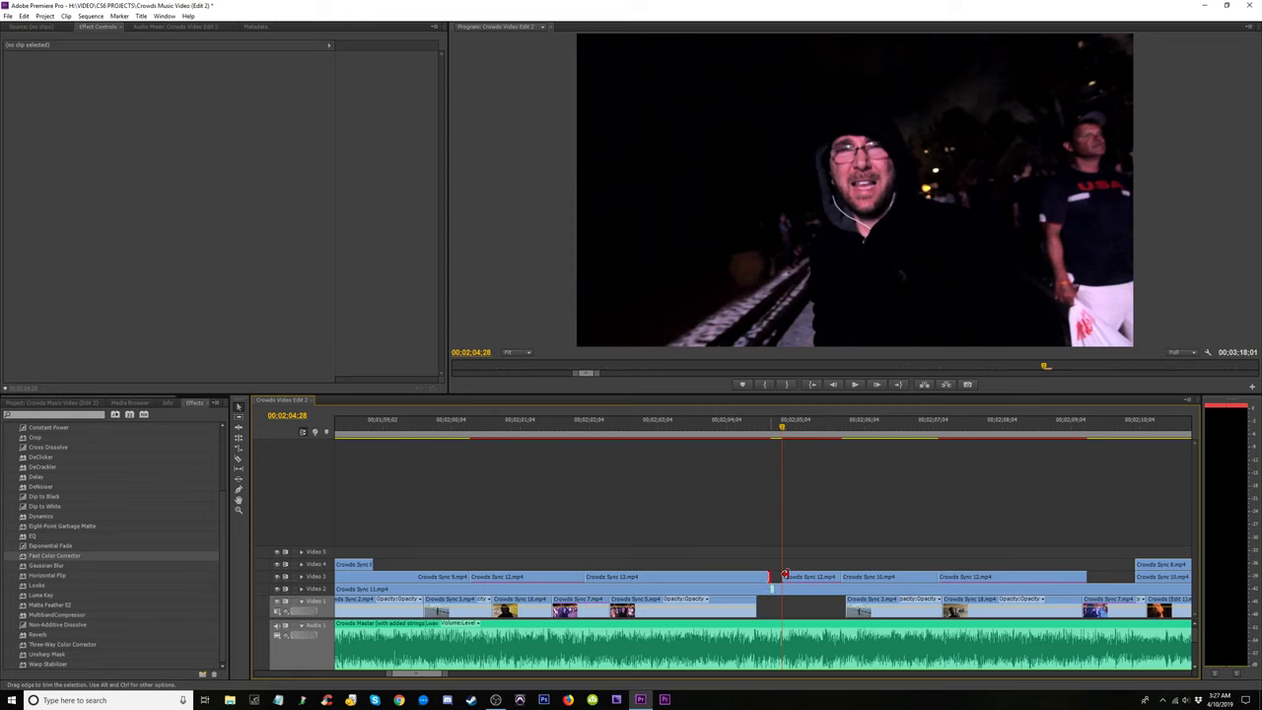
pyautogui.click(714, 427)
pyautogui.press('space')
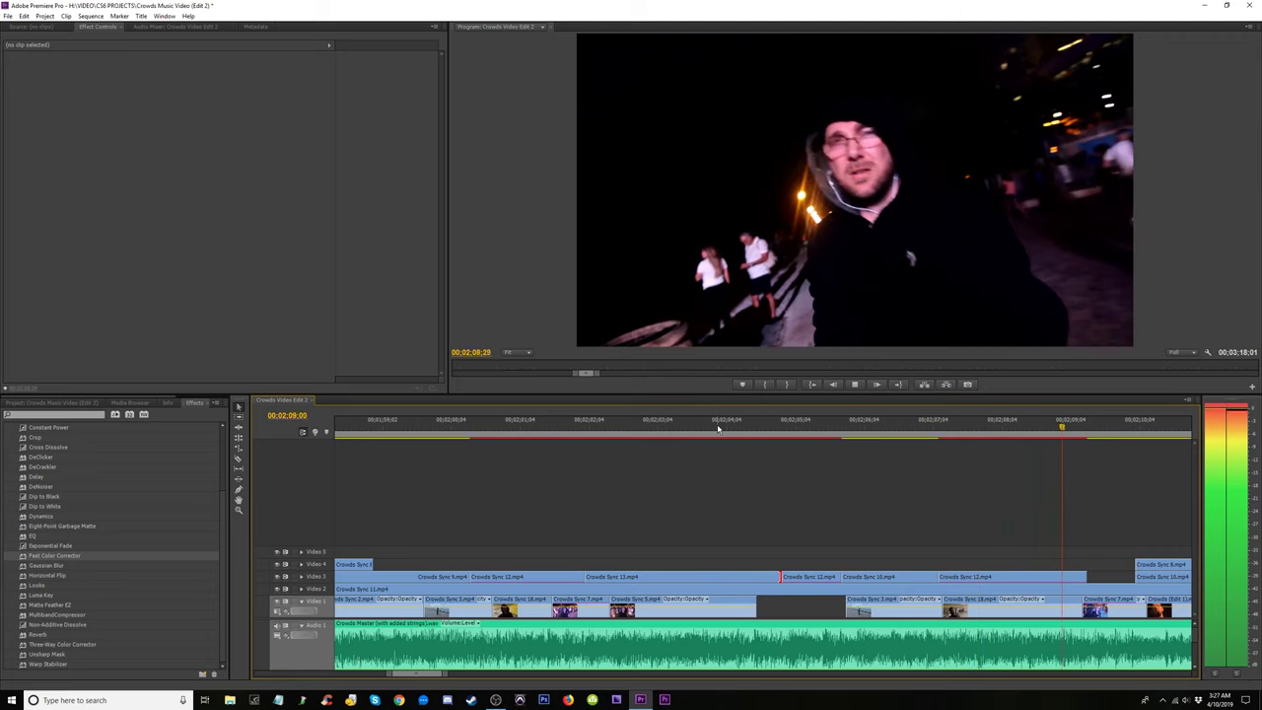
# Near 02:09, move the Crowds Sync 11 clip edge on Video 2 24 frames later, then zoom out.
pyautogui.press('space')
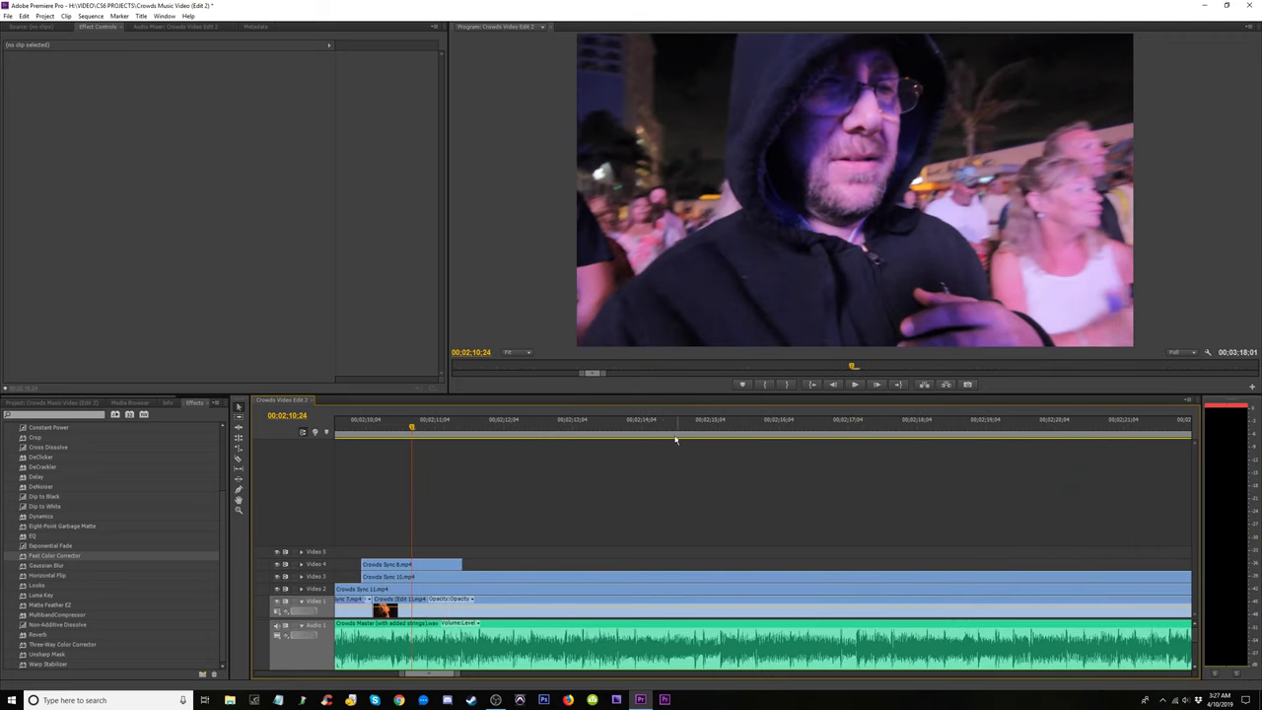
pyautogui.press('=')
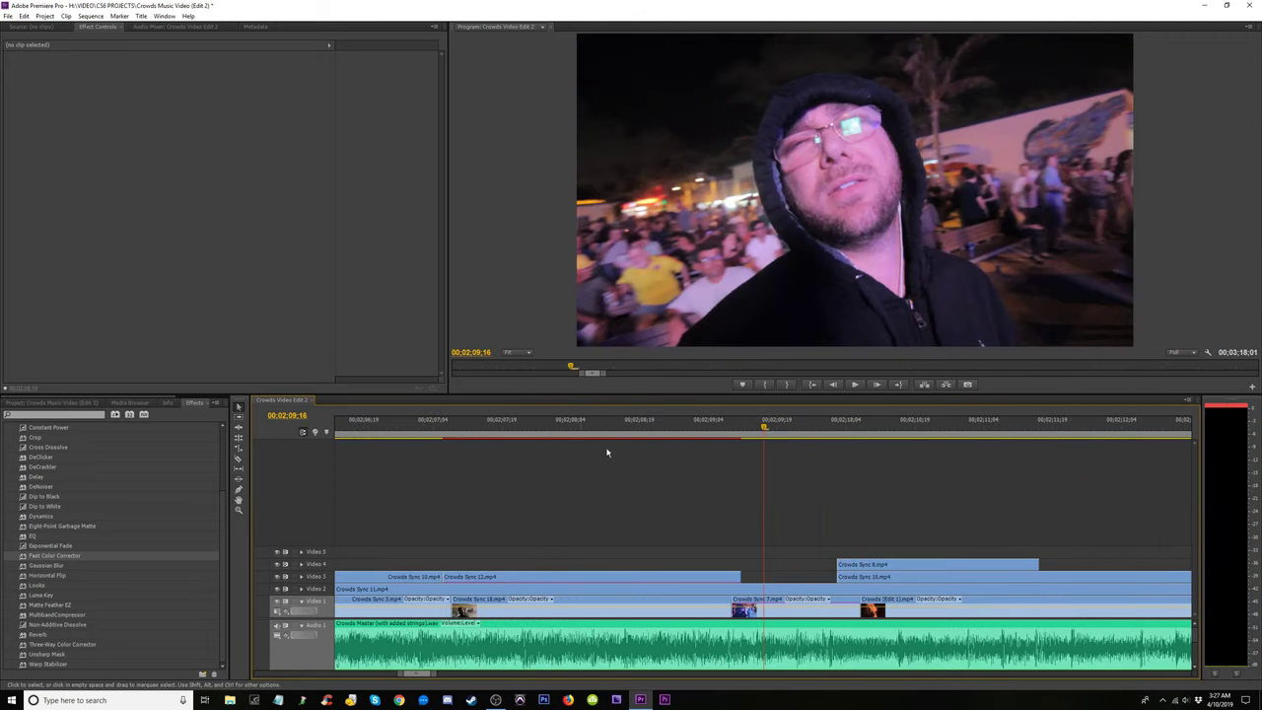
pyautogui.moveTo(750, 443); pyautogui.dragTo(819, 443)
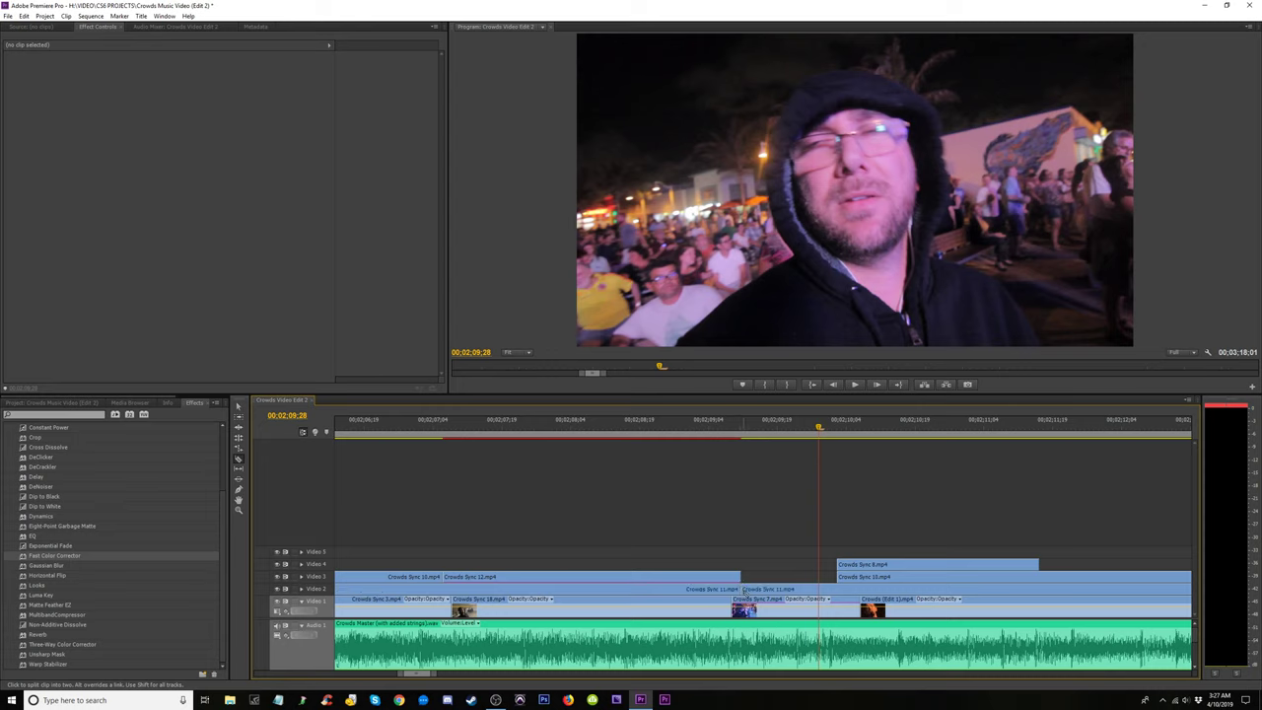
pyautogui.moveTo(745, 589); pyautogui.dragTo(985, 592)
pyautogui.press('-')
pyautogui.press('-')
pyautogui.press('-')
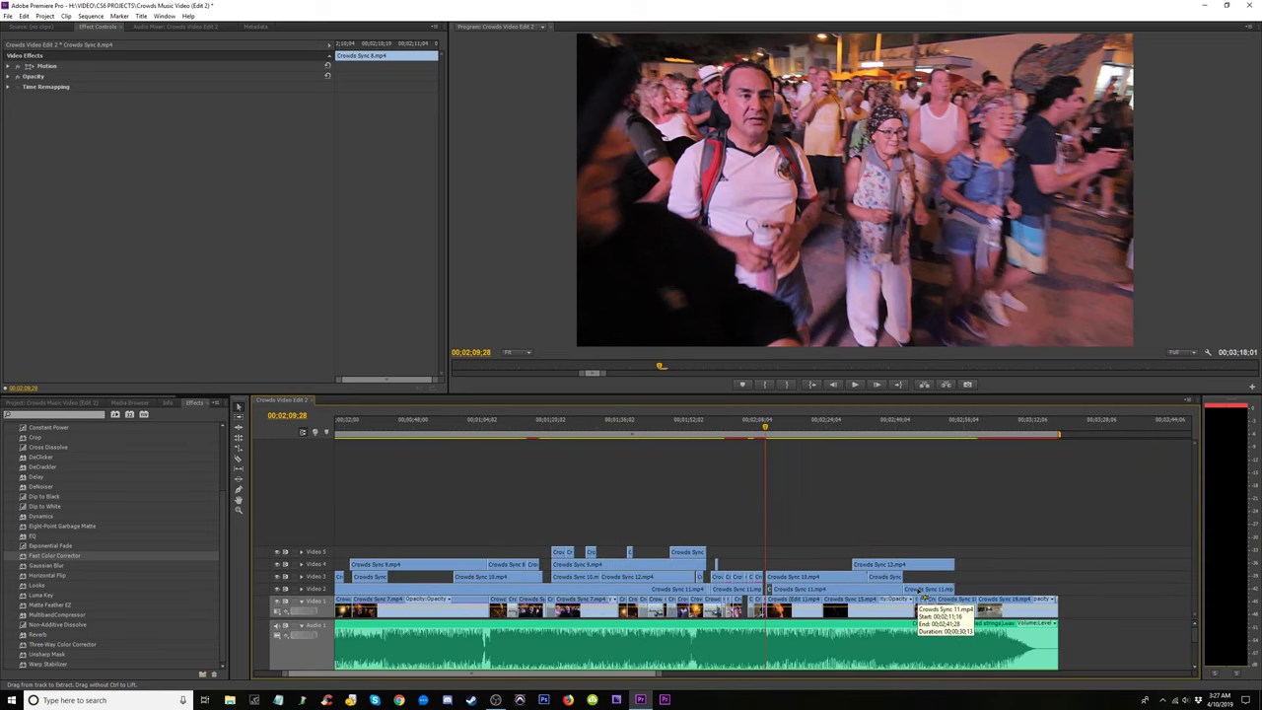
# Zoom the timeline and scrub to the night-crowd section around 01:56–01:57.
pyautogui.press('-')
pyautogui.press('-')
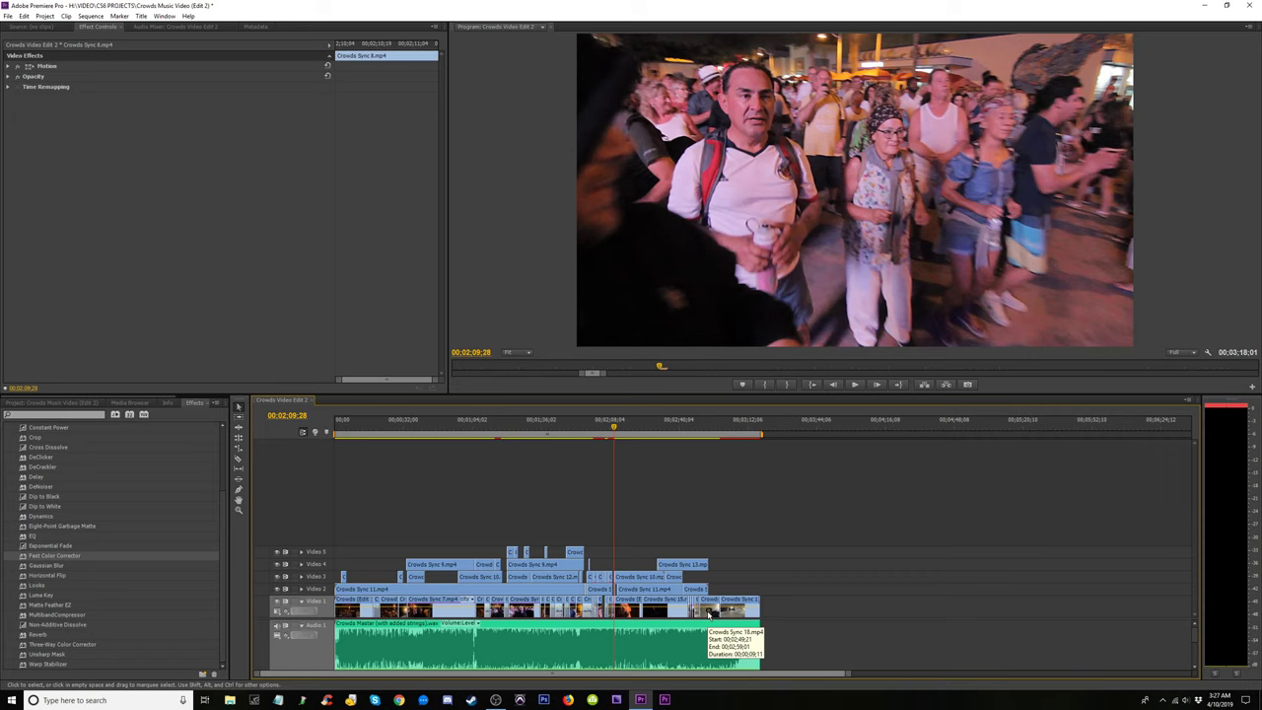
pyautogui.press('=')
pyautogui.press('=')
pyautogui.press('=')
pyautogui.press('=')
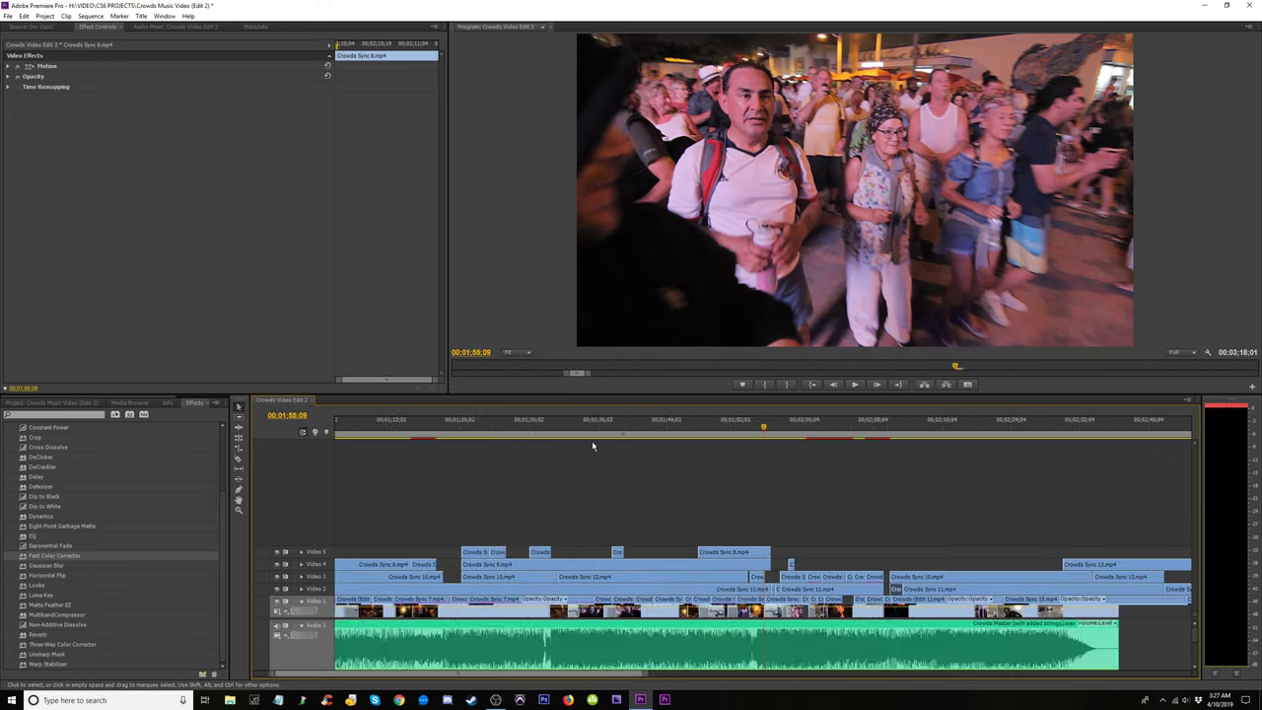
pyautogui.moveTo(769, 430); pyautogui.dragTo(839, 442)
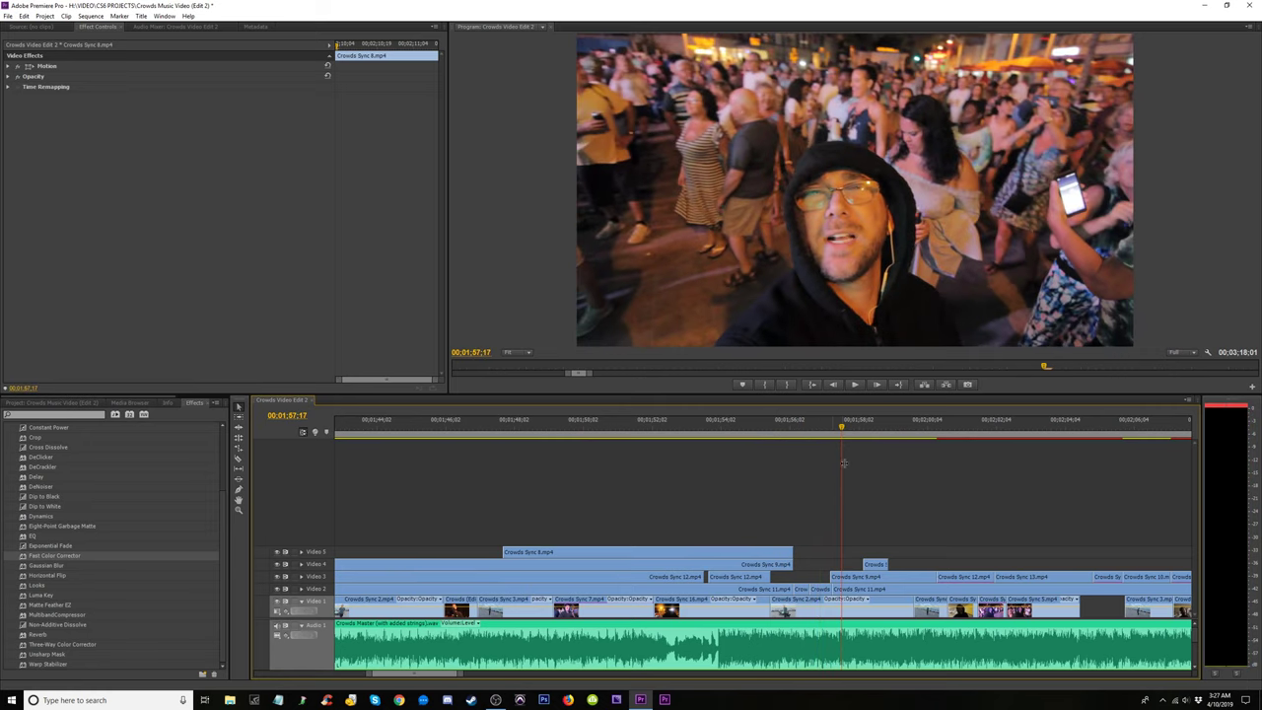
pyautogui.press('=')
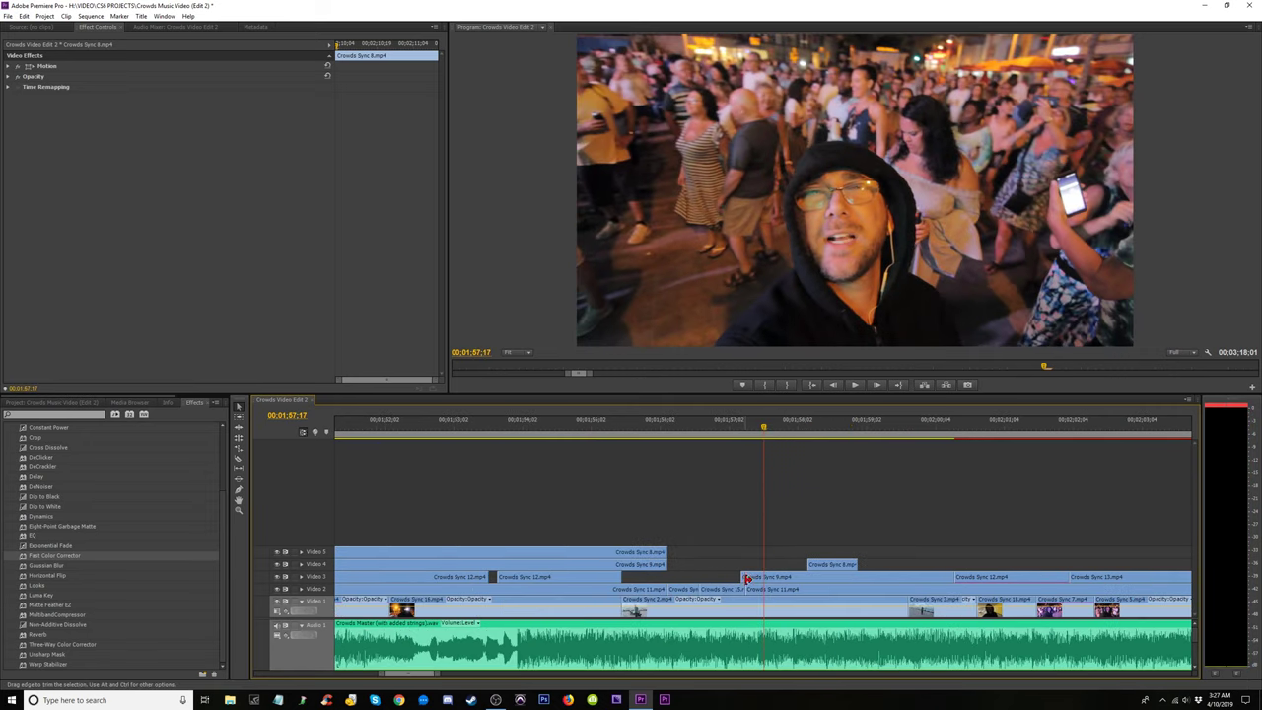
pyautogui.moveTo(743, 442); pyautogui.dragTo(605, 441)
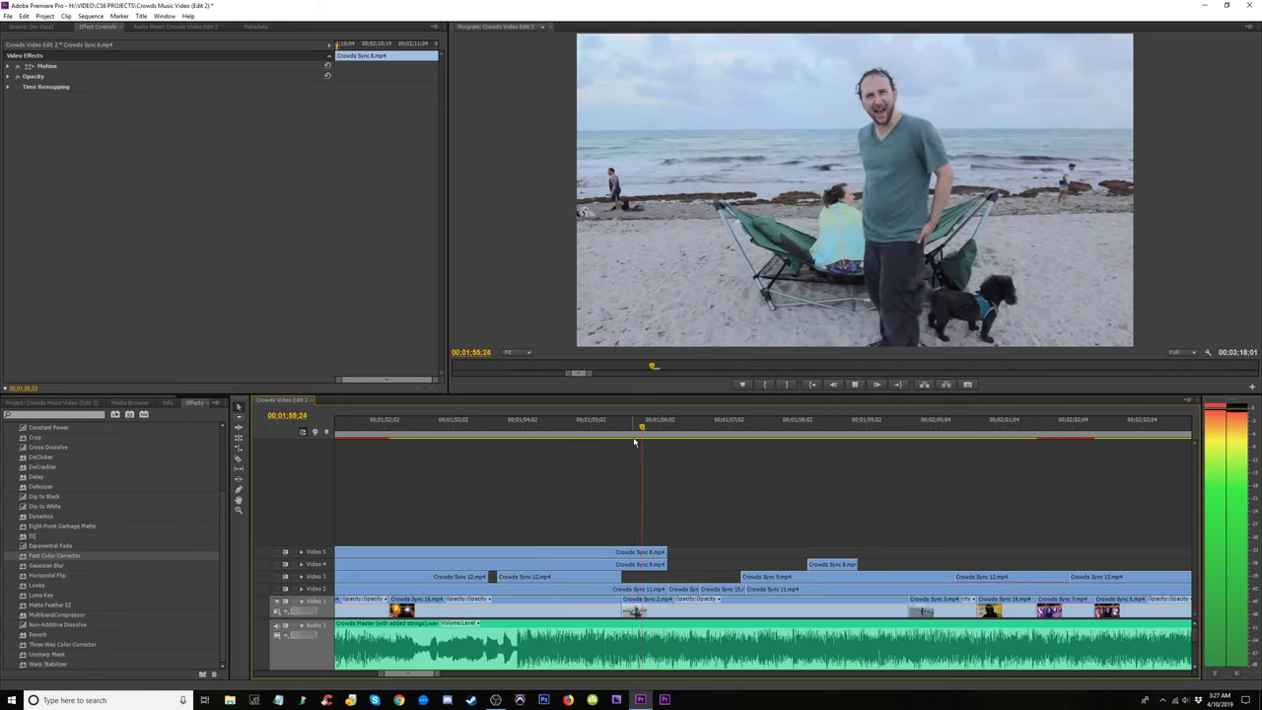
# Review the overlay section, then move Crowds Sync 15 from Video 2 up onto Video 3, slightly earlier.
pyautogui.press('space')
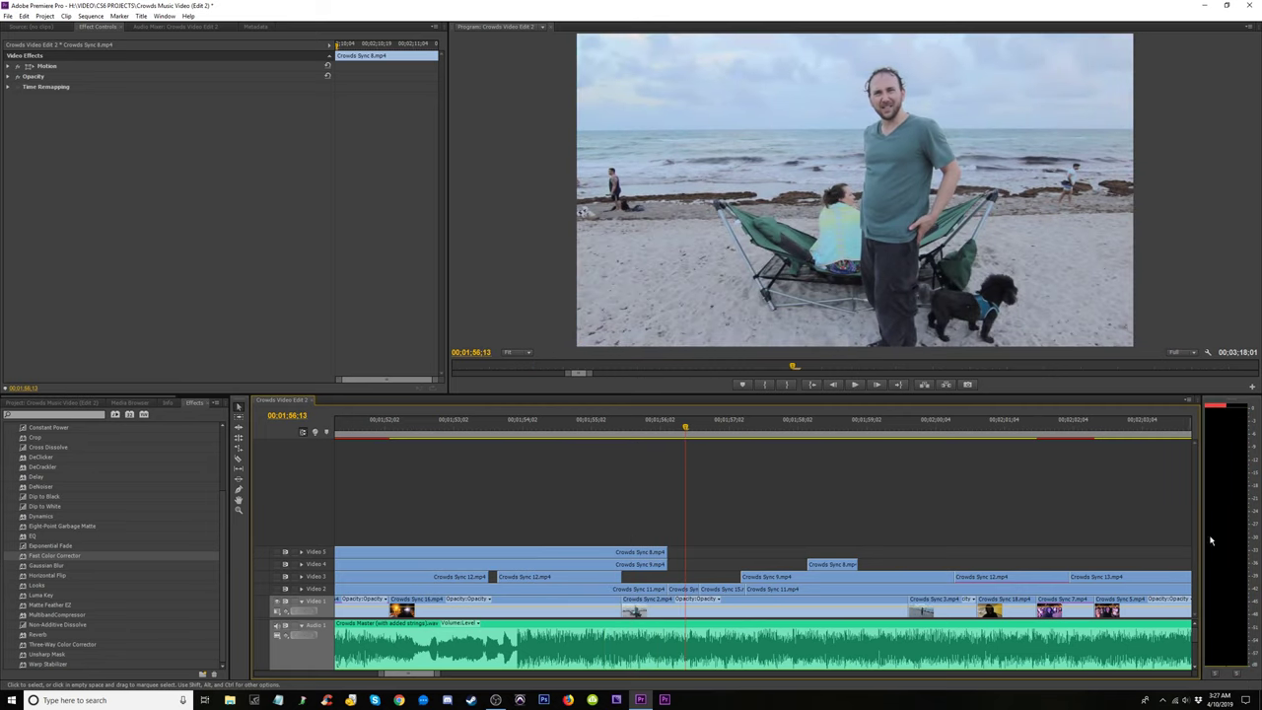
pyautogui.click(278, 604)
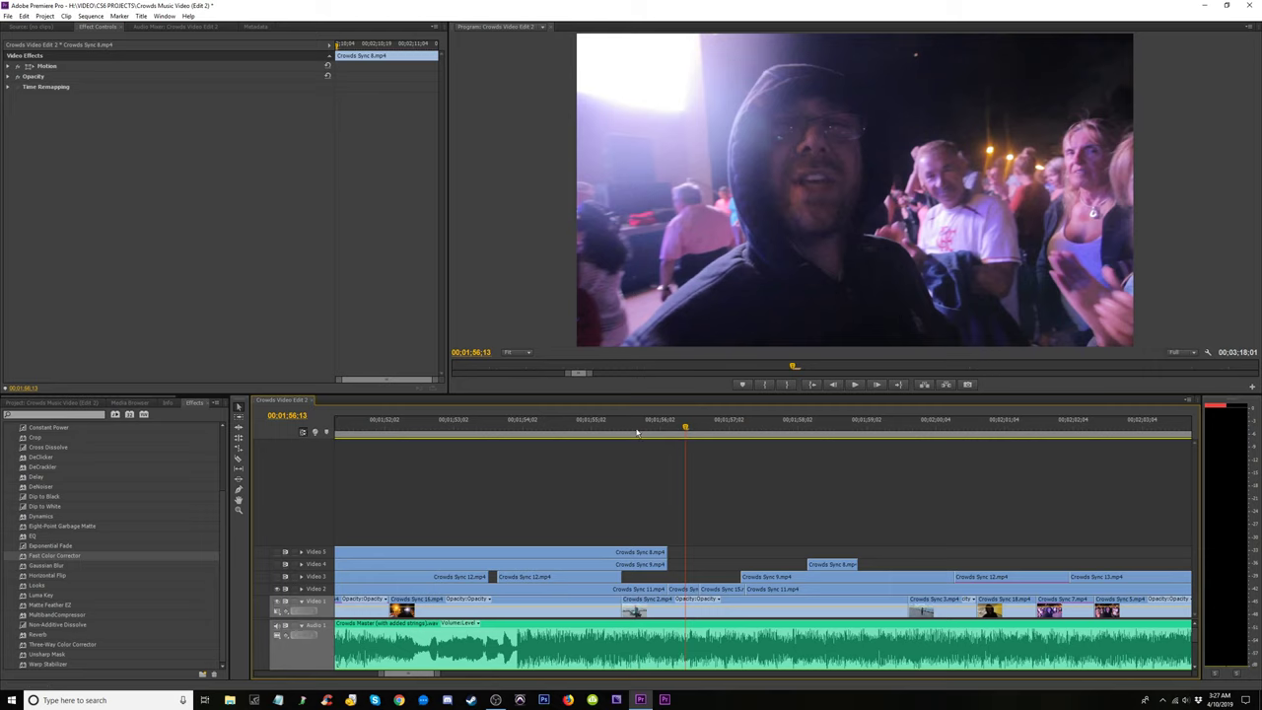
pyautogui.click(602, 429)
pyautogui.press('space')
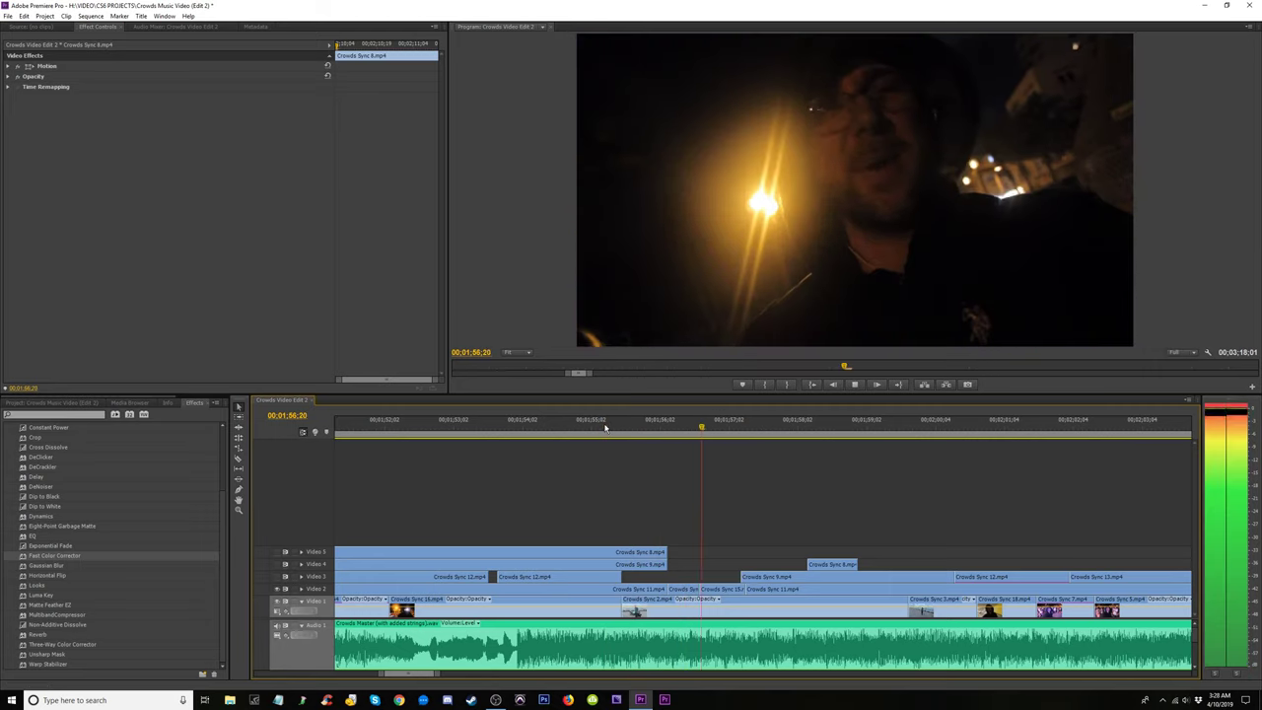
pyautogui.press('space')
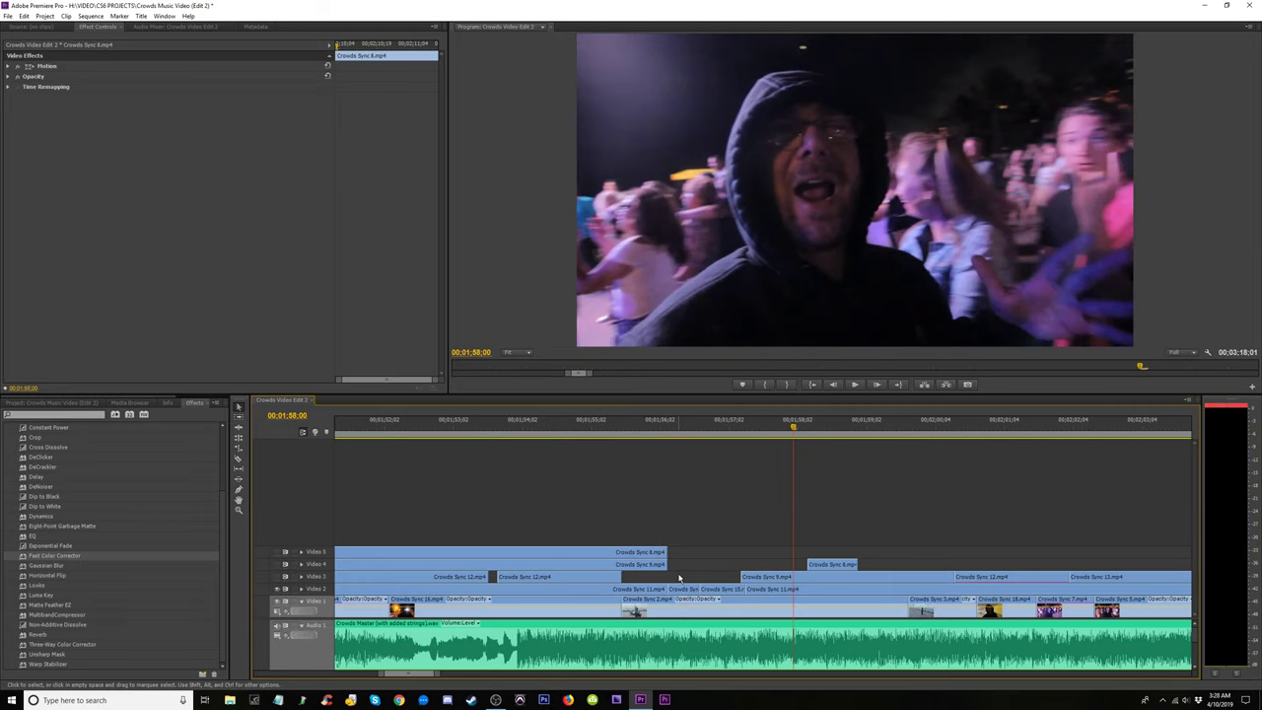
pyautogui.press('space')
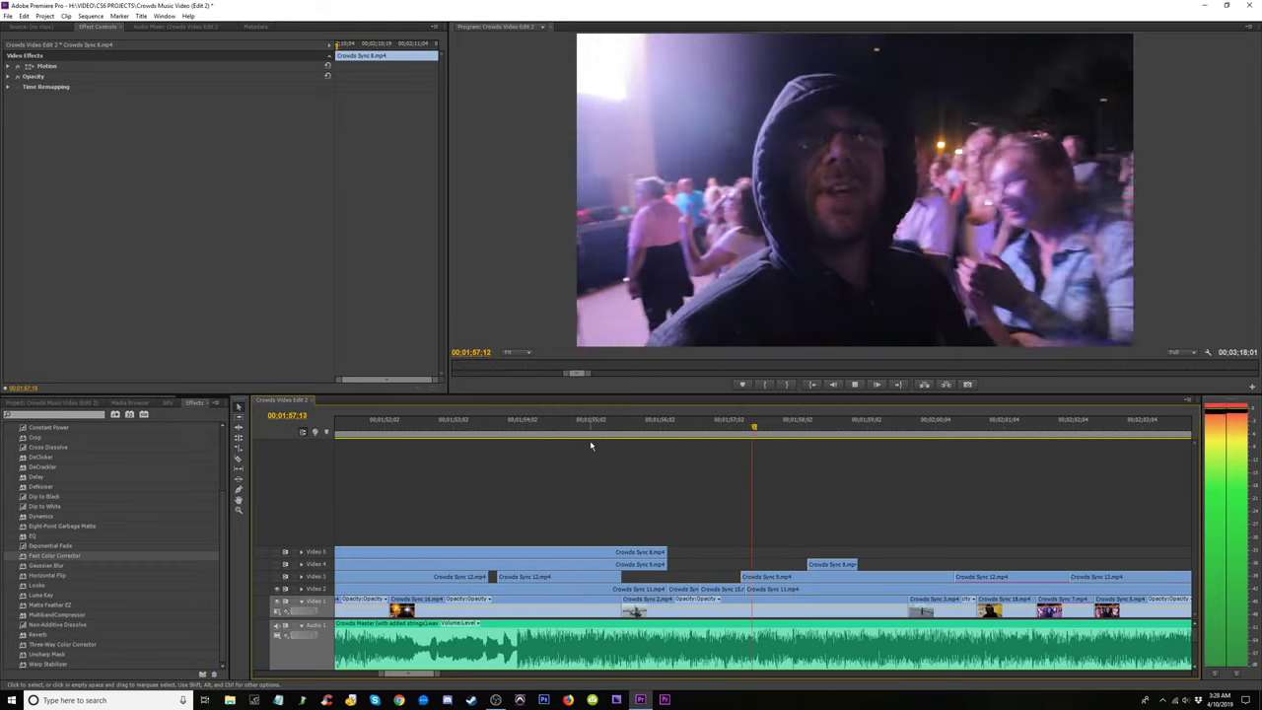
pyautogui.press('space')
pyautogui.moveTo(732, 592); pyautogui.dragTo(679, 589)
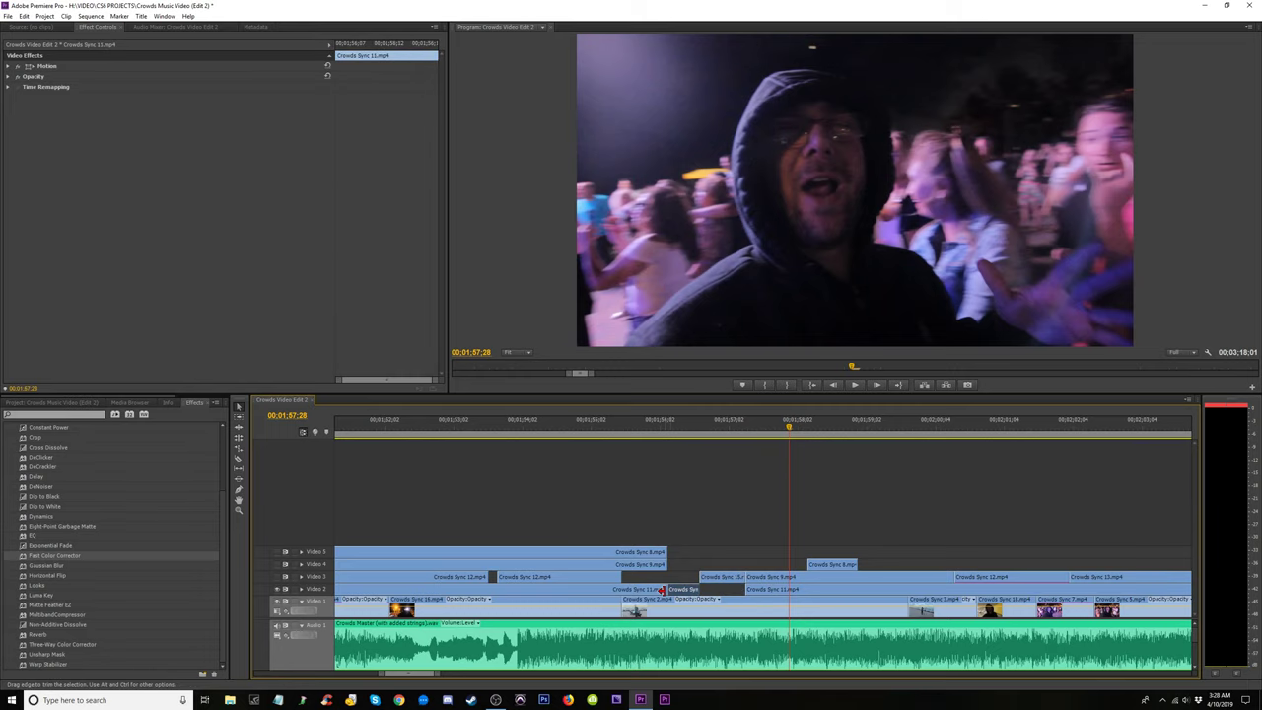
# Delete the short leftover Video 2 clip, trim a Video 2 clip edge by 19 frames, and replay the cut.
pyautogui.press('Delete')
pyautogui.moveTo(674, 588); pyautogui.dragTo(741, 588)
pyautogui.click(619, 434)
pyautogui.press('space')
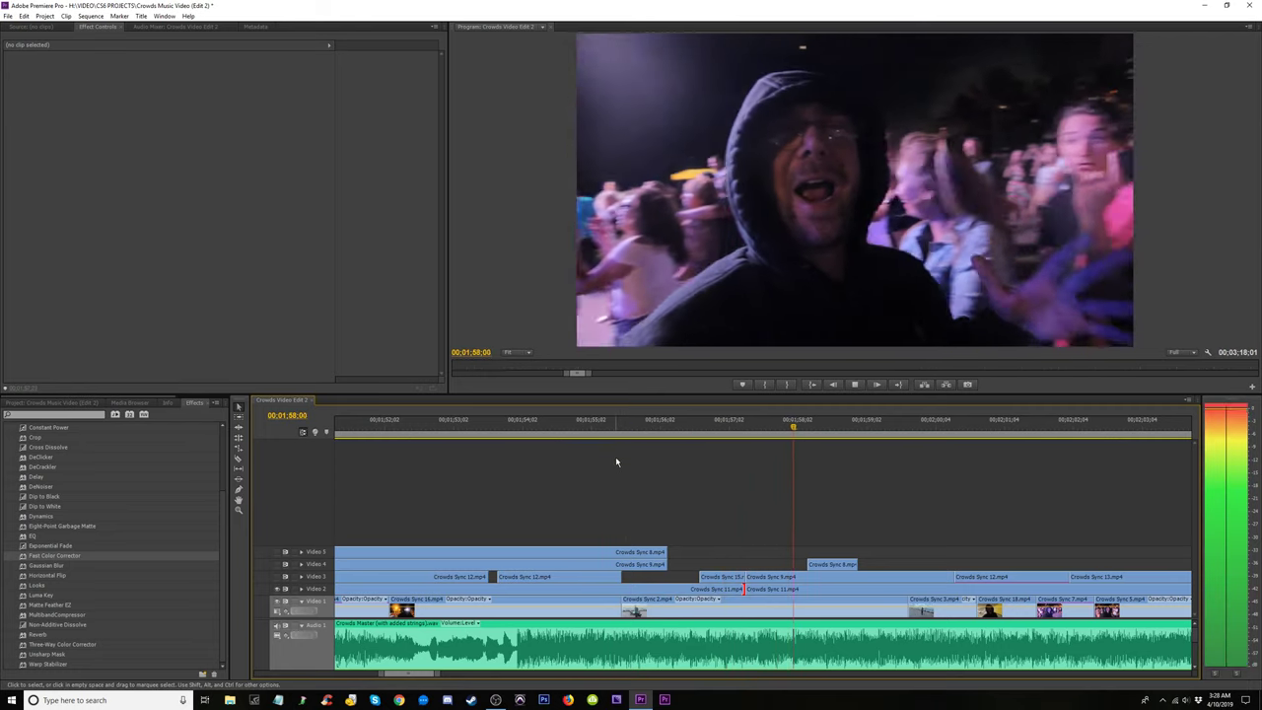
pyautogui.press('space')
pyautogui.click(623, 427)
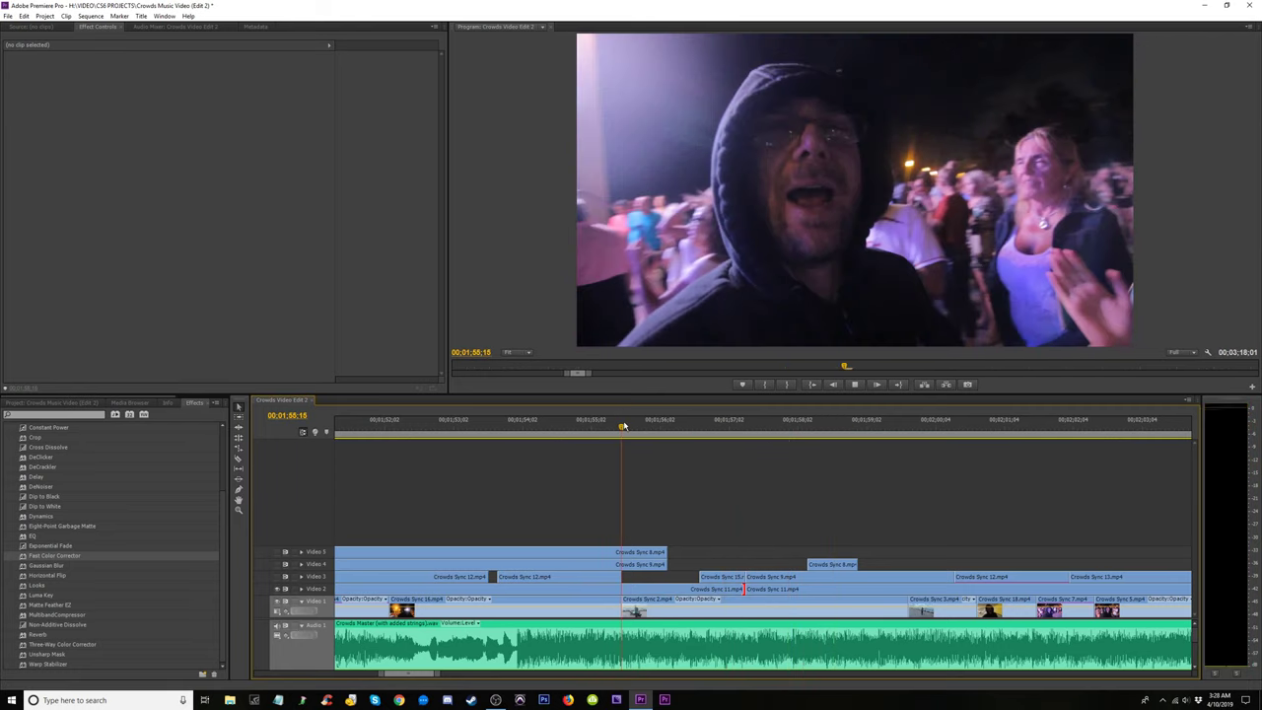
pyautogui.press('space')
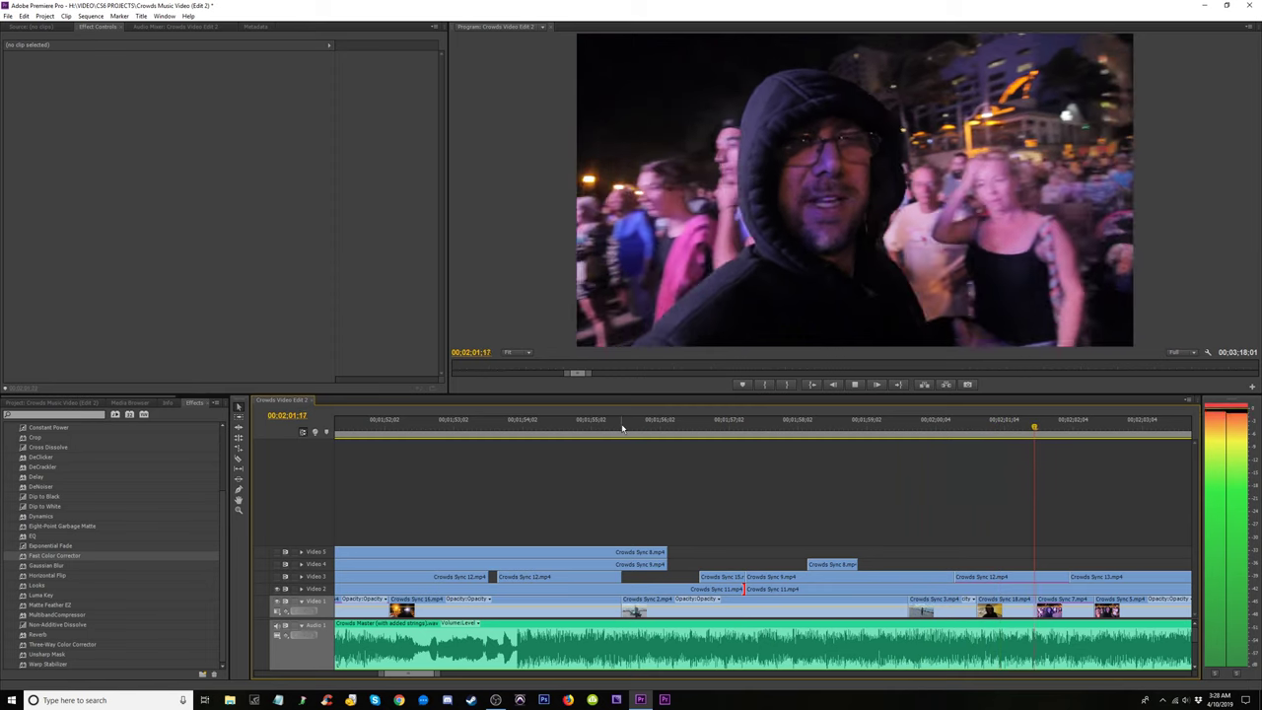
pyautogui.press('space')
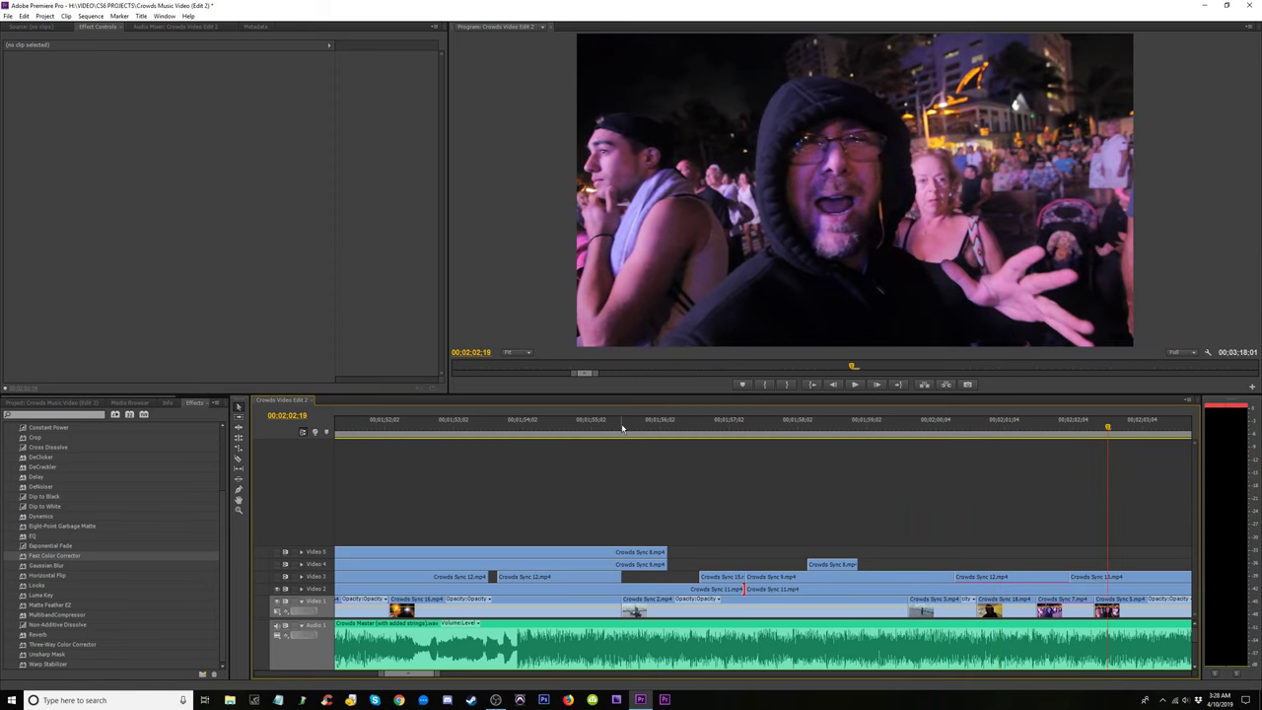
# Review the overlays around 1:57 and select Crowds Sync 11.mp4 on Video 2.
pyautogui.press('-')
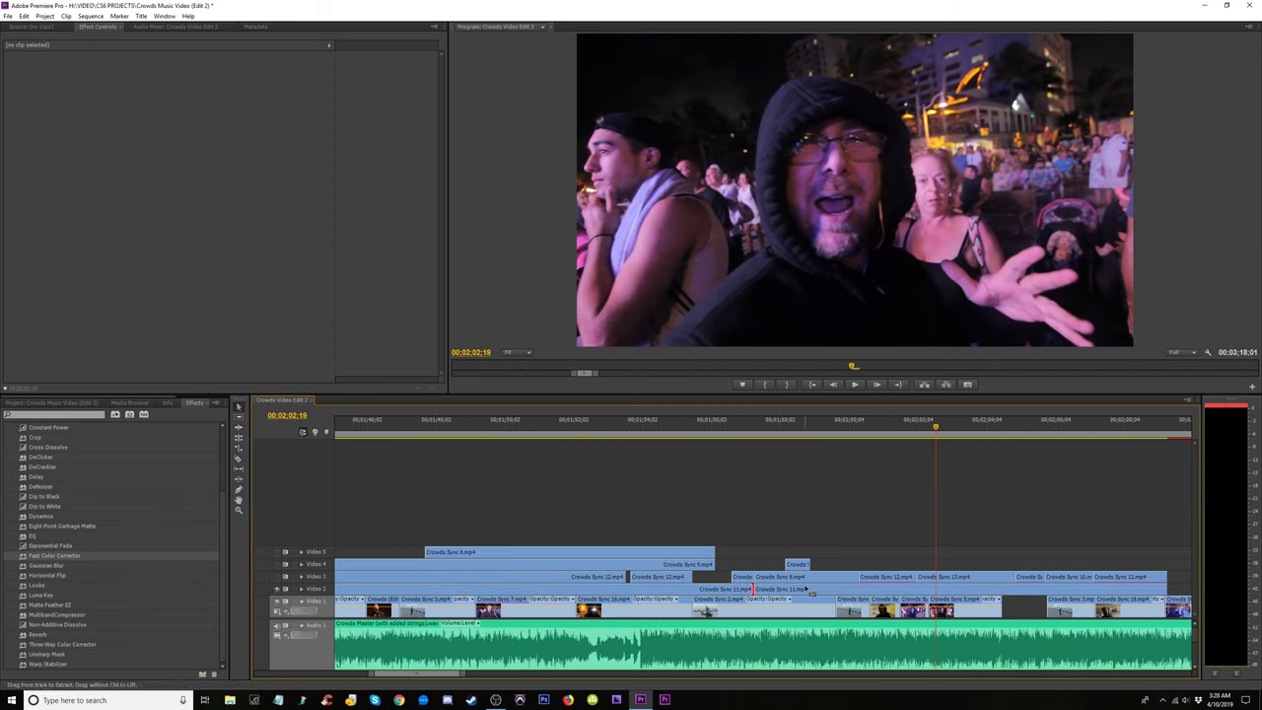
pyautogui.click(735, 426)
pyautogui.press('space')
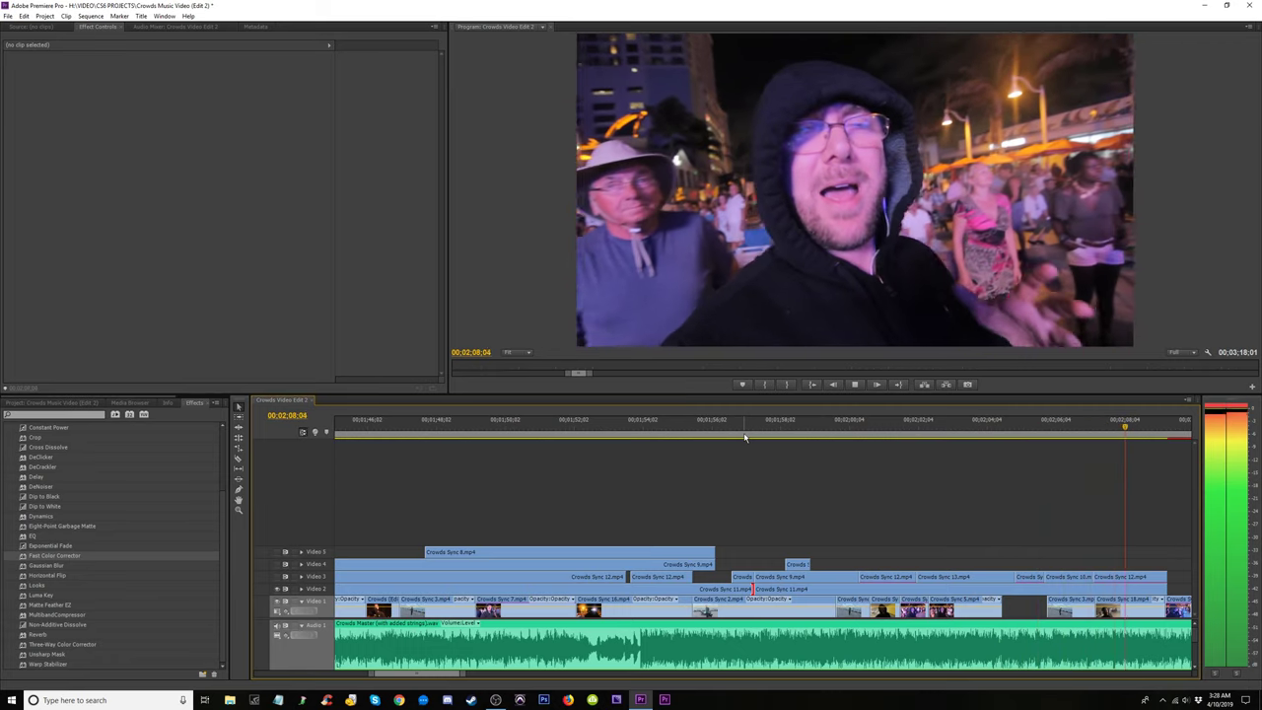
pyautogui.press('space')
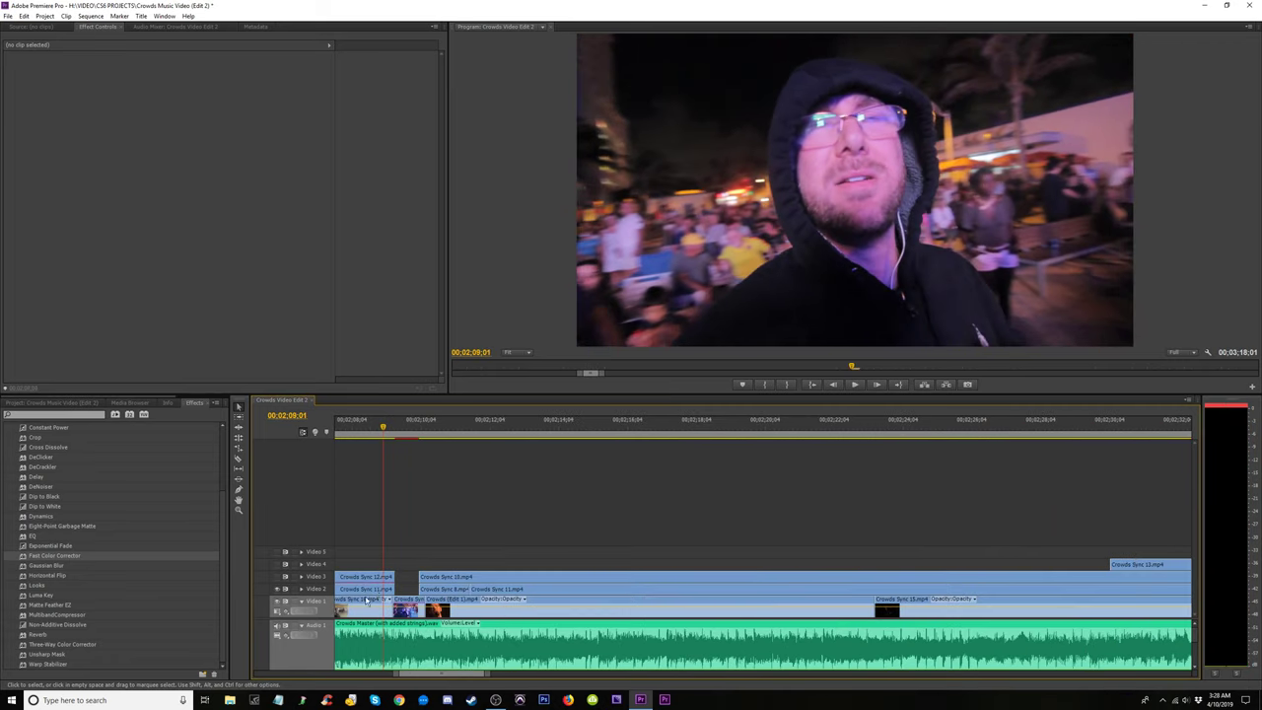
pyautogui.press('-')
pyautogui.press('Up')
pyautogui.press('=')
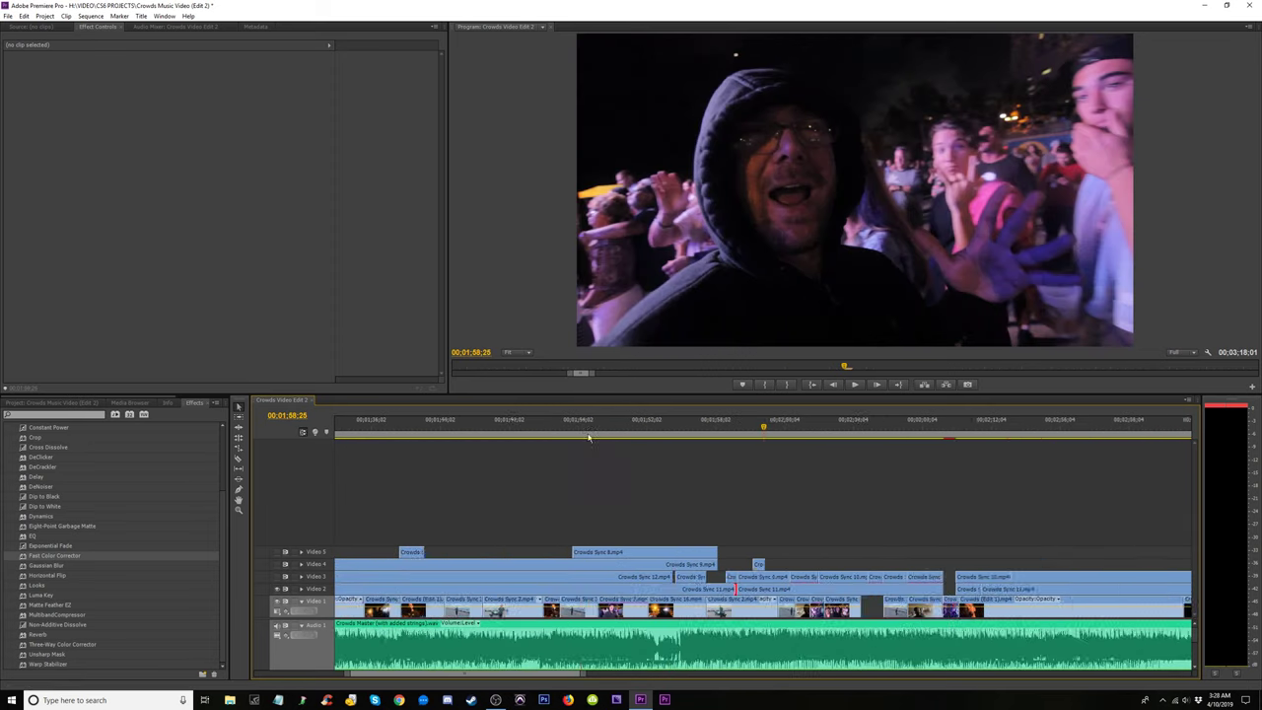
pyautogui.click(802, 587)
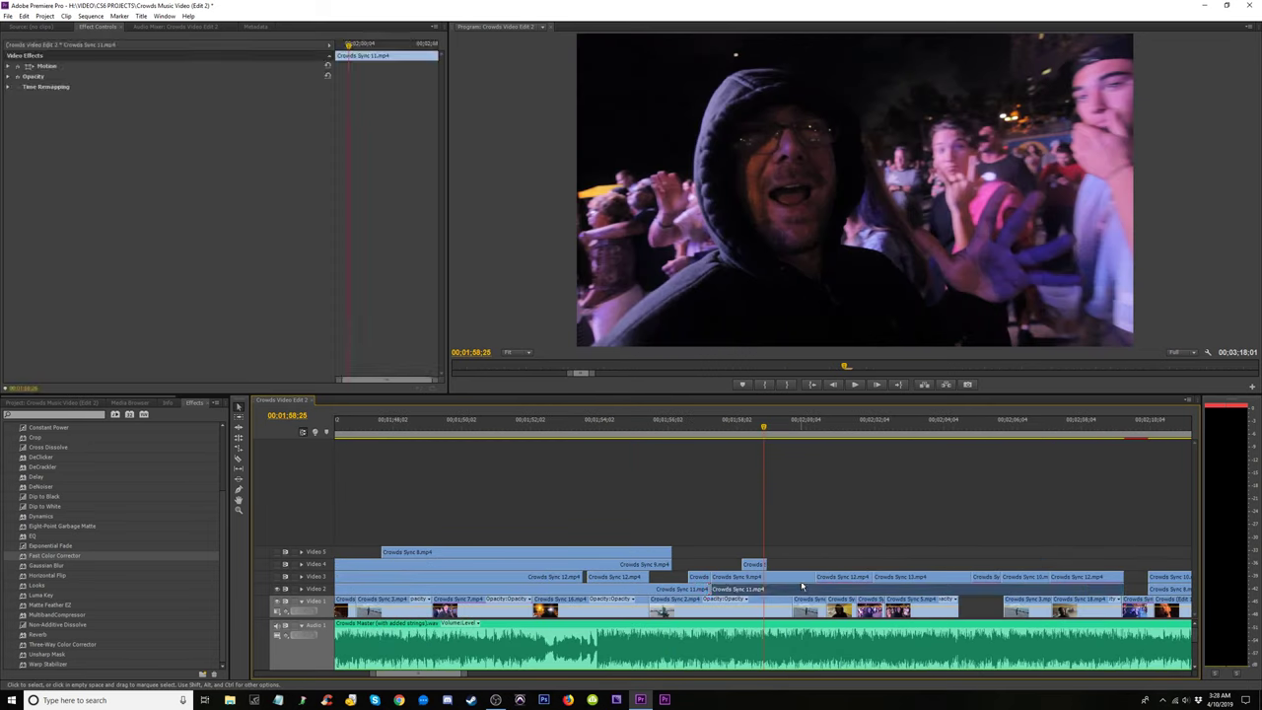
pyautogui.click(726, 432)
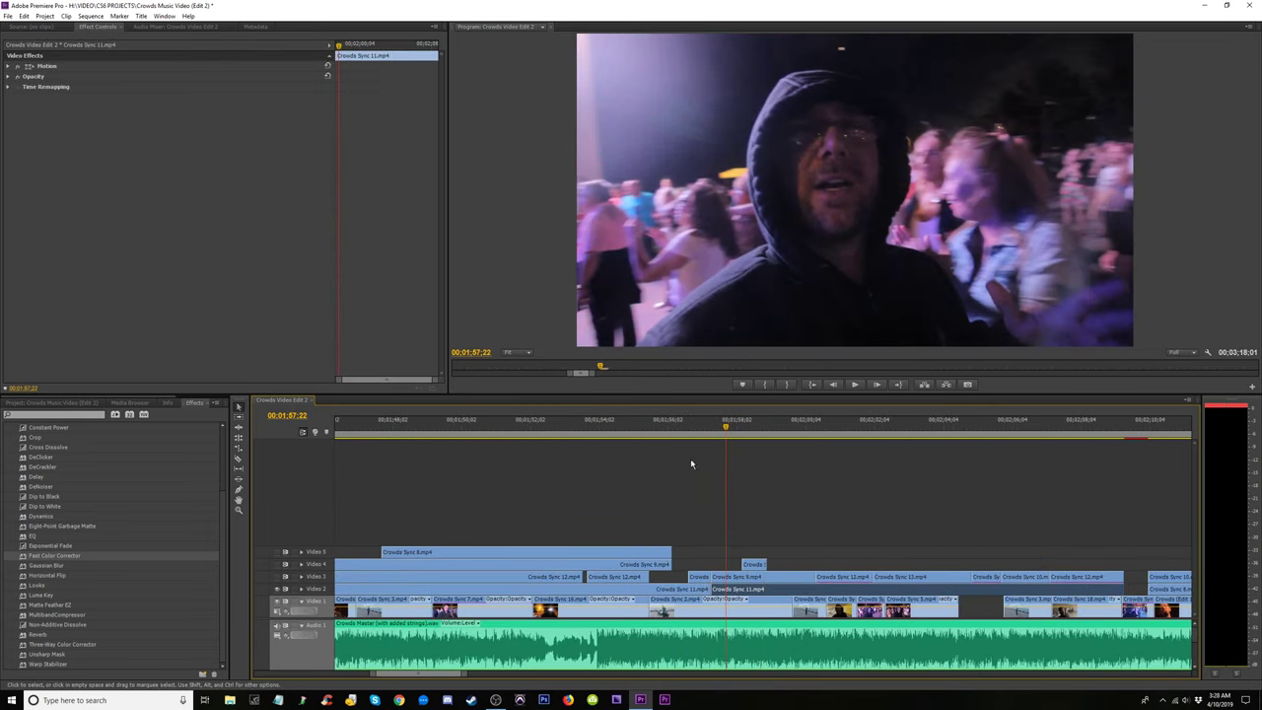
pyautogui.click(680, 427)
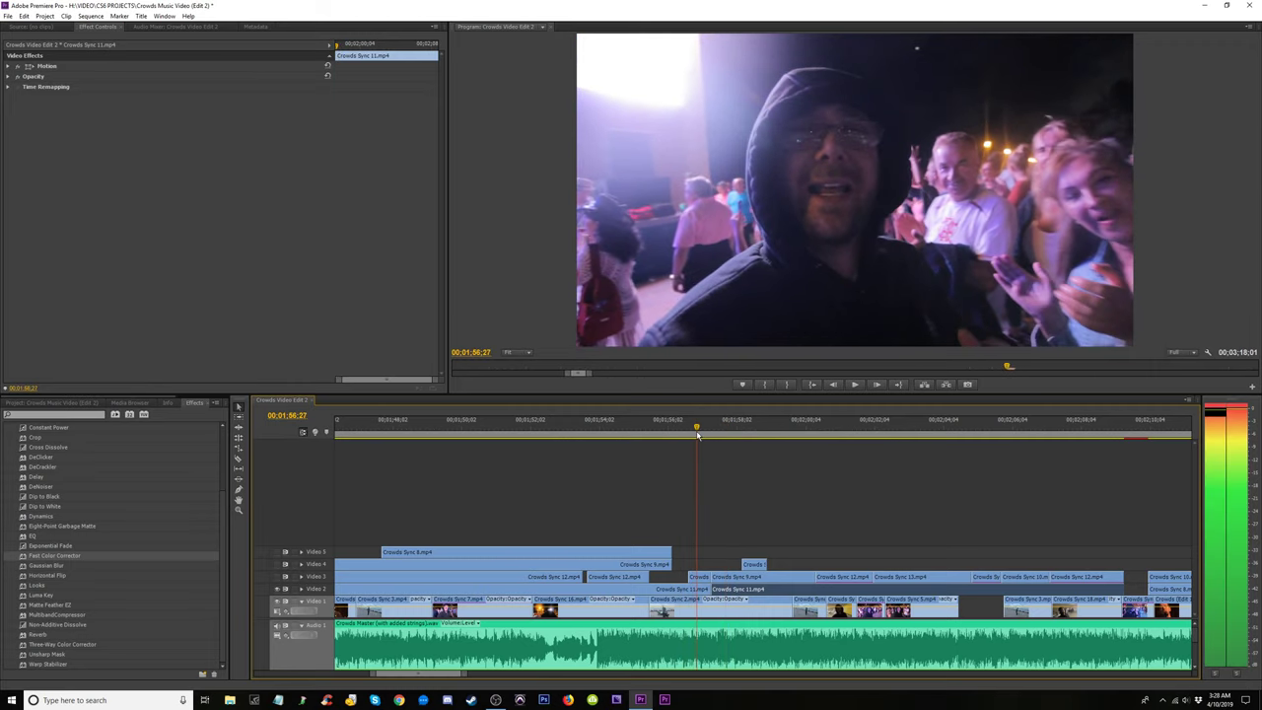
pyautogui.moveTo(698, 435); pyautogui.dragTo(719, 441)
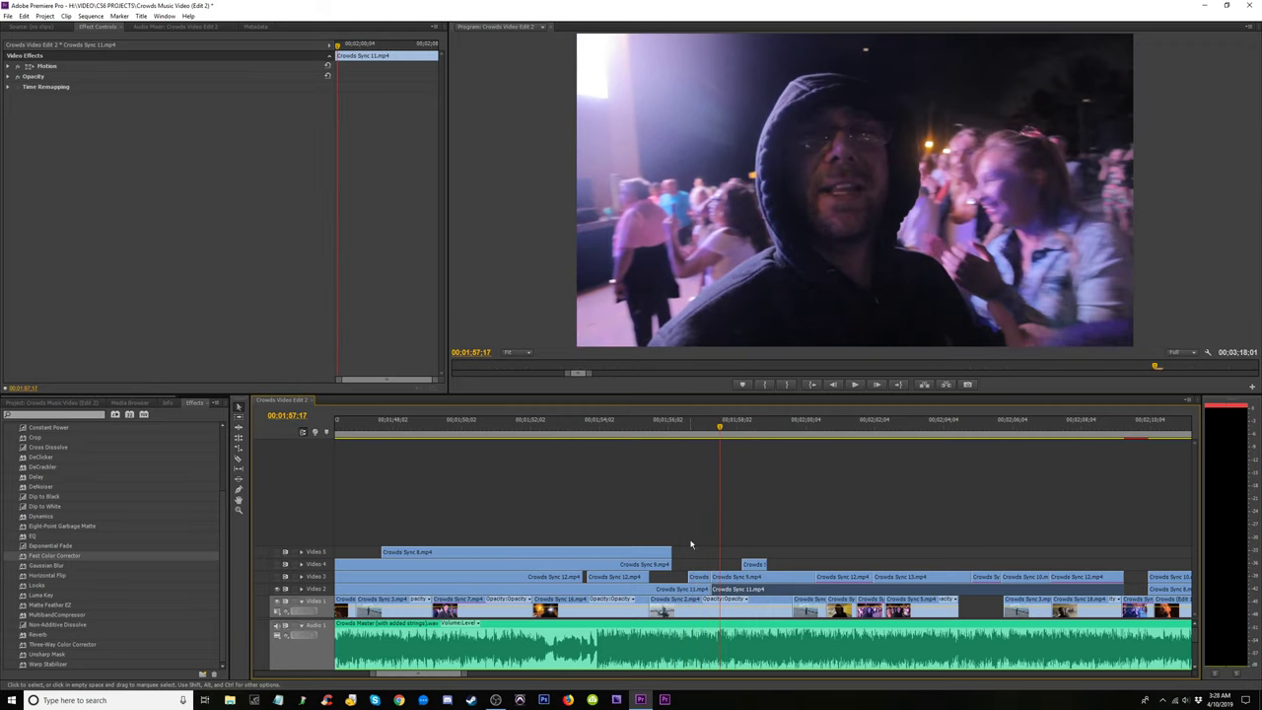
# Trim the Crowds Sync 11.mp4 edge 1 second 4 frames earlier and play back from 1:56:02.
pyautogui.moveTo(691, 540); pyautogui.dragTo(1105, 588)
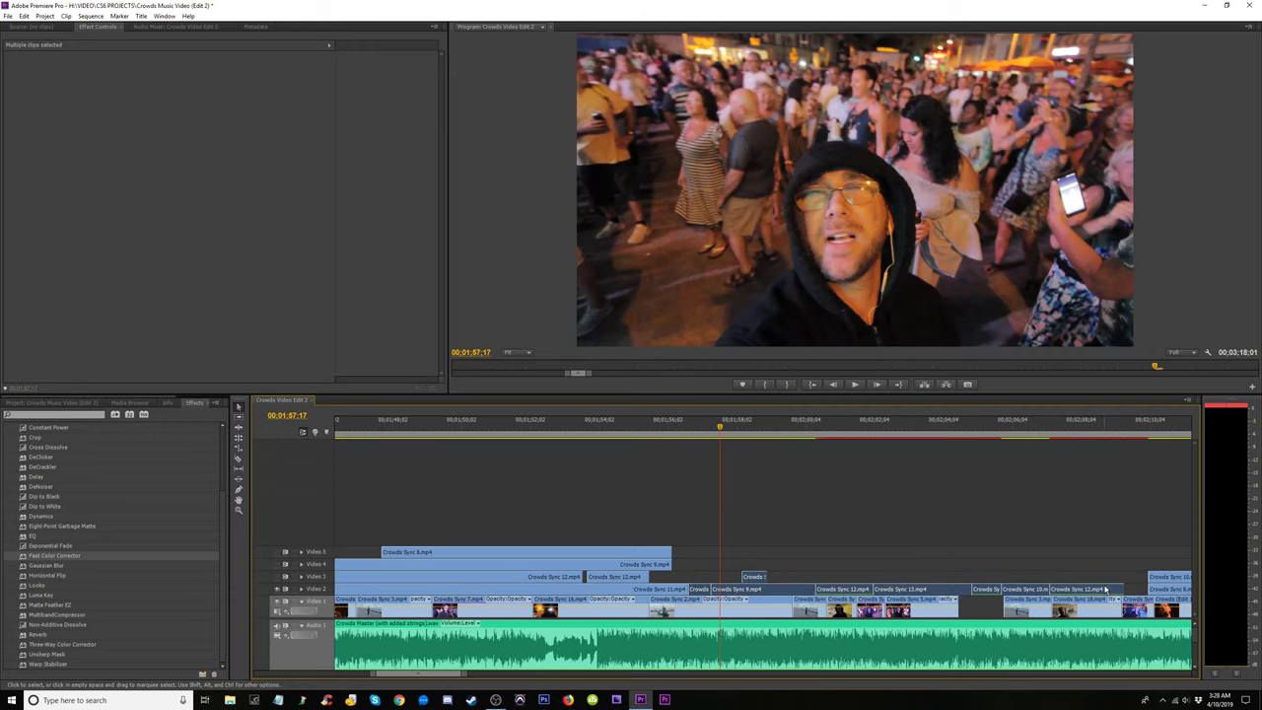
pyautogui.click(669, 431)
pyautogui.press('space')
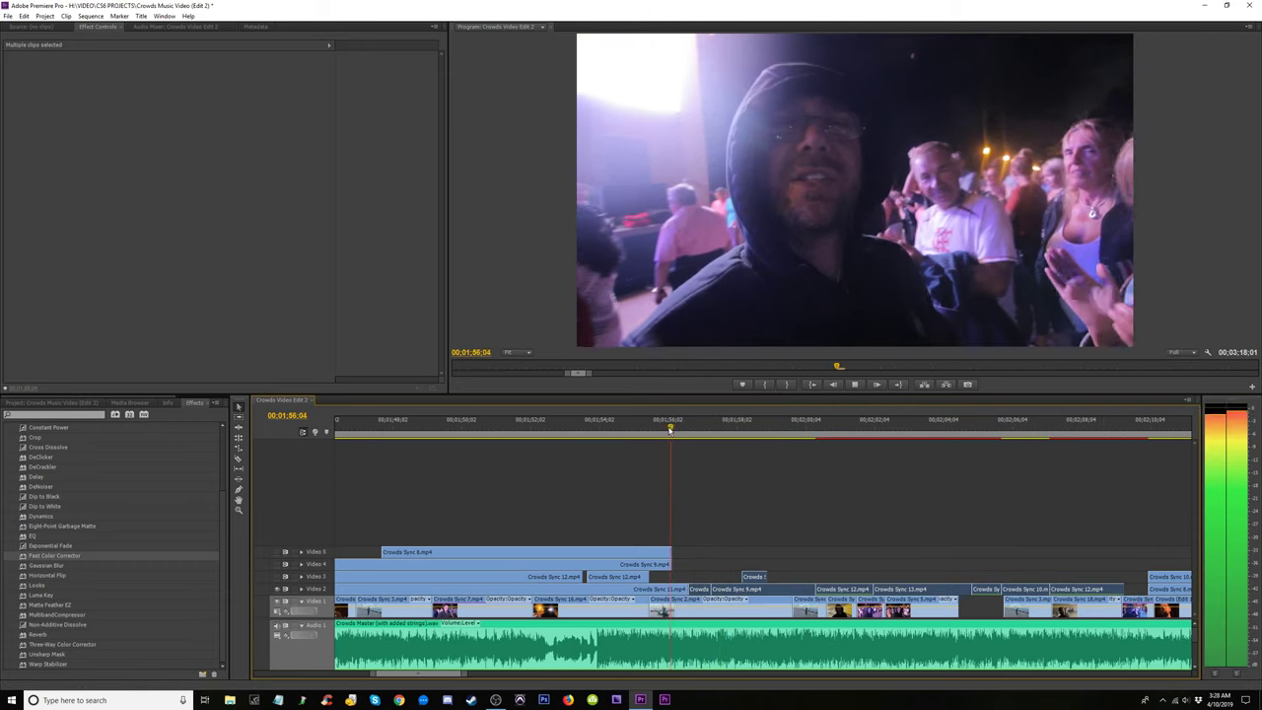
pyautogui.press('space')
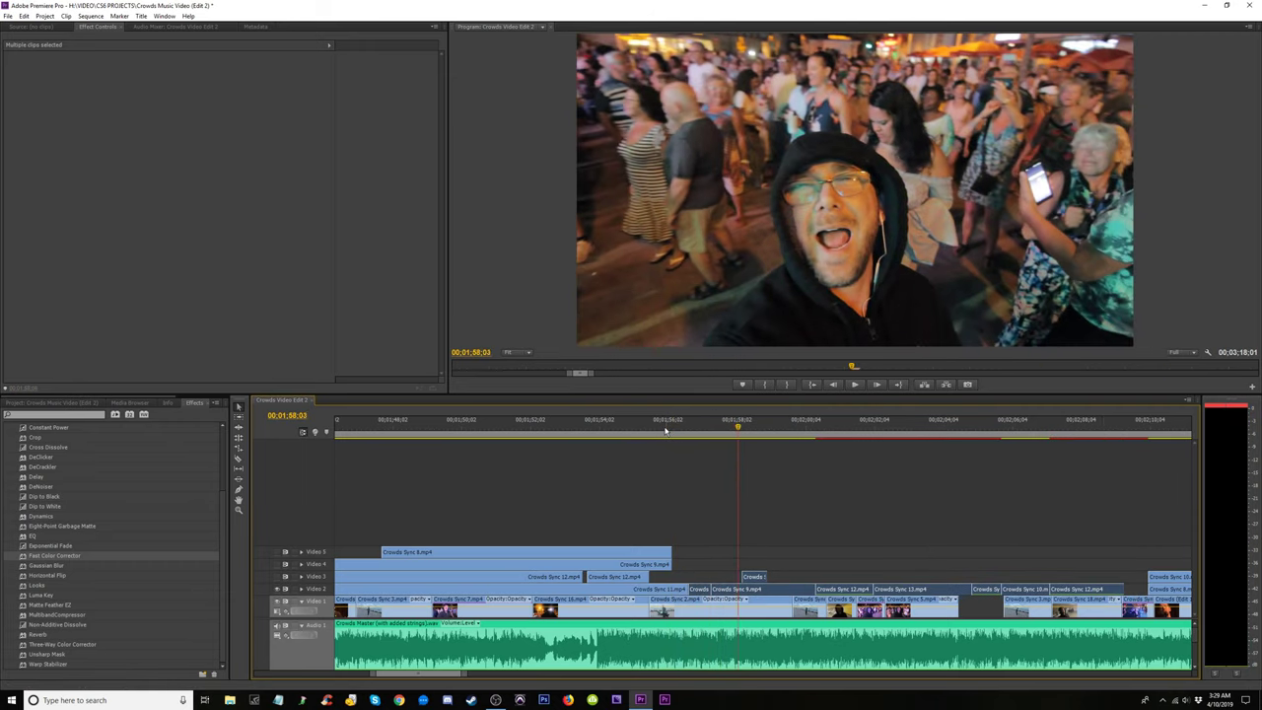
pyautogui.press('space')
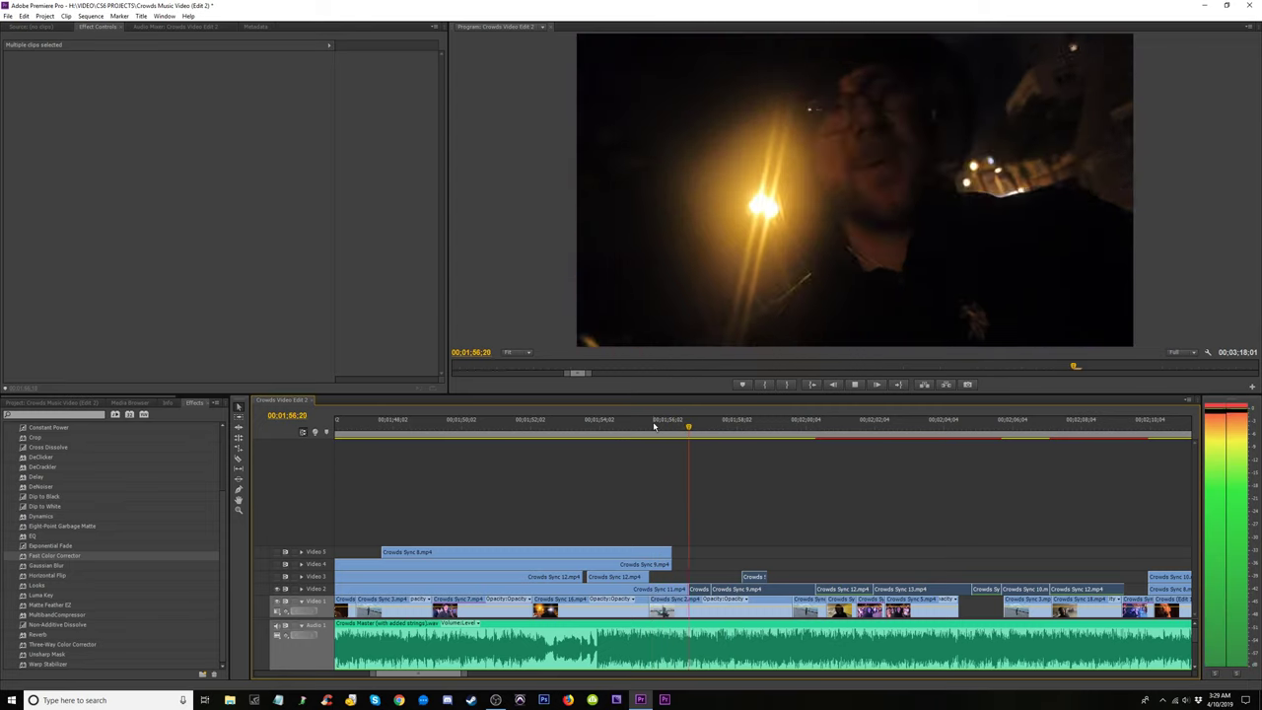
pyautogui.press('space')
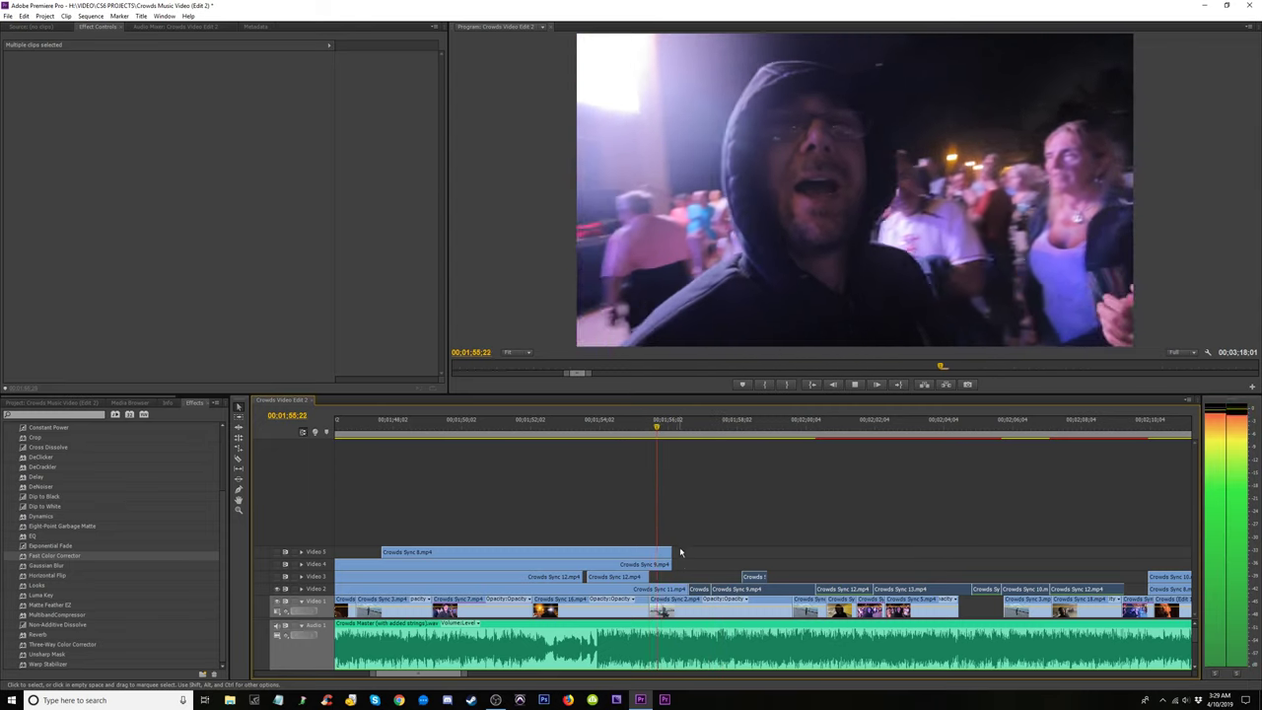
pyautogui.press('space')
pyautogui.click(679, 590)
pyautogui.moveTo(678, 590)
pyautogui.mouseDown()
pyautogui.moveTo(643, 592)
pyautogui.moveTo(673, 589)
pyautogui.mouseUp()
pyautogui.press('space')
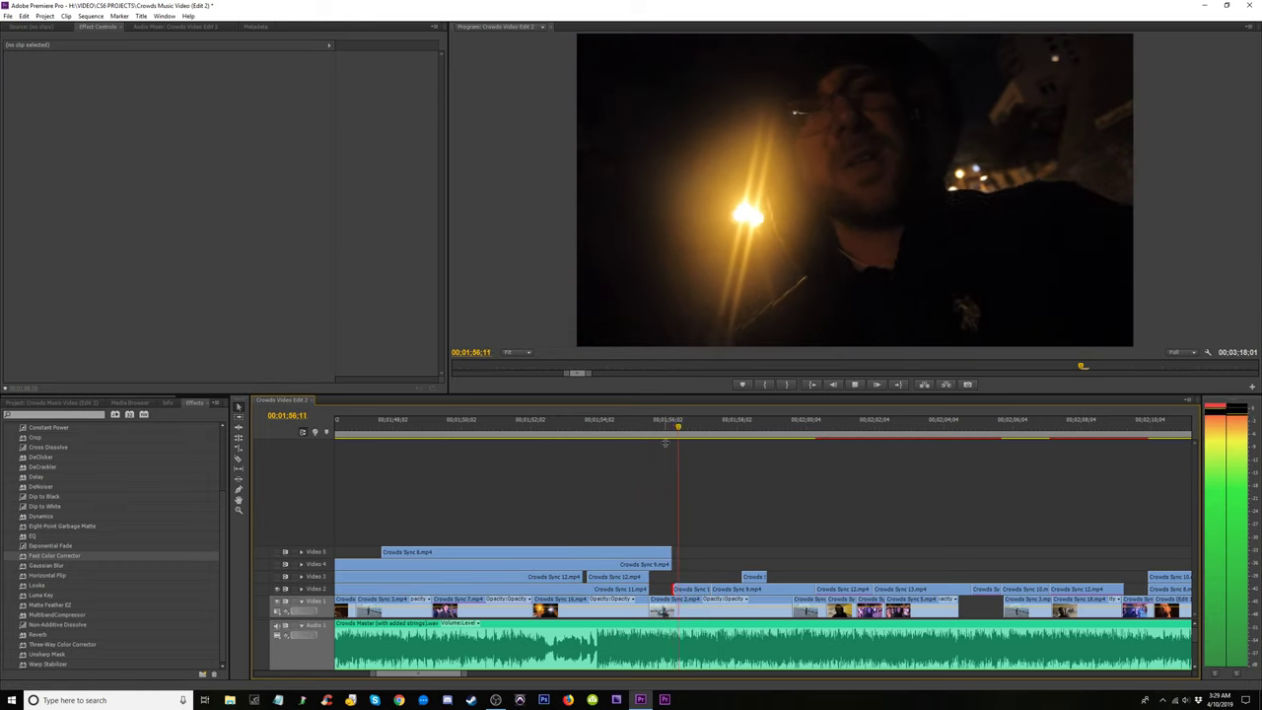
# Scrub through the earlier shots around 1:11 to 1:22 to review them.
pyautogui.press('-')
pyautogui.press('-')
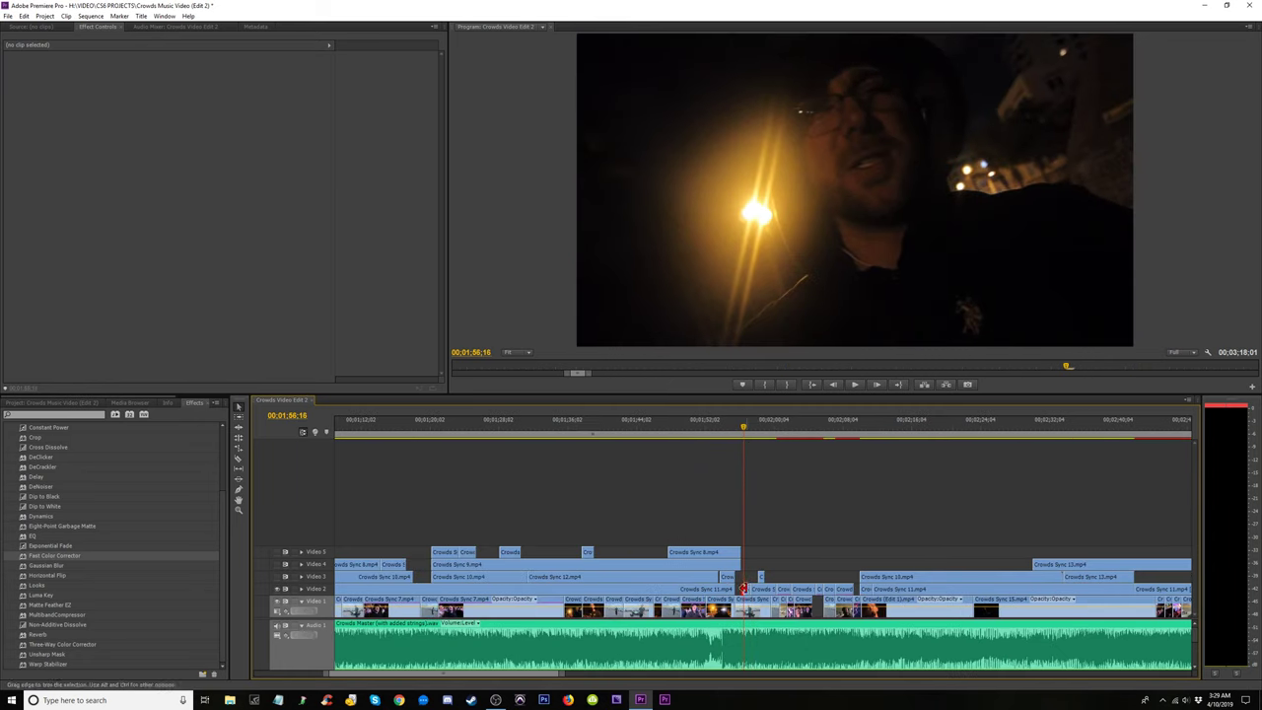
pyautogui.moveTo(441, 434); pyautogui.dragTo(352, 437)
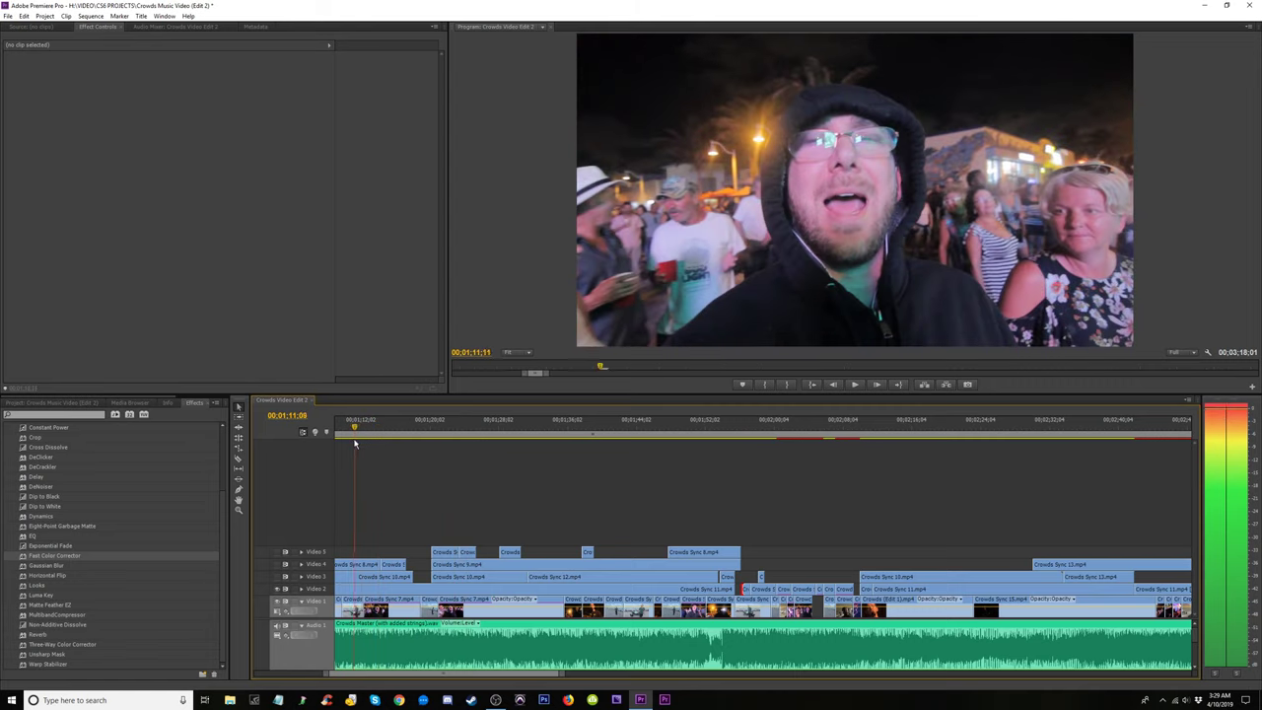
pyautogui.press('-')
pyautogui.moveTo(515, 439); pyautogui.dragTo(653, 450)
pyautogui.press('=')
pyautogui.press('=')
pyautogui.press('=')
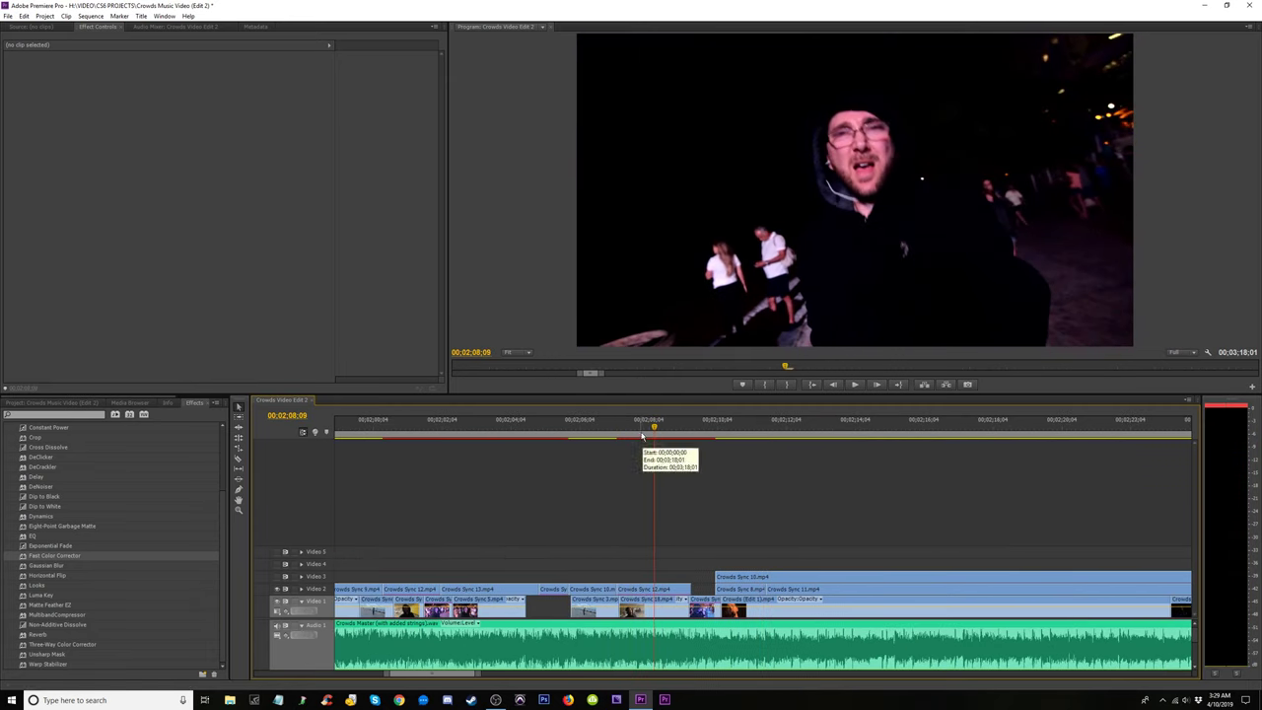
# Select Crowds Sync 12.mp4 and choose an option from its context menu.
pyautogui.click(664, 592)
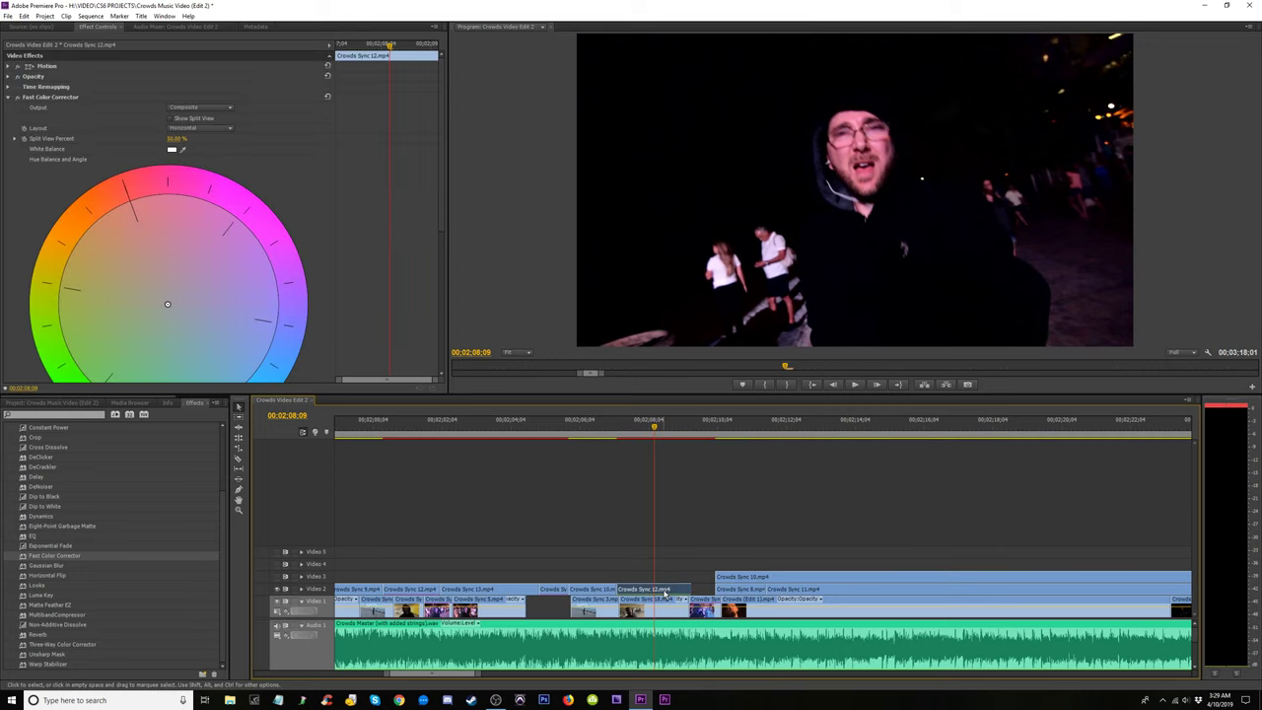
pyautogui.rightClick(648, 587)
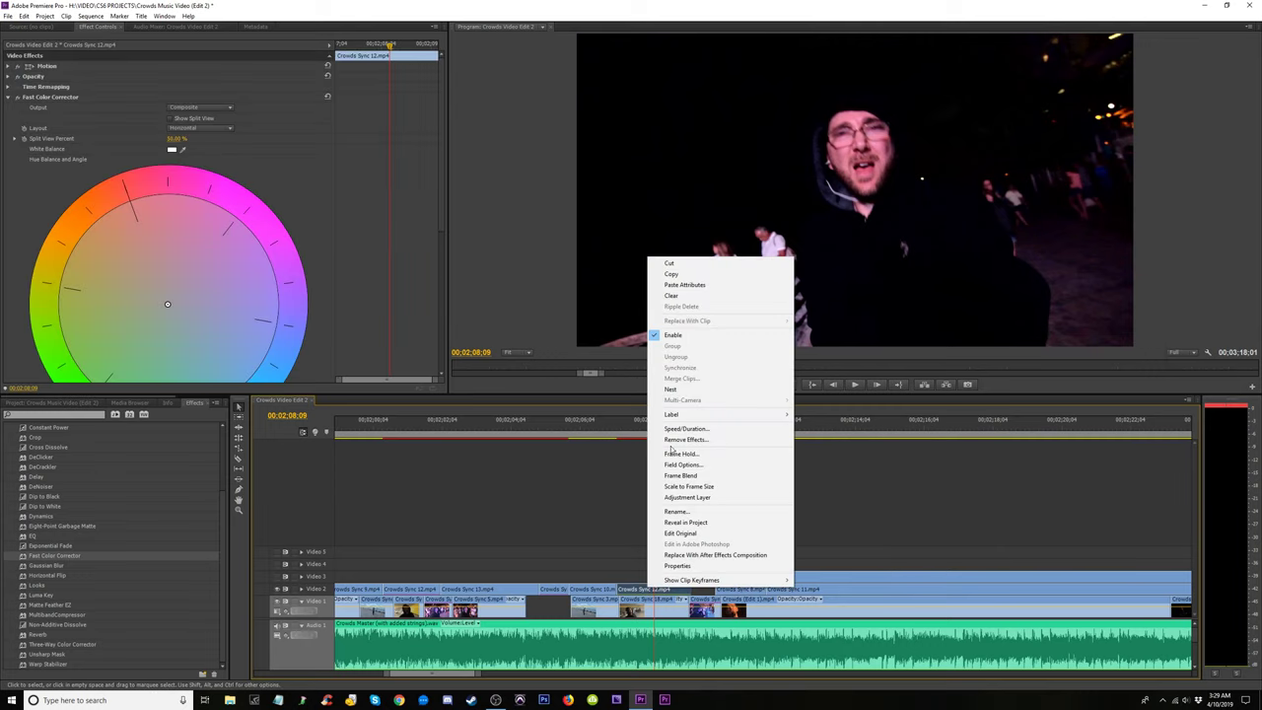
pyautogui.click(690, 275)
# Play from 00;01;53 and stop on the night shot near 00;01;56;26, zooming in on it.
pyautogui.click(497, 443)
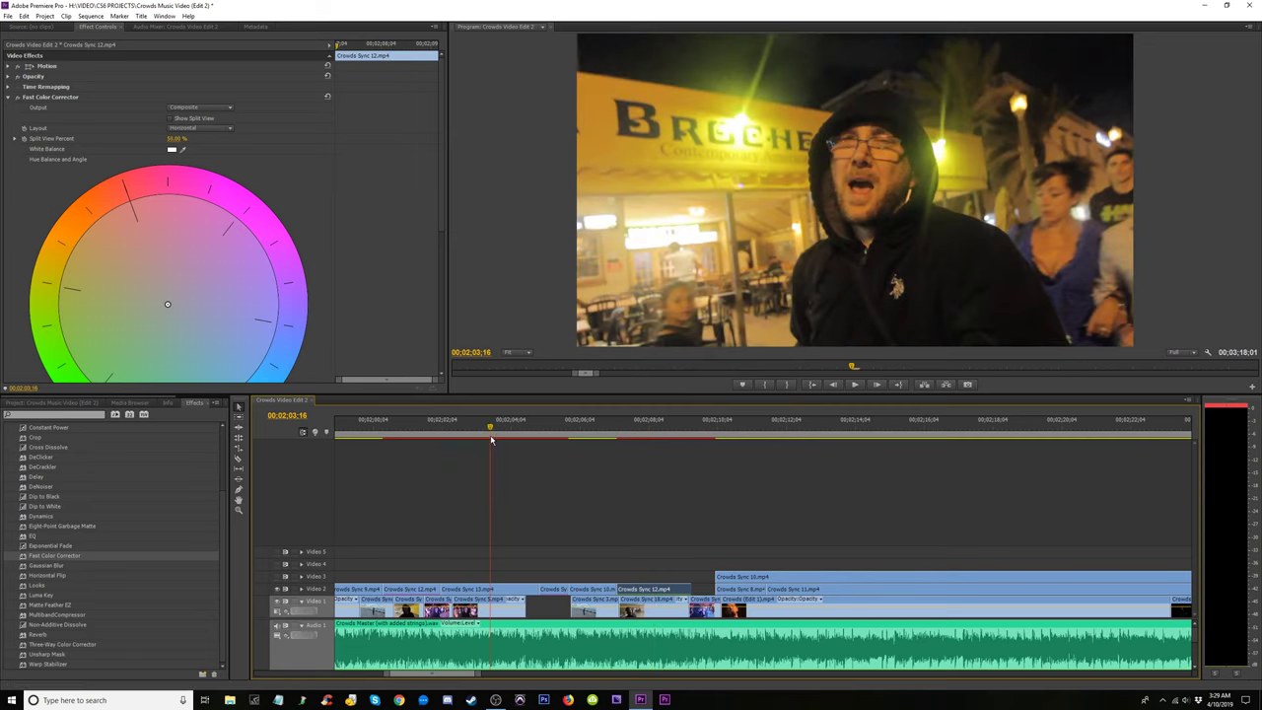
pyautogui.press('-')
pyautogui.moveTo(503, 443); pyautogui.dragTo(460, 447)
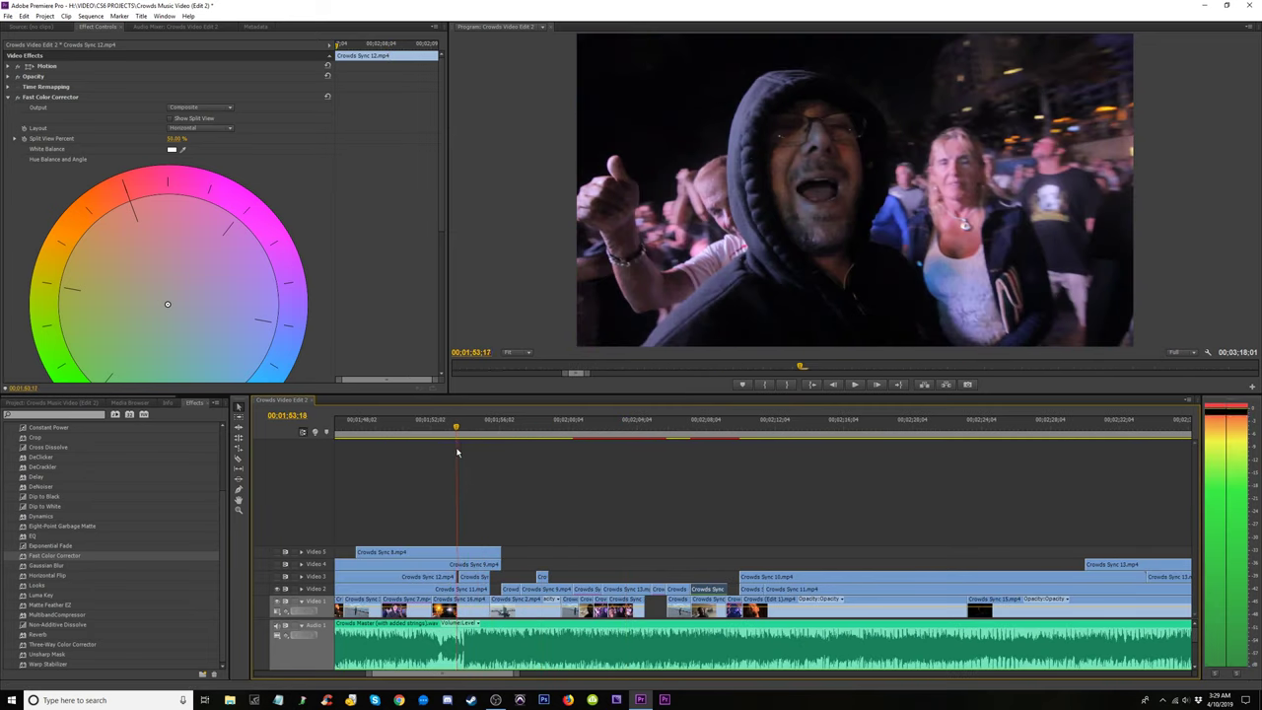
pyautogui.scroll(5, 606, 462)
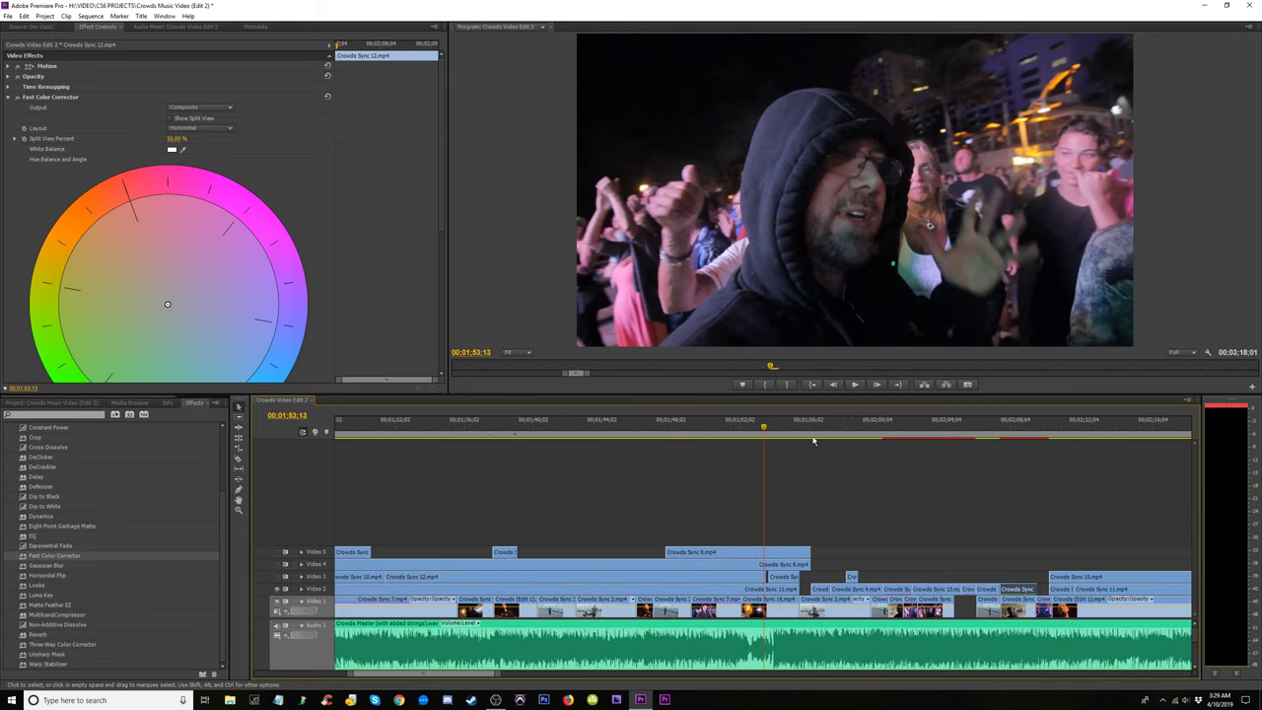
pyautogui.press('space')
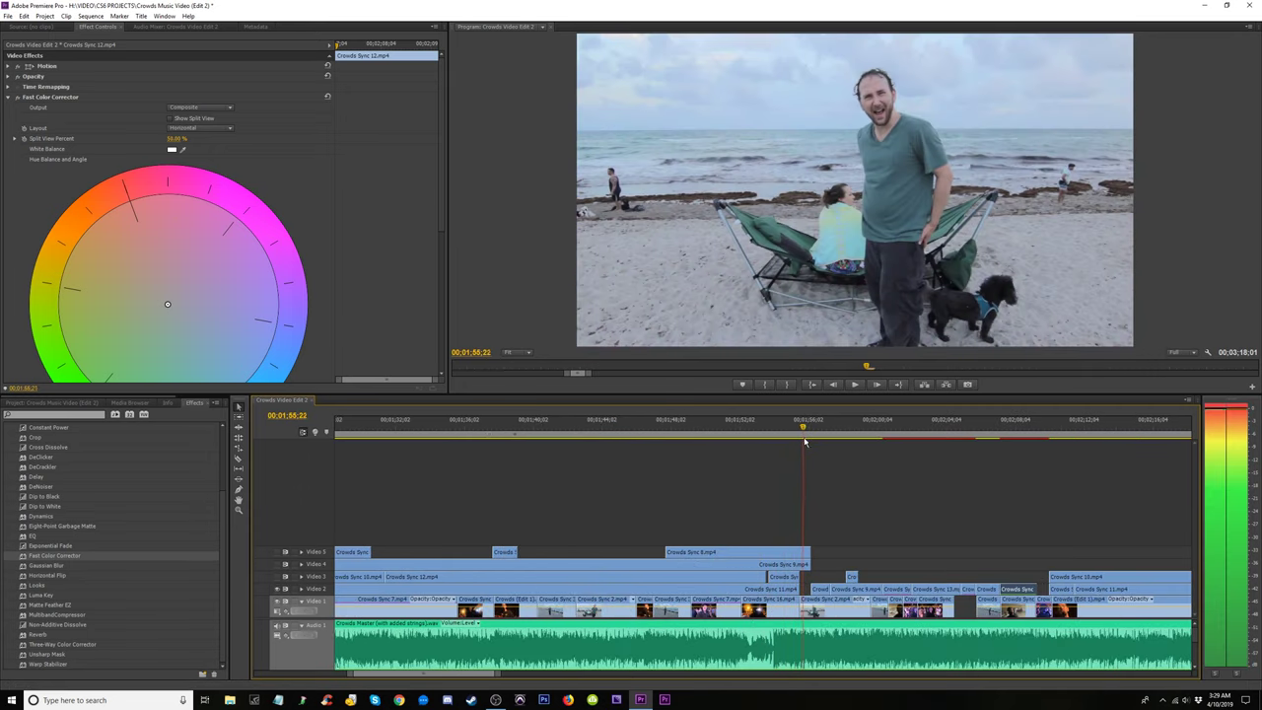
pyautogui.press('space')
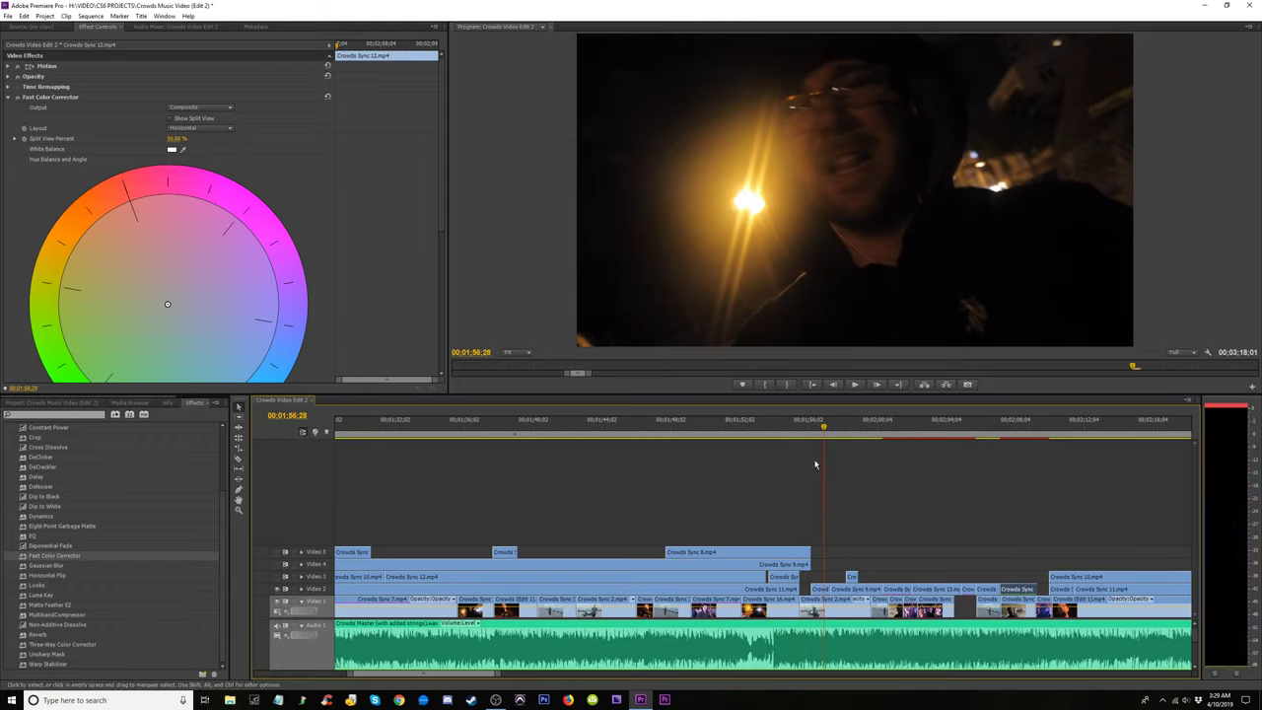
pyautogui.moveTo(840, 443)
pyautogui.mouseDown()
pyautogui.moveTo(811, 444)
pyautogui.moveTo(835, 444)
pyautogui.mouseUp()
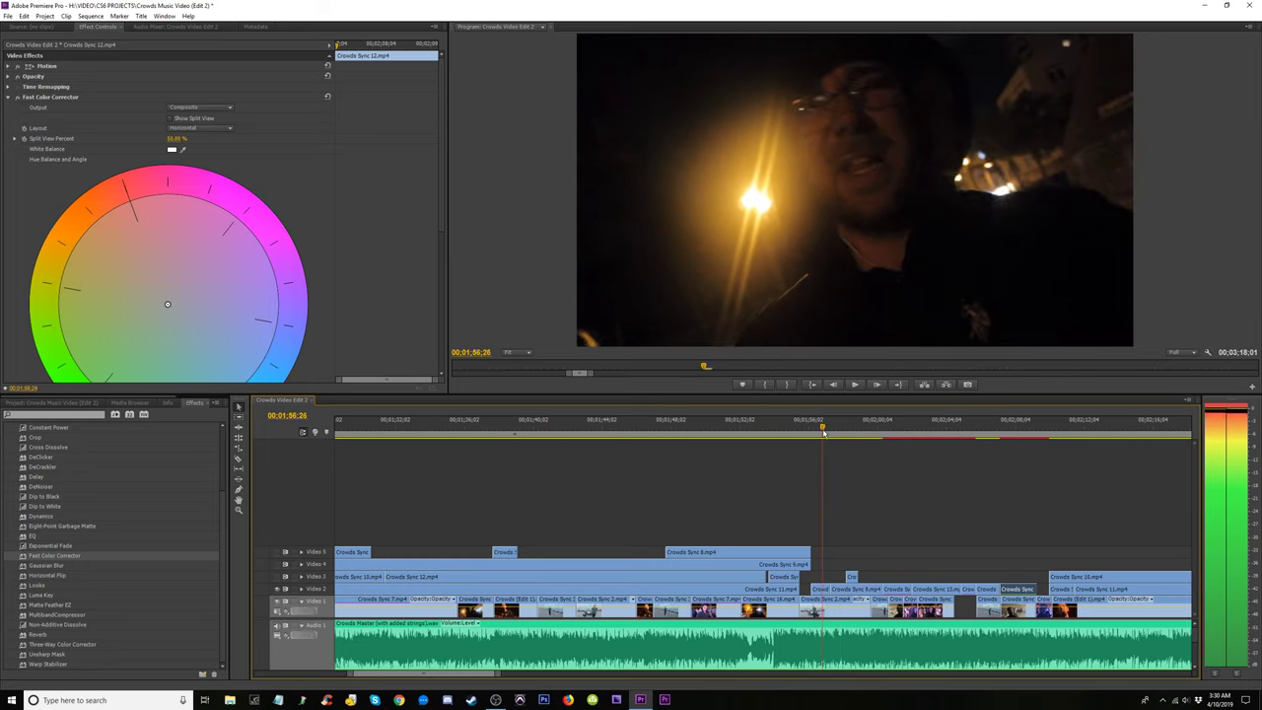
pyautogui.press('=')
pyautogui.press('=')
# Paste the copied colour-correction attributes onto the Crowds Sync 15 night clip.
pyautogui.rightClick(755, 592)
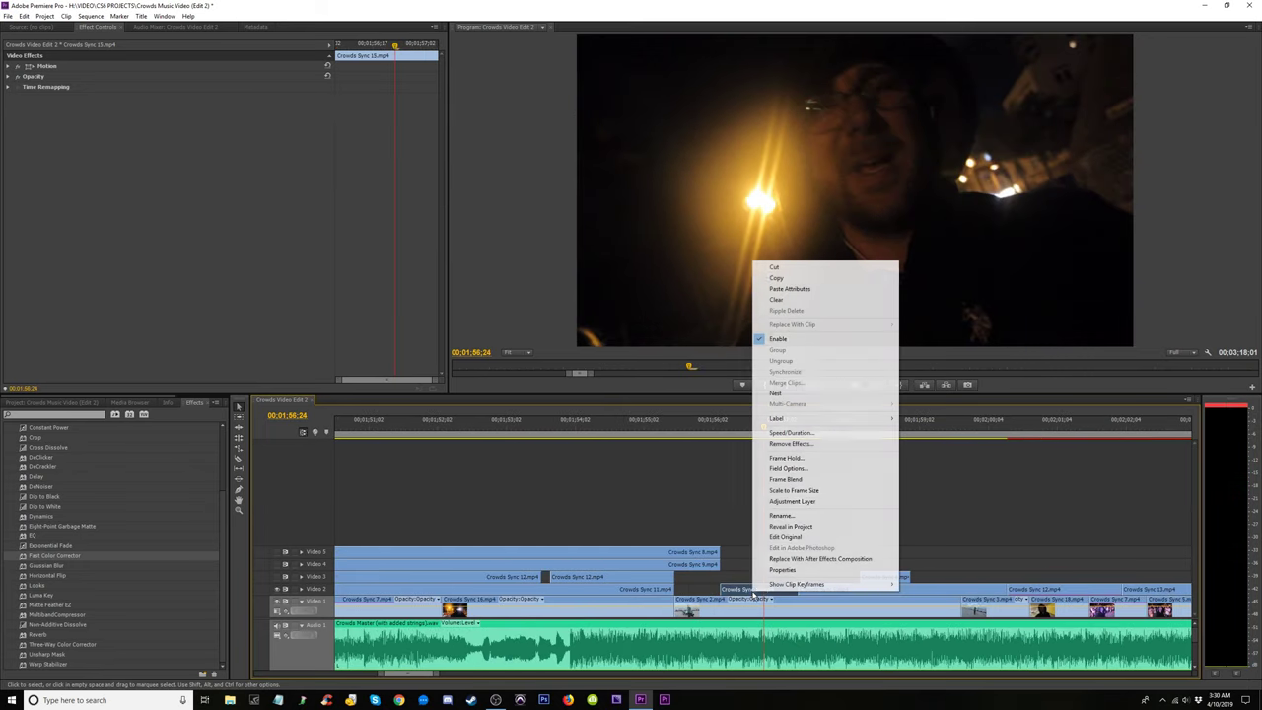
pyautogui.click(816, 289)
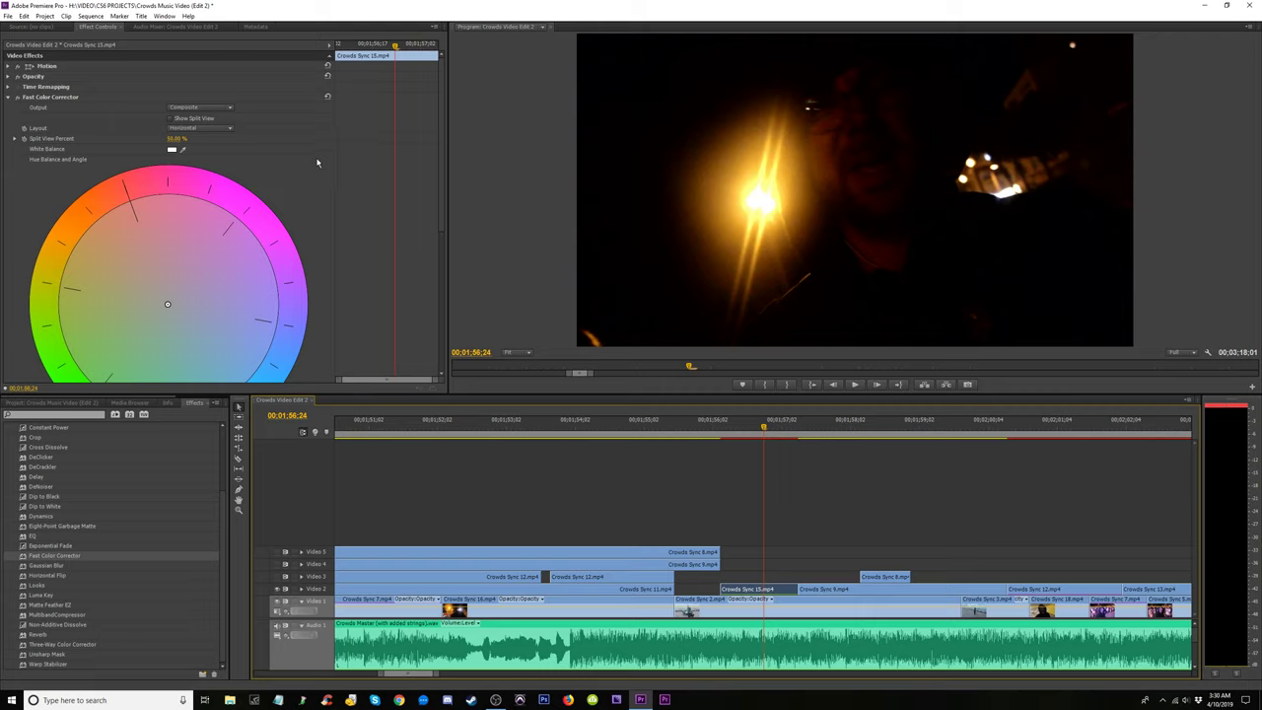
pyautogui.scroll(-5, 438, 127)
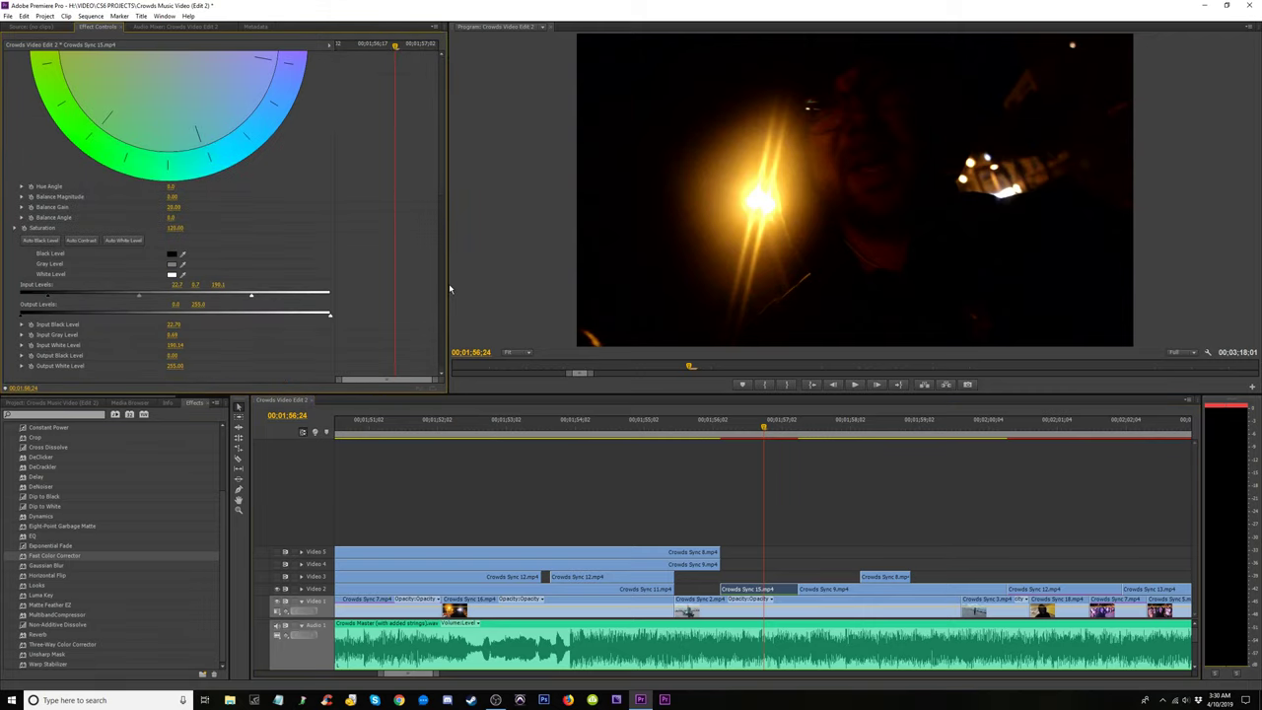
pyautogui.scroll(5, 438, 127)
pyautogui.click(10, 66)
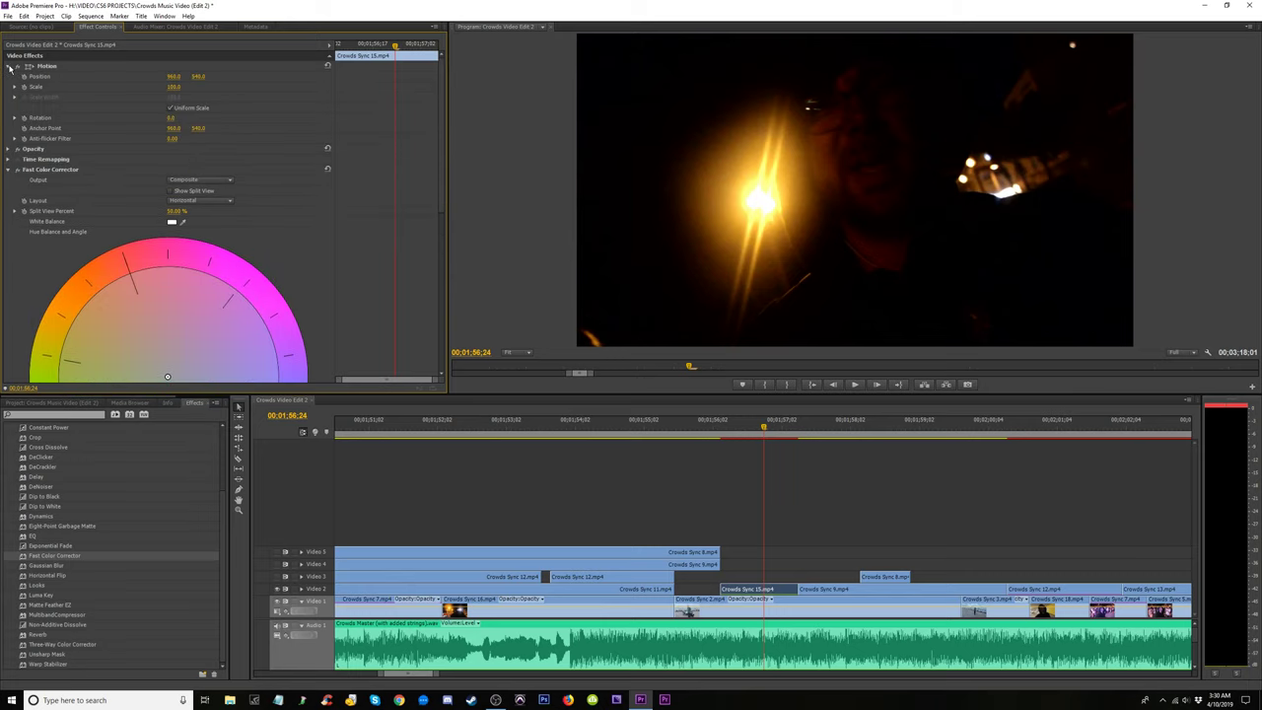
pyautogui.click(10, 66)
pyautogui.scroll(-5, 435, 211)
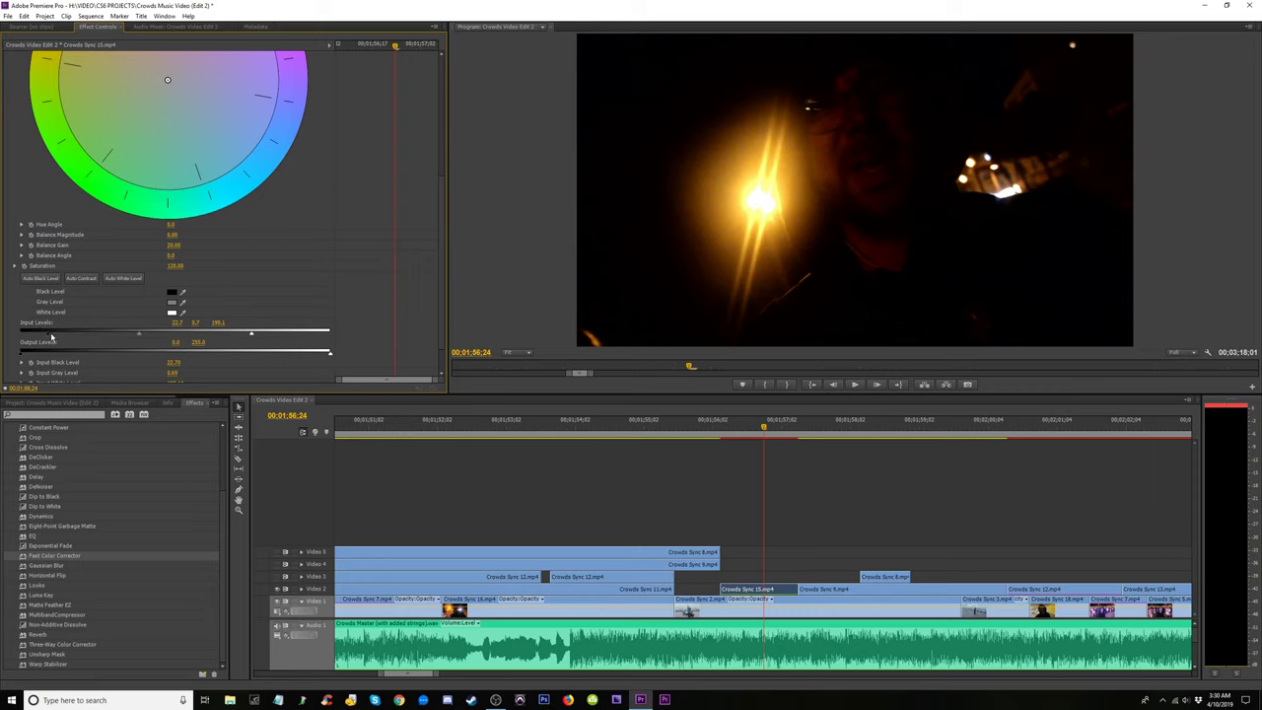
# Reset the Fast Color Corrector and lower its input white level to brighten the clip.
pyautogui.moveTo(39, 338); pyautogui.dragTo(26, 339)
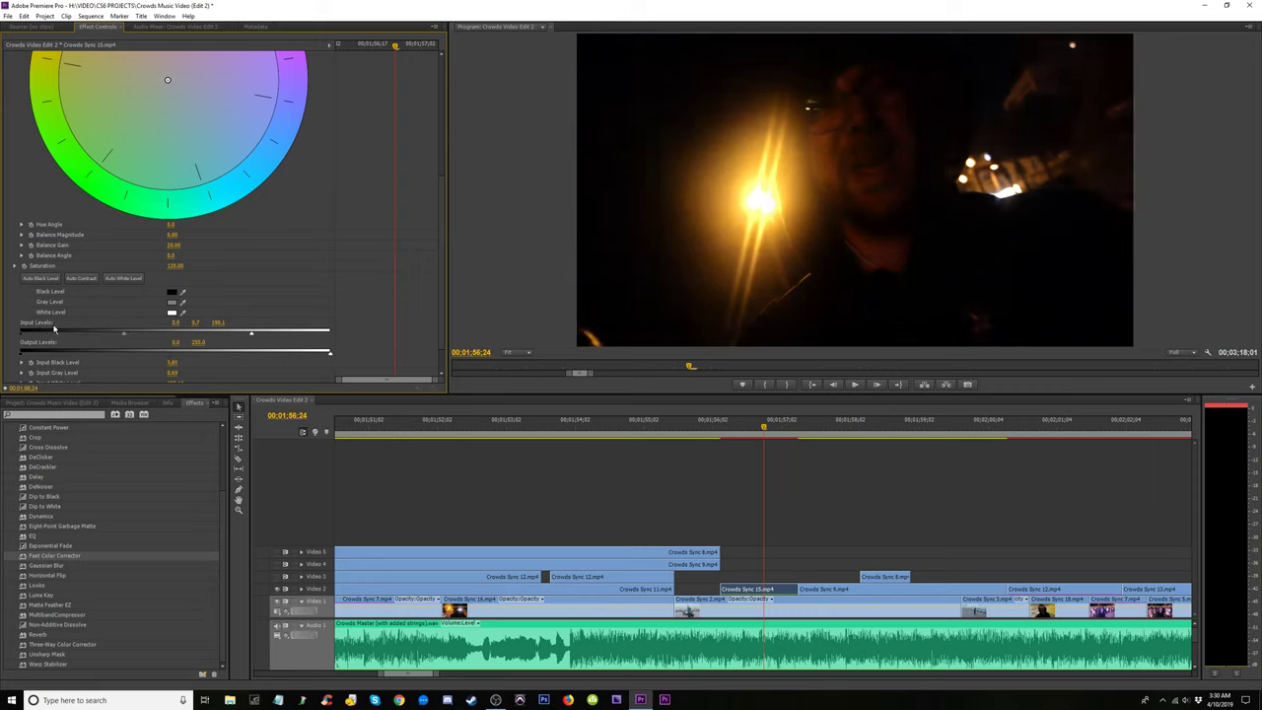
pyautogui.moveTo(443, 212); pyautogui.dragTo(443, 99)
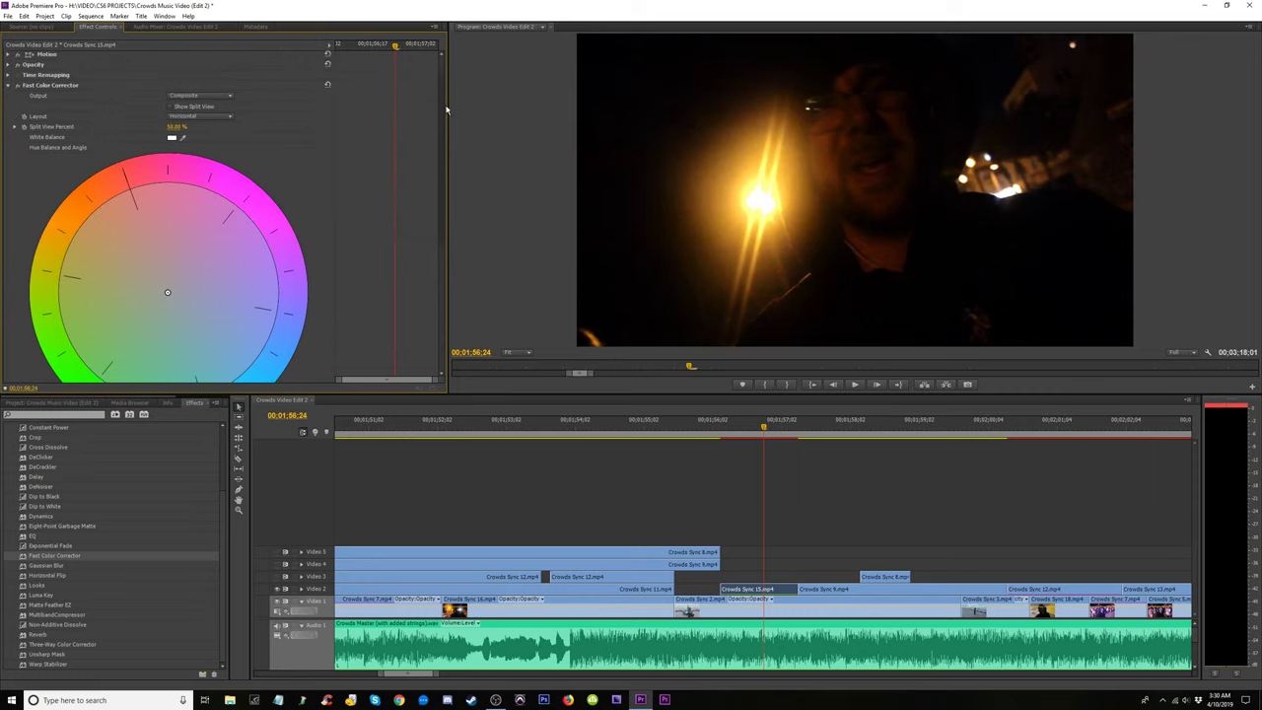
pyautogui.click(329, 86)
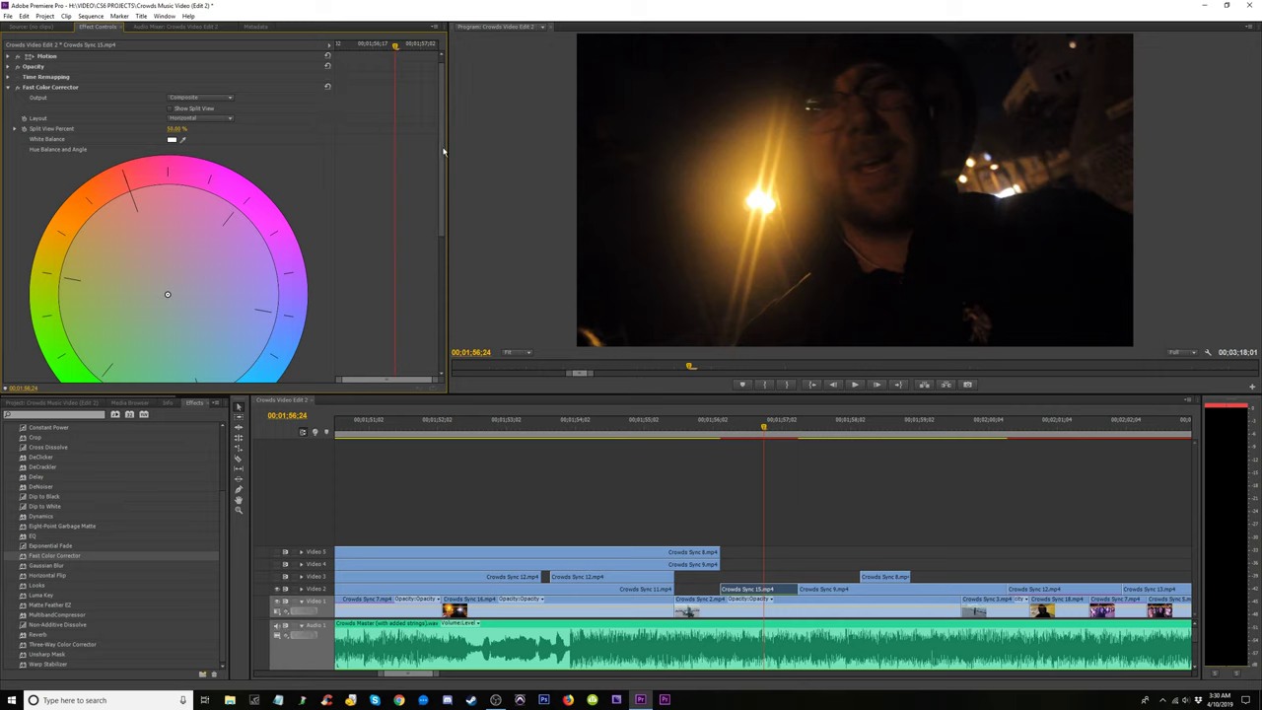
pyautogui.scroll(-5, 348, 294)
pyautogui.moveTo(312, 298); pyautogui.dragTo(192, 296)
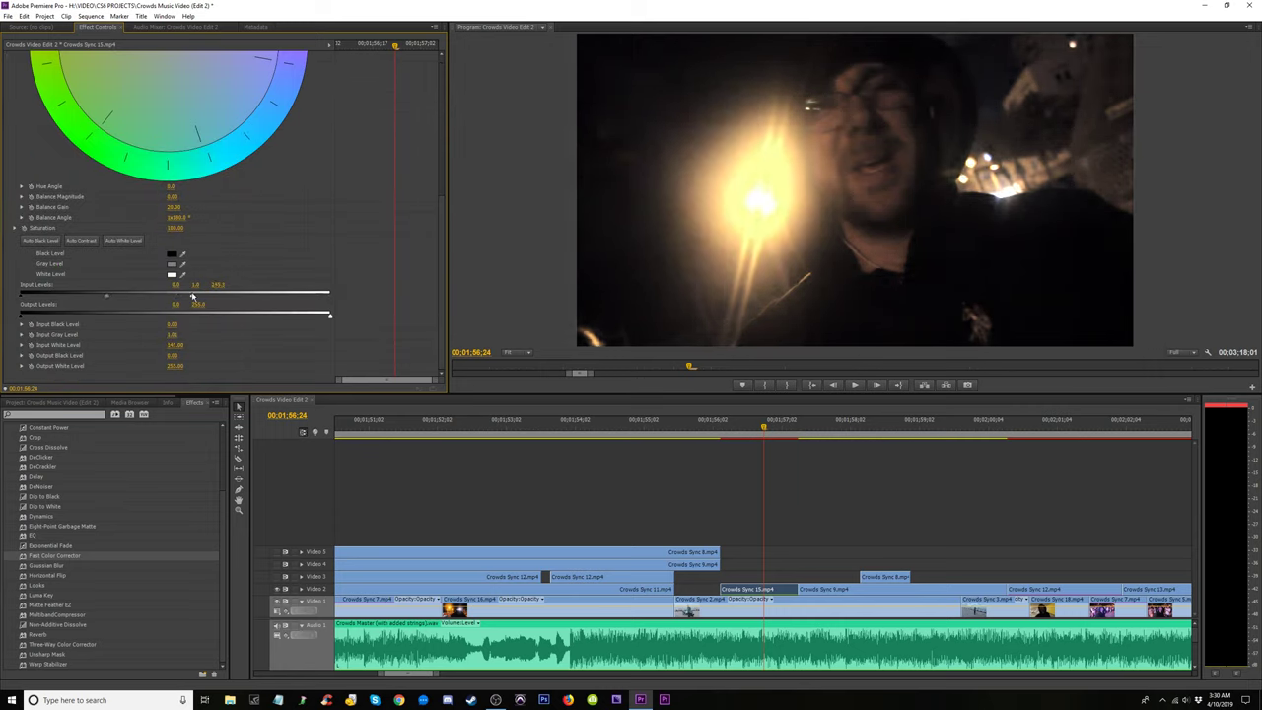
# Set Saturation to 140 and input gray level to 1.1, nudging the input black level up.
pyautogui.click(178, 228)
pyautogui.write('140')
pyautogui.press('Return')
pyautogui.click(198, 285)
pyautogui.write('1.1')
pyautogui.press('Return')
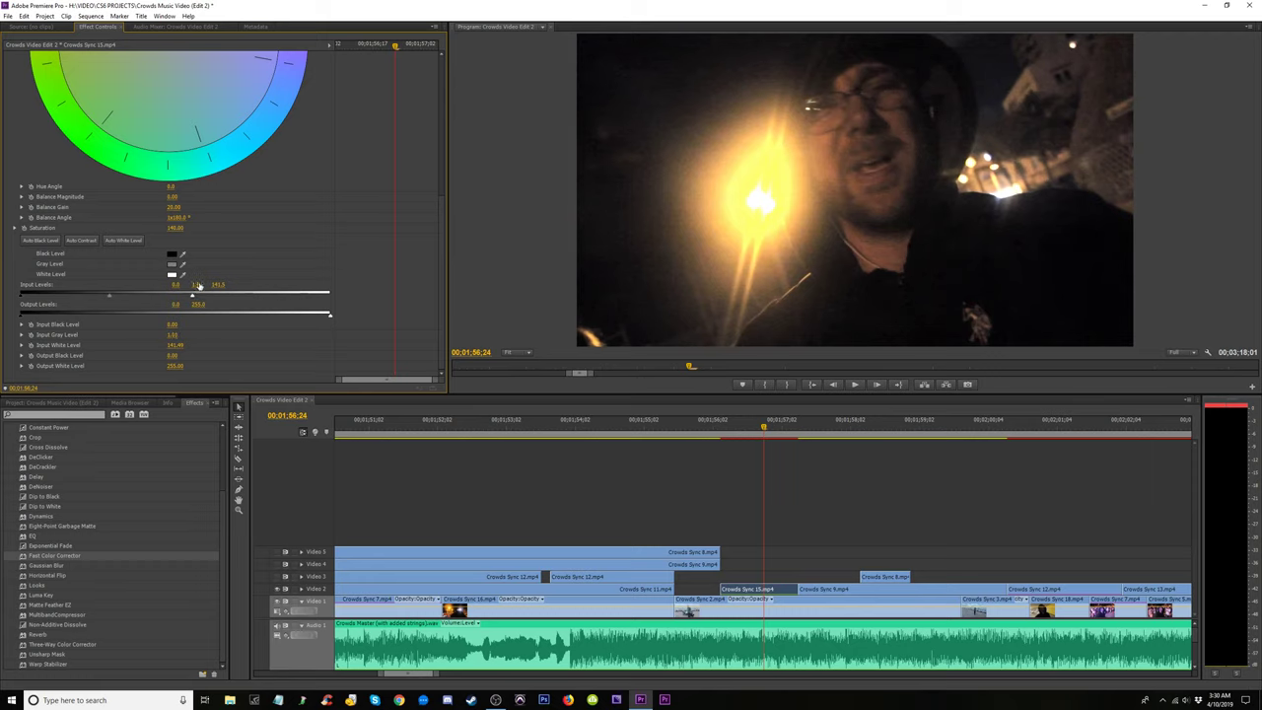
pyautogui.moveTo(22, 296); pyautogui.dragTo(30, 301)
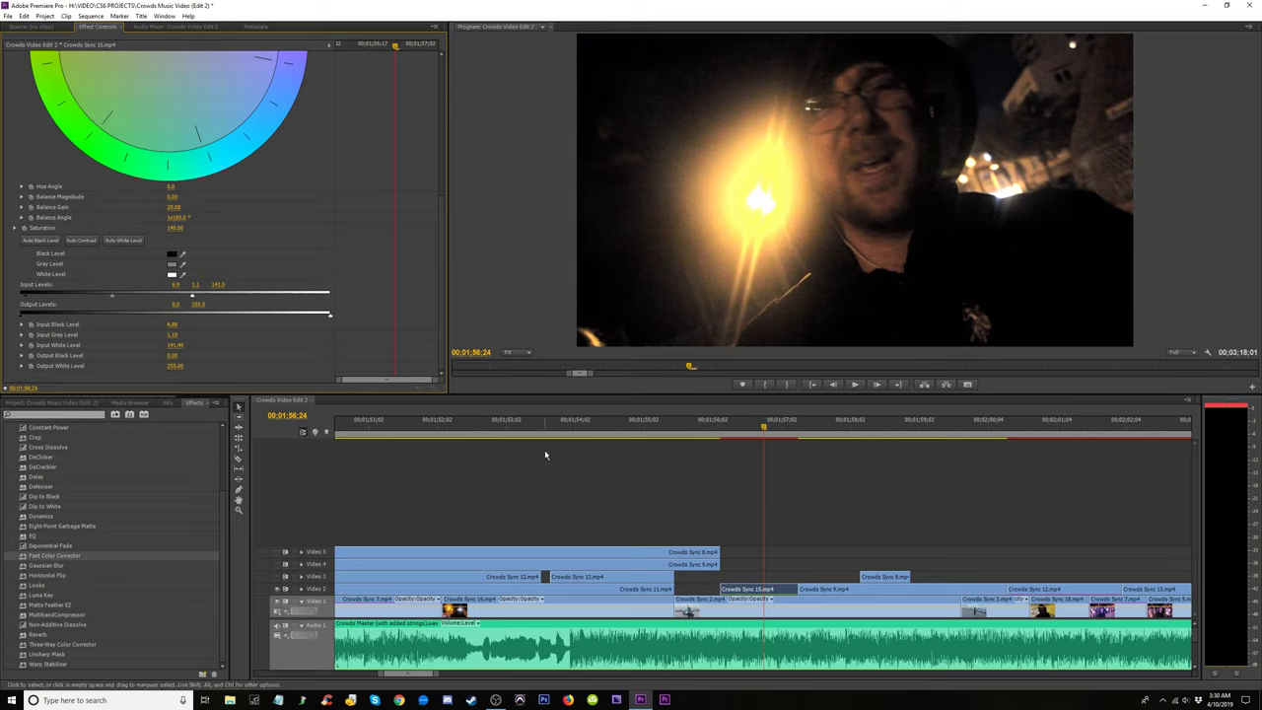
# Raise Saturation to 150 and settle the input white level near 152.4 while checking the clip.
pyautogui.click(788, 429)
pyautogui.moveTo(790, 430)
pyautogui.mouseDown()
pyautogui.moveTo(808, 427)
pyautogui.moveTo(710, 427)
pyautogui.moveTo(739, 441)
pyautogui.moveTo(789, 434)
pyautogui.moveTo(771, 434)
pyautogui.mouseUp()
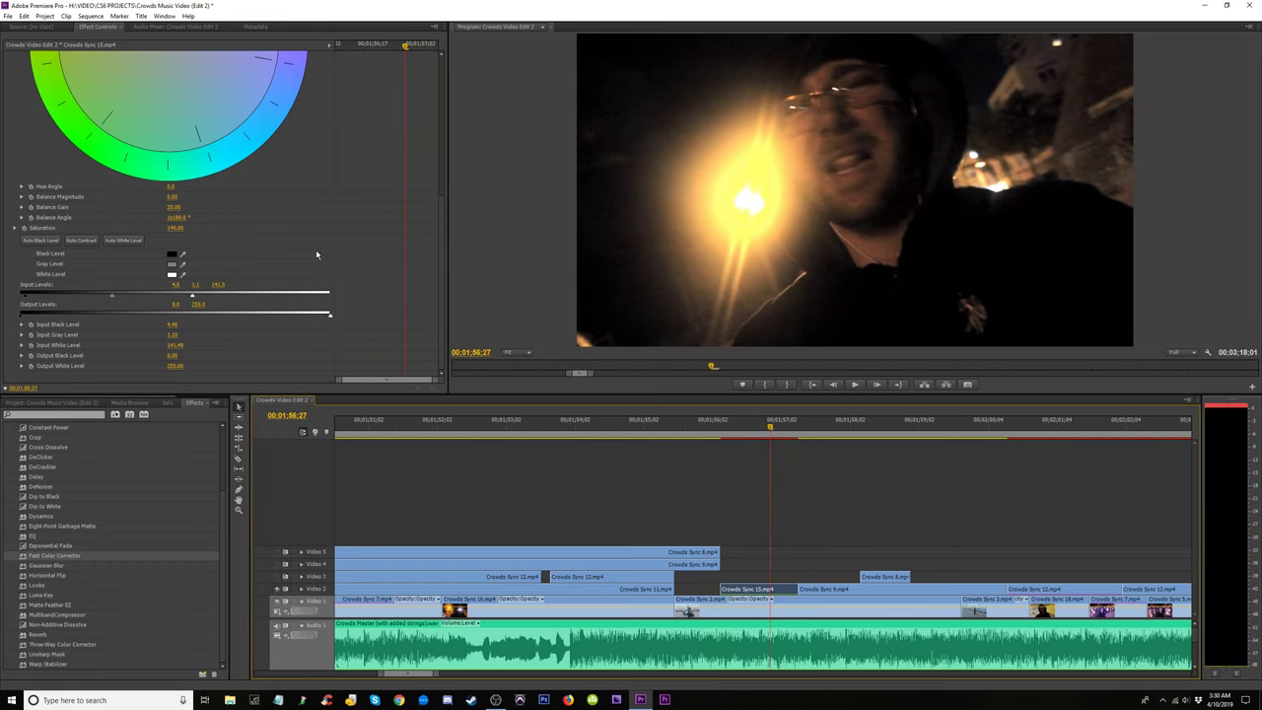
pyautogui.click(176, 228)
pyautogui.write('150')
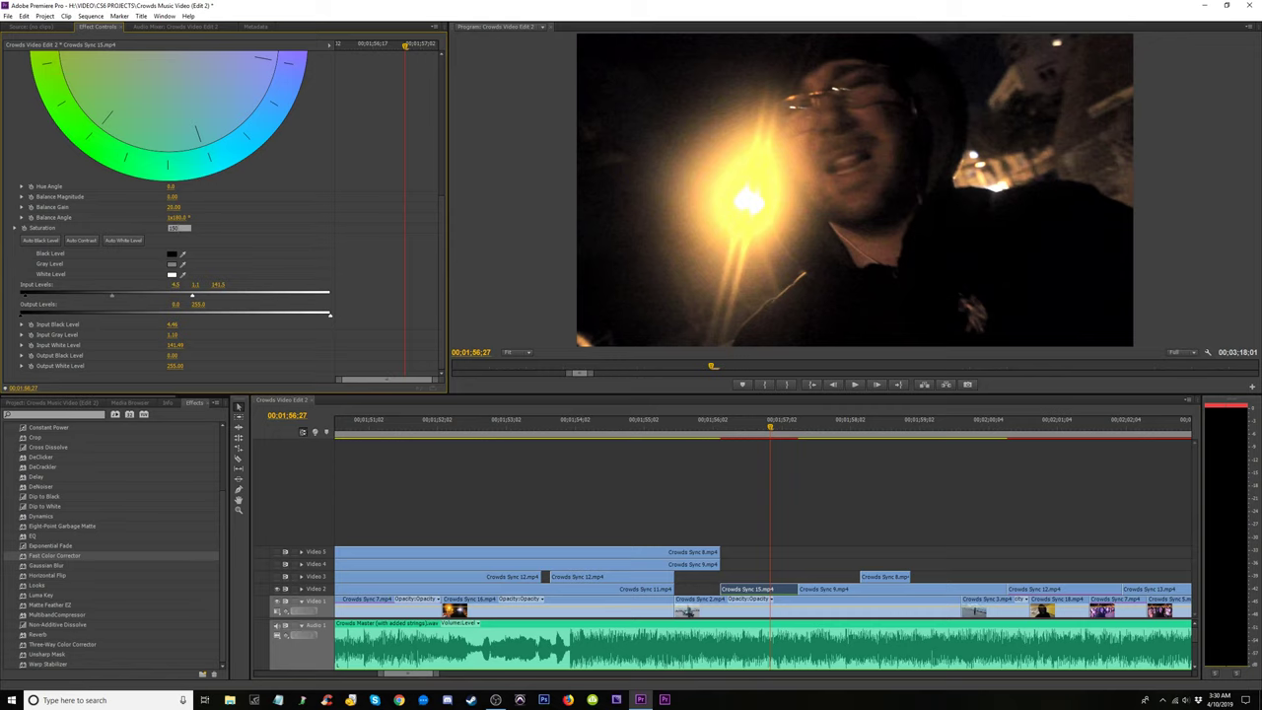
pyautogui.press('Return')
pyautogui.moveTo(193, 296)
pyautogui.mouseDown()
pyautogui.moveTo(154, 300)
pyautogui.moveTo(171, 301)
pyautogui.mouseUp()
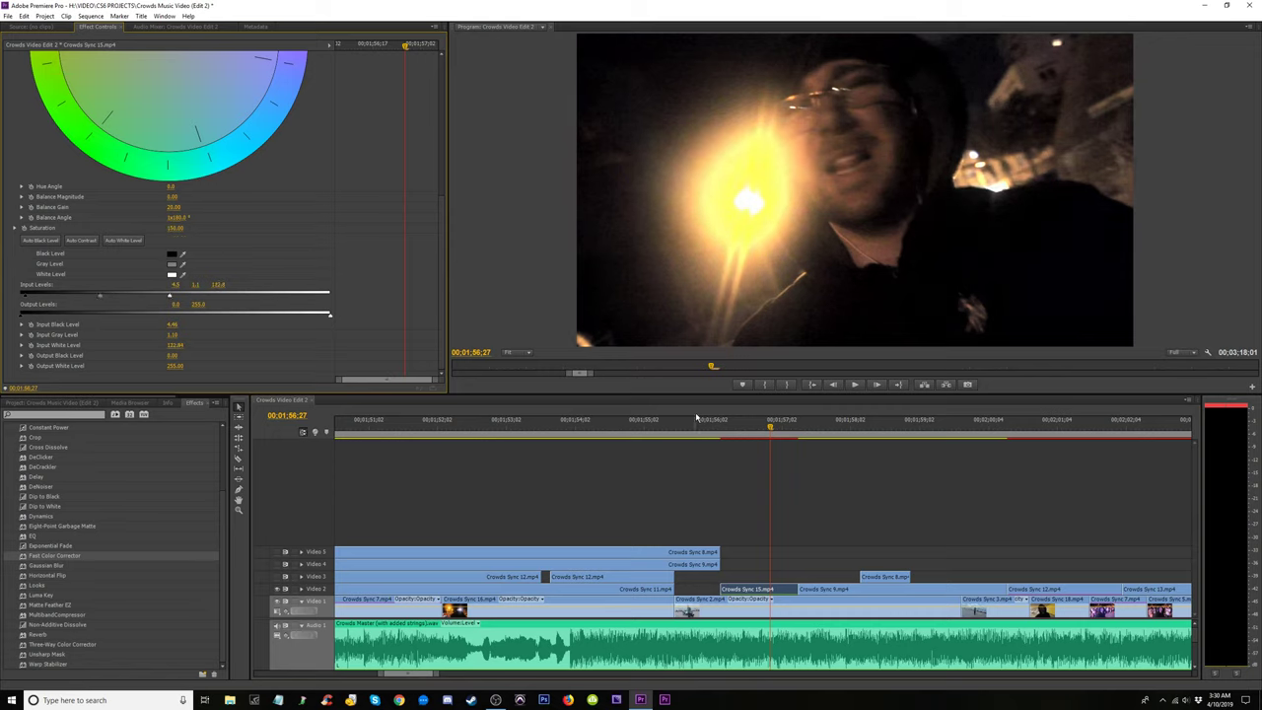
pyautogui.moveTo(771, 426)
pyautogui.mouseDown()
pyautogui.moveTo(797, 424)
pyautogui.moveTo(765, 426)
pyautogui.mouseUp()
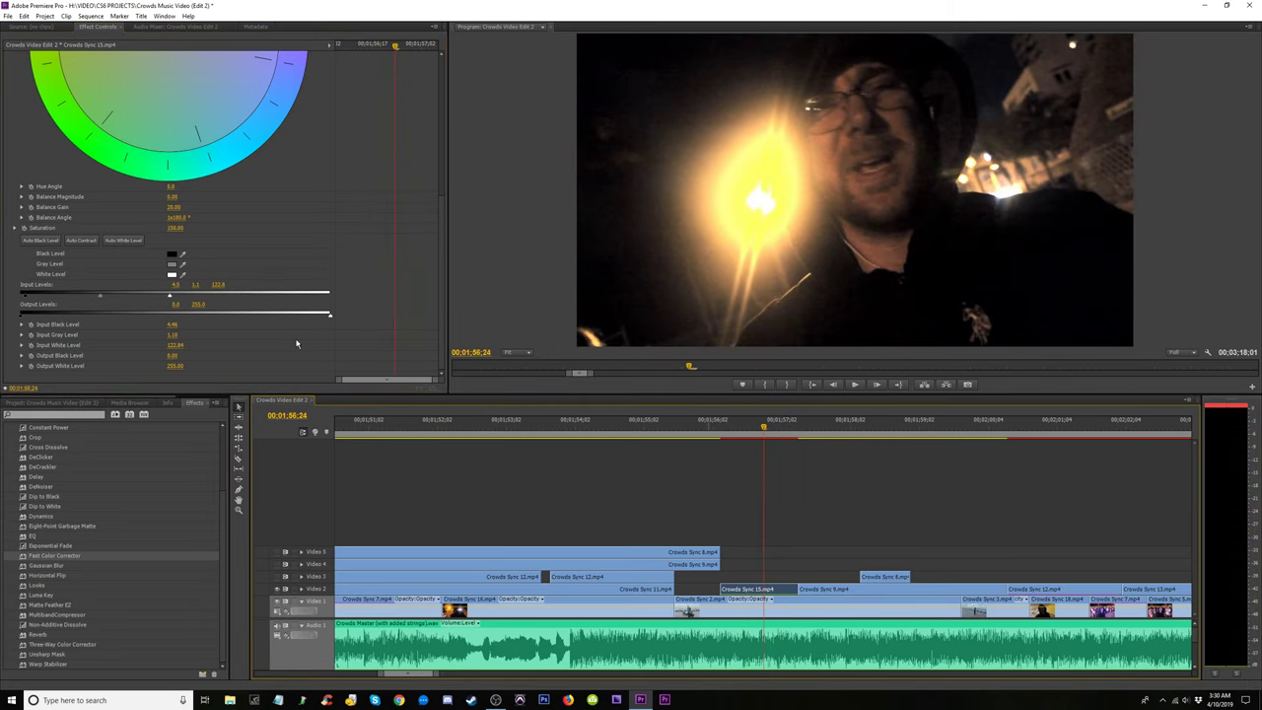
pyautogui.moveTo(172, 296); pyautogui.dragTo(206, 303)
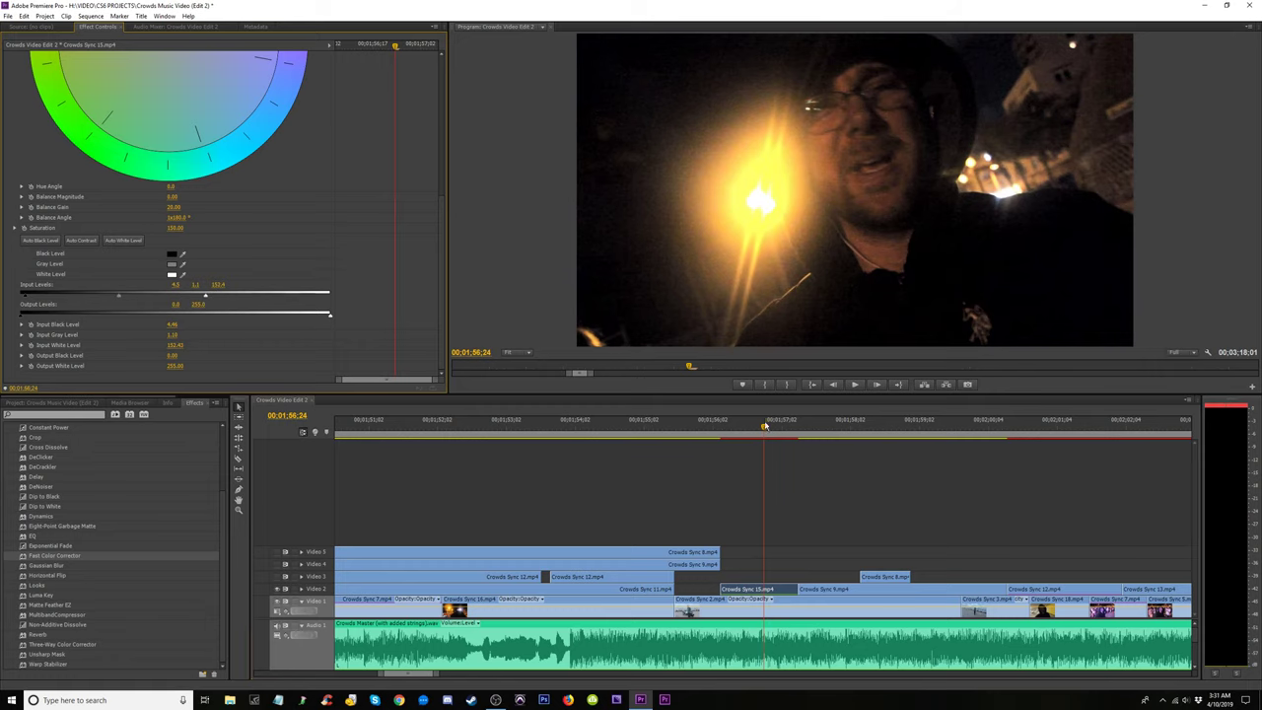
pyautogui.moveTo(766, 429); pyautogui.dragTo(712, 425)
pyautogui.press('space')
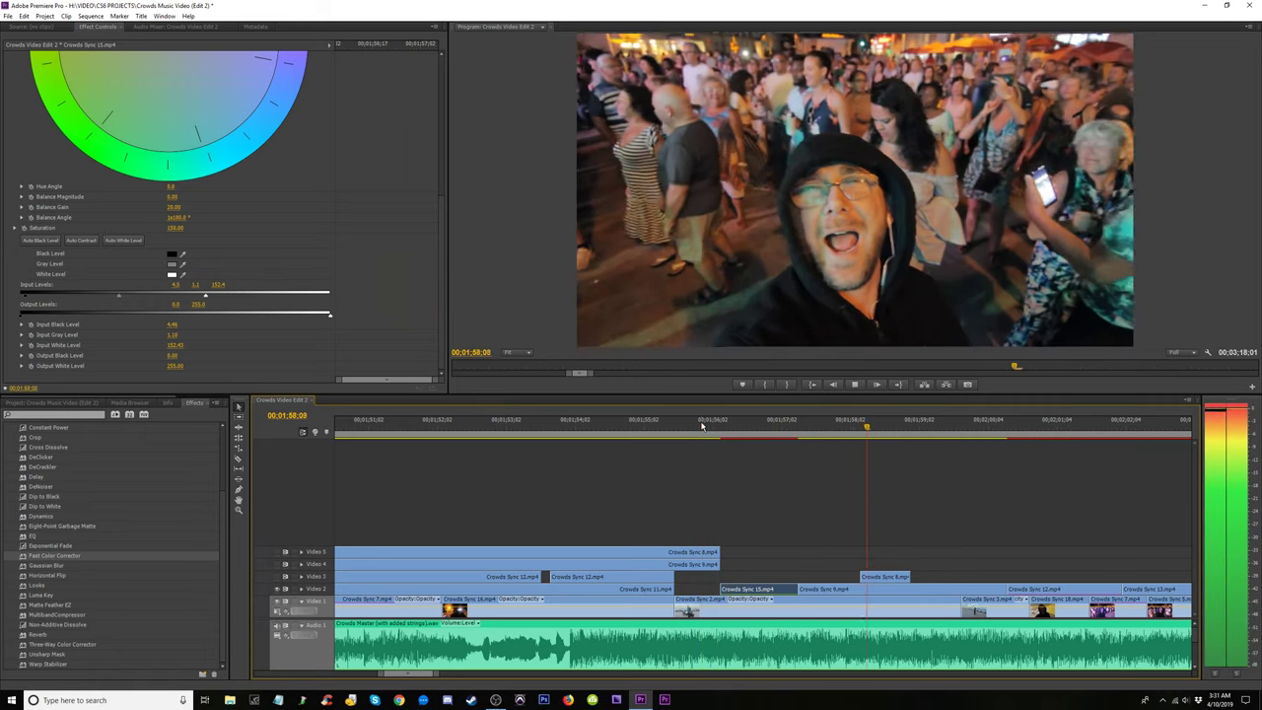
pyautogui.press('-')
pyautogui.press('-')
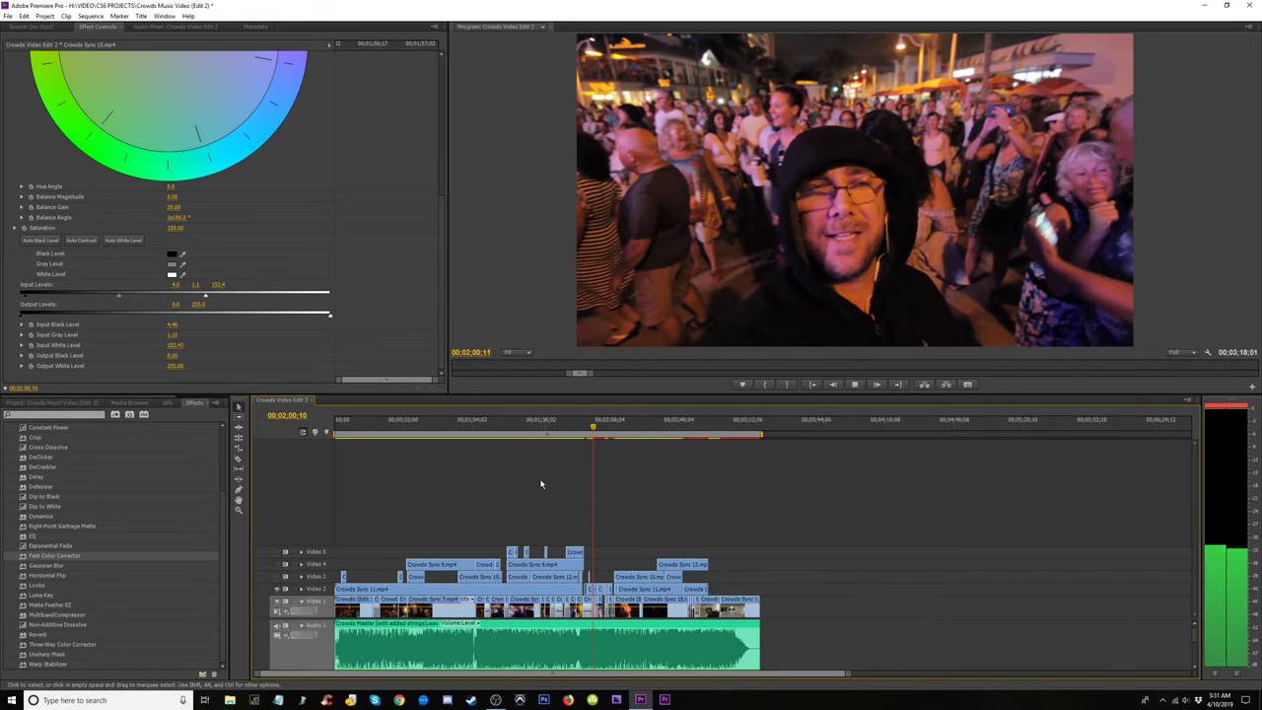
pyautogui.click(429, 443)
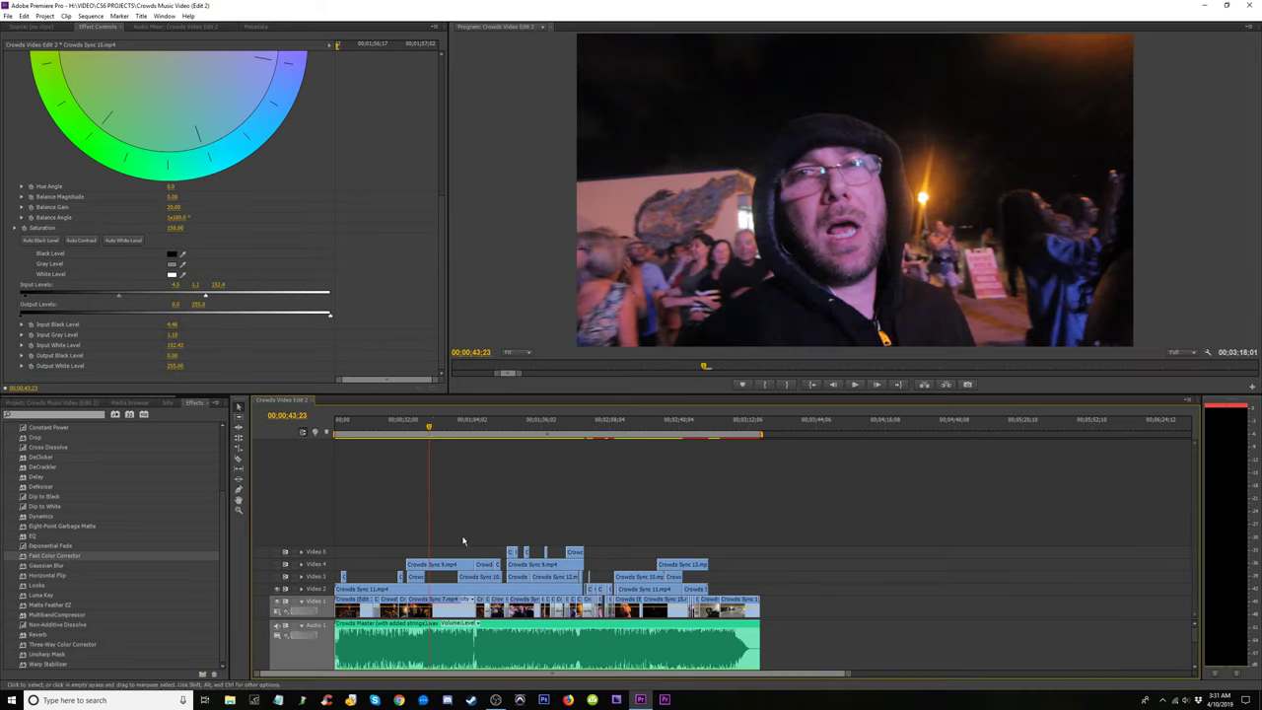
pyautogui.rightClick(316, 556)
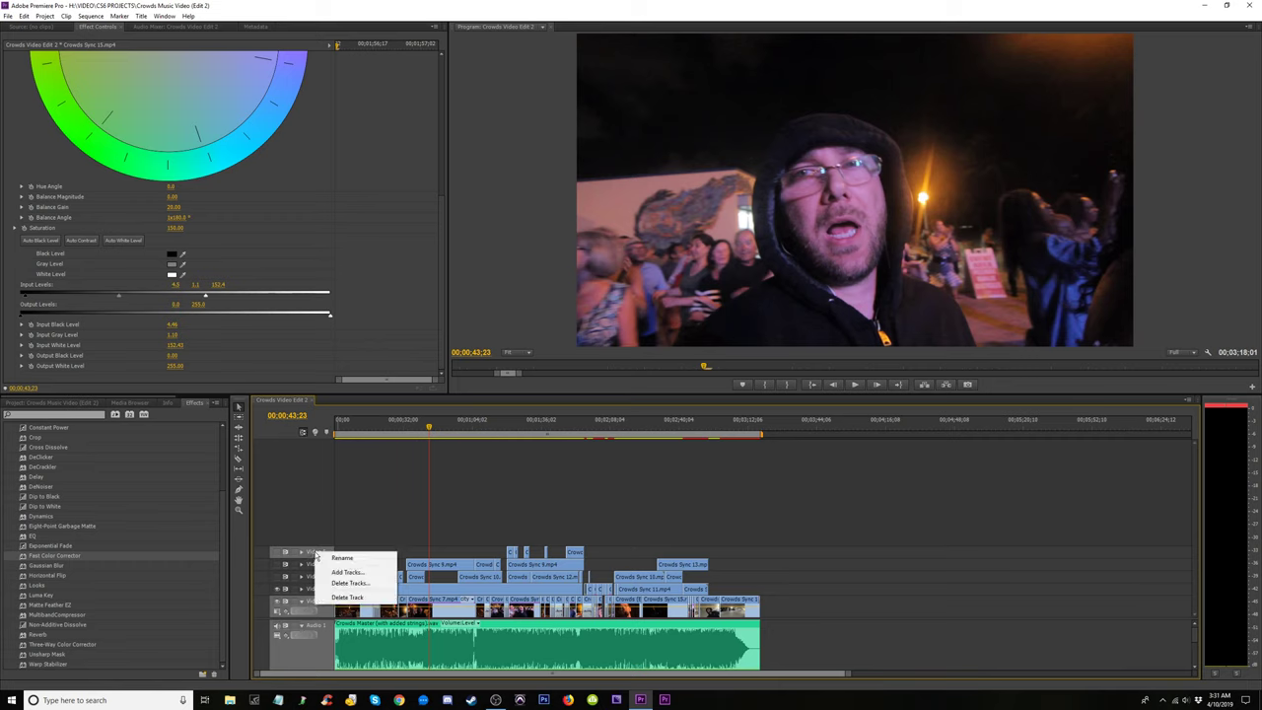
pyautogui.click(350, 583)
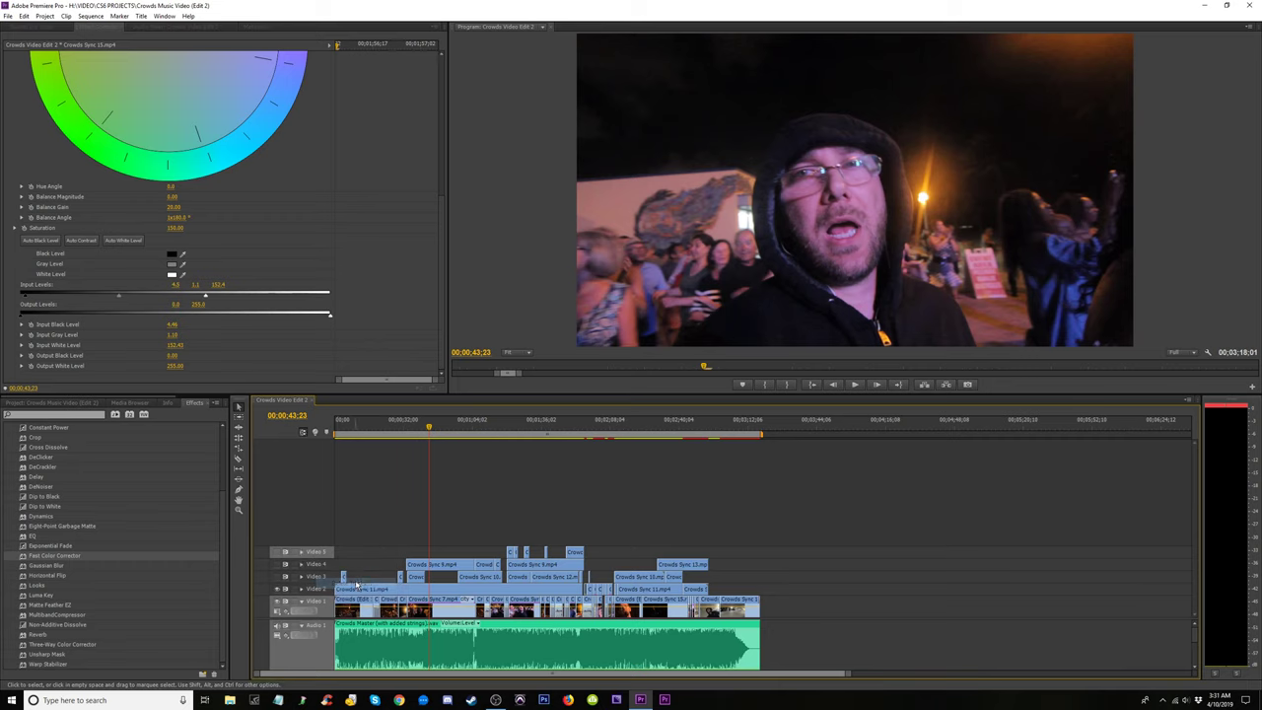
pyautogui.click(567, 301)
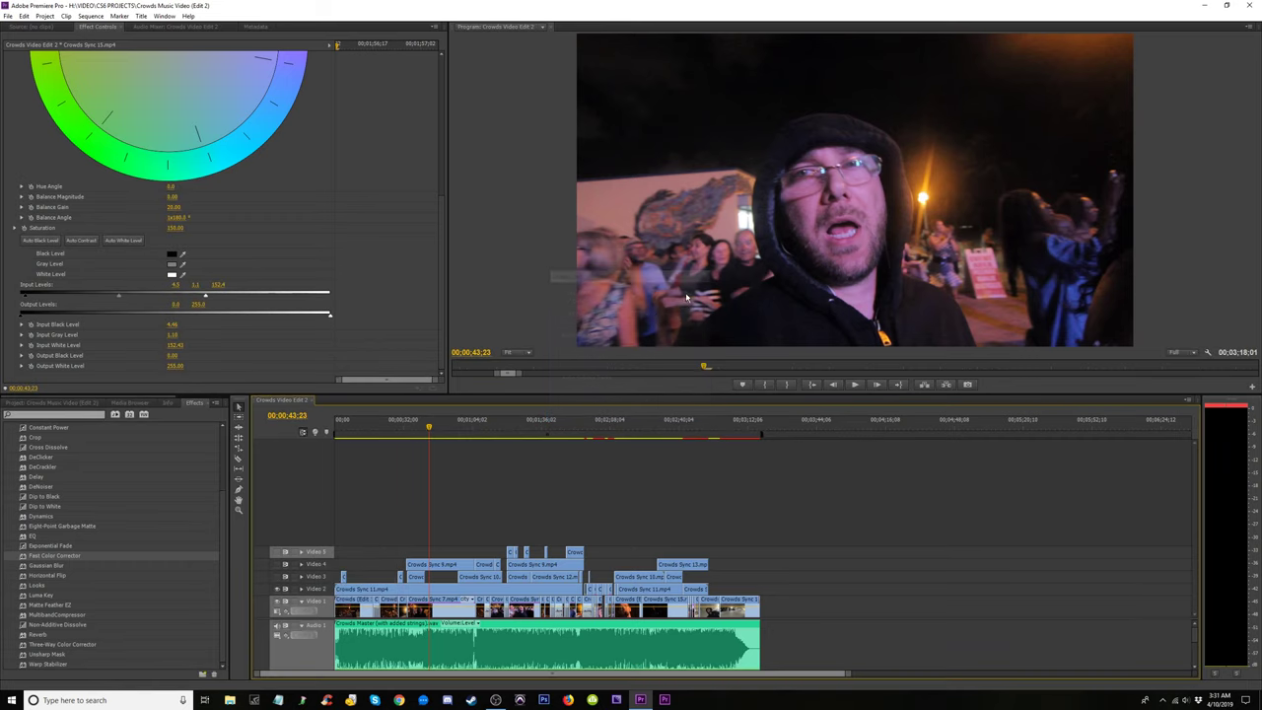
pyautogui.click(687, 294)
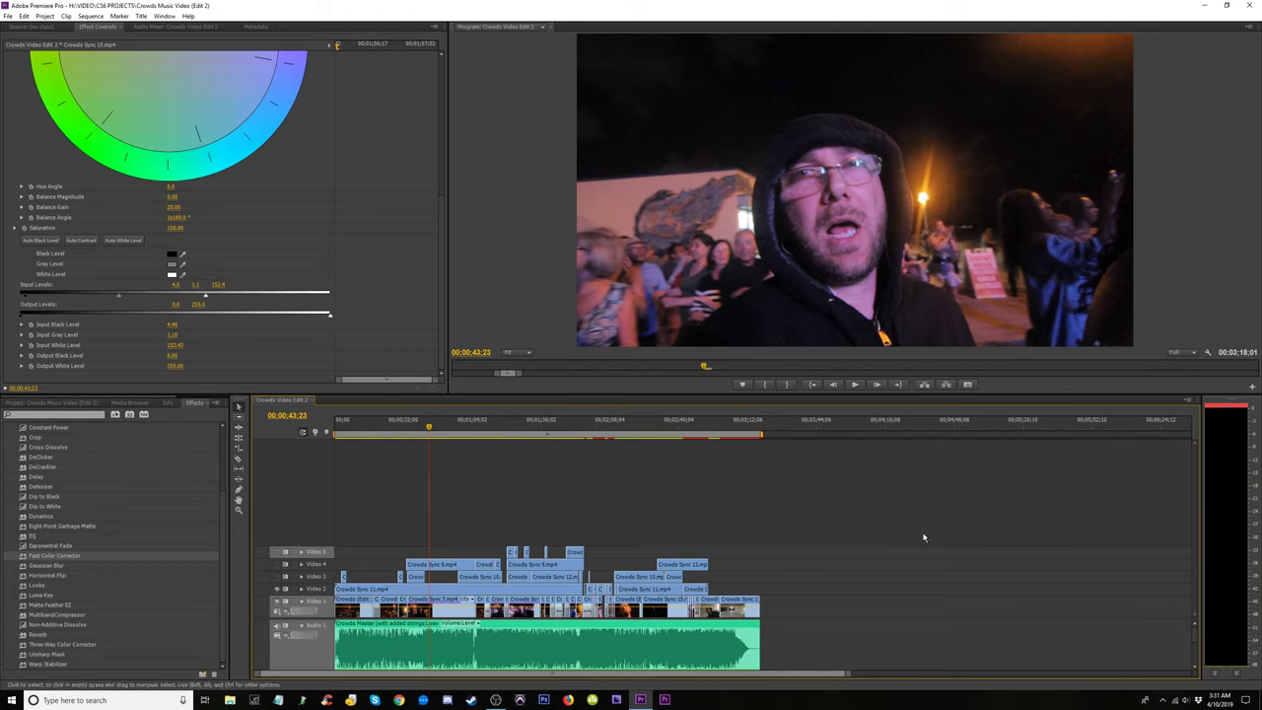
pyautogui.click(333, 434)
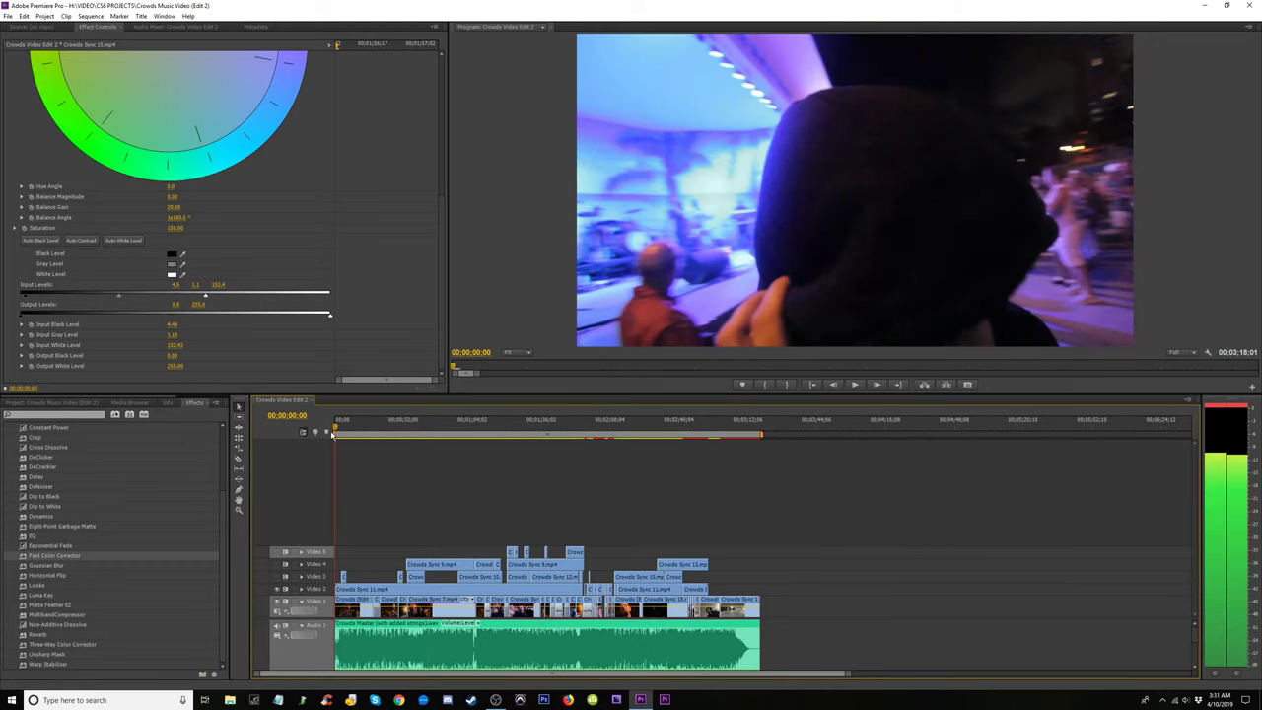
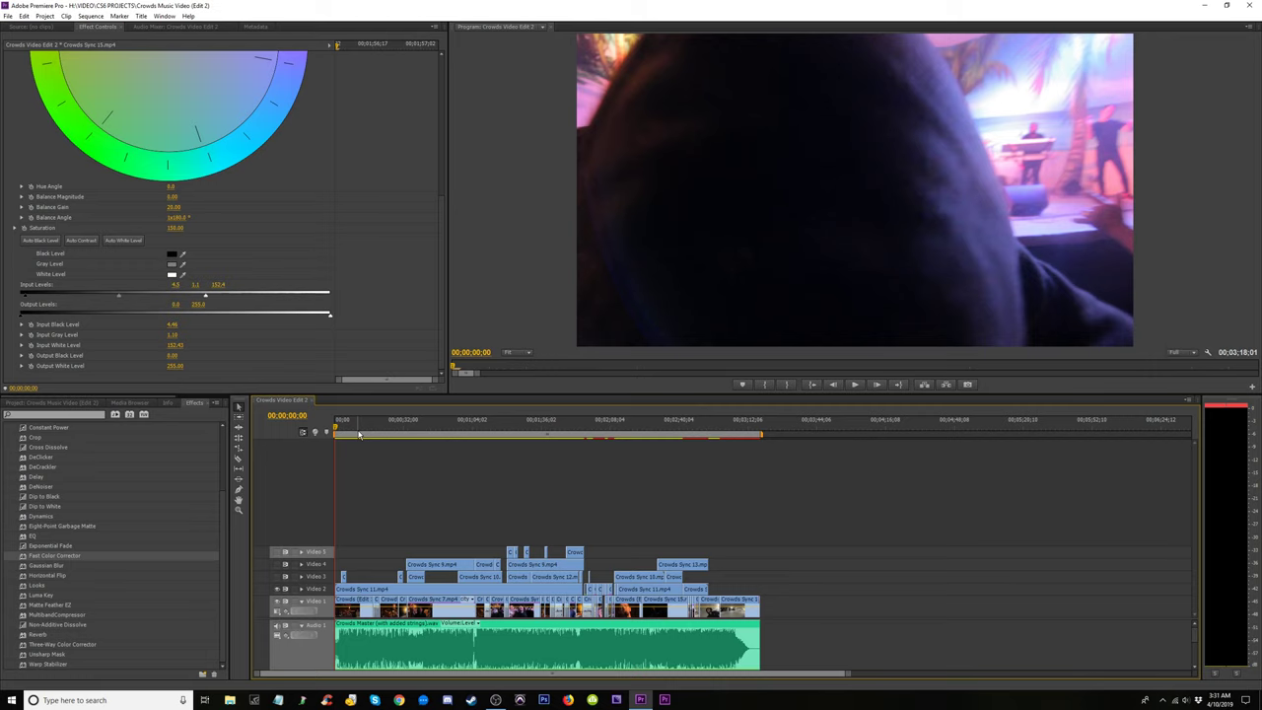
# Preview the opening of the sequence full screen, then widen the timeline track headers.
pyautogui.click(352, 426)
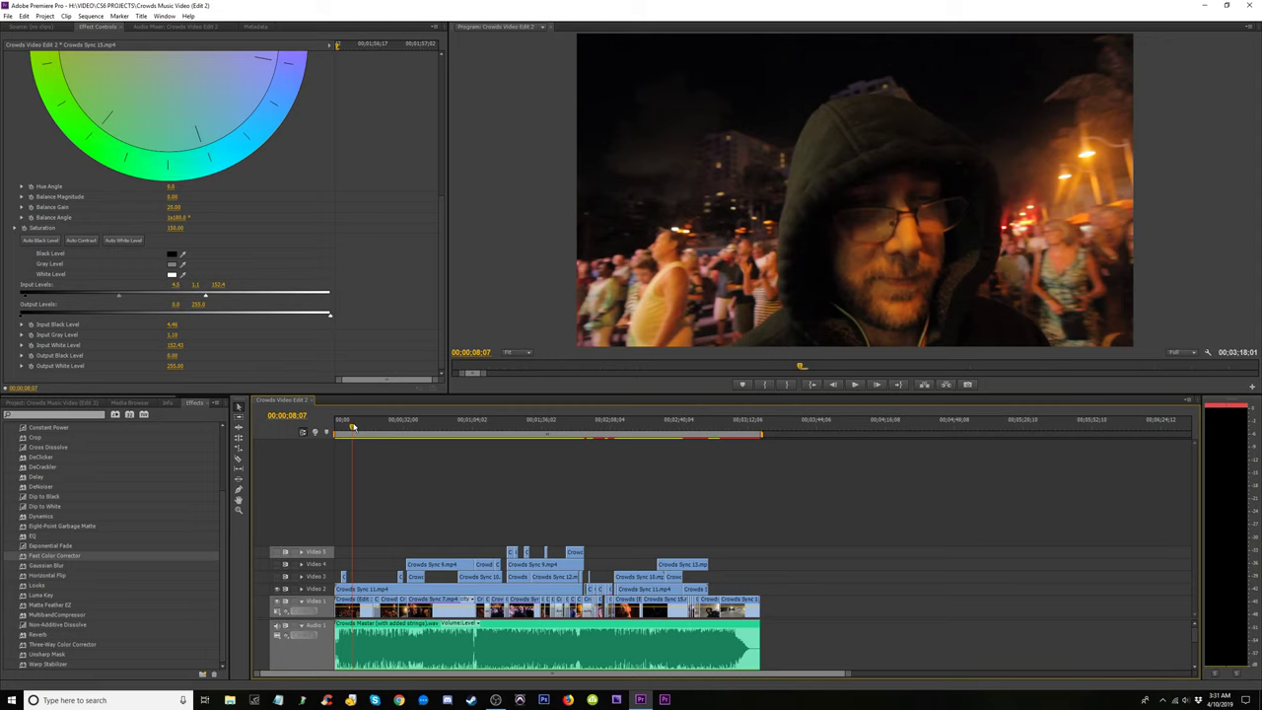
pyautogui.moveTo(352, 428); pyautogui.dragTo(310, 431)
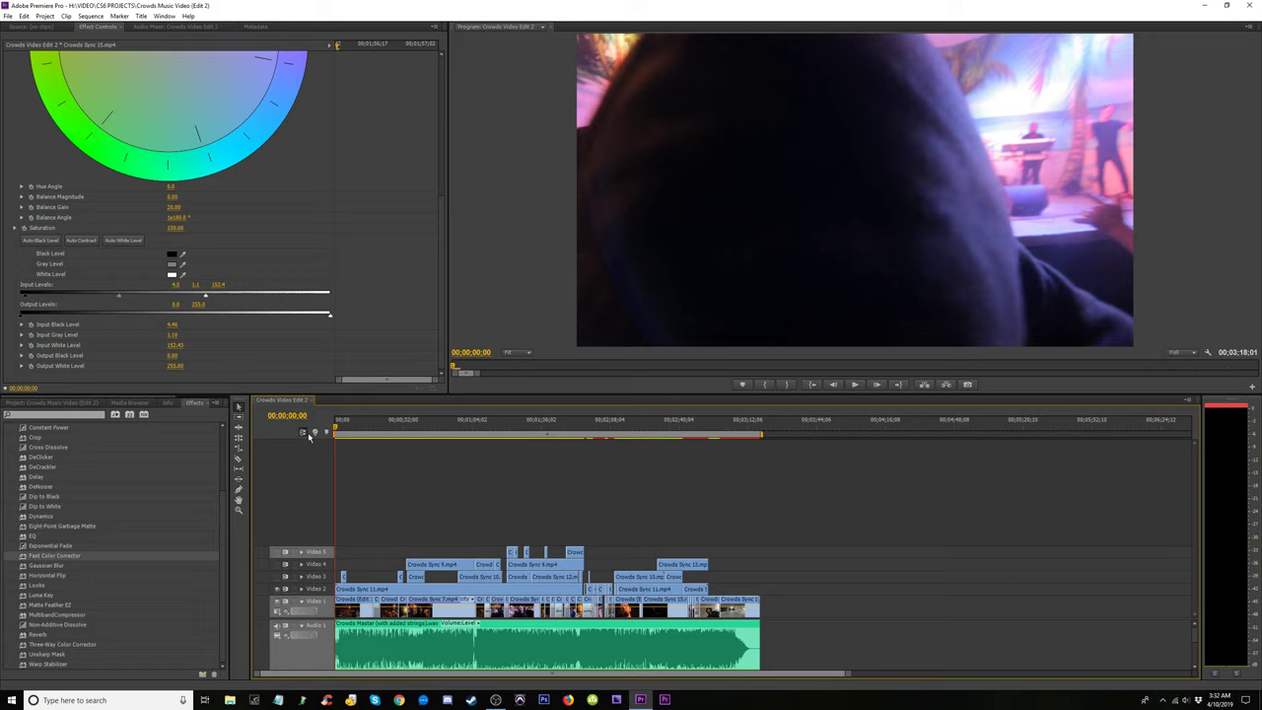
pyautogui.hotkey('ctrl', '`')
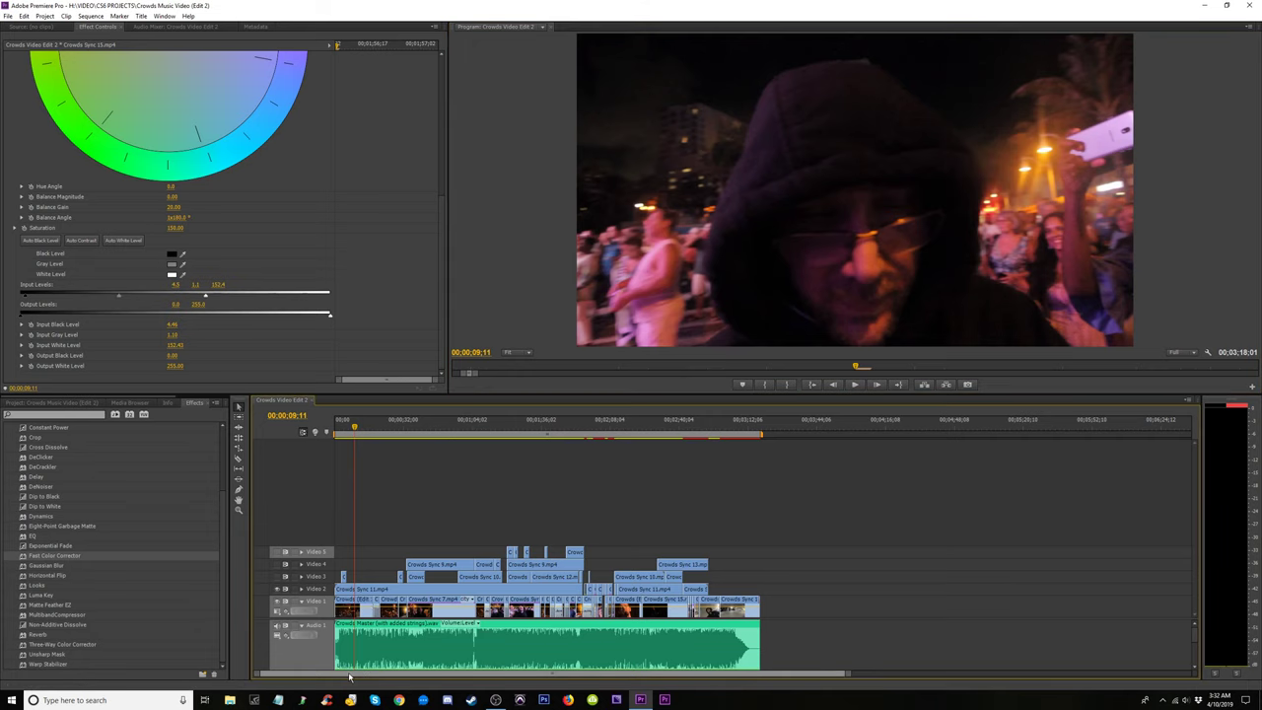
pyautogui.scroll(2, 345, 677)
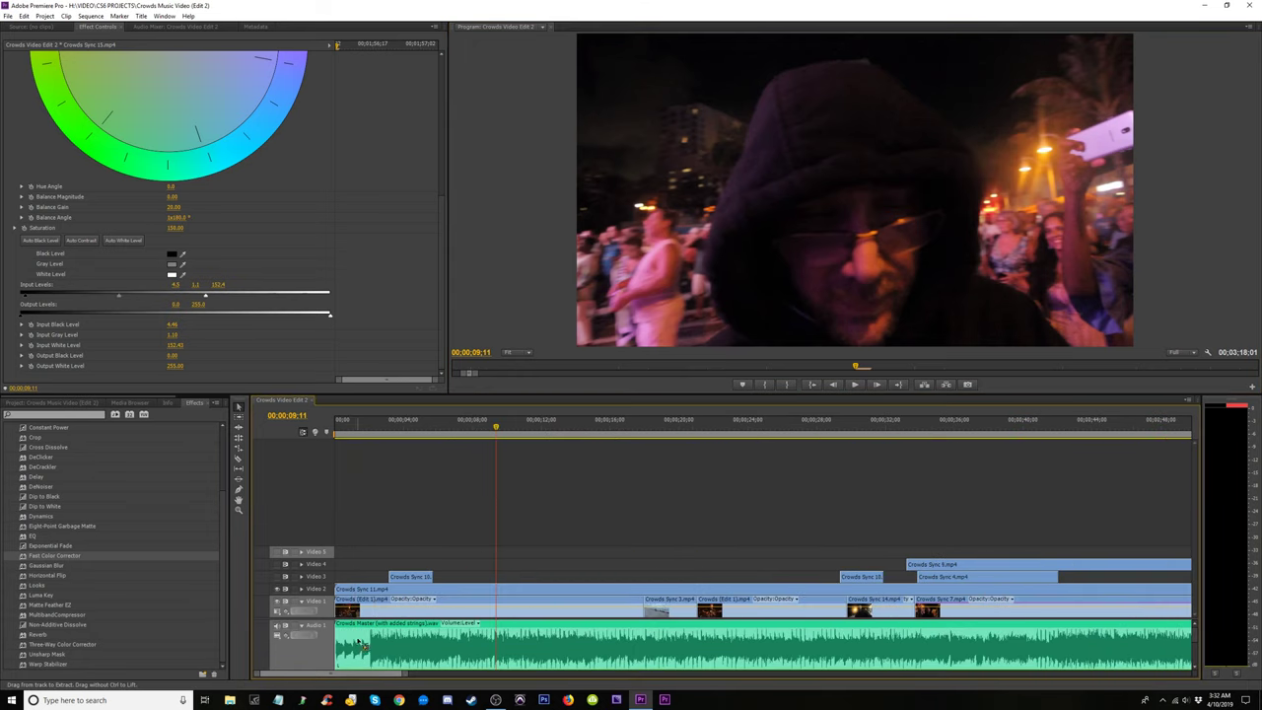
pyautogui.moveTo(335, 592); pyautogui.dragTo(498, 589)
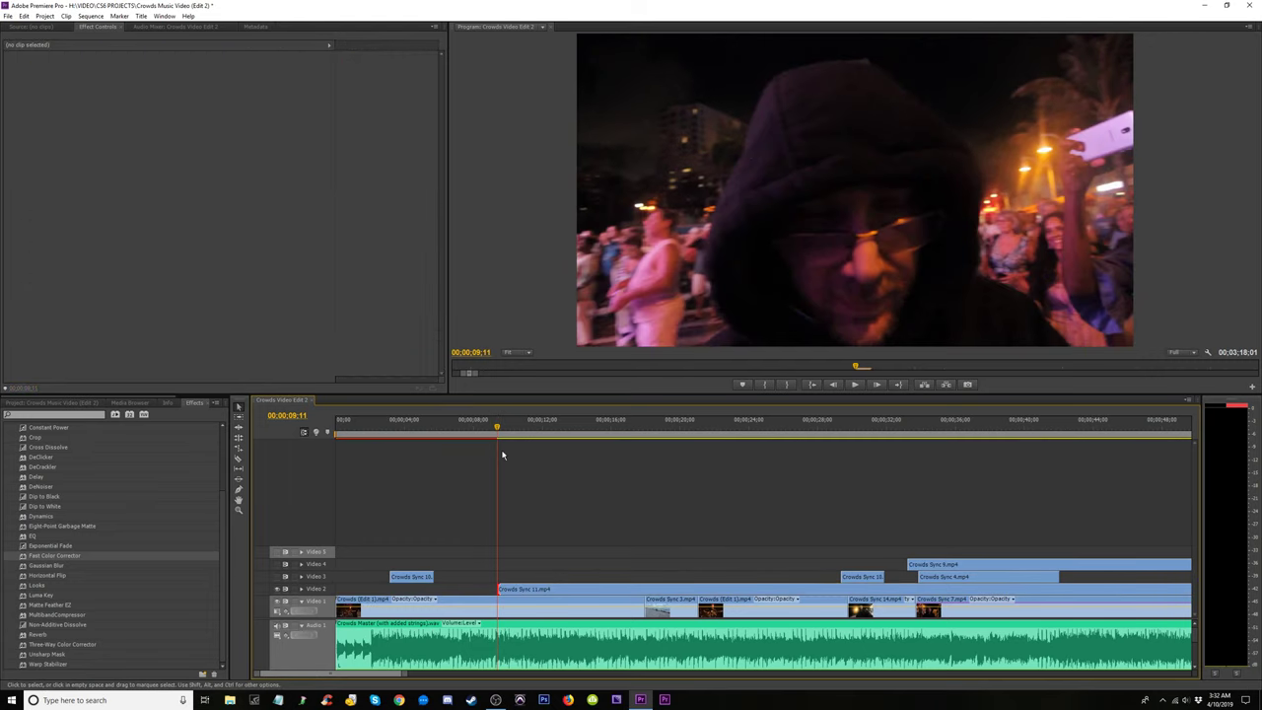
# Trim the In point of Crowds Sync 11 later and play the sequence from the start.
pyautogui.click(485, 432)
pyautogui.moveTo(485, 432); pyautogui.dragTo(404, 436)
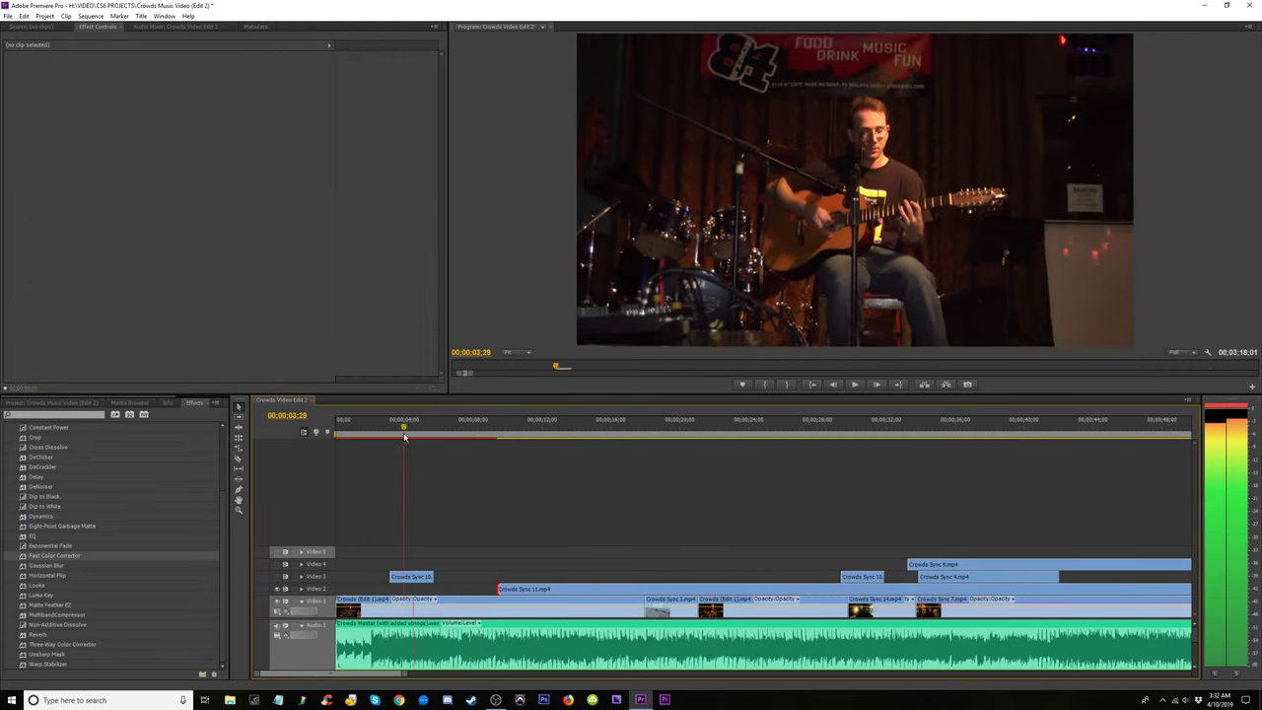
pyautogui.press('space')
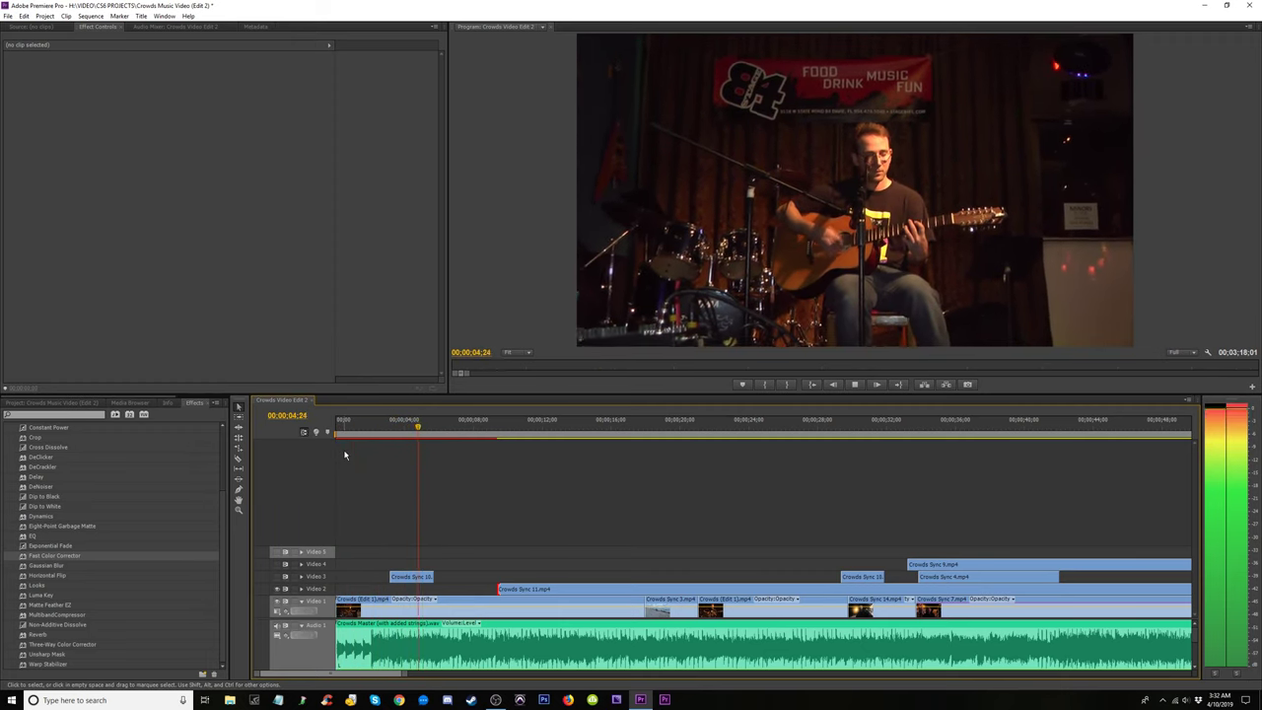
pyautogui.press('space')
# Move Crowds Sync 10 down onto Video 2 and play from about 3 seconds to 24;20.
pyautogui.moveTo(412, 579); pyautogui.dragTo(411, 588)
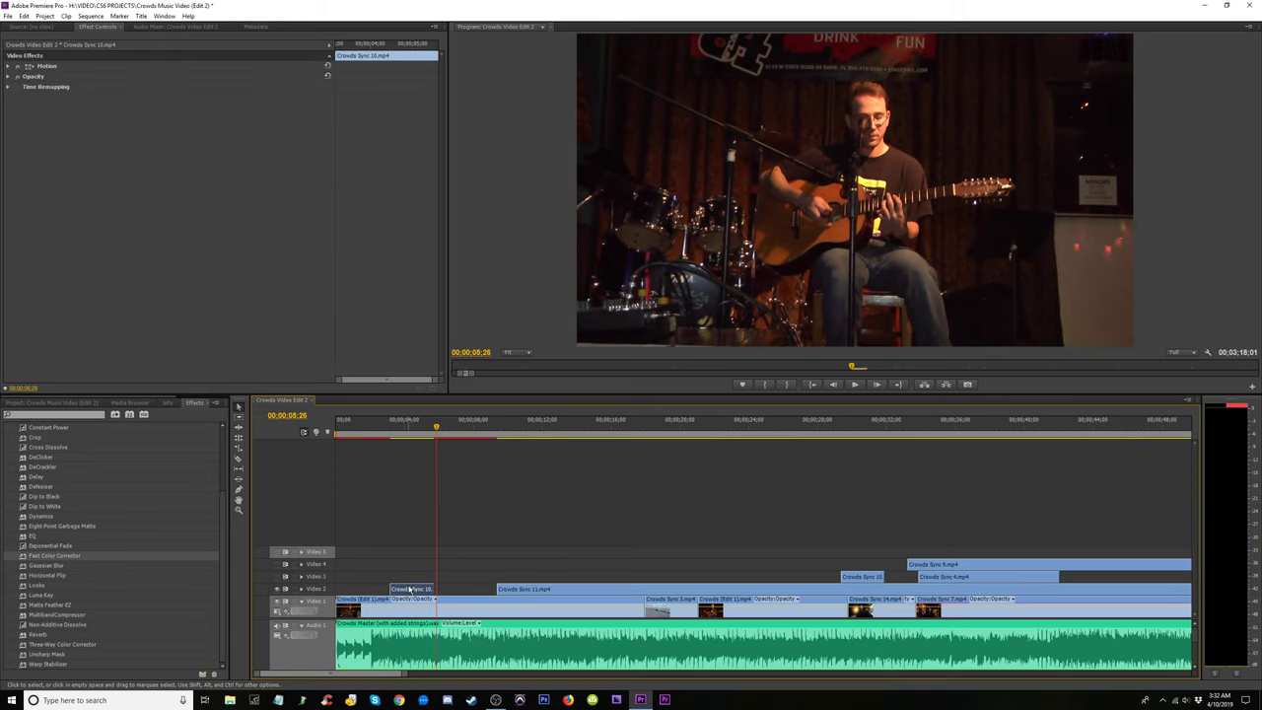
pyautogui.click(381, 430)
pyautogui.press('space')
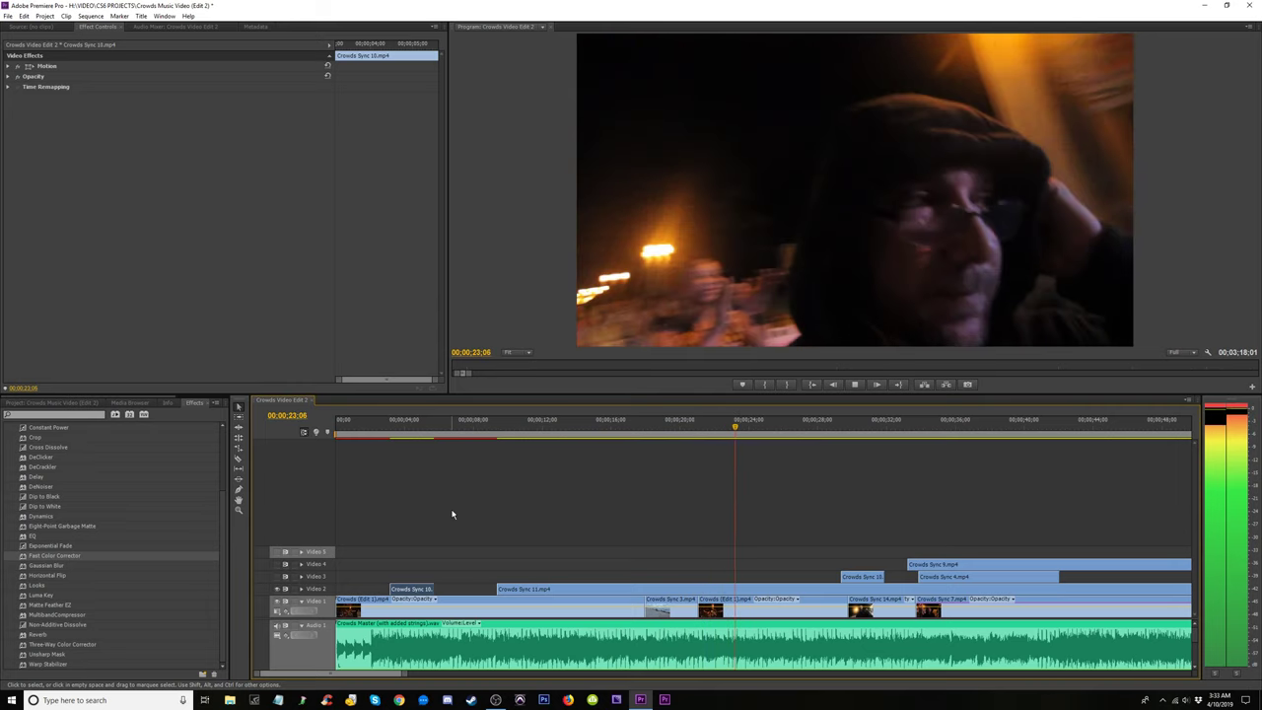
pyautogui.press('space')
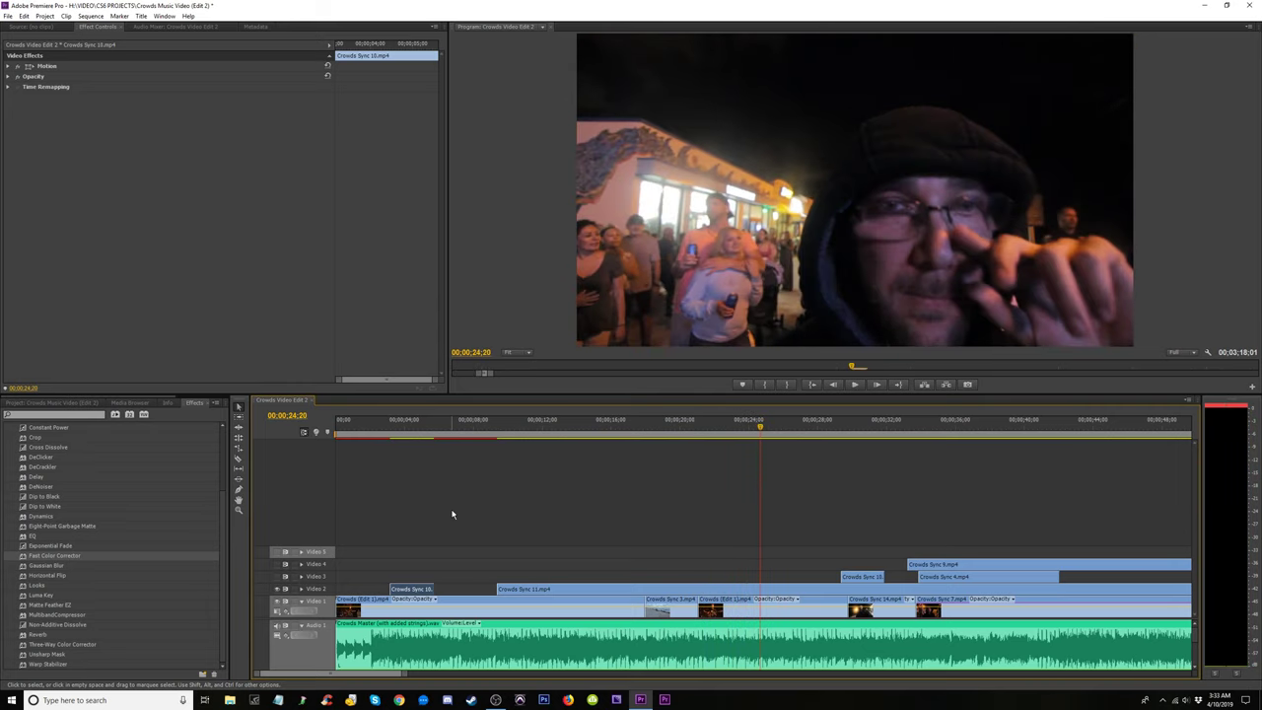
pyautogui.press('space')
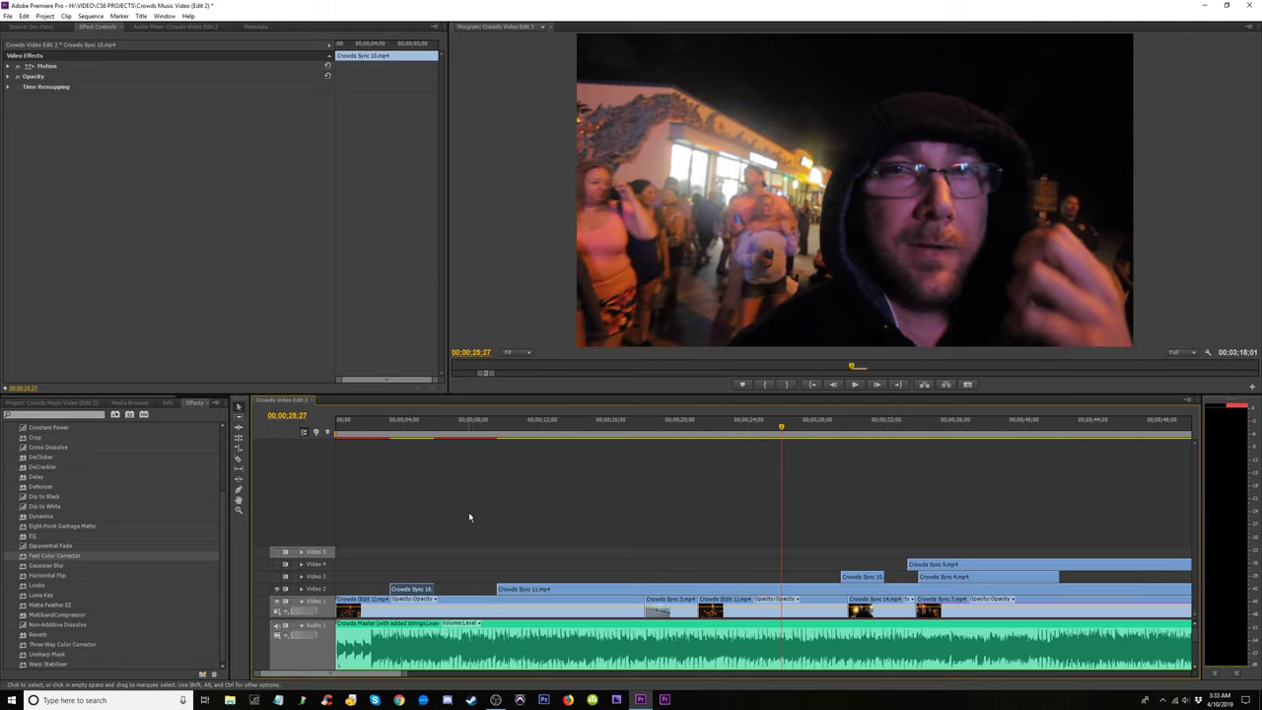
# Trim Crowds Sync 11 to start at the playhead and butt Crowds Sync 10 against it.
pyautogui.moveTo(501, 589); pyautogui.dragTo(783, 593)
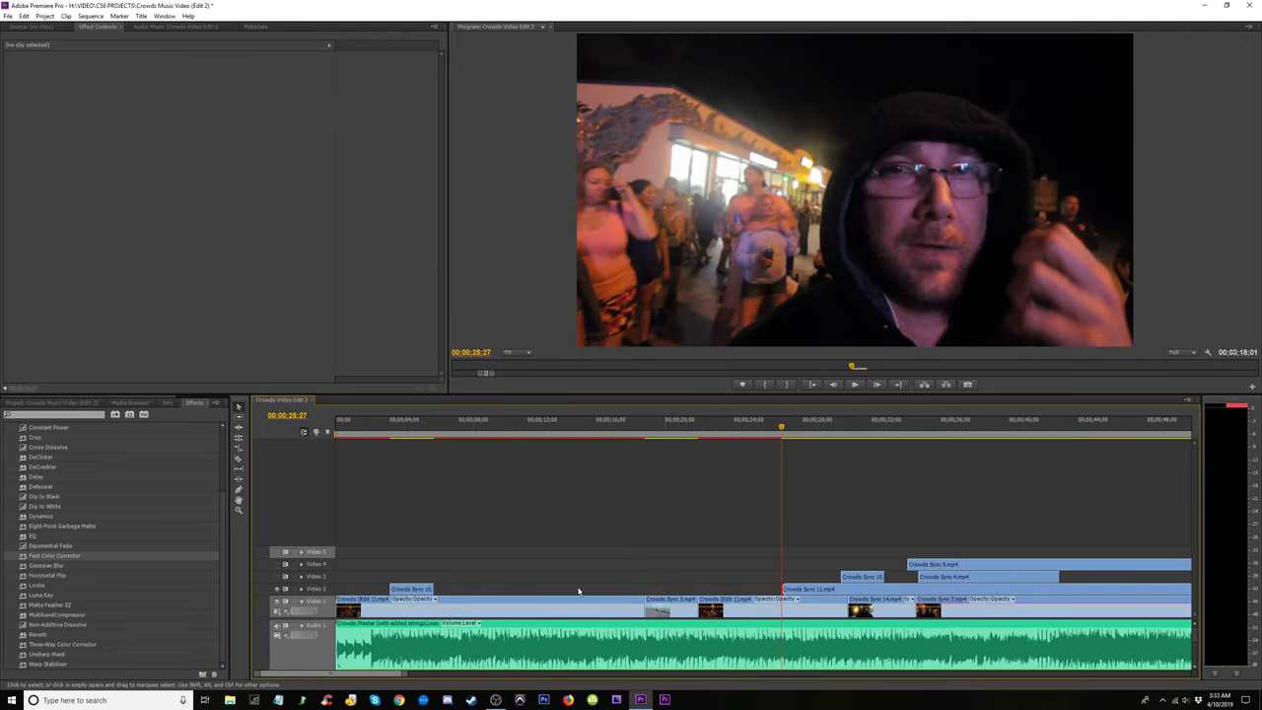
pyautogui.moveTo(444, 591); pyautogui.dragTo(762, 589)
pyautogui.click(773, 431)
pyautogui.press('space')
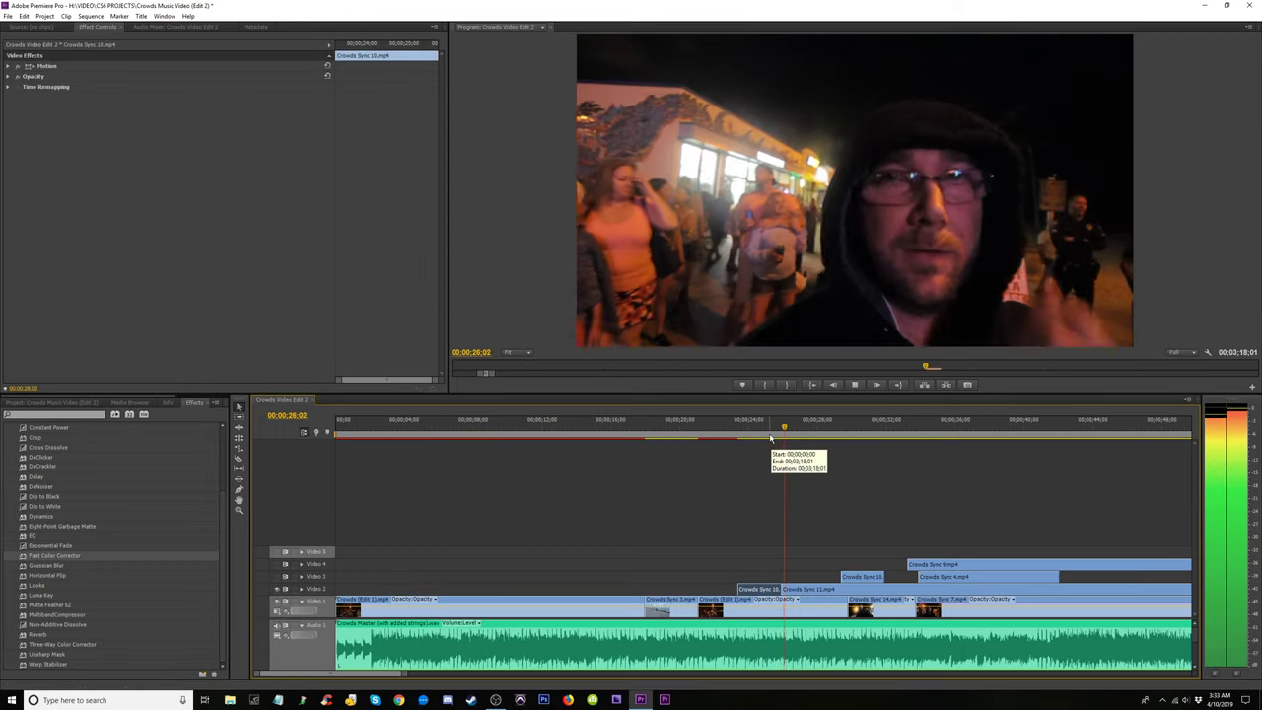
pyautogui.press('space')
pyautogui.click(789, 424)
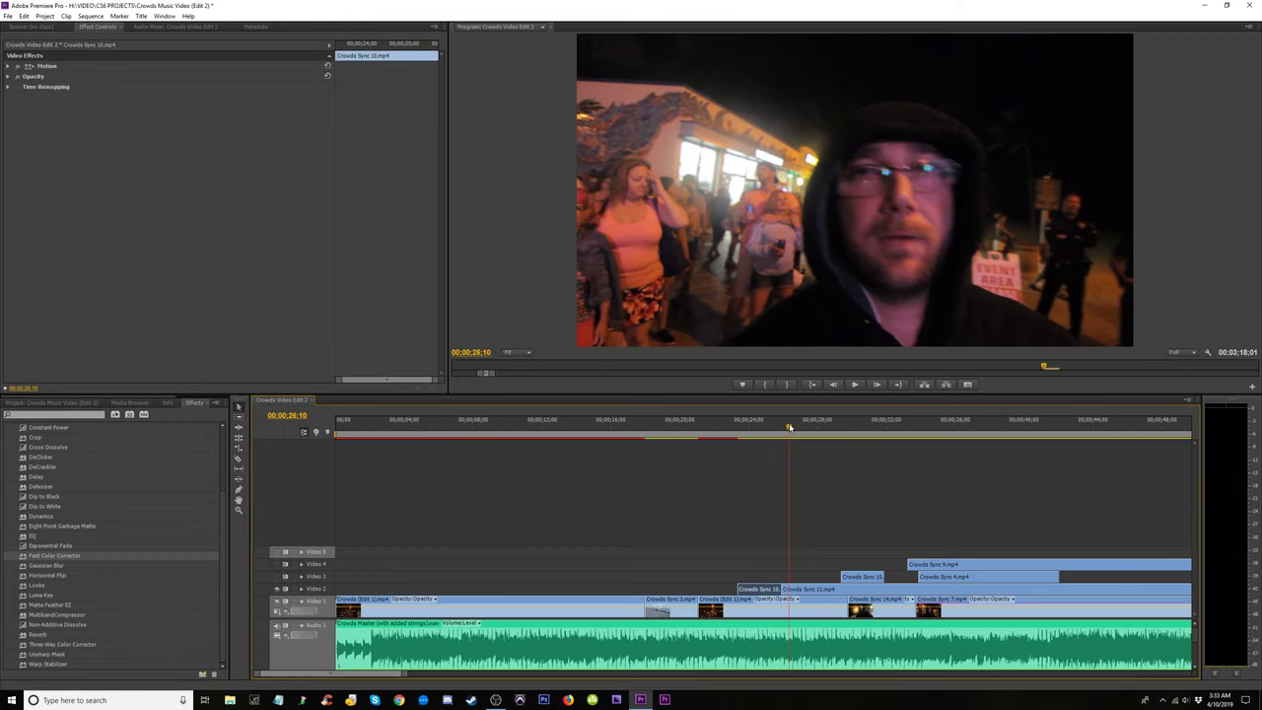
pyautogui.click(790, 589)
pyautogui.click(772, 591)
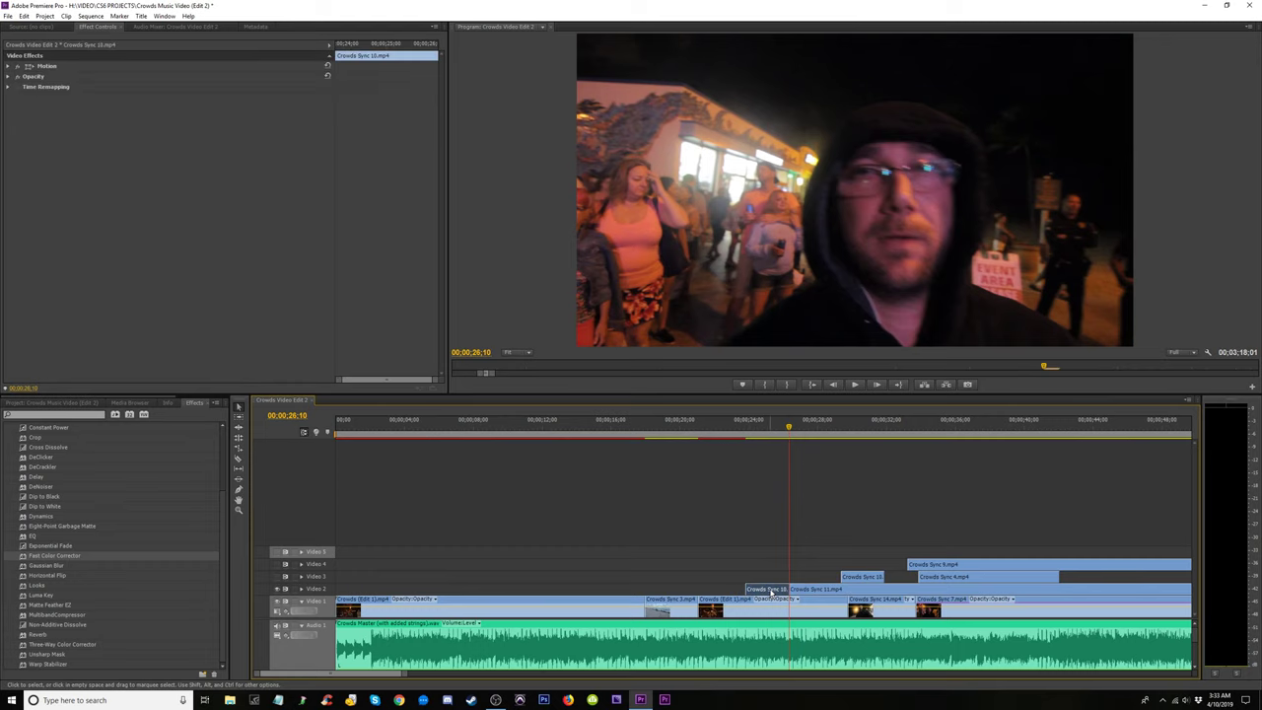
# Replay the new cut from about 23 seconds, then zoom in around the playhead.
pyautogui.click(725, 426)
pyautogui.press('space')
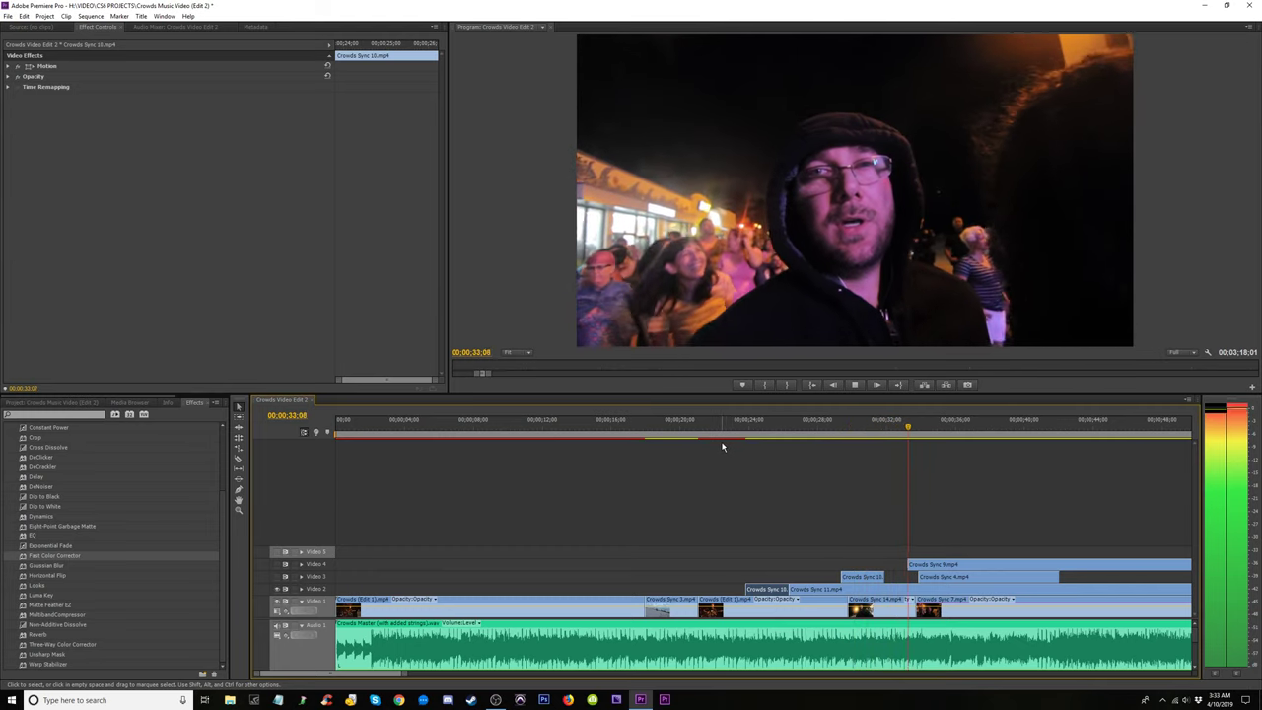
pyautogui.press('space')
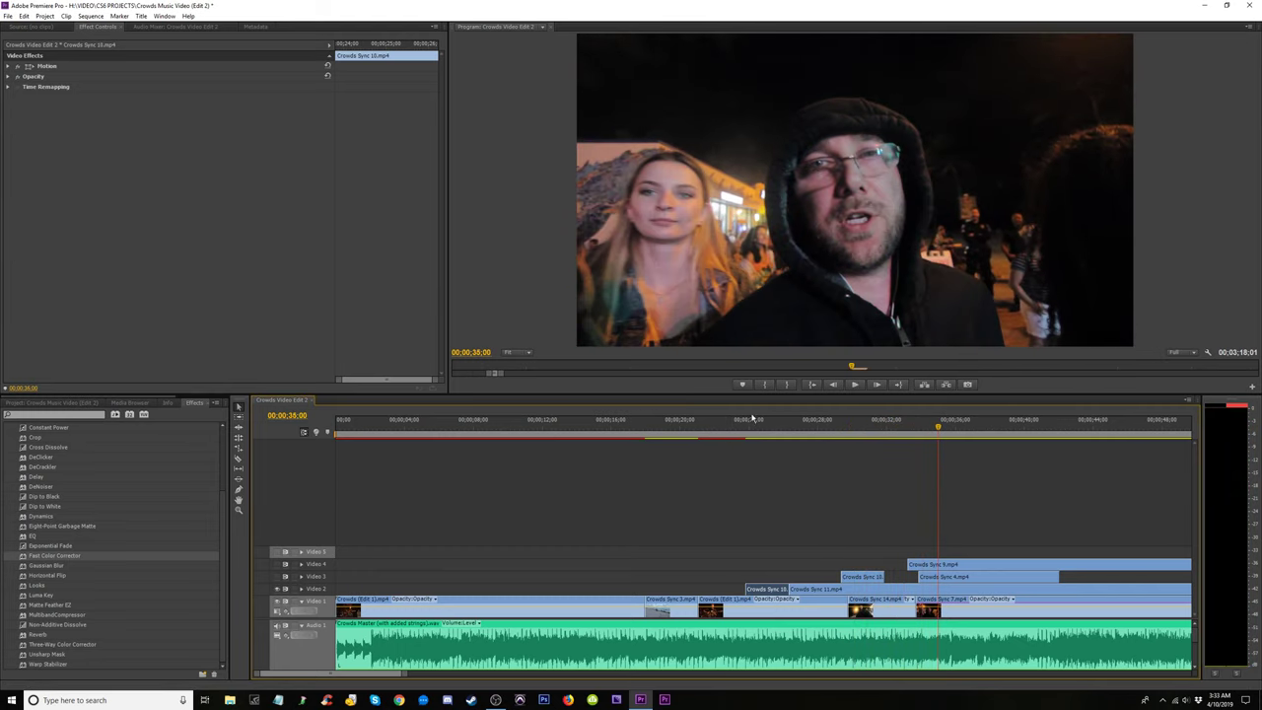
pyautogui.click(738, 431)
pyautogui.press('space')
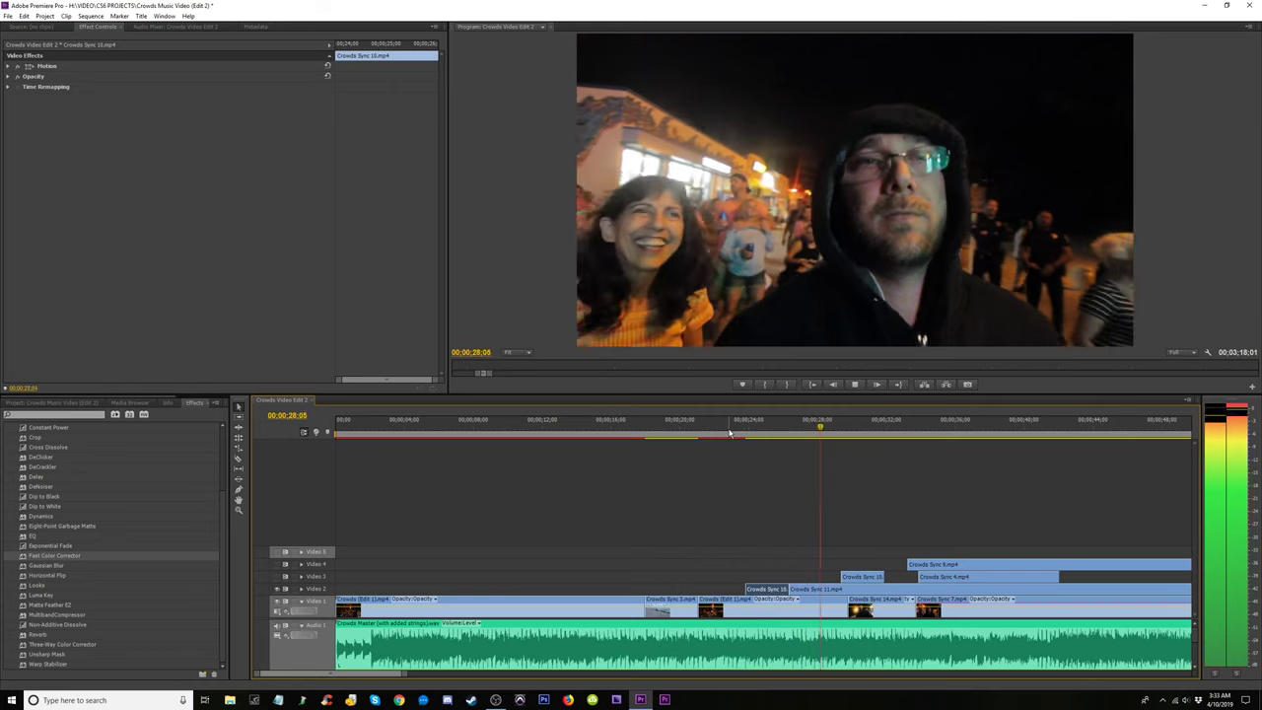
pyautogui.press('space')
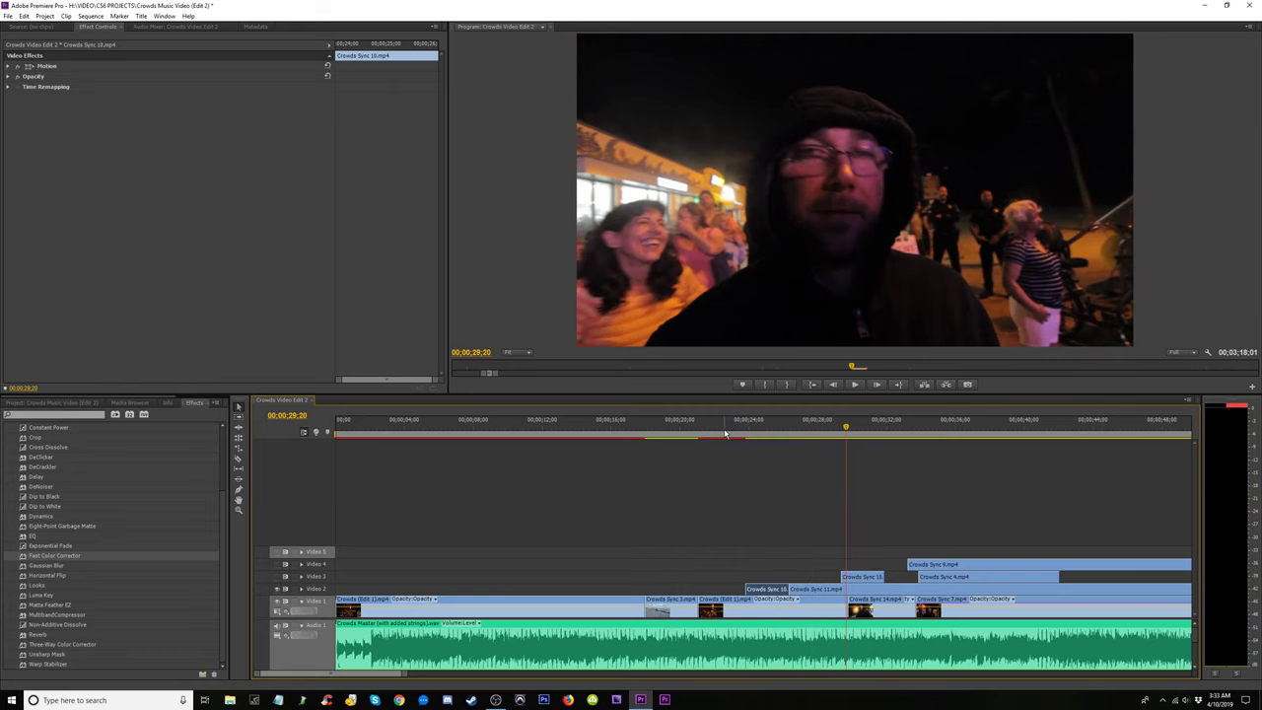
pyautogui.press('=')
pyautogui.press('=')
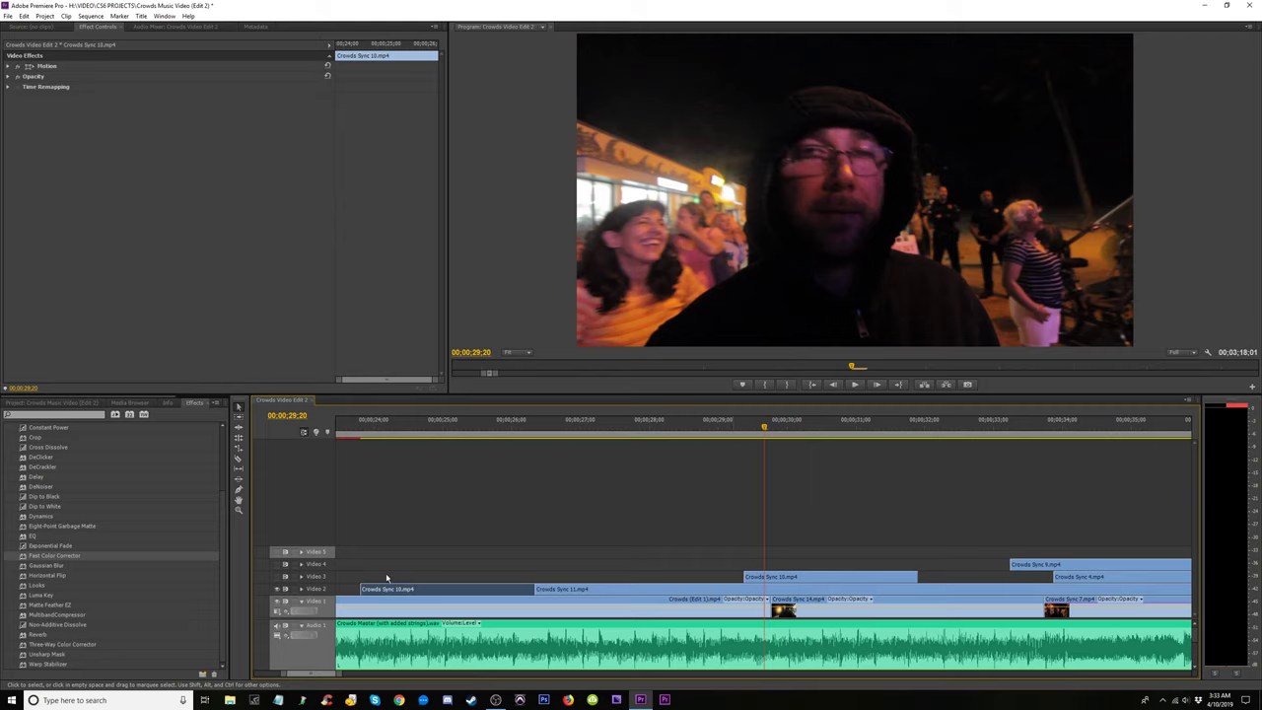
# Make Video 3 visible and preview the footage between 29 and 32 seconds.
pyautogui.click(278, 576)
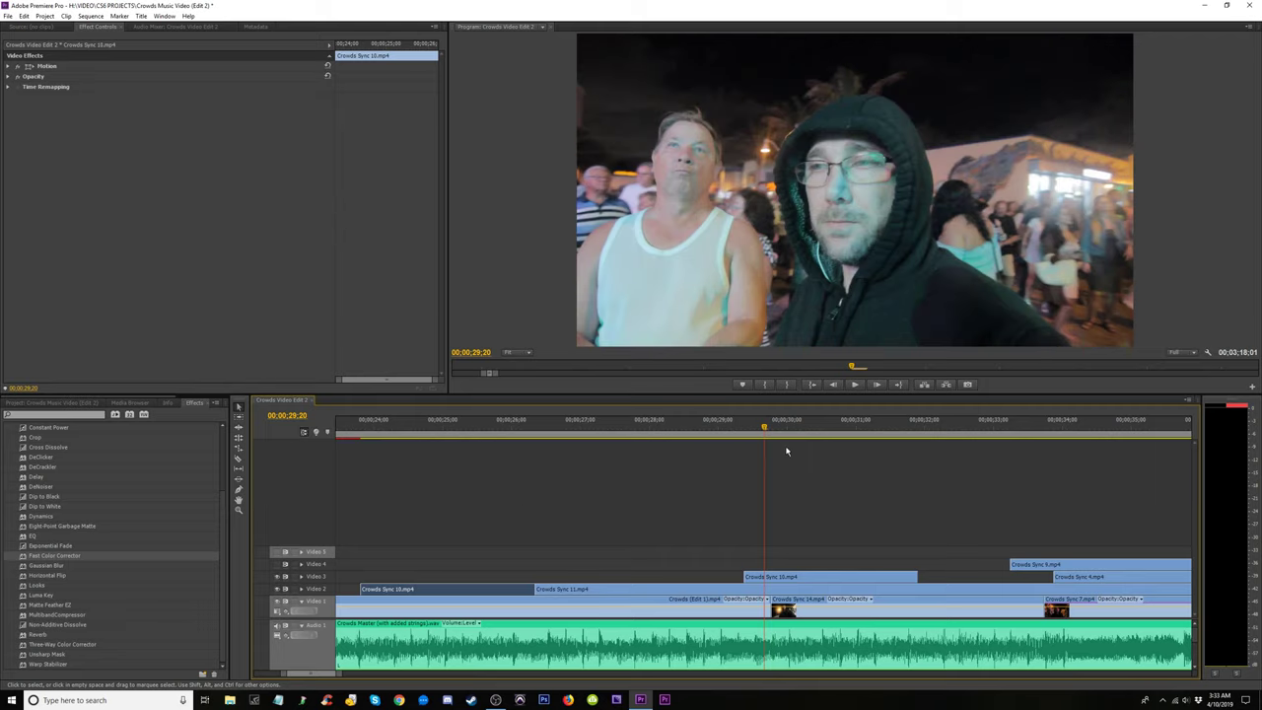
pyautogui.moveTo(762, 428); pyautogui.dragTo(924, 434)
pyautogui.moveTo(819, 444); pyautogui.dragTo(730, 463)
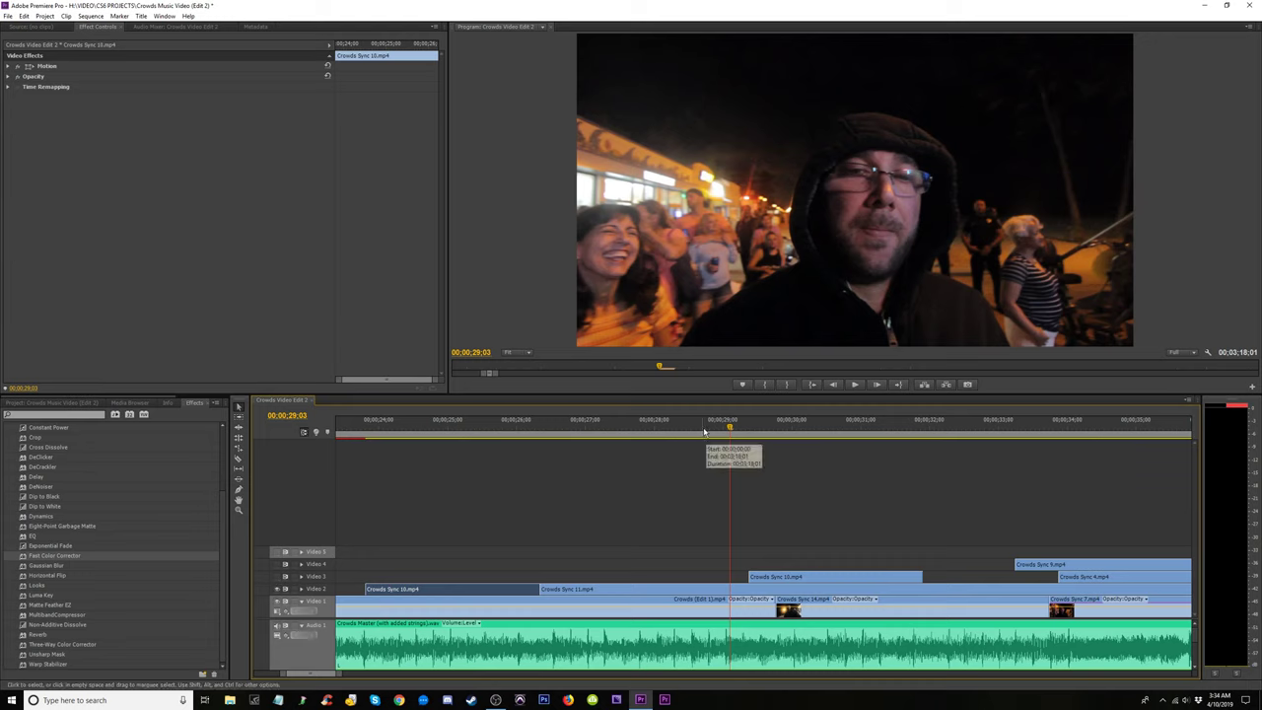
pyautogui.press('space')
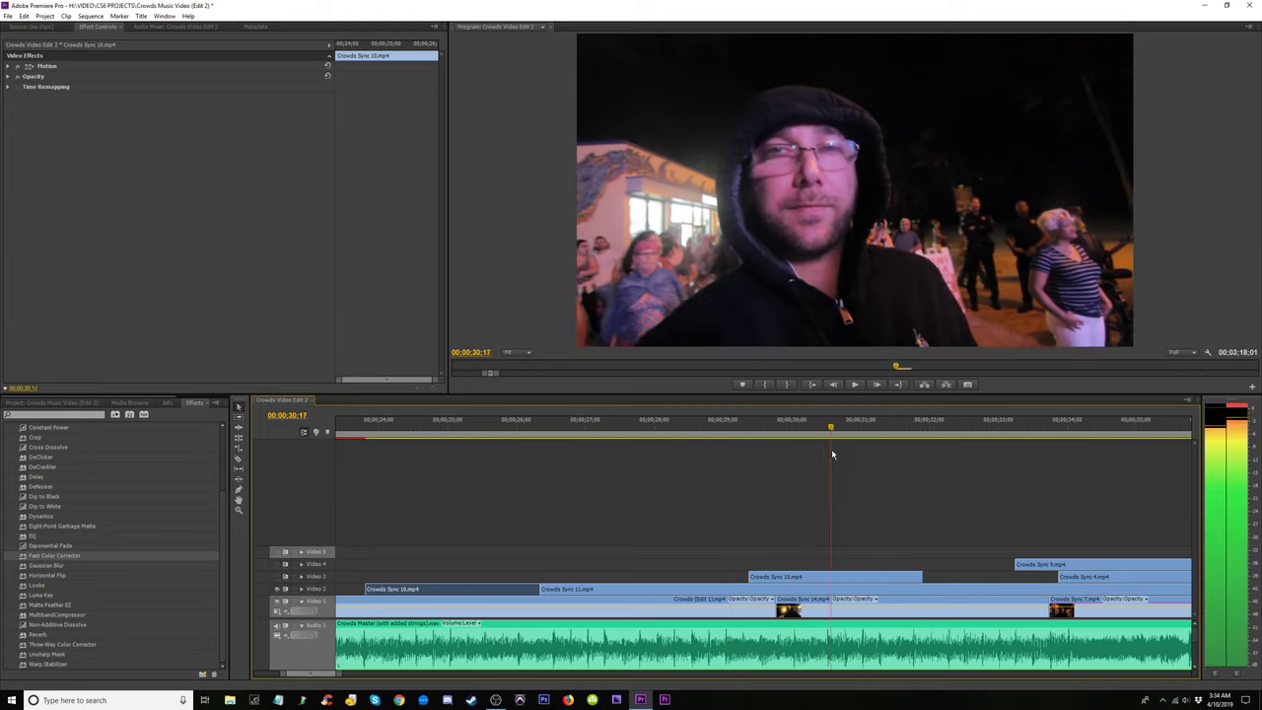
pyautogui.press('space')
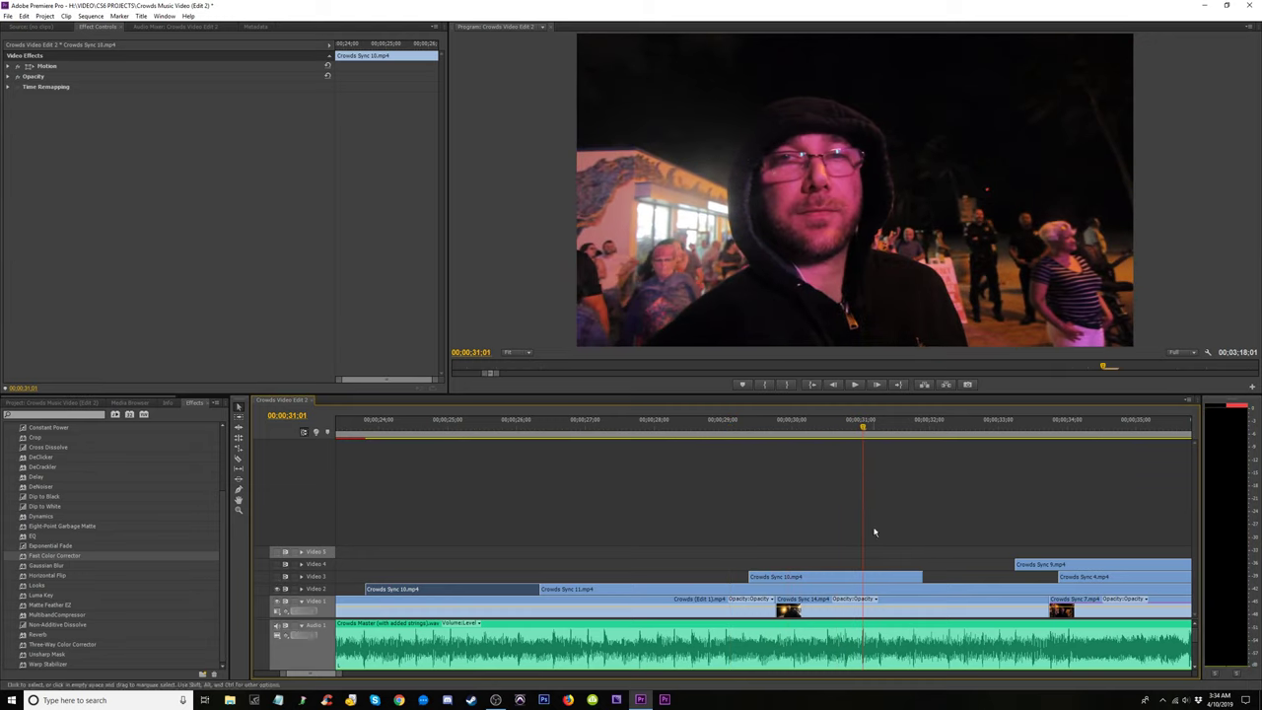
# Trim the end of Crowds Sync 11 on Video 2 back to the playhead near 28;15.
pyautogui.press('c')
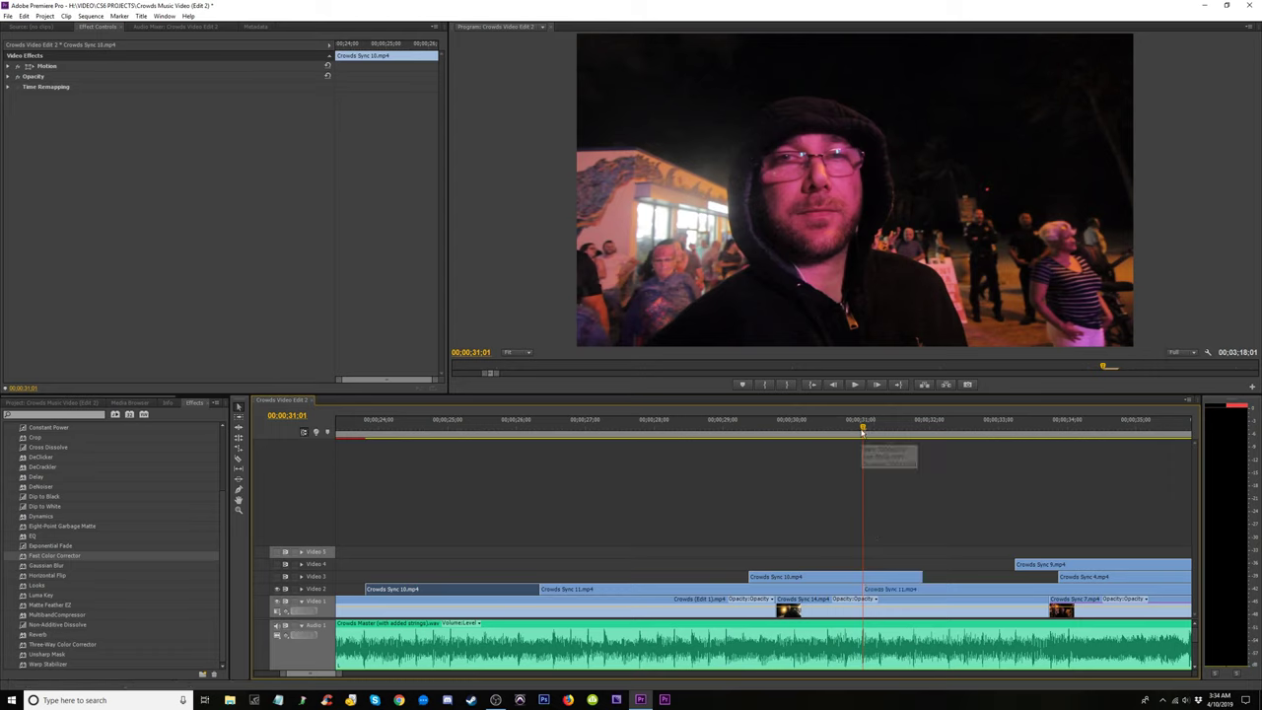
pyautogui.moveTo(862, 440); pyautogui.dragTo(659, 443)
pyautogui.press('space')
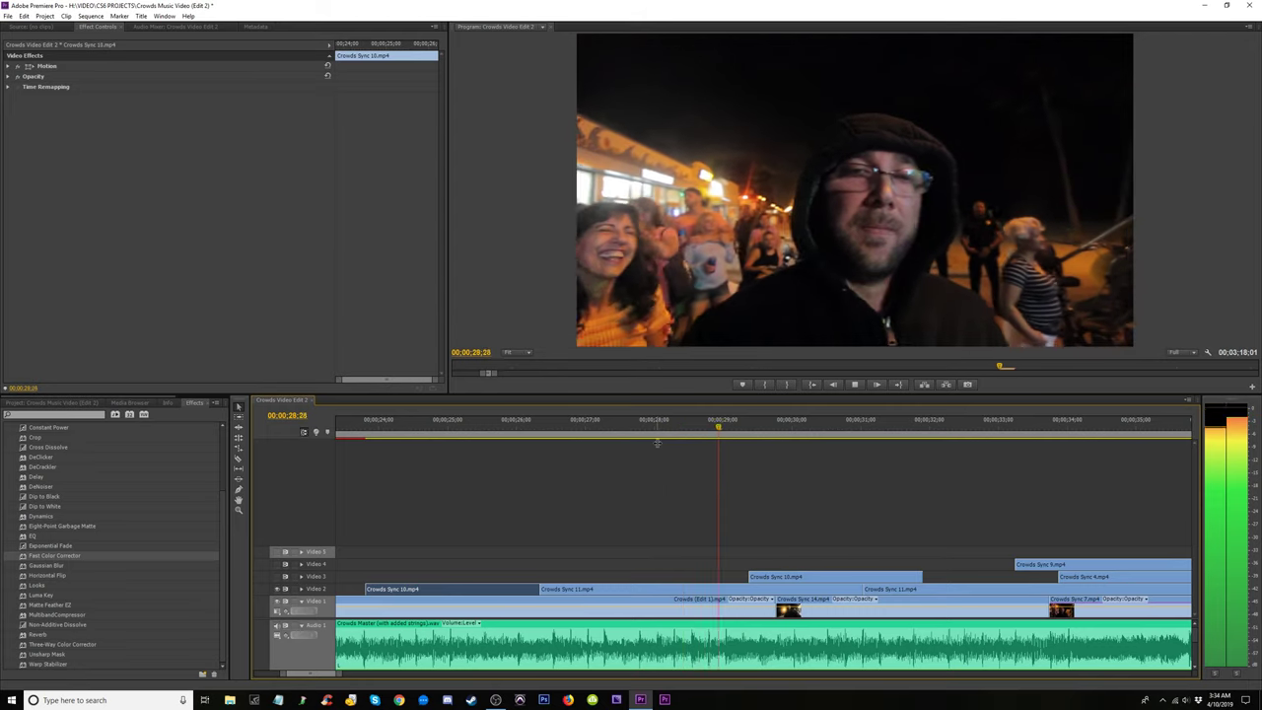
pyautogui.moveTo(660, 441); pyautogui.dragTo(701, 437)
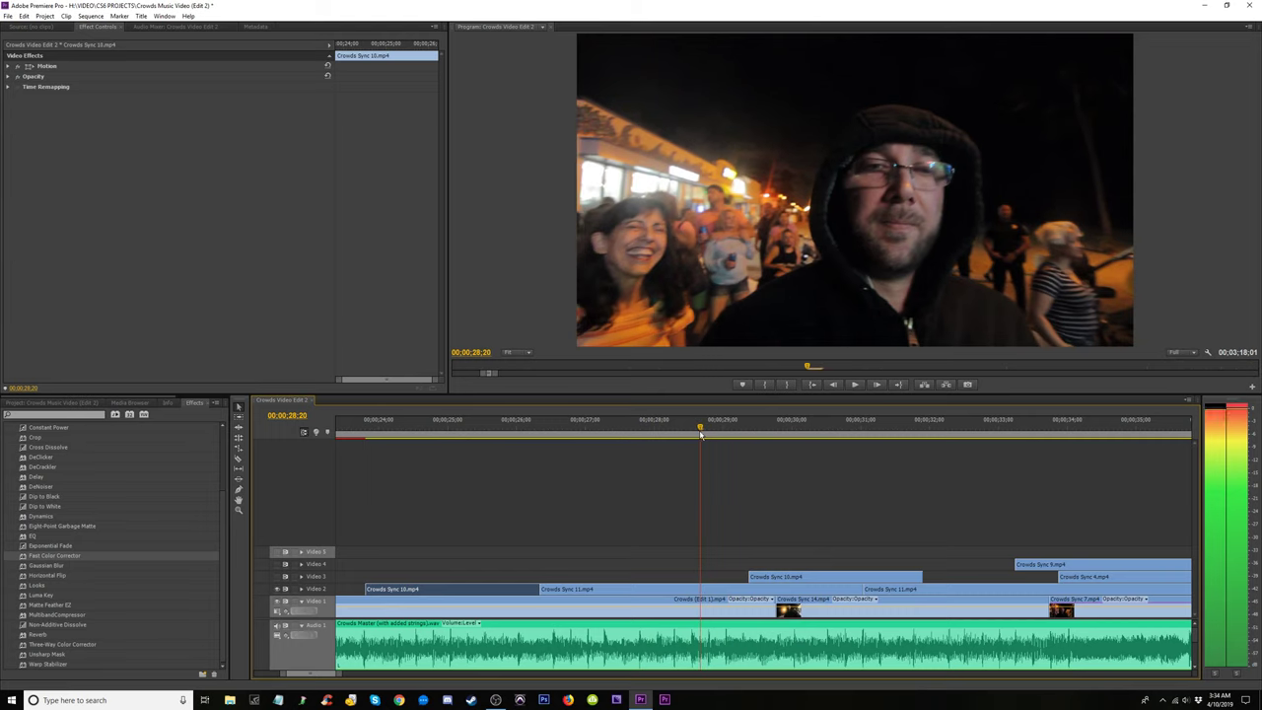
pyautogui.click(702, 589)
pyautogui.moveTo(860, 590); pyautogui.dragTo(739, 581)
# Shorten Crowds Sync 10's end slightly, play it back on Video 2, and zoom out.
pyautogui.moveTo(815, 431); pyautogui.dragTo(683, 441)
pyautogui.press('space')
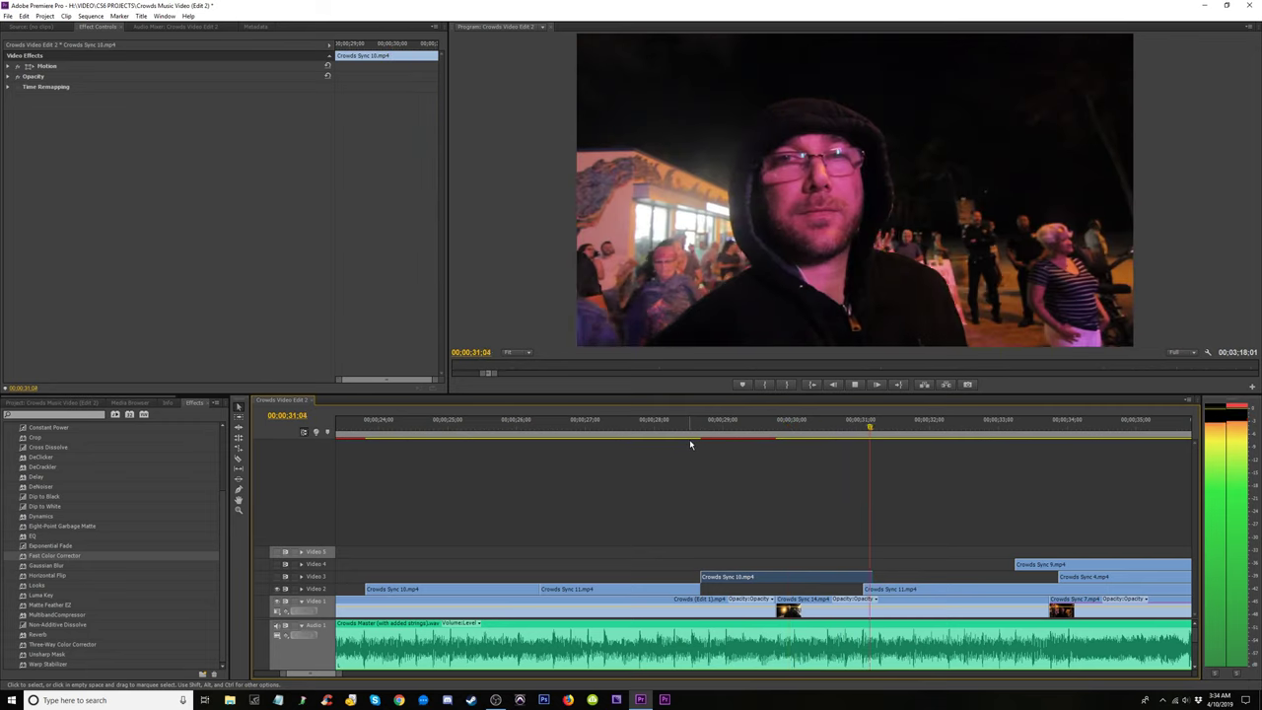
pyautogui.press('space')
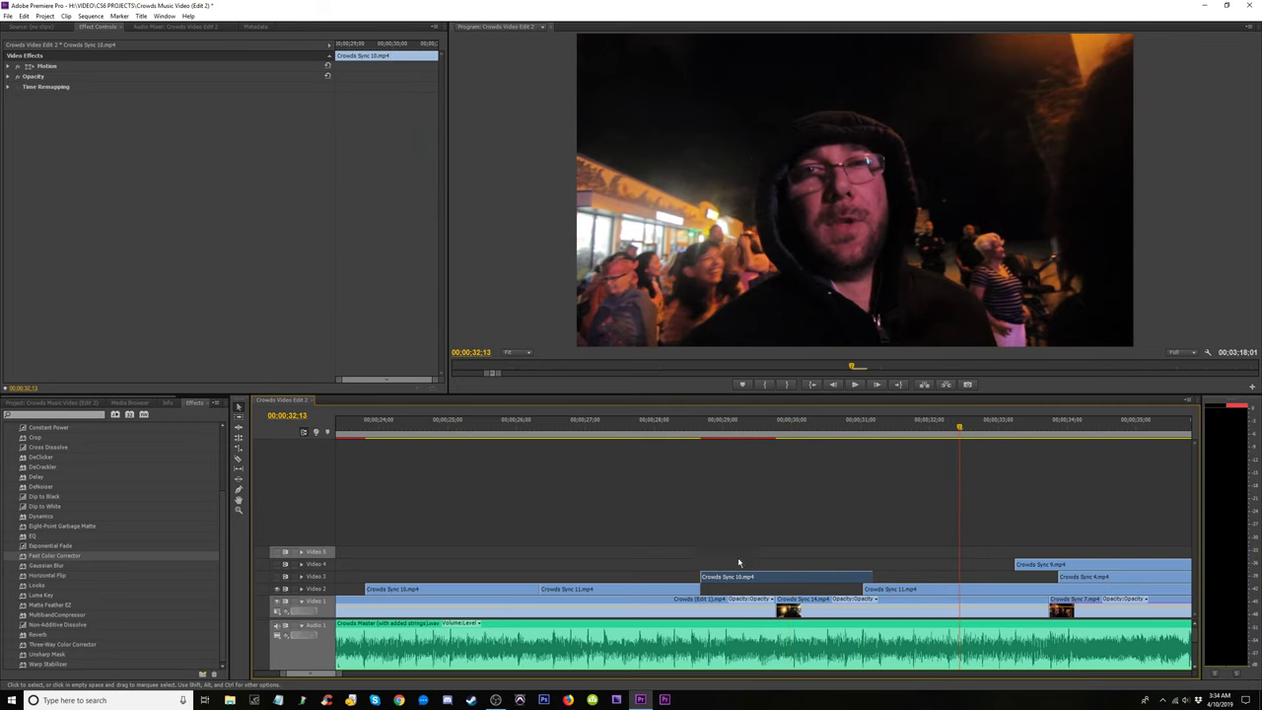
pyautogui.moveTo(864, 579); pyautogui.dragTo(843, 591)
pyautogui.click(662, 428)
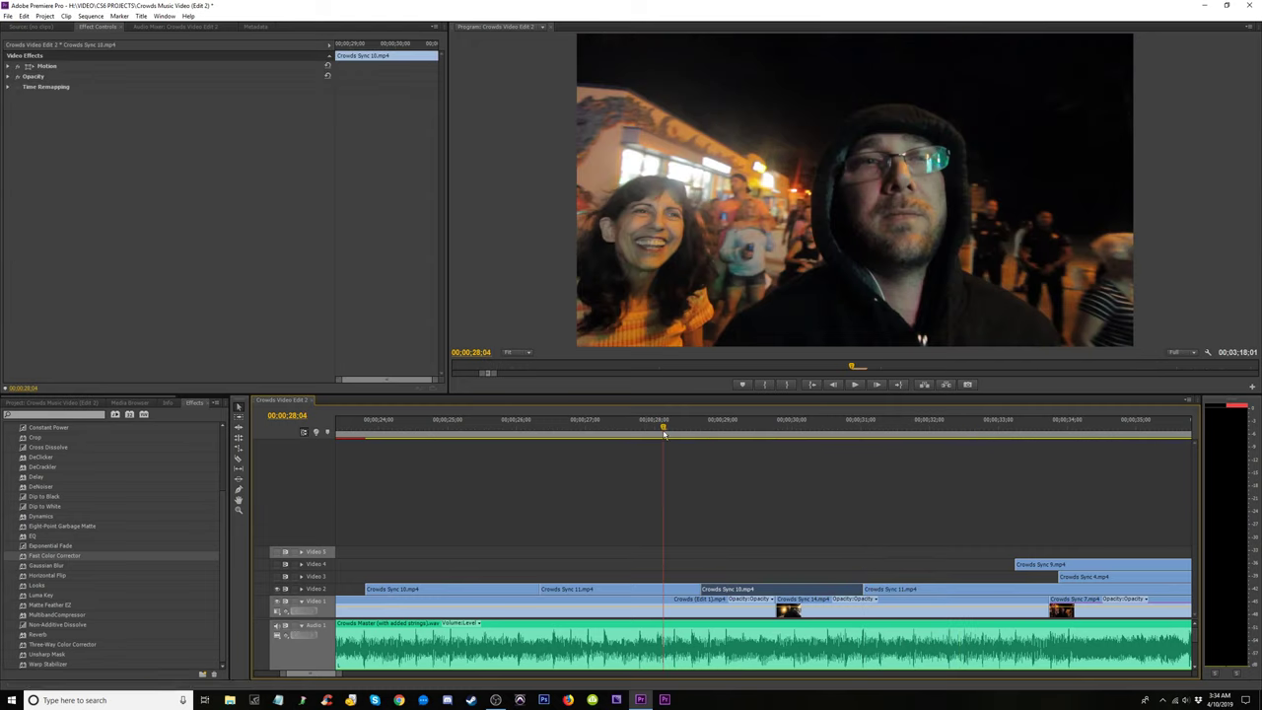
pyautogui.press('space')
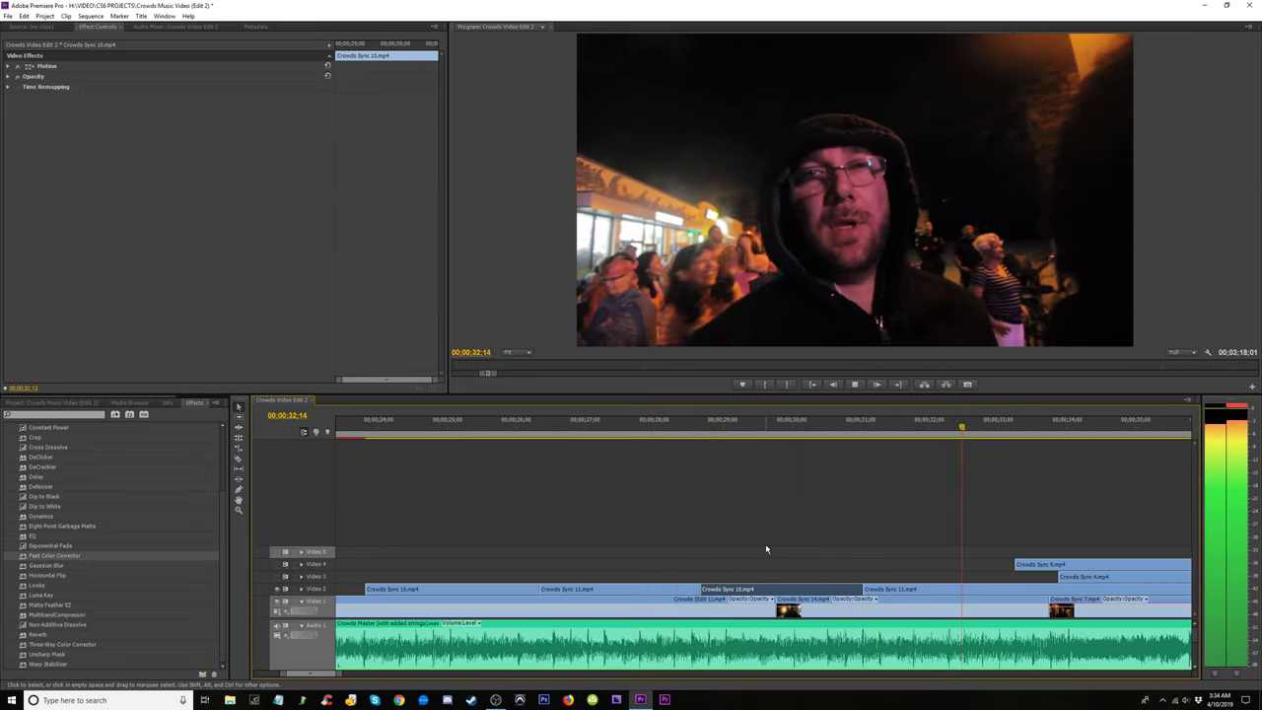
pyautogui.press('space')
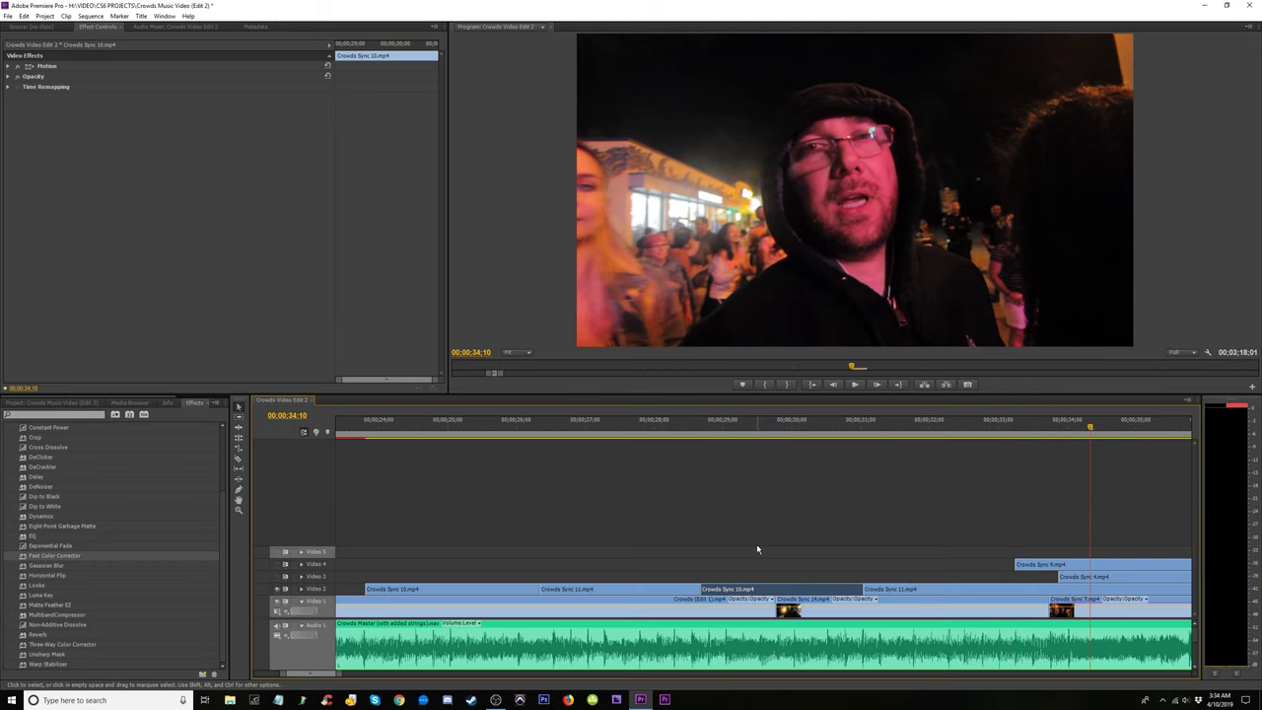
pyautogui.press('-')
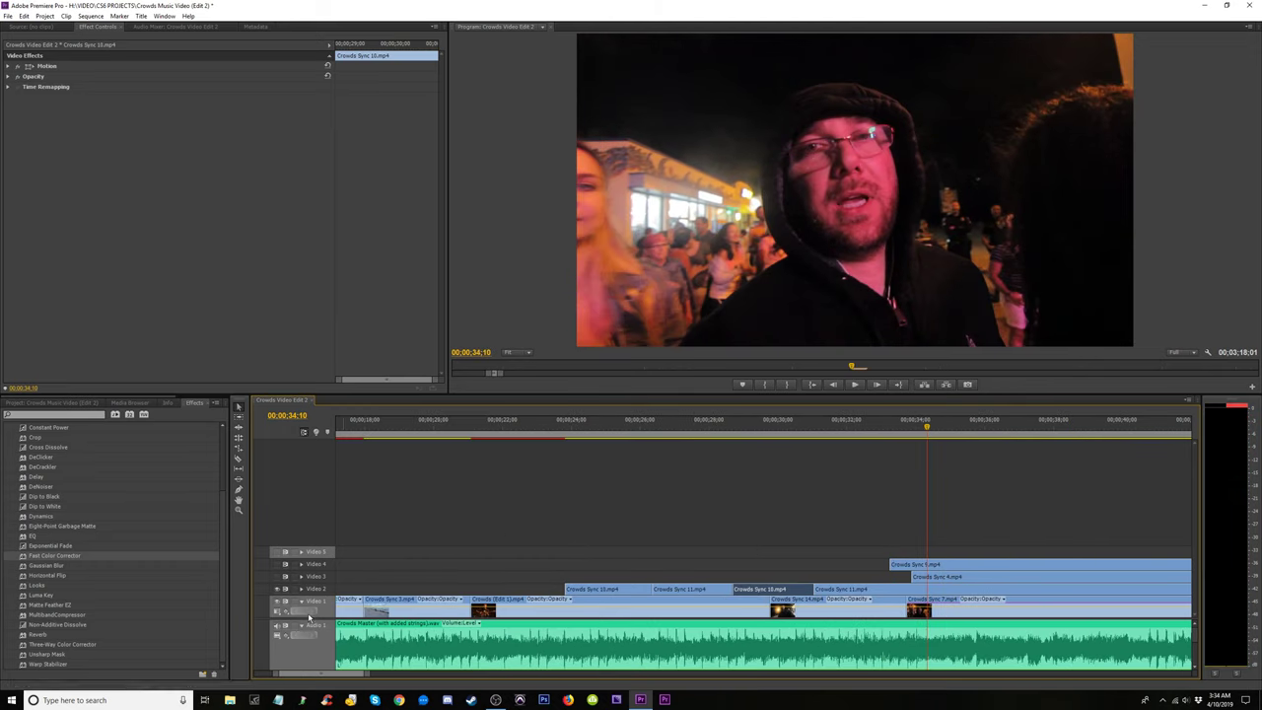
# Play the sequence from about 23 seconds to review the layers.
pyautogui.click(565, 441)
pyautogui.press('space')
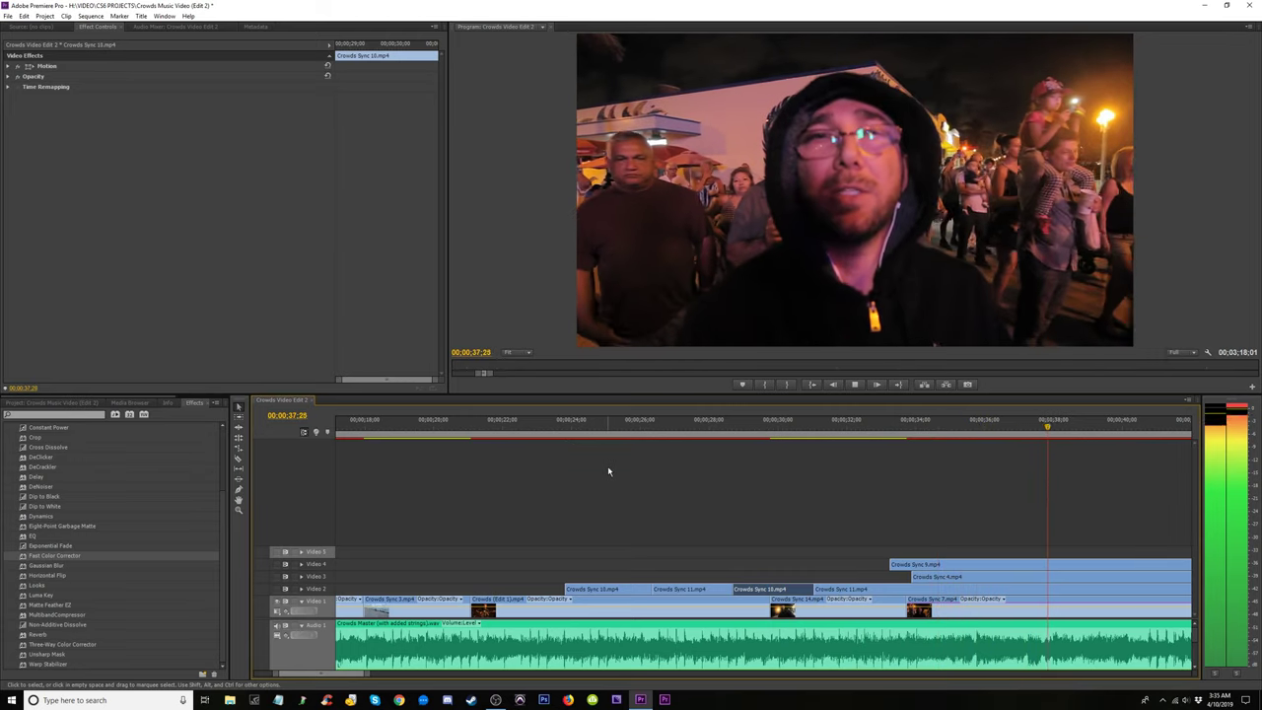
pyautogui.press('space')
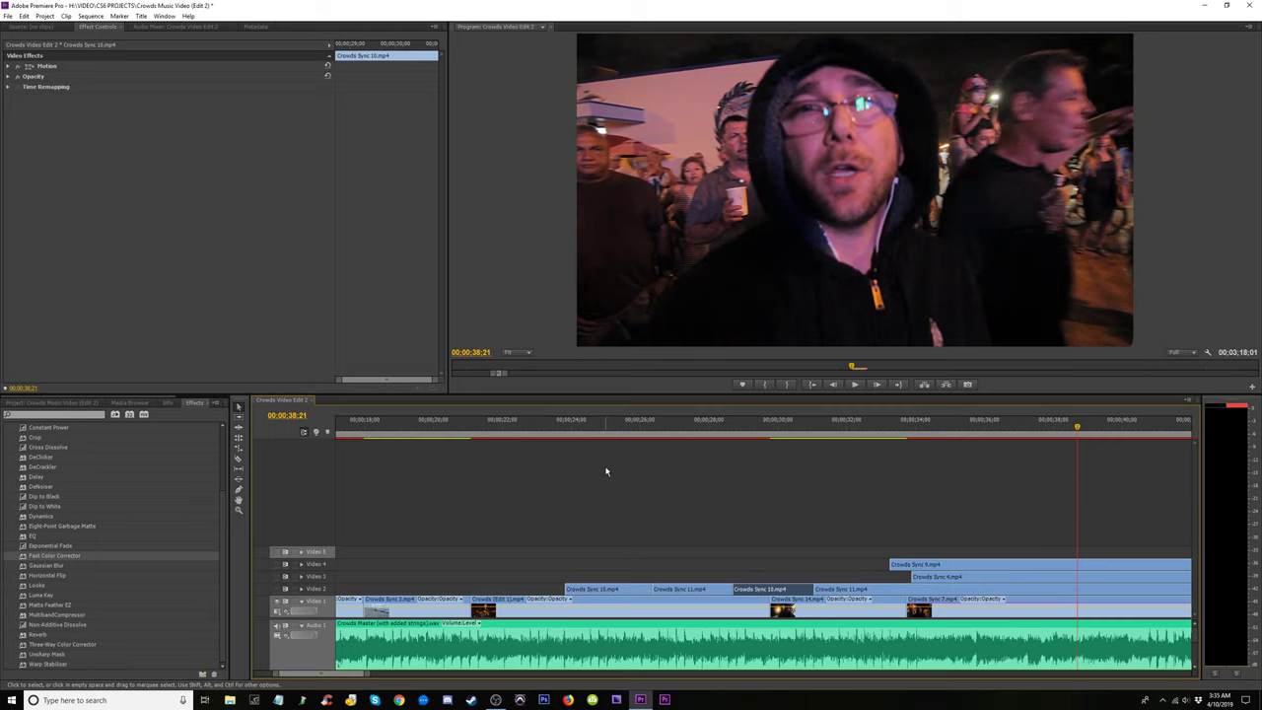
# Toggle Video 4's visibility to compare layers, then trim Crowds Sync 7's end back two seconds.
pyautogui.click(279, 578)
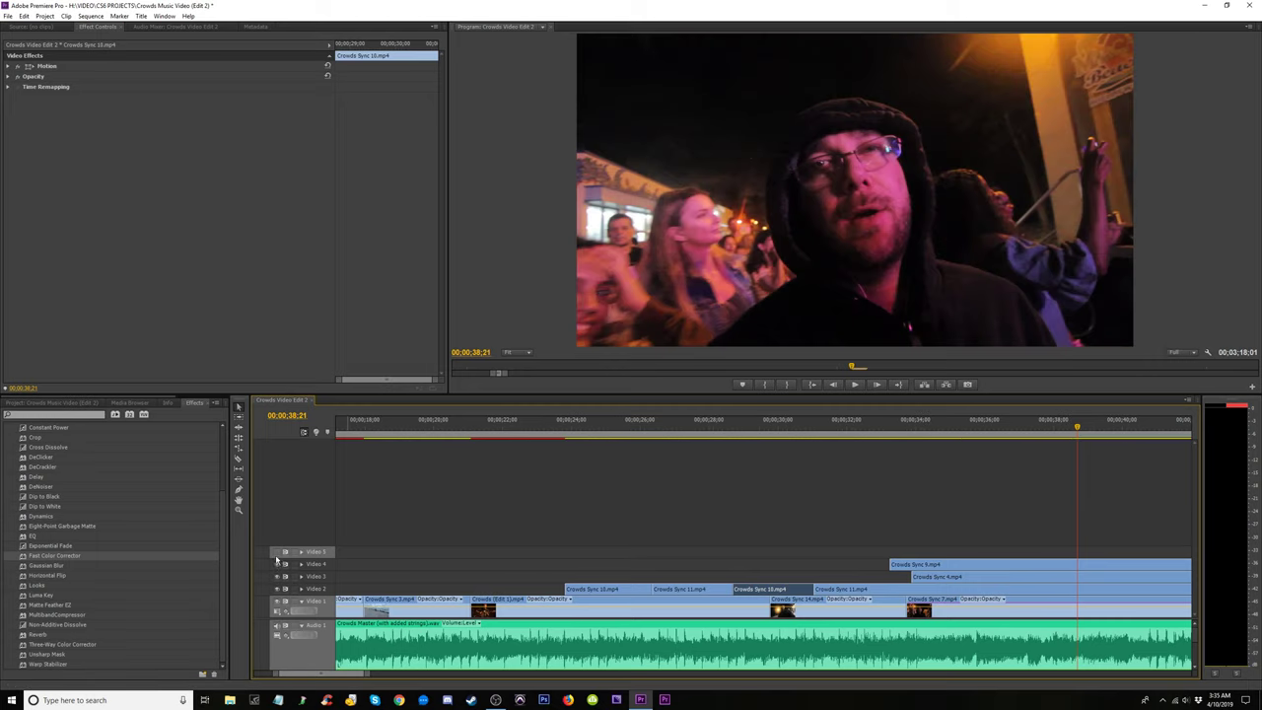
pyautogui.scroll(-5, 400, 550)
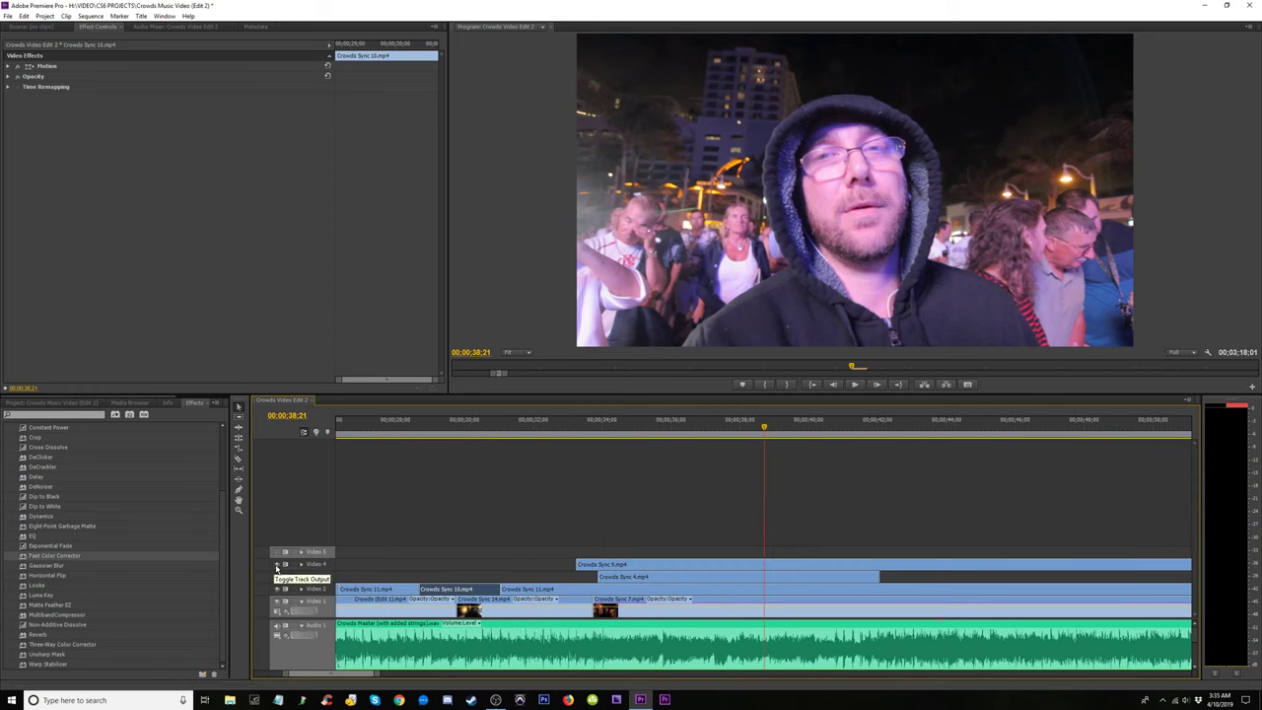
pyautogui.click(278, 565)
pyautogui.click(278, 576)
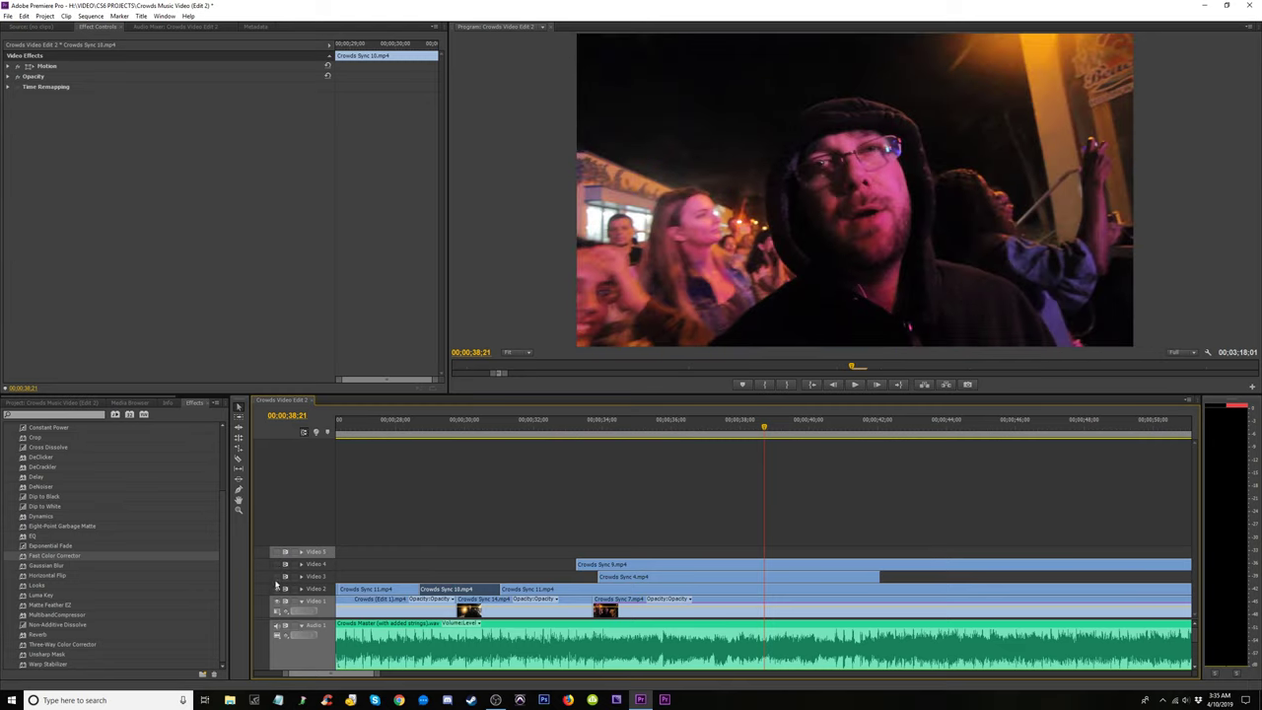
pyautogui.click(278, 589)
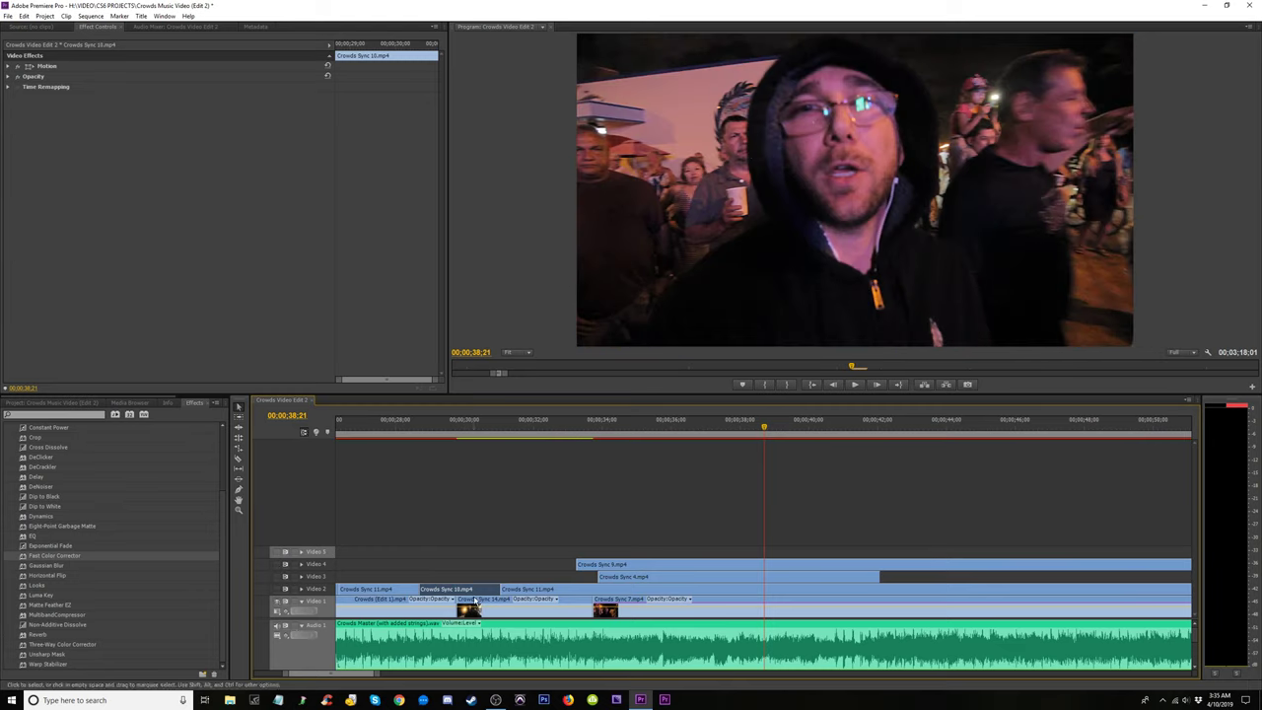
pyautogui.moveTo(764, 428)
pyautogui.mouseDown()
pyautogui.moveTo(738, 430)
pyautogui.moveTo(772, 434)
pyautogui.mouseUp()
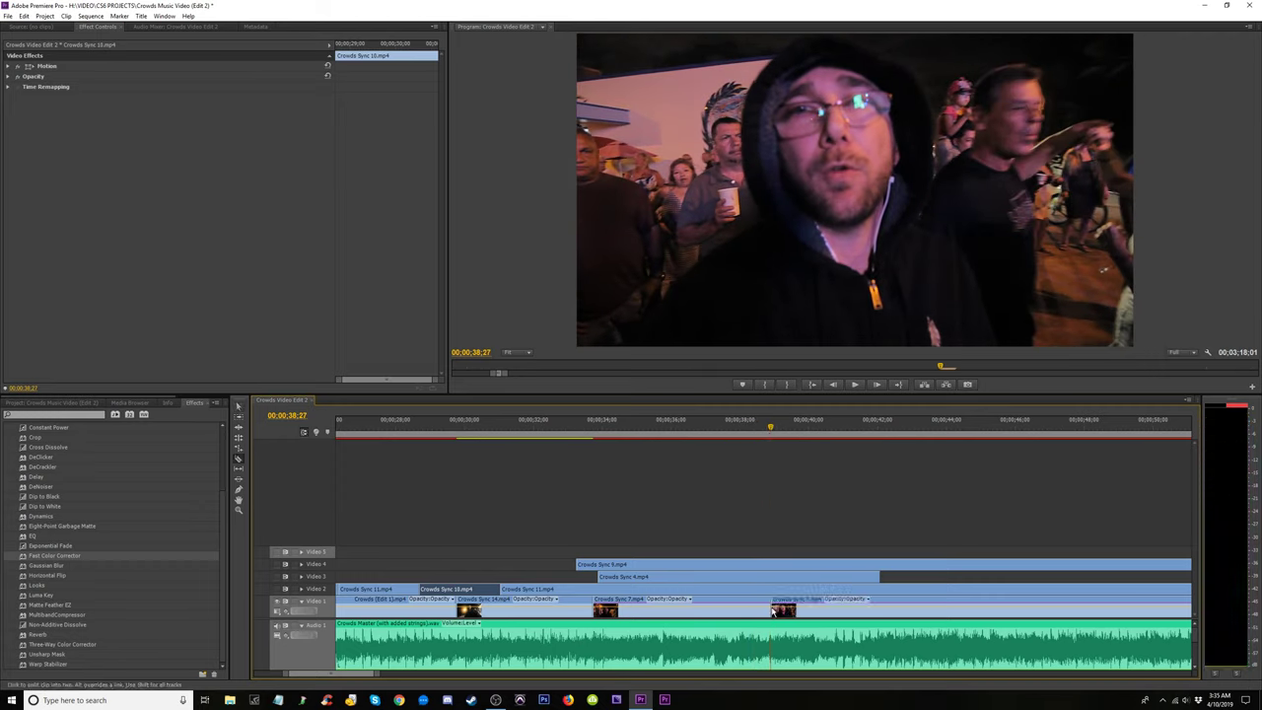
pyautogui.moveTo(767, 612); pyautogui.dragTo(702, 603)
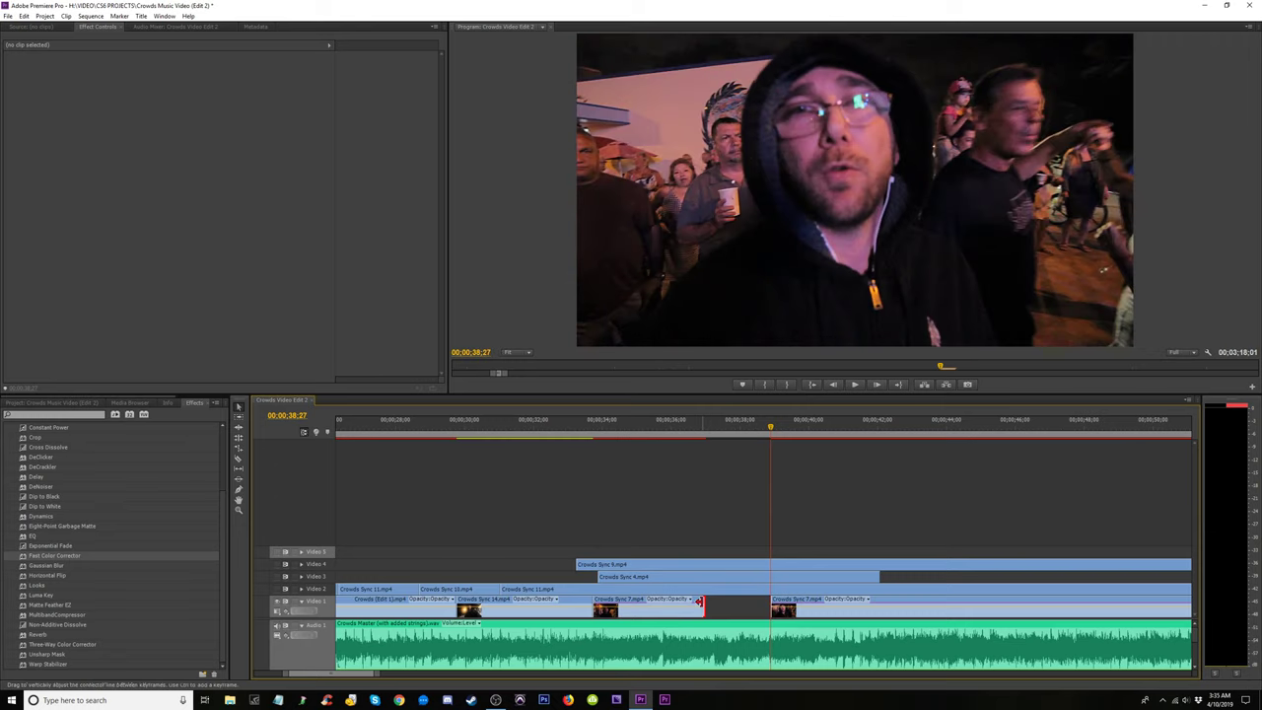
# Play back the edited section around 35 seconds and return to 32;00.
pyautogui.click(690, 429)
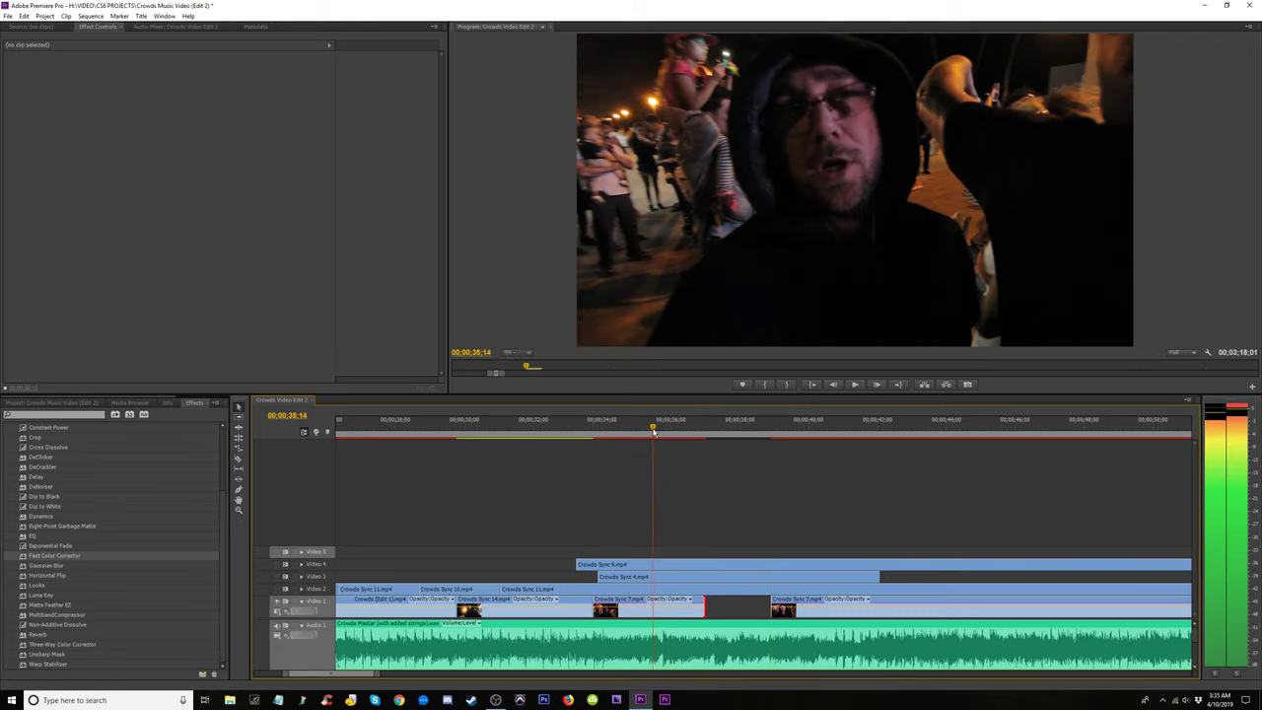
pyautogui.moveTo(628, 435); pyautogui.dragTo(530, 440)
pyautogui.press('space')
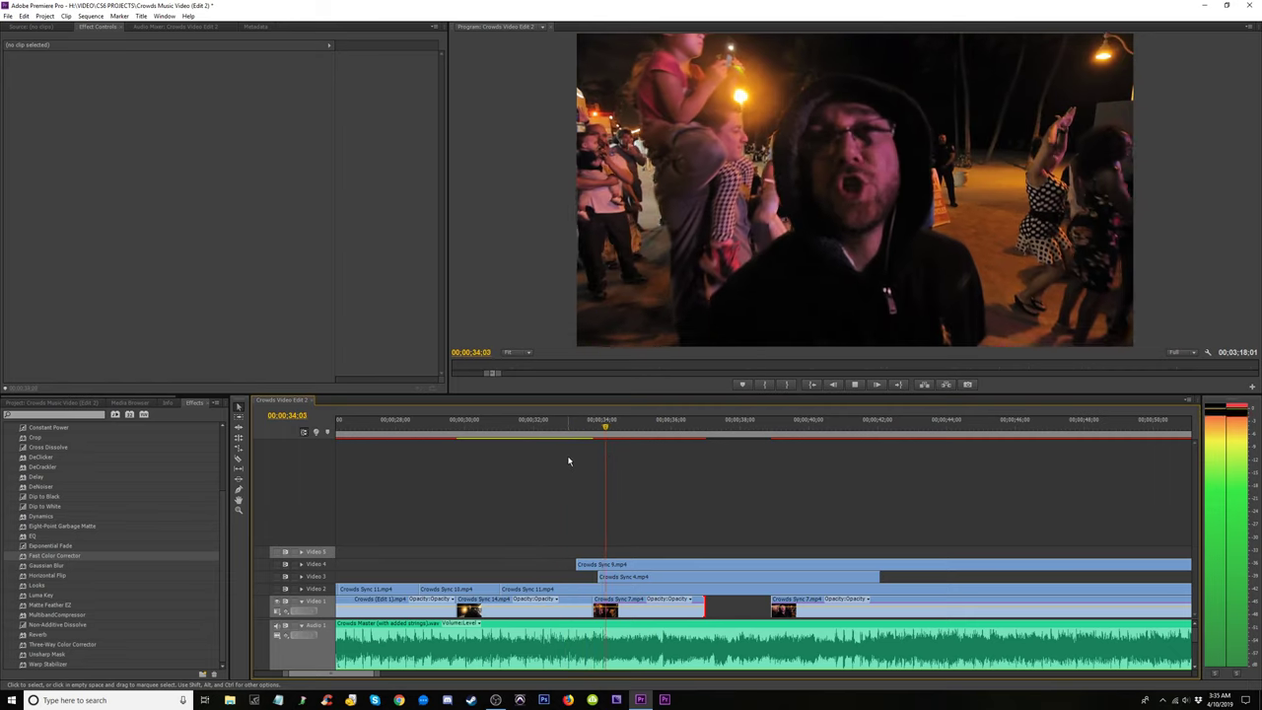
pyautogui.press('space')
pyautogui.moveTo(592, 439); pyautogui.dragTo(480, 441)
# Move Crowds Sync 14 from Video 1 up to Video 5 and fit the whole sequence.
pyautogui.click(535, 611)
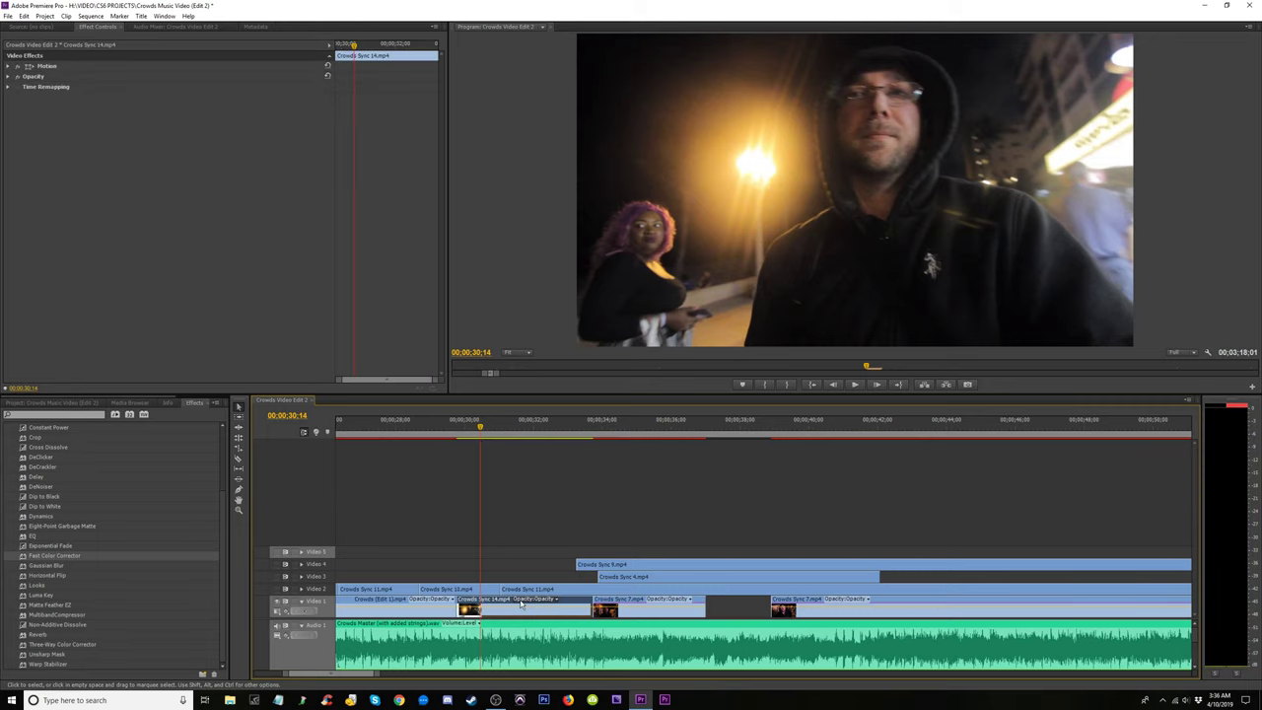
pyautogui.click(534, 599)
pyautogui.moveTo(501, 603); pyautogui.dragTo(542, 551)
pyautogui.press('\\')
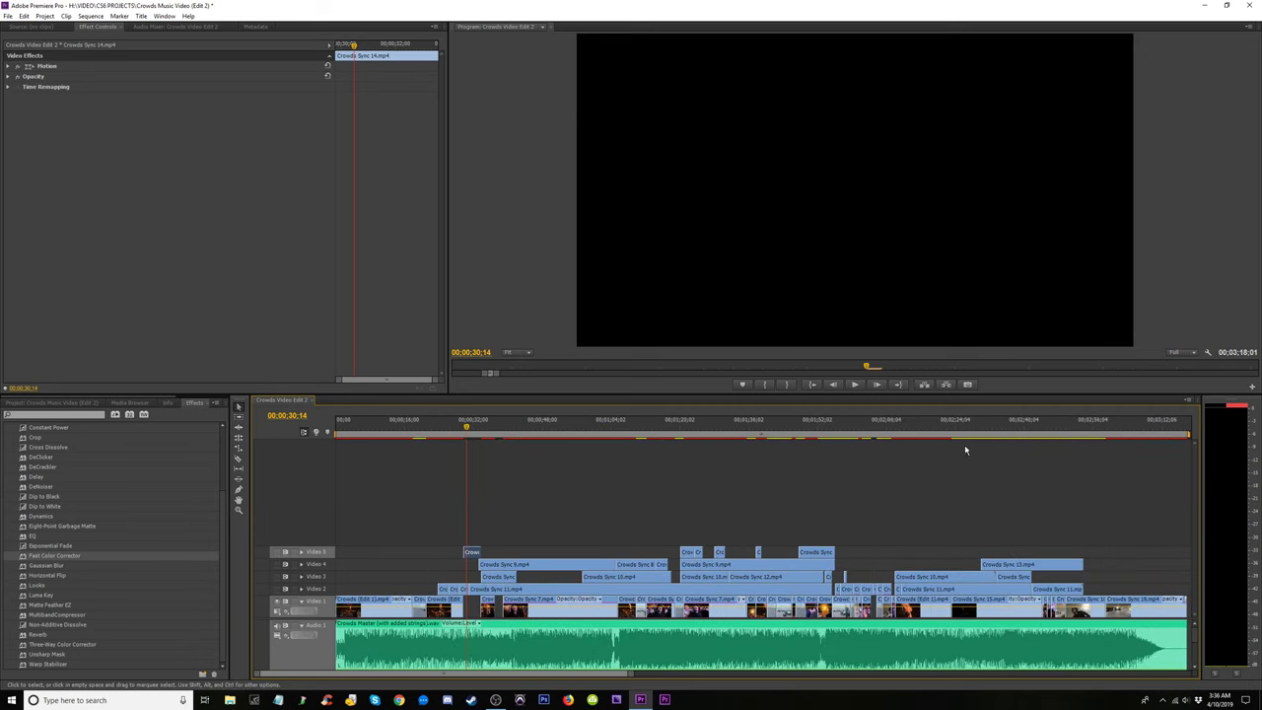
# Scrub the full 00;03;18;01 sequence between about 1:59 and 2:47.
pyautogui.moveTo(863, 441)
pyautogui.mouseDown()
pyautogui.moveTo(882, 442)
pyautogui.moveTo(841, 448)
pyautogui.moveTo(878, 454)
pyautogui.mouseUp()
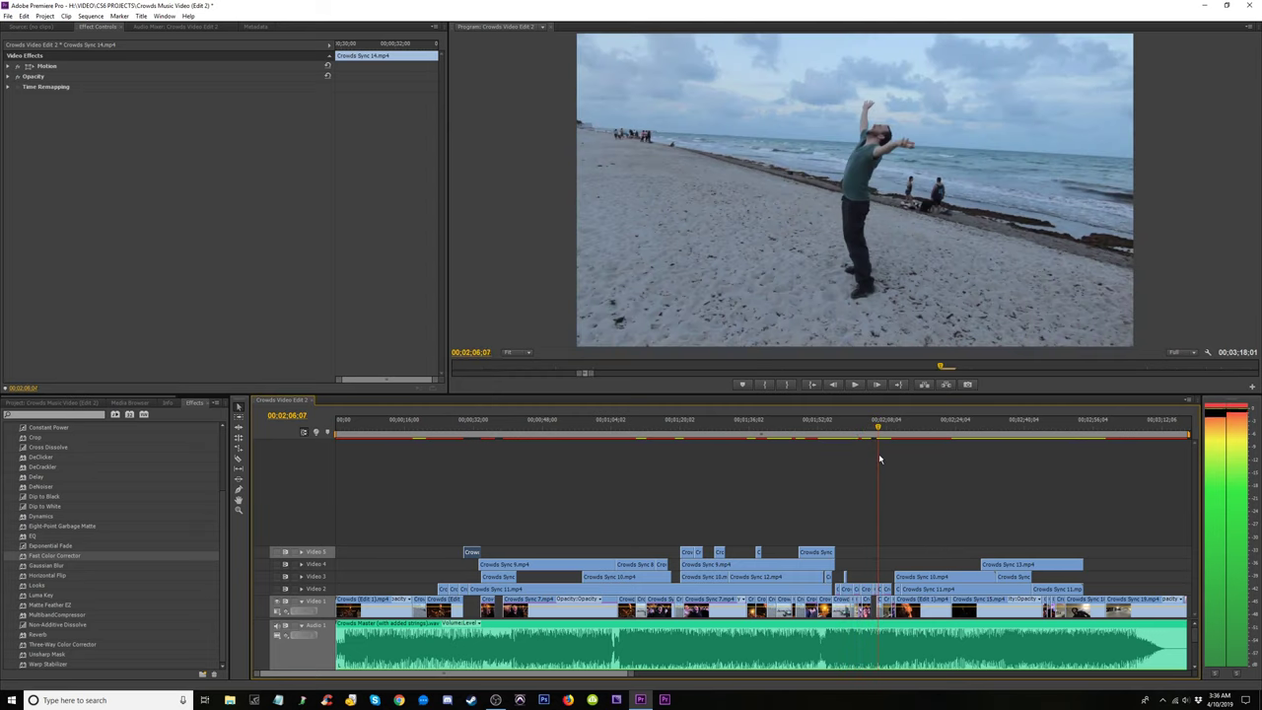
pyautogui.moveTo(1050, 460); pyautogui.dragTo(1055, 458)
pyautogui.scroll(-5, 704, 465)
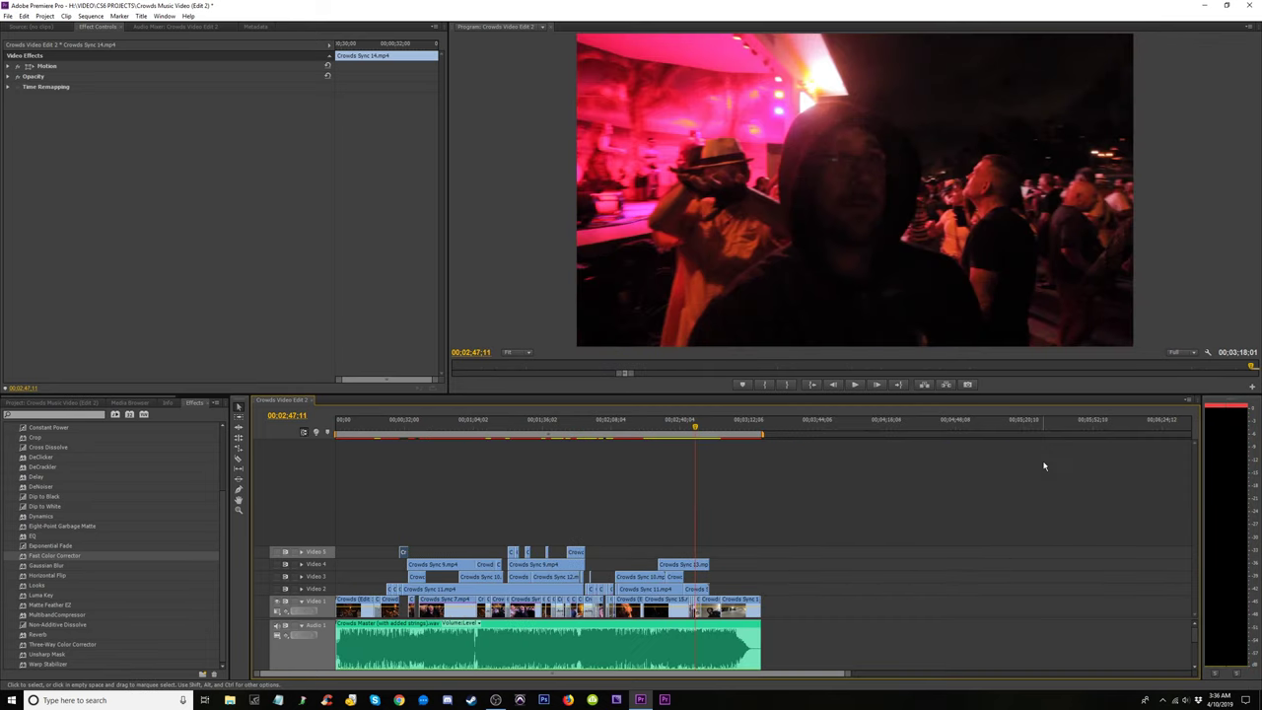
pyautogui.moveTo(639, 441)
pyautogui.mouseDown()
pyautogui.moveTo(554, 448)
pyautogui.moveTo(706, 436)
pyautogui.moveTo(336, 435)
pyautogui.moveTo(639, 447)
pyautogui.moveTo(661, 432)
pyautogui.mouseUp()
pyautogui.press('\\')
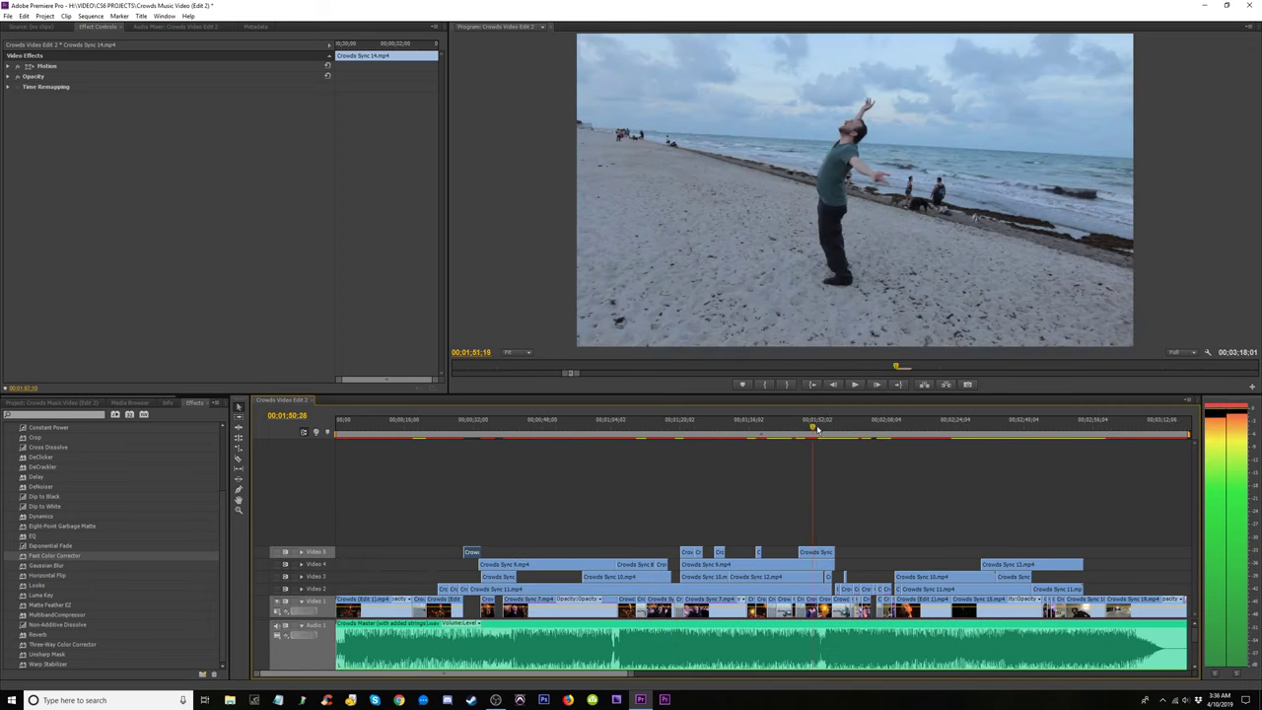
pyautogui.moveTo(856, 435); pyautogui.dragTo(861, 435)
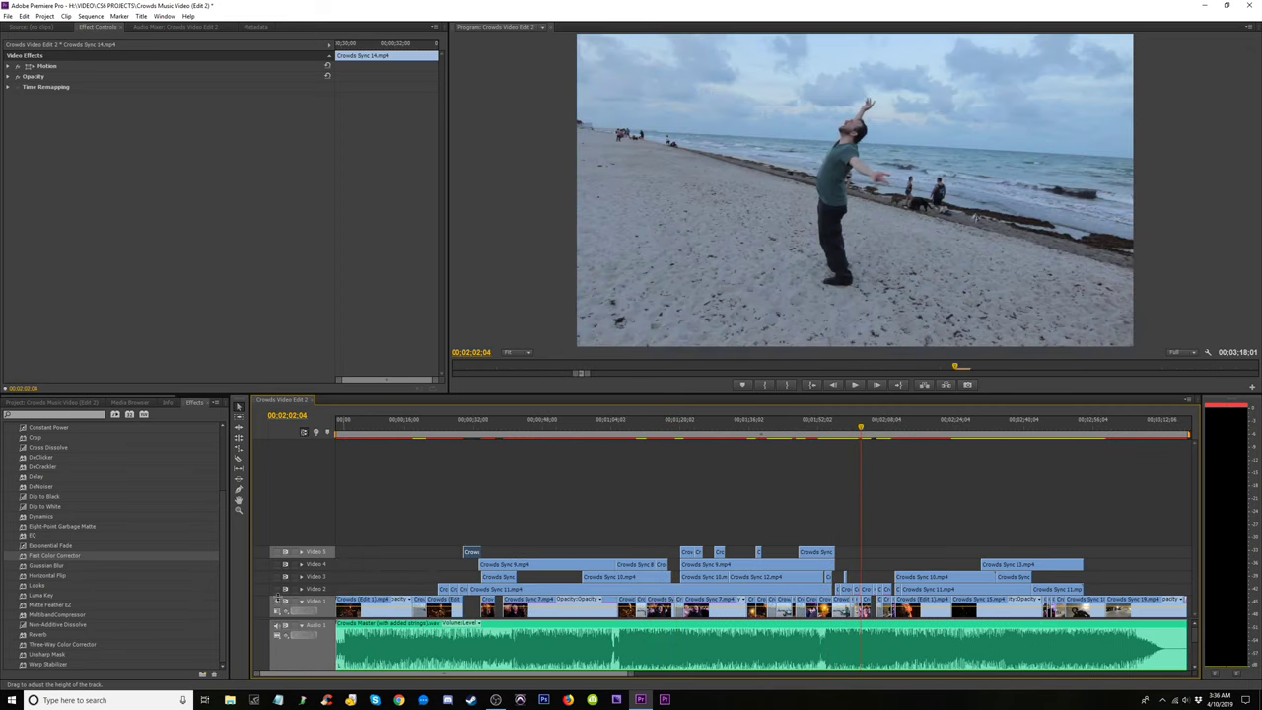
pyautogui.click(872, 434)
pyautogui.moveTo(882, 435)
pyautogui.mouseDown()
pyautogui.moveTo(841, 450)
pyautogui.moveTo(872, 452)
pyautogui.mouseUp()
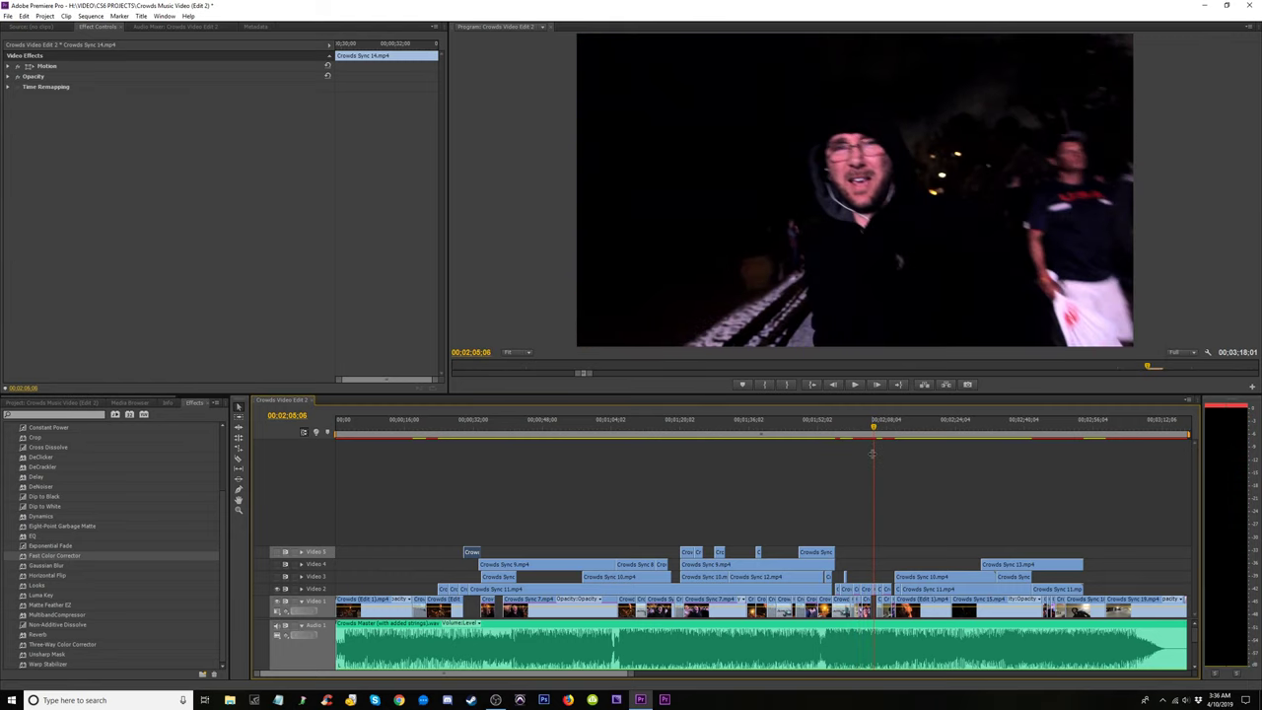
# Copy Crowds Sync 12 and paste its attributes onto Crowds Sync 14, then compare without Video 5.
pyautogui.click(875, 598)
pyautogui.rightClick(876, 598)
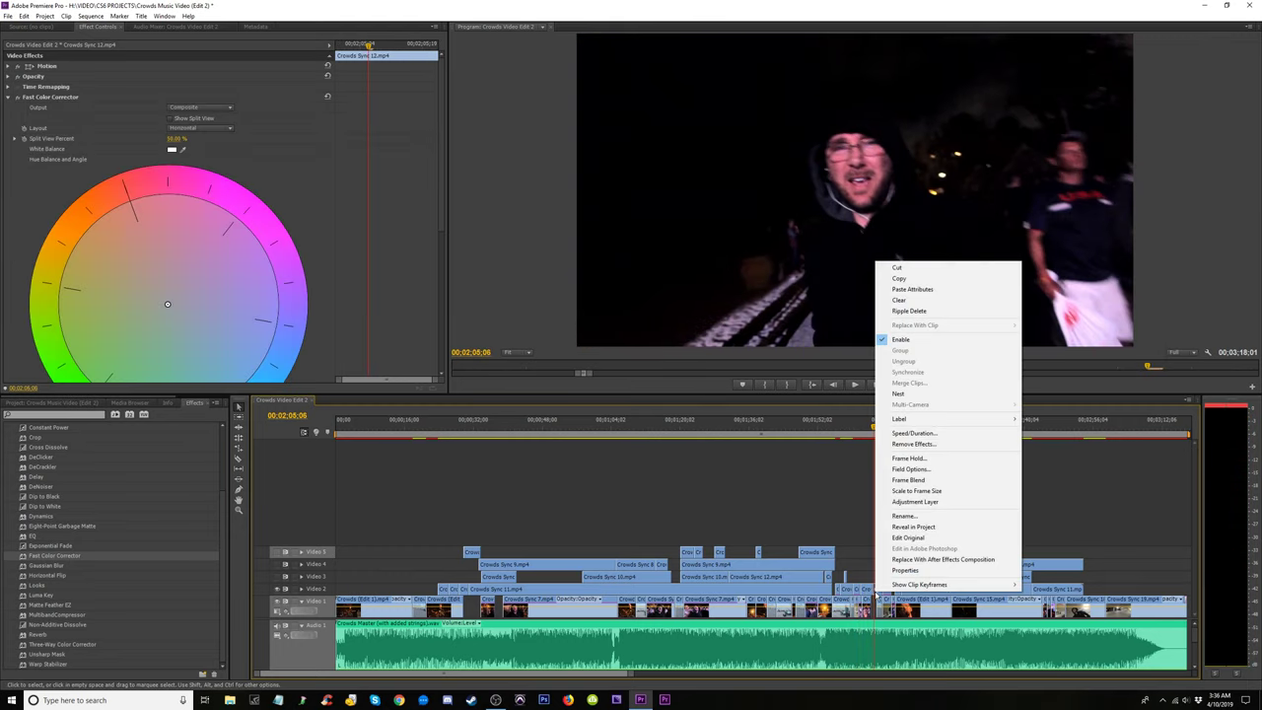
pyautogui.click(897, 280)
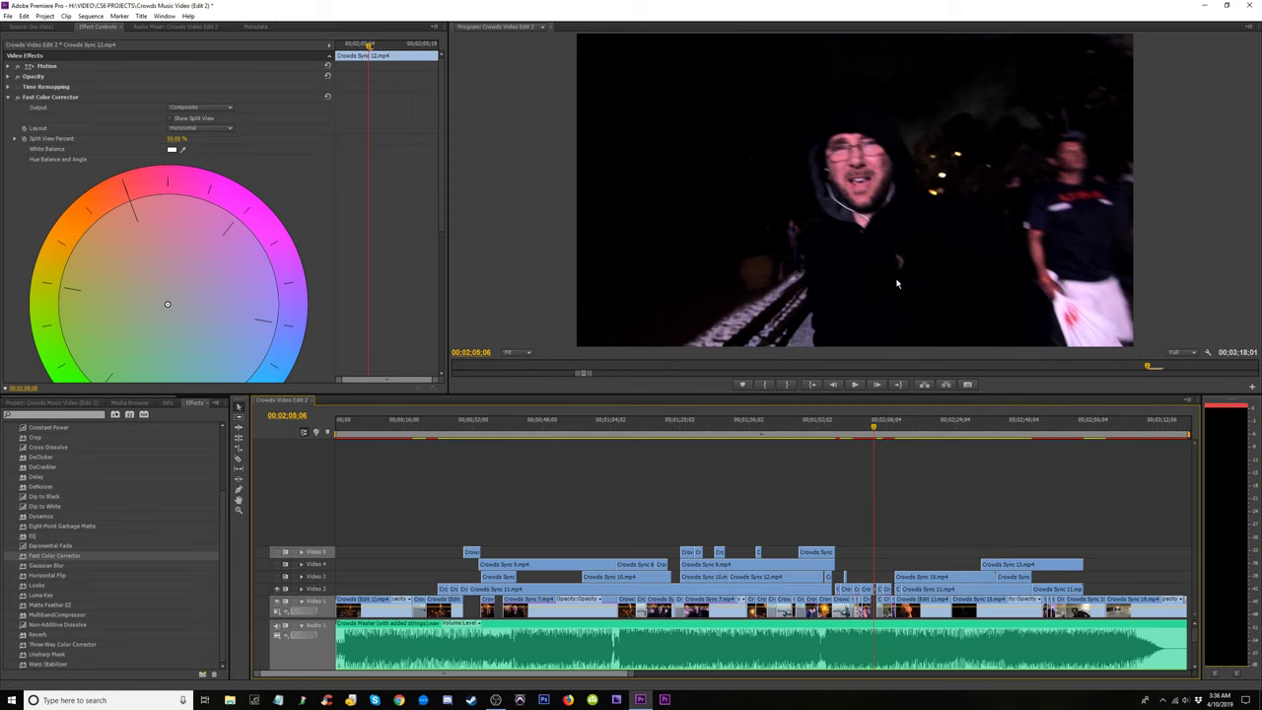
pyautogui.click(467, 426)
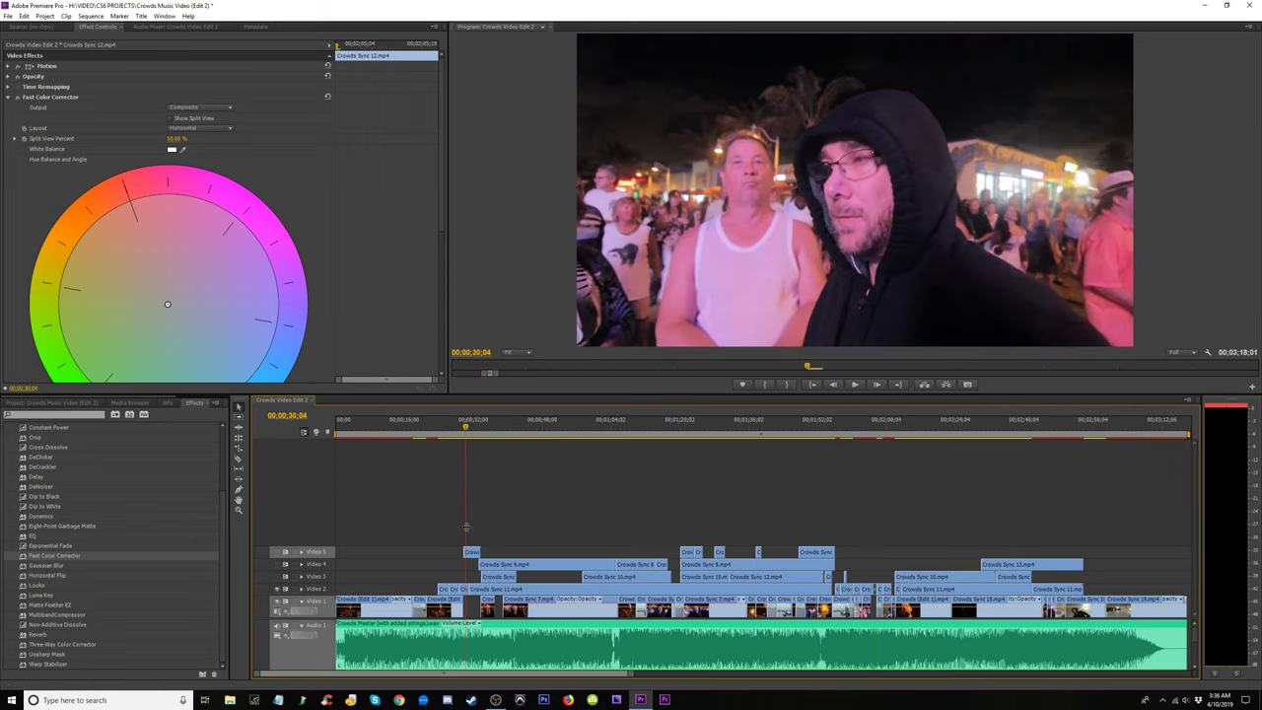
pyautogui.rightClick(471, 557)
pyautogui.click(513, 259)
pyautogui.click(278, 552)
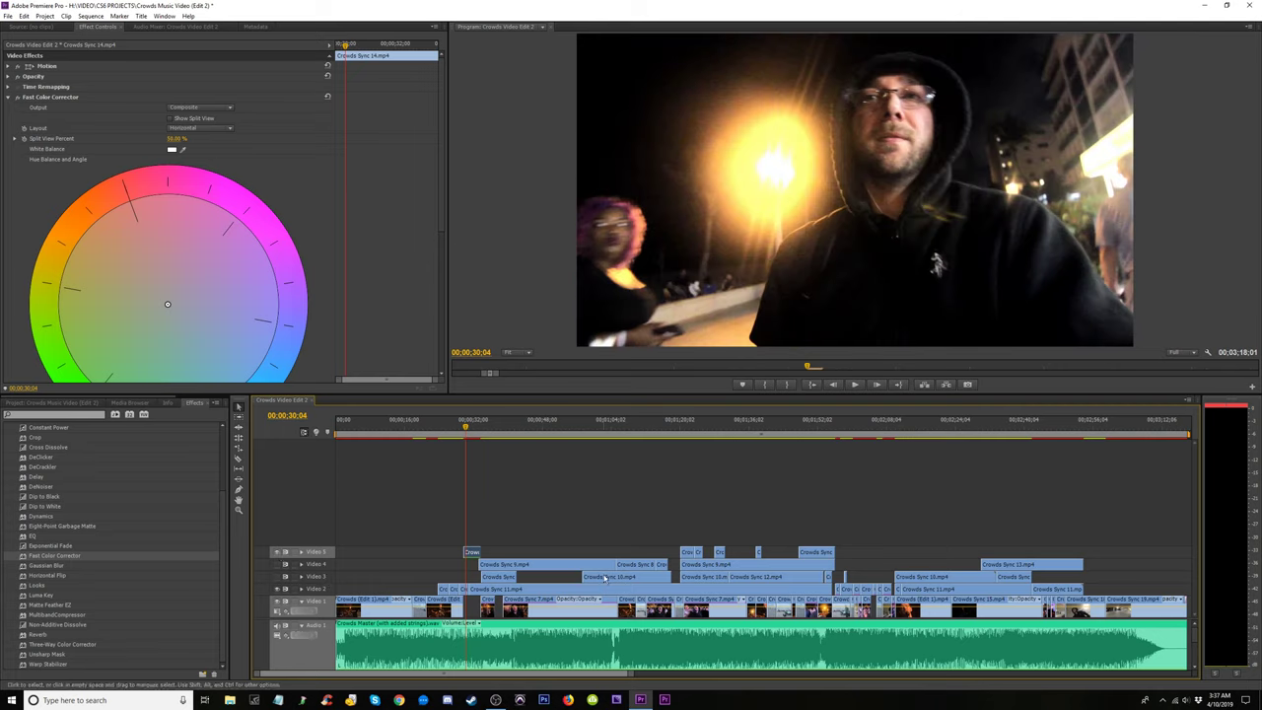
pyautogui.press('=')
pyautogui.press('=')
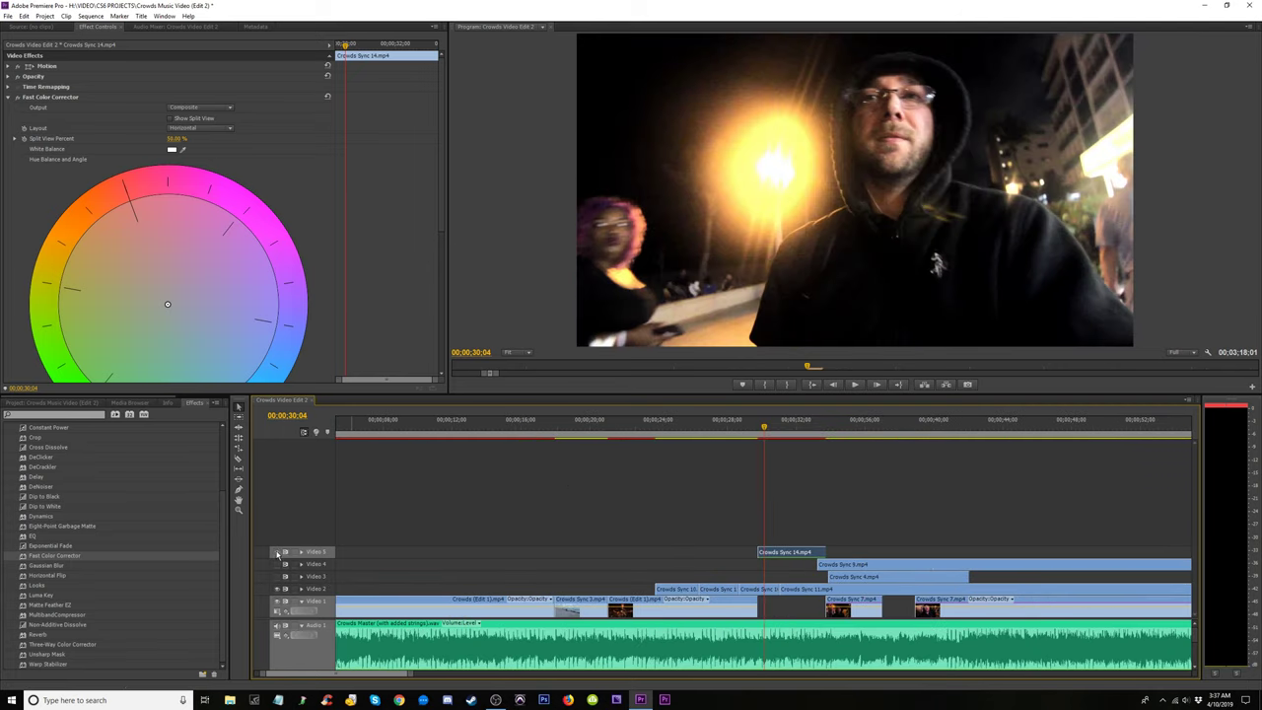
# Turn the Fast Color Corrector off on Crowds Sync 14 and play the overlay section.
pyautogui.click(278, 552)
pyautogui.click(278, 553)
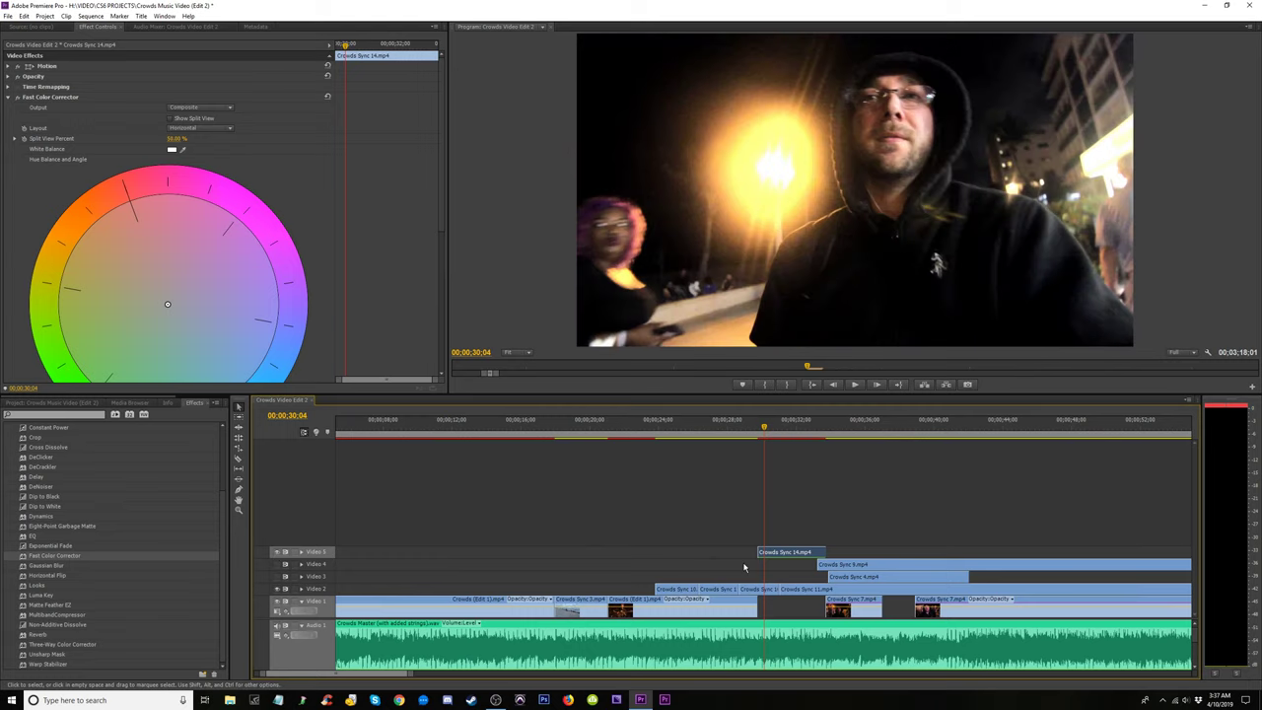
pyautogui.click(7, 98)
pyautogui.click(18, 98)
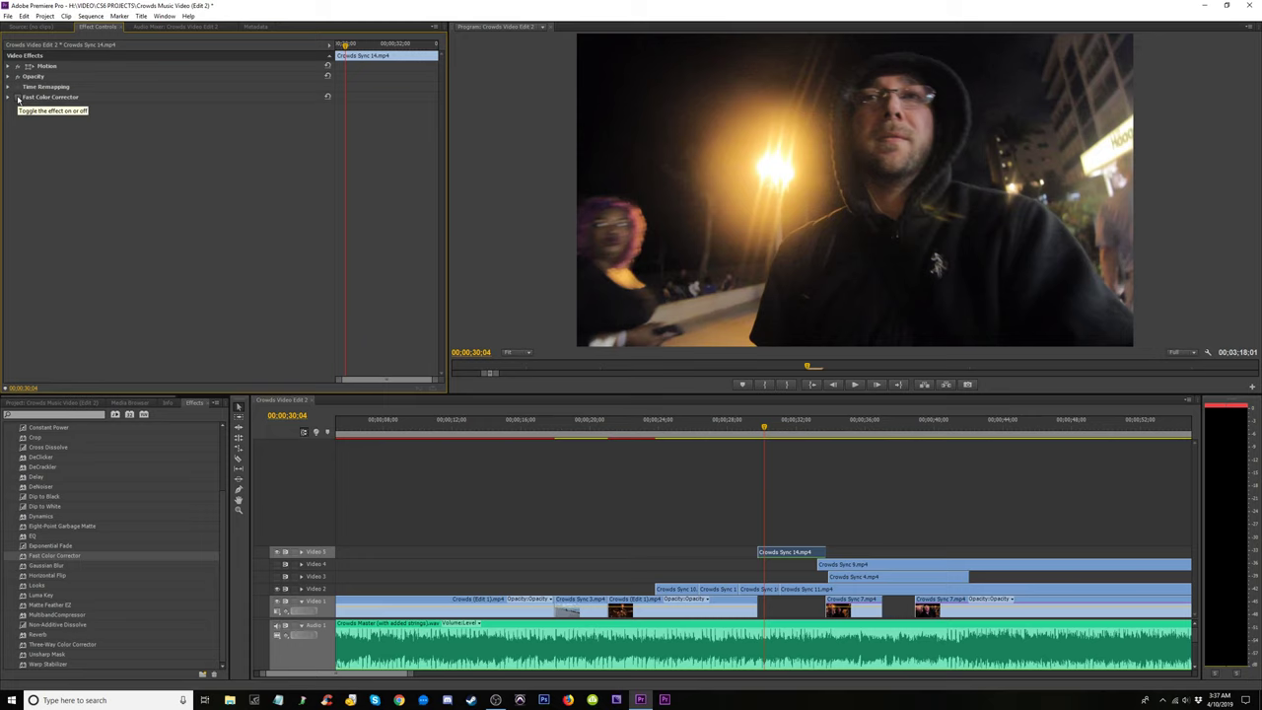
pyautogui.press('space')
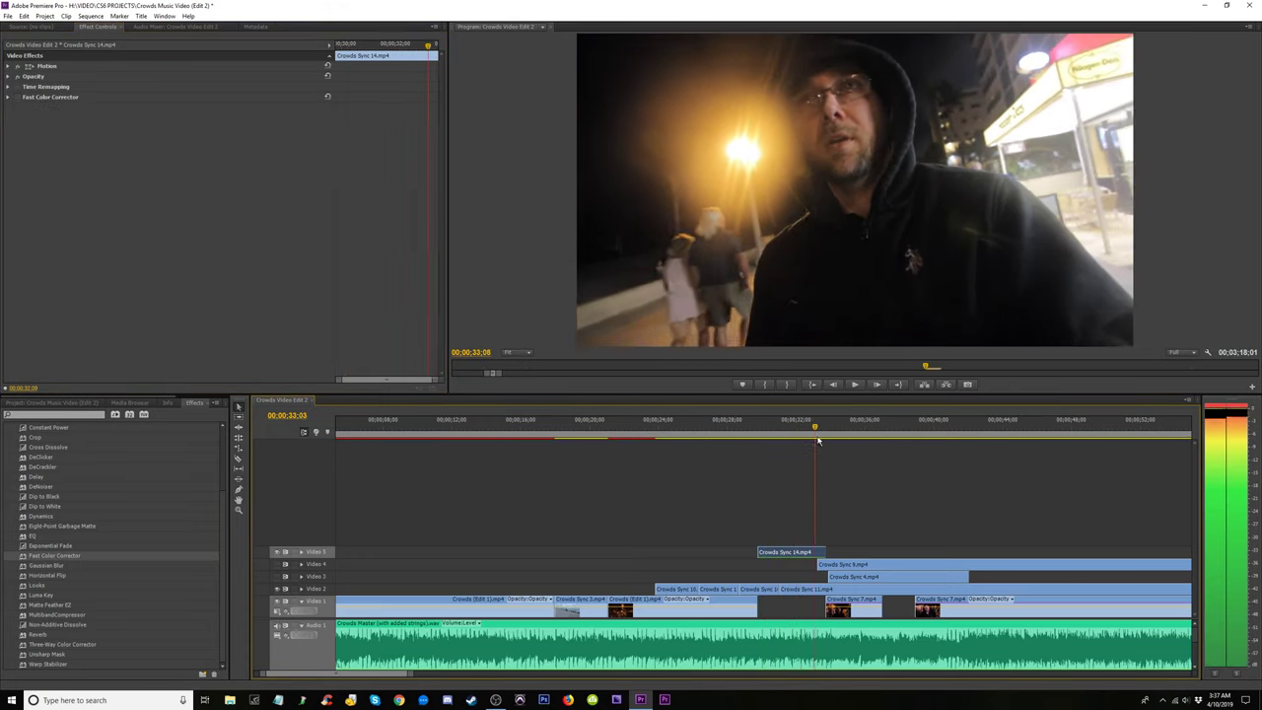
pyautogui.click(789, 434)
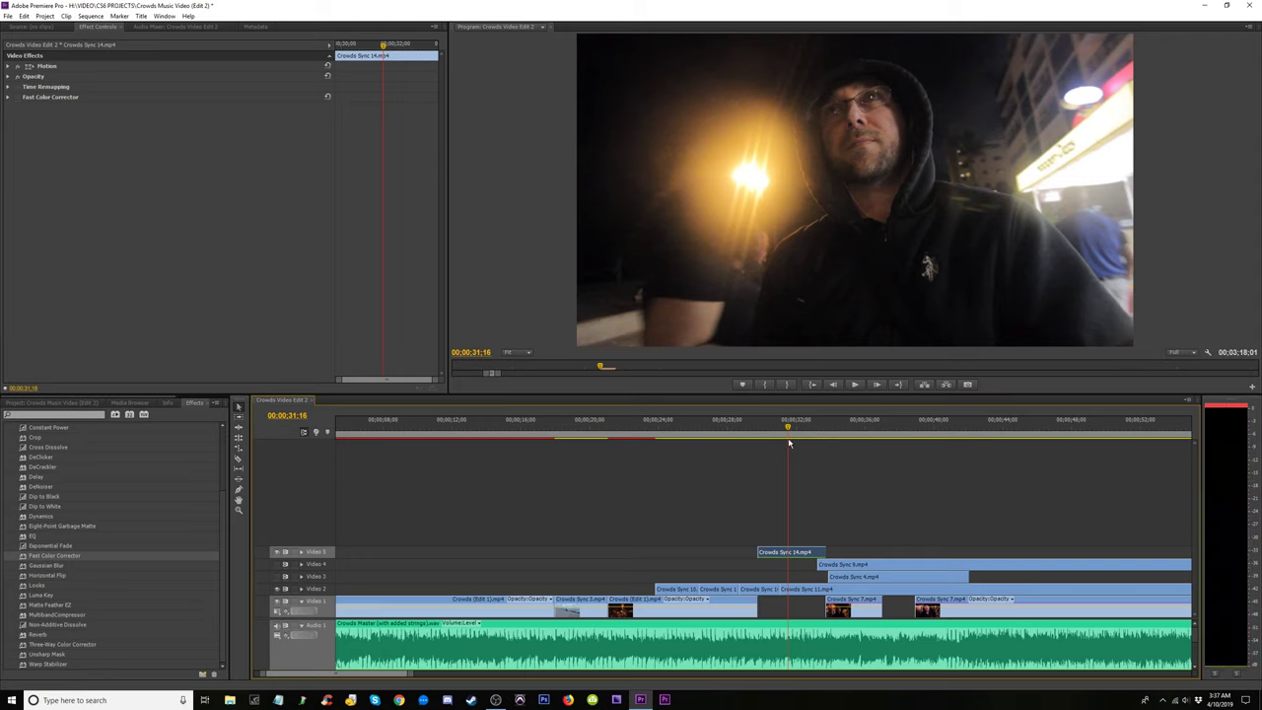
# Toggle the colour correction back and replay the overlay from about 31 seconds, then zoom out.
pyautogui.click(7, 65)
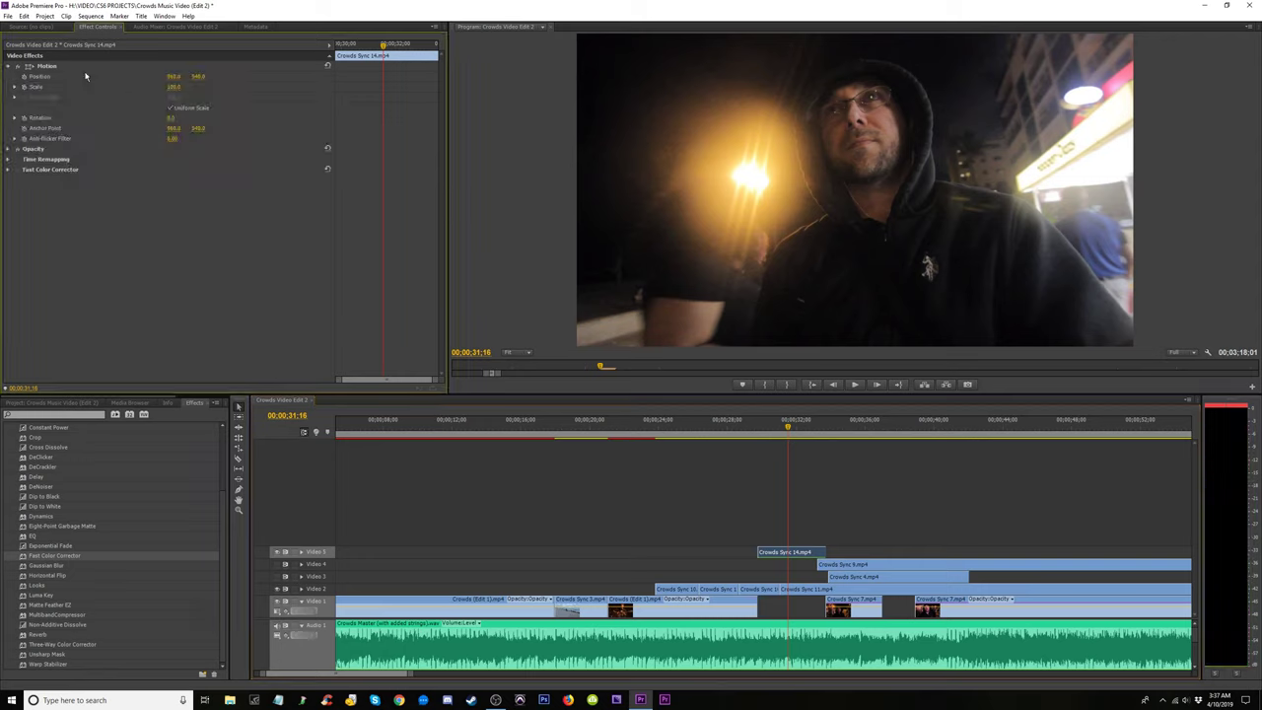
pyautogui.click(8, 66)
pyautogui.click(17, 97)
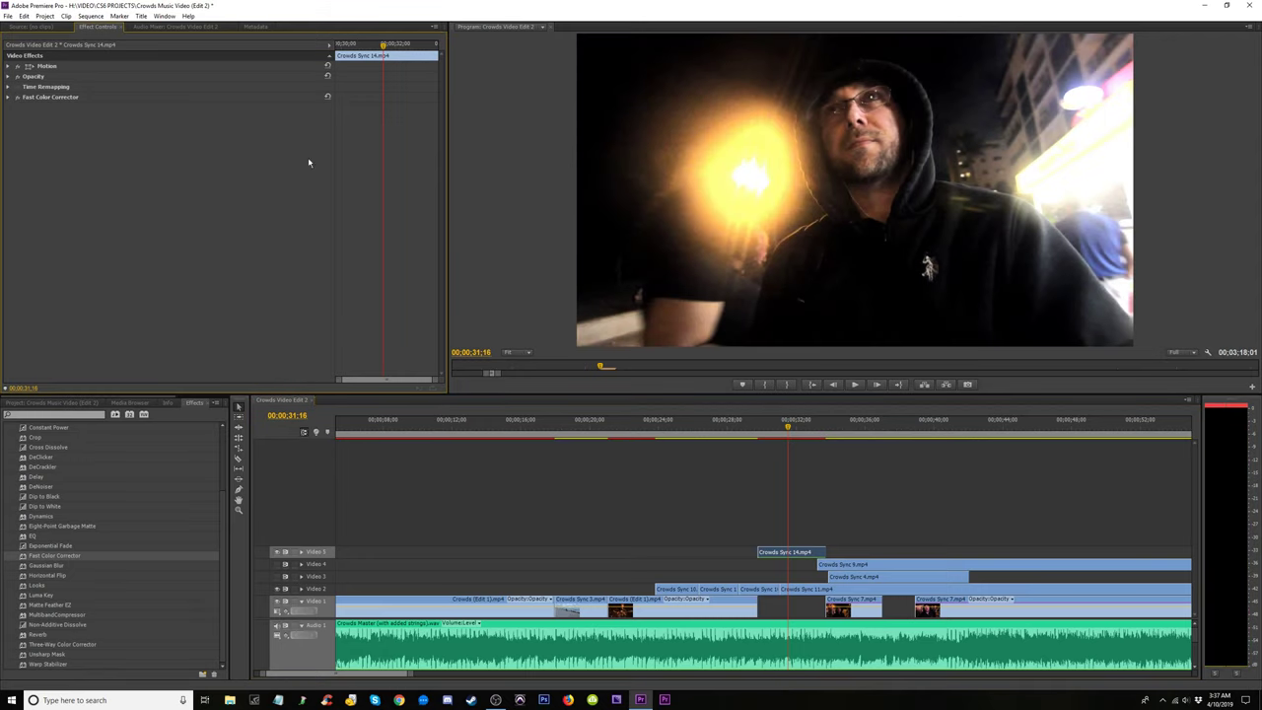
pyautogui.click(740, 430)
pyautogui.press('space')
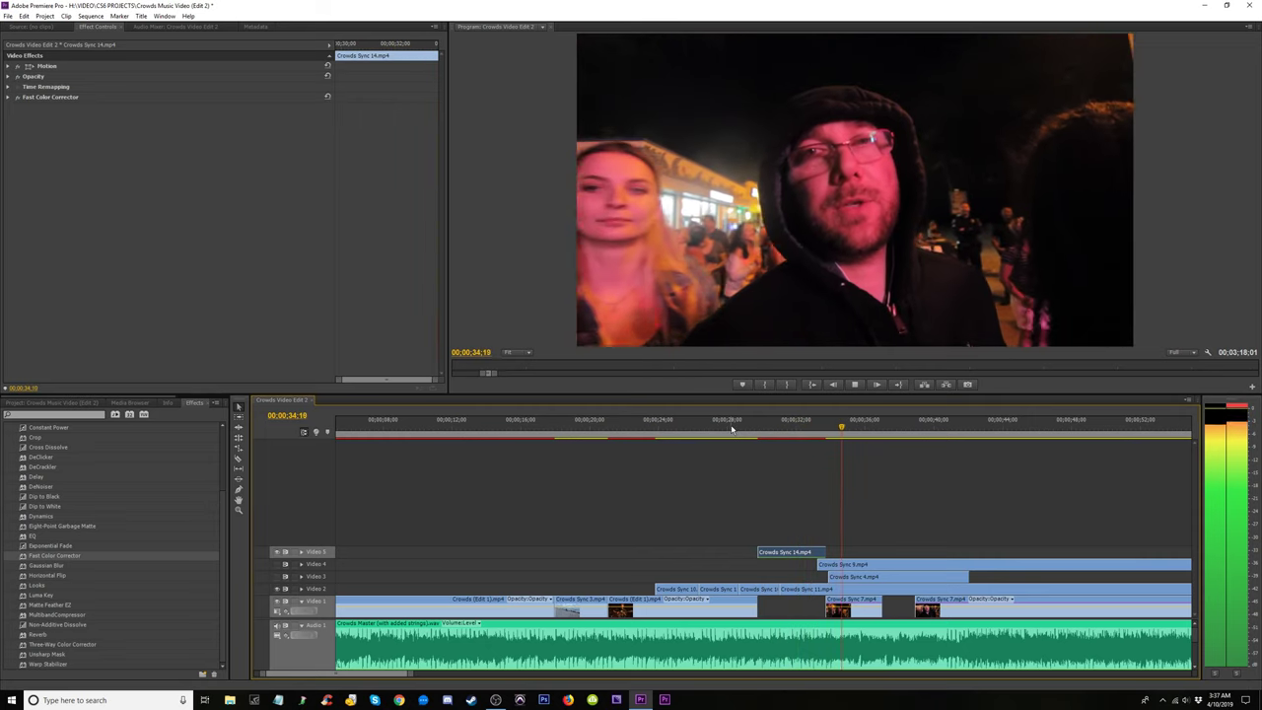
pyautogui.press('space')
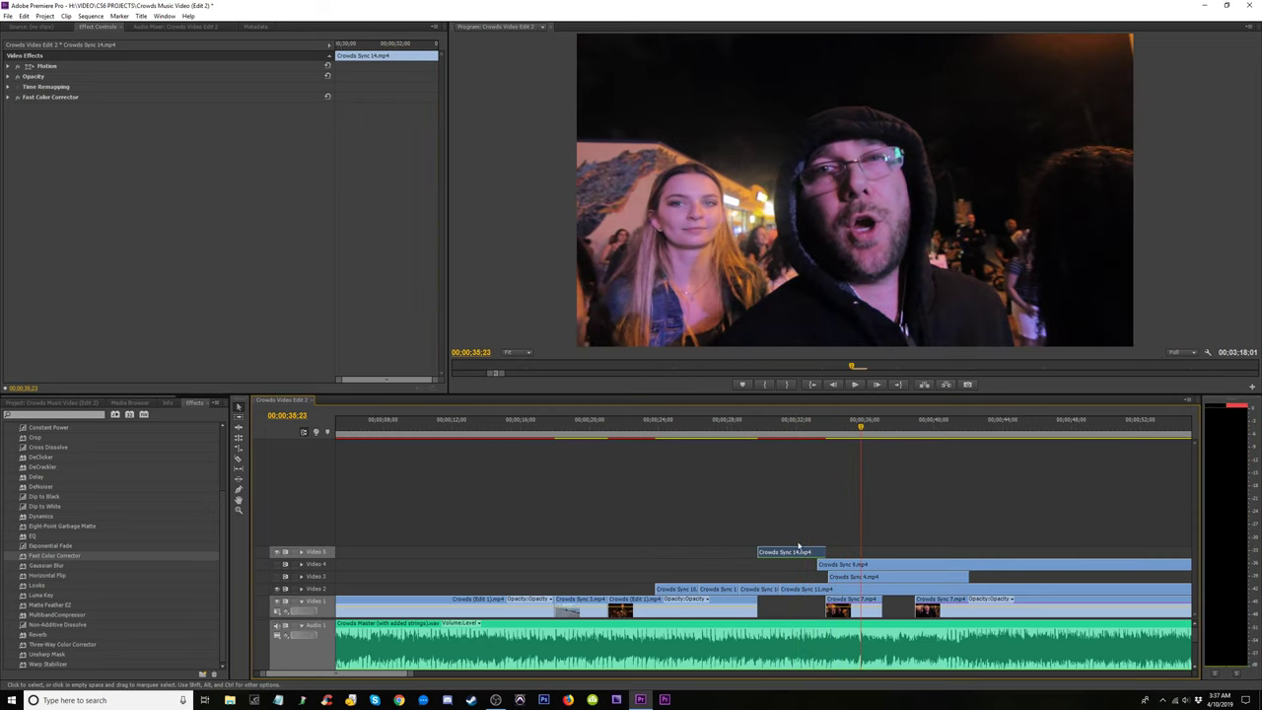
pyautogui.click(786, 439)
pyautogui.press('-')
pyautogui.press('-')
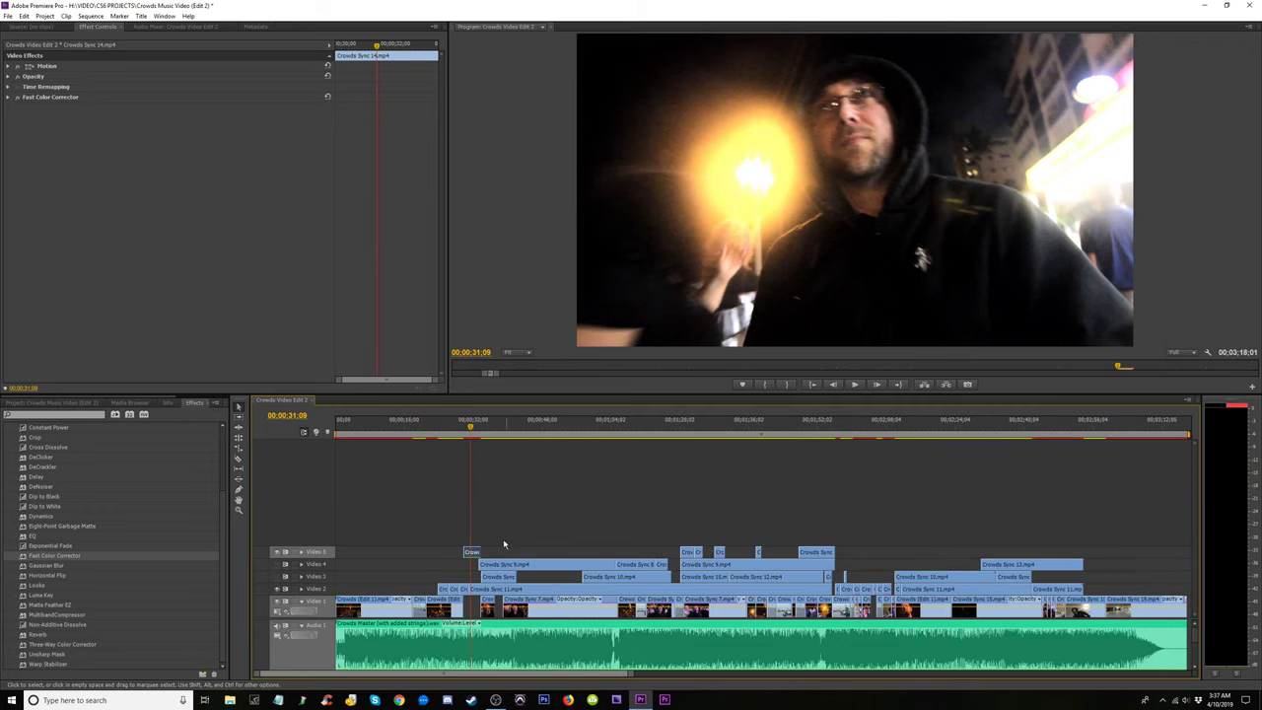
# Move Crowds Sync 14 from Video 5 to the start of Video 2 and play from the beginning.
pyautogui.moveTo(472, 553); pyautogui.dragTo(404, 590)
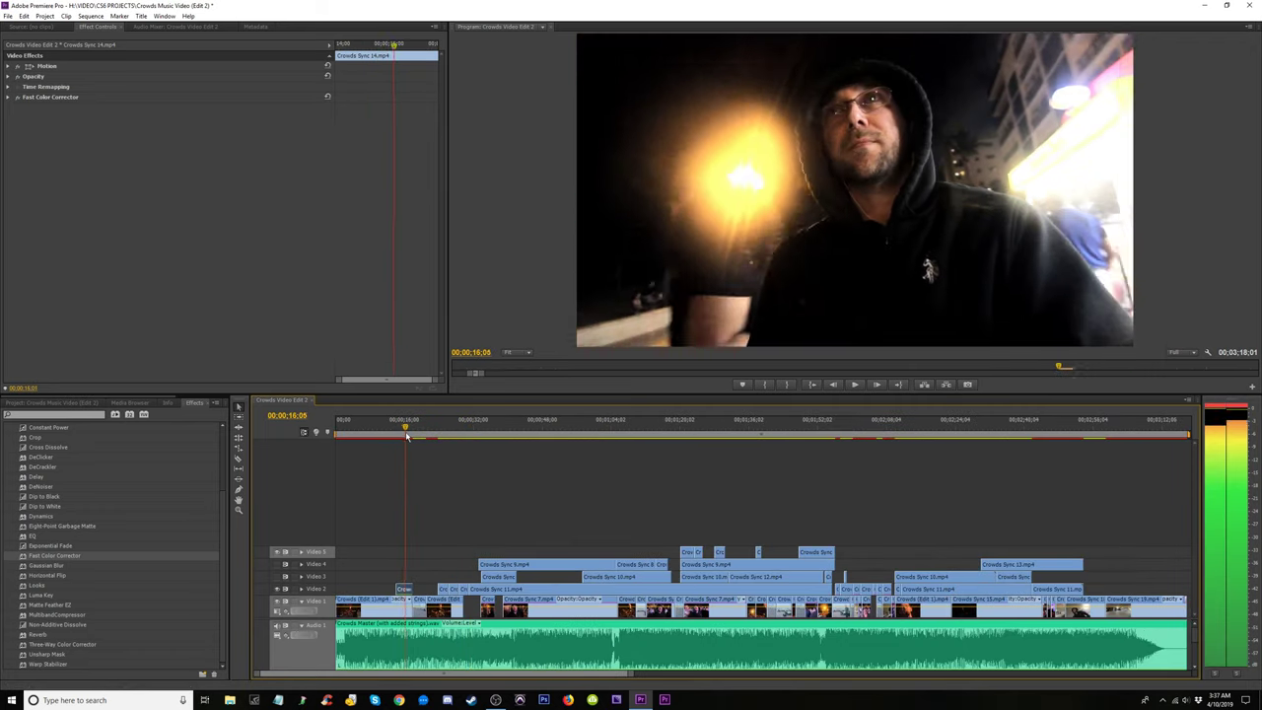
pyautogui.moveTo(397, 431); pyautogui.dragTo(380, 431)
pyautogui.moveTo(404, 591); pyautogui.dragTo(344, 589)
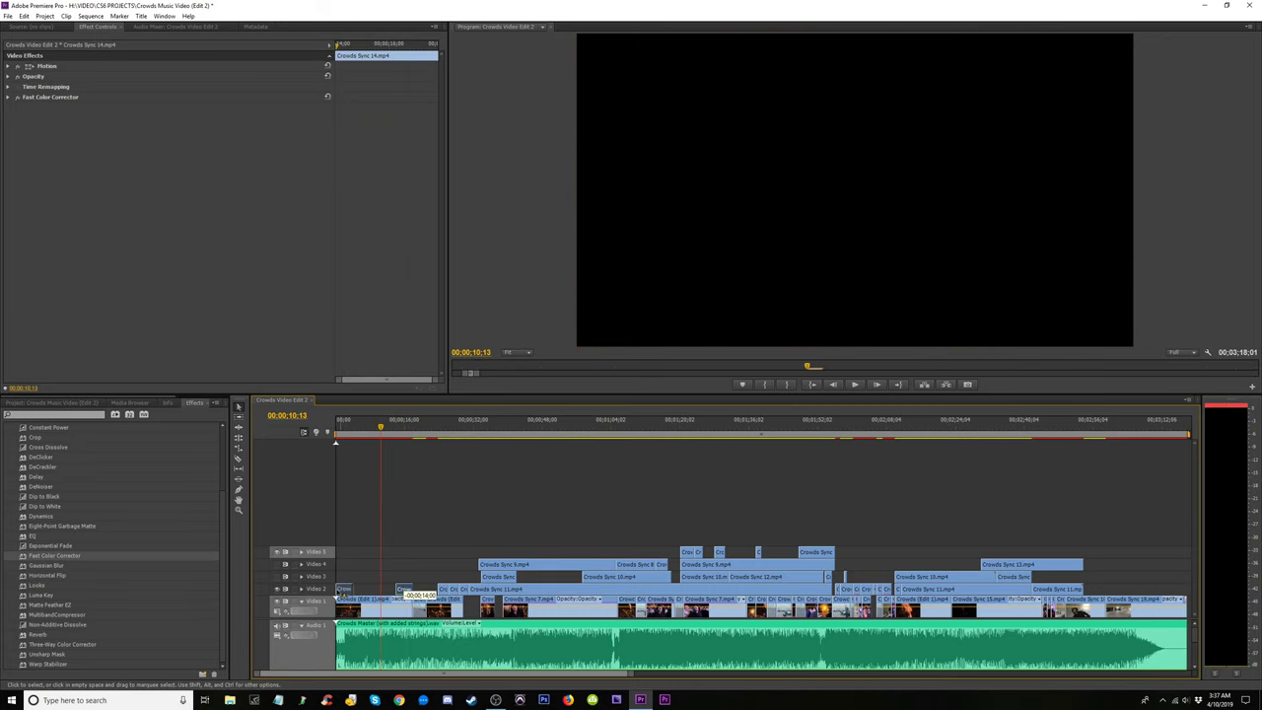
pyautogui.press('Home')
pyautogui.press('space')
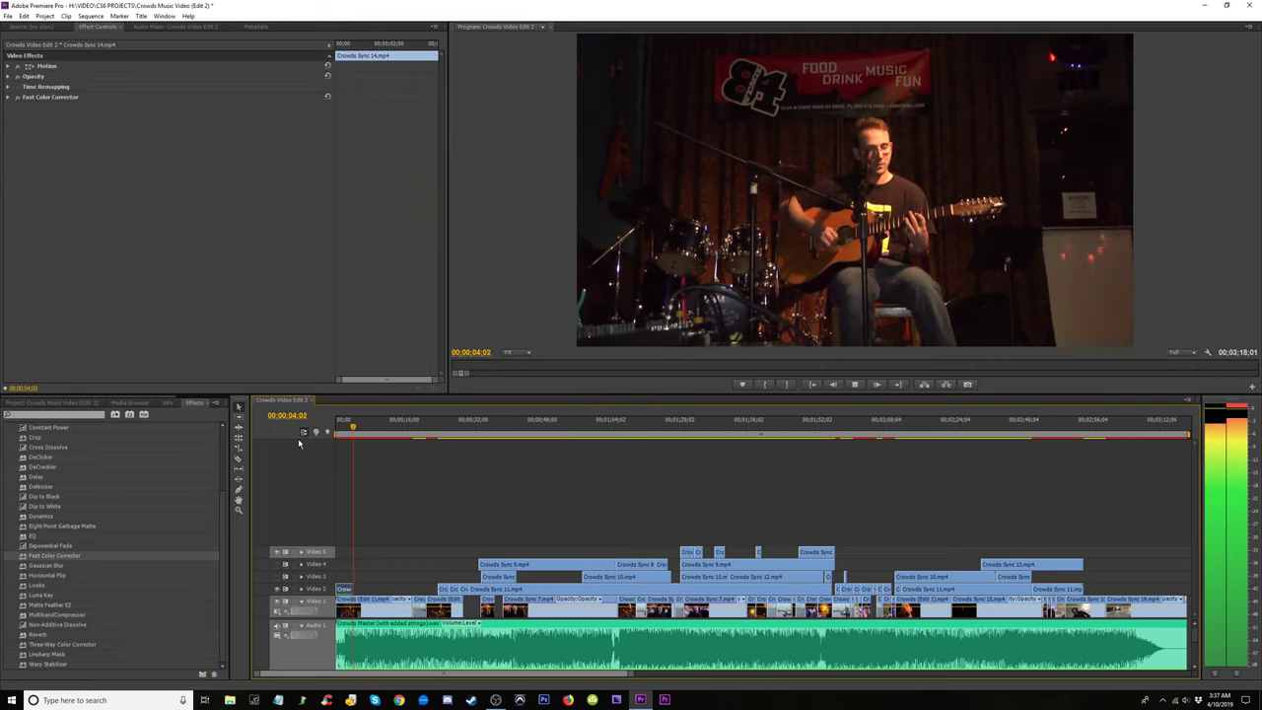
pyautogui.press('=')
pyautogui.press('=')
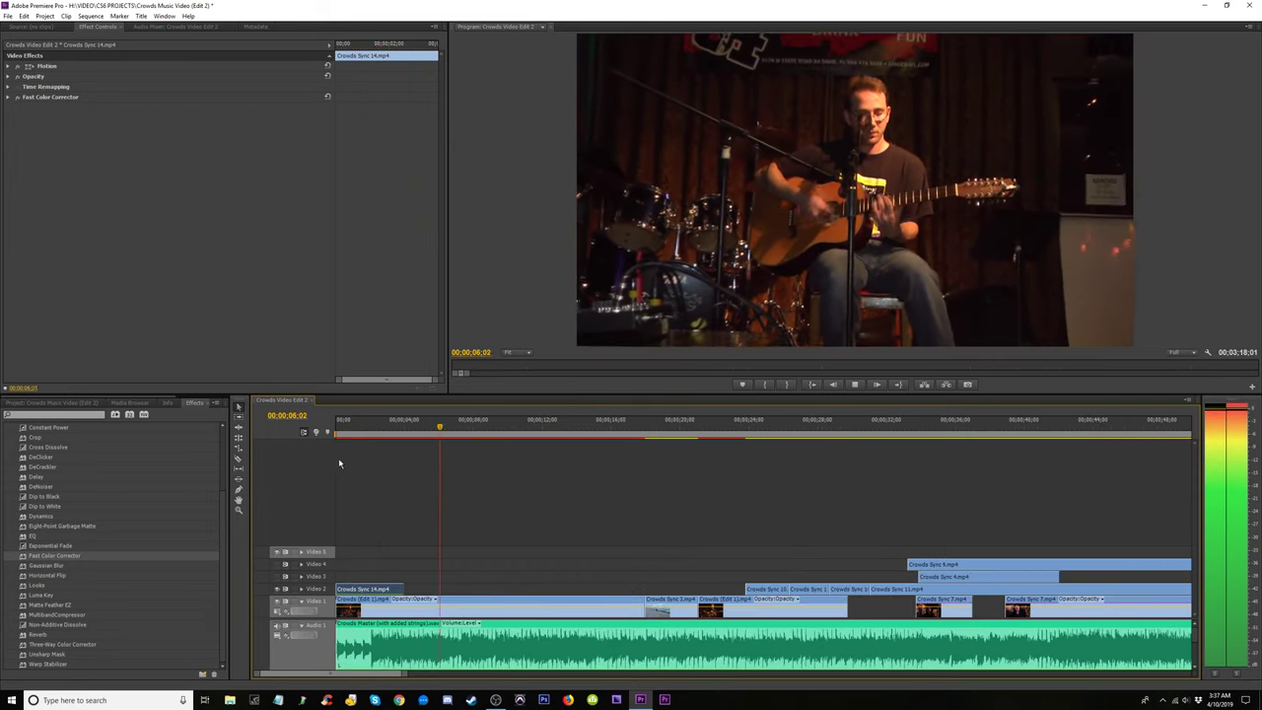
pyautogui.press('space')
# Trim Crowds Sync 14's end and move Crowds Sync 3 from Video 1 to Video 2's start.
pyautogui.moveTo(400, 589); pyautogui.dragTo(633, 589)
pyautogui.moveTo(583, 426); pyautogui.dragTo(669, 523)
pyautogui.moveTo(677, 600); pyautogui.dragTo(365, 592)
# Play from the start, trim Crowds Sync 3, then undo to return it to Video 1.
pyautogui.press('Home')
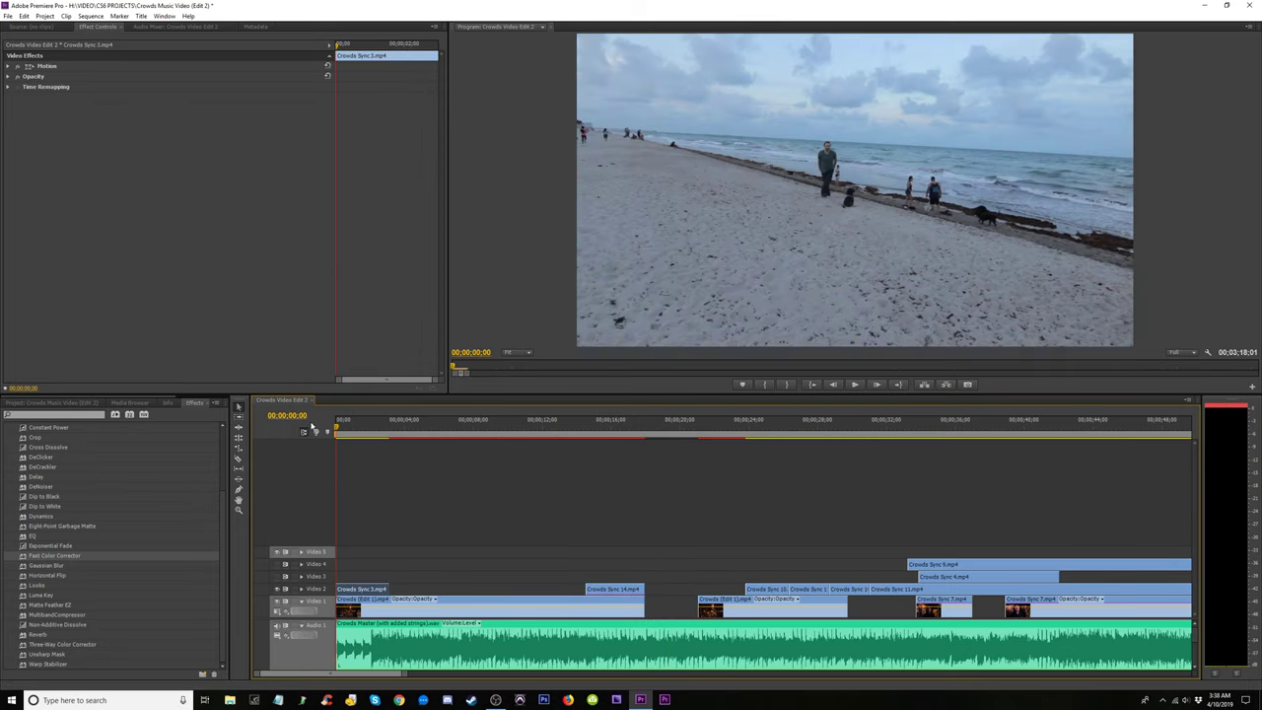
pyautogui.press('space')
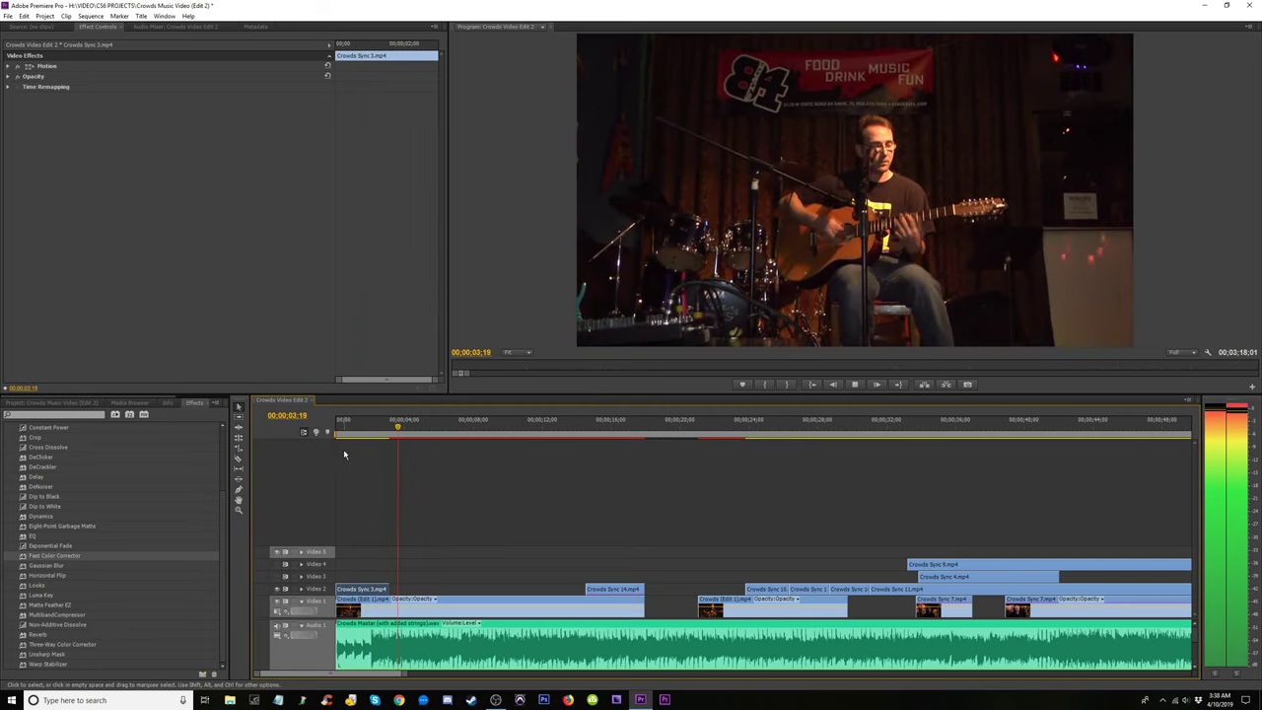
pyautogui.press('space')
pyautogui.press('Home')
pyautogui.press('space')
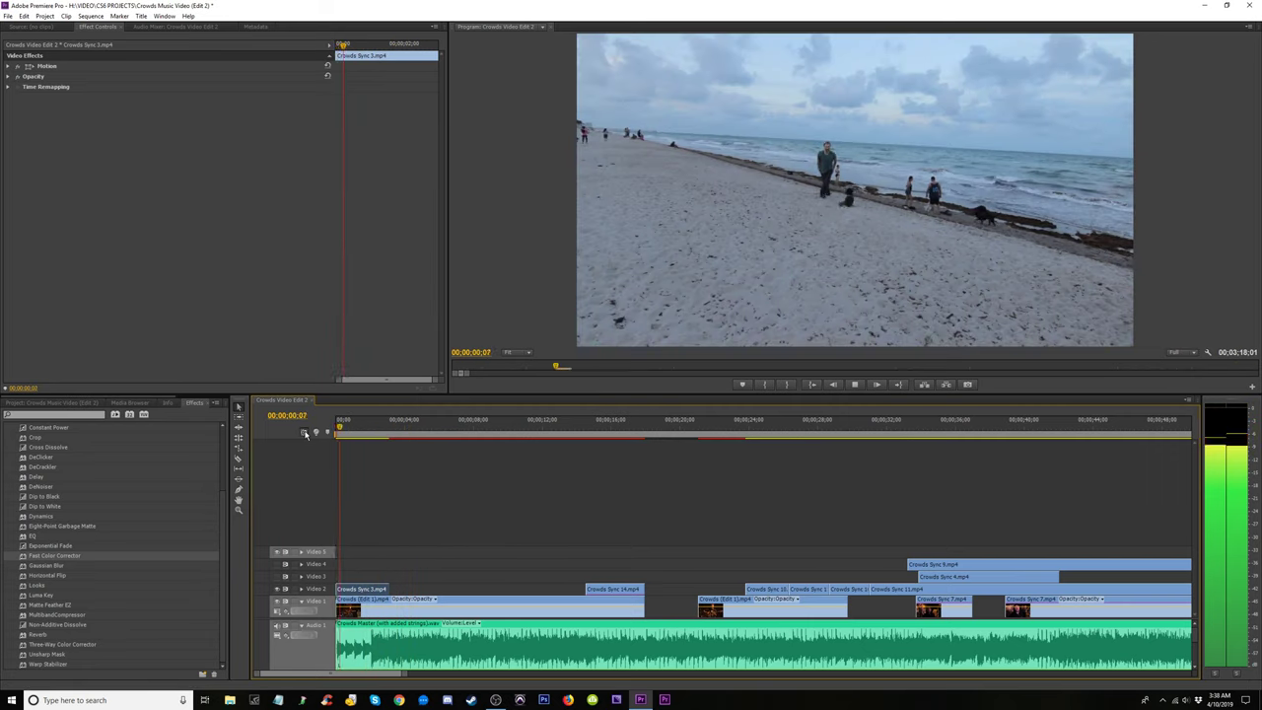
pyautogui.press('space')
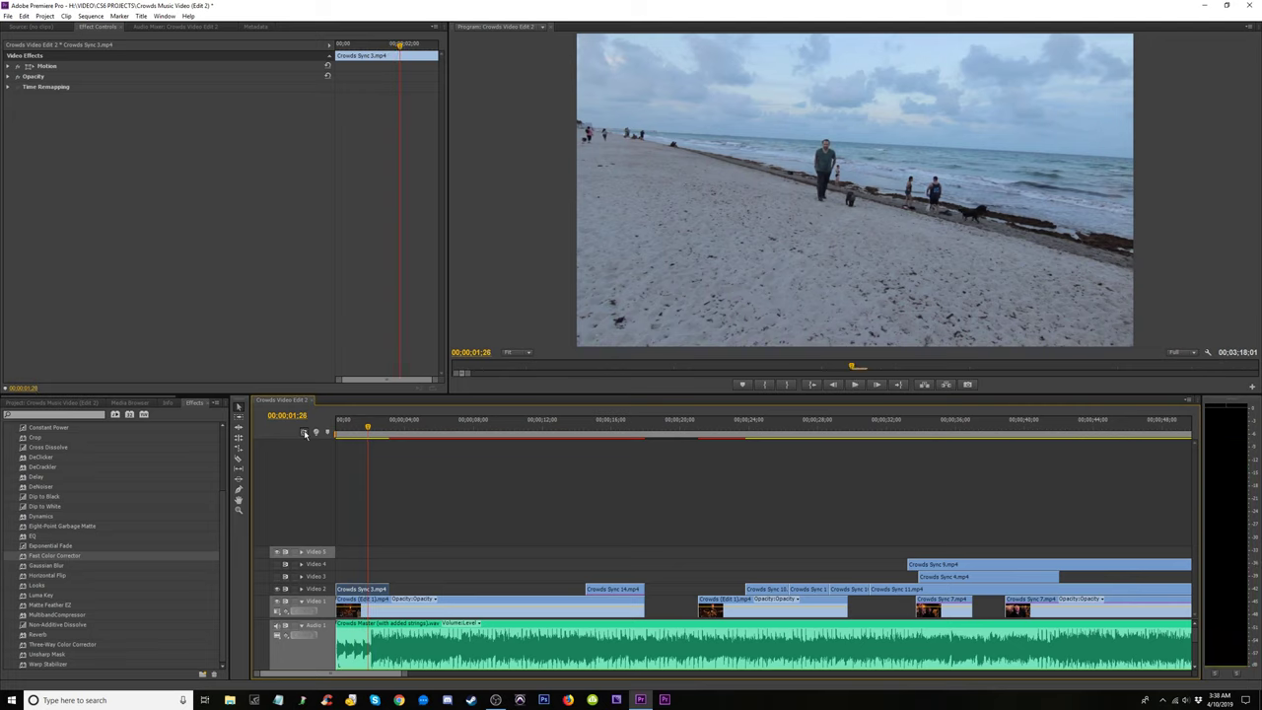
pyautogui.moveTo(385, 588); pyautogui.dragTo(374, 589)
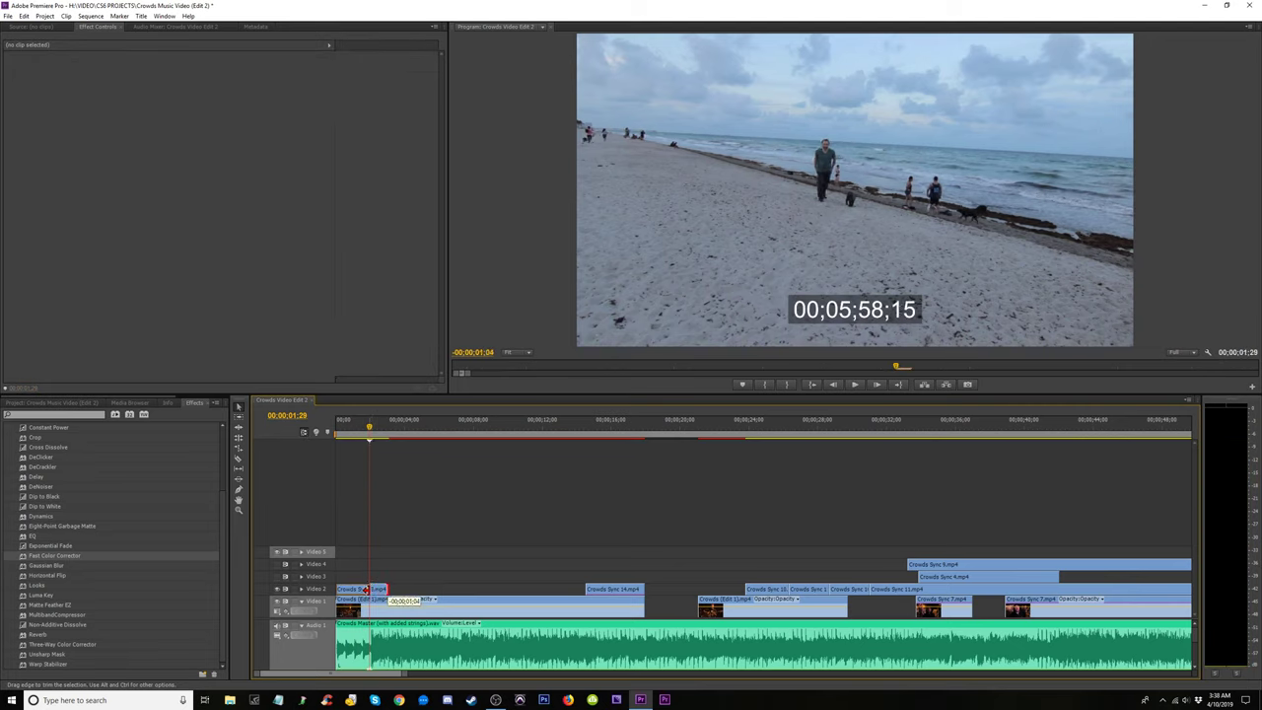
pyautogui.moveTo(366, 589); pyautogui.dragTo(372, 584)
pyautogui.hotkey('ctrl', 'z')
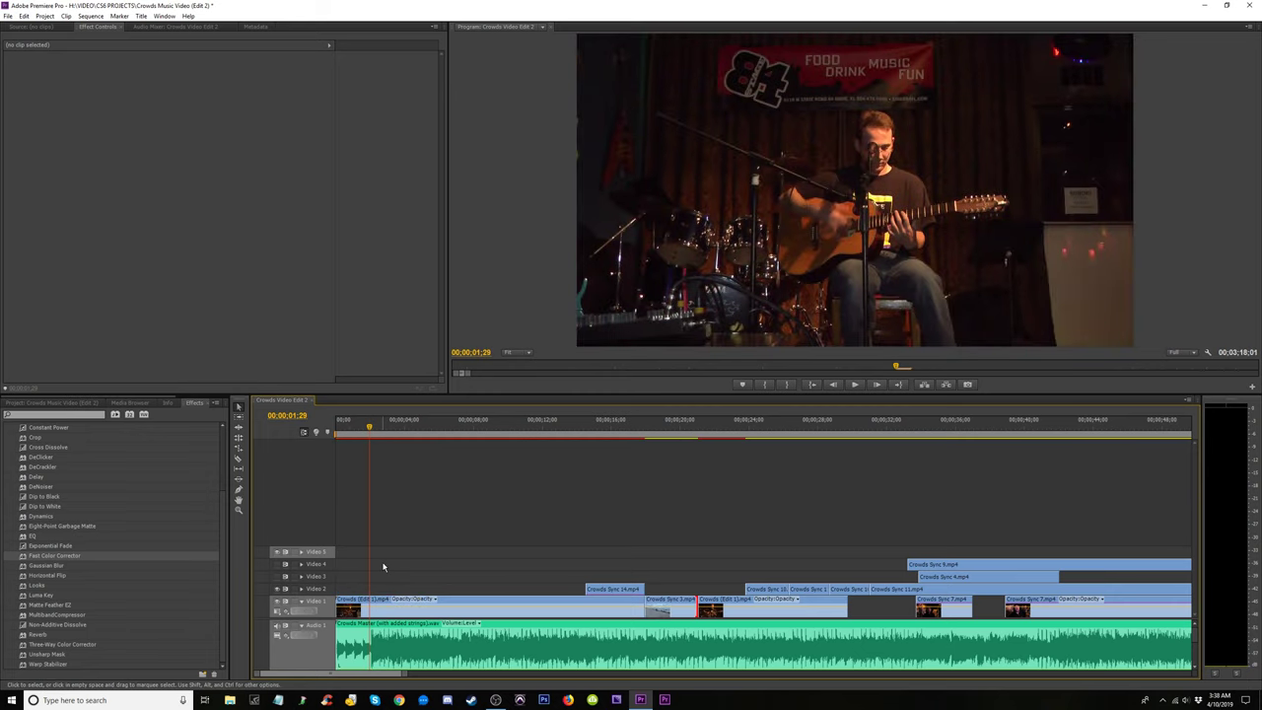
# Scrub and play the first 20 seconds, checking the beach, concert and hooded-man shots.
pyautogui.click(647, 430)
pyautogui.press('space')
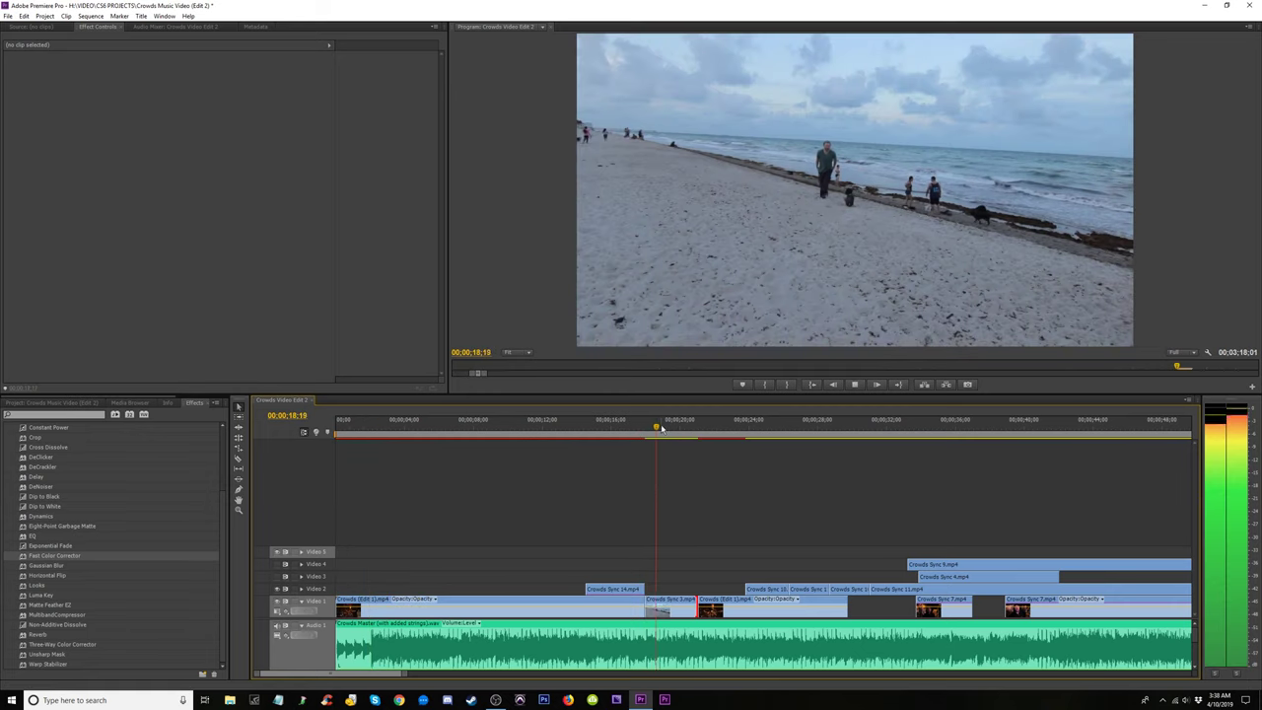
pyautogui.click(672, 430)
pyautogui.moveTo(699, 437); pyautogui.dragTo(691, 446)
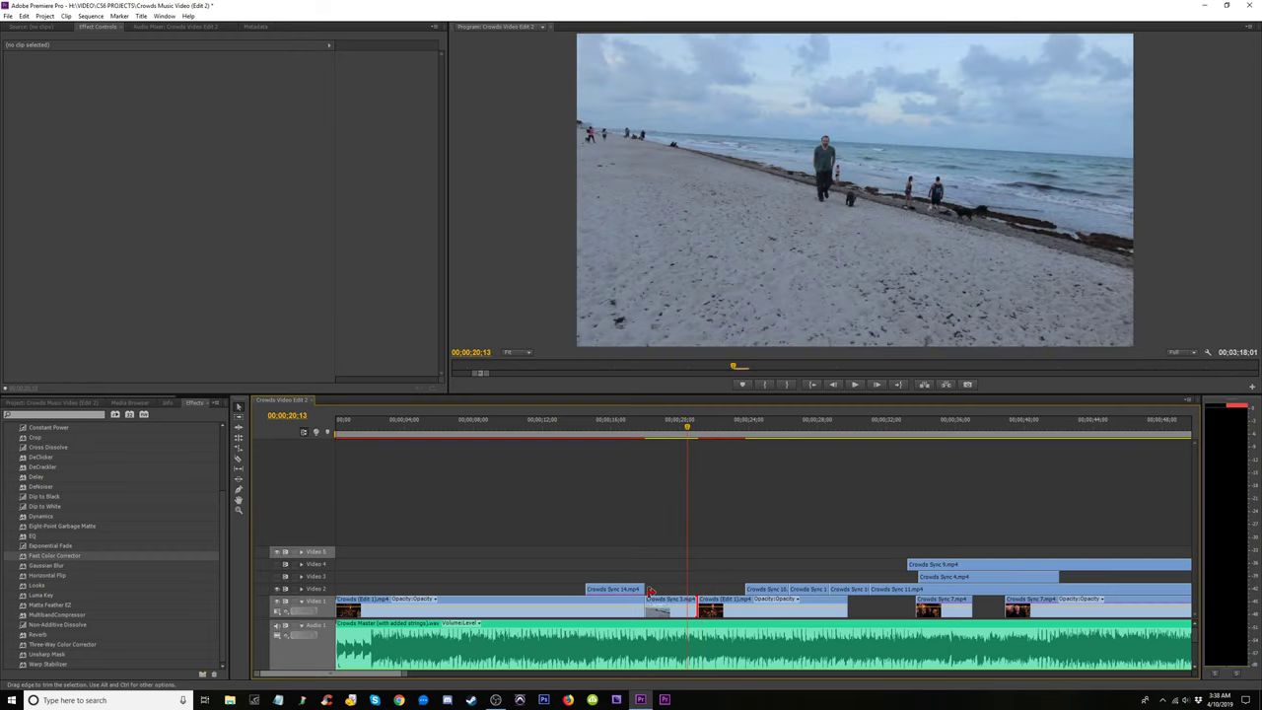
pyautogui.moveTo(501, 424); pyautogui.dragTo(370, 454)
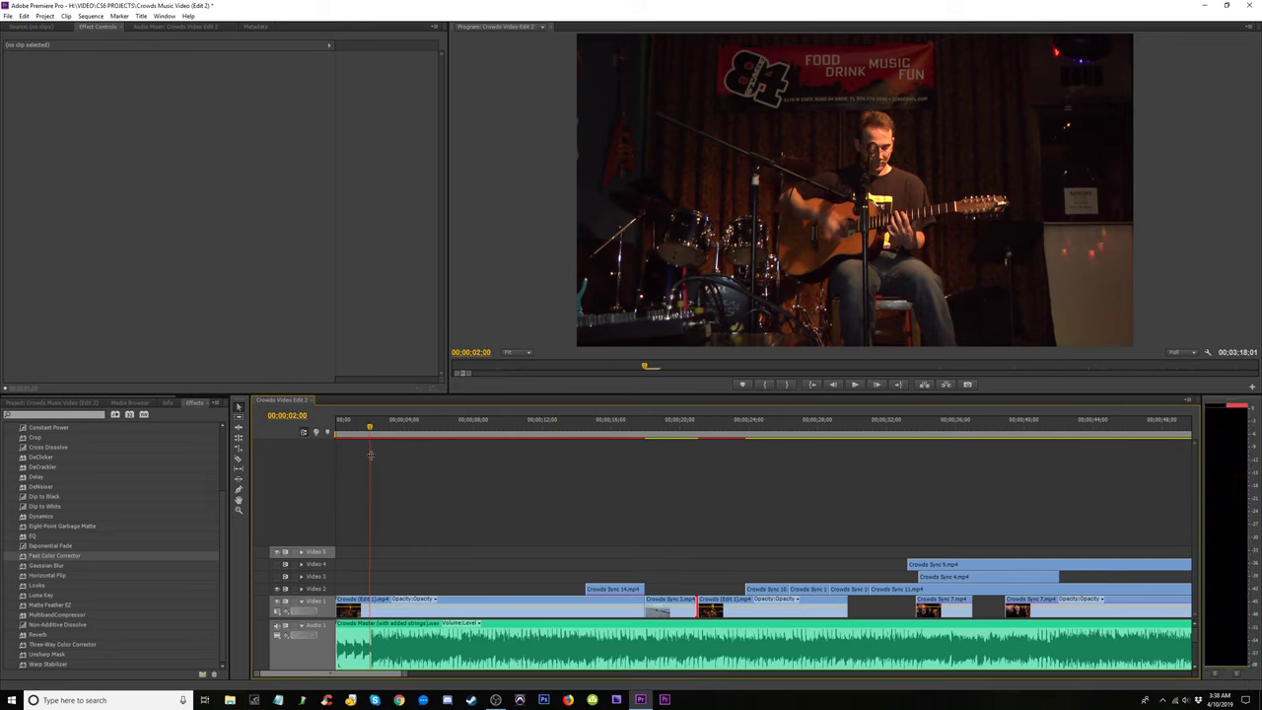
pyautogui.moveTo(445, 437); pyautogui.dragTo(826, 533)
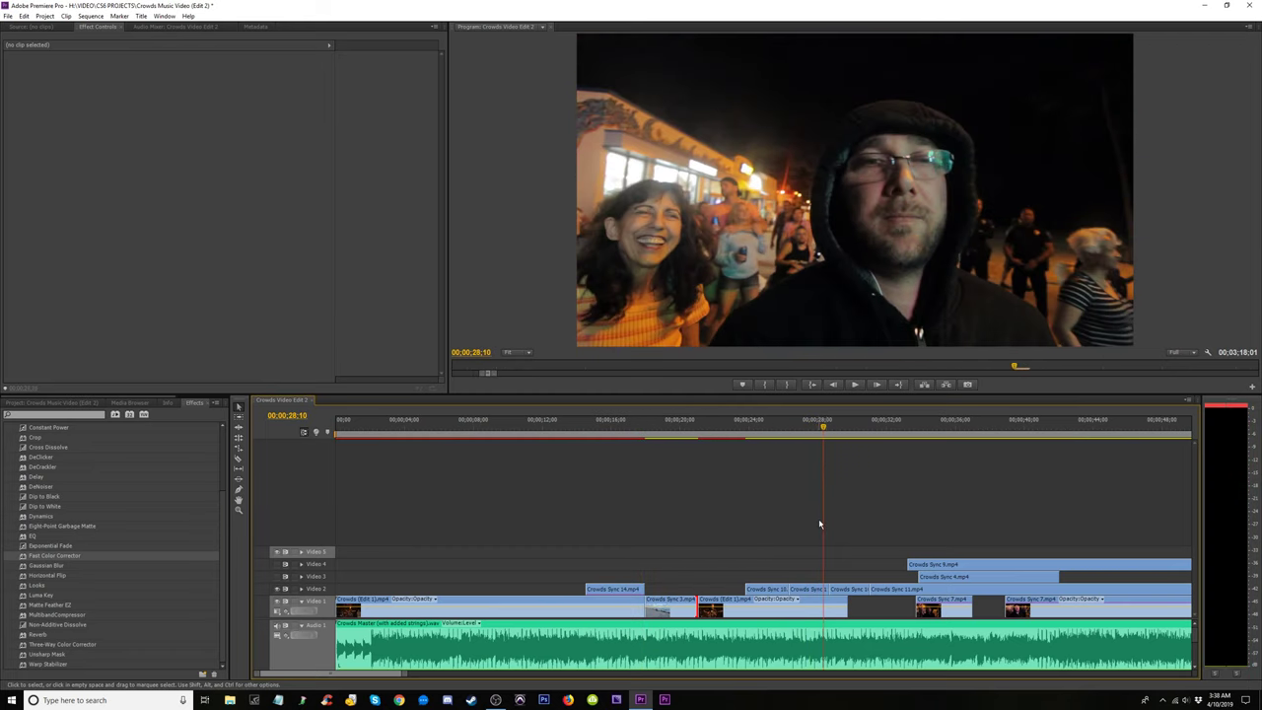
pyautogui.moveTo(809, 432); pyautogui.dragTo(792, 475)
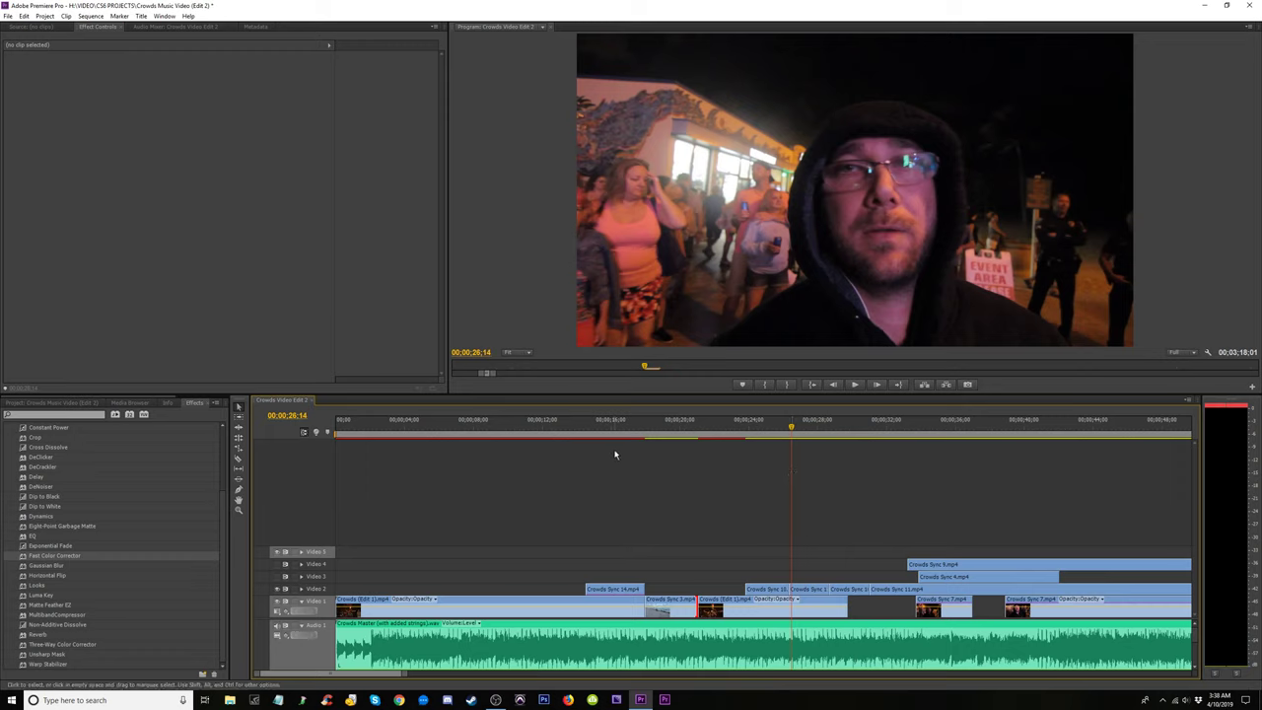
pyautogui.moveTo(587, 441)
pyautogui.mouseDown()
pyautogui.moveTo(654, 444)
pyautogui.moveTo(573, 450)
pyautogui.mouseUp()
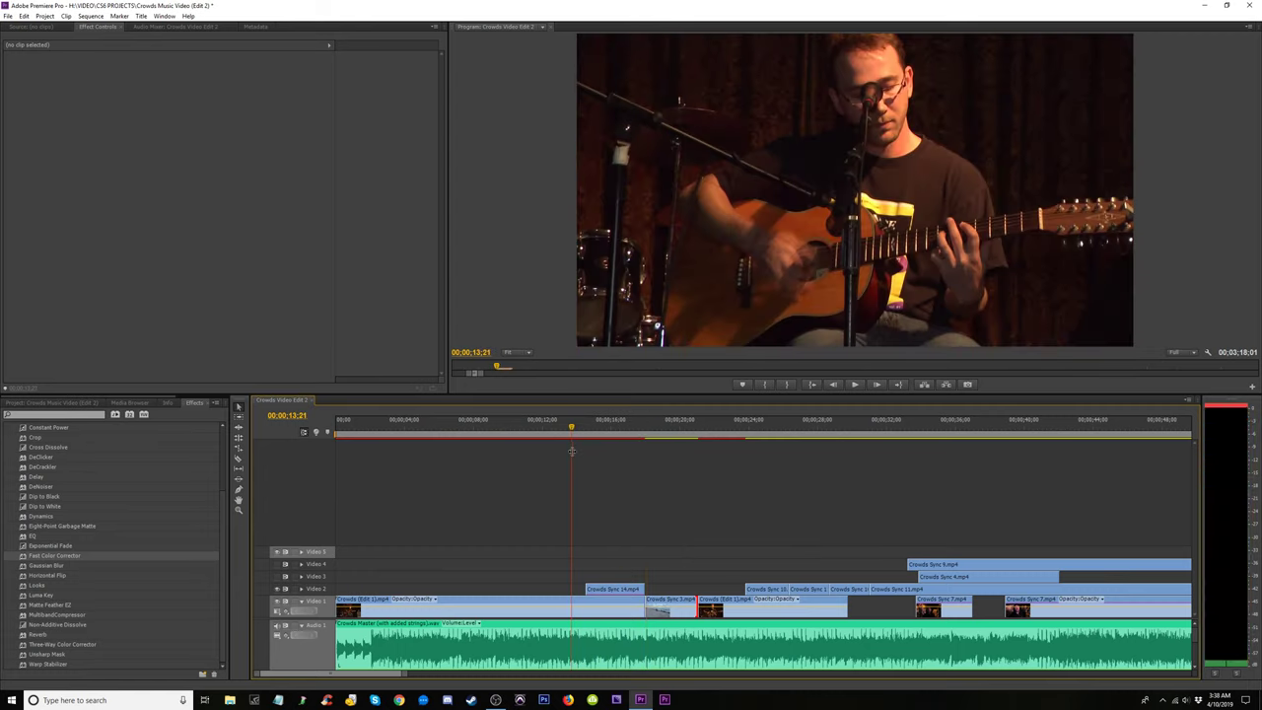
pyautogui.press('space')
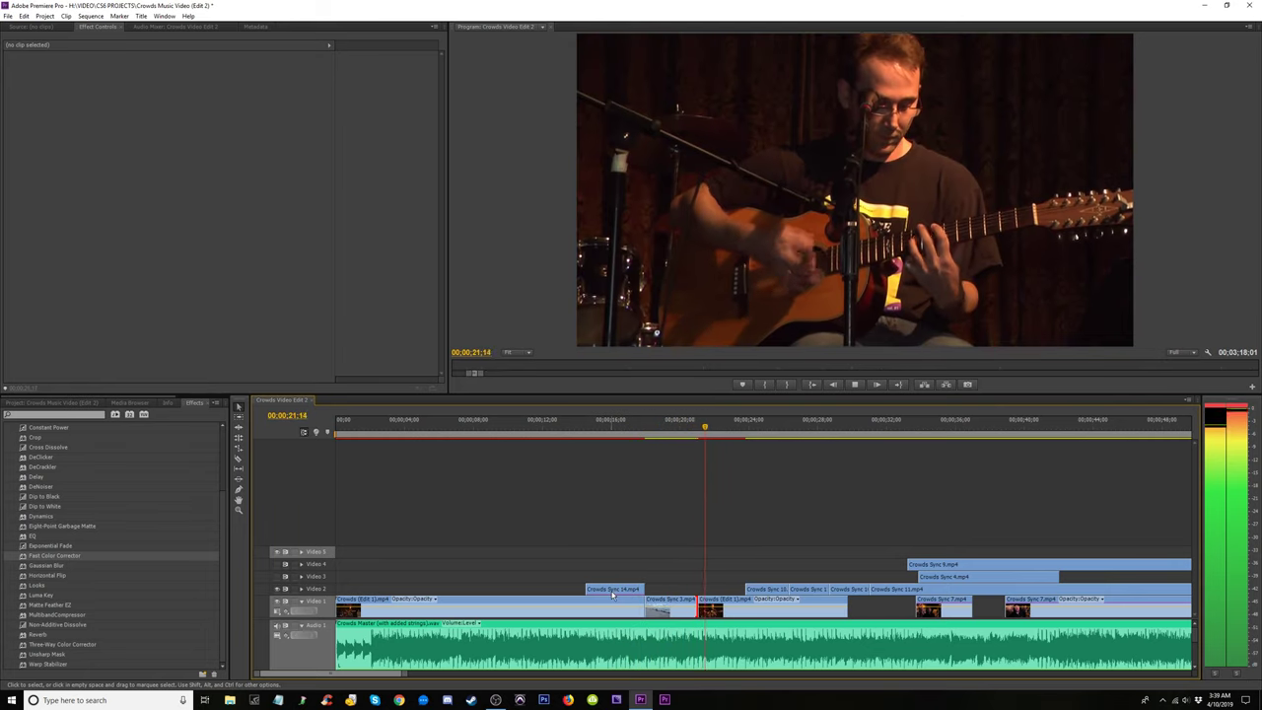
# Slide Crowds Sync 14 later on Video 2 and pull its start back to about 13 seconds.
pyautogui.moveTo(612, 593); pyautogui.dragTo(676, 600)
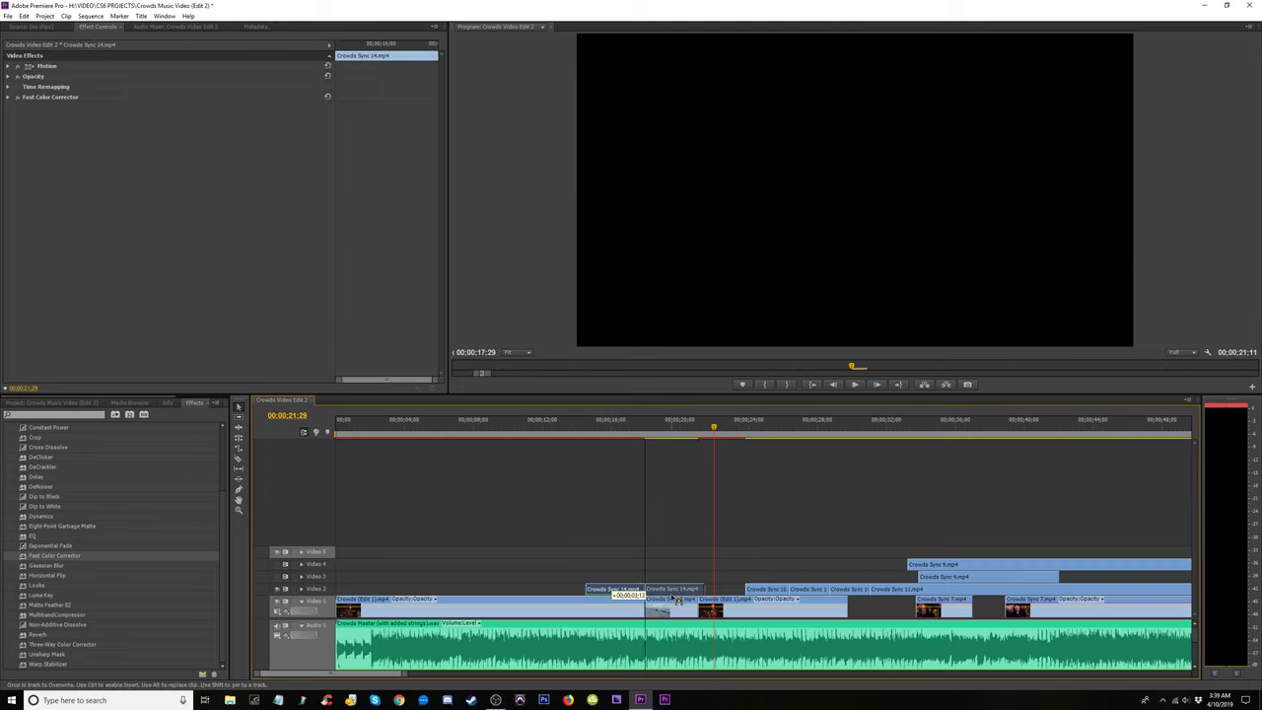
pyautogui.click(635, 424)
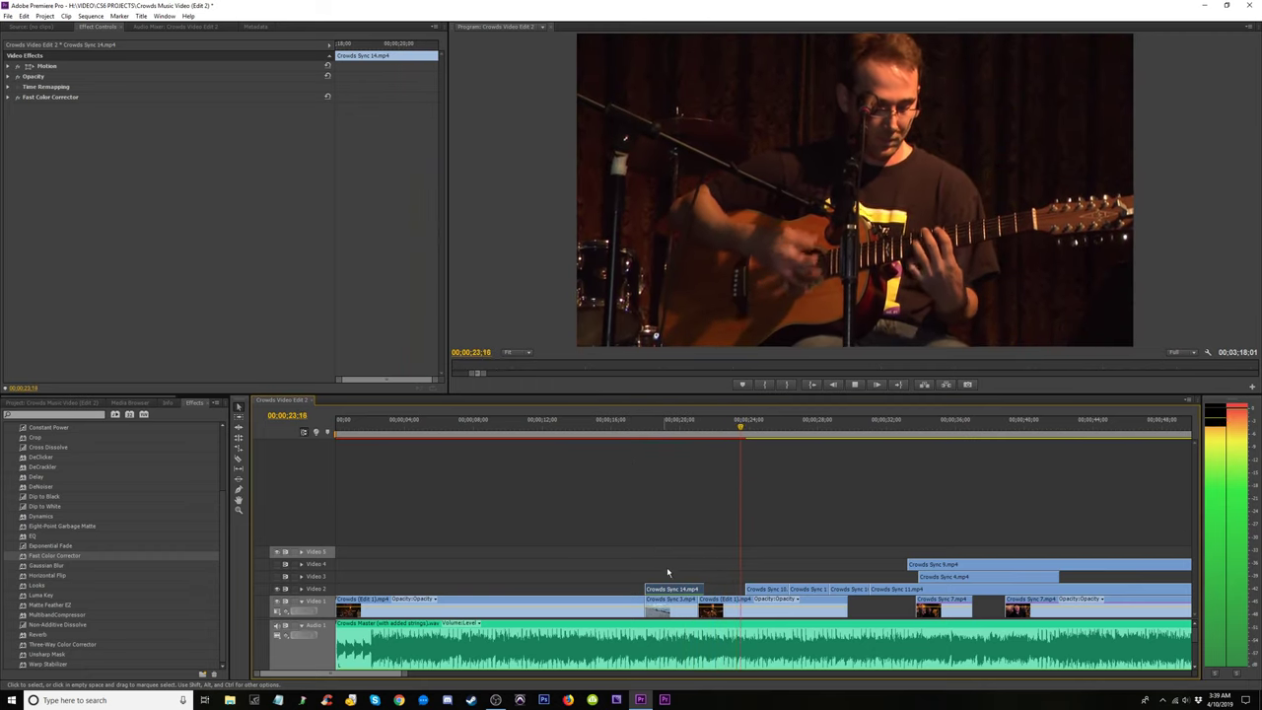
pyautogui.moveTo(646, 589); pyautogui.dragTo(560, 601)
pyautogui.click(609, 590)
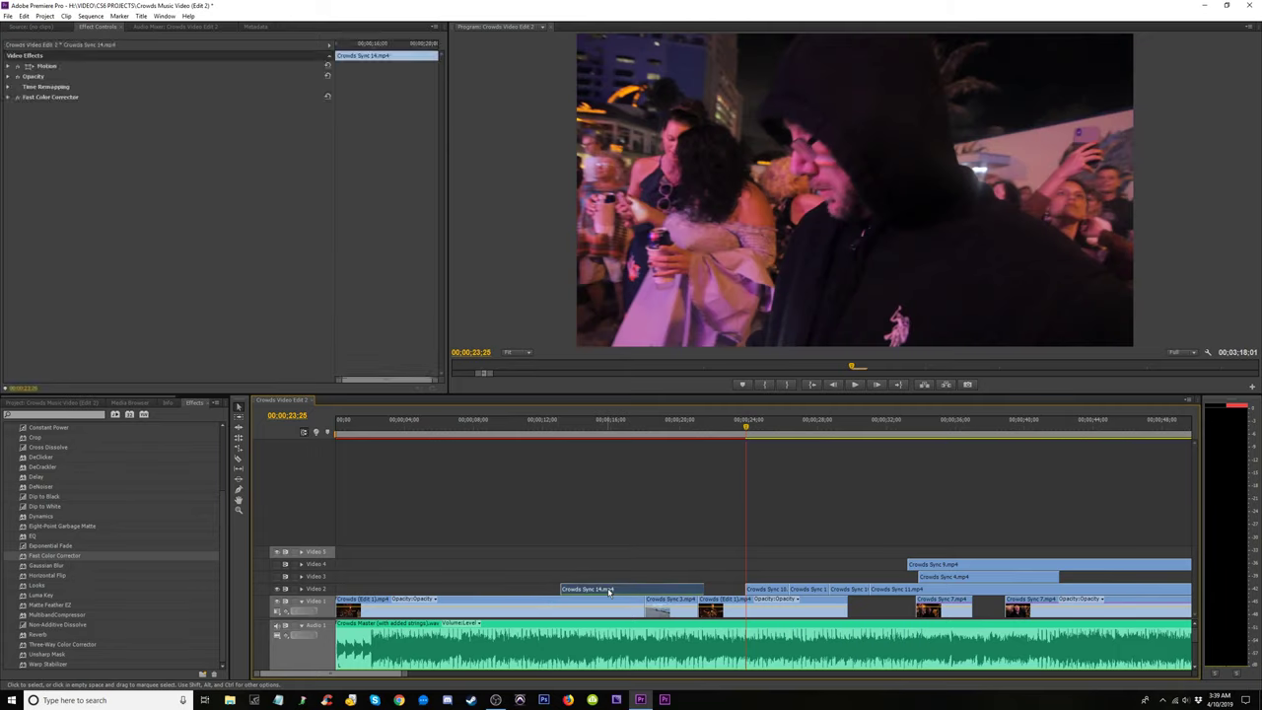
pyautogui.click(612, 426)
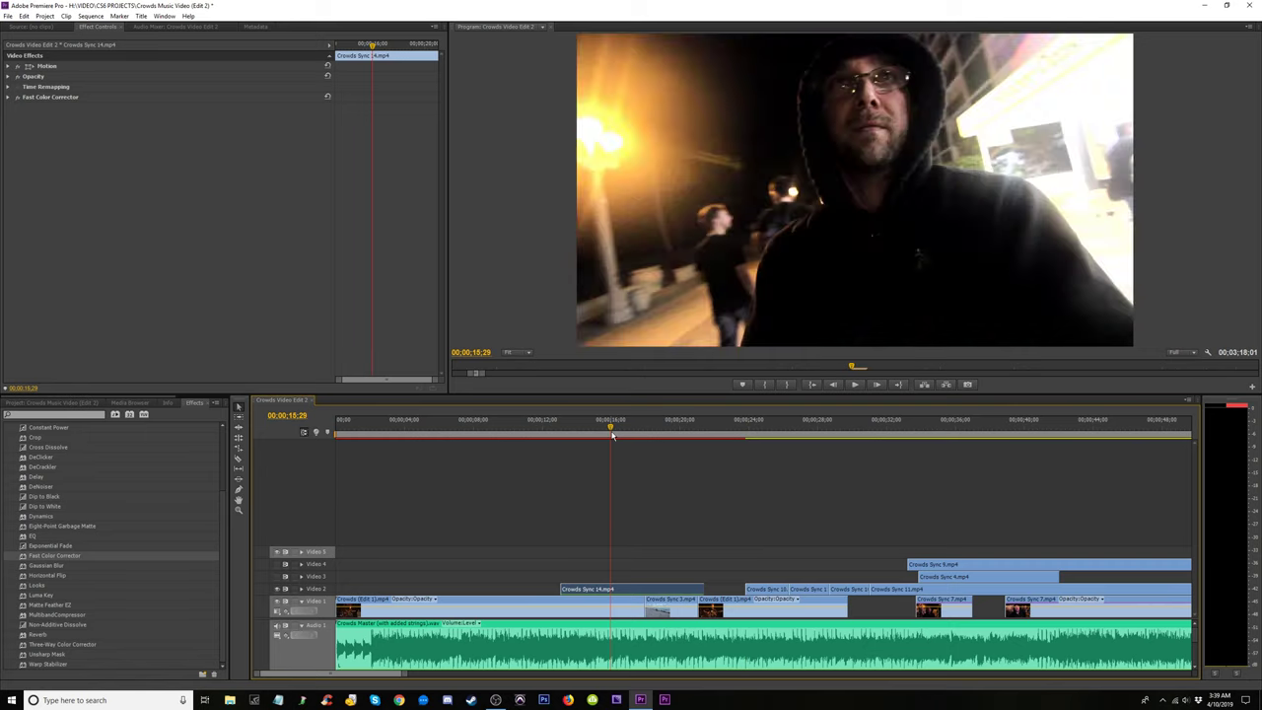
# Remove Crowds Sync 14's effects, then undo so the Fast Color Corrector is restored.
pyautogui.rightClick(601, 590)
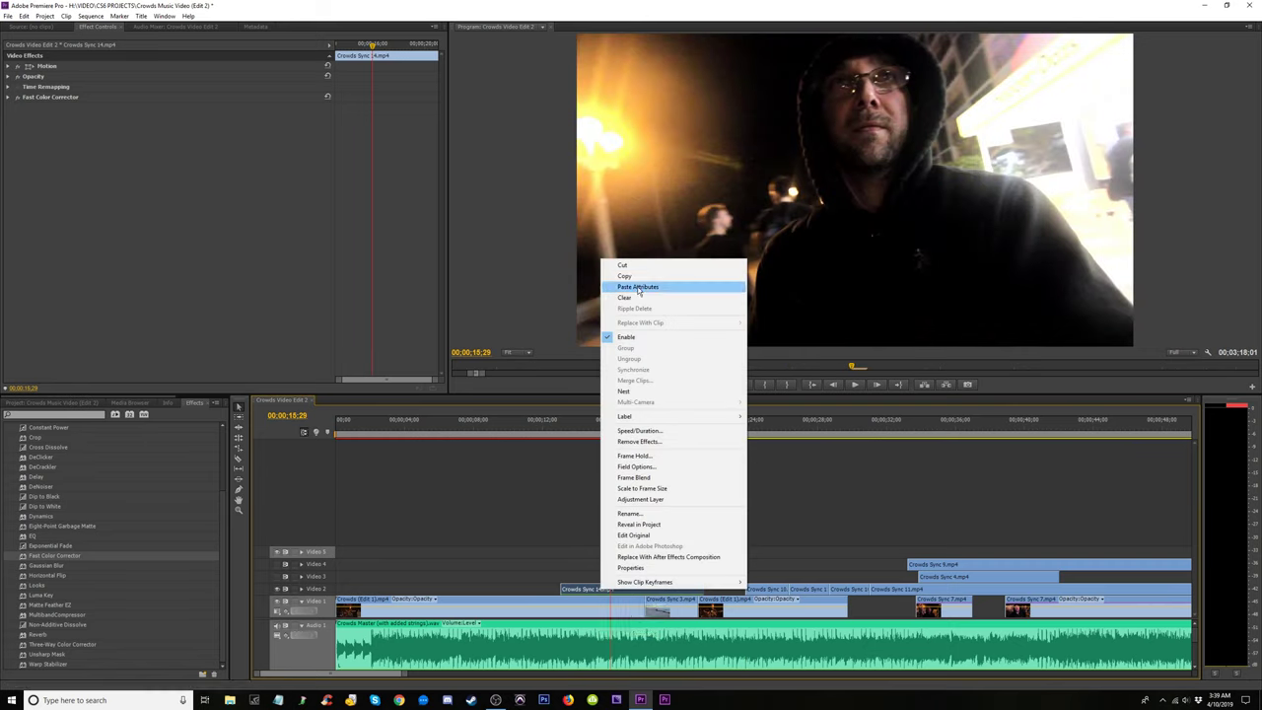
pyautogui.click(825, 427)
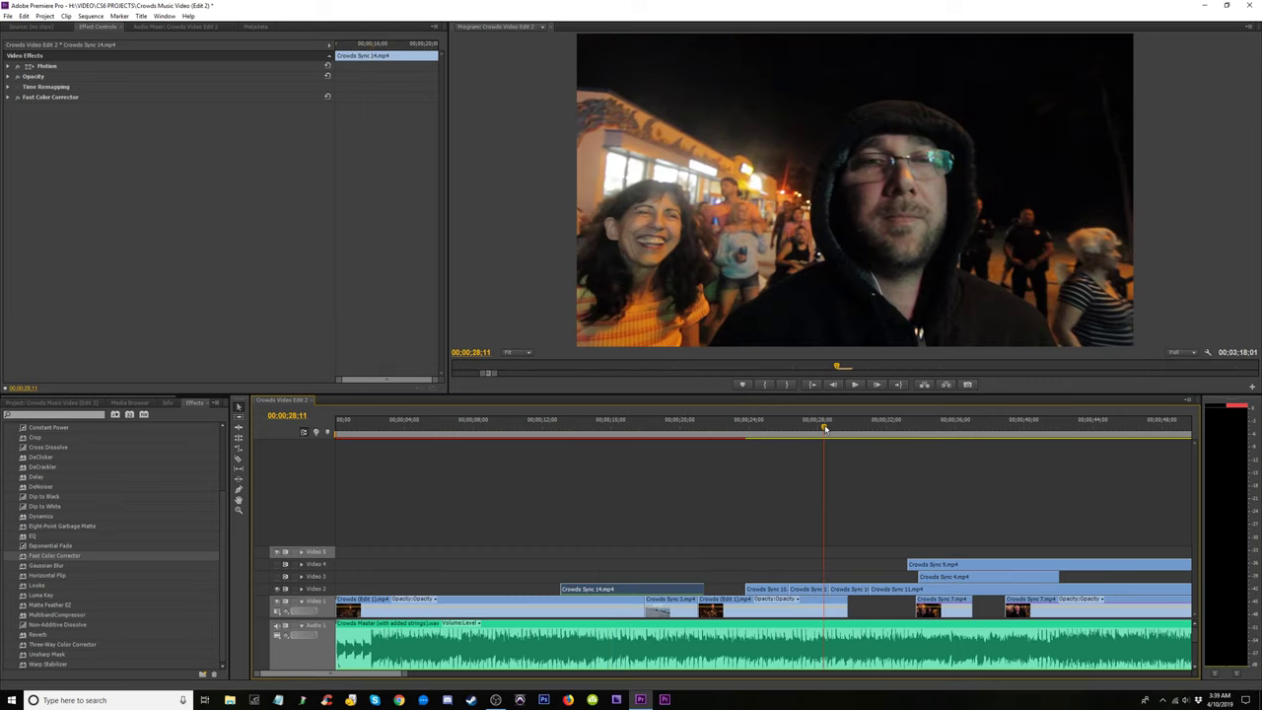
pyautogui.rightClick(602, 589)
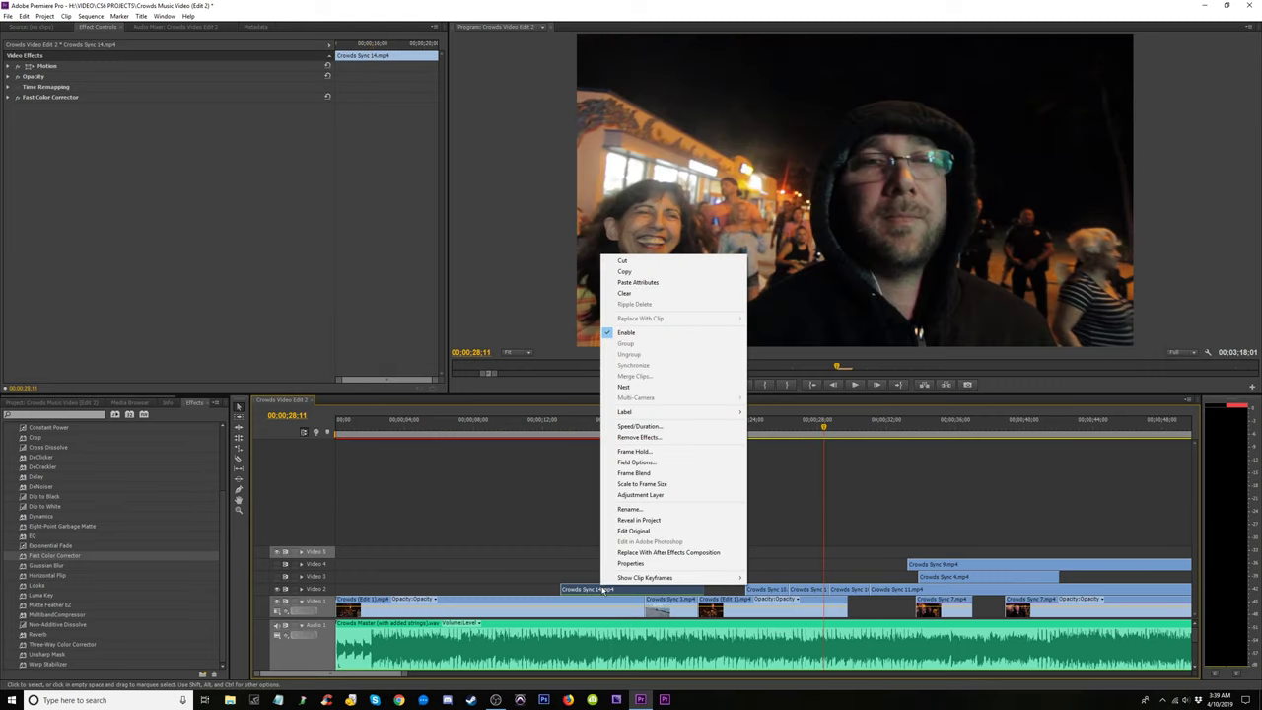
pyautogui.click(643, 429)
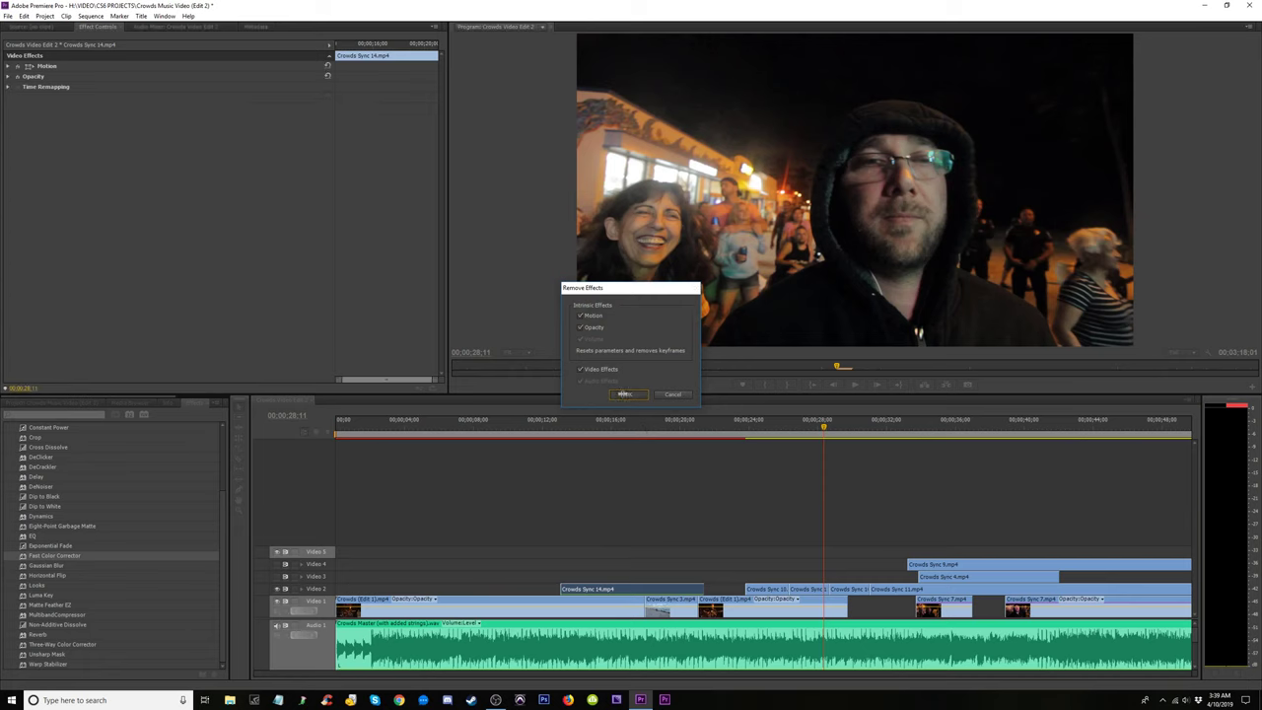
pyautogui.click(628, 394)
pyautogui.rightClick(619, 592)
pyautogui.press('Escape')
pyautogui.hotkey('ctrl', 'z')
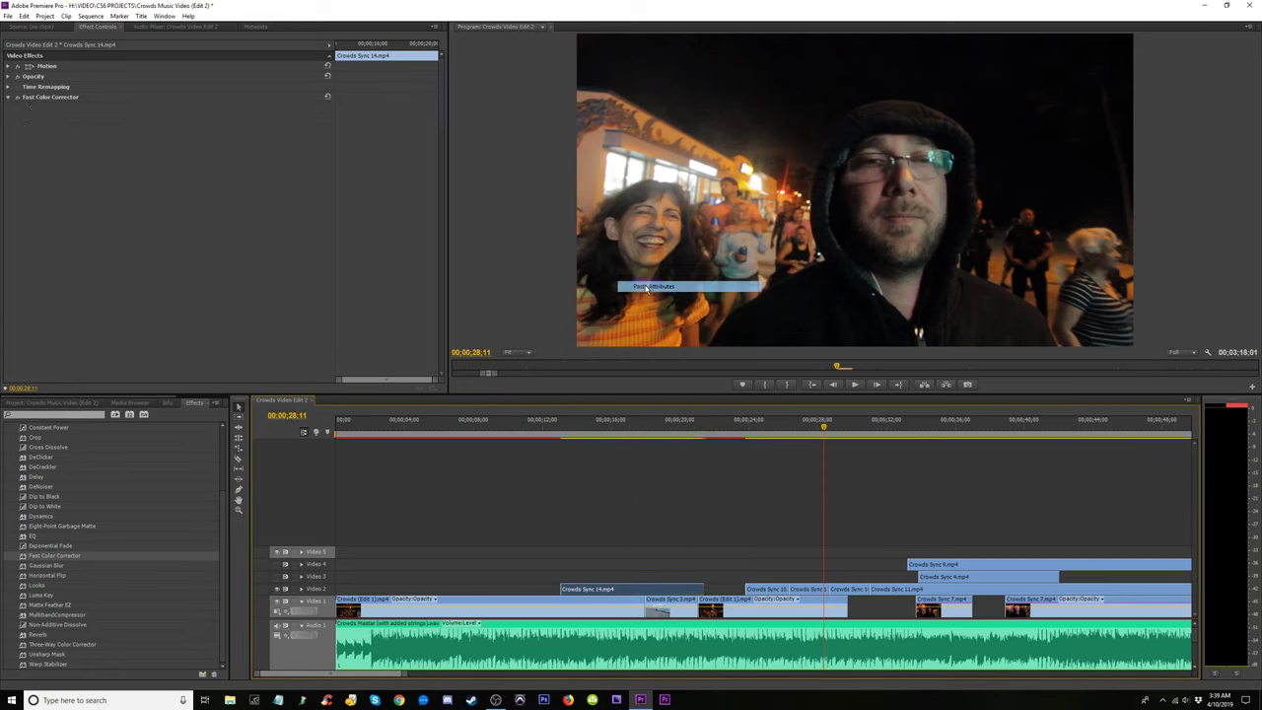
pyautogui.moveTo(607, 421)
pyautogui.mouseDown()
pyautogui.moveTo(690, 430)
pyautogui.moveTo(608, 434)
pyautogui.mouseUp()
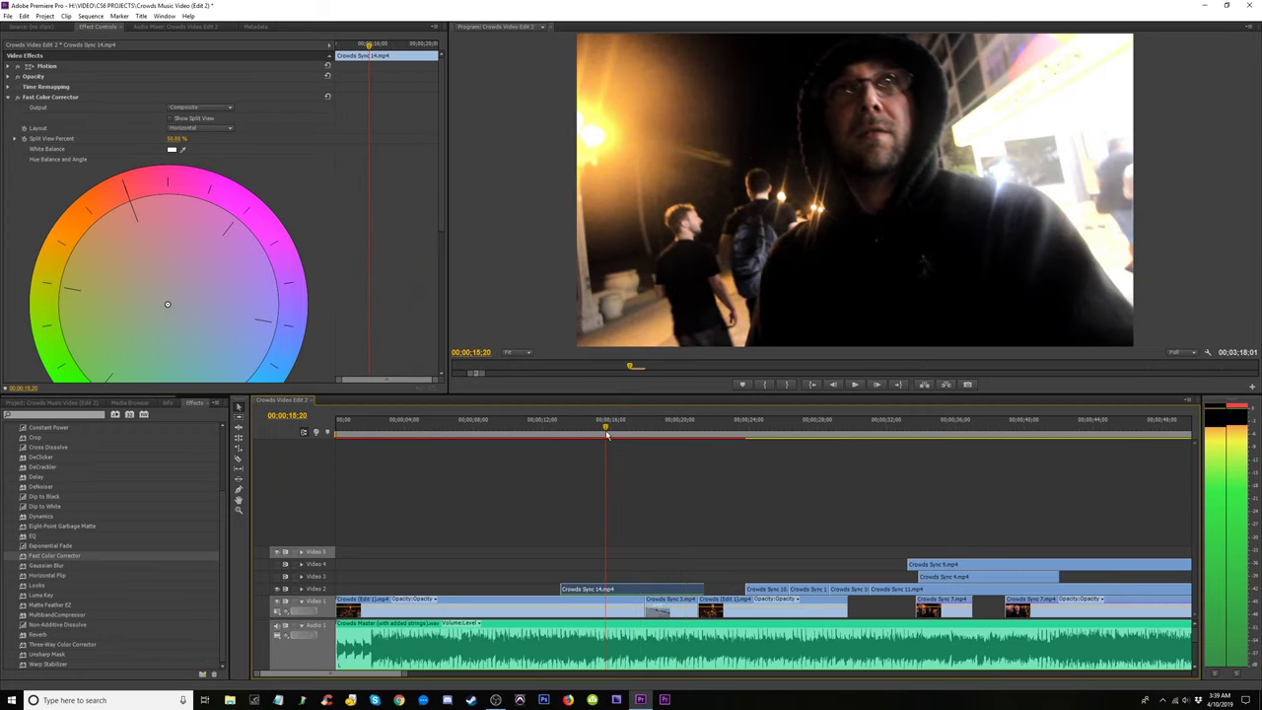
# Scale up Crowds Sync 14 in the Motion settings and play it back from 12;11.
pyautogui.click(10, 66)
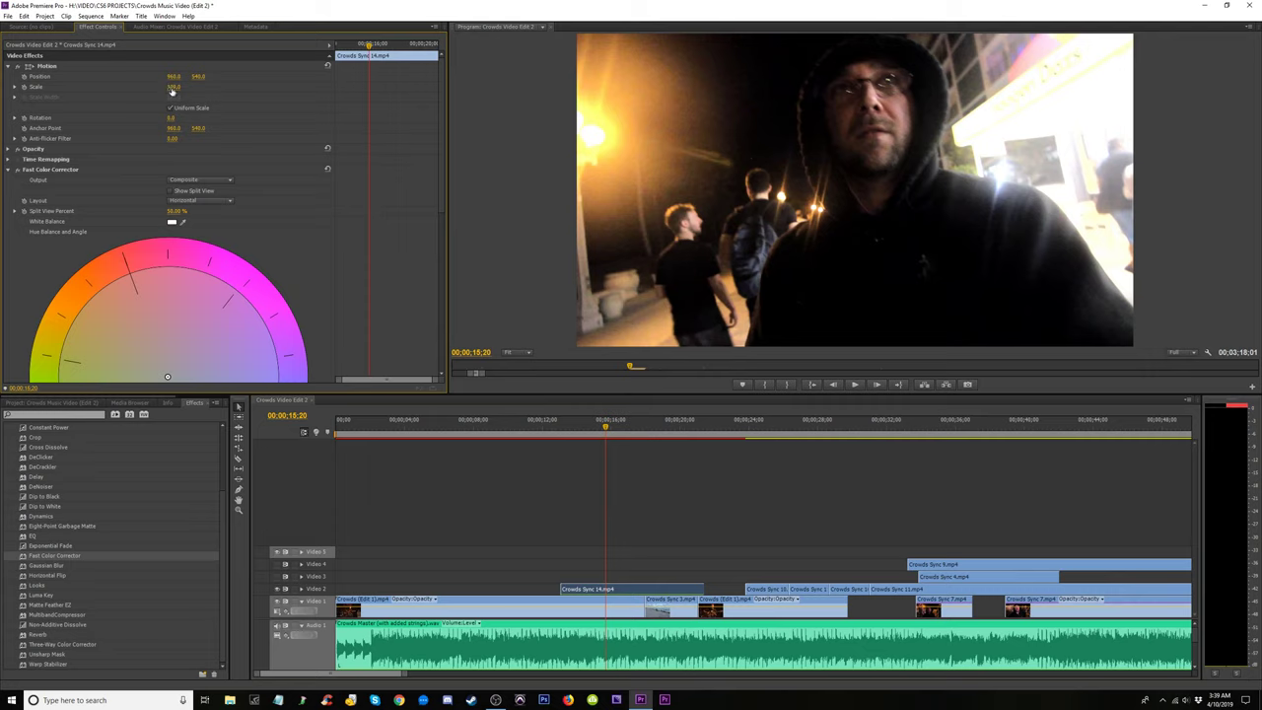
pyautogui.moveTo(175, 87); pyautogui.dragTo(185, 76)
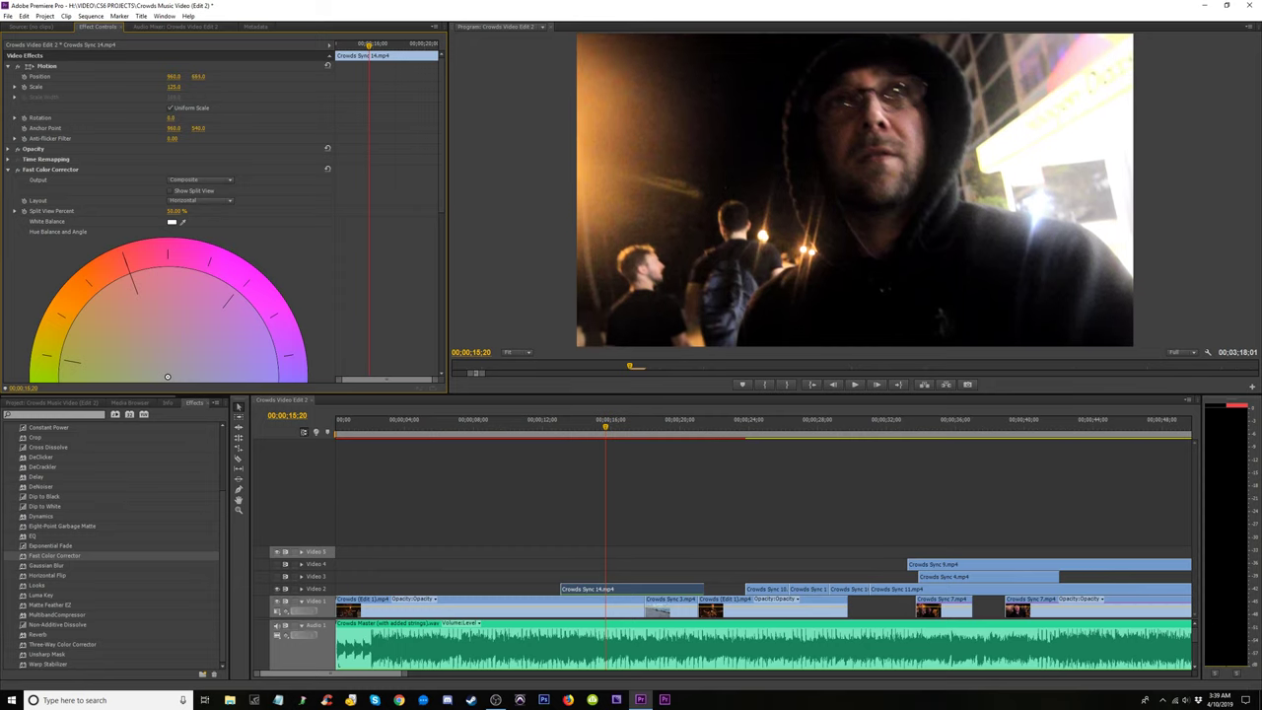
pyautogui.click(548, 431)
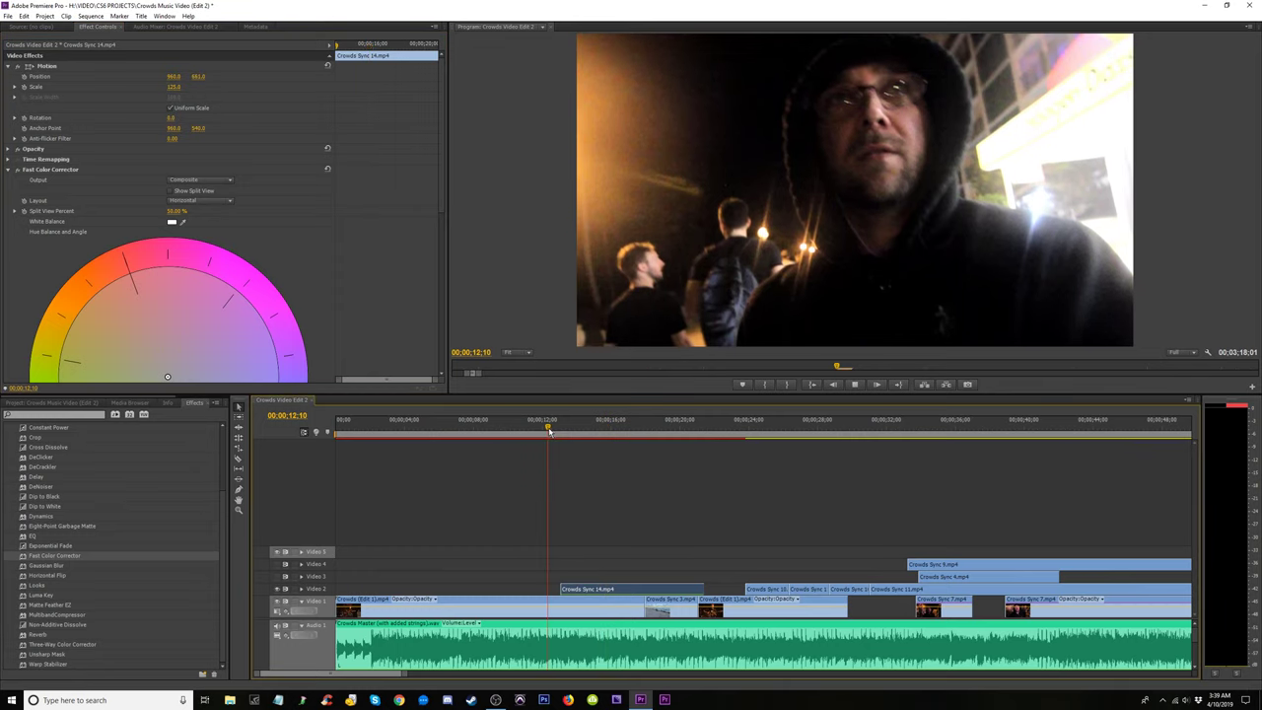
pyautogui.press('space')
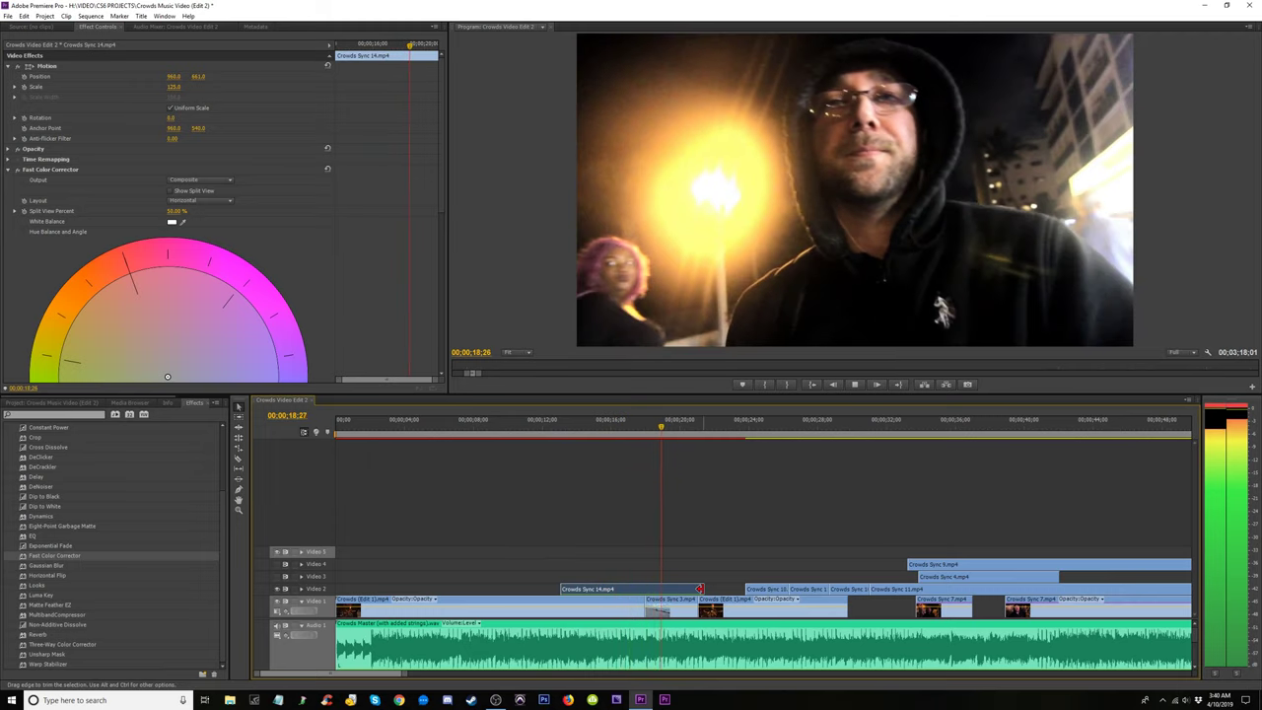
# Extend the end of Crowds Sync 14 on Video 2 to about 00;00;20;07 and review it.
pyautogui.click(709, 589)
pyautogui.moveTo(710, 589)
pyautogui.mouseDown()
pyautogui.moveTo(725, 589)
pyautogui.moveTo(712, 589)
pyautogui.mouseUp()
pyautogui.press('space')
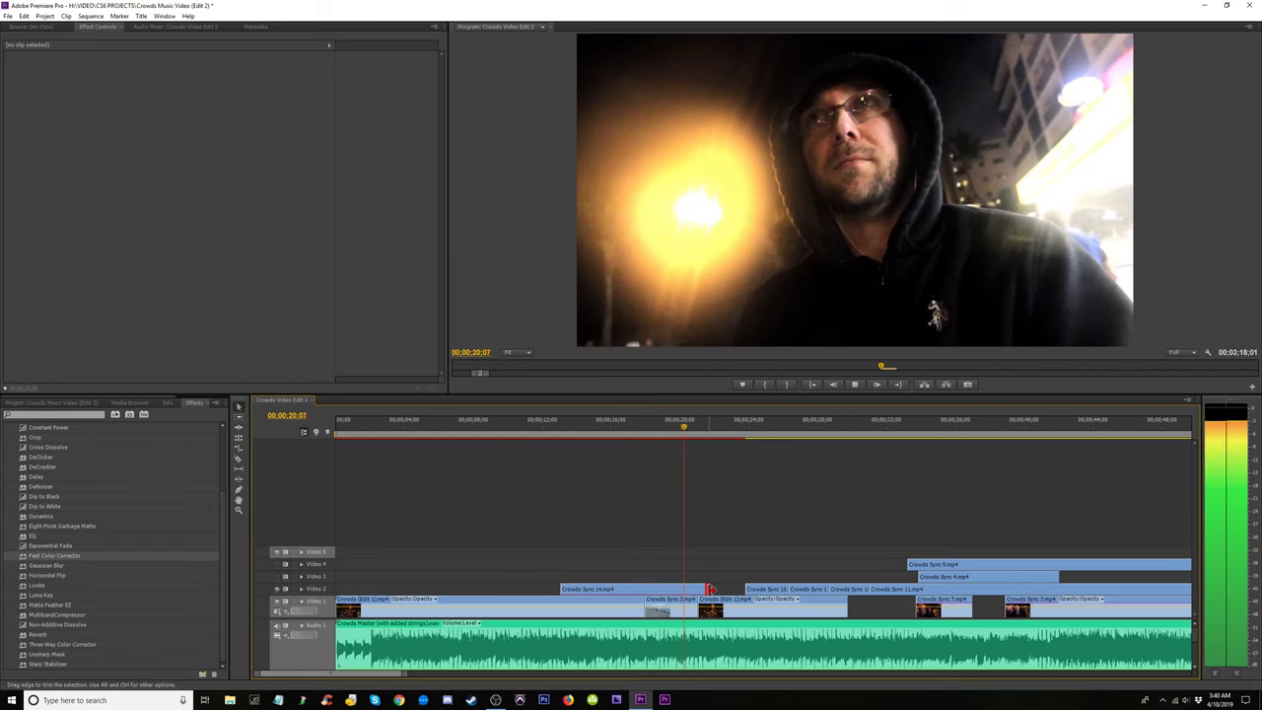
pyautogui.click(770, 437)
# Move Crowds Sync 14 to the start of Video 2 and play from the beginning.
pyautogui.click(683, 434)
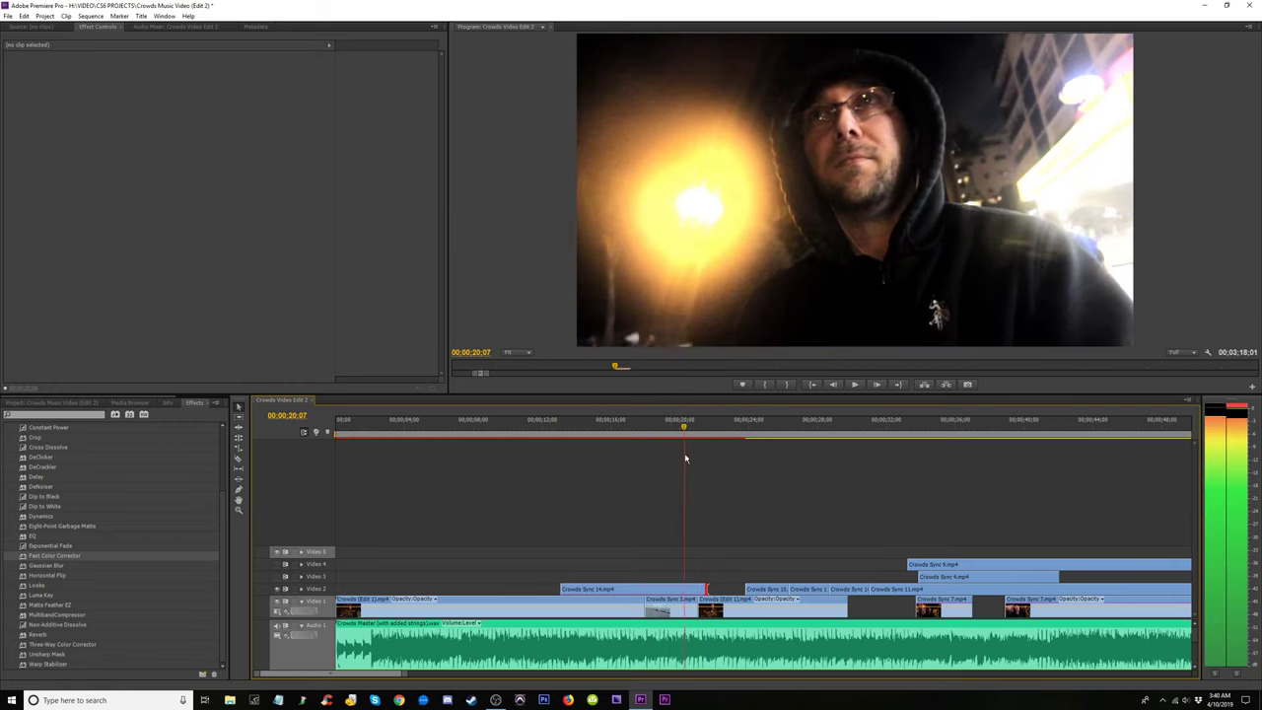
pyautogui.moveTo(658, 590); pyautogui.dragTo(434, 592)
pyautogui.moveTo(345, 434); pyautogui.dragTo(309, 438)
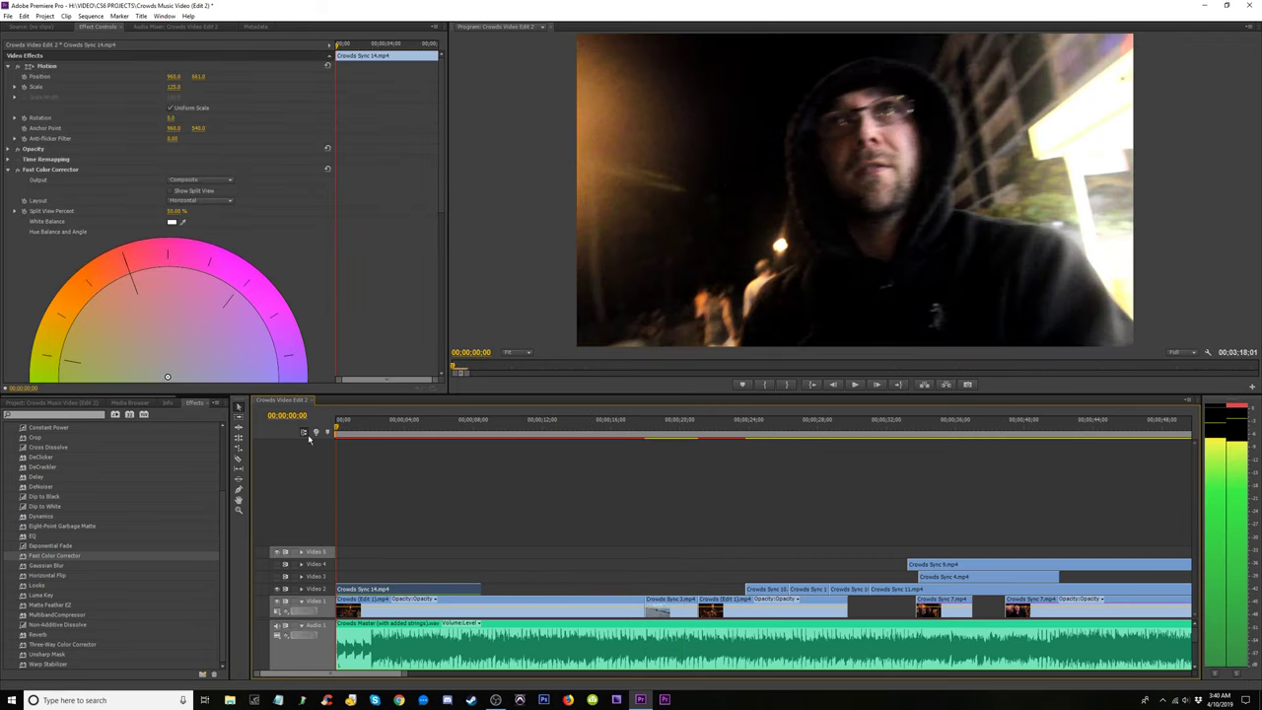
pyautogui.press('space')
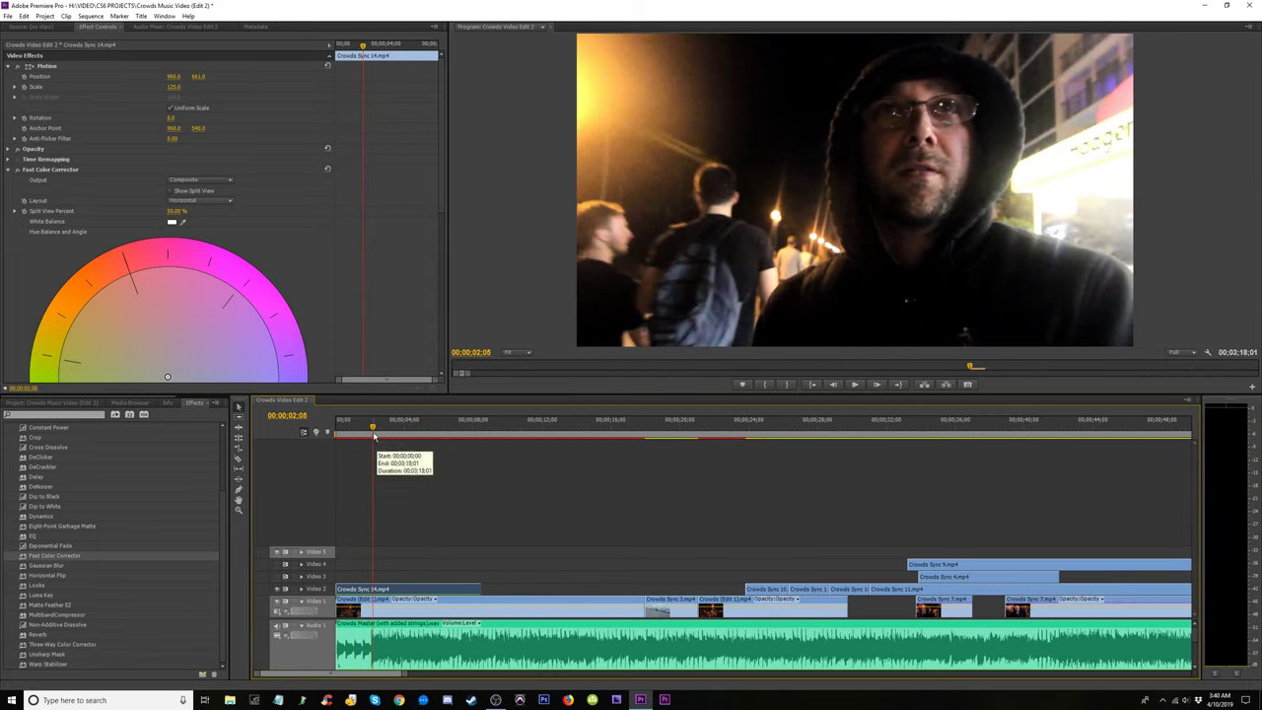
# Trim Crowds Sync 14's start to the playhead at about 2;02 and nudge it earlier.
pyautogui.press('Left')
pyautogui.press('Left')
pyautogui.press('Left')
pyautogui.moveTo(338, 589); pyautogui.dragTo(373, 592)
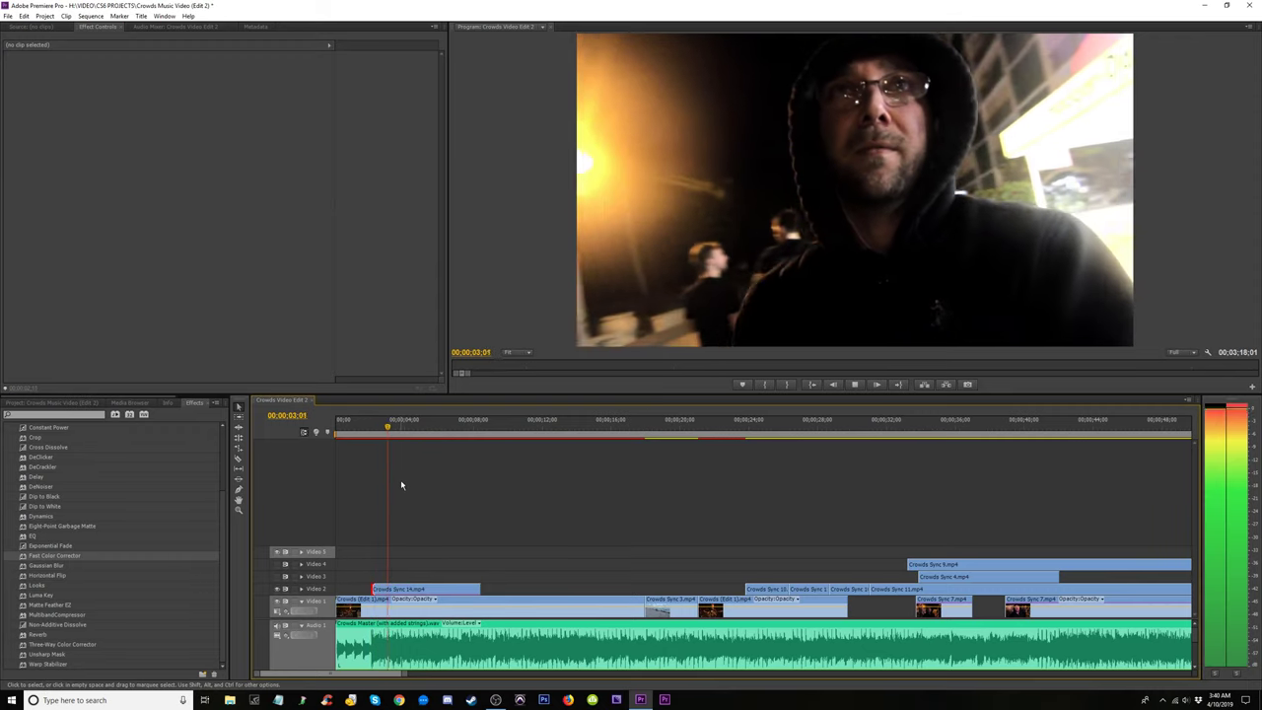
pyautogui.press('space')
pyautogui.moveTo(376, 587)
pyautogui.mouseDown()
pyautogui.moveTo(413, 594)
pyautogui.moveTo(376, 590)
pyautogui.mouseUp()
# Preview the new placement from 00;00;01;28 to 00;00;09;02, then return to 06;17.
pyautogui.press('space')
pyautogui.click(370, 422)
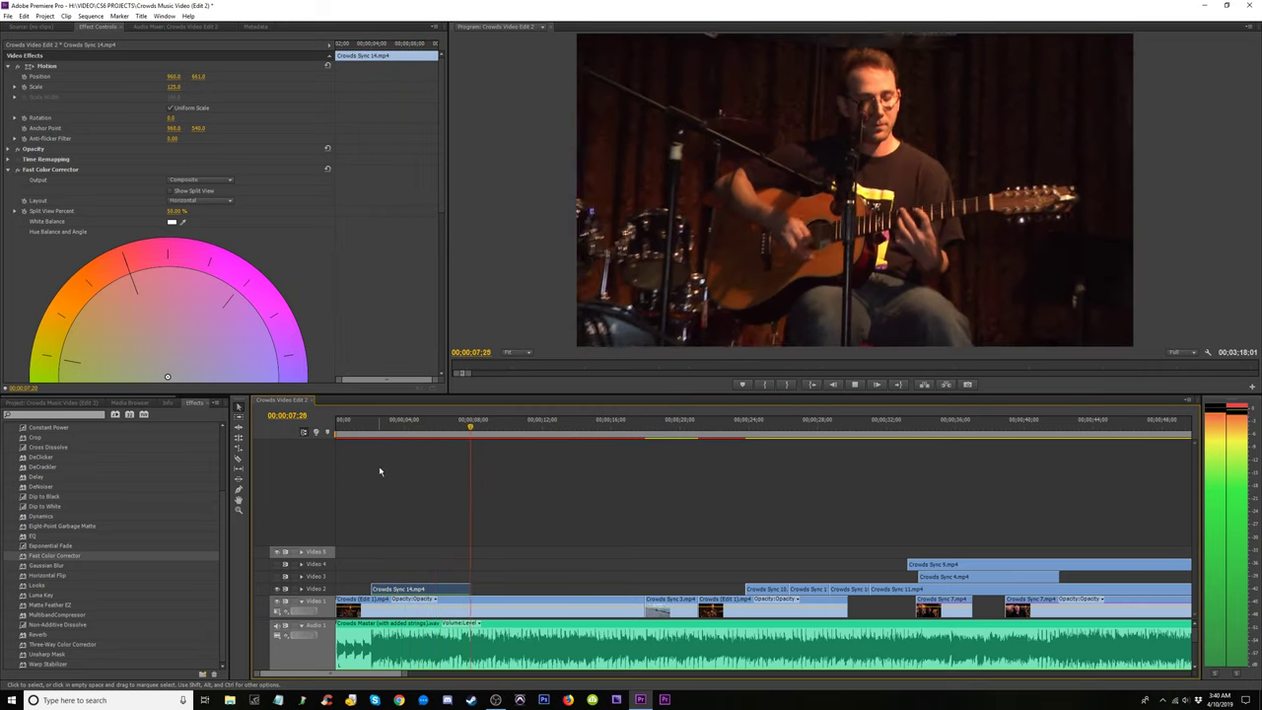
pyautogui.press('space')
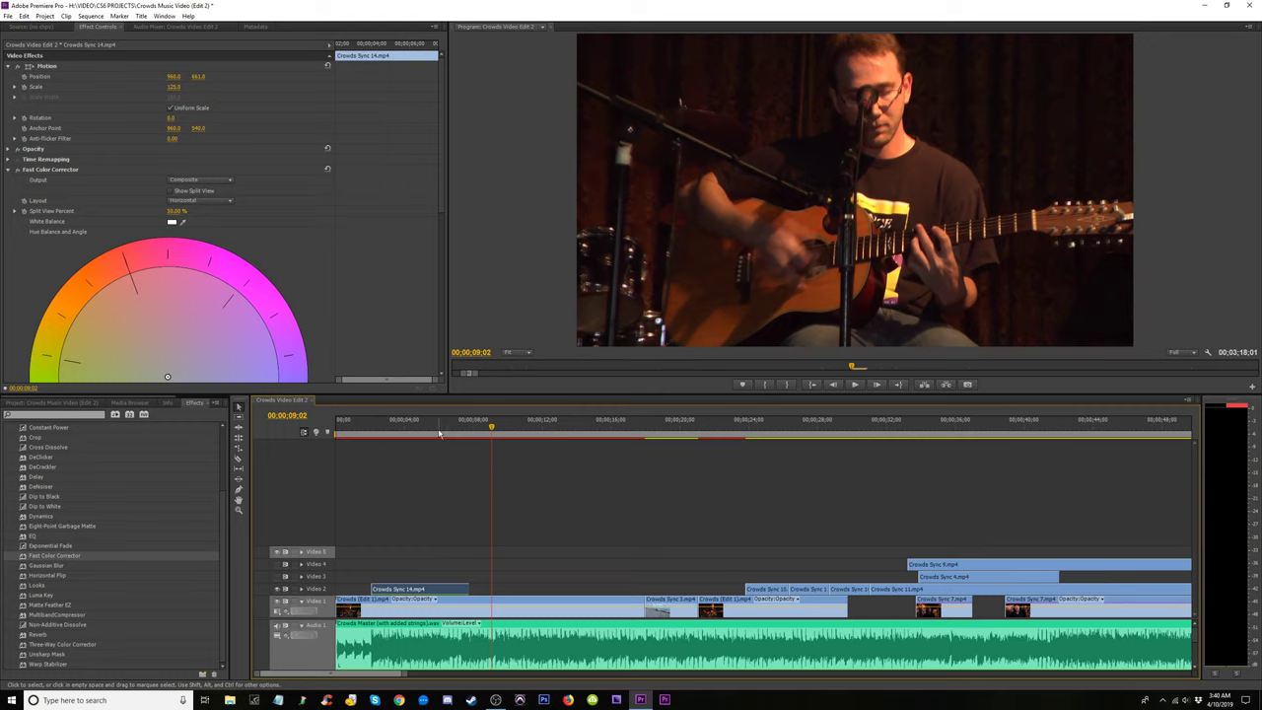
pyautogui.click(449, 431)
pyautogui.click(480, 558)
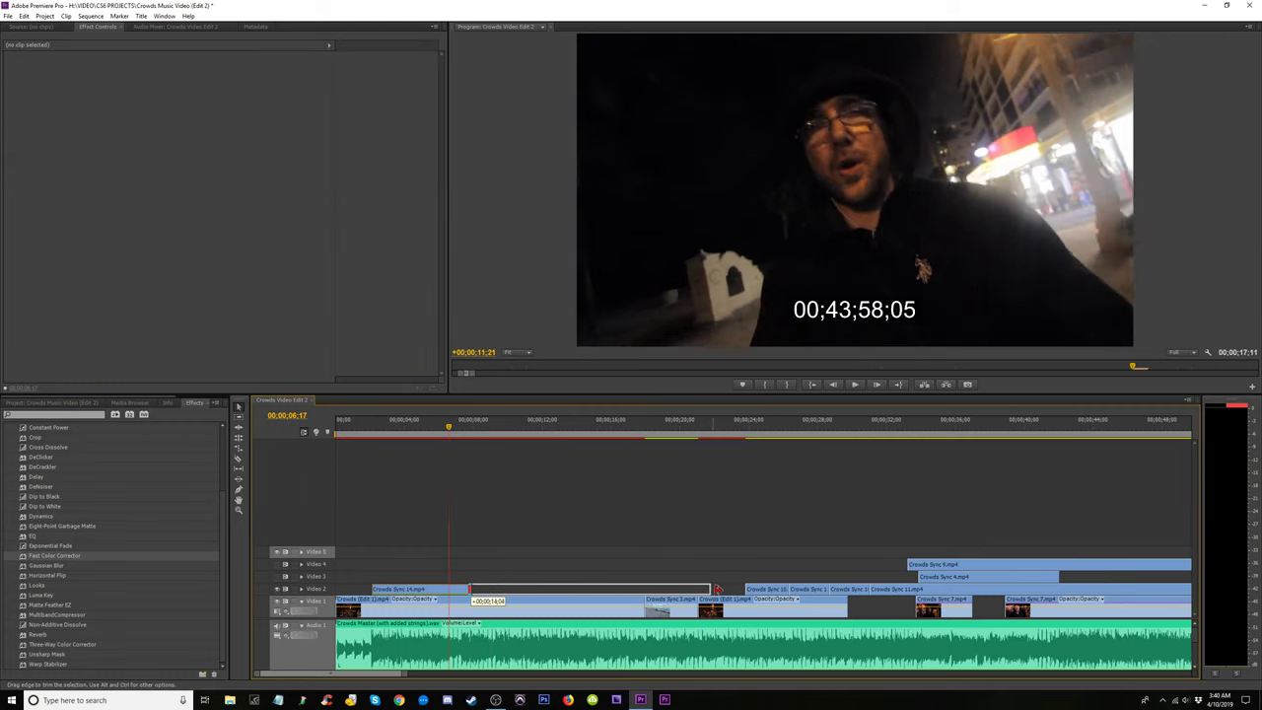
# Undo the extra lengthening of Crowds Sync 14 and replay from 04;00.
pyautogui.moveTo(597, 575); pyautogui.dragTo(595, 582)
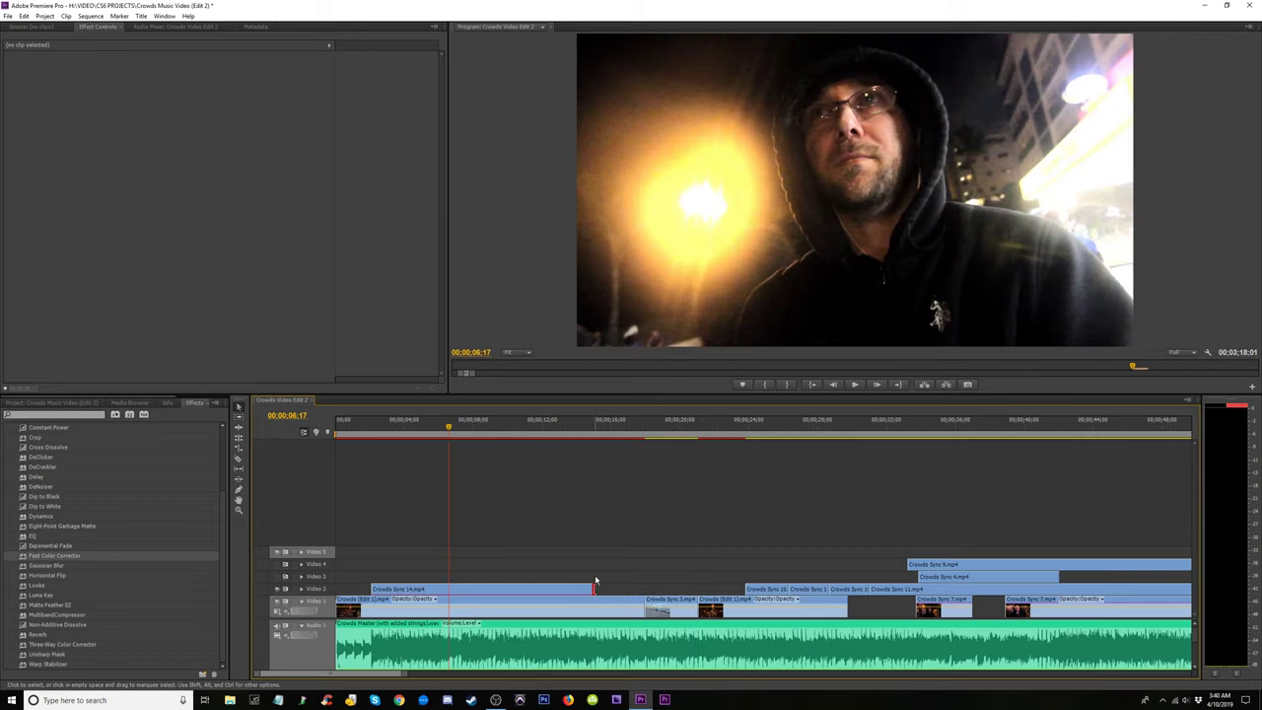
pyautogui.hotkey('ctrl', 'z')
pyautogui.click(395, 431)
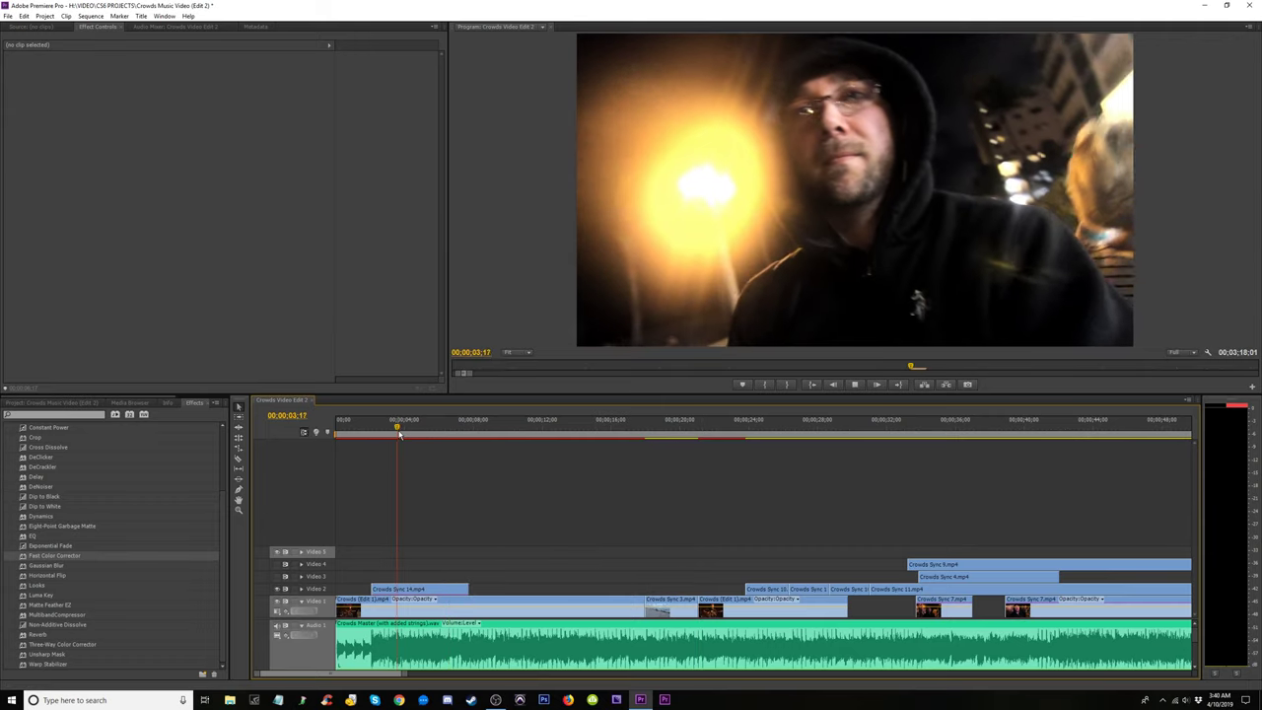
pyautogui.press('space')
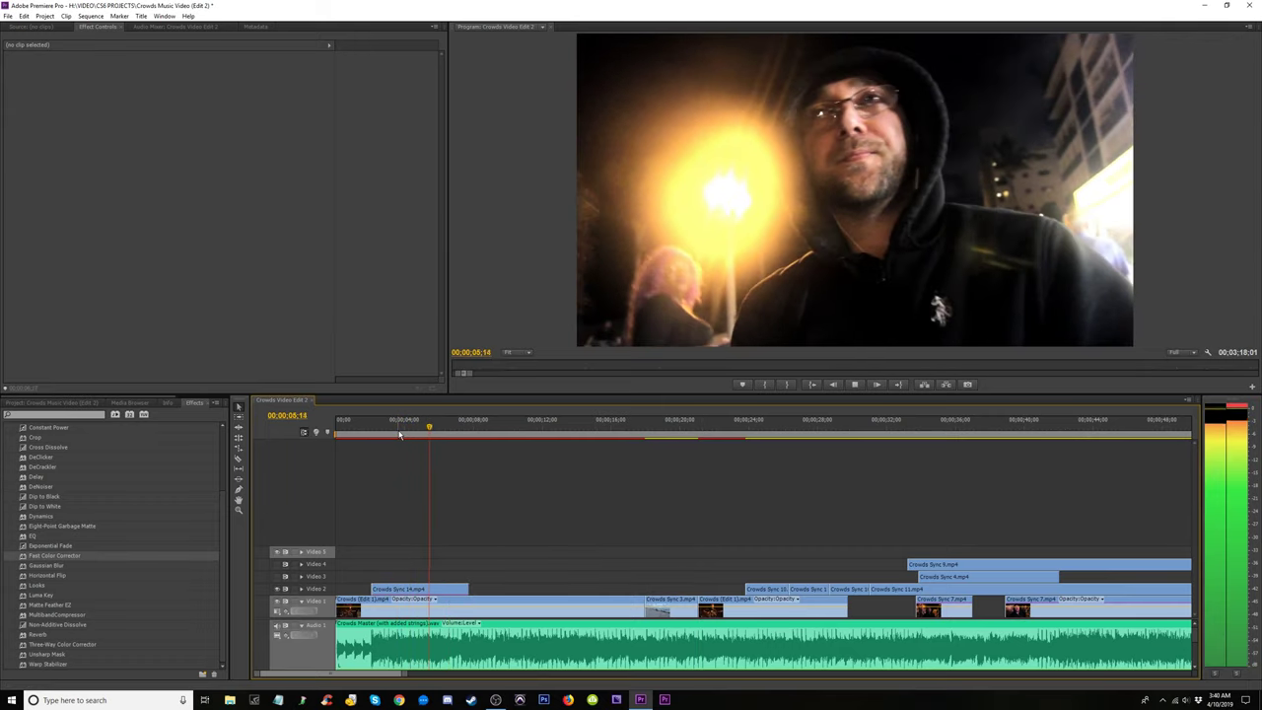
pyautogui.press('space')
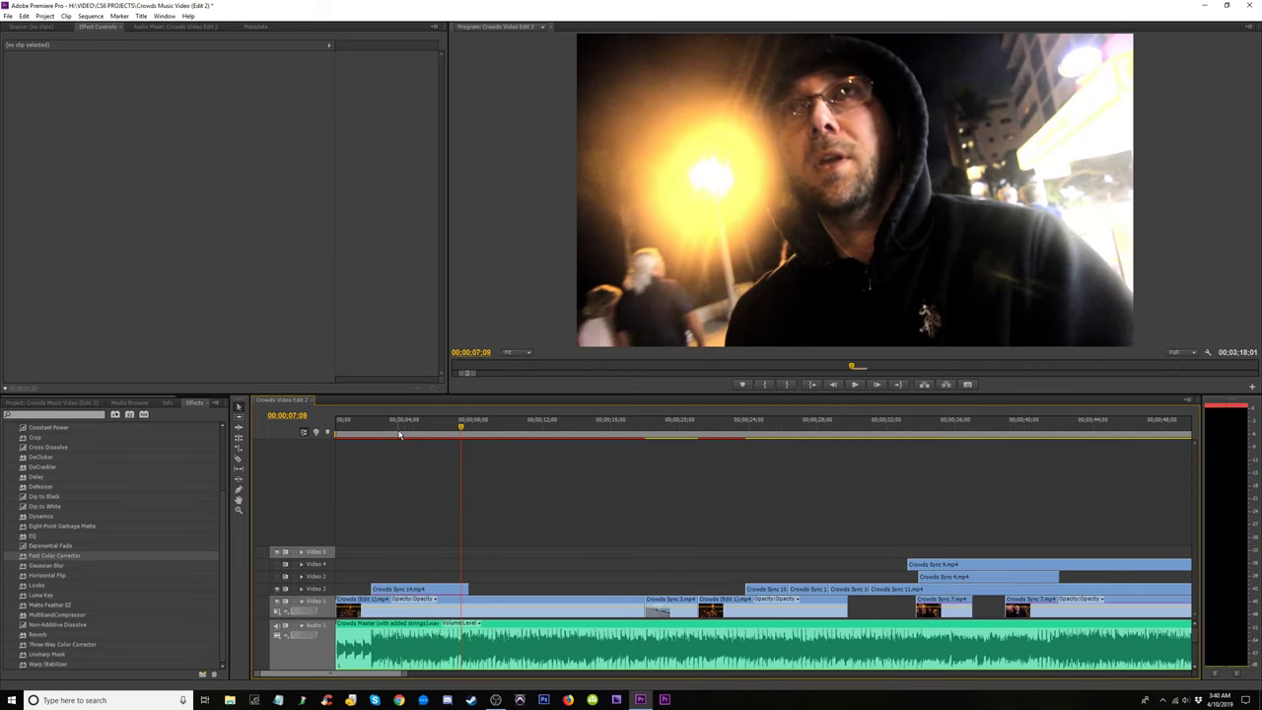
# Trim Crowds Sync 14's end back to 00;00;06;25, where the guitarist shot appears.
pyautogui.press('=')
pyautogui.press('space')
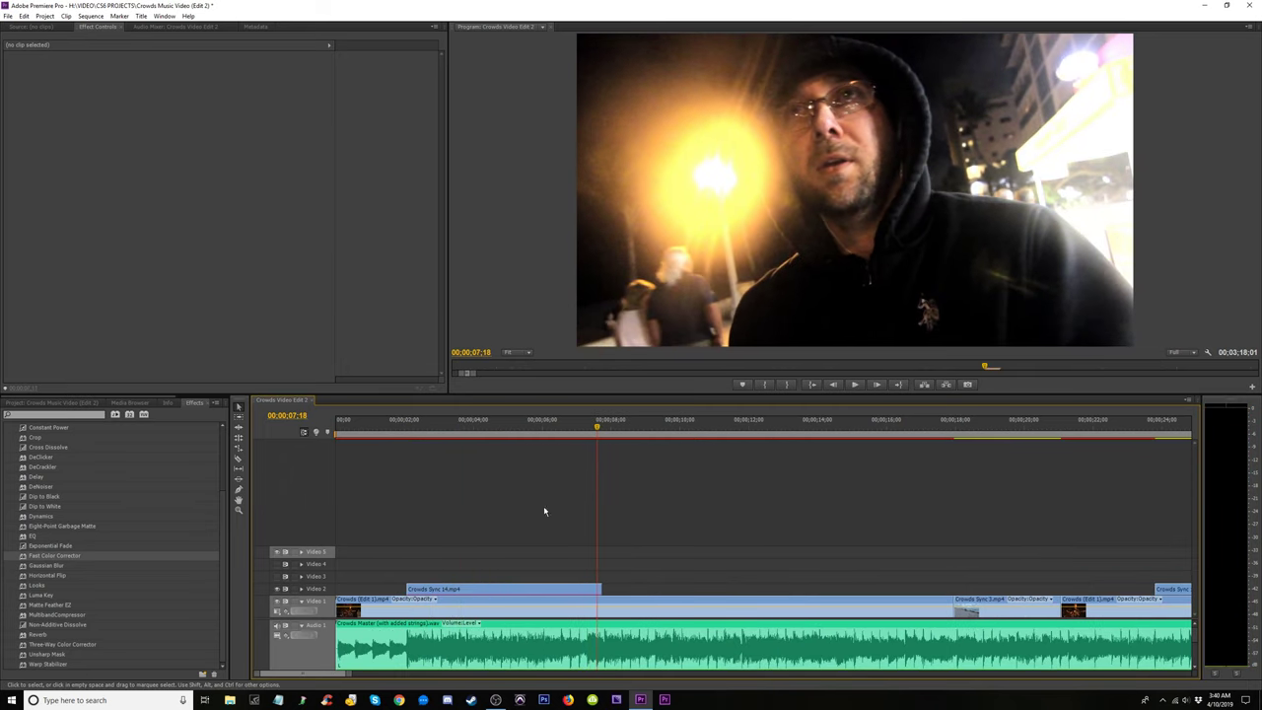
pyautogui.moveTo(542, 426); pyautogui.dragTo(507, 426)
pyautogui.press('space')
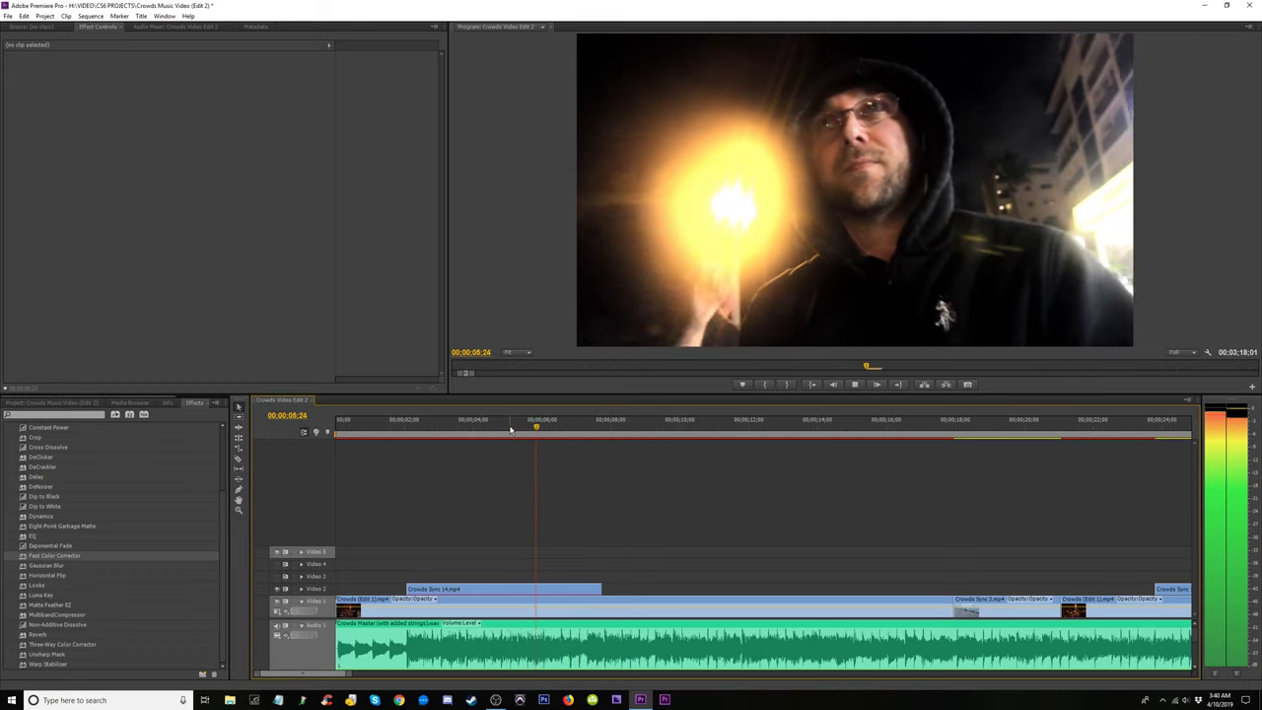
pyautogui.press('space')
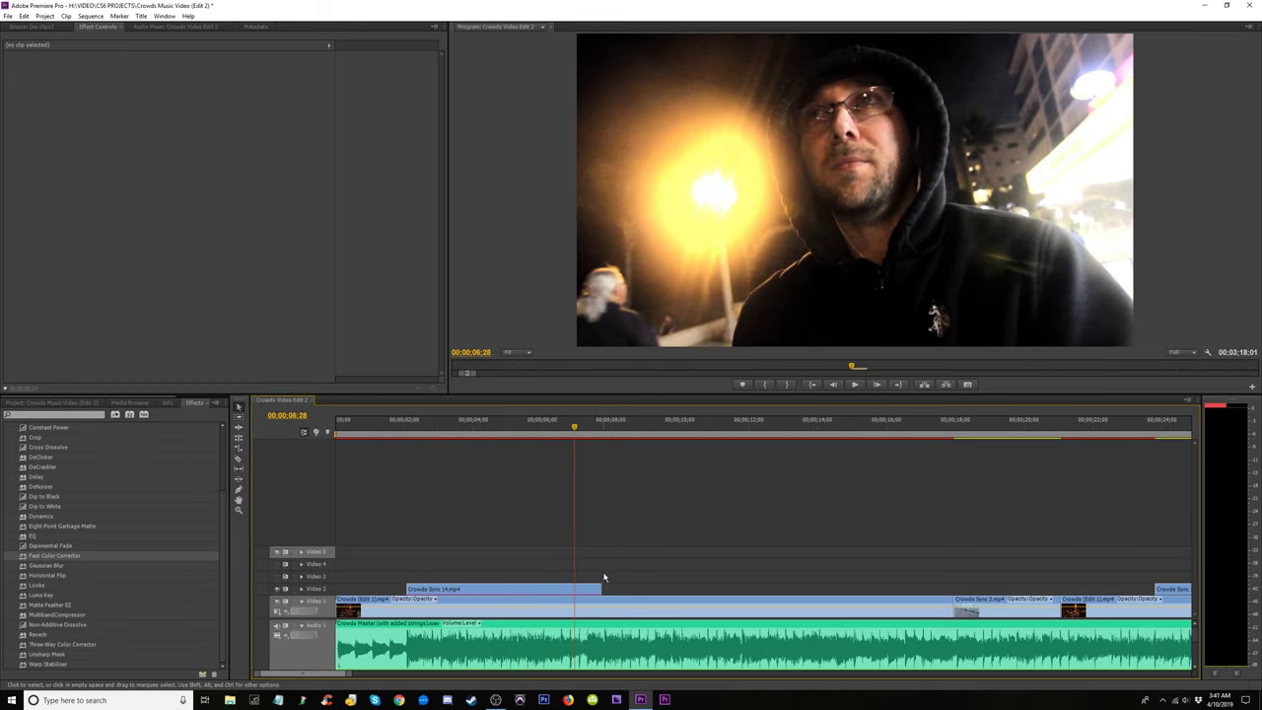
pyautogui.press('Right')
pyautogui.press('Right')
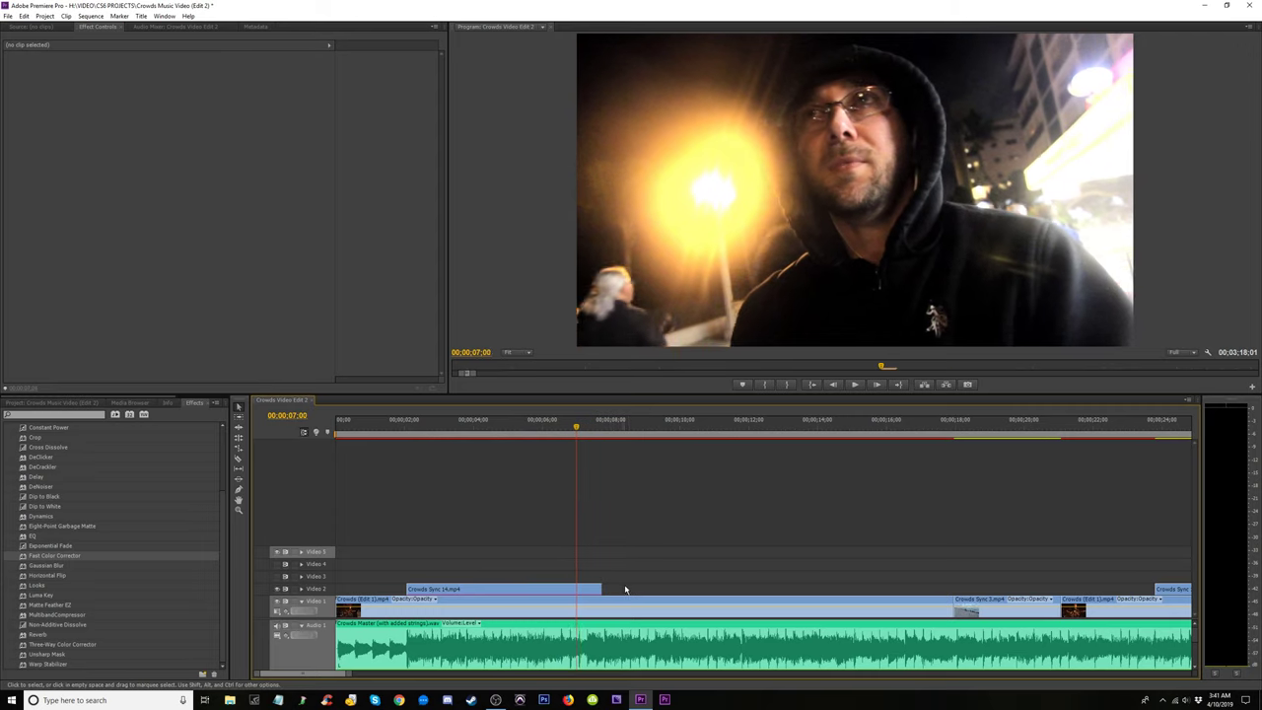
pyautogui.hotkey('shift', 'Left')
pyautogui.moveTo(611, 586); pyautogui.dragTo(572, 589)
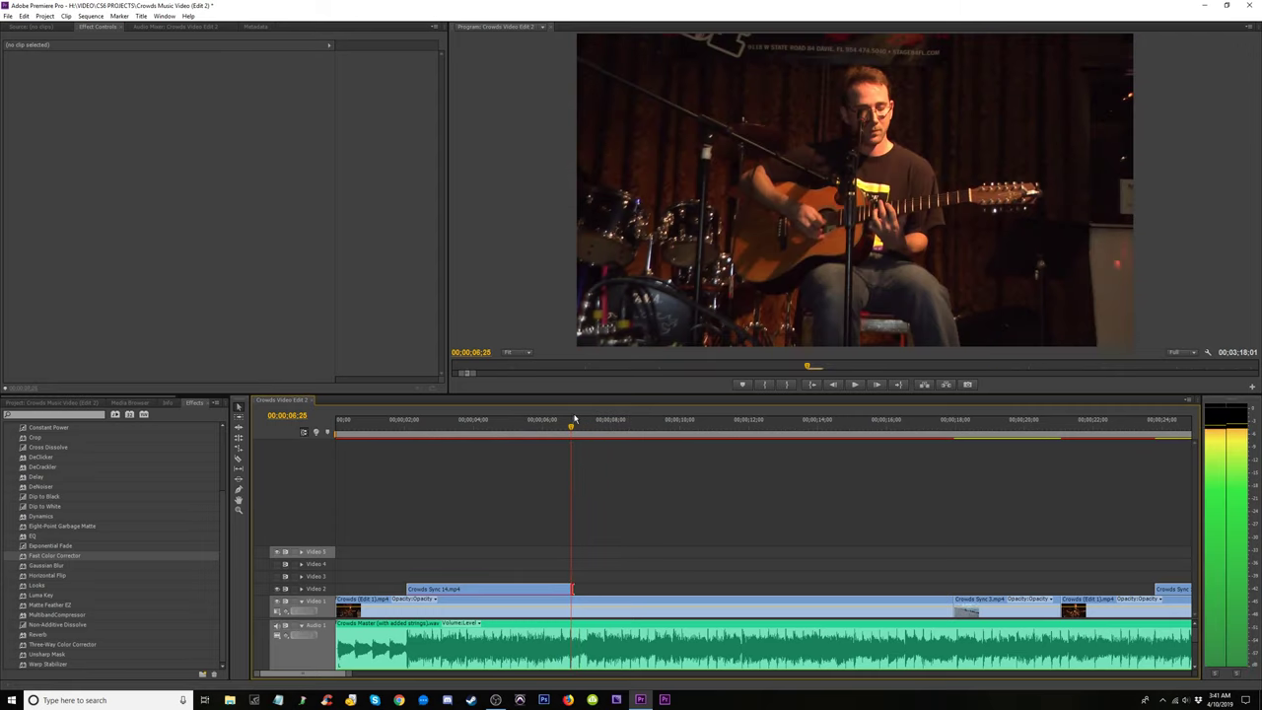
pyautogui.moveTo(572, 434); pyautogui.dragTo(420, 439)
# Apply Warp Stabilizer to Crowds Sync 14, set its scale to 110, and shift it slightly up.
pyautogui.click(476, 591)
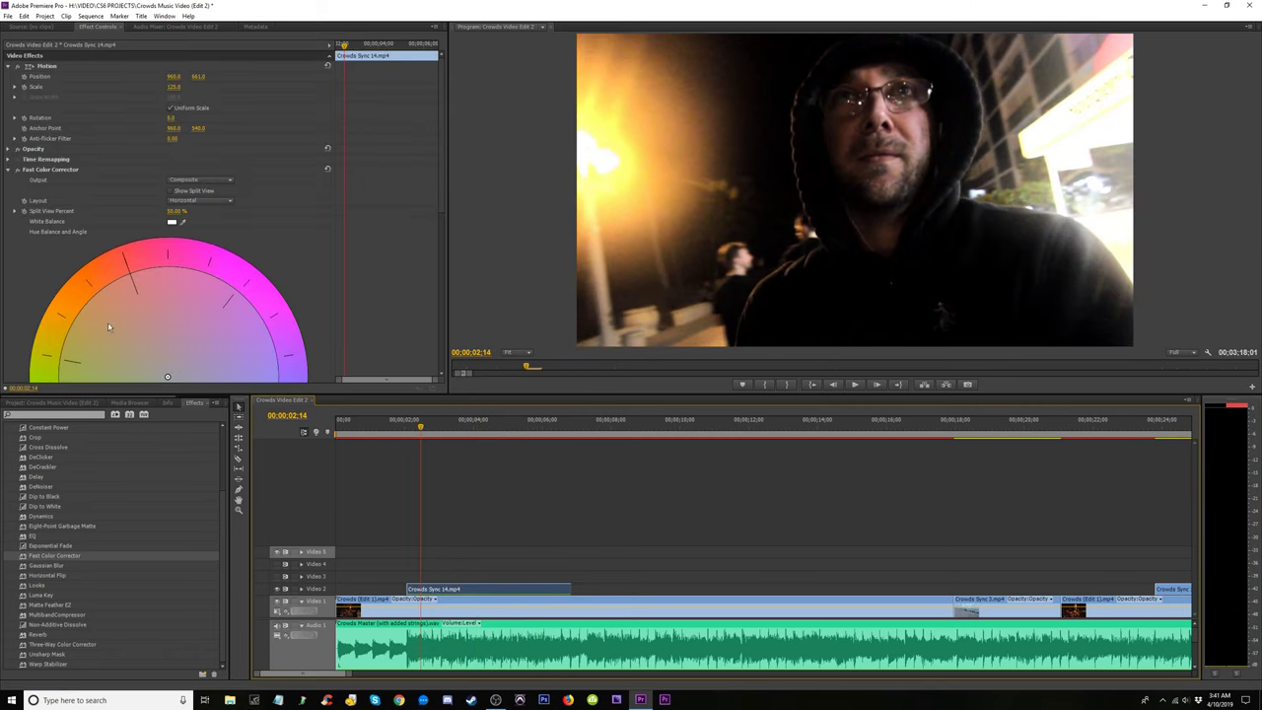
pyautogui.click(49, 665)
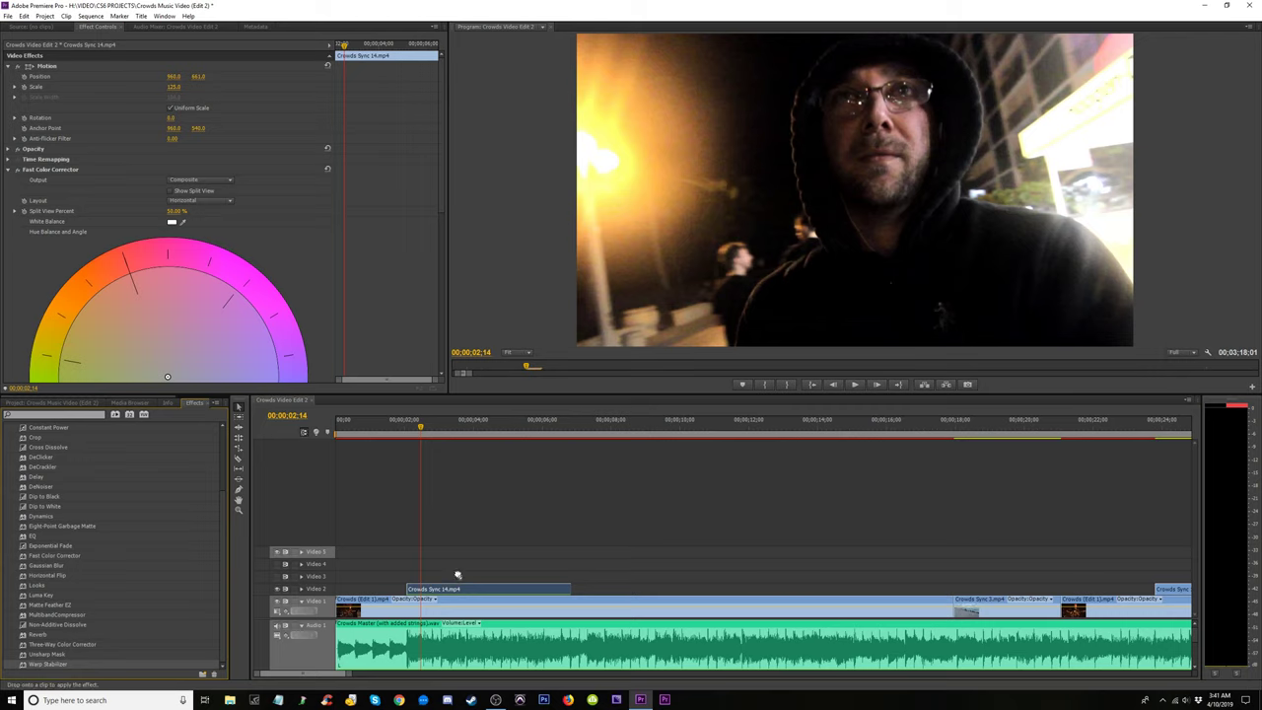
pyautogui.moveTo(458, 575); pyautogui.dragTo(459, 581)
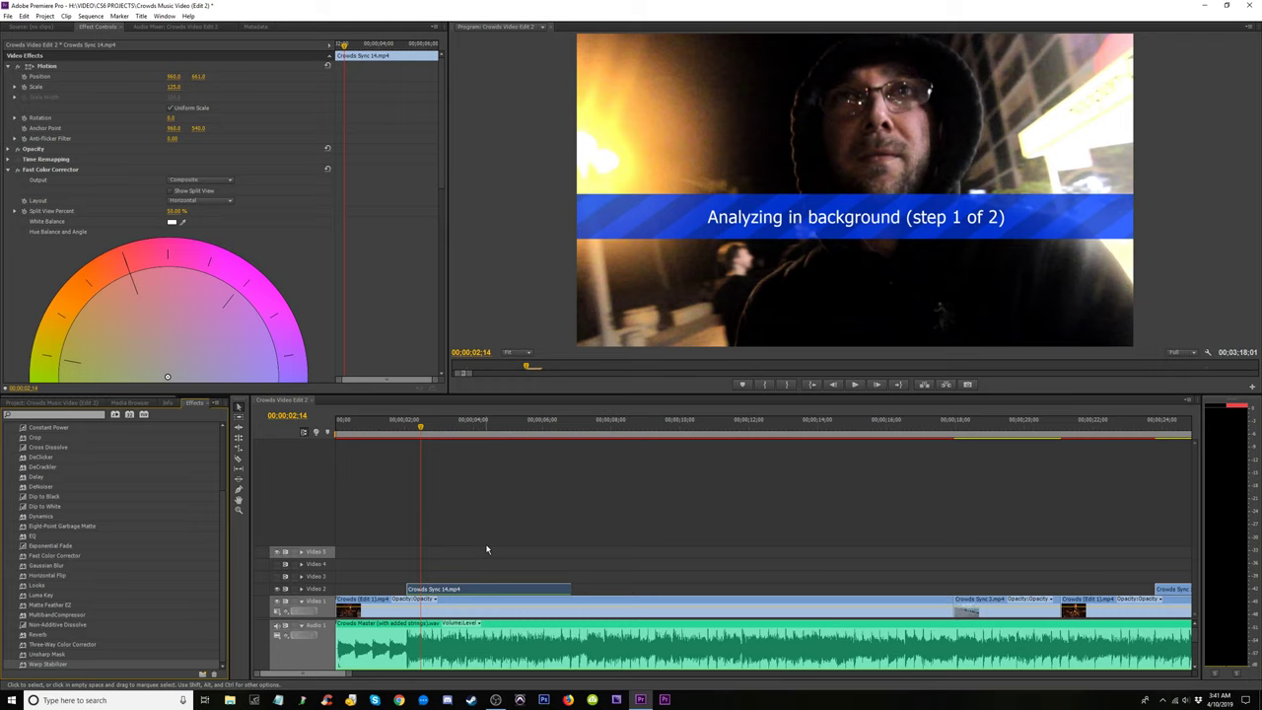
pyautogui.click(169, 87)
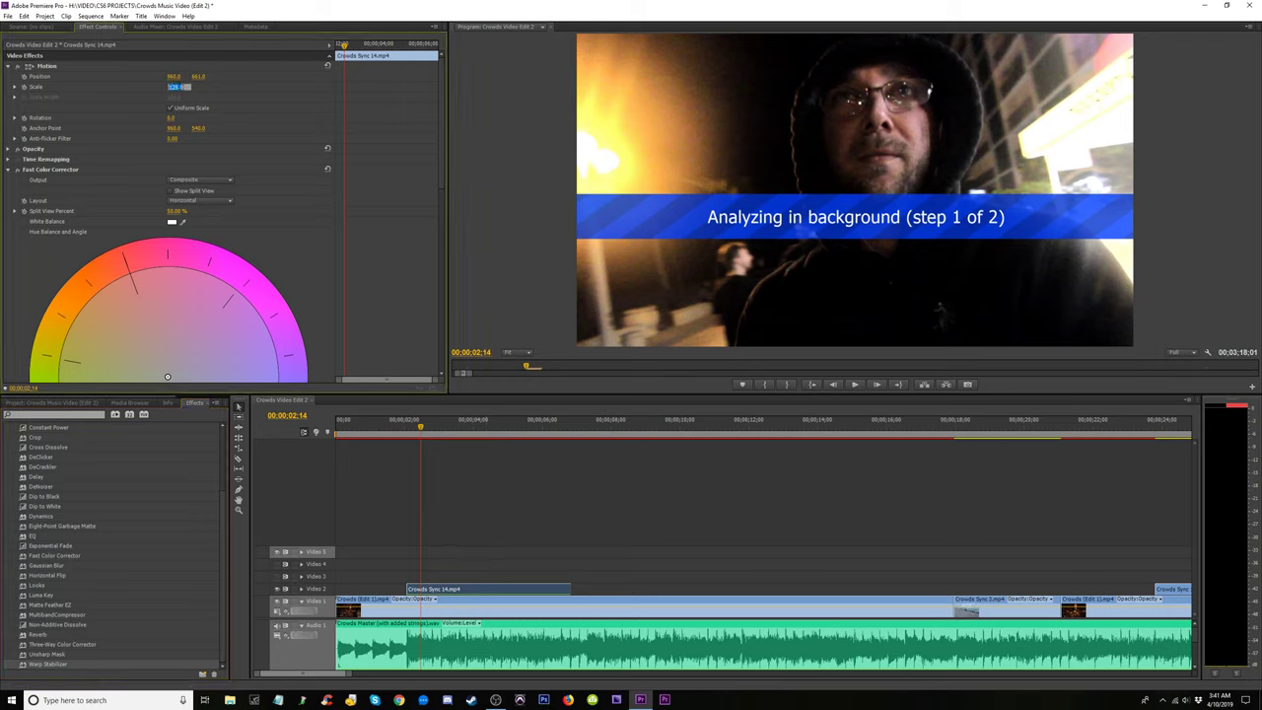
pyautogui.write('110')
pyautogui.press('Return')
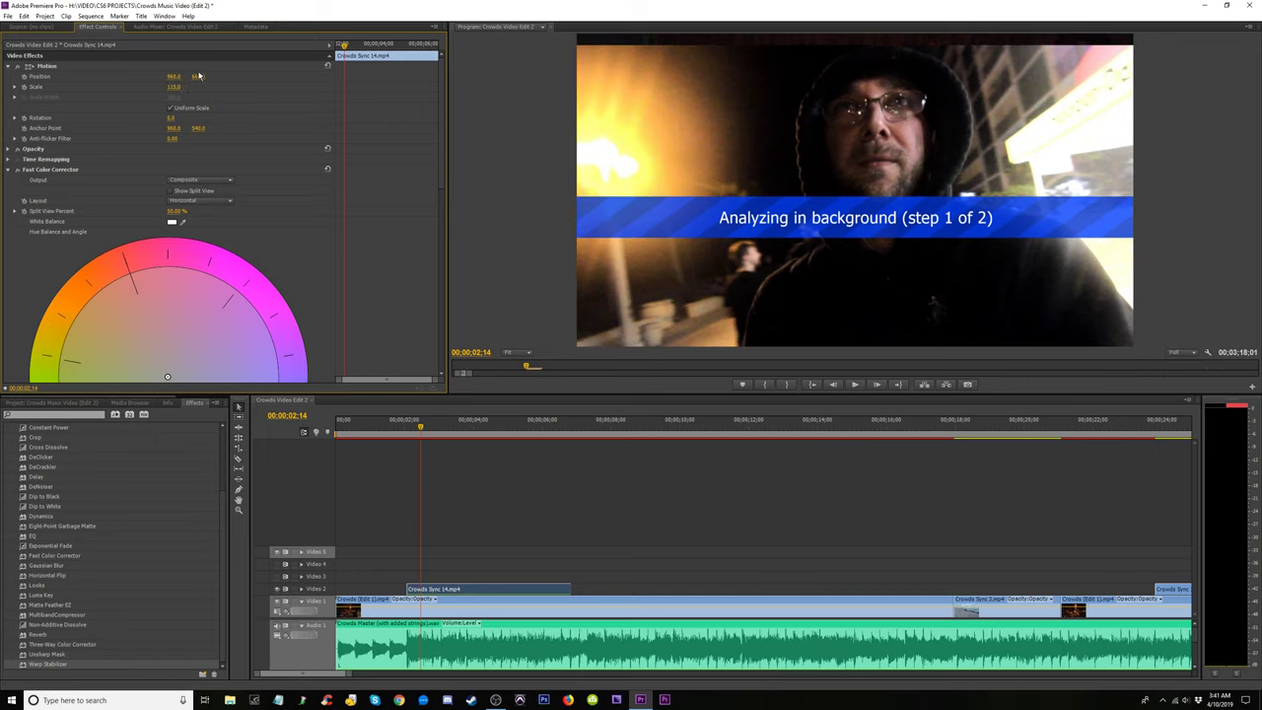
pyautogui.moveTo(218, 77); pyautogui.dragTo(203, 77)
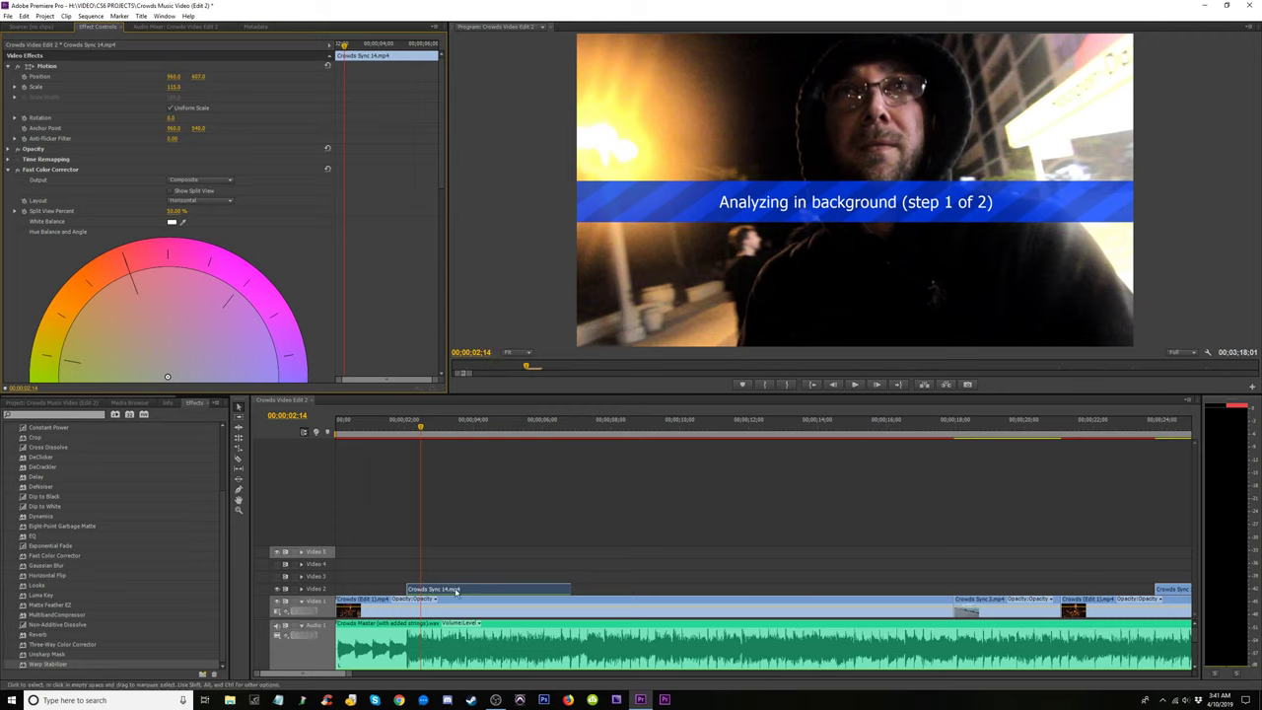
# Move Crowds Sync 14 fifteen seconds later, then place Crowds Sync 3 on Video 2 near 2 seconds.
pyautogui.moveTo(456, 590); pyautogui.dragTo(996, 589)
pyautogui.moveTo(945, 428); pyautogui.dragTo(986, 435)
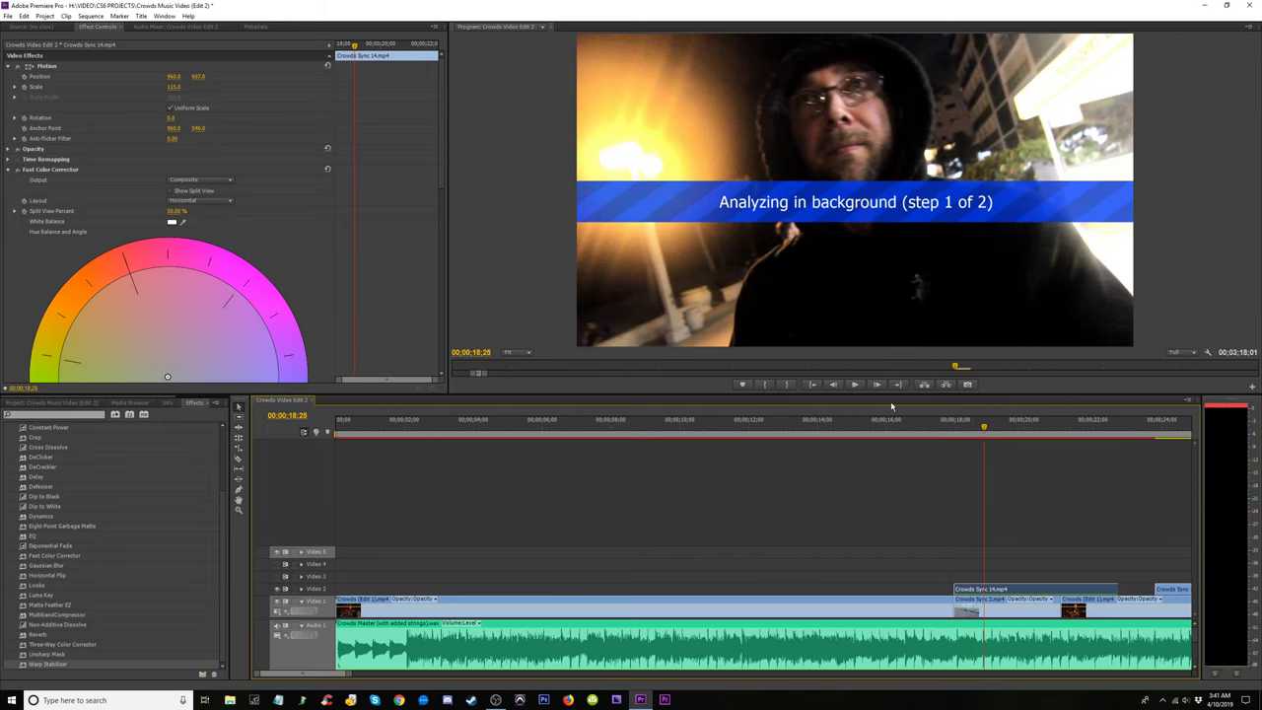
pyautogui.click(11, 170)
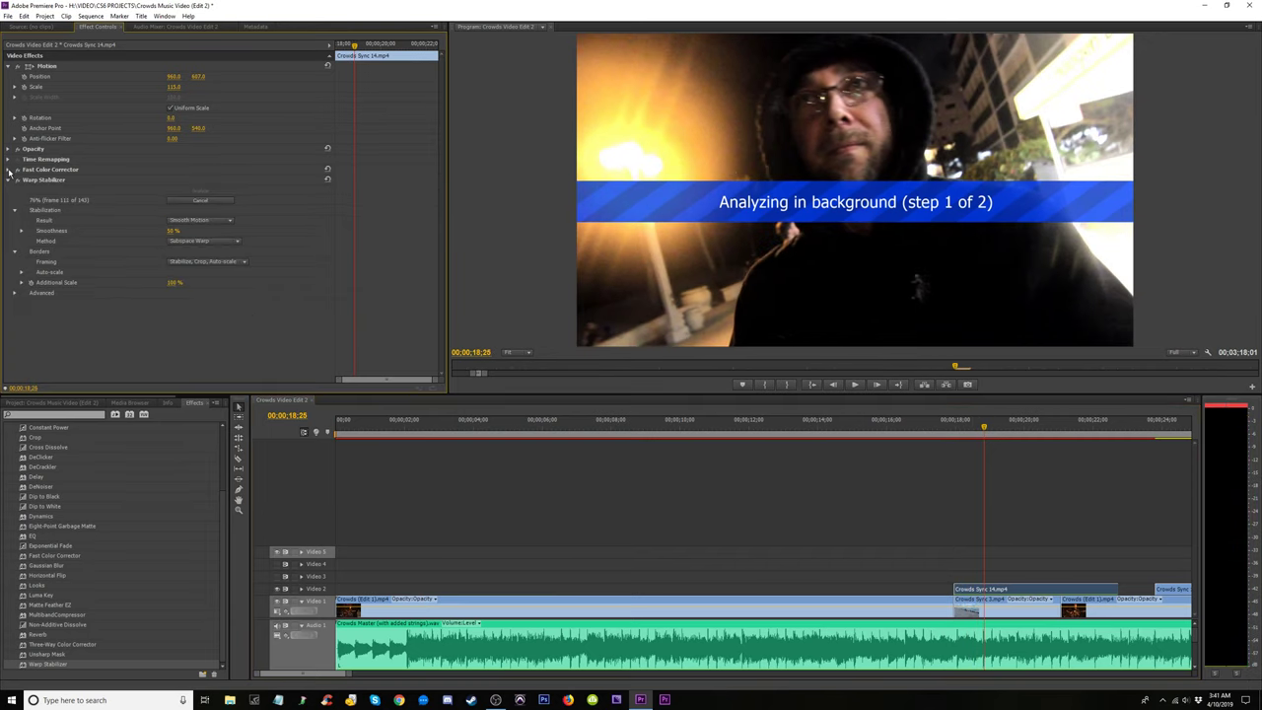
pyautogui.moveTo(993, 419); pyautogui.dragTo(909, 453)
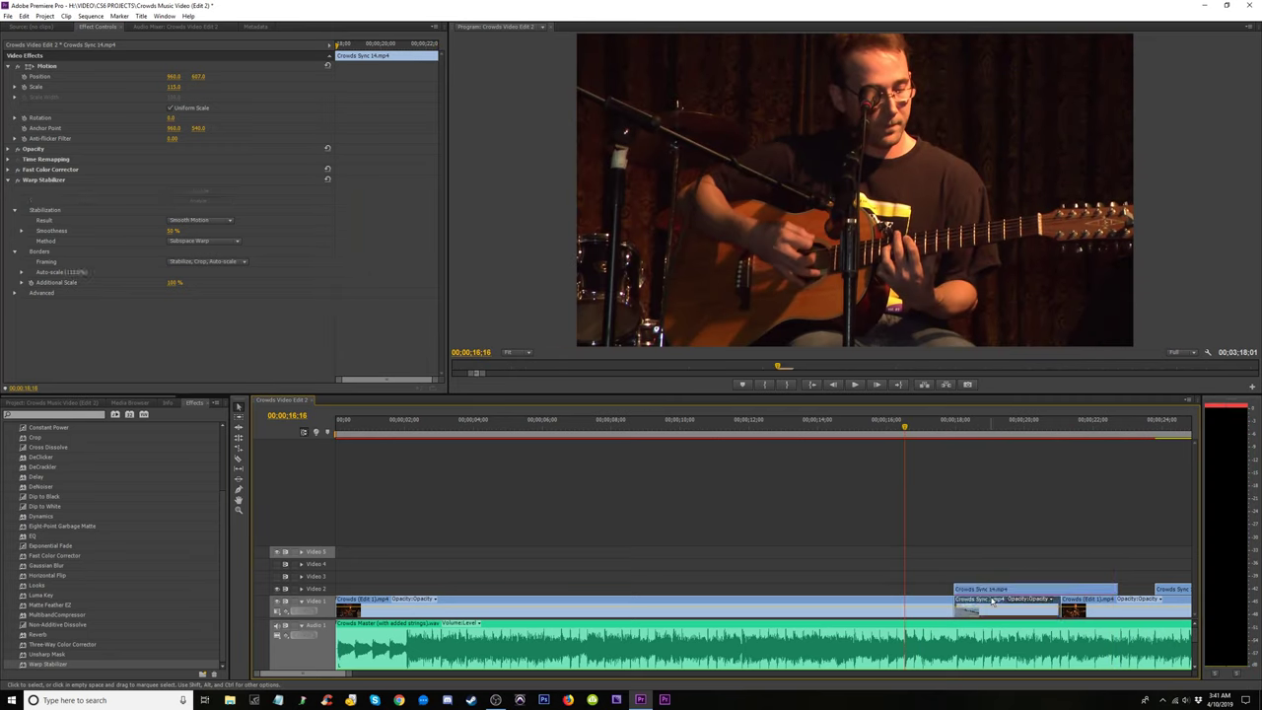
pyautogui.moveTo(1023, 603); pyautogui.dragTo(449, 592)
# Review the opening of the sequence from about 2 seconds.
pyautogui.click(401, 435)
pyautogui.press('space')
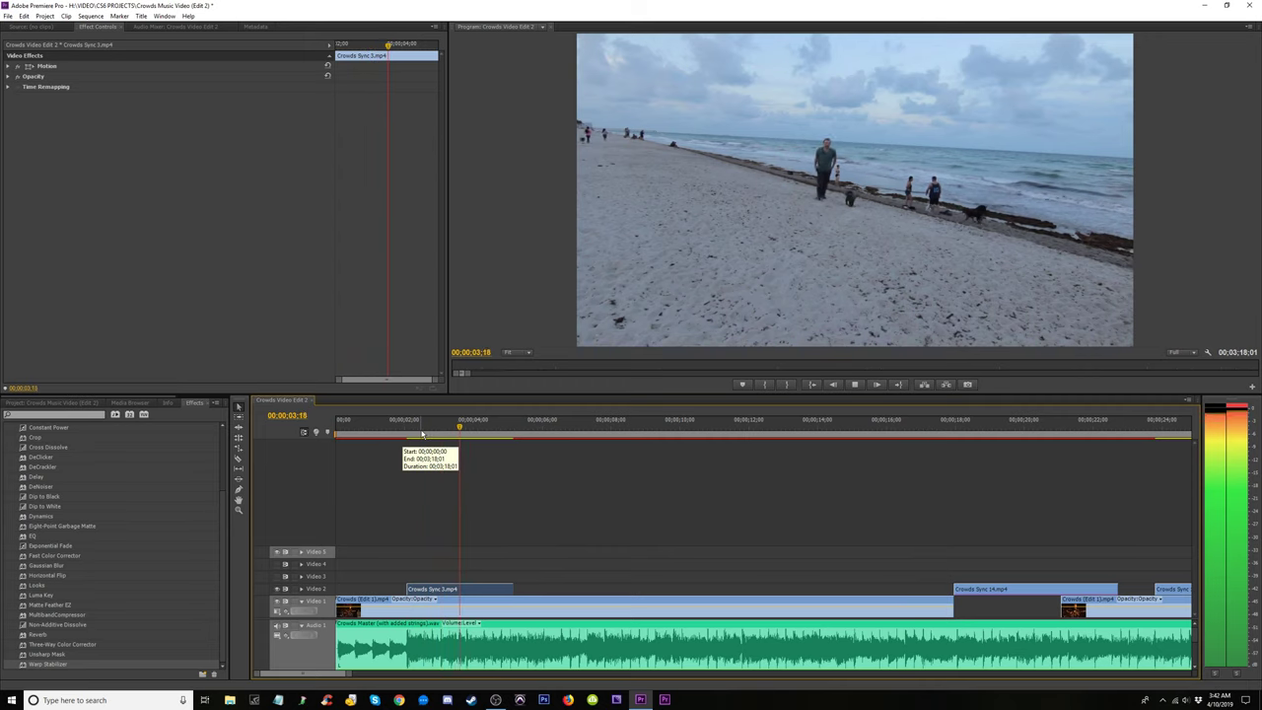
pyautogui.press('space')
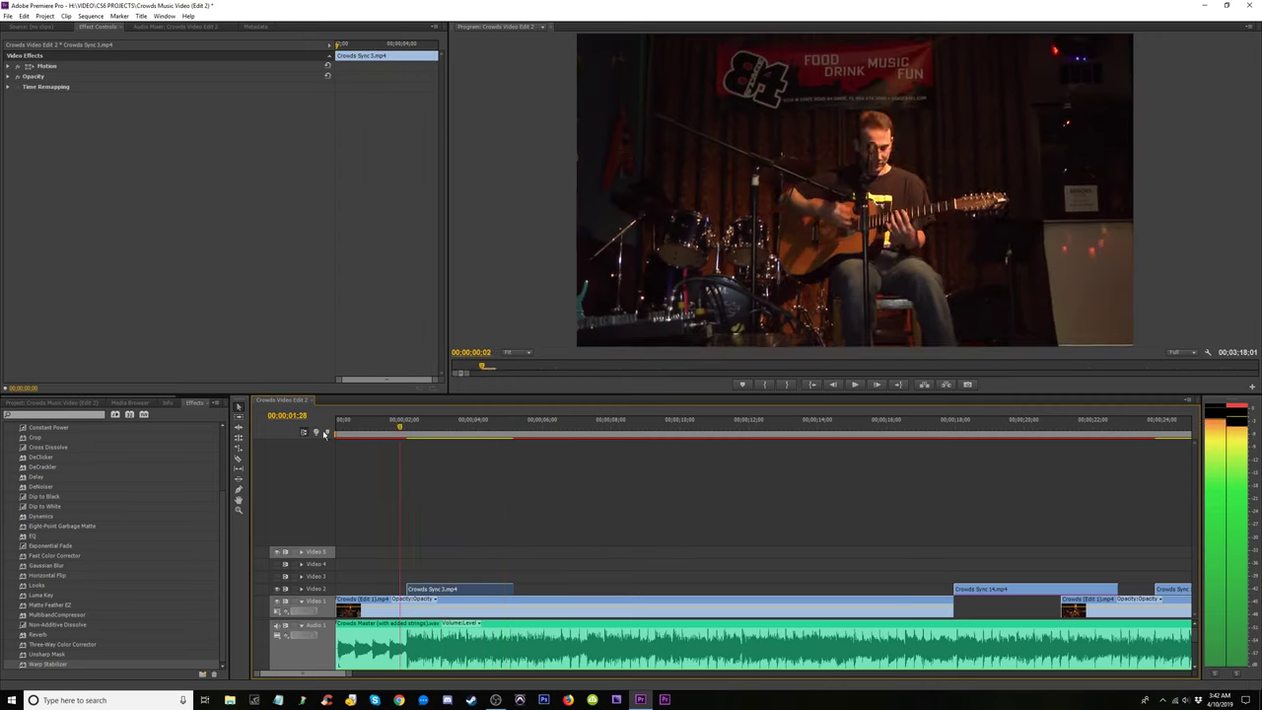
pyautogui.press('space')
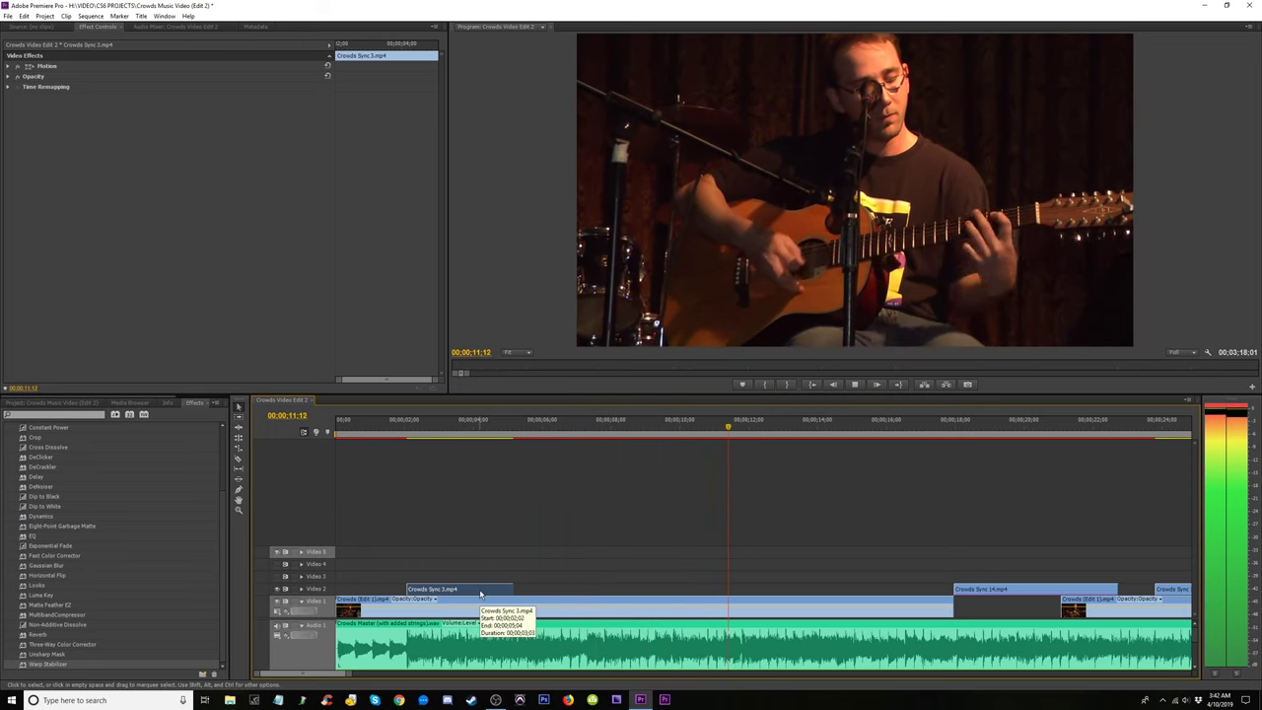
pyautogui.click(398, 434)
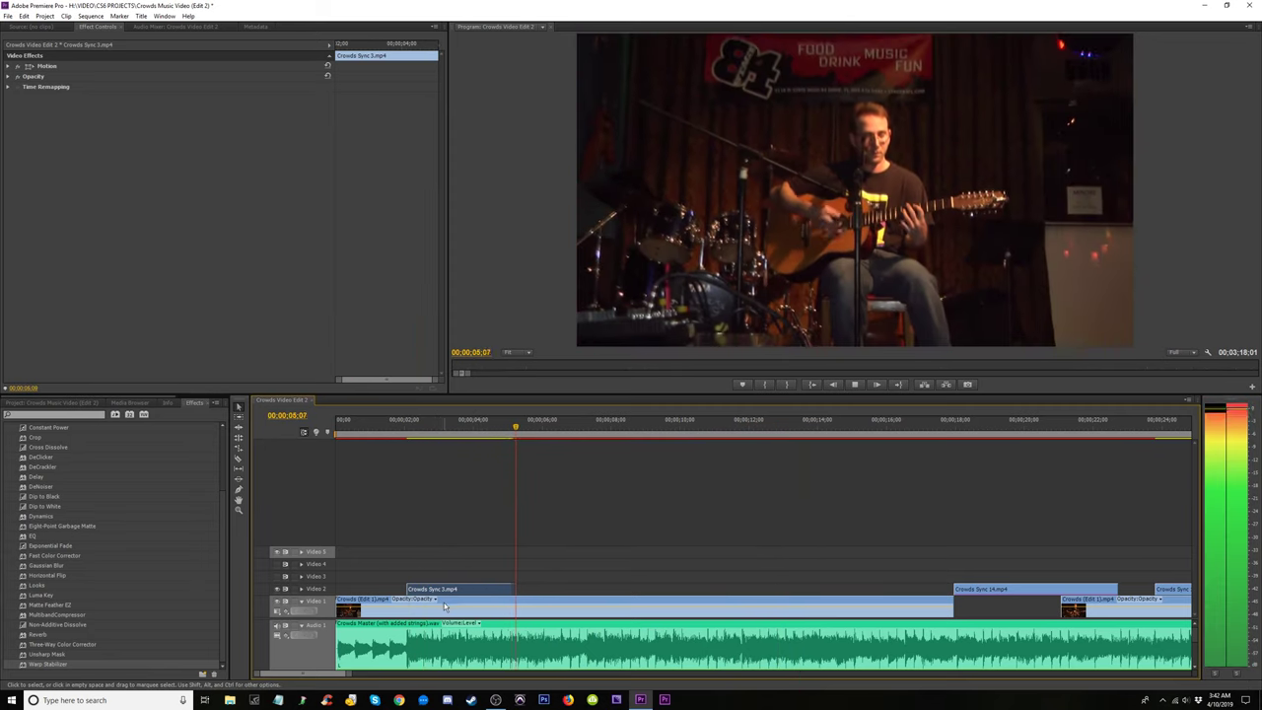
# Drop Crowds Sync 3 from Video 2 into Video 1 at about 2 seconds and play through.
pyautogui.moveTo(455, 590); pyautogui.dragTo(489, 606)
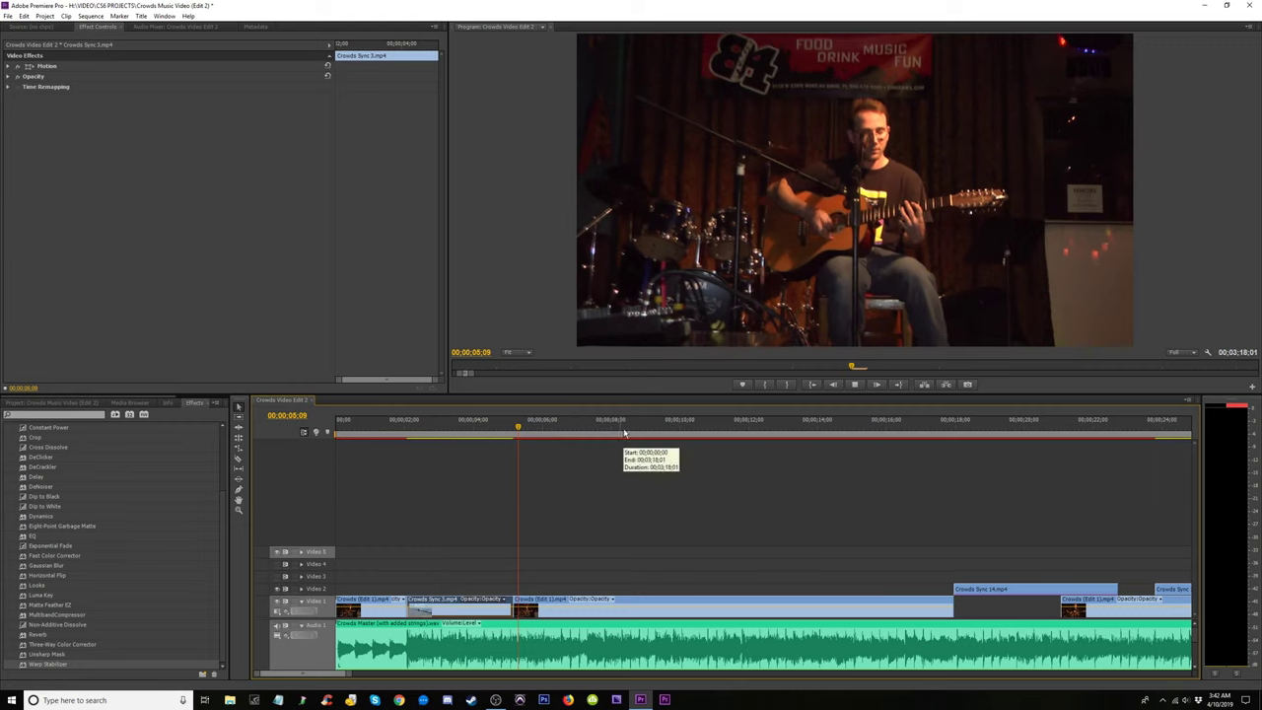
pyautogui.press('space')
pyautogui.moveTo(666, 434); pyautogui.dragTo(767, 435)
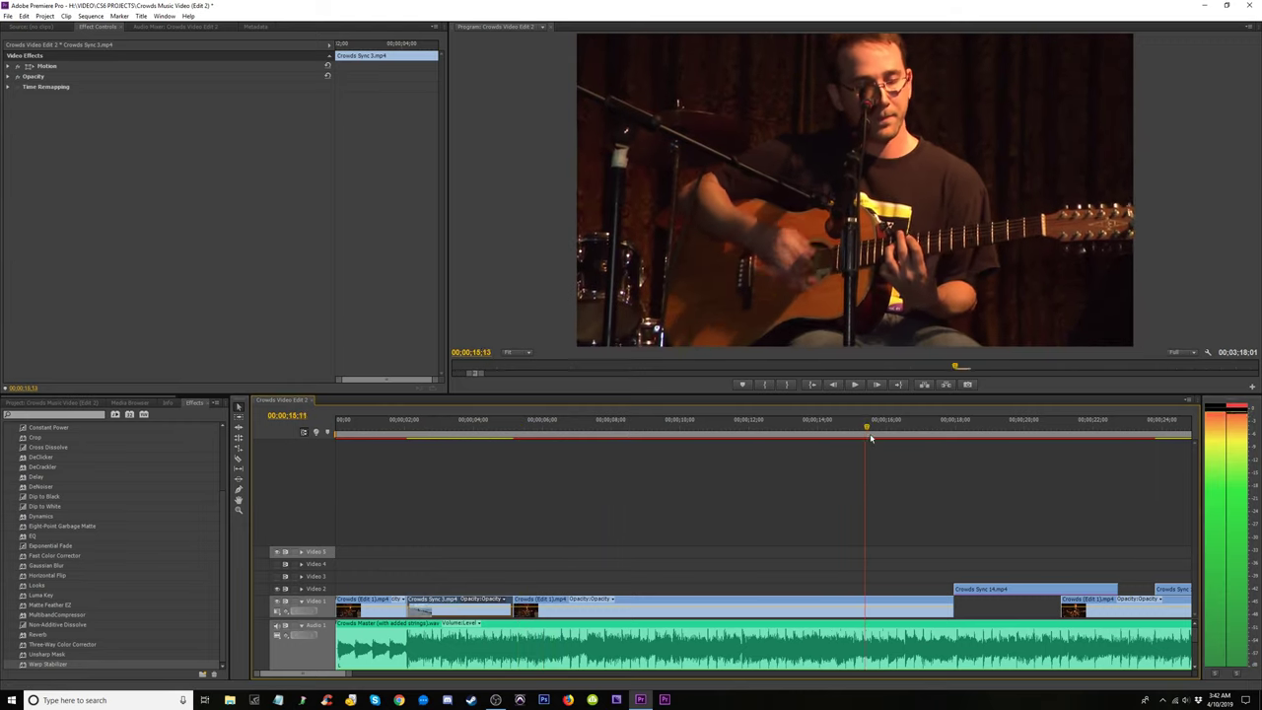
pyautogui.press('-')
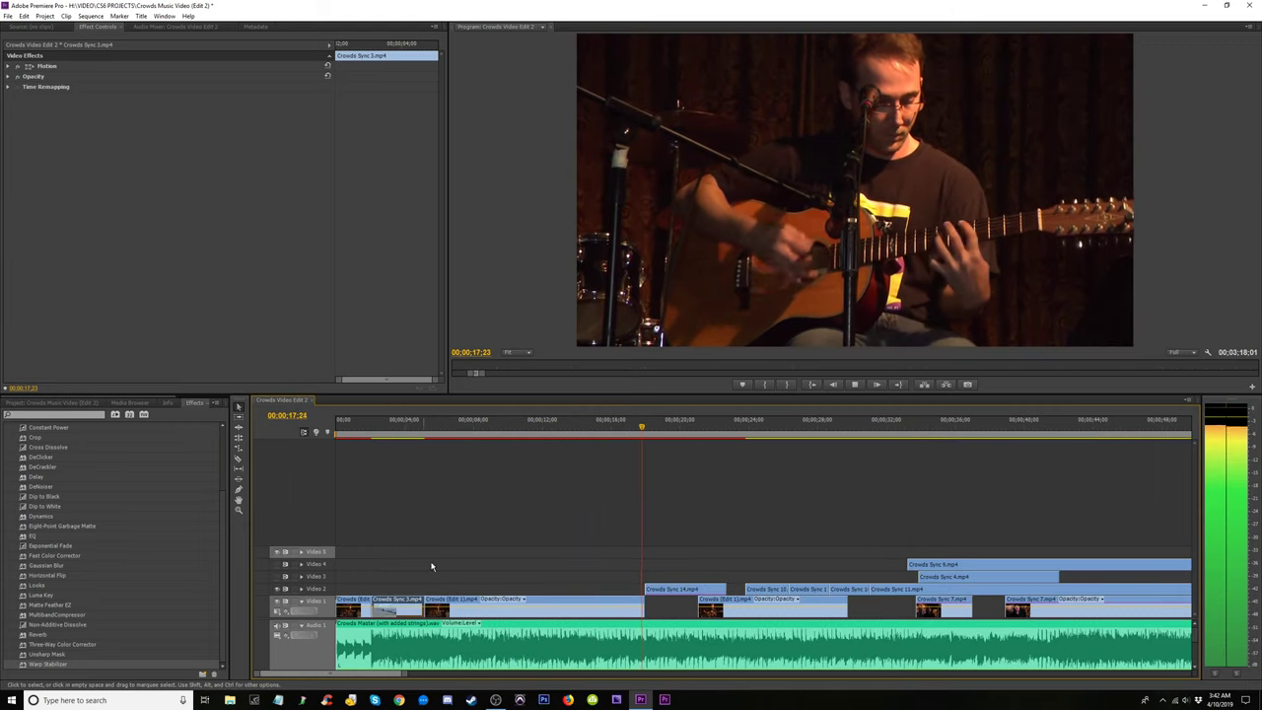
pyautogui.press('space')
pyautogui.press('space')
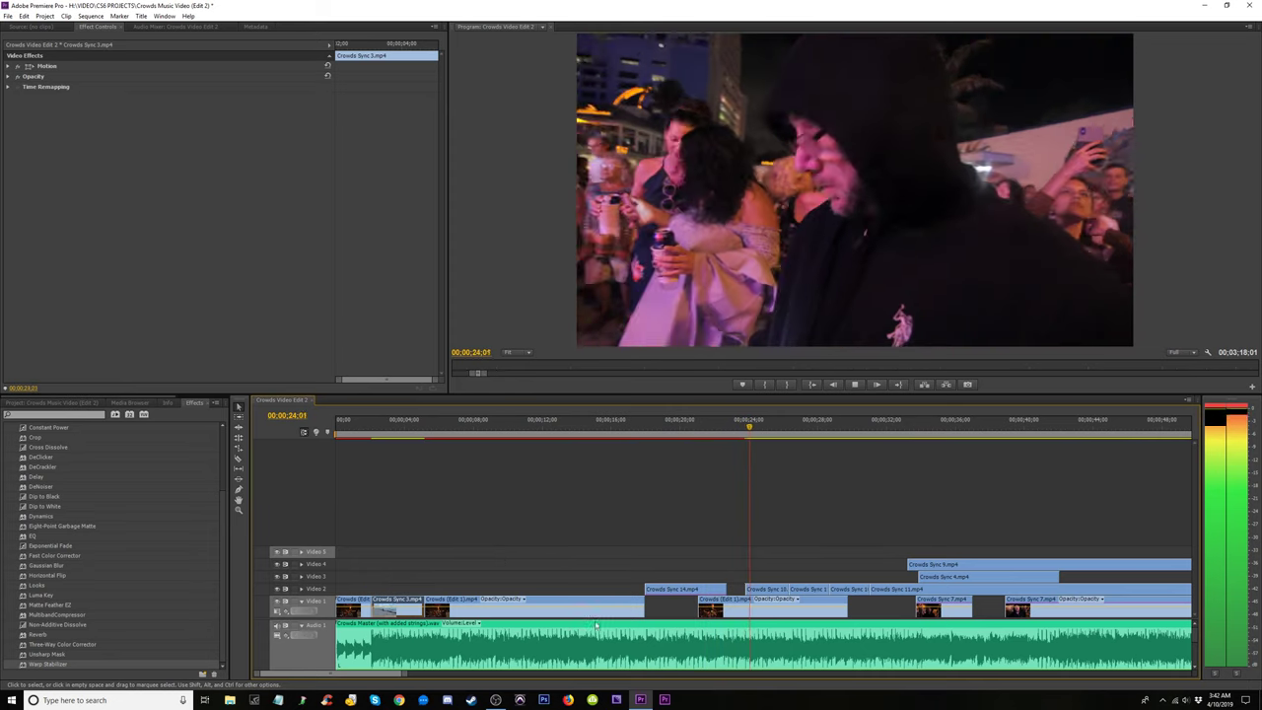
# Bring Crowds Sync 14 and the following Crowds Sync 10 and 16 clips down into Video 1 around 25–31 seconds.
pyautogui.press('space')
pyautogui.moveTo(705, 590); pyautogui.dragTo(708, 599)
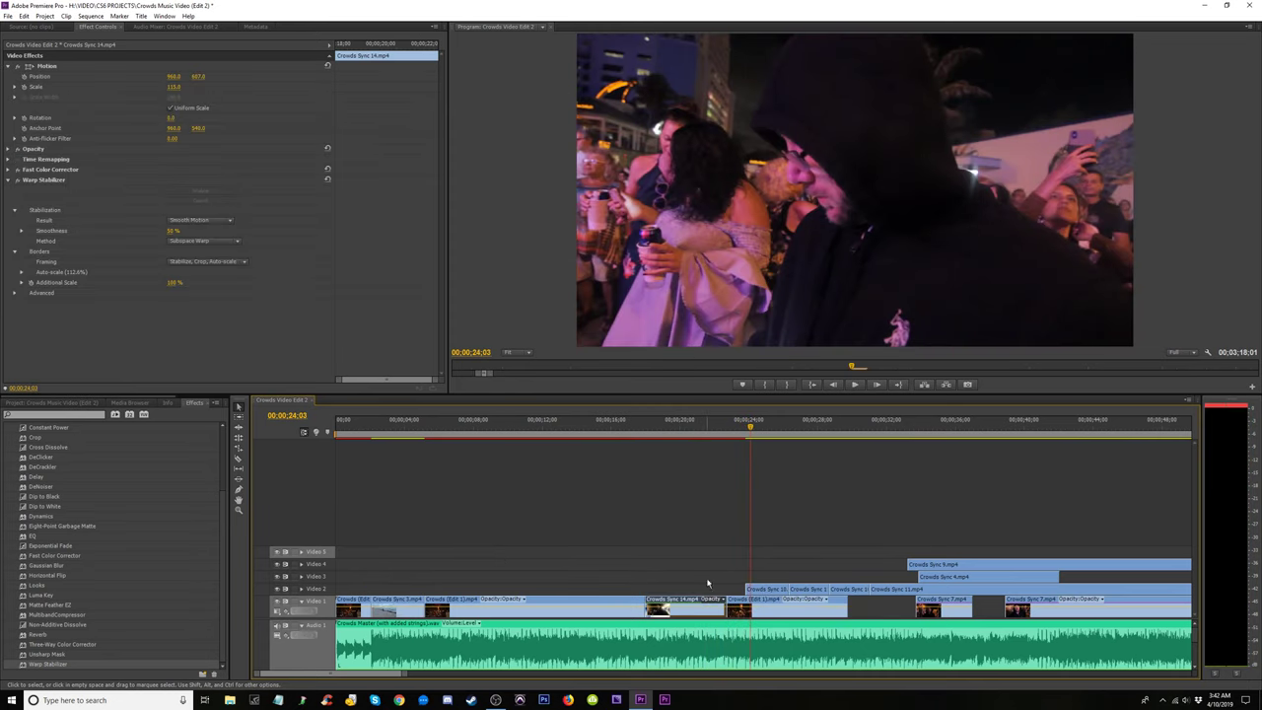
pyautogui.press('space')
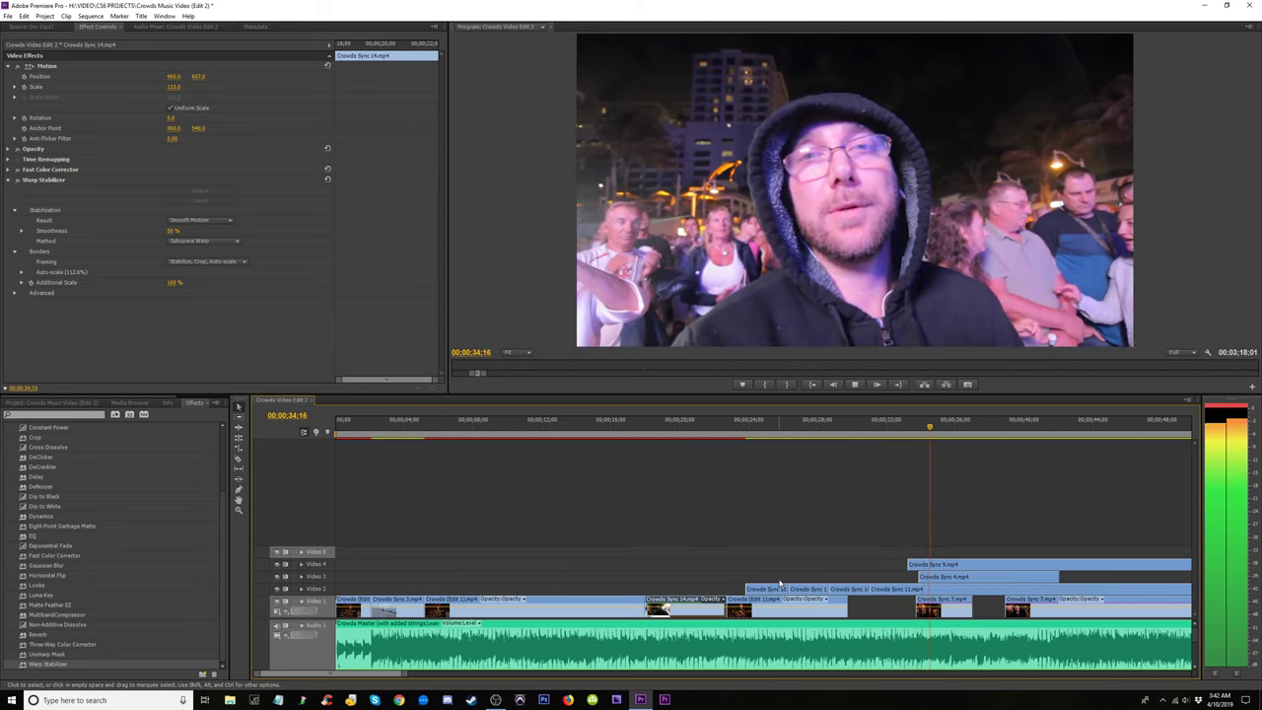
pyautogui.press('space')
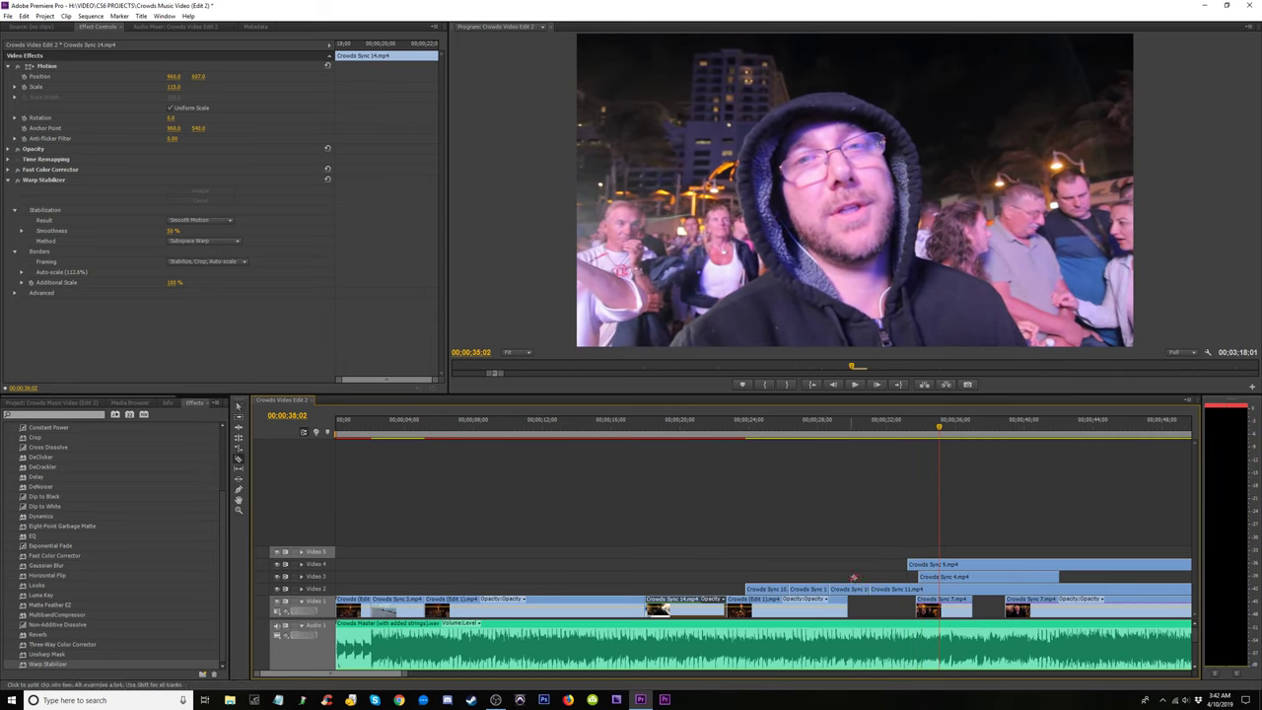
pyautogui.moveTo(785, 575); pyautogui.dragTo(847, 603)
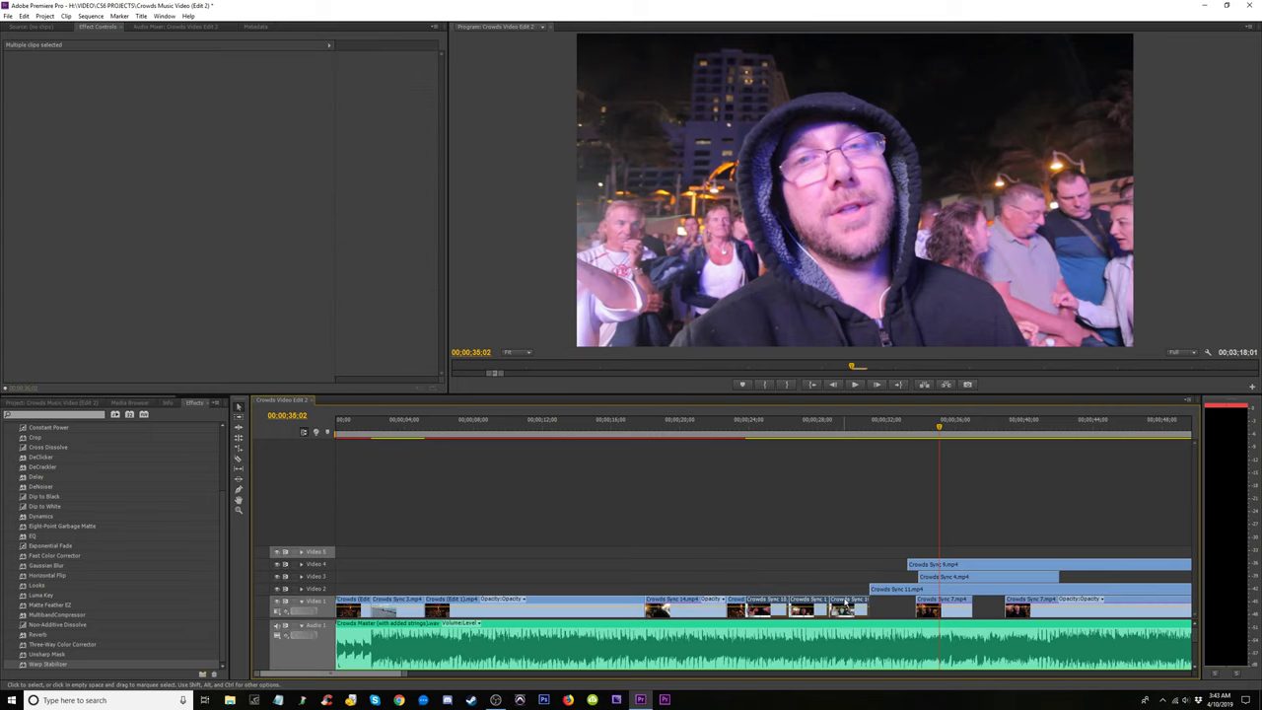
pyautogui.moveTo(812, 434); pyautogui.dragTo(728, 443)
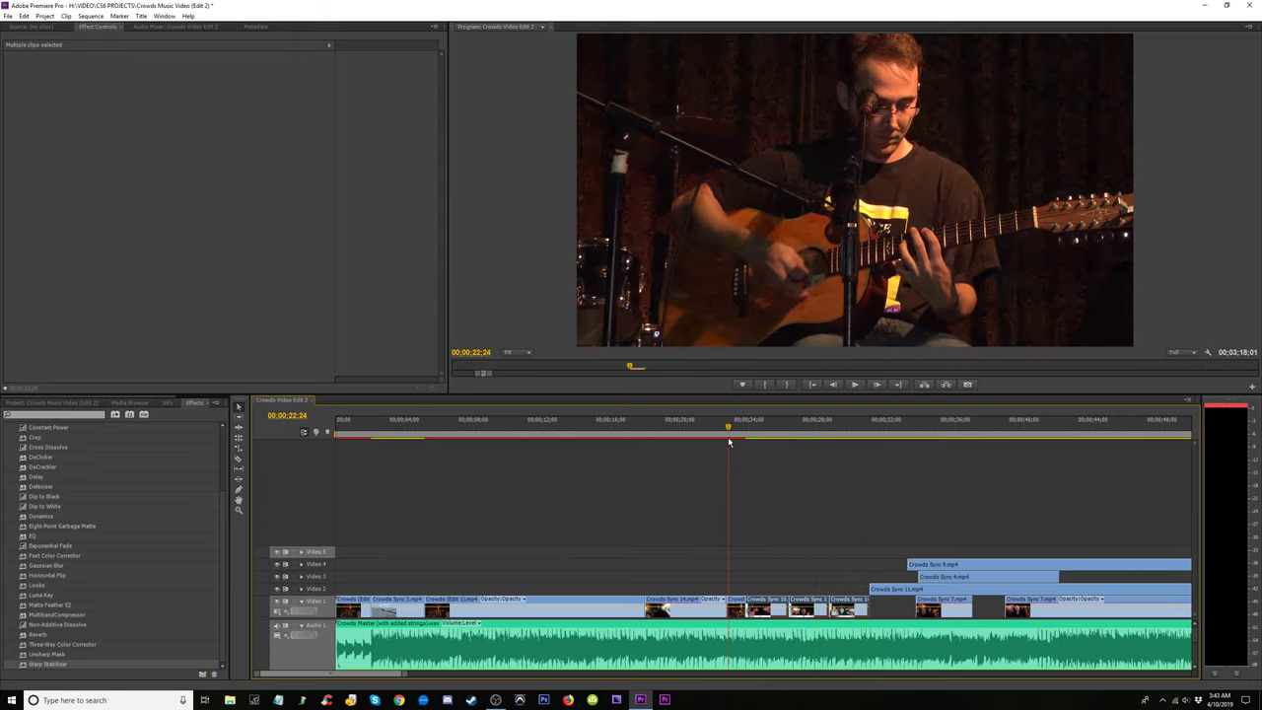
# Save the project with Ctrl+S.
pyautogui.press('-')
pyautogui.press('-')
pyautogui.press('-')
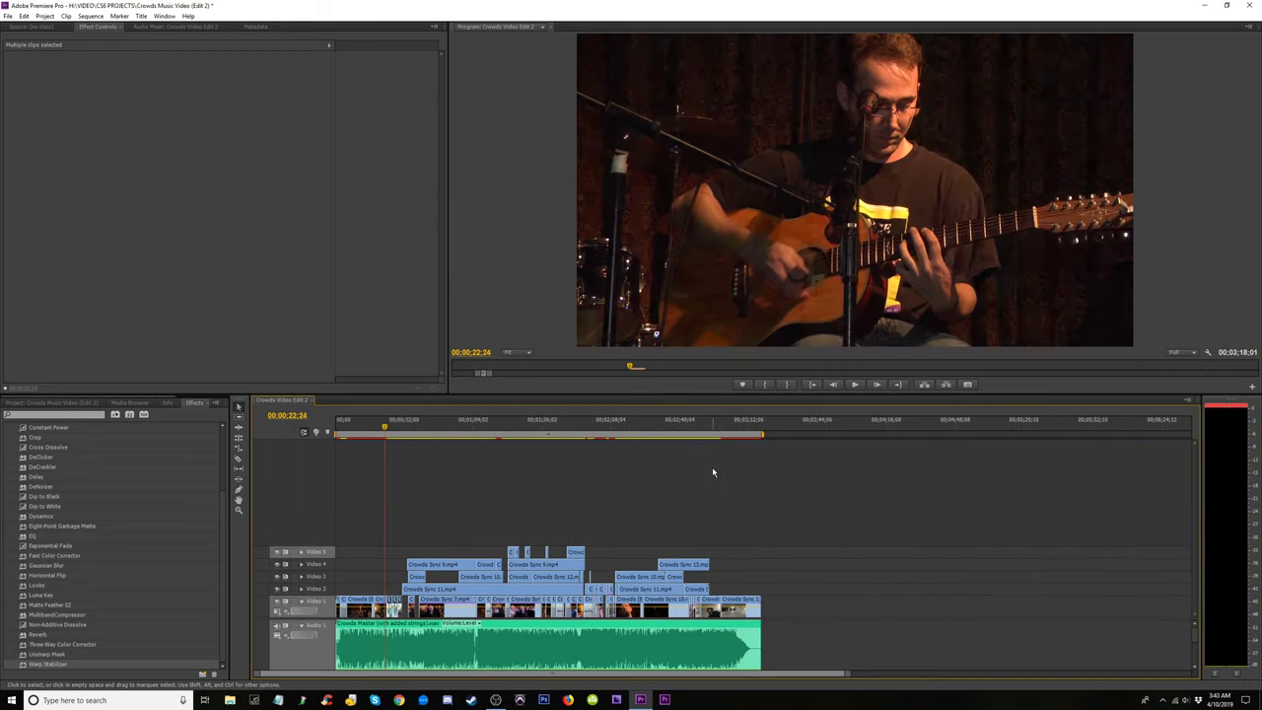
pyautogui.press('=')
pyautogui.press('=')
pyautogui.press('-')
pyautogui.press('=')
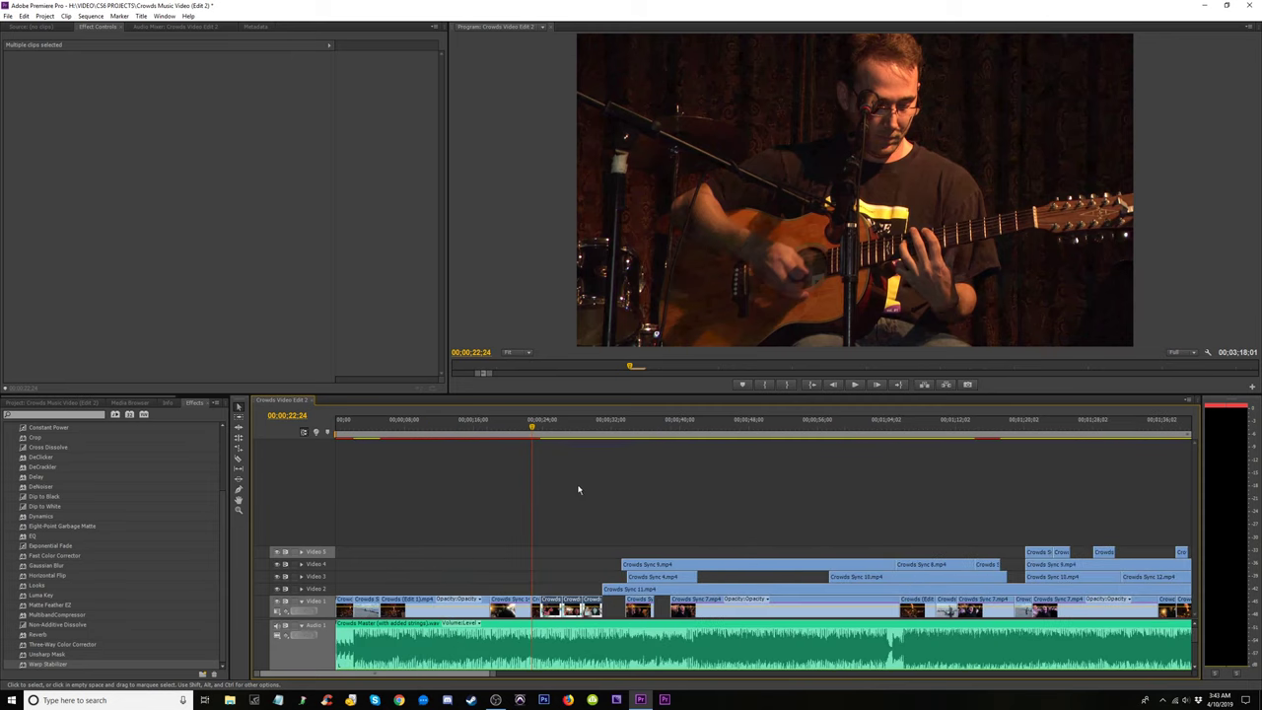
pyautogui.press('-')
pyautogui.press('-')
pyautogui.hotkey('ctrl', 's')
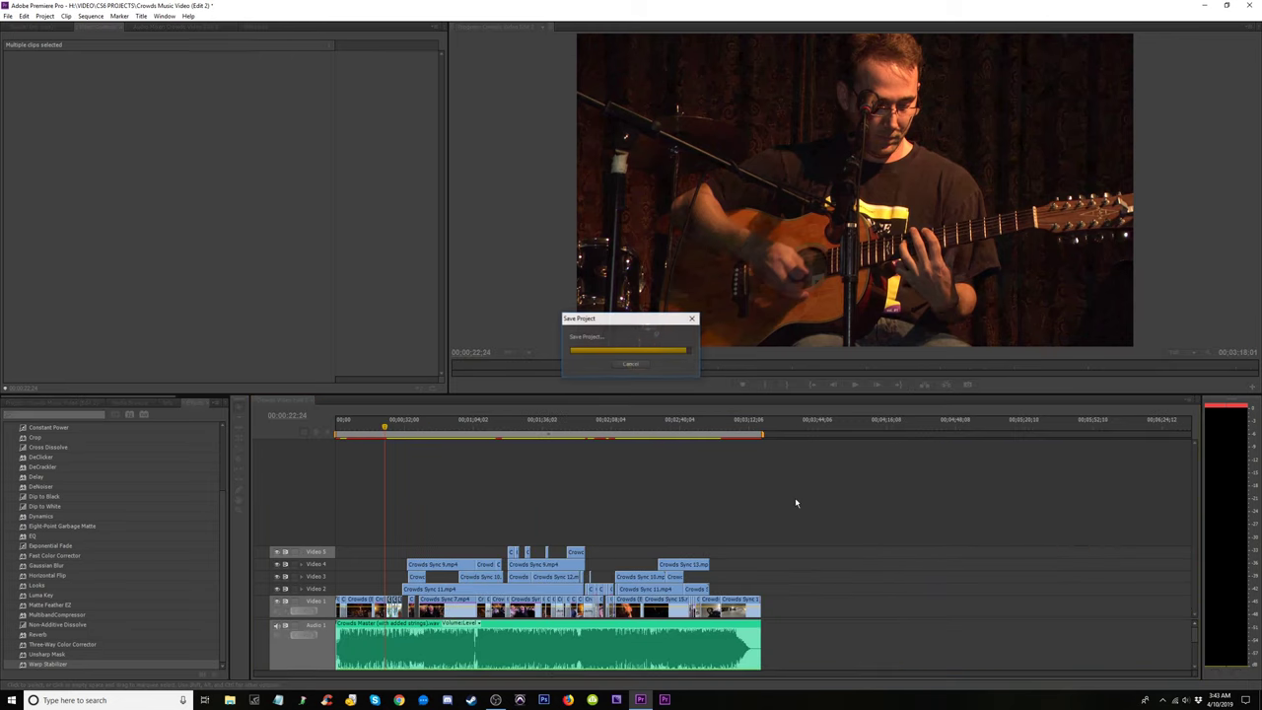
# Trim the start of Crowds Sync 6 on Video 4 later, to about 34 seconds, and replay the cut.
pyautogui.click(394, 431)
pyautogui.press('space')
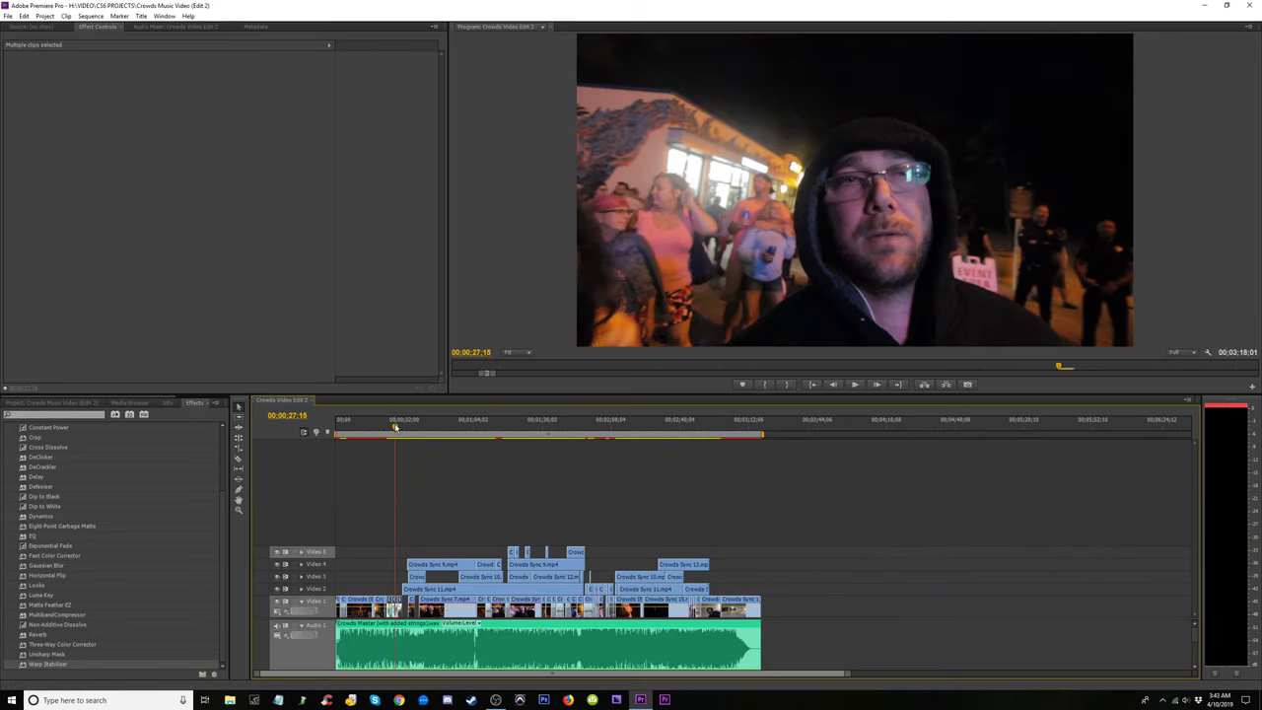
pyautogui.press('=')
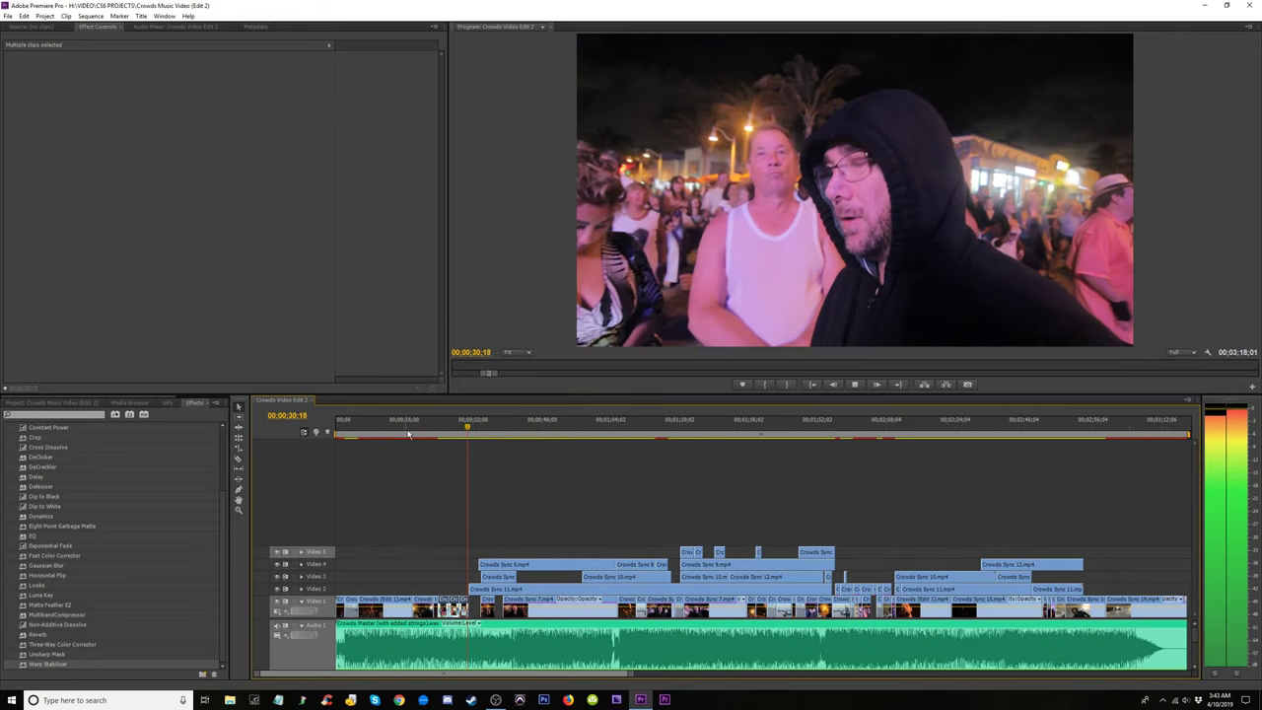
pyautogui.press('=')
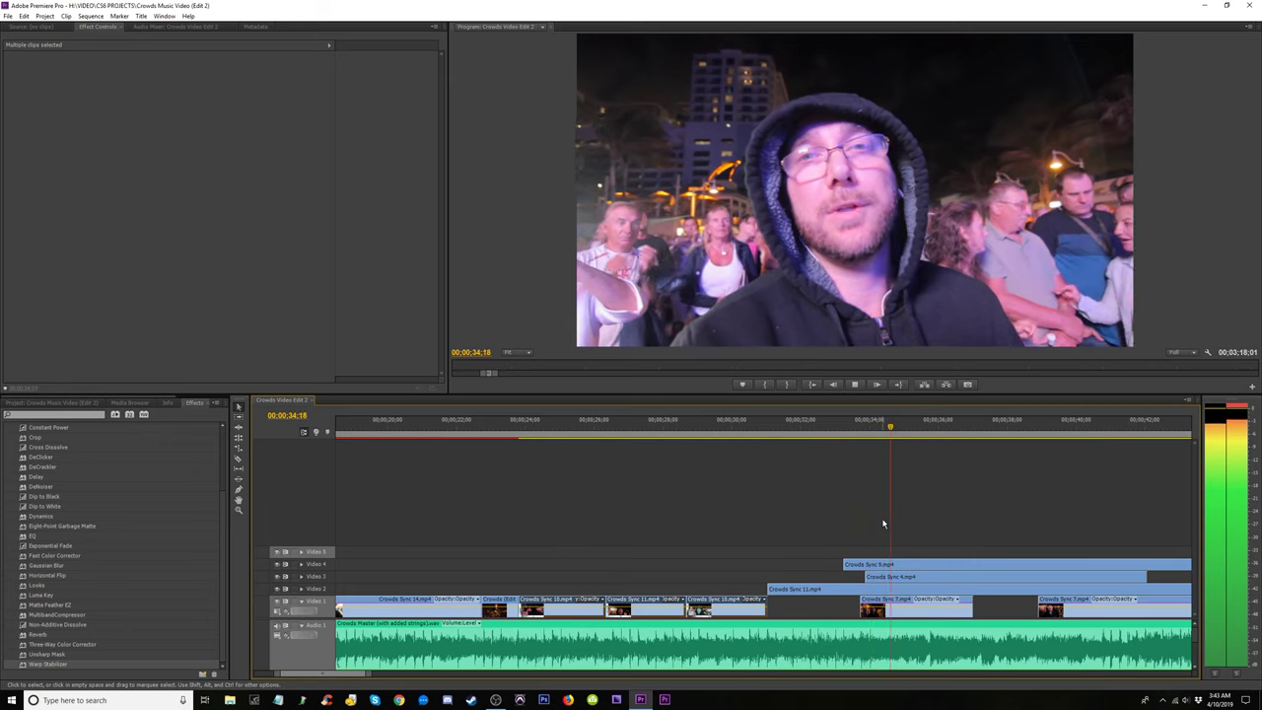
pyautogui.press('=')
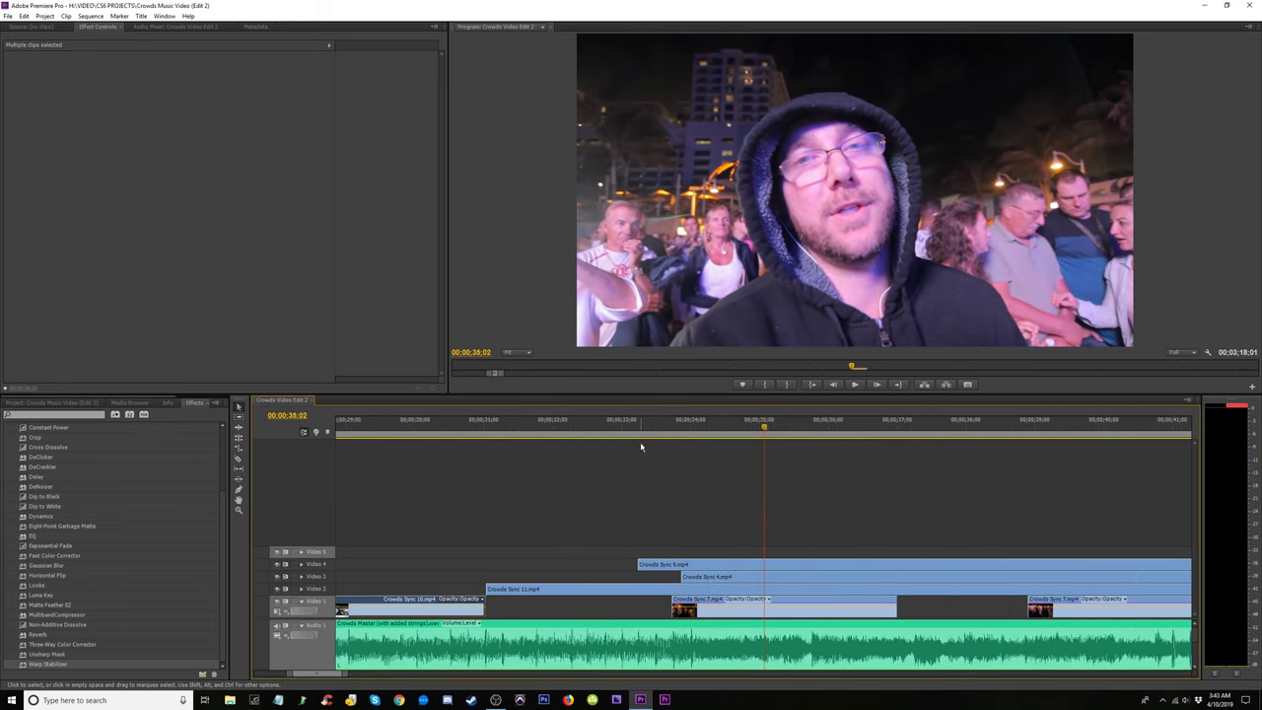
pyautogui.click(641, 426)
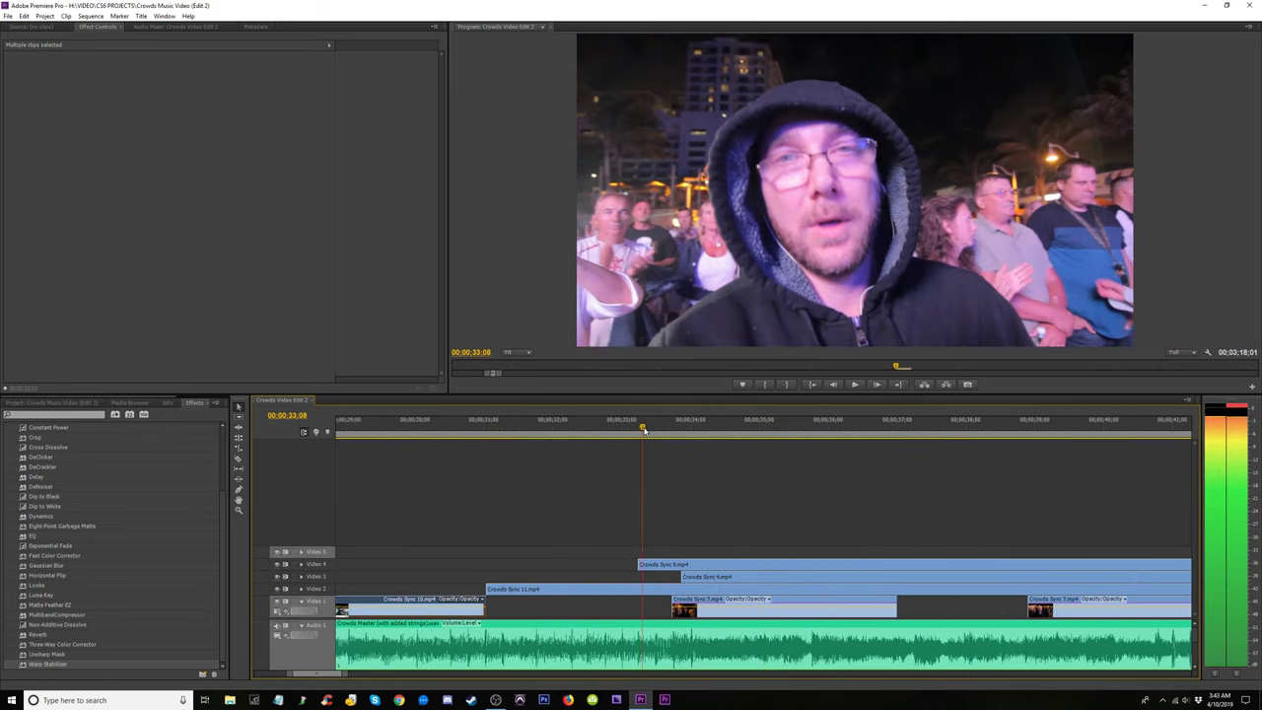
pyautogui.click(643, 558)
pyautogui.moveTo(642, 564); pyautogui.dragTo(675, 568)
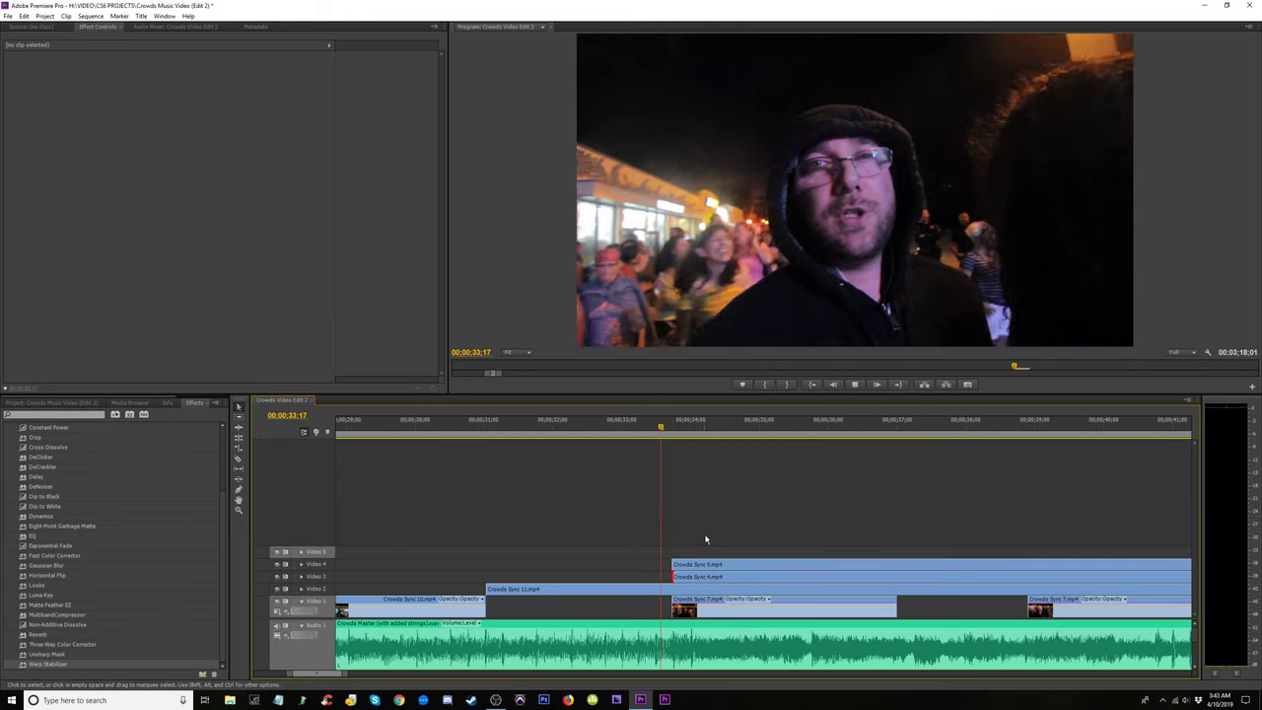
pyautogui.press('space')
pyautogui.click(629, 427)
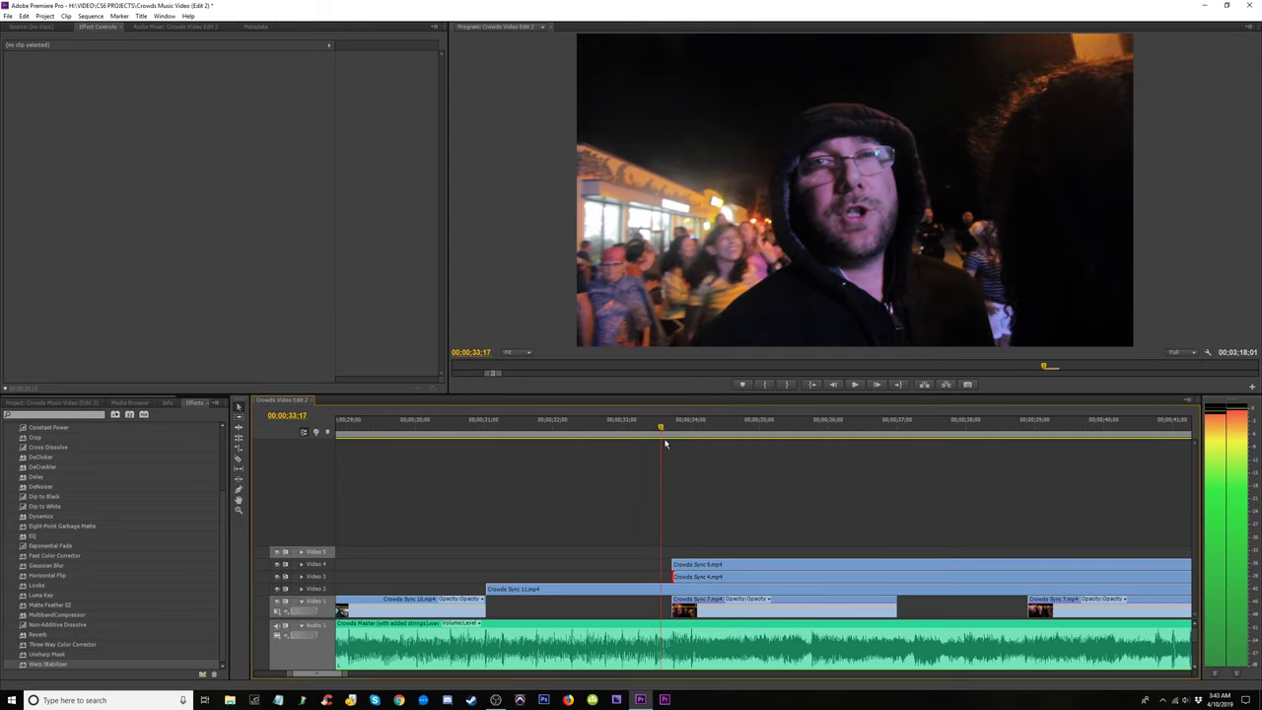
pyautogui.click(560, 427)
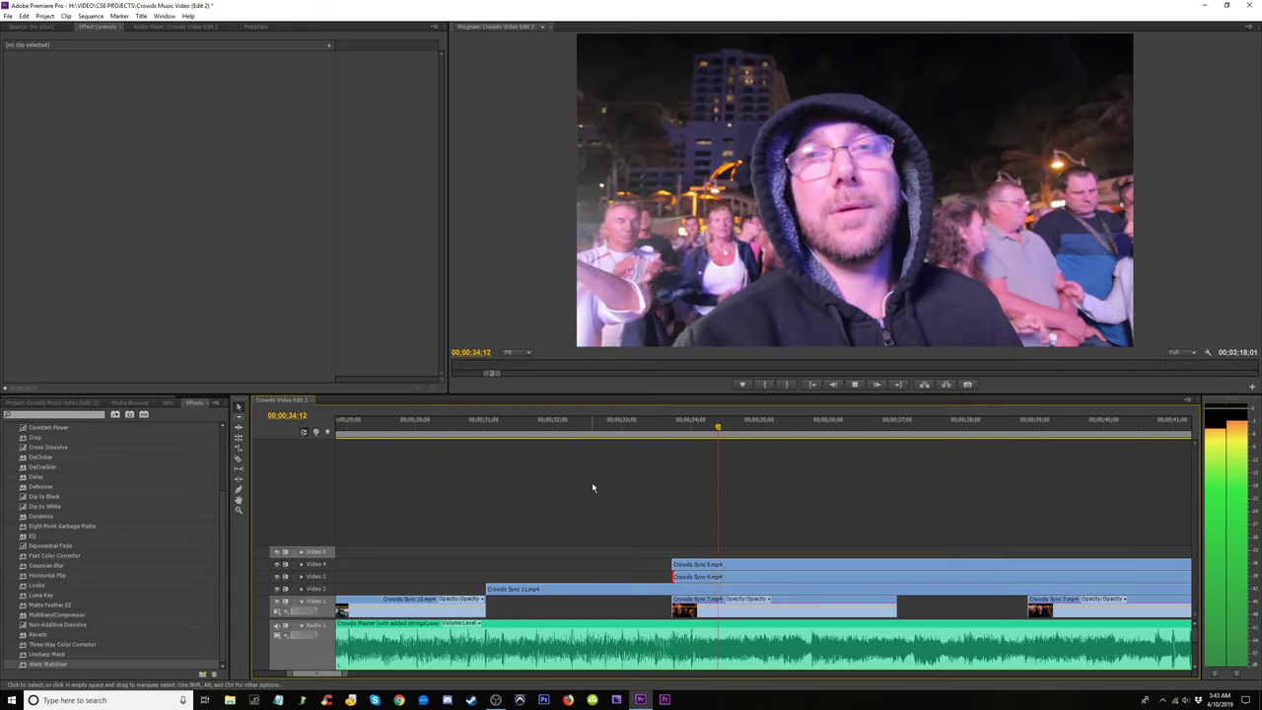
# Replay the section around 33–38 seconds to locate the clip change.
pyautogui.press('space')
pyautogui.click(632, 427)
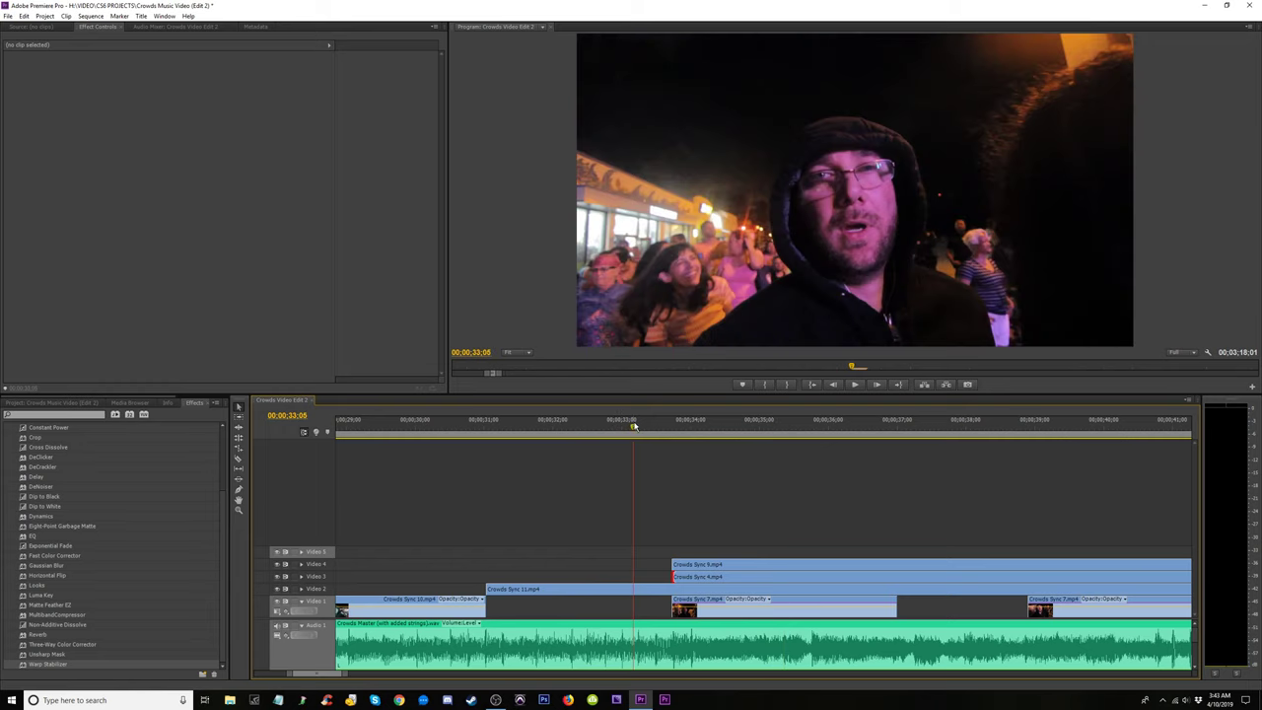
pyautogui.press('=')
pyautogui.press('space')
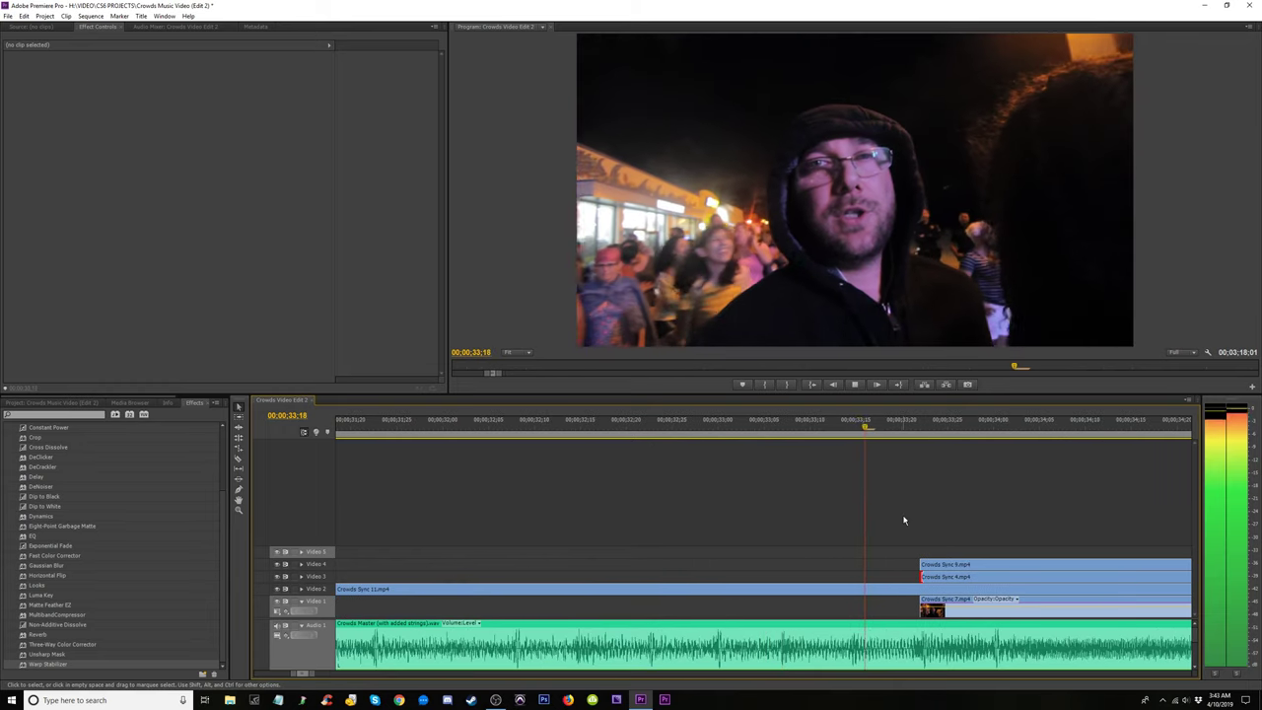
pyautogui.press('-')
pyautogui.press('-')
pyautogui.press('-')
pyautogui.press('-')
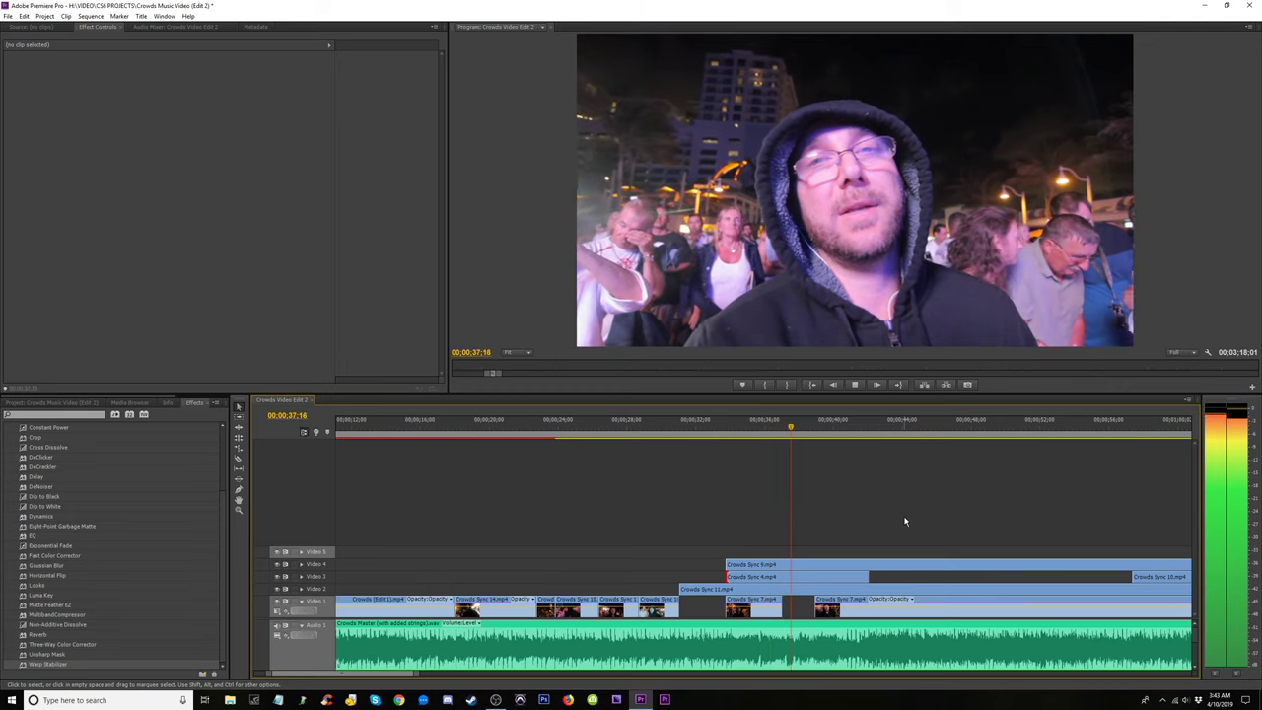
pyautogui.press('space')
pyautogui.press('-')
pyautogui.press('-')
pyautogui.press('-')
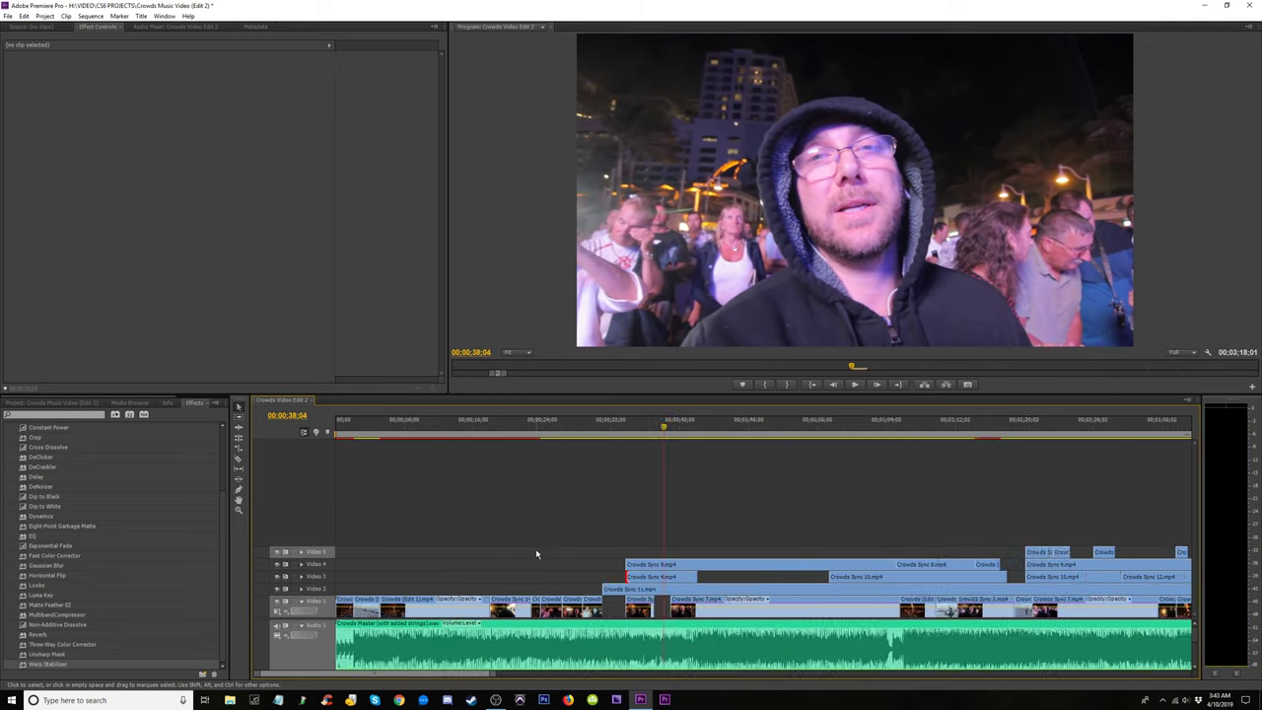
pyautogui.press('=')
pyautogui.press('=')
pyautogui.press('=')
pyautogui.press('=')
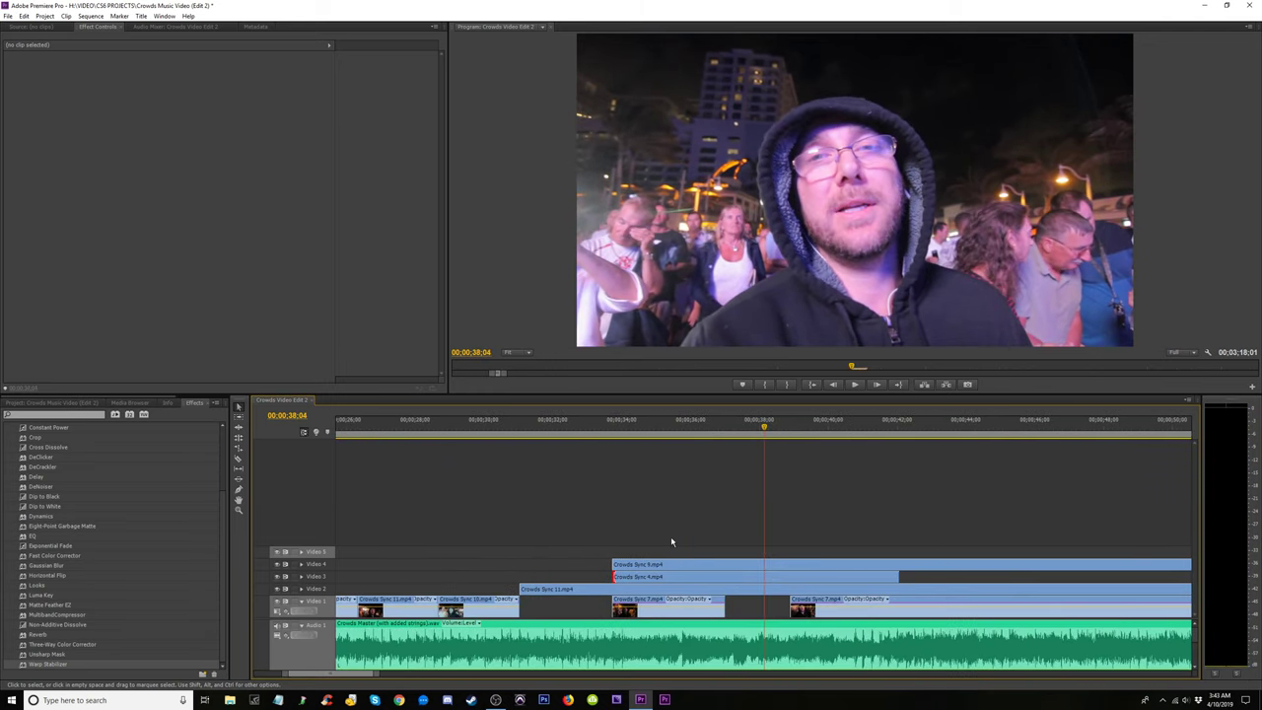
pyautogui.click(589, 430)
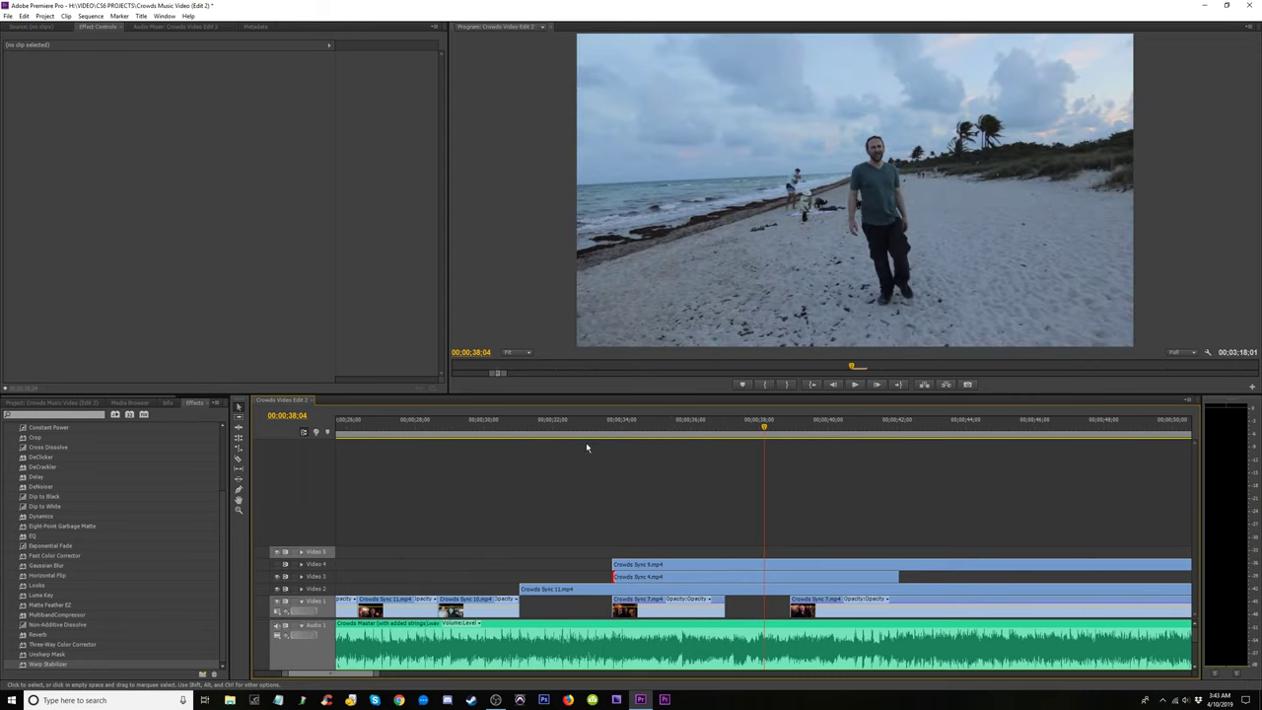
pyautogui.press('space')
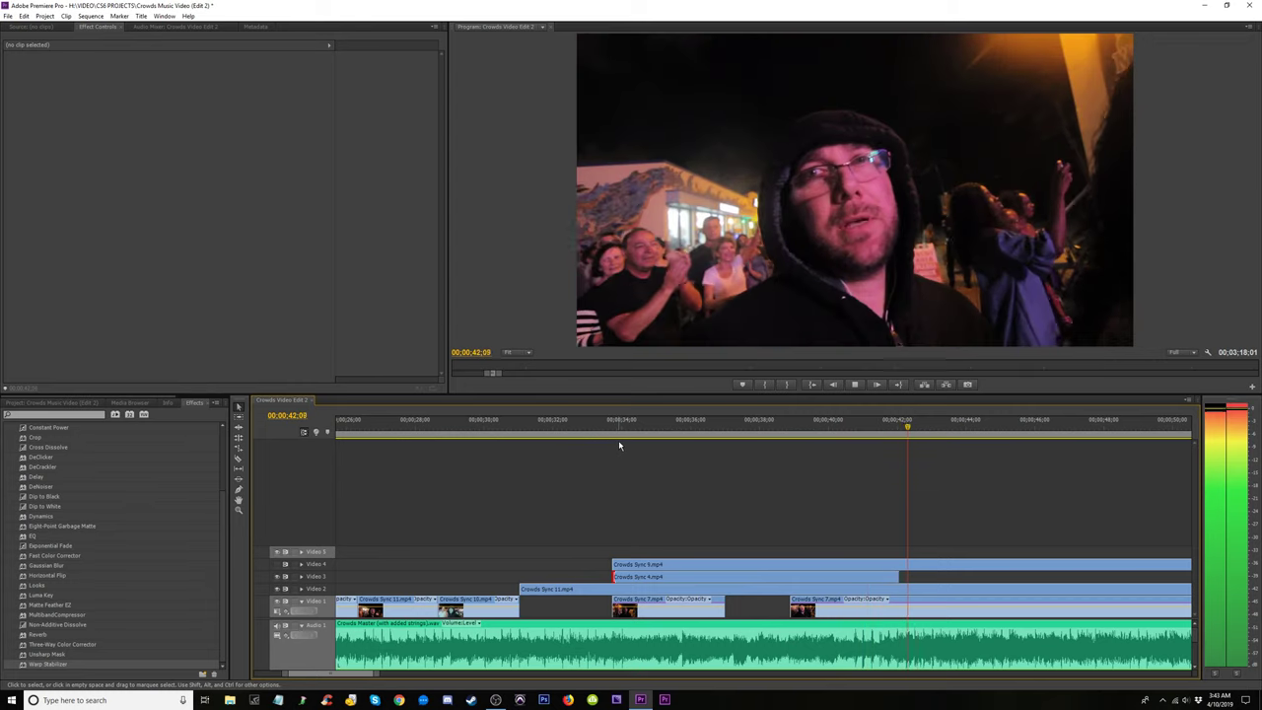
pyautogui.press('space')
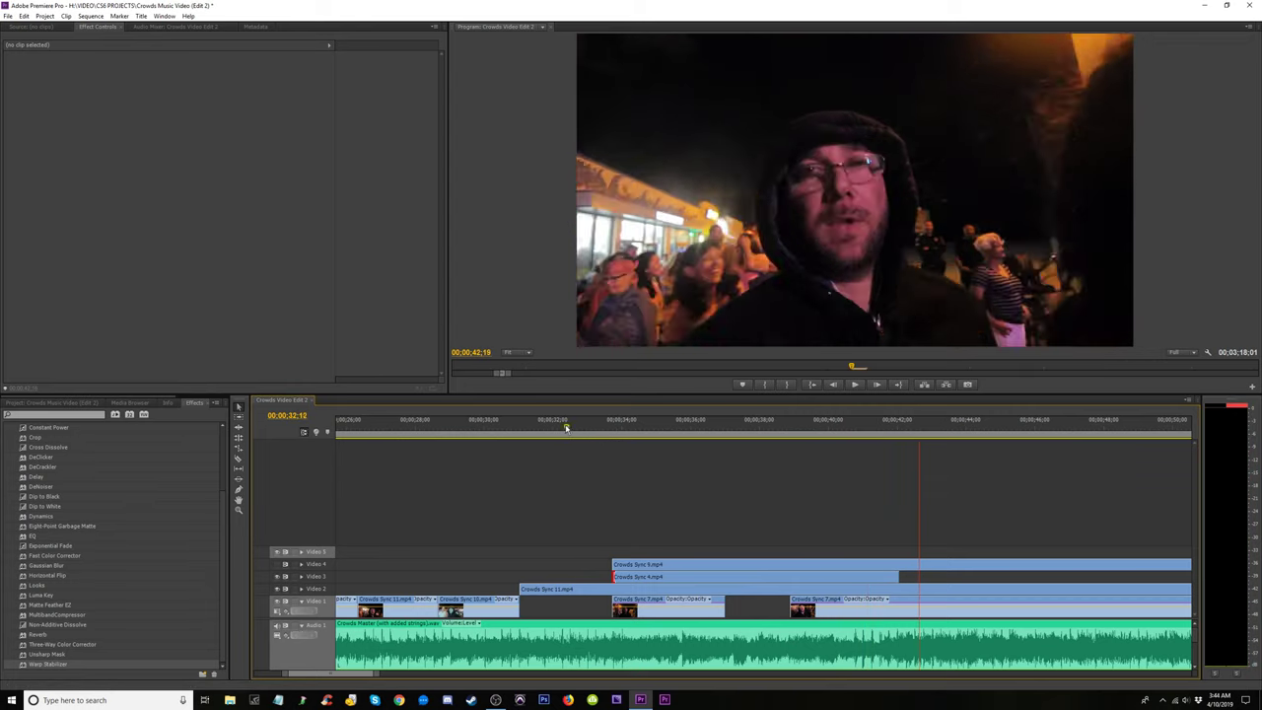
# Extend Crowds Sync 4's start on Video 3 earlier to the playhead.
pyautogui.click(507, 427)
pyautogui.press('space')
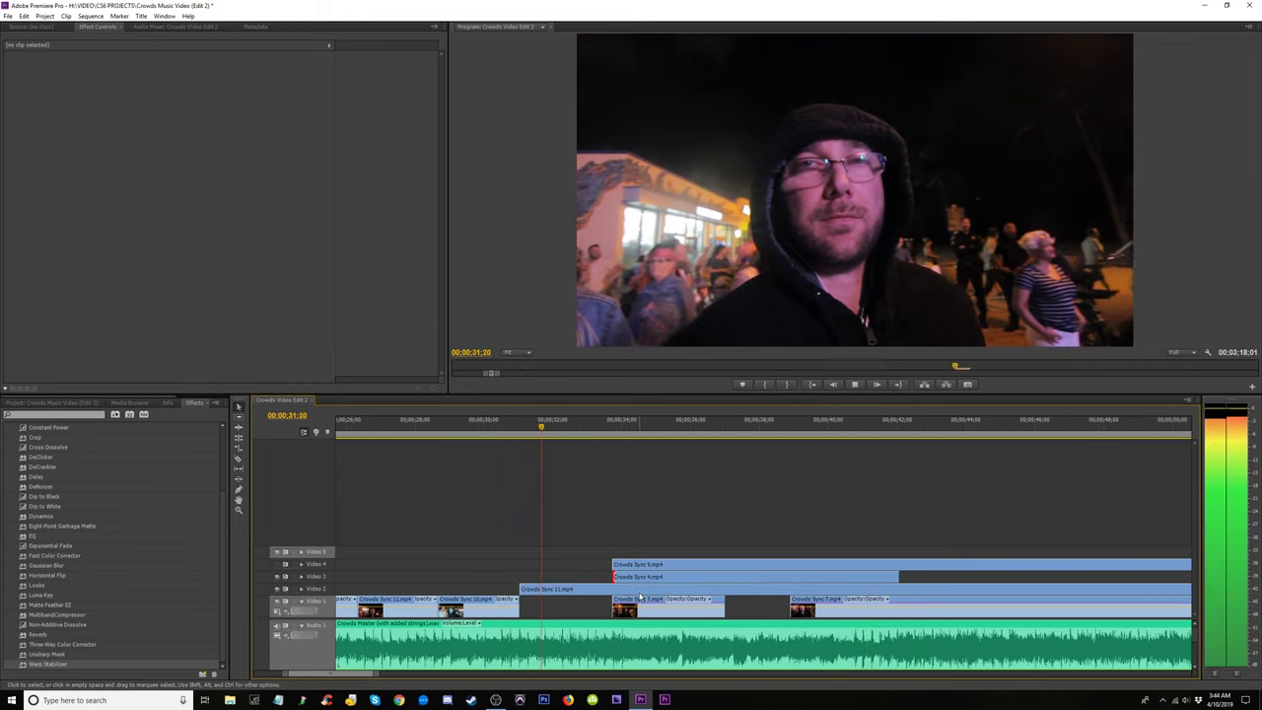
pyautogui.press('space')
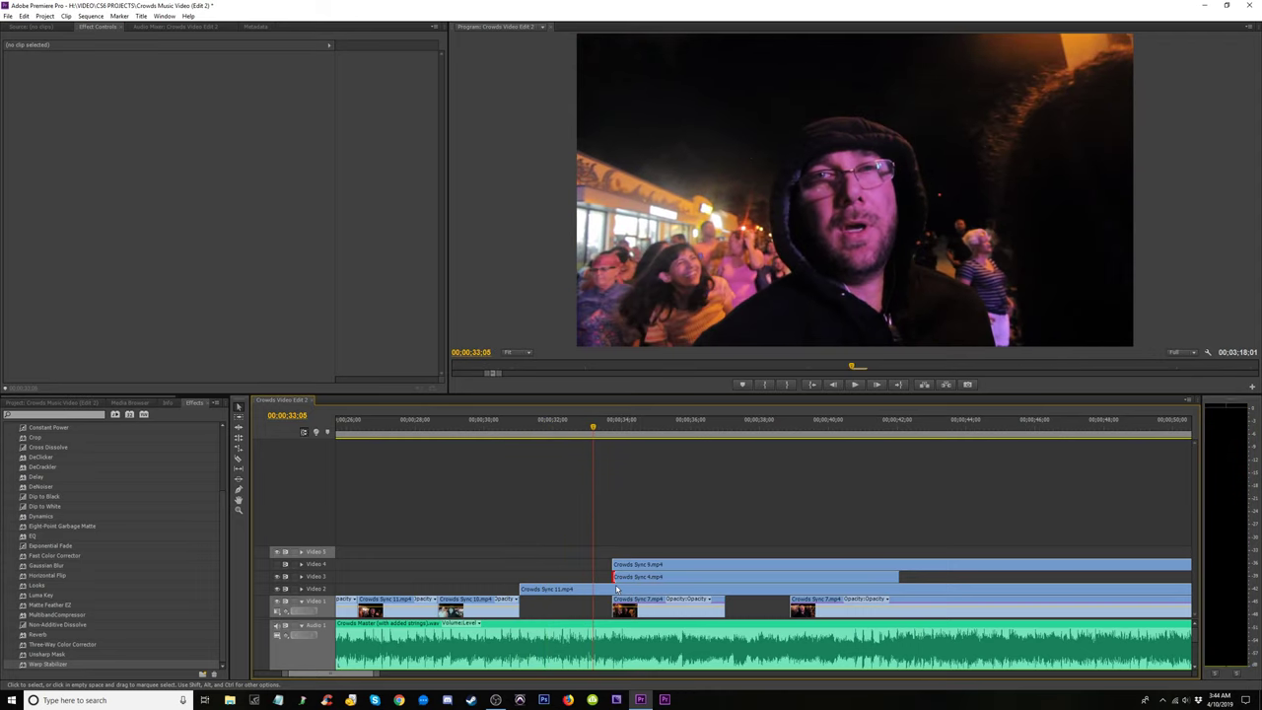
pyautogui.moveTo(606, 576); pyautogui.dragTo(594, 576)
pyautogui.press('space')
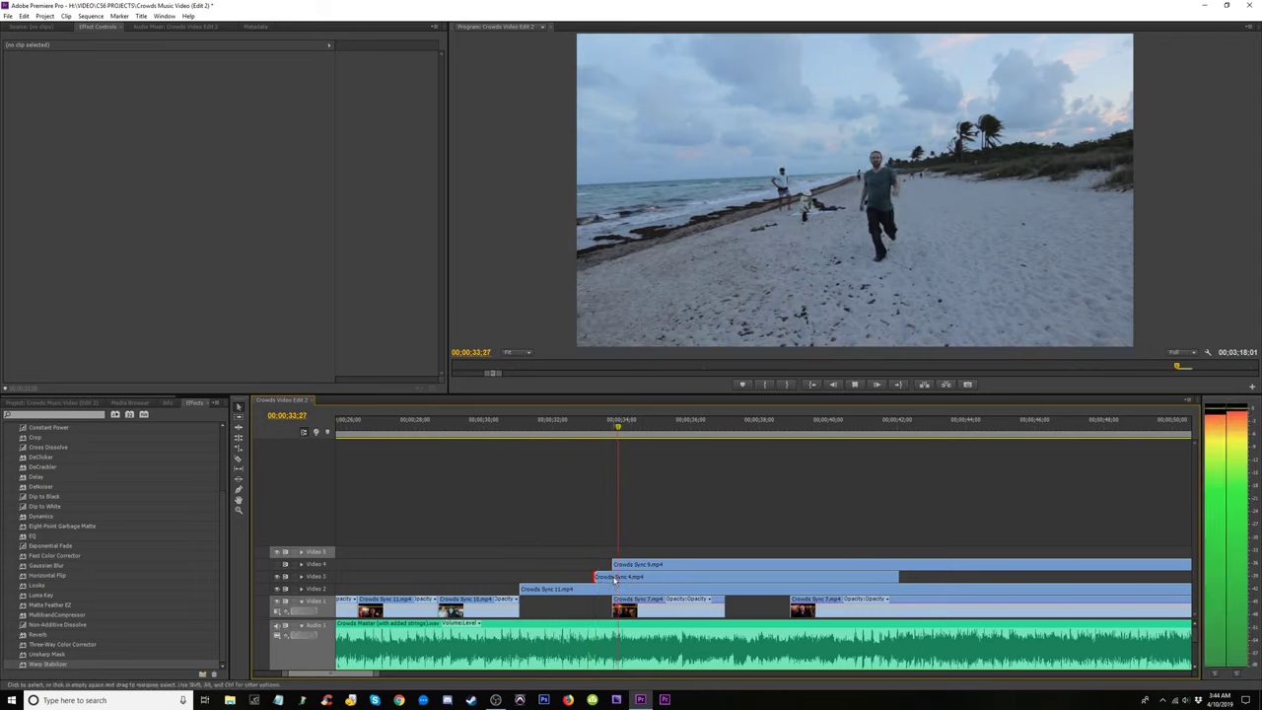
pyautogui.press('space')
# Trim Crowds Sync 6's start on Video 4 slightly later, just before 34 seconds.
pyautogui.click(587, 427)
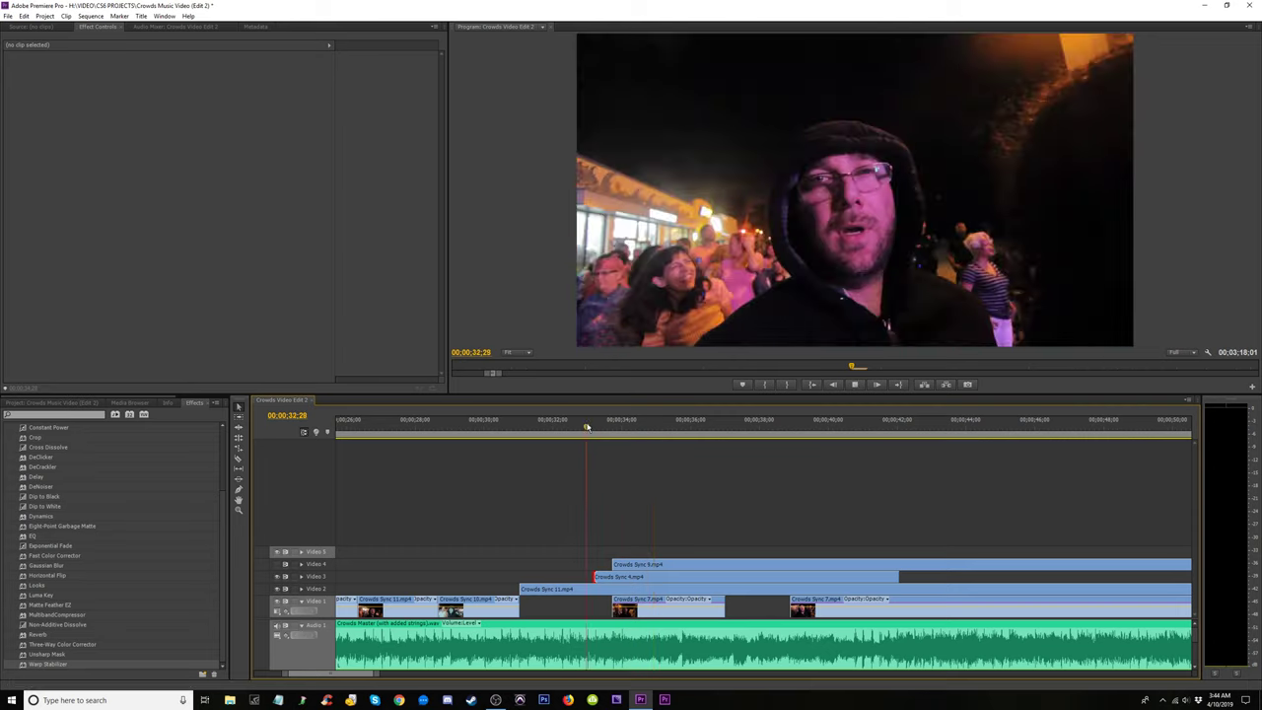
pyautogui.press('space')
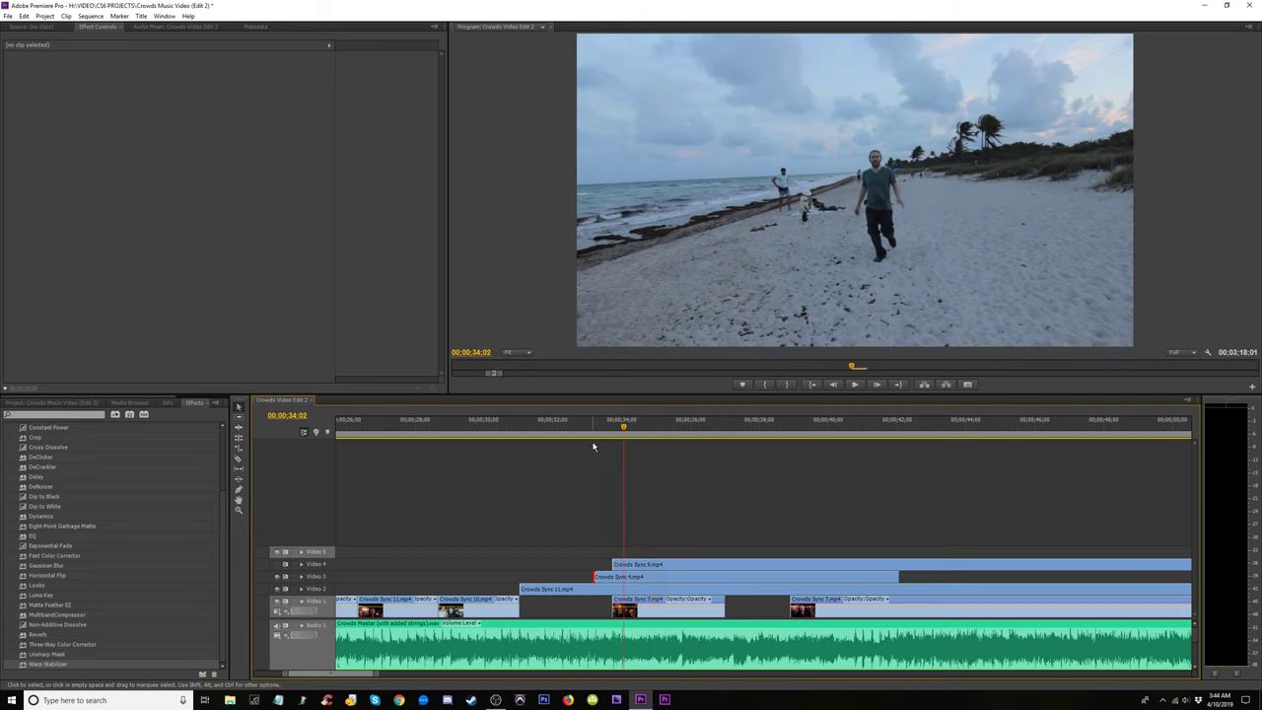
pyautogui.moveTo(615, 565); pyautogui.dragTo(626, 564)
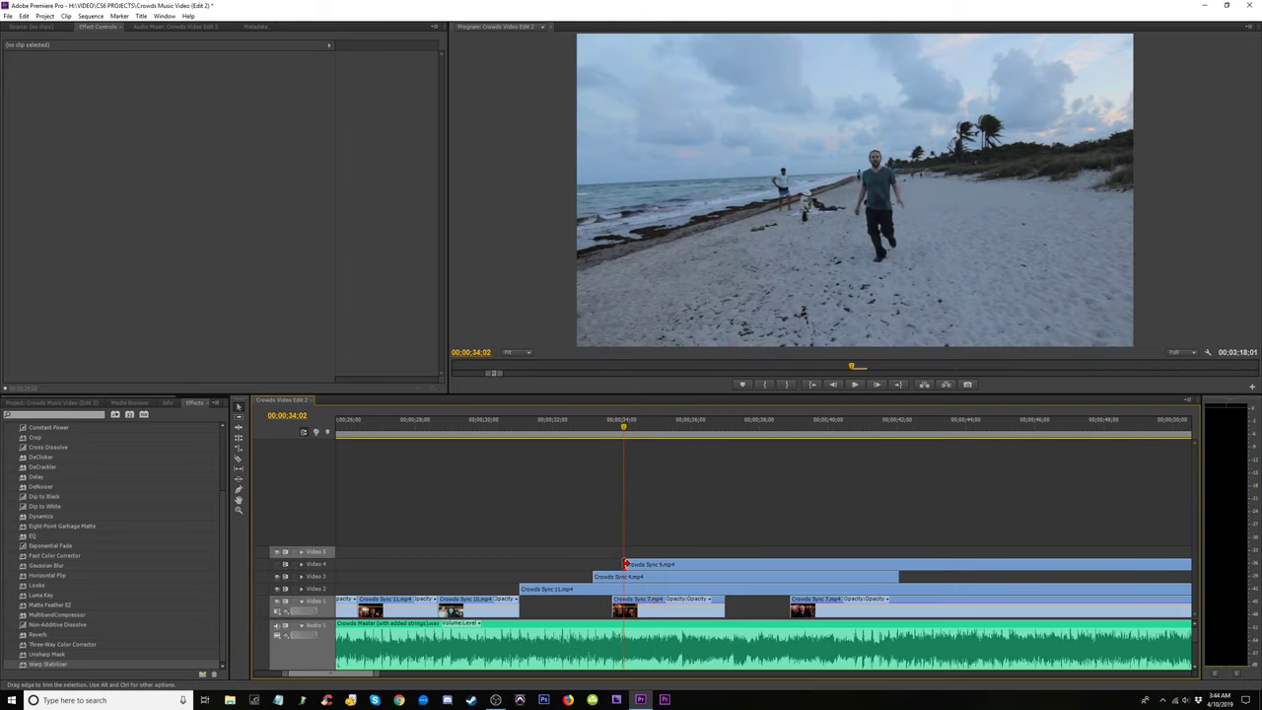
pyautogui.click(600, 439)
pyautogui.press('space')
pyautogui.press('space')
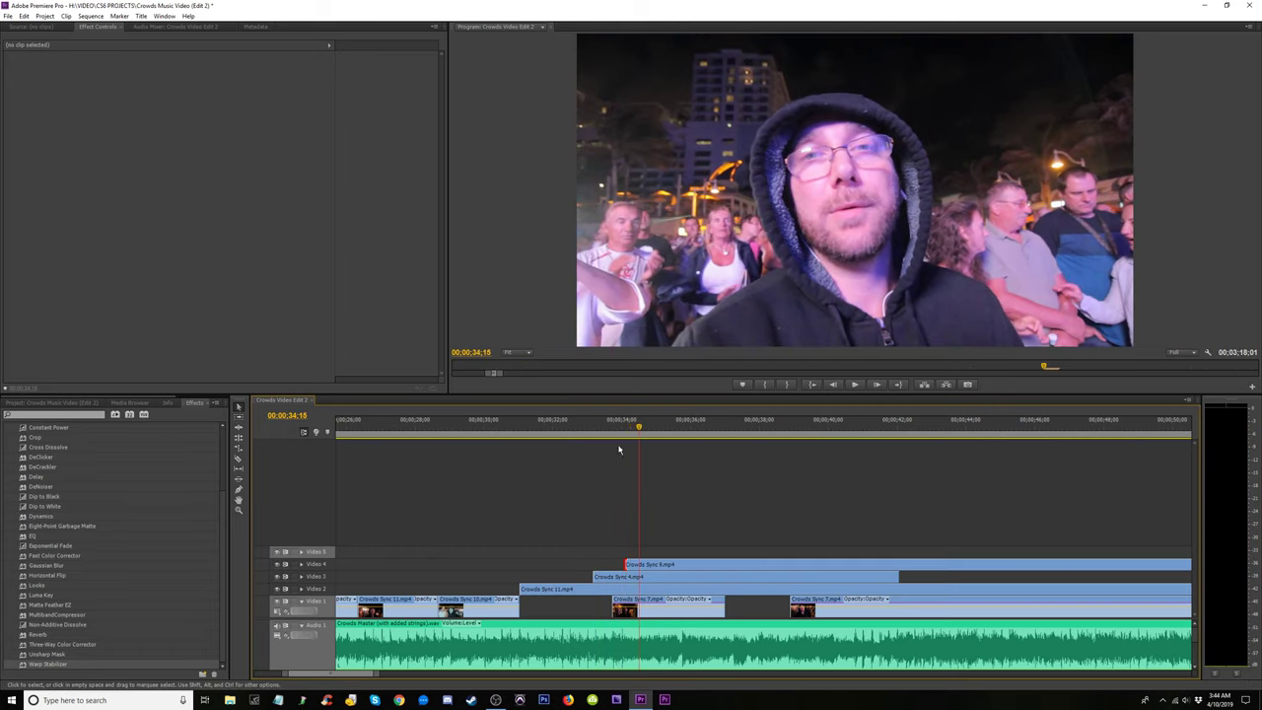
pyautogui.click(578, 426)
pyautogui.press('space')
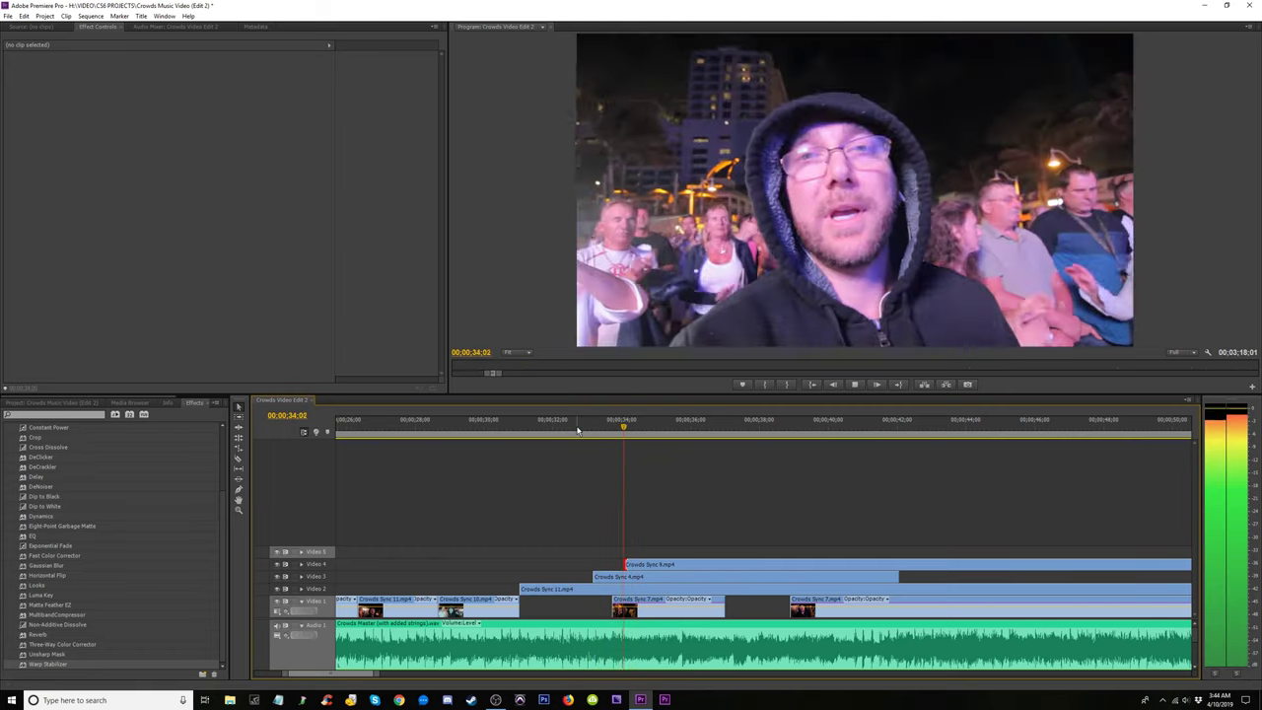
pyautogui.press('space')
# Rewatch the edited transition from 32;28 into the brief beach shot.
pyautogui.press('=')
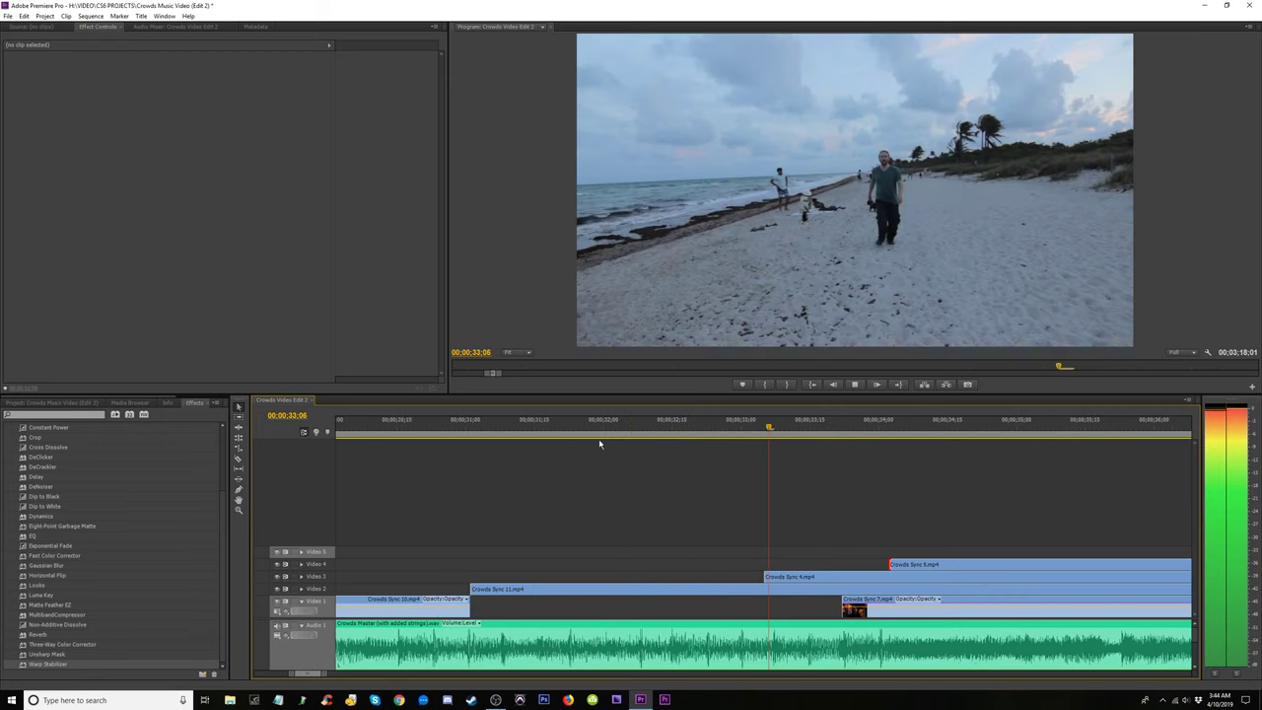
pyautogui.press('space')
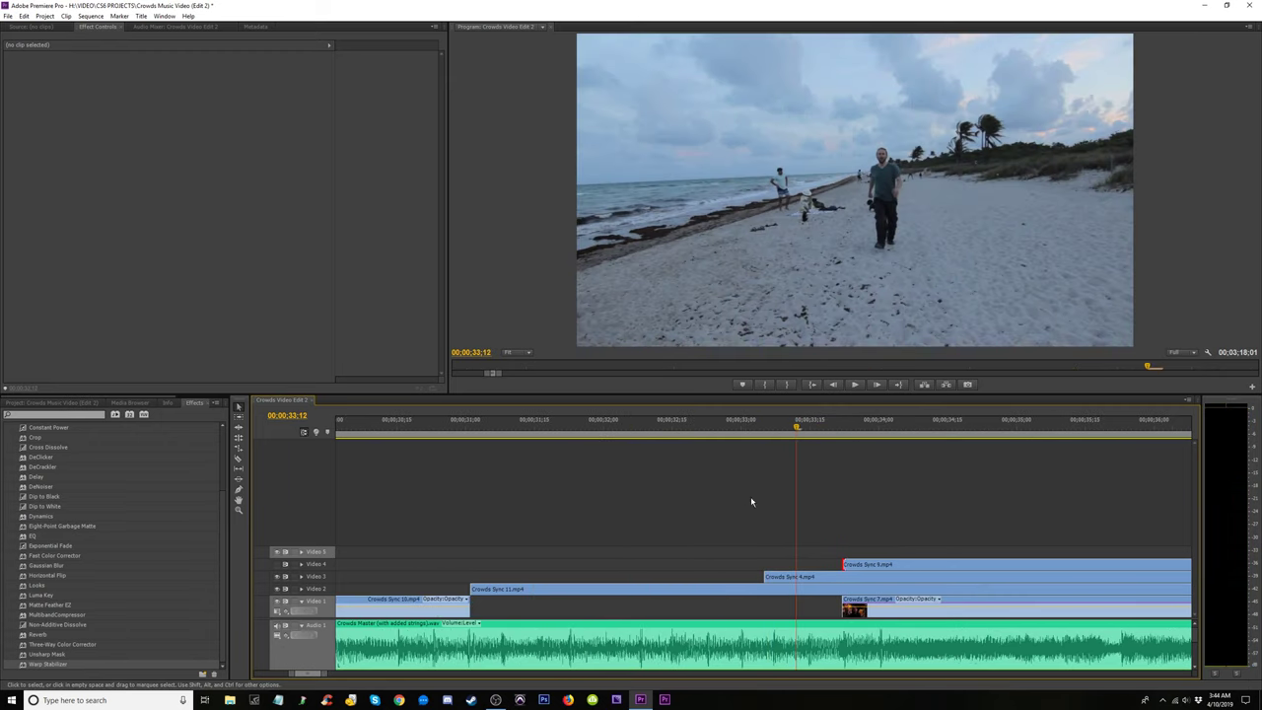
pyautogui.hotkey('shift', 'k')
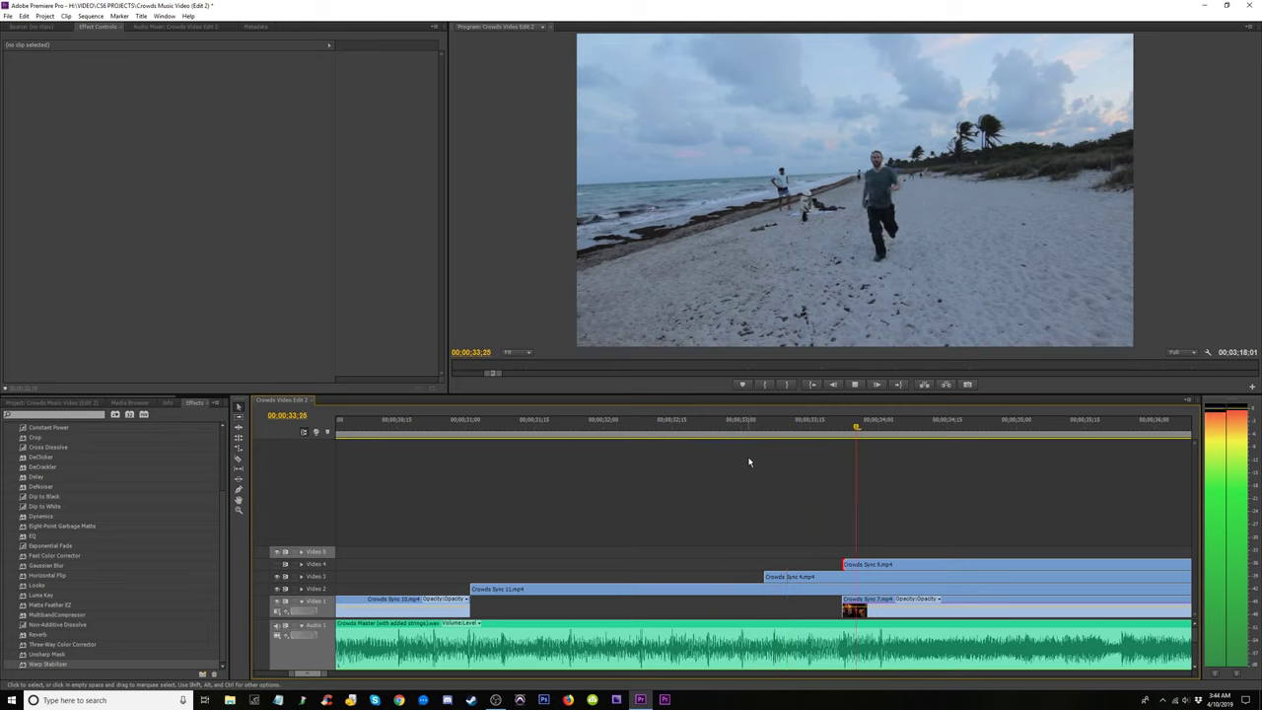
pyautogui.press('space')
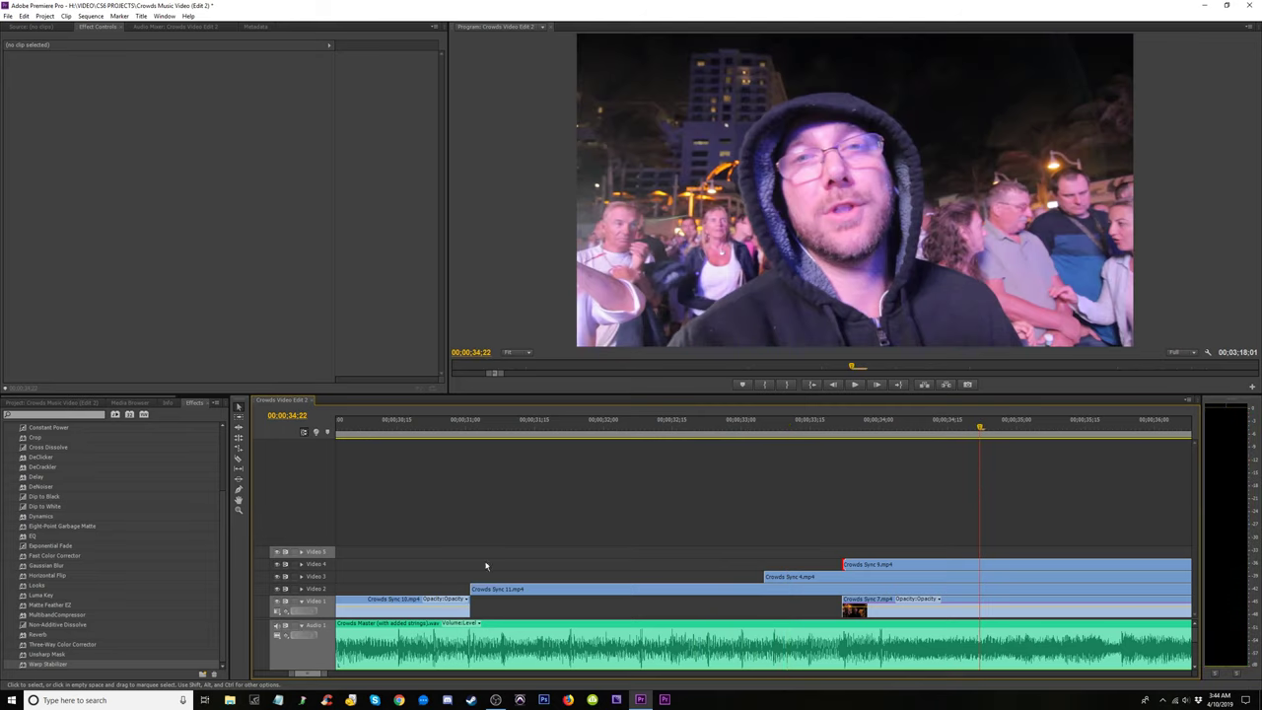
pyautogui.click(748, 431)
pyautogui.press('space')
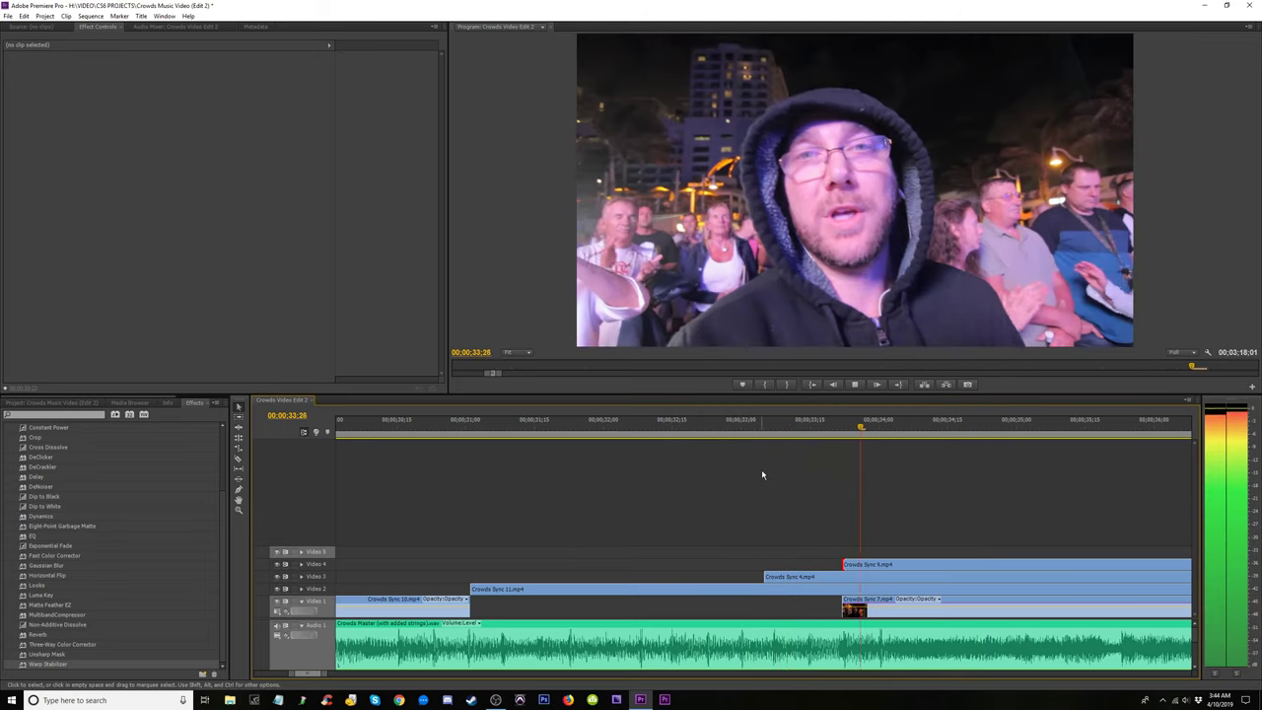
pyautogui.click(600, 431)
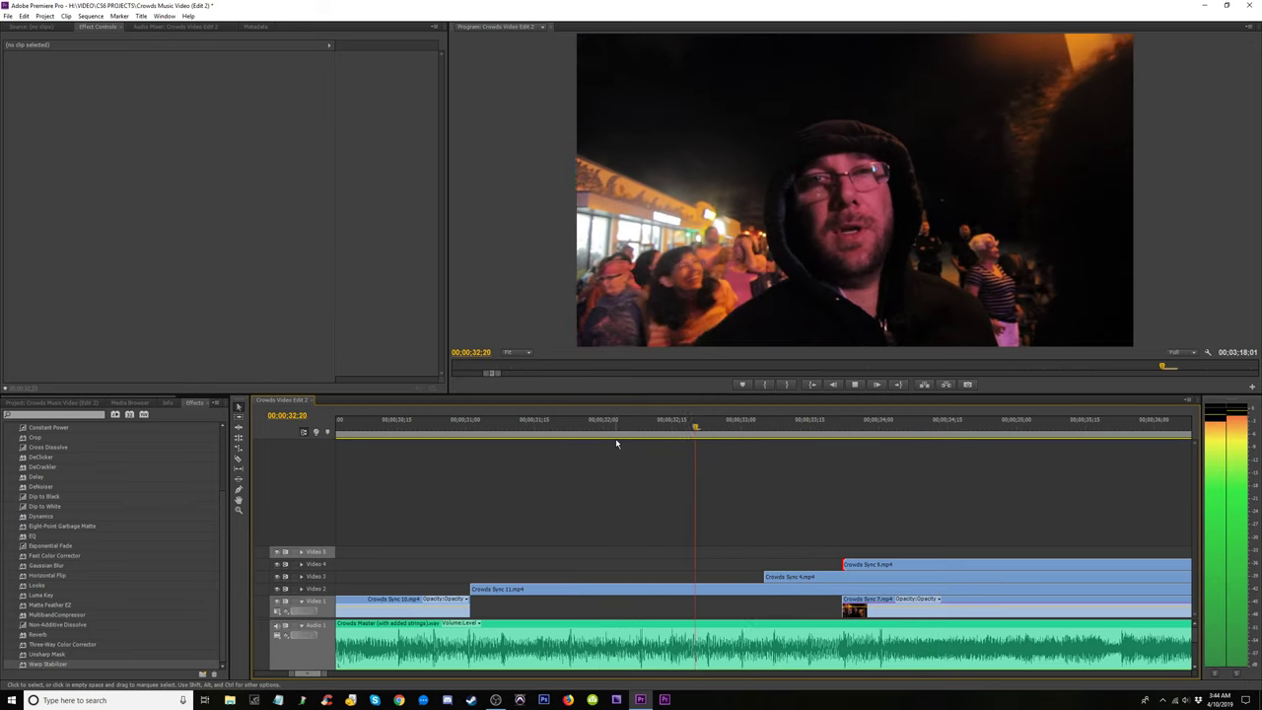
pyautogui.press('space')
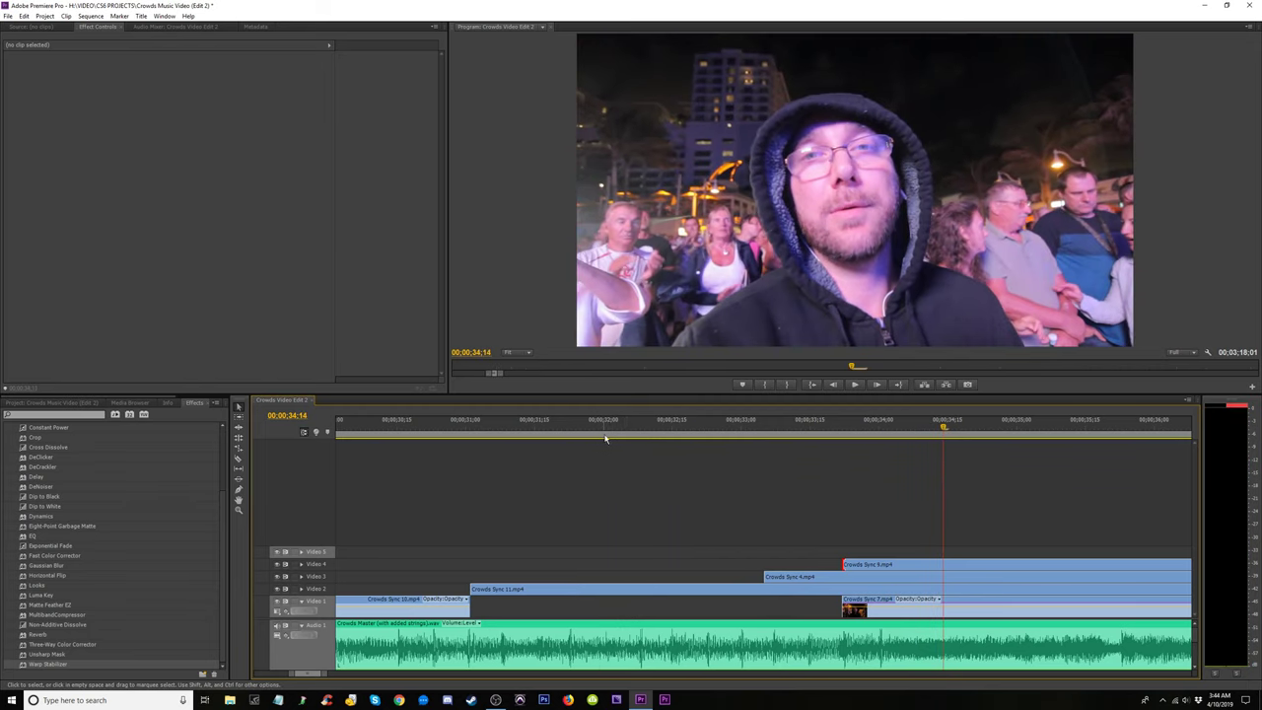
pyautogui.click(759, 441)
pyautogui.press('space')
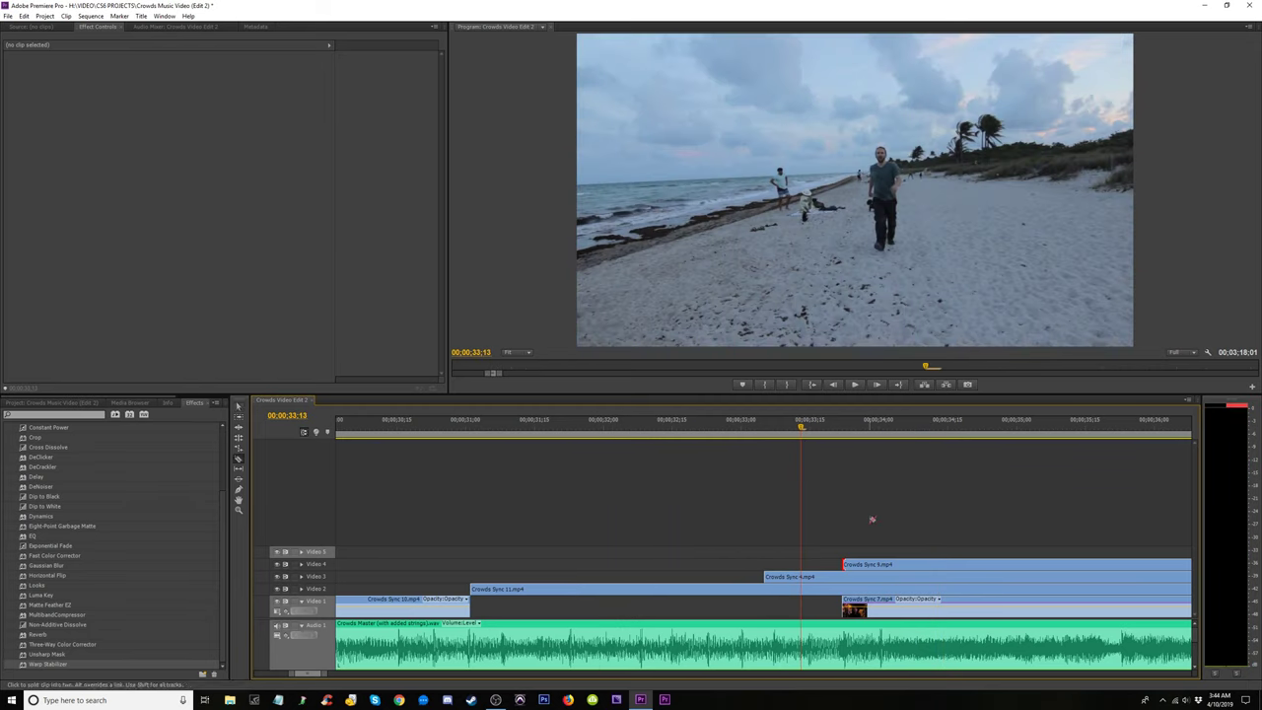
# Locate the stutter cut points by stepping back frame by frame from 33;20 to 33;04.
pyautogui.press('space')
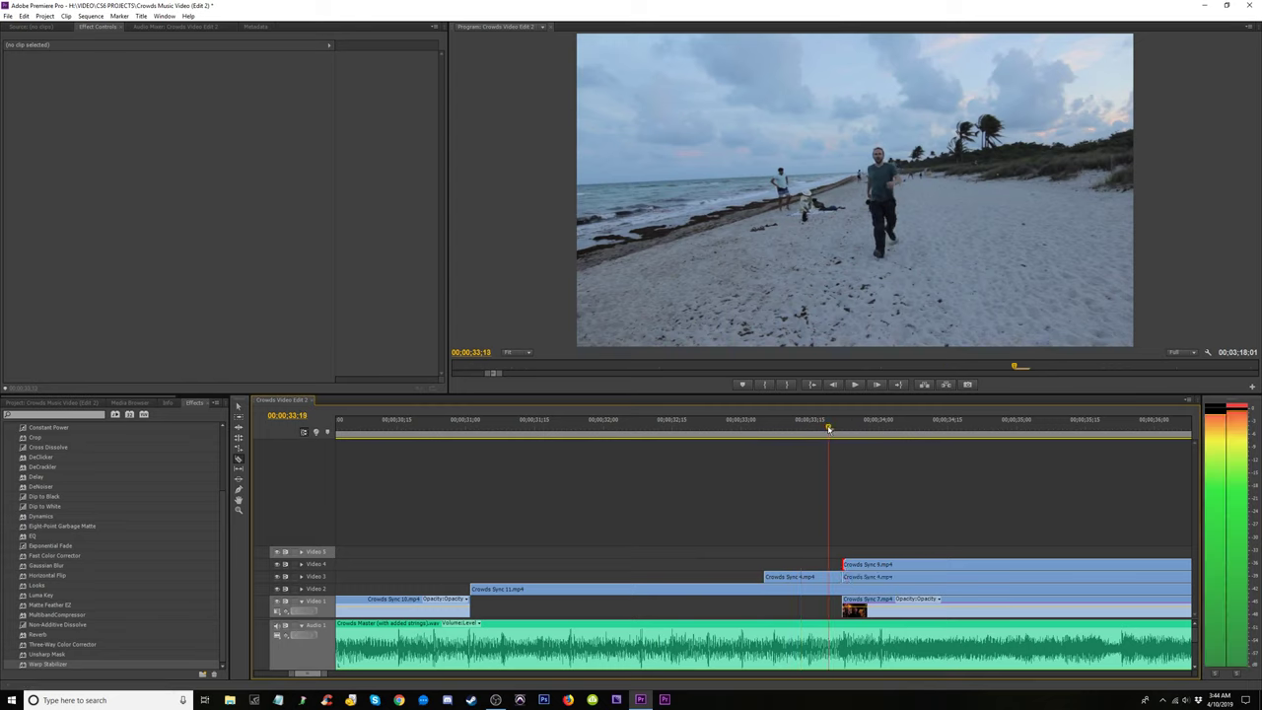
pyautogui.click(835, 434)
pyautogui.press('Left')
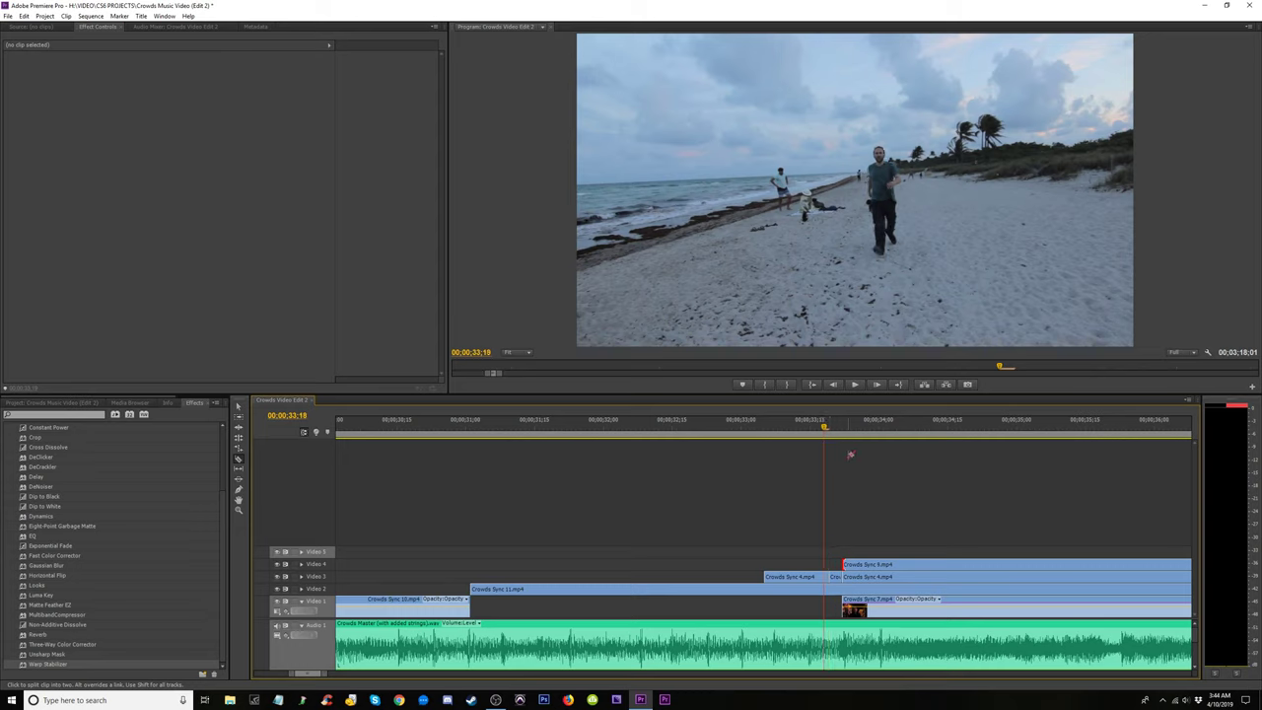
pyautogui.press('Left')
pyautogui.press('Left')
pyautogui.press('Left')
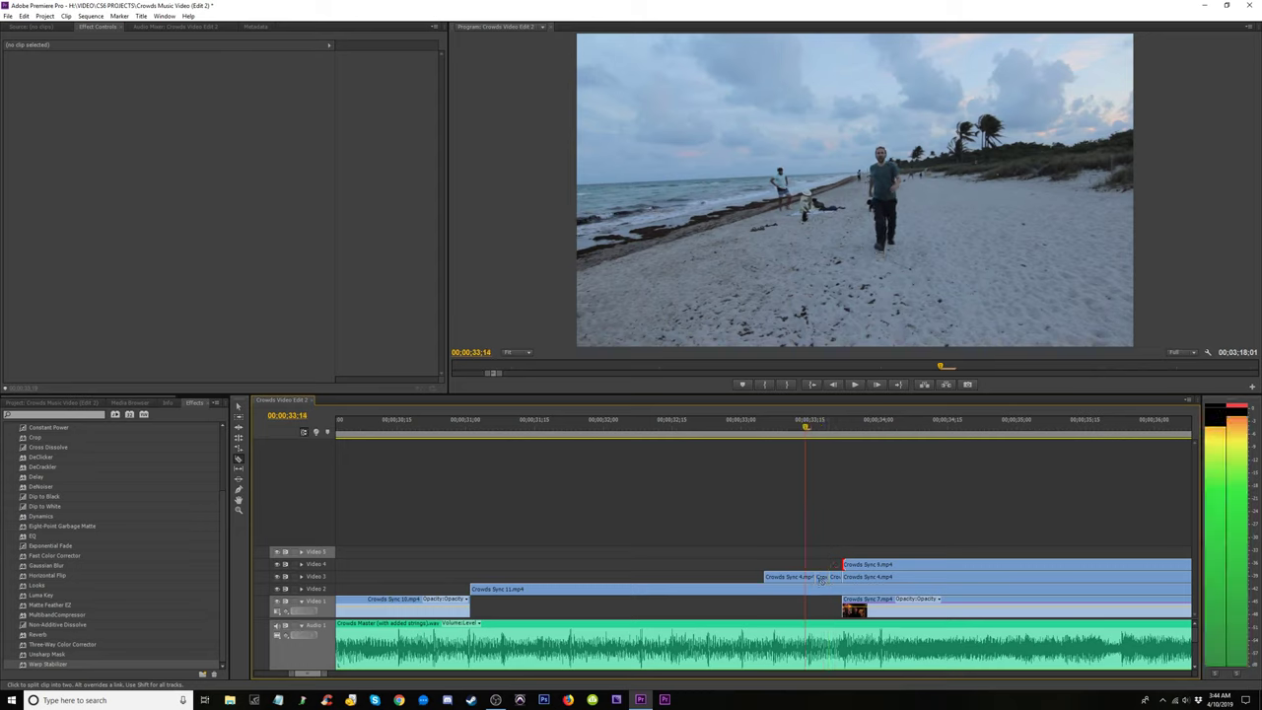
pyautogui.press('Left')
pyautogui.press('Left')
pyautogui.press('Left')
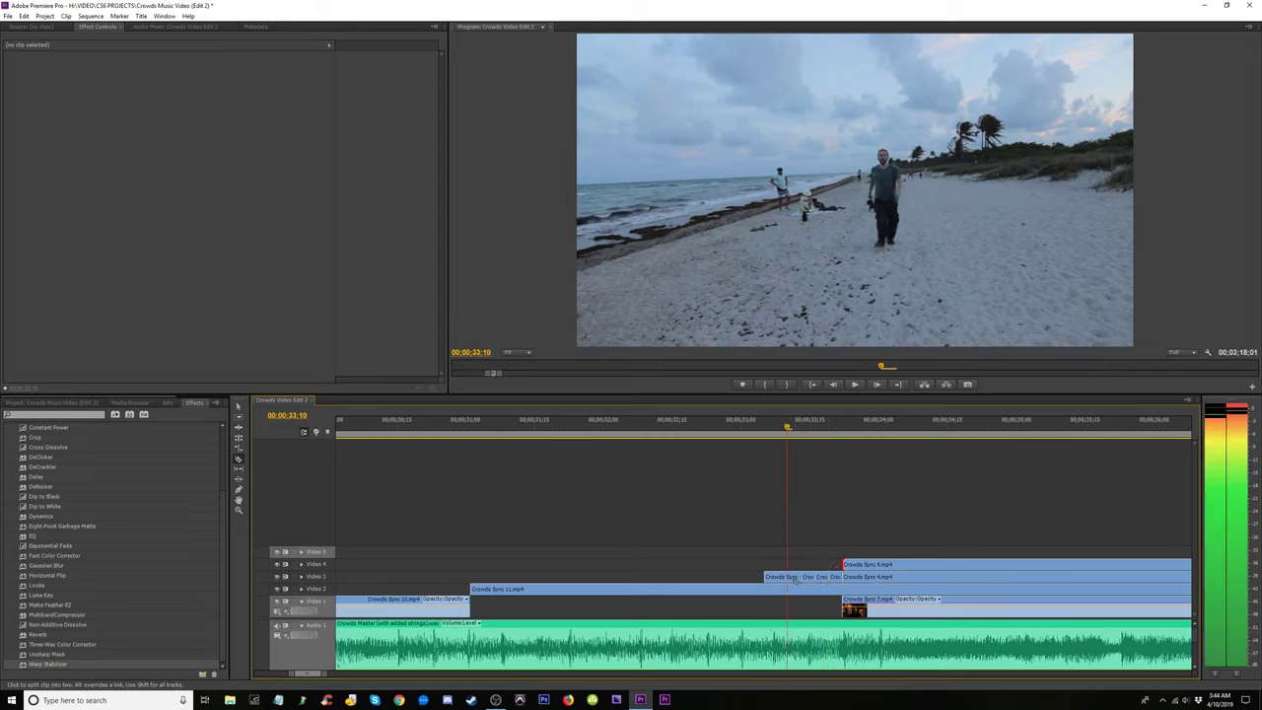
pyautogui.press('Left')
pyautogui.press('Left')
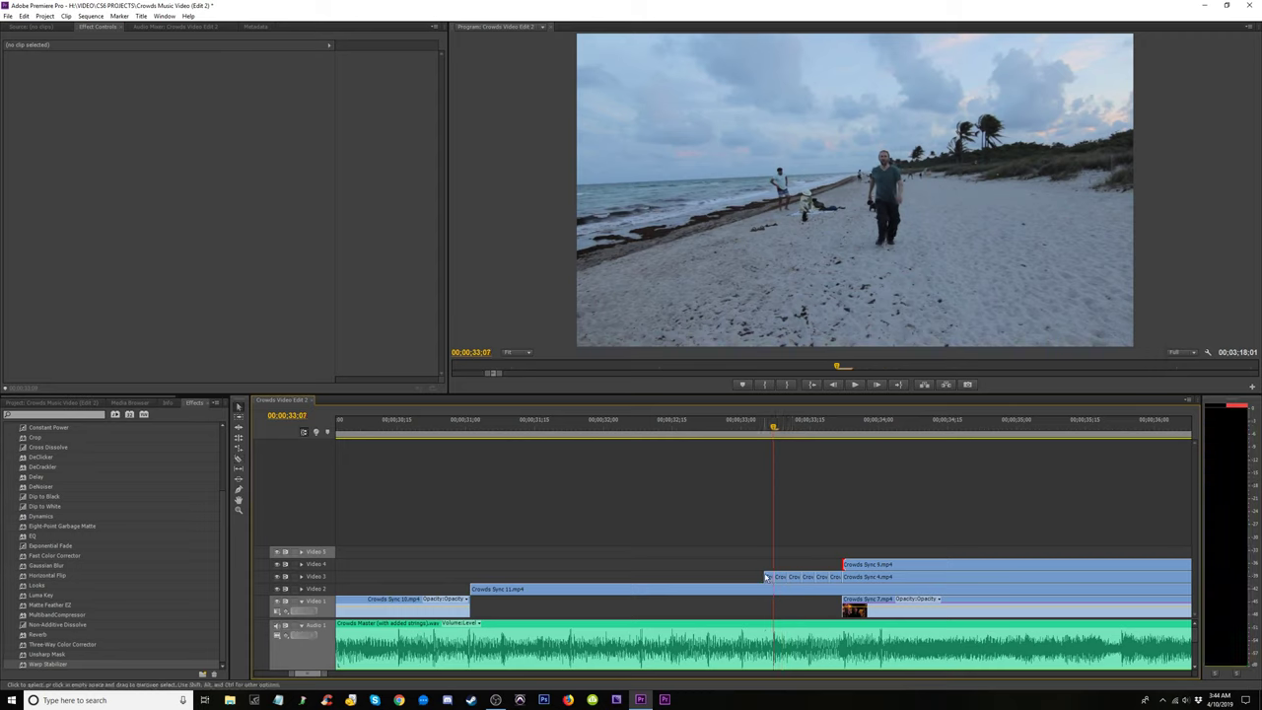
pyautogui.press('Left')
pyautogui.press('Left')
pyautogui.press('Left')
# Extend the first Crowds Sync 4 piece to 33;05, delete one short piece, and trim another by a frame.
pyautogui.press('=')
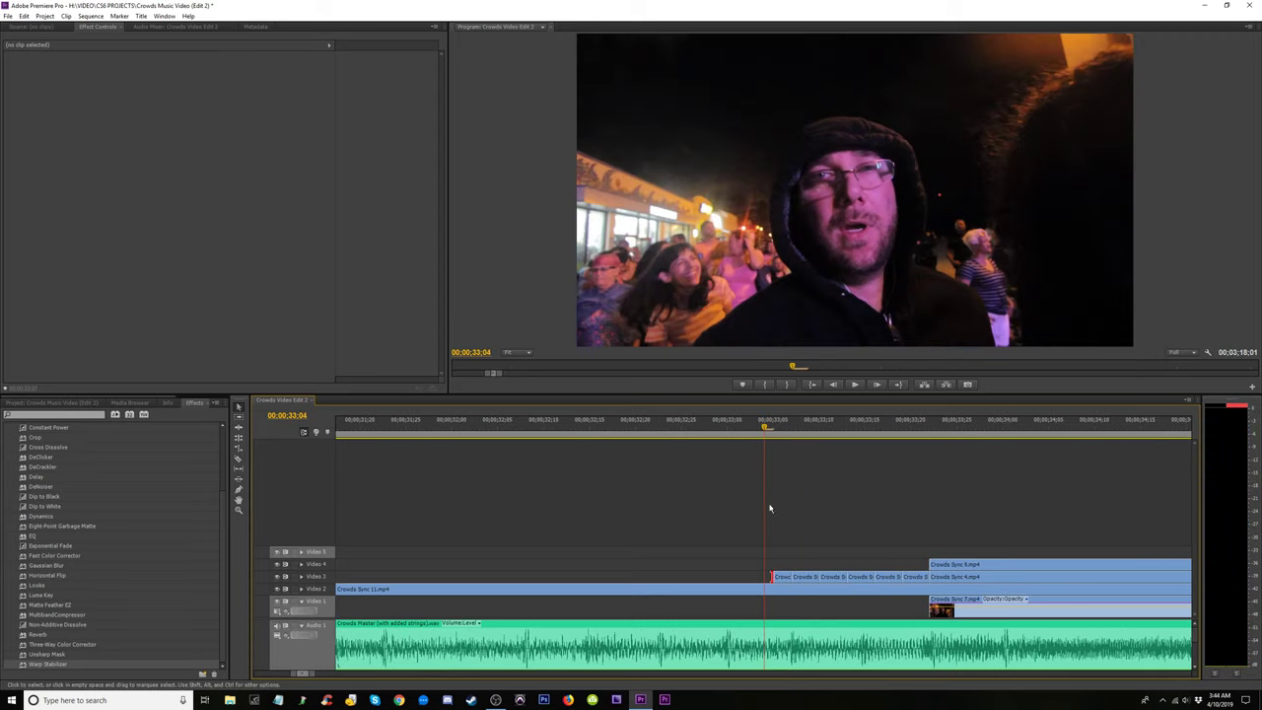
pyautogui.click(790, 426)
pyautogui.press('Left')
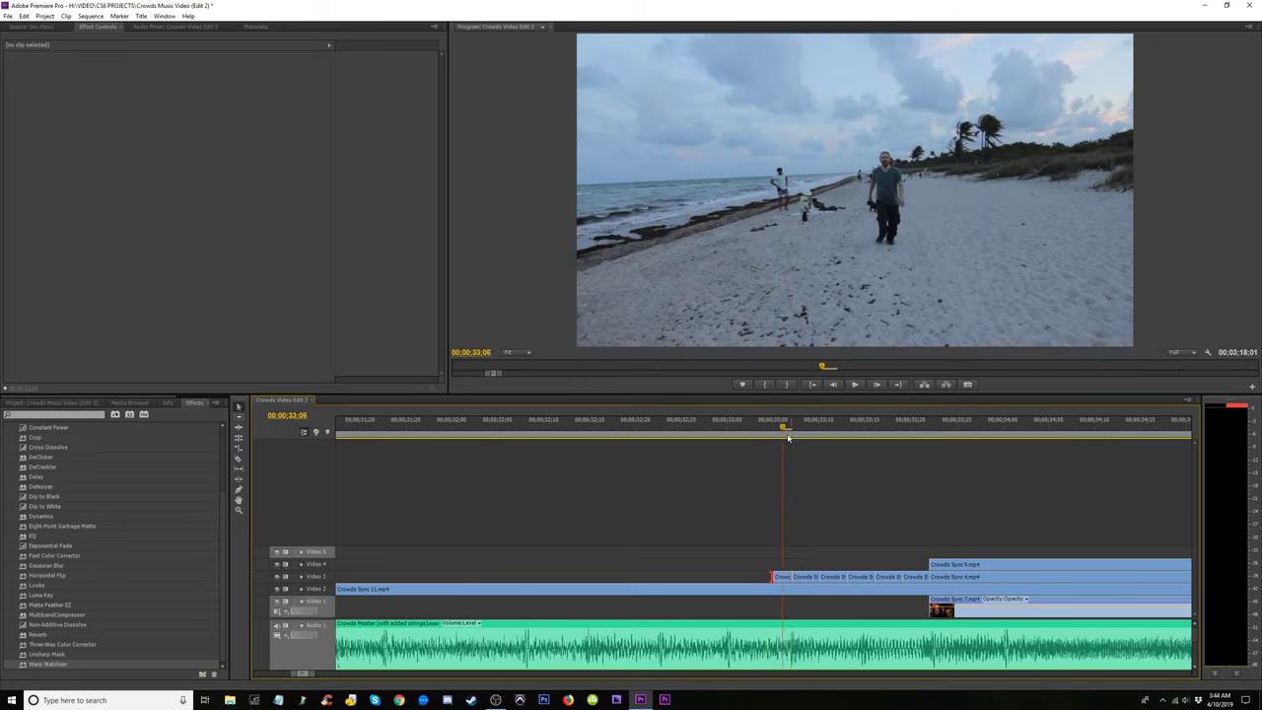
pyautogui.press('Left')
pyautogui.moveTo(766, 577); pyautogui.dragTo(761, 575)
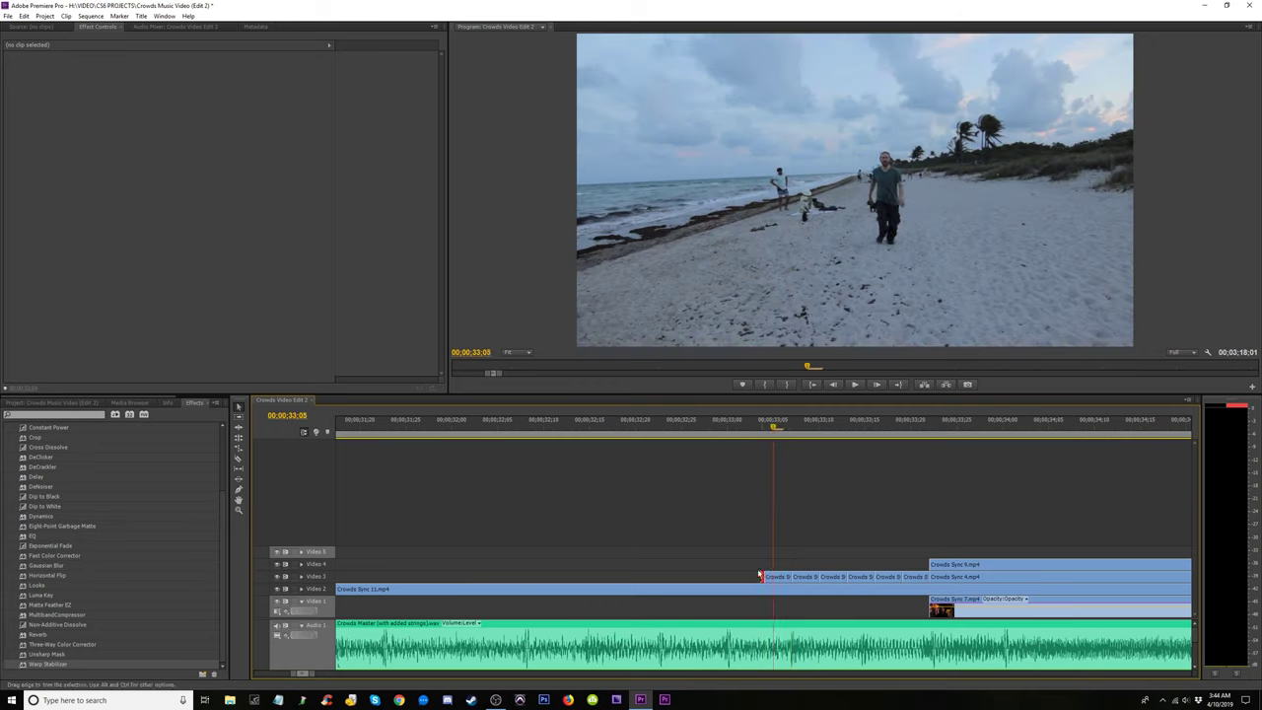
pyautogui.click(894, 578)
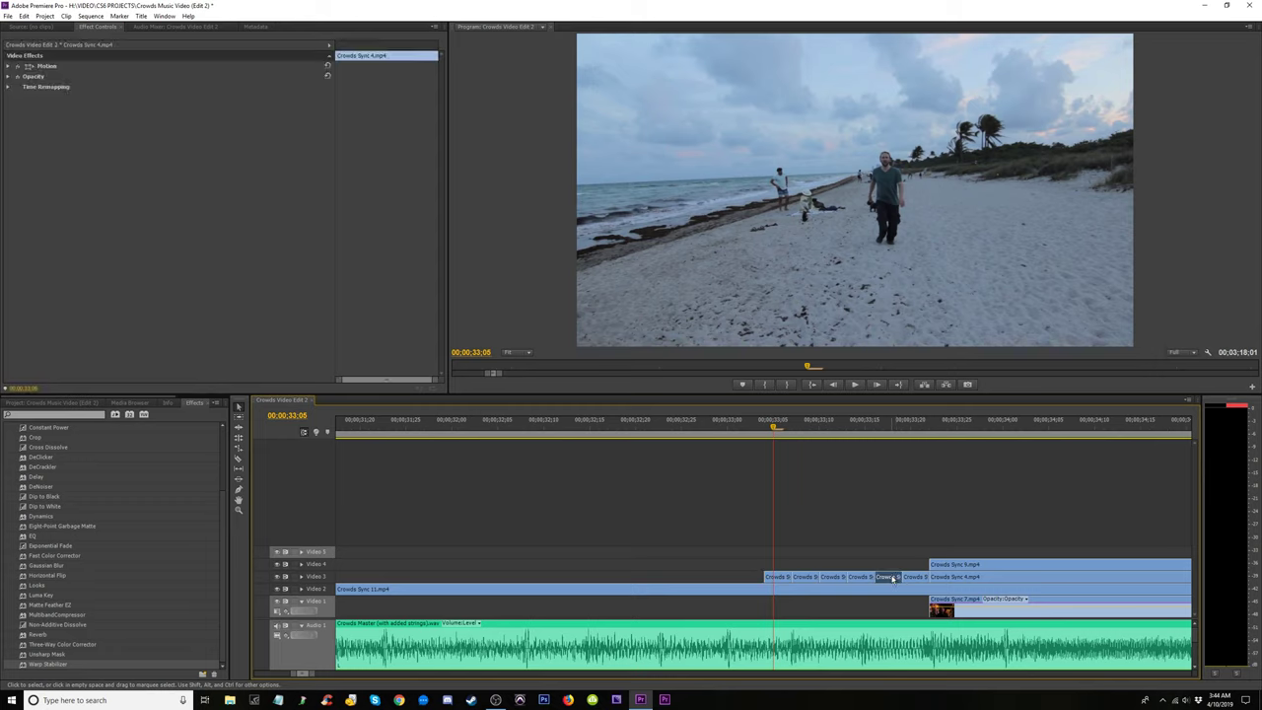
pyautogui.press('Delete')
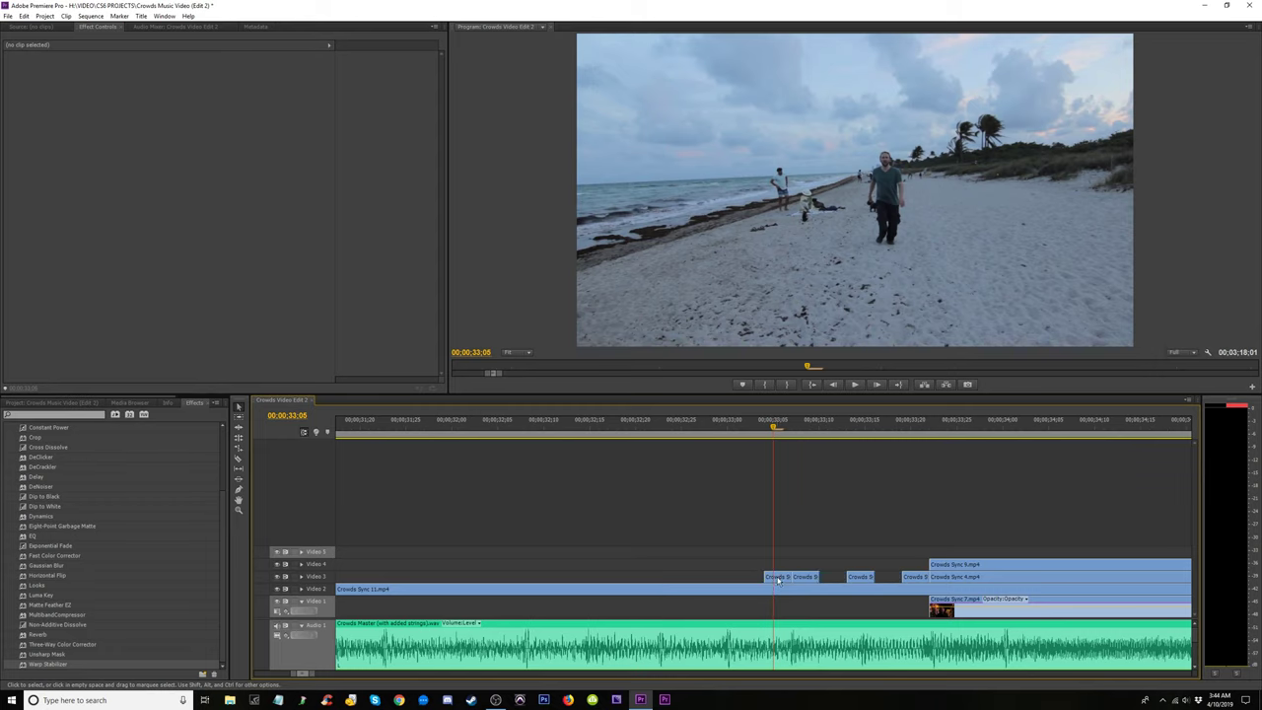
pyautogui.click(776, 580)
pyautogui.moveTo(765, 577); pyautogui.dragTo(762, 582)
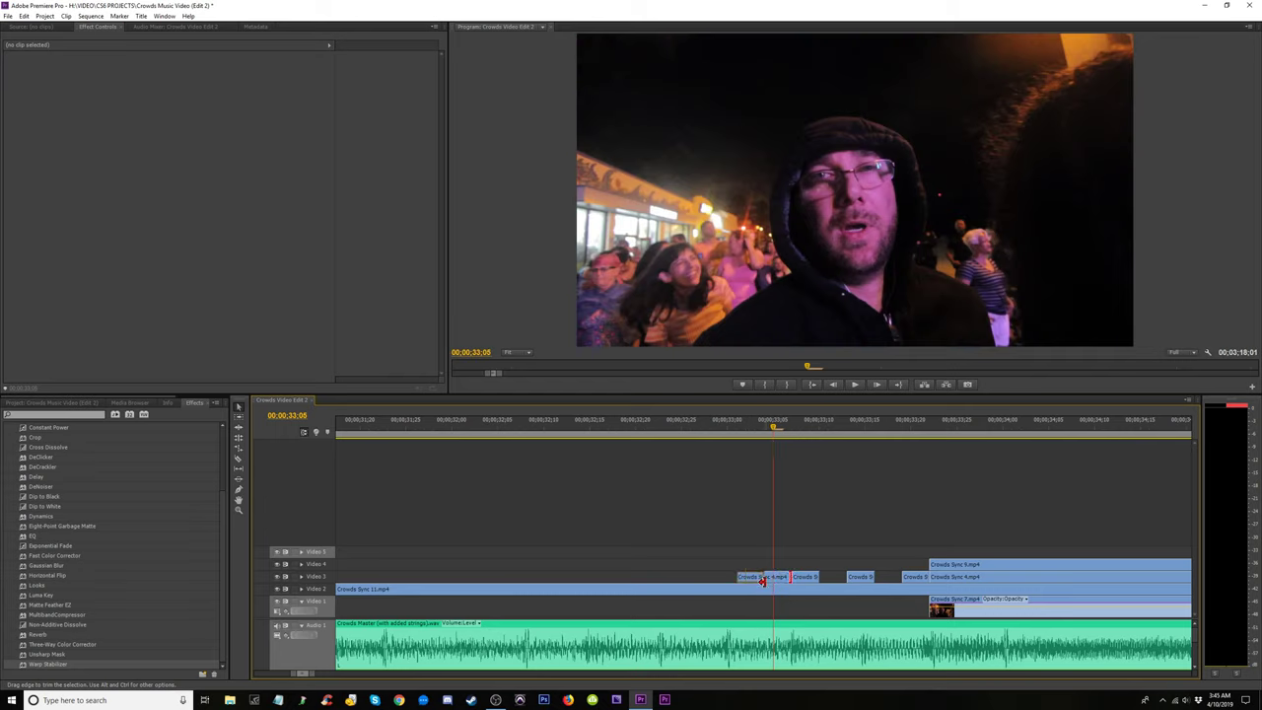
pyautogui.click(699, 428)
pyautogui.press('space')
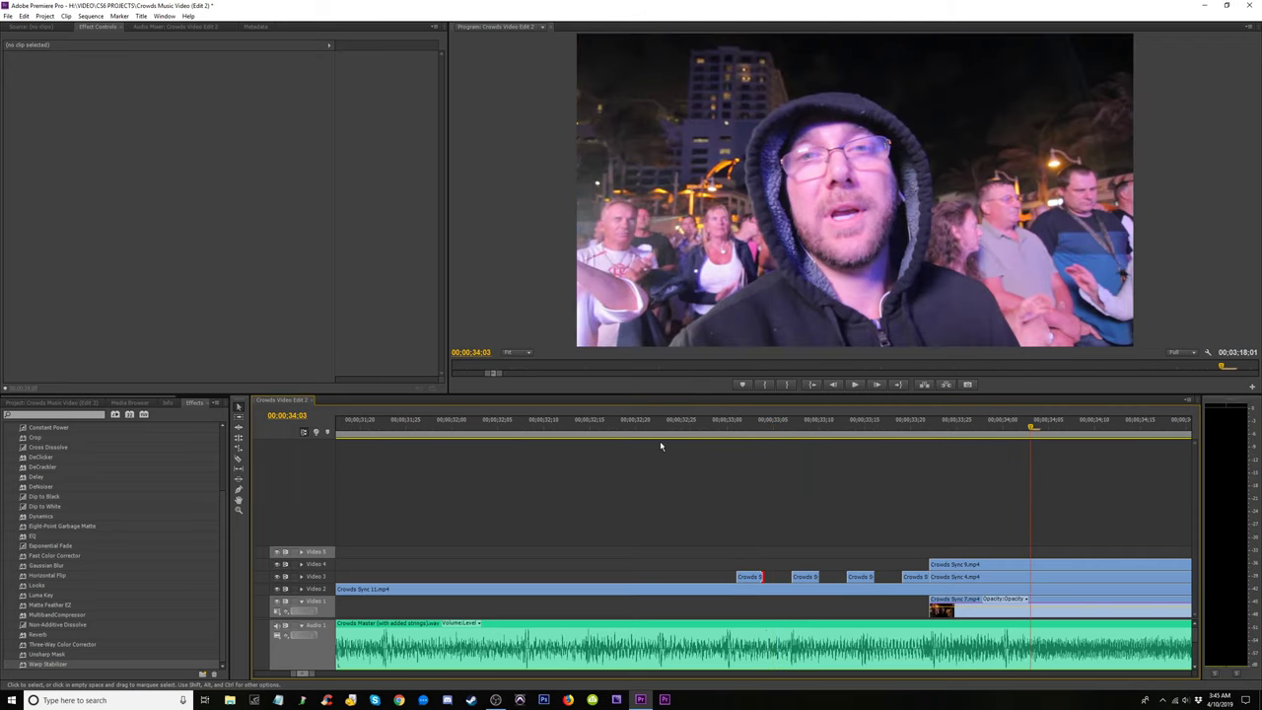
pyautogui.click(579, 427)
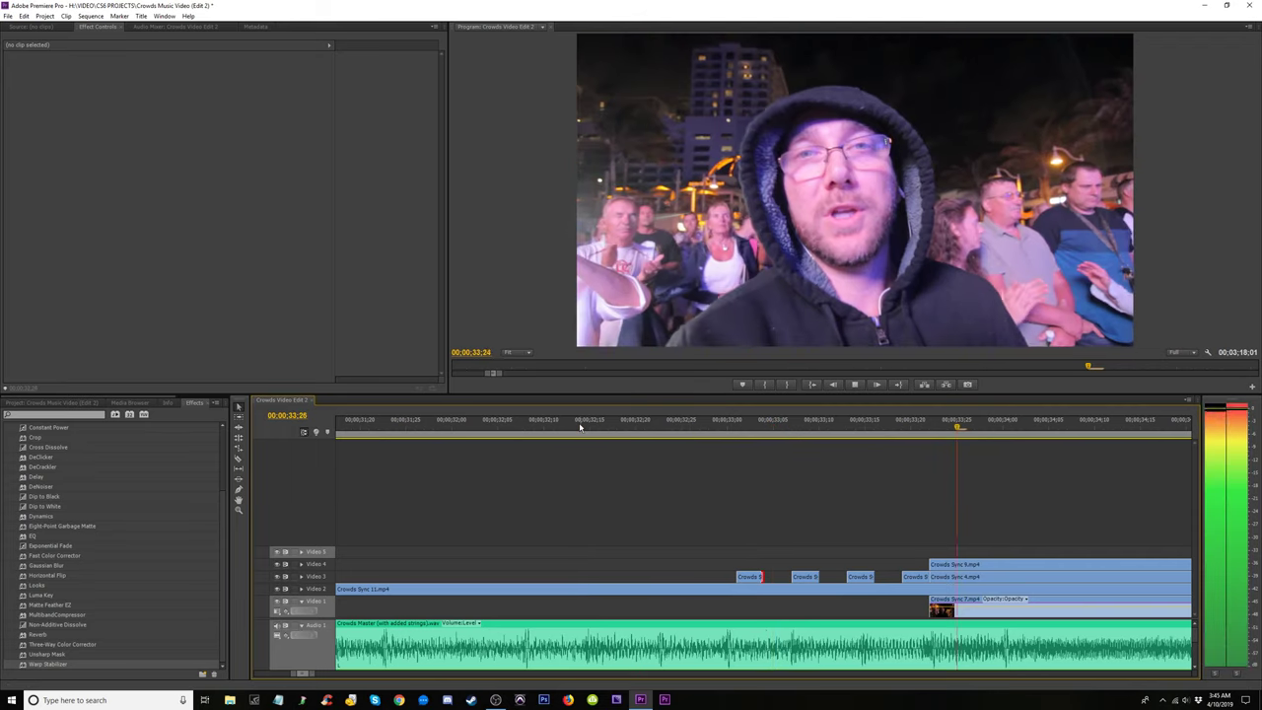
pyautogui.moveTo(581, 424); pyautogui.dragTo(394, 431)
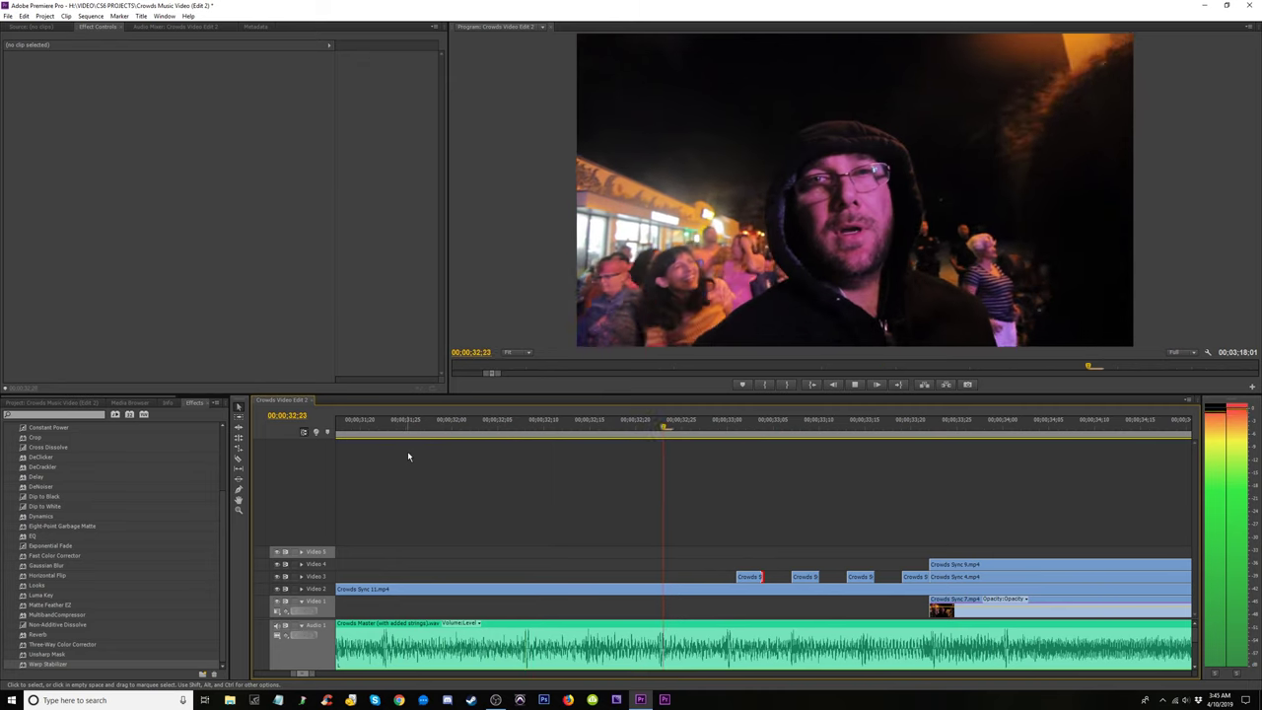
pyautogui.press('-')
pyautogui.press('-')
pyautogui.press('-')
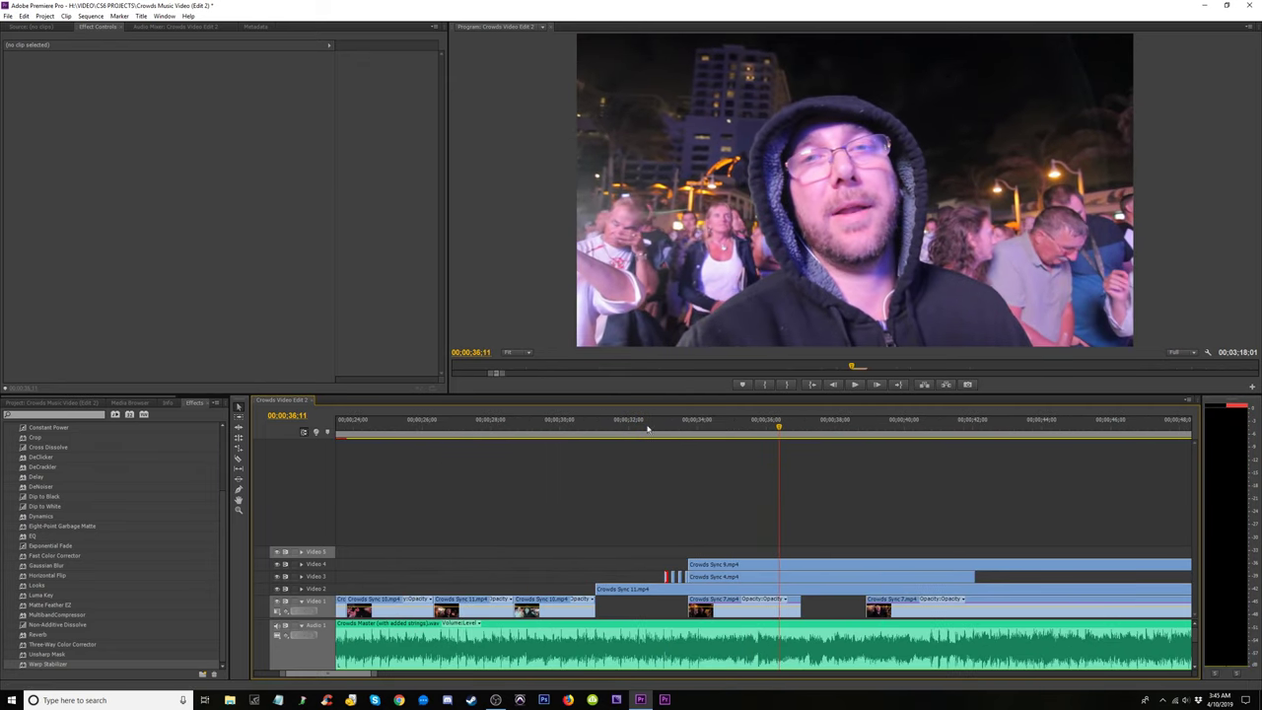
pyautogui.click(651, 429)
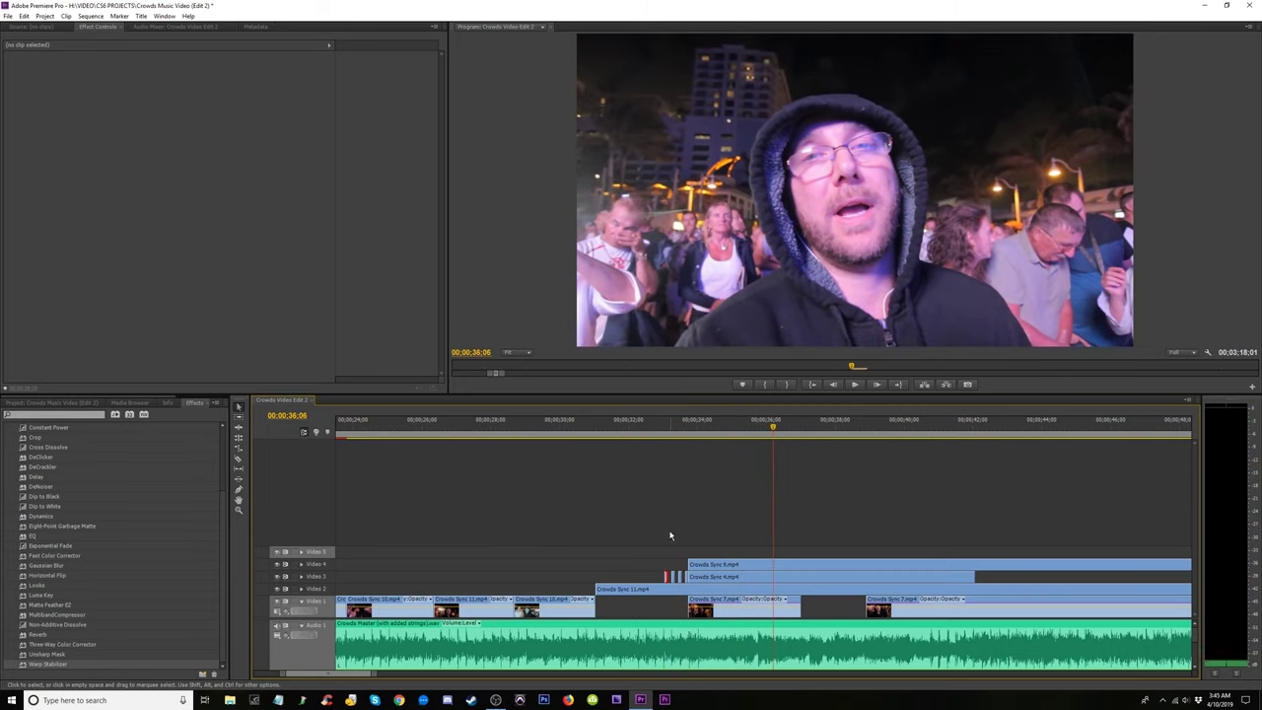
pyautogui.click(653, 432)
pyautogui.moveTo(652, 439)
pyautogui.mouseDown()
pyautogui.moveTo(708, 439)
pyautogui.moveTo(643, 448)
pyautogui.mouseUp()
pyautogui.press('space')
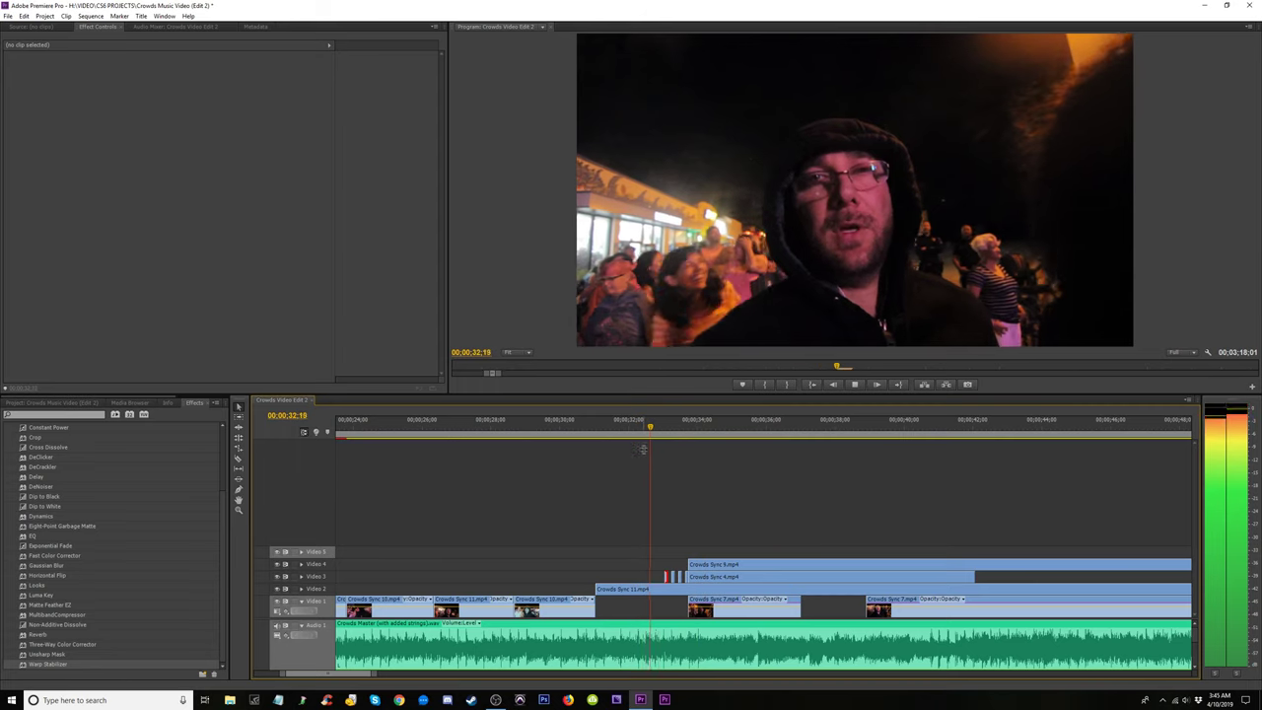
pyautogui.click(646, 436)
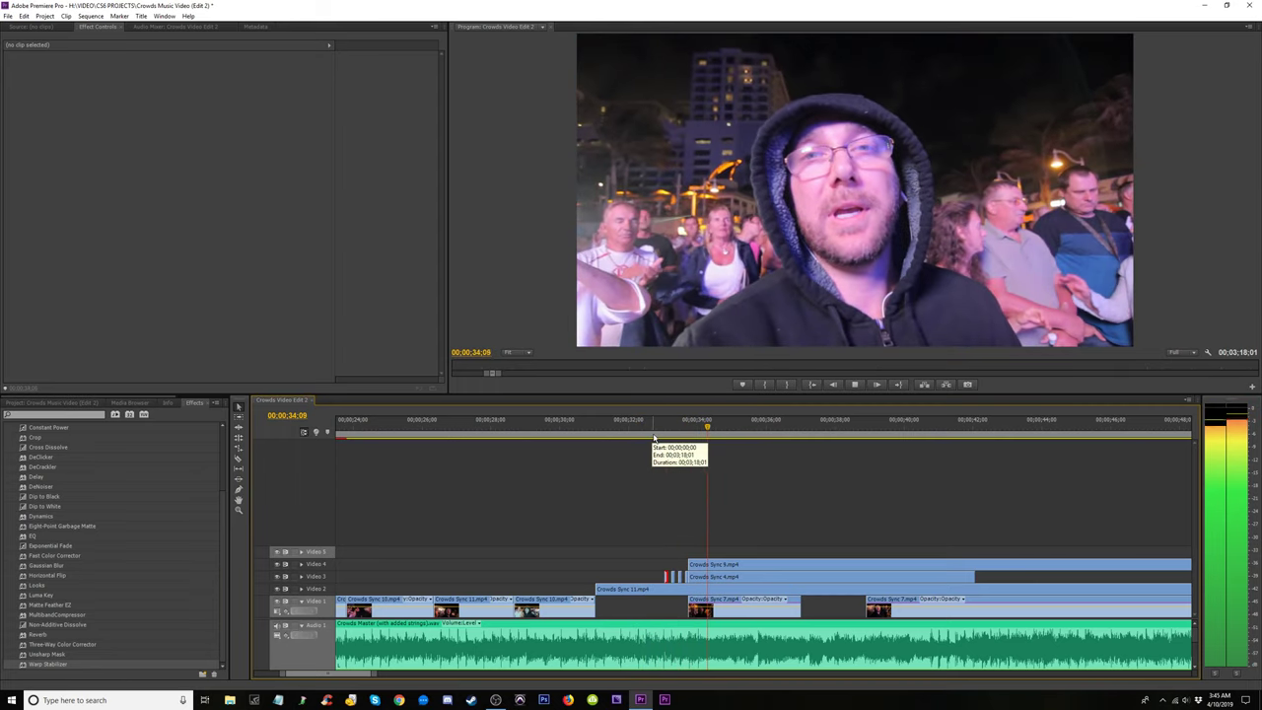
pyautogui.press('space')
pyautogui.press('=')
pyautogui.press('=')
pyautogui.press('=')
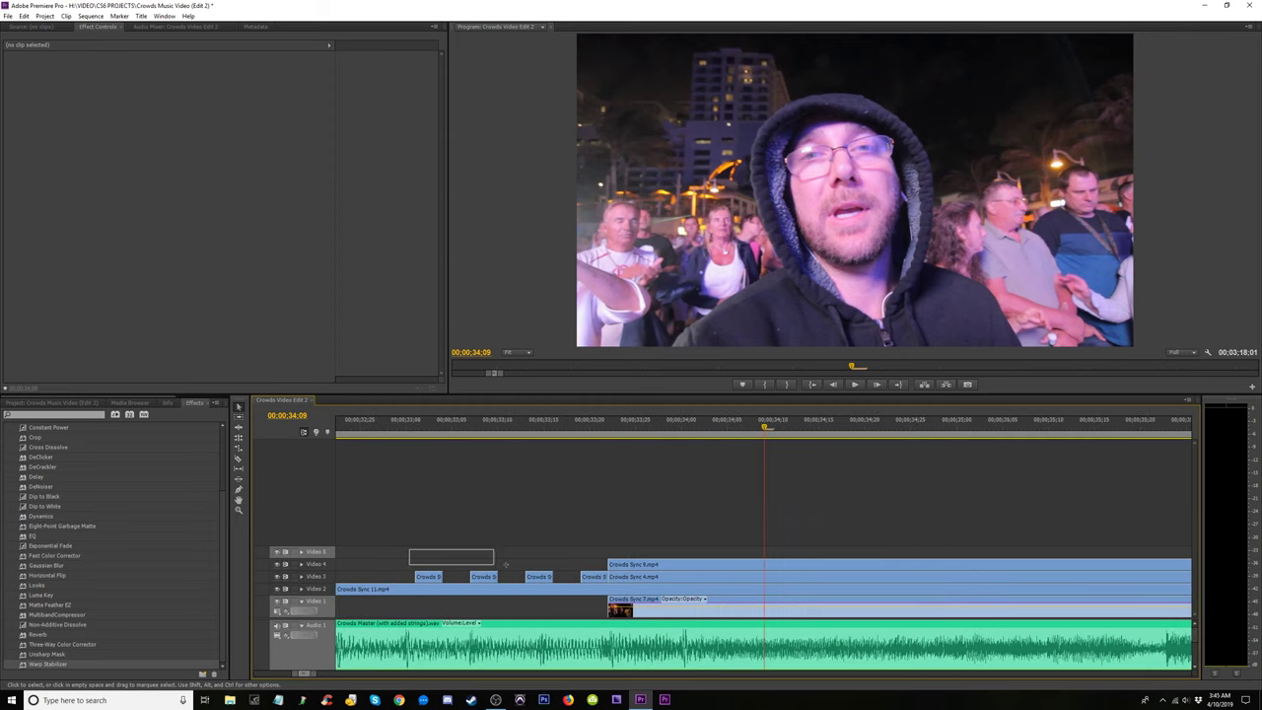
# Marquee-select the four short Crowds Sync 4 stutter pieces on Video 3 near 34 seconds.
pyautogui.moveTo(505, 564); pyautogui.dragTo(602, 582)
pyautogui.press('-')
pyautogui.press('-')
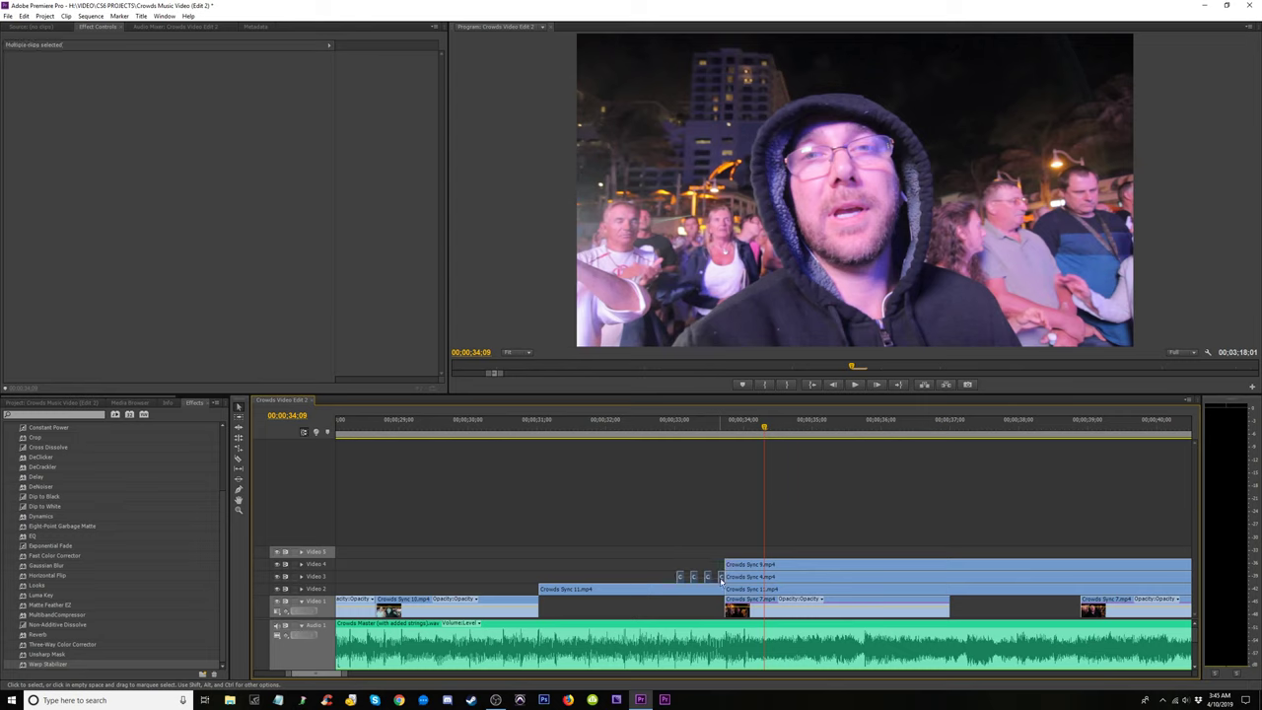
pyautogui.moveTo(589, 563); pyautogui.dragTo(634, 601)
pyautogui.press('-')
pyautogui.press('-')
pyautogui.press('-')
pyautogui.press('-')
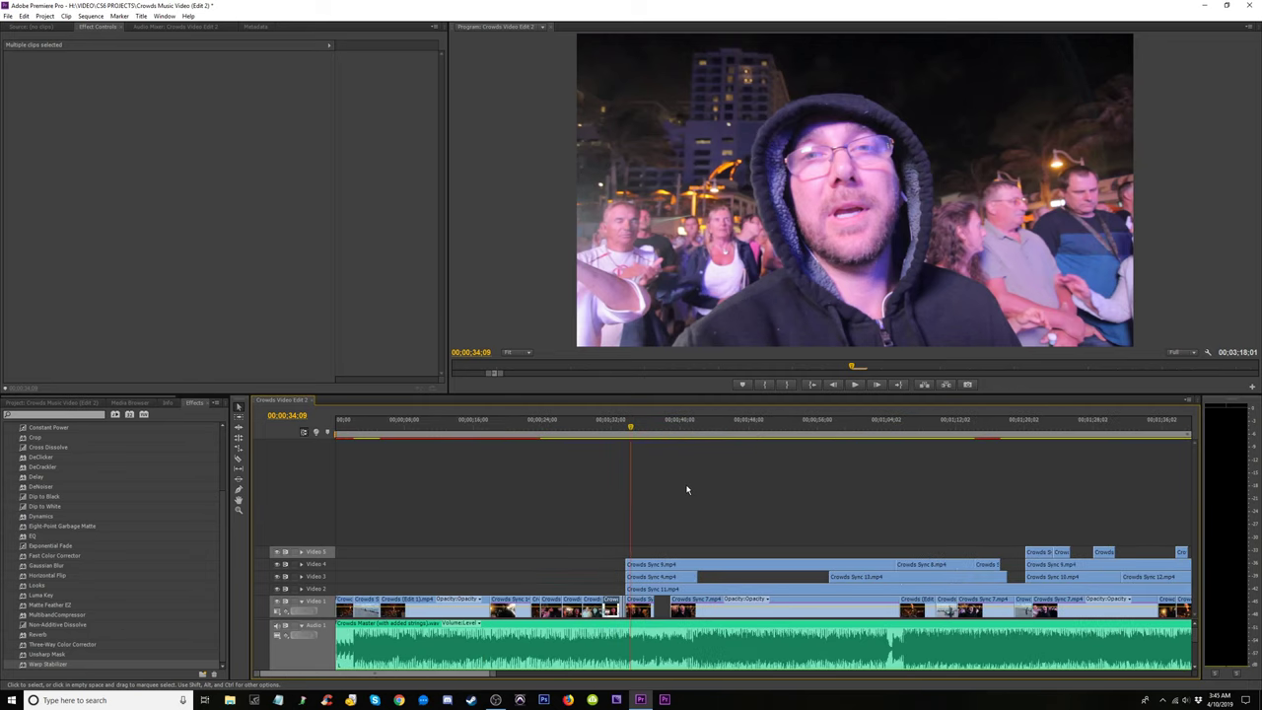
pyautogui.press('-')
pyautogui.press('-')
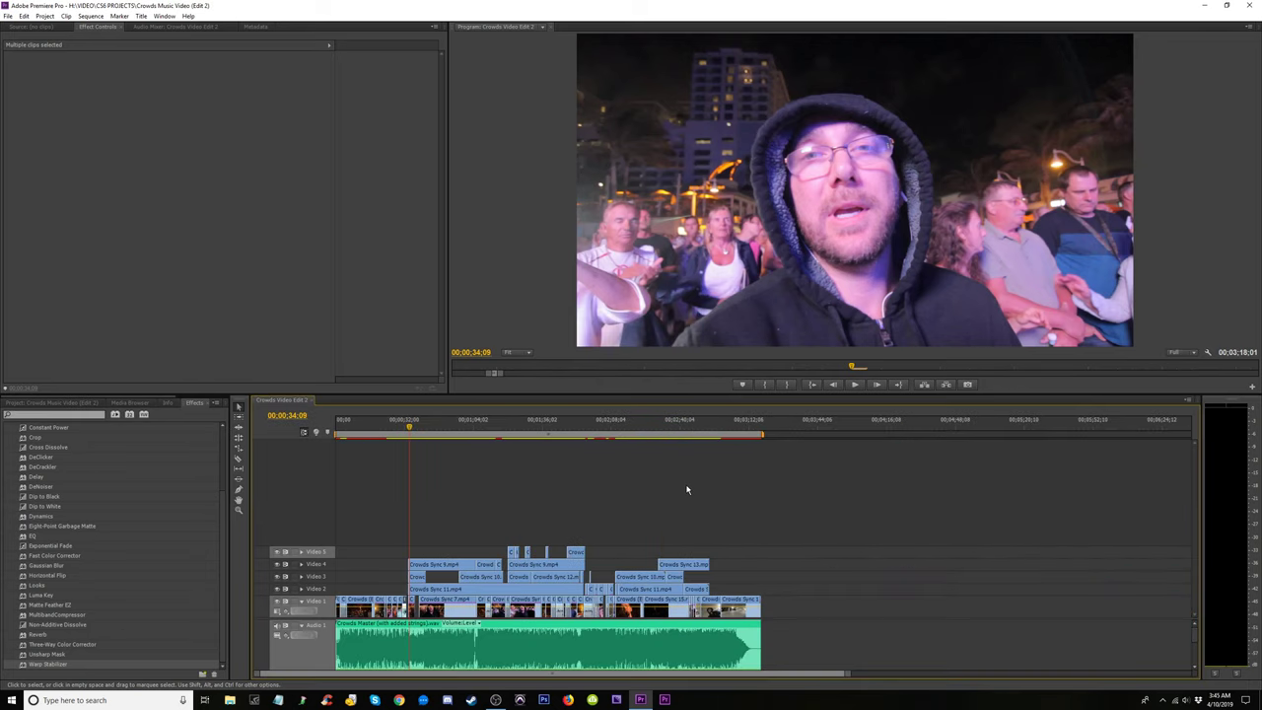
pyautogui.press('=')
pyautogui.press('=')
pyautogui.press('=')
pyautogui.press('=')
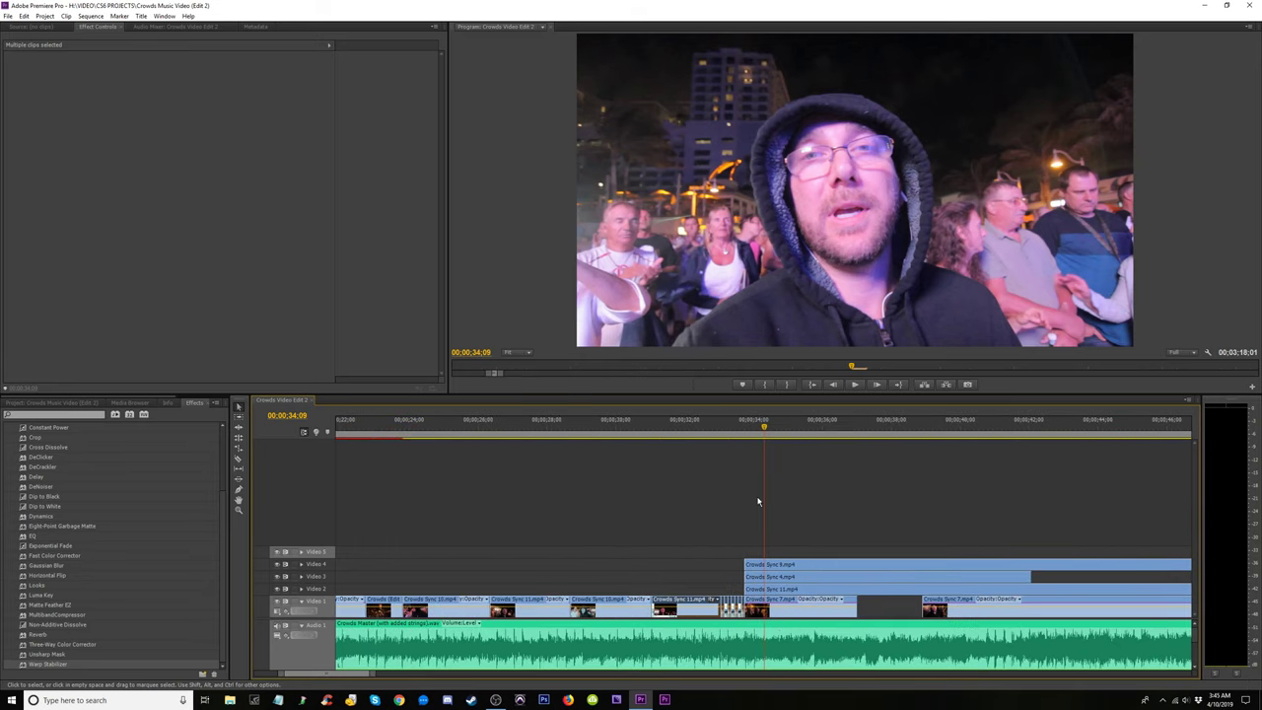
pyautogui.press('-')
pyautogui.press('-')
pyautogui.press('-')
pyautogui.press('-')
# Return the playhead to 34;05 and turn off the Video 4 track output.
pyautogui.press('=')
pyautogui.press('=')
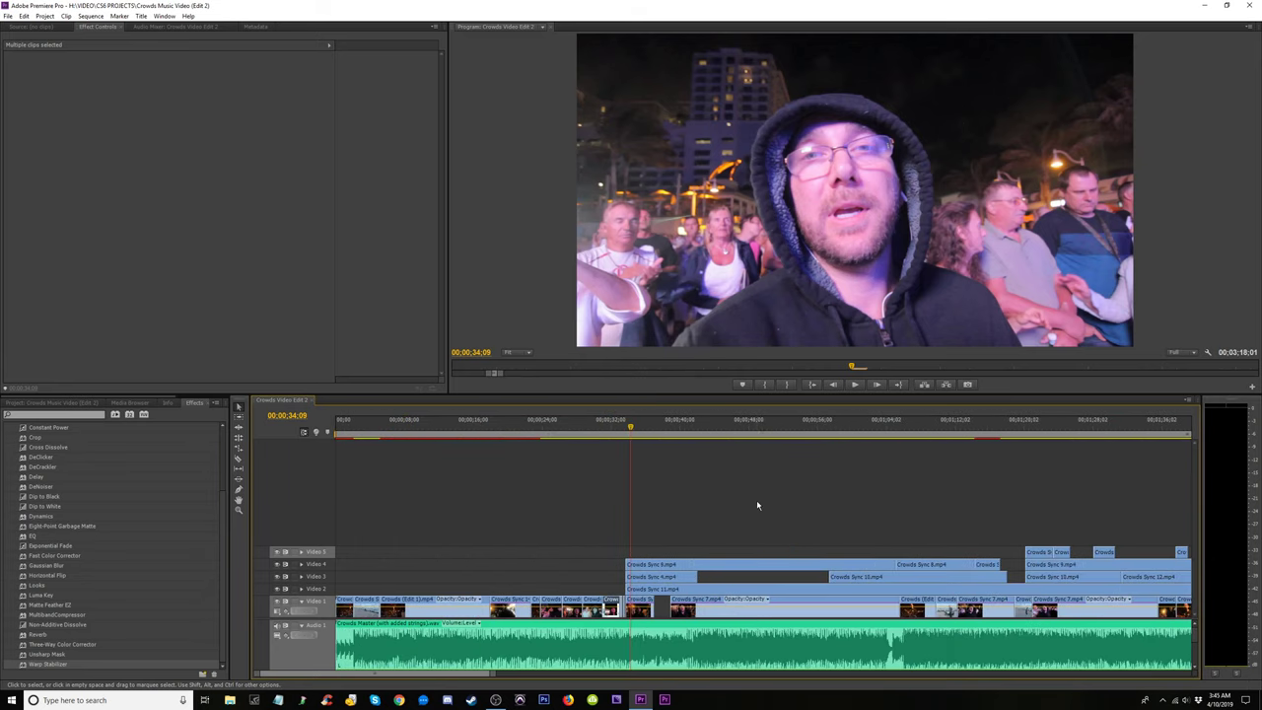
pyautogui.press('-')
pyautogui.press('-')
pyautogui.press('=')
pyautogui.press('=')
pyautogui.press('=')
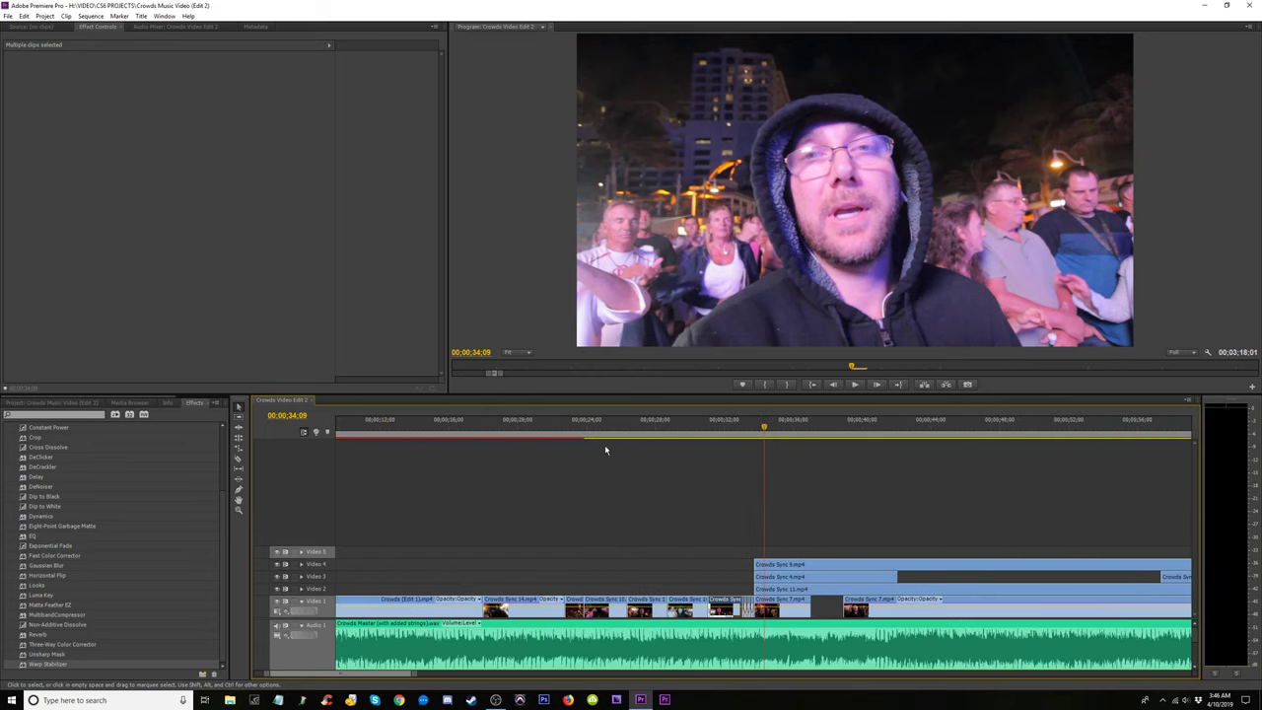
pyautogui.moveTo(768, 435); pyautogui.dragTo(762, 436)
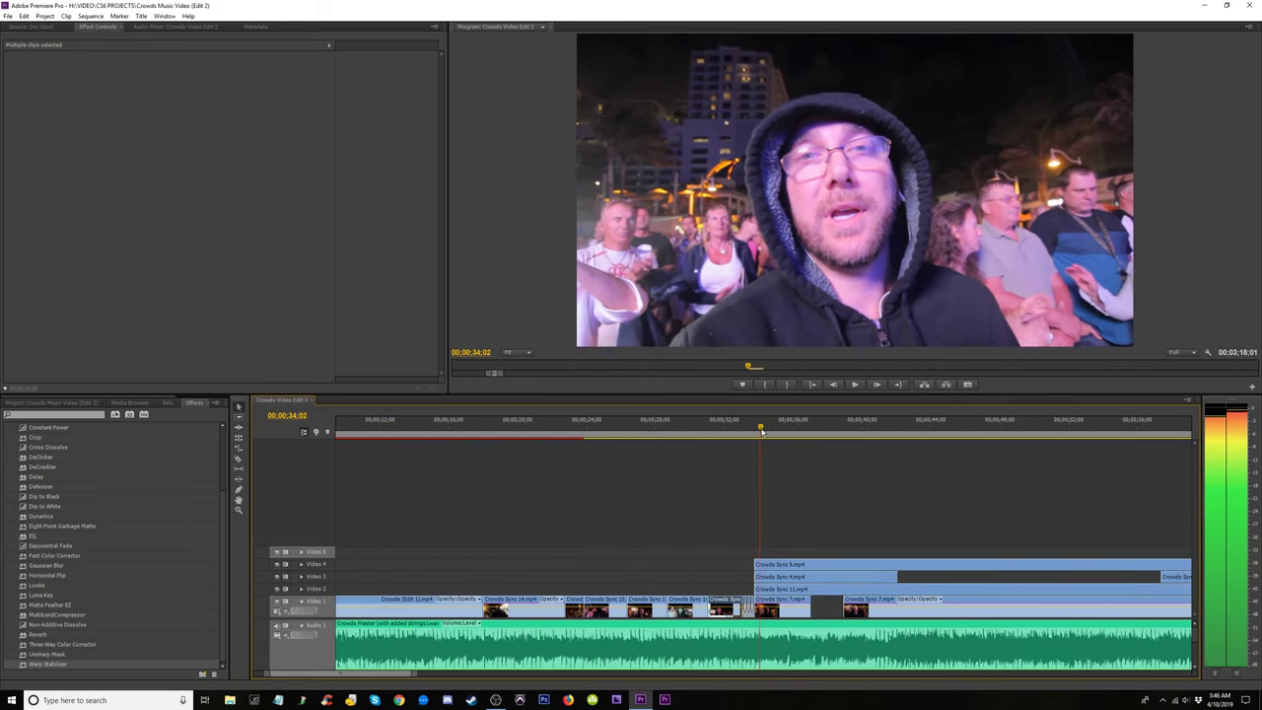
pyautogui.click(276, 565)
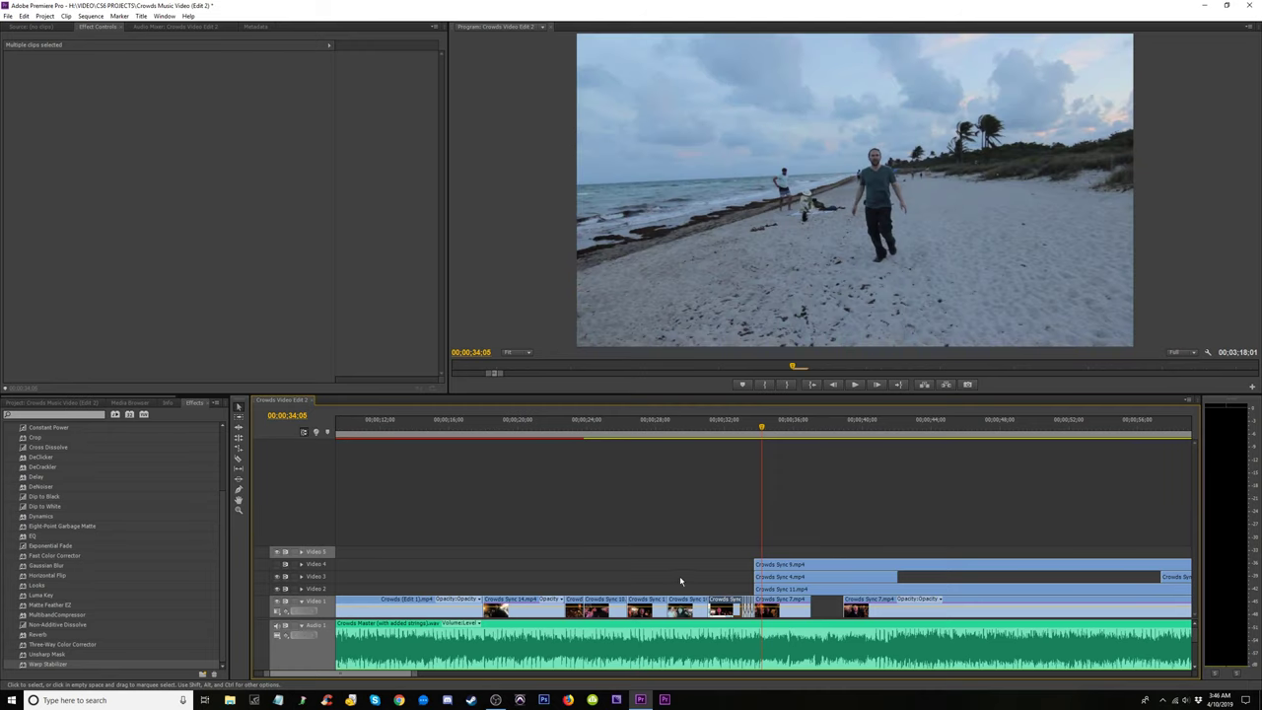
# Trim the start of Crowds Sync 4.mp4 to 33;22, then review playback up to 40;22.
pyautogui.moveTo(756, 576)
pyautogui.mouseDown()
pyautogui.moveTo(773, 577)
pyautogui.moveTo(757, 578)
pyautogui.mouseUp()
pyautogui.press('space')
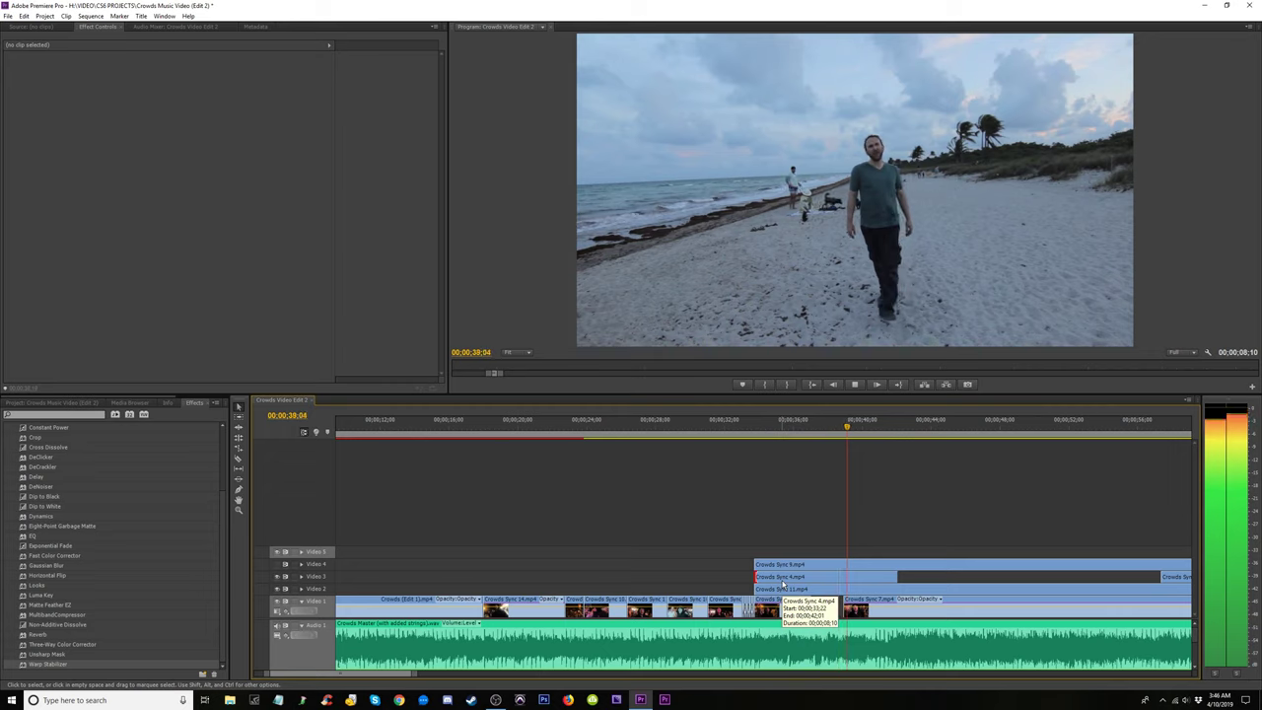
pyautogui.press('space')
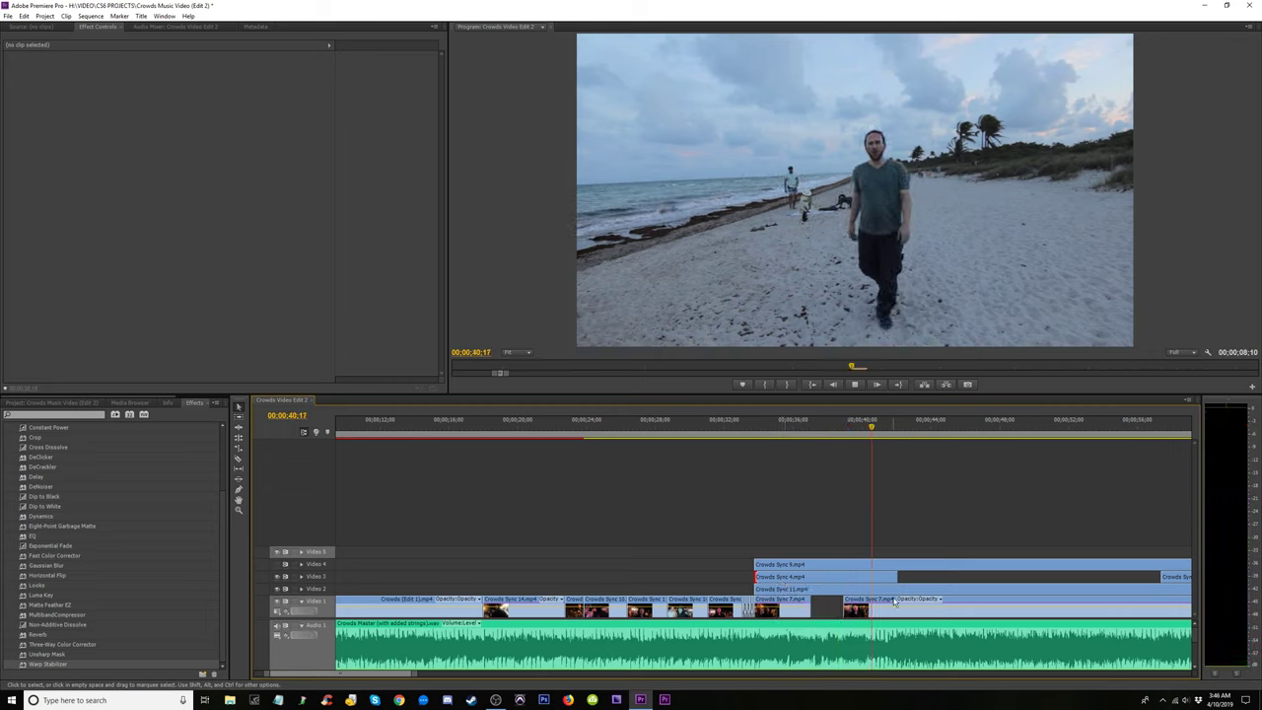
pyautogui.press('space')
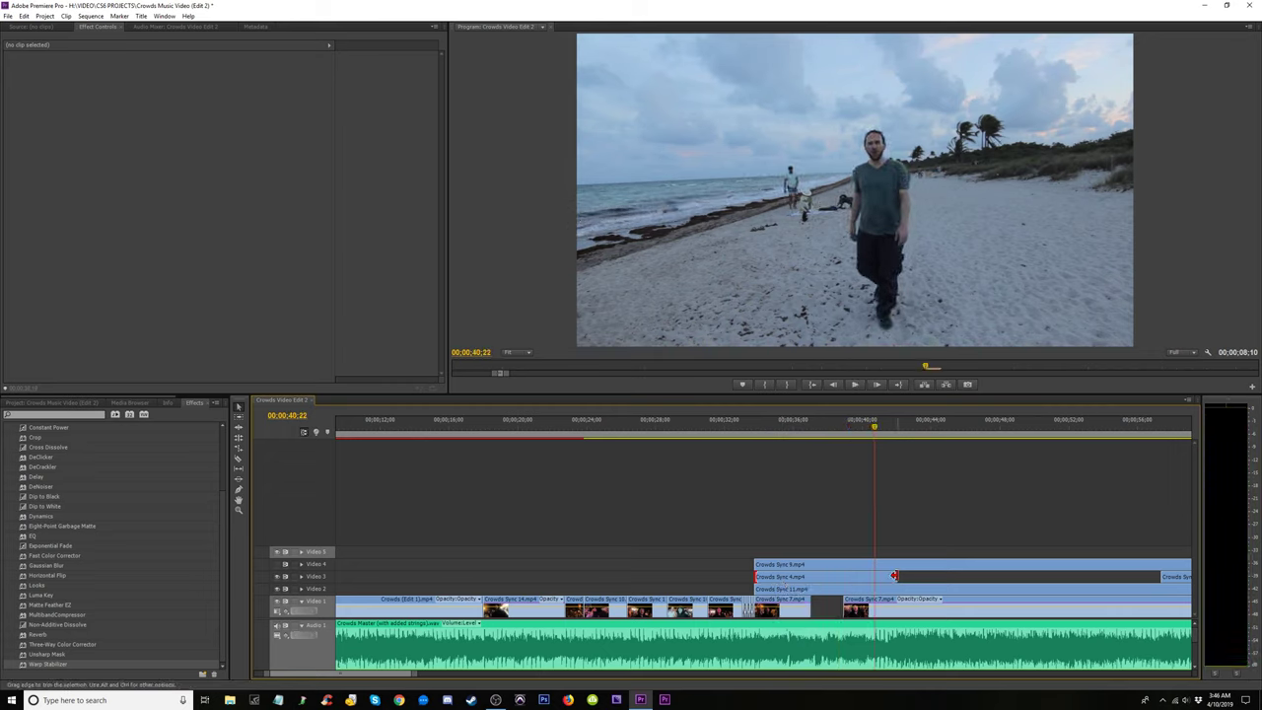
pyautogui.press('=')
pyautogui.press('=')
pyautogui.press('=')
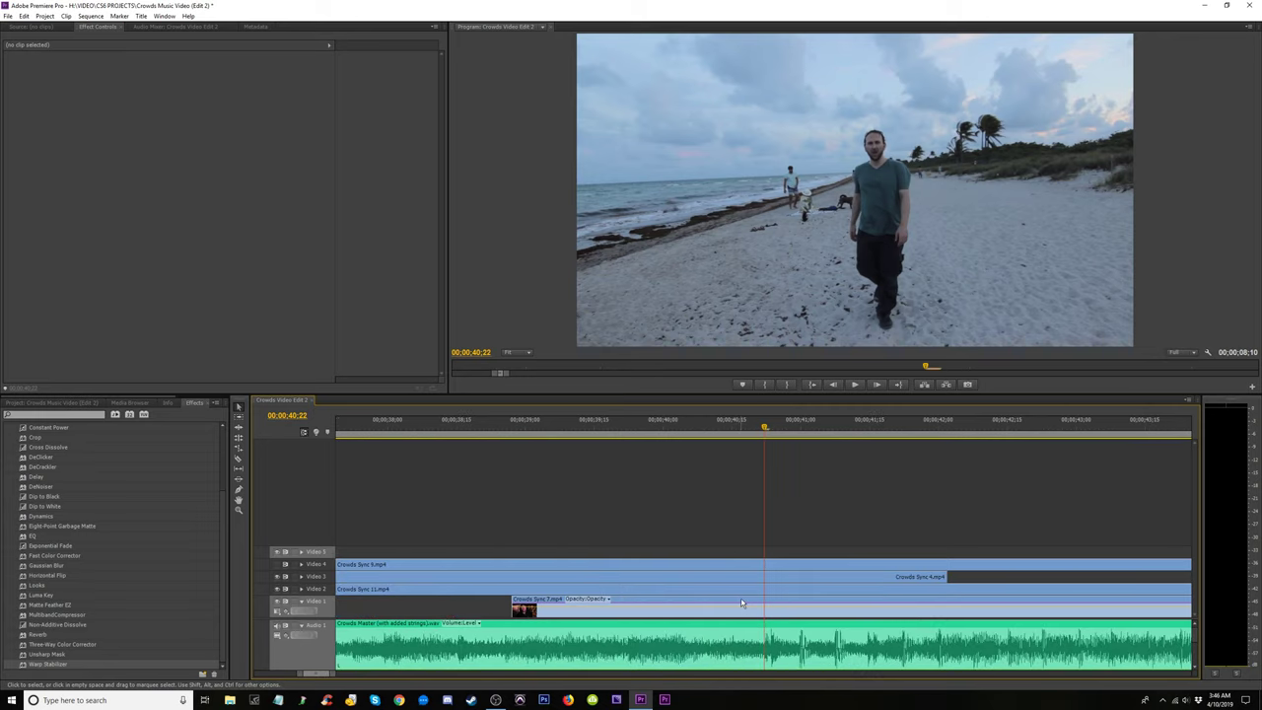
# End the Video 3 clip at 42;00 and save the project.
pyautogui.press('c')
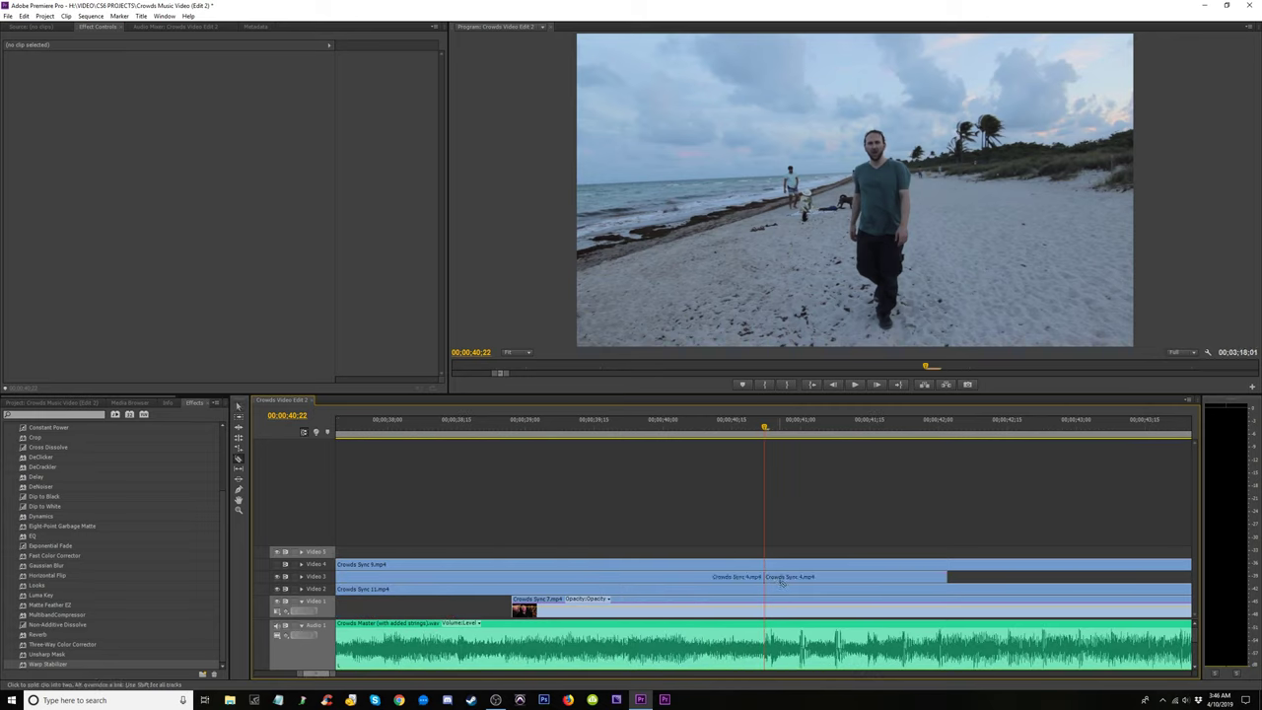
pyautogui.press('space')
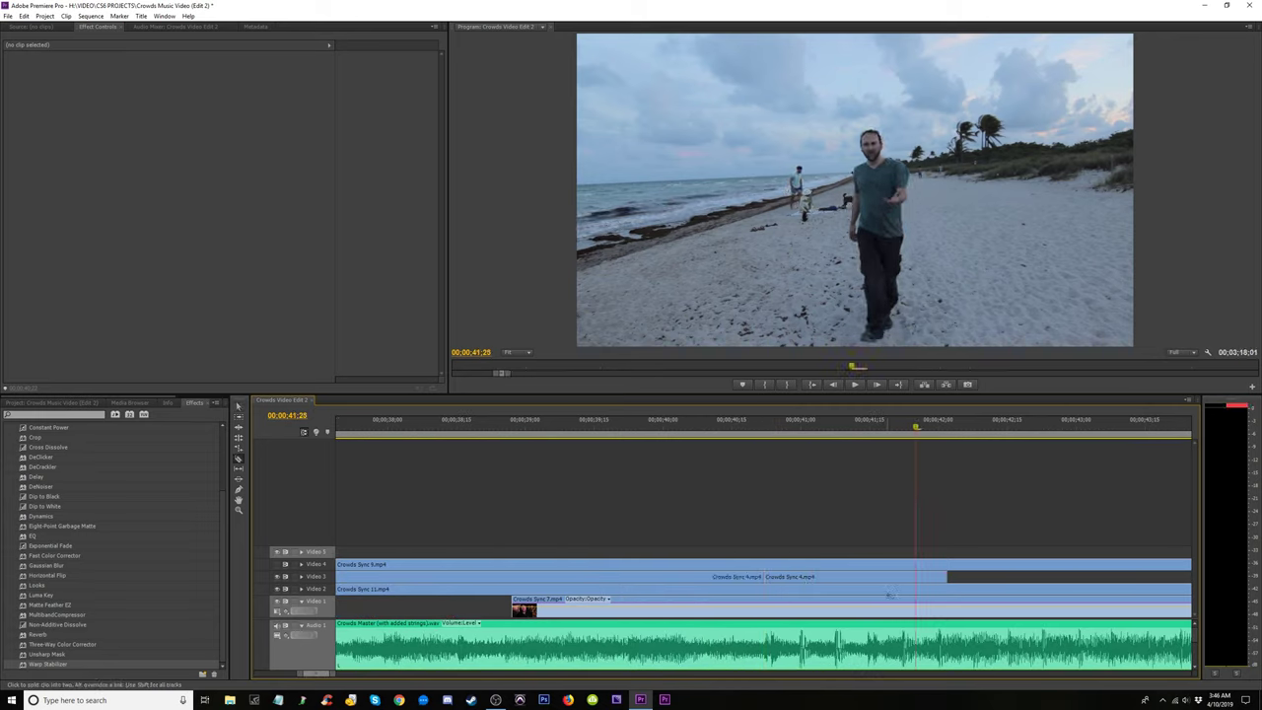
pyautogui.press('space')
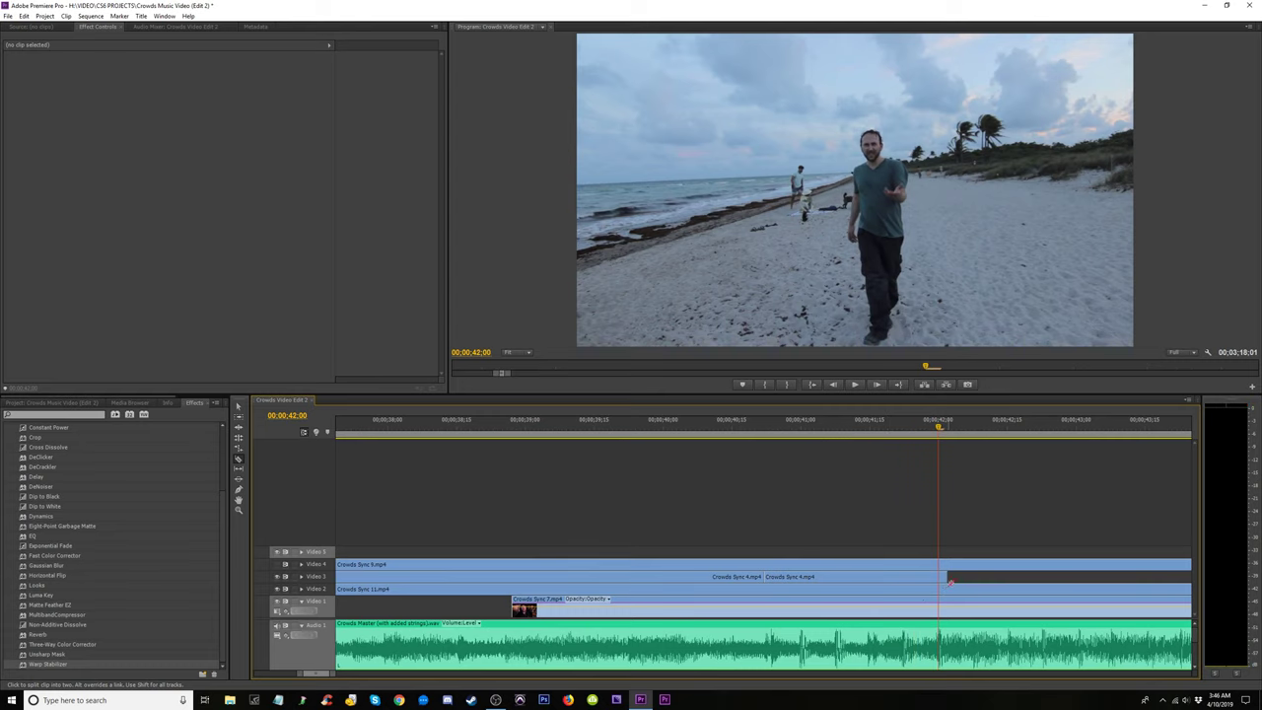
pyautogui.moveTo(953, 577); pyautogui.dragTo(902, 577)
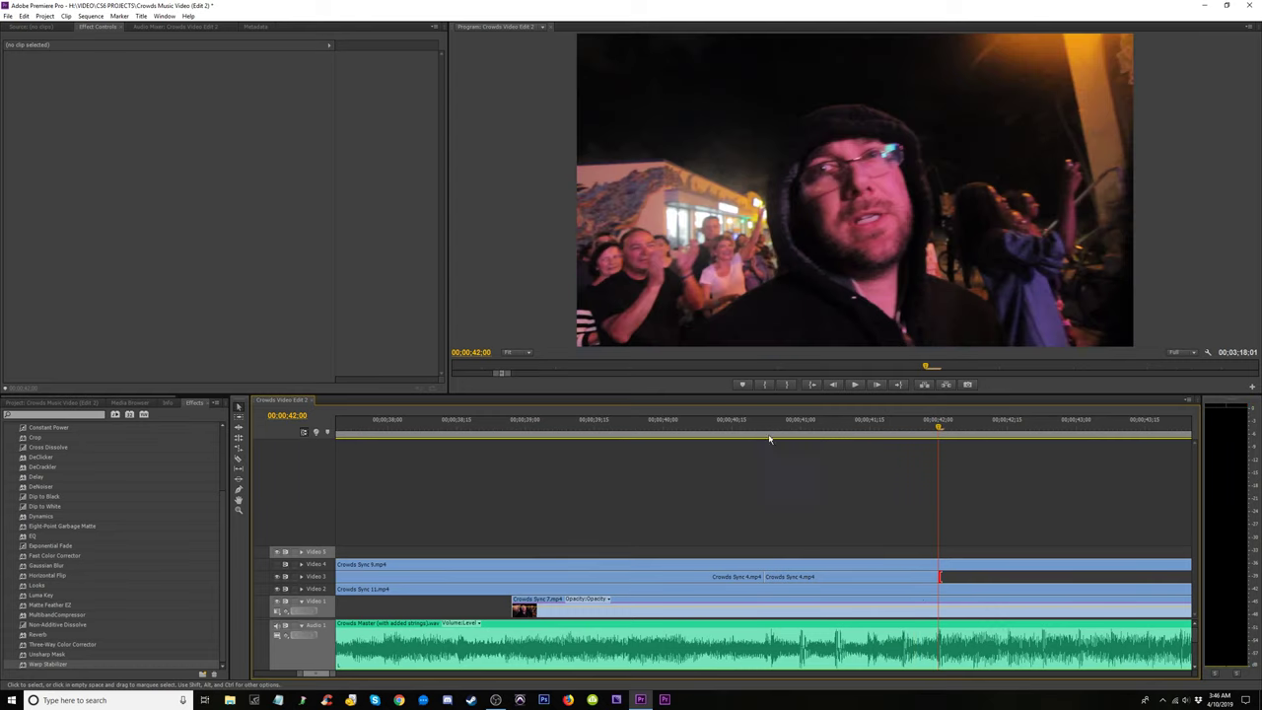
pyautogui.moveTo(767, 435); pyautogui.dragTo(793, 444)
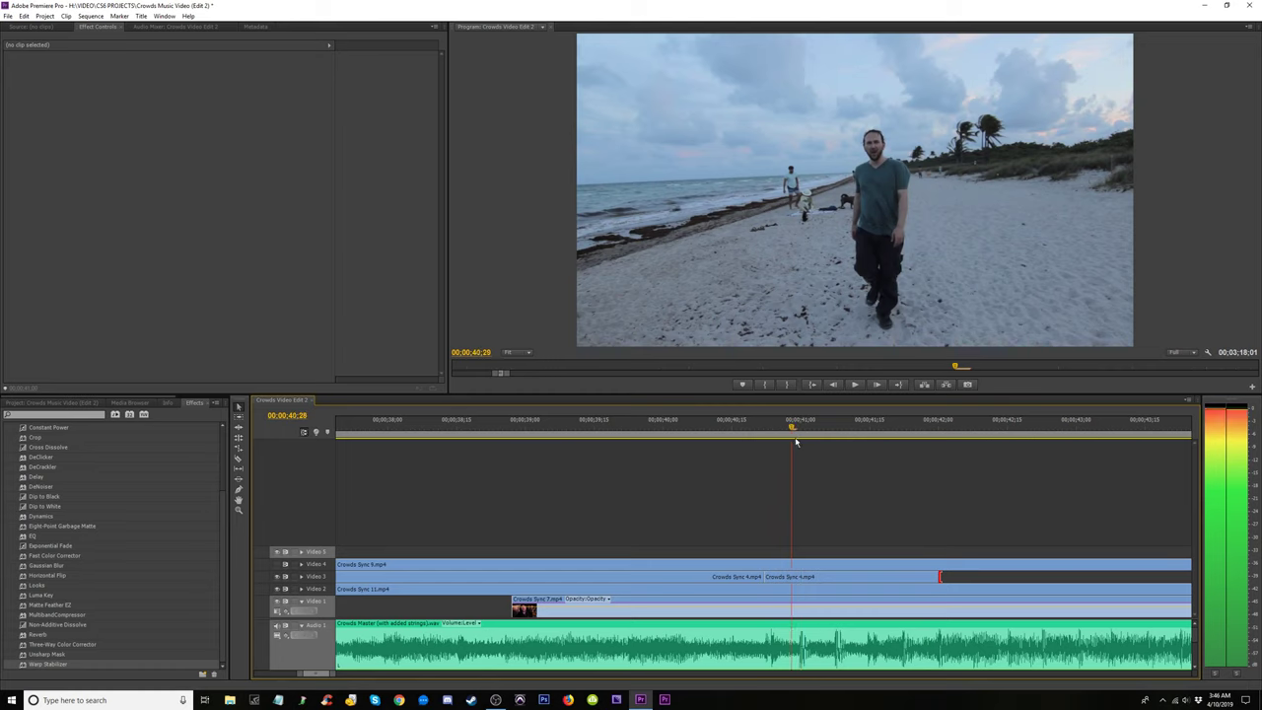
pyautogui.hotkey('ctrl', 's')
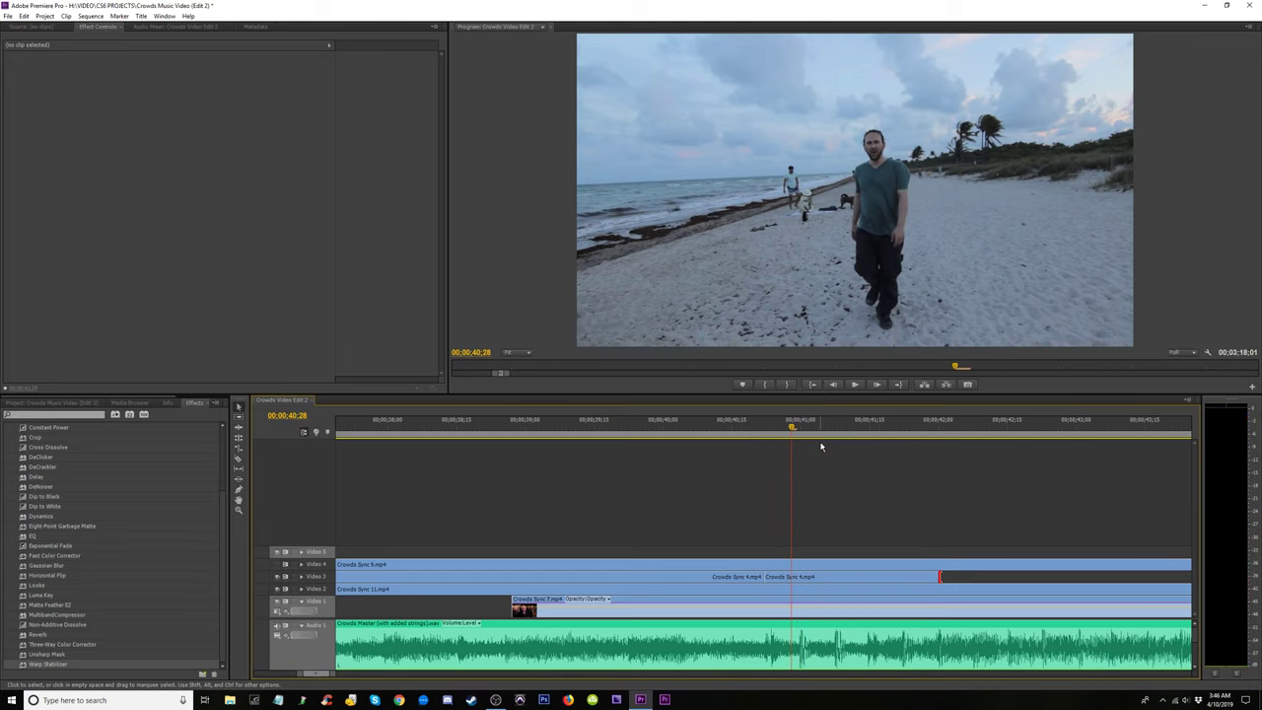
# Cut the Video 3 clip every few frames, stepping back from 41;29 past 41;18.
pyautogui.click(940, 429)
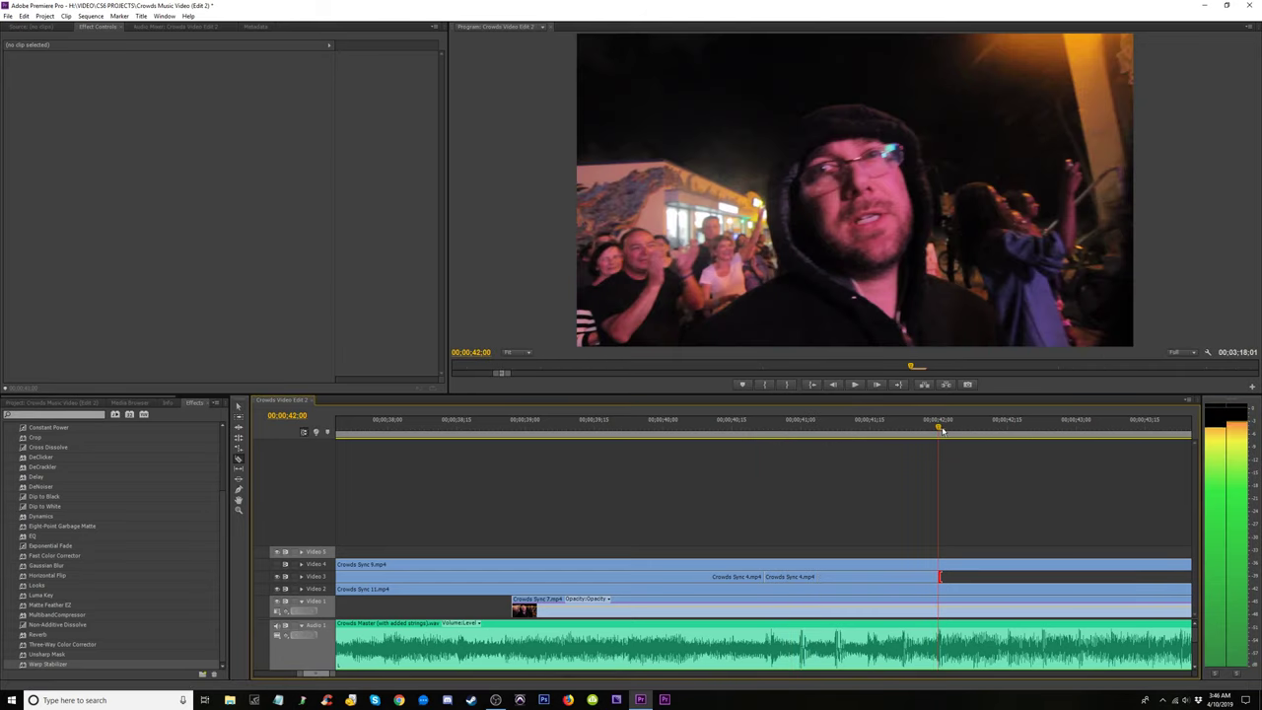
pyautogui.moveTo(942, 431); pyautogui.dragTo(935, 436)
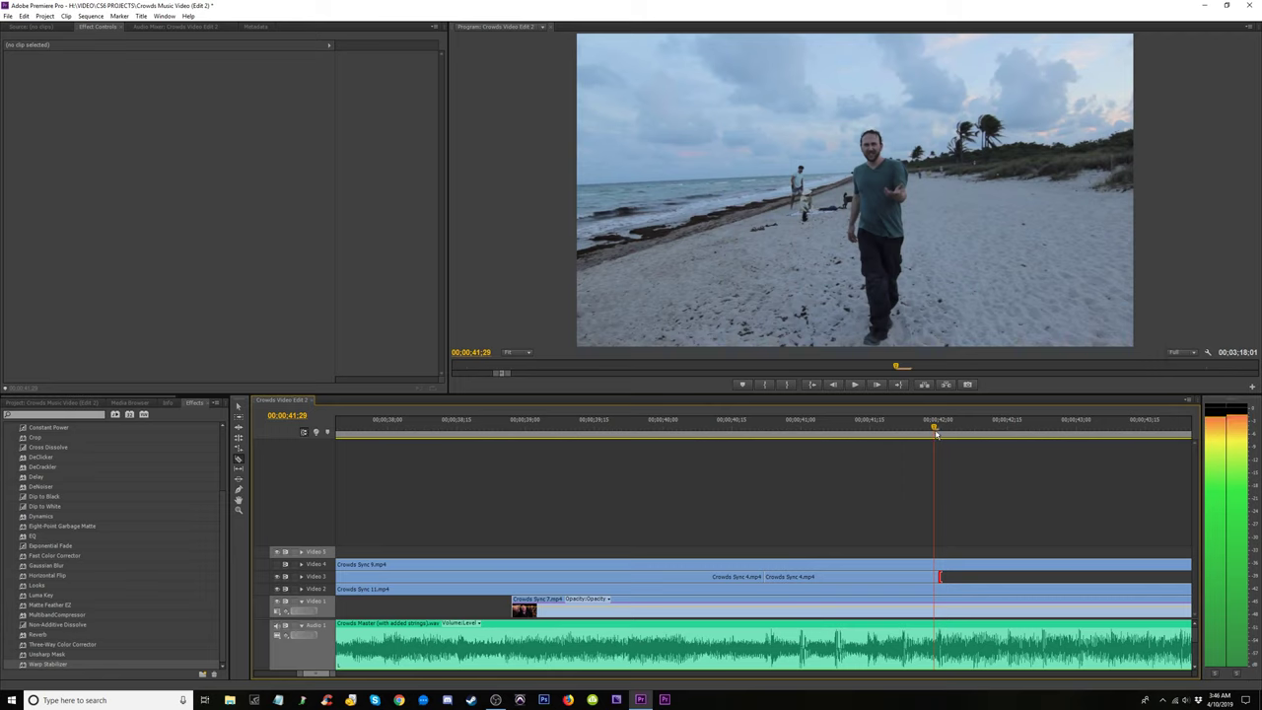
pyautogui.press('Left')
pyautogui.press('Left')
pyautogui.press('Left')
pyautogui.press('Left')
pyautogui.press('Left')
pyautogui.click(897, 579)
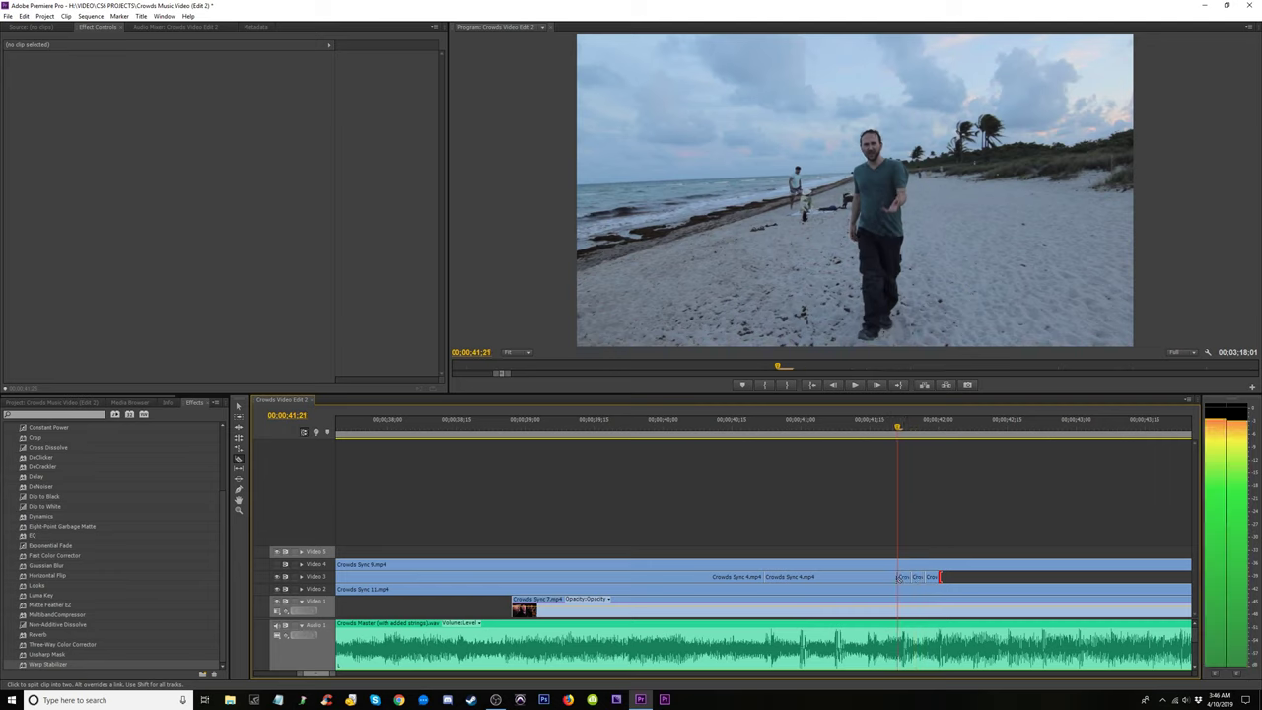
pyautogui.press('Left')
pyautogui.press('Left')
pyautogui.press('Left')
pyautogui.click(885, 578)
pyautogui.press('Left')
pyautogui.press('Left')
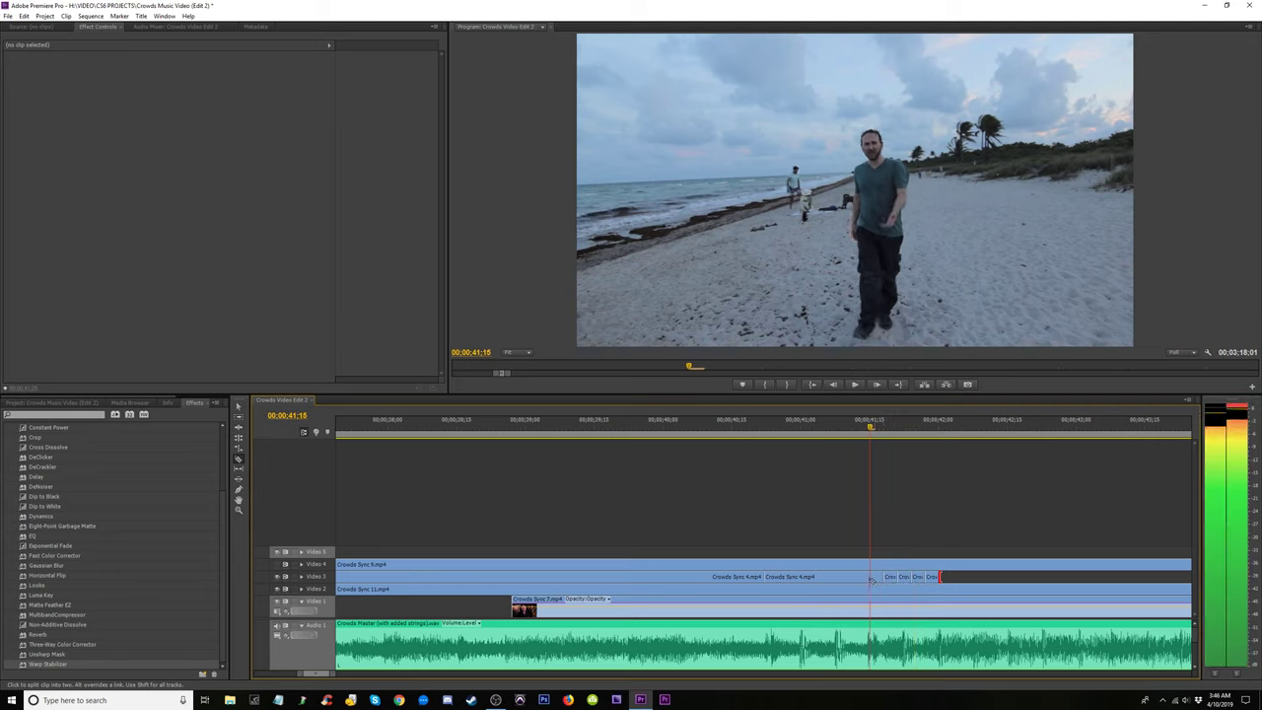
pyautogui.click(870, 579)
pyautogui.press('Left')
pyautogui.press('Left')
pyautogui.press('Left')
pyautogui.press('Left')
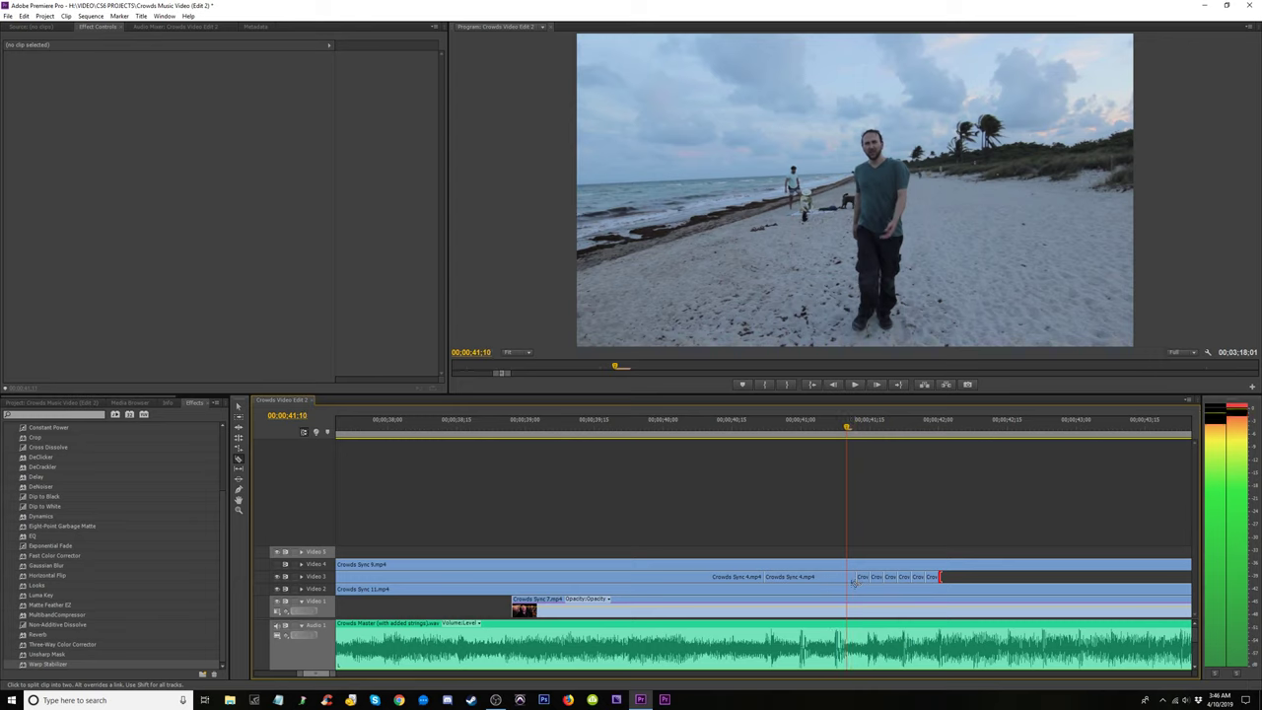
pyautogui.press('Left')
pyautogui.press('Left')
pyautogui.click(841, 579)
pyautogui.press('Left')
pyautogui.press('Left')
pyautogui.press('Left')
pyautogui.press('Left')
pyautogui.click(829, 589)
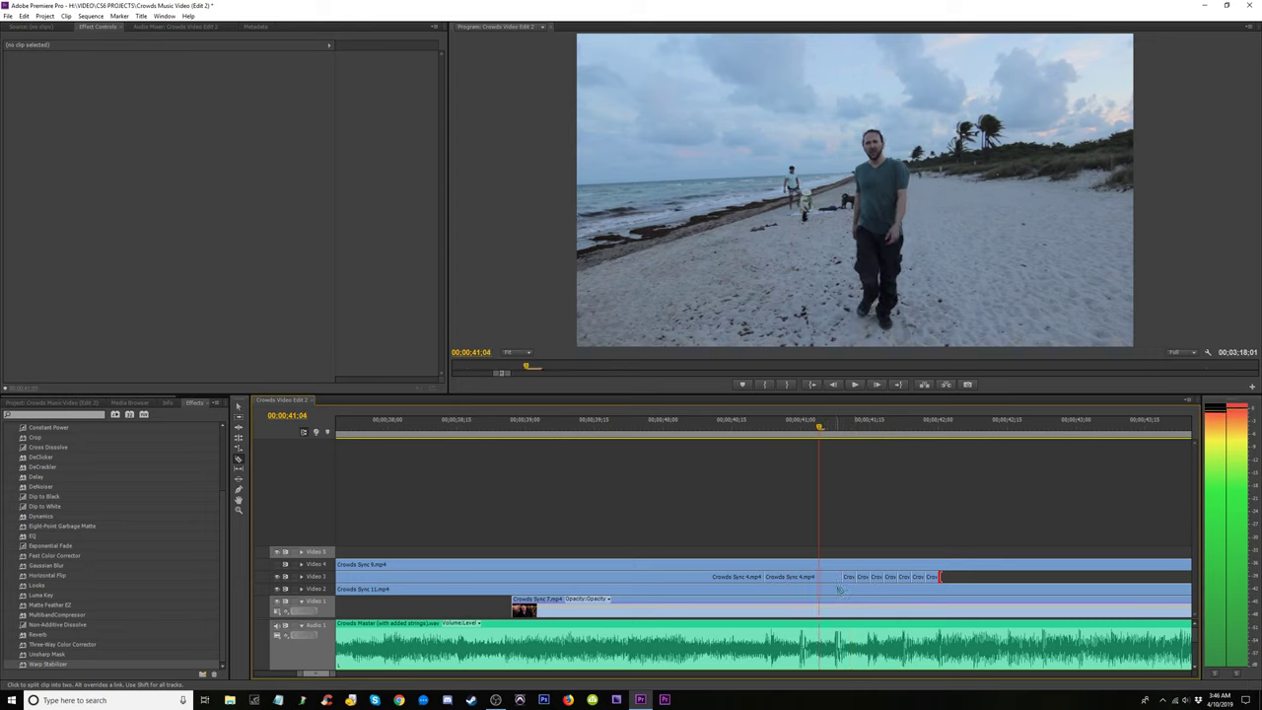
# Step frame by frame through the cuts near 41 seconds to check their timing.
pyautogui.press('Right')
pyautogui.press('Right')
pyautogui.press('Right')
pyautogui.press('Right')
pyautogui.press('Right')
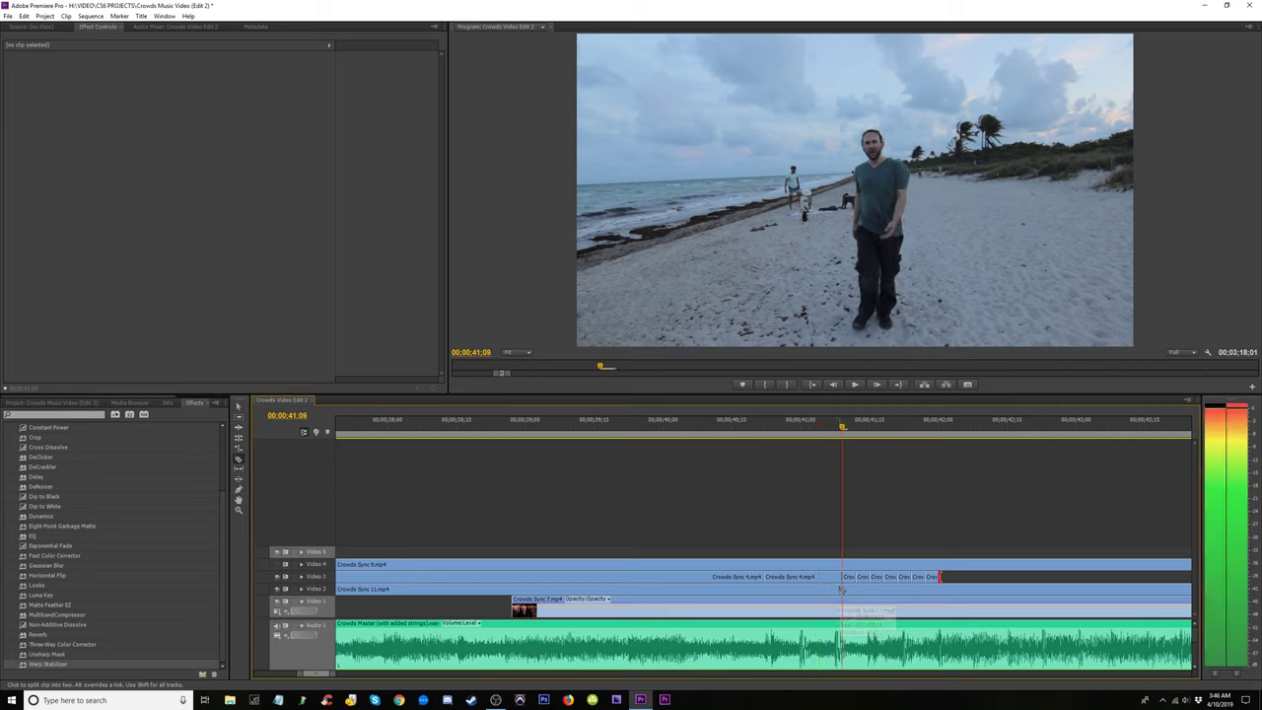
pyautogui.press('Left')
pyautogui.press('Left')
pyautogui.press('Left')
pyautogui.press('Left')
pyautogui.press('Left')
pyautogui.press('Left')
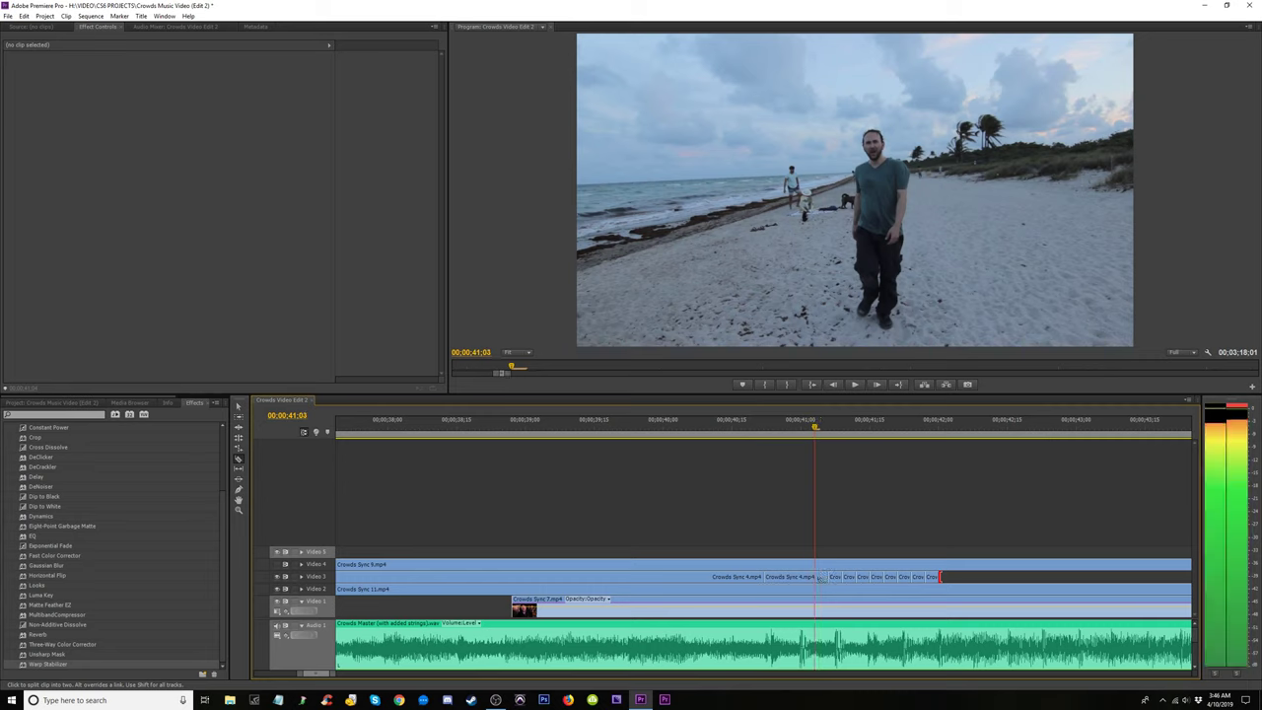
pyautogui.press('Left')
pyautogui.press('Left')
pyautogui.press('Left')
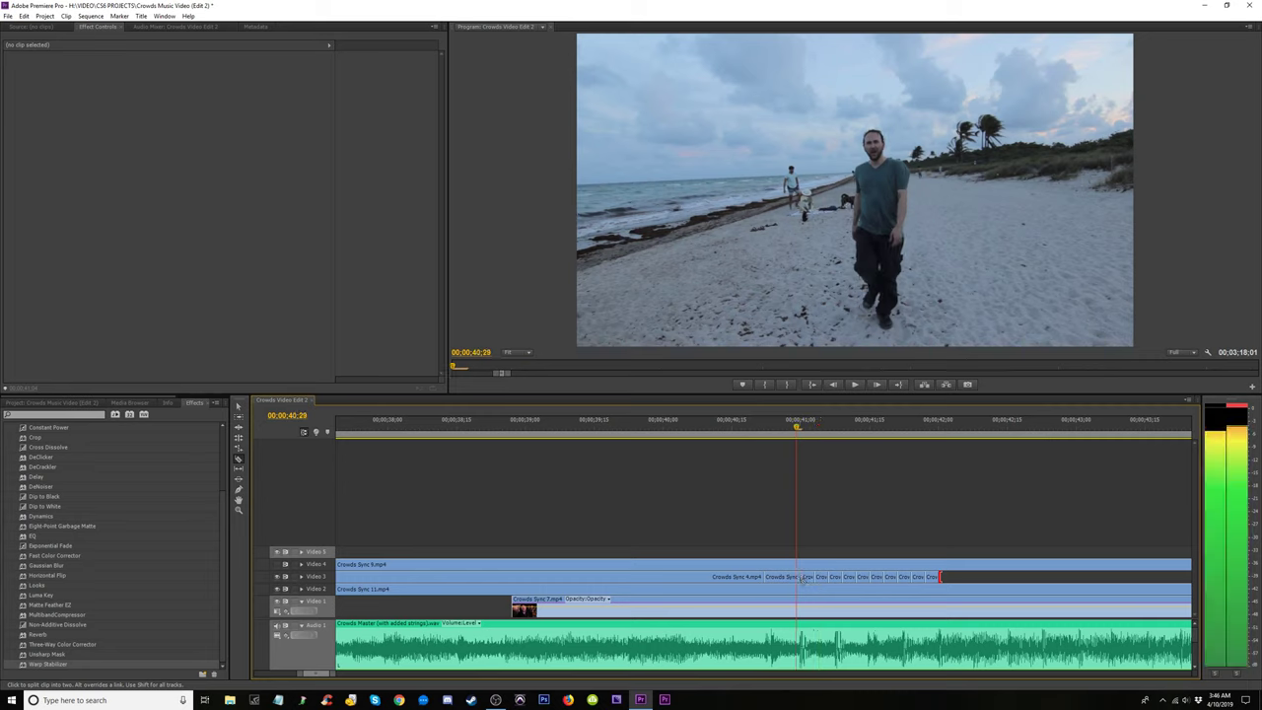
pyautogui.press('Left')
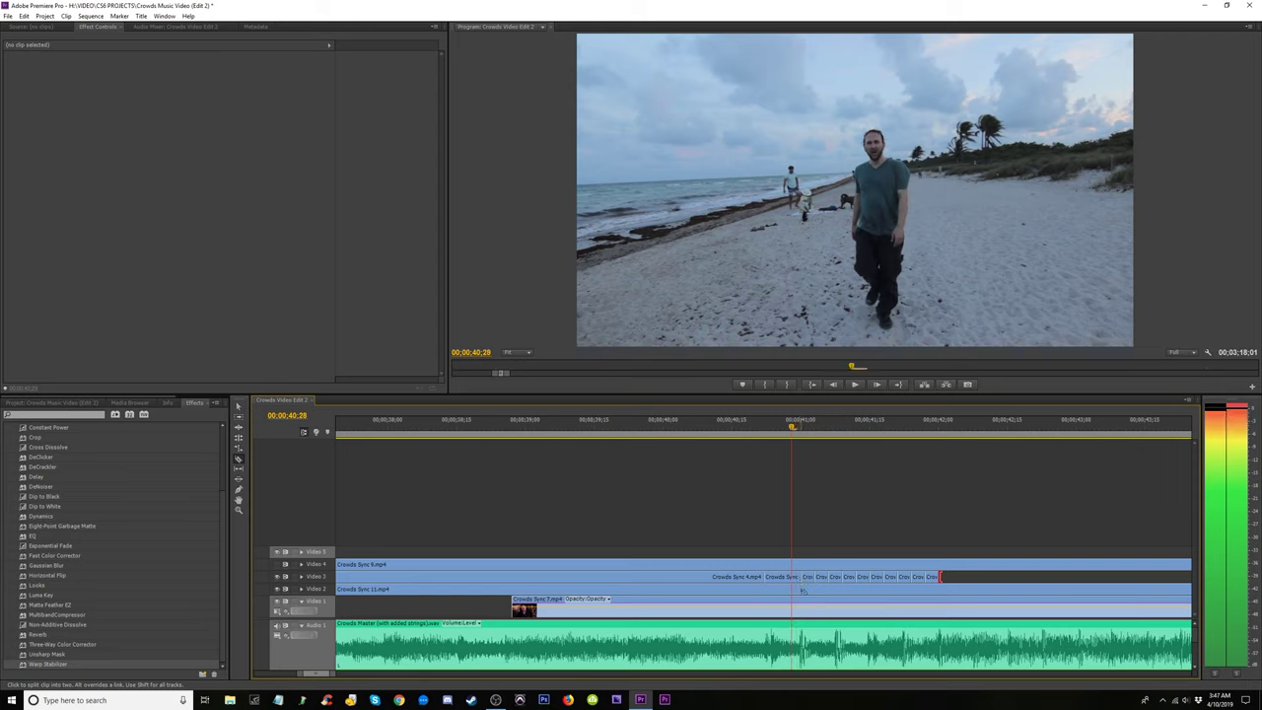
pyautogui.press('Right')
pyautogui.press('Right')
pyautogui.press('Right')
pyautogui.press('Right')
pyautogui.press('Right')
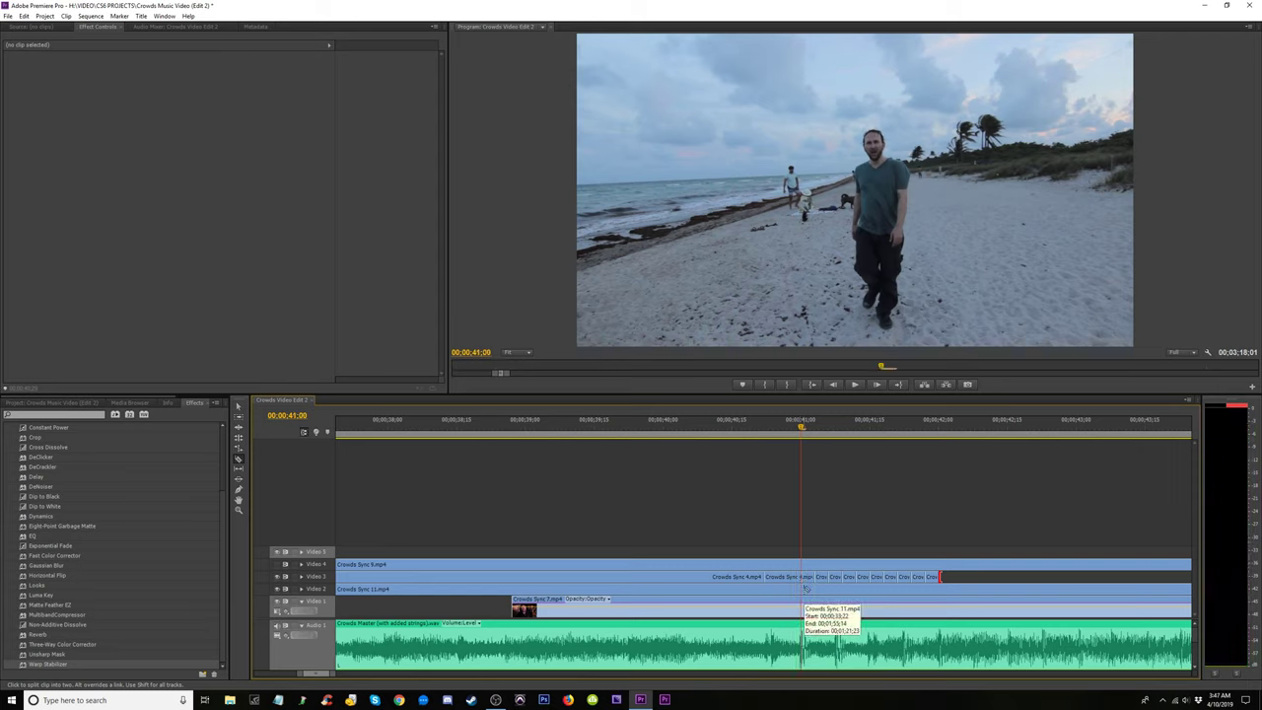
pyautogui.press('=')
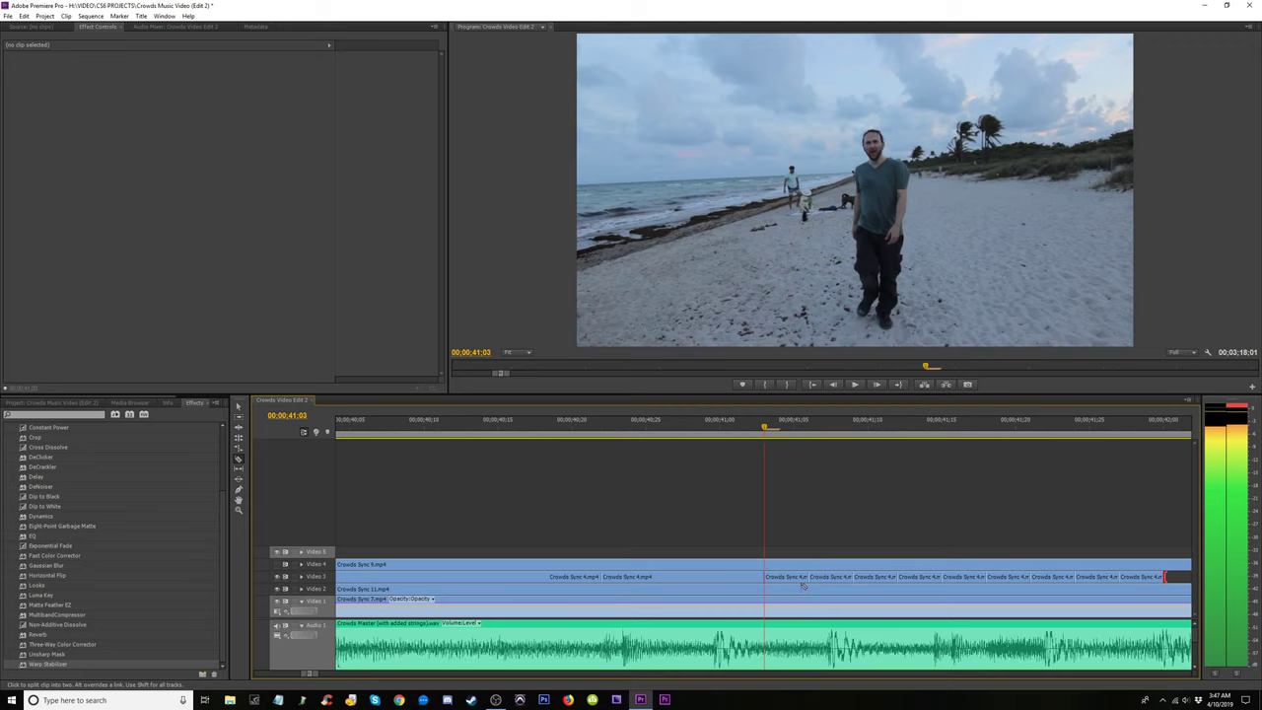
pyautogui.press('Left')
pyautogui.press('Left')
pyautogui.press('Left')
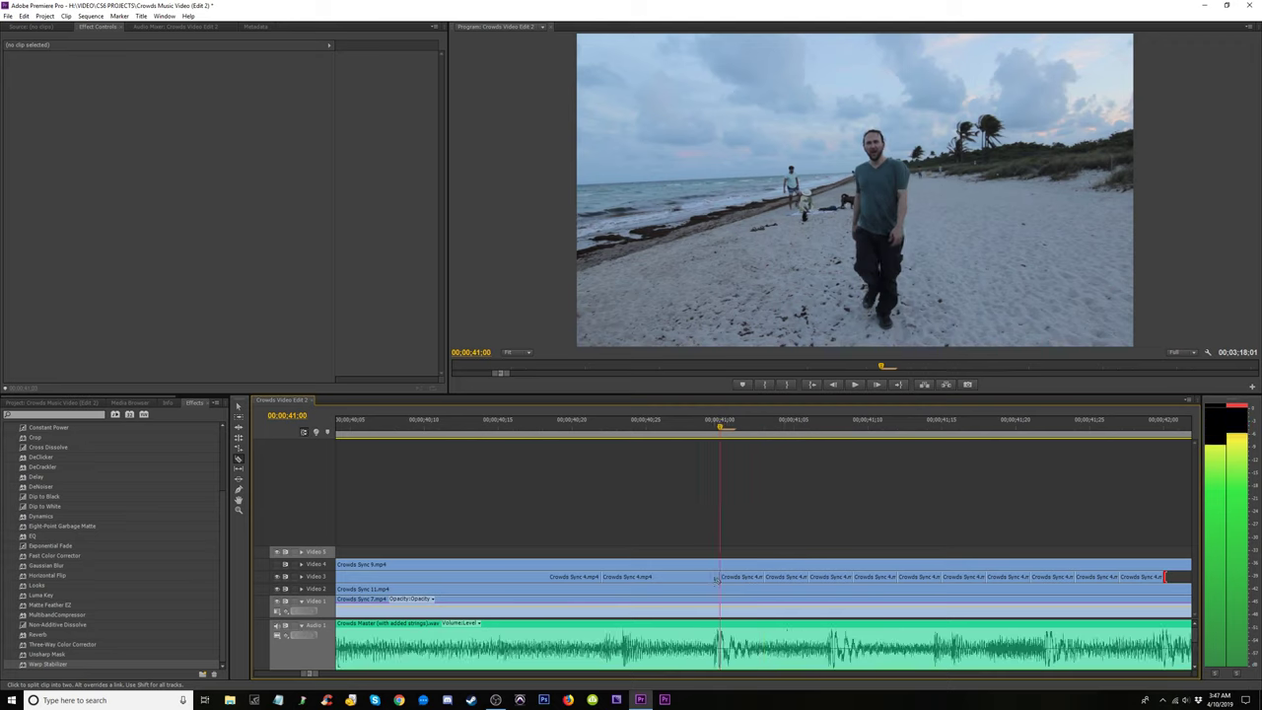
pyautogui.press('Left')
pyautogui.press('Left')
pyautogui.press('Left')
pyautogui.press('Left')
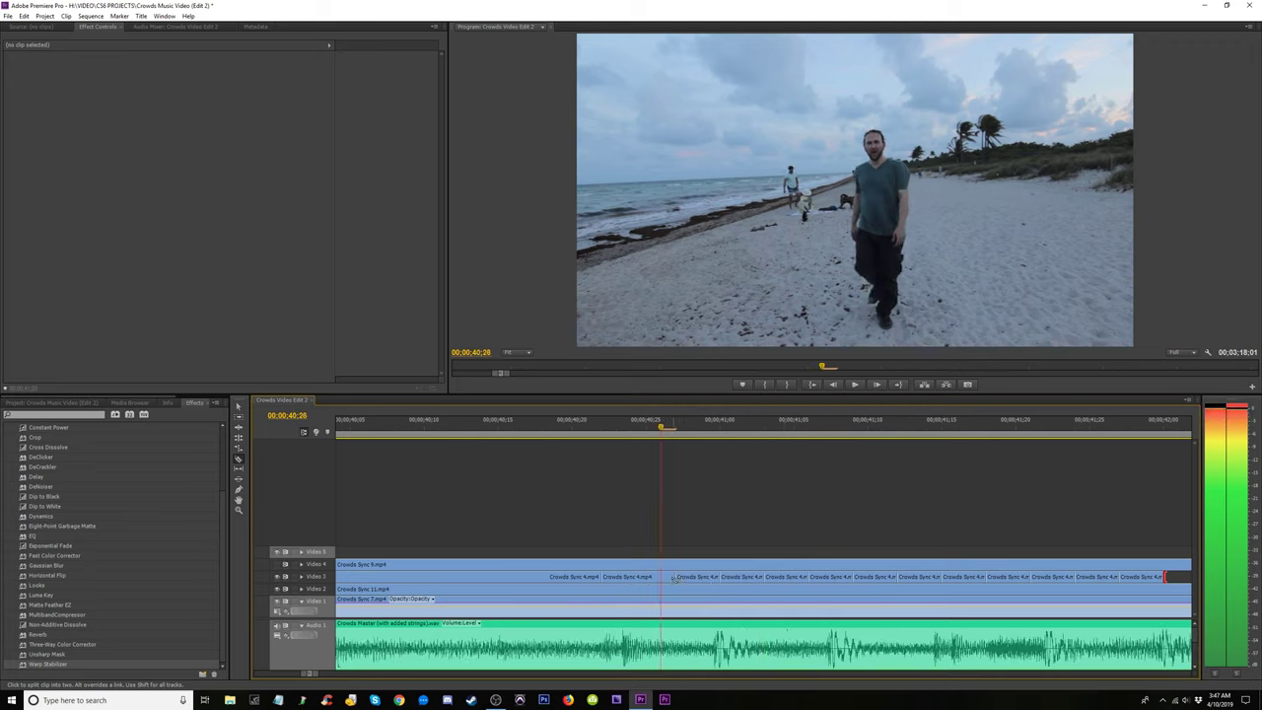
pyautogui.press('Left')
pyautogui.press('Left')
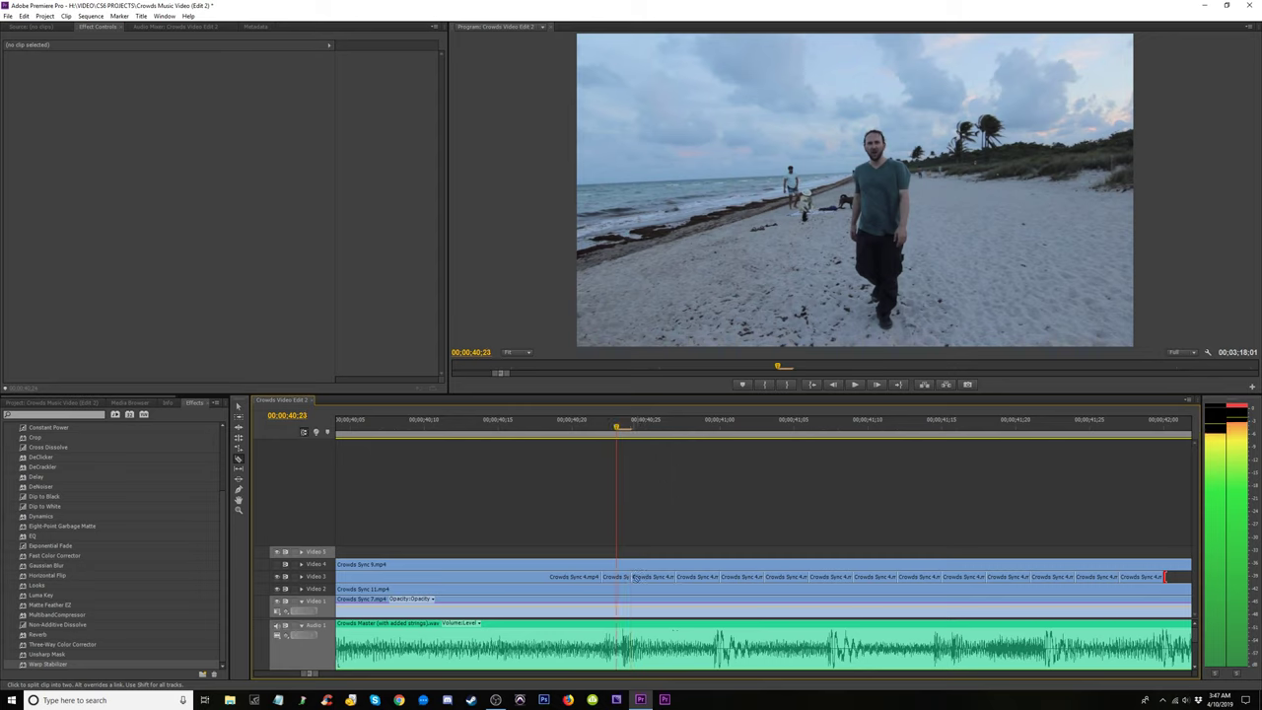
pyautogui.press('Left')
pyautogui.press('Left')
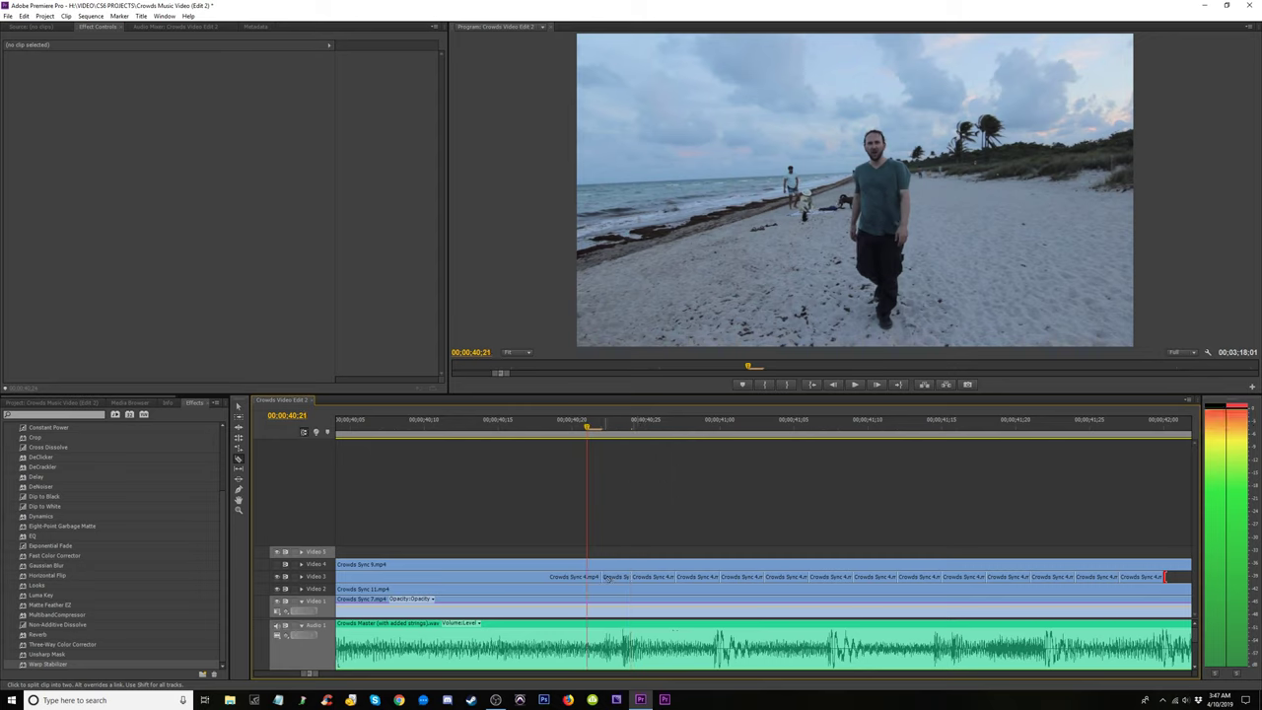
# Trim the chopped clip's edge and delete alternating short pieces on Video 3.
pyautogui.moveTo(594, 576); pyautogui.dragTo(589, 576)
pyautogui.press('-')
pyautogui.press('-')
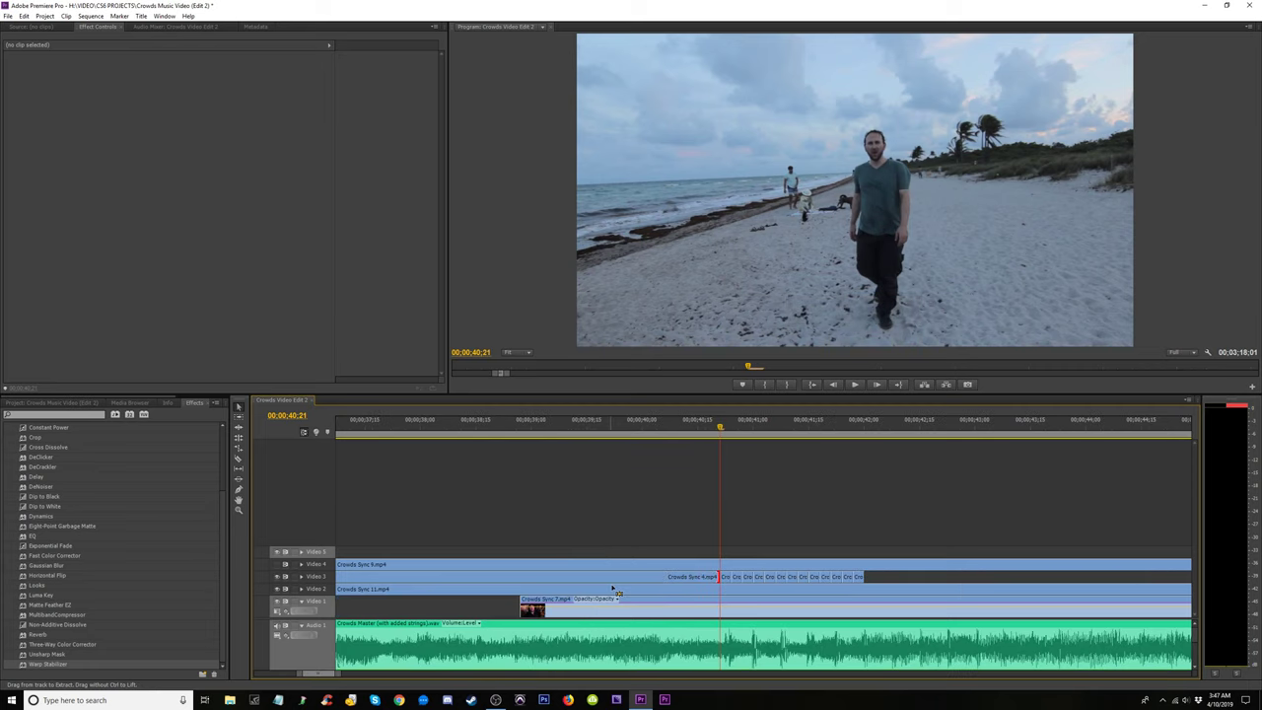
pyautogui.press('=')
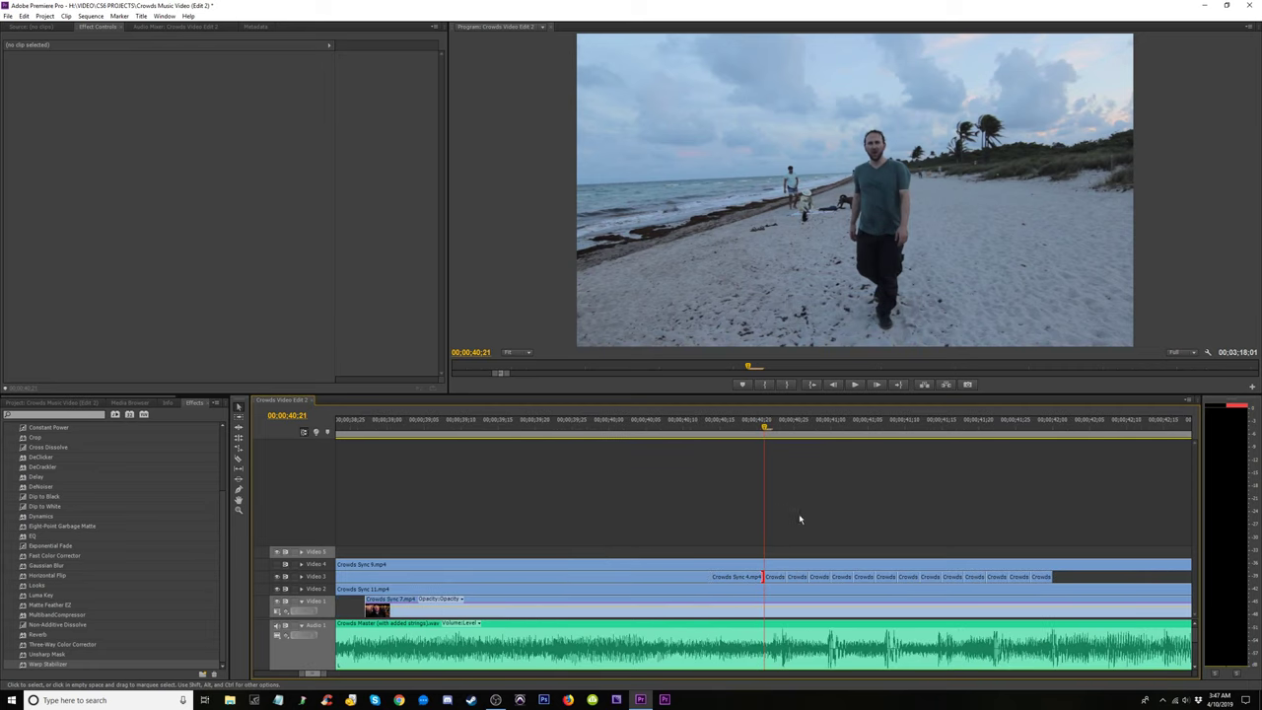
pyautogui.click(772, 580)
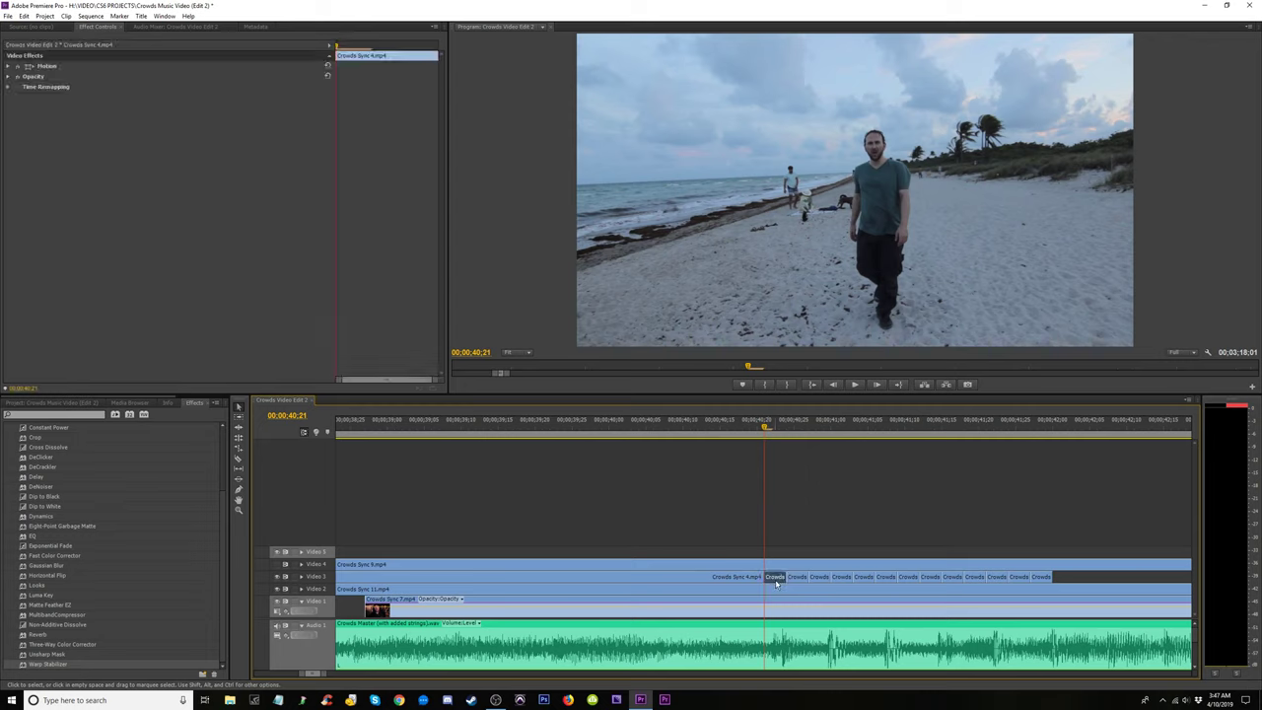
pyautogui.click(1022, 578)
pyautogui.press('Delete')
pyautogui.click(978, 578)
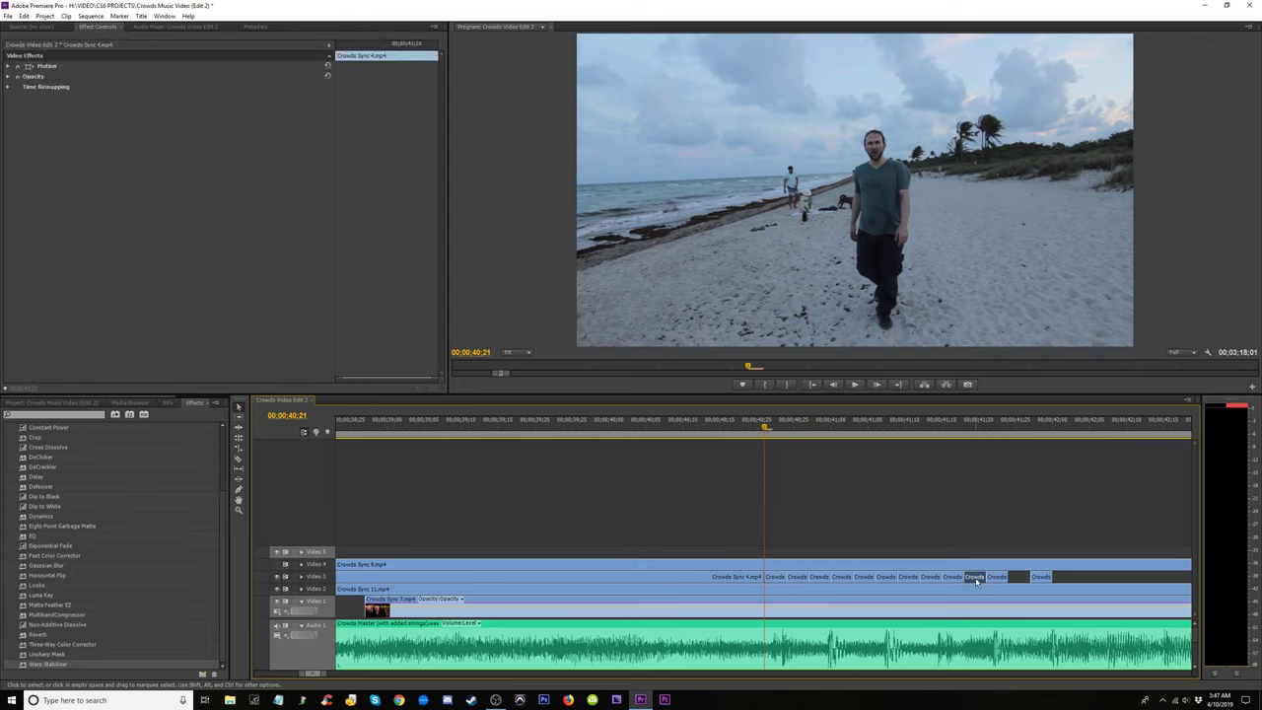
pyautogui.press('Delete')
pyautogui.click(843, 578)
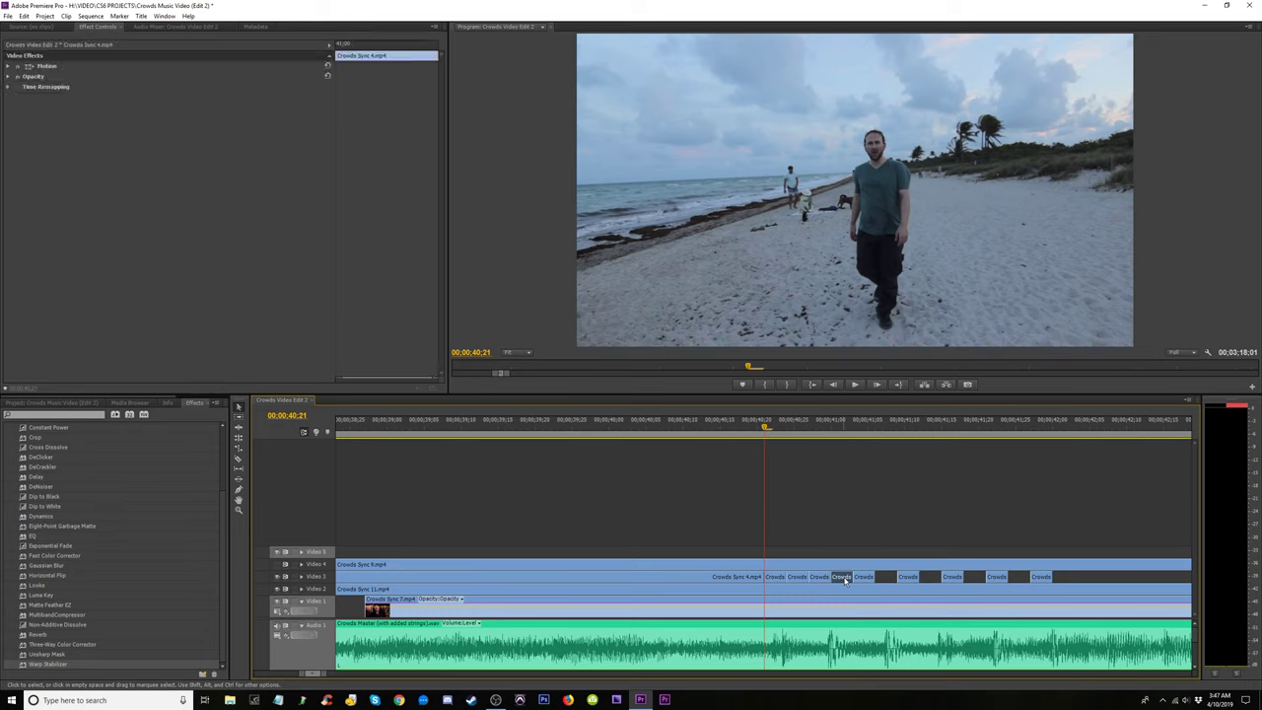
pyautogui.press('Delete')
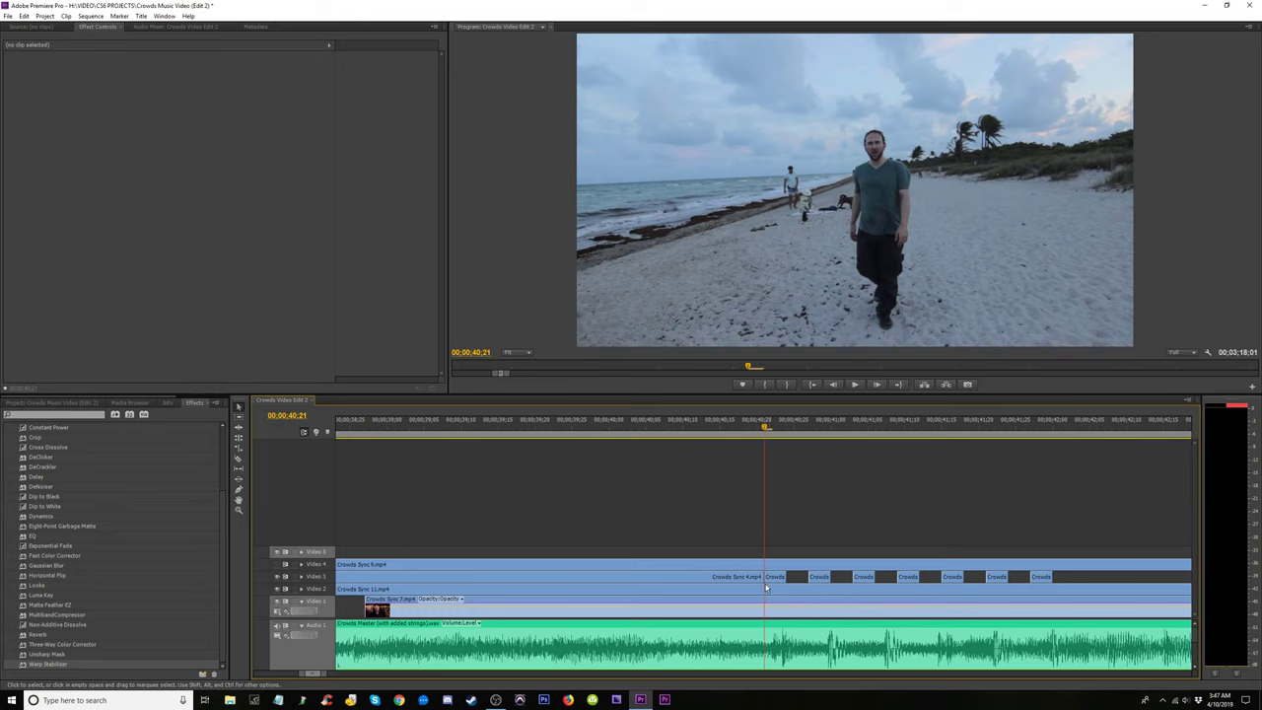
# Play back the stutter section several times from just before it to review the gaps.
pyautogui.press('space')
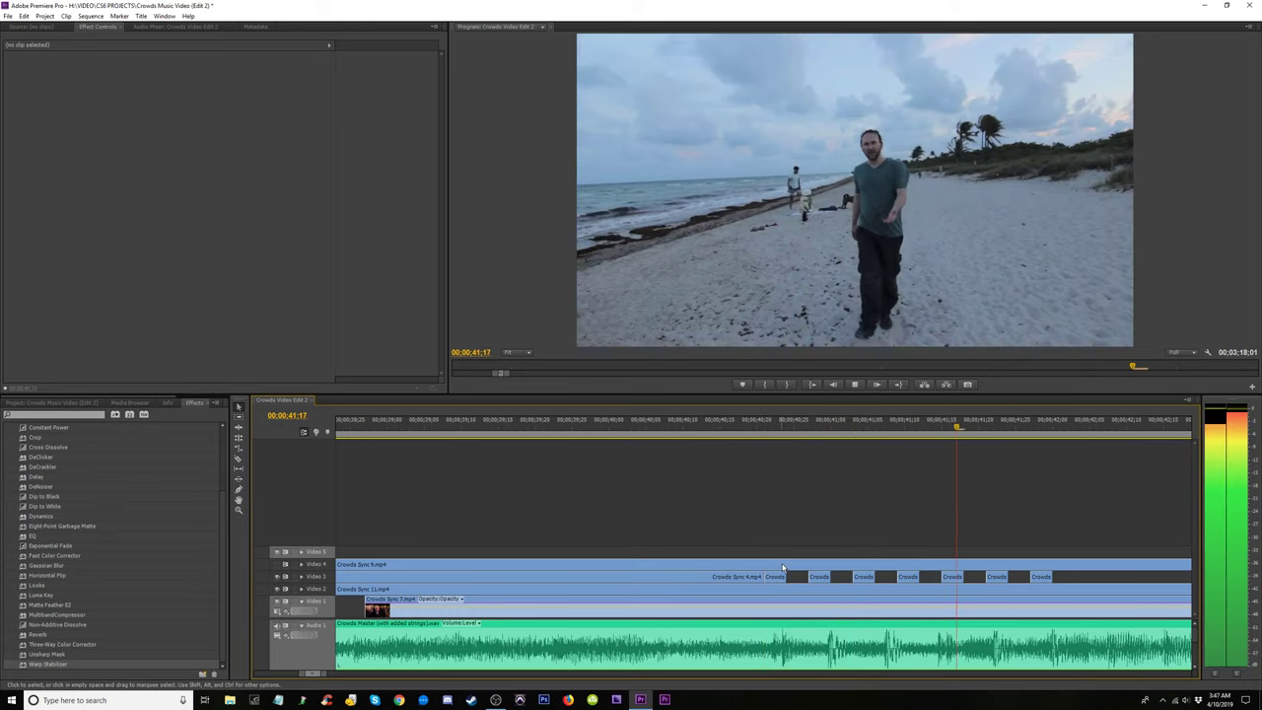
pyautogui.press('space')
pyautogui.click(758, 422)
pyautogui.press('space')
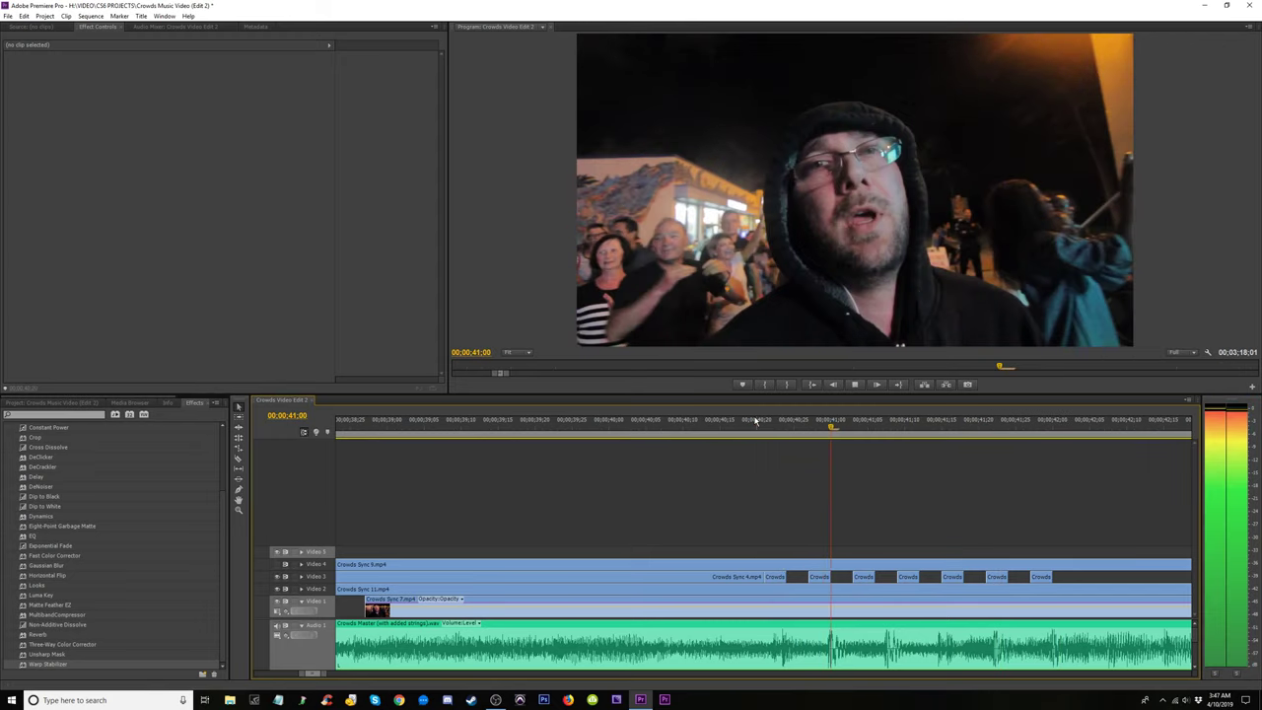
pyautogui.press('space')
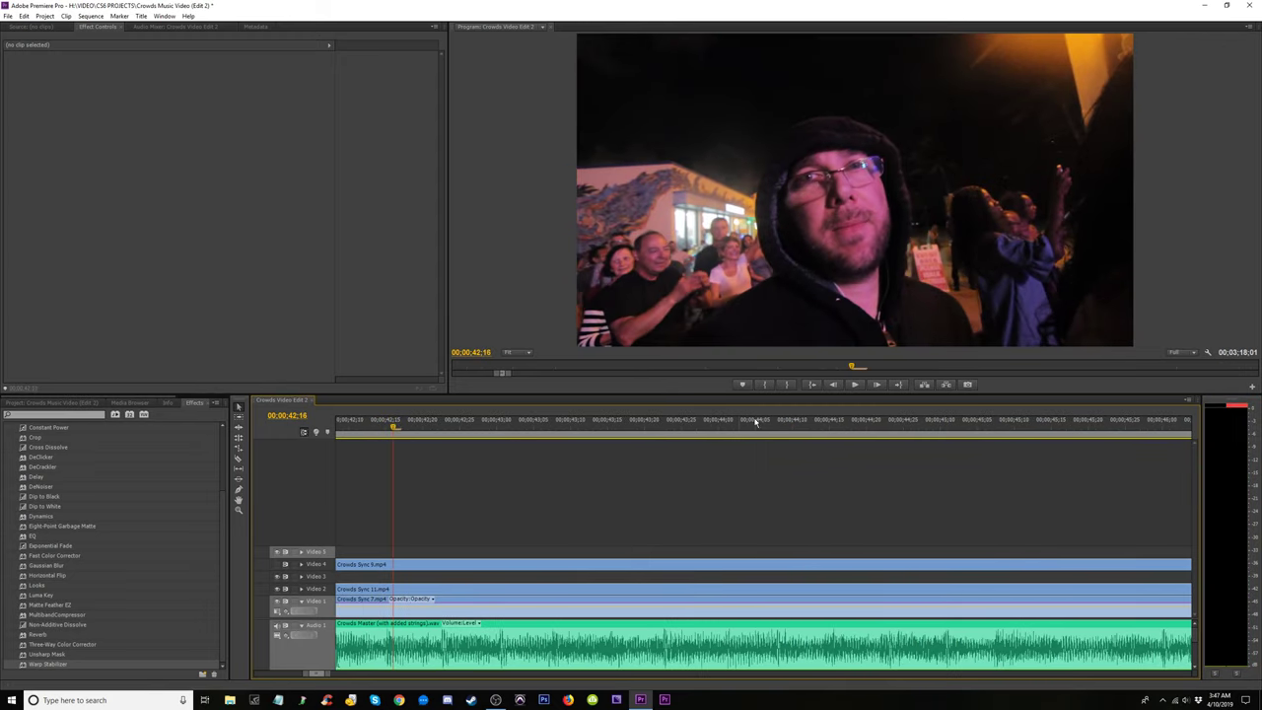
pyautogui.press('-')
pyautogui.click(369, 426)
pyautogui.press('space')
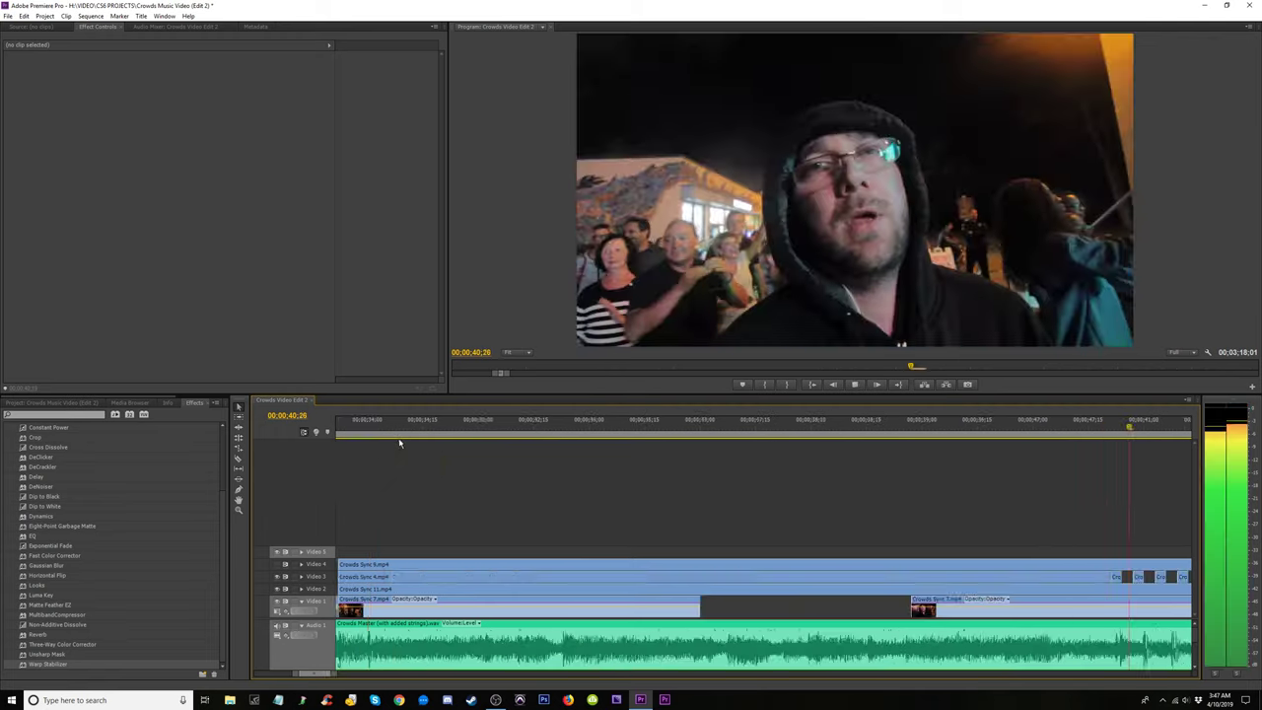
pyautogui.press('space')
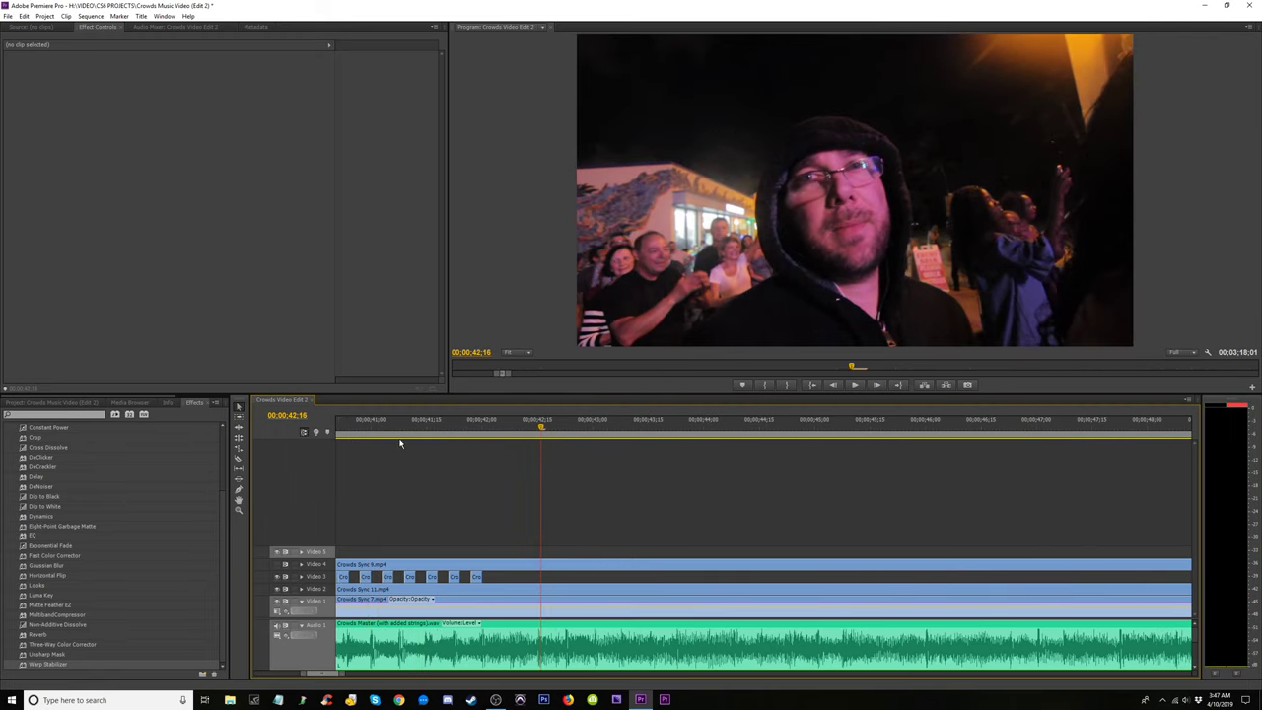
pyautogui.press('-')
# Drag the Crowds Sync 4.mp4 opacity on Video 3 down to about 54%, then preview.
pyautogui.press('=')
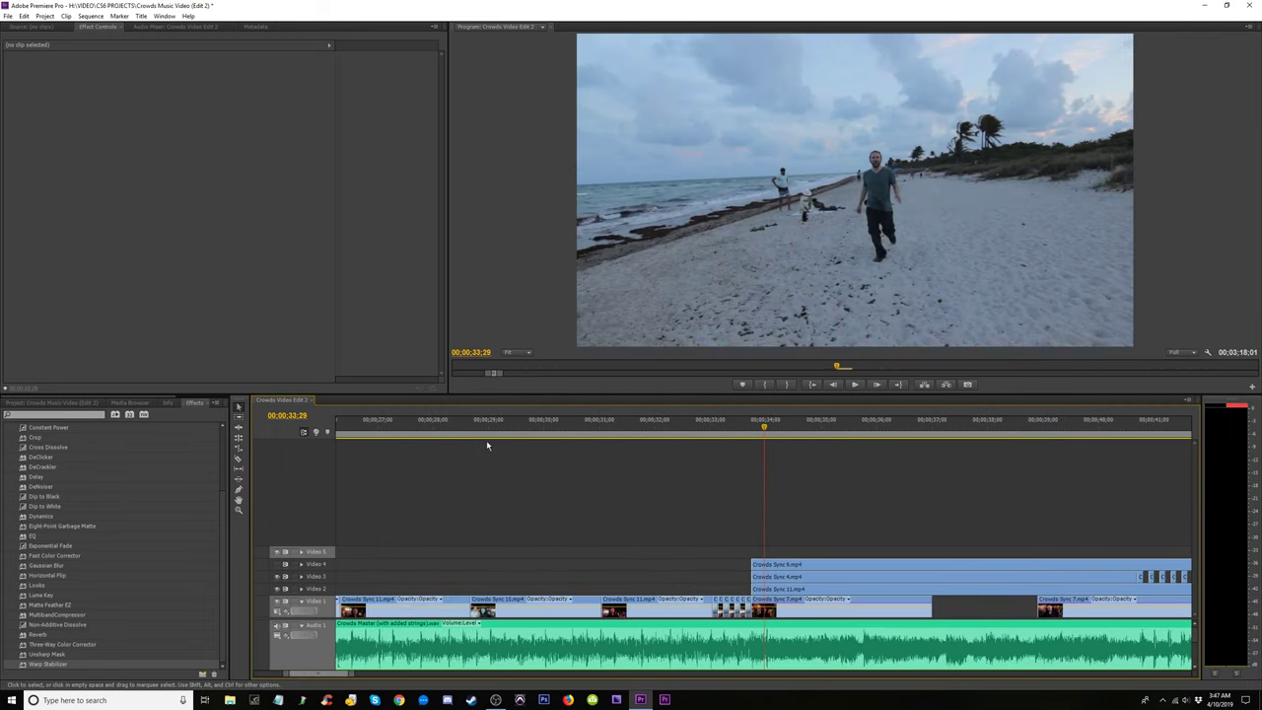
pyautogui.press('space')
pyautogui.click(913, 579)
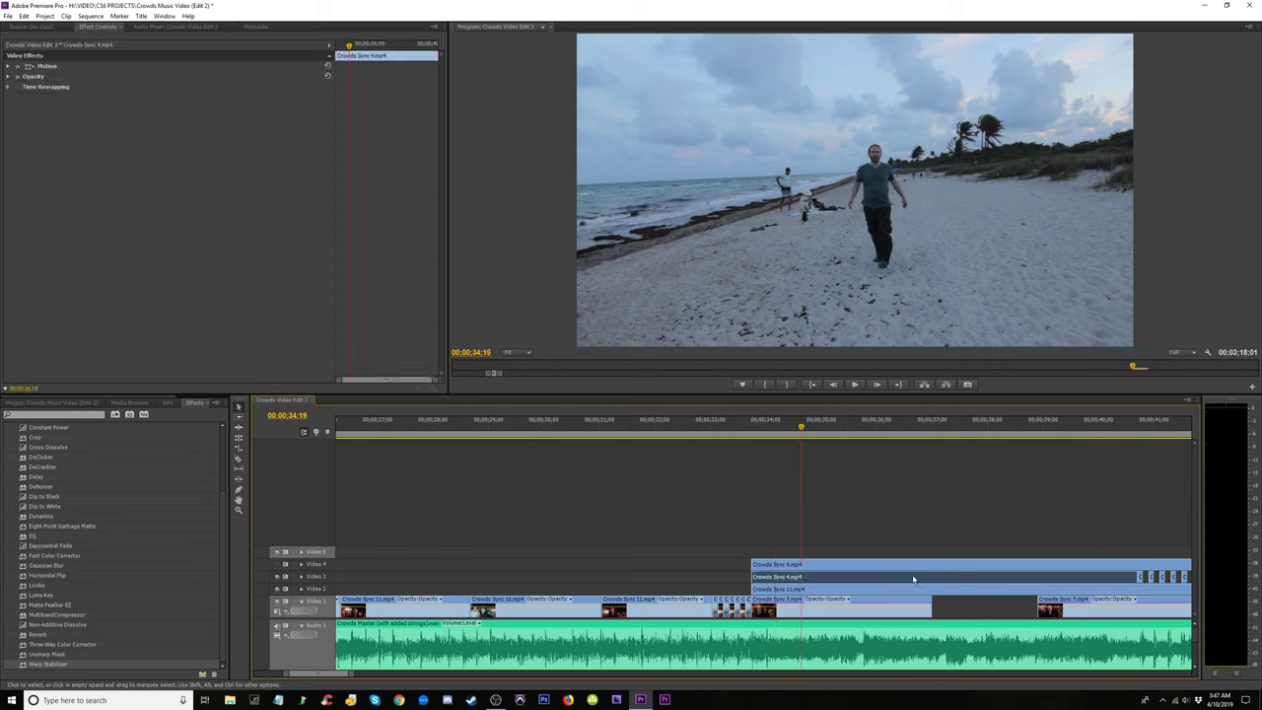
pyautogui.click(302, 576)
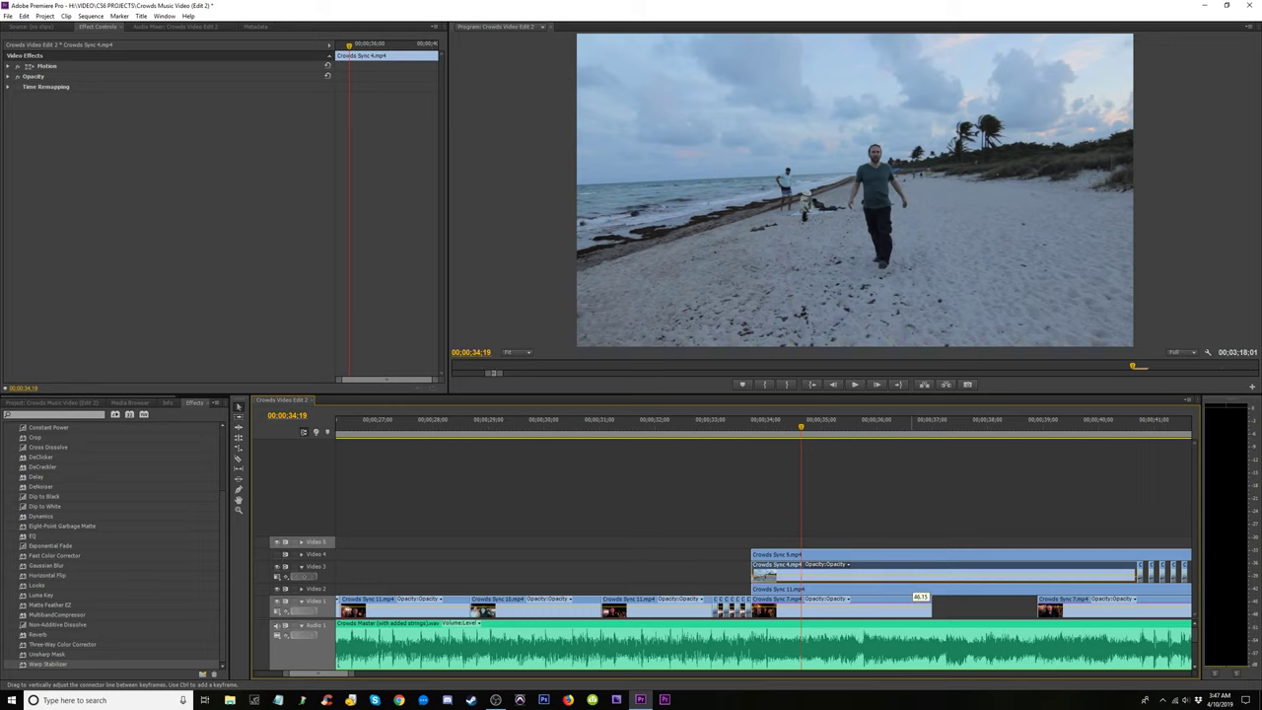
pyautogui.moveTo(915, 589); pyautogui.dragTo(915, 580)
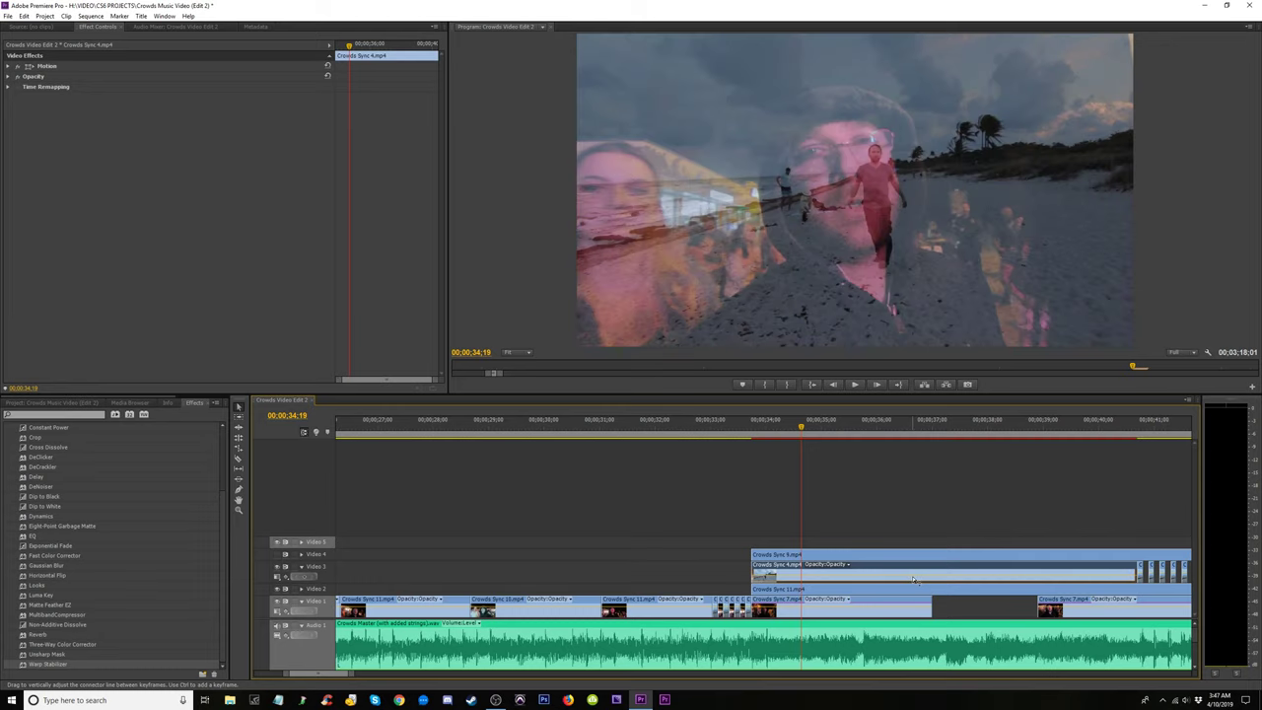
pyautogui.press('space')
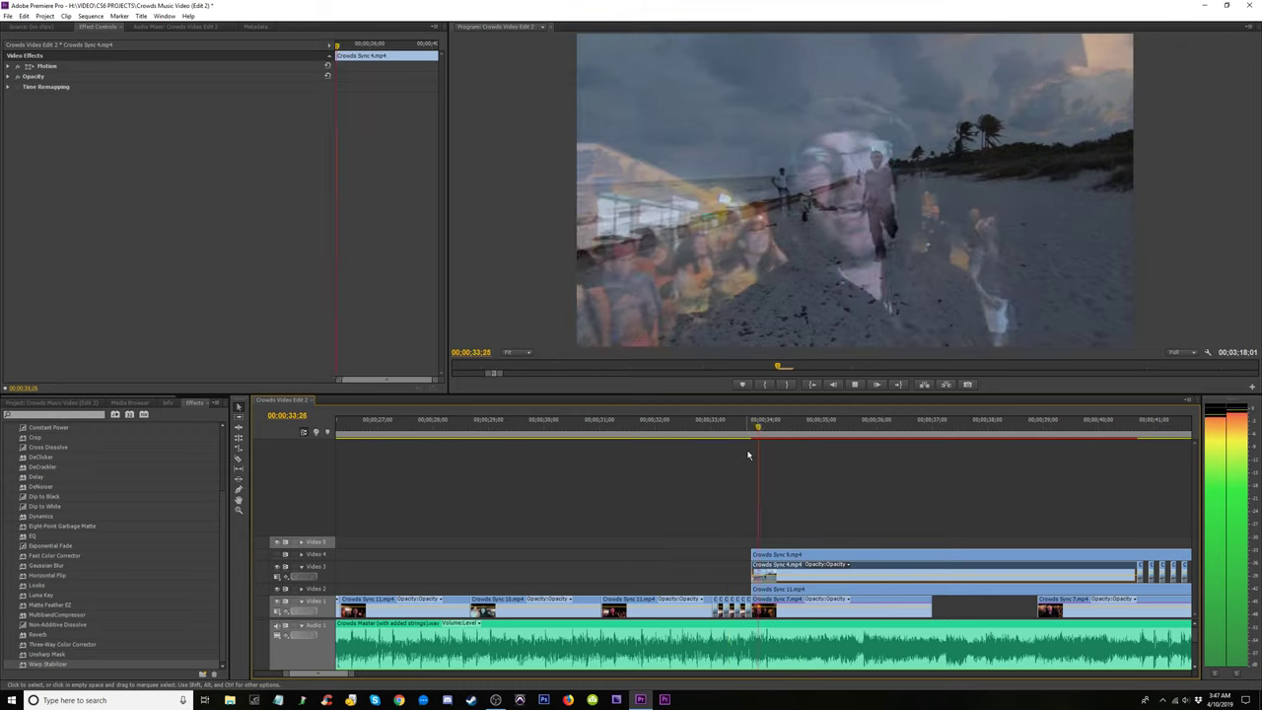
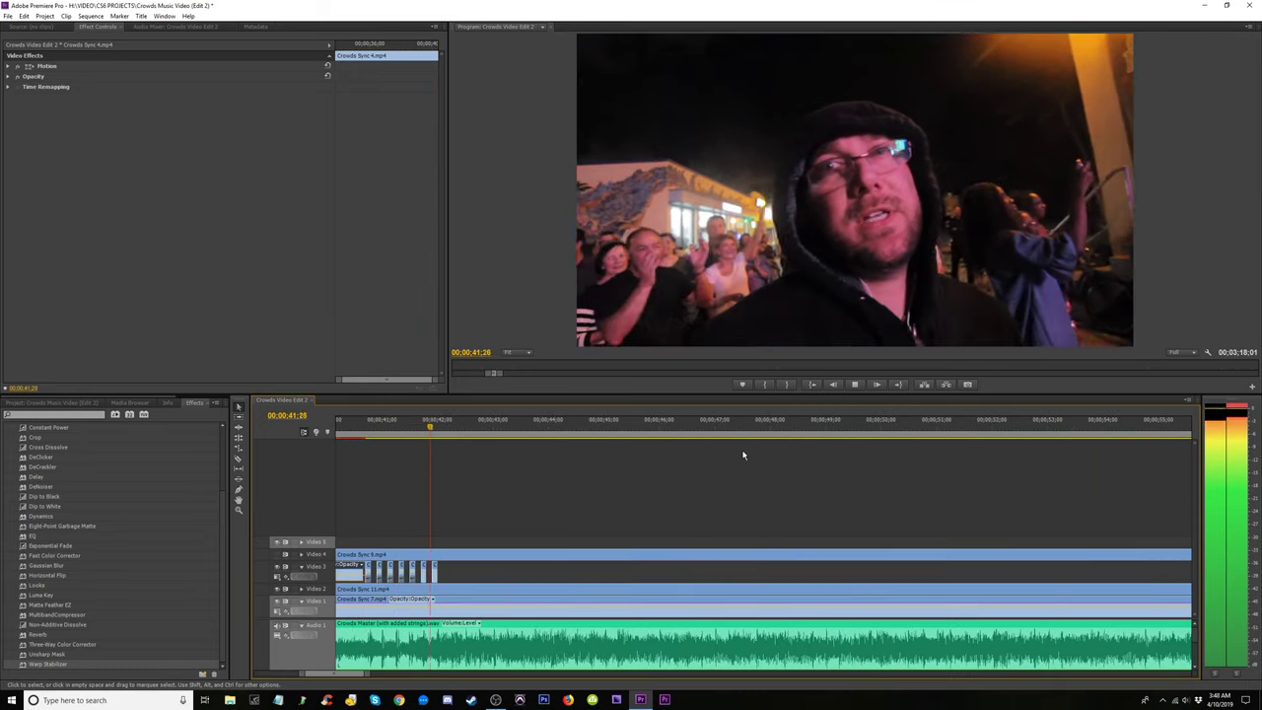
# Review the beach-shot section from 00;33;19 to 00;40;16 with playback and zooming.
pyautogui.press('-')
pyautogui.press('-')
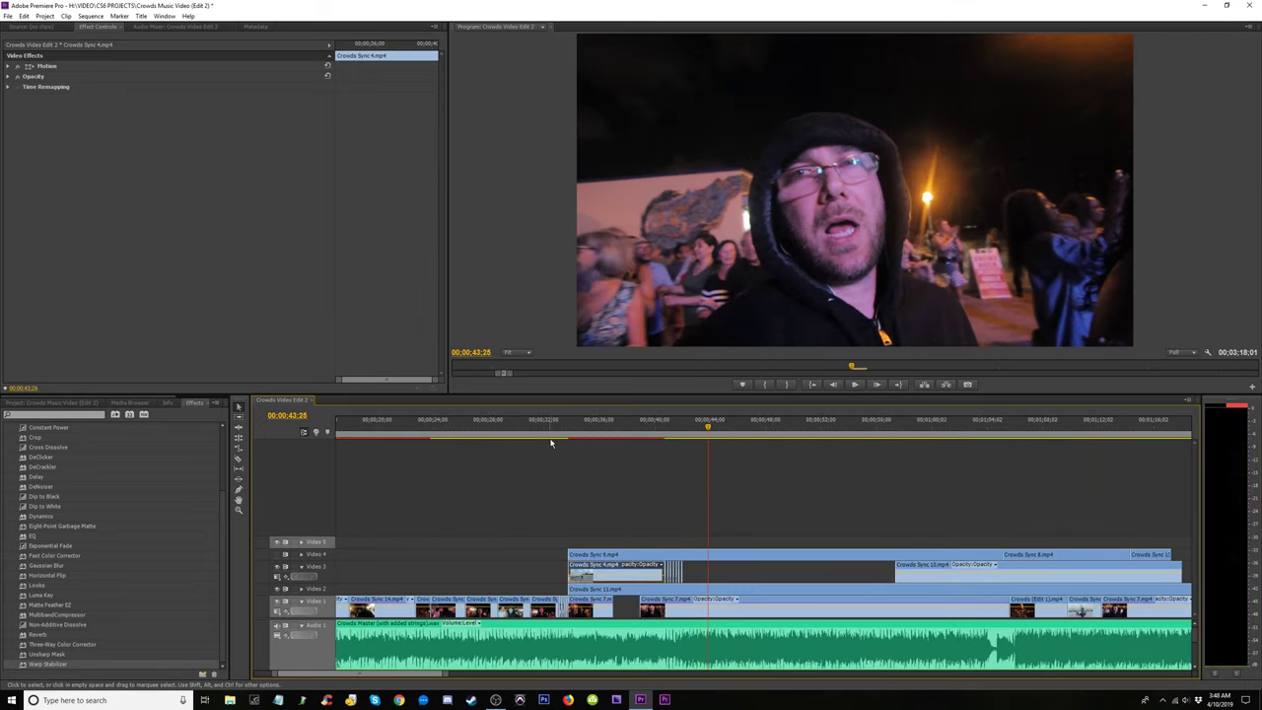
pyautogui.click(567, 431)
pyautogui.press('=')
pyautogui.press('=')
pyautogui.press('space')
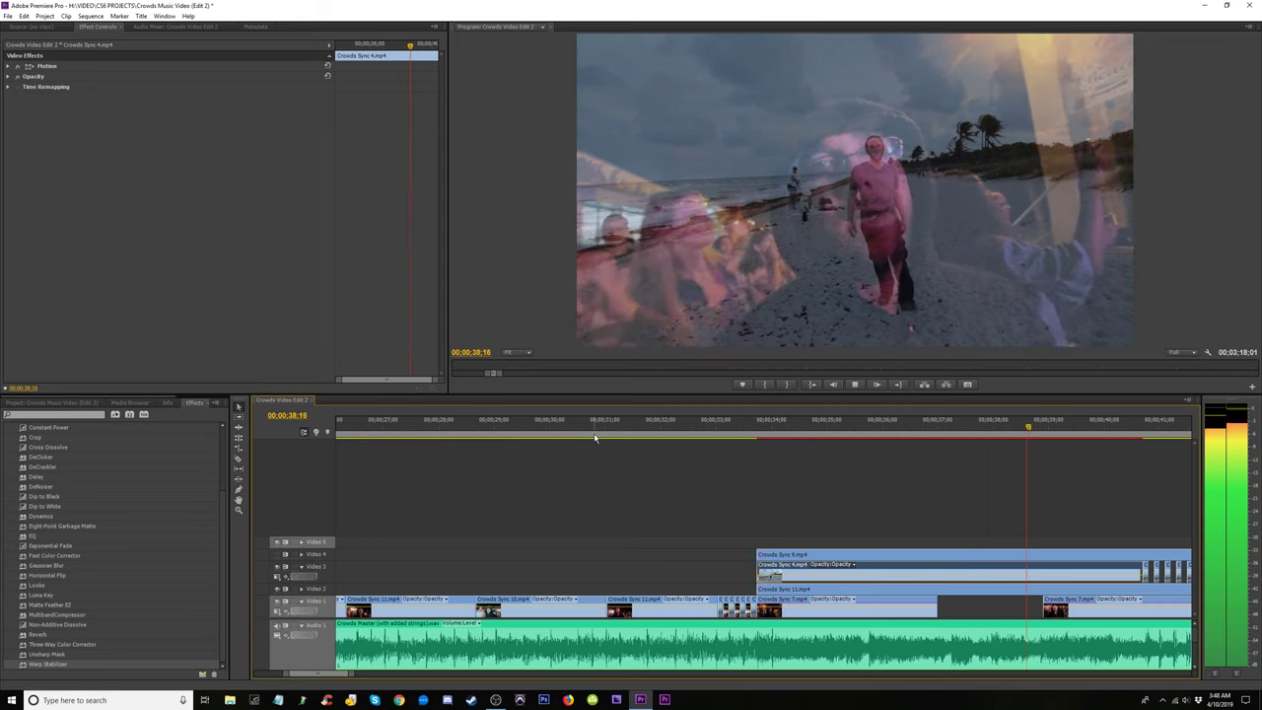
pyautogui.press('space')
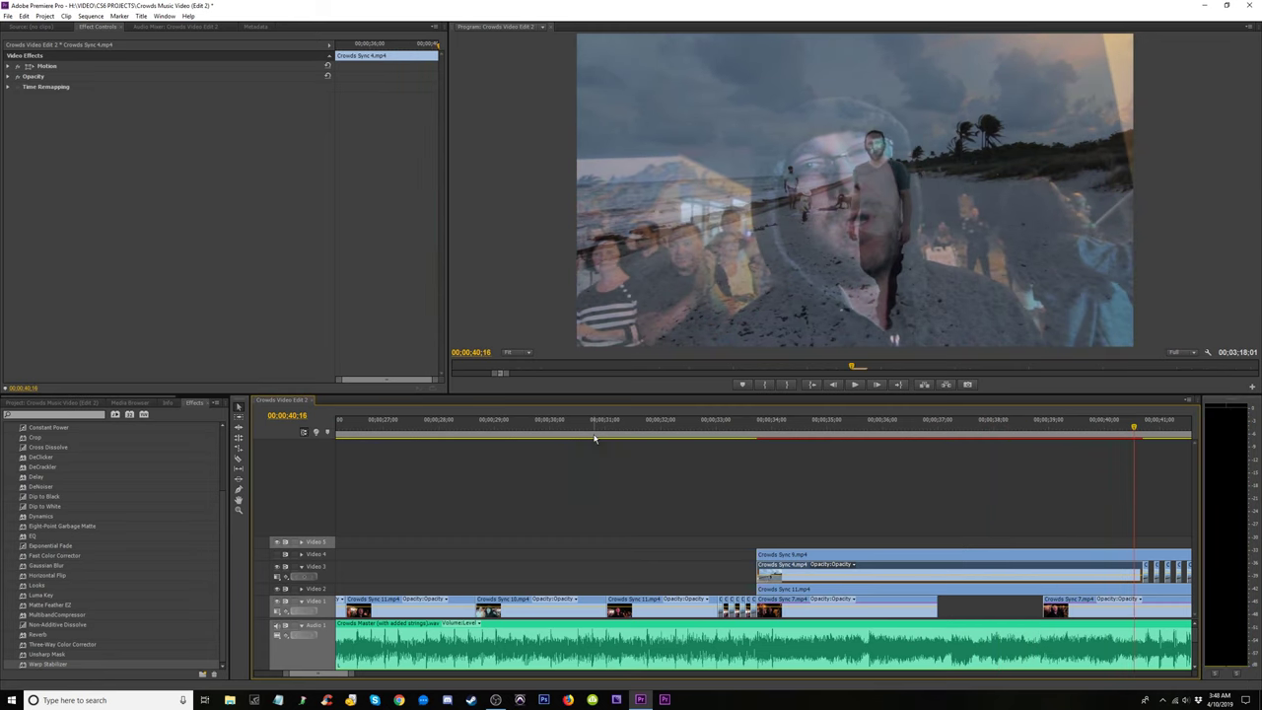
pyautogui.press('=')
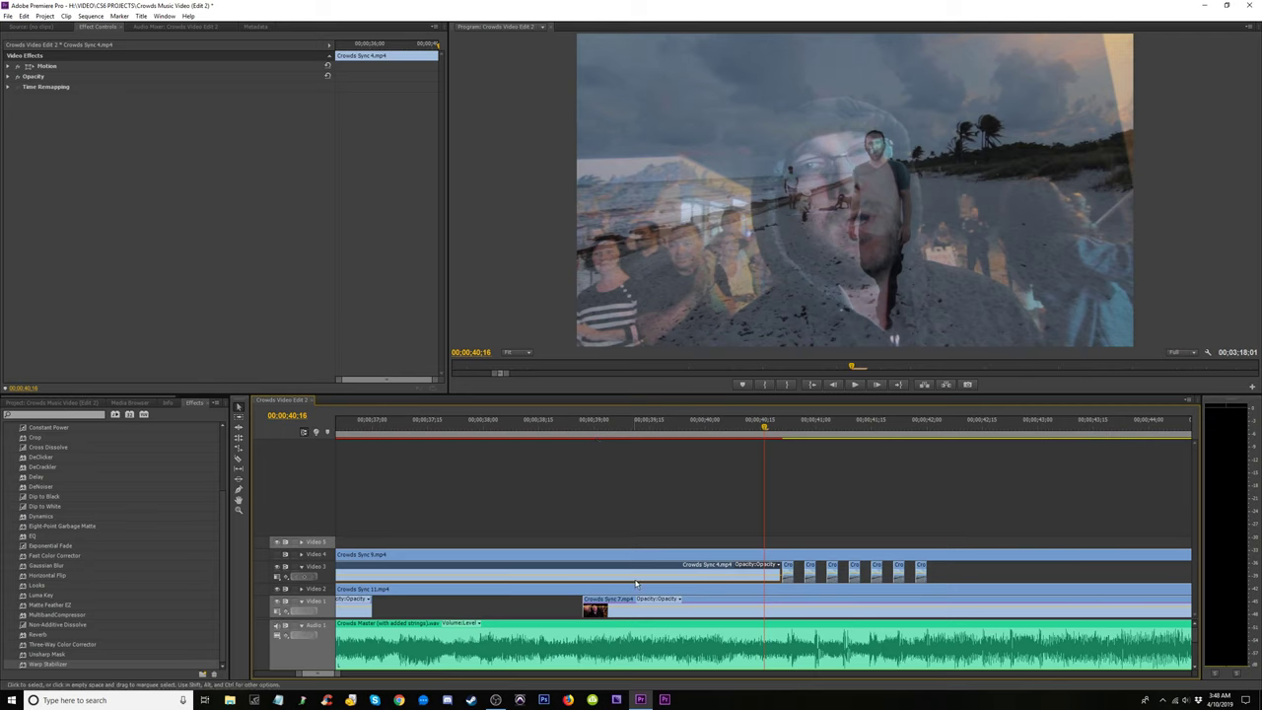
pyautogui.press('-')
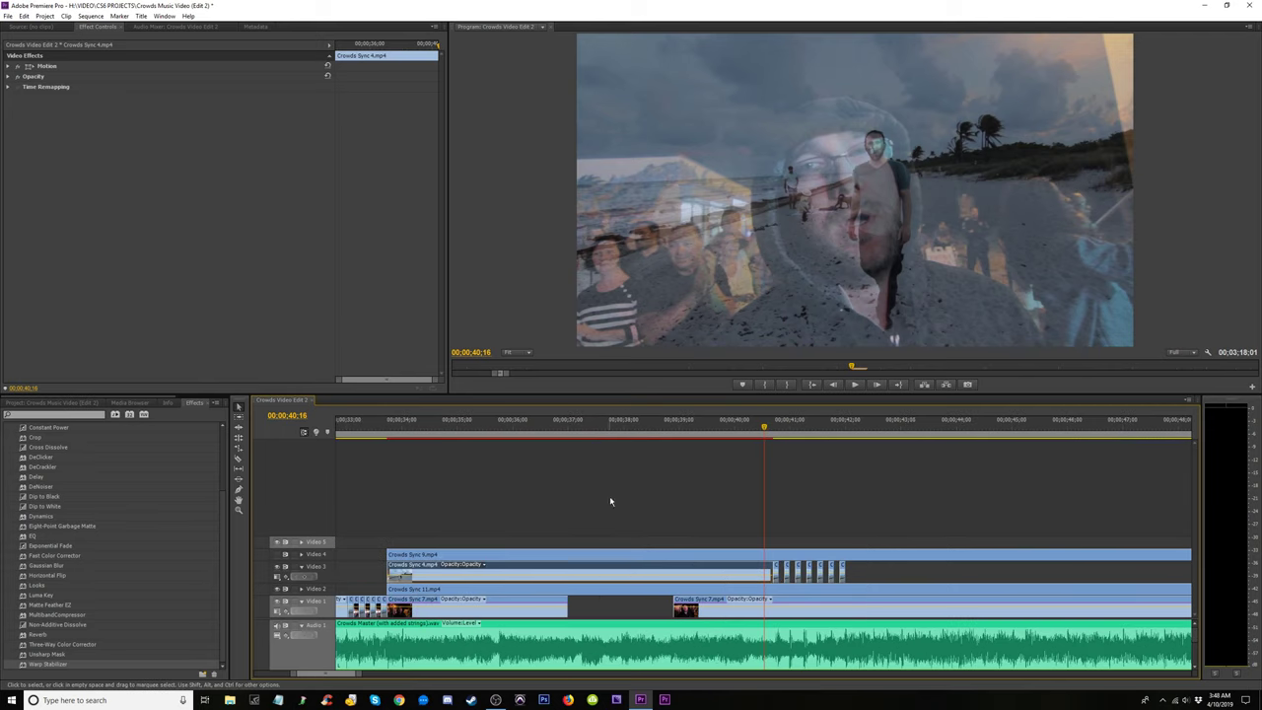
pyautogui.moveTo(603, 435); pyautogui.dragTo(472, 426)
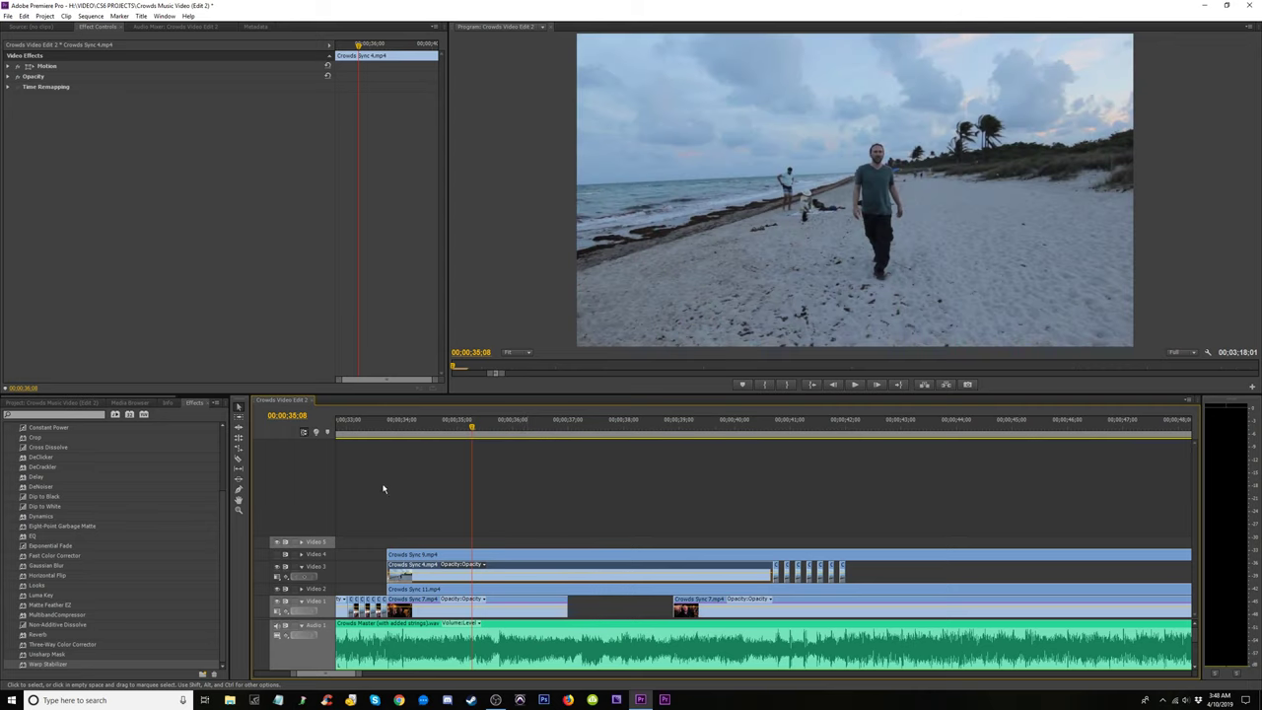
# Replay 00;33;13 to 00;38;28, then delete Crowds Sync 4.mp4 from Video 3.
pyautogui.click(378, 427)
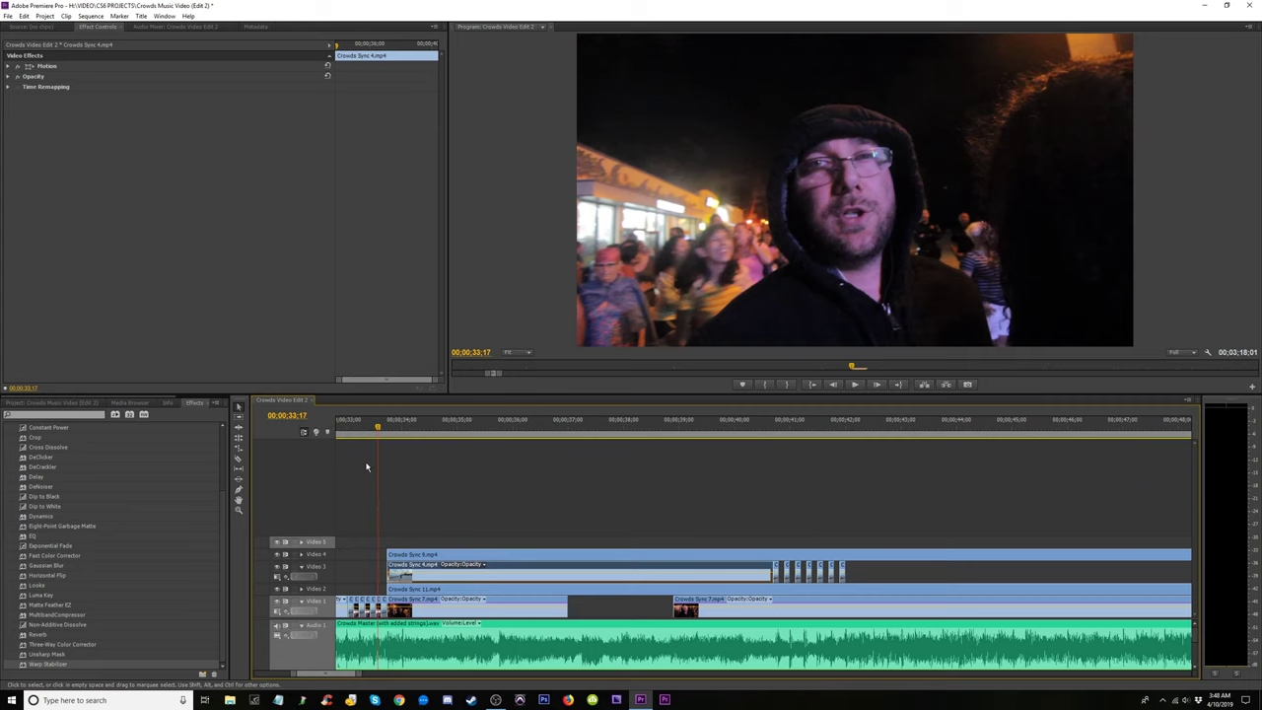
pyautogui.moveTo(380, 427)
pyautogui.mouseDown()
pyautogui.moveTo(404, 429)
pyautogui.moveTo(369, 437)
pyautogui.mouseUp()
pyautogui.press('space')
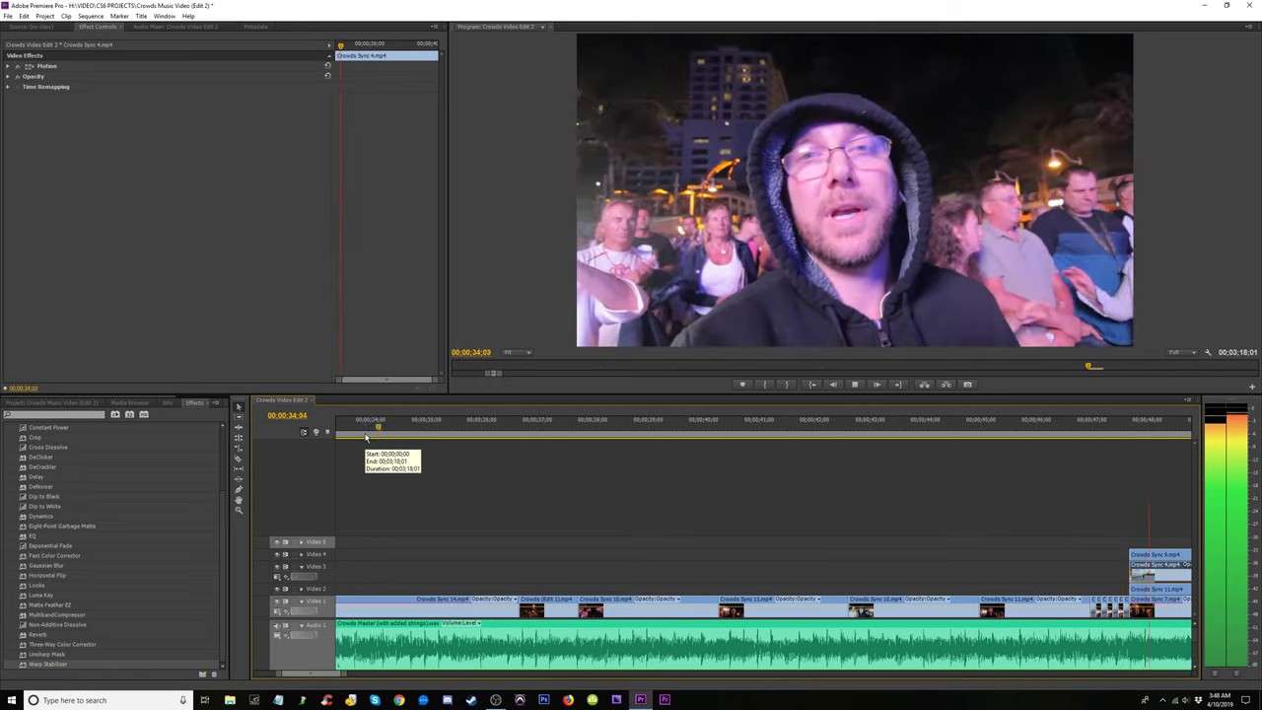
pyautogui.press('space')
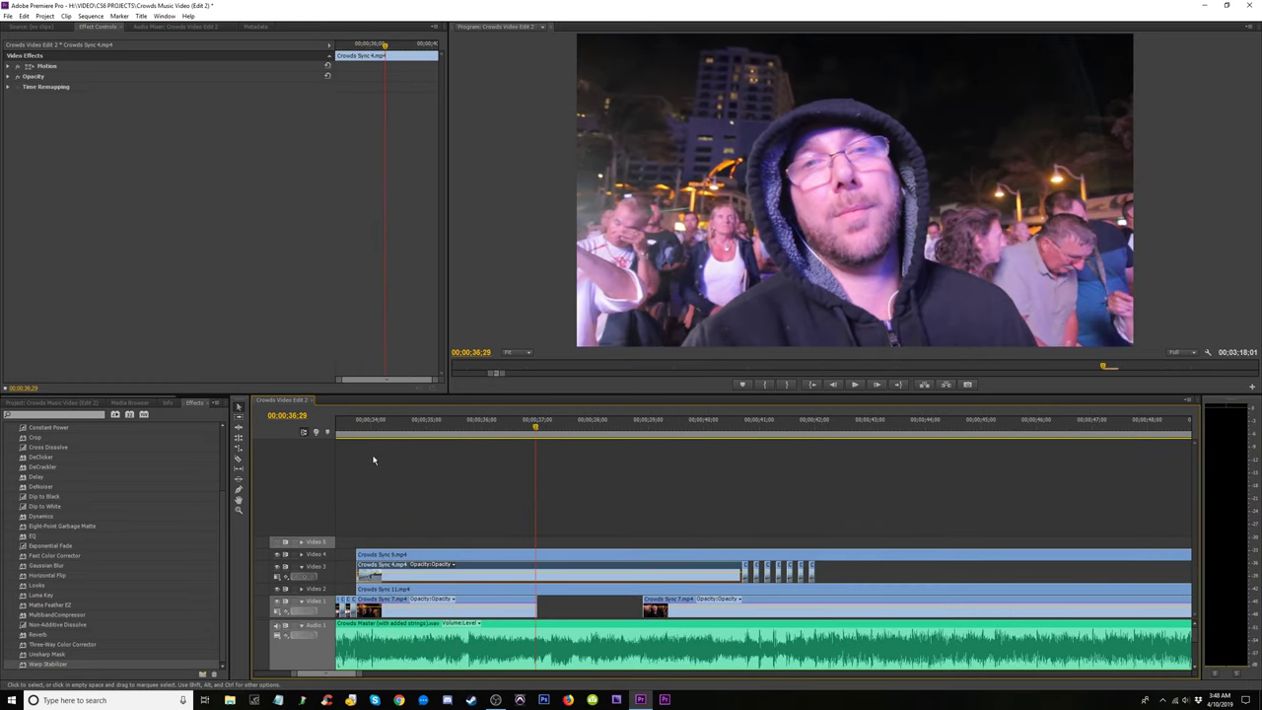
pyautogui.moveTo(352, 428); pyautogui.dragTo(511, 454)
pyautogui.press('space')
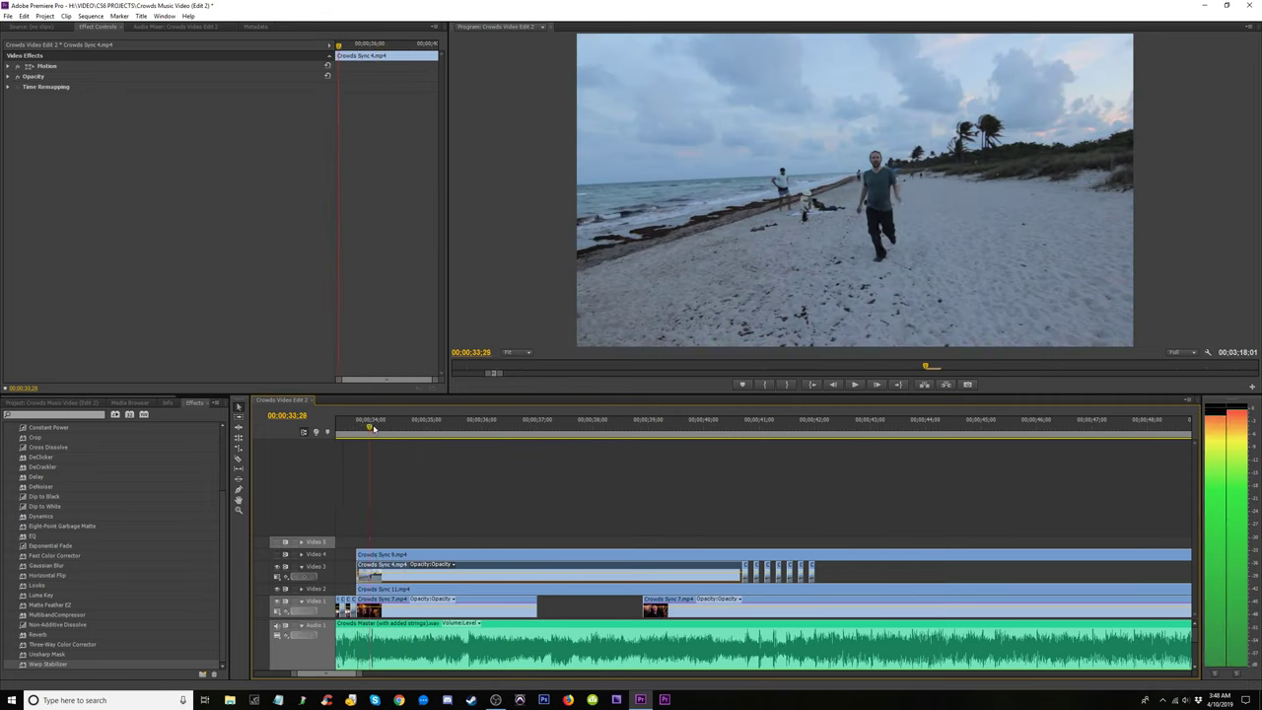
pyautogui.press('space')
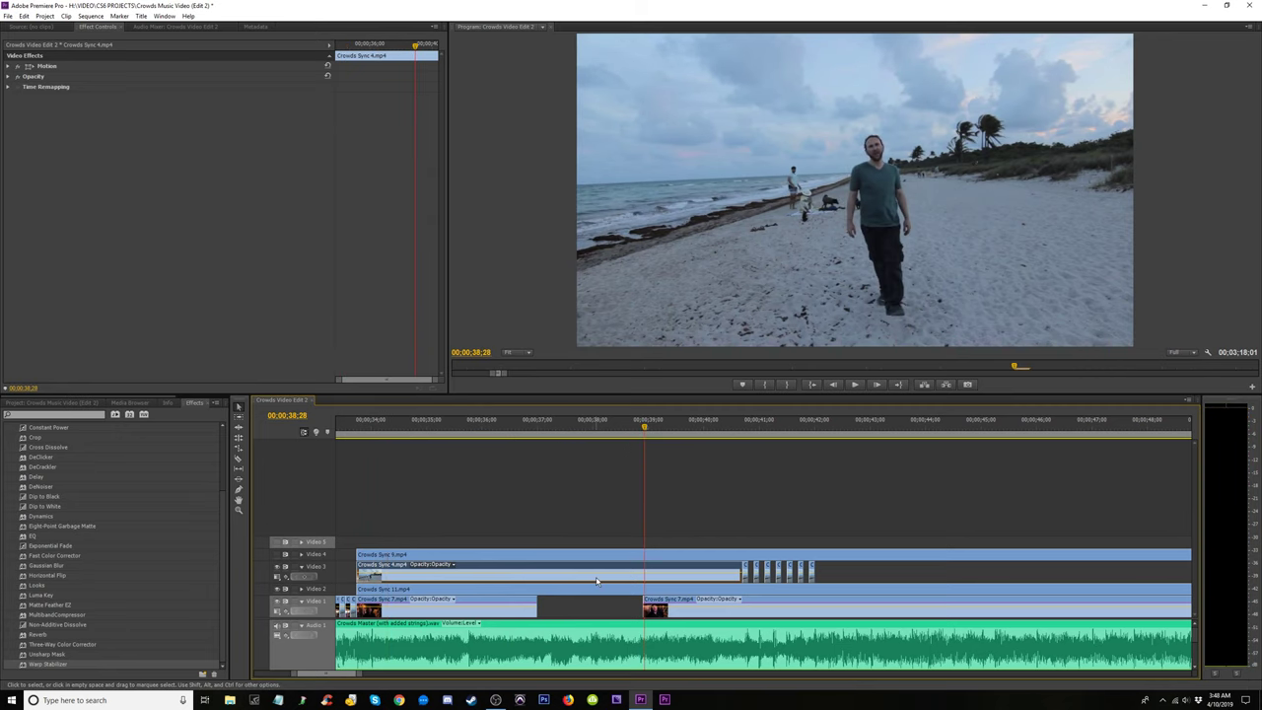
pyautogui.press('Delete')
# Move the short Video 3 clips down onto Video 2 before Crowds Sync 11.mp4.
pyautogui.moveTo(850, 572); pyautogui.dragTo(738, 582)
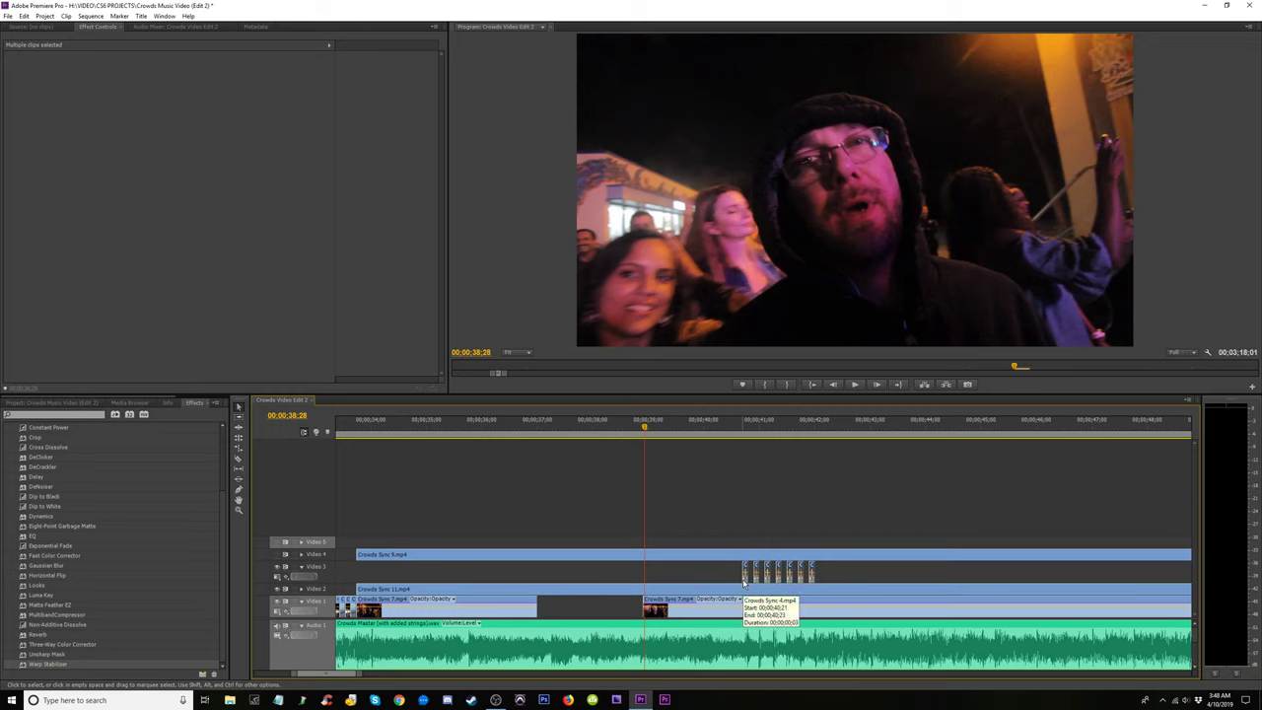
pyautogui.moveTo(745, 584); pyautogui.dragTo(746, 590)
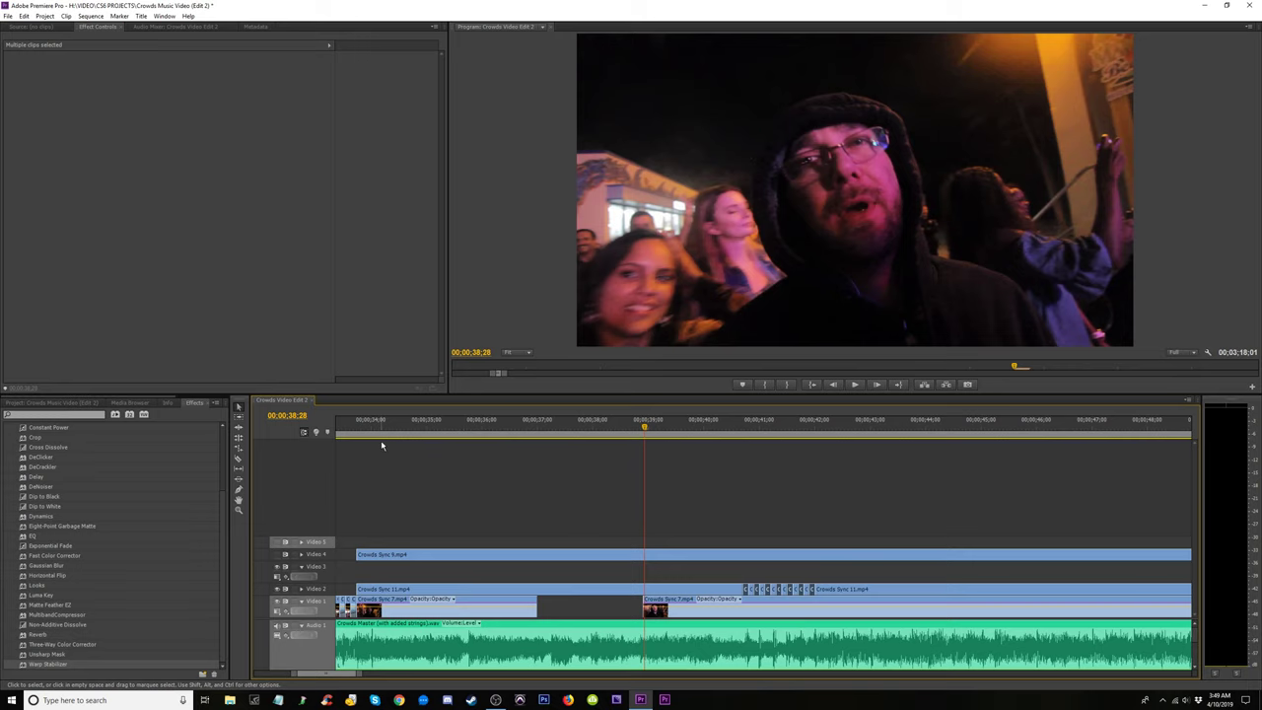
pyautogui.moveTo(646, 445); pyautogui.dragTo(719, 447)
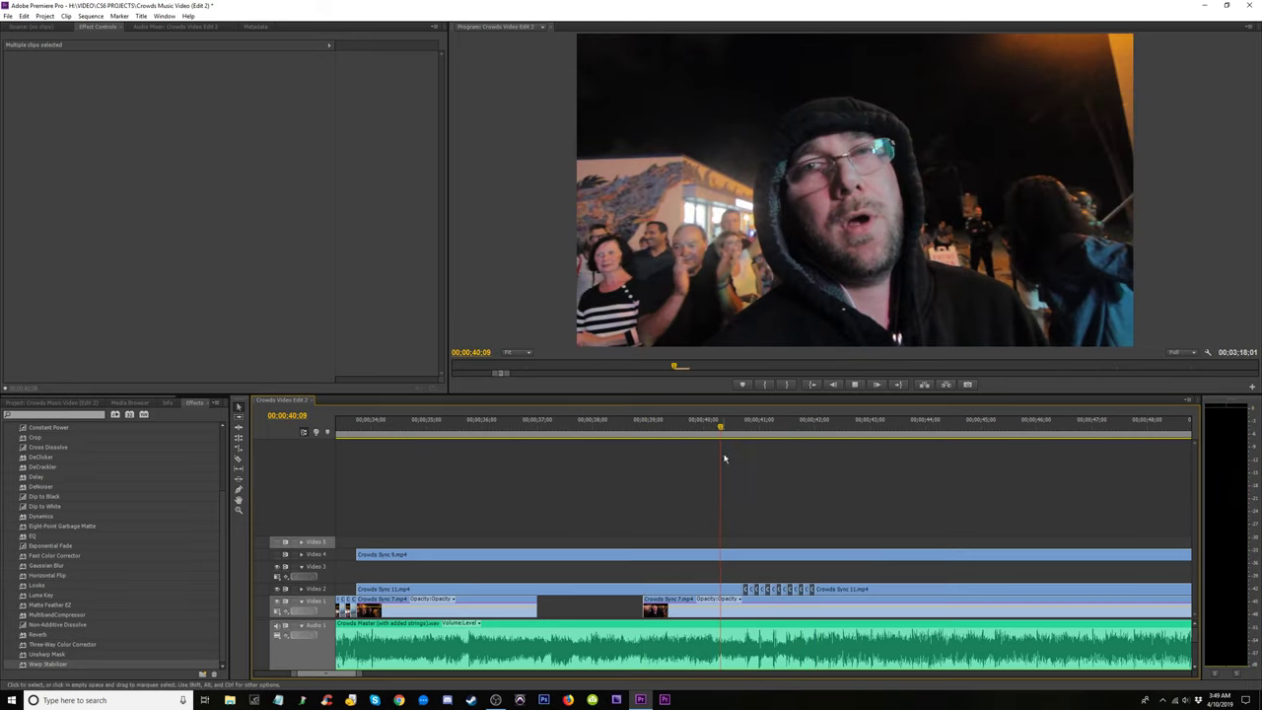
pyautogui.press('space')
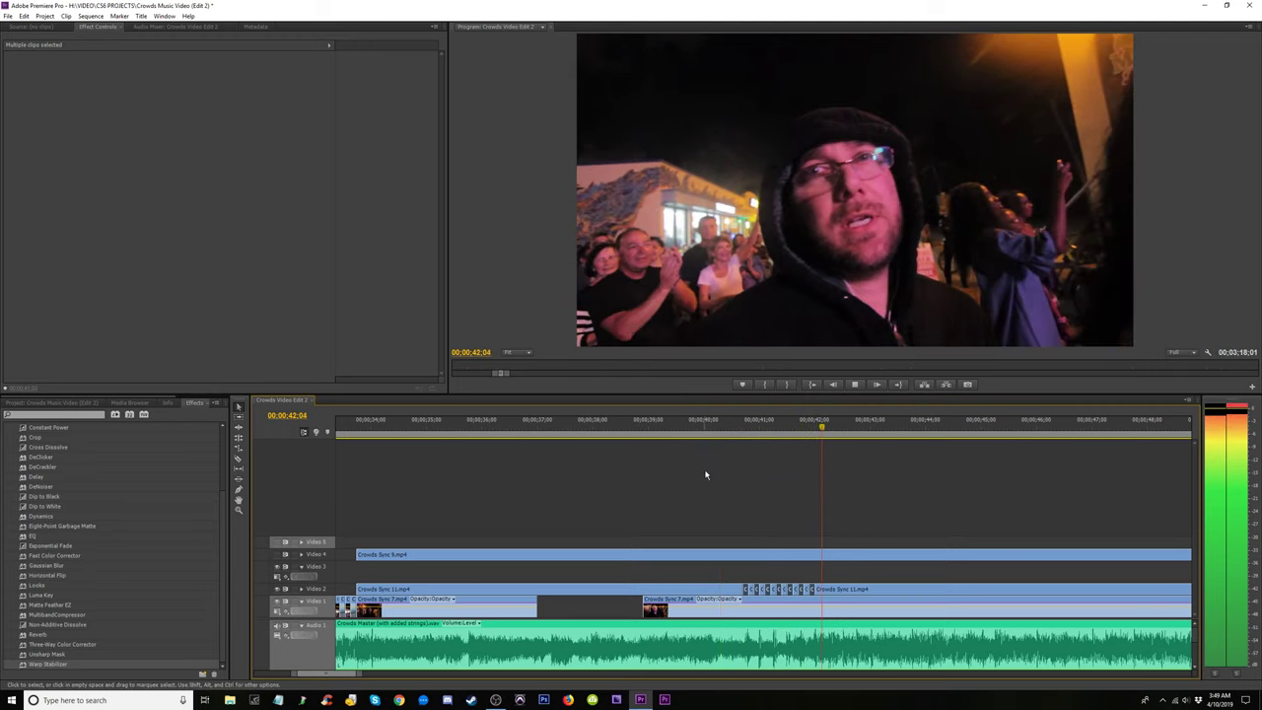
# Play back from 40;15 and from 33;25 to 35;17 to check the new timing.
pyautogui.click(732, 426)
pyautogui.press('space')
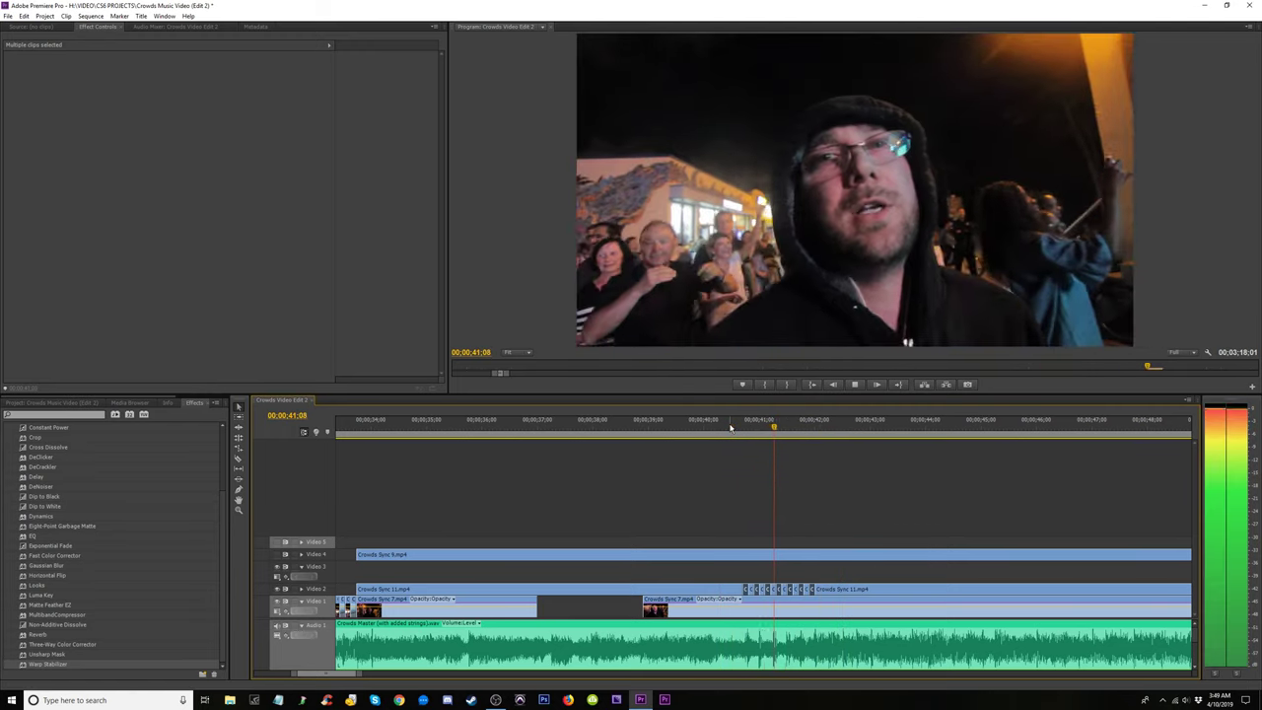
pyautogui.click(726, 427)
pyautogui.press('space')
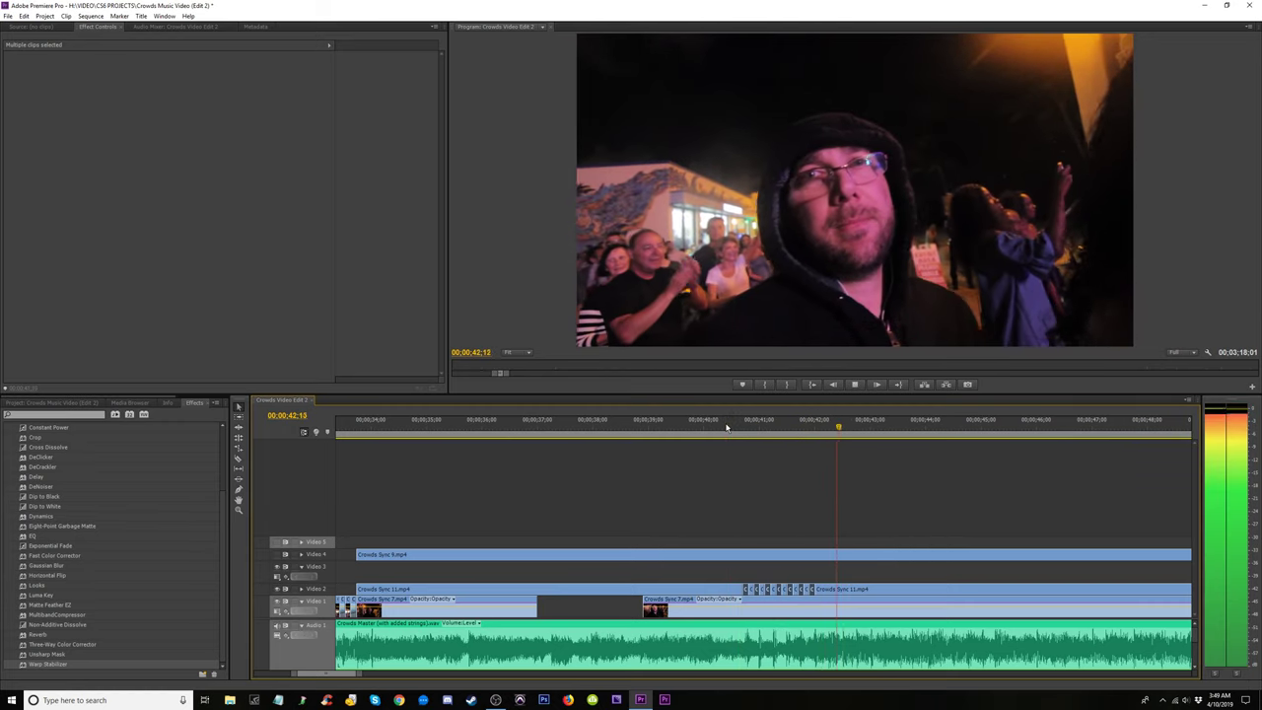
pyautogui.click(689, 426)
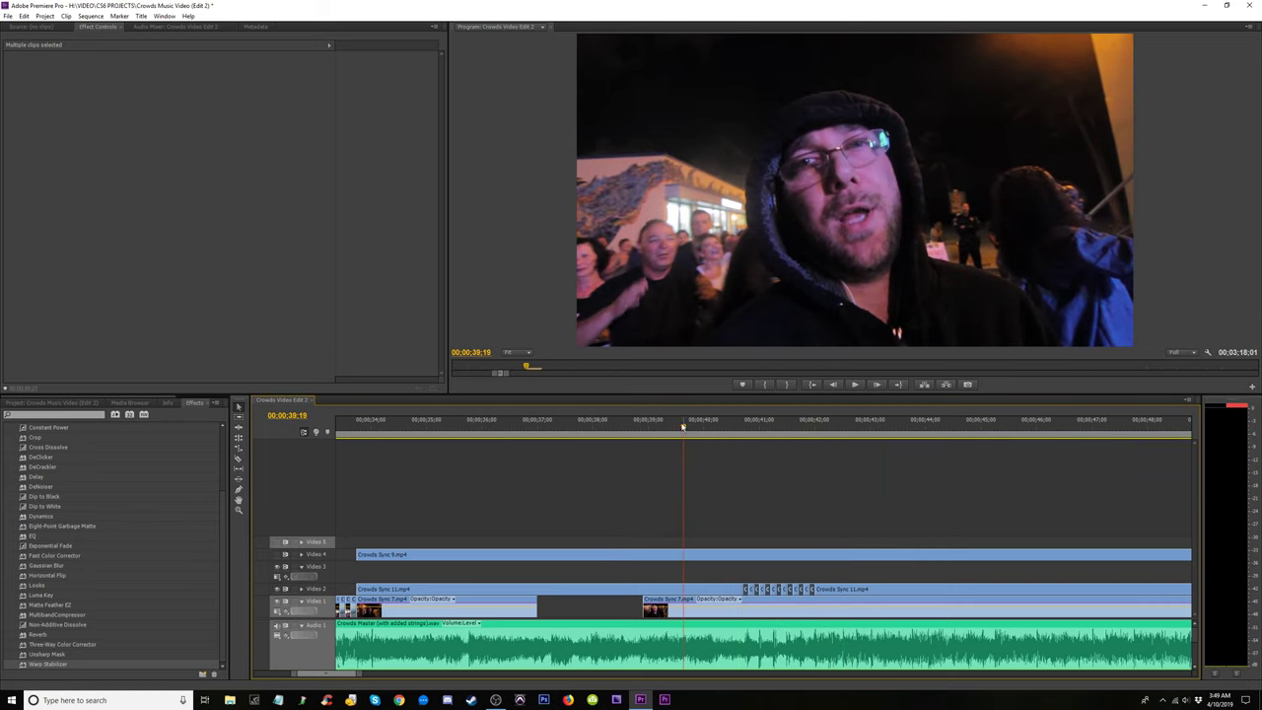
pyautogui.click(649, 426)
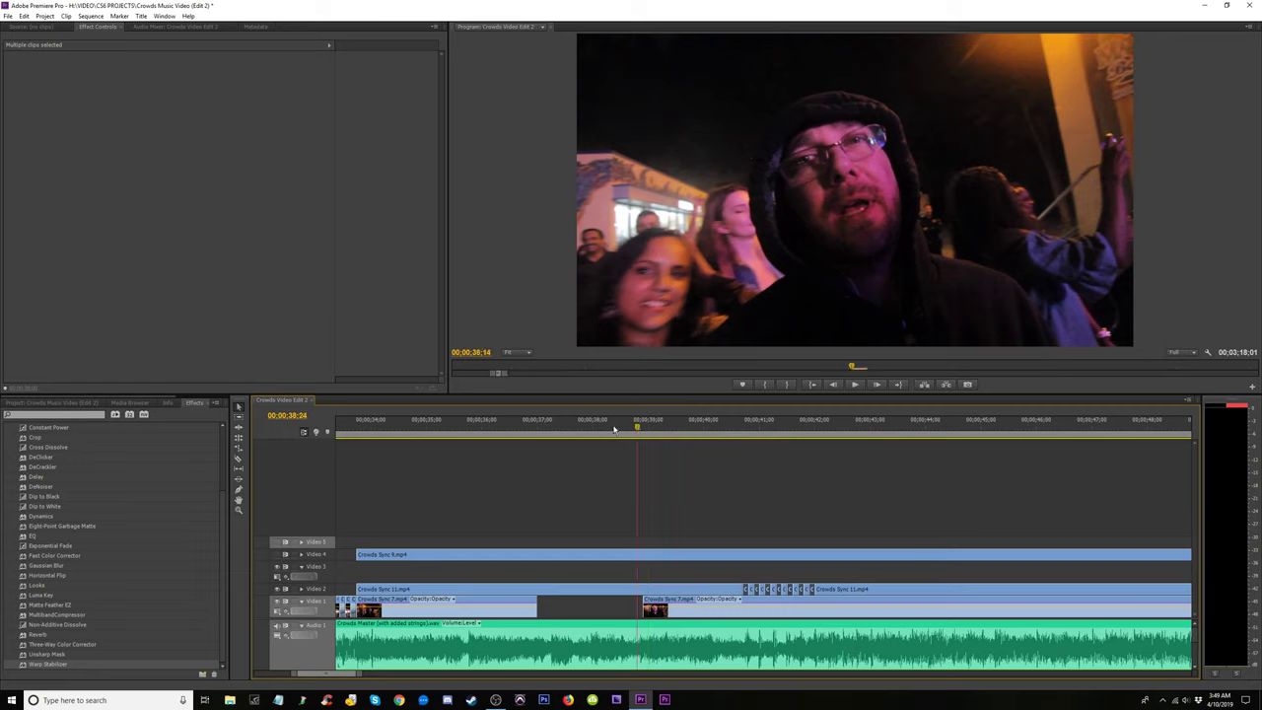
pyautogui.moveTo(613, 430); pyautogui.dragTo(431, 449)
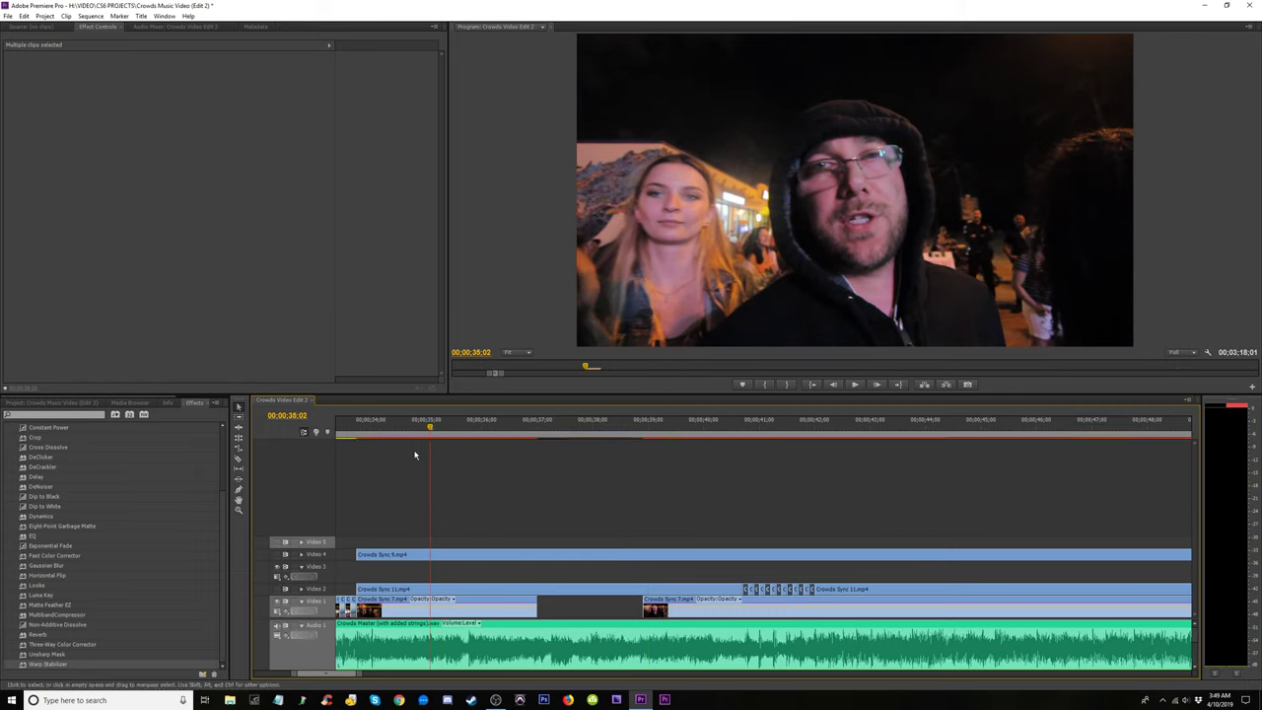
pyautogui.click(363, 435)
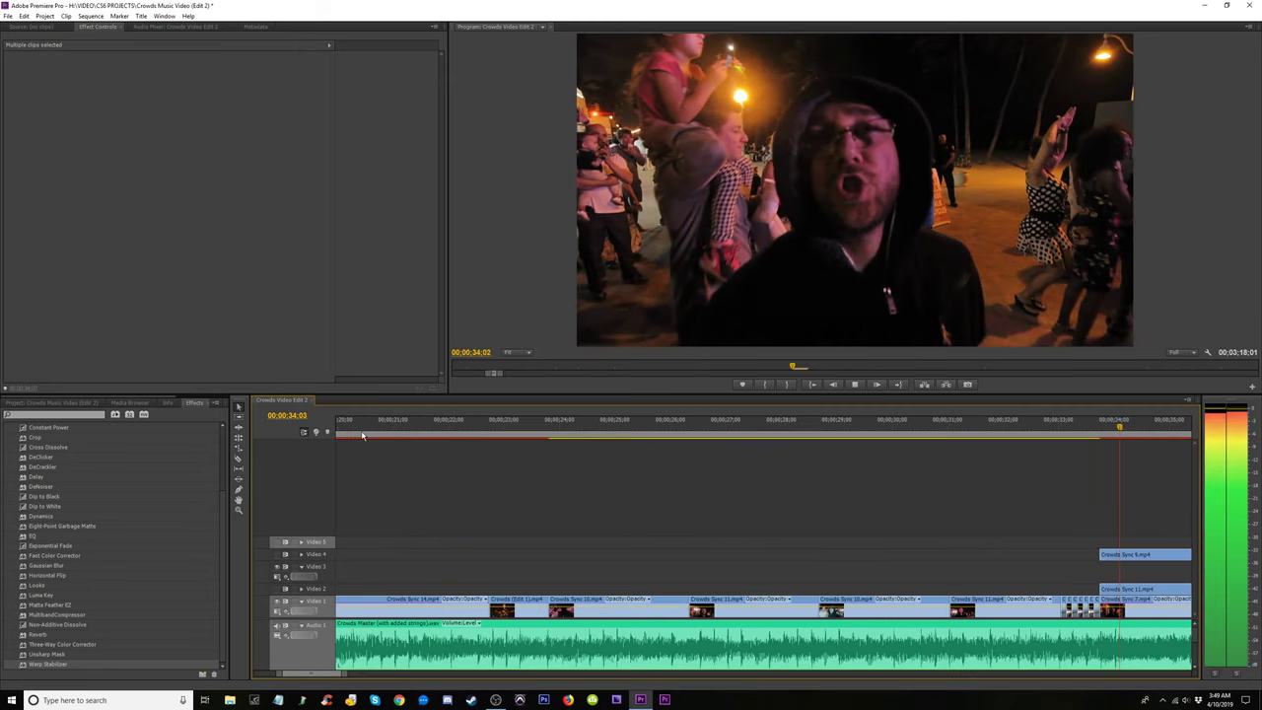
pyautogui.press('space')
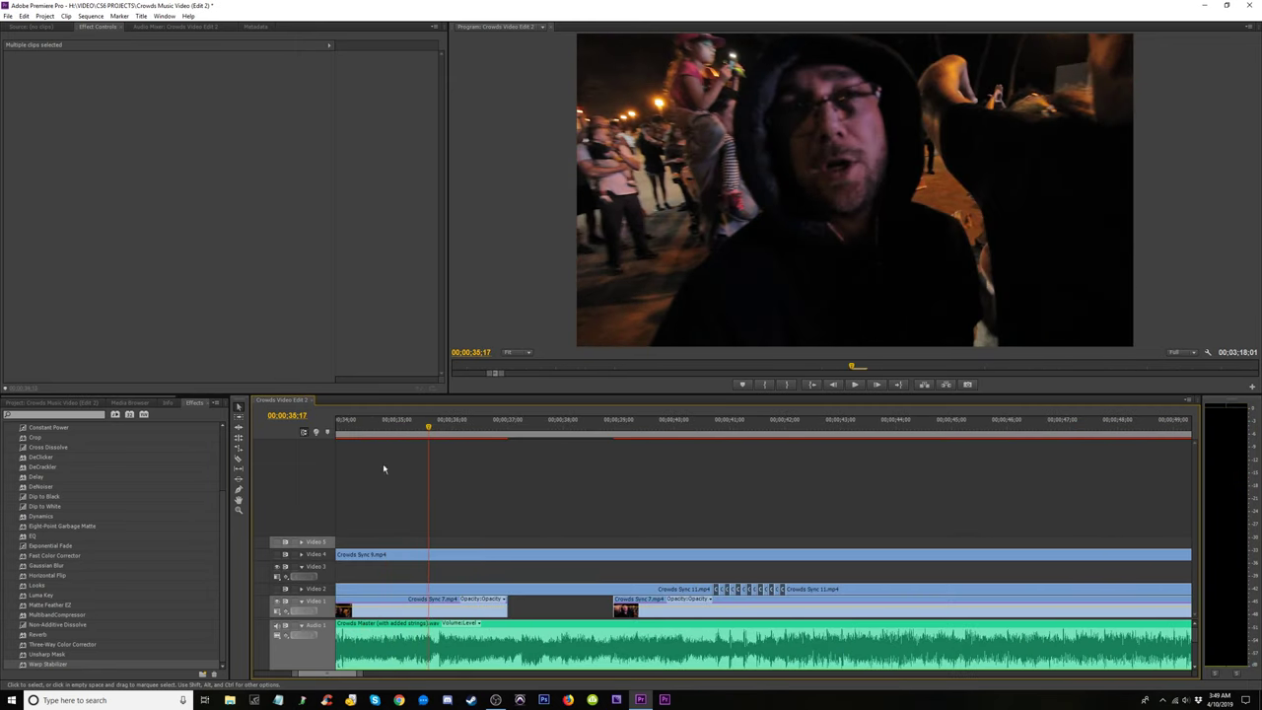
pyautogui.press('=')
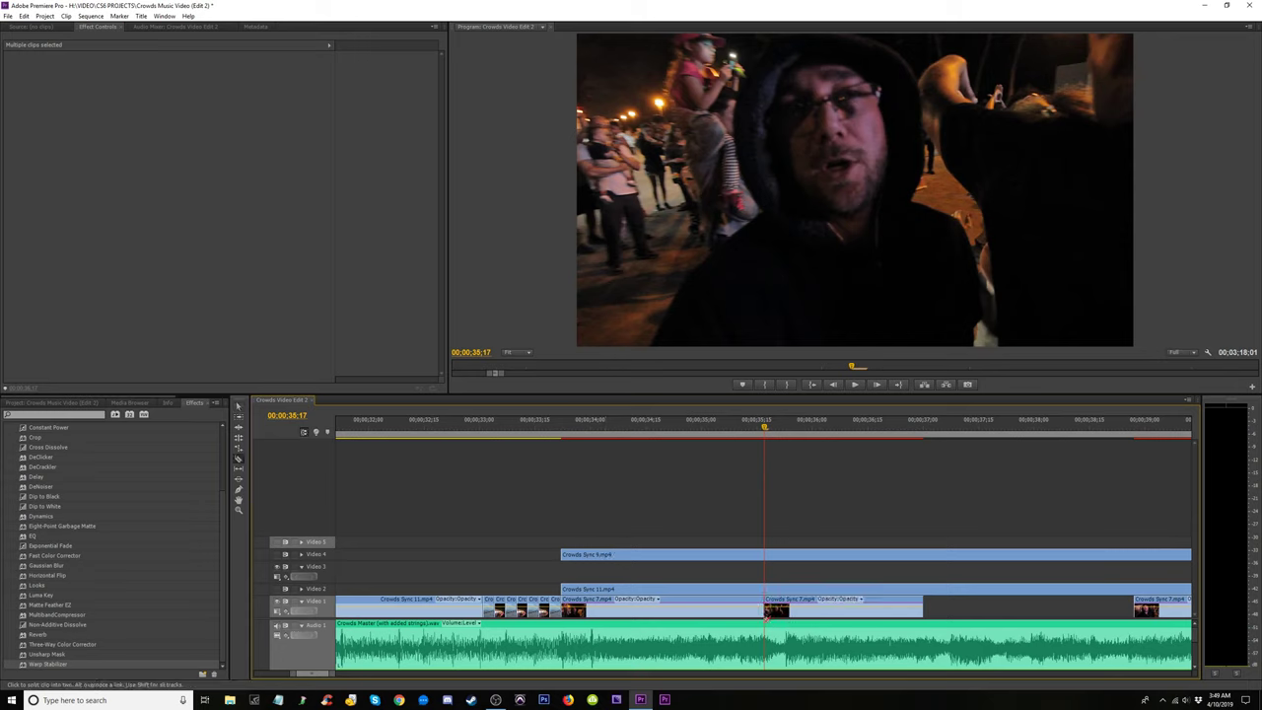
# Shorten the Video 1 clip by 1;06 and trim 12 frames off Crowds Sync 11.mp4's start.
pyautogui.moveTo(754, 613); pyautogui.dragTo(599, 599)
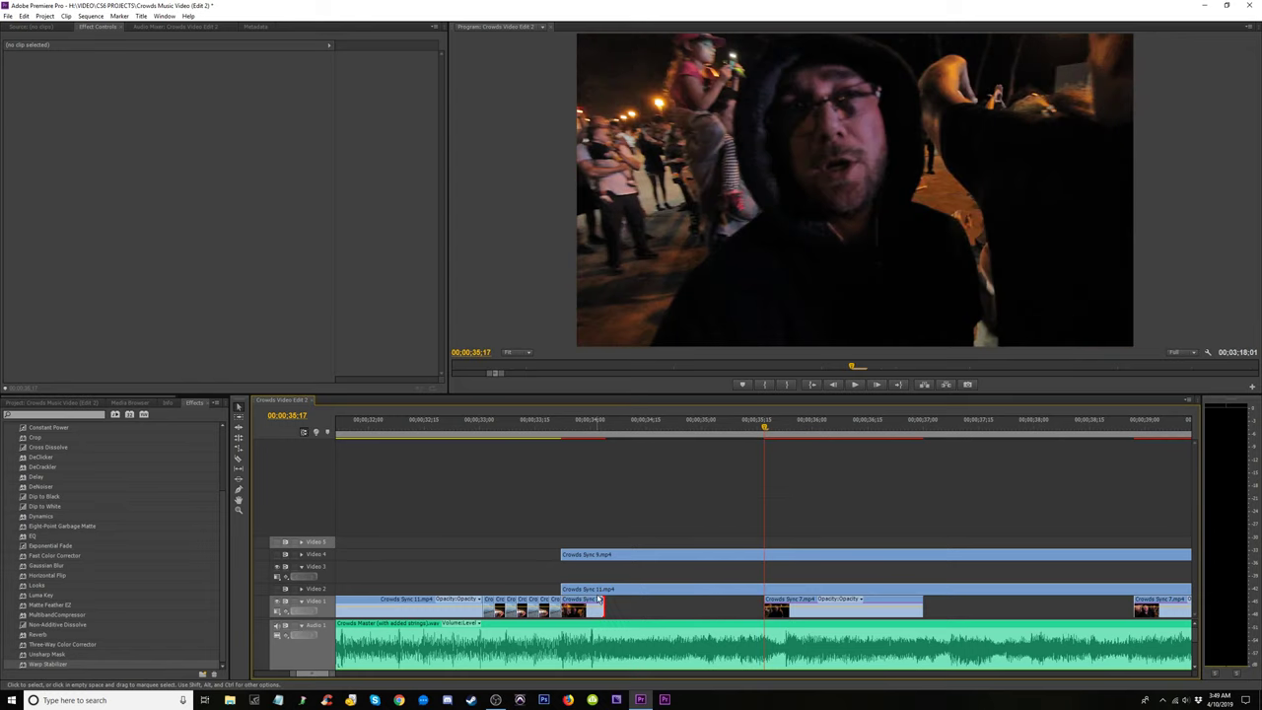
pyautogui.moveTo(611, 434)
pyautogui.mouseDown()
pyautogui.moveTo(547, 439)
pyautogui.moveTo(607, 447)
pyautogui.mouseUp()
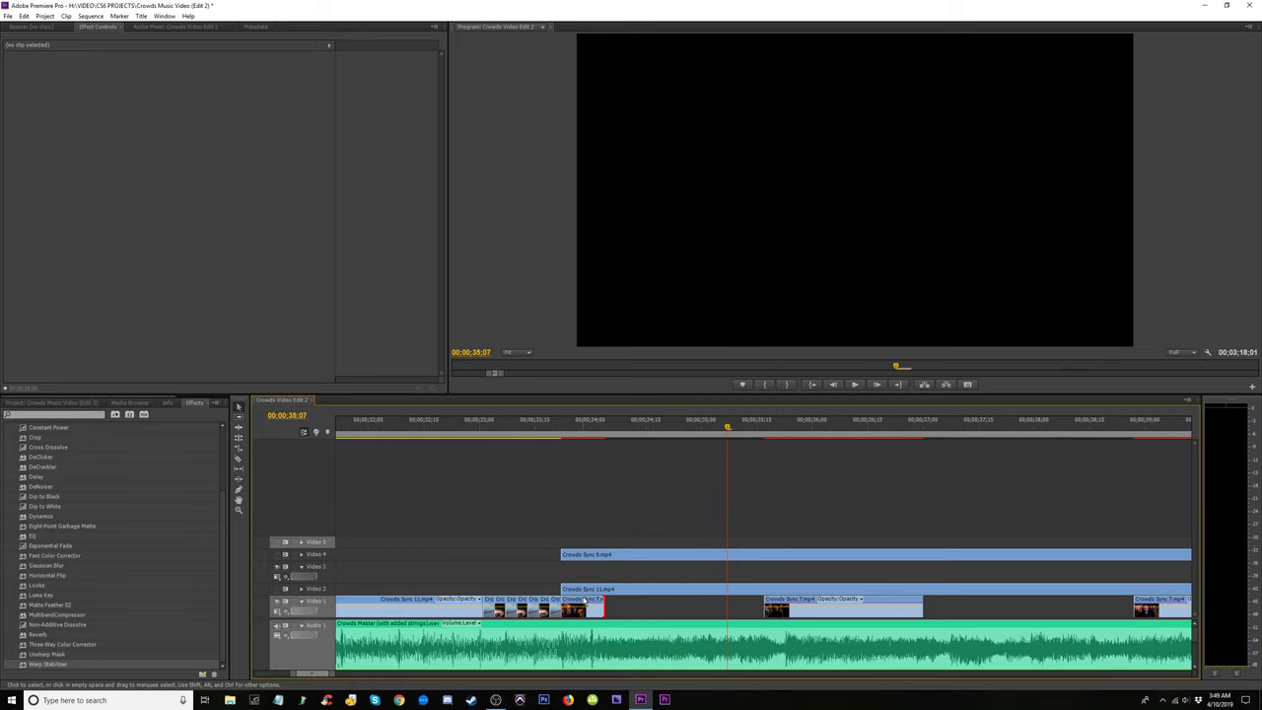
pyautogui.moveTo(550, 440); pyautogui.dragTo(639, 469)
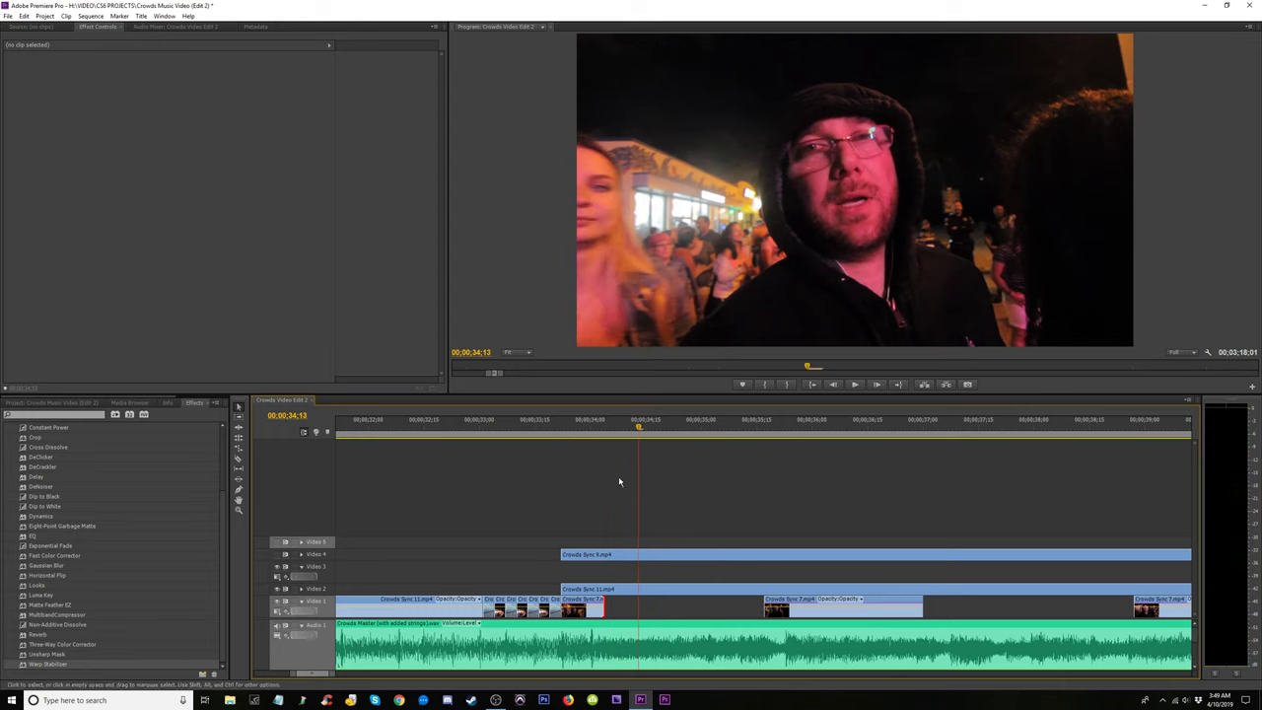
pyautogui.moveTo(565, 589); pyautogui.dragTo(609, 589)
pyautogui.moveTo(649, 479); pyautogui.dragTo(805, 468)
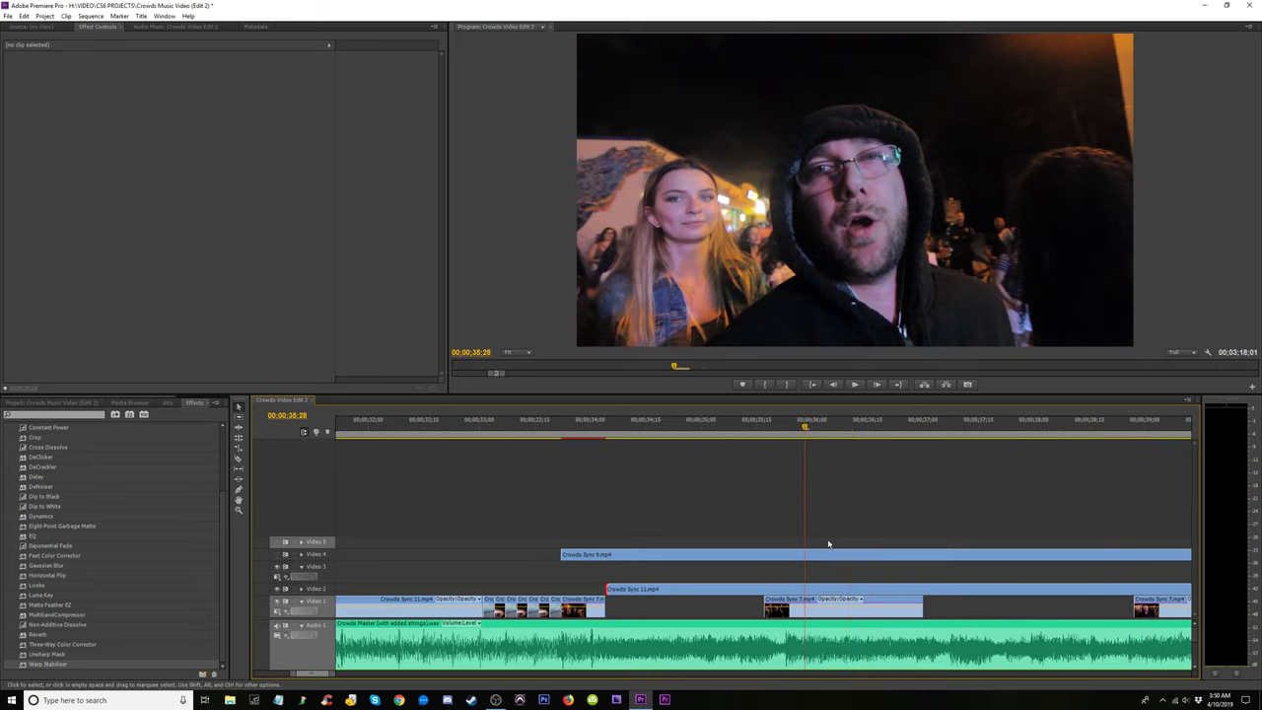
# Move Crowds Sync 7.mp4 up to Video 3 and play the section to 37;04.
pyautogui.click(833, 600)
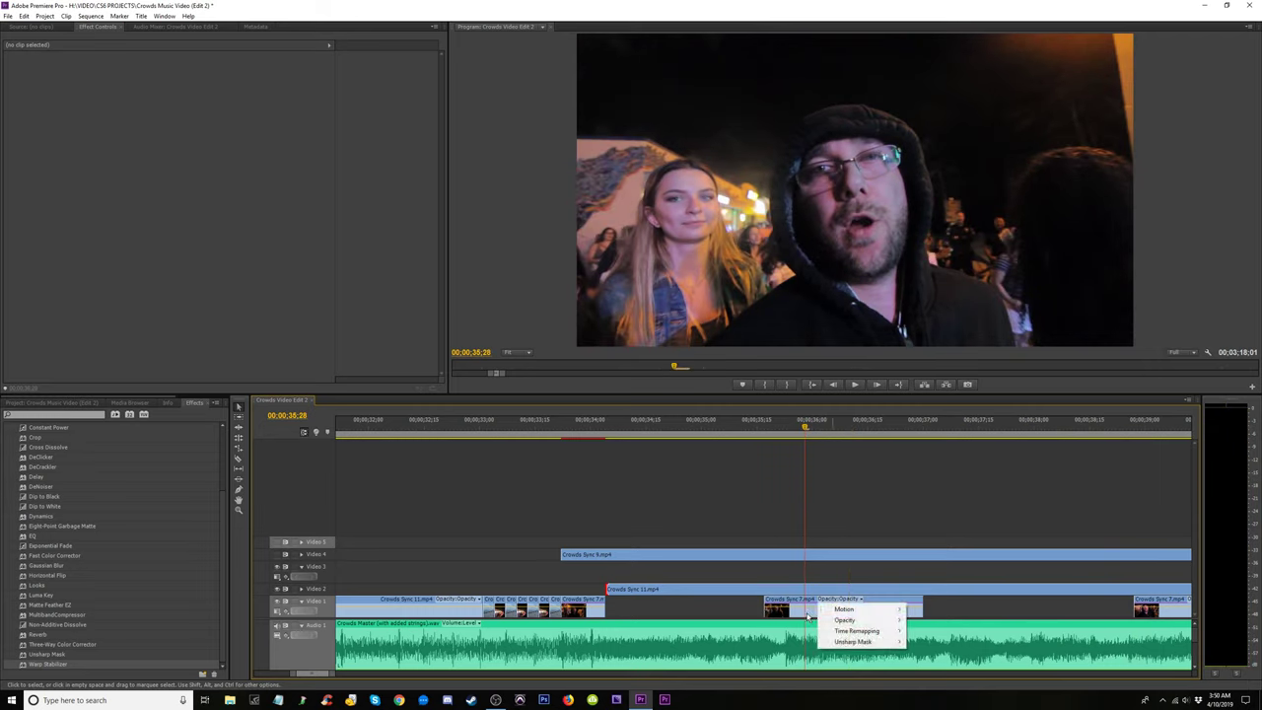
pyautogui.moveTo(807, 616); pyautogui.dragTo(813, 577)
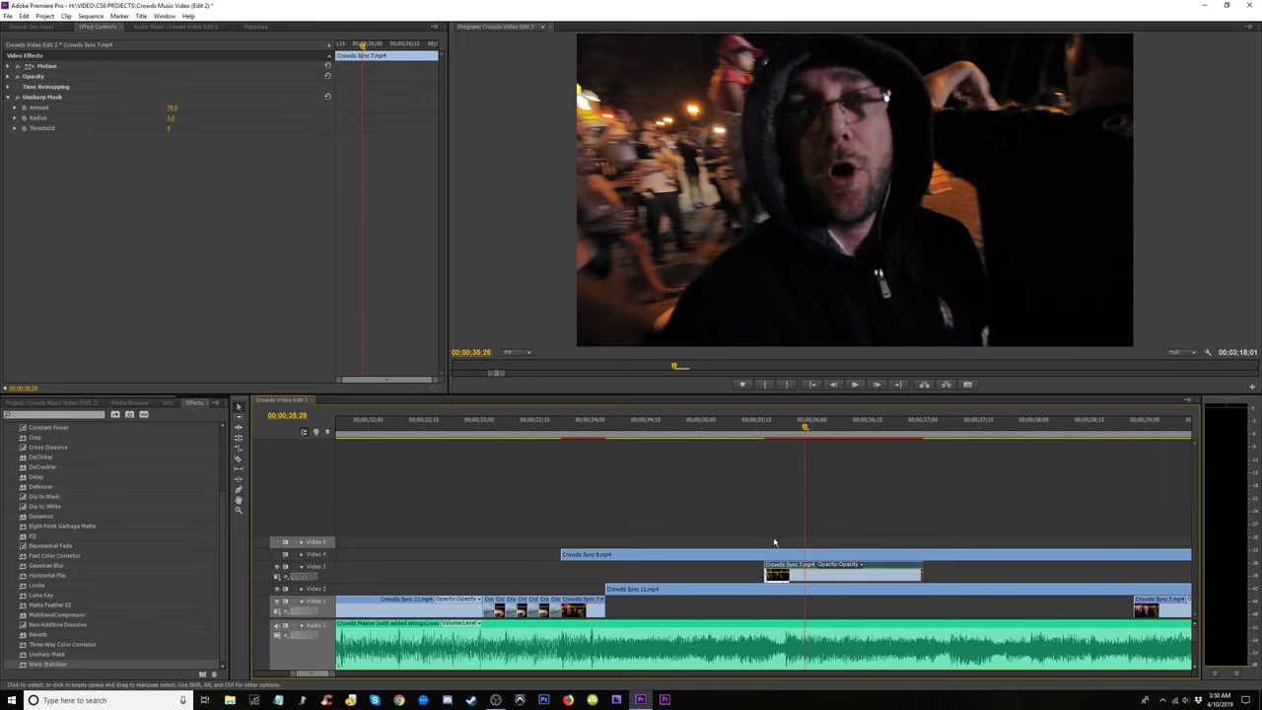
pyautogui.click(730, 426)
pyautogui.press('space')
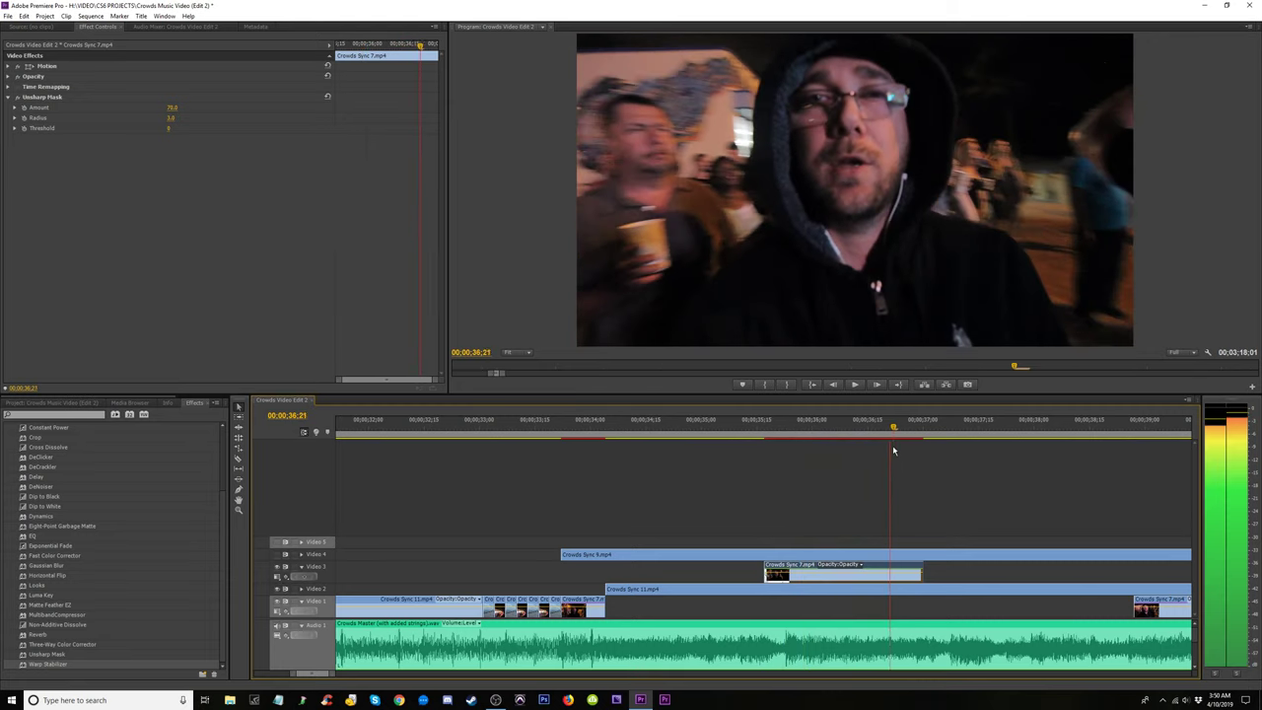
pyautogui.press('space')
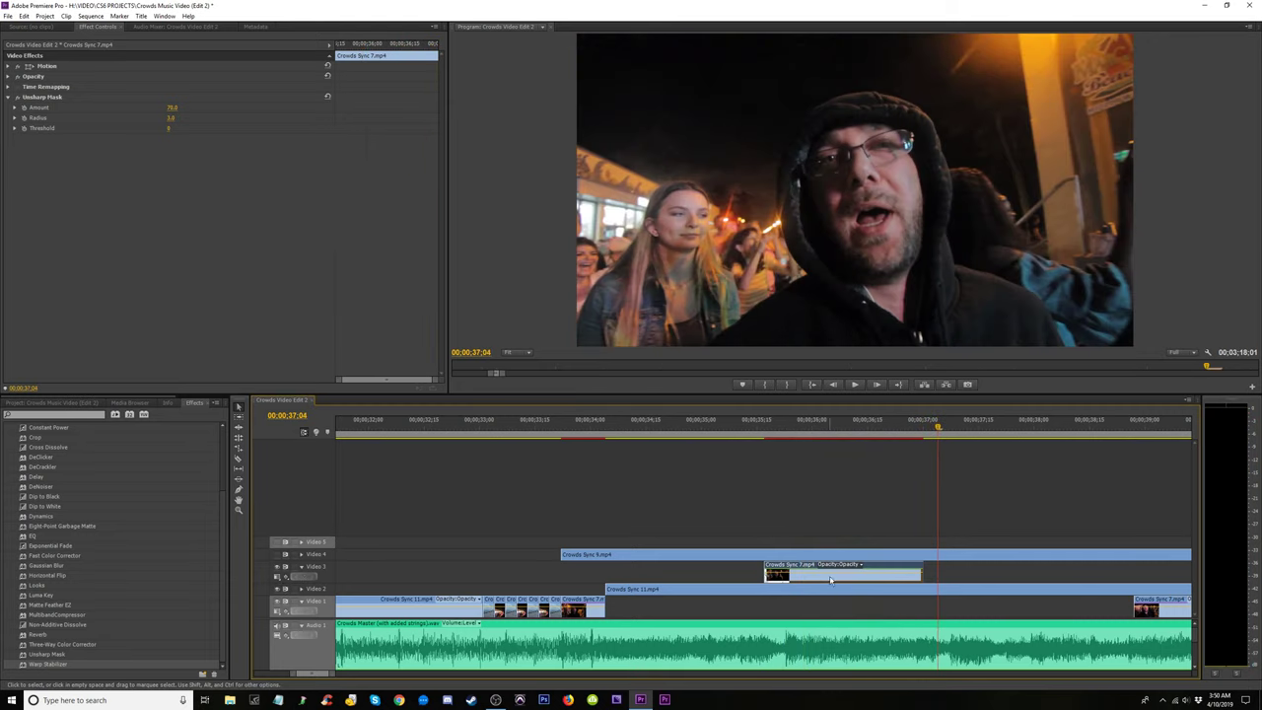
# Delete Crowds Sync 7 from Video 3 and briefly hide Video 4 to view the footage beneath.
pyautogui.press('Delete')
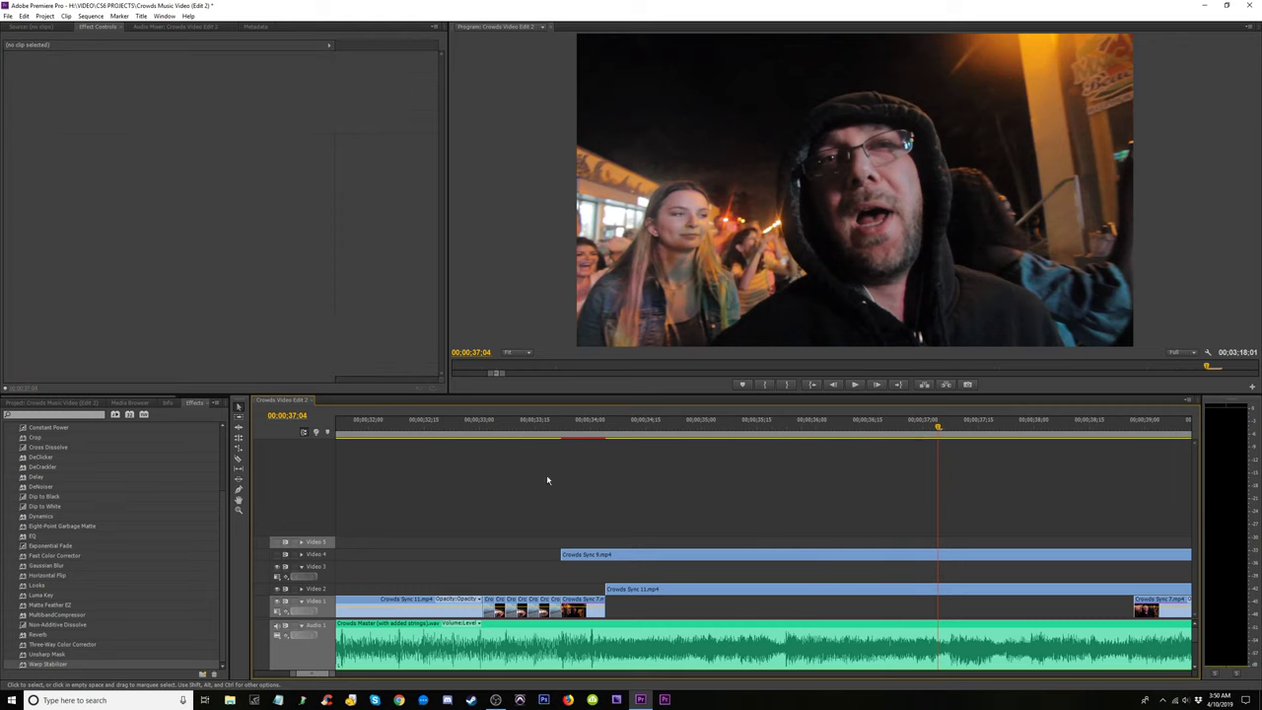
pyautogui.click(277, 554)
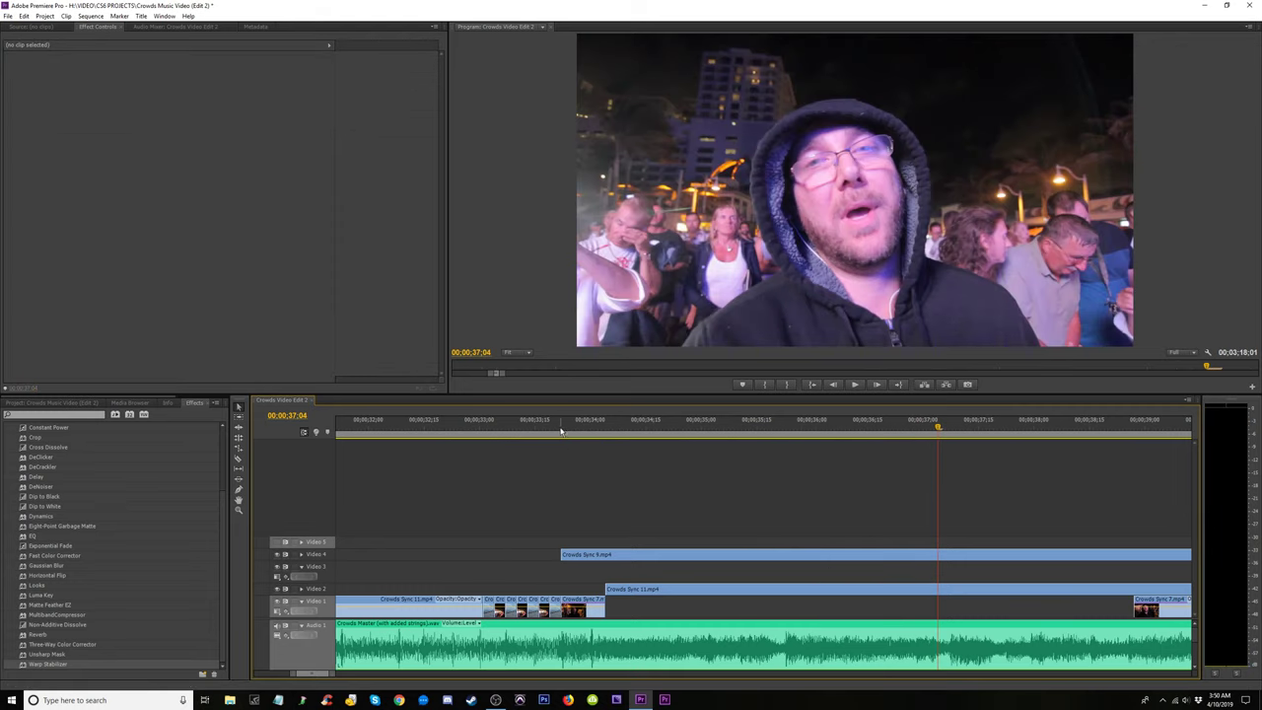
pyautogui.moveTo(561, 431); pyautogui.dragTo(783, 431)
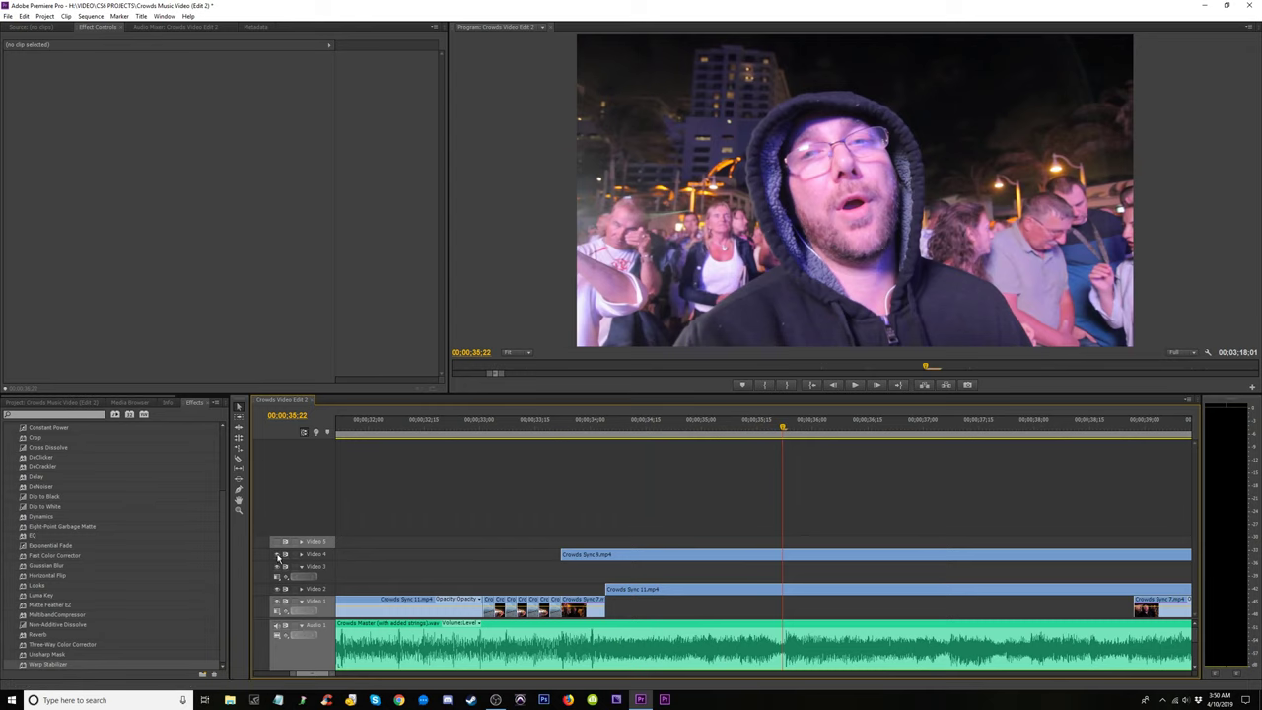
pyautogui.click(278, 556)
# Replay the crowd section from around 33;20 to 34;00.
pyautogui.click(589, 431)
pyautogui.press('space')
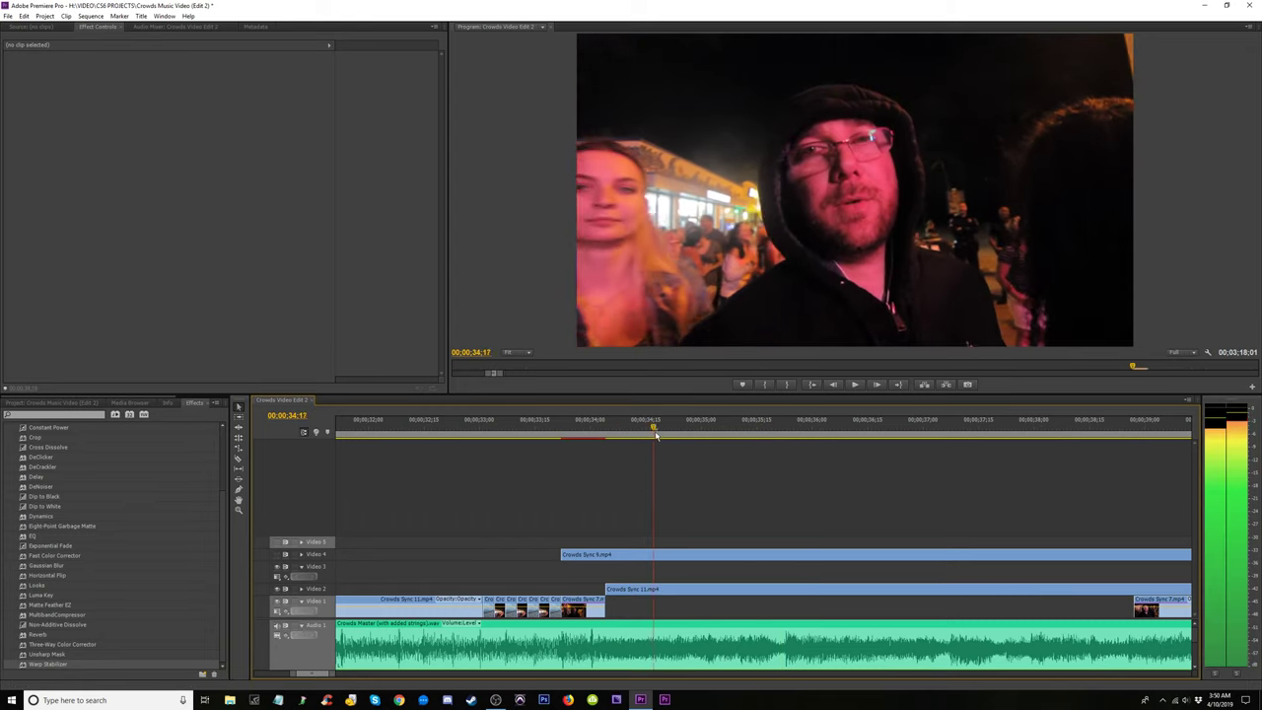
pyautogui.click(588, 431)
pyautogui.moveTo(588, 456)
pyautogui.mouseDown()
pyautogui.moveTo(548, 453)
pyautogui.moveTo(637, 466)
pyautogui.moveTo(557, 476)
pyautogui.moveTo(582, 476)
pyautogui.mouseUp()
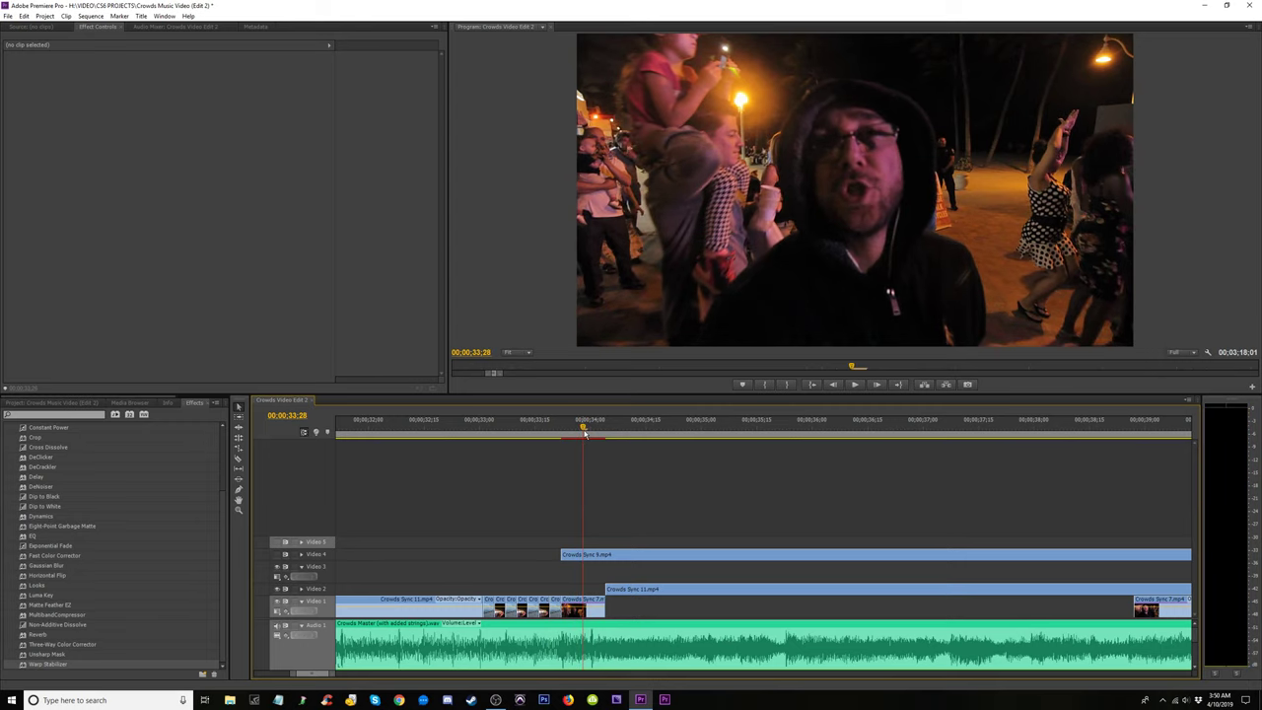
pyautogui.press('space')
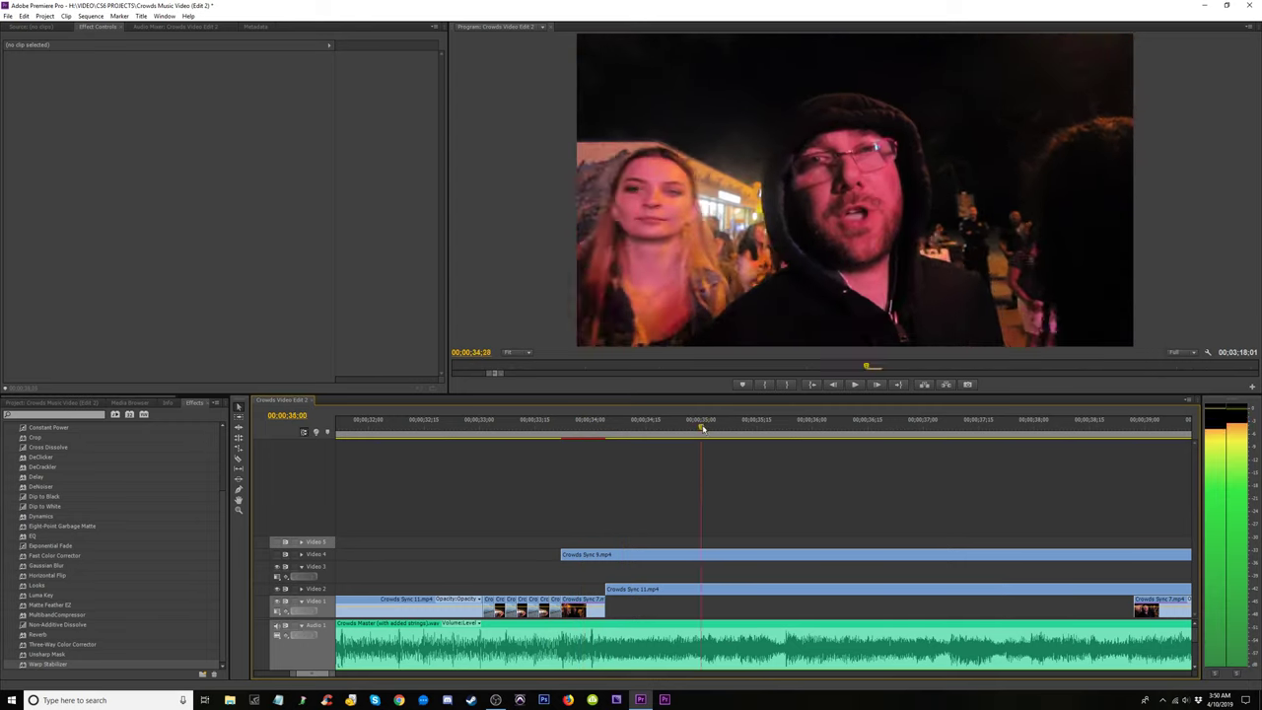
pyautogui.click(550, 451)
pyautogui.moveTo(550, 452); pyautogui.dragTo(568, 453)
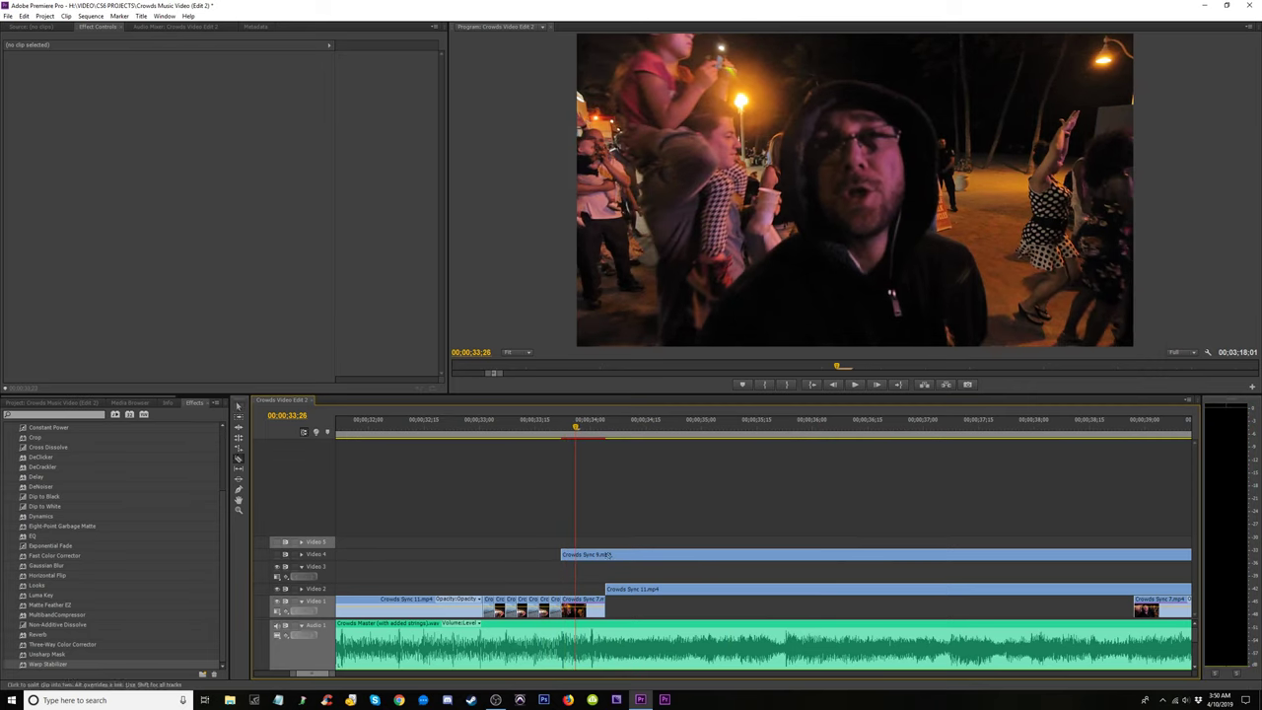
# Move the short clip down to Video 2 and replay the new cut up to 37;21.
pyautogui.moveTo(592, 564); pyautogui.dragTo(584, 592)
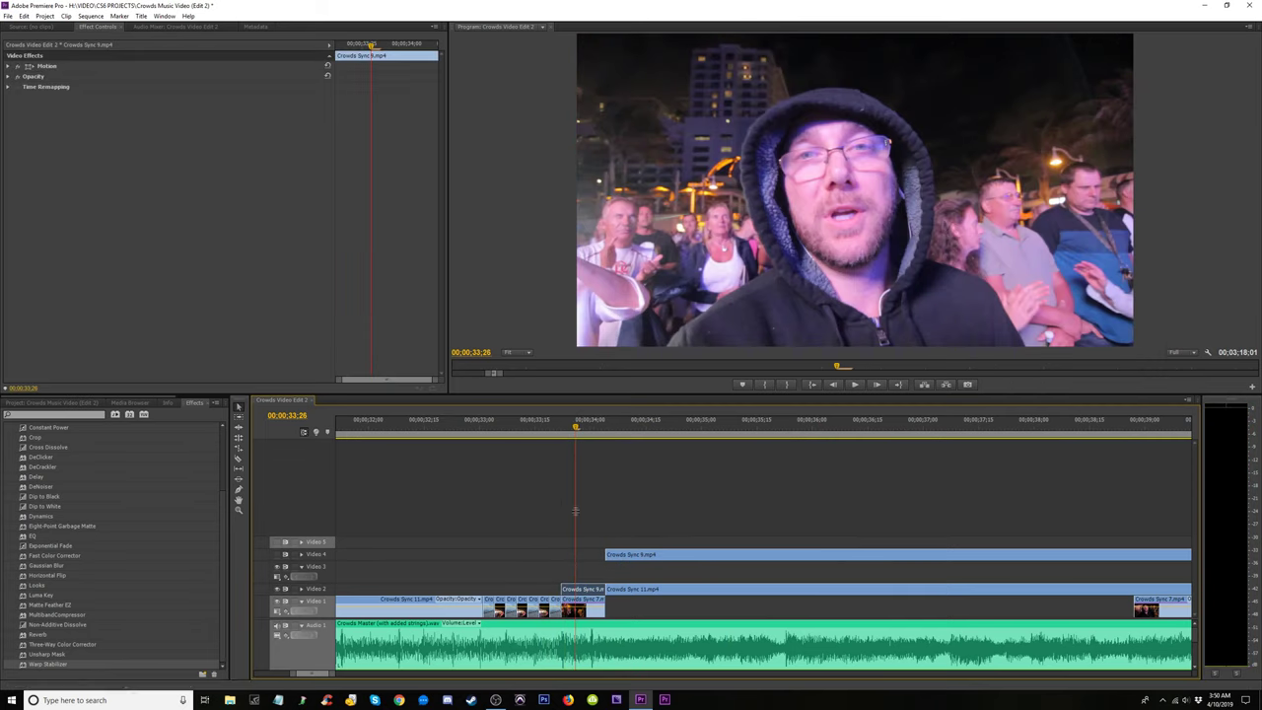
pyautogui.click(540, 427)
pyautogui.press('space')
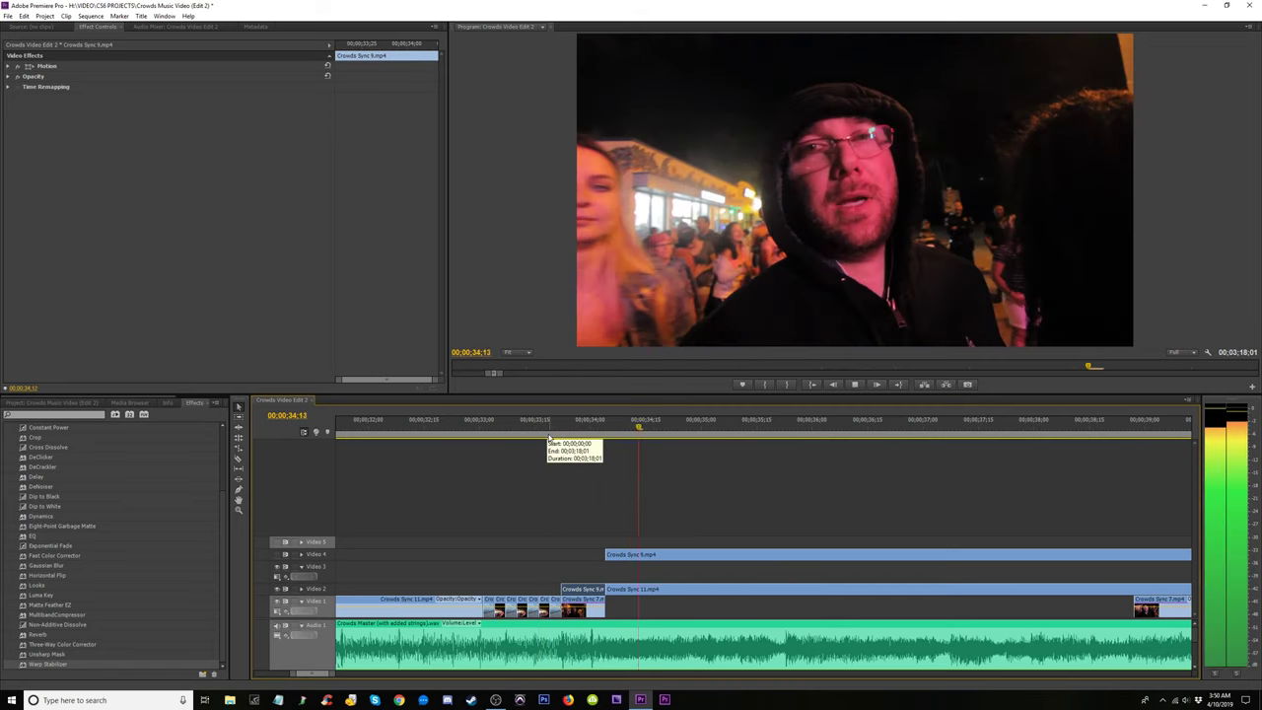
pyautogui.click(547, 428)
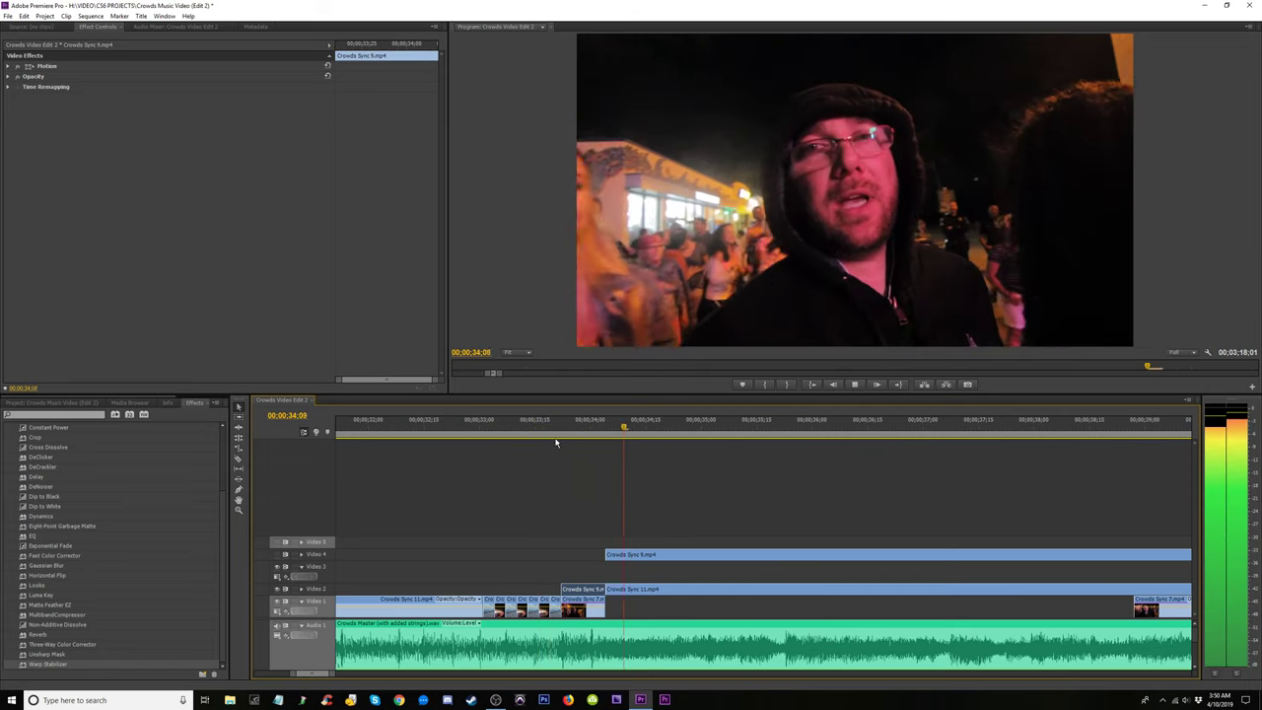
pyautogui.click(552, 428)
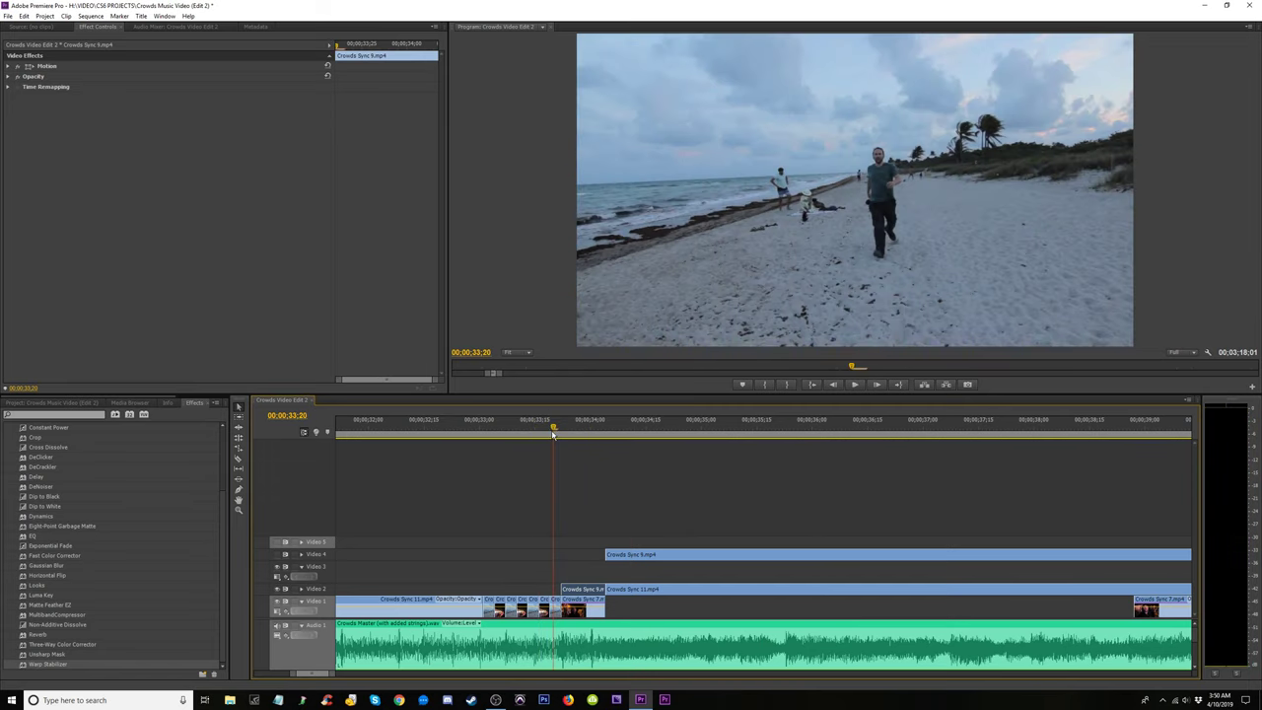
pyautogui.click(527, 427)
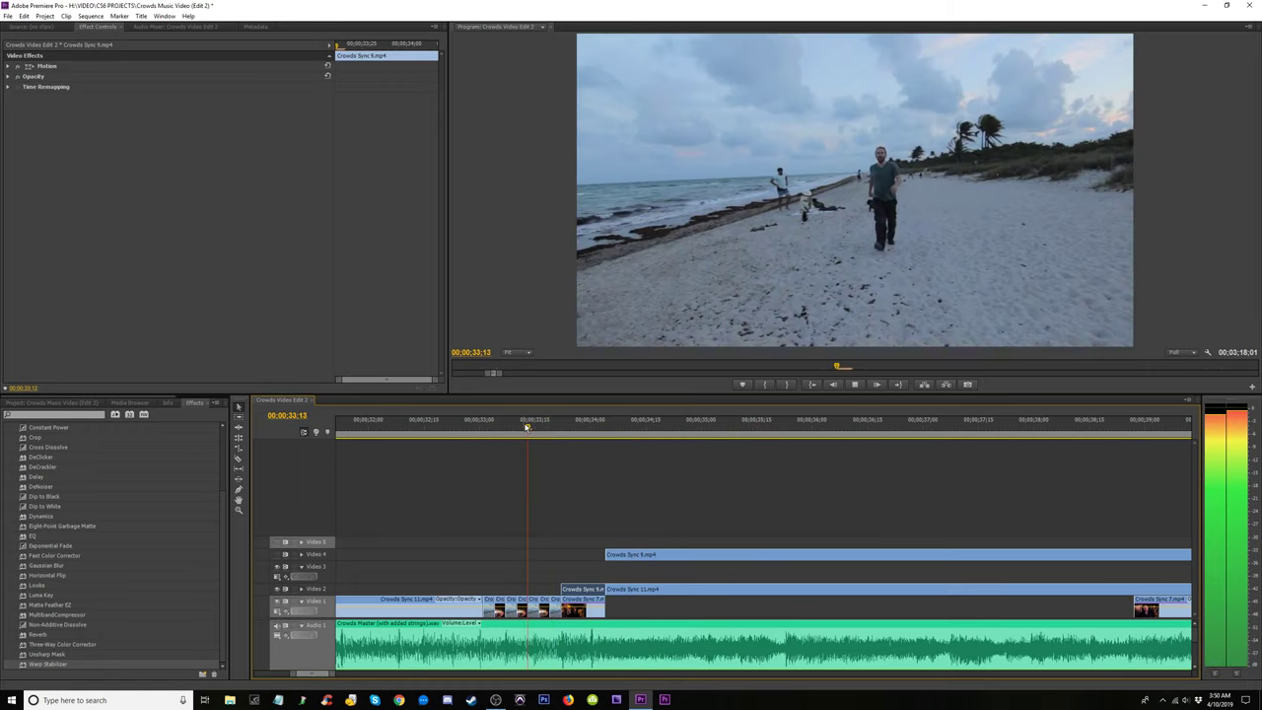
pyautogui.click(506, 427)
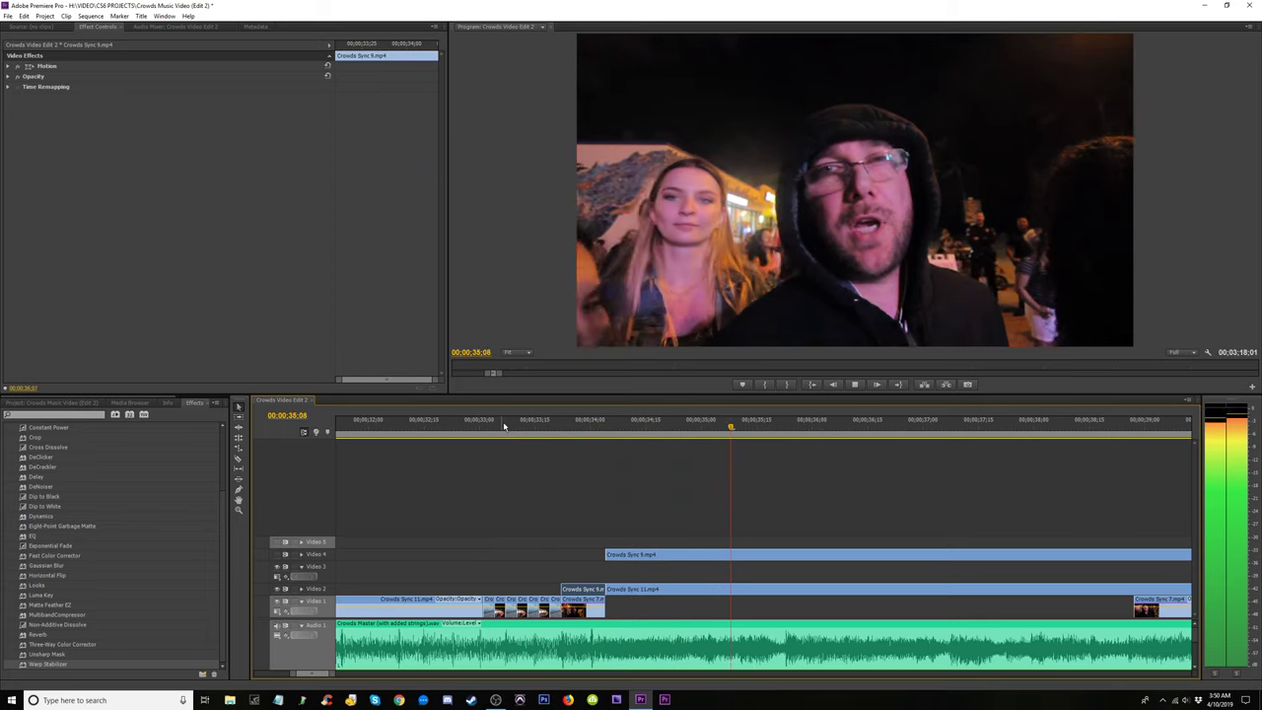
pyautogui.click(515, 426)
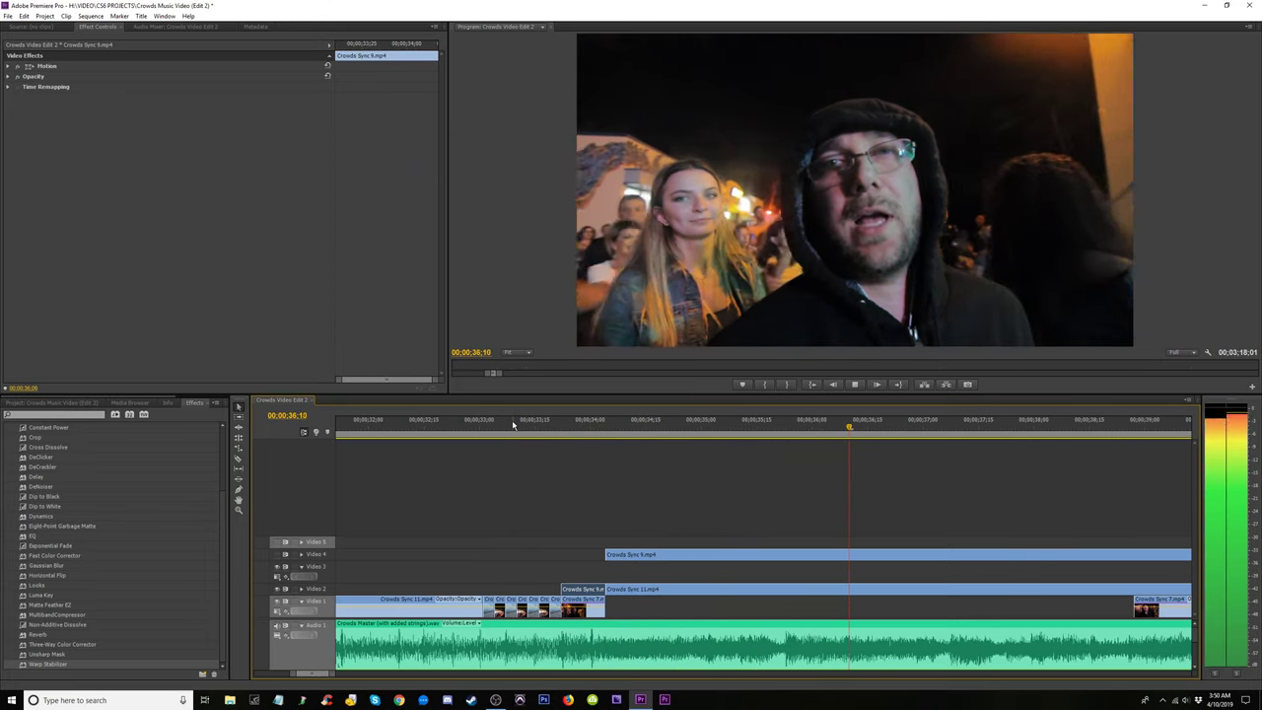
pyautogui.press('space')
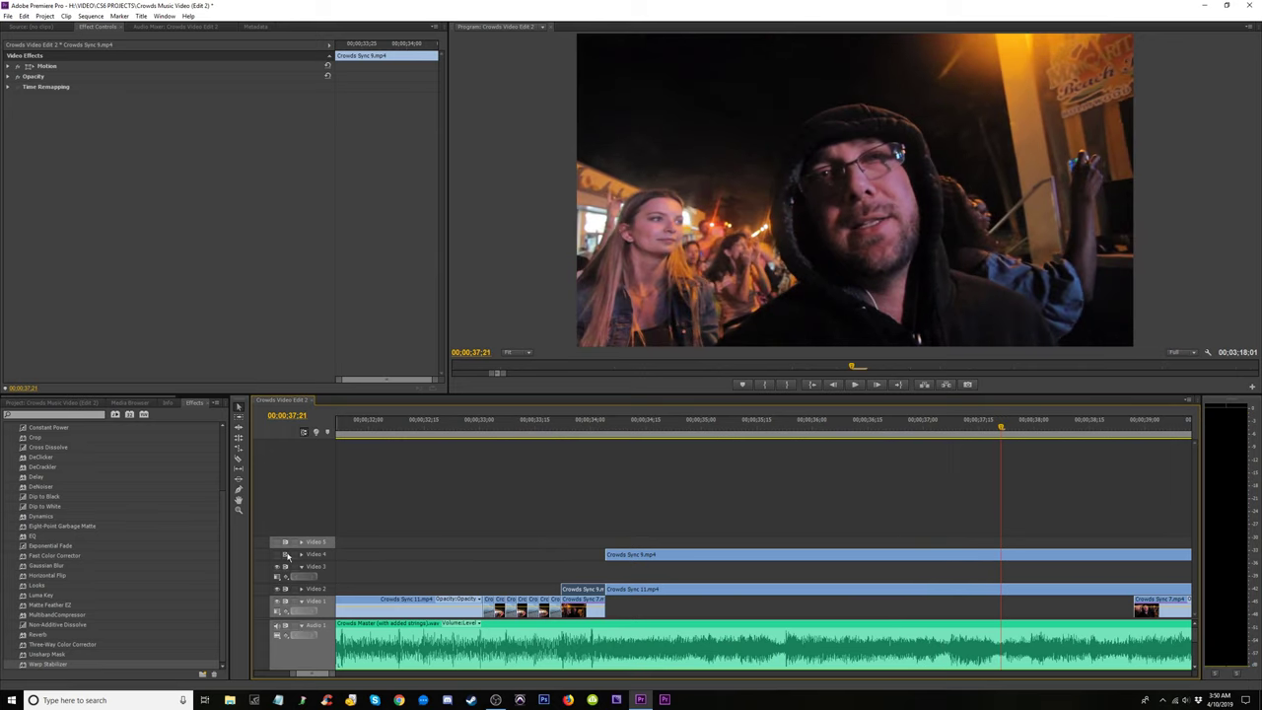
# Trim the Video 4 clip to start at 37;24 and review it up to 39;11.
pyautogui.click(583, 427)
pyautogui.press('space')
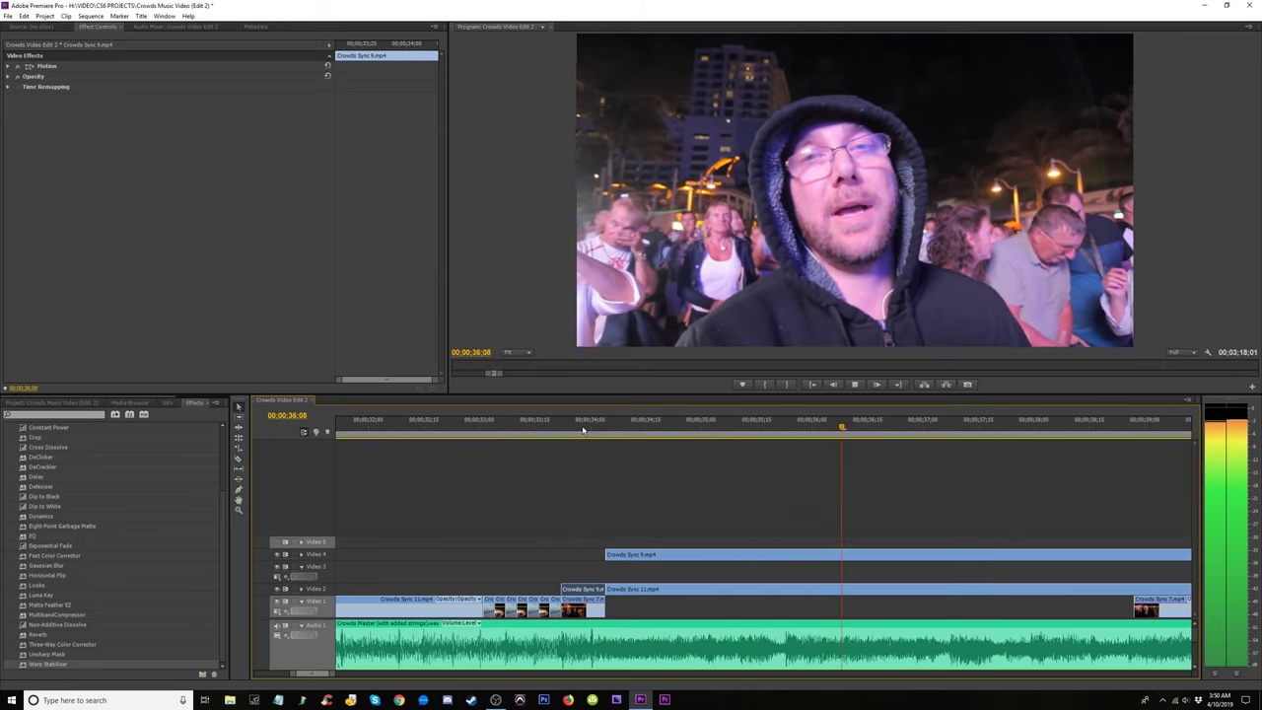
pyautogui.press('space')
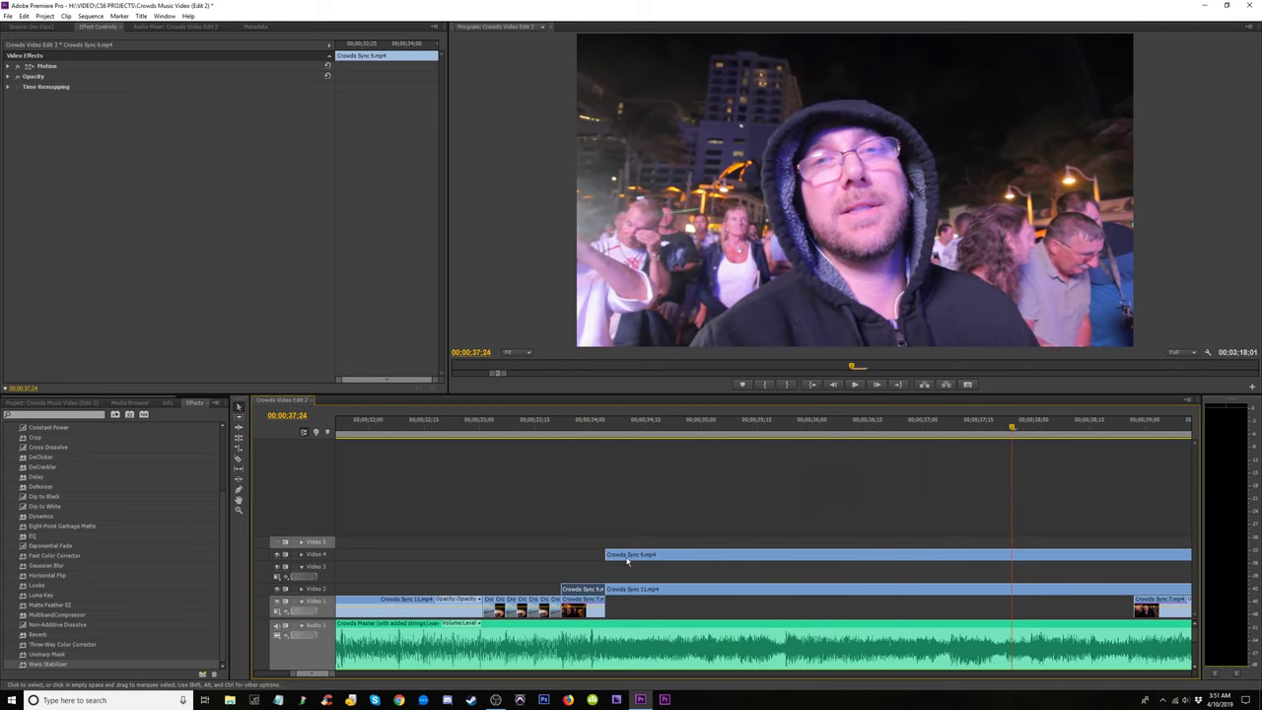
pyautogui.moveTo(606, 555); pyautogui.dragTo(1020, 545)
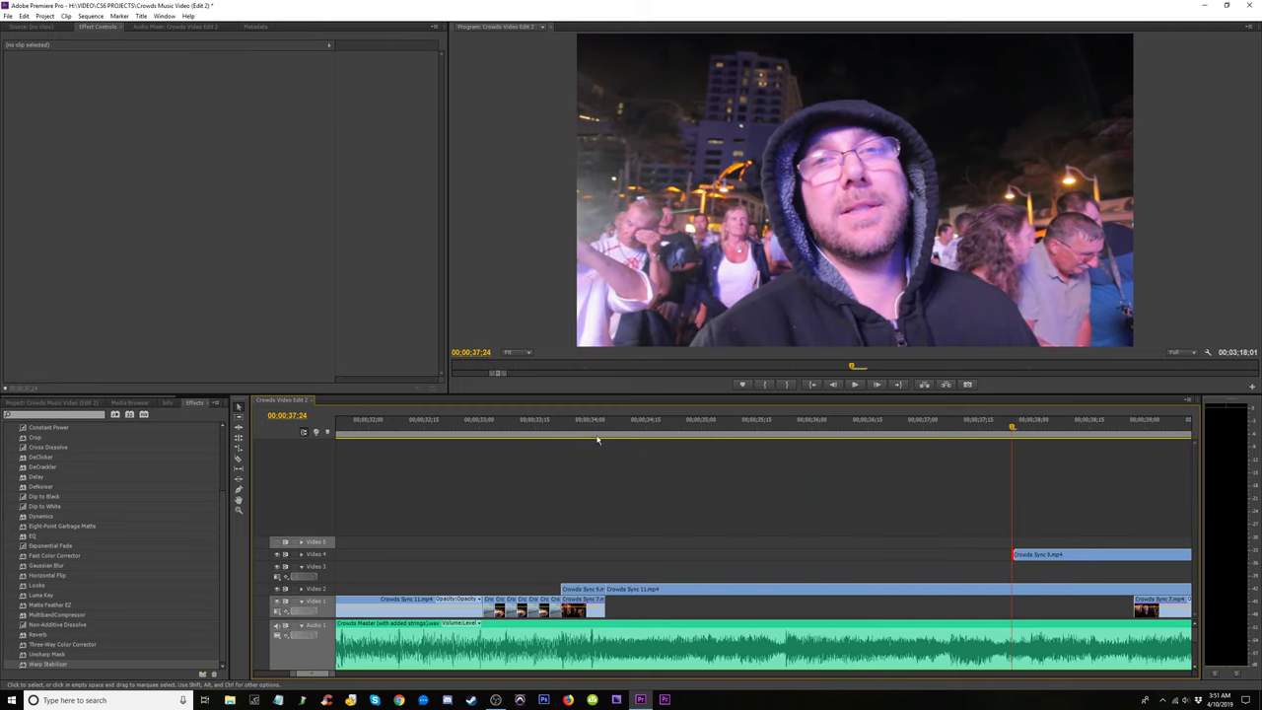
pyautogui.click(720, 433)
pyautogui.press('space')
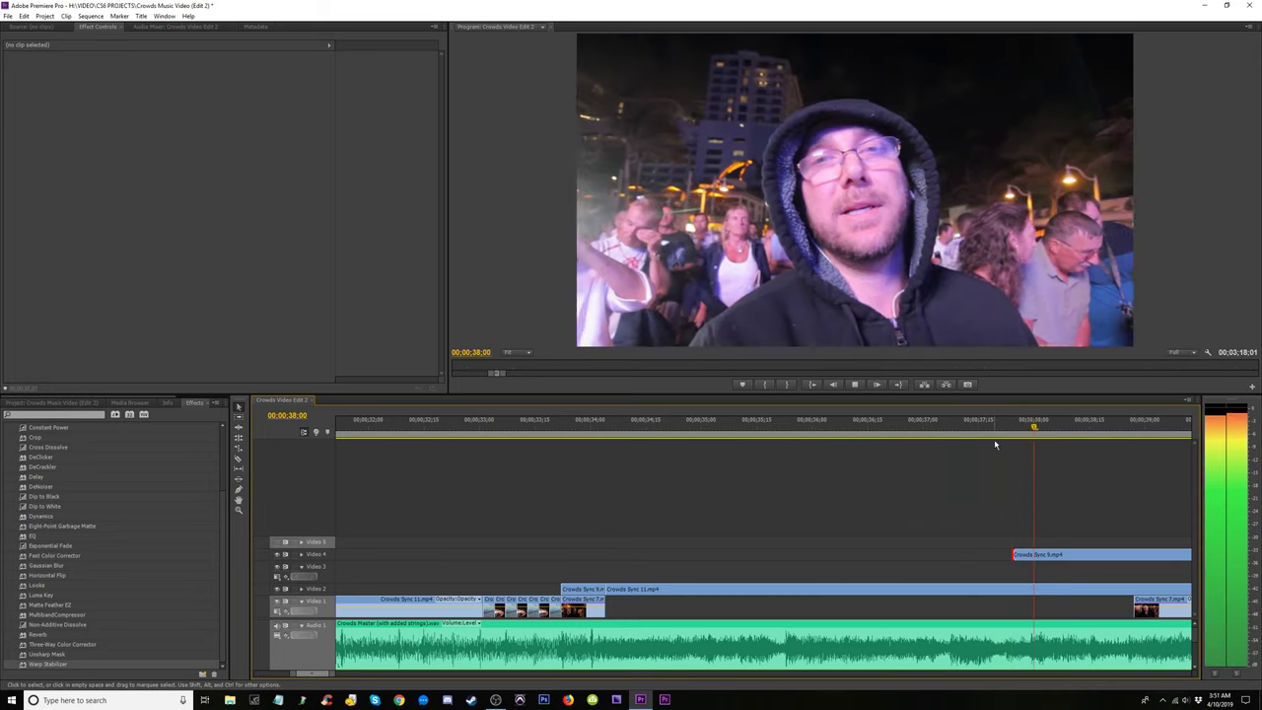
pyautogui.press('space')
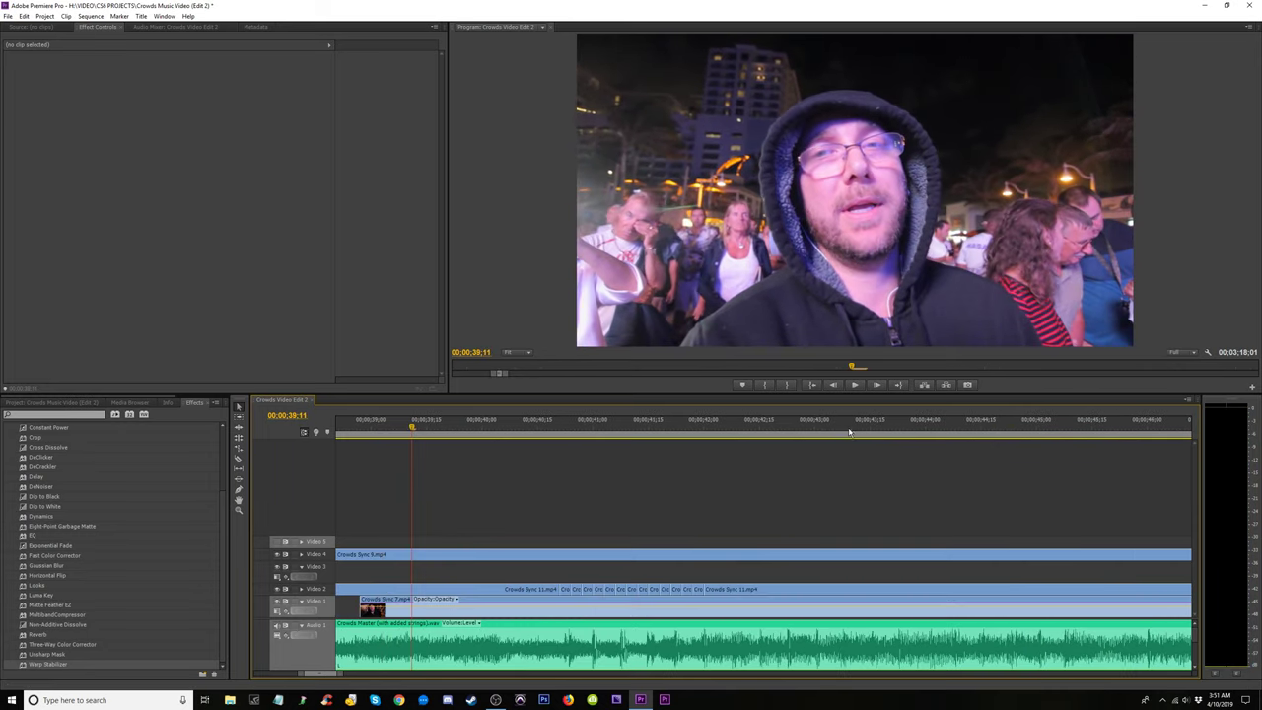
# Split the Video 4 clip at 39;14 and trim the later piece's start, leaving a gap to 40;26.
pyautogui.scroll(5, 849, 431)
pyautogui.press('space')
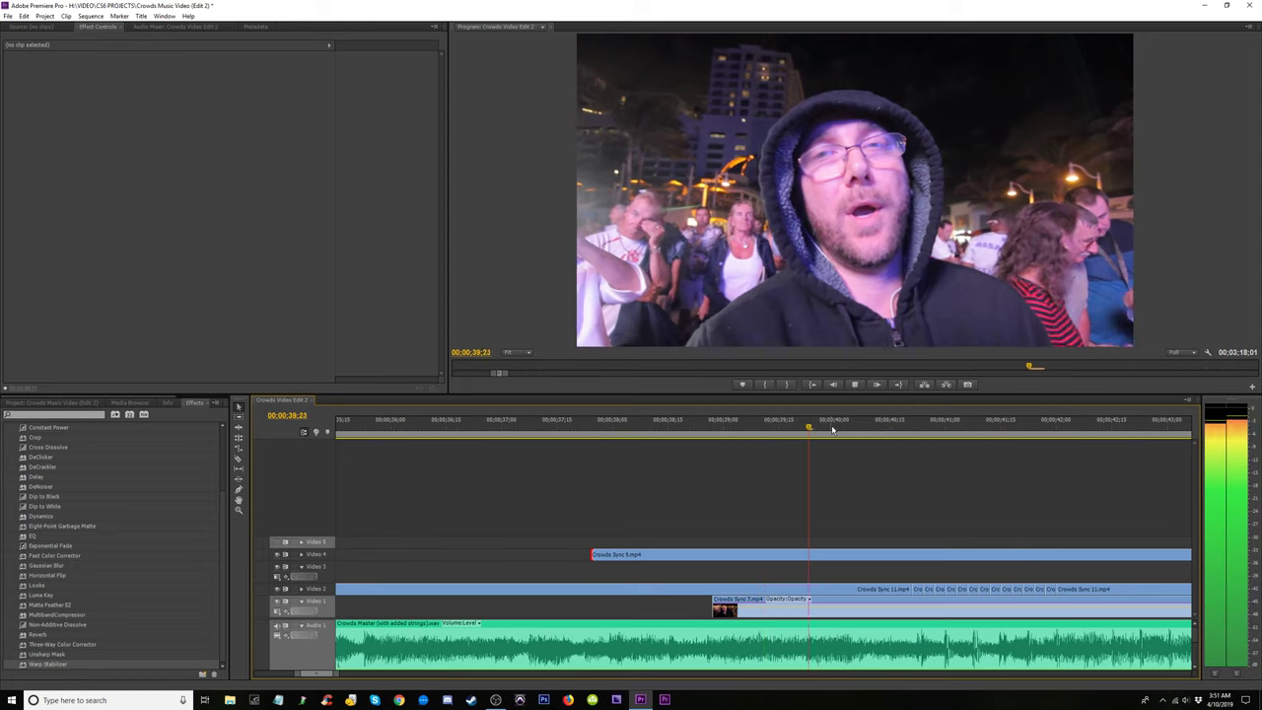
pyautogui.press('space')
pyautogui.press('space')
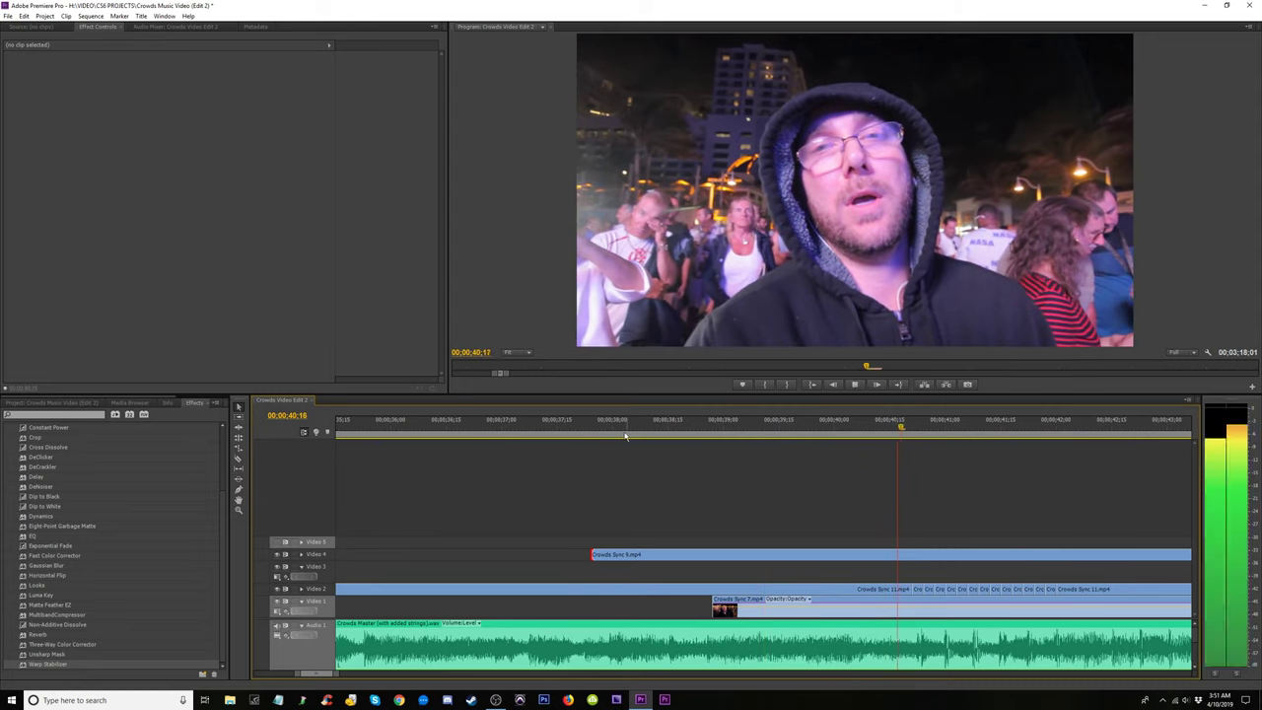
pyautogui.click(586, 426)
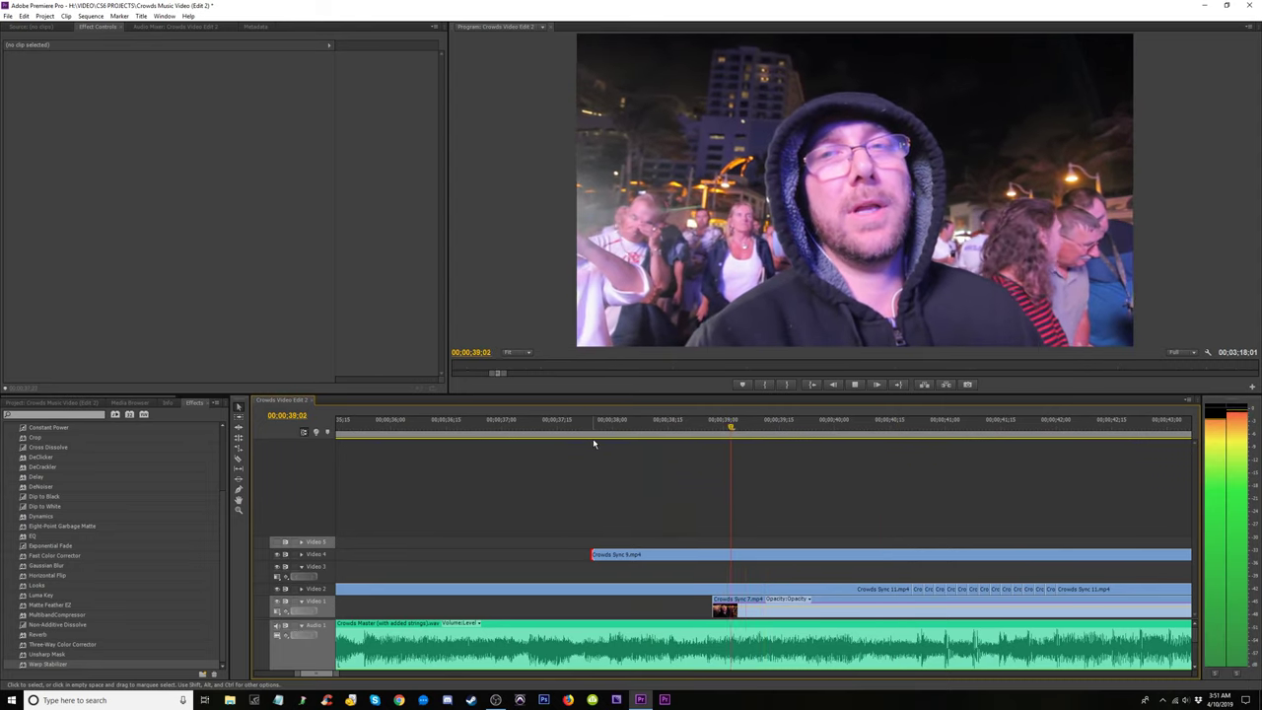
pyautogui.press('space')
pyautogui.click(777, 554)
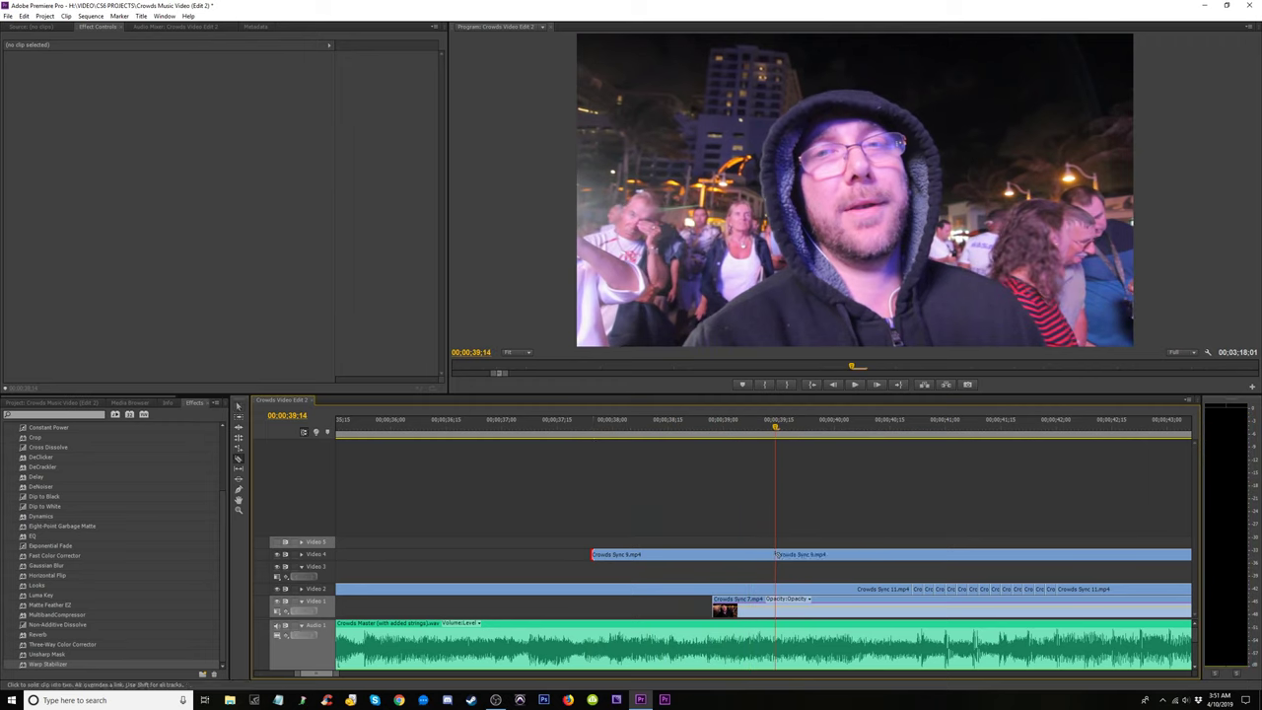
pyautogui.press('v')
pyautogui.moveTo(779, 554); pyautogui.dragTo(813, 550)
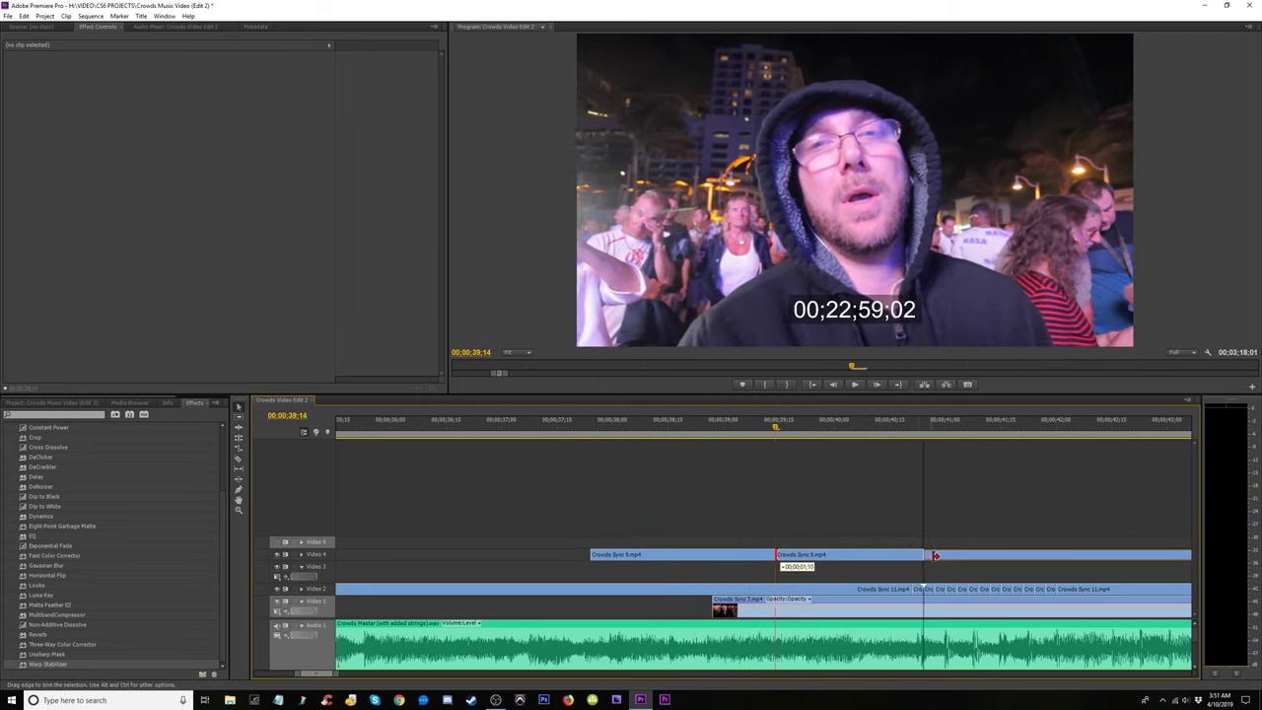
pyautogui.moveTo(935, 556); pyautogui.dragTo(936, 556)
pyautogui.press('space')
pyautogui.press('space')
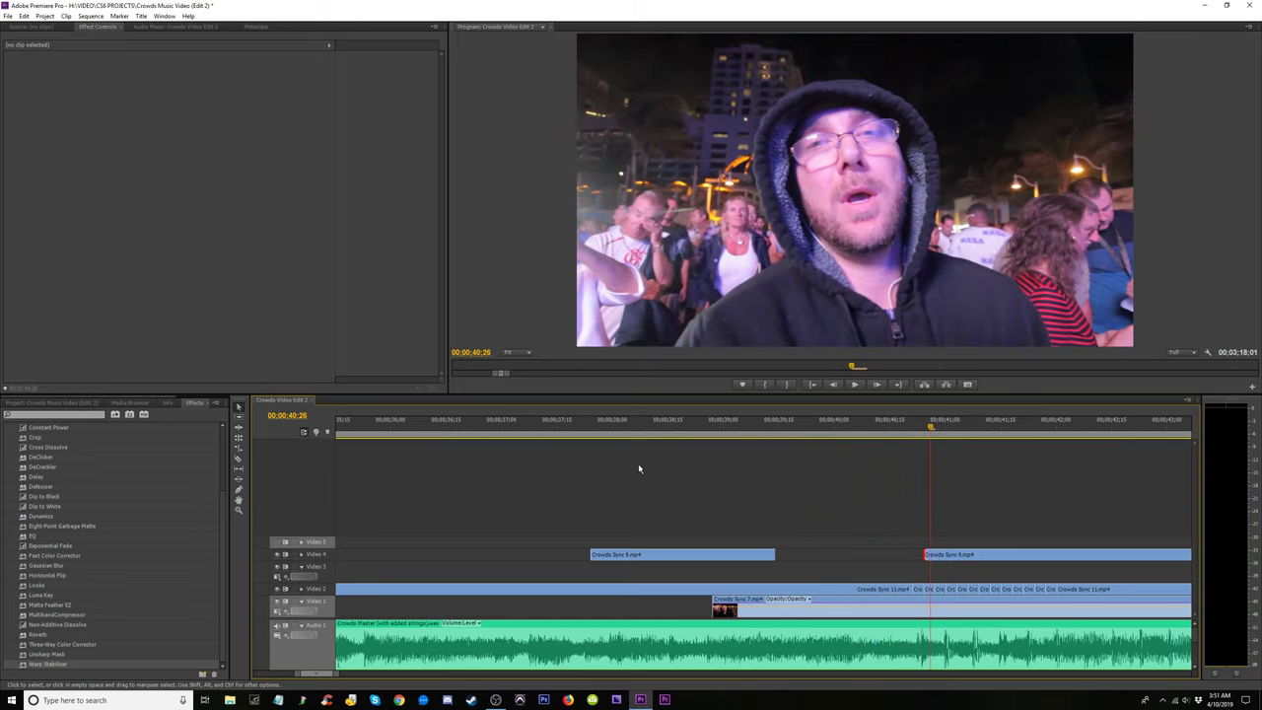
pyautogui.click(539, 434)
pyautogui.press('space')
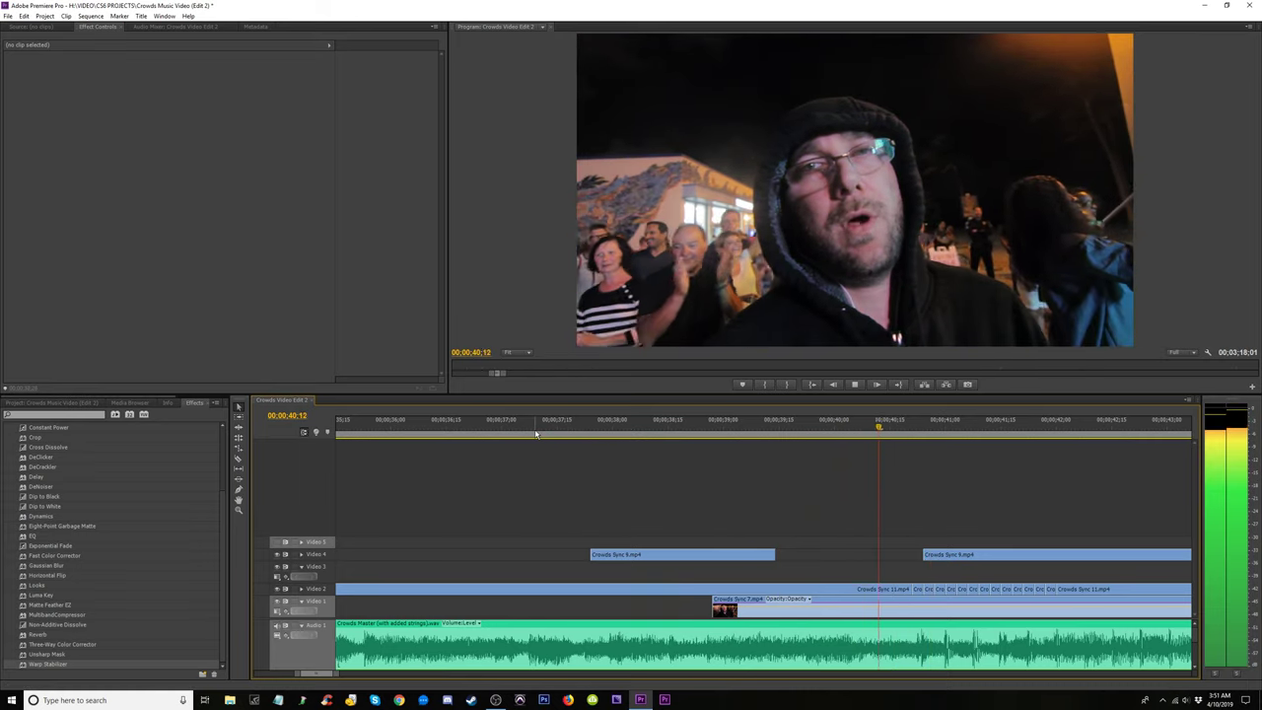
# Trim the Video 4 crowd clip to start at the playhead near 38;09.
pyautogui.click(545, 433)
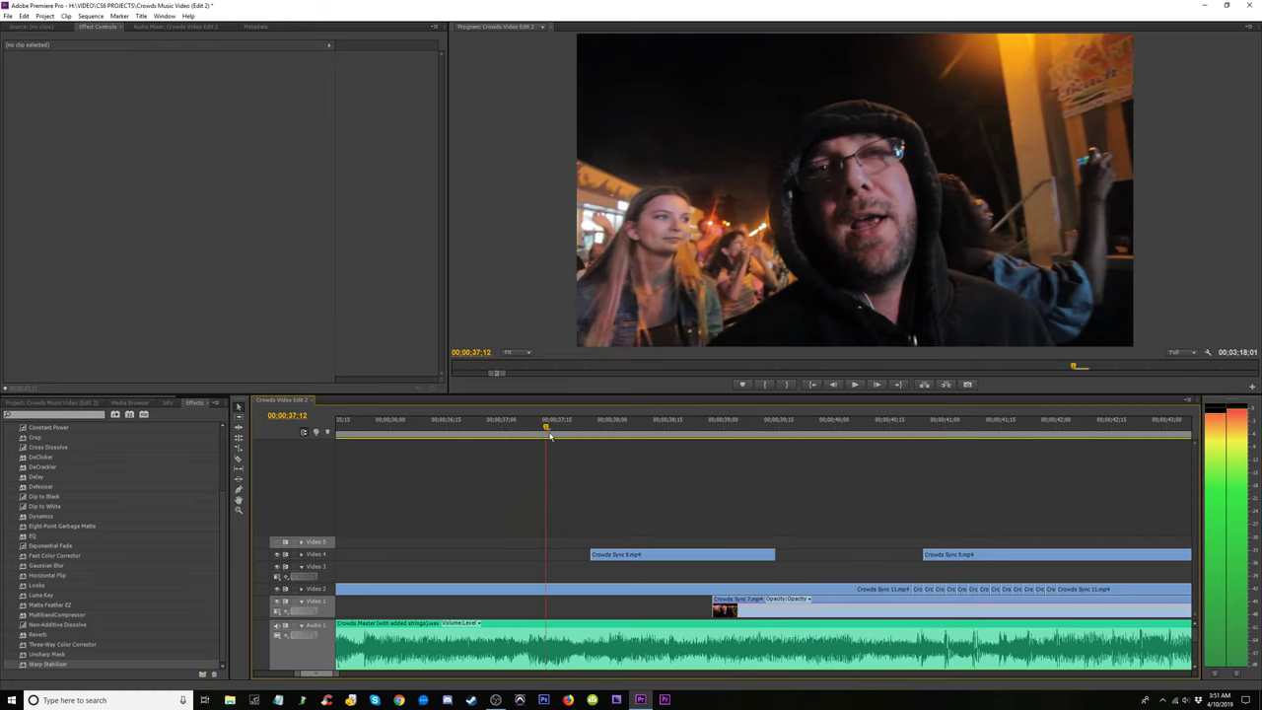
pyautogui.moveTo(551, 436); pyautogui.dragTo(645, 480)
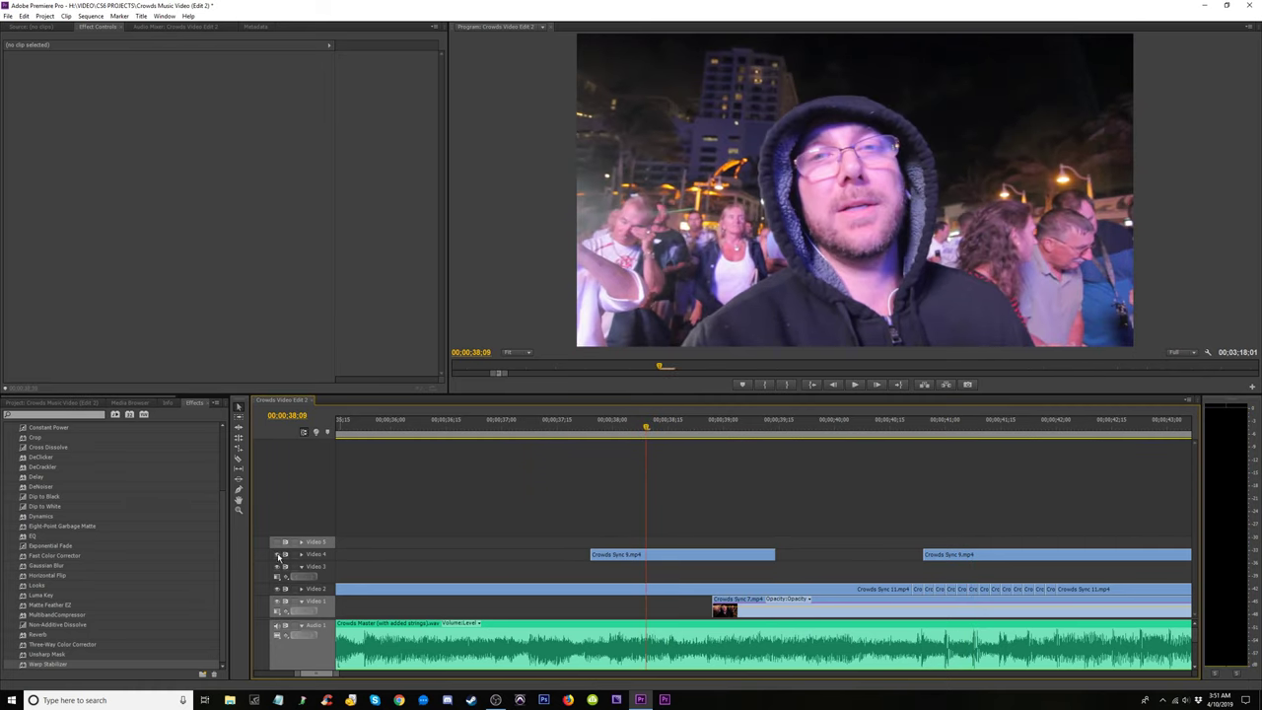
pyautogui.moveTo(590, 434); pyautogui.dragTo(670, 490)
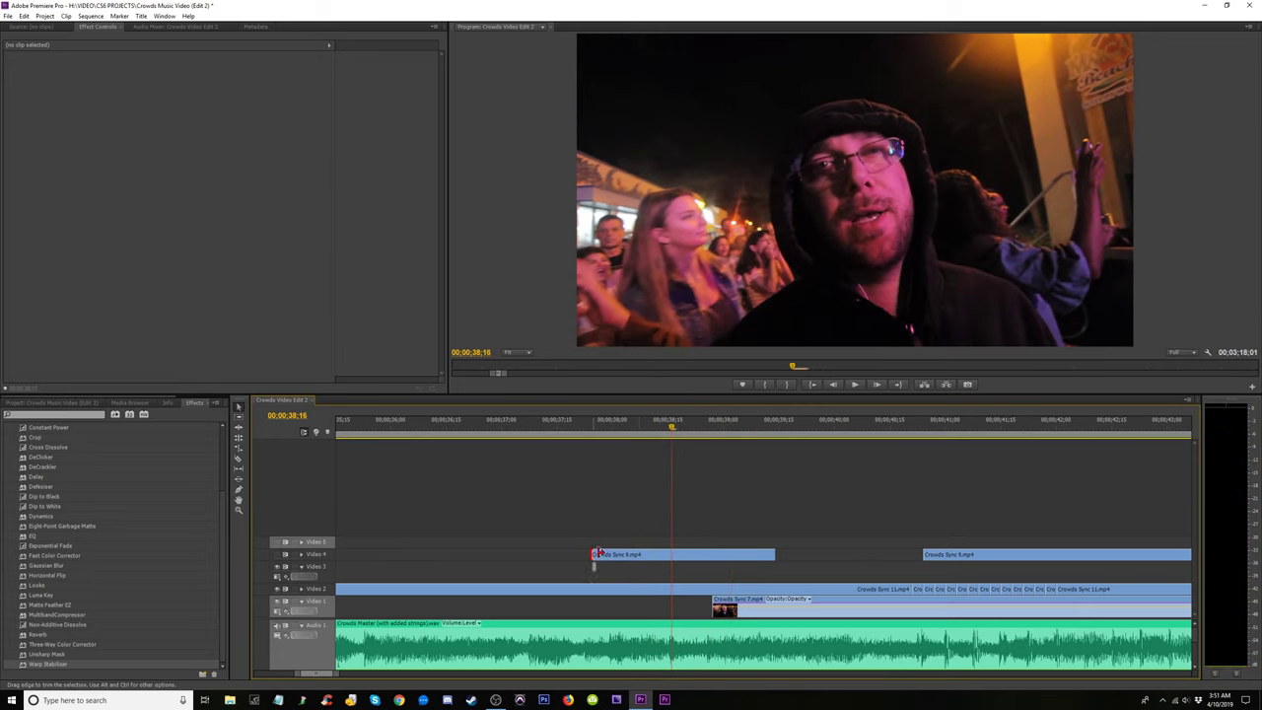
pyautogui.moveTo(597, 555); pyautogui.dragTo(672, 548)
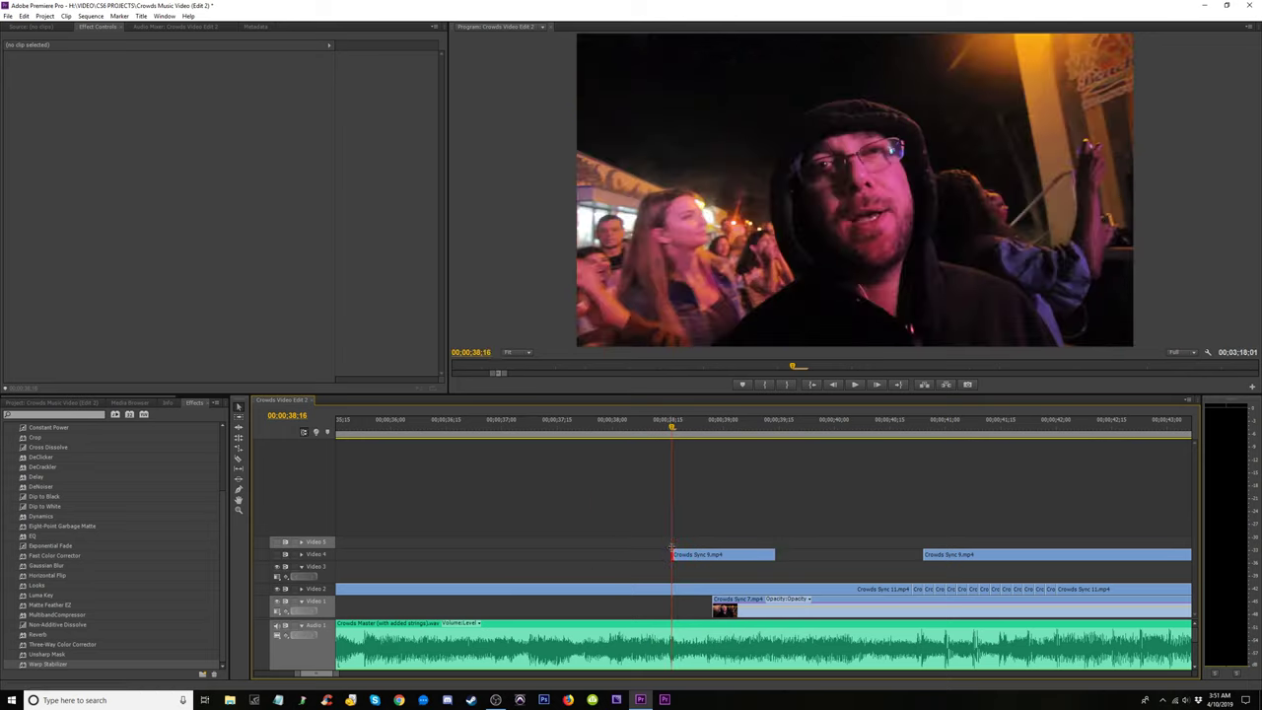
pyautogui.click(692, 427)
pyautogui.moveTo(706, 427); pyautogui.dragTo(775, 437)
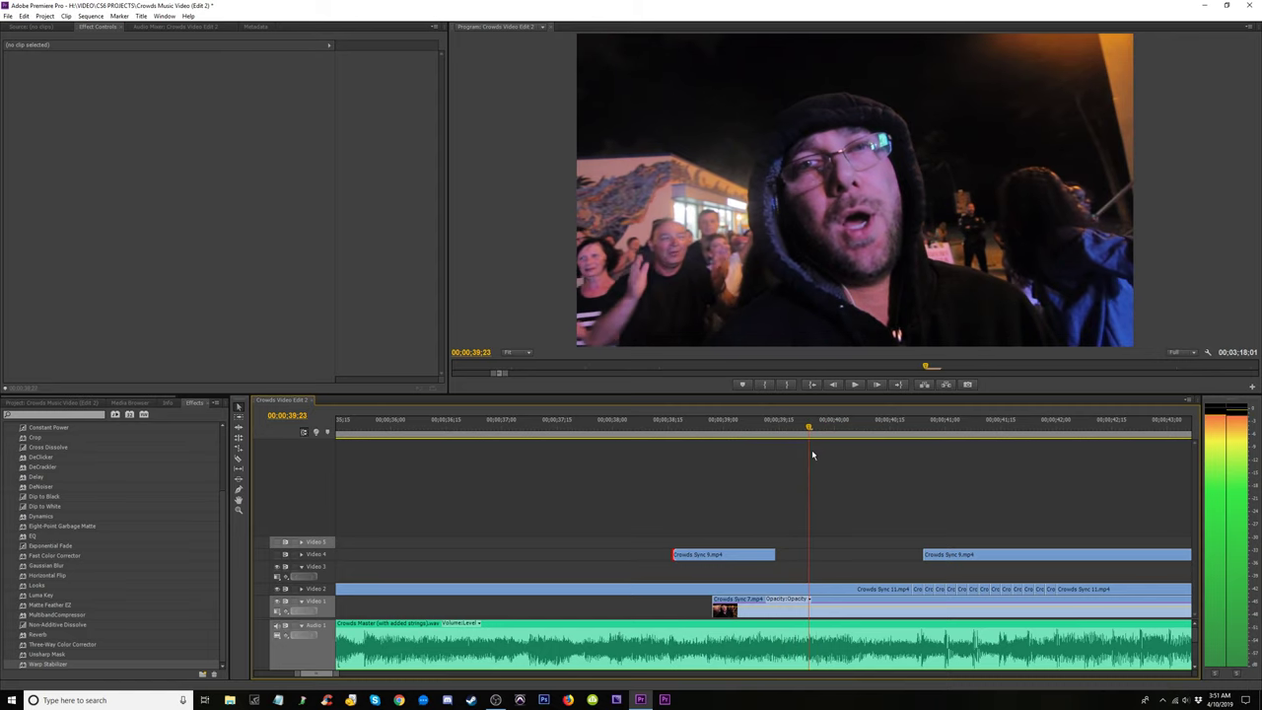
# Move the Crowds Sync 9 clip down onto Video 3 and play back to check.
pyautogui.click(764, 434)
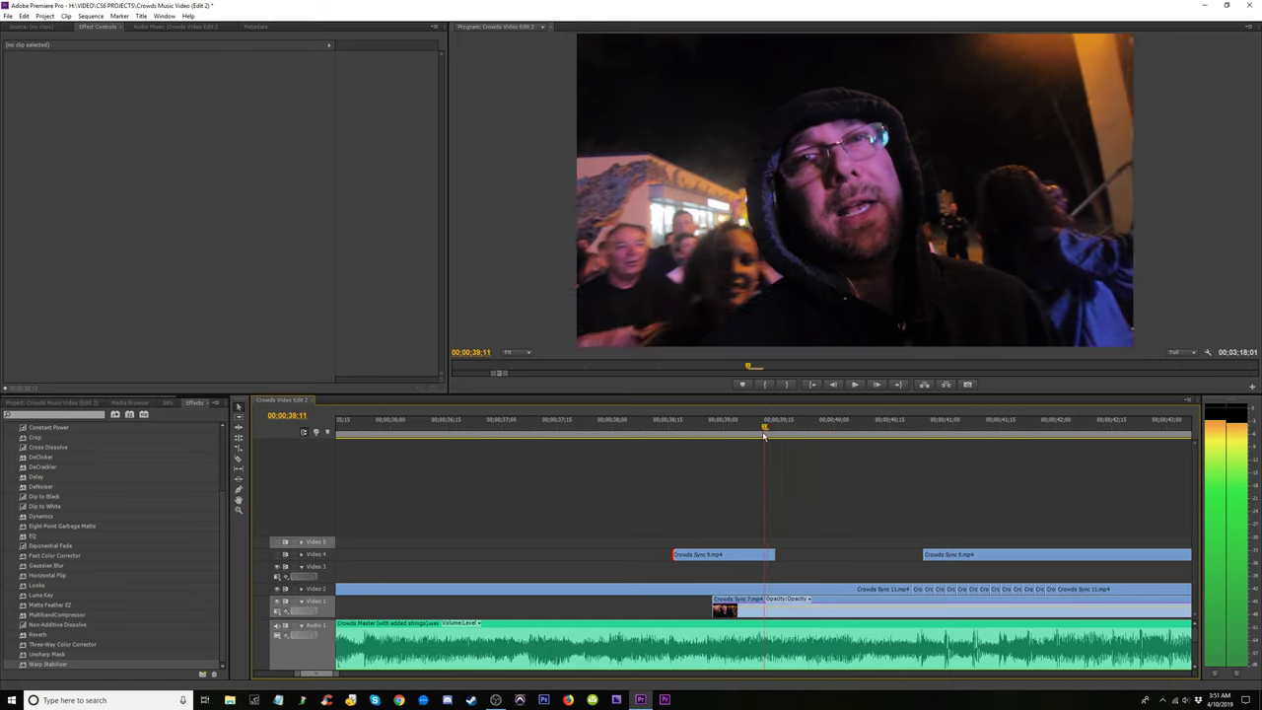
pyautogui.moveTo(785, 437); pyautogui.dragTo(720, 434)
pyautogui.moveTo(716, 560); pyautogui.dragTo(717, 571)
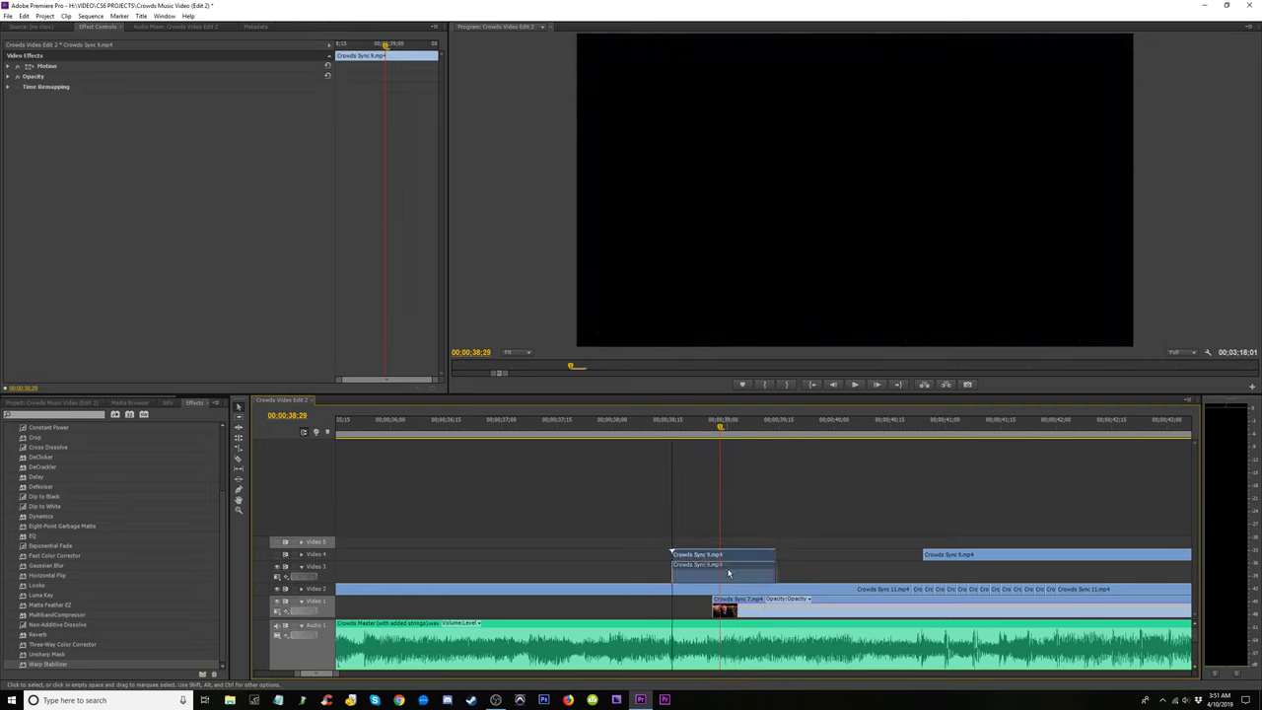
pyautogui.click(691, 435)
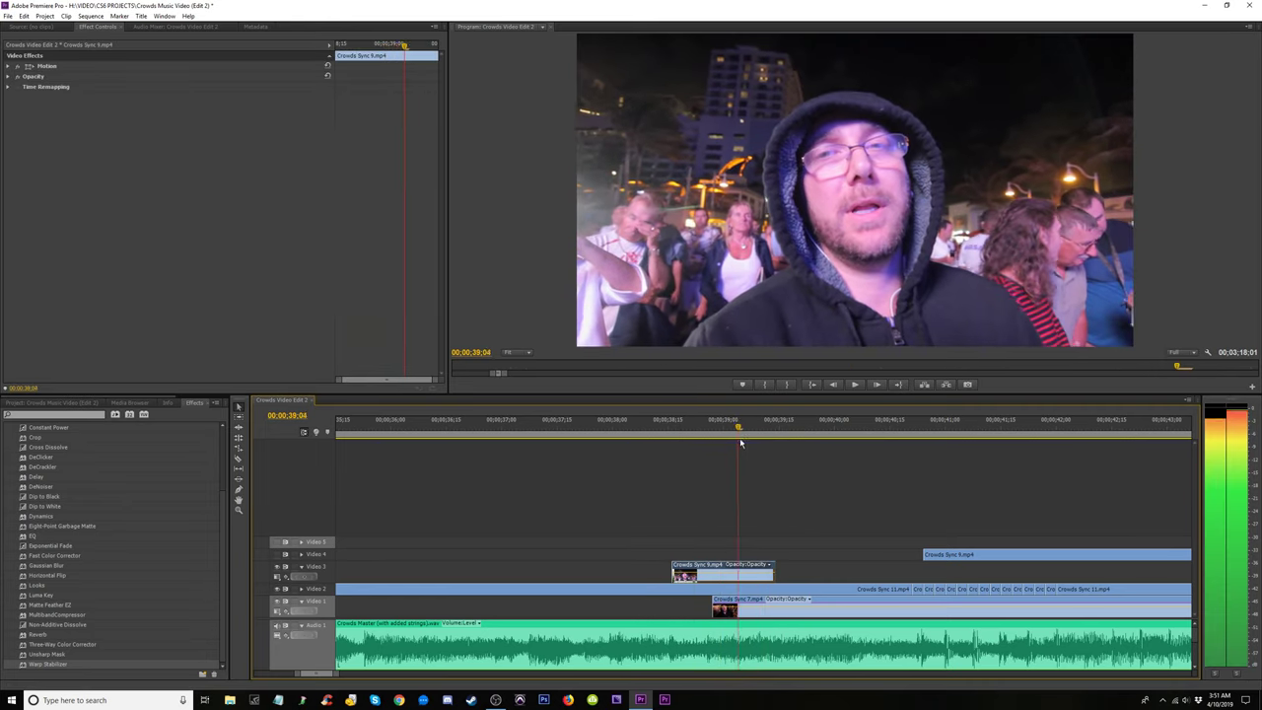
pyautogui.moveTo(741, 443); pyautogui.dragTo(782, 449)
pyautogui.click(639, 434)
pyautogui.press('space')
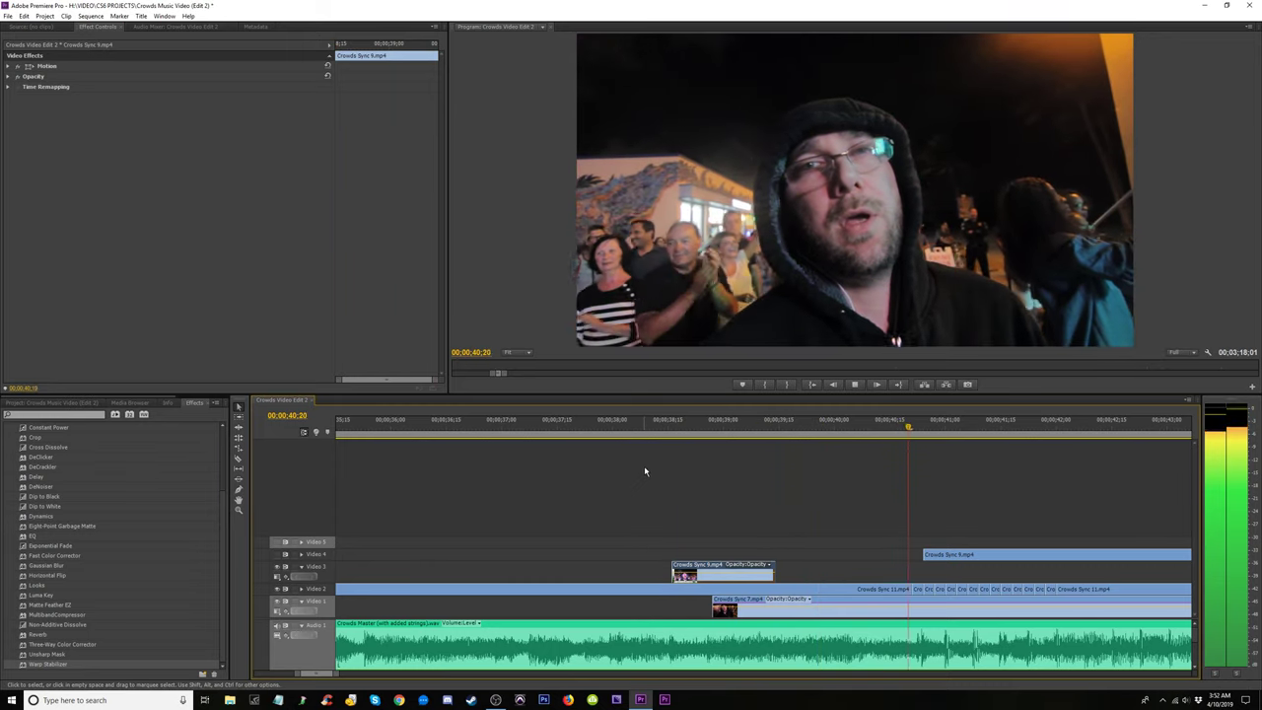
pyautogui.press('space')
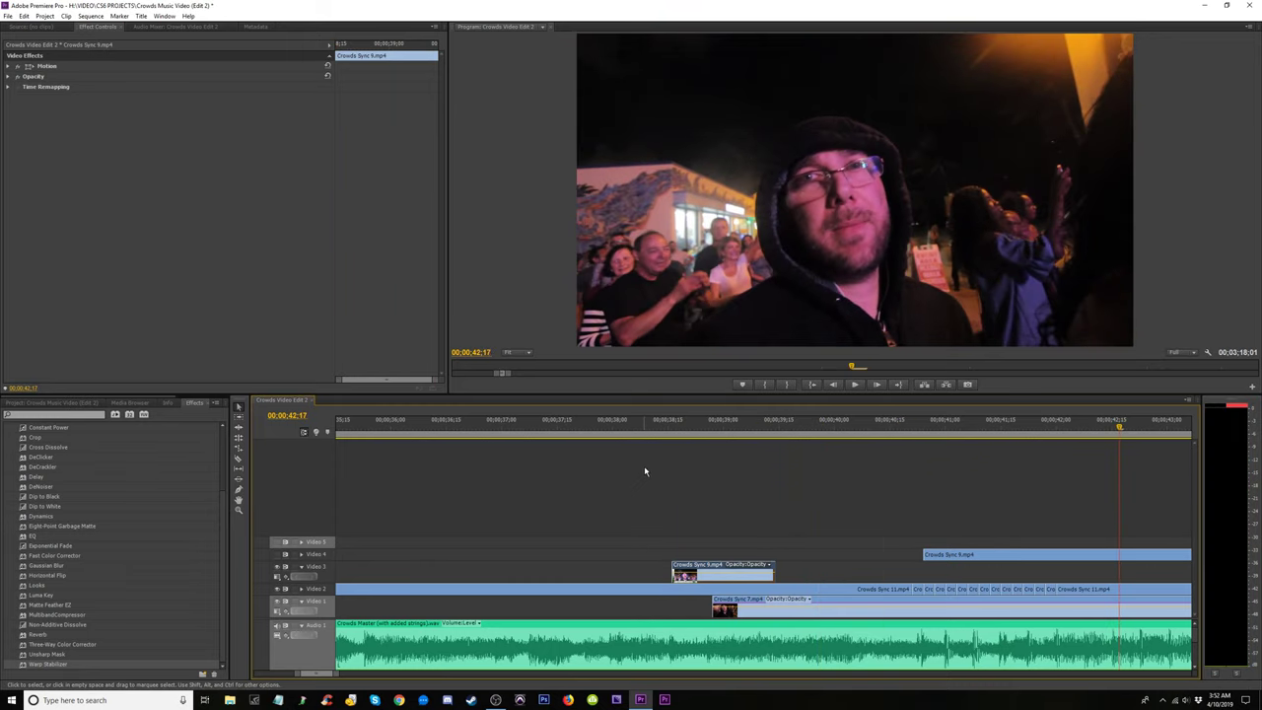
pyautogui.press('-')
pyautogui.press('-')
pyautogui.press('-')
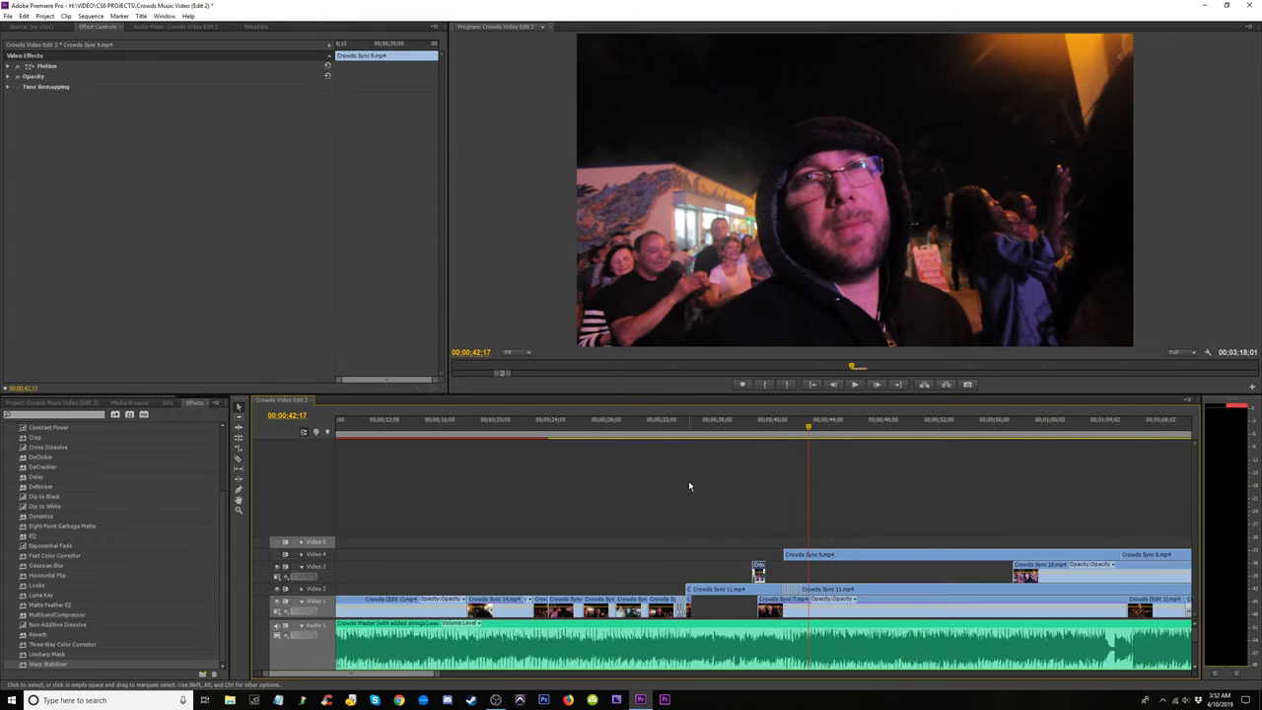
# Trim the Video 4 clip's start later after reviewing from 40;20 to about 45 seconds.
pyautogui.click(280, 562)
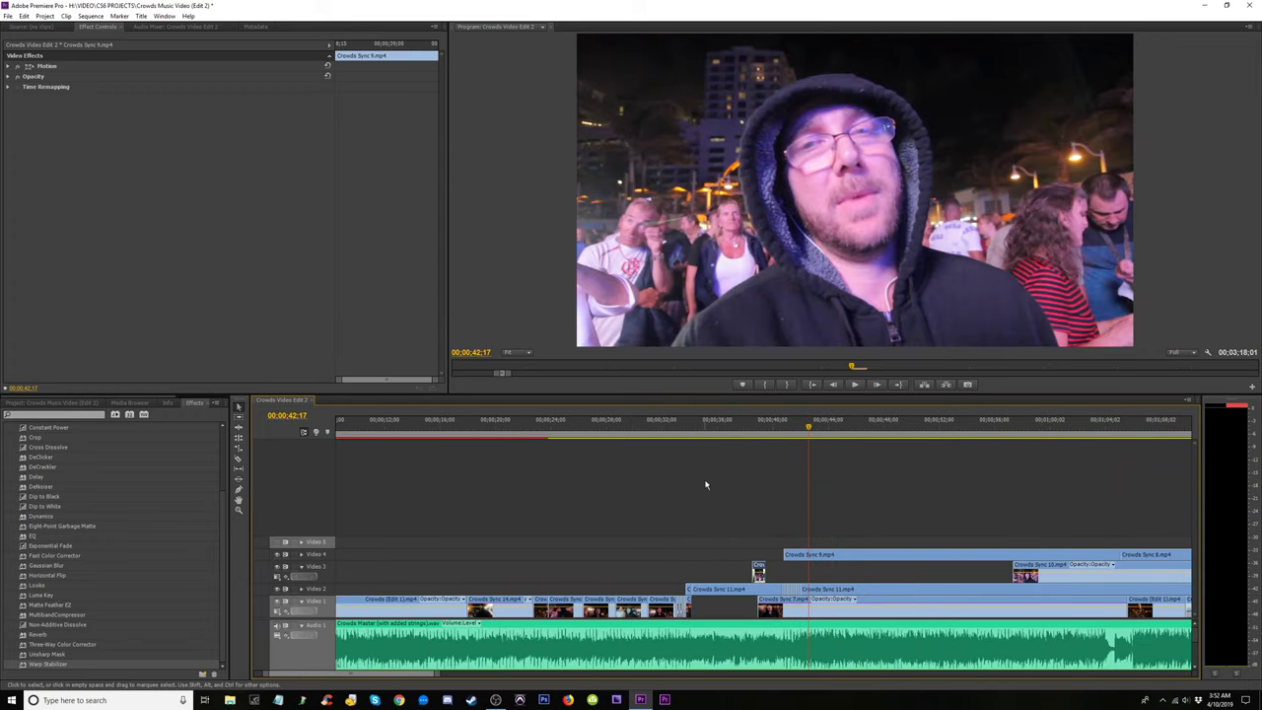
pyautogui.click(783, 429)
pyautogui.press('space')
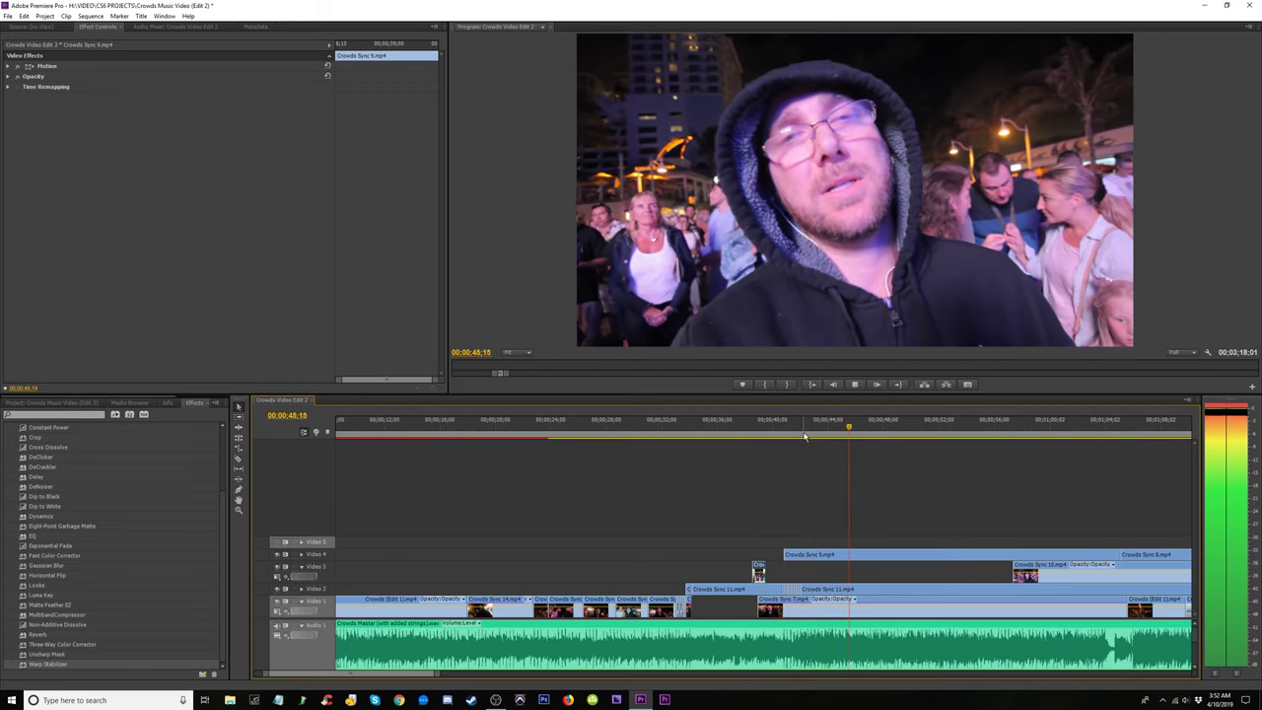
pyautogui.press('space')
pyautogui.moveTo(789, 554); pyautogui.dragTo(854, 554)
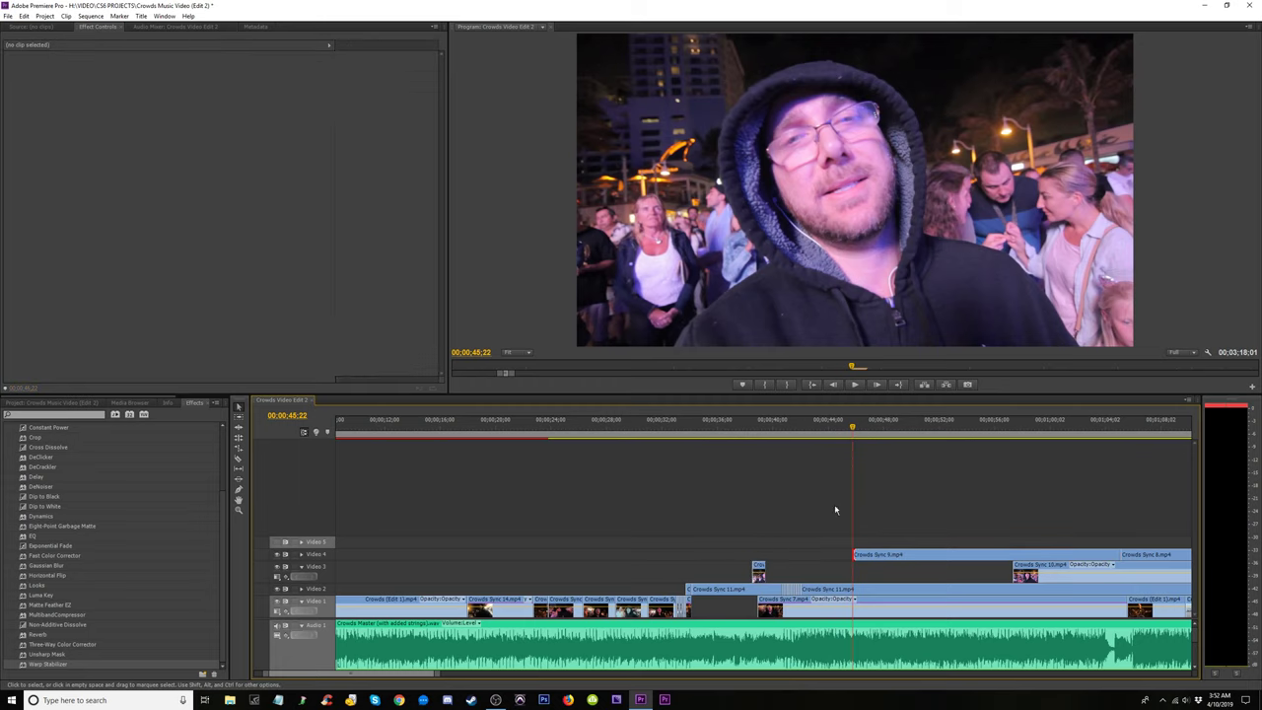
pyautogui.moveTo(785, 427); pyautogui.dragTo(877, 445)
pyautogui.press('=')
pyautogui.press('=')
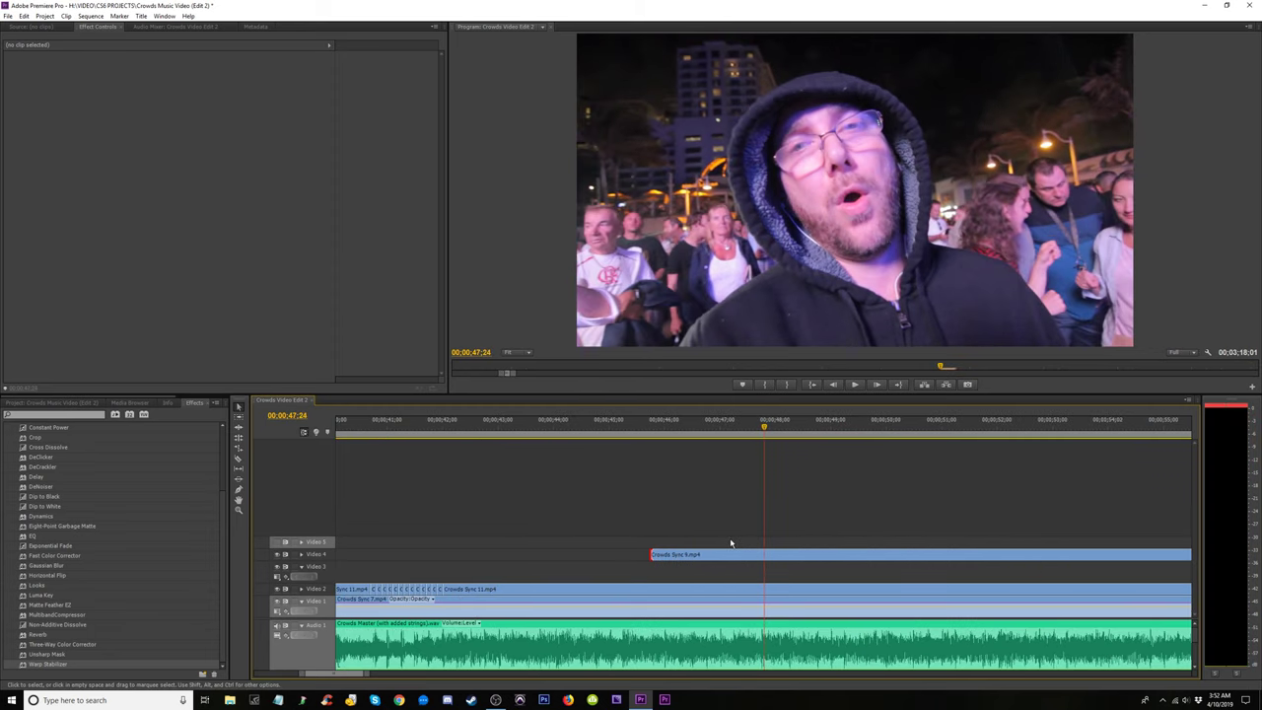
# Reposition Crowds Sync 9 earlier on Video 4 near 47;20 and retrim its start.
pyautogui.click(657, 555)
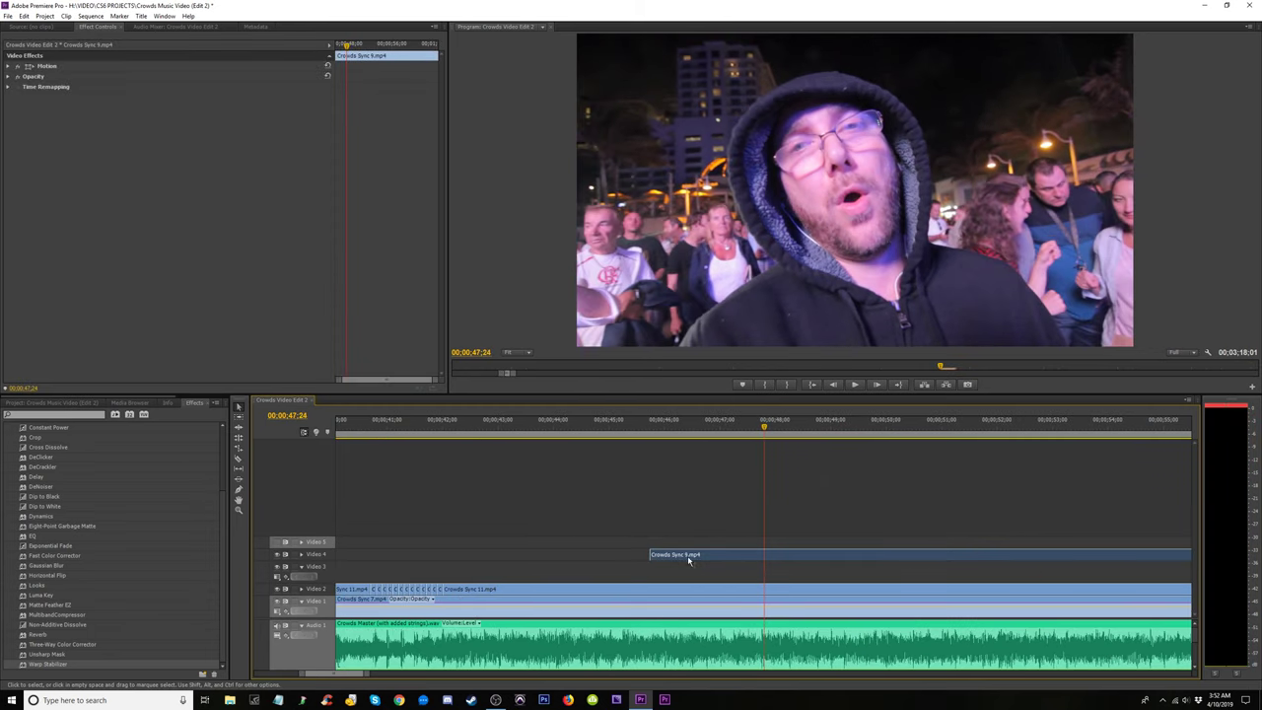
pyautogui.moveTo(651, 556); pyautogui.dragTo(863, 555)
pyautogui.moveTo(709, 431); pyautogui.dragTo(1004, 471)
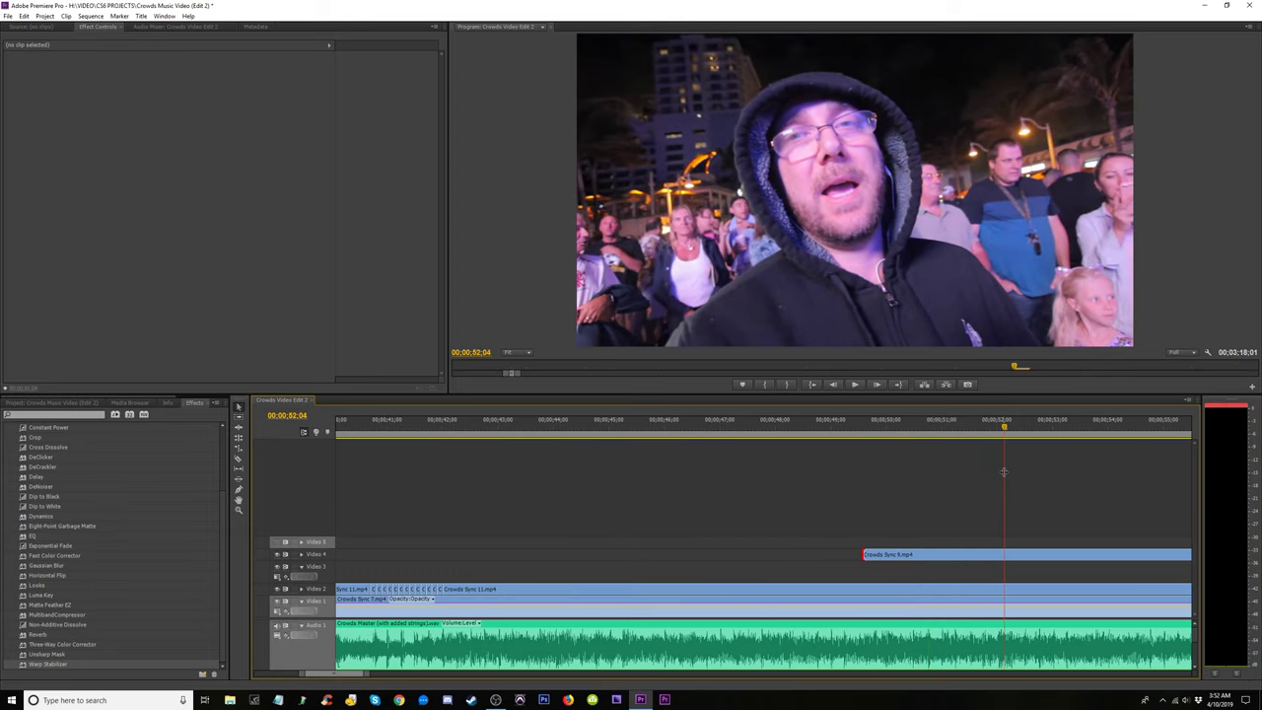
pyautogui.click(754, 428)
pyautogui.moveTo(891, 564); pyautogui.dragTo(712, 564)
pyautogui.click(710, 431)
pyautogui.press('space')
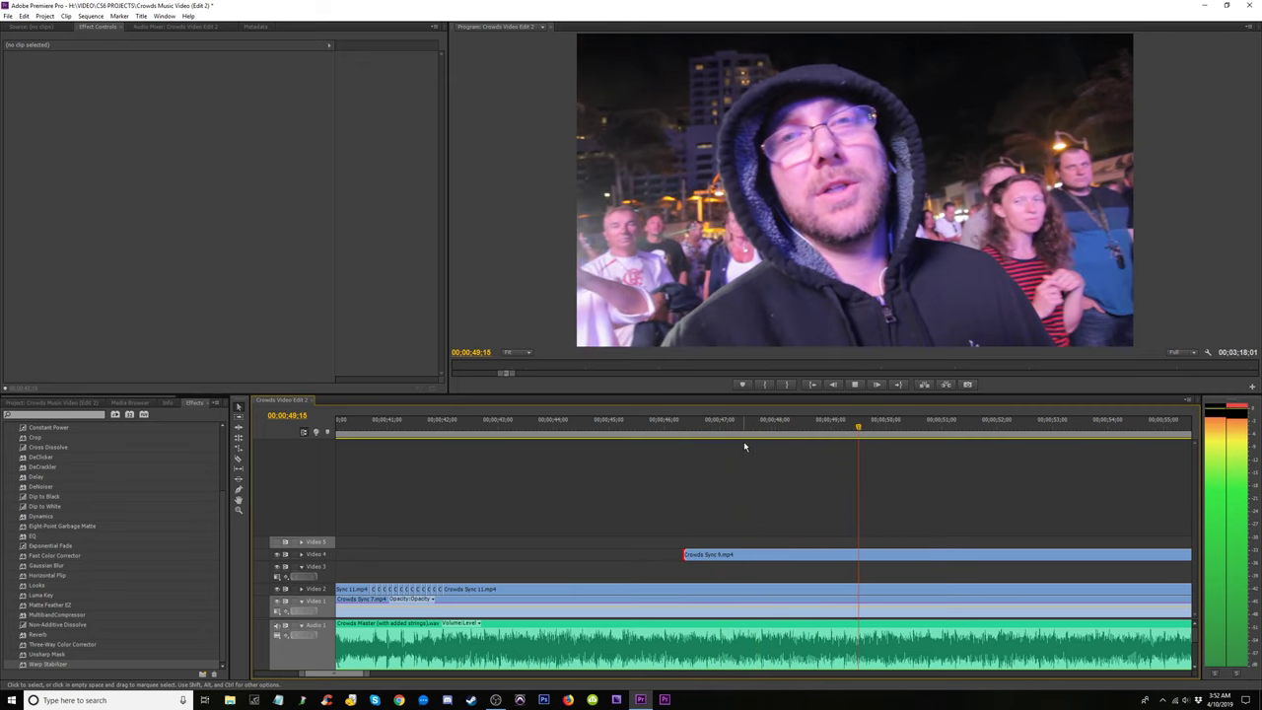
pyautogui.click(813, 431)
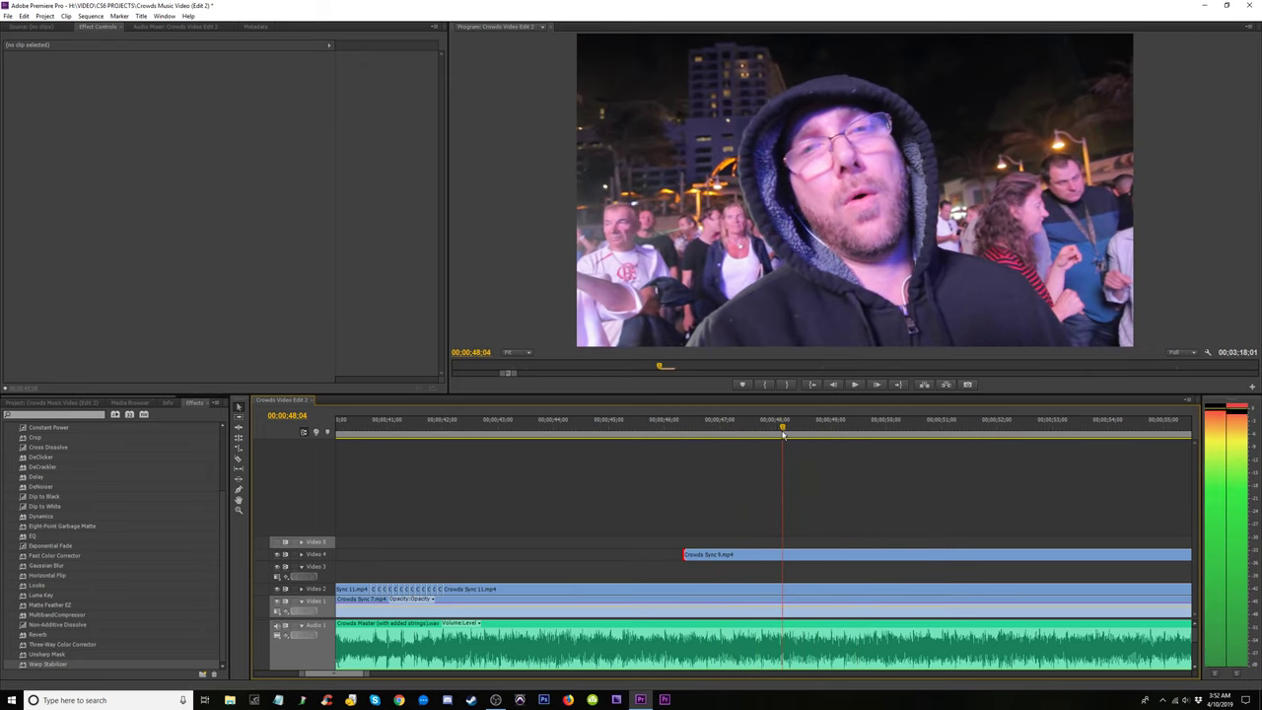
pyautogui.moveTo(684, 554); pyautogui.dragTo(771, 553)
pyautogui.click(701, 429)
pyautogui.press('space')
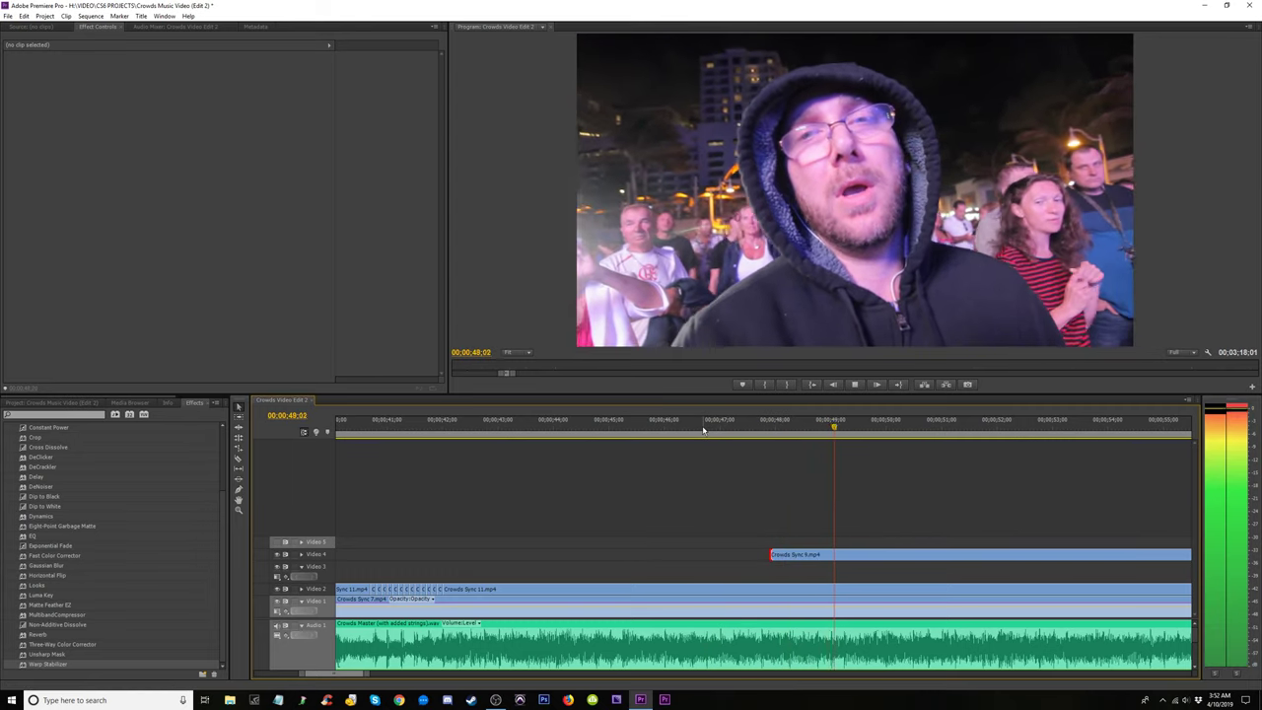
pyautogui.press('space')
# Razor Crowds Sync 9 at 51;13 and trim the later piece's start, leaving a gap.
pyautogui.press('c')
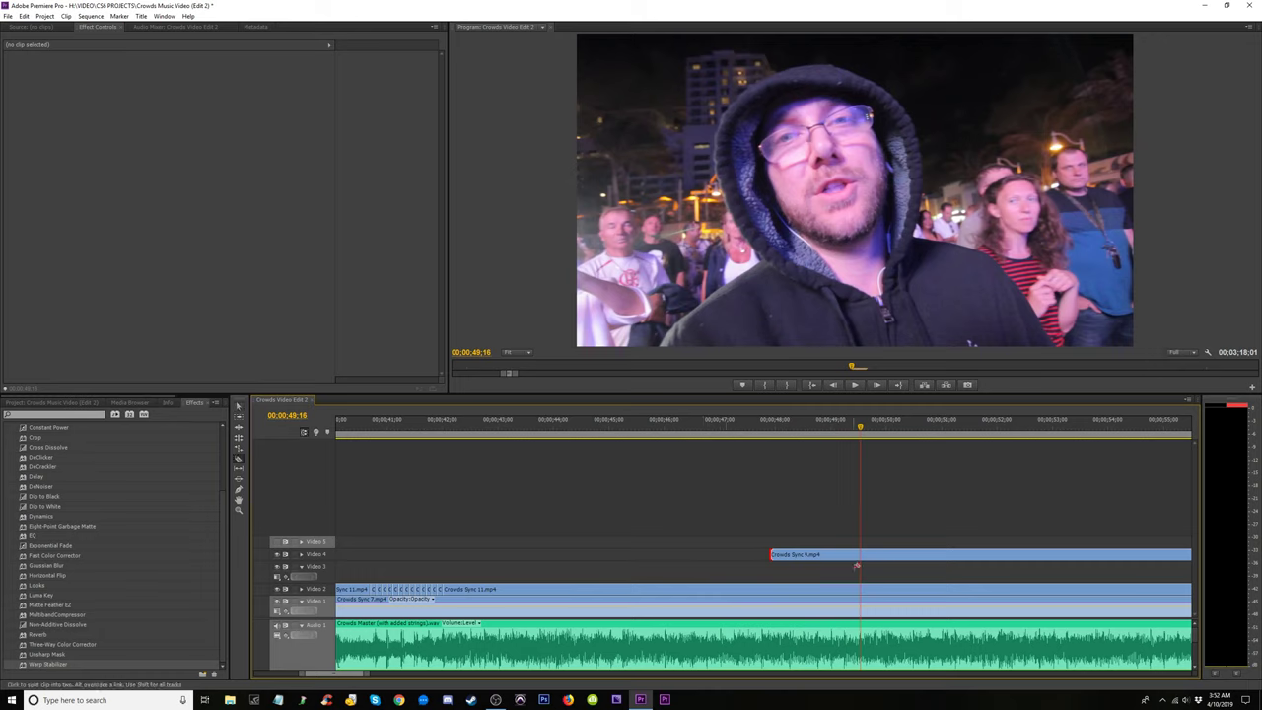
pyautogui.moveTo(861, 435); pyautogui.dragTo(966, 473)
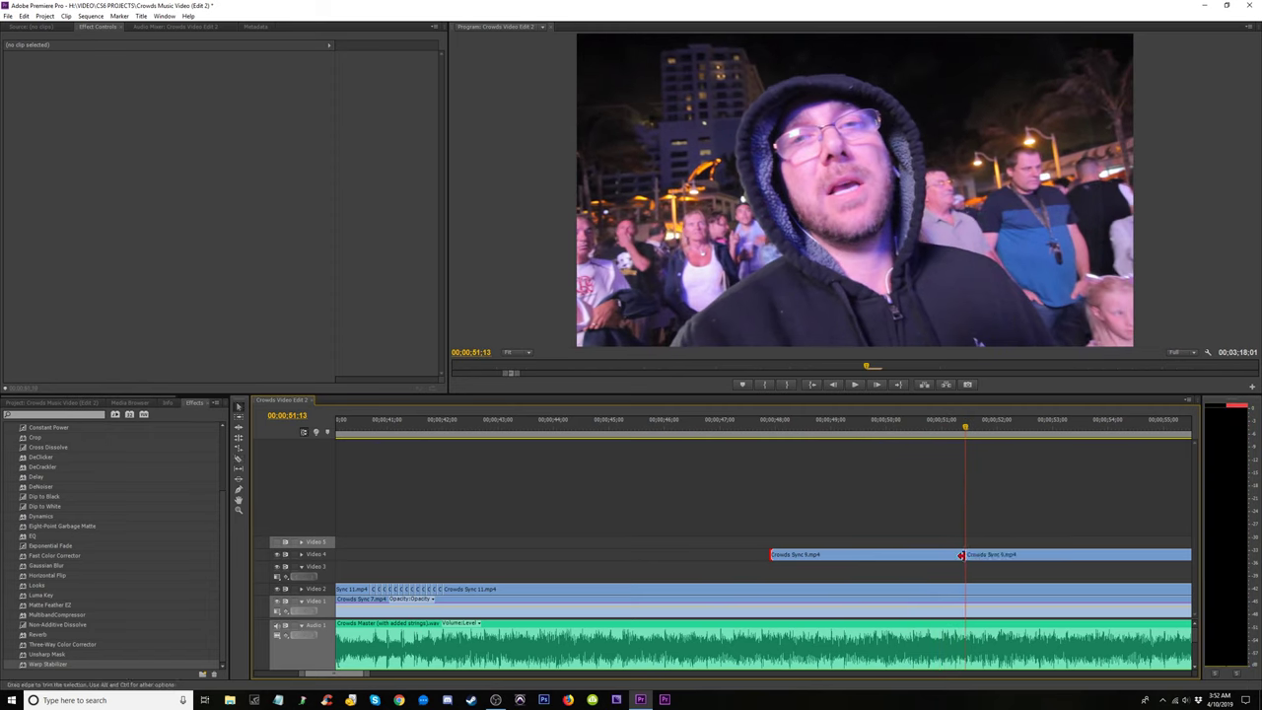
pyautogui.moveTo(981, 555); pyautogui.dragTo(1023, 553)
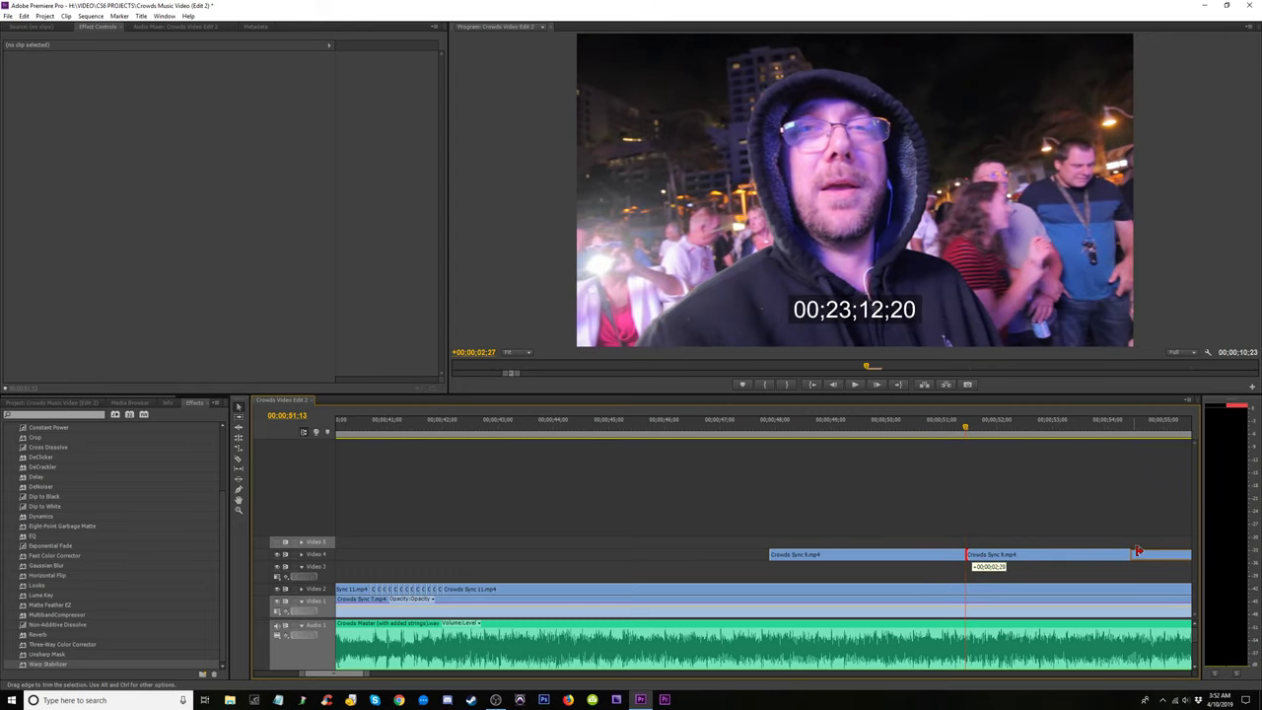
pyautogui.moveTo(1149, 551); pyautogui.dragTo(1144, 552)
pyautogui.scroll(-3, 1000, 529)
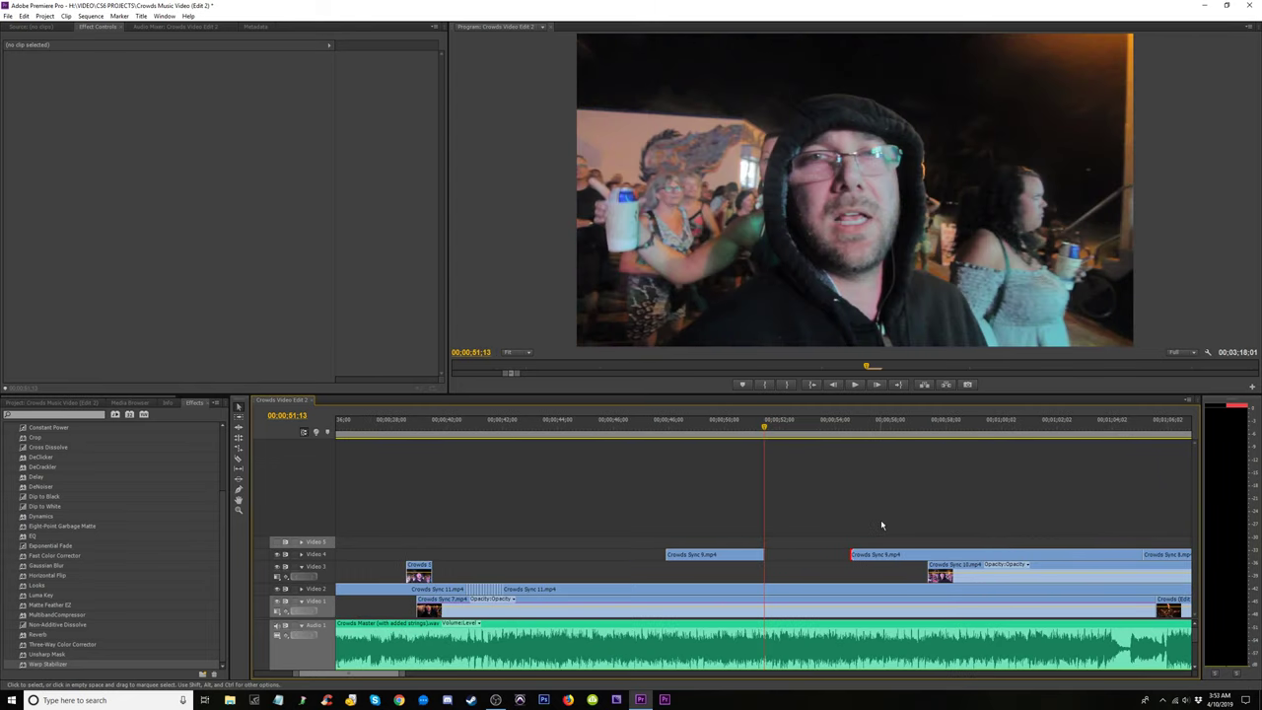
# Trim the start of the later Video 4 clip after scrubbing around 54–58 seconds.
pyautogui.moveTo(901, 429); pyautogui.dragTo(961, 432)
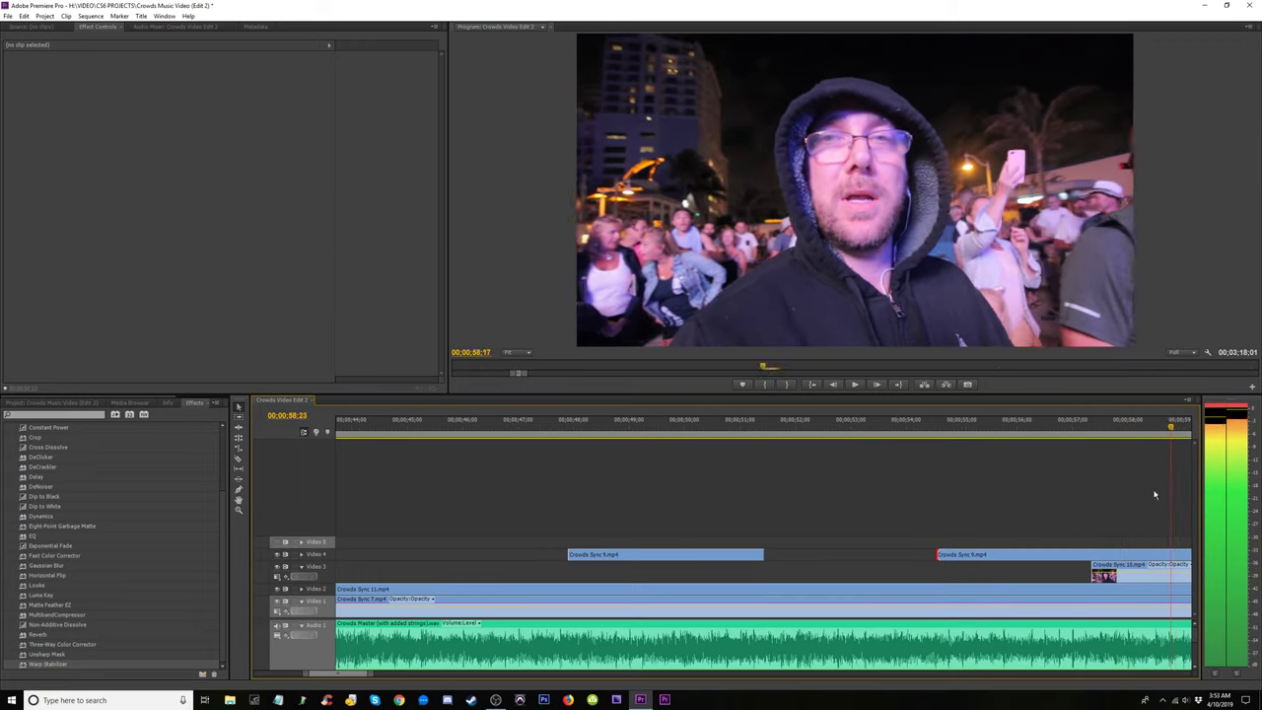
pyautogui.moveTo(1155, 494); pyautogui.dragTo(1056, 518)
pyautogui.moveTo(937, 554); pyautogui.dragTo(1058, 554)
pyautogui.moveTo(544, 453); pyautogui.dragTo(599, 493)
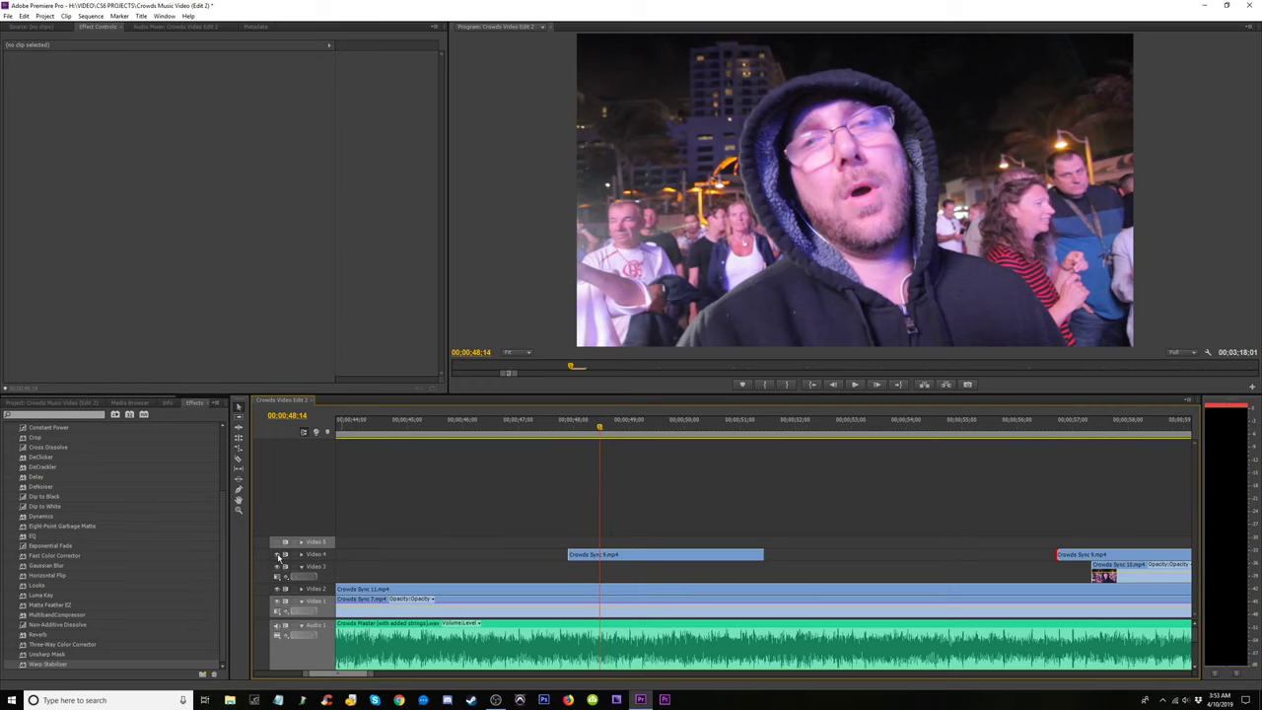
# Drop Crowds Sync 9 to Video 3, trim its start to 49;06, then move it onto Video 2.
pyautogui.moveTo(645, 556); pyautogui.dragTo(645, 570)
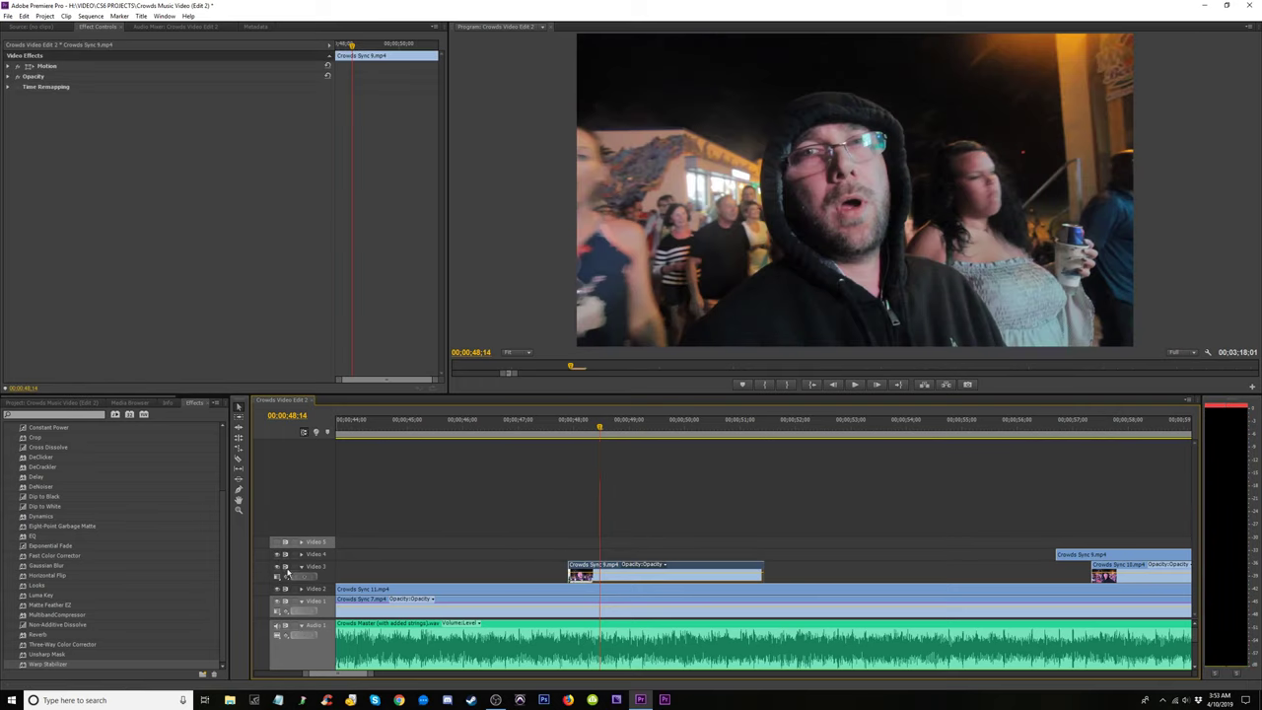
pyautogui.moveTo(575, 434); pyautogui.dragTo(682, 509)
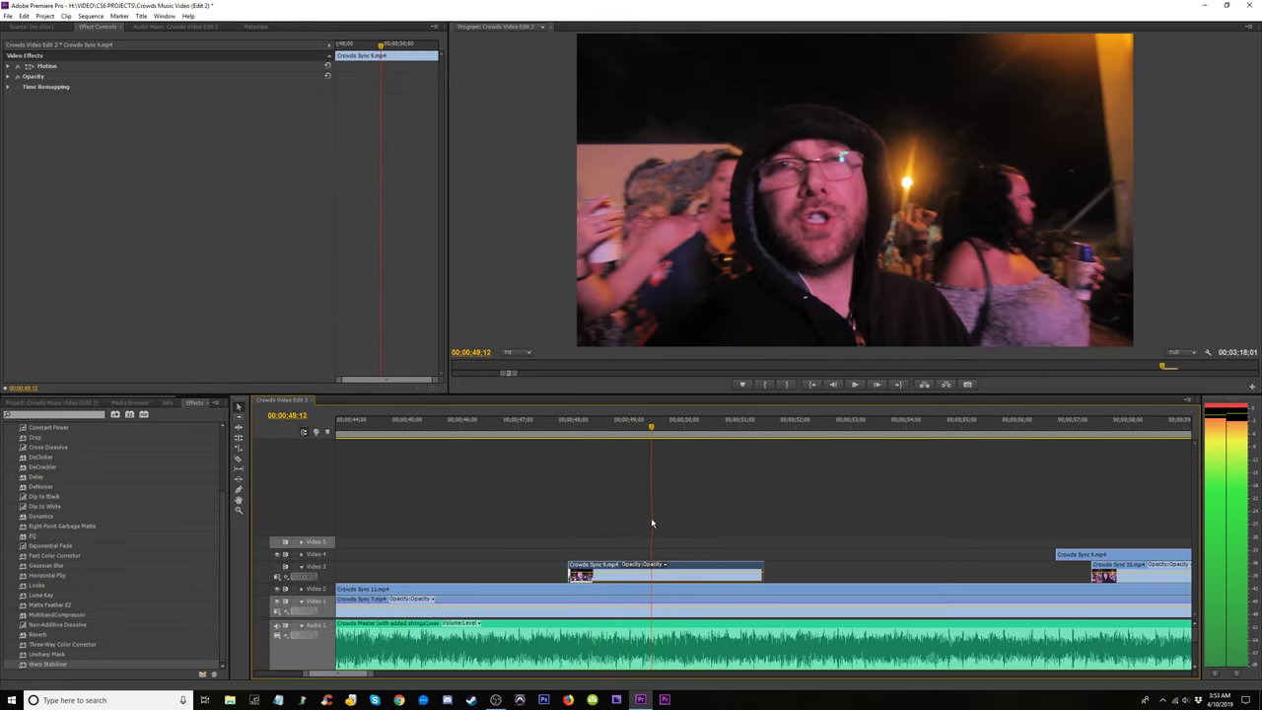
pyautogui.moveTo(642, 527); pyautogui.dragTo(640, 527)
pyautogui.moveTo(569, 570); pyautogui.dragTo(642, 563)
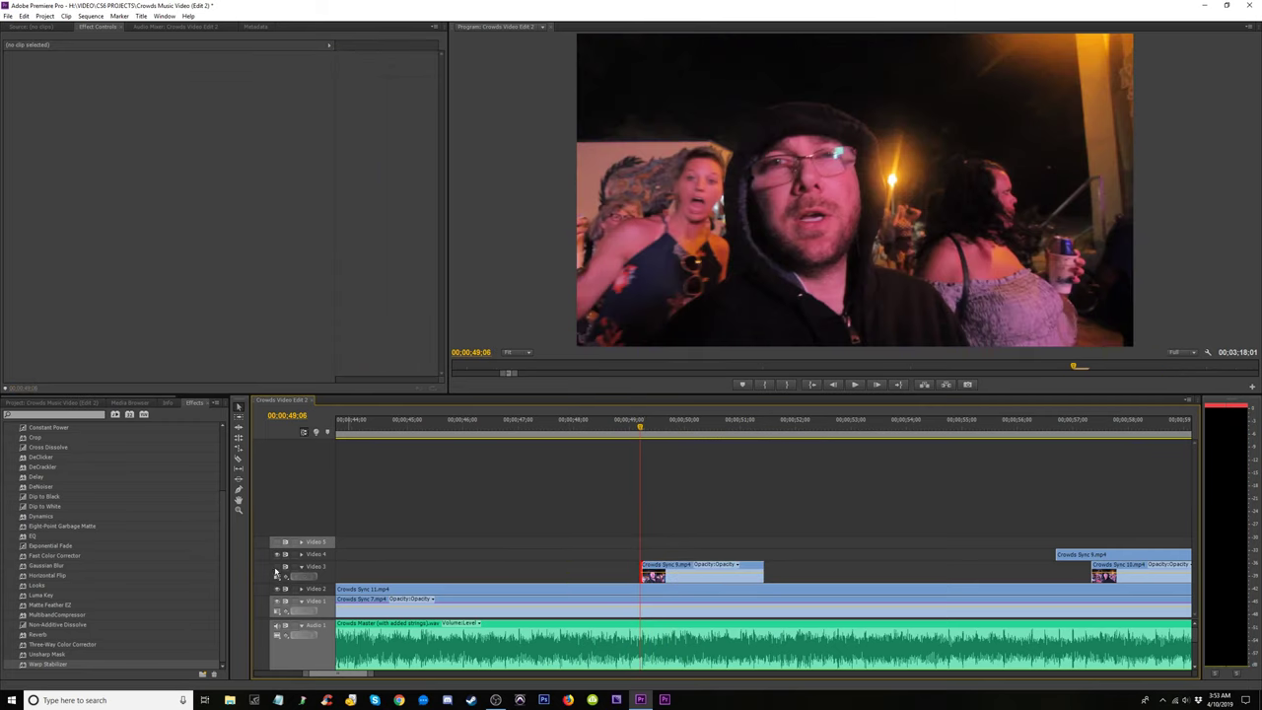
pyautogui.moveTo(715, 576); pyautogui.dragTo(715, 598)
# Play back the edit from about 48 seconds, then again from about 38 seconds.
pyautogui.click(596, 428)
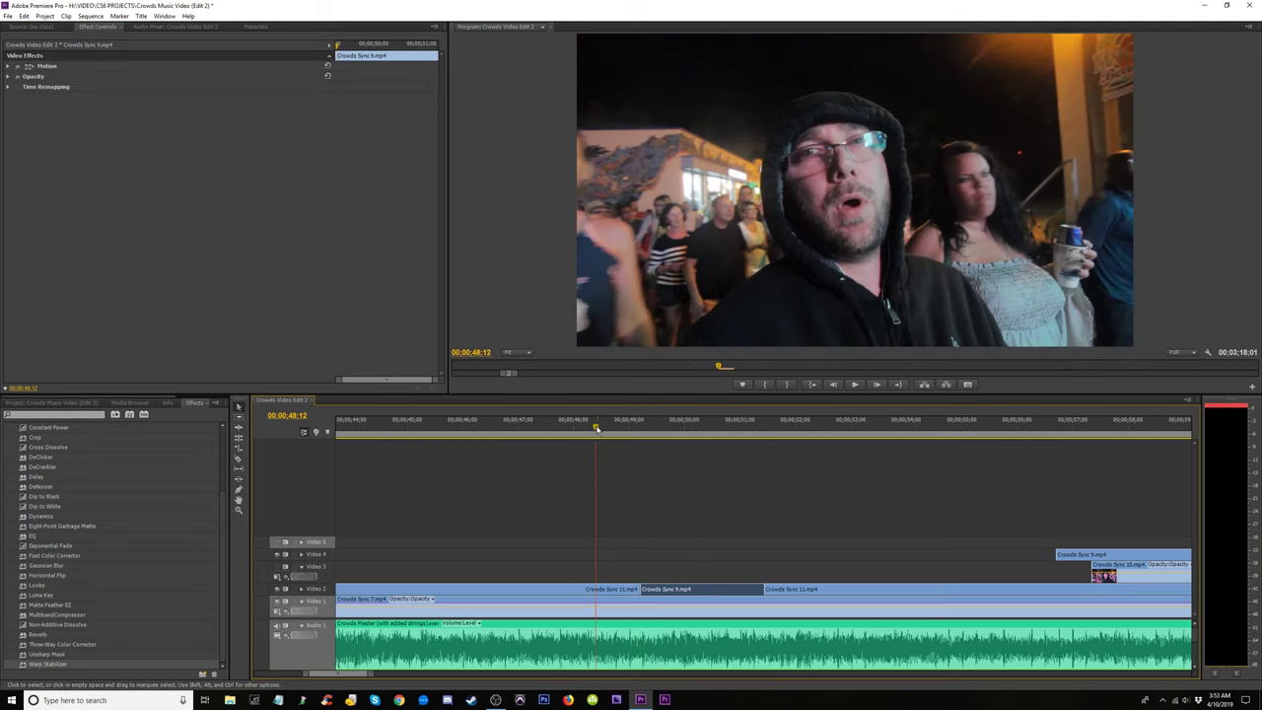
pyautogui.press('space')
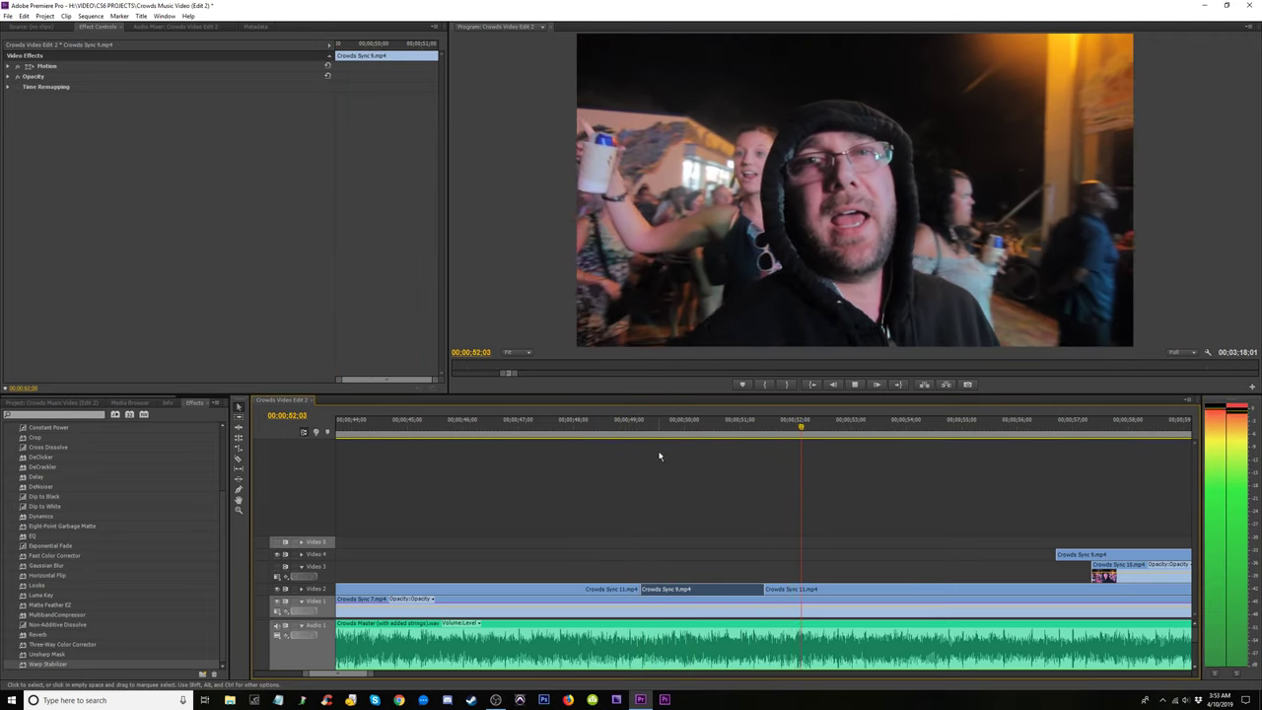
pyautogui.moveTo(634, 429); pyautogui.dragTo(652, 431)
pyautogui.press('space')
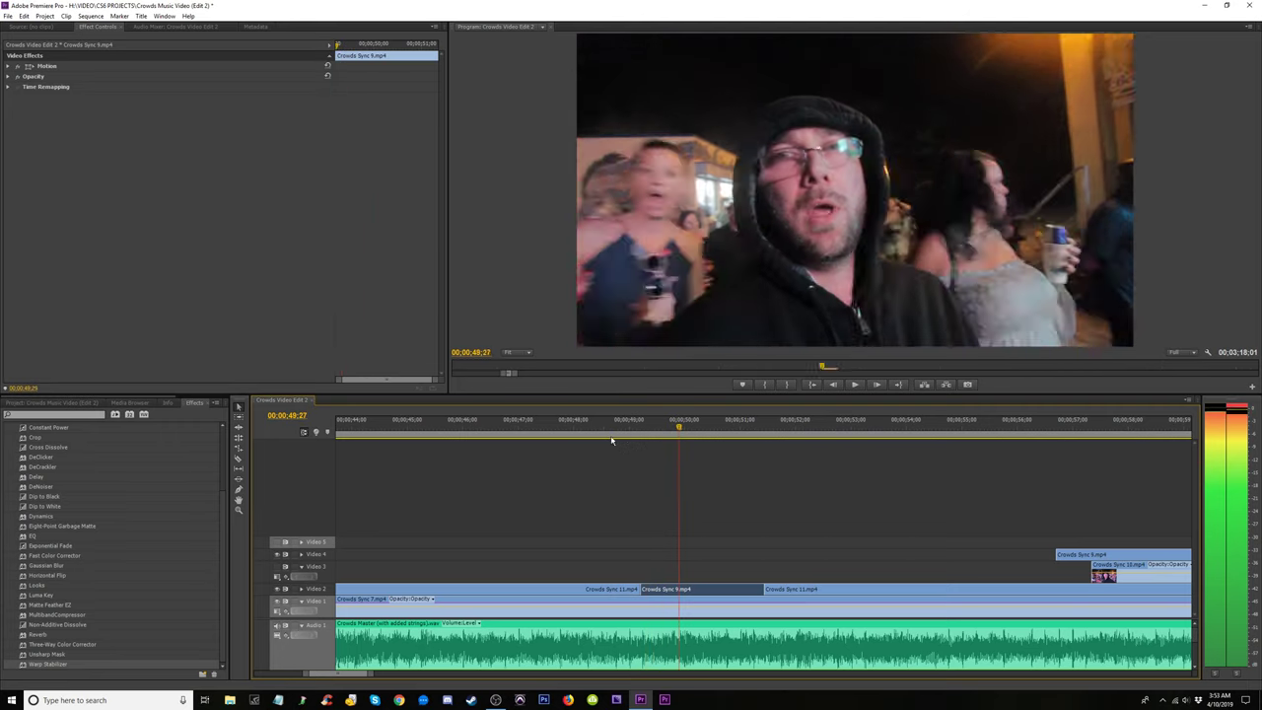
pyautogui.click(602, 431)
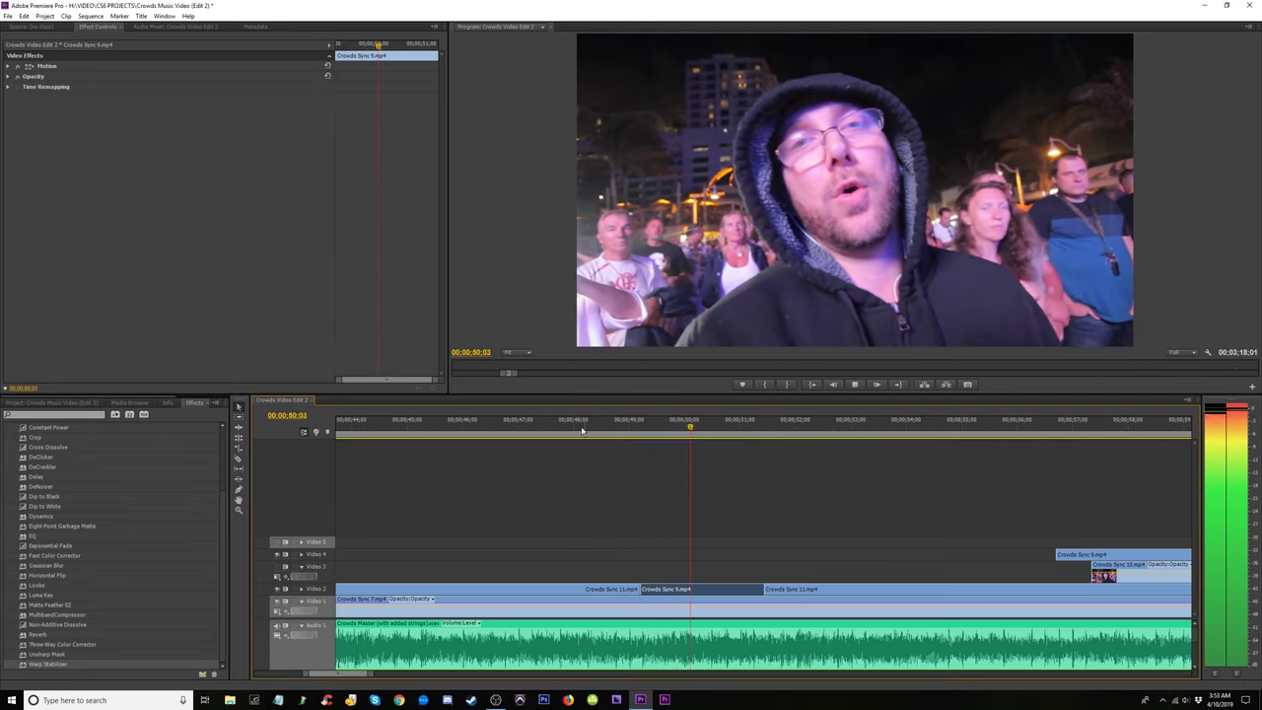
pyautogui.click(549, 428)
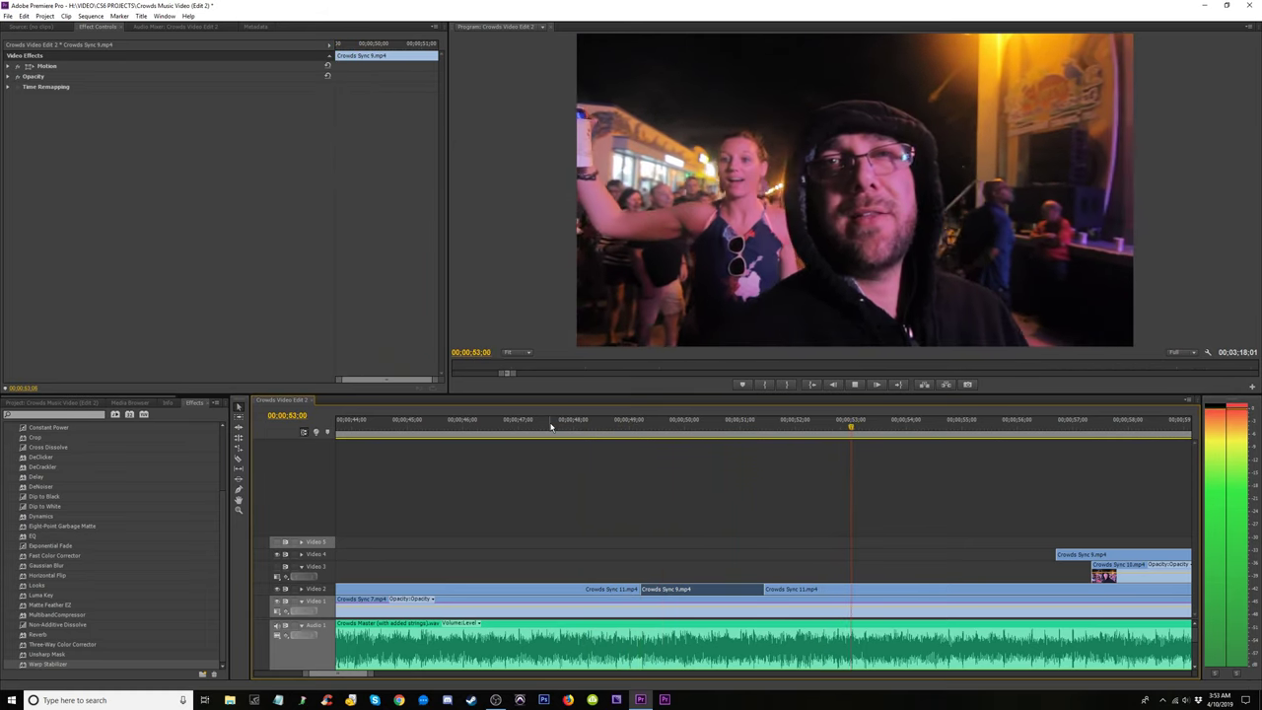
pyautogui.press('-')
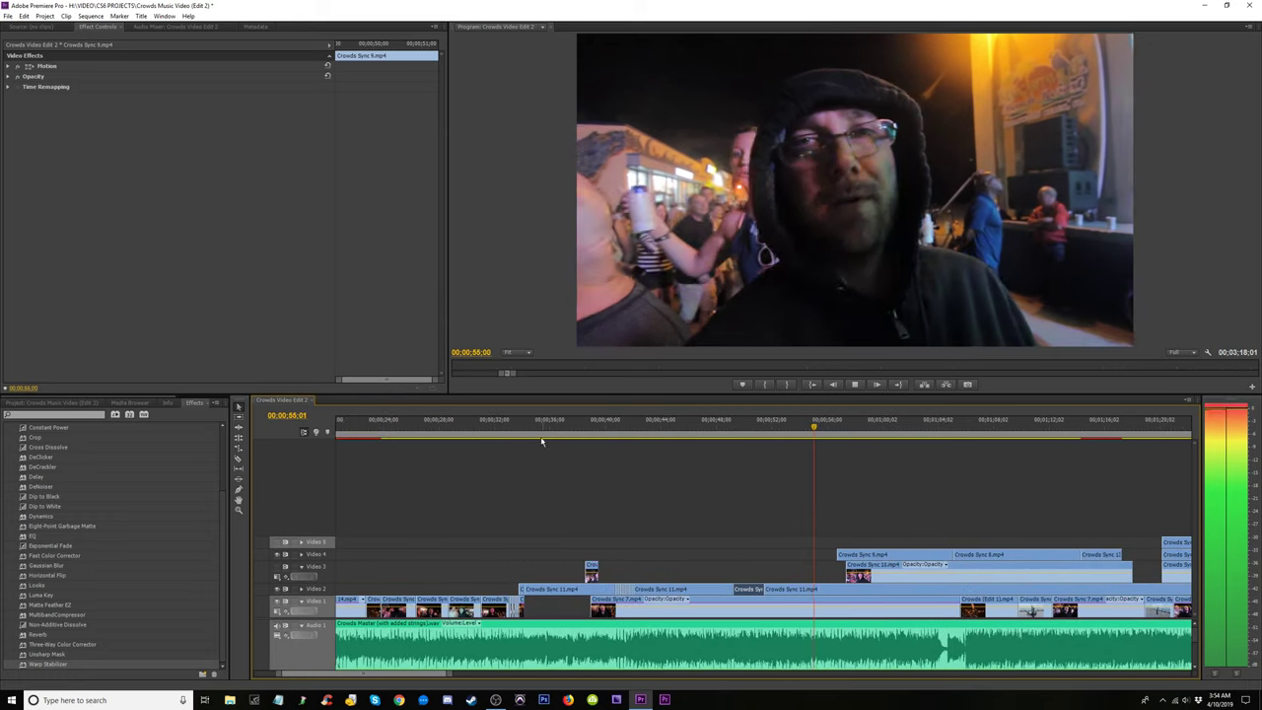
pyautogui.click(587, 424)
pyautogui.press('=')
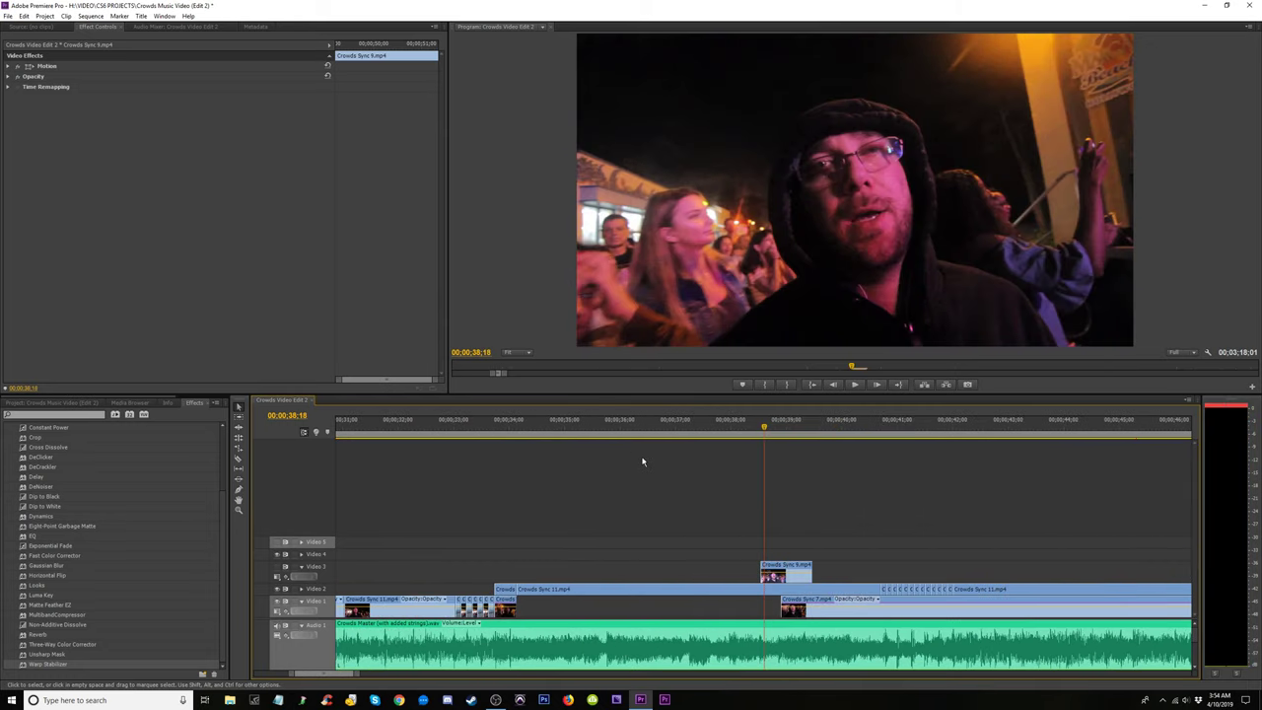
pyautogui.press('space')
pyautogui.press('space')
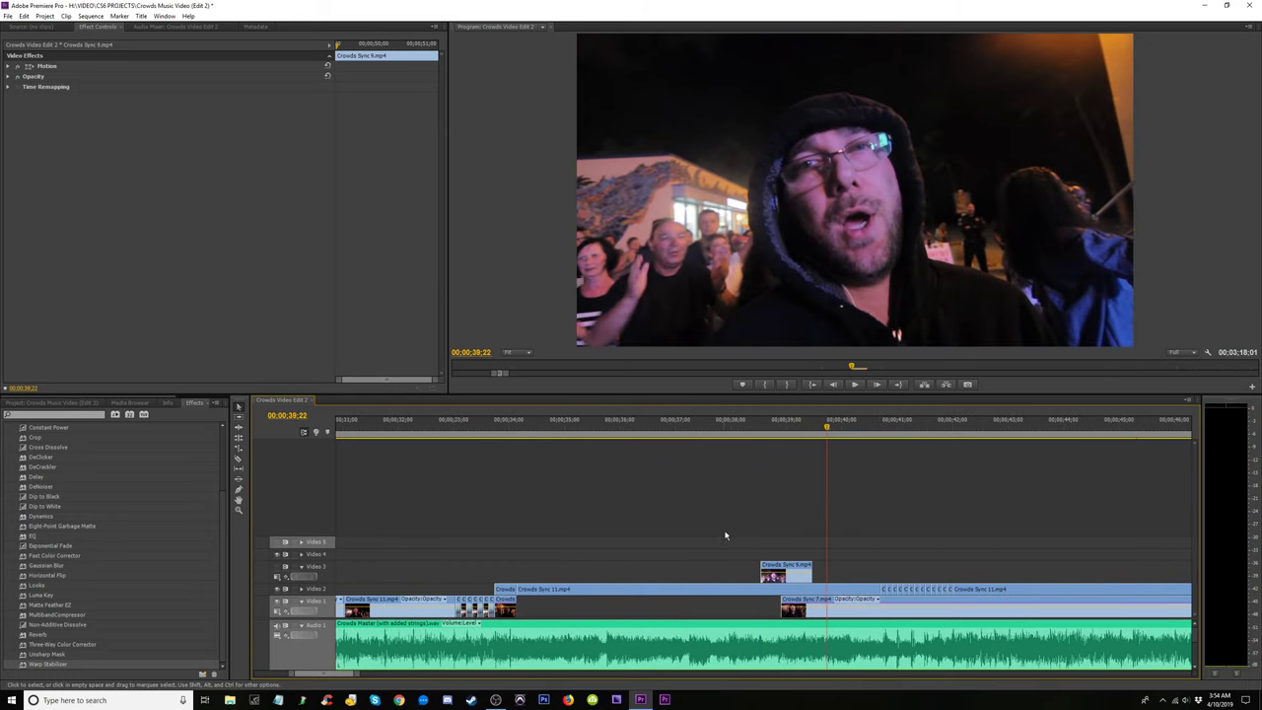
# Settle Crowds Sync 9 onto Video 2 and replay from about 37–39 seconds, stopping at 43;09.
pyautogui.moveTo(789, 581); pyautogui.dragTo(789, 591)
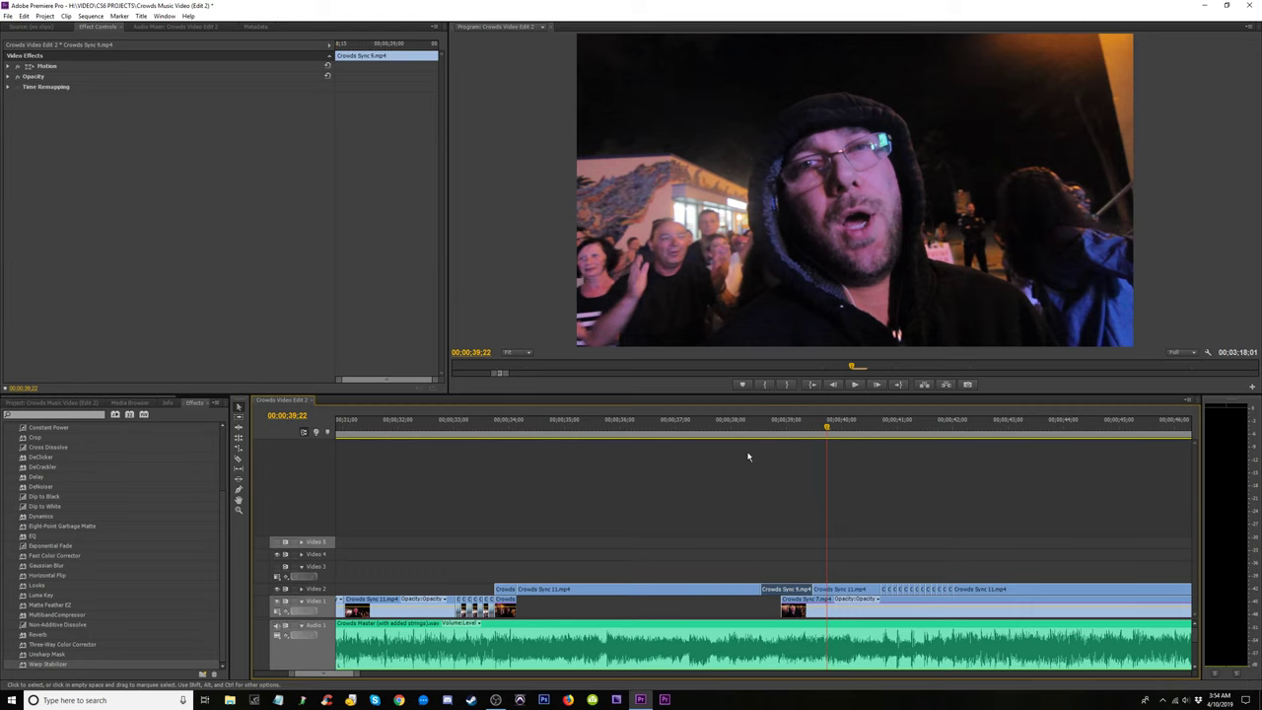
pyautogui.click(742, 429)
pyautogui.press('space')
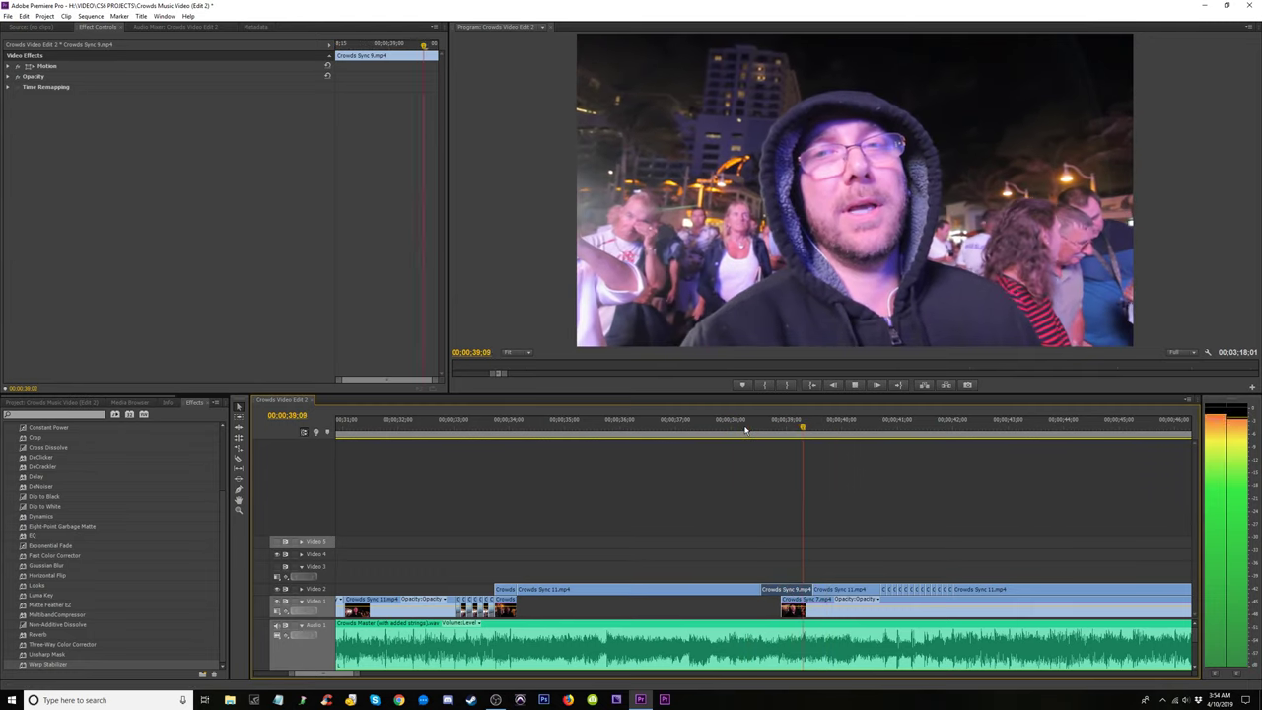
pyautogui.click(699, 426)
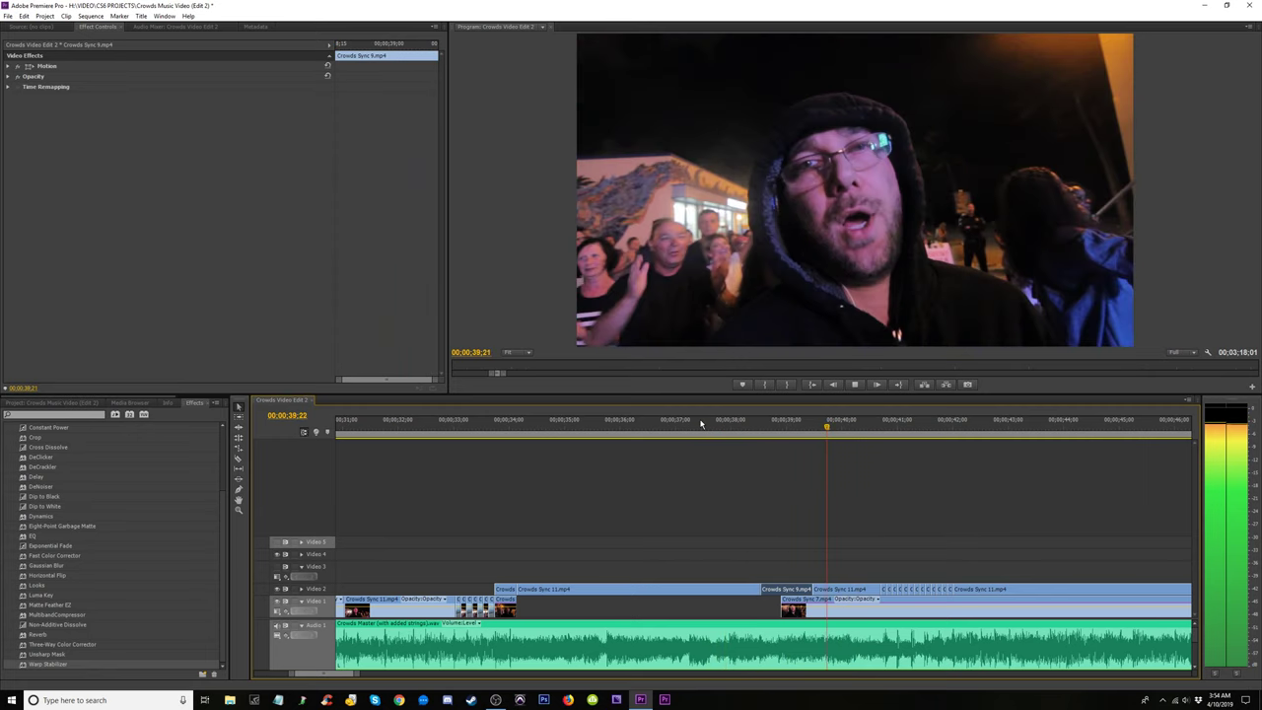
pyautogui.press('space')
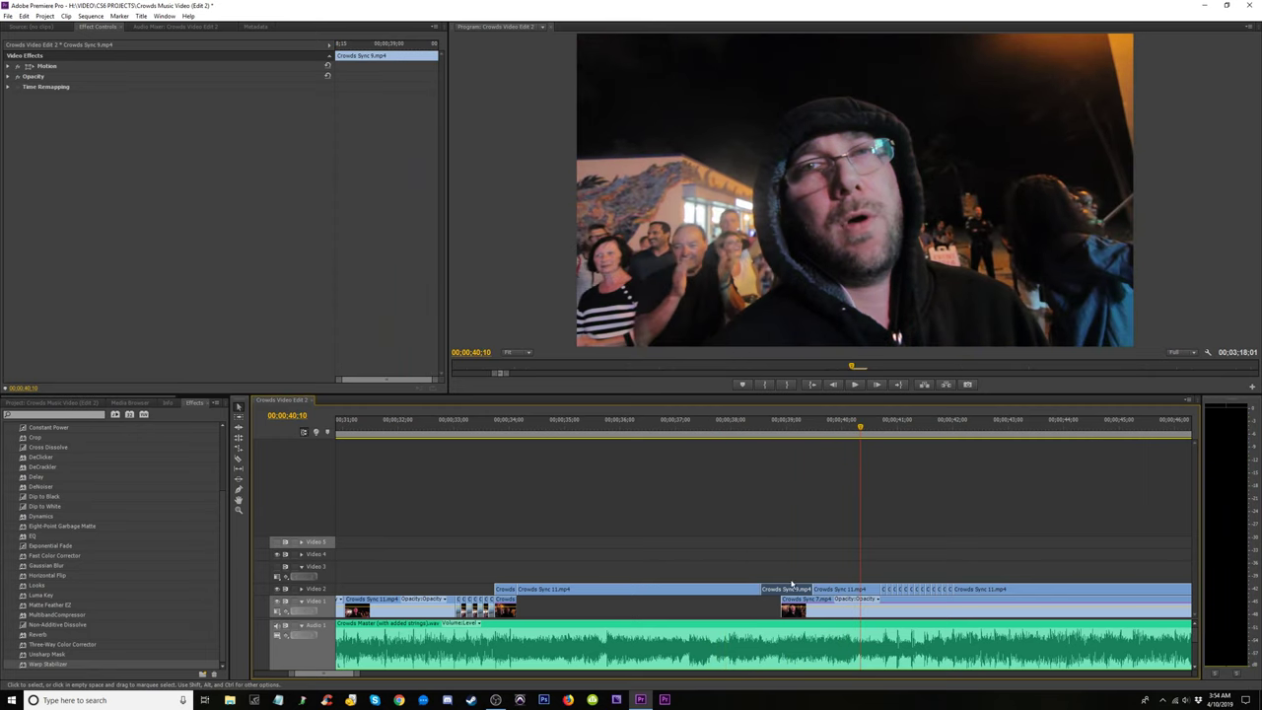
pyautogui.click(280, 588)
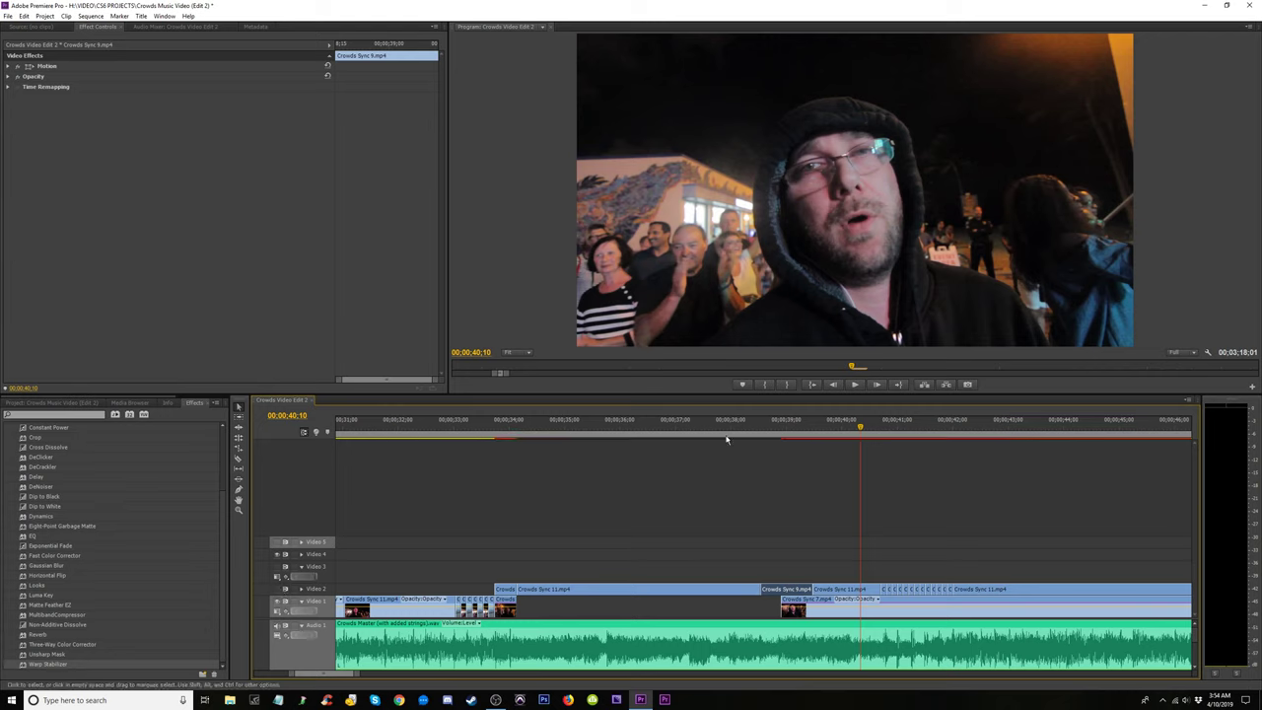
pyautogui.click(795, 430)
pyautogui.press('space')
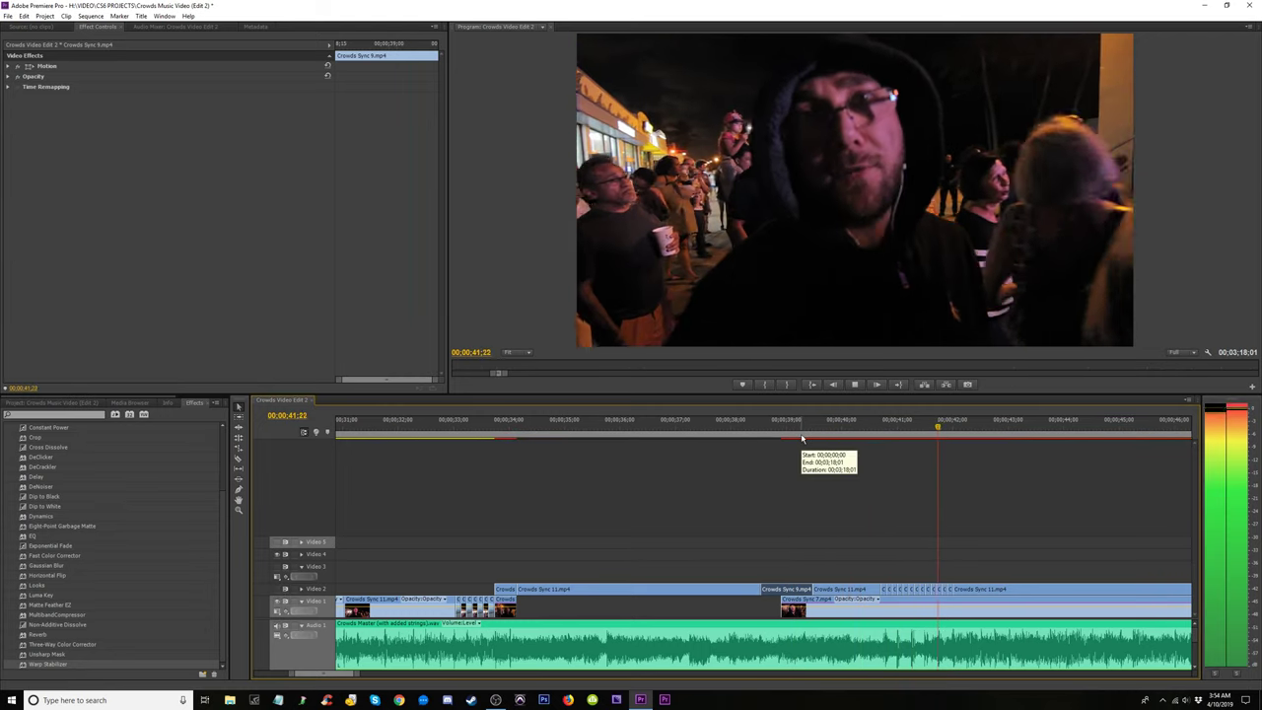
pyautogui.press('space')
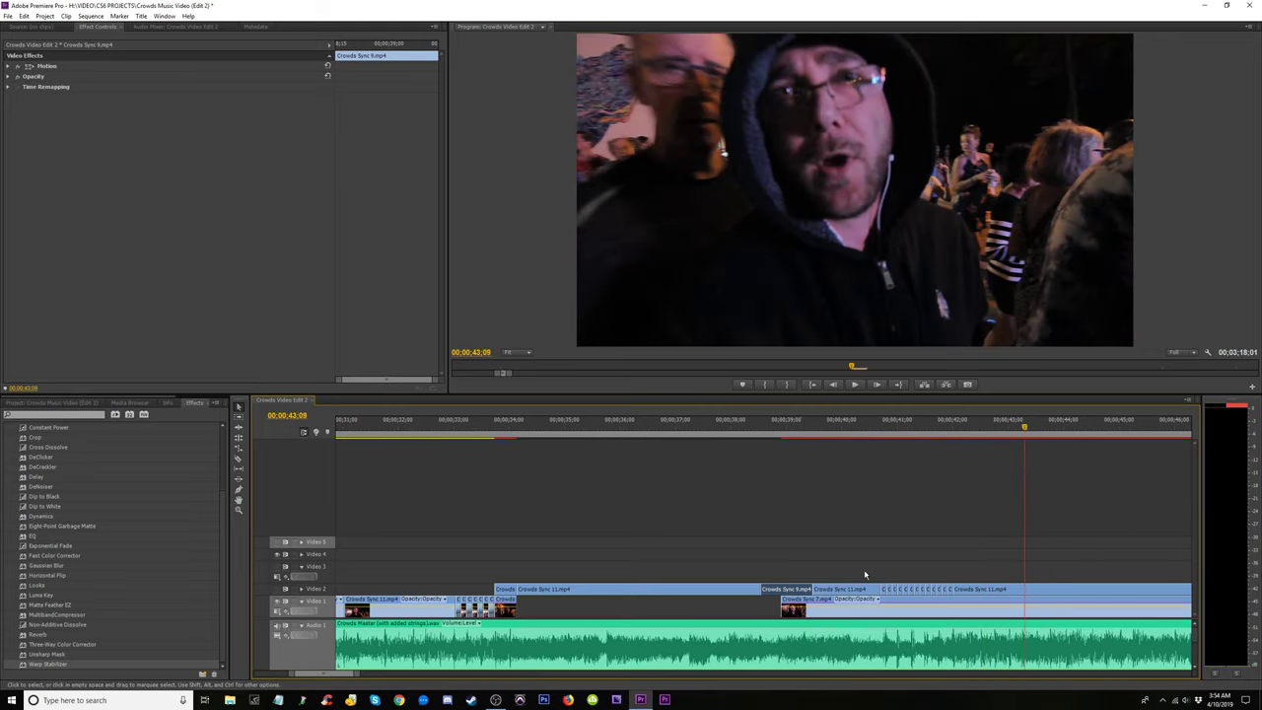
# Trim Crowds Sync 7's start later on Video 1, easing it back six frames, and replay around 33–34 seconds.
pyautogui.moveTo(786, 601); pyautogui.dragTo(1045, 602)
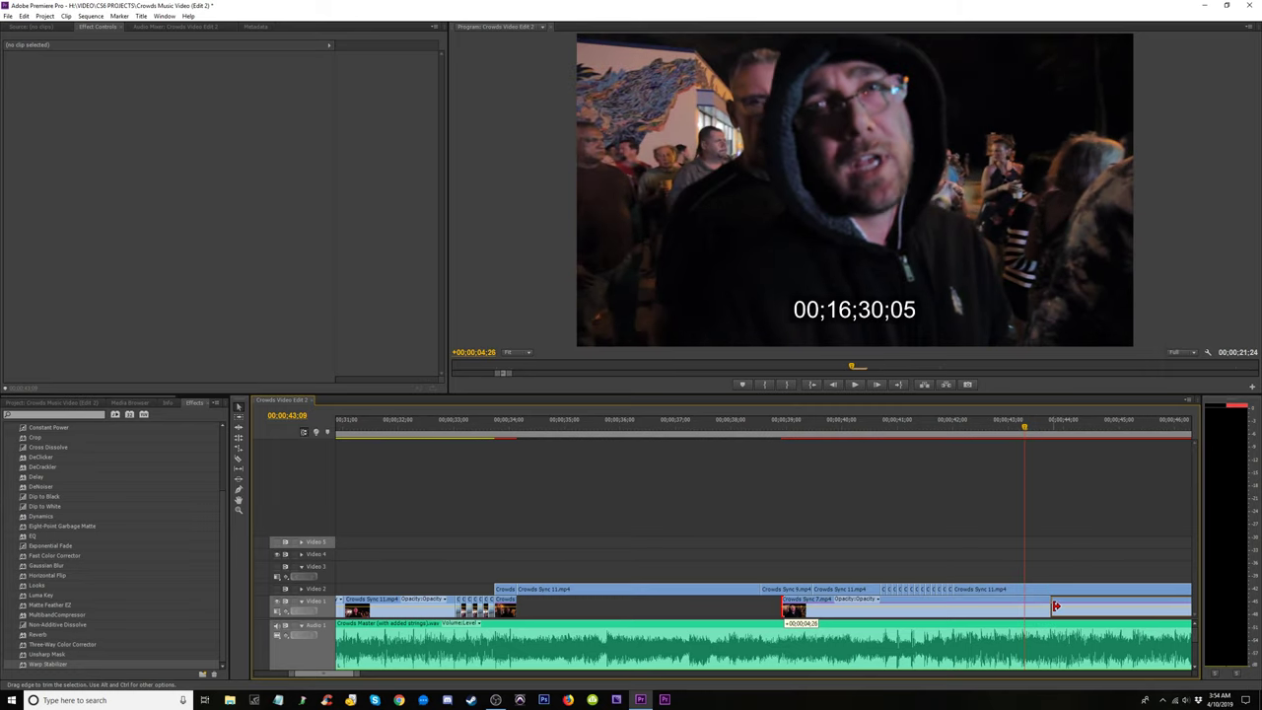
pyautogui.moveTo(1062, 609)
pyautogui.mouseDown()
pyautogui.moveTo(1123, 610)
pyautogui.moveTo(1053, 610)
pyautogui.mouseUp()
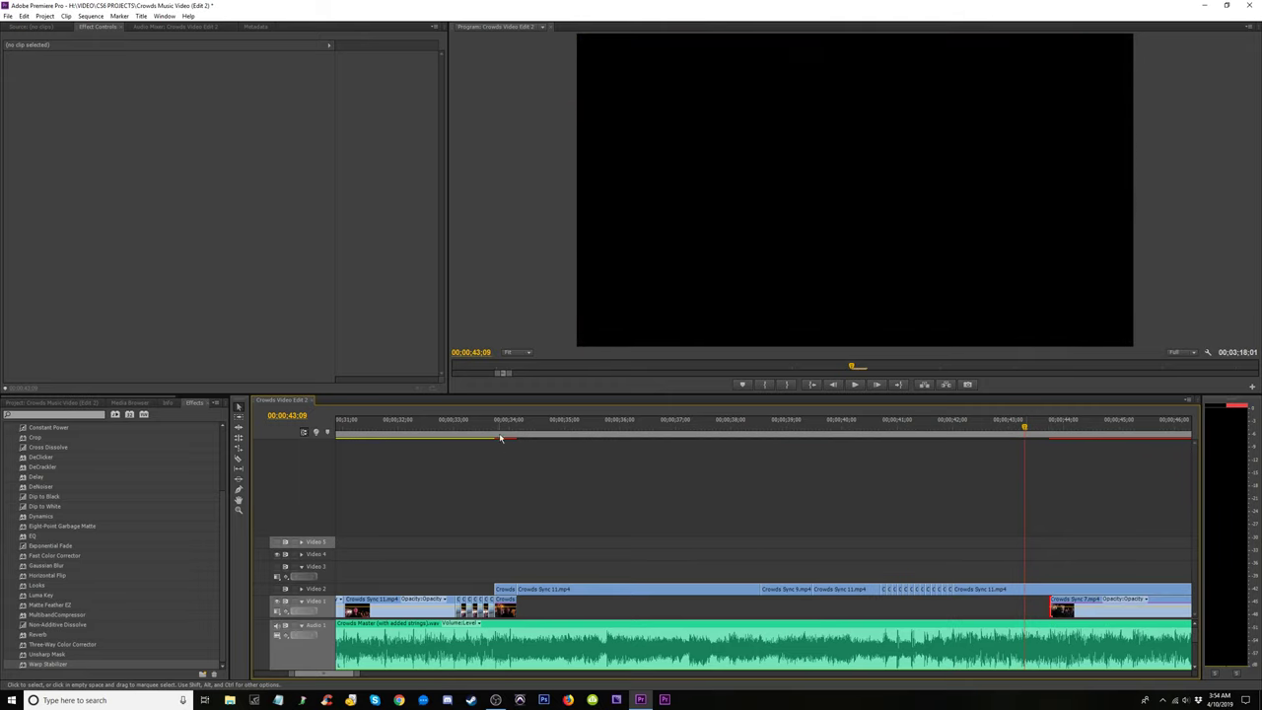
pyautogui.moveTo(557, 600); pyautogui.dragTo(520, 600)
pyautogui.moveTo(486, 435)
pyautogui.mouseDown()
pyautogui.moveTo(526, 439)
pyautogui.moveTo(487, 440)
pyautogui.mouseUp()
pyautogui.press('space')
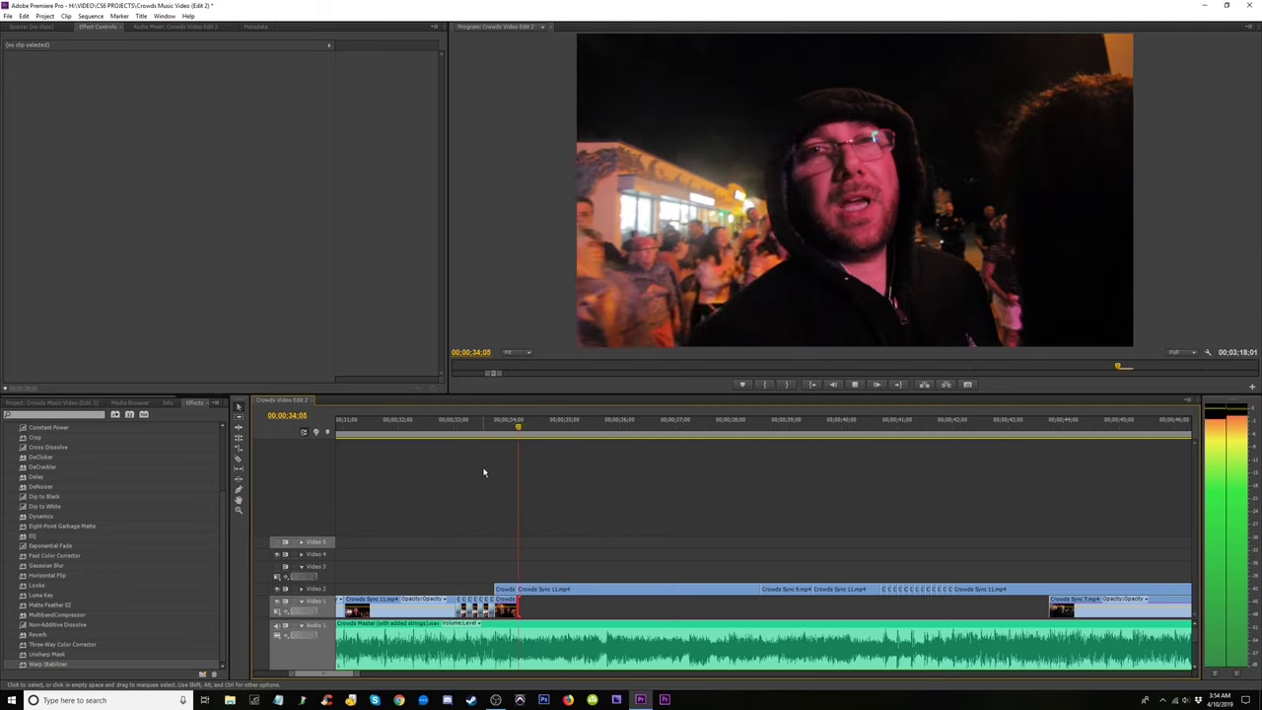
pyautogui.click(468, 431)
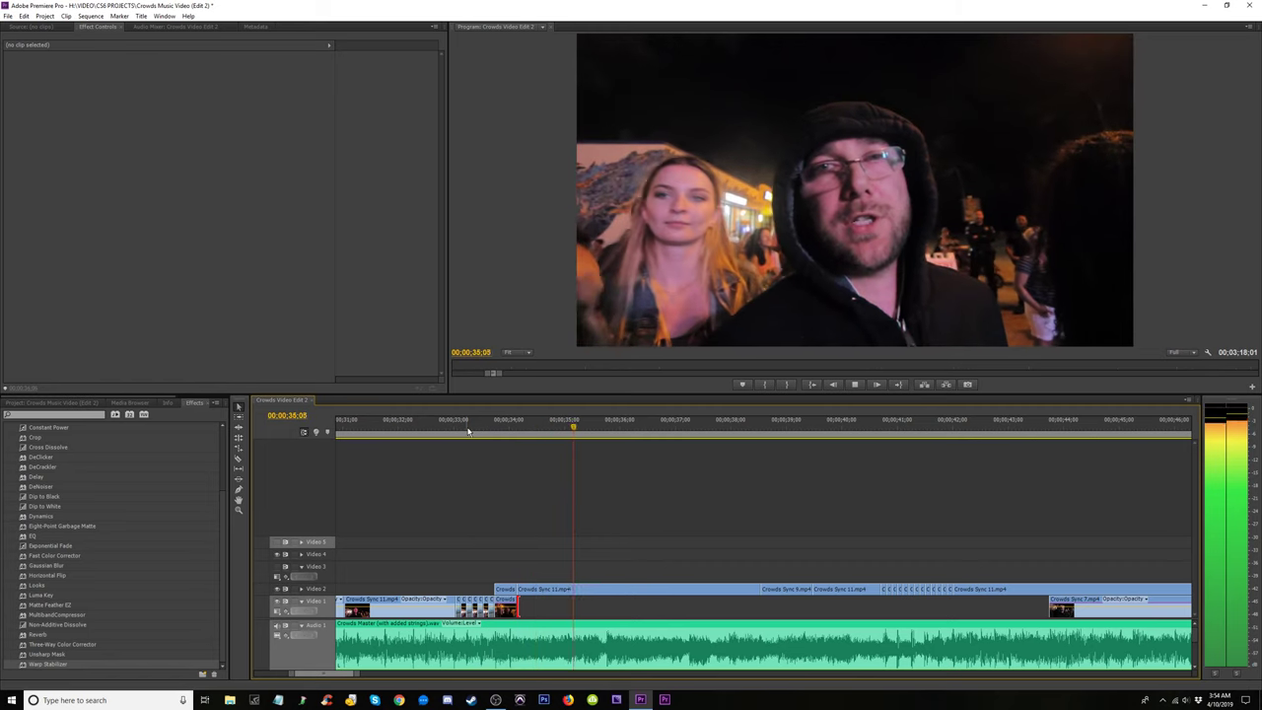
pyautogui.press('space')
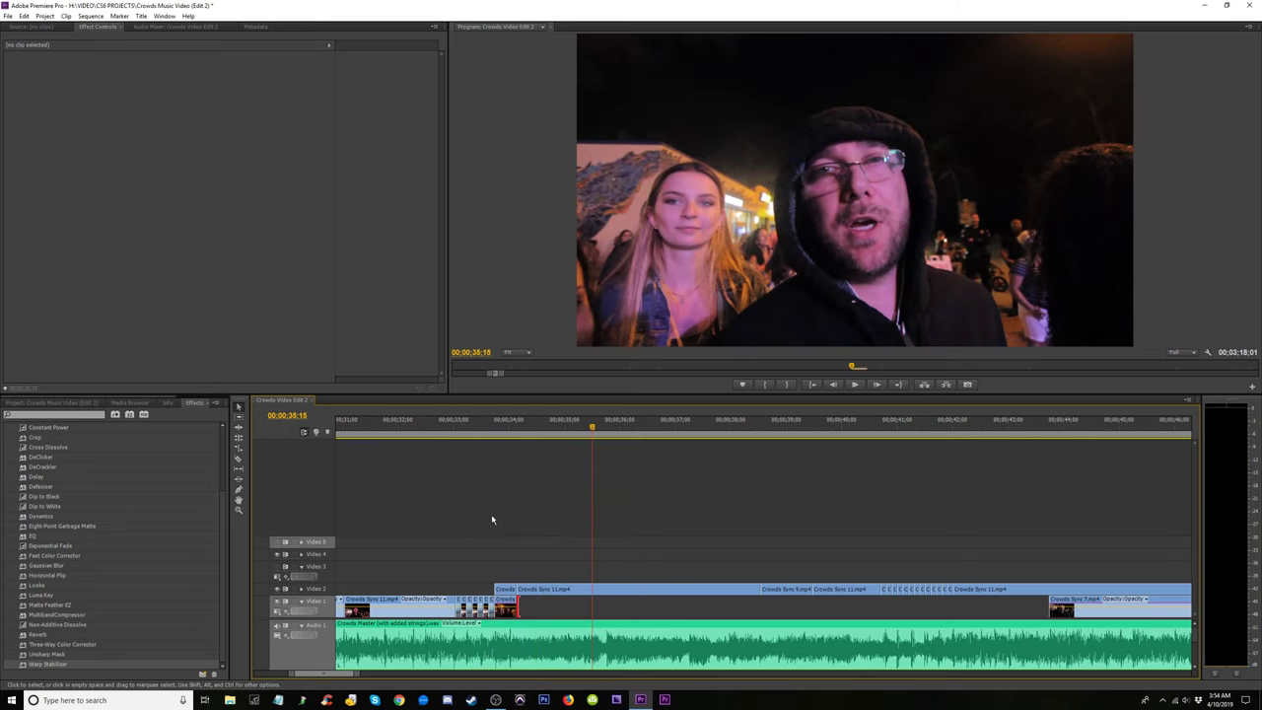
# Move the small Crowds Sync 7 clip up to Video 3 and replay from about 34 seconds.
pyautogui.moveTo(505, 607); pyautogui.dragTo(504, 574)
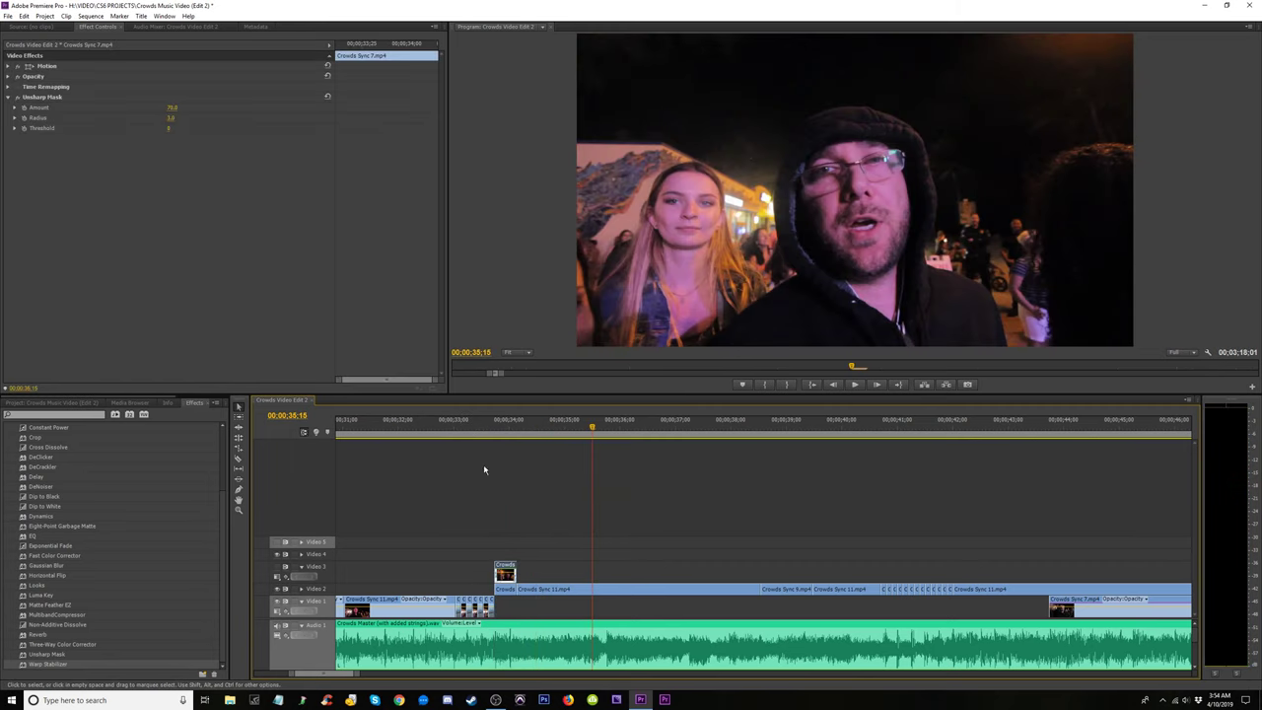
pyautogui.click(475, 432)
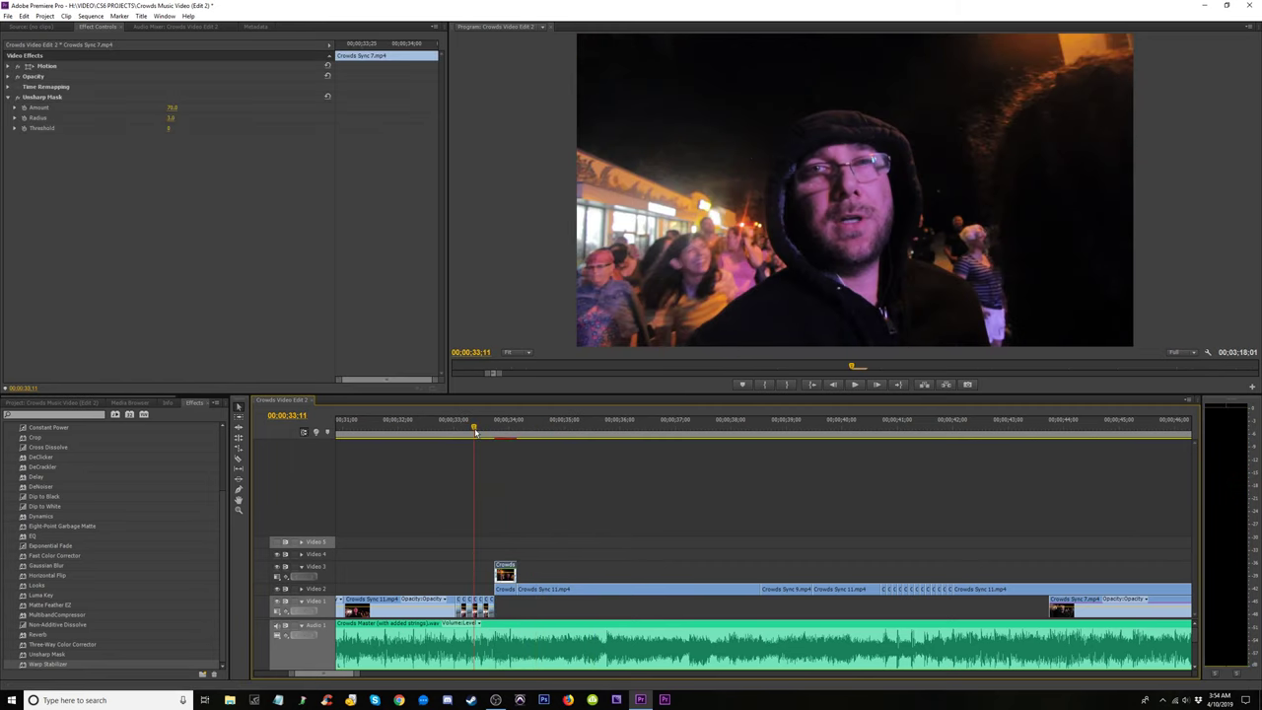
pyautogui.press('space')
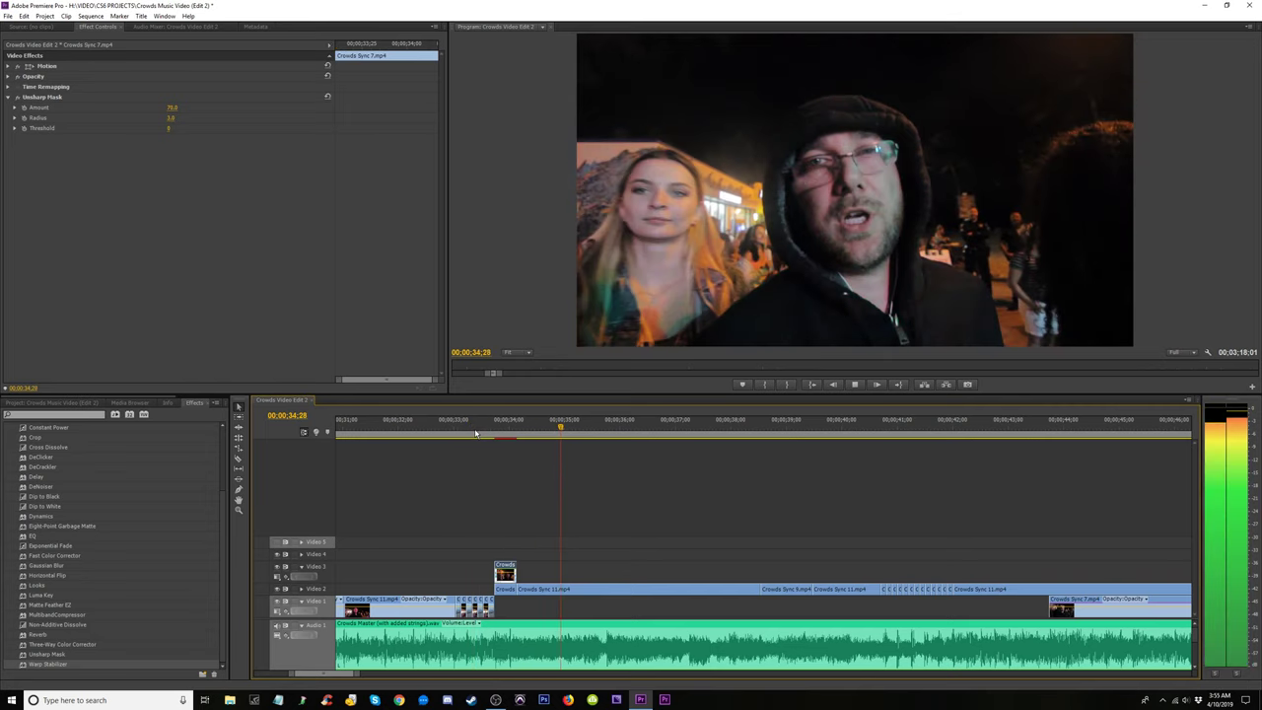
pyautogui.click(472, 433)
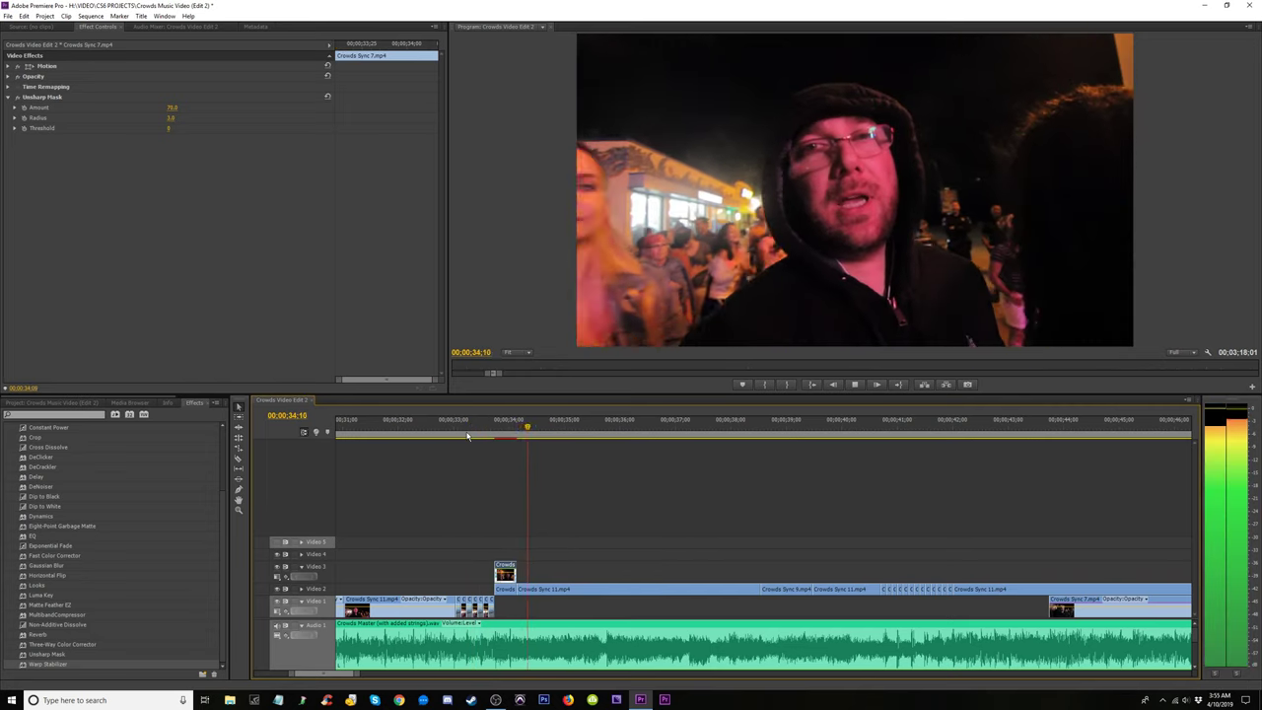
pyautogui.click(472, 434)
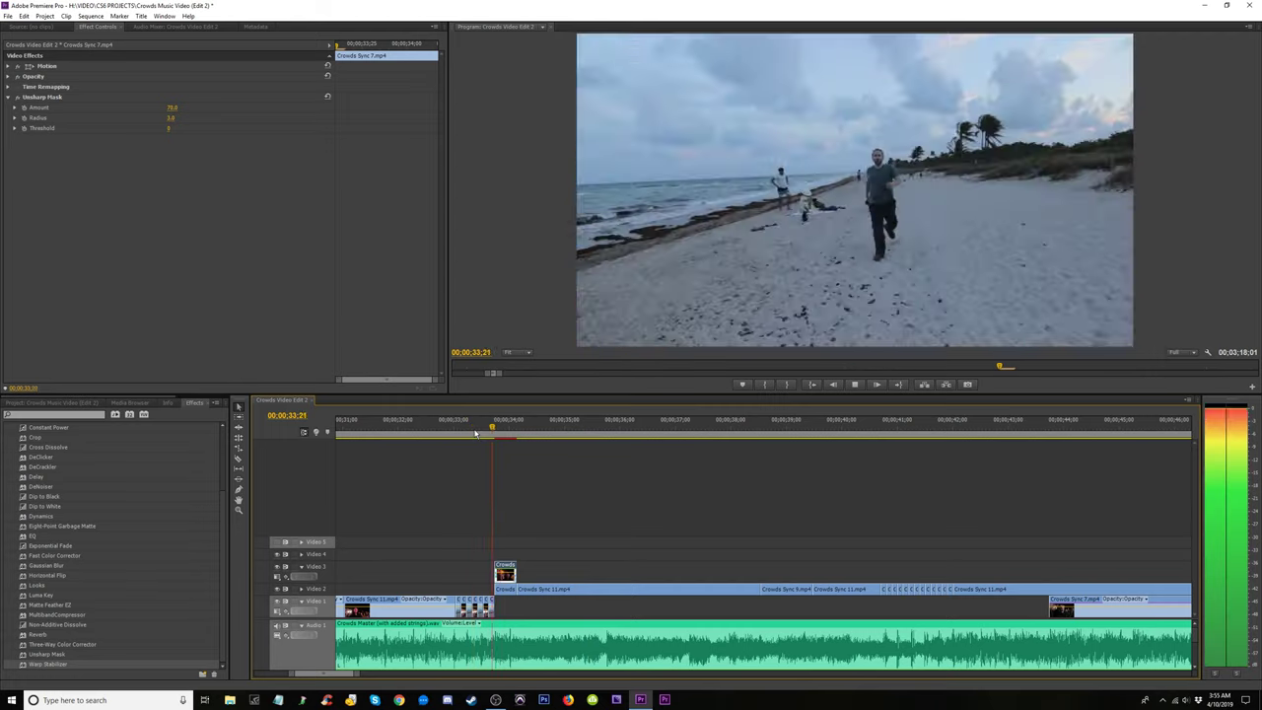
pyautogui.click(475, 433)
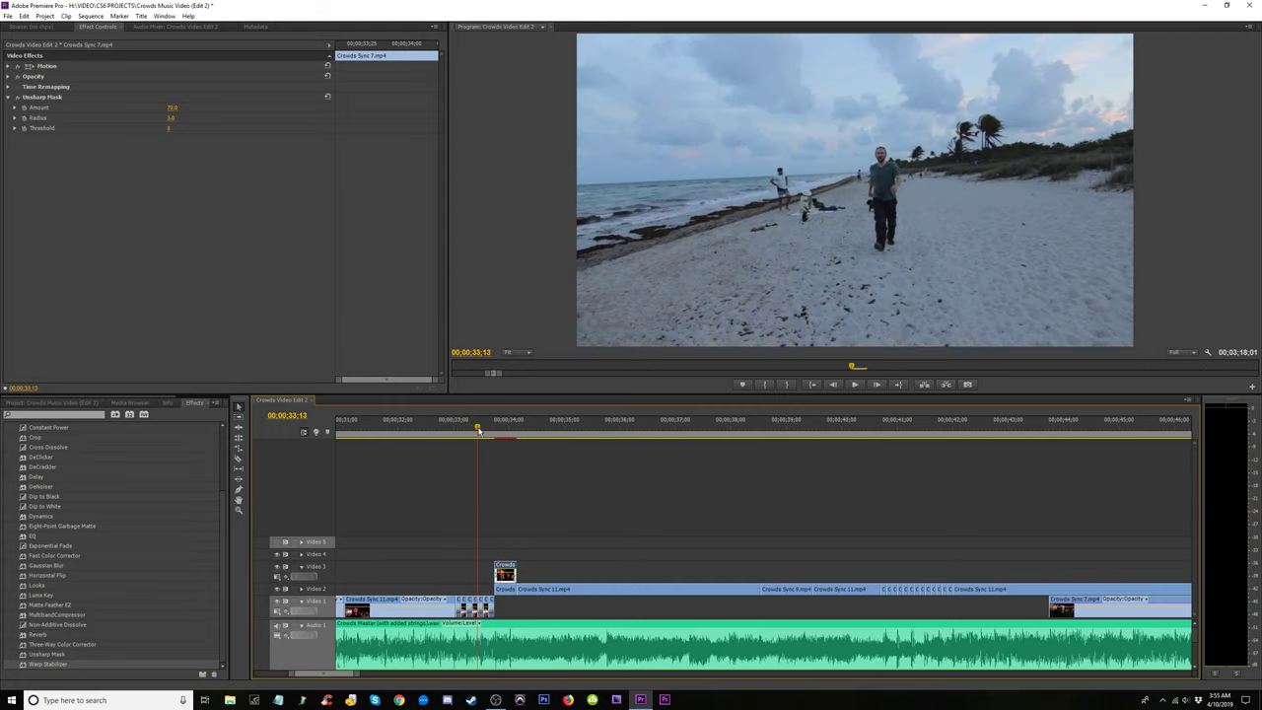
pyautogui.press('space')
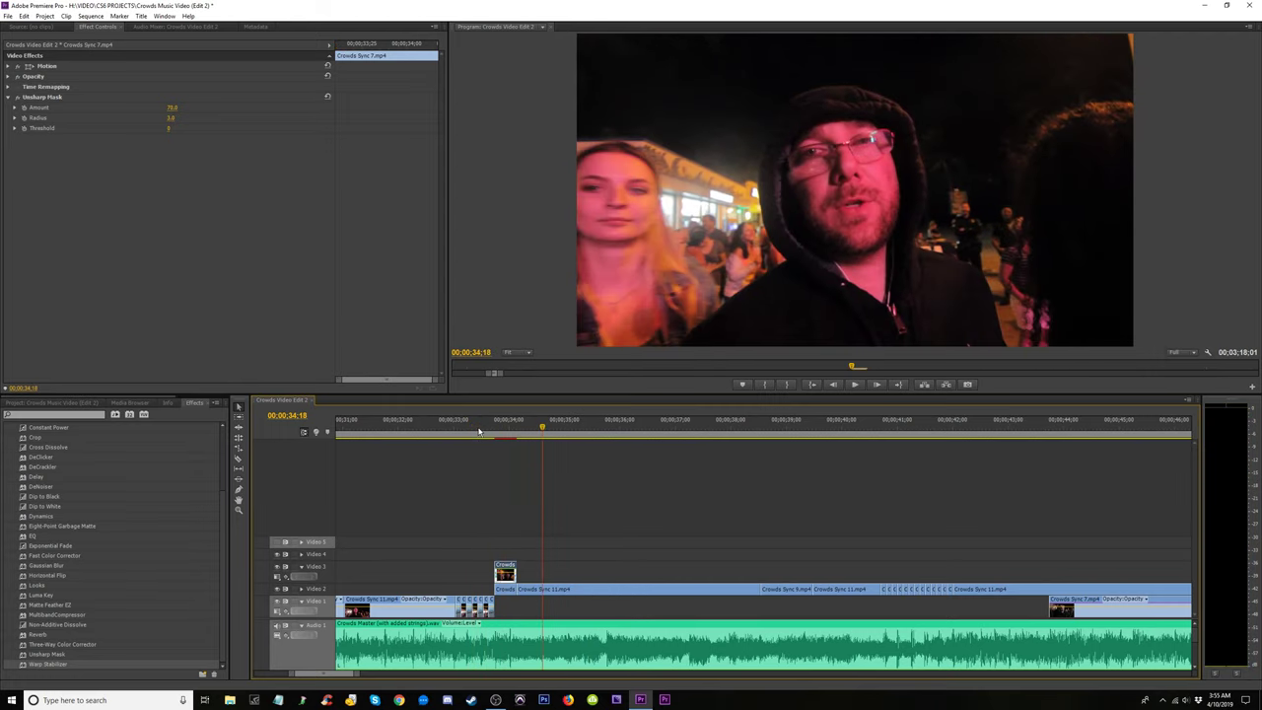
# Extend the Video 3 clip's end by seven frames and replay the section.
pyautogui.press('=')
pyautogui.moveTo(667, 566); pyautogui.dragTo(700, 570)
pyautogui.click(535, 422)
pyautogui.press('space')
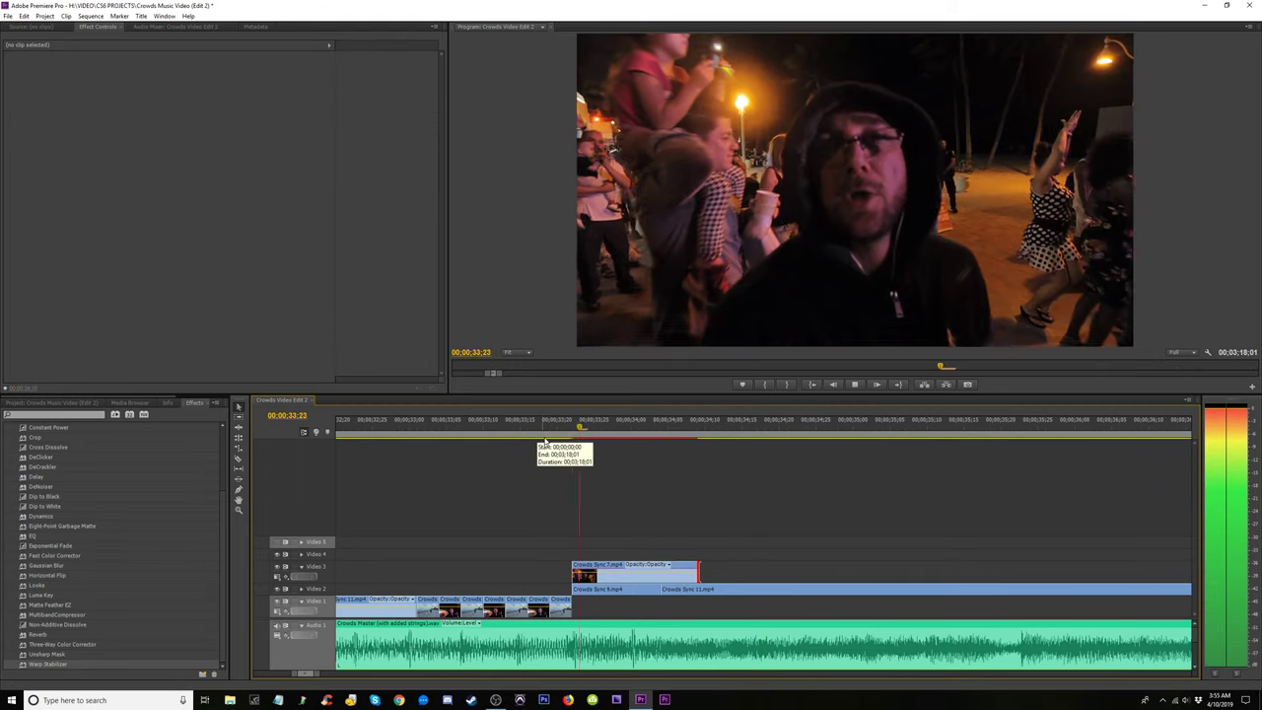
pyautogui.click(529, 426)
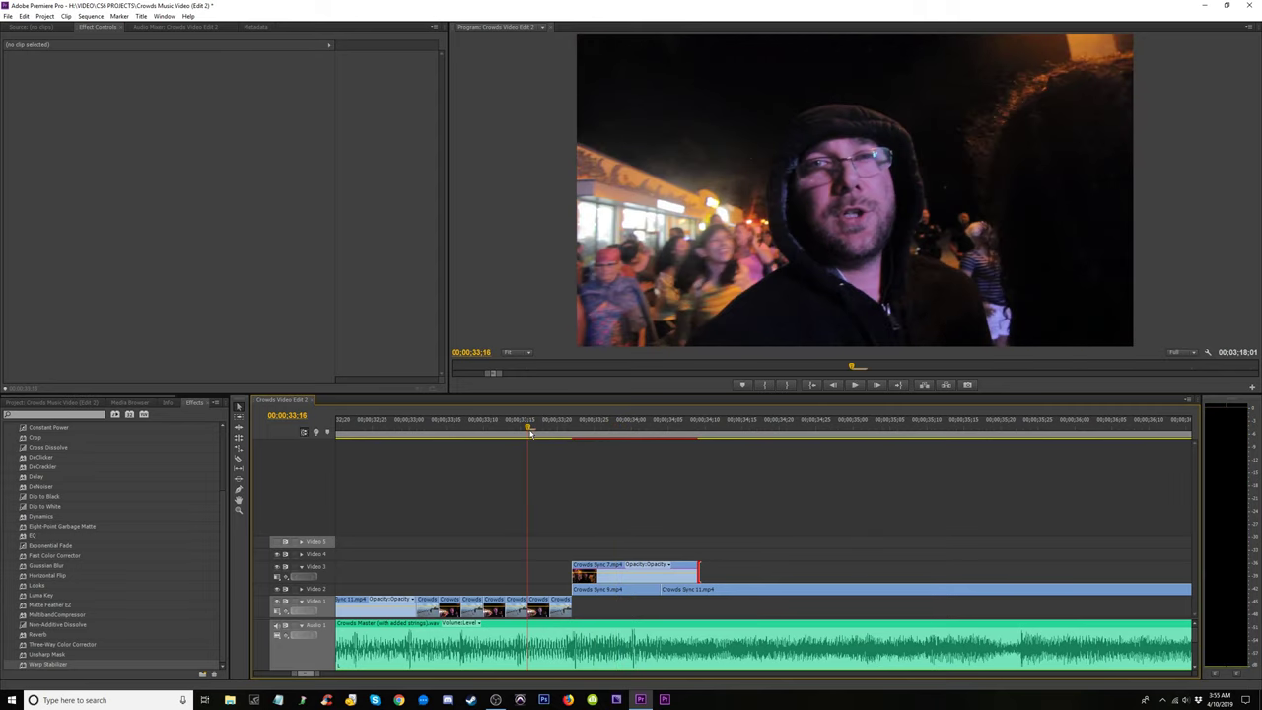
pyautogui.click(530, 430)
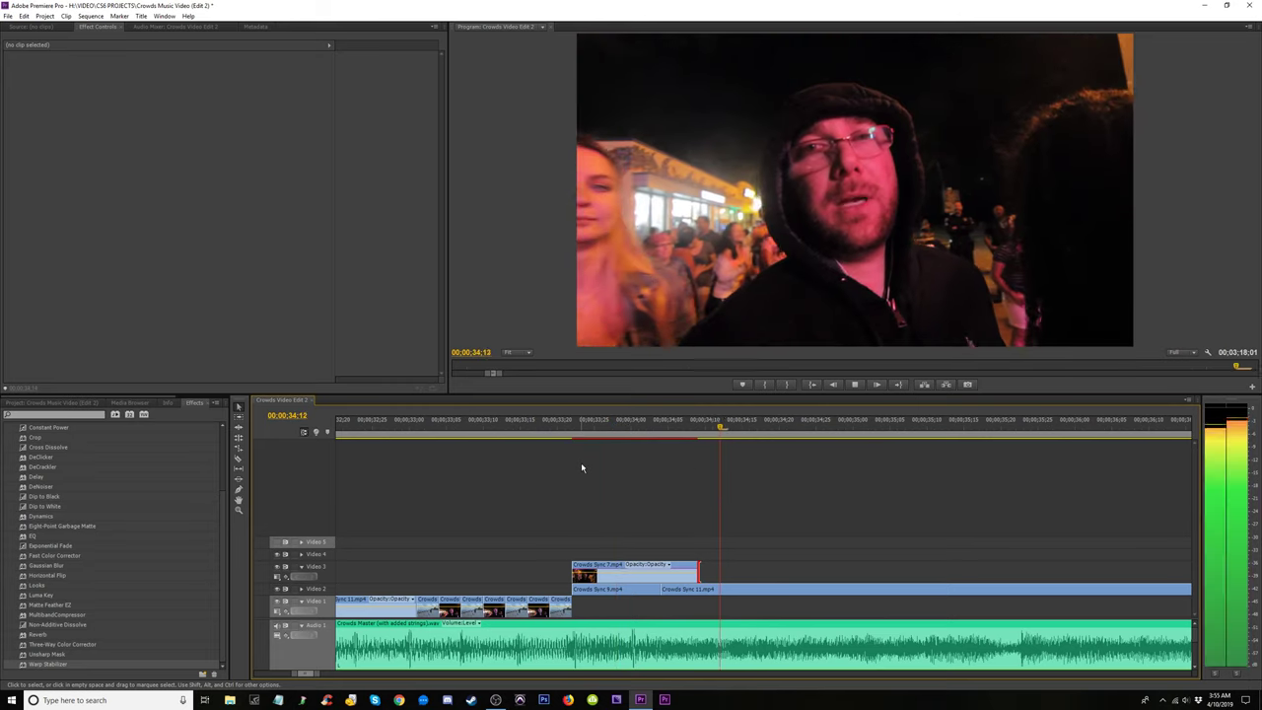
pyautogui.click(558, 426)
pyautogui.press('space')
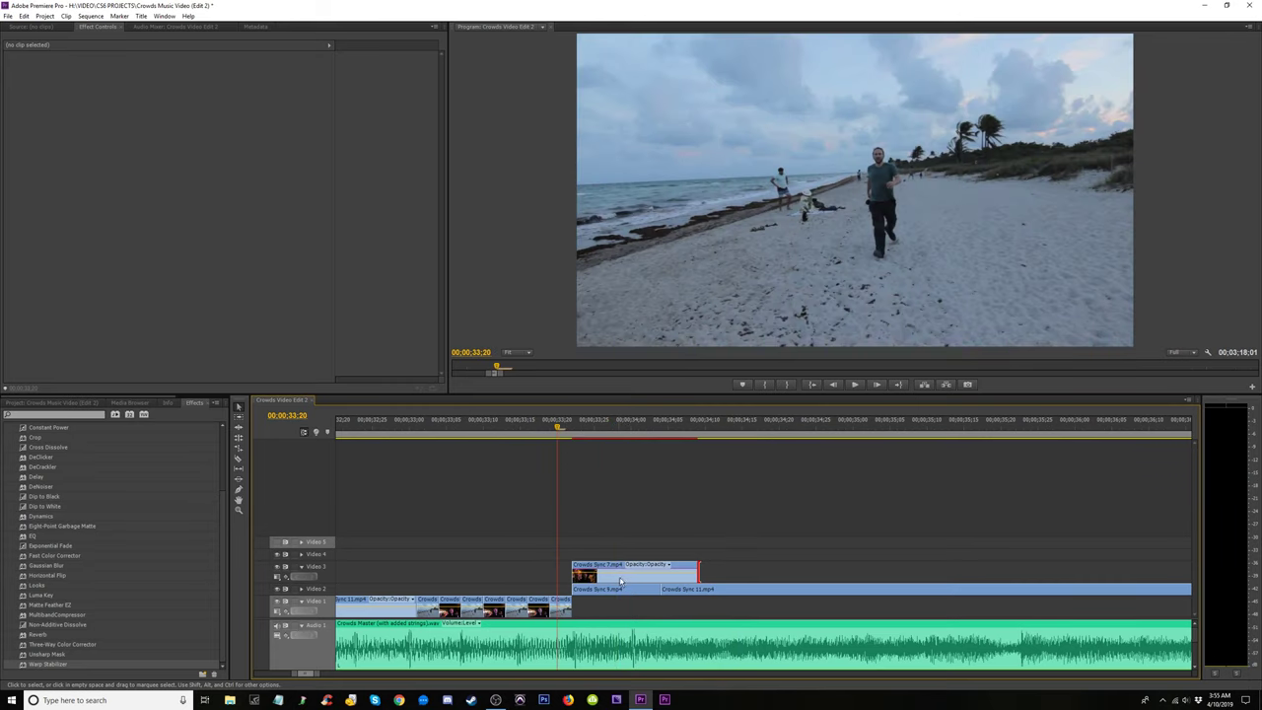
# Slide the Video 3 overlay earlier to start at about 33;20 and replay it repeatedly.
pyautogui.moveTo(620, 582); pyautogui.dragTo(589, 581)
pyautogui.press('space')
pyautogui.press('space')
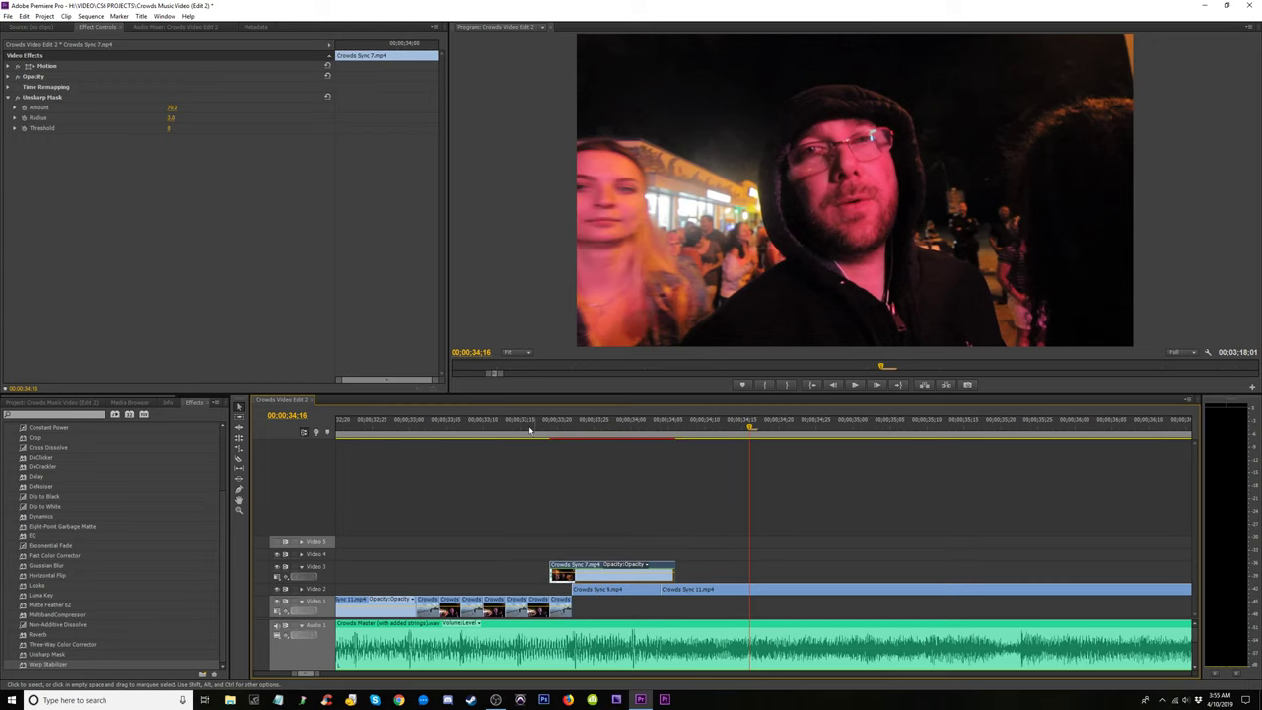
pyautogui.click(525, 426)
pyautogui.press('space')
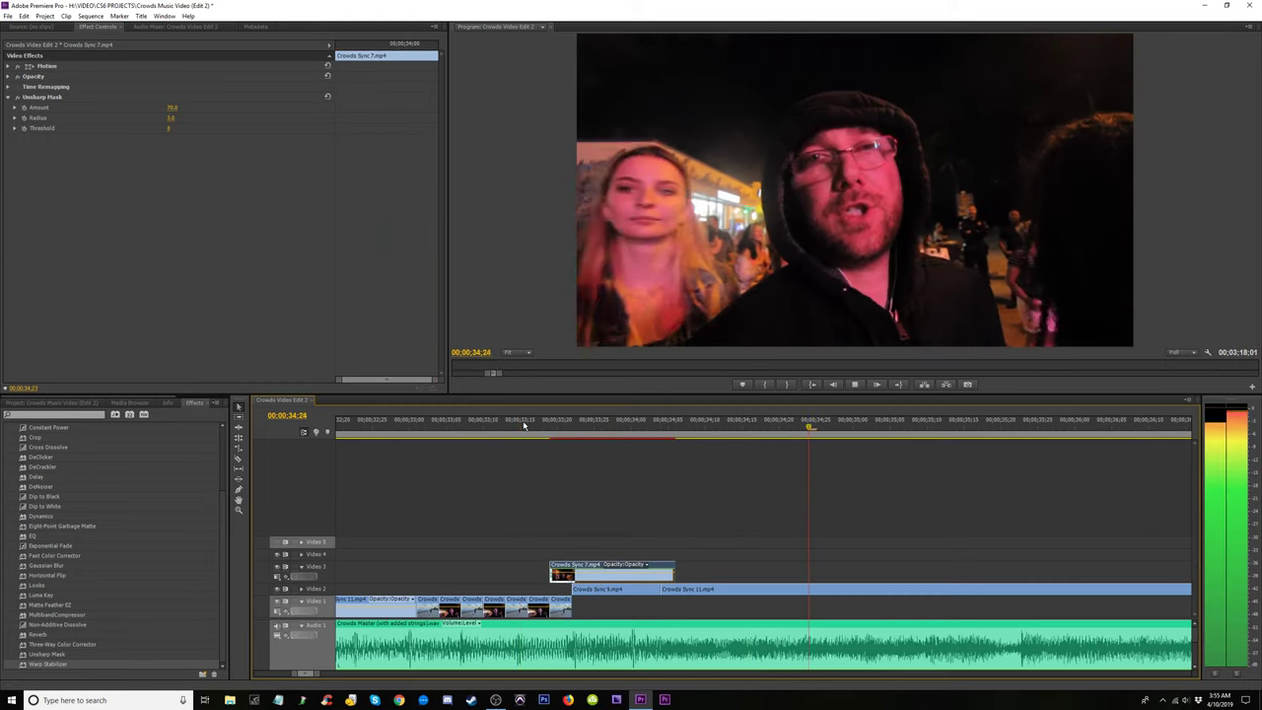
pyautogui.click(477, 426)
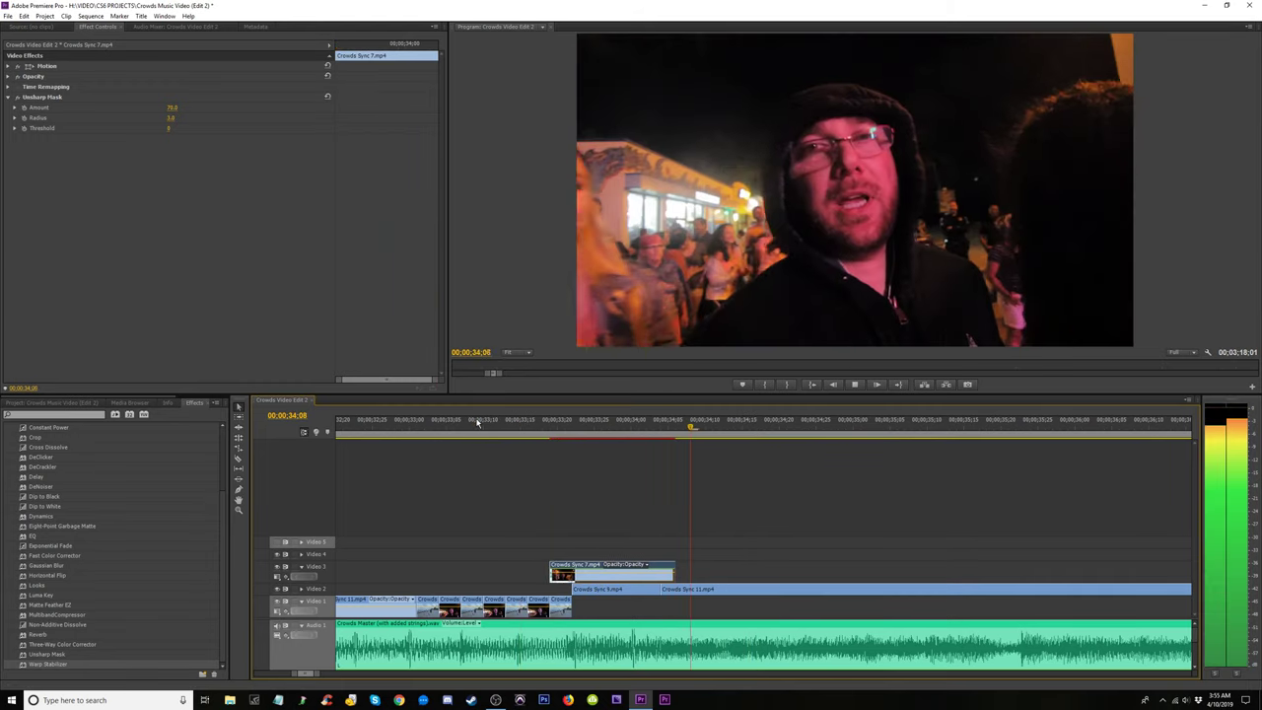
pyautogui.click(478, 424)
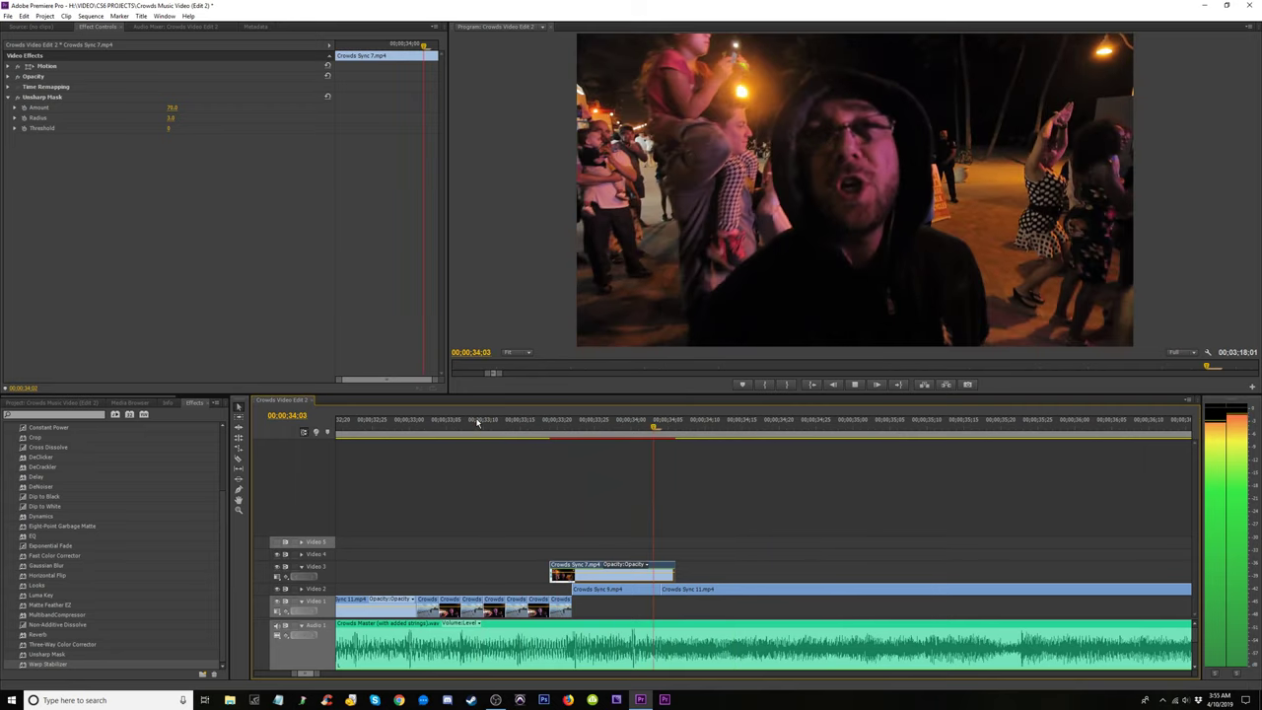
pyautogui.click(477, 424)
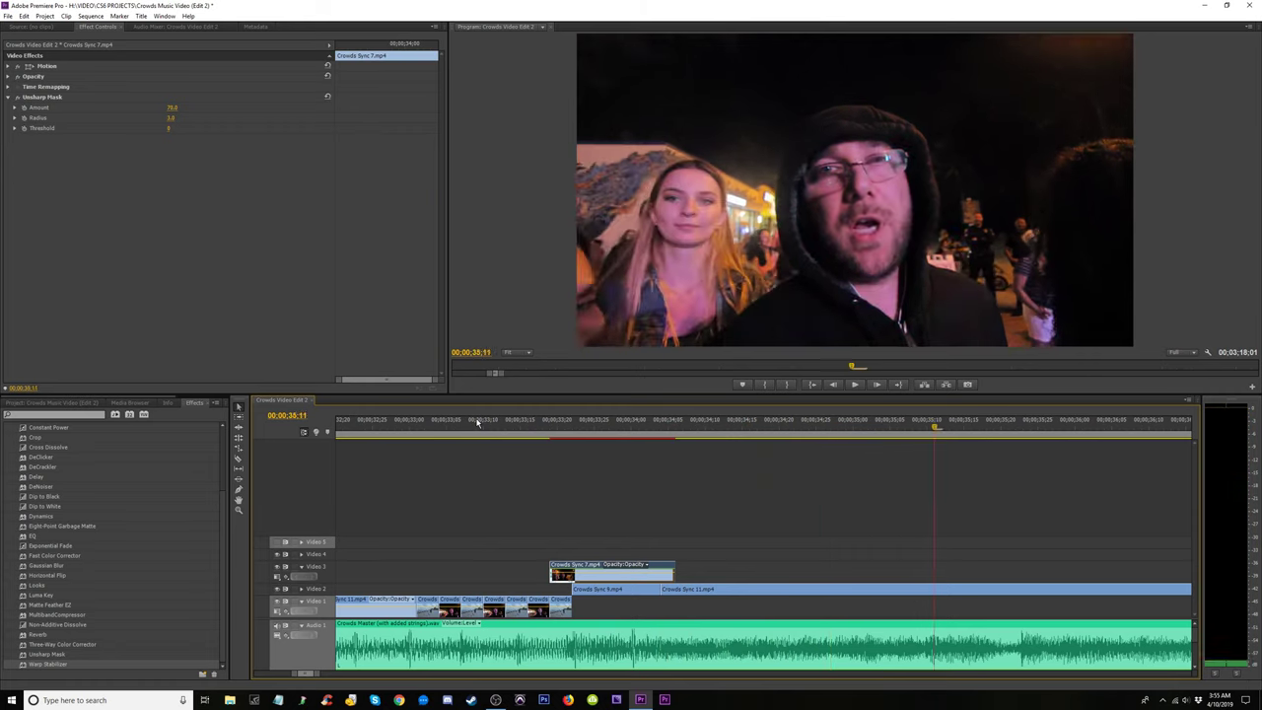
pyautogui.click(478, 424)
pyautogui.click(477, 424)
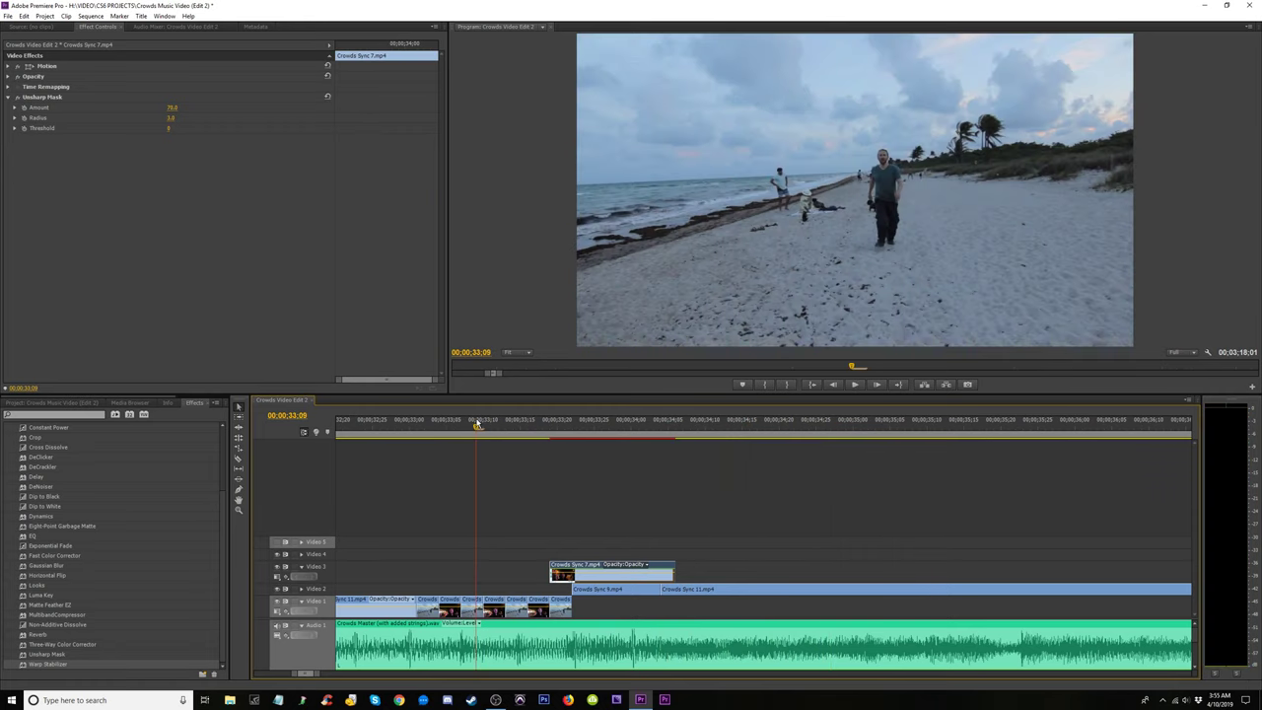
pyautogui.press('space')
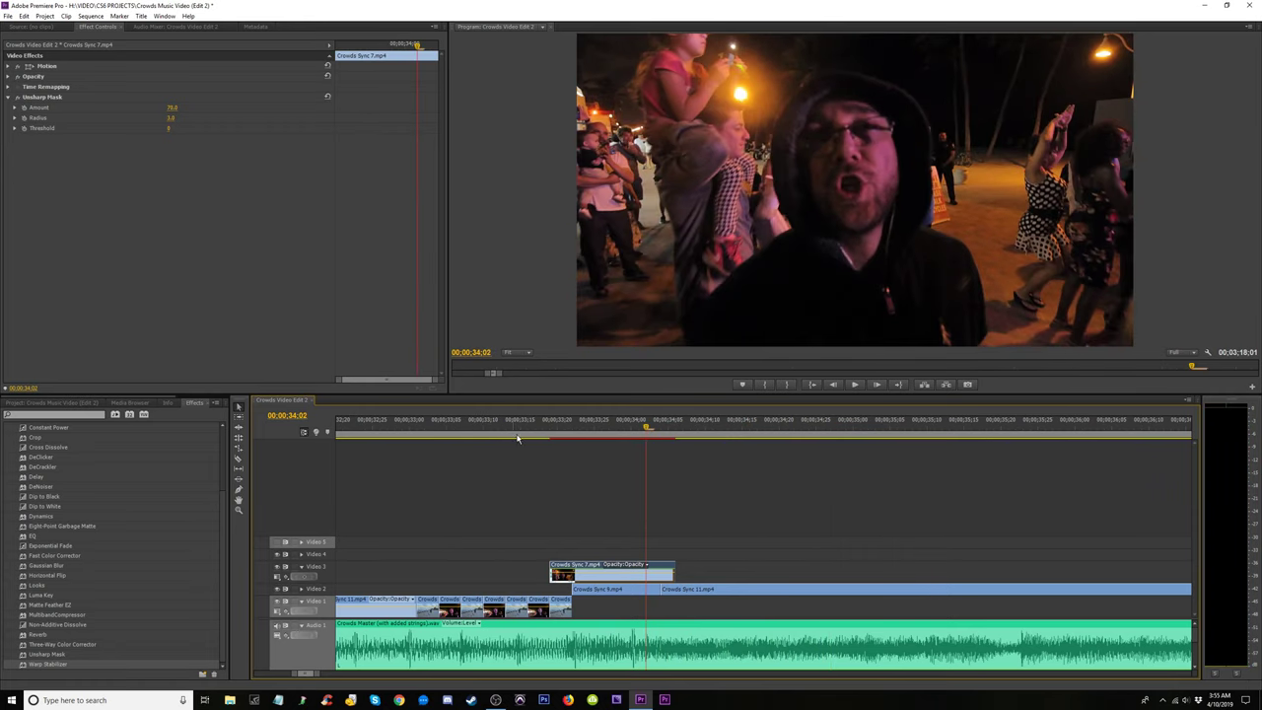
# Step frame by frame to land the playhead on 34;00.
pyautogui.press('Right')
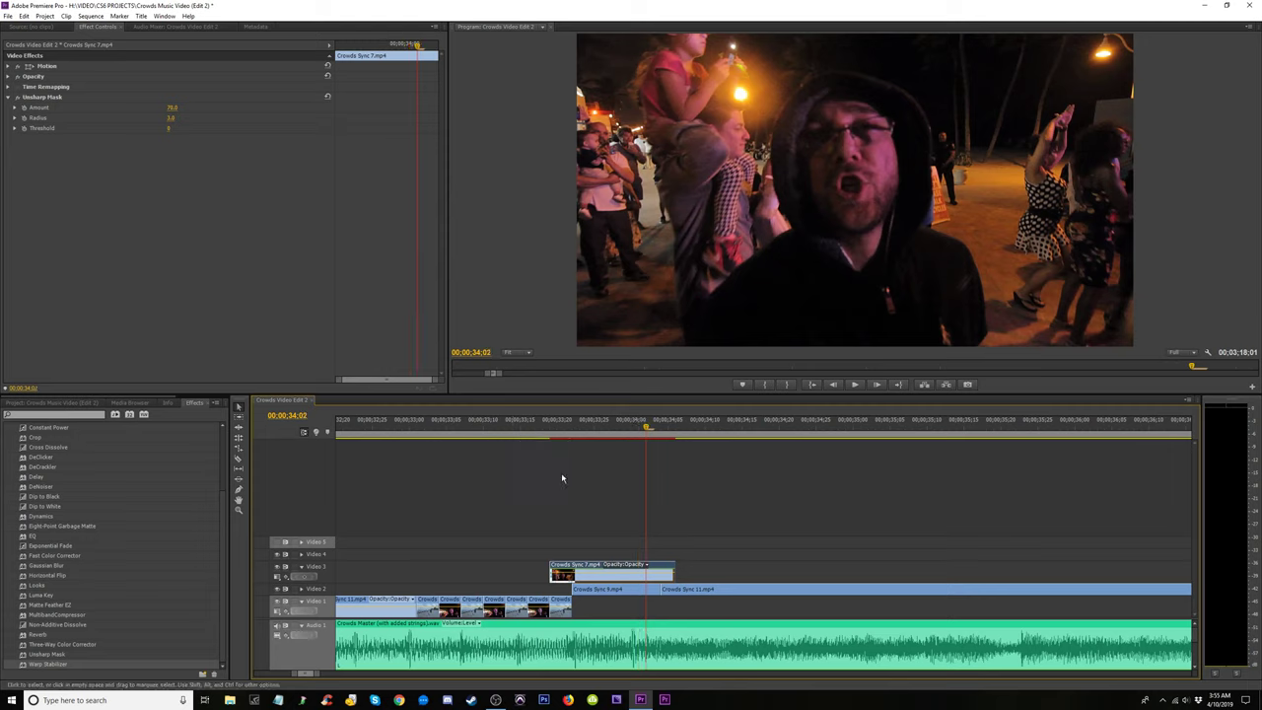
pyautogui.press('Right')
pyautogui.press('Right')
pyautogui.press('Right')
pyautogui.press('Left')
pyautogui.press('Left')
pyautogui.press('Left')
pyautogui.press('Left')
pyautogui.press('Left')
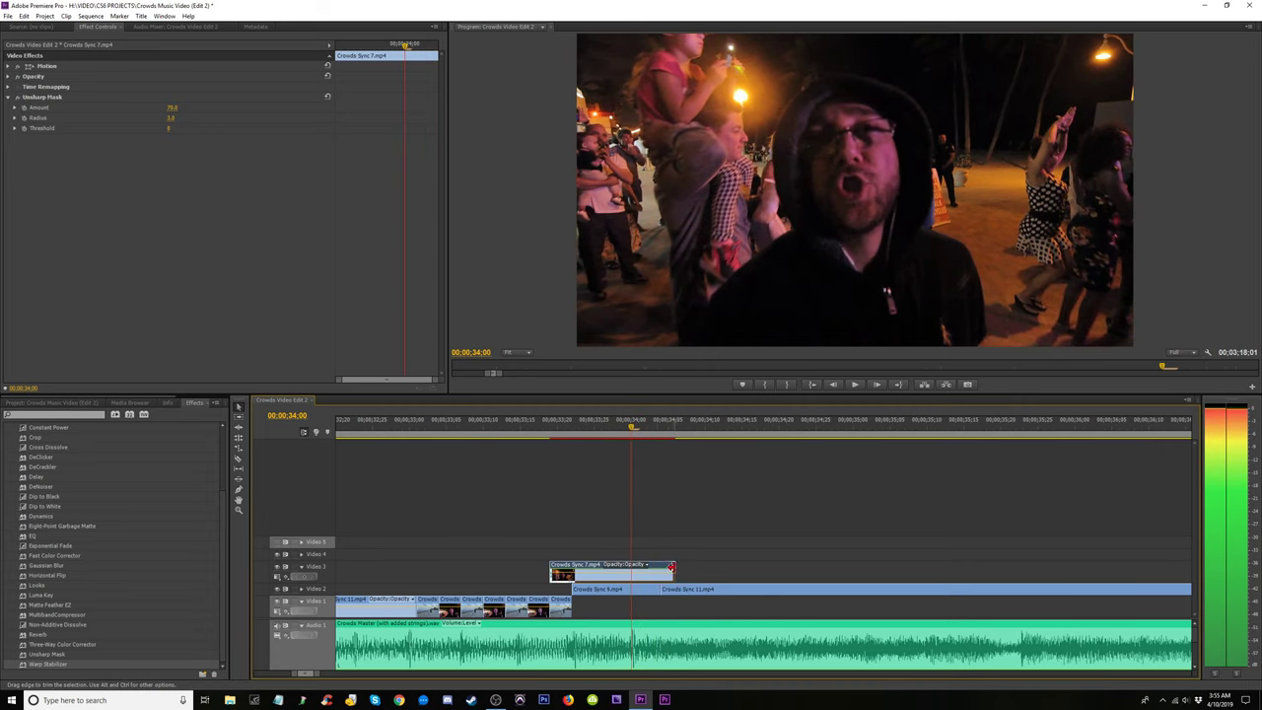
# Trim Crowds Sync 7 to end at the playhead and extend Crowds Sync 11's start two frames earlier.
pyautogui.moveTo(677, 559); pyautogui.dragTo(625, 589)
pyautogui.moveTo(663, 588); pyautogui.dragTo(632, 588)
pyautogui.click(498, 435)
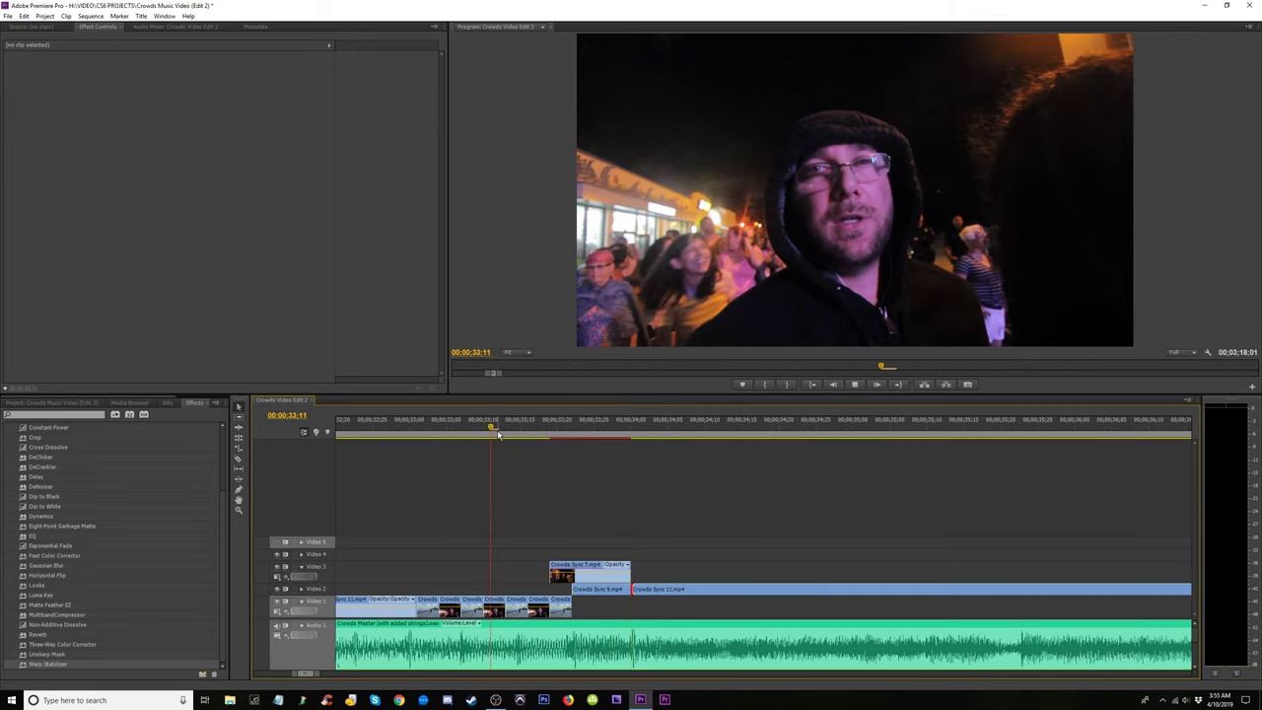
pyautogui.press('space')
pyautogui.click(461, 435)
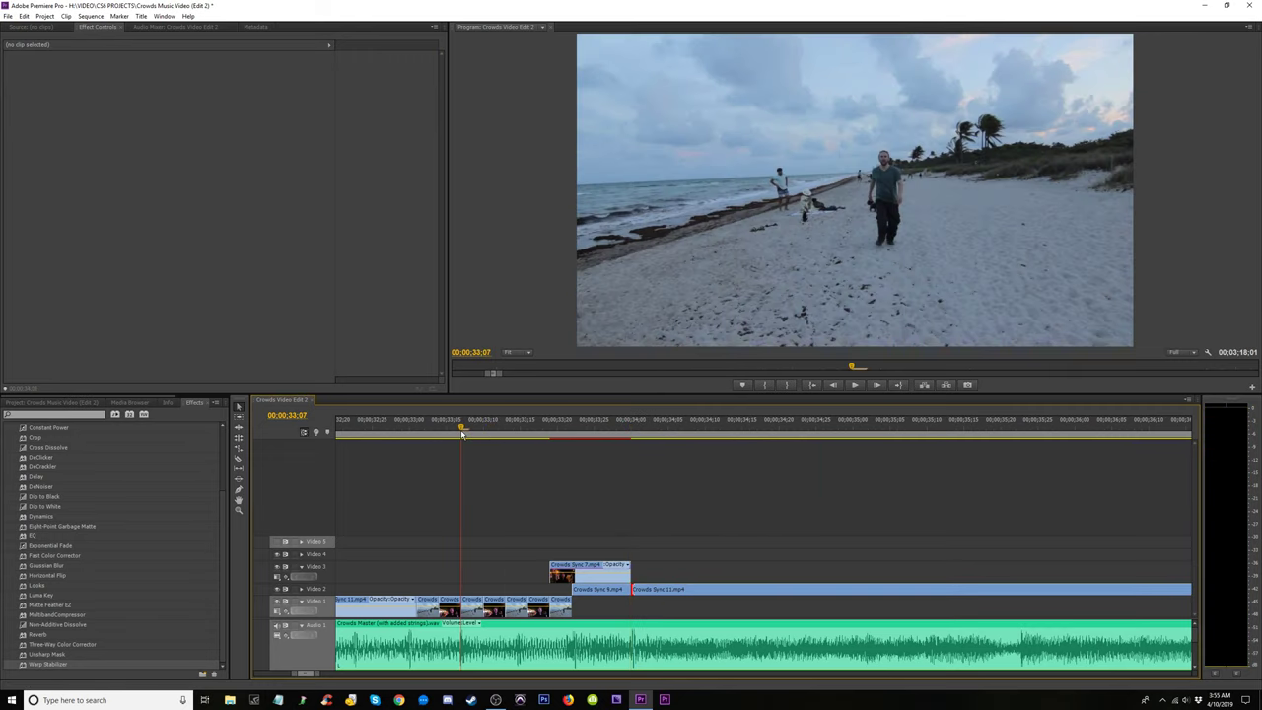
pyautogui.press('space')
pyautogui.press('space')
pyautogui.click(411, 435)
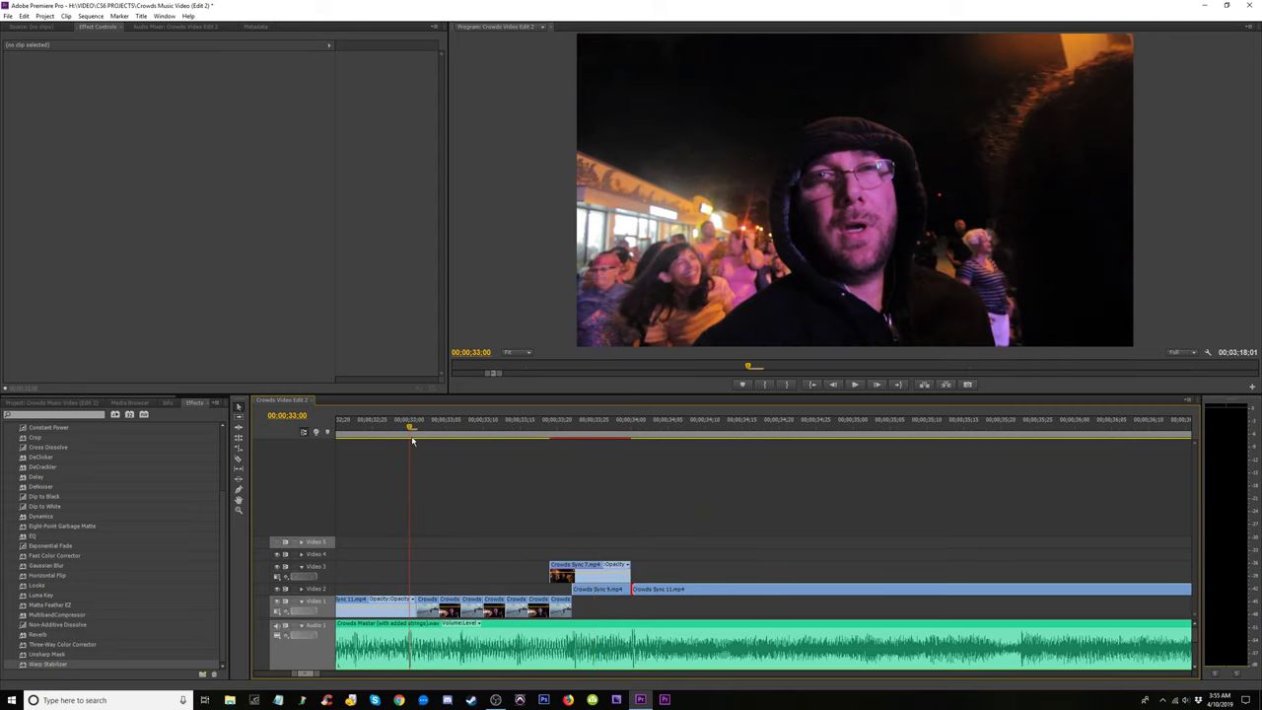
pyautogui.press('space')
pyautogui.press('space')
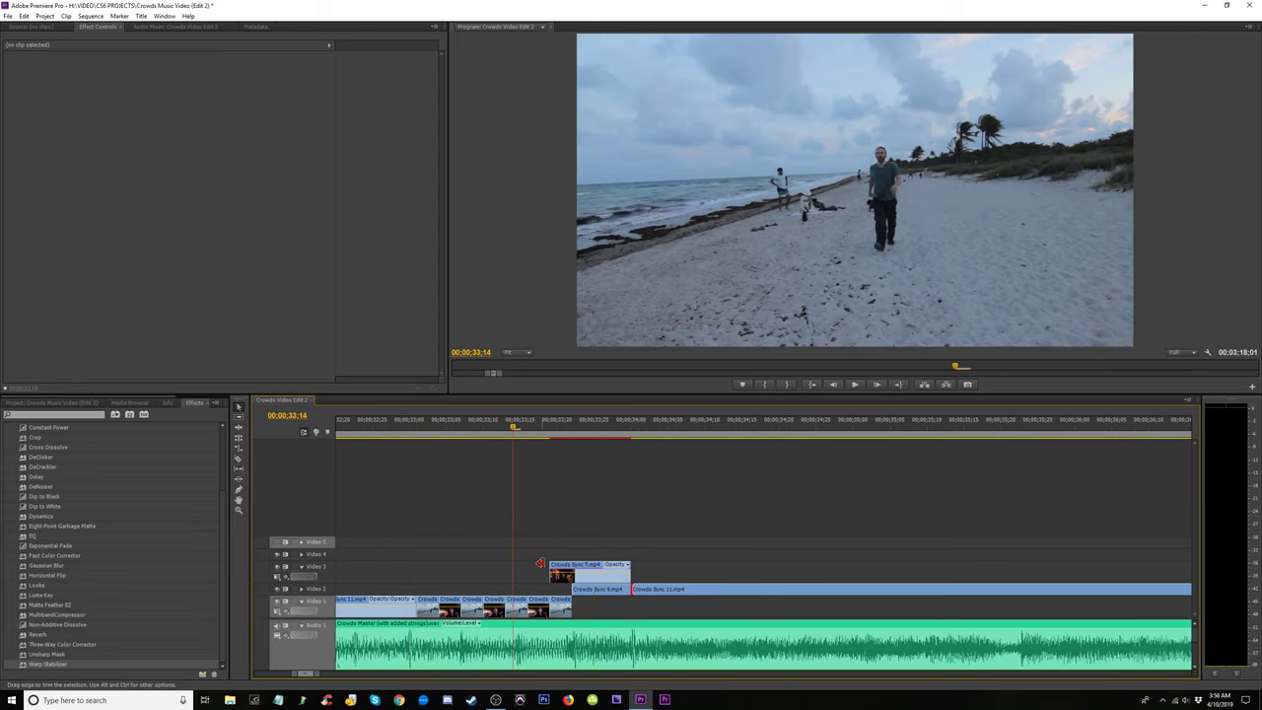
# Rework Crowds Sync 7's start to the beat found from 33;04, stopping playback at 34;04.
pyautogui.moveTo(541, 564); pyautogui.dragTo(481, 563)
pyautogui.click(441, 424)
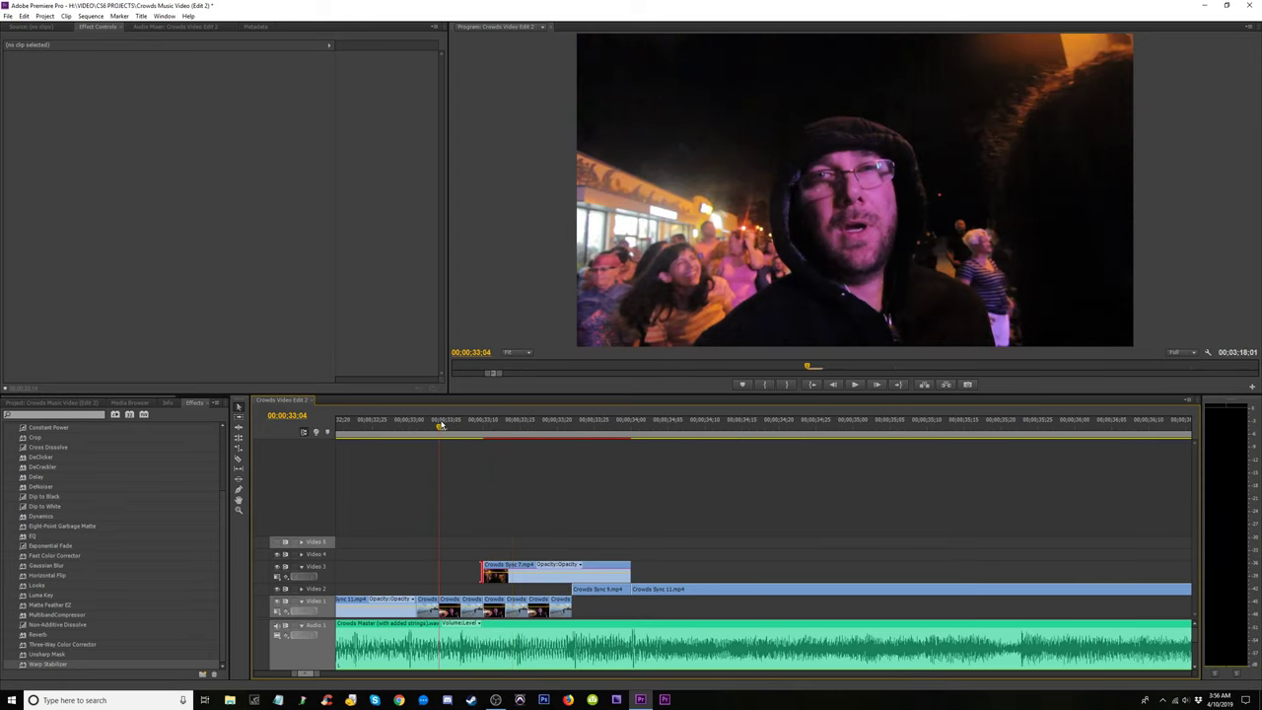
pyautogui.press('space')
pyautogui.press('space')
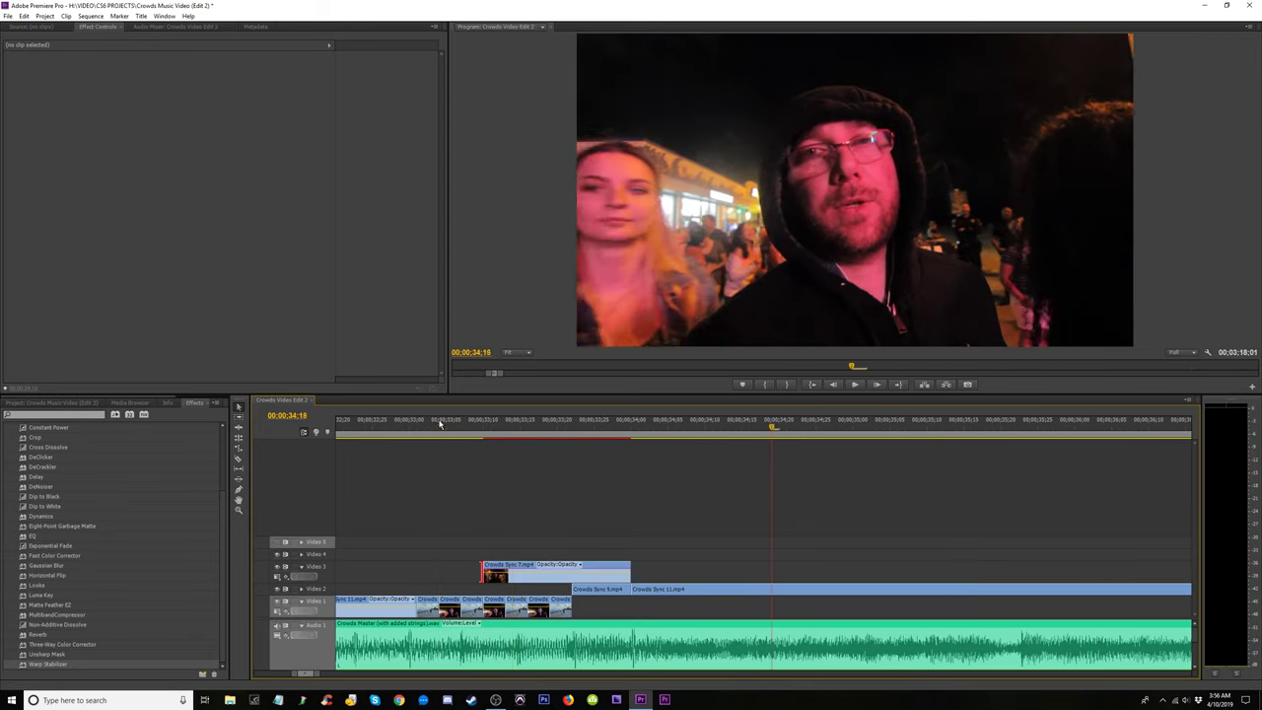
pyautogui.click(440, 424)
pyautogui.press('space')
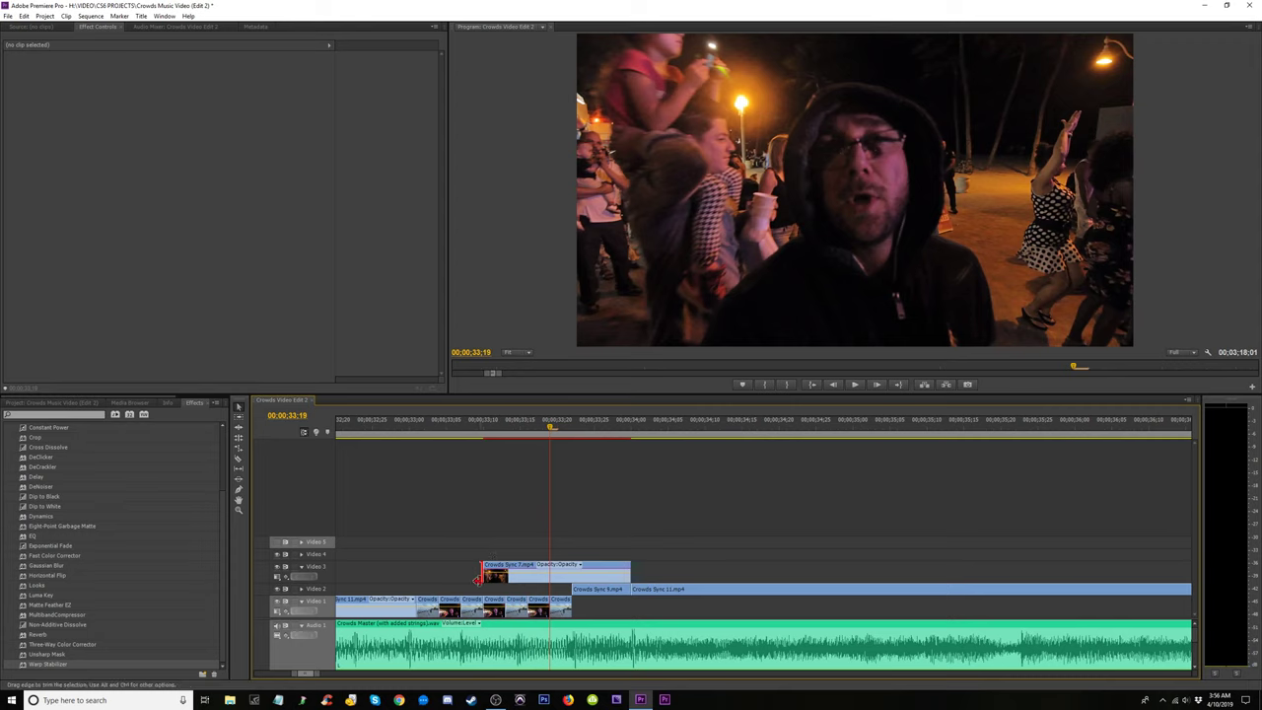
pyautogui.moveTo(477, 569); pyautogui.dragTo(549, 569)
pyautogui.press('space')
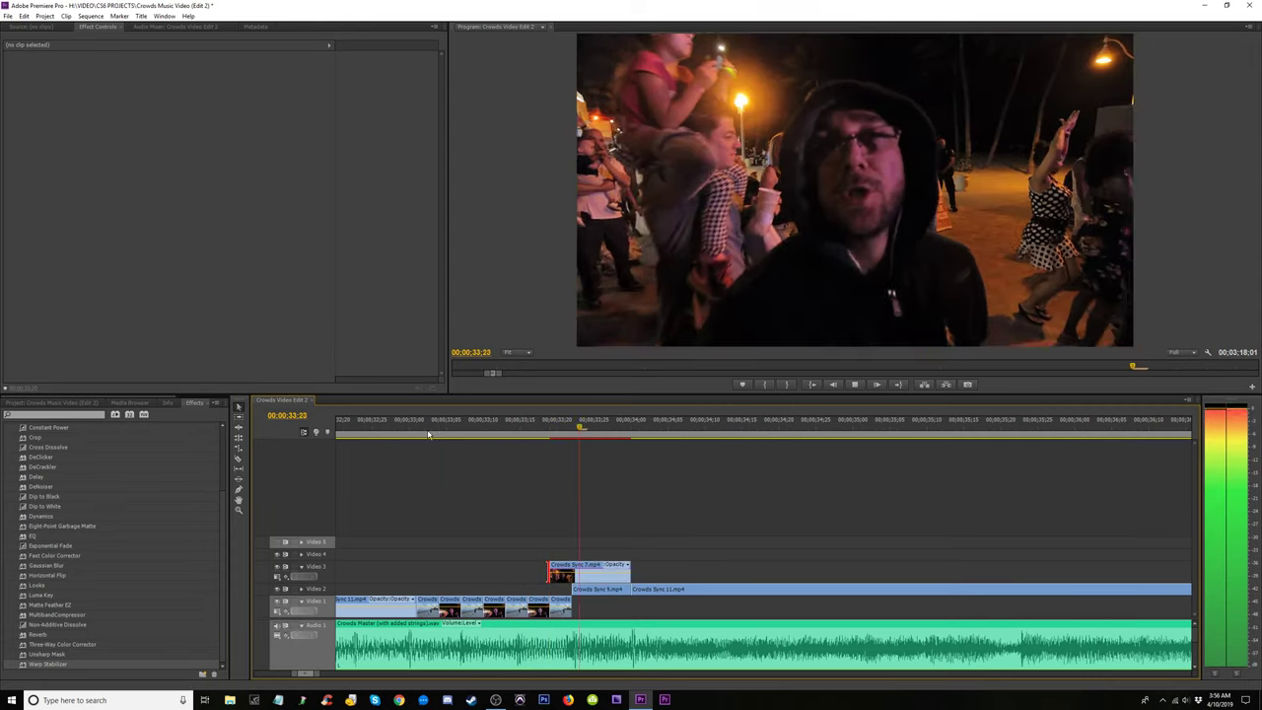
pyautogui.click(428, 433)
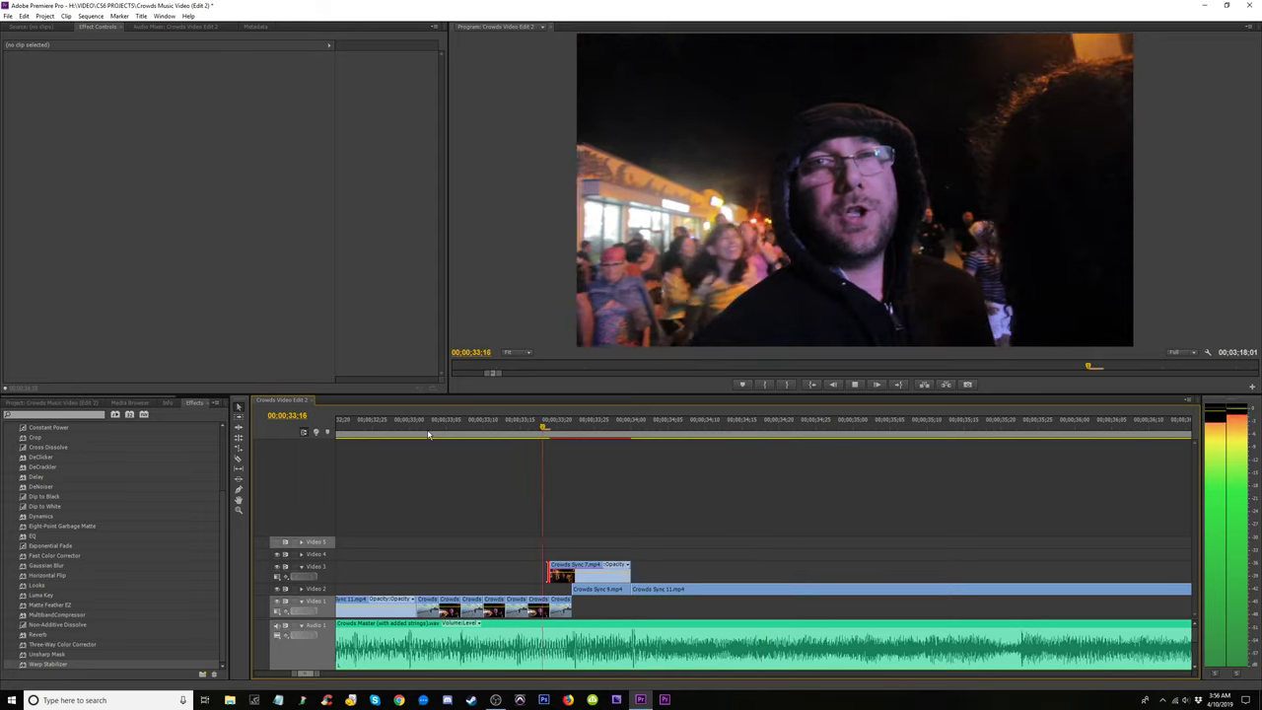
pyautogui.press('space')
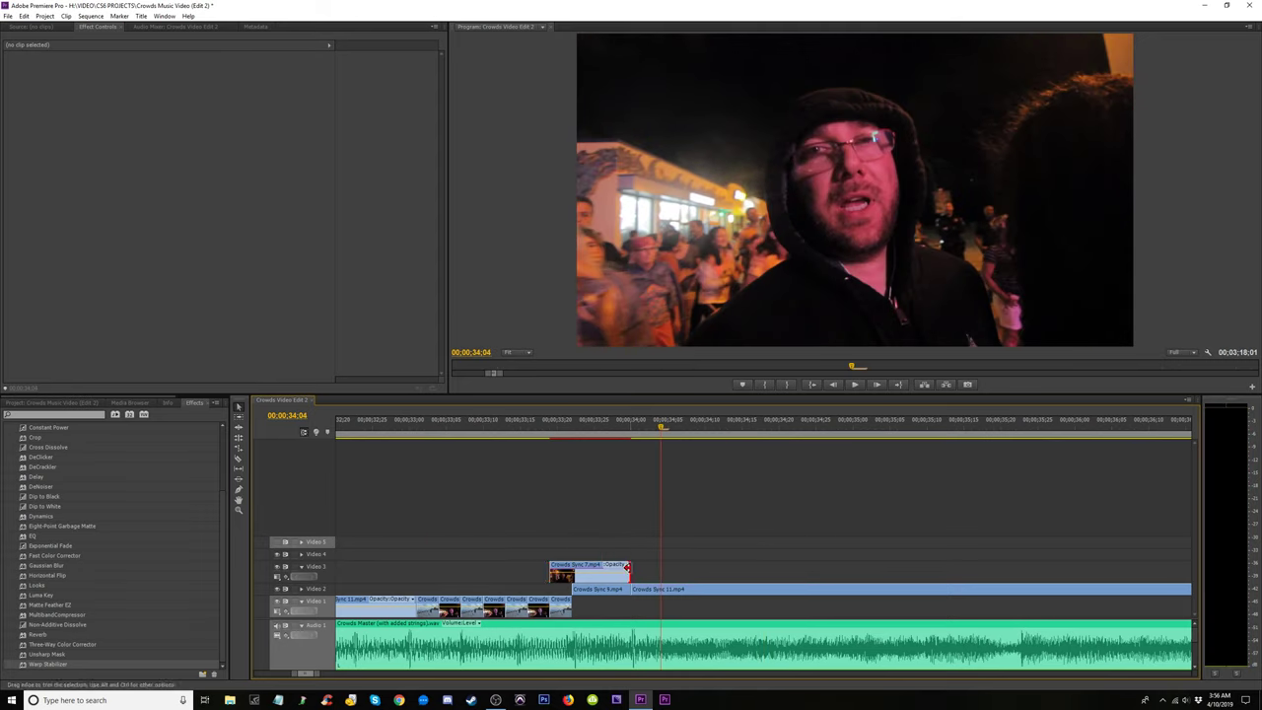
# Lengthen Crowds Sync 7's end by seven frames and replay from 33;18 to check sync.
pyautogui.moveTo(626, 568); pyautogui.dragTo(655, 569)
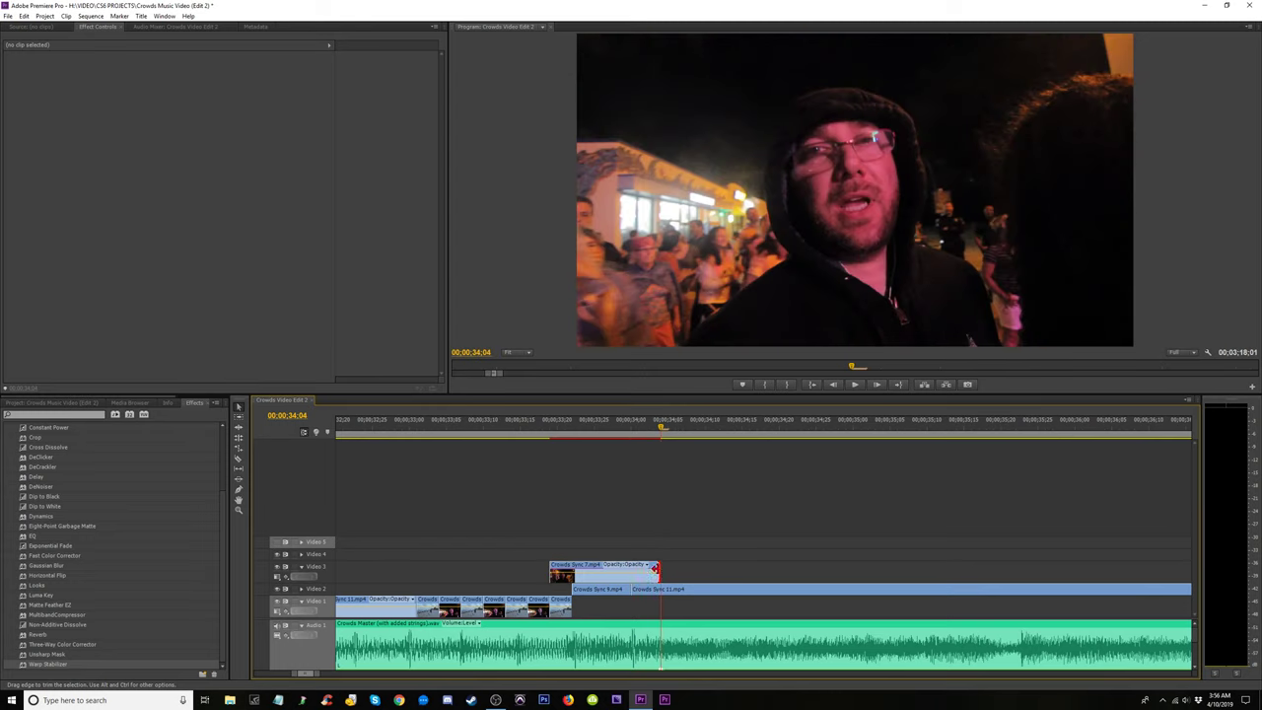
pyautogui.click(570, 426)
pyautogui.press('space')
pyautogui.click(543, 426)
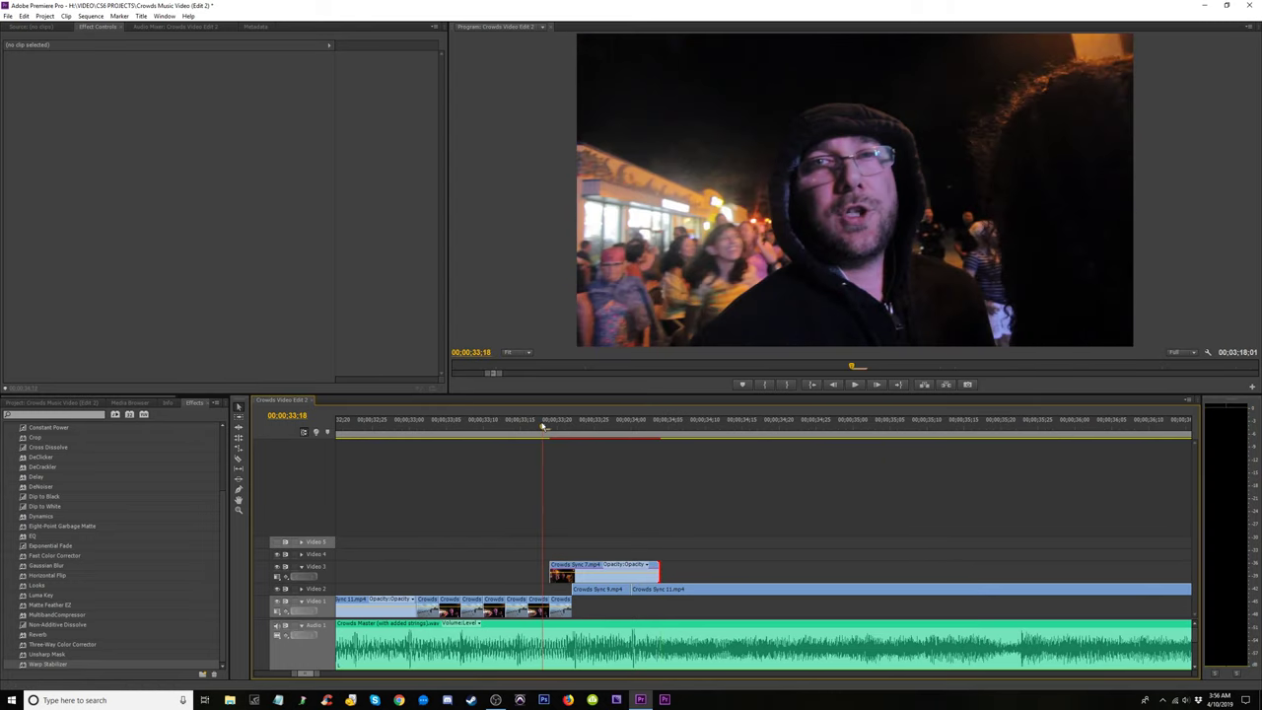
pyautogui.press('space')
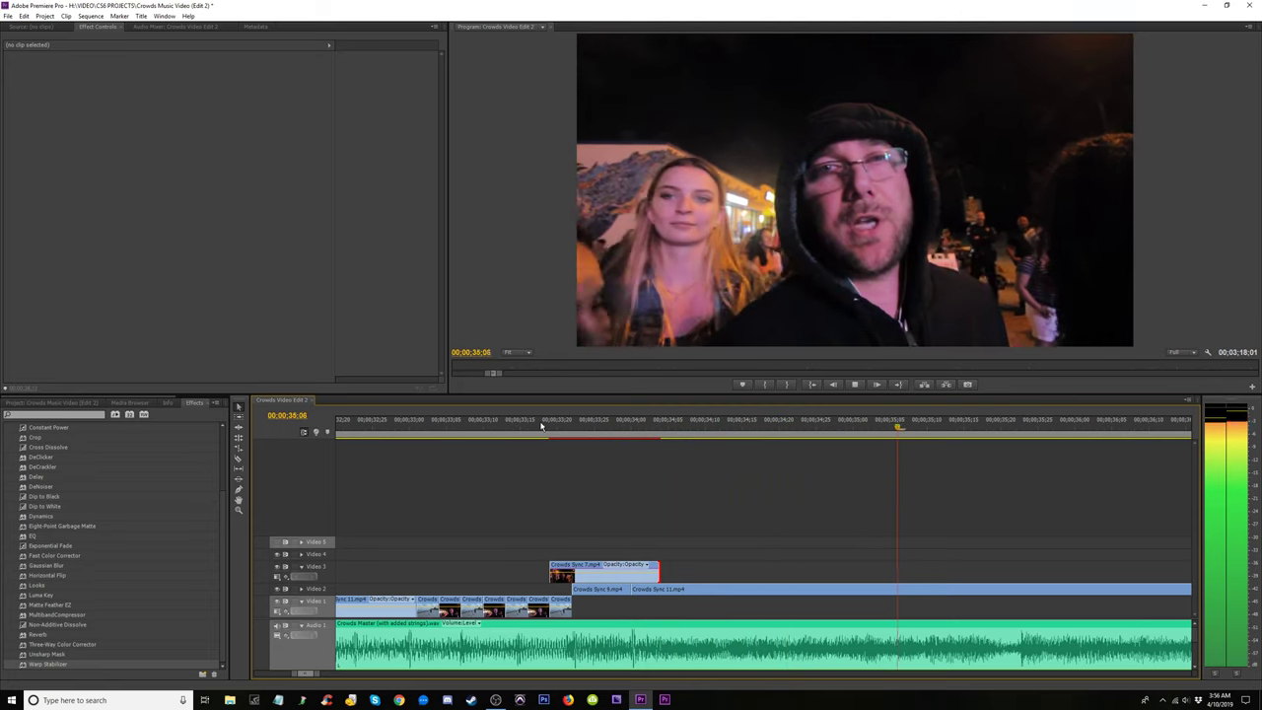
pyautogui.moveTo(541, 426); pyautogui.dragTo(552, 454)
# Move Crowds Sync 7 down onto Video 2 and select a group of Video 2 clips.
pyautogui.press('space')
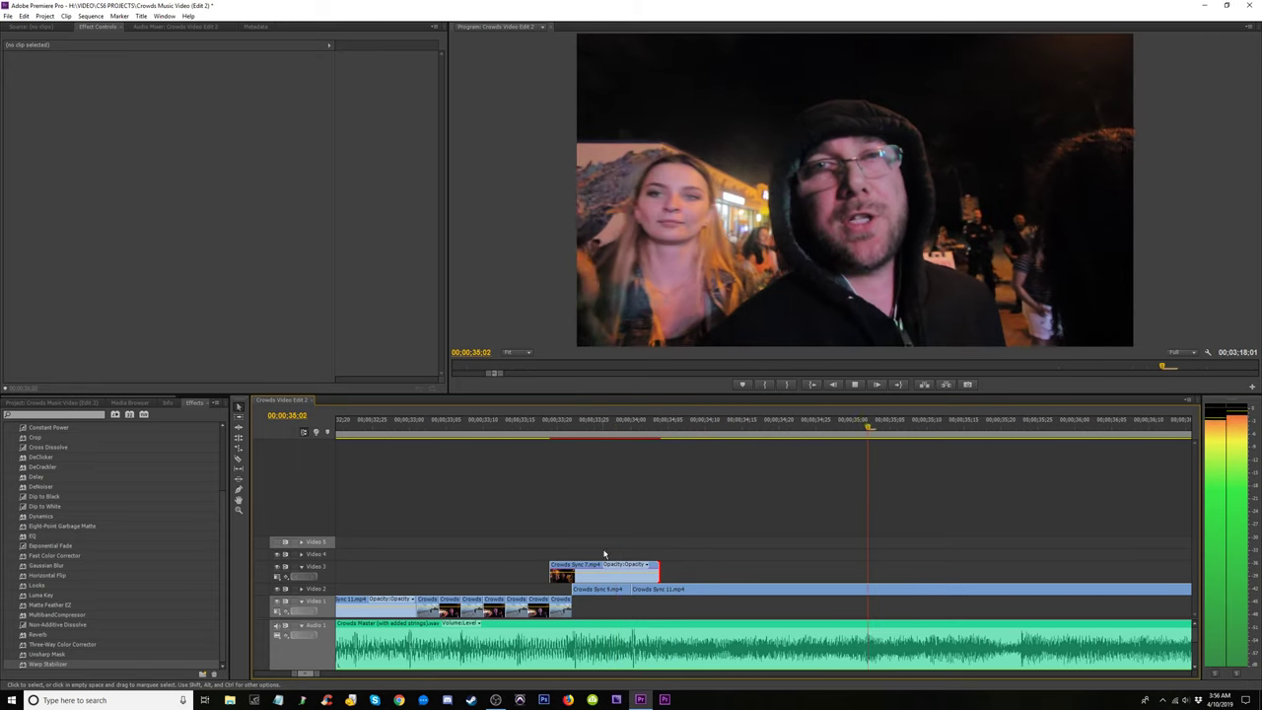
pyautogui.moveTo(604, 566); pyautogui.dragTo(588, 587)
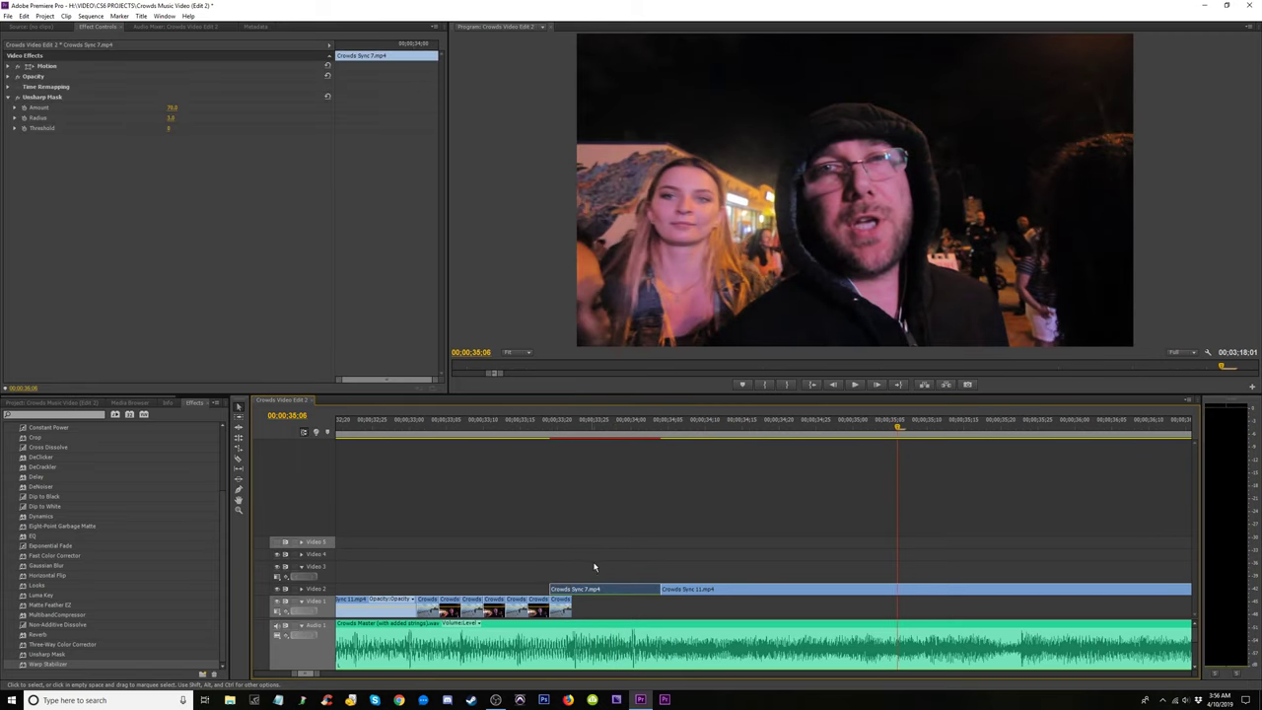
pyautogui.press('-')
pyautogui.press('-')
pyautogui.press('-')
pyautogui.moveTo(742, 562); pyautogui.dragTo(967, 595)
pyautogui.press('=')
pyautogui.press('=')
pyautogui.press('=')
pyautogui.moveTo(602, 590); pyautogui.dragTo(609, 600)
pyautogui.press('-')
pyautogui.press('-')
pyautogui.press('-')
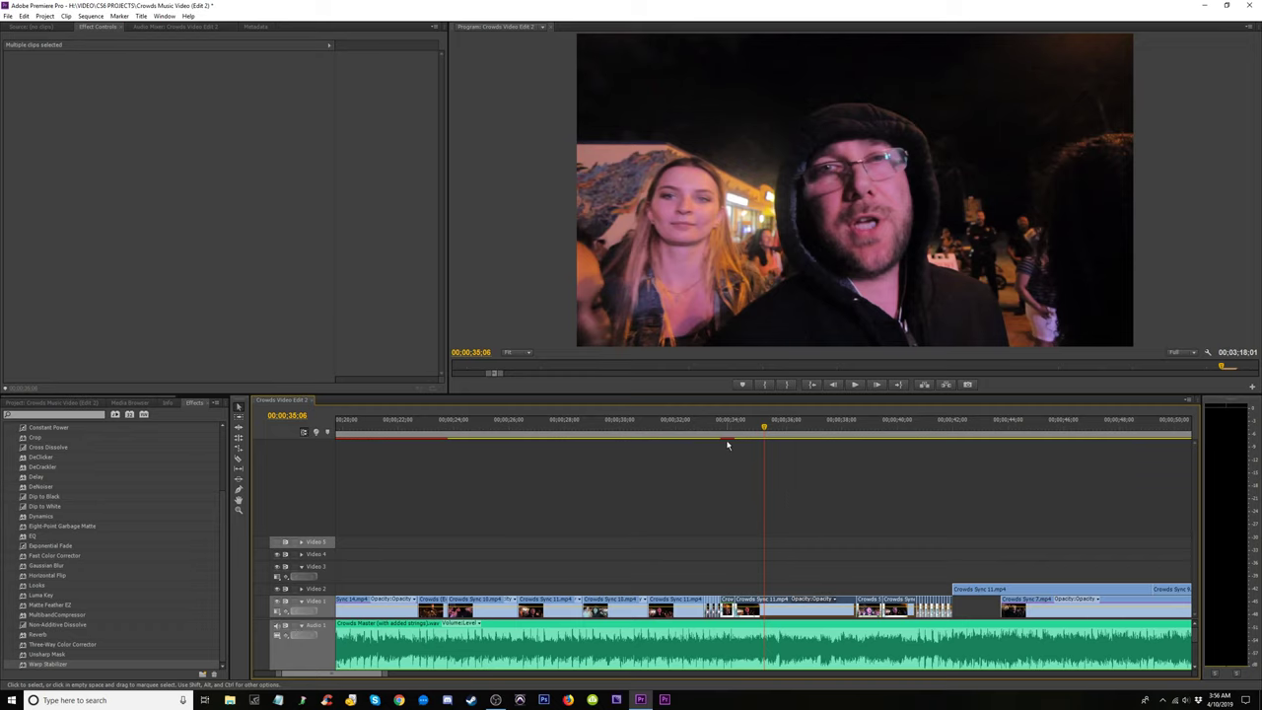
# Play the edit full screen from the beach shot, then exit full screen.
pyautogui.click(706, 438)
pyautogui.hotkey('ctrl', '`')
pyautogui.press('space')
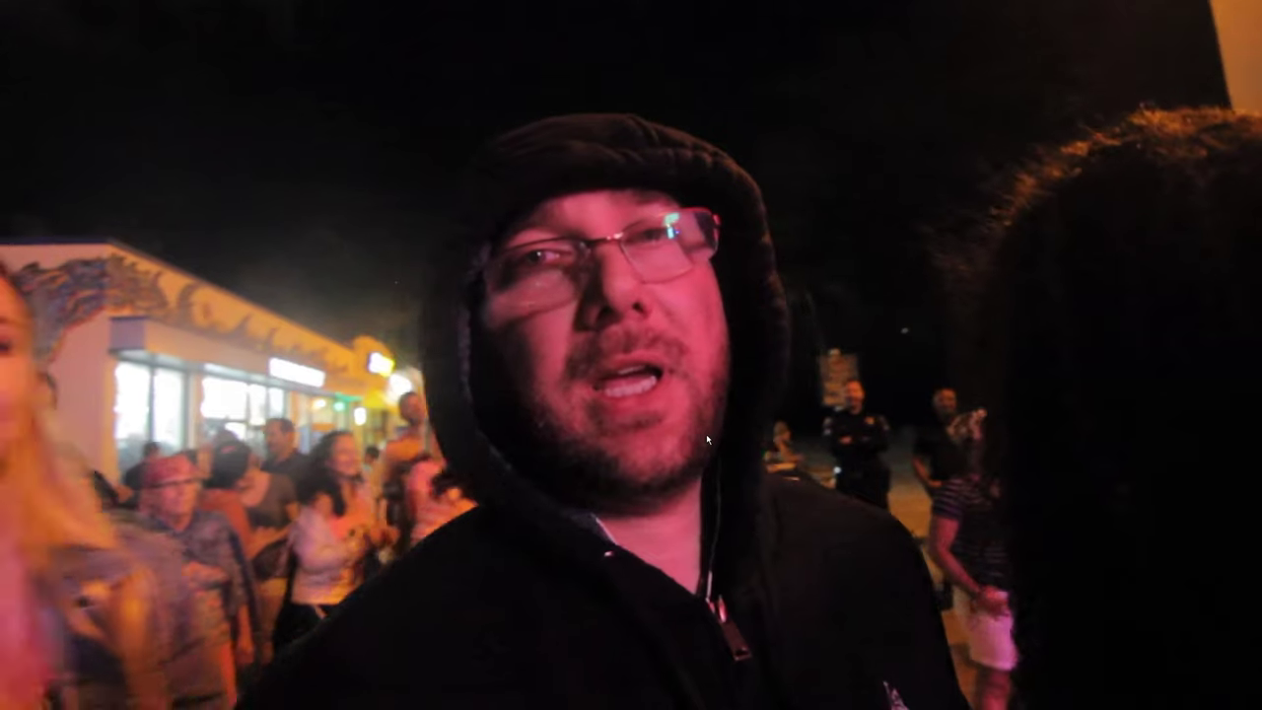
pyautogui.hotkey('ctrl', '`')
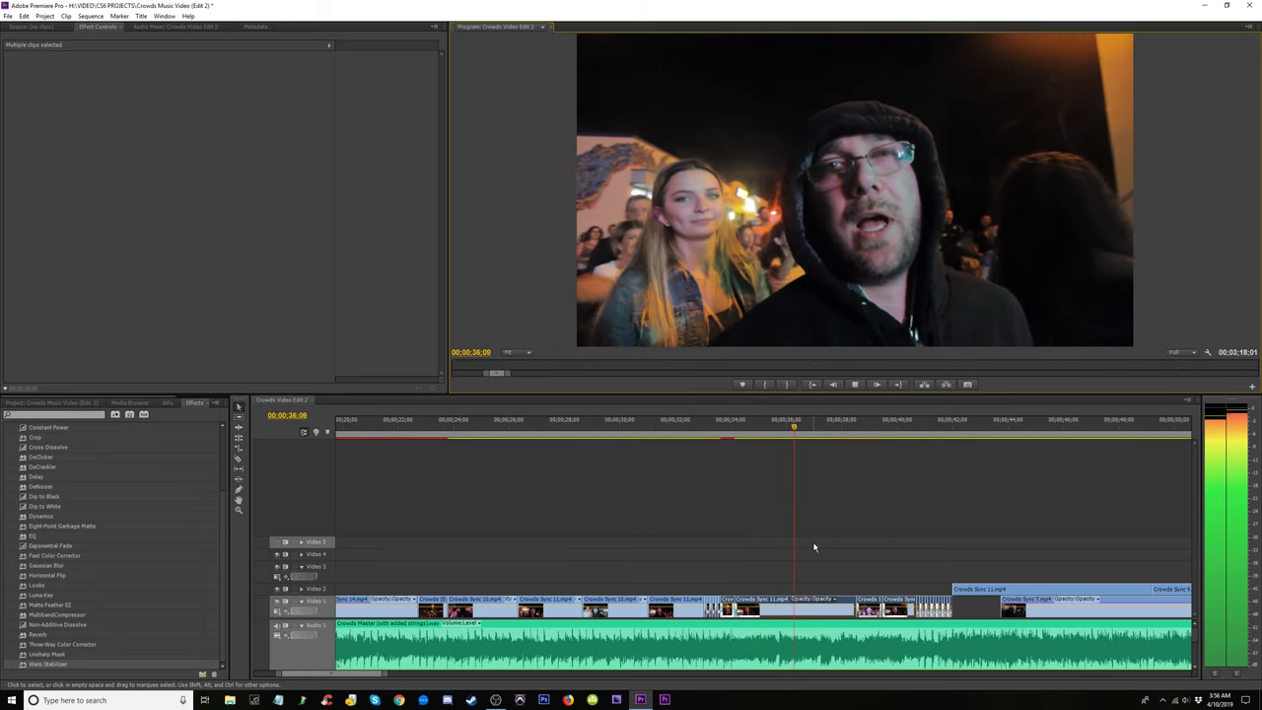
pyautogui.hotkey('ctrl', '`')
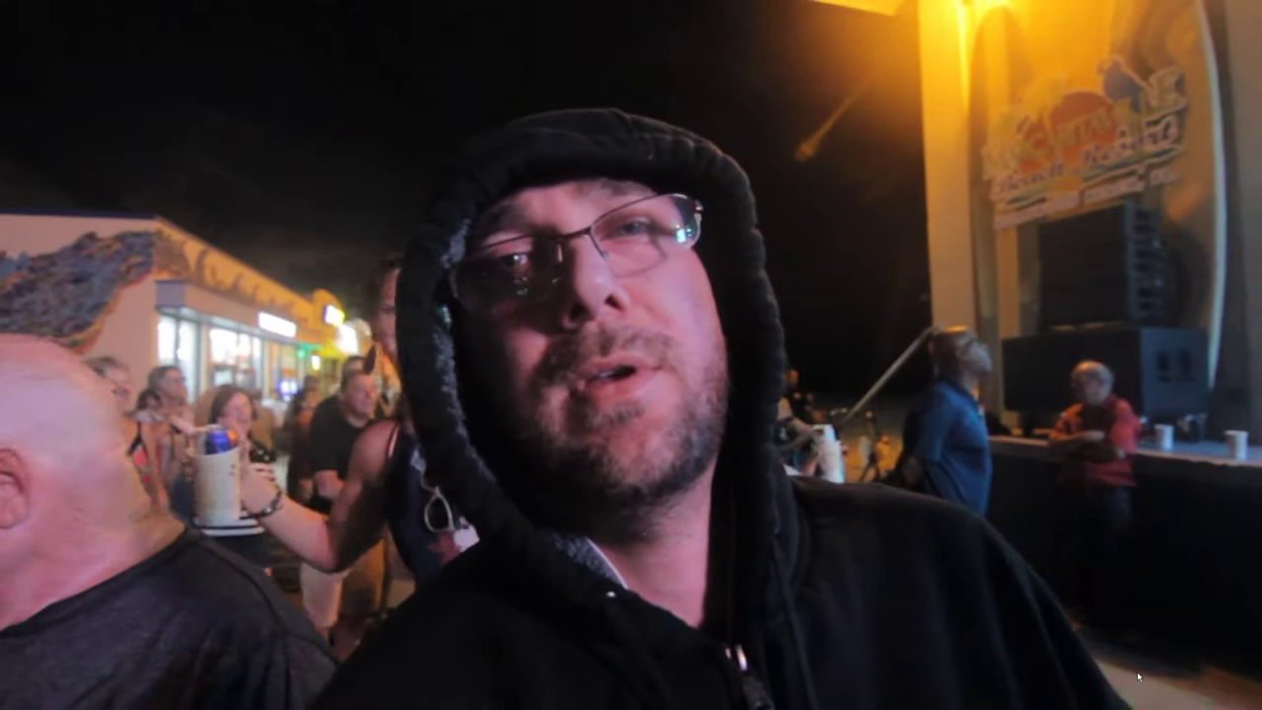
pyautogui.press('Escape')
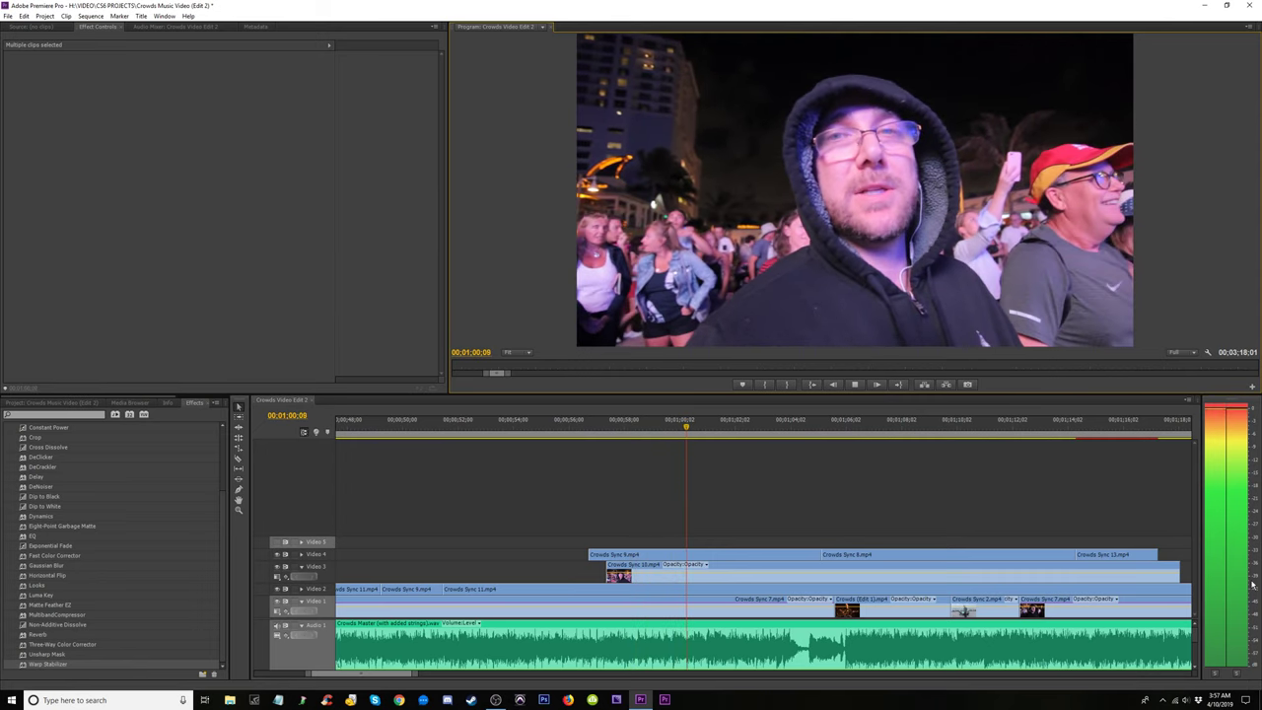
# Review the sequence from about 0:56 to 1:05 and park the playhead near 01:04:05.
pyautogui.press('space')
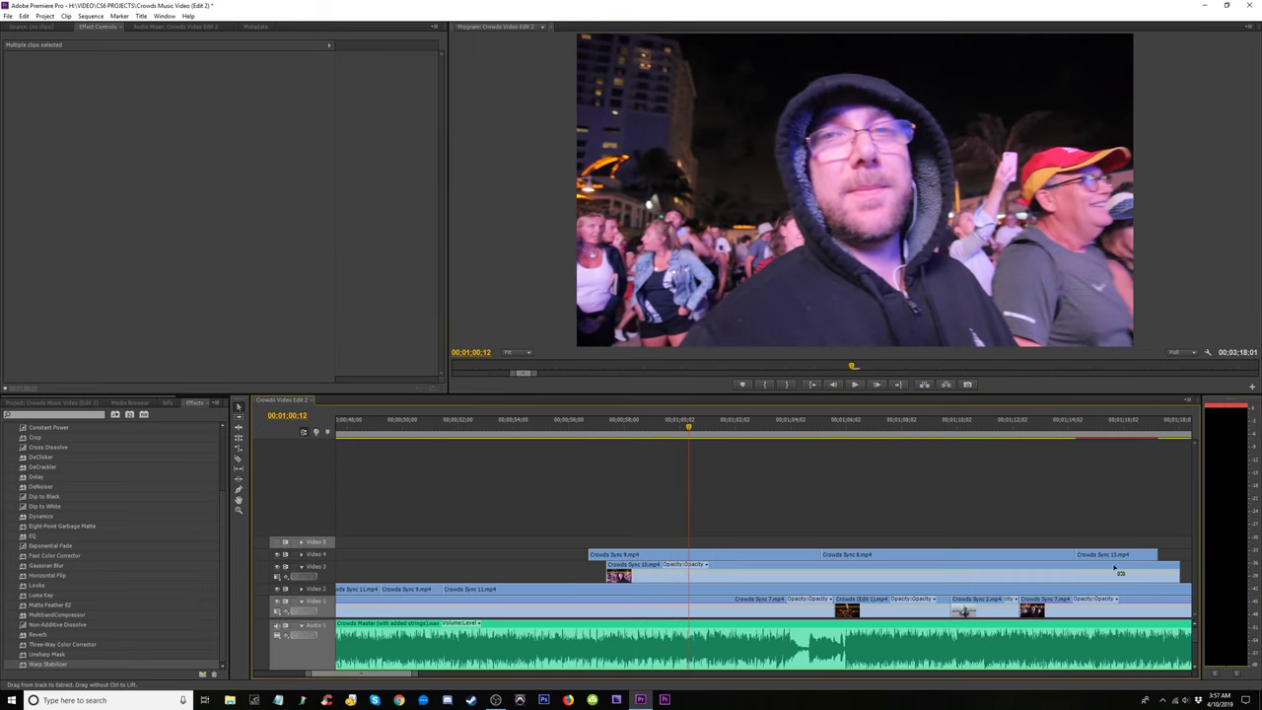
pyautogui.press('-')
pyautogui.press('-')
pyautogui.press('-')
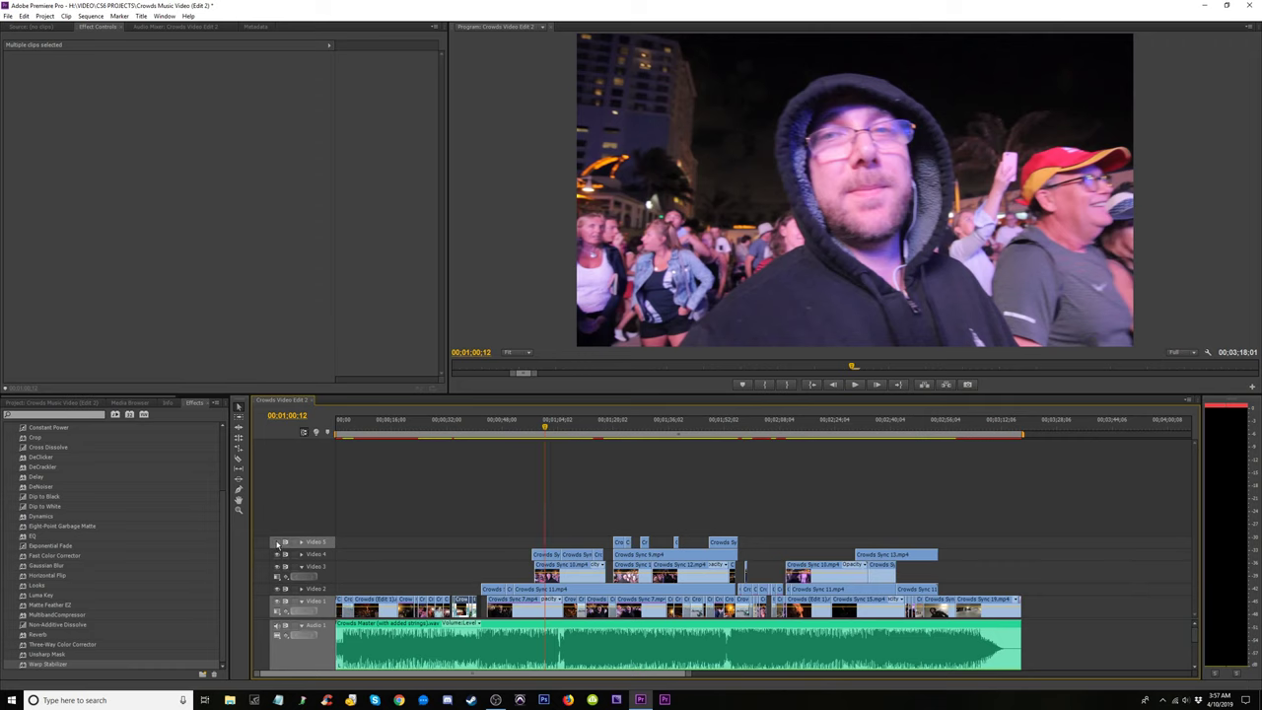
pyautogui.press('=')
pyautogui.press('=')
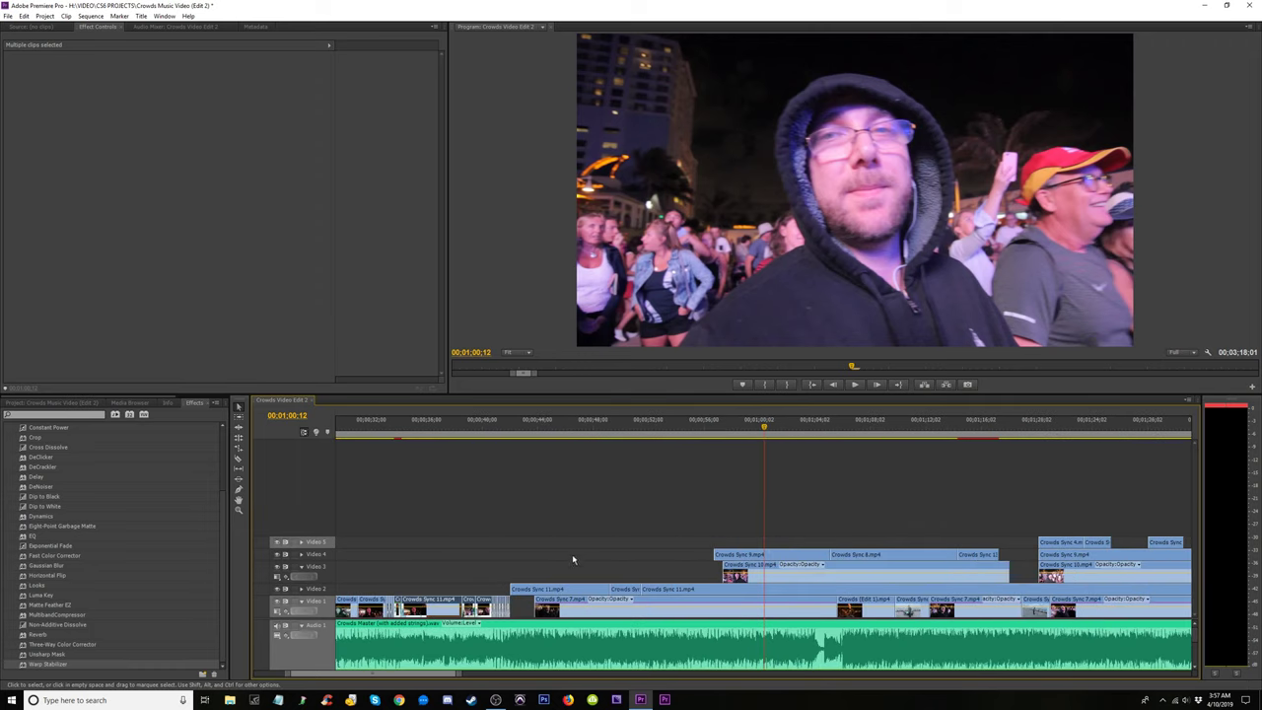
pyautogui.click(667, 428)
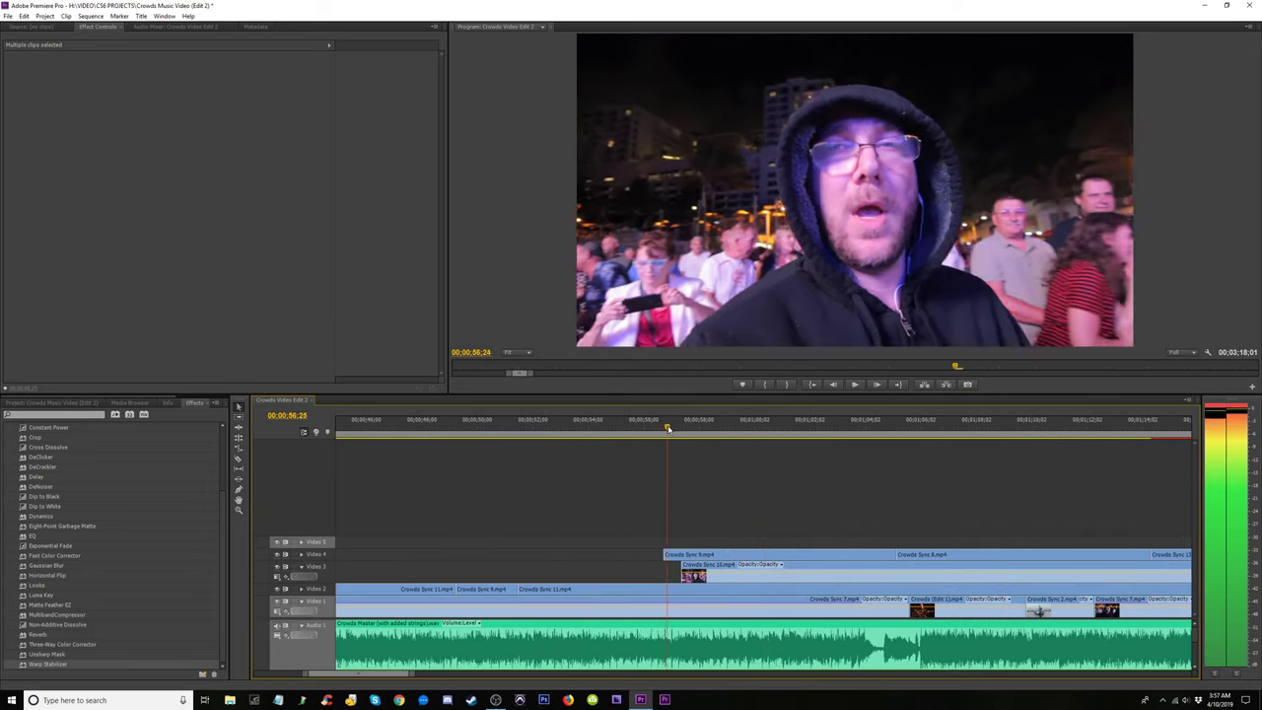
pyautogui.moveTo(688, 434); pyautogui.dragTo(841, 494)
pyautogui.press('=')
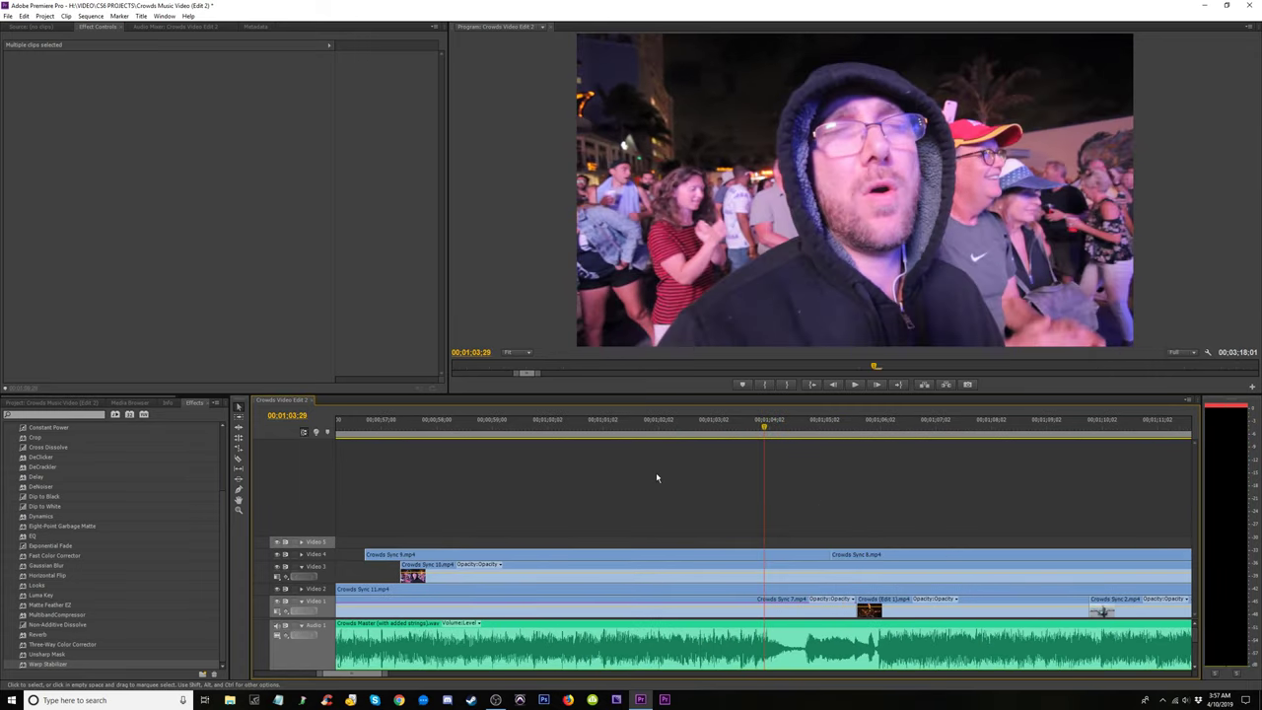
pyautogui.moveTo(592, 439)
pyautogui.mouseDown()
pyautogui.moveTo(578, 439)
pyautogui.moveTo(608, 439)
pyautogui.mouseUp()
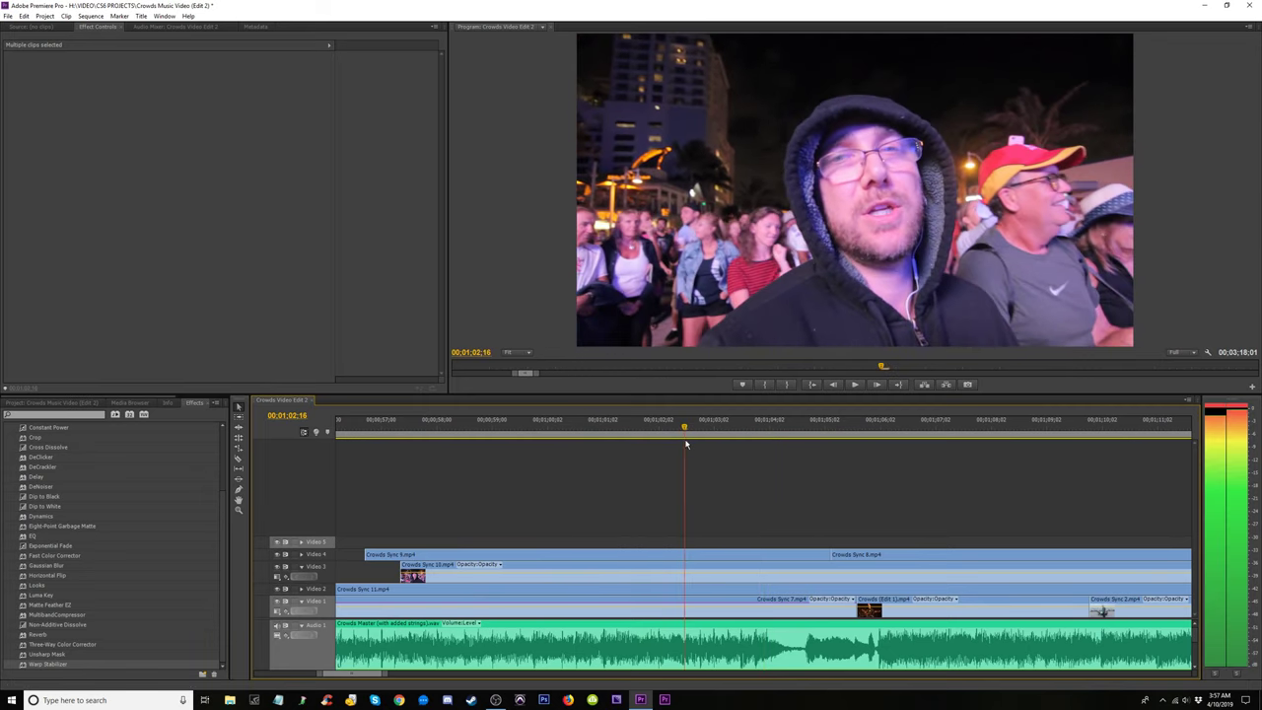
pyautogui.press('space')
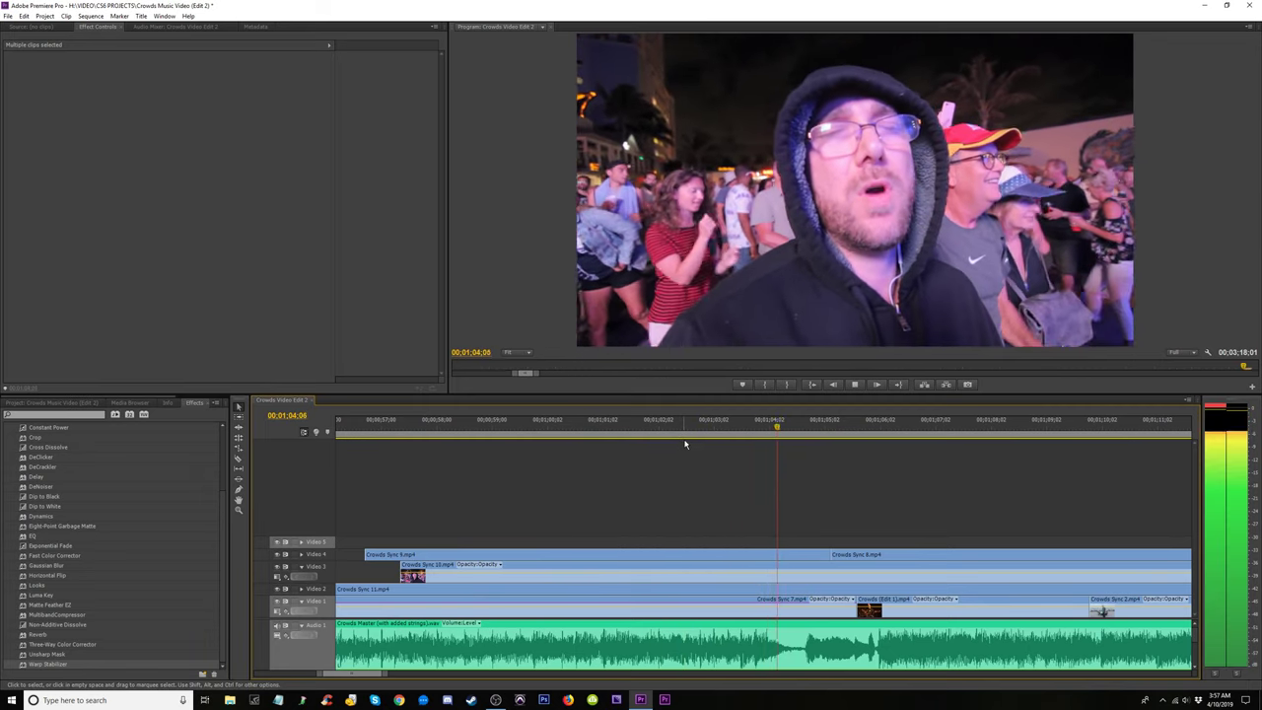
pyautogui.press('space')
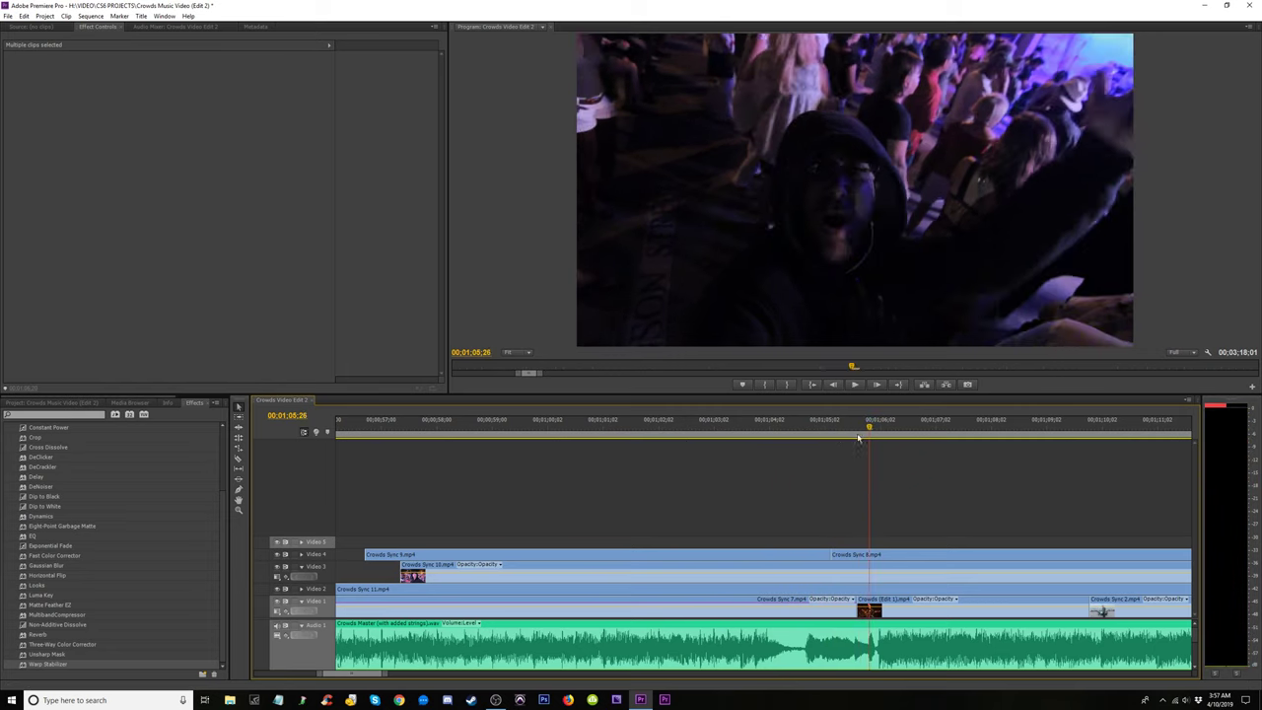
pyautogui.click(797, 428)
pyautogui.moveTo(773, 426); pyautogui.dragTo(775, 428)
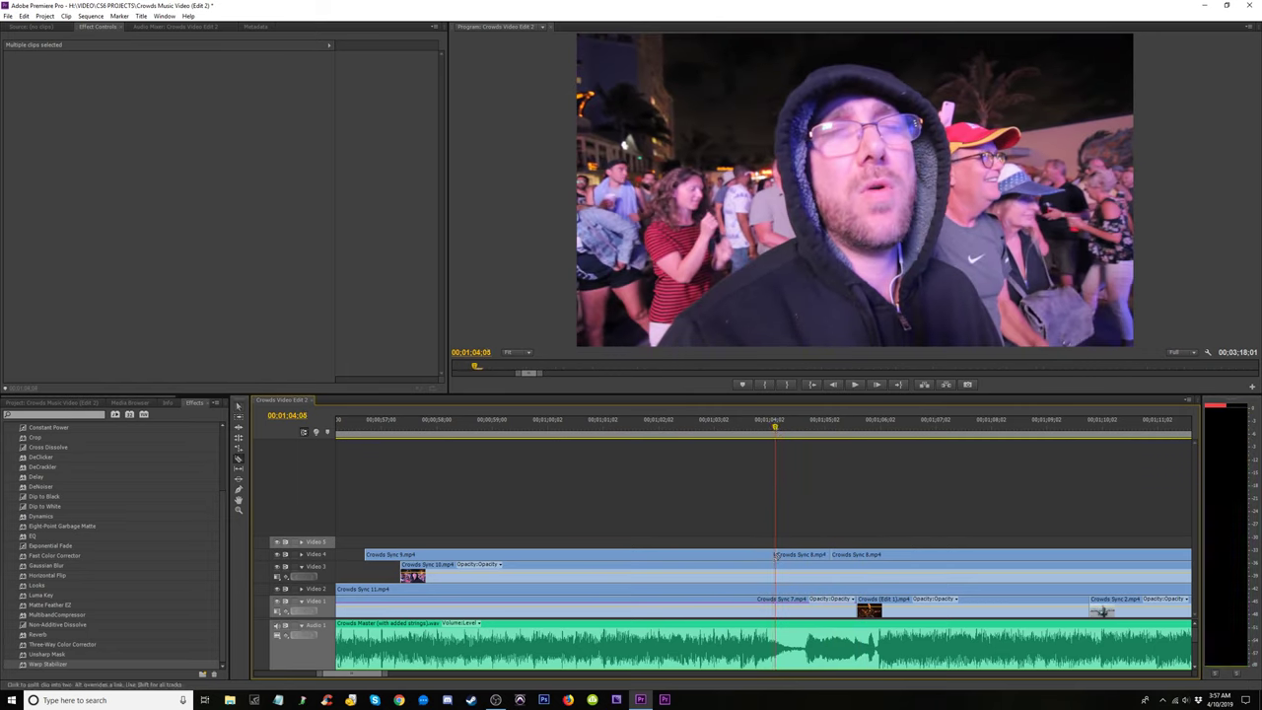
# Drag the first Video 4 clip's end back to about 1:00 and replay around 1:00–1:03.
pyautogui.moveTo(775, 555); pyautogui.dragTo(745, 550)
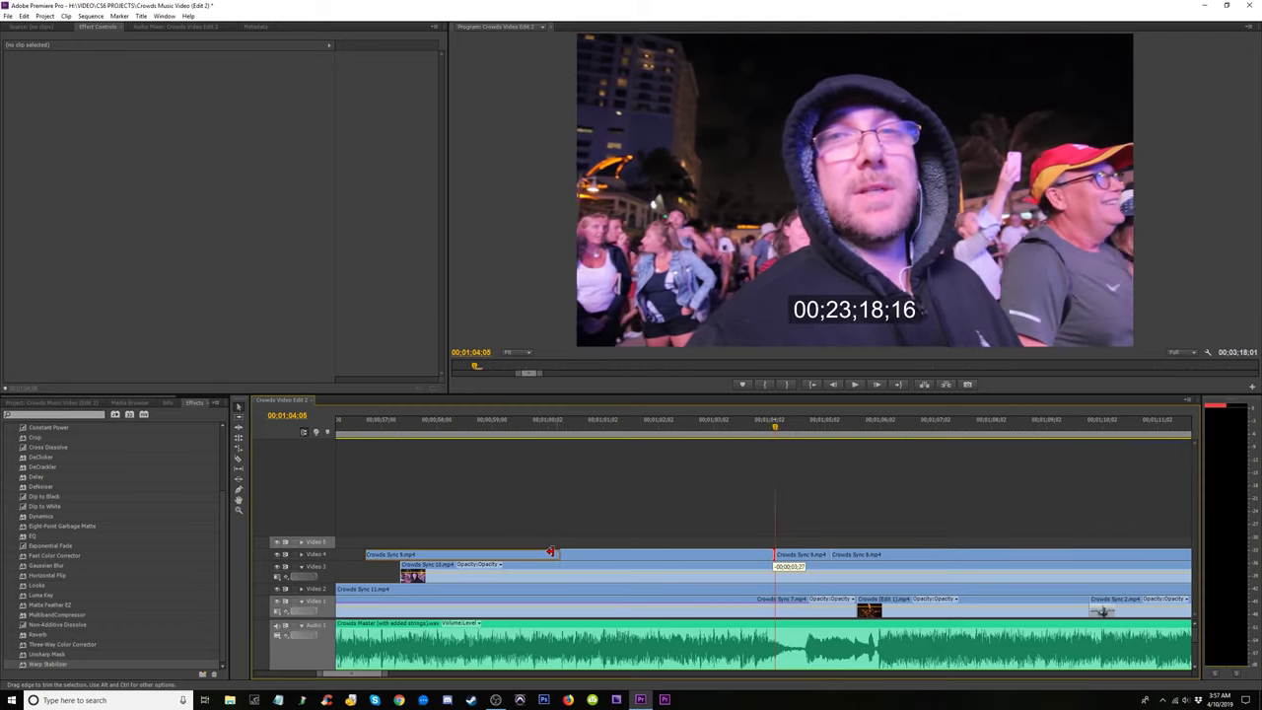
pyautogui.moveTo(537, 552); pyautogui.dragTo(544, 553)
pyautogui.click(565, 426)
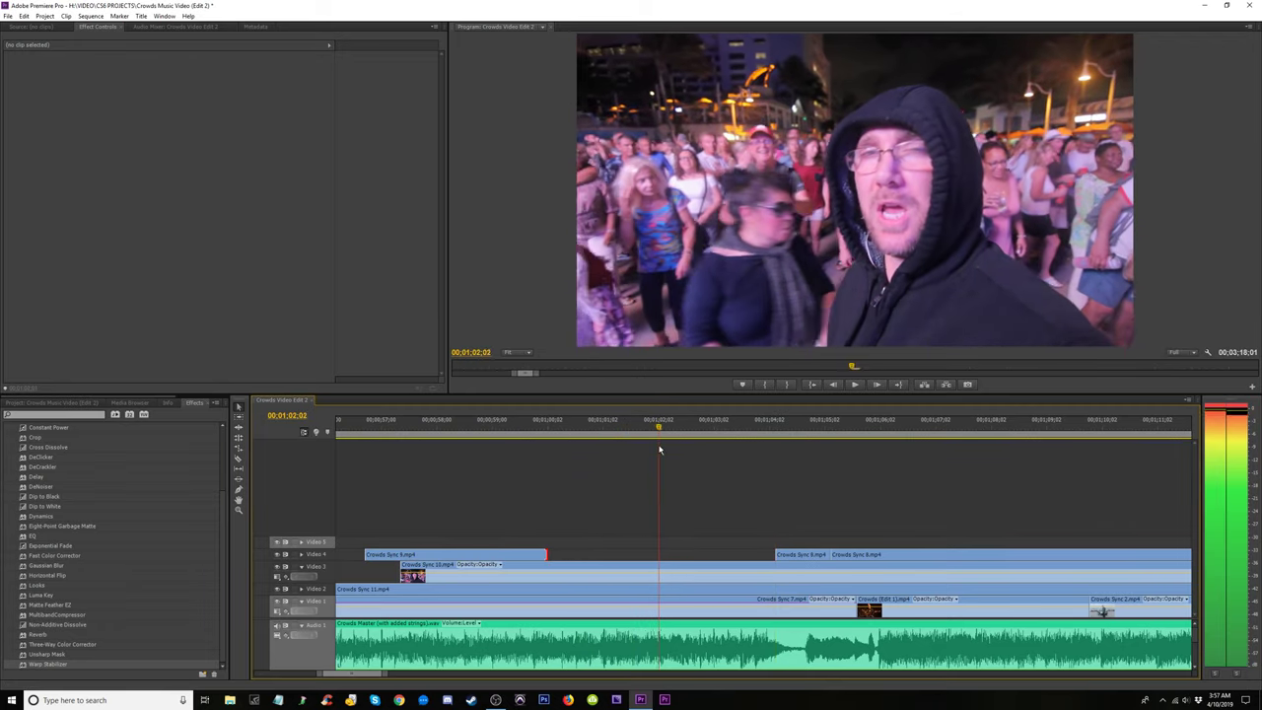
pyautogui.press('space')
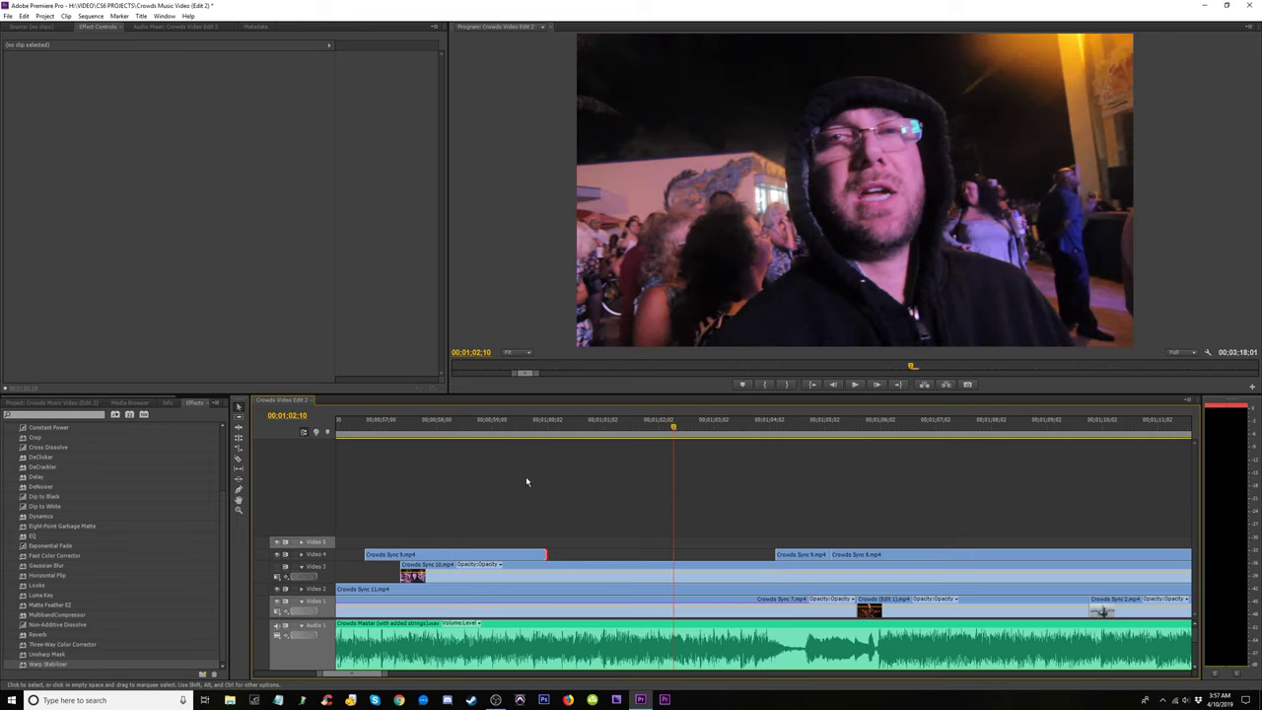
pyautogui.moveTo(562, 427); pyautogui.dragTo(589, 435)
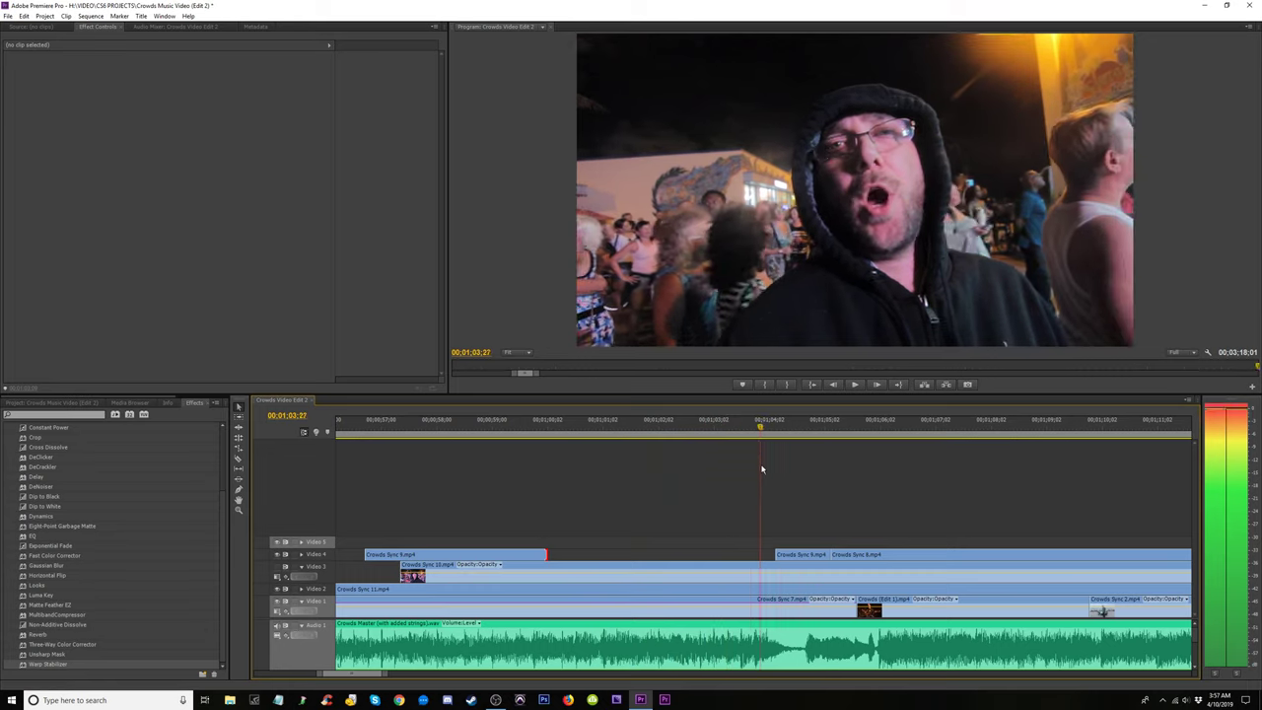
pyautogui.moveTo(761, 469)
pyautogui.mouseDown()
pyautogui.moveTo(833, 473)
pyautogui.moveTo(753, 475)
pyautogui.mouseUp()
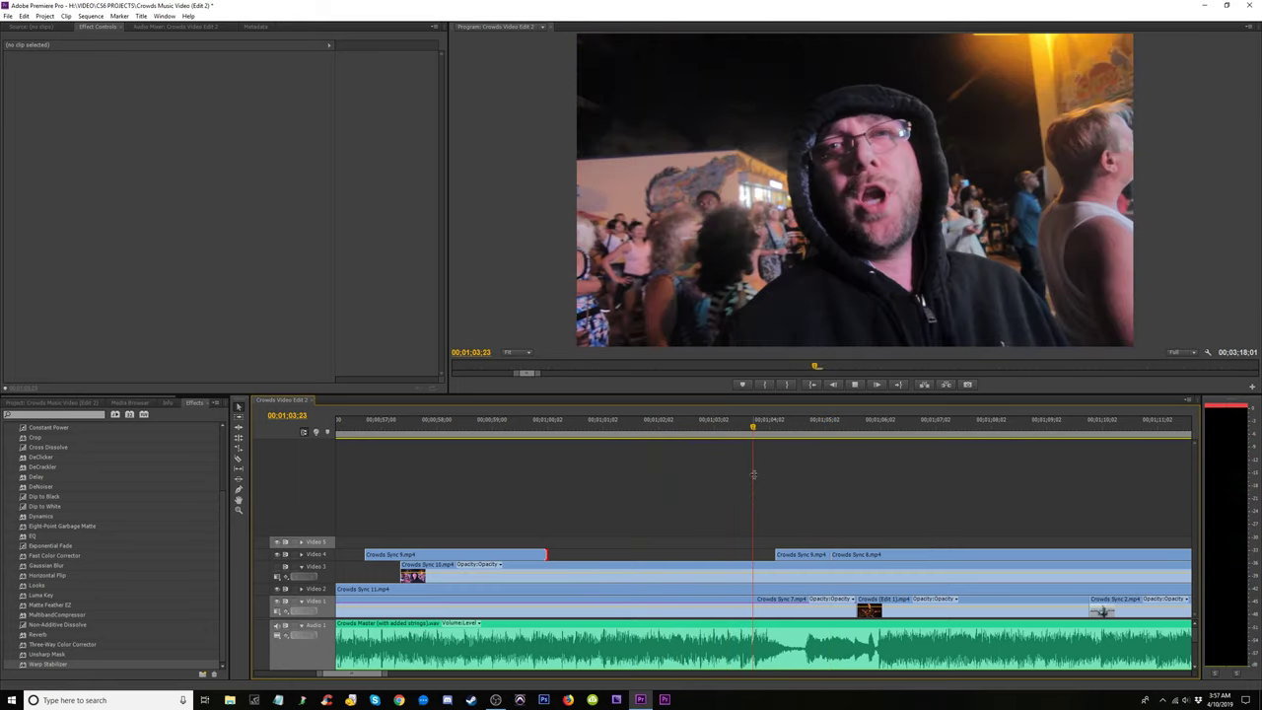
pyautogui.press('space')
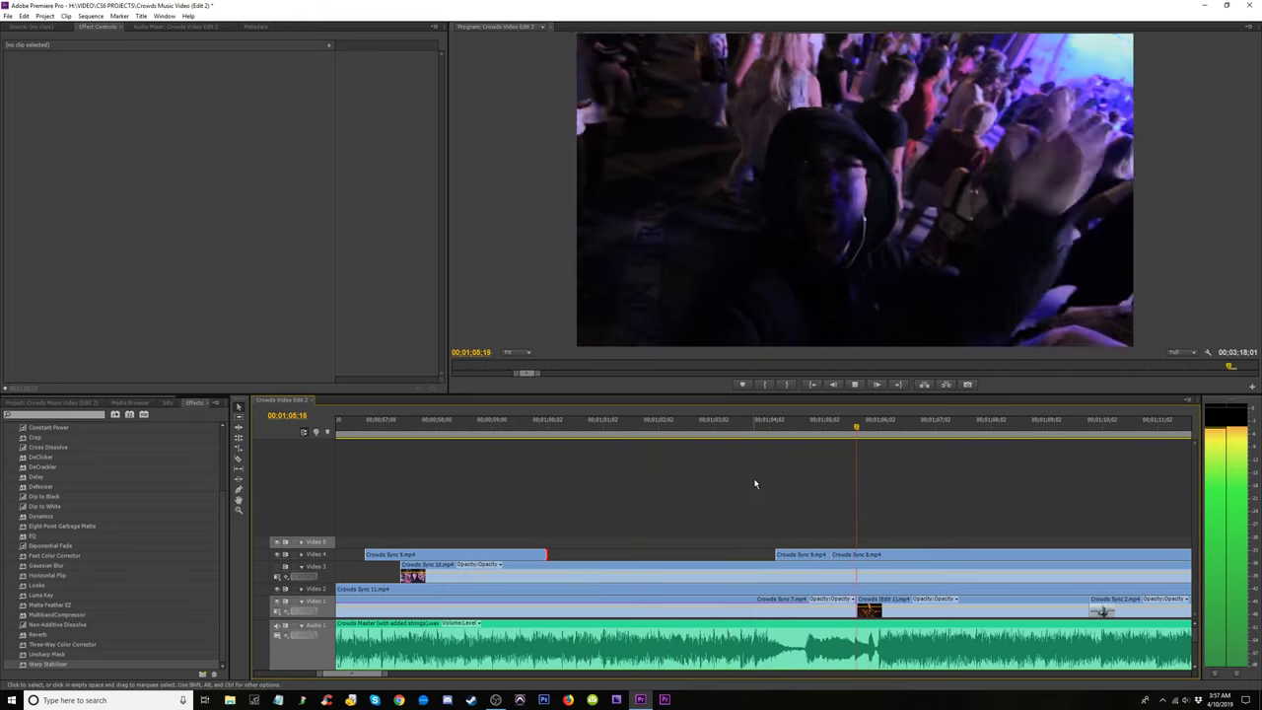
pyautogui.click(548, 480)
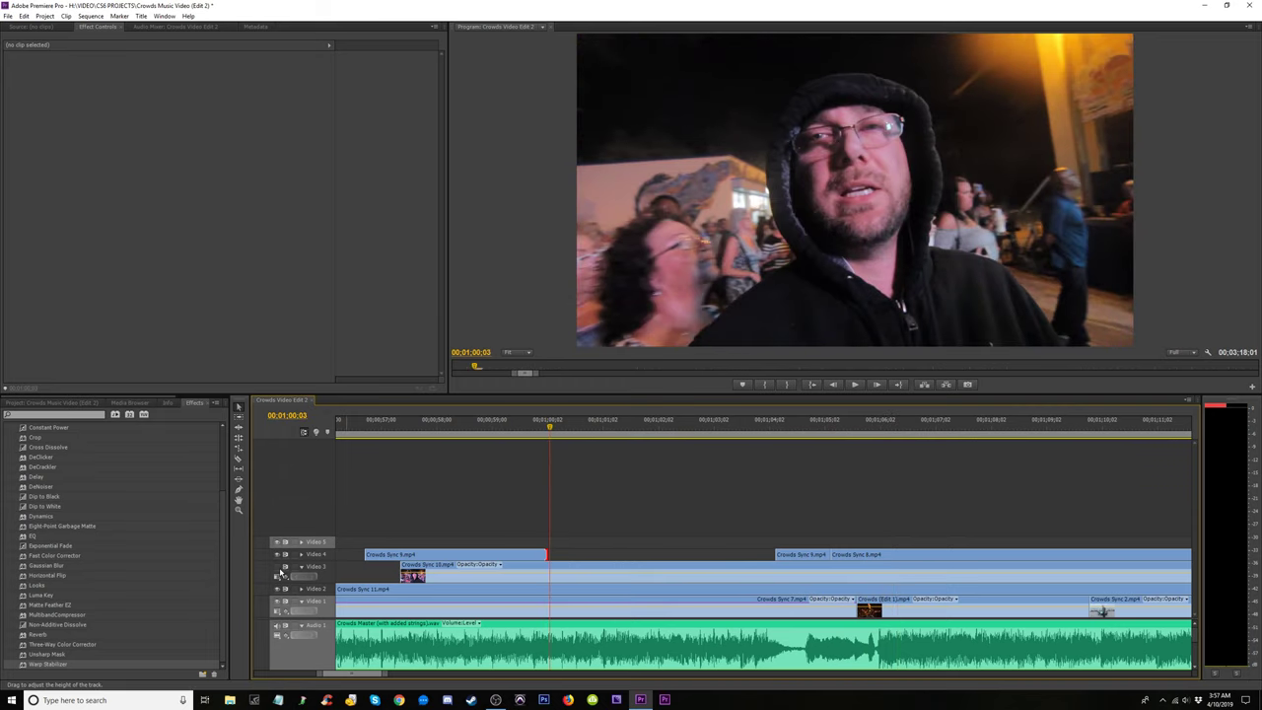
pyautogui.moveTo(568, 434); pyautogui.dragTo(741, 436)
# Find the cut point near 01:01:03 with the timeline zoomed in, parking at 01:01:03:18.
pyautogui.press('space')
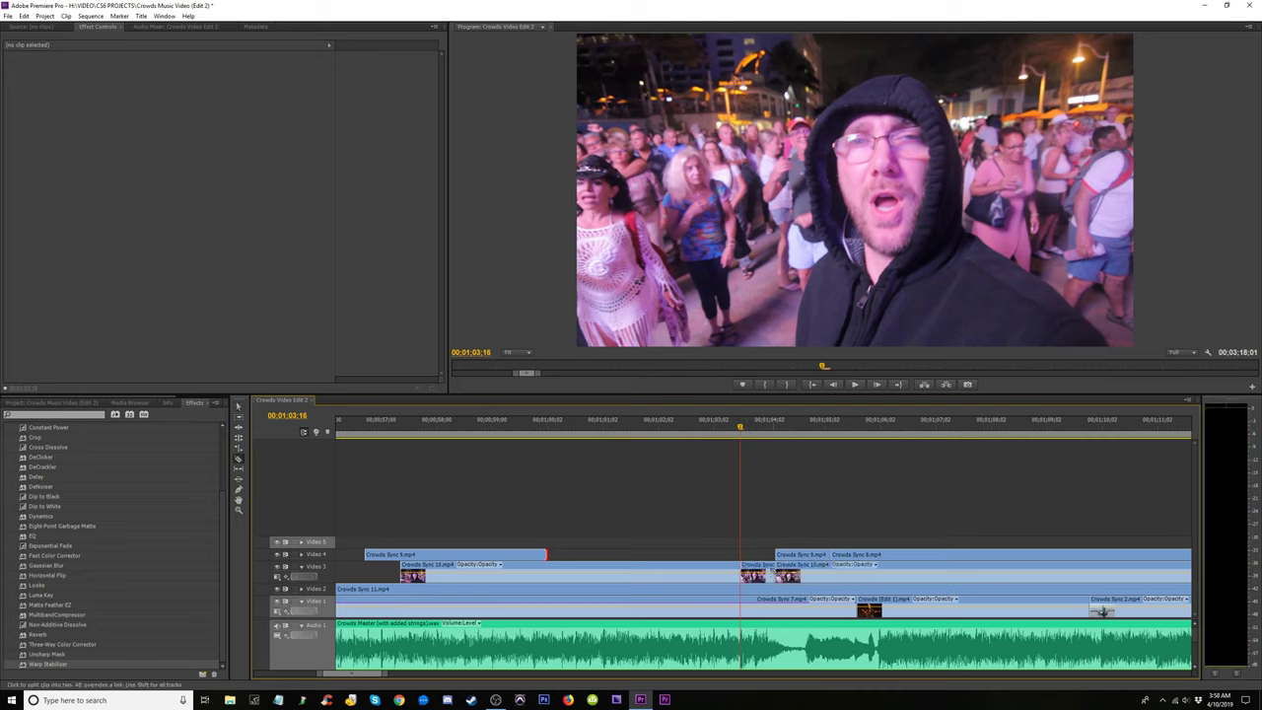
pyautogui.press('space')
pyautogui.press('space')
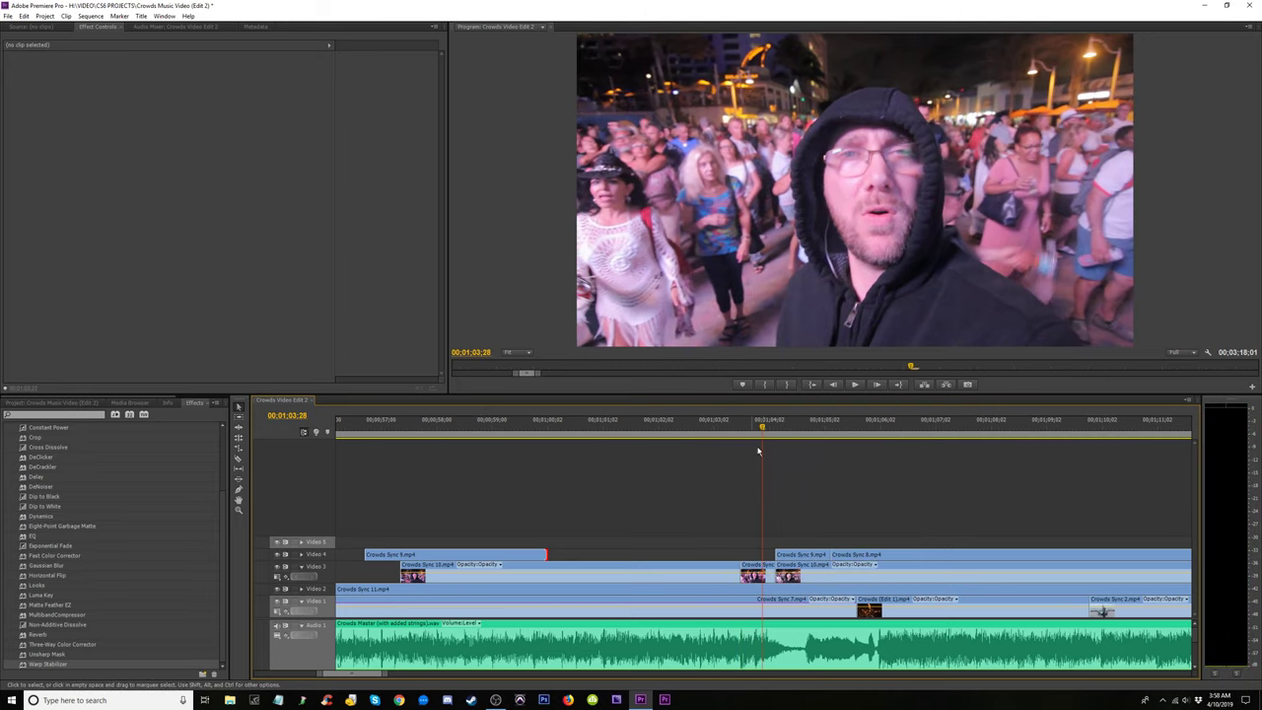
pyautogui.press('j')
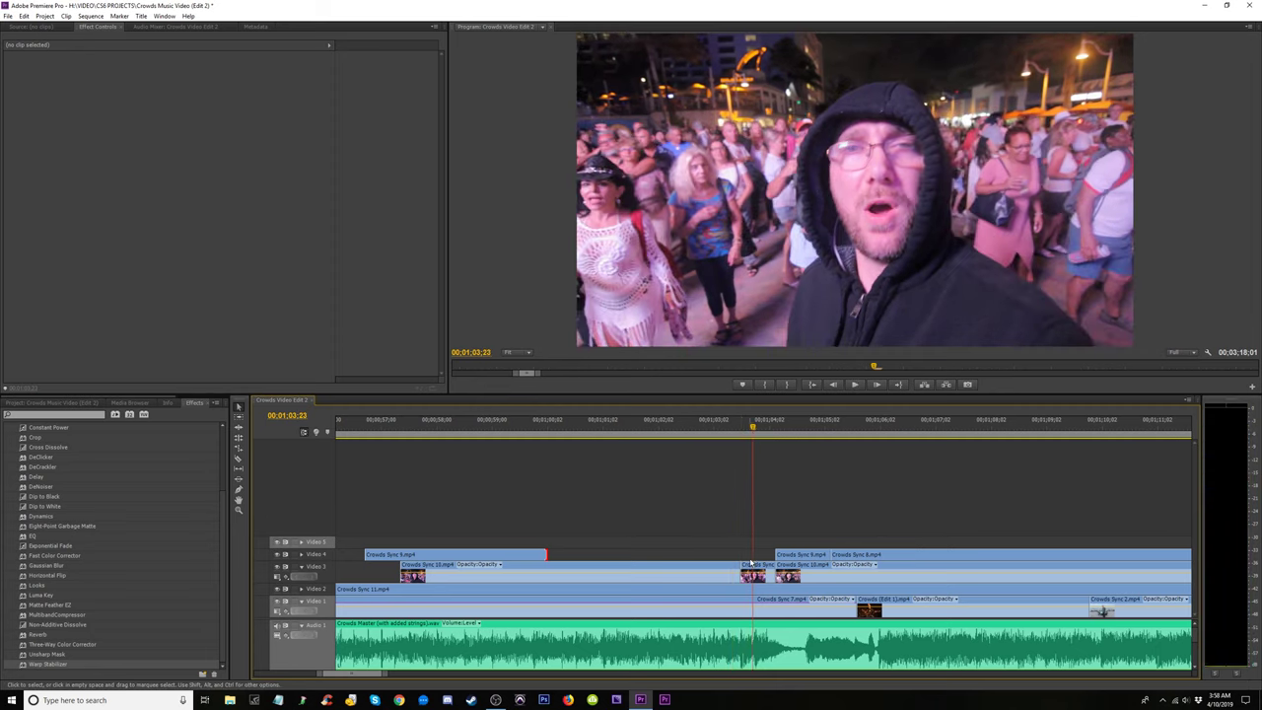
pyautogui.press('=')
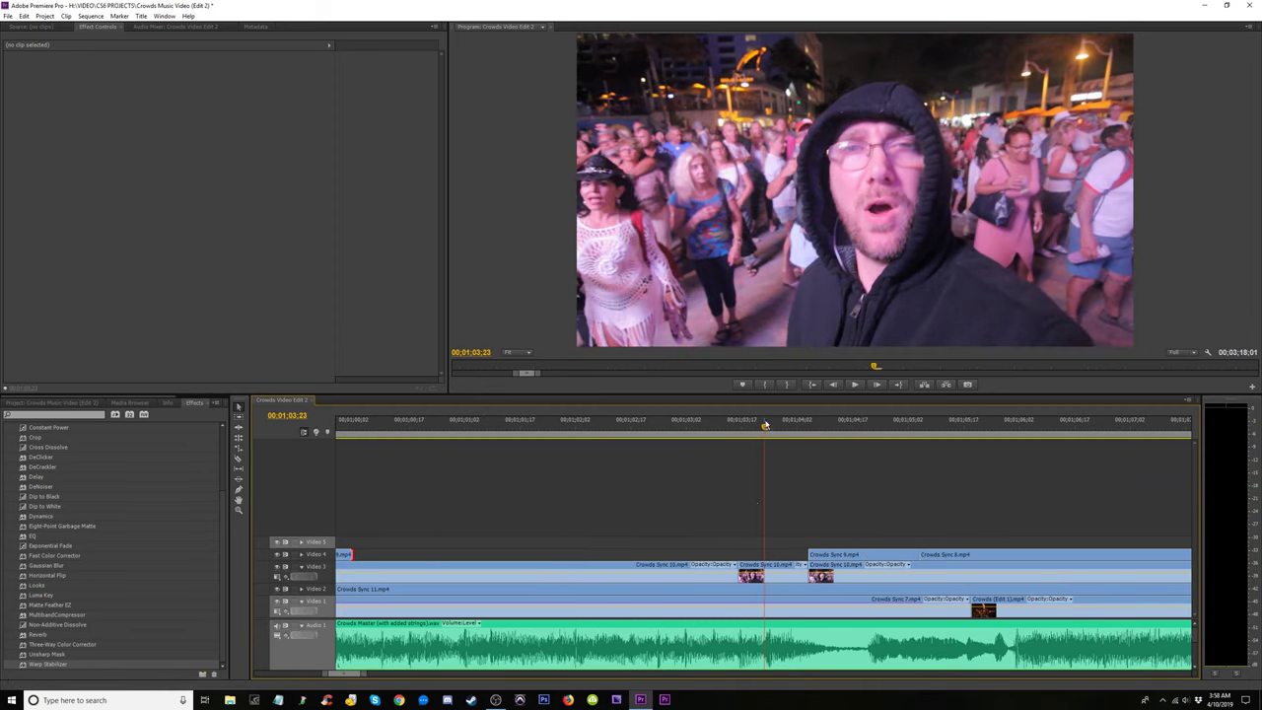
pyautogui.press('j')
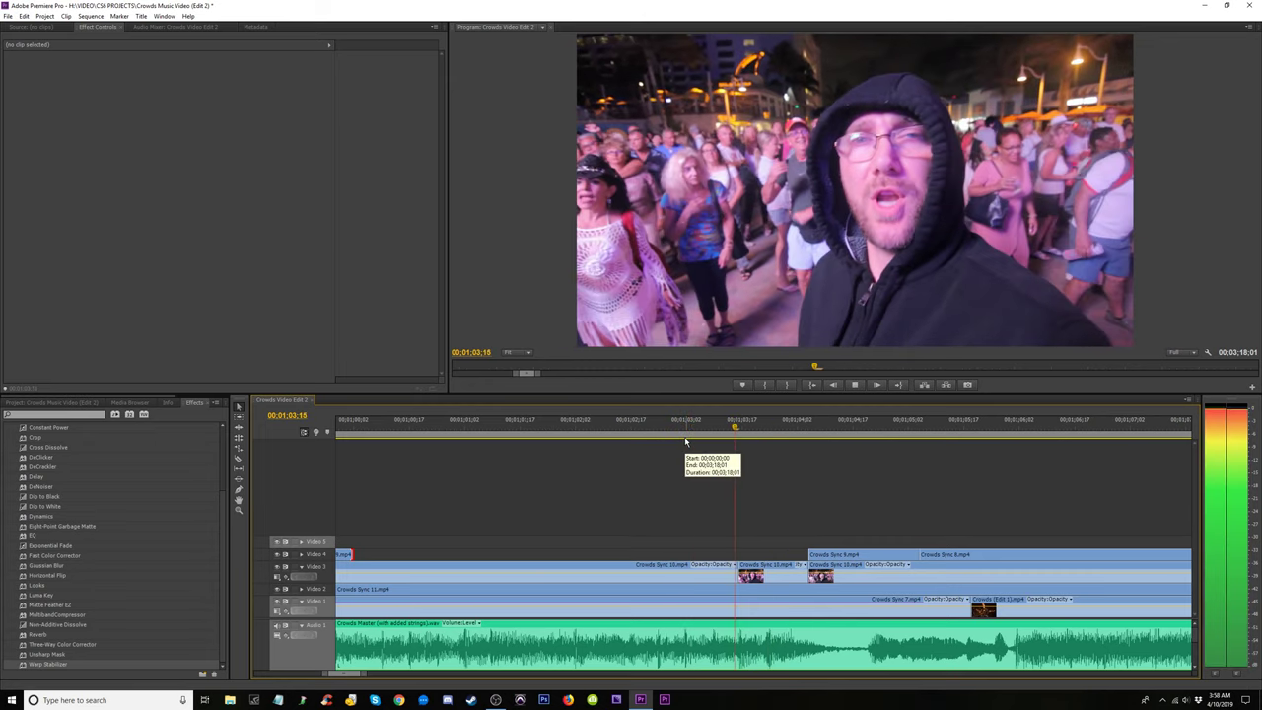
pyautogui.press('l')
pyautogui.moveTo(682, 430); pyautogui.dragTo(727, 469)
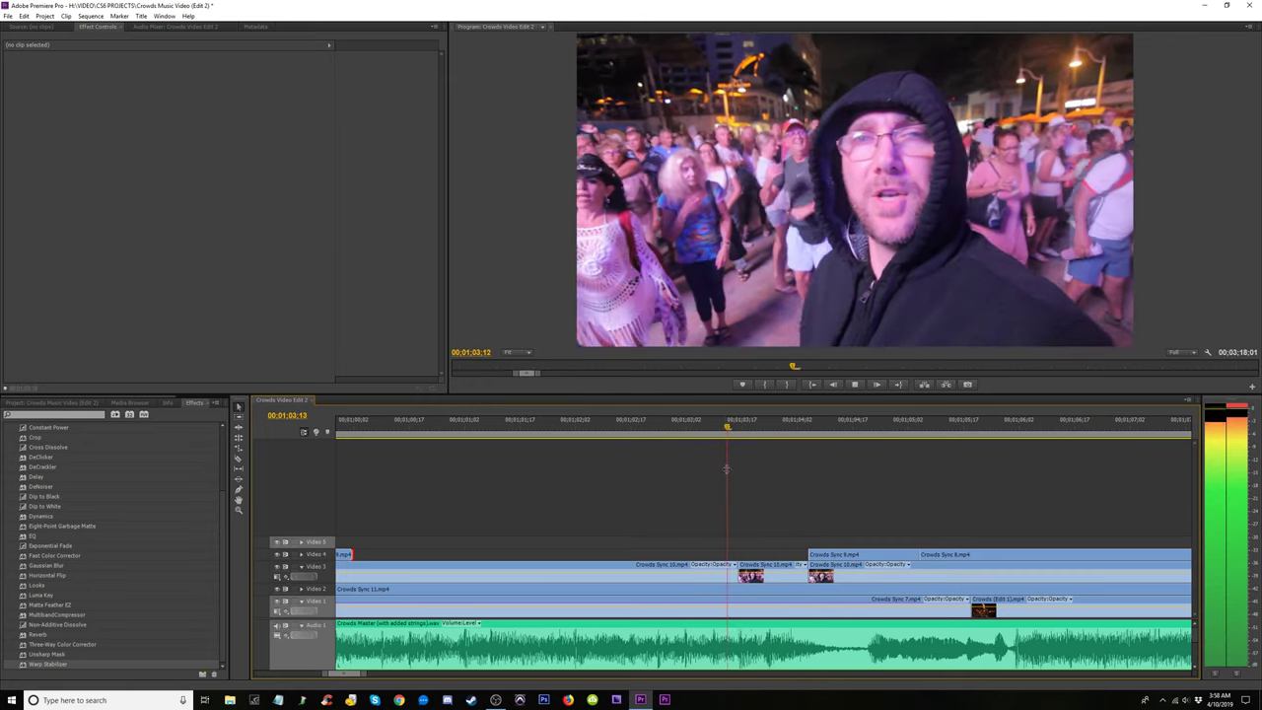
pyautogui.press('k')
# Shift the new Video 3 piece about 2 frames later and extend its start slightly earlier.
pyautogui.moveTo(776, 573); pyautogui.dragTo(741, 564)
pyautogui.press('l')
pyautogui.click(729, 430)
pyautogui.press('l')
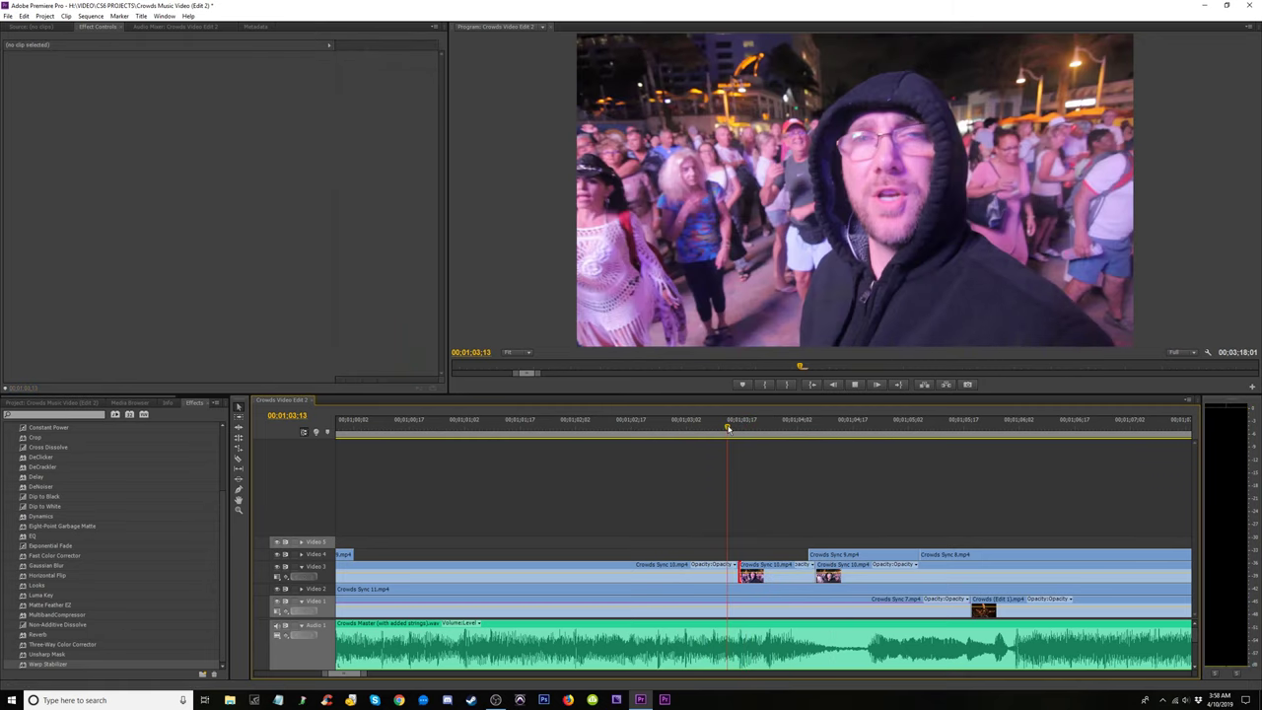
pyautogui.press('k')
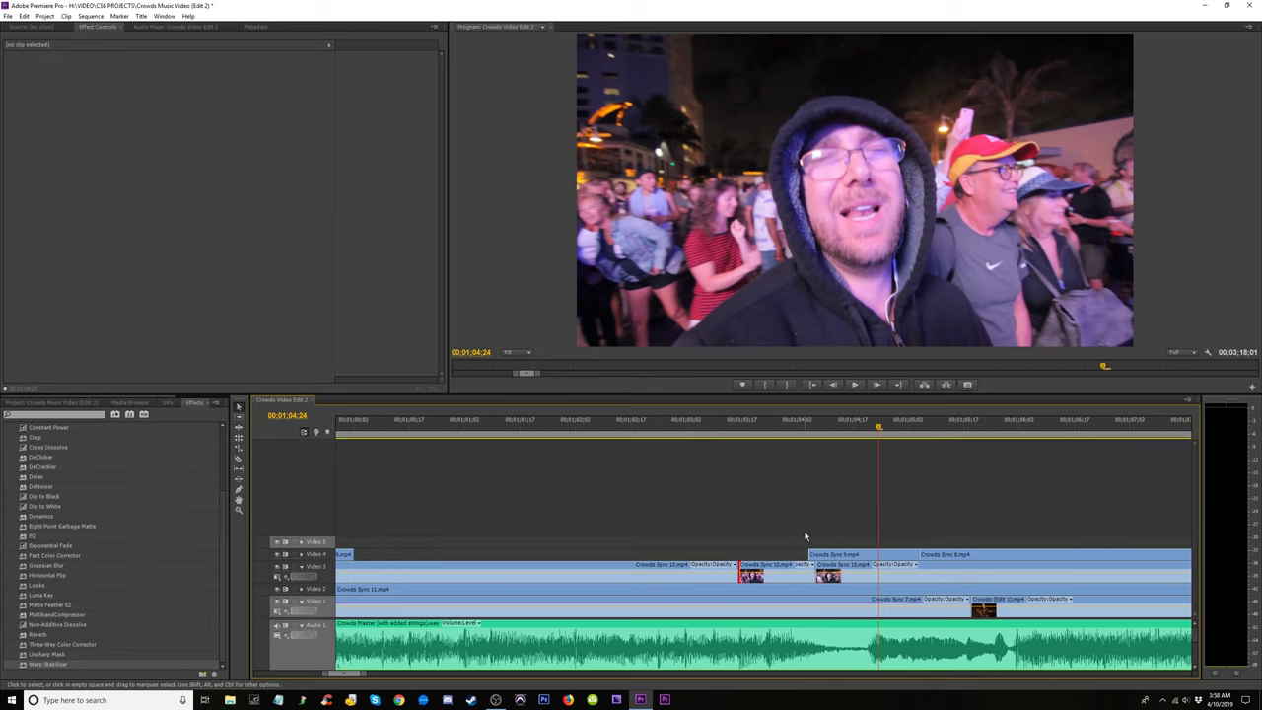
pyautogui.press('l')
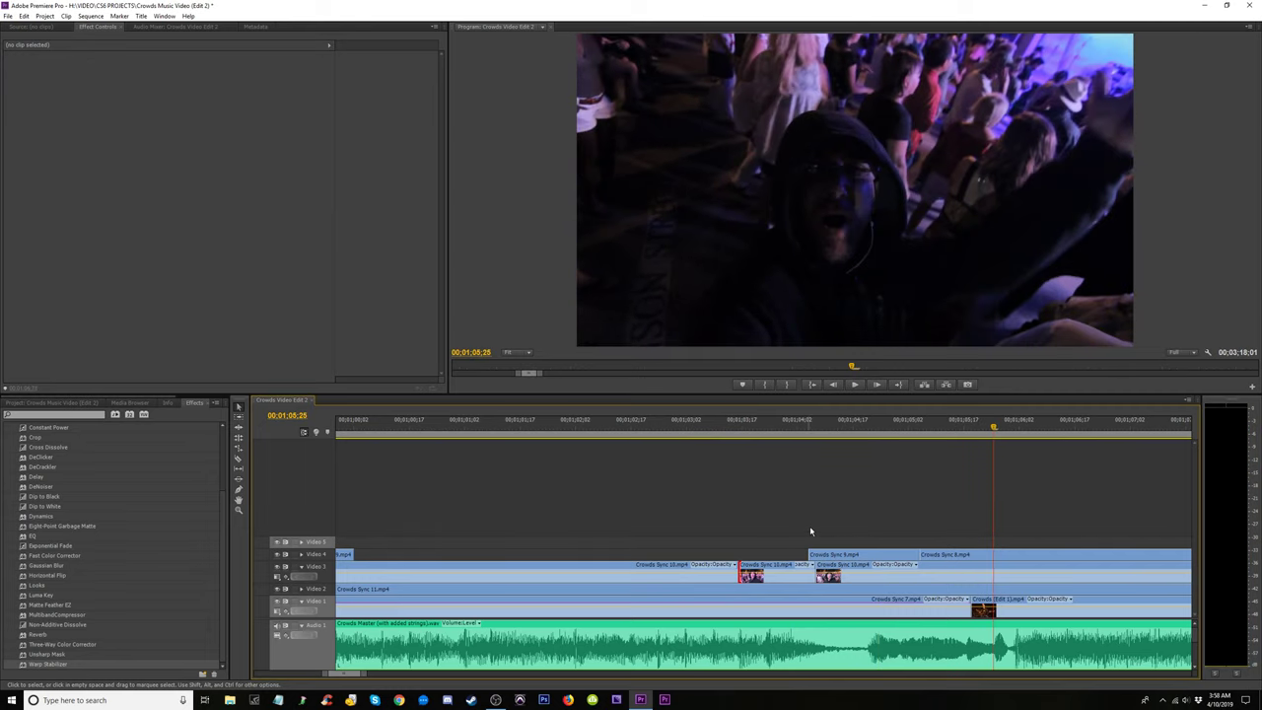
# Replay the edited section from around 01:01:03:24 to check the sync.
pyautogui.click(785, 430)
pyautogui.press('l')
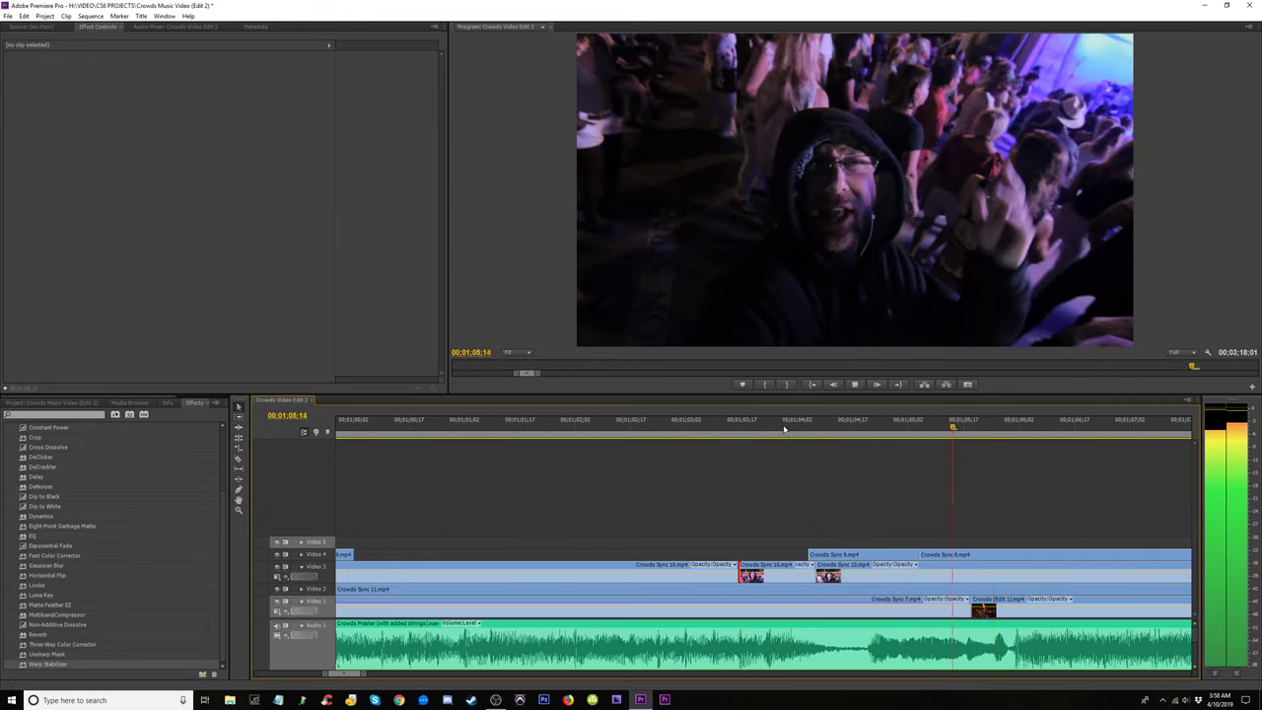
pyautogui.press('k')
pyautogui.click(768, 425)
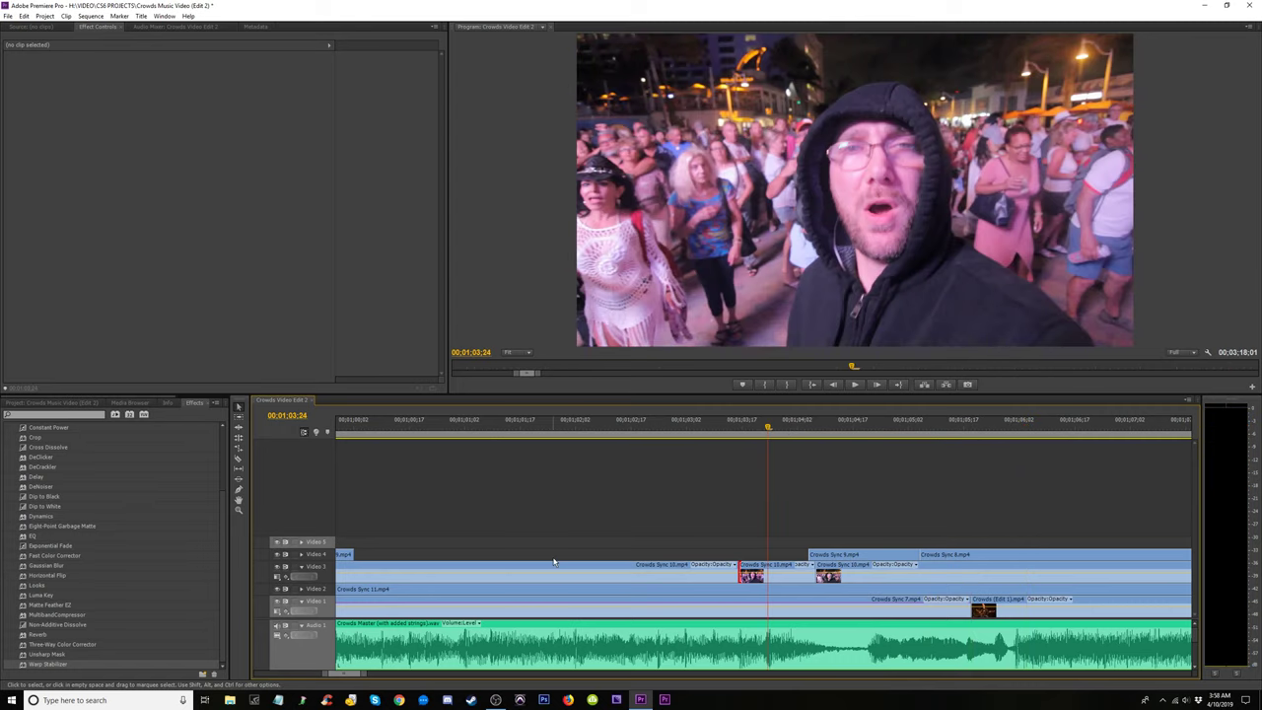
pyautogui.press('l')
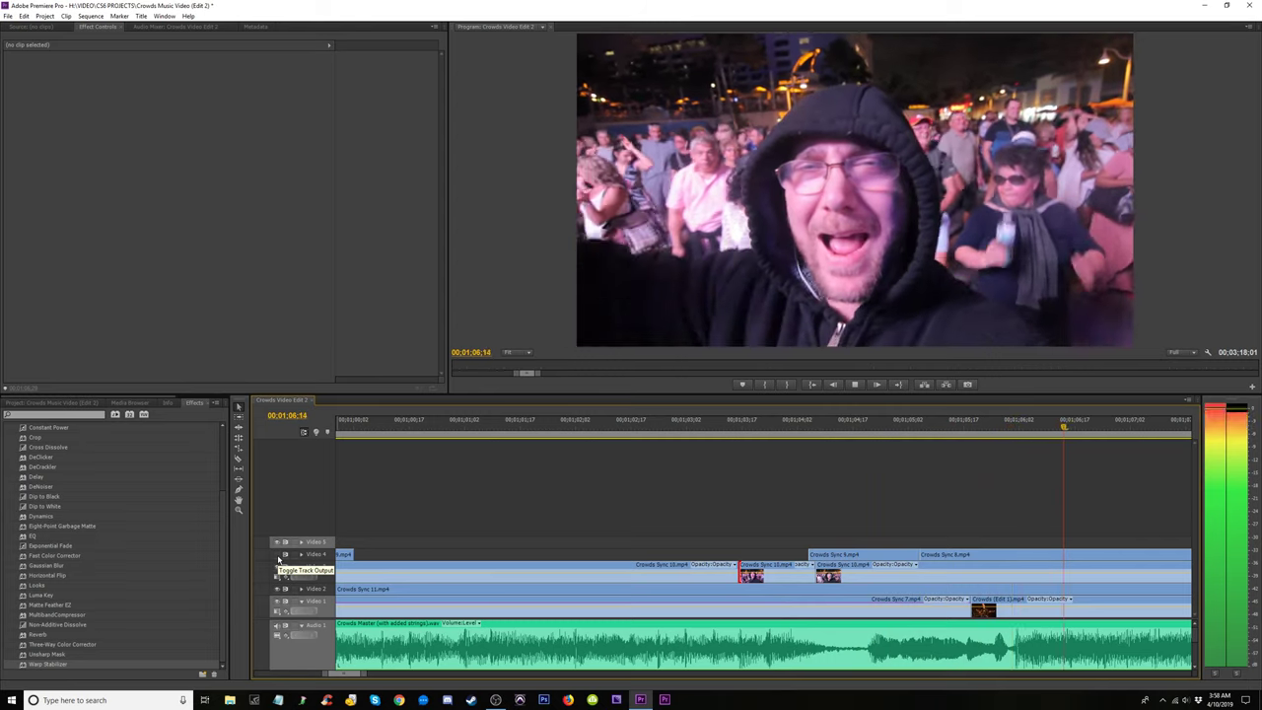
pyautogui.press('k')
pyautogui.click(782, 425)
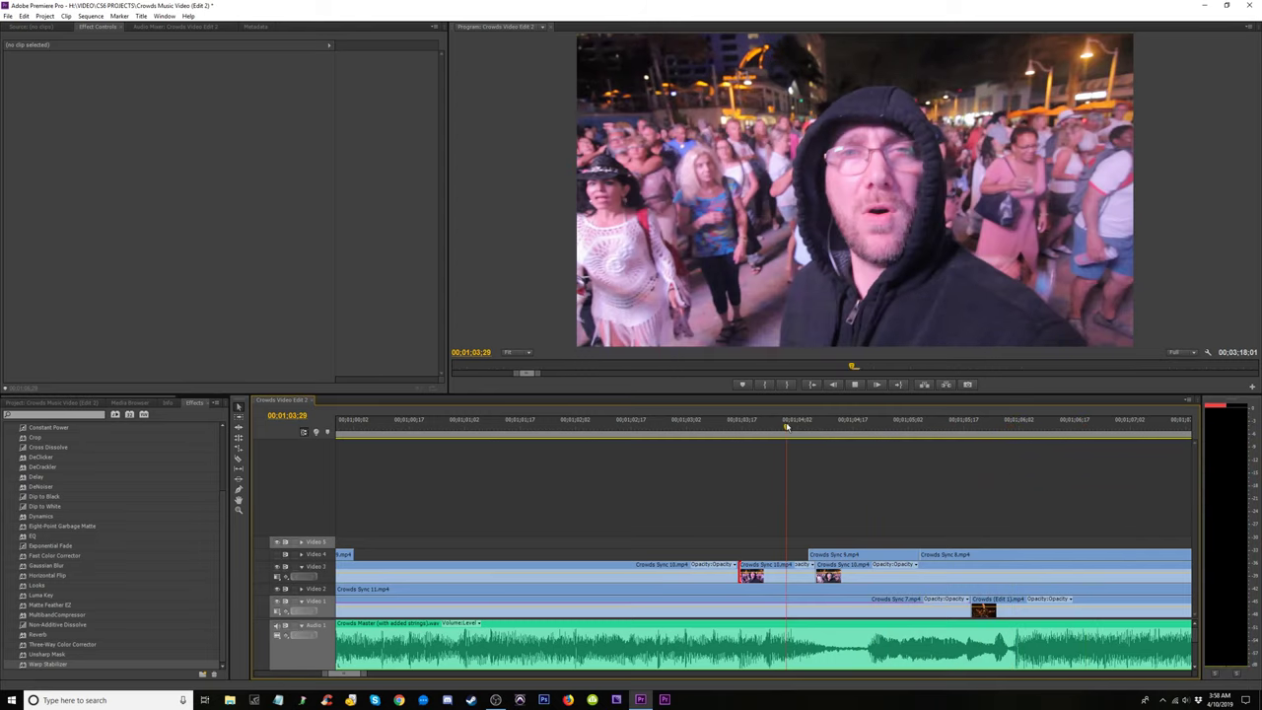
pyautogui.press('l')
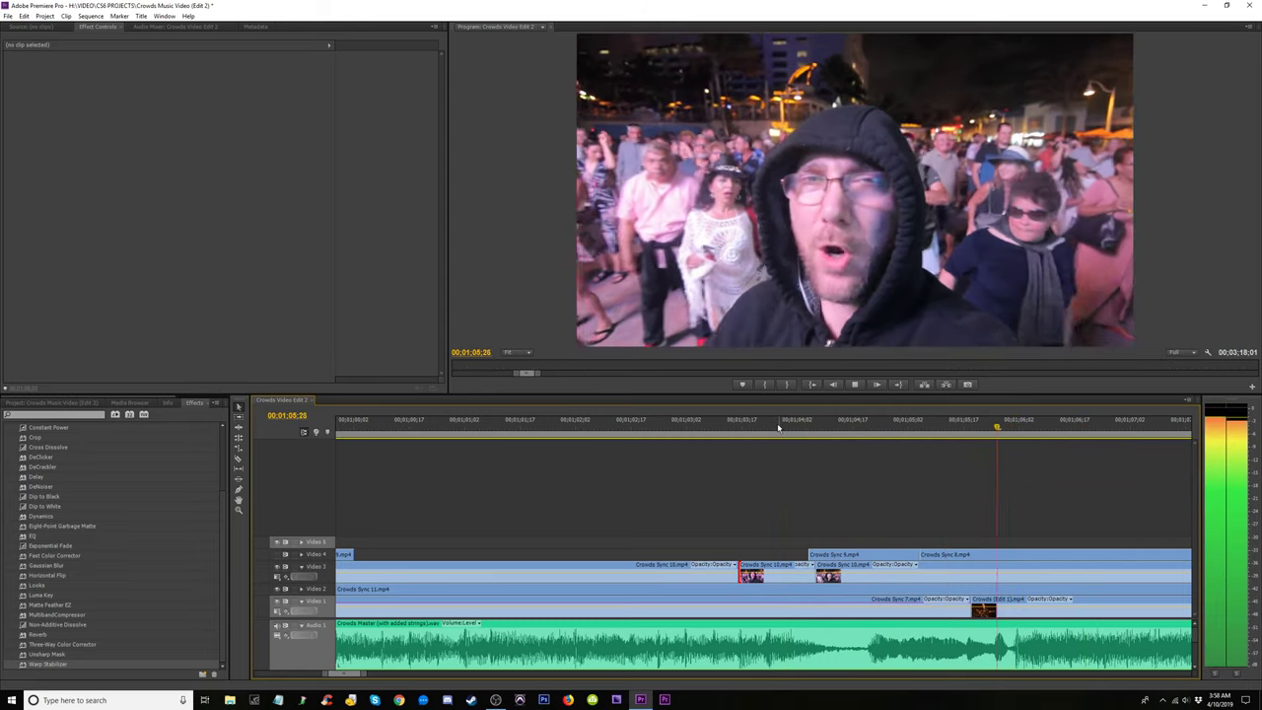
# Select the Video 3 edit point and review playback from about 01:01:05:04.
pyautogui.press('k')
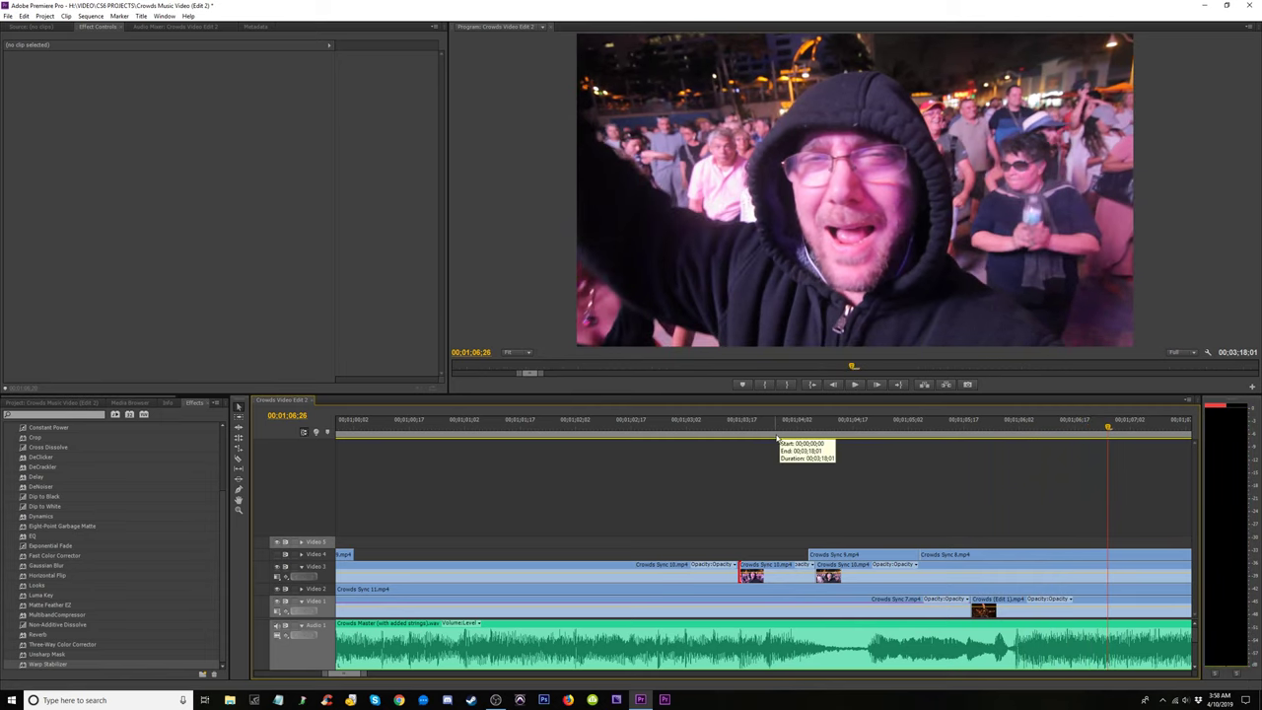
pyautogui.scroll(-5, 762, 498)
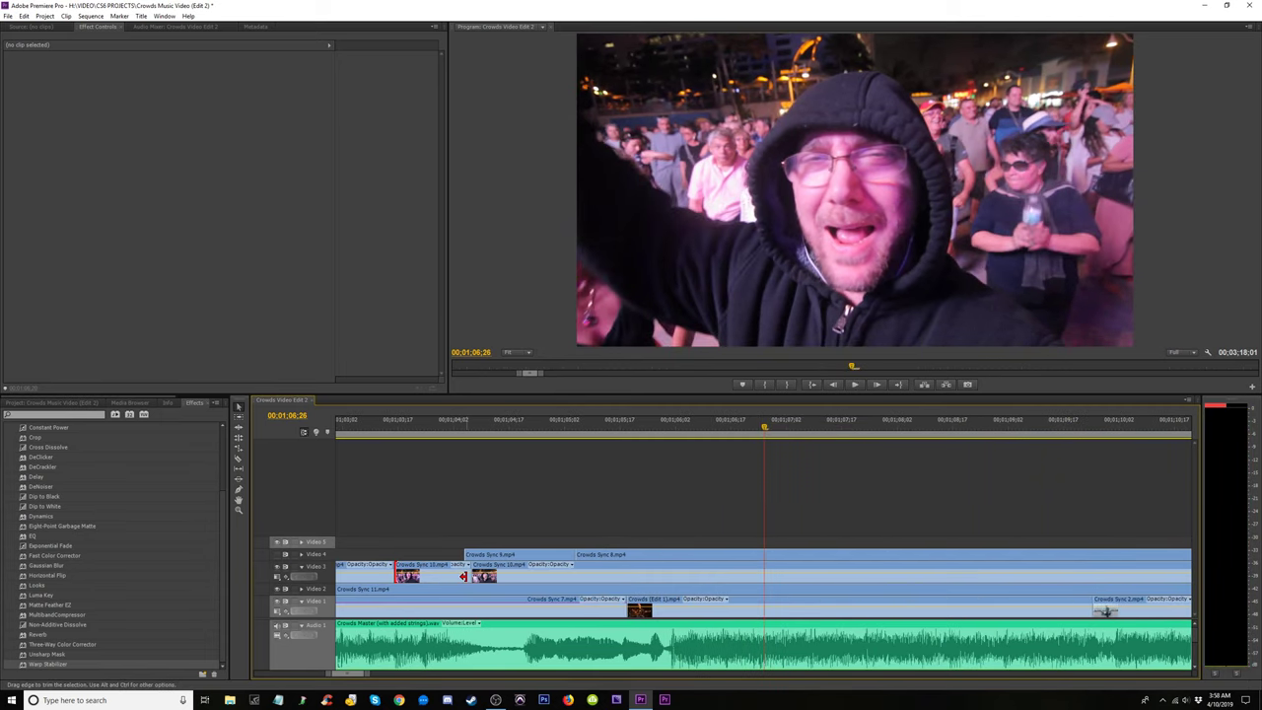
pyautogui.click(464, 577)
pyautogui.click(472, 424)
pyautogui.press('space')
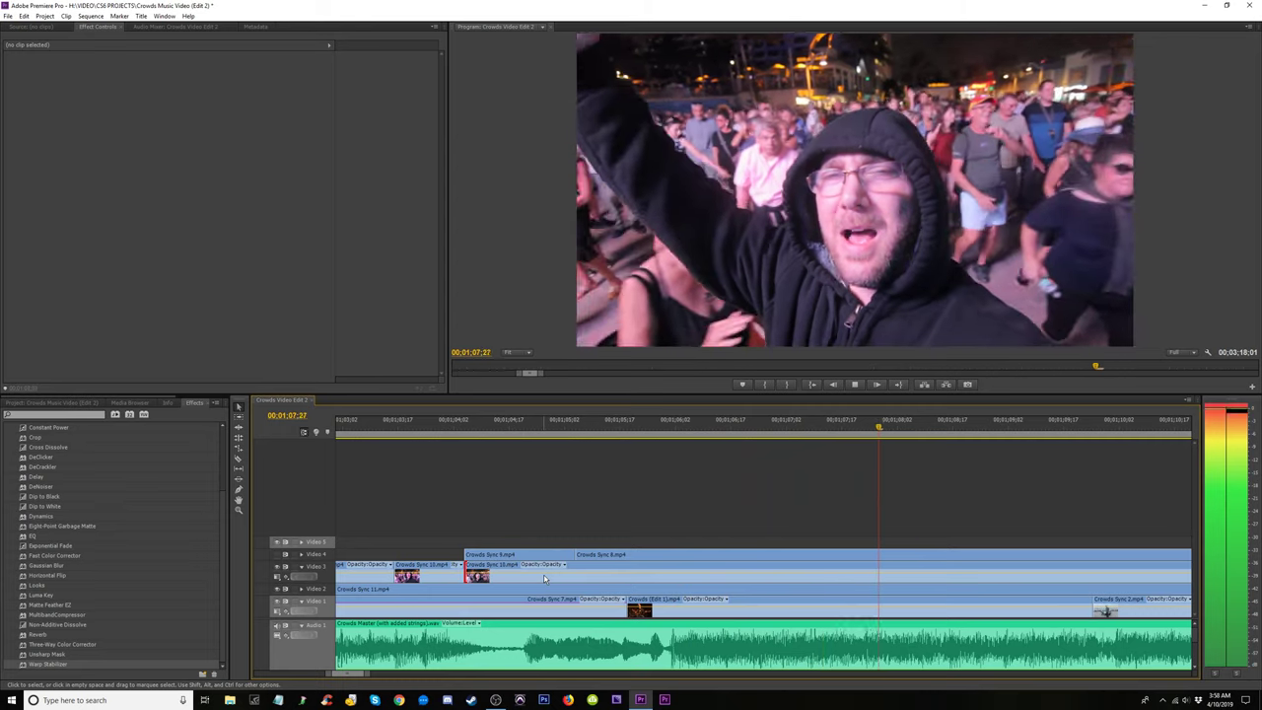
pyautogui.press('space')
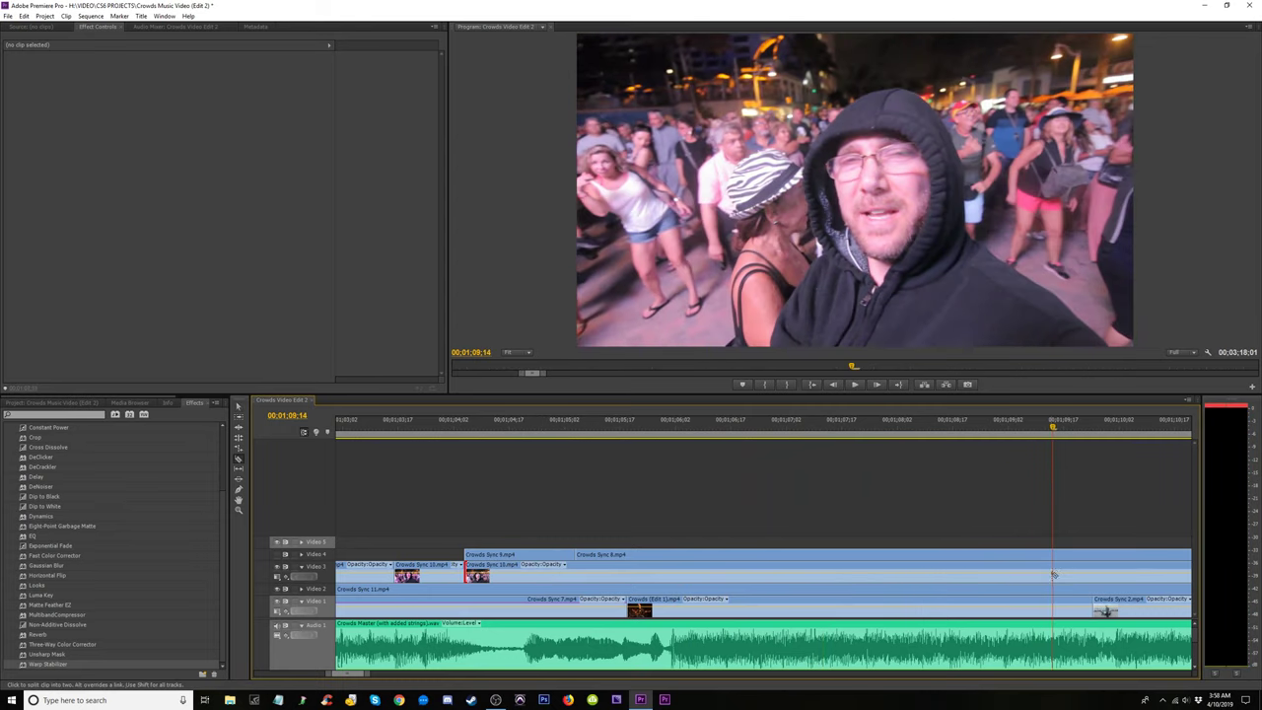
pyautogui.press('space')
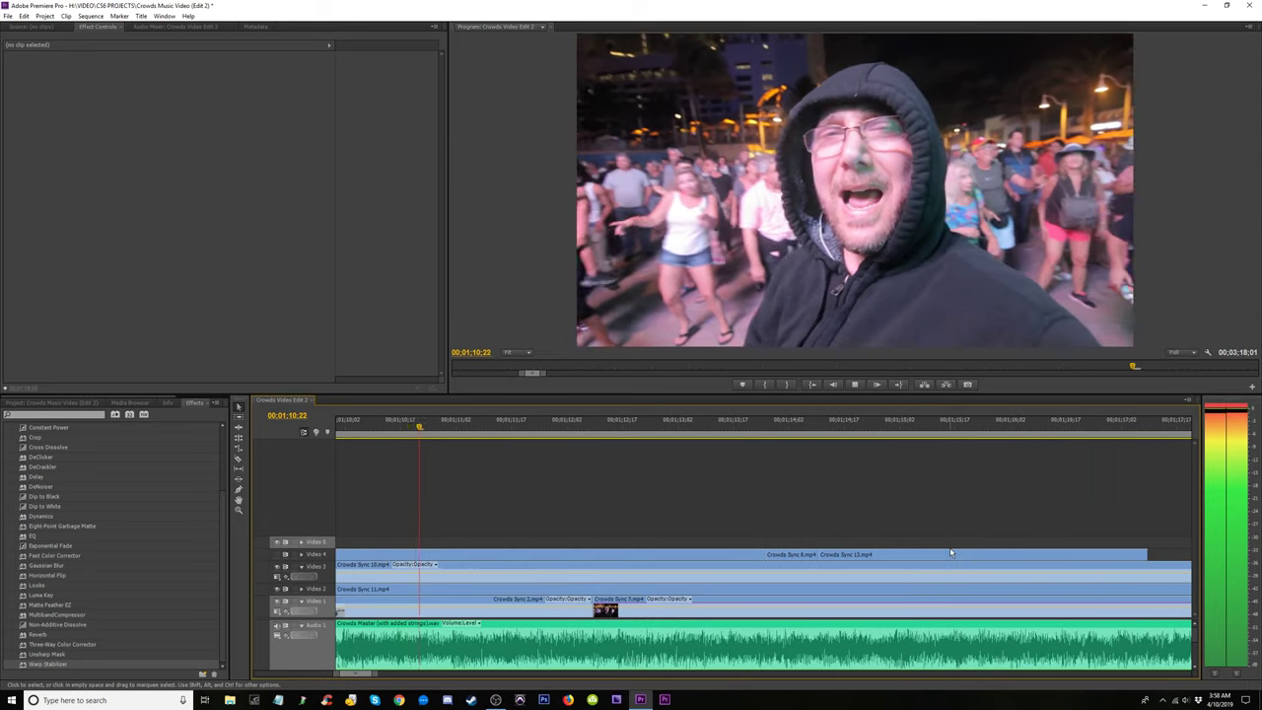
# Trim the Video 3 clip's start to the playhead and replay around 01:14–01:16.
pyautogui.press('-')
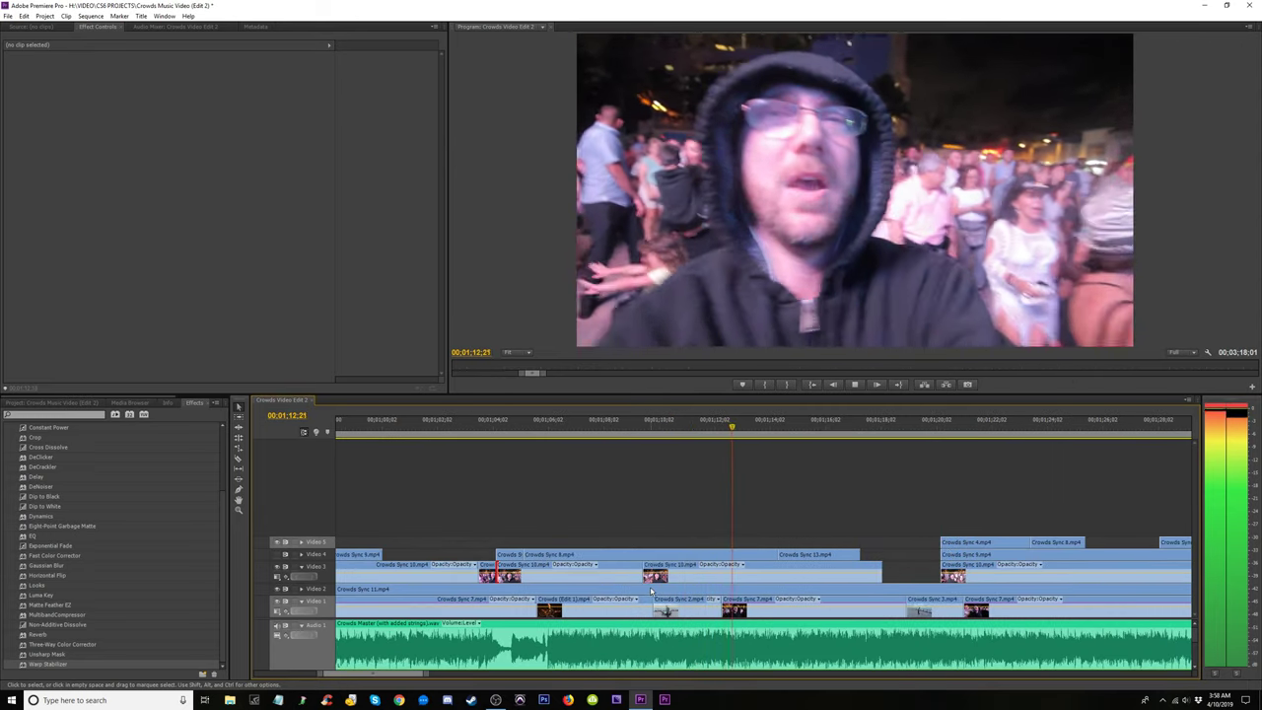
pyautogui.moveTo(644, 574); pyautogui.dragTo(781, 574)
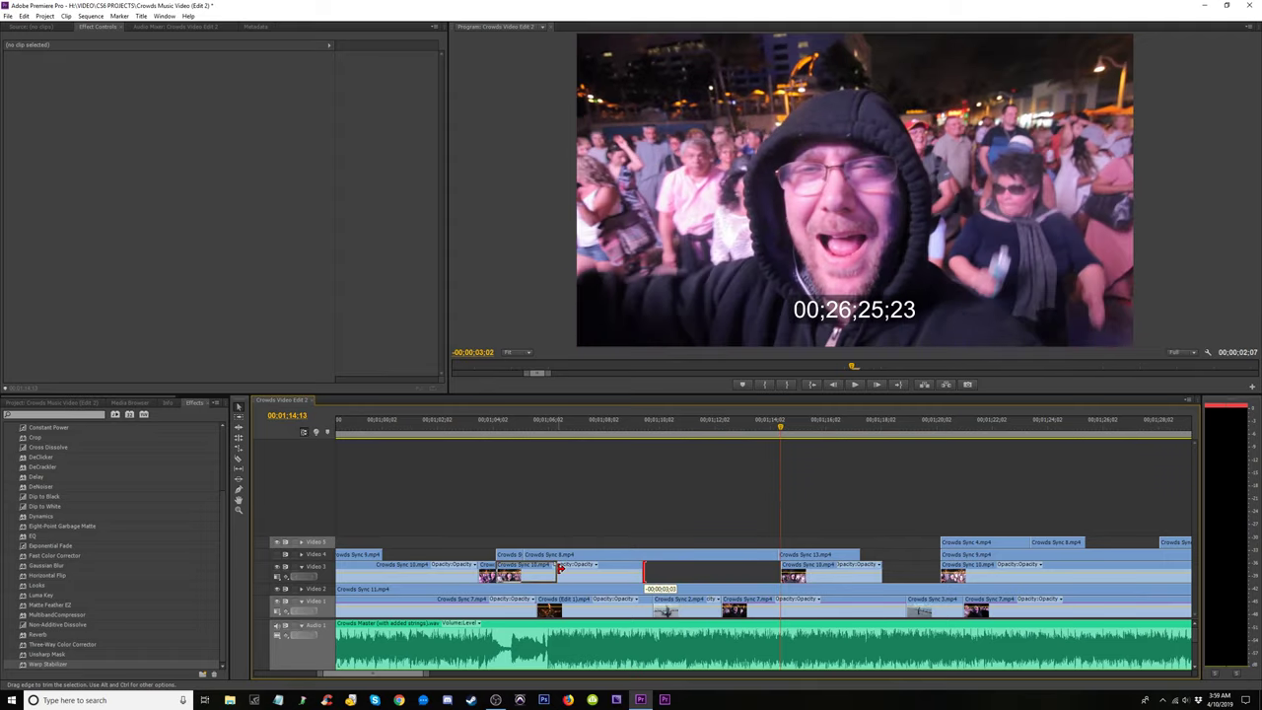
pyautogui.moveTo(557, 569); pyautogui.dragTo(557, 569)
pyautogui.press('space')
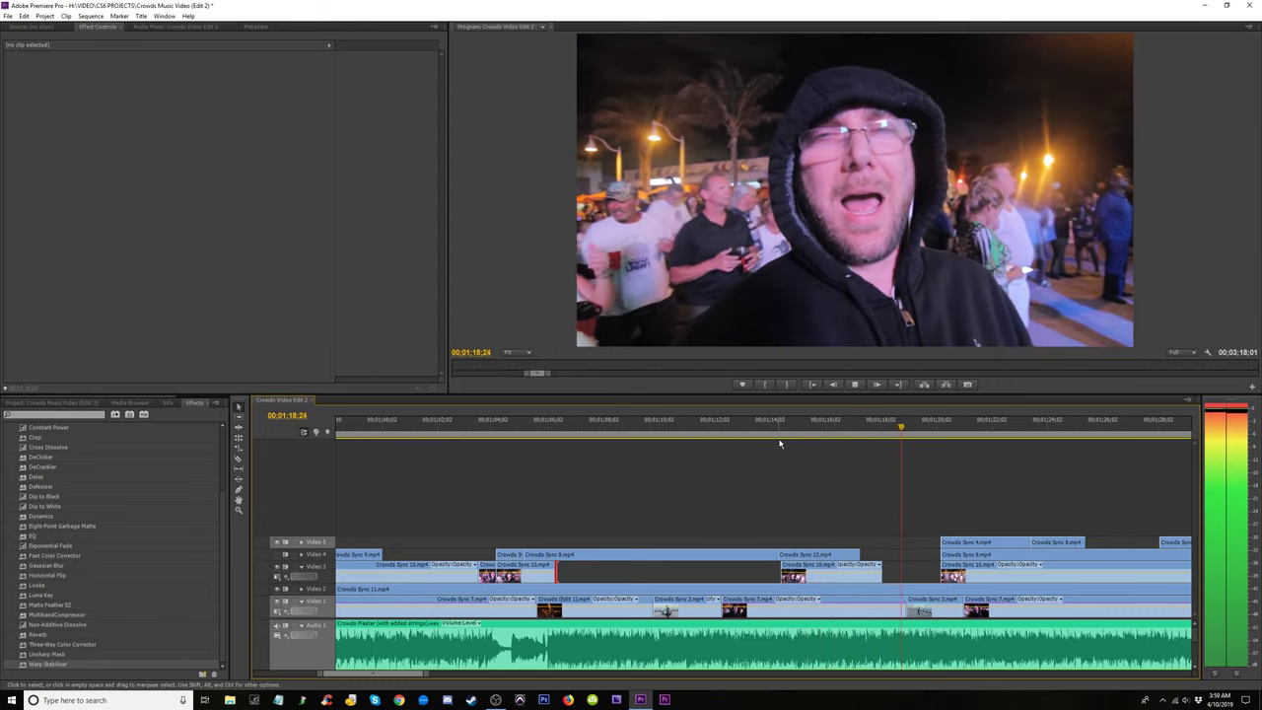
pyautogui.click(823, 444)
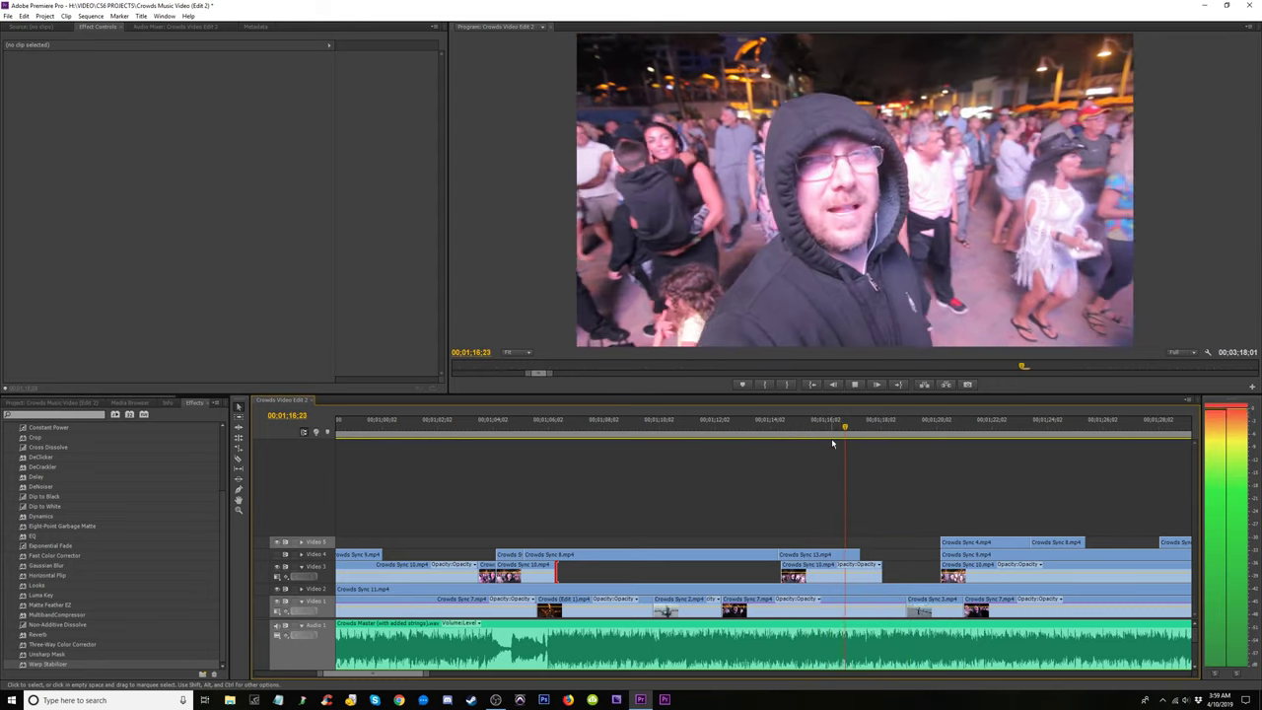
pyautogui.press('space')
pyautogui.click(814, 424)
pyautogui.press('space')
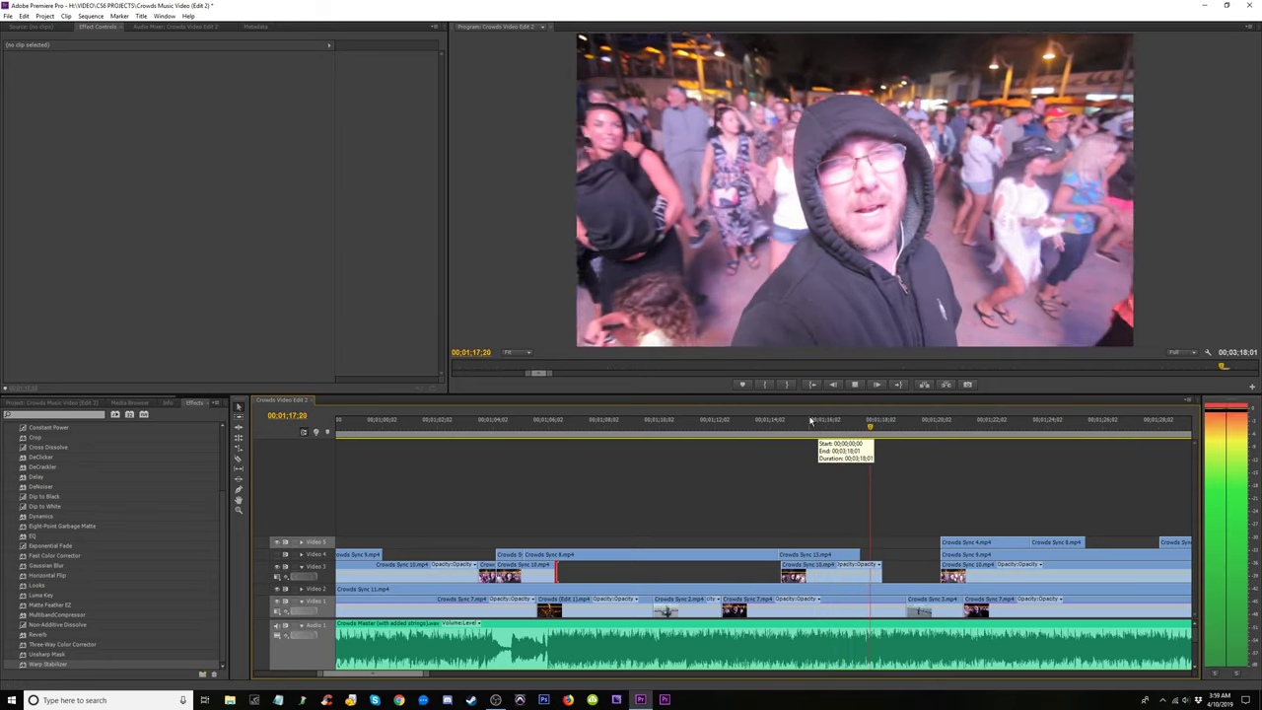
pyautogui.click(806, 425)
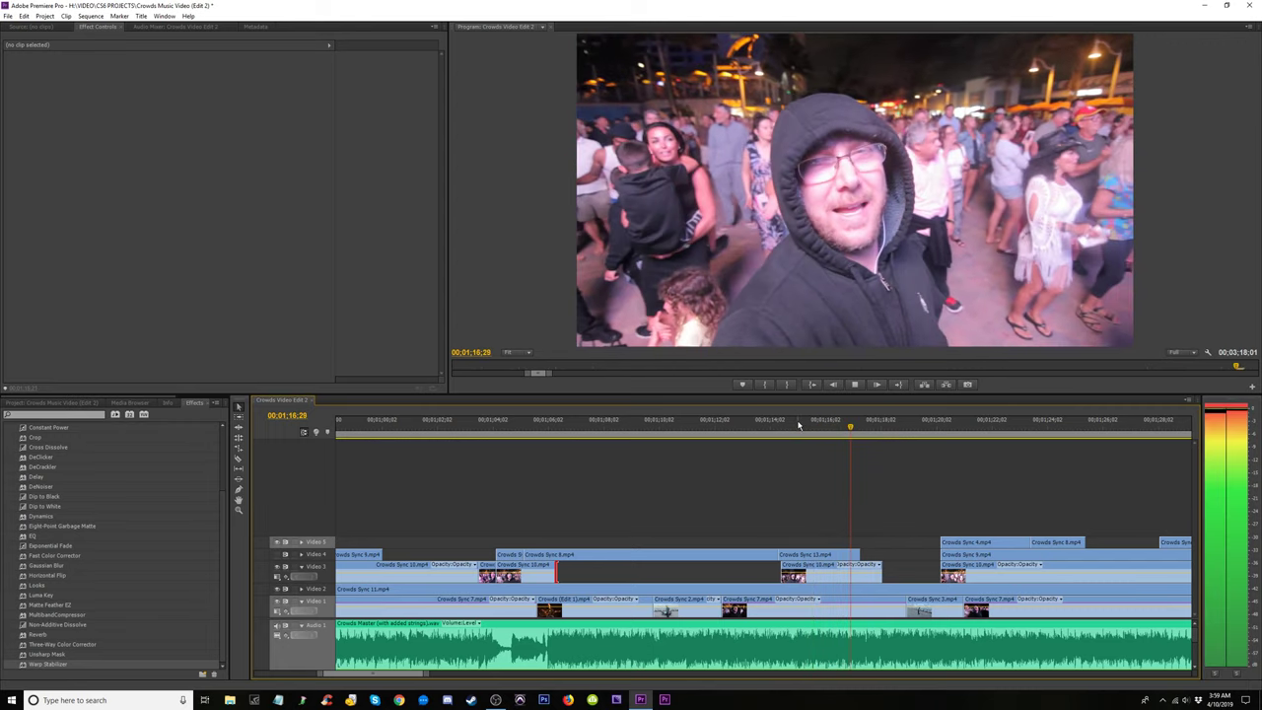
pyautogui.click(789, 425)
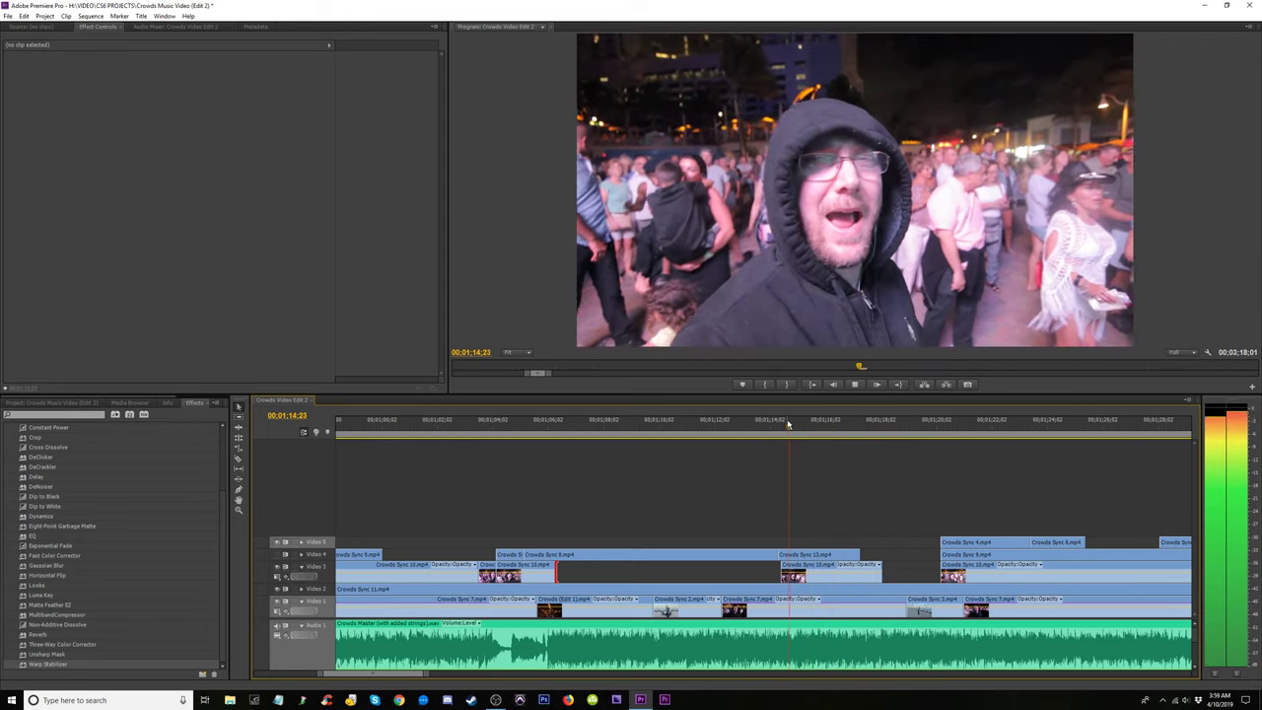
pyautogui.click(778, 425)
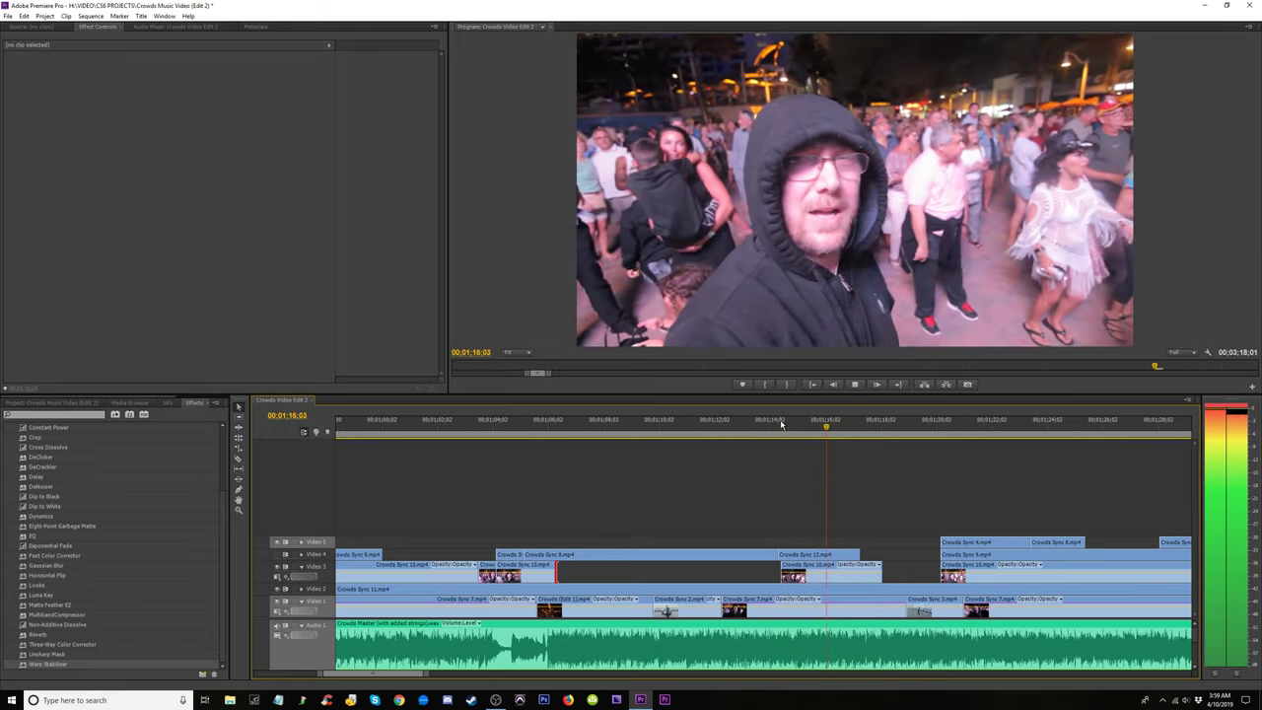
pyautogui.press('space')
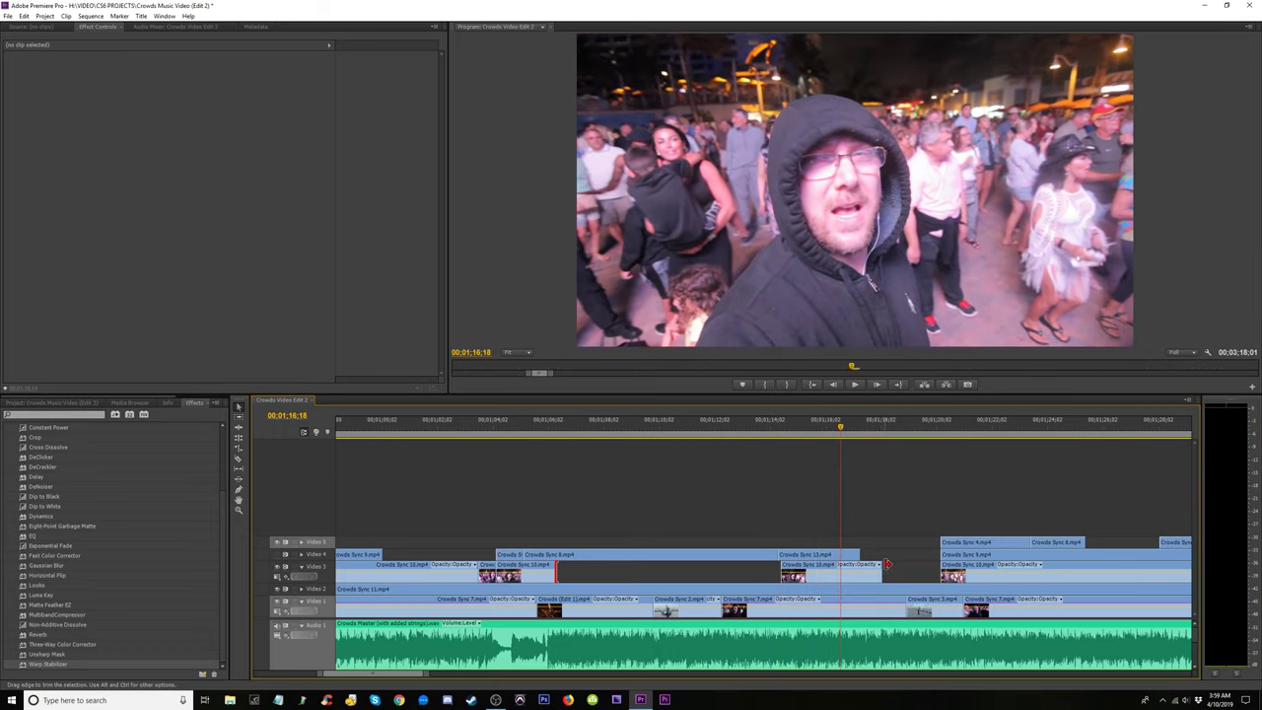
# Adjust the end of Crowds Sync 10 on Video 3 and park the playhead at 01:16:17.
pyautogui.moveTo(887, 564); pyautogui.dragTo(846, 568)
pyautogui.press('space')
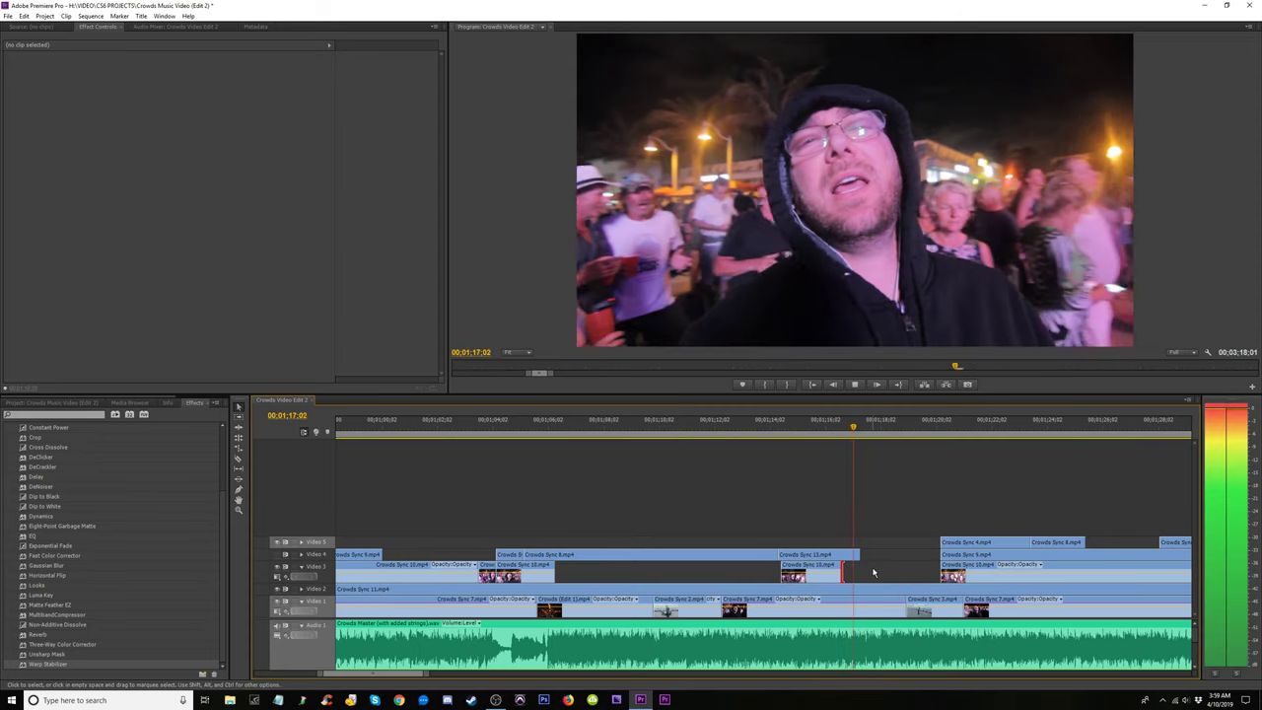
pyautogui.press('space')
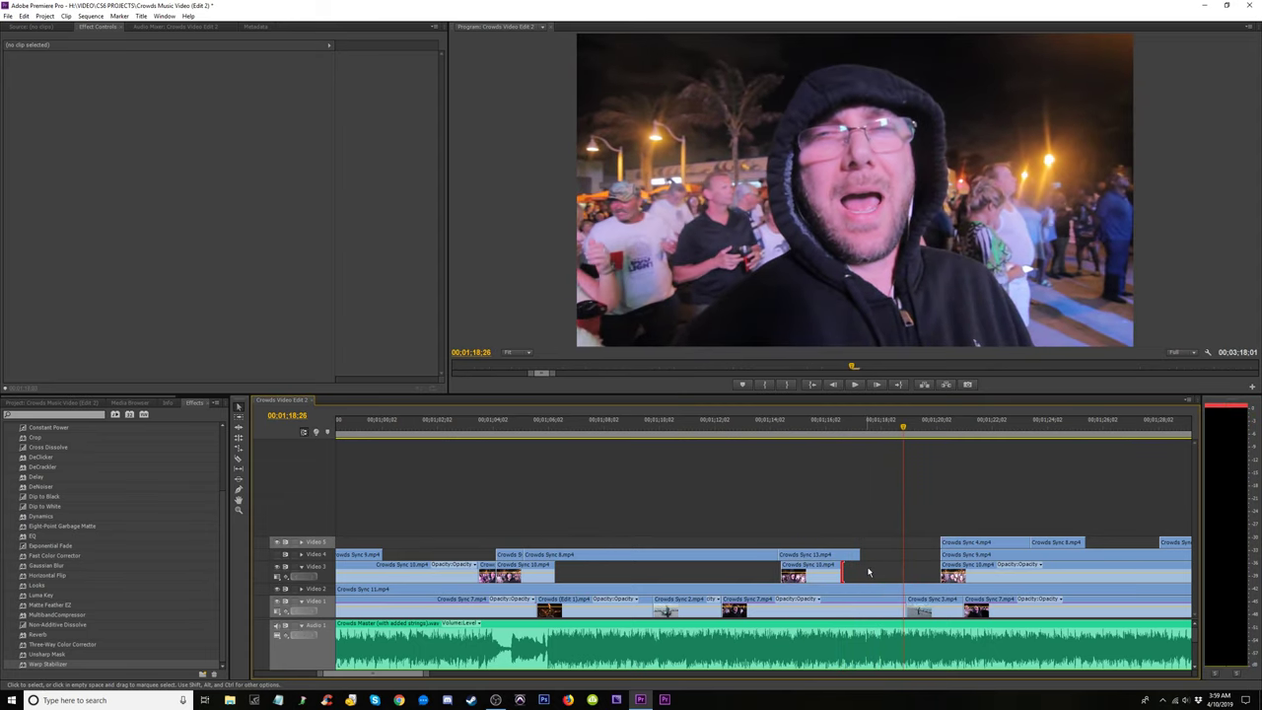
pyautogui.click(887, 569)
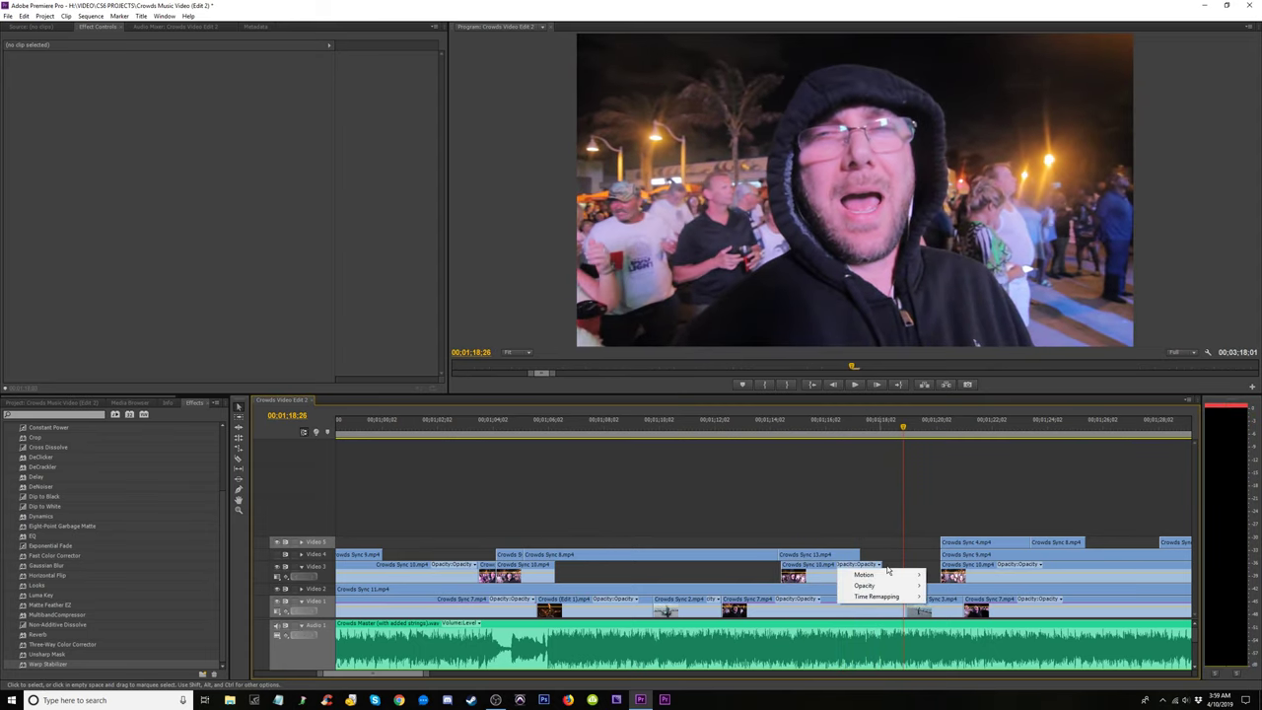
pyautogui.moveTo(882, 569)
pyautogui.mouseDown()
pyautogui.moveTo(897, 569)
pyautogui.moveTo(881, 569)
pyautogui.mouseUp()
pyautogui.click(831, 430)
pyautogui.press('space')
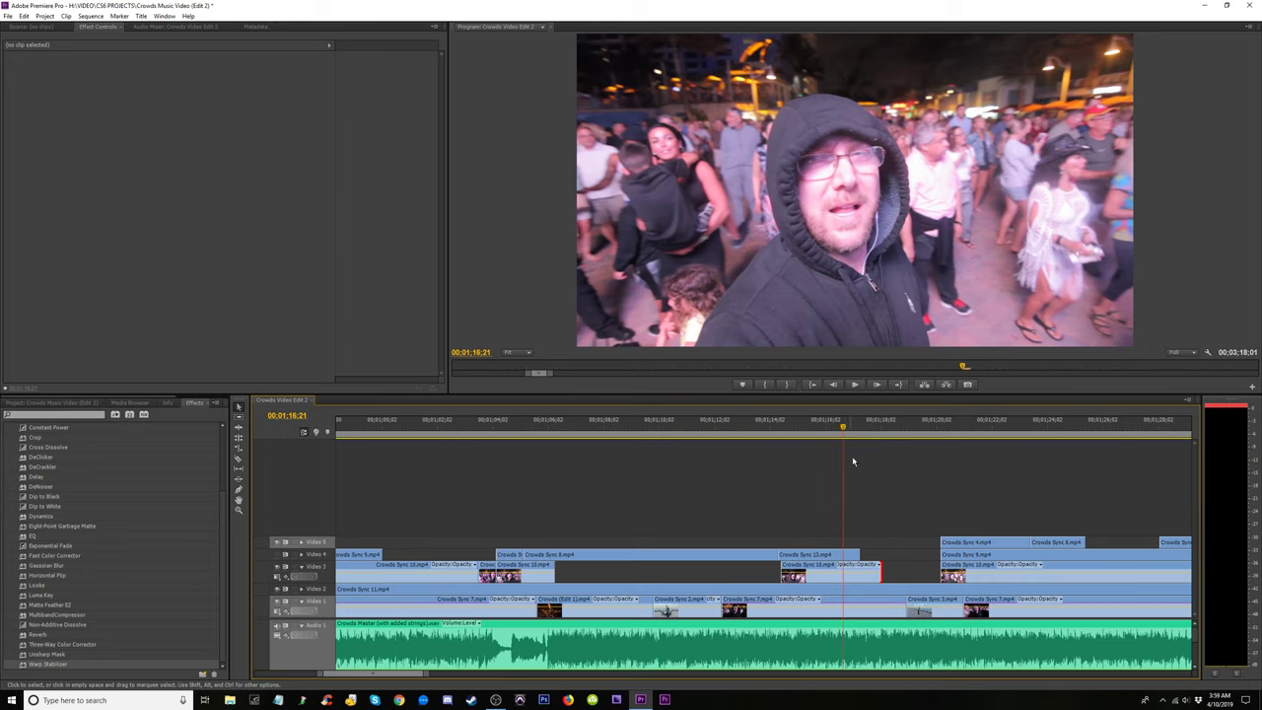
pyautogui.press('space')
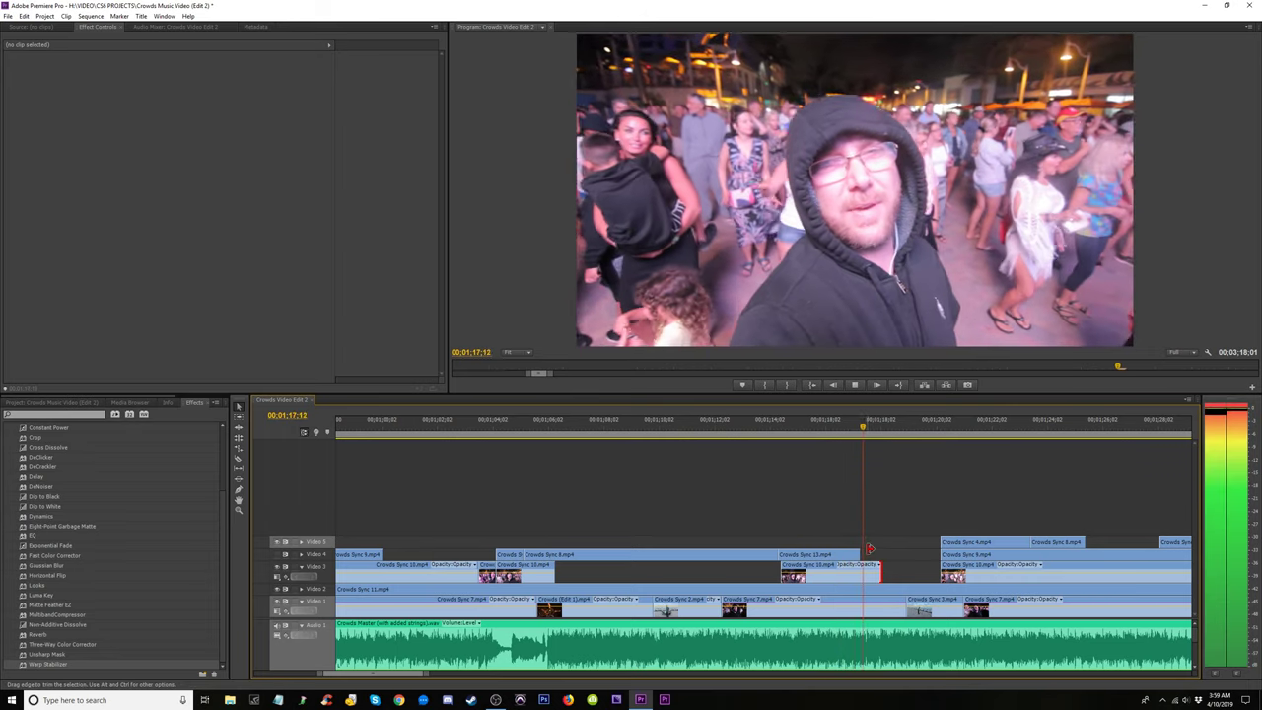
pyautogui.click(826, 430)
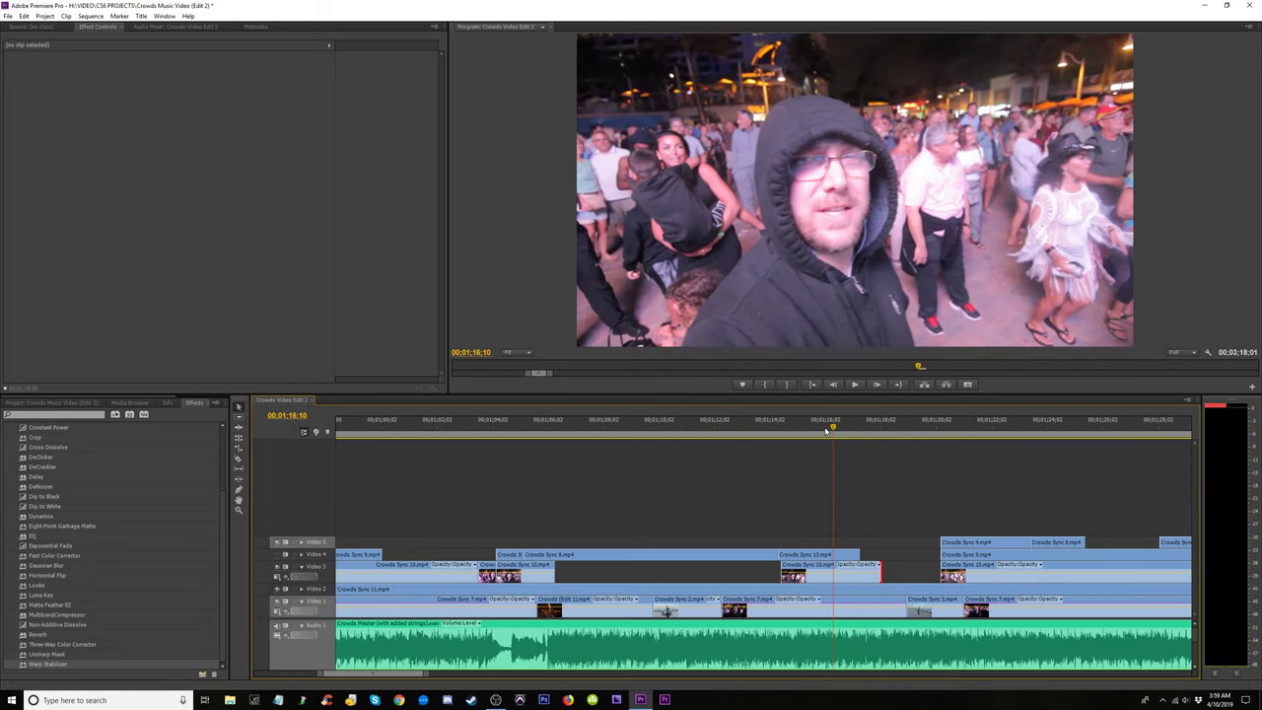
pyautogui.moveTo(826, 430); pyautogui.dragTo(861, 430)
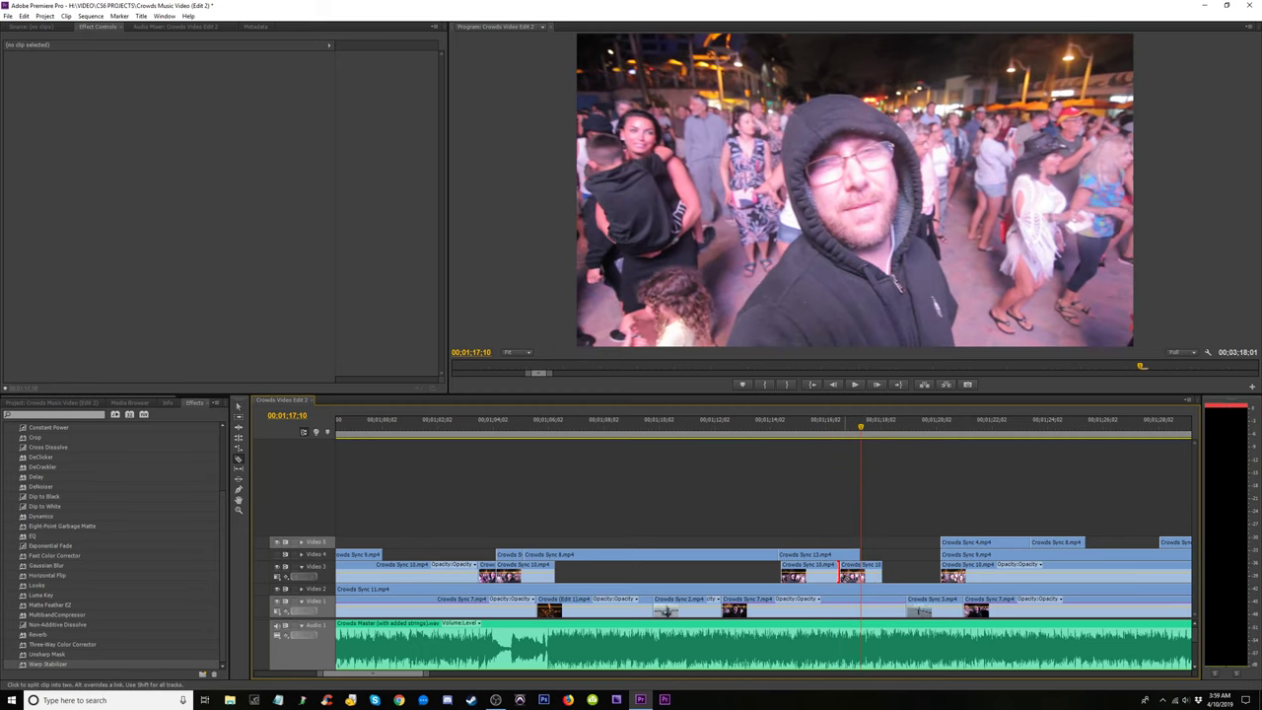
# Delete the short Crowds Sync 10 piece on Video 3 using the Selection tool.
pyautogui.press('v')
pyautogui.click(850, 577)
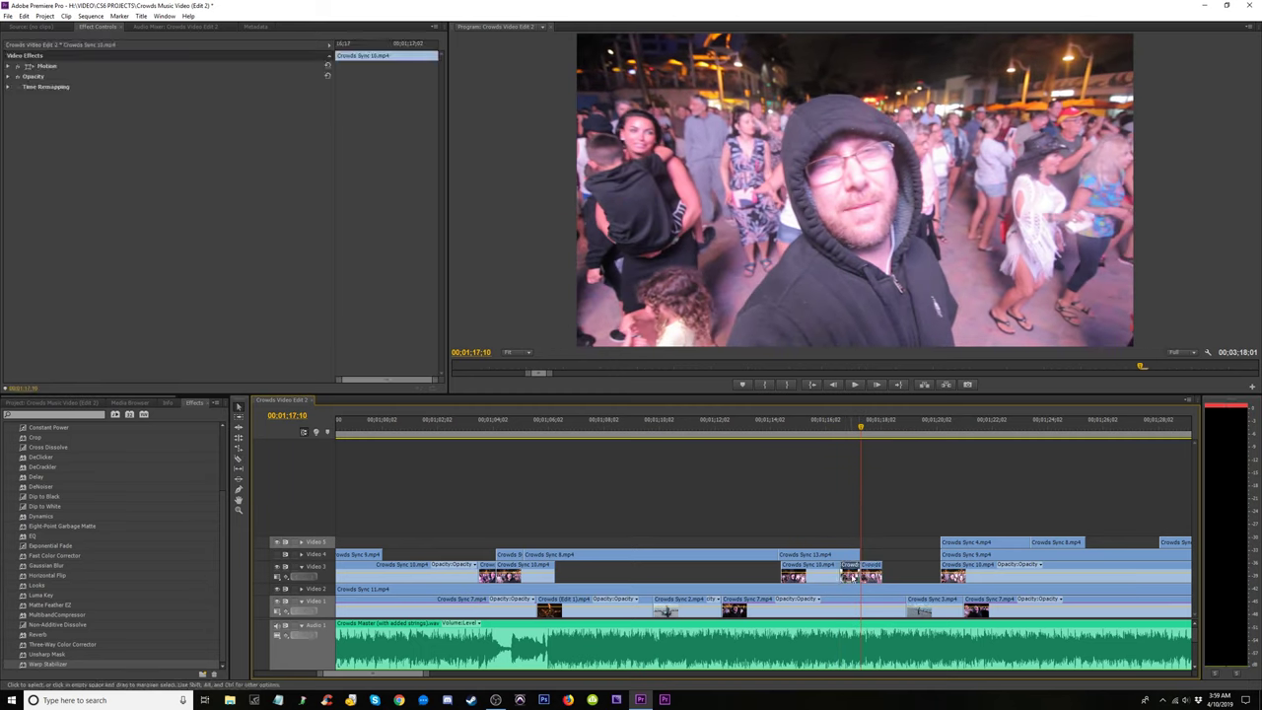
pyautogui.press('Delete')
pyautogui.click(831, 430)
pyautogui.press('space')
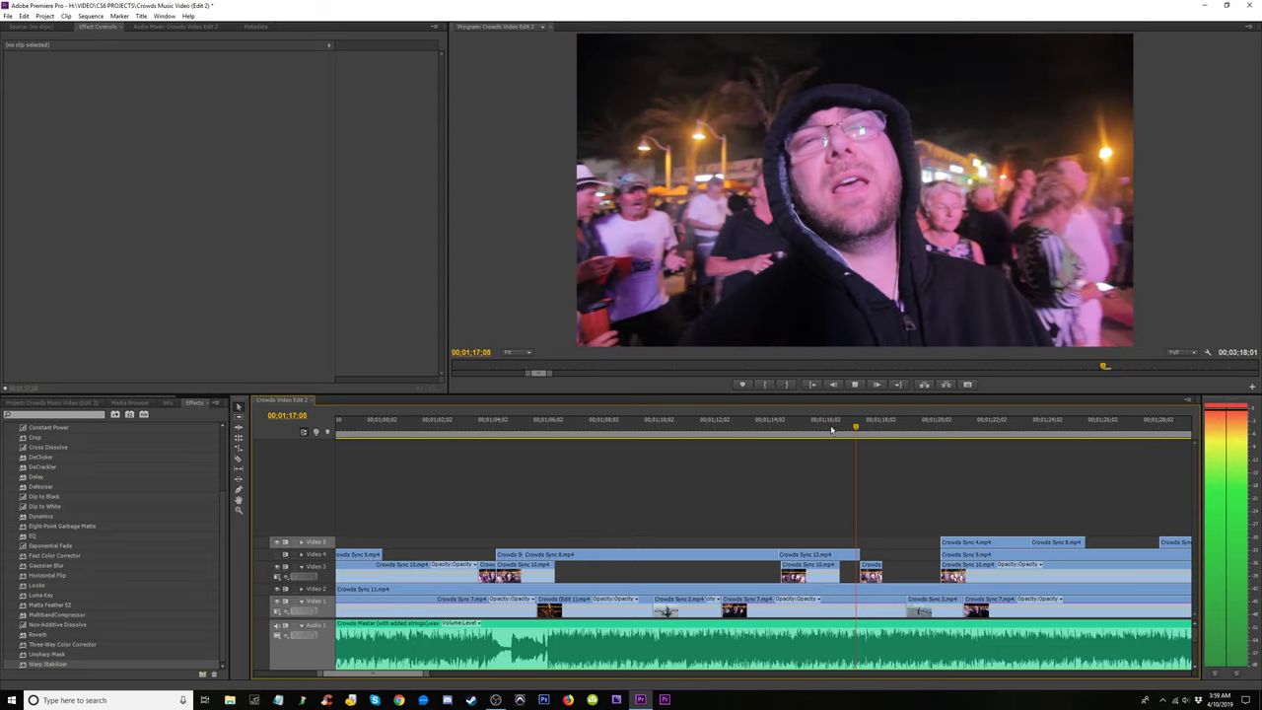
# Replay the gap from about 01:16:20 through 01:17:19 to check the deletion.
pyautogui.moveTo(832, 430); pyautogui.dragTo(844, 431)
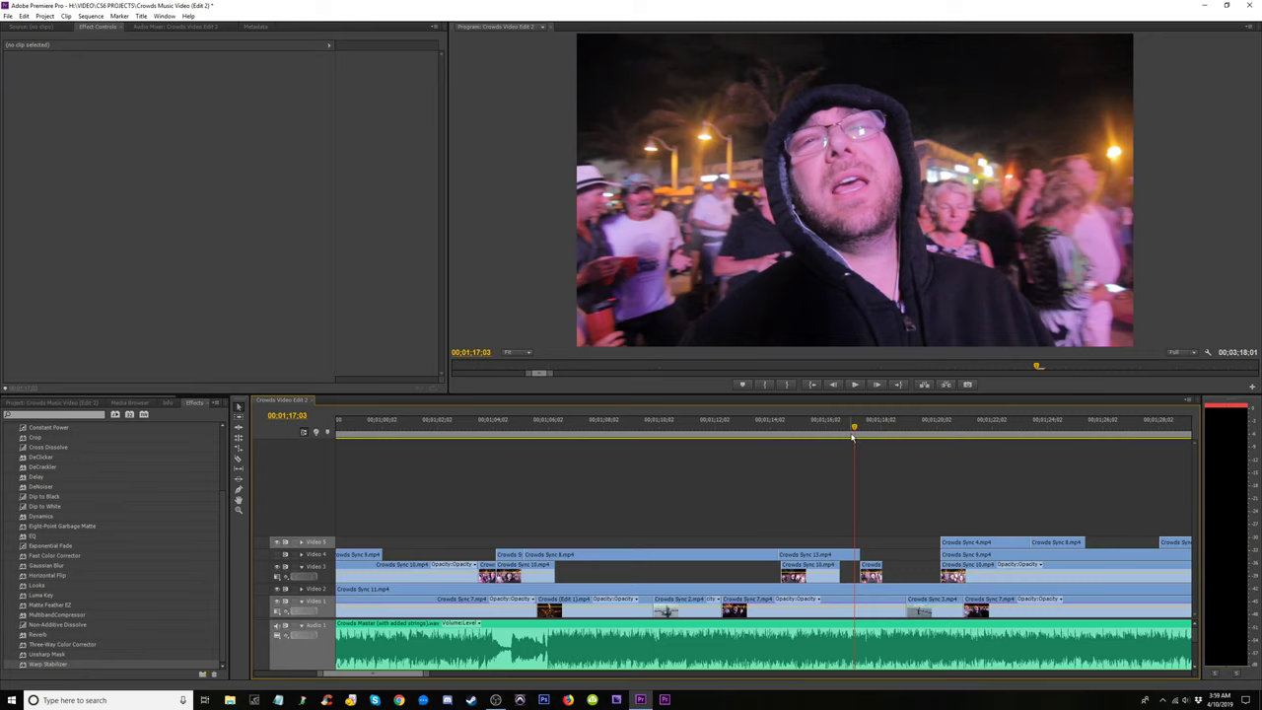
pyautogui.click(833, 430)
pyautogui.press('space')
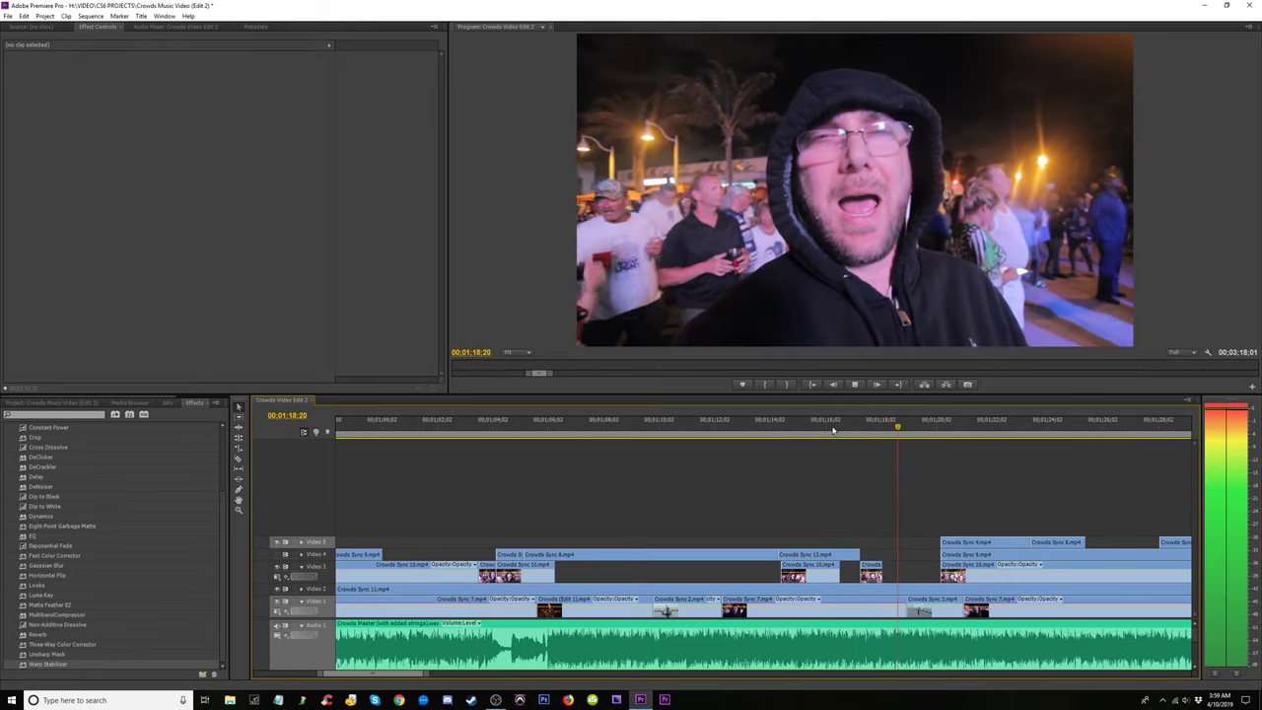
pyautogui.click(844, 430)
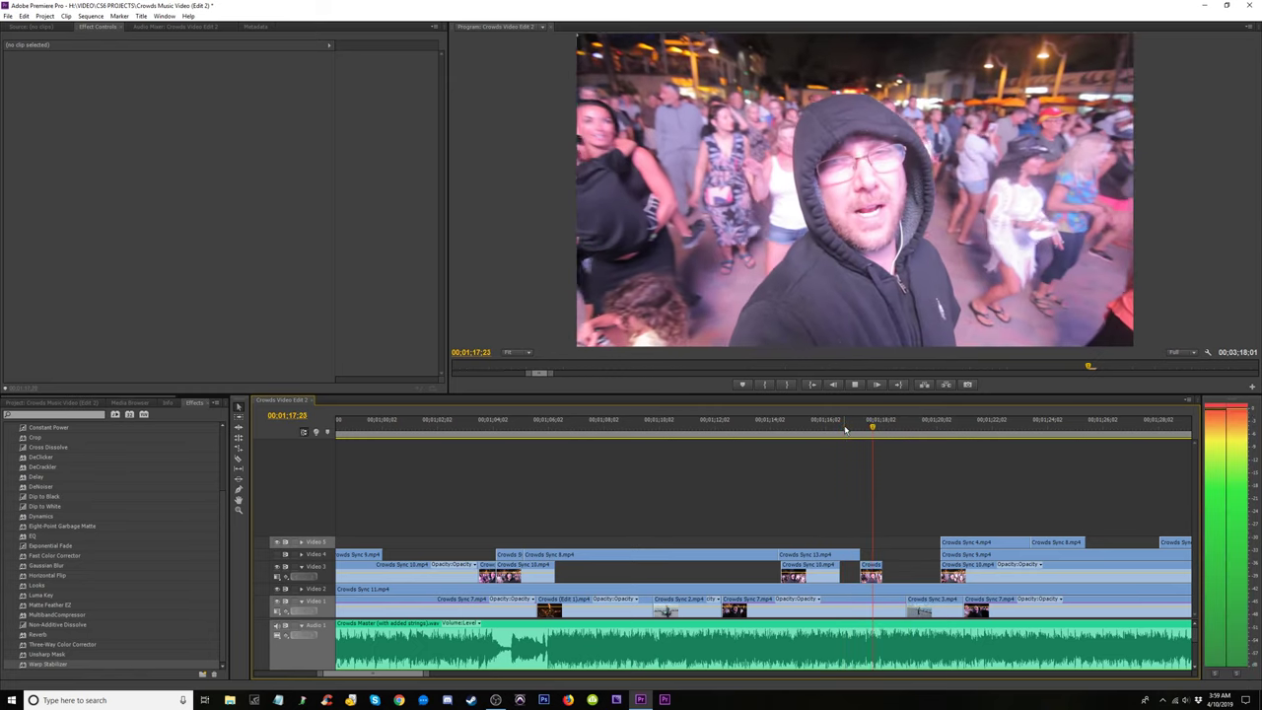
pyautogui.press('space')
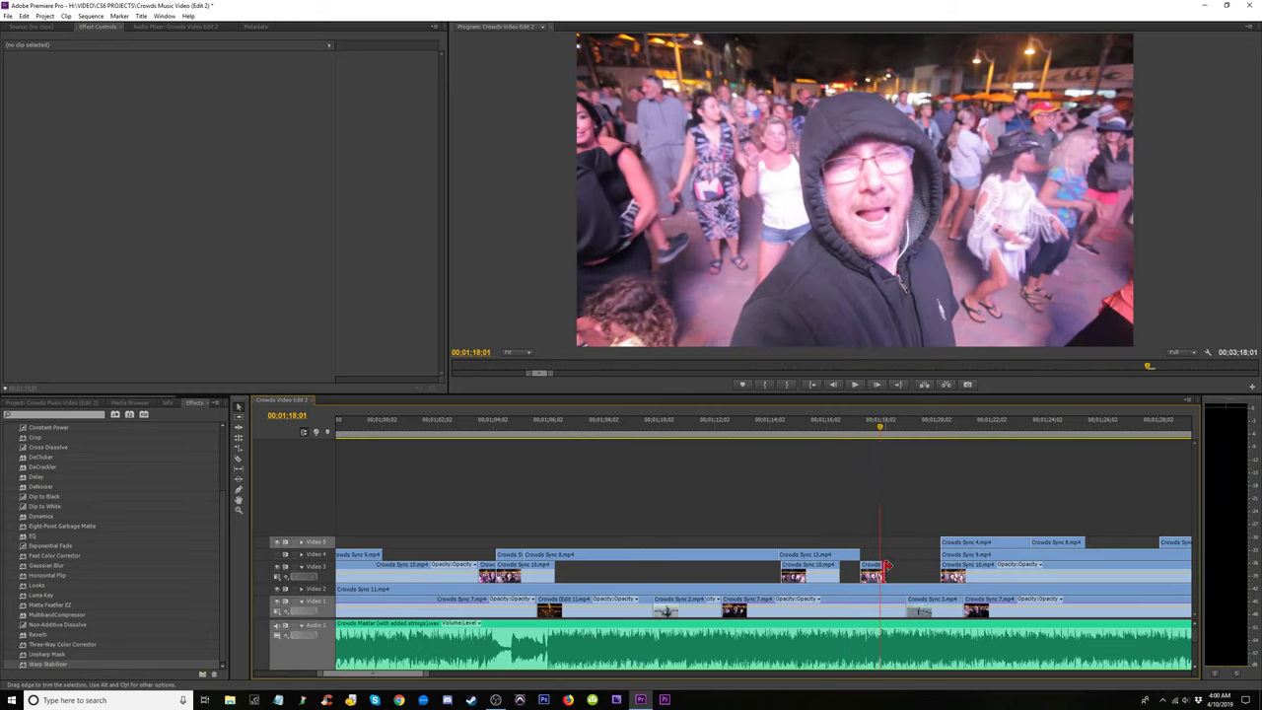
pyautogui.press('space')
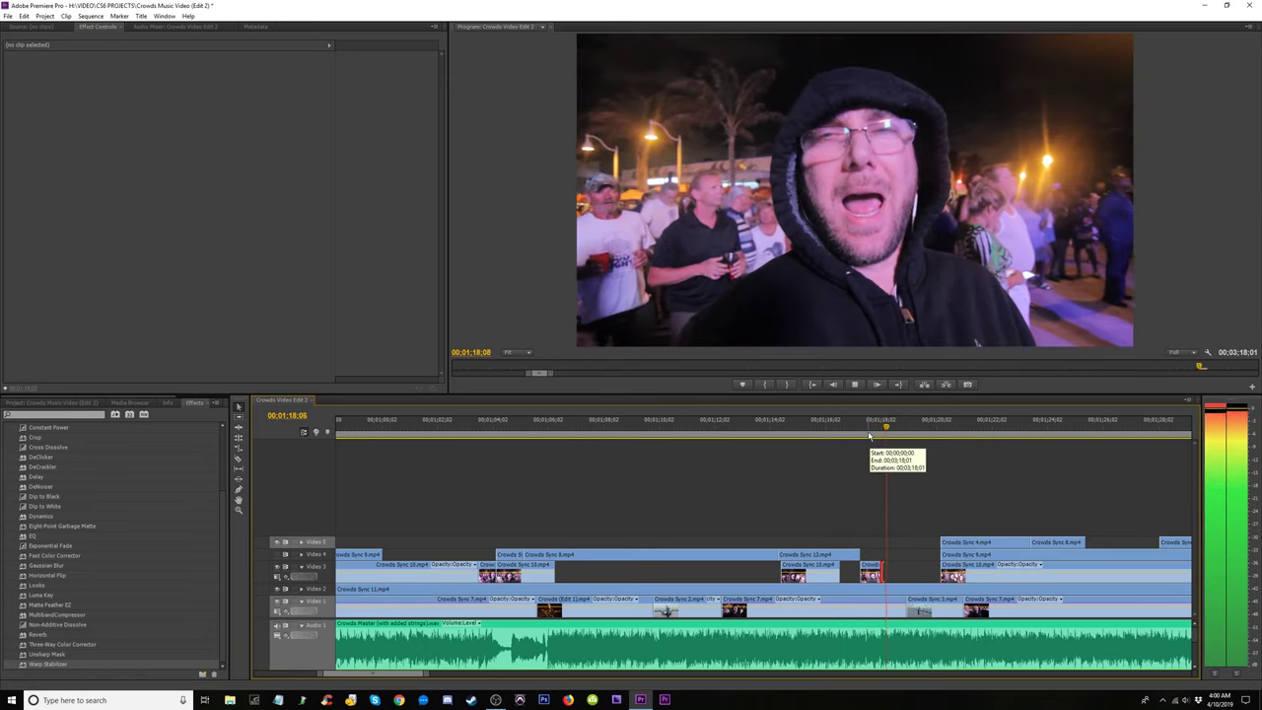
pyautogui.click(869, 430)
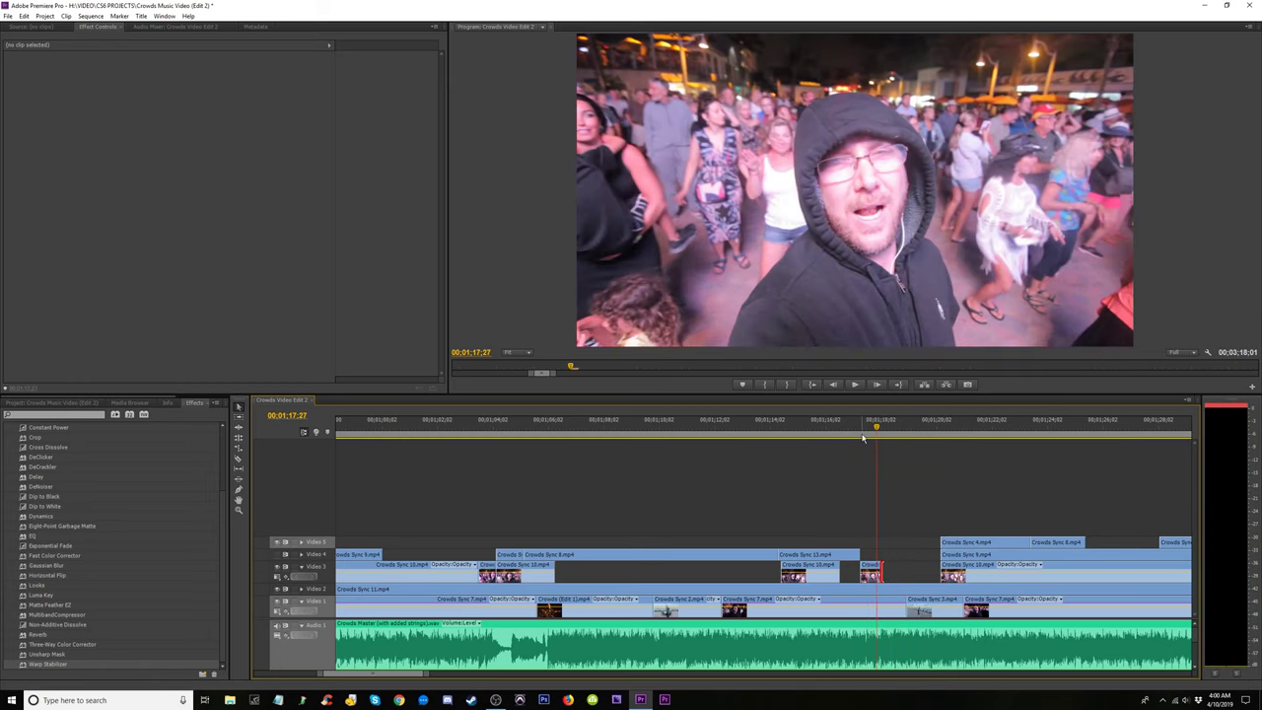
pyautogui.press('space')
pyautogui.press('space')
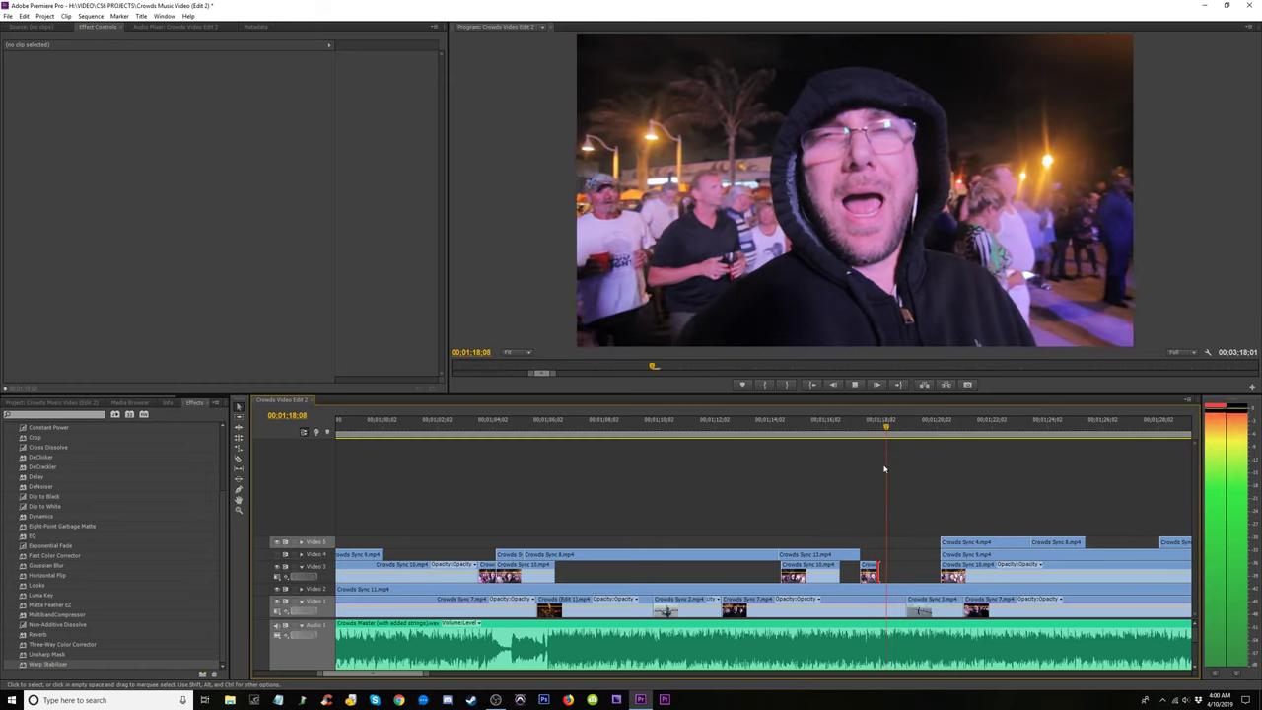
pyautogui.click(872, 430)
pyautogui.press('space')
pyautogui.press('space')
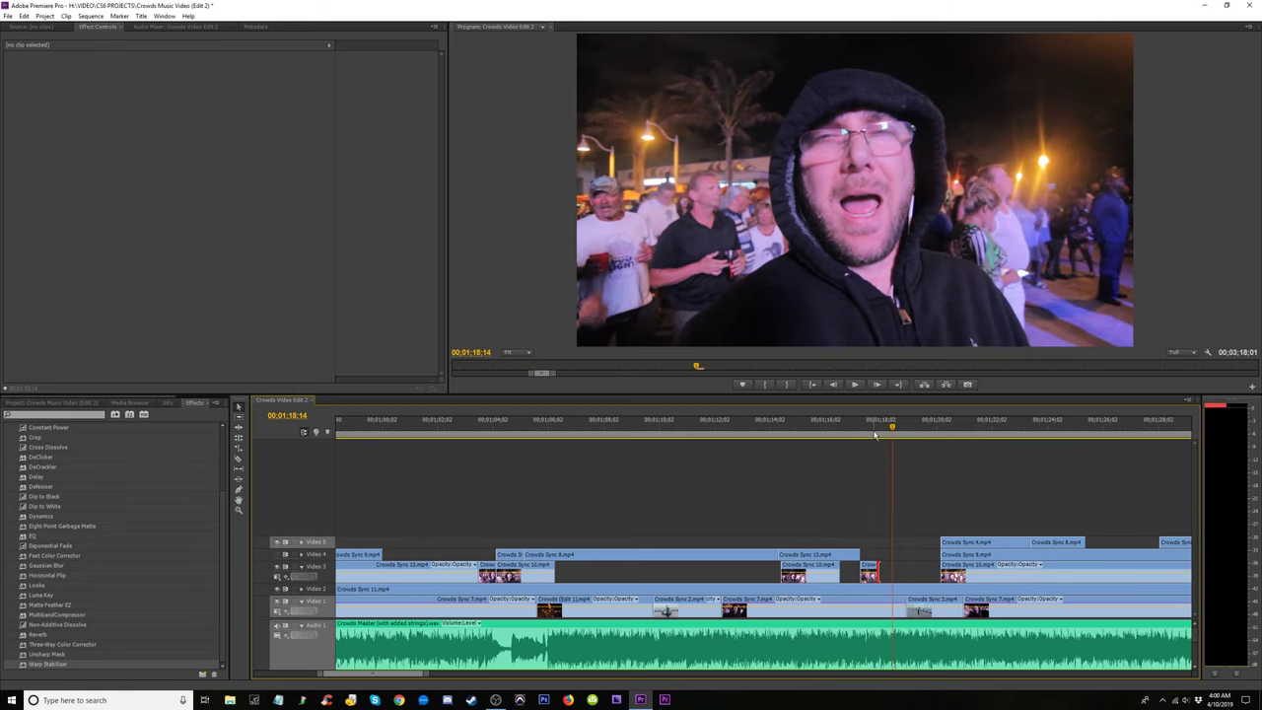
pyautogui.click(870, 426)
pyautogui.press('space')
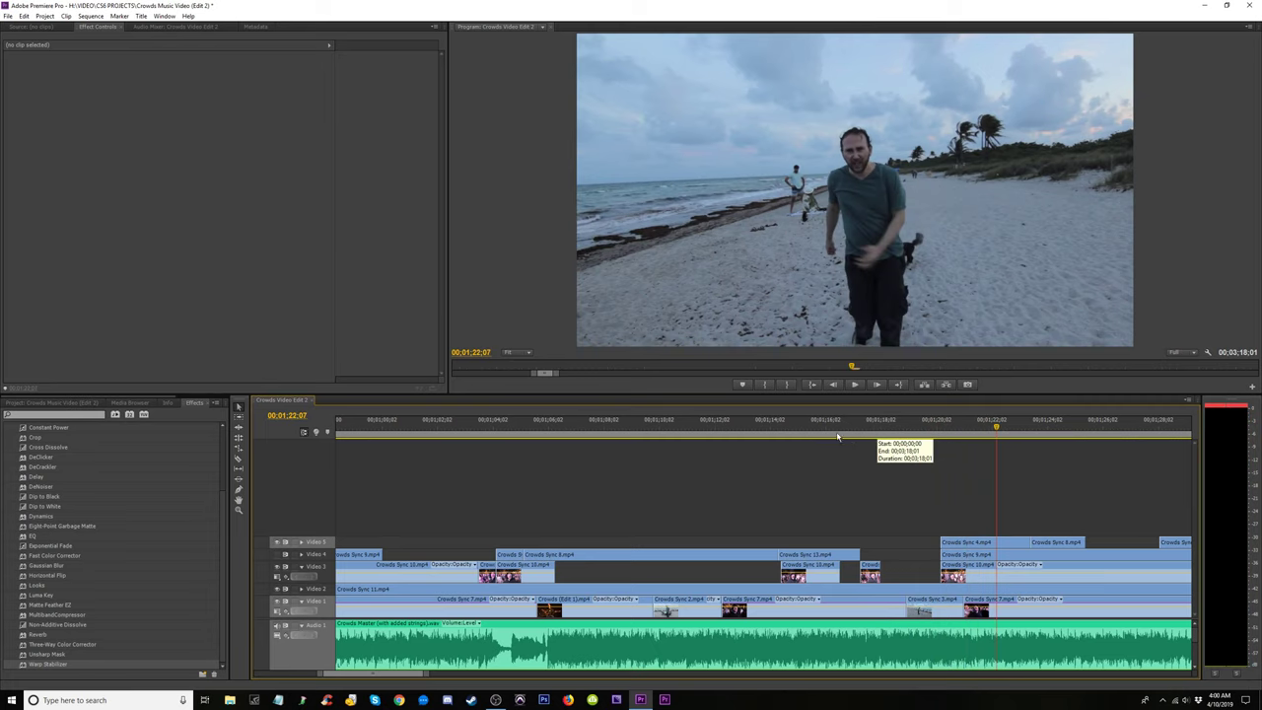
# Review back to 01;06 and extend the Video 2 clip's edge to the right.
pyautogui.moveTo(789, 427); pyautogui.dragTo(739, 427)
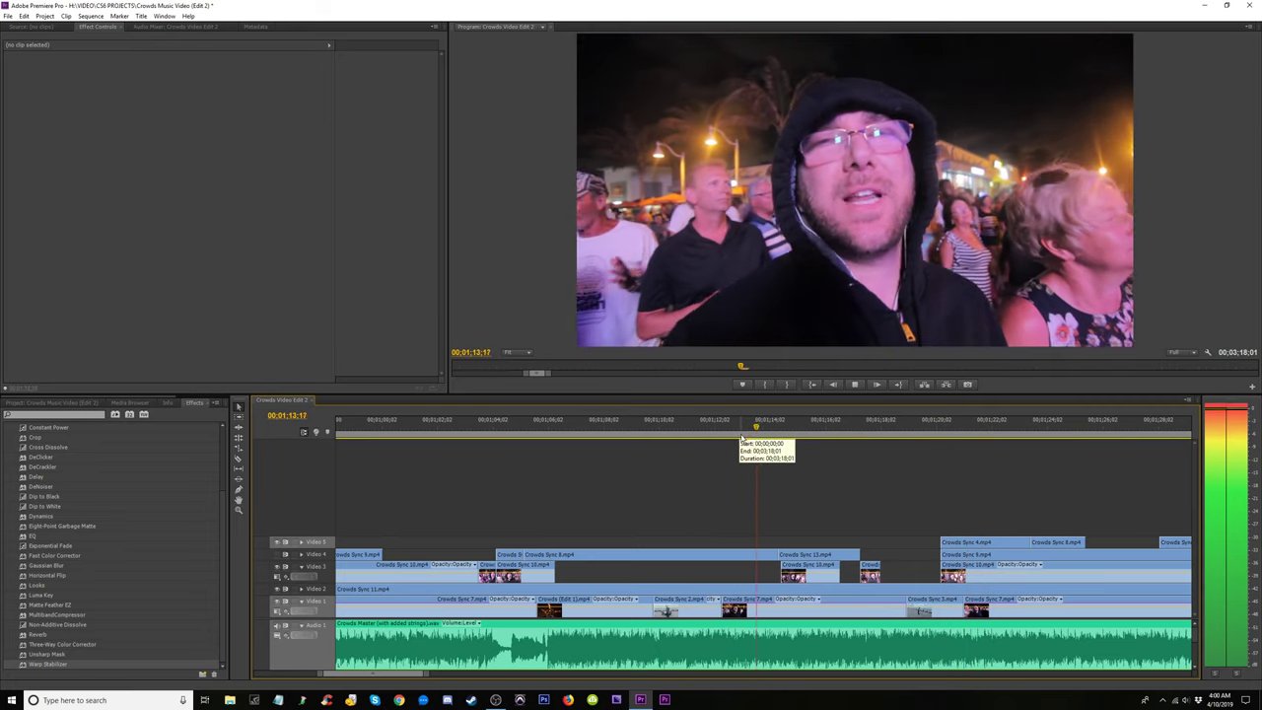
pyautogui.press('space')
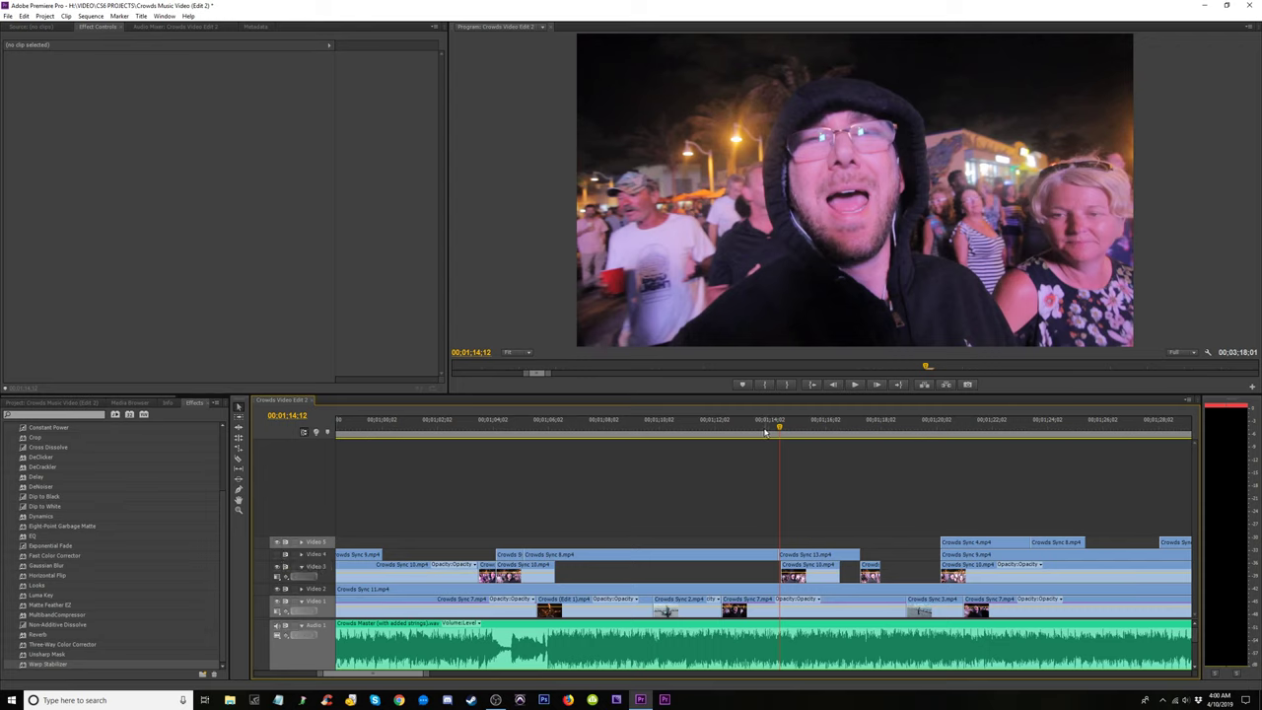
pyautogui.moveTo(761, 429); pyautogui.dragTo(741, 431)
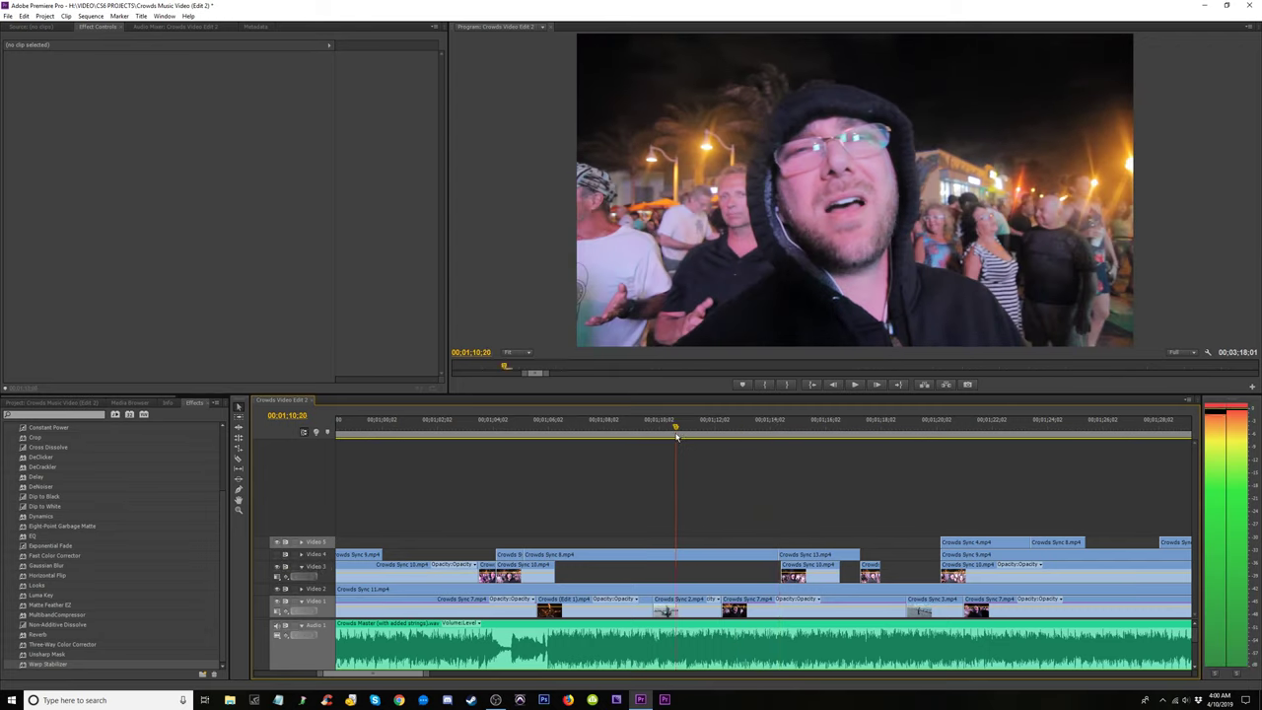
pyautogui.moveTo(617, 439); pyautogui.dragTo(638, 467)
pyautogui.press('c')
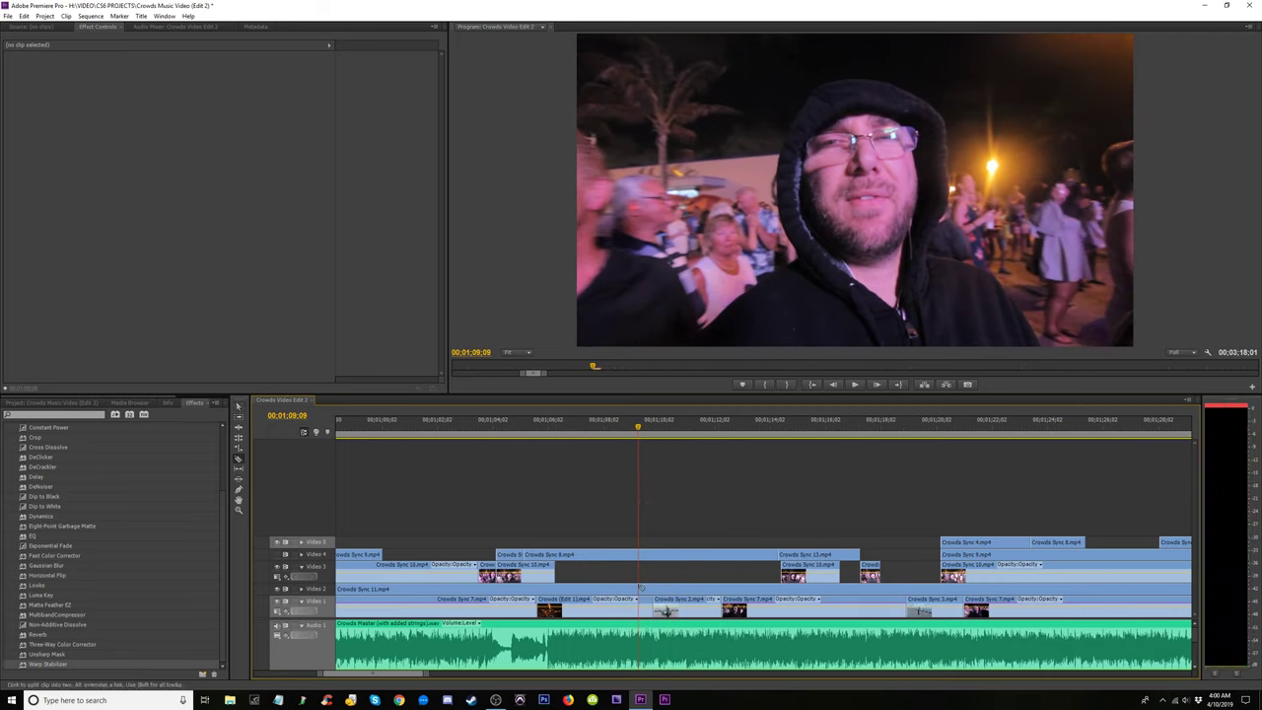
pyautogui.moveTo(645, 588); pyautogui.dragTo(784, 590)
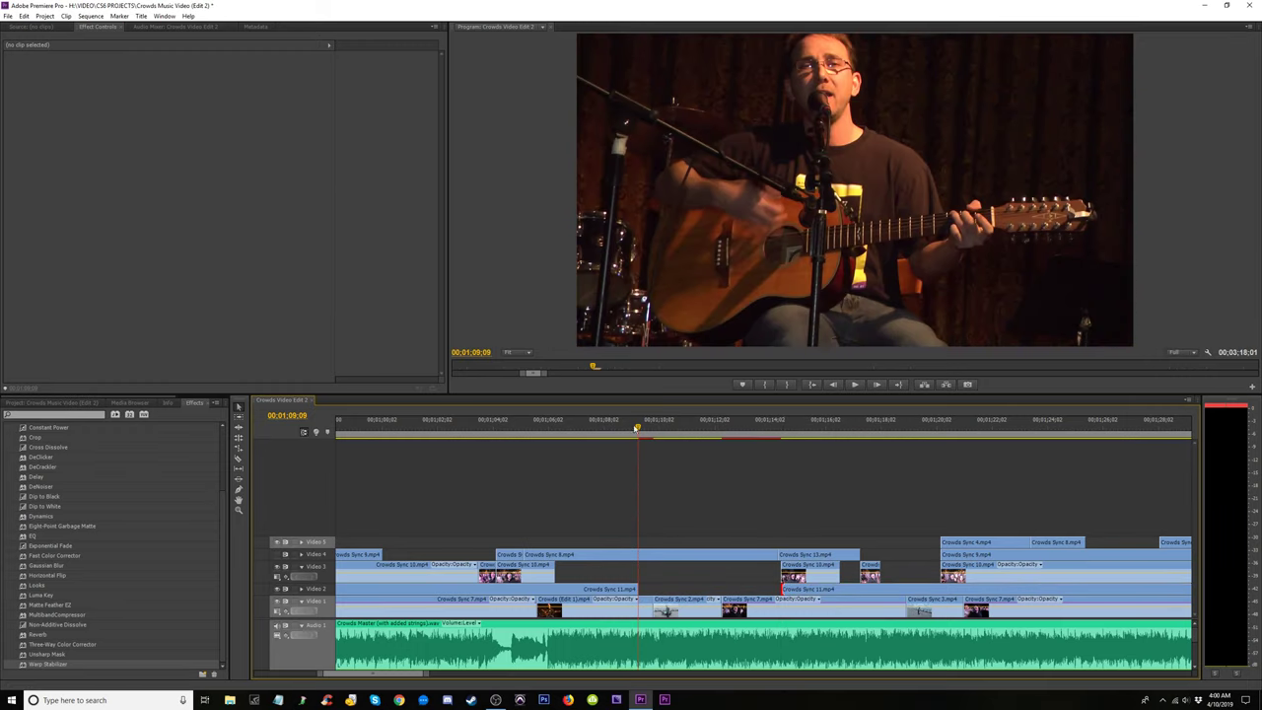
# Locate the spot near 01;11 and delete Crowds Sync 2.mp4 from Video 1.
pyautogui.click(654, 429)
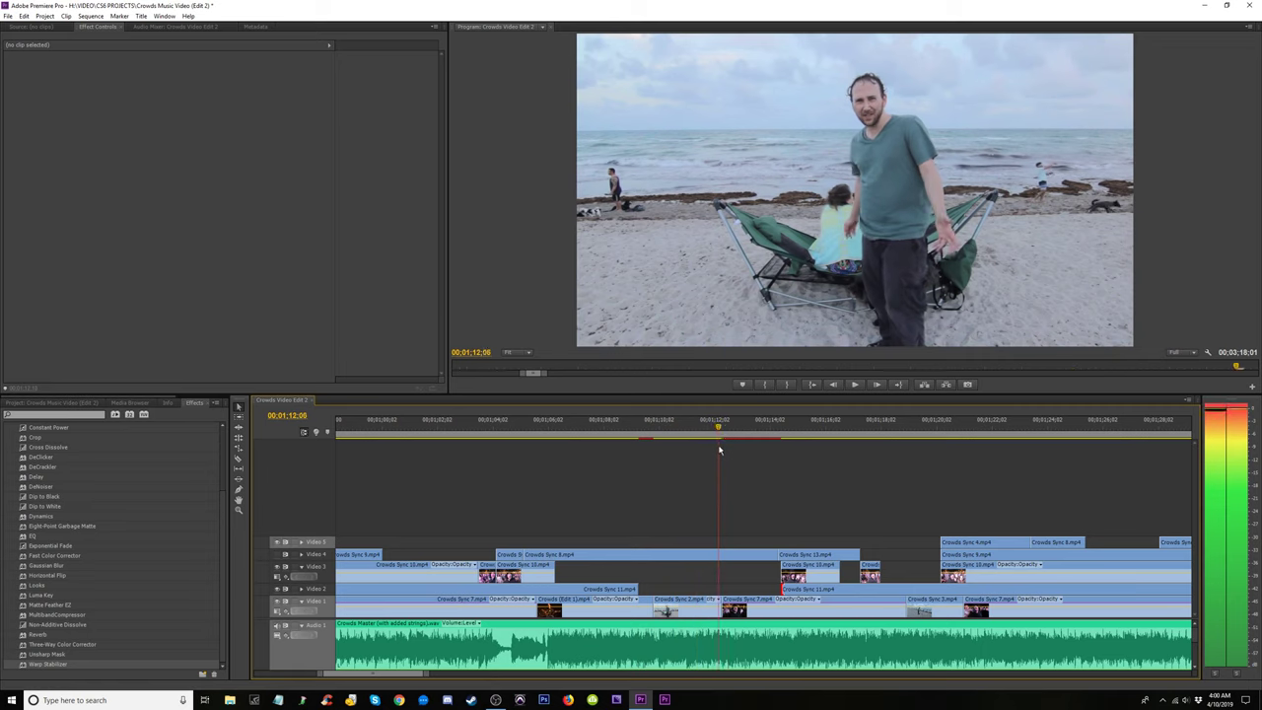
pyautogui.moveTo(737, 457); pyautogui.dragTo(697, 479)
pyautogui.click(686, 616)
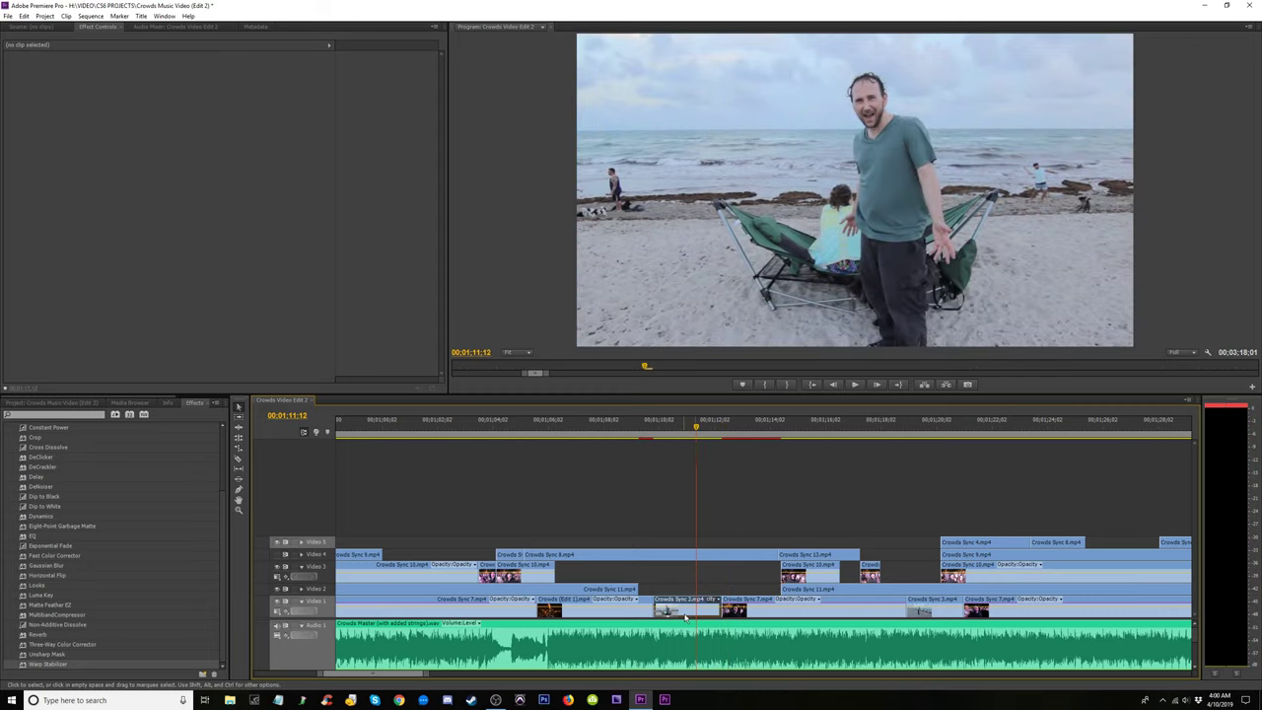
pyautogui.press('Delete')
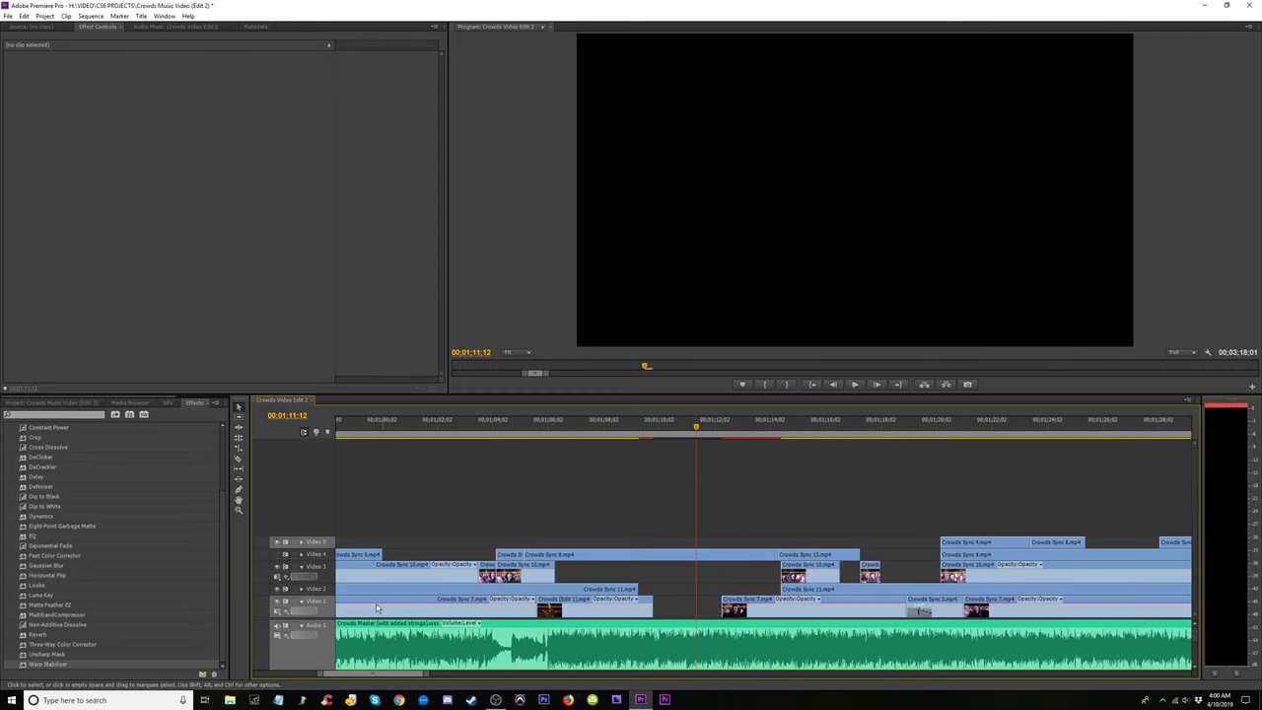
# Trim the start of Crowds Sync 8 on Video 4 later, from about 01;05;27, and review it.
pyautogui.click(278, 556)
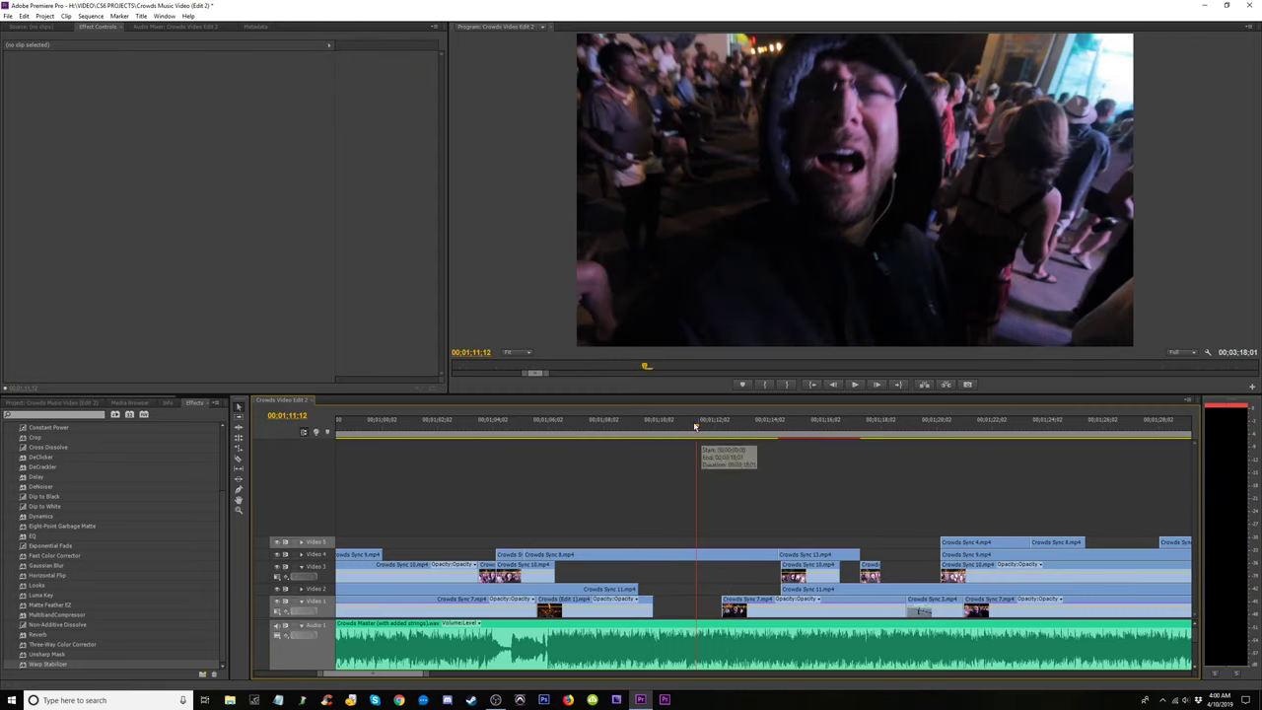
pyautogui.moveTo(698, 428); pyautogui.dragTo(664, 427)
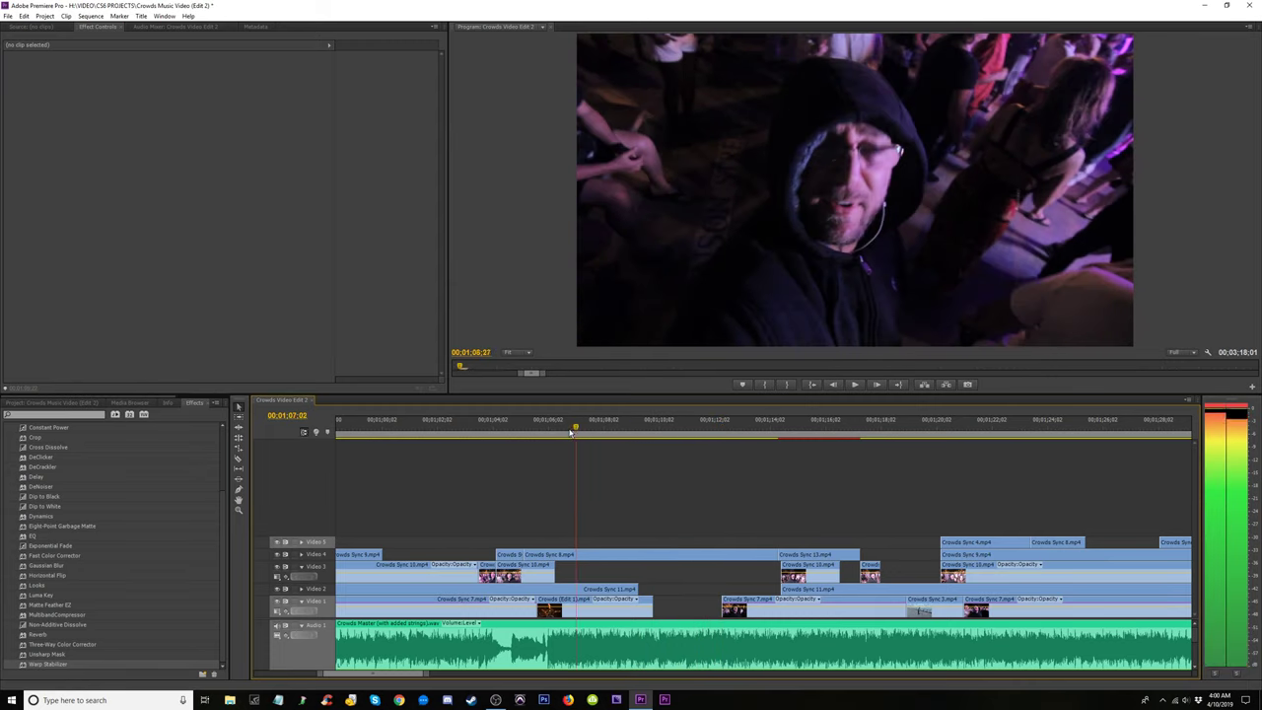
pyautogui.press('space')
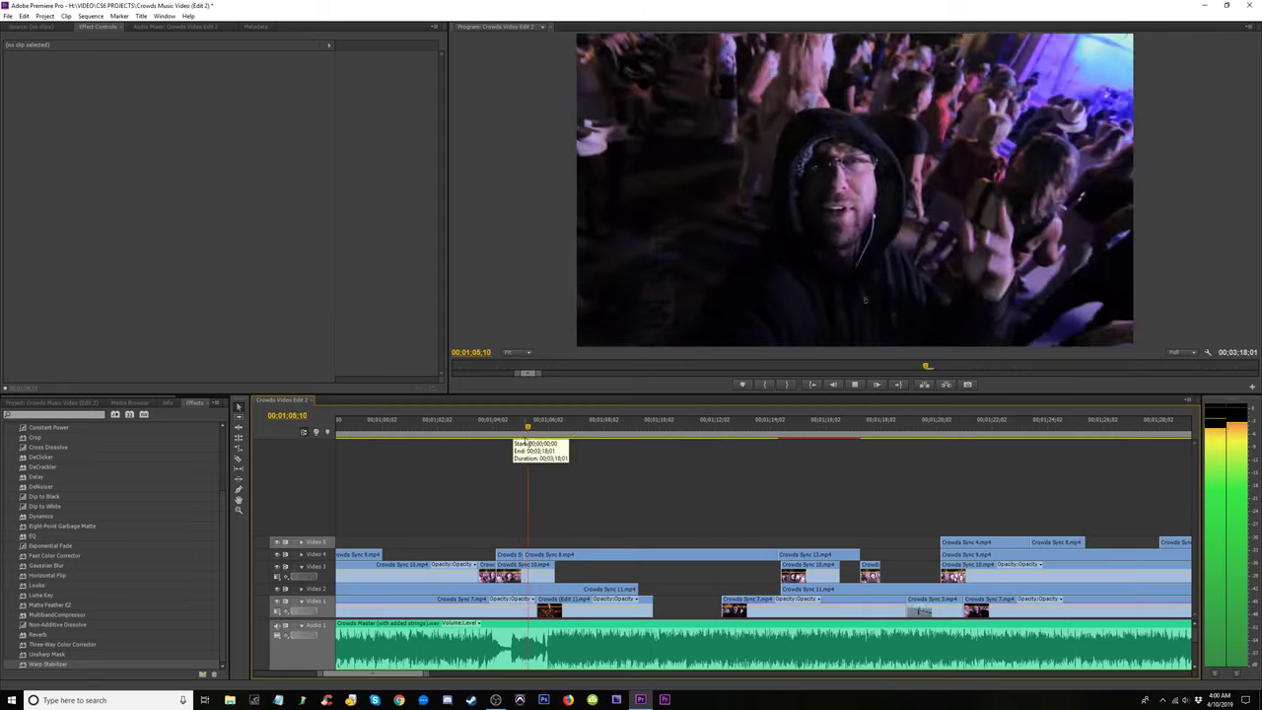
pyautogui.moveTo(540, 427); pyautogui.dragTo(544, 427)
pyautogui.moveTo(538, 553); pyautogui.dragTo(557, 555)
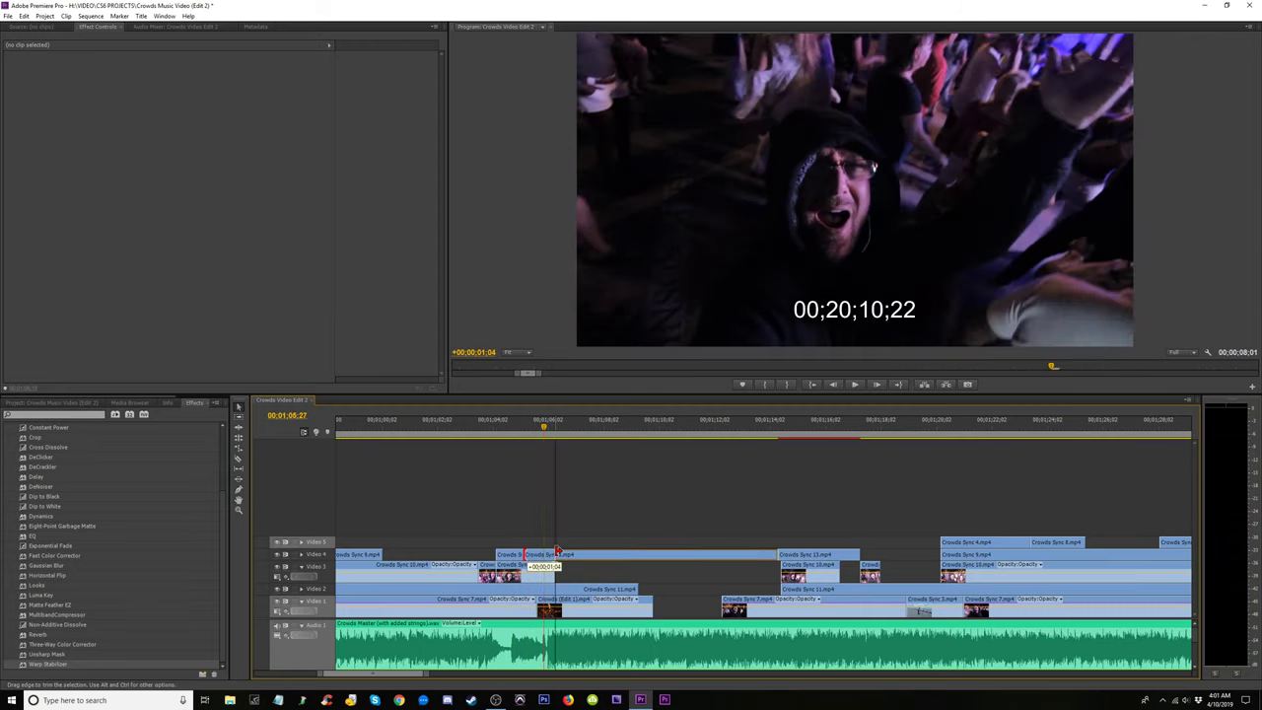
pyautogui.press('space')
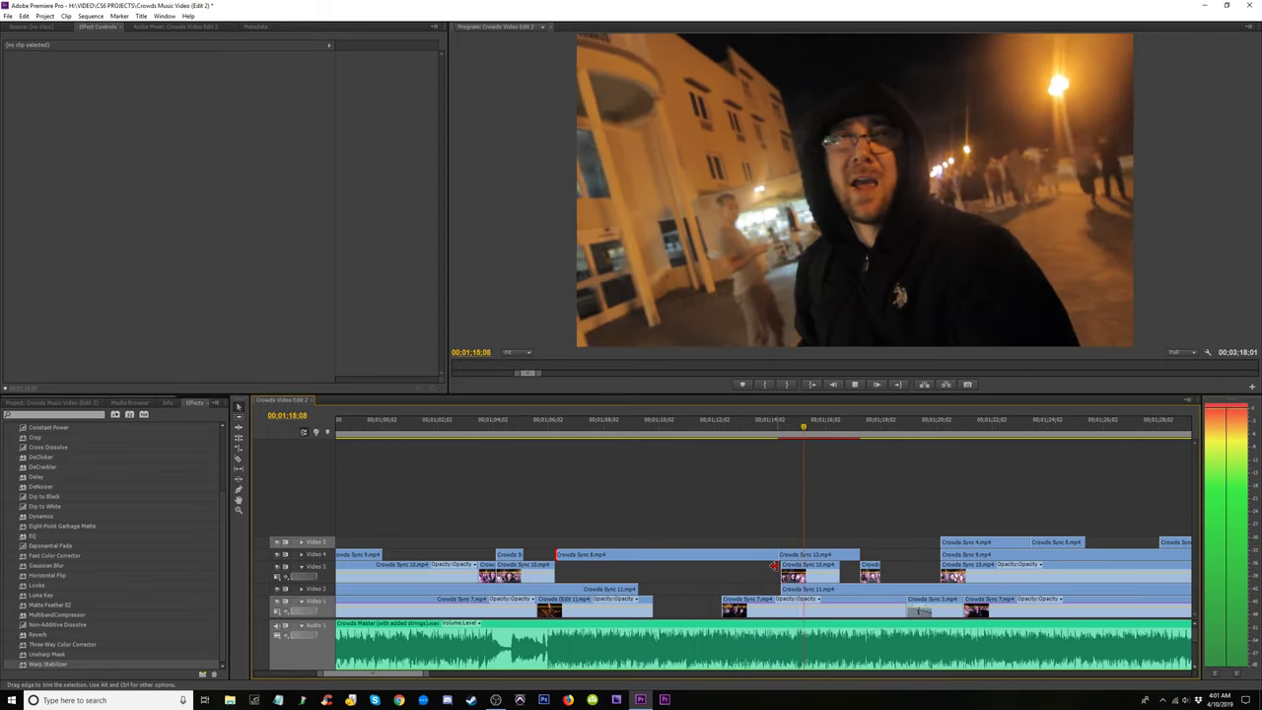
pyautogui.press('space')
# Move Crowds Sync 8.mp4 from Video 4 down onto Video 3.
pyautogui.click(709, 422)
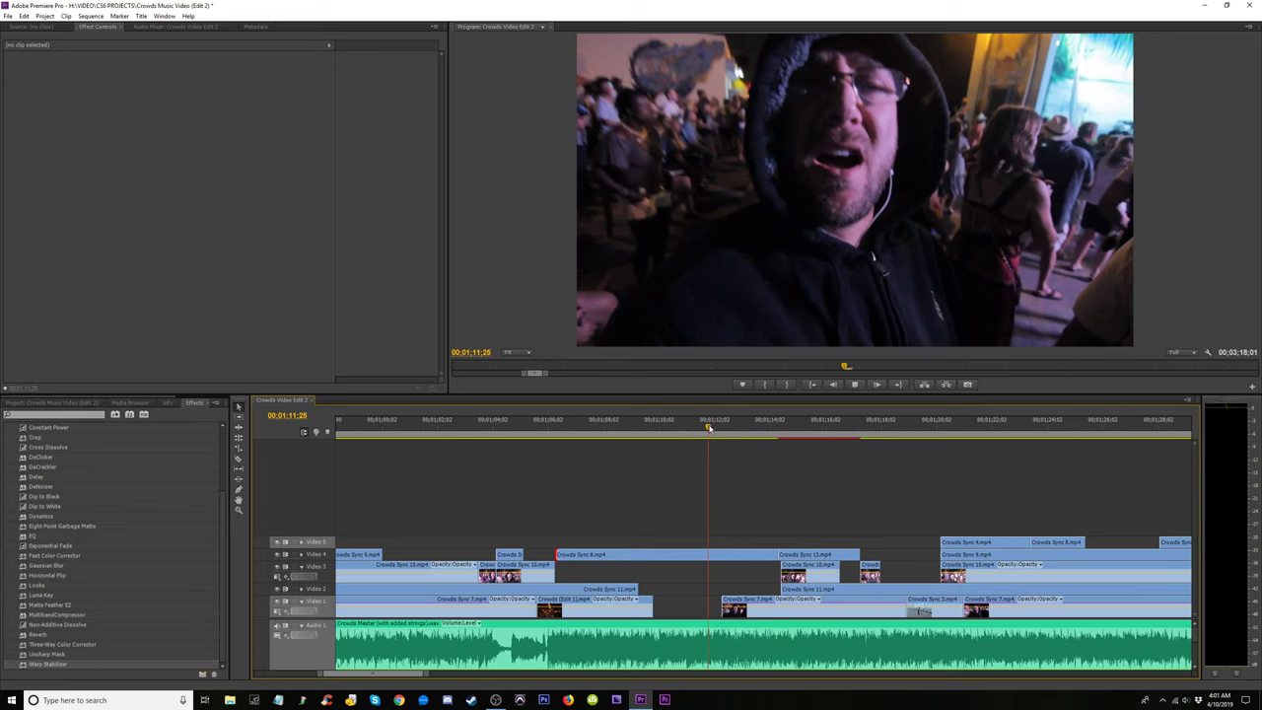
pyautogui.press('space')
pyautogui.moveTo(673, 557); pyautogui.dragTo(680, 566)
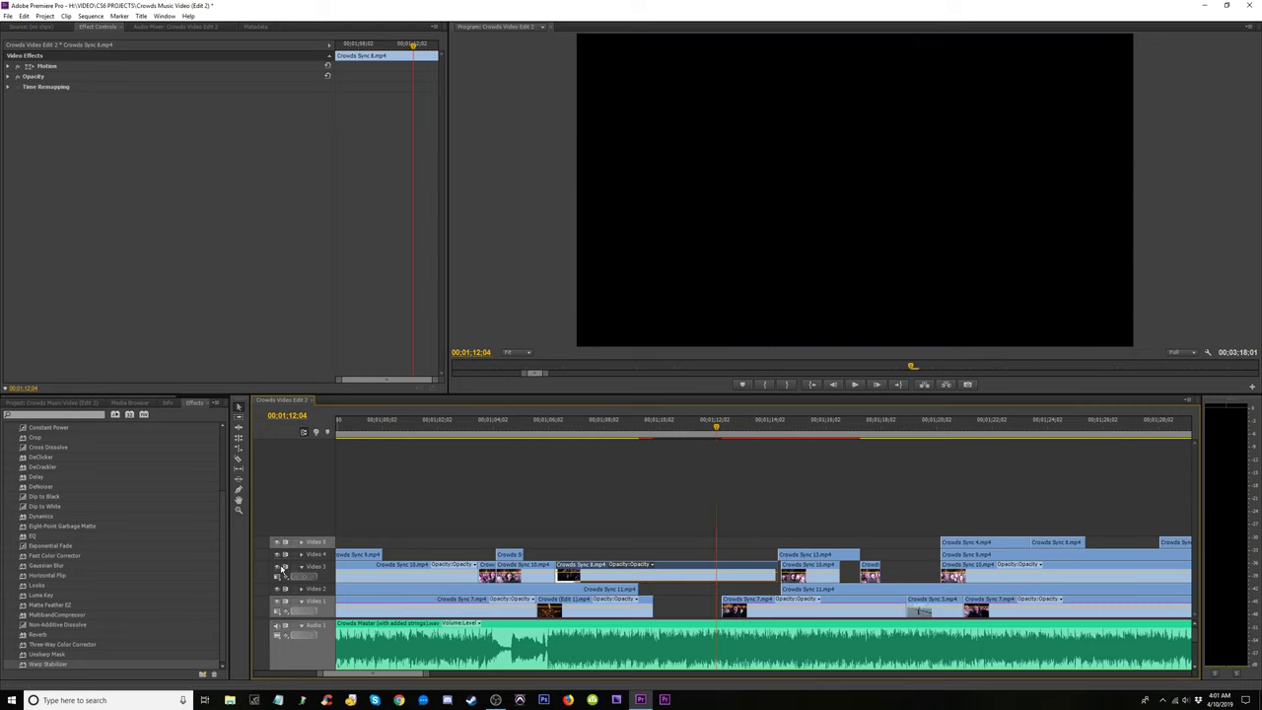
# Review playback from about 01;06, stopping at 01;08;21.
pyautogui.moveTo(559, 431); pyautogui.dragTo(541, 455)
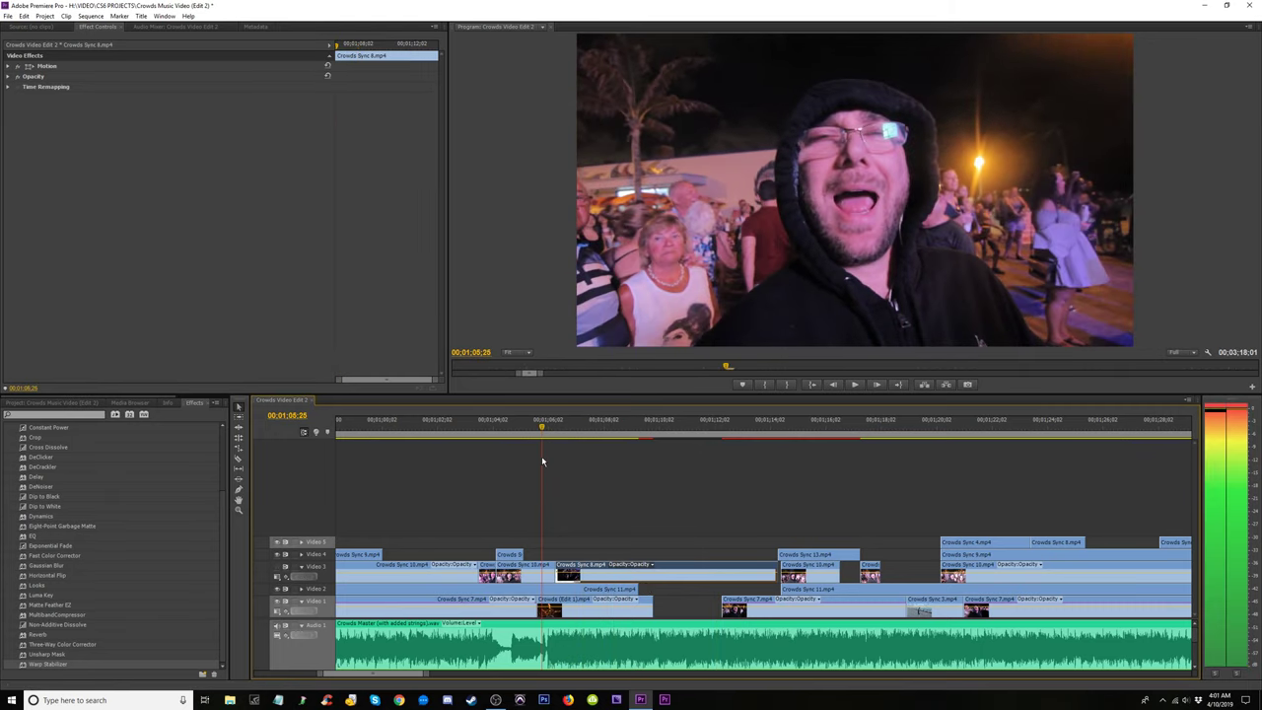
pyautogui.press('space')
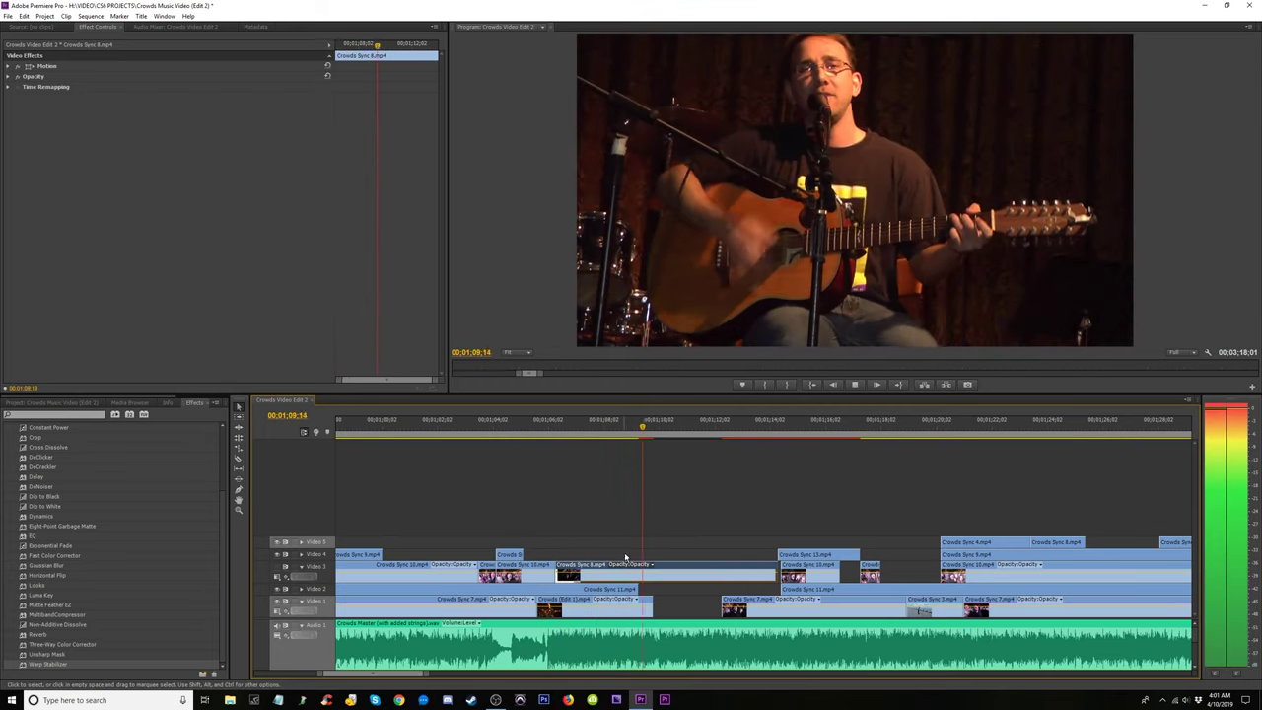
pyautogui.press('space')
pyautogui.click(547, 427)
pyautogui.press('space')
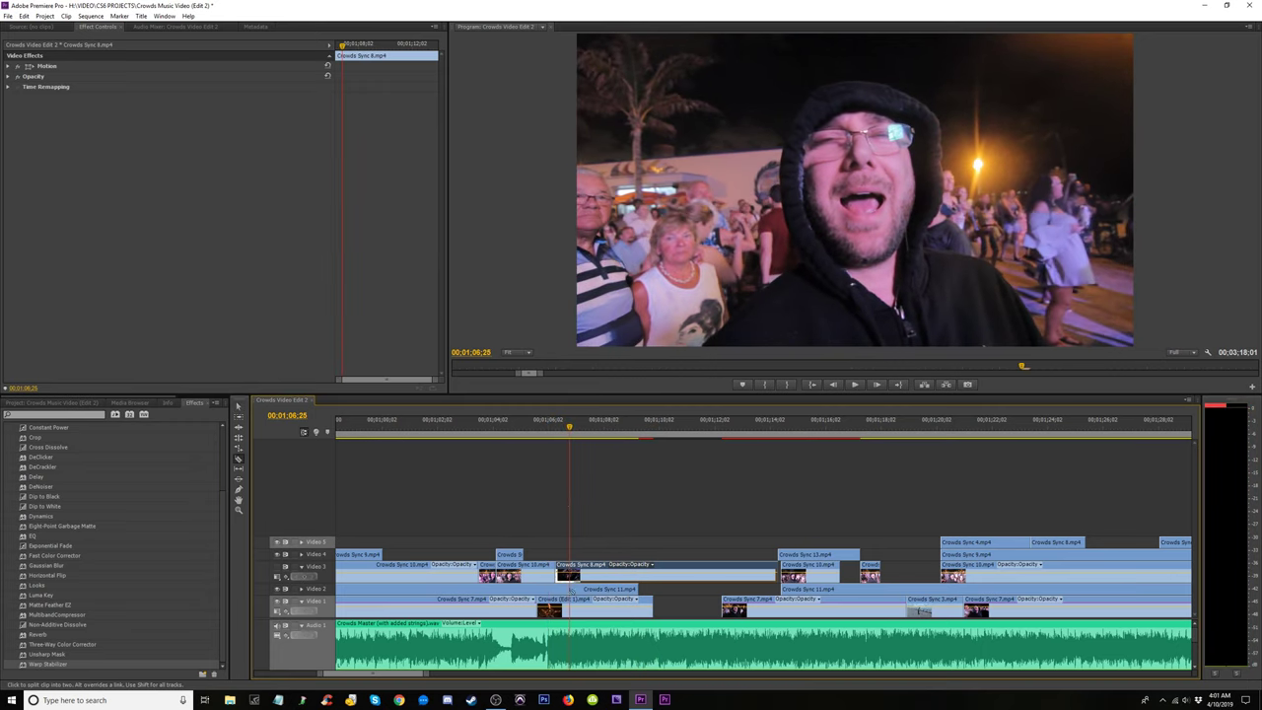
pyautogui.press('space')
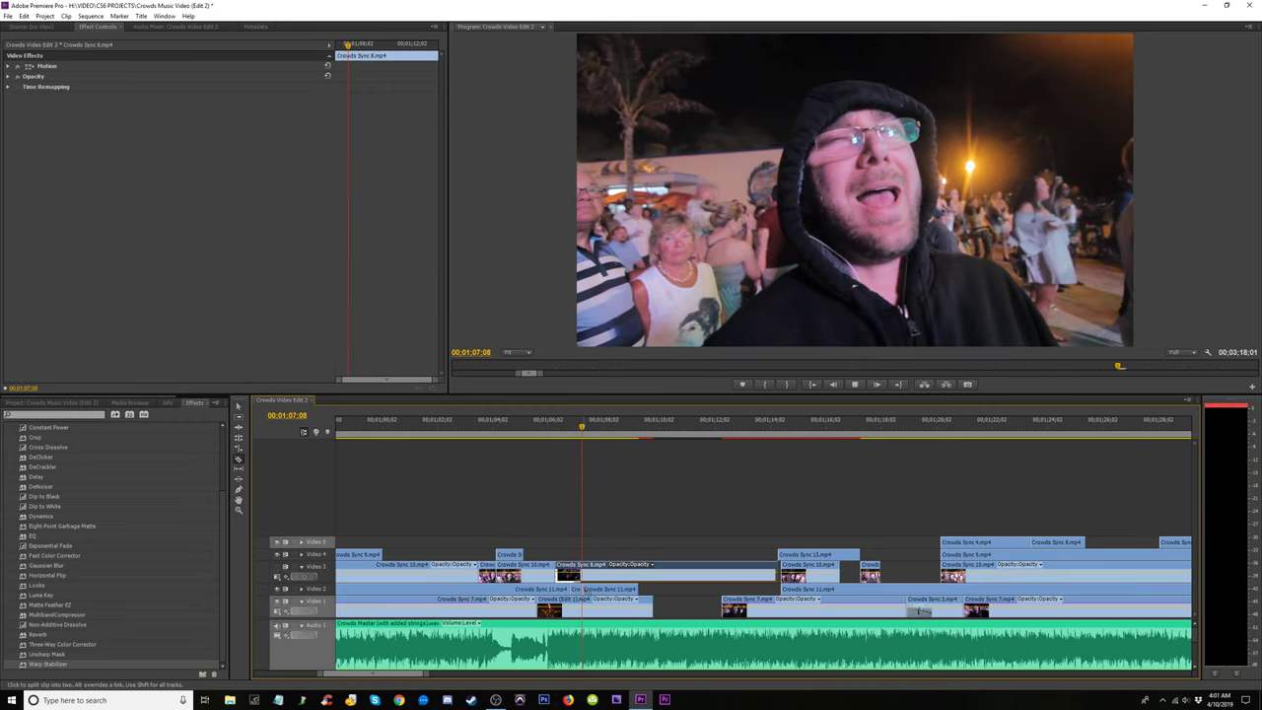
pyautogui.press('space')
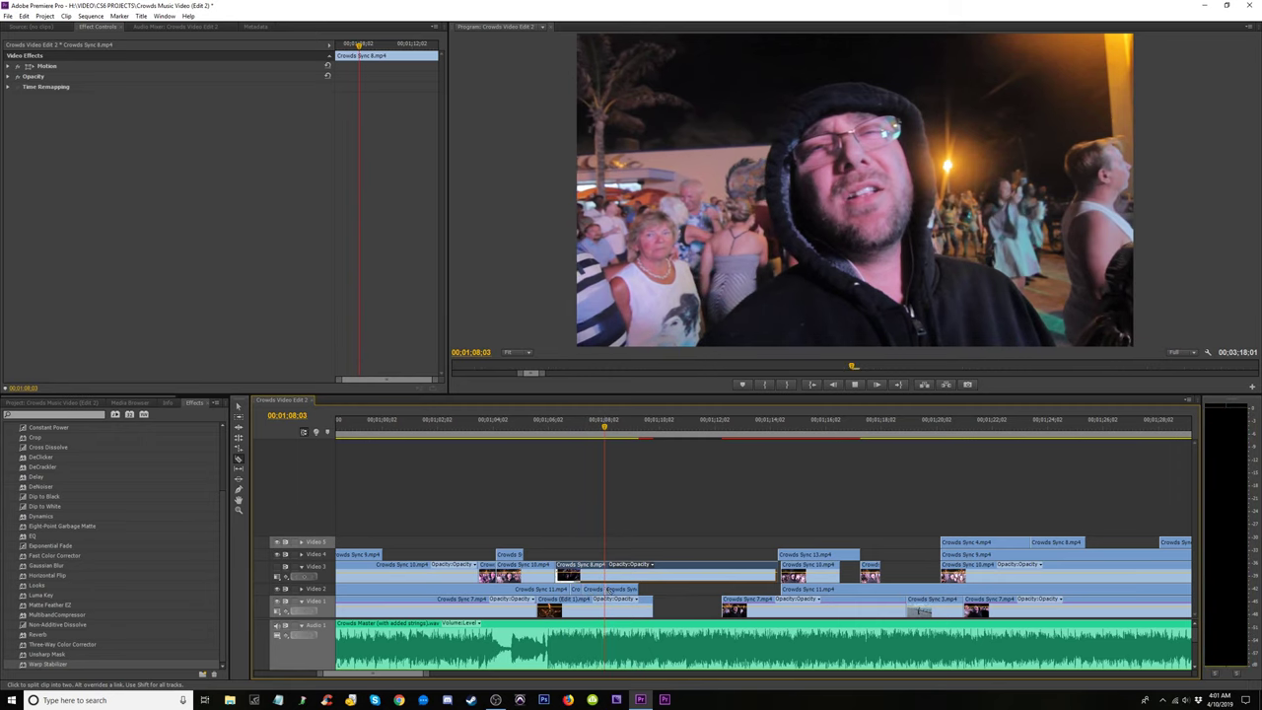
pyautogui.press('space')
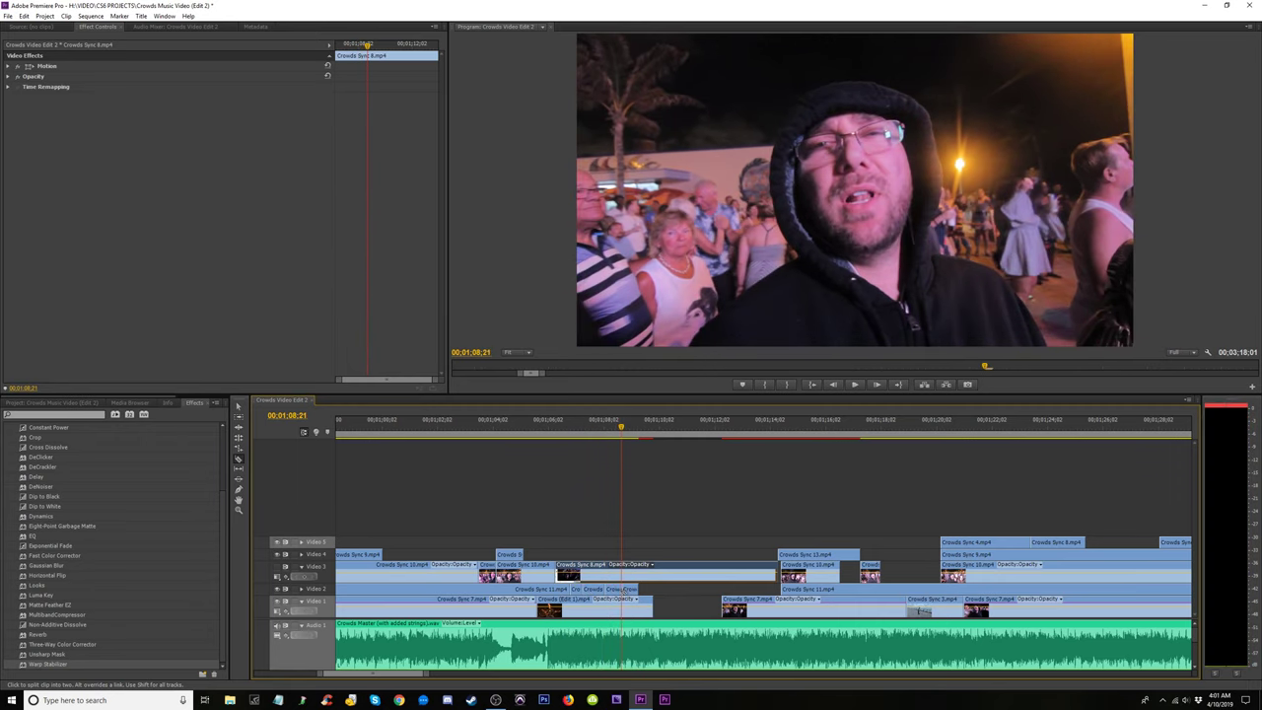
# Delete the Crowds Sync 11 piece on Video 2 and replay from 01;06 to check.
pyautogui.click(618, 589)
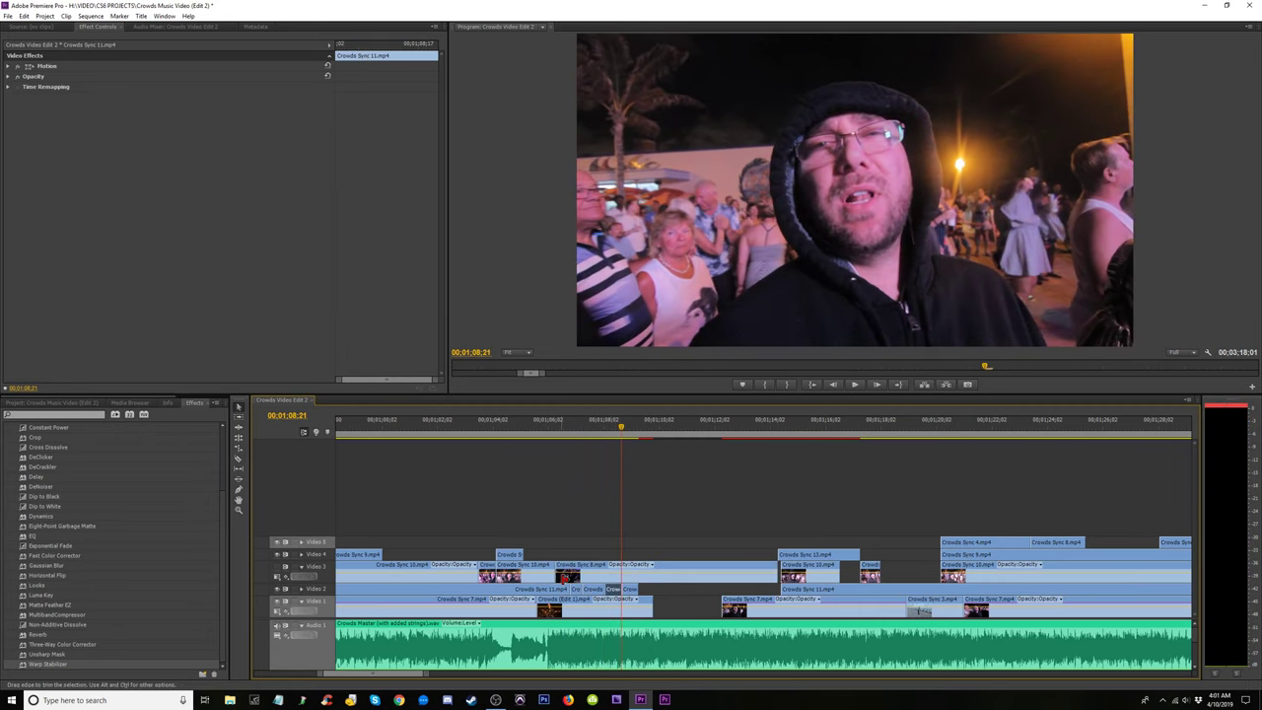
pyautogui.press('Delete')
pyautogui.click(537, 427)
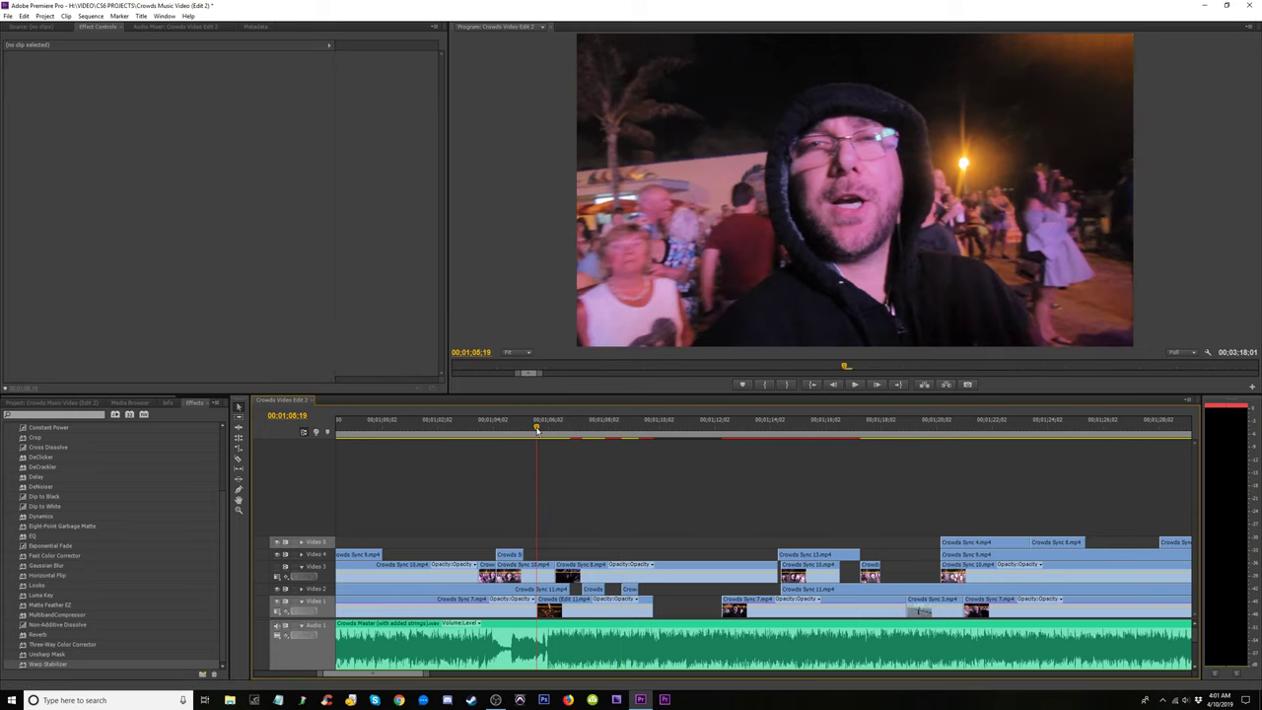
pyautogui.press('space')
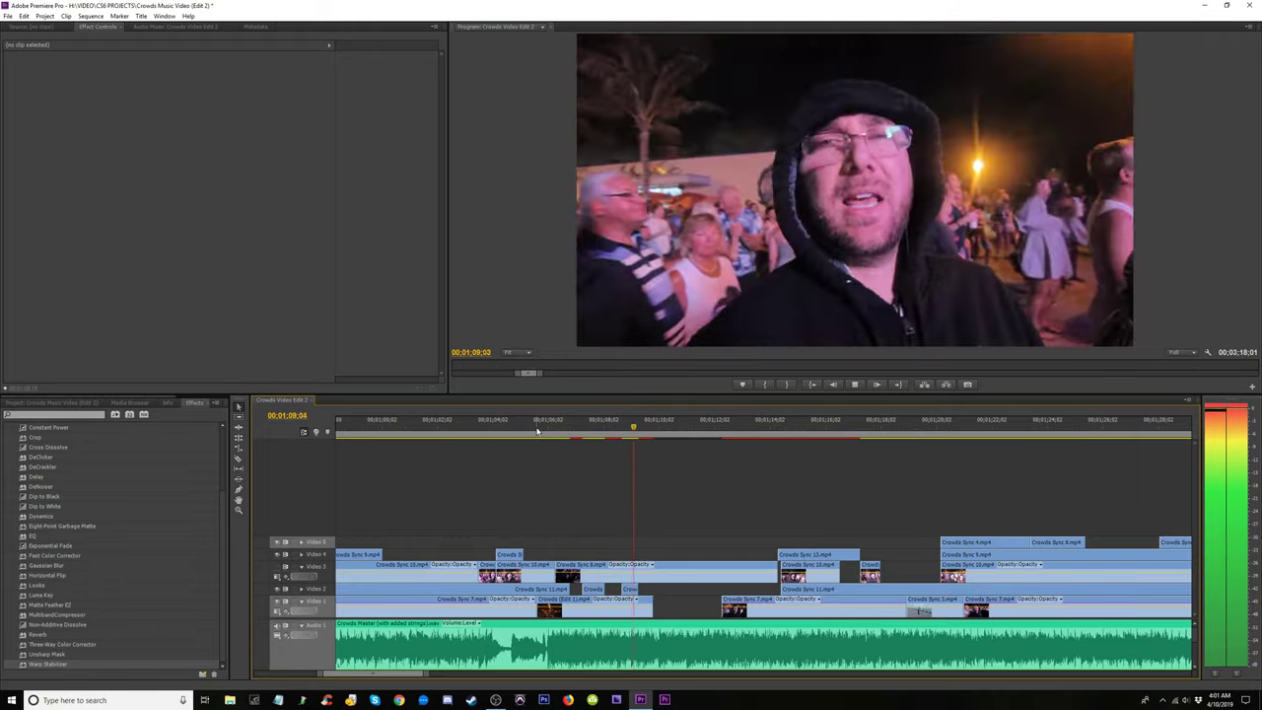
pyautogui.press('space')
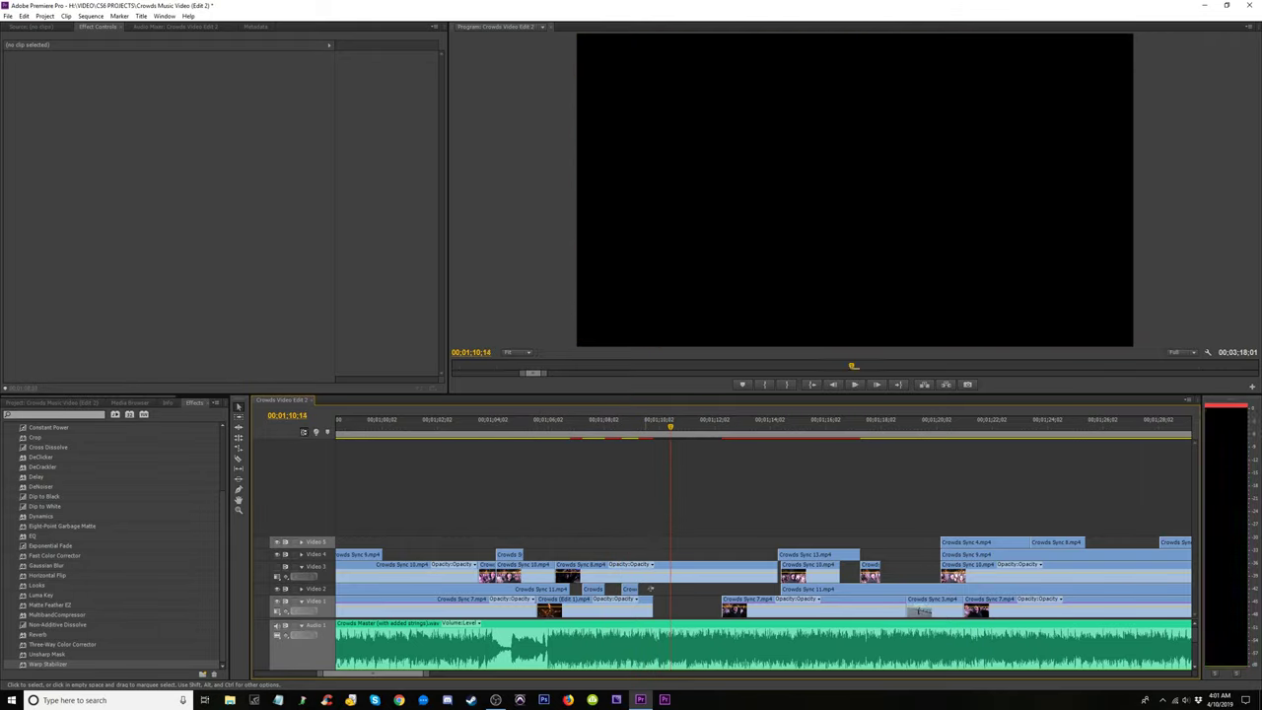
# Play back the cut from around the 1:06 mark to review it.
pyautogui.click(556, 430)
pyautogui.press('space')
pyautogui.moveTo(565, 439); pyautogui.dragTo(544, 443)
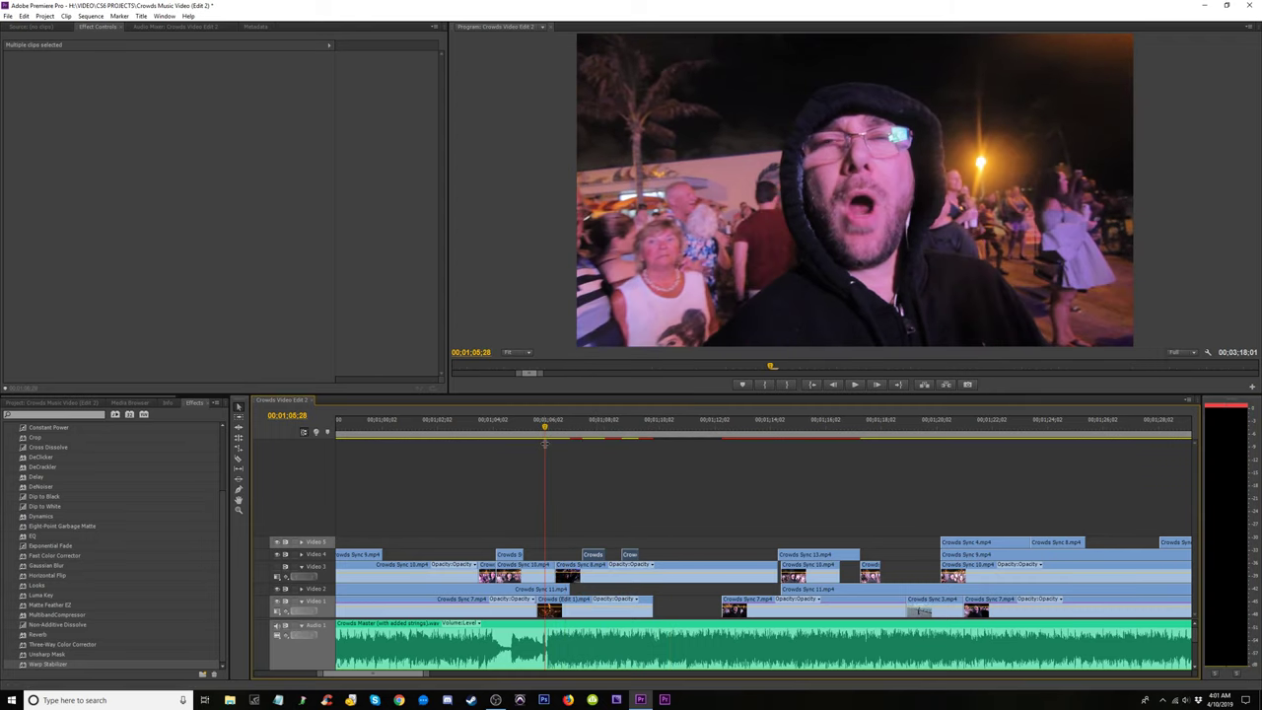
pyautogui.press('space')
pyautogui.press('space')
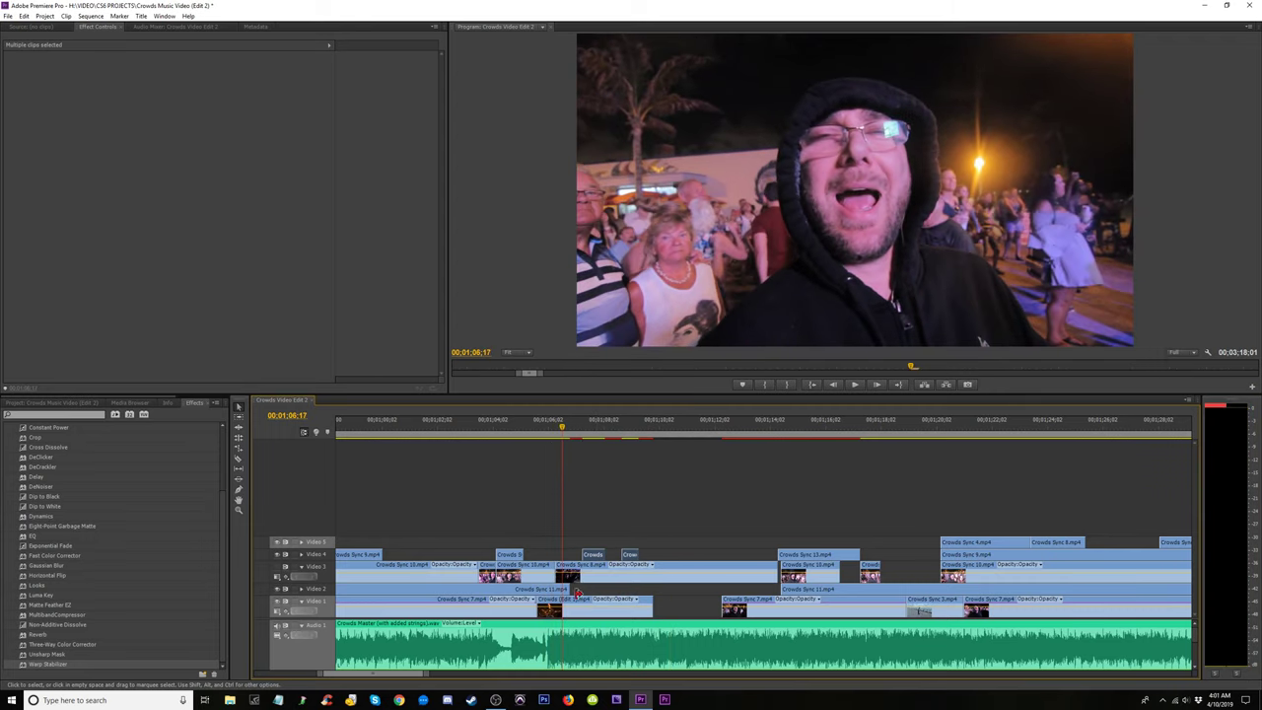
# Move Crowds Sync 8 to Video 2 and the small Crowds clips to Video 3, trimming Crowds Sync 13.
pyautogui.moveTo(577, 592); pyautogui.dragTo(567, 588)
pyautogui.moveTo(668, 570); pyautogui.dragTo(667, 589)
pyautogui.click(771, 568)
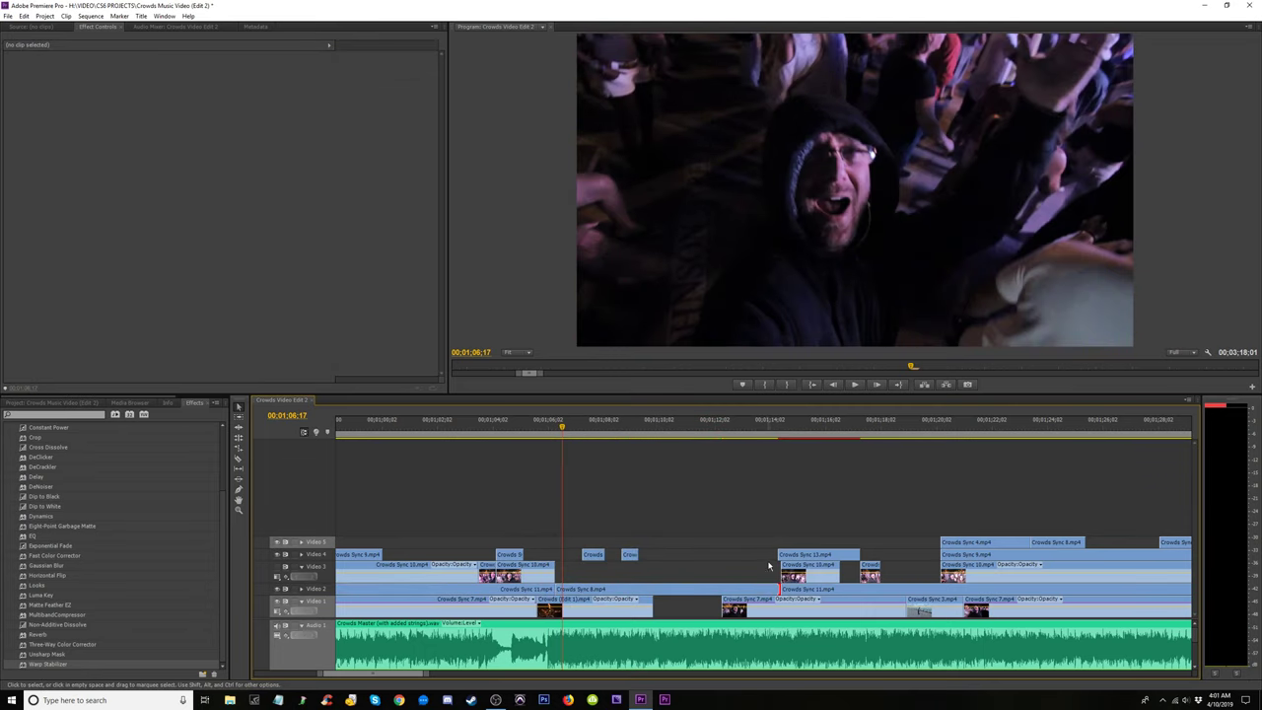
pyautogui.moveTo(773, 555); pyautogui.dragTo(777, 555)
pyautogui.moveTo(628, 556); pyautogui.dragTo(593, 570)
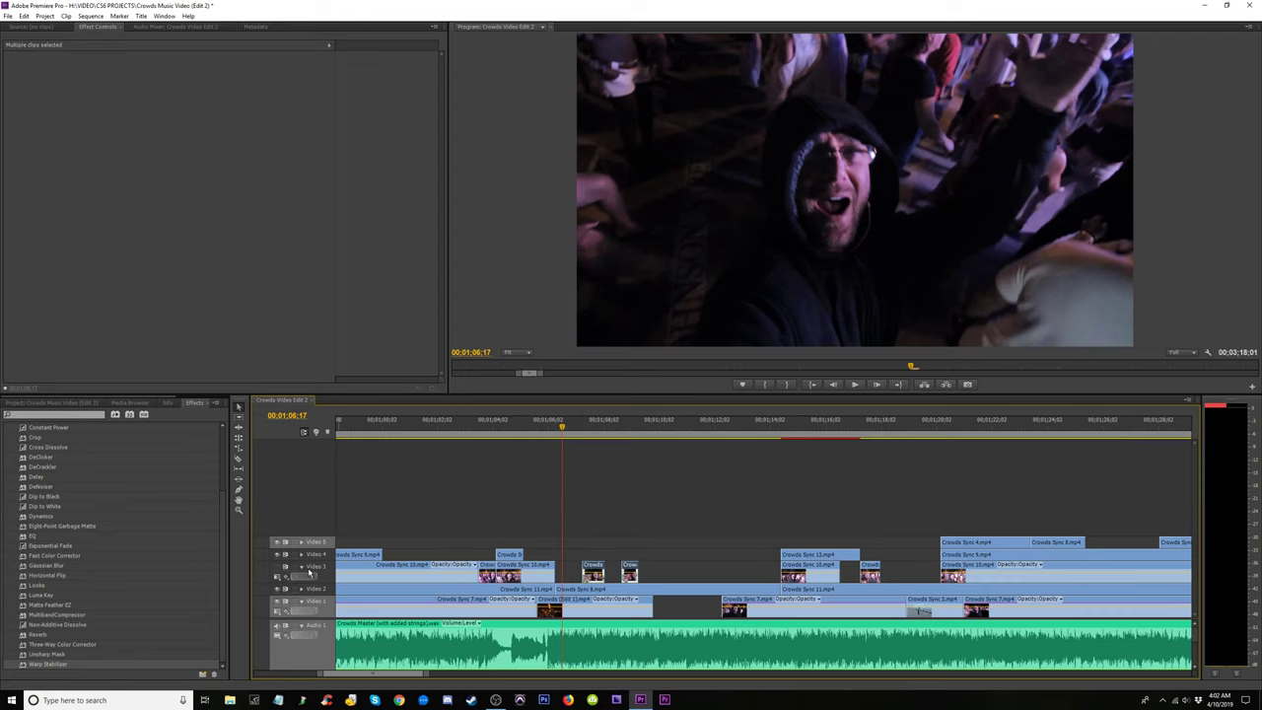
# Review playback through about 1:10 with one video track hidden to see beneath.
pyautogui.press('space')
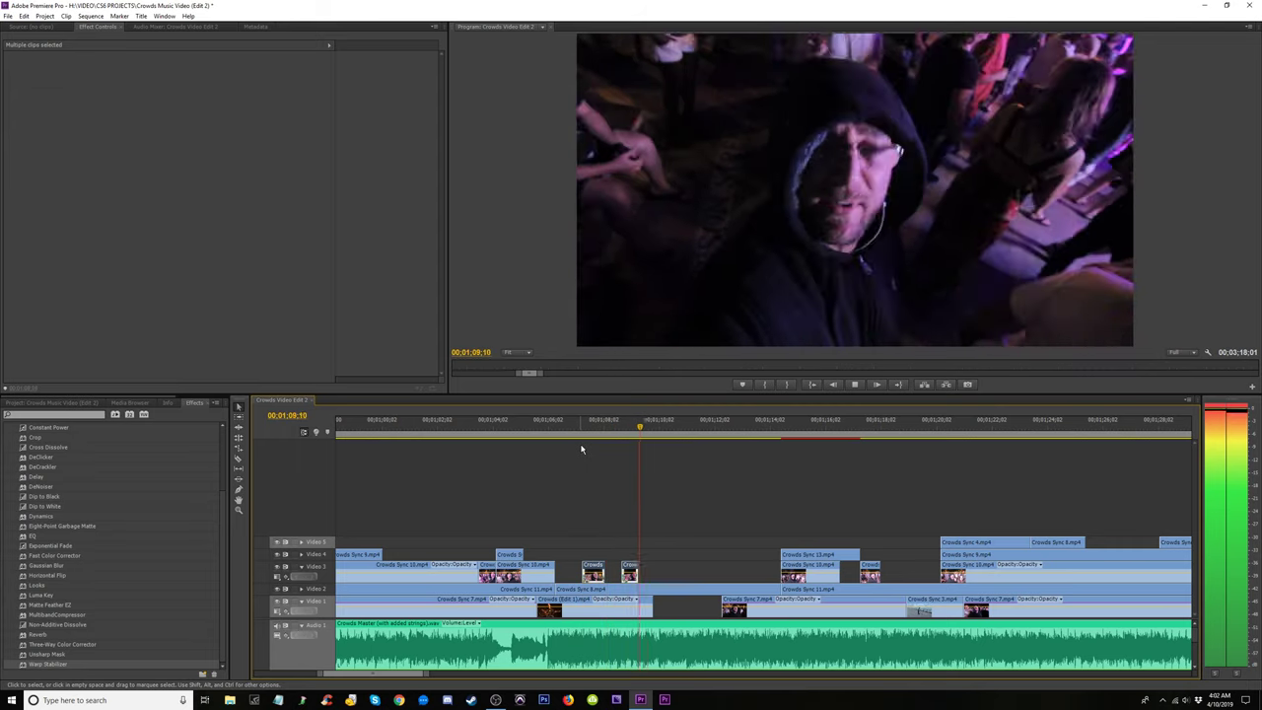
pyautogui.click(545, 434)
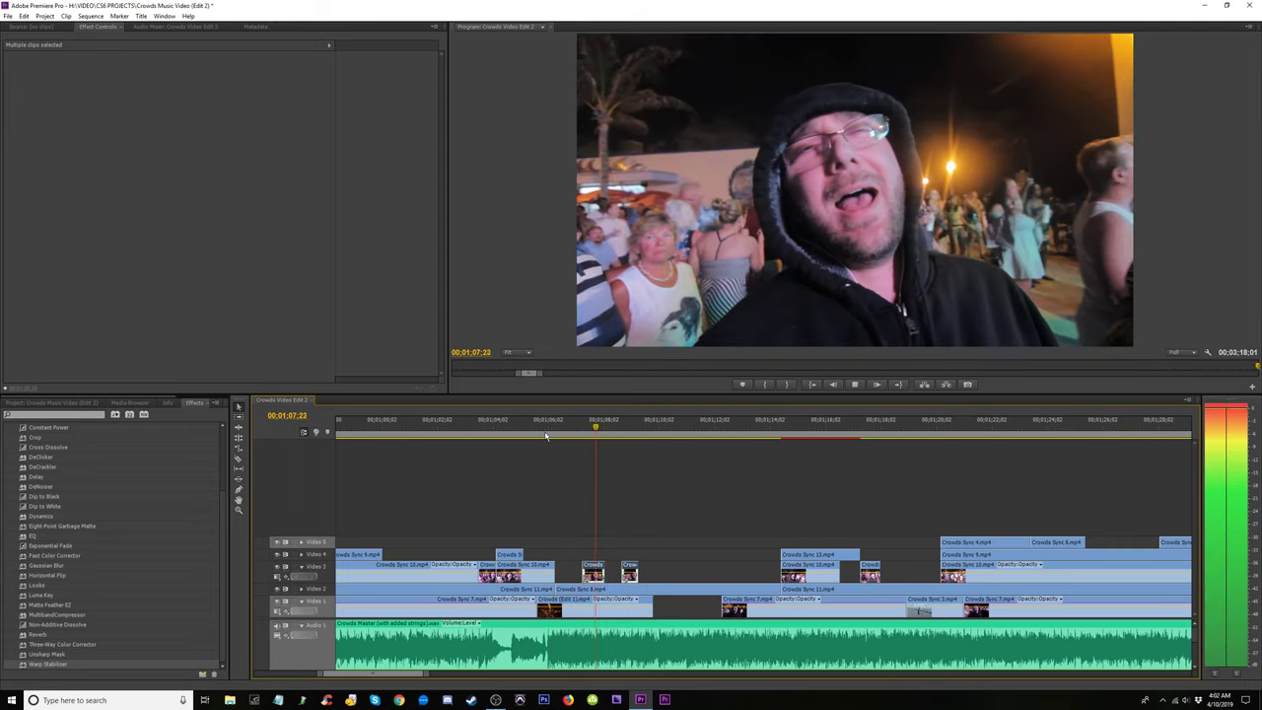
pyautogui.press('space')
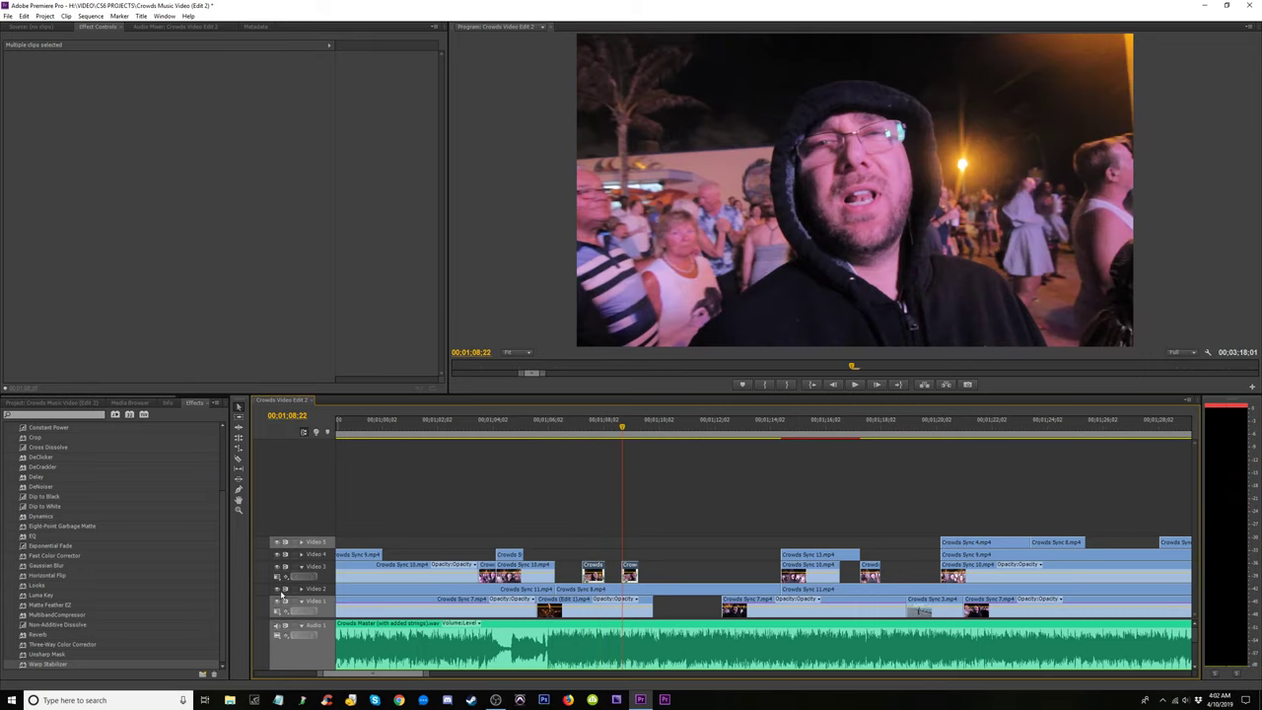
pyautogui.click(281, 570)
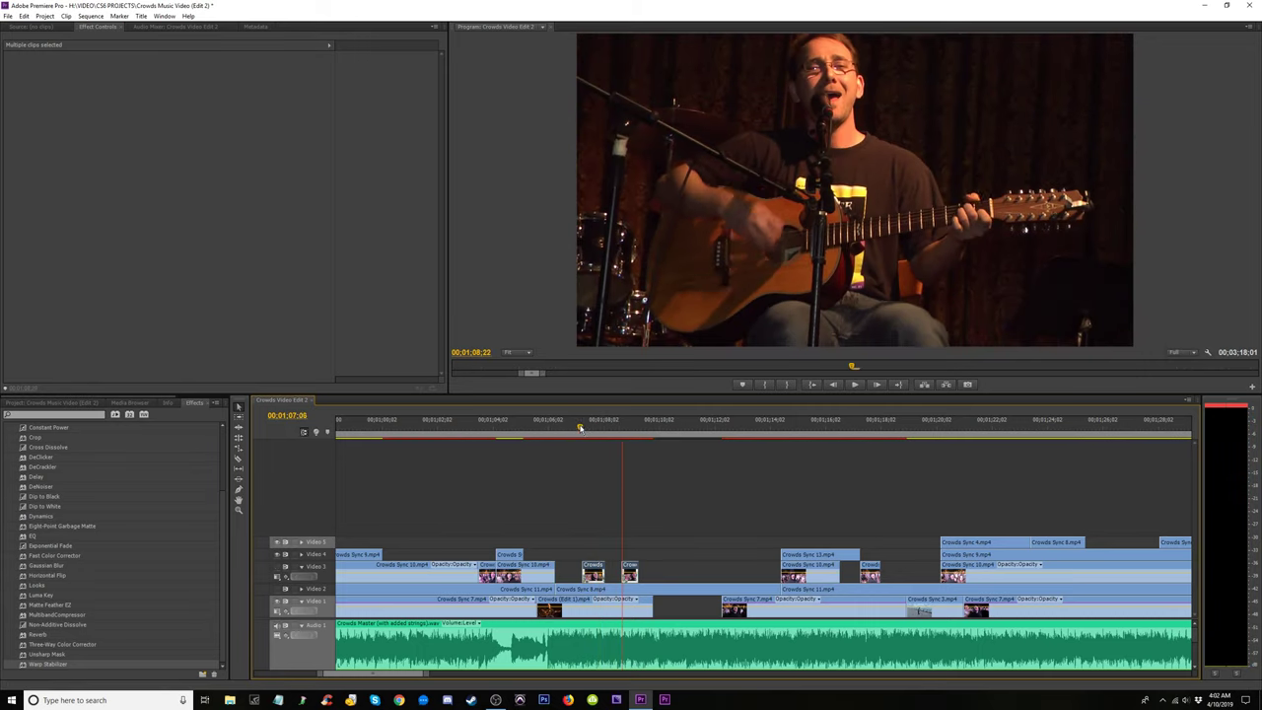
pyautogui.press('space')
pyautogui.moveTo(632, 441); pyautogui.dragTo(790, 491)
# Extend Crowds Sync 7 on Video 1 by 1;21, then compare layers around 1:07–1:08.
pyautogui.moveTo(727, 598); pyautogui.dragTo(786, 604)
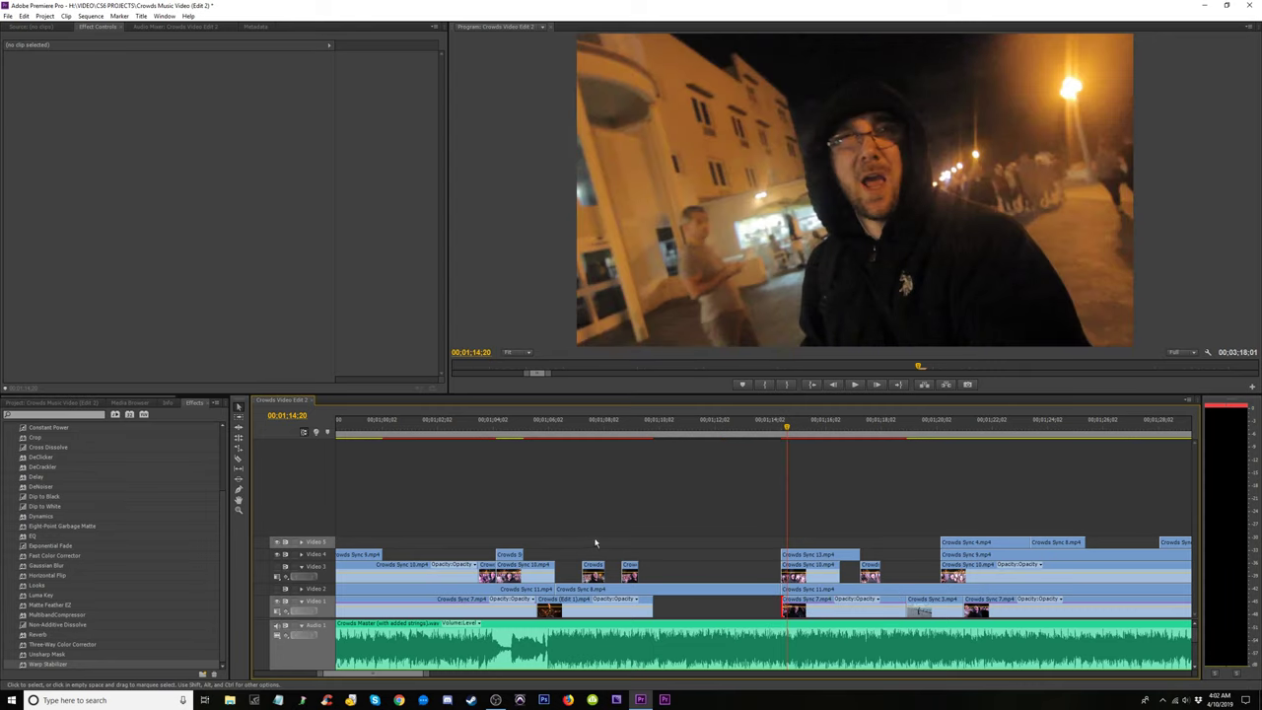
pyautogui.moveTo(575, 538); pyautogui.dragTo(708, 603)
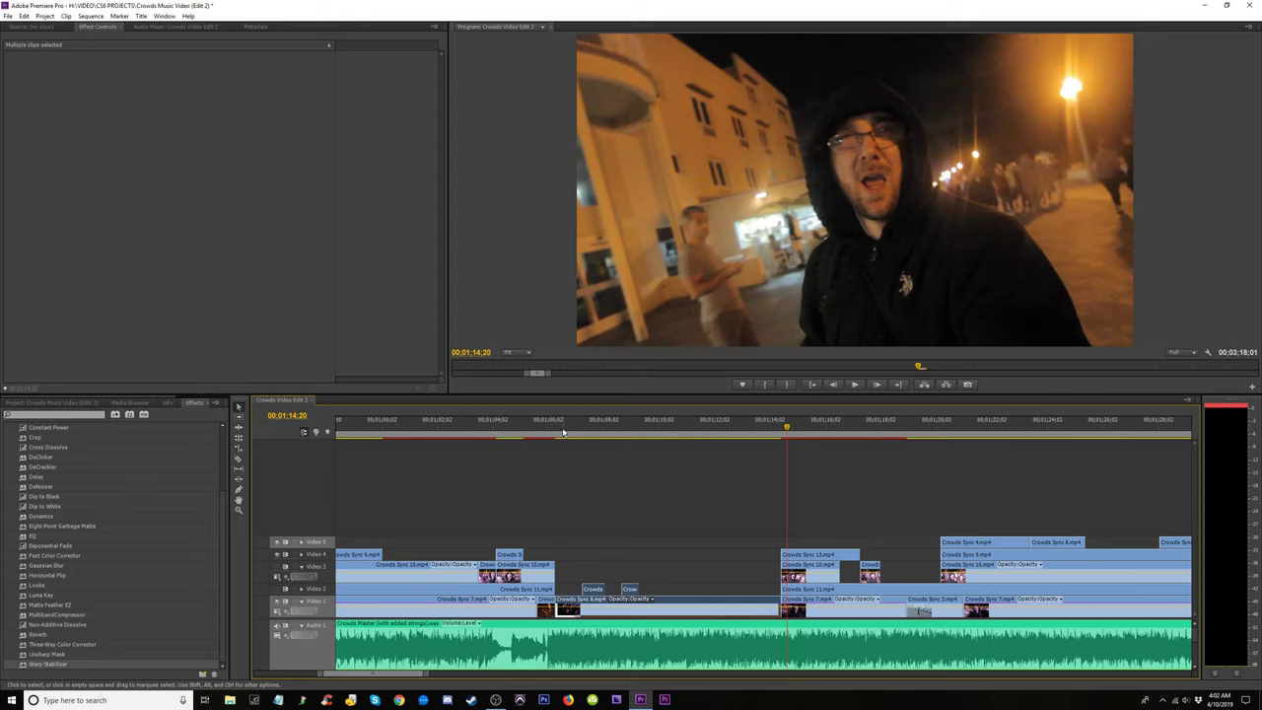
pyautogui.moveTo(564, 432); pyautogui.dragTo(582, 439)
pyautogui.press('space')
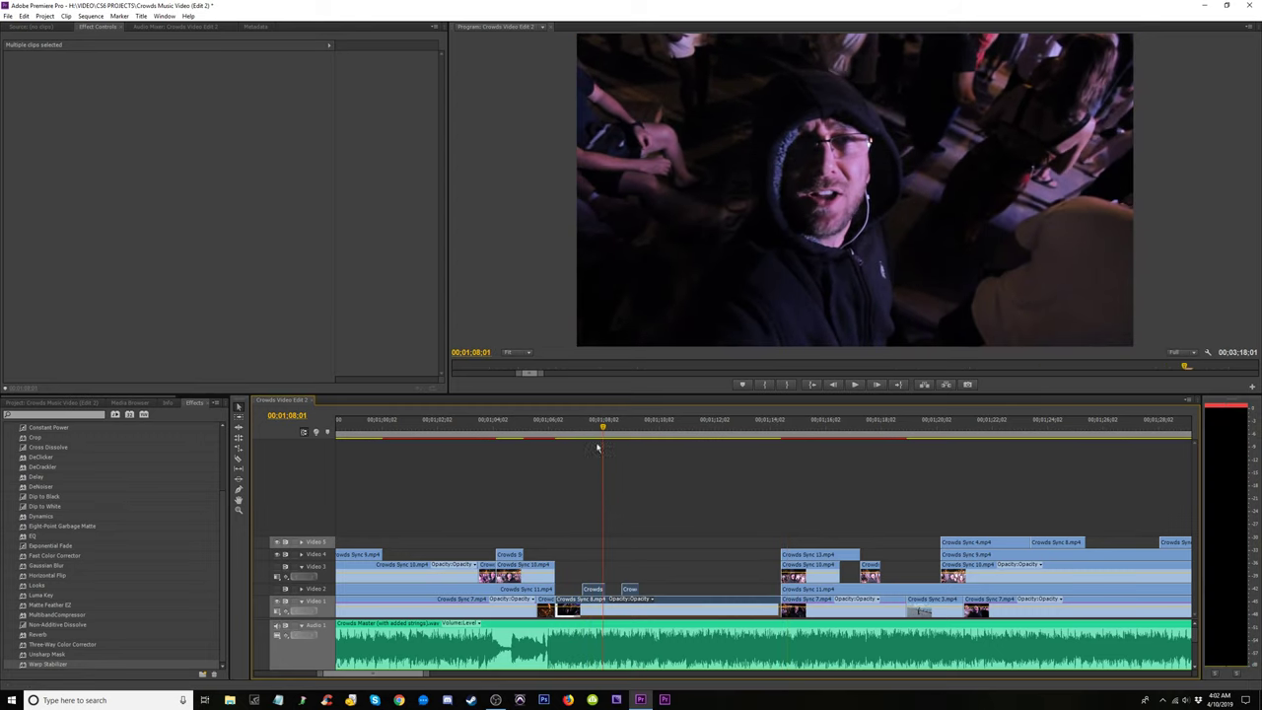
pyautogui.click(279, 577)
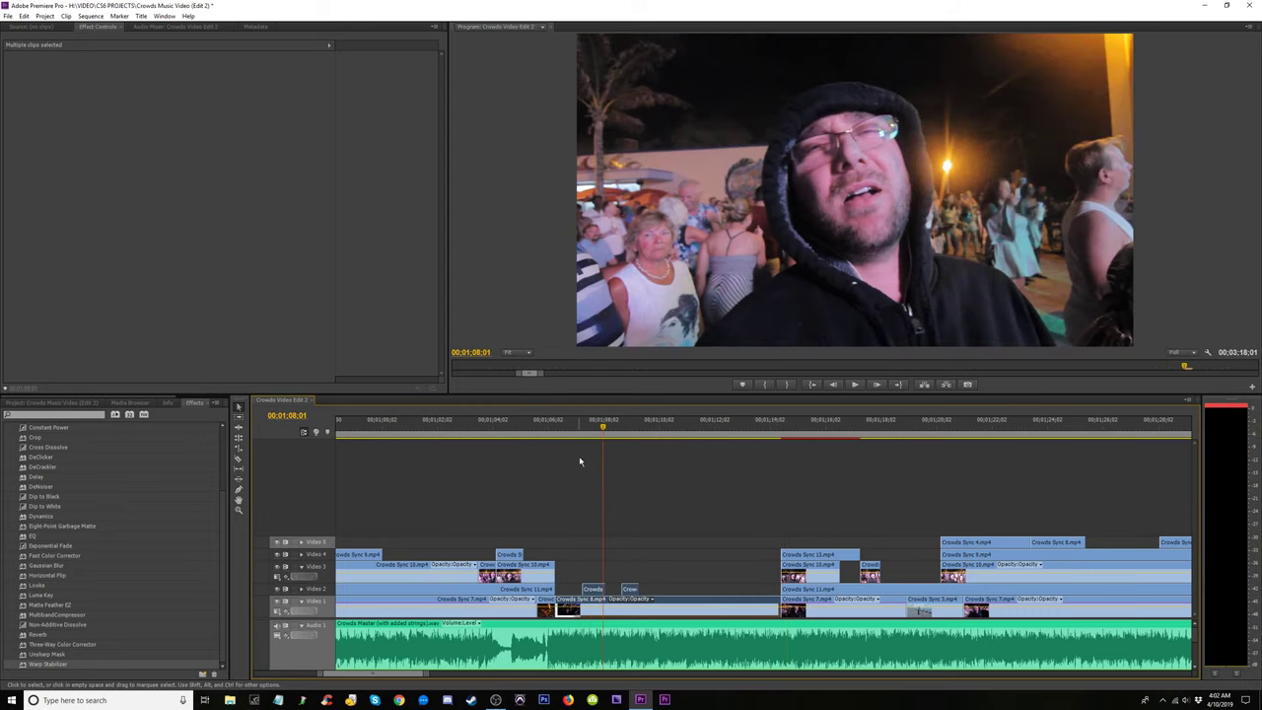
pyautogui.moveTo(598, 434); pyautogui.dragTo(563, 450)
pyautogui.press('space')
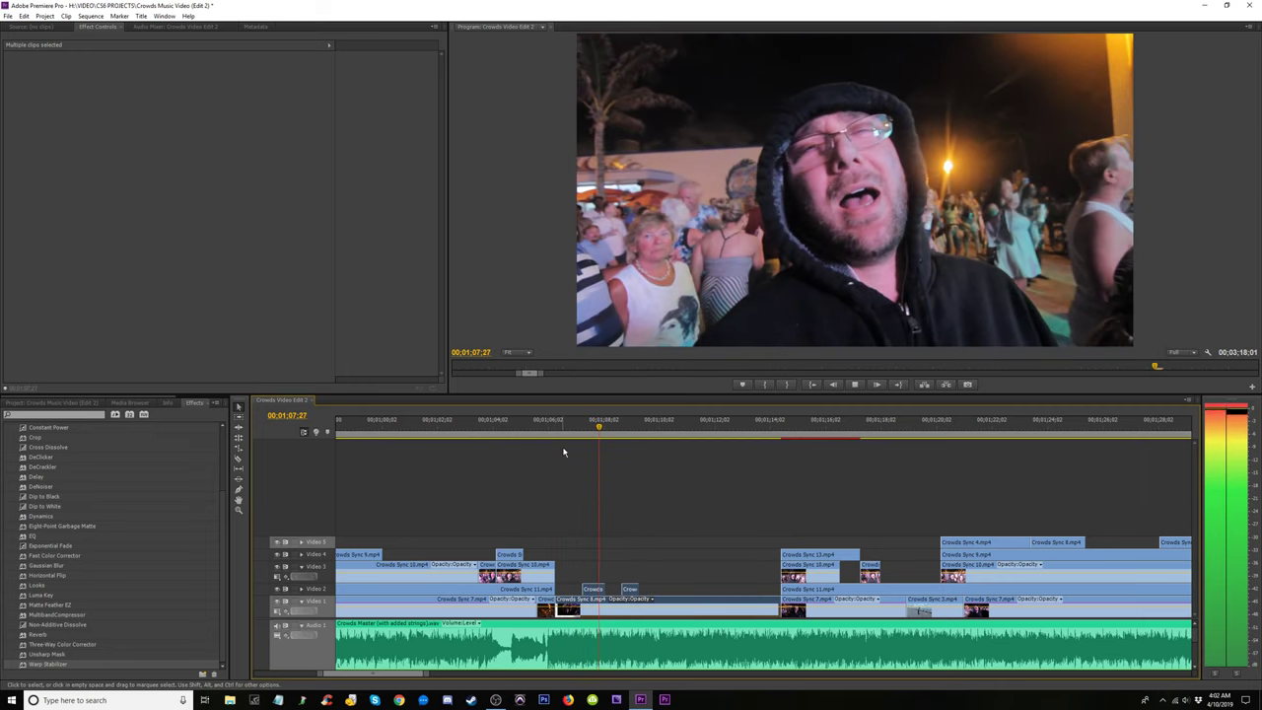
pyautogui.press('=')
pyautogui.press('=')
# Shorten the end of Crowds Sync 11 on Video 2 and rewatch from 1:07.
pyautogui.click(575, 428)
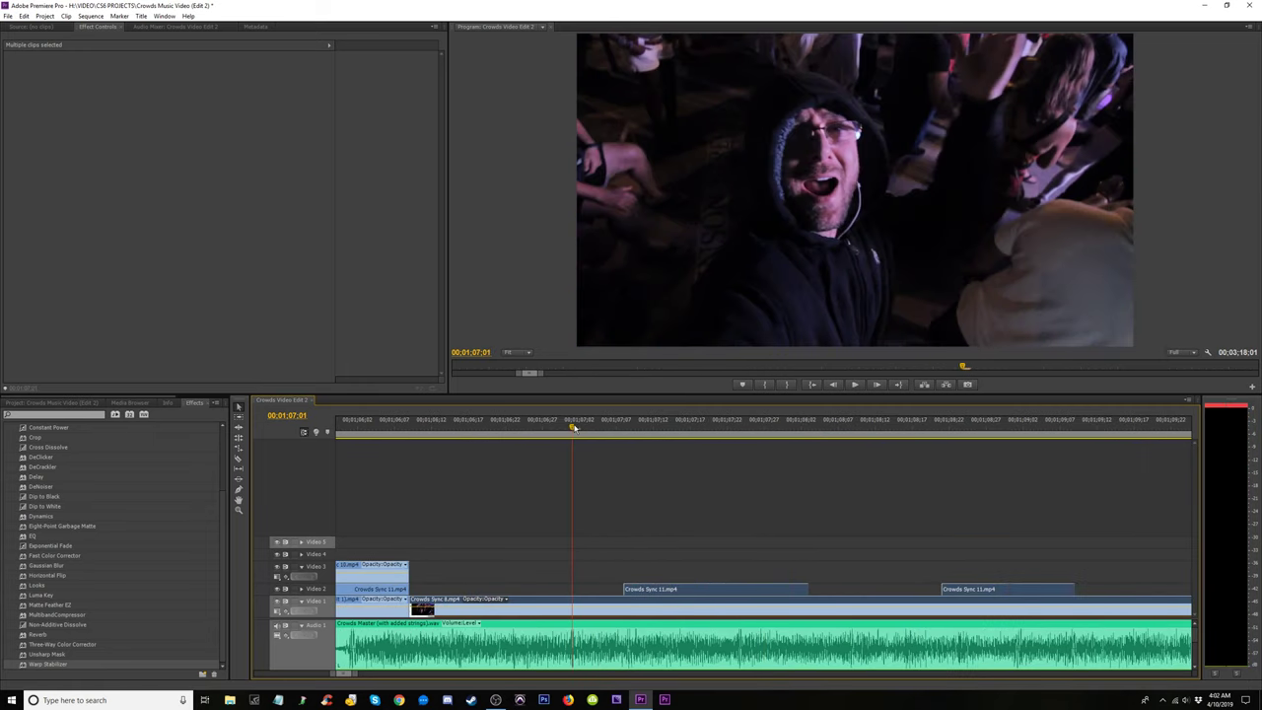
pyautogui.press('space')
pyautogui.press('space')
pyautogui.click(794, 577)
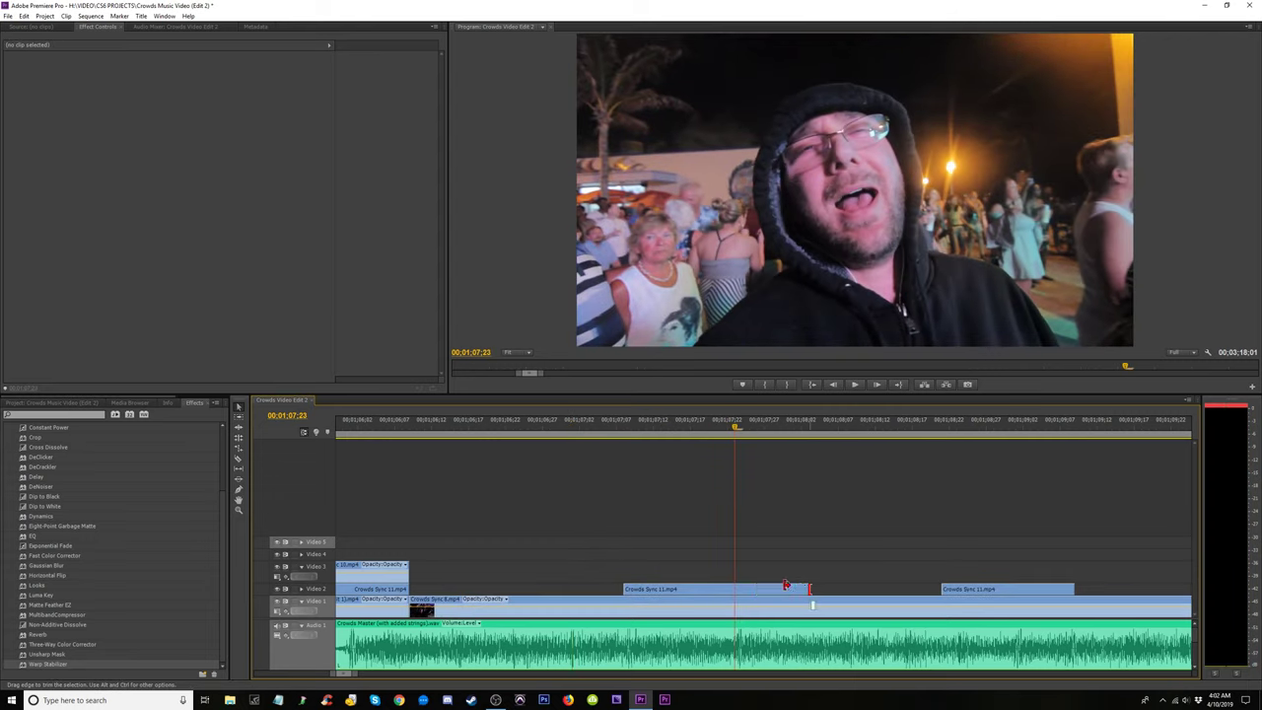
pyautogui.moveTo(786, 586); pyautogui.dragTo(756, 589)
pyautogui.press('space')
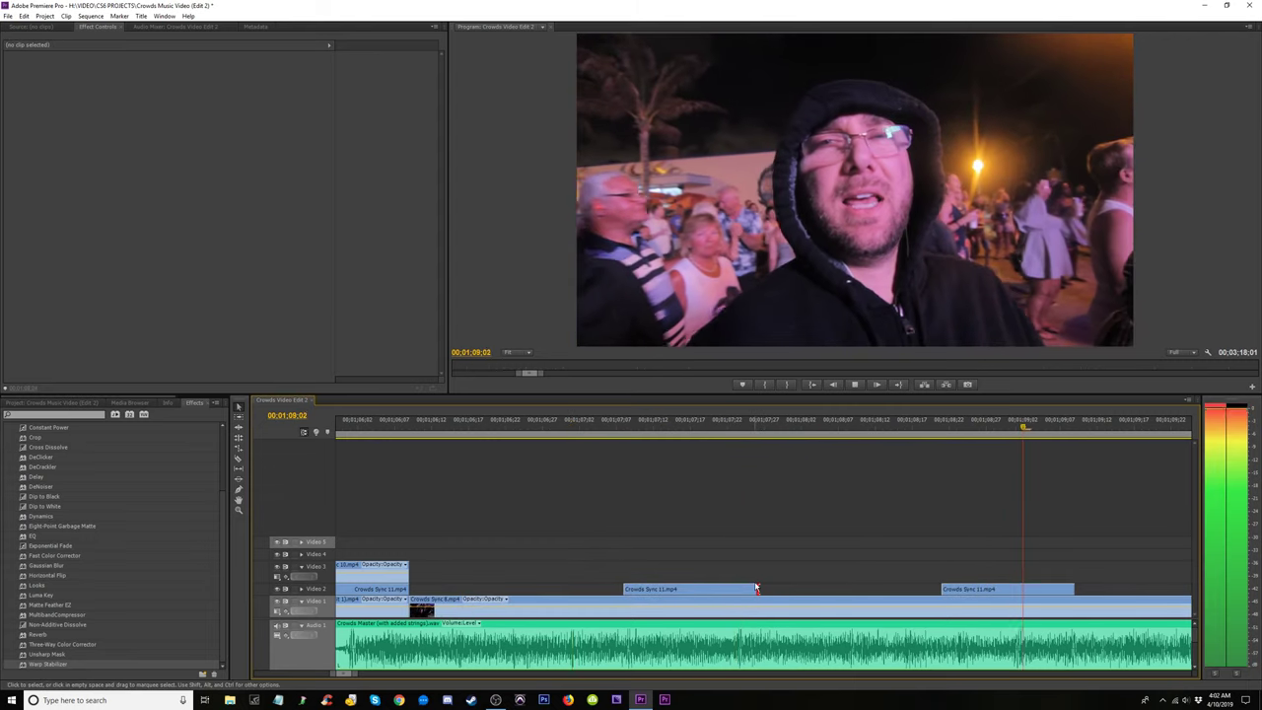
pyautogui.click(508, 434)
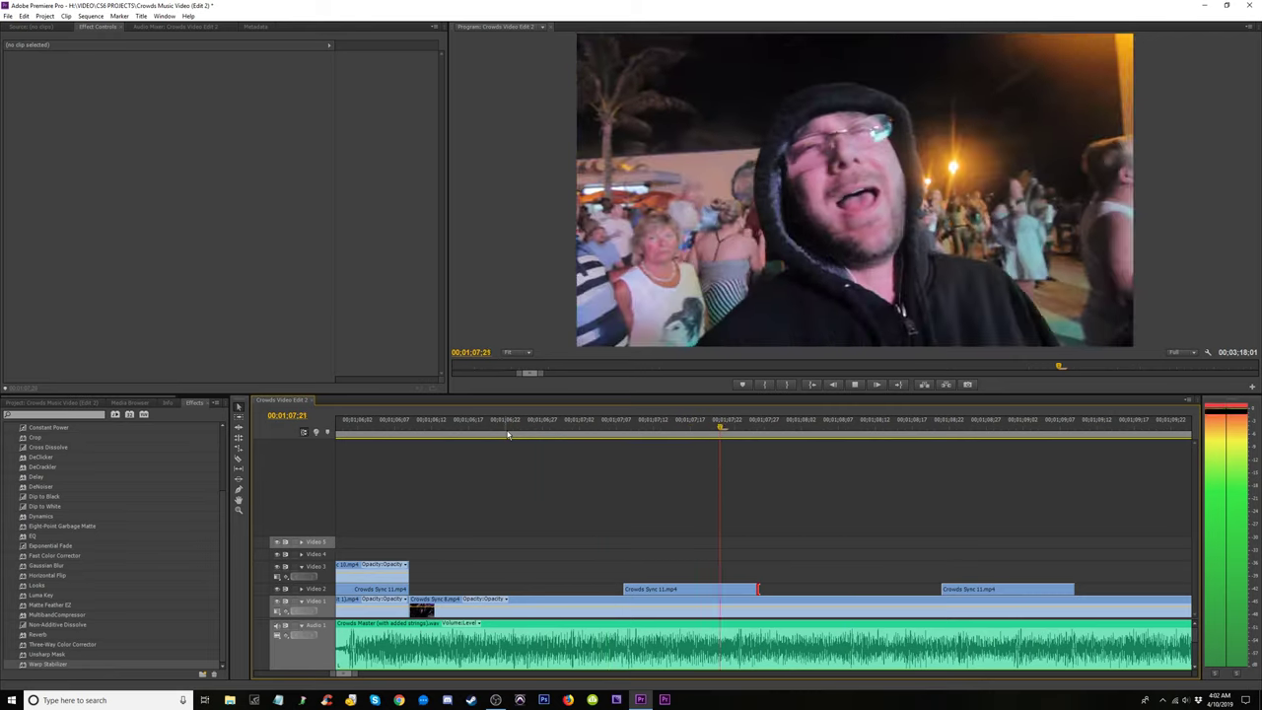
pyautogui.press('space')
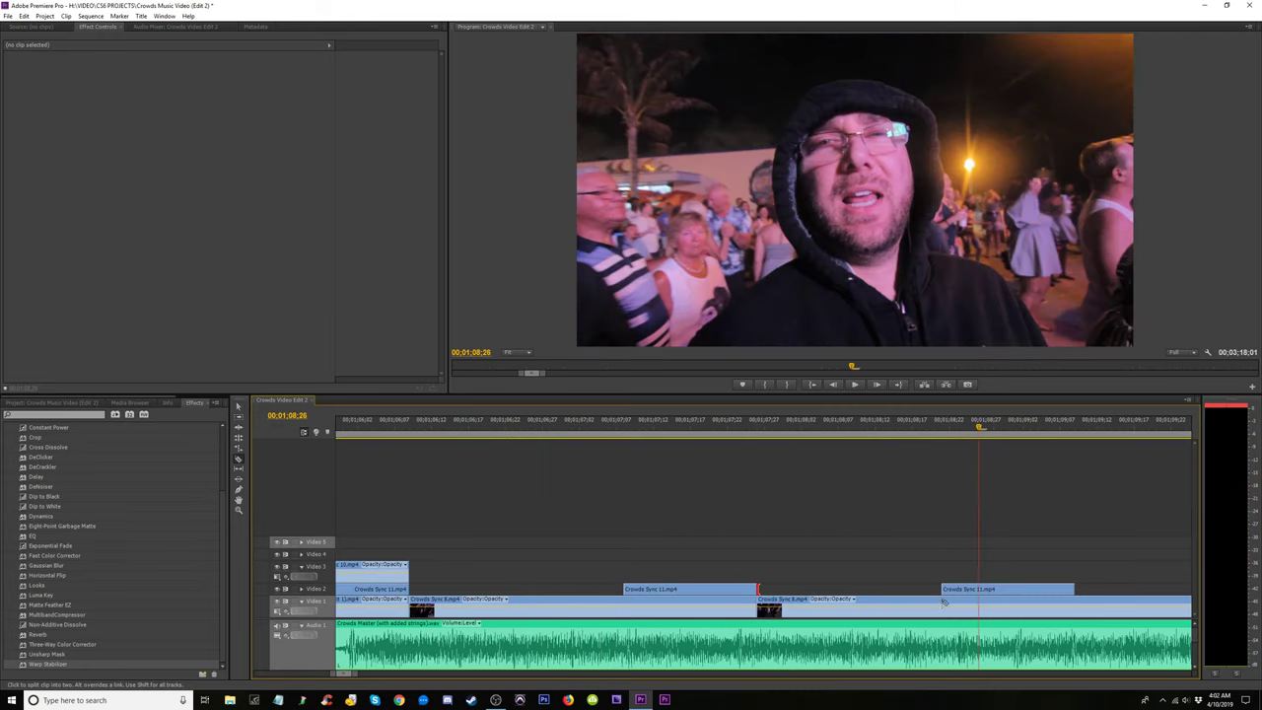
# Shift the Video 1 edit point later and review from 1:07;18 and 1:08;10.
pyautogui.moveTo(812, 606); pyautogui.dragTo(835, 607)
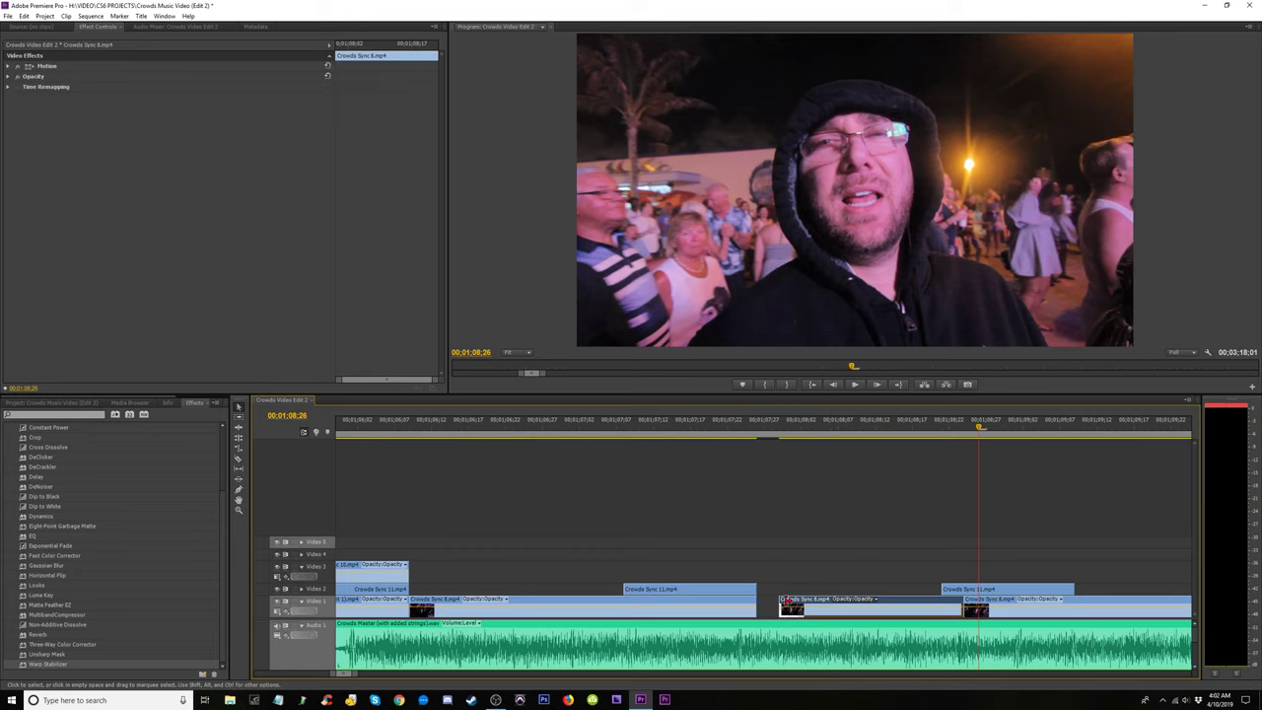
pyautogui.click(698, 428)
pyautogui.press('space')
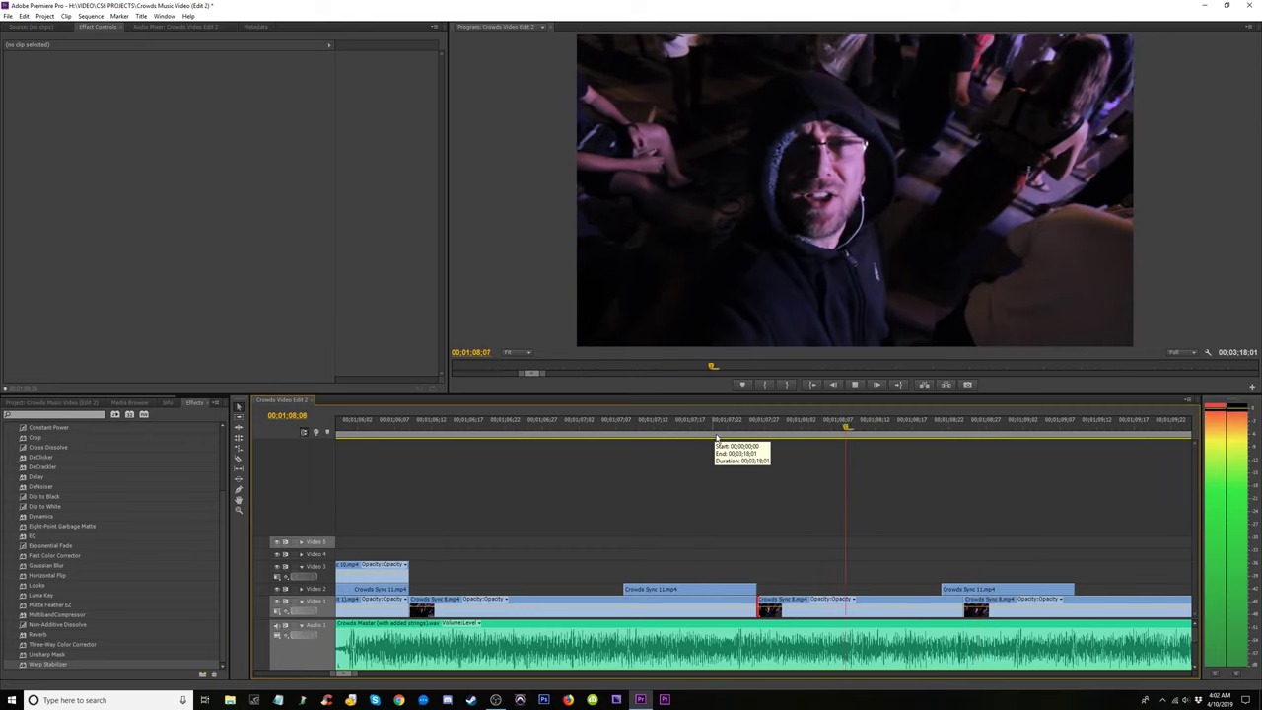
pyautogui.press('space')
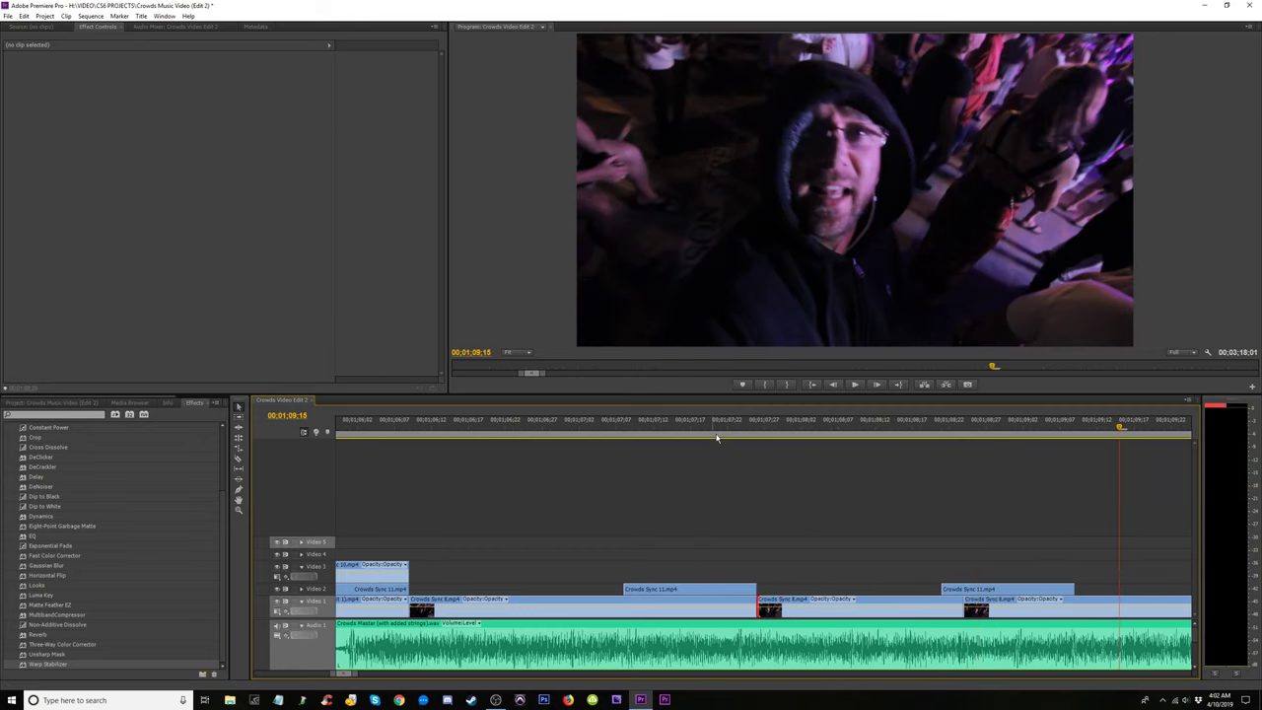
pyautogui.press('space')
pyautogui.press('space')
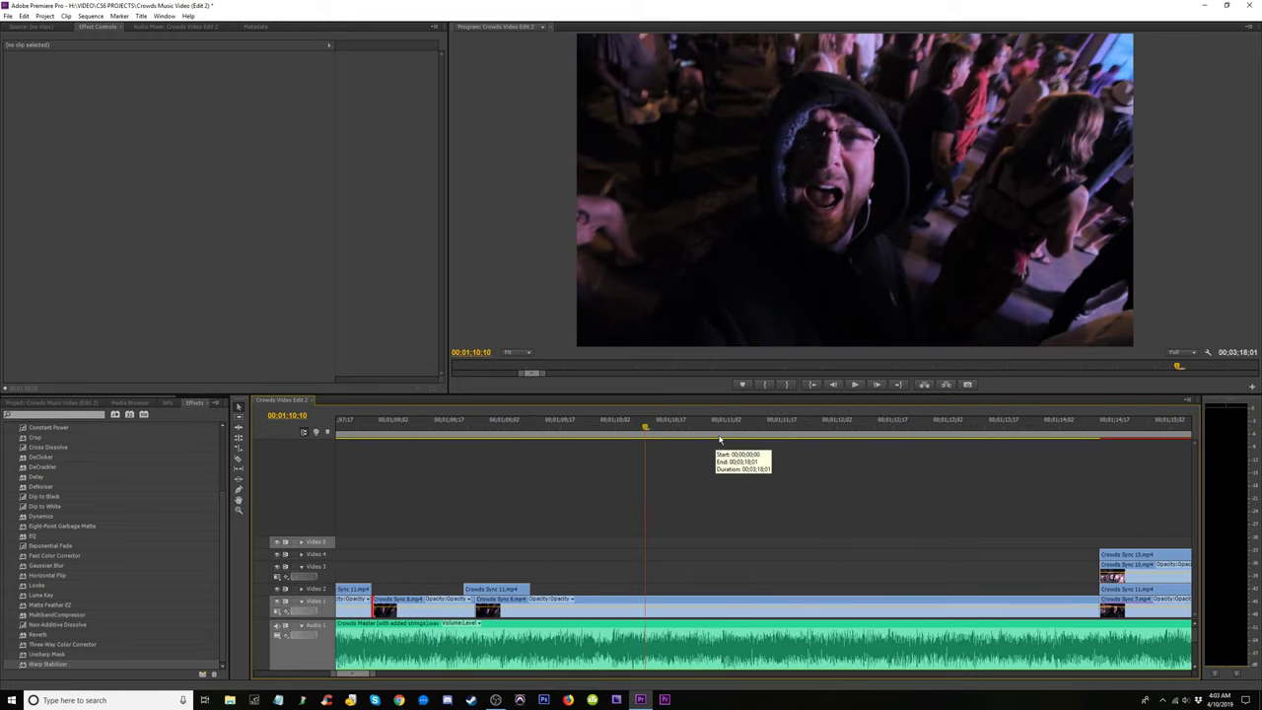
pyautogui.click(421, 419)
pyautogui.press('space')
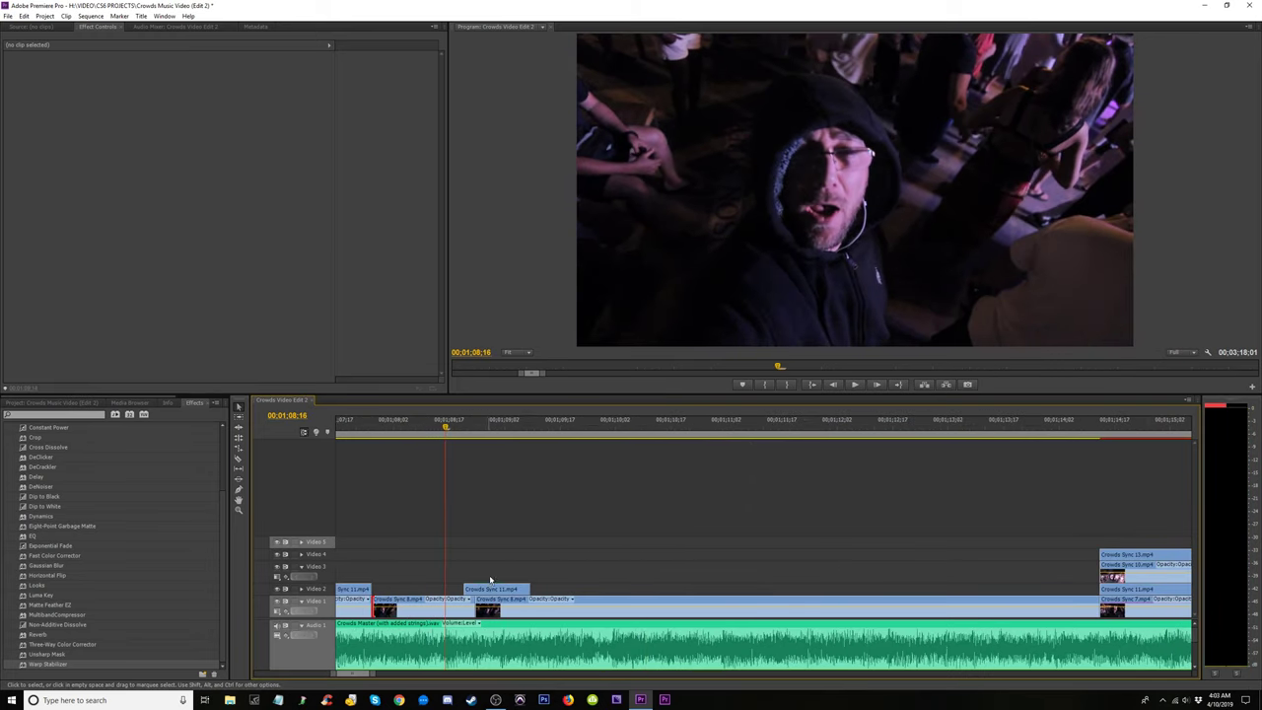
# Make Crowds Sync 11 start slightly earlier and rewatch the trim around 1:07;17.
pyautogui.press('space')
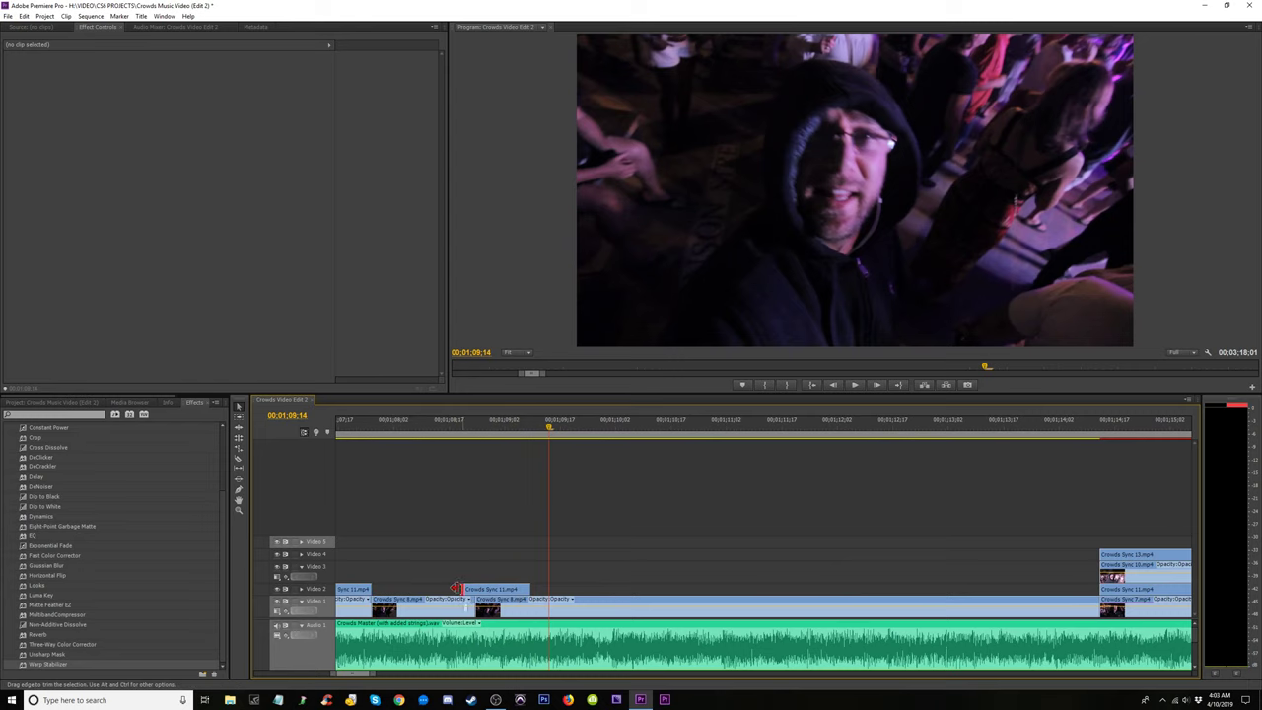
pyautogui.moveTo(456, 589); pyautogui.dragTo(444, 589)
pyautogui.click(390, 424)
pyautogui.press('space')
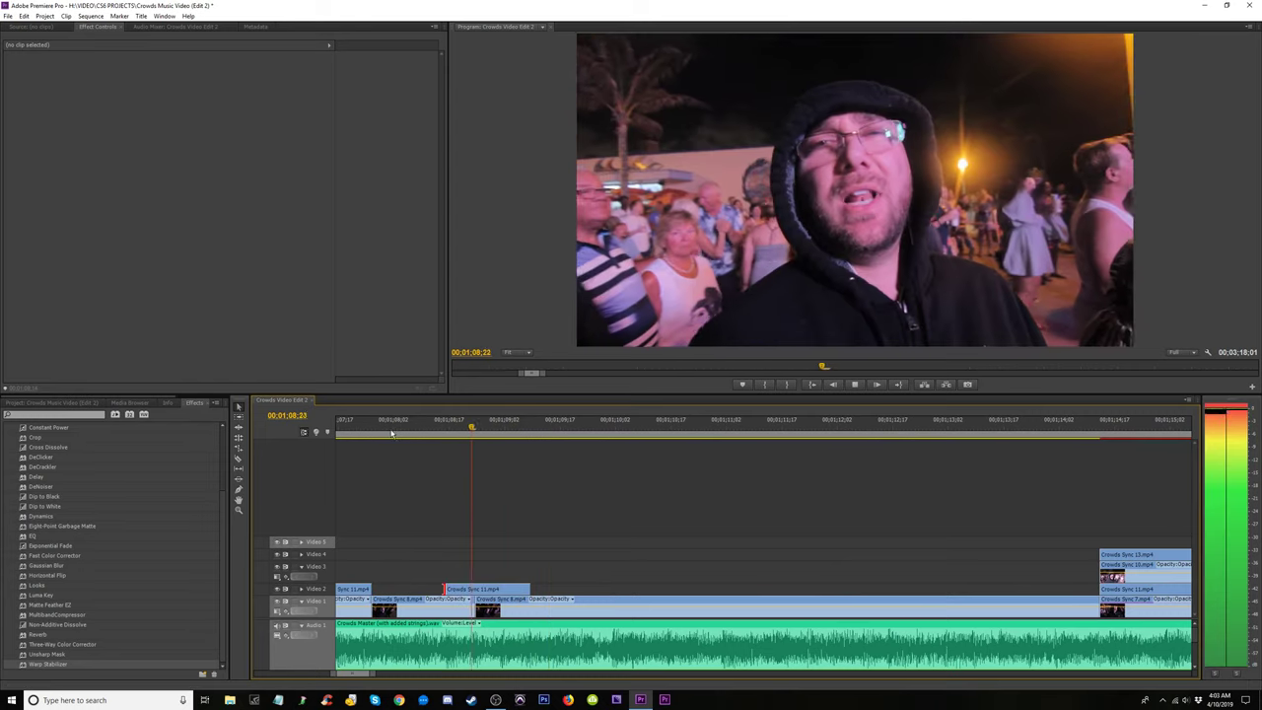
pyautogui.press('space')
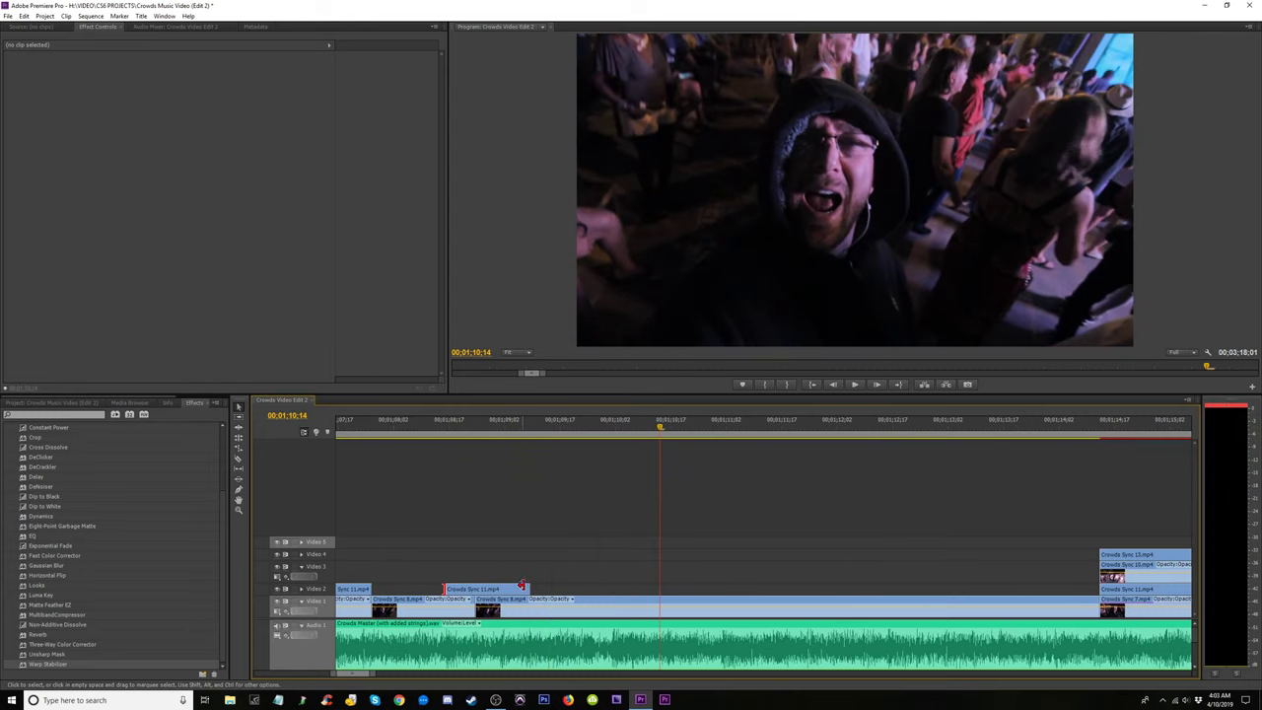
pyautogui.click(374, 426)
pyautogui.press('space')
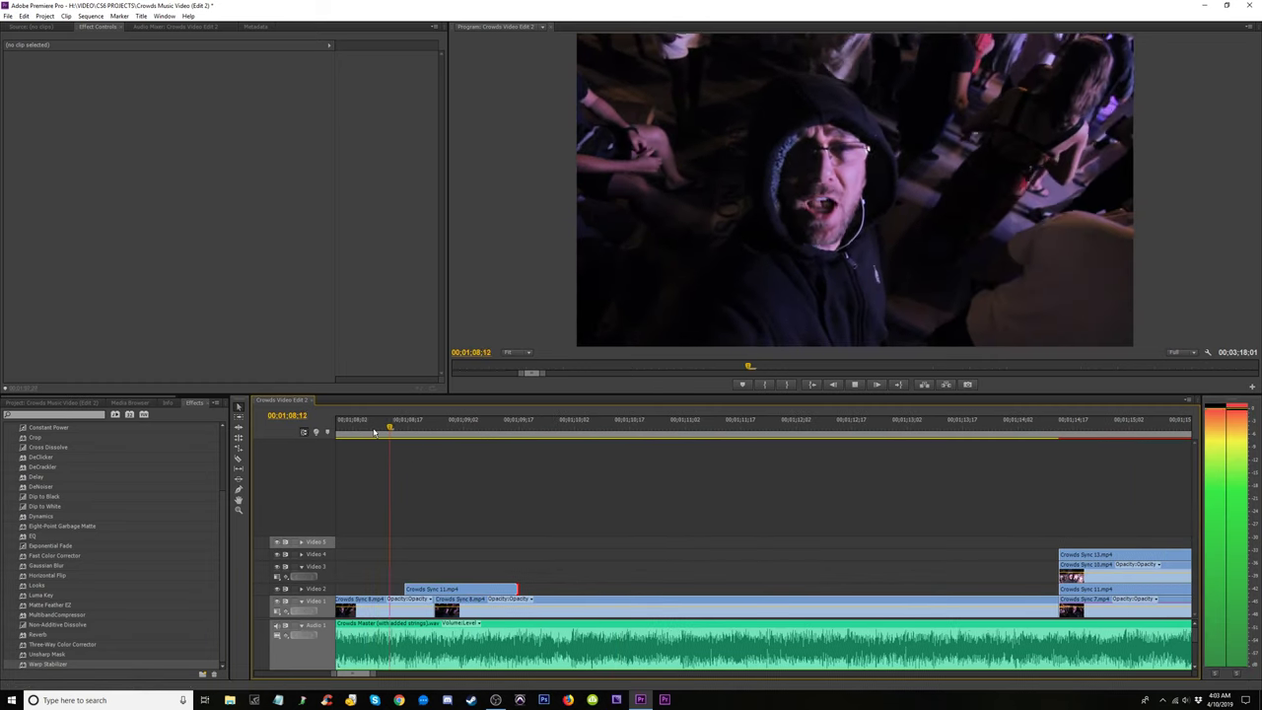
pyautogui.press('space')
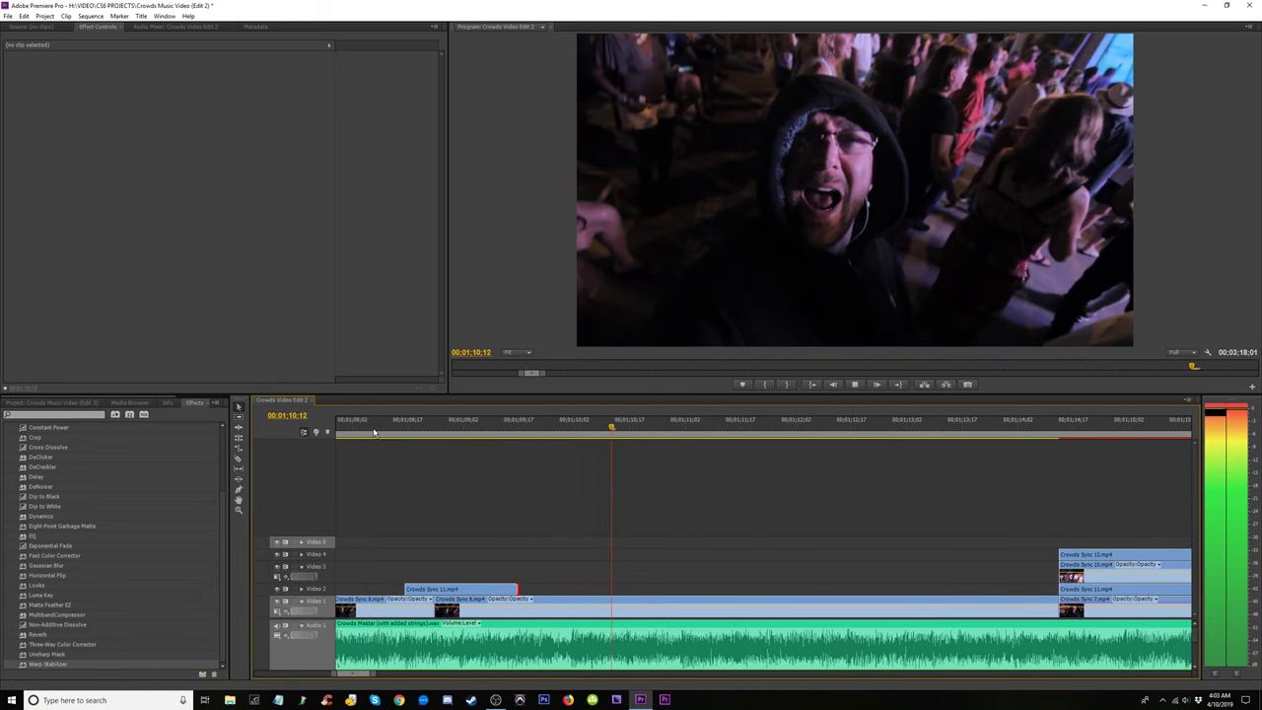
pyautogui.press('-')
pyautogui.click(531, 434)
pyautogui.press('=')
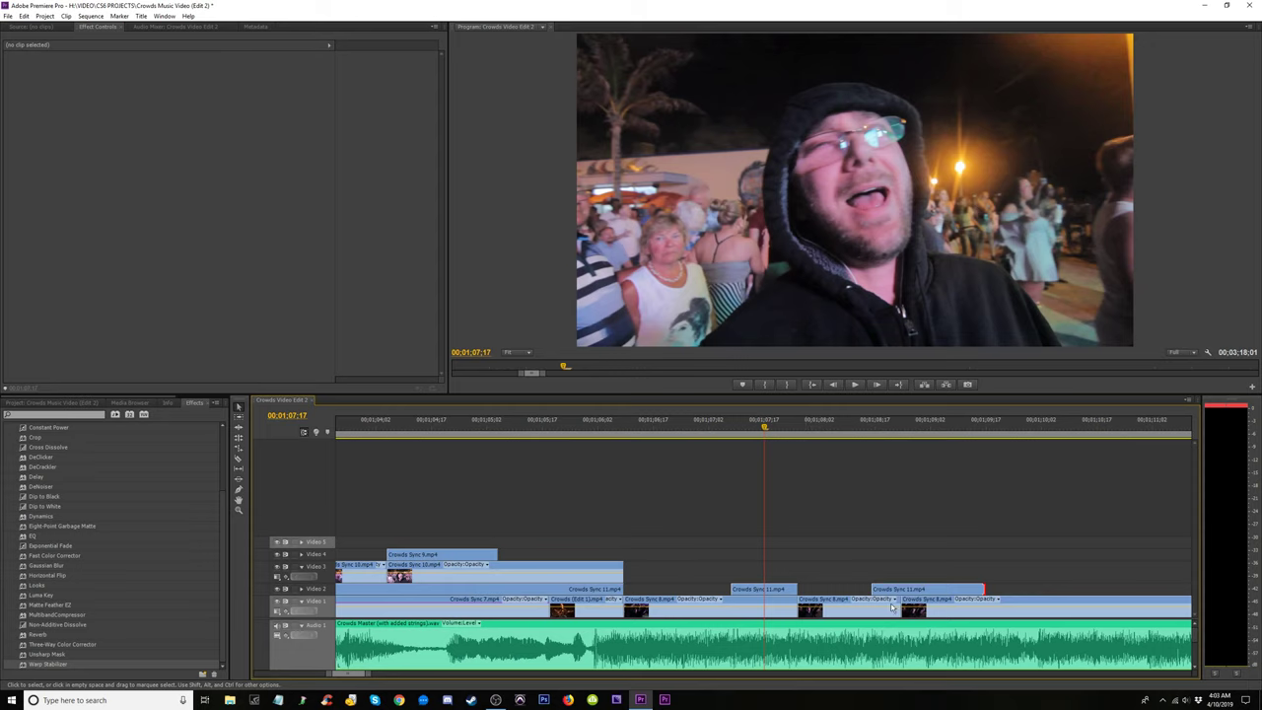
# Ripple-trim the Video 1 edit point four frames earlier and drop Crowds Sync 11 onto Video 1.
pyautogui.moveTo(894, 612); pyautogui.dragTo(987, 602)
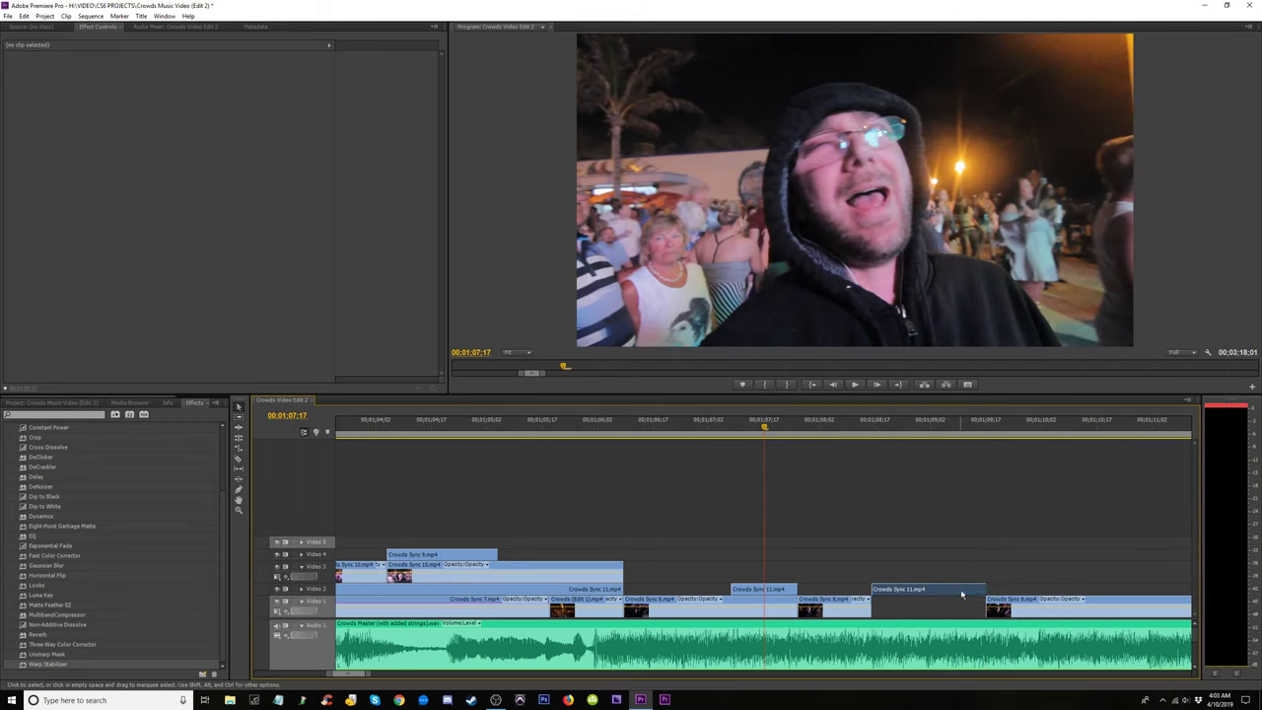
pyautogui.click(762, 591)
pyautogui.moveTo(767, 595); pyautogui.dragTo(768, 605)
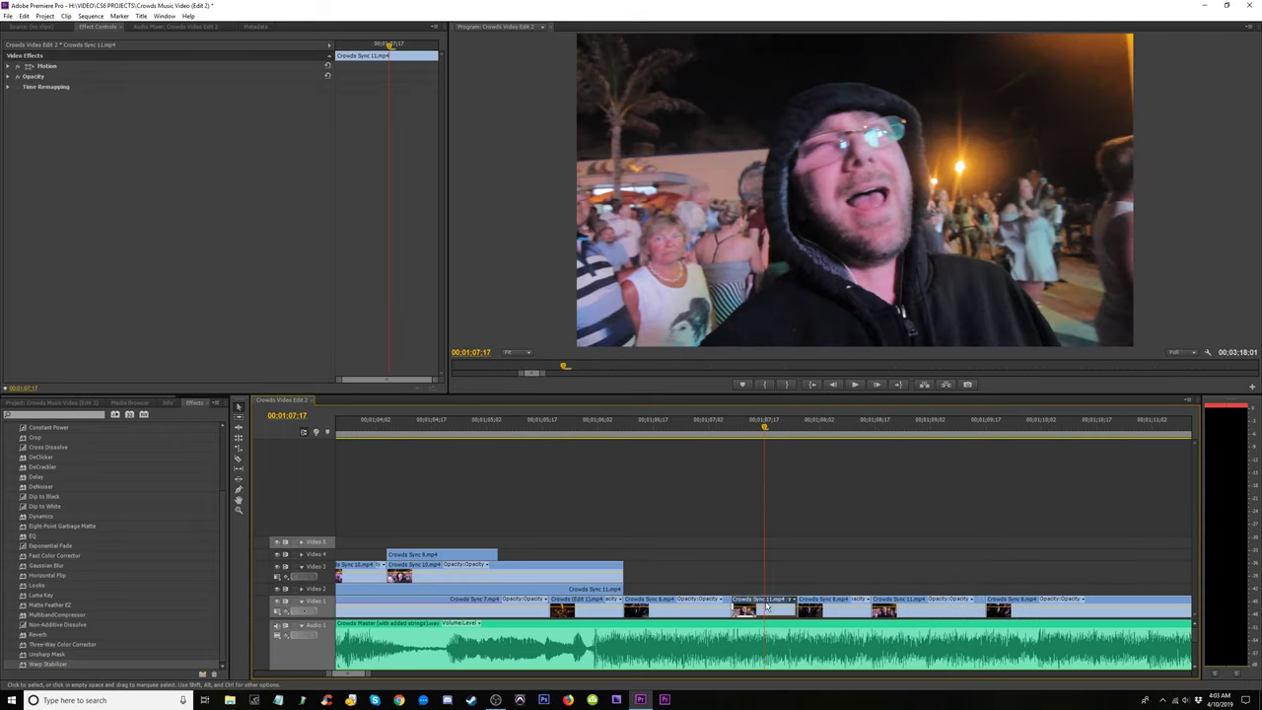
# Replay the new Crowds Sync 11 cut several times around 1:07–1:08.
pyautogui.click(581, 433)
pyautogui.press('space')
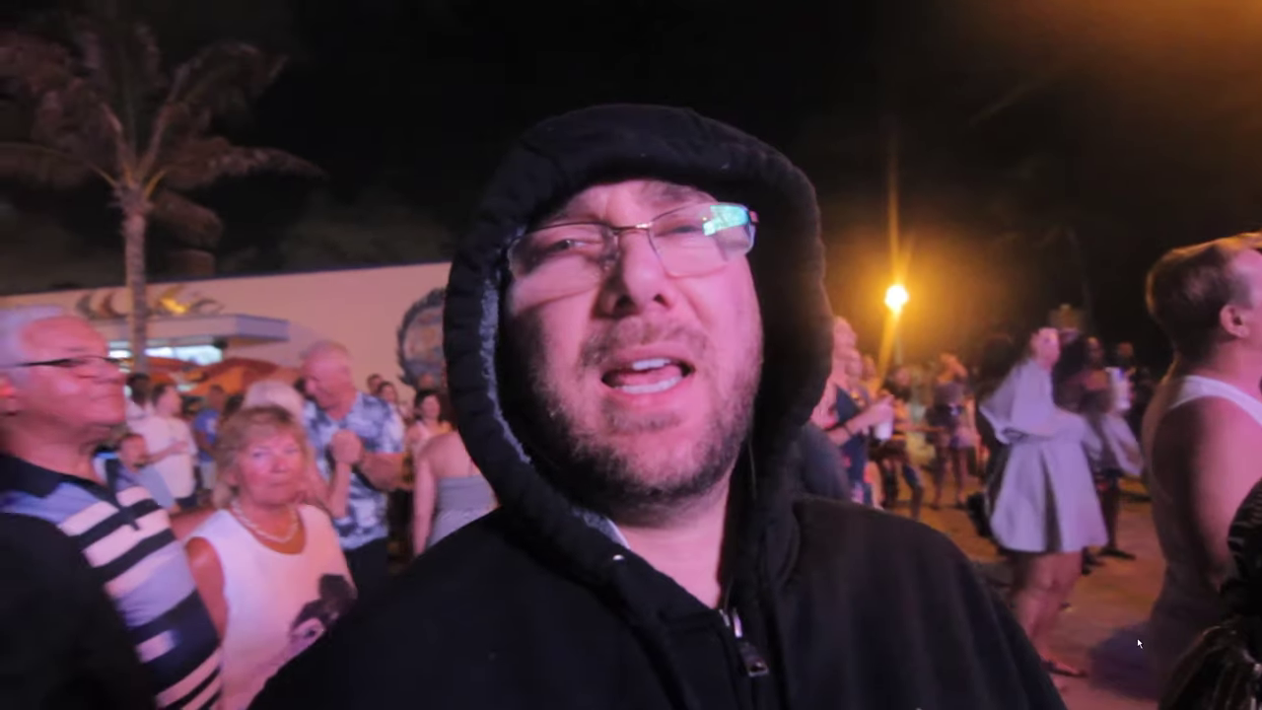
pyautogui.press('Escape')
pyautogui.click(508, 432)
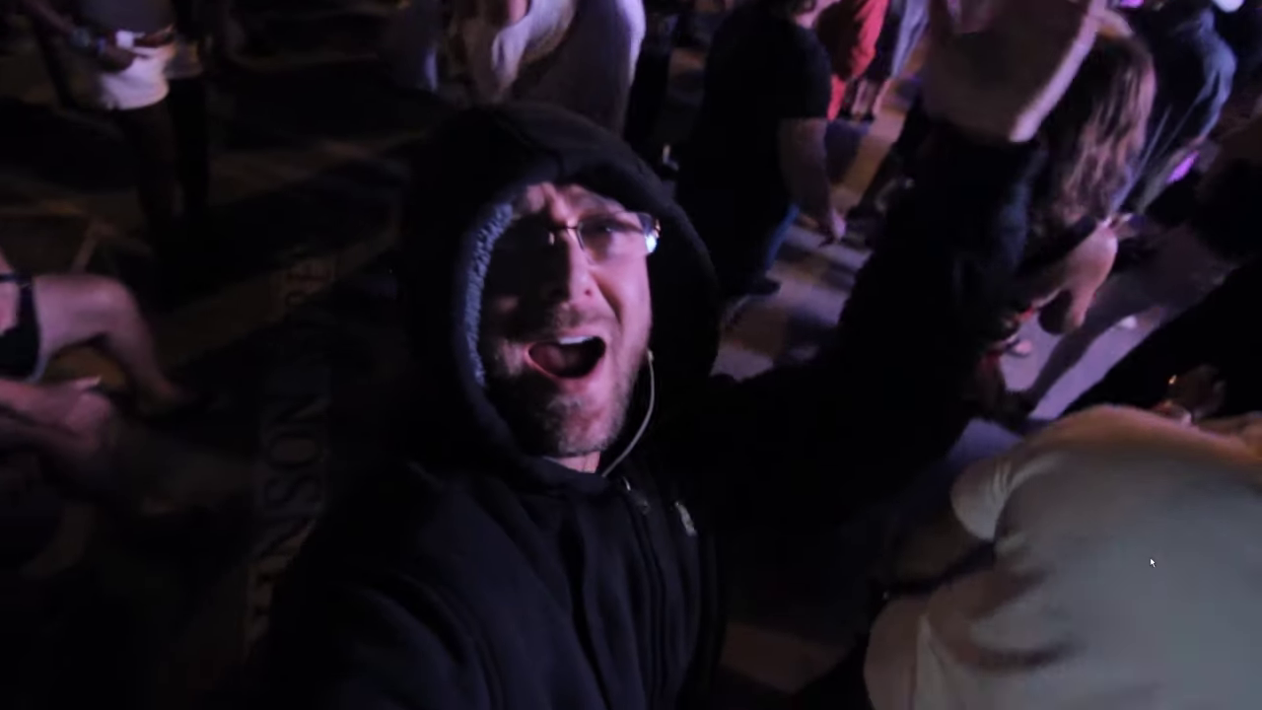
pyautogui.press('Escape')
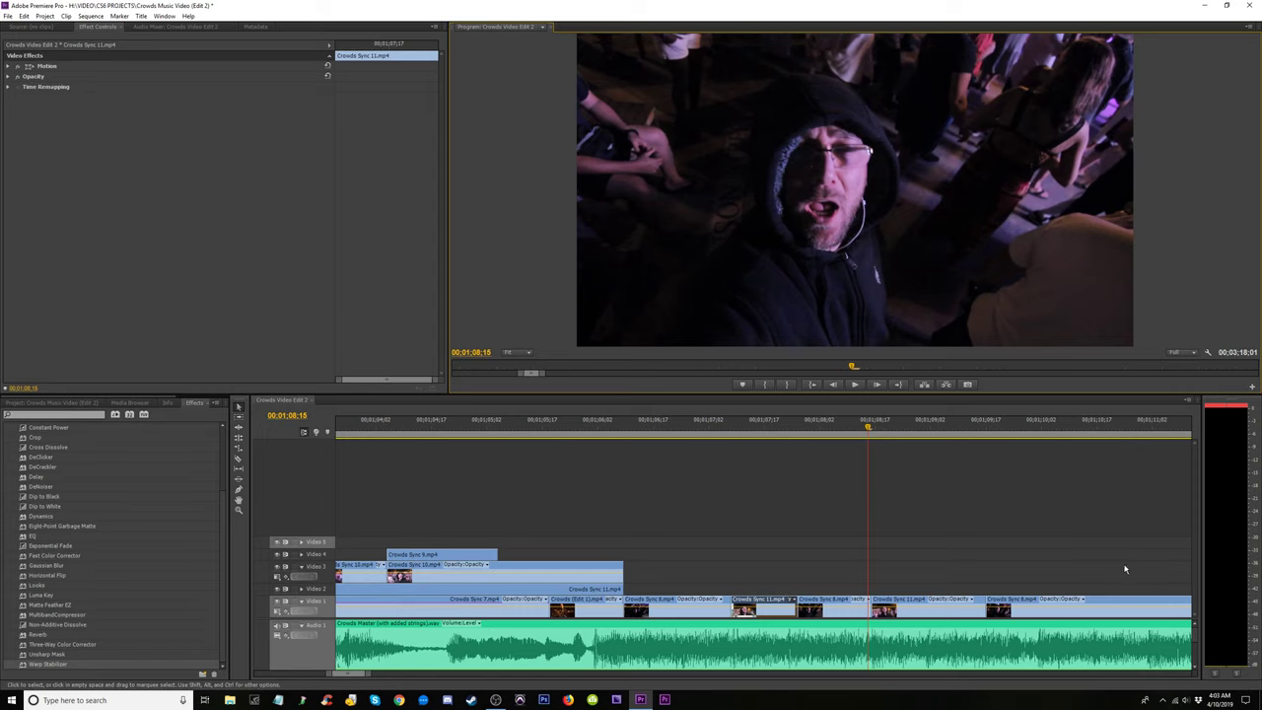
pyautogui.click(713, 431)
pyautogui.press('space')
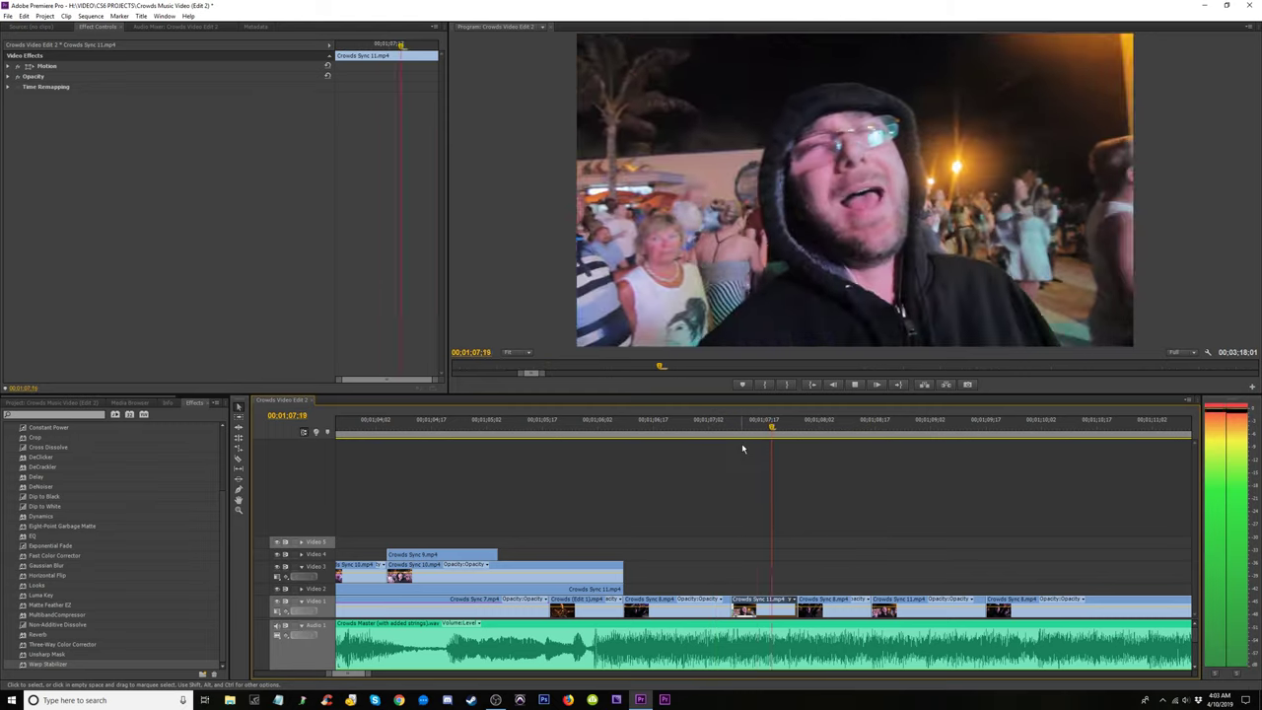
pyautogui.press('=')
# Lift Crowds Sync 11 back up onto Video 2 and play the surrounding section.
pyautogui.click(536, 431)
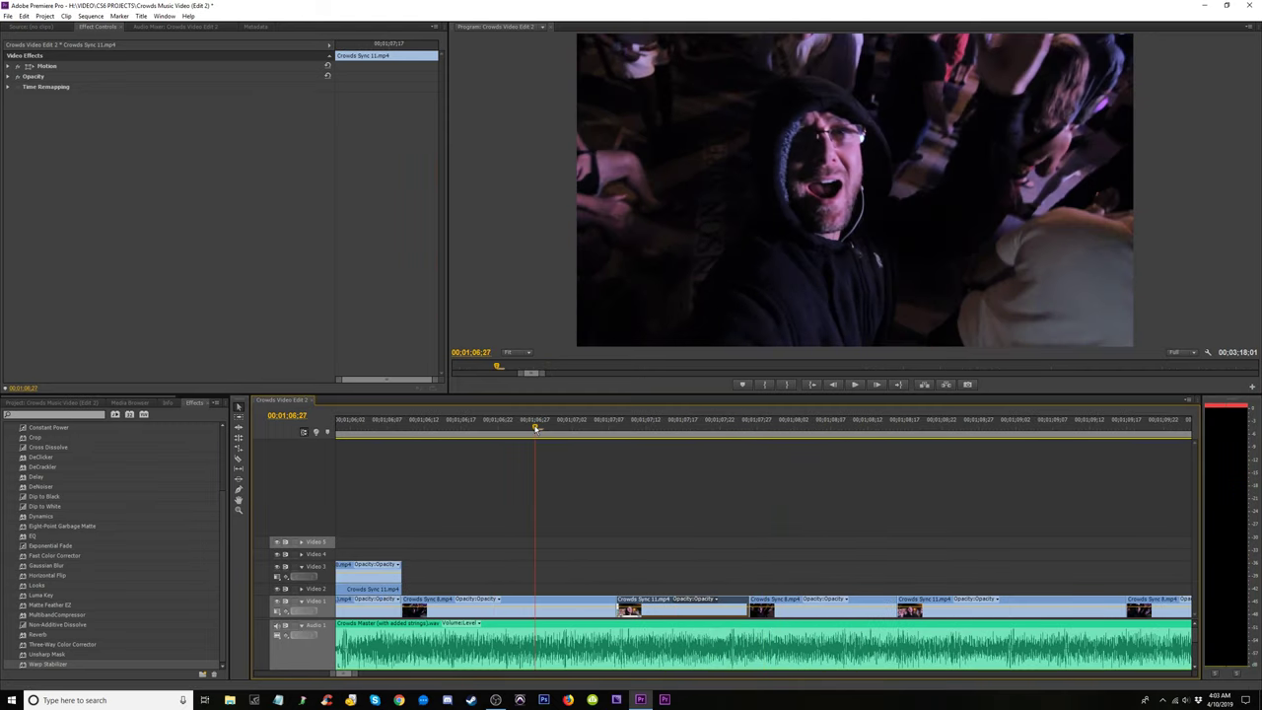
pyautogui.press('space')
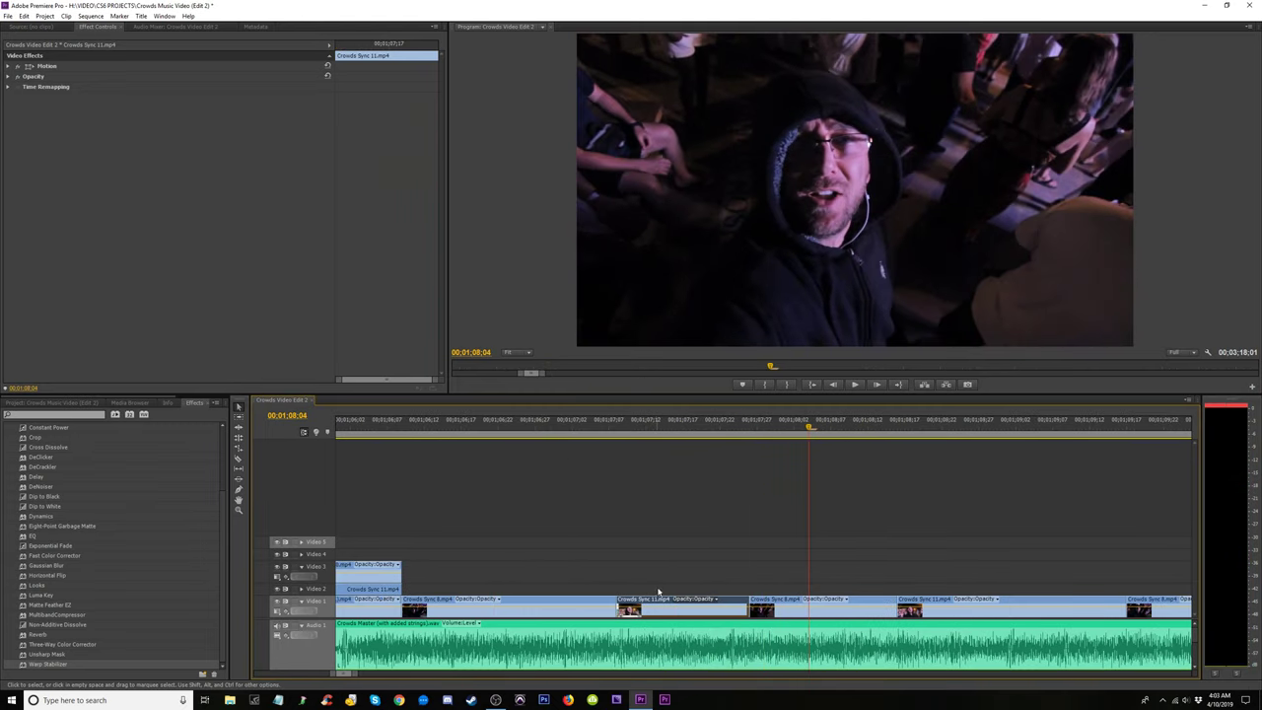
pyautogui.moveTo(658, 596); pyautogui.dragTo(618, 588)
pyautogui.click(571, 434)
pyautogui.press('space')
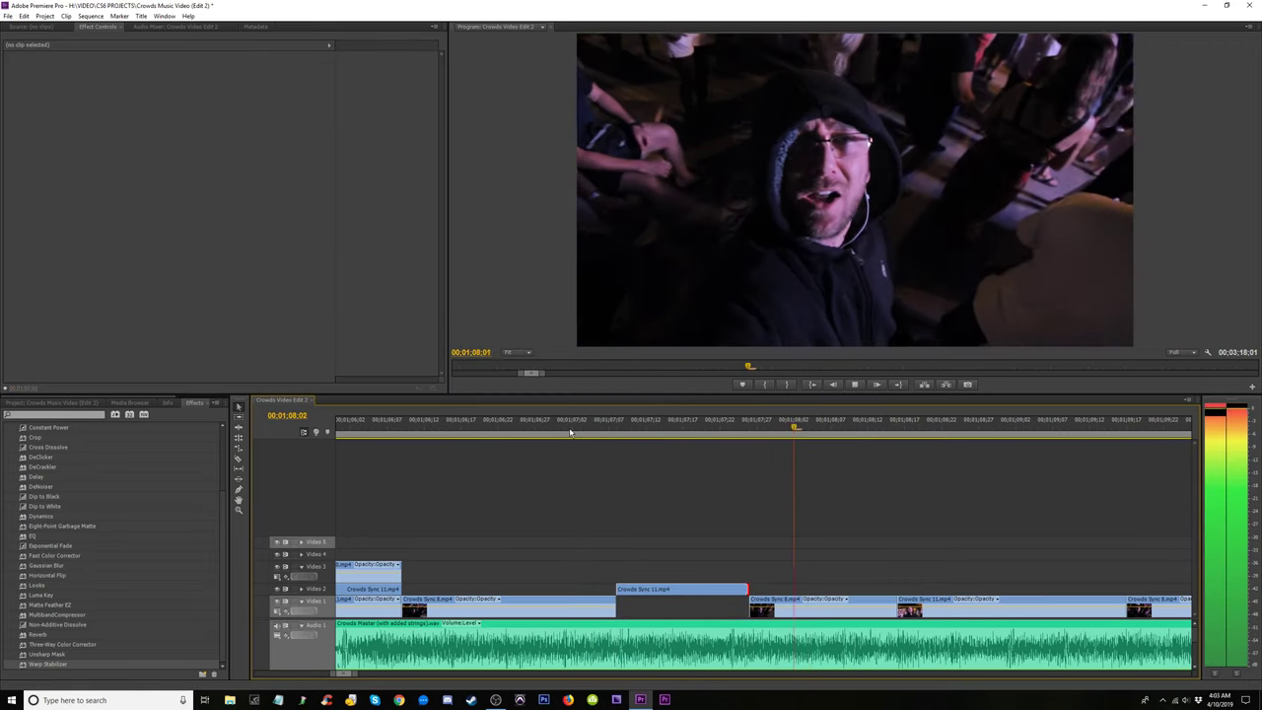
pyautogui.press('space')
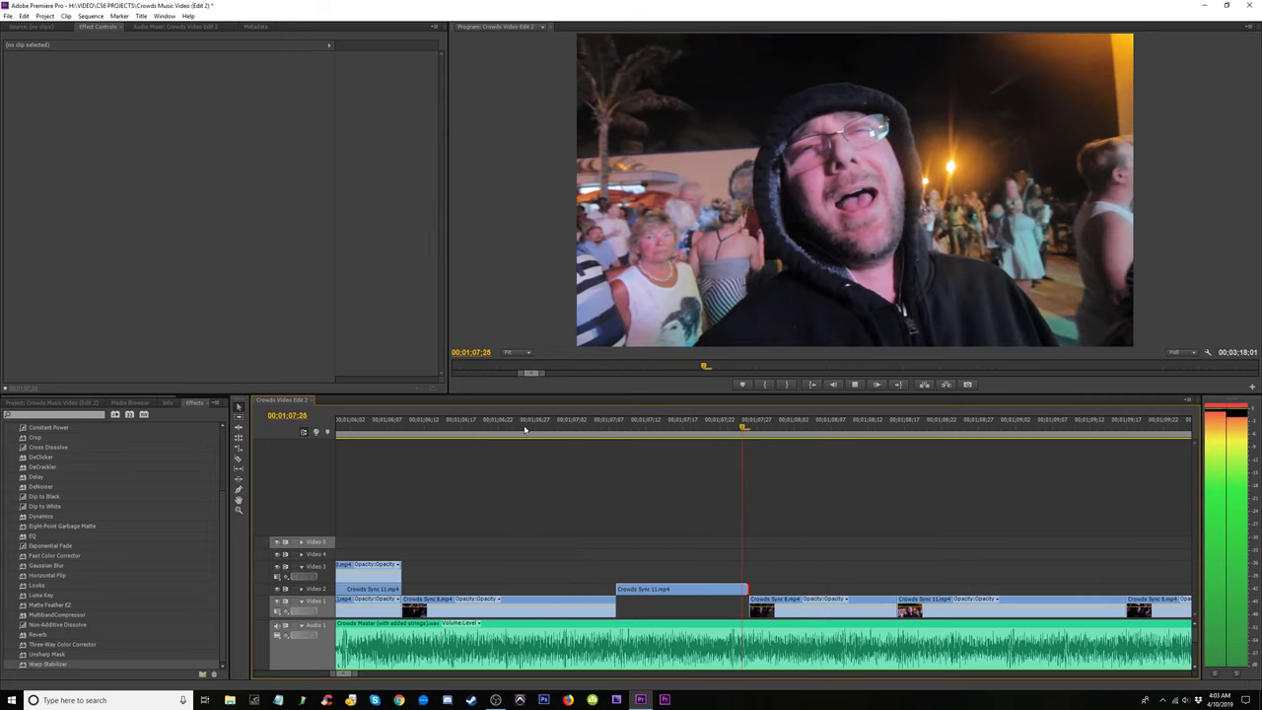
pyautogui.press('space')
# Slide Crowds Sync 11 earlier, extend its end slightly, and pull its start a bit earlier.
pyautogui.press('space')
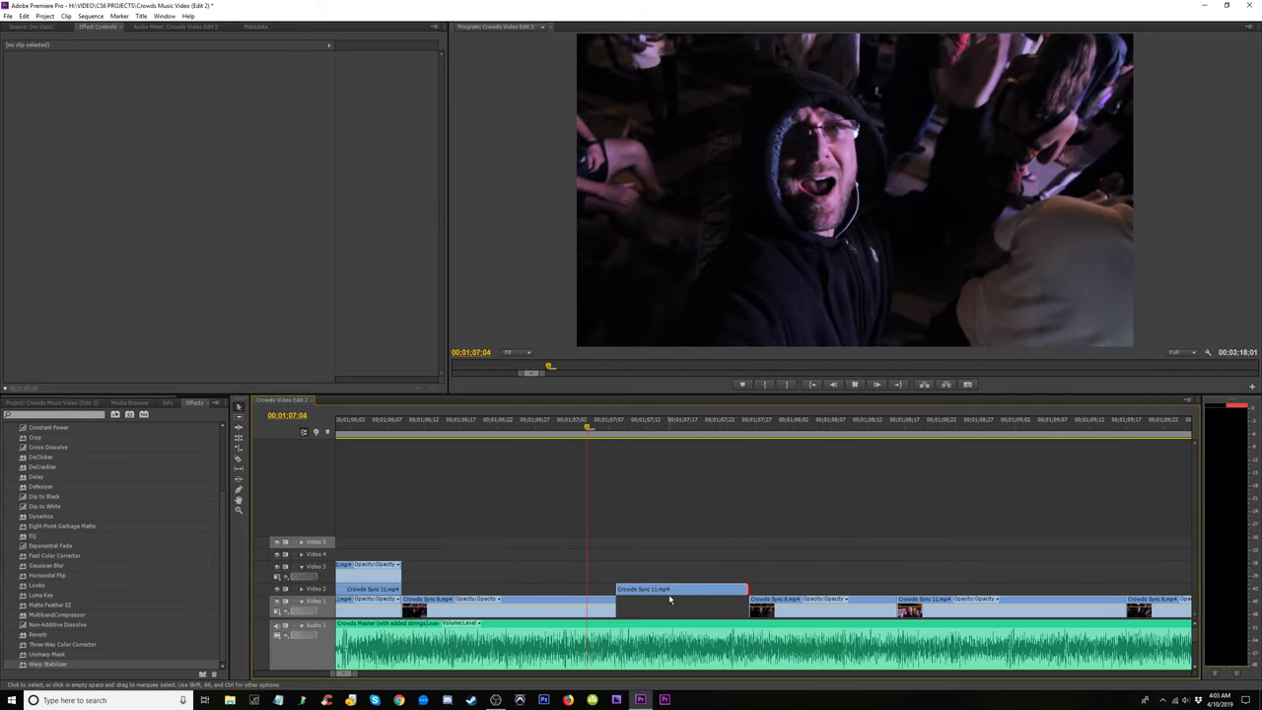
pyautogui.moveTo(665, 593); pyautogui.dragTo(646, 592)
pyautogui.press('space')
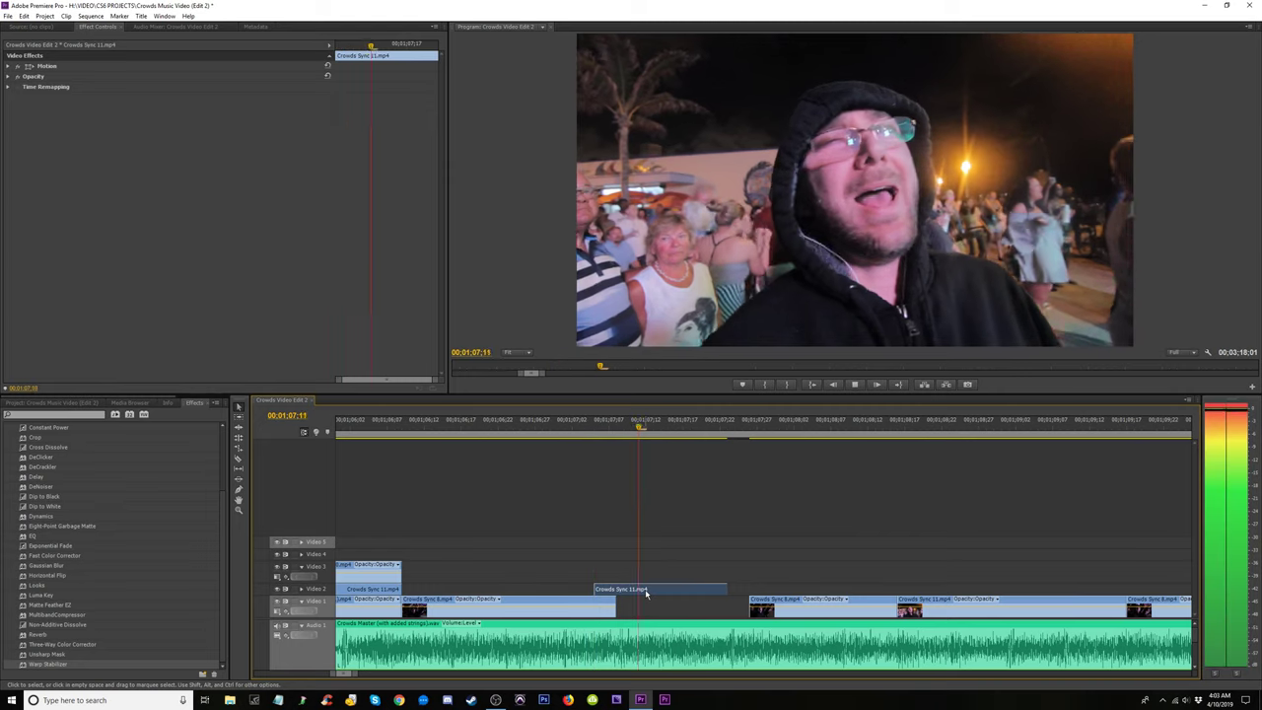
pyautogui.press('space')
pyautogui.moveTo(727, 592); pyautogui.dragTo(748, 591)
pyautogui.click(449, 431)
pyautogui.press('space')
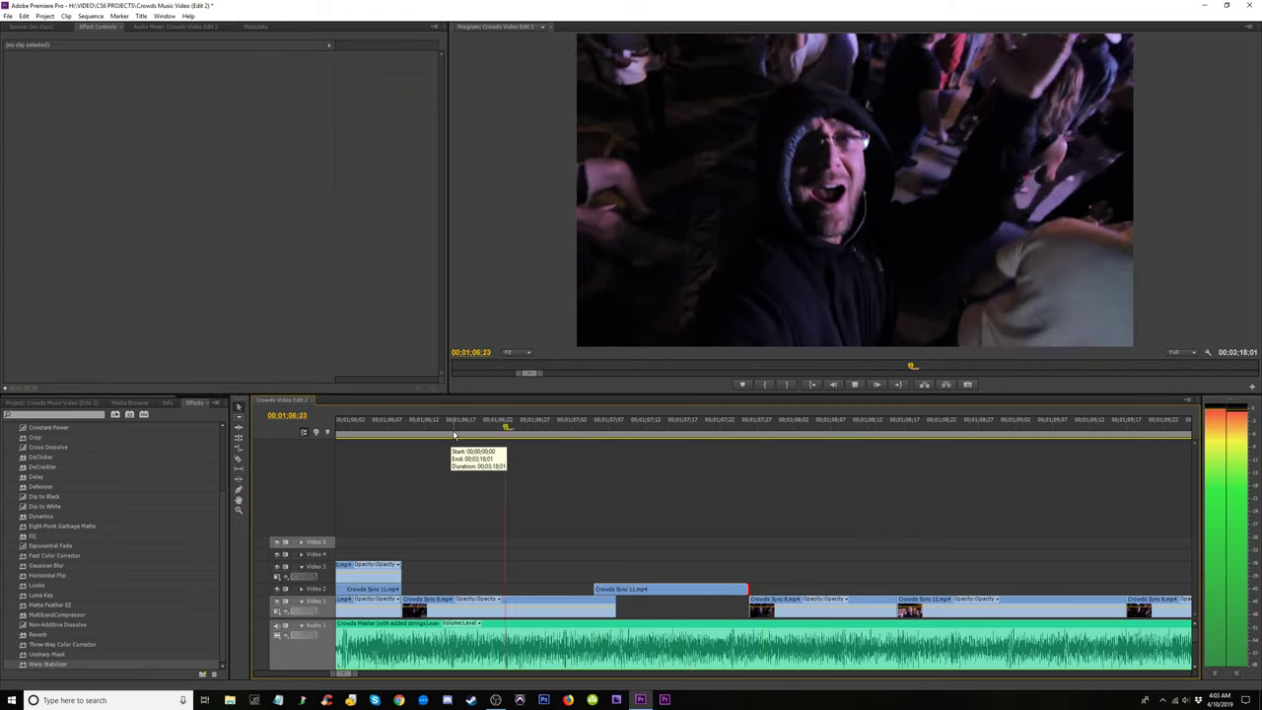
pyautogui.press('space')
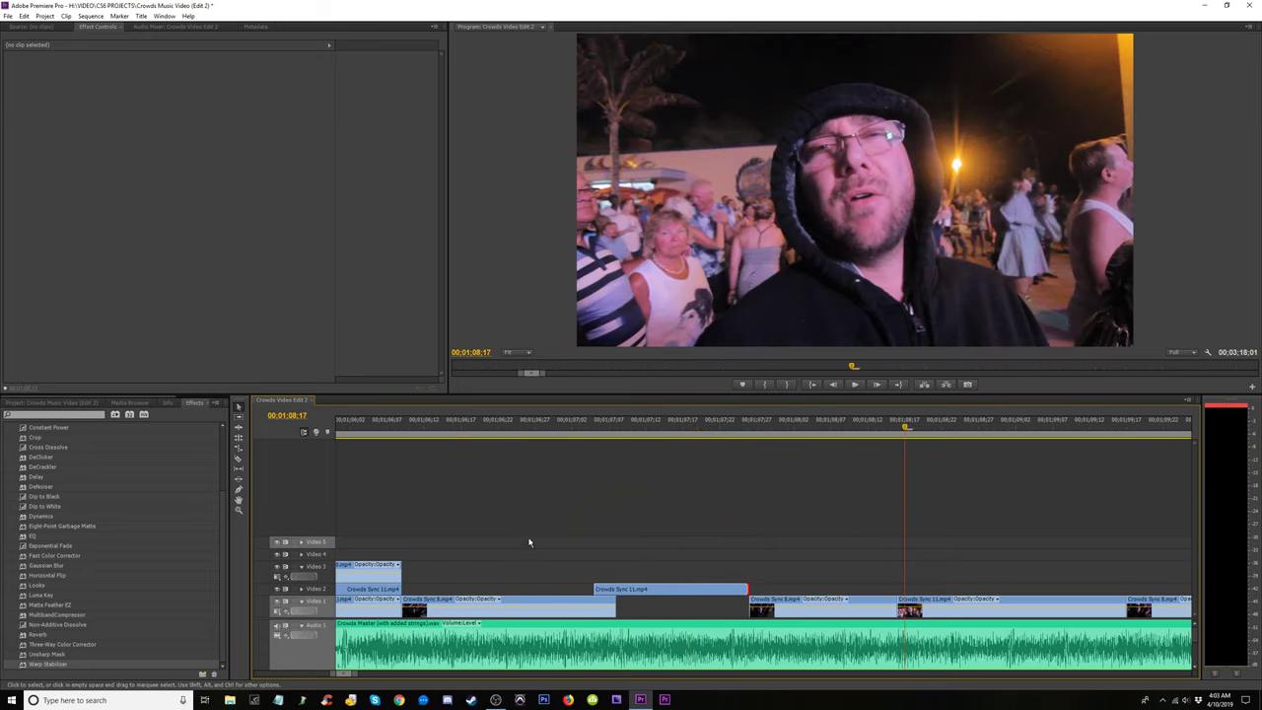
pyautogui.moveTo(641, 589); pyautogui.dragTo(626, 589)
# Review the retimed Crowds Sync 11 repeatedly, then move it down onto Video 1.
pyautogui.click(579, 460)
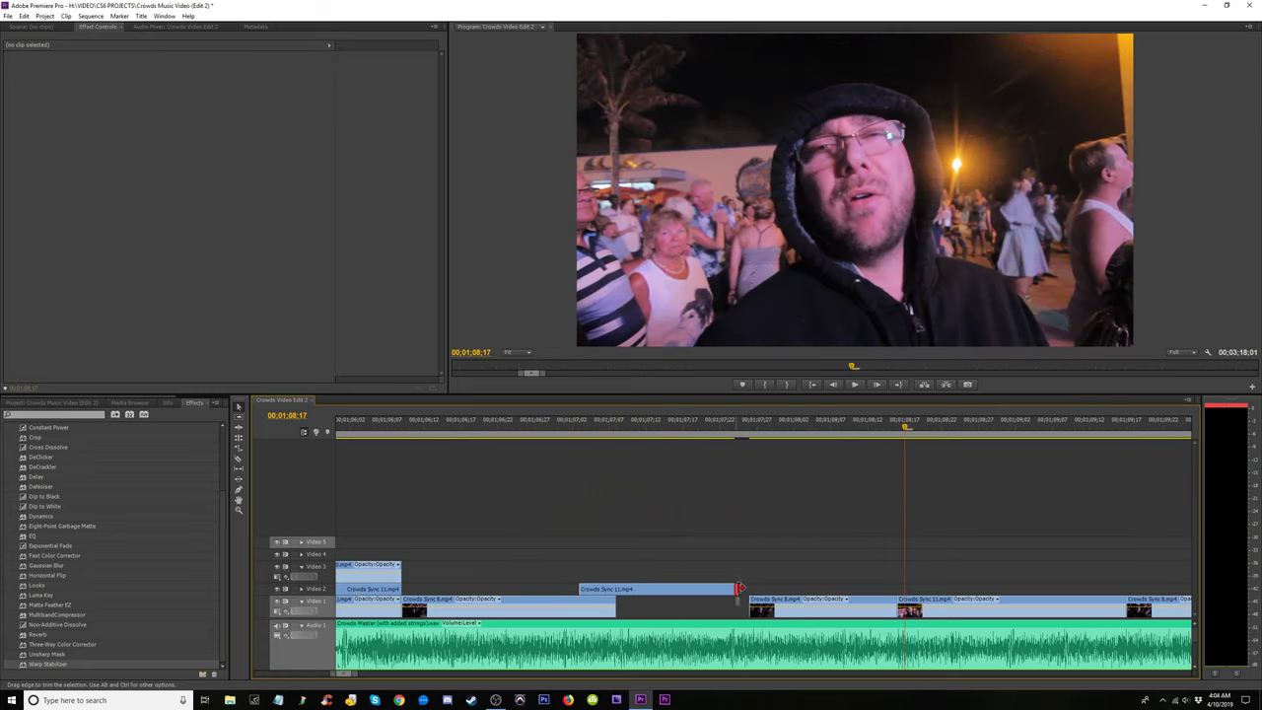
pyautogui.click(452, 427)
pyautogui.press('space')
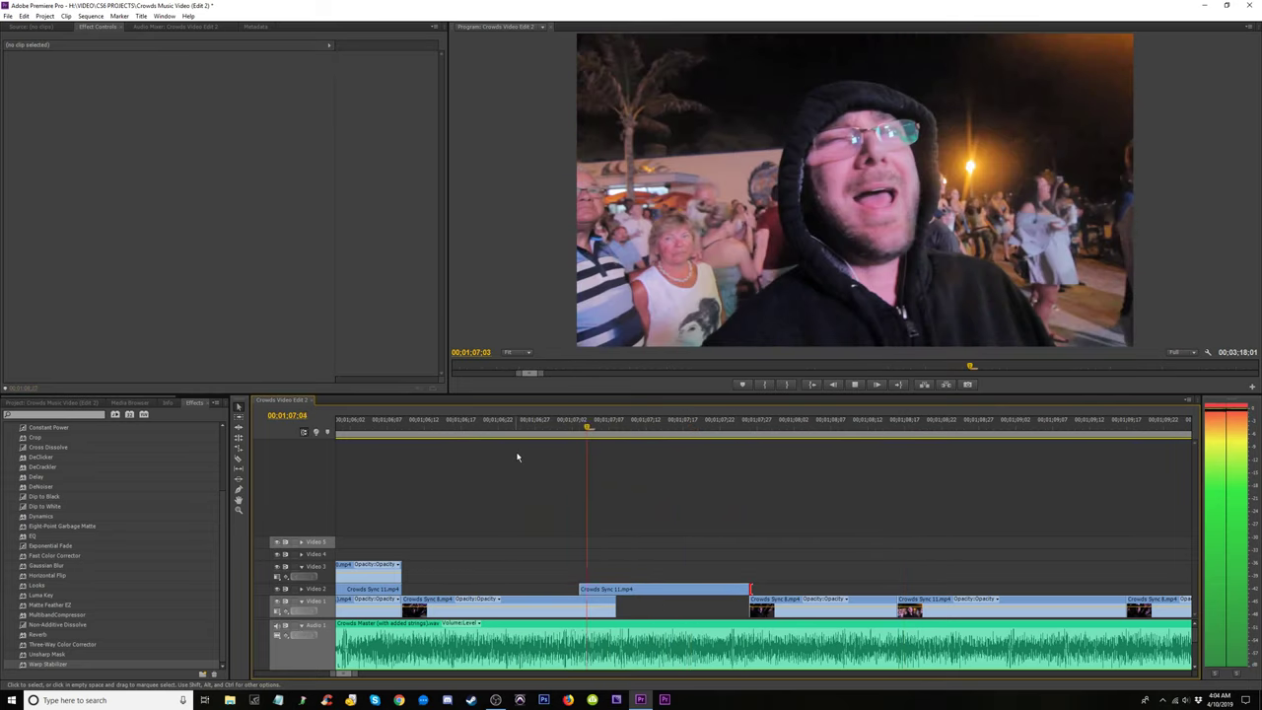
pyautogui.press('space')
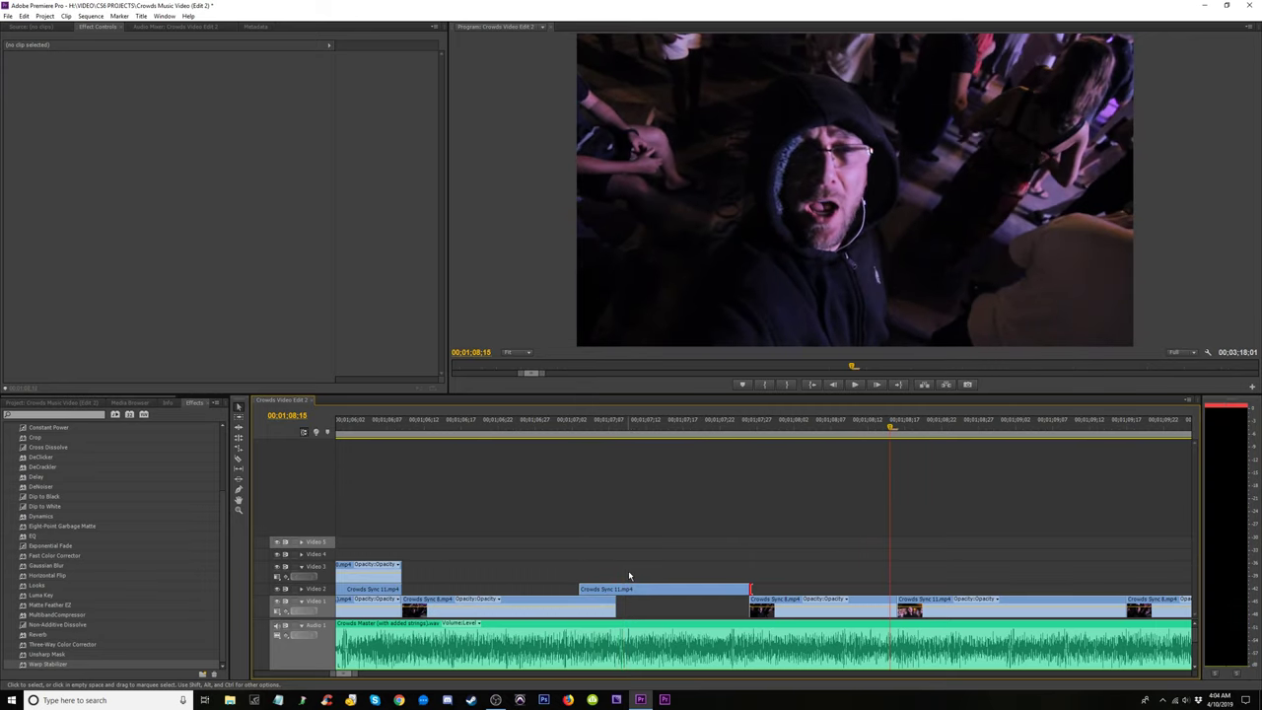
pyautogui.click(523, 427)
pyautogui.press('space')
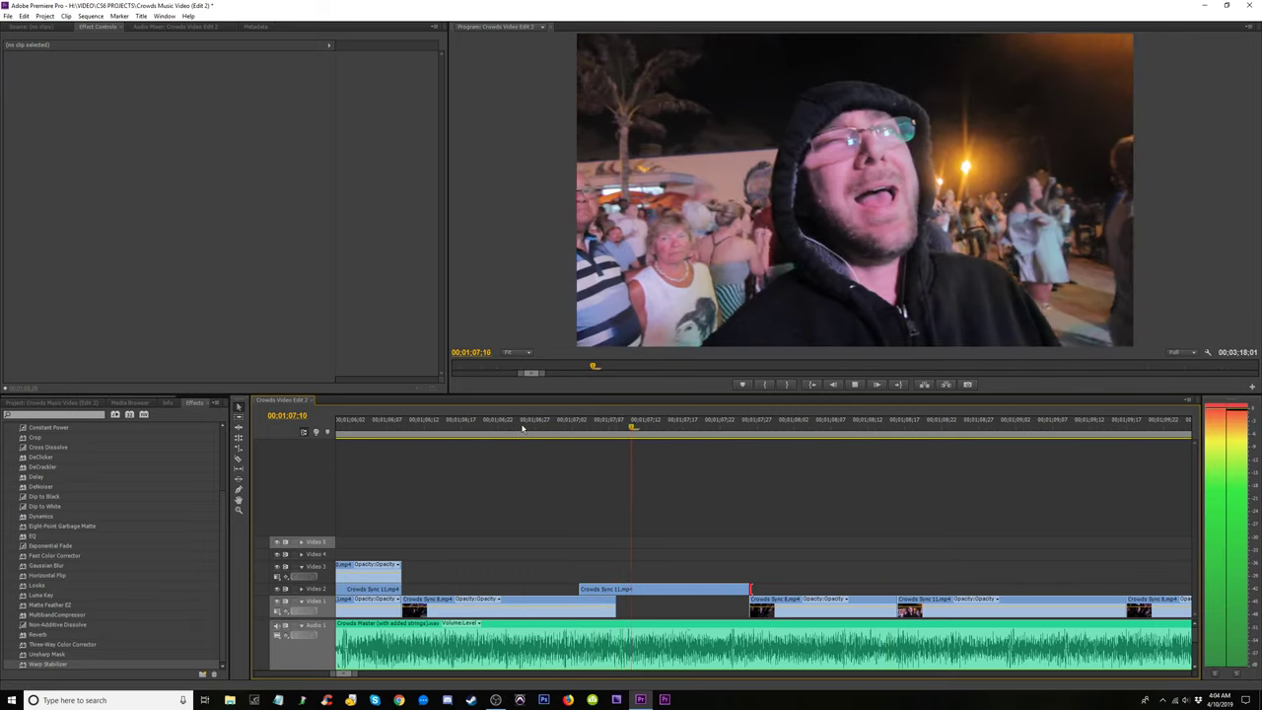
pyautogui.click(523, 427)
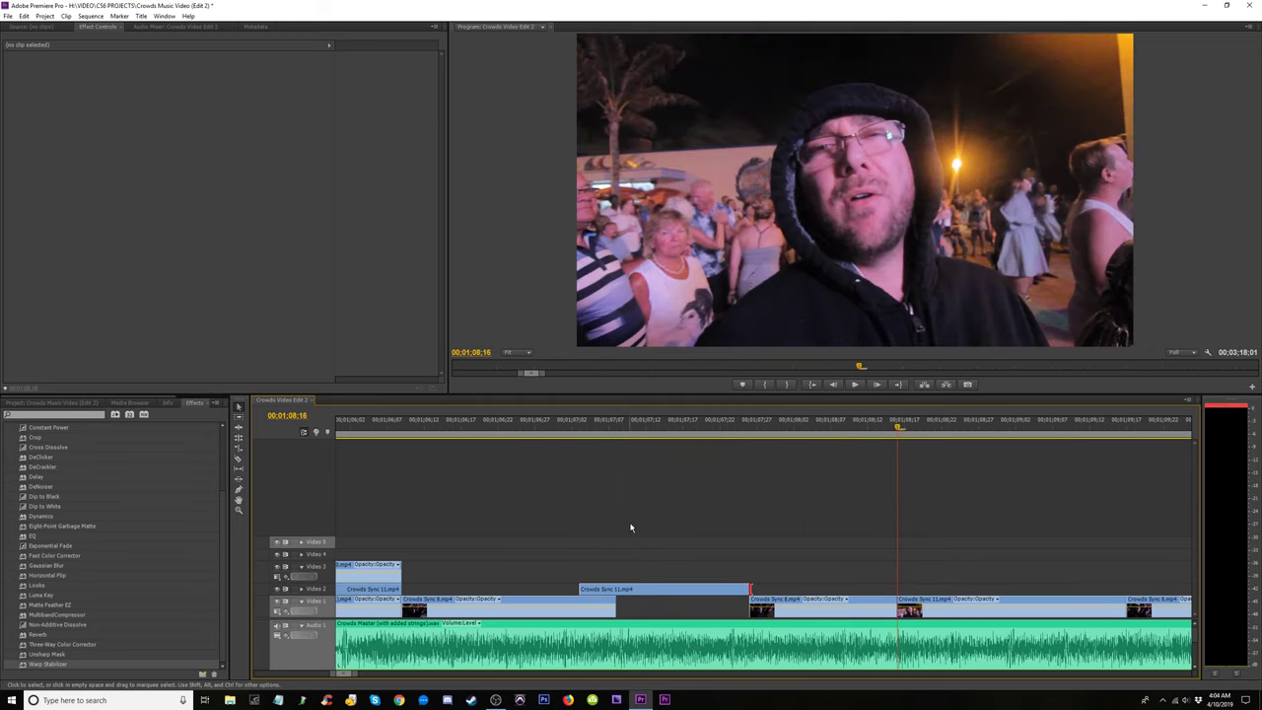
pyautogui.press('space')
pyautogui.click(426, 427)
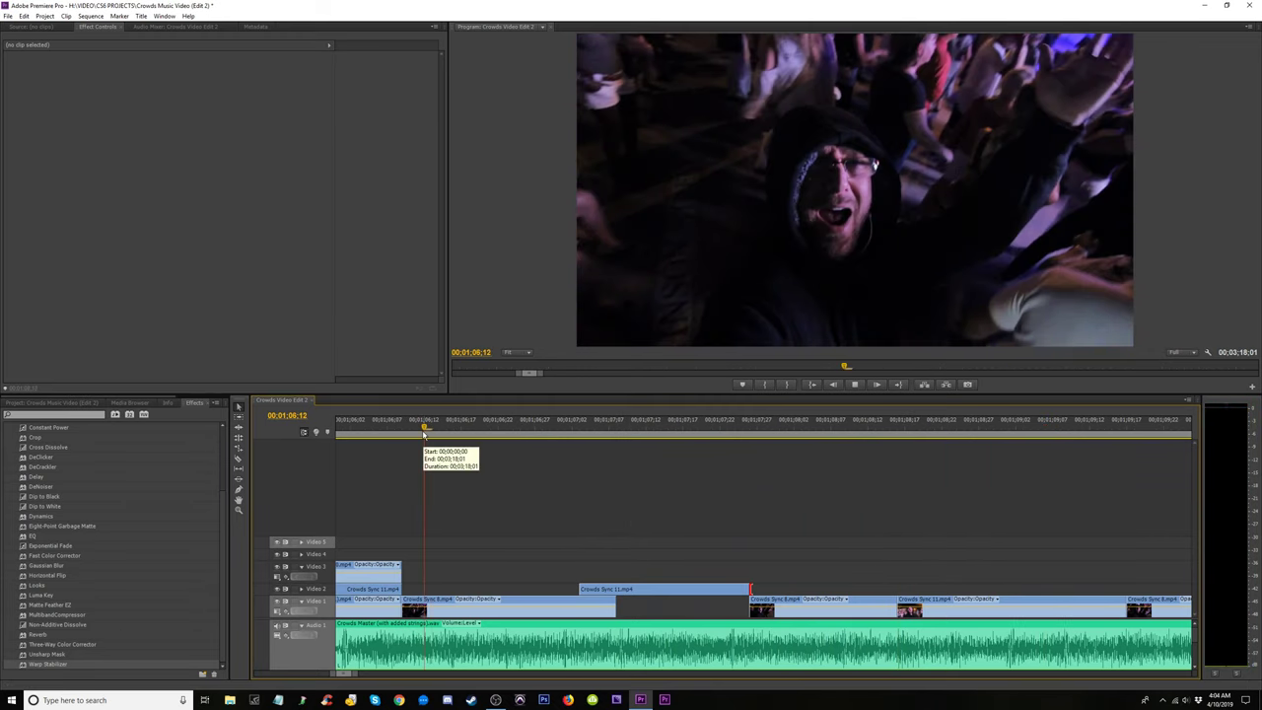
pyautogui.press('space')
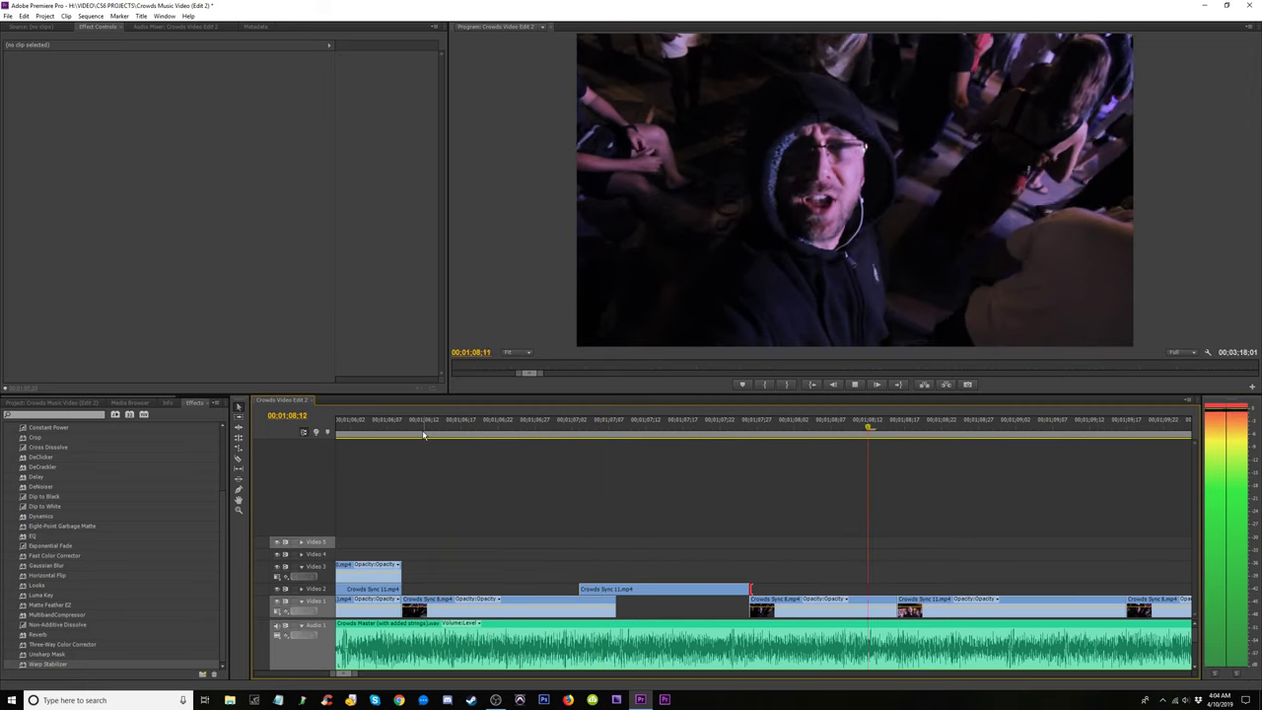
pyautogui.press('space')
pyautogui.moveTo(678, 592); pyautogui.dragTo(677, 601)
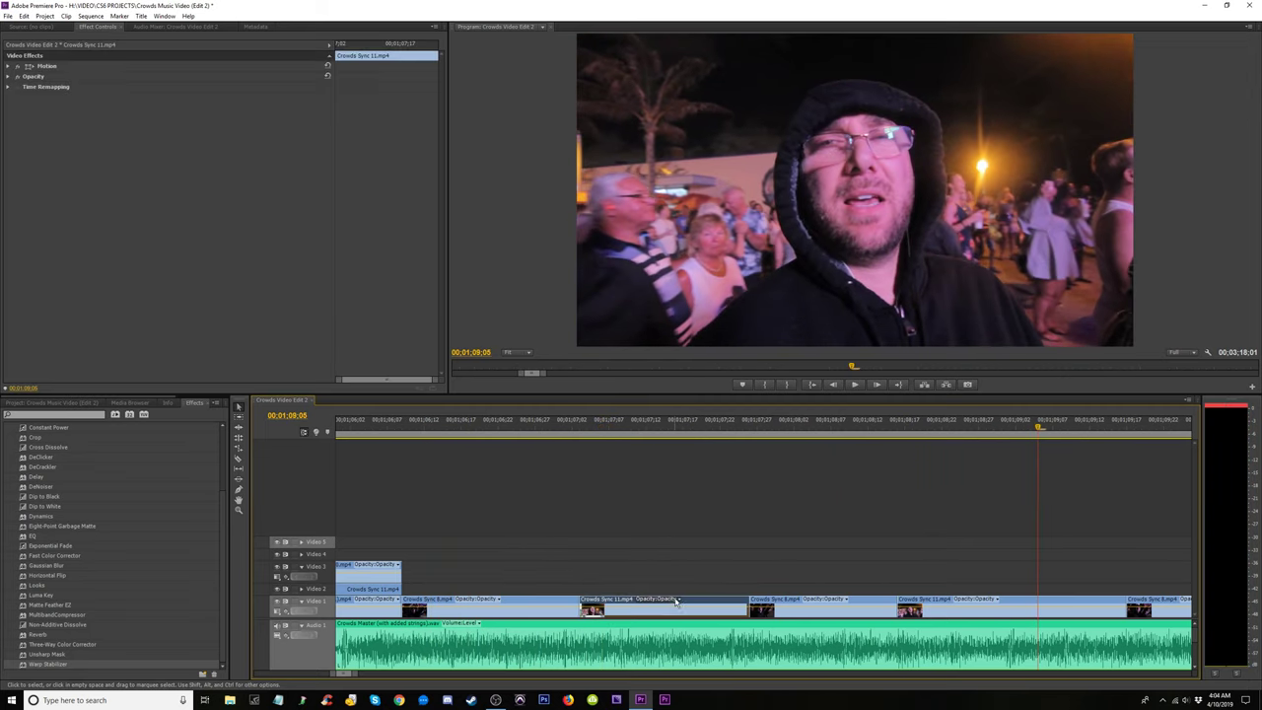
# Save the project and move Crowds Sync 9 down from Video 4 to Video 3.
pyautogui.press('-')
pyautogui.click(656, 433)
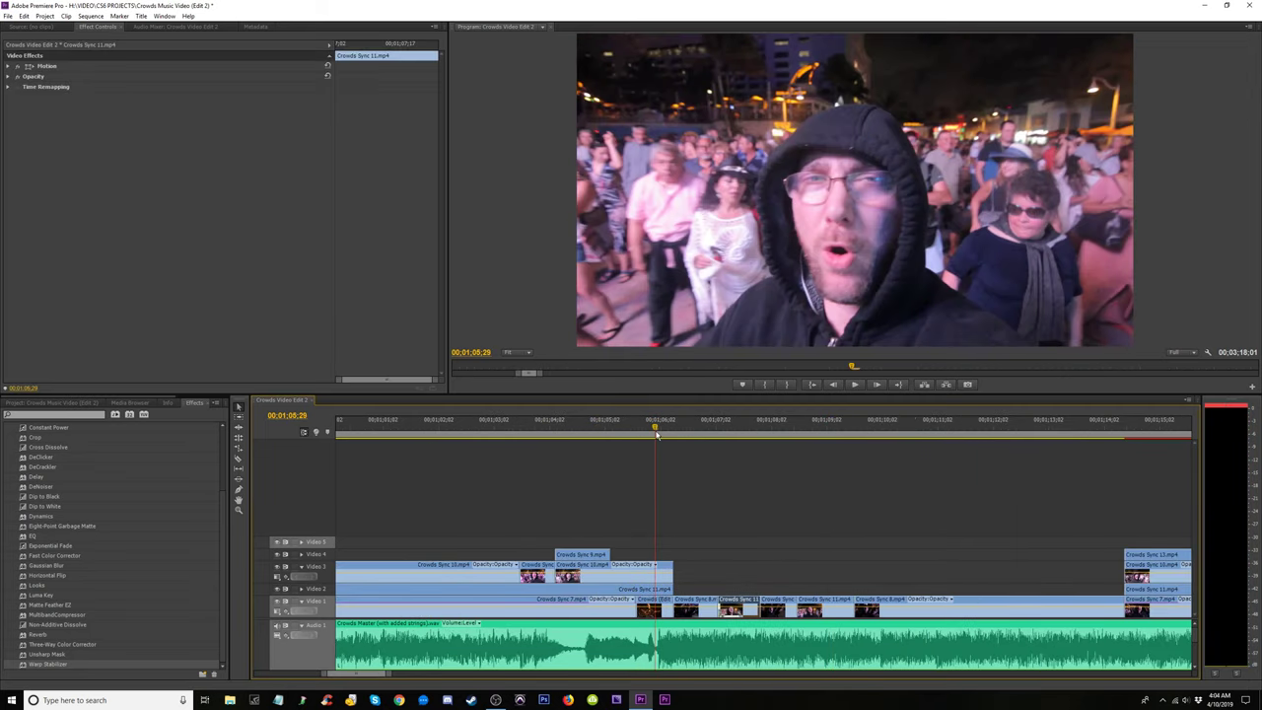
pyautogui.hotkey('ctrl', 's')
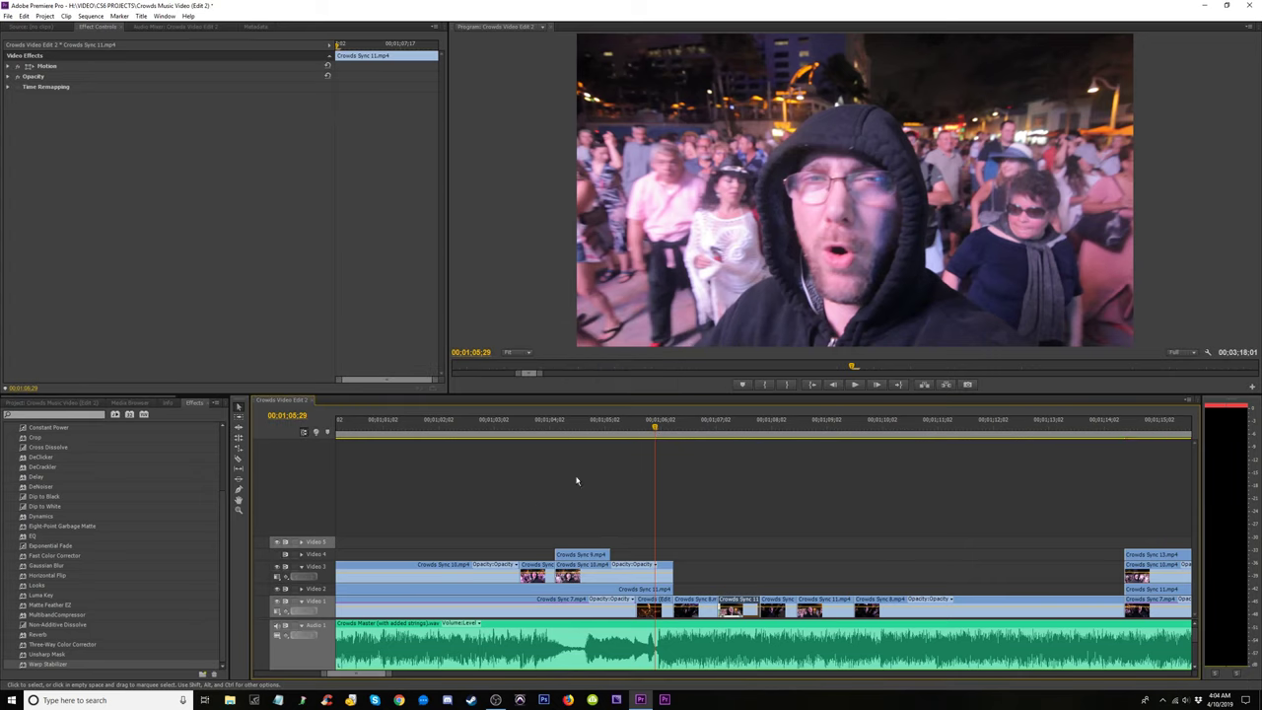
pyautogui.moveTo(547, 434); pyautogui.dragTo(671, 464)
pyautogui.moveTo(583, 556); pyautogui.dragTo(584, 574)
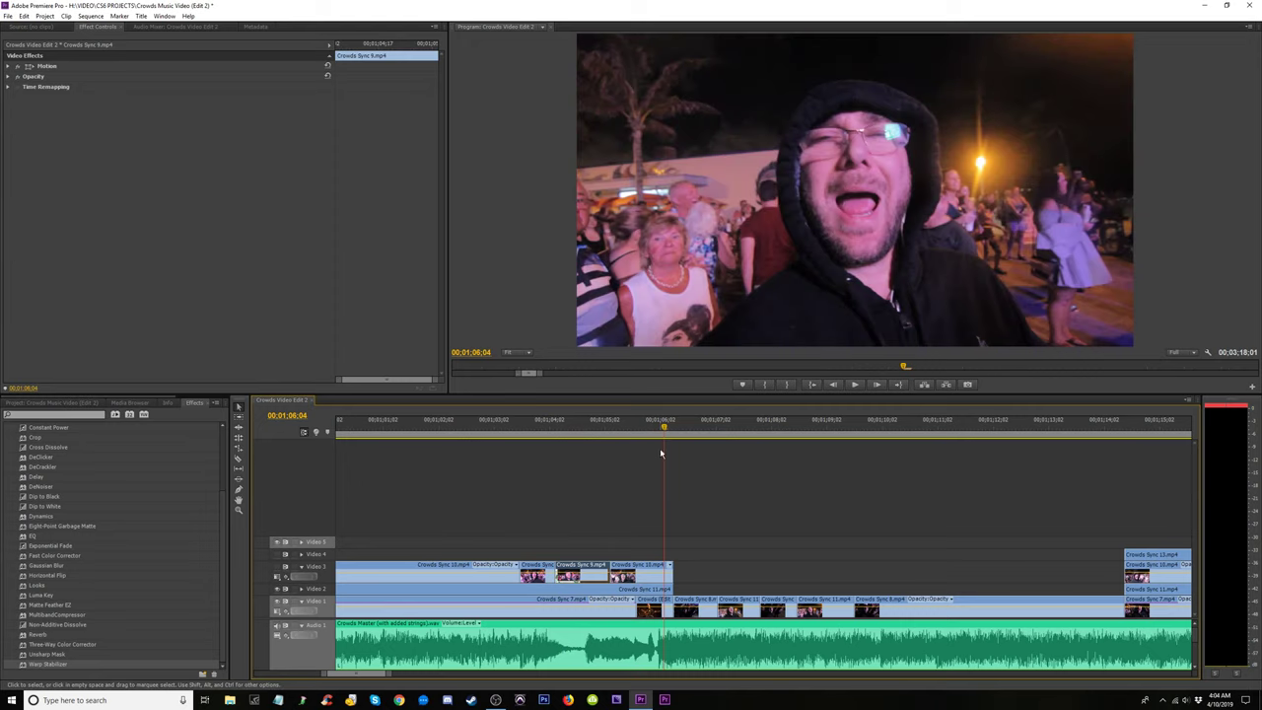
# Play back from 01;03 to check the cut around Crowds Sync 9.
pyautogui.moveTo(661, 454); pyautogui.dragTo(493, 437)
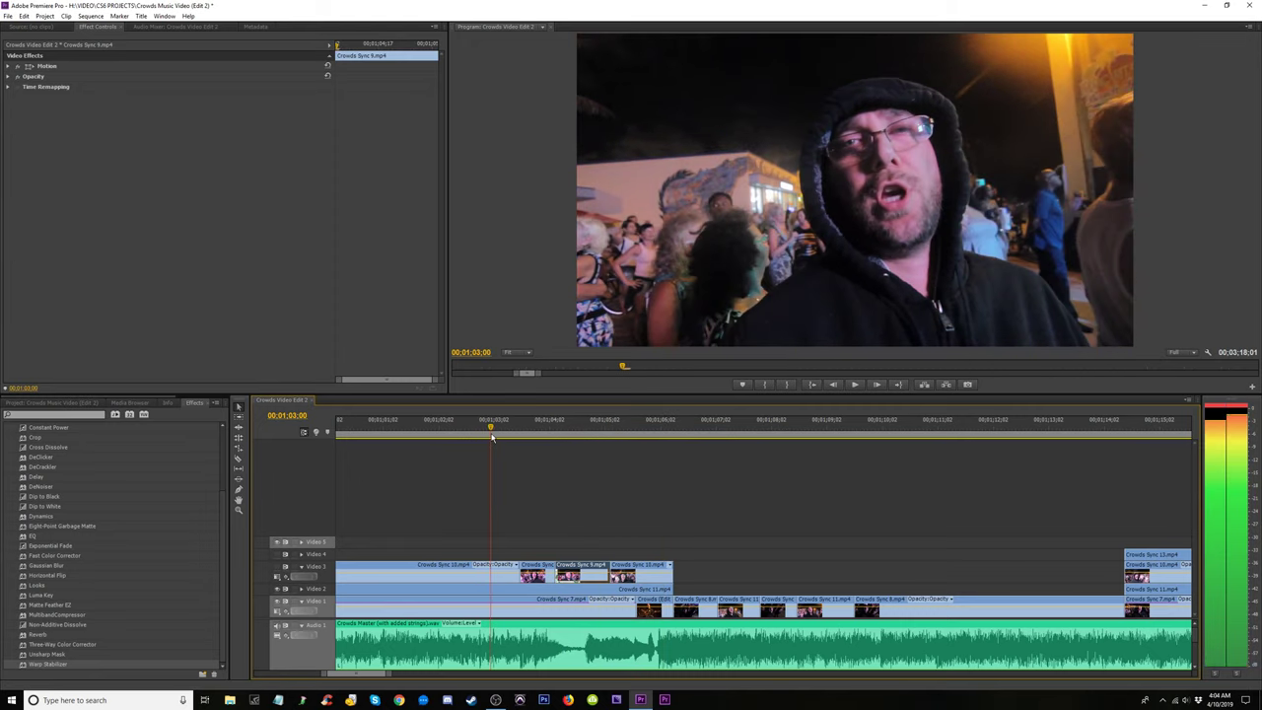
pyautogui.press('space')
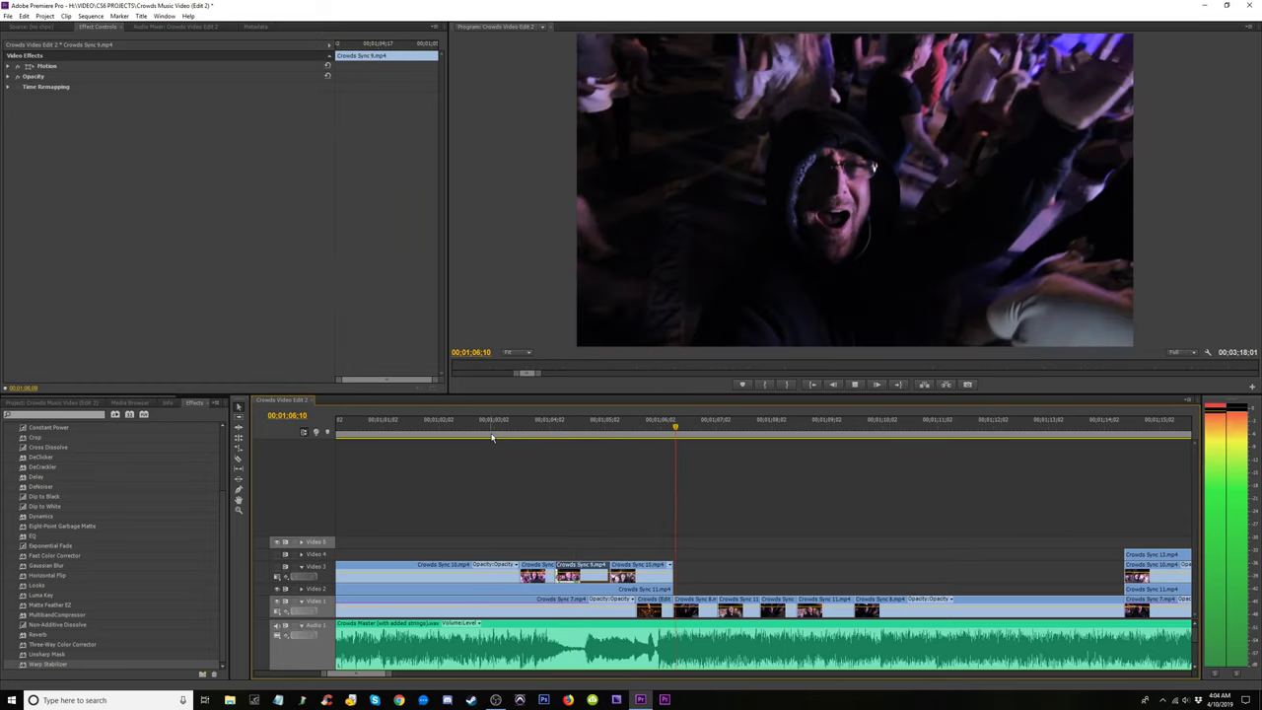
pyautogui.press('space')
pyautogui.press('space')
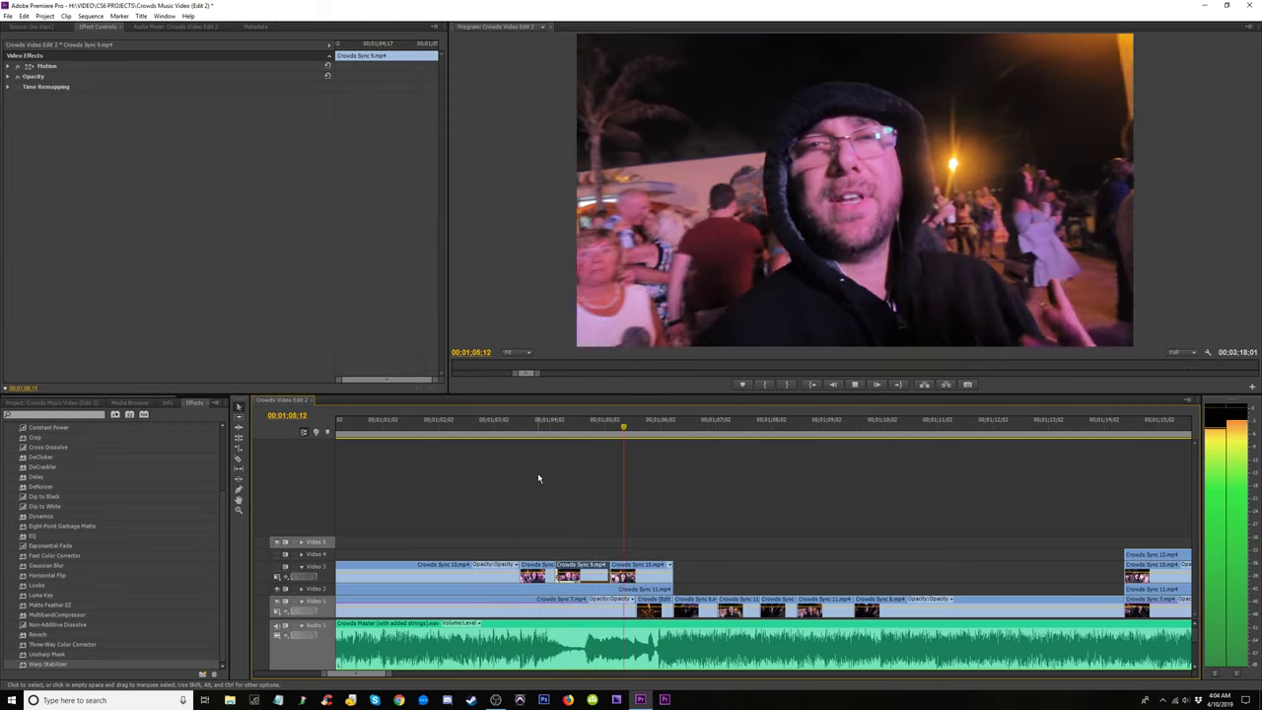
pyautogui.press('space')
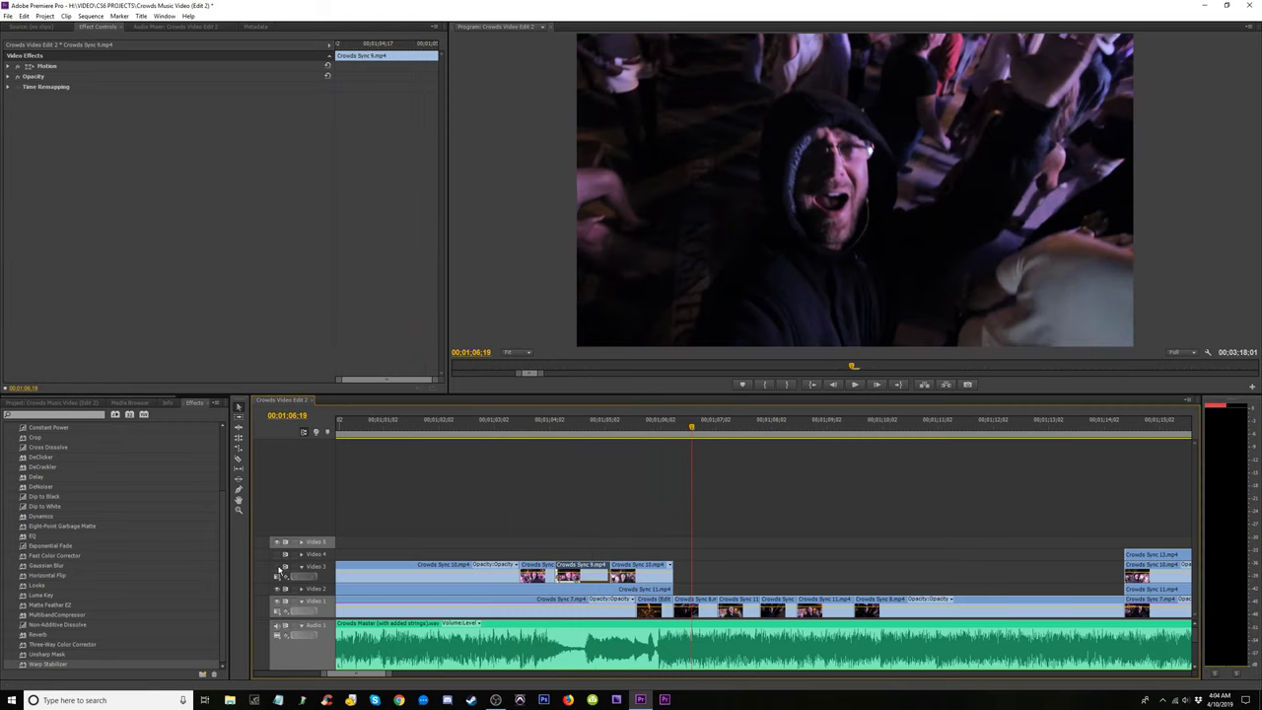
pyautogui.press('space')
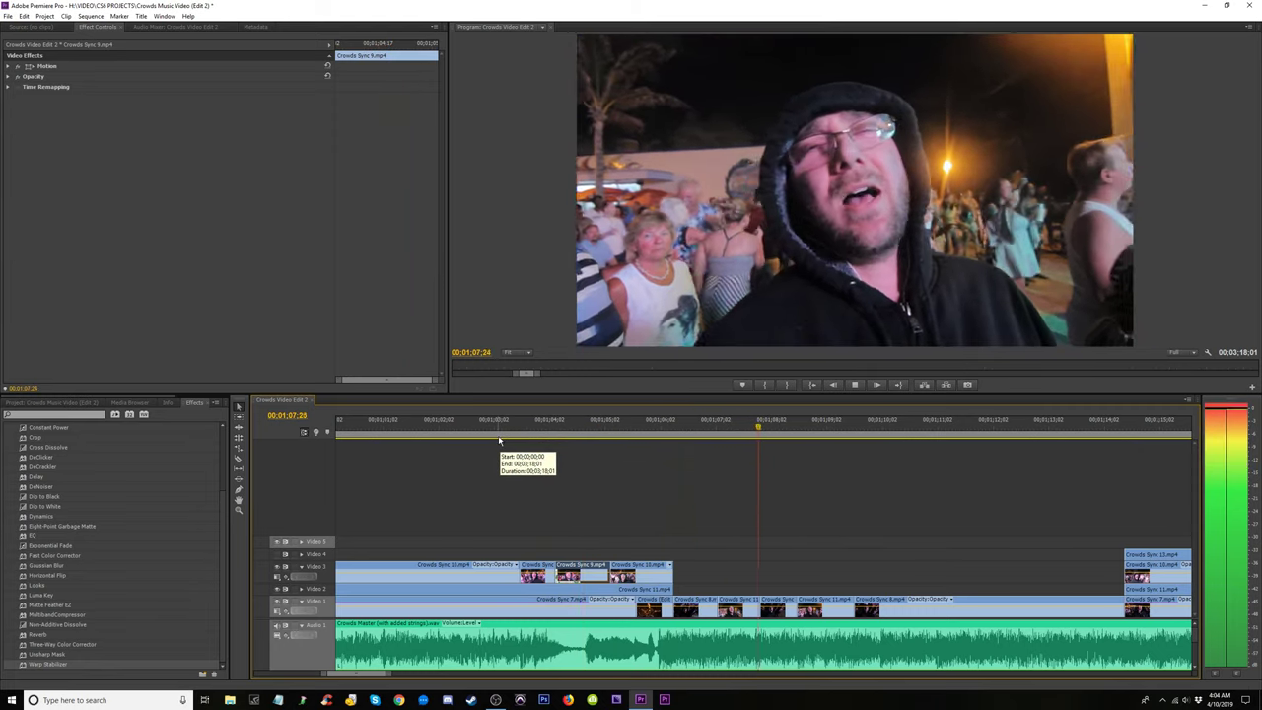
pyautogui.press('space')
pyautogui.click(531, 434)
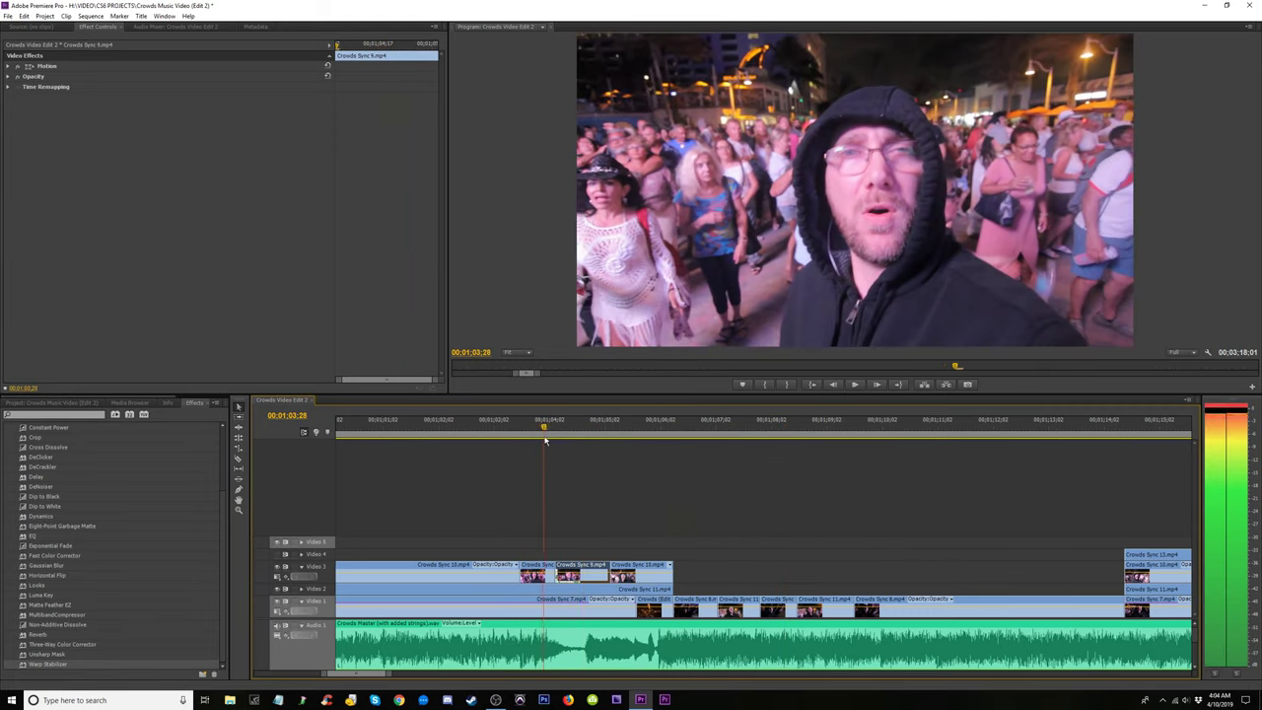
pyautogui.press('space')
pyautogui.click(501, 441)
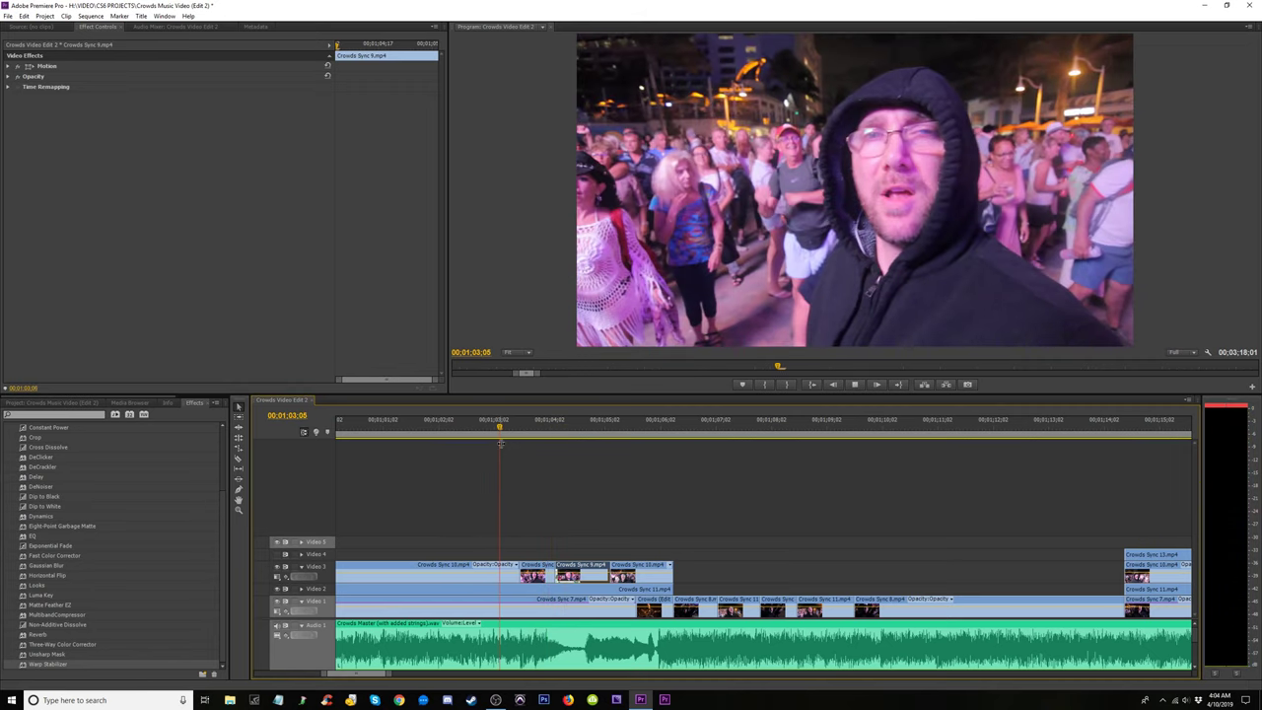
pyautogui.press('space')
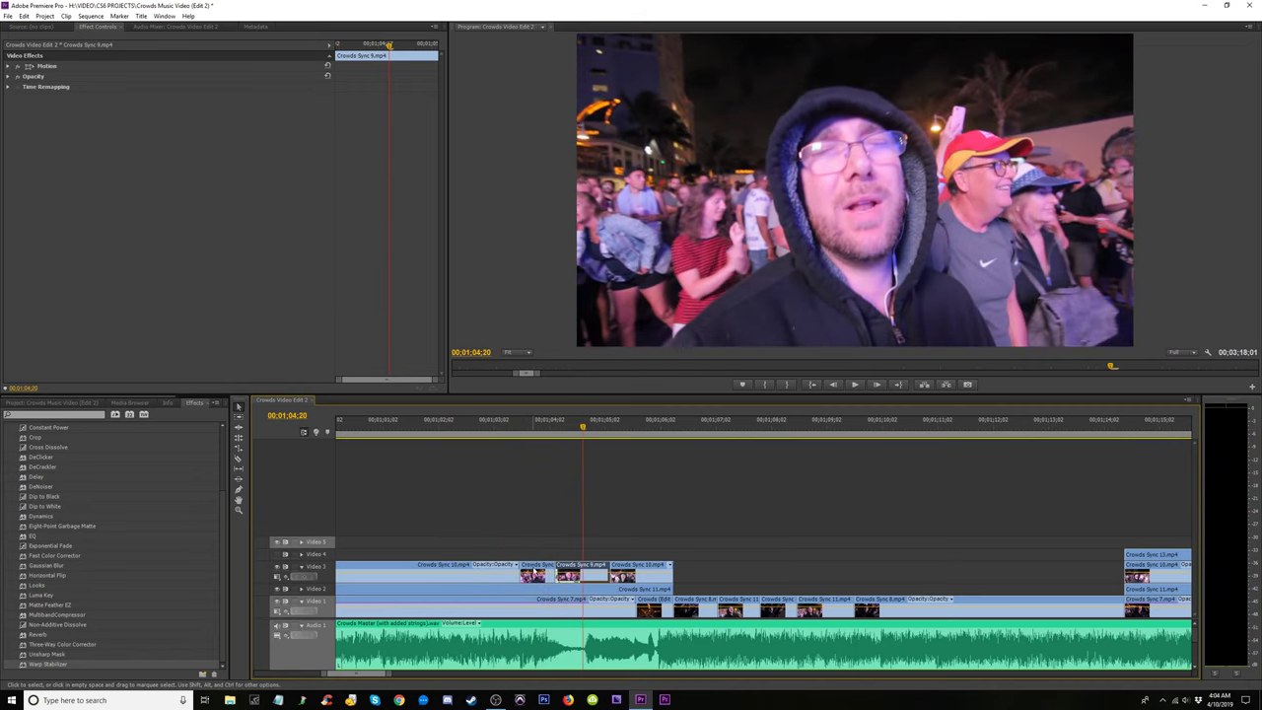
# Deselect Crowds Sync 9 and rewatch from 01;02;17 through about 01;06;24.
pyautogui.click(544, 554)
pyautogui.click(511, 430)
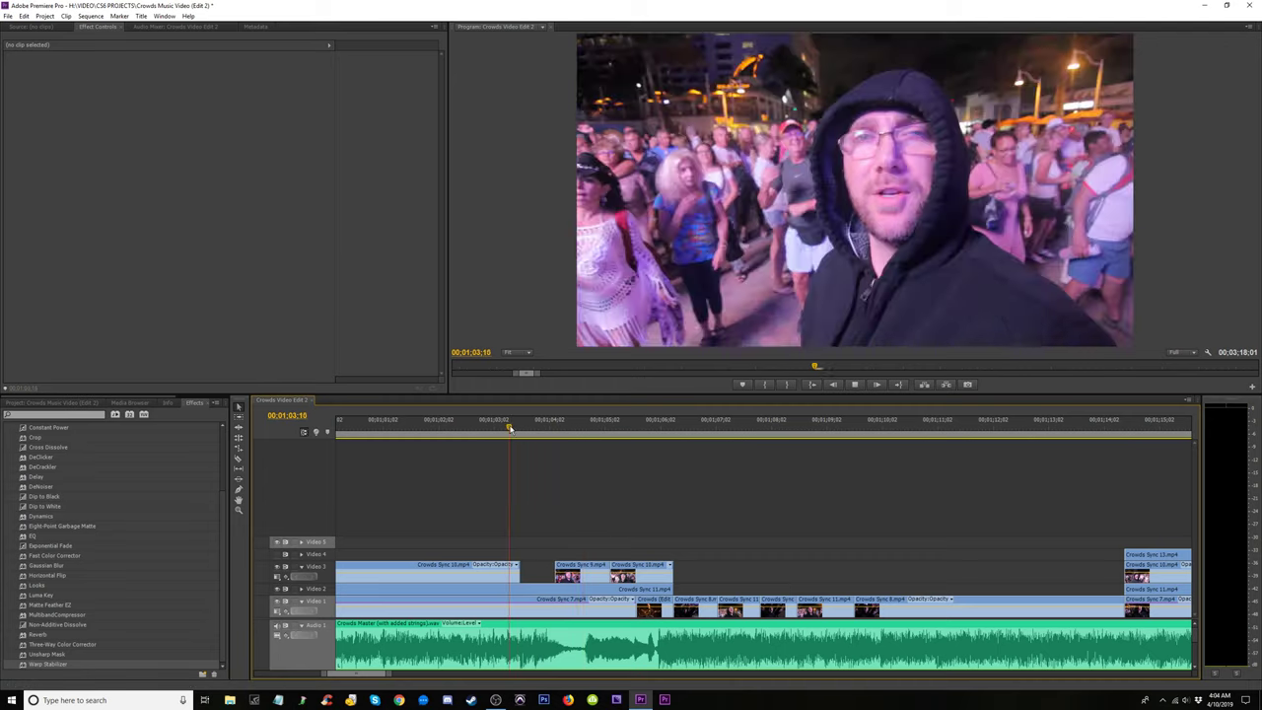
pyautogui.press('space')
pyautogui.press('space')
pyautogui.click(468, 430)
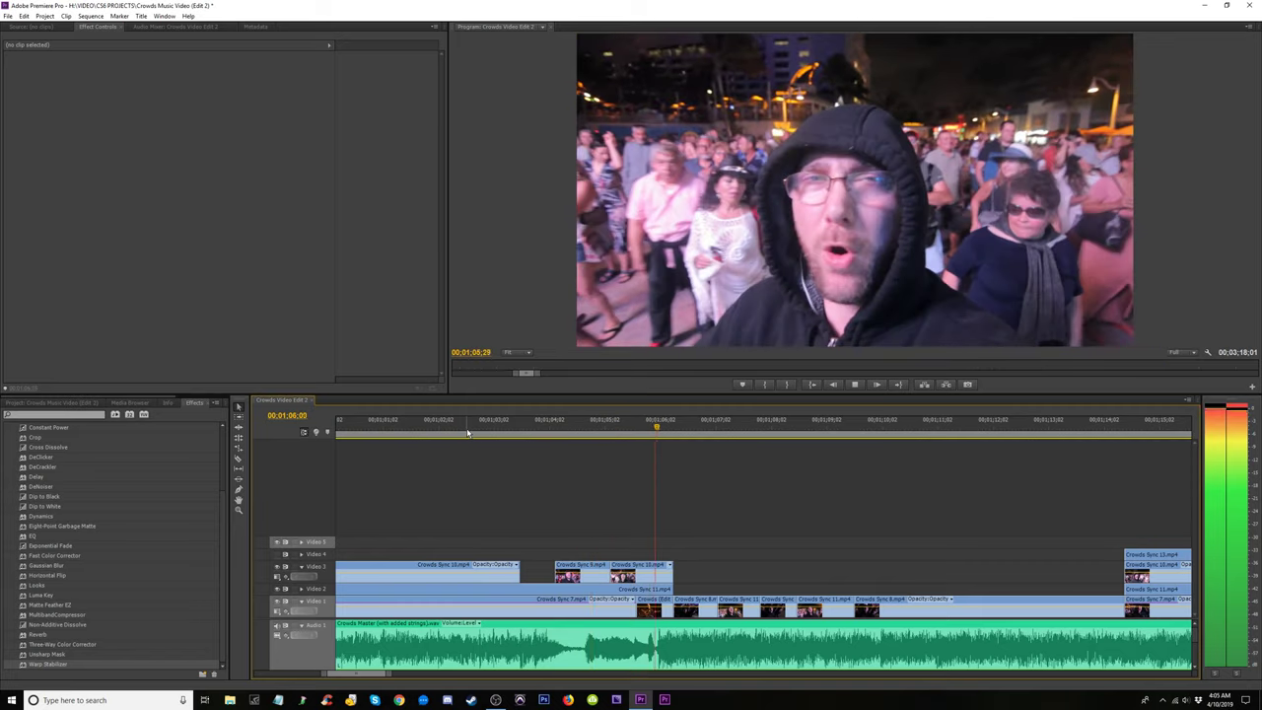
pyautogui.press('space')
pyautogui.press('space')
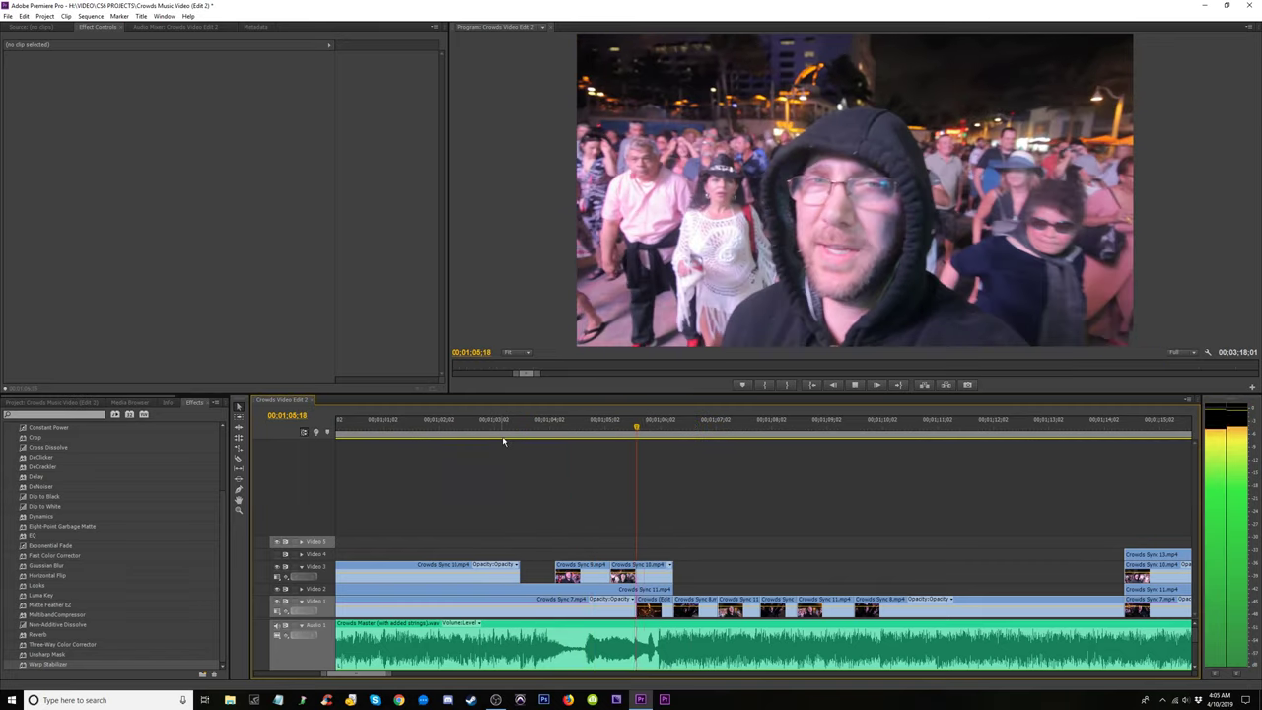
pyautogui.press('space')
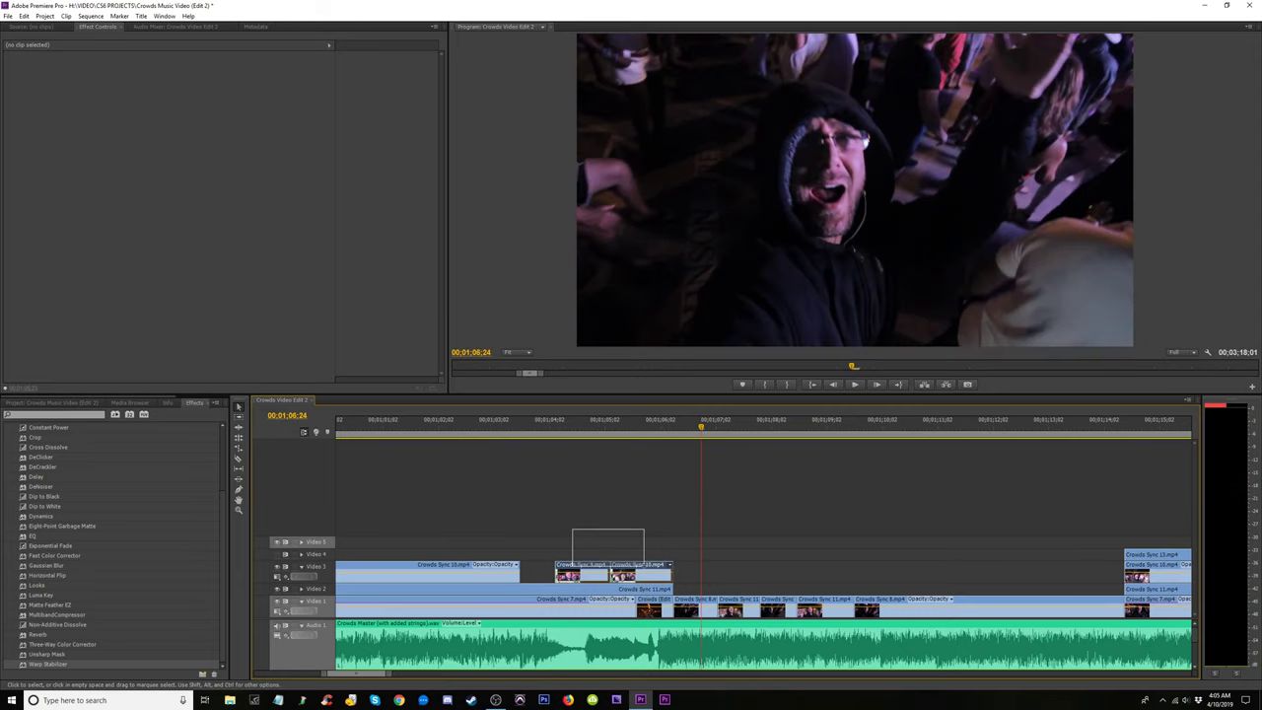
# Lower Crowds Sync 9 and 10 through Video 2 onto Video 1 near 01;05, scrubbing to check.
pyautogui.click(523, 426)
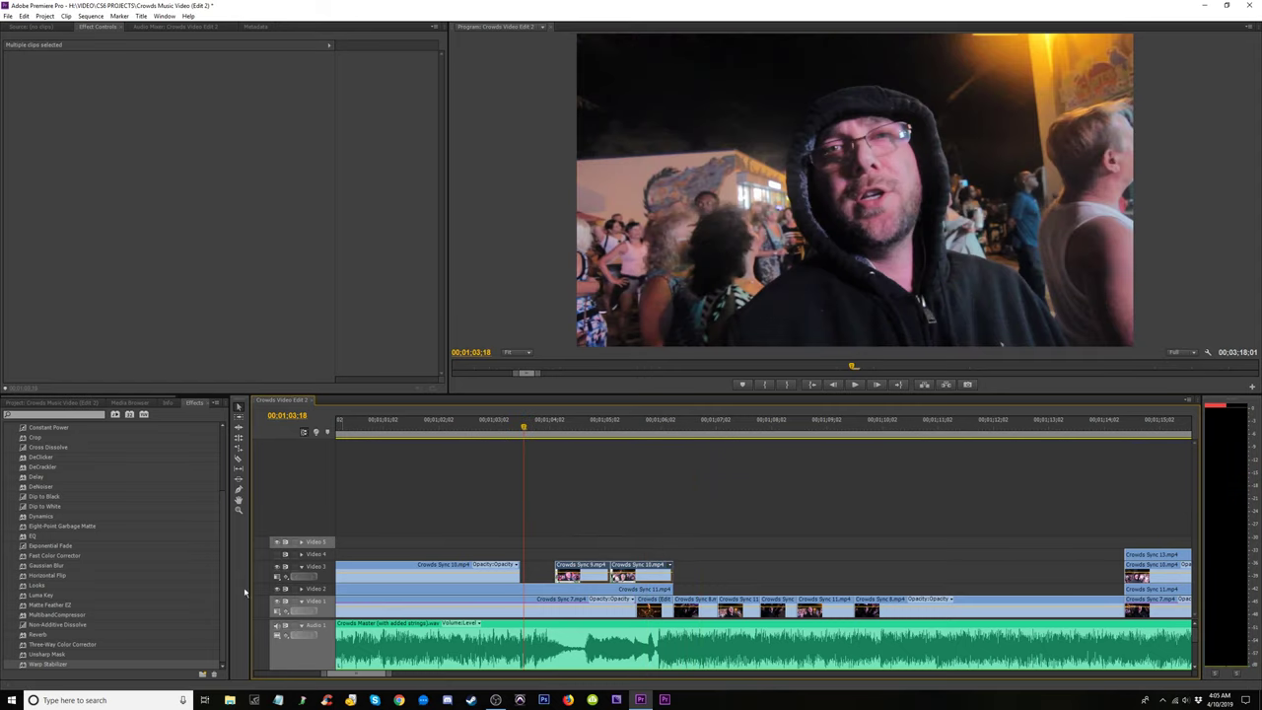
pyautogui.press('space')
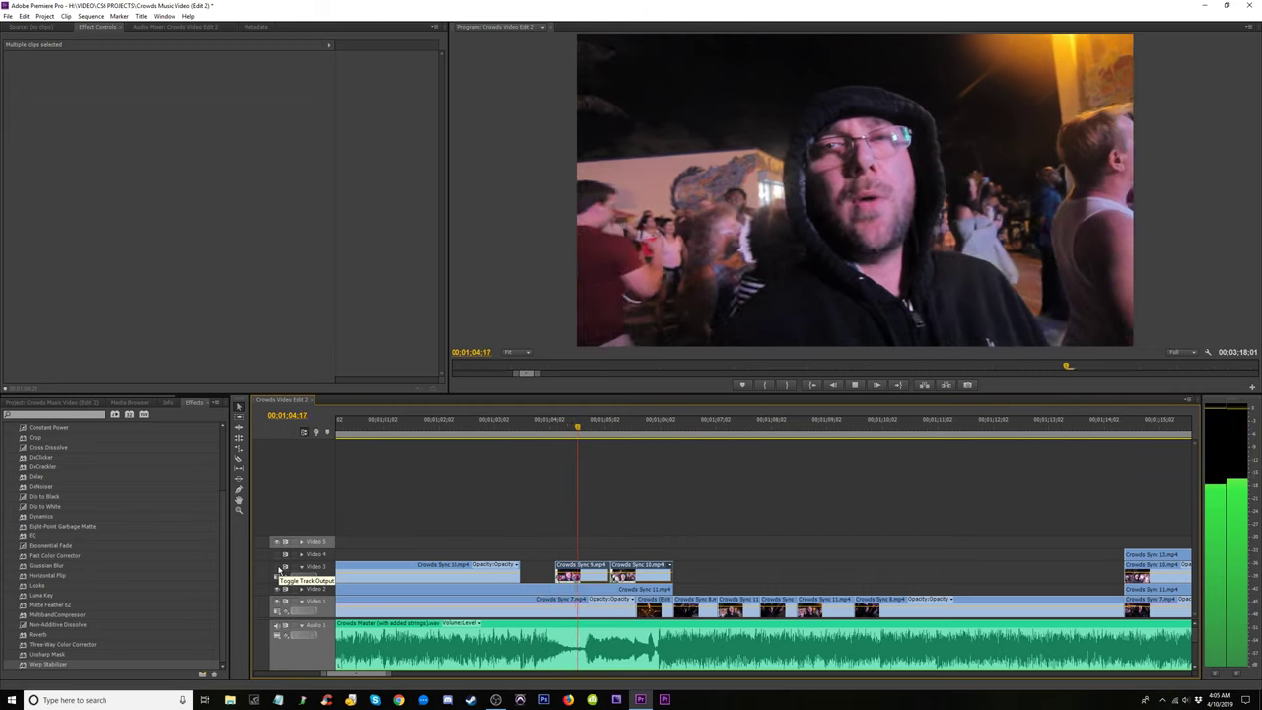
pyautogui.press('space')
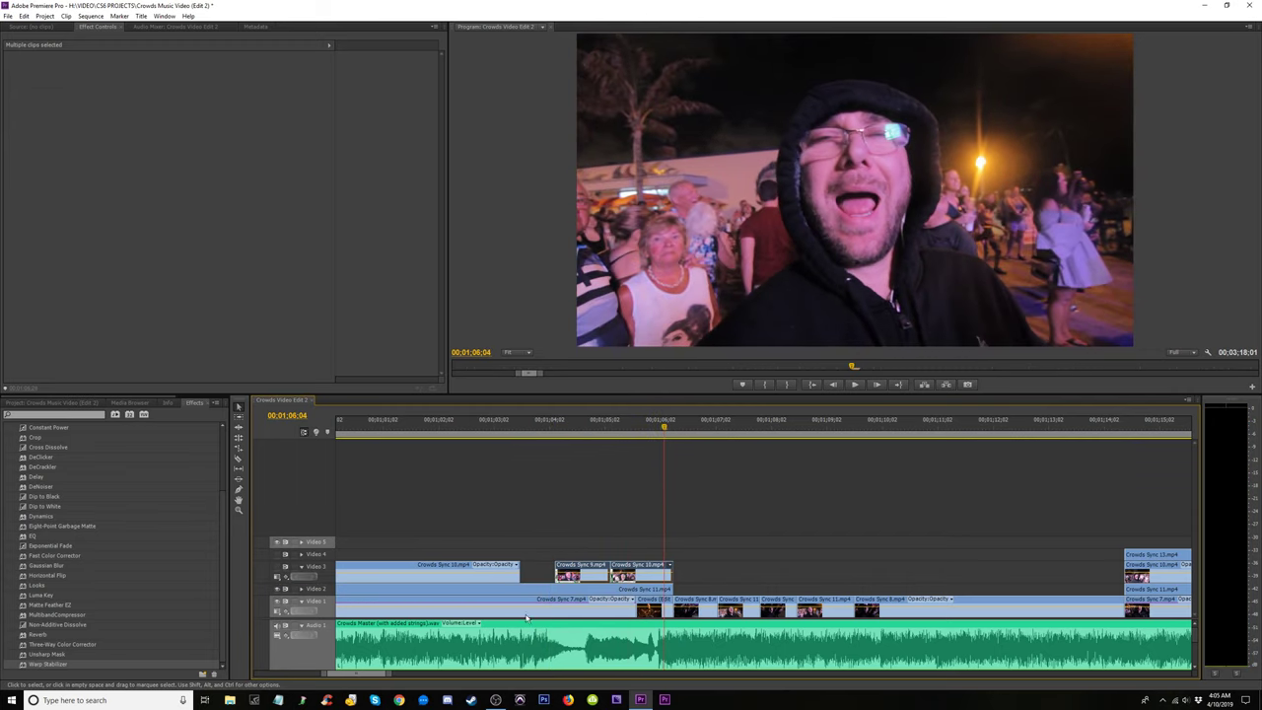
pyautogui.moveTo(582, 426); pyautogui.dragTo(634, 429)
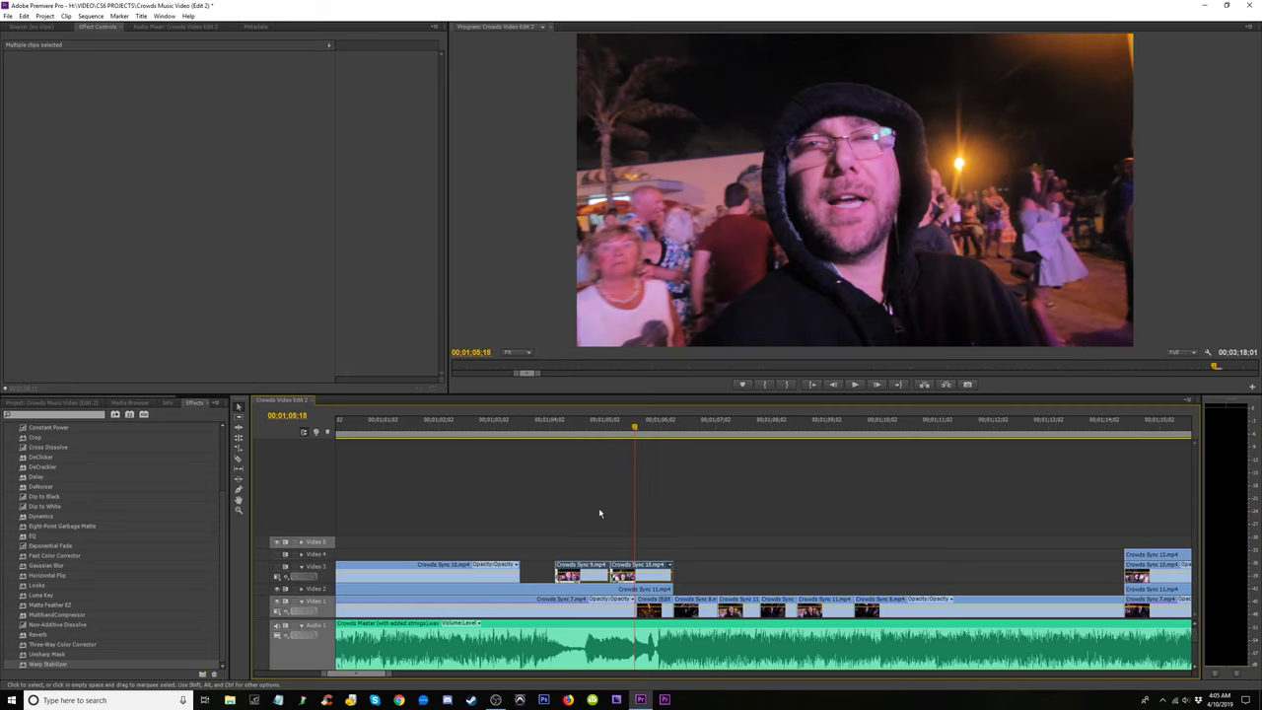
pyautogui.moveTo(578, 572); pyautogui.dragTo(580, 589)
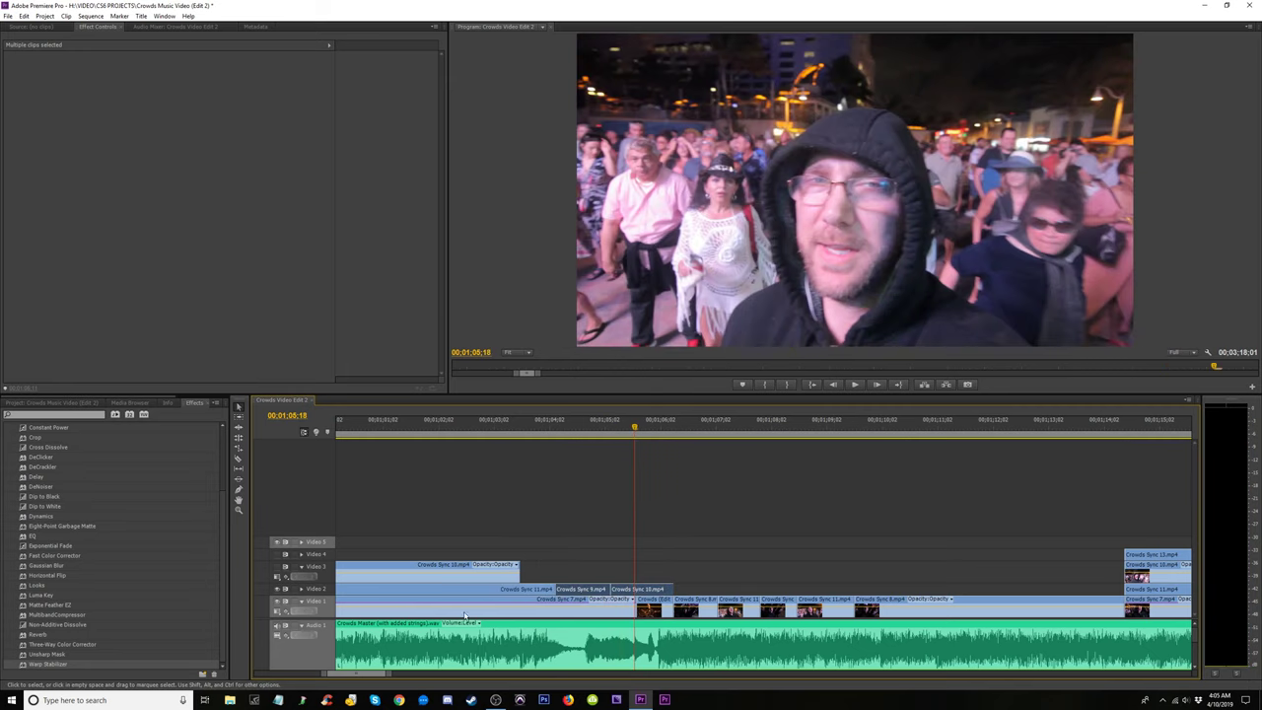
pyautogui.moveTo(604, 429); pyautogui.dragTo(673, 449)
pyautogui.moveTo(646, 590); pyautogui.dragTo(646, 600)
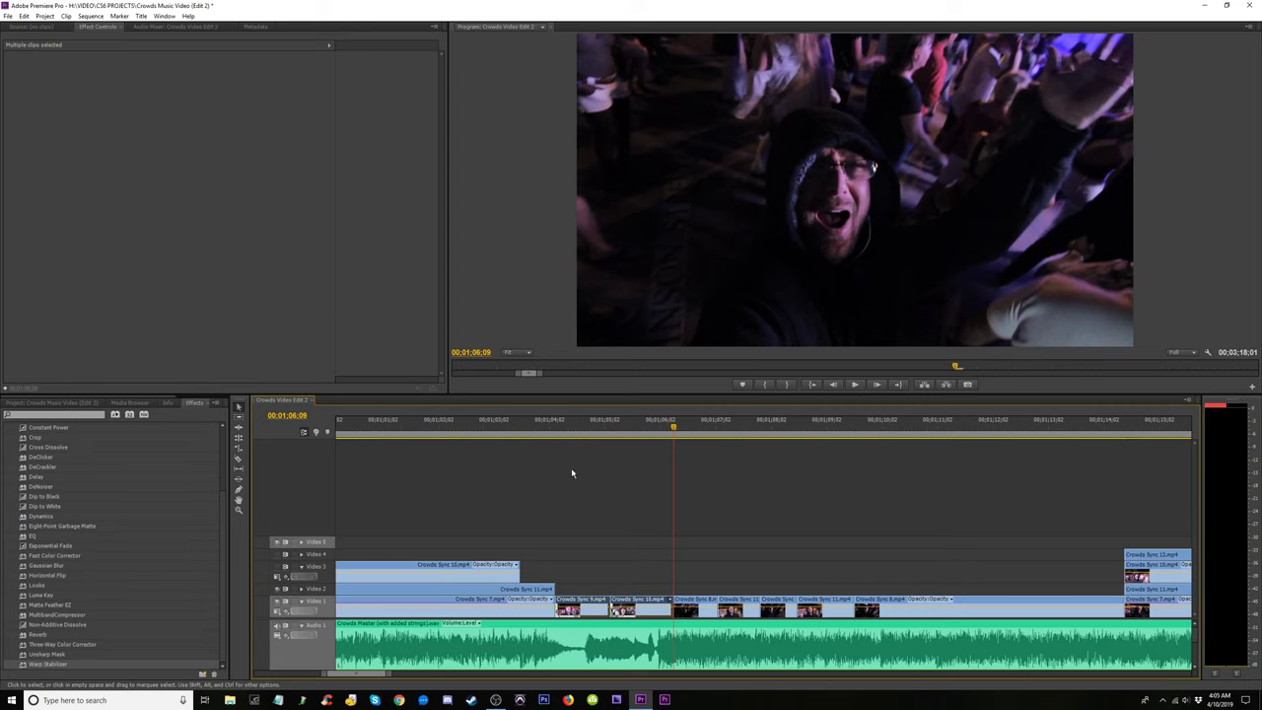
pyautogui.moveTo(566, 438); pyautogui.dragTo(534, 443)
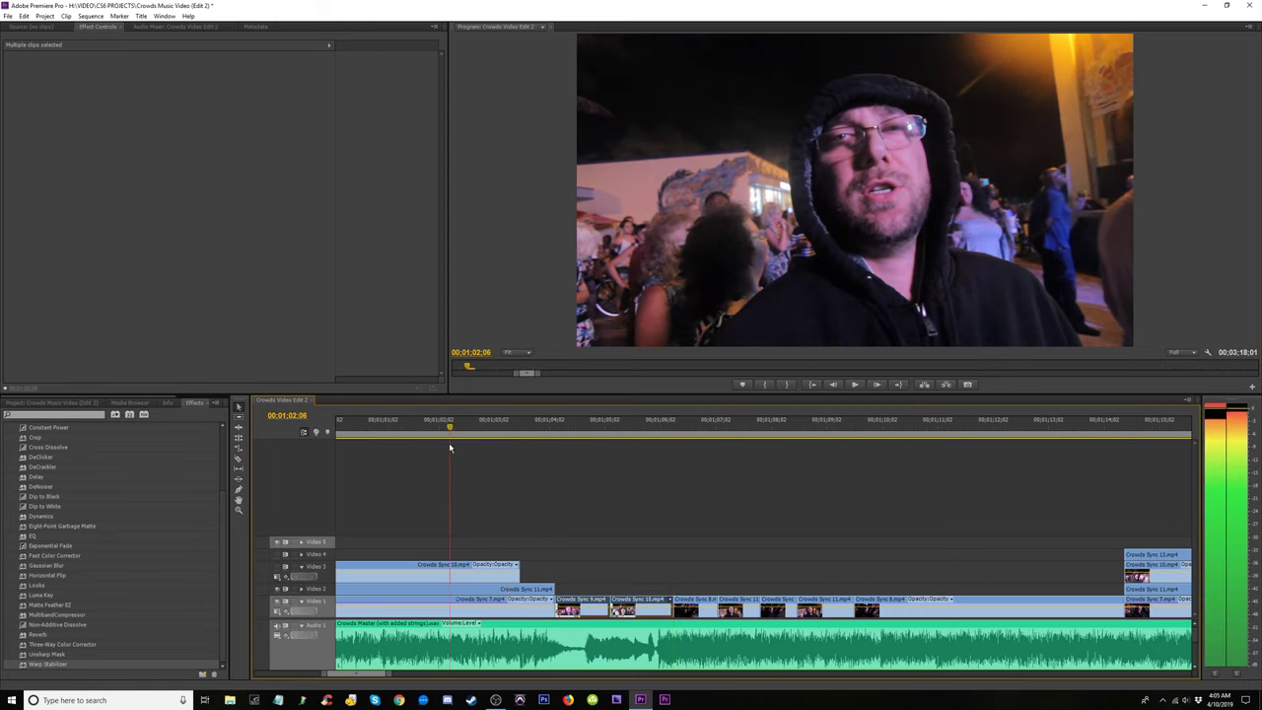
pyautogui.moveTo(450, 447); pyautogui.dragTo(408, 441)
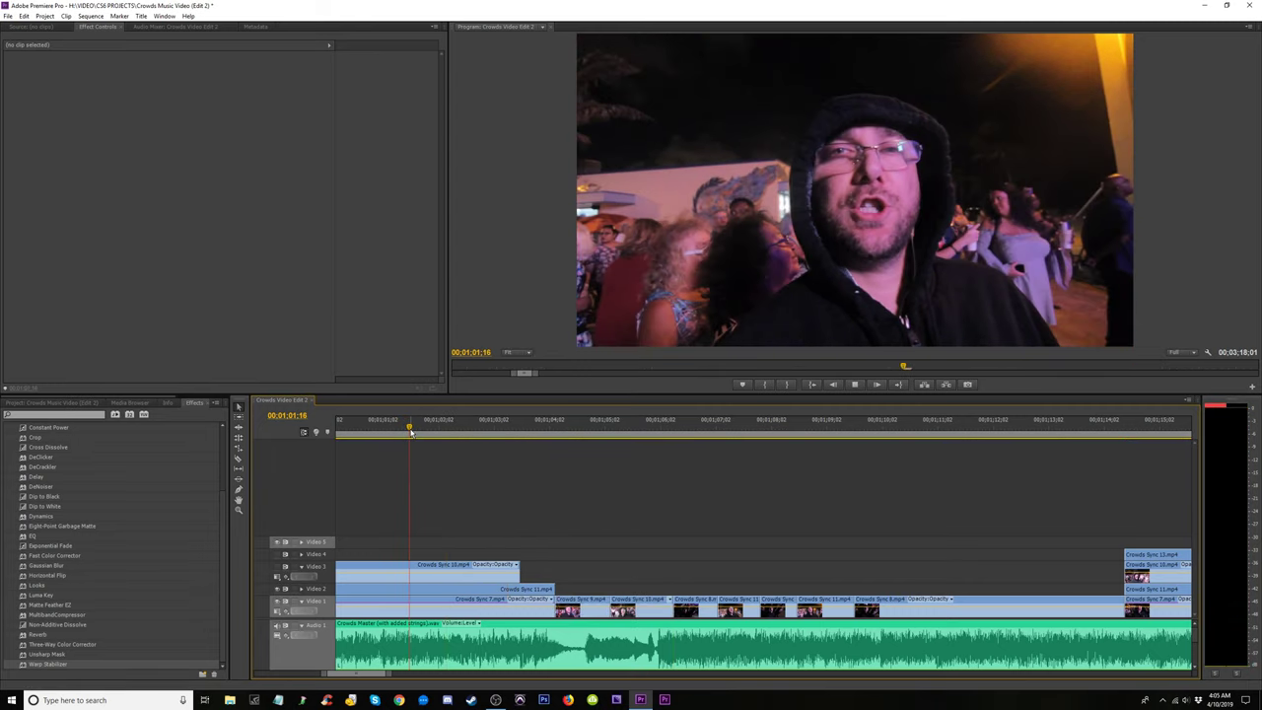
# Review the rearranged section and park the playhead at 01;03;25.
pyautogui.press('space')
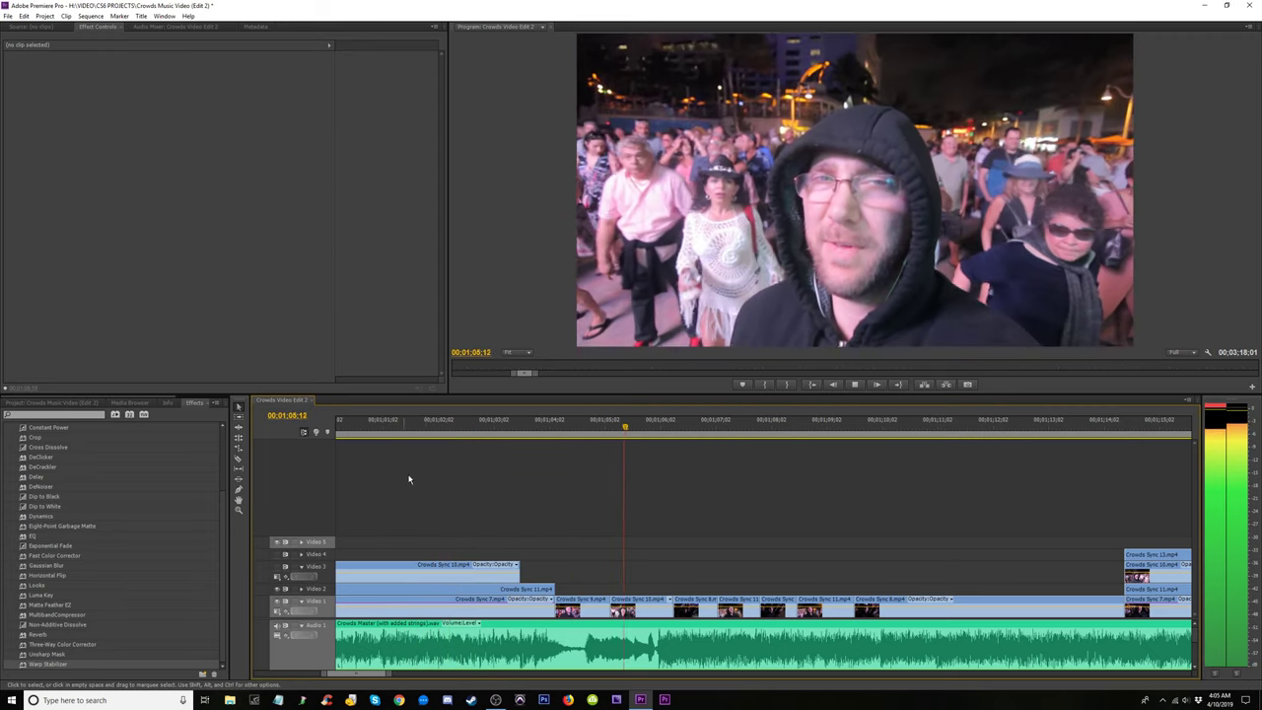
pyautogui.press('space')
pyautogui.click(545, 437)
pyautogui.press('space')
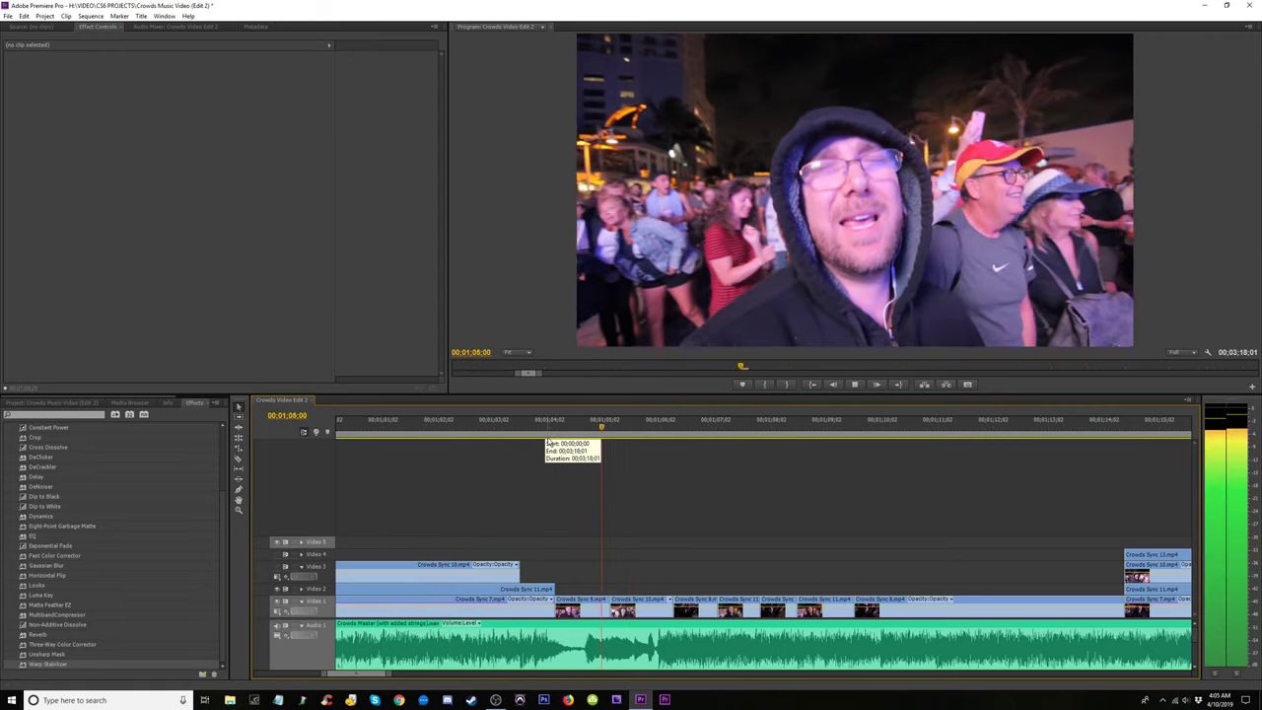
pyautogui.press('space')
pyautogui.click(554, 427)
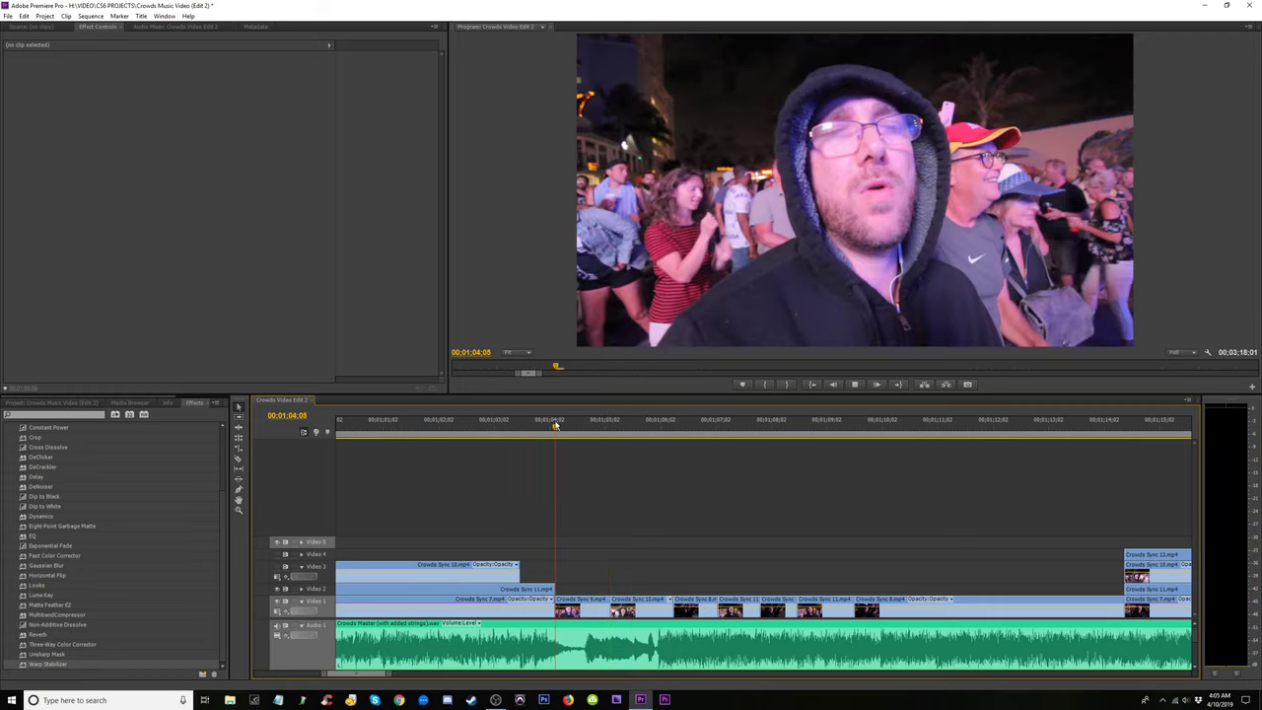
pyautogui.press('space')
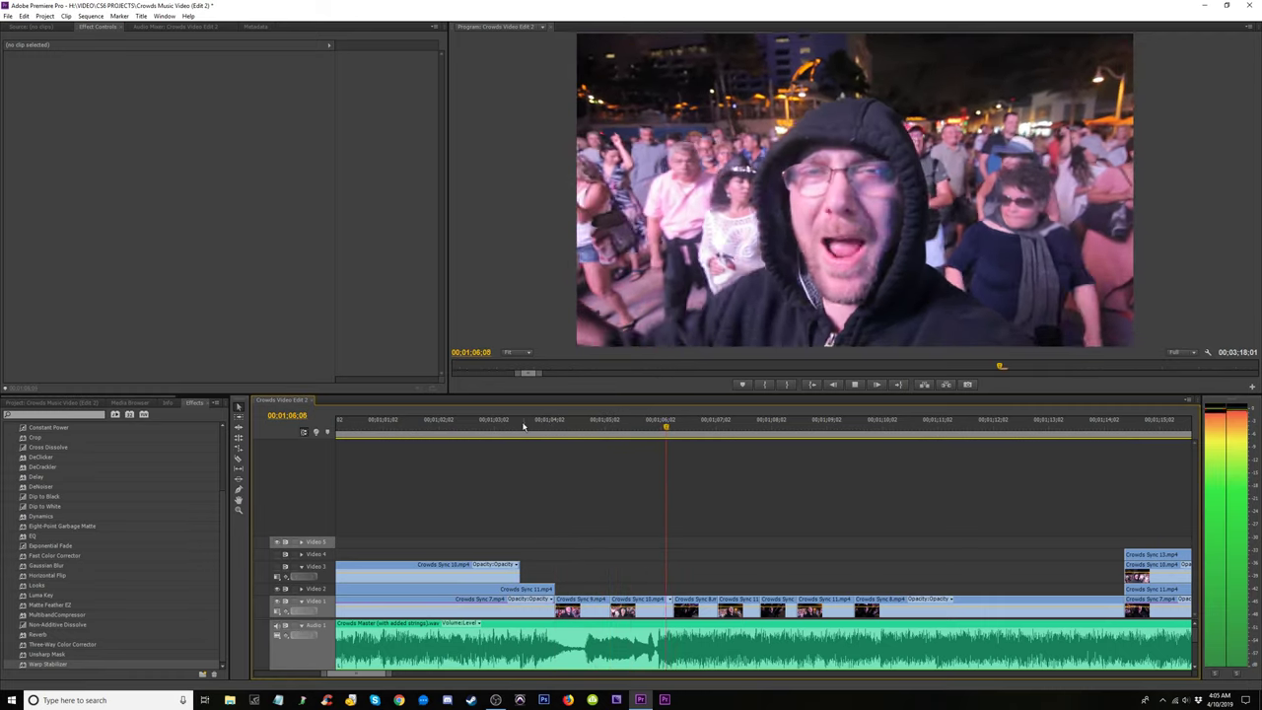
pyautogui.click(477, 426)
pyautogui.press('space')
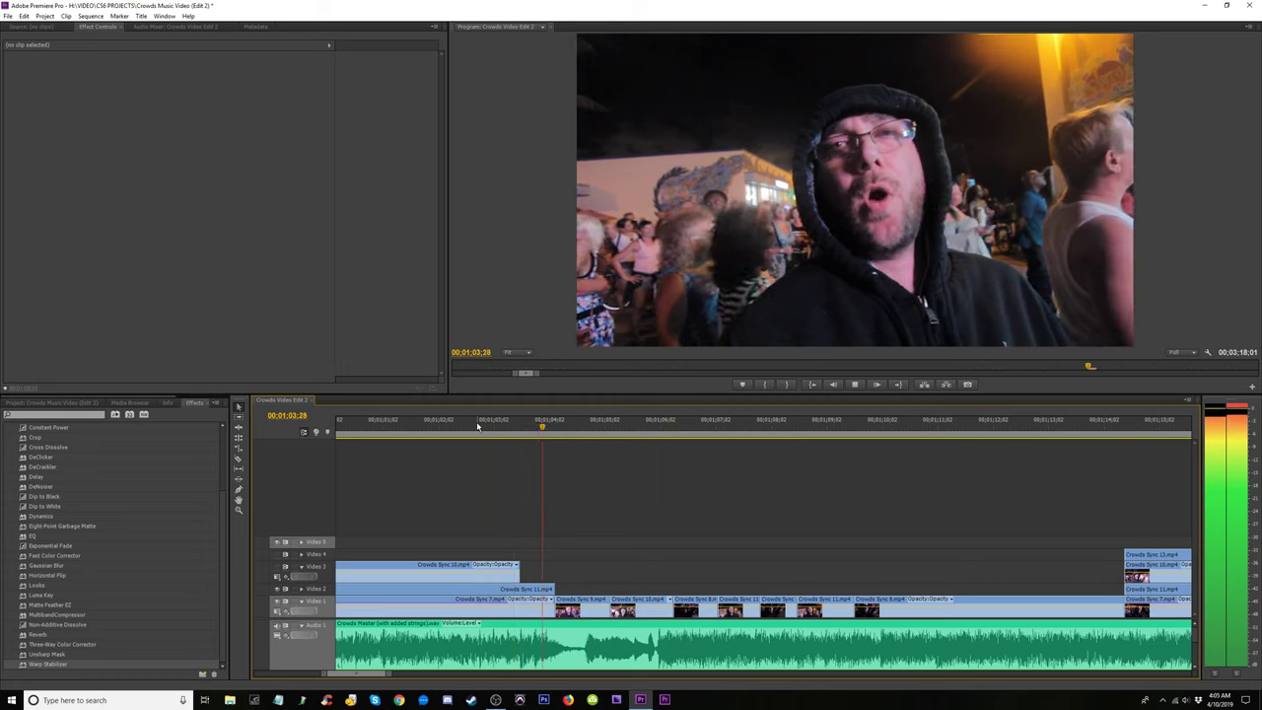
pyautogui.click(478, 426)
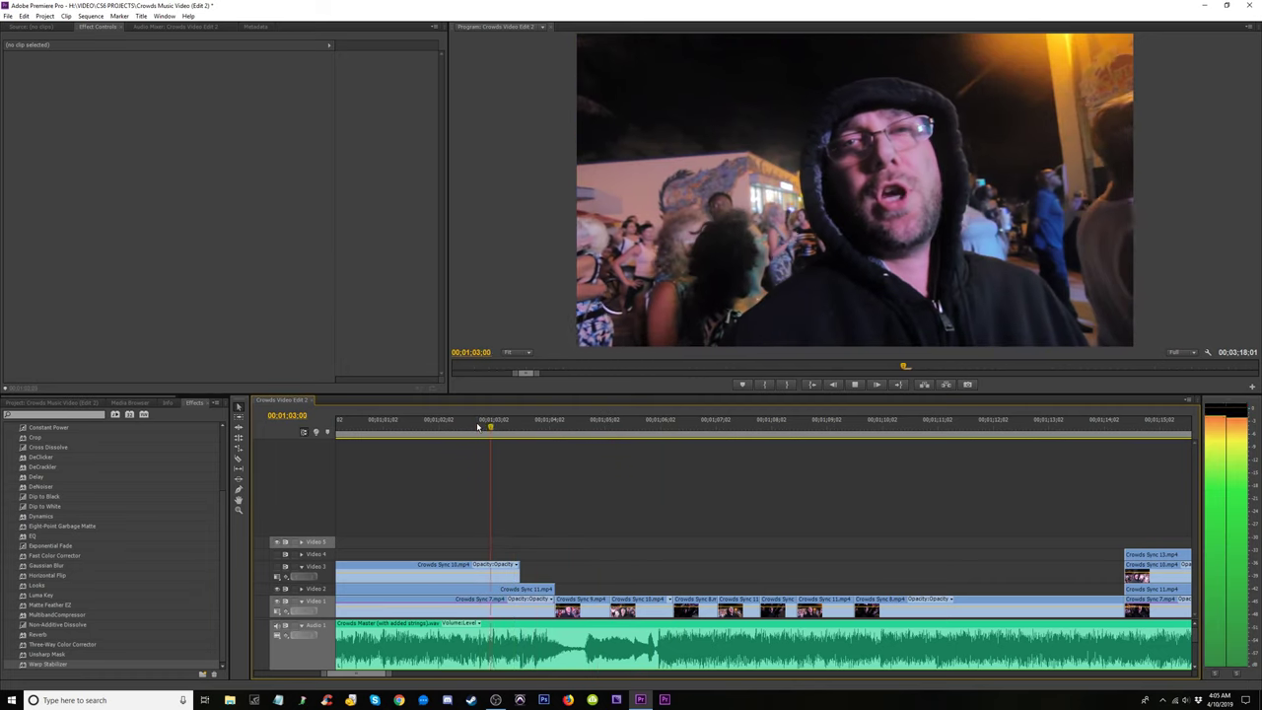
pyautogui.press('space')
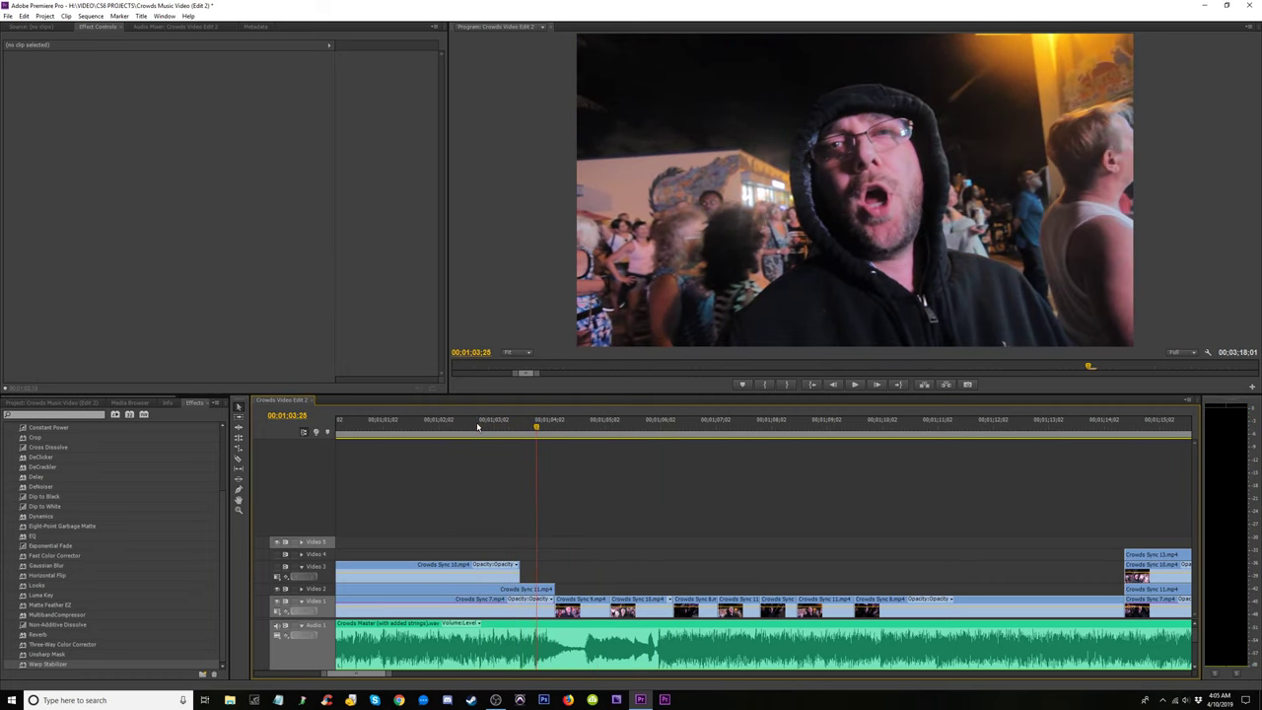
# Trim Crowds Sync 11's end back to 01;03;25 and replay the new cut from about 01;01.
pyautogui.moveTo(547, 585); pyautogui.dragTo(537, 588)
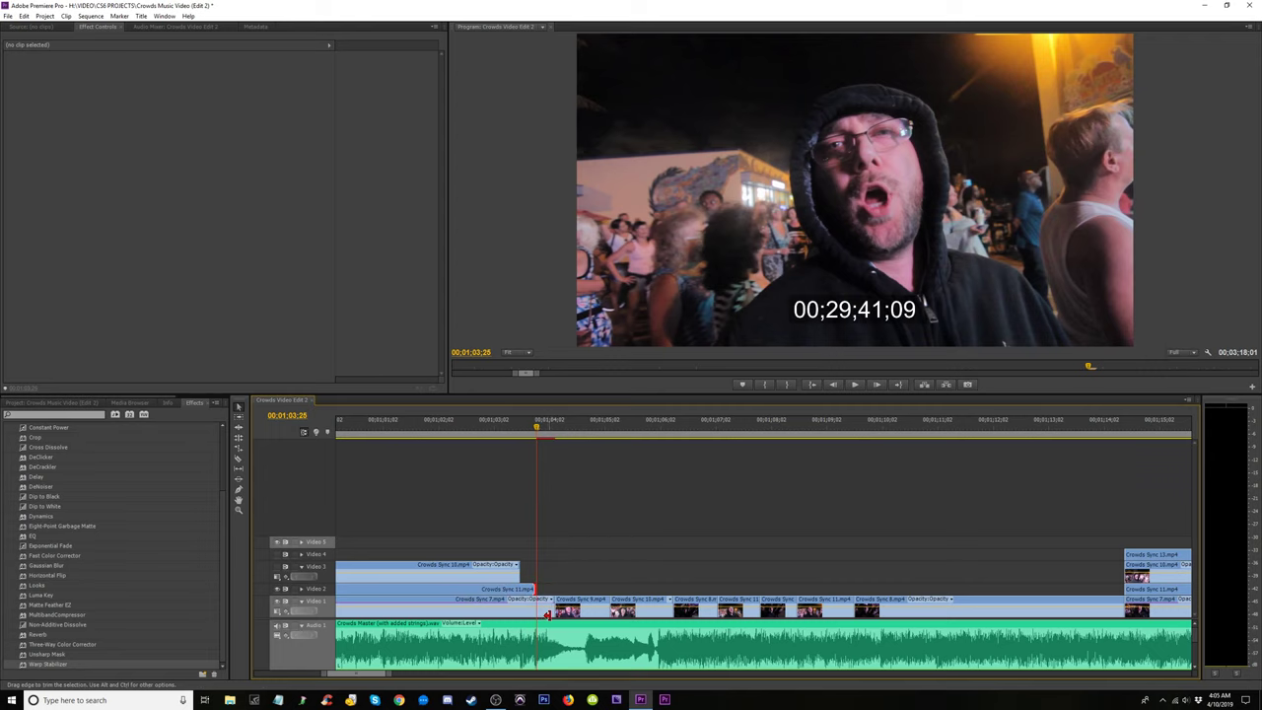
pyautogui.moveTo(530, 613); pyautogui.dragTo(534, 612)
pyautogui.press('space')
pyautogui.click(513, 431)
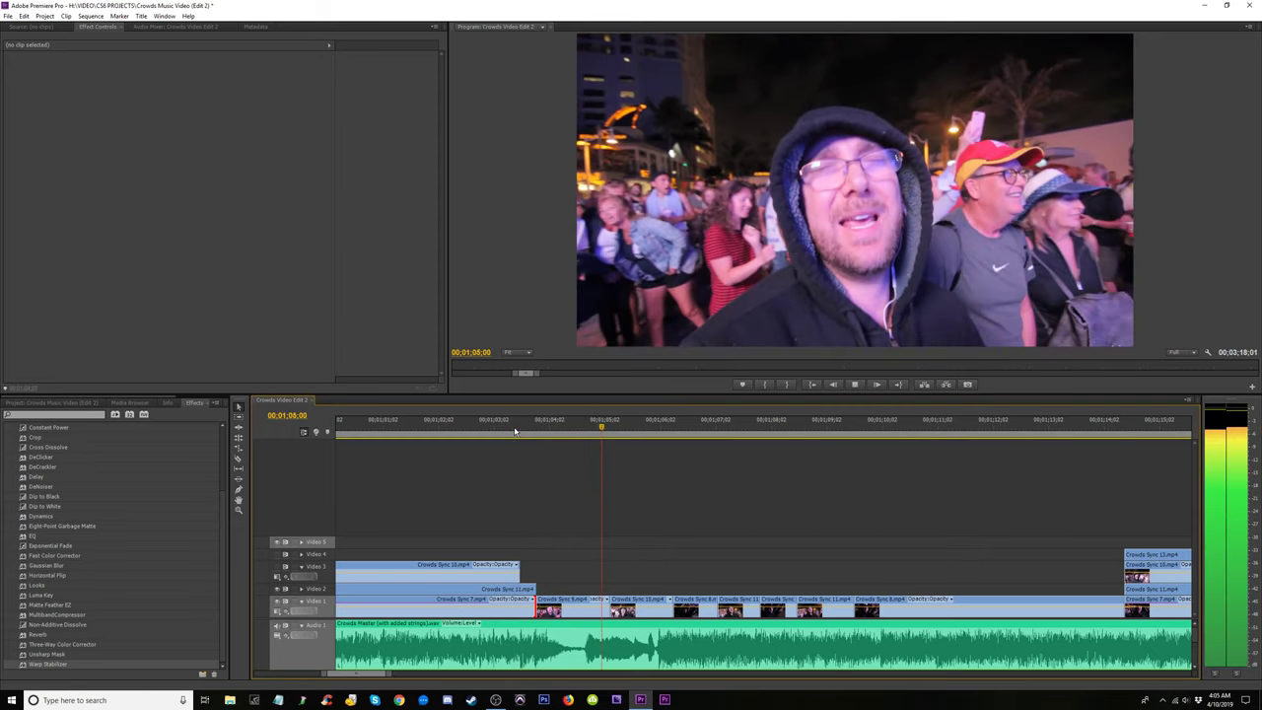
pyautogui.moveTo(424, 431); pyautogui.dragTo(404, 443)
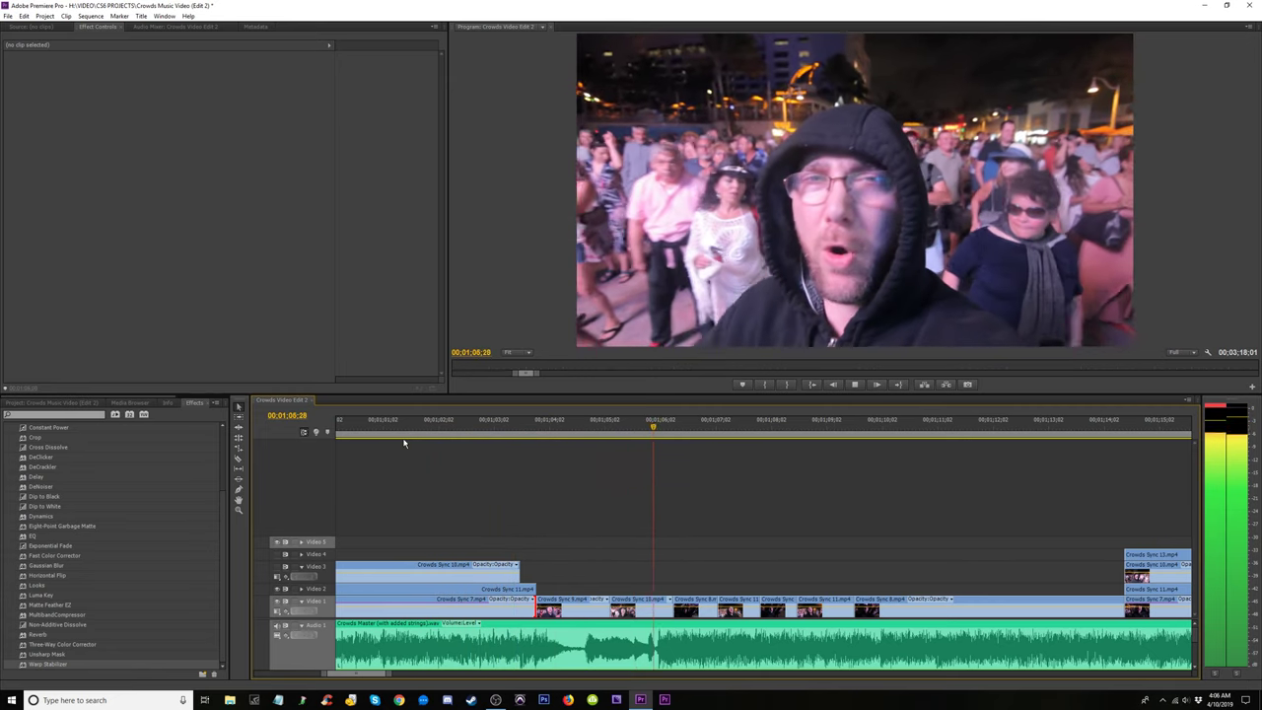
pyautogui.press('space')
pyautogui.click(404, 436)
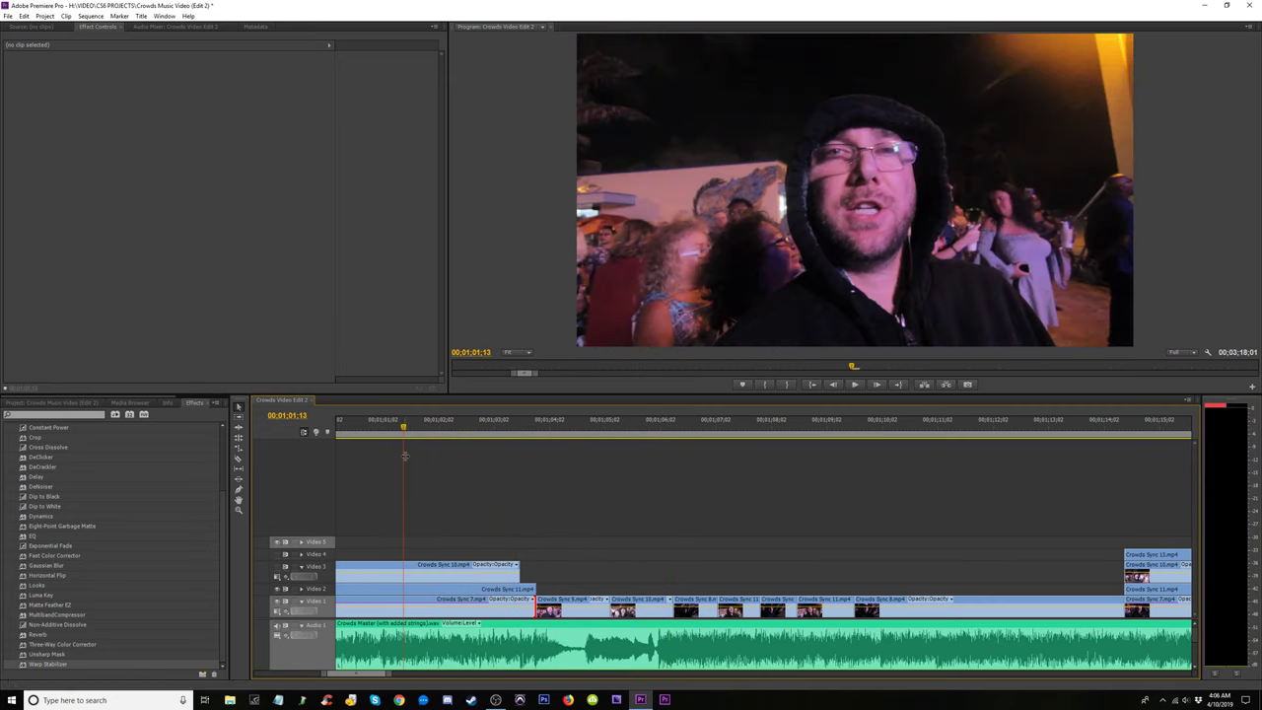
# Preview the song around the Video 3 overlay, then pull Crowds Sync 10's end left.
pyautogui.scroll(5, 405, 455)
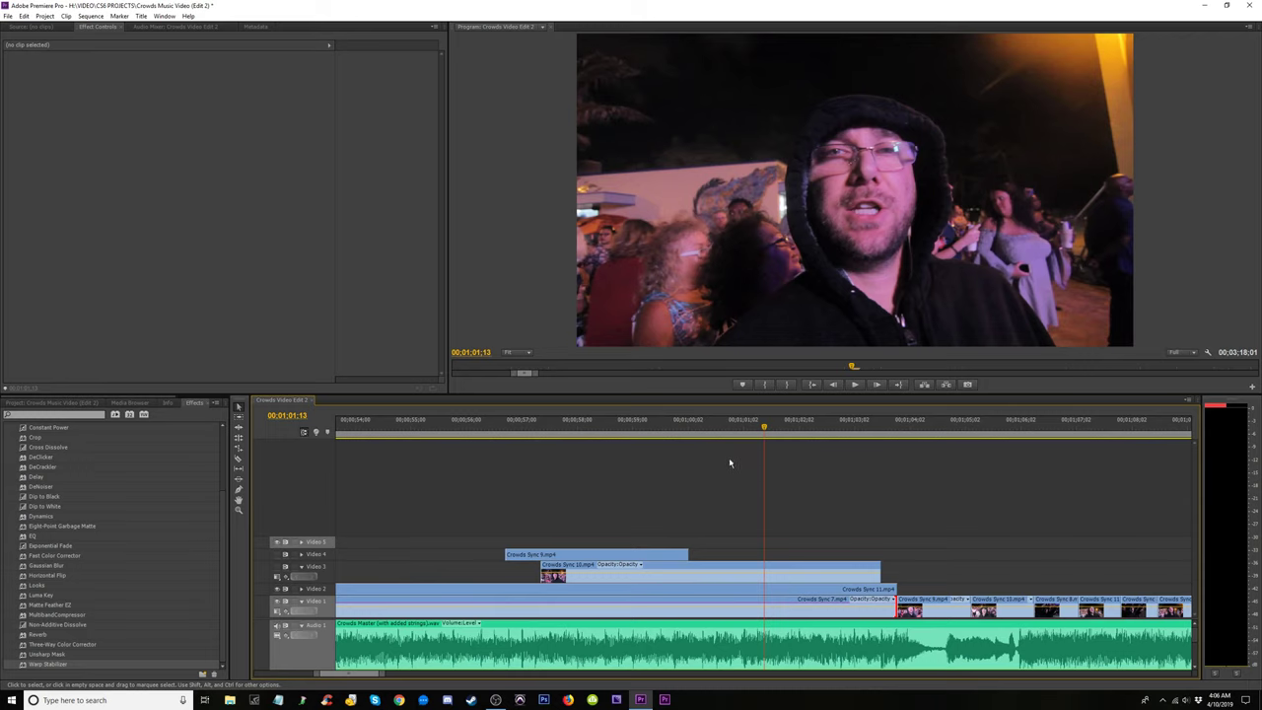
pyautogui.click(829, 426)
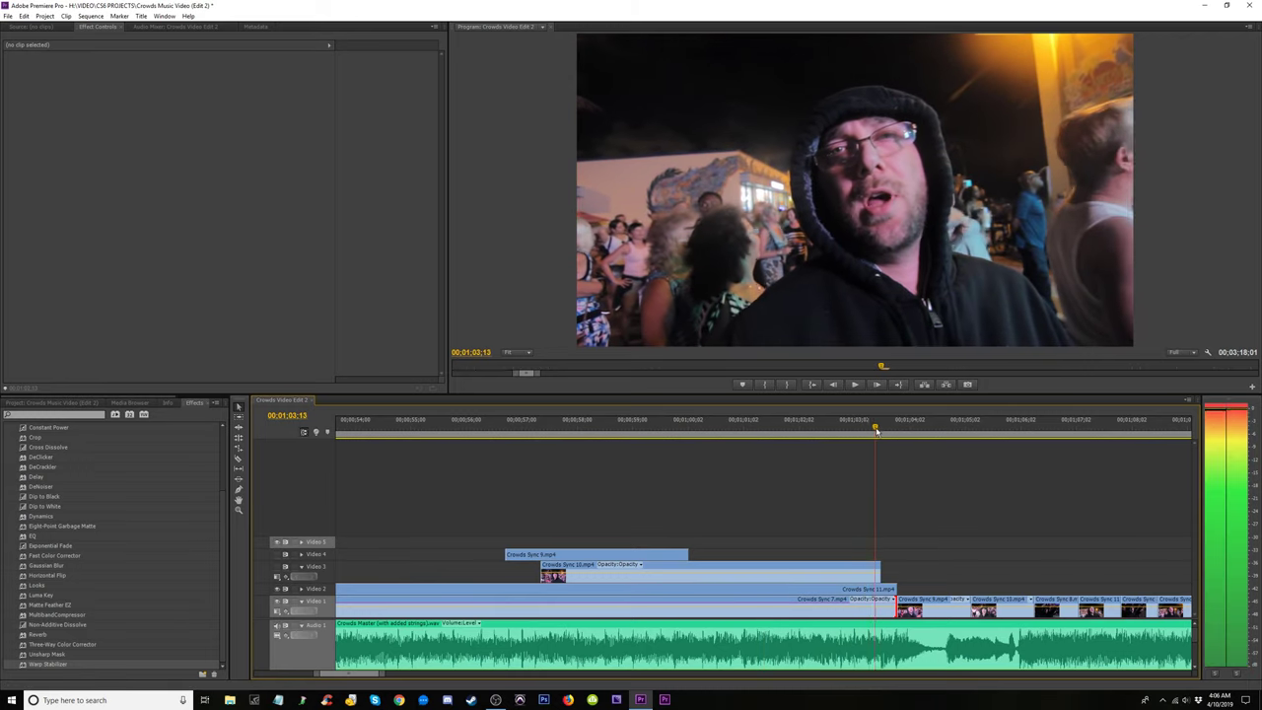
pyautogui.moveTo(883, 431); pyautogui.dragTo(648, 432)
pyautogui.press('space')
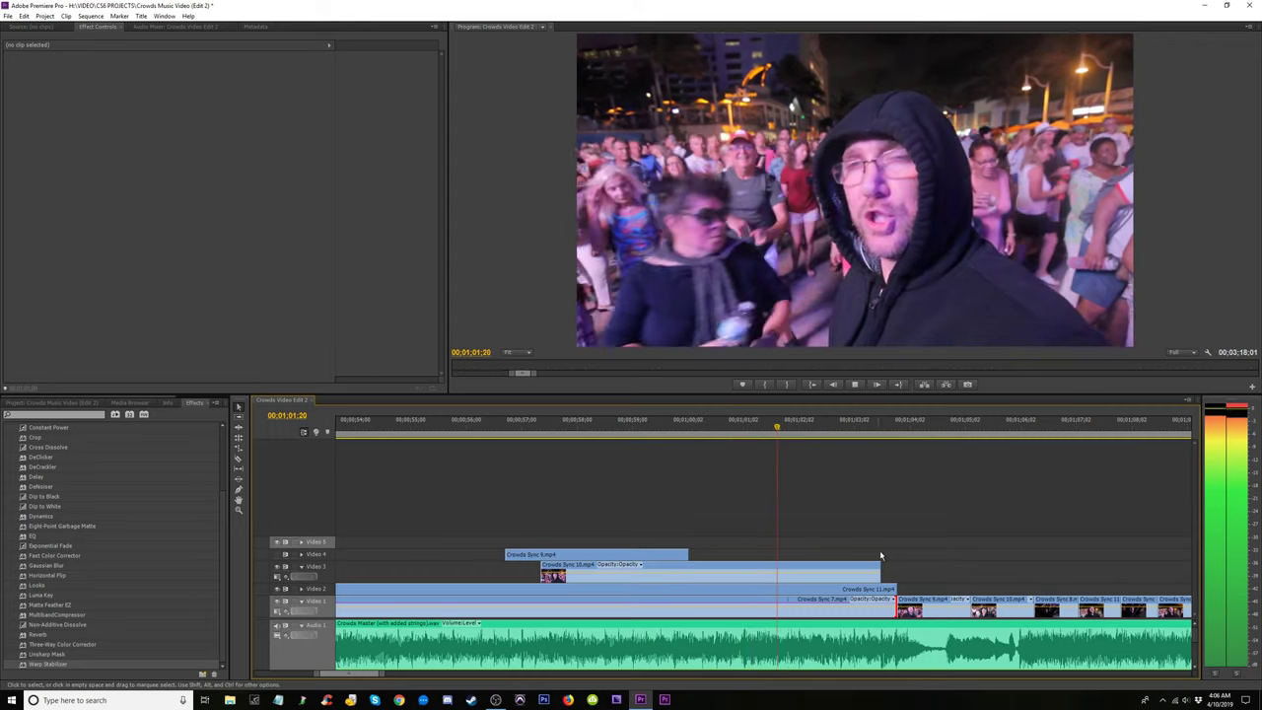
pyautogui.press('space')
pyautogui.moveTo(885, 565); pyautogui.dragTo(690, 565)
# Replay the trimmed edit and trim Crowds Sync 10 on Video 3 even shorter.
pyautogui.click(538, 432)
pyautogui.press('space')
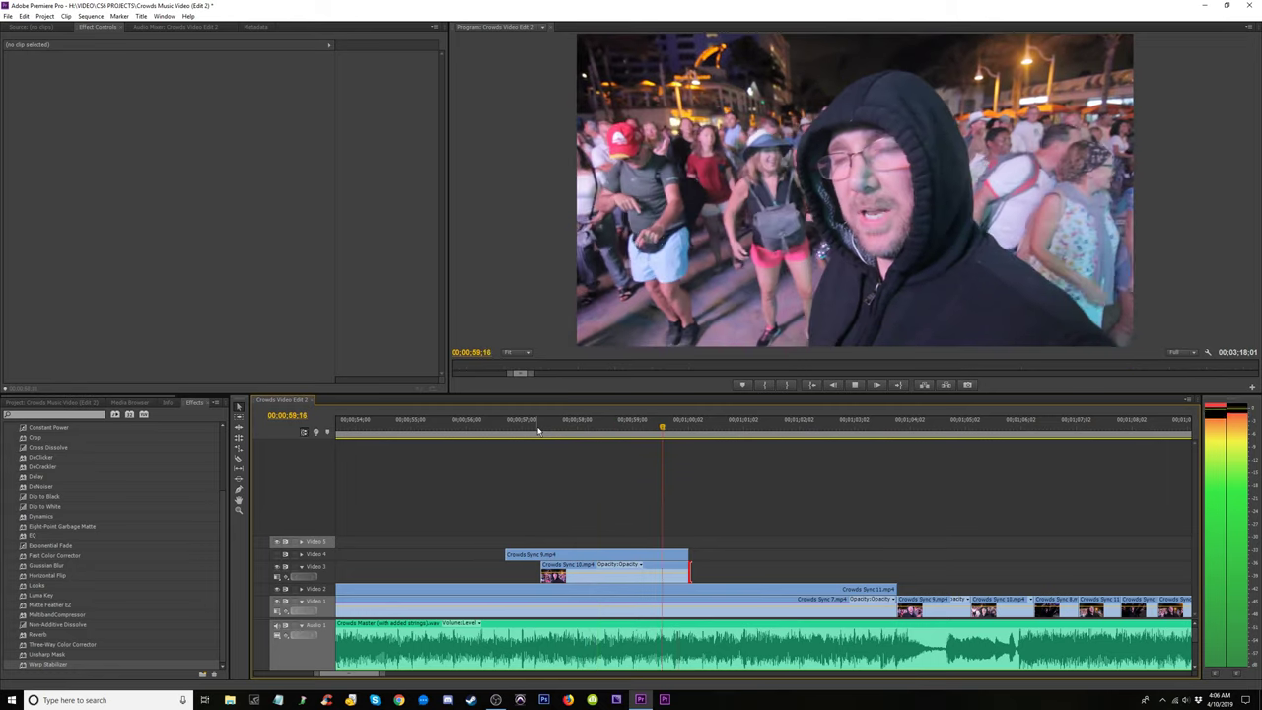
pyautogui.press('space')
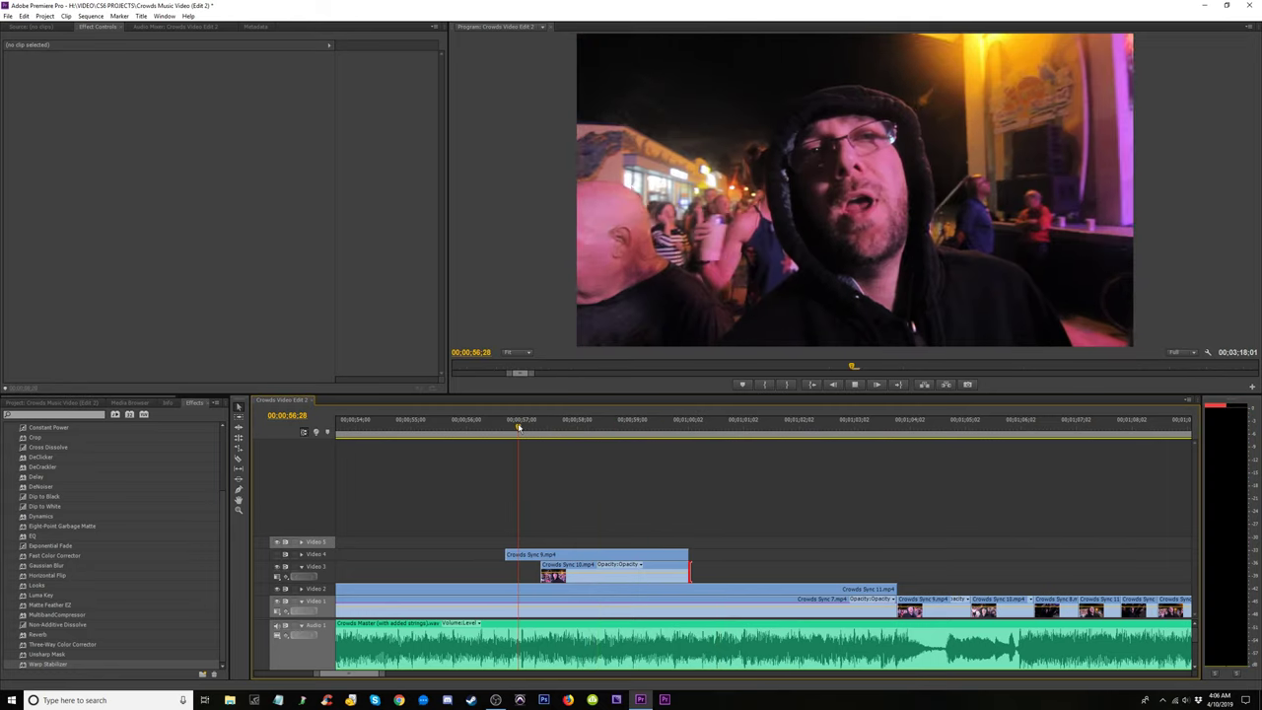
pyautogui.press('space')
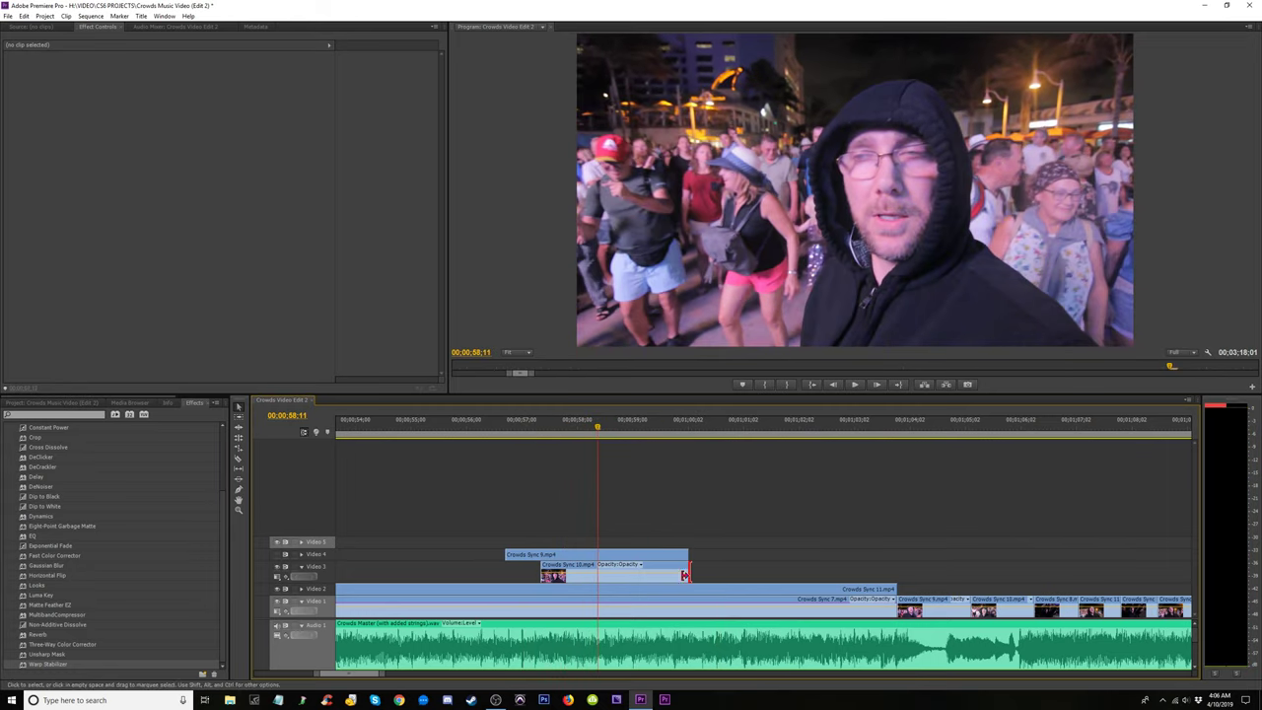
pyautogui.moveTo(596, 568); pyautogui.dragTo(584, 568)
pyautogui.click(534, 428)
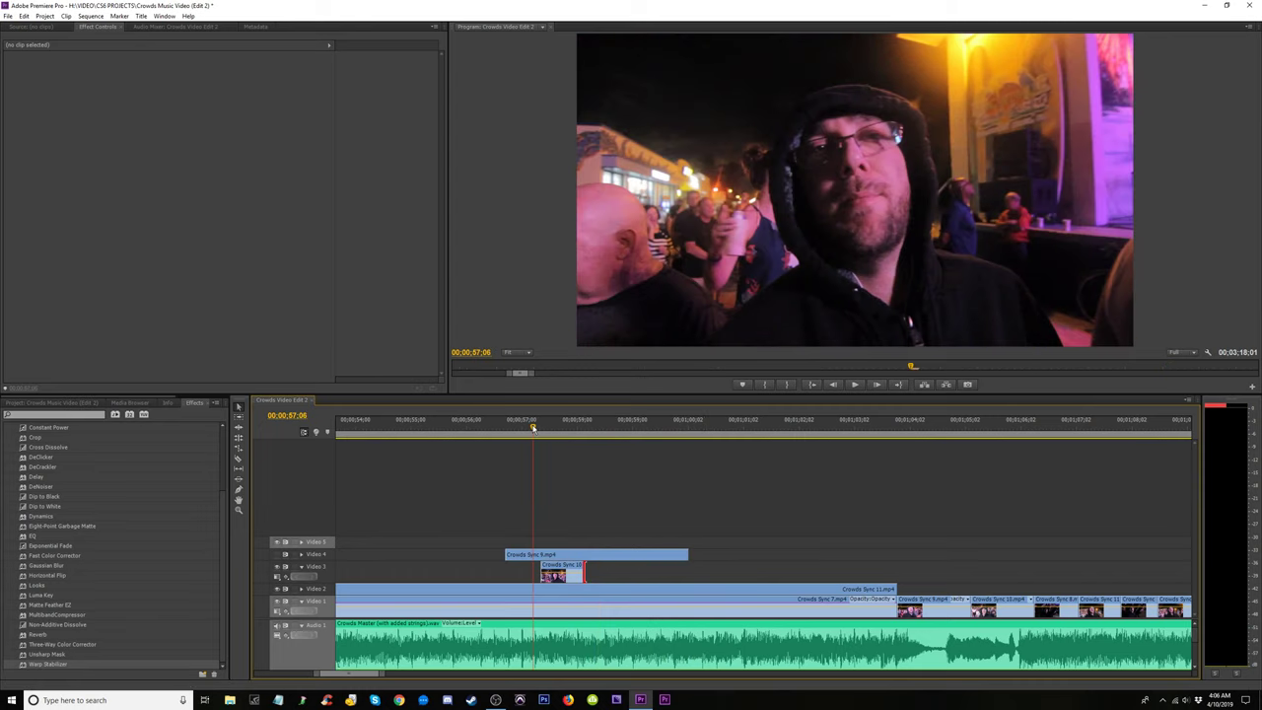
pyautogui.press('space')
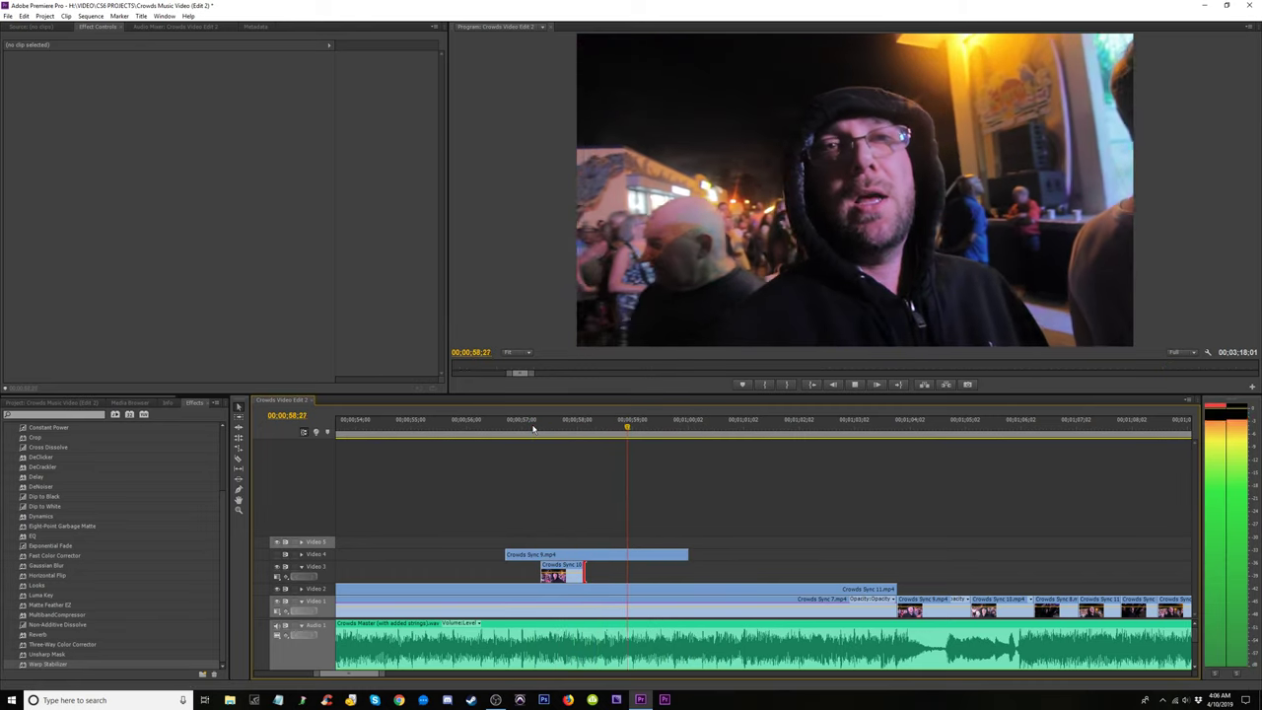
# Replay the short cut from around 00;00;56;09 to 57 seconds, then select Crowds Sync 10.
pyautogui.moveTo(533, 428); pyautogui.dragTo(483, 429)
pyautogui.press('space')
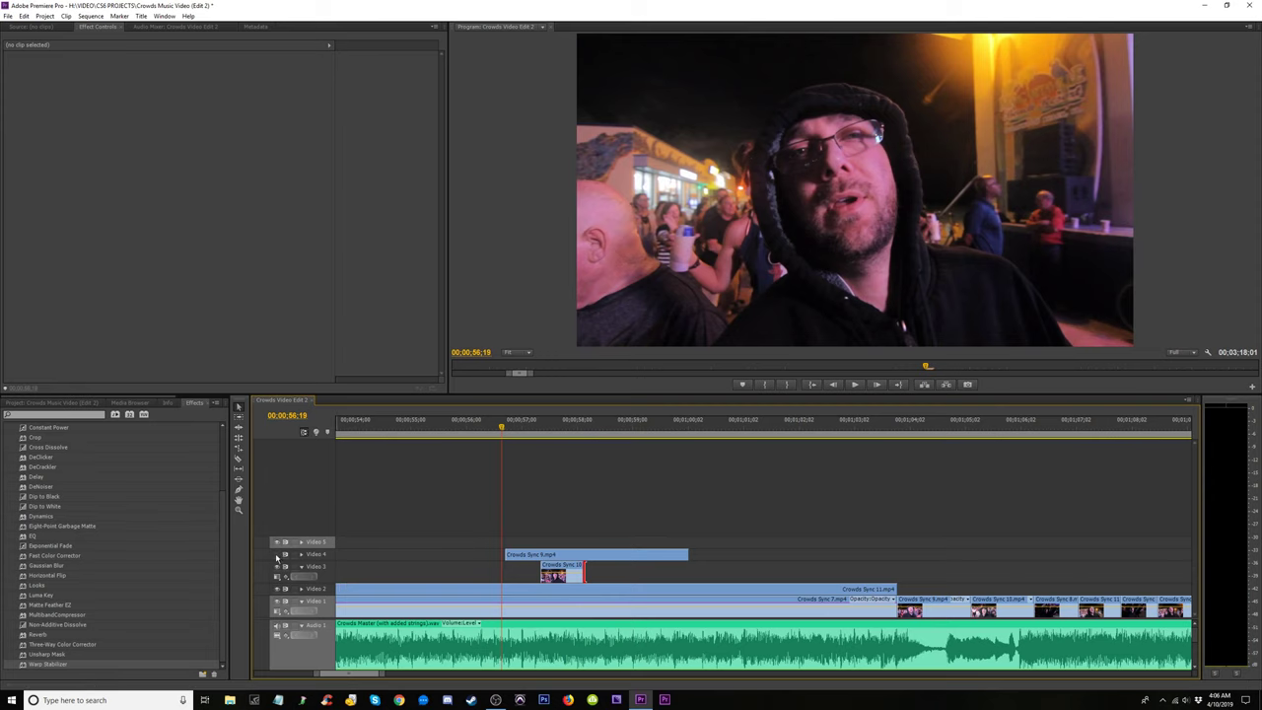
pyautogui.press('space')
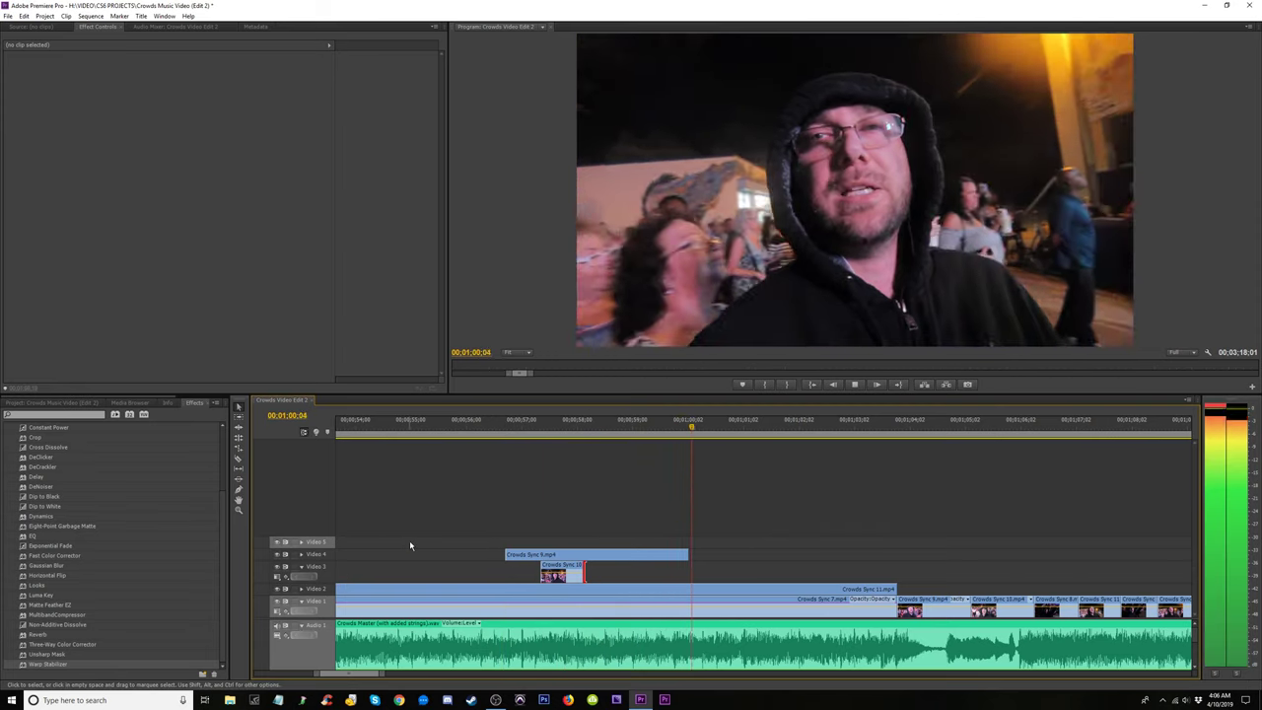
pyautogui.press('space')
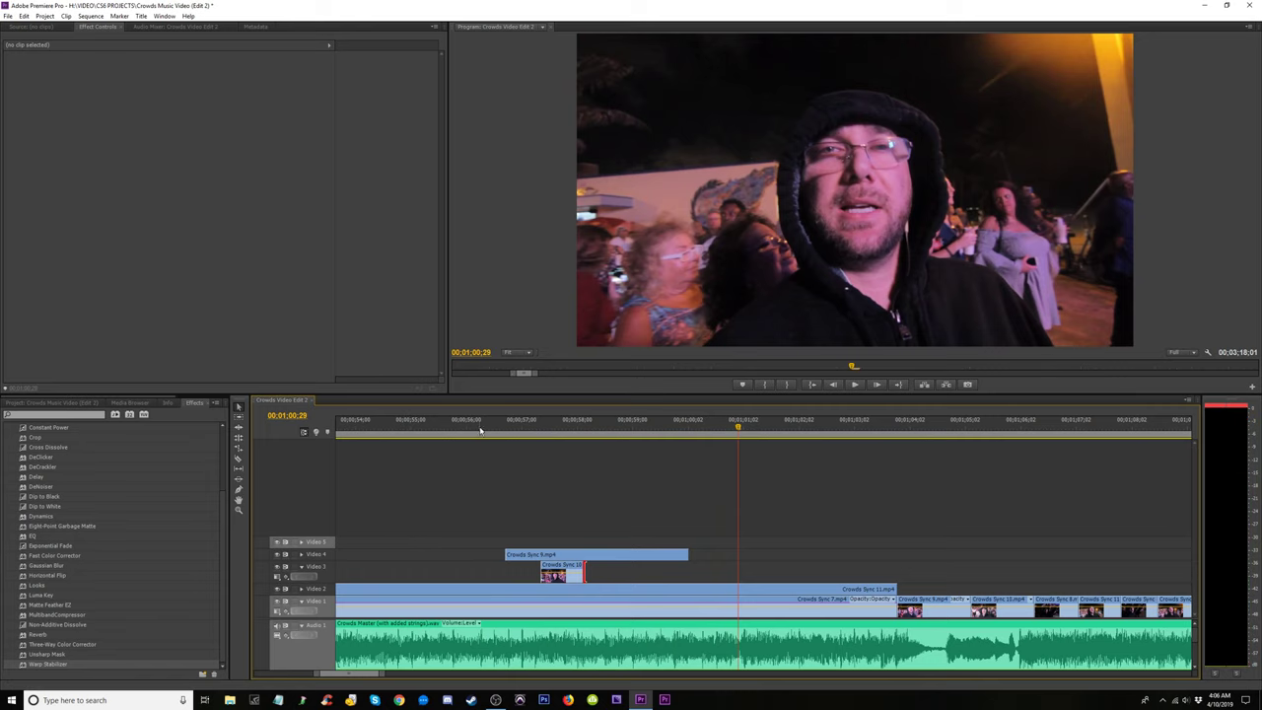
pyautogui.click(481, 431)
pyautogui.press('space')
pyautogui.press('space')
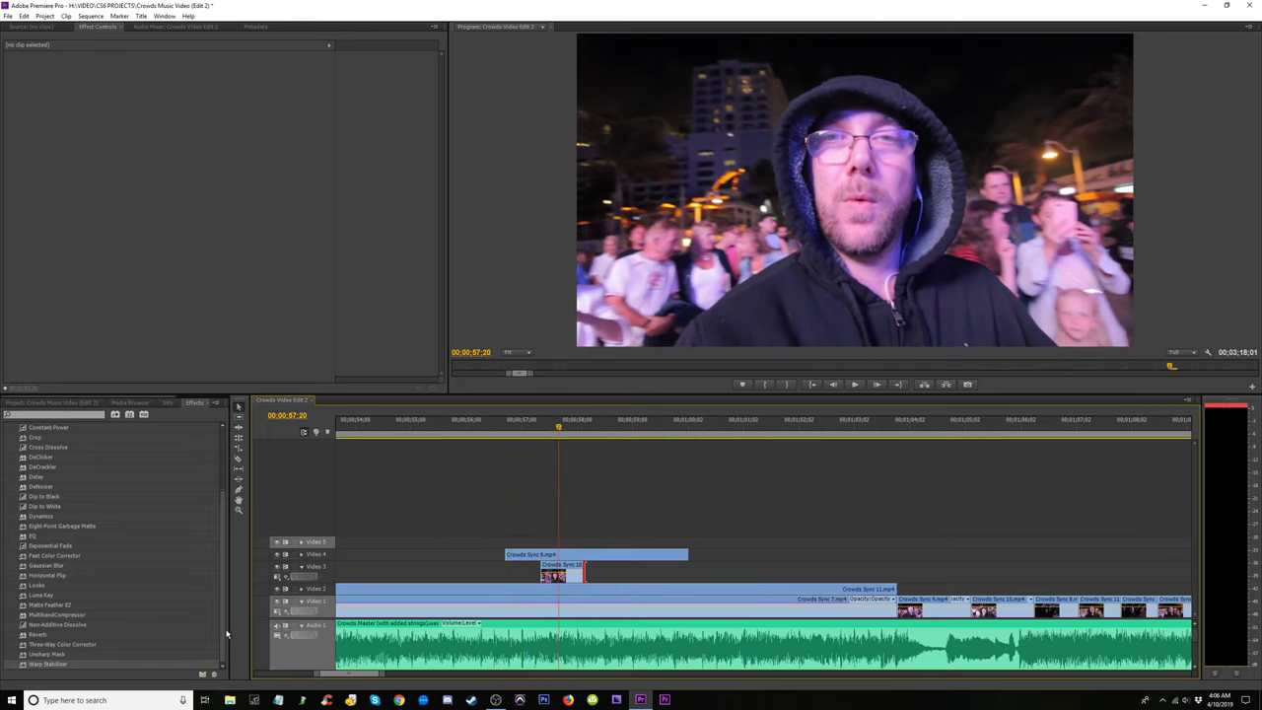
pyautogui.click(536, 431)
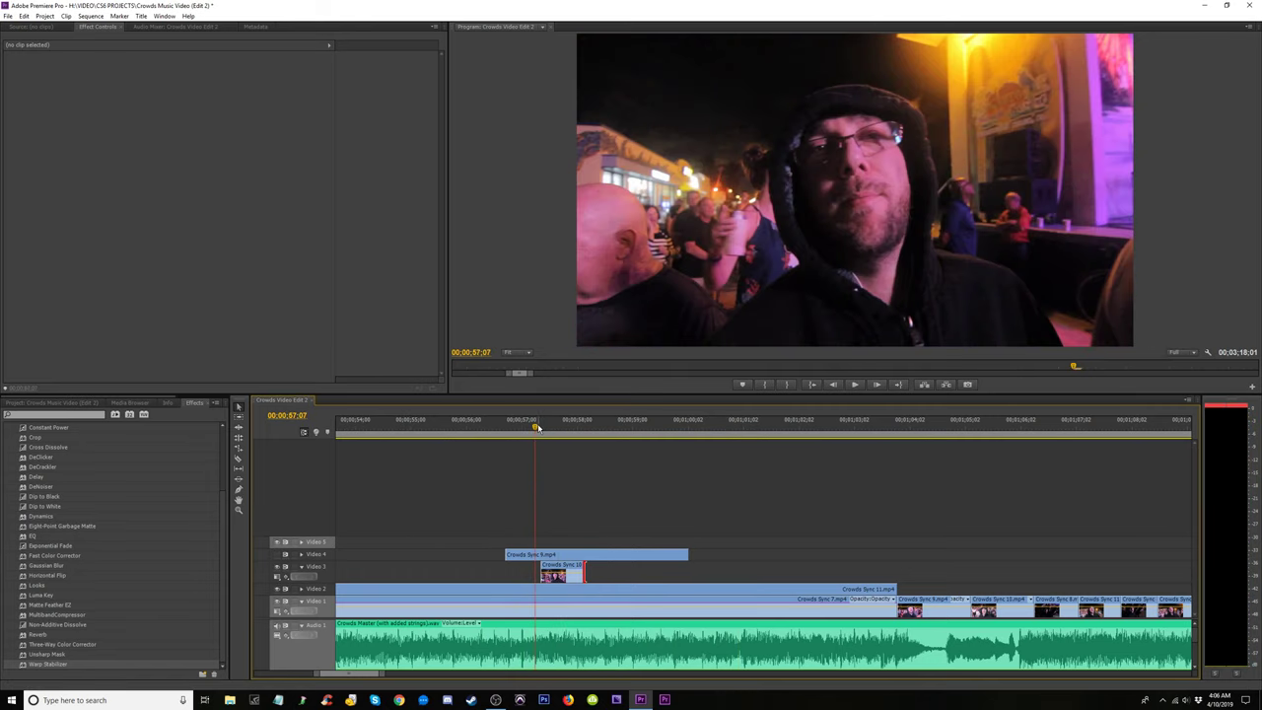
pyautogui.press('space')
pyautogui.press('space')
pyautogui.click(561, 574)
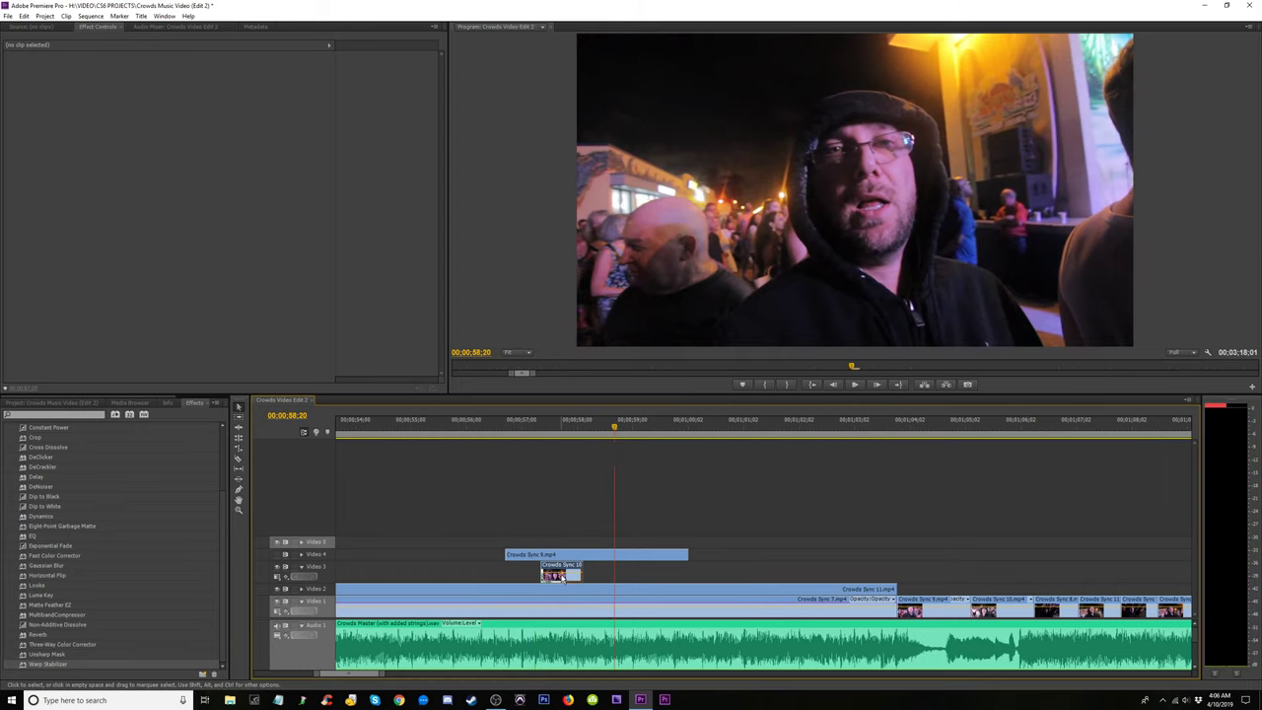
# Move Crowds Sync 9 from Video 4 onto Video 3 over Crowds Sync 10 and preview it.
pyautogui.moveTo(562, 555); pyautogui.dragTo(562, 567)
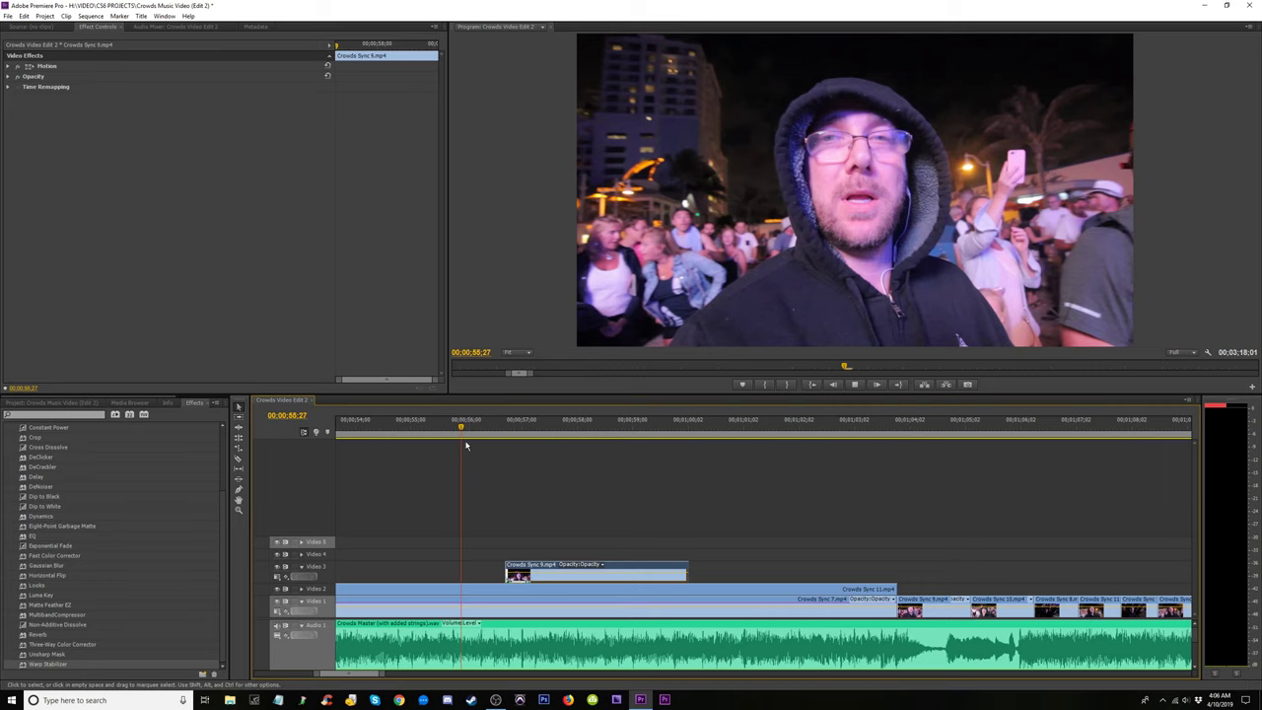
pyautogui.press('space')
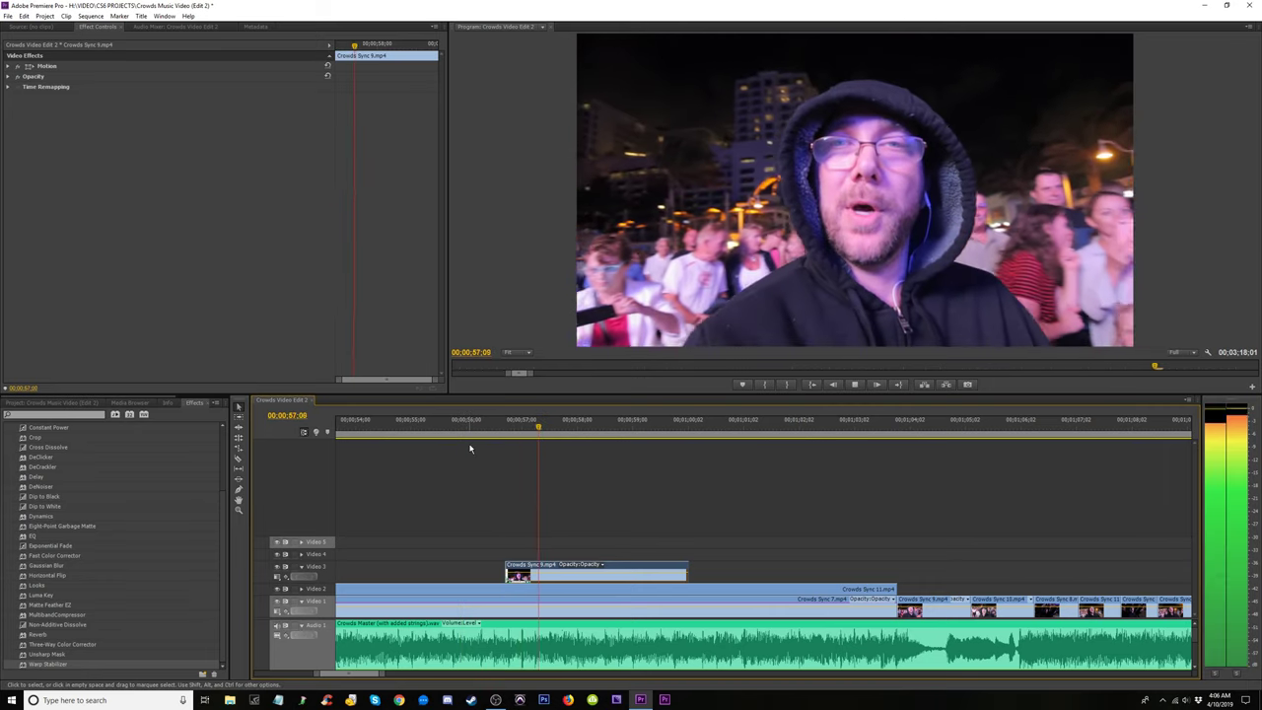
pyautogui.press('space')
pyautogui.click(514, 430)
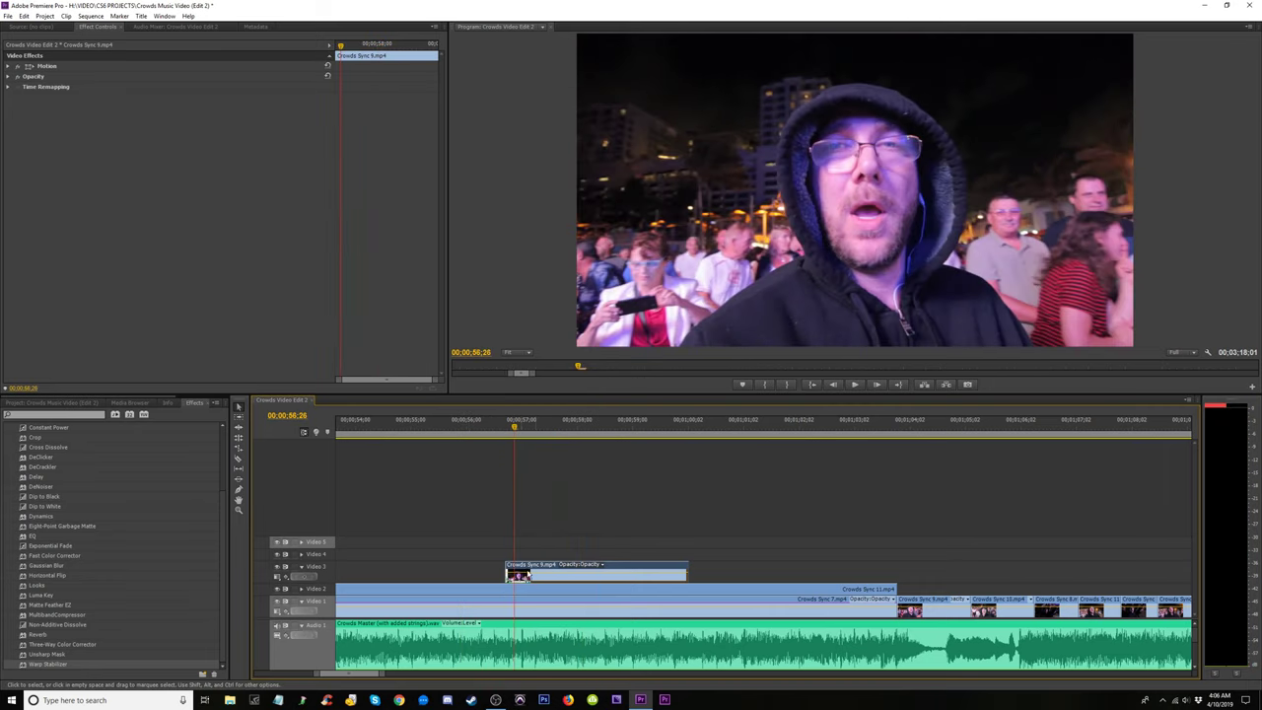
pyautogui.press('Left')
pyautogui.press('Left')
pyautogui.press('Left')
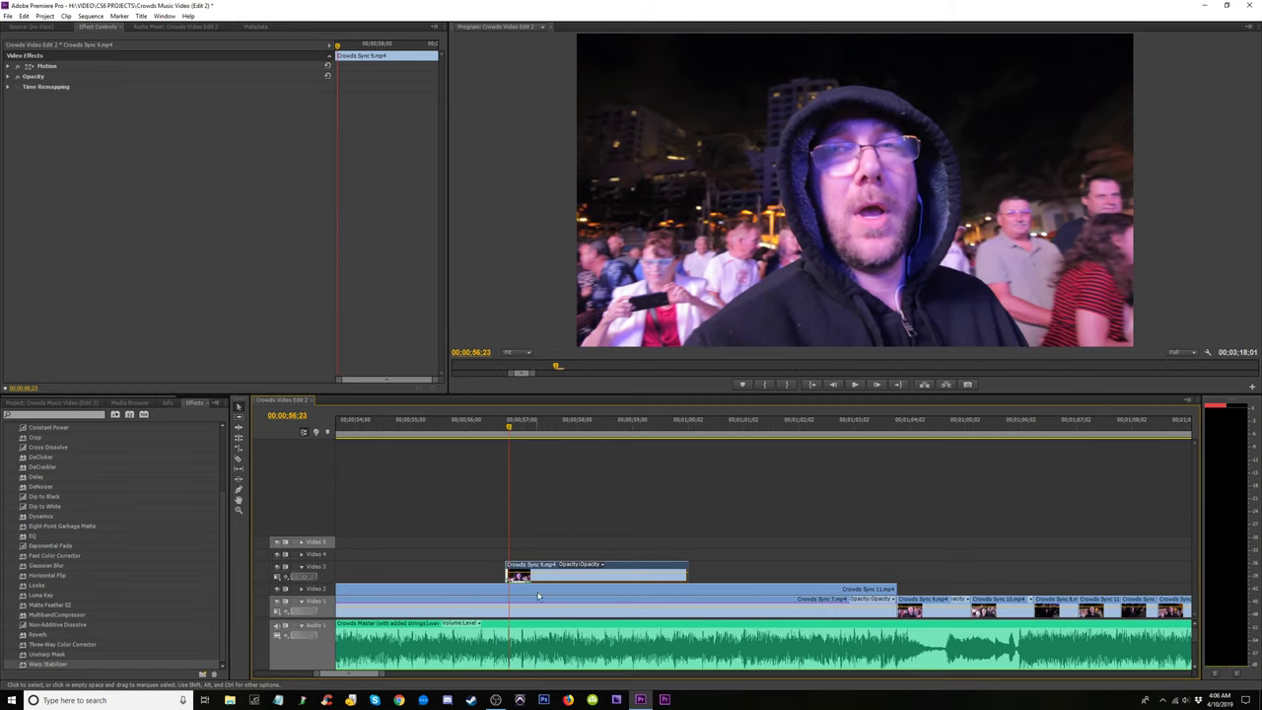
# Nudge Crowds Sync 9 on Video 3 slightly later, zooming in for finer placement.
pyautogui.moveTo(535, 579); pyautogui.dragTo(539, 579)
pyautogui.press('space')
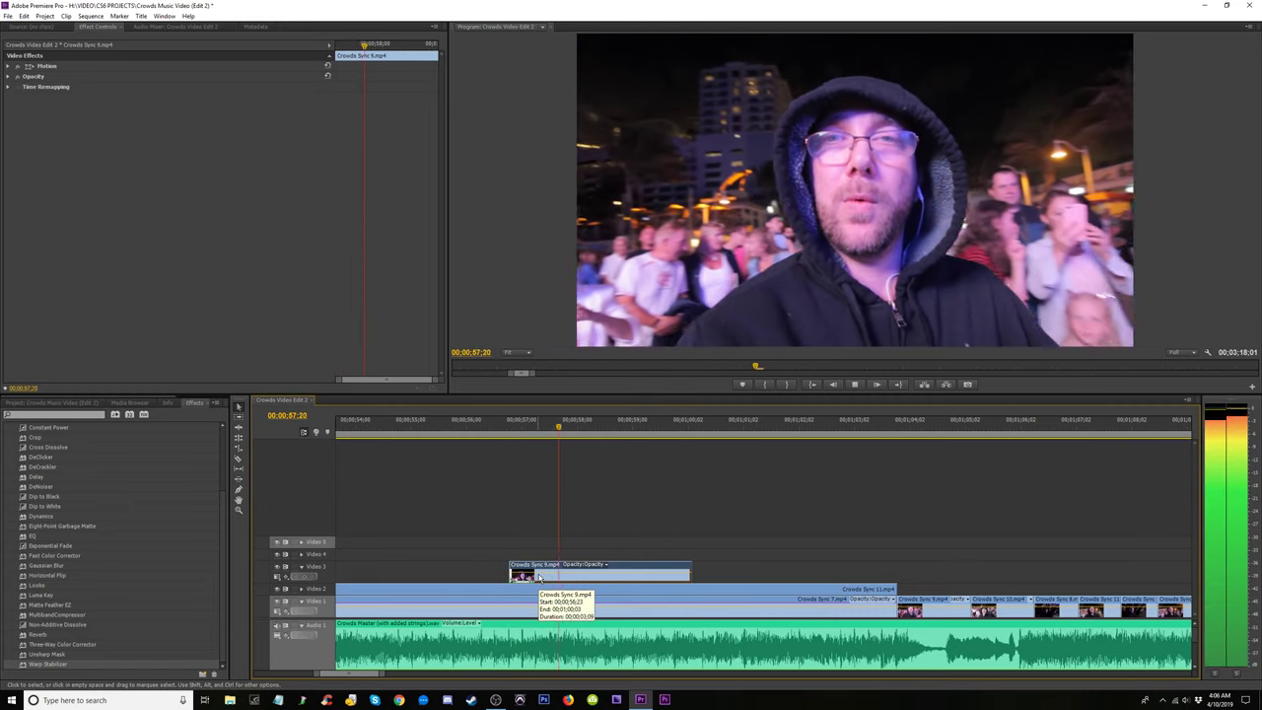
pyautogui.press('space')
pyautogui.press('=')
pyautogui.moveTo(658, 576); pyautogui.dragTo(666, 576)
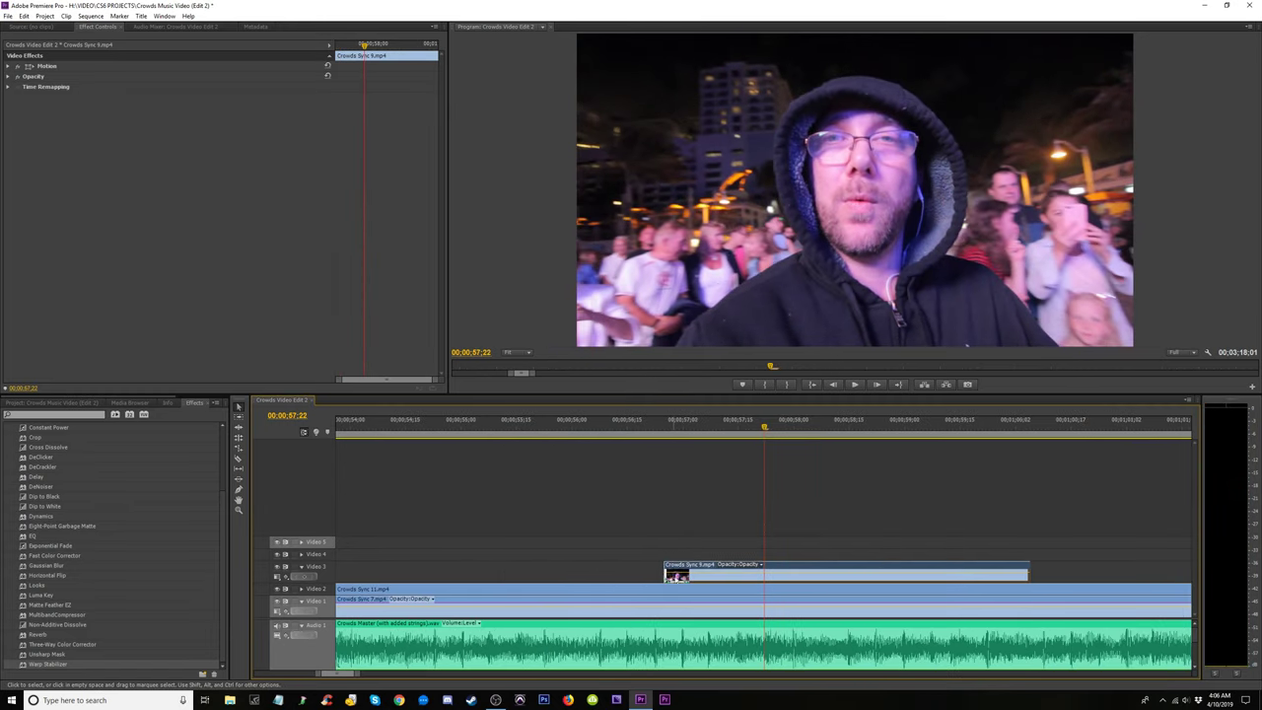
pyautogui.click(634, 437)
pyautogui.press('space')
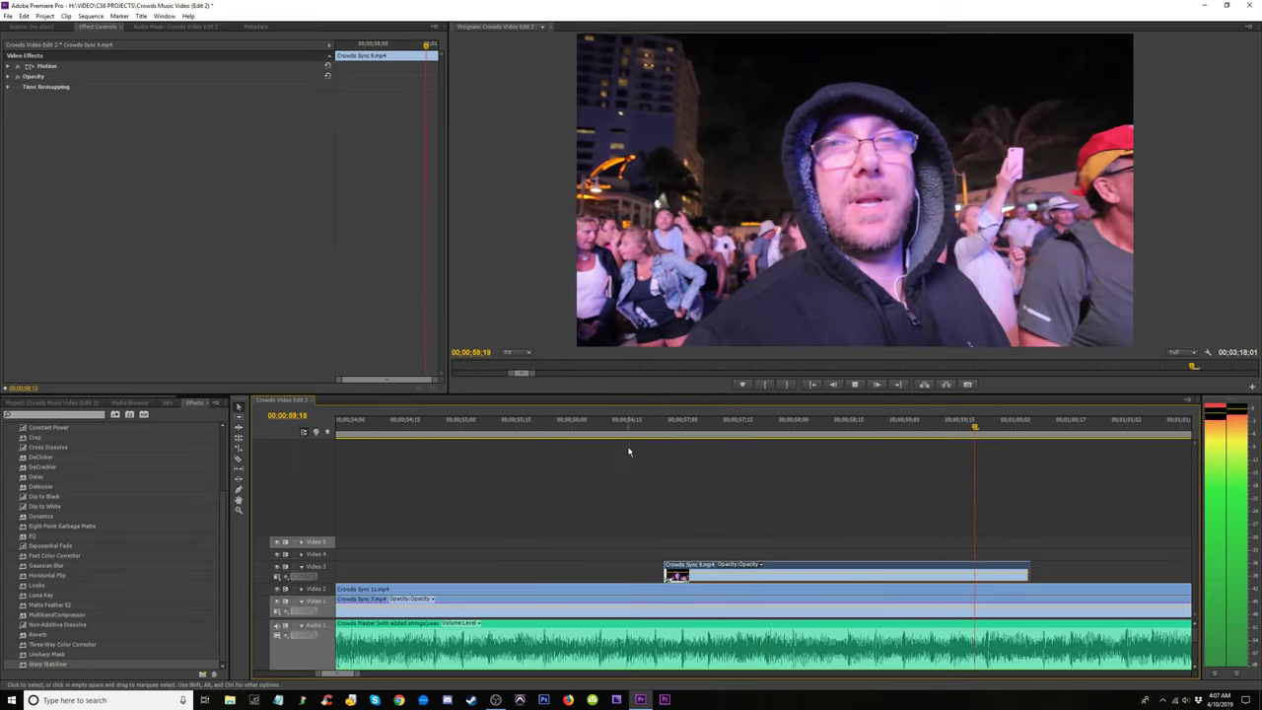
# Replay from around 54;14, then extend Crowds Sync 9's start earlier and check it.
pyautogui.click(564, 431)
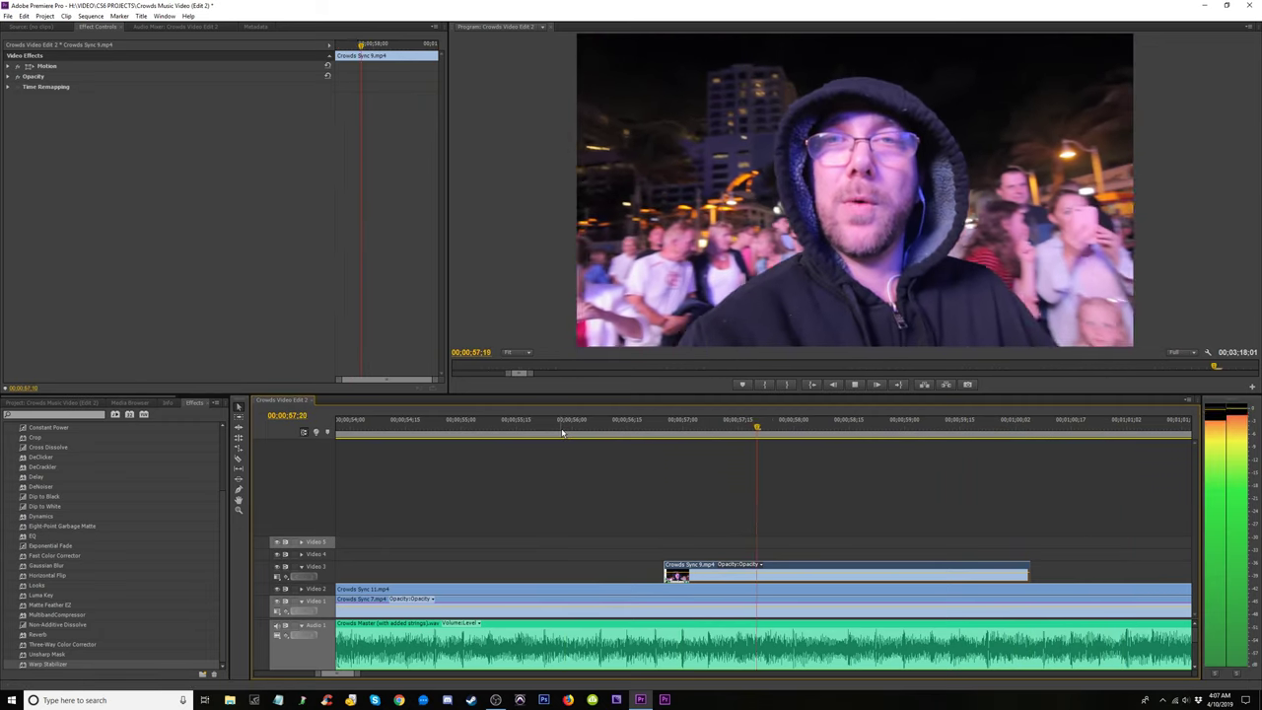
pyautogui.click(519, 432)
pyautogui.click(402, 434)
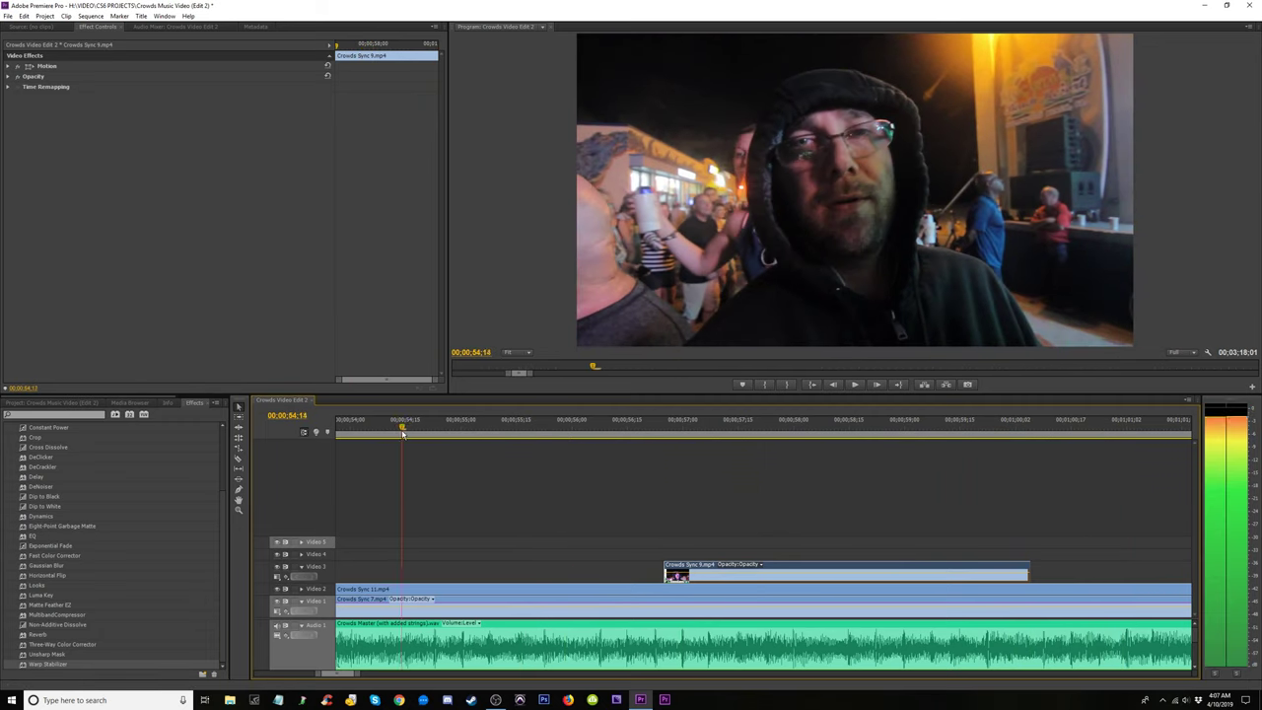
pyautogui.press('space')
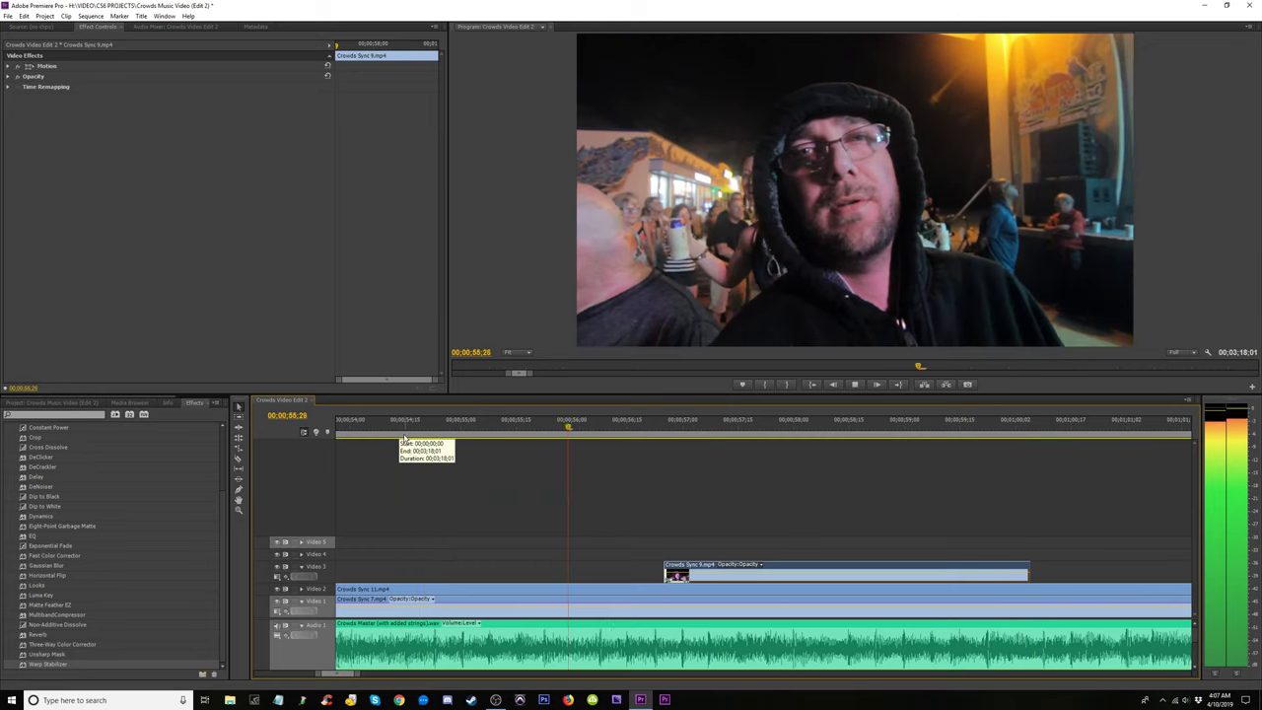
pyautogui.click(382, 434)
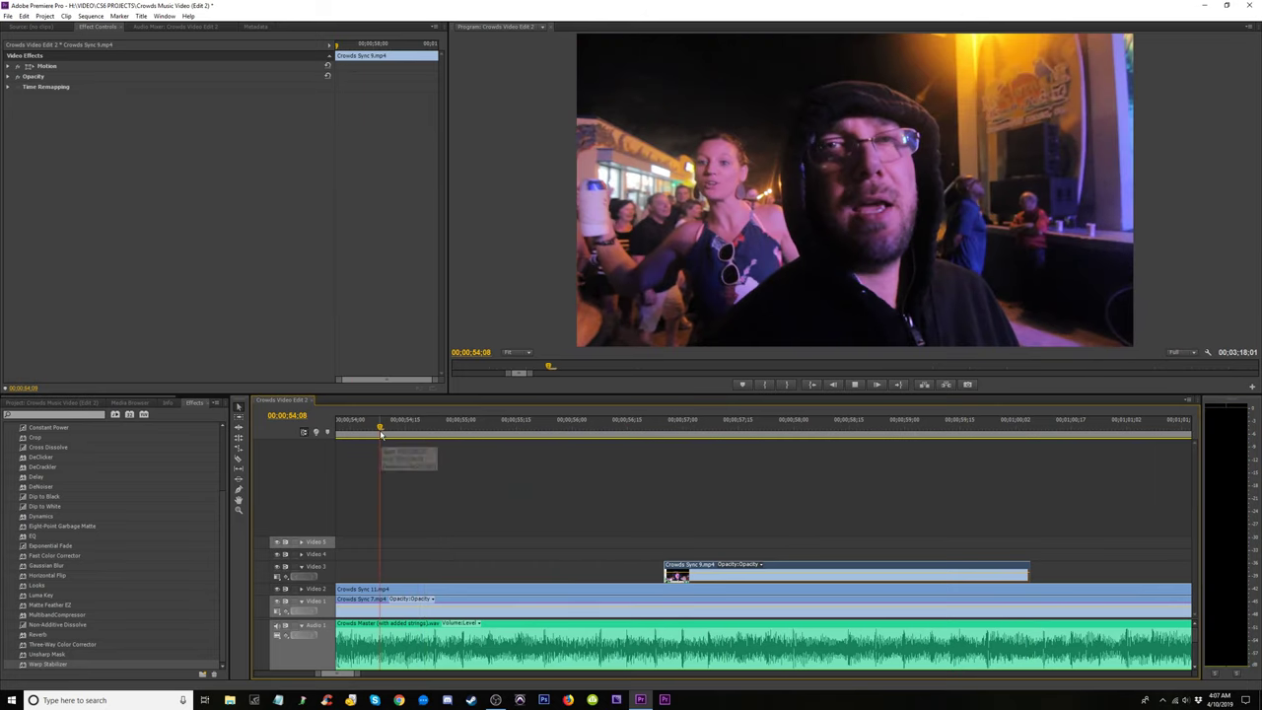
pyautogui.press('space')
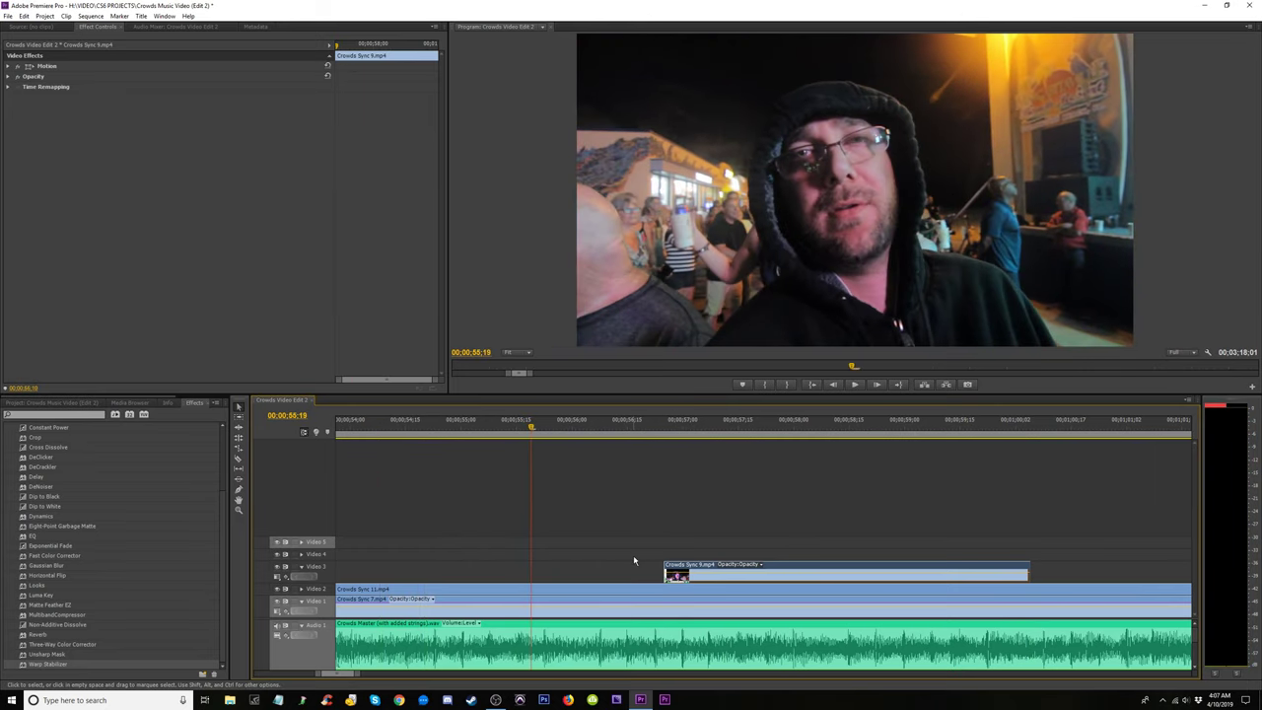
pyautogui.moveTo(658, 565); pyautogui.dragTo(529, 570)
pyautogui.press('space')
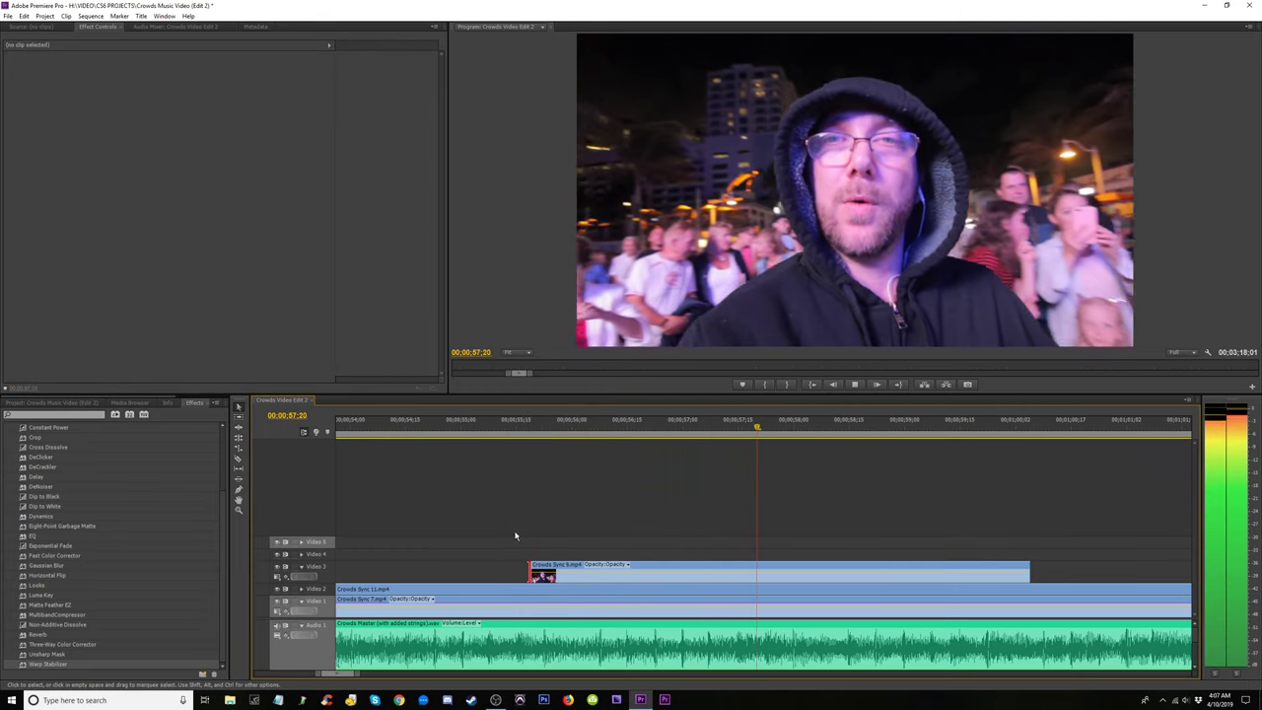
pyautogui.click(431, 428)
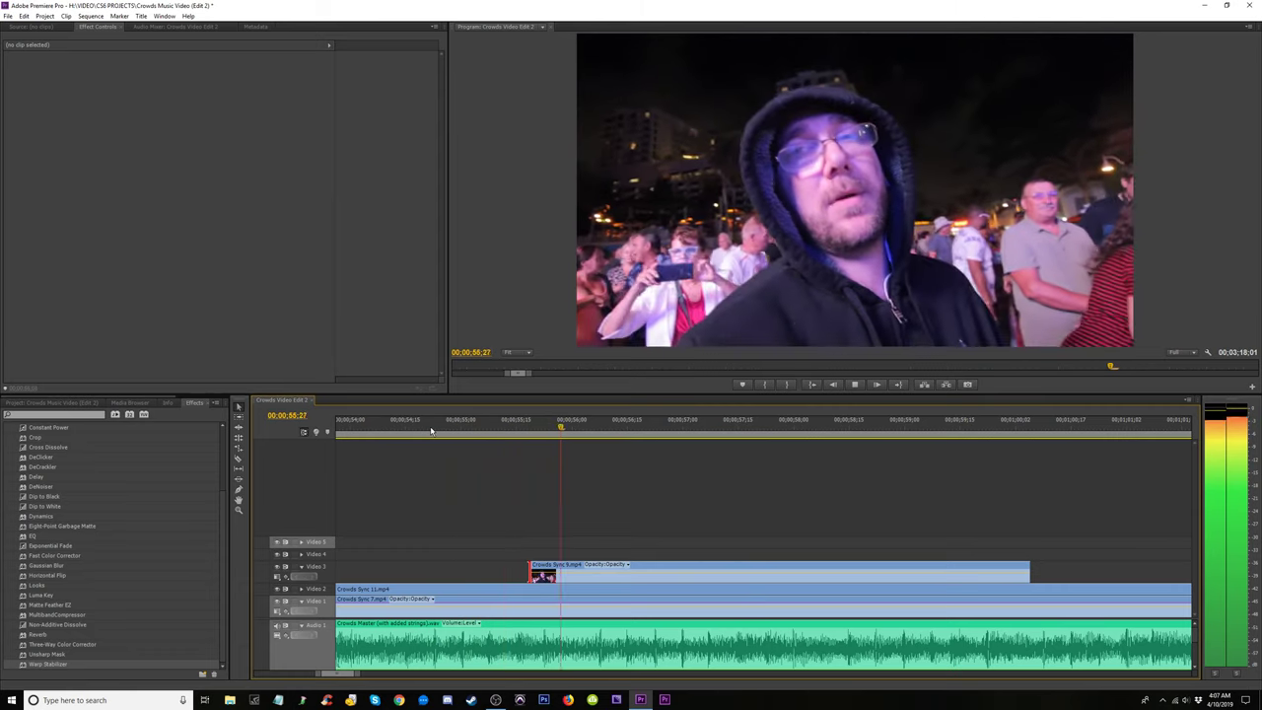
pyautogui.press('-')
pyautogui.click(520, 432)
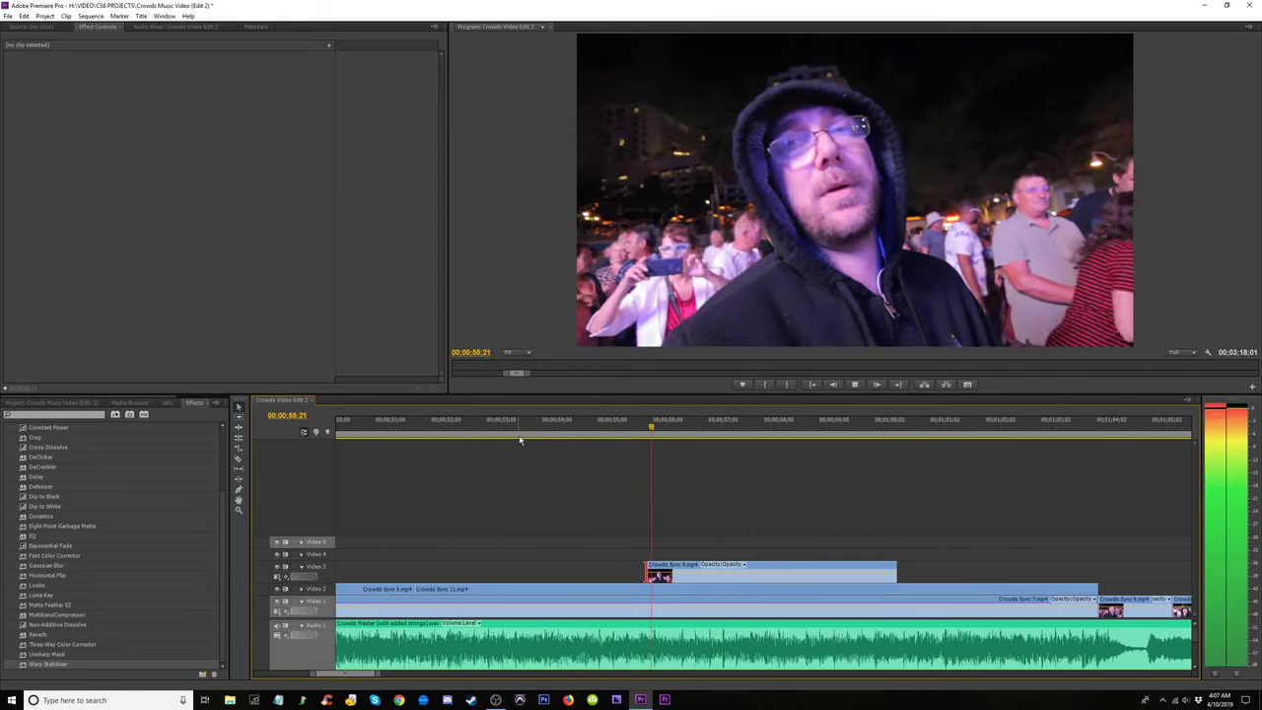
# Replay around 54 seconds and extend the Video 3 clip's start back to the playhead.
pyautogui.click(524, 434)
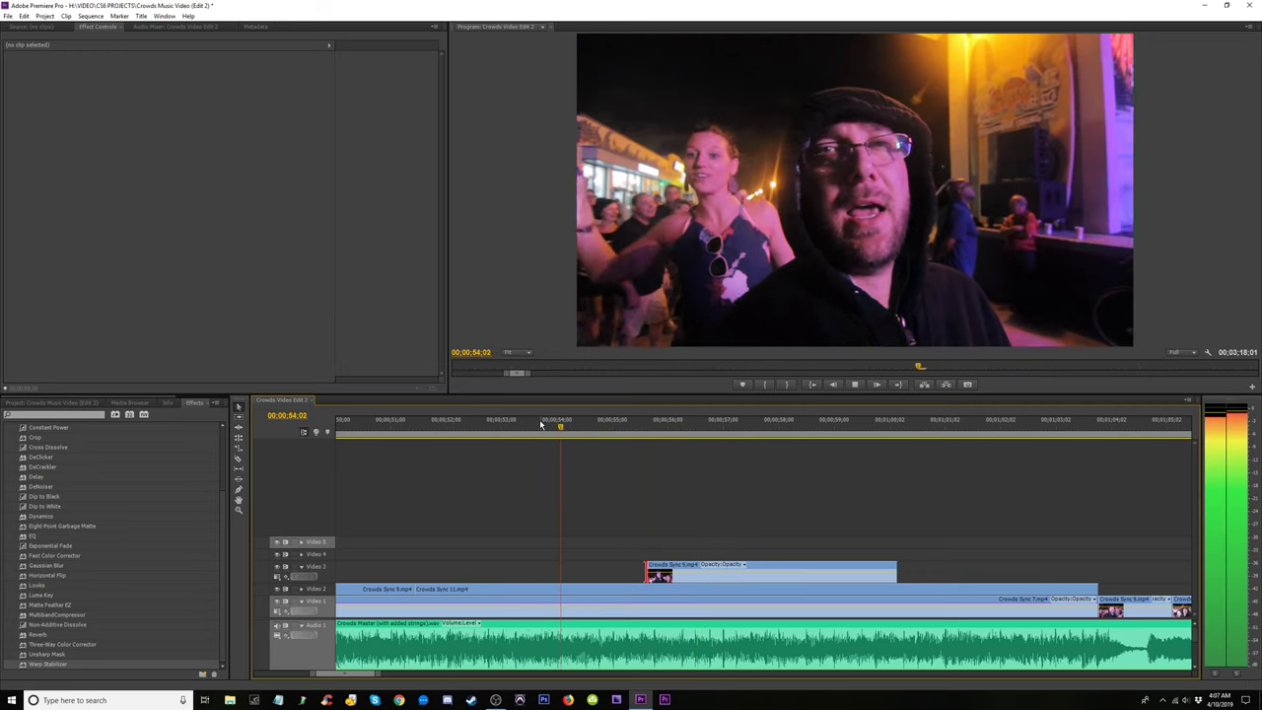
pyautogui.press('space')
pyautogui.press('space')
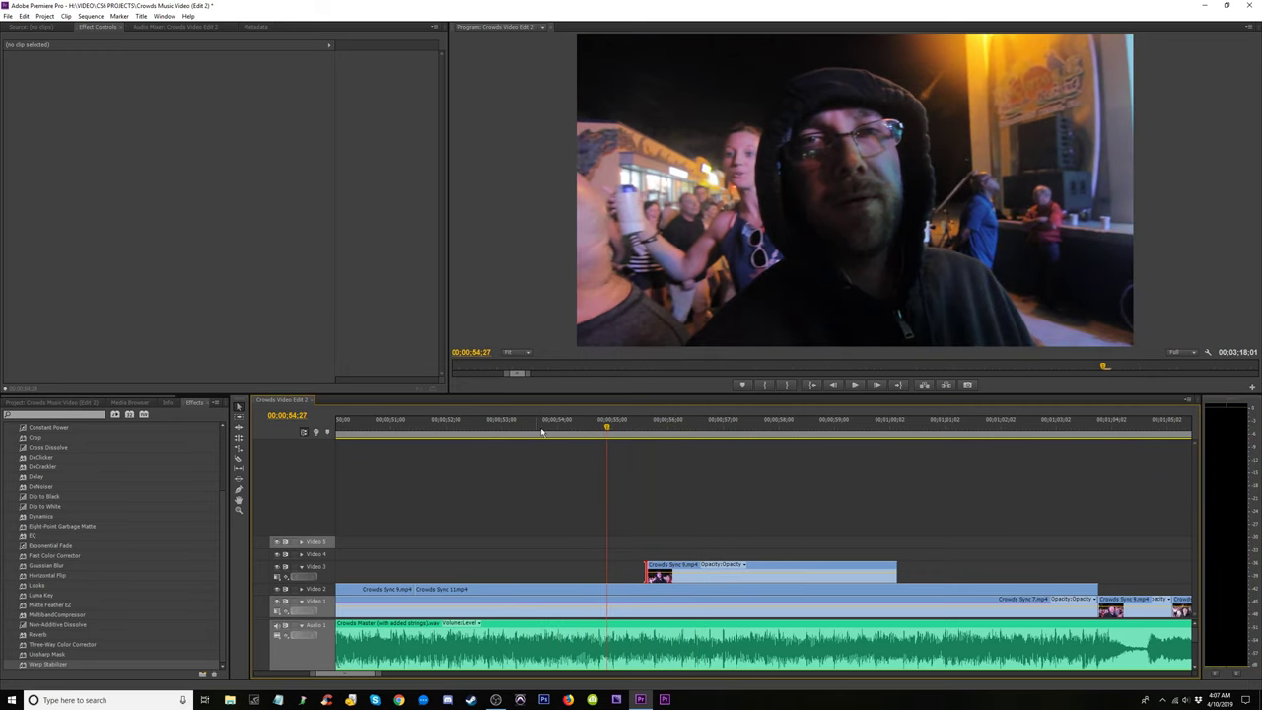
pyautogui.press('space')
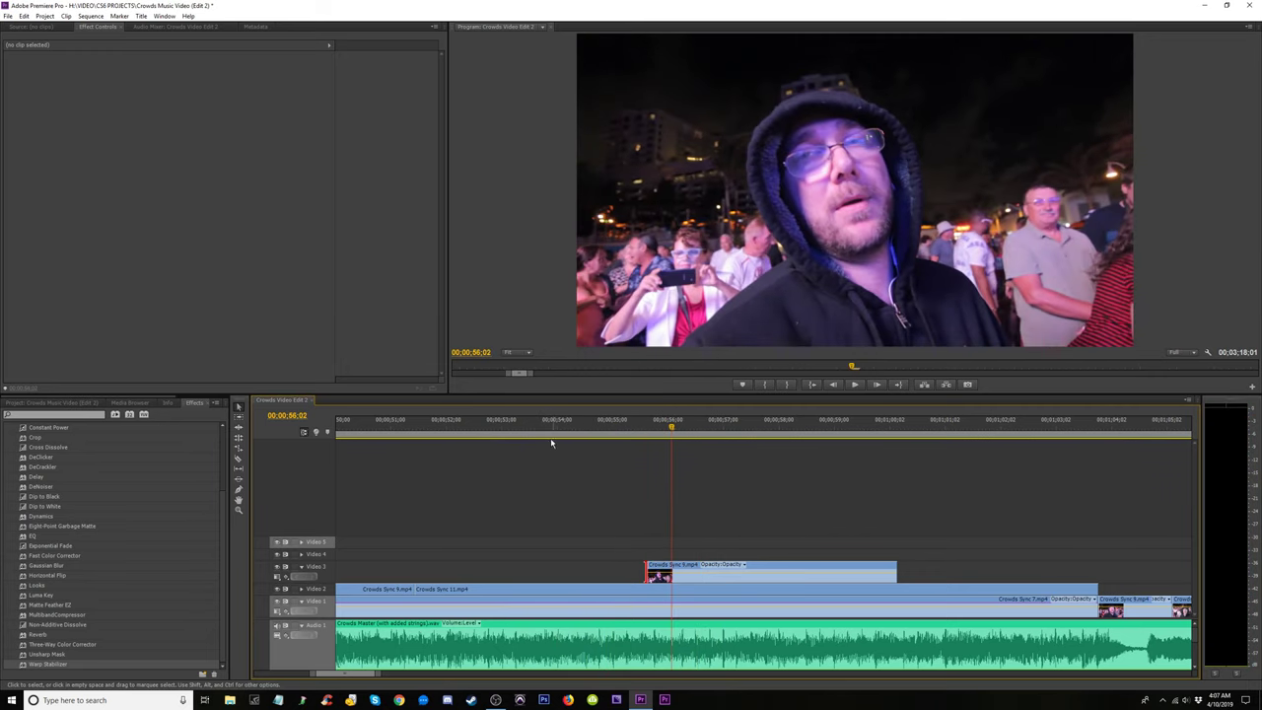
pyautogui.click(559, 431)
pyautogui.press('space')
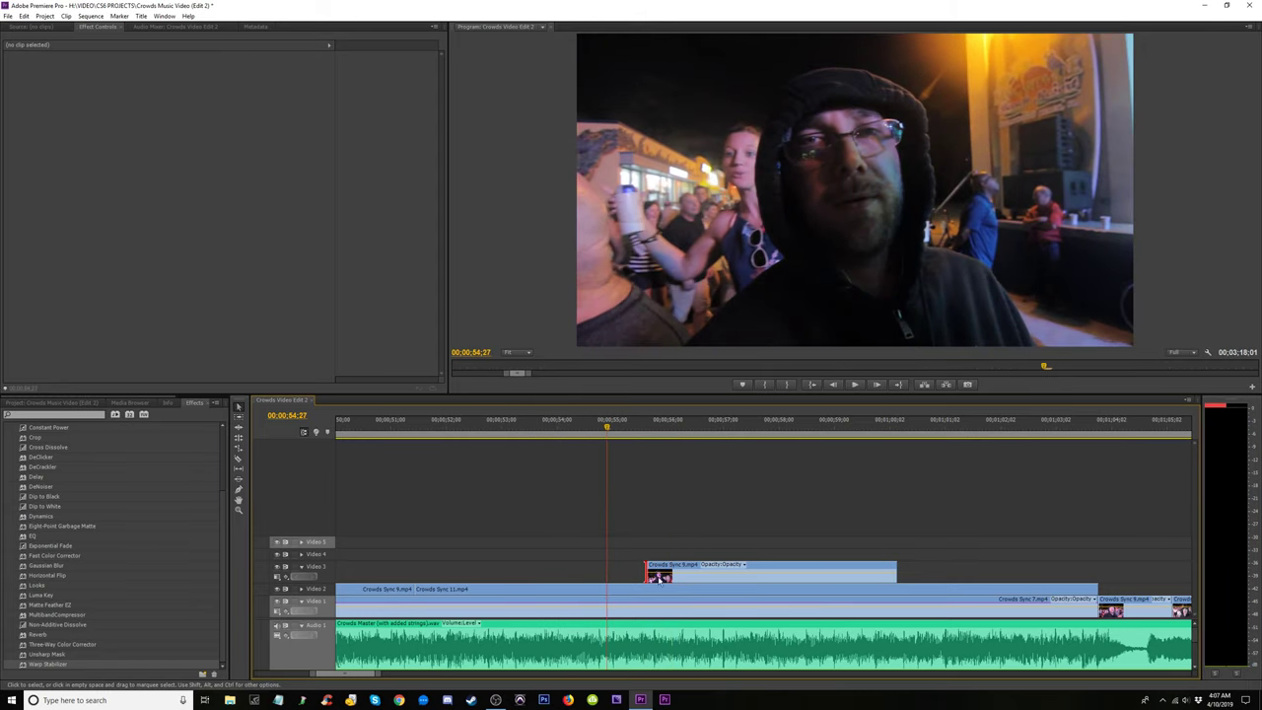
pyautogui.moveTo(650, 562); pyautogui.dragTo(603, 569)
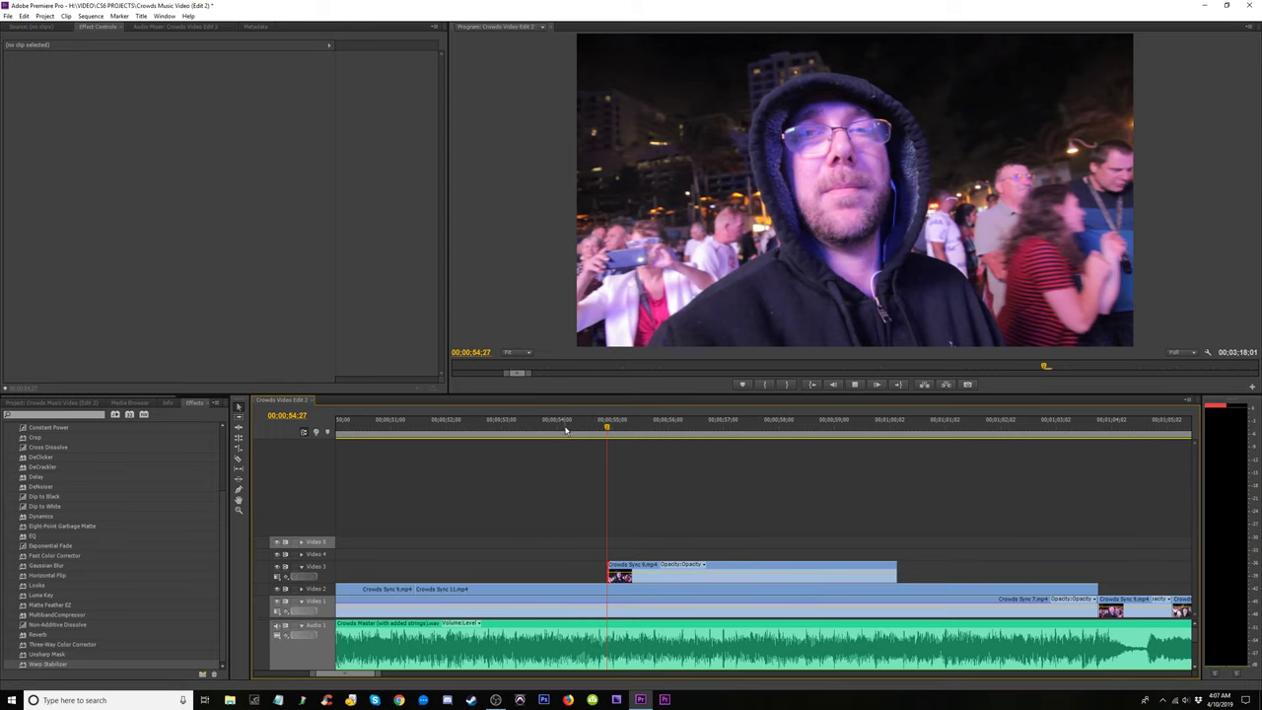
pyautogui.press('space')
# Replay from about 53 seconds and extend the Video 3 clip's start a bit earlier.
pyautogui.click(530, 431)
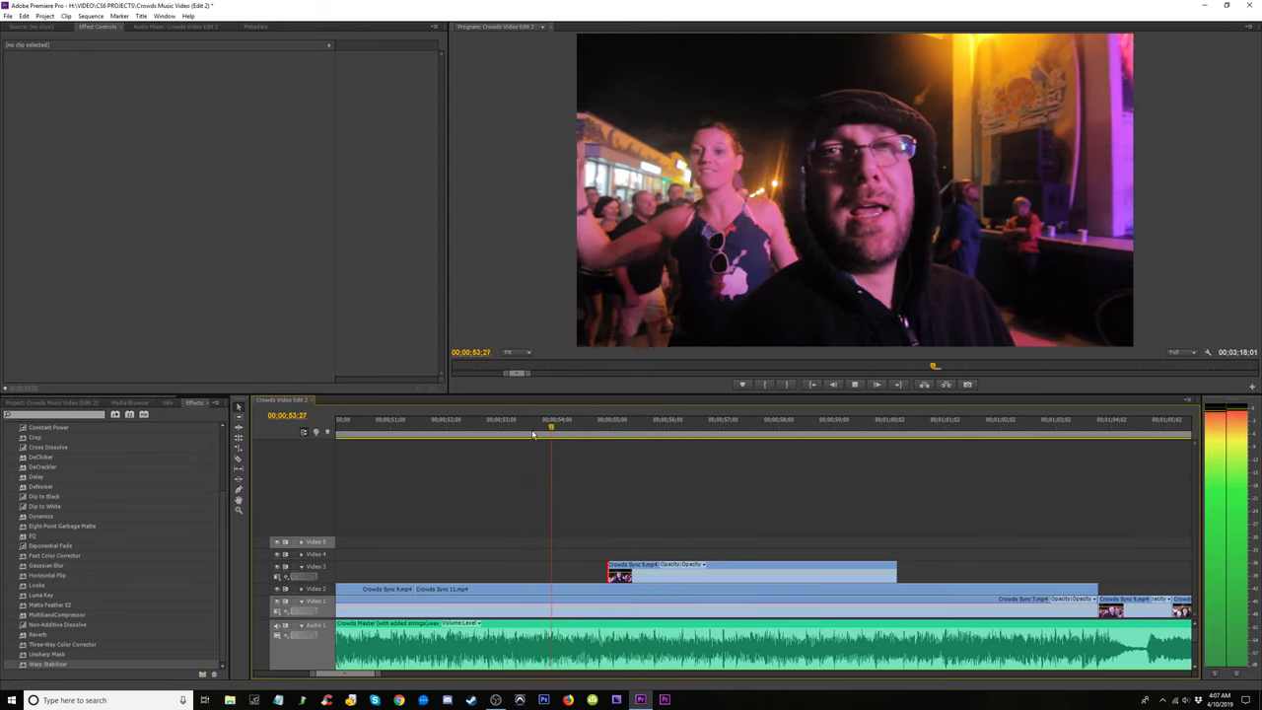
pyautogui.press('space')
pyautogui.moveTo(581, 436); pyautogui.dragTo(566, 429)
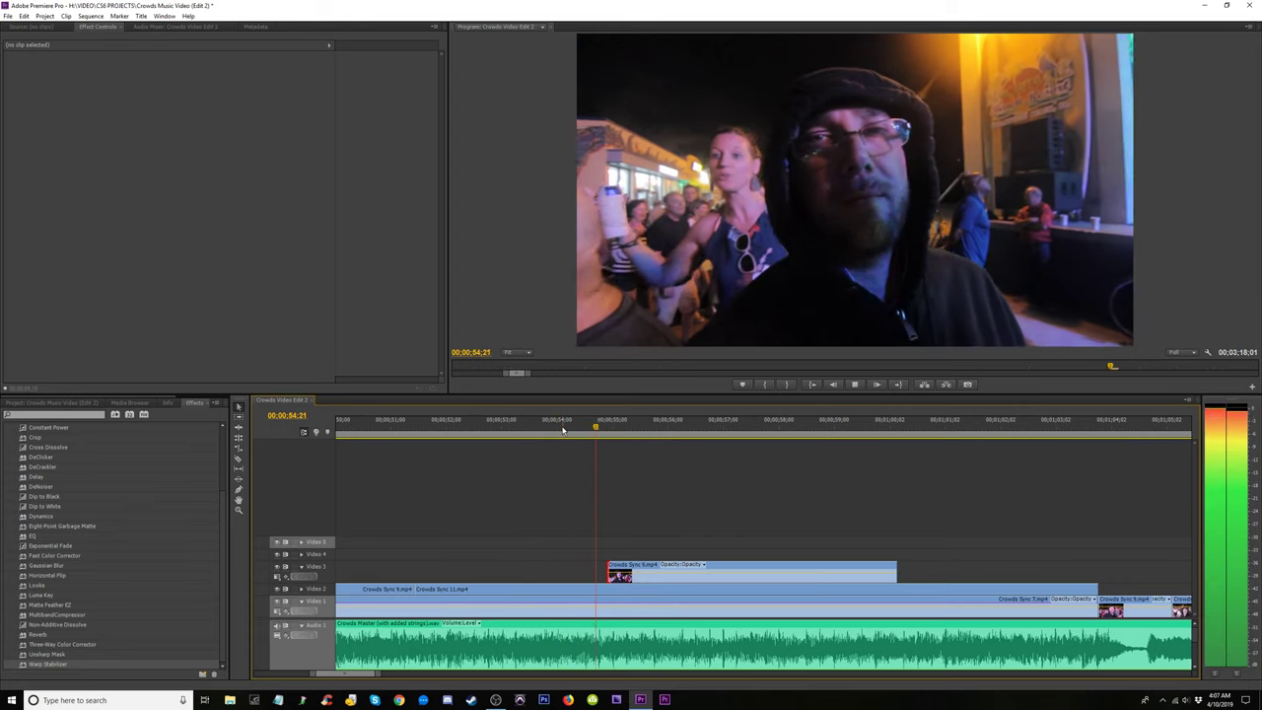
pyautogui.click(521, 429)
pyautogui.press('space')
pyautogui.press('space')
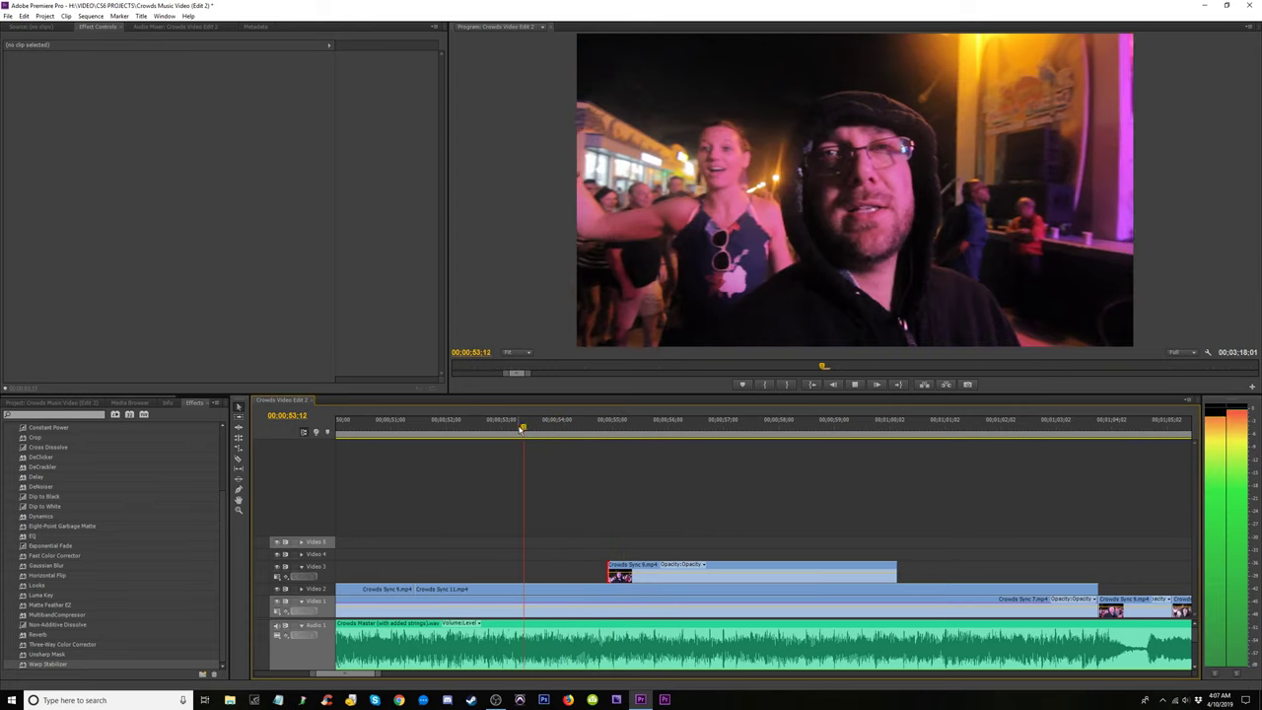
pyautogui.press('space')
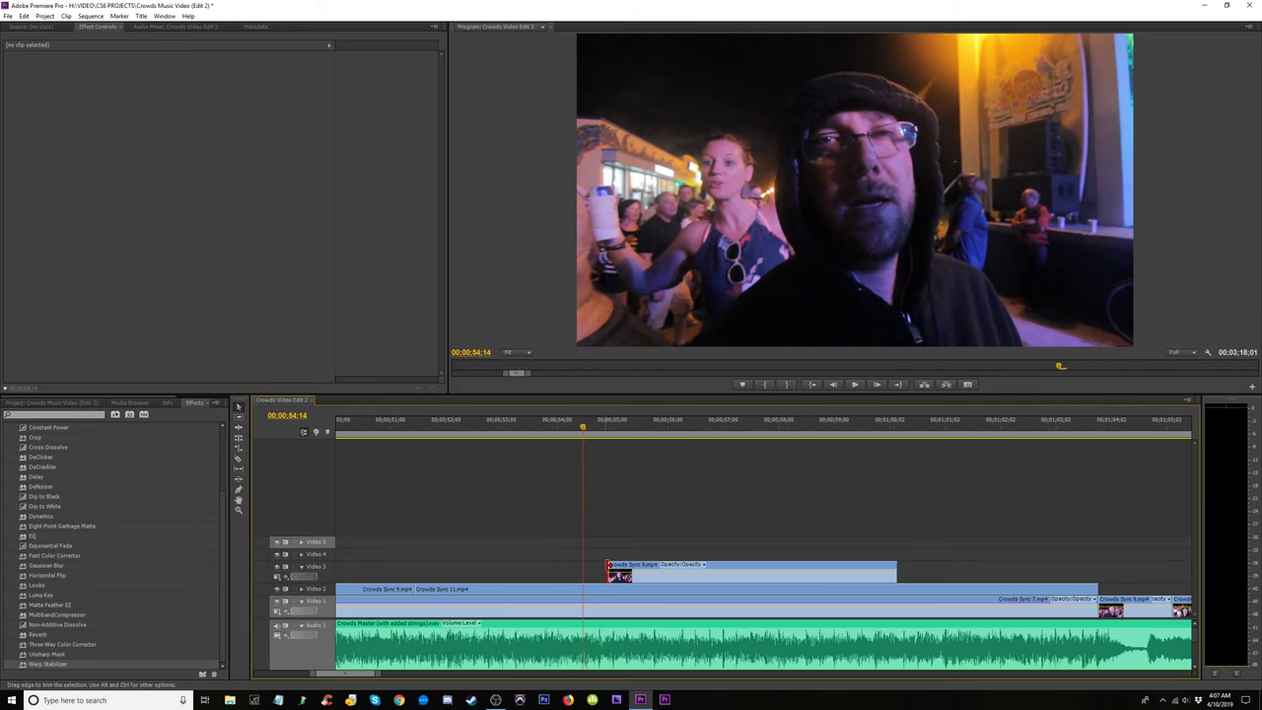
pyautogui.moveTo(606, 564); pyautogui.dragTo(583, 564)
pyautogui.click(522, 429)
pyautogui.press('space')
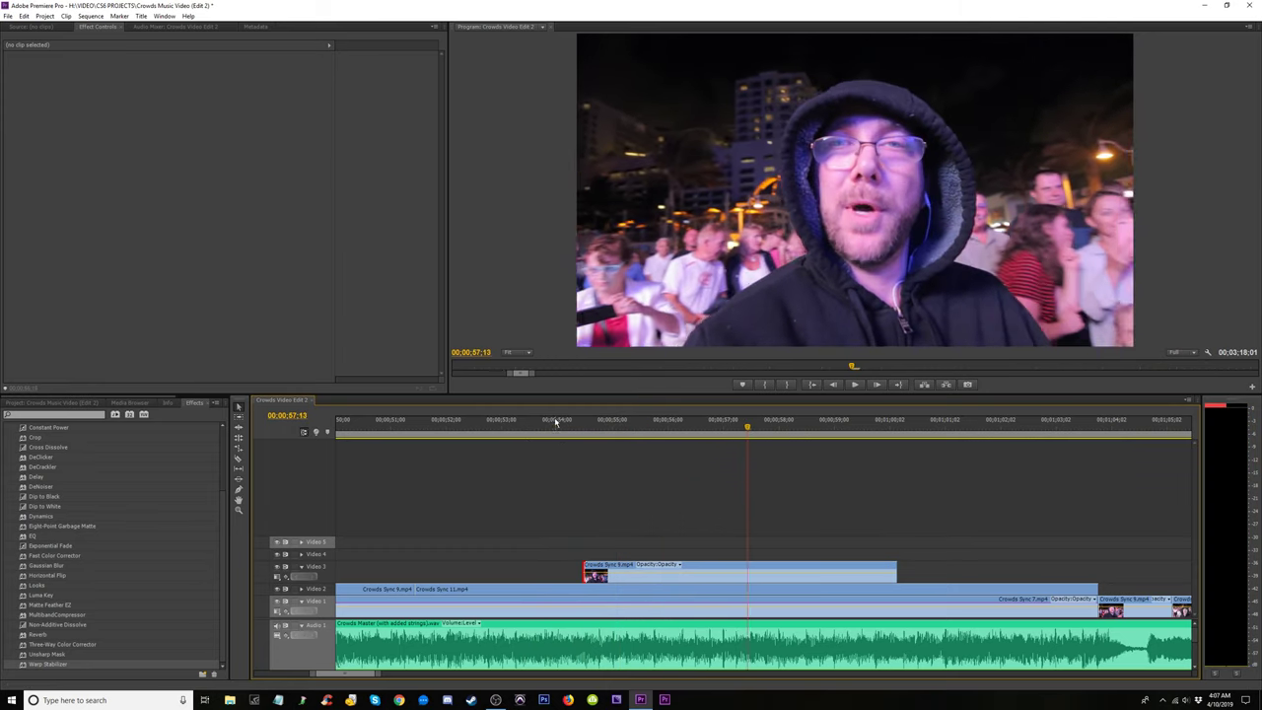
# Review the overlay from about 54;26 to 1:02, then trim its end back near 59 seconds.
pyautogui.click(555, 420)
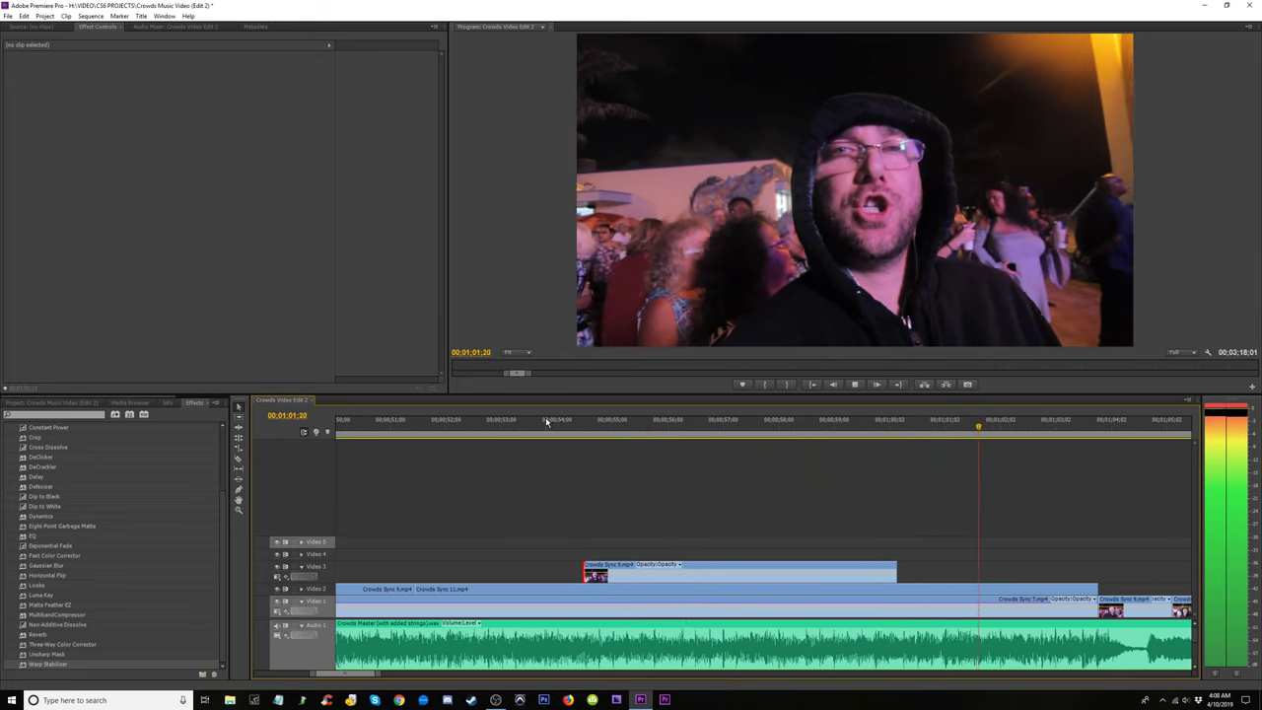
pyautogui.press('space')
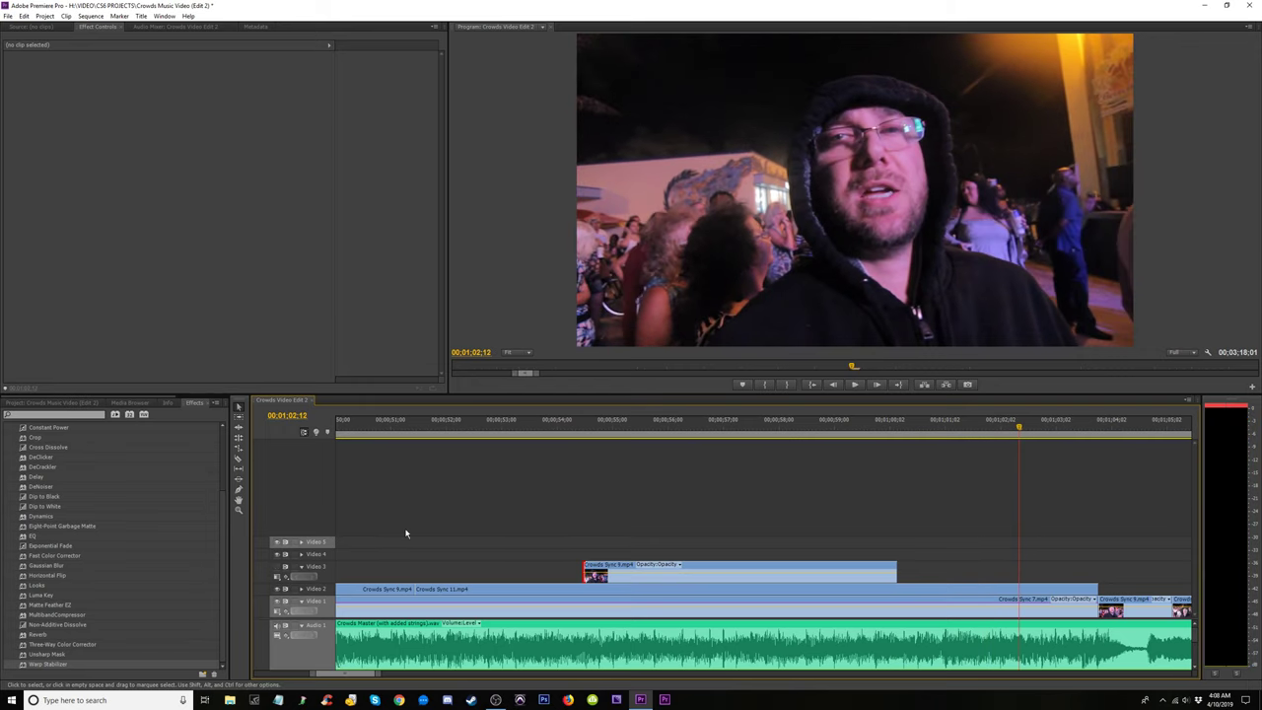
pyautogui.click(718, 432)
pyautogui.press('space')
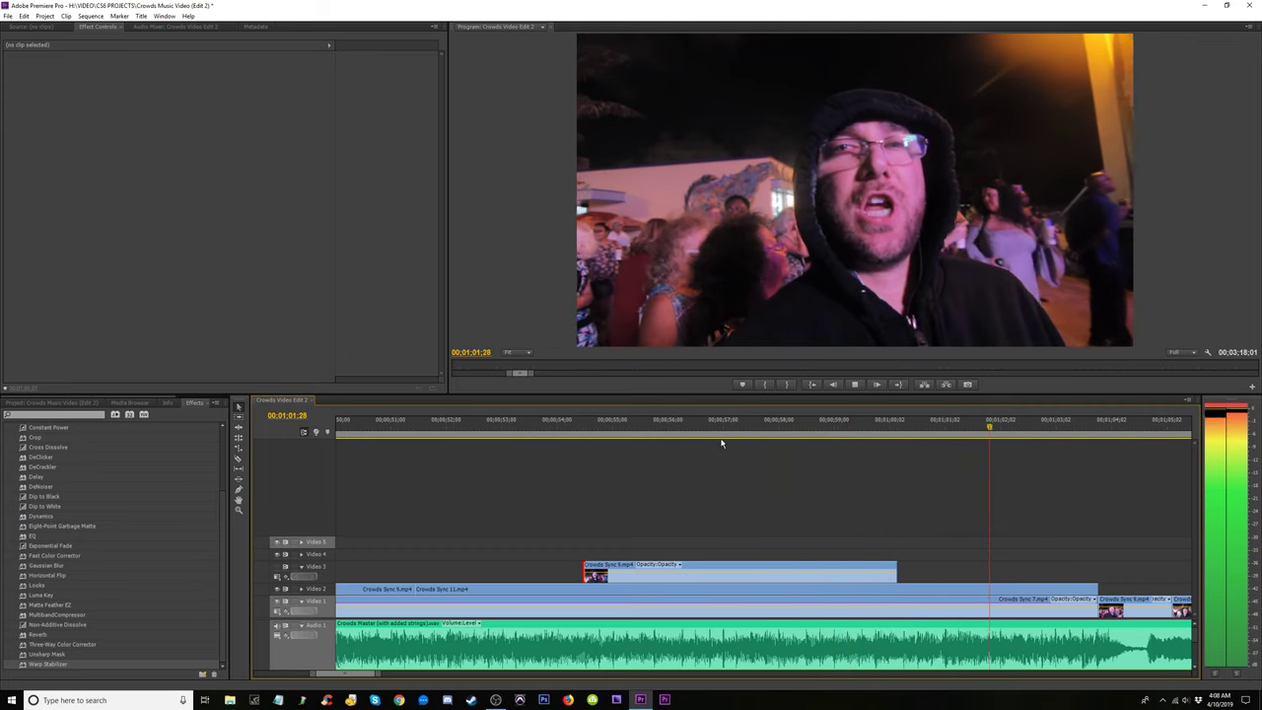
pyautogui.moveTo(721, 442); pyautogui.dragTo(677, 444)
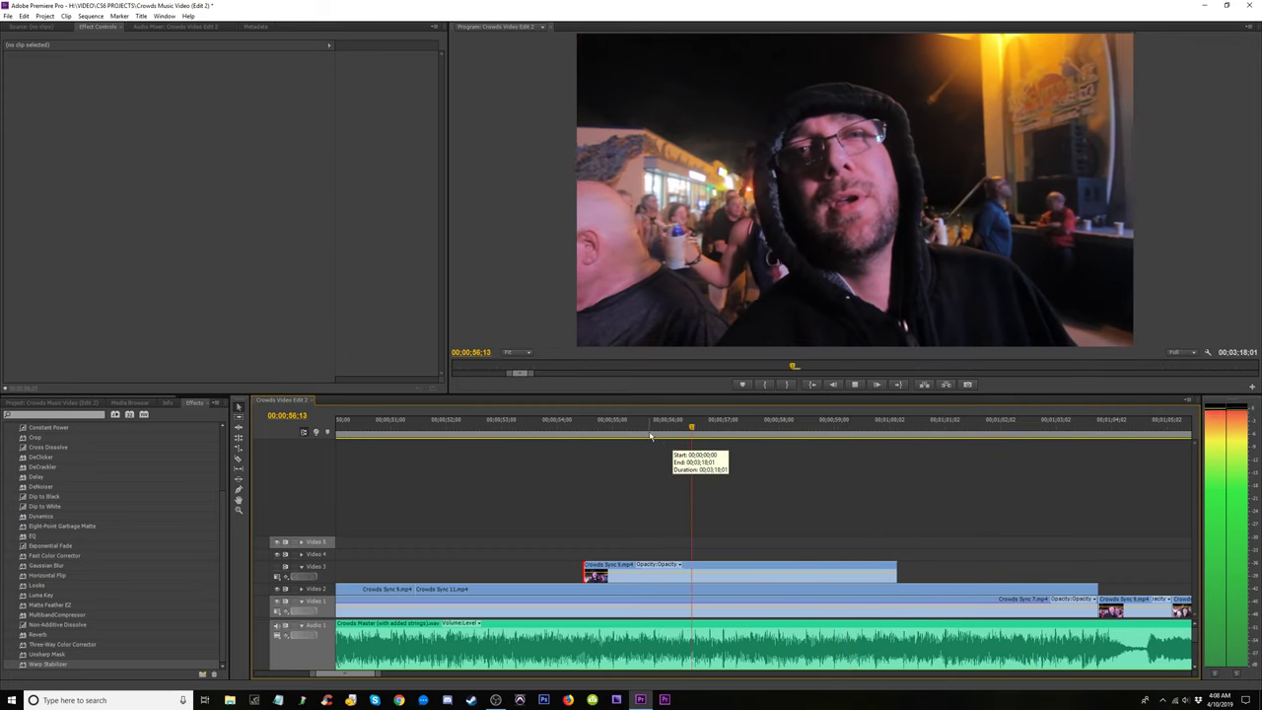
pyautogui.click(605, 439)
pyautogui.press('space')
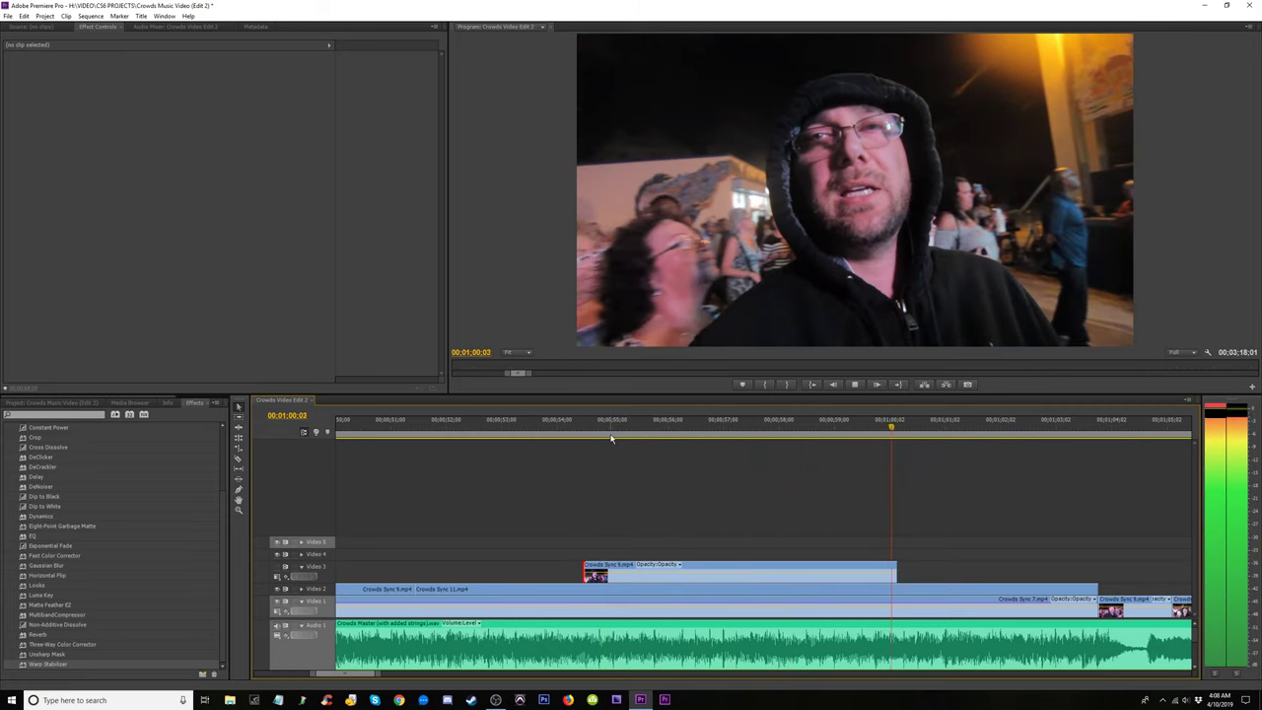
pyautogui.press('space')
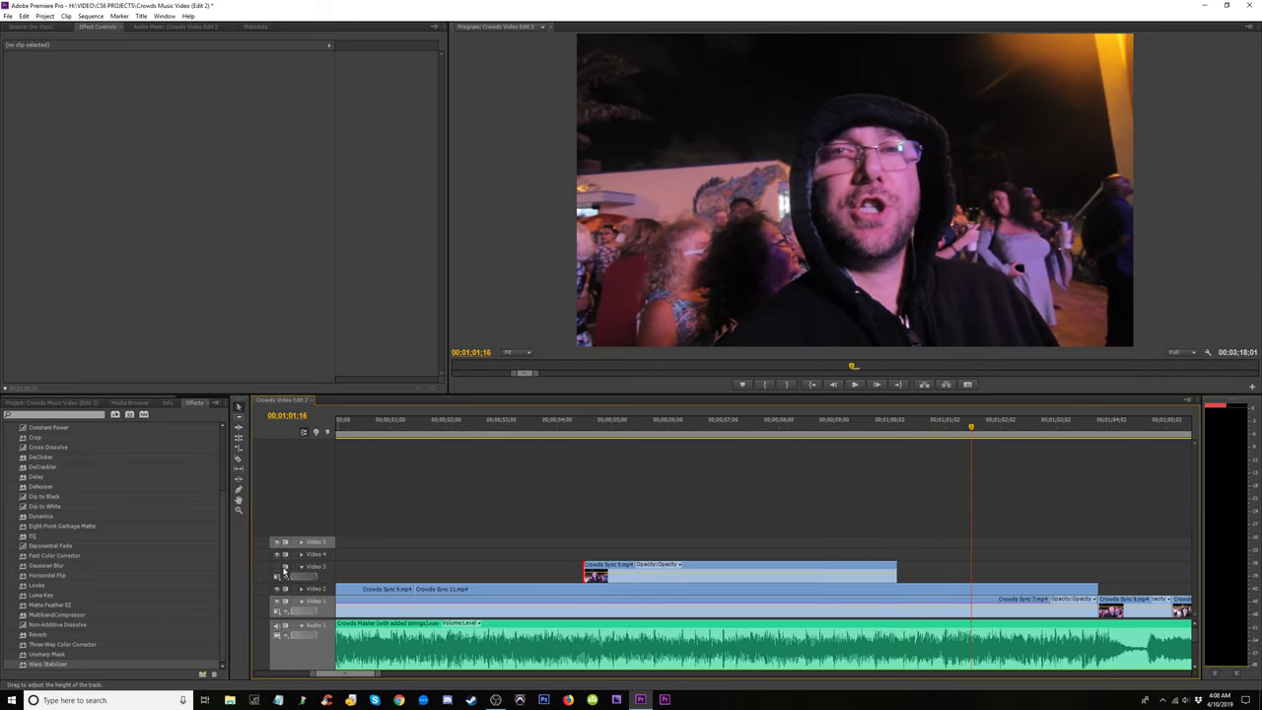
pyautogui.click(727, 425)
pyautogui.press('space')
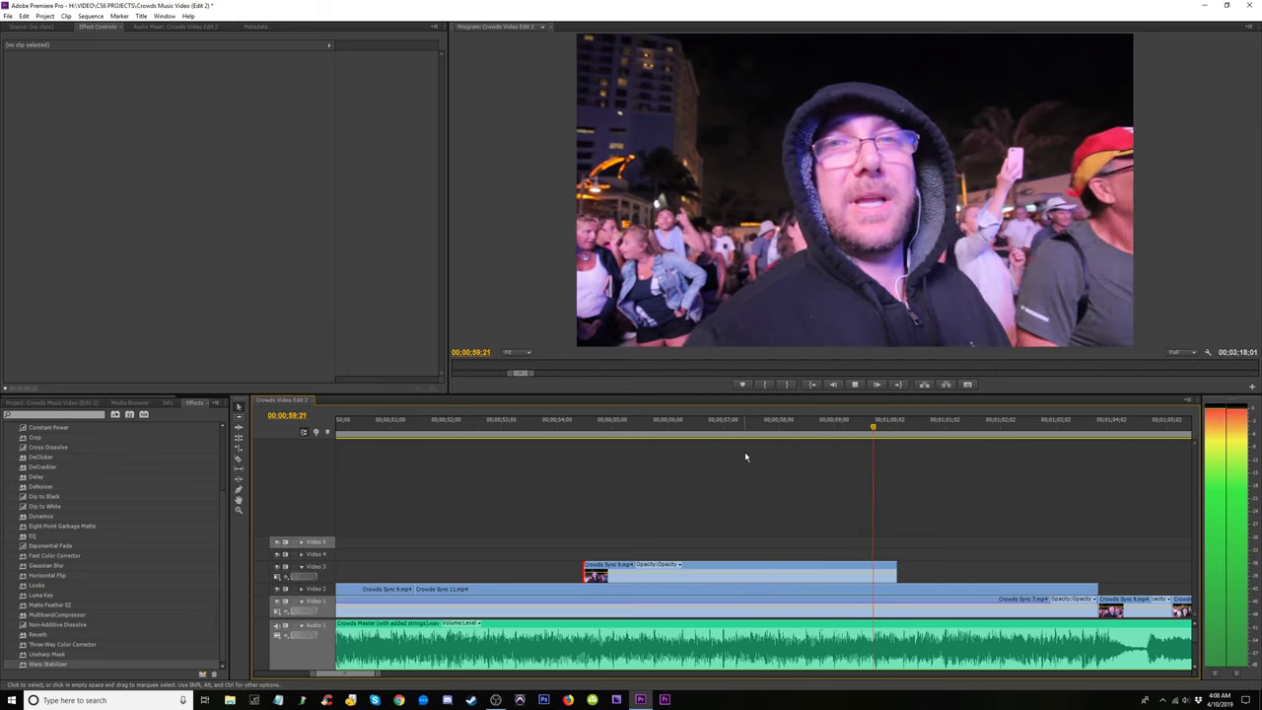
pyautogui.moveTo(789, 426); pyautogui.dragTo(817, 428)
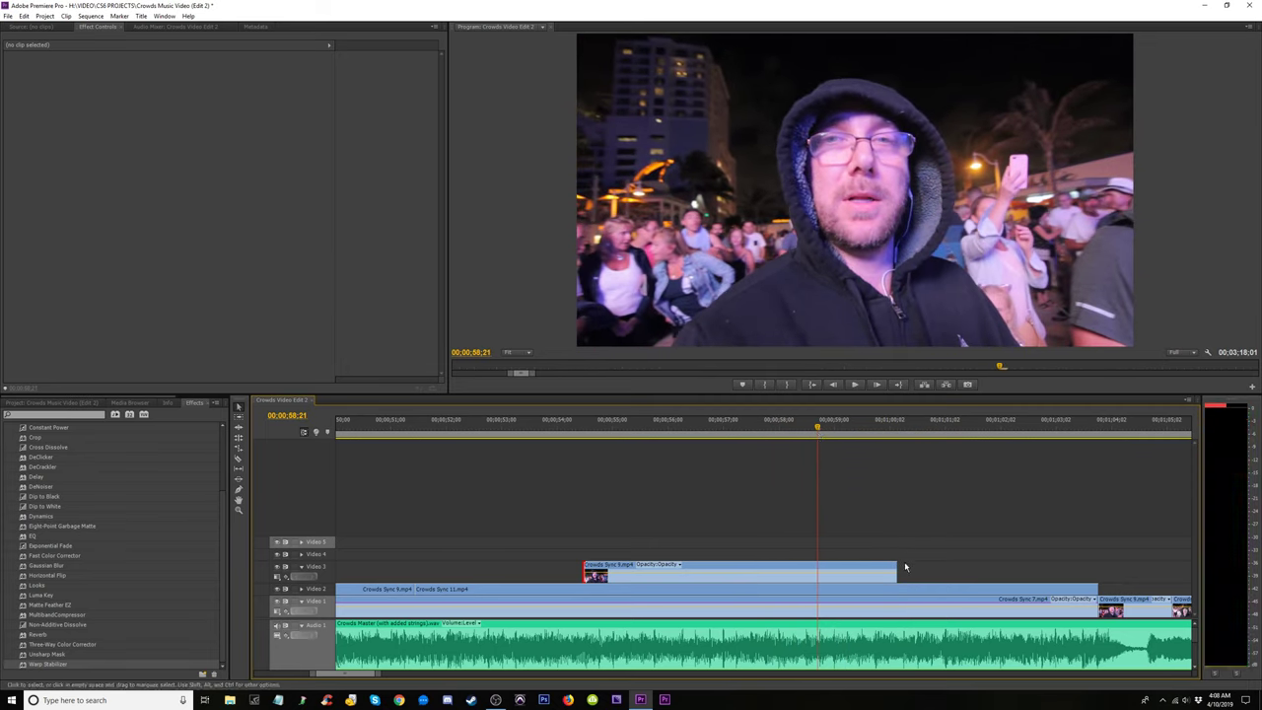
pyautogui.moveTo(889, 568); pyautogui.dragTo(817, 570)
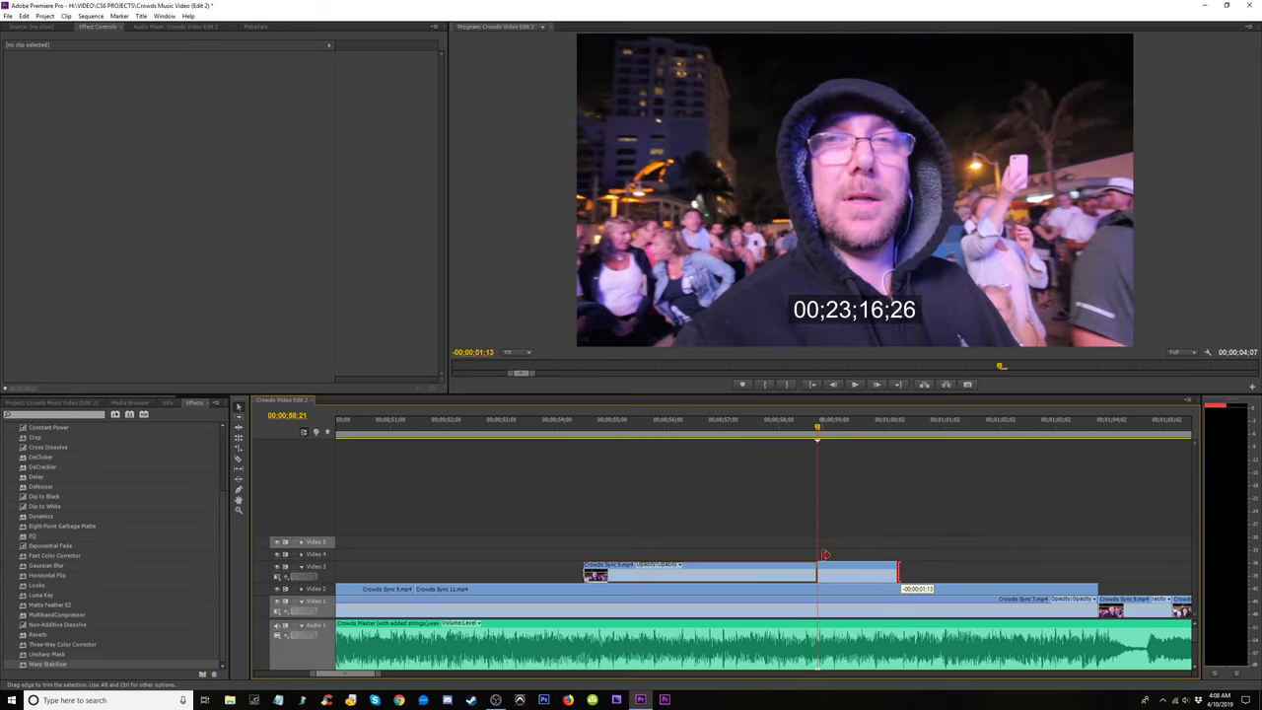
# Review the trimmed end, then extend the overlay clip's start slightly earlier near 53 seconds.
pyautogui.click(784, 427)
pyautogui.press('space')
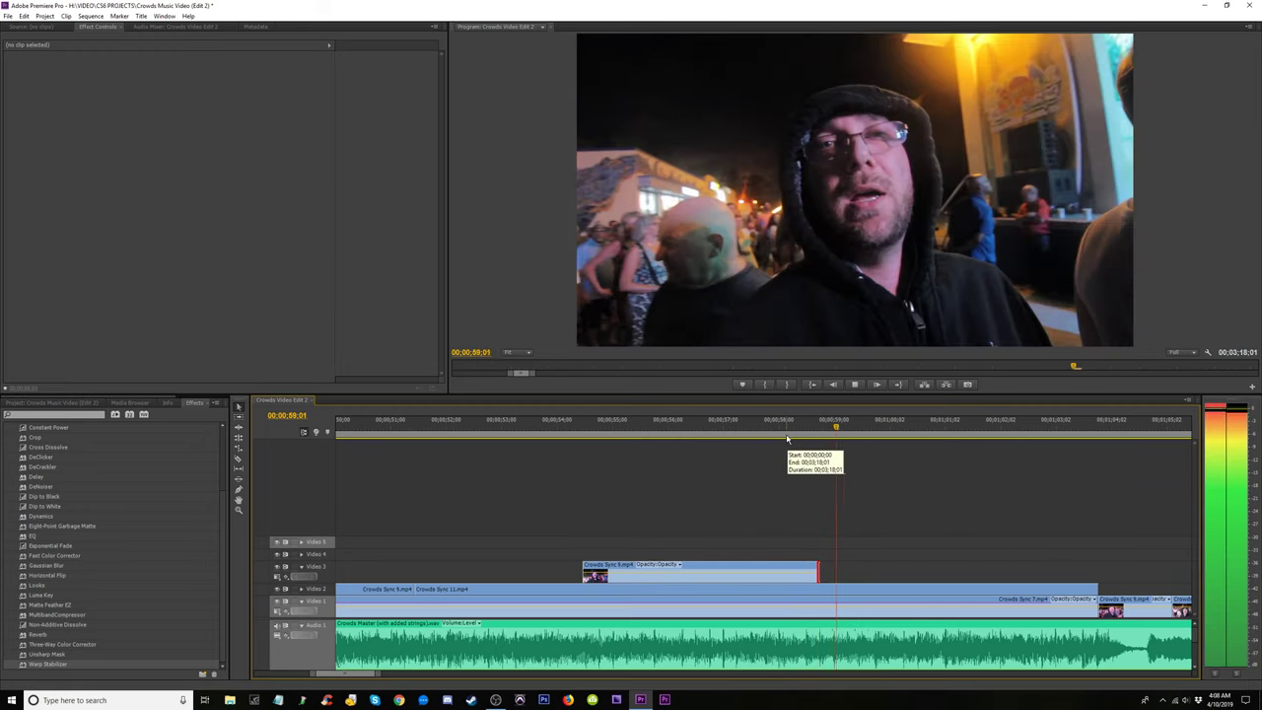
pyautogui.moveTo(752, 434); pyautogui.dragTo(565, 426)
pyautogui.press('space')
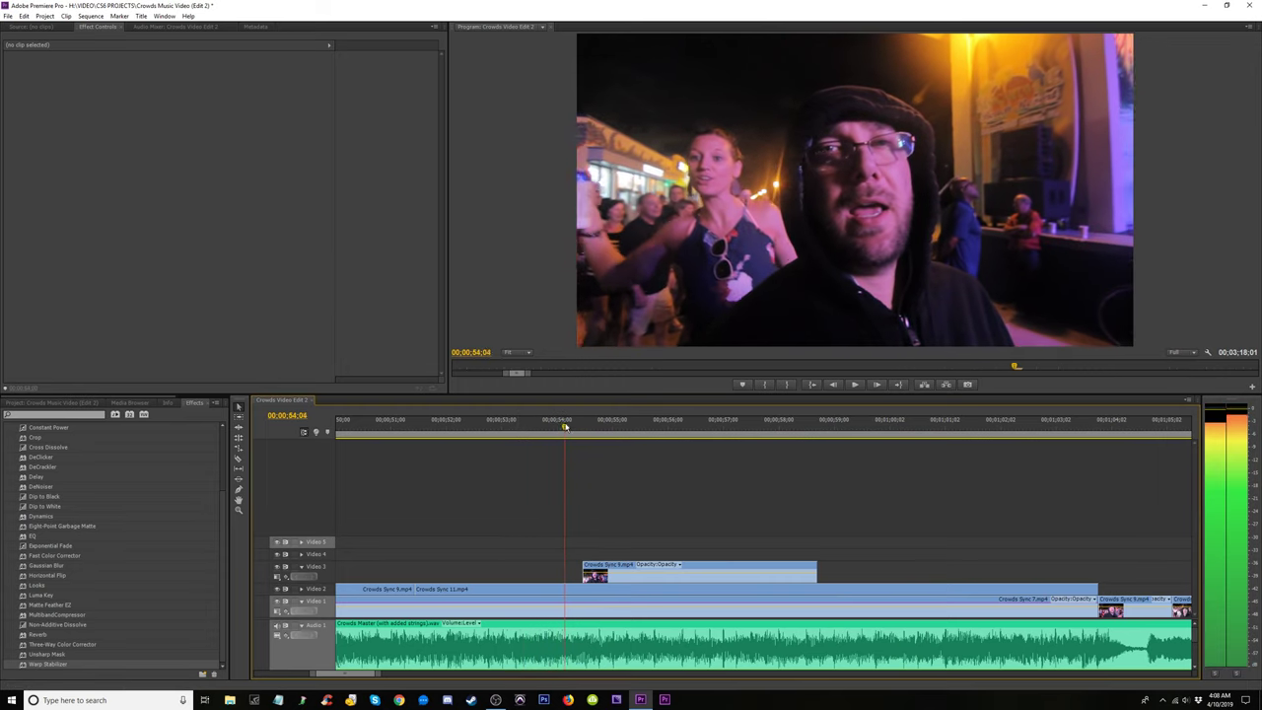
pyautogui.moveTo(576, 566); pyautogui.dragTo(549, 566)
pyautogui.click(503, 426)
pyautogui.press('space')
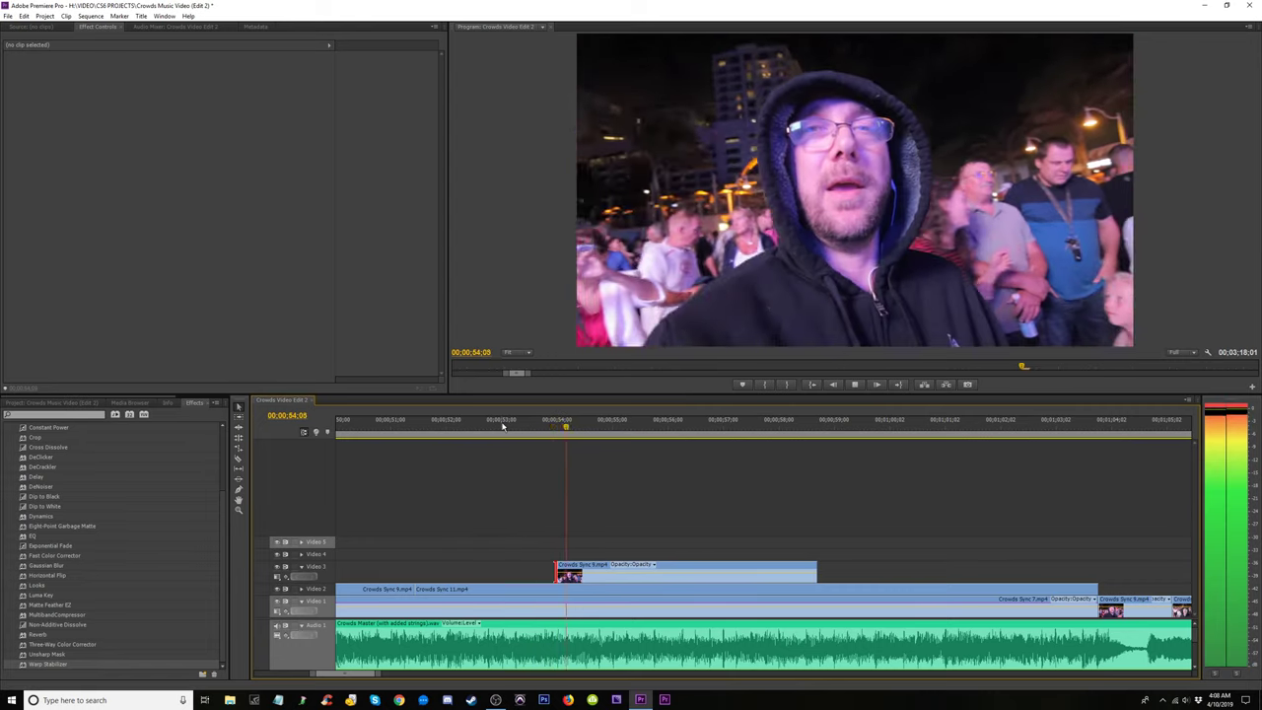
pyautogui.moveTo(503, 426); pyautogui.dragTo(564, 441)
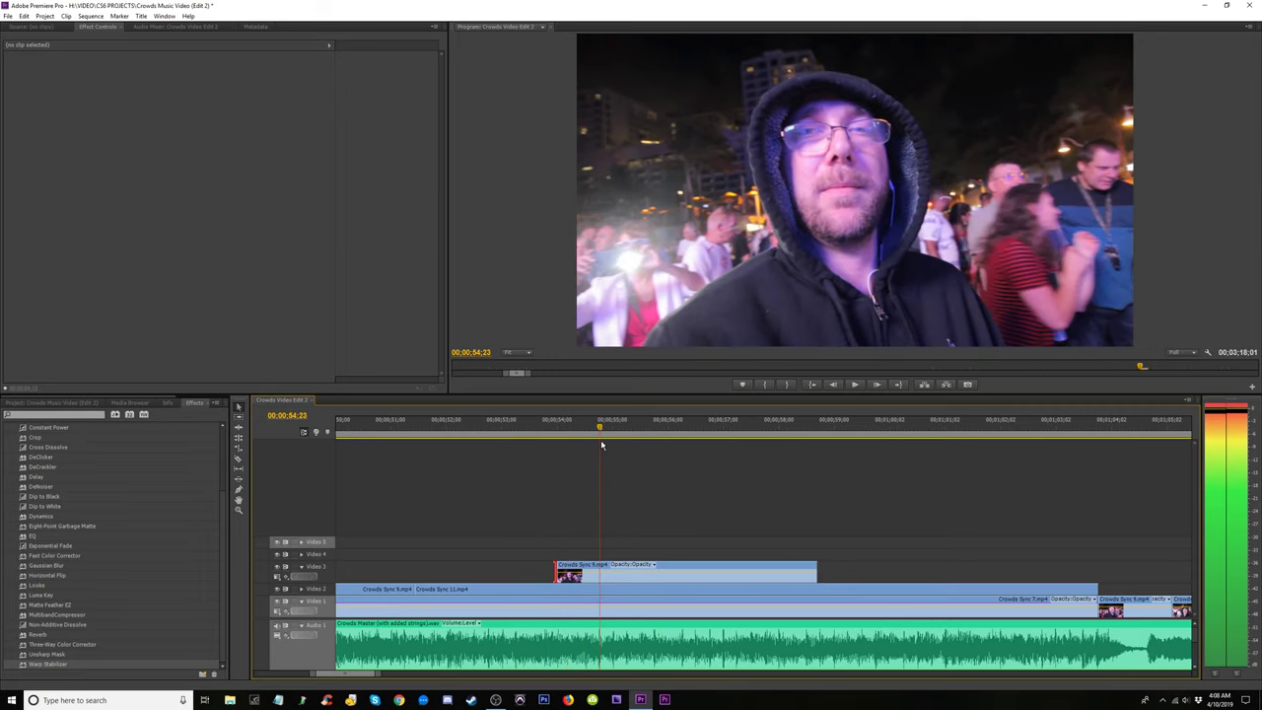
pyautogui.click(516, 430)
pyautogui.press('space')
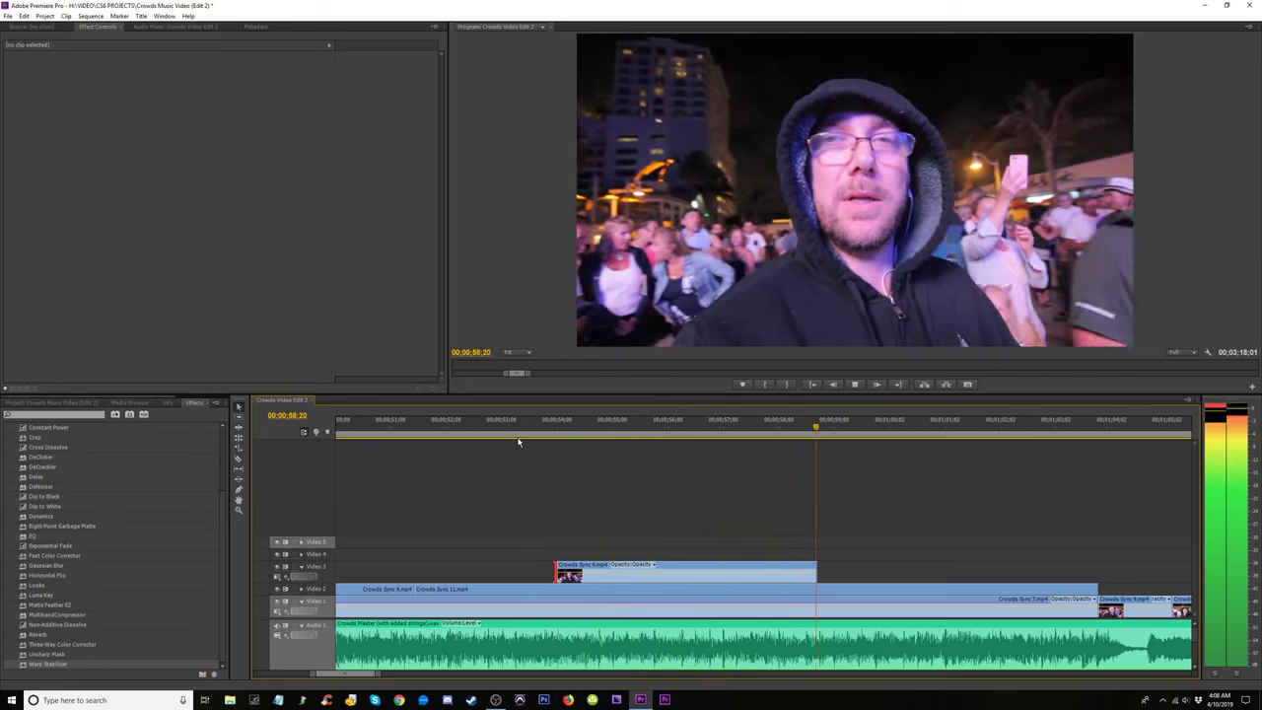
# Zoom out, compare layers with a track output turned off, and select all Video 2 clips.
pyautogui.press('-')
pyautogui.press('-')
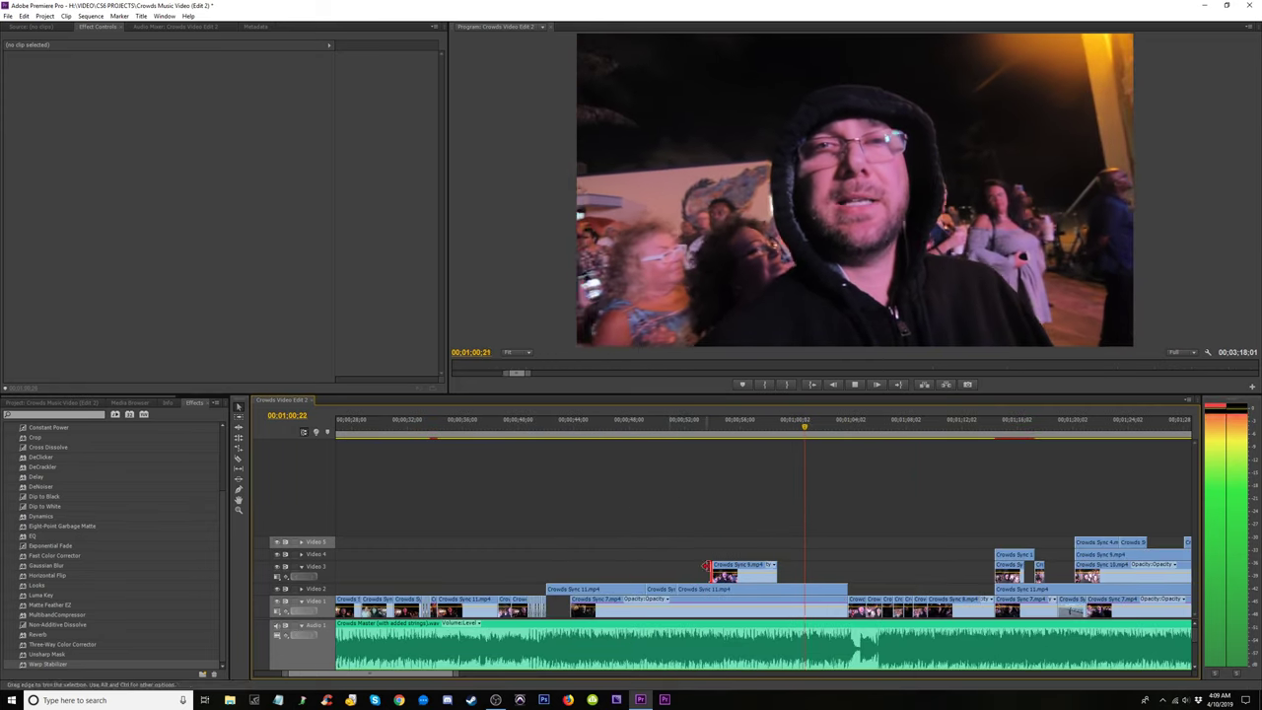
pyautogui.press('space')
pyautogui.click(746, 589)
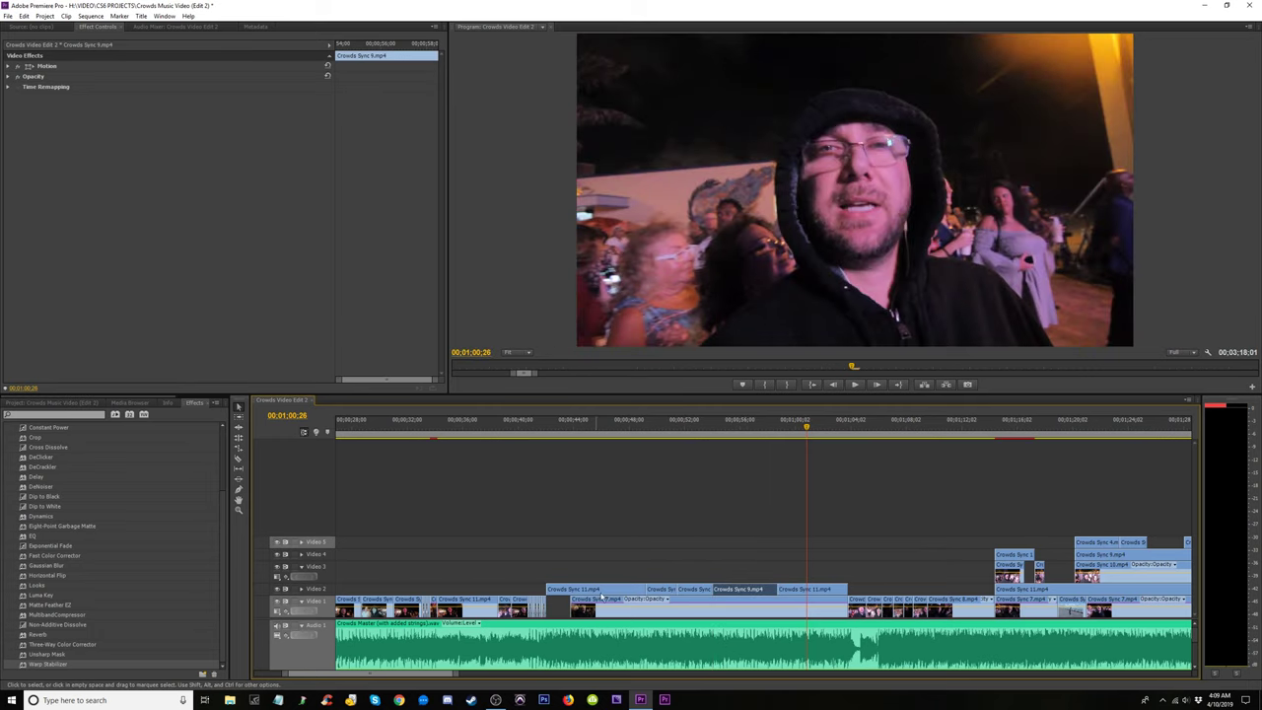
pyautogui.click(277, 601)
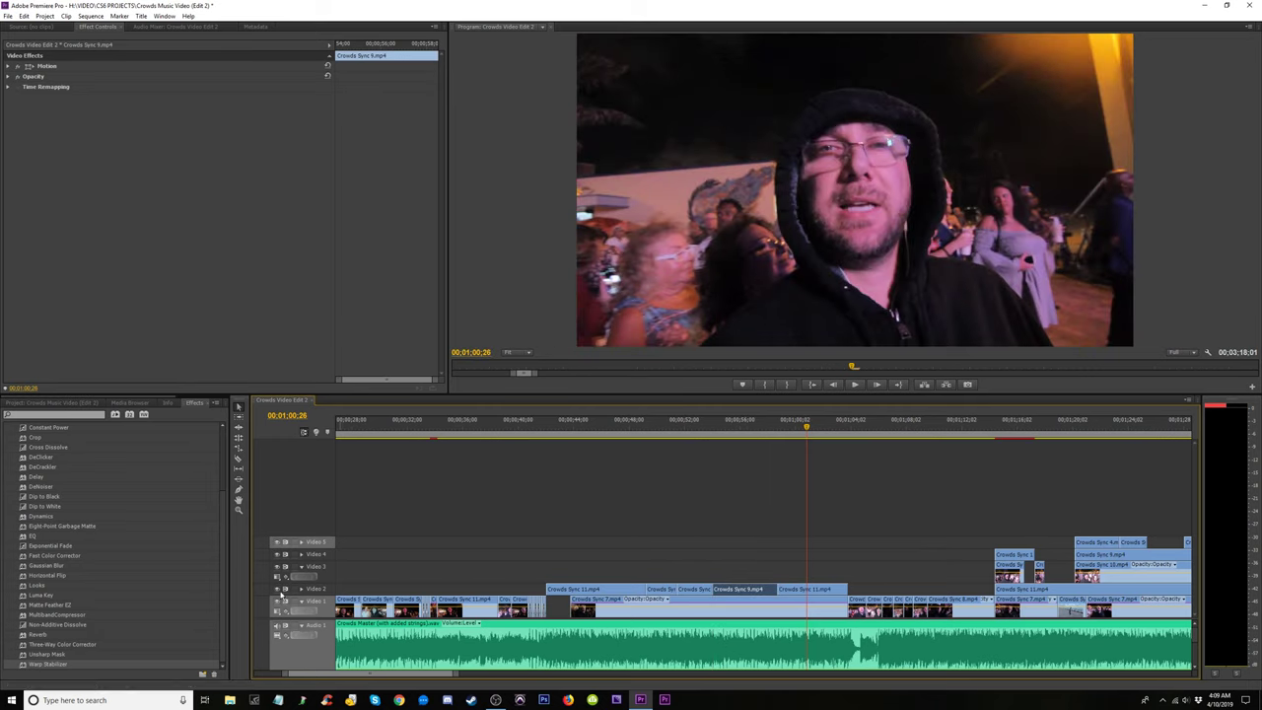
pyautogui.moveTo(559, 434); pyautogui.dragTo(588, 432)
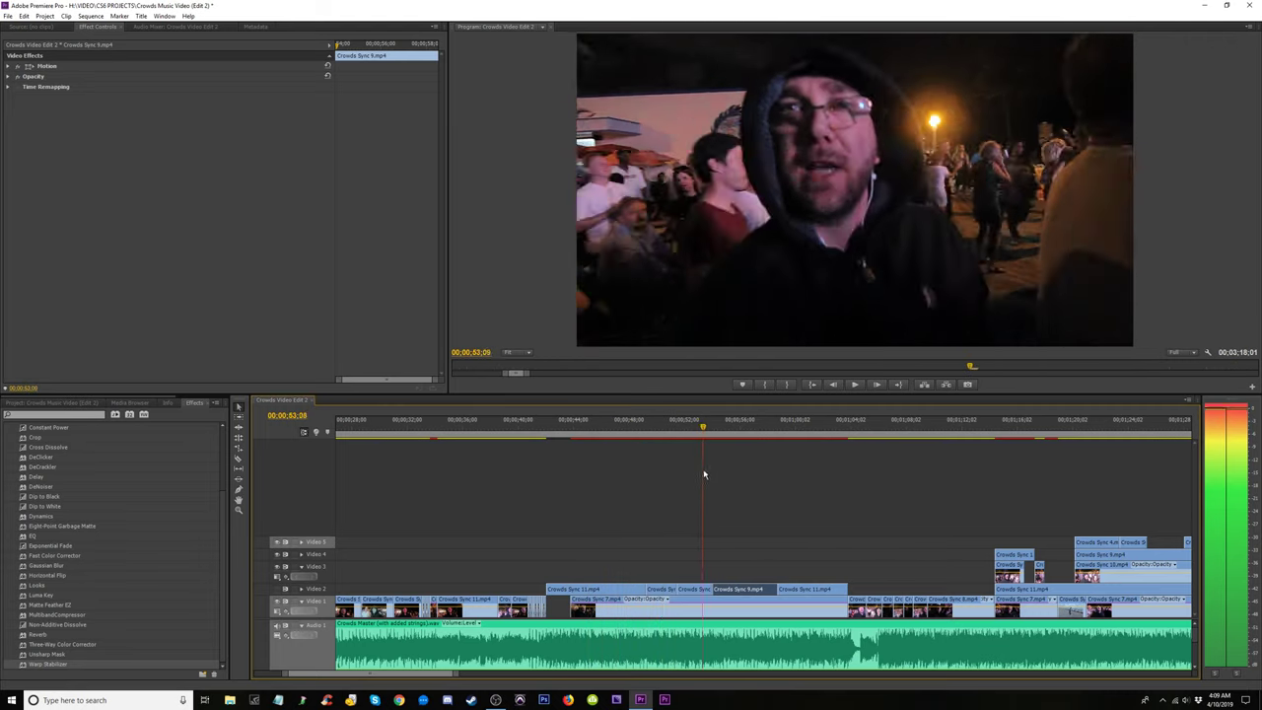
pyautogui.moveTo(704, 474); pyautogui.dragTo(741, 487)
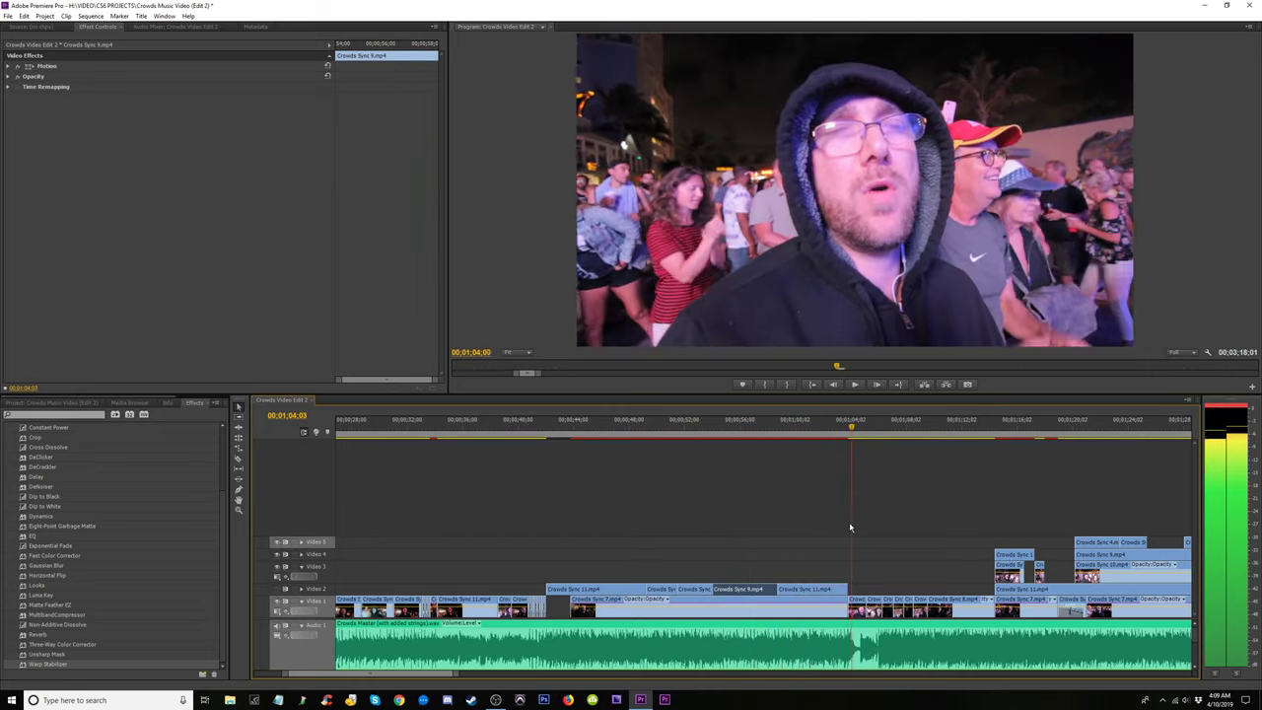
pyautogui.press('space')
pyautogui.moveTo(568, 568); pyautogui.dragTo(816, 604)
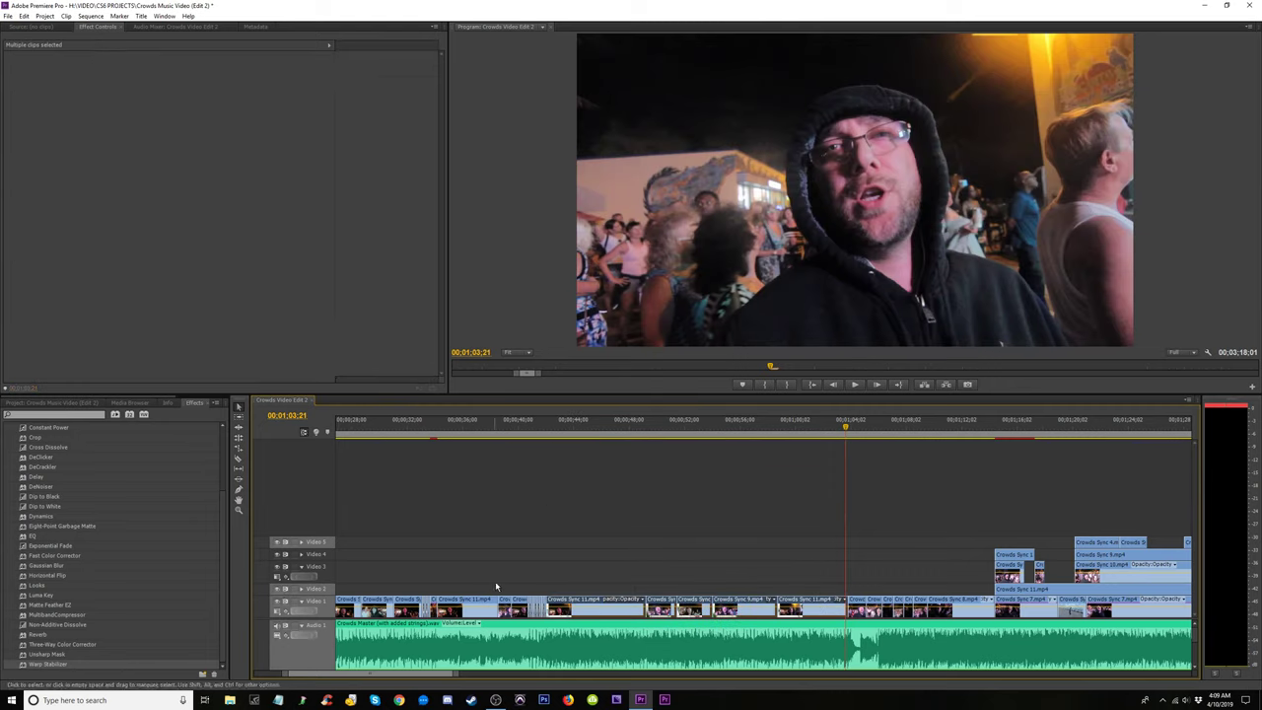
# Zoom the timeline in on the 1:13–1:15 area and play from 1:14;22.
pyautogui.press('-')
pyautogui.press('-')
pyautogui.press('-')
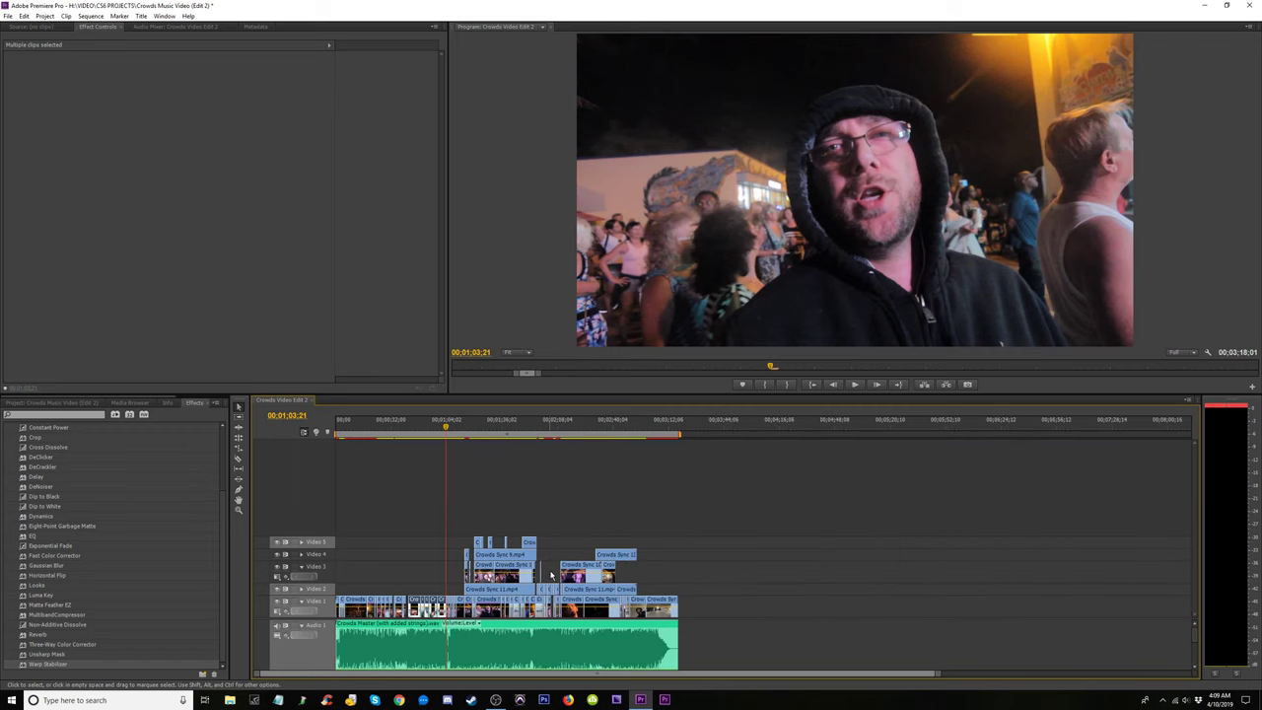
pyautogui.press('=')
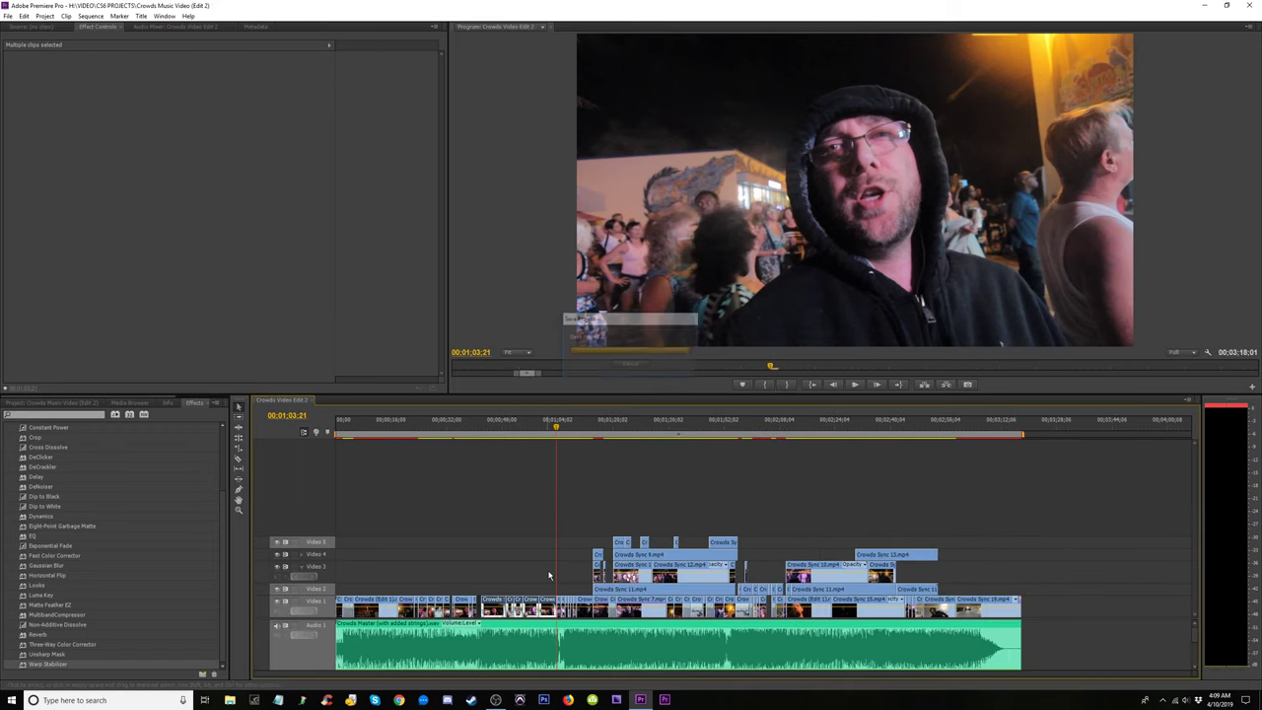
pyautogui.click(480, 435)
pyautogui.moveTo(581, 434); pyautogui.dragTo(589, 435)
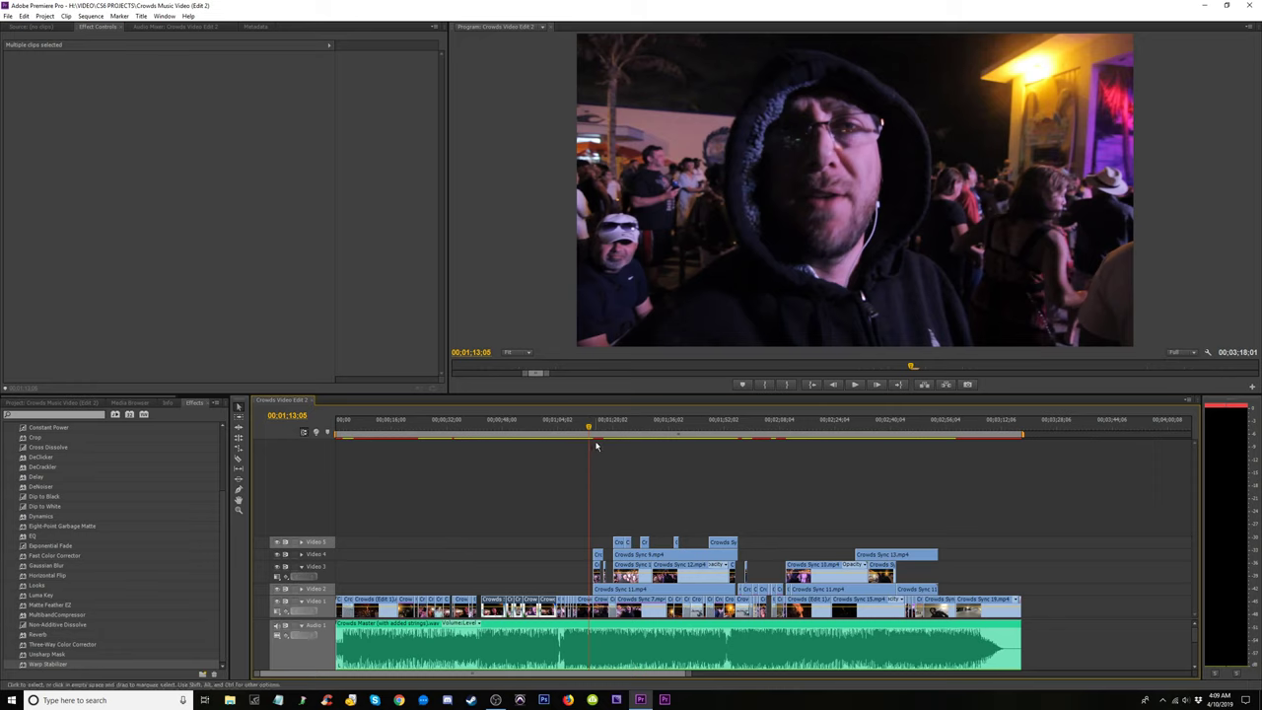
pyautogui.click(595, 436)
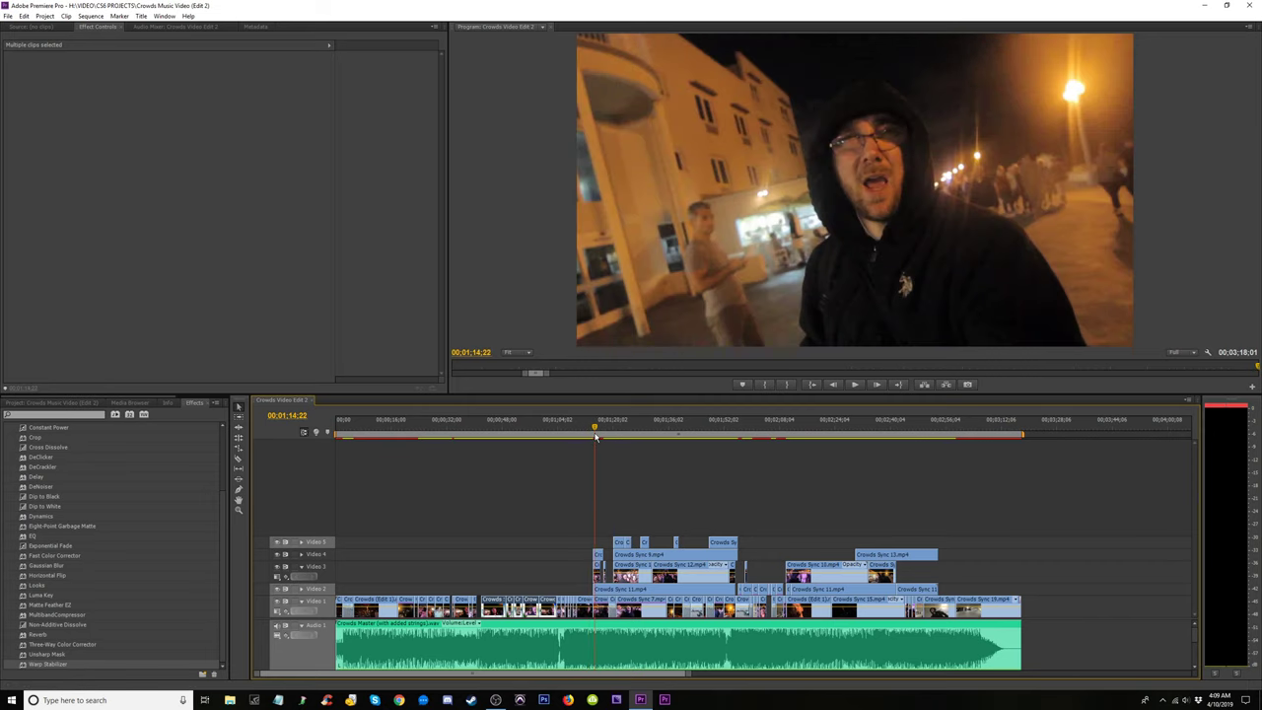
pyautogui.press('=')
pyautogui.press('=')
pyautogui.press('=')
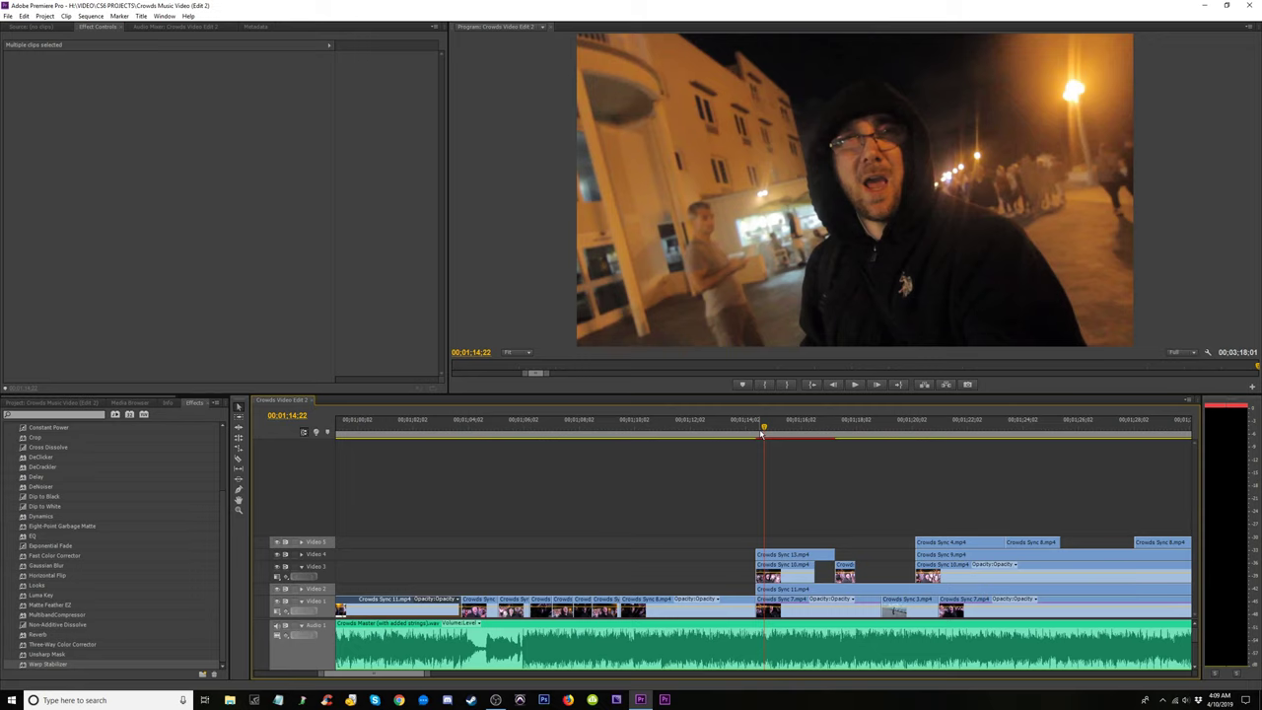
pyautogui.moveTo(763, 432); pyautogui.dragTo(776, 429)
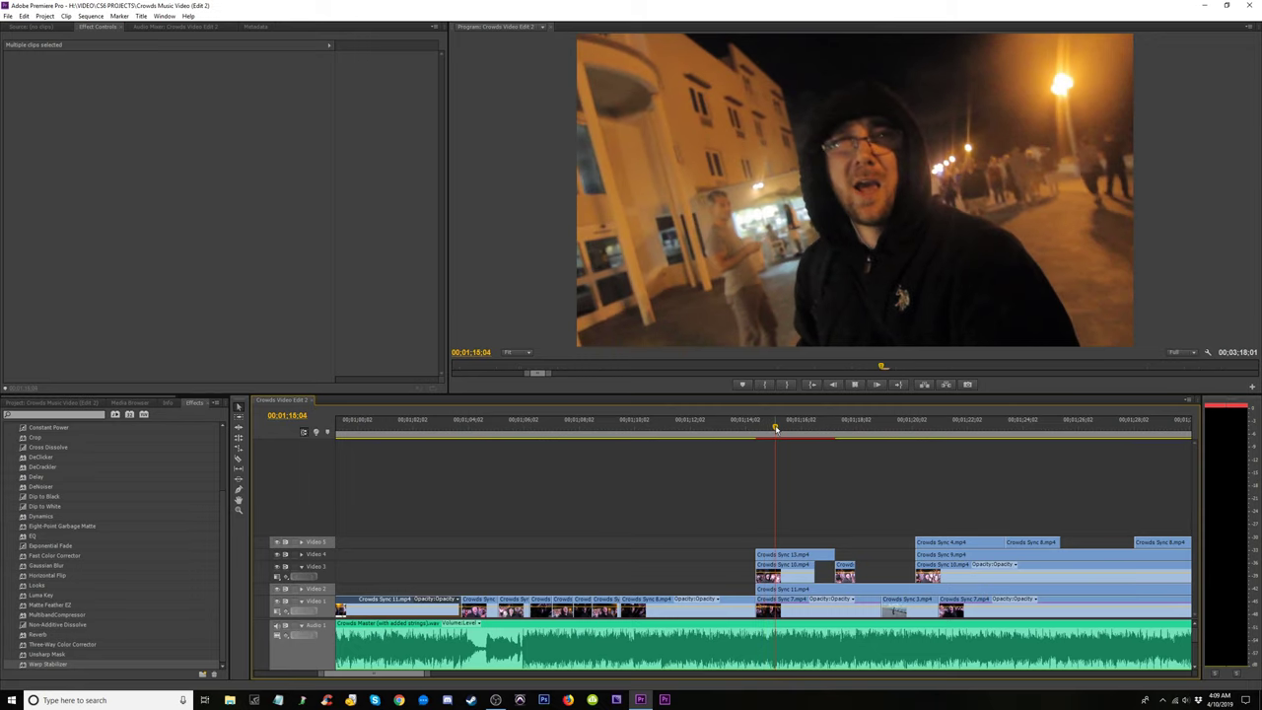
pyautogui.press('space')
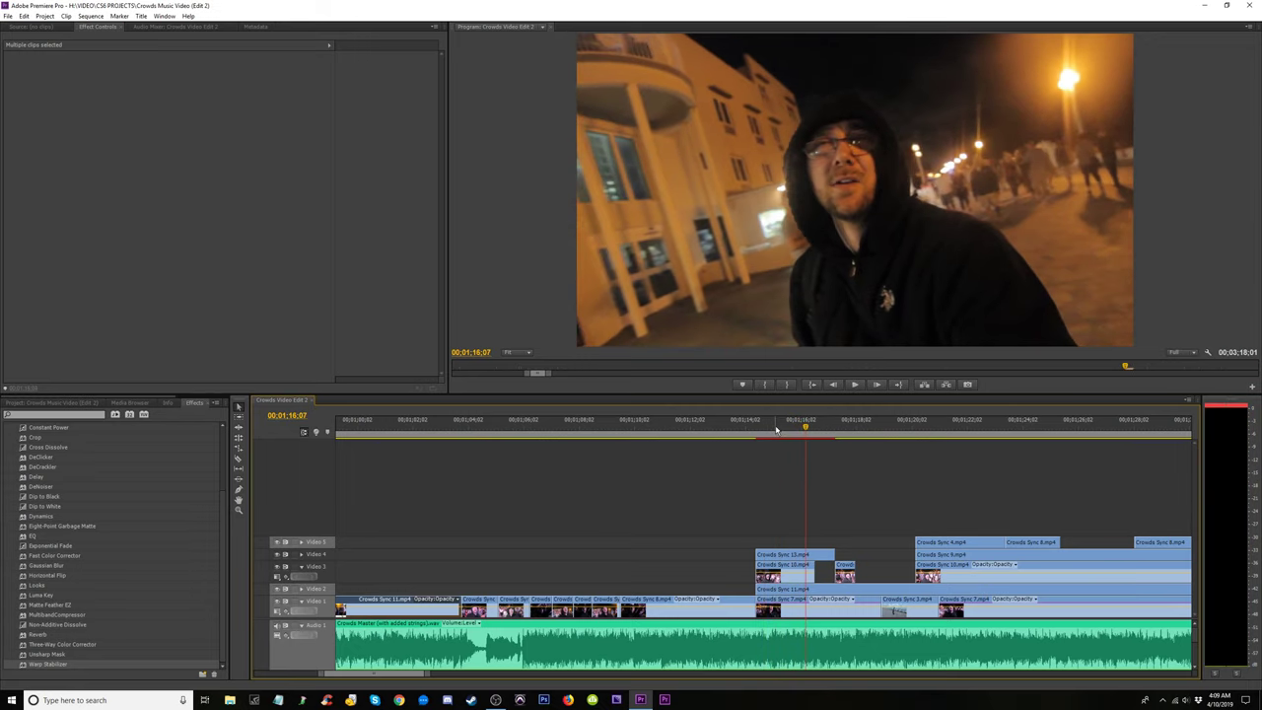
# Replay 1:14 to 1:16;04 zoomed in further, then select Crowds Sync 13 on Video 4.
pyautogui.click(756, 436)
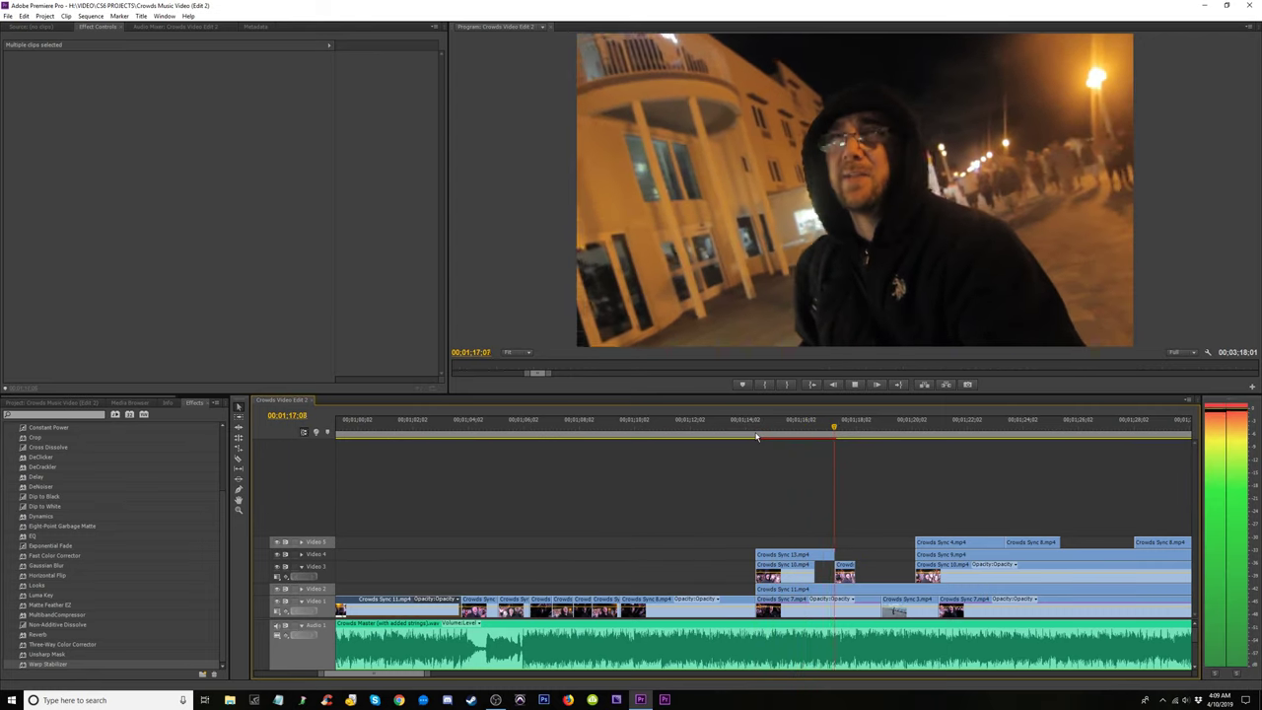
pyautogui.press('space')
pyautogui.press('=')
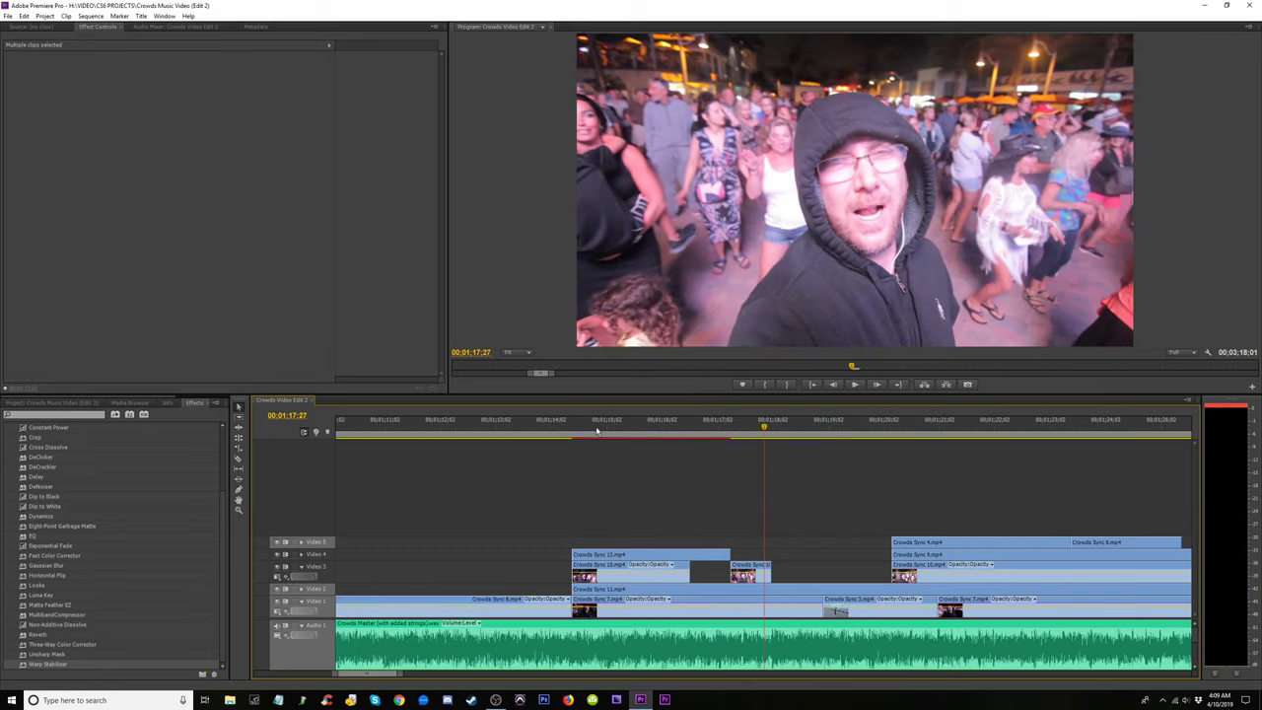
pyautogui.click(552, 436)
pyautogui.press('space')
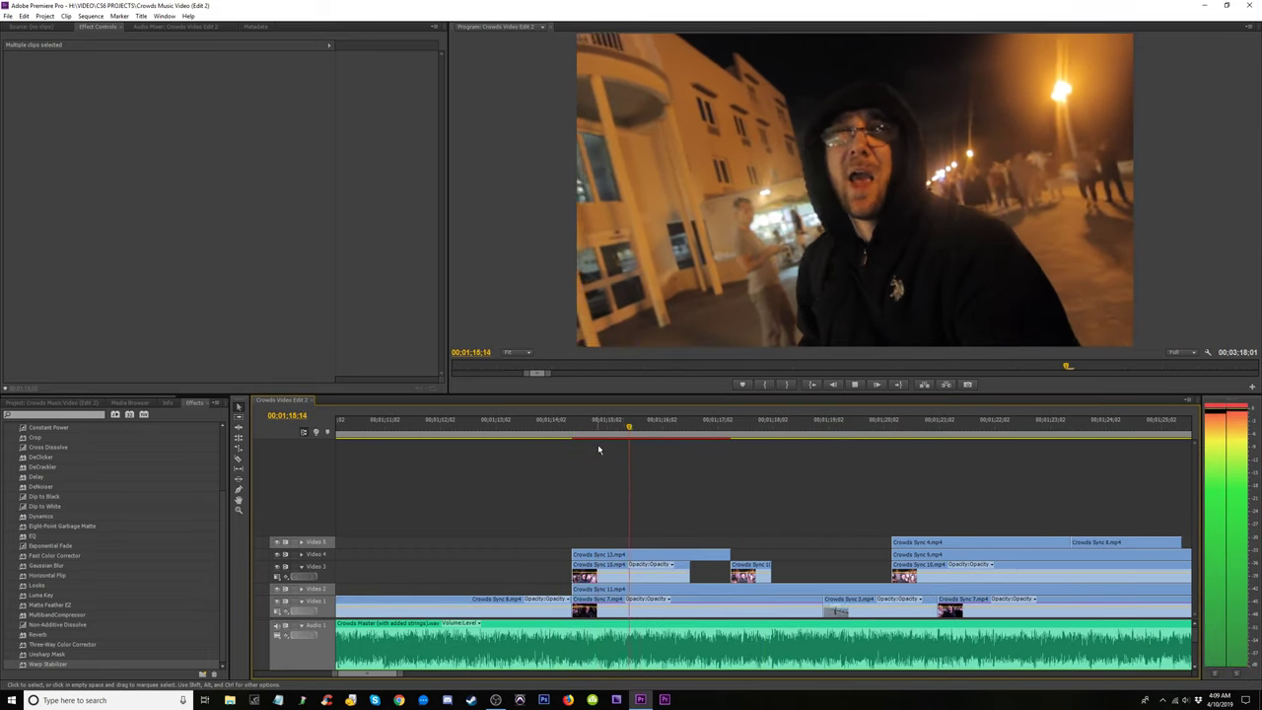
pyautogui.press('space')
pyautogui.click(615, 554)
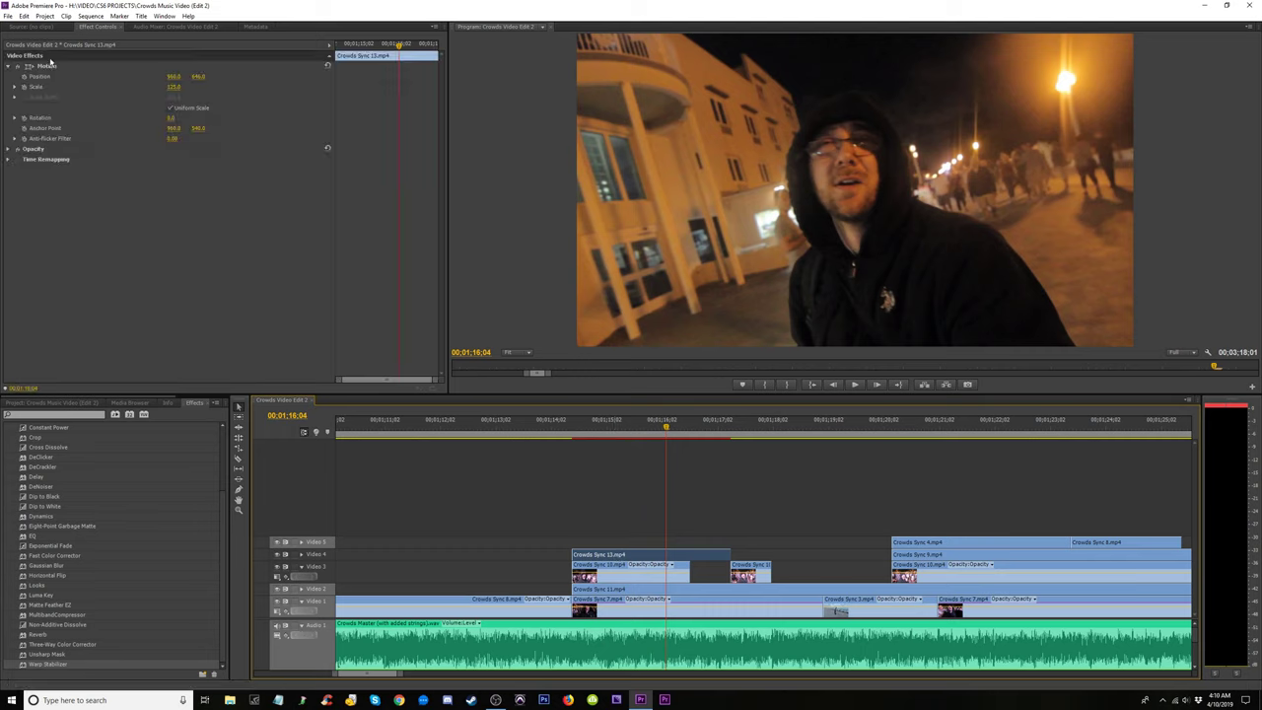
# Open Crowds Sync 13 in the Source monitor, then move to the clips around 2:02–2:04.
pyautogui.doubleClick(647, 555)
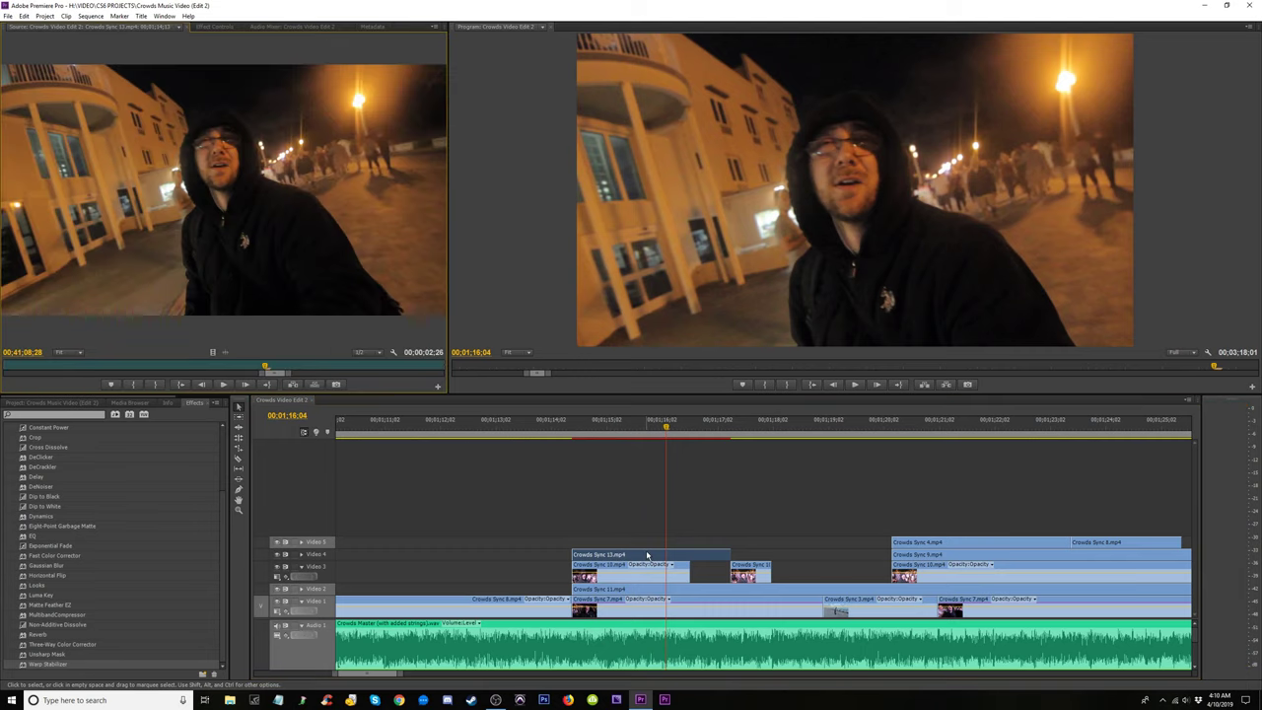
pyautogui.click(565, 427)
pyautogui.press('space')
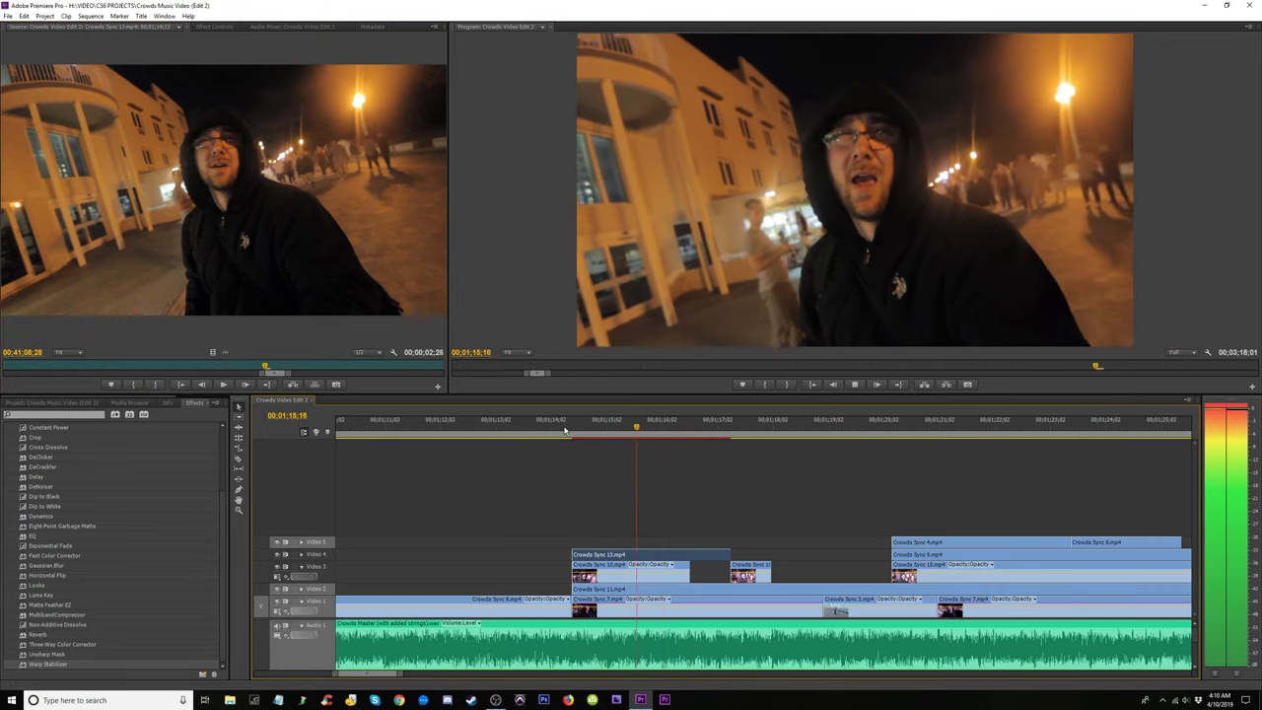
pyautogui.press('space')
pyautogui.press('-')
pyautogui.press('-')
pyautogui.press('-')
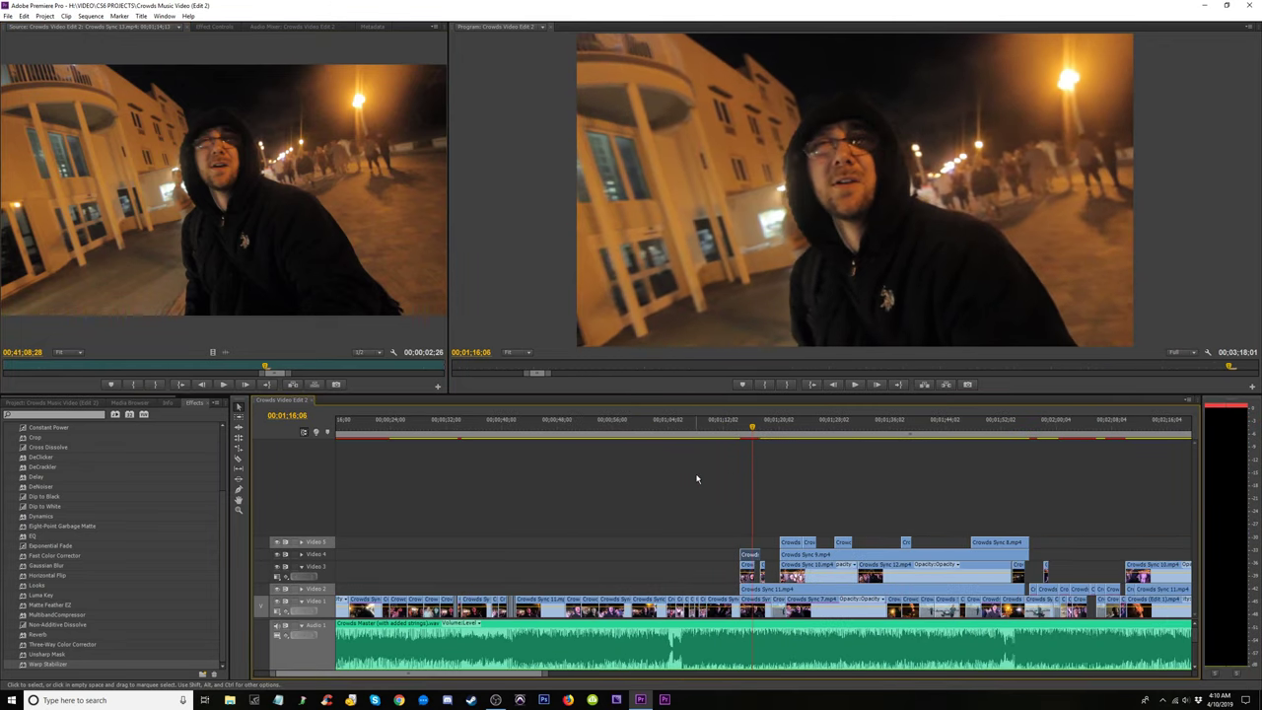
pyautogui.click(769, 442)
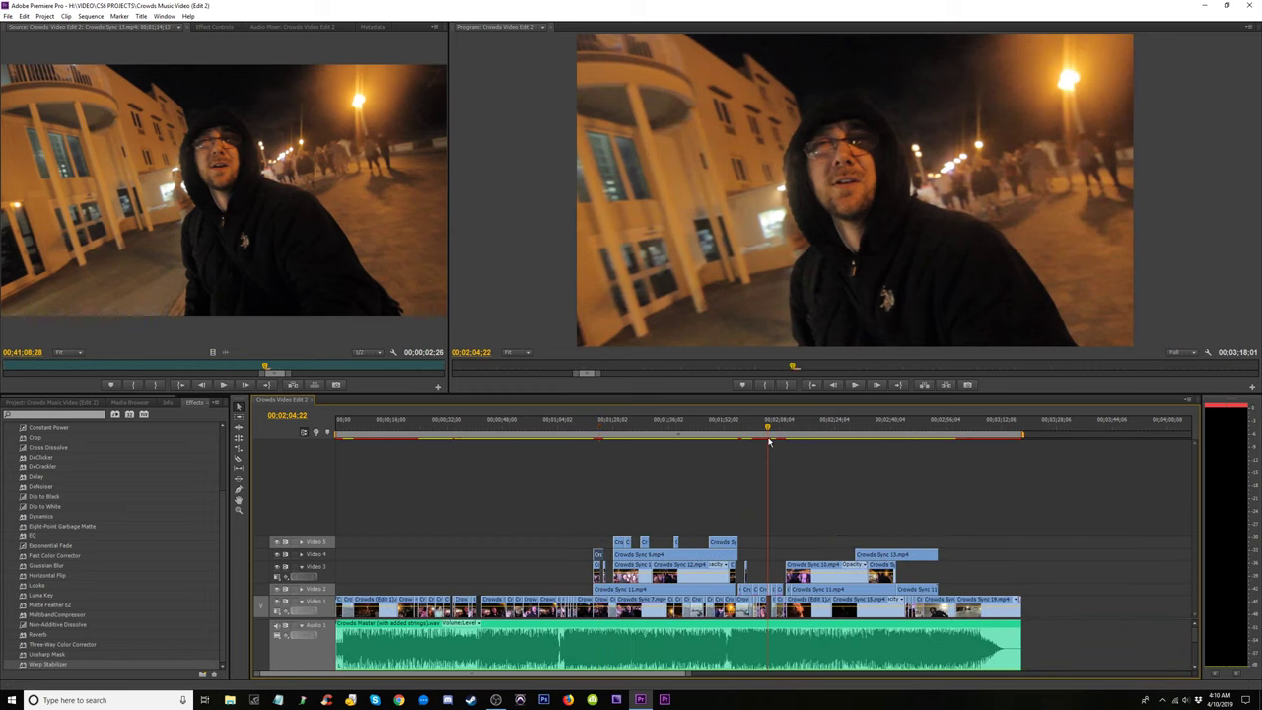
pyautogui.press('=')
pyautogui.press('=')
pyautogui.moveTo(767, 442); pyautogui.dragTo(793, 488)
# Copy the Fast Color Corrector effect from Crowds Sync 12's Effect Controls.
pyautogui.rightClick(801, 593)
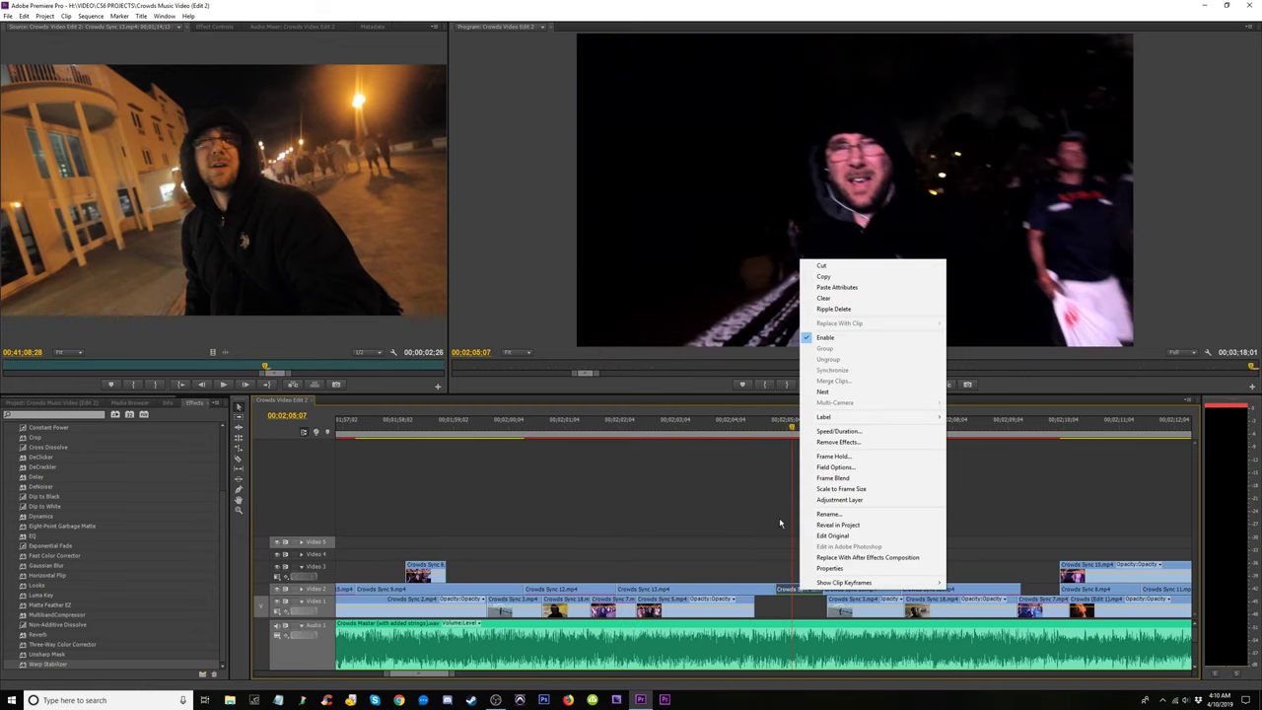
pyautogui.click(222, 29)
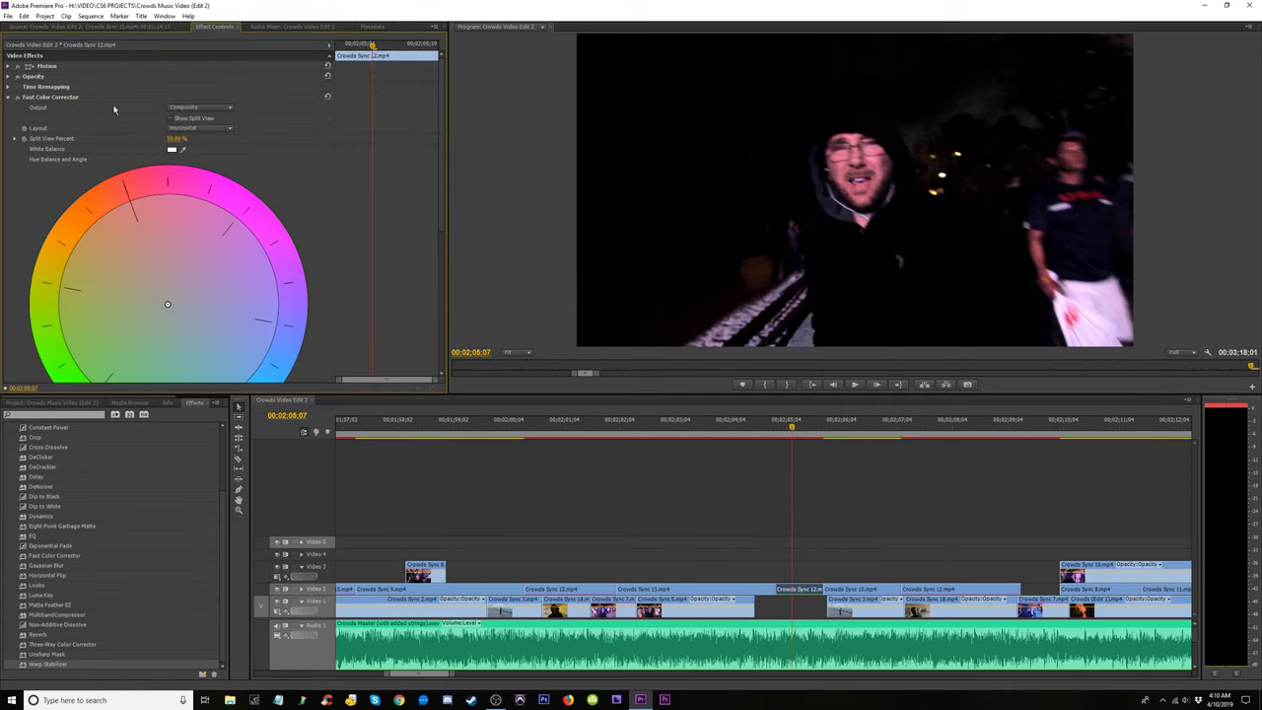
pyautogui.rightClick(74, 98)
pyautogui.click(99, 145)
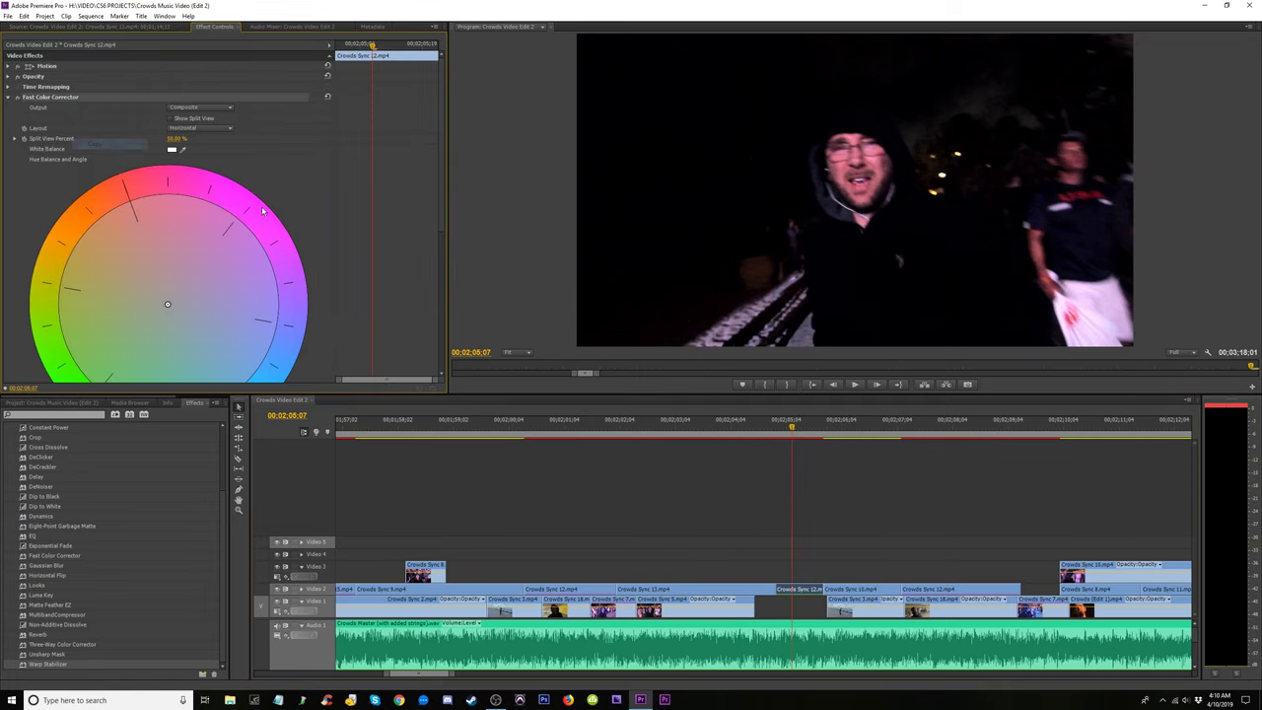
# Select Crowds Sync 13 near 1:15 and paste the Fast Color Corrector into its Effect Controls.
pyautogui.click(415, 429)
pyautogui.press('-')
pyautogui.press('-')
pyautogui.press('-')
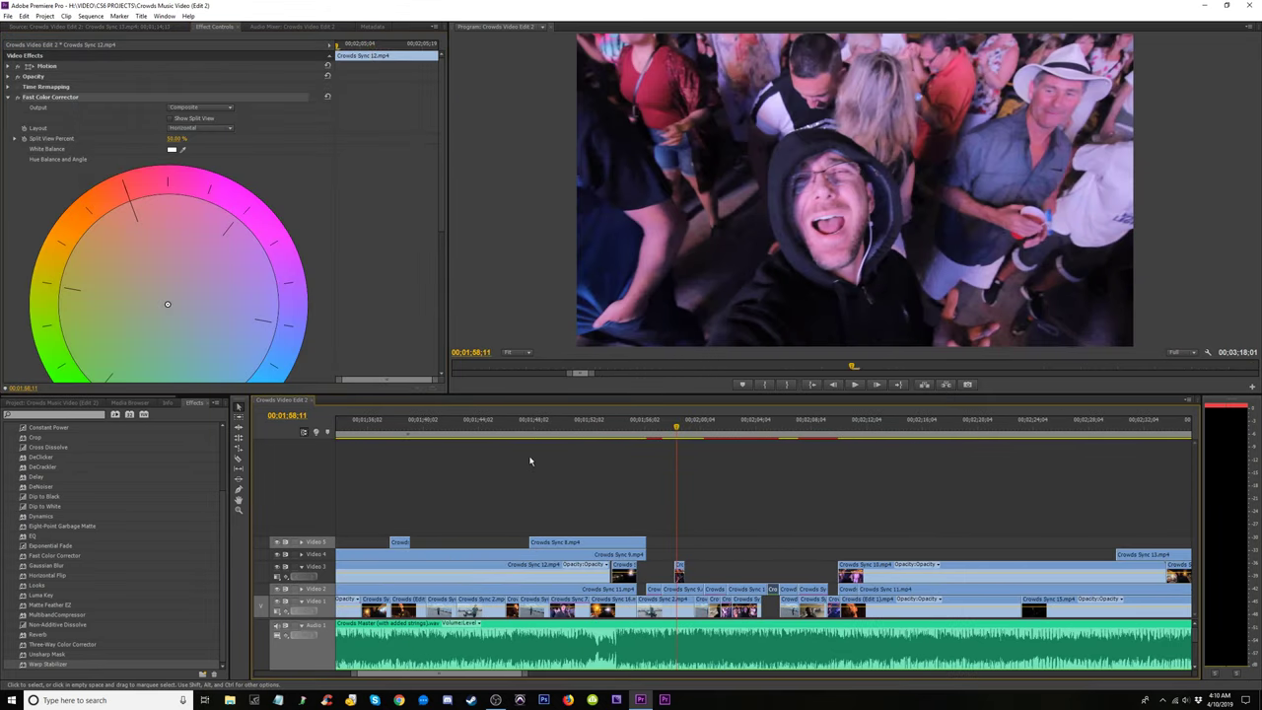
pyautogui.click(424, 442)
pyautogui.click(423, 430)
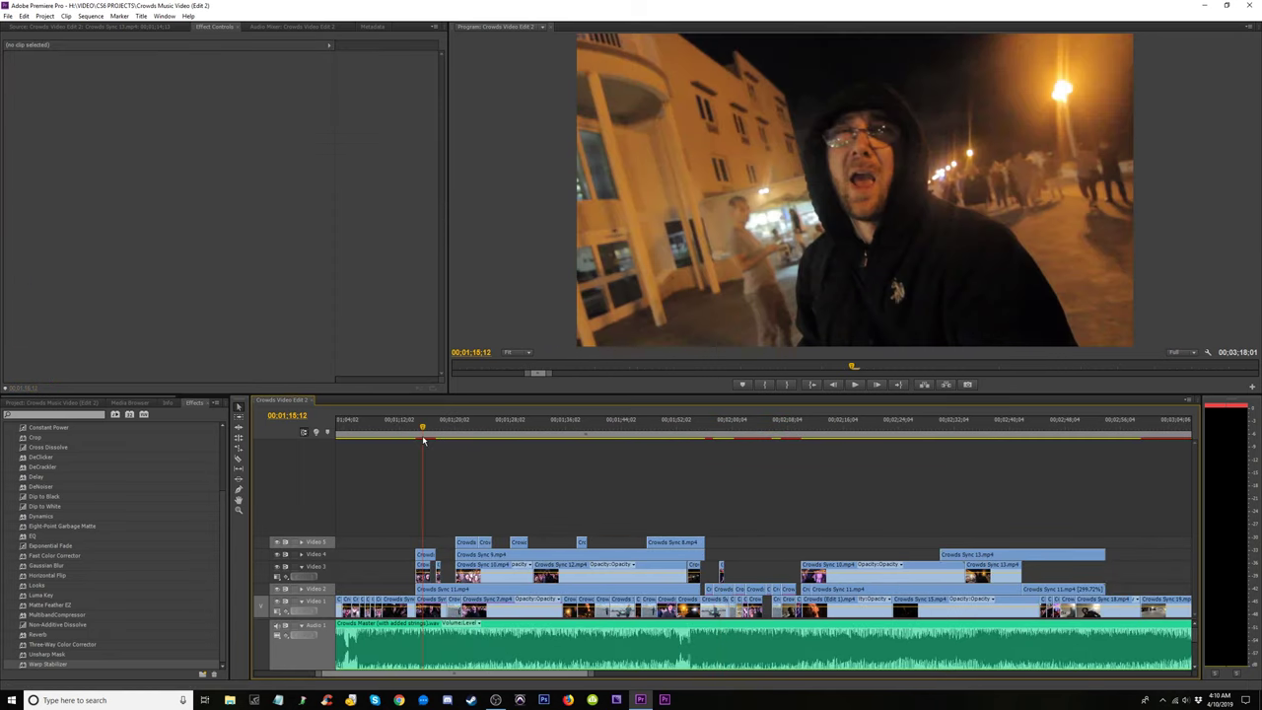
pyautogui.press('=')
pyautogui.press('=')
pyautogui.press('=')
pyautogui.click(738, 554)
pyautogui.rightClick(162, 213)
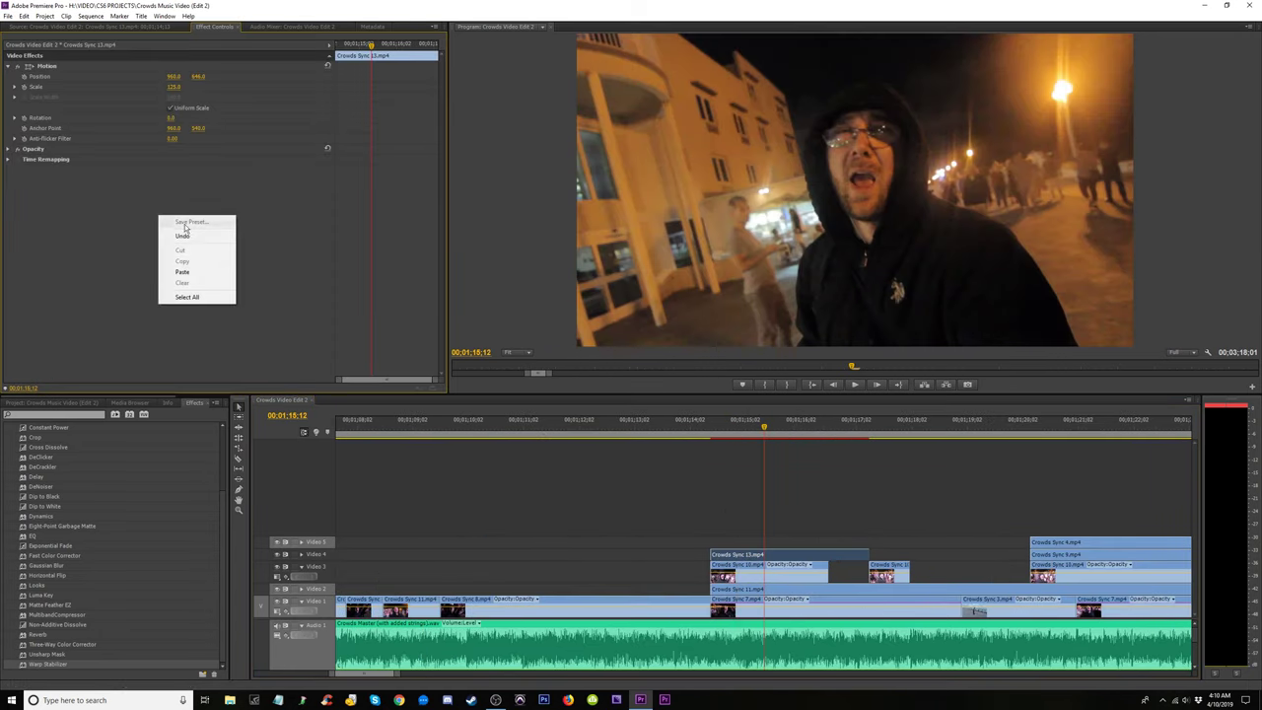
pyautogui.click(193, 272)
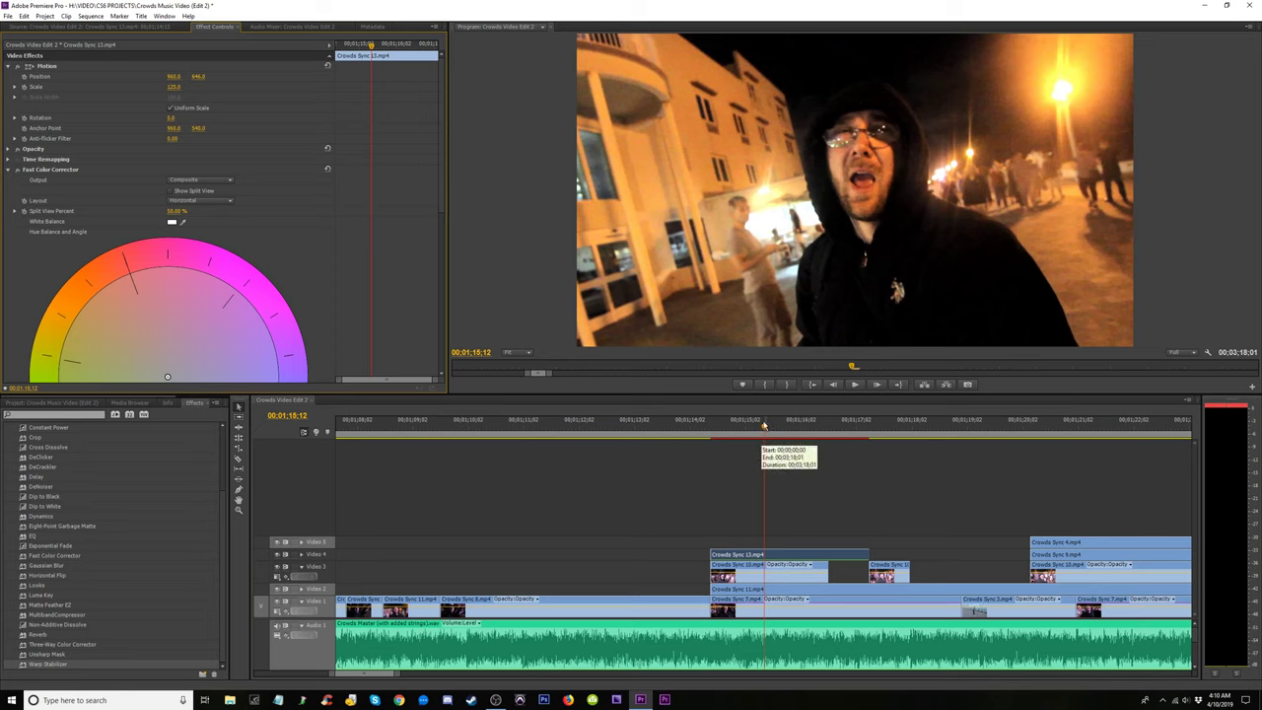
# Play back the colour-corrected Crowds Sync 13 from 1:14;04 through about 1:19.
pyautogui.press('space')
pyautogui.click(693, 430)
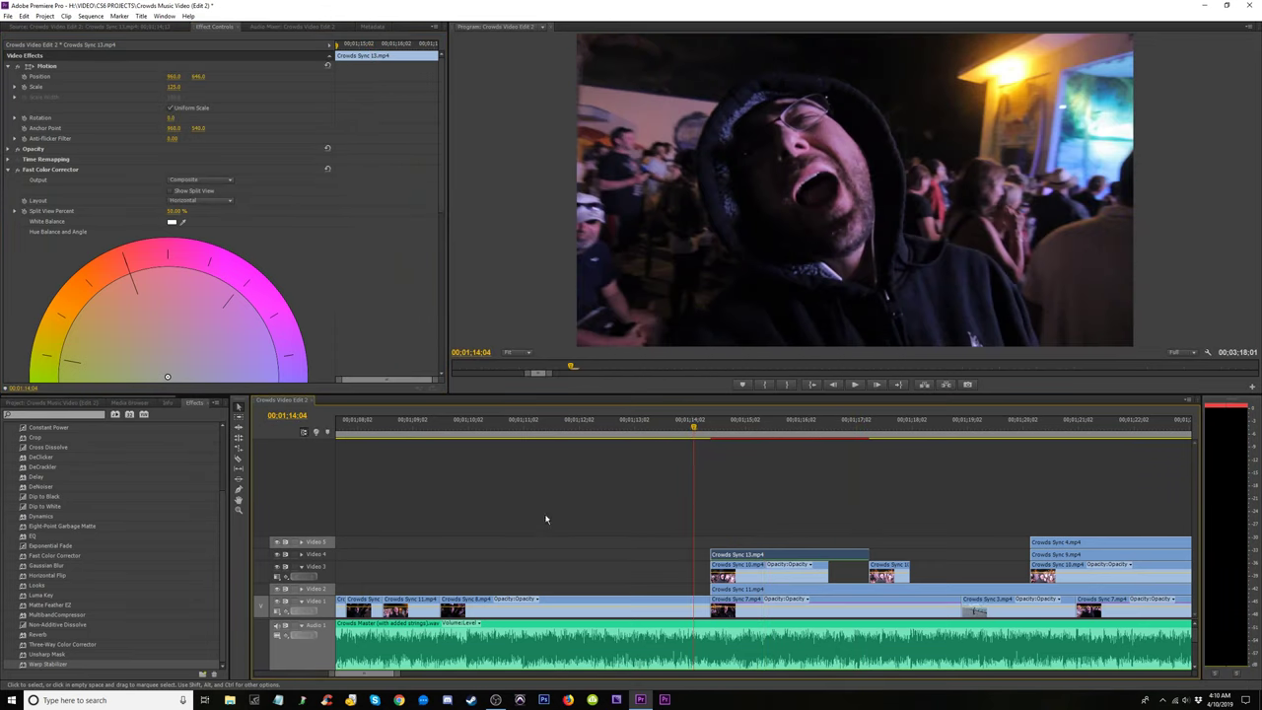
pyautogui.press('space')
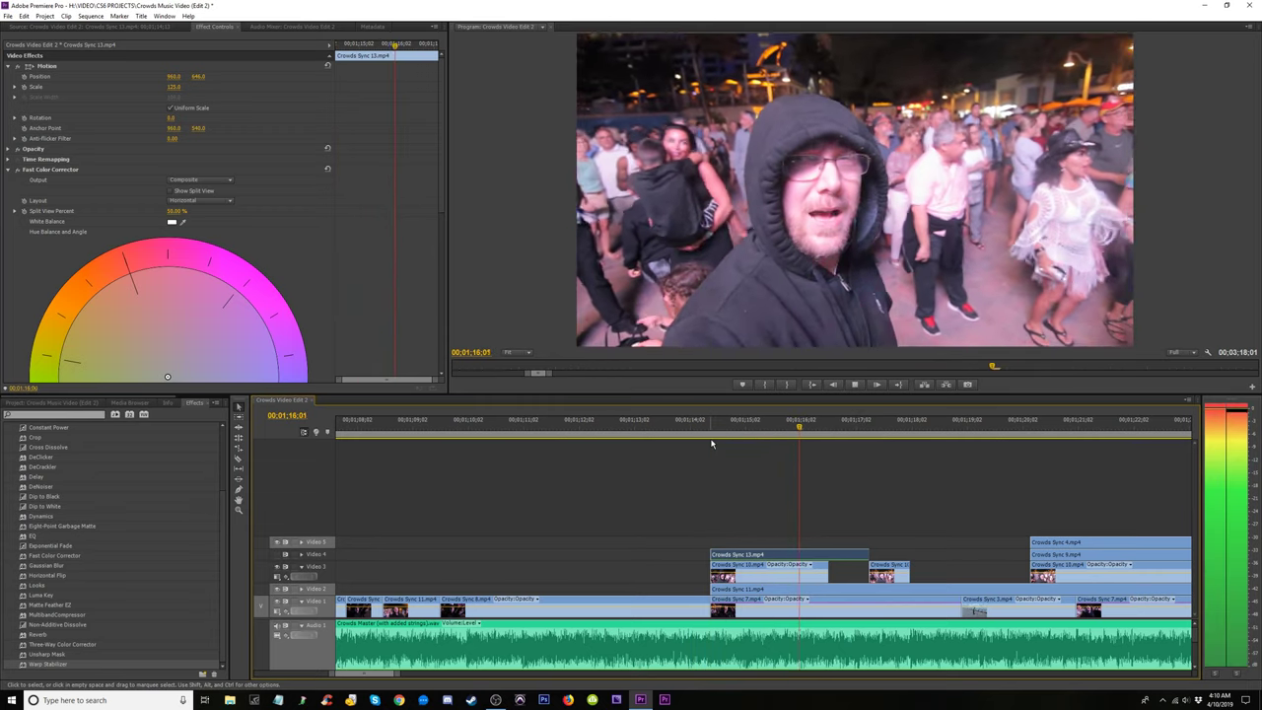
pyautogui.press('space')
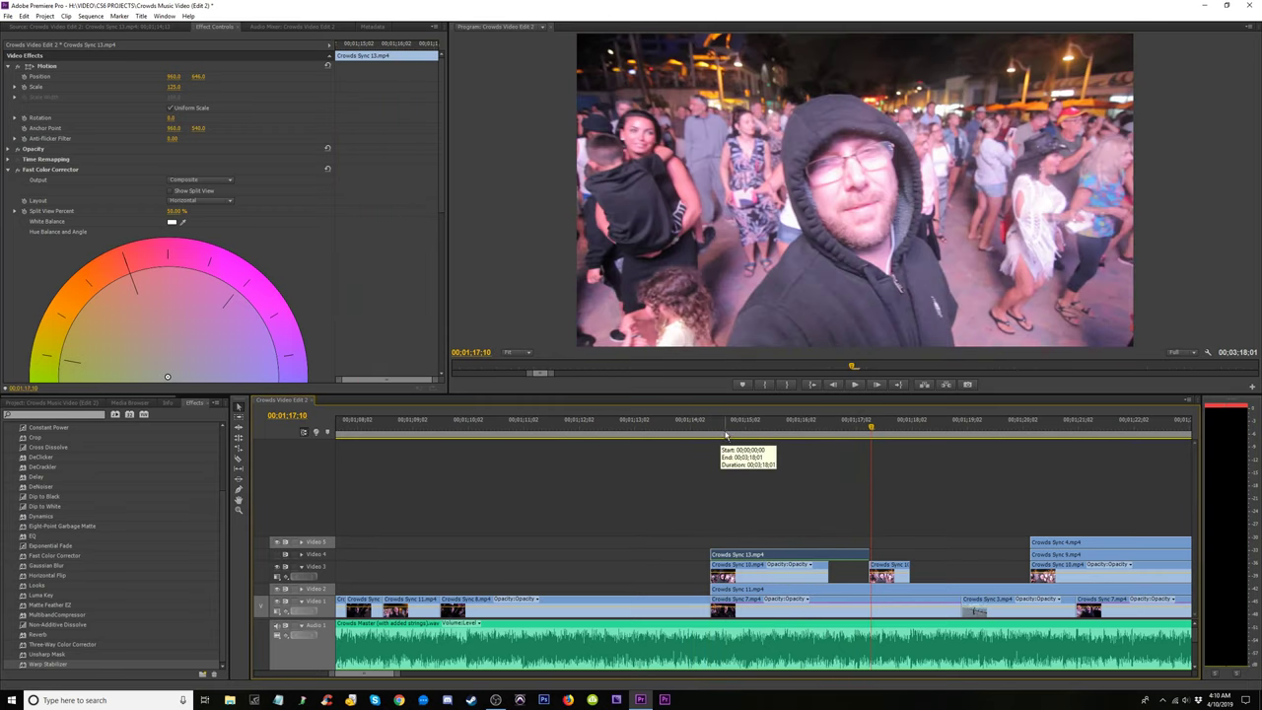
pyautogui.click(712, 428)
pyautogui.press('space')
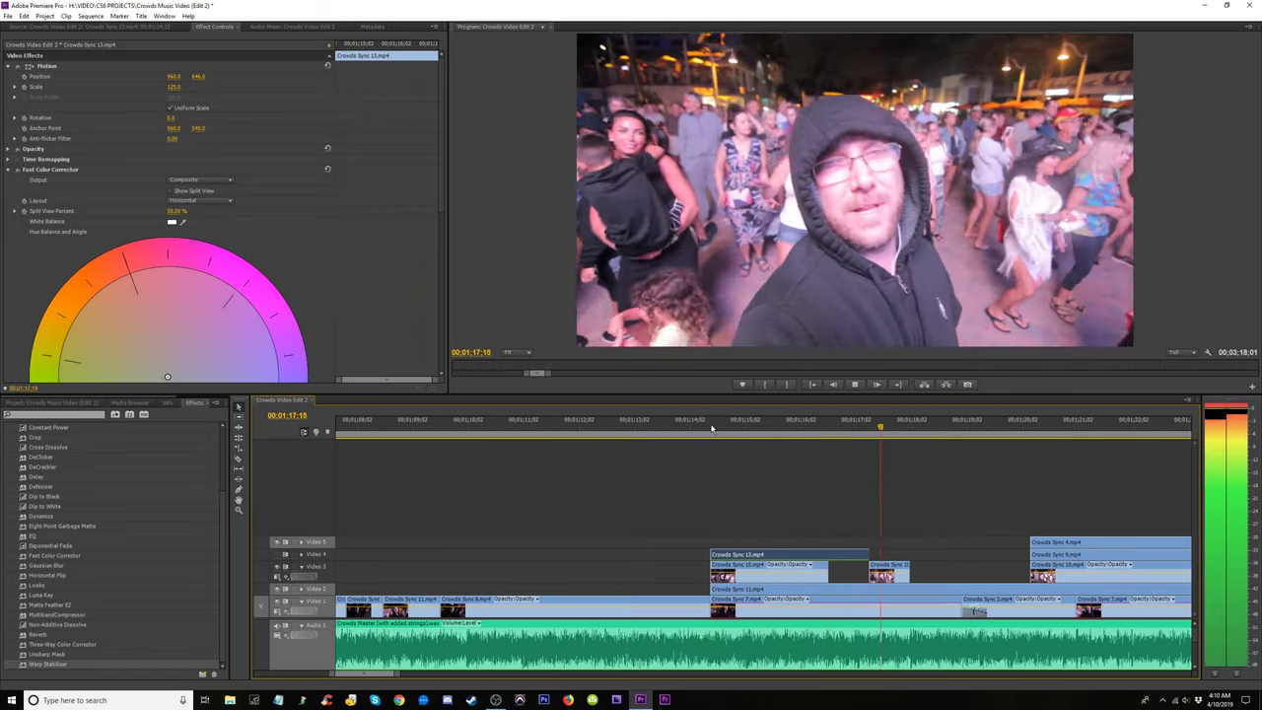
pyautogui.press('space')
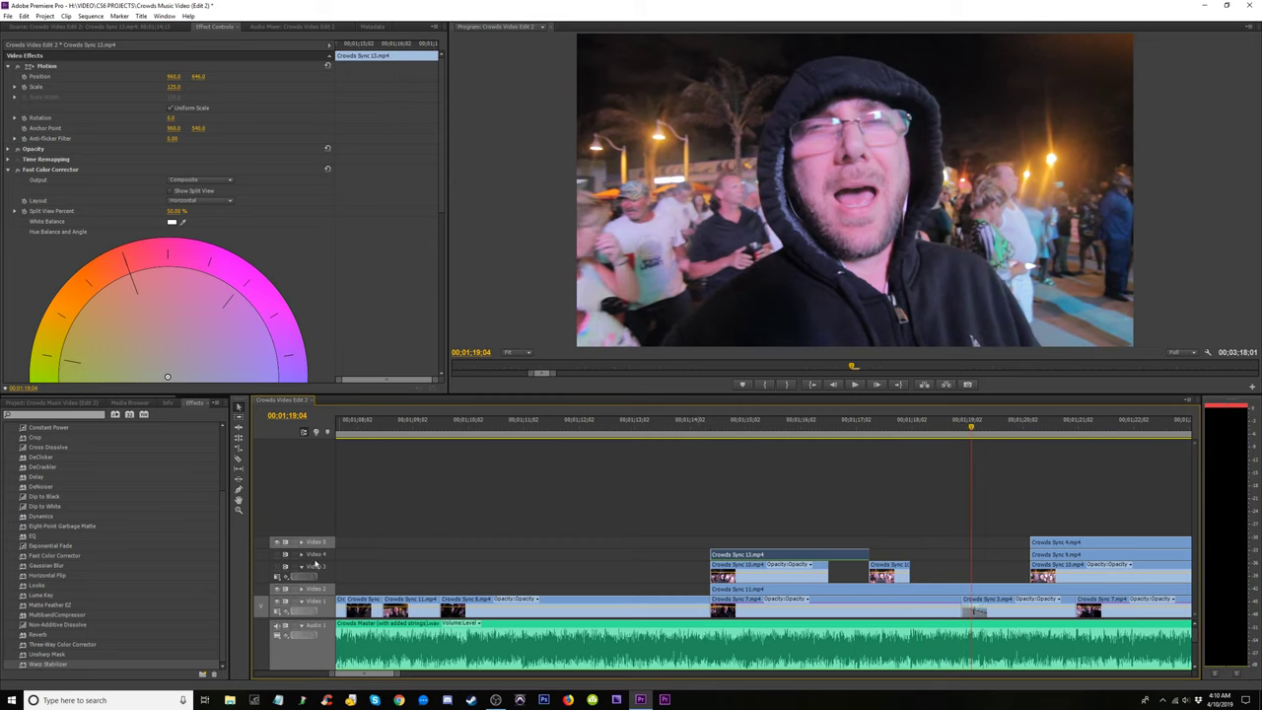
pyautogui.click(710, 428)
pyautogui.press('space')
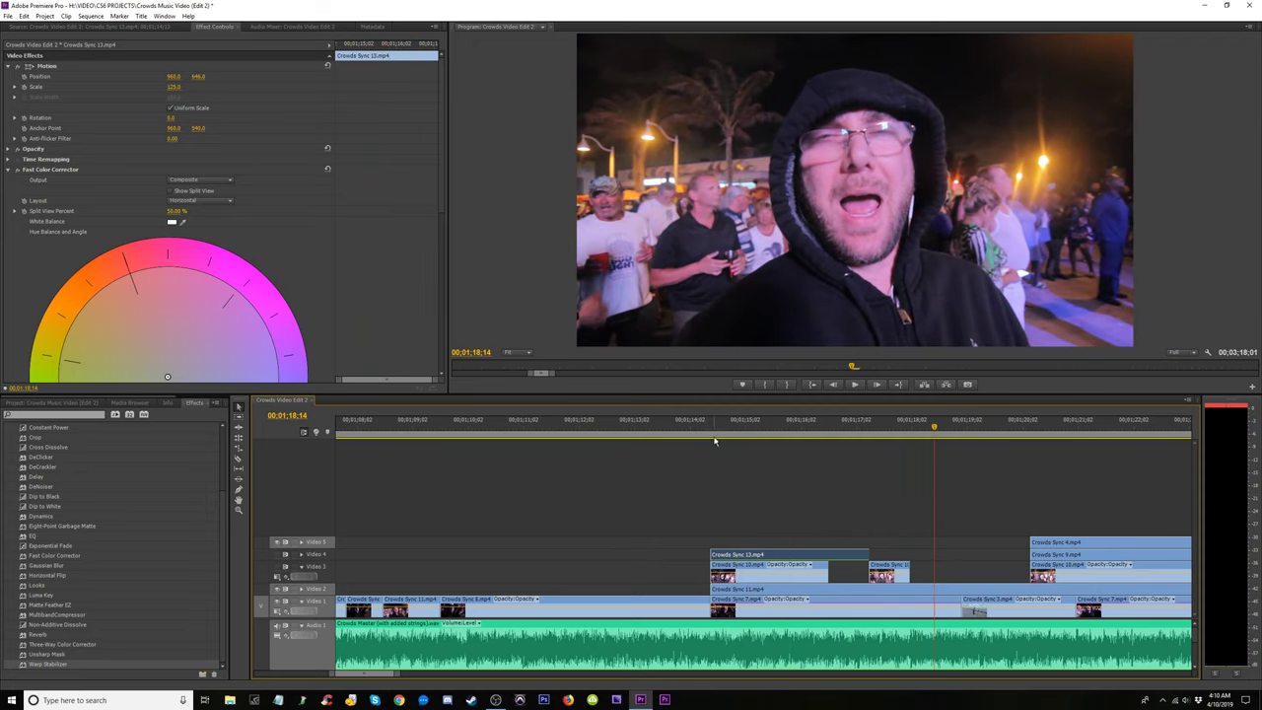
# Scrub to the cut point, preview it, and switch to the Razor tool with C.
pyautogui.moveTo(705, 436); pyautogui.dragTo(730, 439)
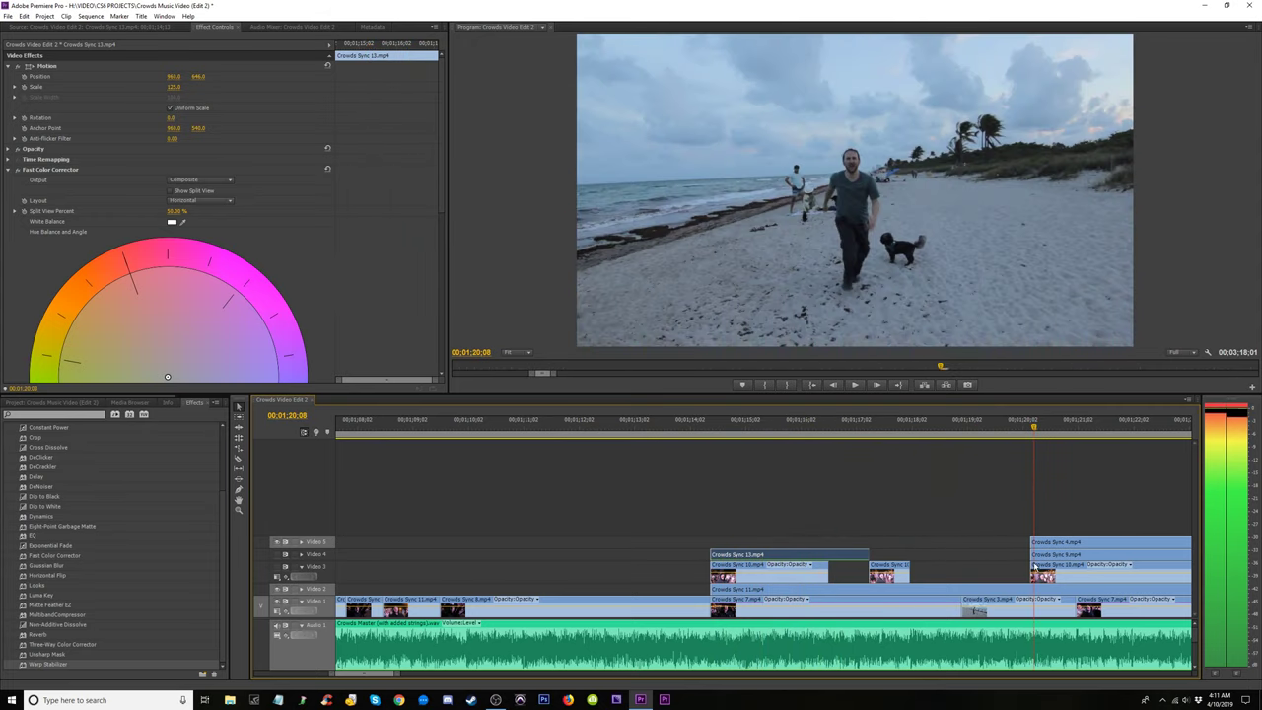
pyautogui.press('space')
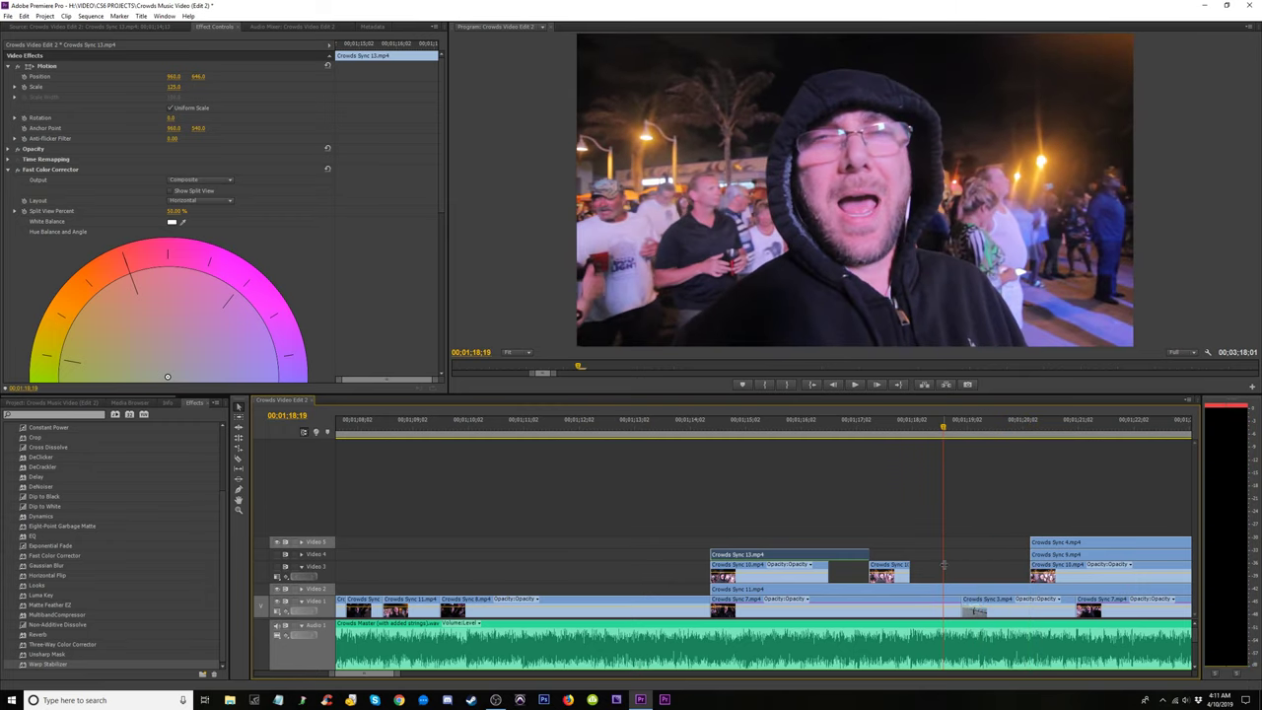
pyautogui.press('c')
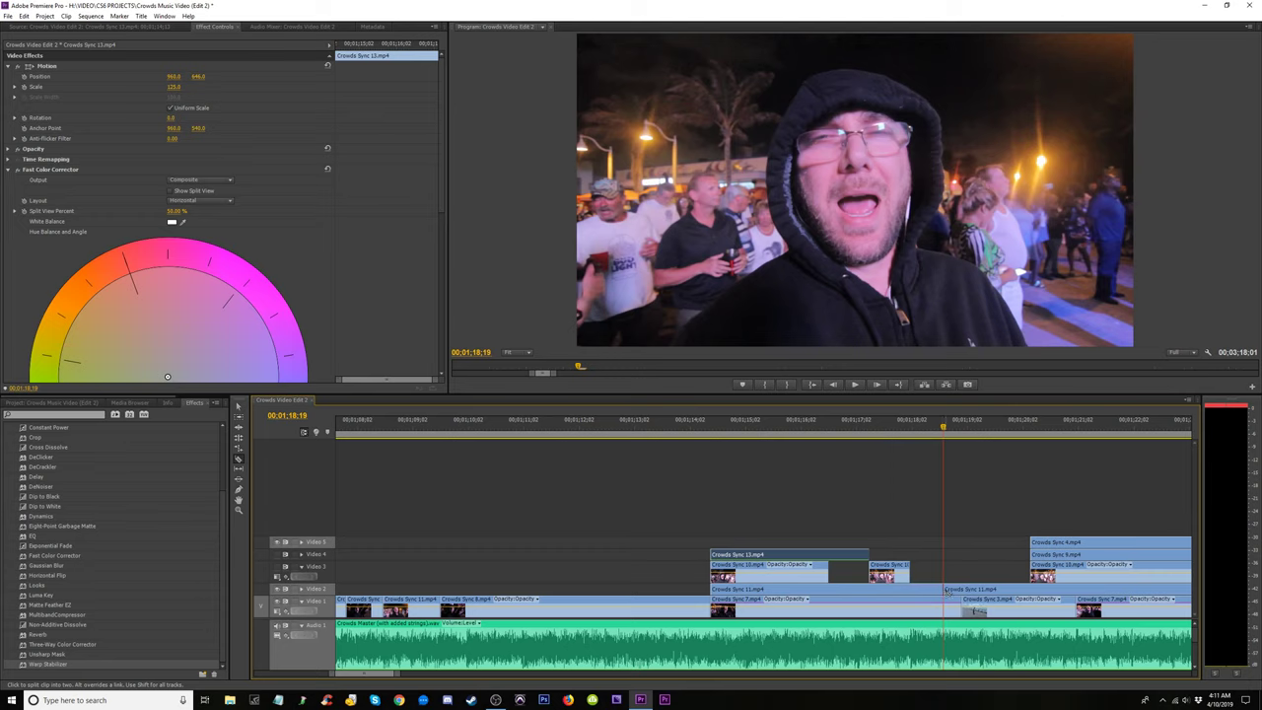
# Trim the start and end of the Video 2 clip, previewing frames near 01:19, then play the edit.
pyautogui.press('v')
pyautogui.moveTo(948, 592); pyautogui.dragTo(1031, 591)
pyautogui.click(968, 438)
pyautogui.moveTo(984, 442); pyautogui.dragTo(994, 443)
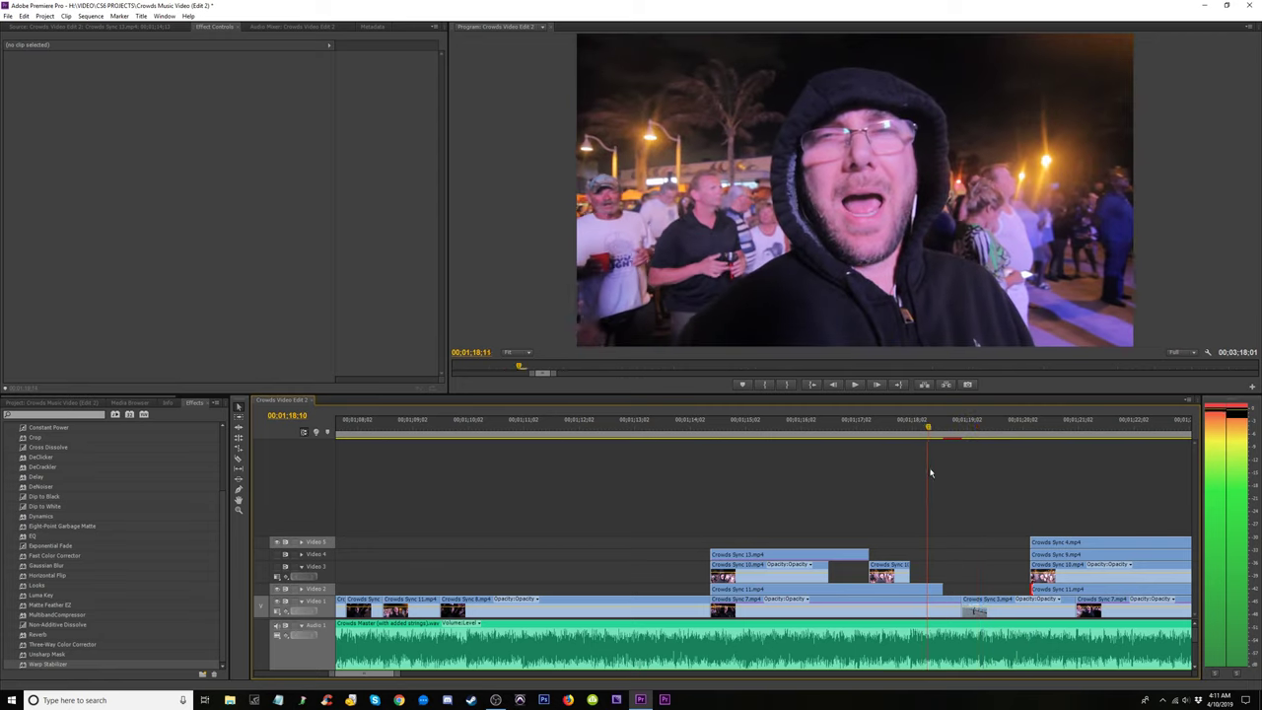
pyautogui.moveTo(943, 589); pyautogui.dragTo(911, 589)
pyautogui.moveTo(916, 446); pyautogui.dragTo(877, 458)
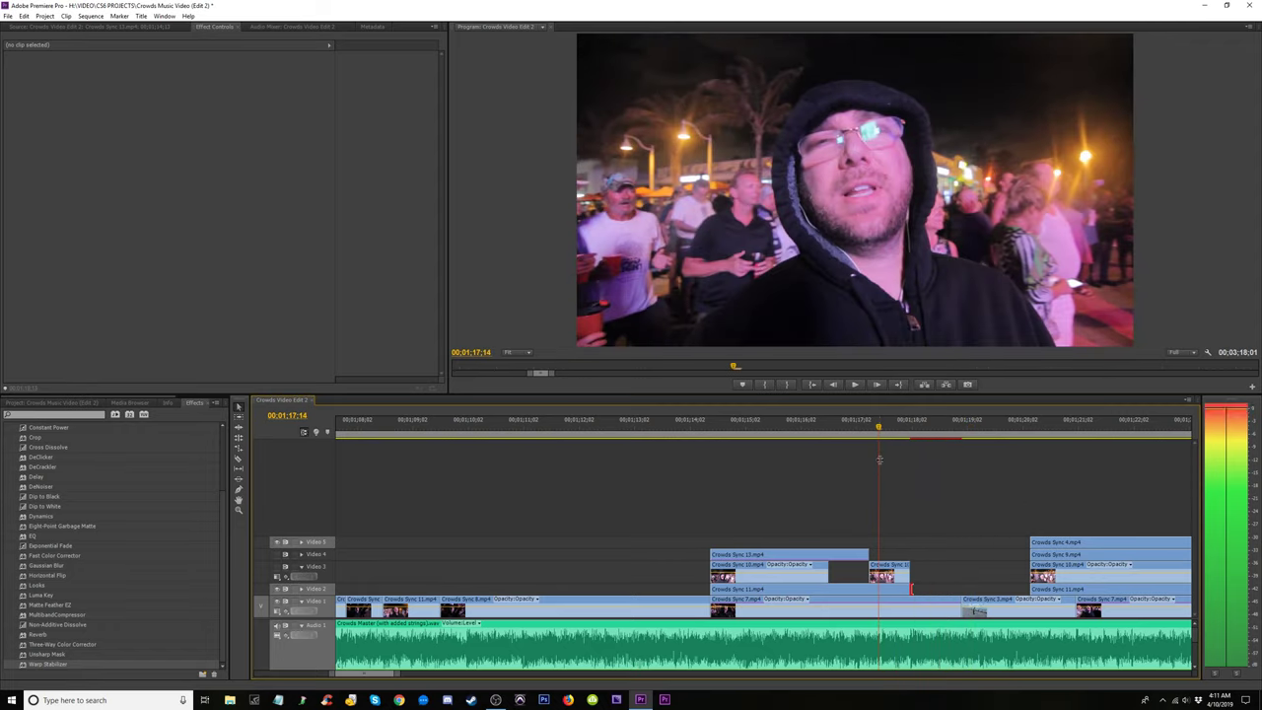
pyautogui.press('space')
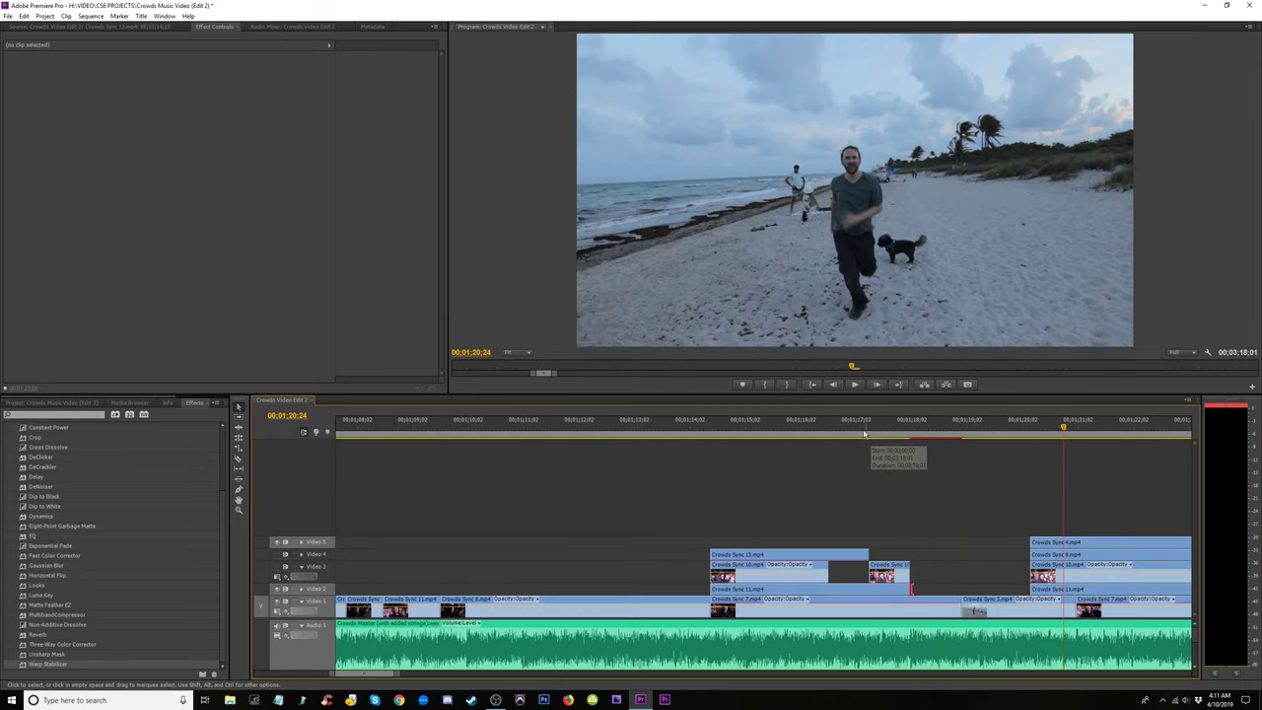
# Trim the Video 2 clip's end to 01:16:18, drag the Video 3 clip down, then undo.
pyautogui.moveTo(897, 446); pyautogui.dragTo(724, 446)
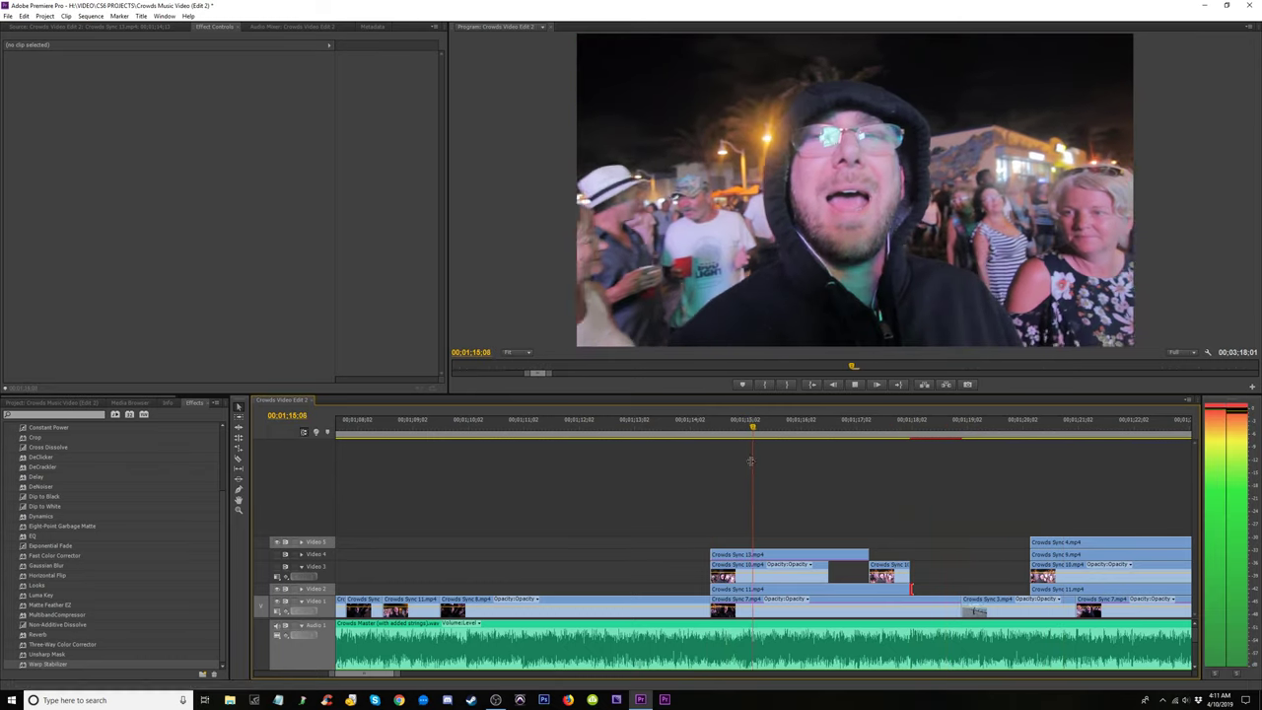
pyautogui.press('space')
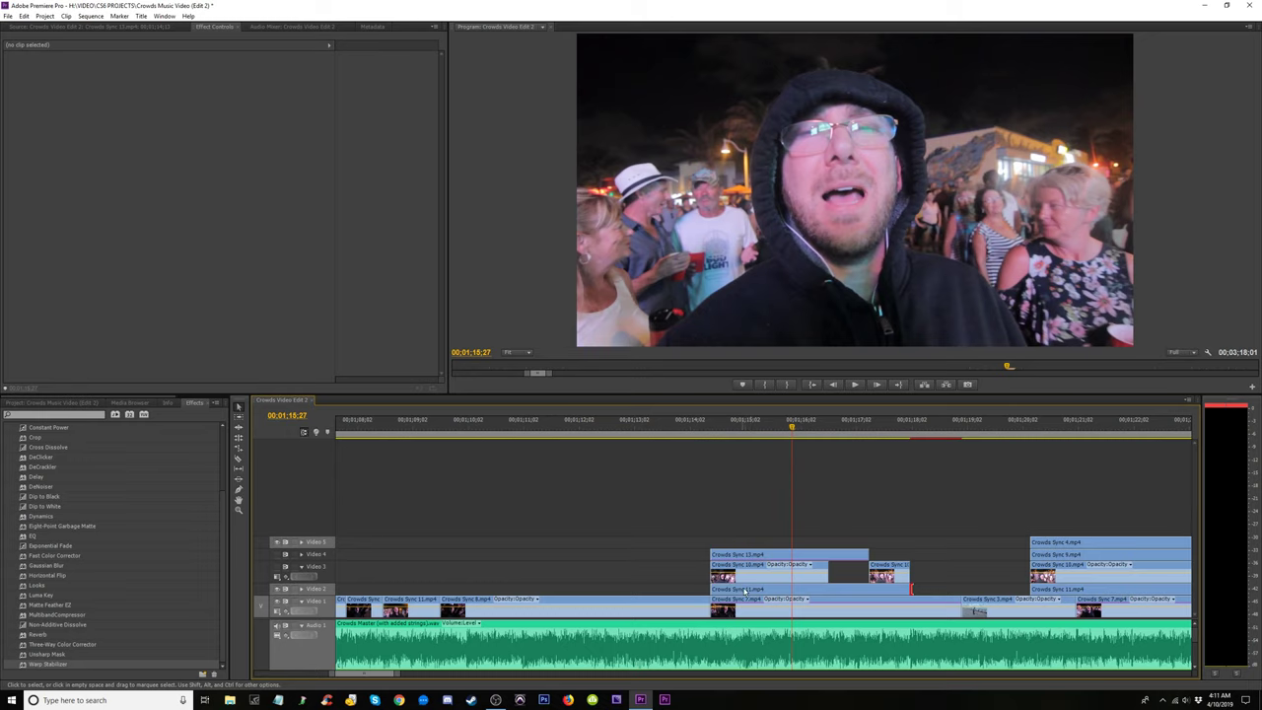
pyautogui.press('space')
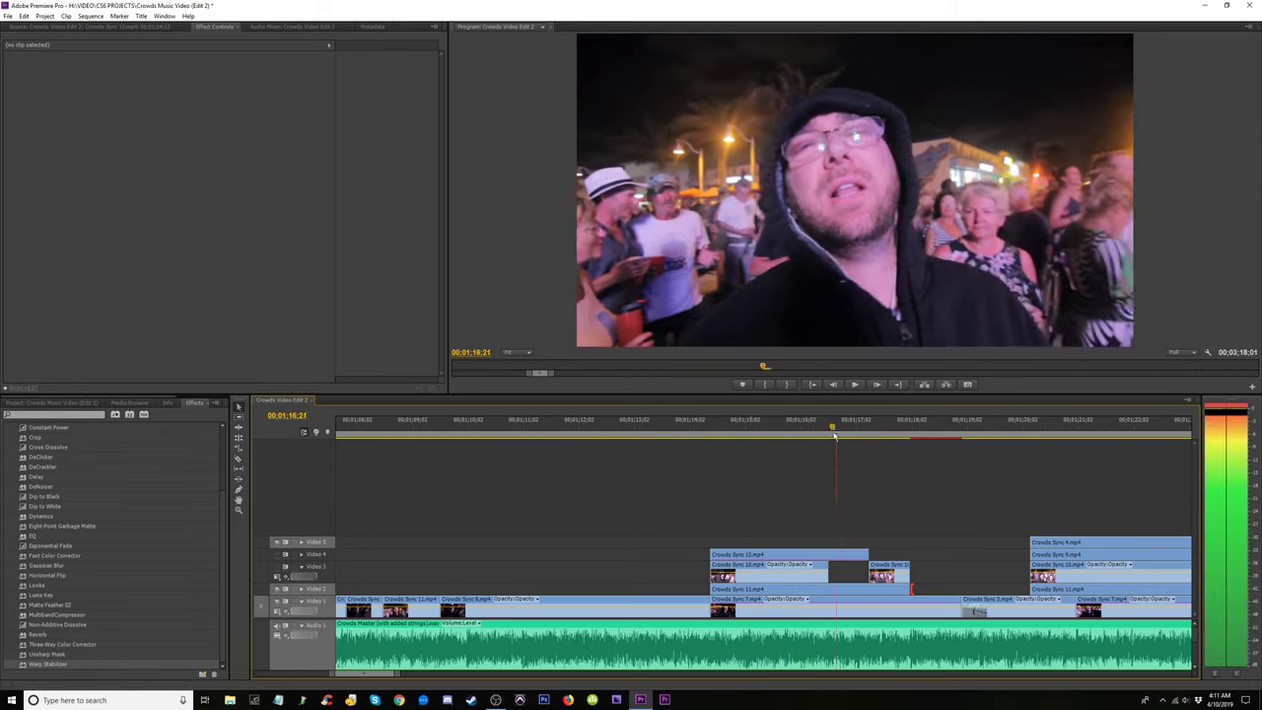
pyautogui.click(784, 430)
pyautogui.moveTo(784, 430); pyautogui.dragTo(772, 431)
pyautogui.moveTo(911, 589); pyautogui.dragTo(773, 588)
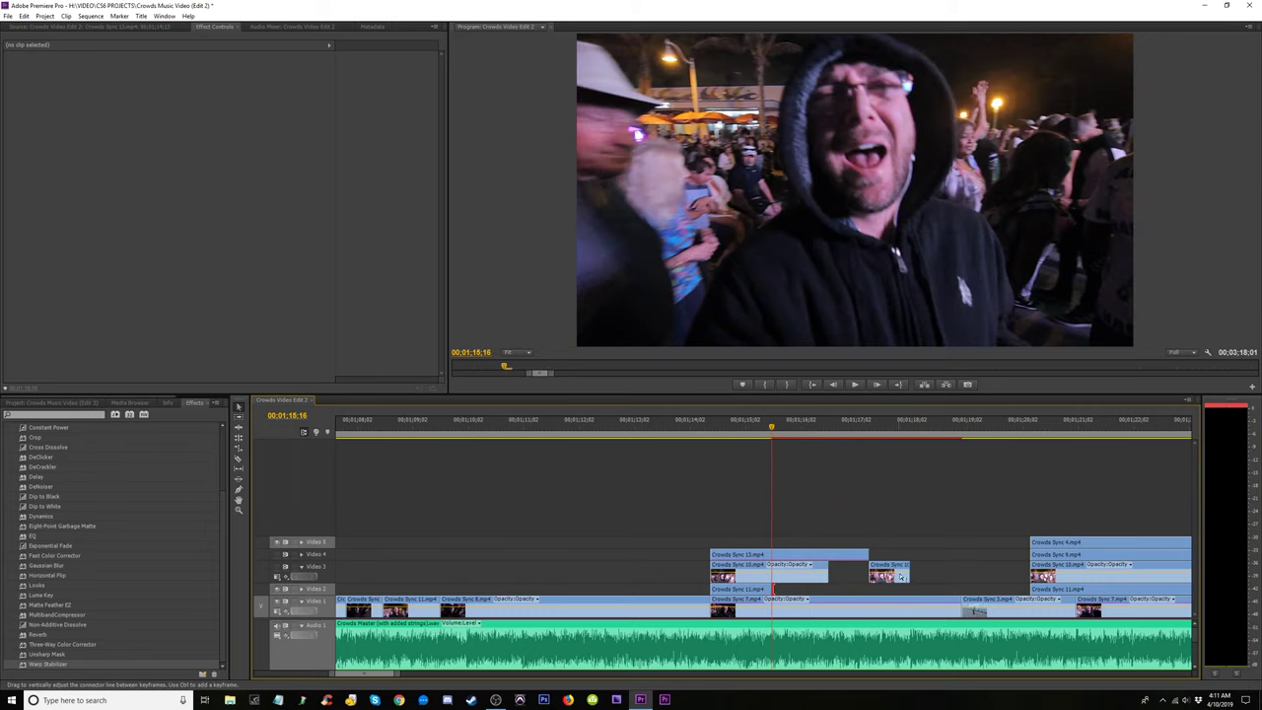
pyautogui.moveTo(899, 573); pyautogui.dragTo(901, 589)
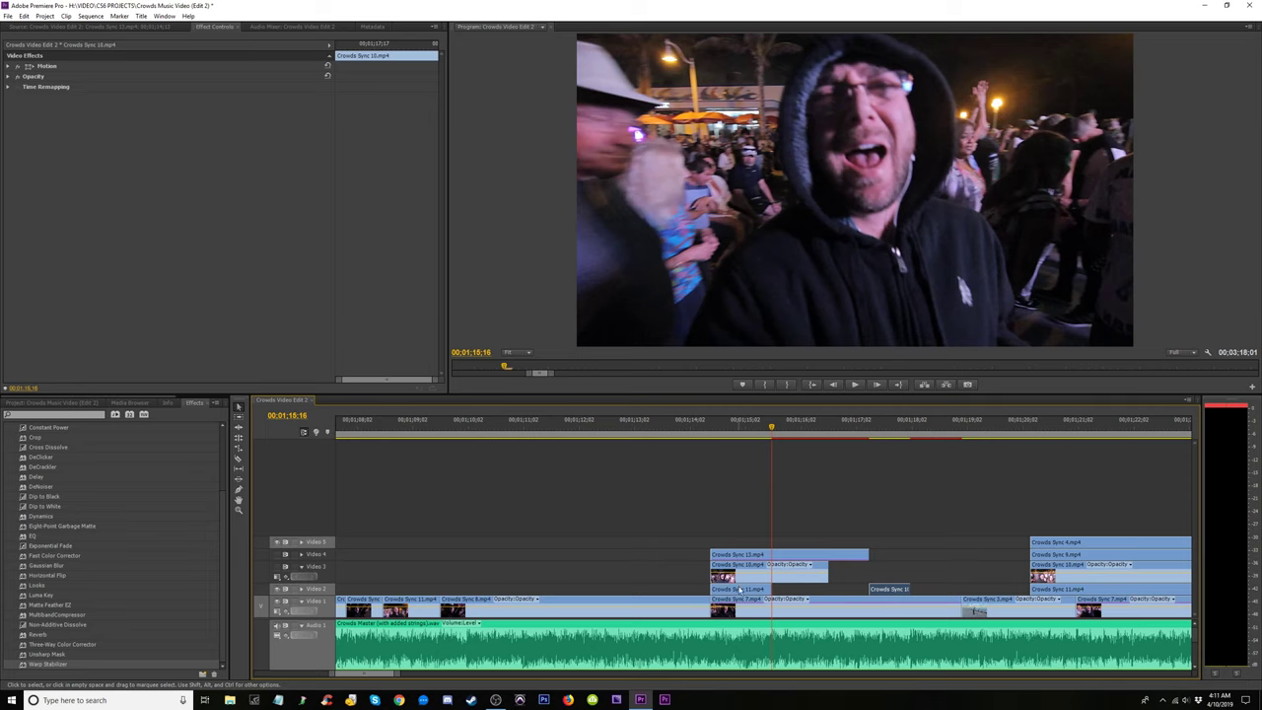
pyautogui.hotkey('ctrl', 'z')
pyautogui.hotkey('ctrl', 'z')
pyautogui.hotkey('ctrl', 'z')
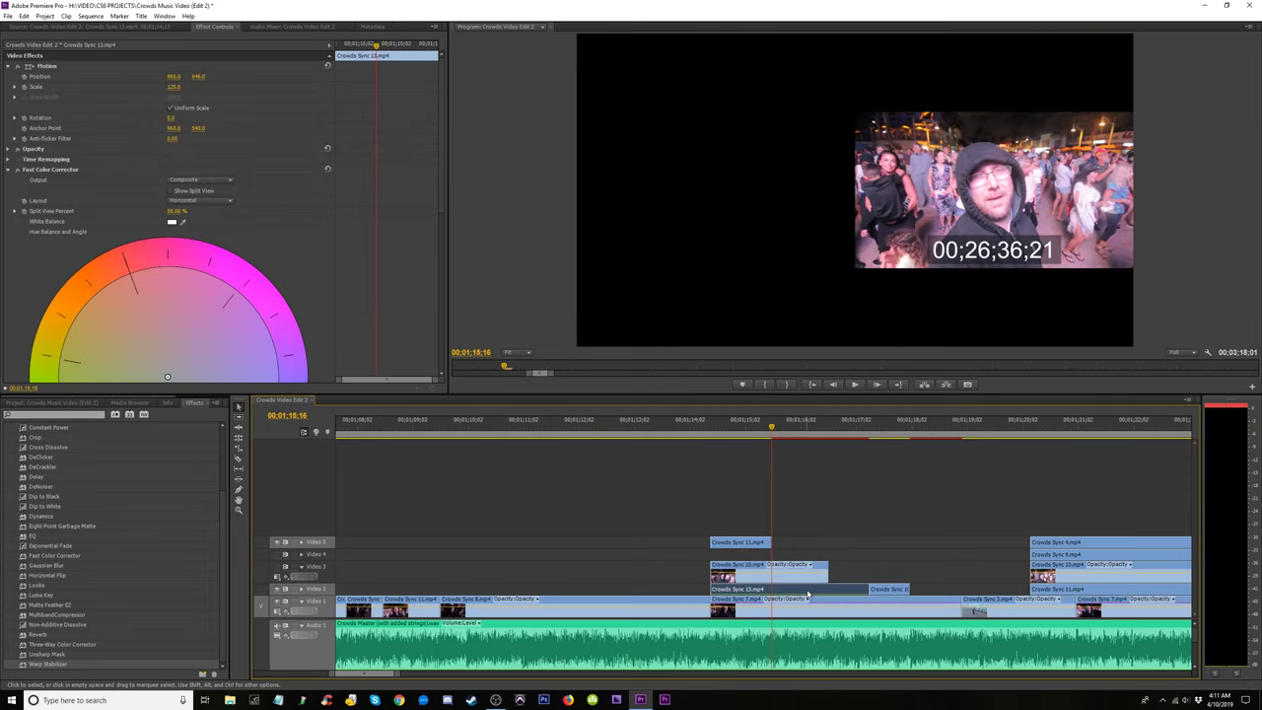
# Undo to return Crowds Sync 11 from Video 5 to Video 4.
pyautogui.click(703, 426)
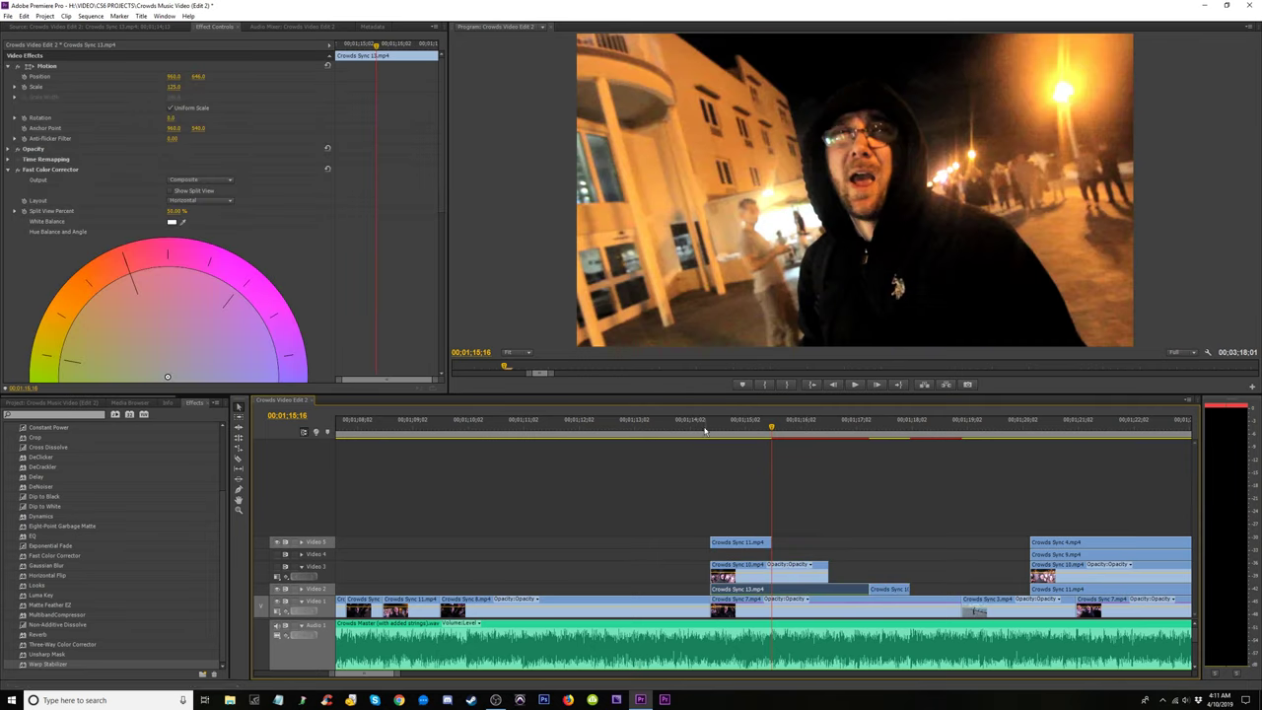
pyautogui.click(746, 552)
pyautogui.hotkey('ctrl', 'z')
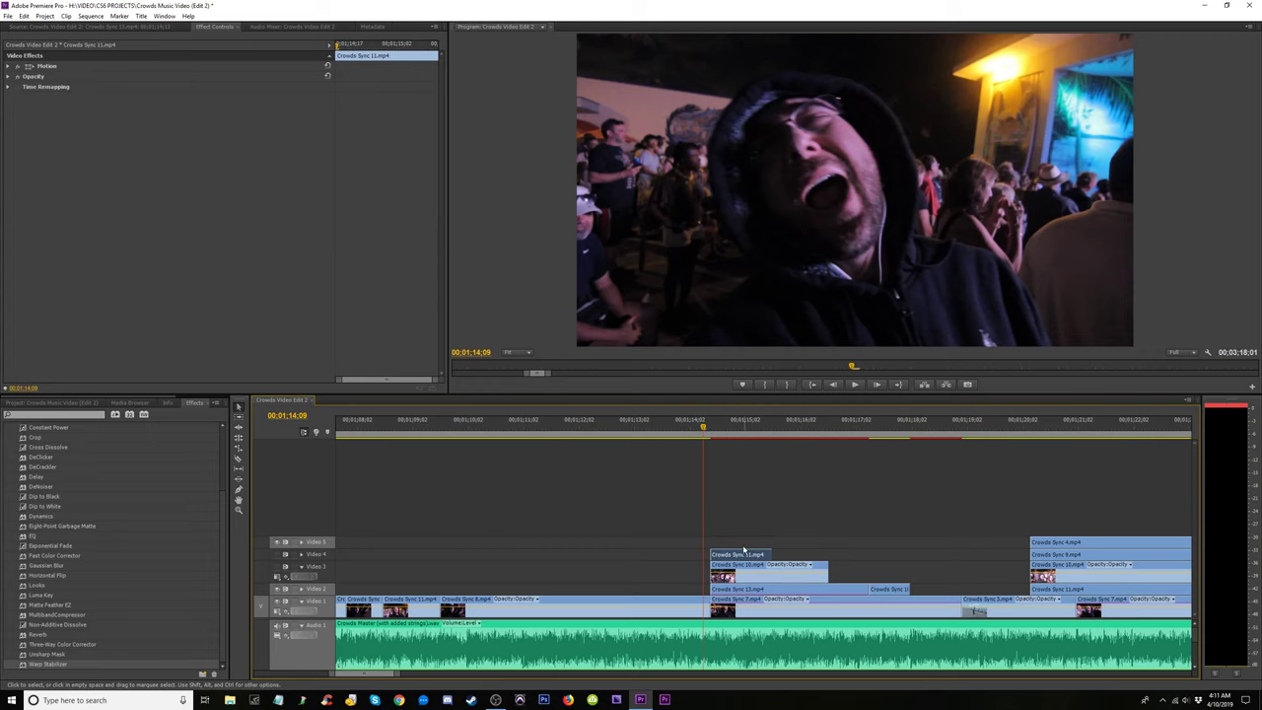
# Replay the cut into the beach shot around 01:16–01:18, parking at 01:18:13 with nothing selected.
pyautogui.moveTo(707, 453); pyautogui.dragTo(889, 489)
pyautogui.press('space')
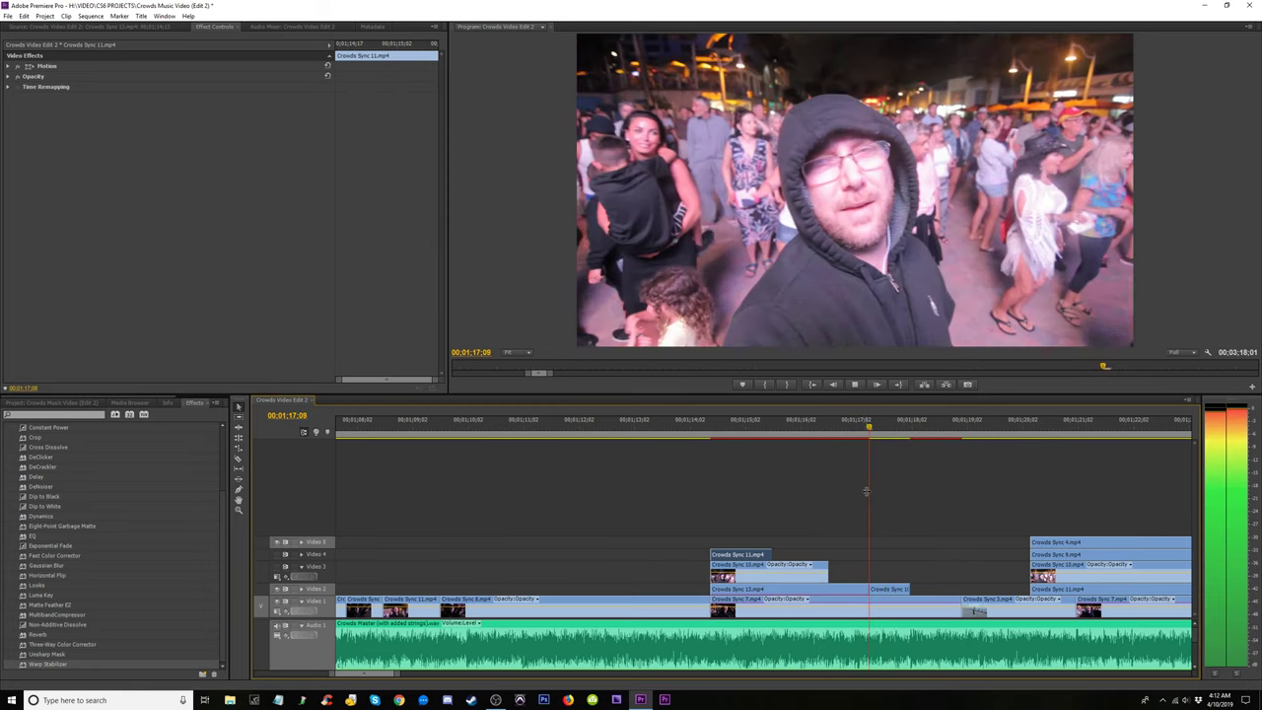
pyautogui.click(868, 446)
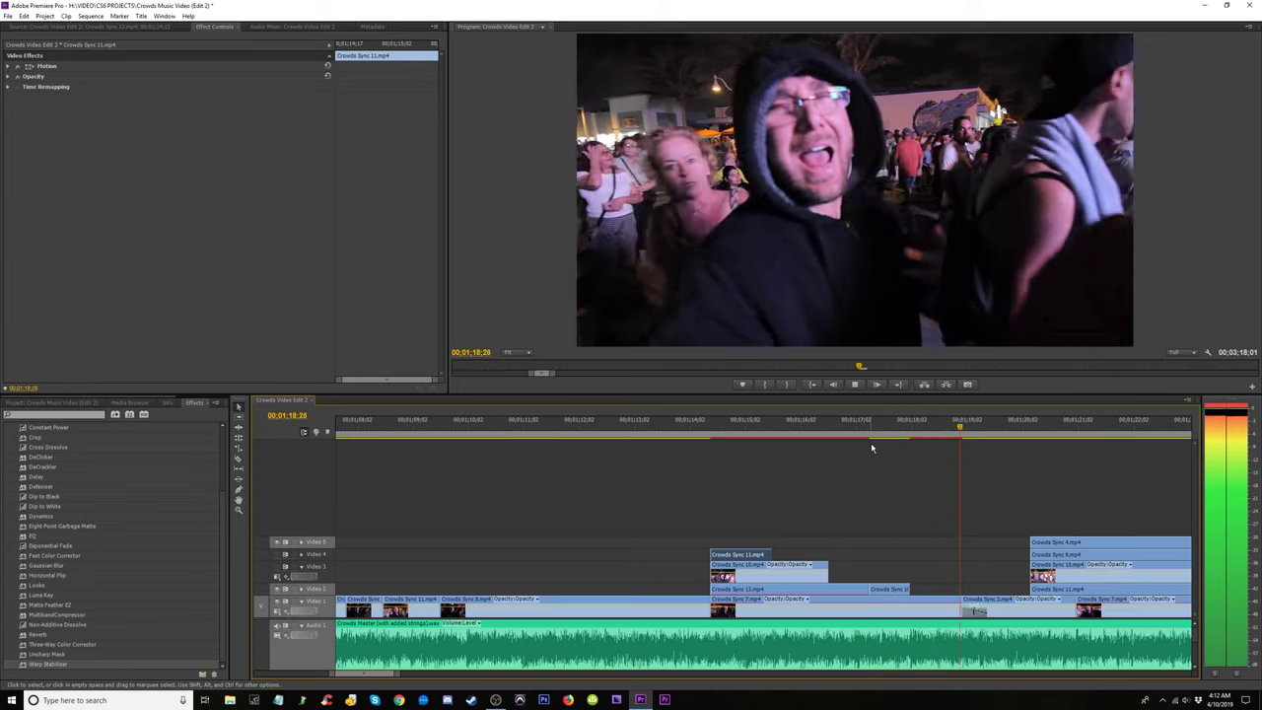
pyautogui.click(865, 432)
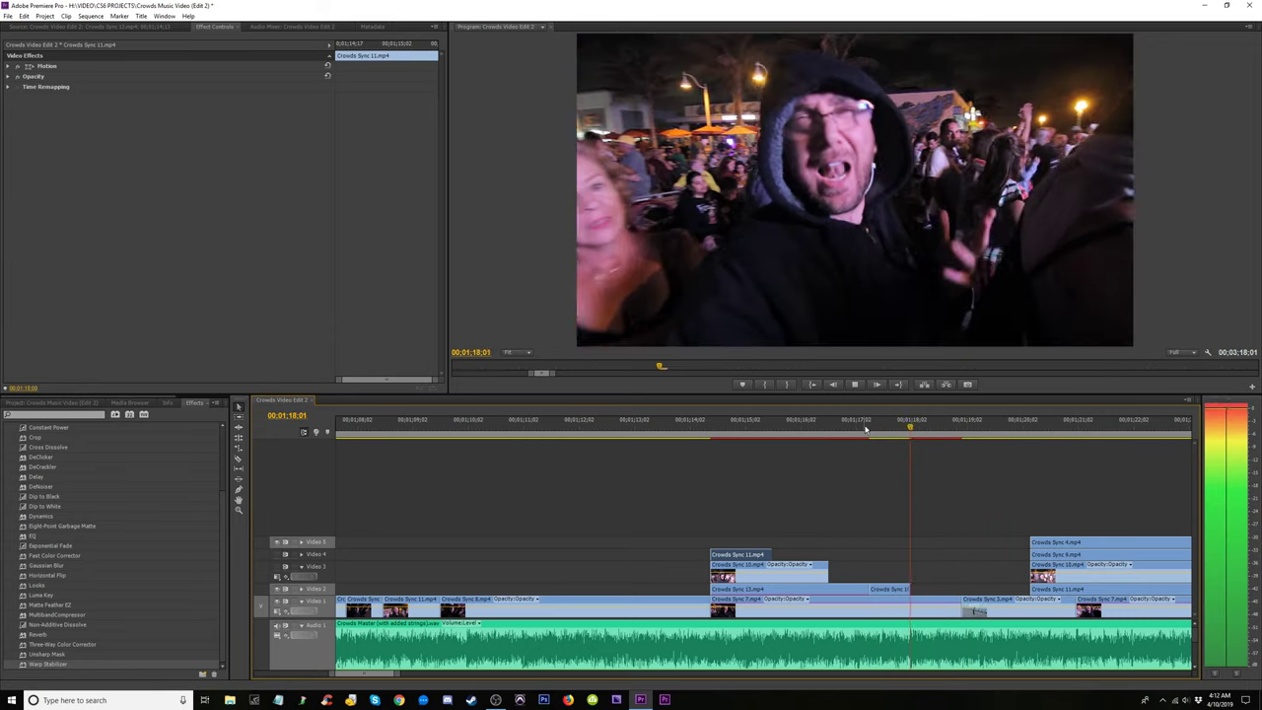
pyautogui.click(891, 432)
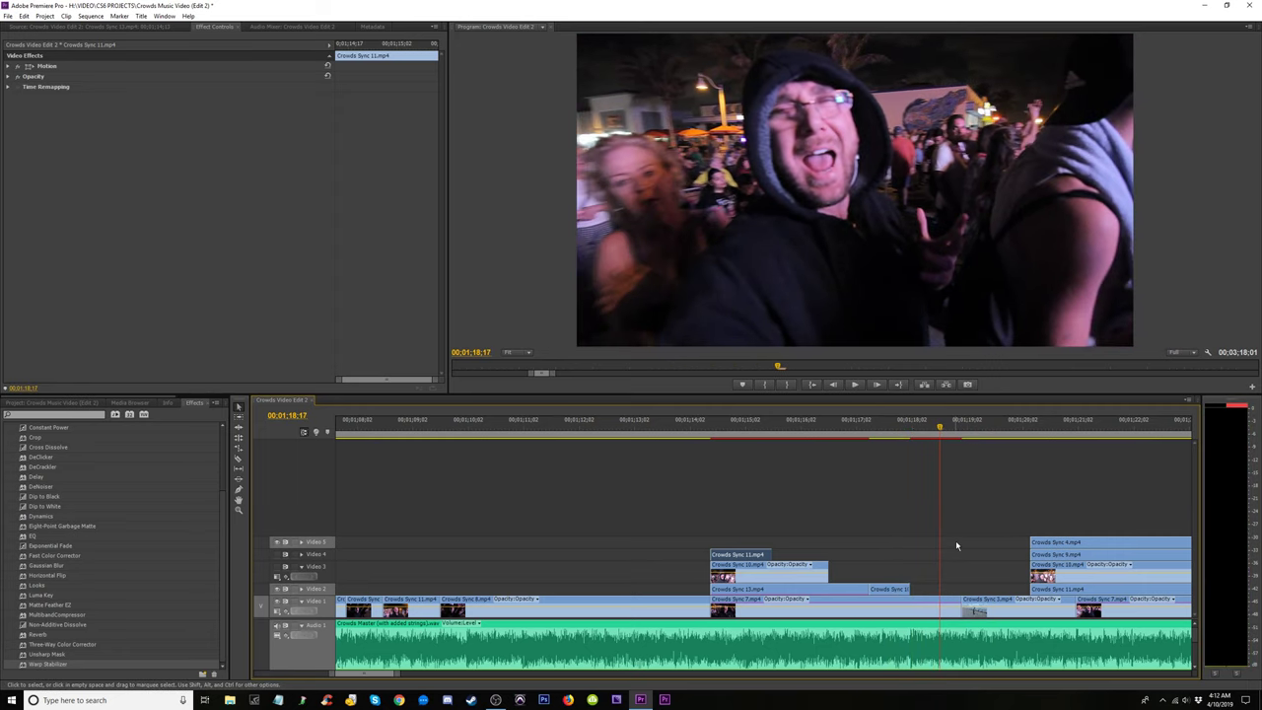
pyautogui.click(893, 432)
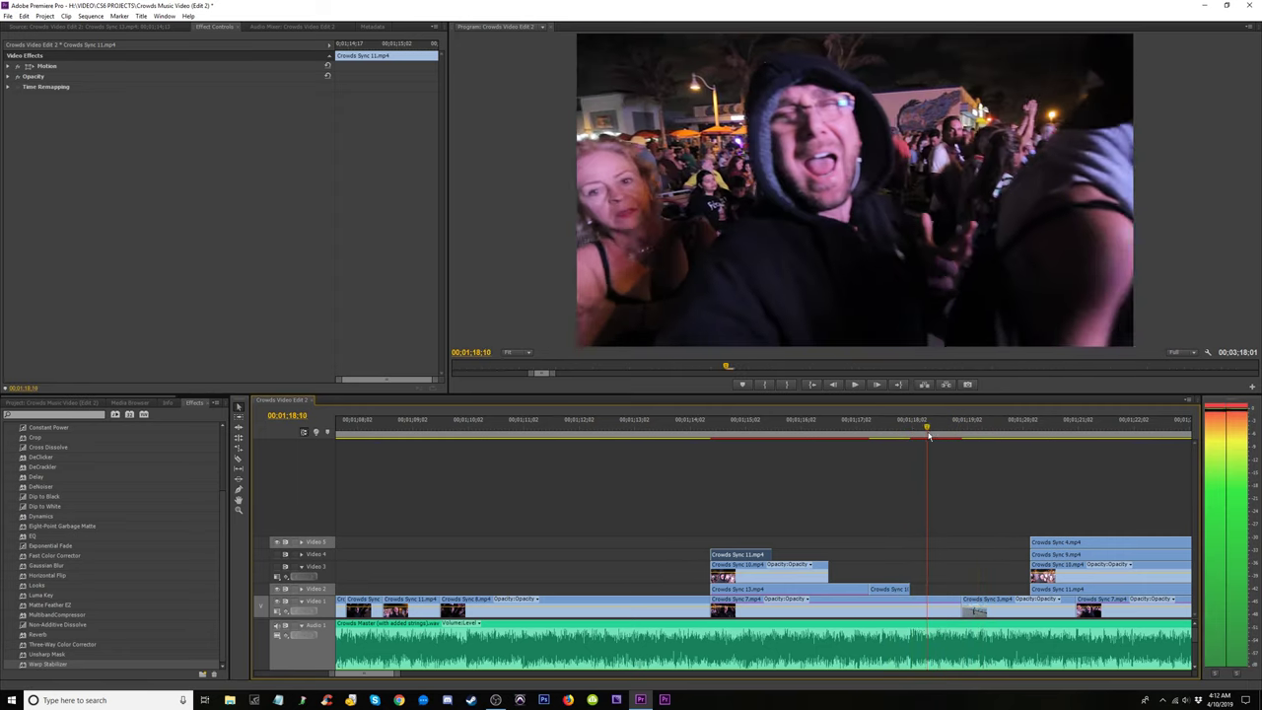
pyautogui.moveTo(949, 439); pyautogui.dragTo(937, 444)
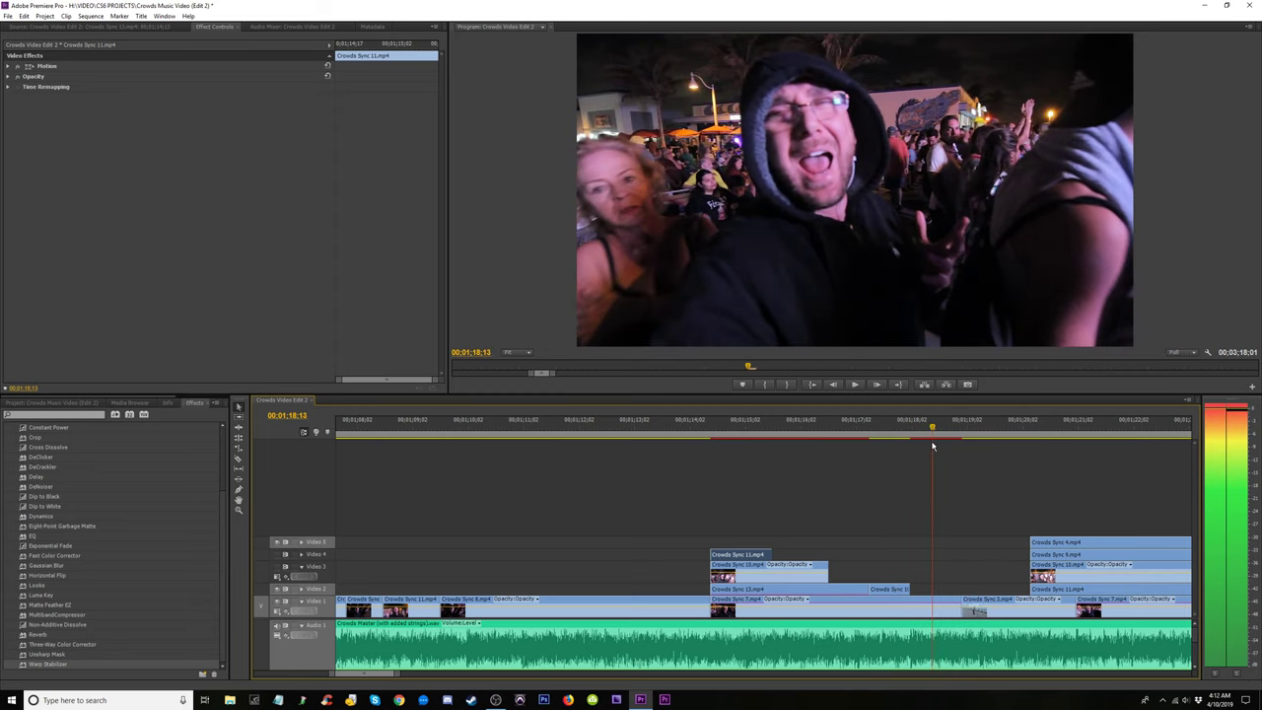
pyautogui.click(957, 604)
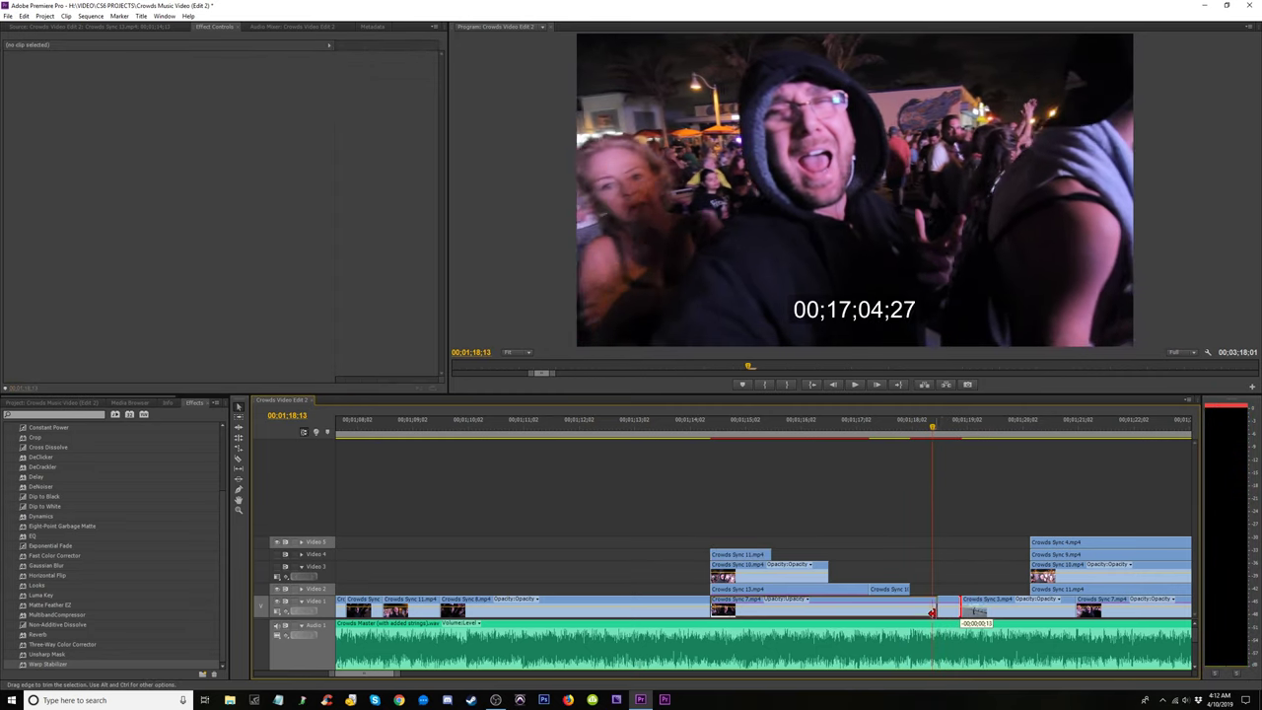
# Extend the Video 1 clip's start 7 frames earlier and replay the transition.
pyautogui.moveTo(962, 602); pyautogui.dragTo(935, 603)
pyautogui.press('space')
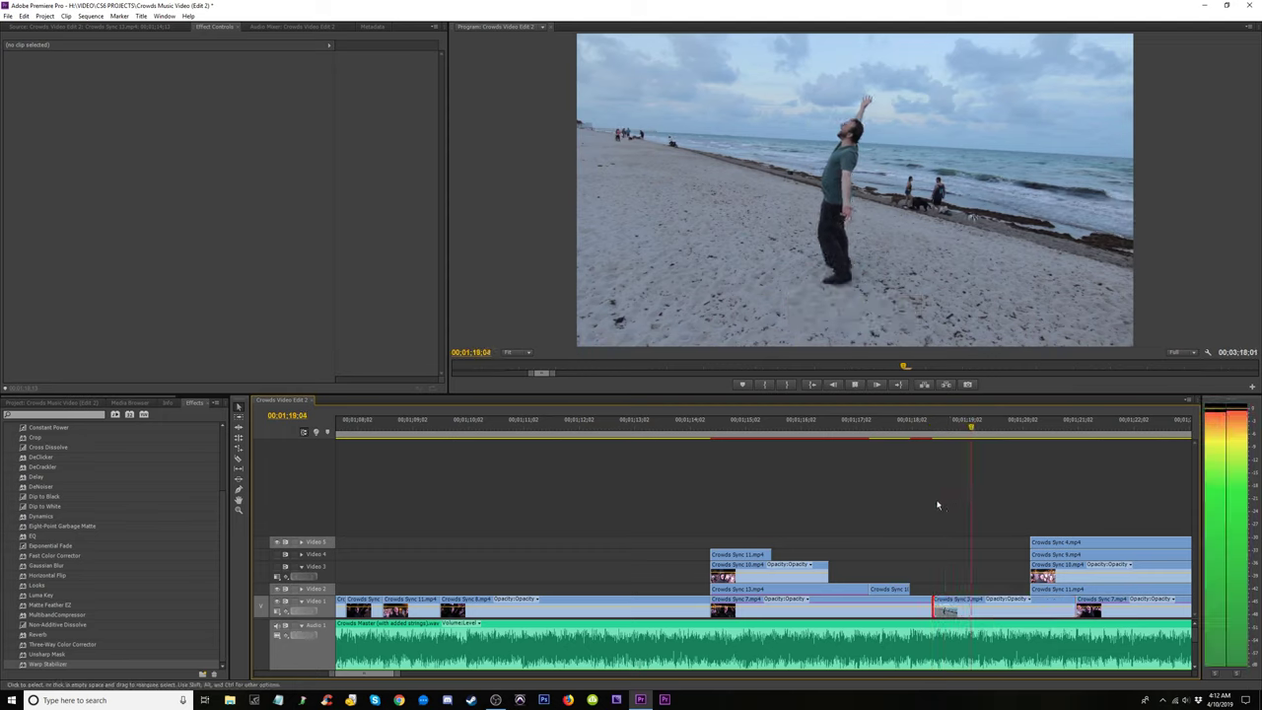
pyautogui.press('Up')
pyautogui.press('Up')
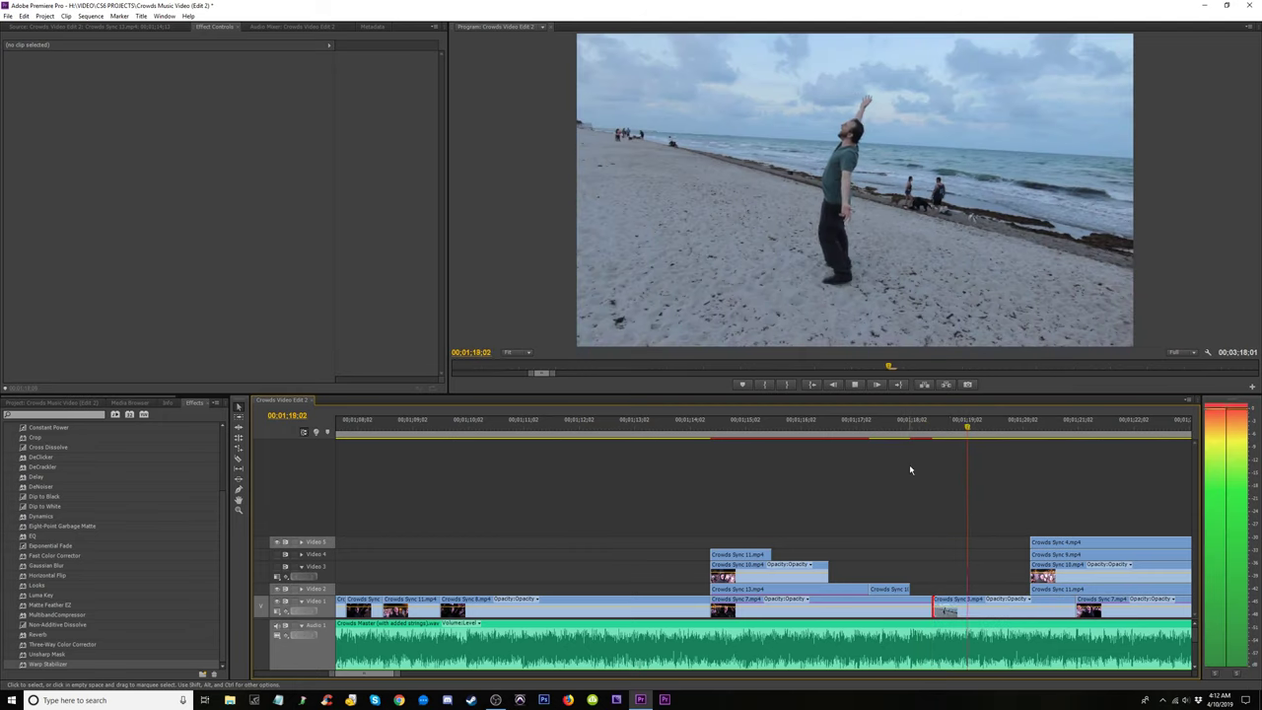
pyautogui.click(869, 434)
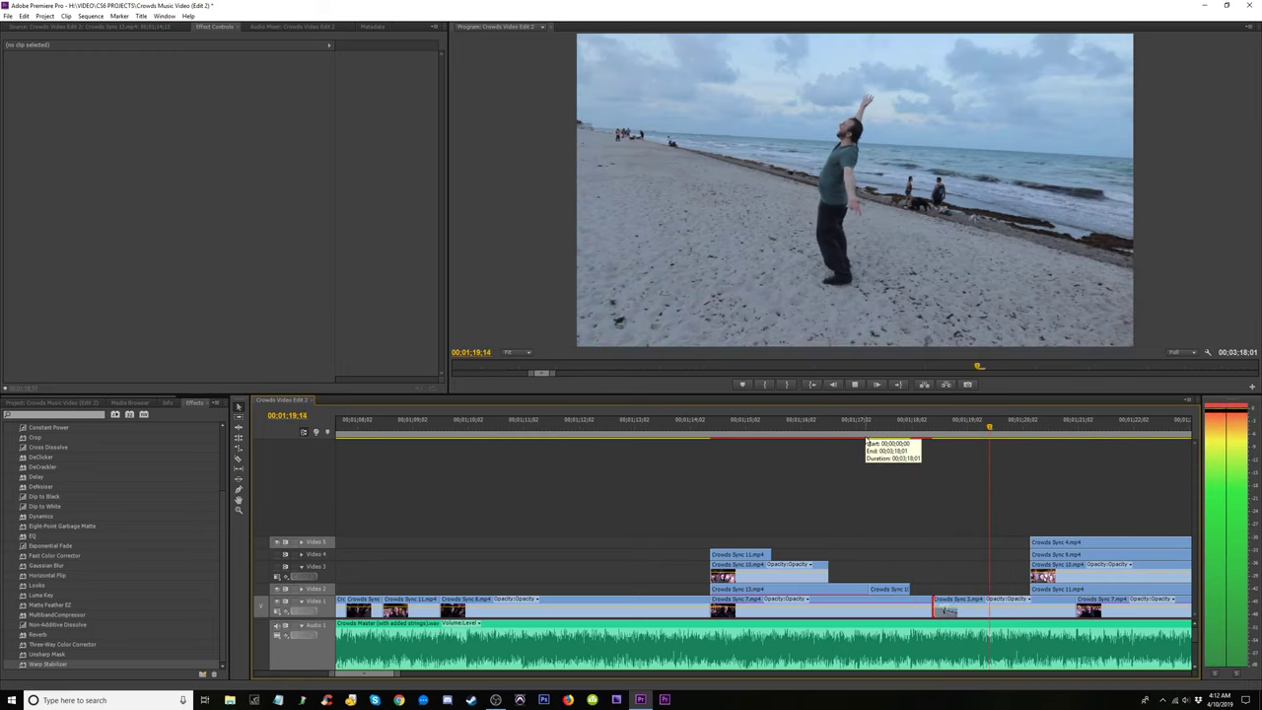
pyautogui.click(894, 429)
pyautogui.press('space')
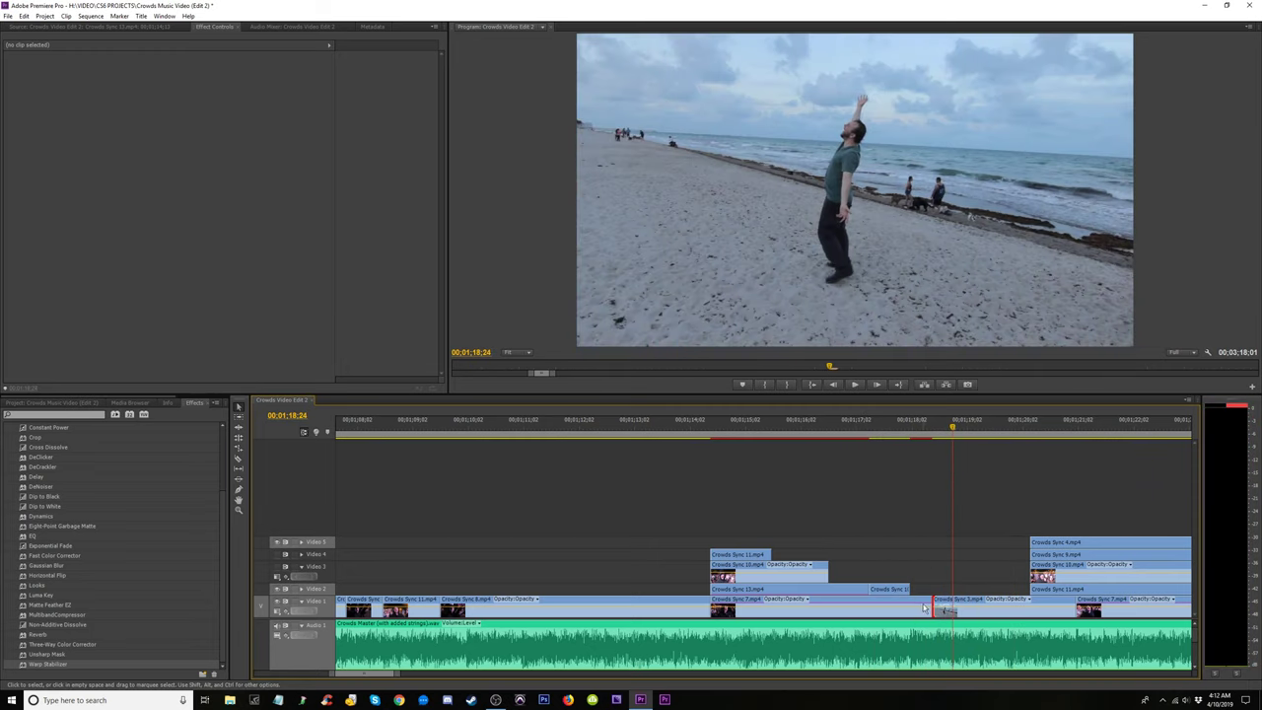
# Trim the Crowds Sync 7 clip on Video 1 later by 2;14, then trim its start later.
pyautogui.click(888, 608)
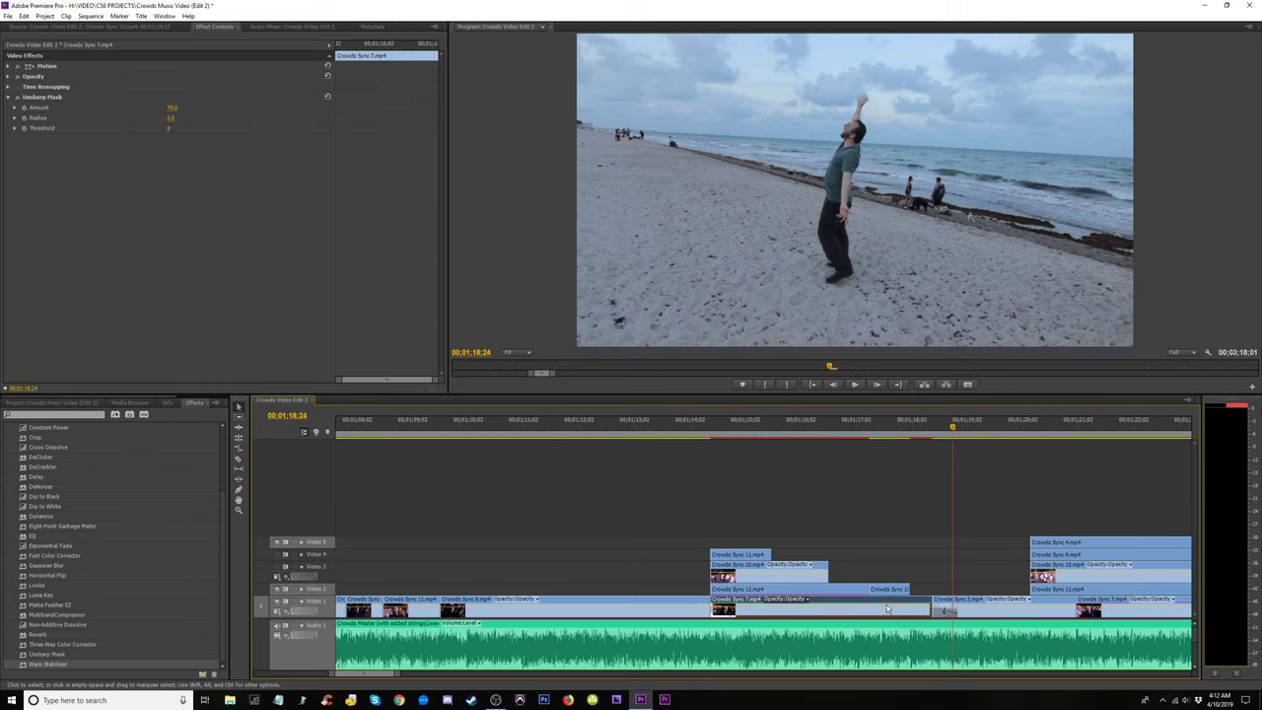
pyautogui.moveTo(698, 435); pyautogui.dragTo(859, 481)
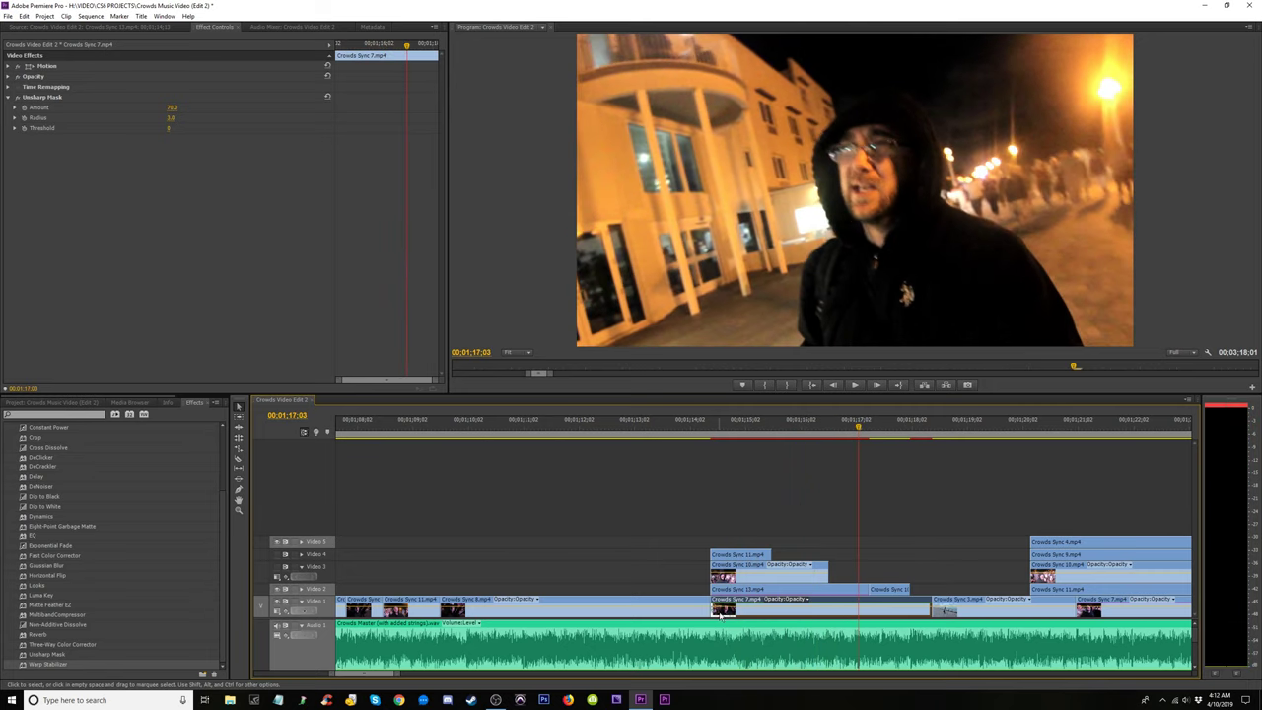
pyautogui.moveTo(723, 612); pyautogui.dragTo(919, 609)
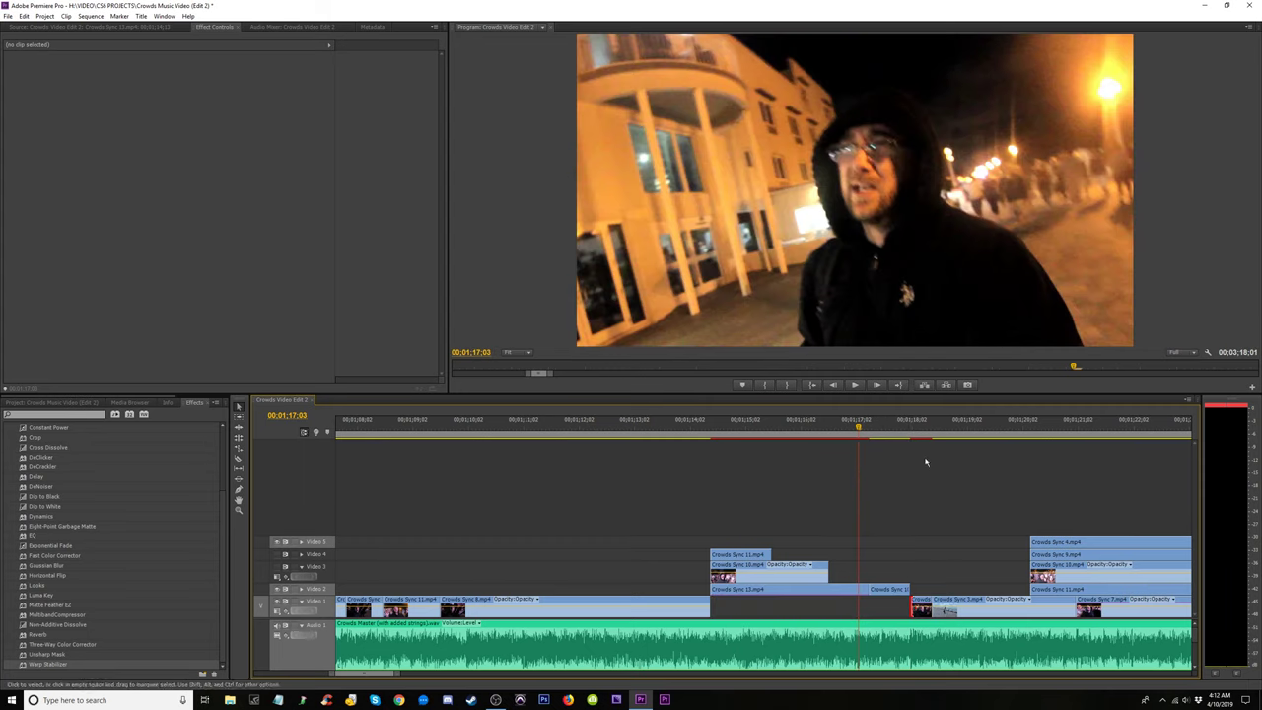
pyautogui.press('Down')
pyautogui.press('=')
pyautogui.press('=')
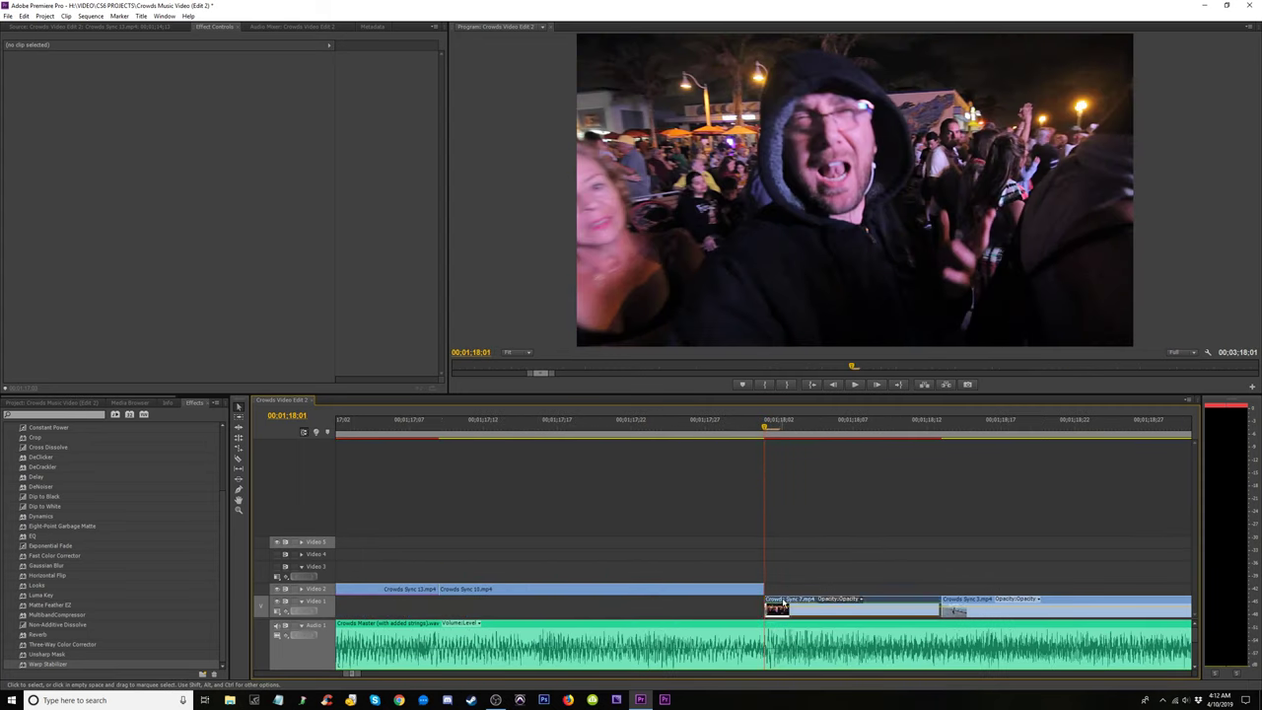
pyautogui.moveTo(784, 604); pyautogui.dragTo(766, 604)
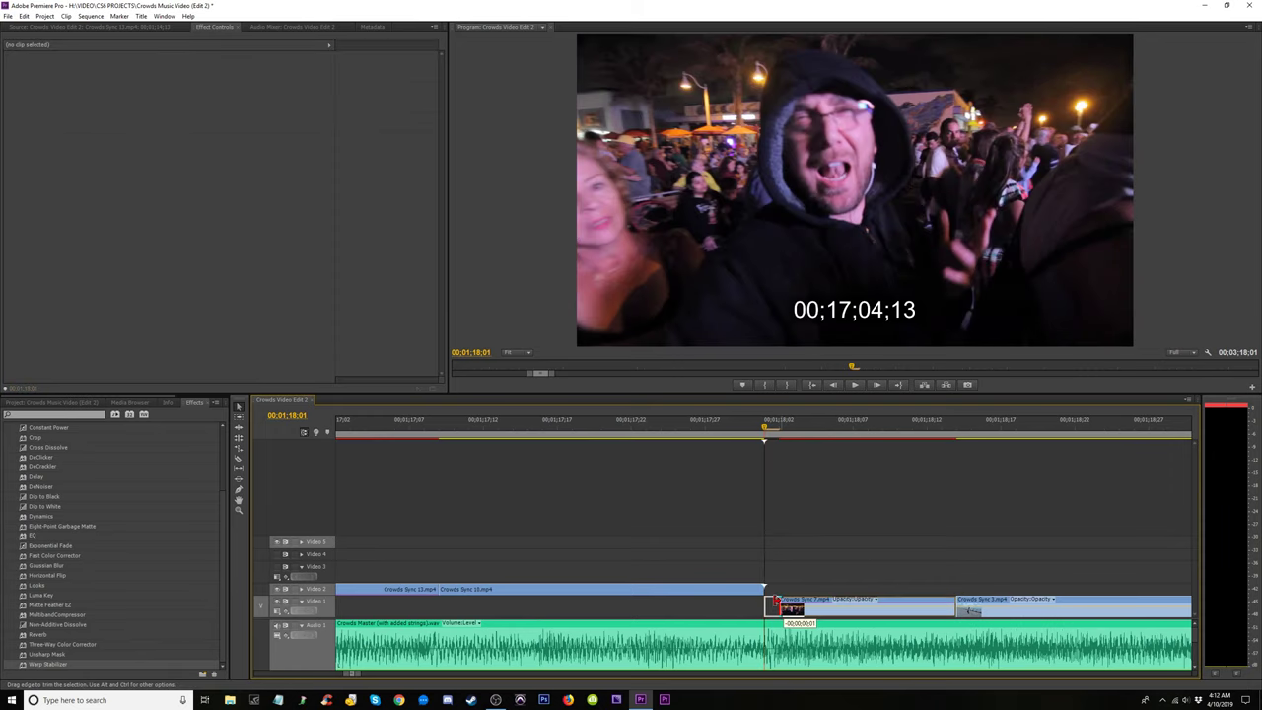
# Replay the night-crowd to beach cut repeatedly from around 00;01;17;25.
pyautogui.click(680, 426)
pyautogui.press('space')
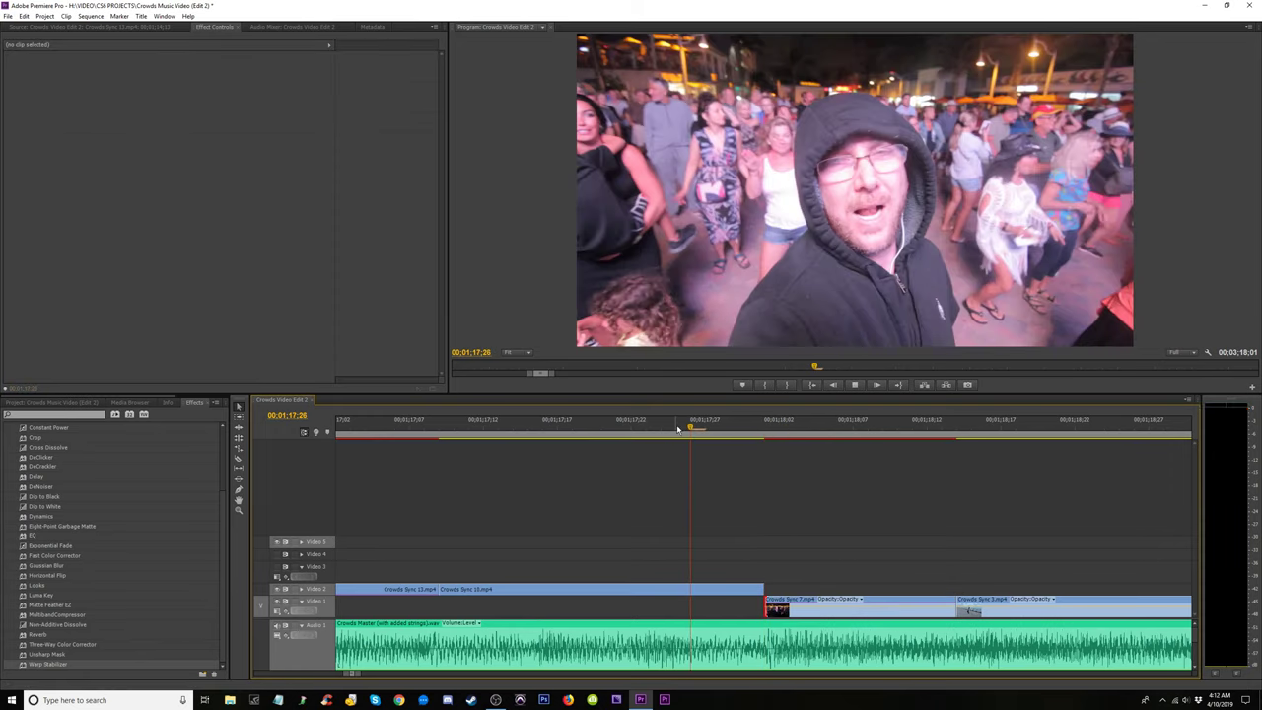
pyautogui.click(676, 426)
pyautogui.press('space')
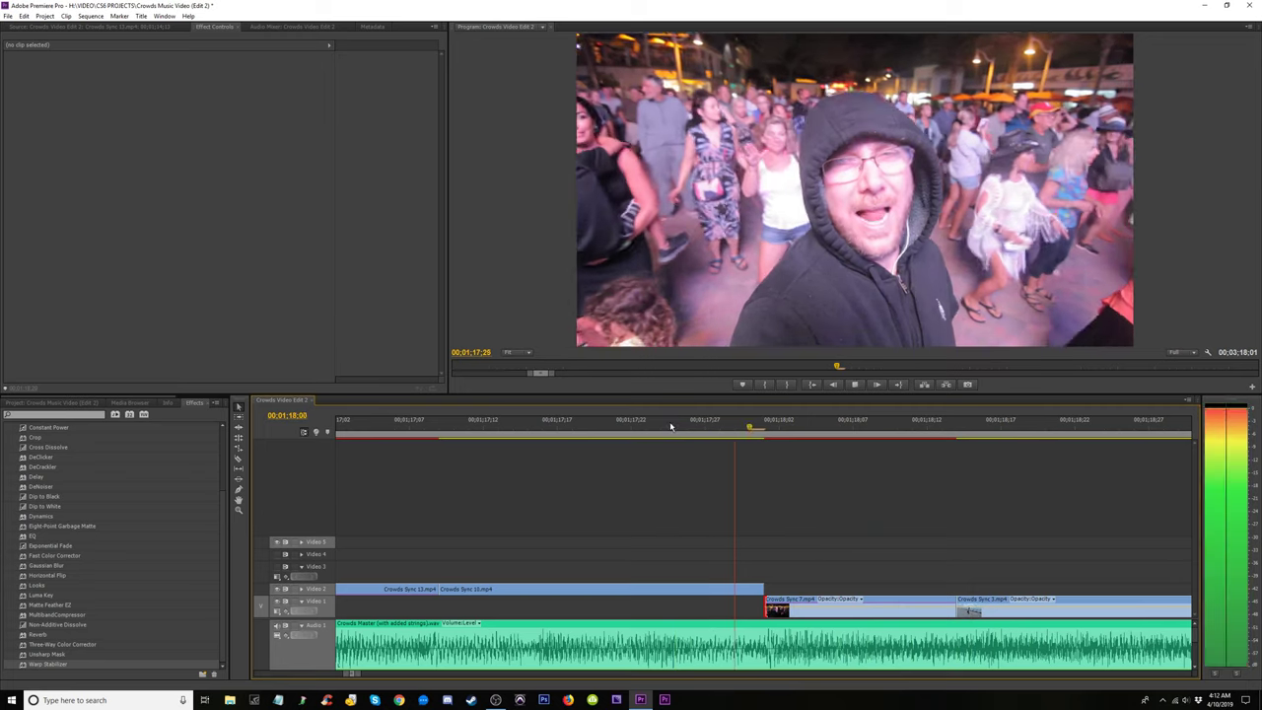
pyautogui.press('space')
pyautogui.press('-')
pyautogui.press('-')
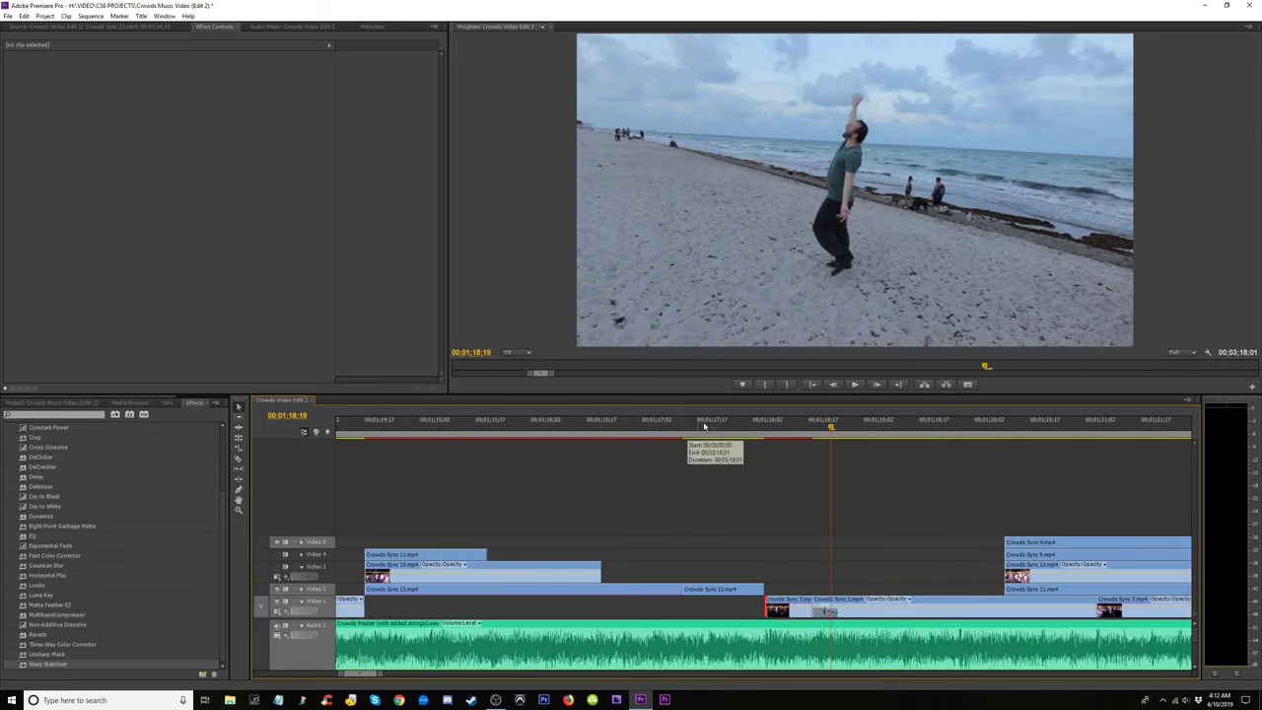
pyautogui.click(704, 426)
pyautogui.press('space')
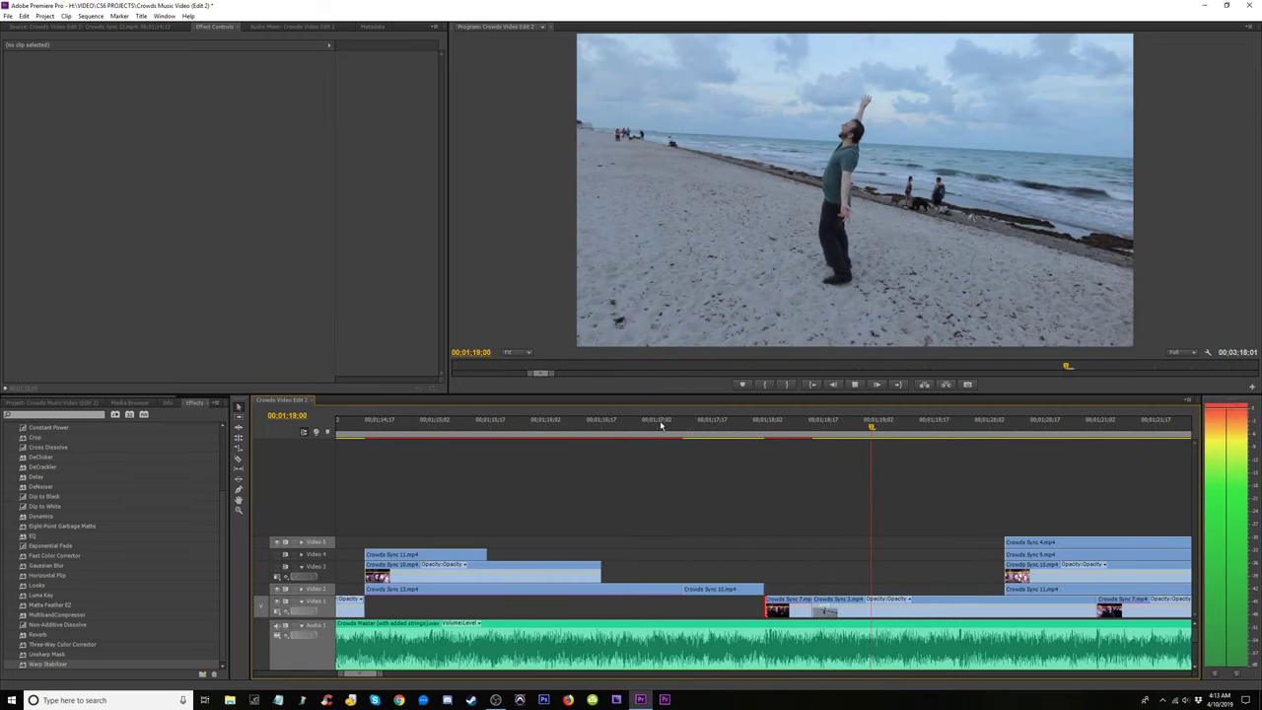
pyautogui.click(602, 424)
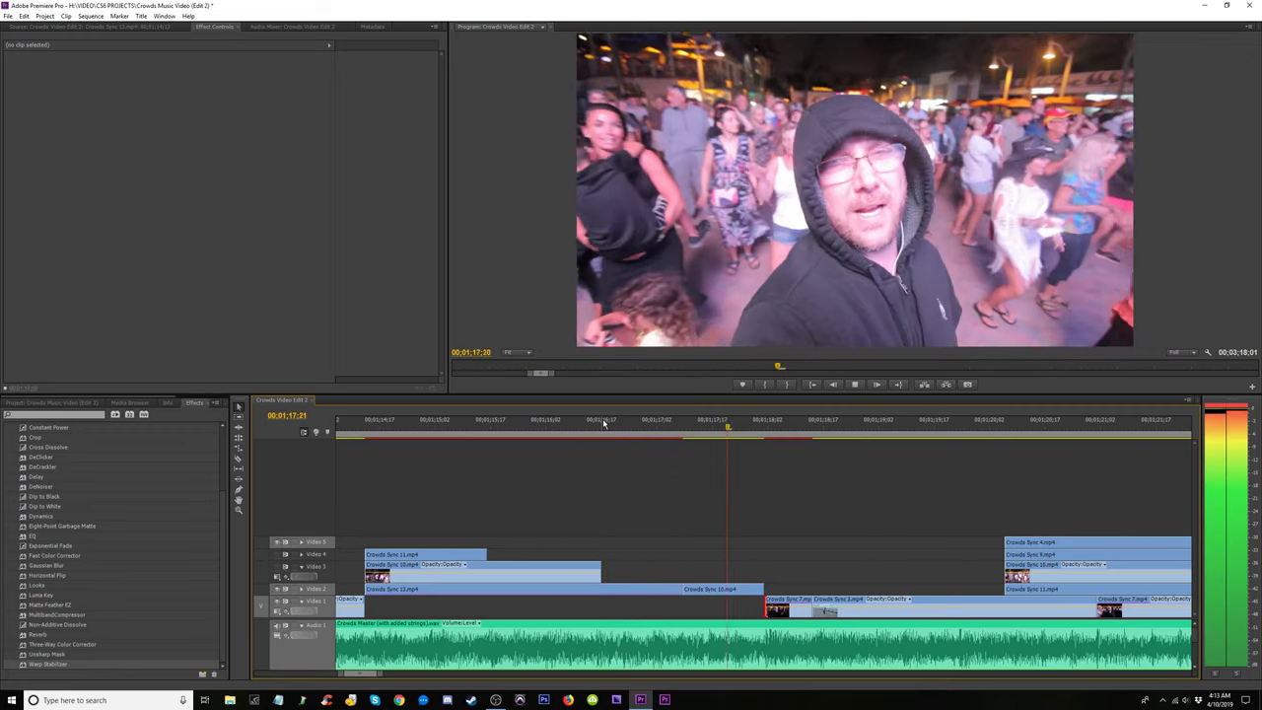
pyautogui.press('space')
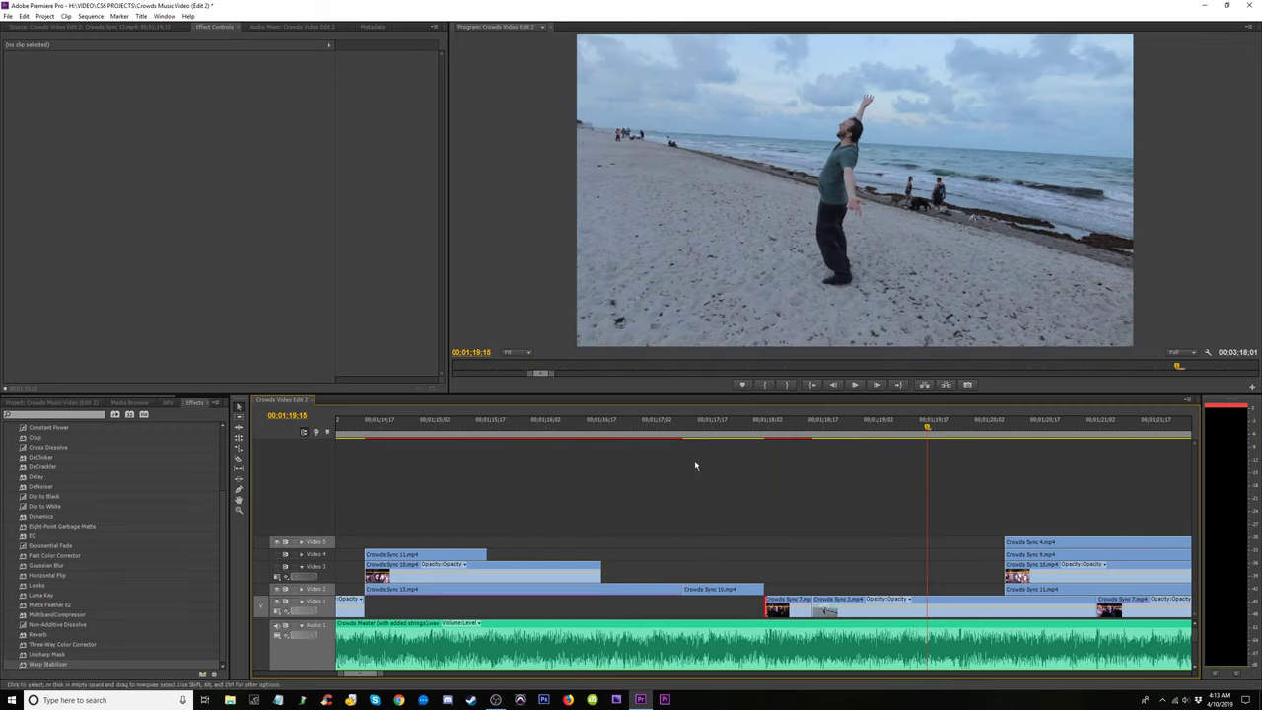
# Rewatch the night-to-beach cut, then drag Crowds Sync 10.mp4 into the Video 1 gap.
pyautogui.click(744, 428)
pyautogui.press('space')
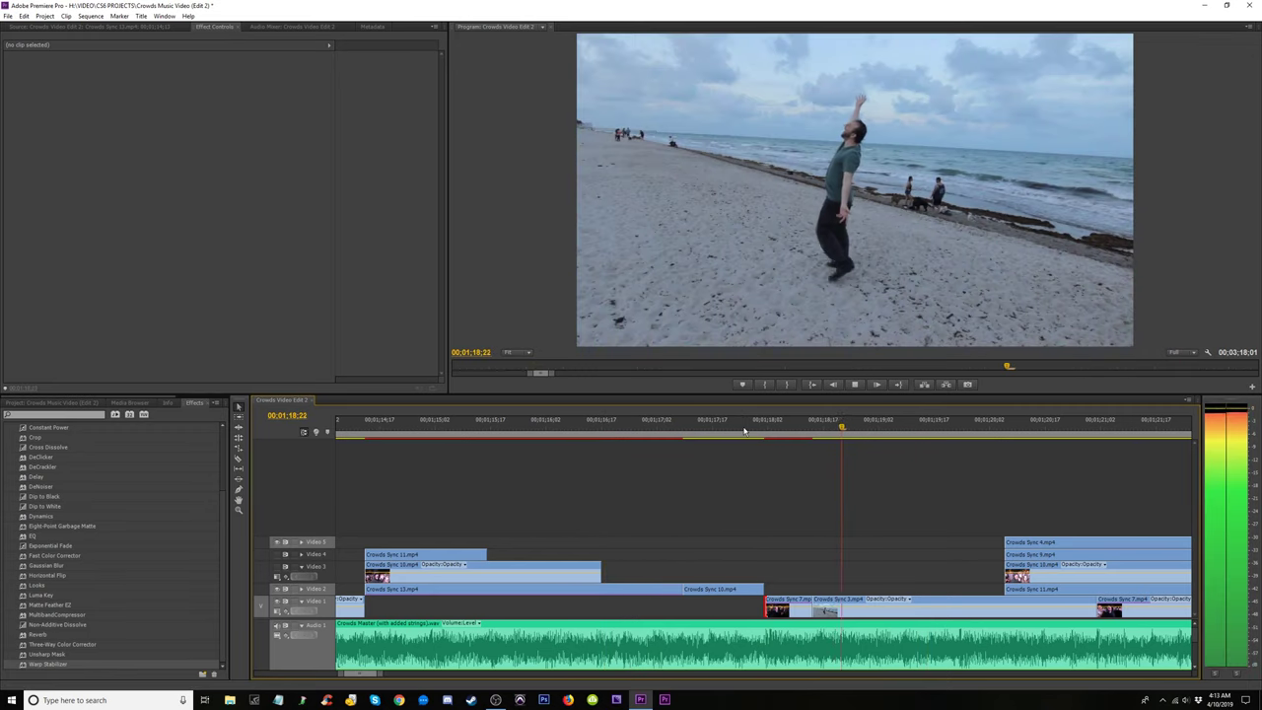
pyautogui.click(732, 425)
pyautogui.press('space')
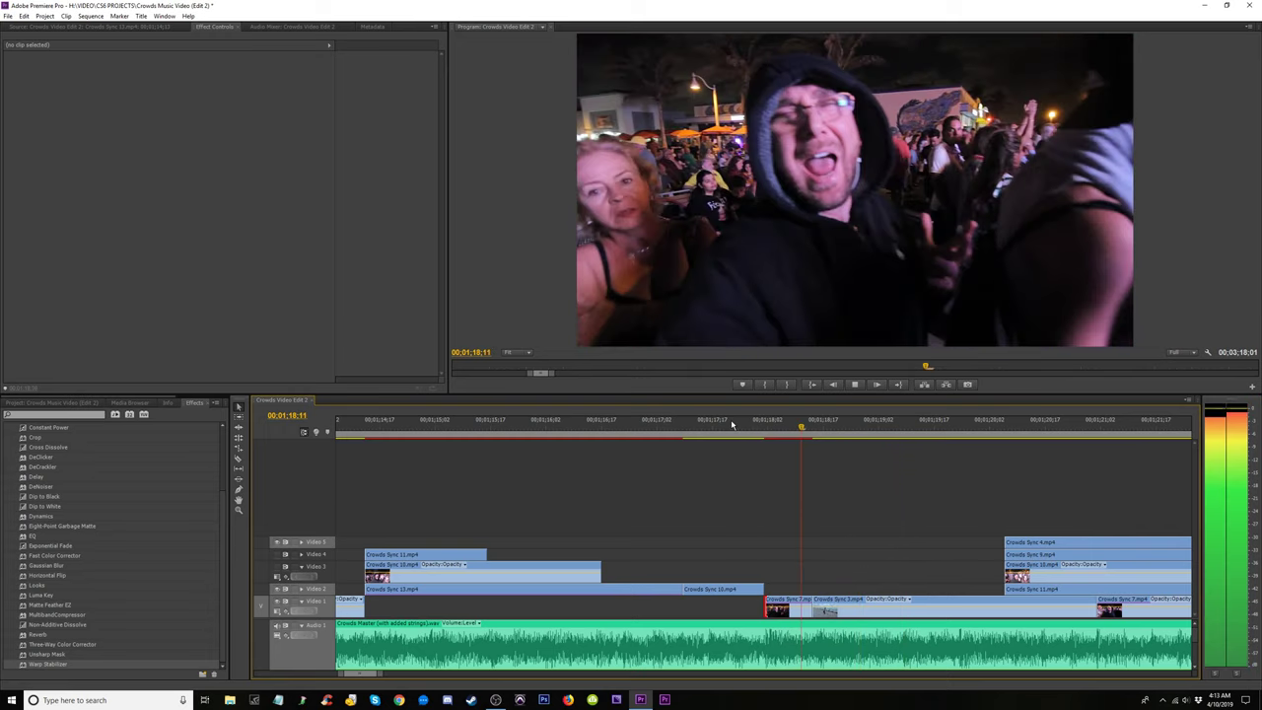
pyautogui.click(714, 426)
pyautogui.press('space')
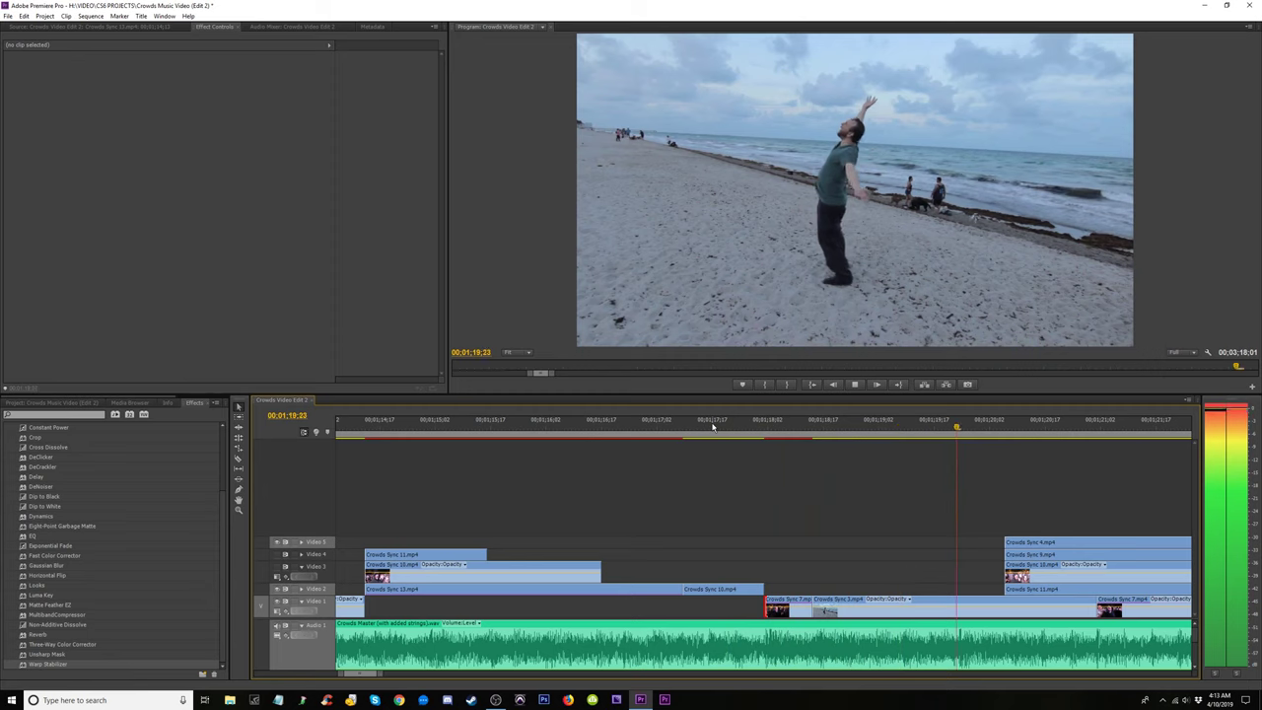
pyautogui.press('space')
pyautogui.moveTo(715, 597); pyautogui.dragTo(714, 599)
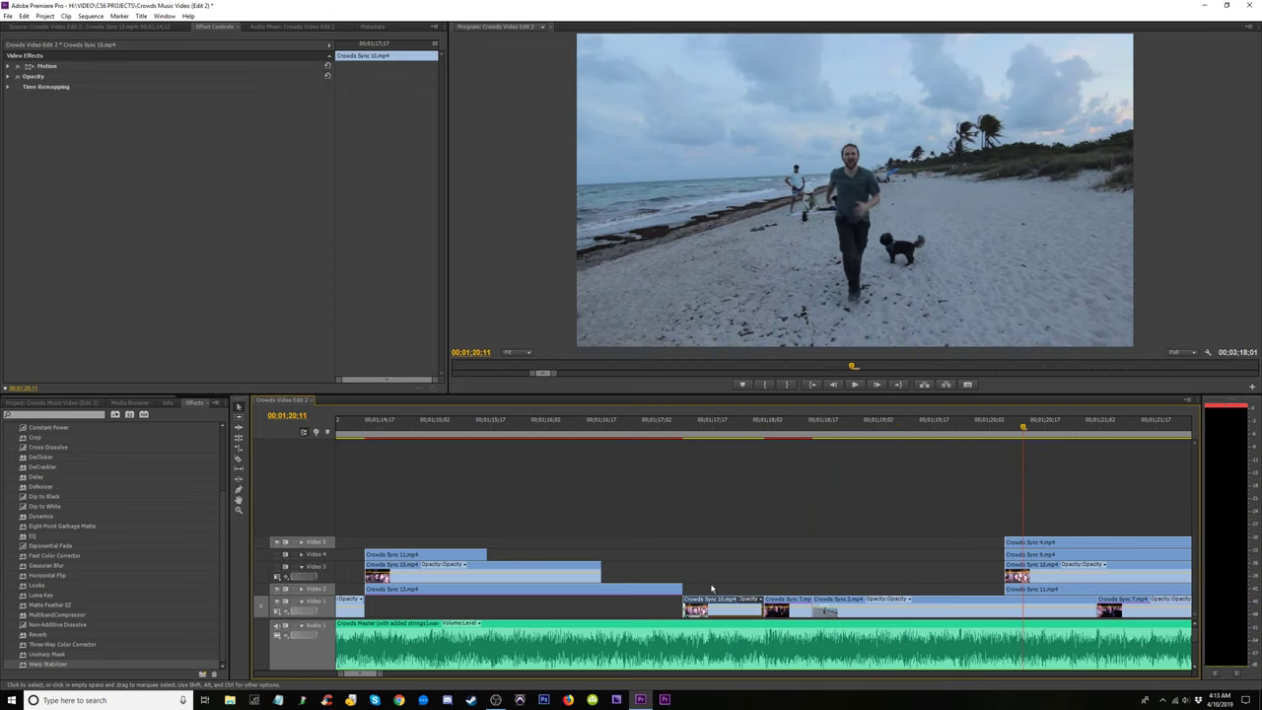
# Move the three stacked clips down one track and scrub them with Video 3 hidden.
pyautogui.click(369, 430)
pyautogui.scroll(4, 886, 619)
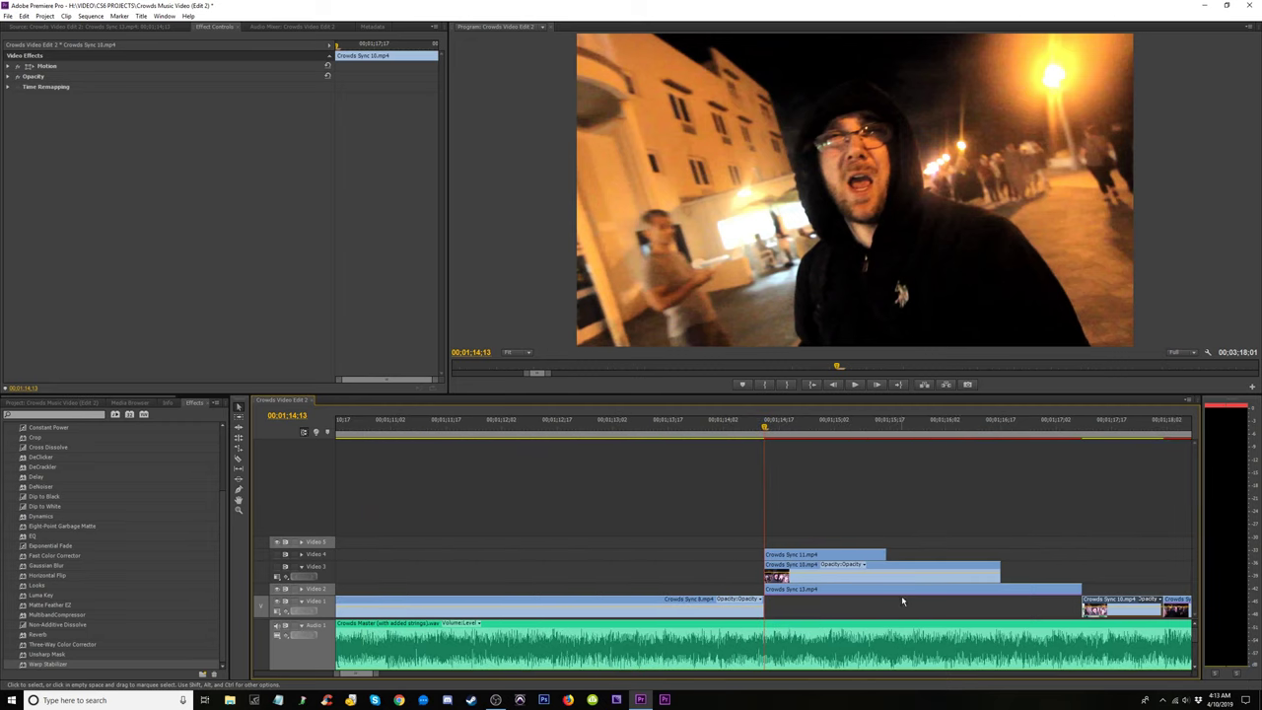
pyautogui.moveTo(953, 524); pyautogui.dragTo(767, 592)
pyautogui.moveTo(884, 592); pyautogui.dragTo(883, 607)
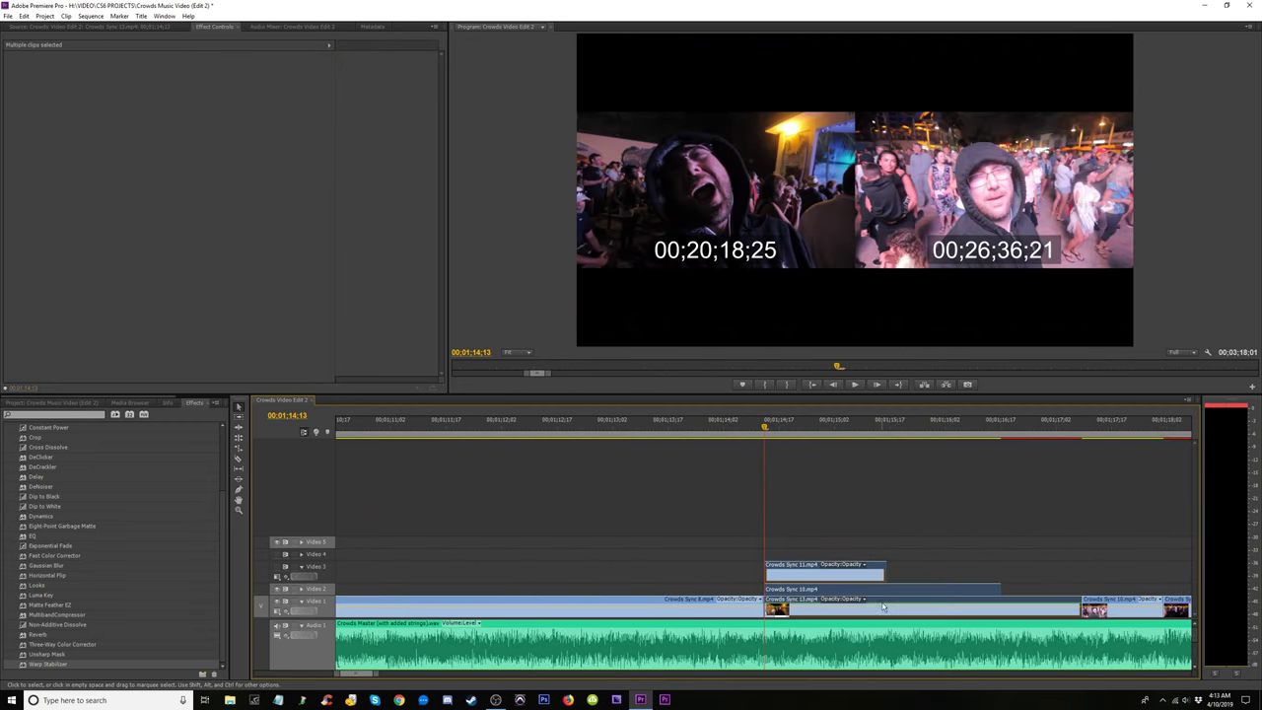
pyautogui.moveTo(762, 431); pyautogui.dragTo(846, 493)
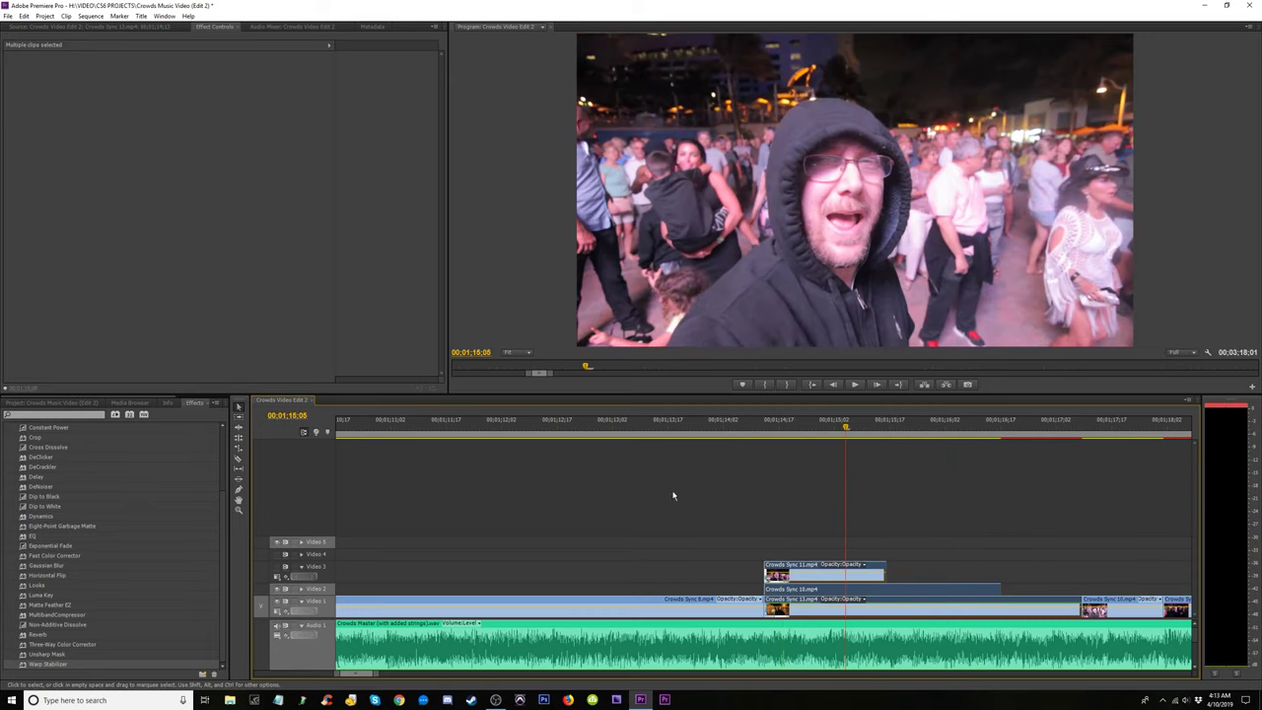
pyautogui.click(285, 567)
pyautogui.moveTo(760, 427); pyautogui.dragTo(770, 466)
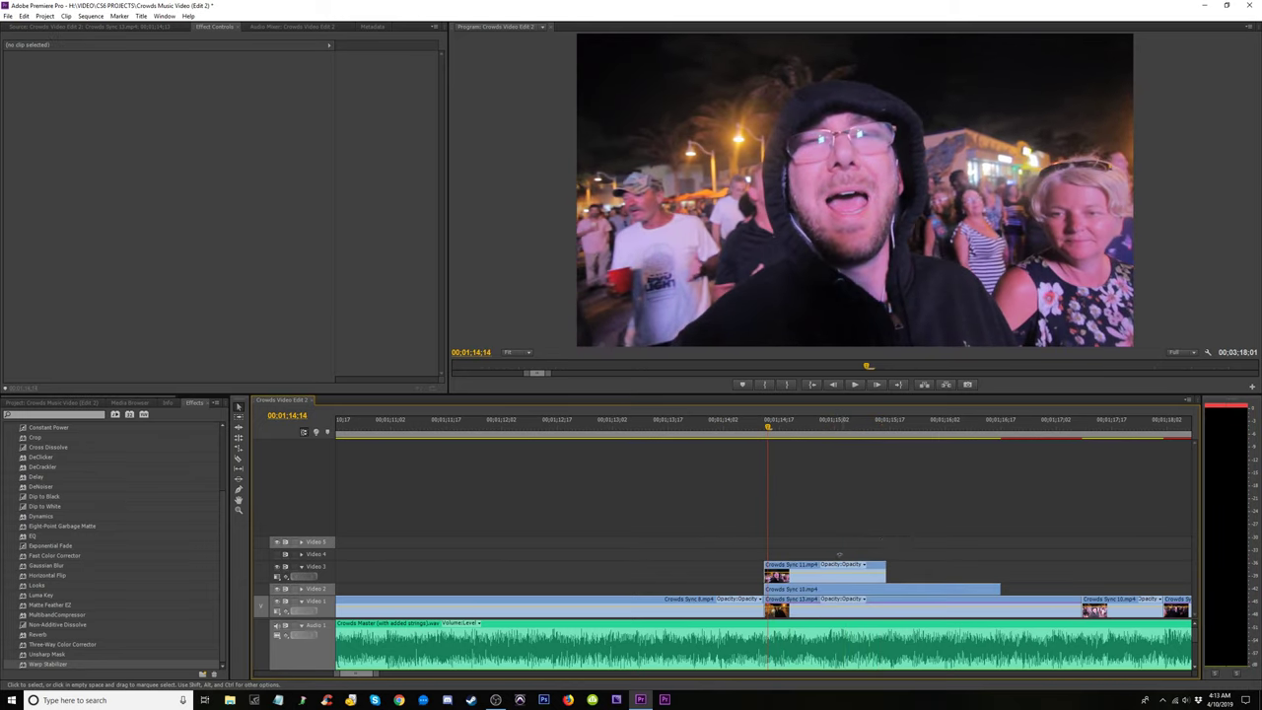
# Delete Crowds Sync 11.mp4 and play the section from about 00;01;13;14.
pyautogui.moveTo(839, 565); pyautogui.dragTo(806, 572)
pyautogui.press('Delete')
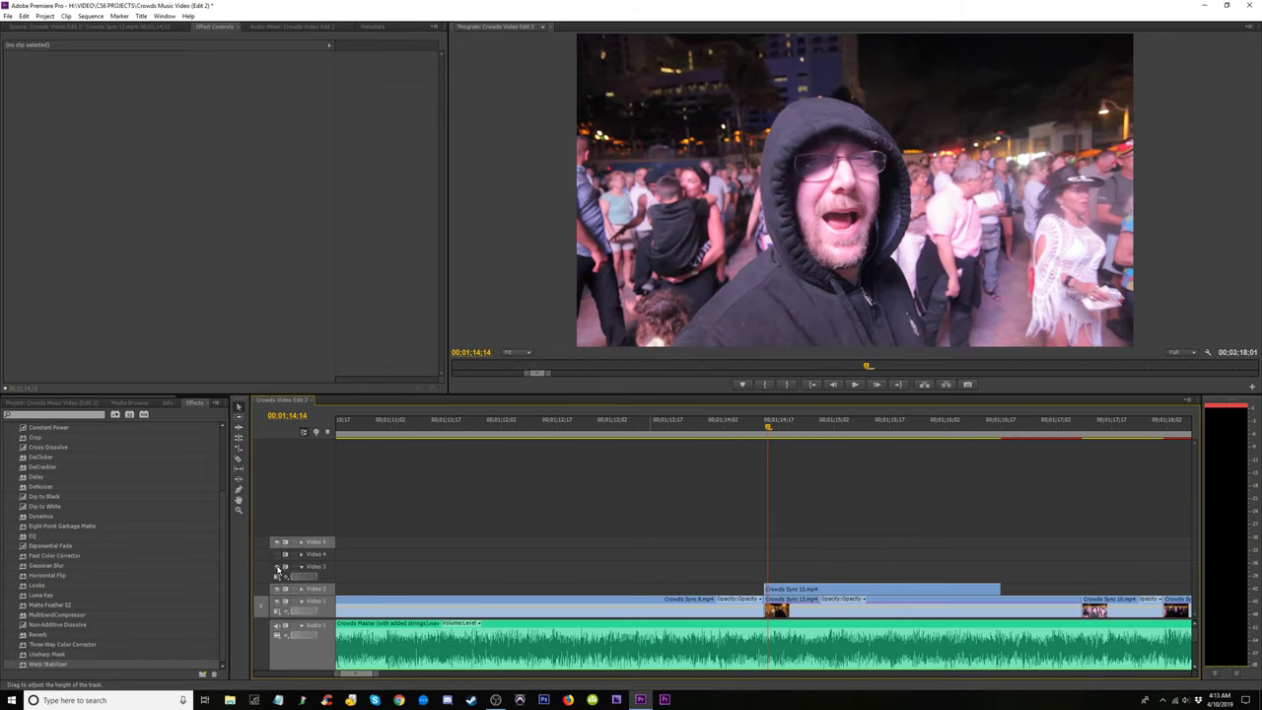
pyautogui.moveTo(754, 430); pyautogui.dragTo(611, 428)
pyautogui.press('space')
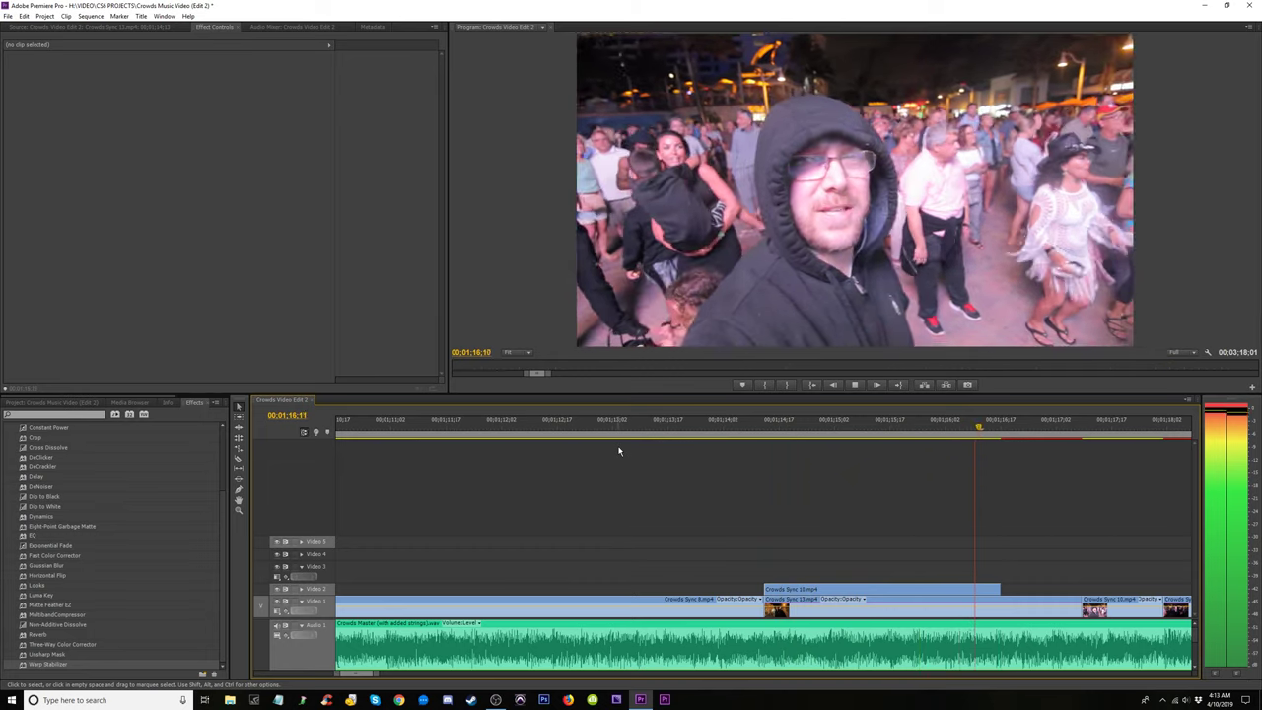
pyautogui.press('space')
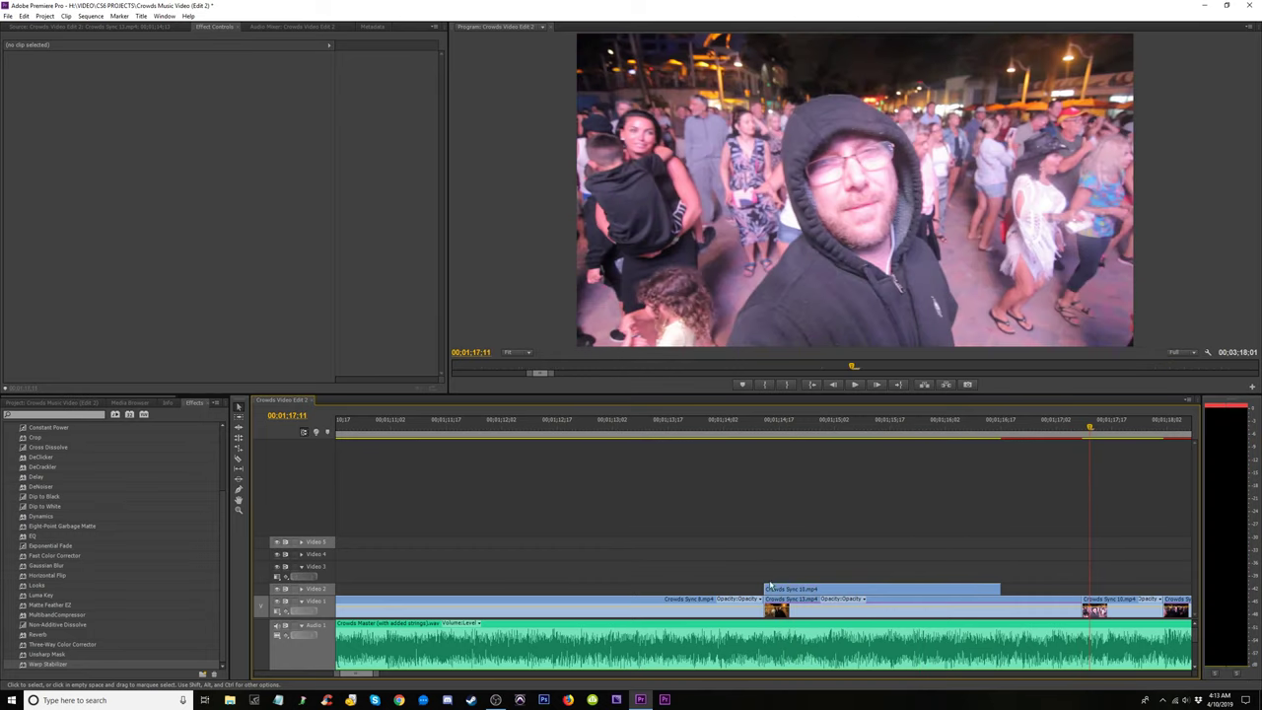
# Trim the next clip's start about two seconds later, review it, and zoom the timeline out.
pyautogui.moveTo(776, 610); pyautogui.dragTo(1002, 609)
pyautogui.press('Up')
pyautogui.press('space')
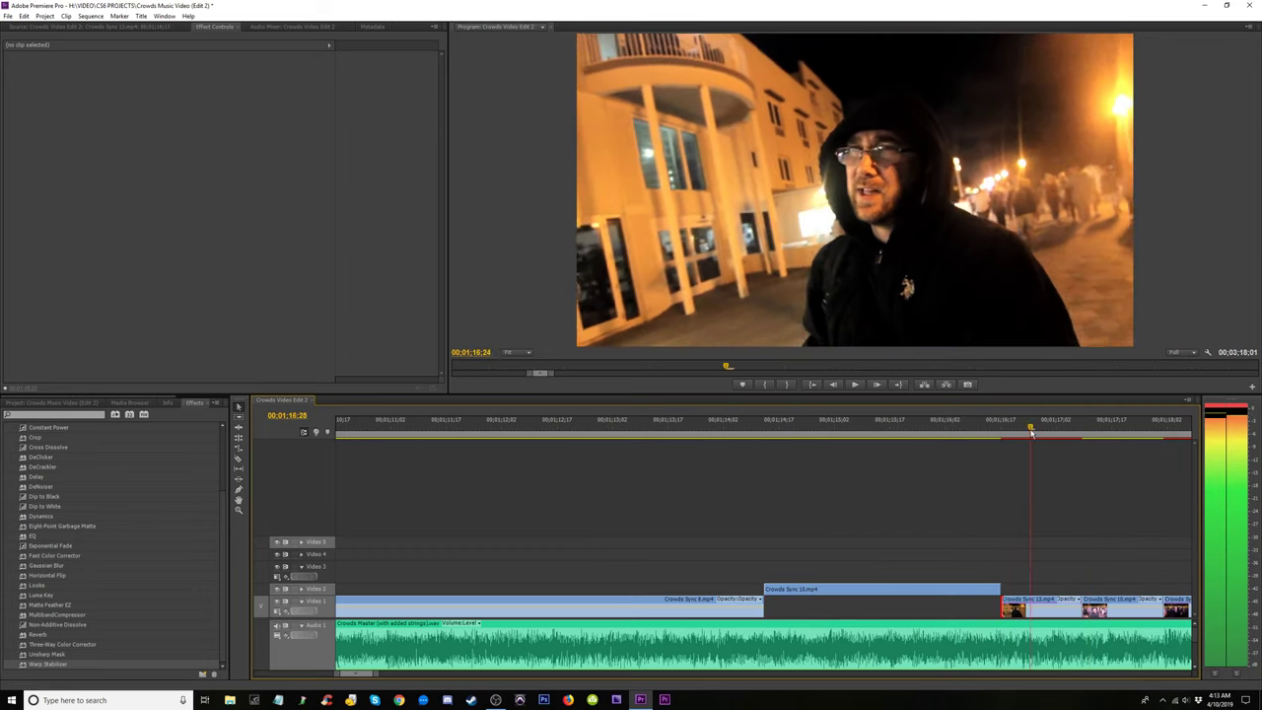
pyautogui.press('space')
pyautogui.click(797, 592)
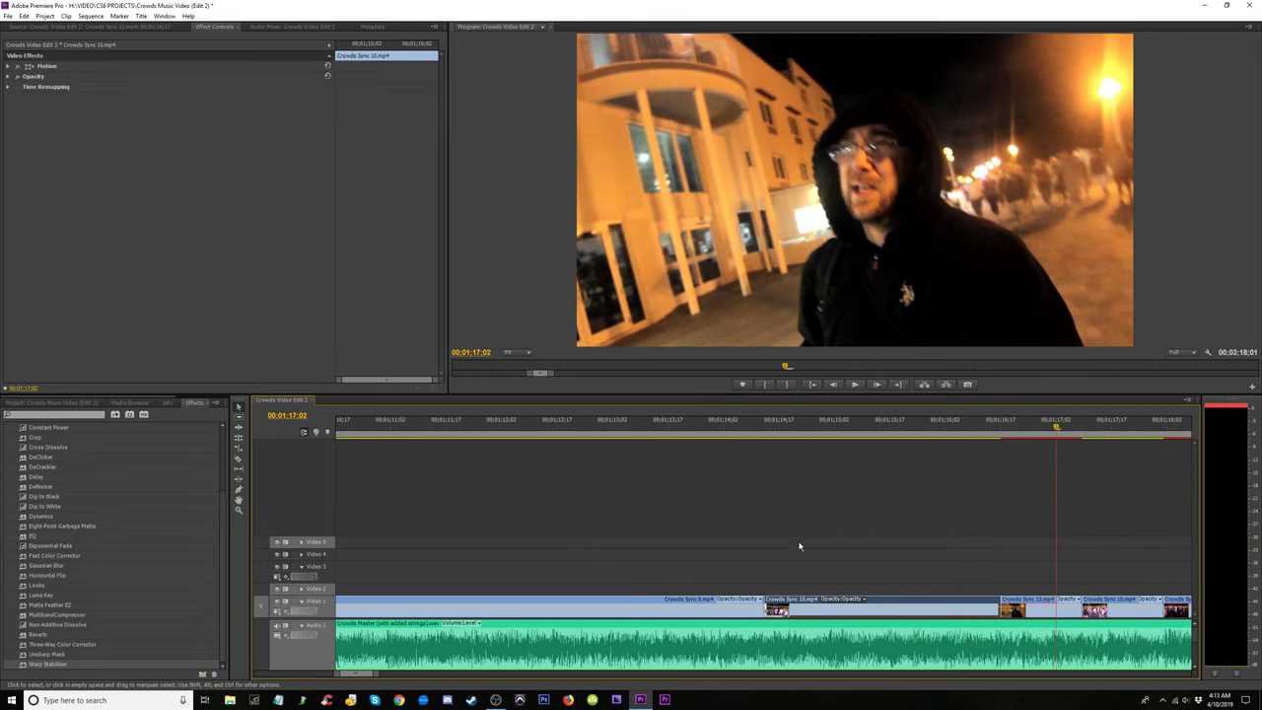
pyautogui.press('-')
pyautogui.press('-')
pyautogui.press('-')
pyautogui.press('-')
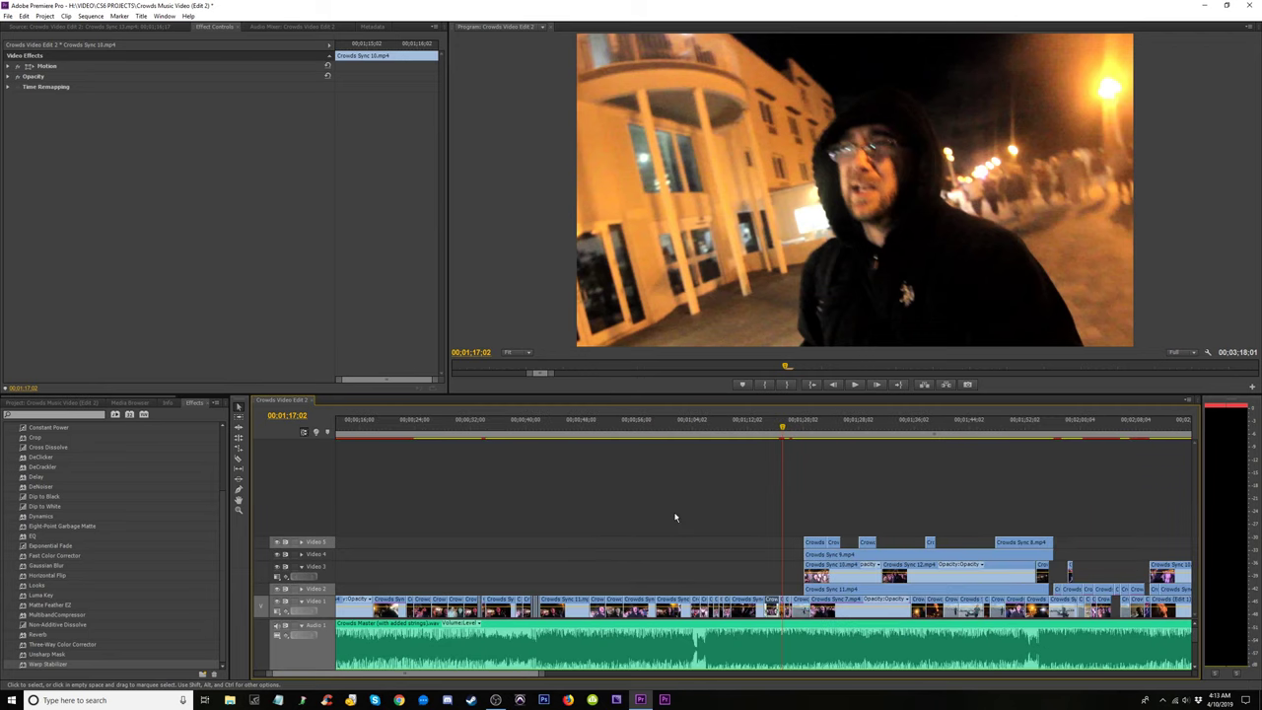
# Save the project and play the beach section from 00;01;20;03.
pyautogui.hotkey('ctrl', 's')
pyautogui.press('-')
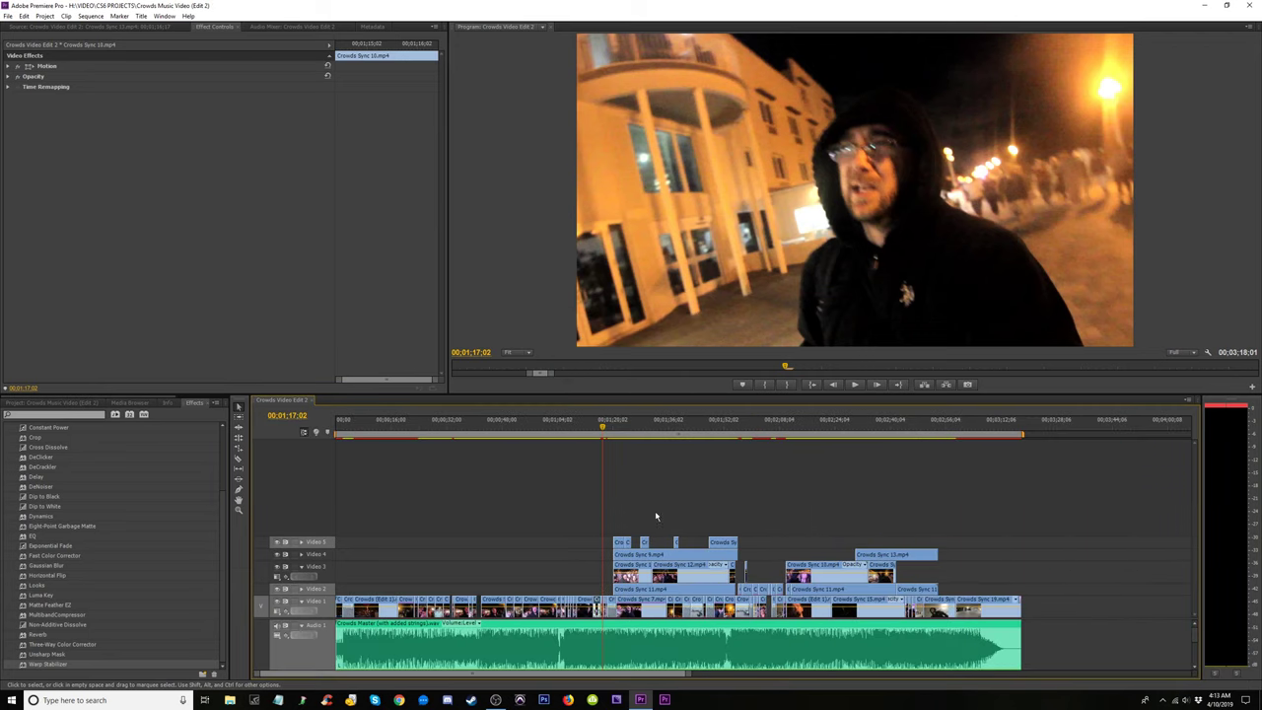
pyautogui.press('=')
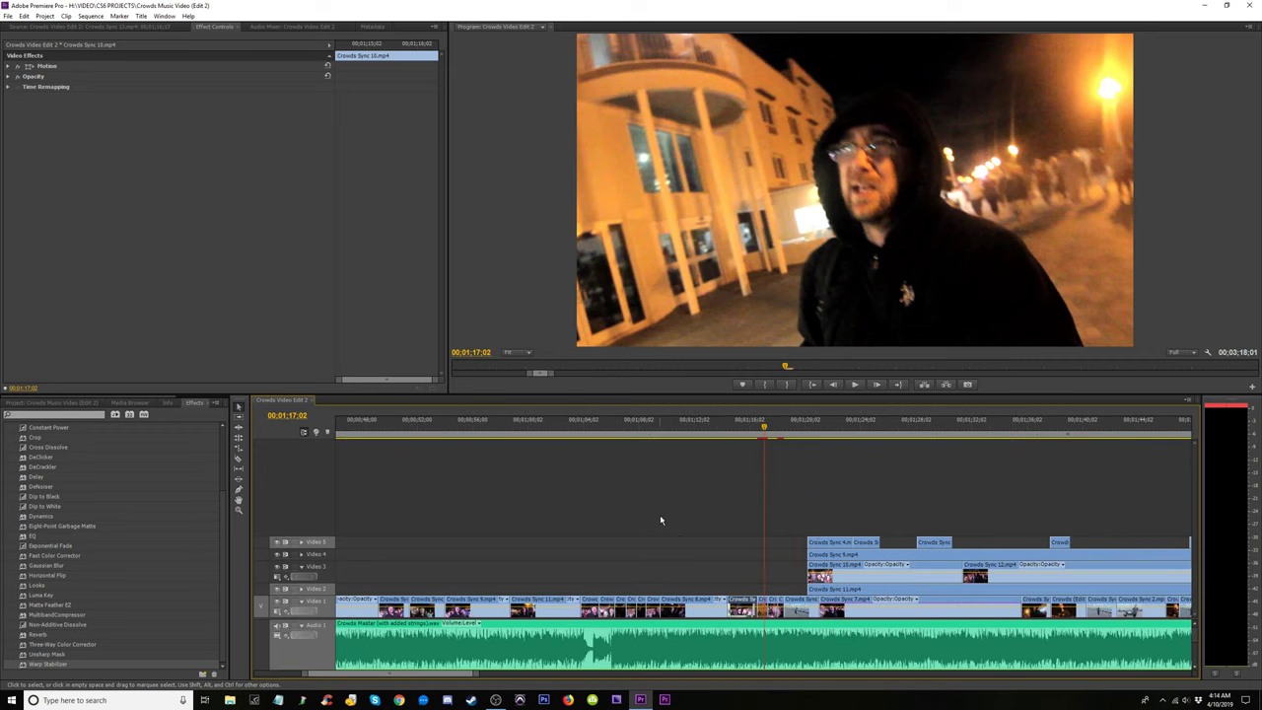
pyautogui.press('=')
pyautogui.press('=')
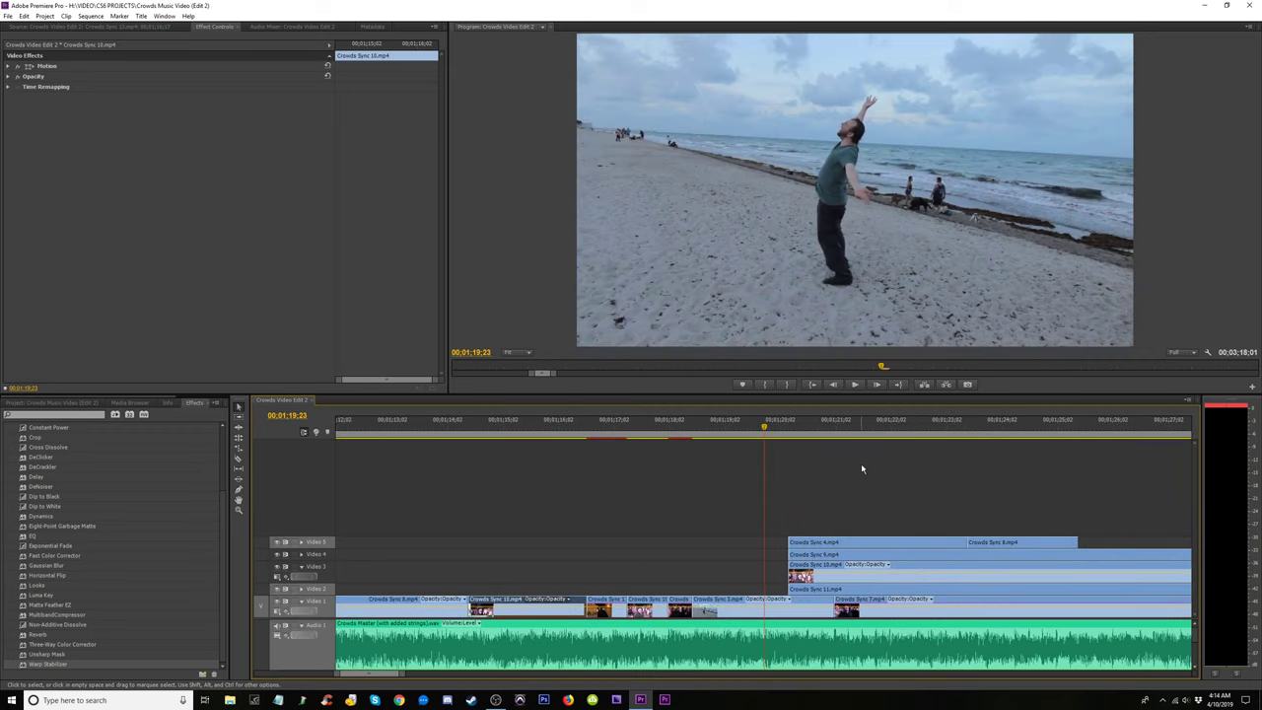
pyautogui.click(784, 432)
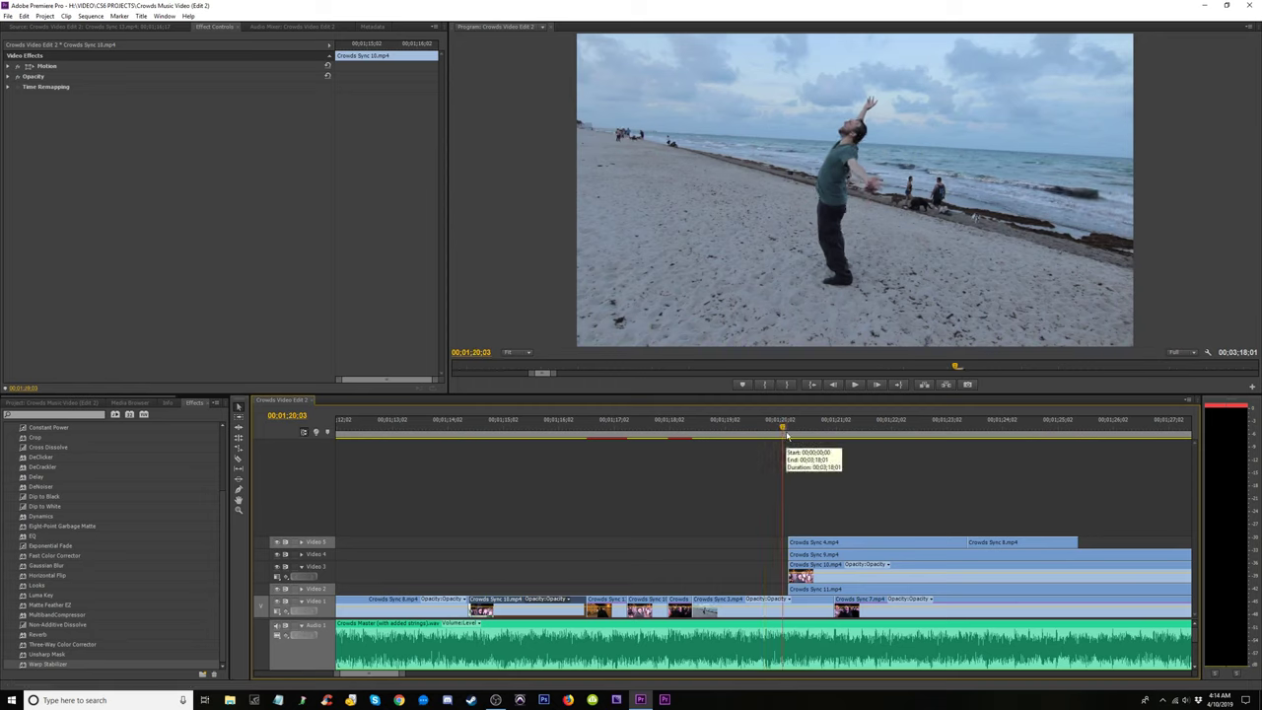
pyautogui.press('space')
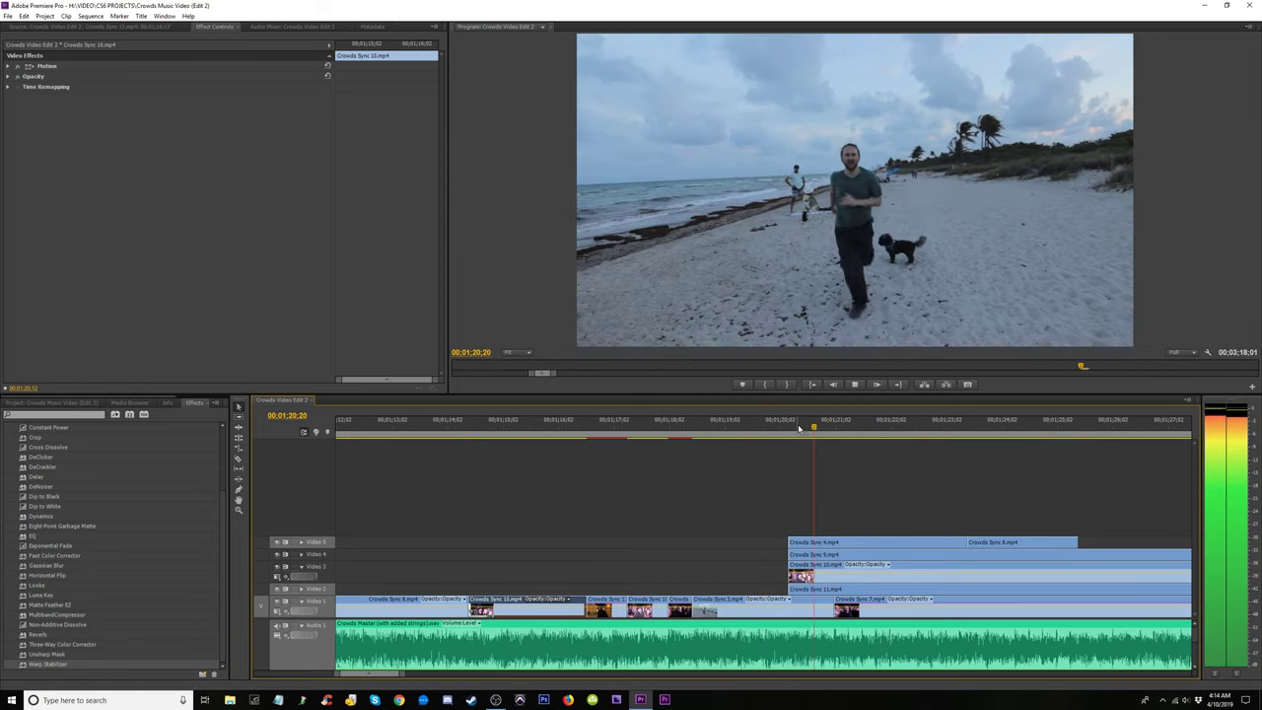
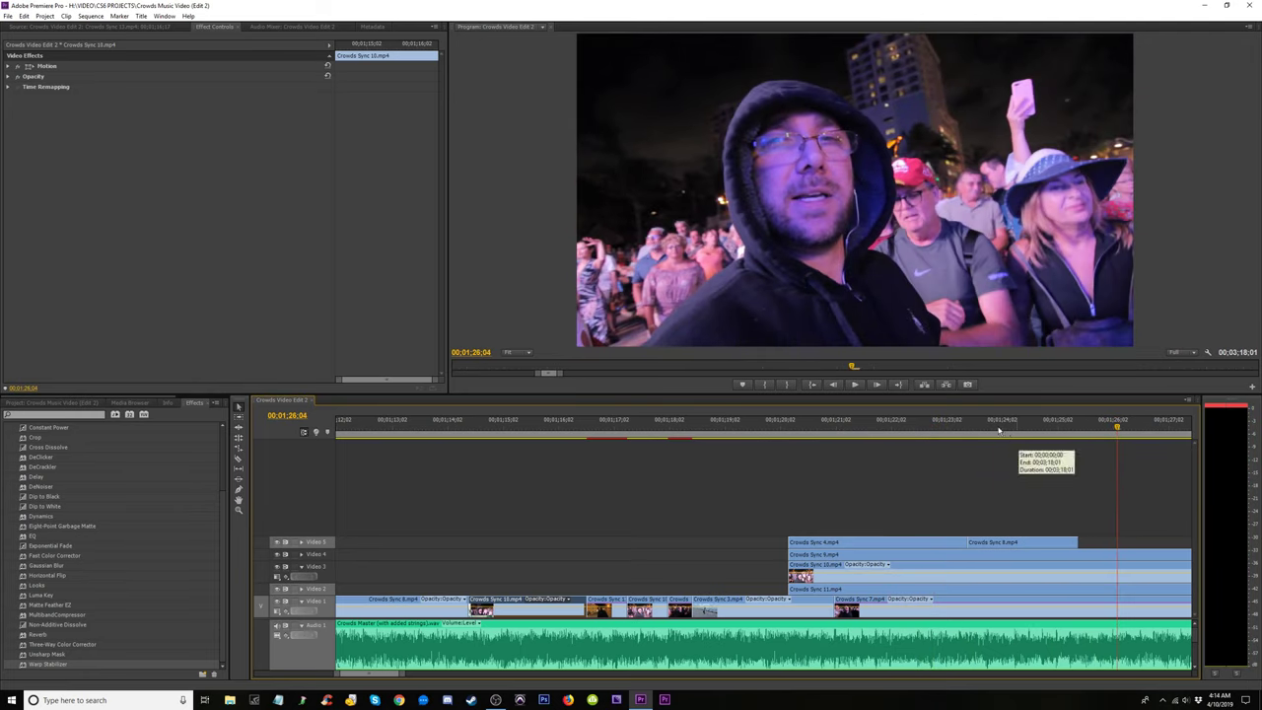
# Trim Crowds Sync 8 on Video 5 so it ends at 1:24:12.
pyautogui.click(1084, 438)
pyautogui.moveTo(1084, 439); pyautogui.dragTo(1021, 431)
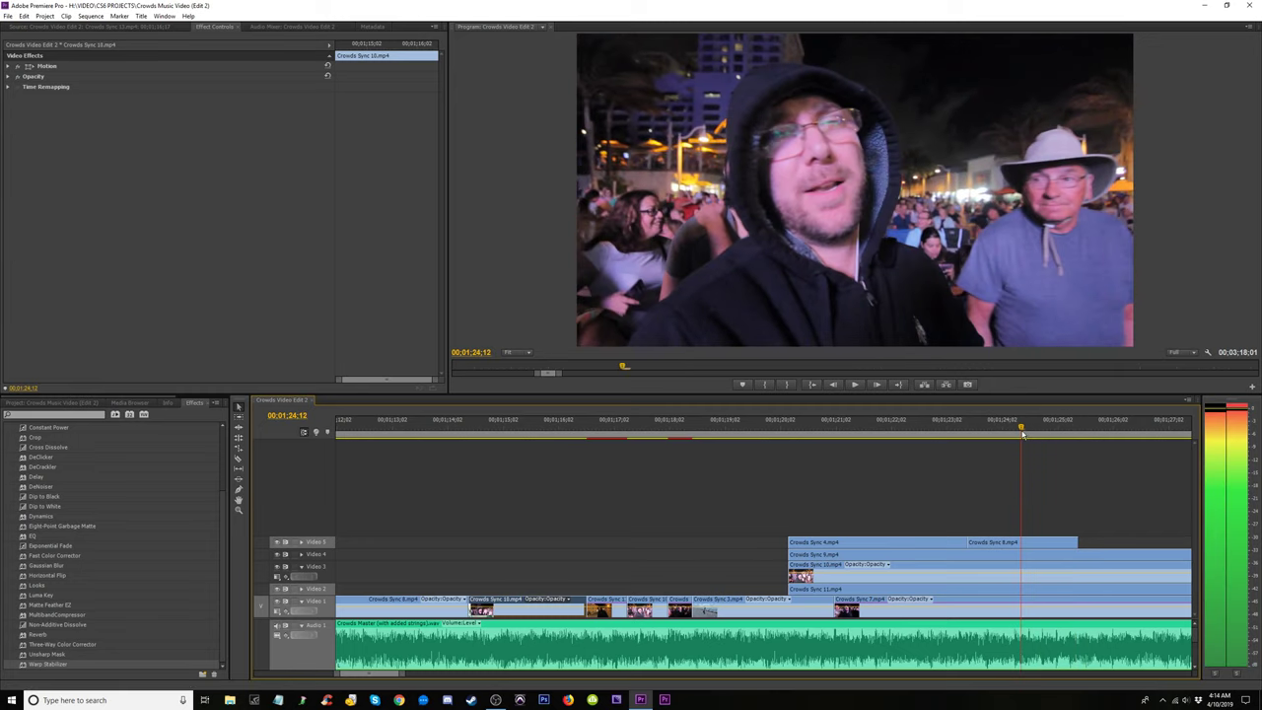
pyautogui.click(1075, 541)
pyautogui.moveTo(1019, 542); pyautogui.dragTo(1018, 542)
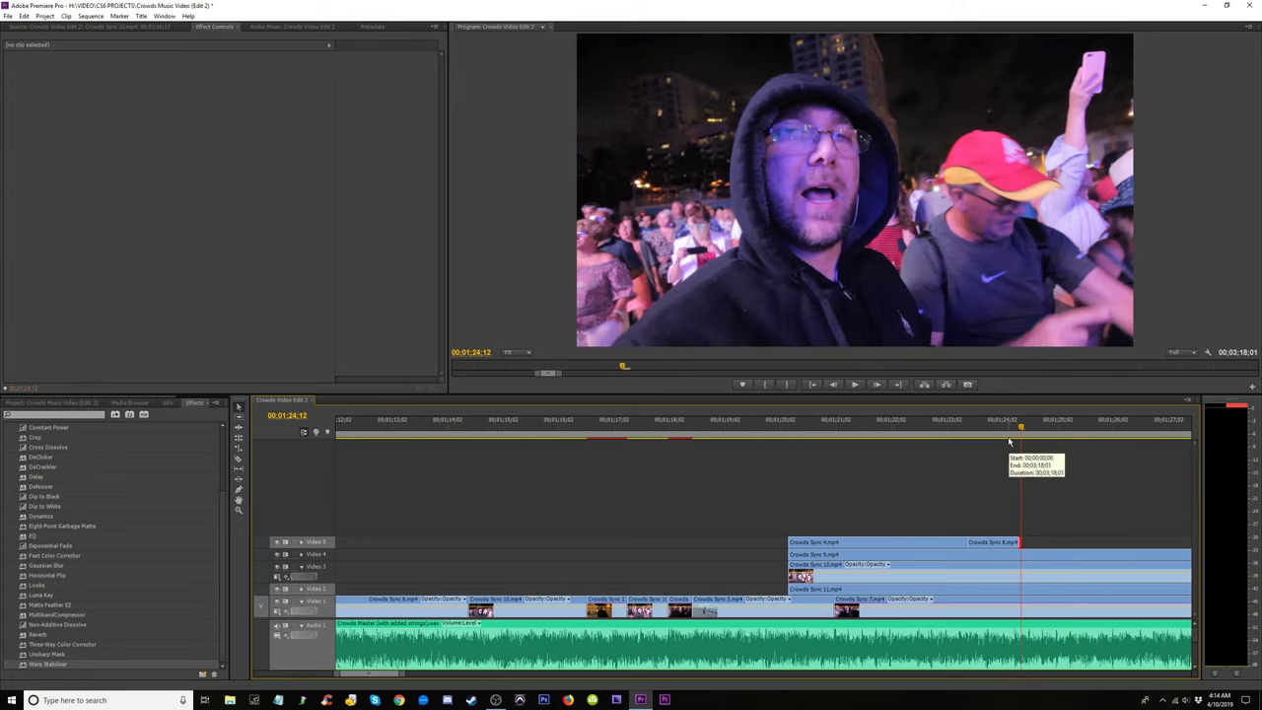
pyautogui.moveTo(1016, 432); pyautogui.dragTo(959, 437)
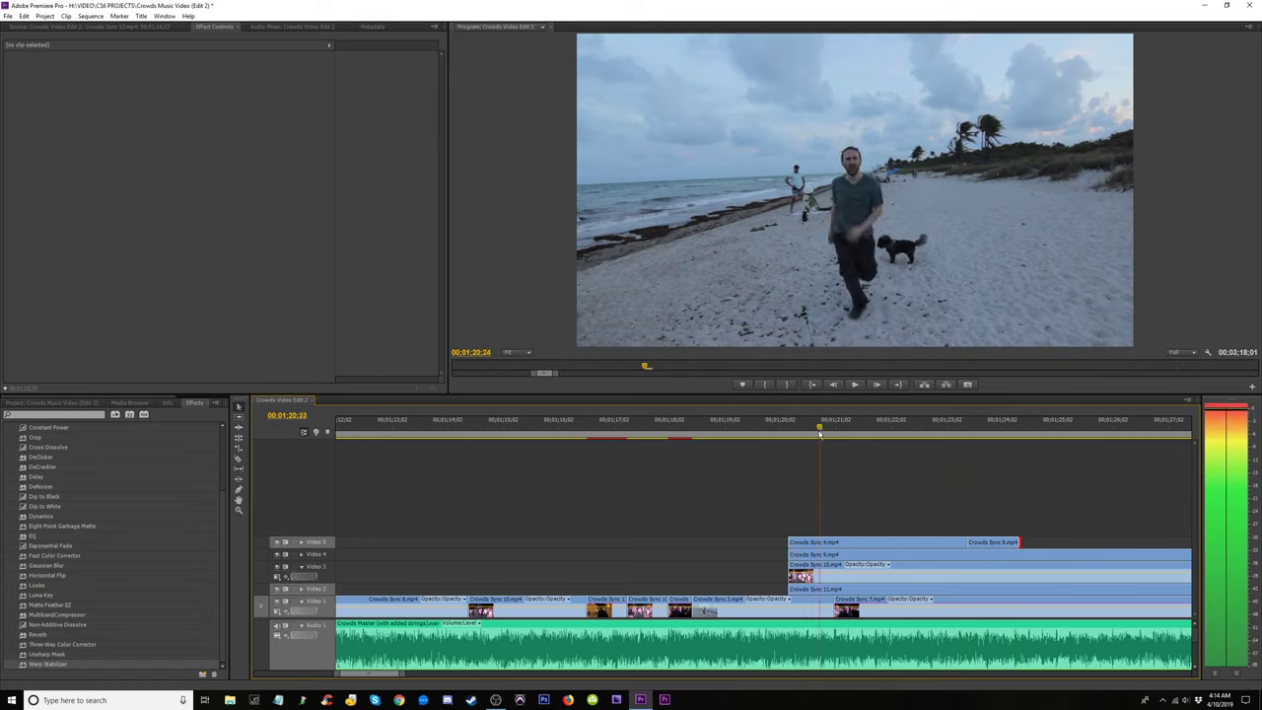
# Preview the section from about 1:20 with Video 5 hidden to see the lower layers.
pyautogui.moveTo(819, 434); pyautogui.dragTo(780, 435)
pyautogui.press('space')
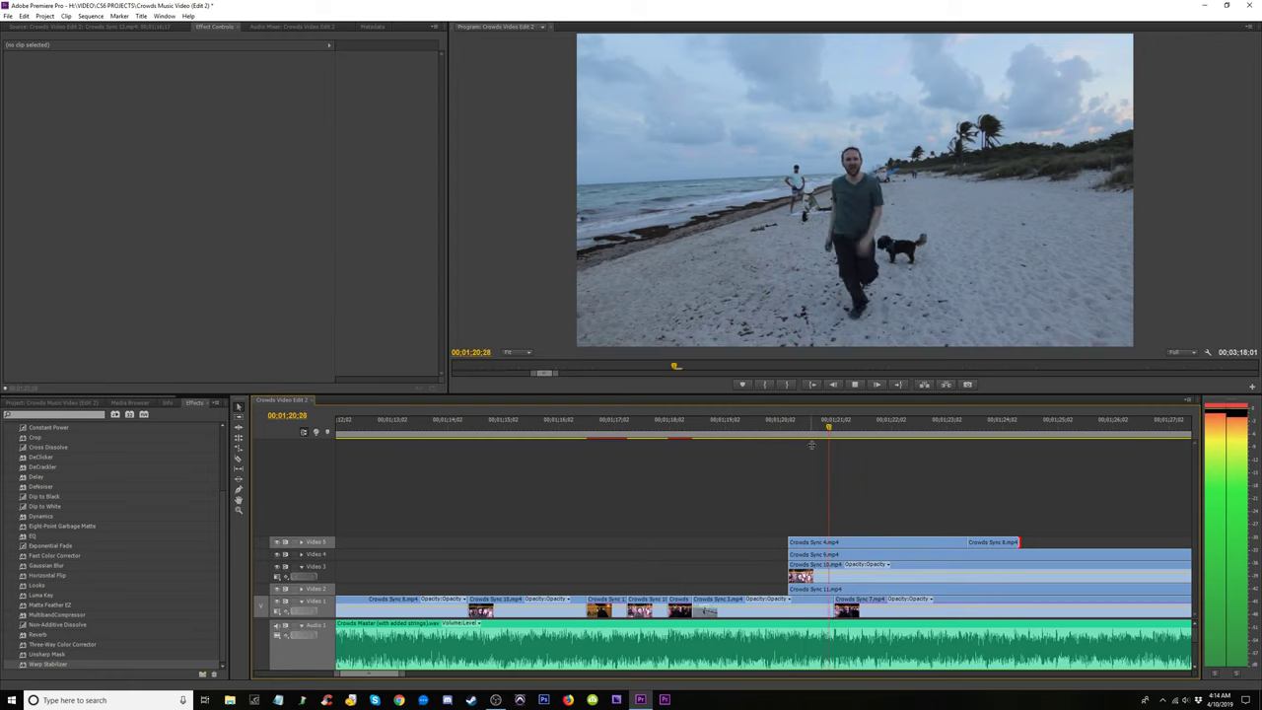
pyautogui.press('space')
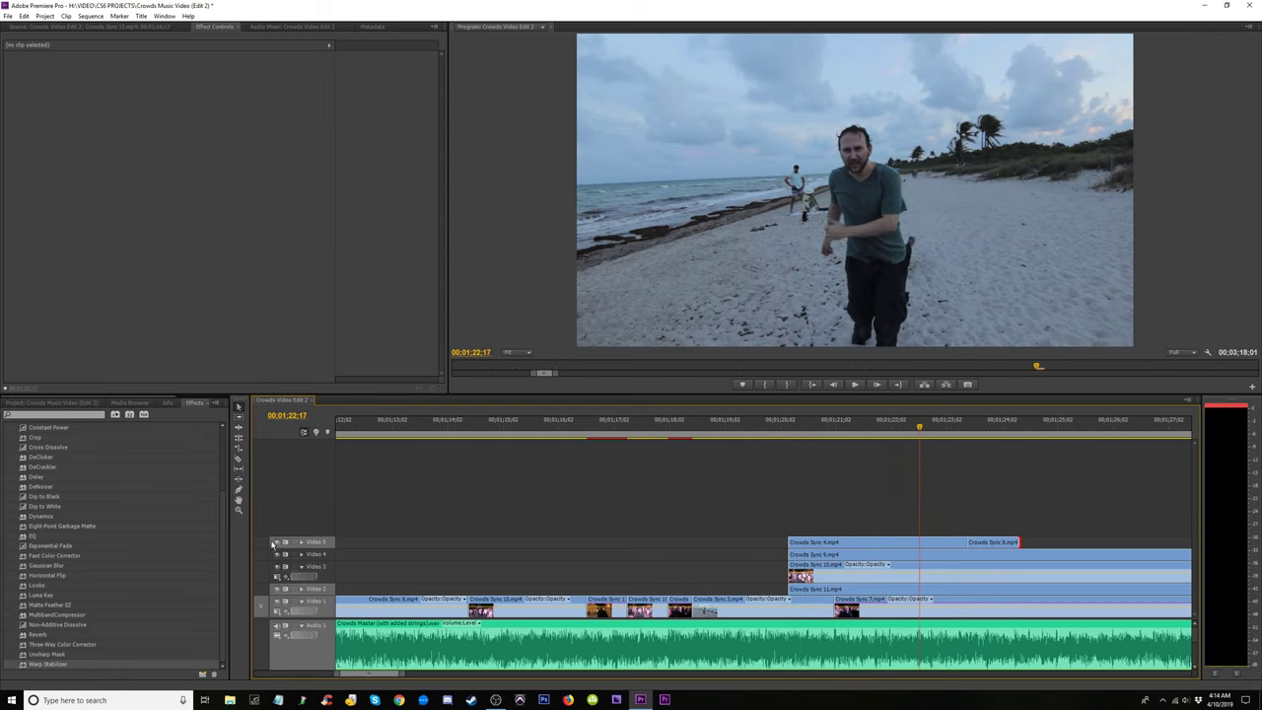
pyautogui.click(277, 542)
pyautogui.click(782, 436)
pyautogui.press('space')
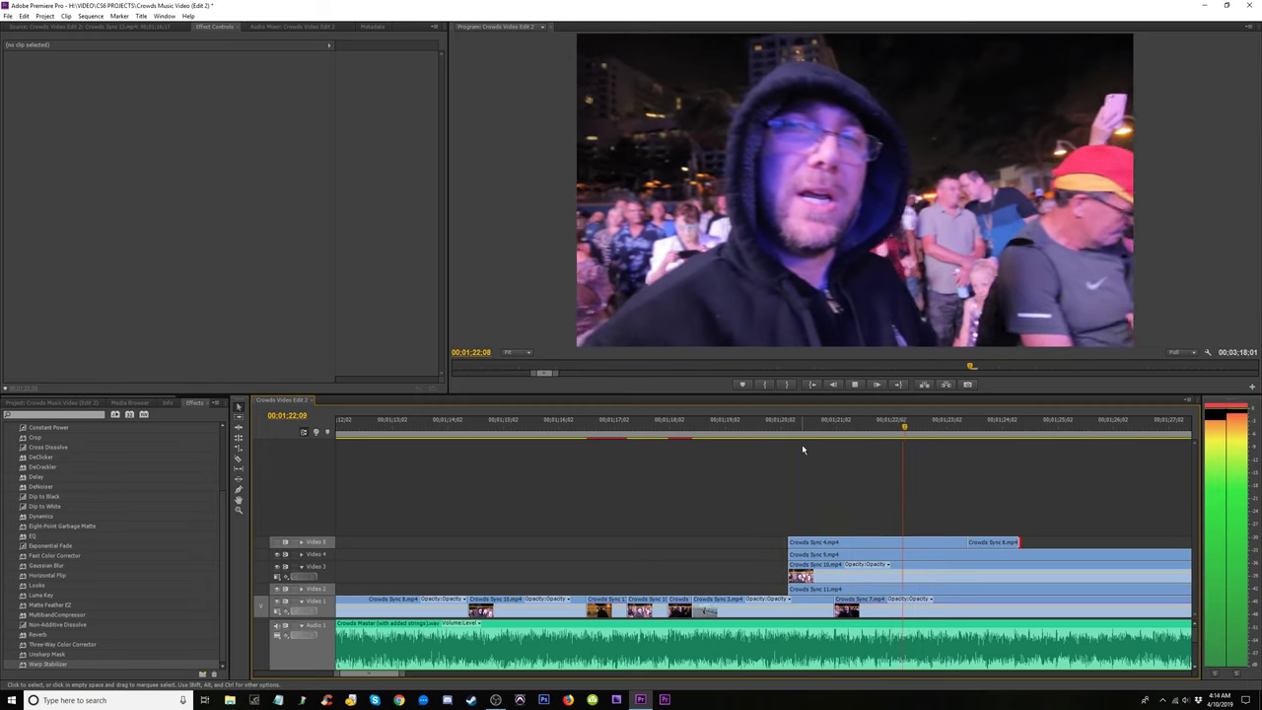
pyautogui.press('space')
pyautogui.press('space')
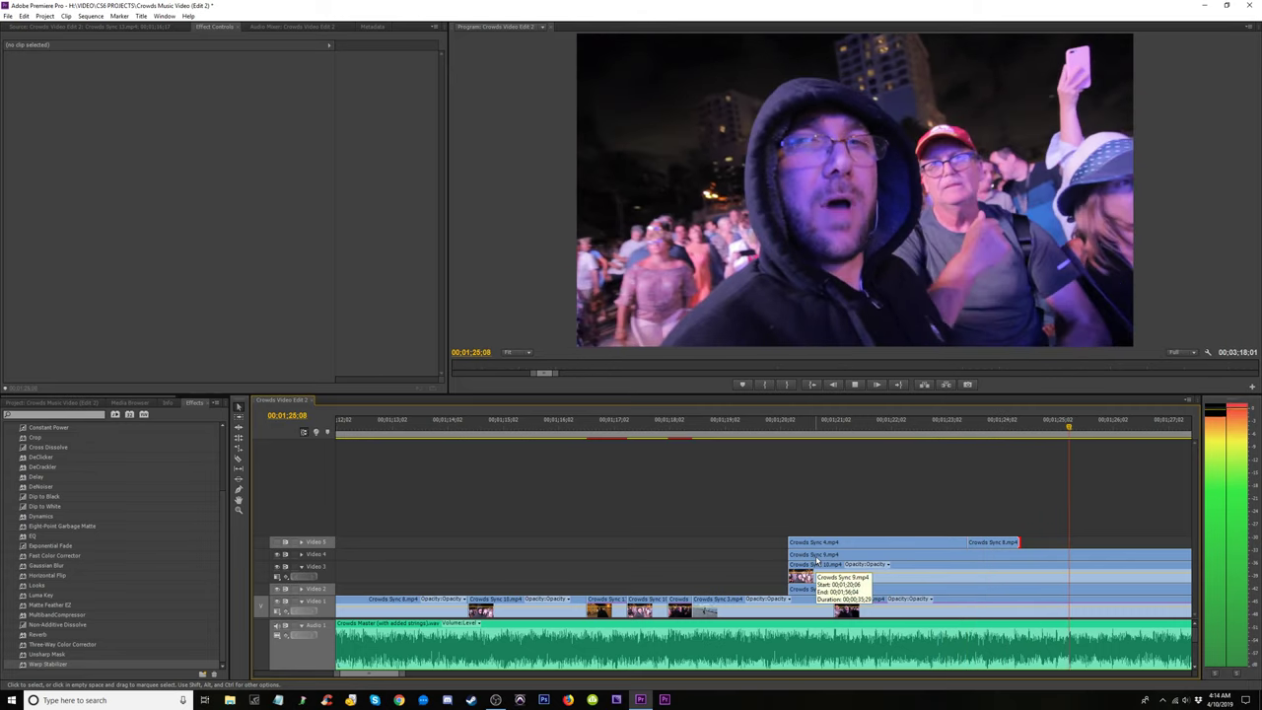
pyautogui.press('space')
# Trim the Video 4 clip's start later and move Crowds Sync 4 and 8 down onto Video 4.
pyautogui.moveTo(801, 555); pyautogui.dragTo(1022, 556)
pyautogui.click(1051, 434)
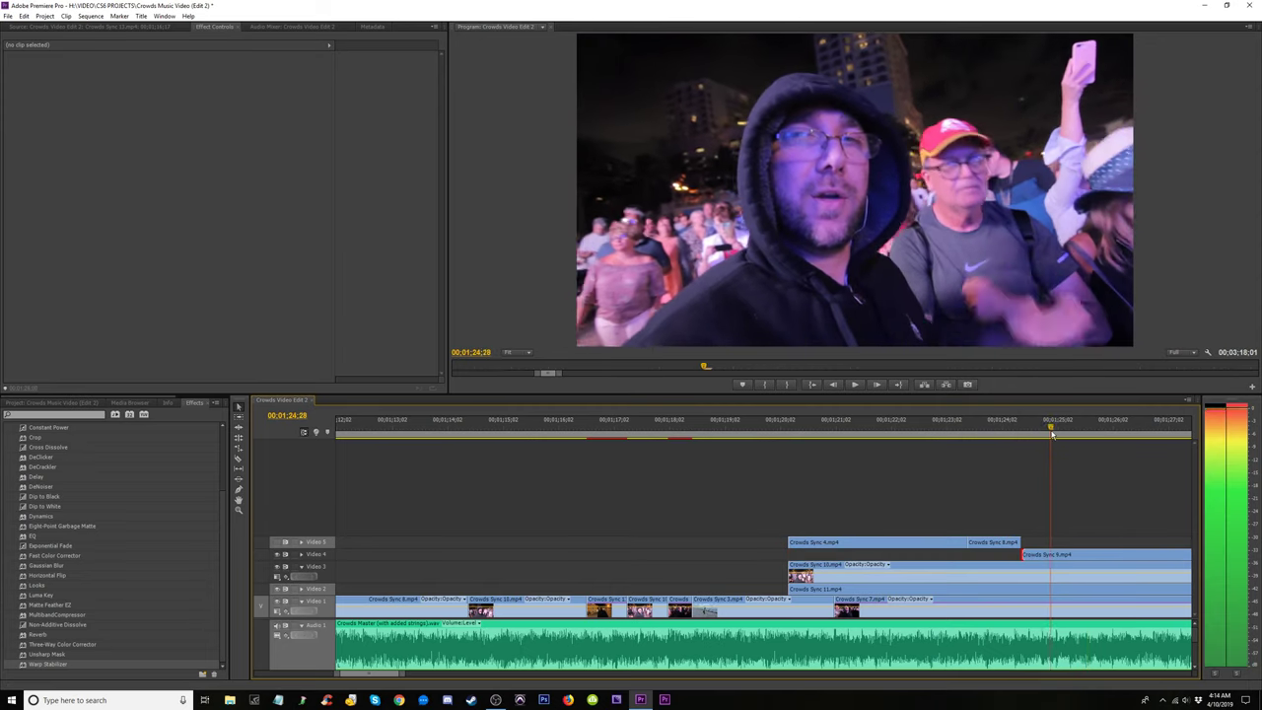
pyautogui.moveTo(1083, 438); pyautogui.dragTo(1085, 439)
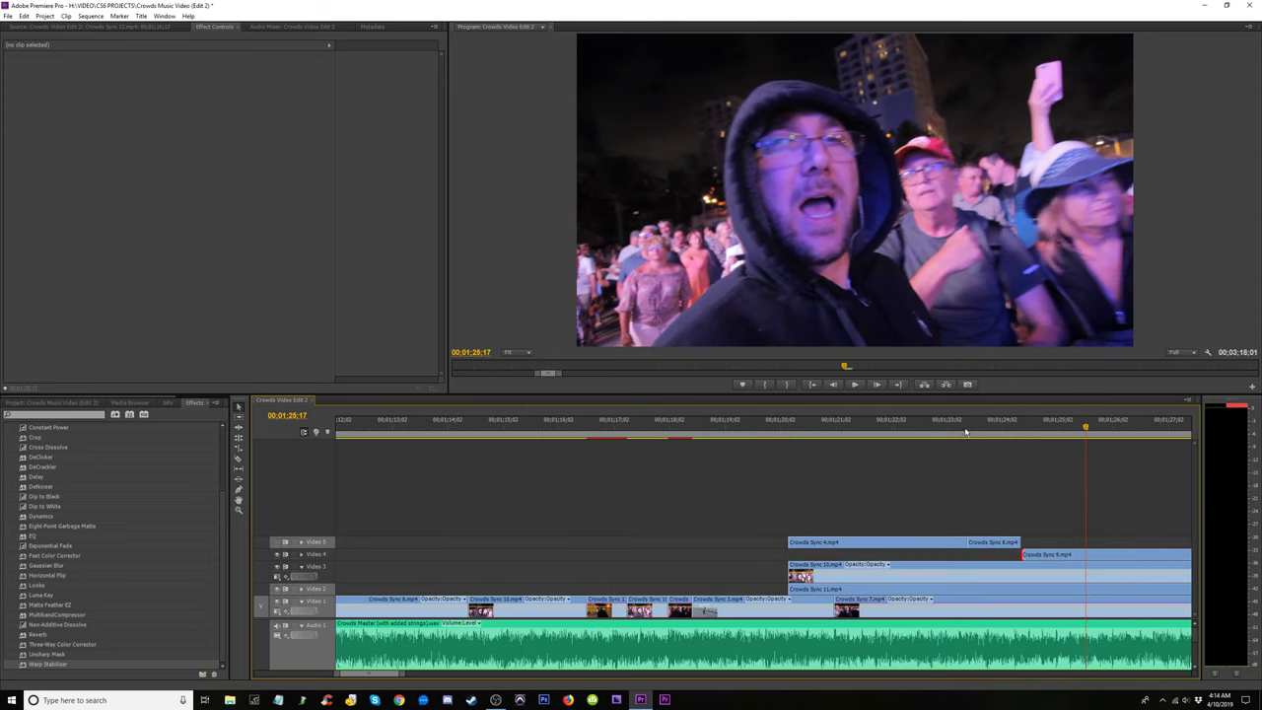
pyautogui.moveTo(816, 513); pyautogui.dragTo(998, 555)
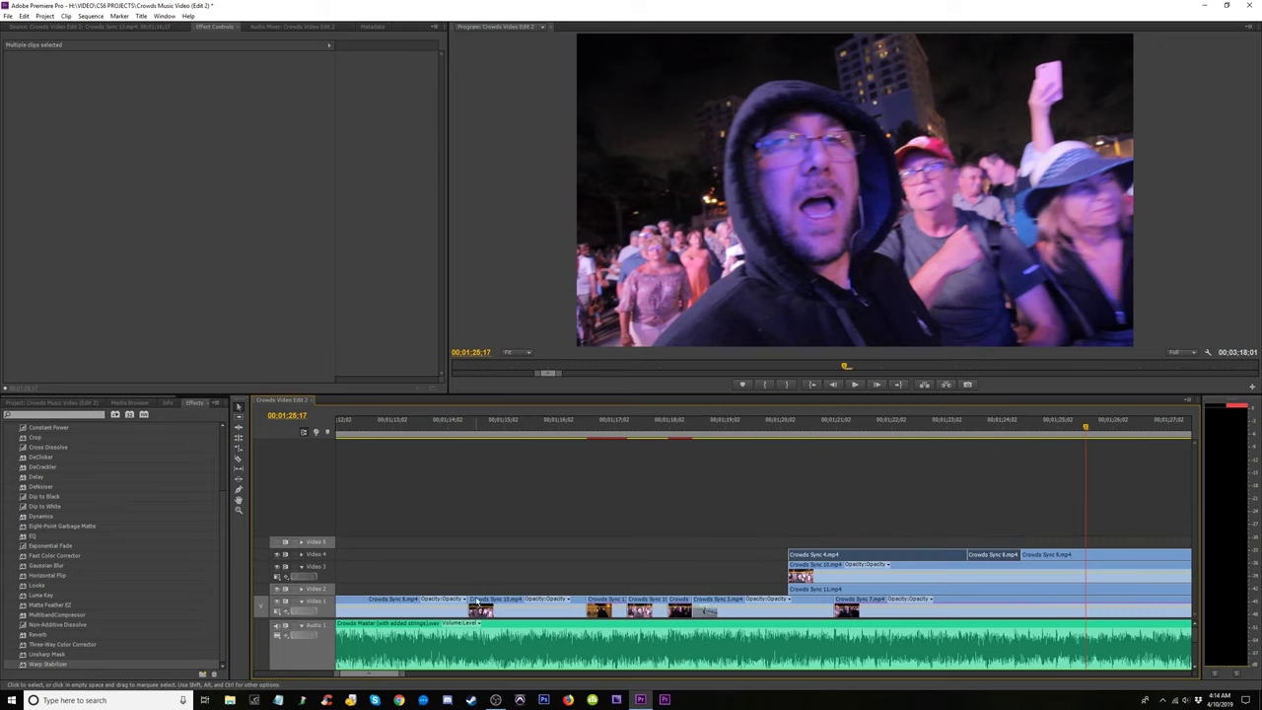
# Trim the start of Crowds Sync 10 on Video 3 later, to about 1:24:10.
pyautogui.moveTo(783, 430); pyautogui.dragTo(906, 454)
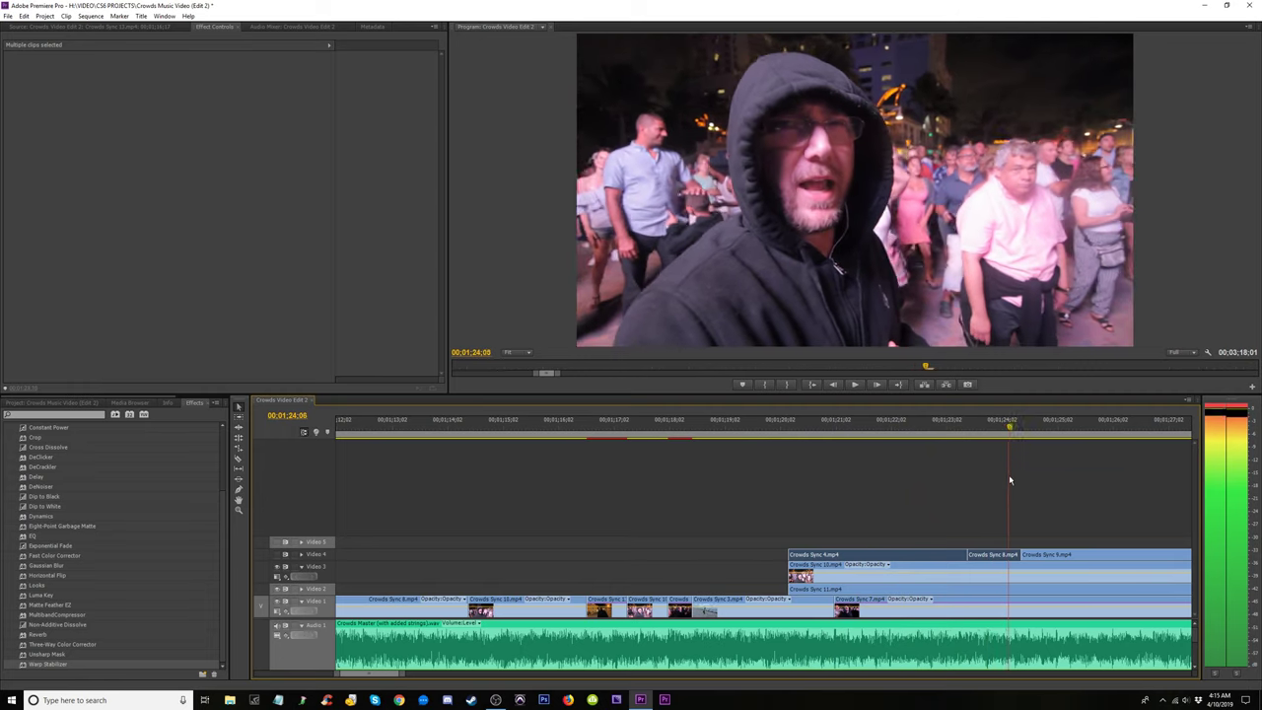
pyautogui.moveTo(1009, 481); pyautogui.dragTo(1017, 483)
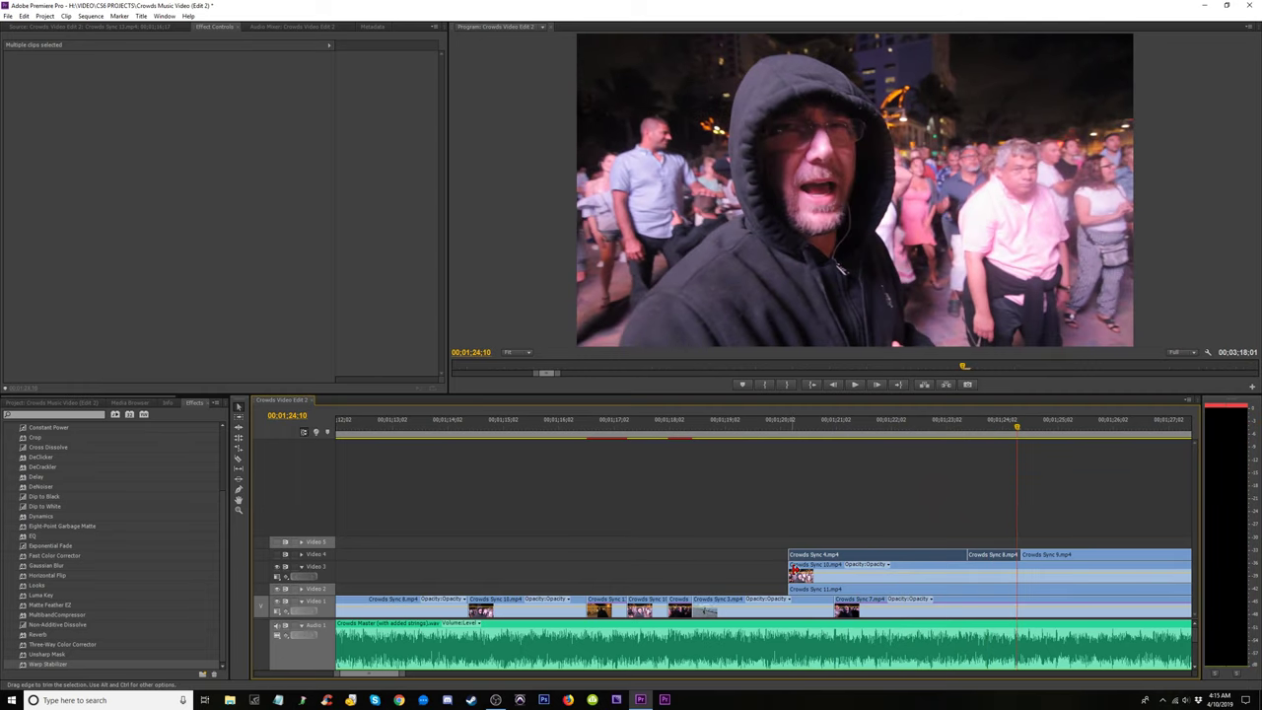
pyautogui.moveTo(794, 576); pyautogui.dragTo(1029, 578)
# Select Crowds Sync 4 and 8 together and move them down onto Video 2.
pyautogui.moveTo(868, 529); pyautogui.dragTo(978, 574)
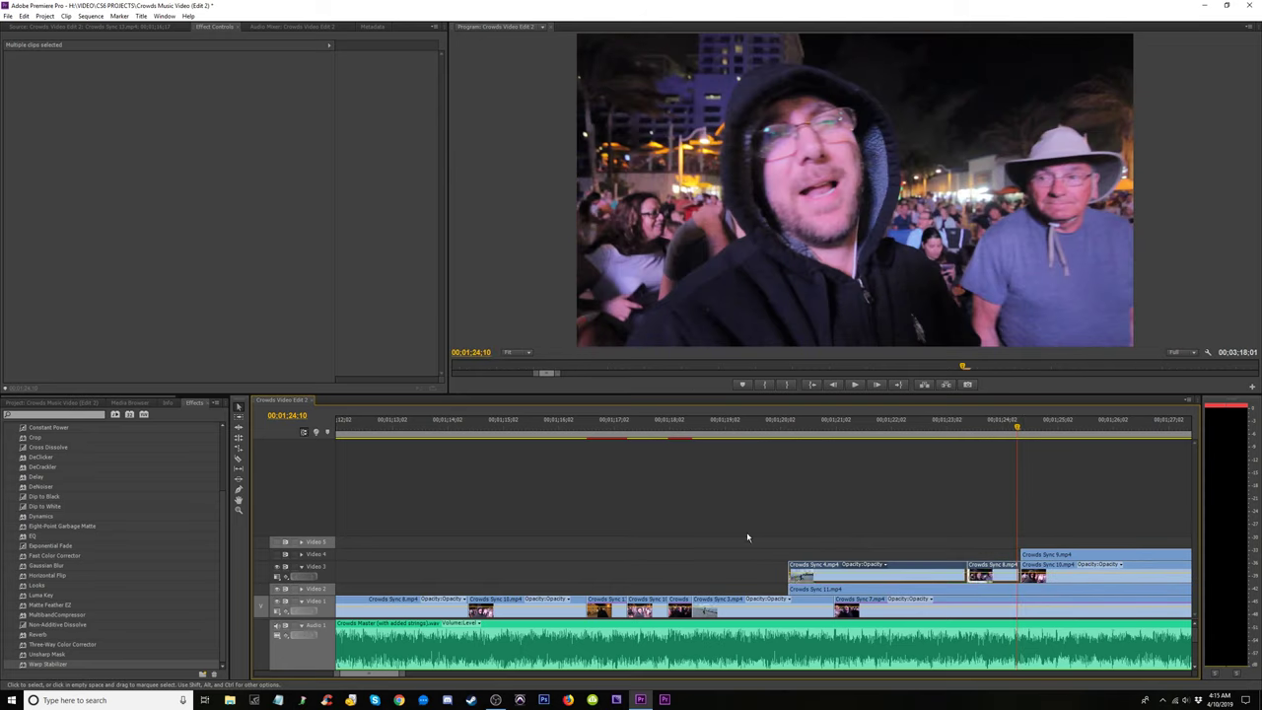
pyautogui.moveTo(780, 428); pyautogui.dragTo(1014, 493)
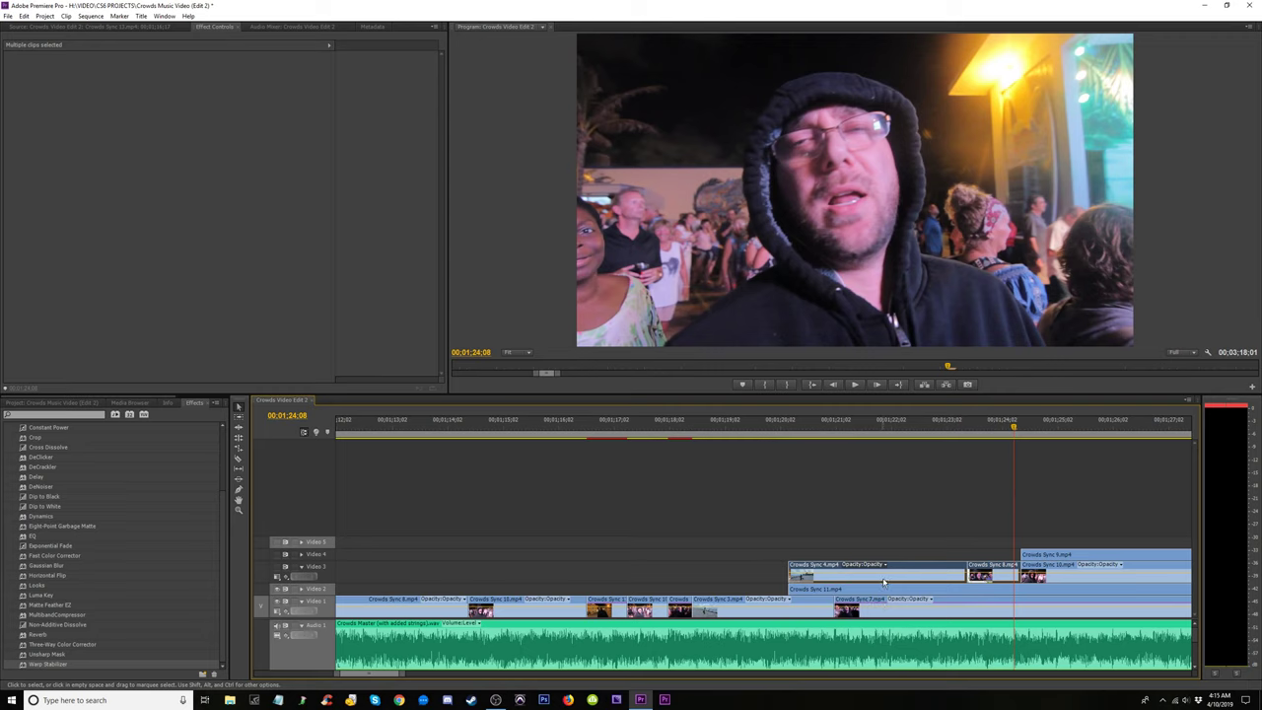
pyautogui.moveTo(885, 582); pyautogui.dragTo(884, 593)
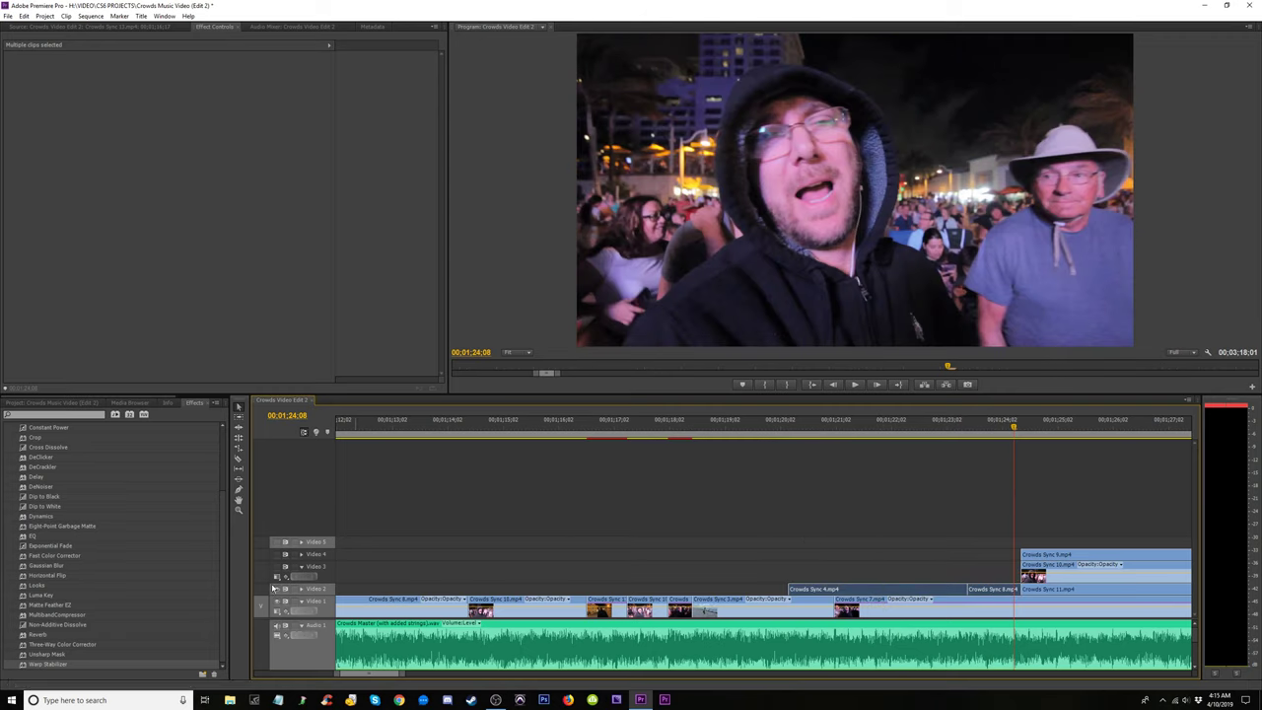
# Review the beach shot from 1:20 to the 1:23:18 cut, toggling a track to compare layers.
pyautogui.moveTo(770, 431); pyautogui.dragTo(852, 450)
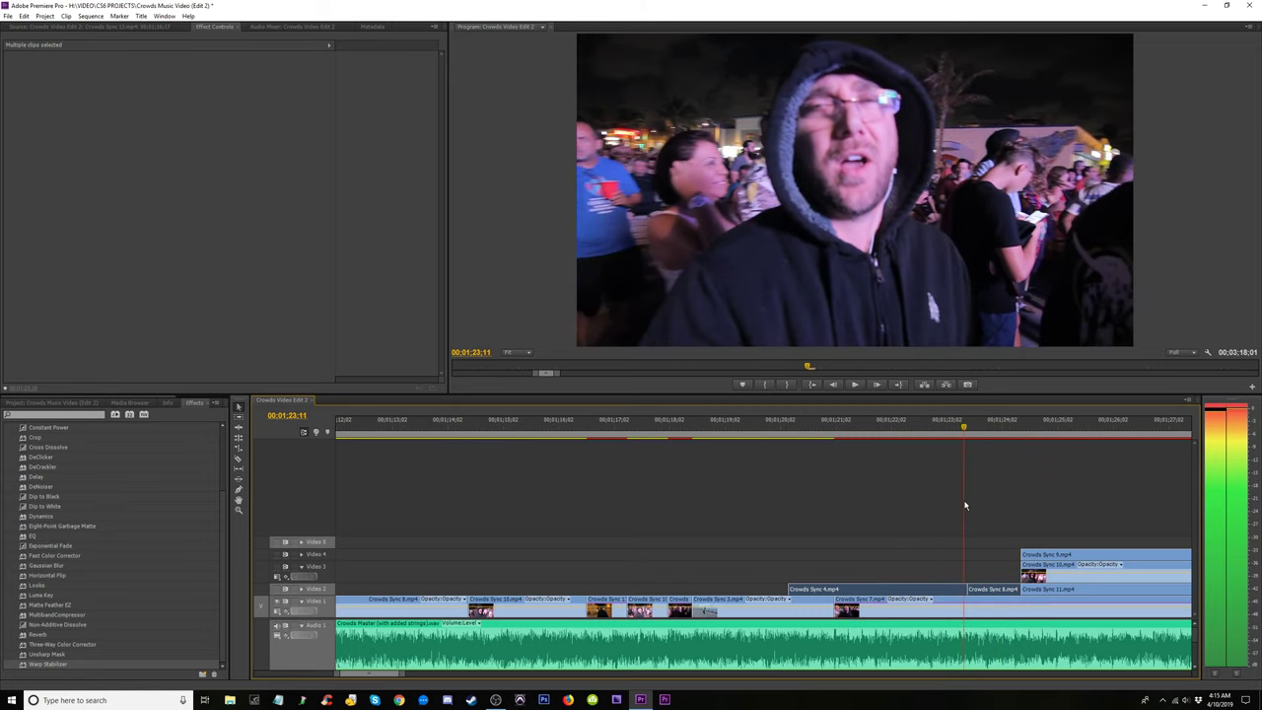
pyautogui.moveTo(860, 494); pyautogui.dragTo(982, 520)
pyautogui.click(279, 590)
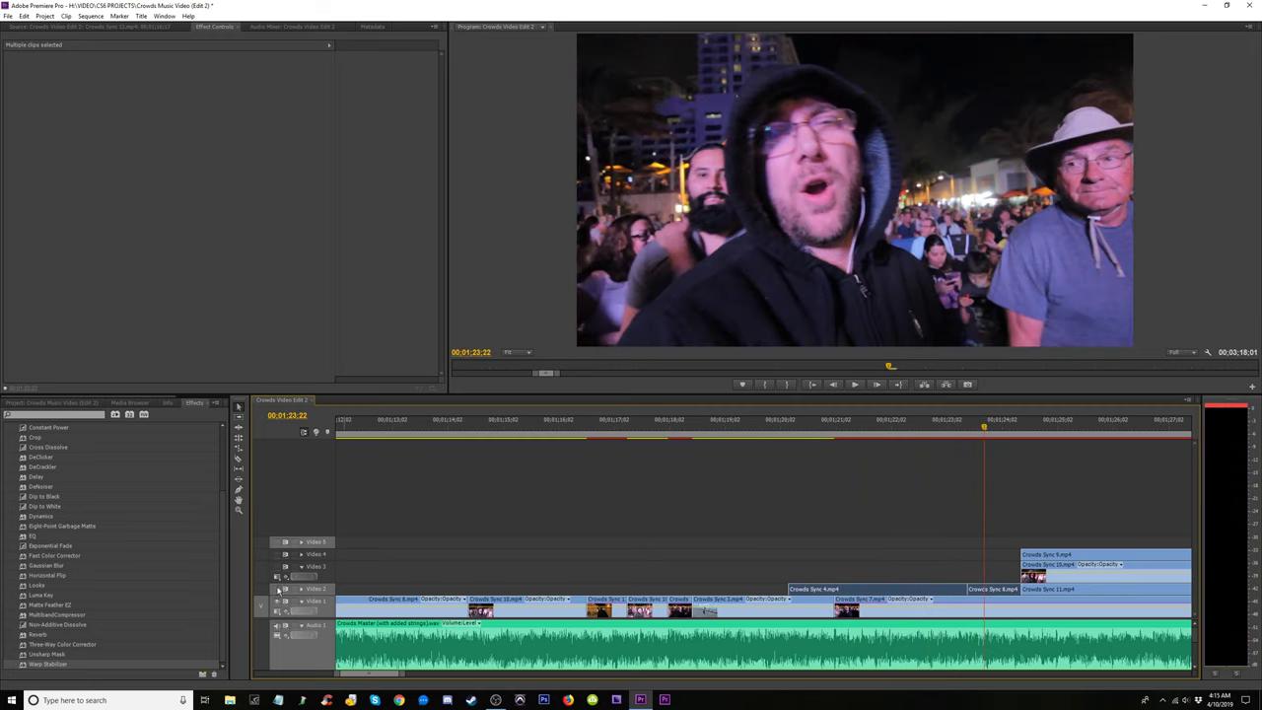
pyautogui.click(840, 438)
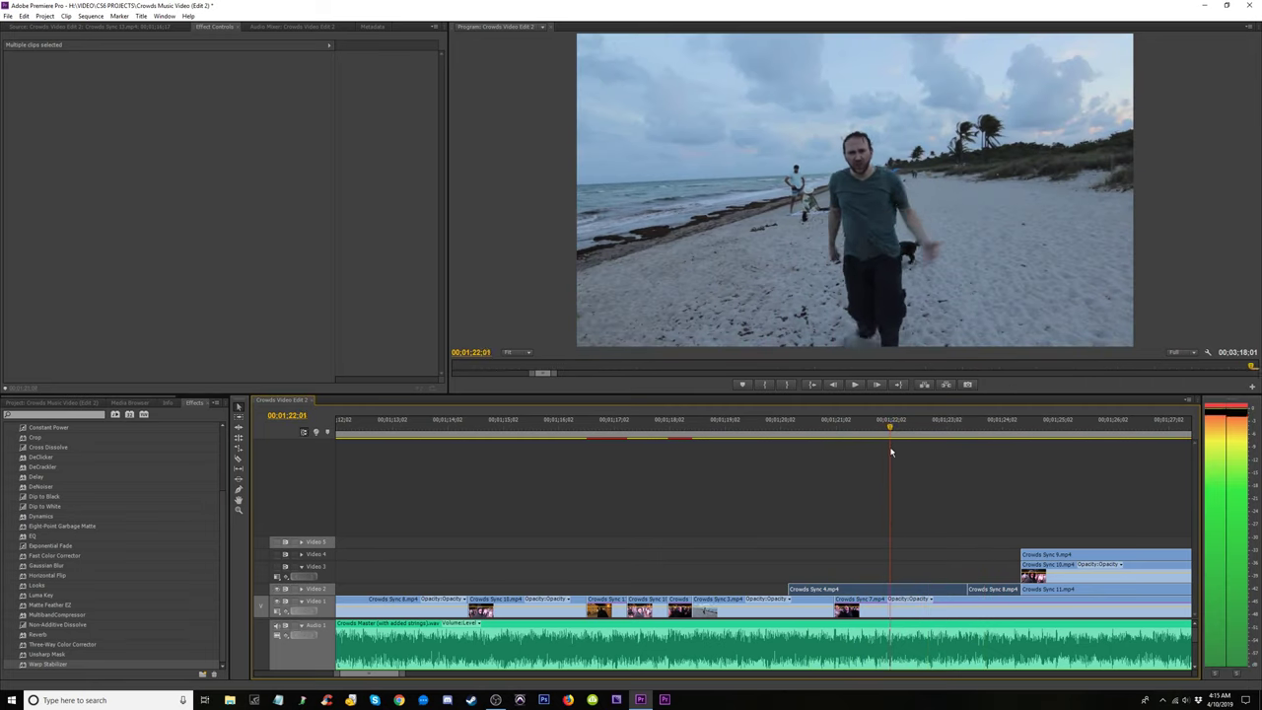
pyautogui.moveTo(936, 464); pyautogui.dragTo(955, 520)
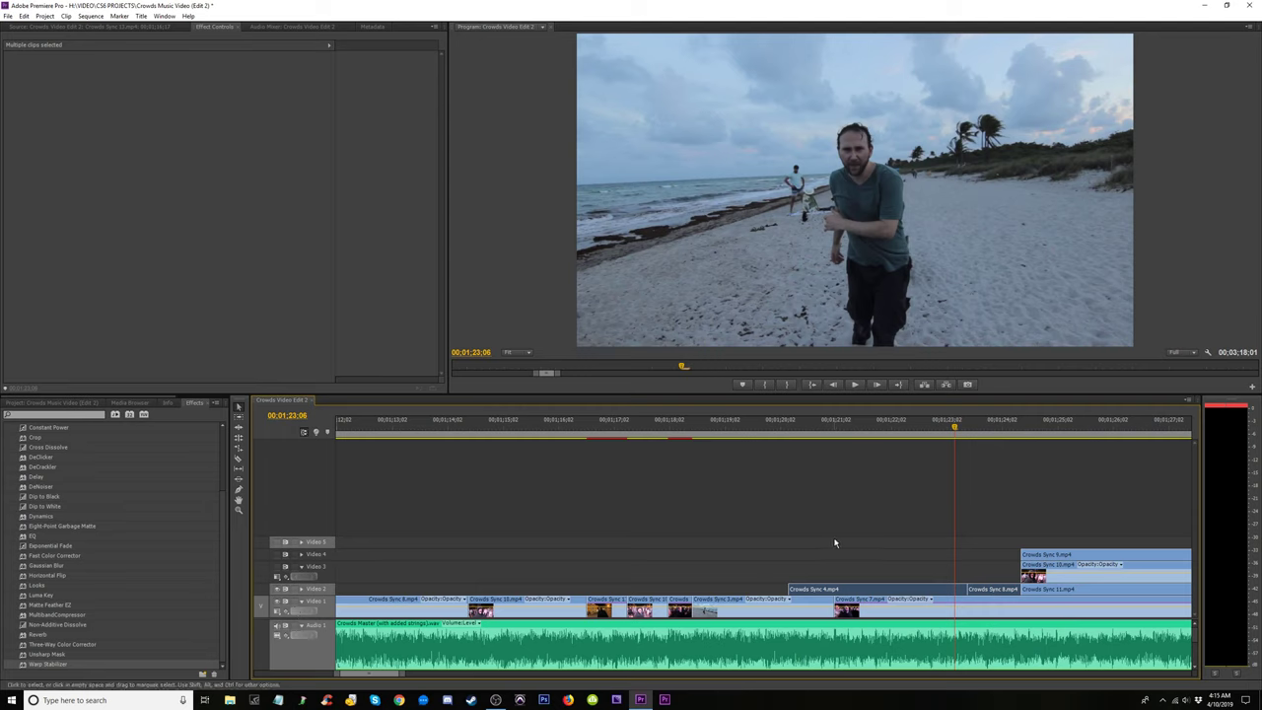
pyautogui.press('-')
pyautogui.press('-')
pyautogui.press('-')
pyautogui.press('-')
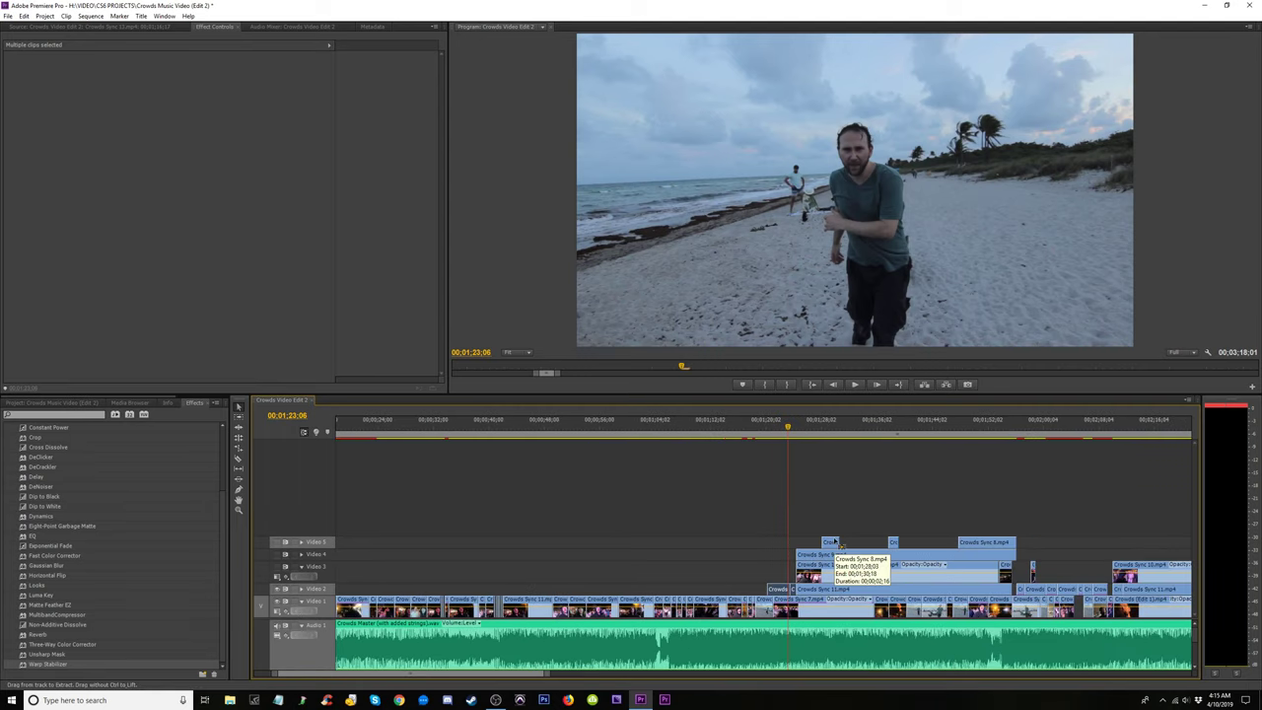
# Move Crowds Sync 4 and 8 down onto Video 1 at about 1:23:00.
pyautogui.press('=')
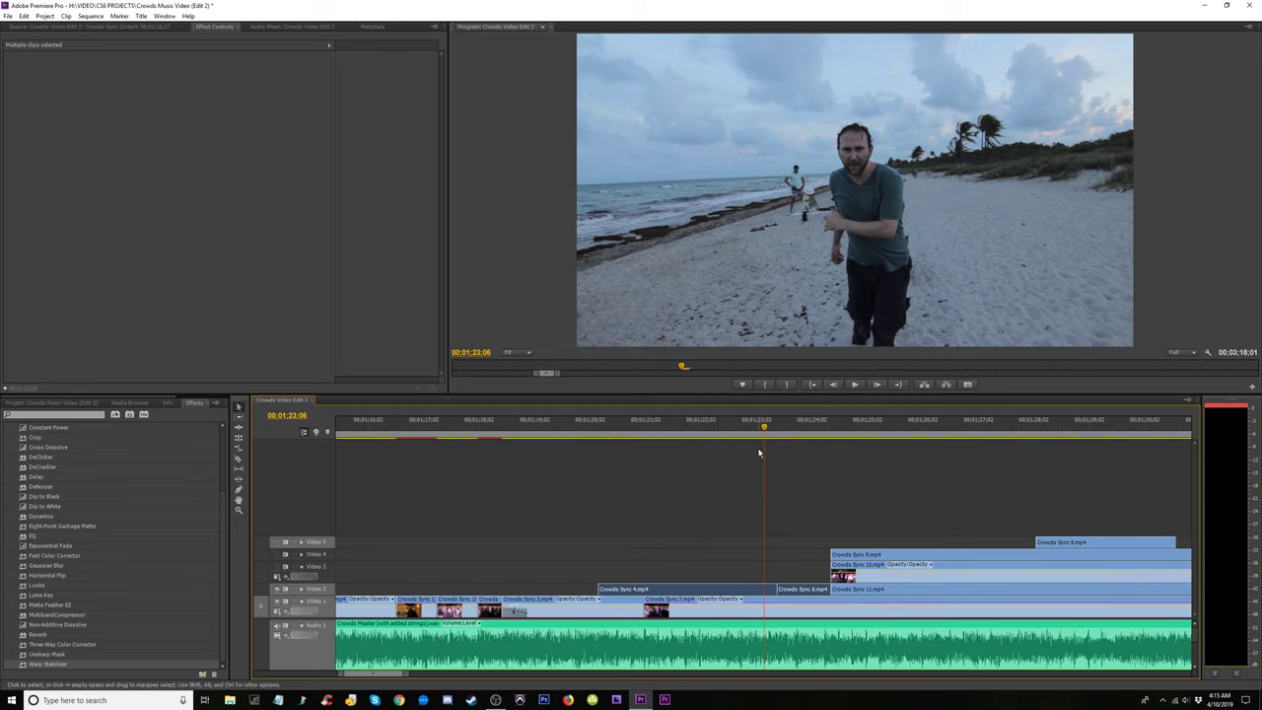
pyautogui.moveTo(759, 453)
pyautogui.mouseDown()
pyautogui.moveTo(869, 444)
pyautogui.moveTo(752, 460)
pyautogui.mouseUp()
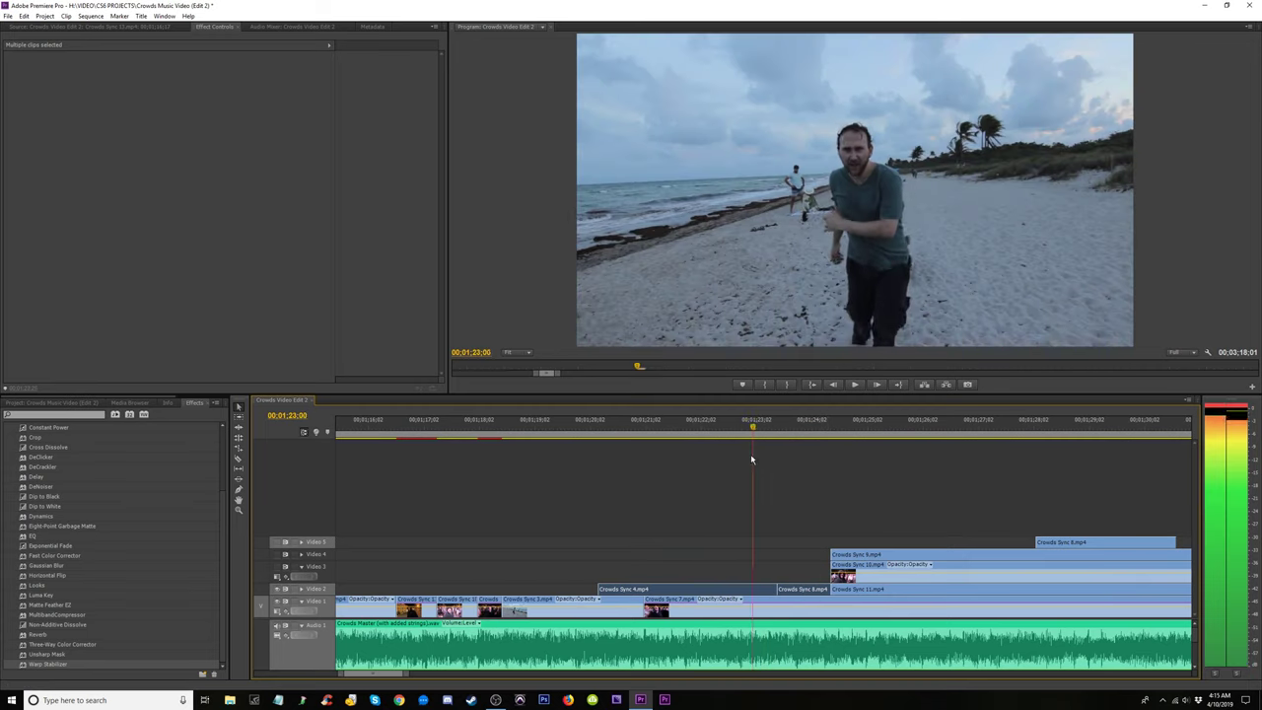
pyautogui.scroll(2, 701, 586)
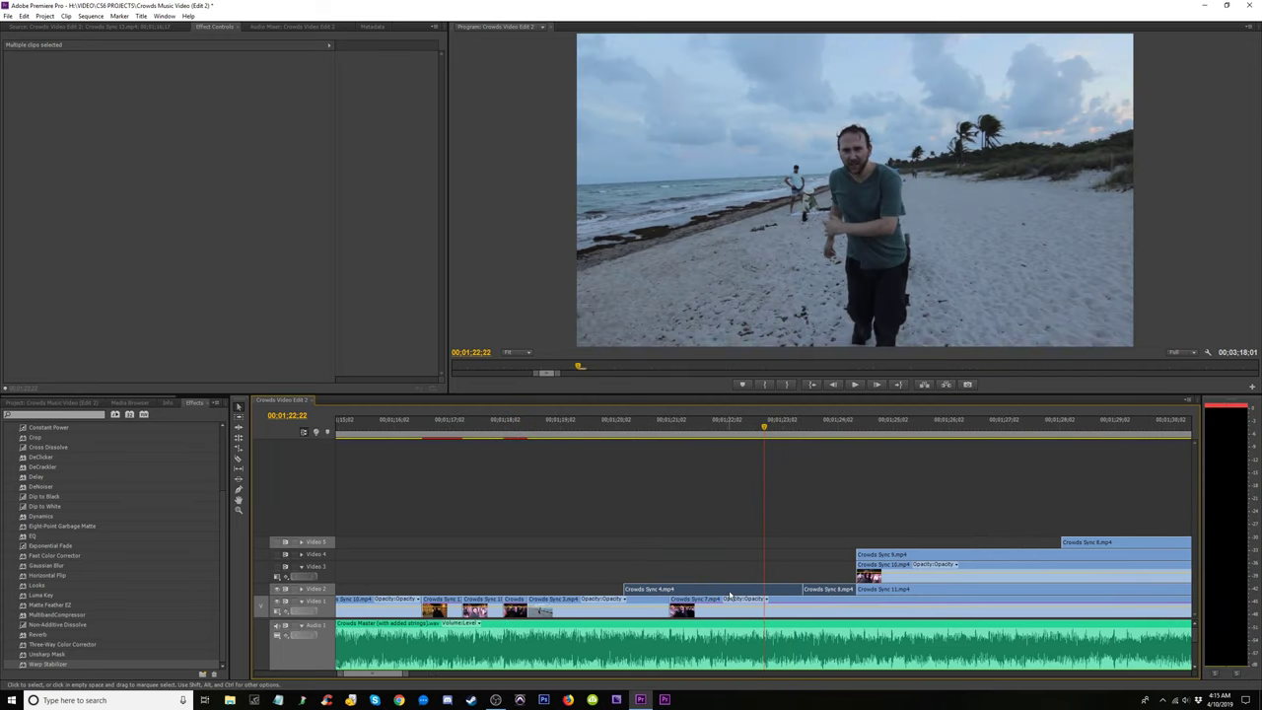
pyautogui.moveTo(730, 597); pyautogui.dragTo(732, 603)
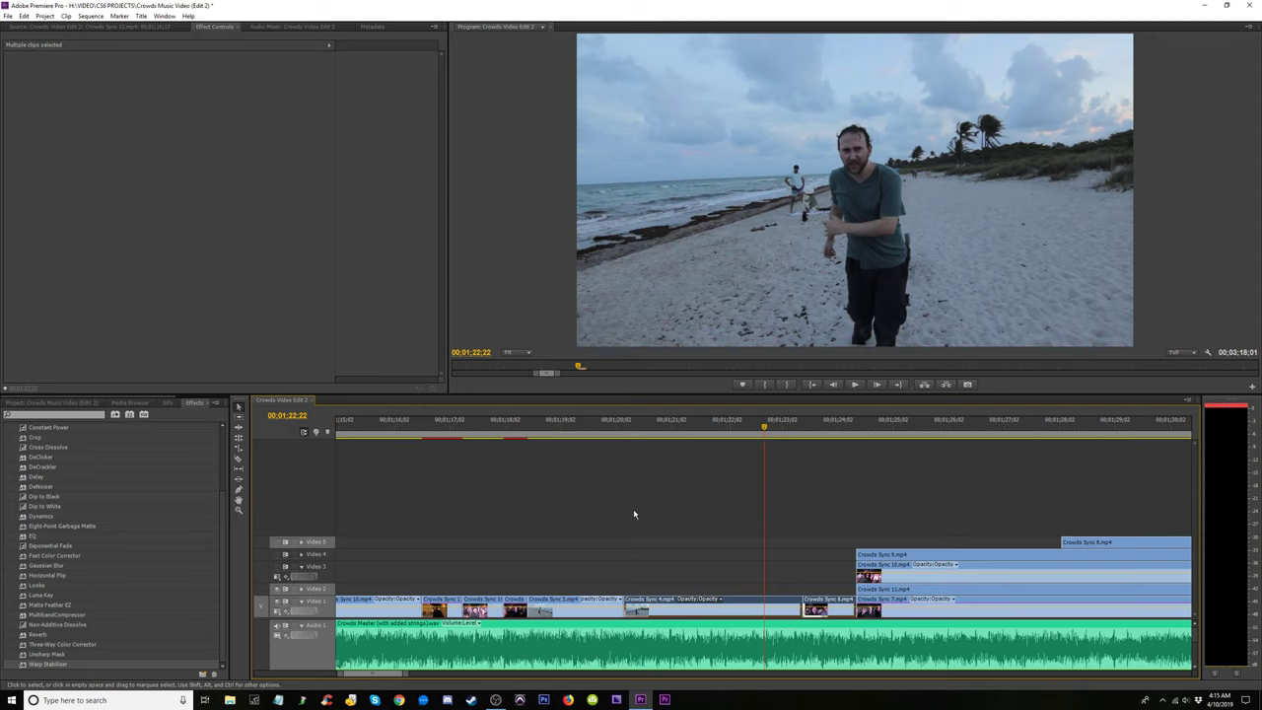
# Play the new arrangement from 1:20:09, then show Video 4 and Video 5 again.
pyautogui.click(632, 434)
pyautogui.moveTo(664, 449); pyautogui.dragTo(804, 508)
pyautogui.press('space')
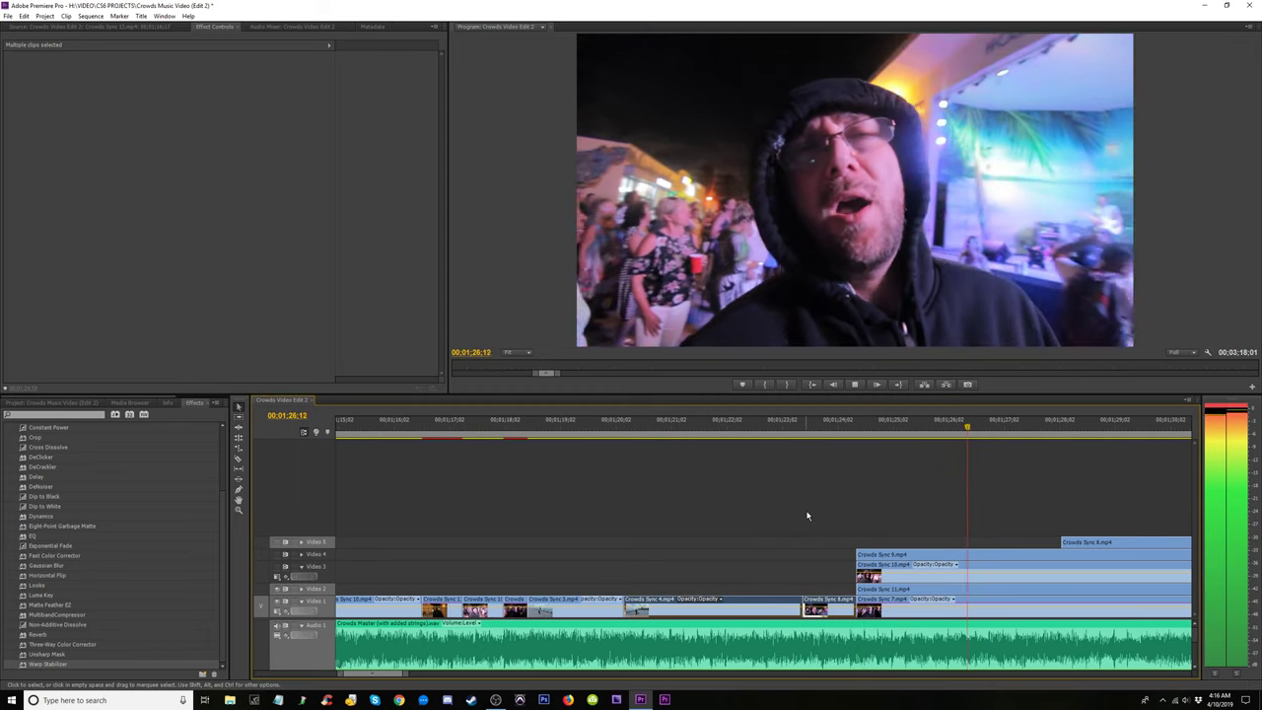
pyautogui.press('space')
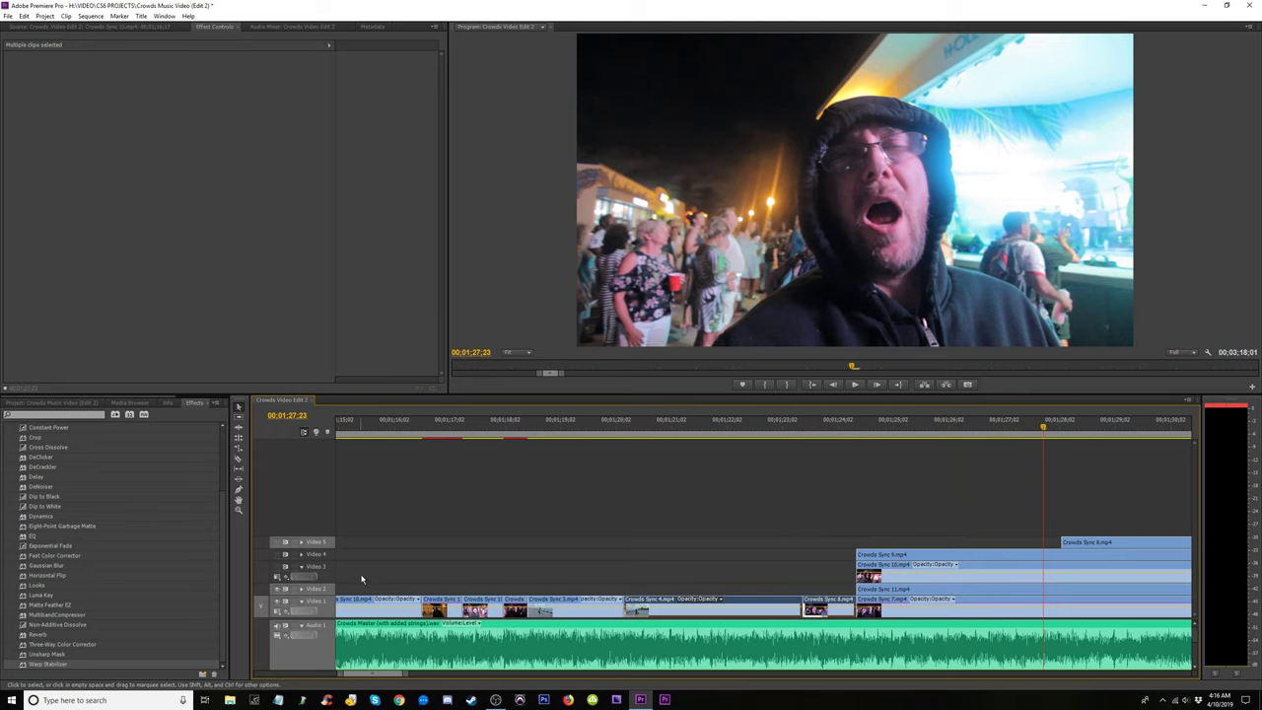
pyautogui.click(280, 555)
pyautogui.click(281, 541)
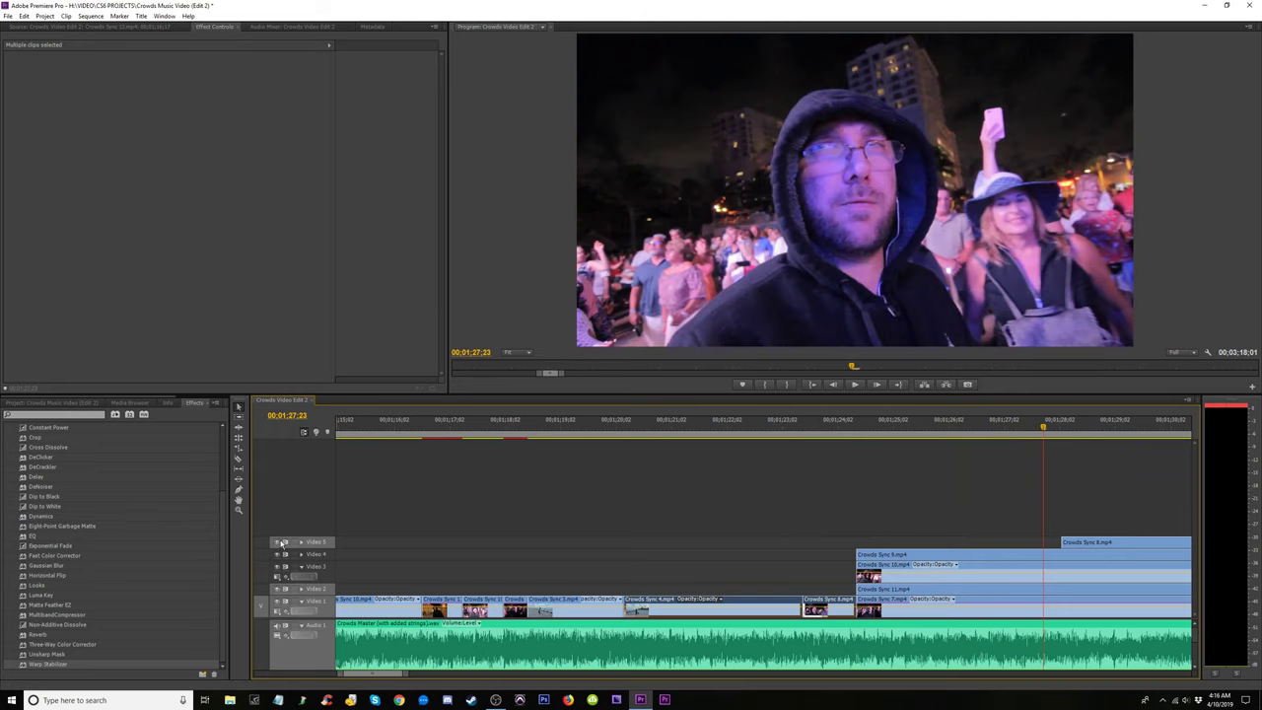
# Zoom in around 01:24:15 and preview the cut there.
pyautogui.press('-')
pyautogui.press('-')
pyautogui.press('-')
pyautogui.press('-')
pyautogui.press('-')
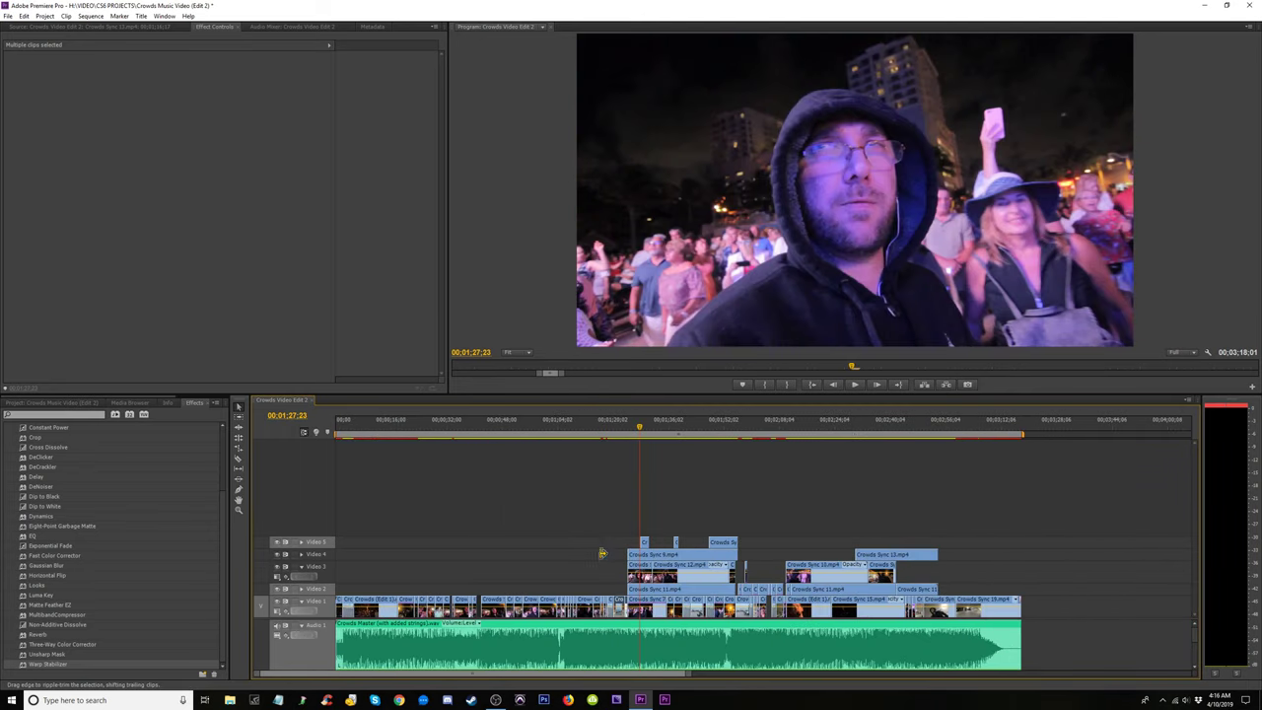
pyautogui.press('=')
pyautogui.press('=')
pyautogui.press('=')
pyautogui.press('=')
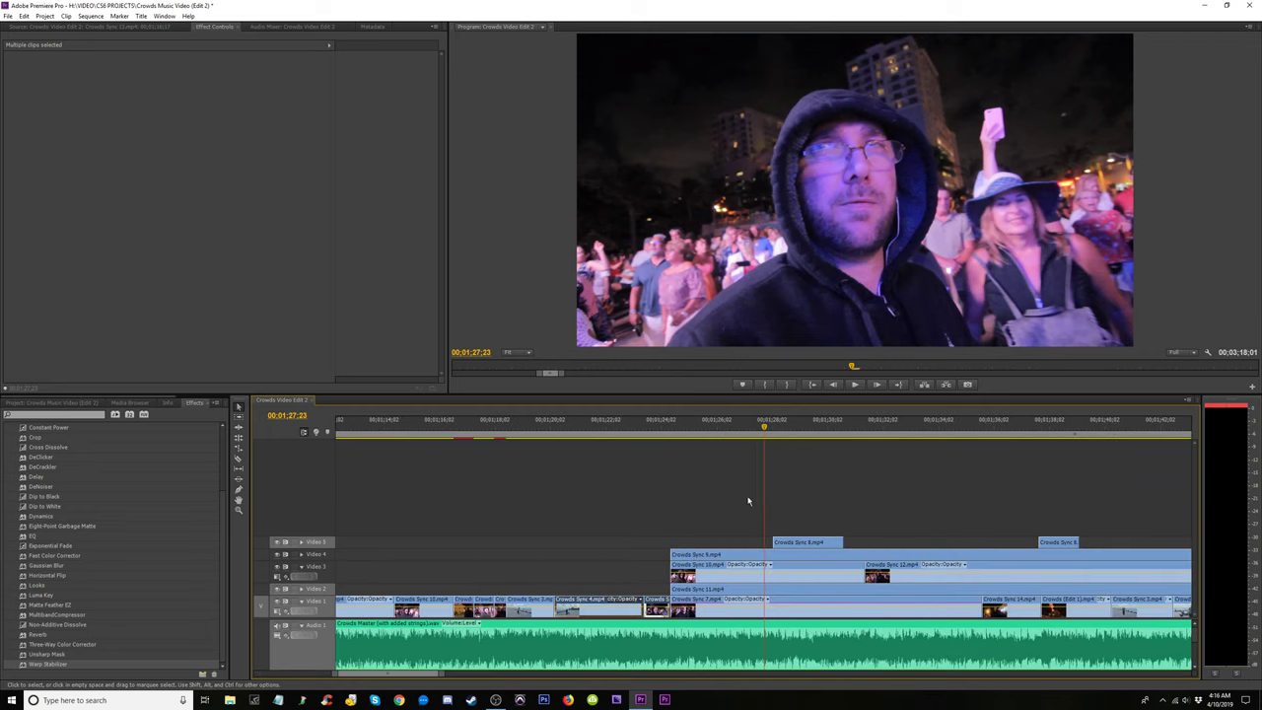
pyautogui.click(675, 428)
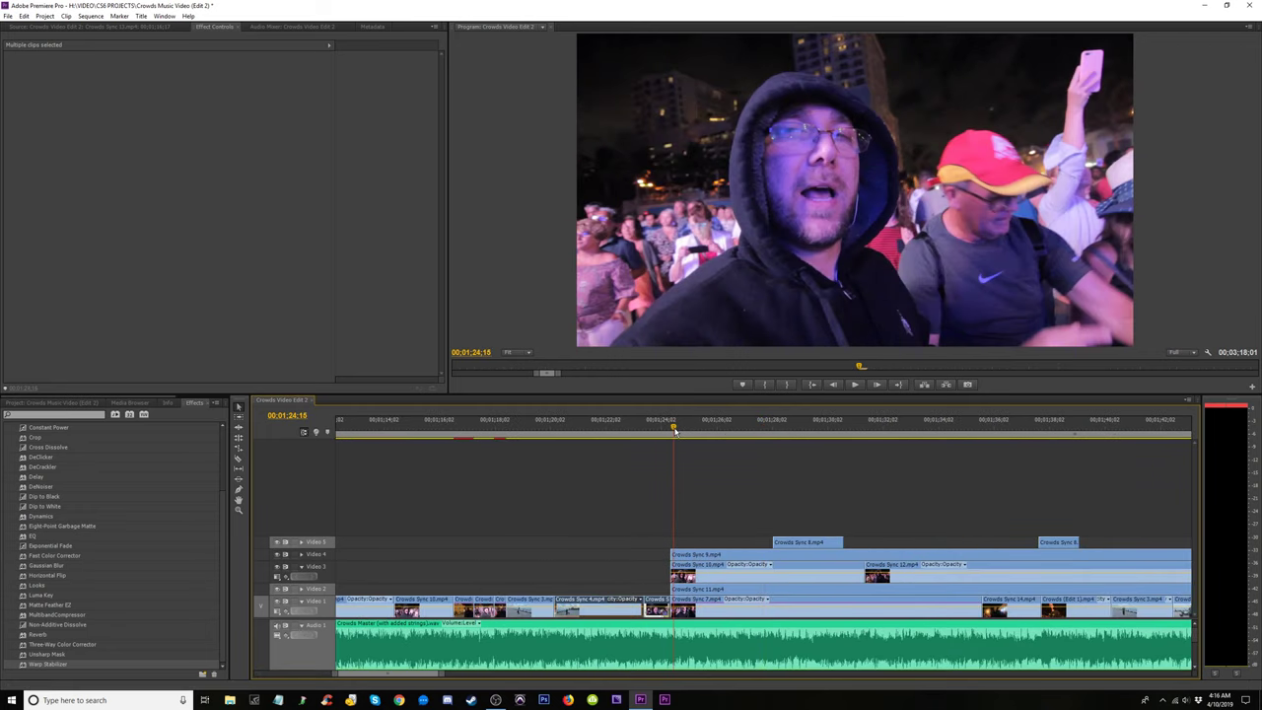
pyautogui.press('space')
pyautogui.press('space')
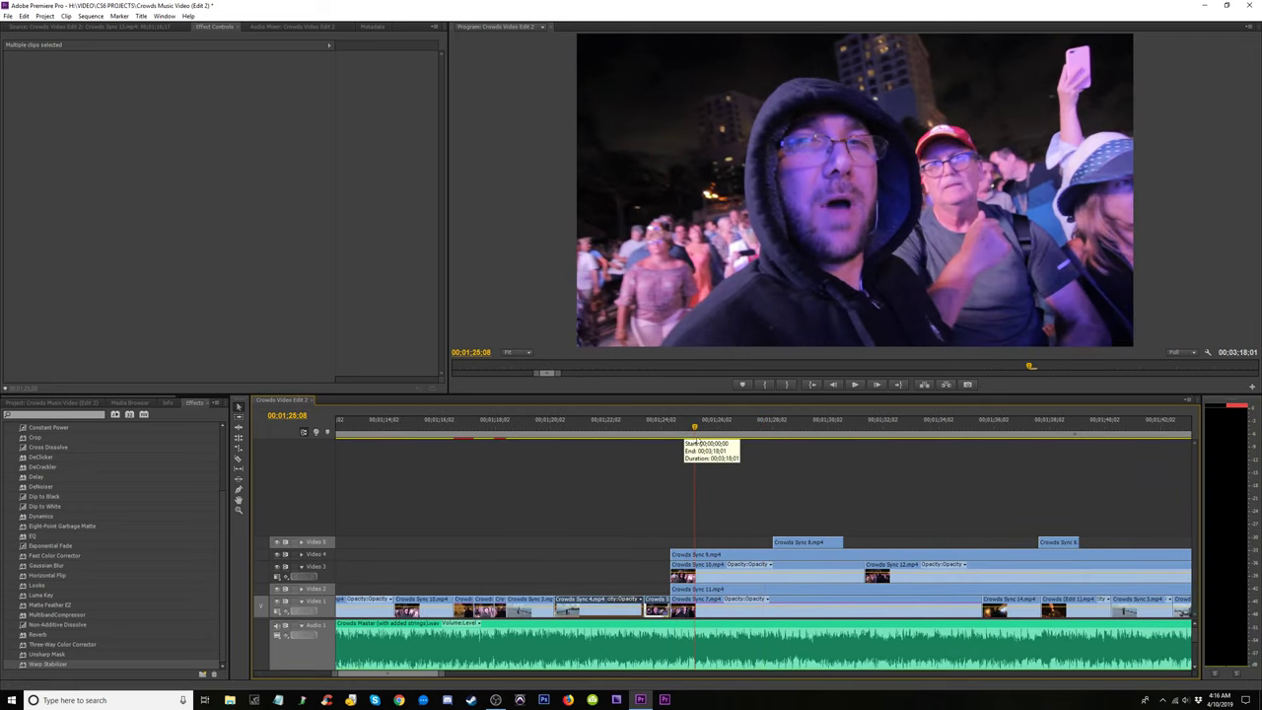
pyautogui.press('=')
pyautogui.click(716, 435)
pyautogui.press('space')
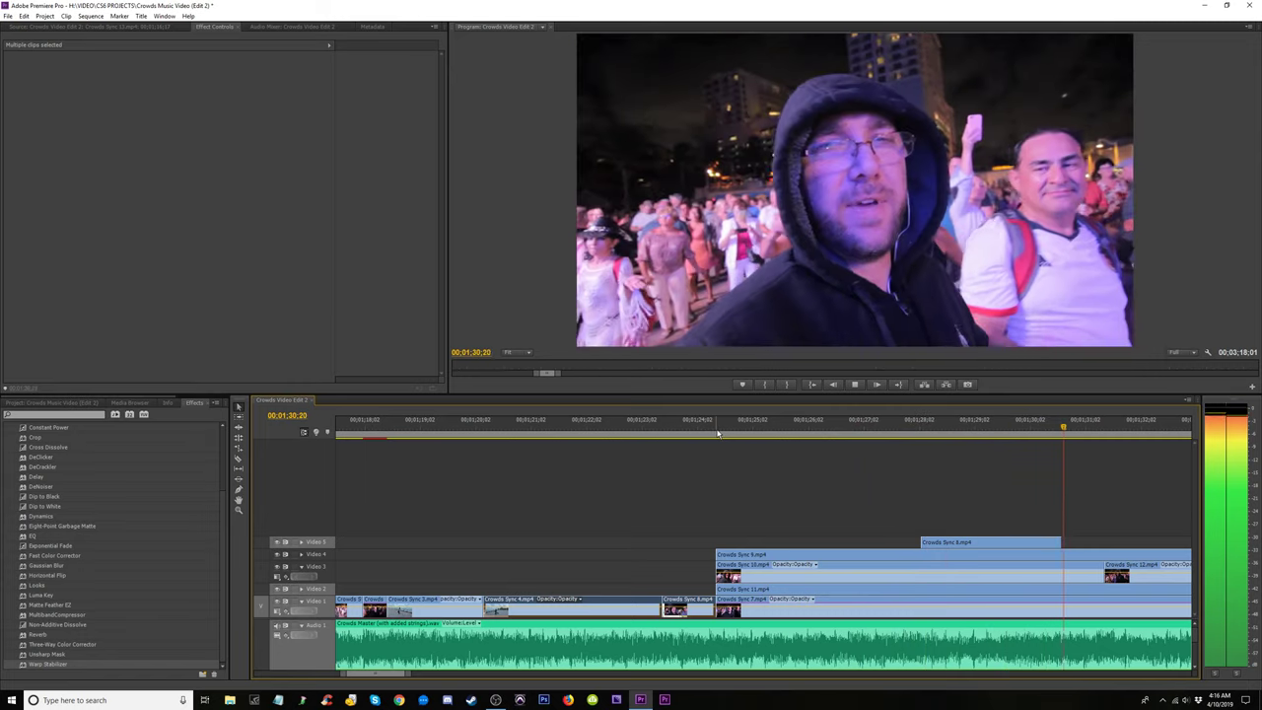
pyautogui.press('space')
# Replay the section around 01:25 to judge where the Video 4 clip should start.
pyautogui.click(915, 424)
pyautogui.press('space')
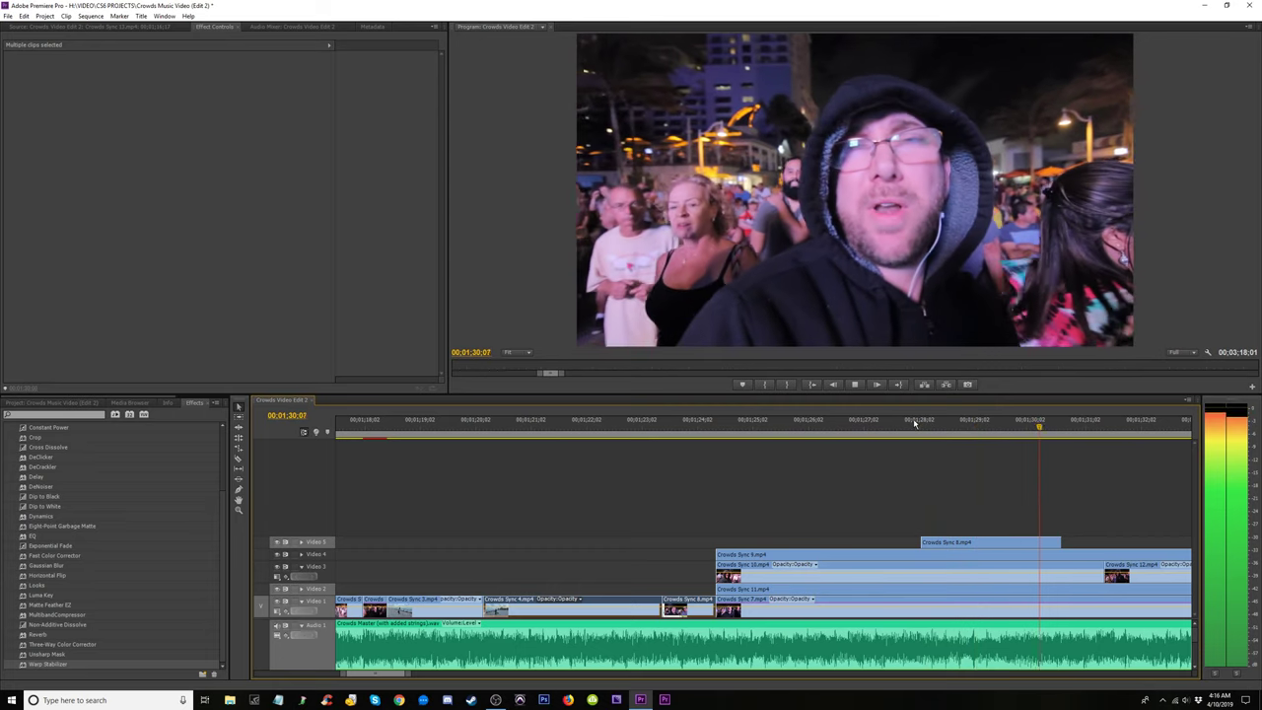
pyautogui.press('space')
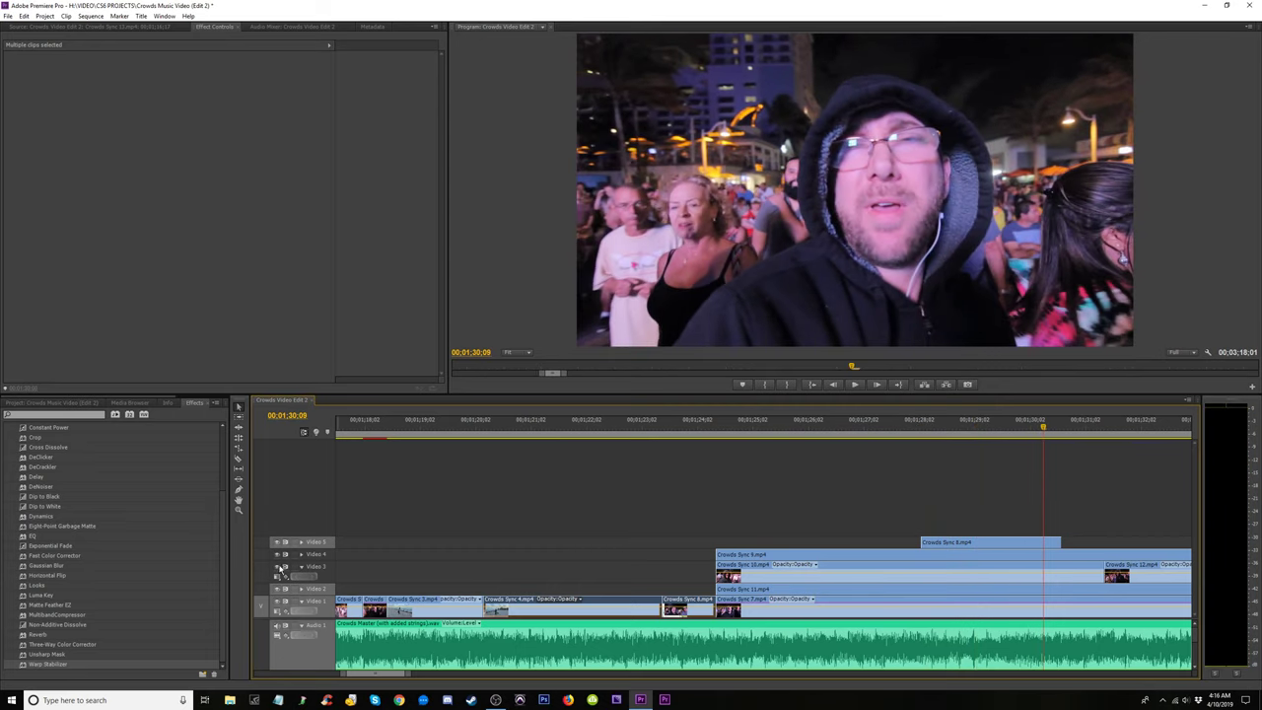
pyautogui.click(711, 429)
pyautogui.press('space')
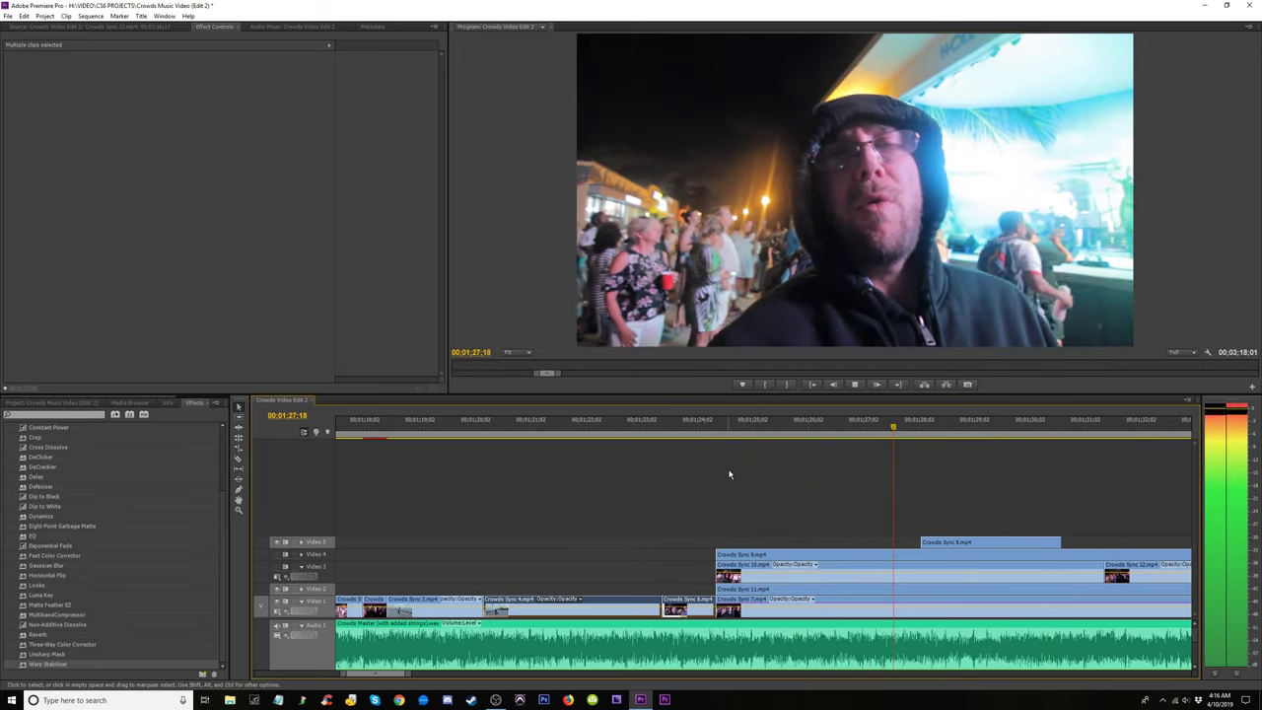
pyautogui.press('space')
# Trim Crowds Sync 9 on Video 4 to start +00:00:01:03 later and replay it.
pyautogui.moveTo(718, 554)
pyautogui.mouseDown()
pyautogui.moveTo(734, 555)
pyautogui.moveTo(719, 554)
pyautogui.mouseUp()
pyautogui.click(713, 430)
pyautogui.press('space')
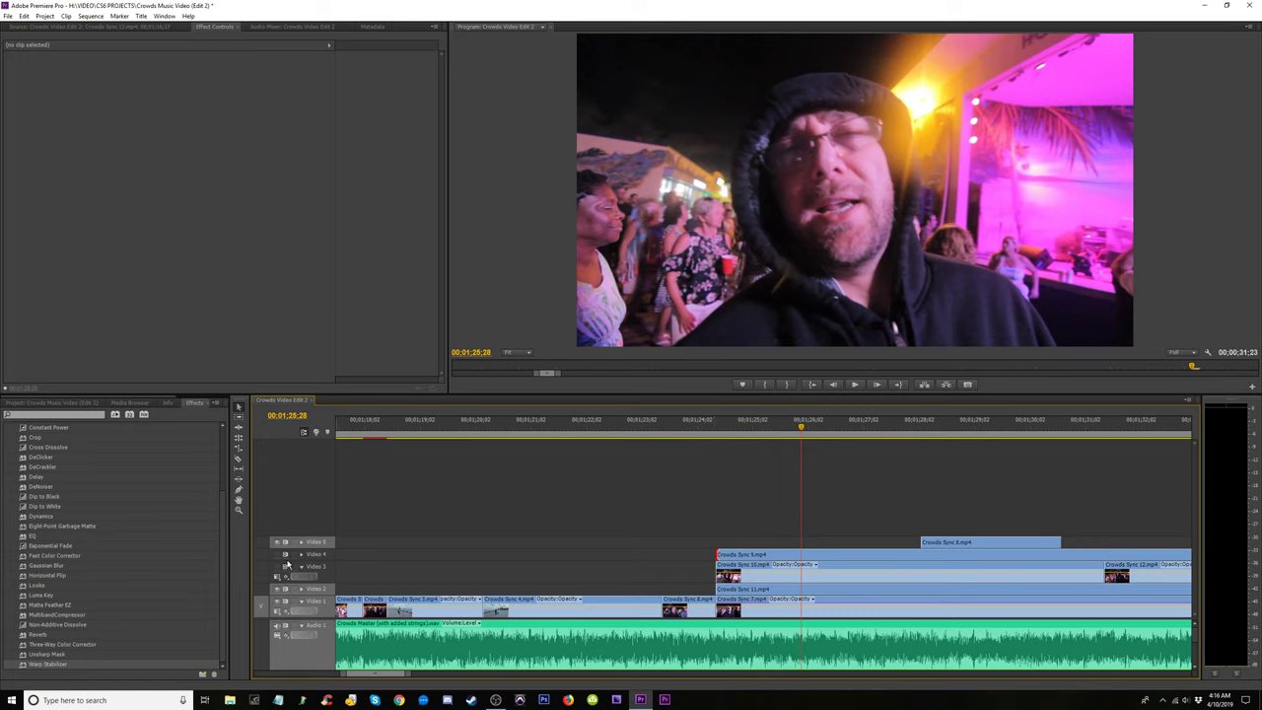
pyautogui.click(716, 431)
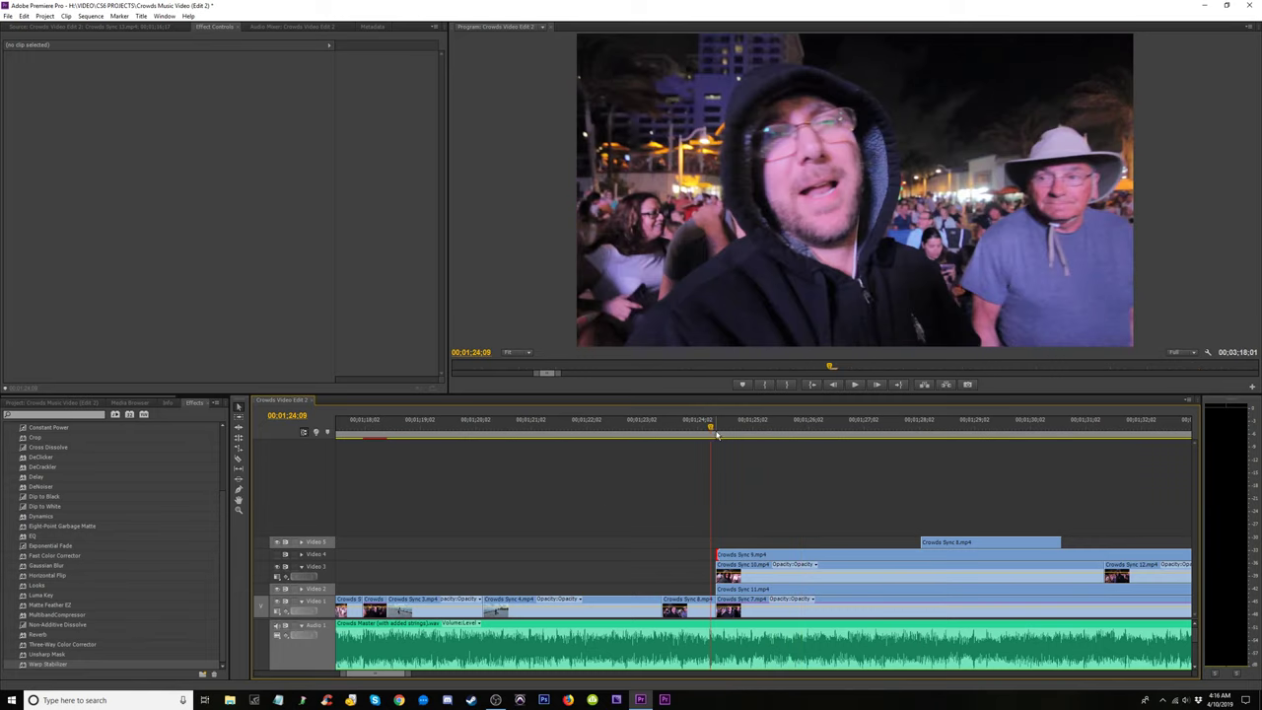
pyautogui.press('space')
pyautogui.press('space')
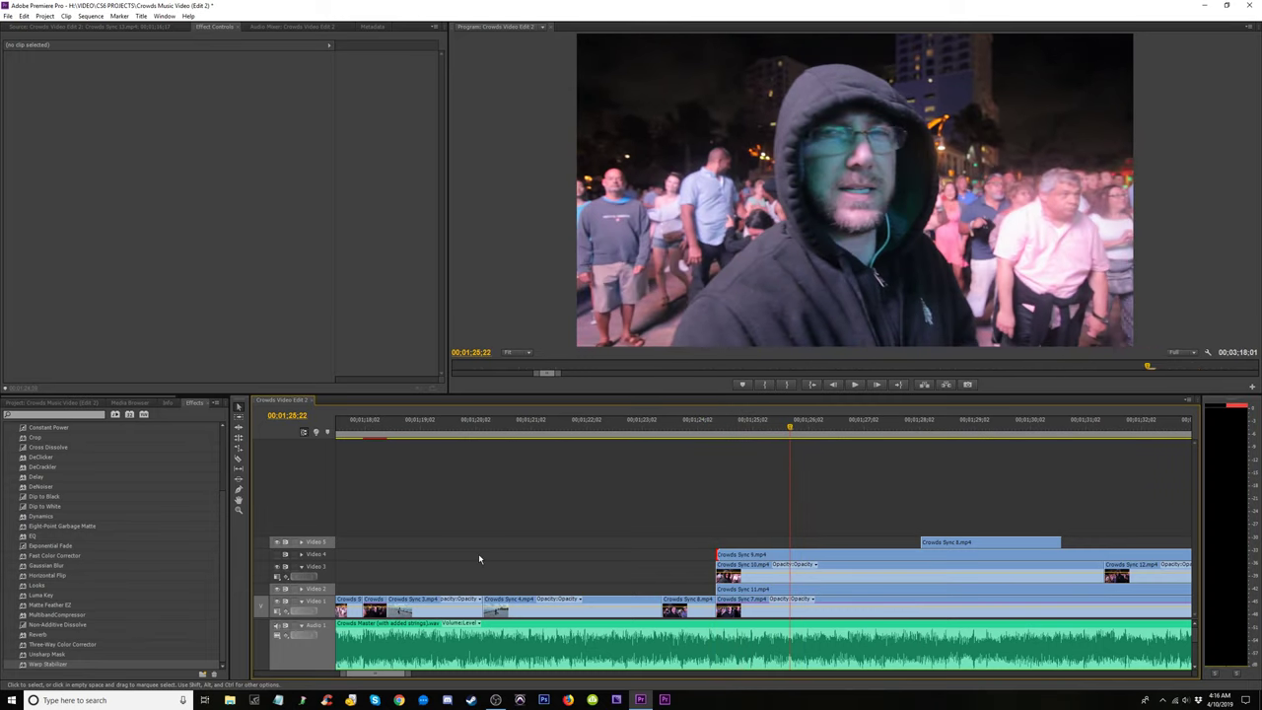
# Toggle Video 3 on and off to compare shots between 01;24;13 and 01;24;28.
pyautogui.press('=')
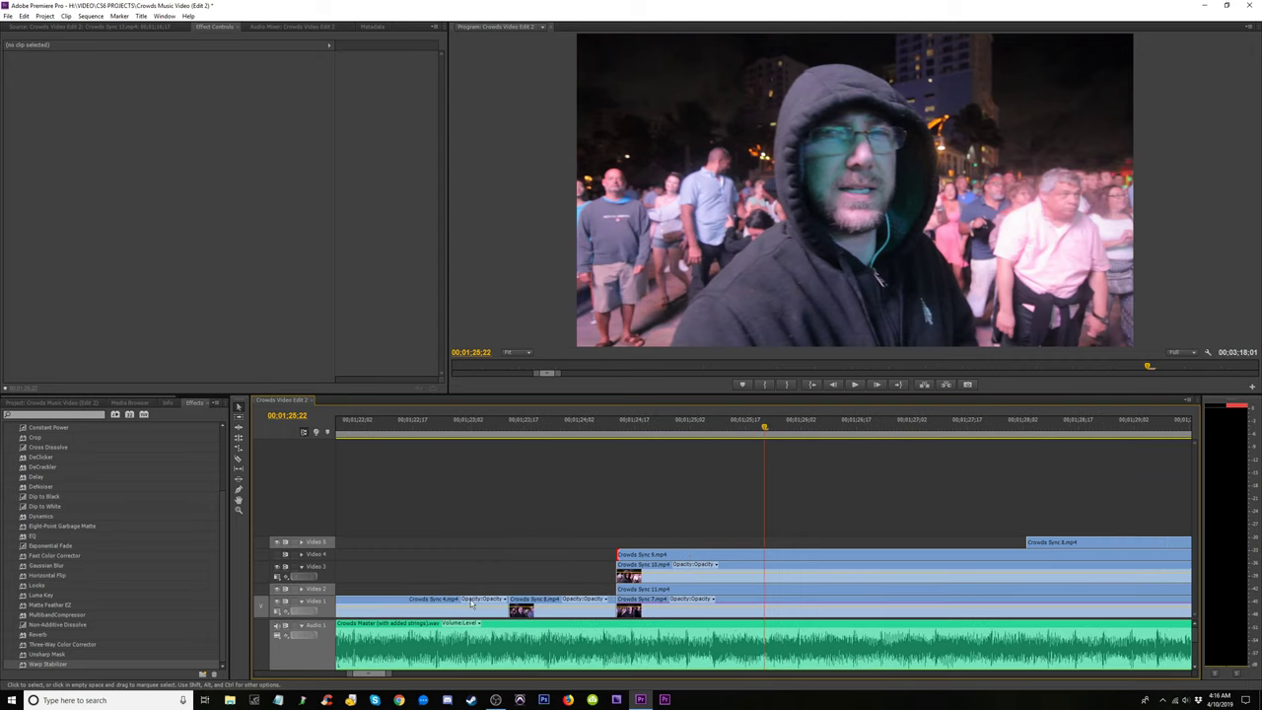
pyautogui.click(277, 569)
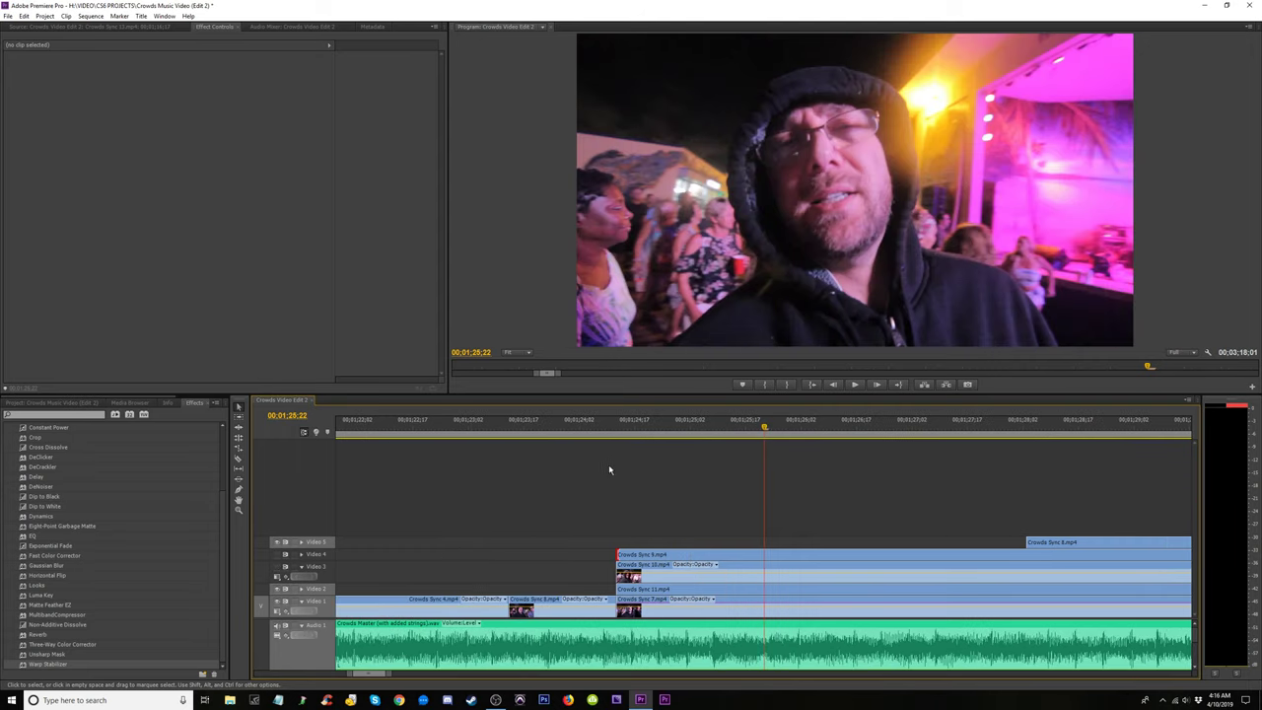
pyautogui.moveTo(617, 427); pyautogui.dragTo(677, 436)
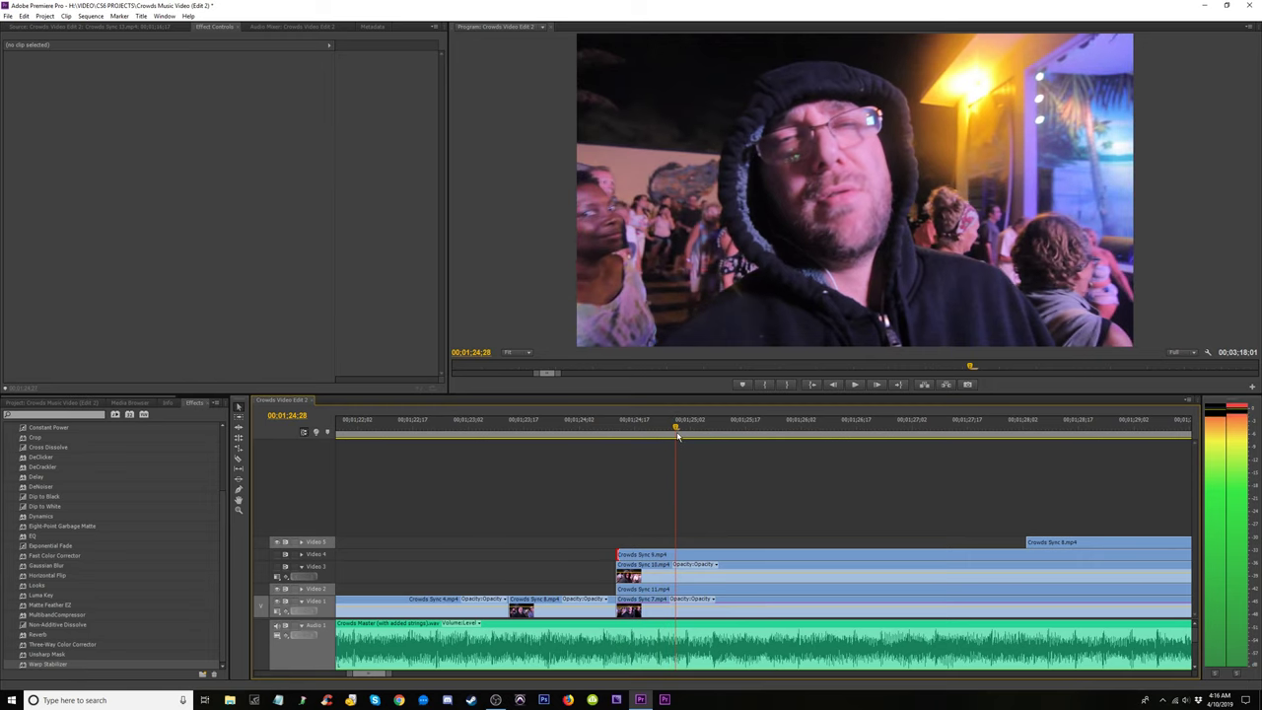
pyautogui.click(277, 569)
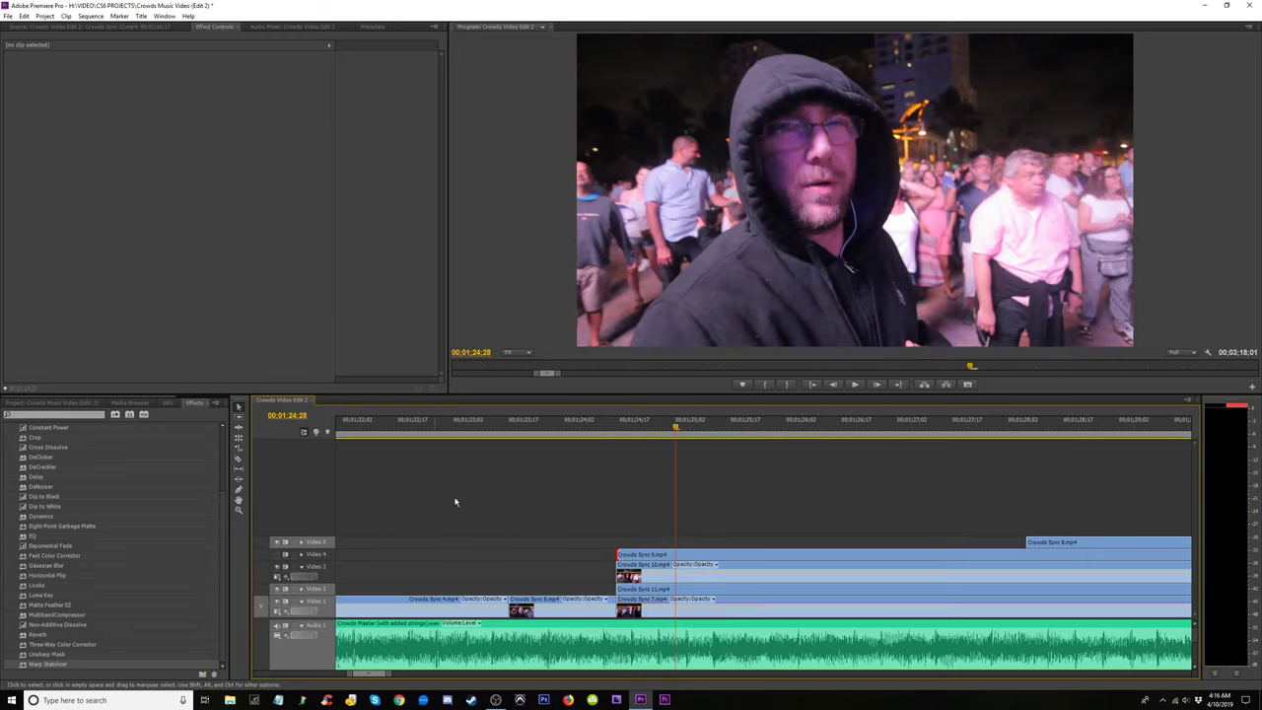
pyautogui.moveTo(595, 437); pyautogui.dragTo(664, 434)
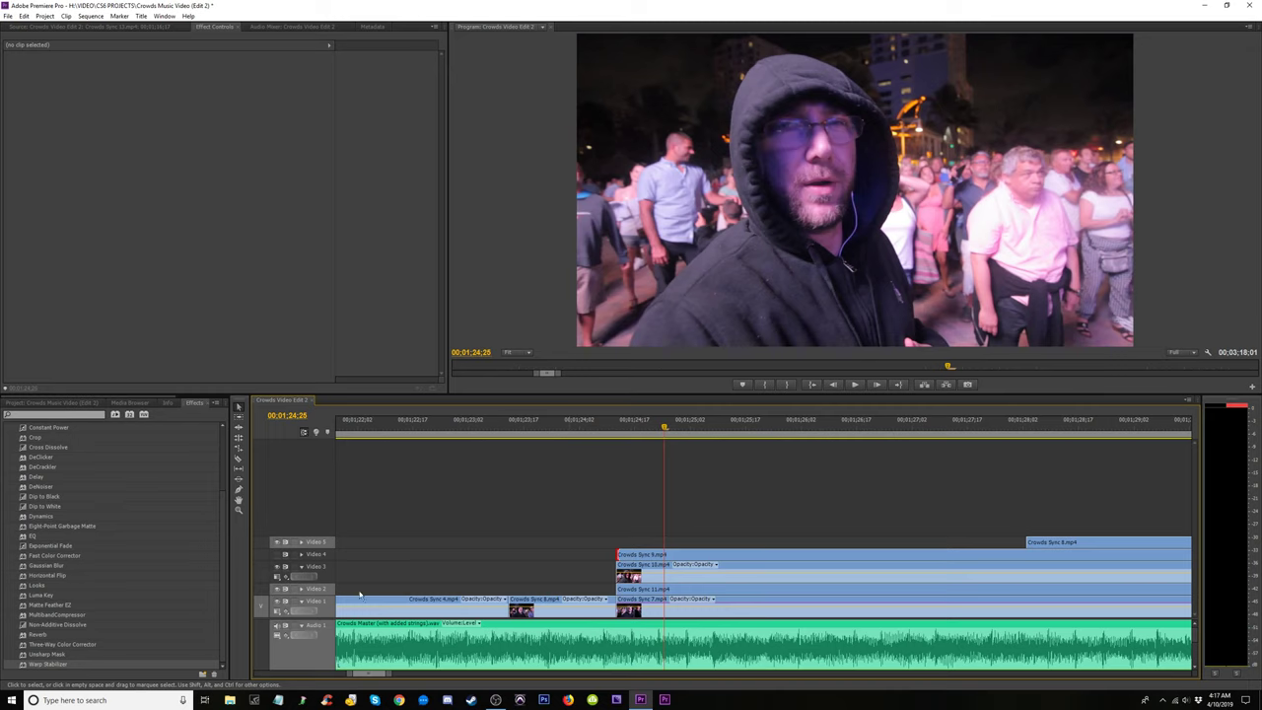
pyautogui.click(278, 569)
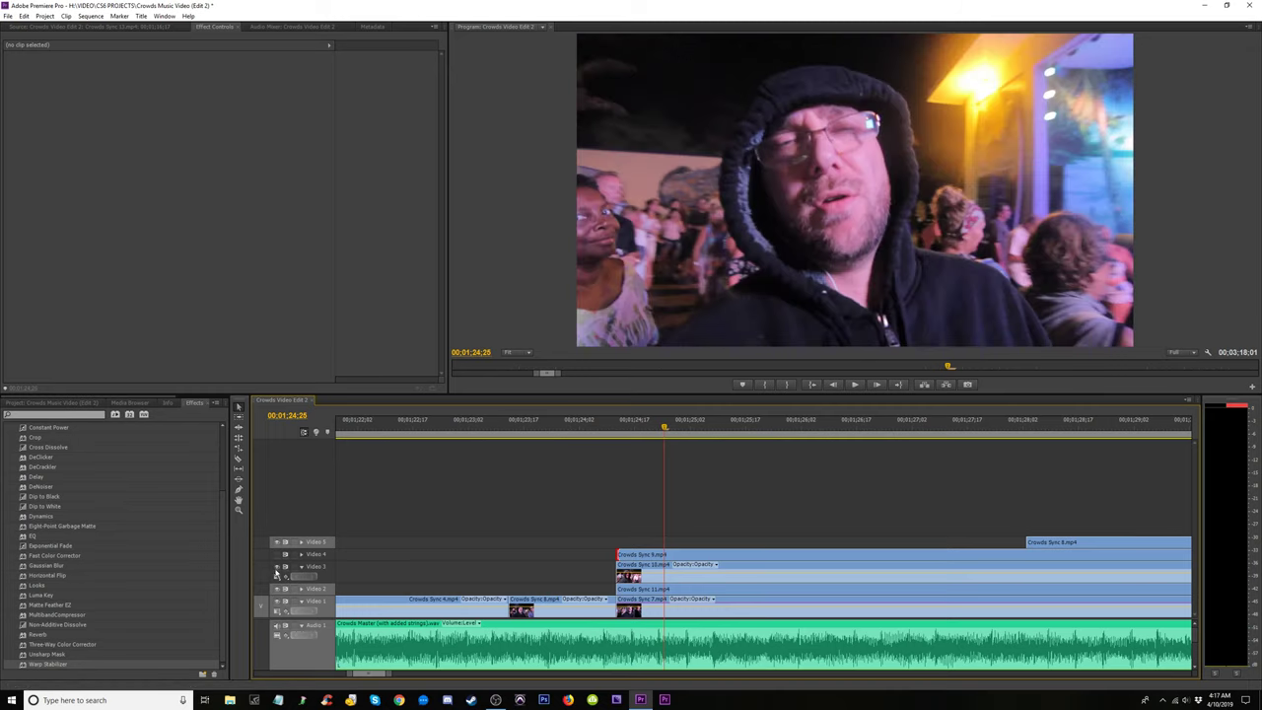
pyautogui.click(620, 435)
pyautogui.press('space')
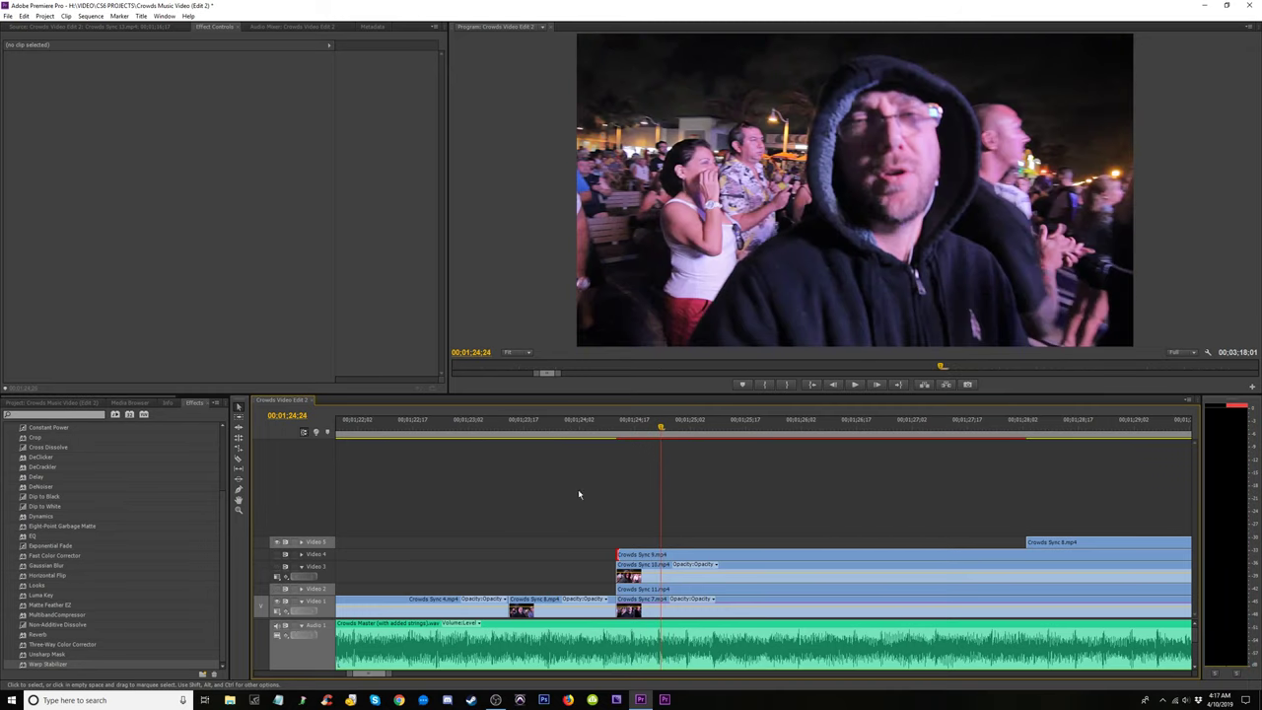
# Compare Video 2's output around 01;24;20, restore Video 3, and replay from 01;24;11.
pyautogui.click(285, 590)
pyautogui.moveTo(636, 435); pyautogui.dragTo(622, 501)
pyautogui.click(283, 567)
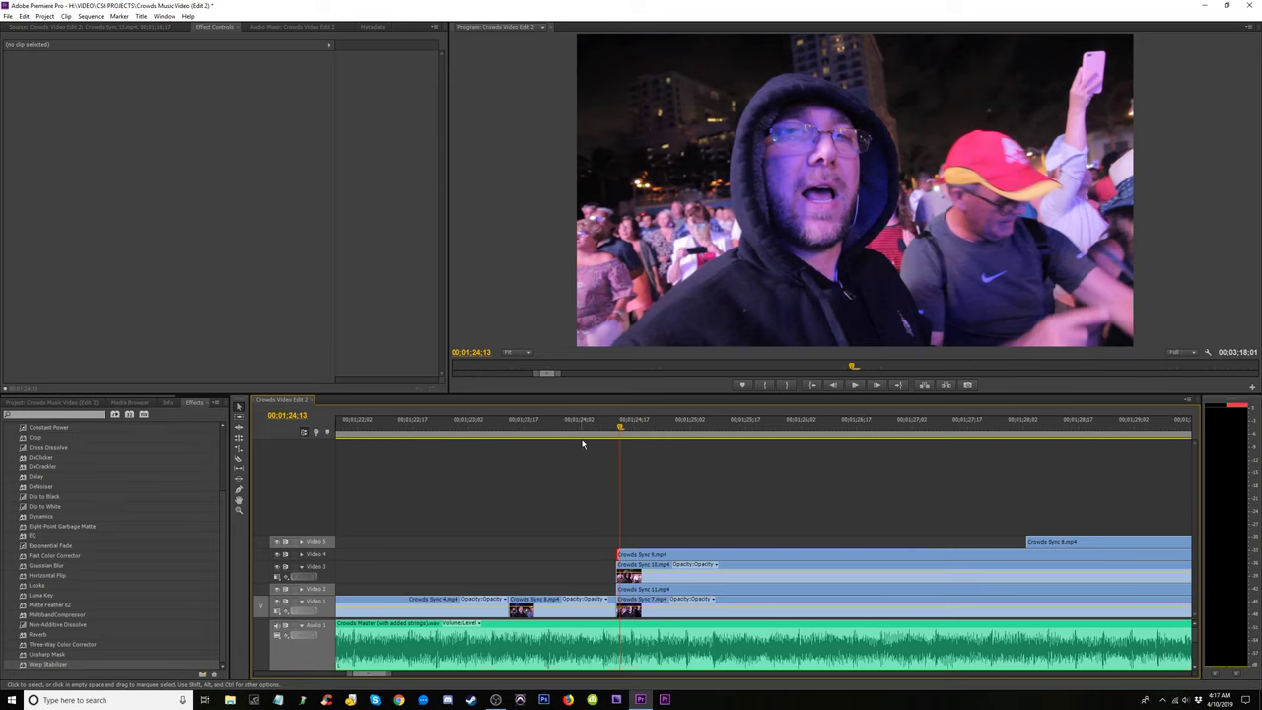
pyautogui.moveTo(614, 435); pyautogui.dragTo(611, 436)
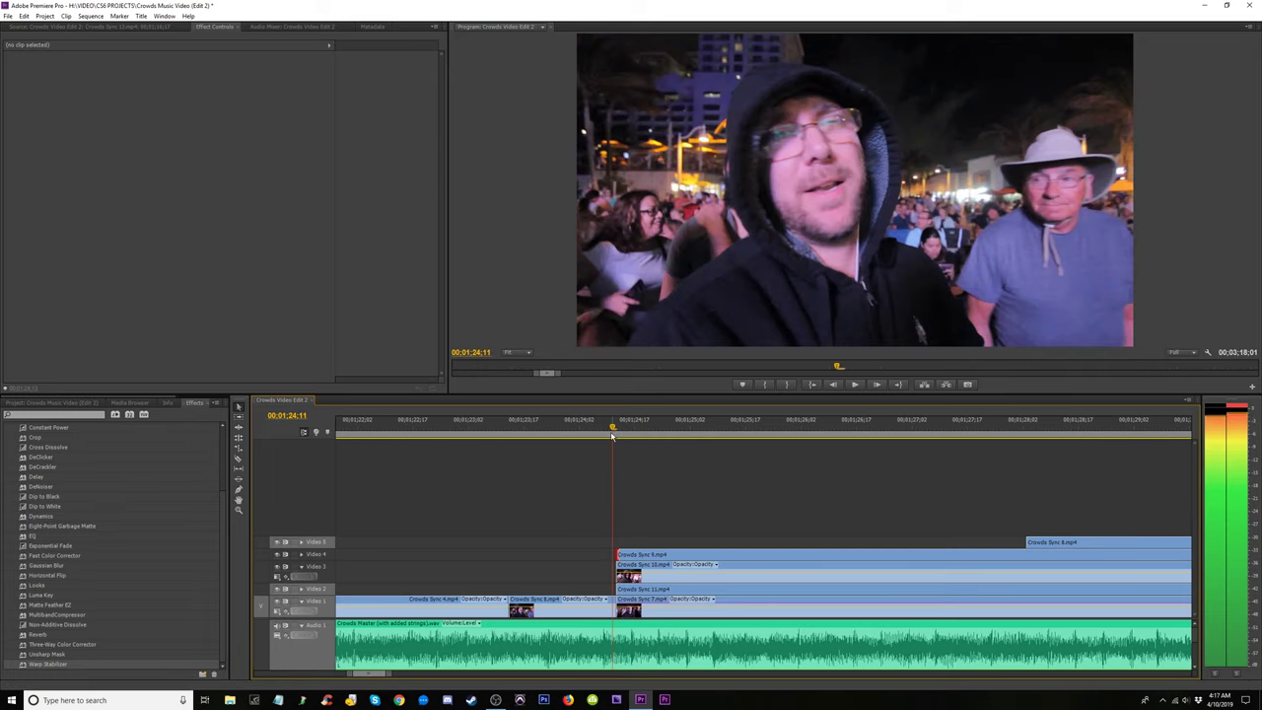
pyautogui.press('space')
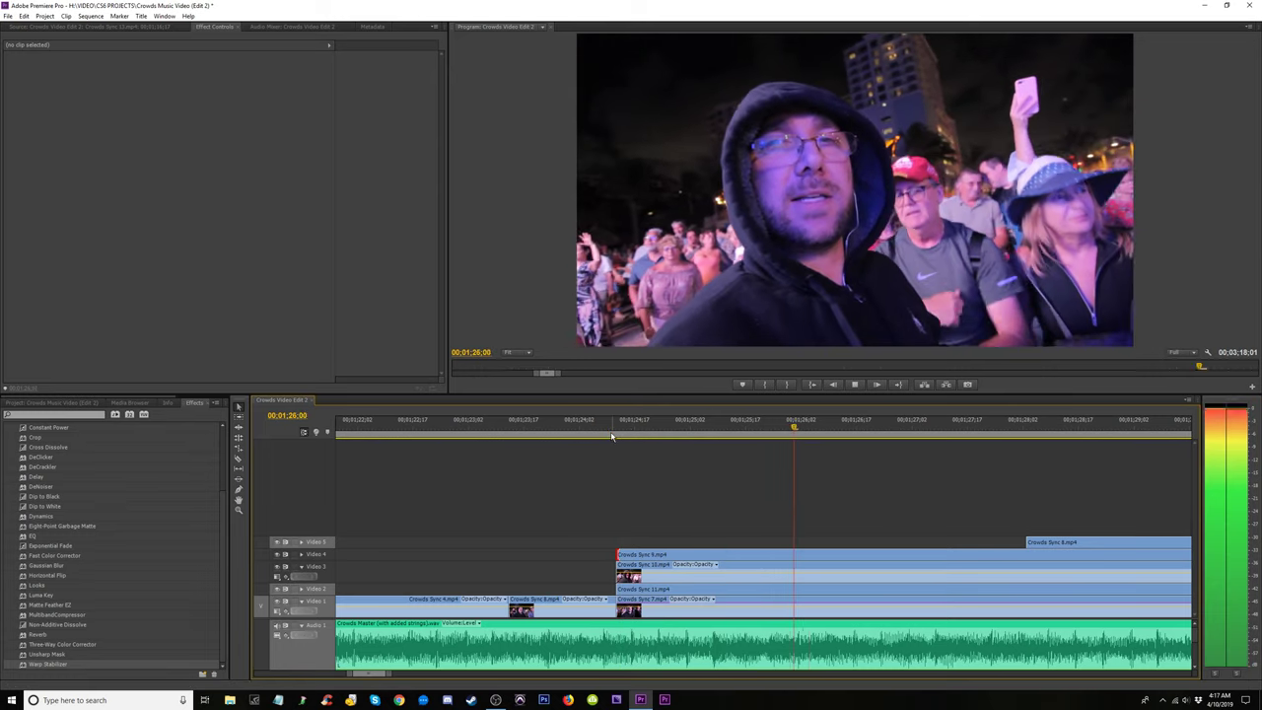
pyautogui.press('space')
pyautogui.press('=')
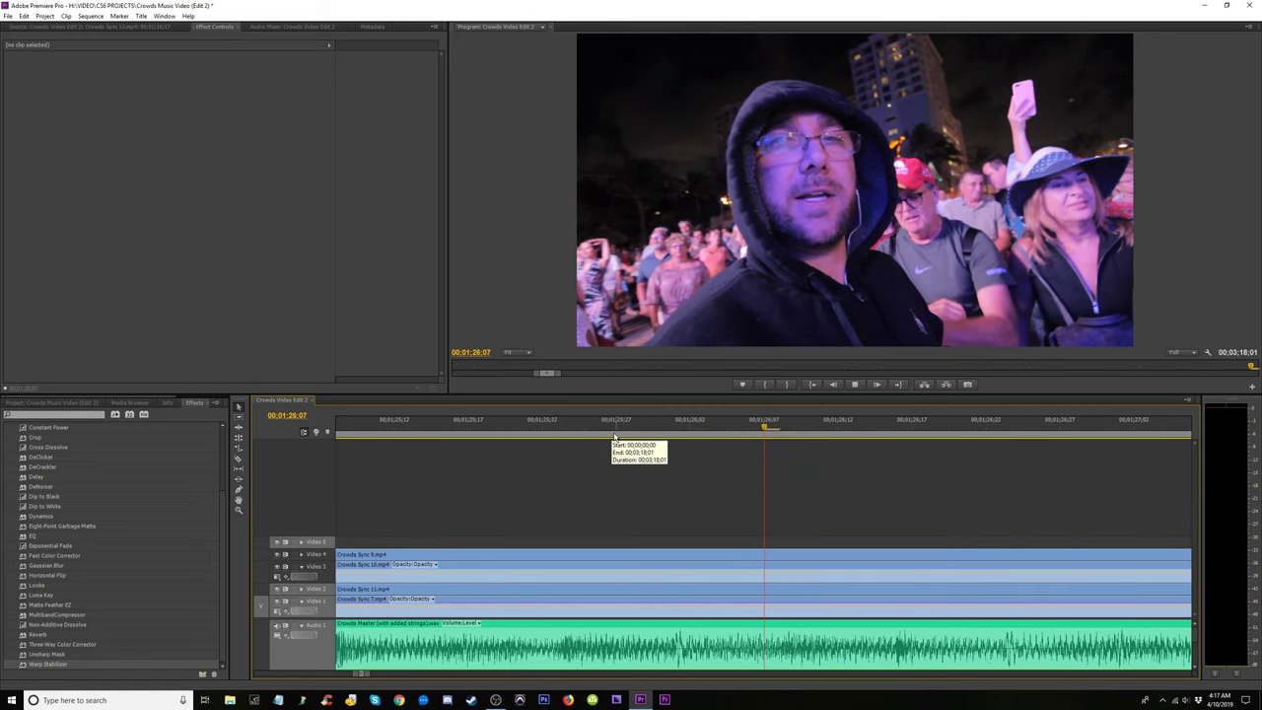
# Switch to the Selection tool and play back the edit at a wider zoom.
pyautogui.press('space')
pyautogui.press('space')
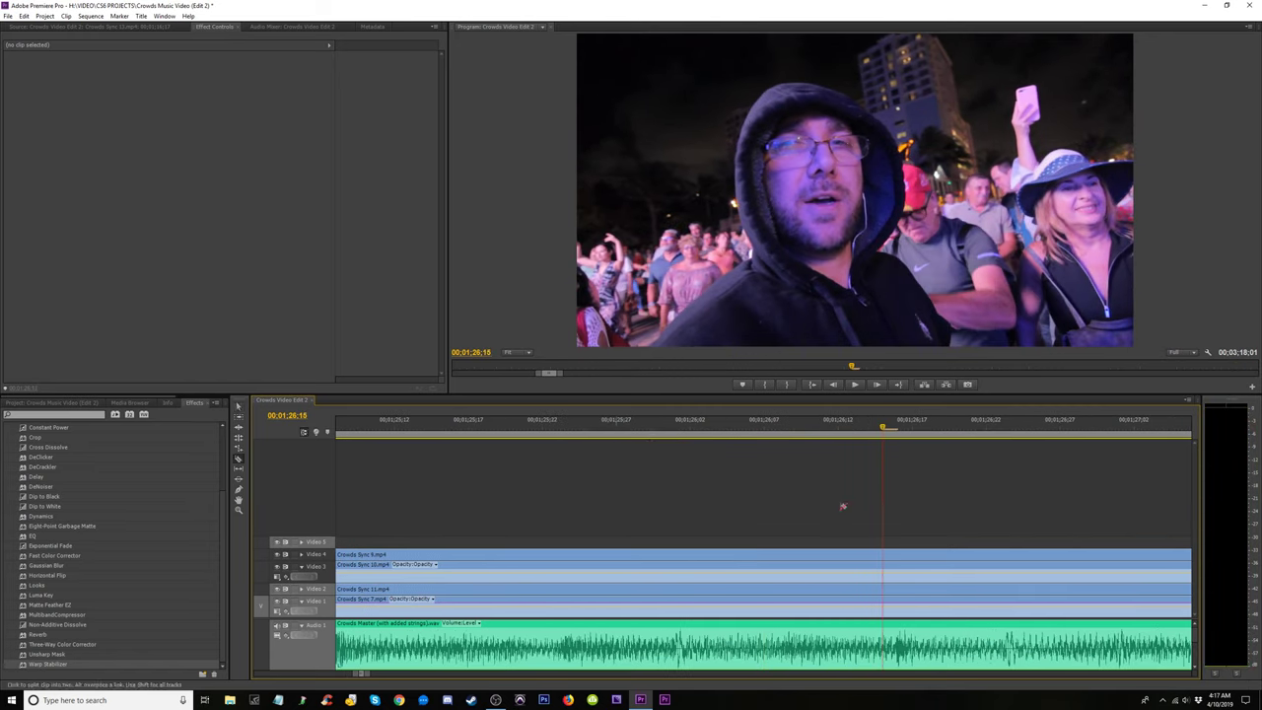
pyautogui.press('v')
pyautogui.press('space')
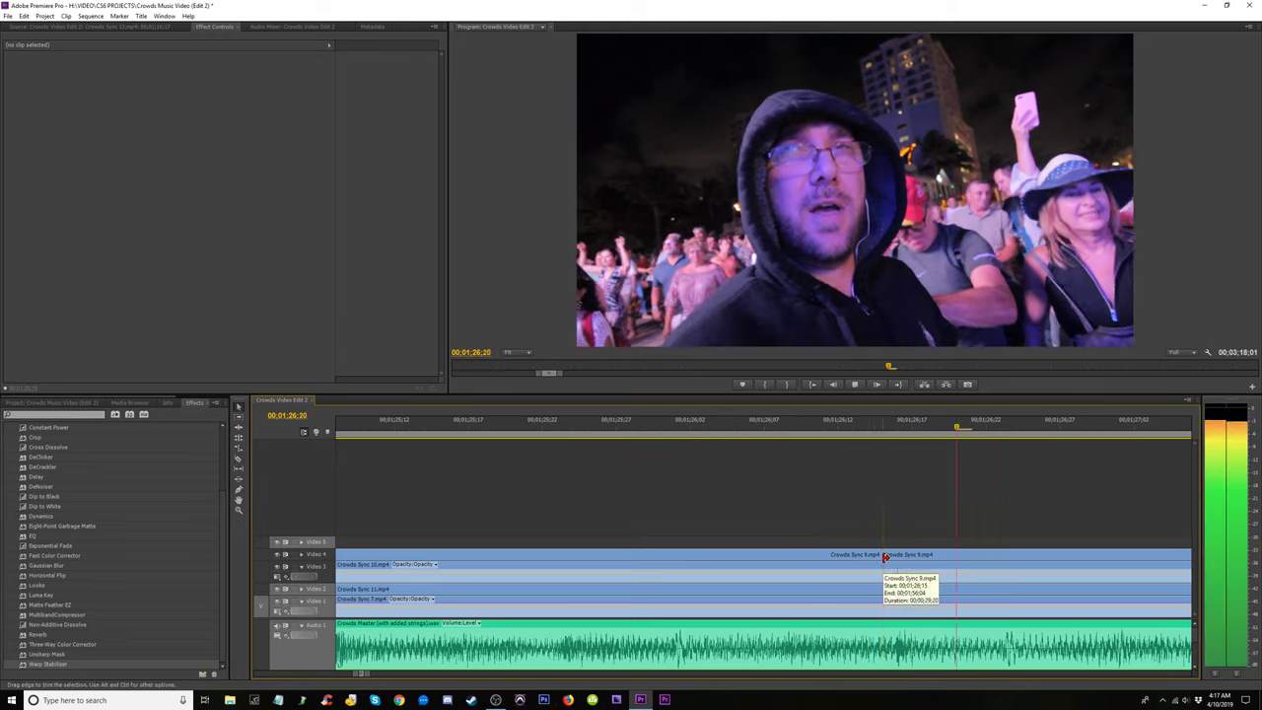
pyautogui.press('space')
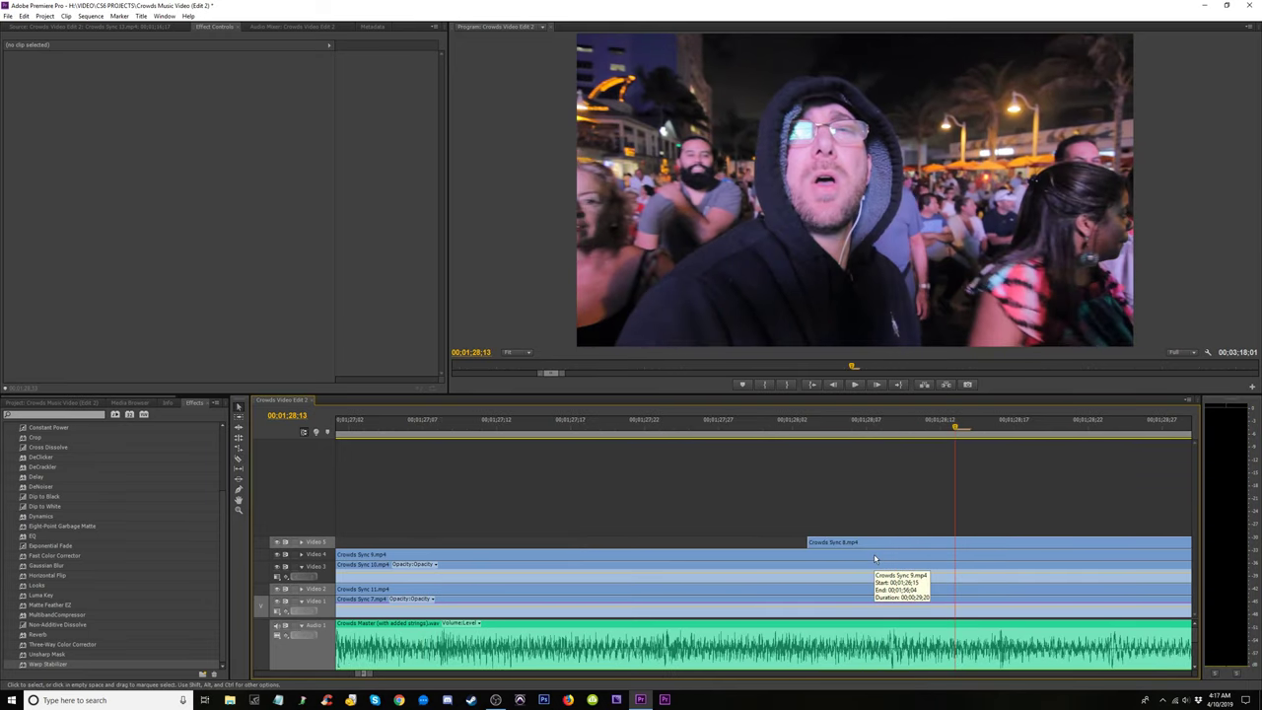
pyautogui.press('-')
pyautogui.press('-')
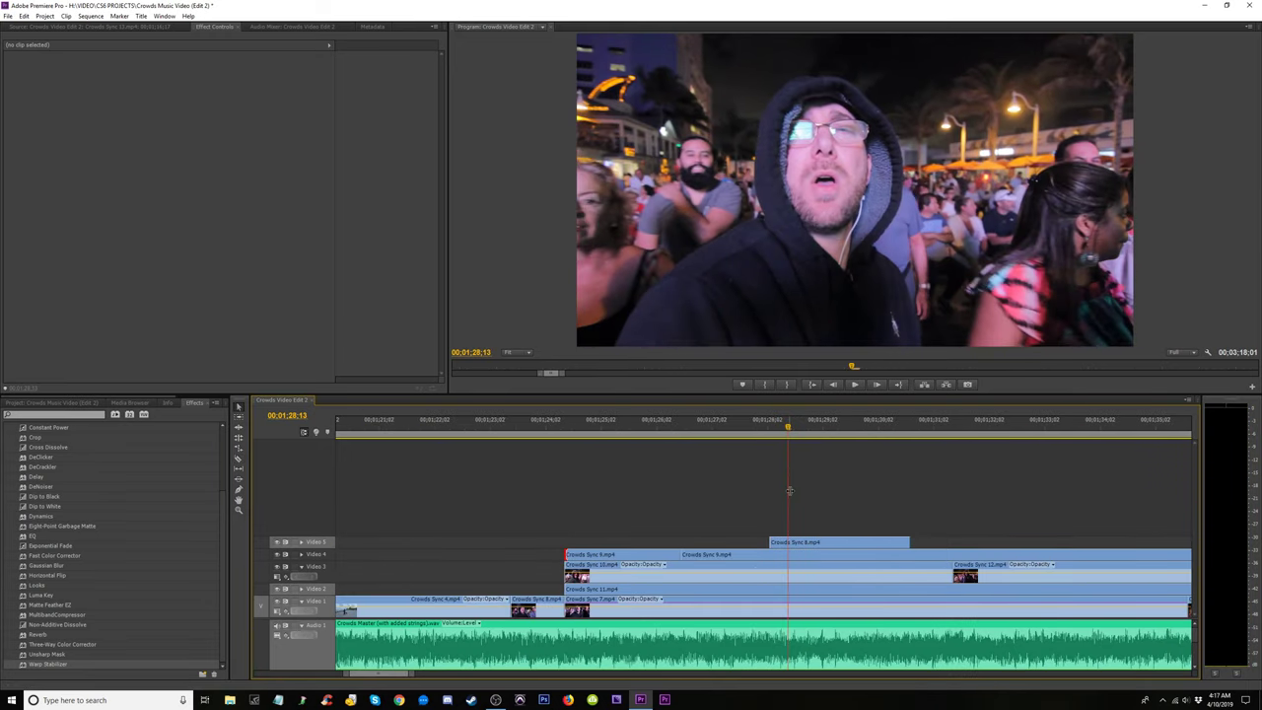
pyautogui.press('space')
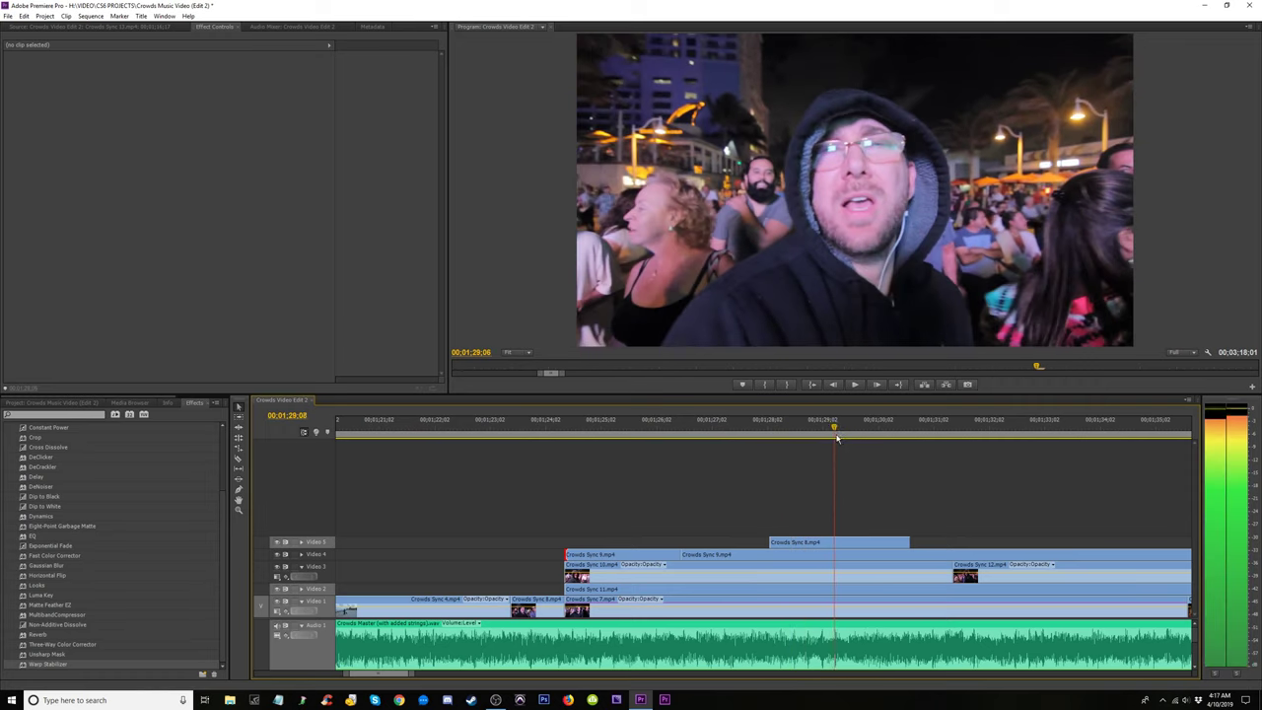
pyautogui.press('space')
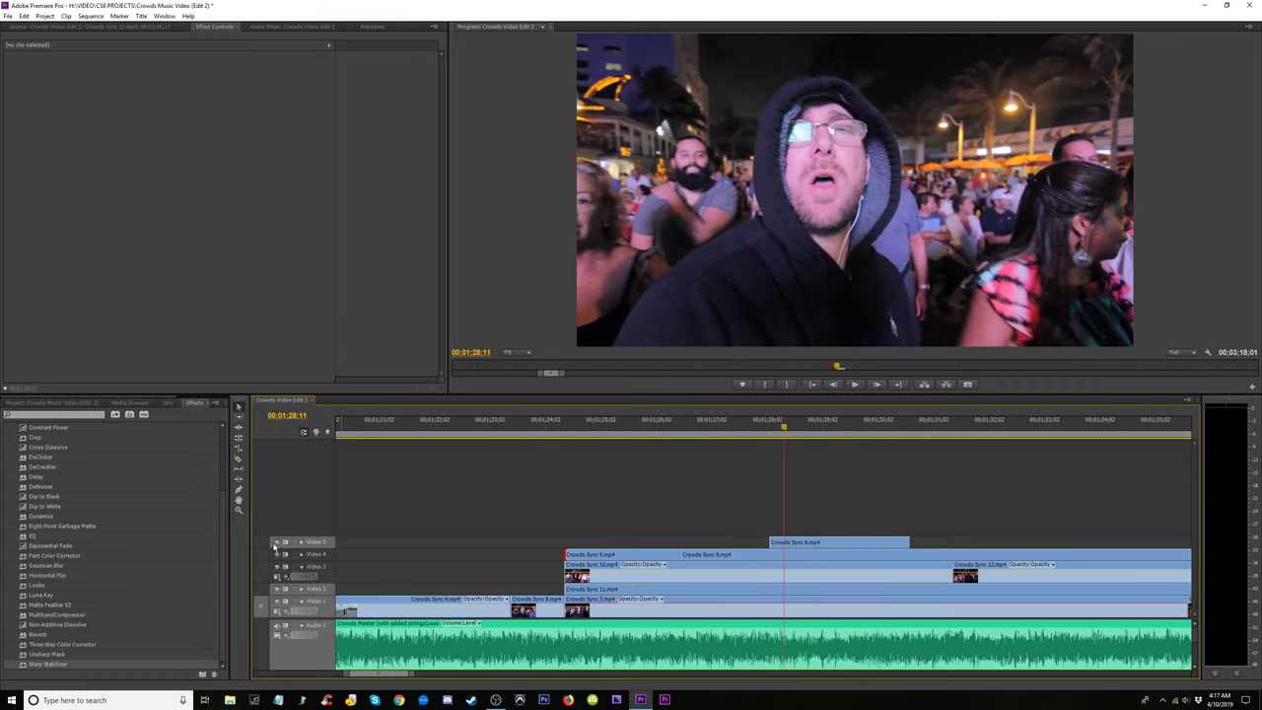
# Hide Video 5 and extend the Video 4 clip's end by about a second plus 15 frames.
pyautogui.click(277, 542)
pyautogui.click(676, 431)
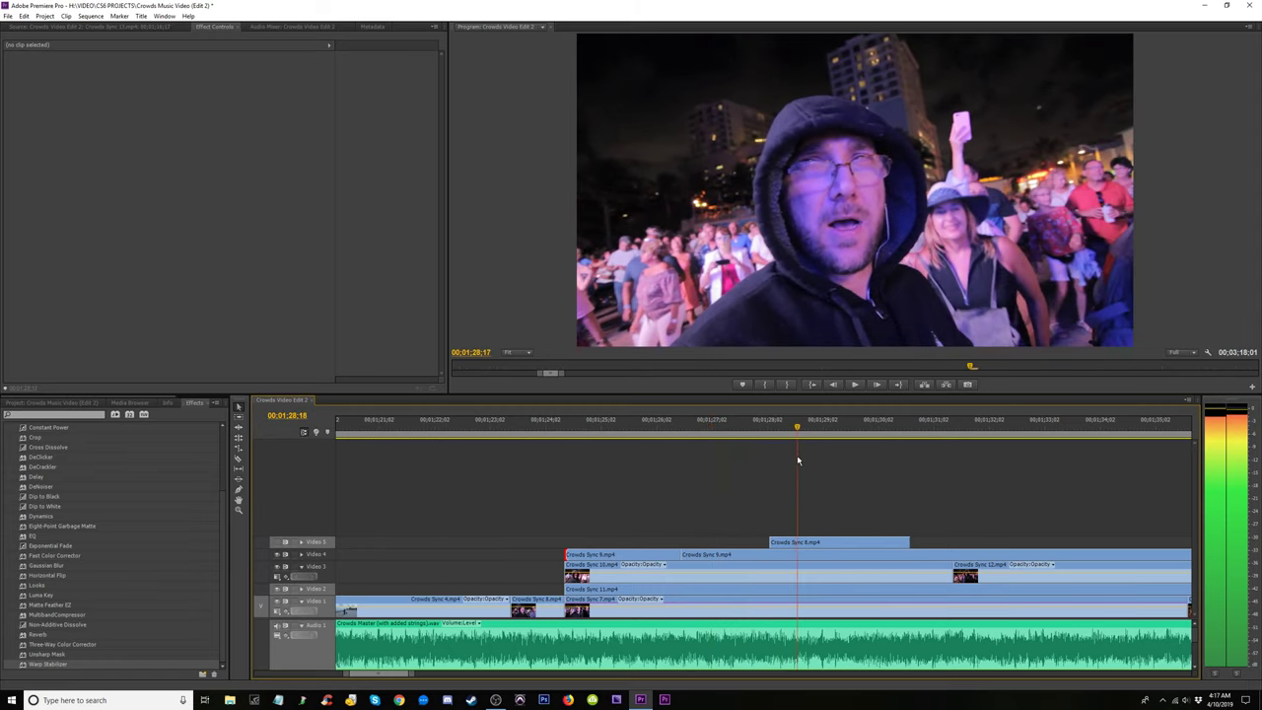
pyautogui.click(812, 431)
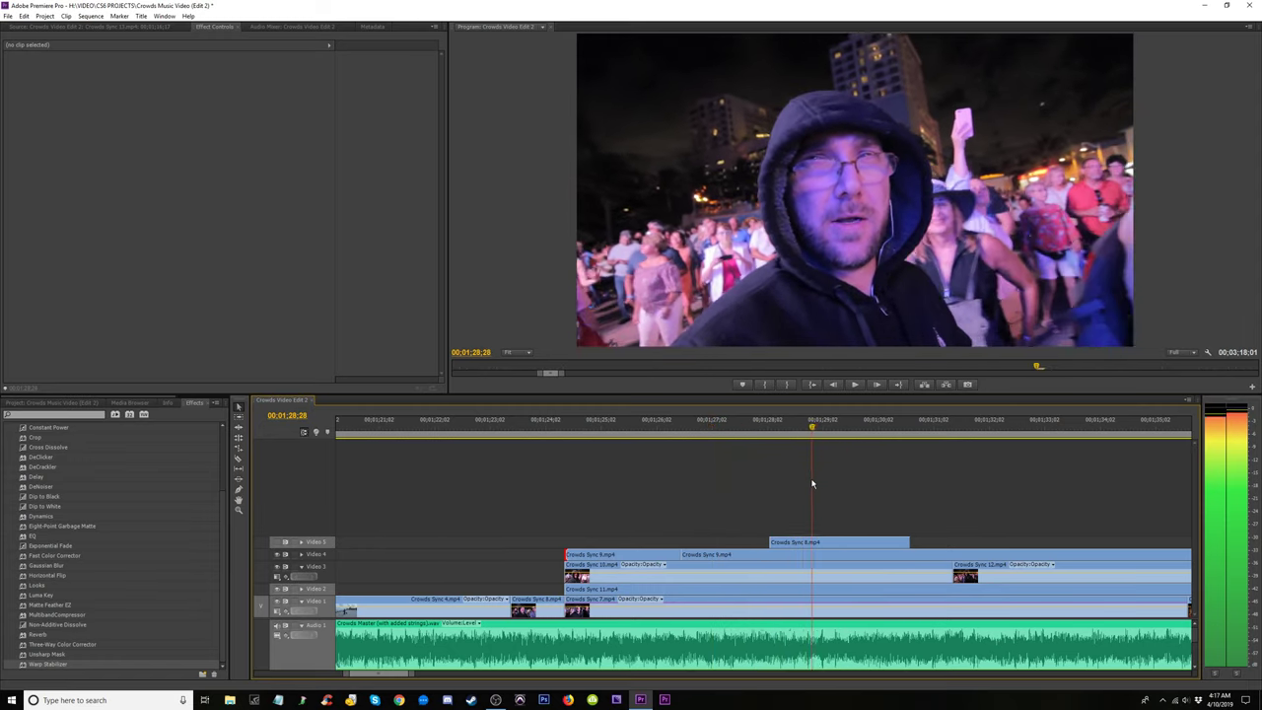
pyautogui.moveTo(680, 554); pyautogui.dragTo(957, 565)
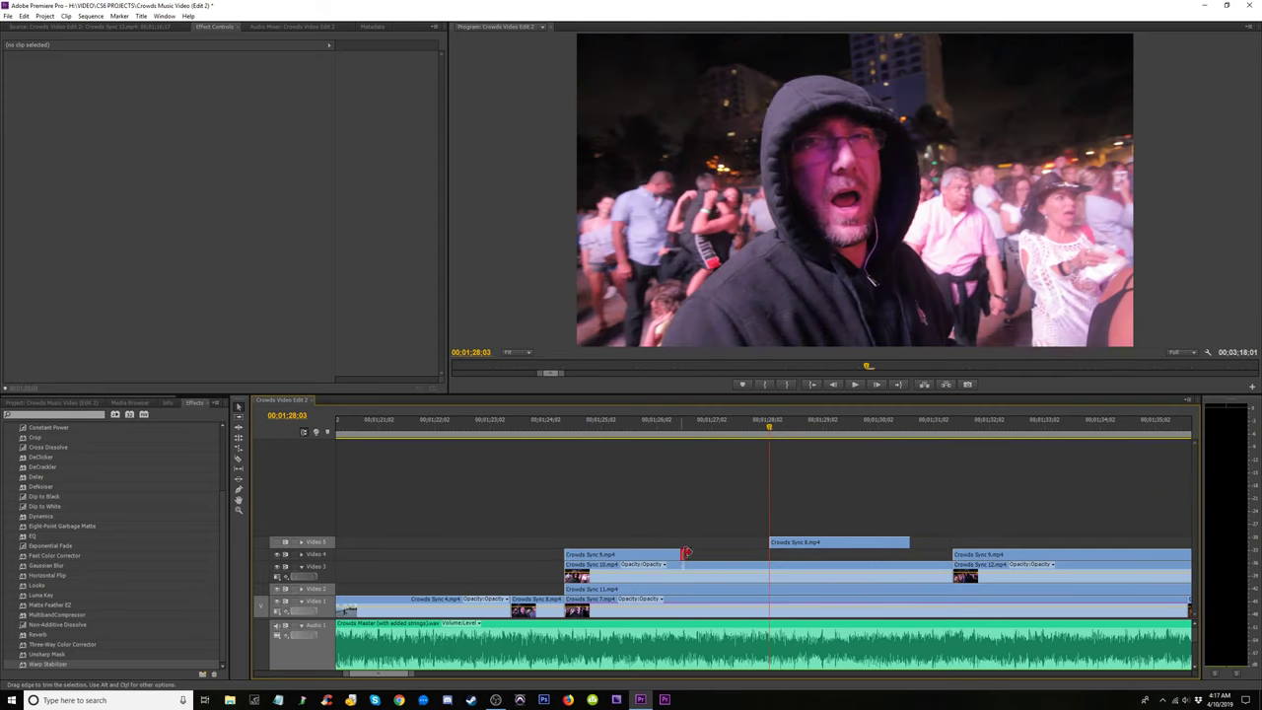
pyautogui.moveTo(687, 553); pyautogui.dragTo(771, 556)
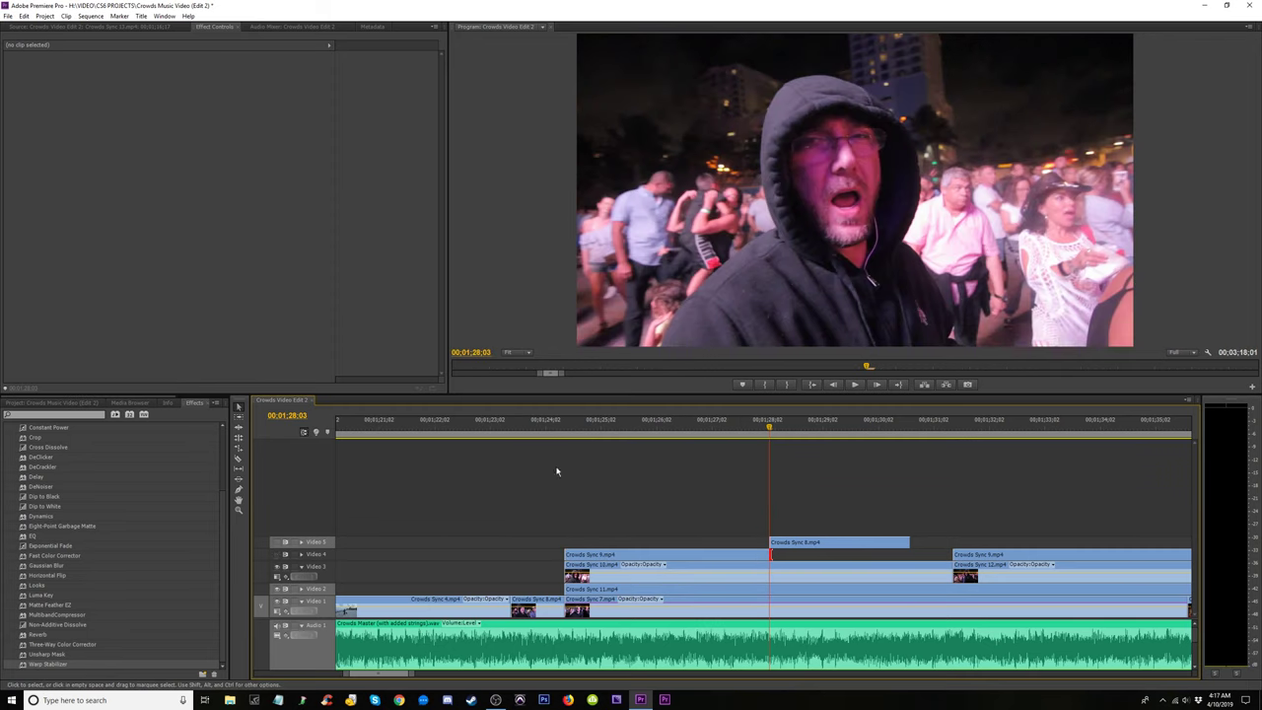
# Replay from 00:01:24:14, then move Crowds Sync 8 down onto Video 4 after Sync 9.
pyautogui.click(567, 426)
pyautogui.press('space')
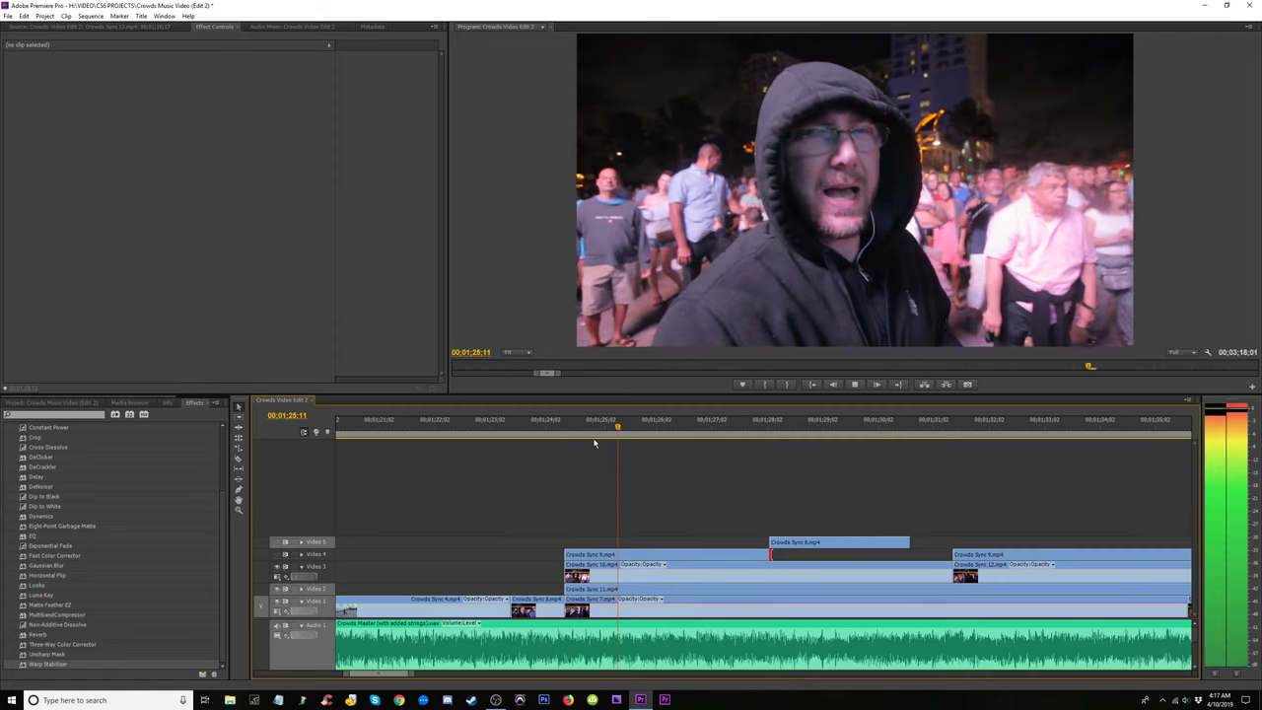
pyautogui.click(569, 439)
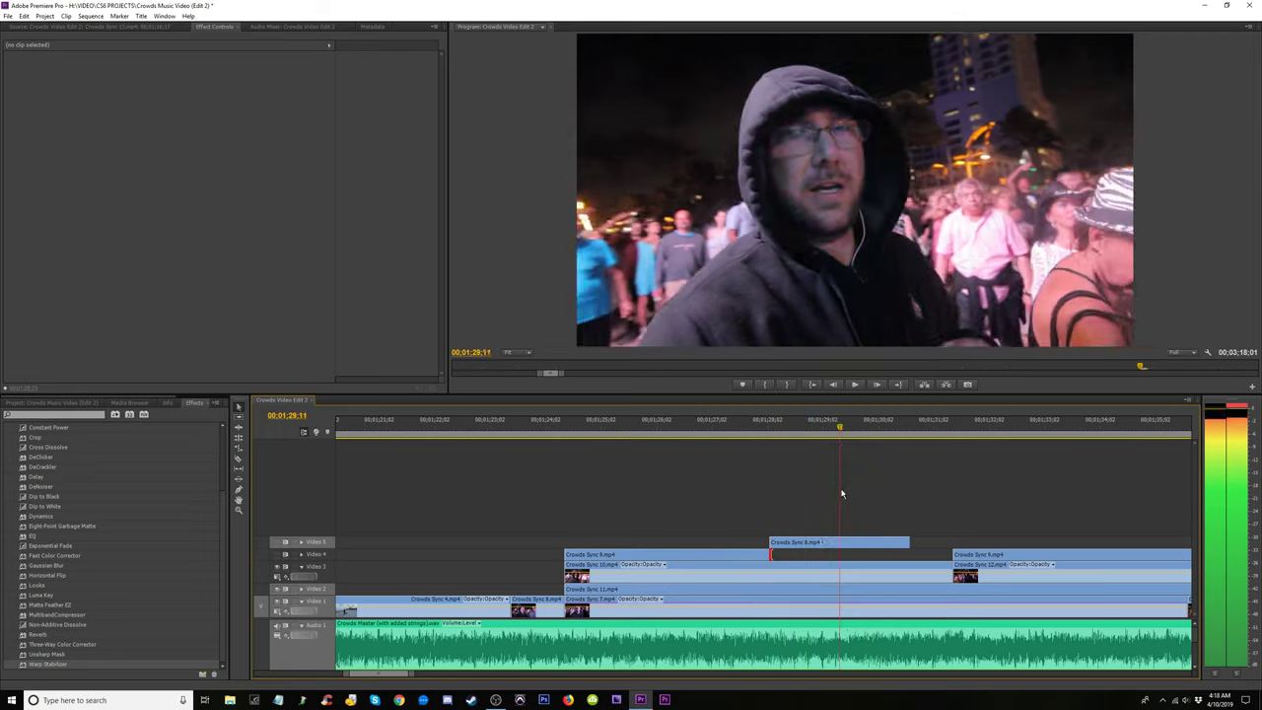
pyautogui.moveTo(842, 493); pyautogui.dragTo(796, 543)
pyautogui.moveTo(707, 541); pyautogui.dragTo(560, 541)
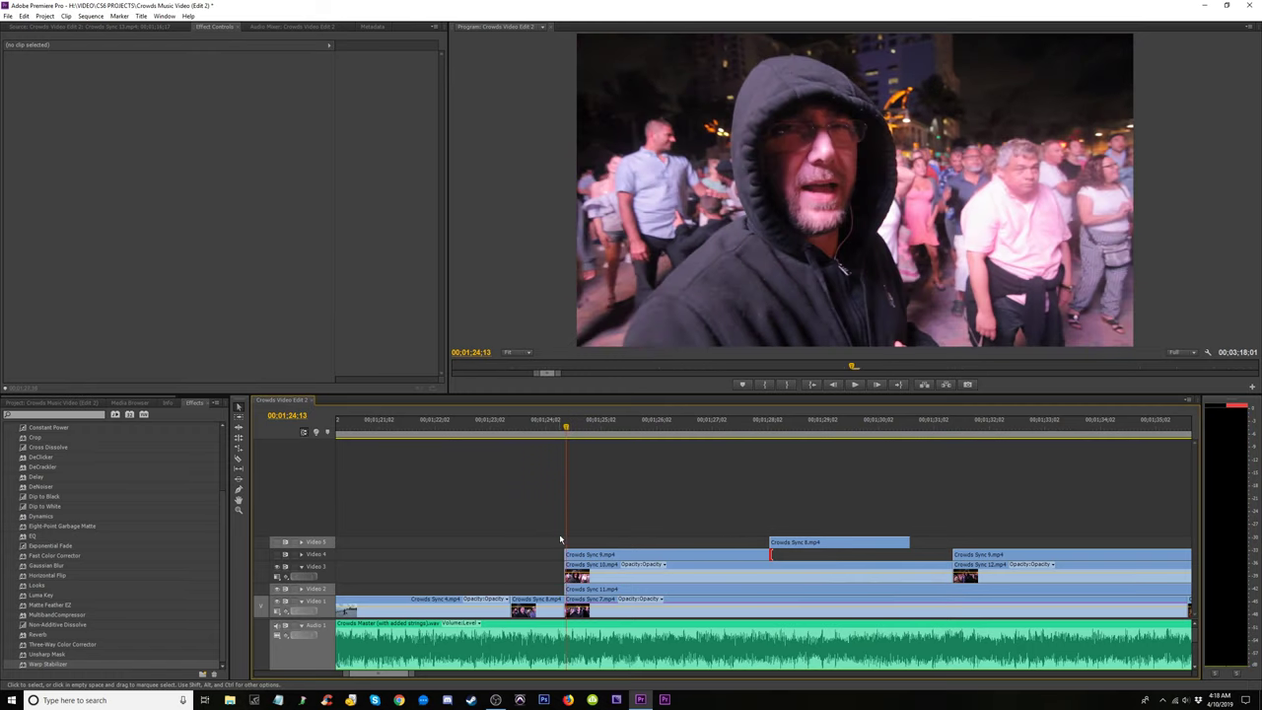
pyautogui.moveTo(828, 556); pyautogui.dragTo(829, 555)
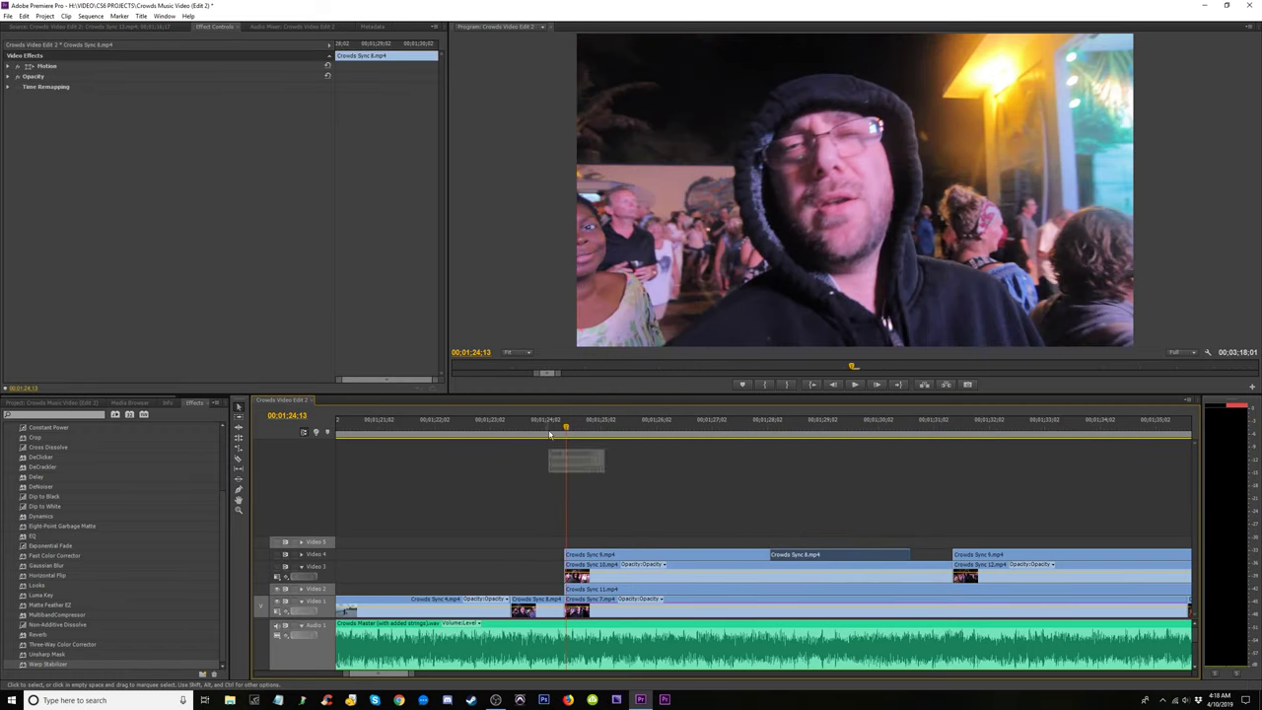
# Trim Crowds Sync 11 to start later, near 00:01:28:16, and select the clips above Video 2.
pyautogui.press('space')
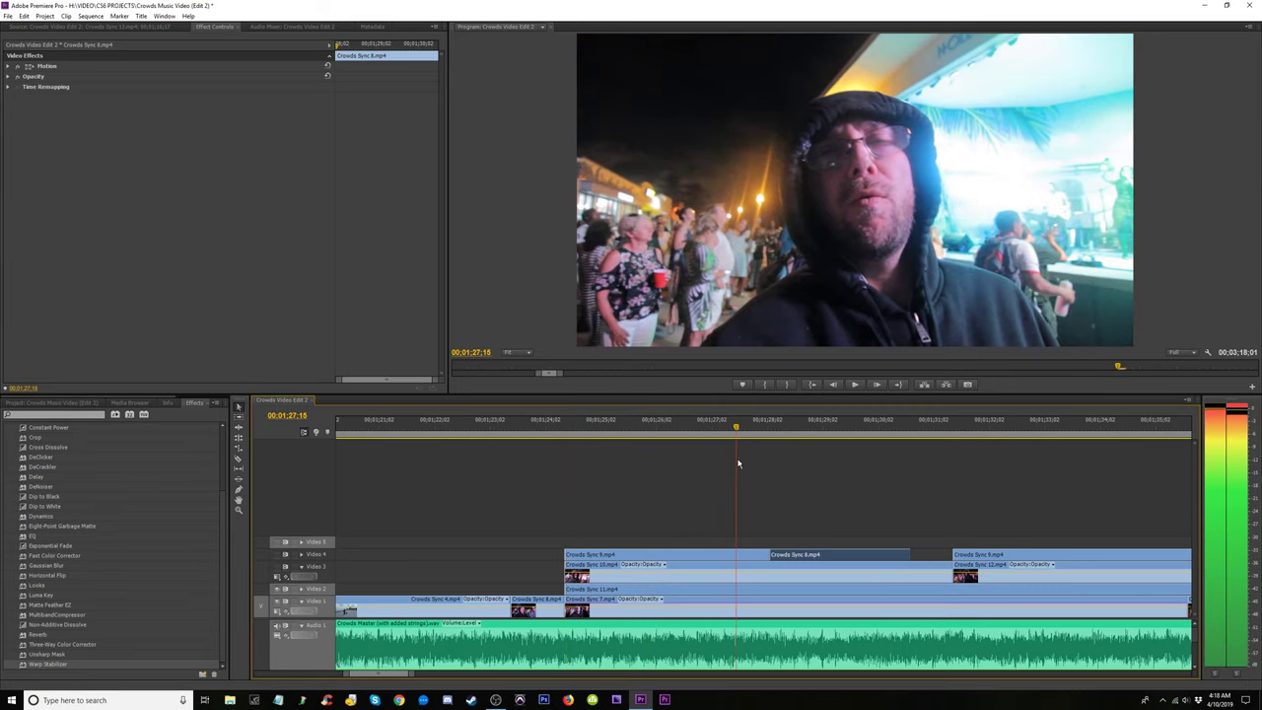
pyautogui.moveTo(747, 465); pyautogui.dragTo(794, 466)
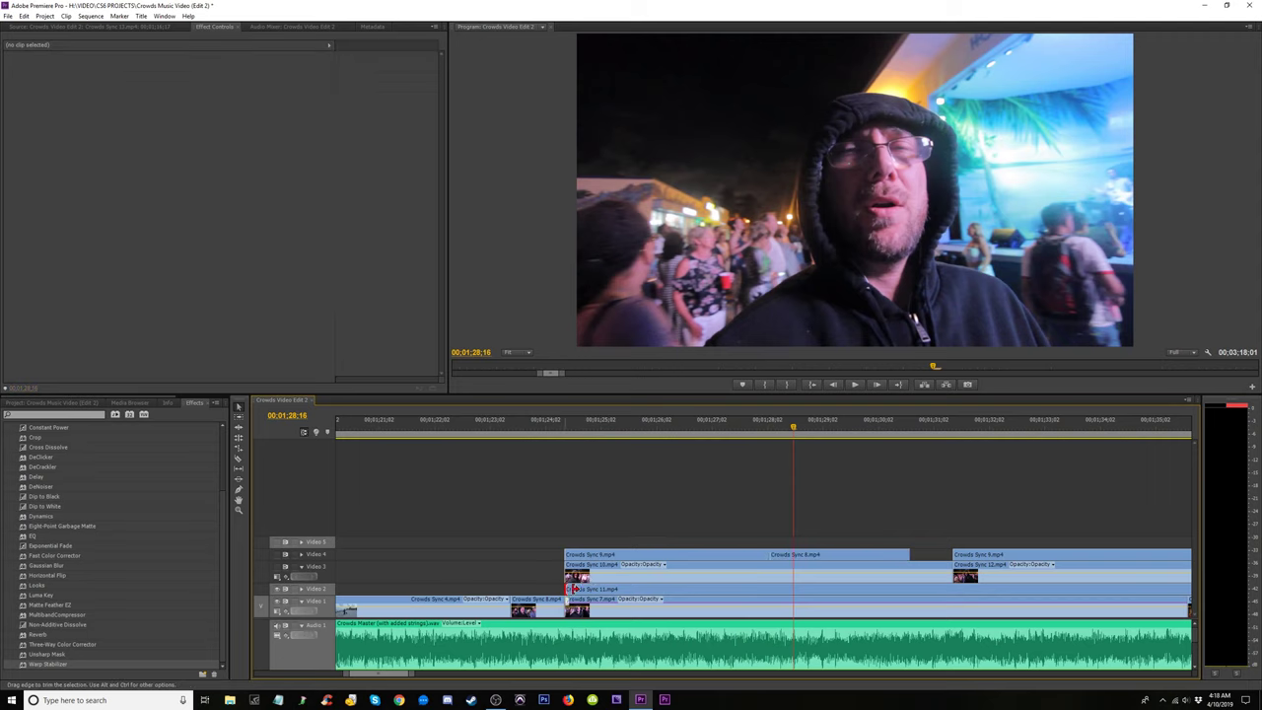
pyautogui.moveTo(590, 588); pyautogui.dragTo(954, 602)
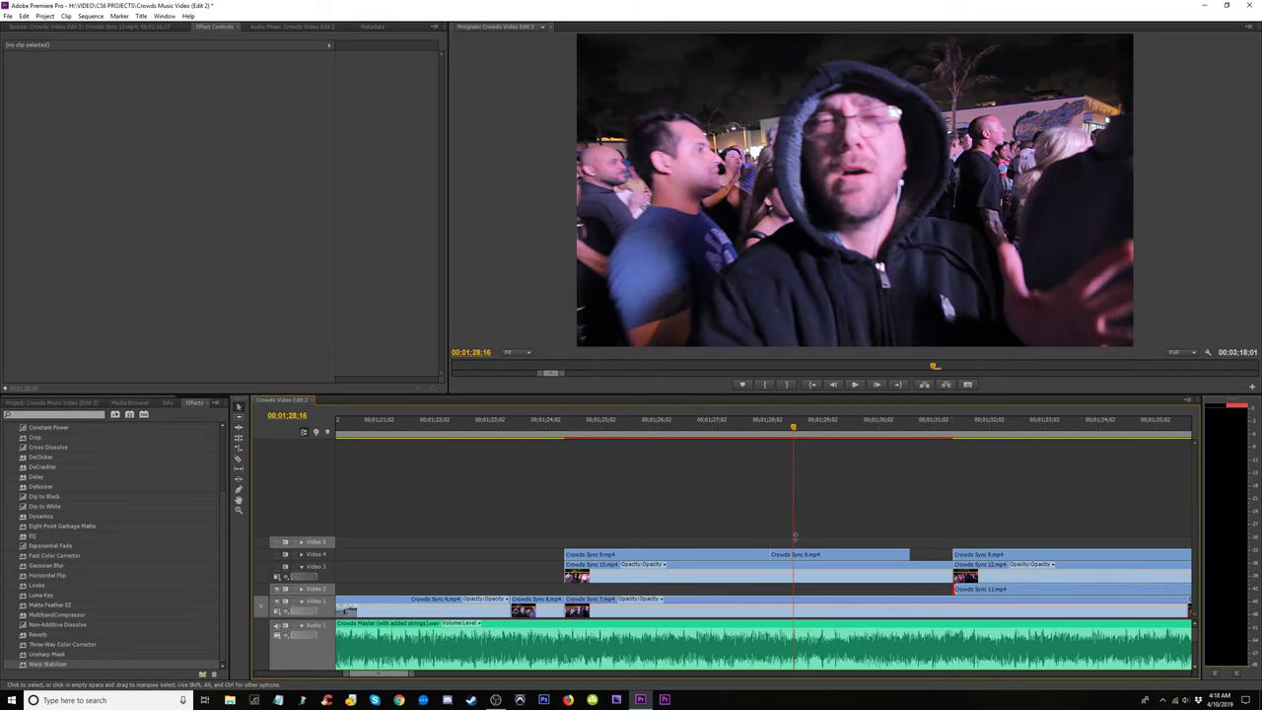
pyautogui.moveTo(900, 522); pyautogui.dragTo(849, 591)
# Trim the start of Crowds Sync 10 later, fine-tuning its edit point near 01;24;12.
pyautogui.moveTo(566, 431); pyautogui.dragTo(629, 482)
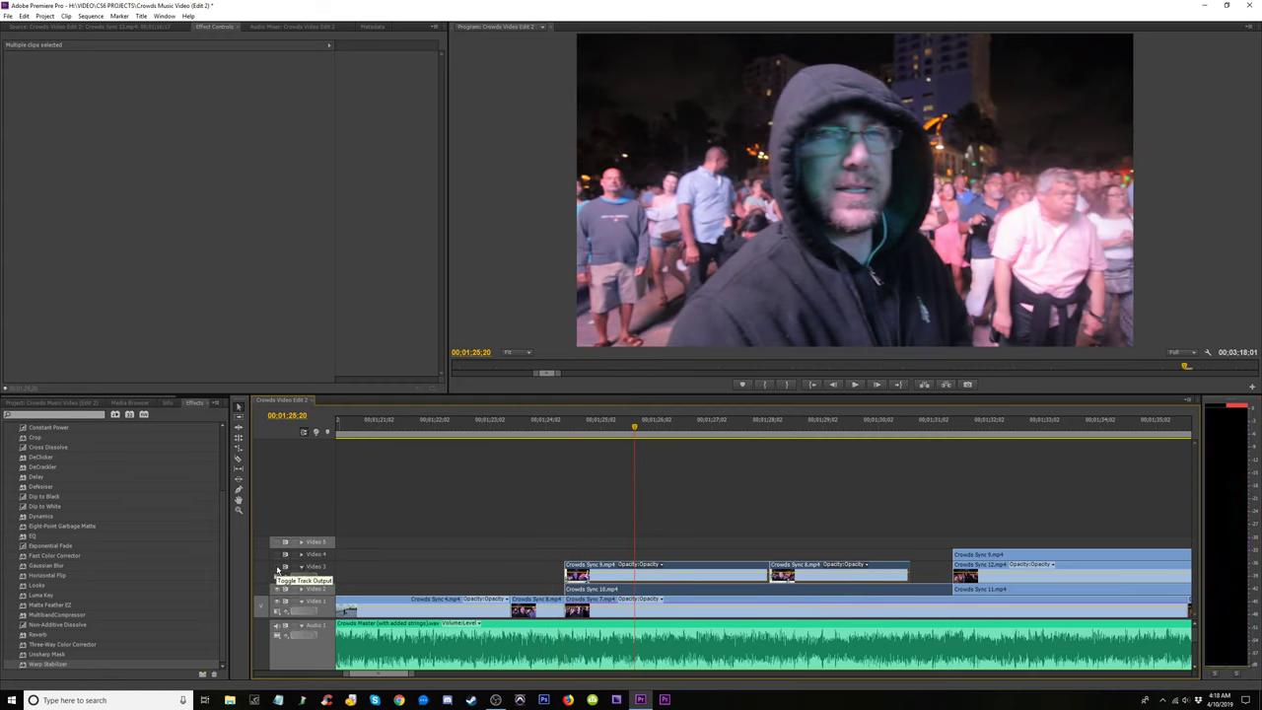
pyautogui.moveTo(571, 589); pyautogui.dragTo(691, 590)
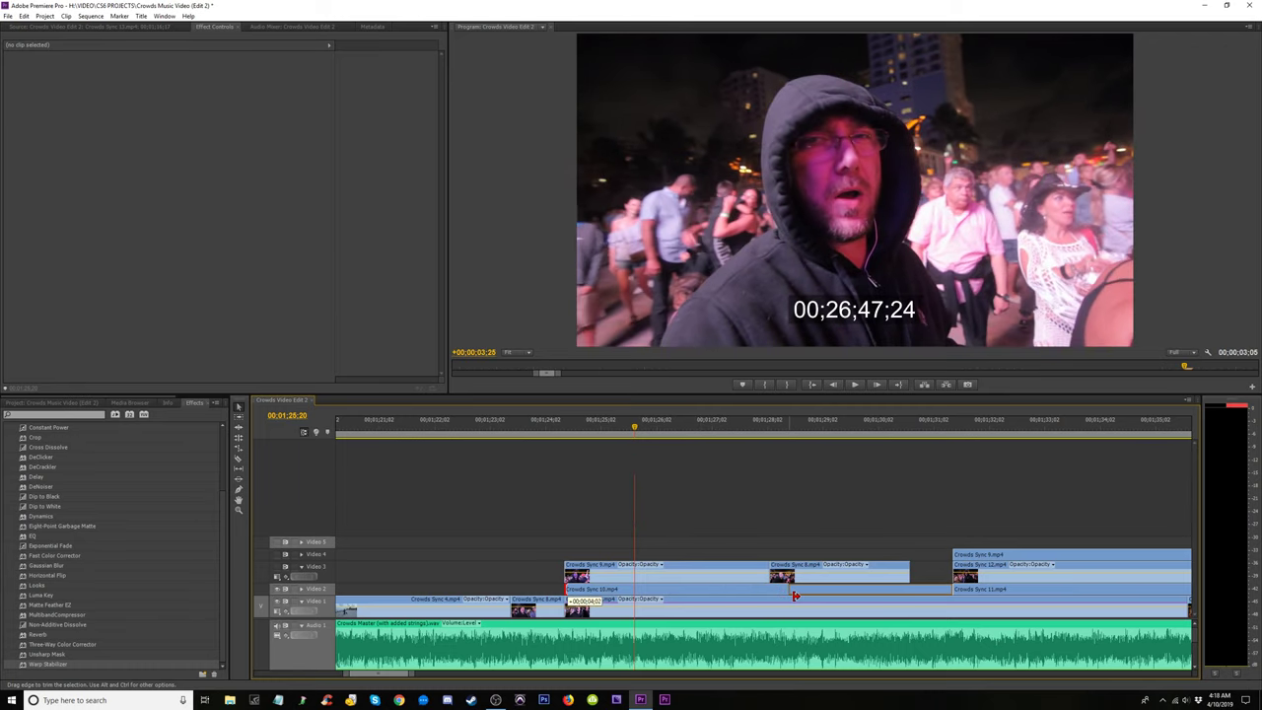
pyautogui.moveTo(827, 599); pyautogui.dragTo(749, 591)
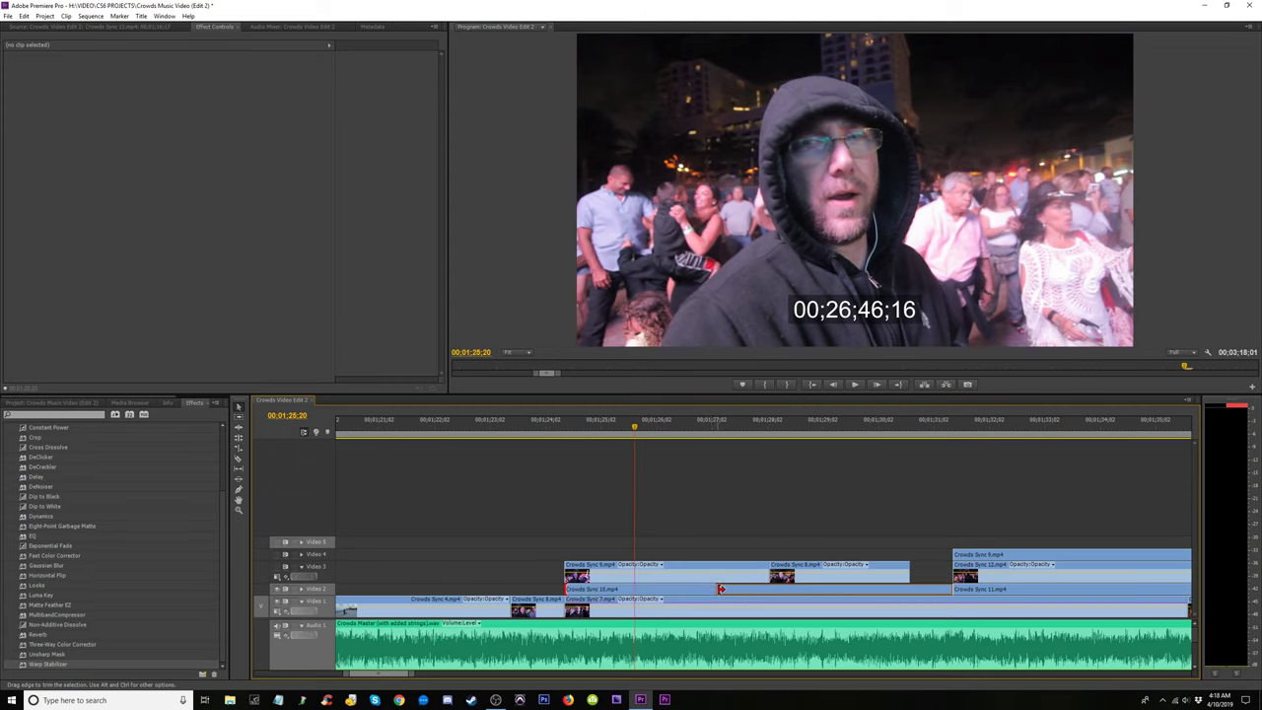
pyautogui.moveTo(721, 590); pyautogui.dragTo(719, 590)
pyautogui.moveTo(929, 588)
pyautogui.mouseDown()
pyautogui.moveTo(845, 590)
pyautogui.moveTo(949, 589)
pyautogui.mouseUp()
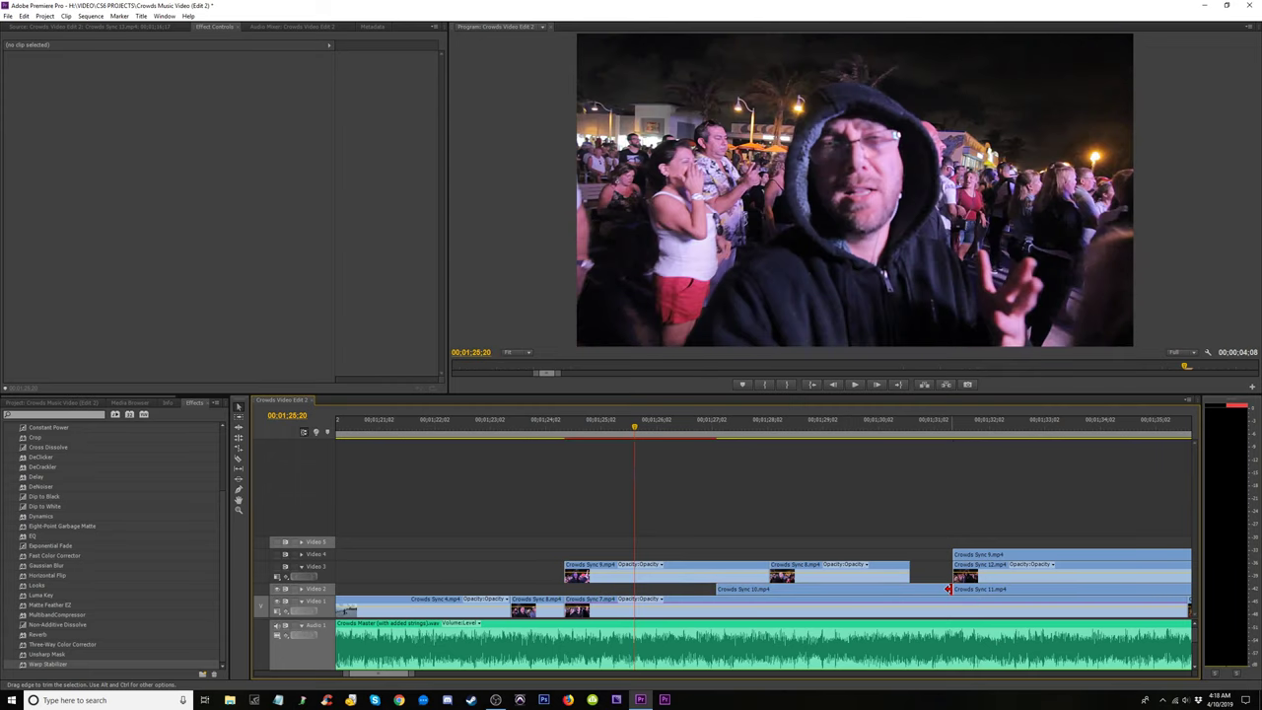
# Razor Crowds Sync 10 into two pieces, trim the second, and move both up to Video 4.
pyautogui.press('Up')
pyautogui.press('c')
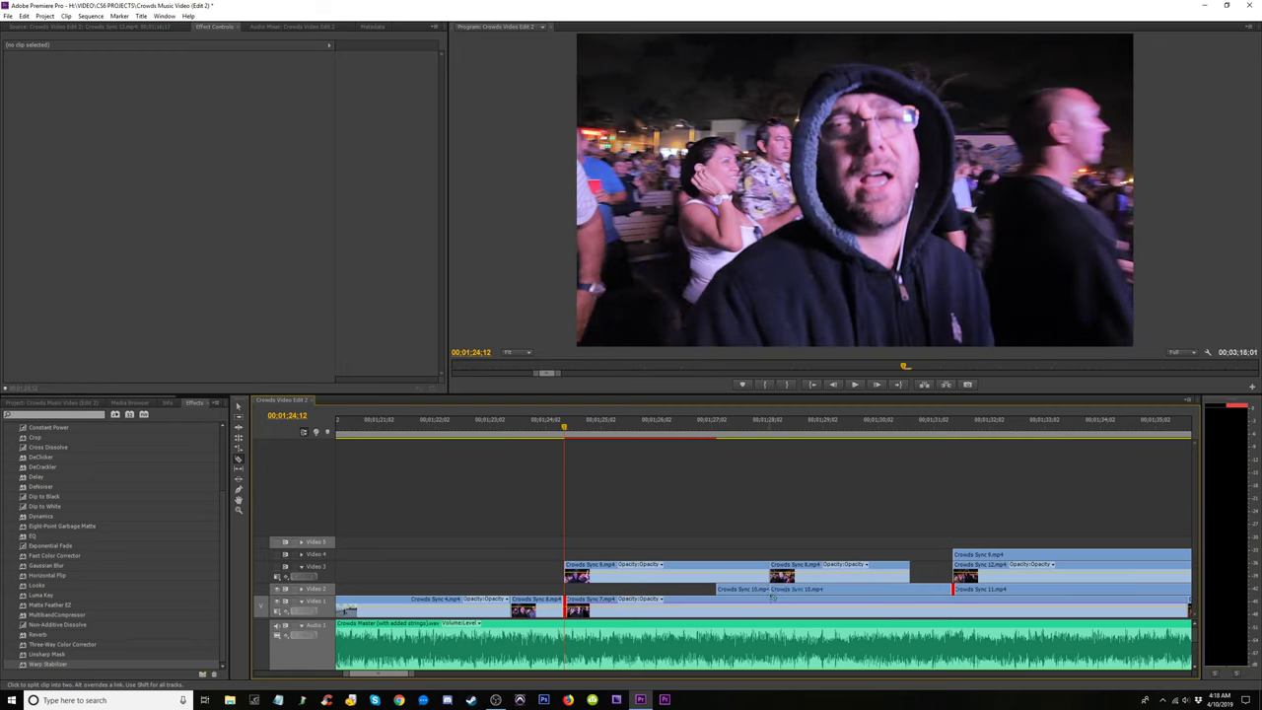
pyautogui.moveTo(775, 593); pyautogui.dragTo(860, 589)
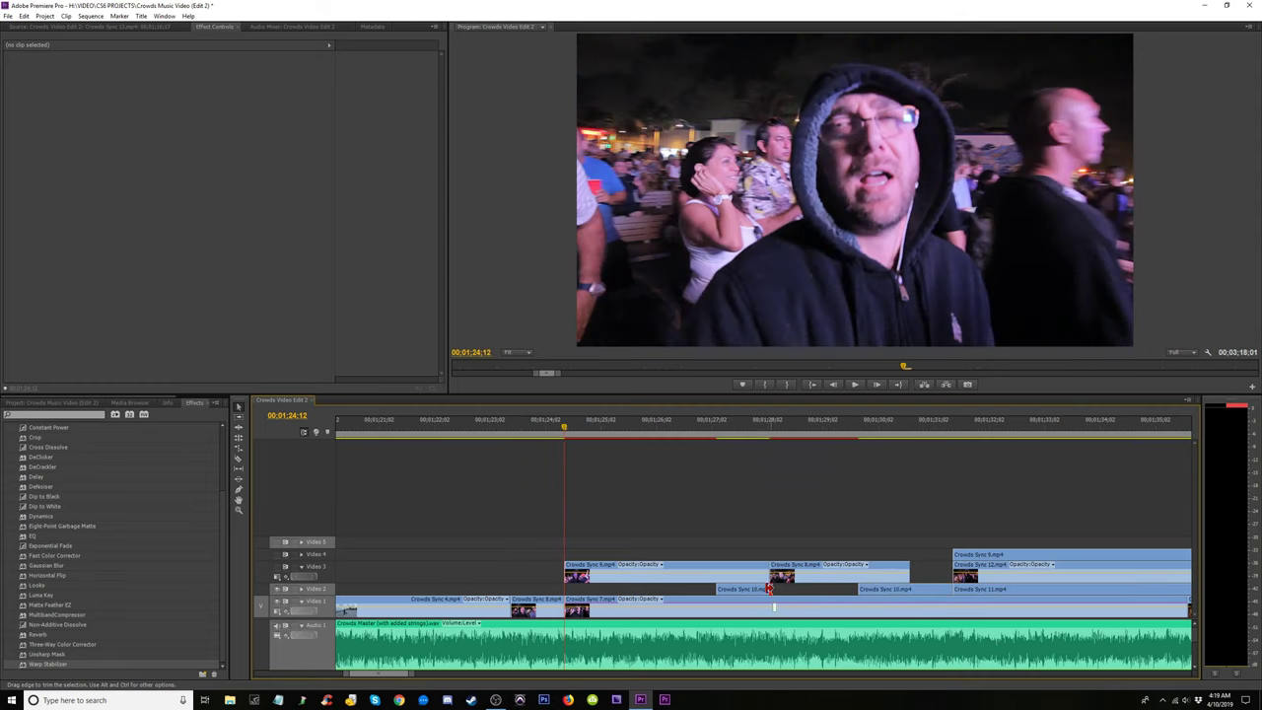
pyautogui.moveTo(769, 588)
pyautogui.mouseDown()
pyautogui.moveTo(752, 588)
pyautogui.moveTo(772, 590)
pyautogui.mouseUp()
pyautogui.keyDown('shift'); pyautogui.click(874, 590); pyautogui.keyUp('shift')
pyautogui.moveTo(873, 589); pyautogui.dragTo(874, 556)
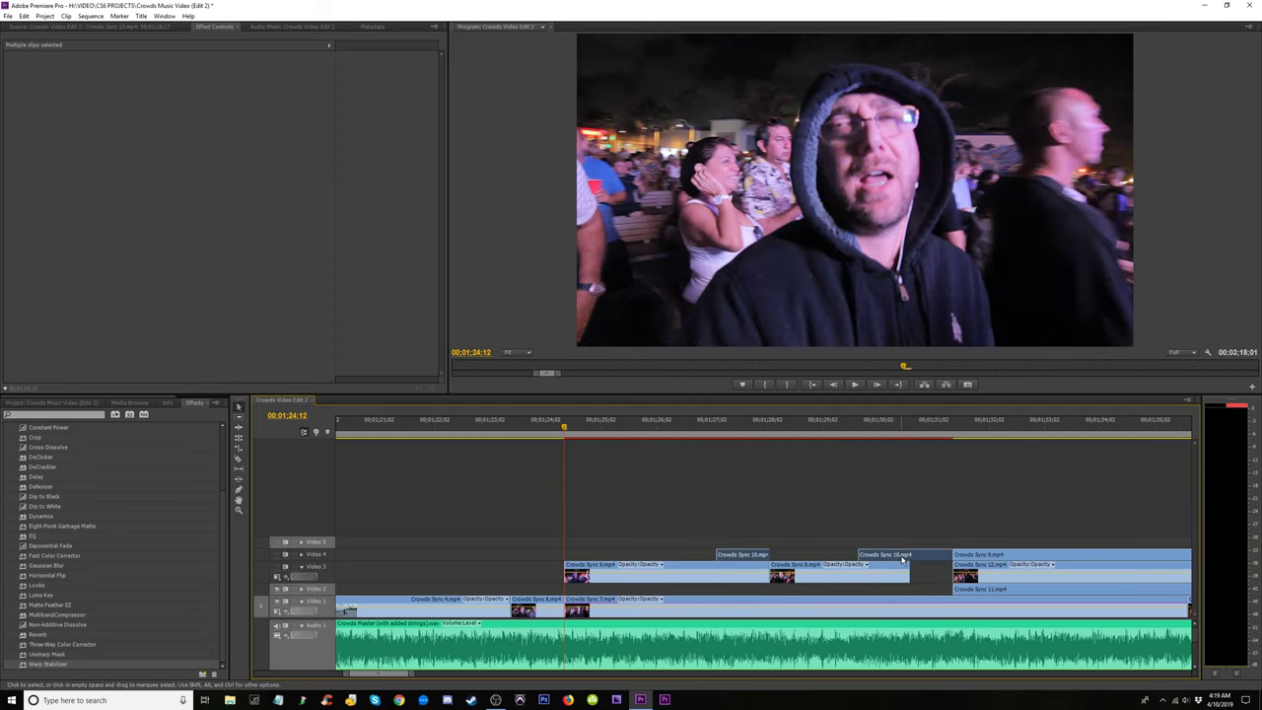
# Move the Sync 10, 9 and 8 clips down one track and play the result.
pyautogui.moveTo(653, 523)
pyautogui.mouseDown()
pyautogui.moveTo(905, 584)
pyautogui.moveTo(887, 584)
pyautogui.mouseUp()
pyautogui.hotkey('alt', 'Down')
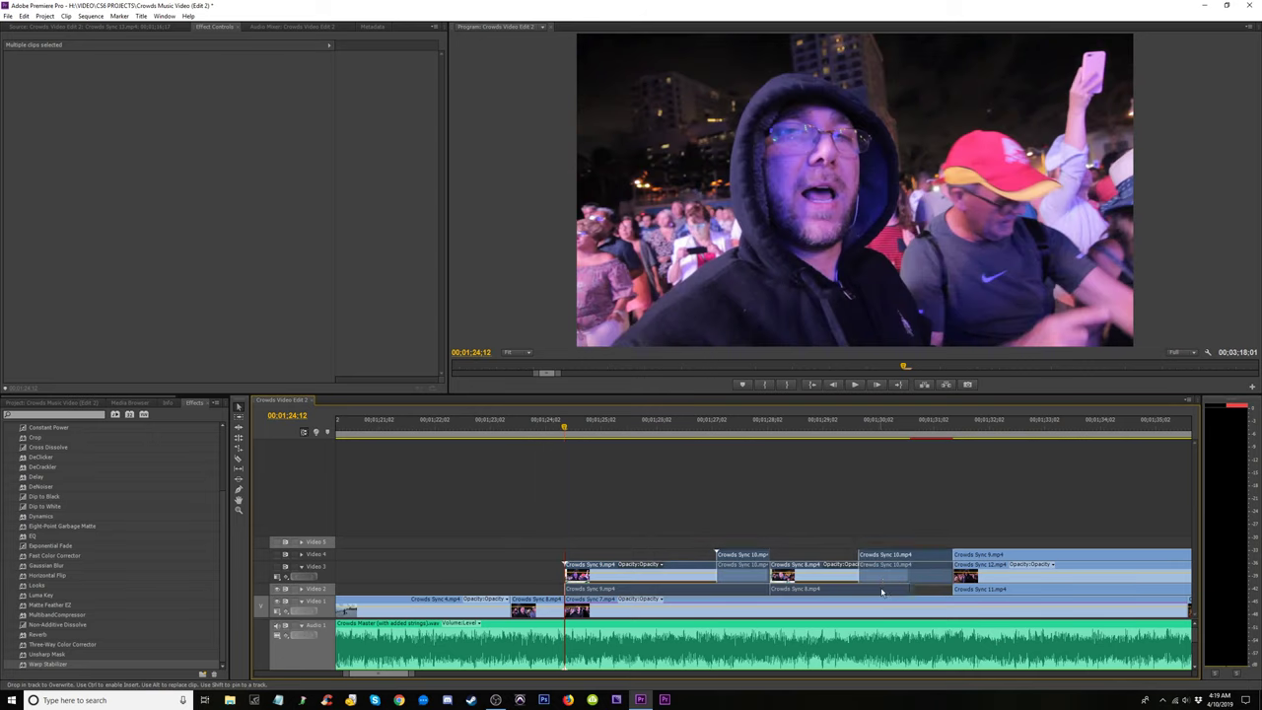
pyautogui.click(593, 538)
pyautogui.click(566, 432)
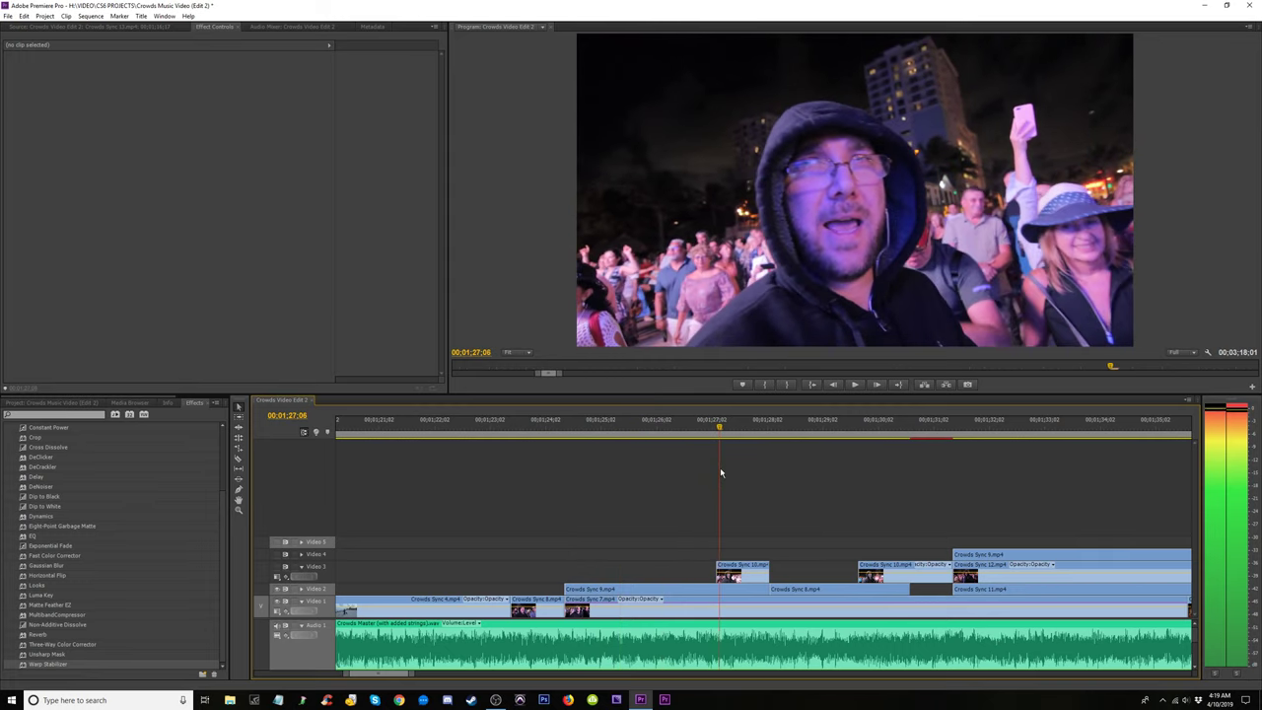
pyautogui.press('space')
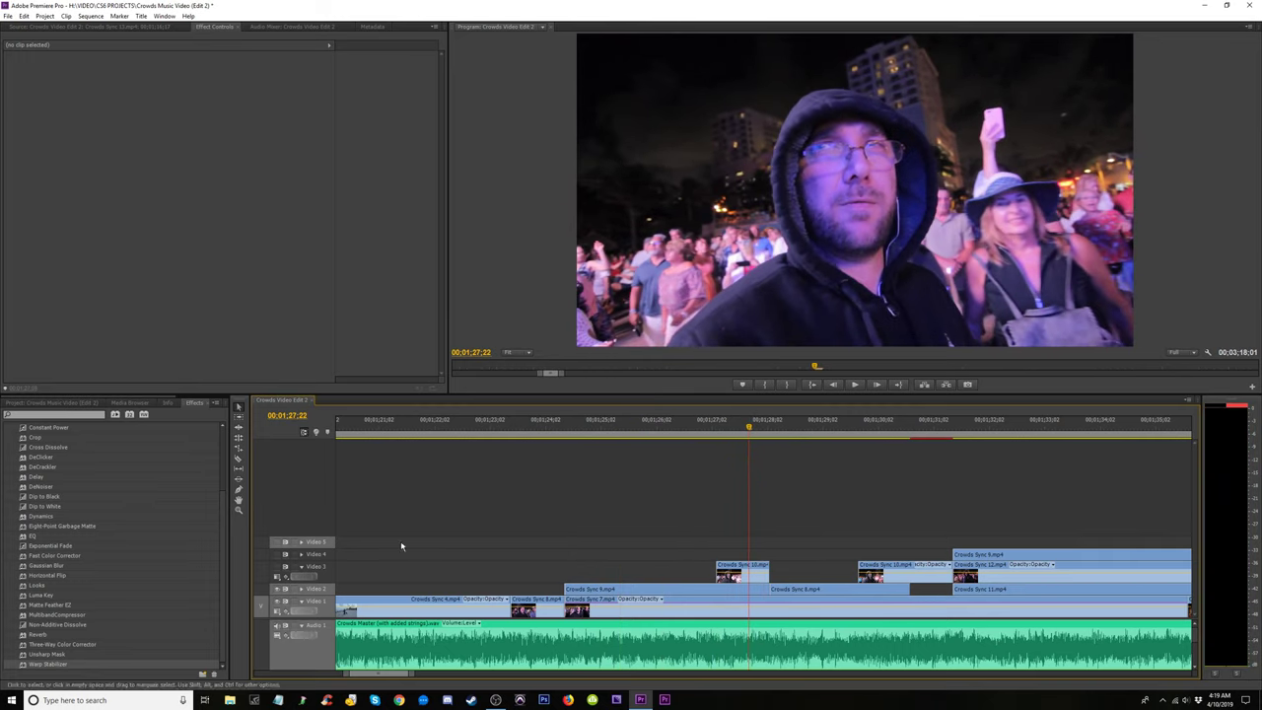
pyautogui.press('Left')
pyautogui.press('Left')
pyautogui.press('Left')
pyautogui.press('Left')
pyautogui.press('Left')
# Shorten Crowds Sync 8's end near 00;01;27;05 and drop Crowds Sync 10 into Video 2.
pyautogui.moveTo(706, 434); pyautogui.dragTo(715, 460)
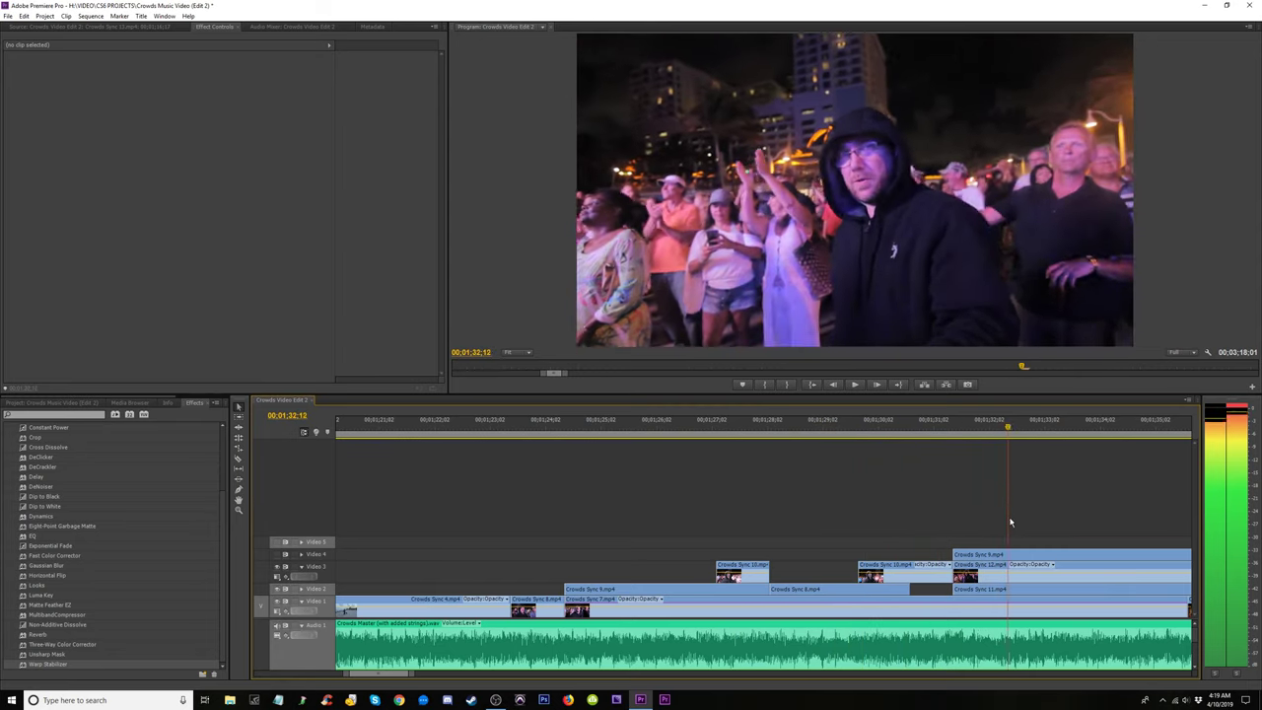
pyautogui.moveTo(1049, 527); pyautogui.dragTo(717, 540)
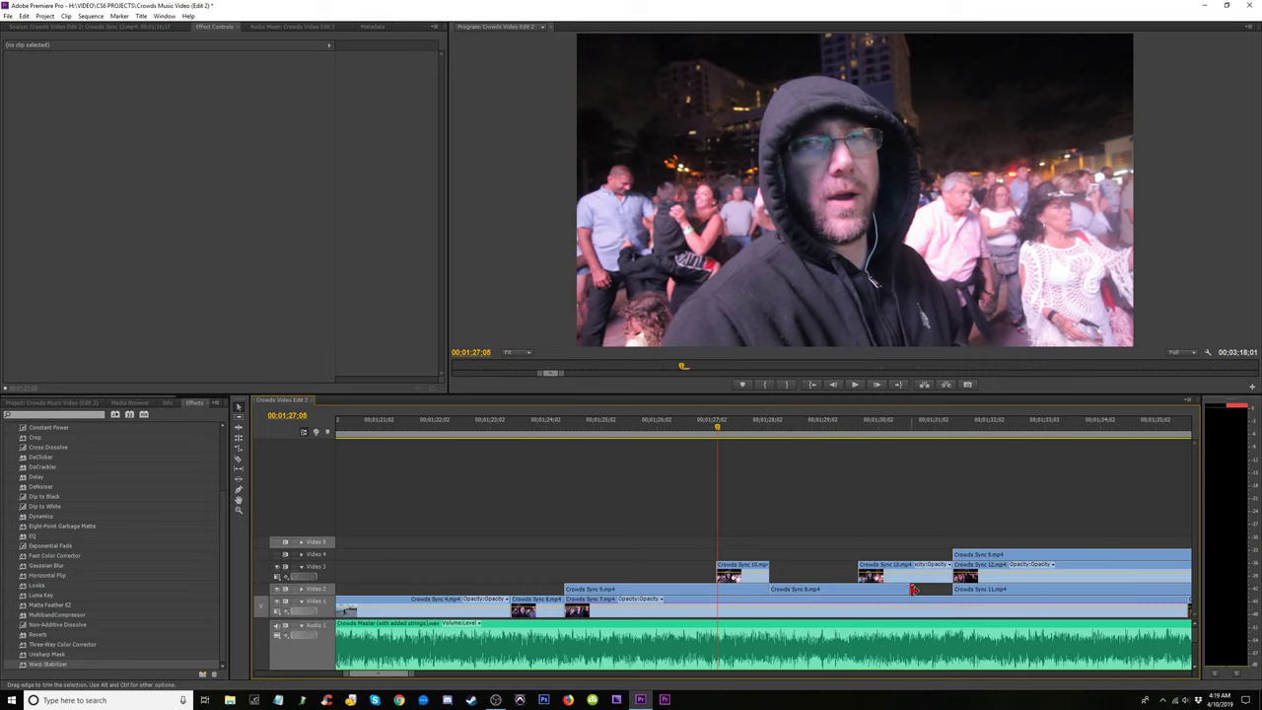
pyautogui.moveTo(910, 589)
pyautogui.mouseDown()
pyautogui.moveTo(779, 588)
pyautogui.moveTo(937, 600)
pyautogui.moveTo(858, 599)
pyautogui.moveTo(891, 592)
pyautogui.mouseUp()
pyautogui.moveTo(769, 589); pyautogui.dragTo(737, 590)
# Play back the rearranged section from 01;24;07 through about 01;28;25.
pyautogui.press('space')
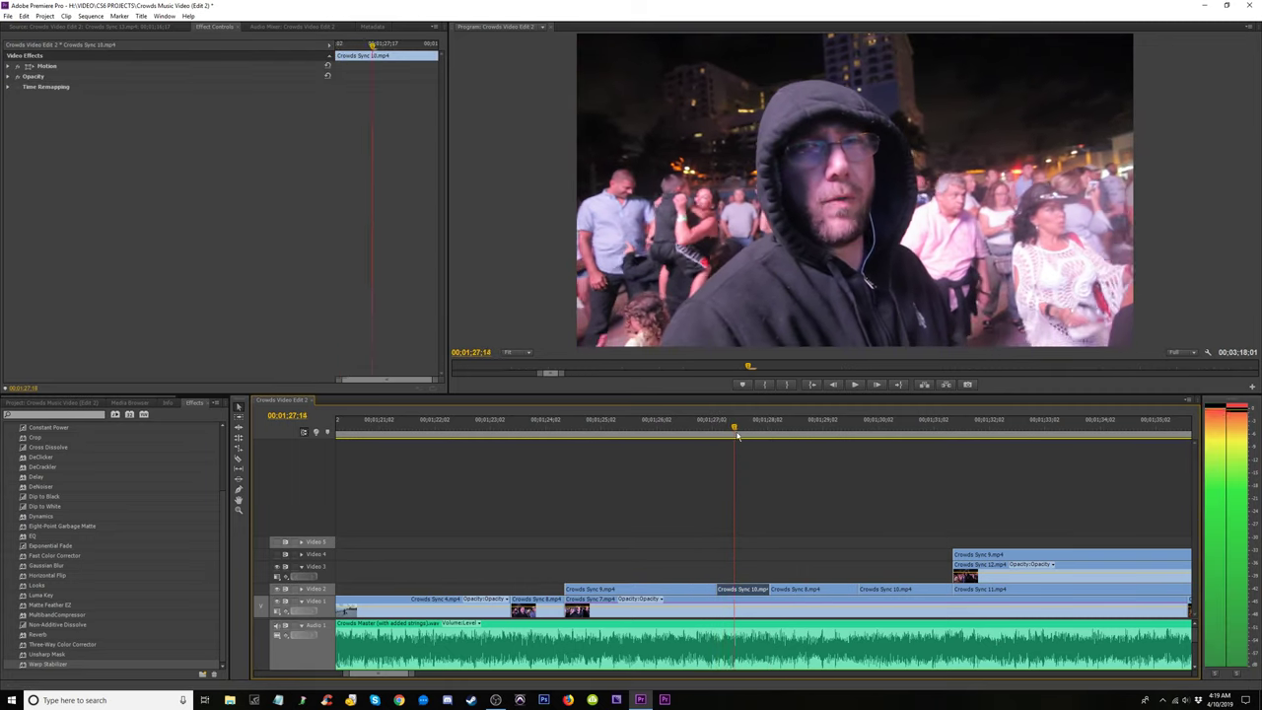
pyautogui.click(662, 469)
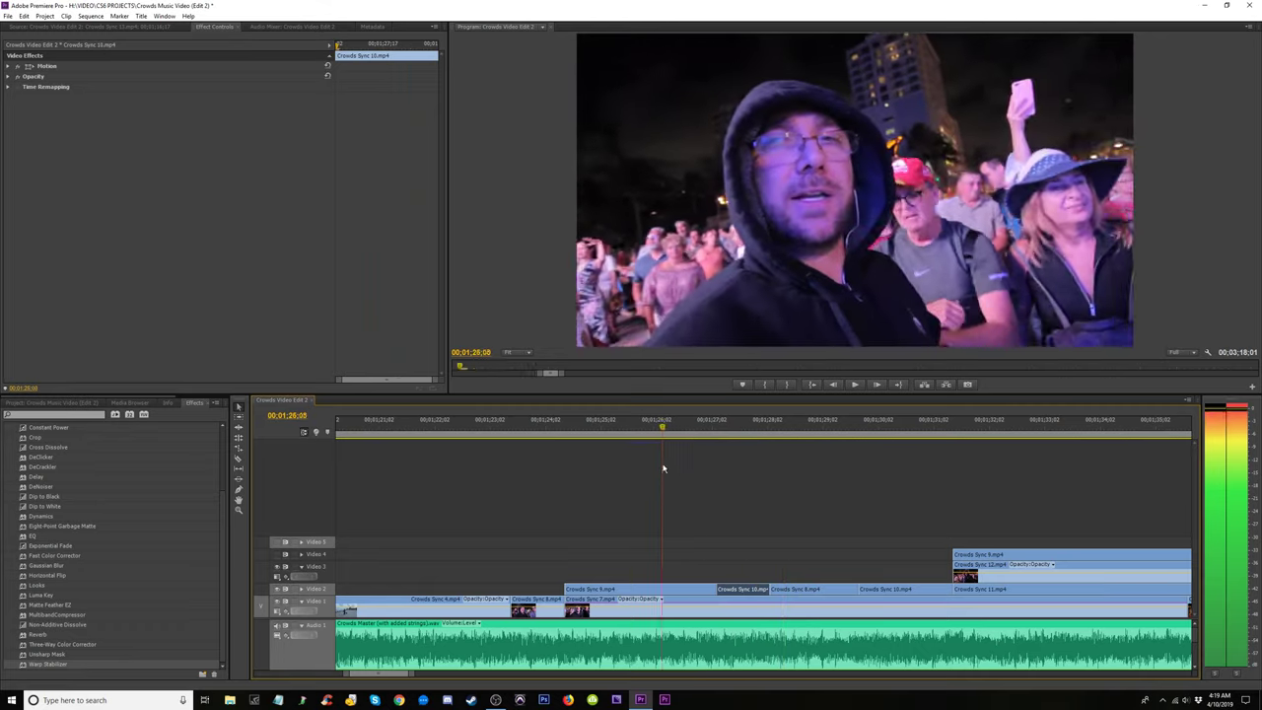
pyautogui.click(552, 479)
pyautogui.press('space')
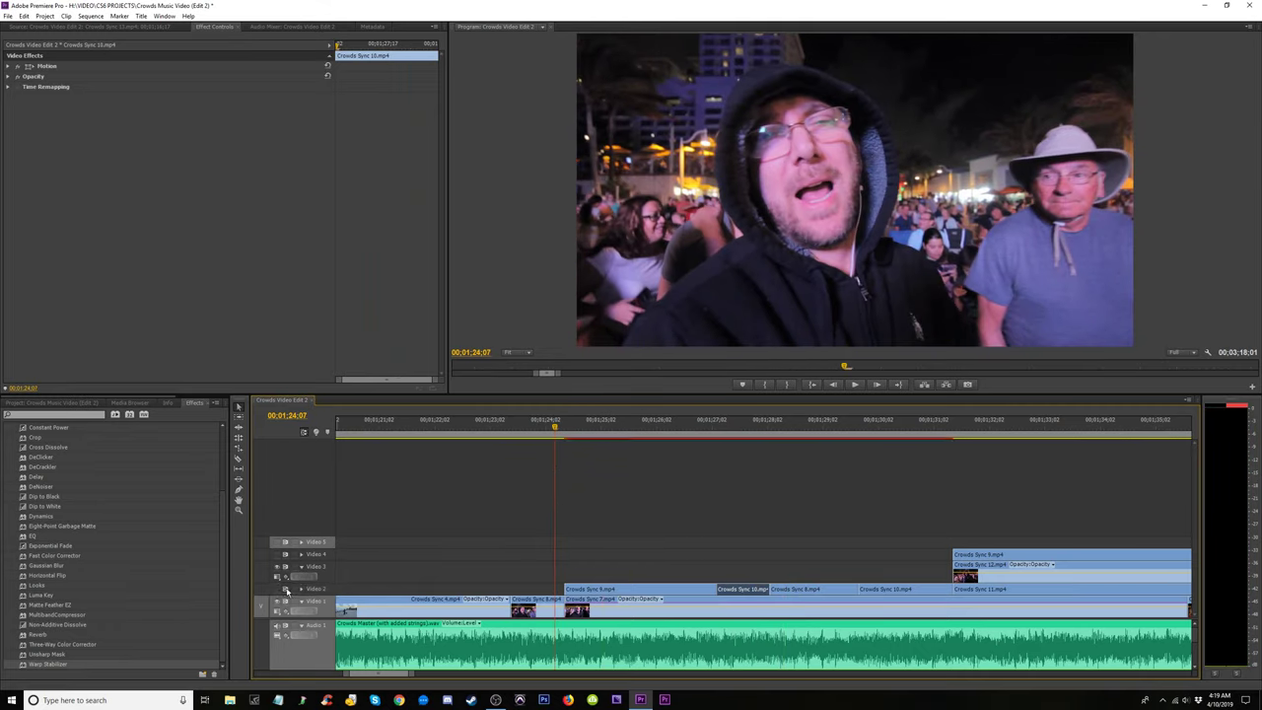
pyautogui.press('space')
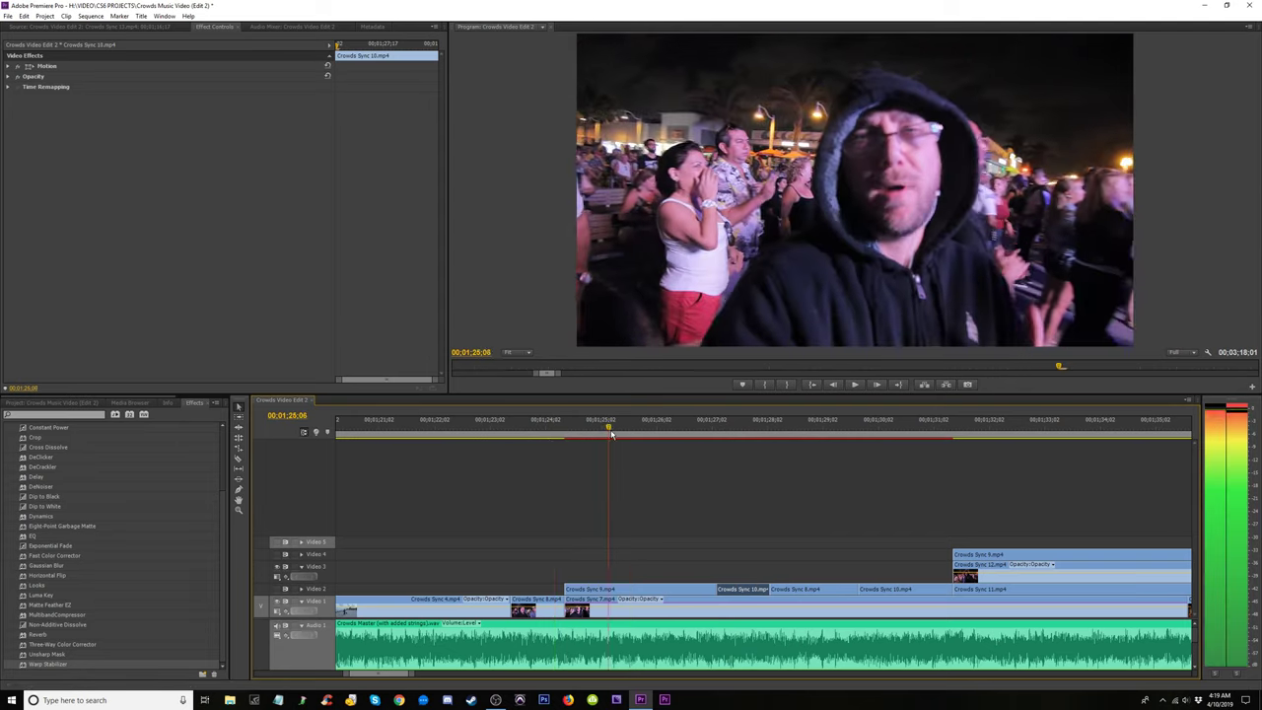
pyautogui.moveTo(684, 463); pyautogui.dragTo(618, 478)
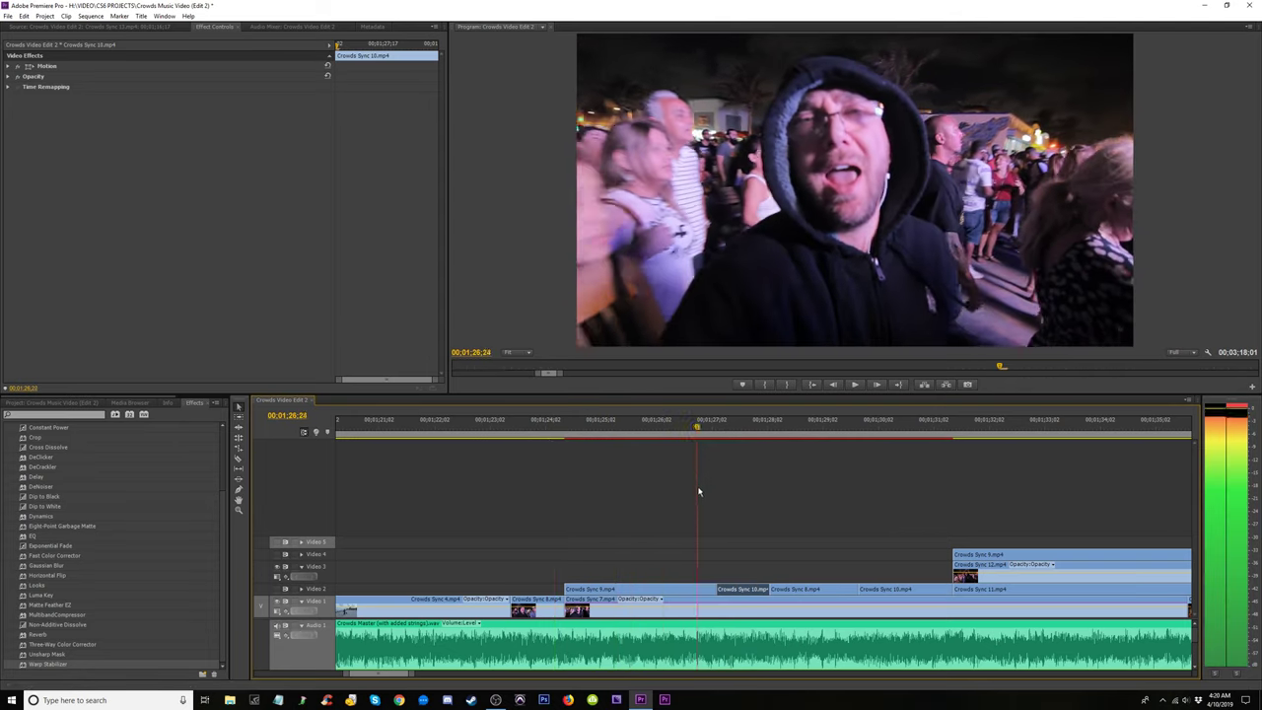
pyautogui.moveTo(699, 491); pyautogui.dragTo(555, 500)
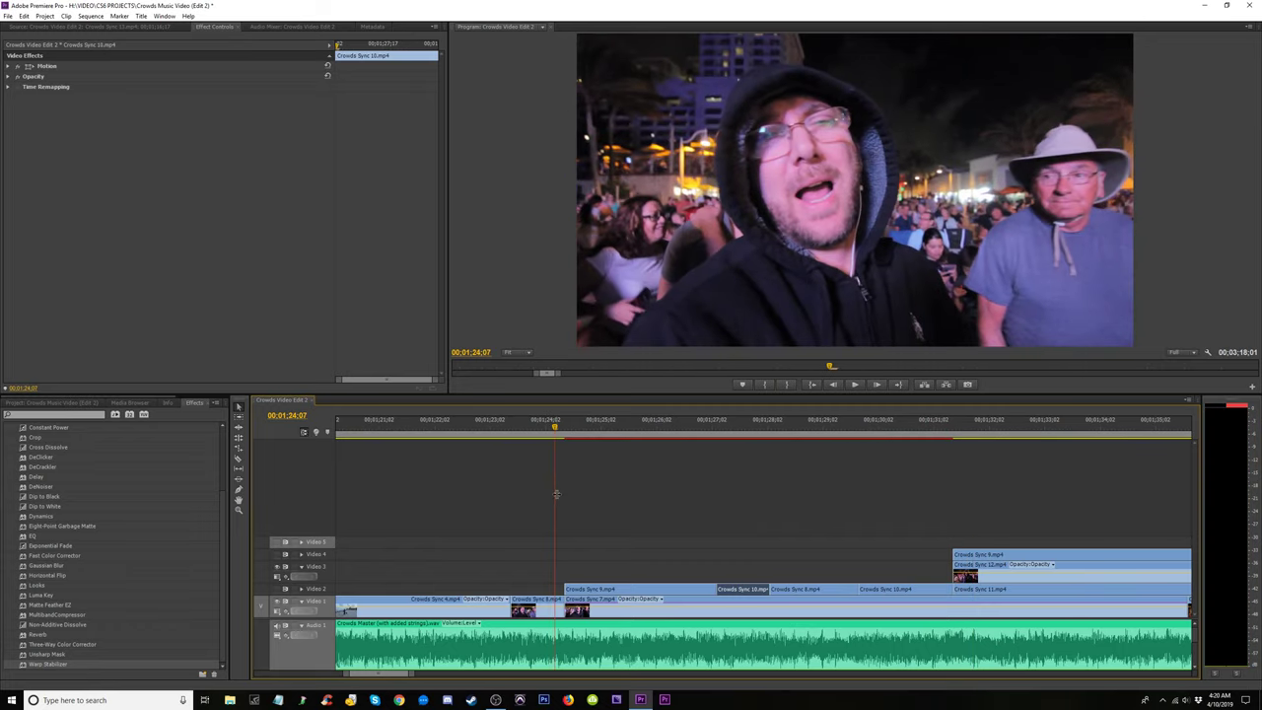
# Razor-split Crowds Sync 7 on Video 1 around 01;25;21 and play back from the cut.
pyautogui.press('c')
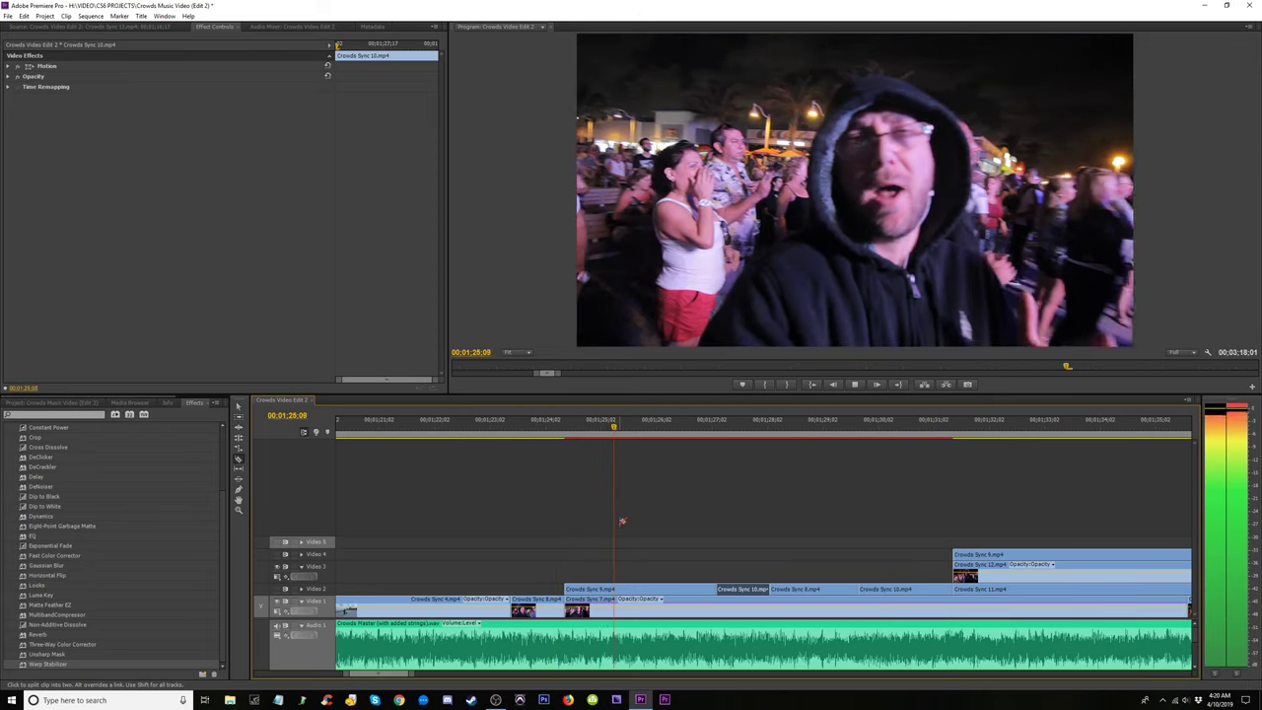
pyautogui.press('space')
pyautogui.press('space')
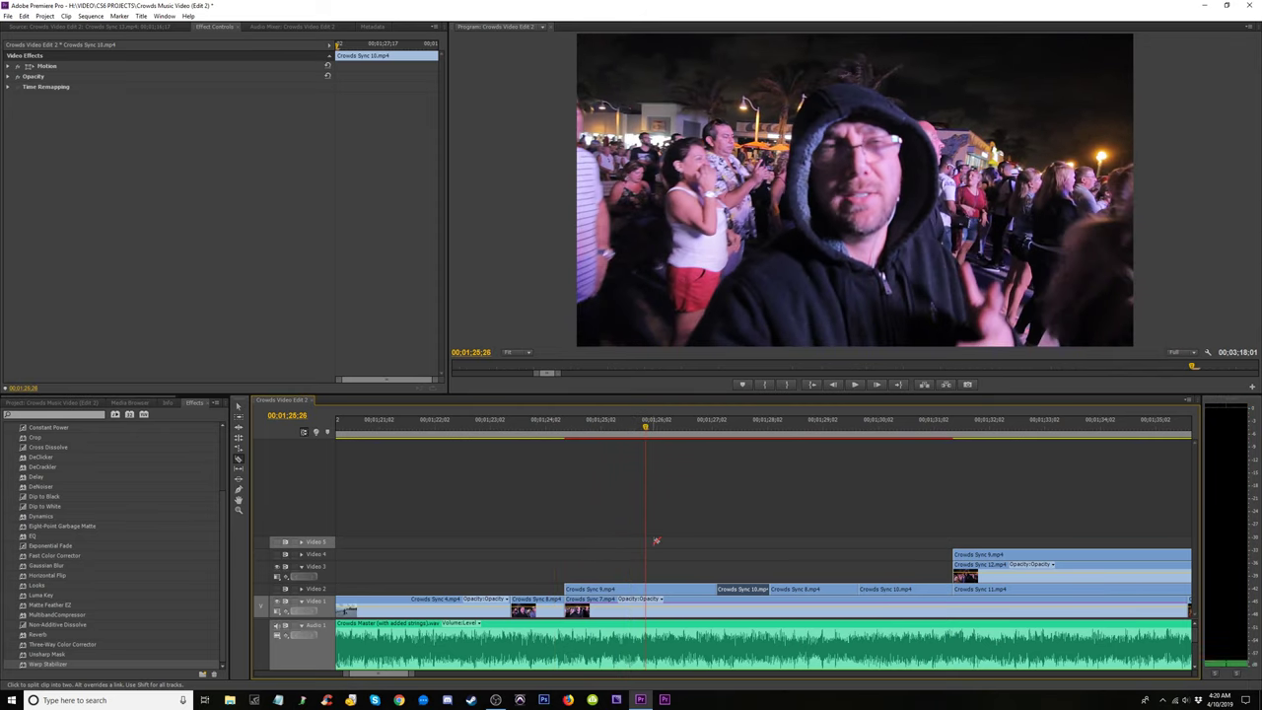
pyautogui.click(555, 426)
pyautogui.press('space')
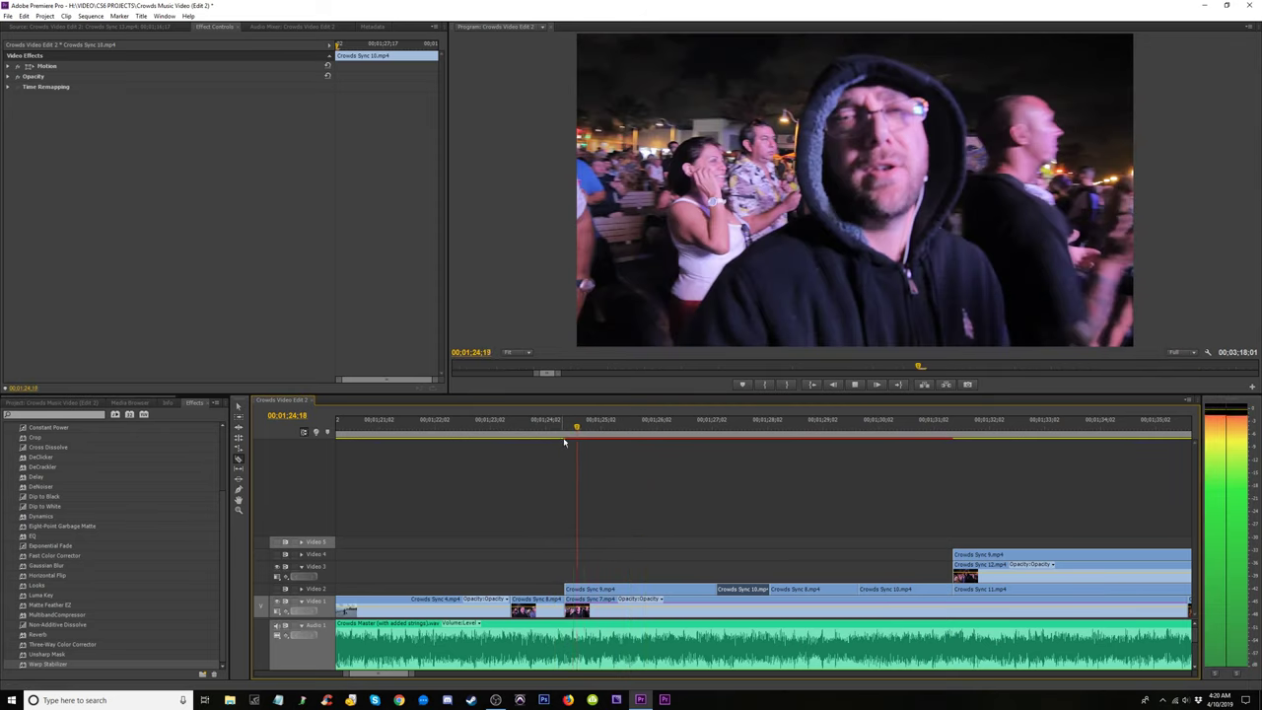
pyautogui.press('space')
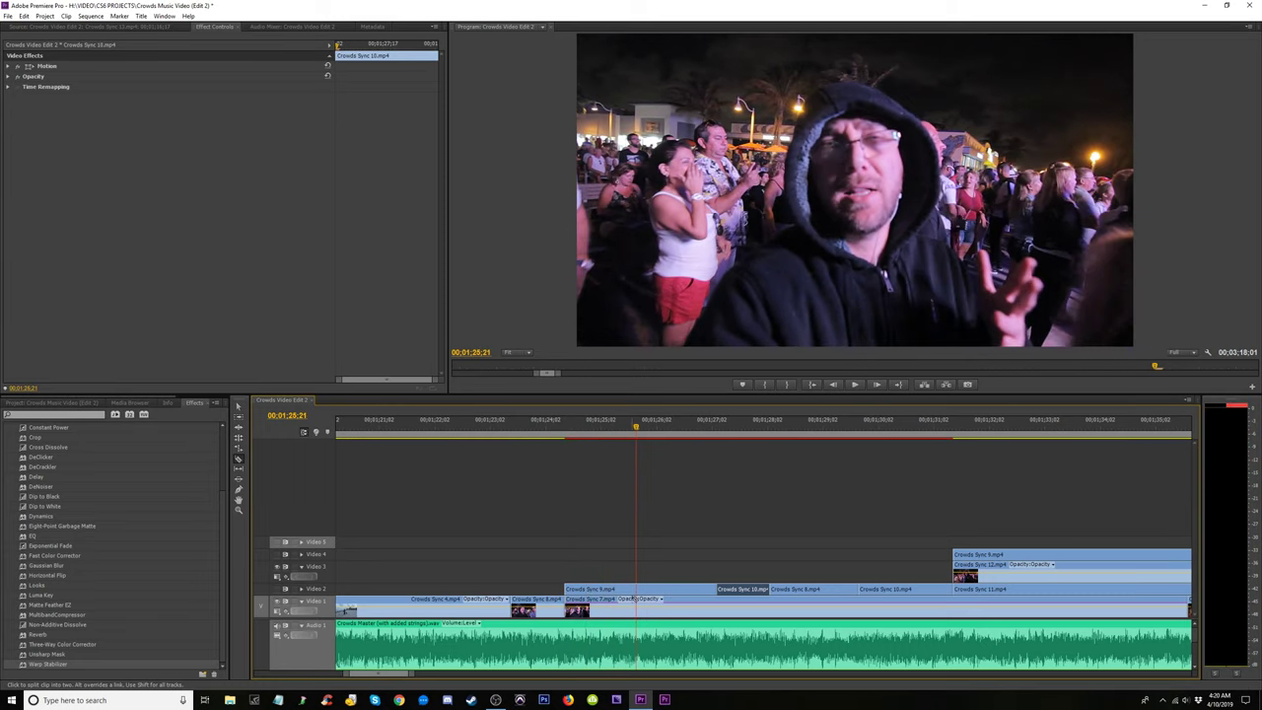
pyautogui.click(636, 602)
pyautogui.press('space')
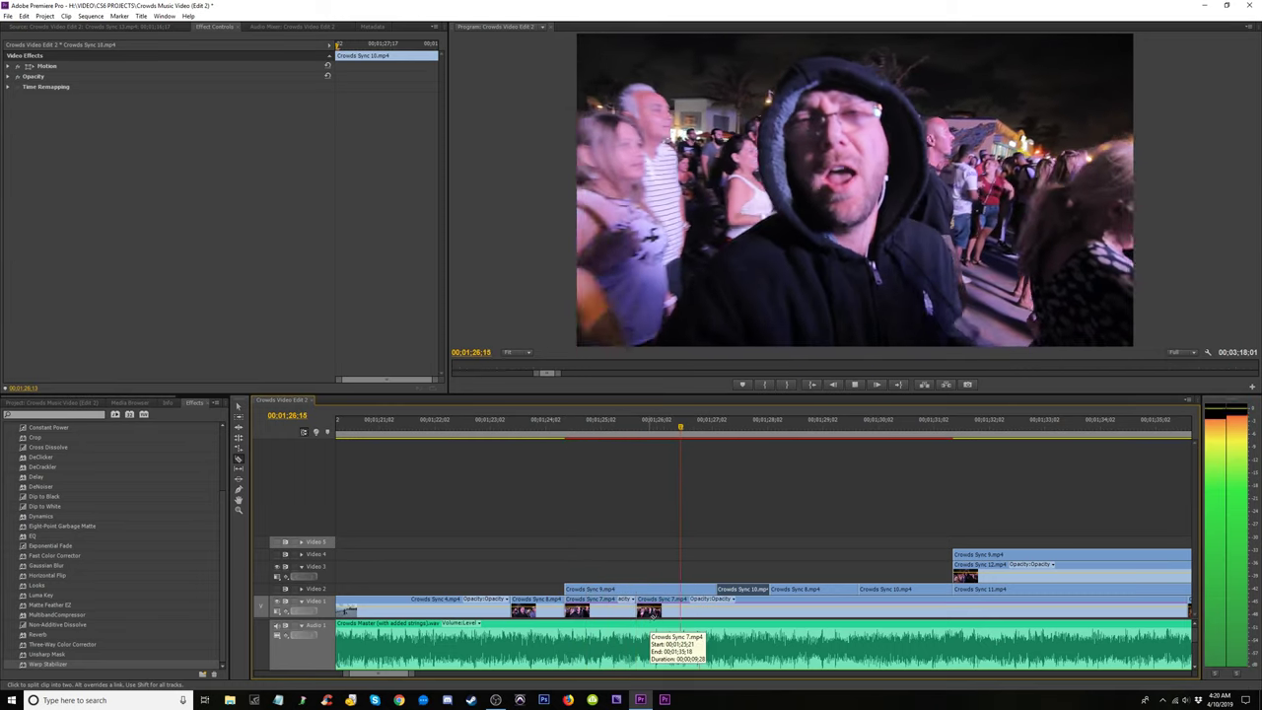
pyautogui.press('space')
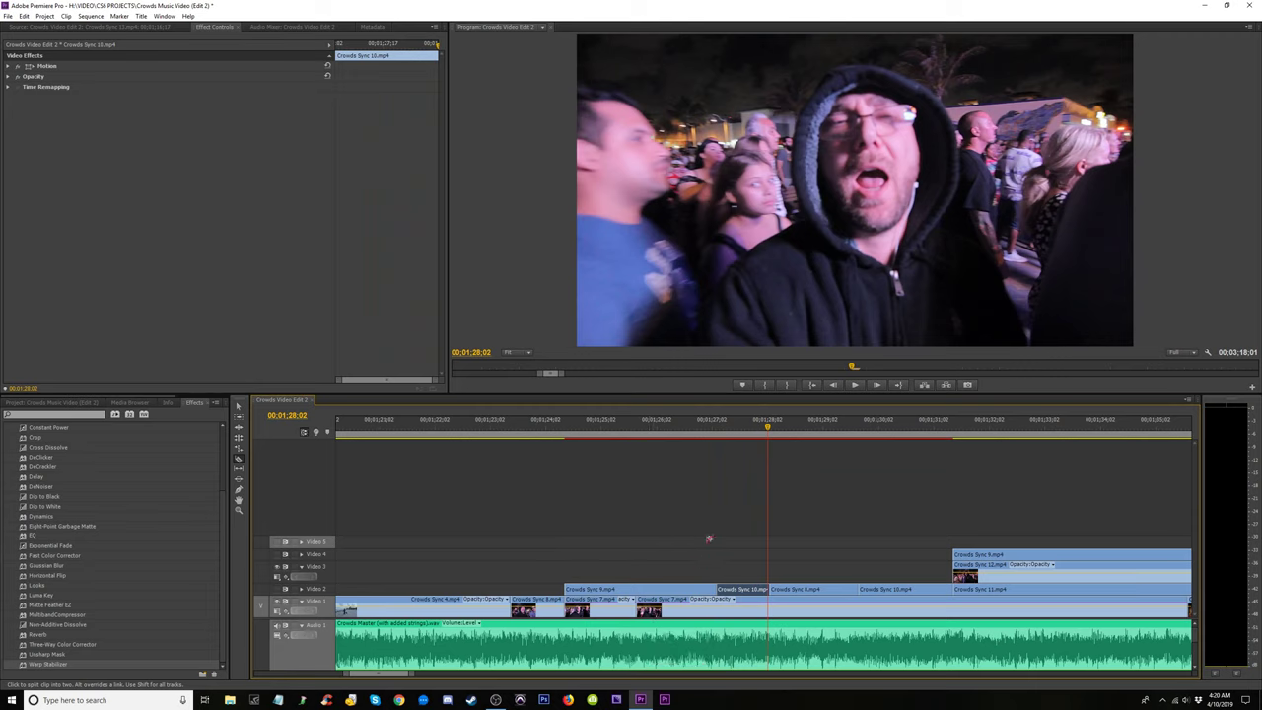
pyautogui.click(762, 426)
# Scrub to 01;27;26 and undo the razor cut in Crowds Sync 7 with Ctrl+Z.
pyautogui.moveTo(762, 426); pyautogui.dragTo(753, 427)
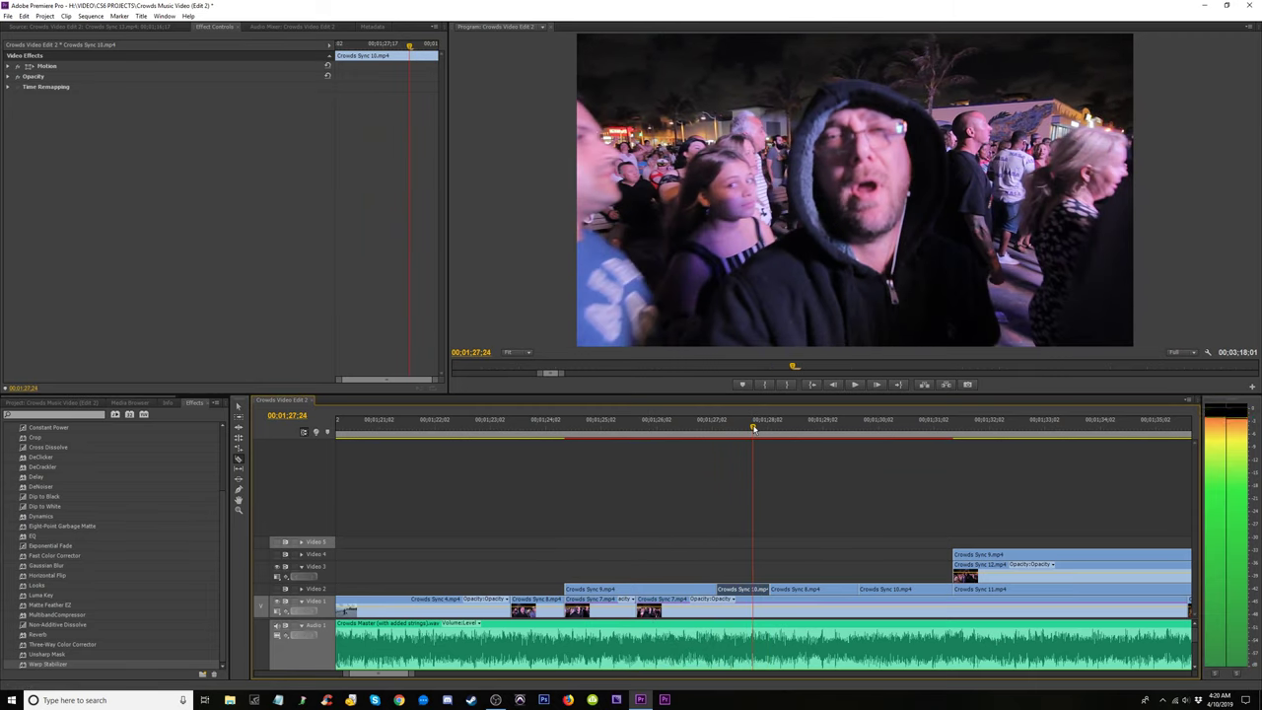
pyautogui.moveTo(754, 427); pyautogui.dragTo(756, 427)
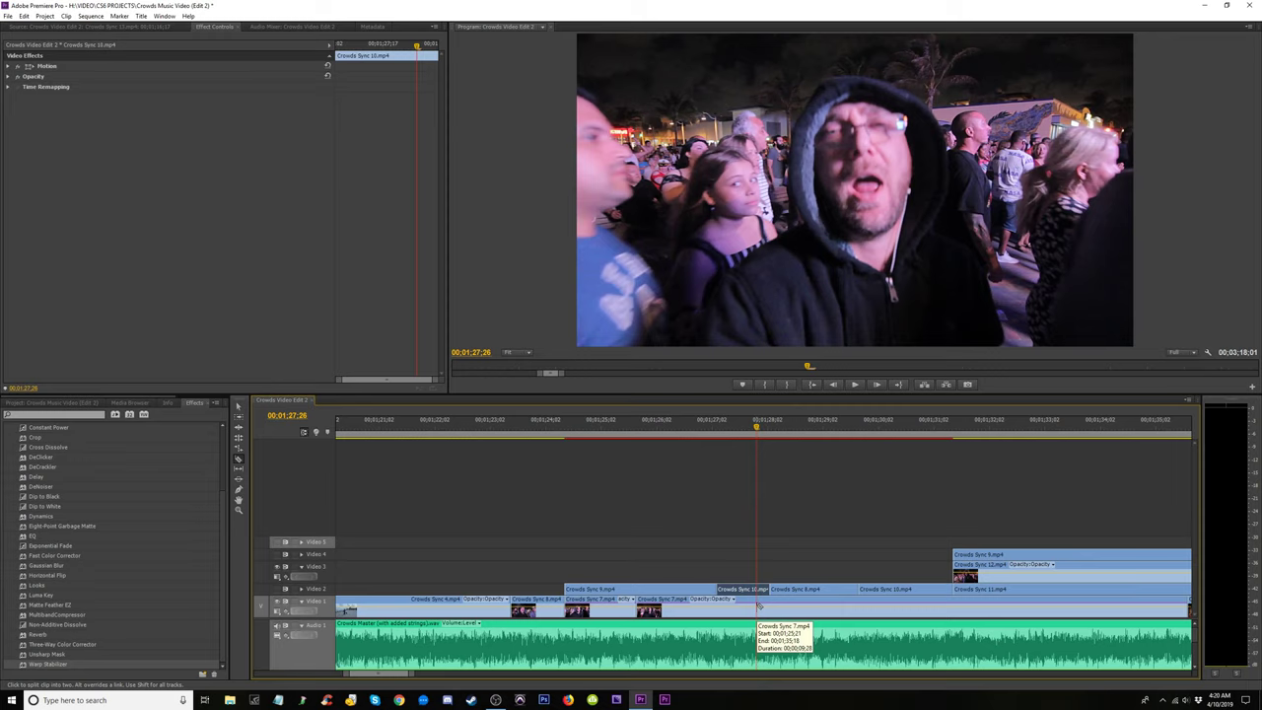
pyautogui.hotkey('ctrl', 'z')
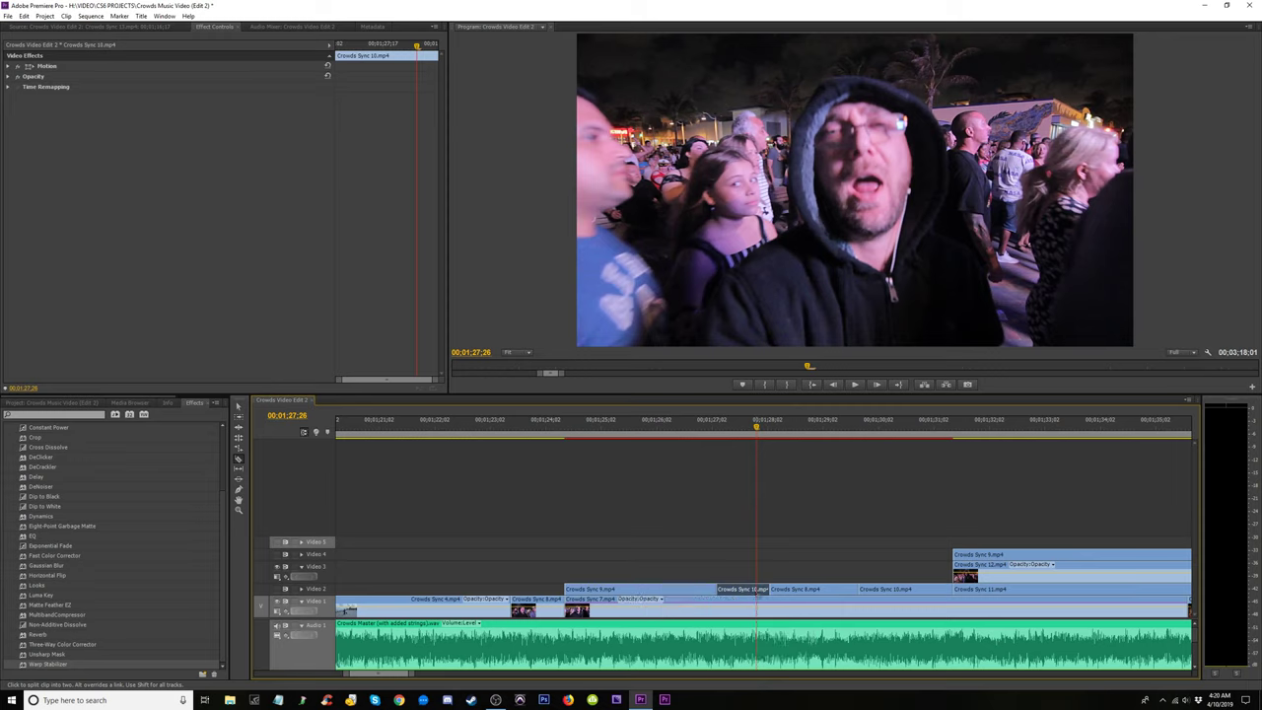
pyautogui.click(24, 16)
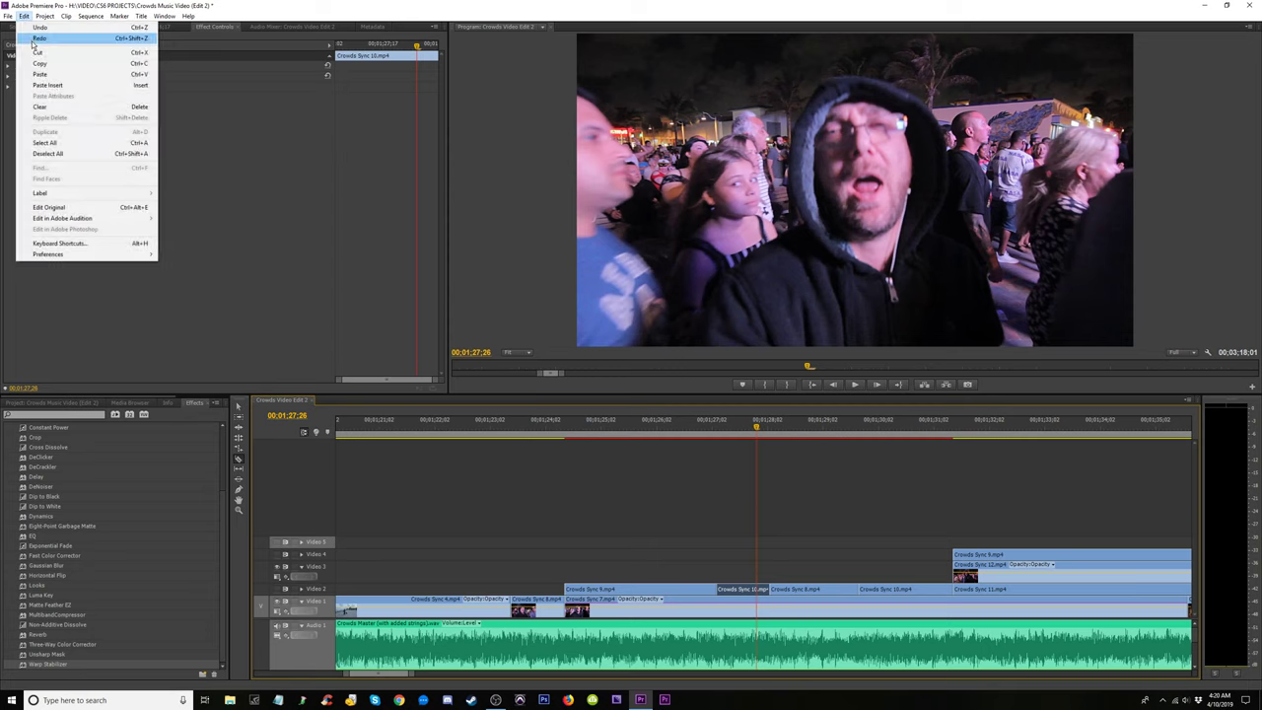
# Redo the cut in Crowds Sync 7.mp4 and trim the Video 1 clip edges around 01;26–01;28.
pyautogui.click(38, 38)
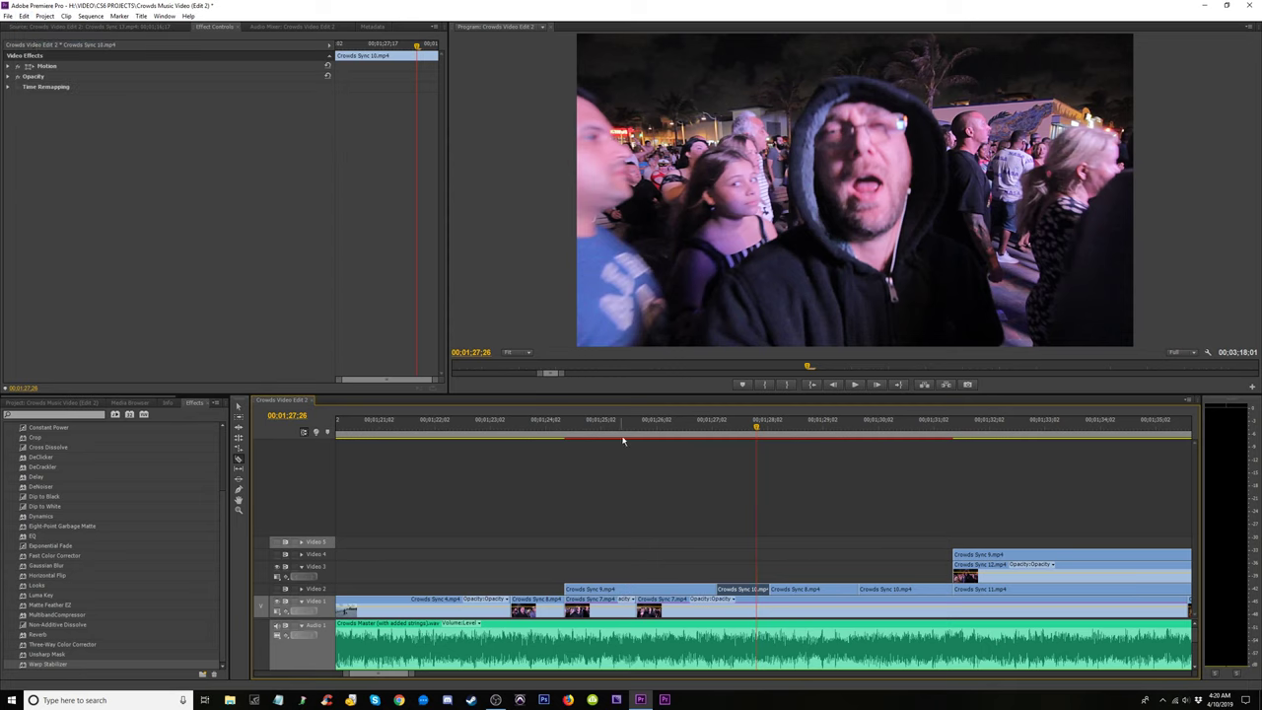
pyautogui.moveTo(625, 426); pyautogui.dragTo(668, 444)
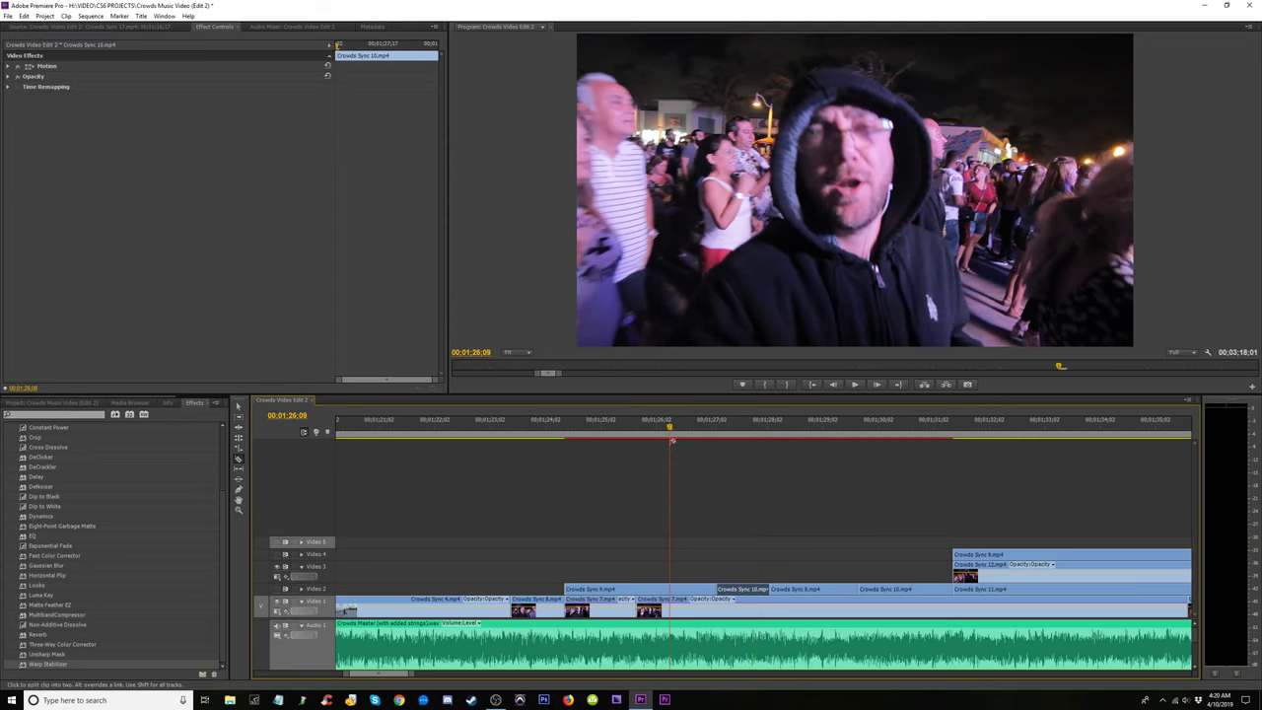
pyautogui.moveTo(648, 609); pyautogui.dragTo(765, 614)
pyautogui.moveTo(753, 434); pyautogui.dragTo(844, 457)
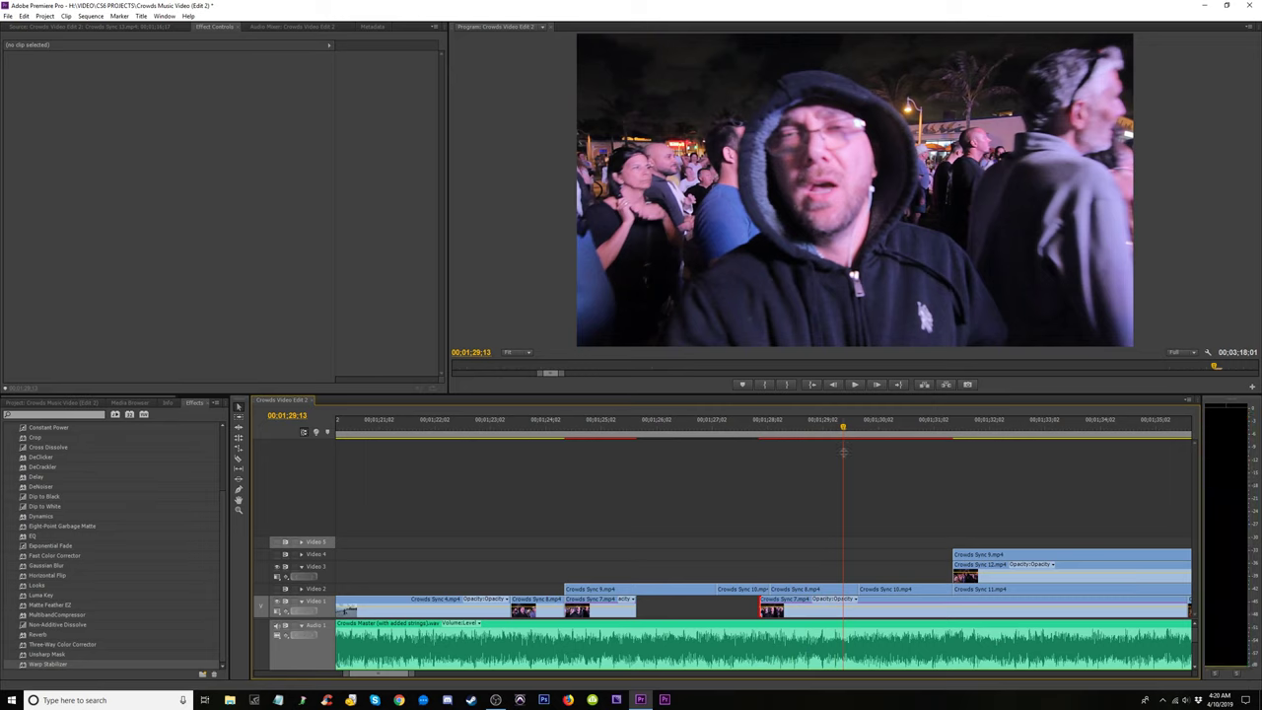
pyautogui.press('c')
pyautogui.press('v')
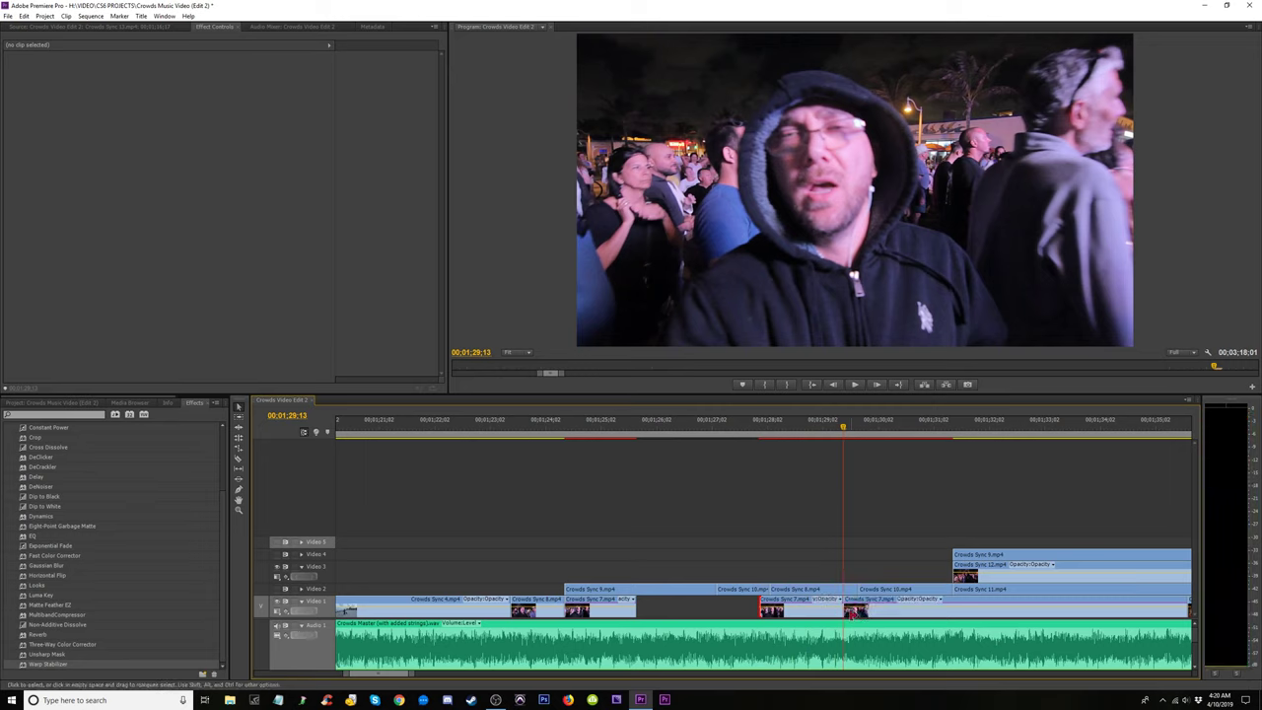
pyautogui.moveTo(846, 609); pyautogui.dragTo(955, 627)
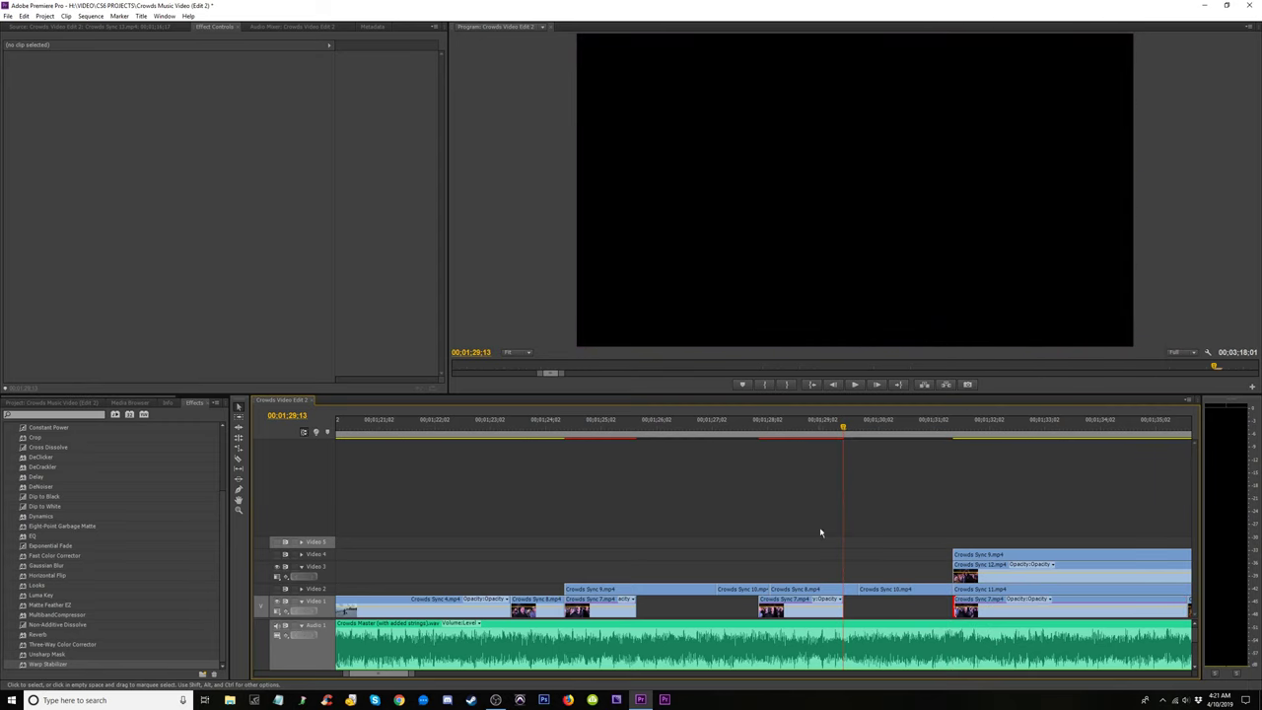
# Lift the two Crowds Sync 7 pieces up a track and move the later Video 2 clips onto Video 1.
pyautogui.click(799, 440)
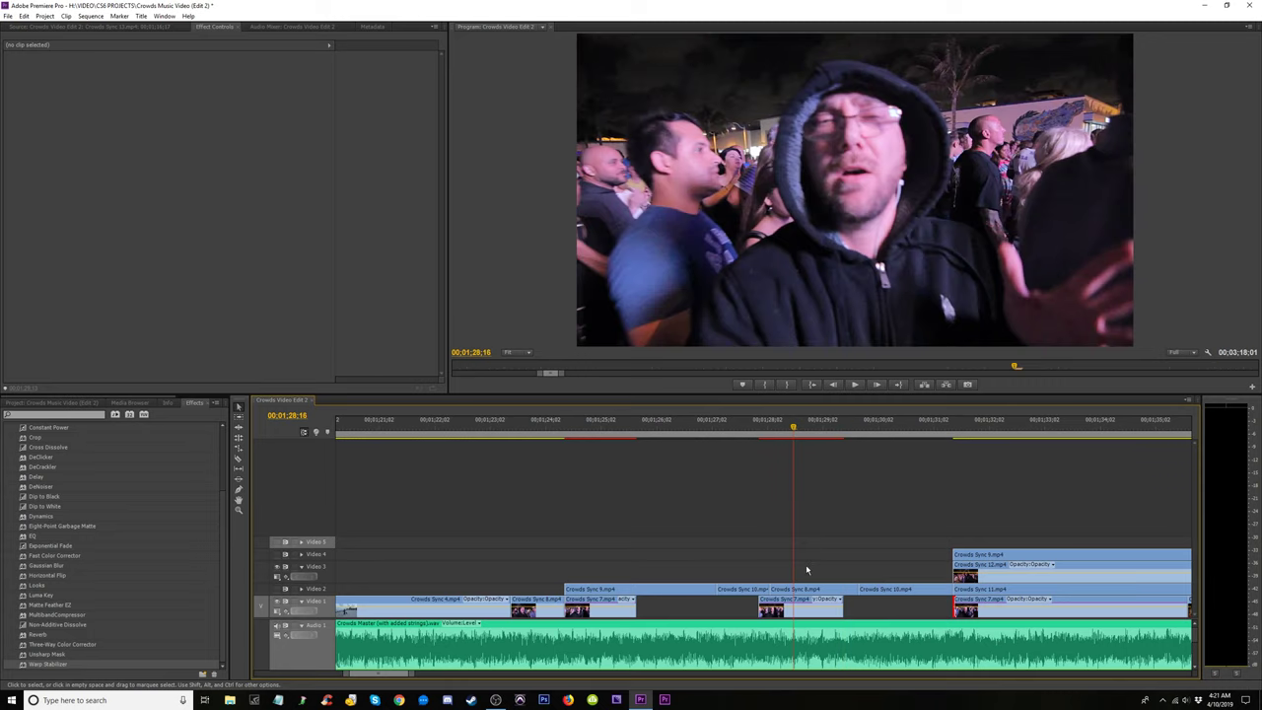
pyautogui.click(799, 606)
pyautogui.keyDown('shift'); pyautogui.click(597, 610); pyautogui.keyUp('shift')
pyautogui.moveTo(596, 610); pyautogui.dragTo(598, 576)
pyautogui.moveTo(654, 609); pyautogui.dragTo(887, 608)
pyautogui.moveTo(522, 529); pyautogui.dragTo(816, 595)
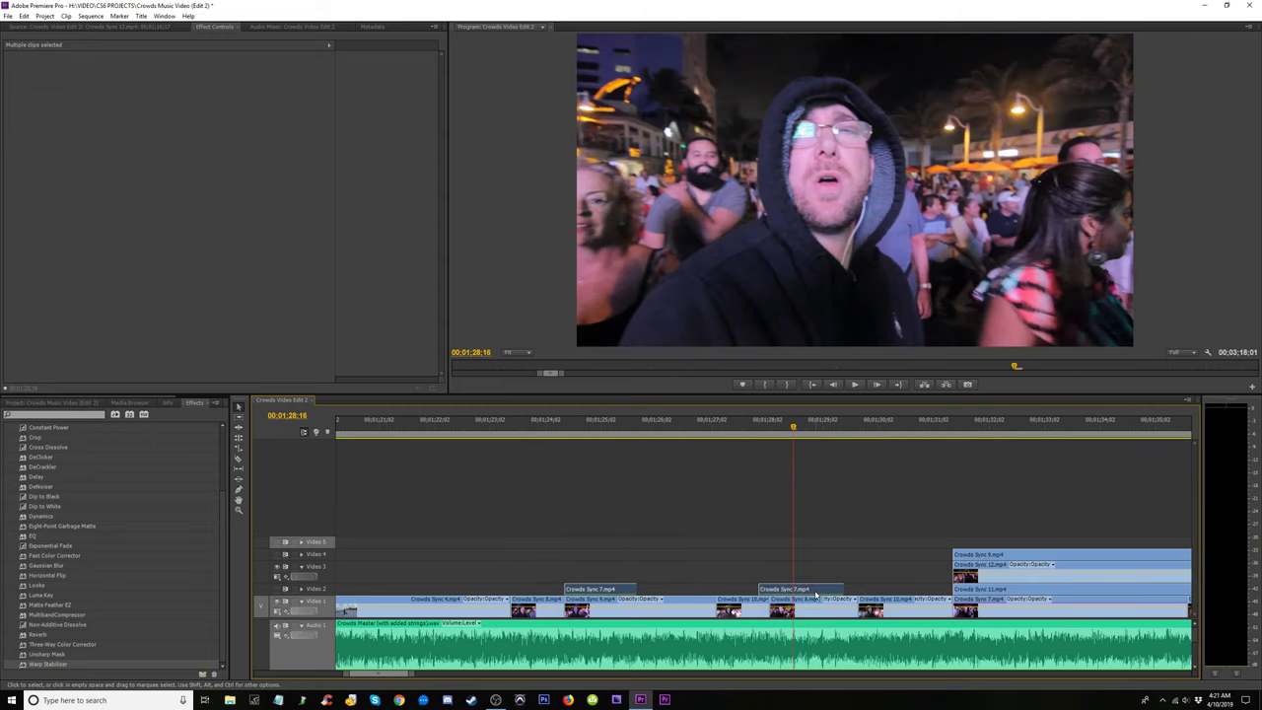
pyautogui.click(543, 425)
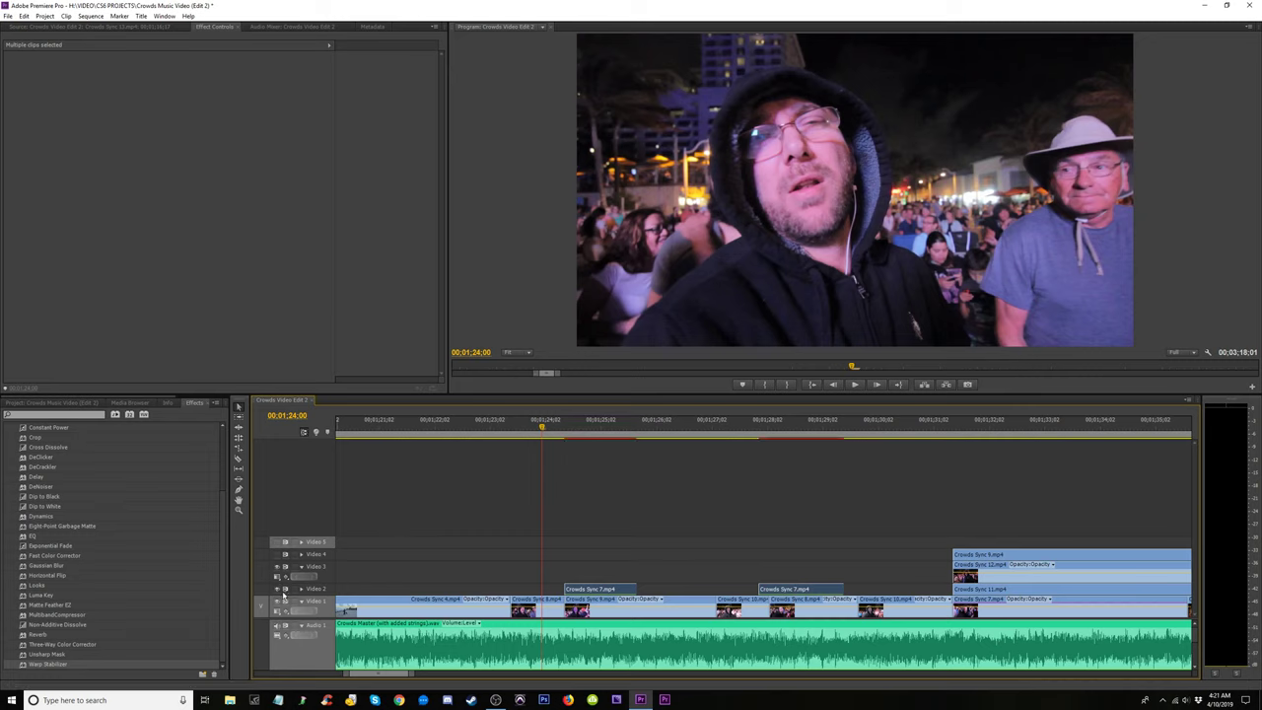
pyautogui.press('space')
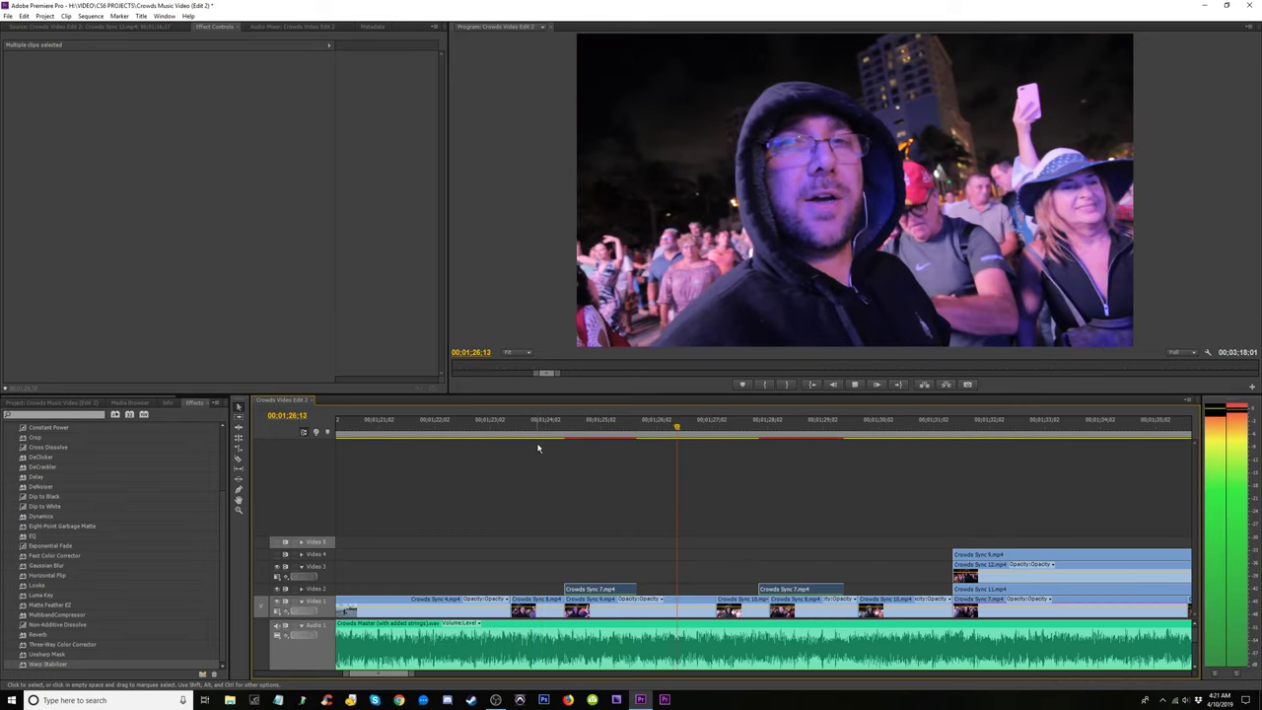
pyautogui.press('space')
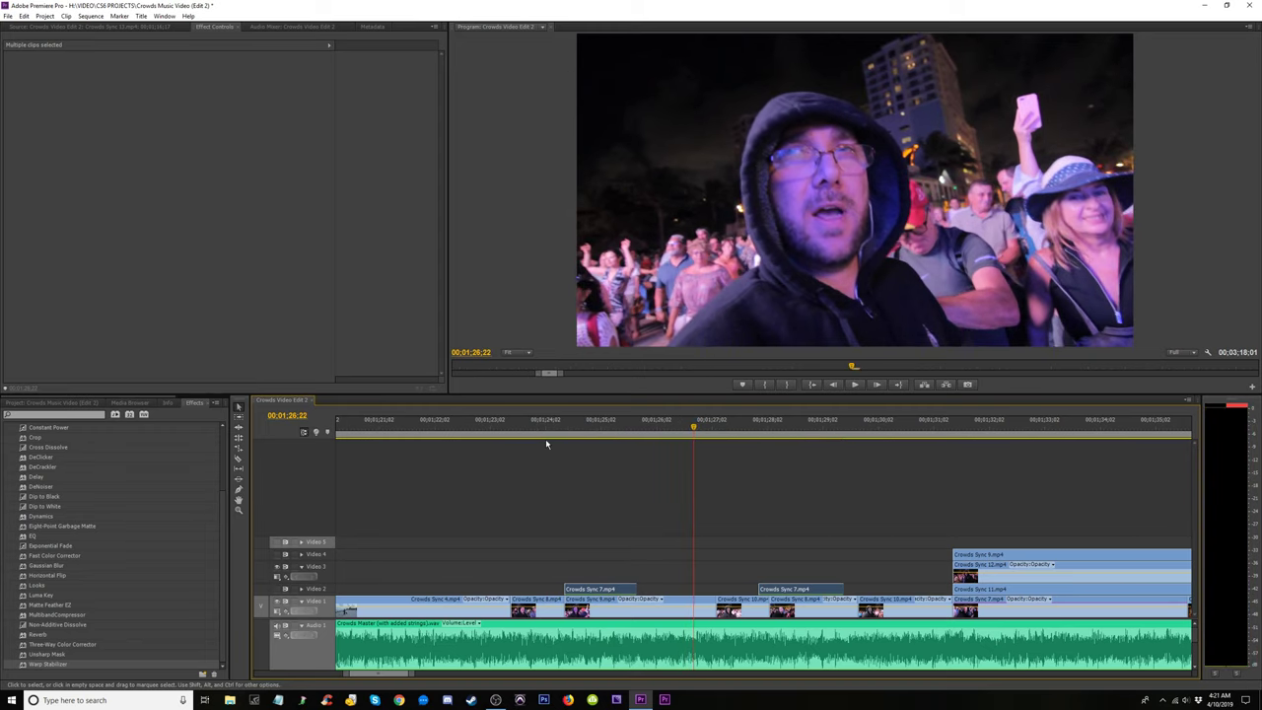
pyautogui.moveTo(548, 426); pyautogui.dragTo(526, 461)
pyautogui.press('space')
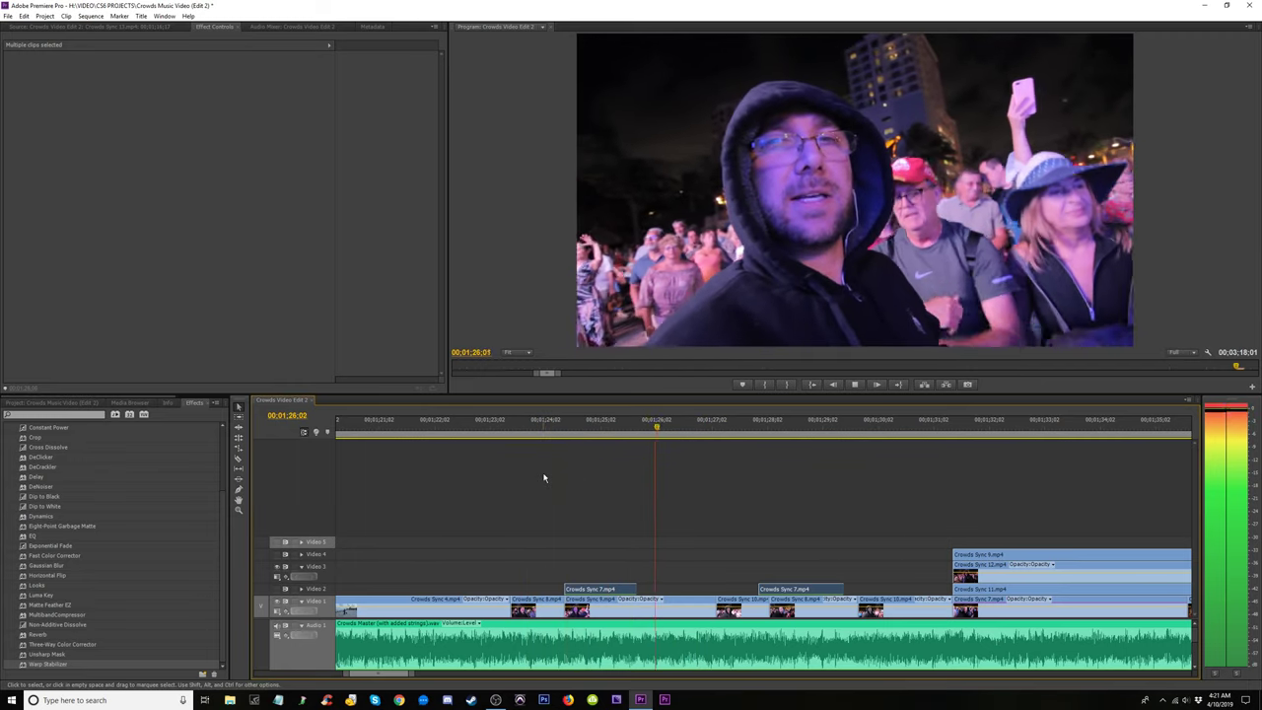
pyautogui.press('space')
pyautogui.click(550, 430)
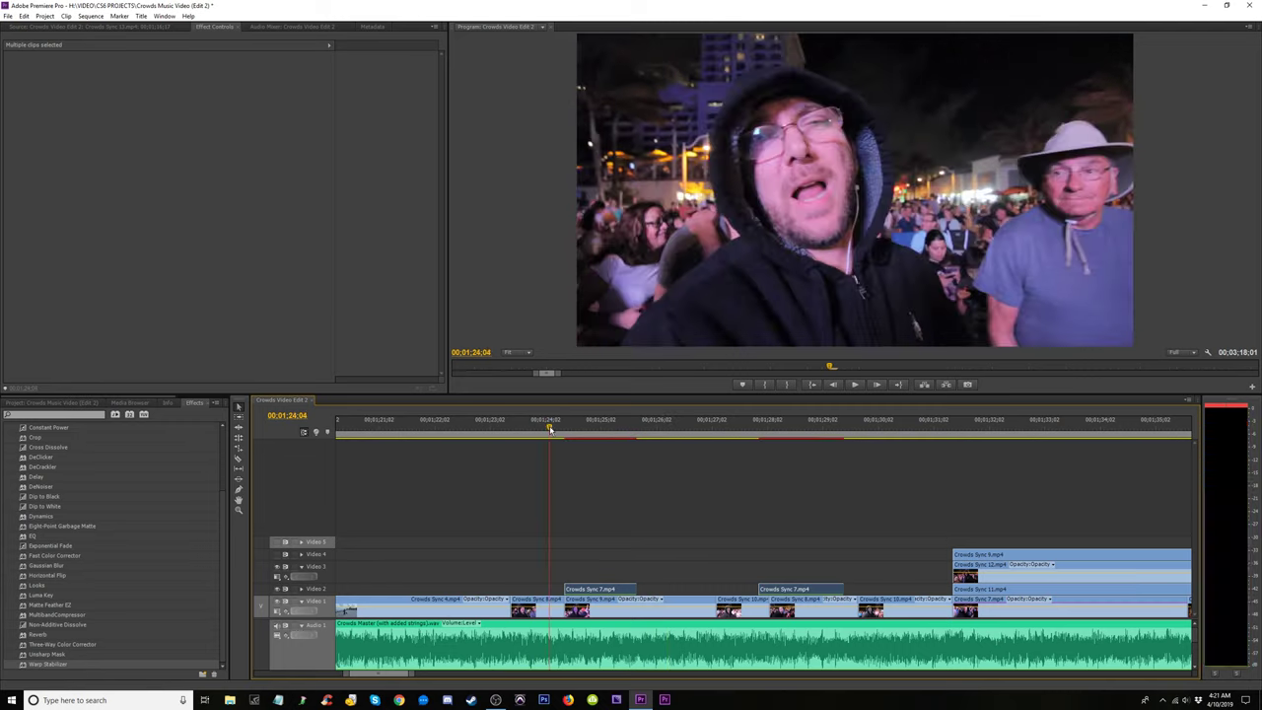
pyautogui.press('space')
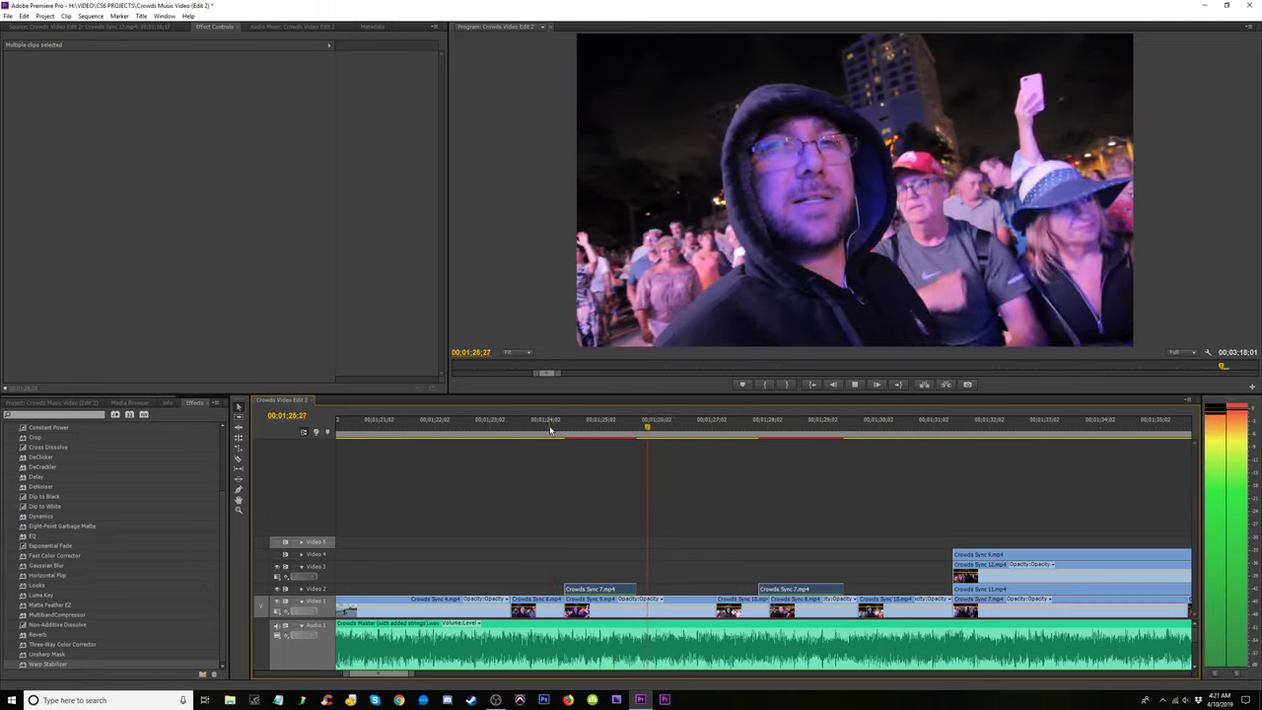
pyautogui.press('space')
pyautogui.click(549, 430)
pyautogui.press('space')
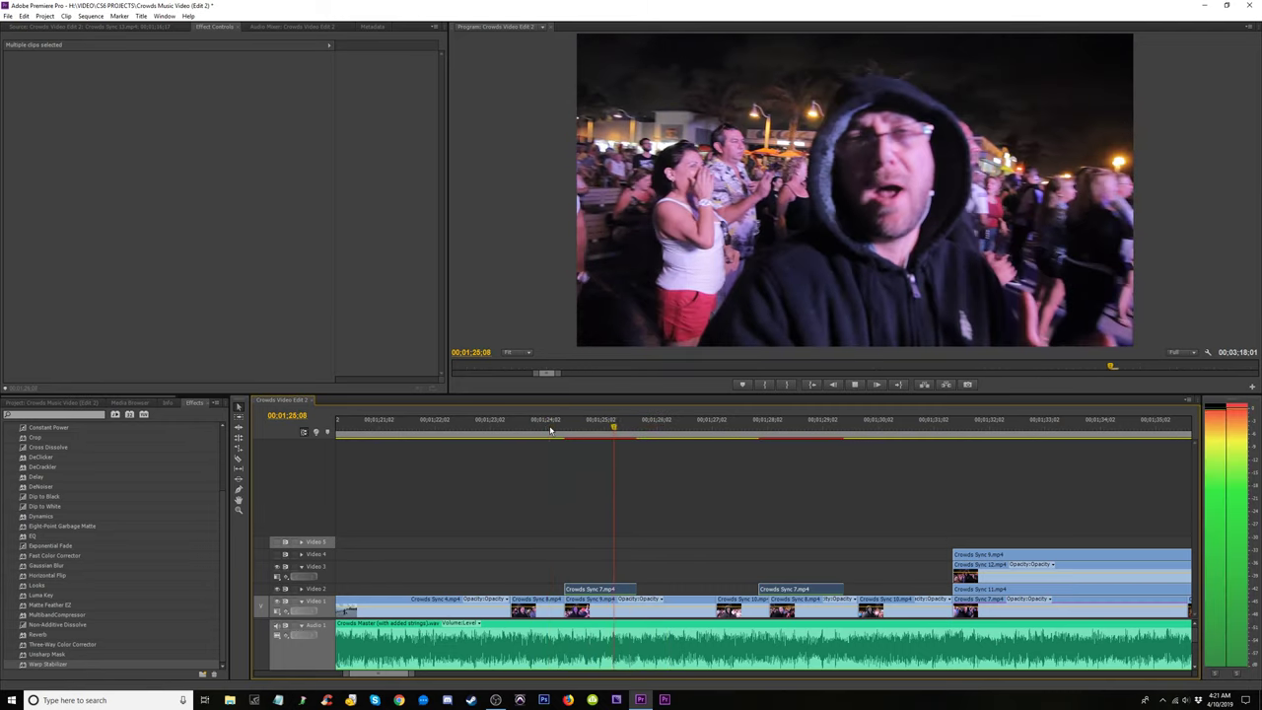
pyautogui.click(518, 430)
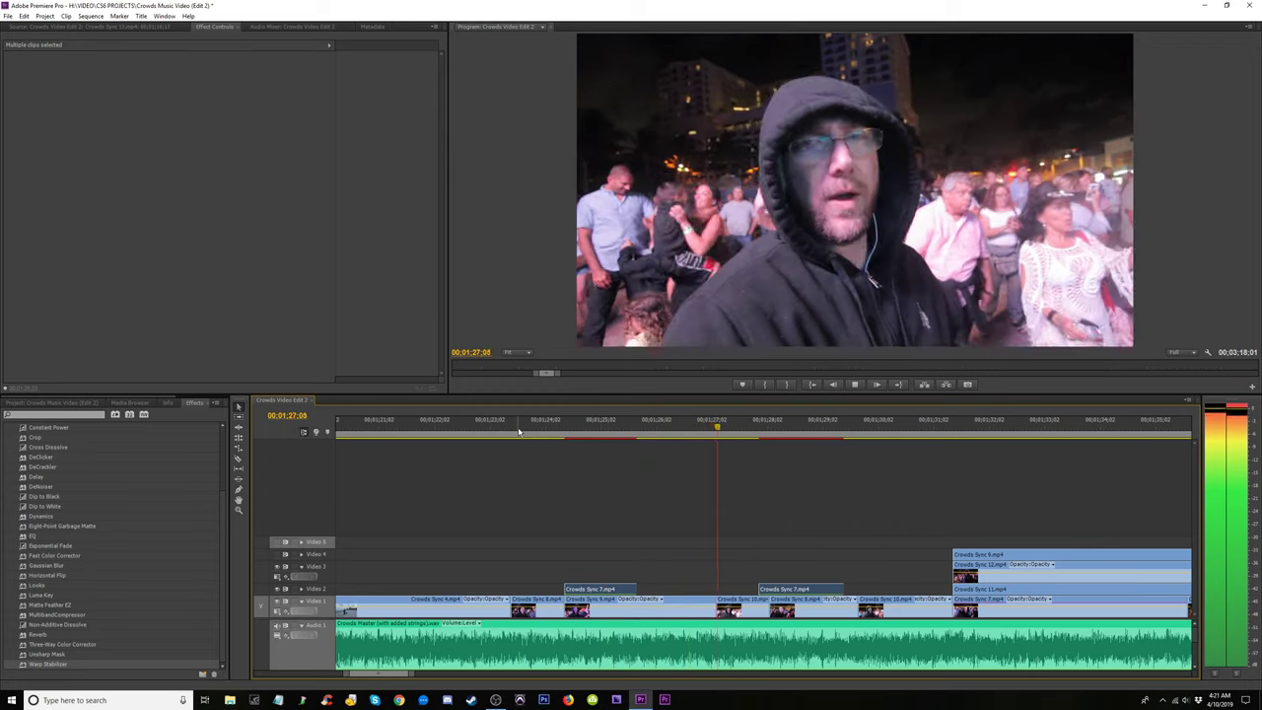
pyautogui.click(519, 431)
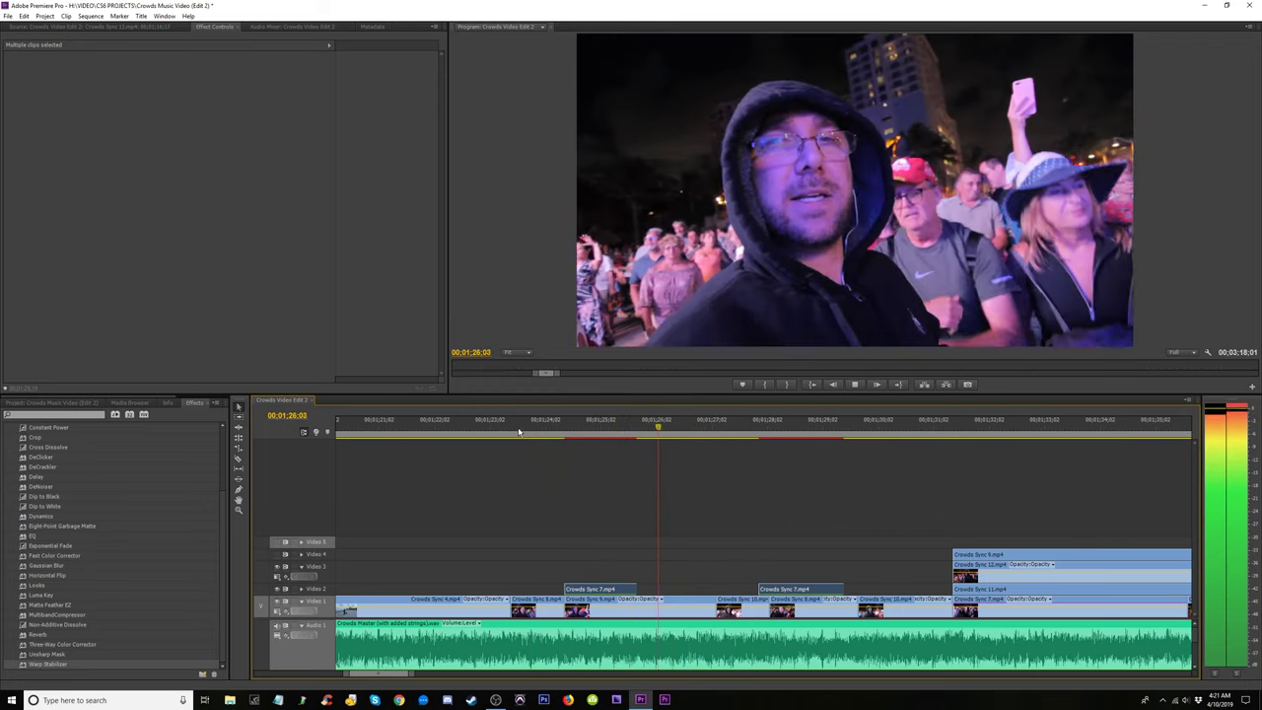
pyautogui.press('space')
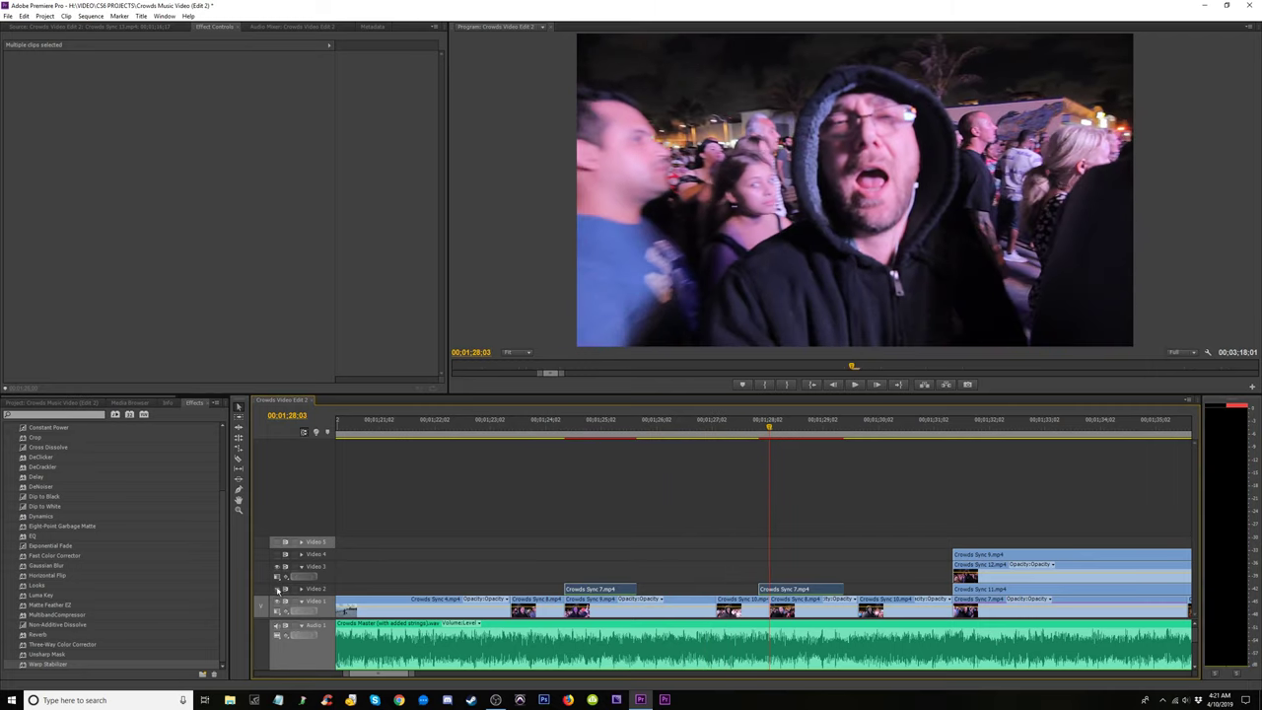
pyautogui.click(551, 437)
pyautogui.press('space')
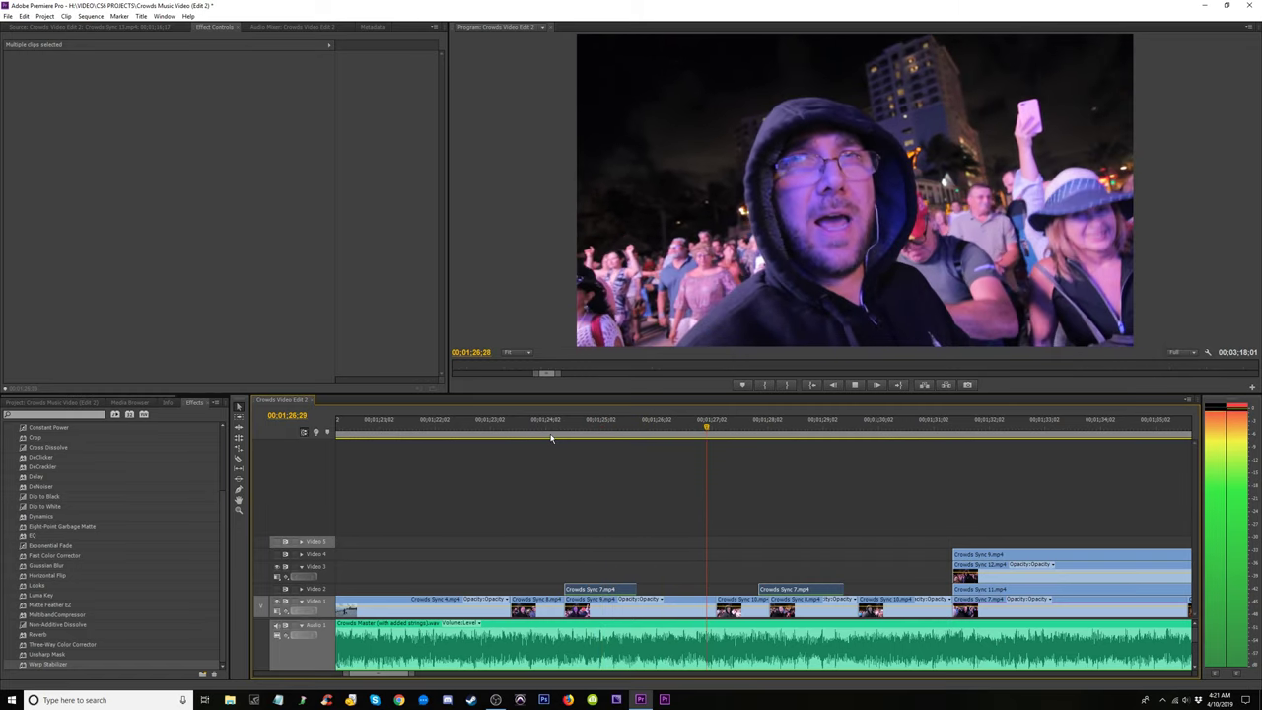
pyautogui.click(551, 434)
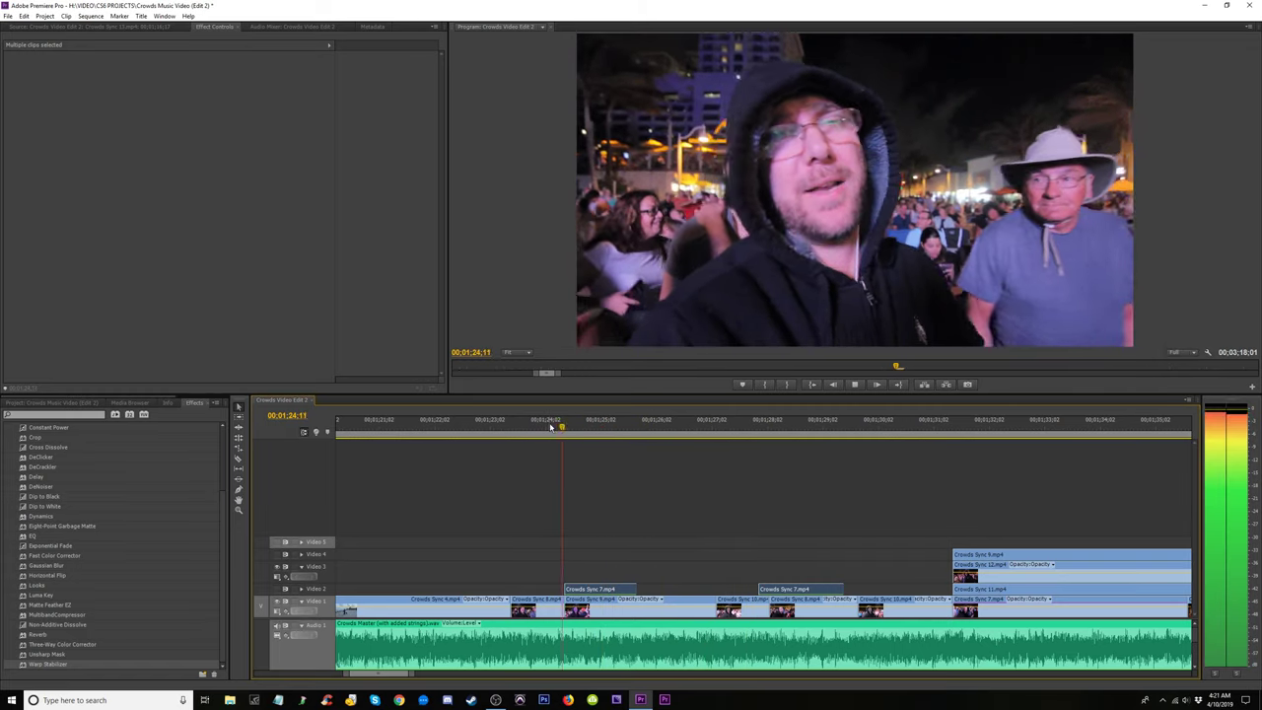
pyautogui.press('space')
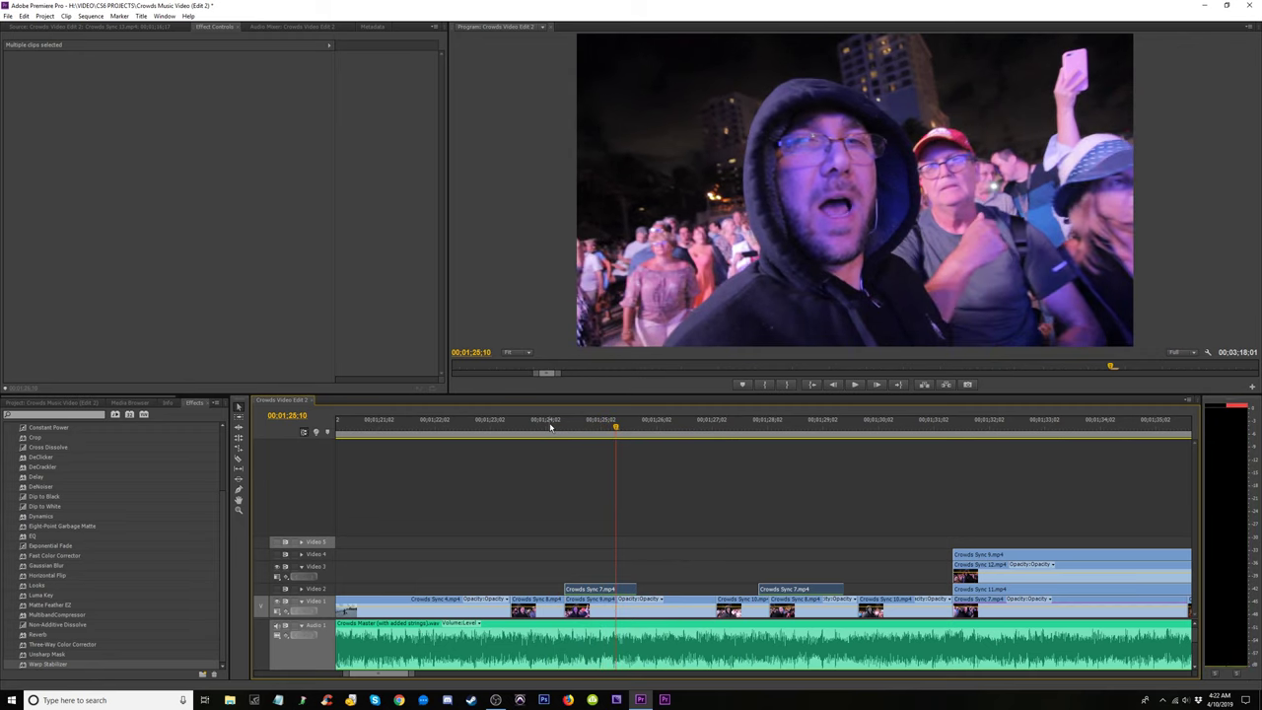
pyautogui.moveTo(635, 590); pyautogui.dragTo(595, 606)
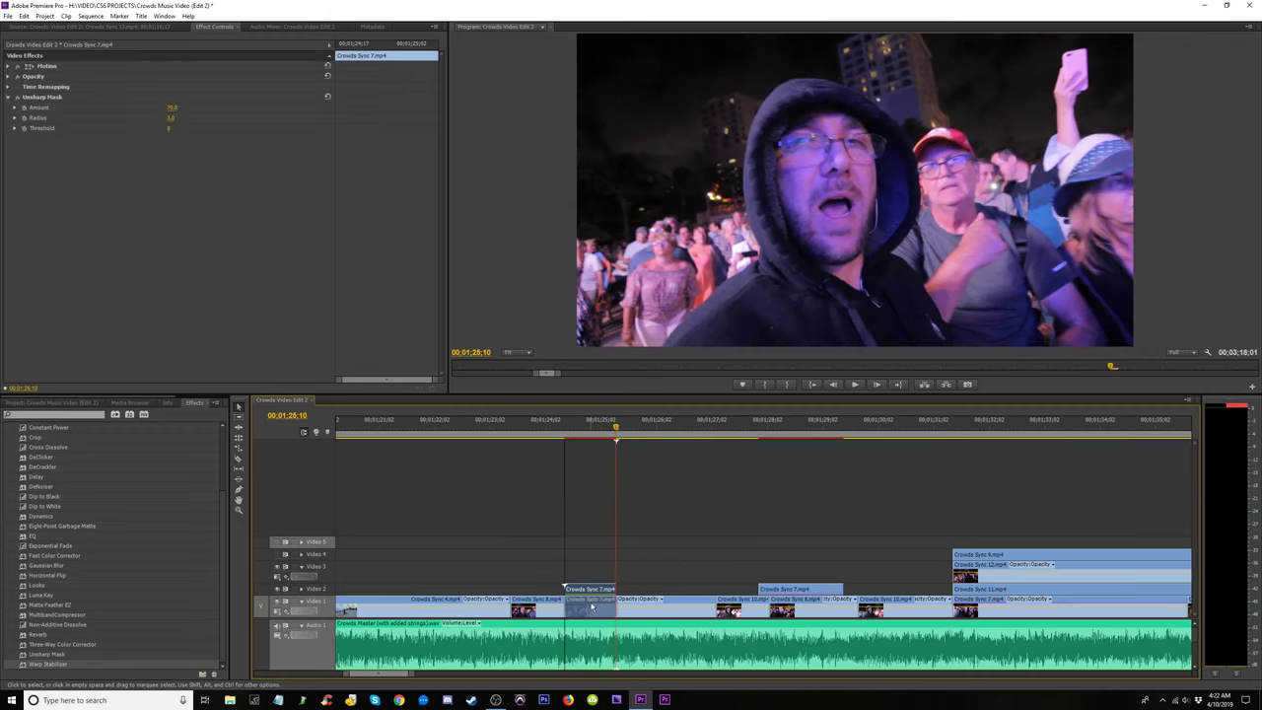
# Review the section around 01;26 and trim the end of the Video 1 clip shorter.
pyautogui.press('space')
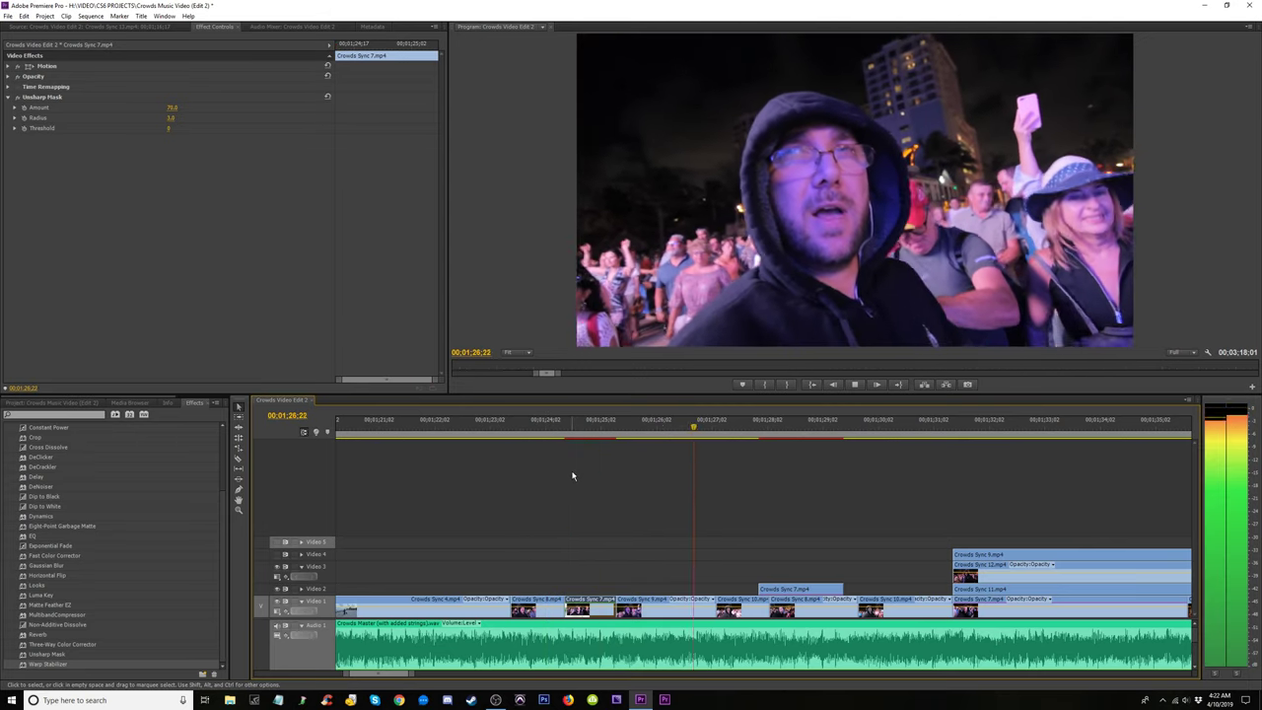
pyautogui.click(661, 426)
pyautogui.press('space')
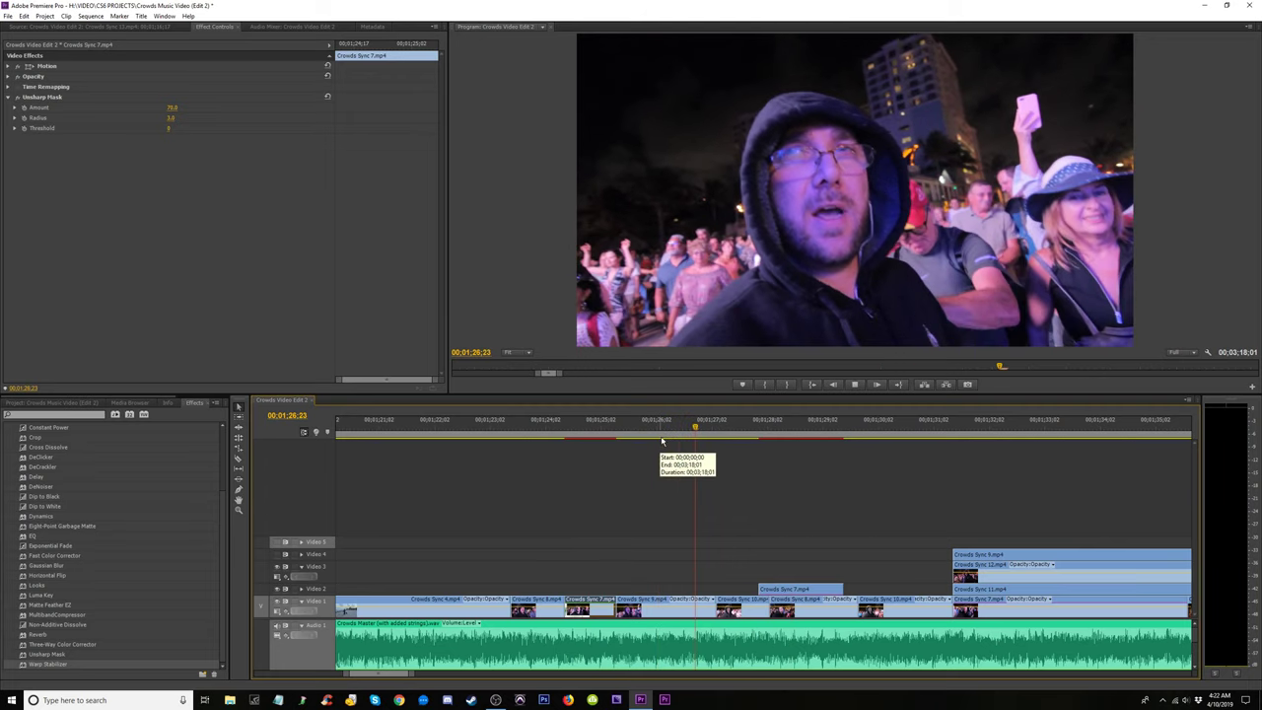
pyautogui.press('space')
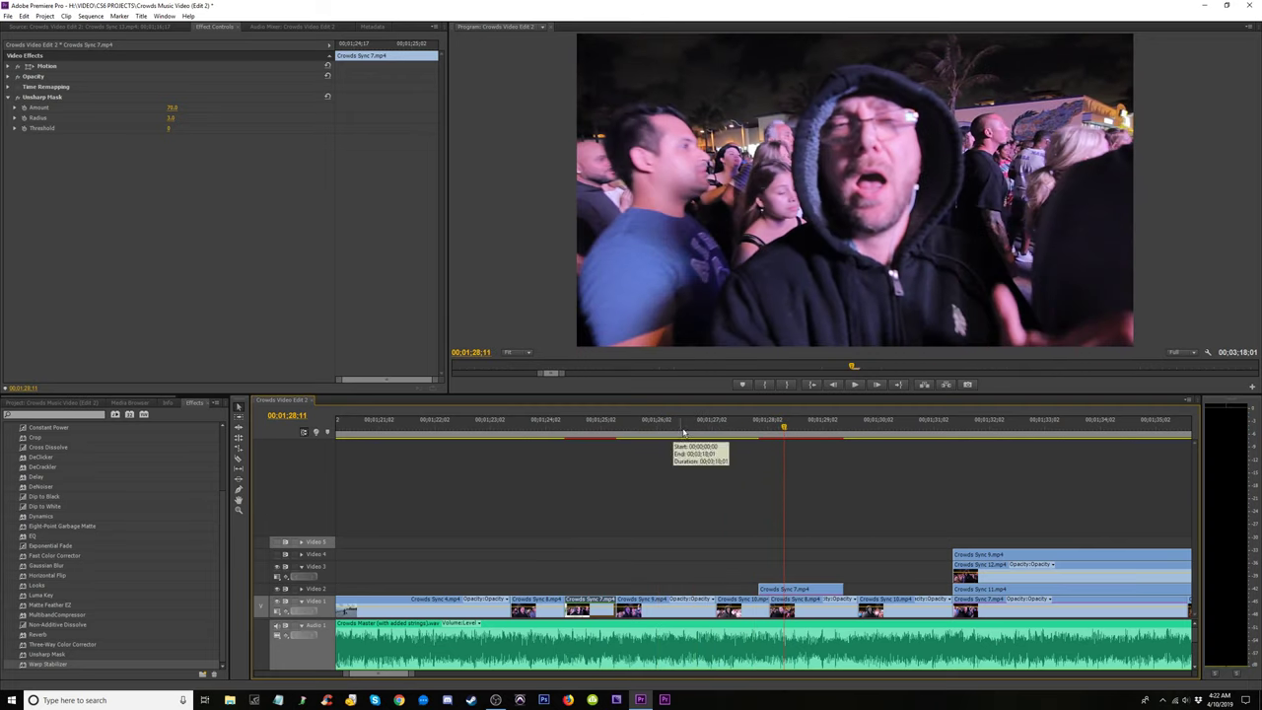
pyautogui.click(683, 429)
pyautogui.press('space')
pyautogui.click(670, 429)
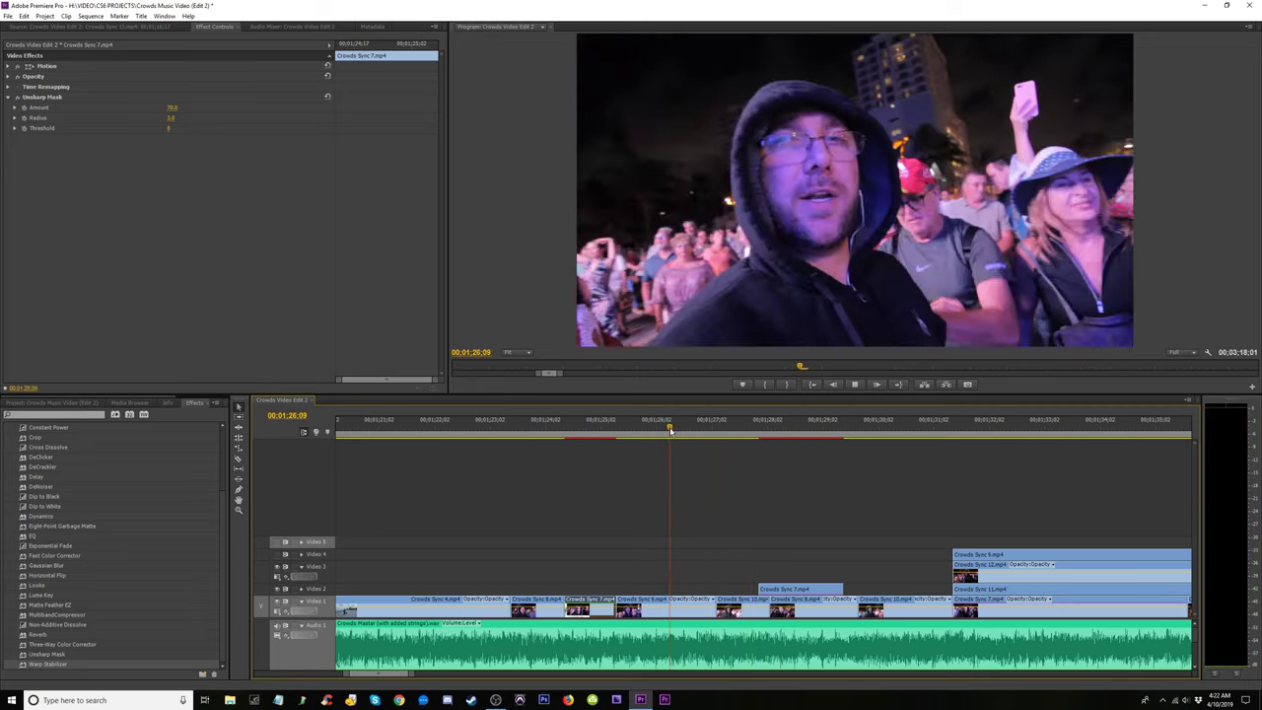
pyautogui.press('space')
pyautogui.click(712, 611)
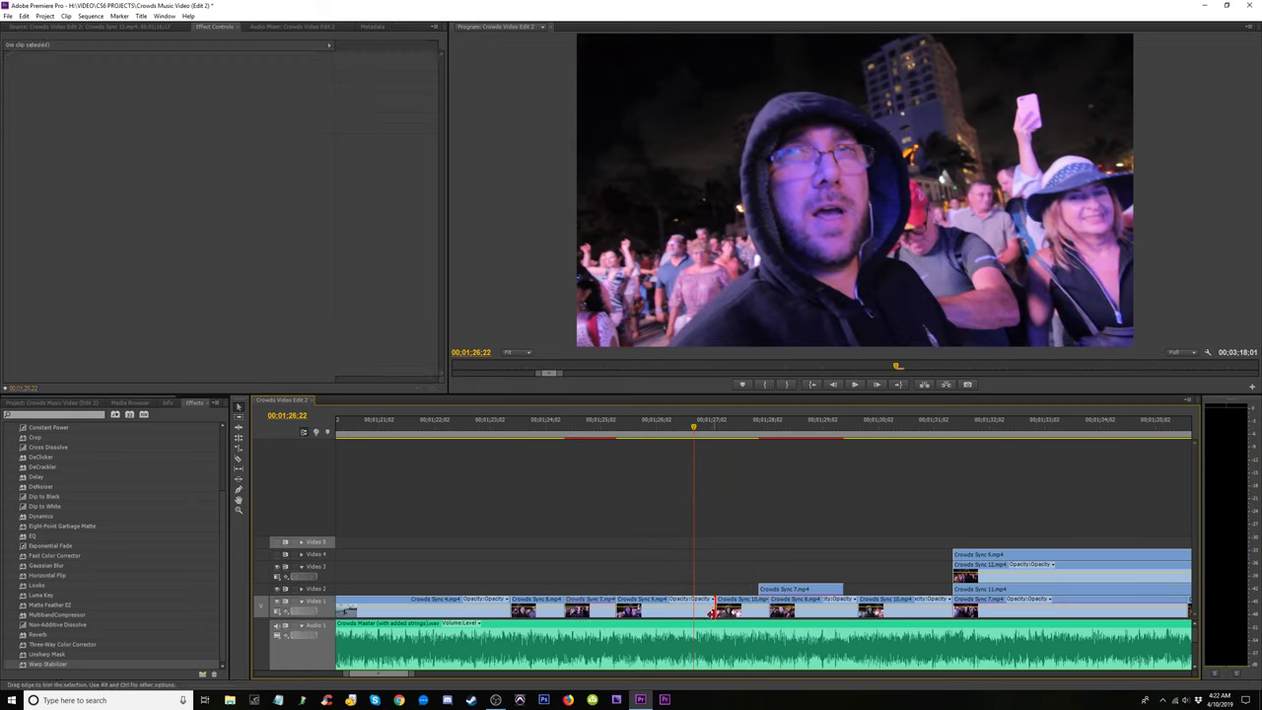
pyautogui.moveTo(713, 612); pyautogui.dragTo(694, 610)
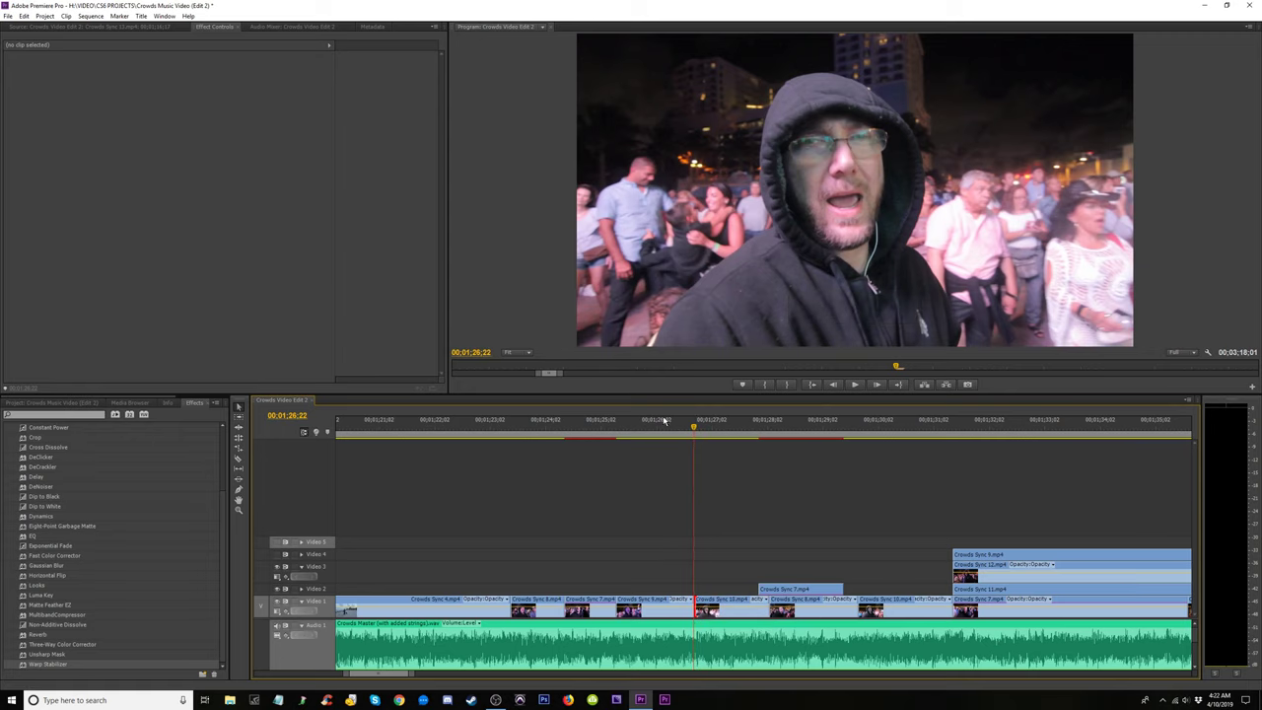
# Shorten the end of Crowds Sync 7 and replay the section around 01:27 to check it.
pyautogui.click(665, 423)
pyautogui.press('space')
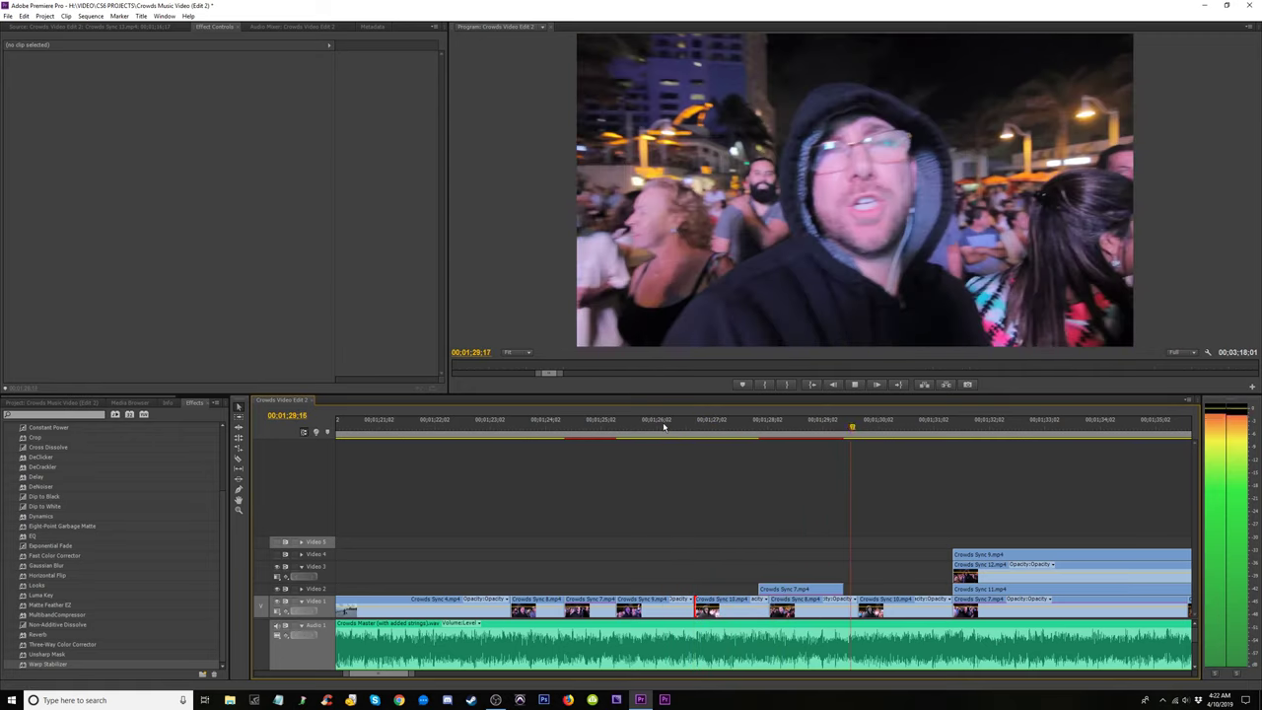
pyautogui.press('space')
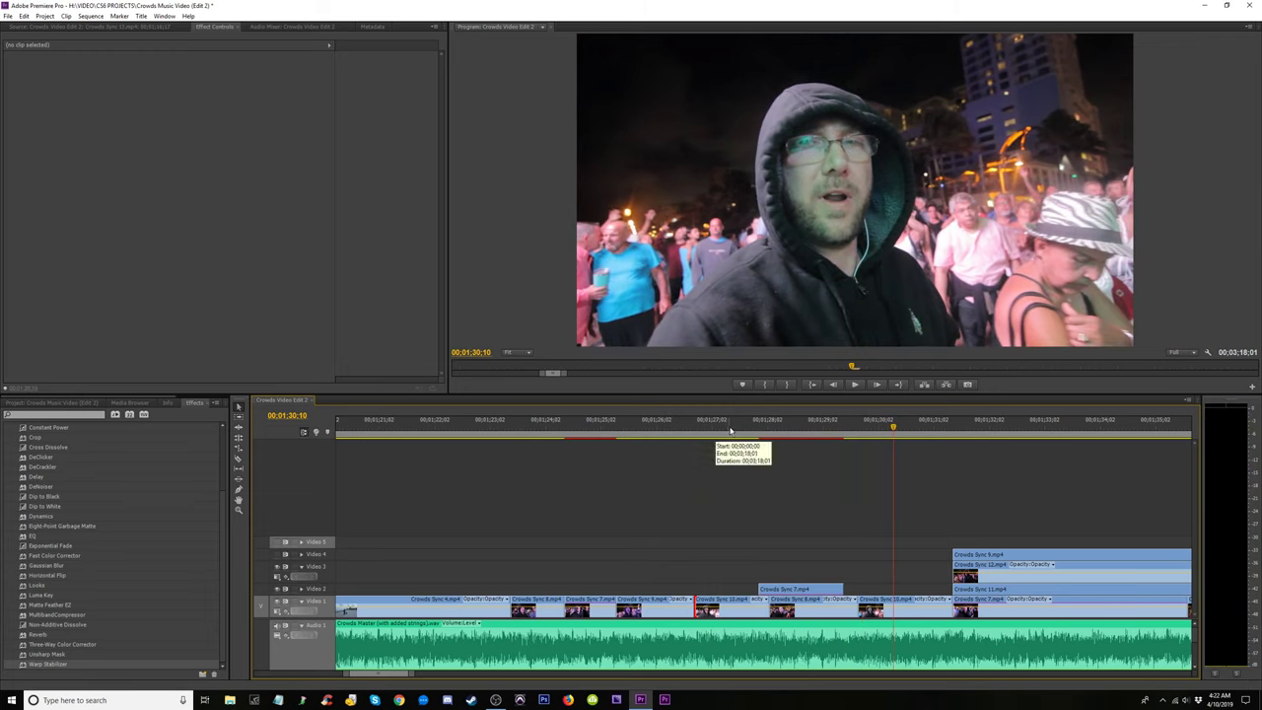
pyautogui.click(731, 428)
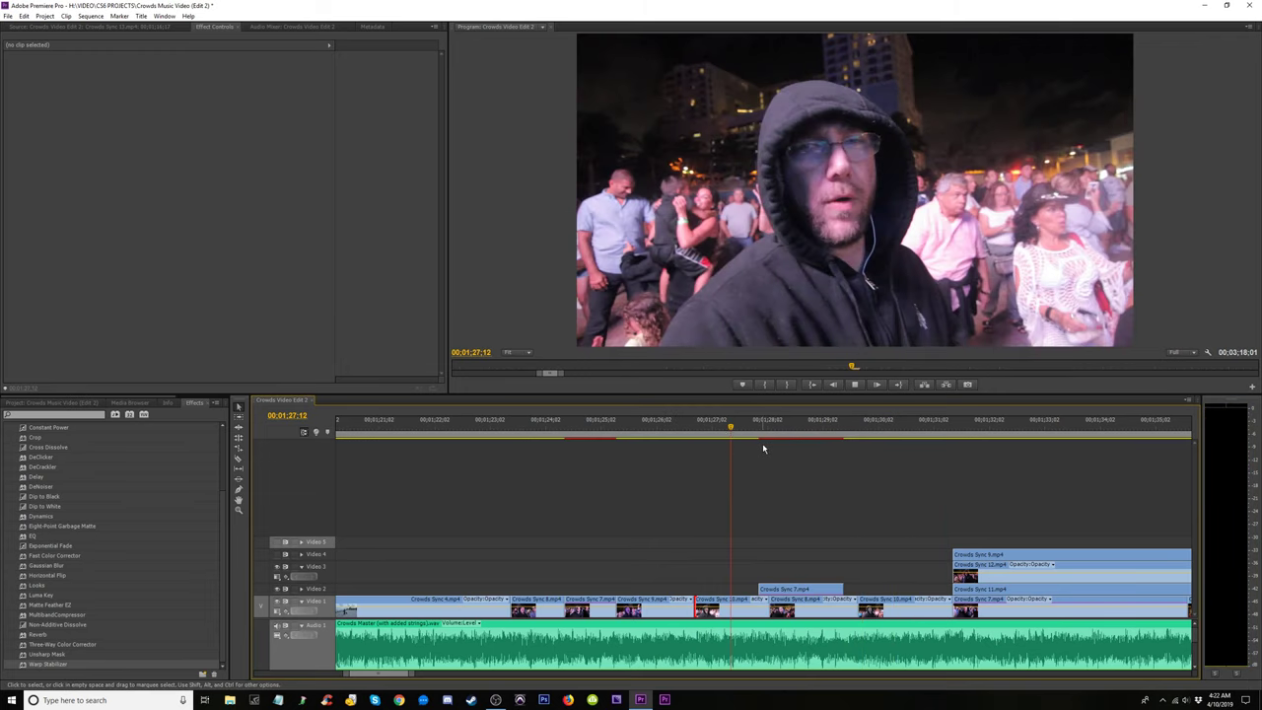
pyautogui.press('space')
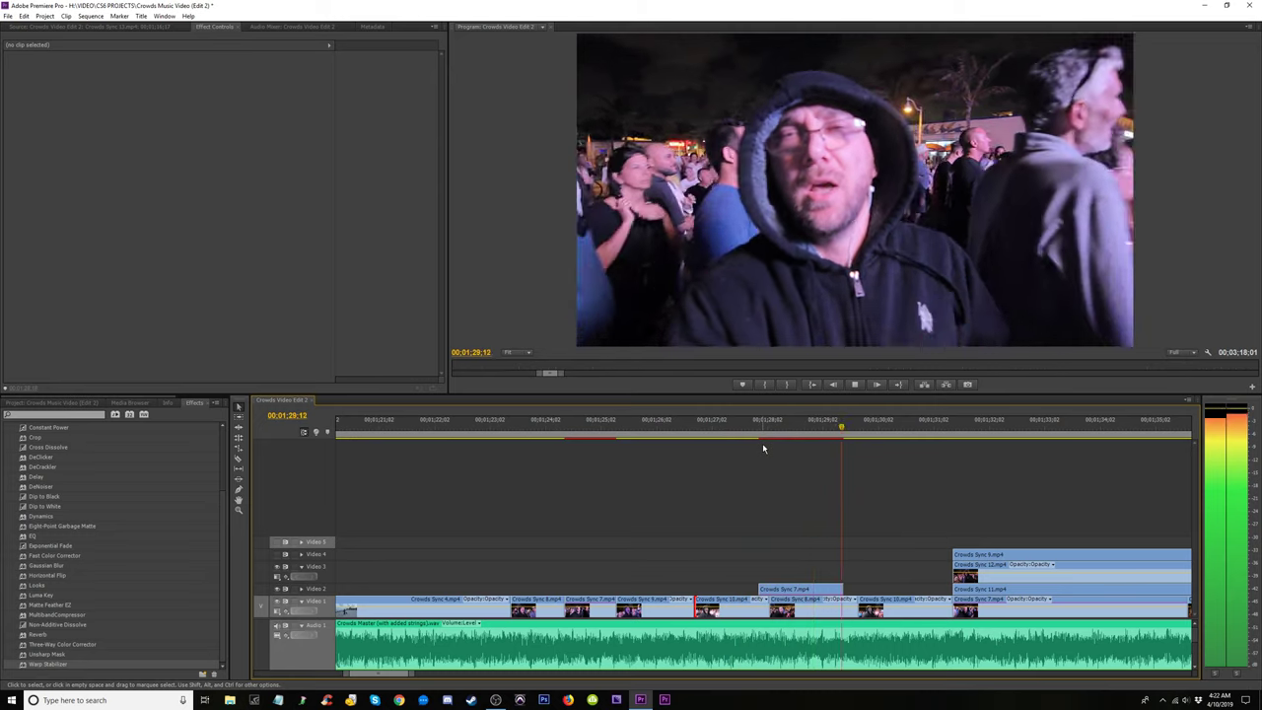
pyautogui.press('space')
pyautogui.moveTo(848, 588); pyautogui.dragTo(784, 590)
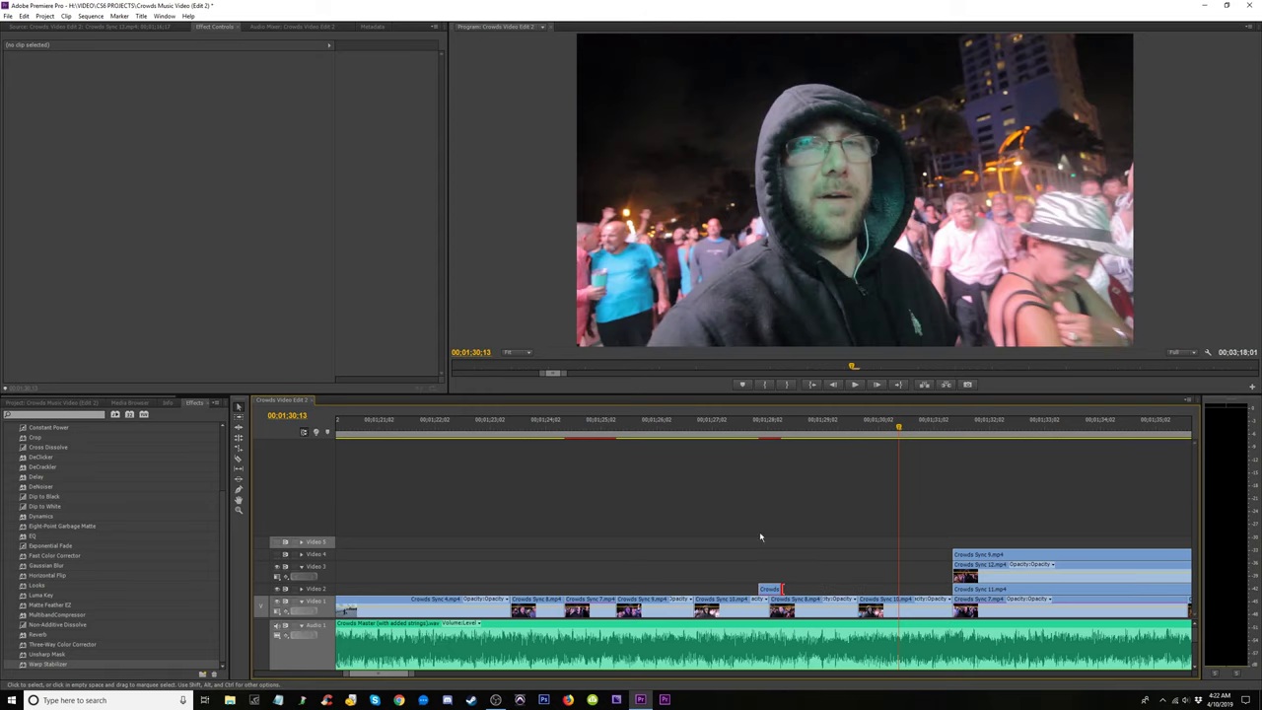
pyautogui.click(736, 439)
pyautogui.press('space')
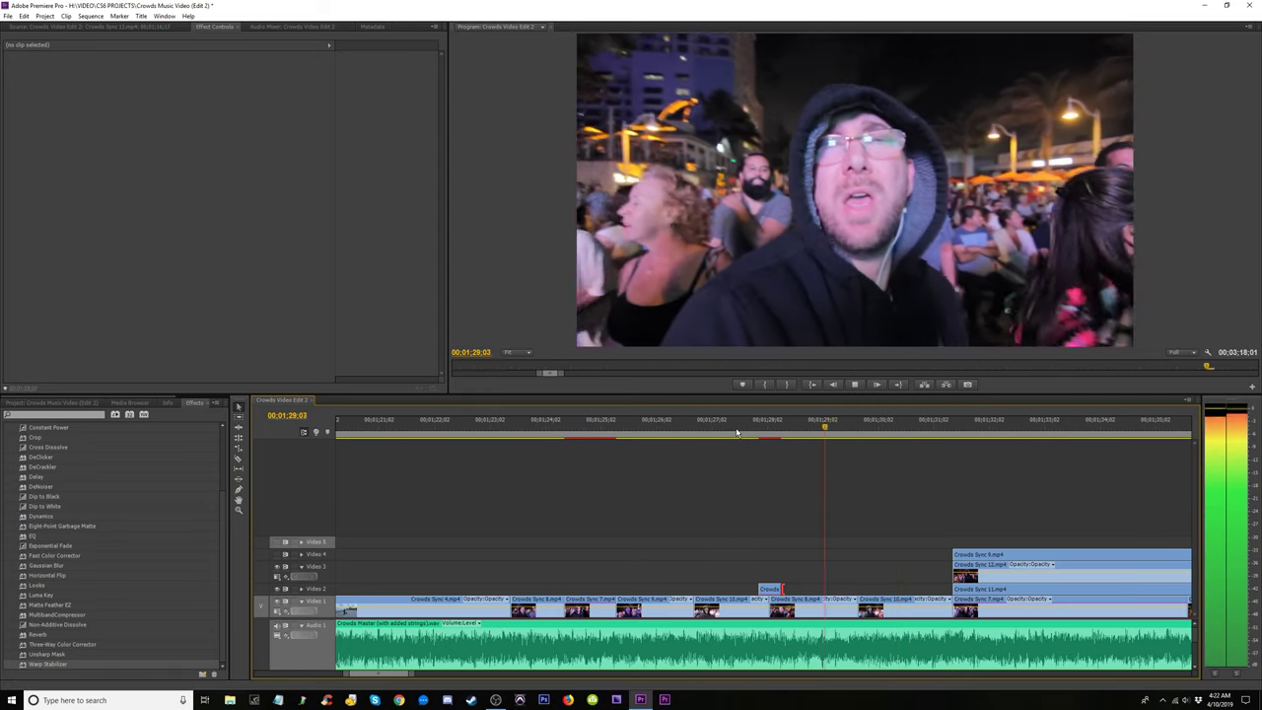
pyautogui.press('space')
pyautogui.click(716, 437)
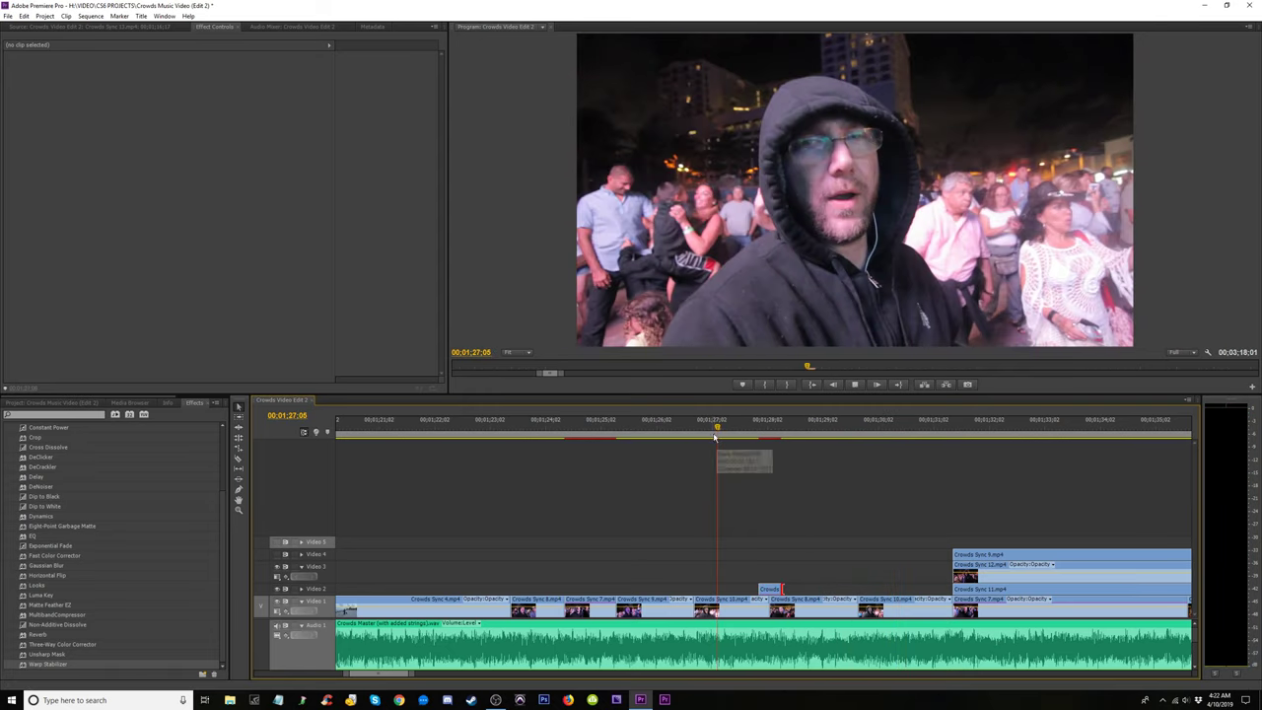
pyautogui.press('space')
pyautogui.press('space')
pyautogui.click(704, 438)
pyautogui.press('space')
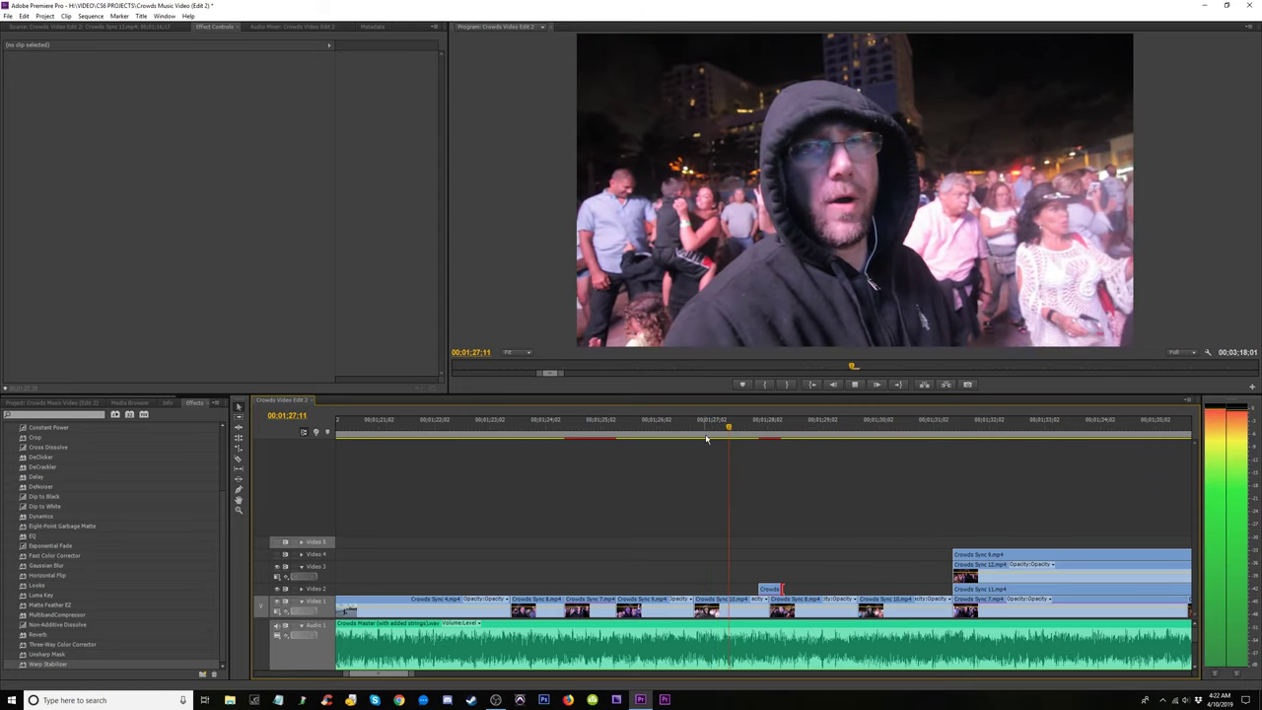
pyautogui.press('space')
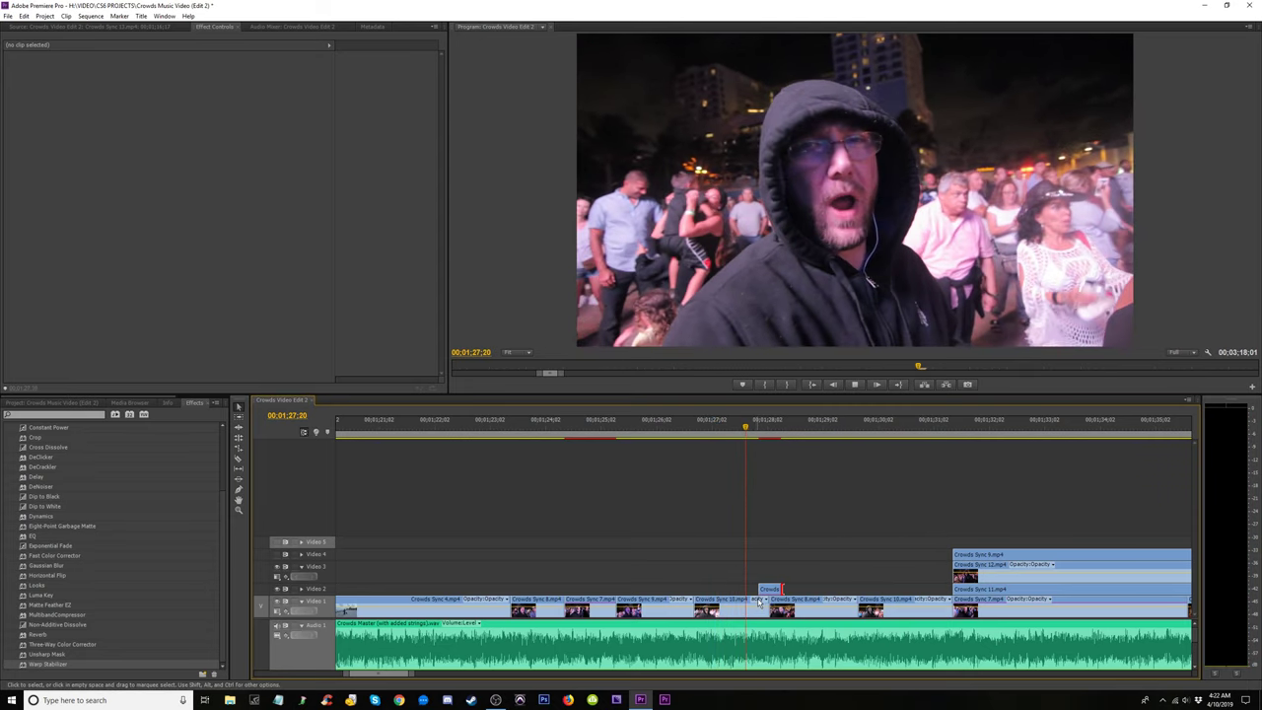
pyautogui.press('space')
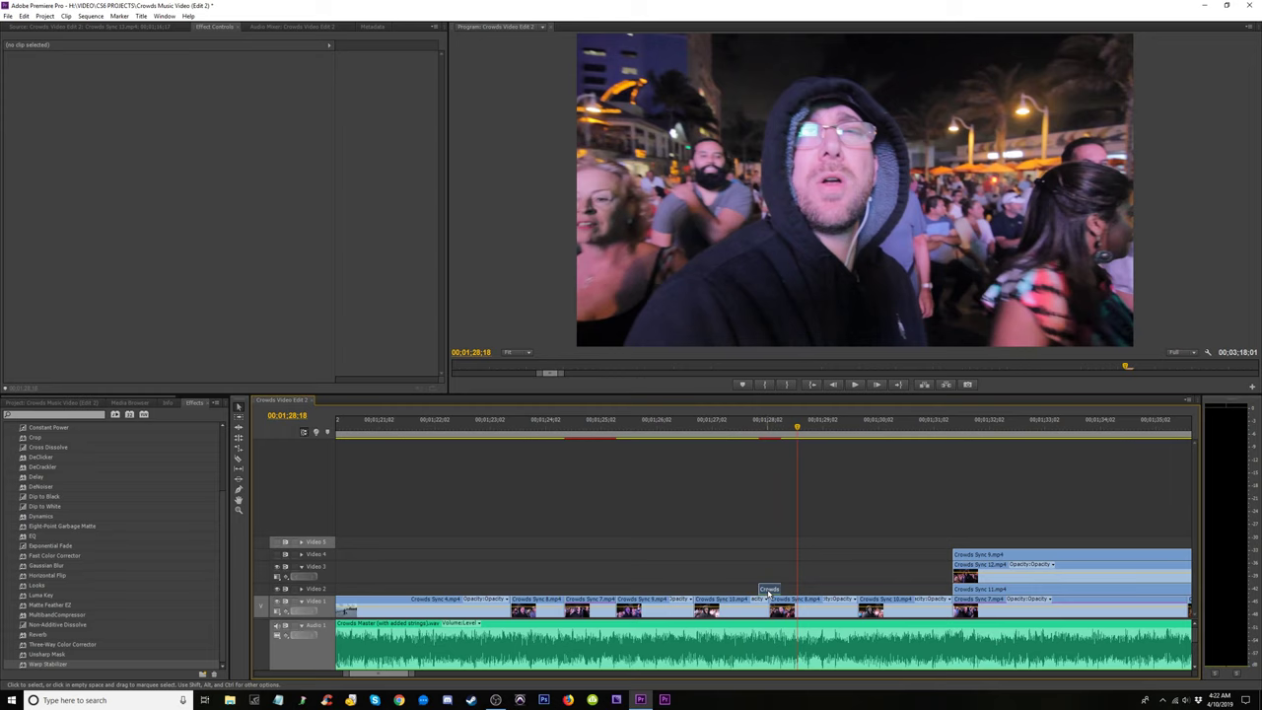
# Delete the small leftover Crowds Sync 7 clip from Video 2 and play back without it.
pyautogui.click(770, 593)
pyautogui.moveTo(766, 439)
pyautogui.mouseDown()
pyautogui.moveTo(784, 443)
pyautogui.moveTo(772, 449)
pyautogui.mouseUp()
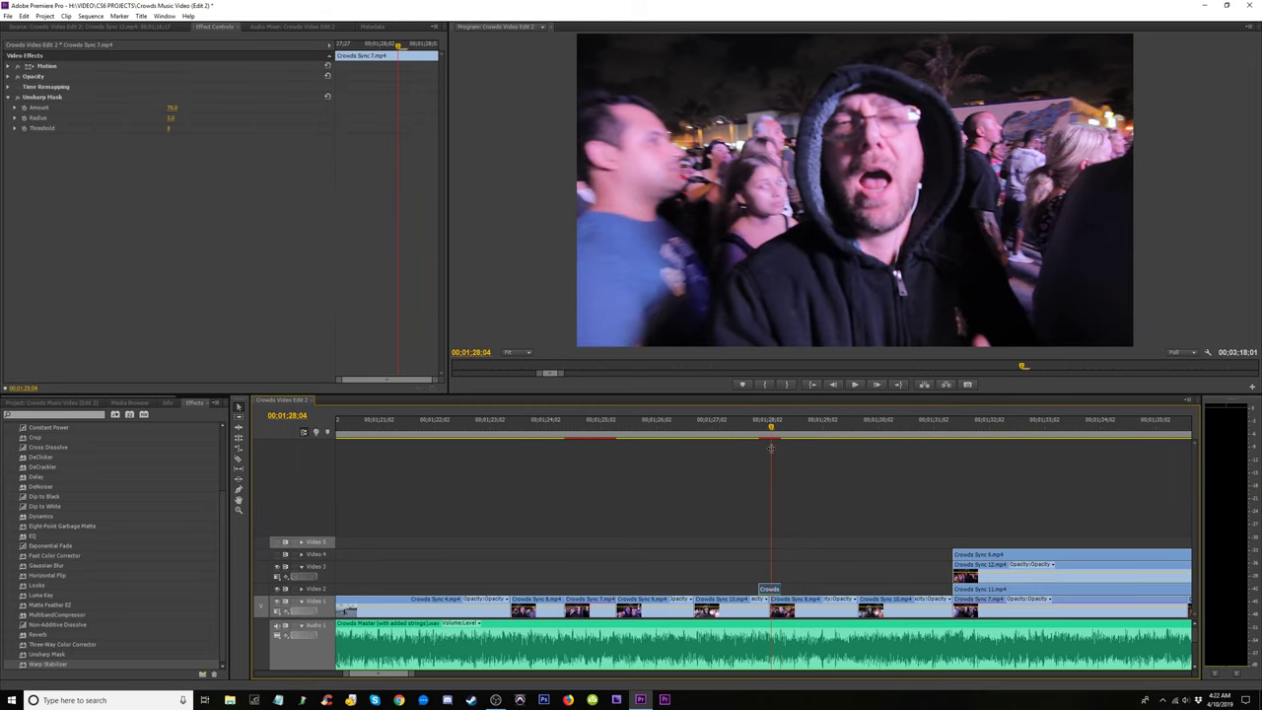
pyautogui.moveTo(811, 547); pyautogui.dragTo(760, 595)
pyautogui.press('Delete')
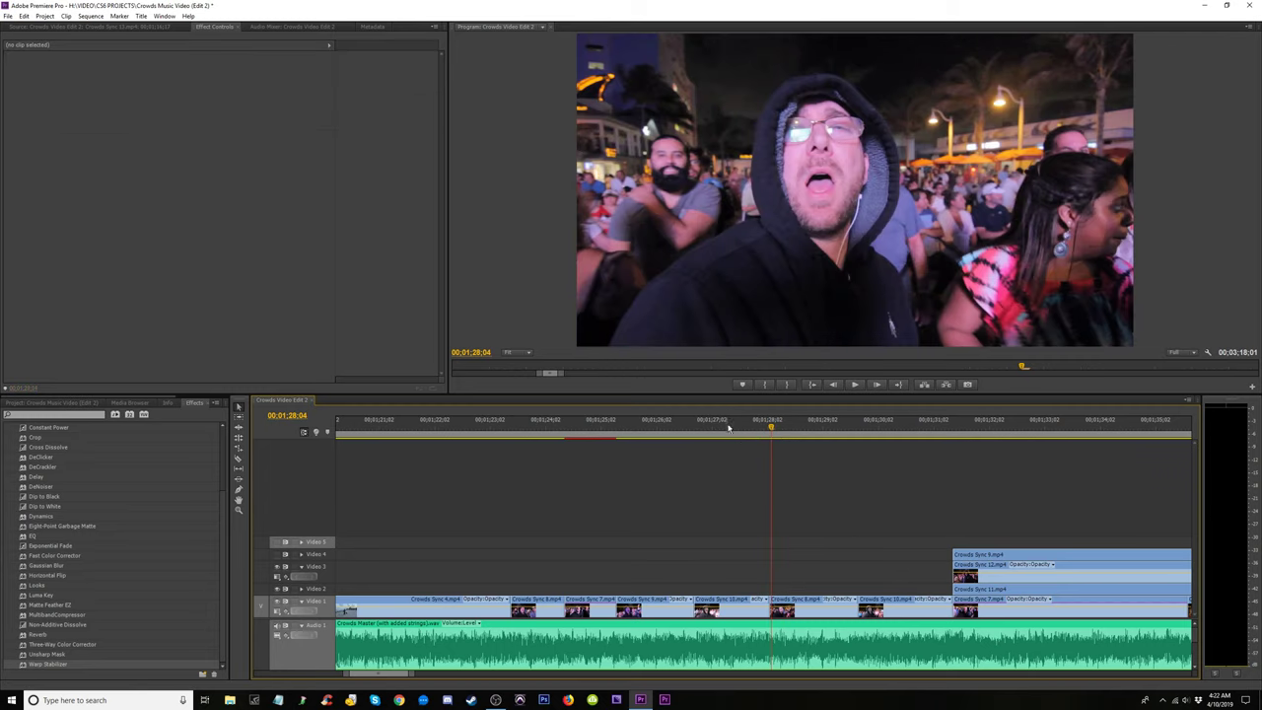
pyautogui.press('space')
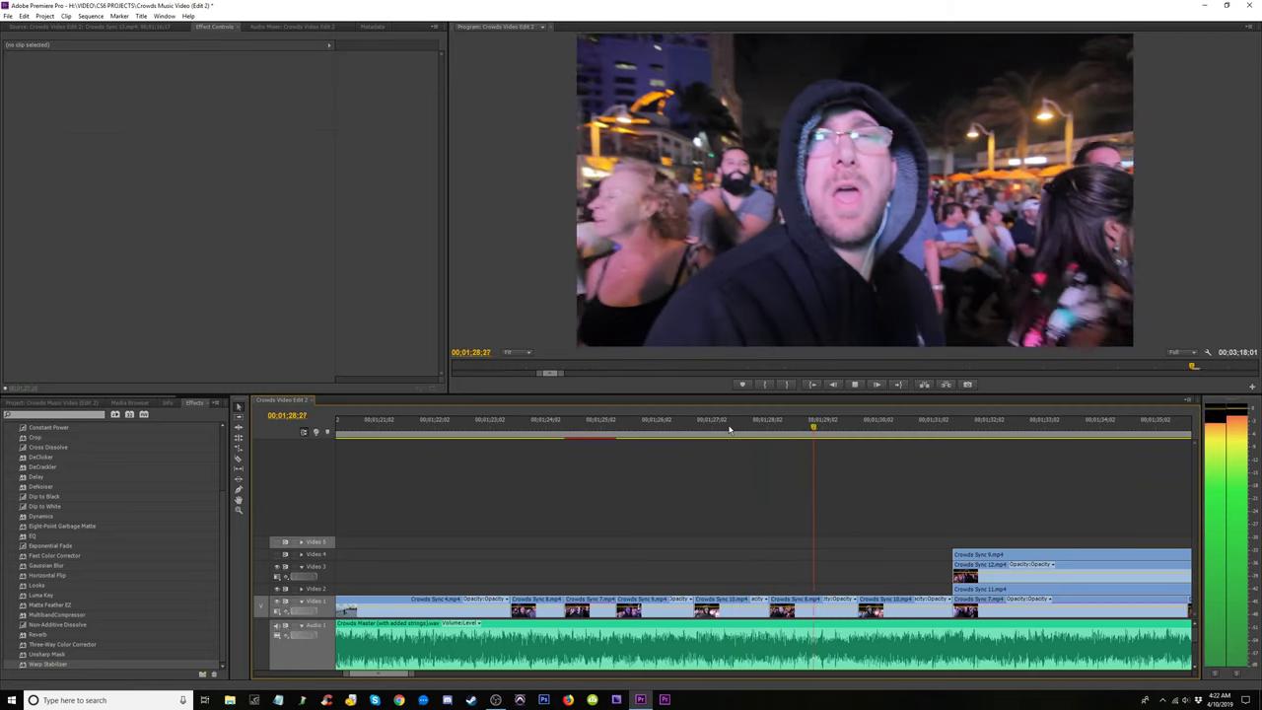
pyautogui.moveTo(730, 428); pyautogui.dragTo(727, 456)
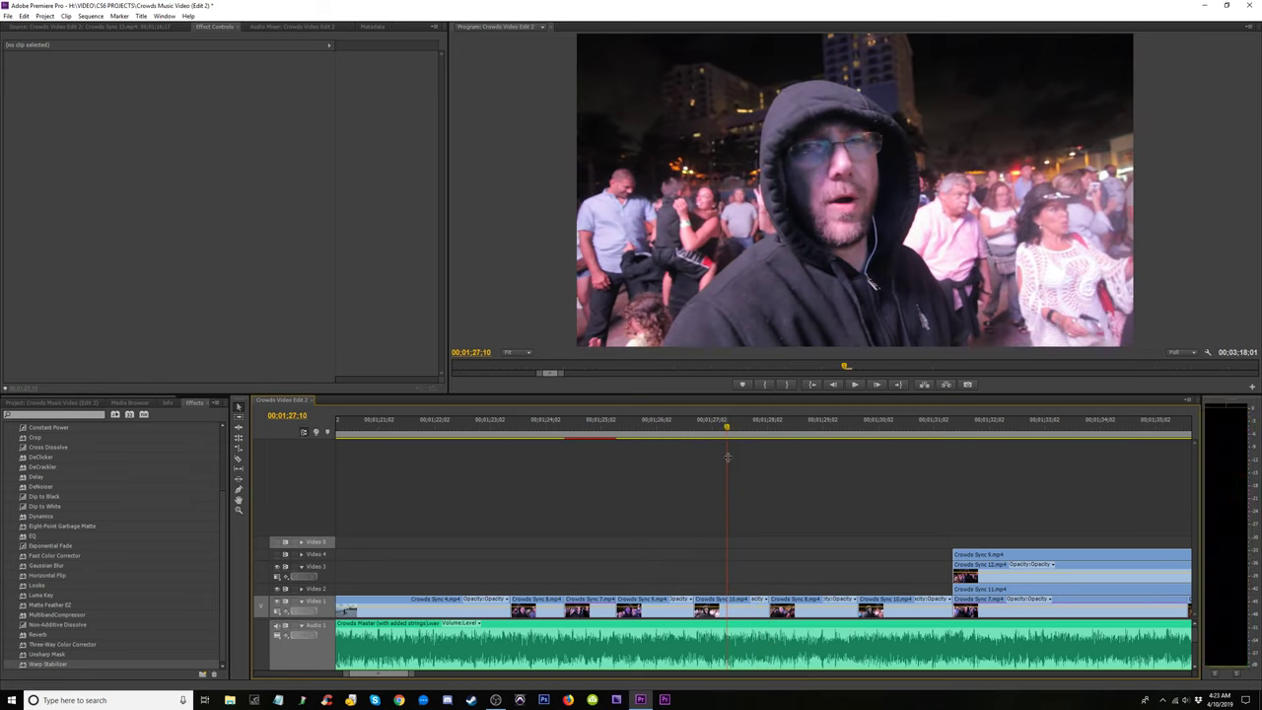
# Roll the Crowds Sync 10/8 cut left to the playhead and preview the adjusted cut.
pyautogui.press('space')
pyautogui.press('space')
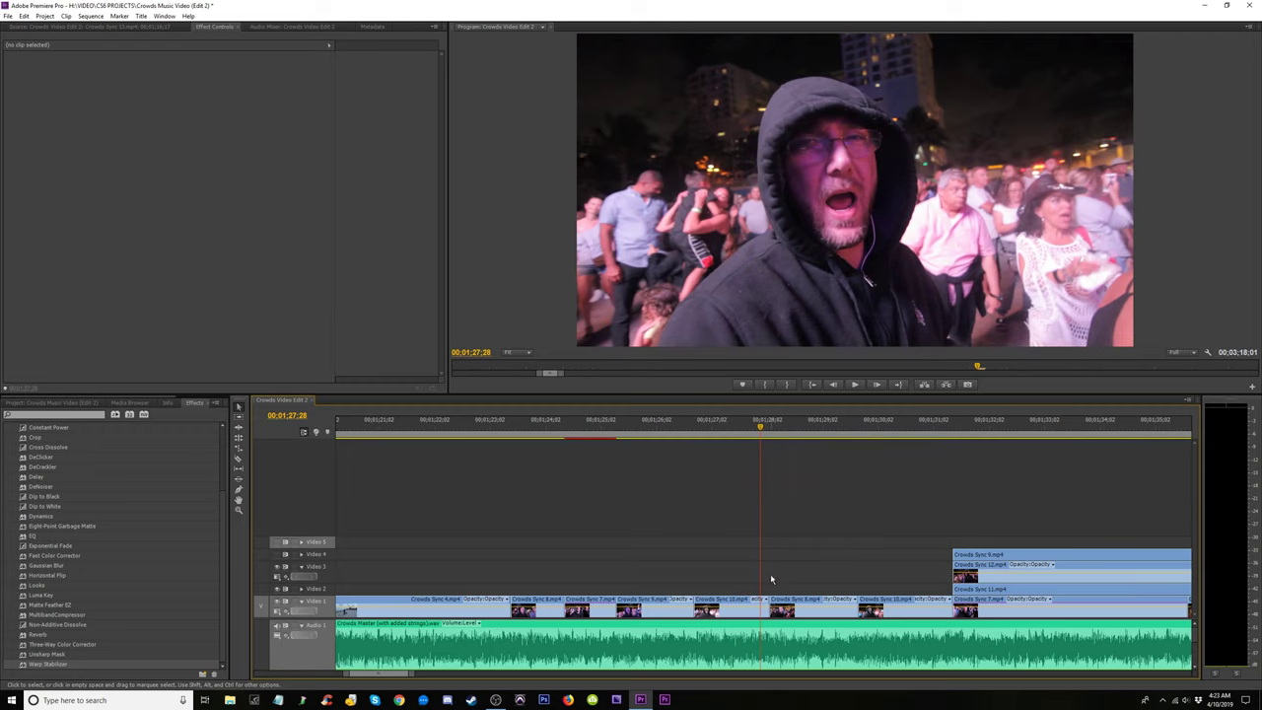
pyautogui.moveTo(769, 606); pyautogui.dragTo(761, 607)
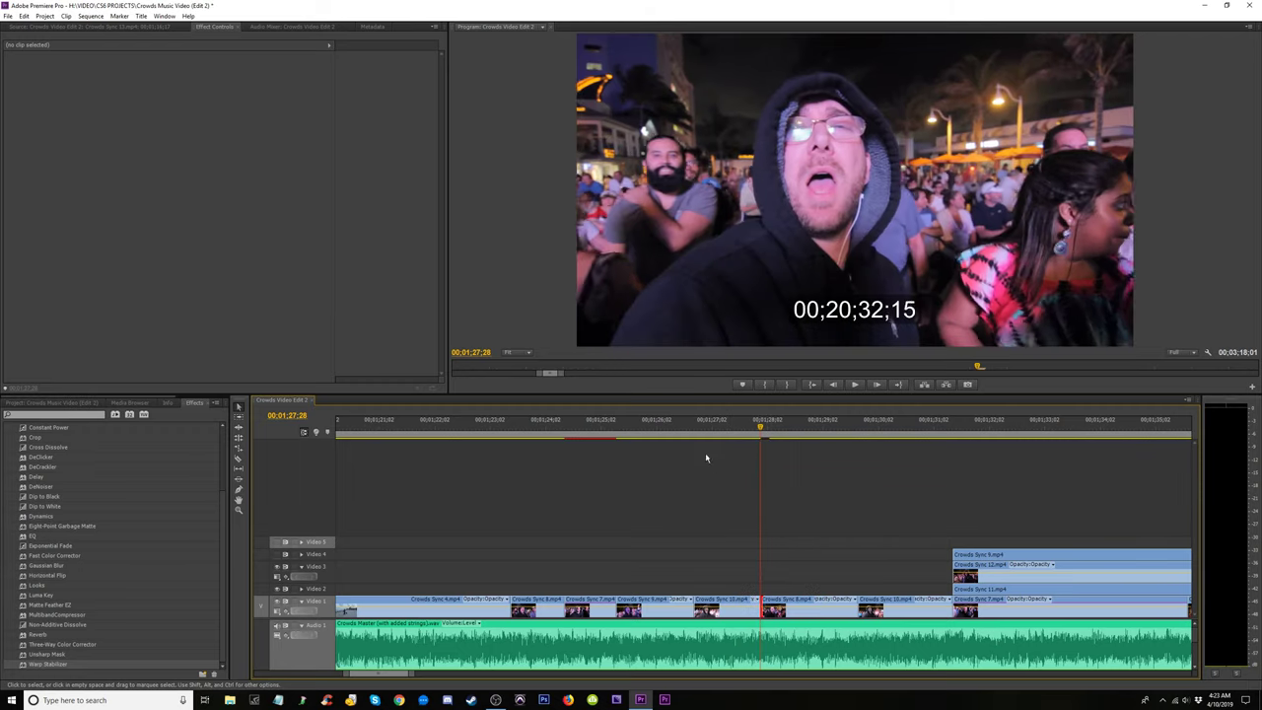
pyautogui.hotkey('shift', 'k')
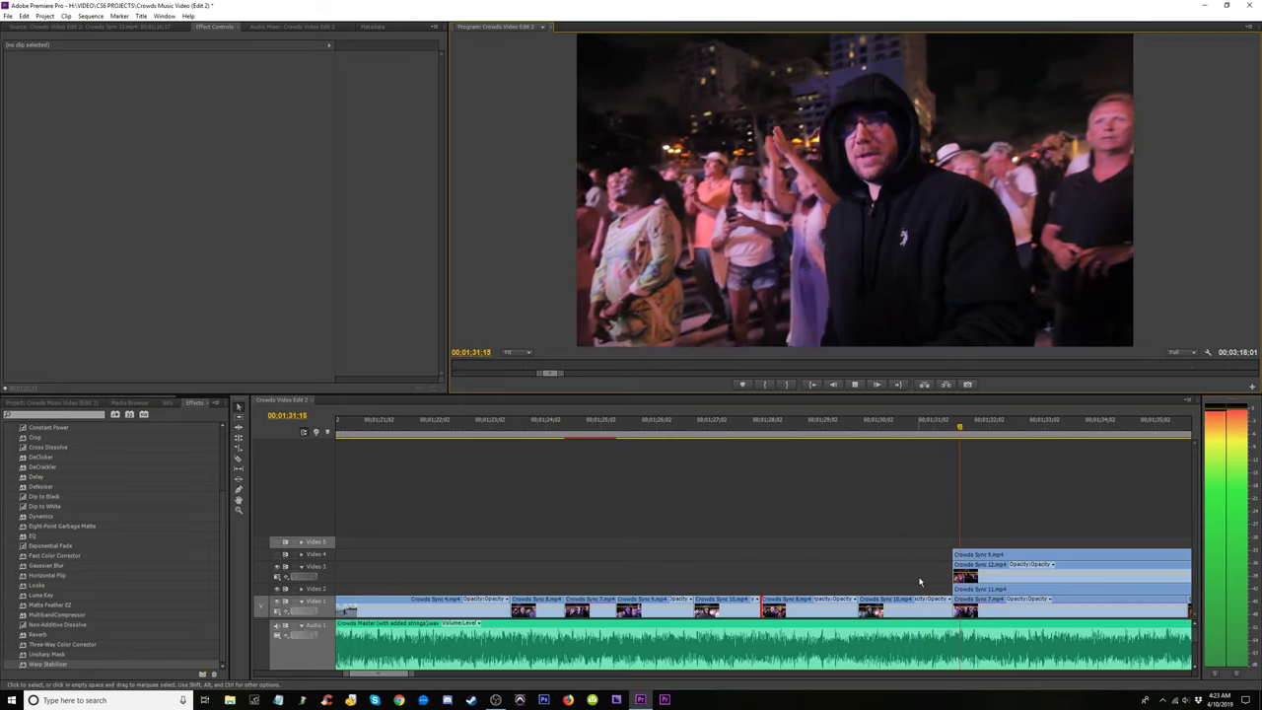
pyautogui.press('space')
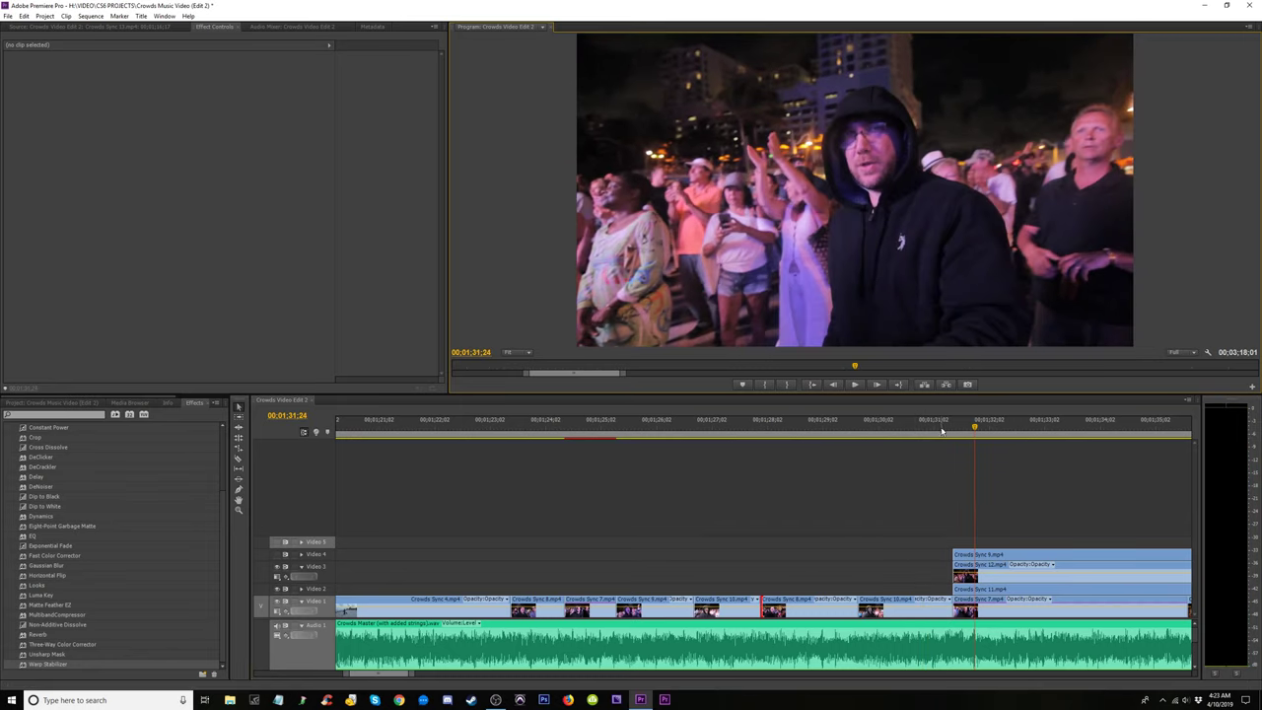
pyautogui.press('-')
pyautogui.press('-')
pyautogui.press('-')
pyautogui.press('-')
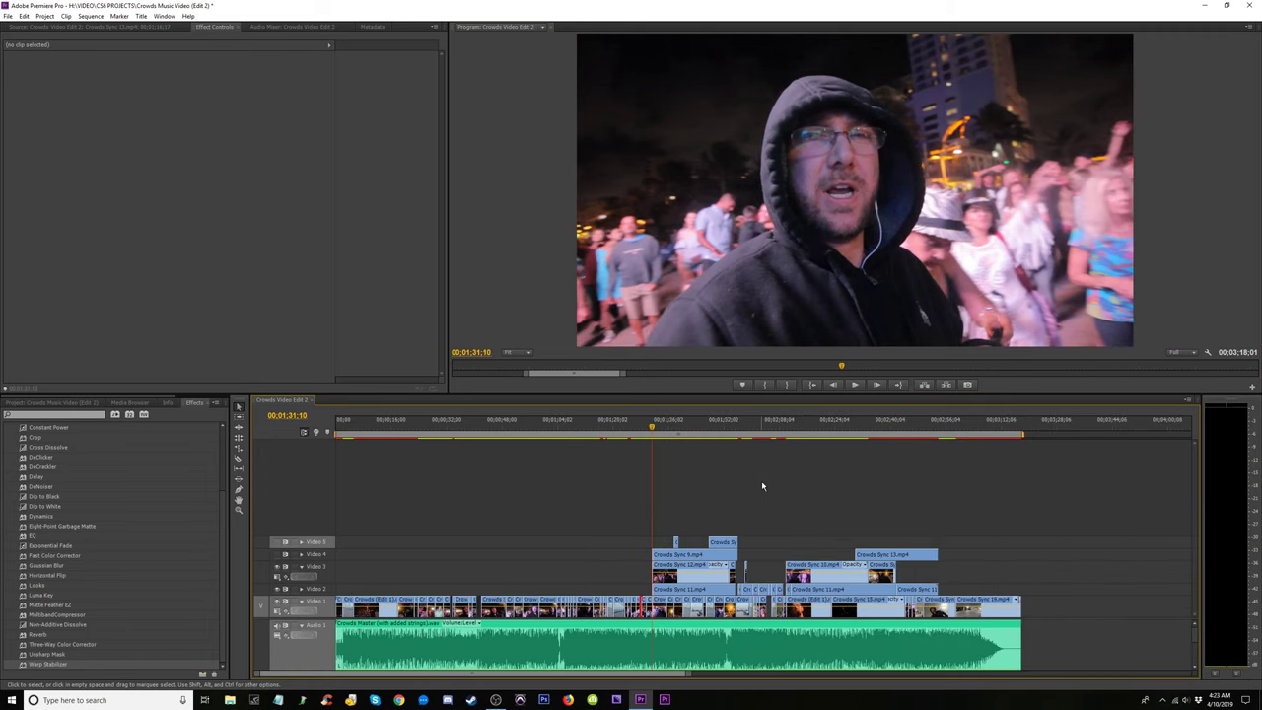
pyautogui.press('-')
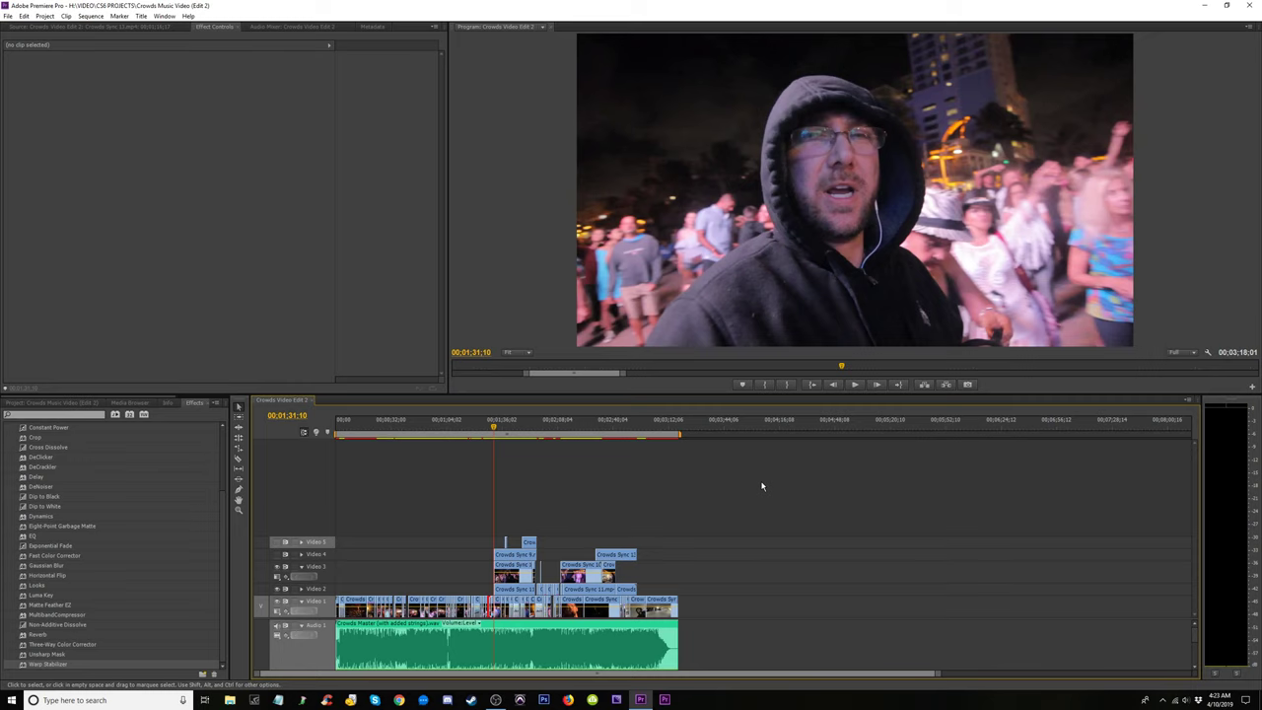
pyautogui.press('=')
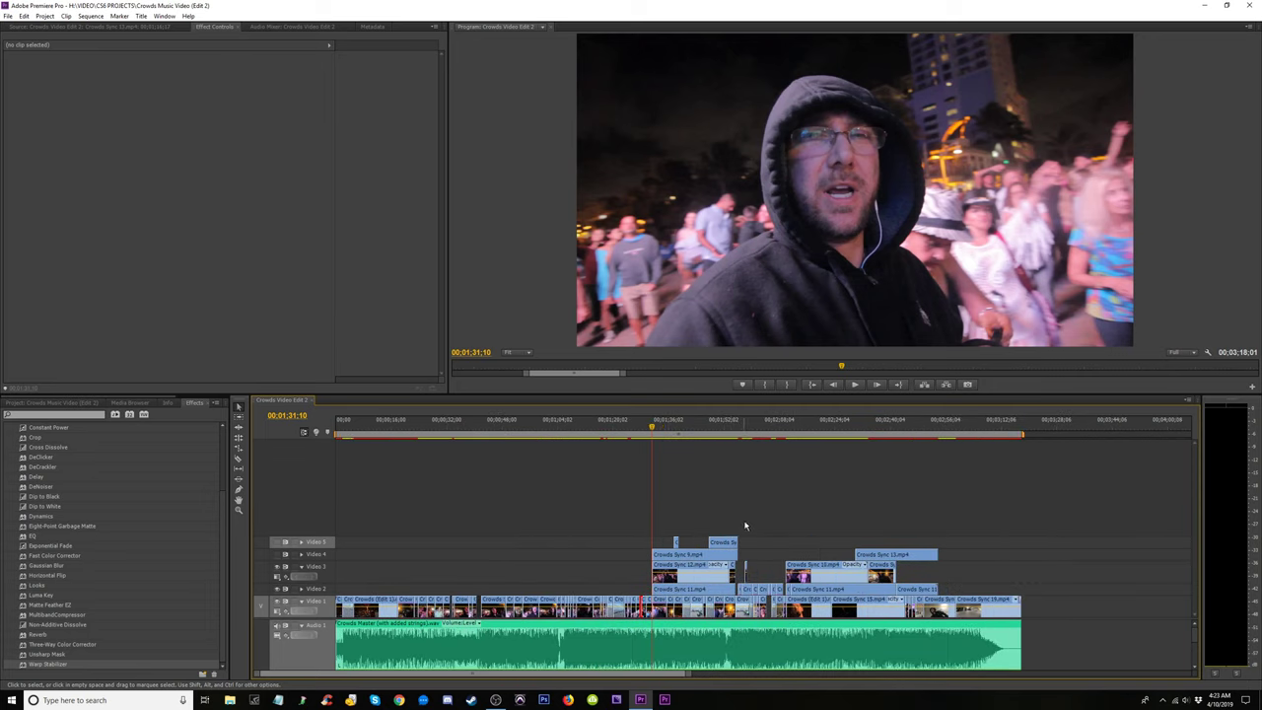
pyautogui.hotkey('ctrl', '`')
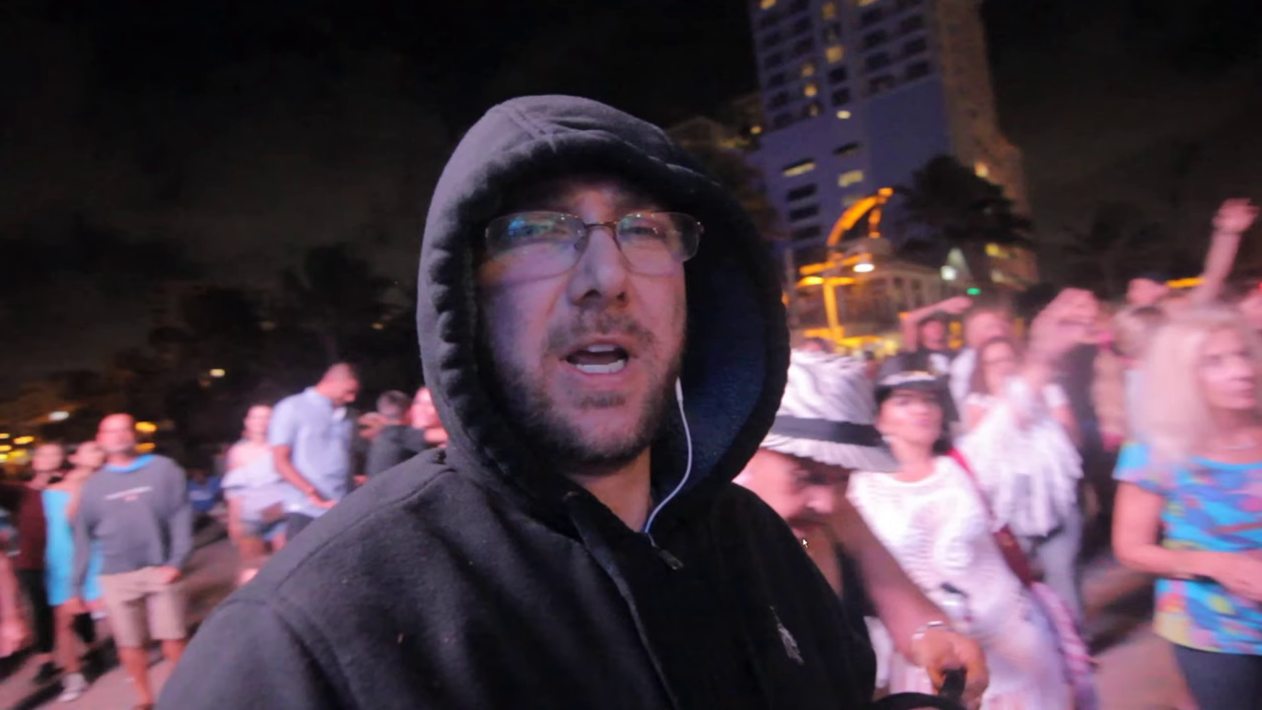
pyautogui.hotkey('ctrl', '`')
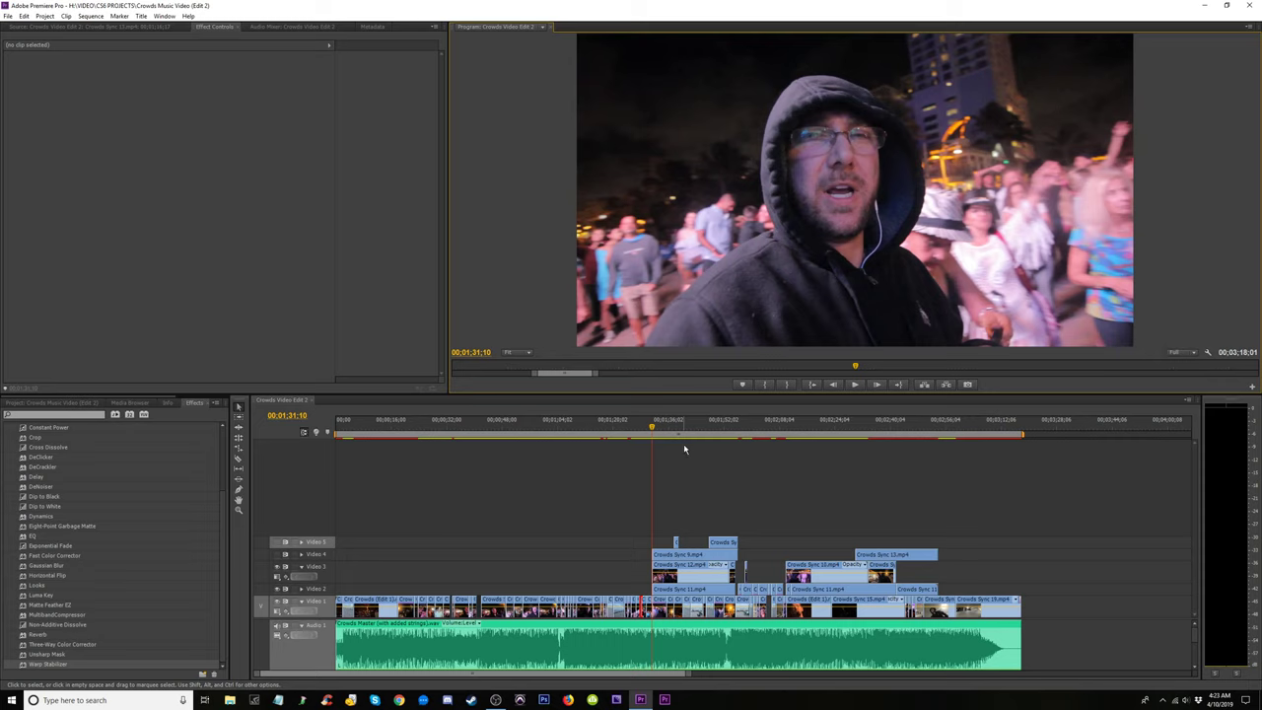
# Zoom in around 01:31–01:33 and shorten the end of Crowds Sync 9 on Video 4.
pyautogui.click(652, 431)
pyautogui.press('=')
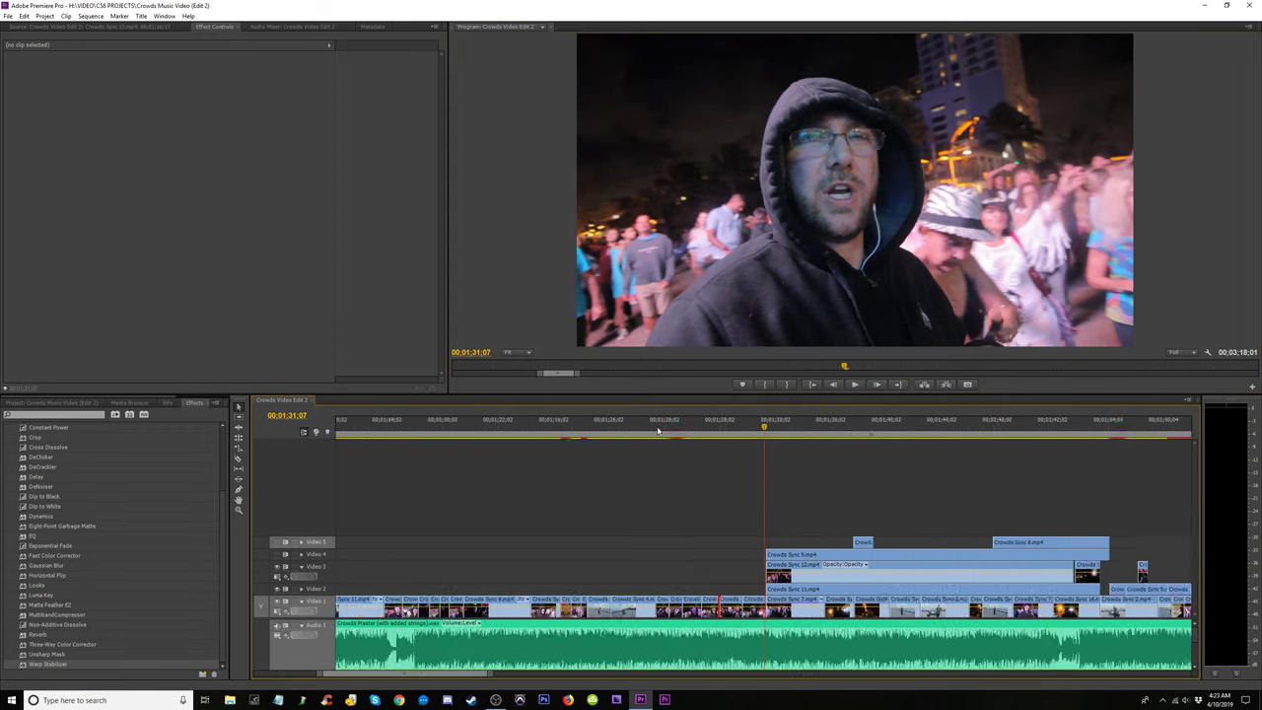
pyautogui.press('=')
pyautogui.moveTo(762, 428); pyautogui.dragTo(1102, 441)
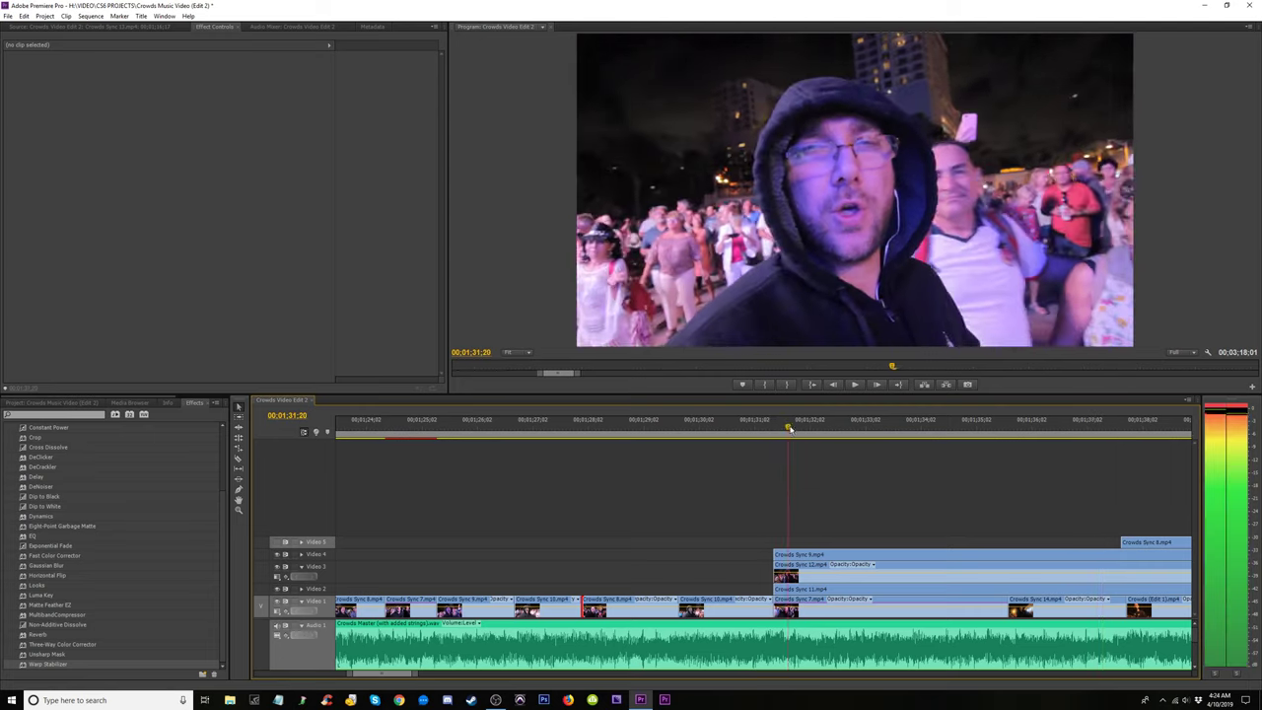
pyautogui.moveTo(768, 434); pyautogui.dragTo(784, 545)
pyautogui.press('space')
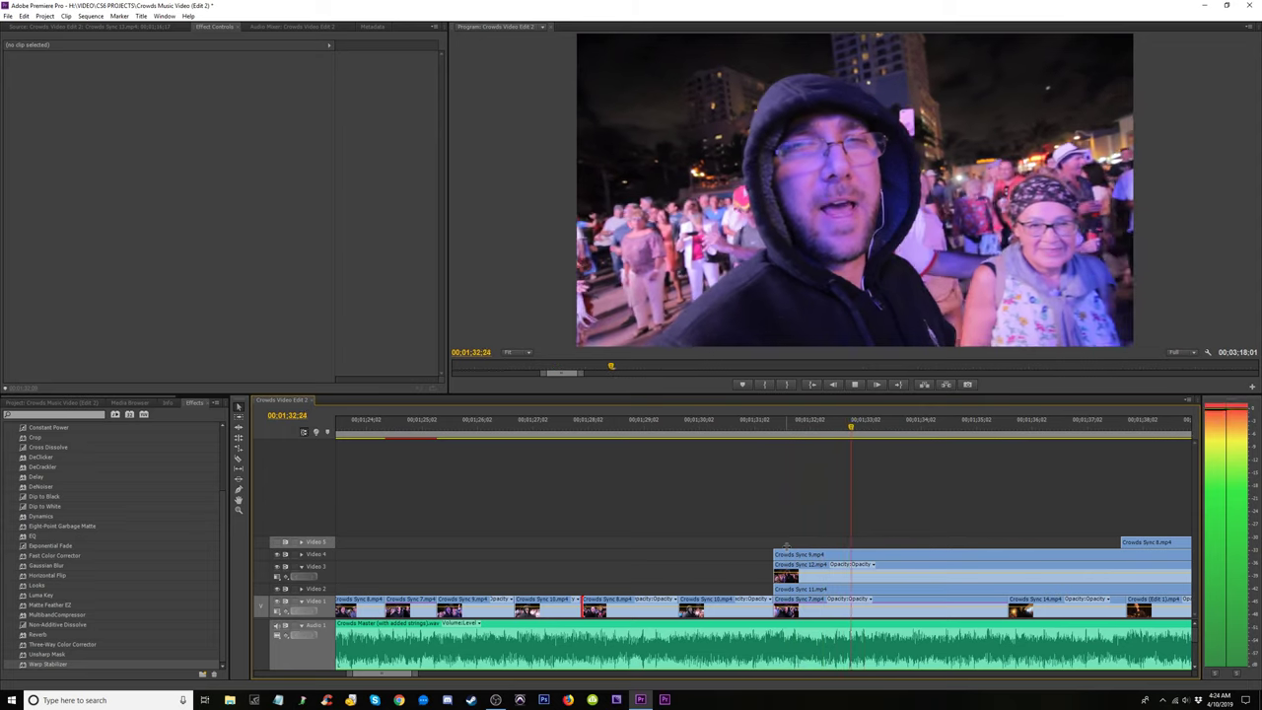
pyautogui.press('space')
pyautogui.press('c')
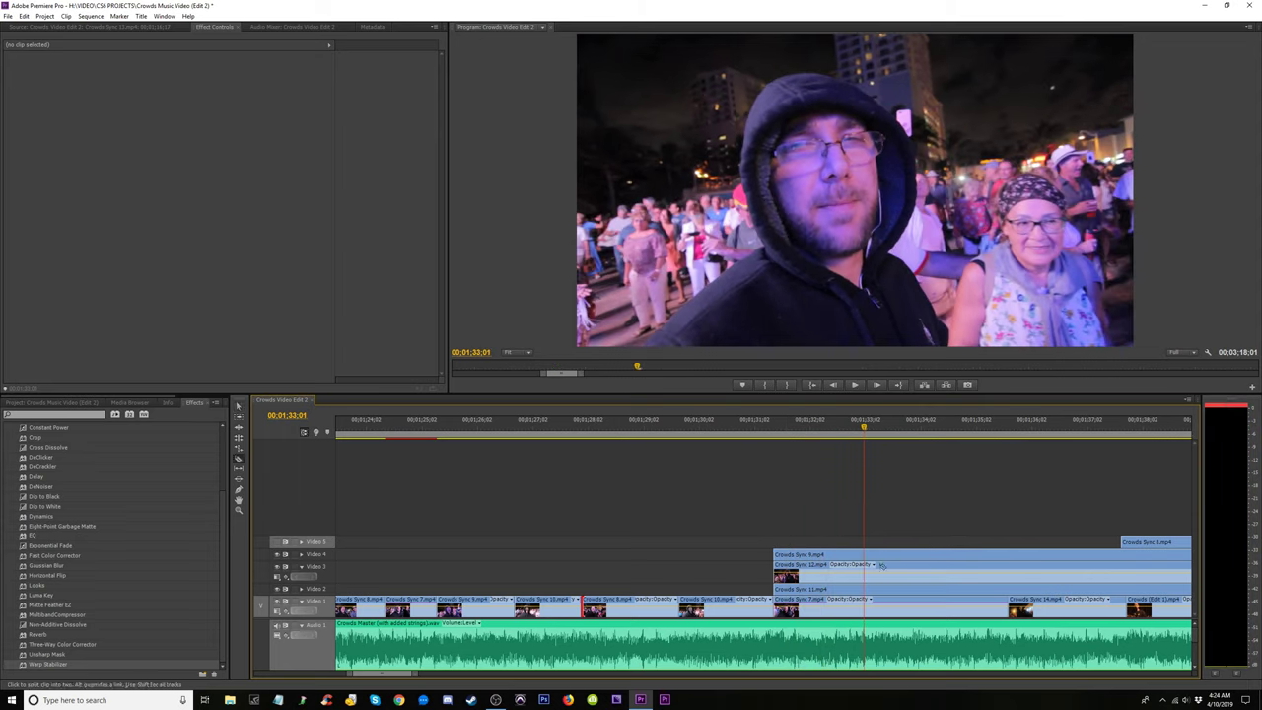
pyautogui.moveTo(865, 443); pyautogui.dragTo(768, 445)
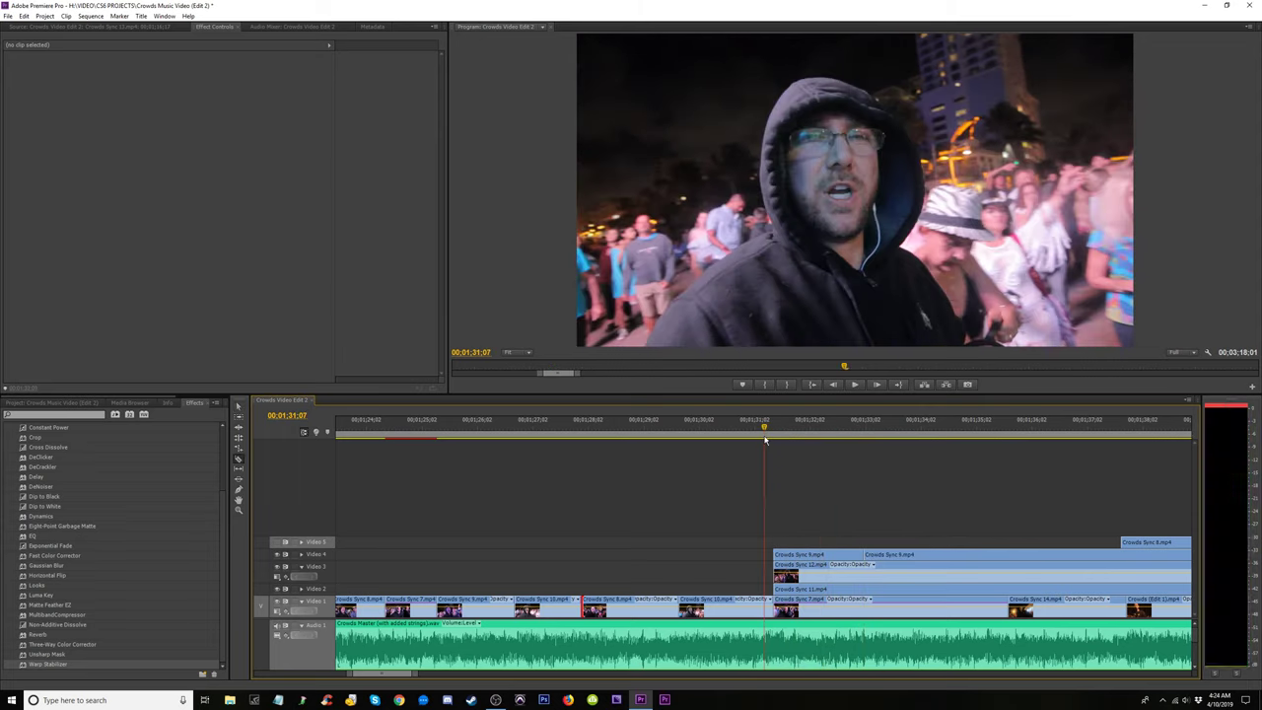
pyautogui.press('space')
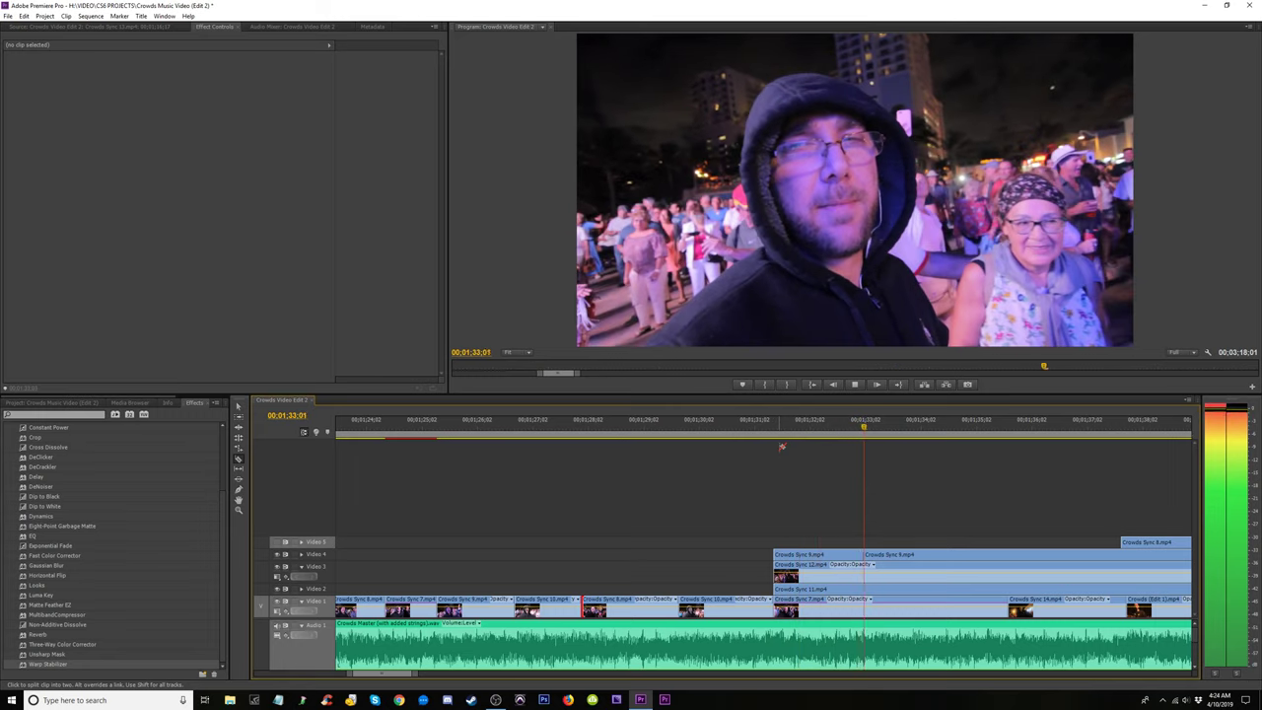
pyautogui.click(769, 434)
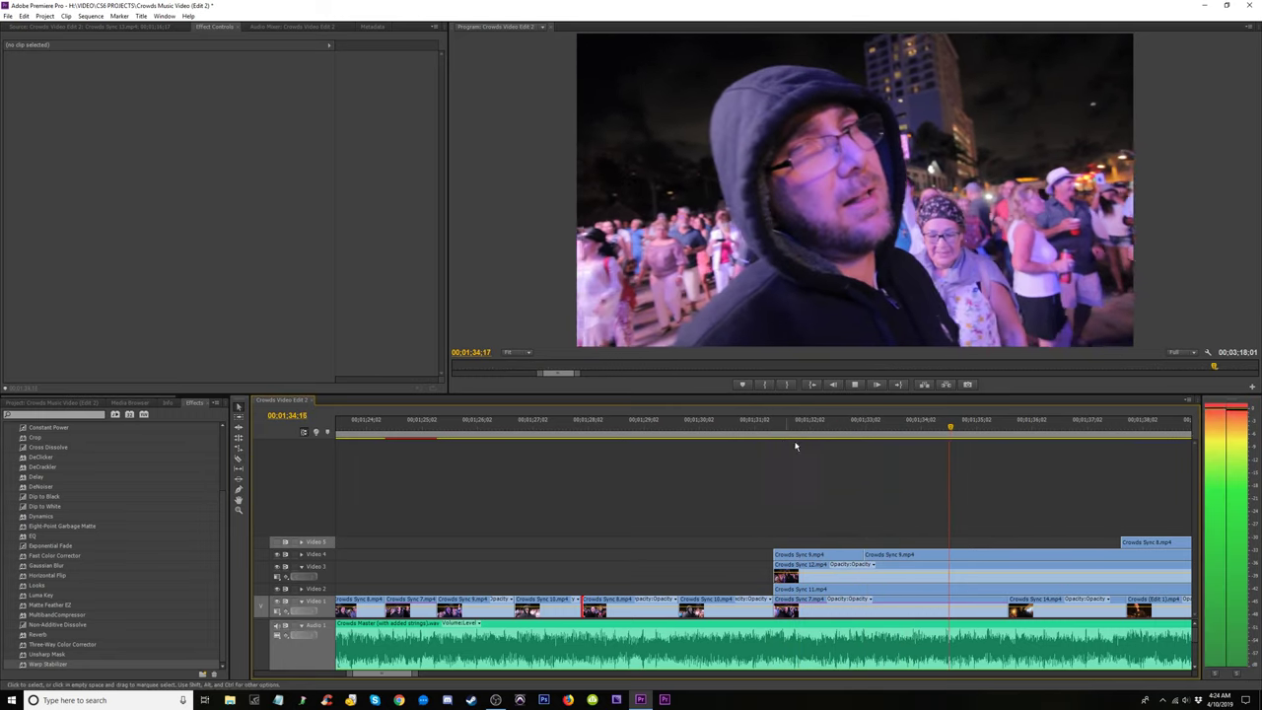
pyautogui.moveTo(866, 555)
pyautogui.mouseDown()
pyautogui.moveTo(1127, 559)
pyautogui.moveTo(866, 555)
pyautogui.mouseUp()
# Preview from 01:31 and drag Crowds Sync 9 down onto Video 3 over the start of Crowds Sync 12.
pyautogui.moveTo(966, 431); pyautogui.dragTo(987, 491)
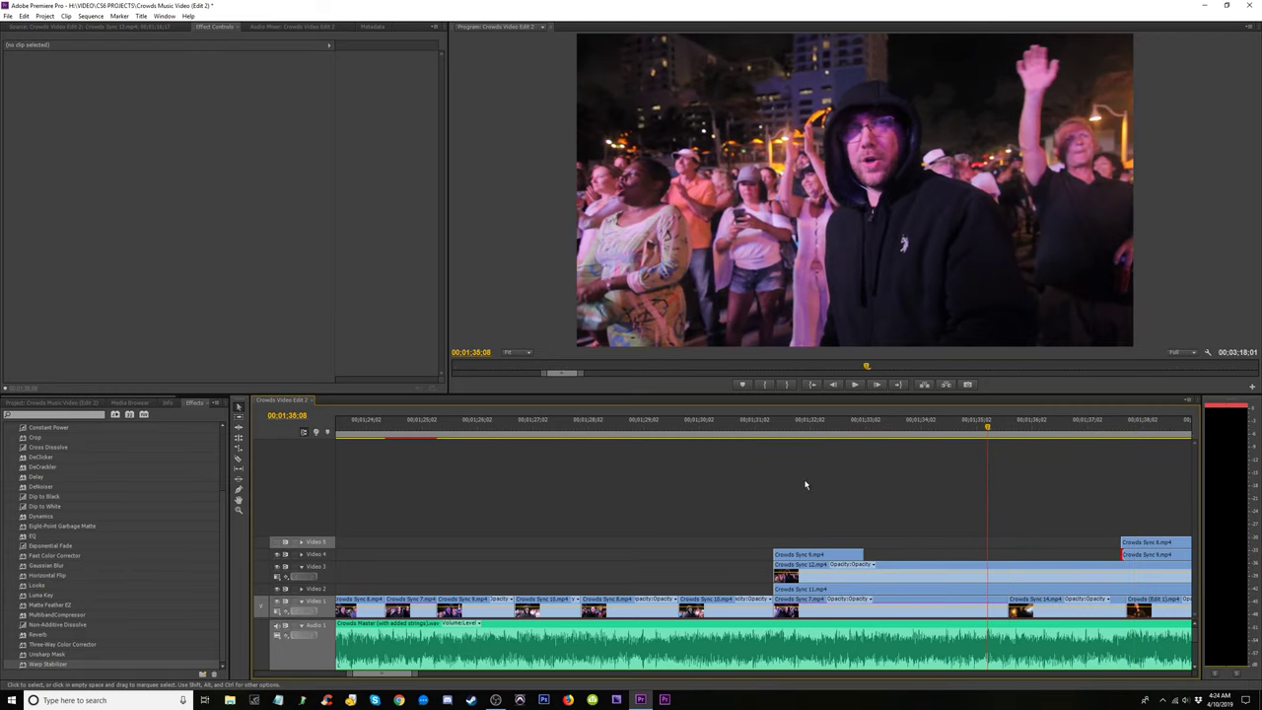
pyautogui.moveTo(828, 454); pyautogui.dragTo(780, 455)
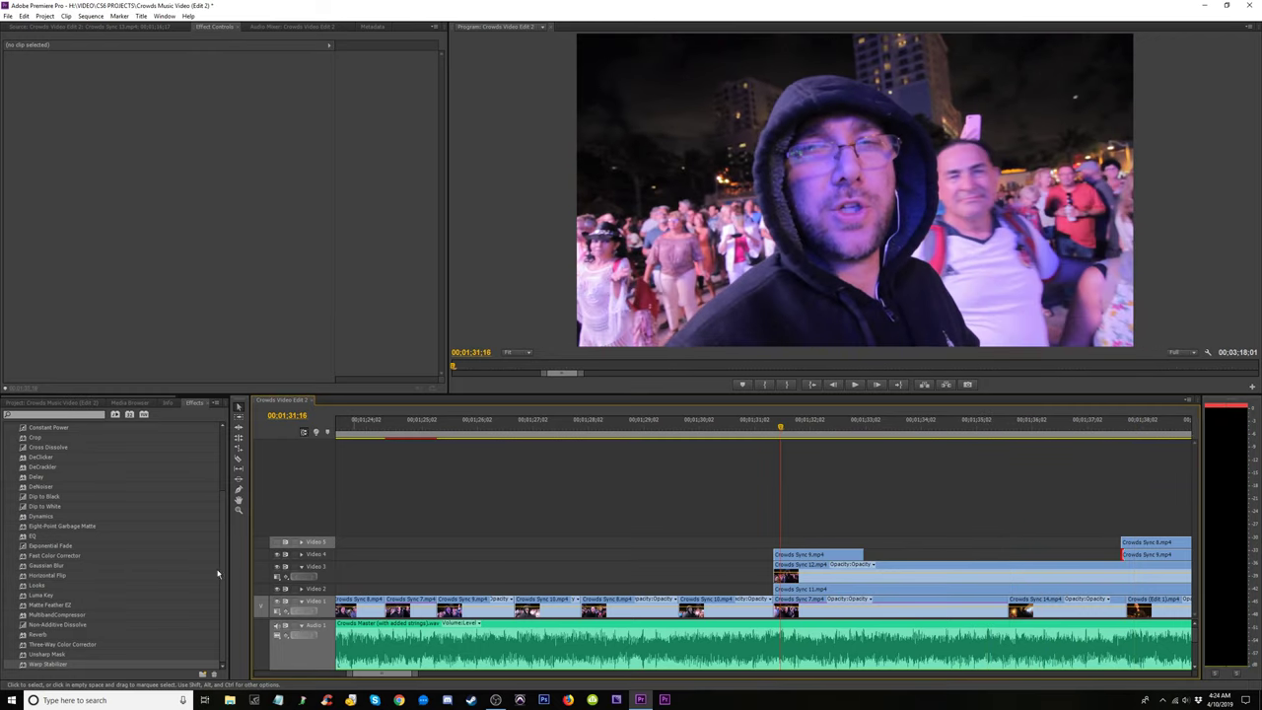
pyautogui.click(799, 430)
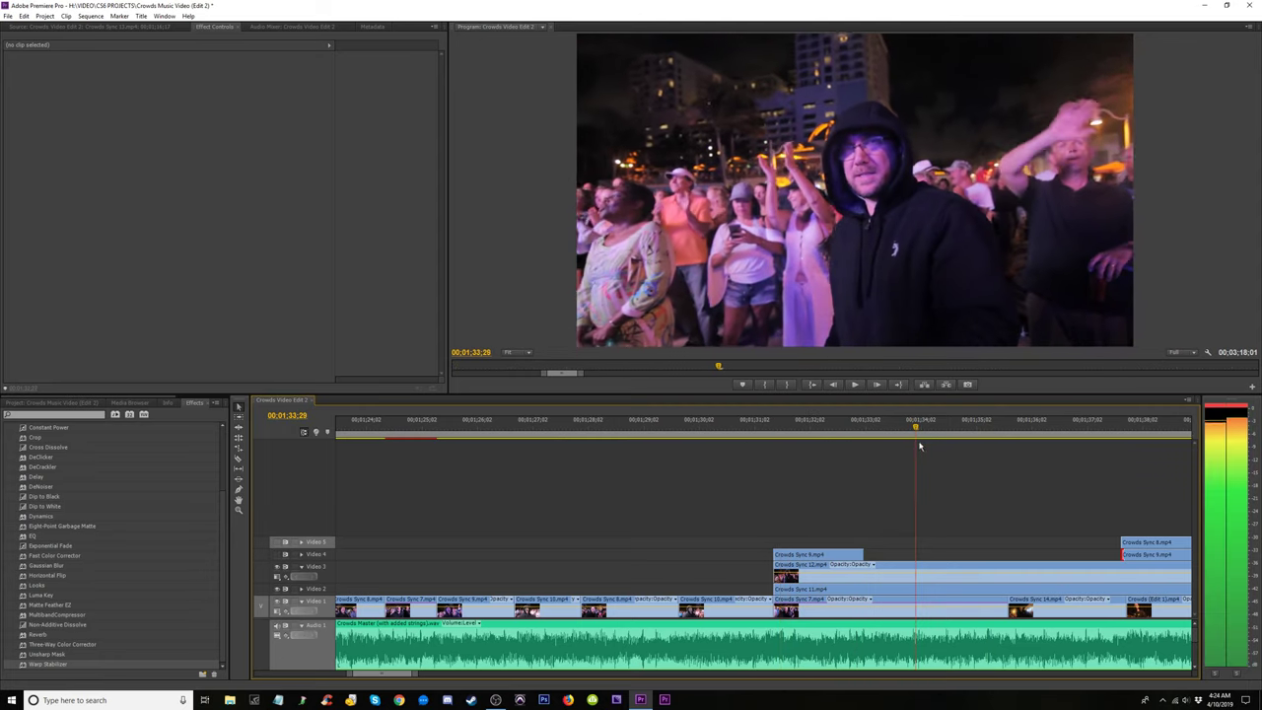
pyautogui.press('space')
pyautogui.moveTo(794, 556); pyautogui.dragTo(794, 568)
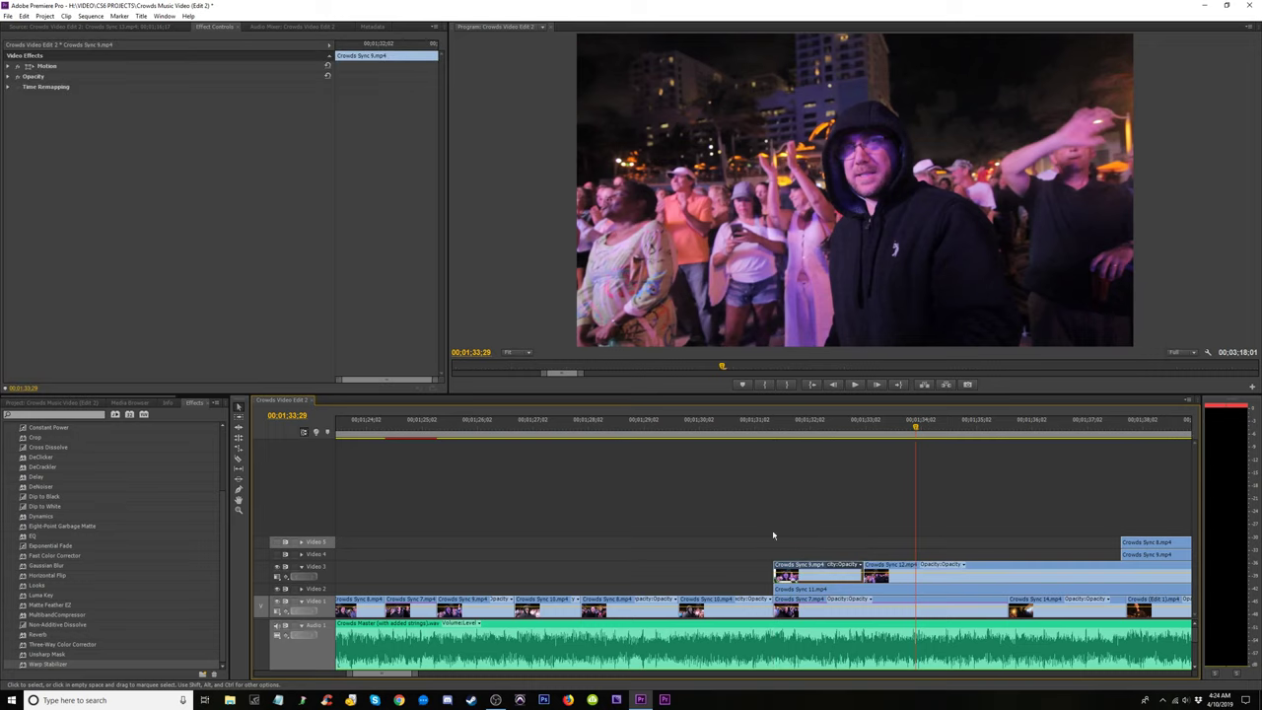
pyautogui.moveTo(766, 430); pyautogui.dragTo(925, 469)
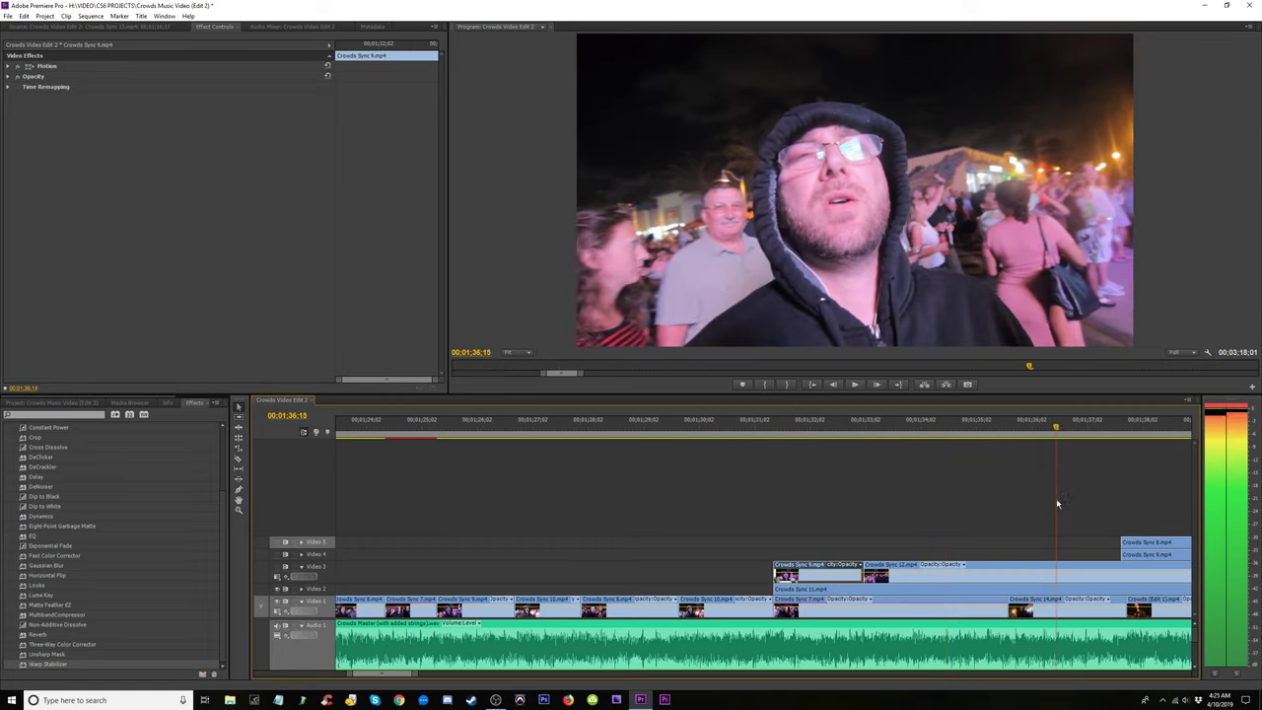
pyautogui.moveTo(1118, 520); pyautogui.dragTo(1062, 535)
pyautogui.moveTo(982, 534); pyautogui.dragTo(643, 535)
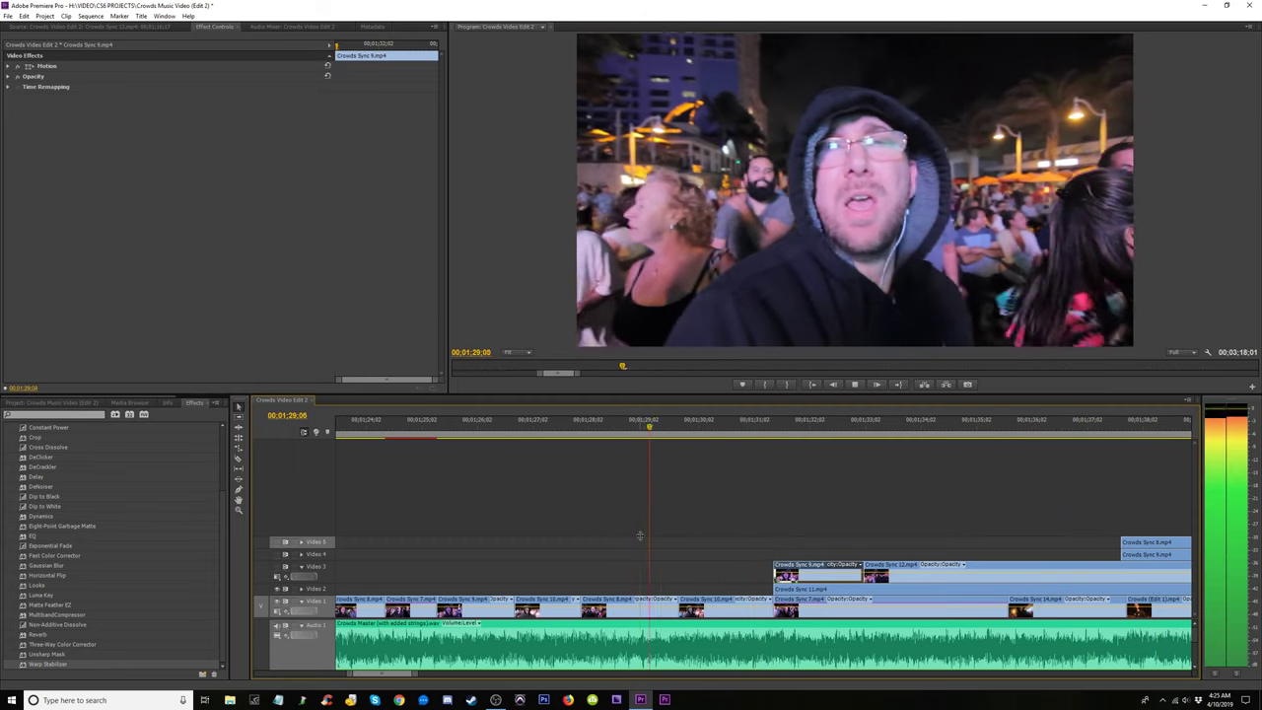
pyautogui.press('space')
pyautogui.press('space')
pyautogui.moveTo(622, 441); pyautogui.dragTo(576, 488)
pyautogui.press('space')
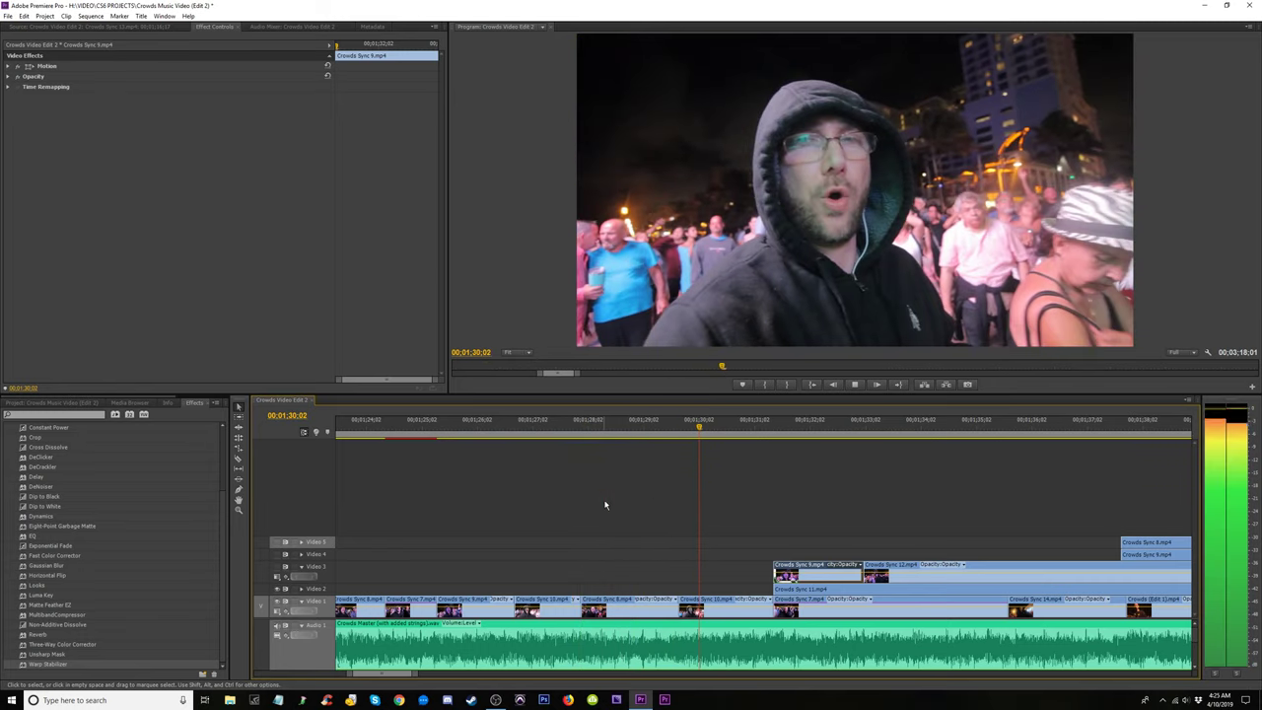
pyautogui.click(624, 431)
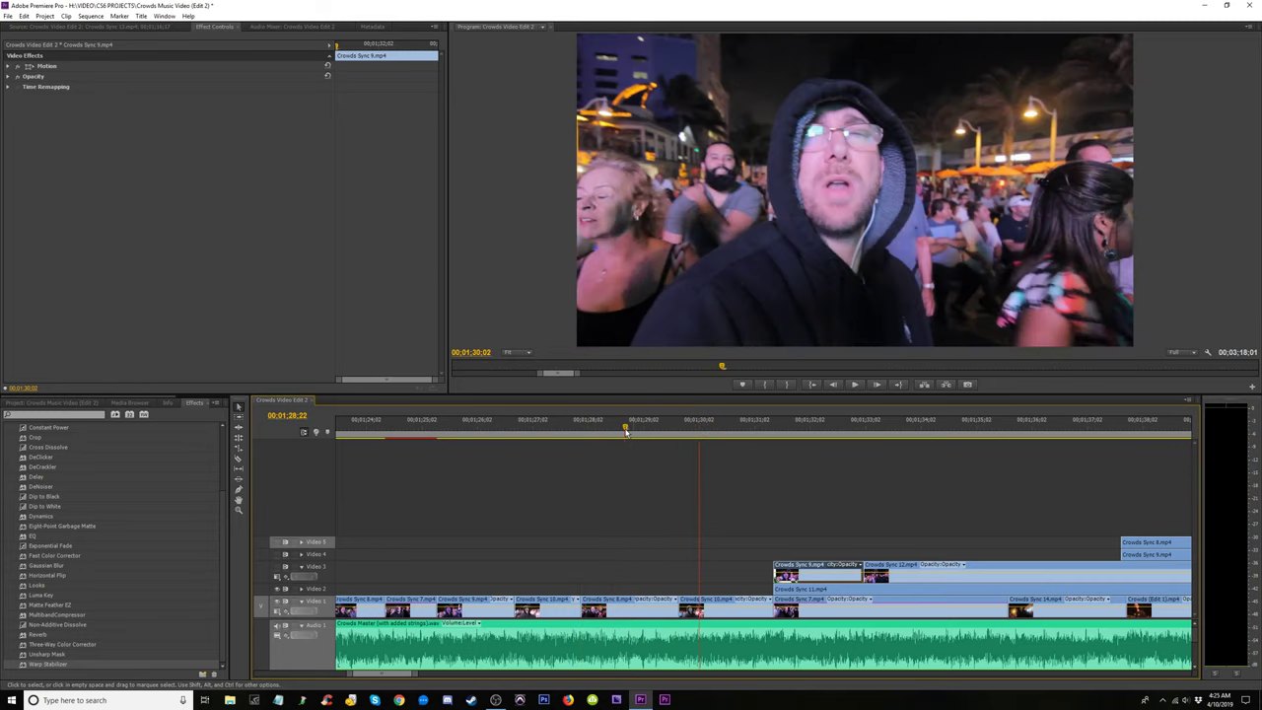
pyautogui.moveTo(624, 431); pyautogui.dragTo(654, 456)
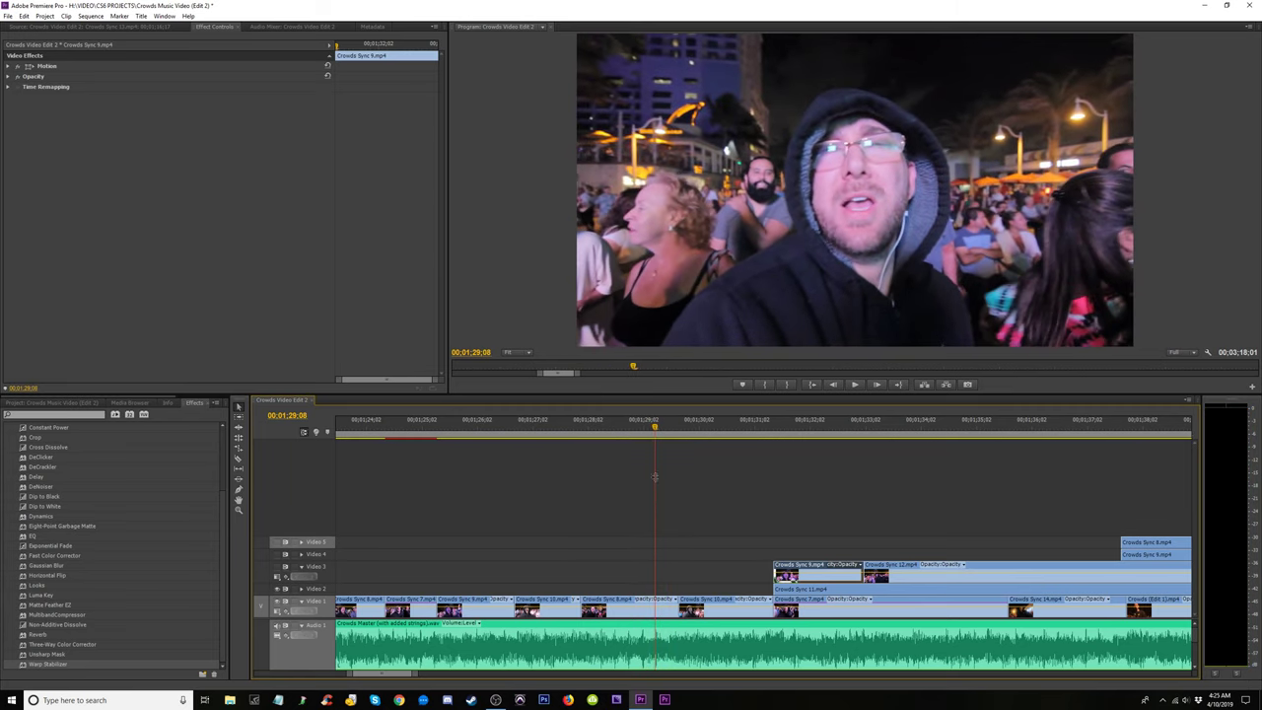
# Delete the Video 1 piece after the playhead and ripple-delete the gap so Crowds Sync 10 follows directly.
pyautogui.click(668, 612)
pyautogui.press('Delete')
pyautogui.click(669, 617)
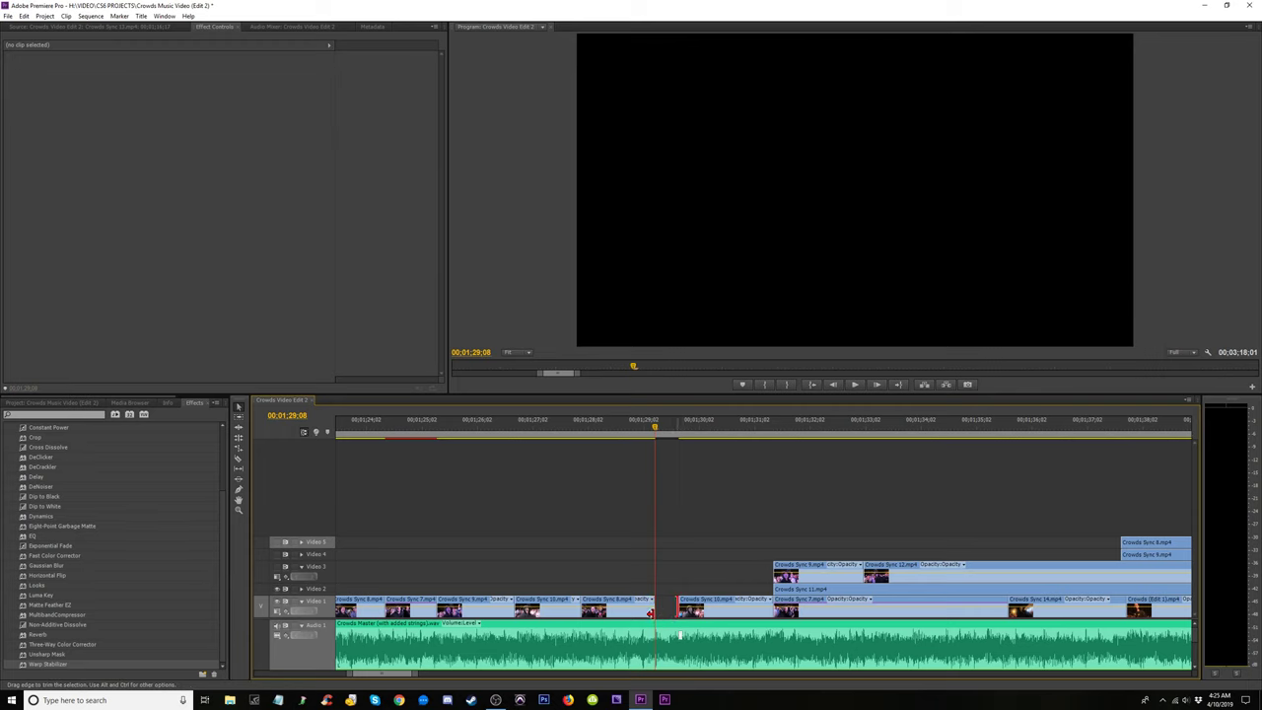
pyautogui.press('Delete')
pyautogui.press('space')
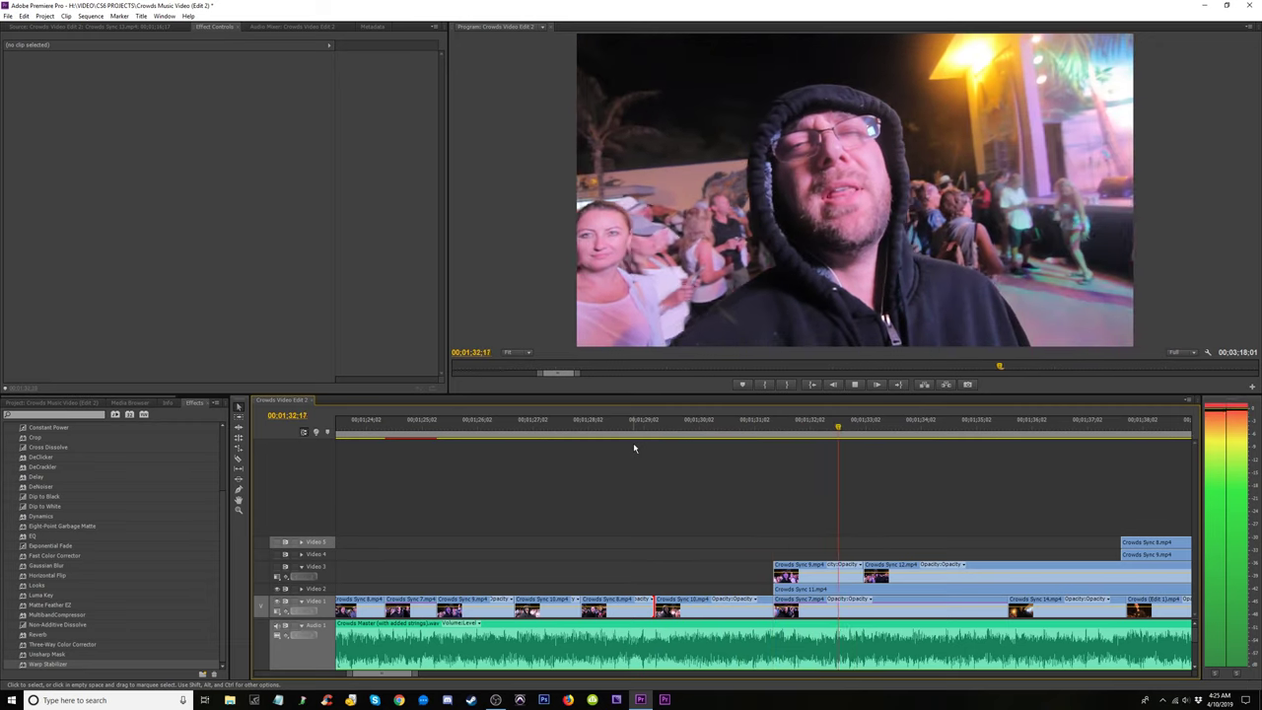
pyautogui.press('space')
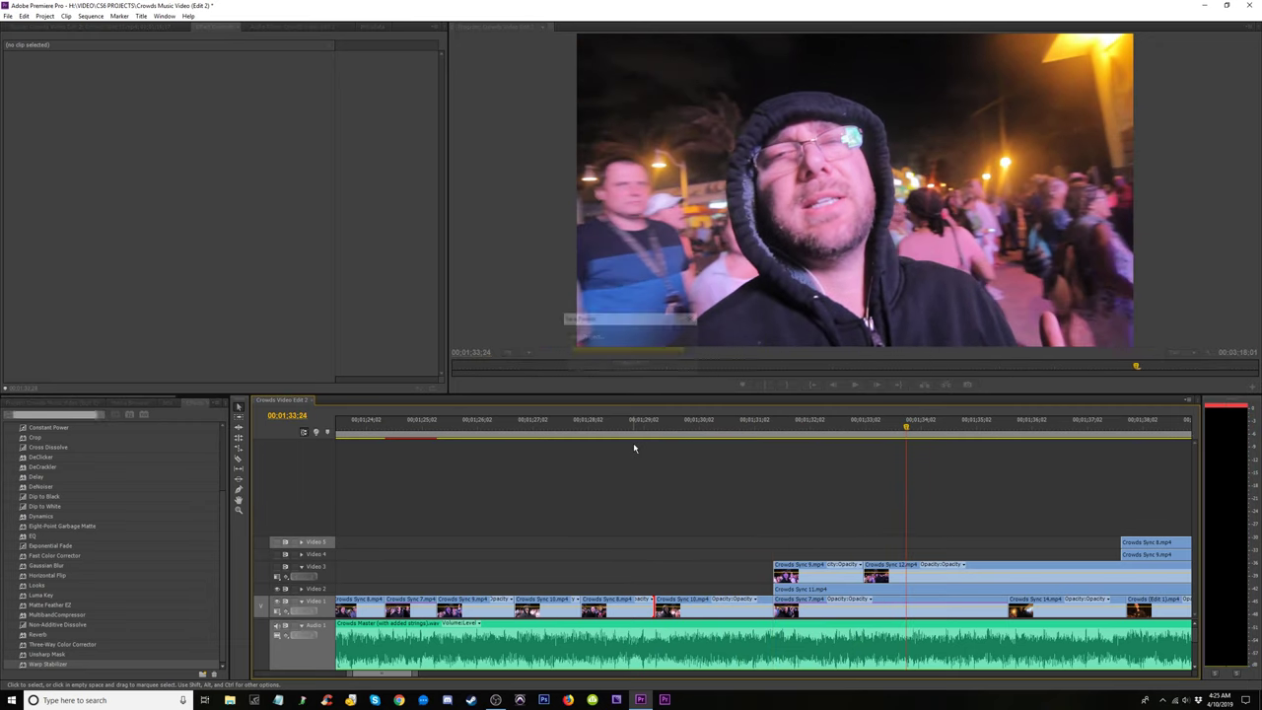
# Review playback from 01:33:24 to about 01:38, then zoom back in at 01:31:11.
pyautogui.press('c')
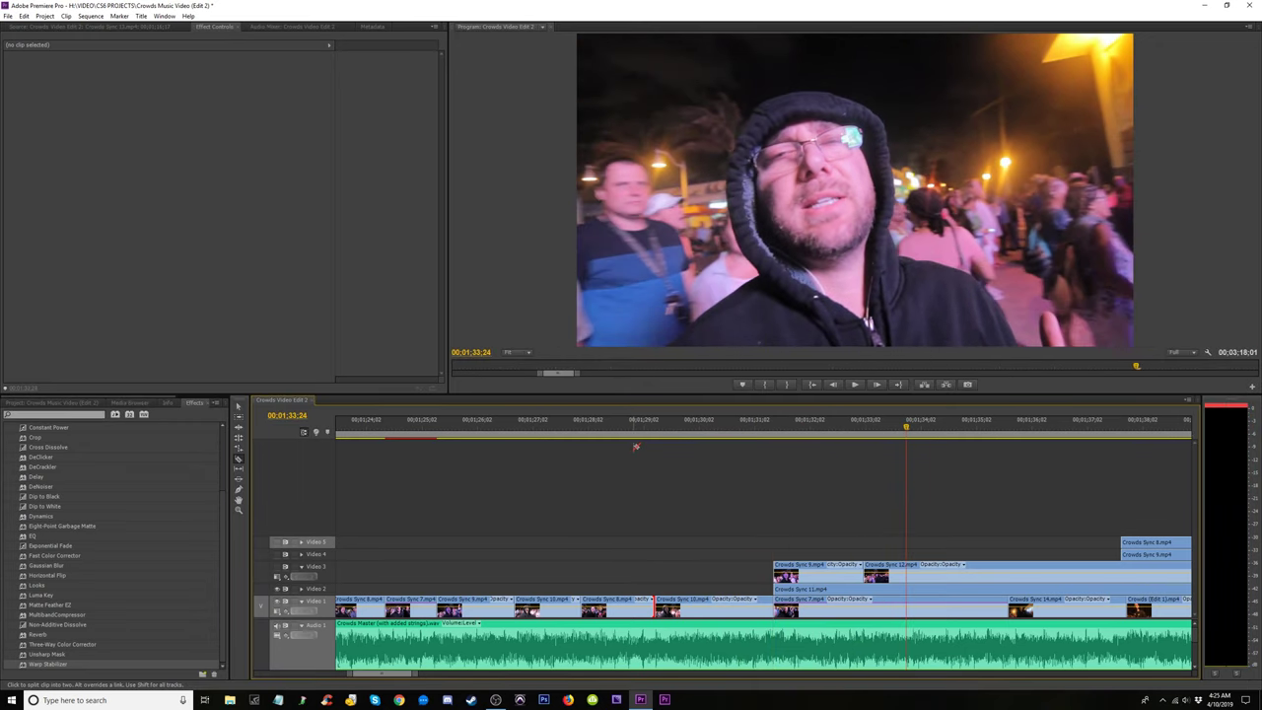
pyautogui.press('space')
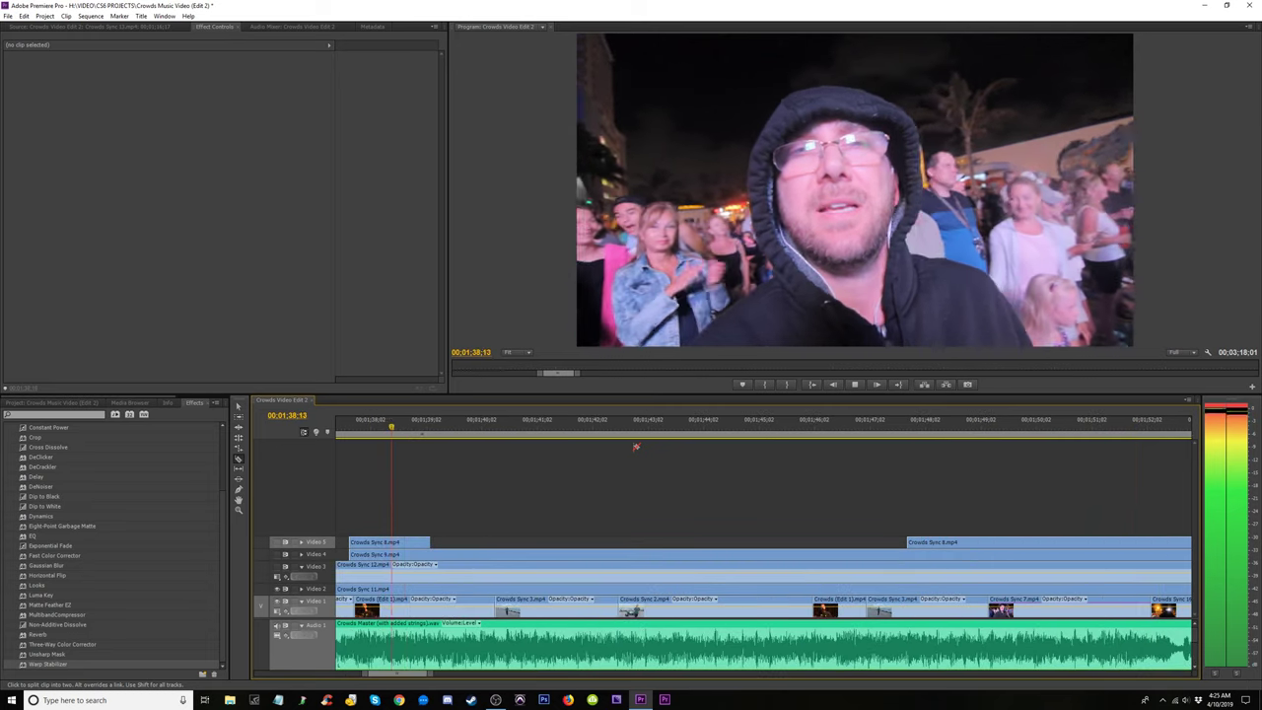
pyautogui.press('space')
pyautogui.press('-')
pyautogui.press('-')
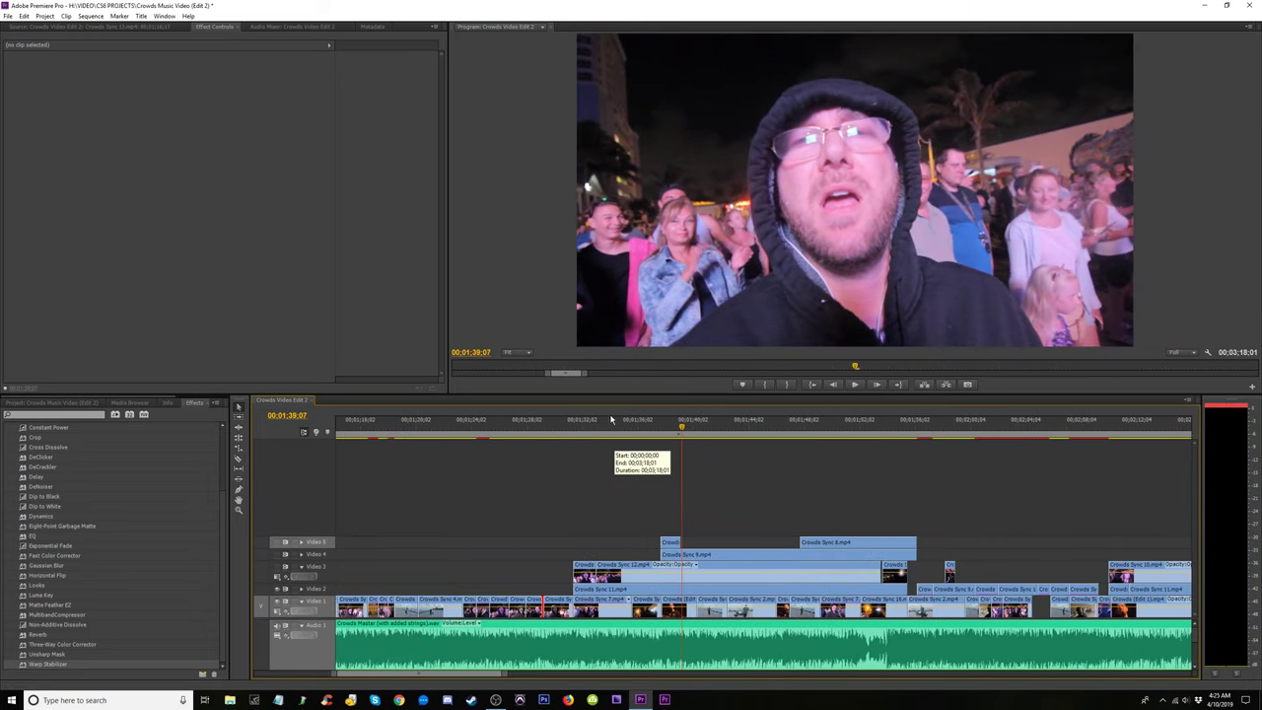
pyautogui.click(571, 421)
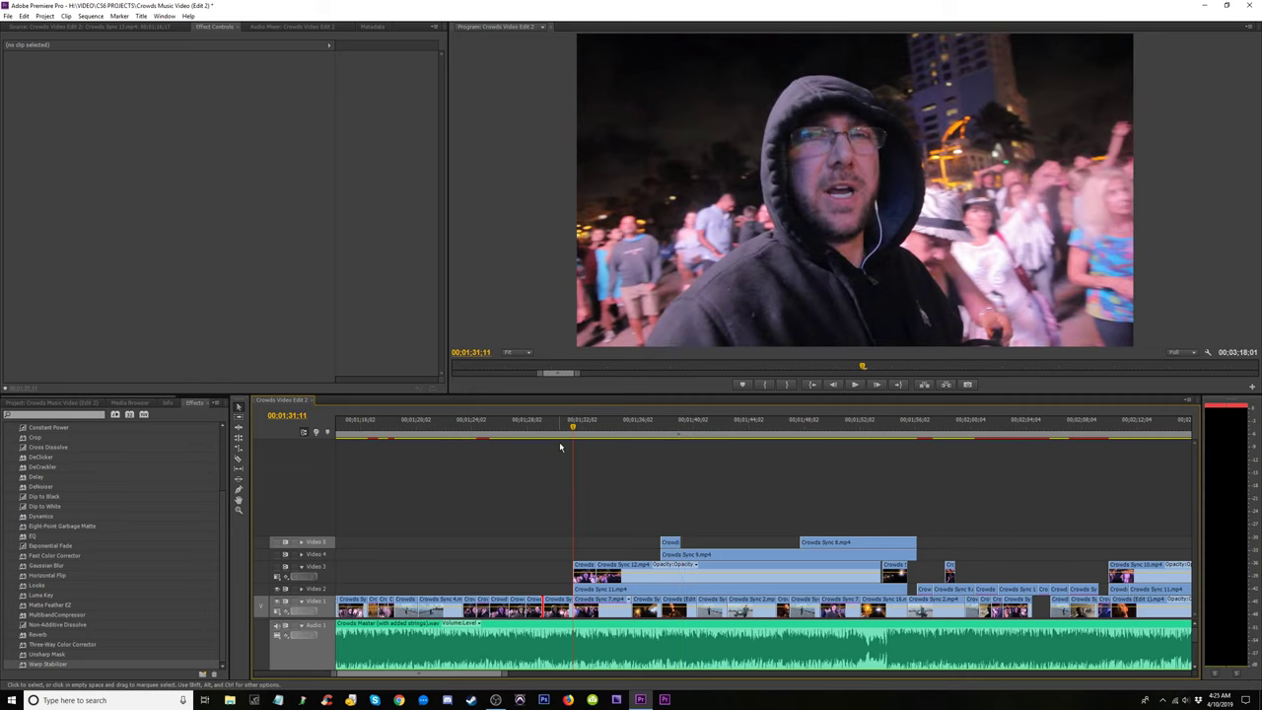
pyautogui.press('=')
# Toggle the Video 2 track output and review the sequence from 01:31:11 to around 01:36.
pyautogui.click(285, 591)
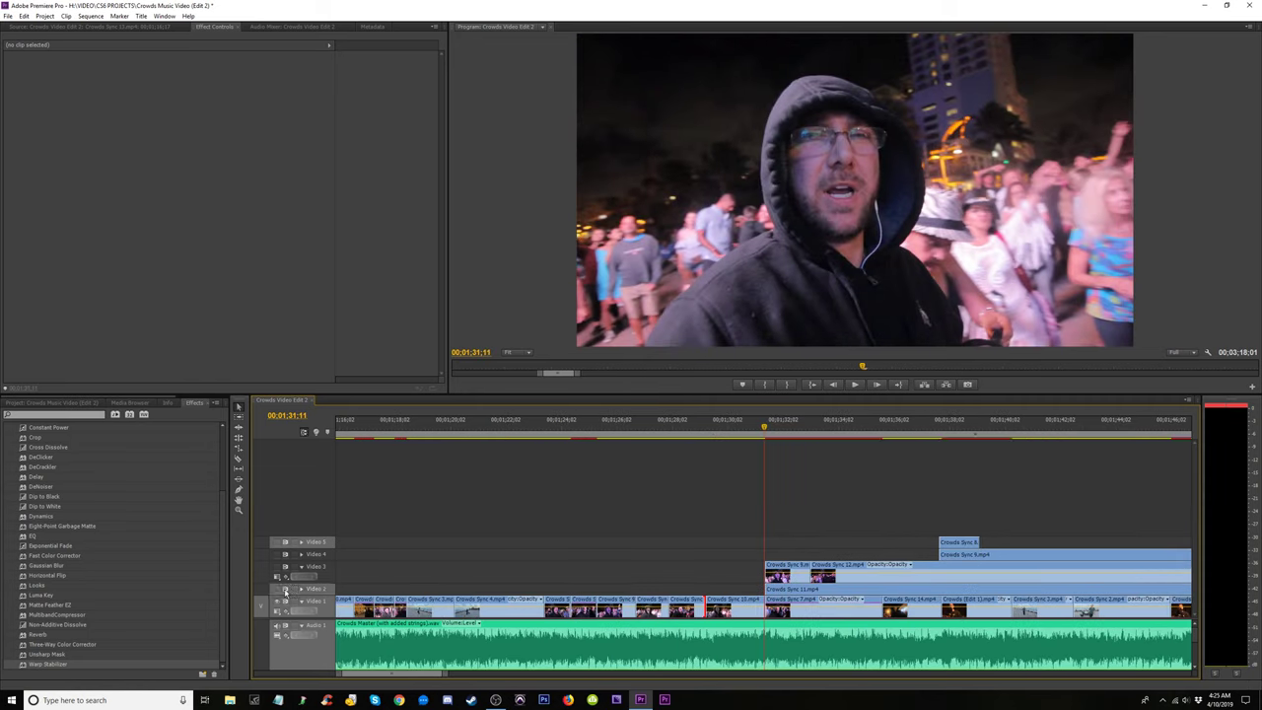
pyautogui.press('space')
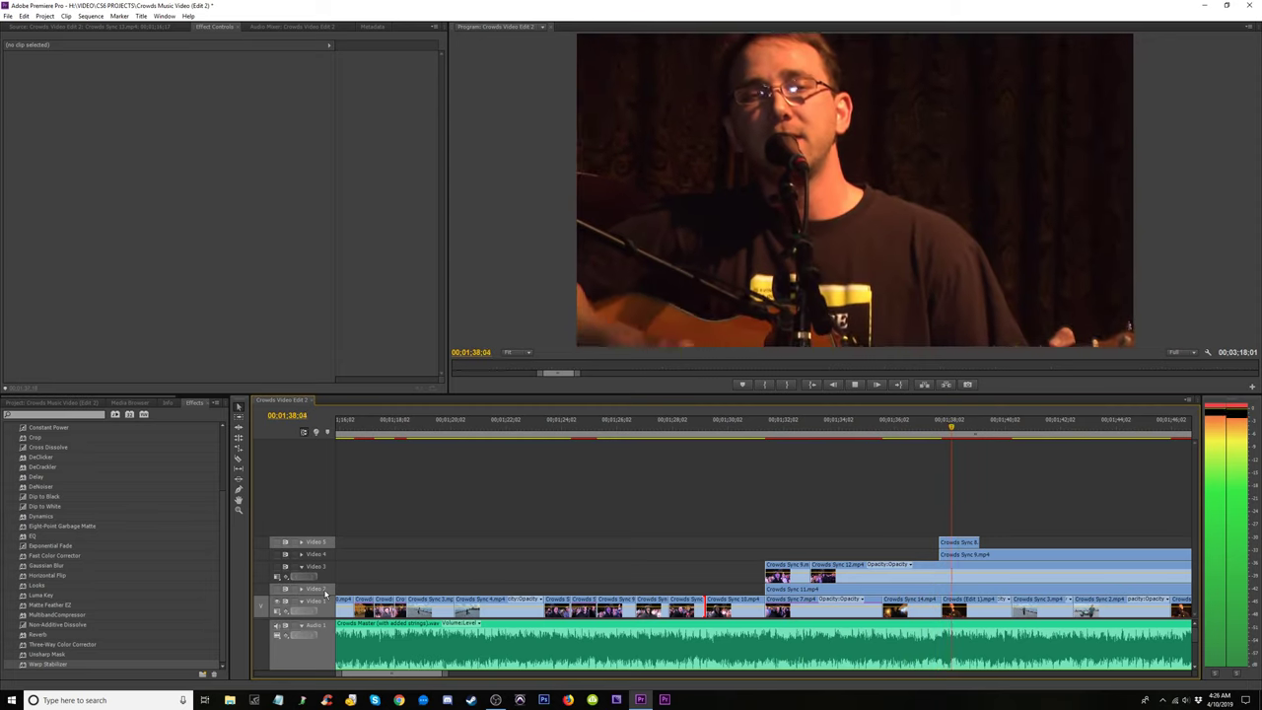
pyautogui.press('space')
pyautogui.press('=')
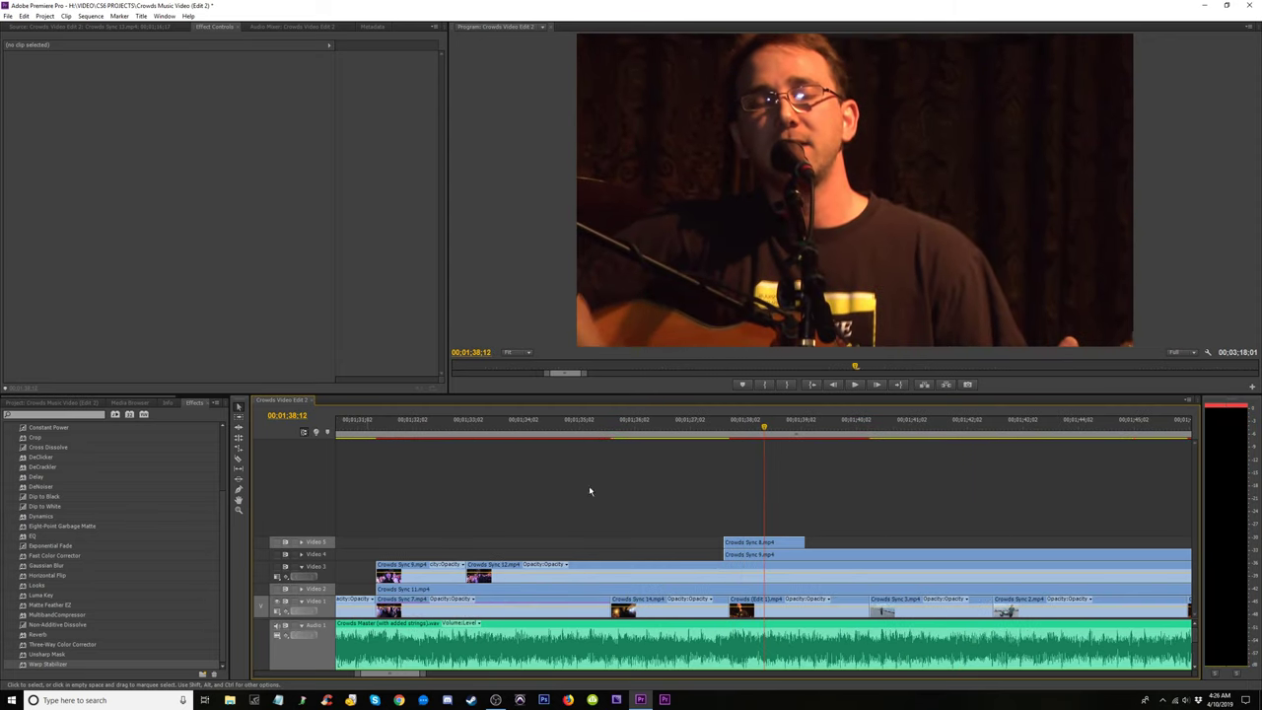
pyautogui.click(625, 426)
pyautogui.press('space')
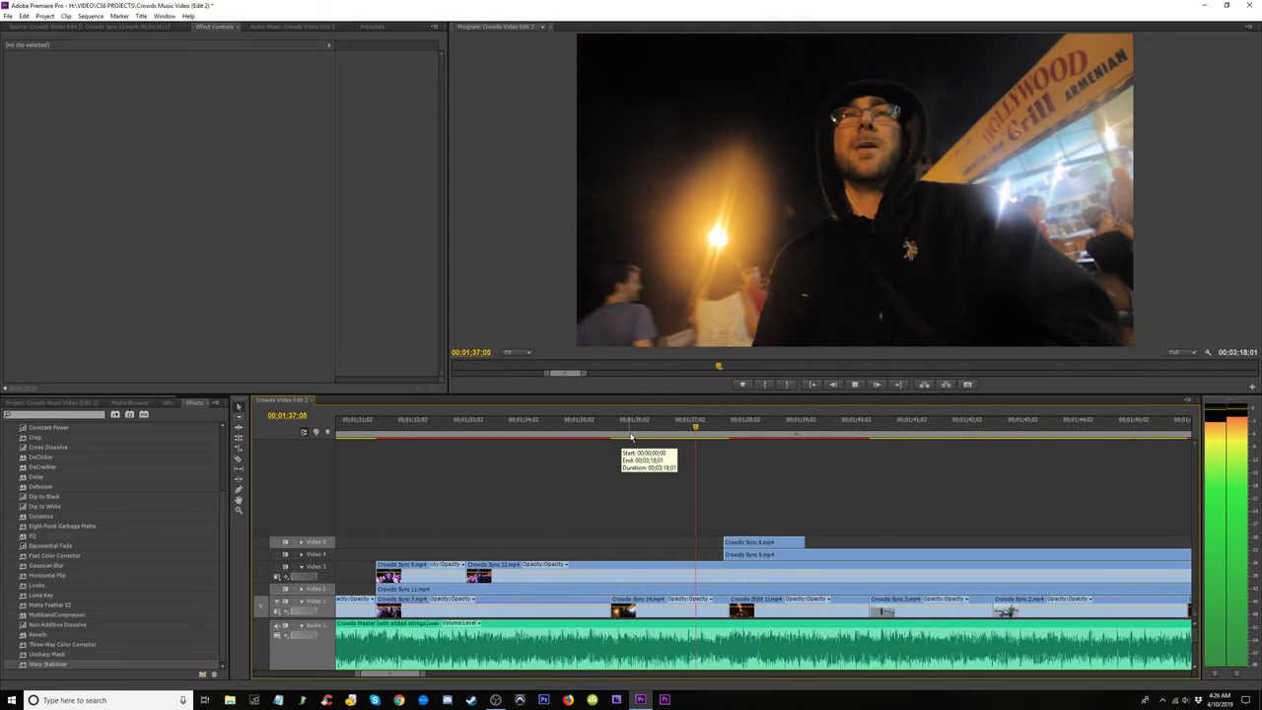
pyautogui.press('space')
pyautogui.click(639, 424)
pyautogui.press('space')
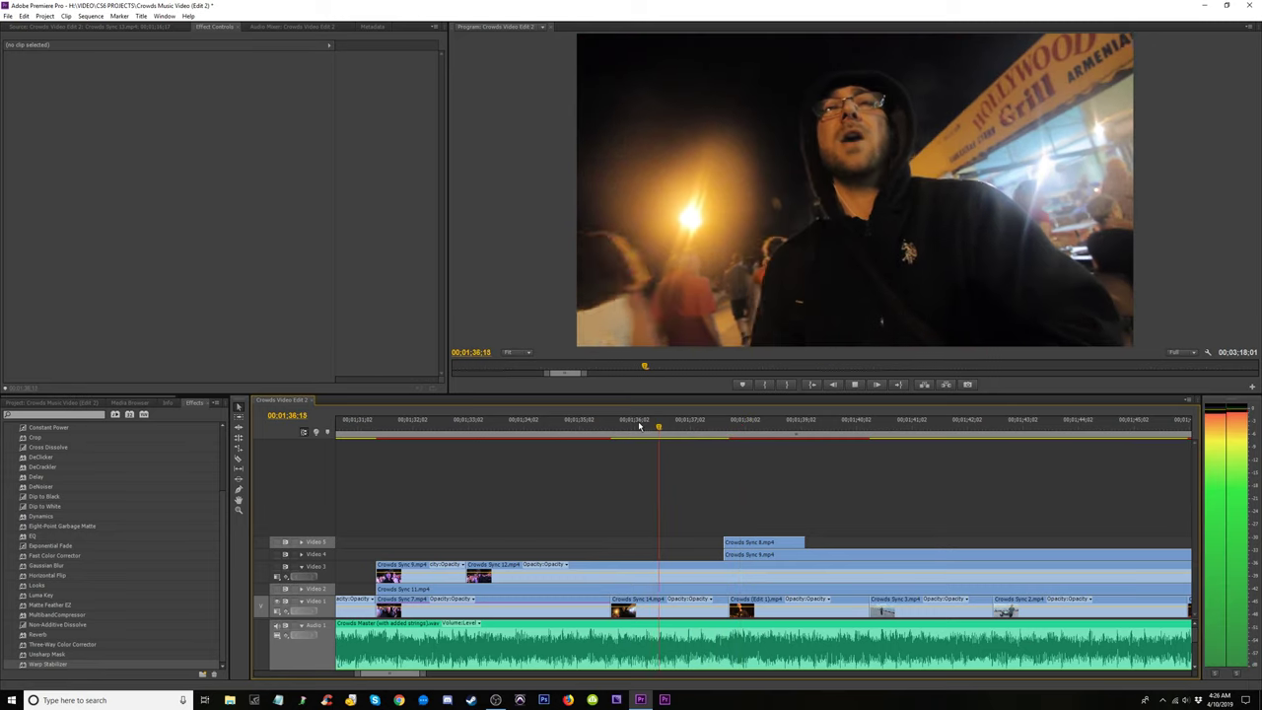
pyautogui.press('space')
# Trim the start of Crowds Sync 14 later on Video 1 and play back the result.
pyautogui.moveTo(612, 607); pyautogui.dragTo(676, 607)
pyautogui.press('space')
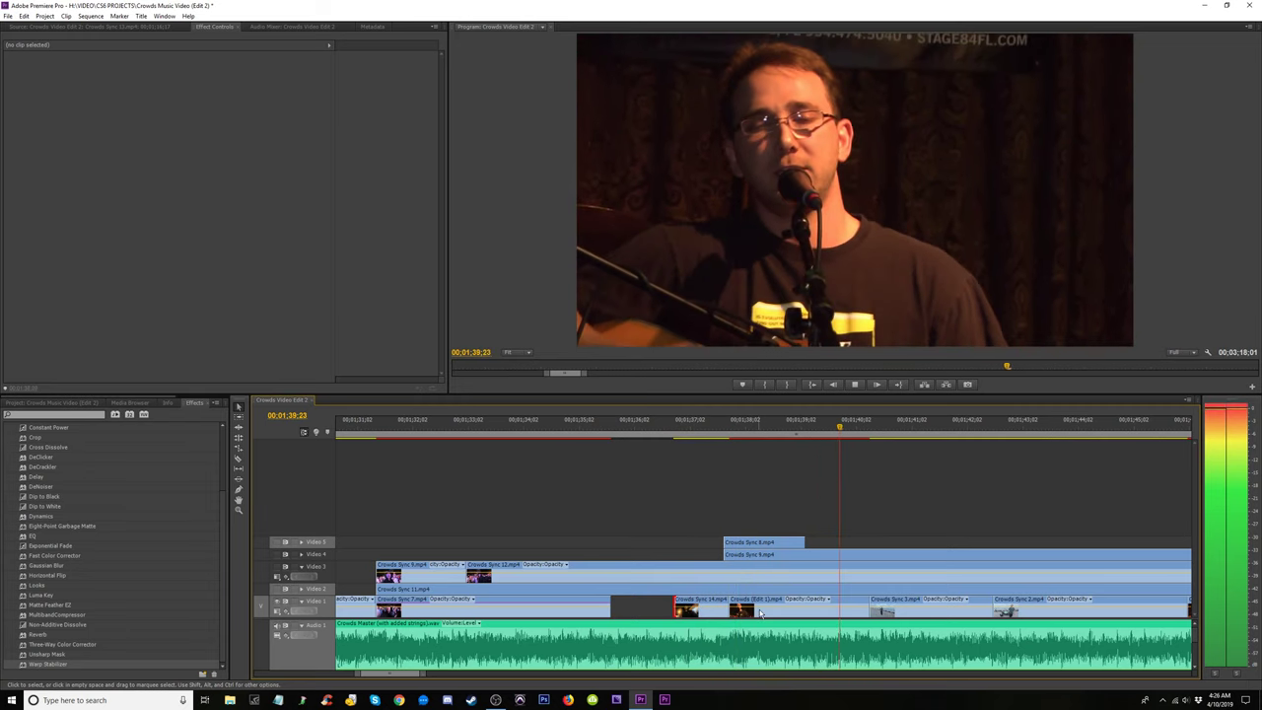
pyautogui.press('space')
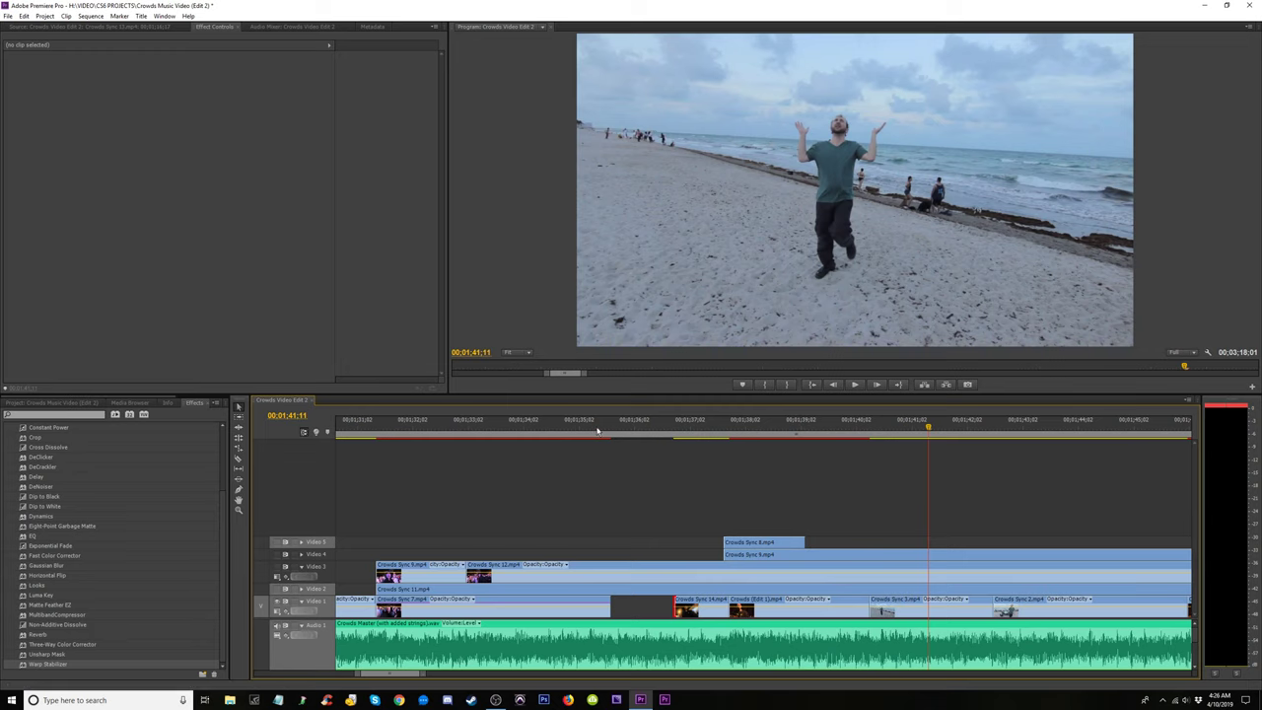
pyautogui.press('space')
pyautogui.click(897, 618)
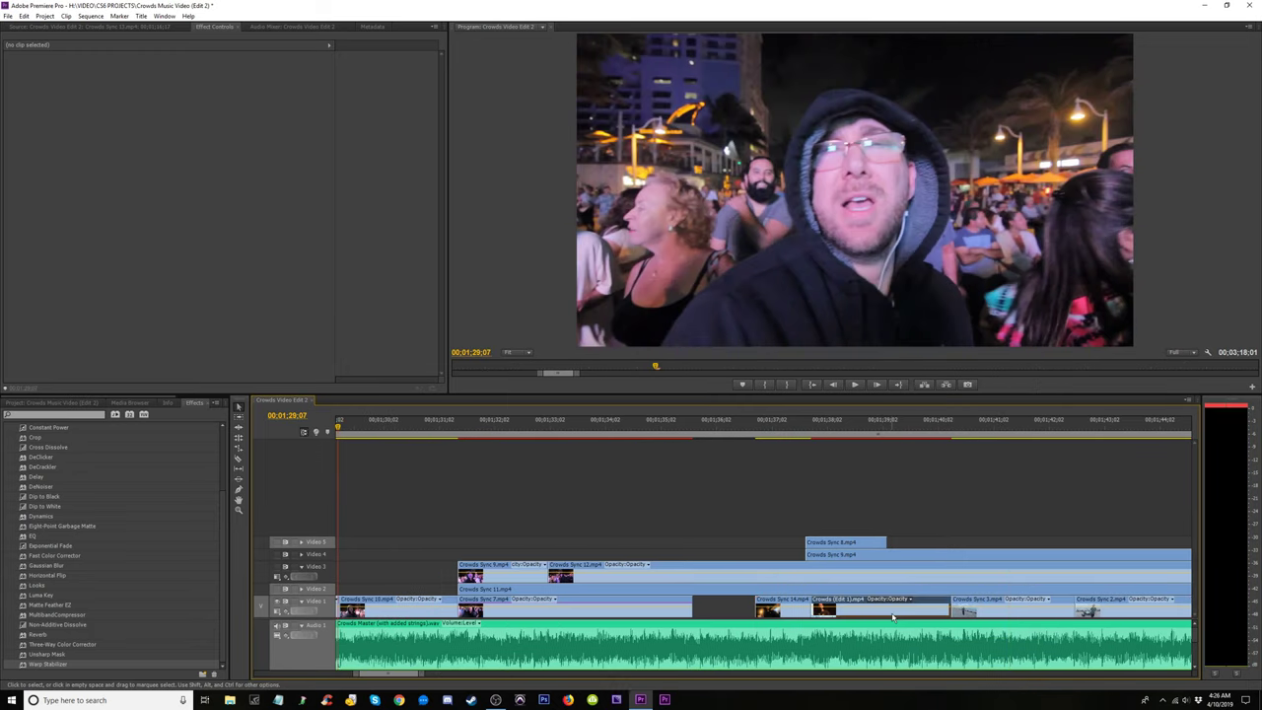
pyautogui.click(836, 436)
pyautogui.press('space')
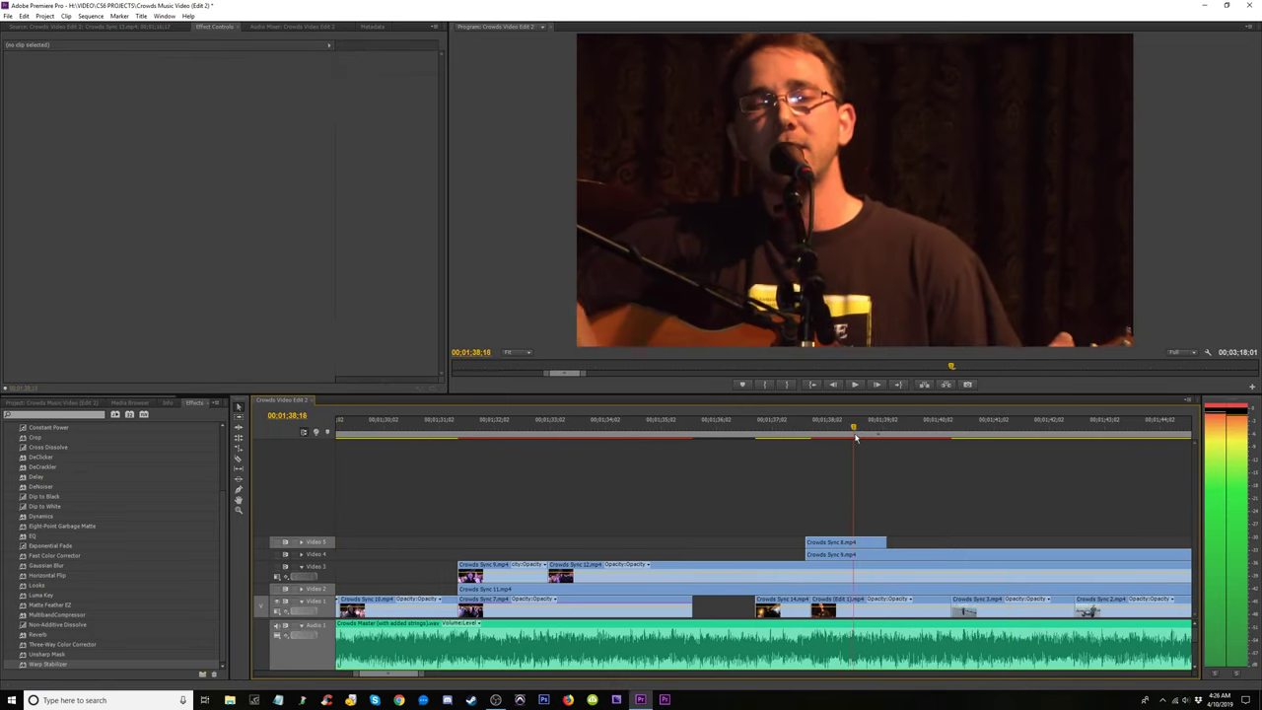
pyautogui.click(874, 601)
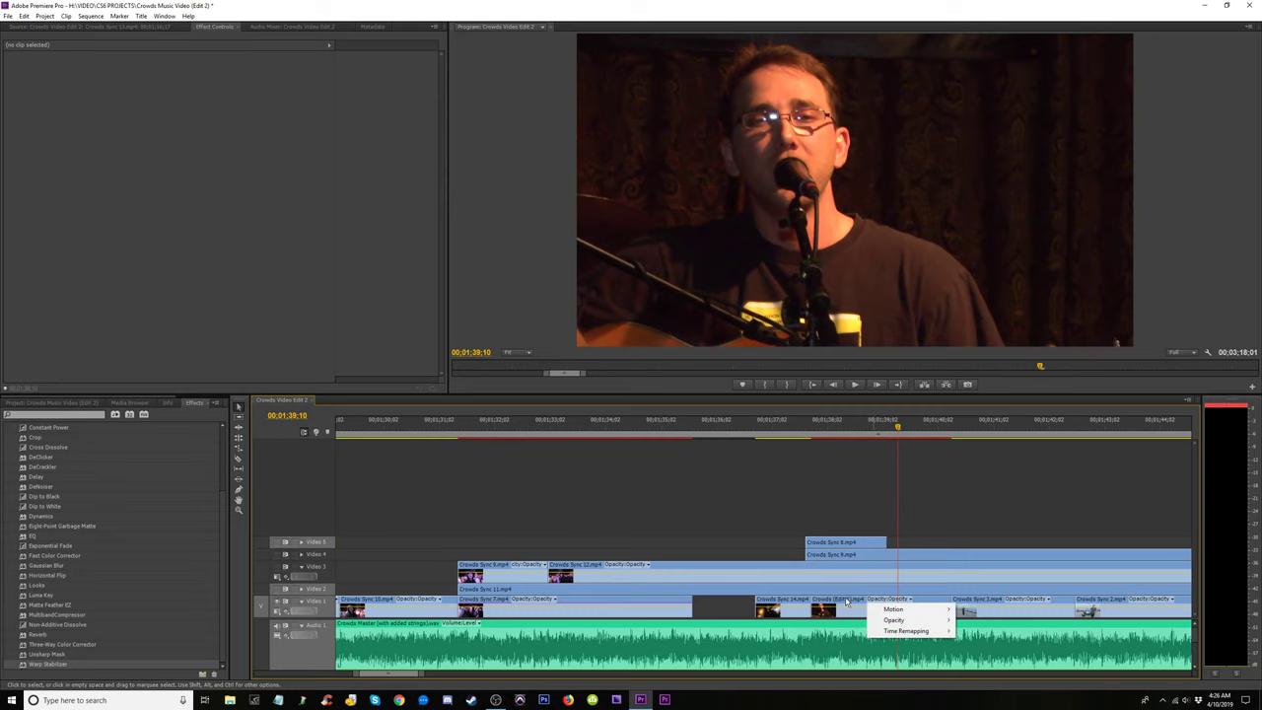
# Move Crowds (Edit 1) up onto a new Video 6 track and preview from 01:38:00.
pyautogui.click(847, 602)
pyautogui.moveTo(846, 602); pyautogui.dragTo(841, 531)
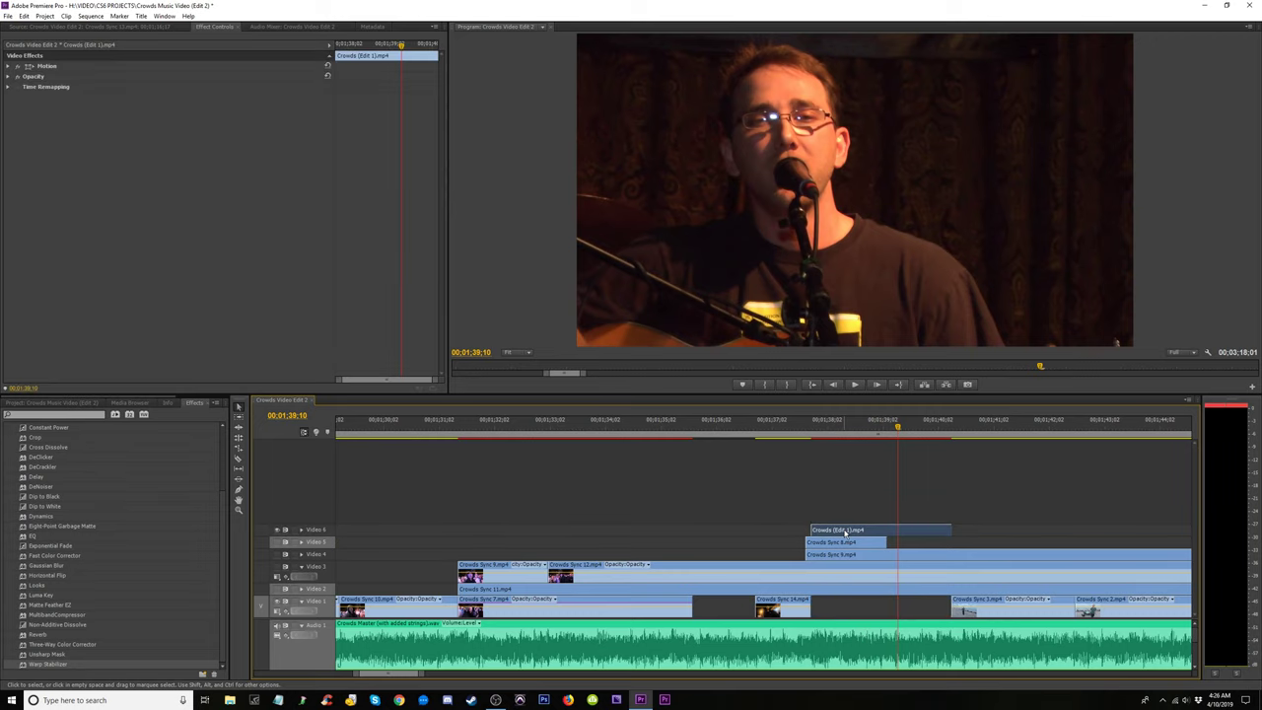
pyautogui.press('Up')
pyautogui.press('space')
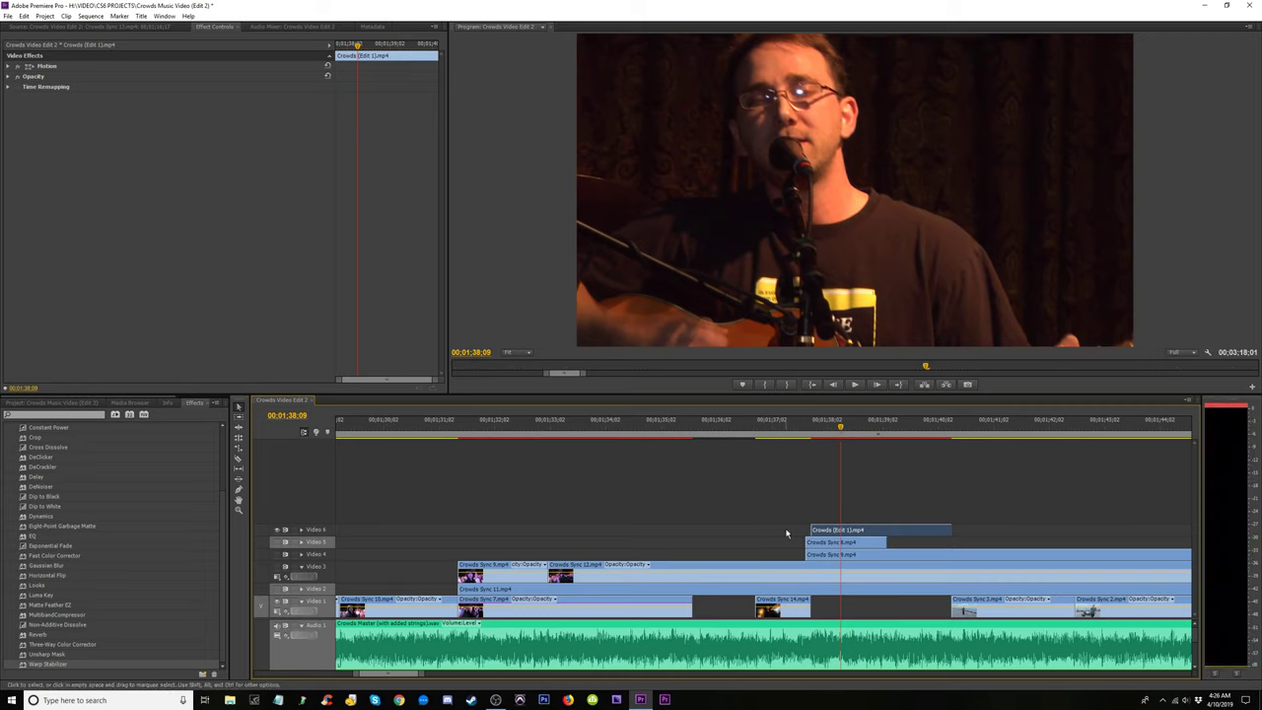
pyautogui.click(825, 435)
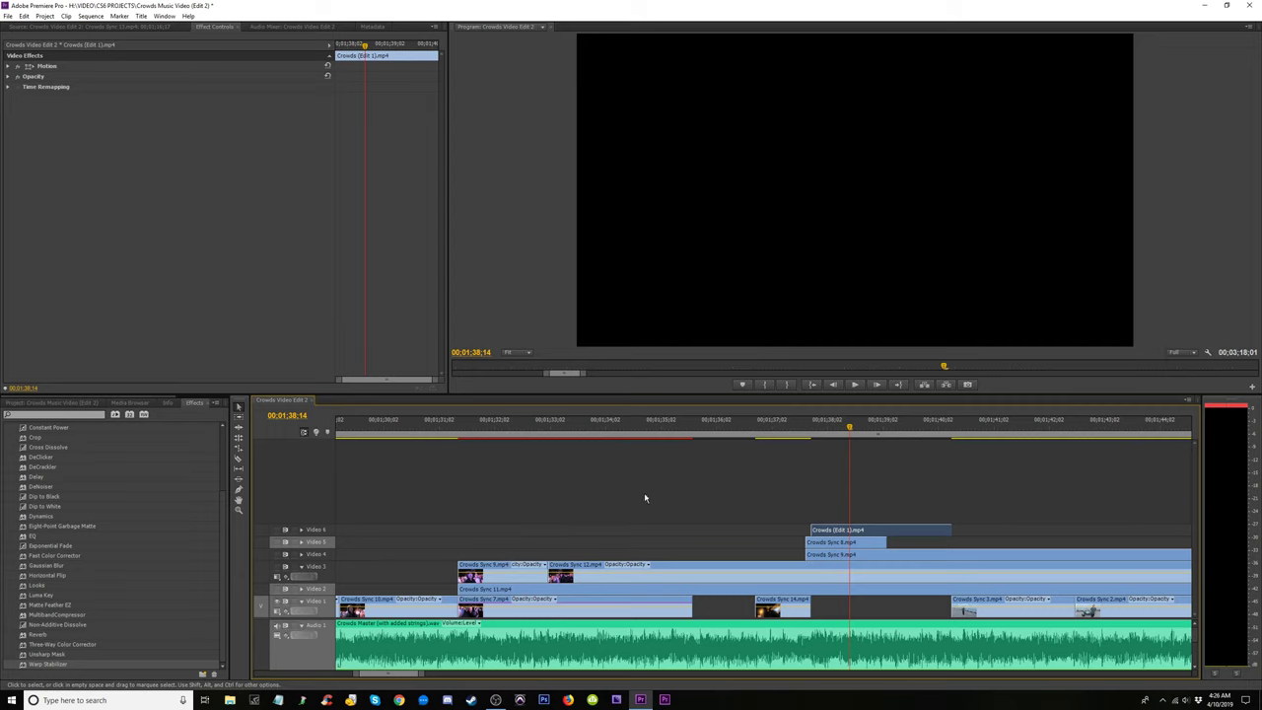
pyautogui.press('space')
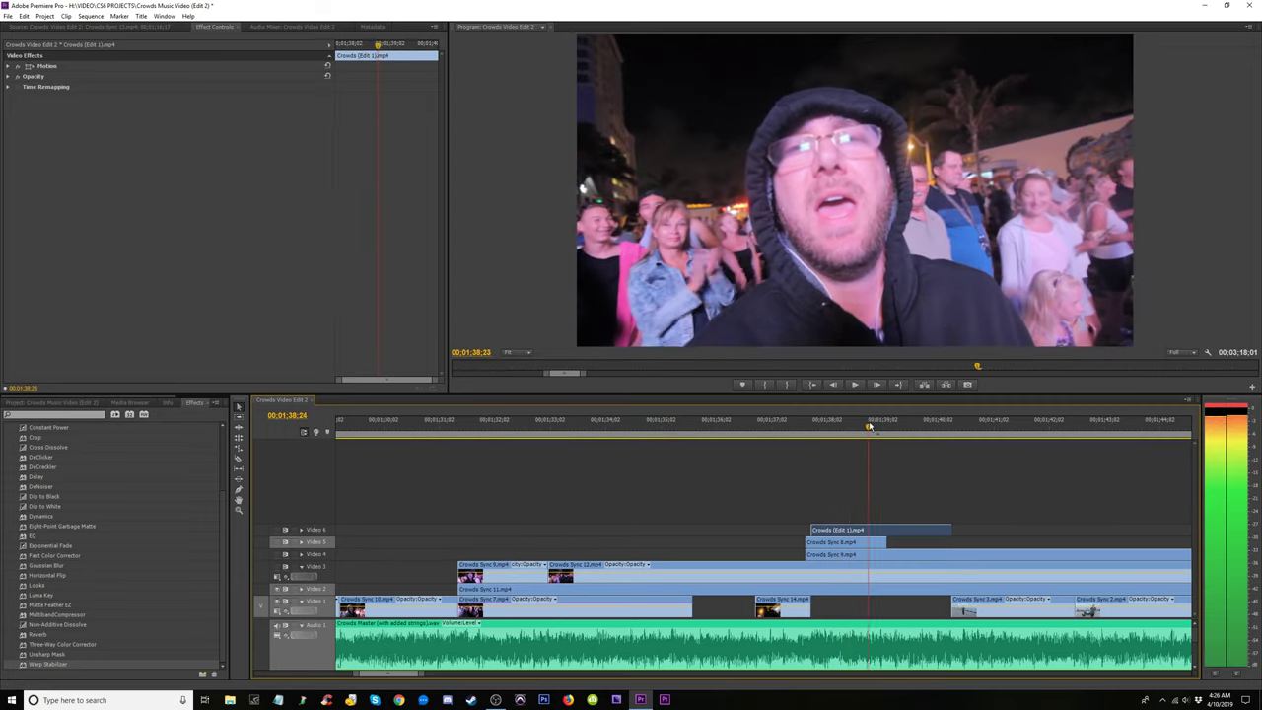
pyautogui.moveTo(966, 447); pyautogui.dragTo(465, 467)
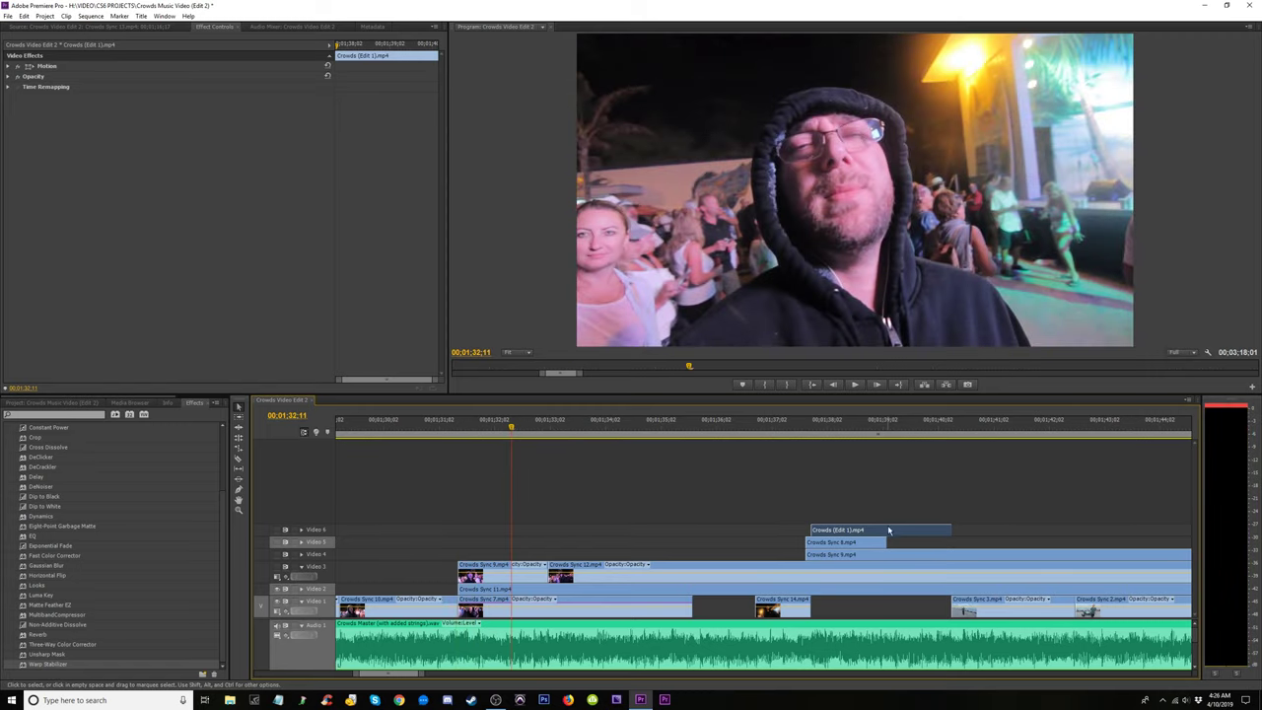
# Drag Crowds (Edit 1) and Crowds Sync 8 down onto Video 1 and review around 1:31–1:34.
pyautogui.moveTo(889, 530); pyautogui.dragTo(893, 603)
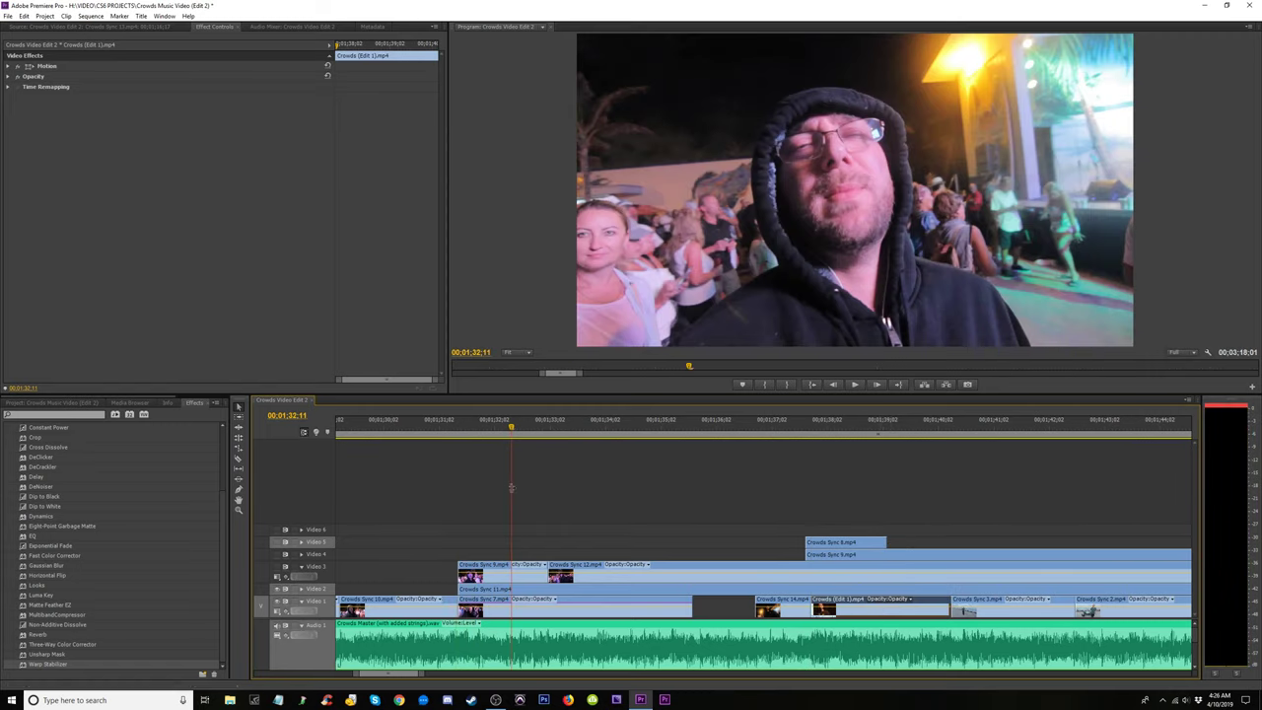
pyautogui.moveTo(854, 545); pyautogui.dragTo(849, 611)
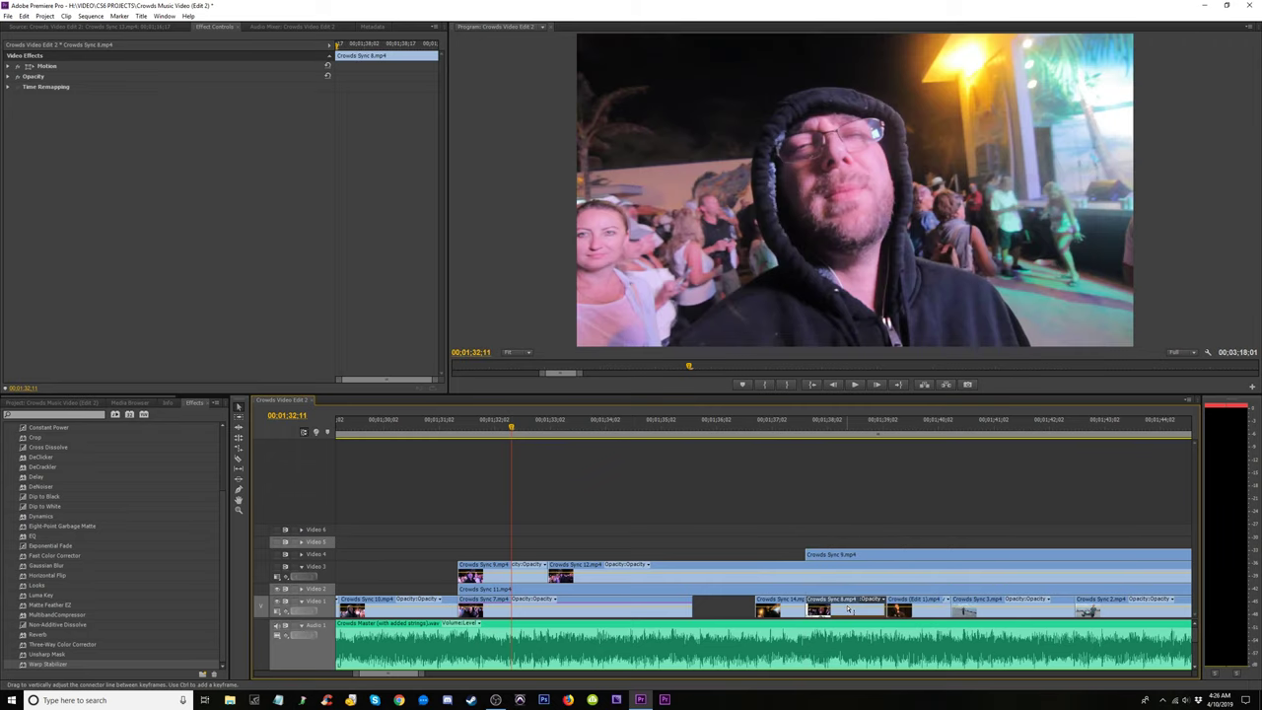
pyautogui.moveTo(462, 434); pyautogui.dragTo(448, 463)
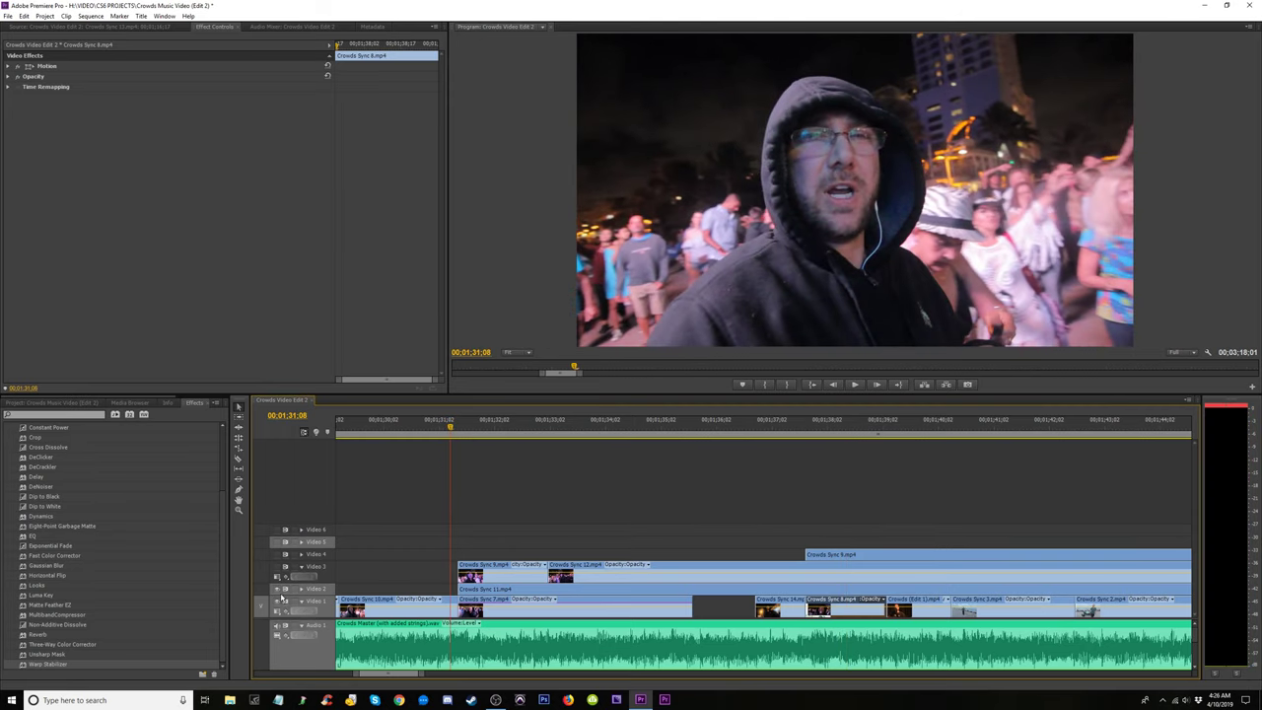
pyautogui.press('space')
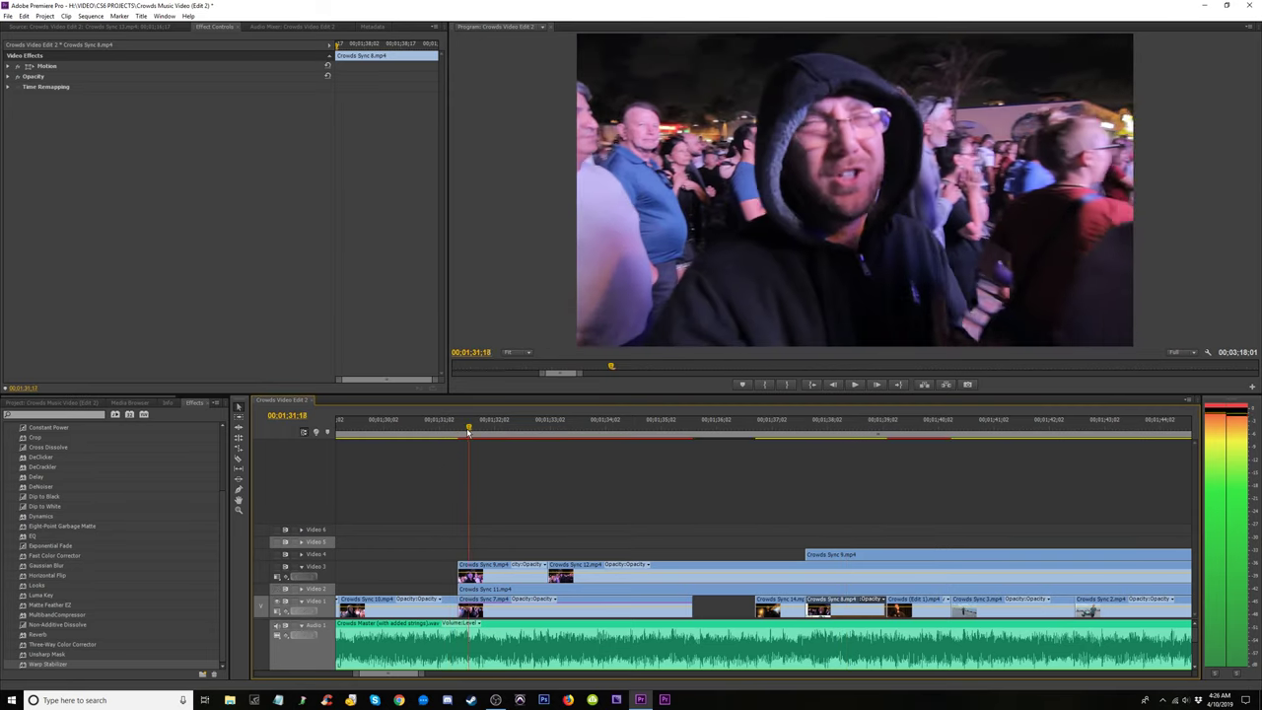
pyautogui.moveTo(498, 444); pyautogui.dragTo(474, 486)
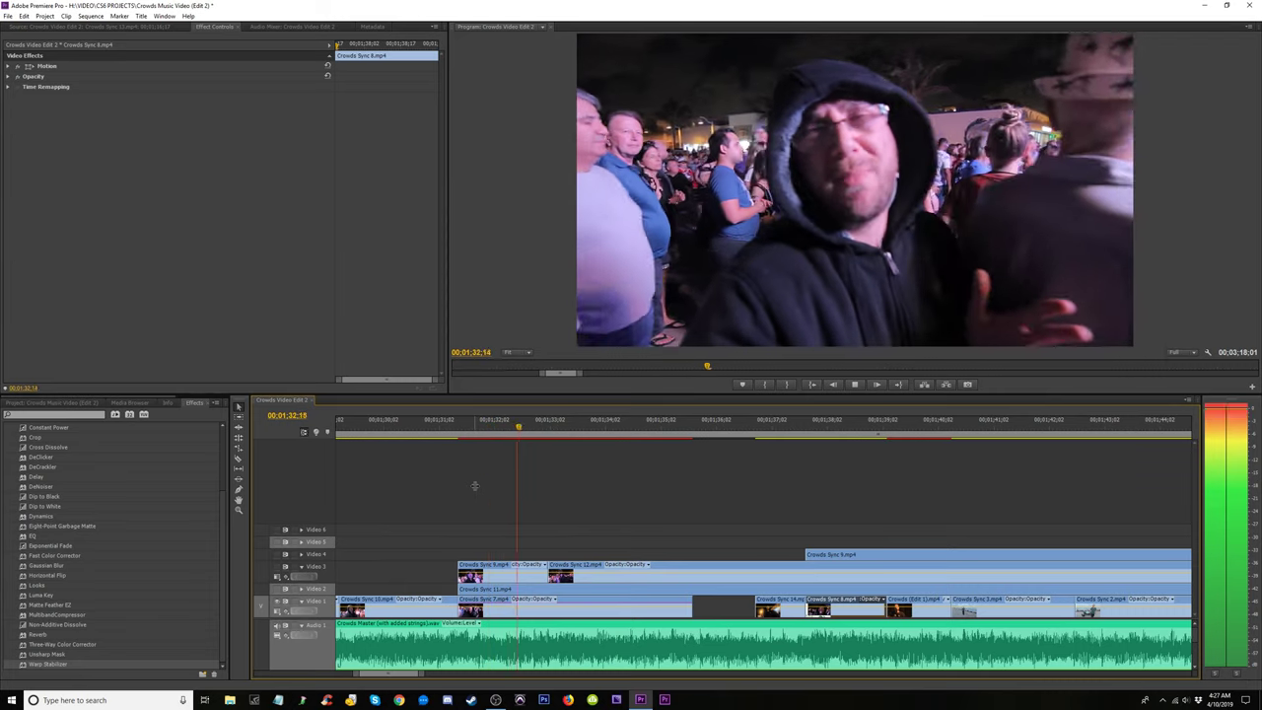
pyautogui.click(464, 430)
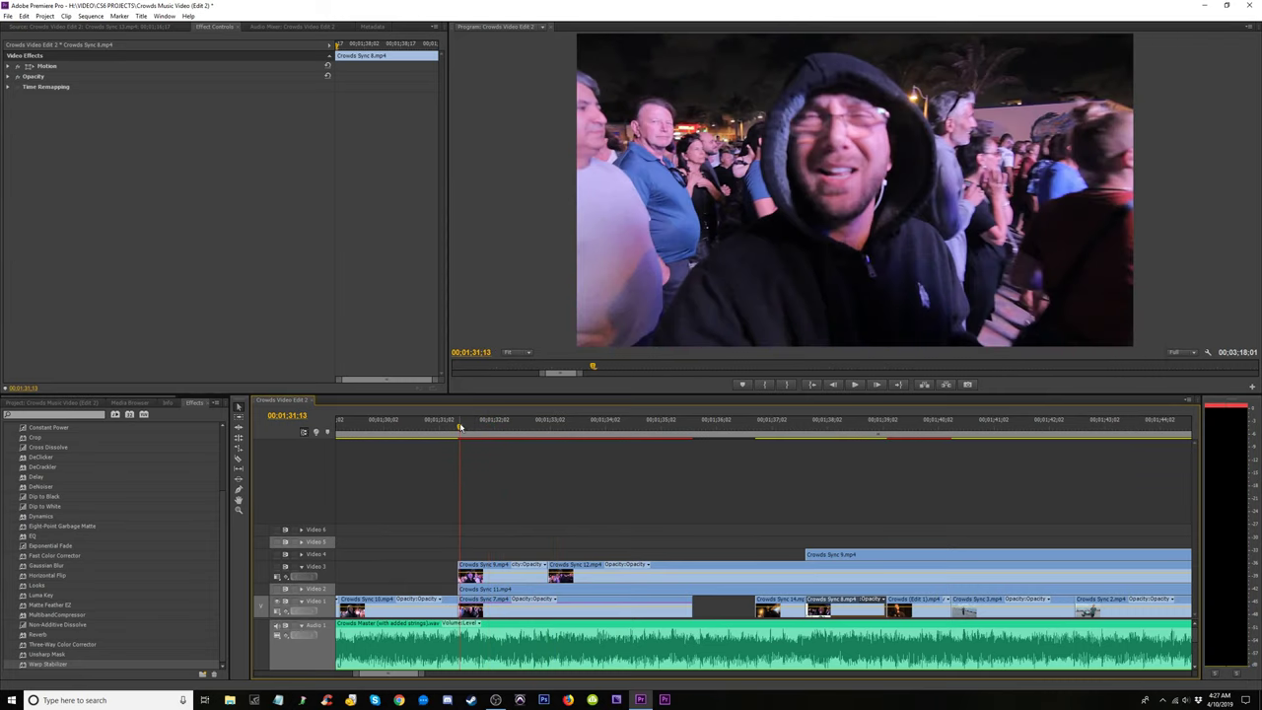
pyautogui.press('space')
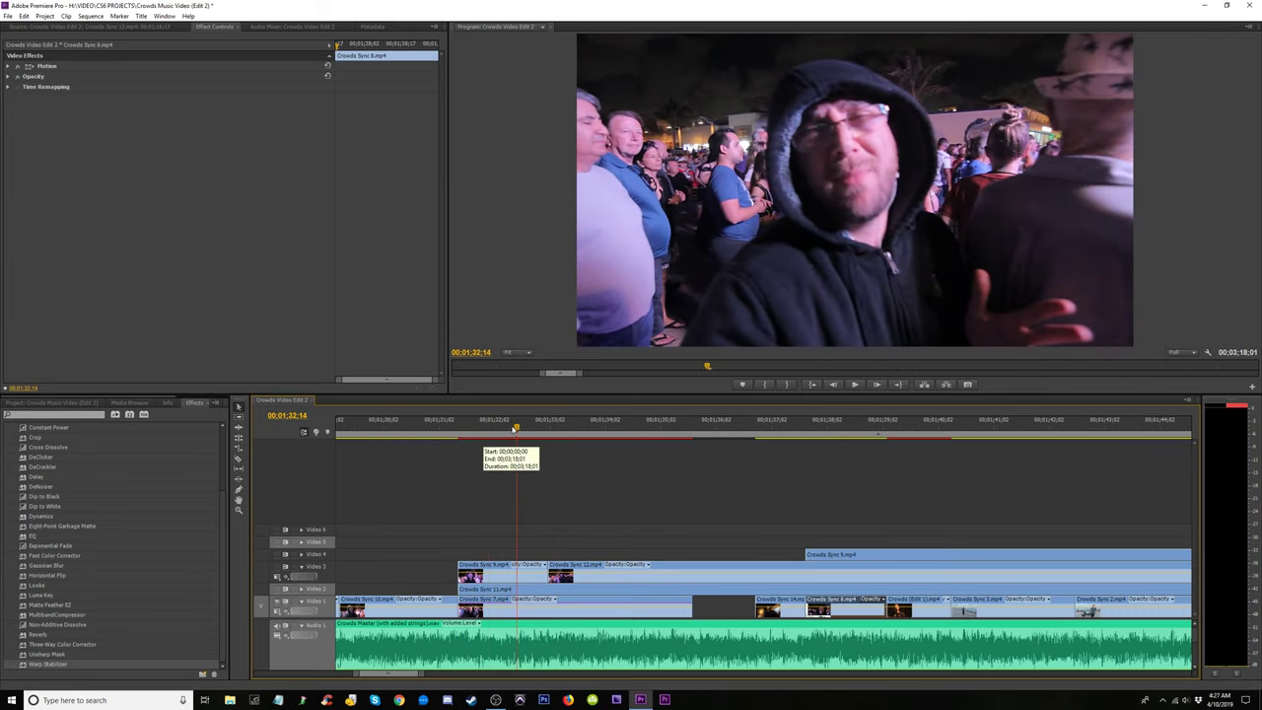
pyautogui.press('space')
pyautogui.click(476, 432)
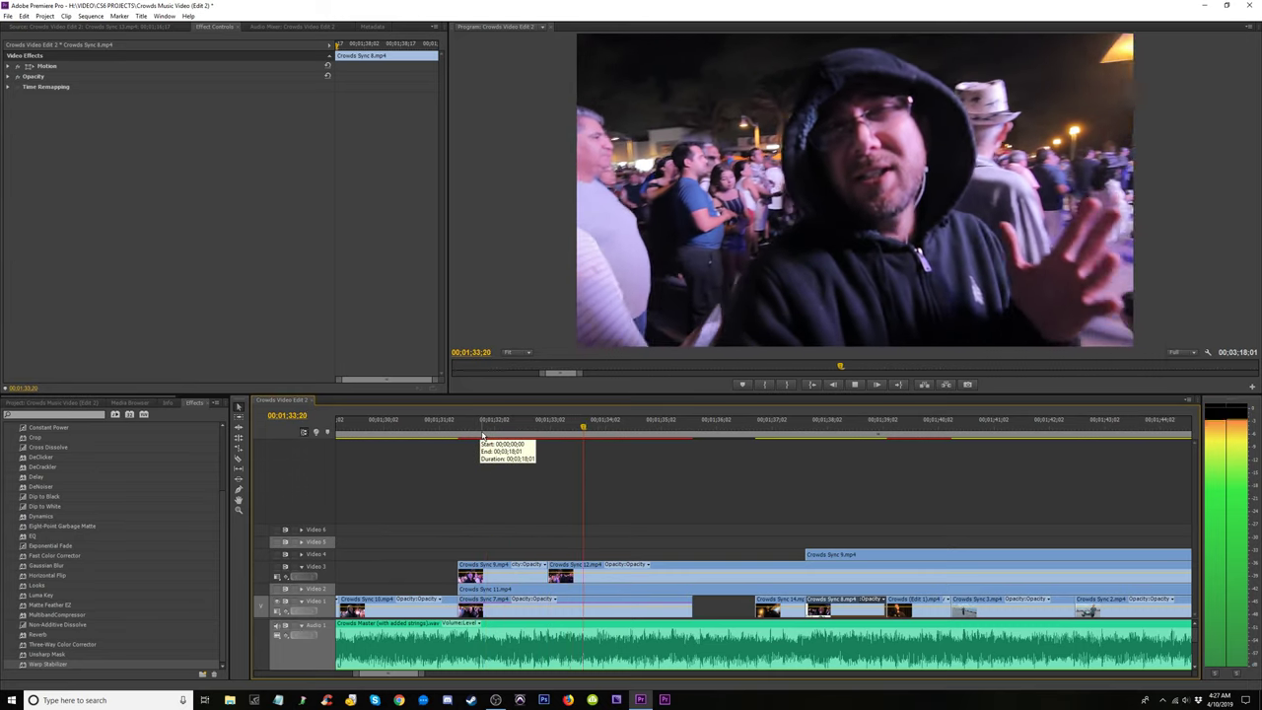
pyautogui.click(457, 432)
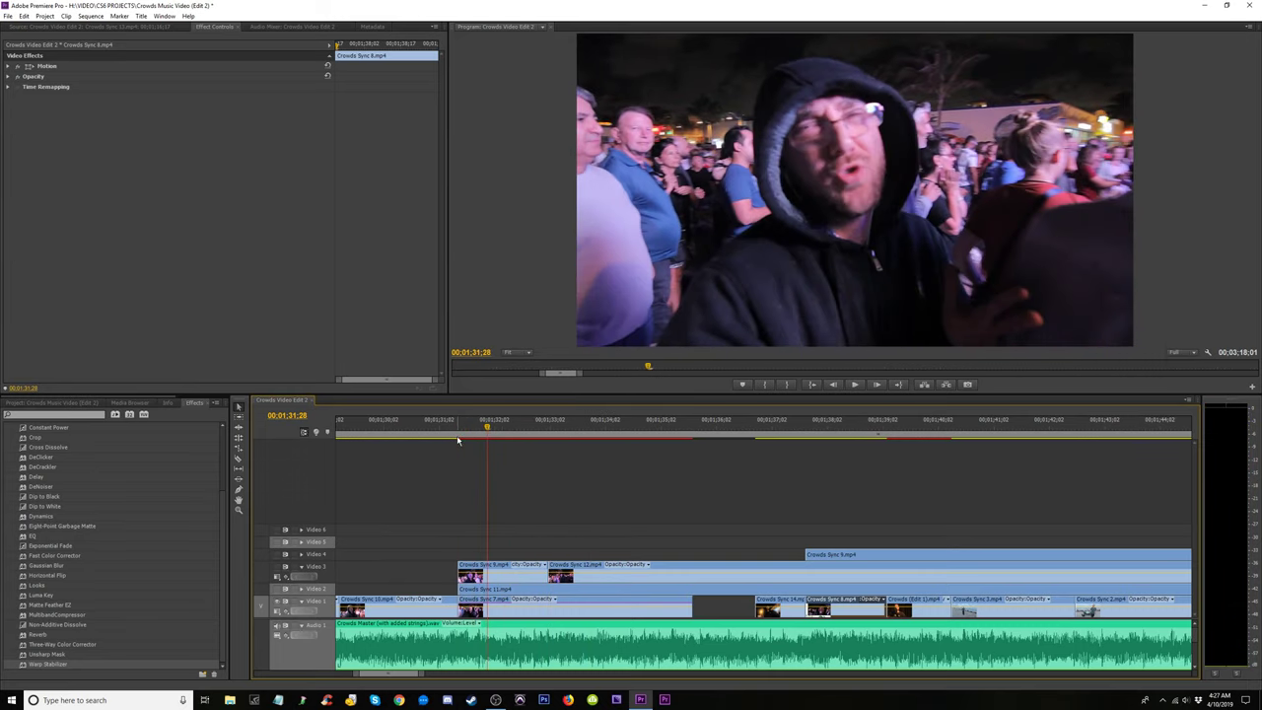
# Trim Crowds Sync 7's start later and shorten its end, replaying the trimmed section.
pyautogui.moveTo(460, 603); pyautogui.dragTo(490, 604)
pyautogui.press('space')
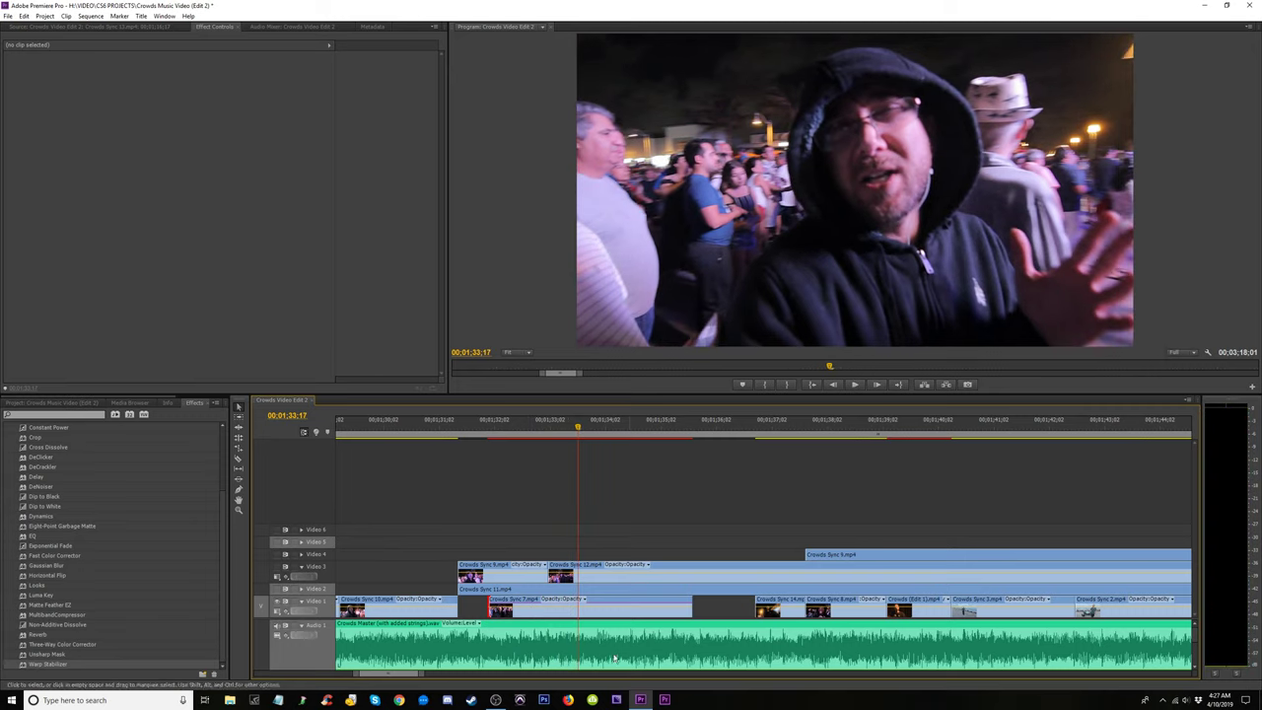
pyautogui.moveTo(693, 607); pyautogui.dragTo(585, 611)
pyautogui.click(472, 430)
pyautogui.press('space')
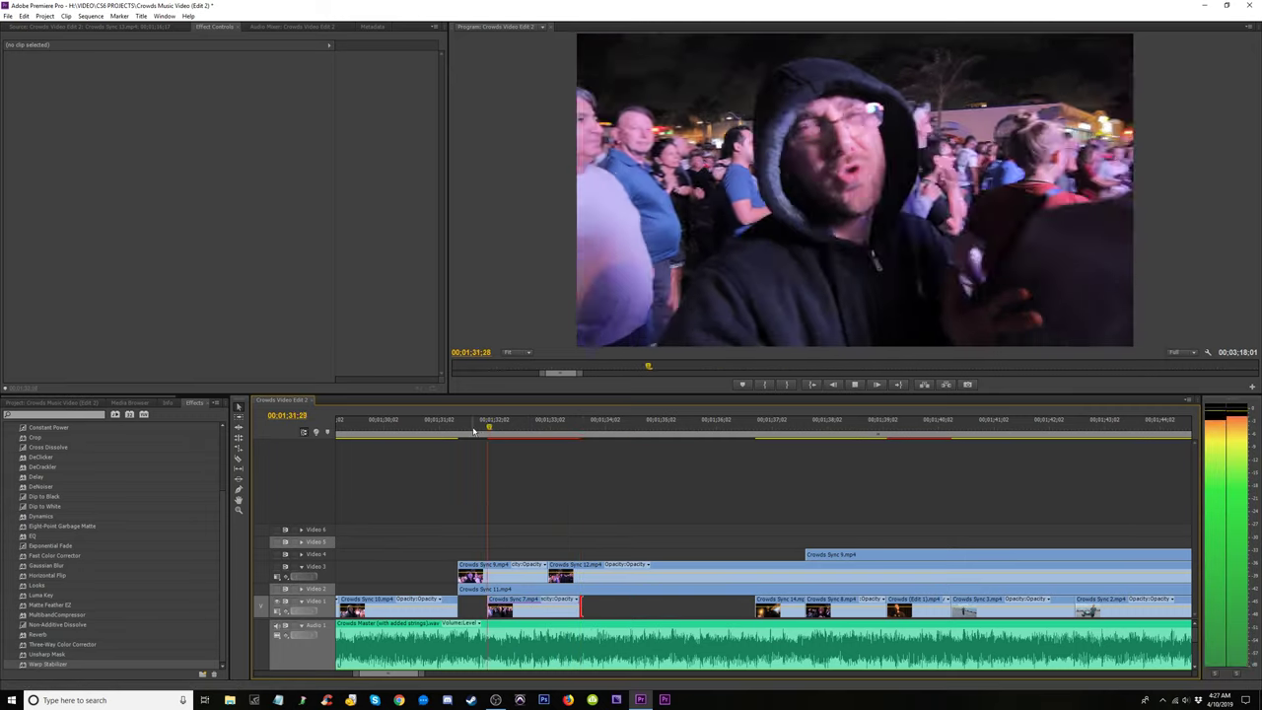
pyautogui.press('space')
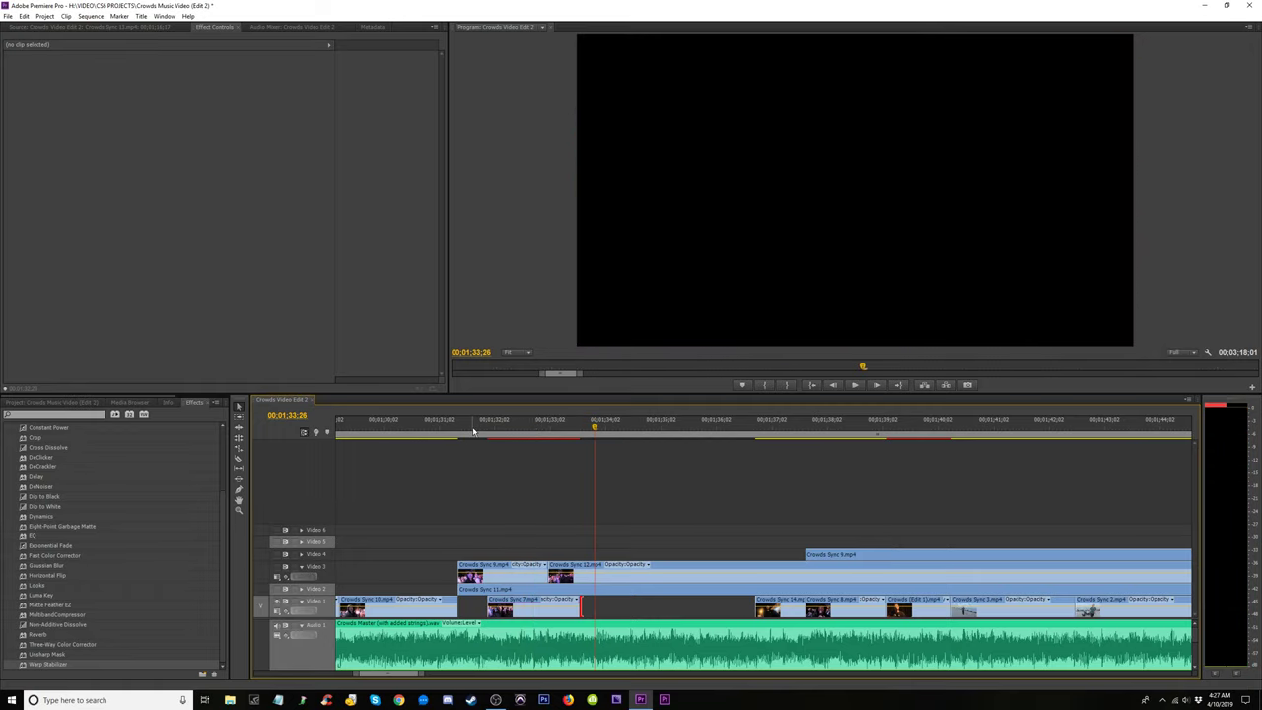
pyautogui.press('space')
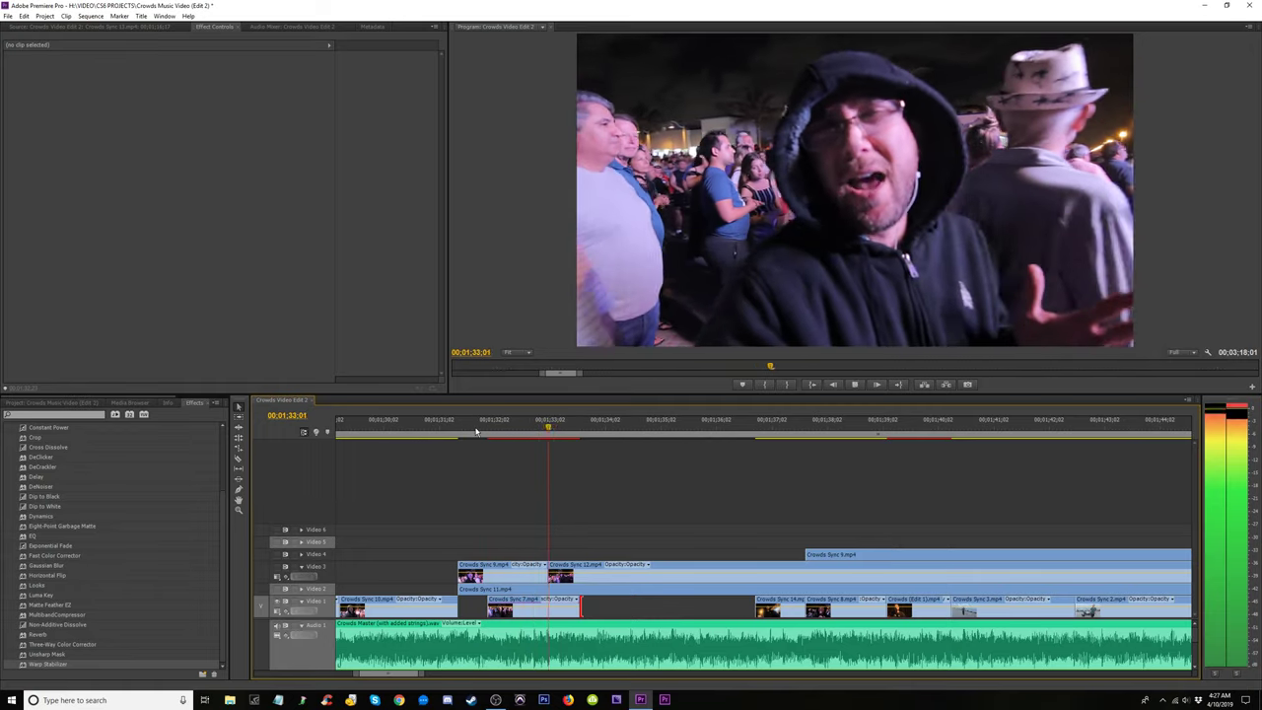
pyautogui.click(472, 432)
pyautogui.moveTo(472, 432); pyautogui.dragTo(485, 434)
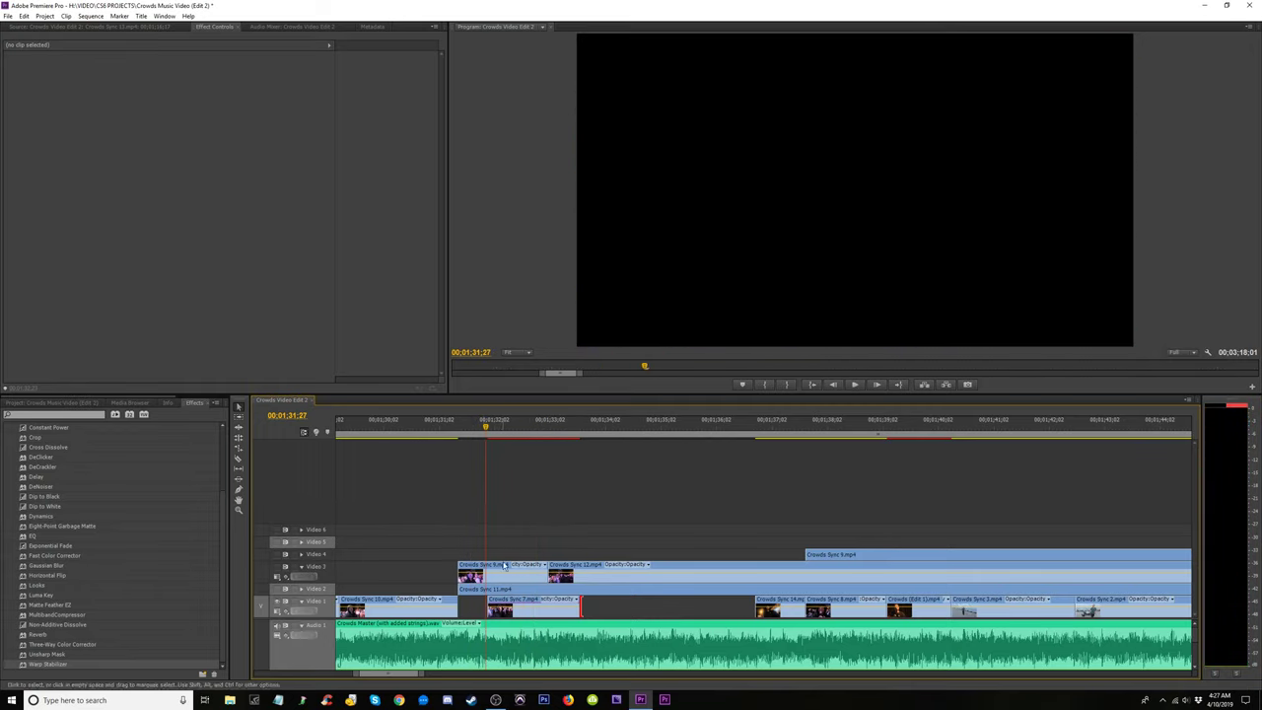
# Slide Crowds Sync 7 left to the playhead and move it up to Video 4.
pyautogui.moveTo(505, 604); pyautogui.dragTo(499, 604)
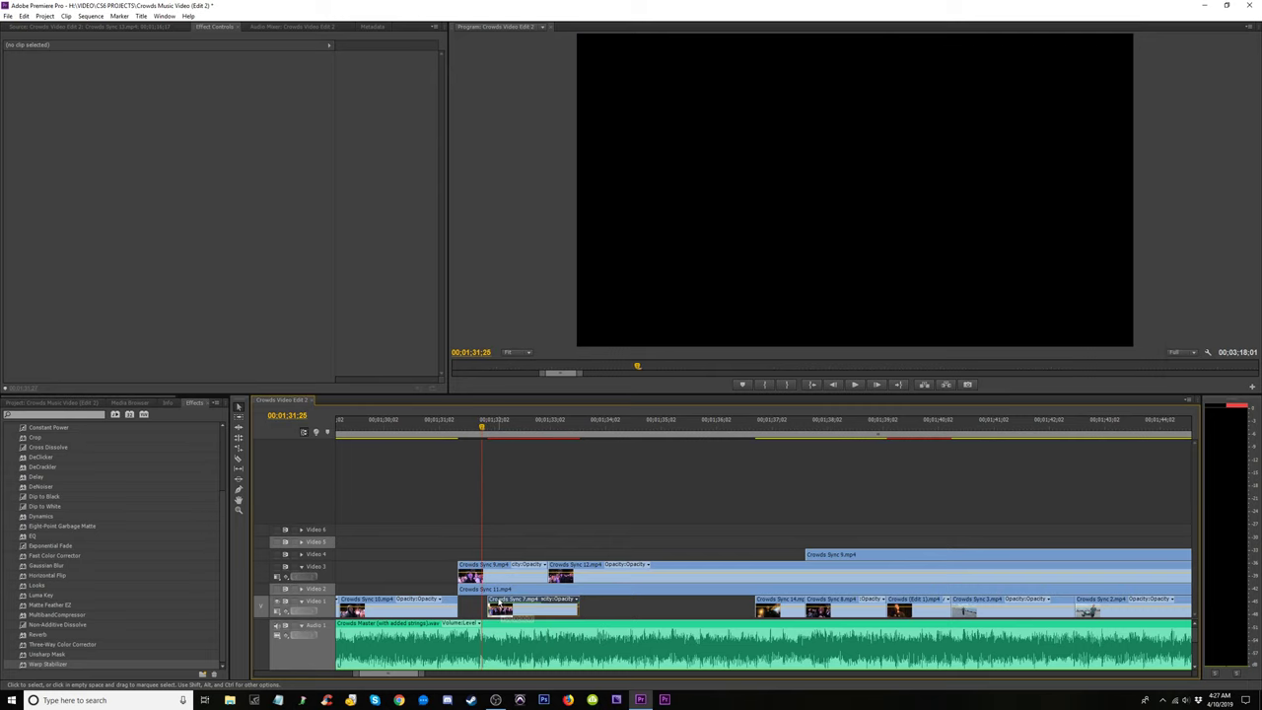
pyautogui.press('space')
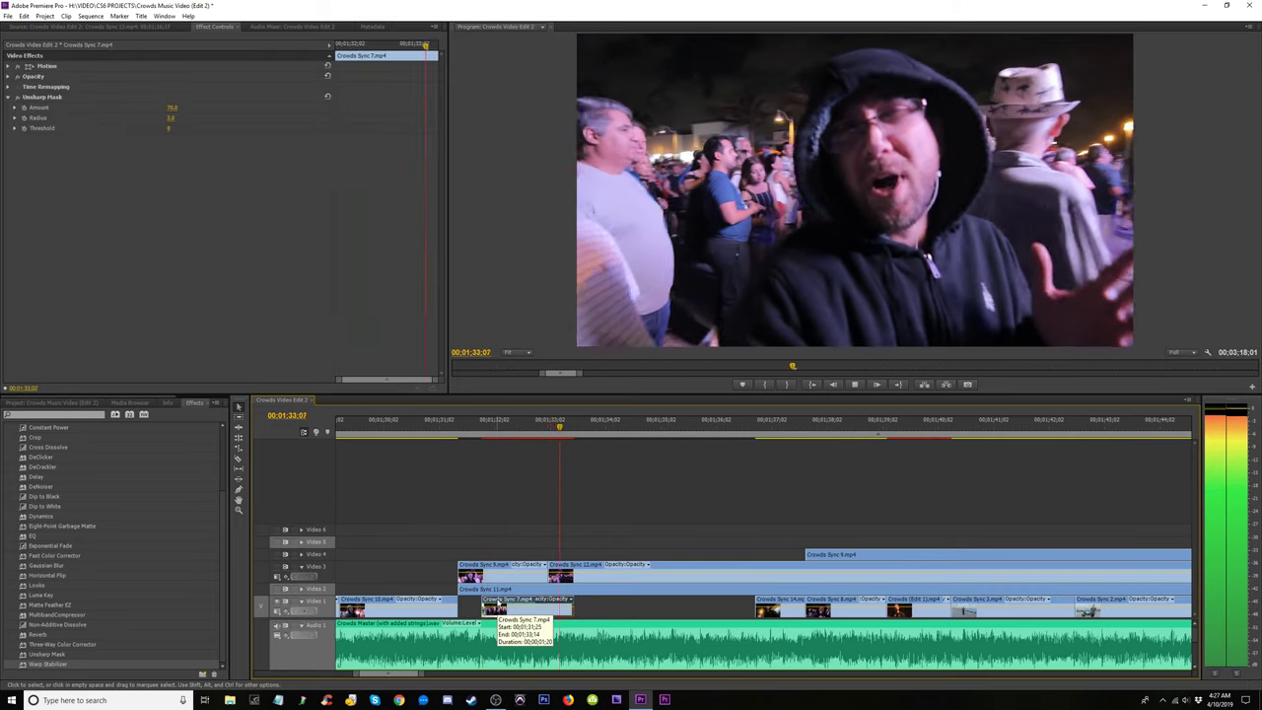
pyautogui.press('space')
pyautogui.moveTo(510, 606); pyautogui.dragTo(512, 555)
pyautogui.press('space')
pyautogui.press('space')
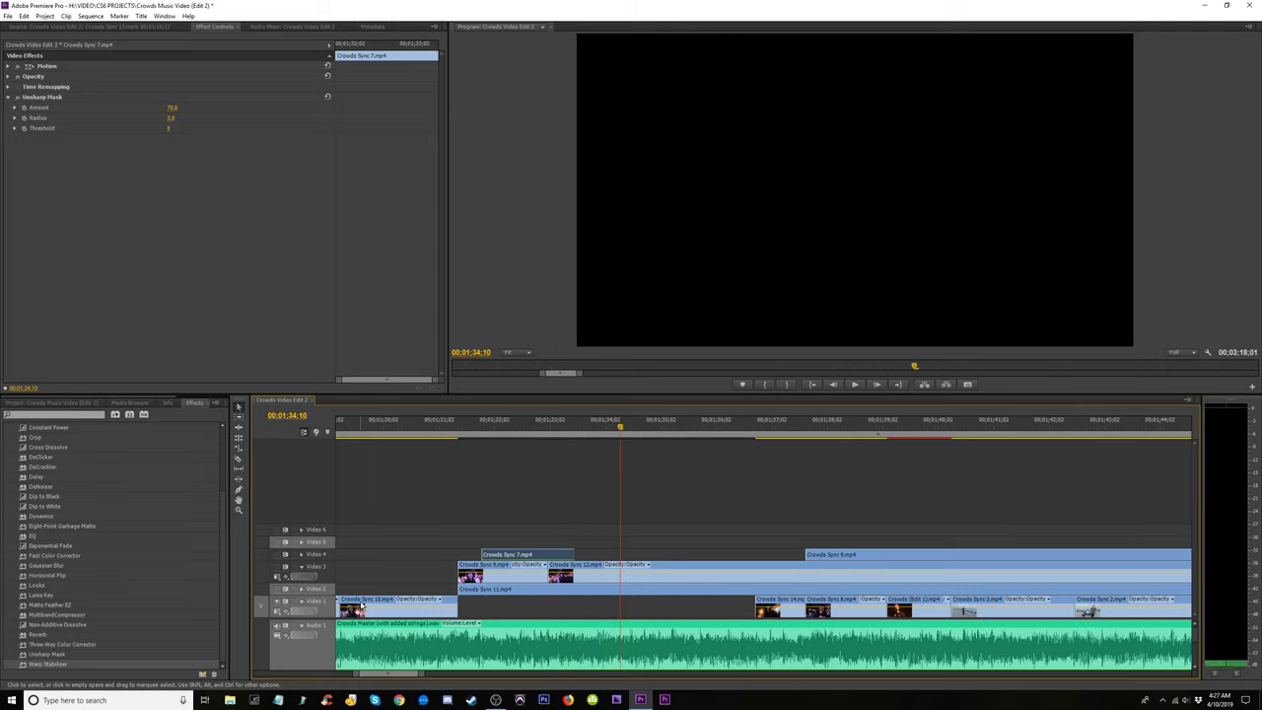
# Replay the section from around 1:30 to review Crowds Sync 7's new position.
pyautogui.click(459, 426)
pyautogui.press('space')
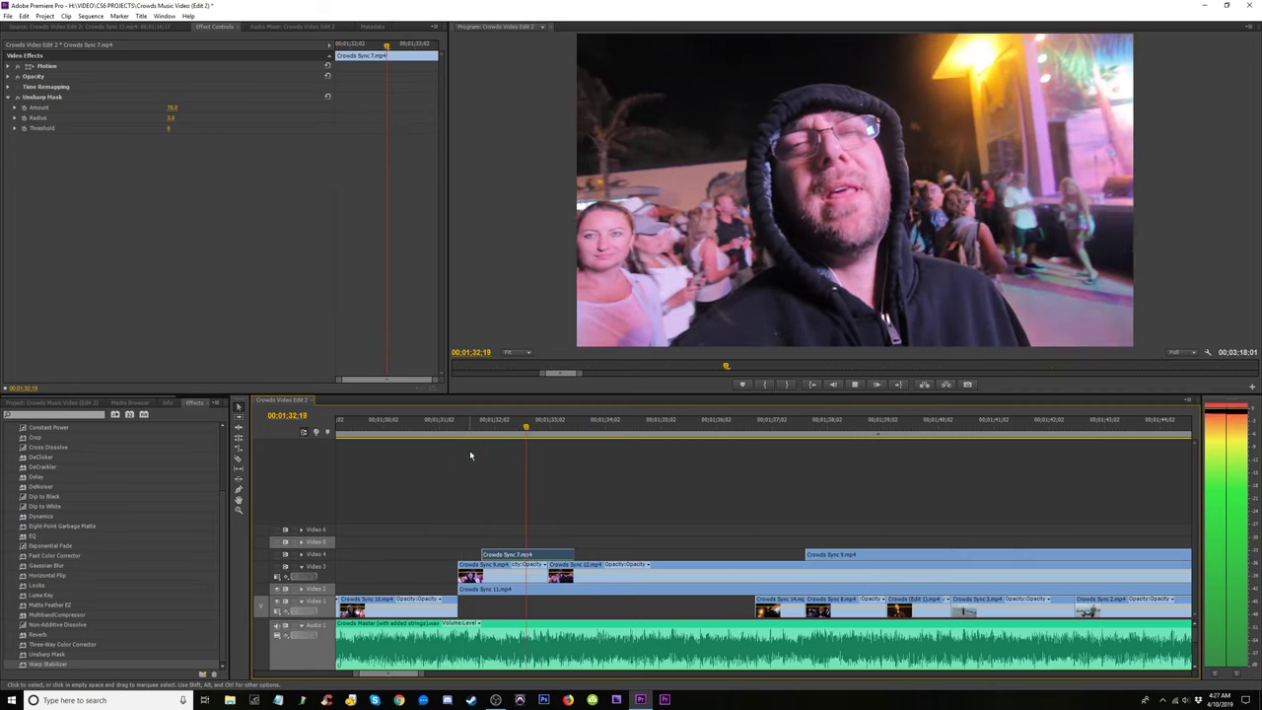
pyautogui.click(438, 422)
pyautogui.press('space')
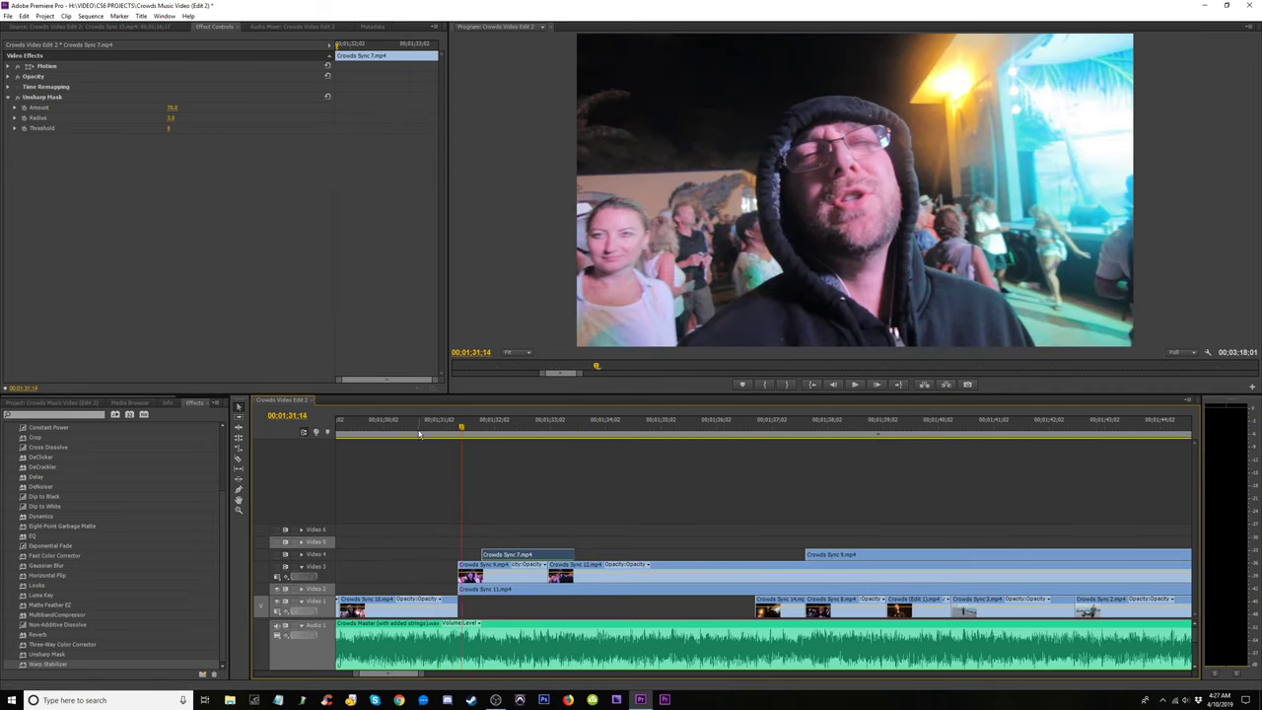
pyautogui.click(409, 424)
pyautogui.press('space')
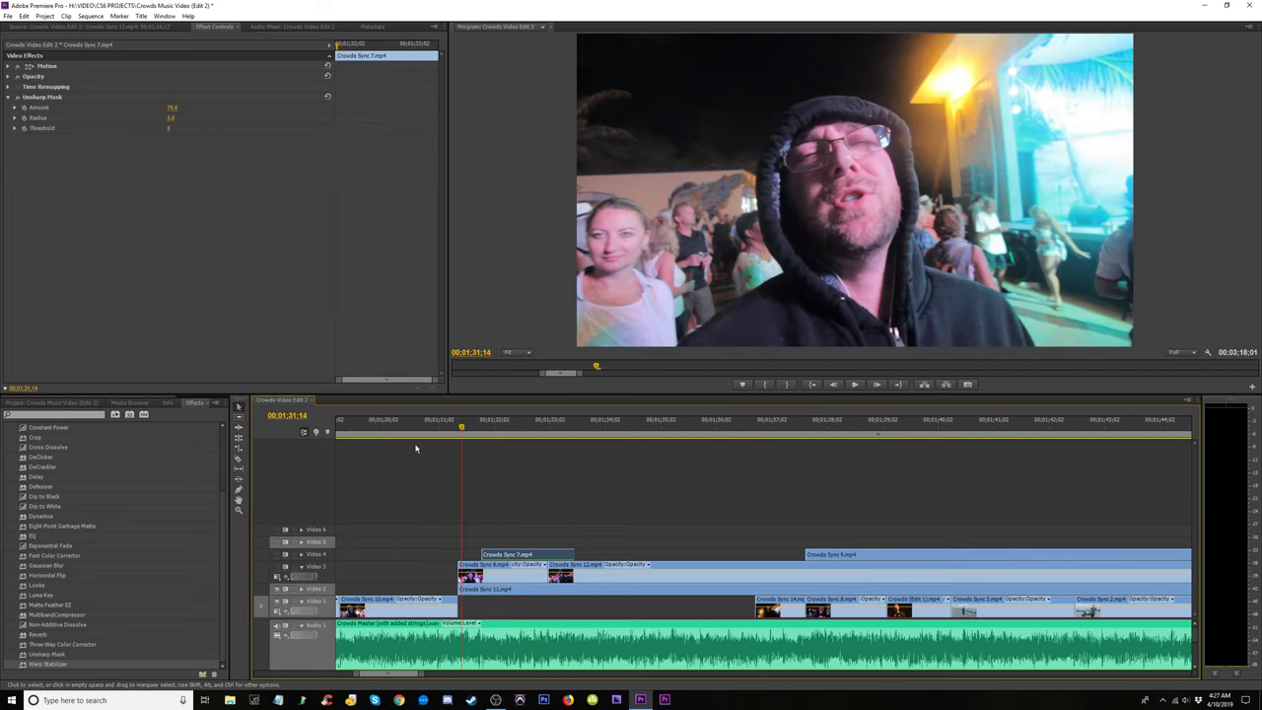
pyautogui.click(377, 424)
pyautogui.press('space')
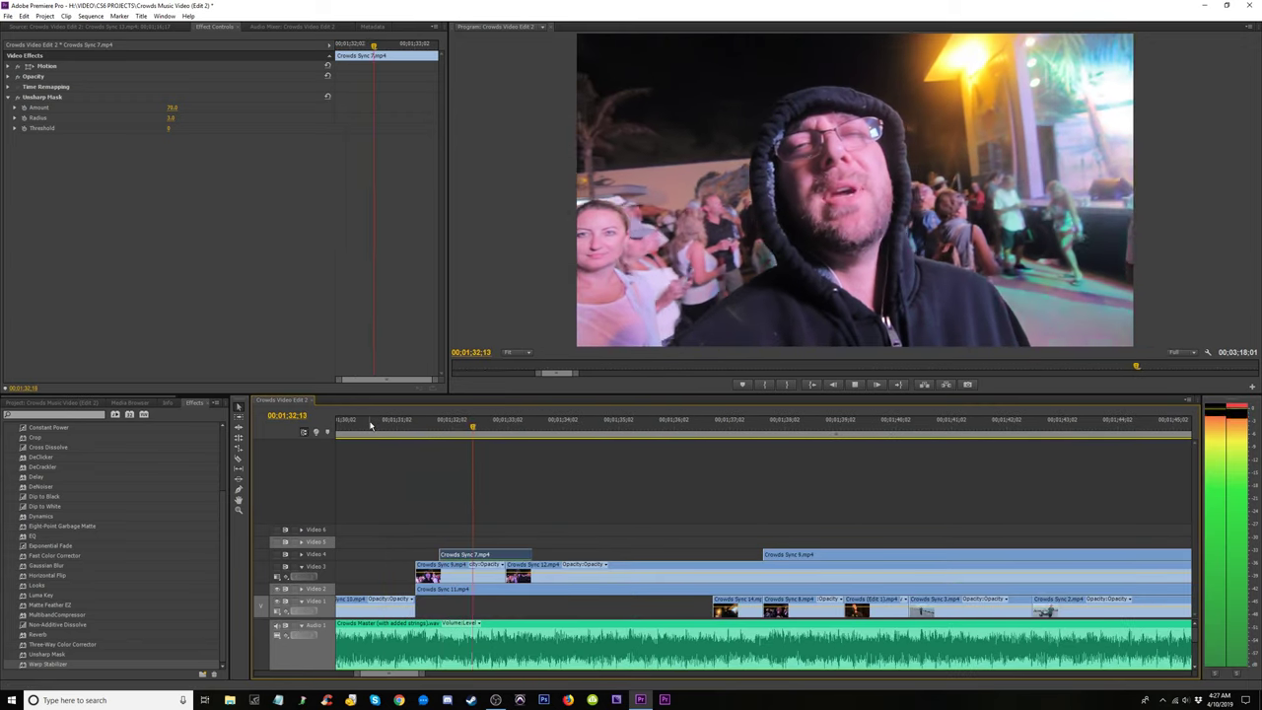
pyautogui.click(380, 426)
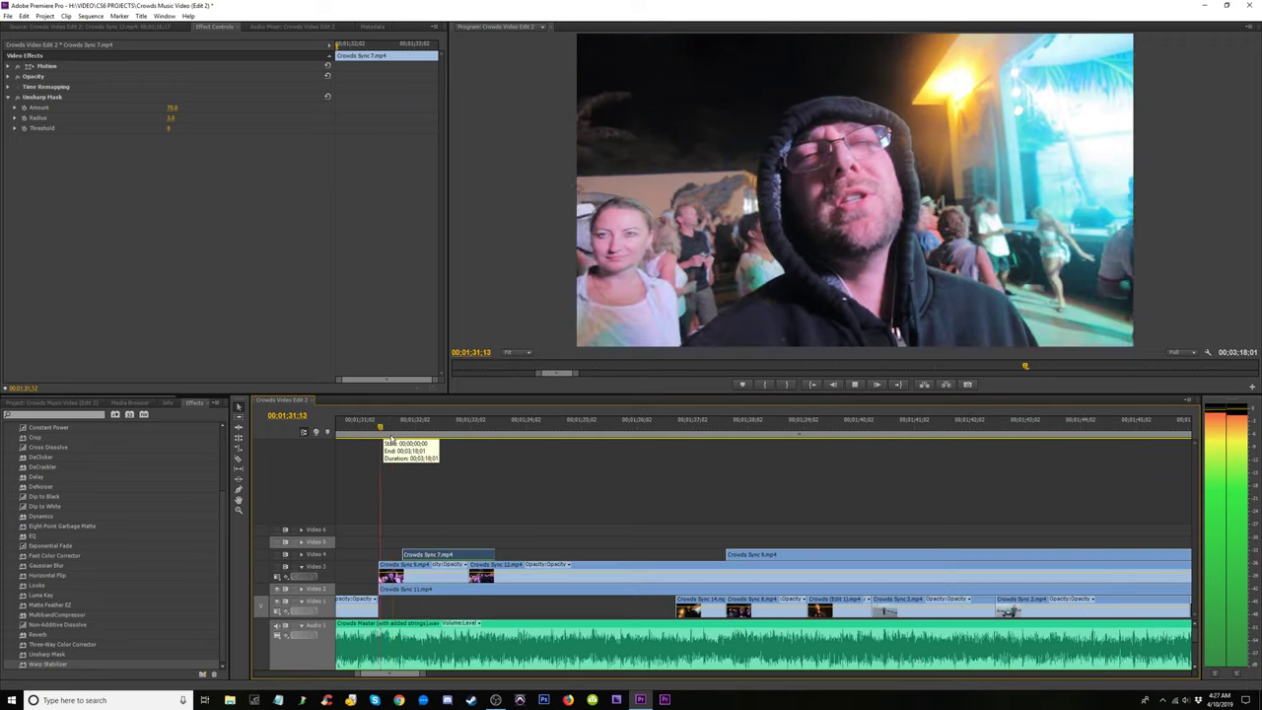
pyautogui.press('space')
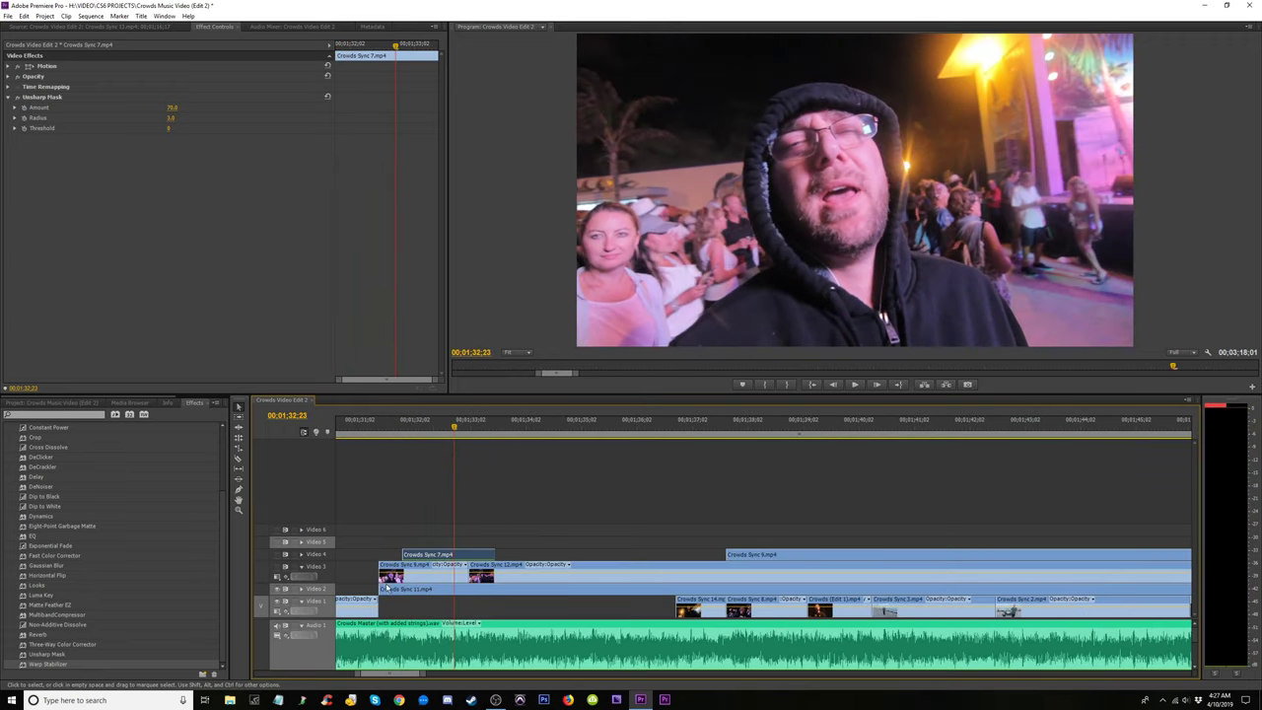
# Extend Crowds Sync 11's start earlier and play back from about 1:29 to check the cut.
pyautogui.moveTo(377, 588); pyautogui.dragTo(377, 588)
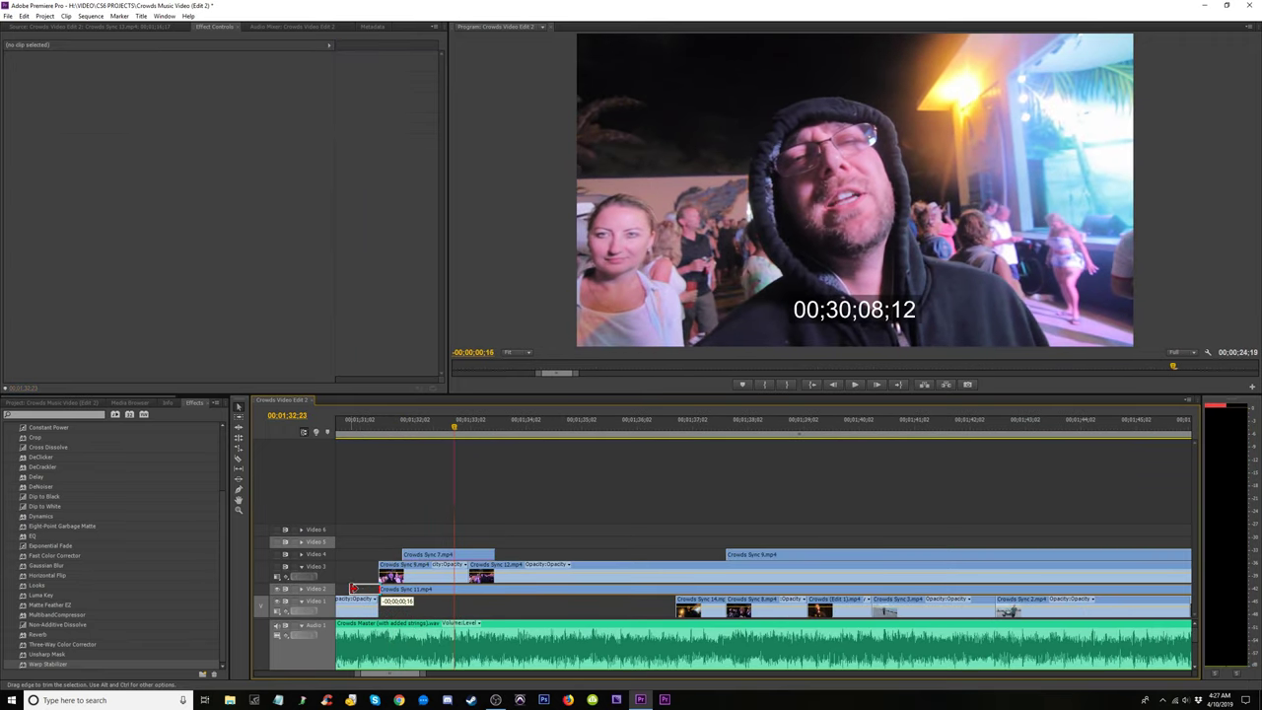
pyautogui.moveTo(302, 588); pyautogui.dragTo(469, 588)
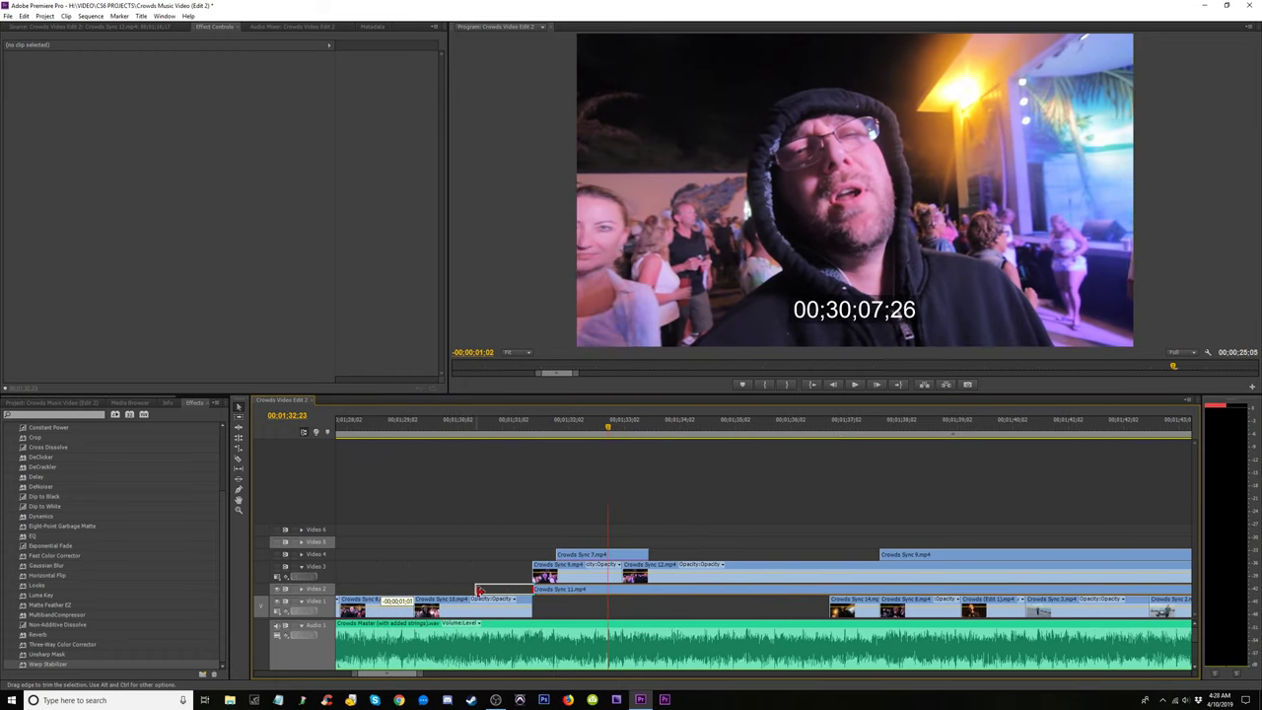
pyautogui.moveTo(474, 594); pyautogui.dragTo(473, 594)
pyautogui.moveTo(415, 435); pyautogui.dragTo(441, 440)
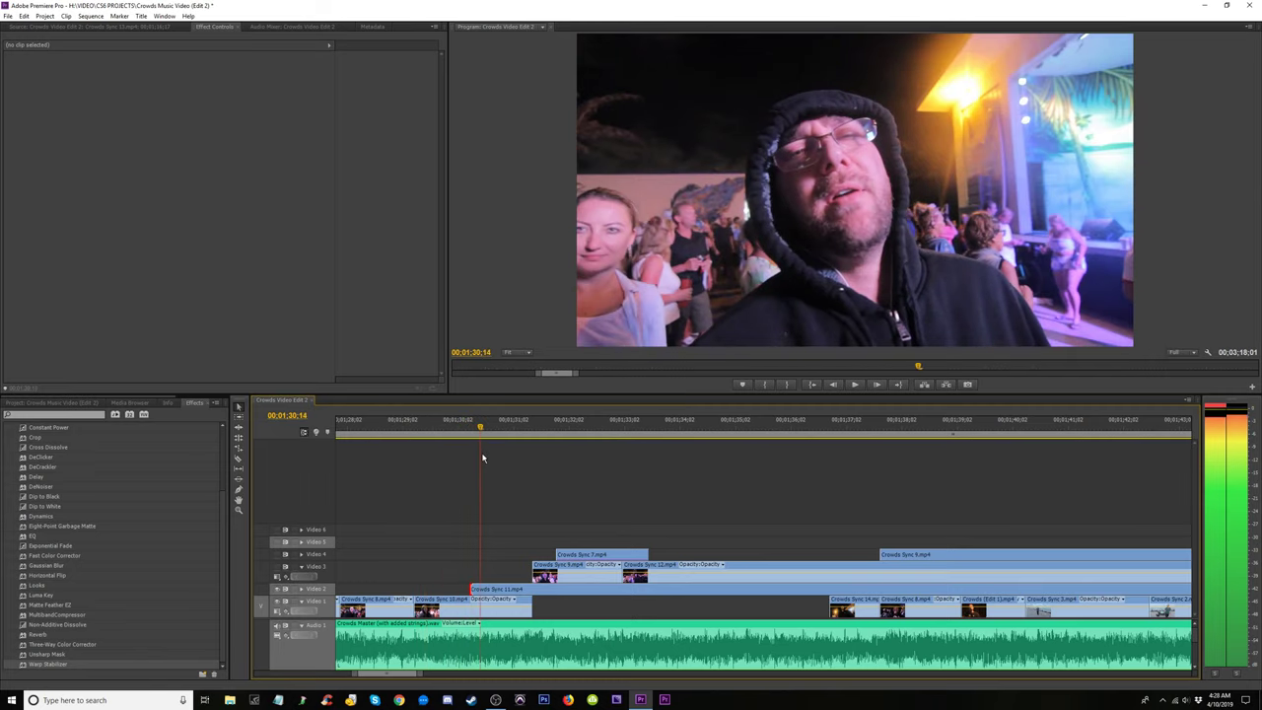
pyautogui.press('space')
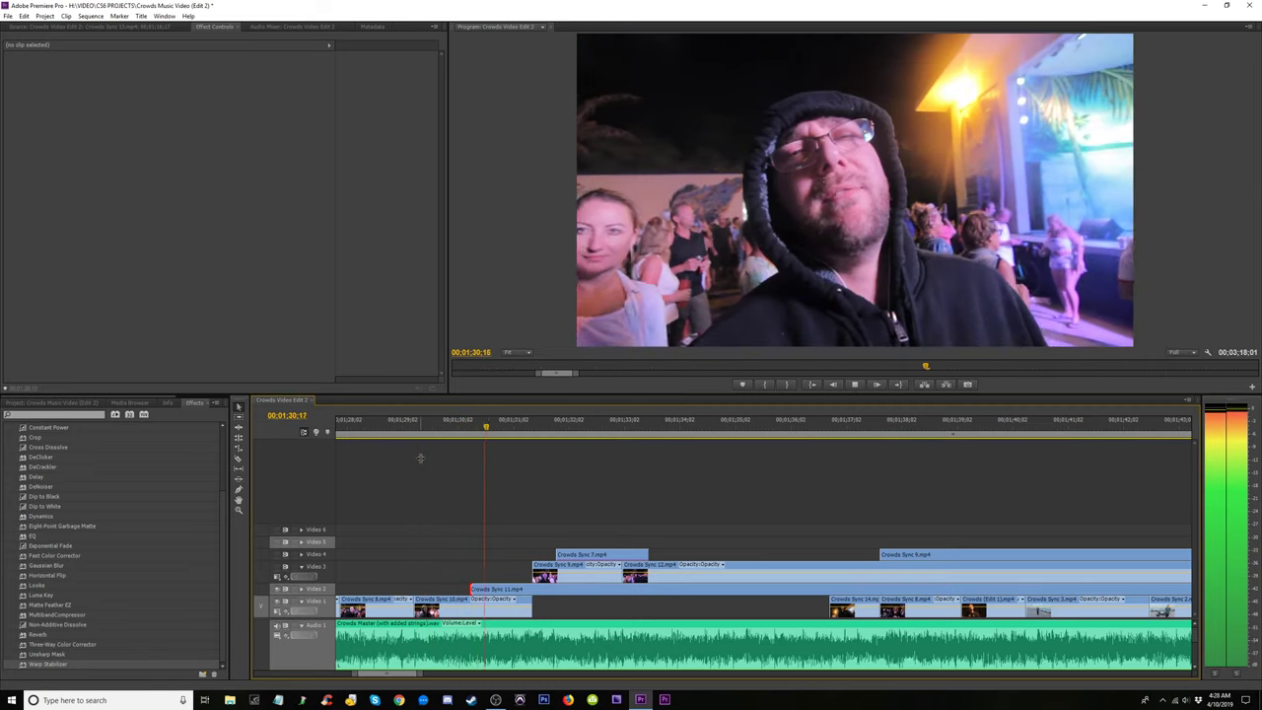
pyautogui.click(381, 435)
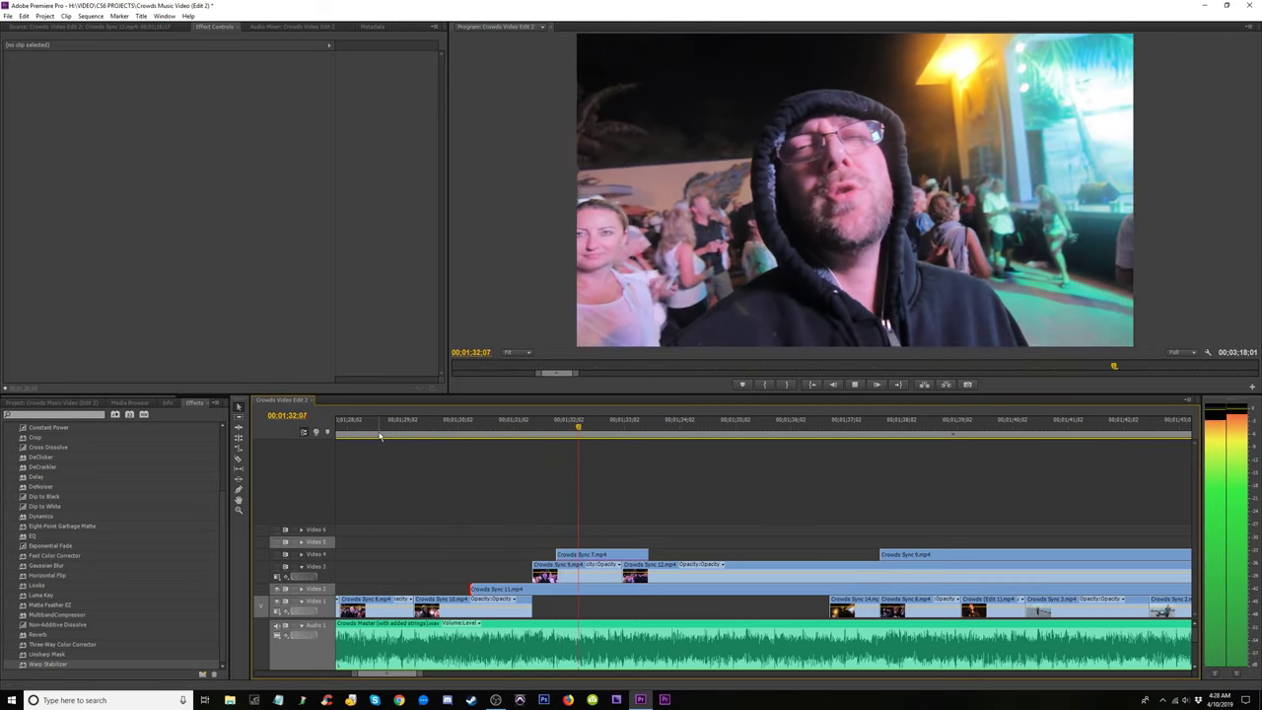
pyautogui.press('space')
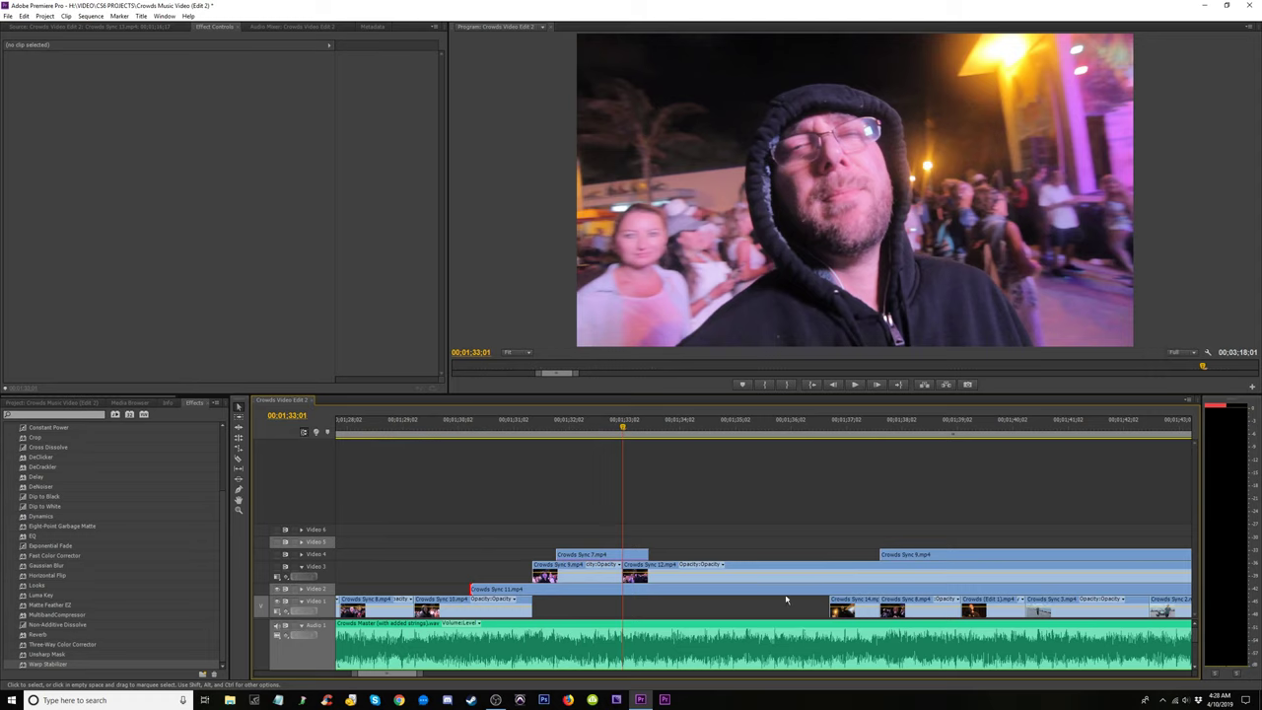
# Place Crowds Sync 11 in the Video 1 gap and split Crowds Sync 12 near 1:36:23.
pyautogui.press('c')
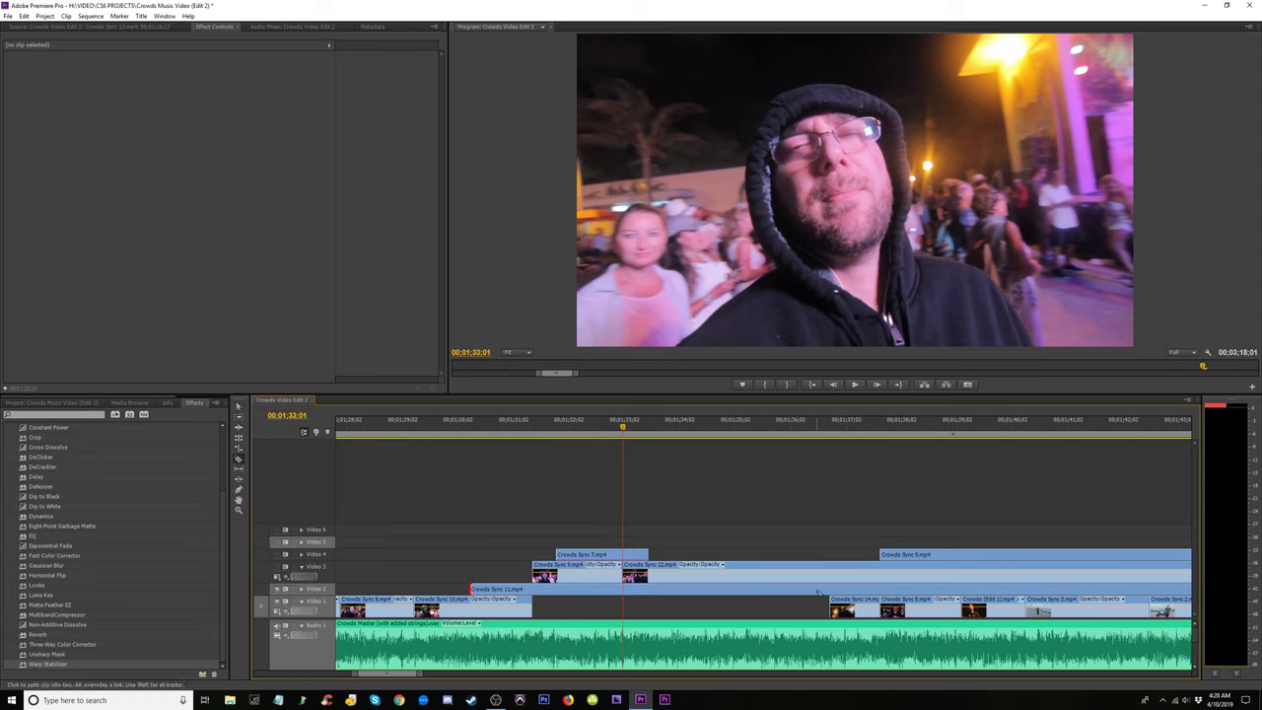
pyautogui.moveTo(825, 589); pyautogui.dragTo(760, 603)
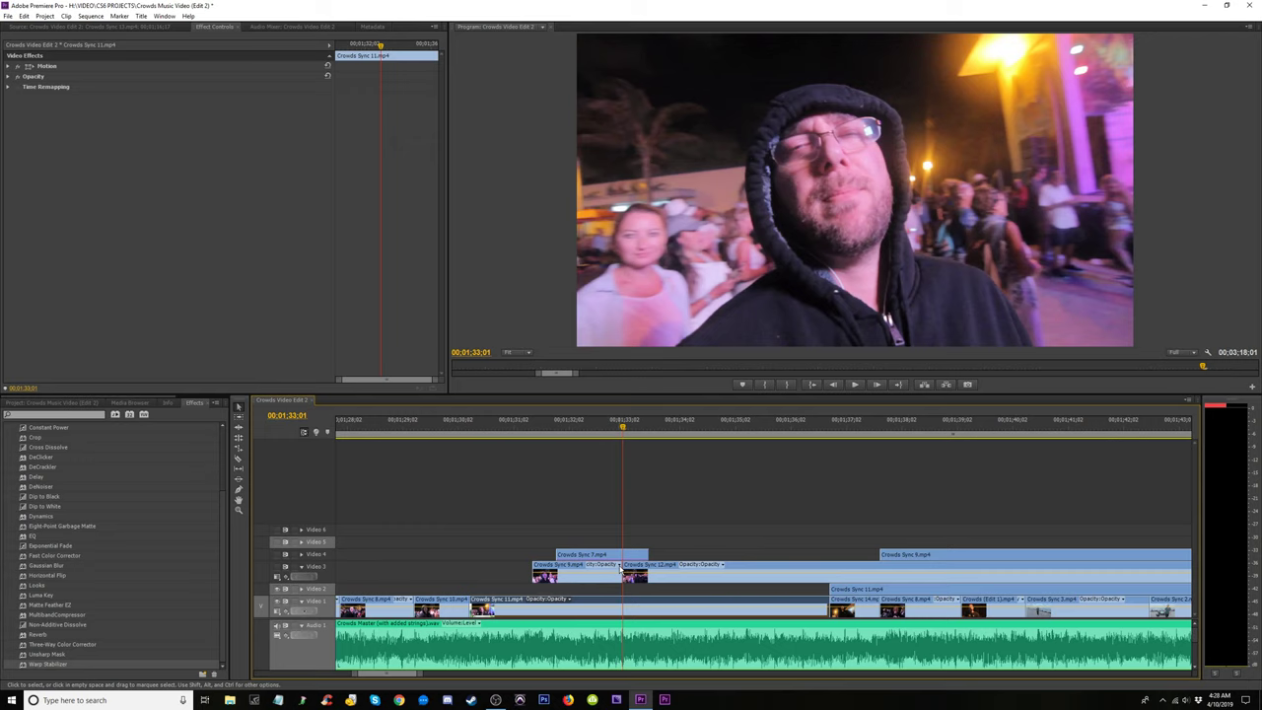
pyautogui.press('c')
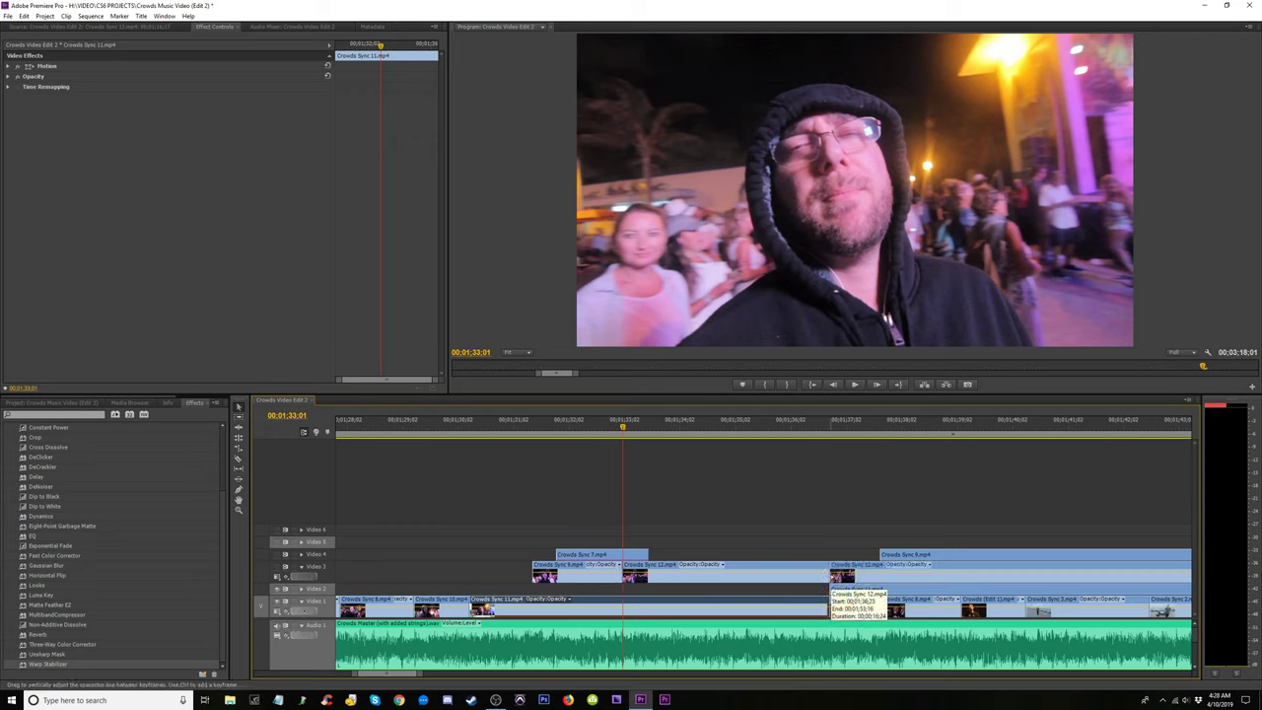
pyautogui.press('v')
pyautogui.moveTo(824, 580)
pyautogui.mouseDown()
pyautogui.moveTo(727, 575)
pyautogui.moveTo(827, 577)
pyautogui.mouseUp()
pyautogui.moveTo(647, 435); pyautogui.dragTo(647, 481)
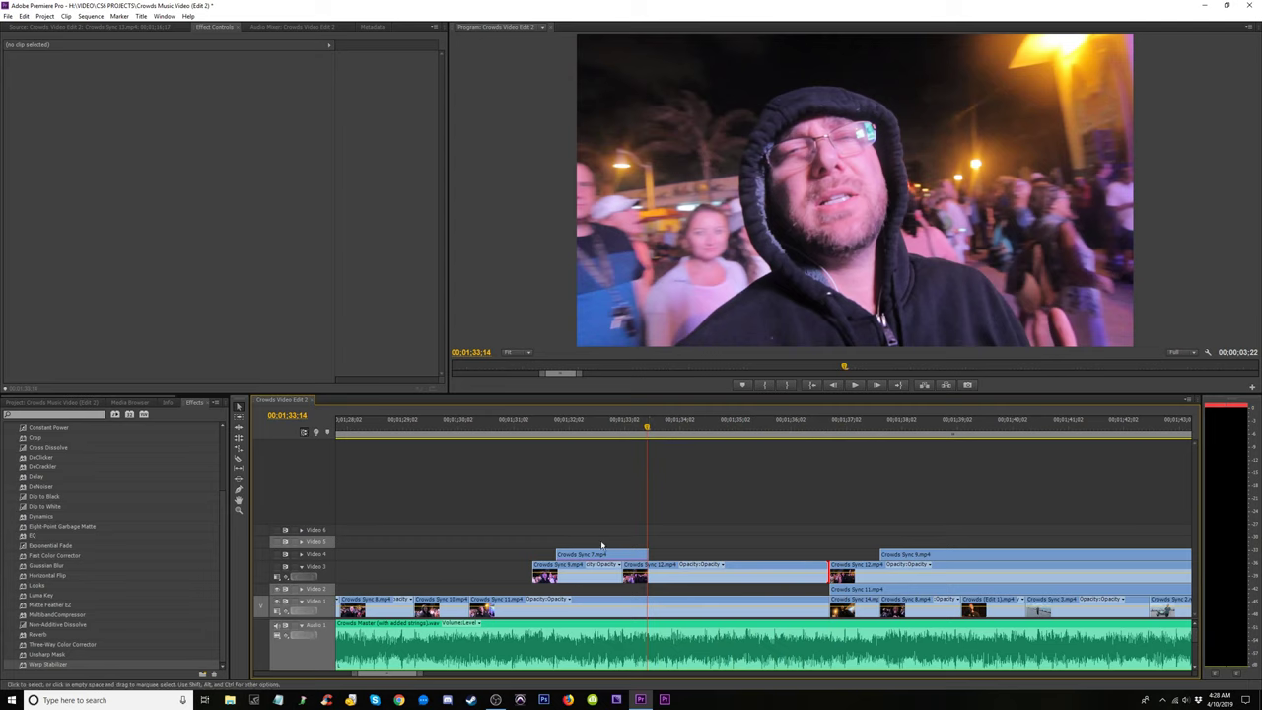
# Select the Crowds Sync 7, 9 and 12 clips on Video 3 and 4 and drop them one track lower.
pyautogui.moveTo(602, 546); pyautogui.dragTo(687, 587)
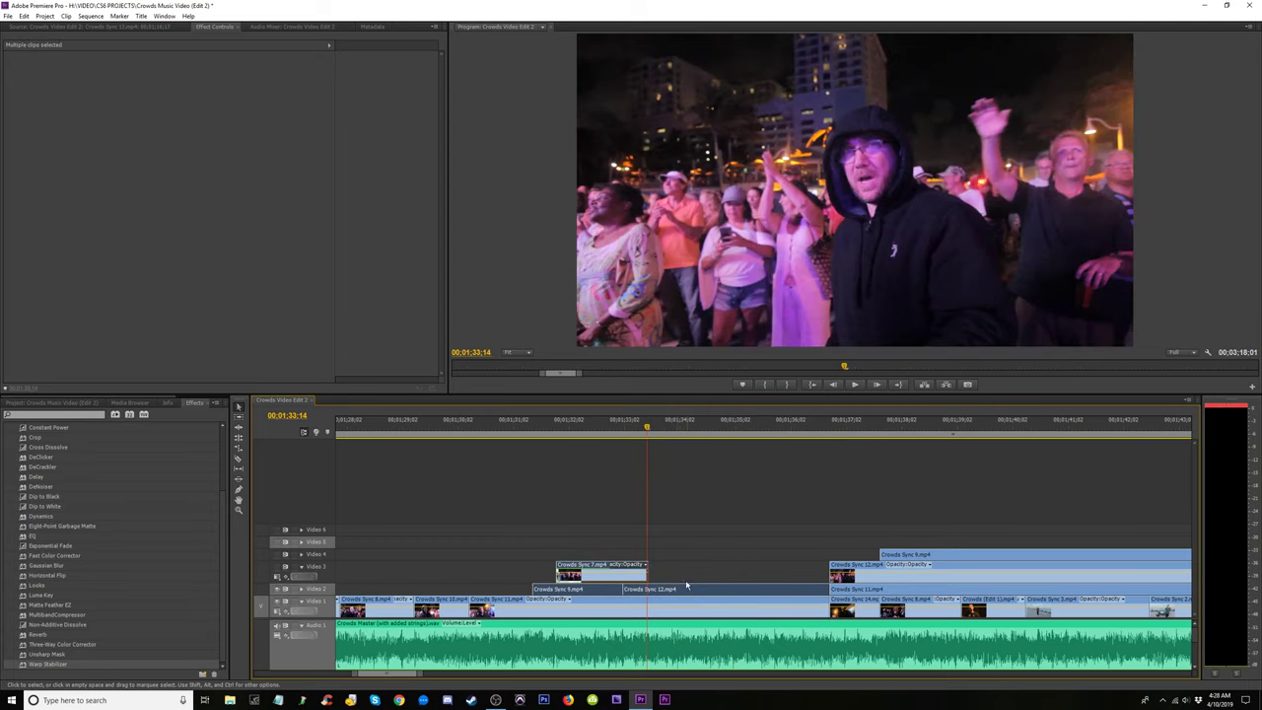
pyautogui.moveTo(648, 446); pyautogui.dragTo(510, 502)
pyautogui.press('space')
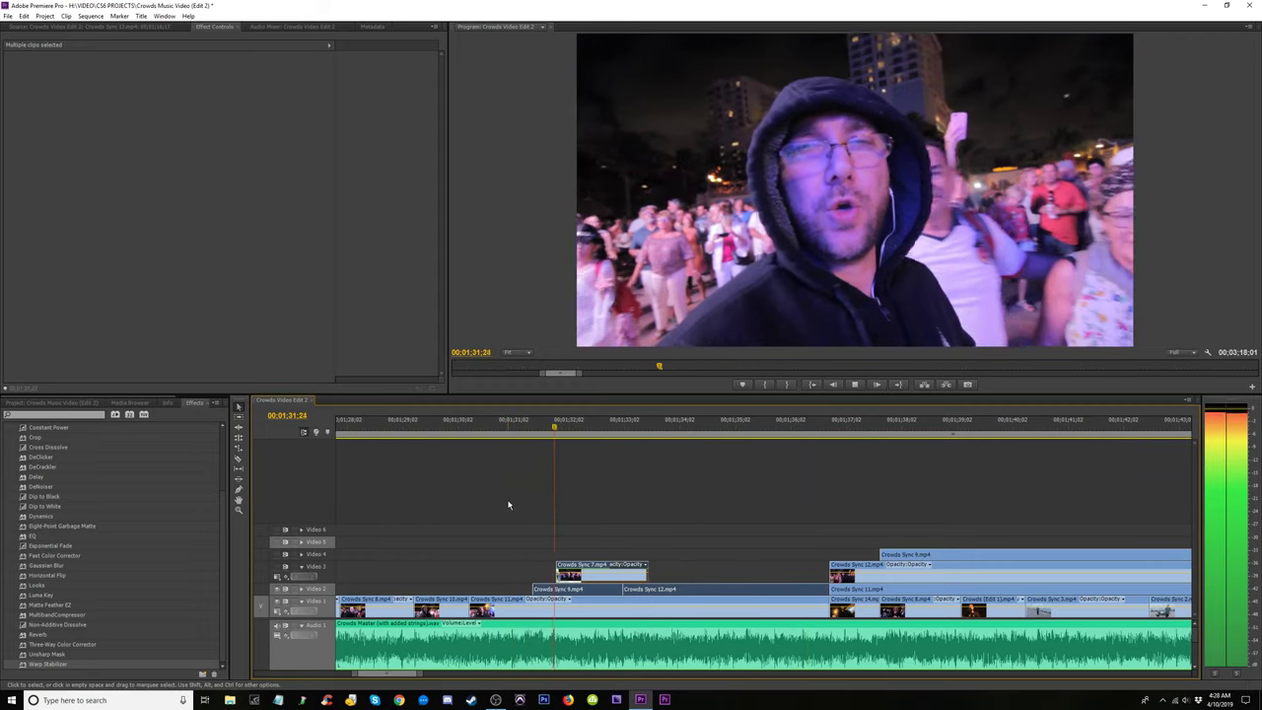
pyautogui.click(490, 429)
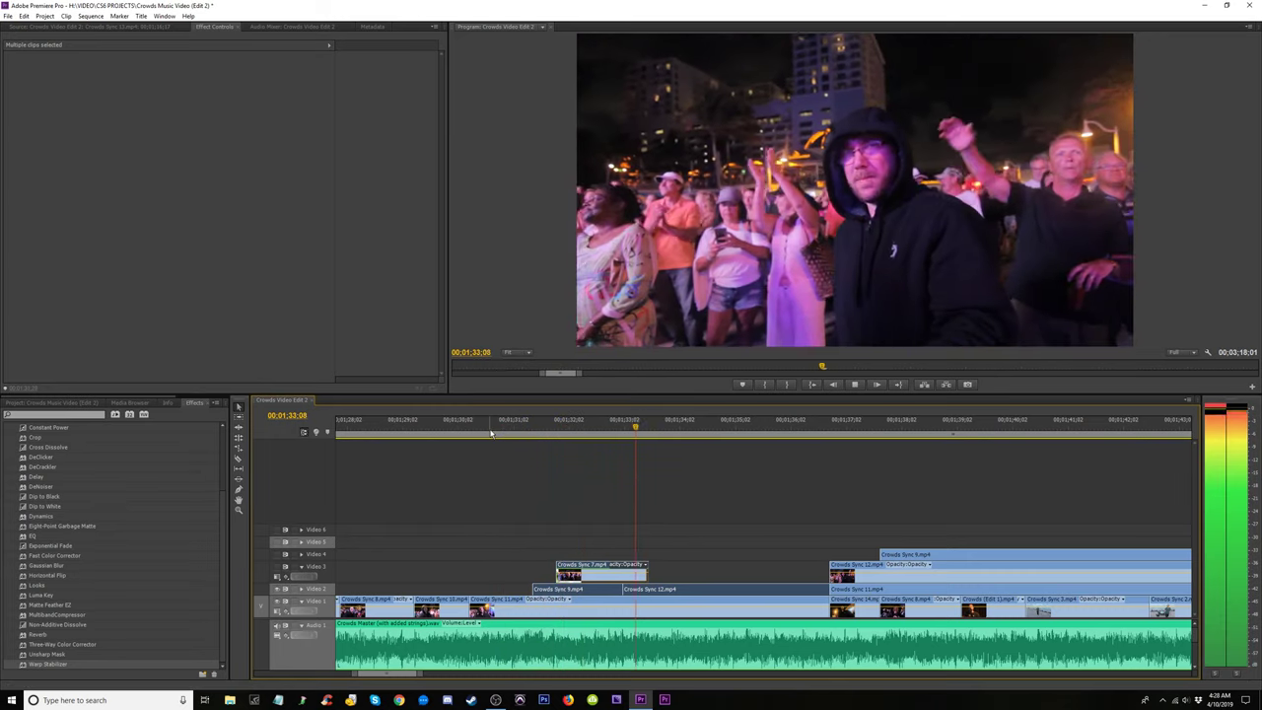
pyautogui.press('space')
# Replay the 01;31–01;33 section, hiding an upper video track to compare layers.
pyautogui.click(519, 427)
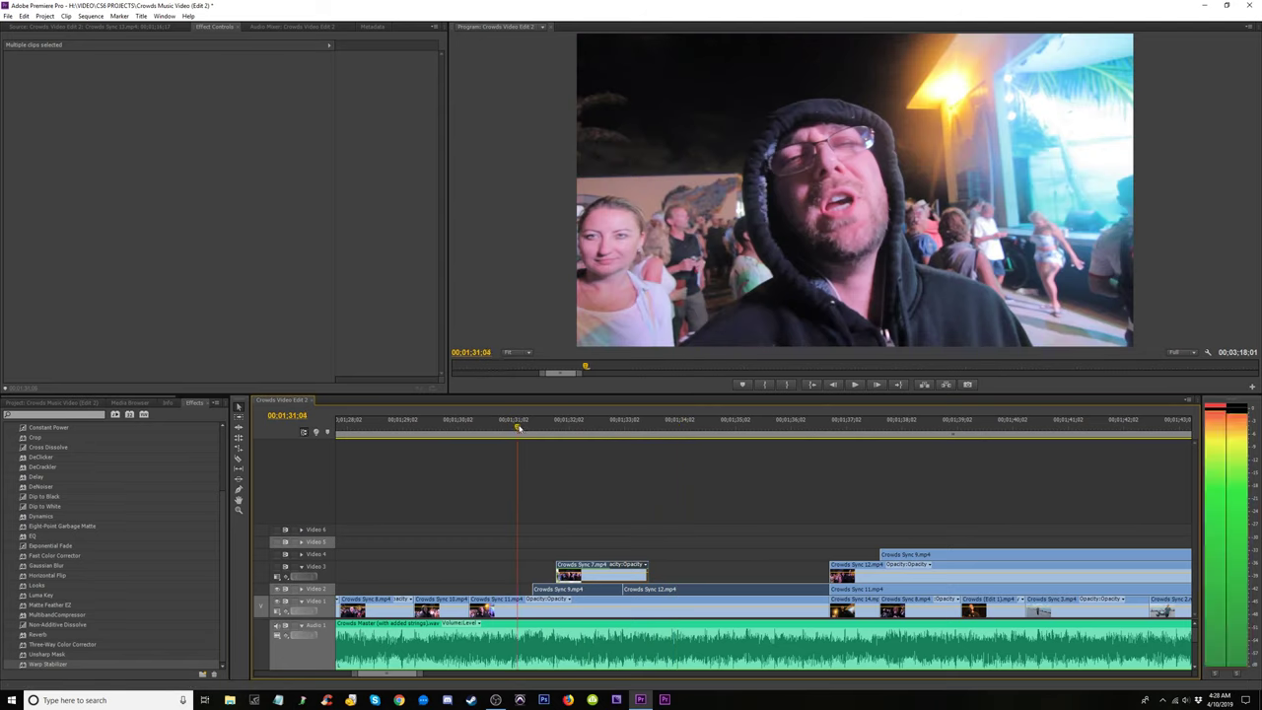
pyautogui.press('space')
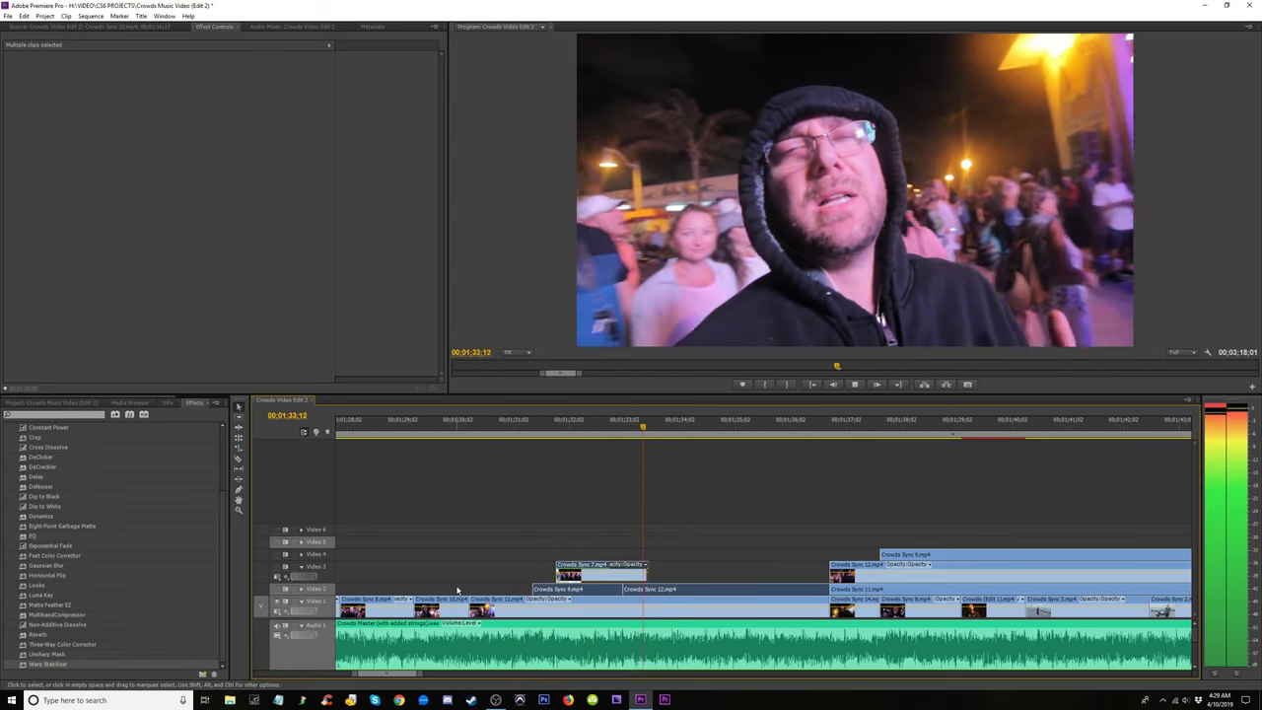
pyautogui.click(522, 431)
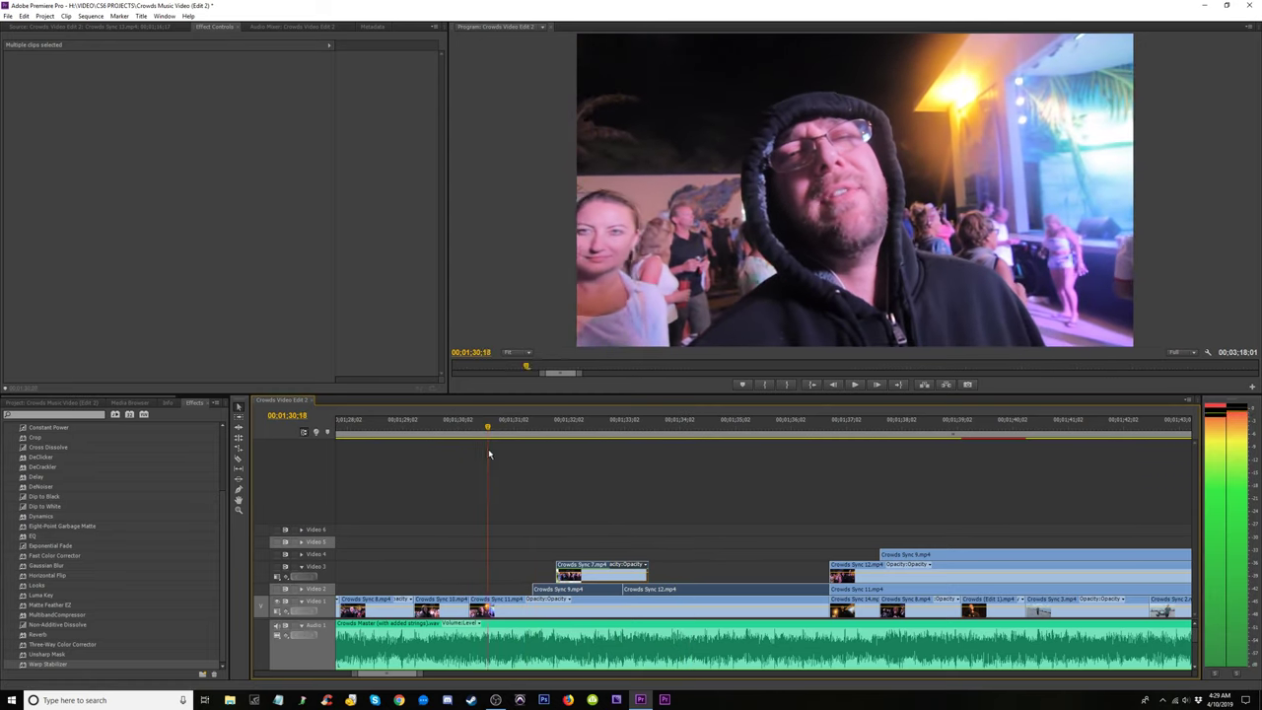
pyautogui.moveTo(523, 465); pyautogui.dragTo(544, 474)
pyautogui.press('space')
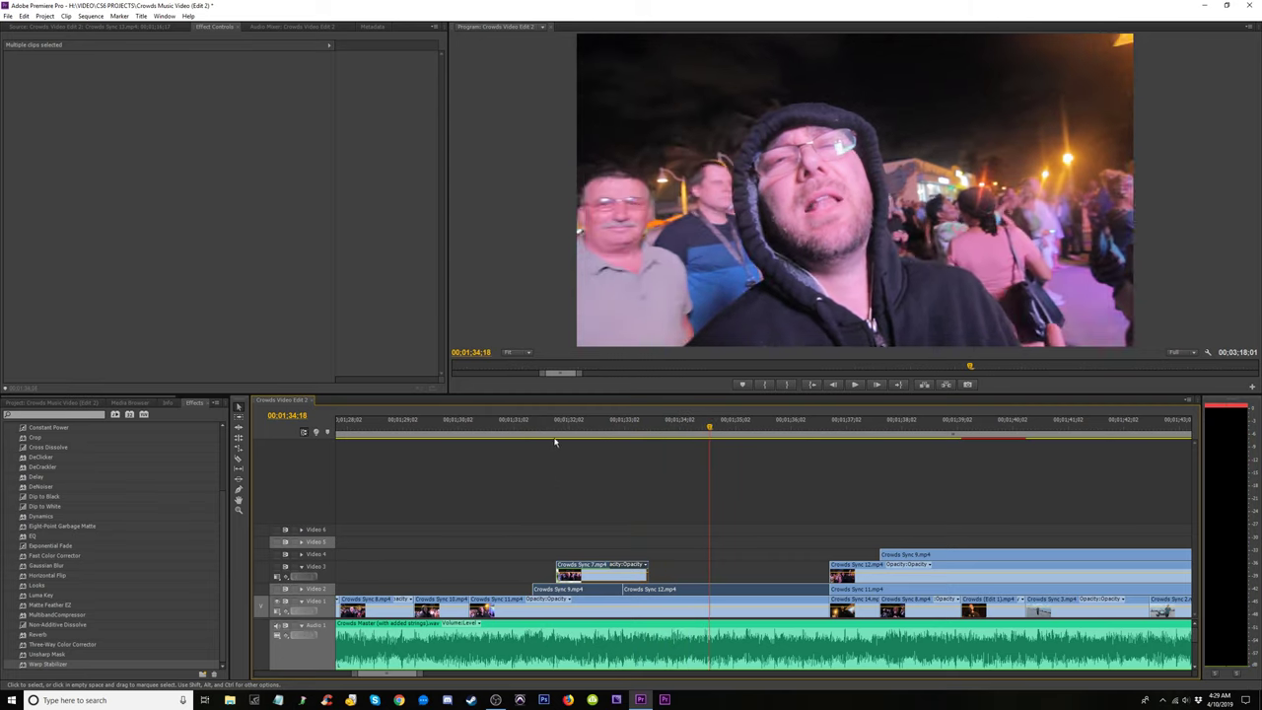
pyautogui.moveTo(560, 431); pyautogui.dragTo(671, 449)
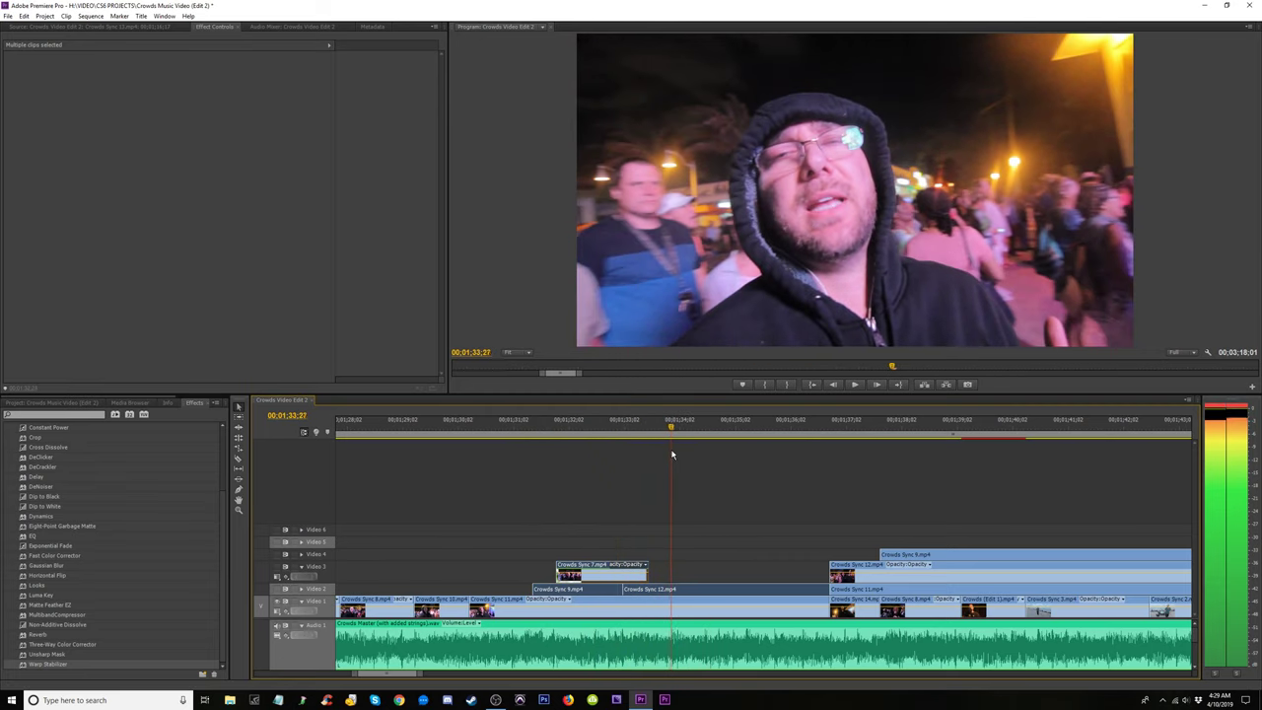
pyautogui.press('space')
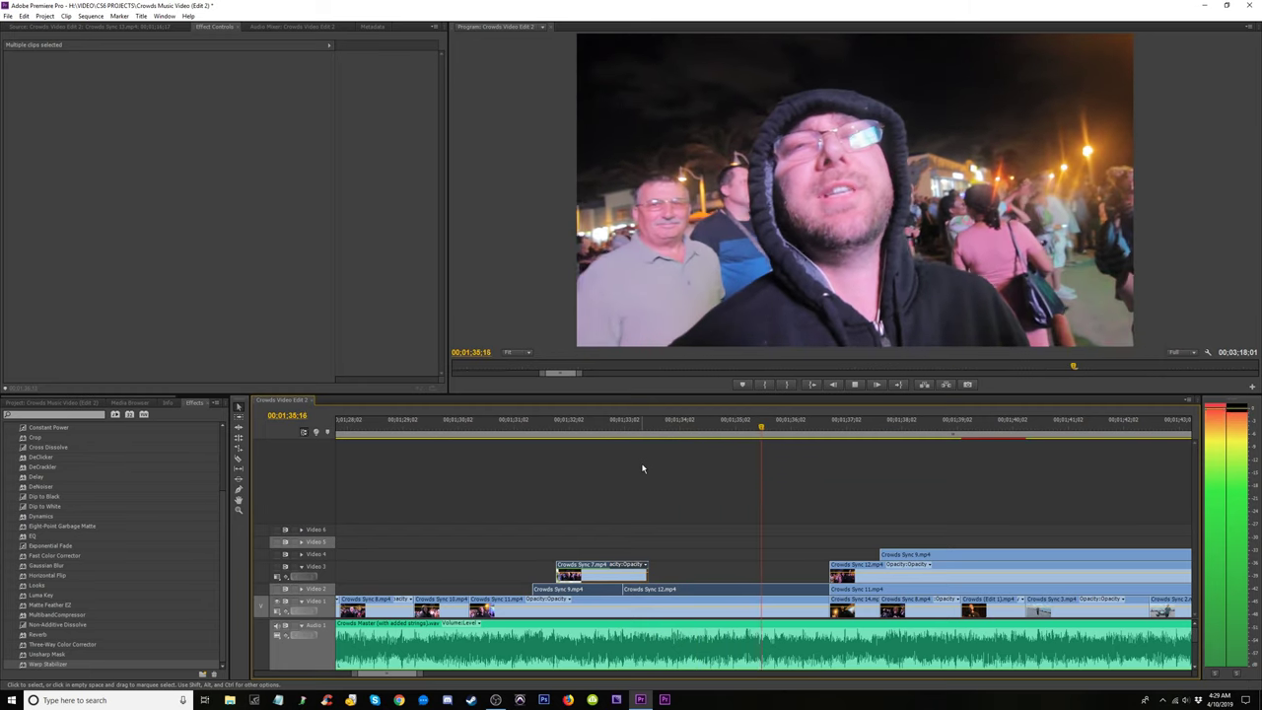
pyautogui.press('space')
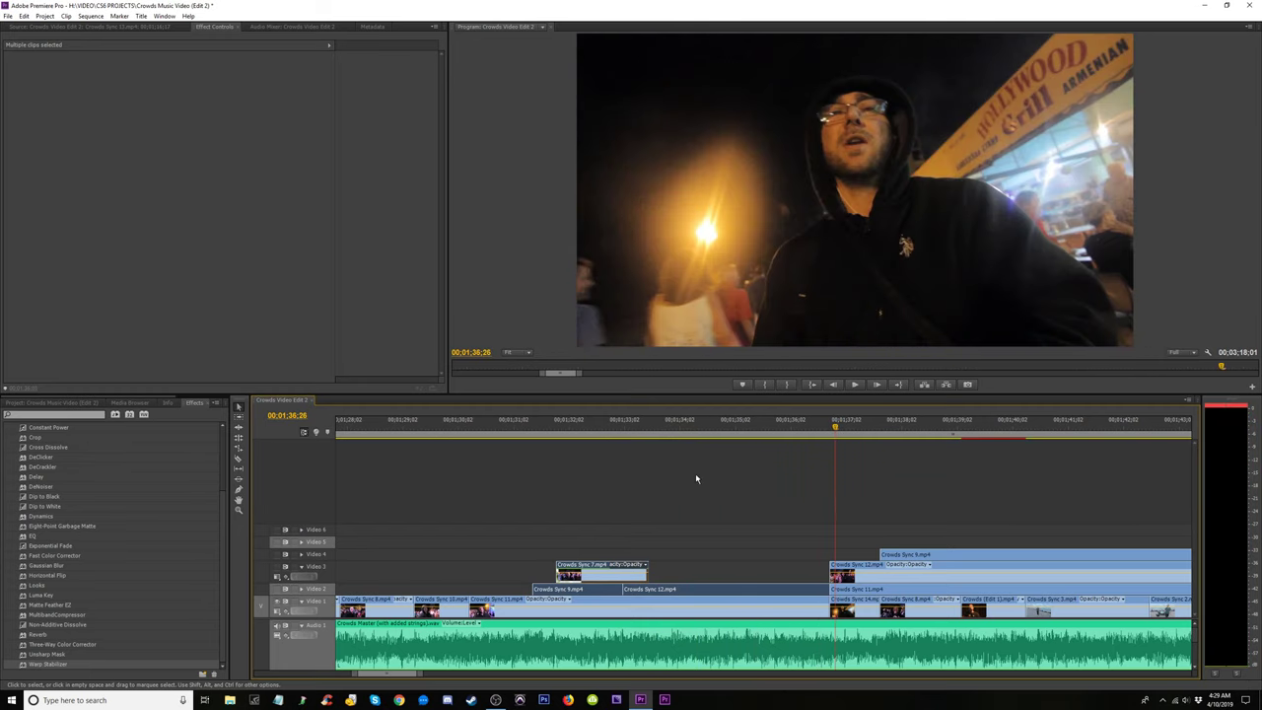
pyautogui.click(277, 591)
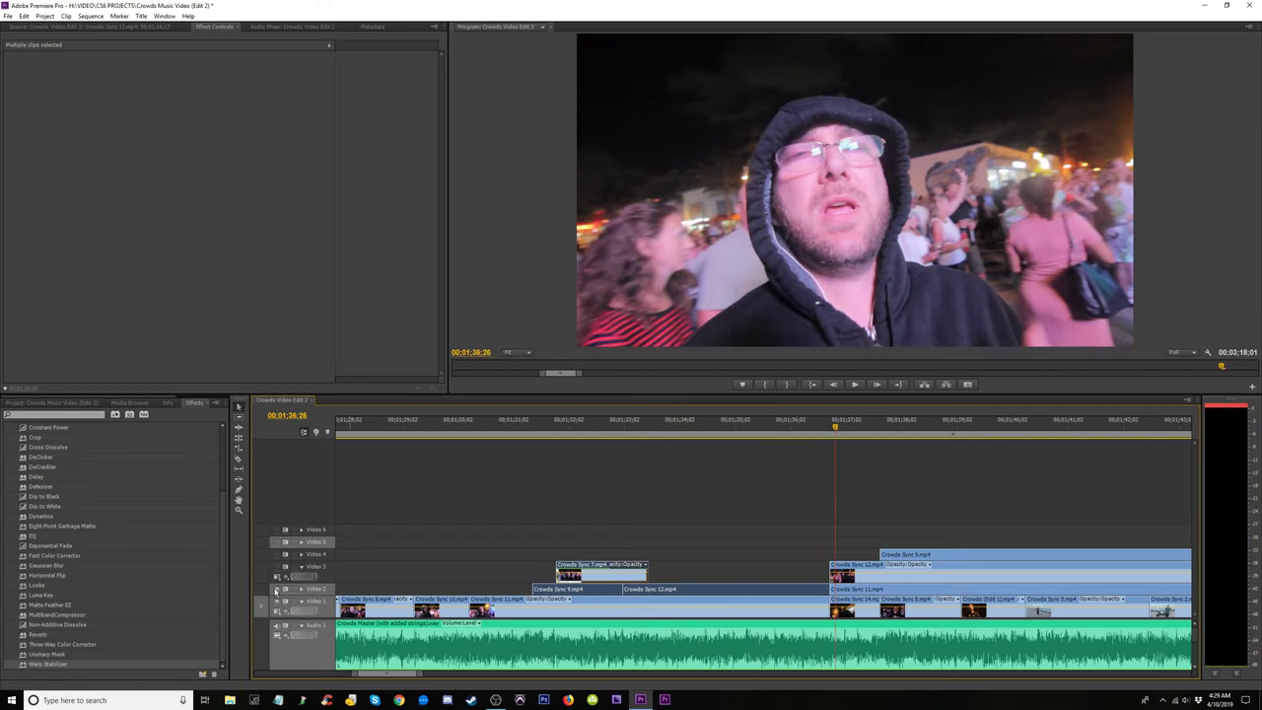
pyautogui.click(628, 431)
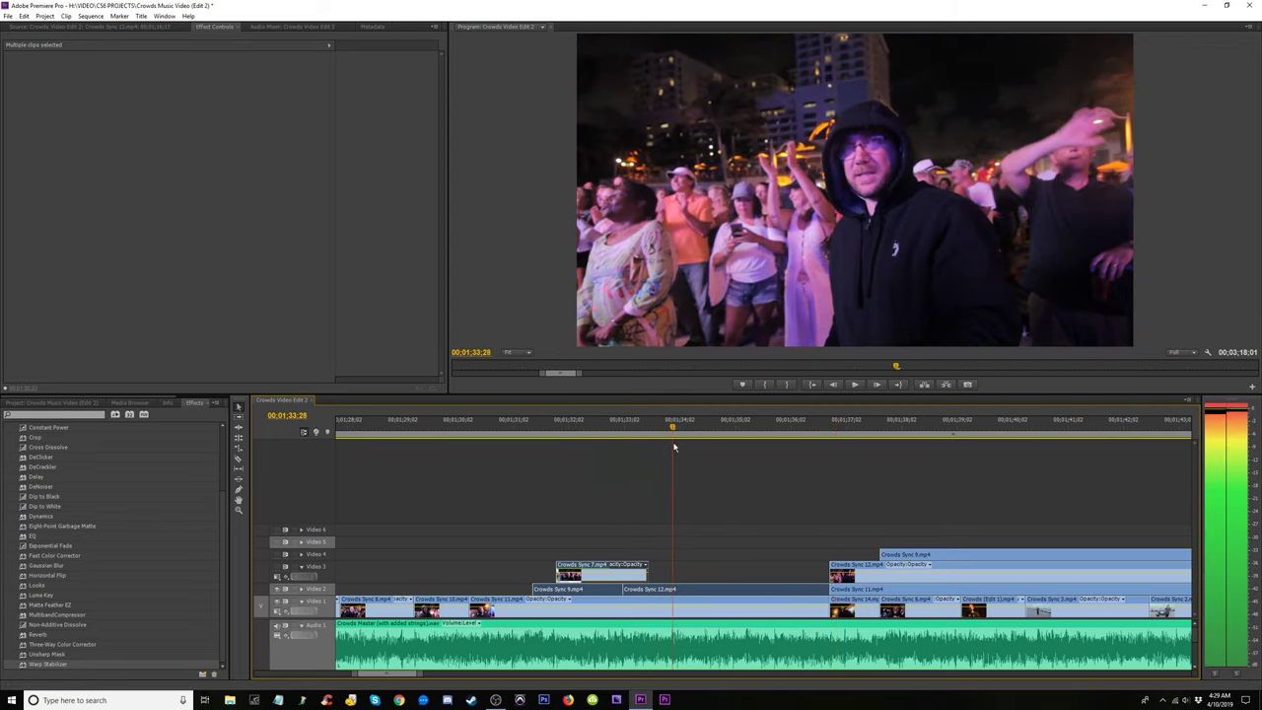
pyautogui.press('Up')
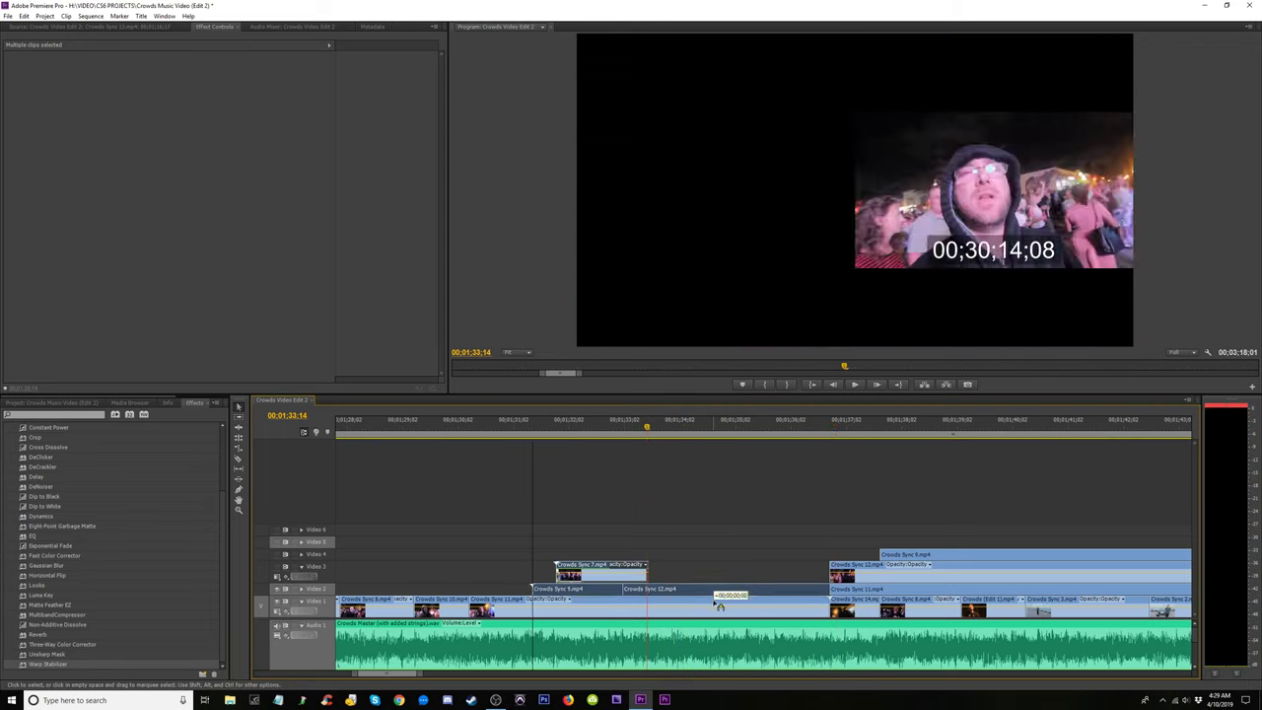
# Drop Crowds Sync 12 from Video 2 onto Video 1 right after Crowds Sync 11.
pyautogui.moveTo(708, 589); pyautogui.dragTo(690, 543)
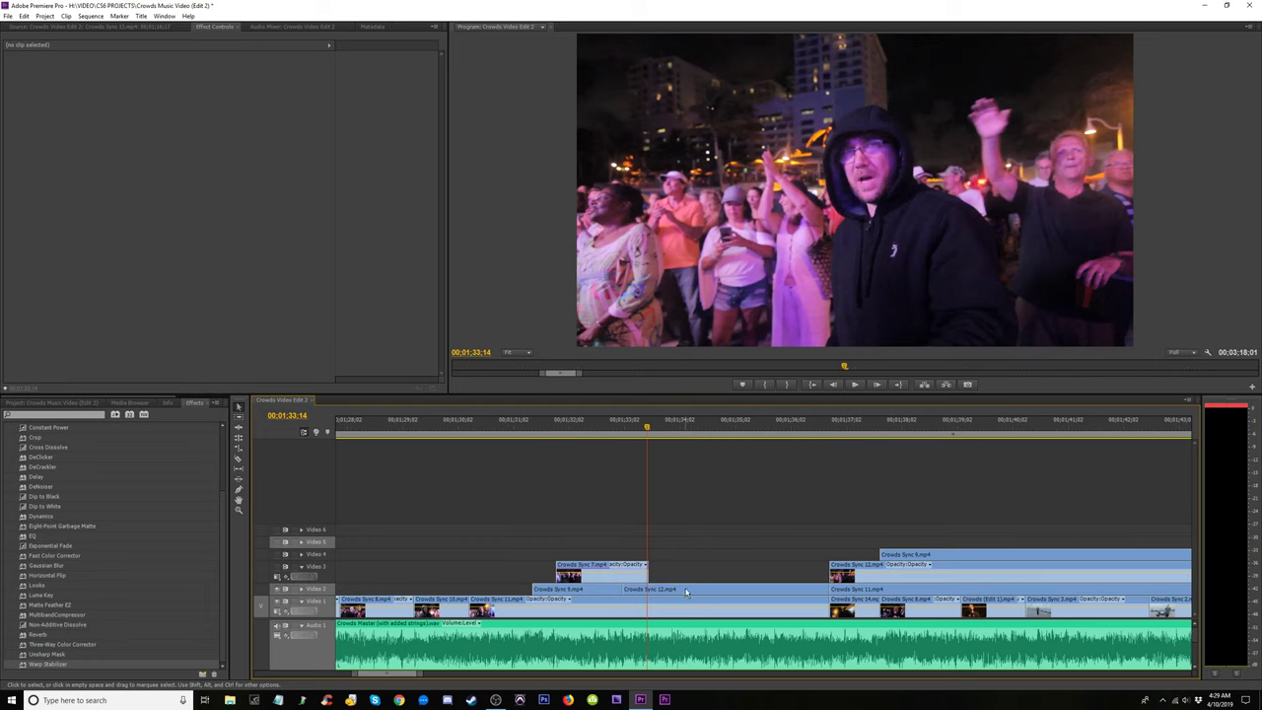
pyautogui.moveTo(686, 590); pyautogui.dragTo(687, 607)
pyautogui.press('Up')
pyautogui.press('space')
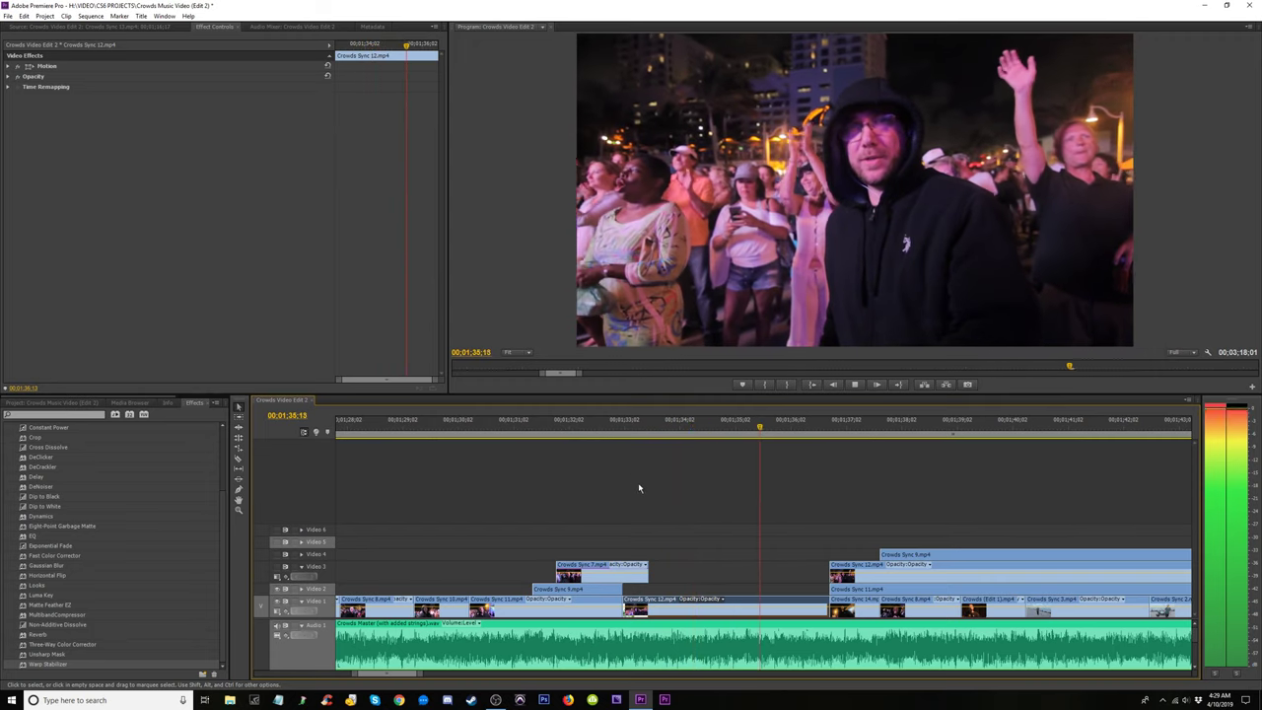
pyautogui.press('space')
# Replay the new cut from around 01;33 several times, then deselect Crowds Sync 12.
pyautogui.click(620, 427)
pyautogui.press('space')
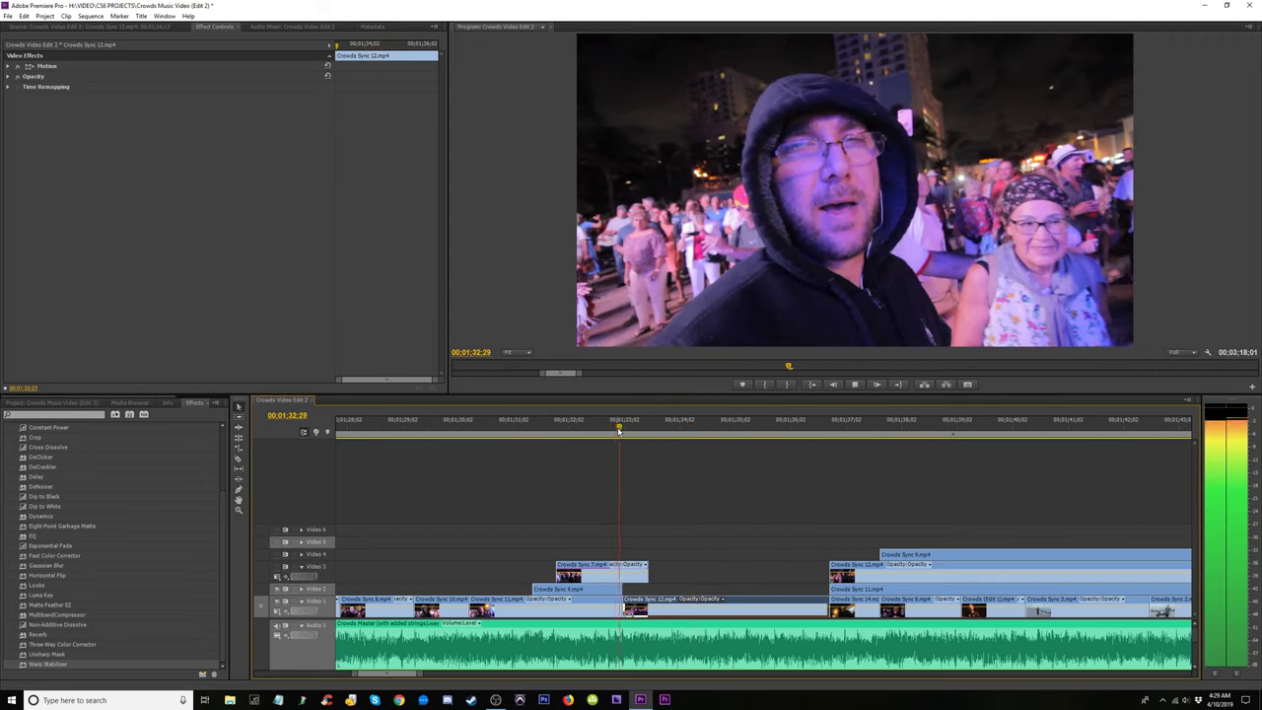
pyautogui.press('space')
pyautogui.click(620, 428)
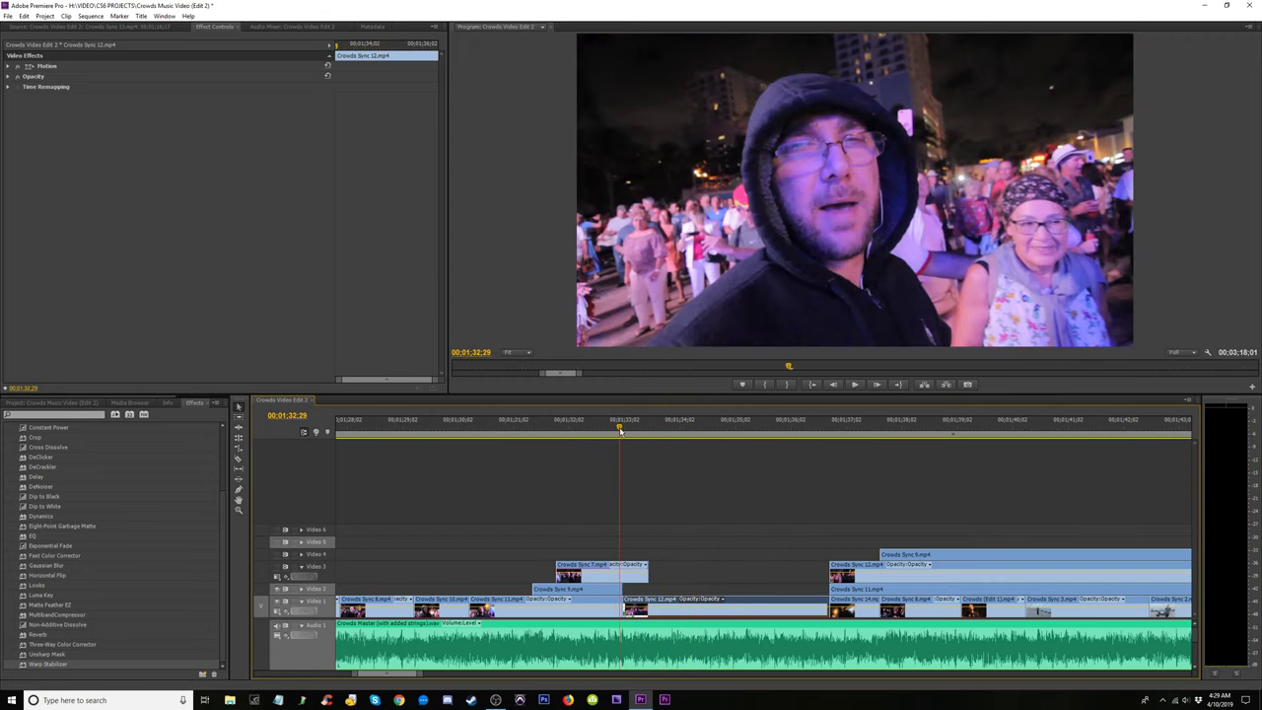
pyautogui.press('space')
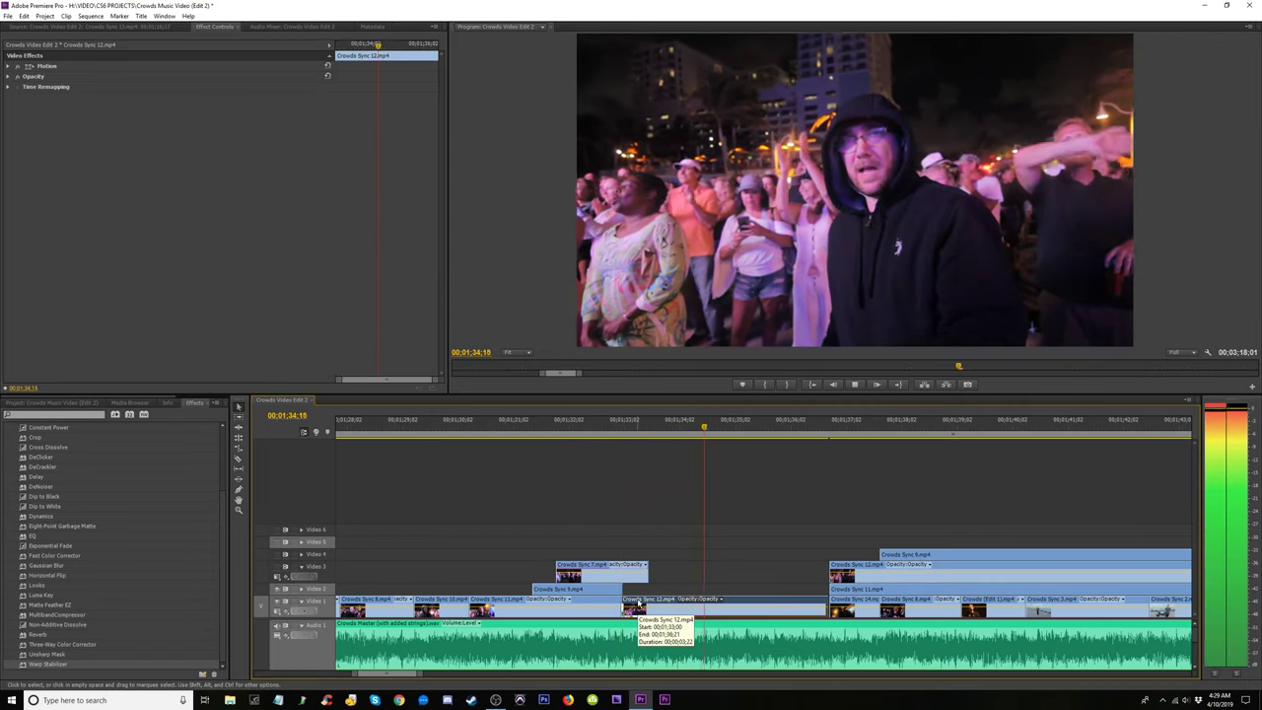
pyautogui.press('space')
pyautogui.click(621, 427)
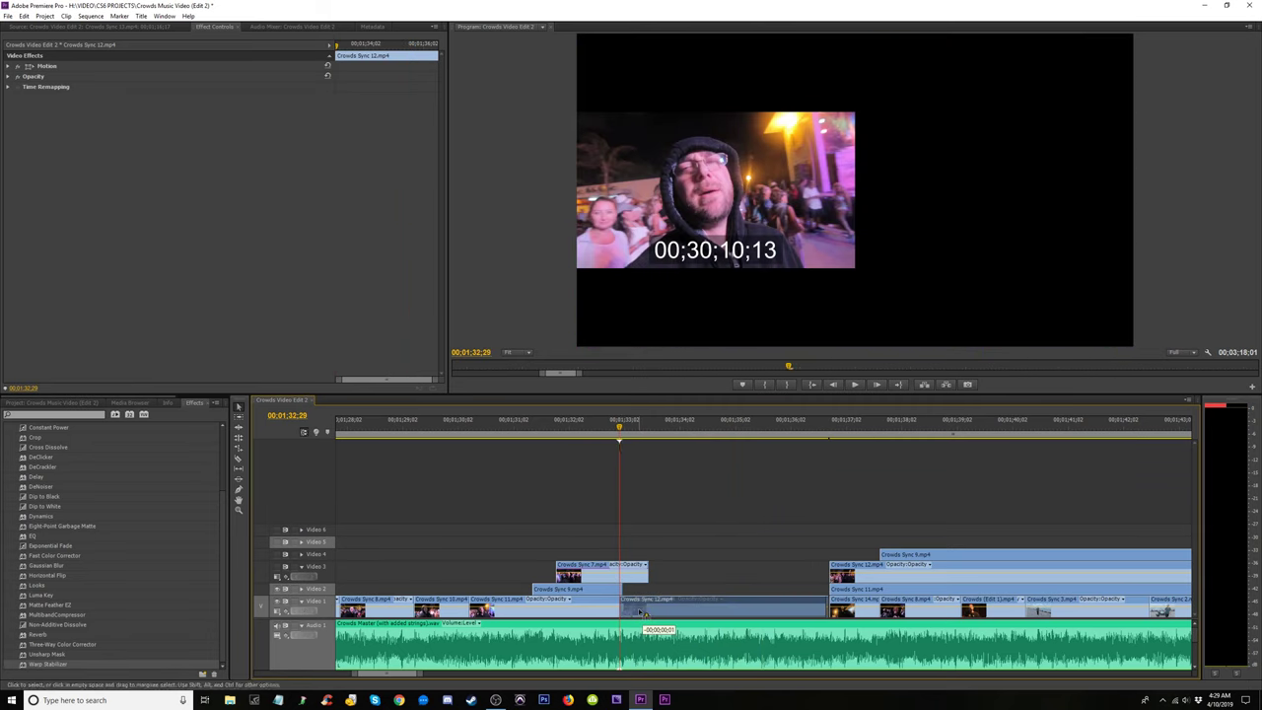
pyautogui.press('space')
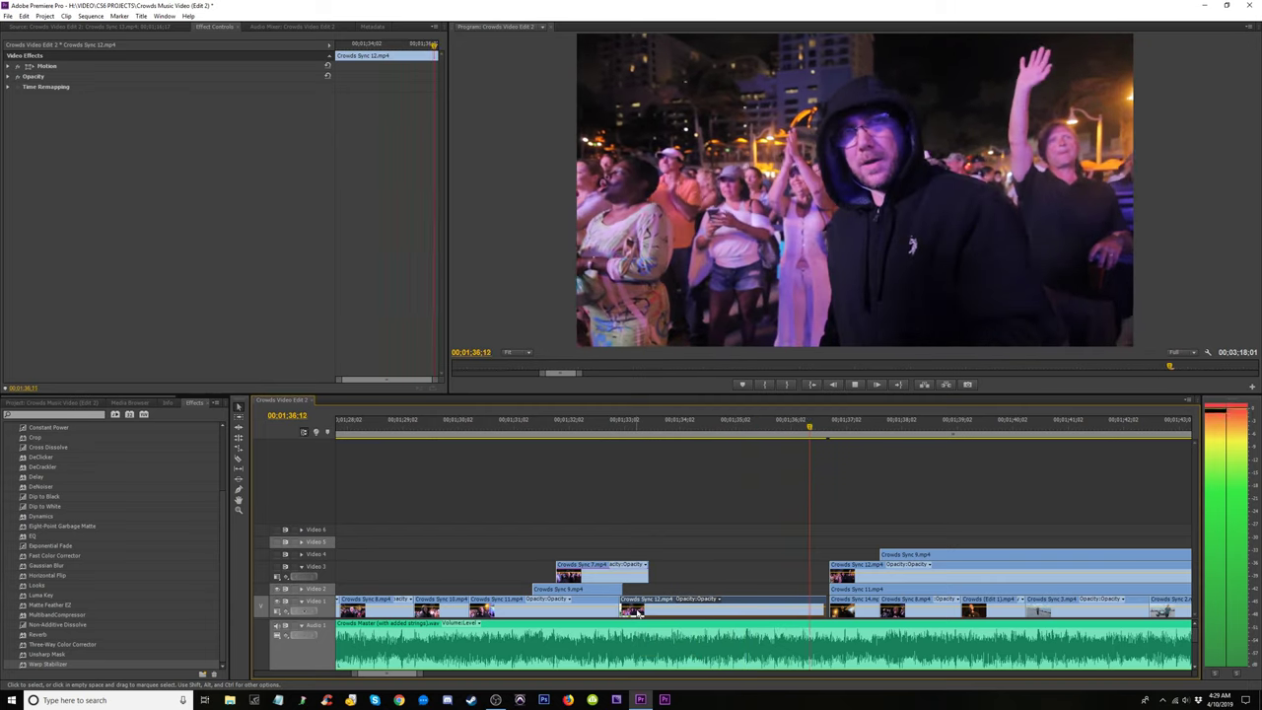
pyautogui.press('space')
pyautogui.click(709, 458)
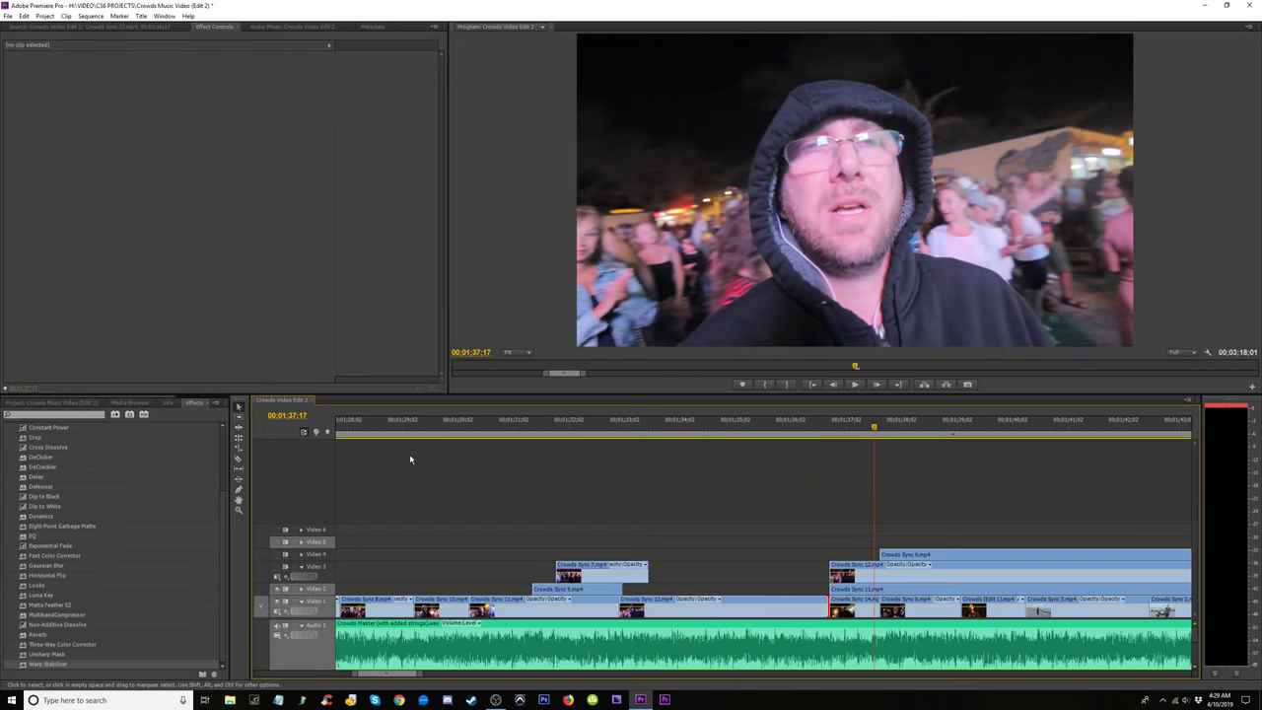
pyautogui.click(285, 566)
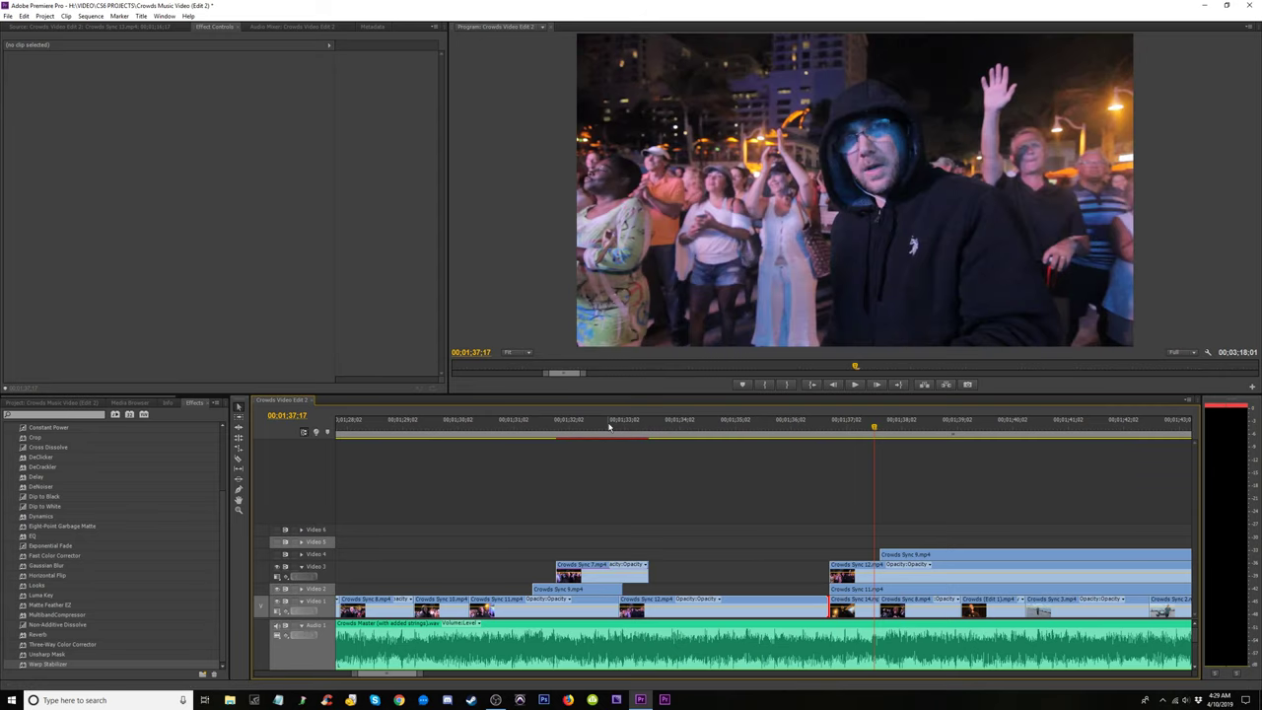
pyautogui.moveTo(604, 440)
pyautogui.mouseDown()
pyautogui.moveTo(648, 441)
pyautogui.moveTo(586, 441)
pyautogui.mouseUp()
pyautogui.press('space')
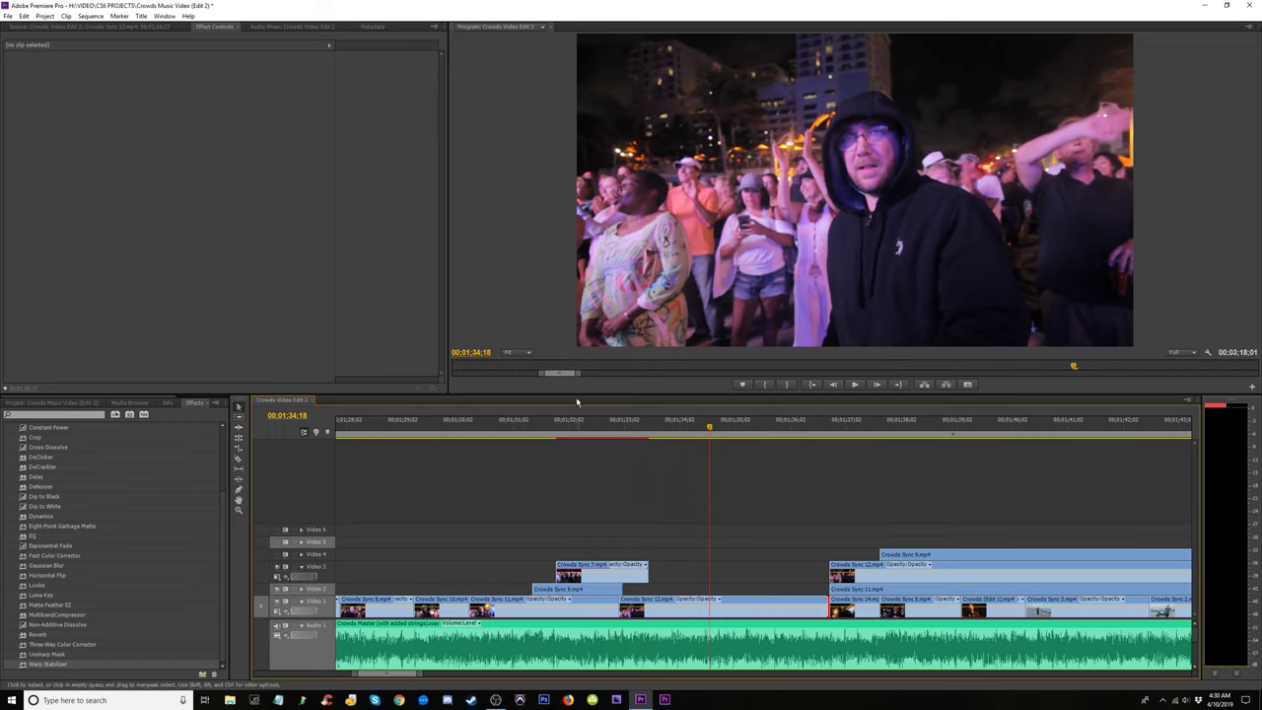
pyautogui.click(563, 436)
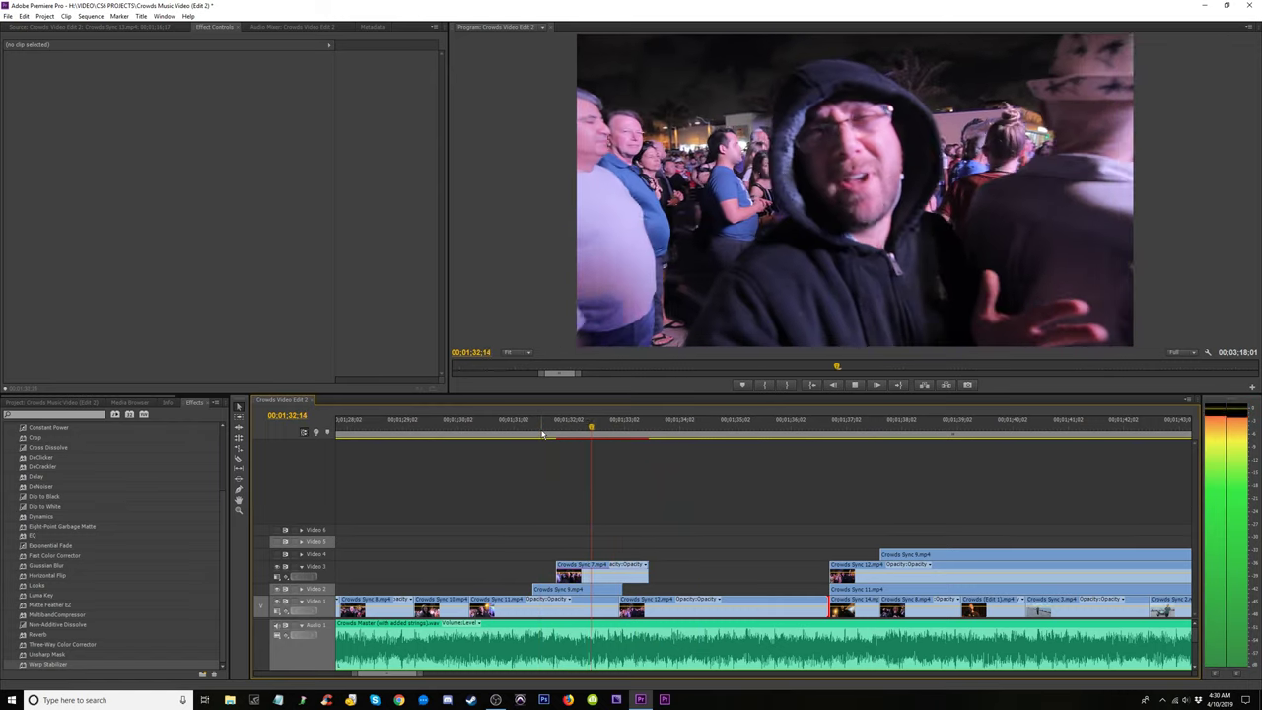
pyautogui.click(504, 434)
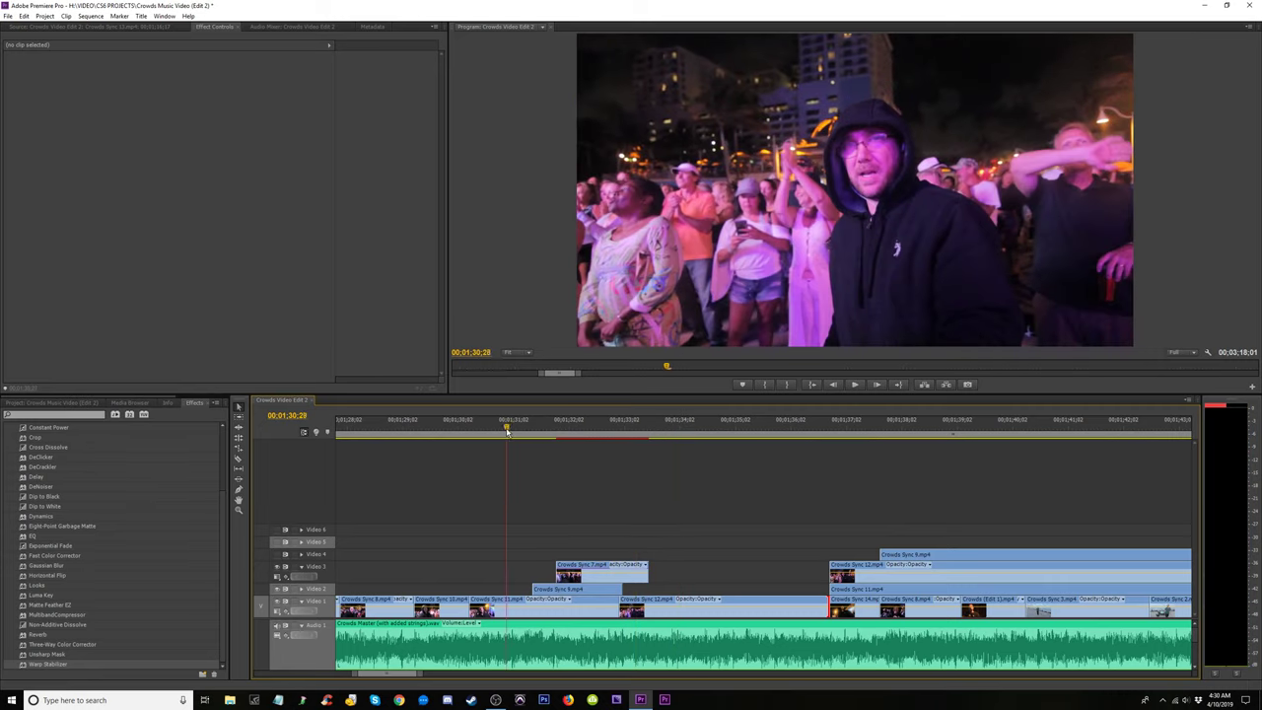
pyautogui.press('space')
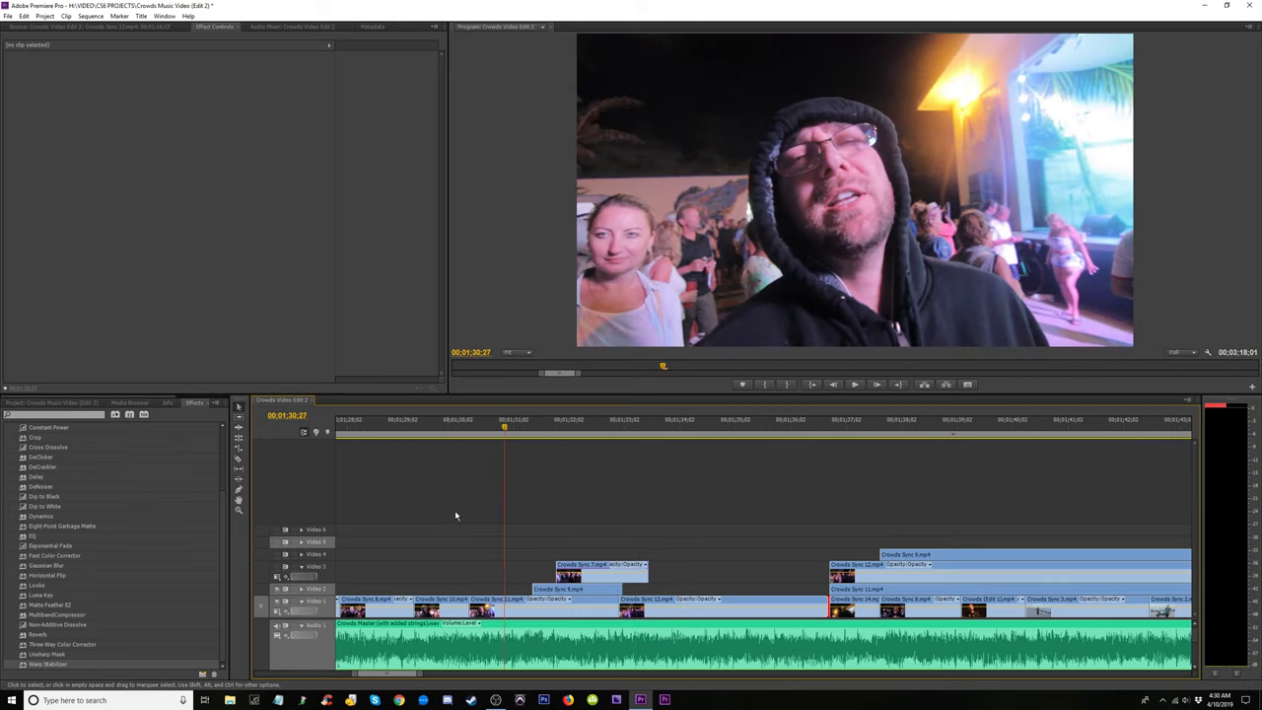
pyautogui.press('space')
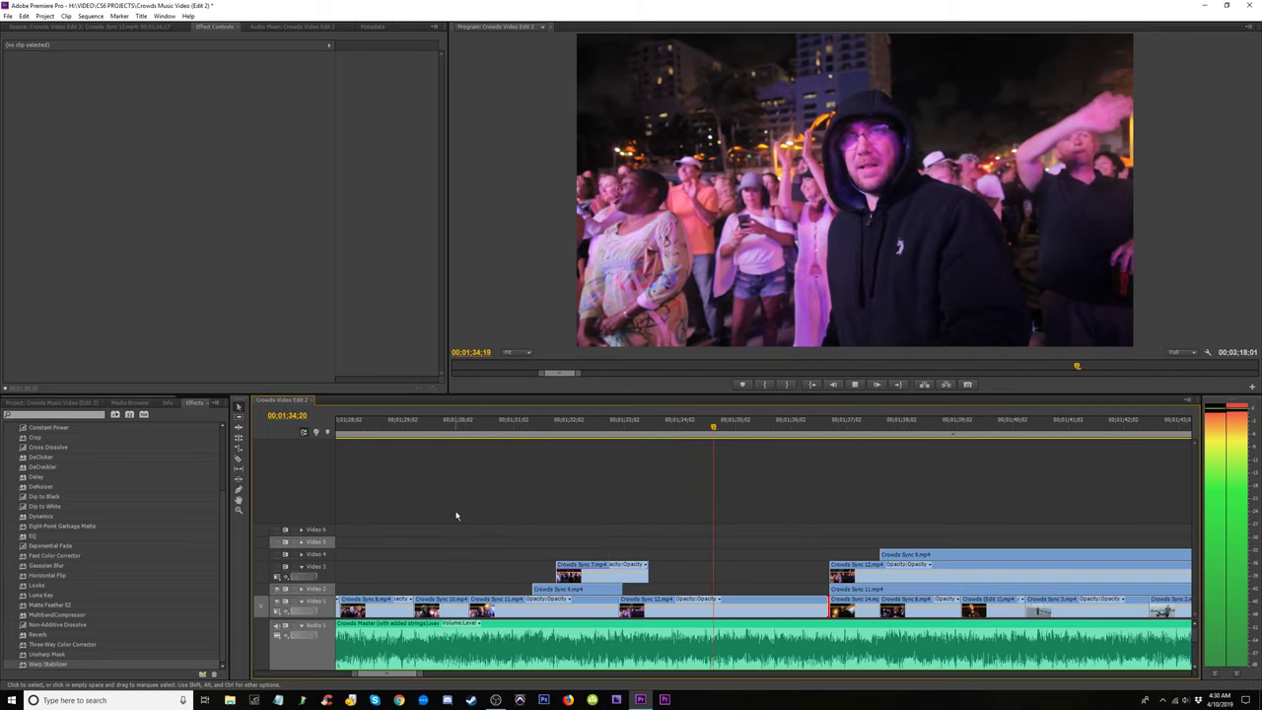
pyautogui.click(571, 426)
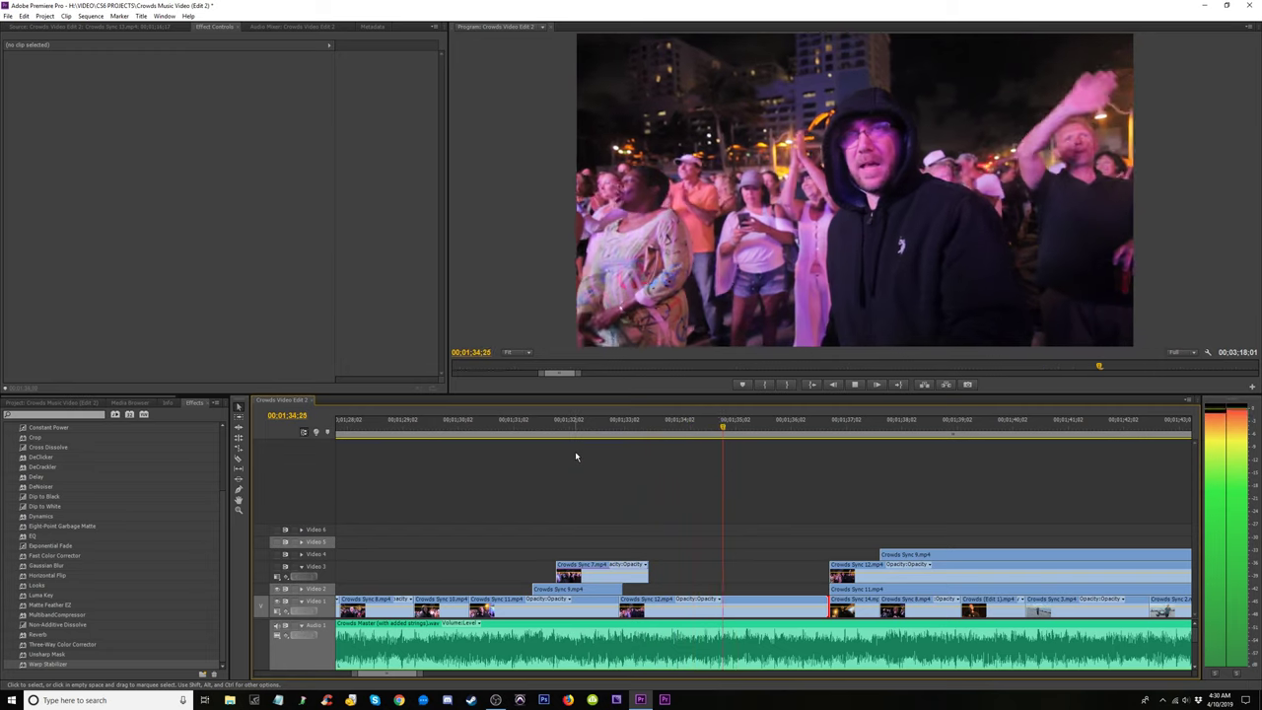
pyautogui.click(645, 426)
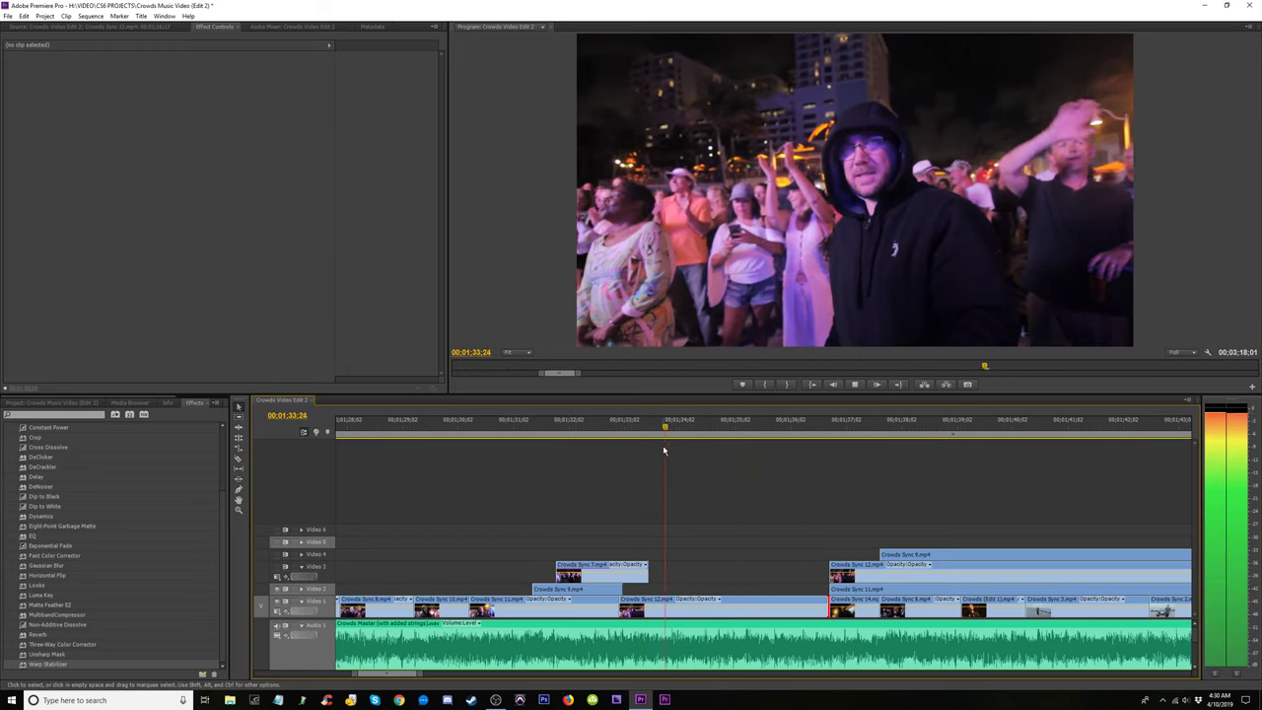
pyautogui.press('space')
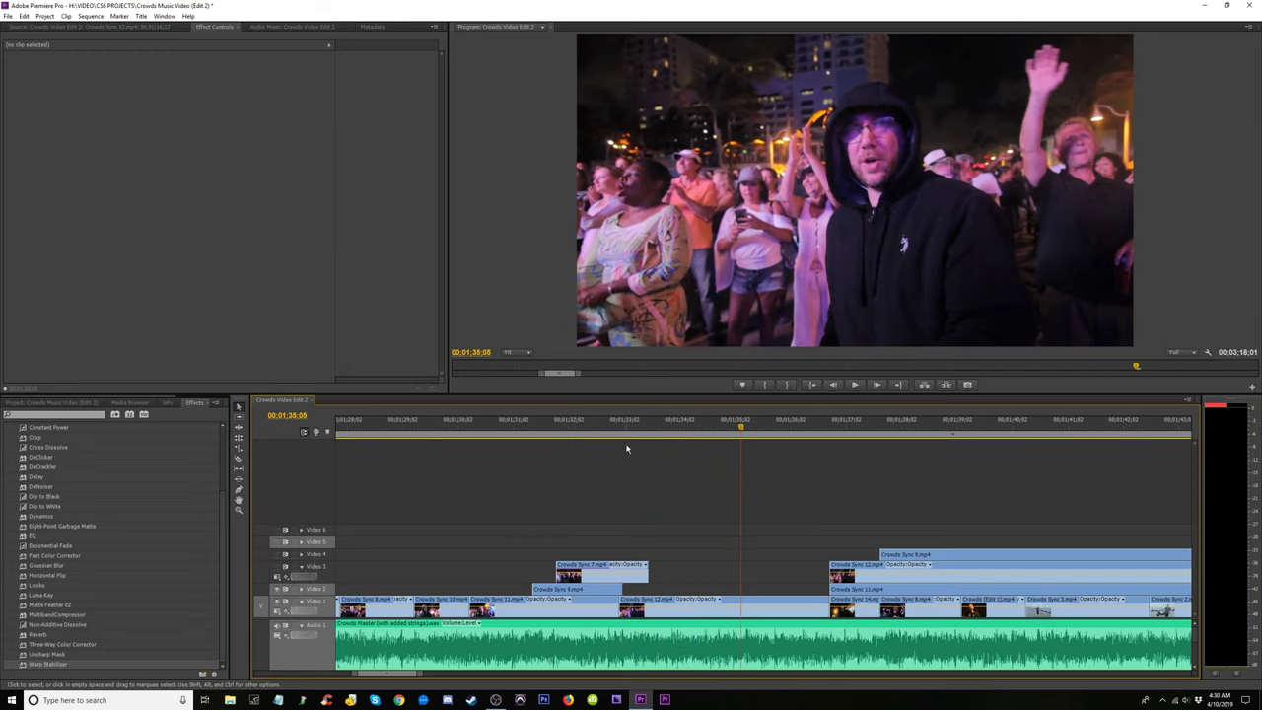
pyautogui.click(626, 424)
pyautogui.press('space')
pyautogui.click(615, 424)
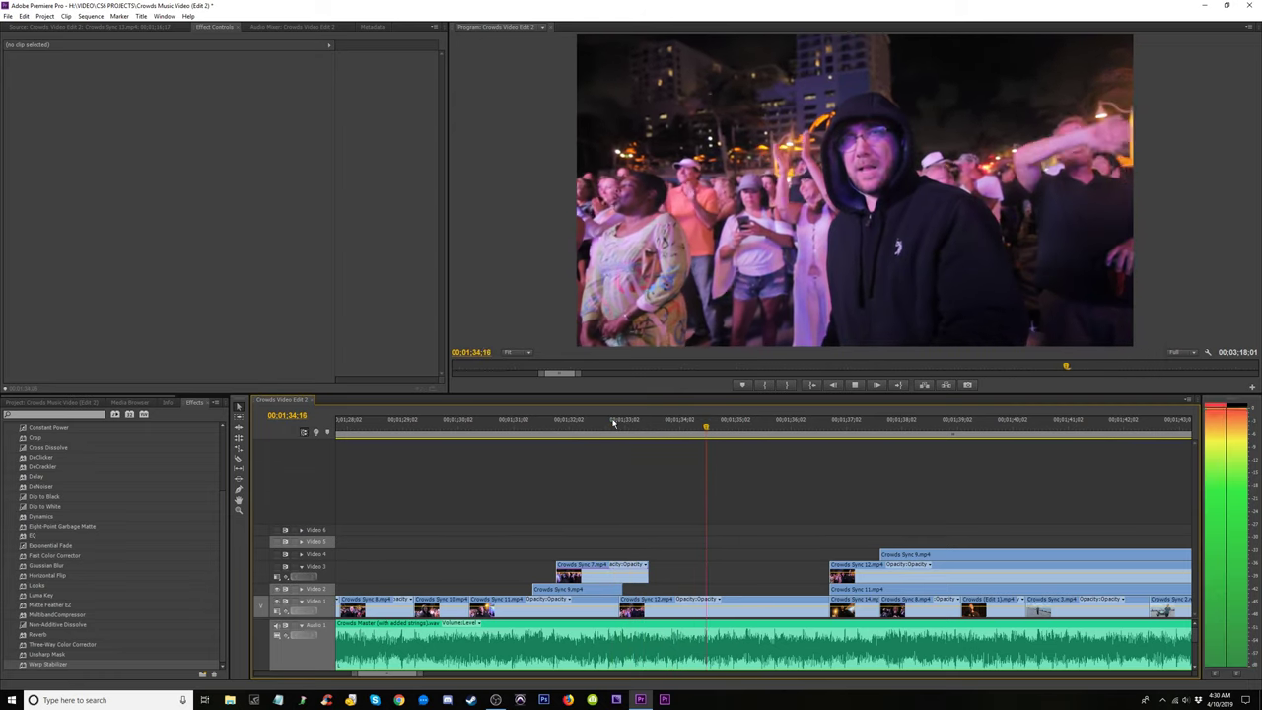
pyautogui.click(595, 424)
pyautogui.press('space')
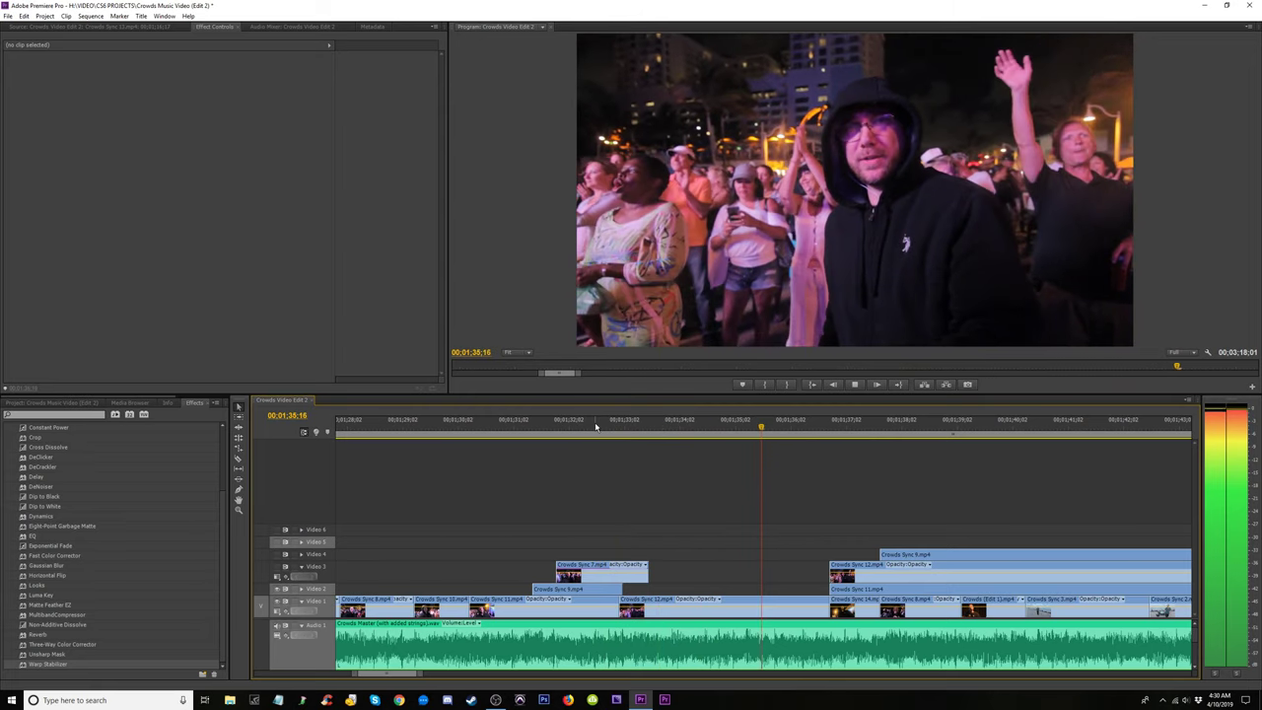
pyautogui.click(596, 424)
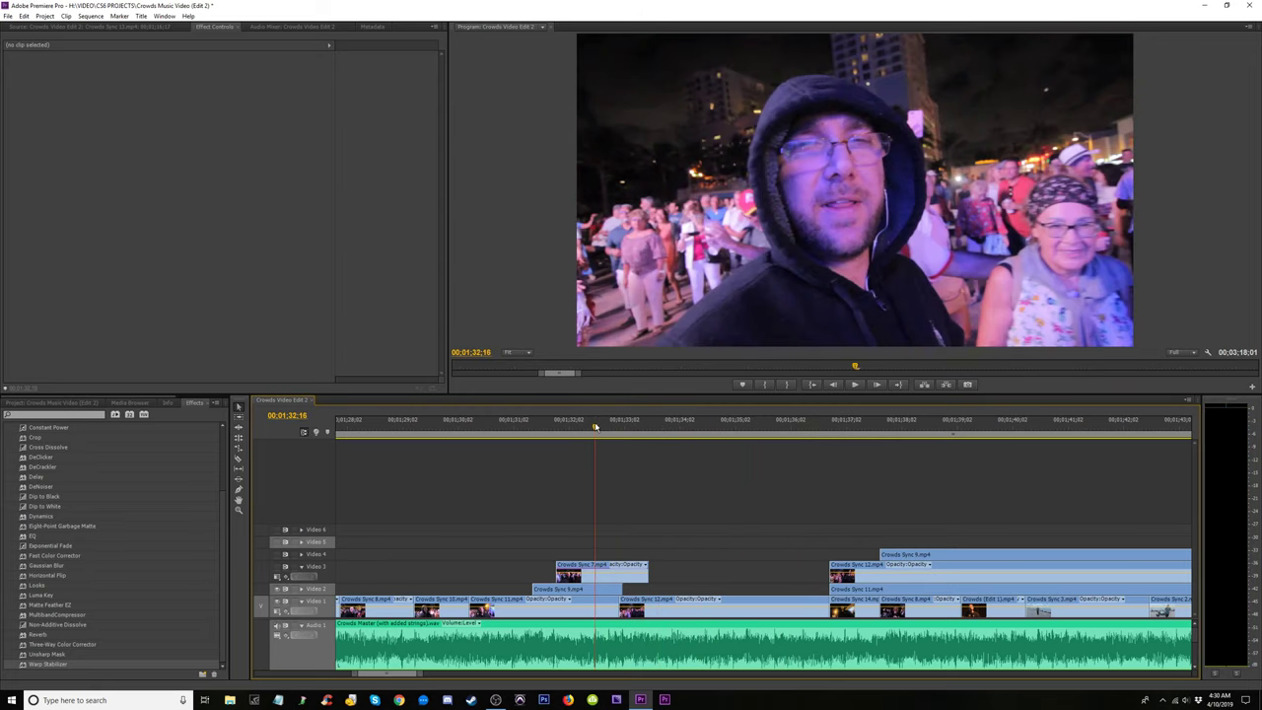
pyautogui.press('space')
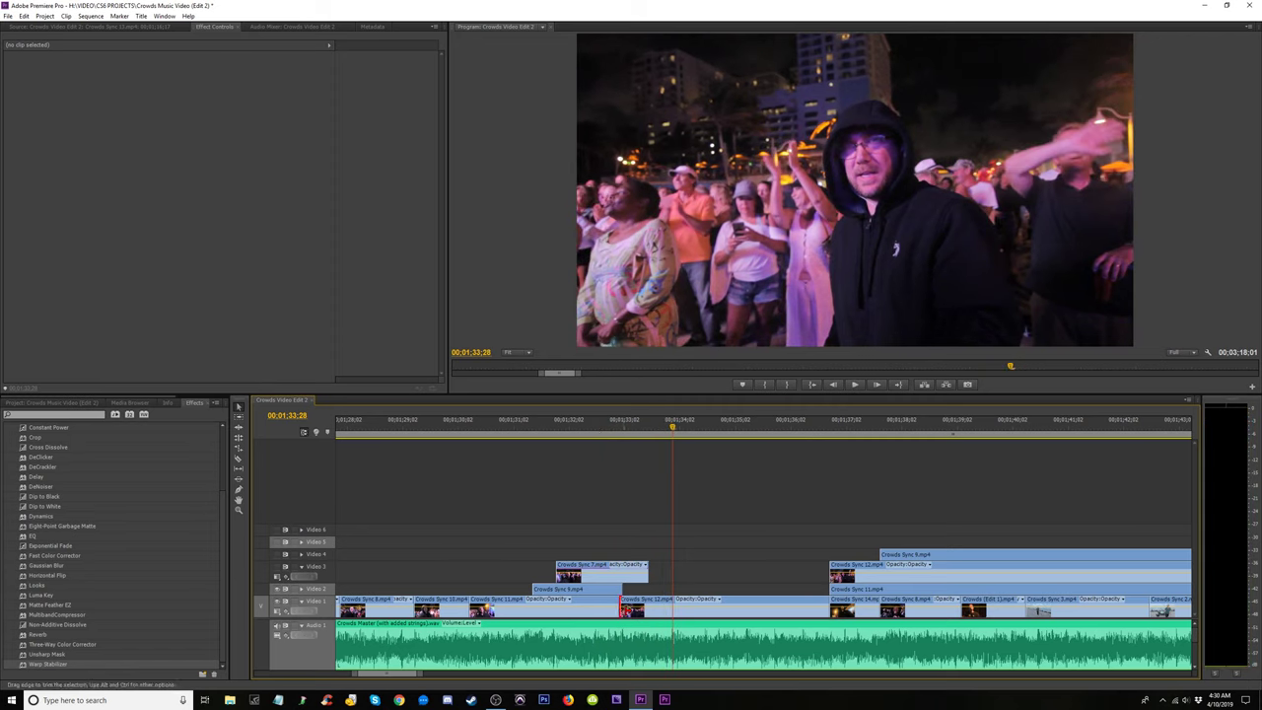
# Trim the starts of Crowds Sync 12 and Crowds Sync 7 later, and shorten the Video 1 clip's end.
pyautogui.moveTo(623, 605); pyautogui.dragTo(675, 575)
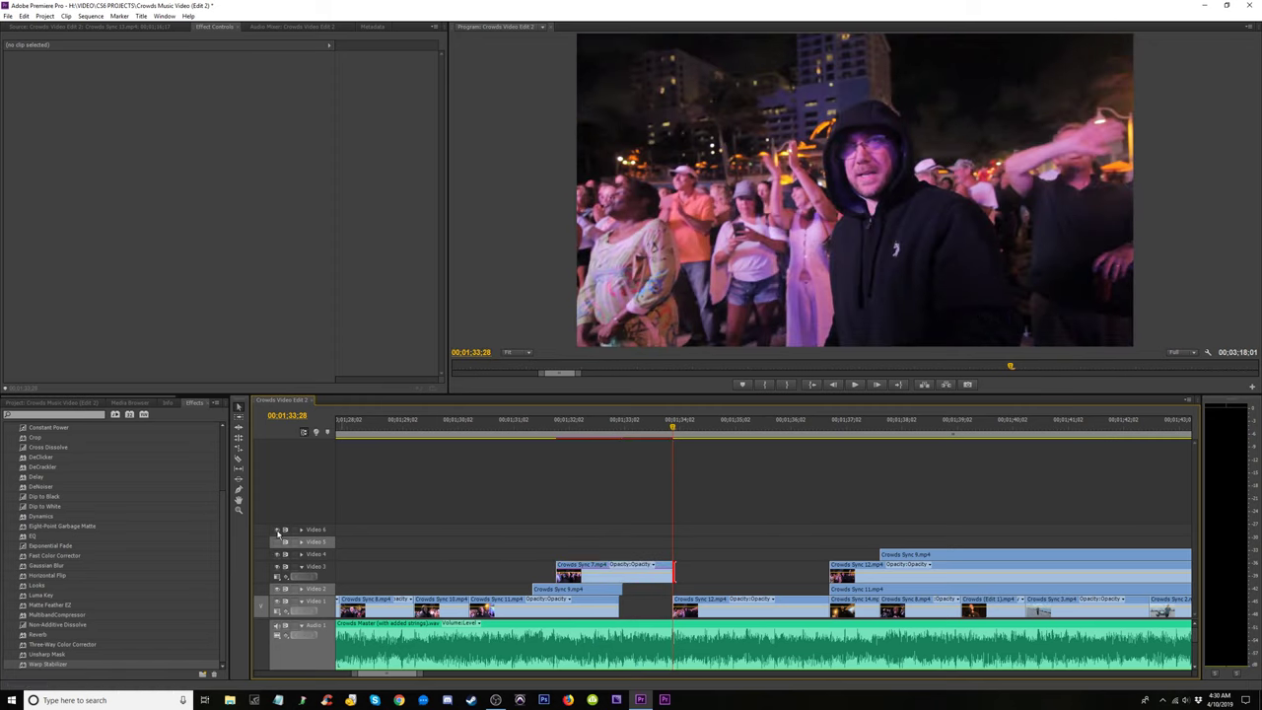
pyautogui.moveTo(548, 431); pyautogui.dragTo(563, 456)
pyautogui.moveTo(558, 574); pyautogui.dragTo(623, 576)
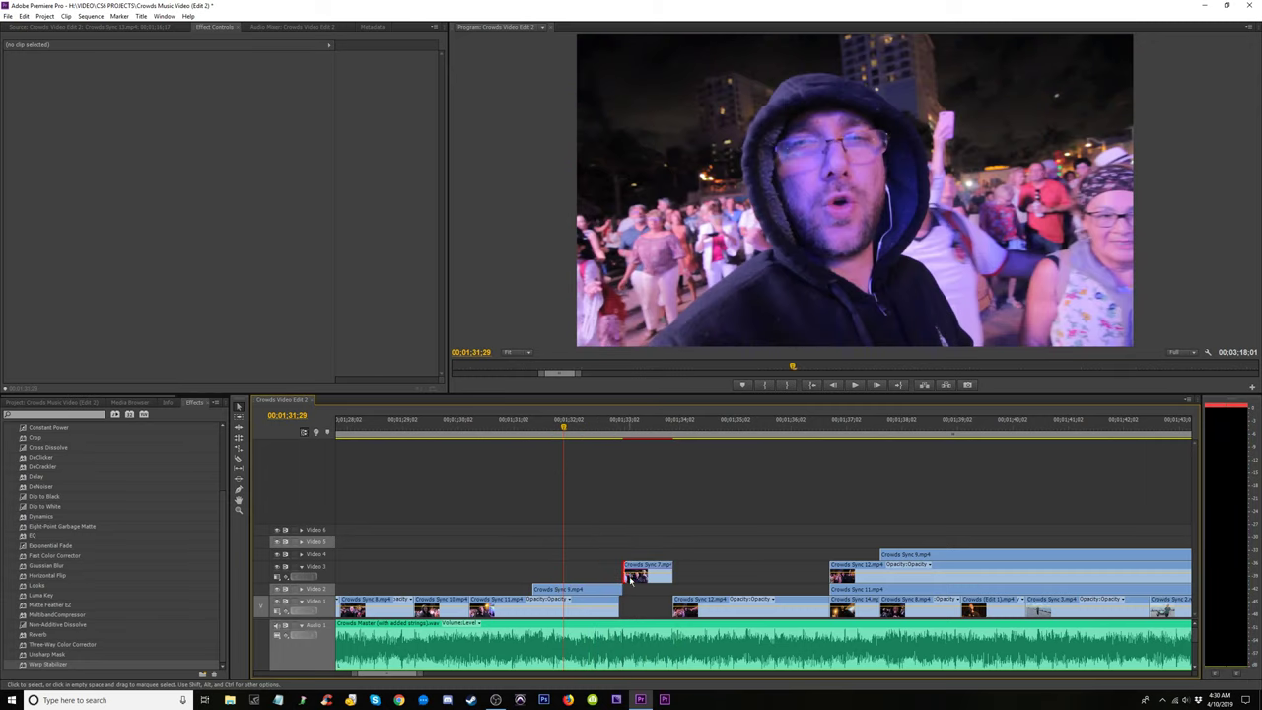
pyautogui.click(536, 439)
pyautogui.moveTo(536, 439); pyautogui.dragTo(573, 552)
pyautogui.moveTo(623, 598)
pyautogui.mouseDown()
pyautogui.moveTo(528, 606)
pyautogui.moveTo(621, 608)
pyautogui.mouseUp()
# Finish the Video 1 trim, then trim Crowds Sync 9's start and shift it slightly later.
pyautogui.moveTo(499, 441); pyautogui.dragTo(544, 462)
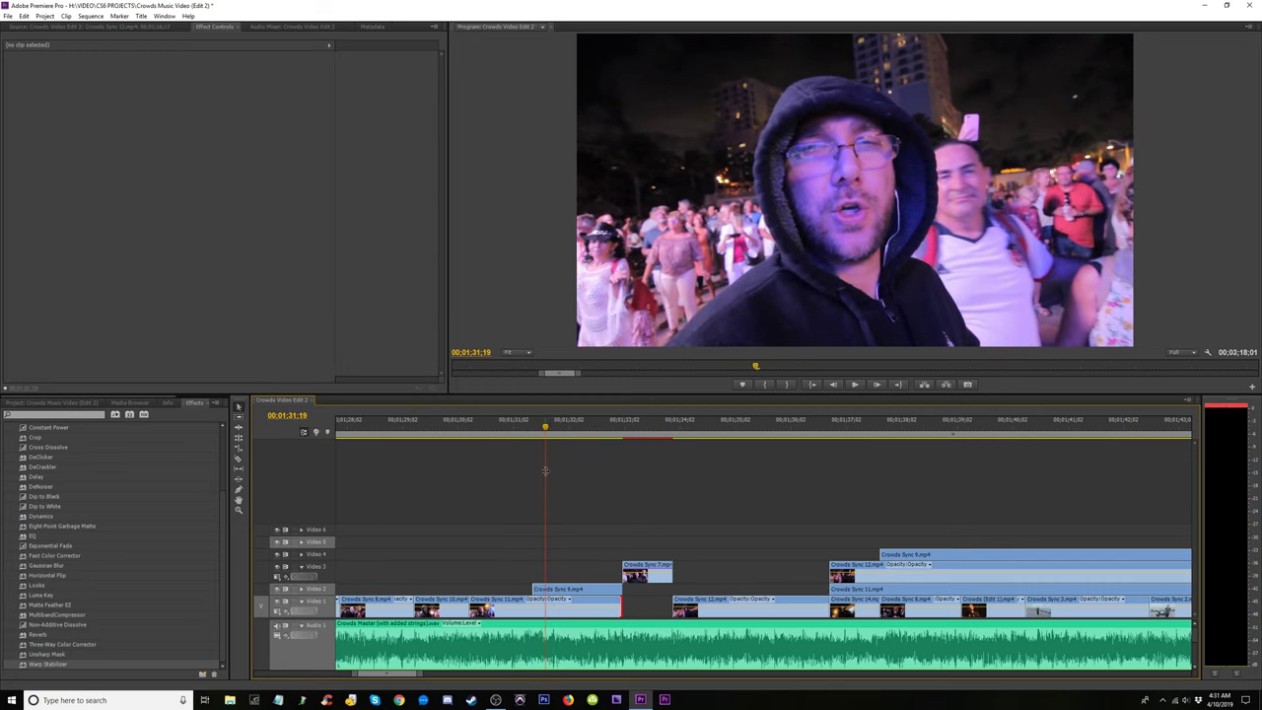
pyautogui.moveTo(533, 590); pyautogui.dragTo(547, 587)
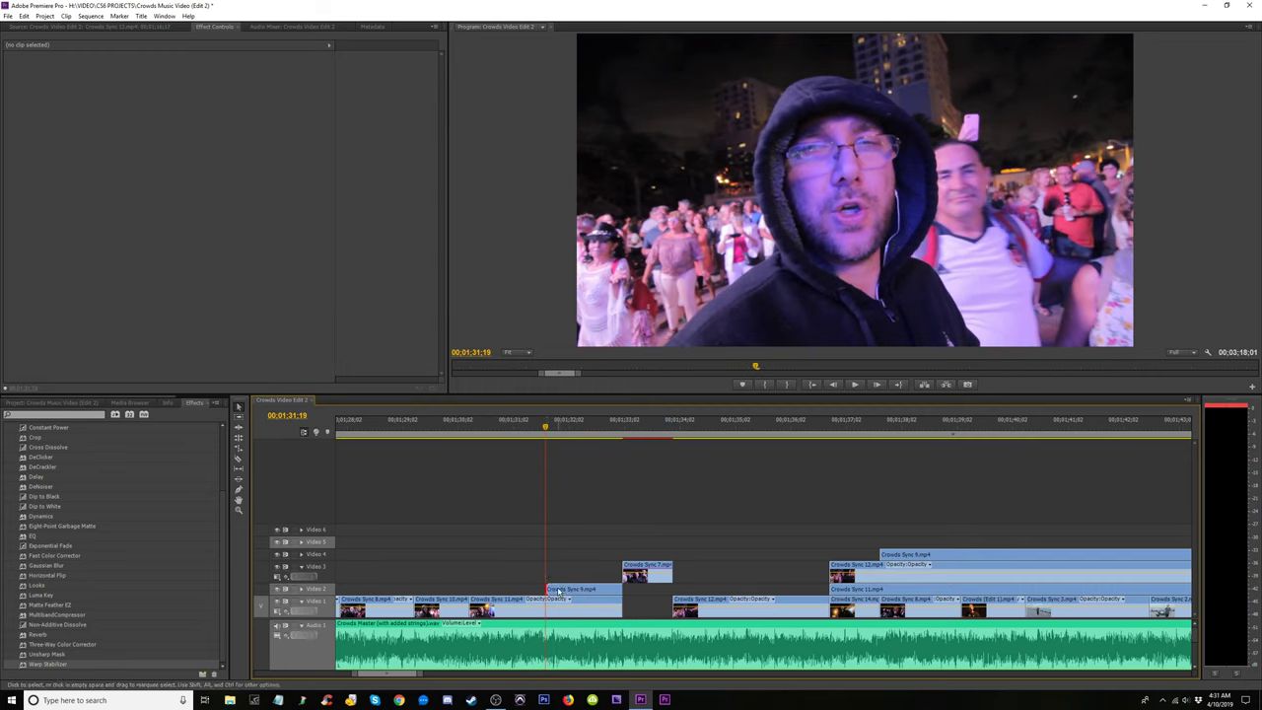
pyautogui.press('Right')
pyautogui.press('Right')
pyautogui.press('Right')
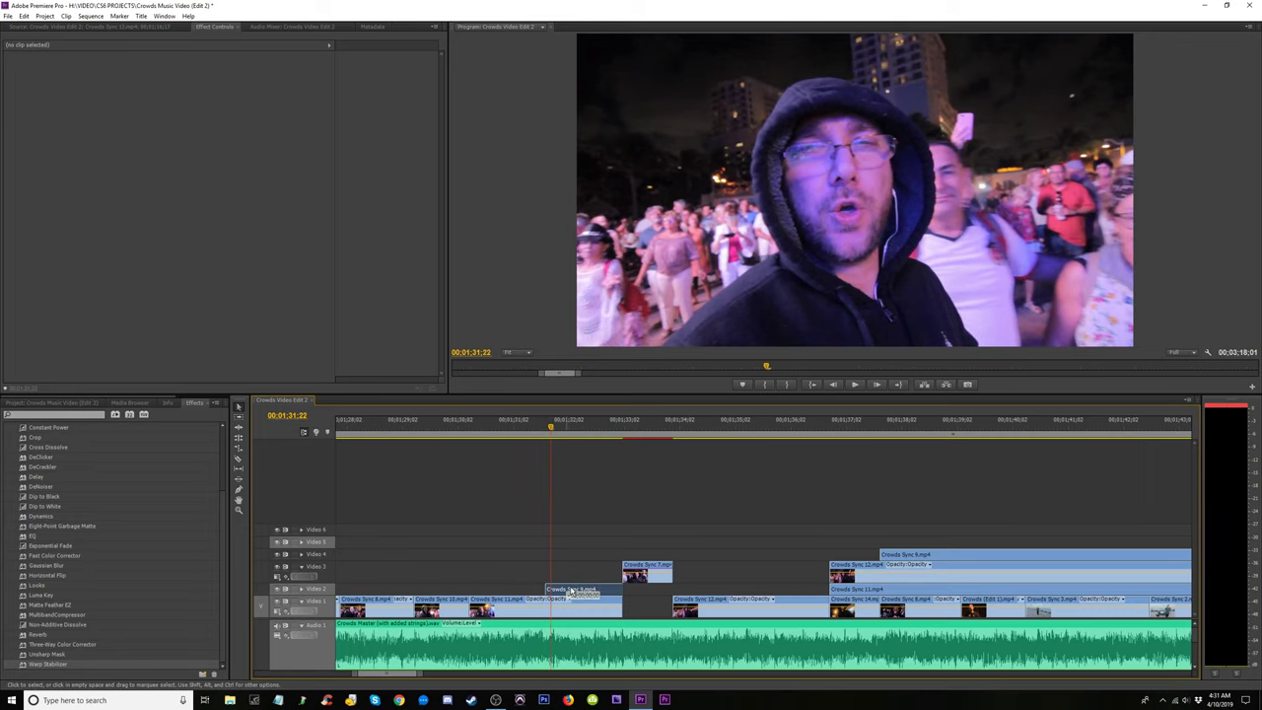
pyautogui.moveTo(571, 592); pyautogui.dragTo(573, 592)
# Play back the section from about 00;01;32 to review the edit.
pyautogui.moveTo(552, 431); pyautogui.dragTo(516, 441)
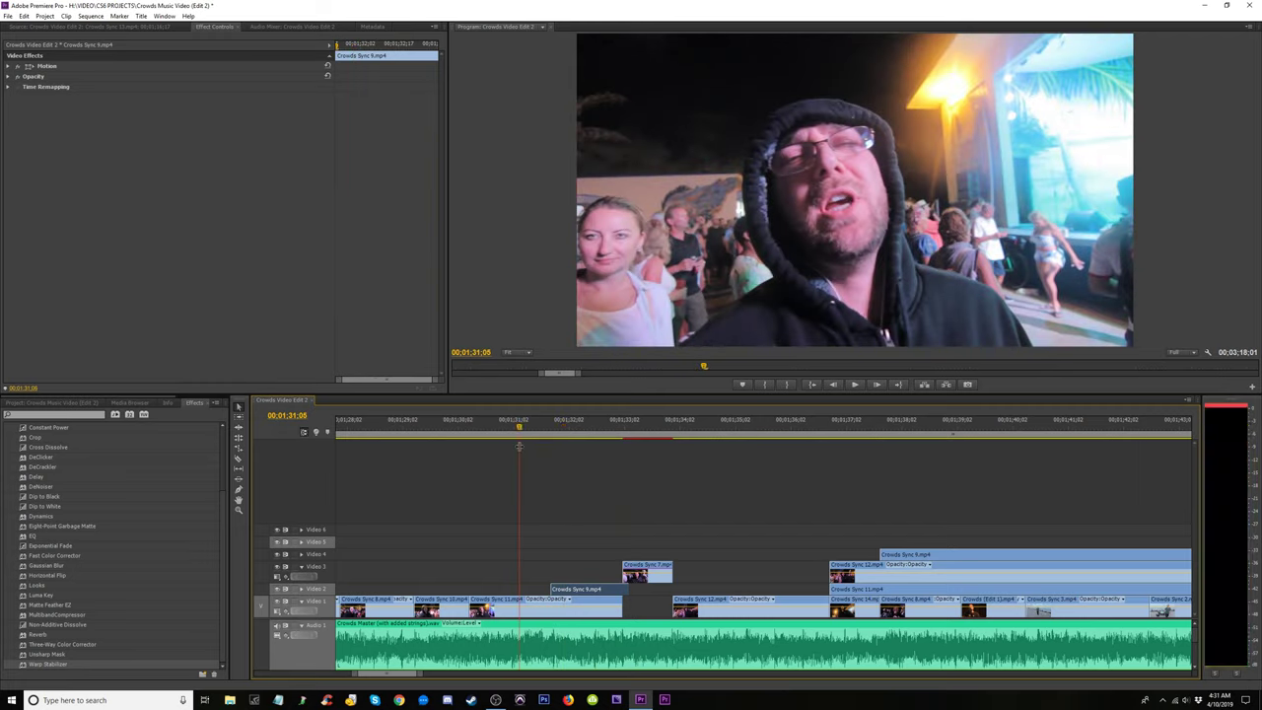
pyautogui.press('space')
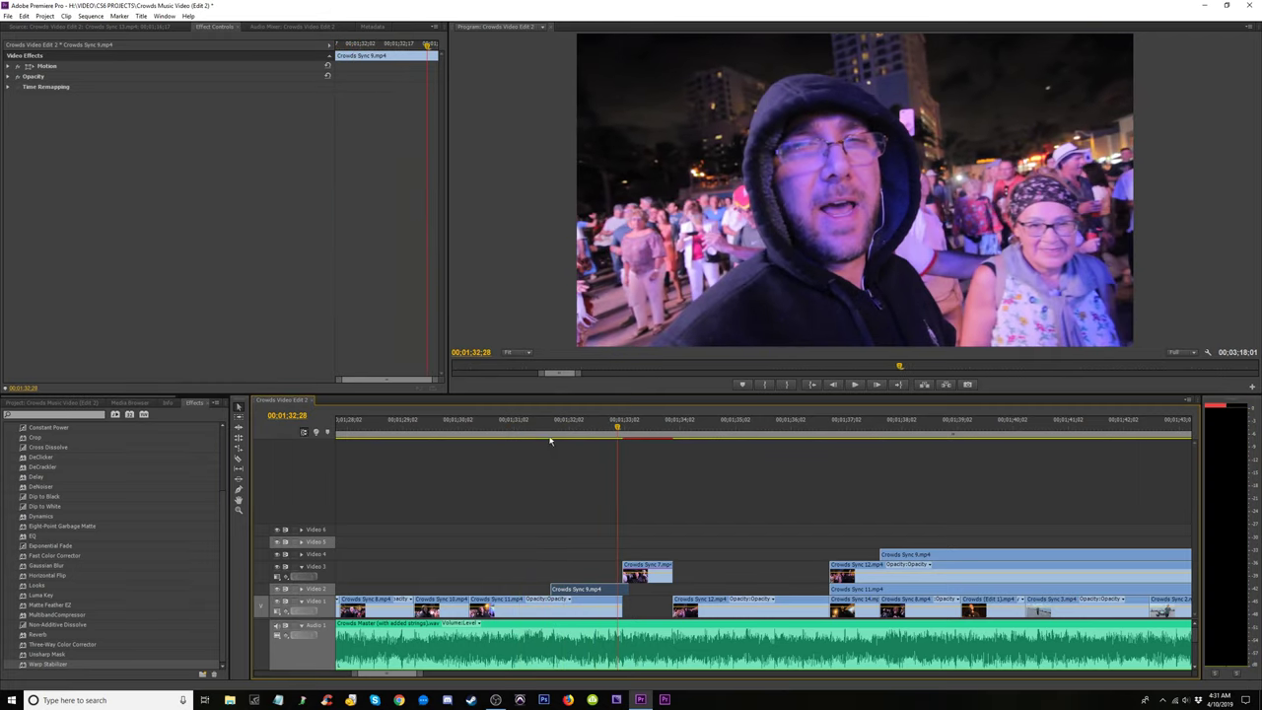
pyautogui.click(521, 434)
pyautogui.press('space')
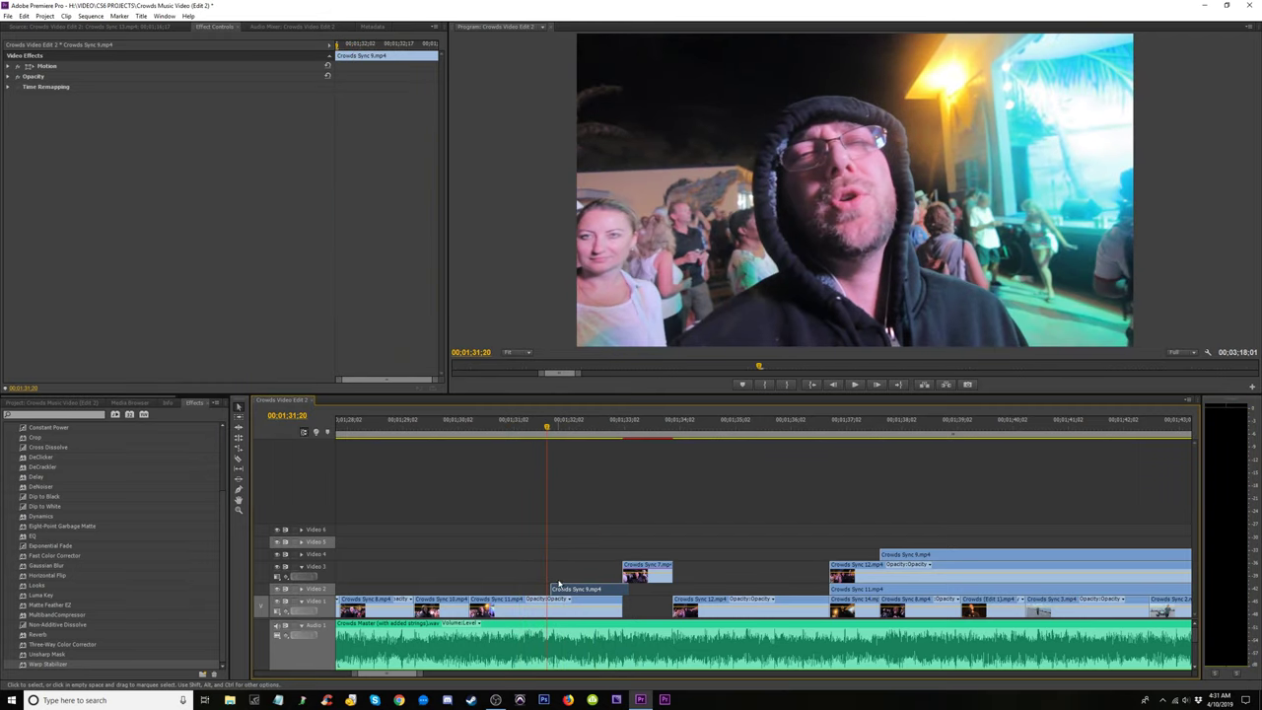
pyautogui.press('space')
pyautogui.click(502, 426)
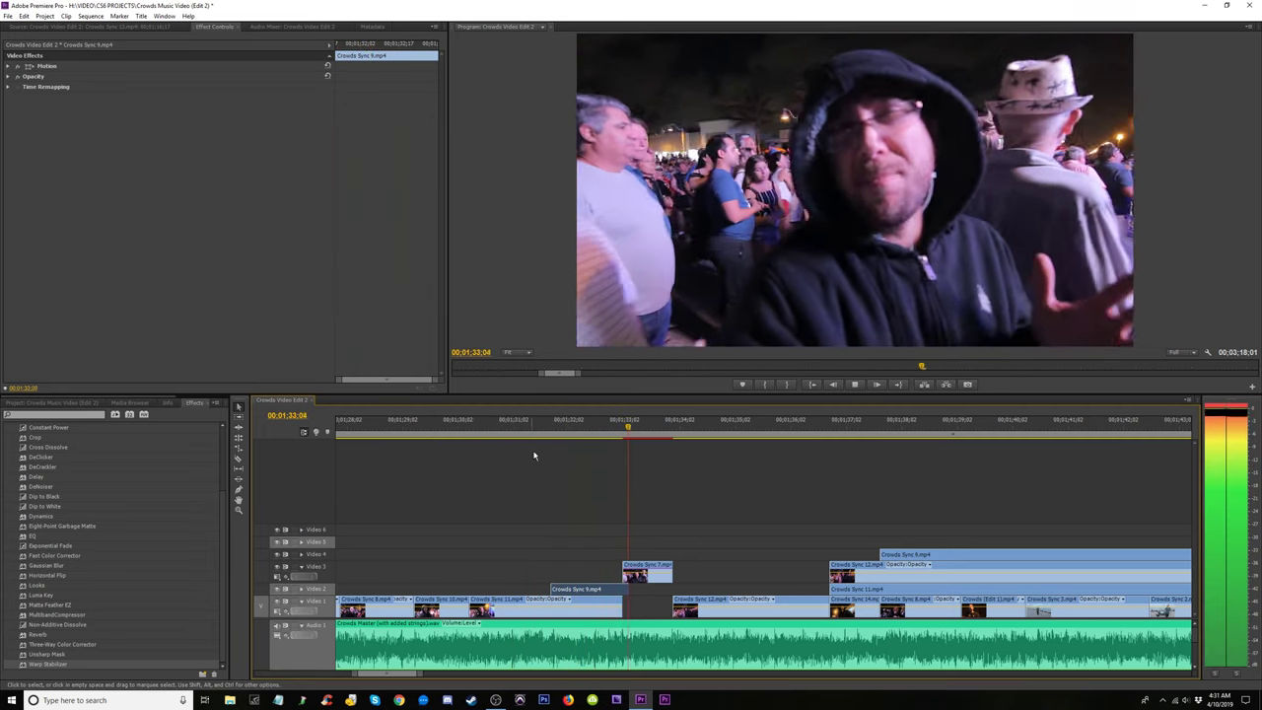
pyautogui.press('space')
# Move Crowds Sync 9 and then Crowds Sync 7 down onto Video 1 in order.
pyautogui.moveTo(610, 604); pyautogui.dragTo(611, 605)
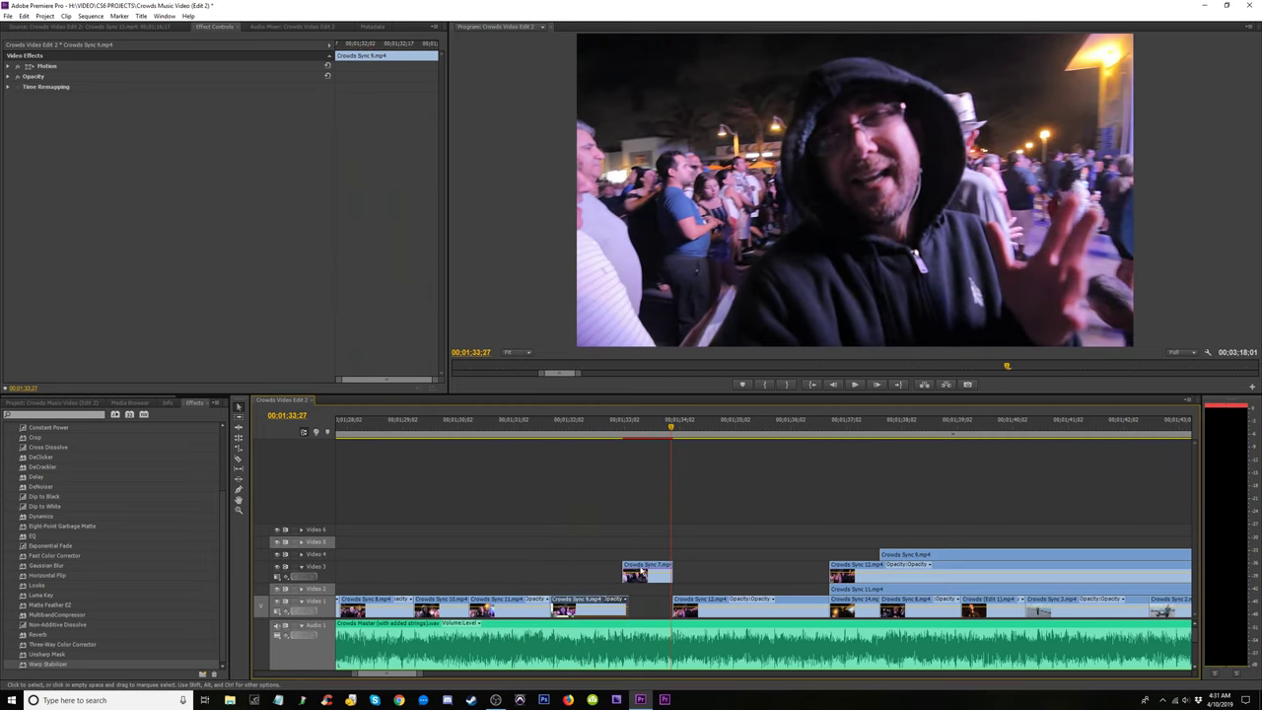
pyautogui.click(643, 580)
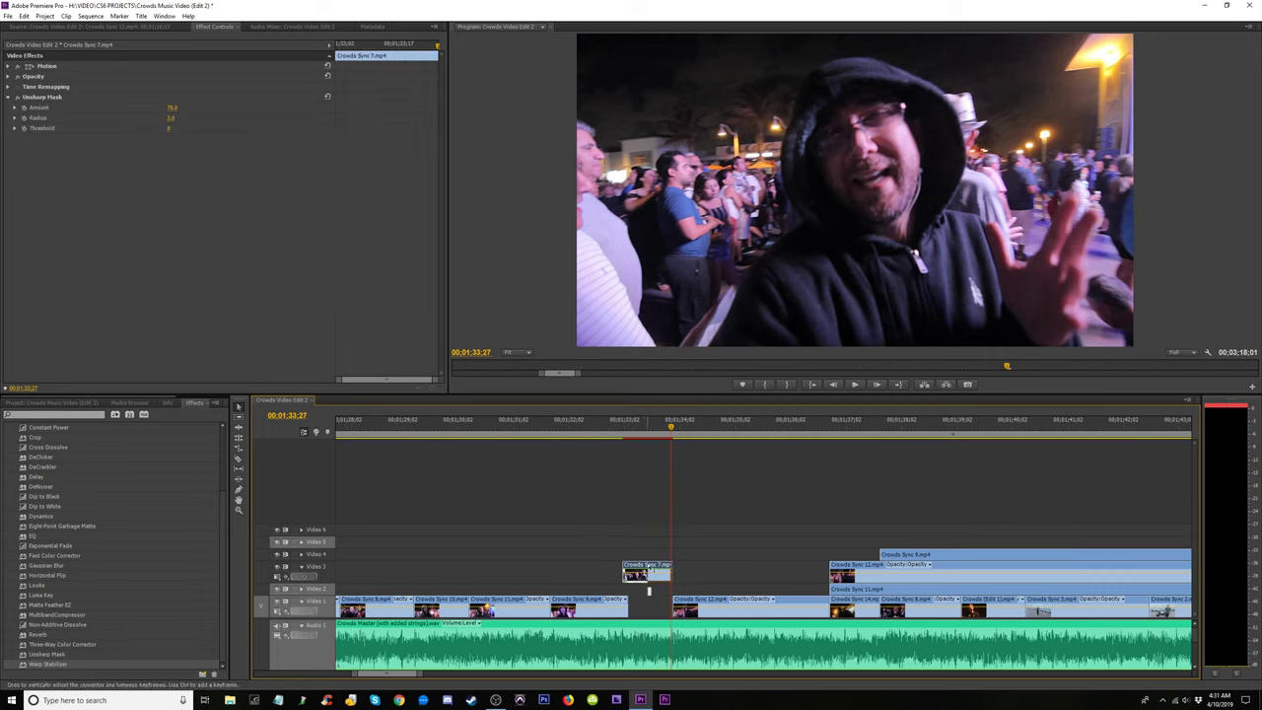
pyautogui.moveTo(649, 584); pyautogui.dragTo(649, 616)
pyautogui.click(556, 426)
pyautogui.press('space')
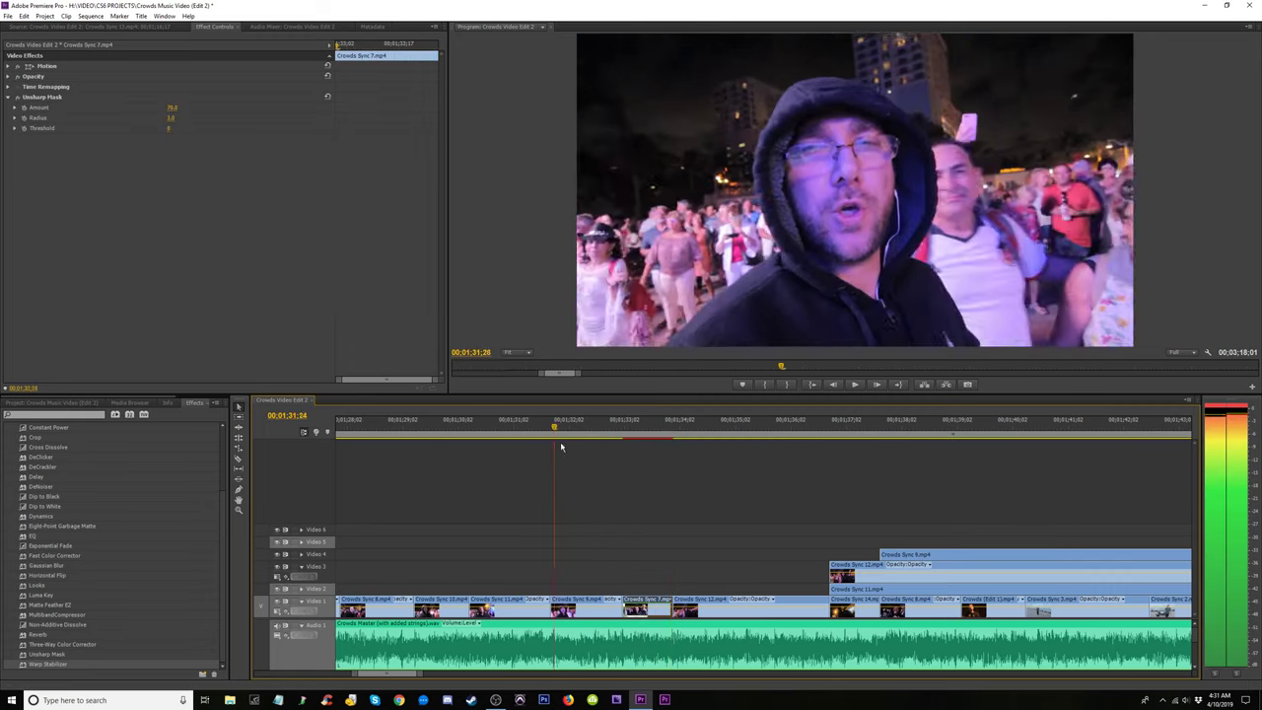
# Review the new clip order around 00;01;35 and select Crowds Sync 12.
pyautogui.click(648, 467)
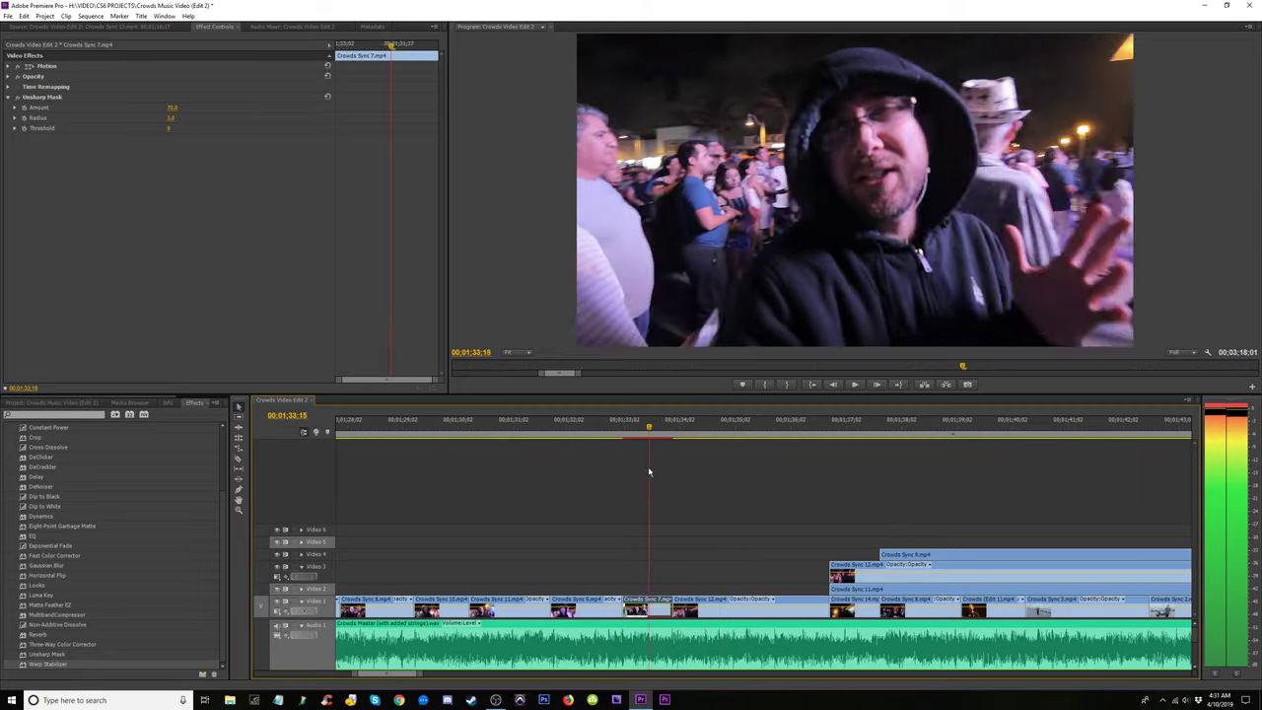
pyautogui.click(601, 483)
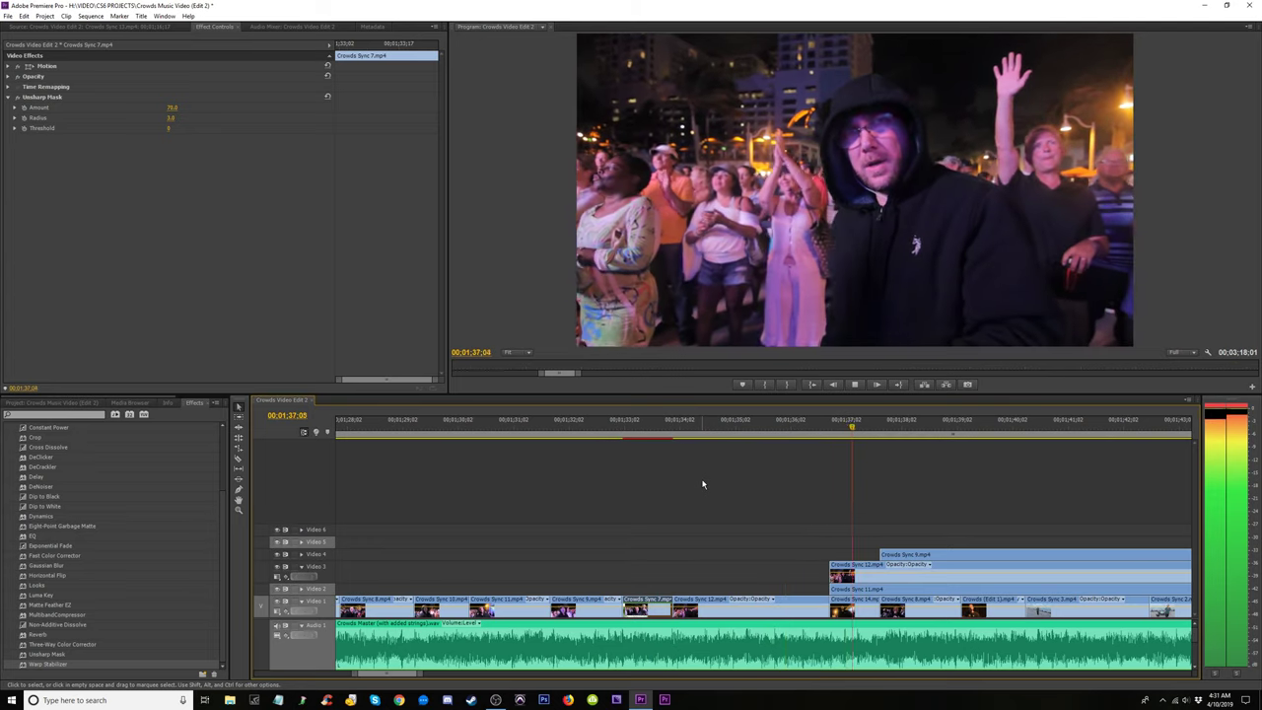
pyautogui.click(759, 443)
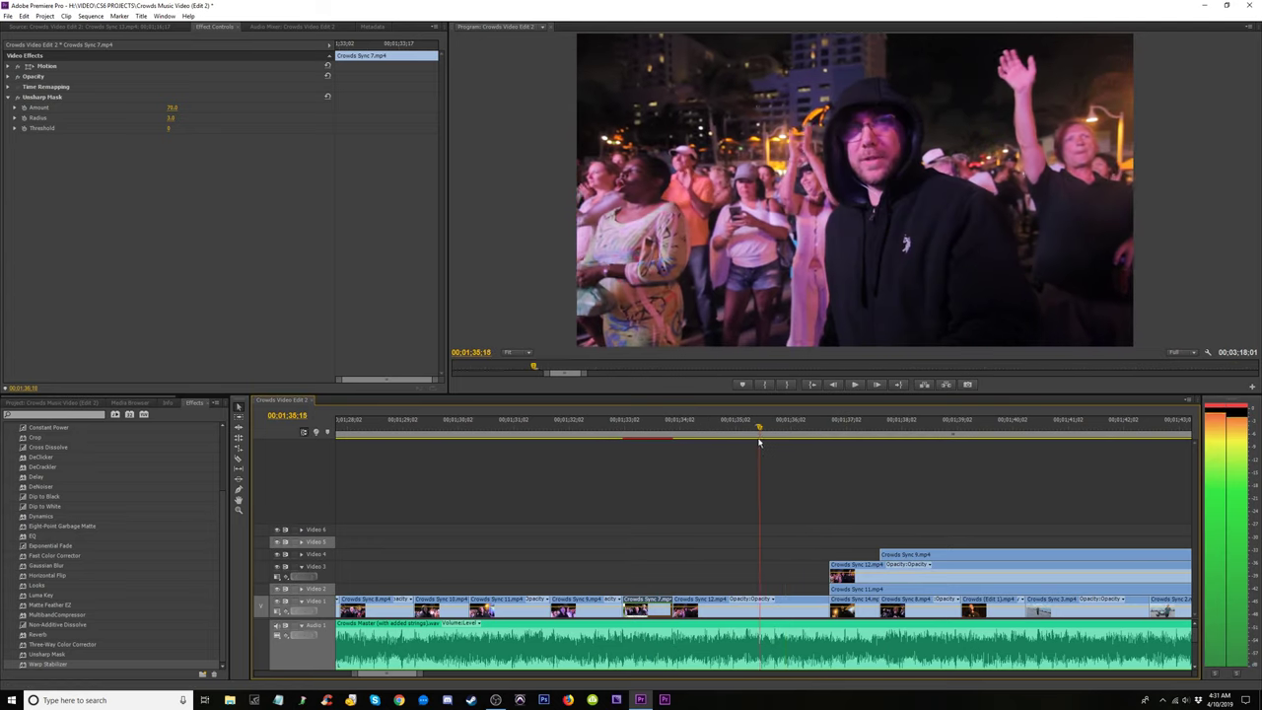
pyautogui.moveTo(760, 443)
pyautogui.mouseDown()
pyautogui.moveTo(720, 444)
pyautogui.moveTo(735, 445)
pyautogui.mouseUp()
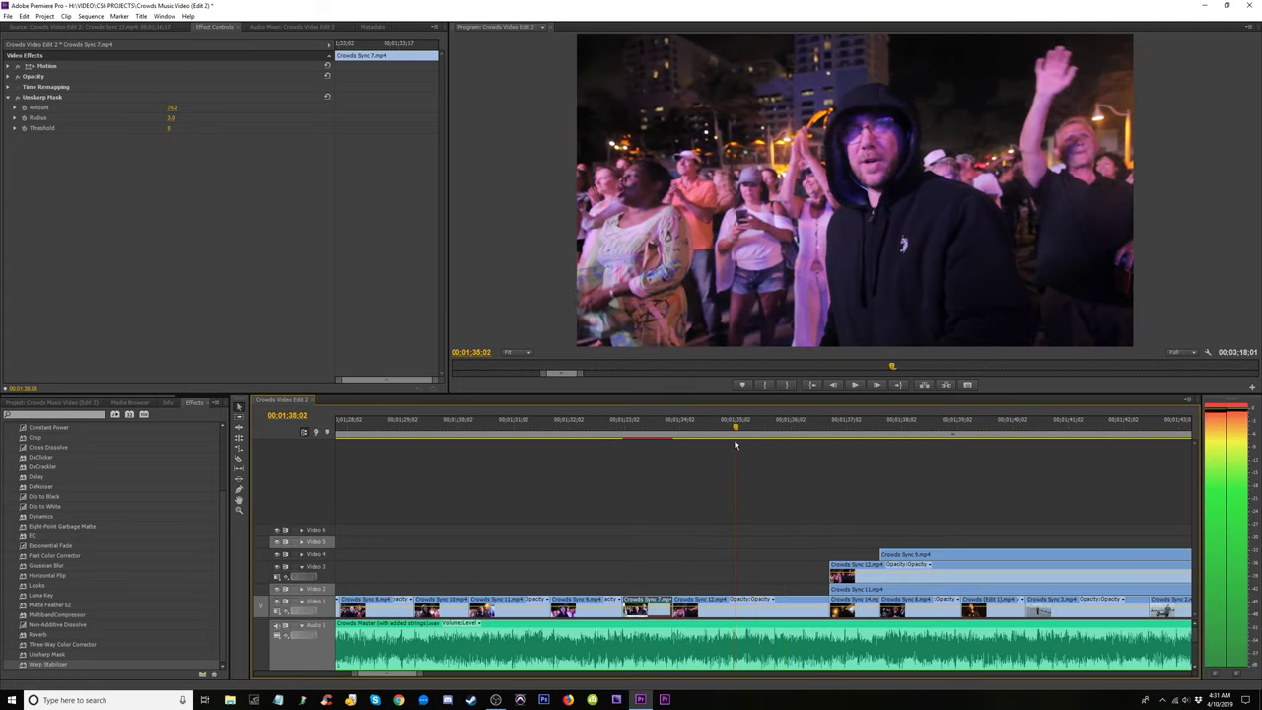
pyautogui.click(726, 604)
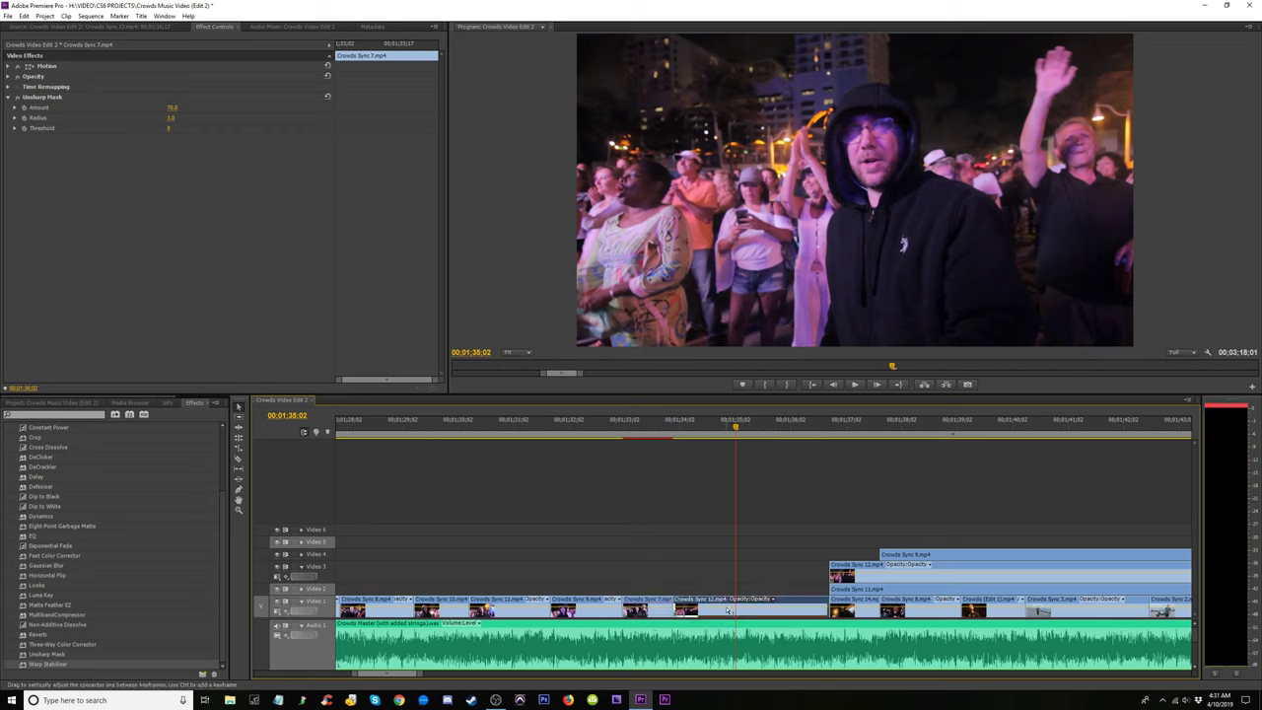
pyautogui.click(8, 66)
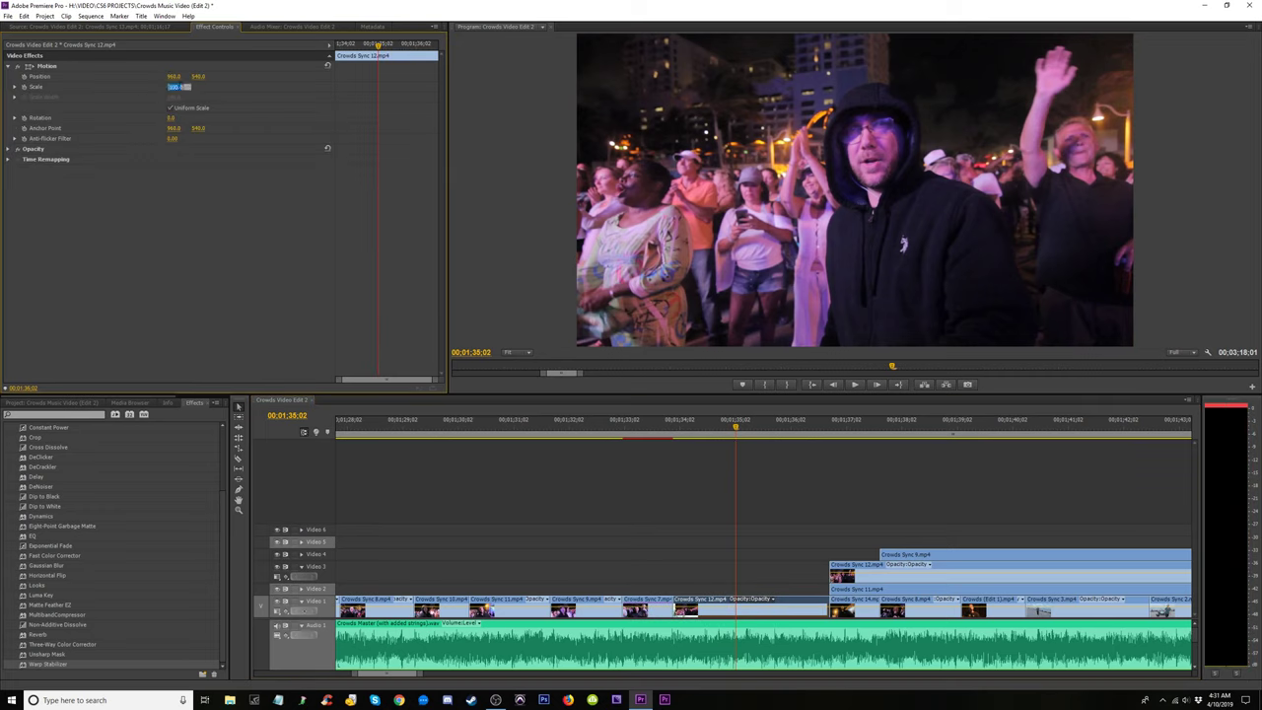
pyautogui.press('Return')
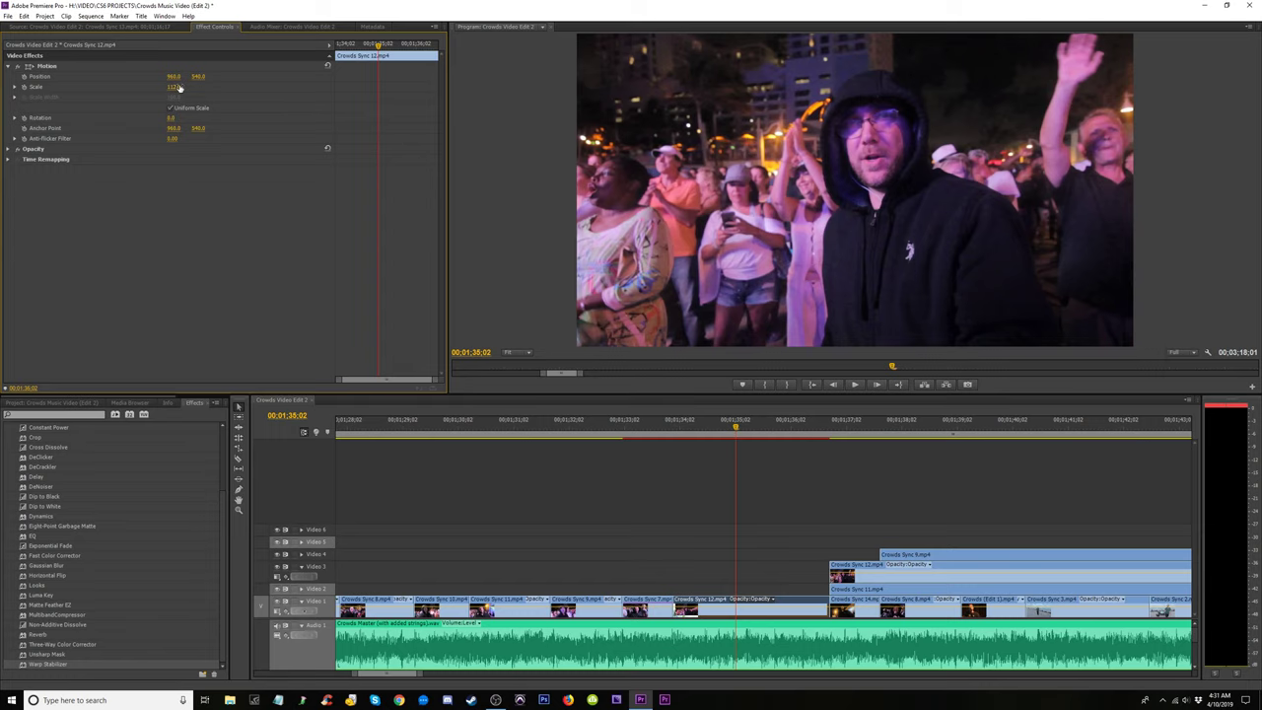
pyautogui.moveTo(200, 77); pyautogui.dragTo(227, 77)
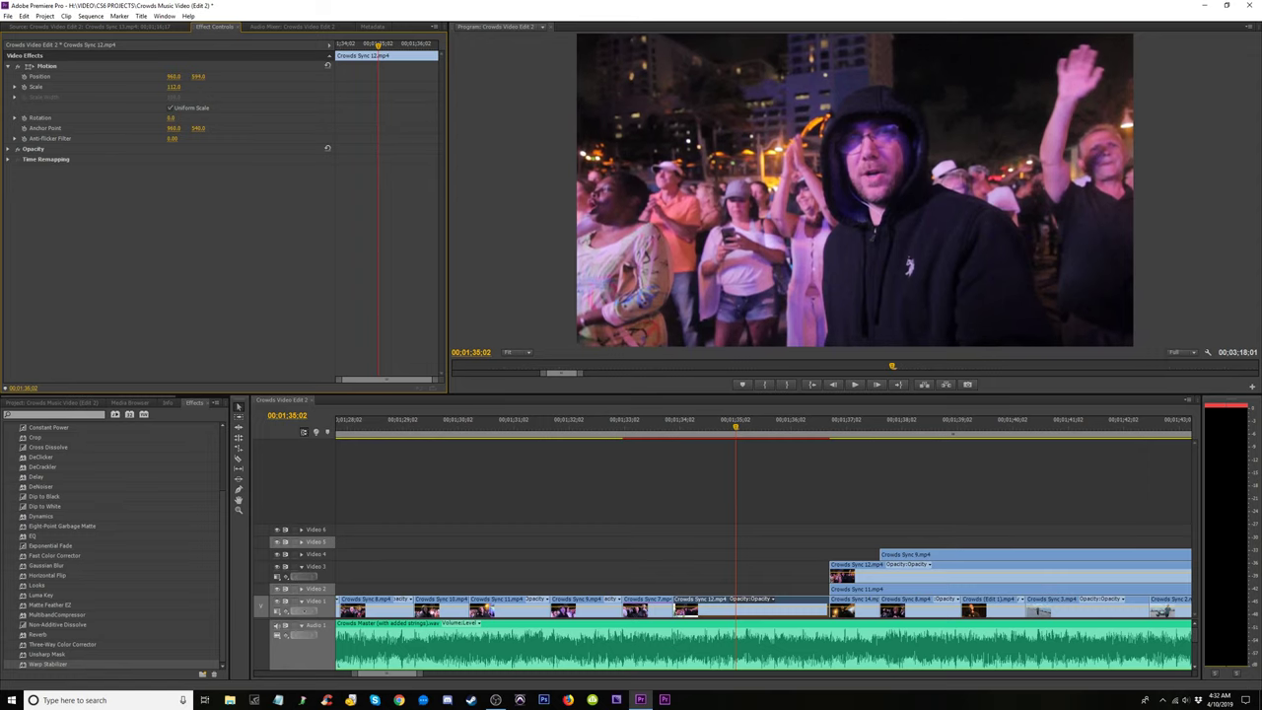
pyautogui.click(649, 422)
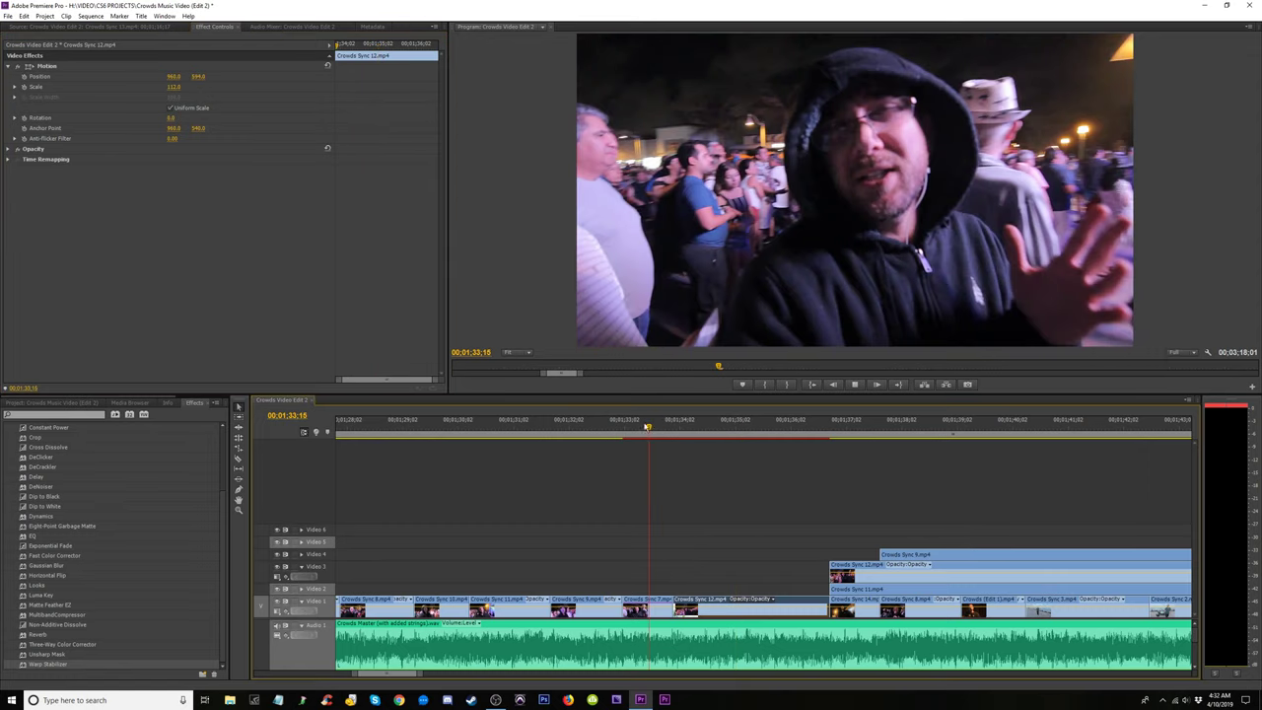
pyautogui.press('space')
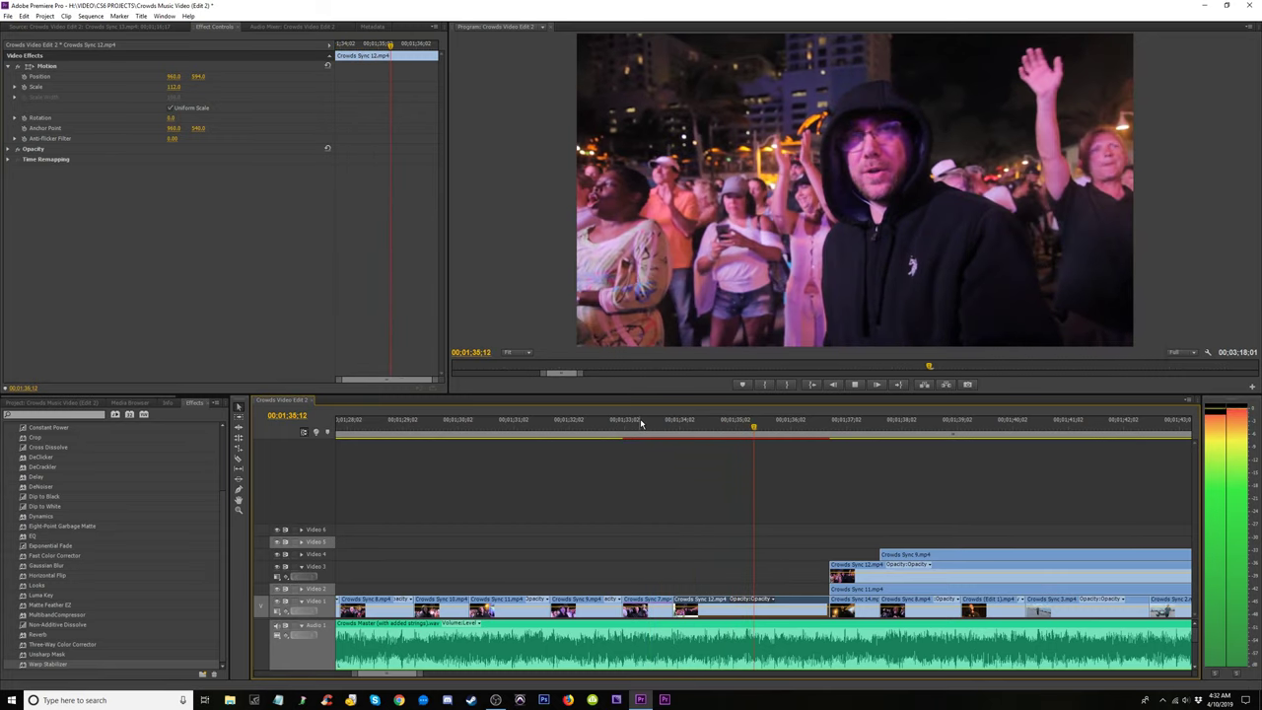
pyautogui.press('space')
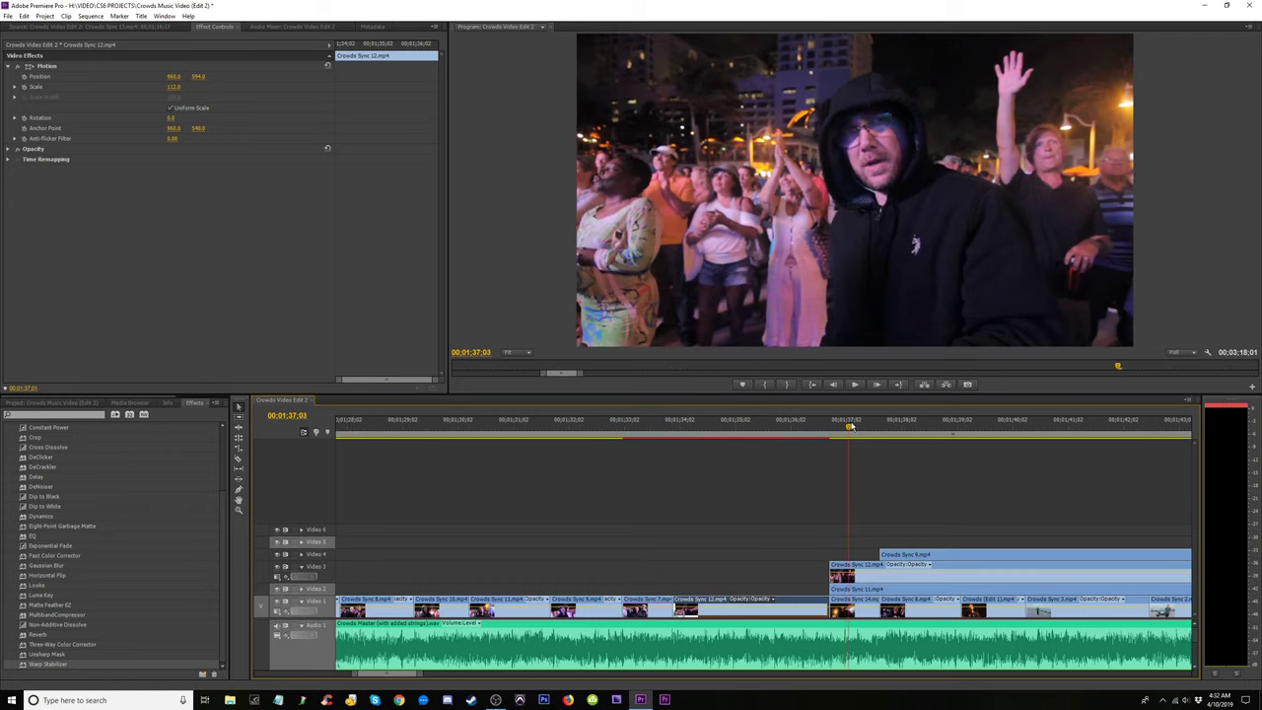
pyautogui.moveTo(845, 428); pyautogui.dragTo(863, 456)
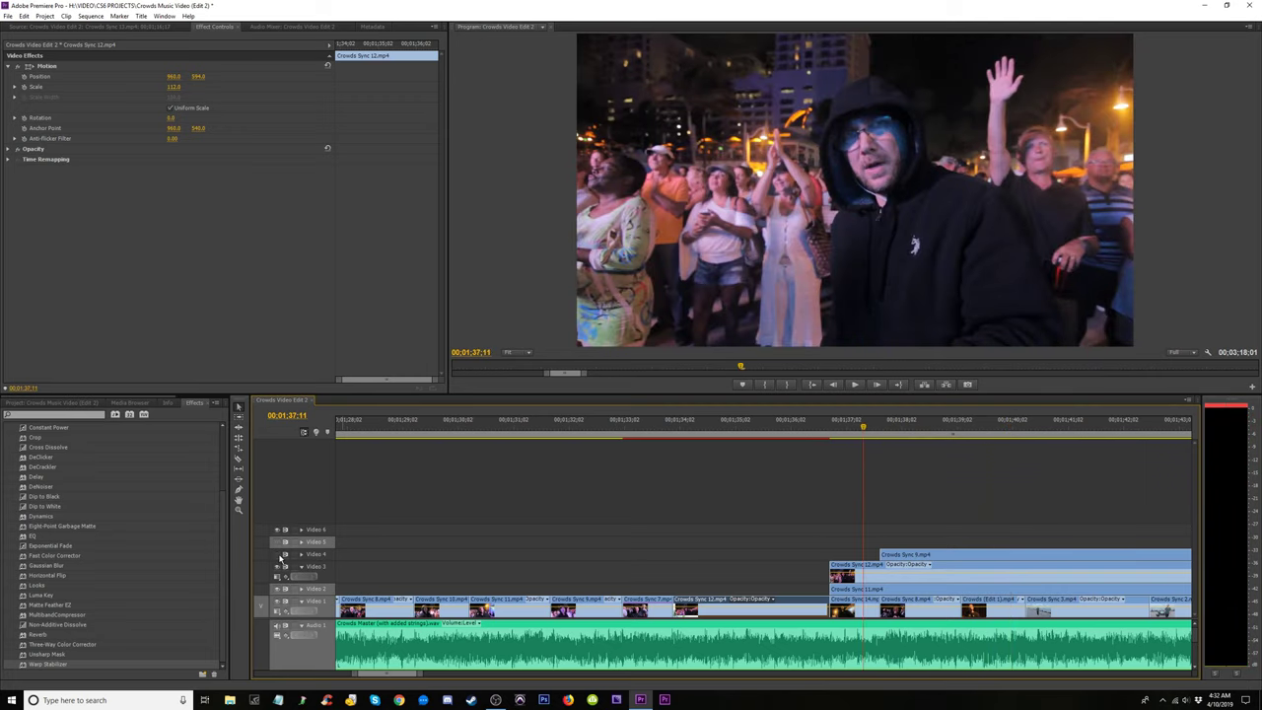
# Turn off Video 3 output and play the section back to 37;07.
pyautogui.click(281, 574)
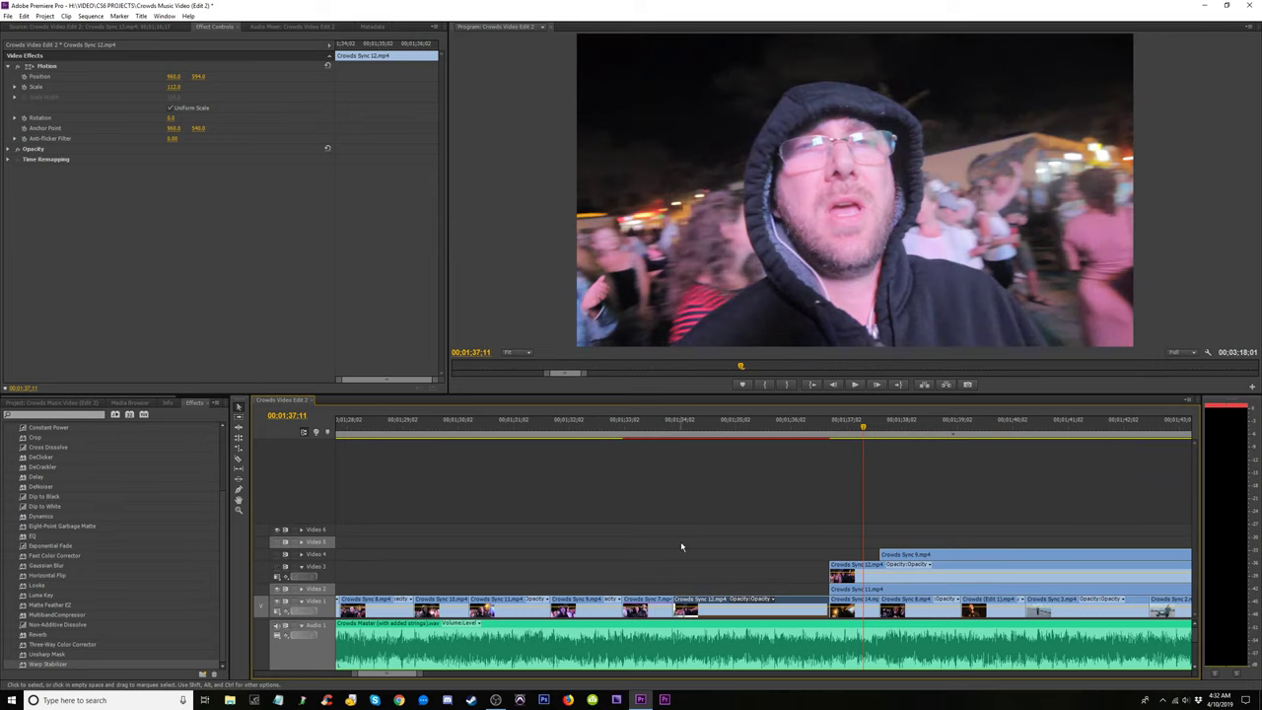
pyautogui.press('space')
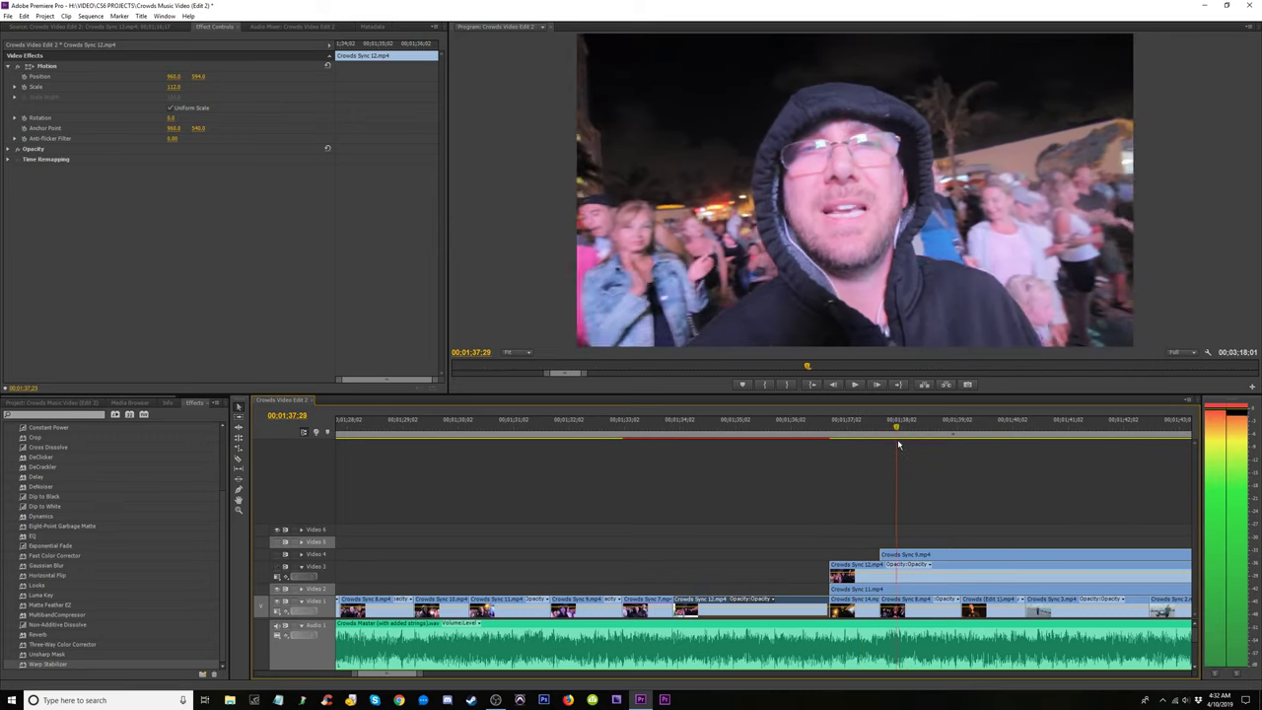
pyautogui.click(854, 424)
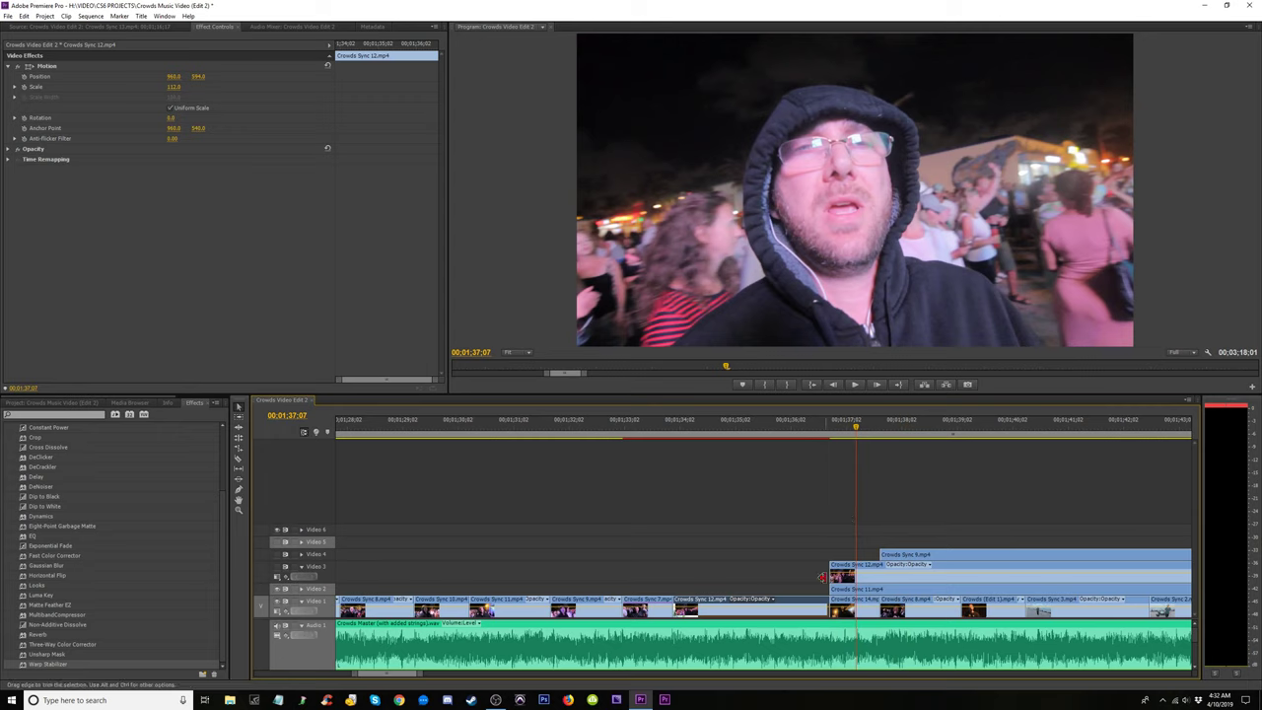
# Shift Crowds Sync 11 later, extend the Video 3 clip end by 2;19, and lift Crowds Sync 12 to Video 3.
pyautogui.moveTo(823, 577); pyautogui.dragTo(1093, 598)
pyautogui.moveTo(1084, 603); pyautogui.dragTo(1084, 603)
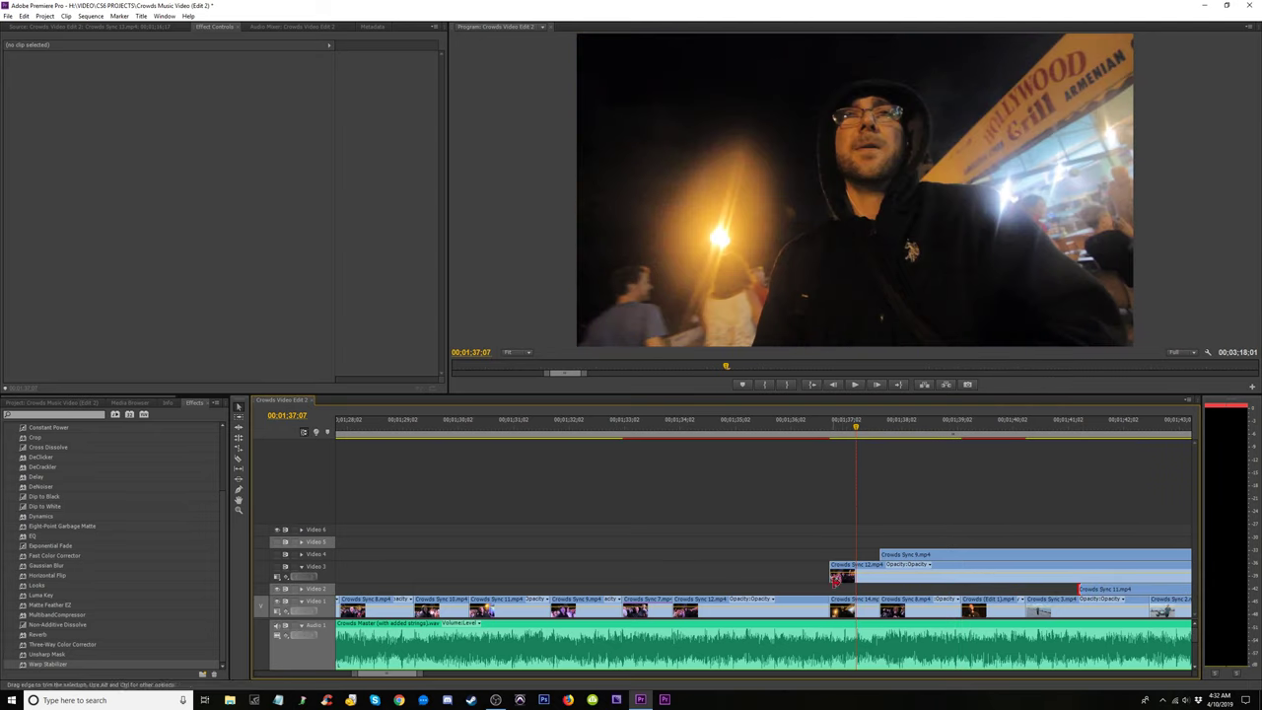
pyautogui.moveTo(836, 579); pyautogui.dragTo(1083, 576)
pyautogui.click(759, 599)
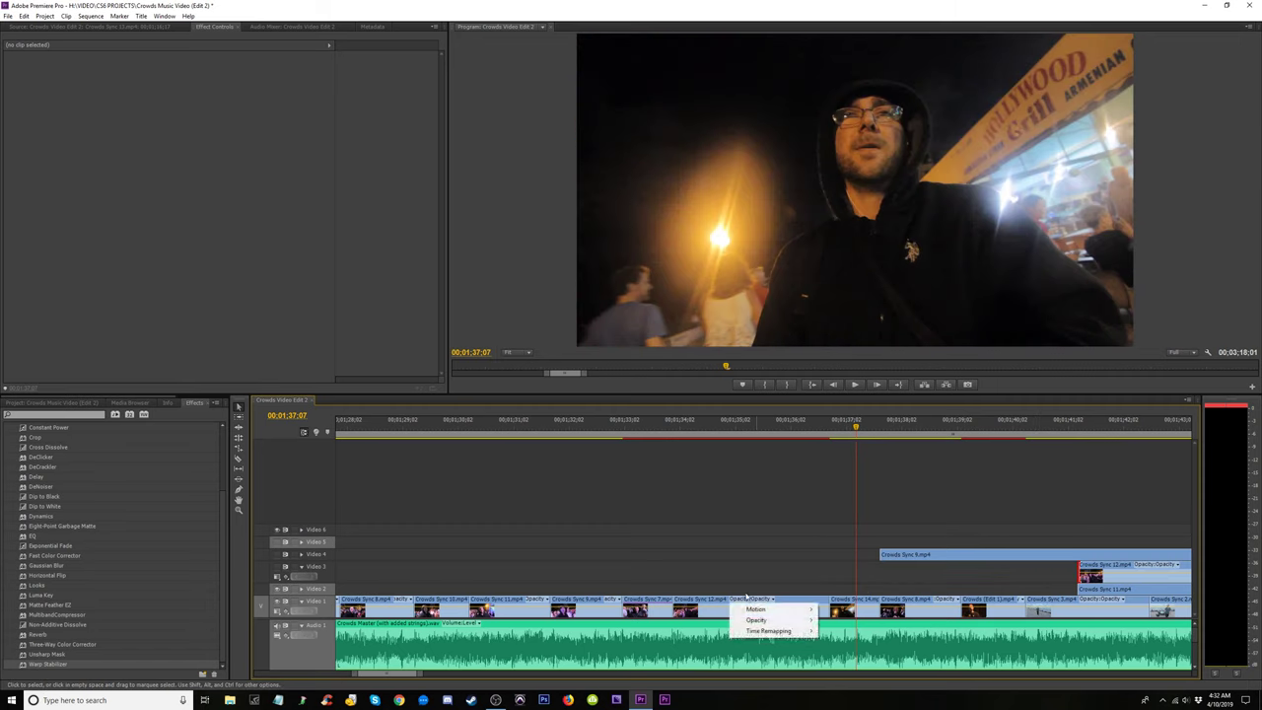
pyautogui.moveTo(747, 598); pyautogui.dragTo(1077, 570)
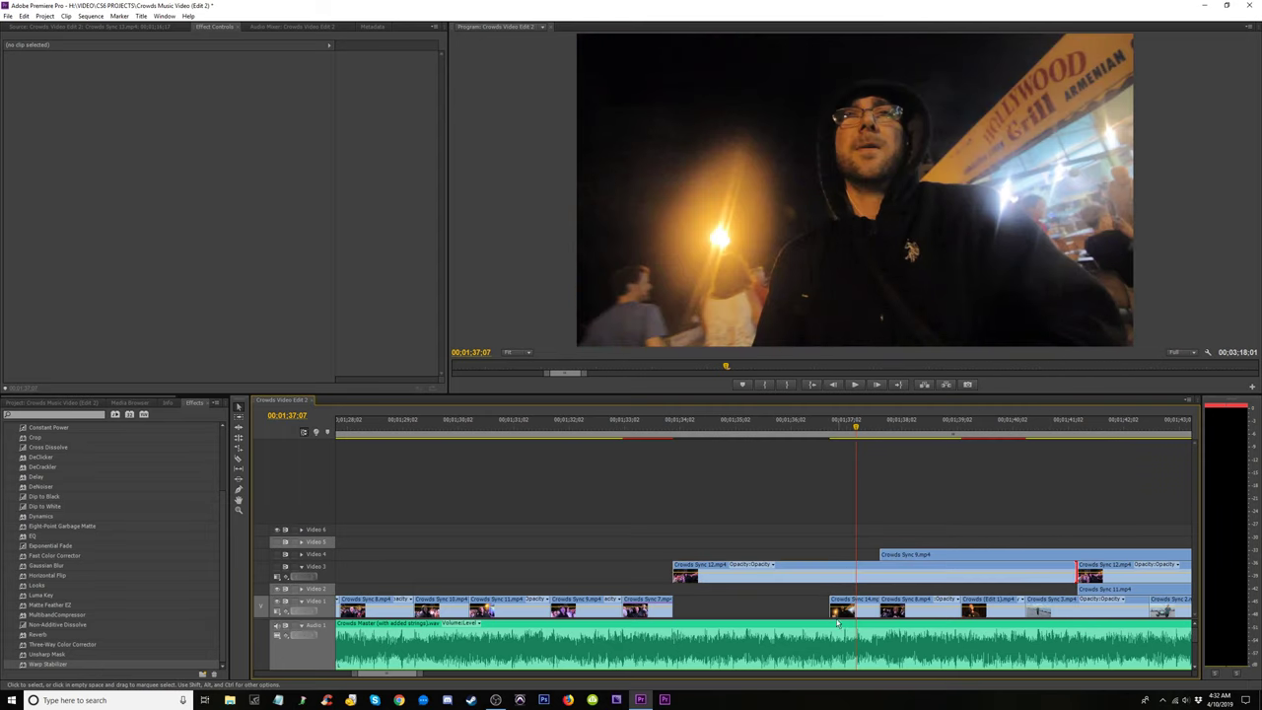
# Move Crowds Sync 14, Sync 8 and Crowds (Edit 1) up to Video 2, then trim Crowds (Edit 1)'s end.
pyautogui.moveTo(806, 592); pyautogui.dragTo(964, 615)
pyautogui.hotkey('alt', 'Up')
pyautogui.moveTo(830, 439); pyautogui.dragTo(873, 465)
pyautogui.press('space')
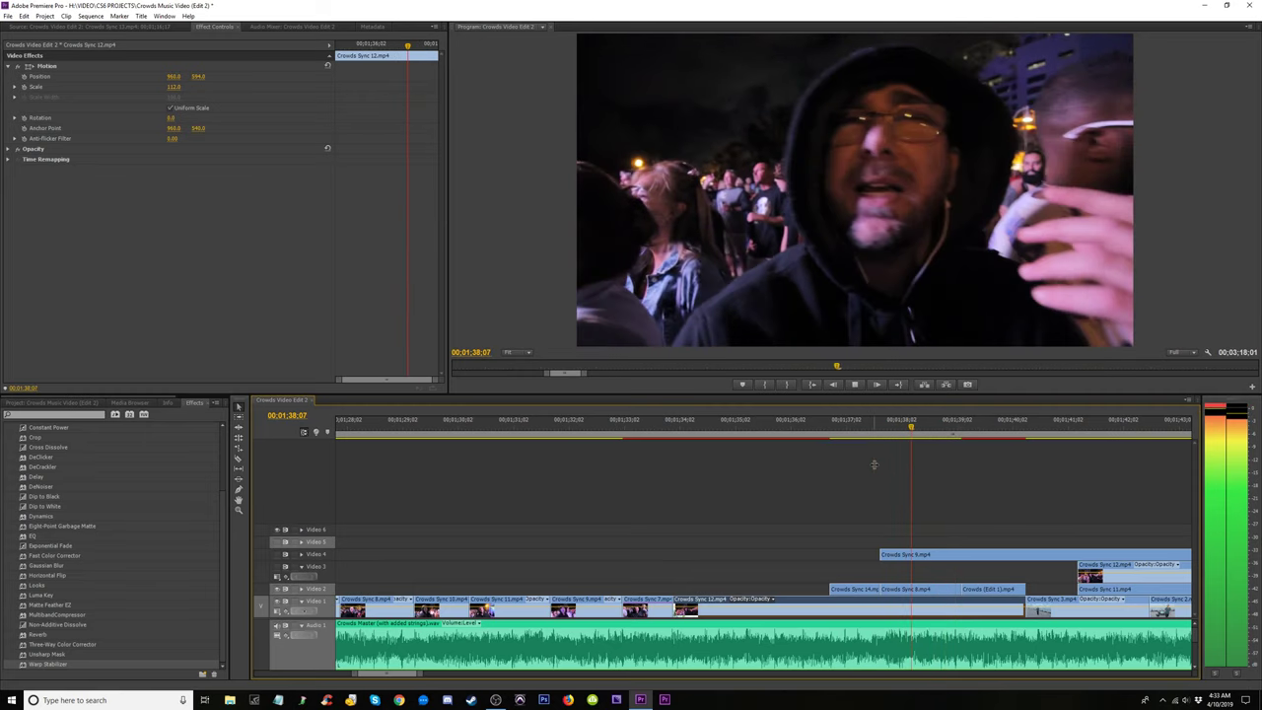
pyautogui.press('space')
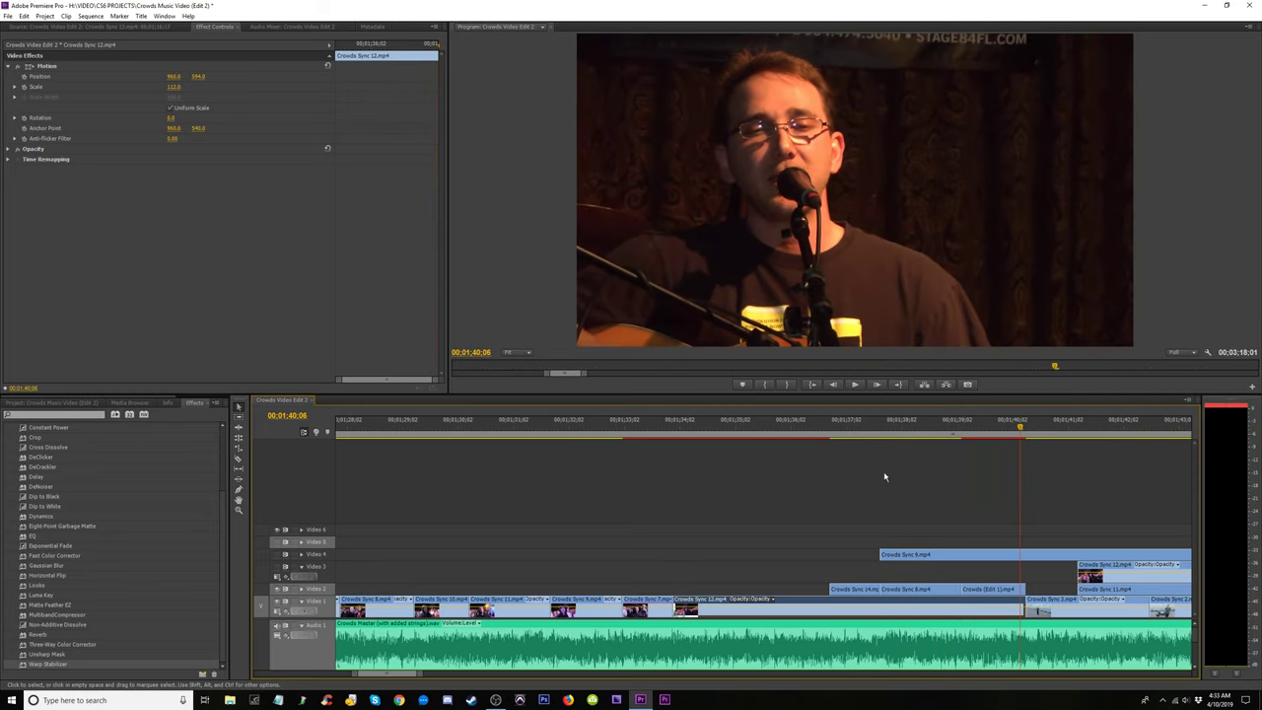
pyautogui.moveTo(1020, 589); pyautogui.dragTo(1002, 592)
# Select Crowds (Edit 1) and play back from 01:35:23.
pyautogui.click(1002, 590)
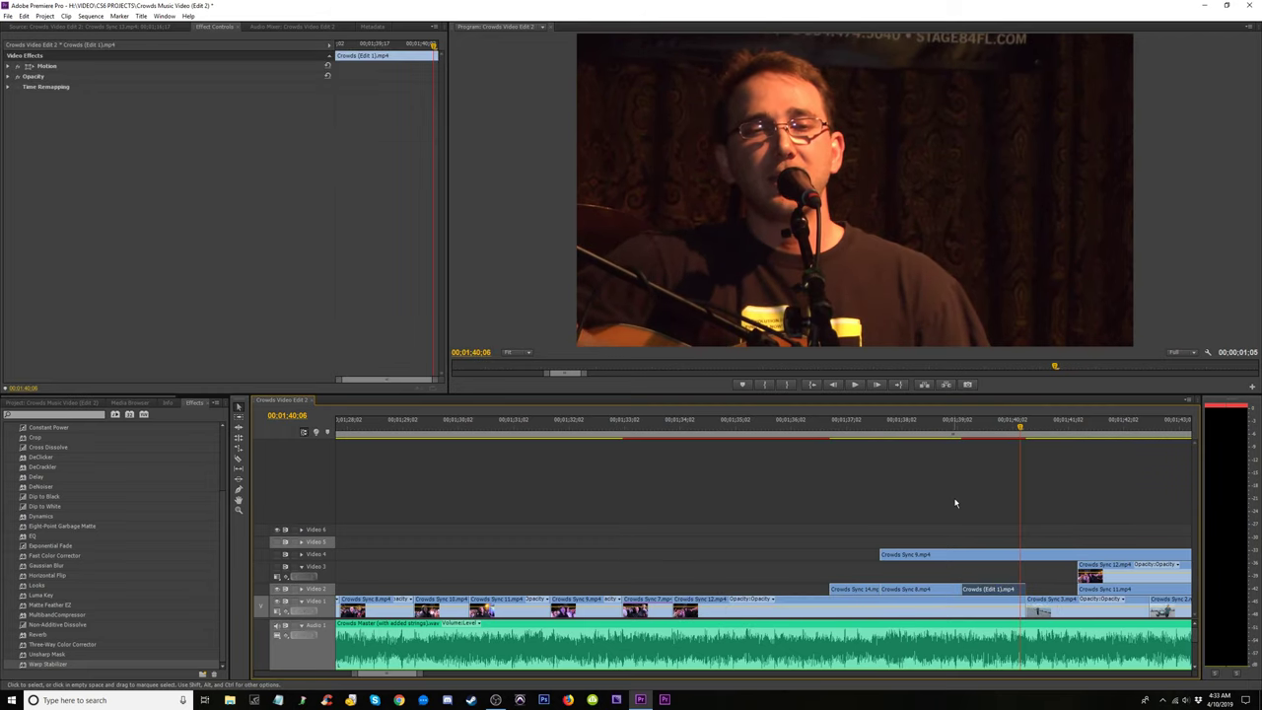
pyautogui.click(948, 432)
pyautogui.press('space')
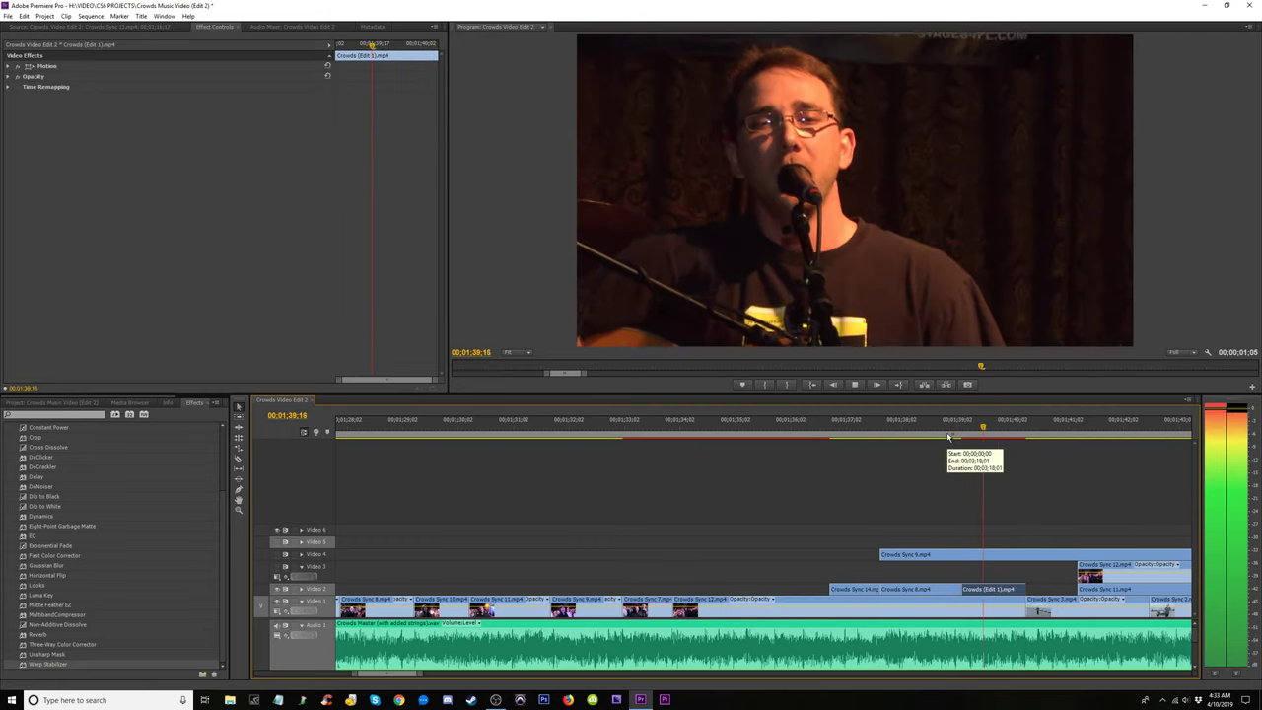
pyautogui.moveTo(800, 432); pyautogui.dragTo(775, 432)
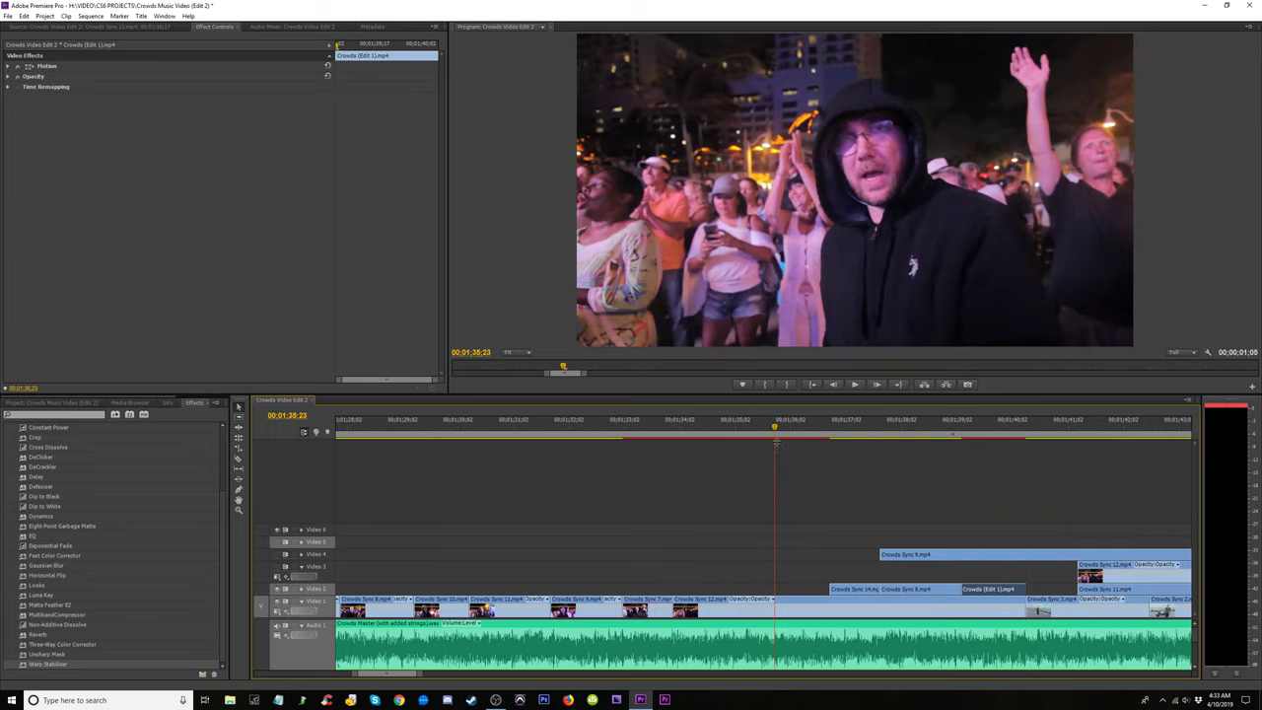
pyautogui.press('space')
pyautogui.press('space')
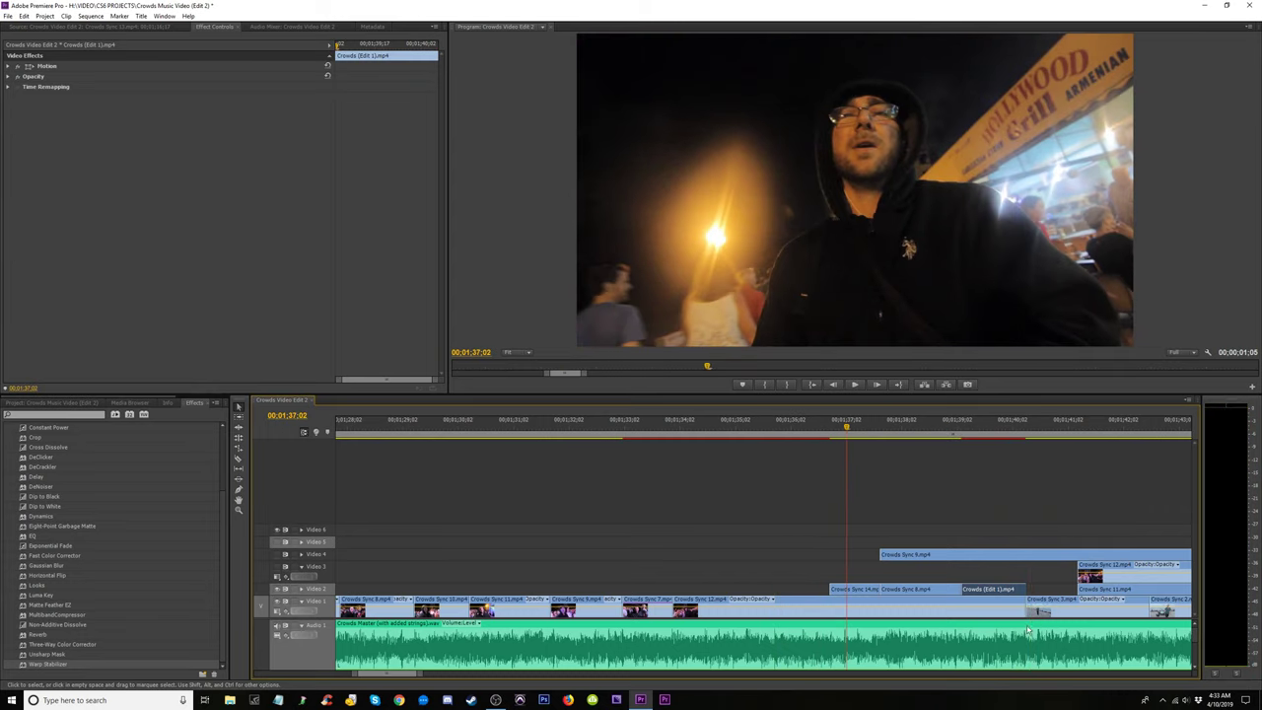
# Pull the Video 1 edit point 1;05 earlier and replay from 1;33;25 and 1;36;08 to review.
pyautogui.moveTo(1016, 612); pyautogui.dragTo(983, 613)
pyautogui.click(669, 431)
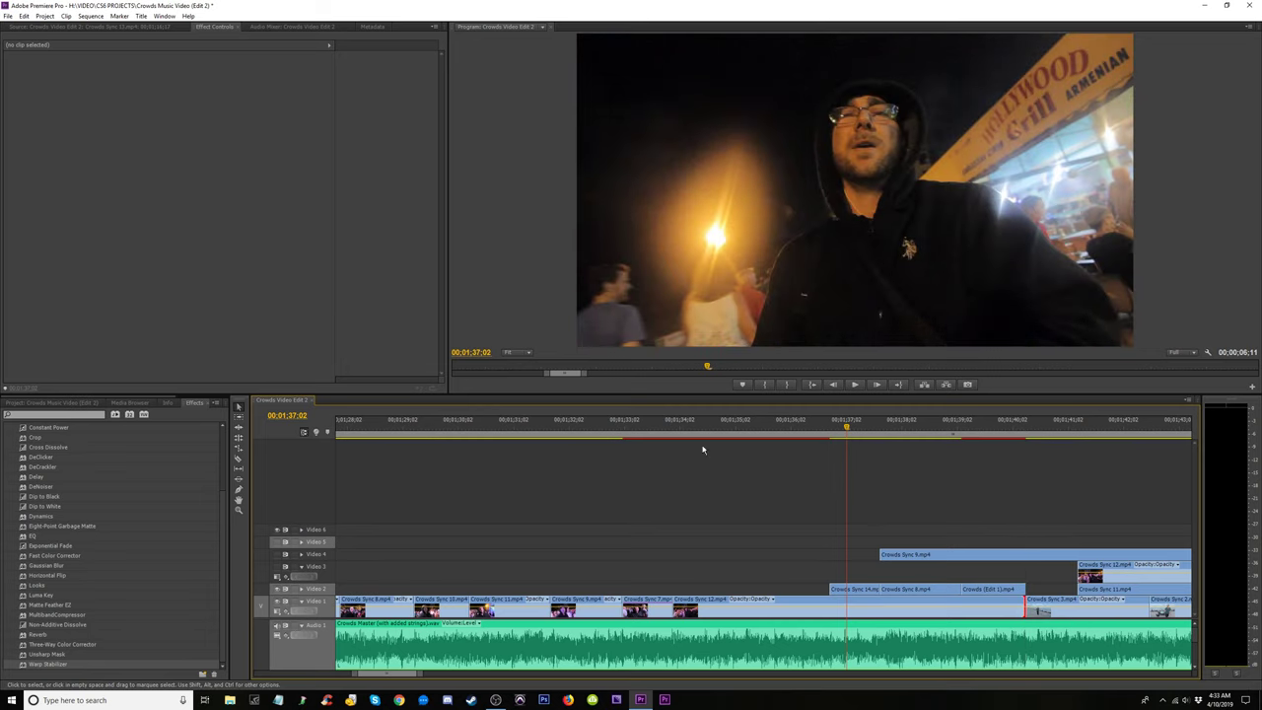
pyautogui.press('space')
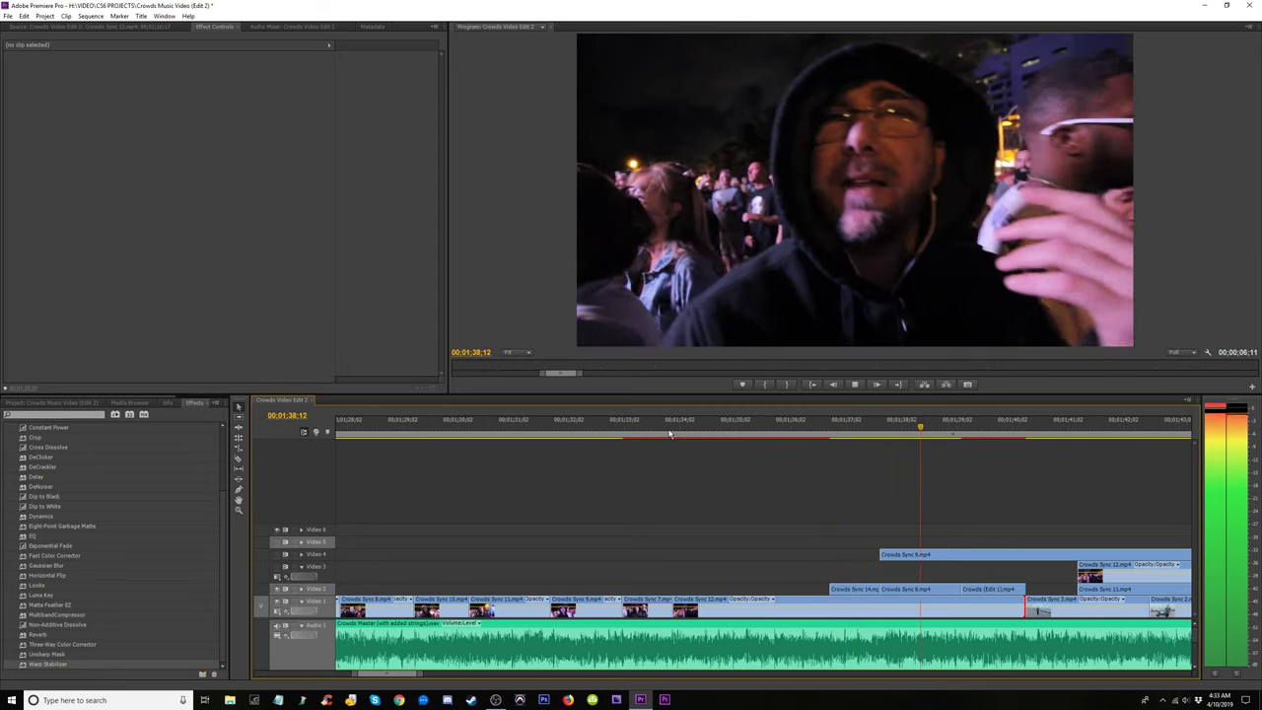
pyautogui.press('space')
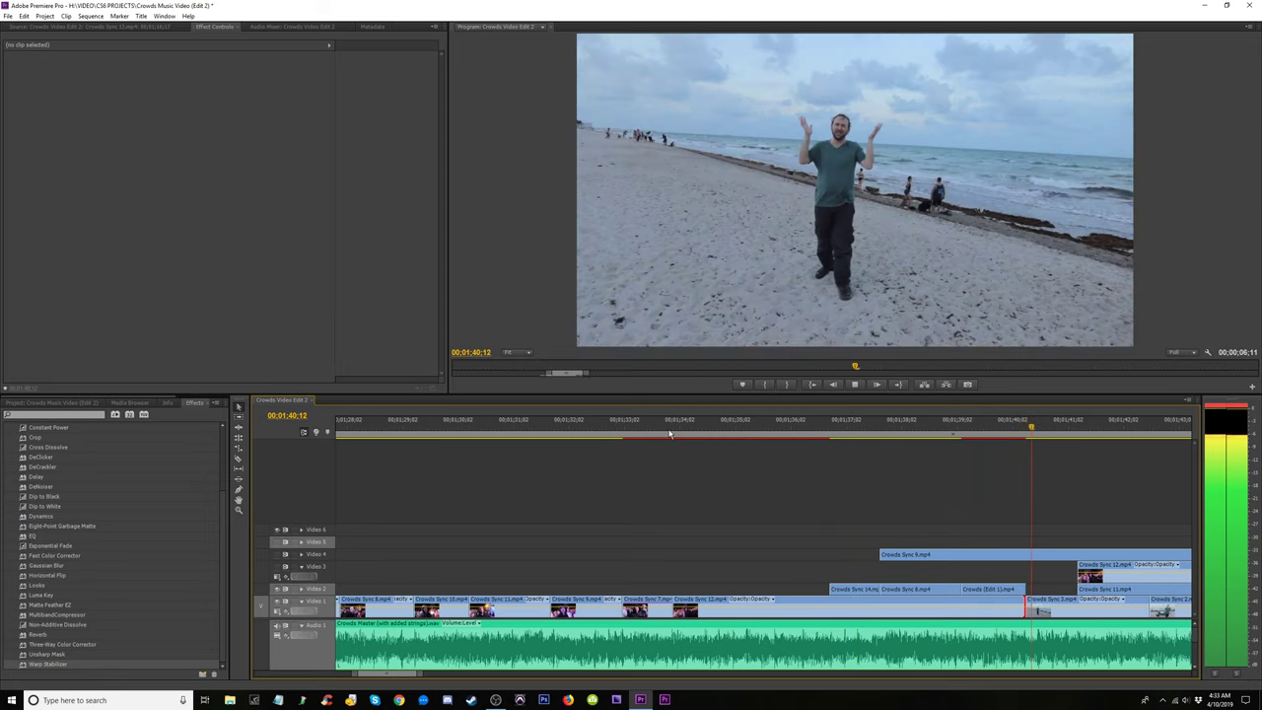
pyautogui.click(803, 431)
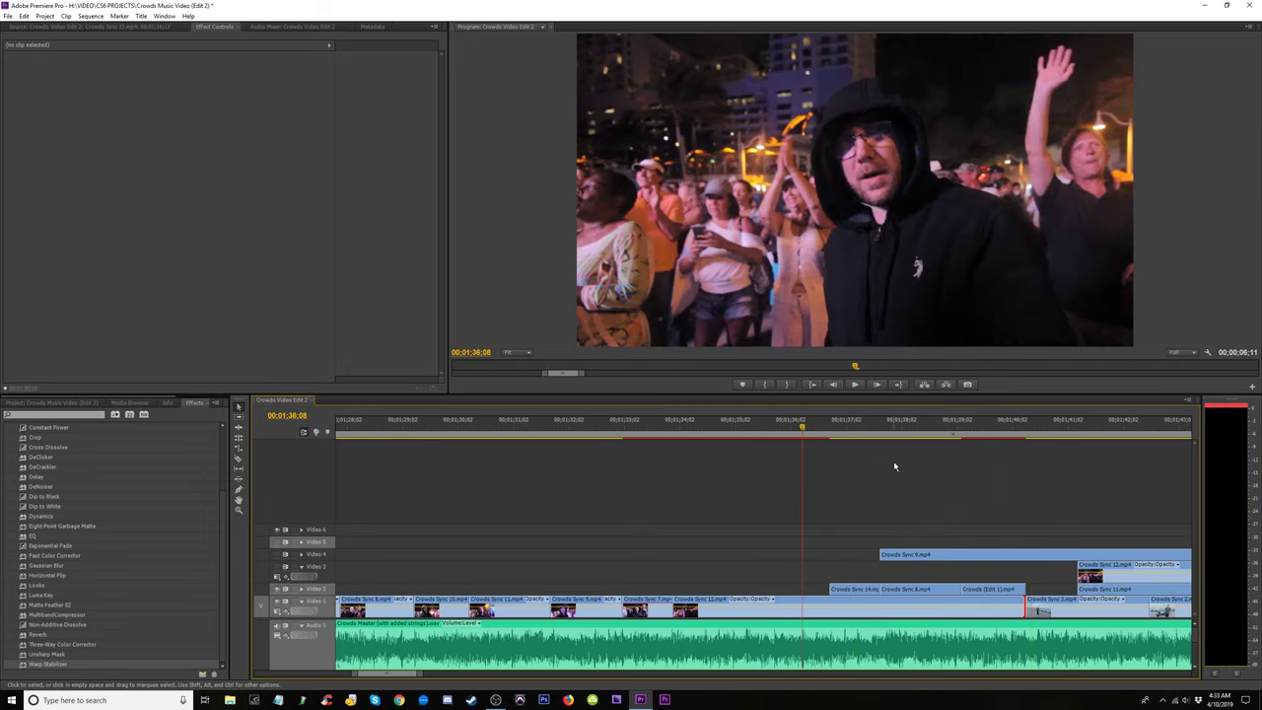
pyautogui.press('space')
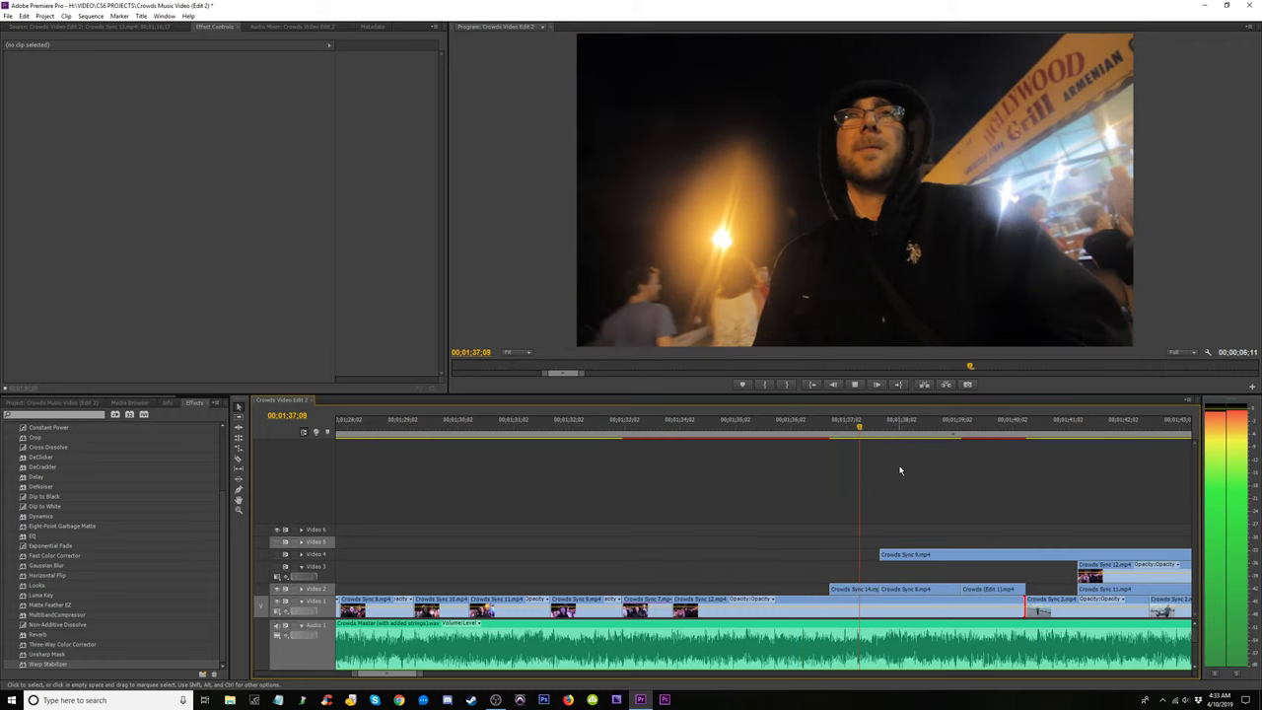
pyautogui.press('space')
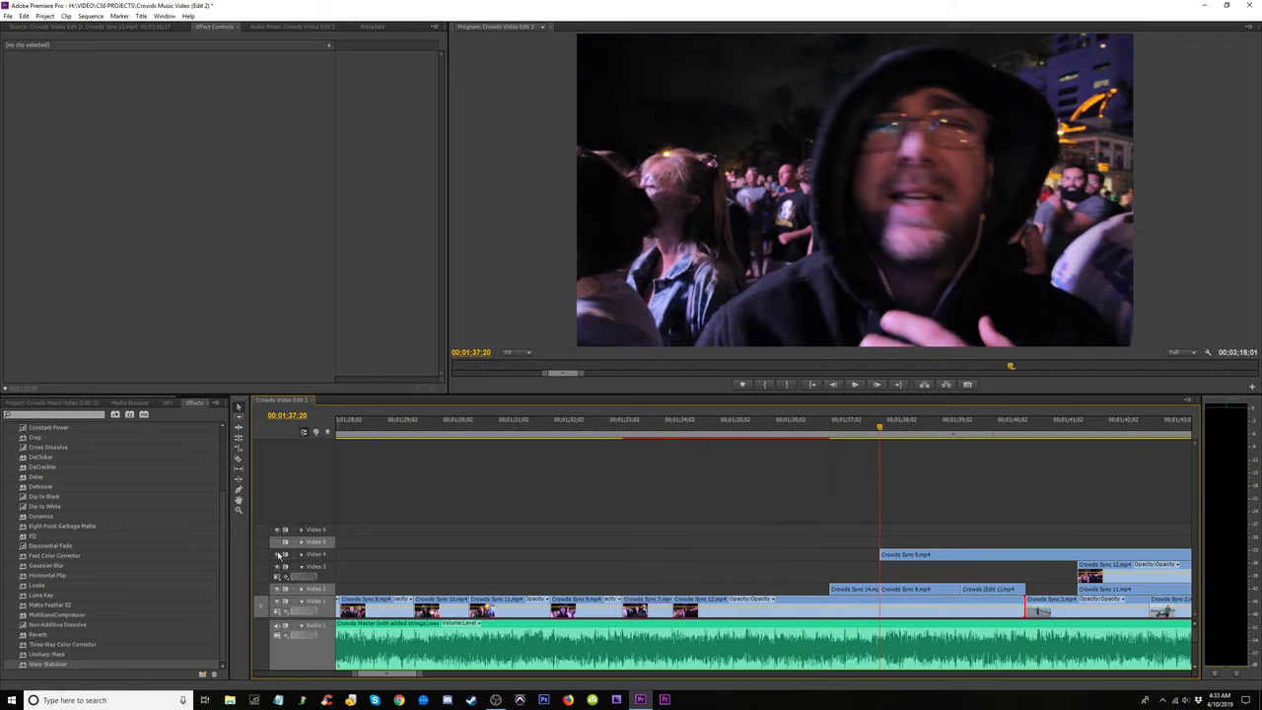
pyautogui.press('space')
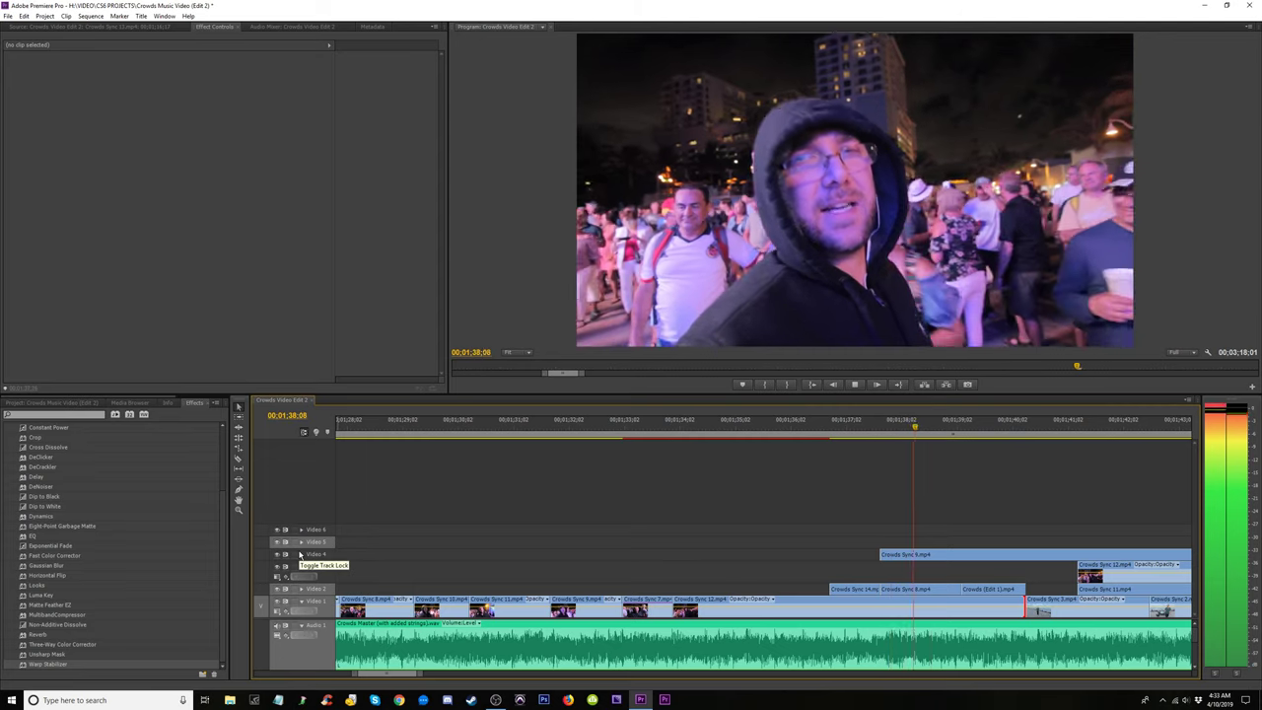
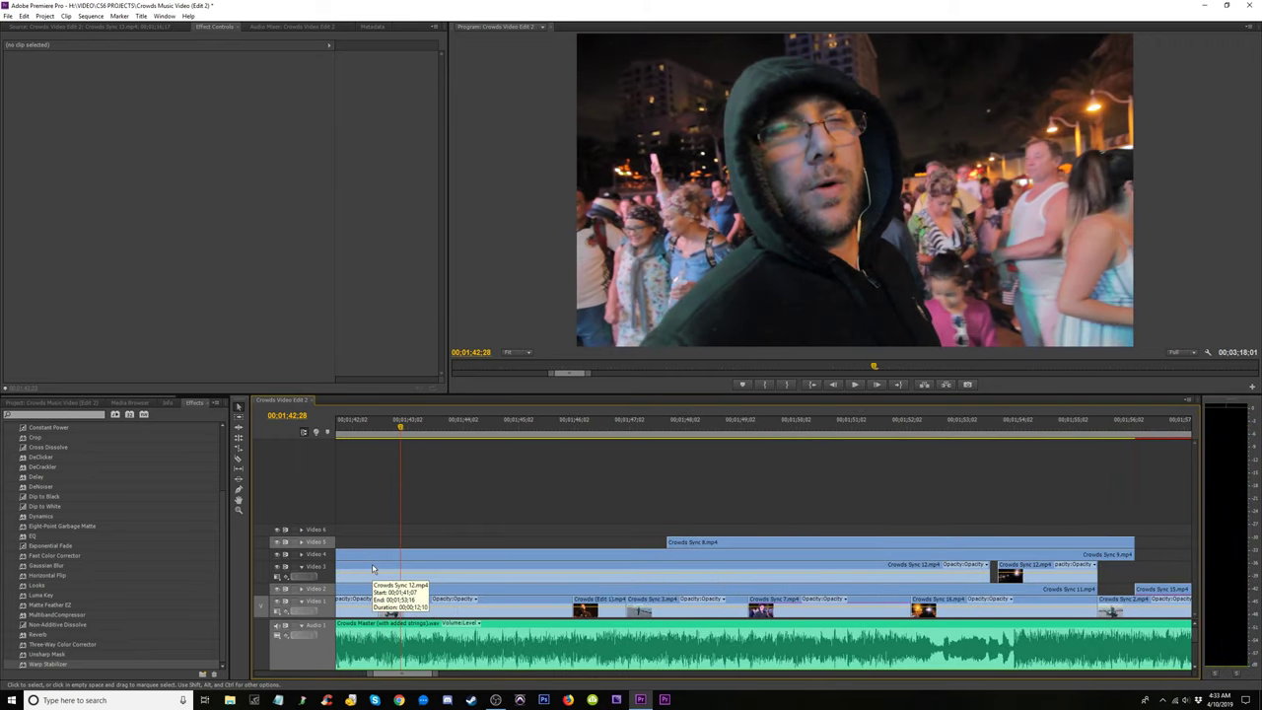
# Replay the sequence around 00;01;43 and zoom the timeline out around the playhead.
pyautogui.press('space')
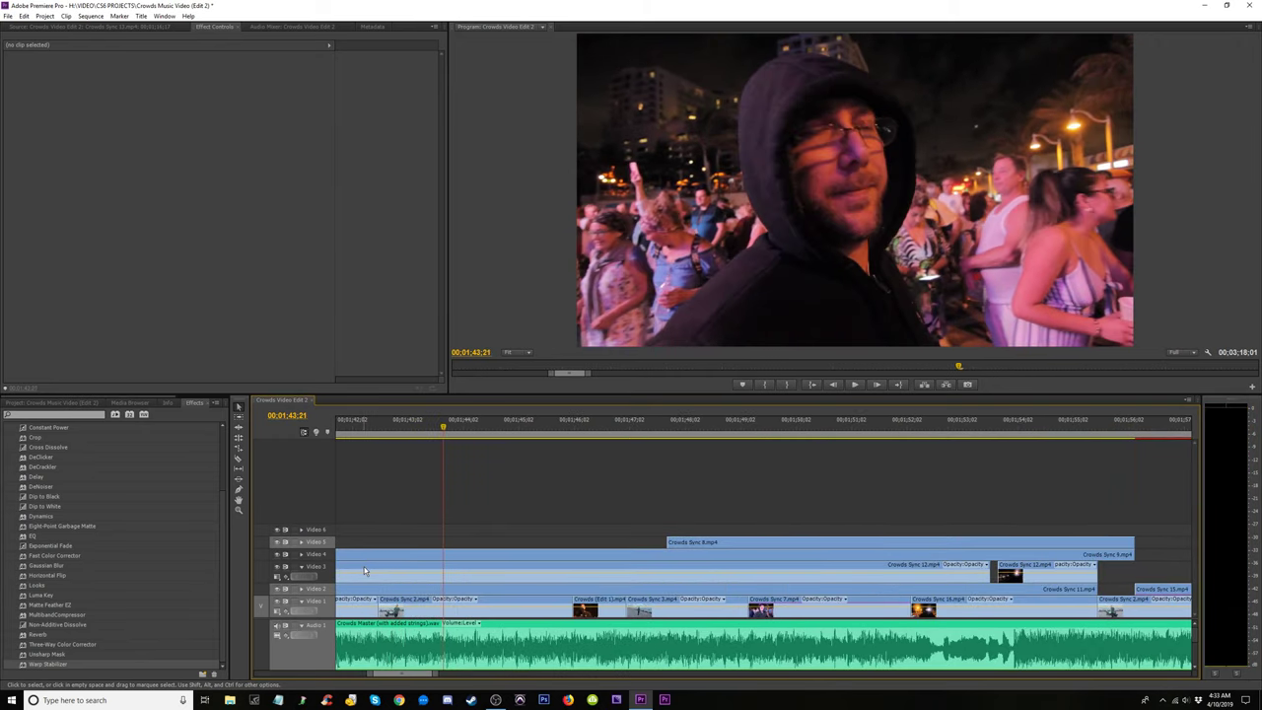
pyautogui.press('space')
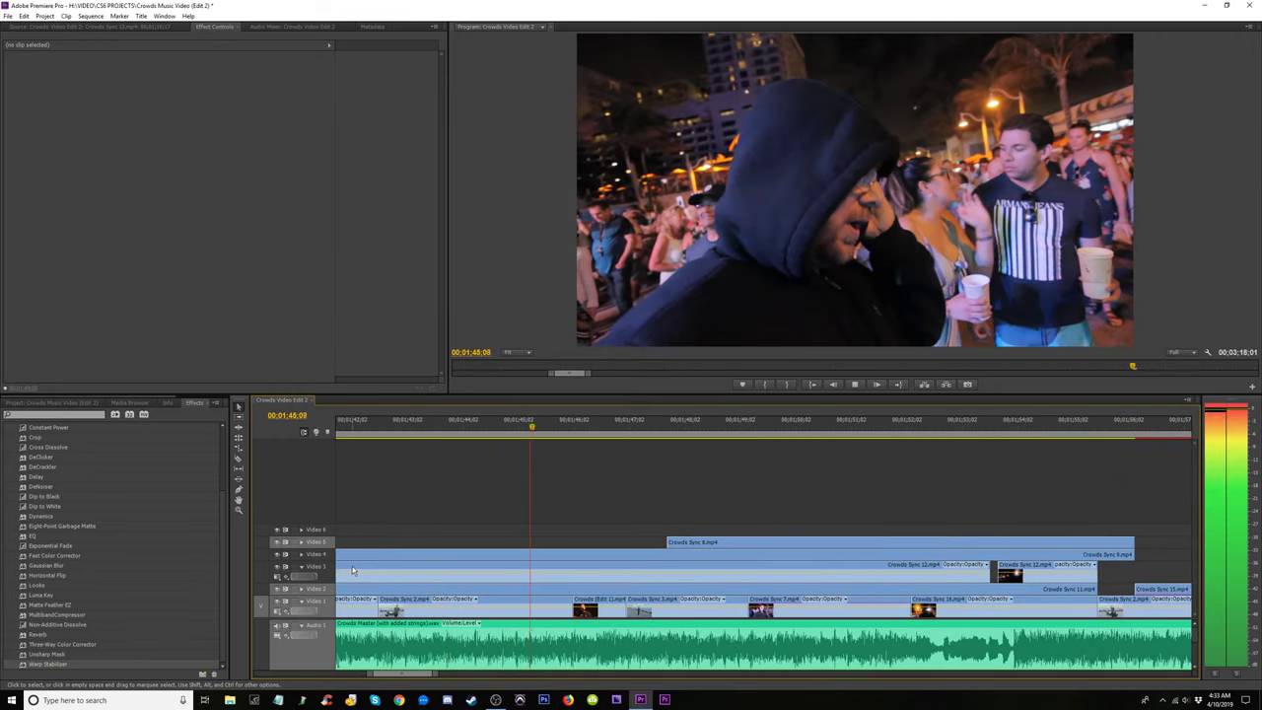
pyautogui.press('space')
pyautogui.press('-')
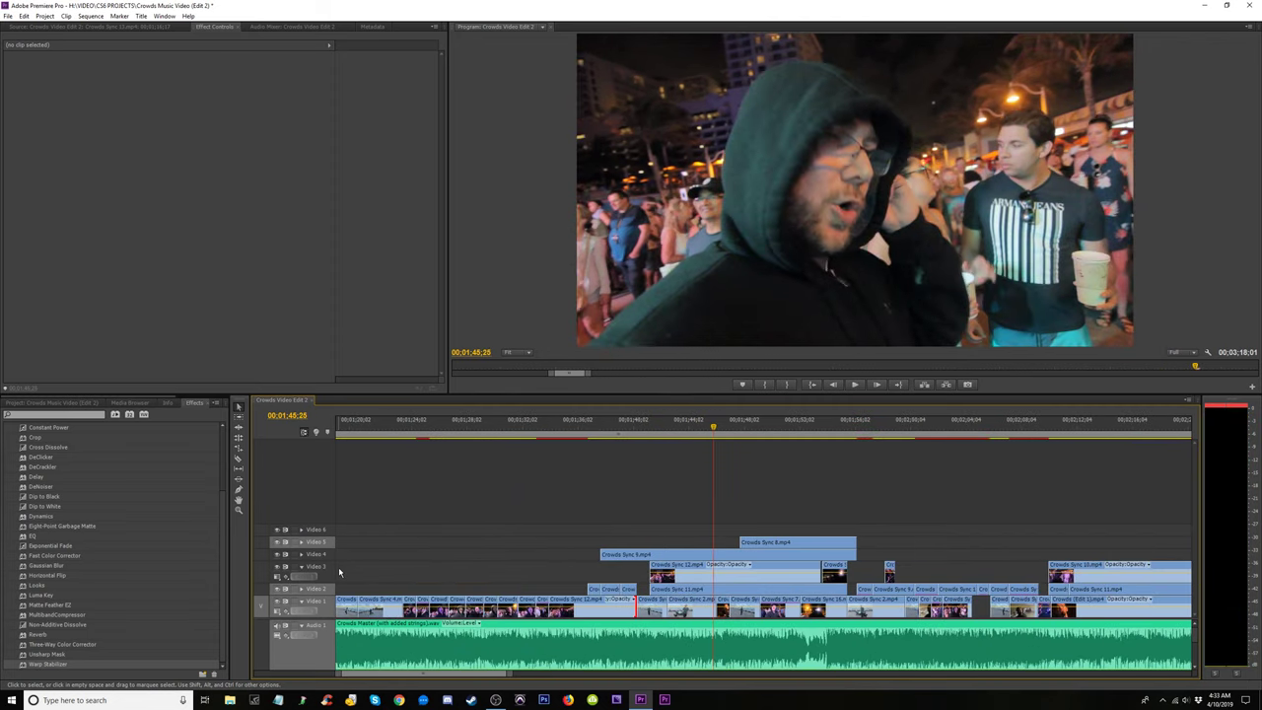
# Select the Razor tool and preview the sequence from 00;01;37;16 to 00;01;38;25.
pyautogui.press('c')
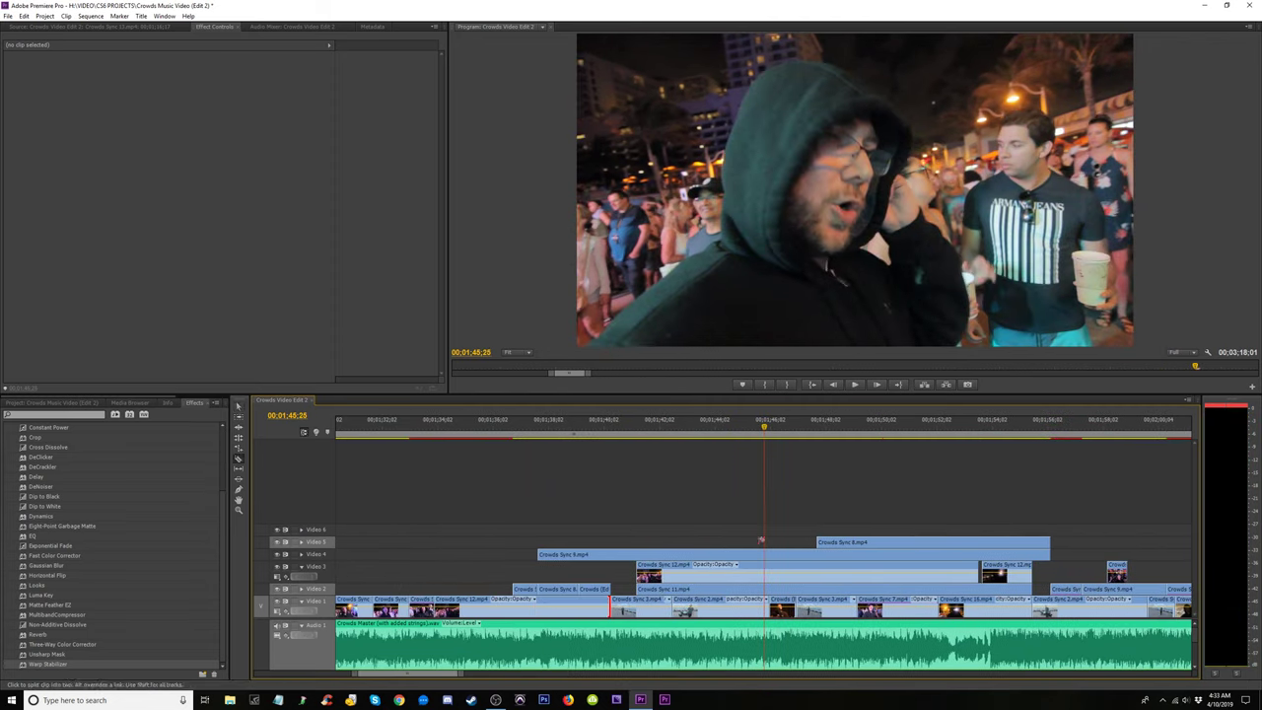
pyautogui.click(521, 426)
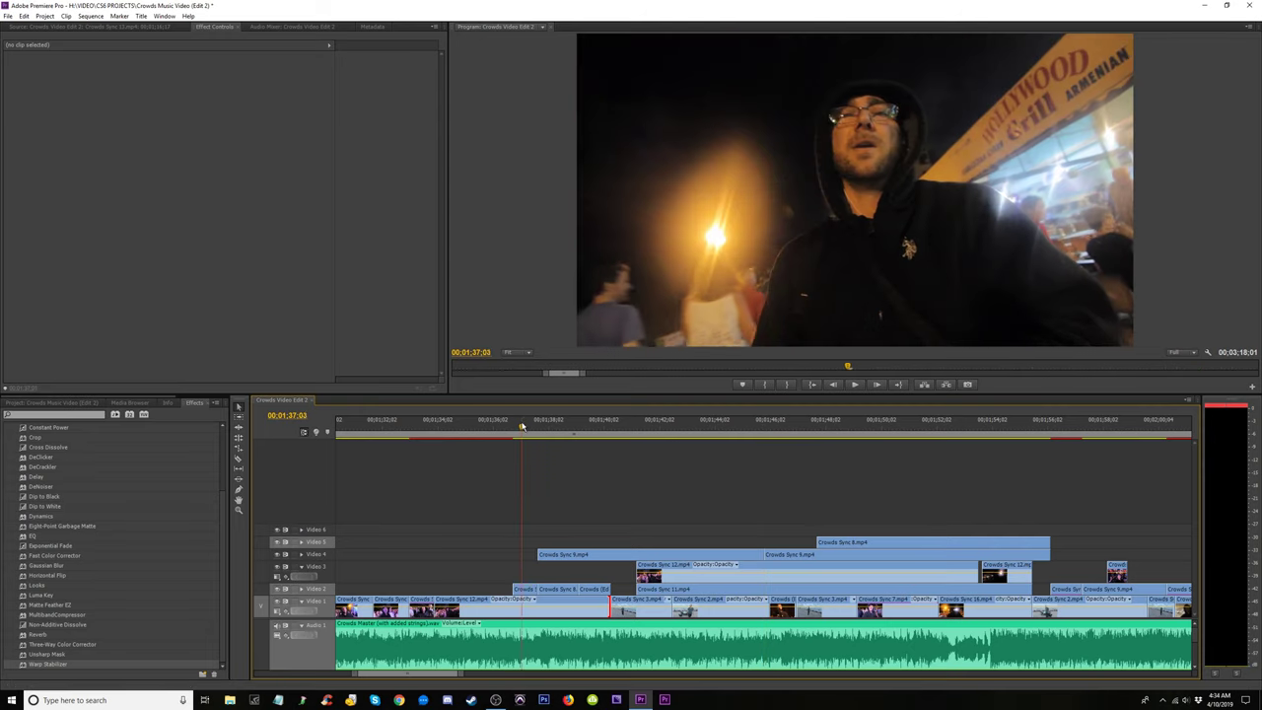
pyautogui.press('space')
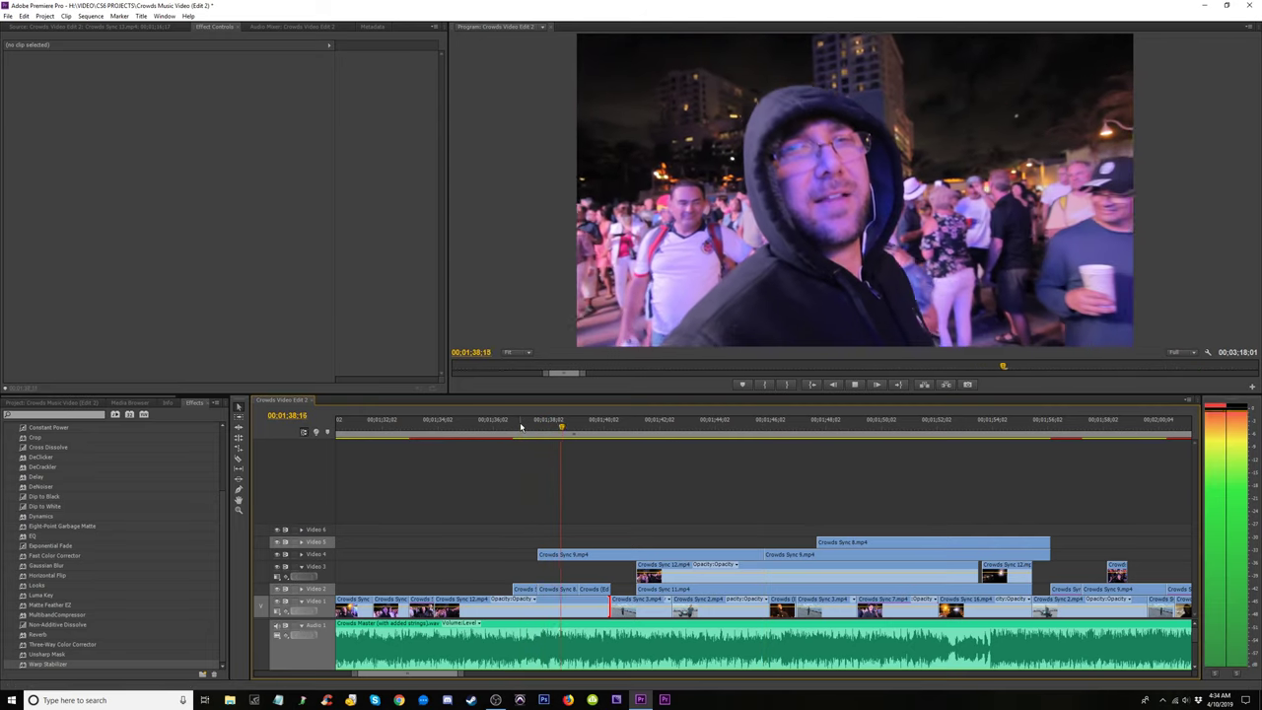
pyautogui.press('space')
# Hide Video 4 output, replay around 1:38, and select Crowds Sync 8 on Video 2.
pyautogui.click(277, 555)
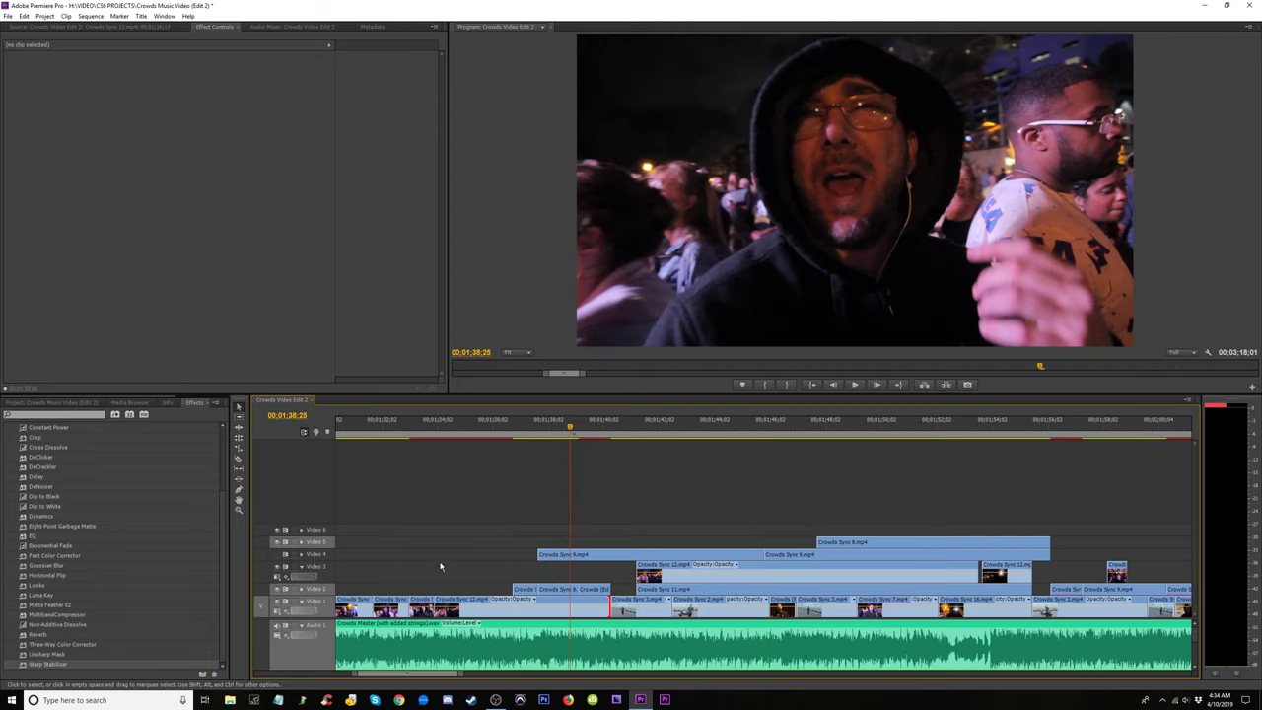
pyautogui.press('space')
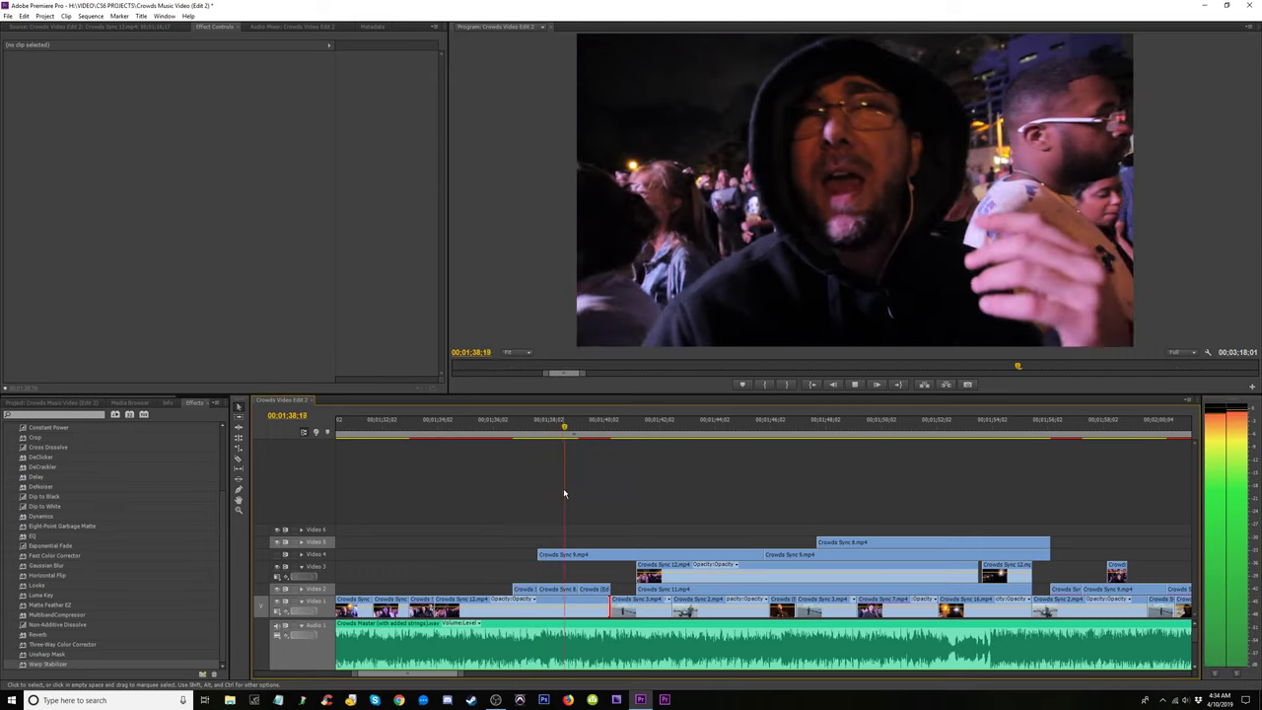
pyautogui.click(530, 427)
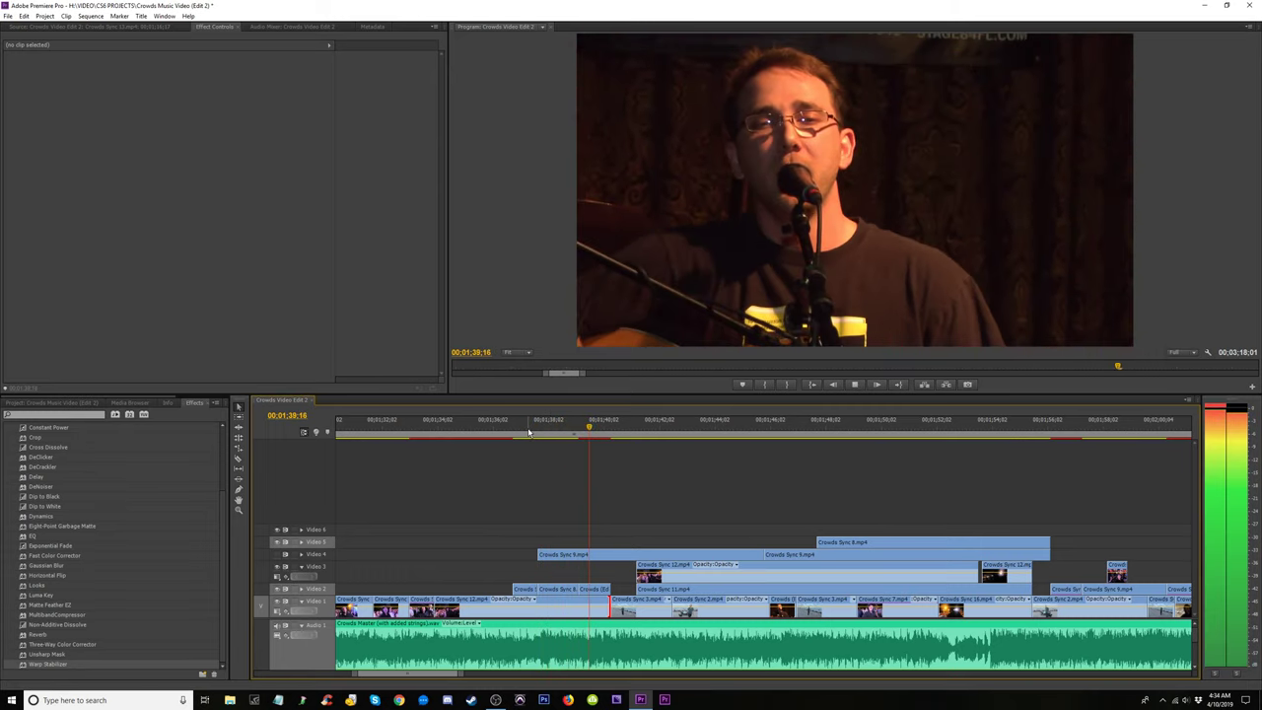
pyautogui.press('space')
pyautogui.click(560, 590)
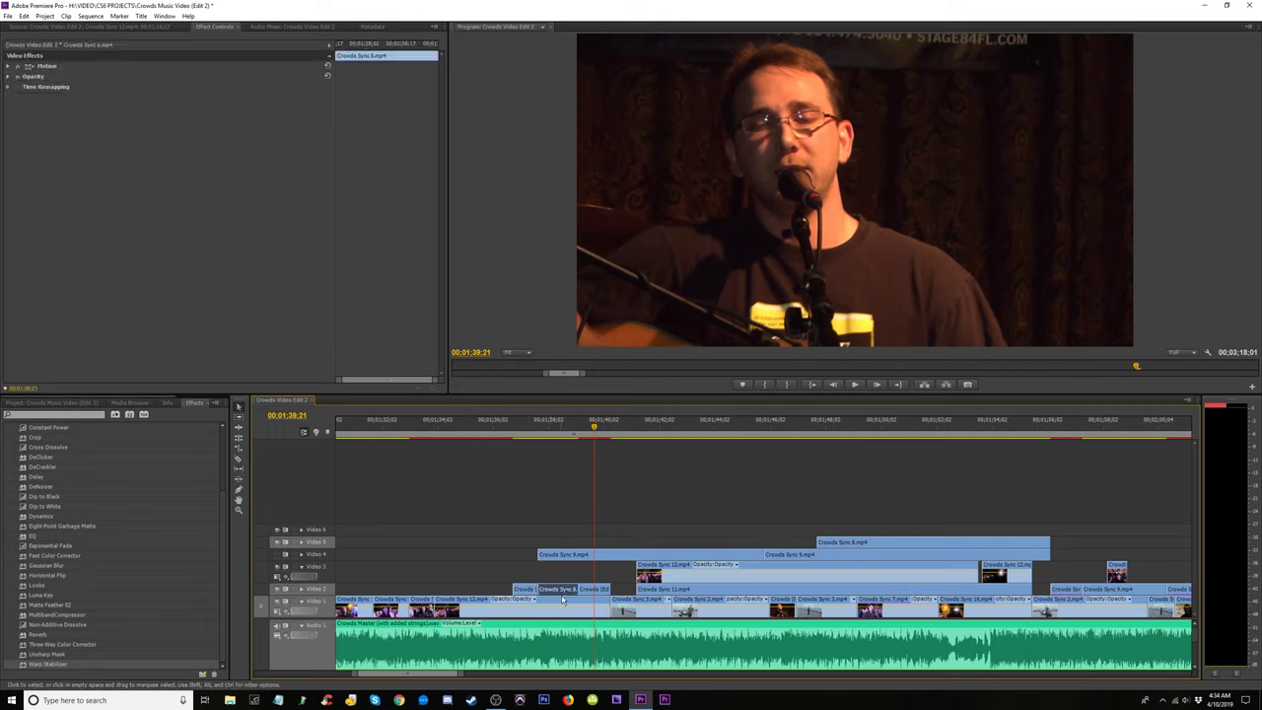
# Delete Crowds Sync 8 and the next Video 2 clip under the playhead.
pyautogui.press('Delete')
pyautogui.click(578, 427)
pyautogui.press('space')
pyautogui.press('space')
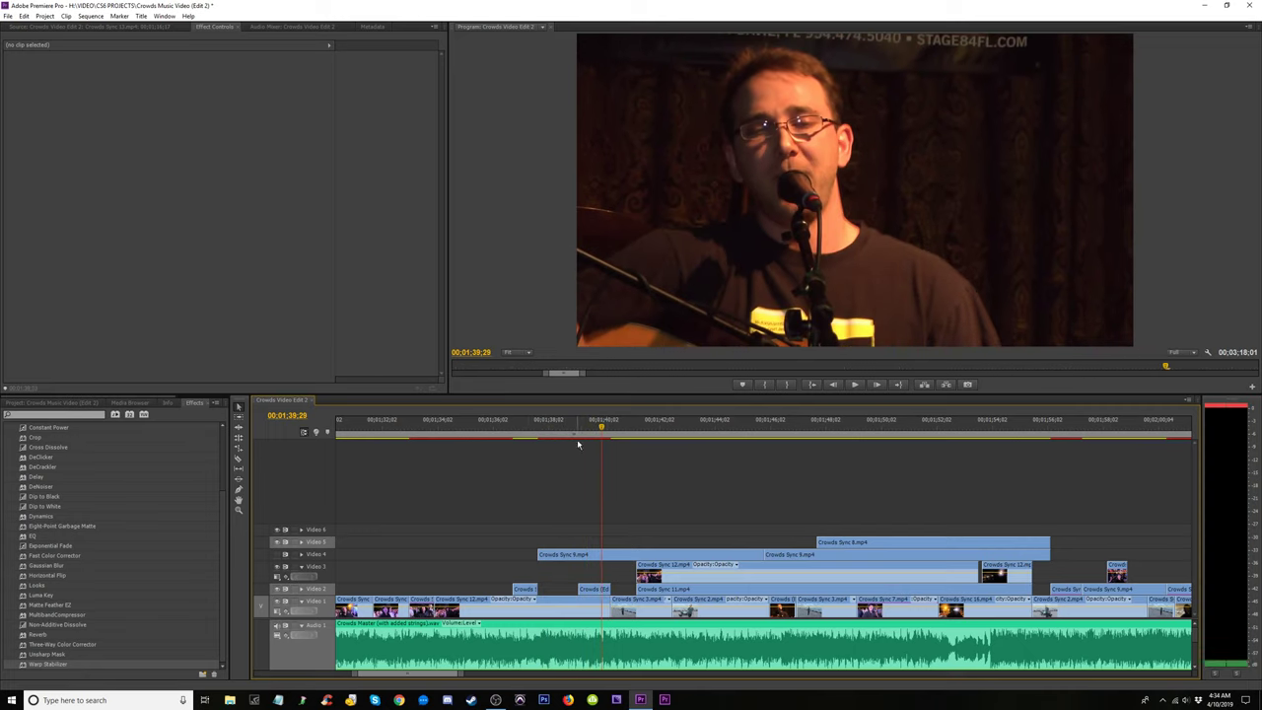
pyautogui.click(593, 590)
pyautogui.press('Delete')
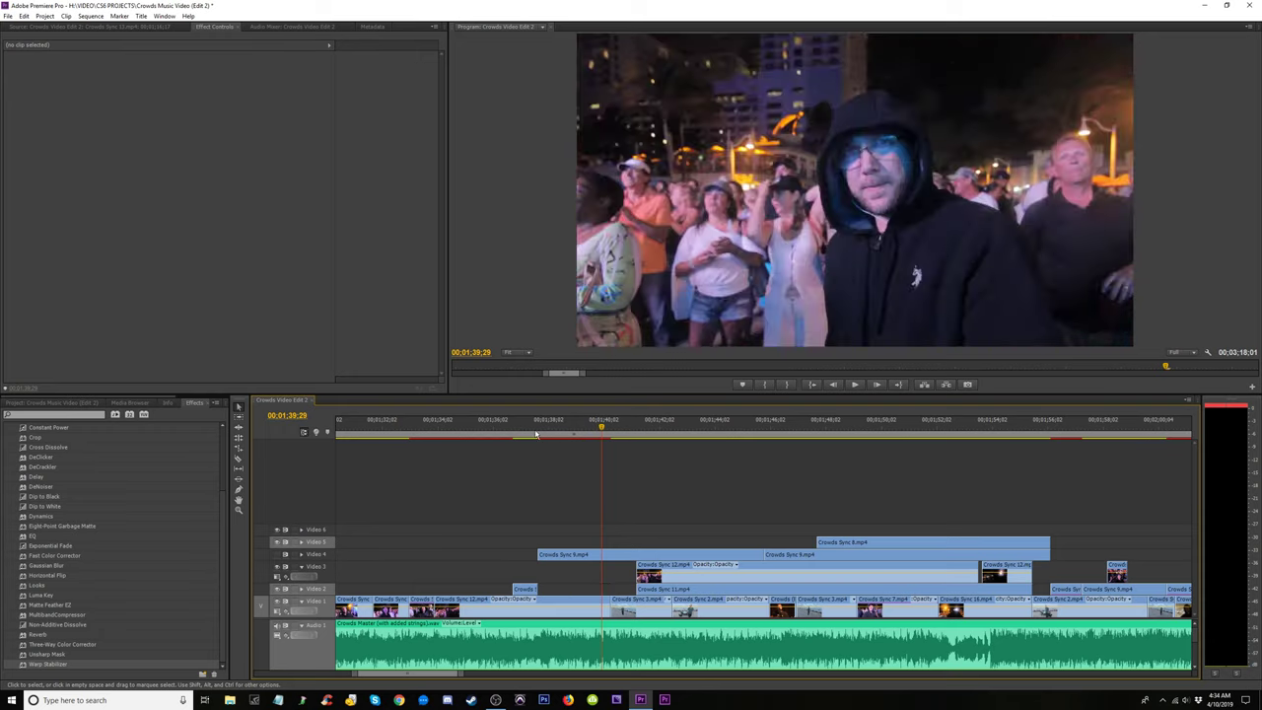
# Trim the Video 1 clip's edge earlier and replay from 00;01;37;01.
pyautogui.moveTo(537, 434)
pyautogui.mouseDown()
pyautogui.moveTo(622, 439)
pyautogui.moveTo(553, 438)
pyautogui.mouseUp()
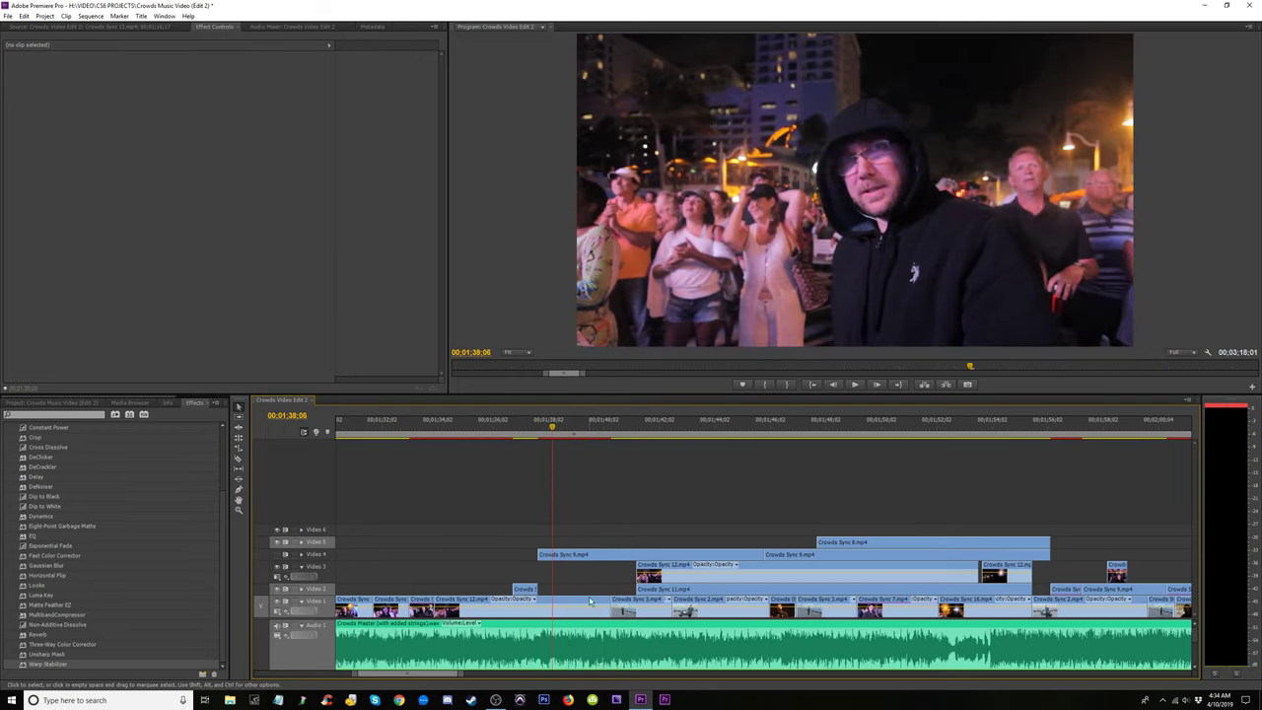
pyautogui.moveTo(601, 612); pyautogui.dragTo(537, 612)
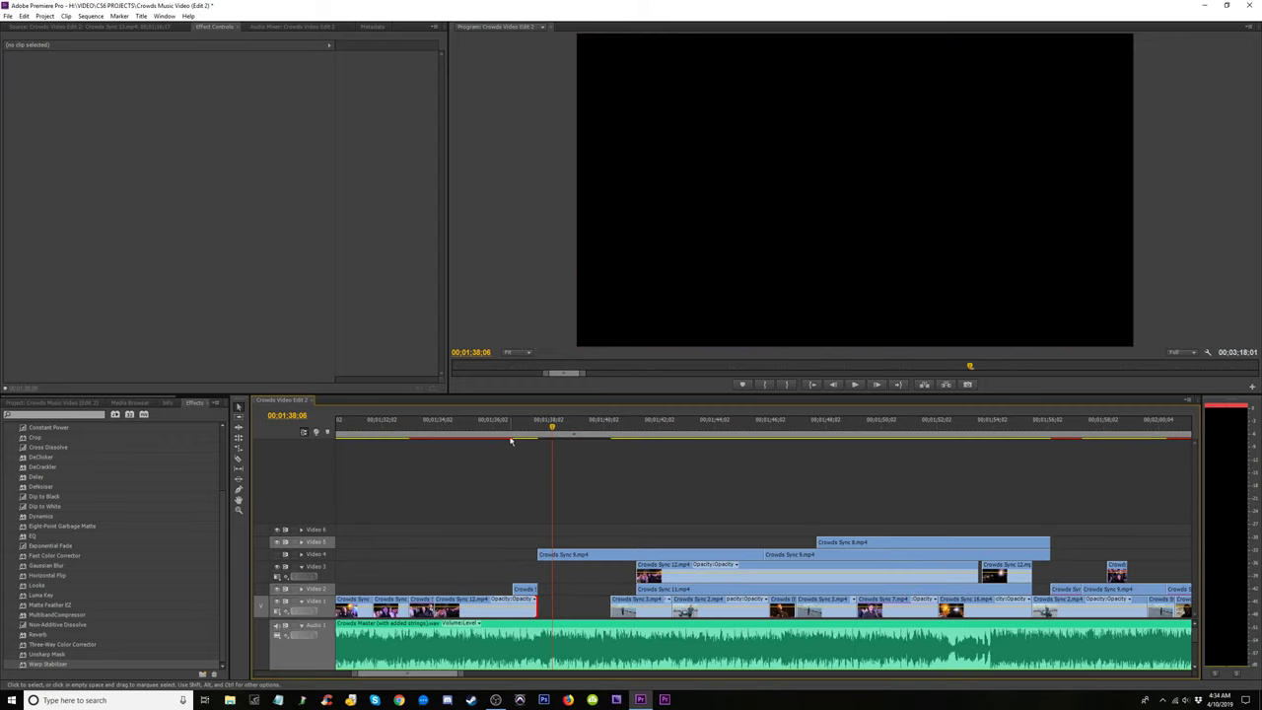
pyautogui.click(515, 438)
pyautogui.moveTo(516, 440); pyautogui.dragTo(521, 442)
pyautogui.press('space')
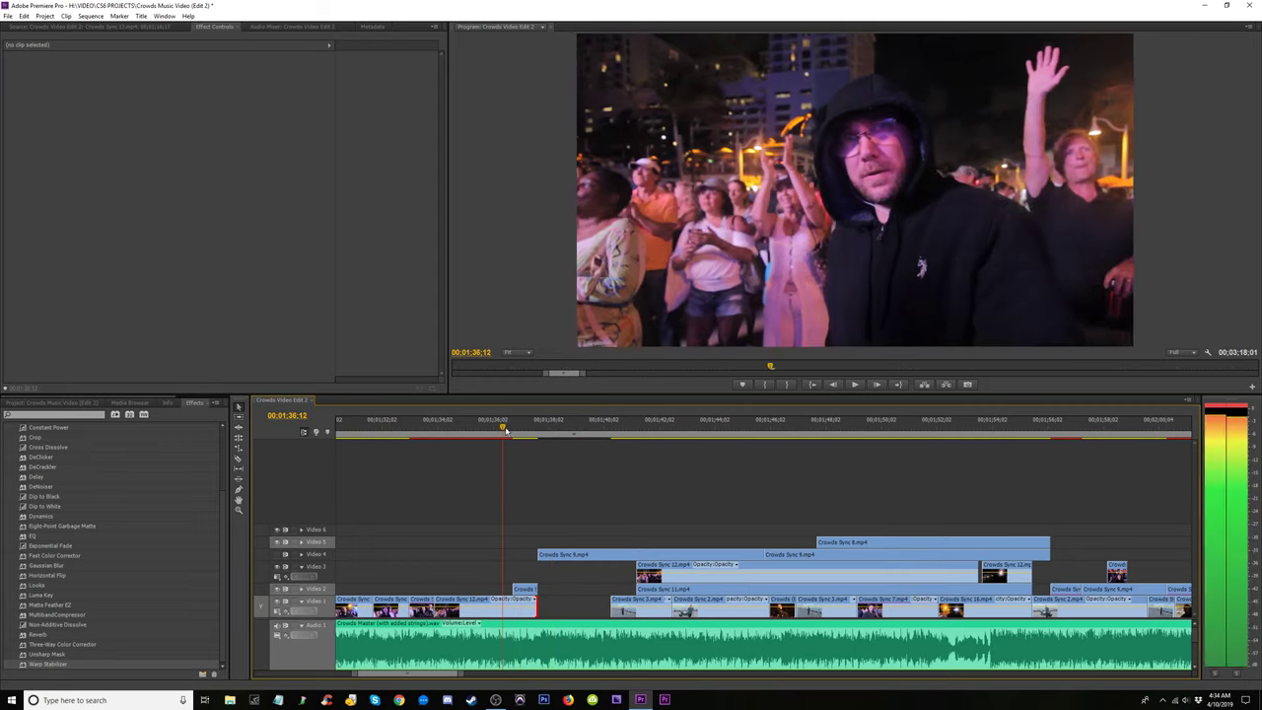
pyautogui.press('space')
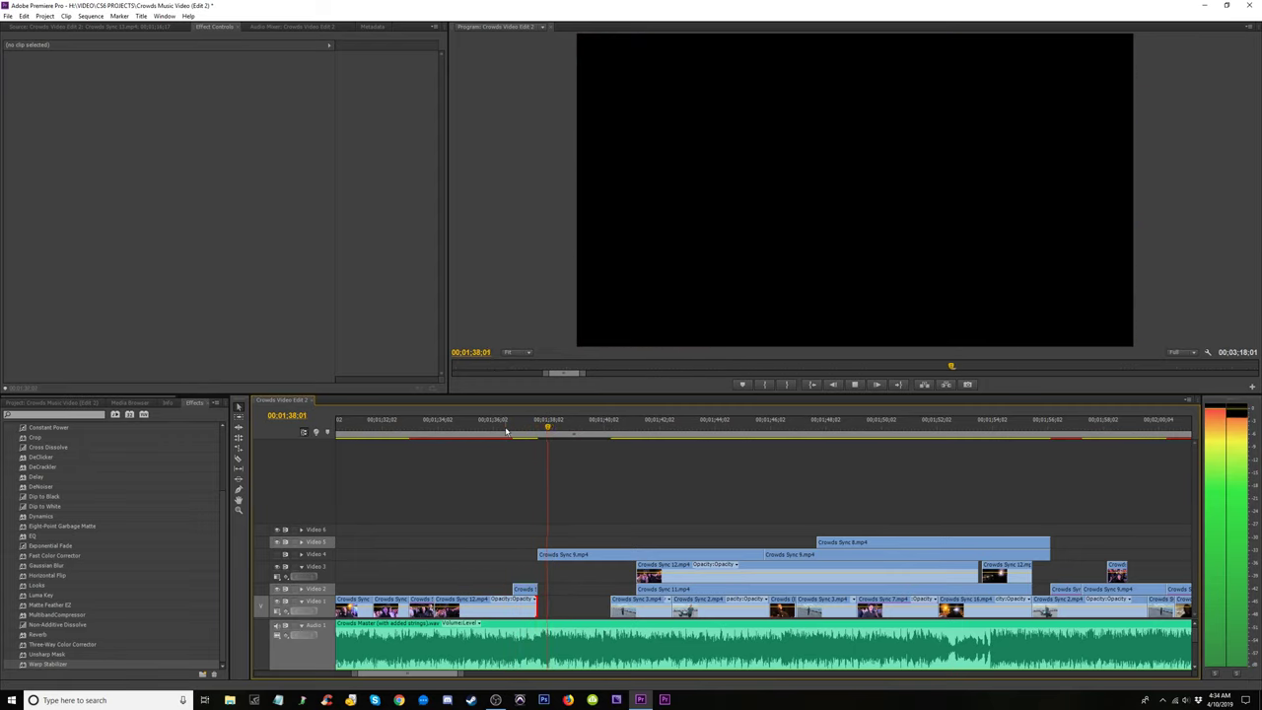
# Extend the Video 2 clip's start 18 frames earlier, to 00;01;36;05, and review it.
pyautogui.click(524, 438)
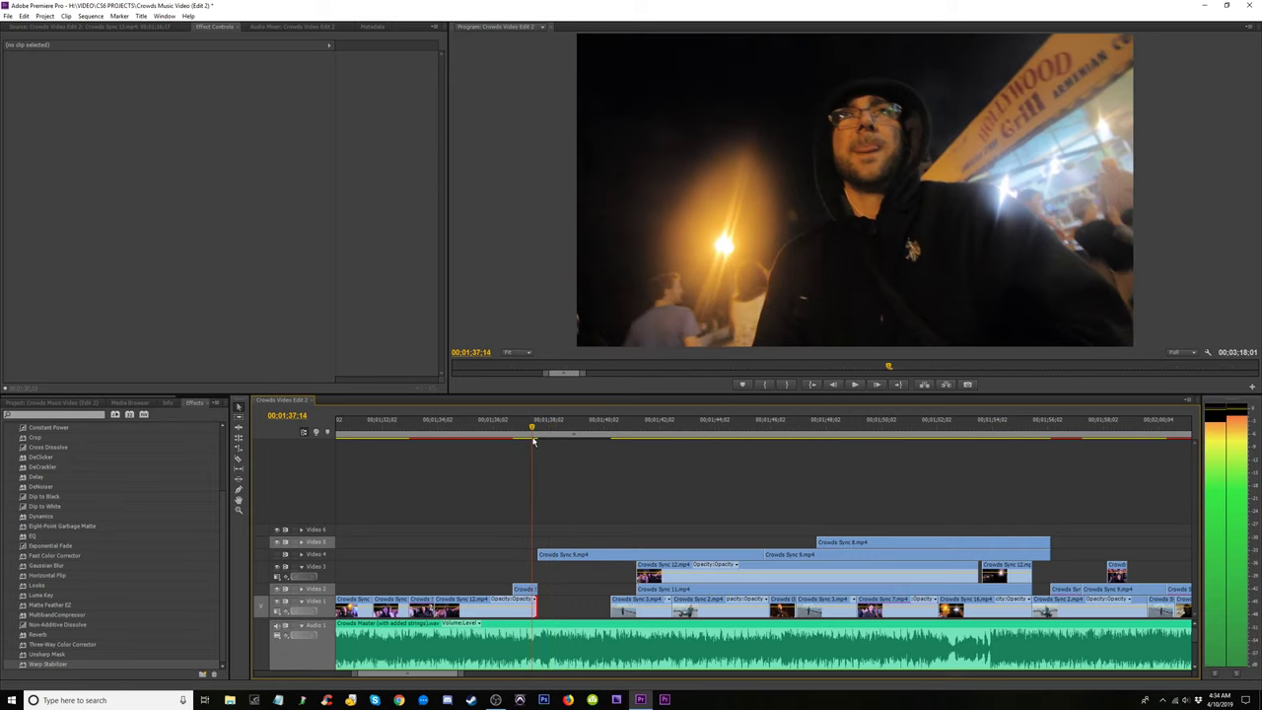
pyautogui.click(497, 438)
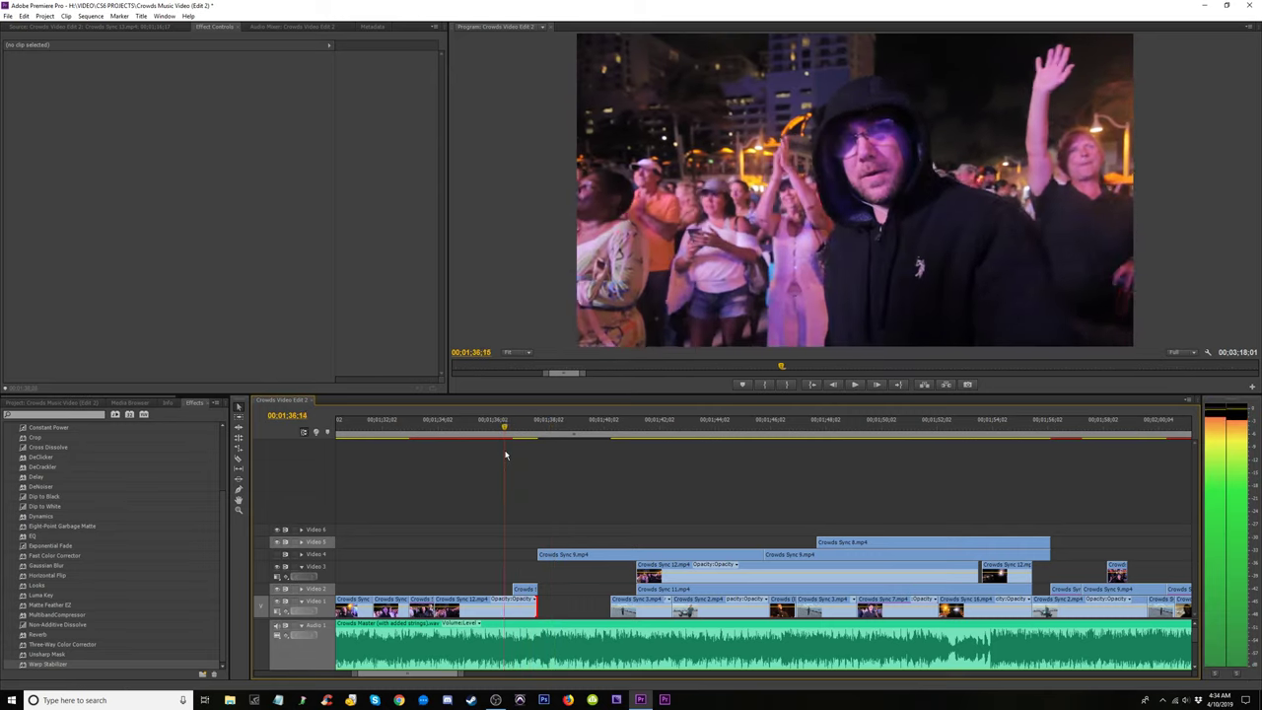
pyautogui.moveTo(513, 587); pyautogui.dragTo(498, 588)
pyautogui.press('space')
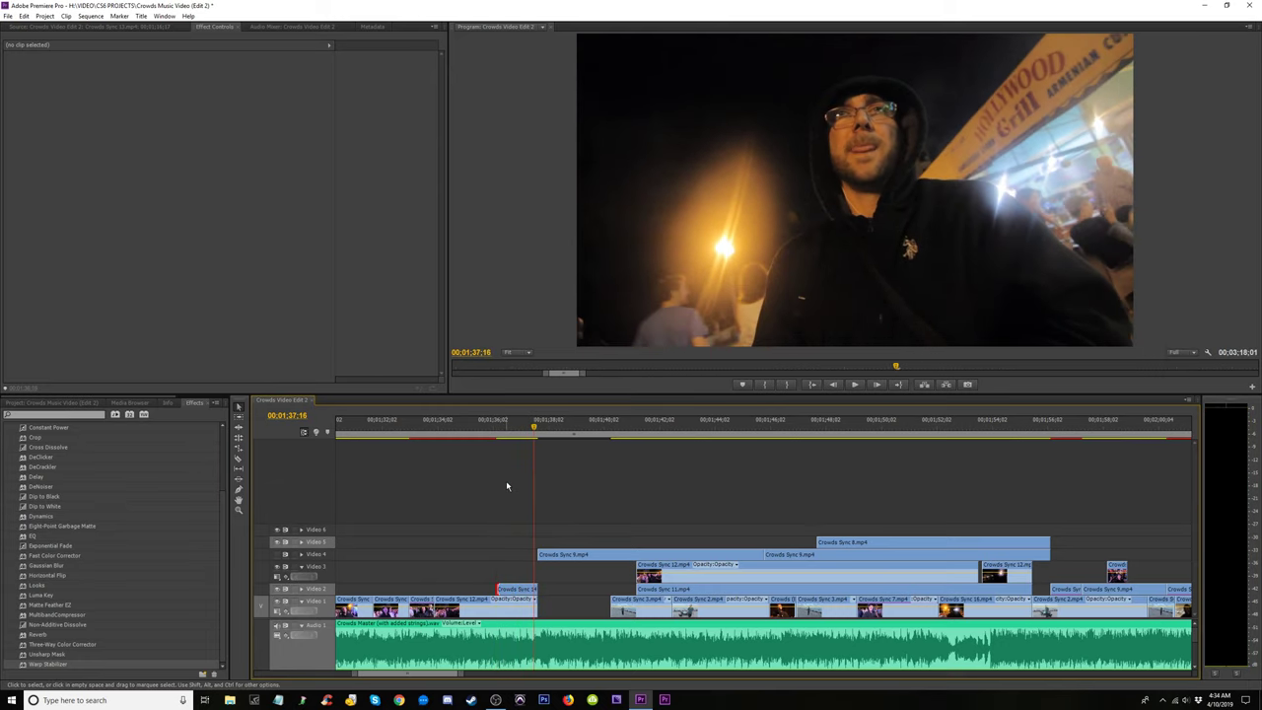
pyautogui.click(530, 428)
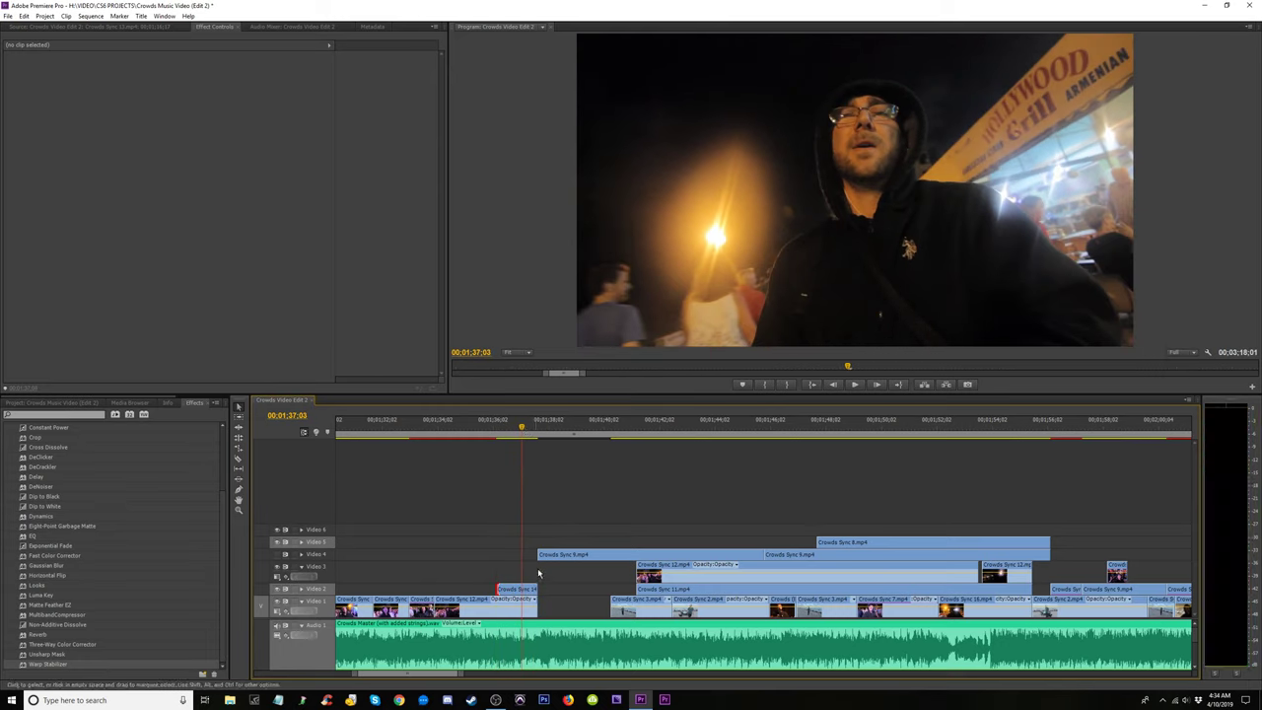
# Shorten the end of the Video 2 clip and replay from 00;01;36;12.
pyautogui.moveTo(538, 589); pyautogui.dragTo(523, 588)
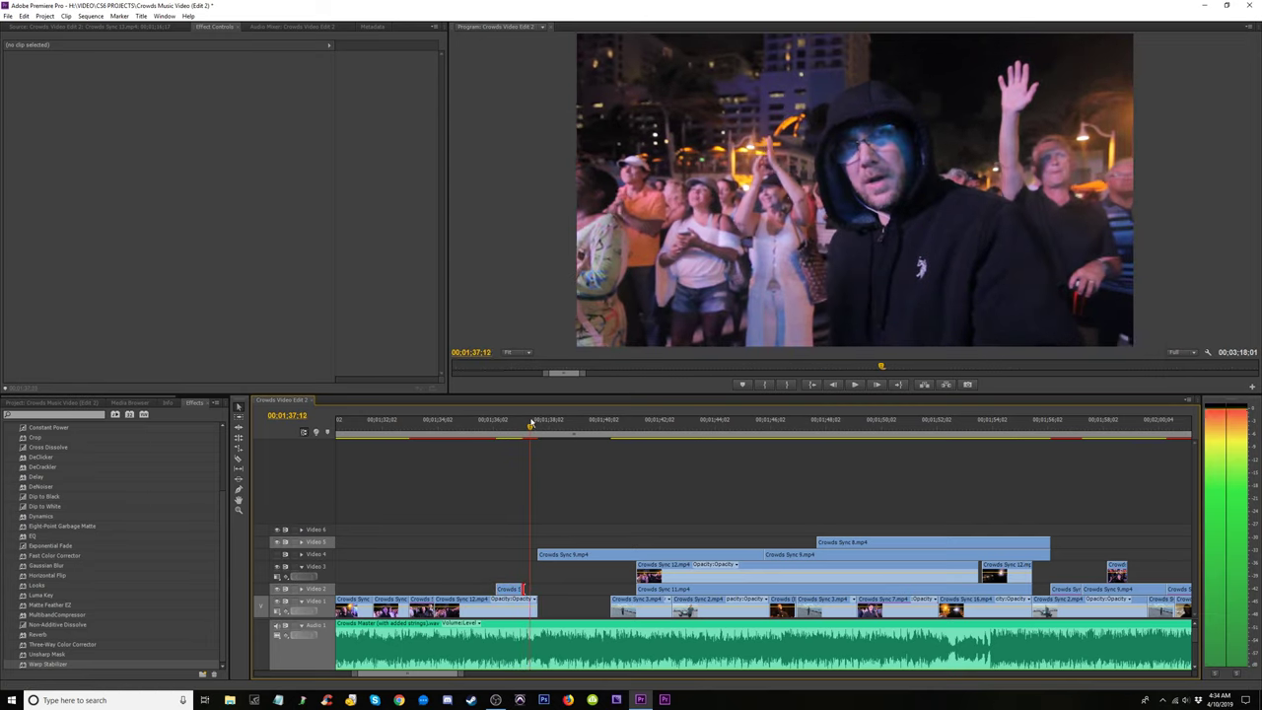
pyautogui.click(551, 427)
pyautogui.click(471, 427)
pyautogui.press('space')
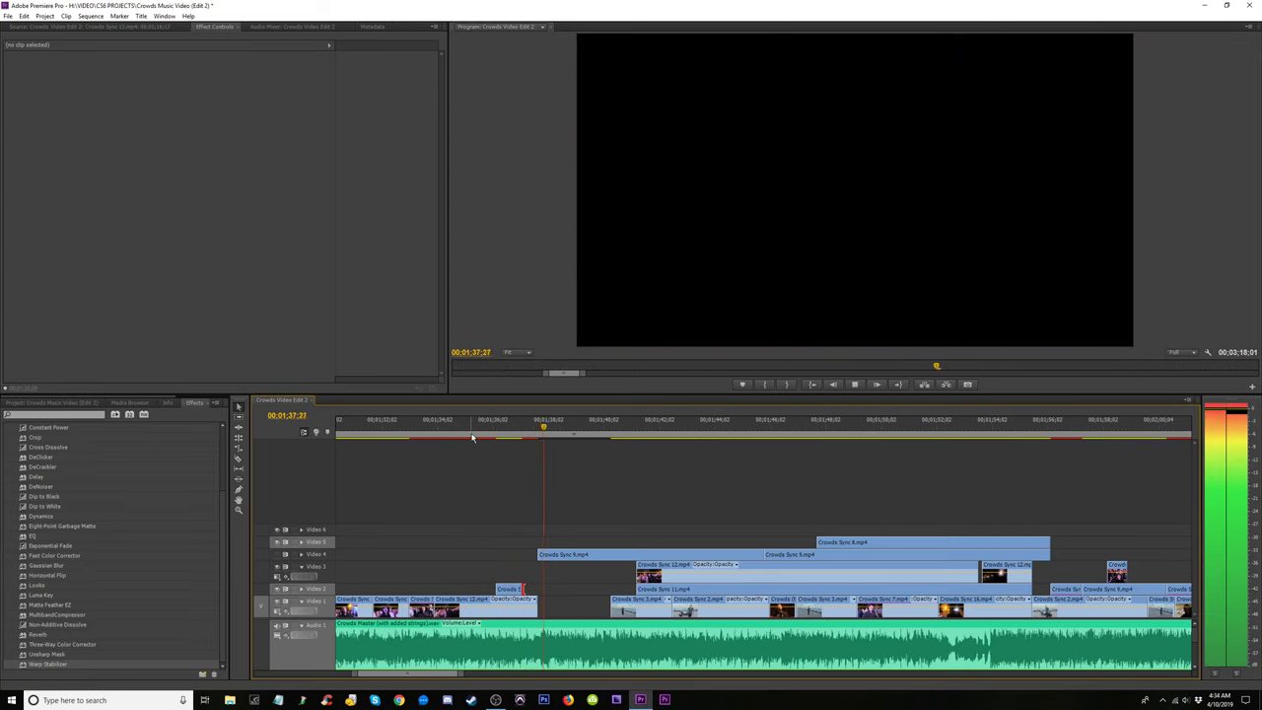
pyautogui.press('space')
# Review the trimmed section from 00;01;33;07 through 00;01;38.
pyautogui.click(415, 434)
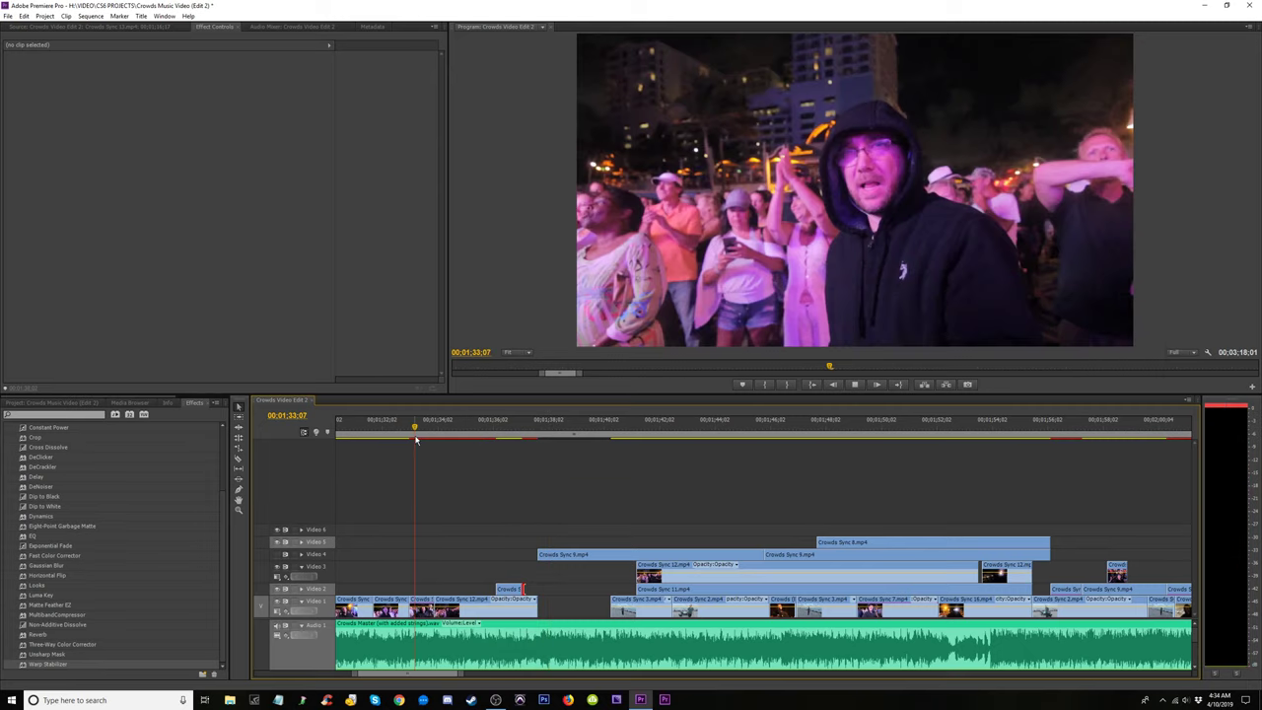
pyautogui.press('space')
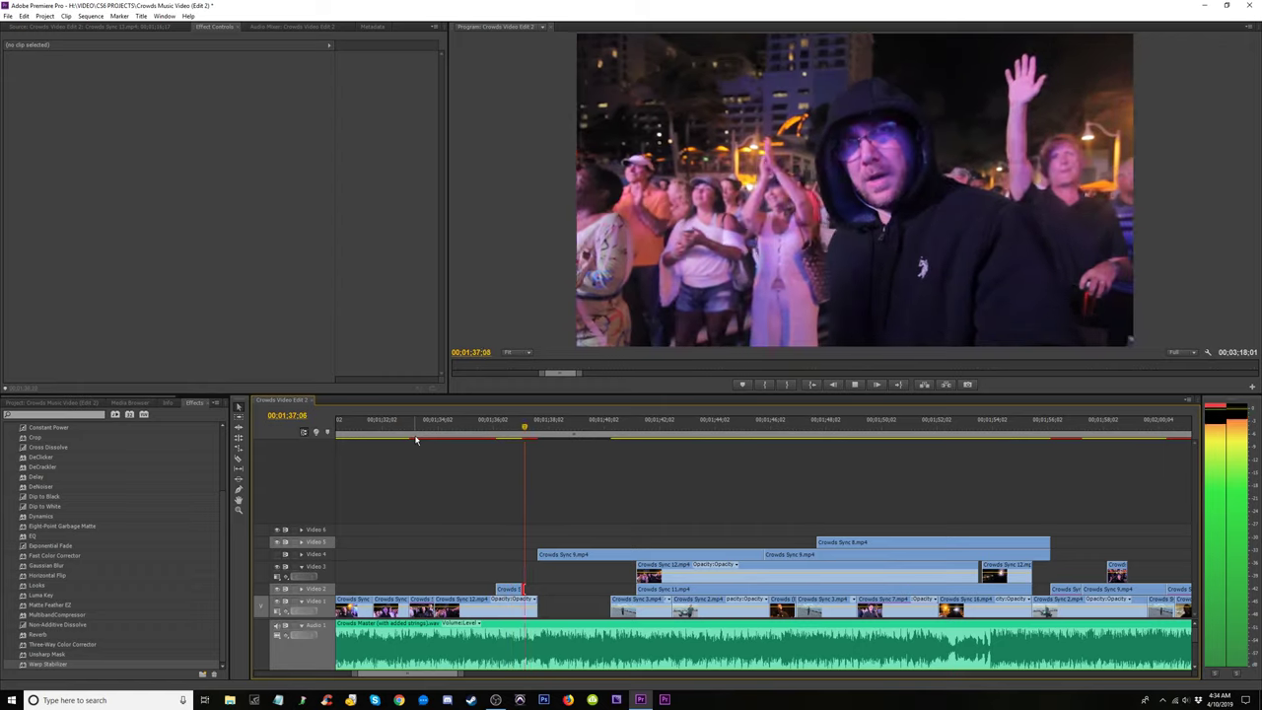
pyautogui.press('space')
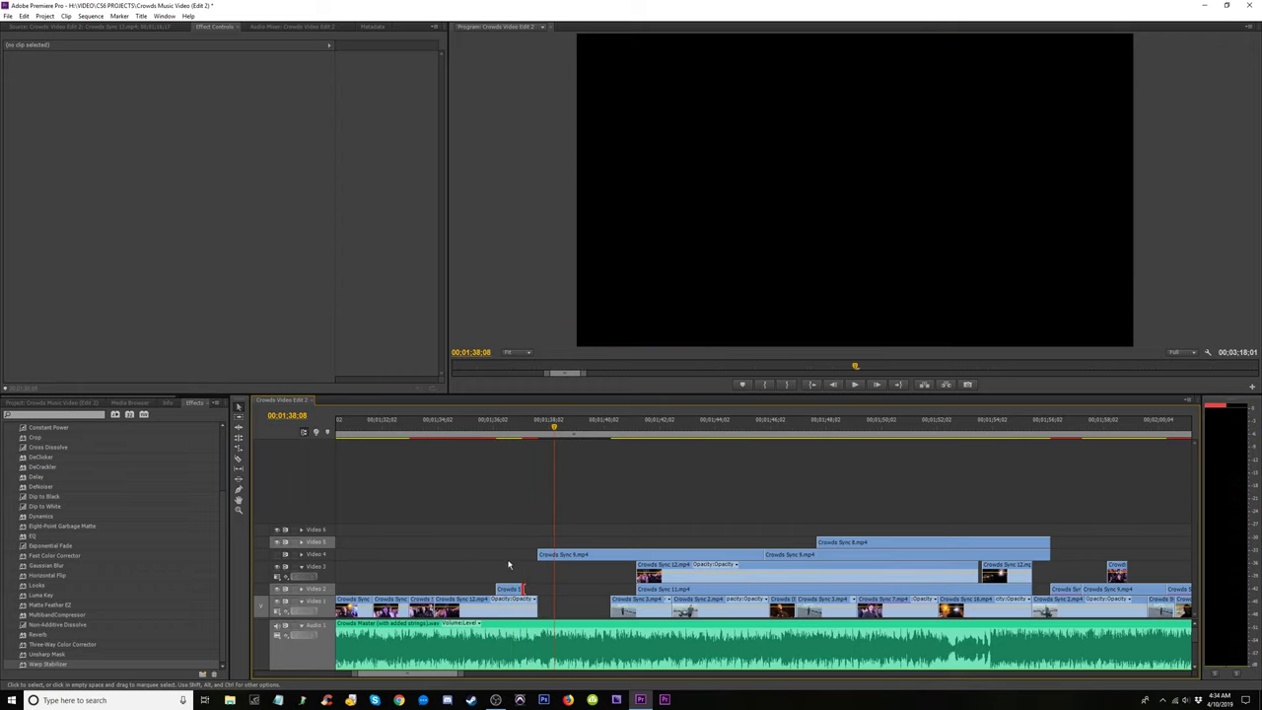
pyautogui.click(549, 426)
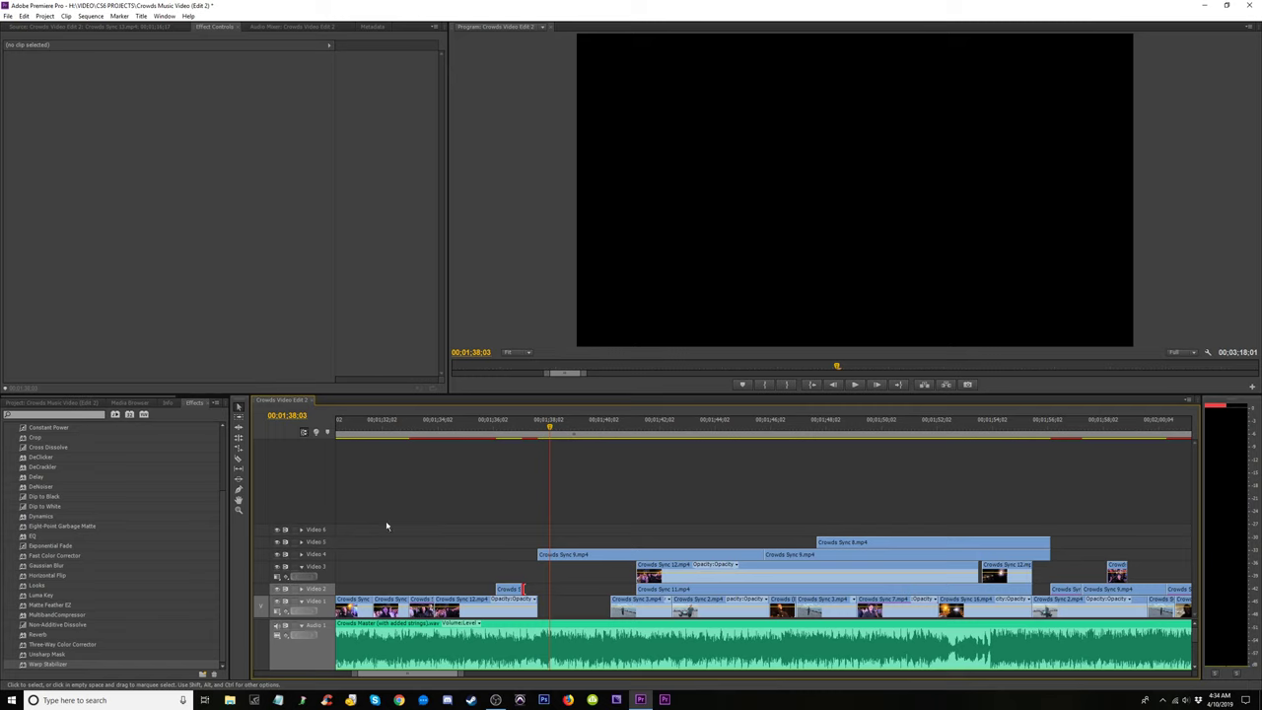
pyautogui.press('space')
pyautogui.moveTo(572, 434); pyautogui.dragTo(674, 484)
pyautogui.moveTo(758, 553)
pyautogui.mouseDown()
pyautogui.moveTo(731, 553)
pyautogui.moveTo(765, 550)
pyautogui.mouseUp()
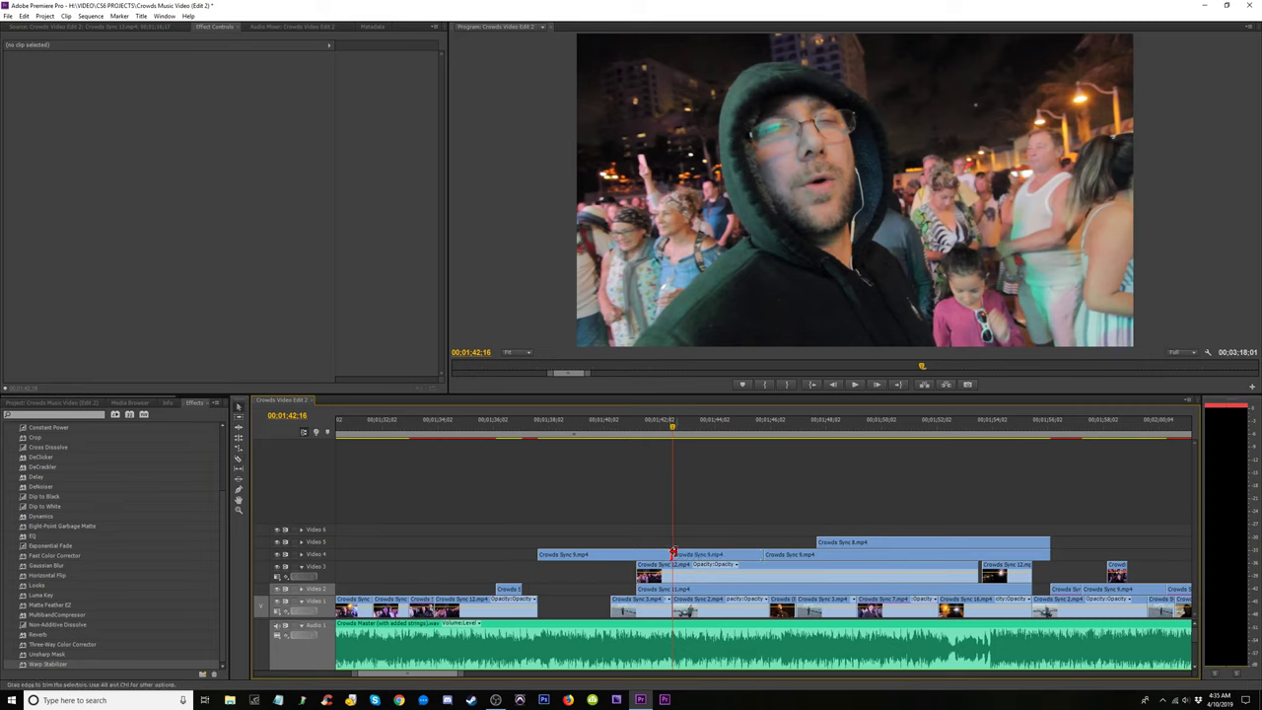
pyautogui.moveTo(679, 555); pyautogui.dragTo(723, 553)
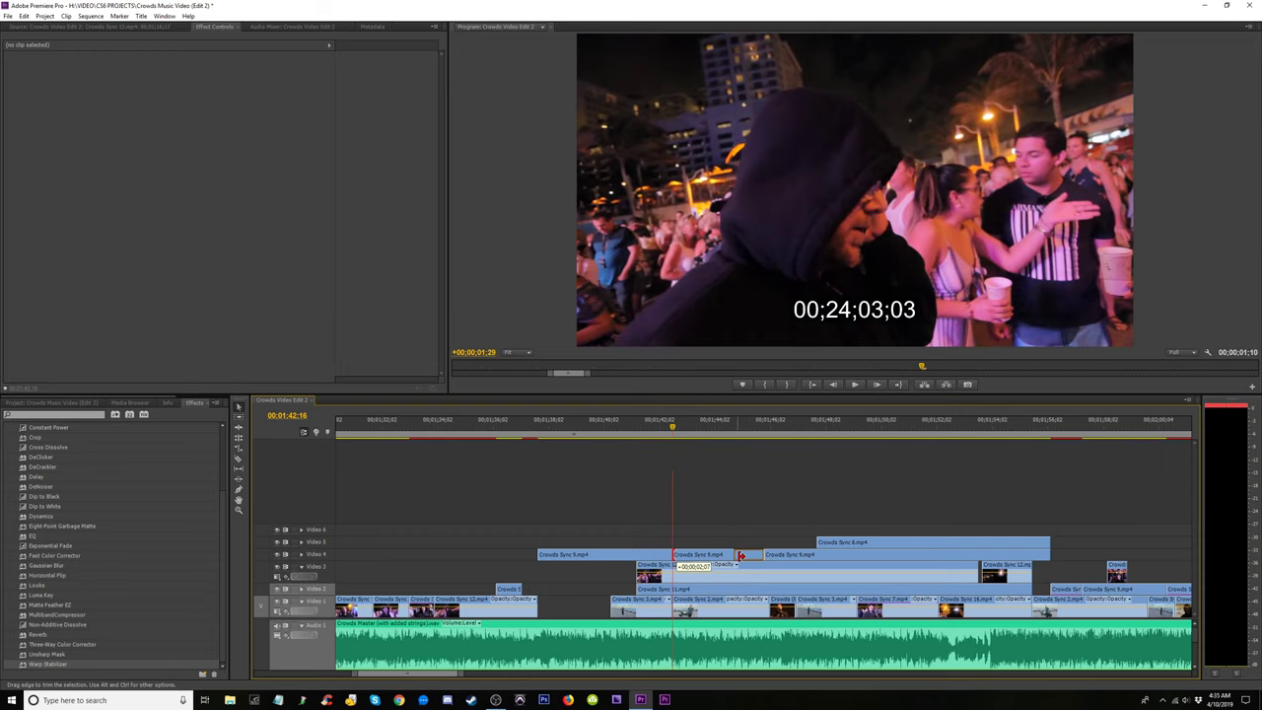
pyautogui.moveTo(733, 557); pyautogui.dragTo(734, 557)
pyautogui.press('space')
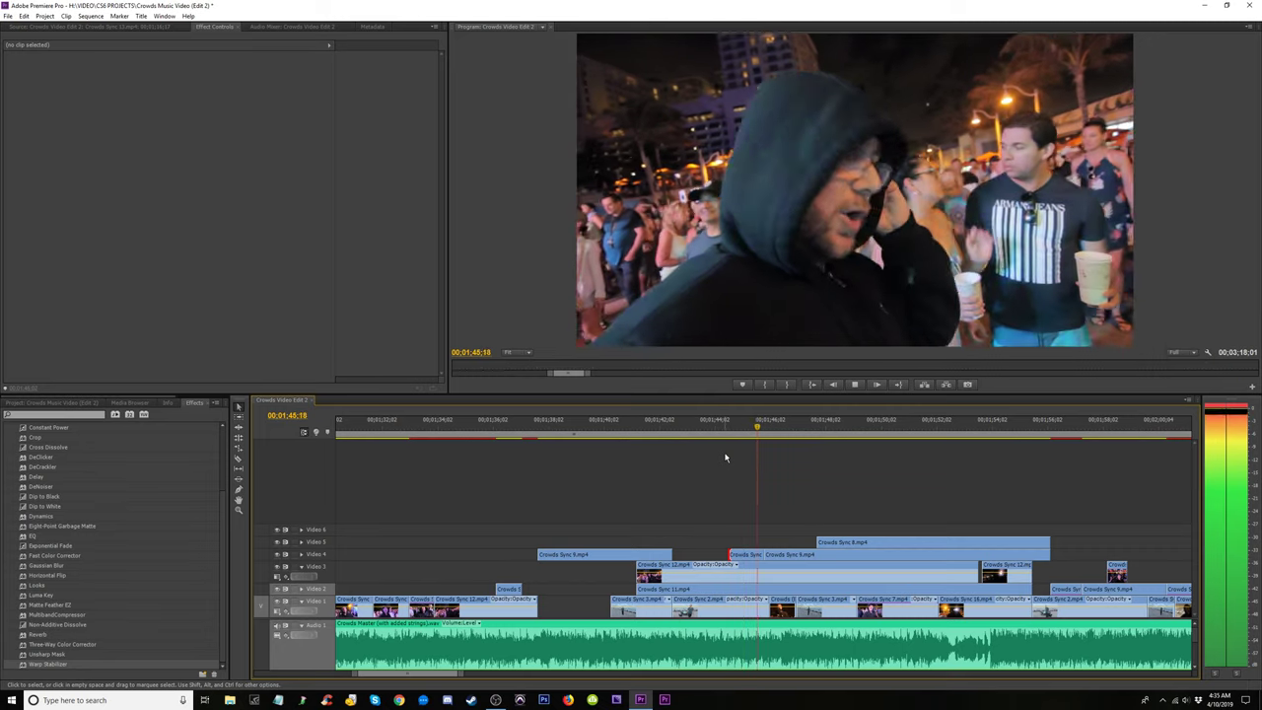
pyautogui.moveTo(651, 430); pyautogui.dragTo(616, 438)
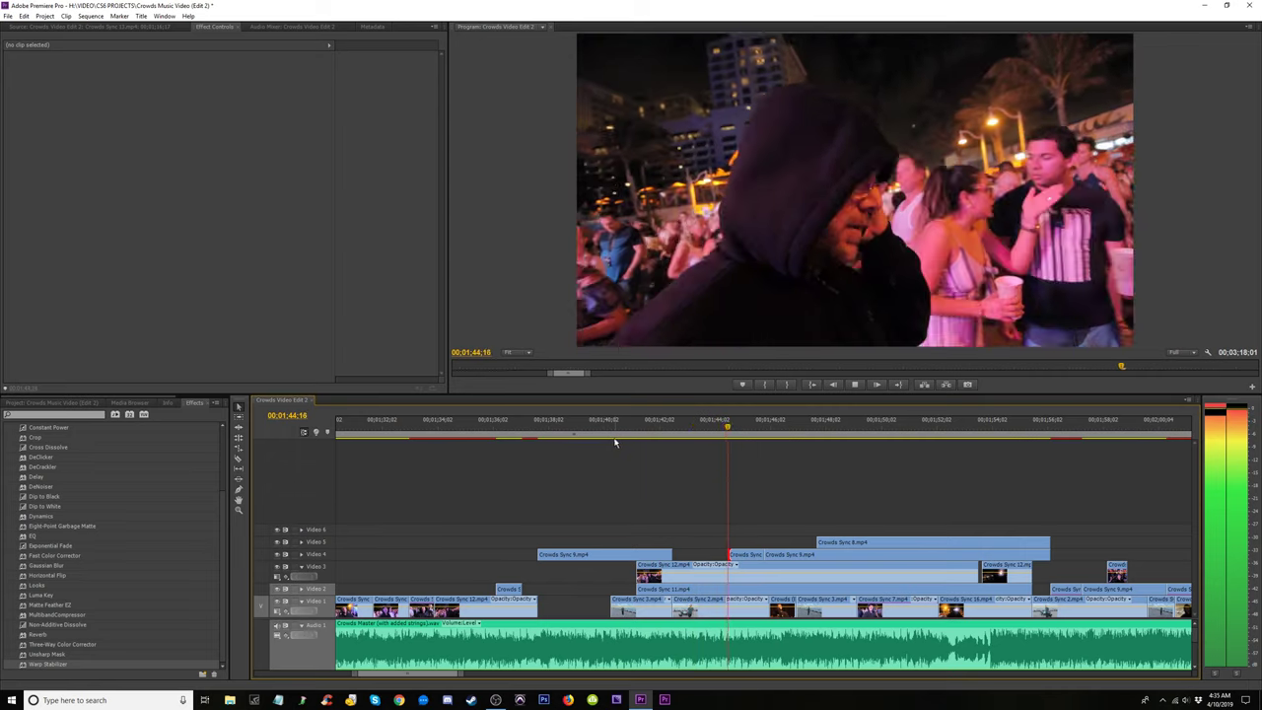
pyautogui.press('space')
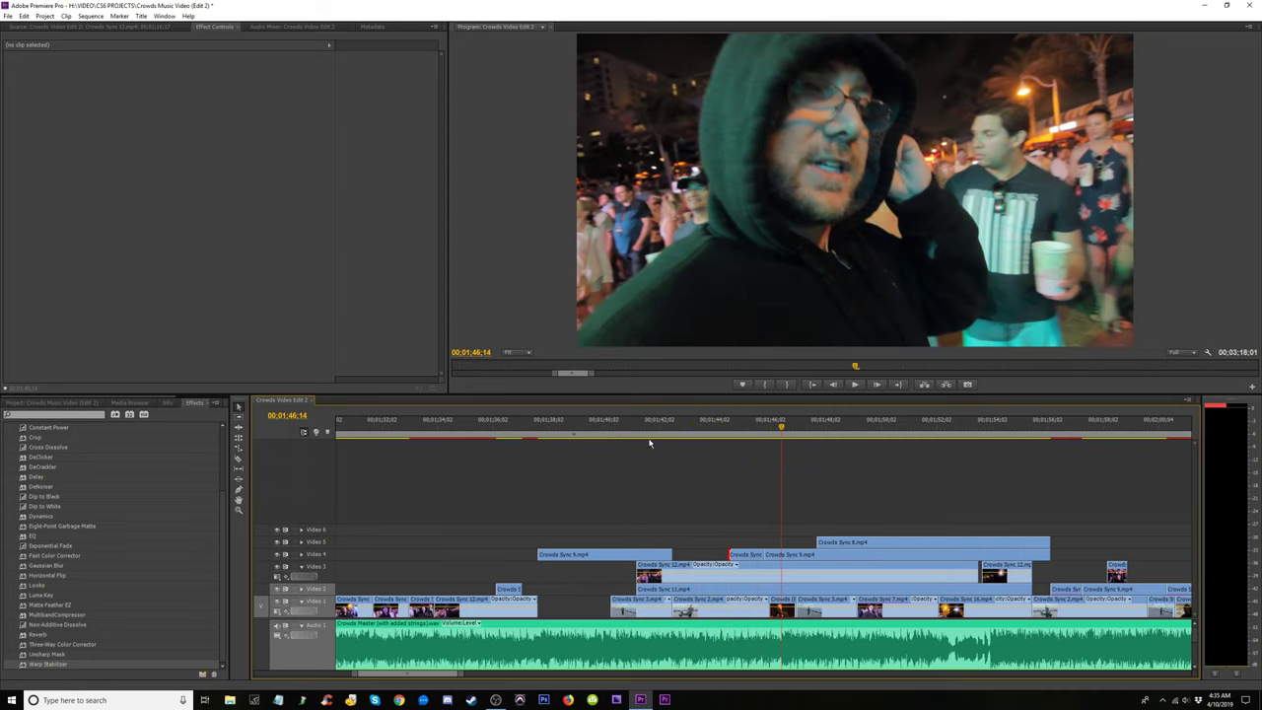
pyautogui.moveTo(755, 432); pyautogui.dragTo(762, 440)
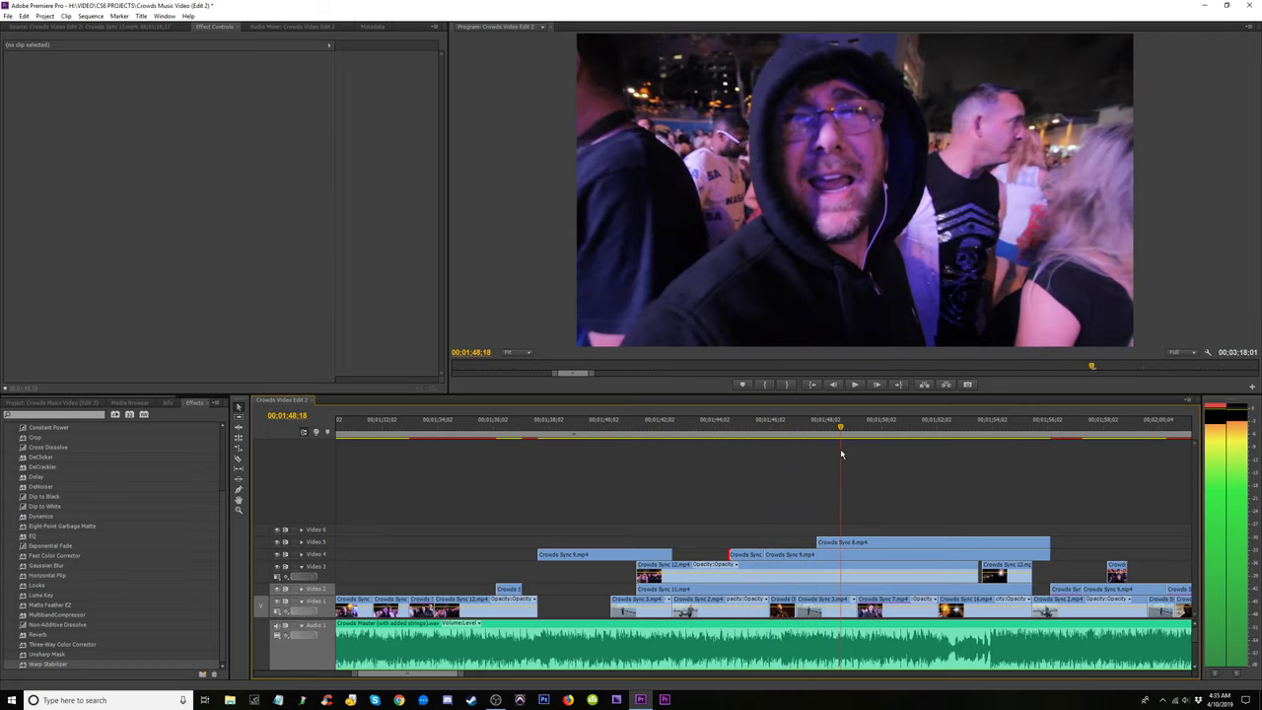
pyautogui.press('space')
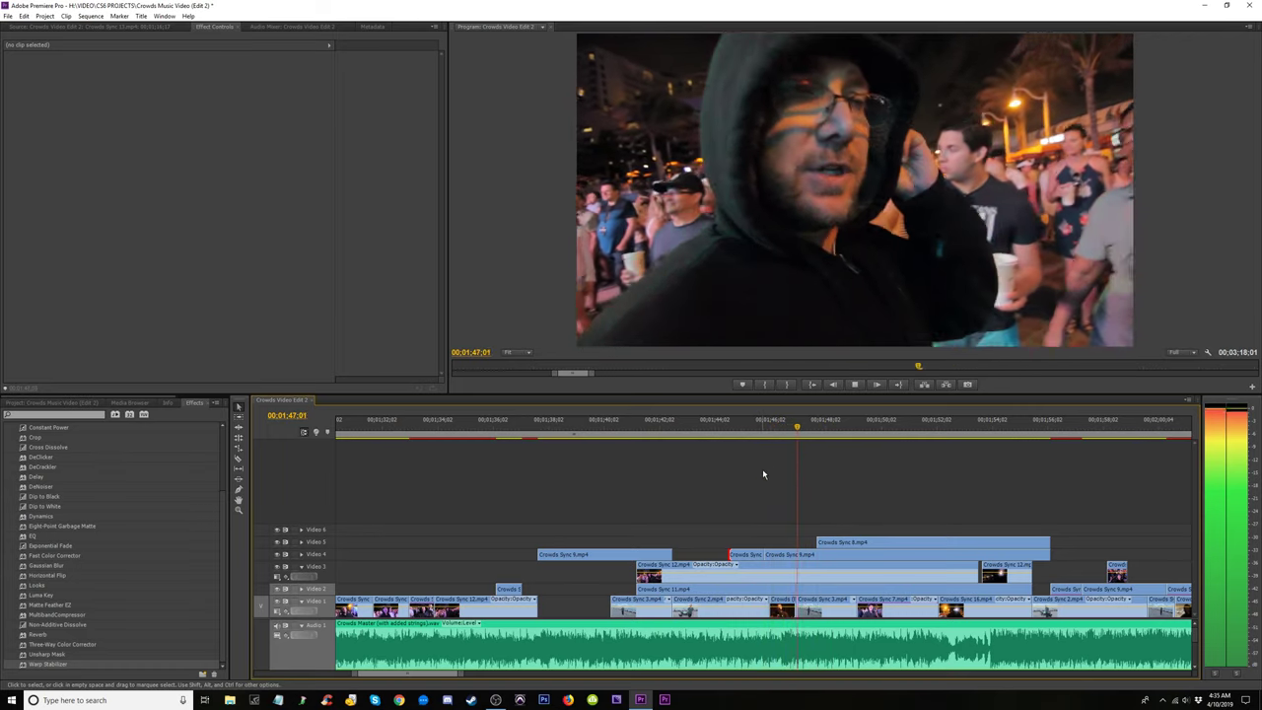
pyautogui.click(734, 434)
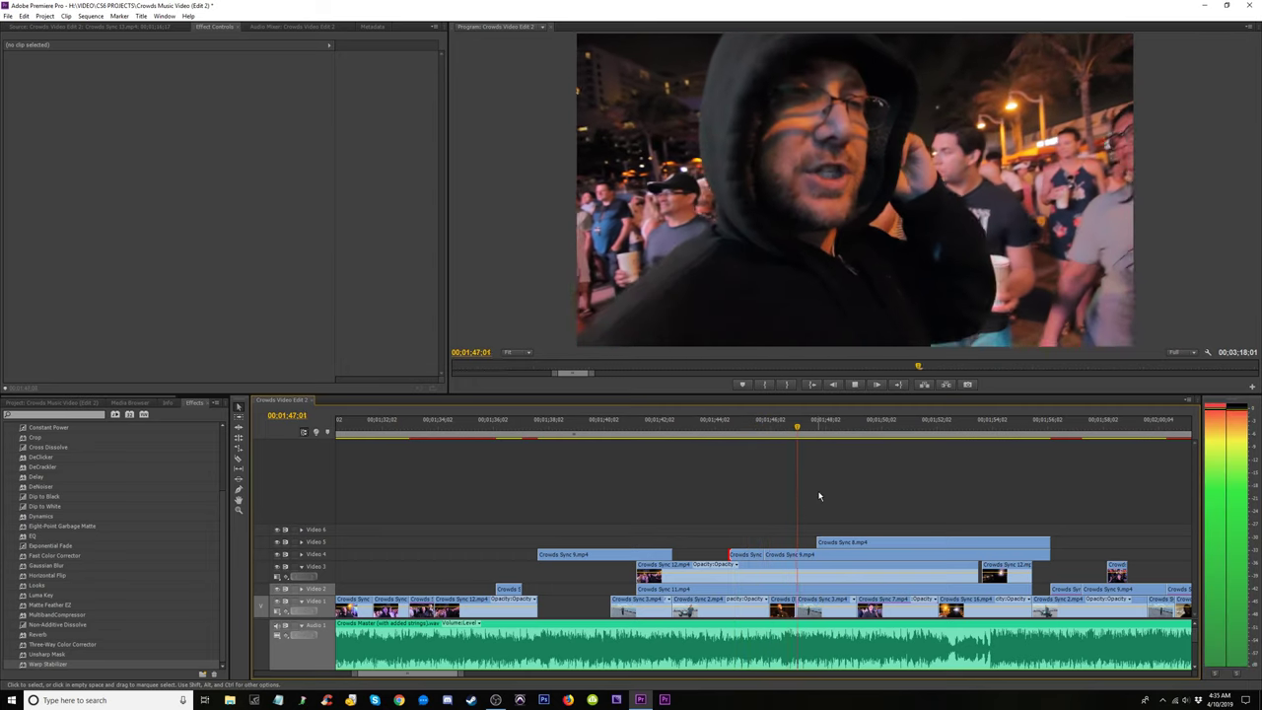
pyautogui.click(701, 437)
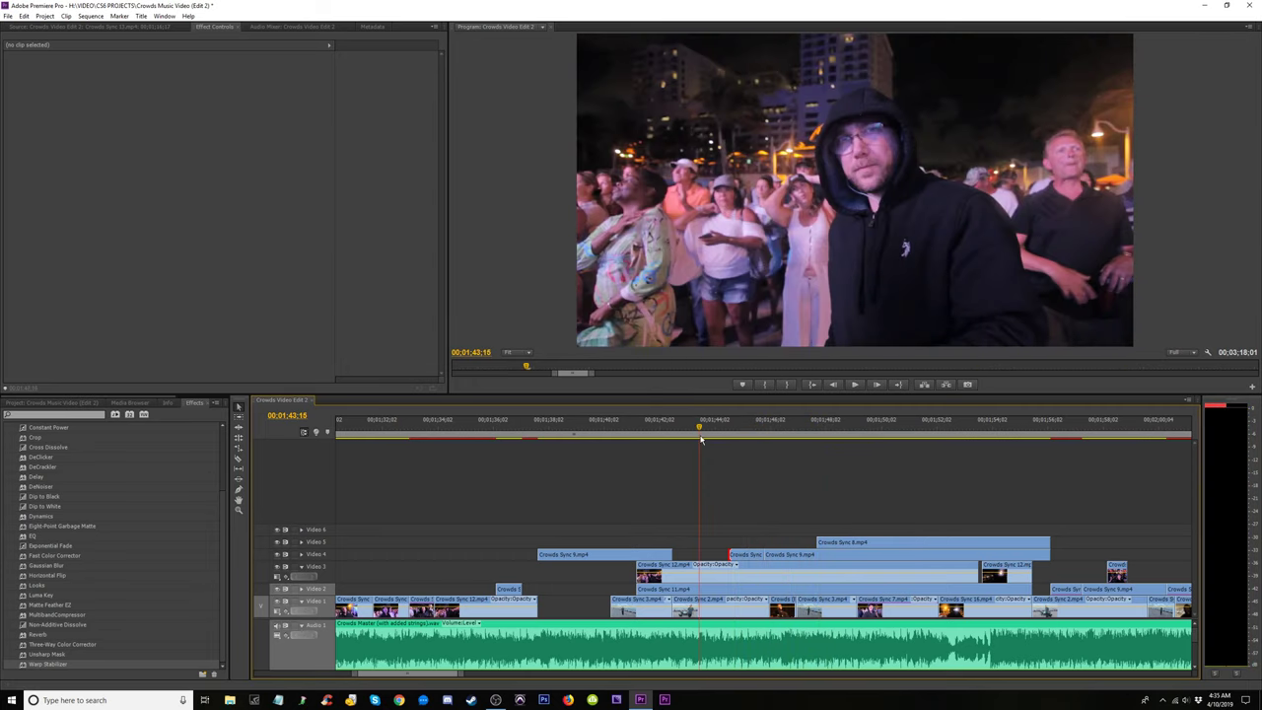
pyautogui.press('space')
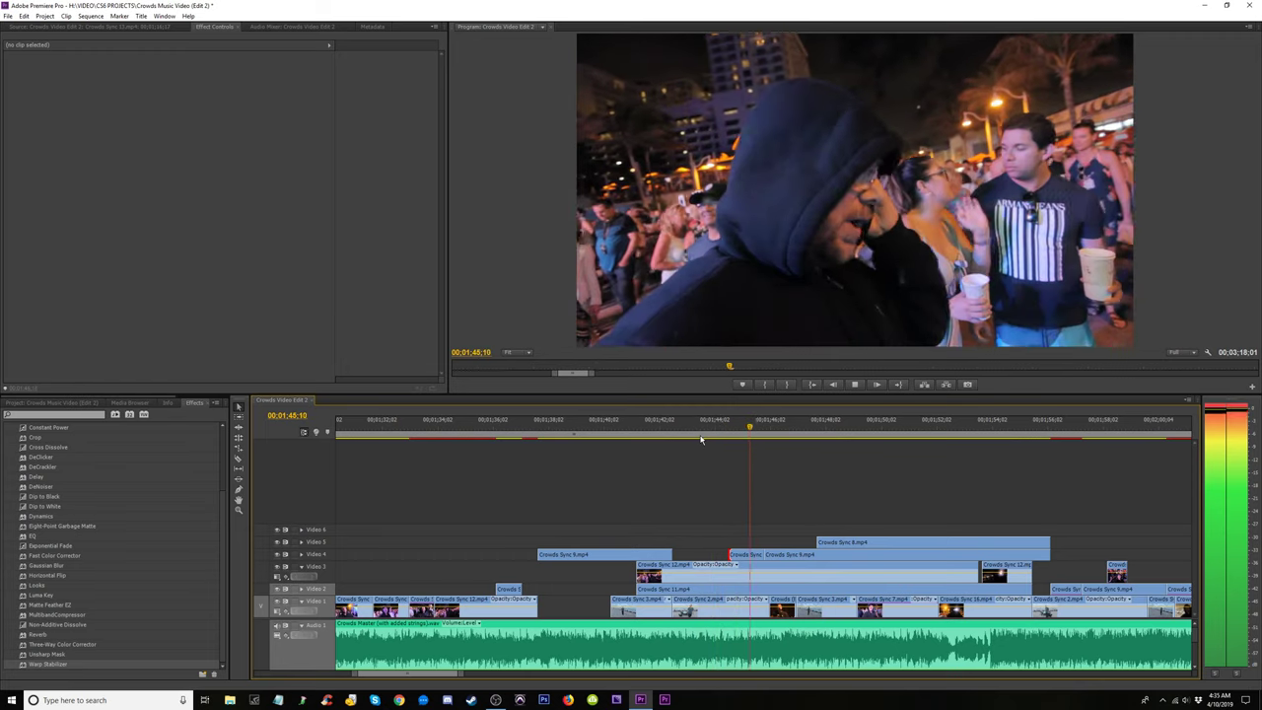
pyautogui.click(653, 437)
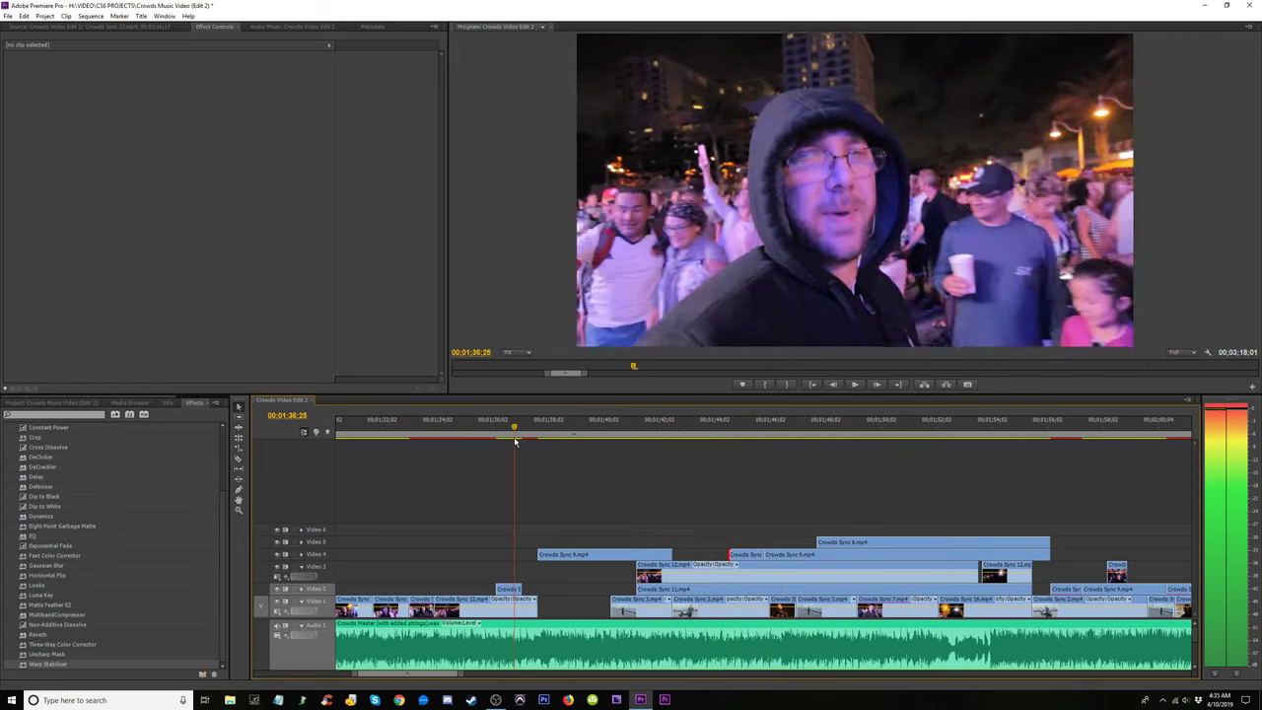
pyautogui.press('space')
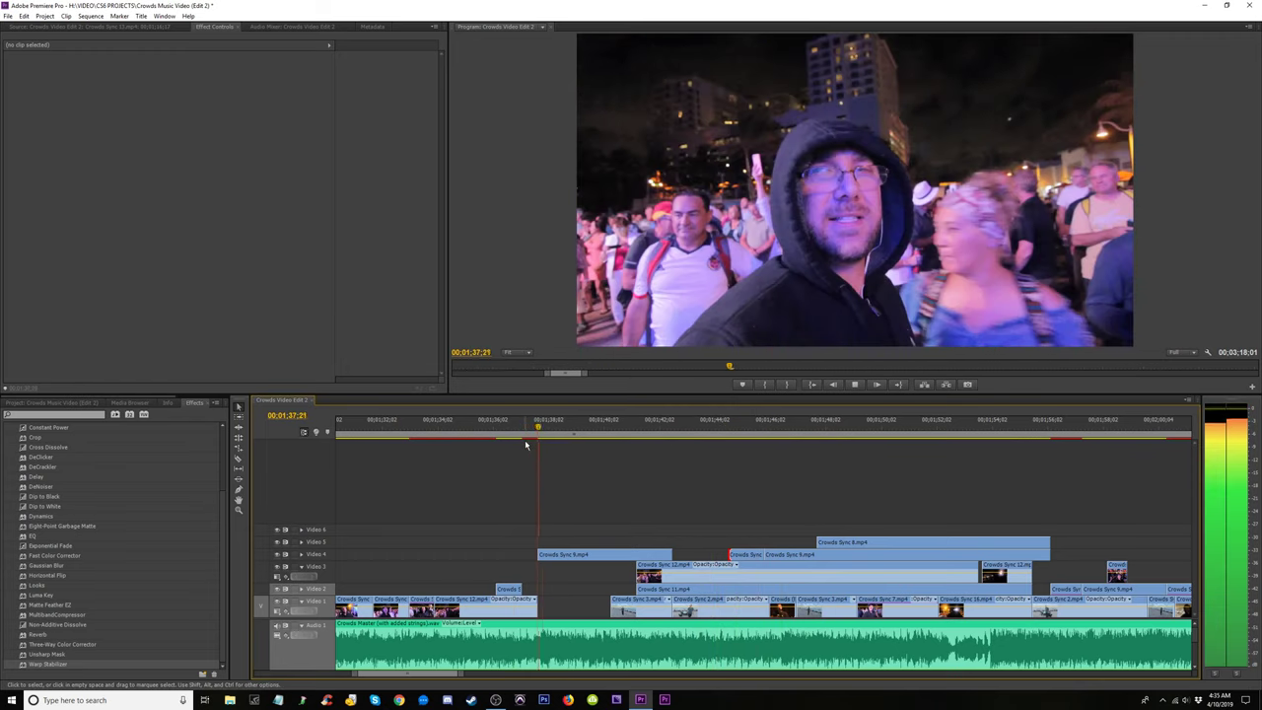
pyautogui.press('space')
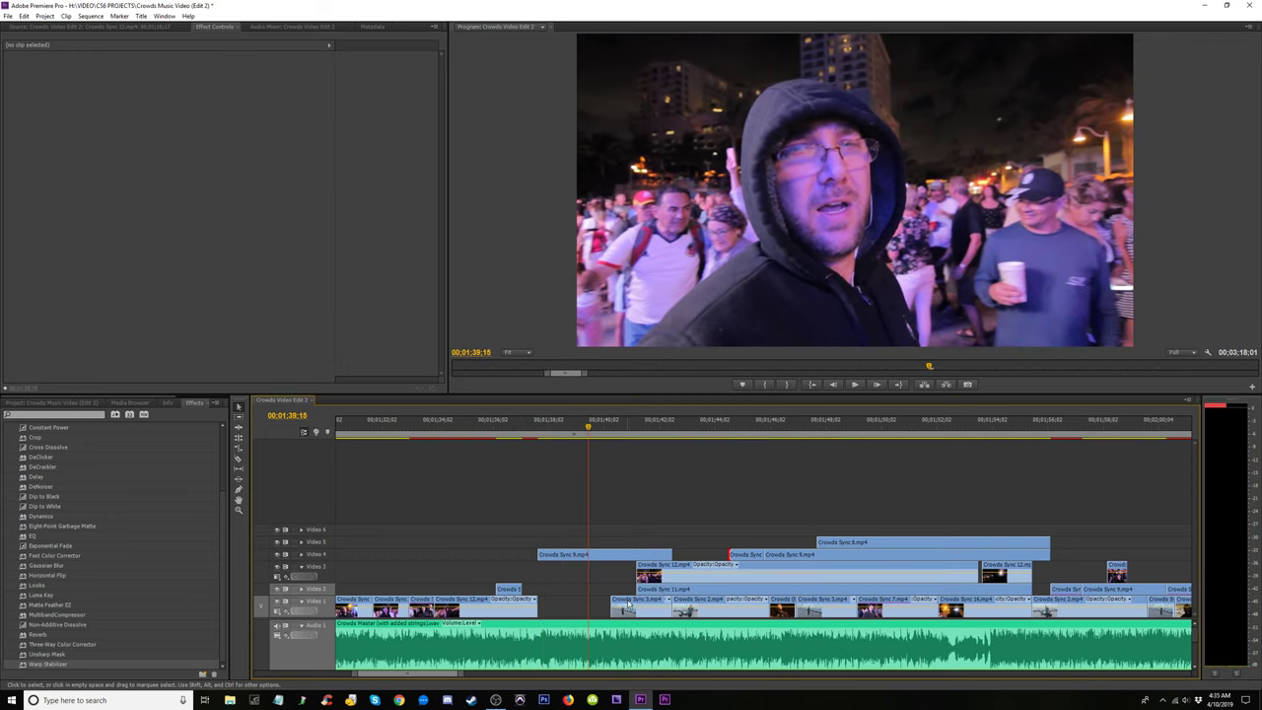
# Move Crowds Sync 3 from Video 1 up onto Video 4 and play back the section.
pyautogui.moveTo(629, 616); pyautogui.dragTo(627, 535)
pyautogui.moveTo(616, 606); pyautogui.dragTo(615, 607)
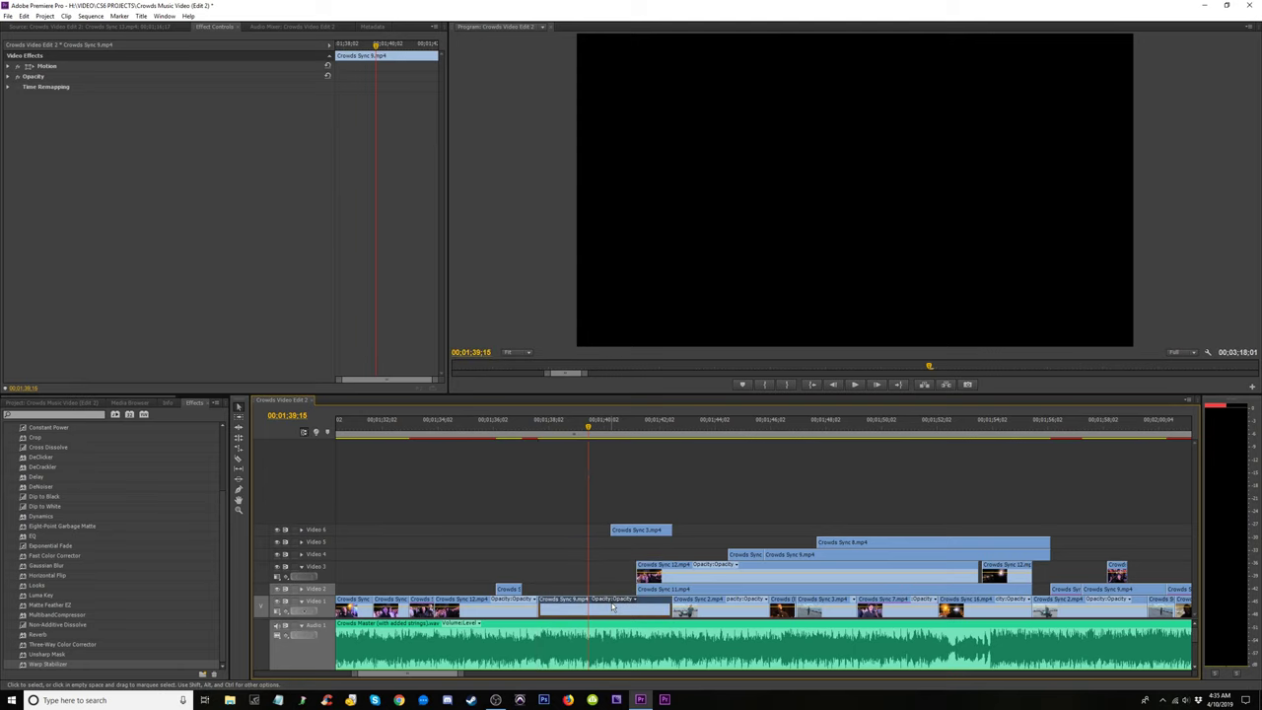
pyautogui.moveTo(641, 533); pyautogui.dragTo(647, 558)
pyautogui.press('space')
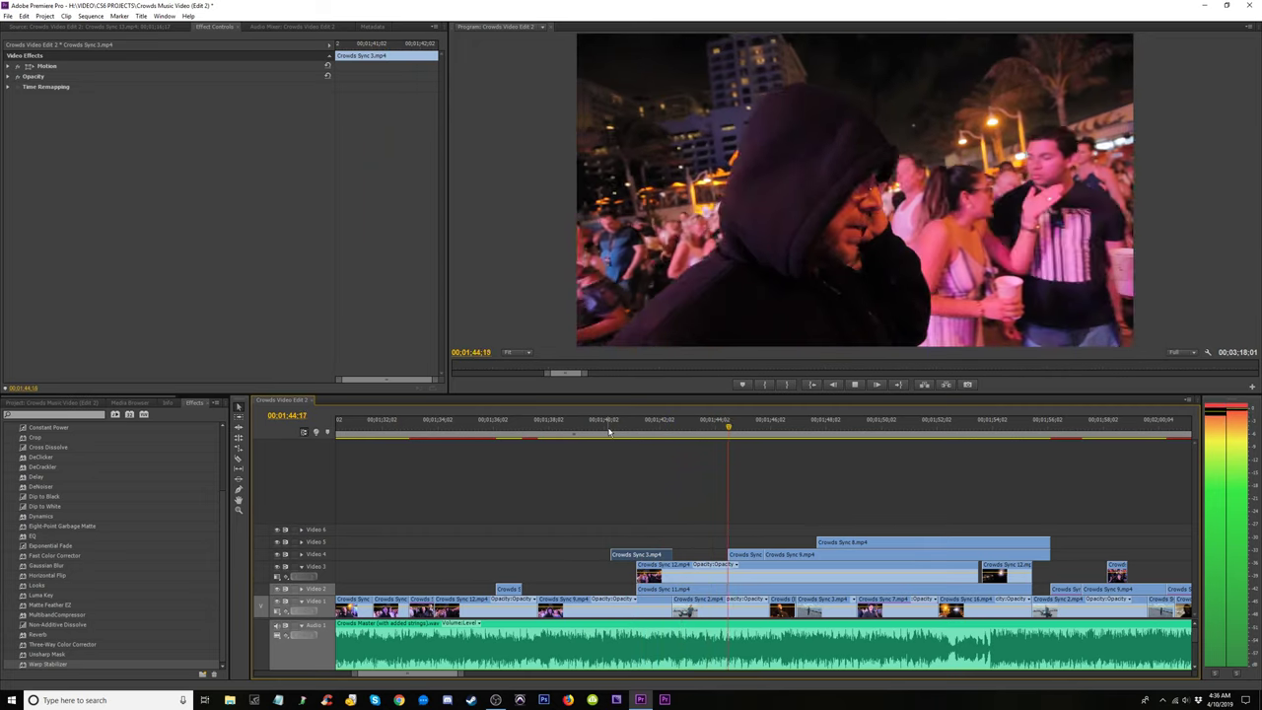
pyautogui.press('space')
# Trim the start of Crowds Sync 12 on Video 3 later and check its Motion settings.
pyautogui.press('=')
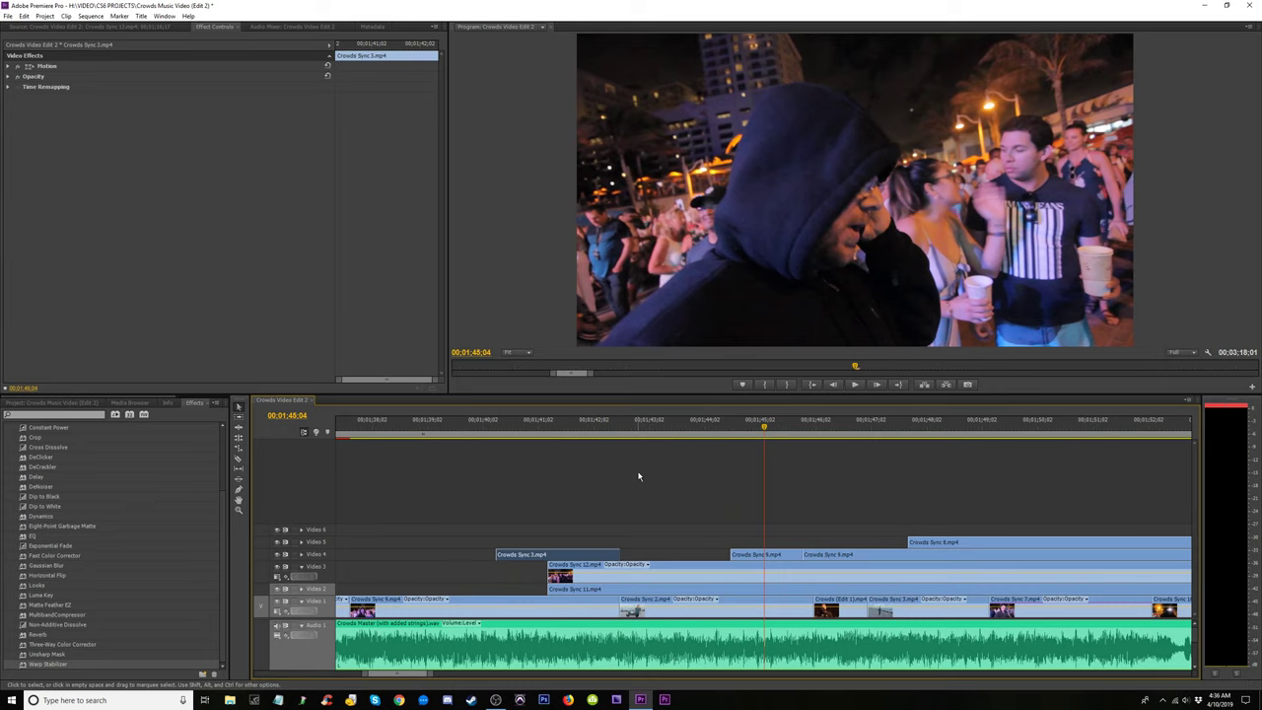
pyautogui.moveTo(541, 582); pyautogui.dragTo(620, 579)
pyautogui.moveTo(619, 431); pyautogui.dragTo(653, 431)
pyautogui.click(641, 572)
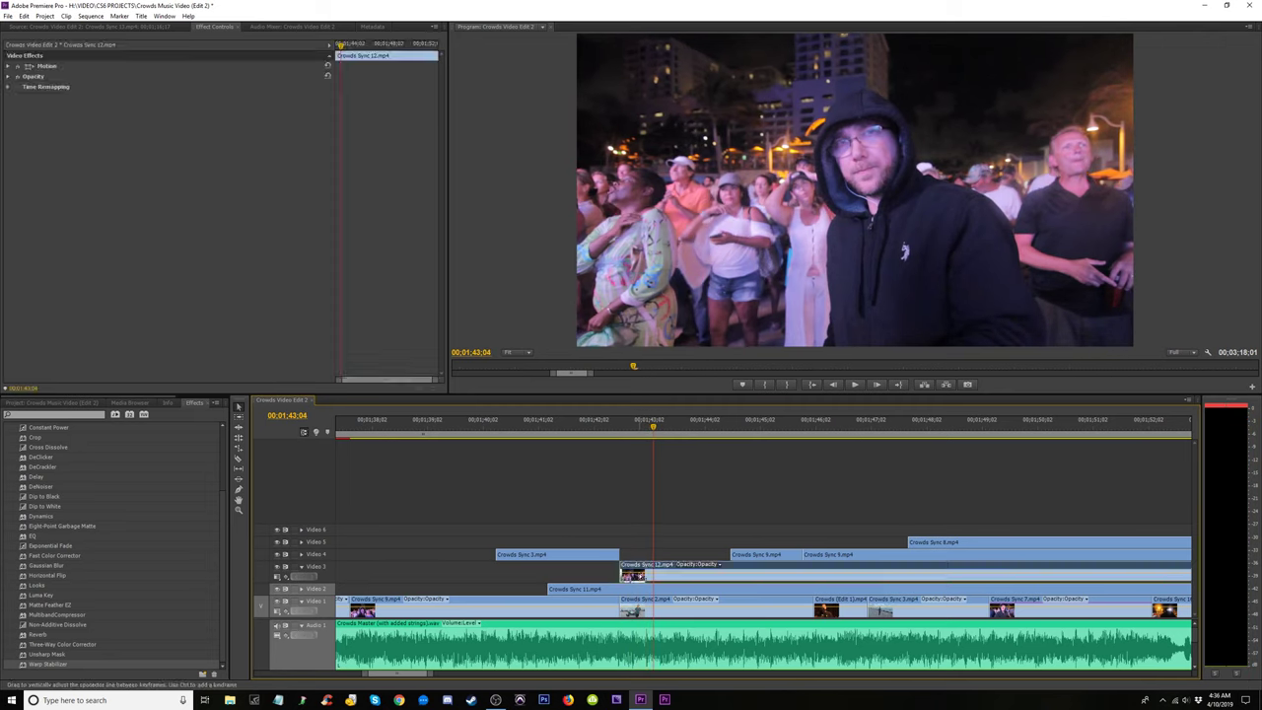
pyautogui.click(8, 68)
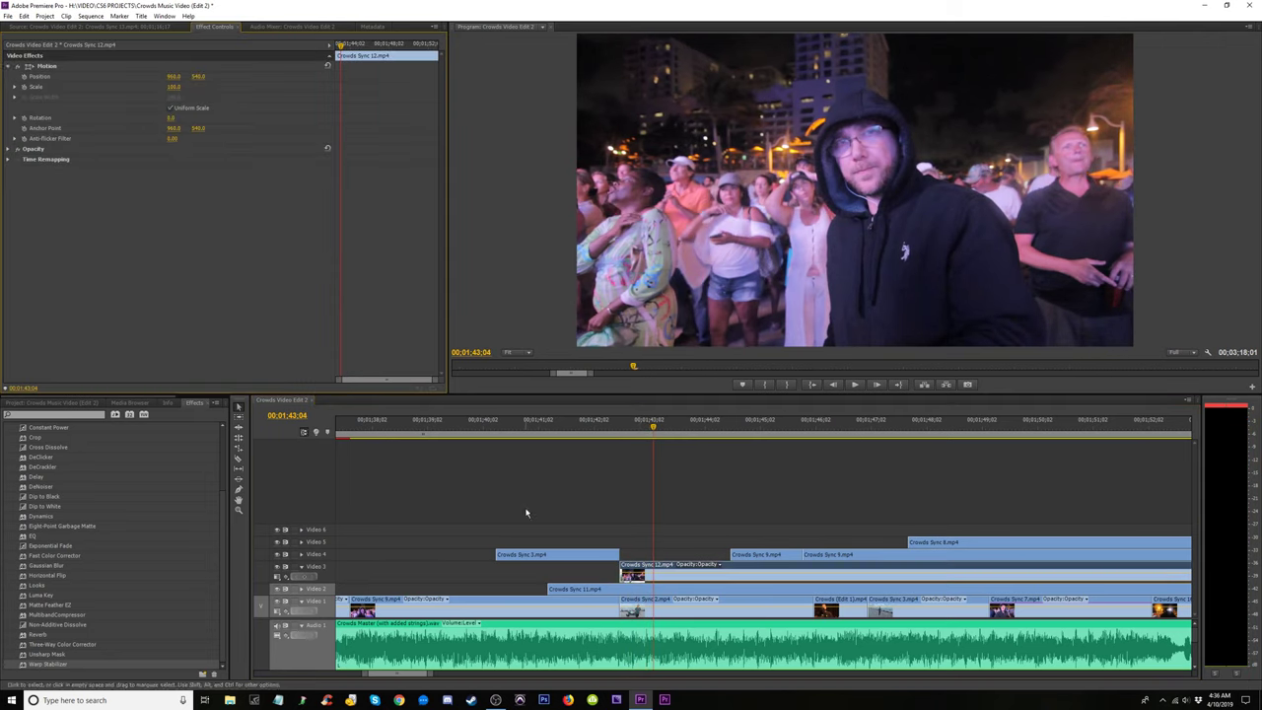
pyautogui.moveTo(453, 432); pyautogui.dragTo(392, 431)
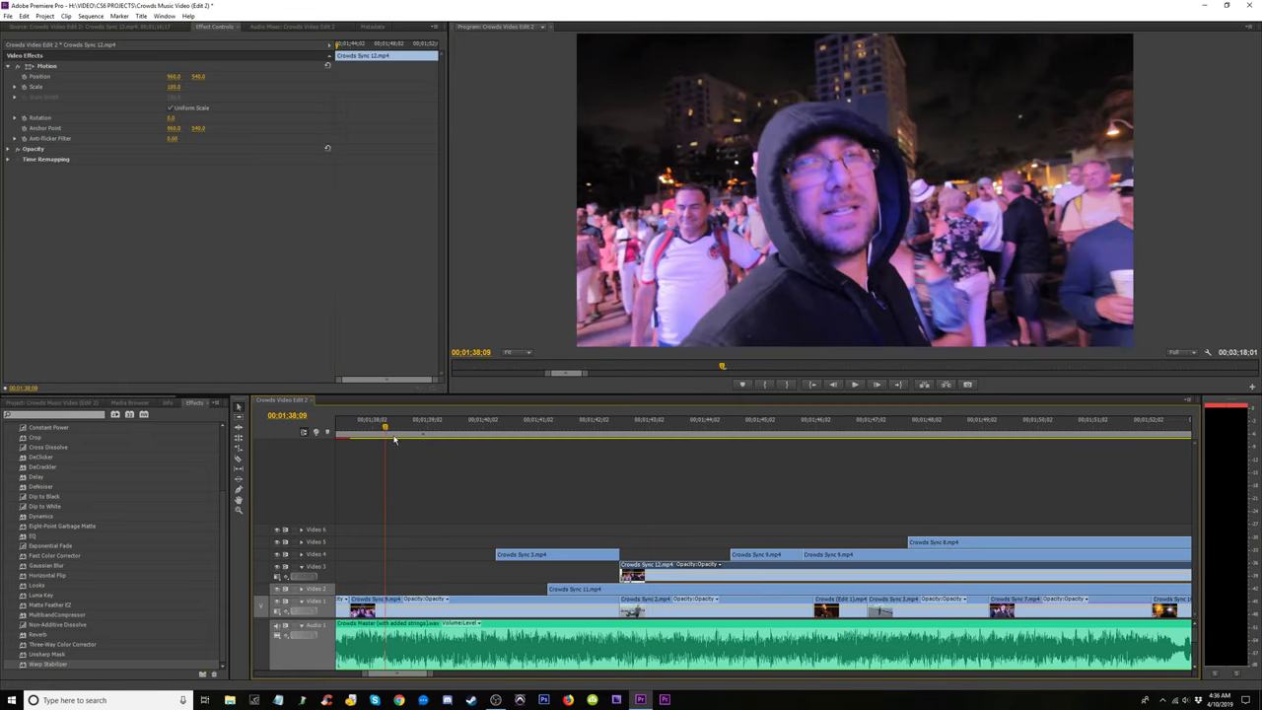
# Zoom out and replay the section from about 1:35 to check the edits.
pyautogui.press('-')
pyautogui.click(525, 431)
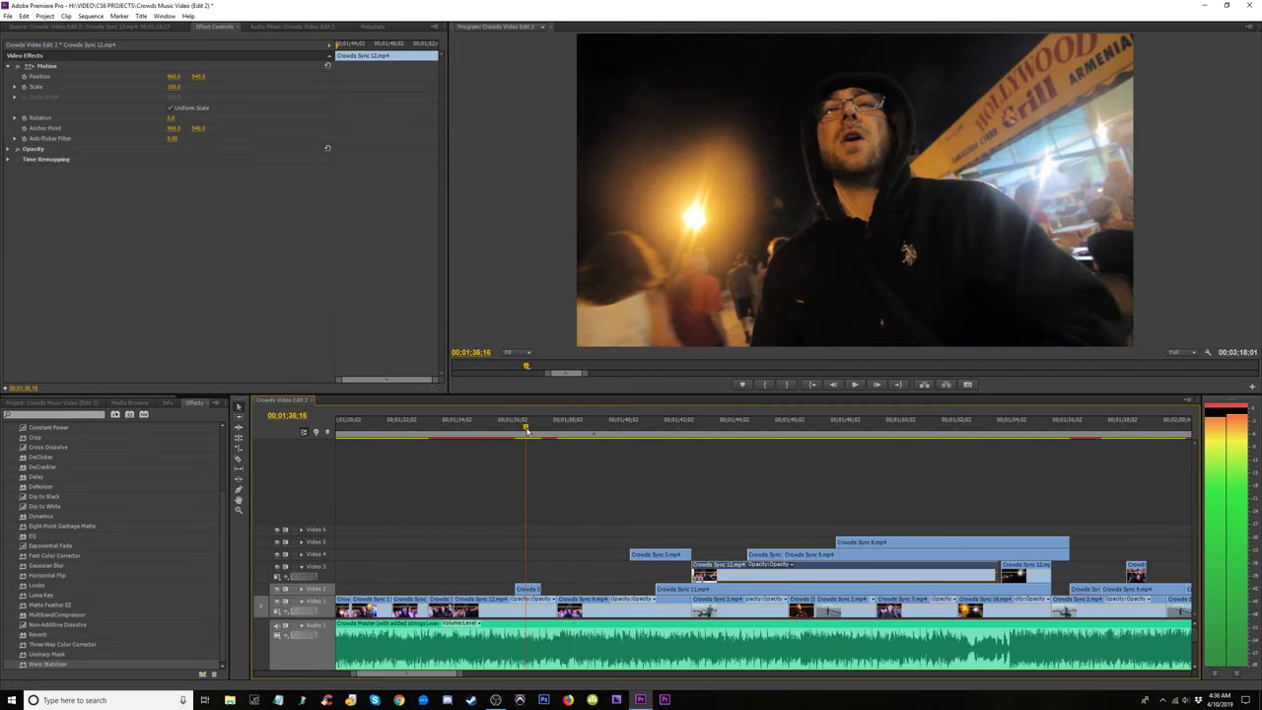
pyautogui.click(505, 433)
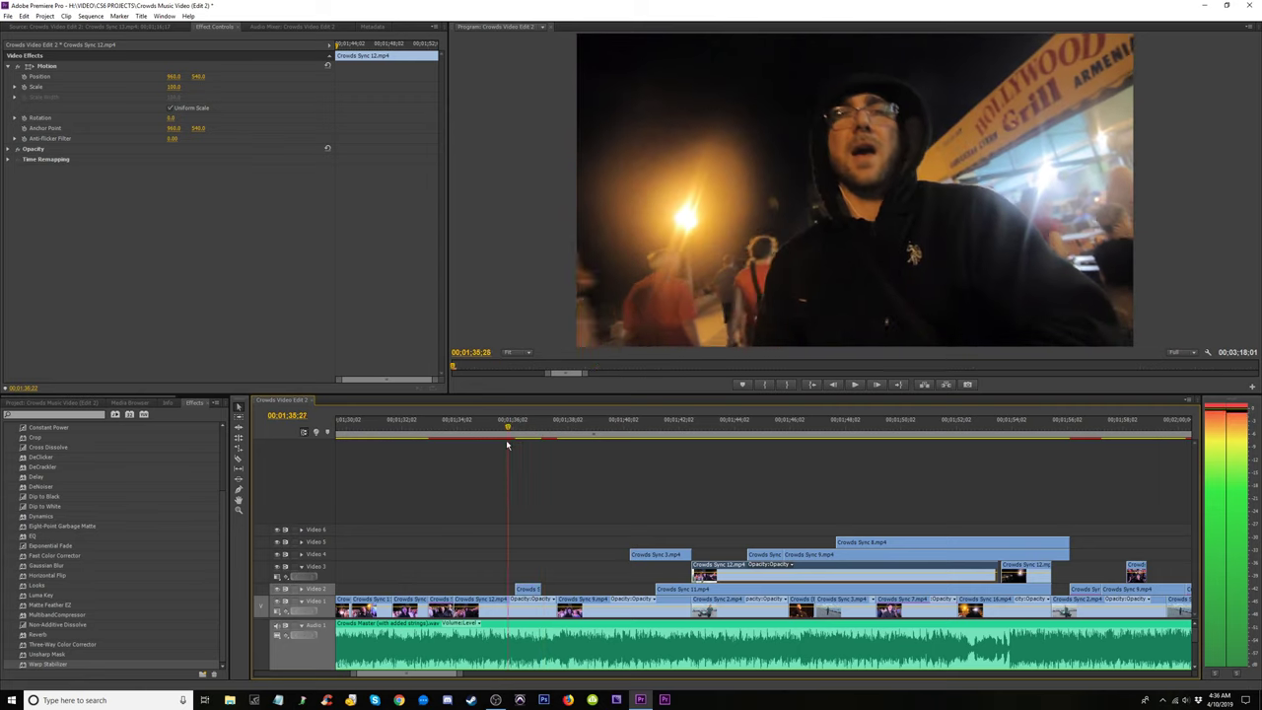
pyautogui.press('space')
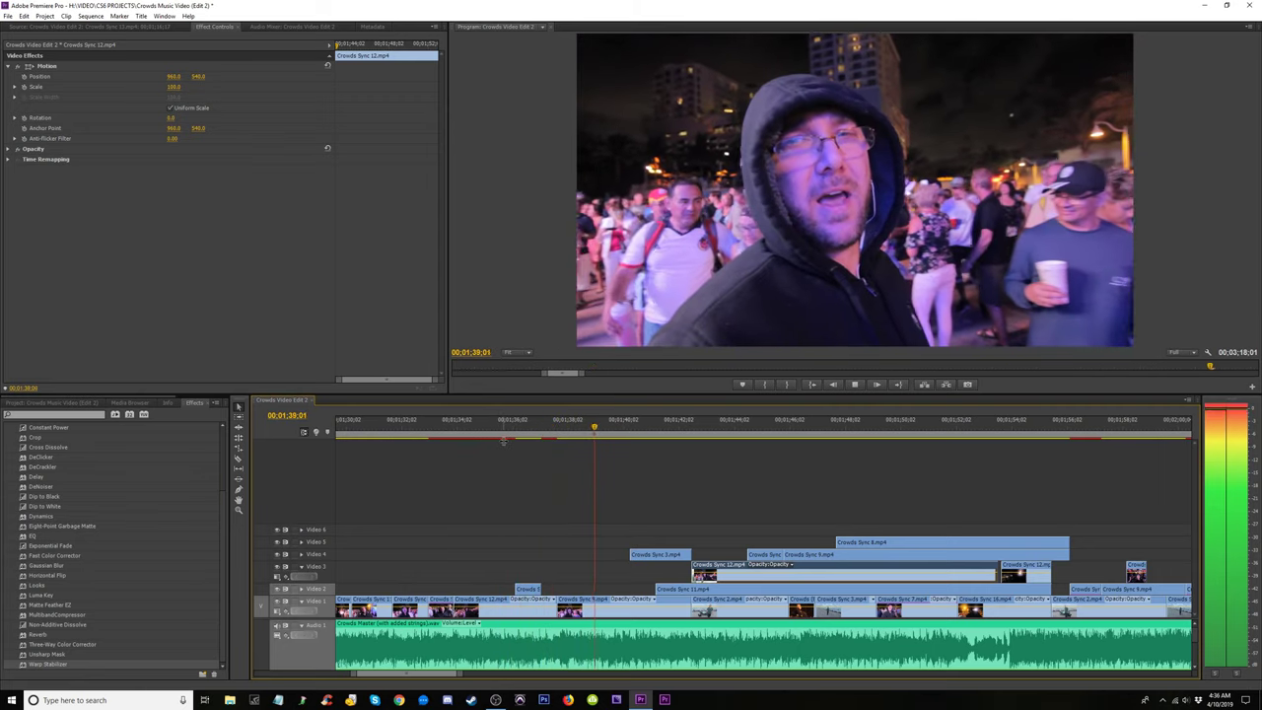
pyautogui.click(485, 435)
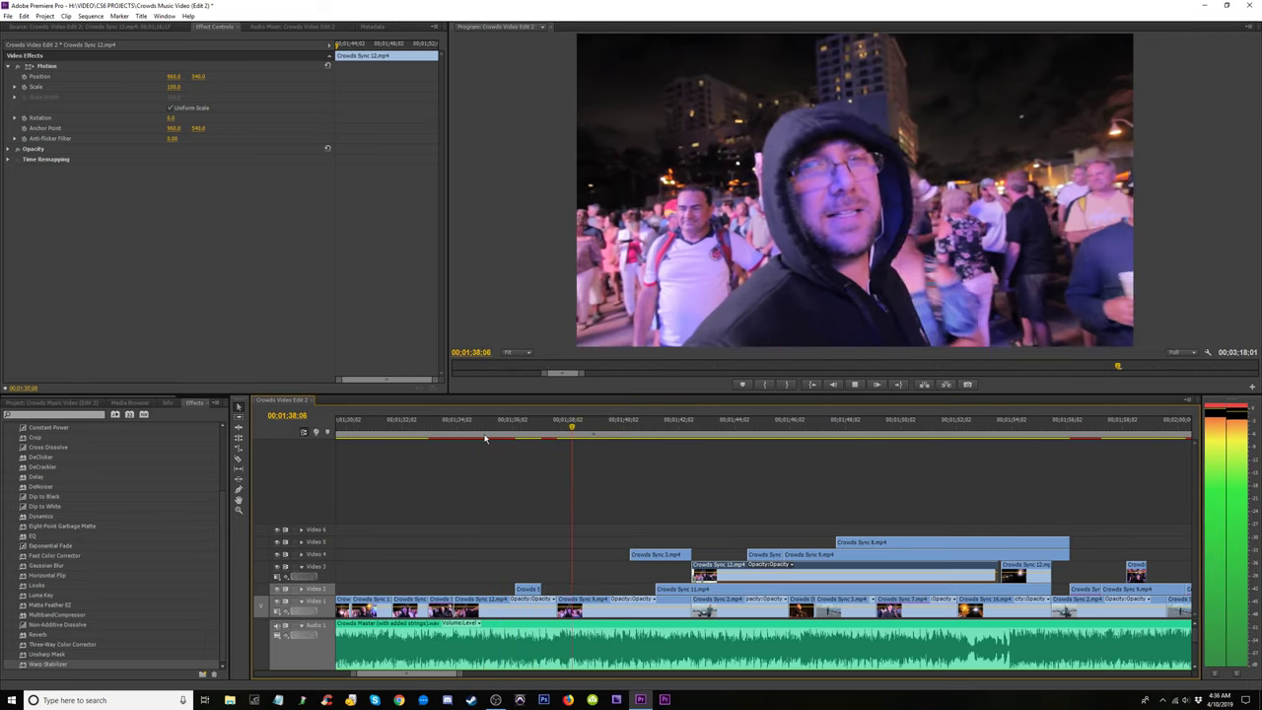
pyautogui.click(487, 436)
pyautogui.press('space')
pyautogui.press('=')
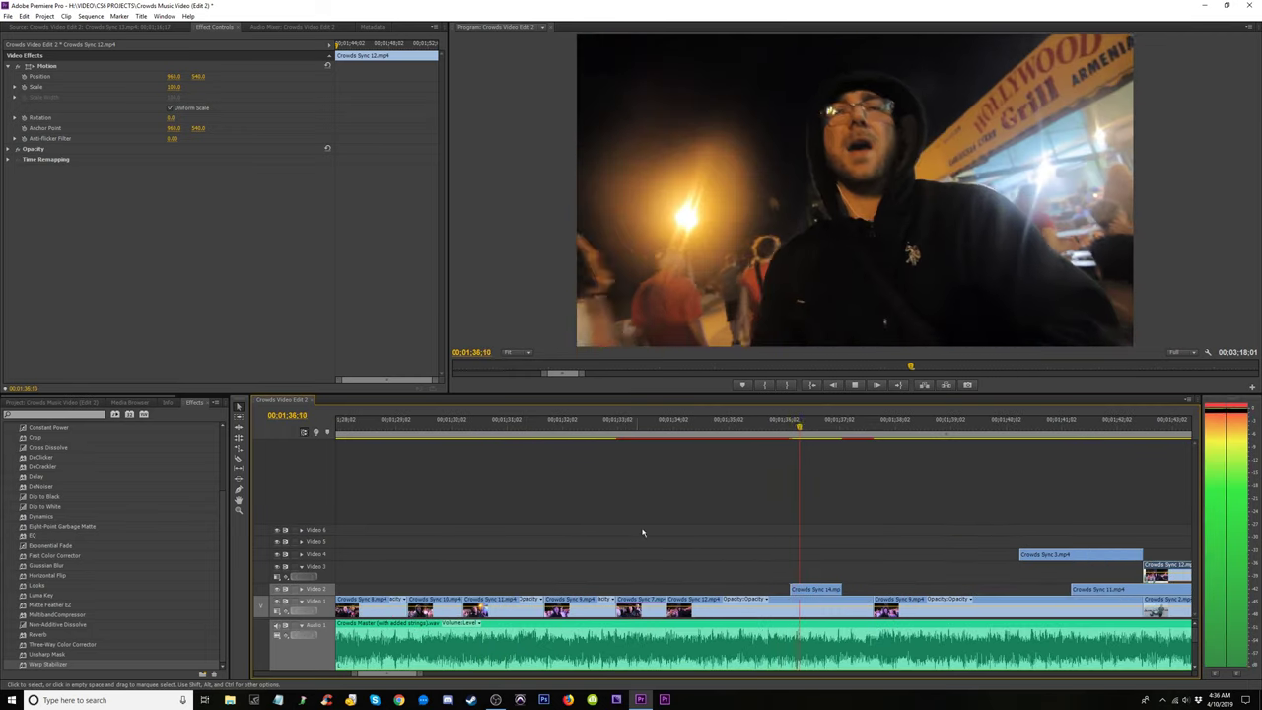
# Extend the end of Crowds Sync 14 by 10 frames and replay the edit.
pyautogui.press('space')
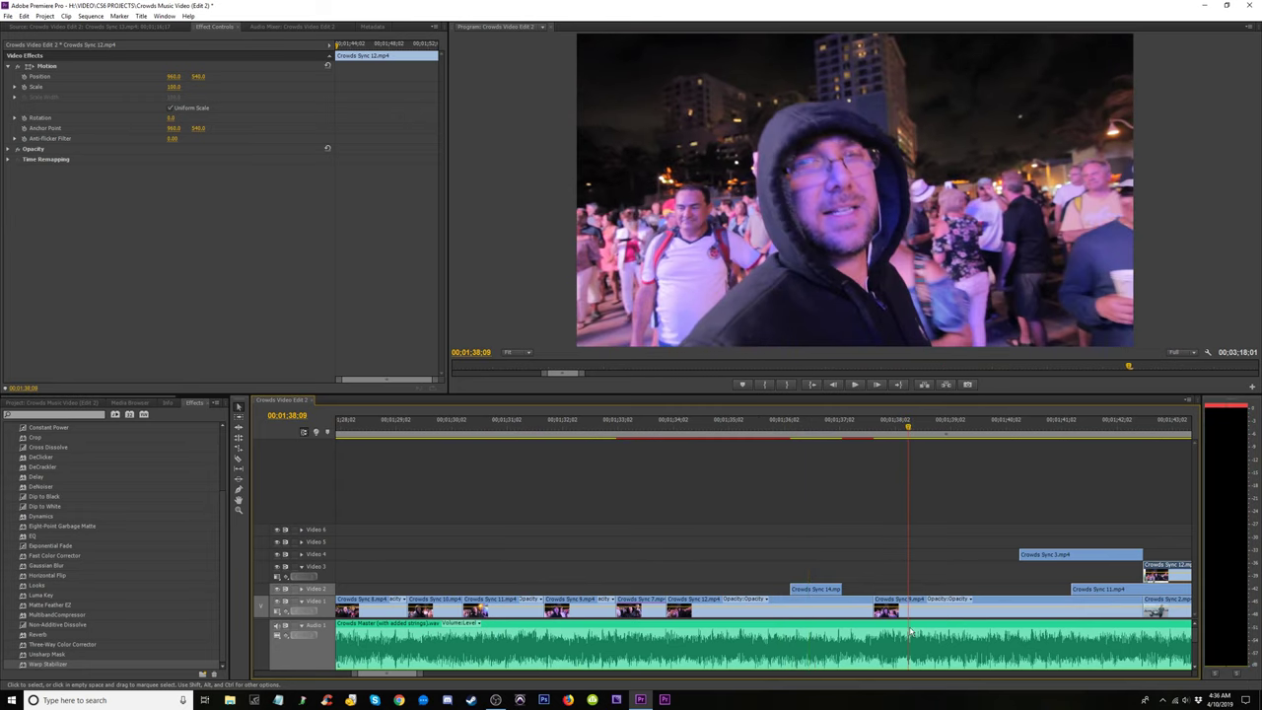
pyautogui.moveTo(849, 587); pyautogui.dragTo(874, 587)
pyautogui.press('space')
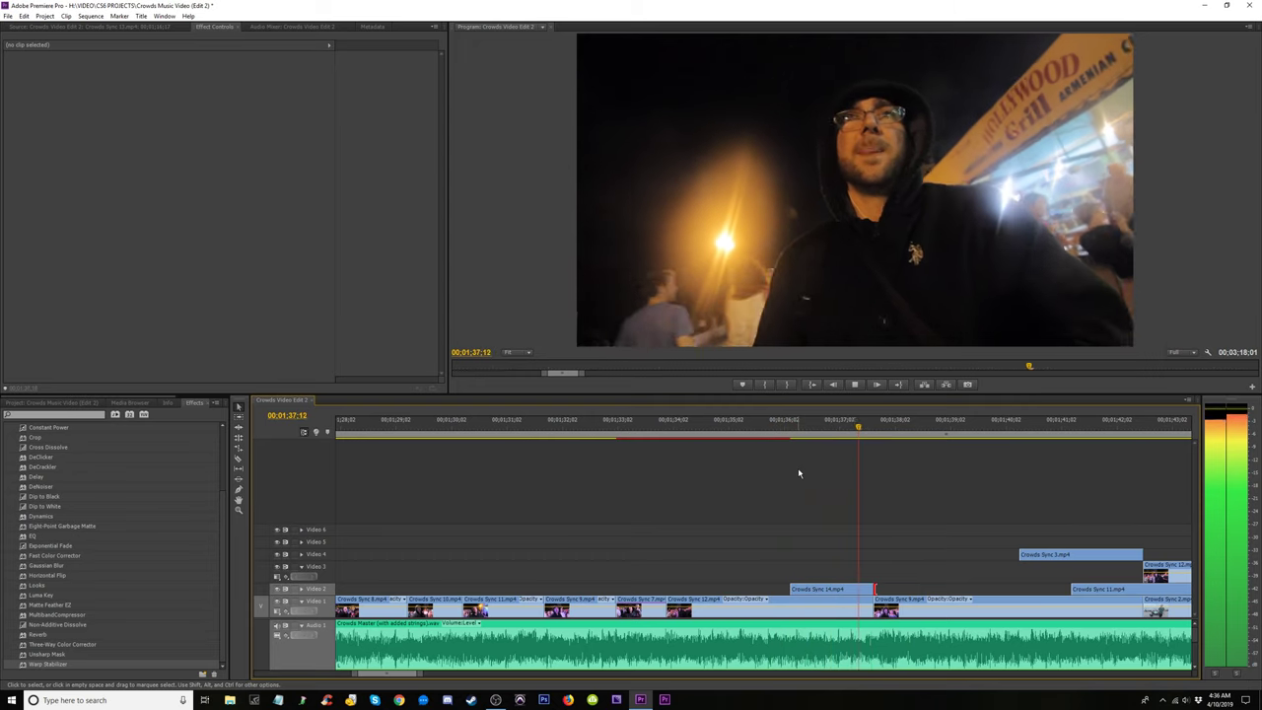
pyautogui.click(755, 436)
pyautogui.press('space')
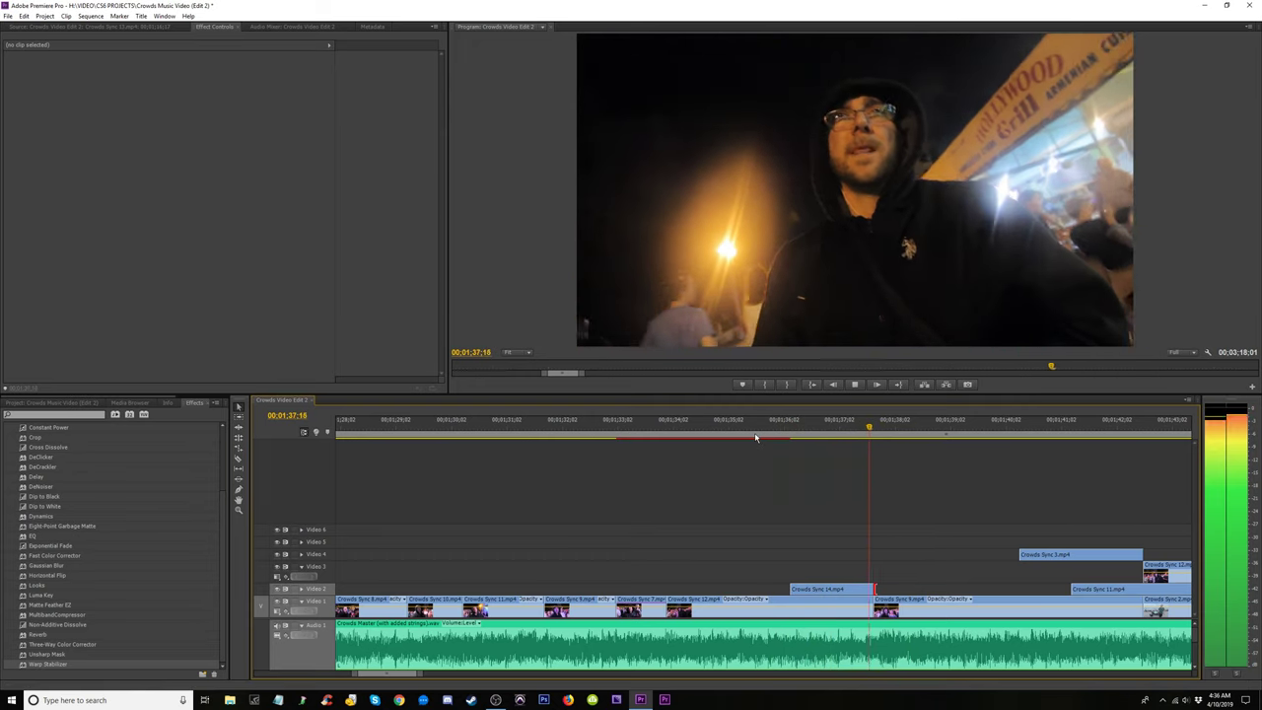
pyautogui.click(755, 436)
pyautogui.press('space')
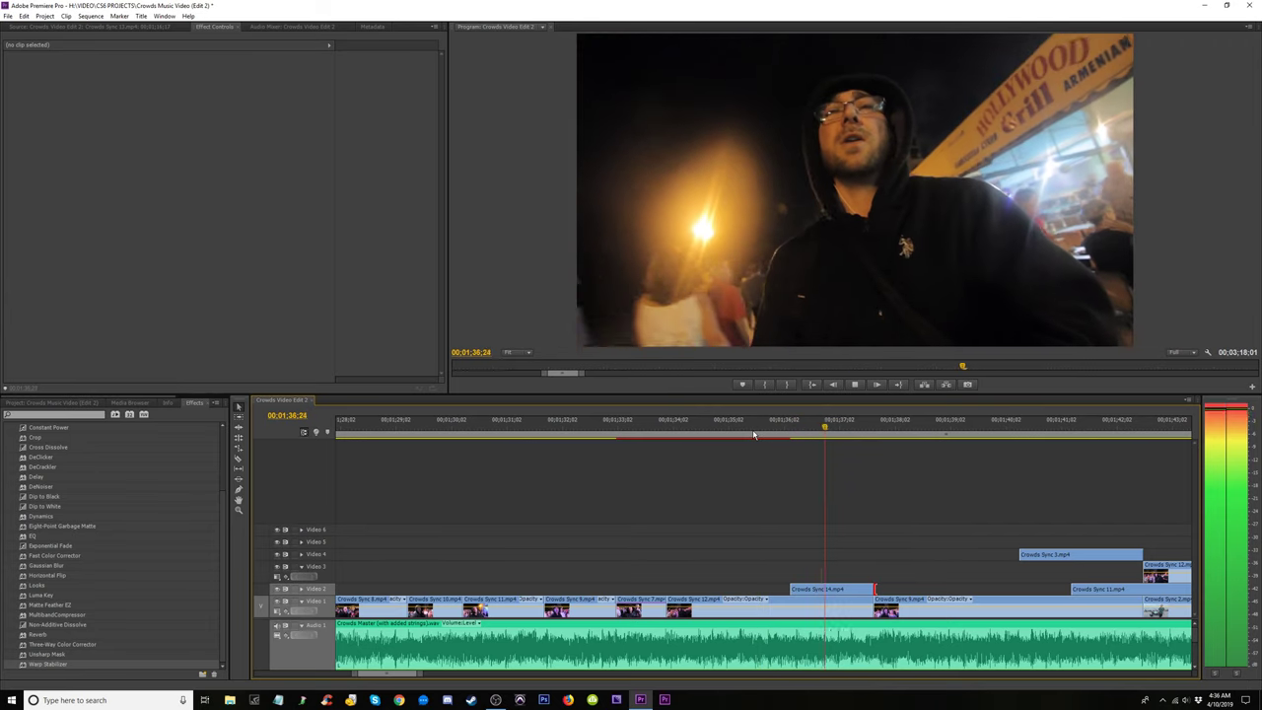
pyautogui.press('space')
# Shorten Crowds Sync 14 to end at 1:37:08 and review the section.
pyautogui.hotkey('shift', 'Right')
pyautogui.hotkey('shift', 'Right')
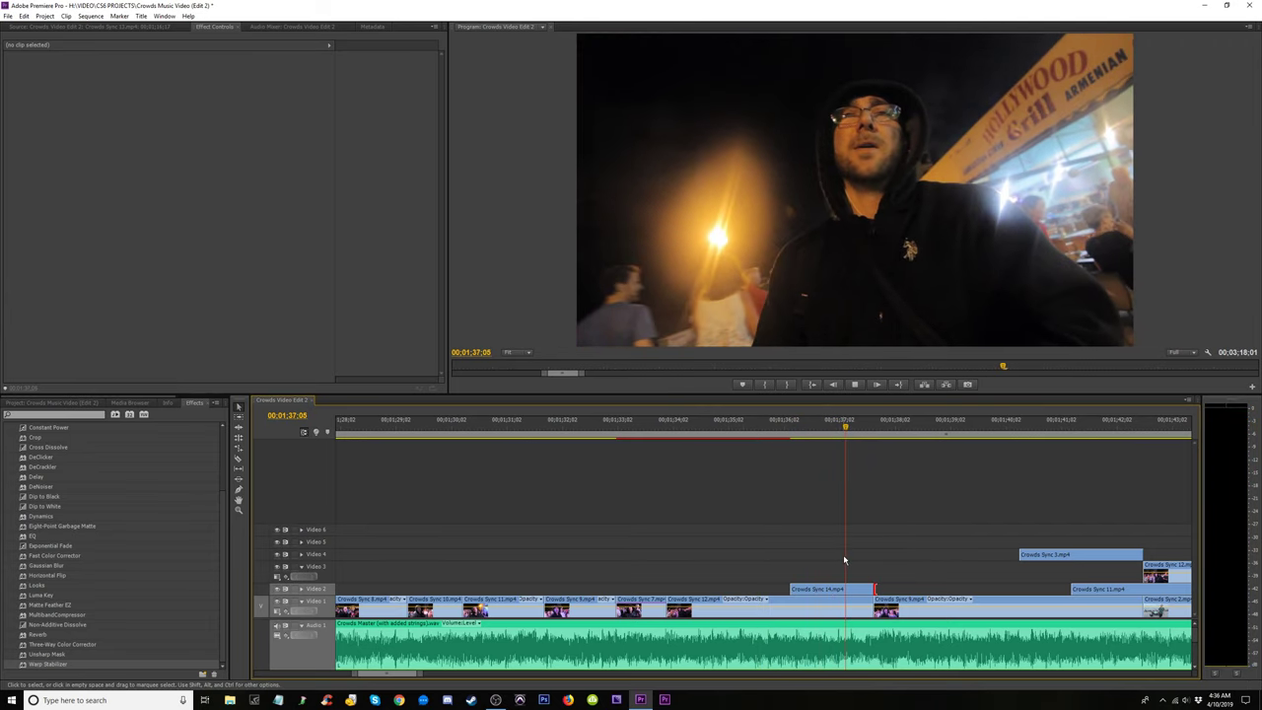
pyautogui.moveTo(860, 590); pyautogui.dragTo(853, 590)
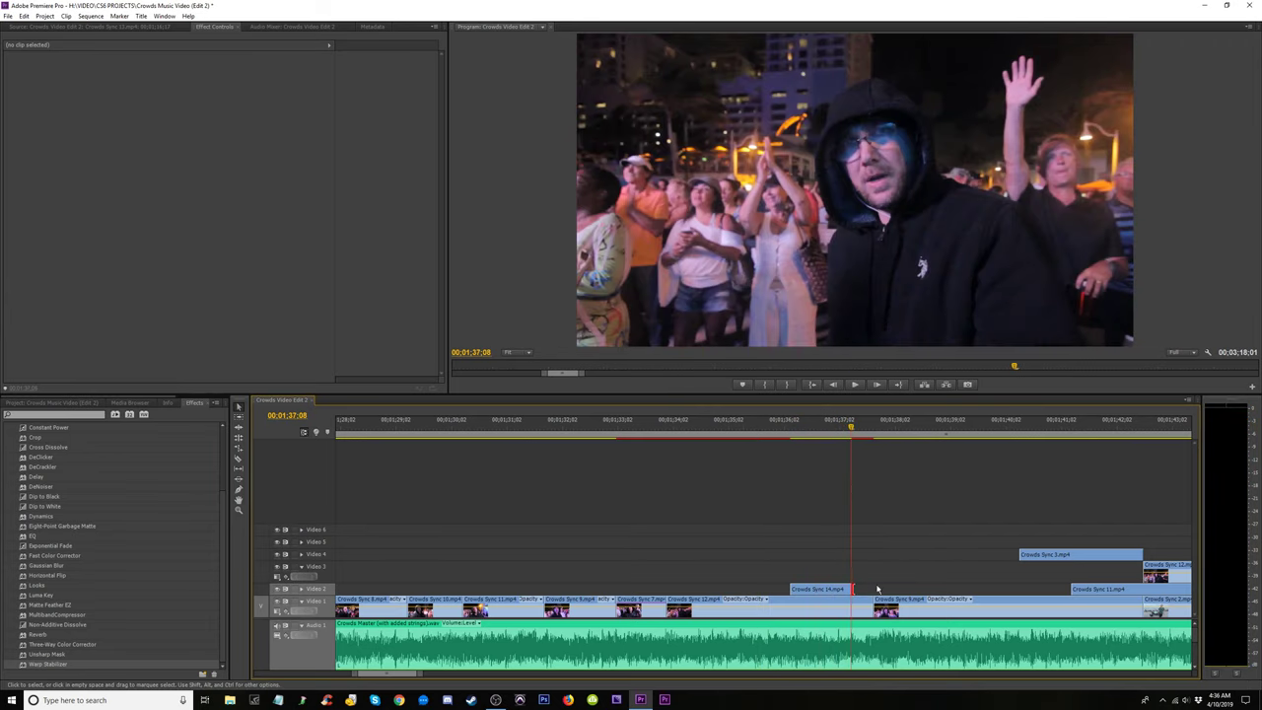
pyautogui.press('space')
pyautogui.click(756, 431)
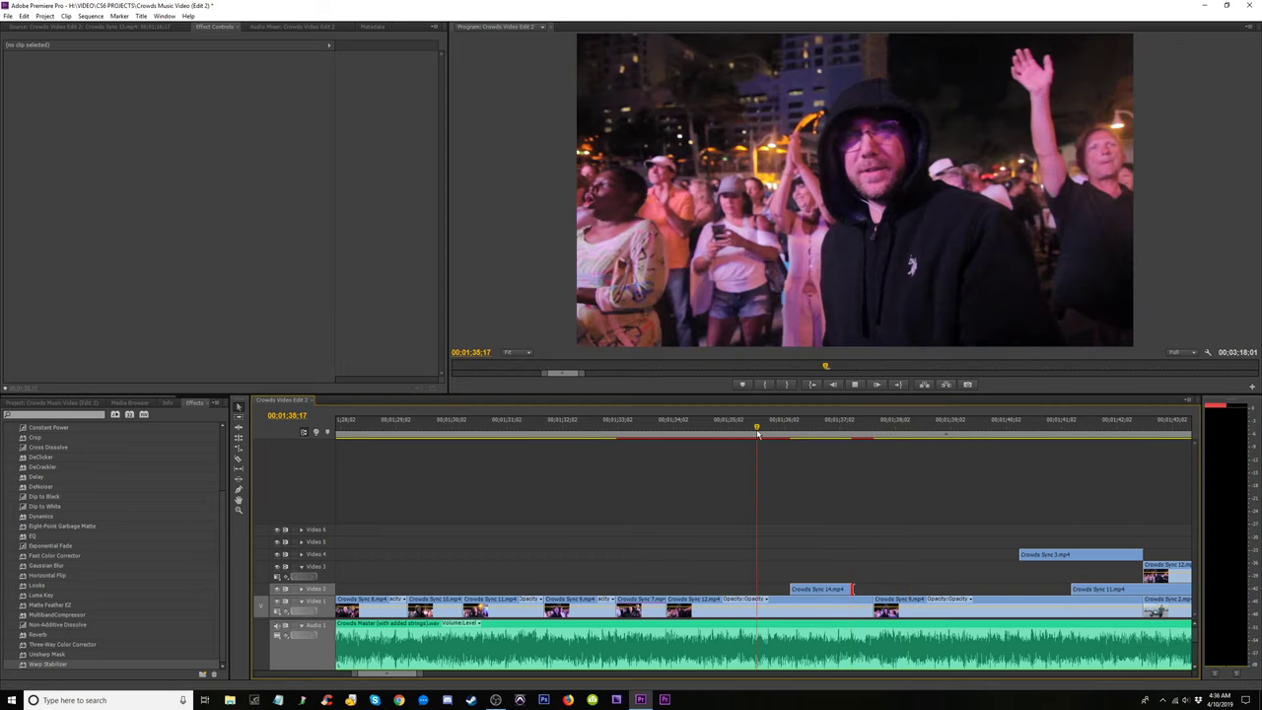
pyautogui.press('space')
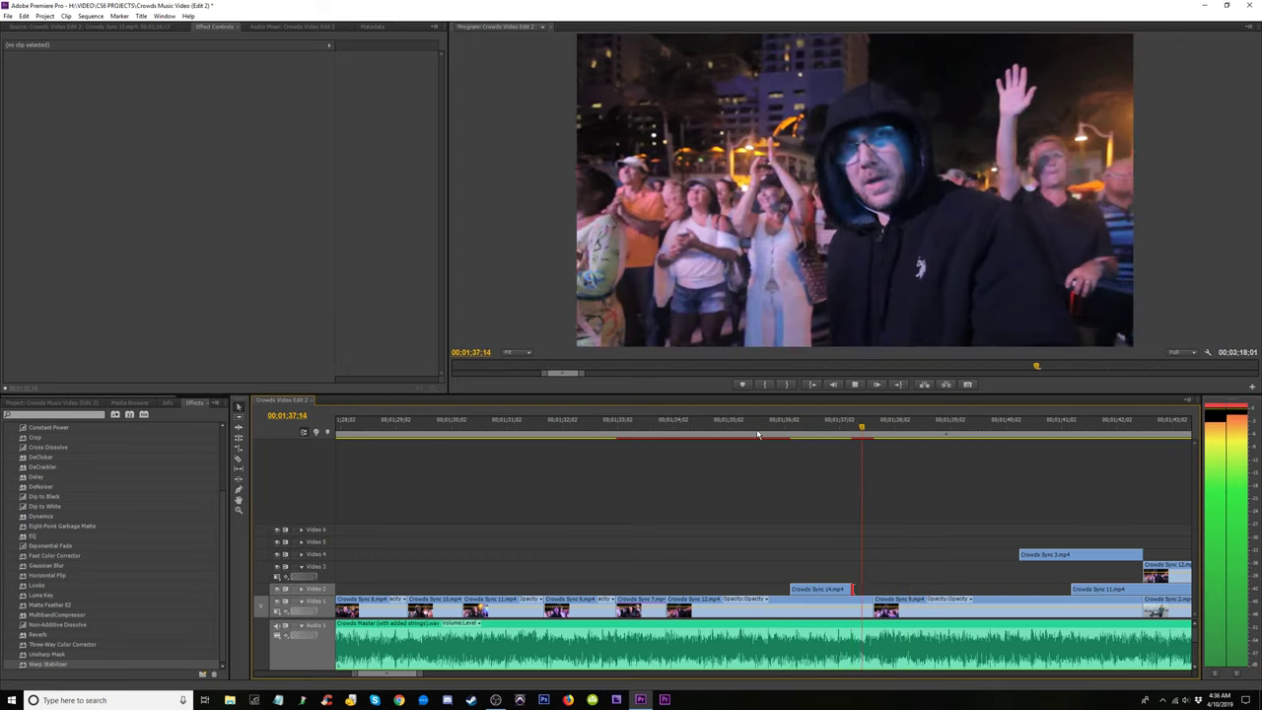
pyautogui.press('space')
pyautogui.click(757, 434)
pyautogui.press('space')
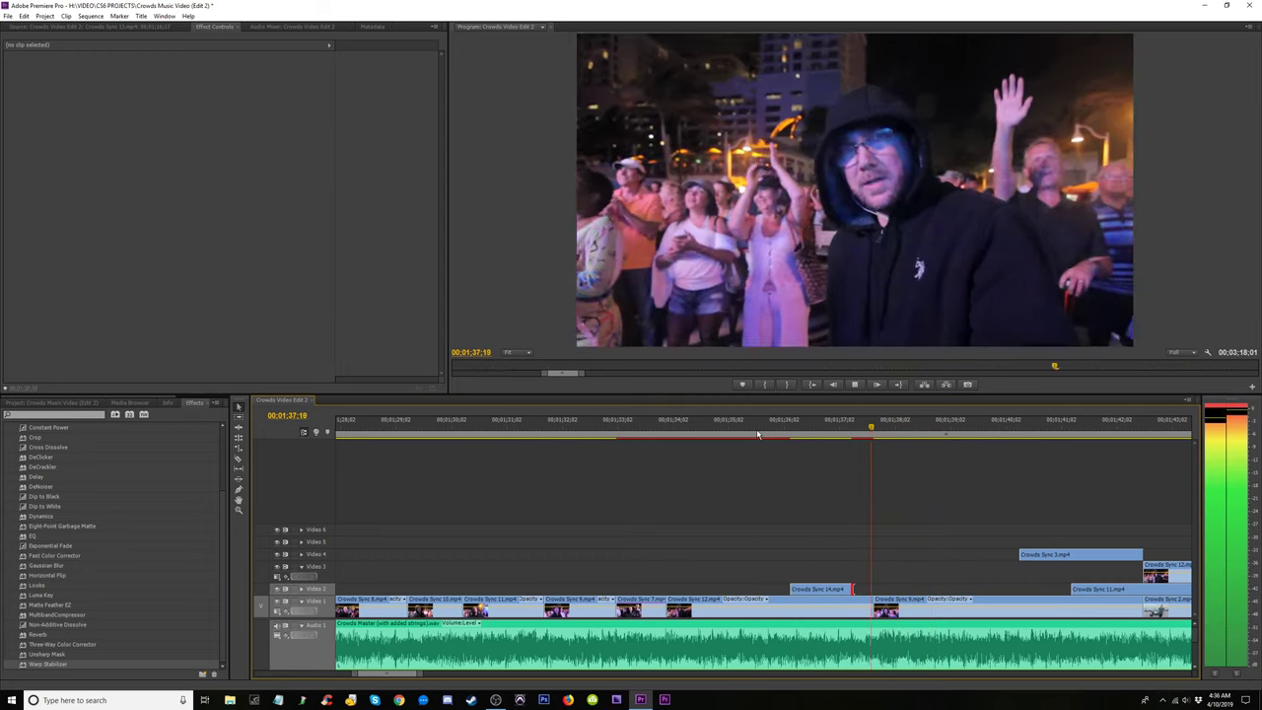
# Zoom in and park the playhead at 1:38:01 just before the cut.
pyautogui.click(801, 430)
pyautogui.press('space')
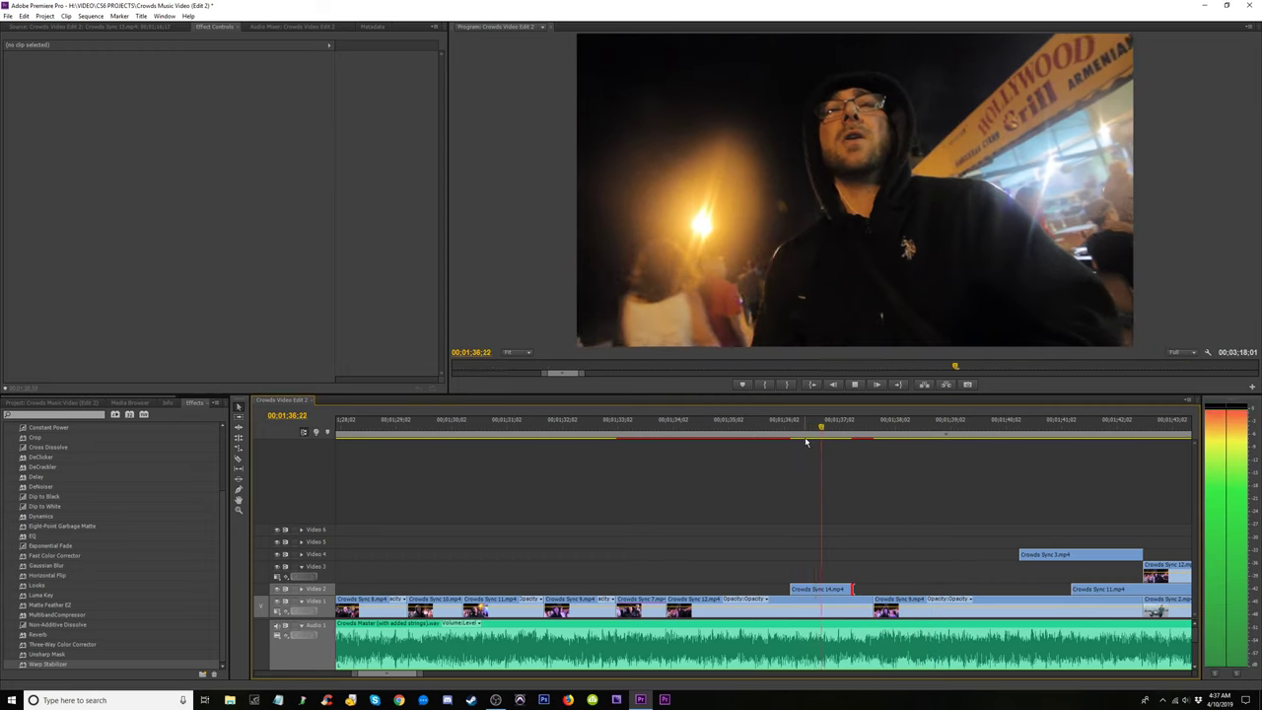
pyautogui.press('=')
pyautogui.press('space')
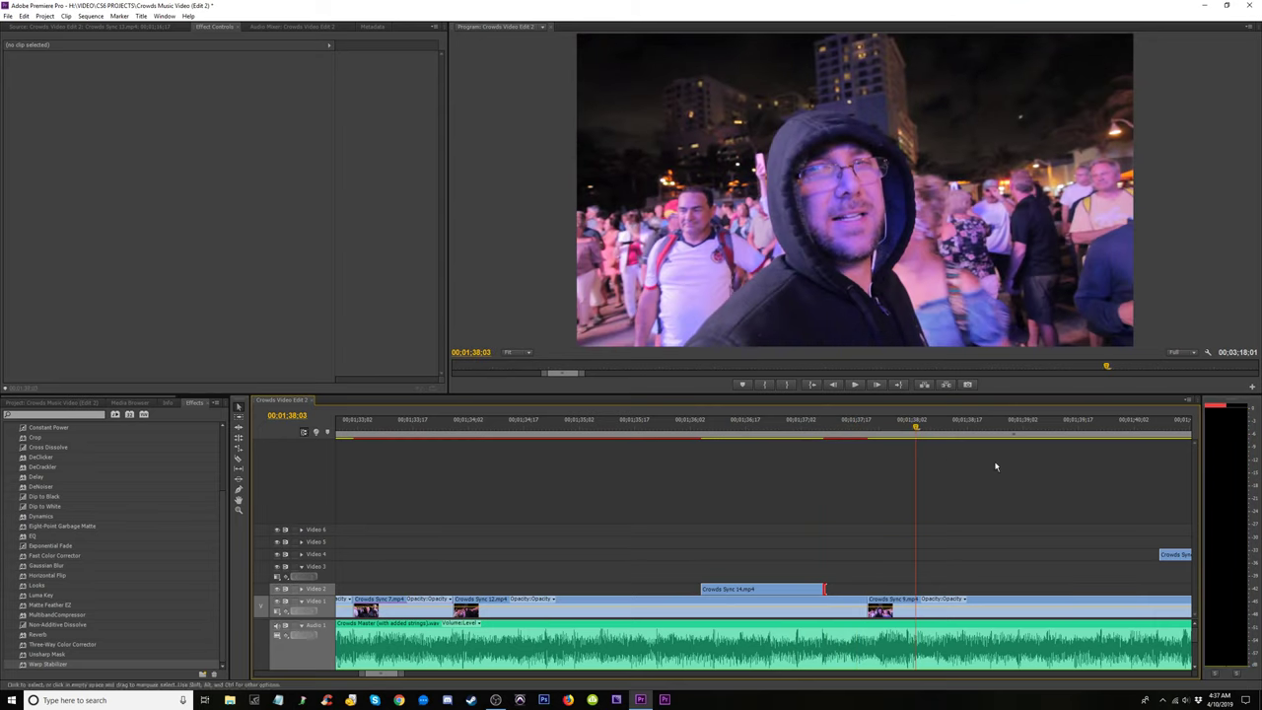
pyautogui.click(901, 428)
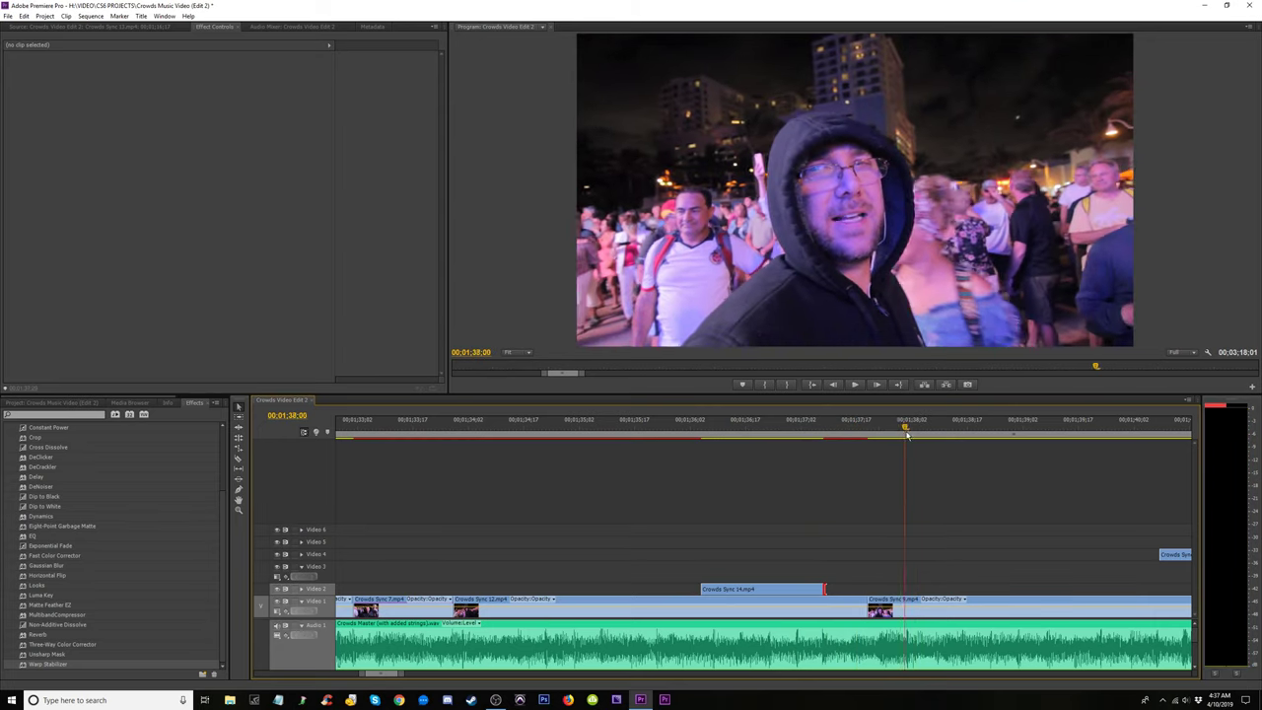
pyautogui.click(873, 440)
pyautogui.moveTo(873, 440); pyautogui.dragTo(909, 440)
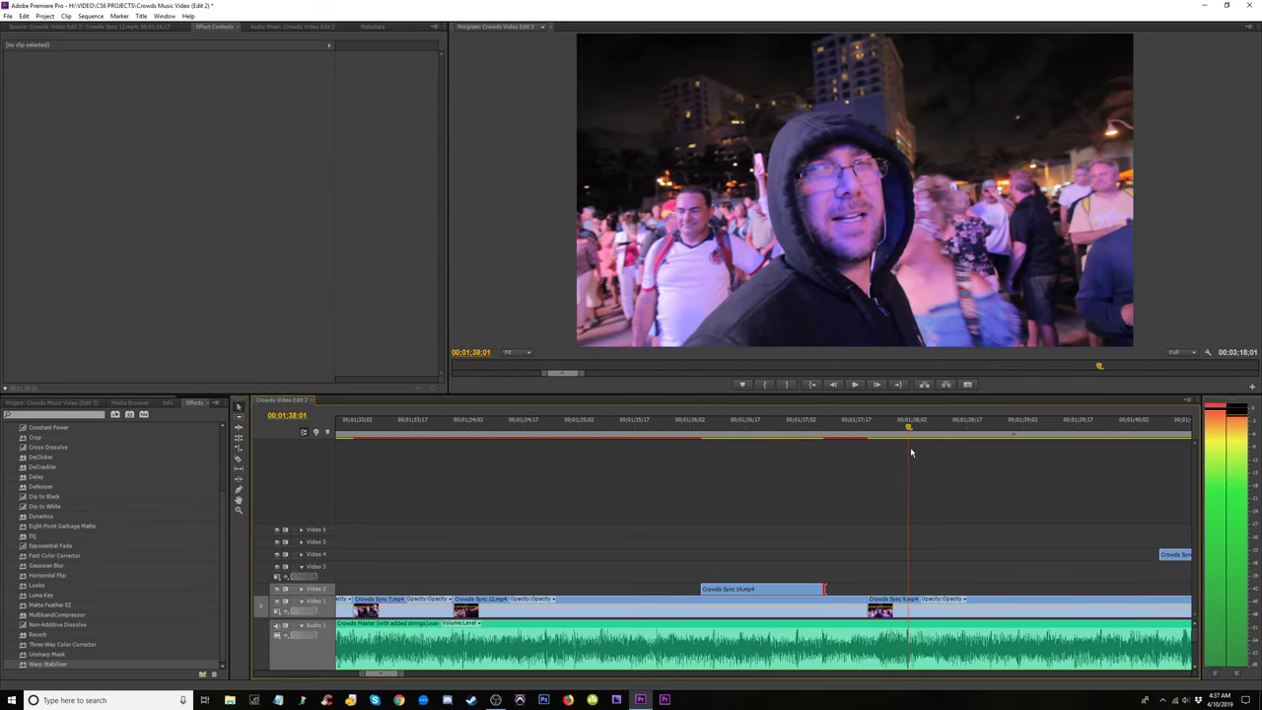
# Trim Crowds Sync 9.mp4's start to 1:38:01, then move Crowds Sync 14.mp4 down onto Video 1.
pyautogui.moveTo(869, 606); pyautogui.dragTo(908, 605)
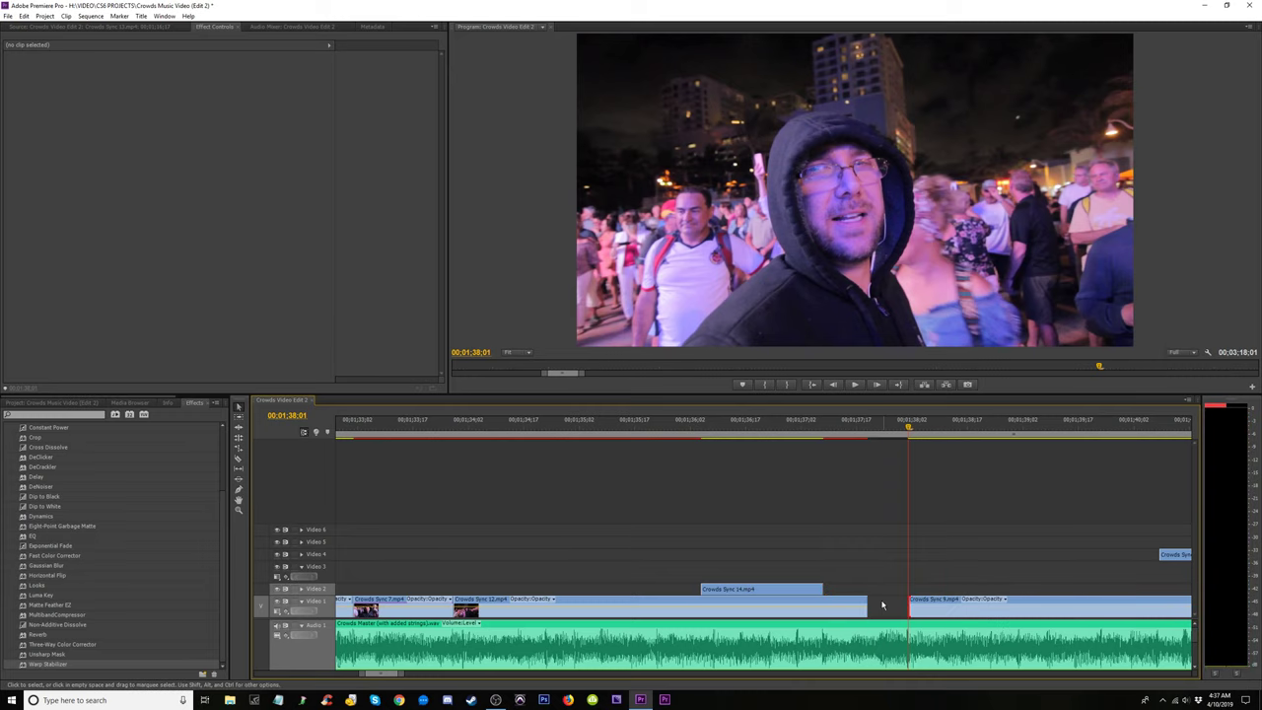
pyautogui.moveTo(817, 440); pyautogui.dragTo(694, 440)
pyautogui.press('space')
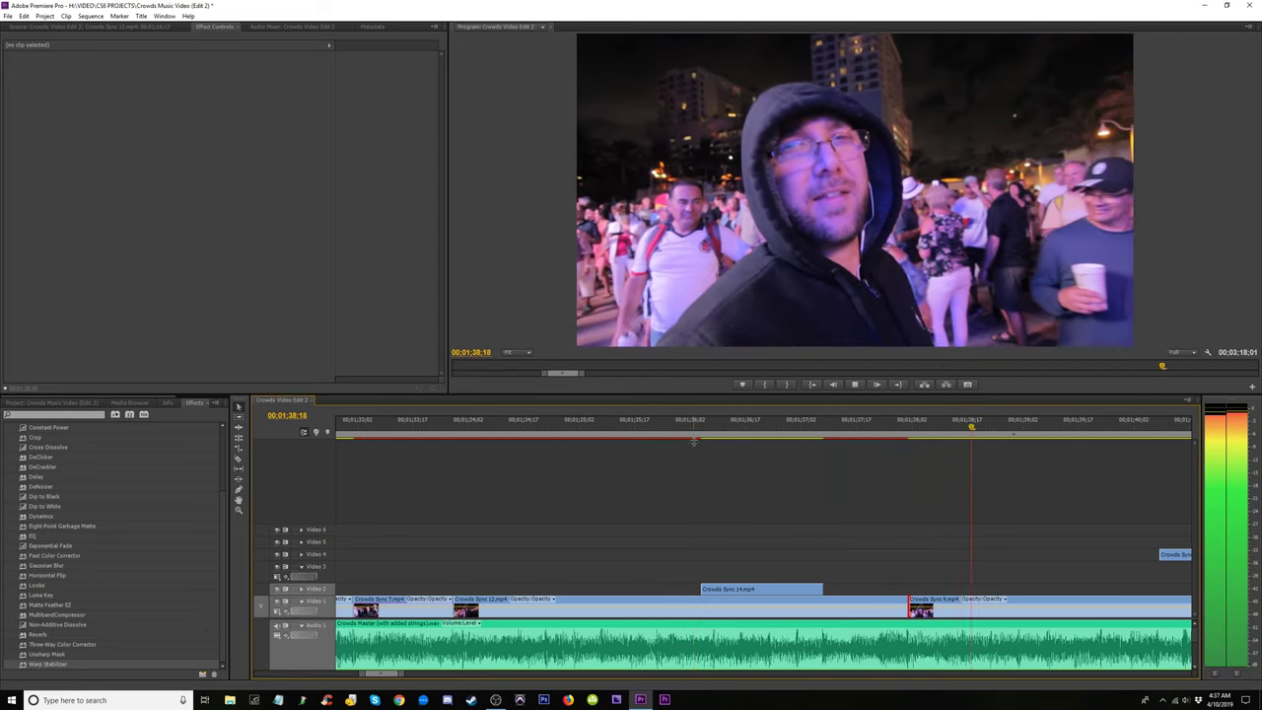
pyautogui.press('space')
pyautogui.moveTo(765, 595); pyautogui.dragTo(763, 606)
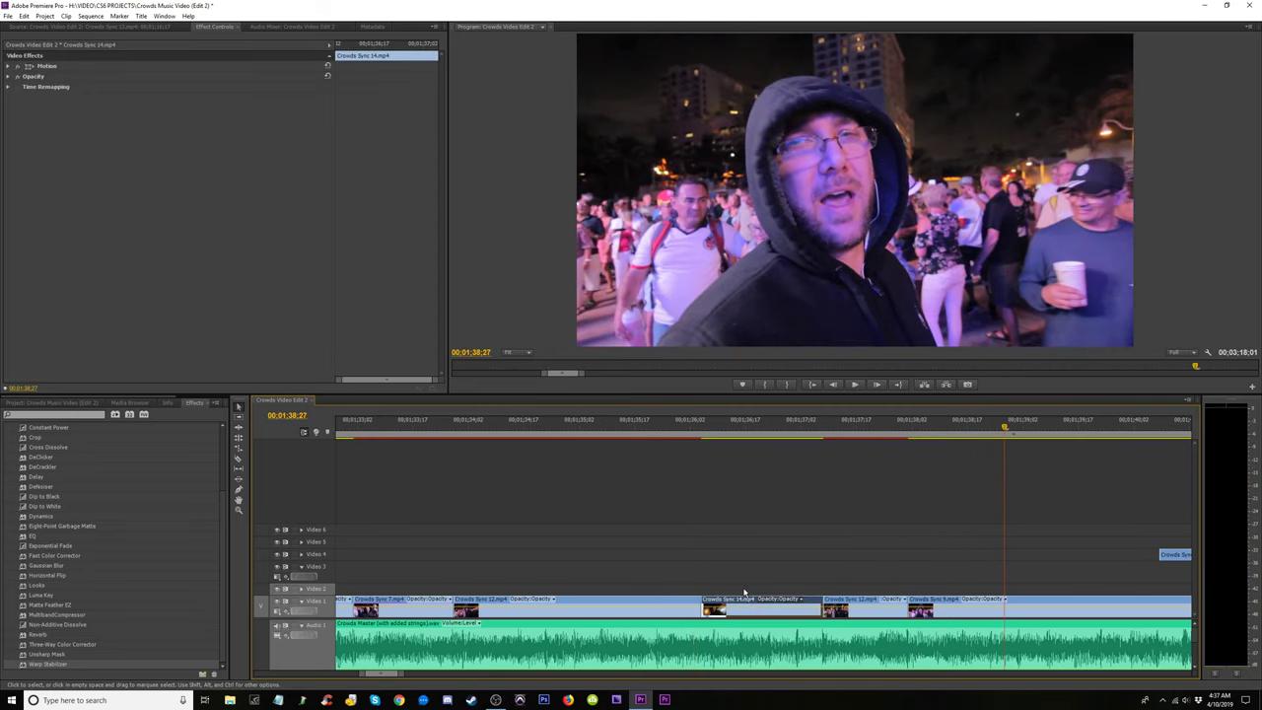
pyautogui.press('-')
pyautogui.press('-')
pyautogui.press('-')
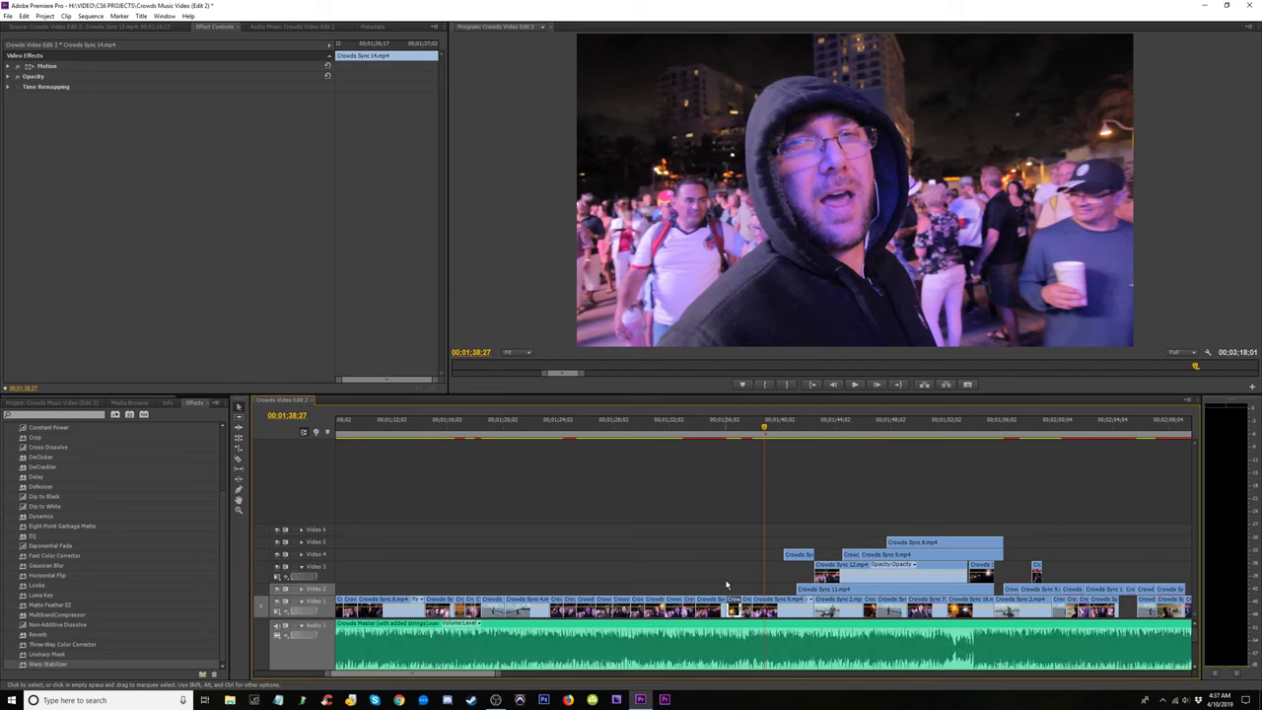
pyautogui.moveTo(765, 425); pyautogui.dragTo(776, 427)
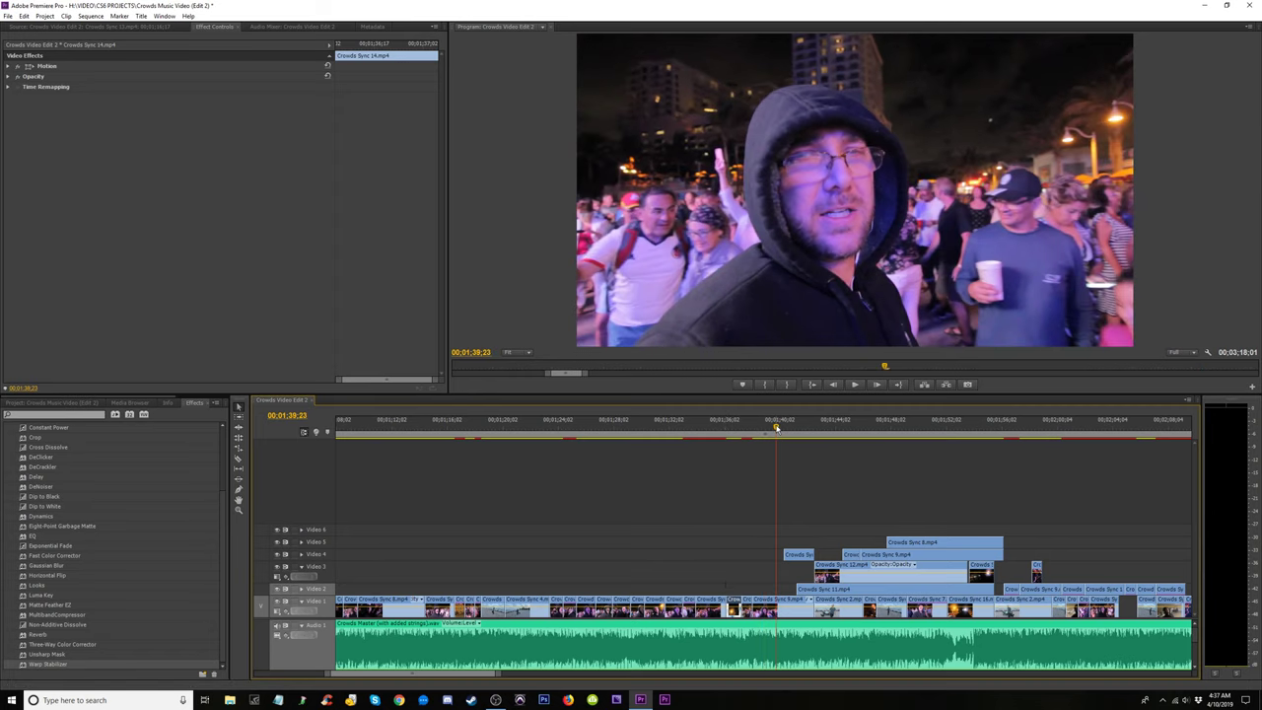
pyautogui.press('=')
pyautogui.press('=')
pyautogui.press('=')
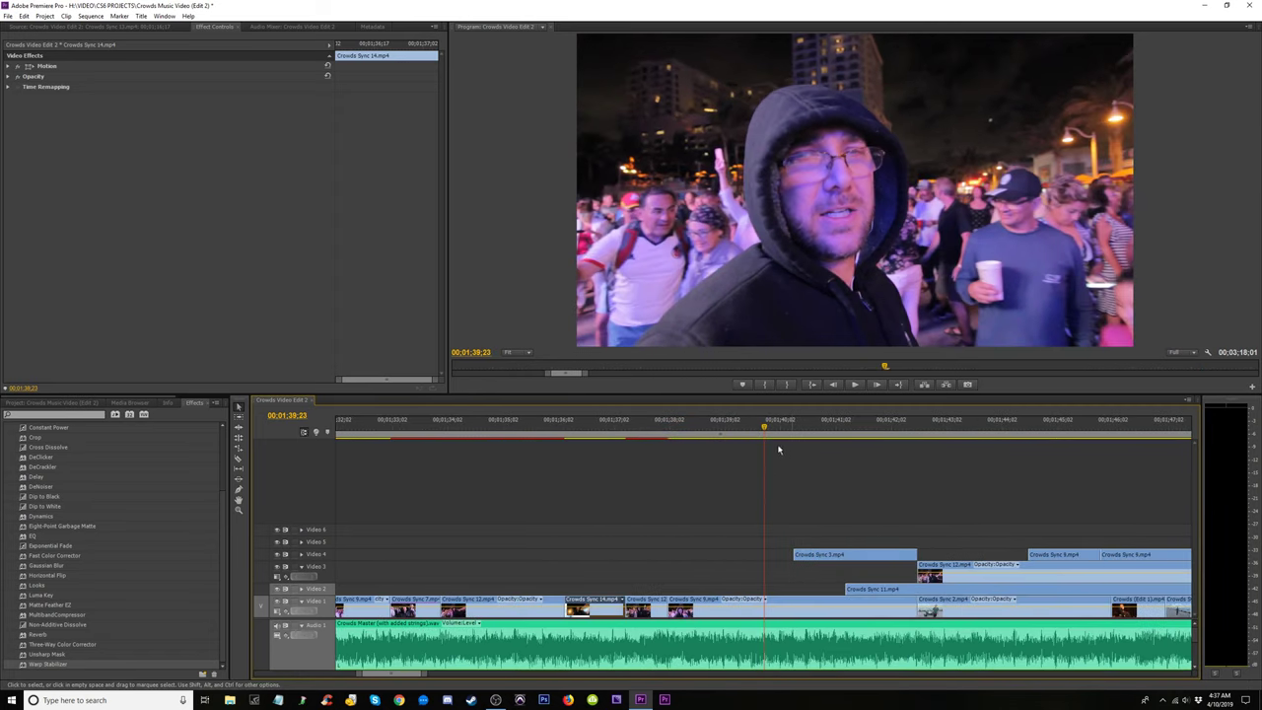
pyautogui.moveTo(778, 434); pyautogui.dragTo(856, 457)
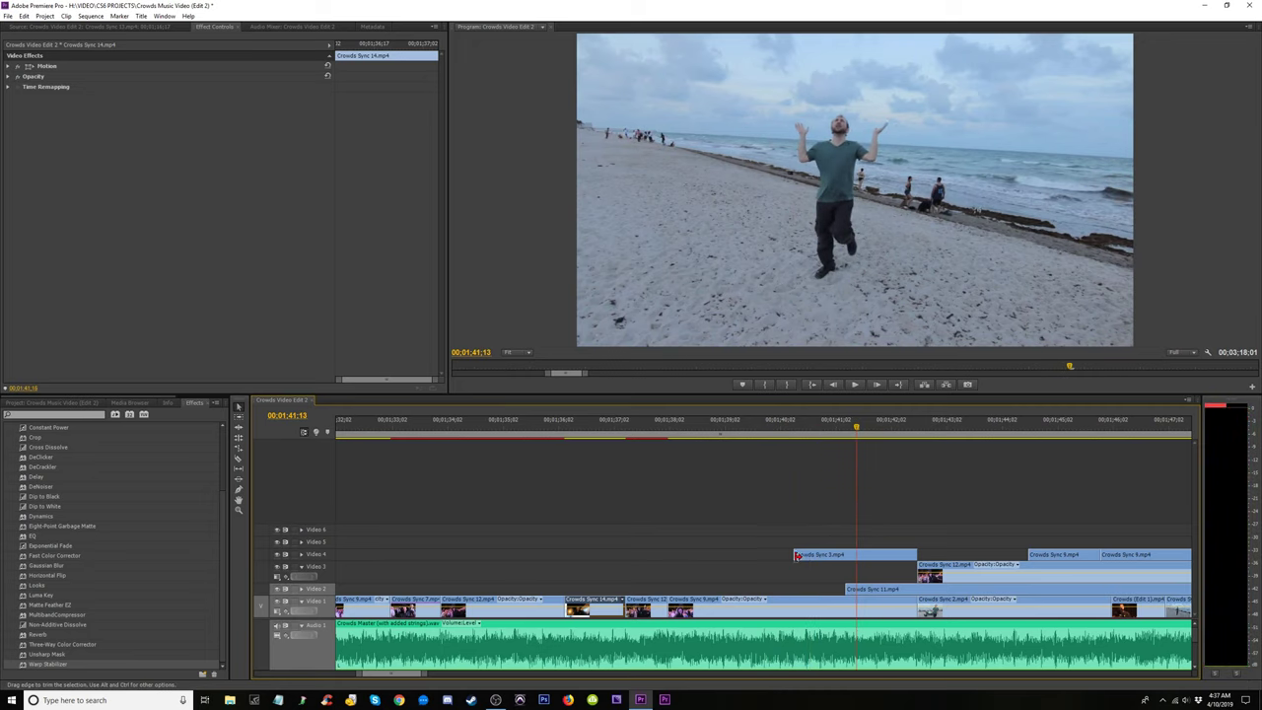
pyautogui.moveTo(797, 556); pyautogui.dragTo(857, 555)
pyautogui.moveTo(823, 435); pyautogui.dragTo(879, 464)
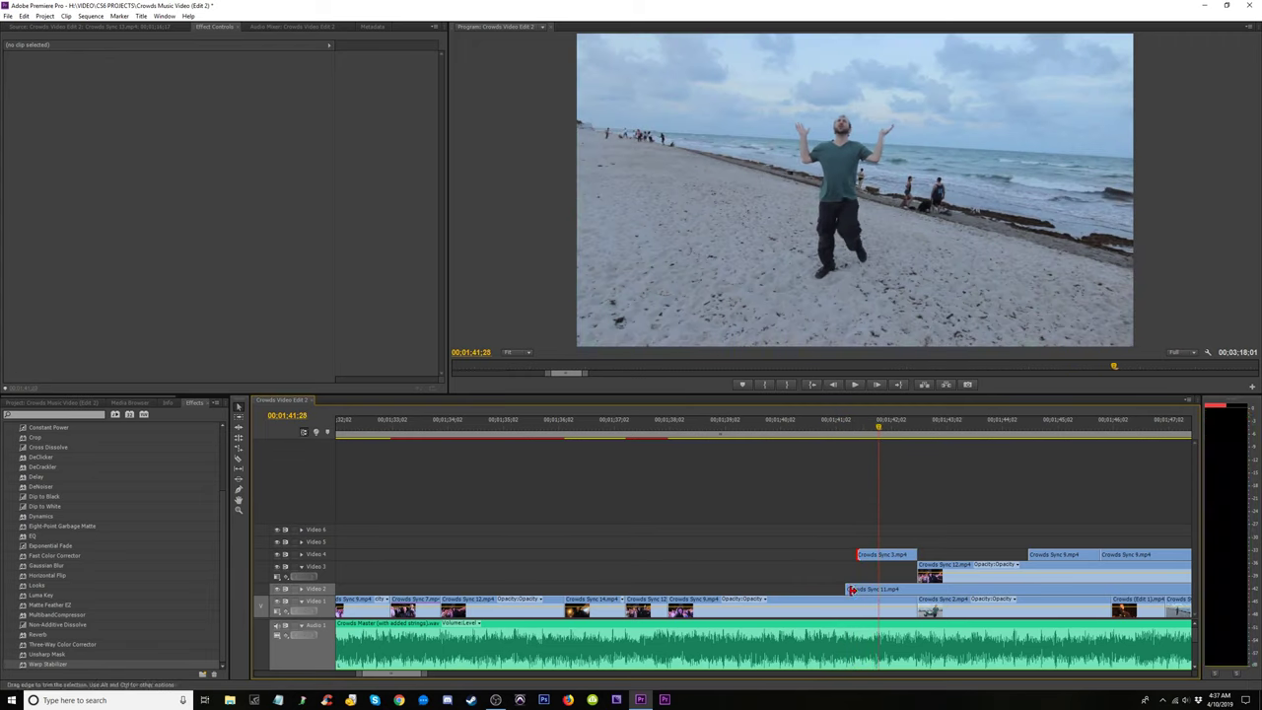
pyautogui.moveTo(852, 590); pyautogui.dragTo(898, 589)
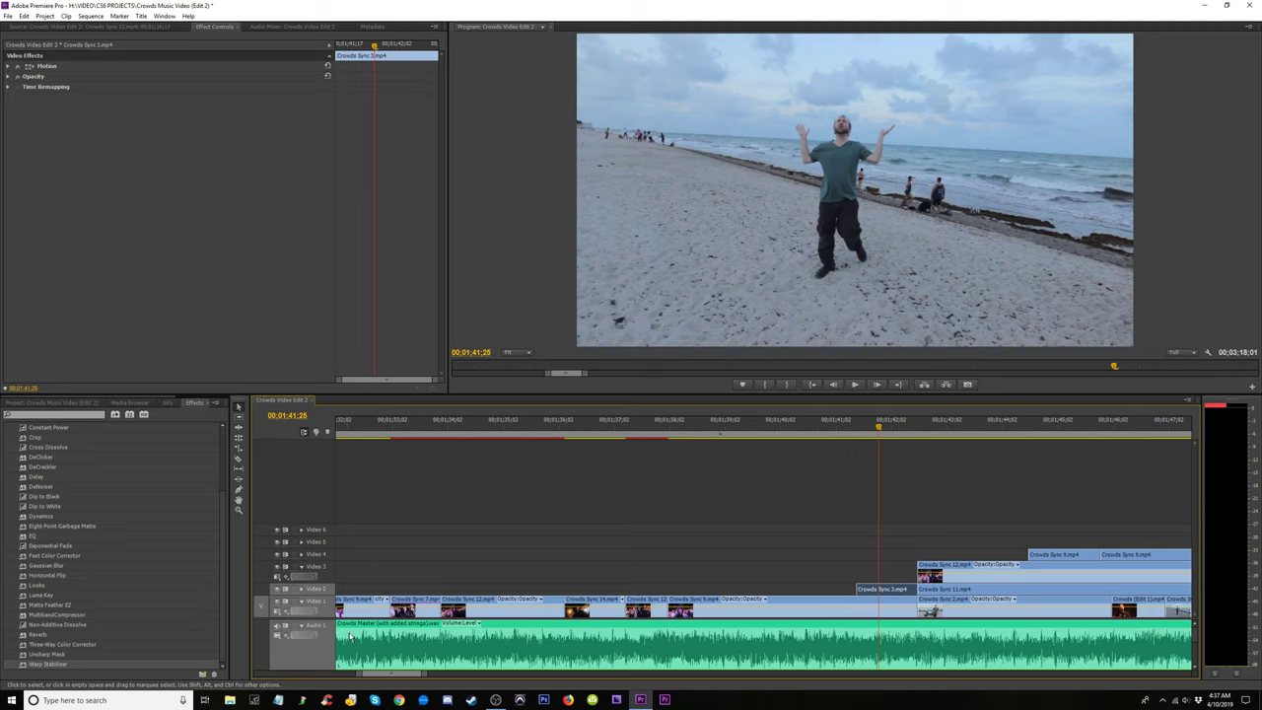
pyautogui.moveTo(861, 435); pyautogui.dragTo(872, 437)
pyautogui.press('space')
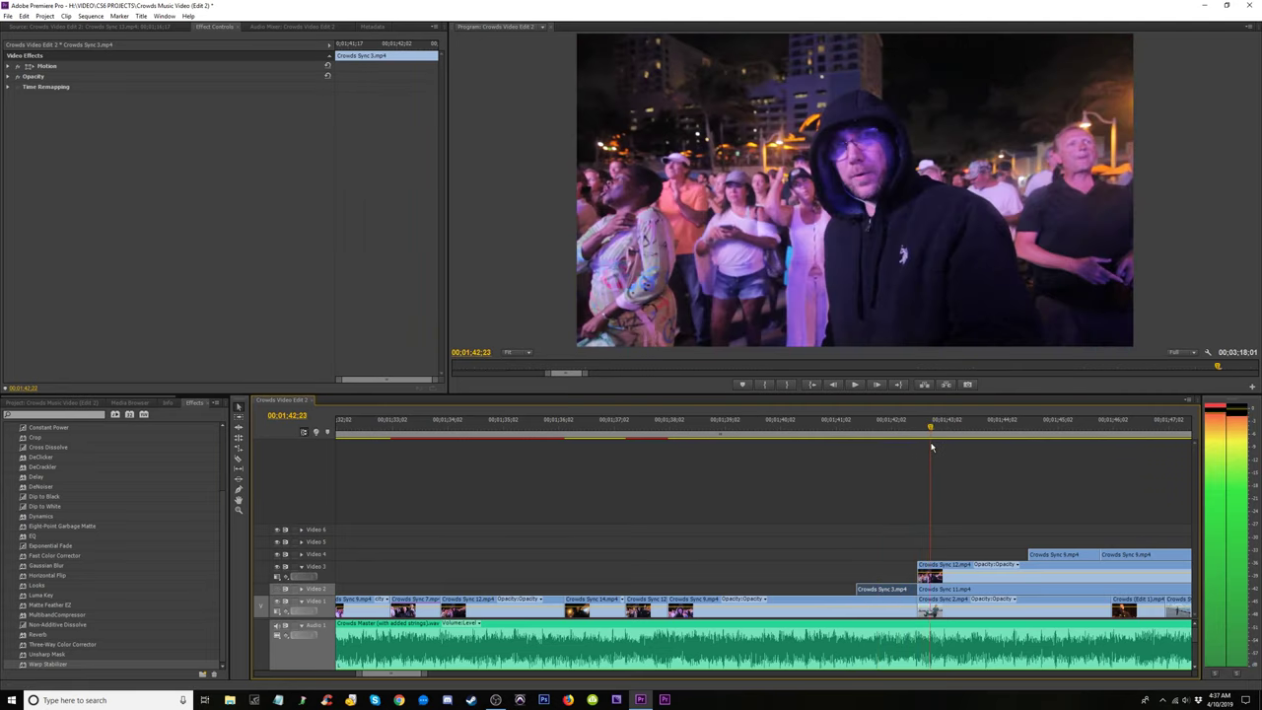
pyautogui.click(874, 454)
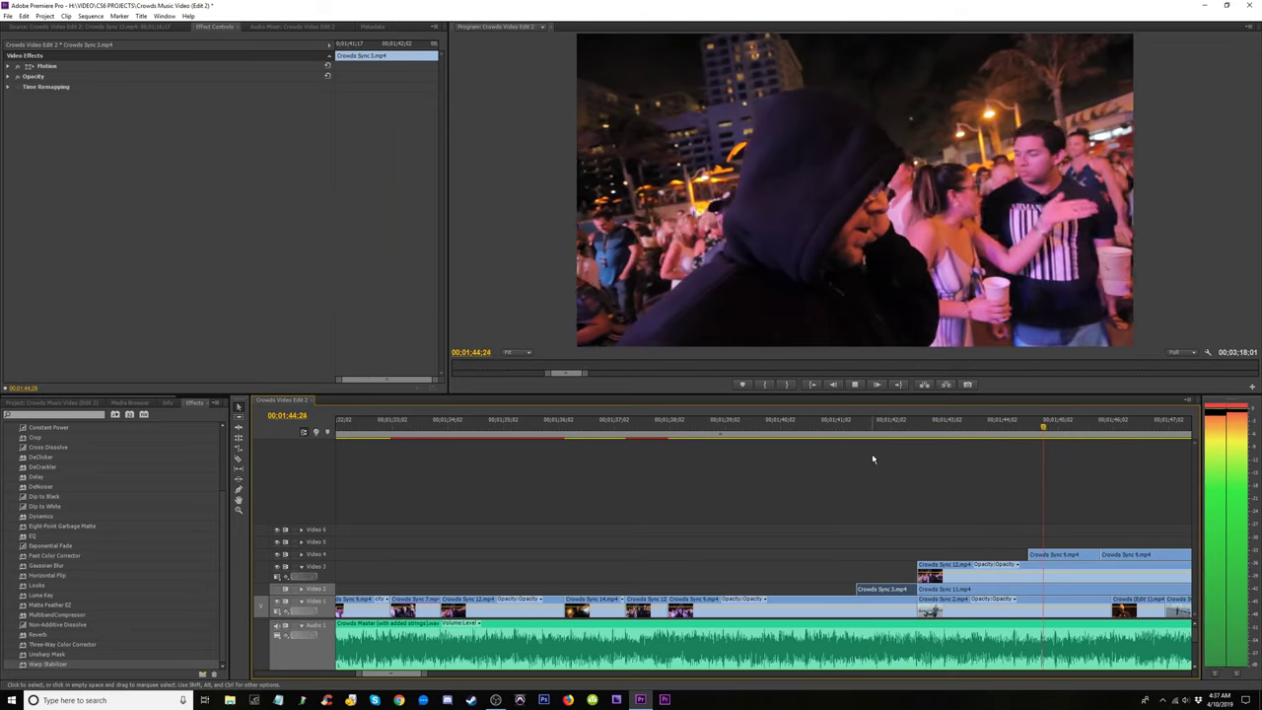
pyautogui.press('space')
pyautogui.moveTo(837, 434); pyautogui.dragTo(862, 448)
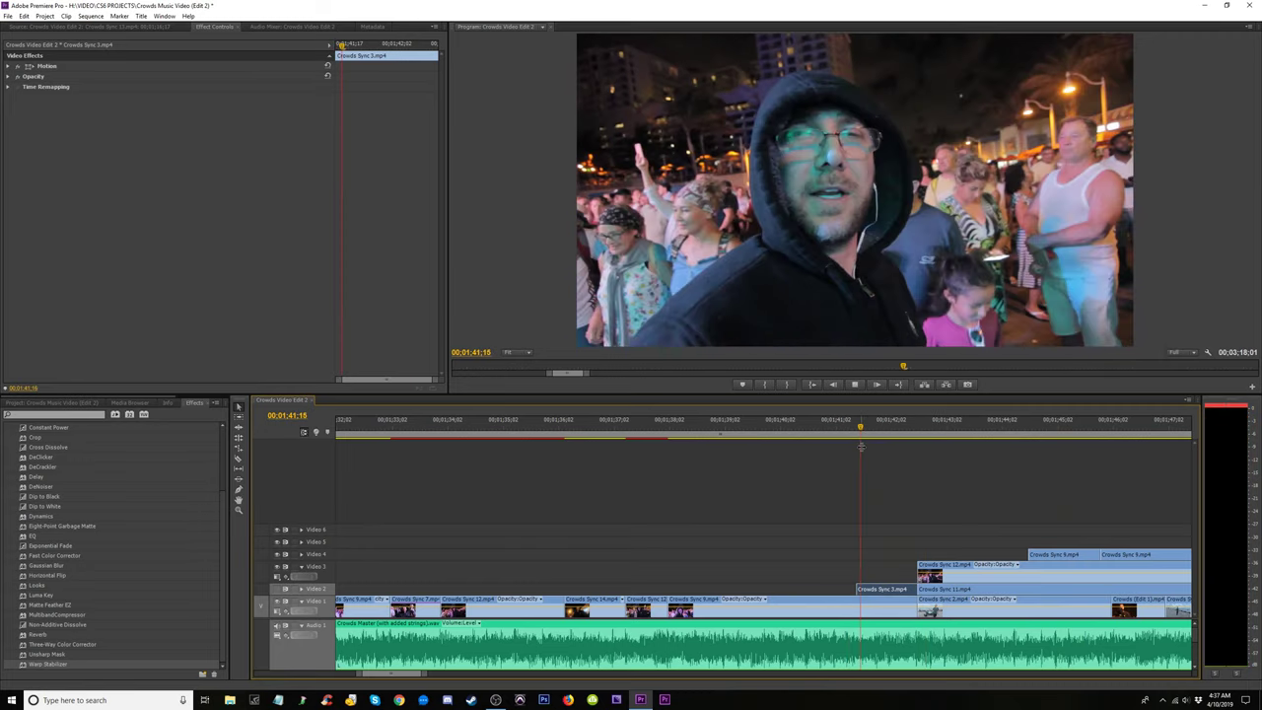
pyautogui.press('space')
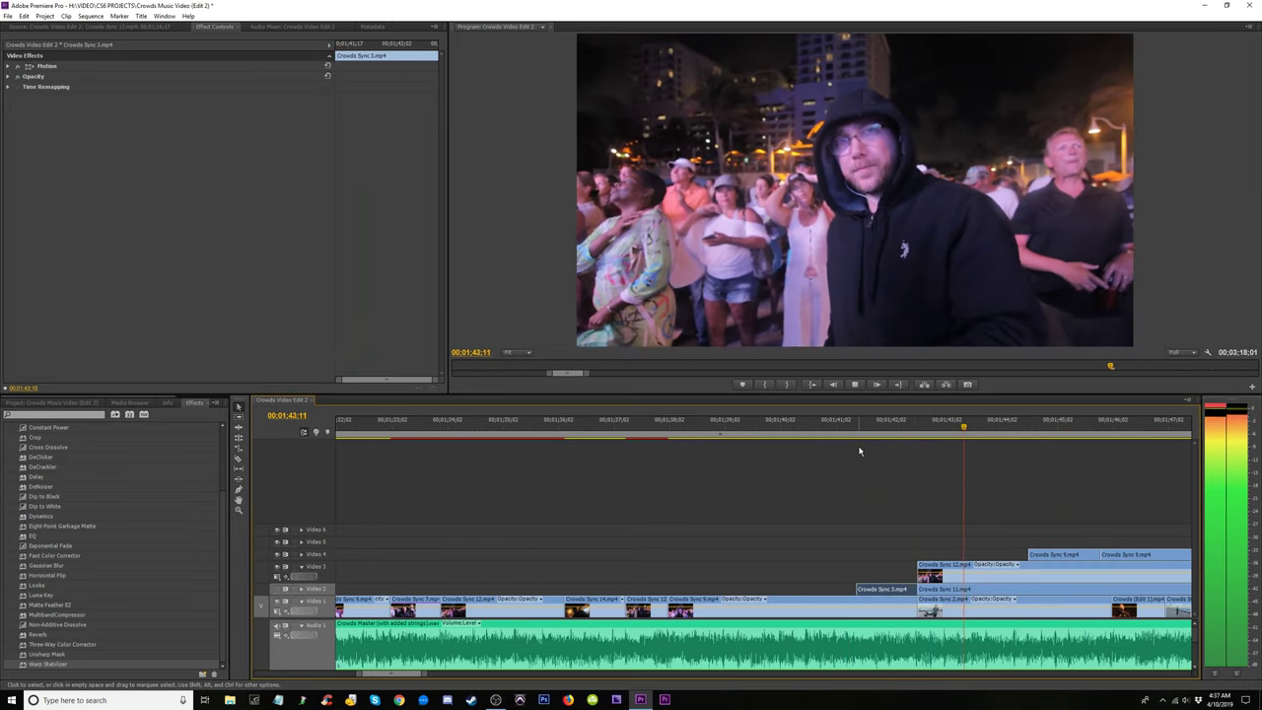
pyautogui.press('space')
pyautogui.click(783, 426)
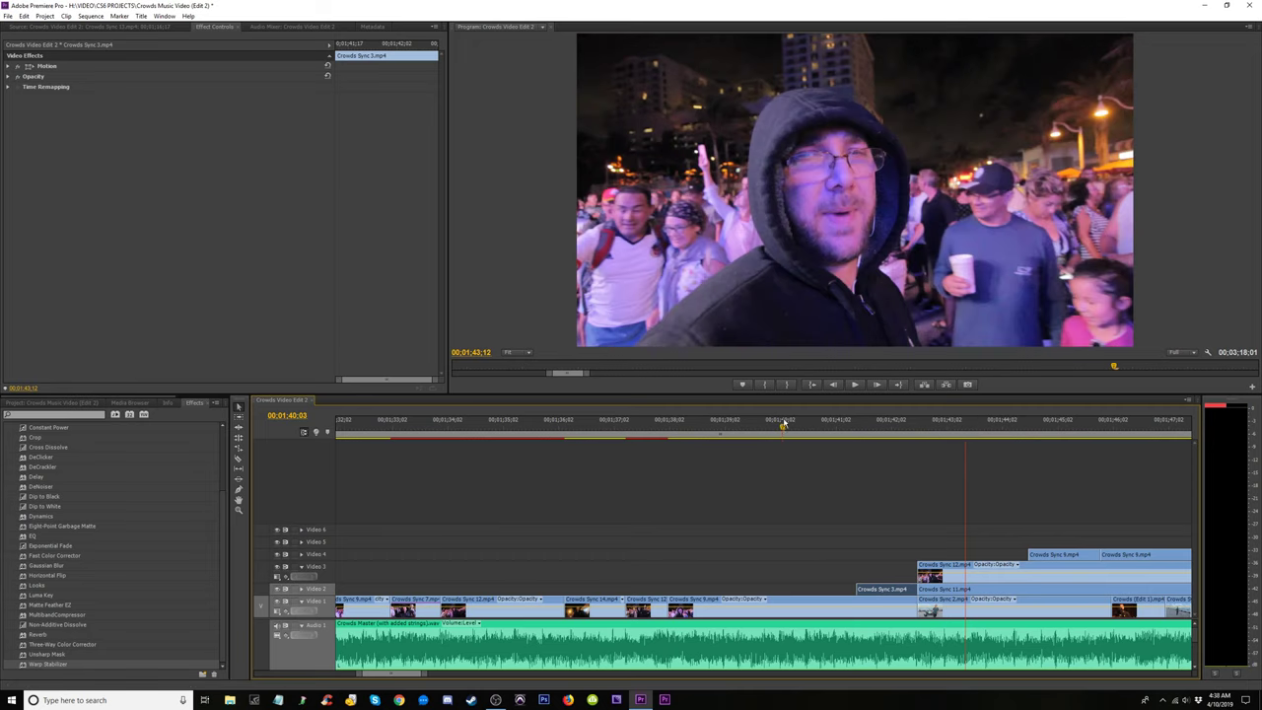
pyautogui.press('space')
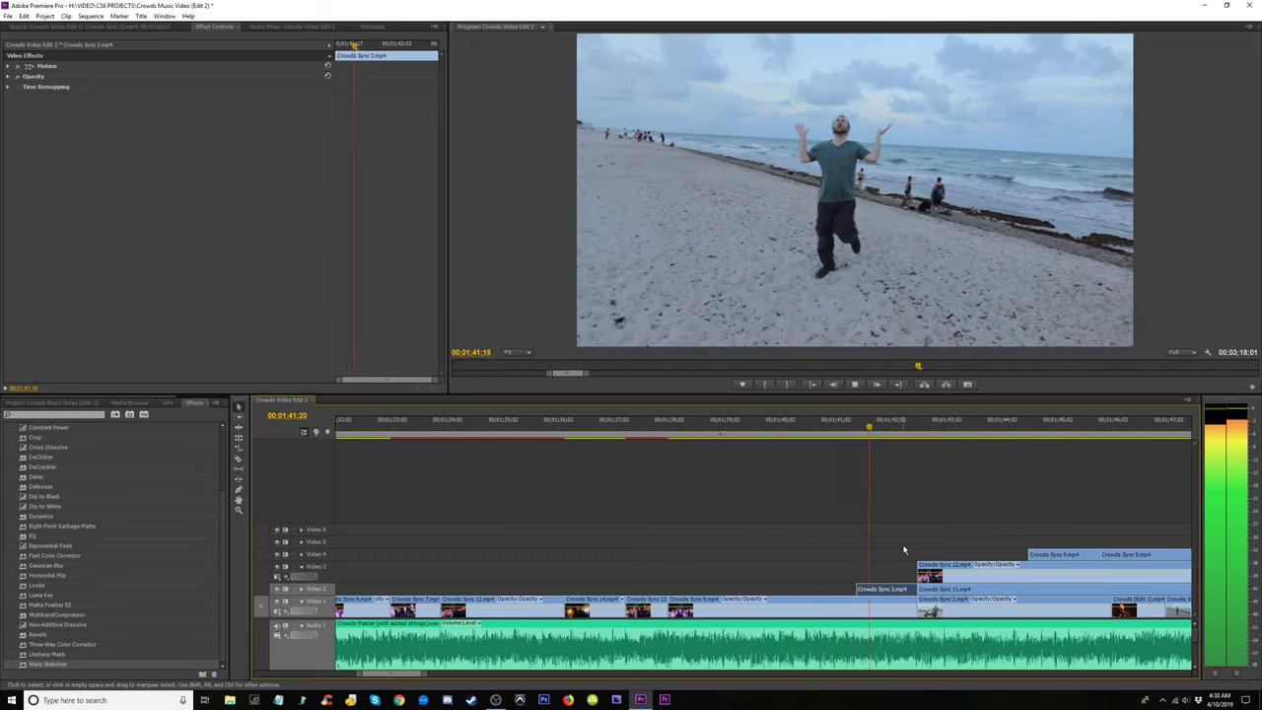
pyautogui.click(819, 426)
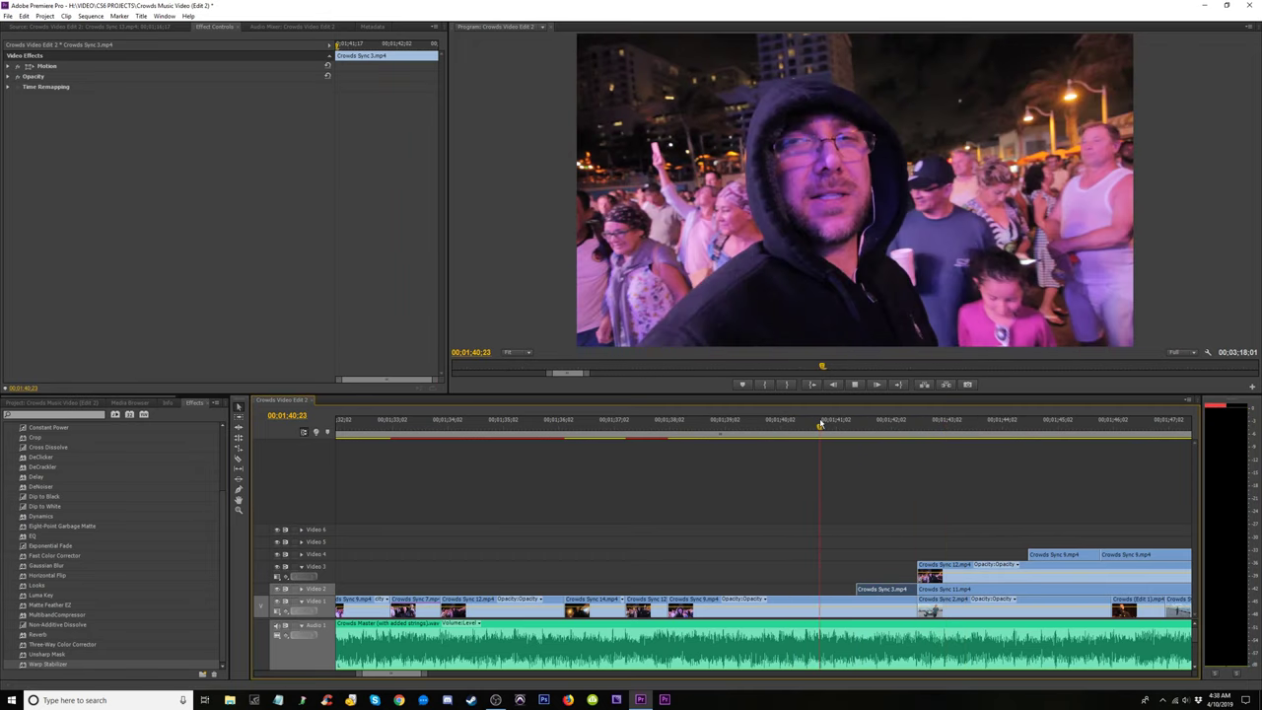
pyautogui.press('space')
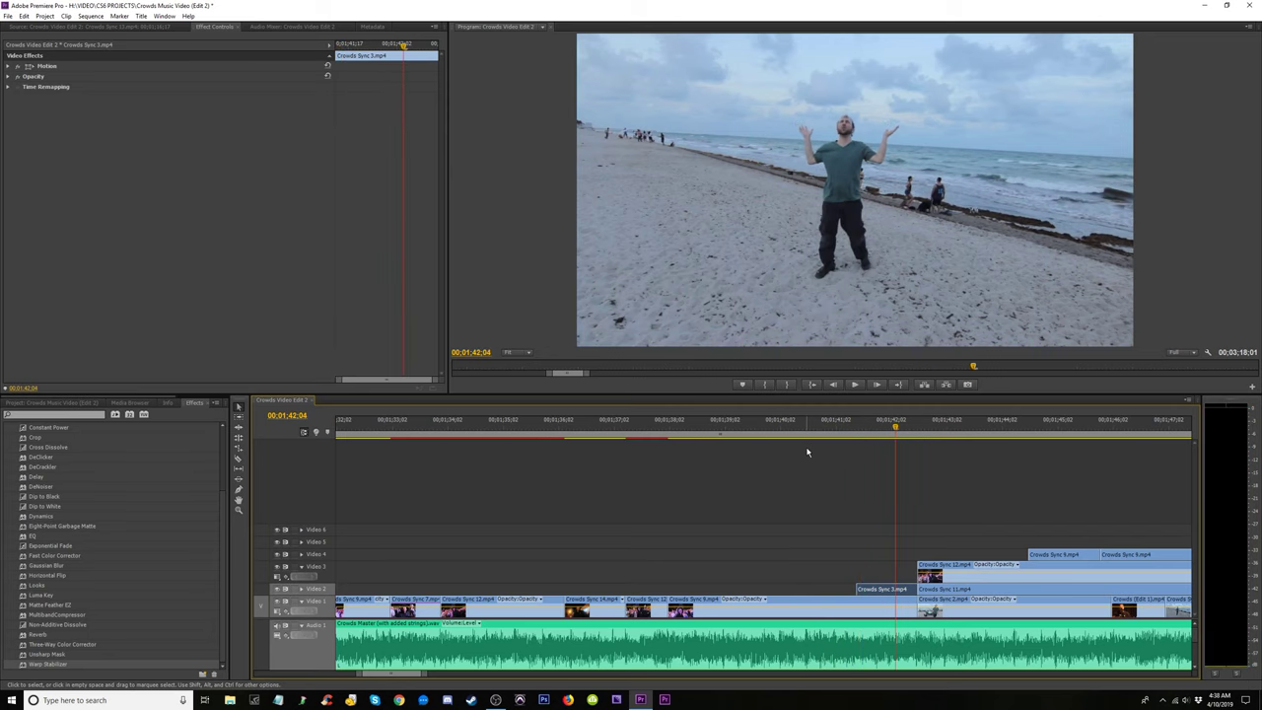
pyautogui.press('=')
pyautogui.press('=')
pyautogui.press('space')
pyautogui.press('space')
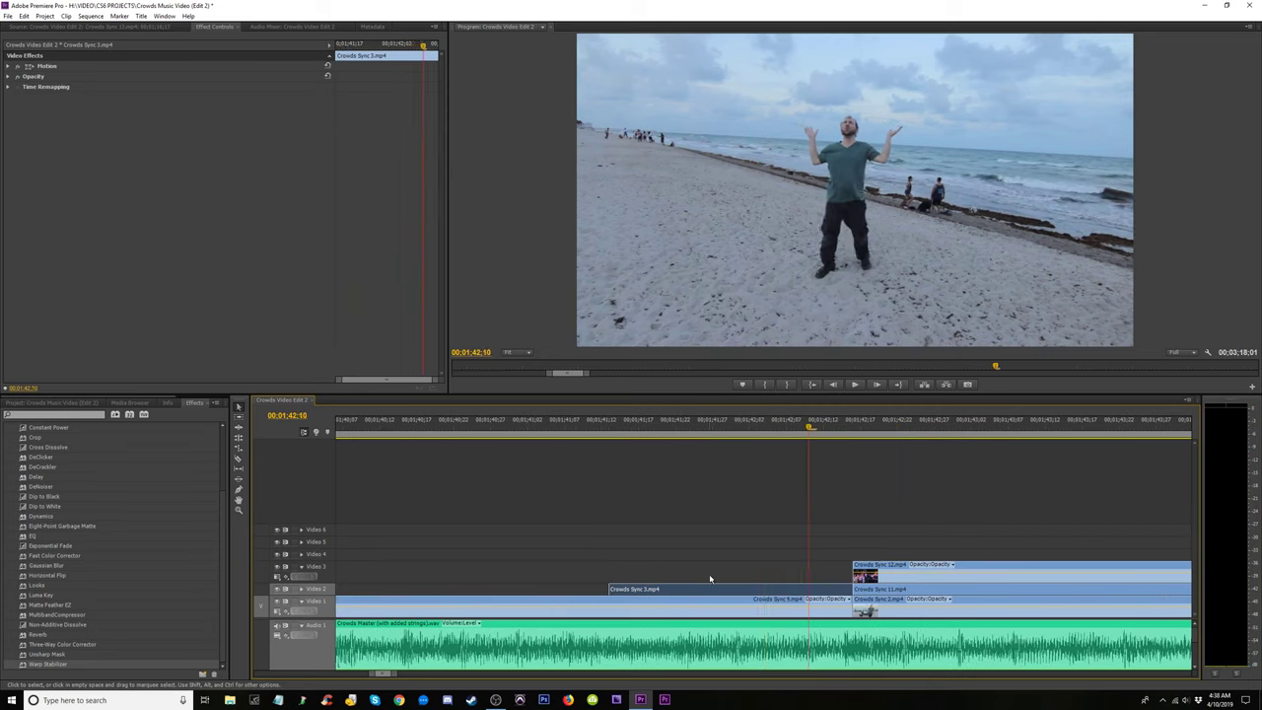
pyautogui.press('space')
pyautogui.press('space')
pyautogui.press('space')
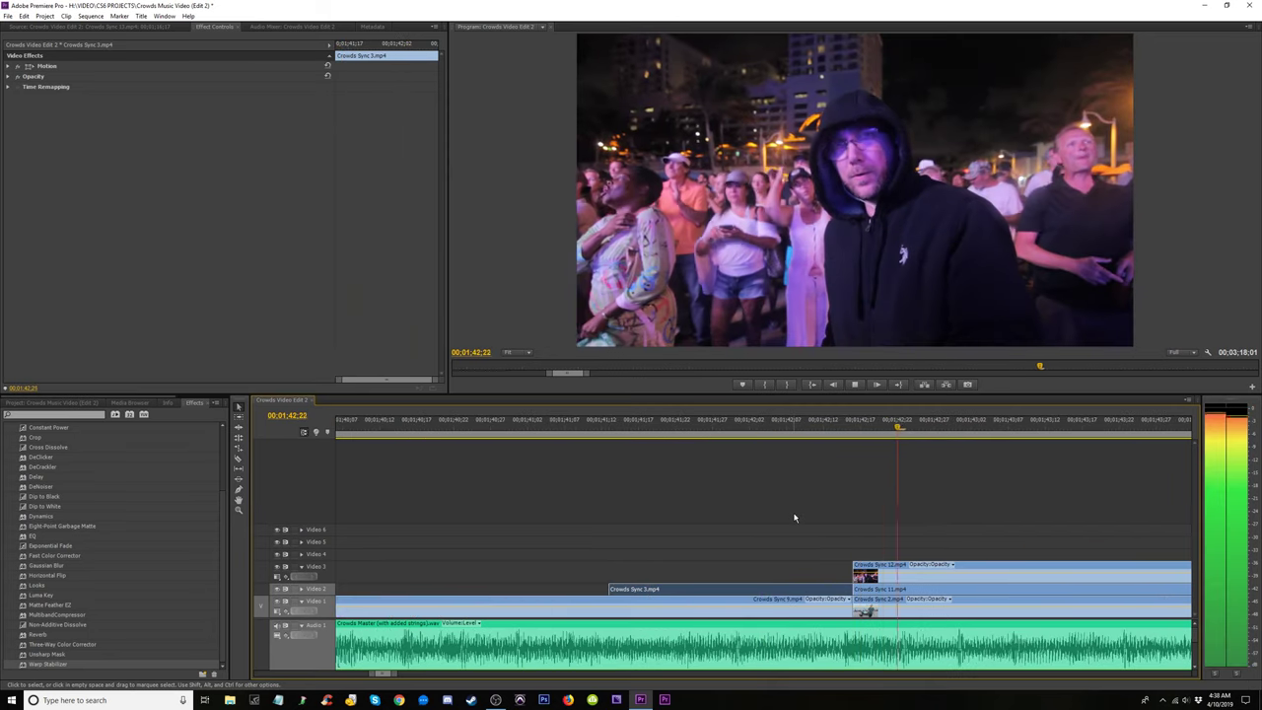
pyautogui.moveTo(747, 591); pyautogui.dragTo(1029, 559)
pyautogui.press('space')
pyautogui.press('space')
pyautogui.click(673, 426)
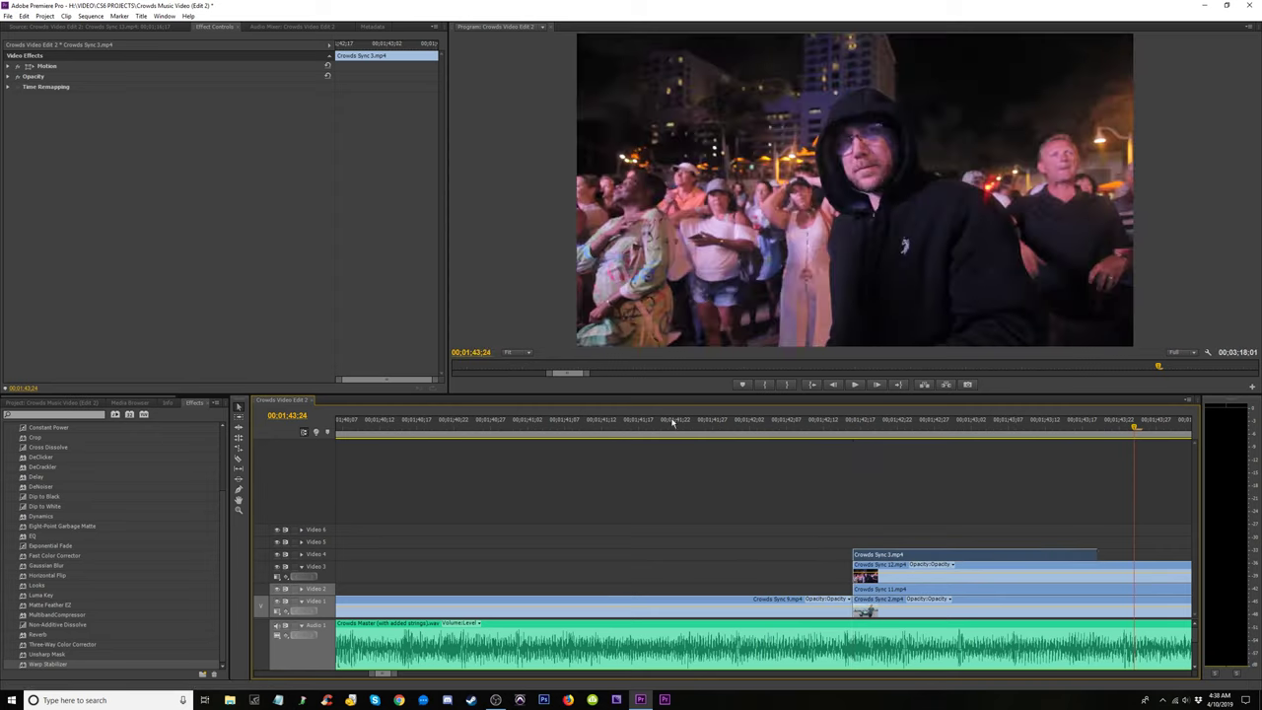
pyautogui.press('space')
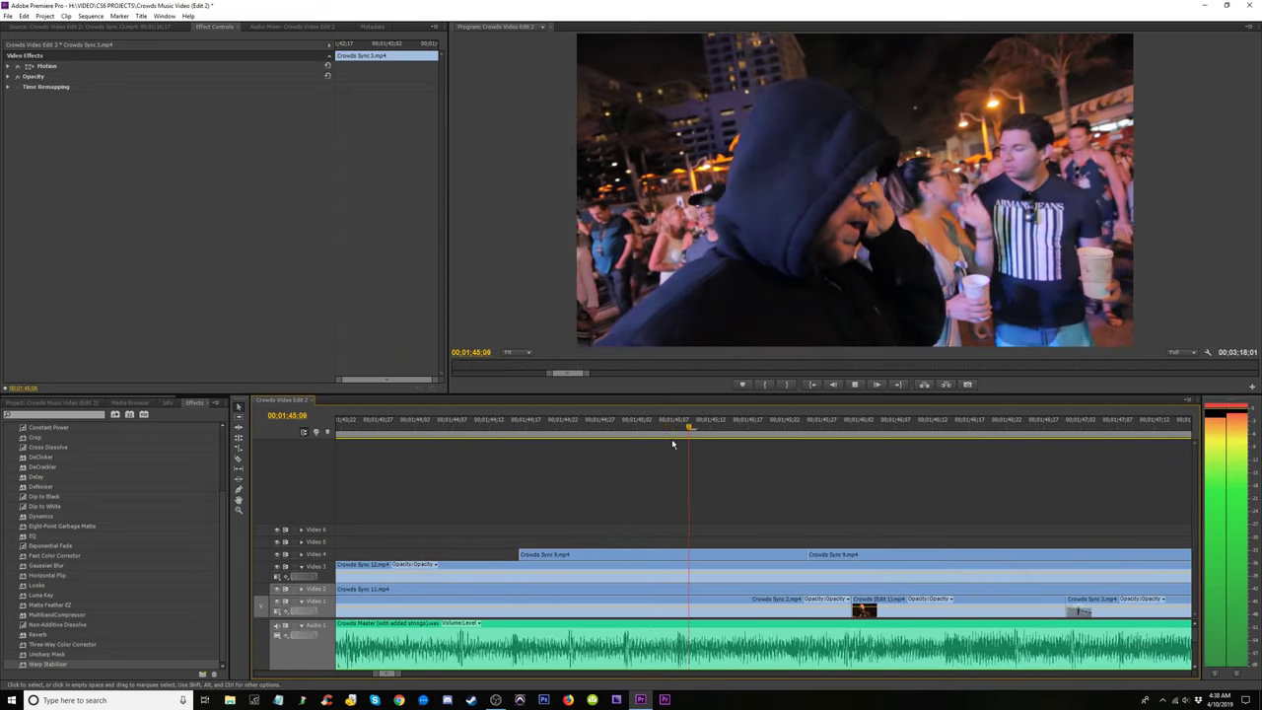
pyautogui.press('space')
pyautogui.press('-')
pyautogui.press('-')
pyautogui.press('-')
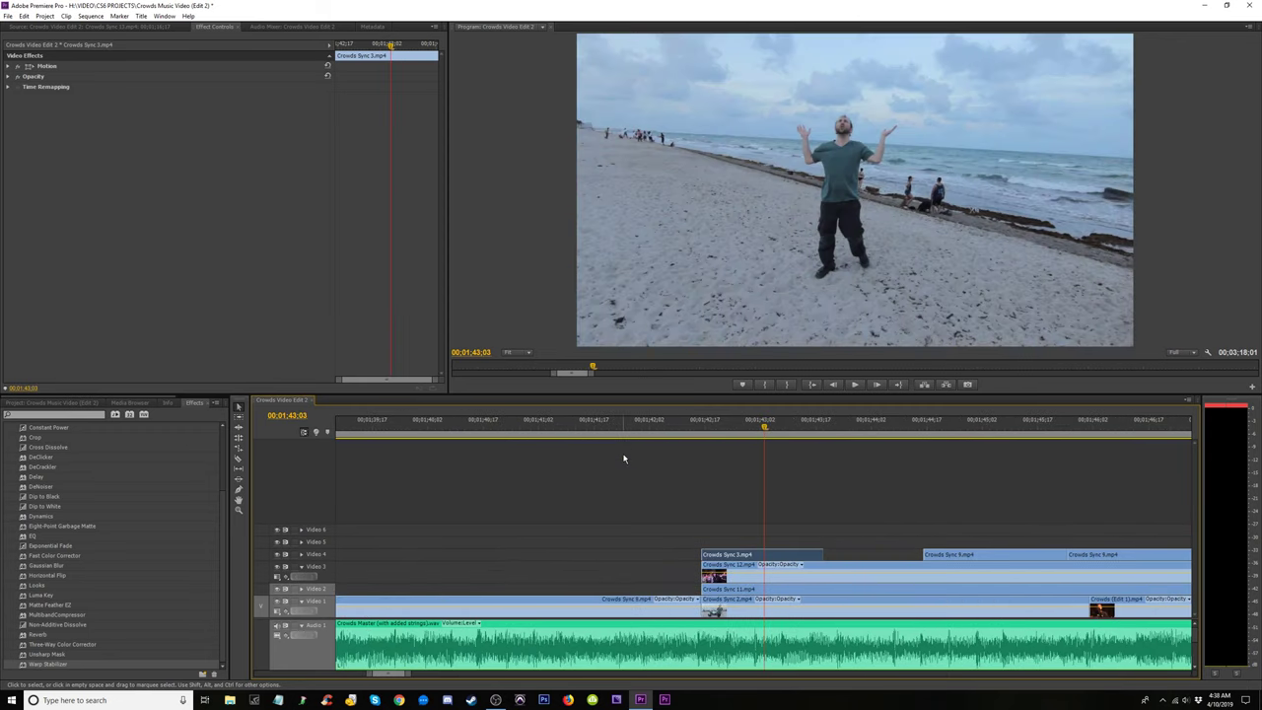
pyautogui.moveTo(703, 577); pyautogui.dragTo(825, 576)
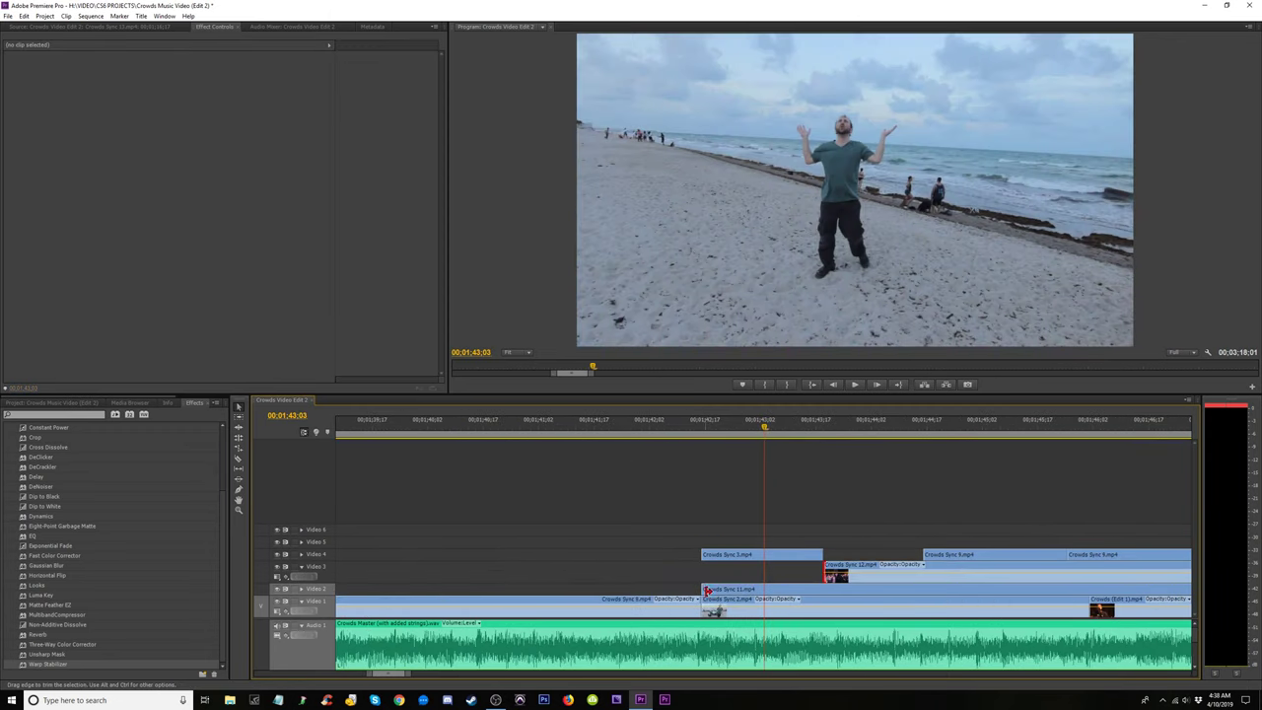
pyautogui.moveTo(706, 590); pyautogui.dragTo(825, 591)
pyautogui.moveTo(703, 599); pyautogui.dragTo(765, 606)
pyautogui.press('space')
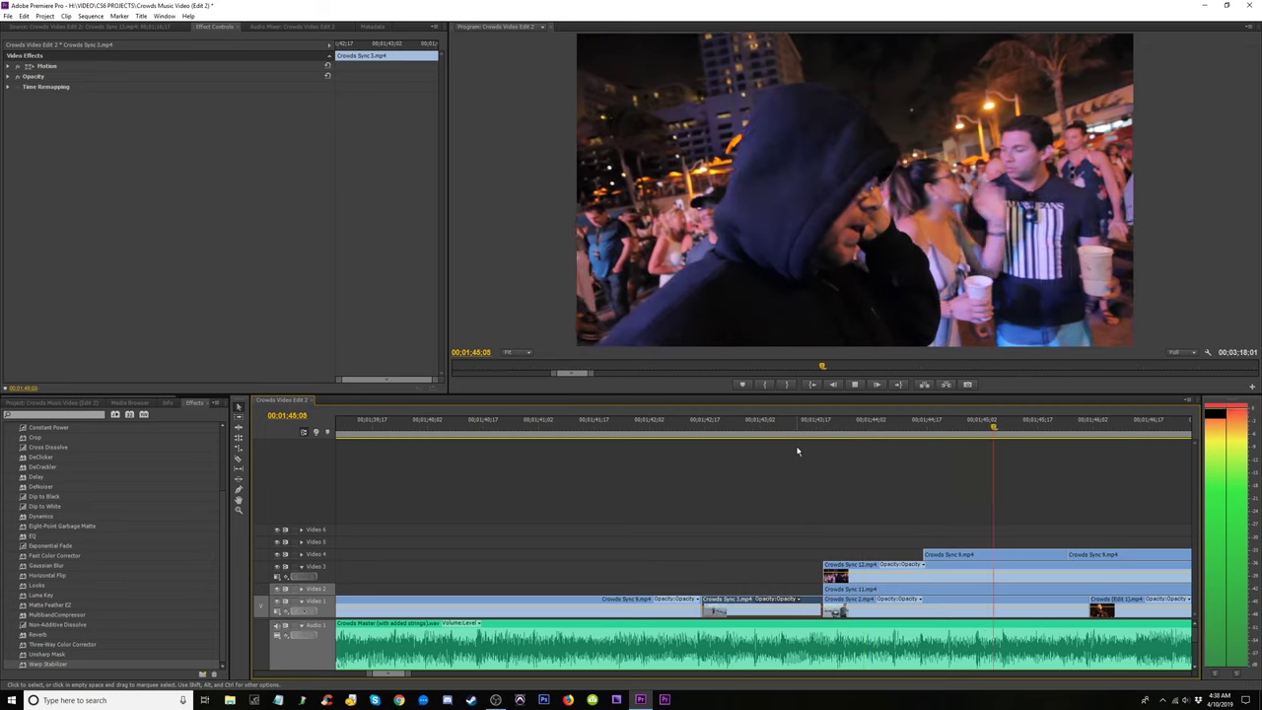
pyautogui.click(663, 425)
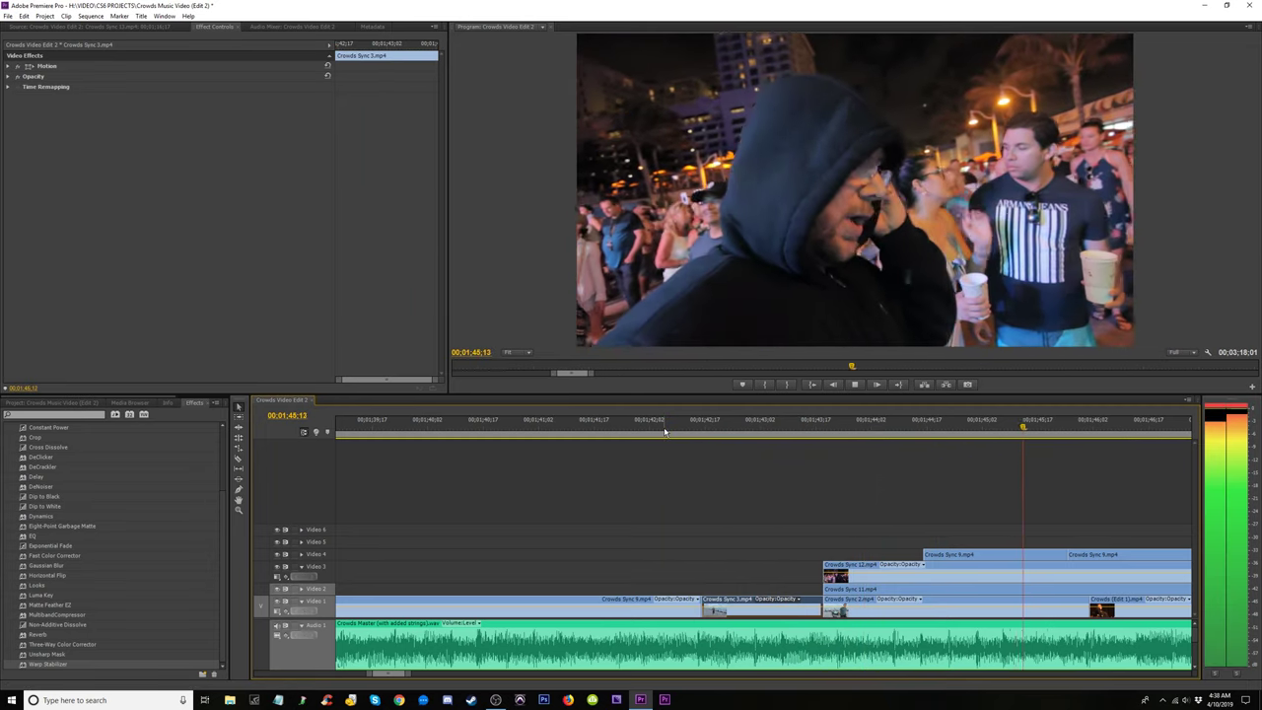
# Zoom out to the whole sequence and save the project.
pyautogui.press('space')
pyautogui.press('-')
pyautogui.press('-')
pyautogui.press('-')
pyautogui.press('-')
pyautogui.press('-')
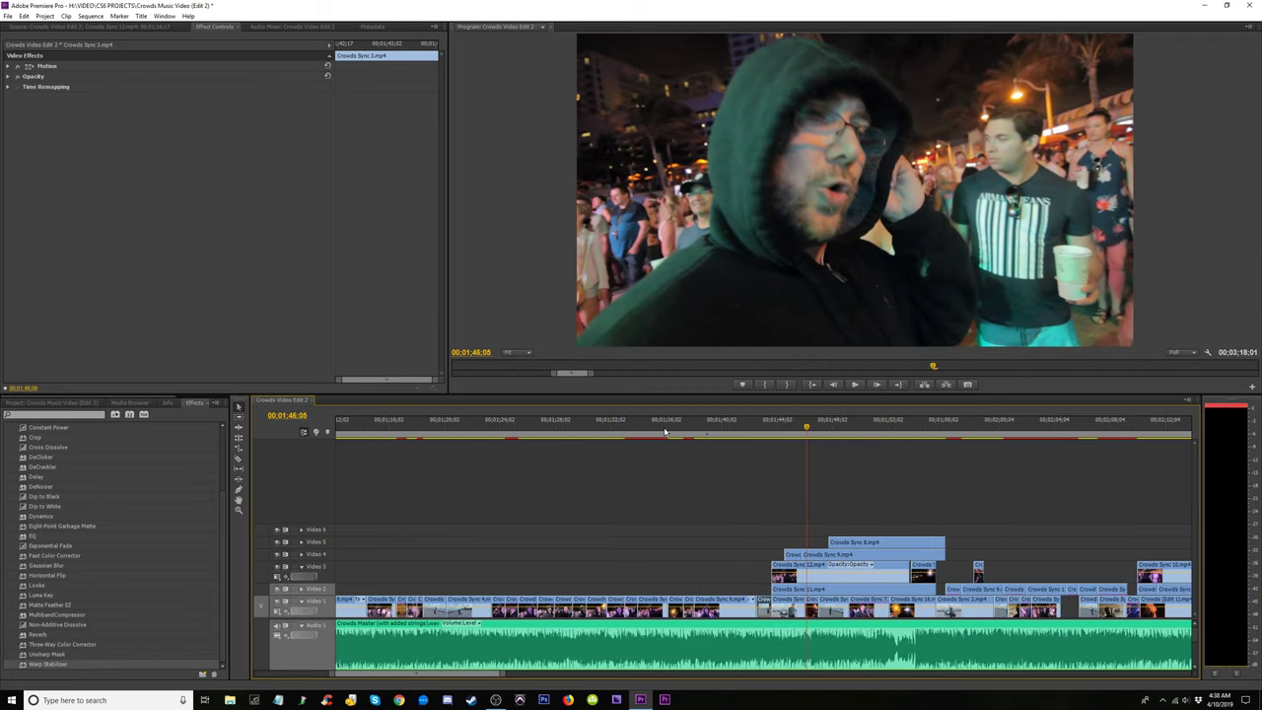
pyautogui.hotkey('ctrl', 's')
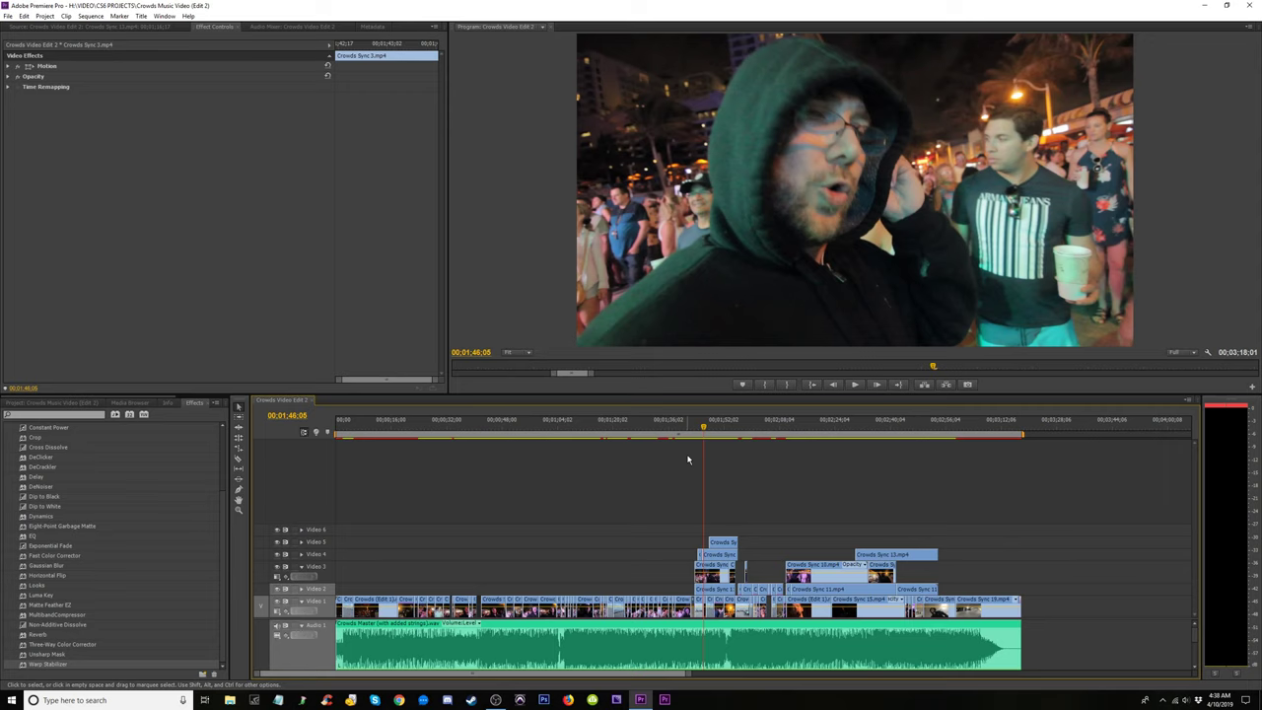
# Play from 01:46:05 and toggle visibility of several video tracks, including Video 2 and 3.
pyautogui.press('=')
pyautogui.press('=')
pyautogui.press('=')
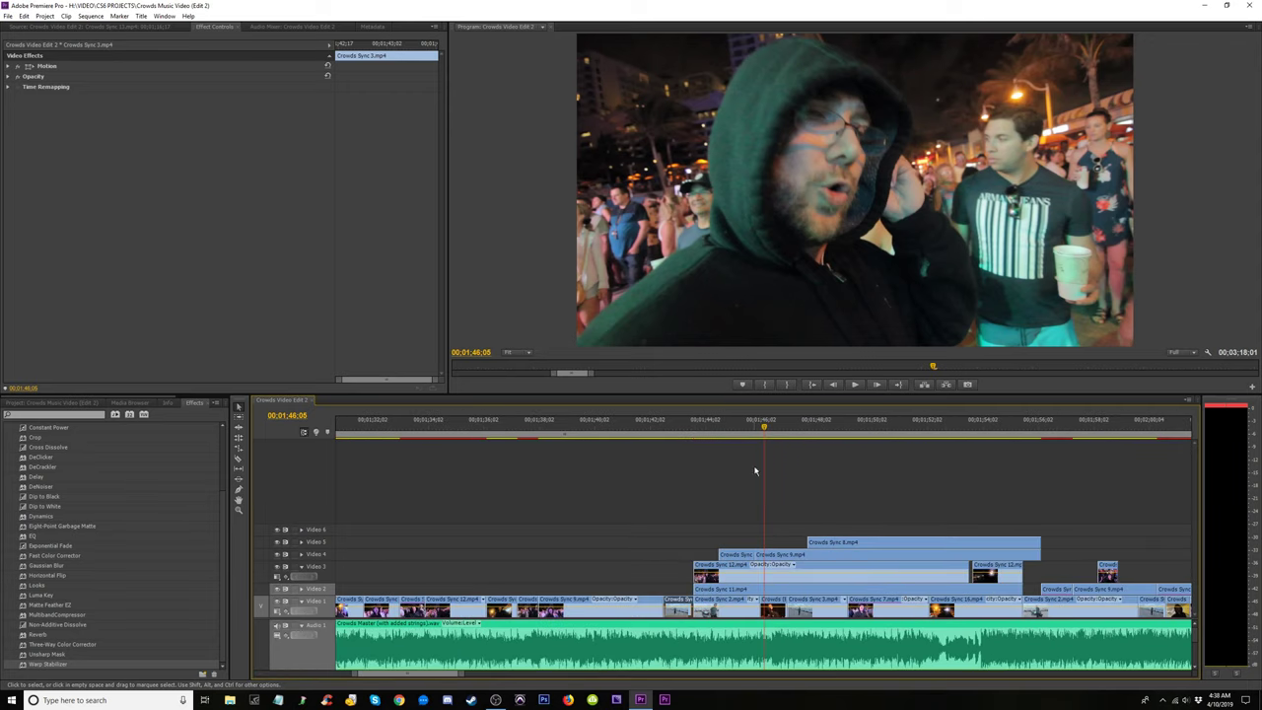
pyautogui.press('space')
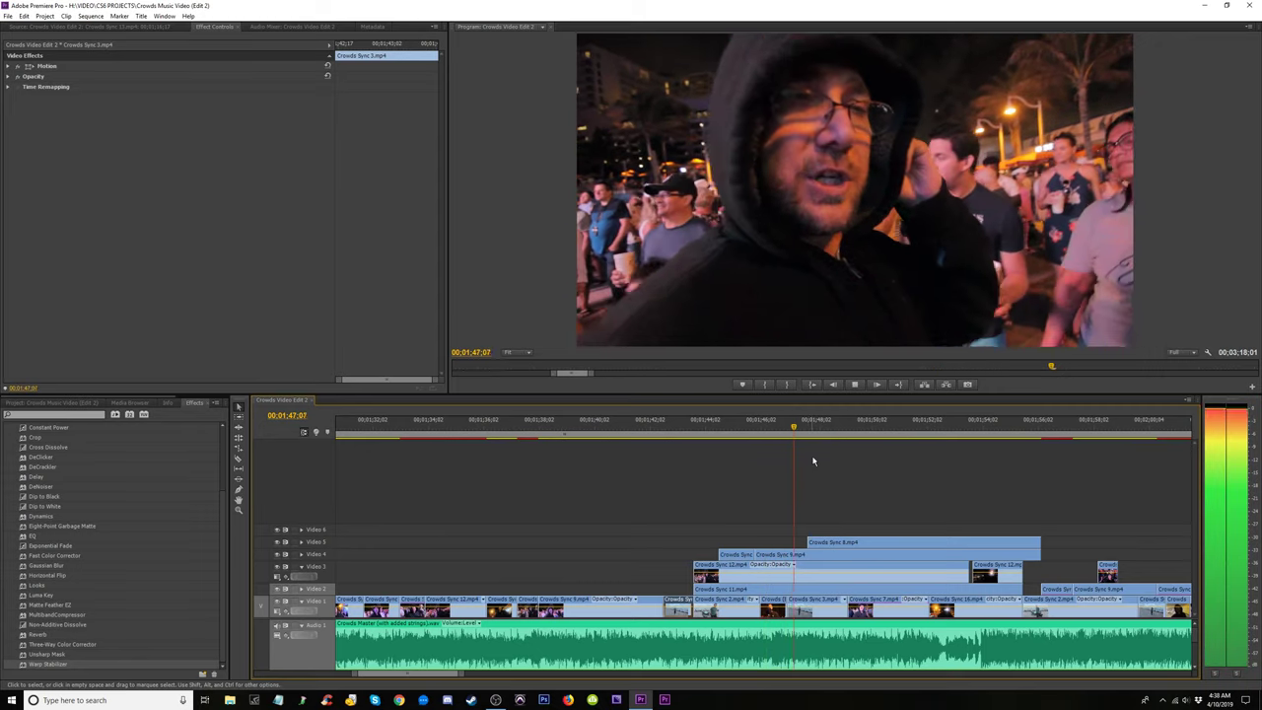
pyautogui.press('space')
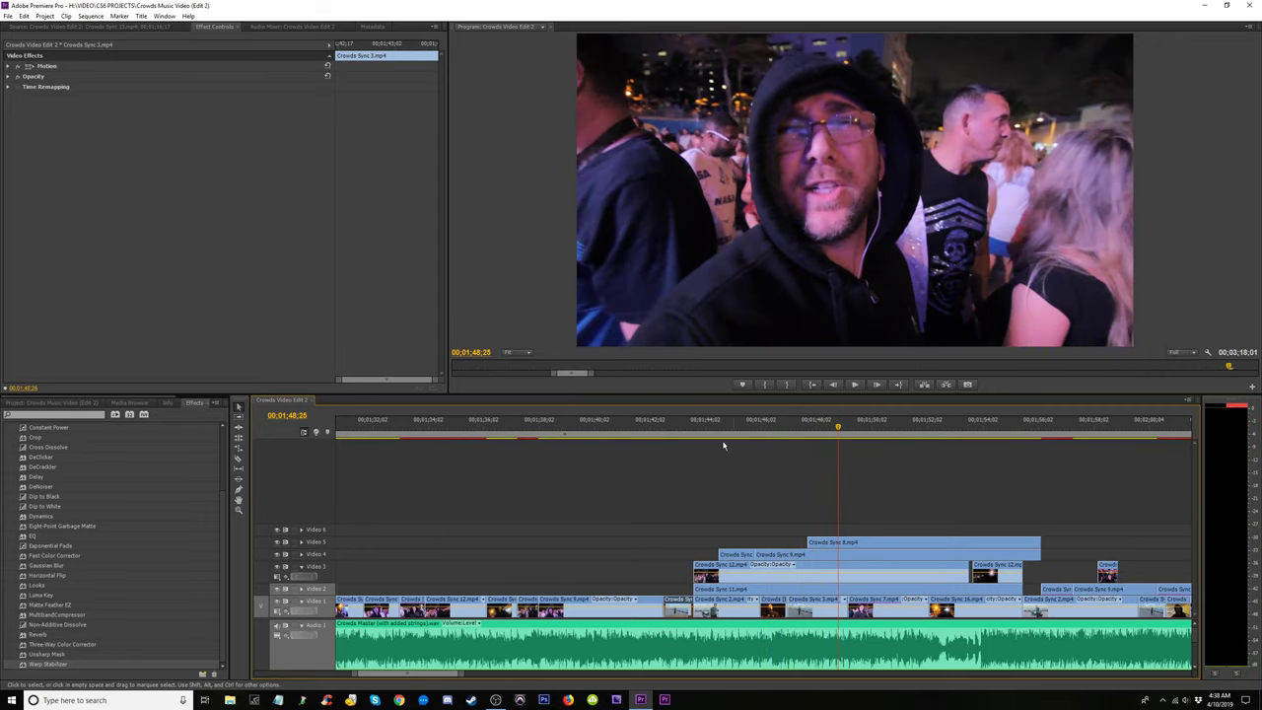
pyautogui.click(278, 544)
pyautogui.click(278, 556)
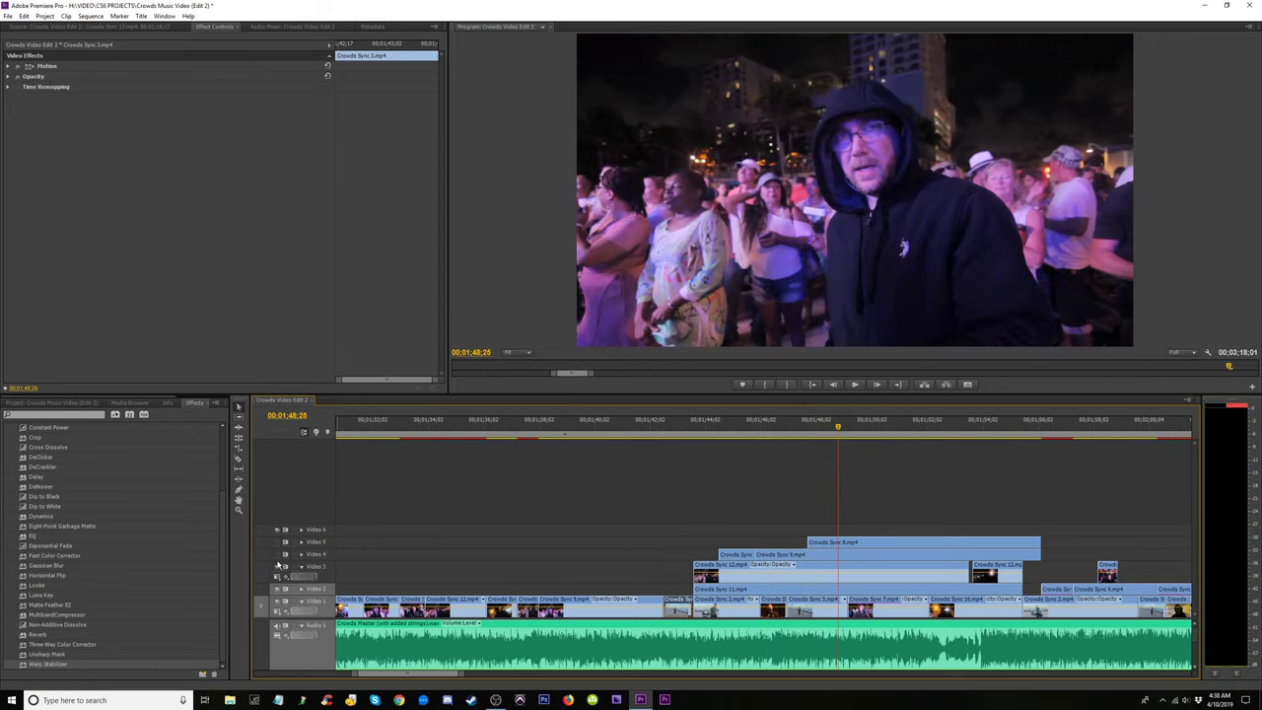
pyautogui.click(278, 574)
pyautogui.click(278, 588)
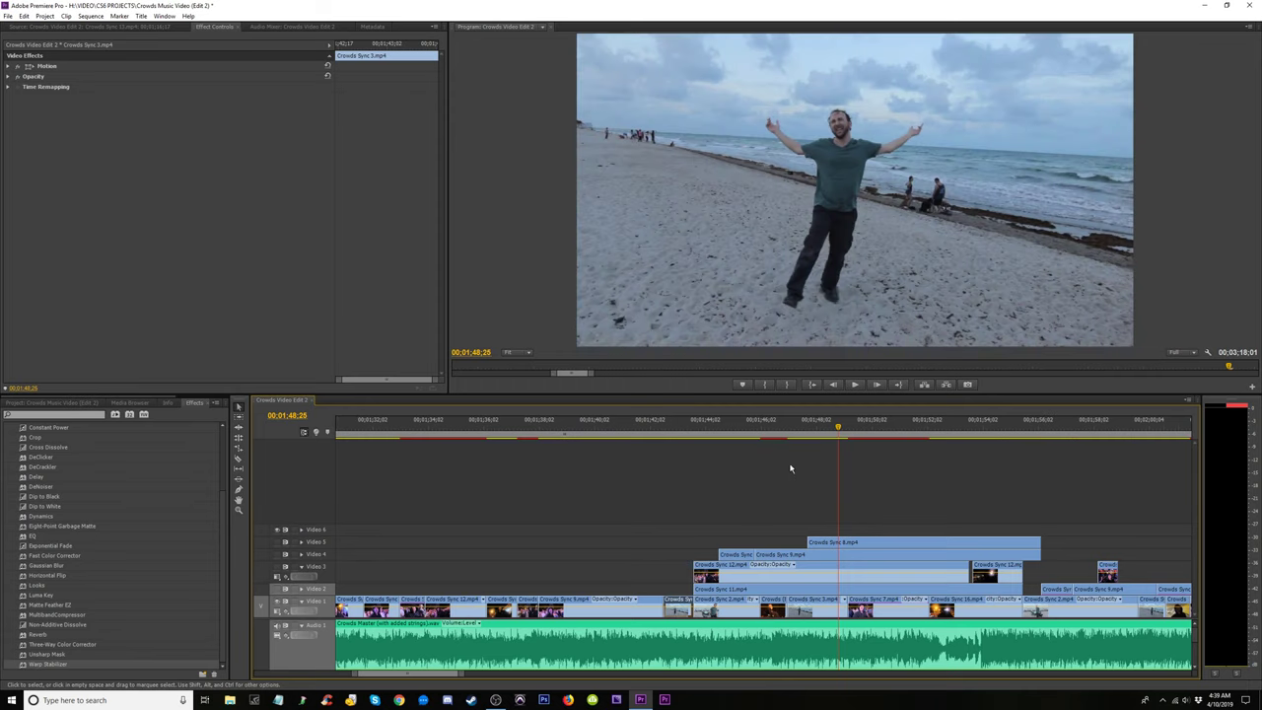
# Preview the sequence from about 01:44 and again from 01:51:11.
pyautogui.click(698, 426)
pyautogui.press('space')
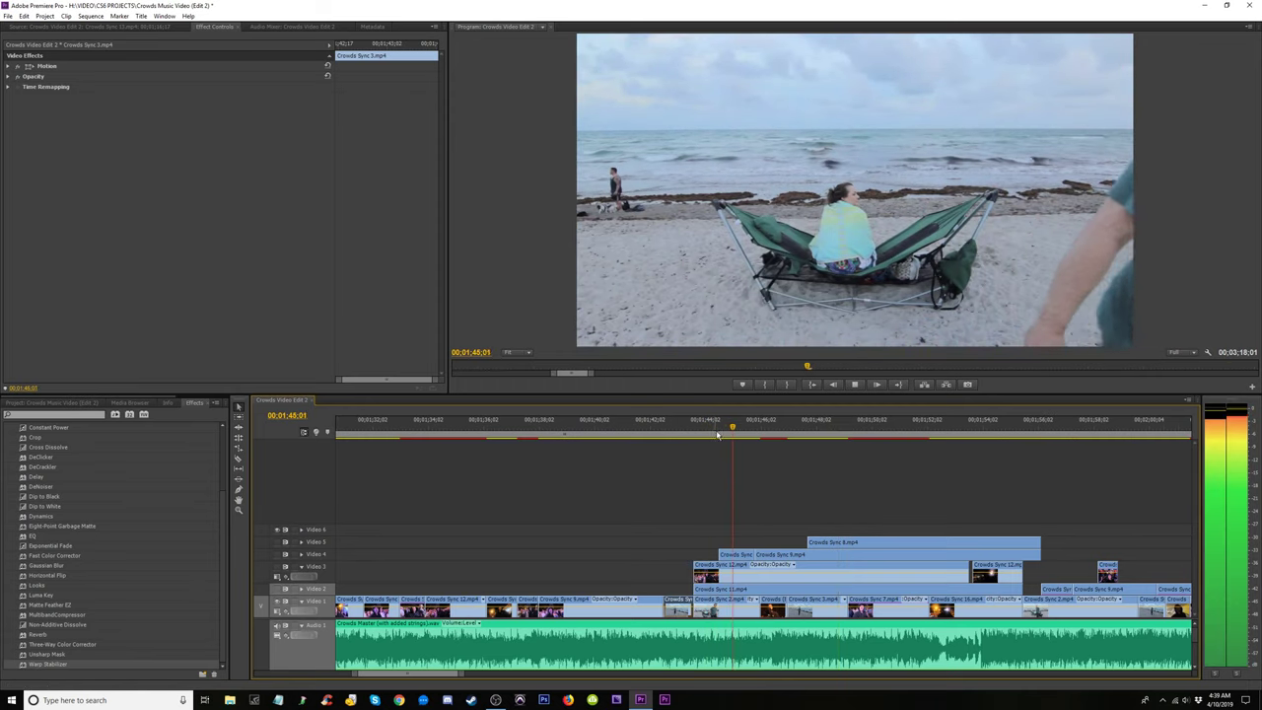
pyautogui.moveTo(742, 432)
pyautogui.mouseDown()
pyautogui.moveTo(685, 432)
pyautogui.moveTo(747, 441)
pyautogui.mouseUp()
pyautogui.press('space')
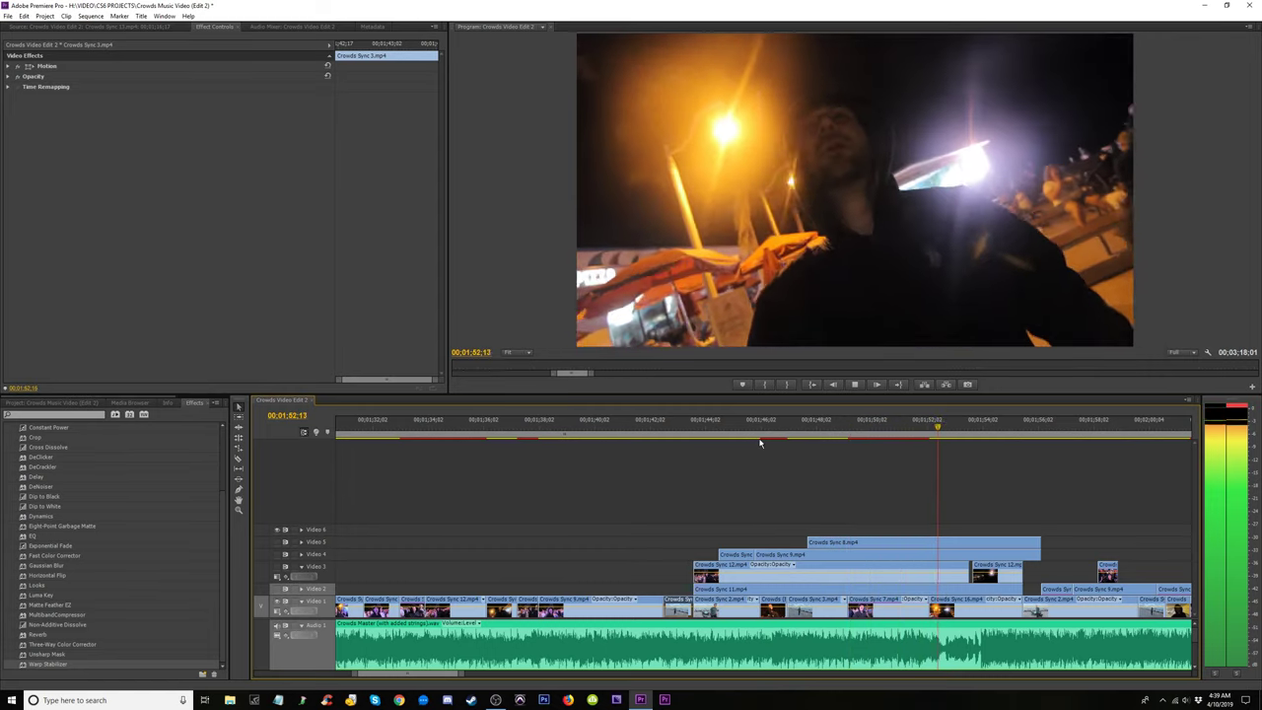
pyautogui.click(909, 436)
pyautogui.press('space')
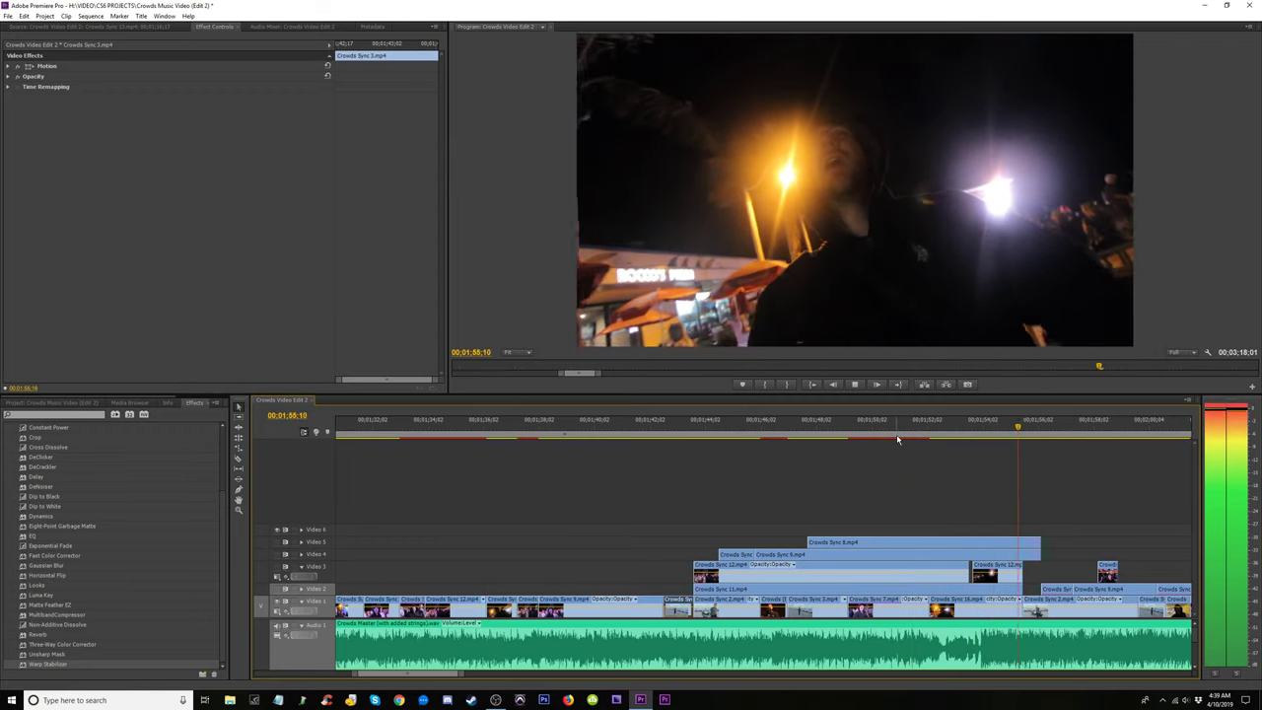
pyautogui.press('space')
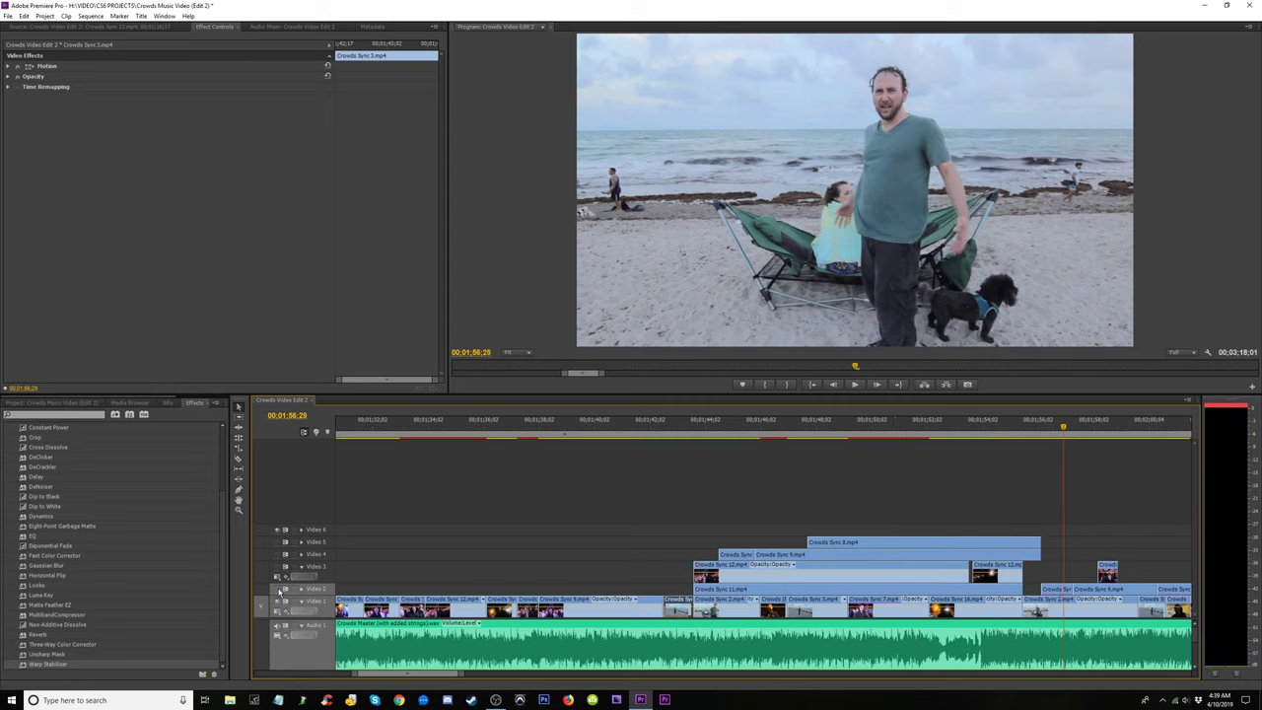
# Replay the stretch from about 01:43 onward.
pyautogui.click(683, 431)
pyautogui.press('space')
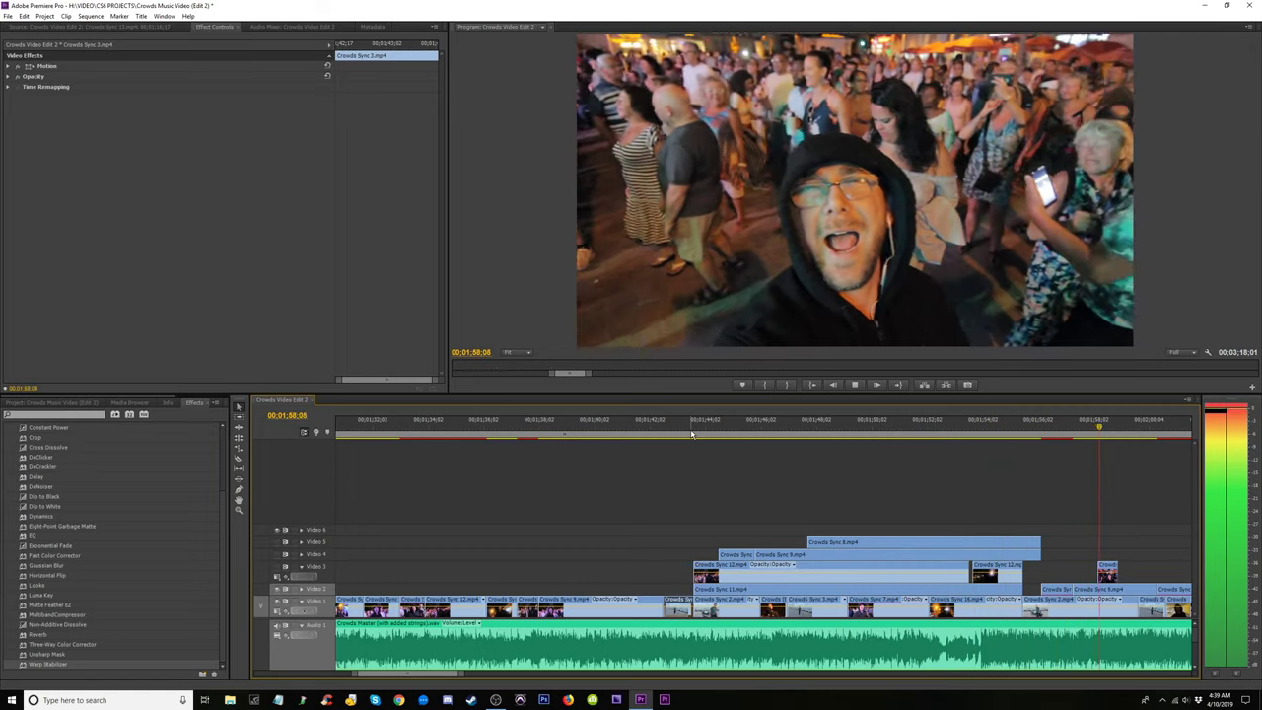
pyautogui.press('space')
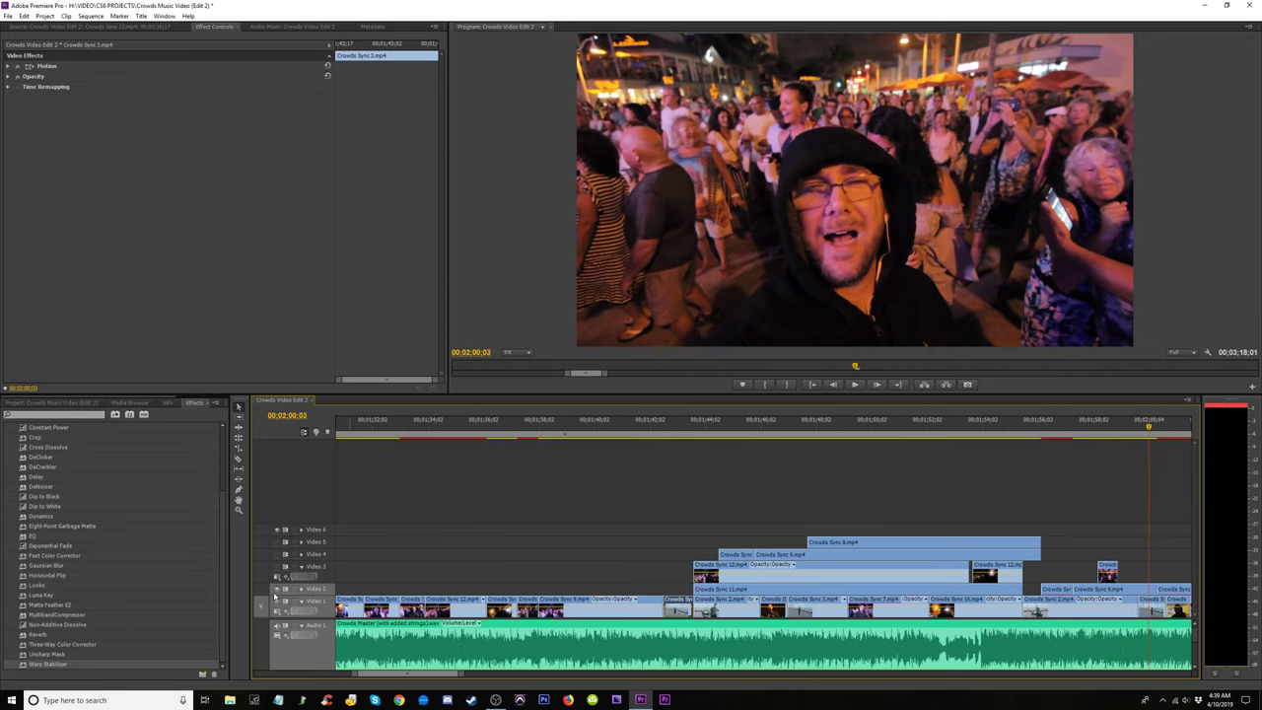
pyautogui.click(681, 431)
pyautogui.press('space')
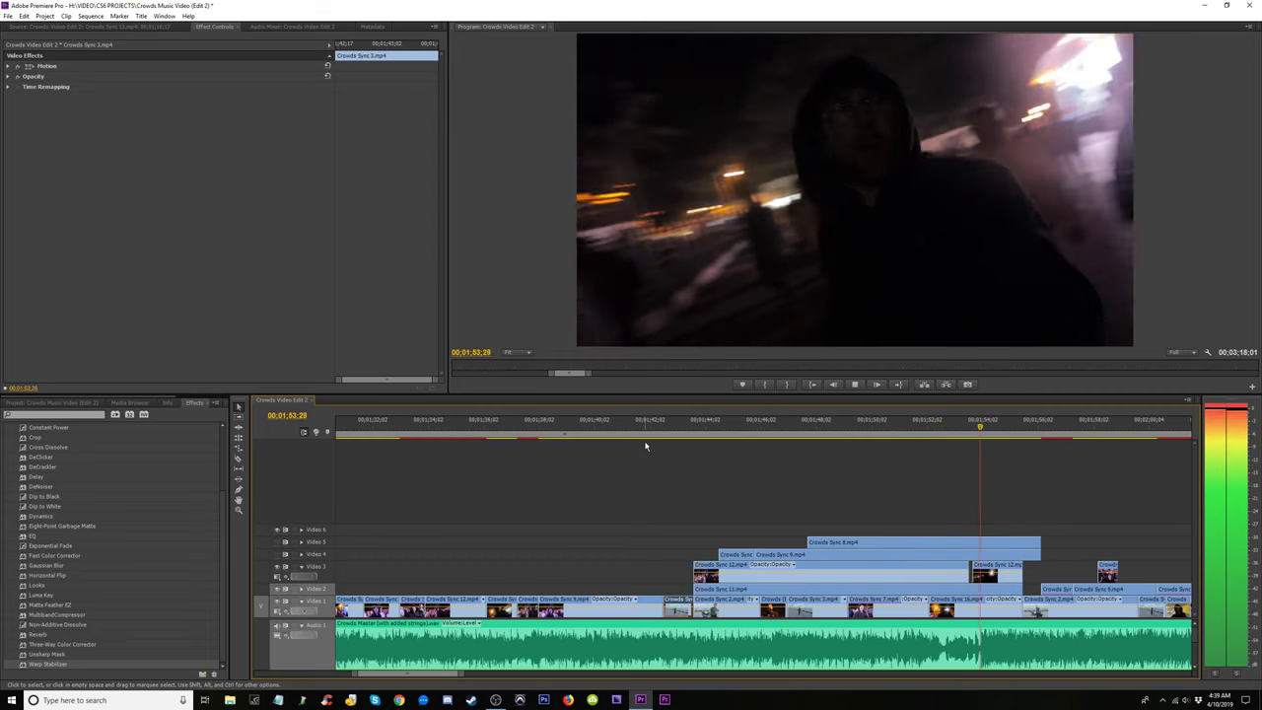
# Shorten the end of the Video 3 clip by 9;01 and replay from around 01:43.
pyautogui.press('space')
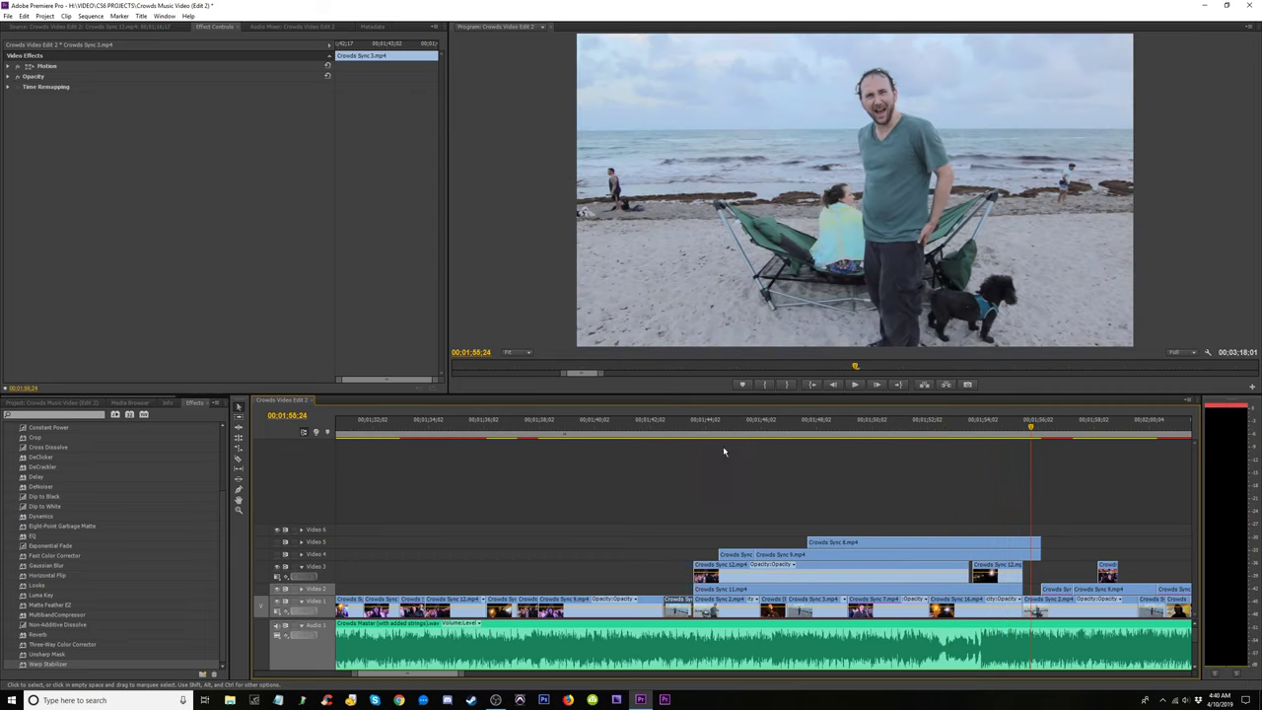
pyautogui.moveTo(900, 416); pyautogui.dragTo(782, 430)
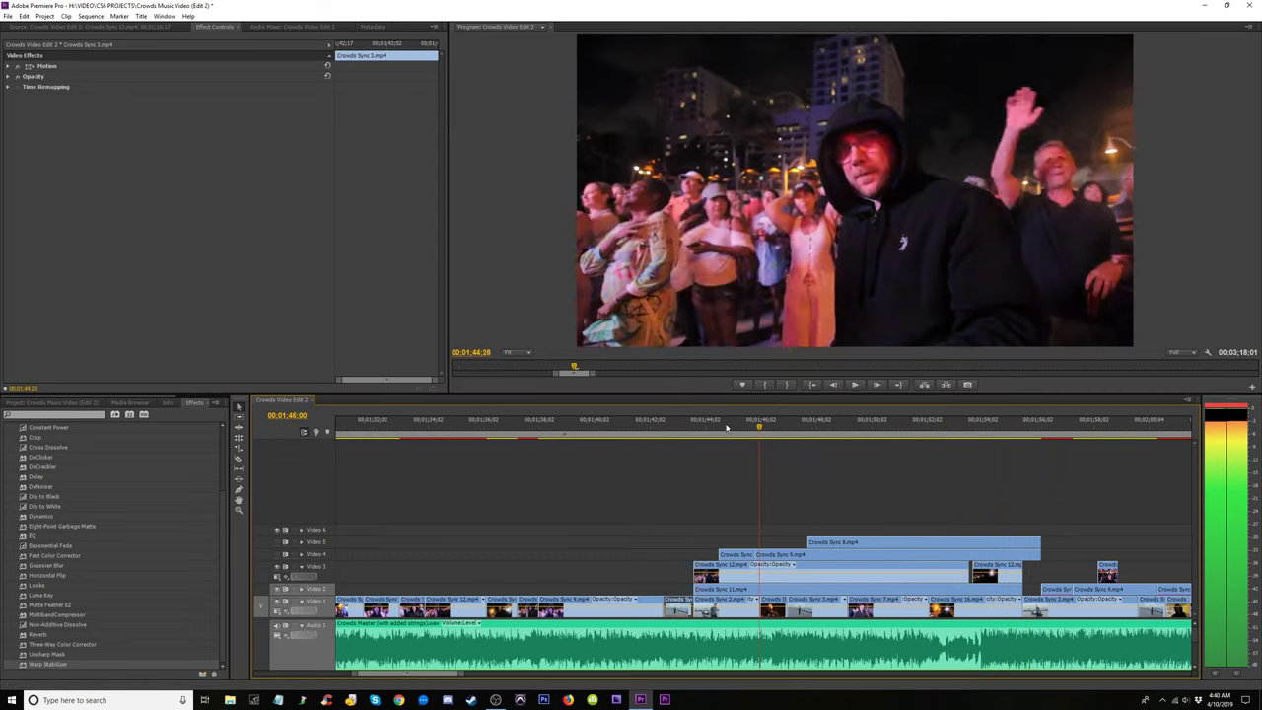
pyautogui.moveTo(695, 426); pyautogui.dragTo(677, 424)
pyautogui.press('space')
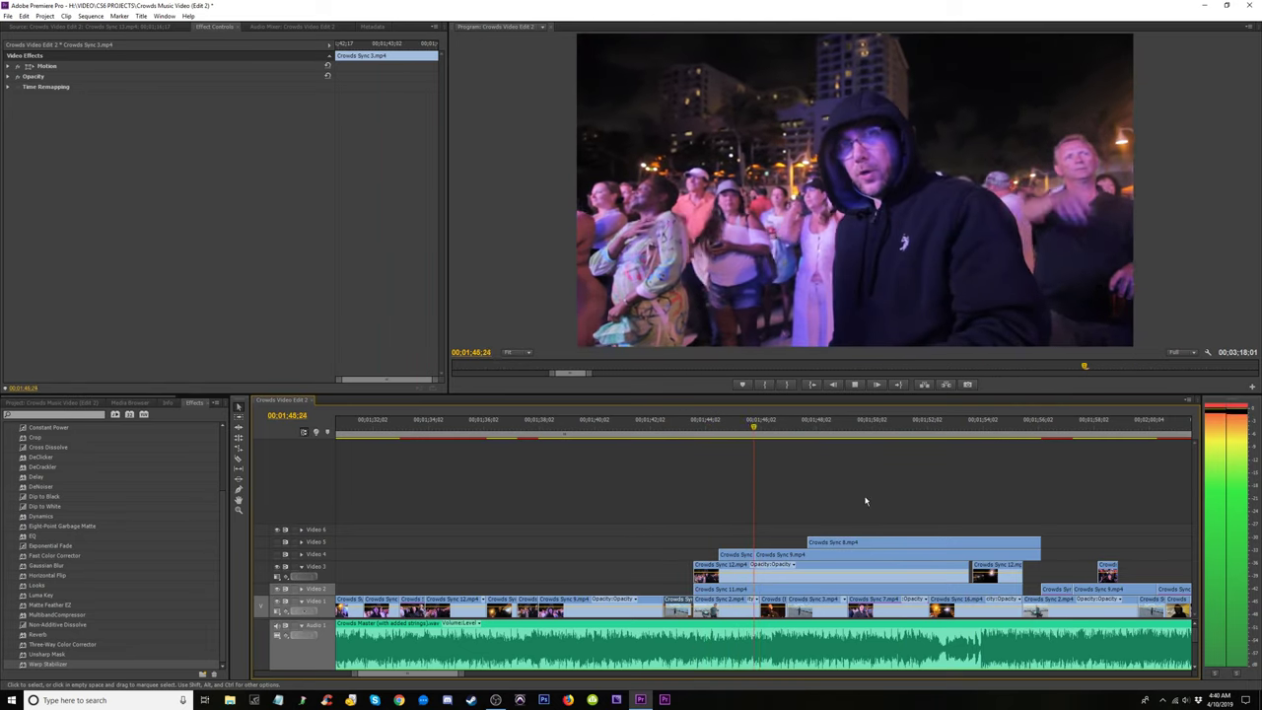
pyautogui.press('space')
pyautogui.moveTo(971, 572); pyautogui.dragTo(718, 554)
pyautogui.click(695, 426)
pyautogui.press('space')
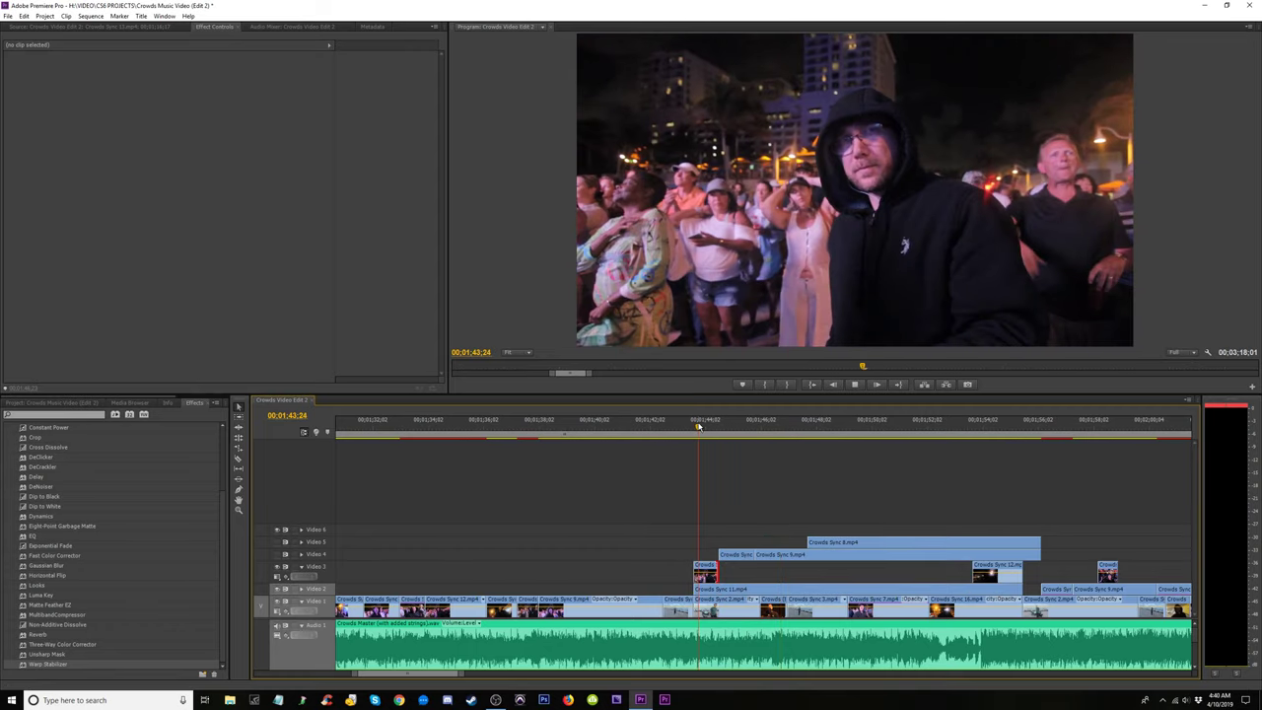
pyautogui.press('space')
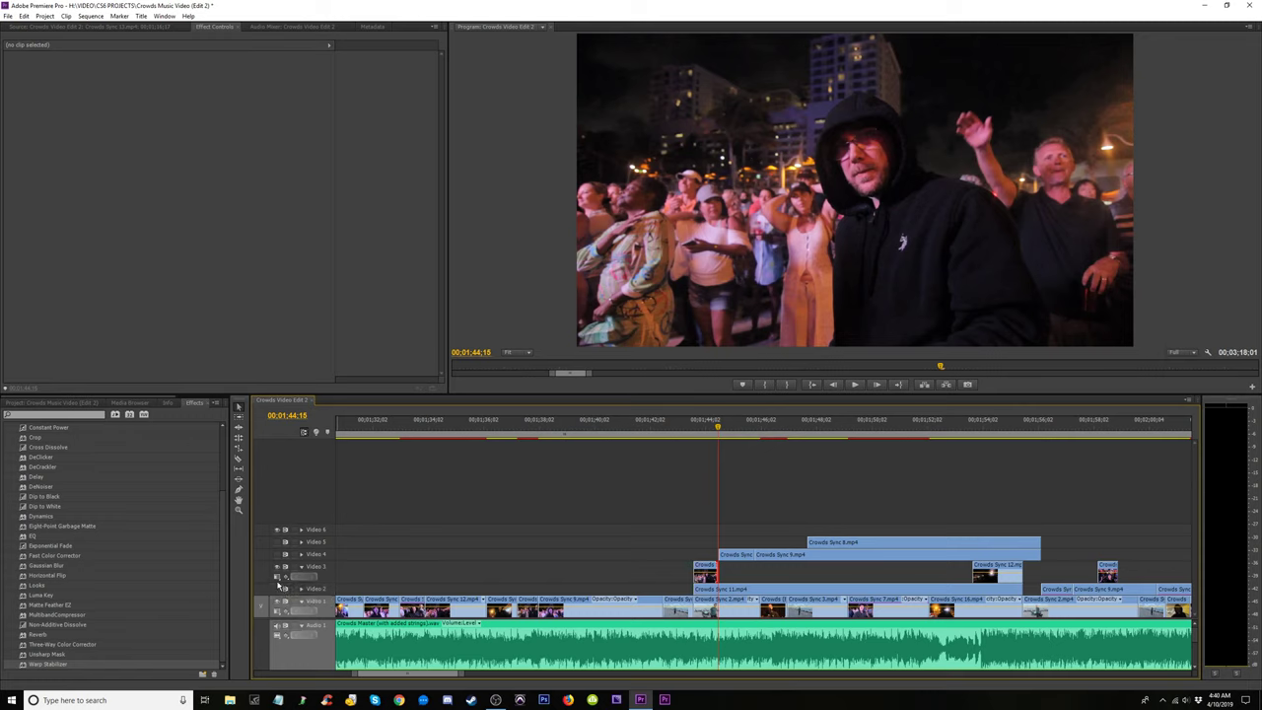
# Trim the start of Crowds Sync 11.mp4 later and move the small Video 3 clip onto Video 1.
pyautogui.moveTo(691, 437); pyautogui.dragTo(734, 438)
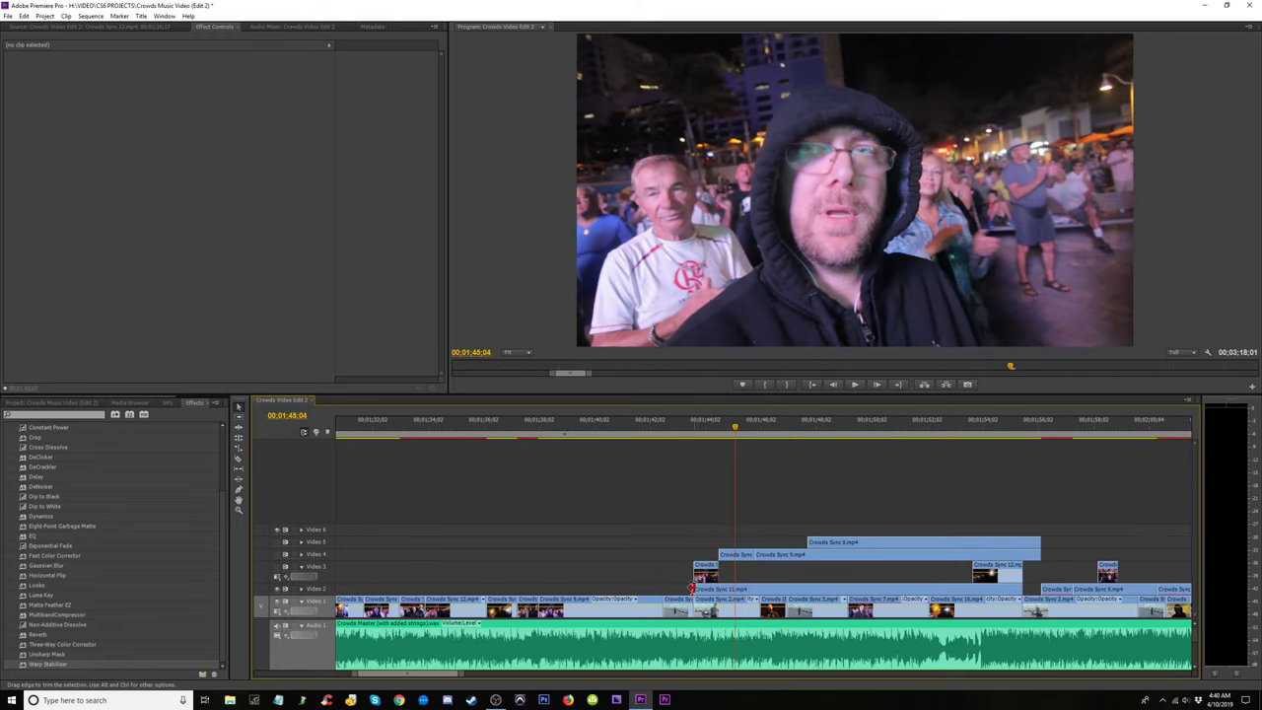
pyautogui.moveTo(691, 589); pyautogui.dragTo(716, 590)
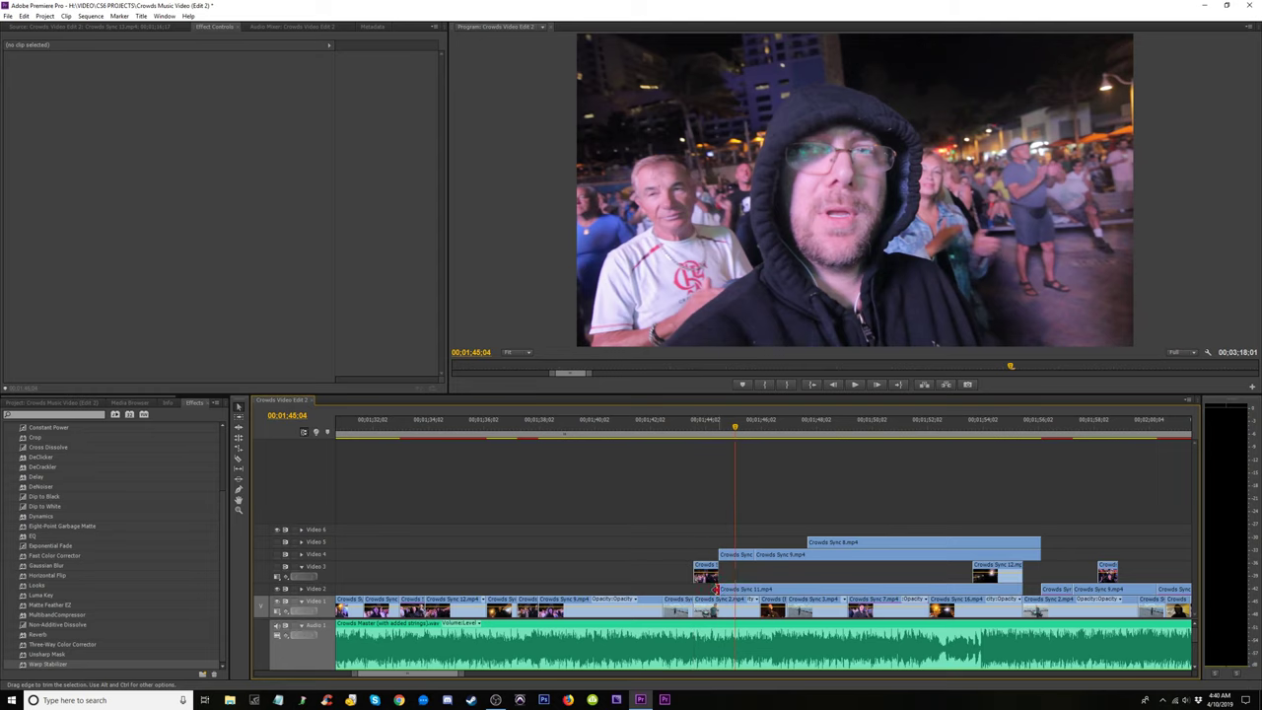
pyautogui.moveTo(692, 437); pyautogui.dragTo(698, 600)
pyautogui.click(689, 426)
# Review the cut from 01:41:08, playing backward and forward through it.
pyautogui.press('space')
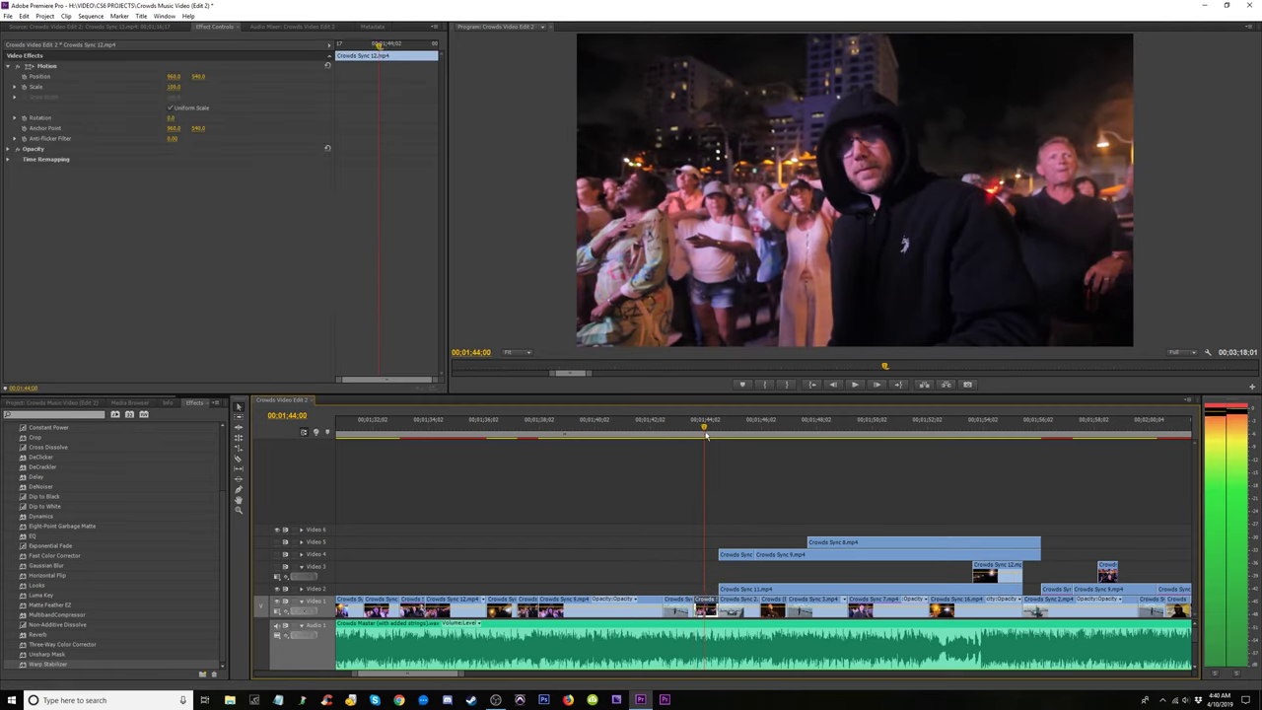
pyautogui.click(629, 426)
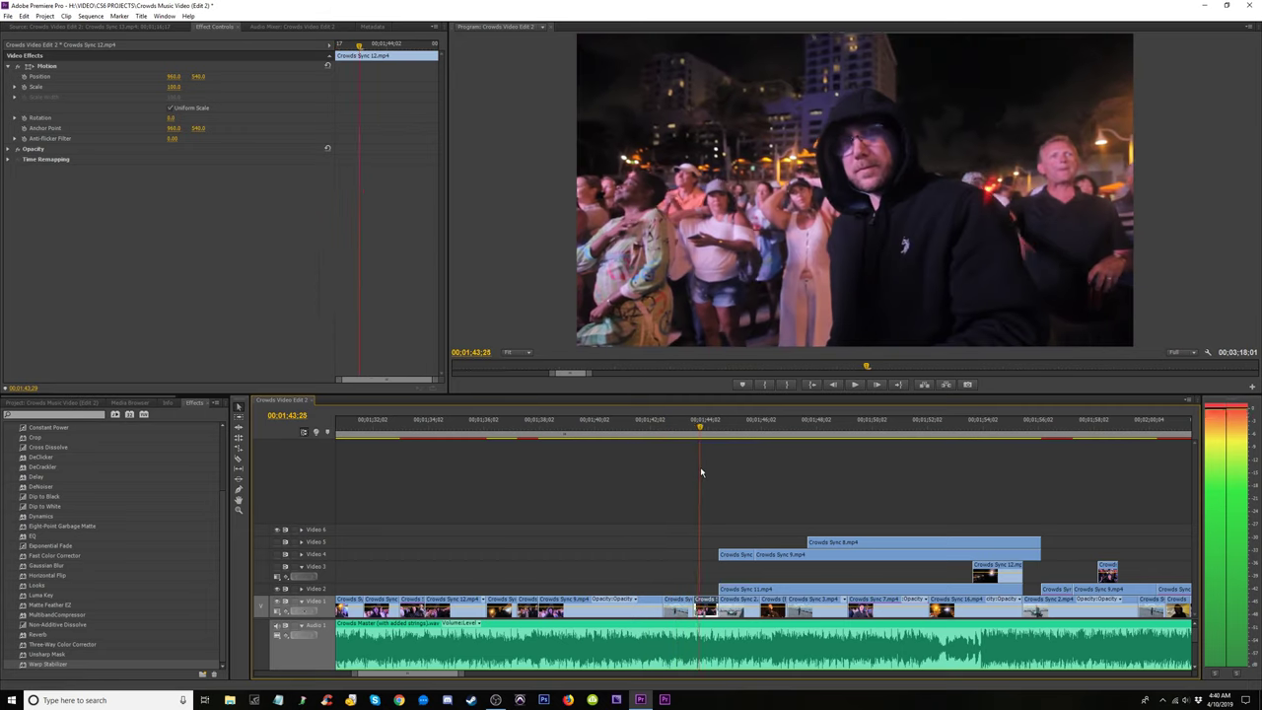
pyautogui.press('j')
pyautogui.press('j')
pyautogui.press('l')
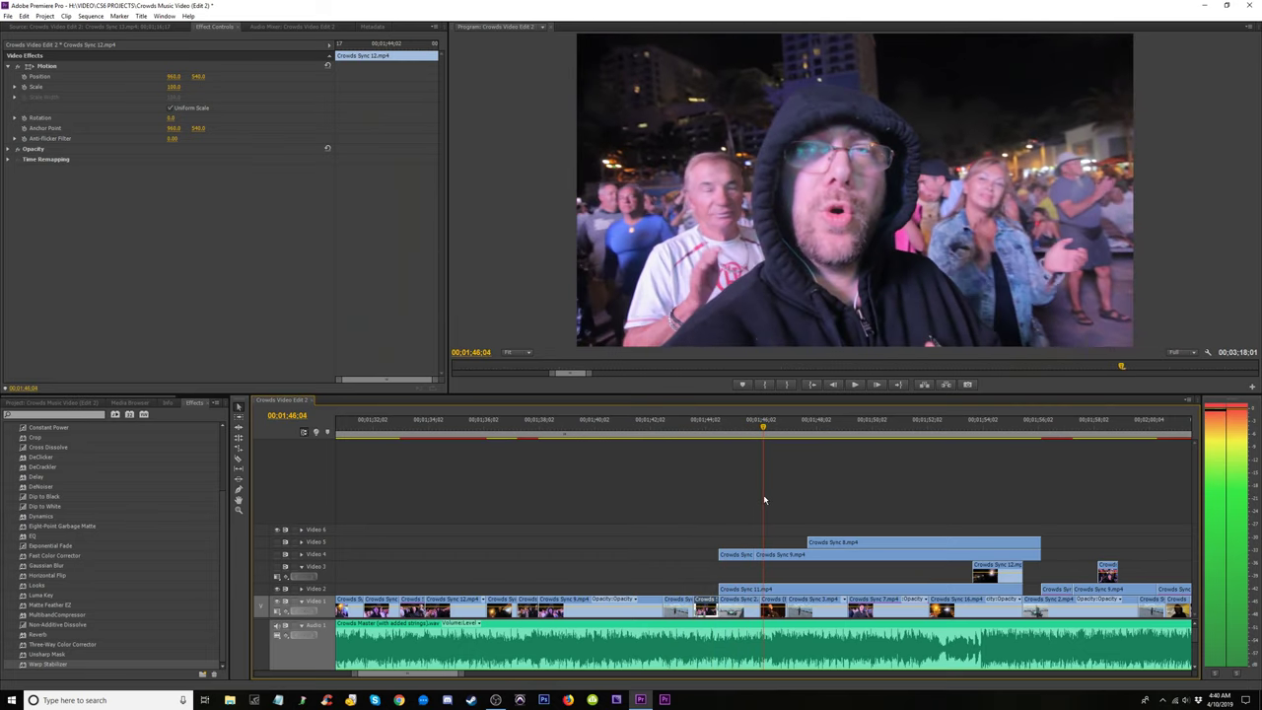
pyautogui.press('k')
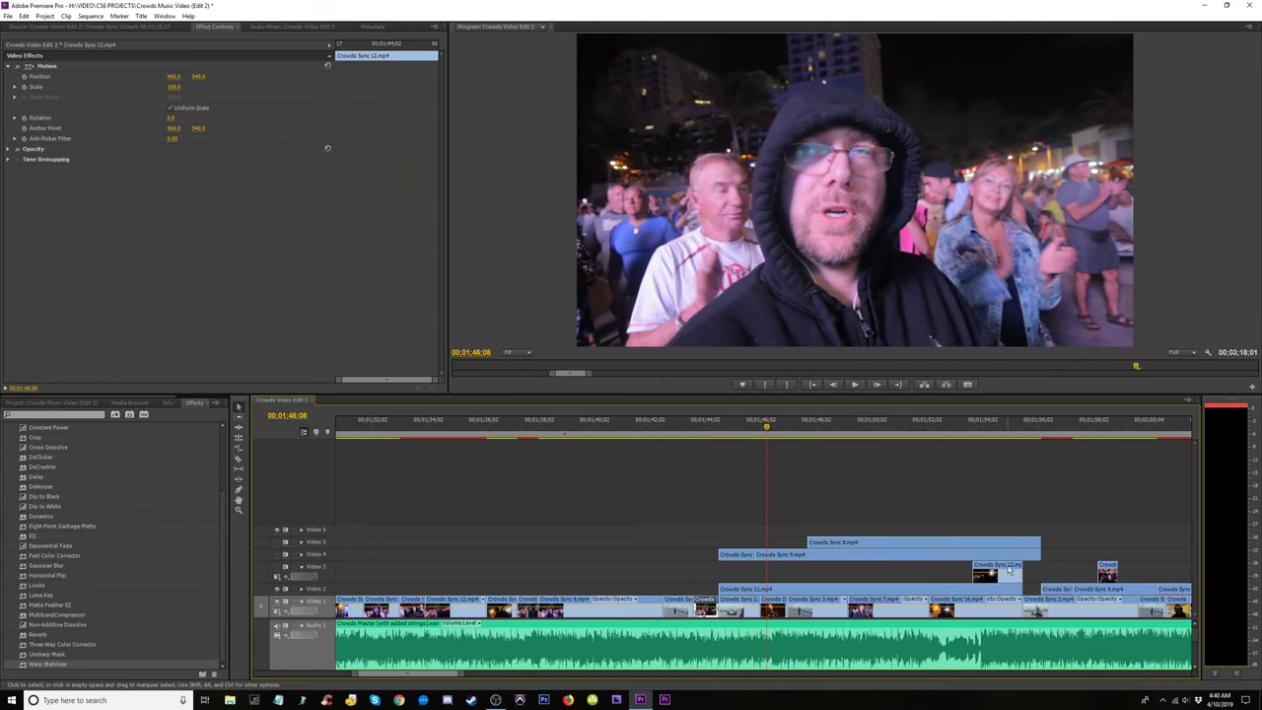
# Move Crowds Sync 12 up to Video 6, then shift the upper-track clips down one track.
pyautogui.moveTo(994, 572); pyautogui.dragTo(1008, 537)
pyautogui.click(1038, 426)
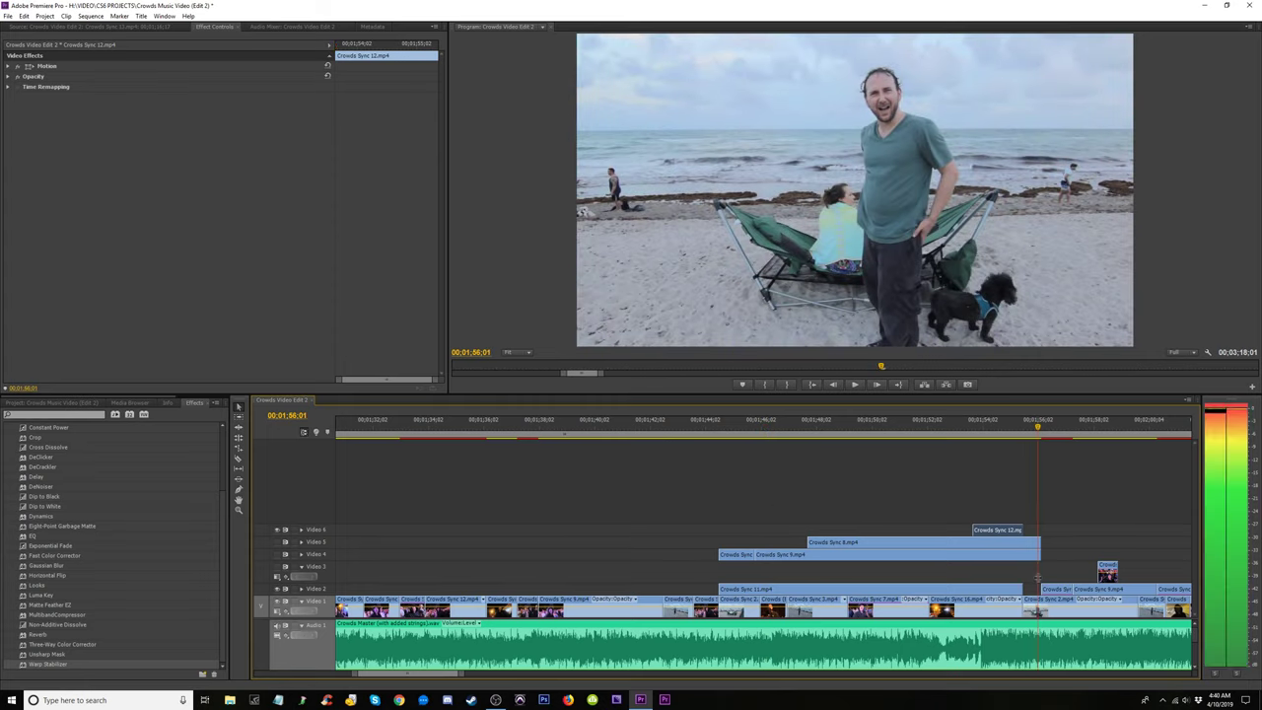
pyautogui.moveTo(1066, 501); pyautogui.dragTo(794, 580)
pyautogui.click(879, 514)
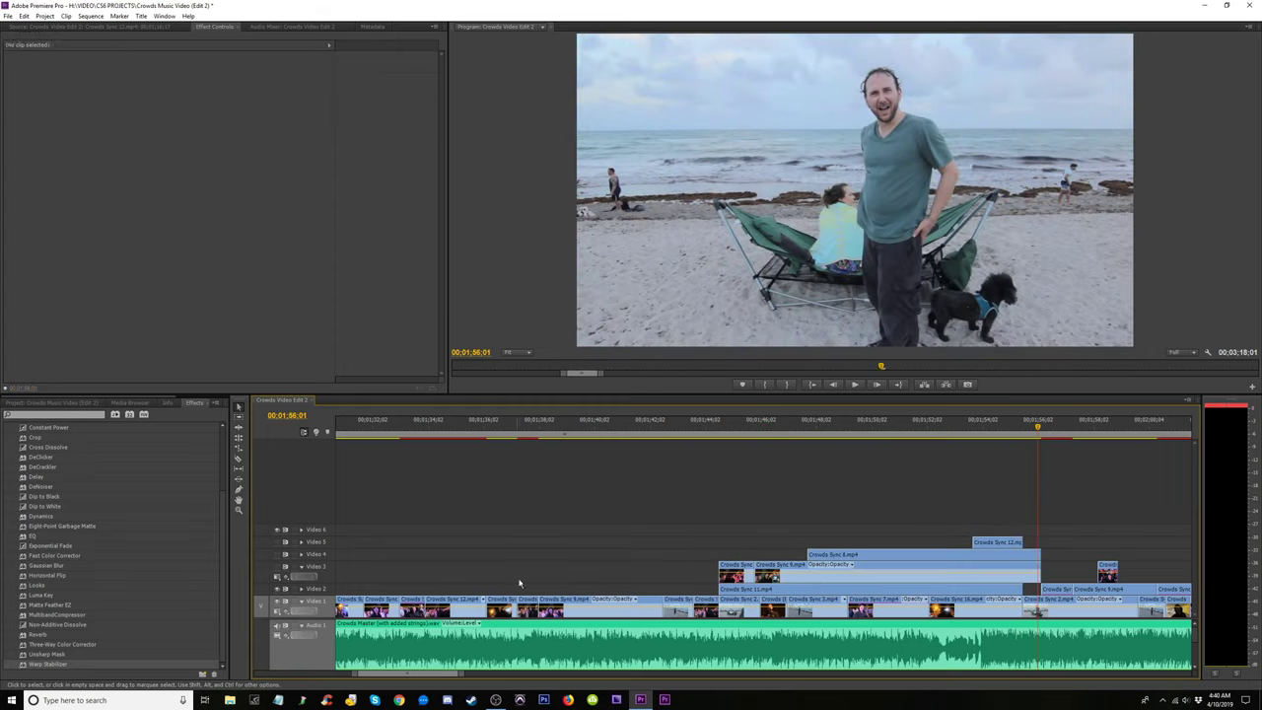
# Hide the output of Video 3 and another upper track so the daytime crowd shot shows.
pyautogui.click(283, 567)
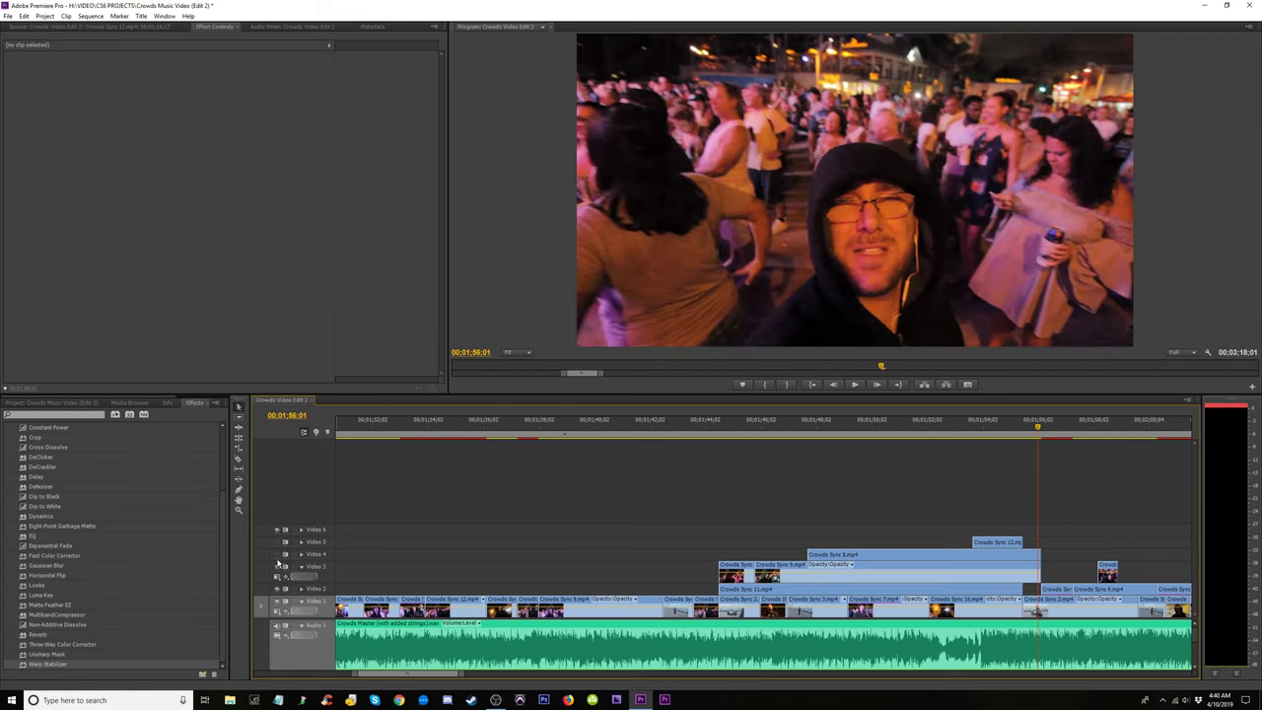
pyautogui.click(277, 559)
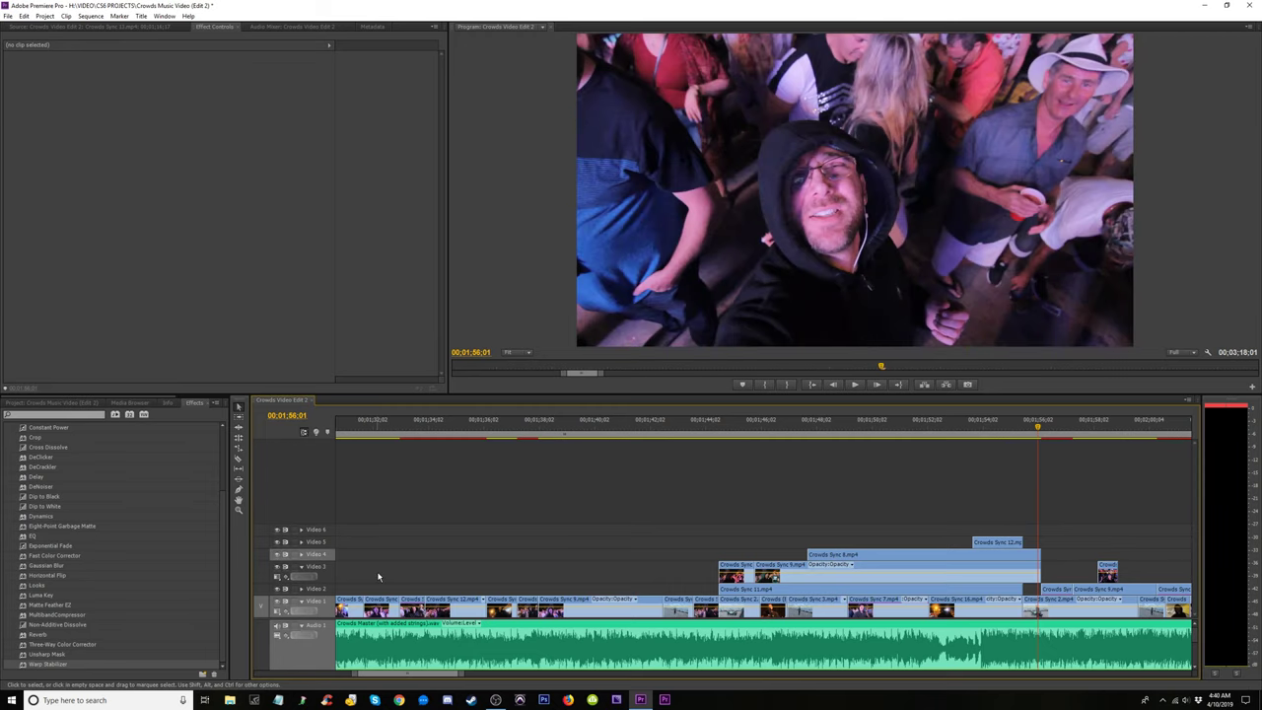
pyautogui.press('-')
pyautogui.press('-')
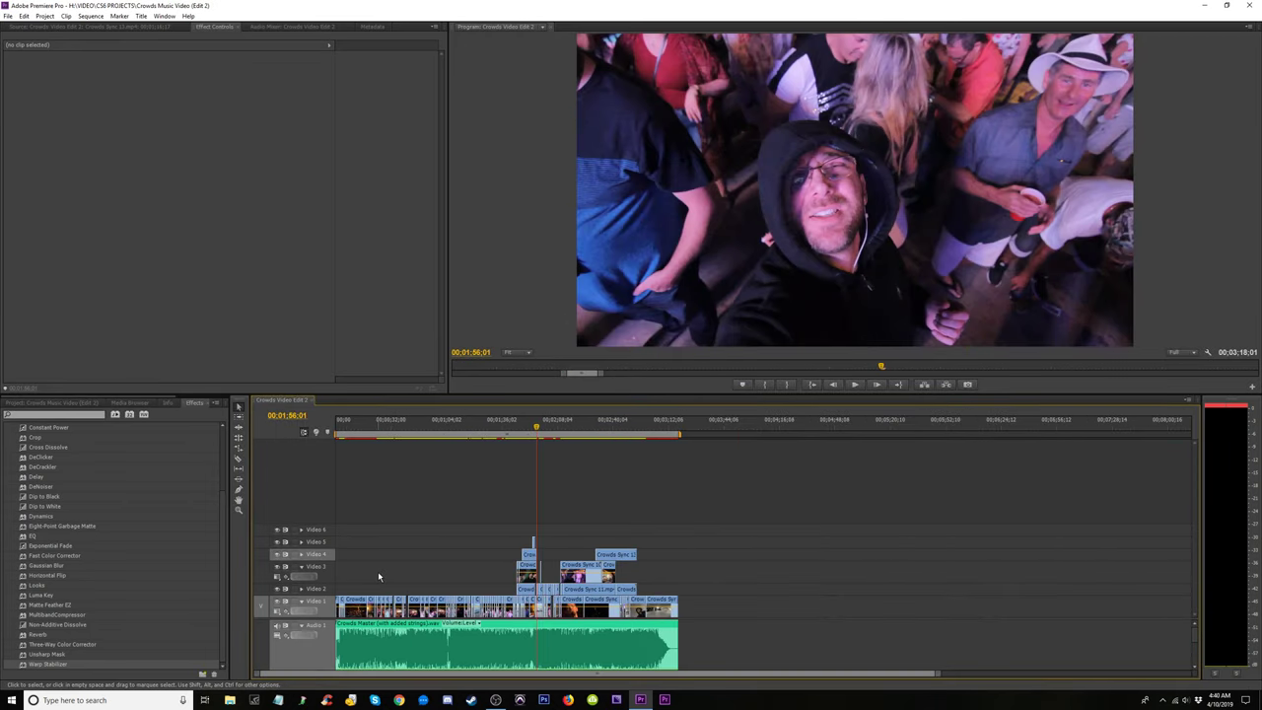
pyautogui.press('=')
pyautogui.press('=')
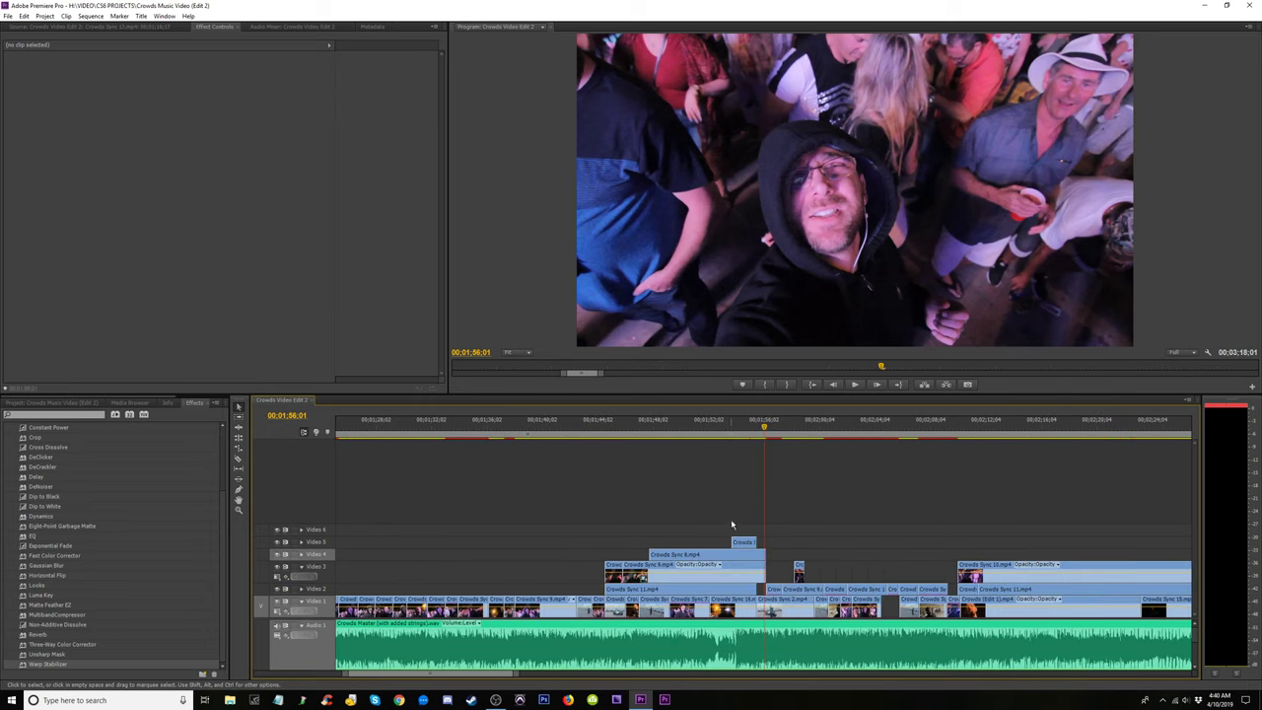
# Zoom in and play a short stretch from just before 01:54.
pyautogui.moveTo(738, 434); pyautogui.dragTo(741, 434)
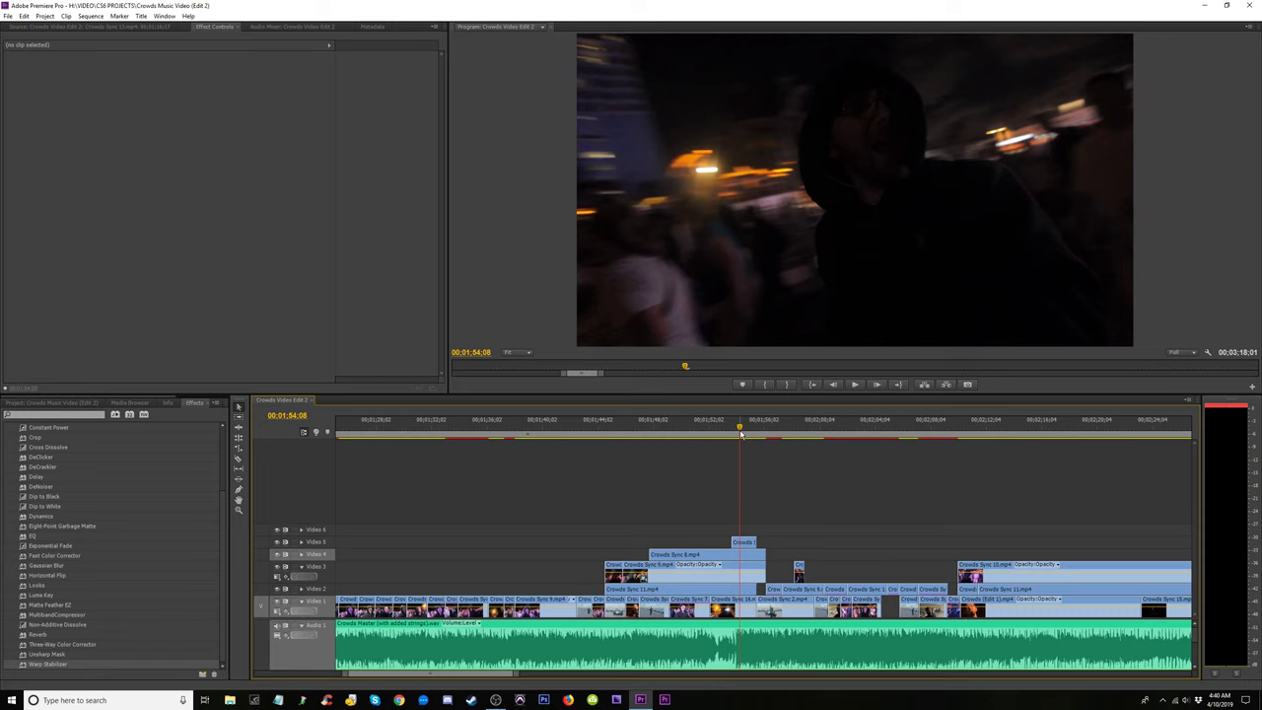
pyautogui.press('=')
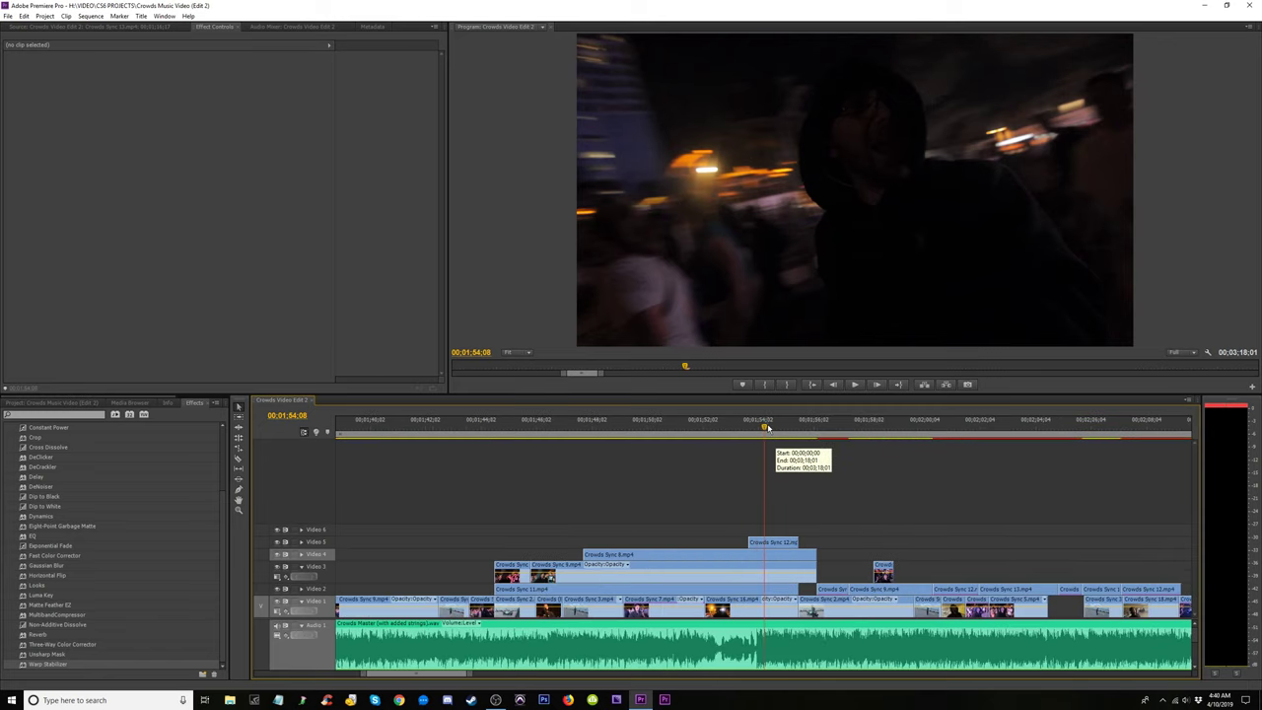
pyautogui.moveTo(766, 434)
pyautogui.mouseDown()
pyautogui.moveTo(801, 433)
pyautogui.moveTo(746, 440)
pyautogui.mouseUp()
pyautogui.press('space')
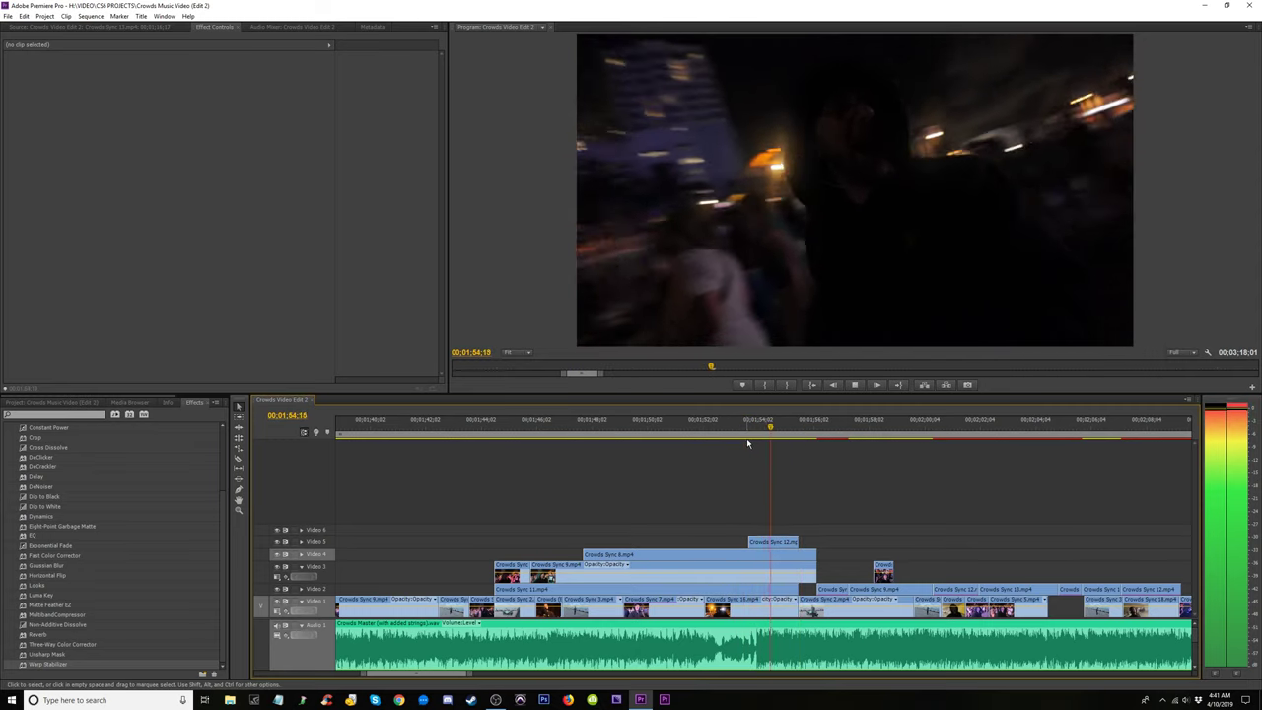
pyautogui.press('space')
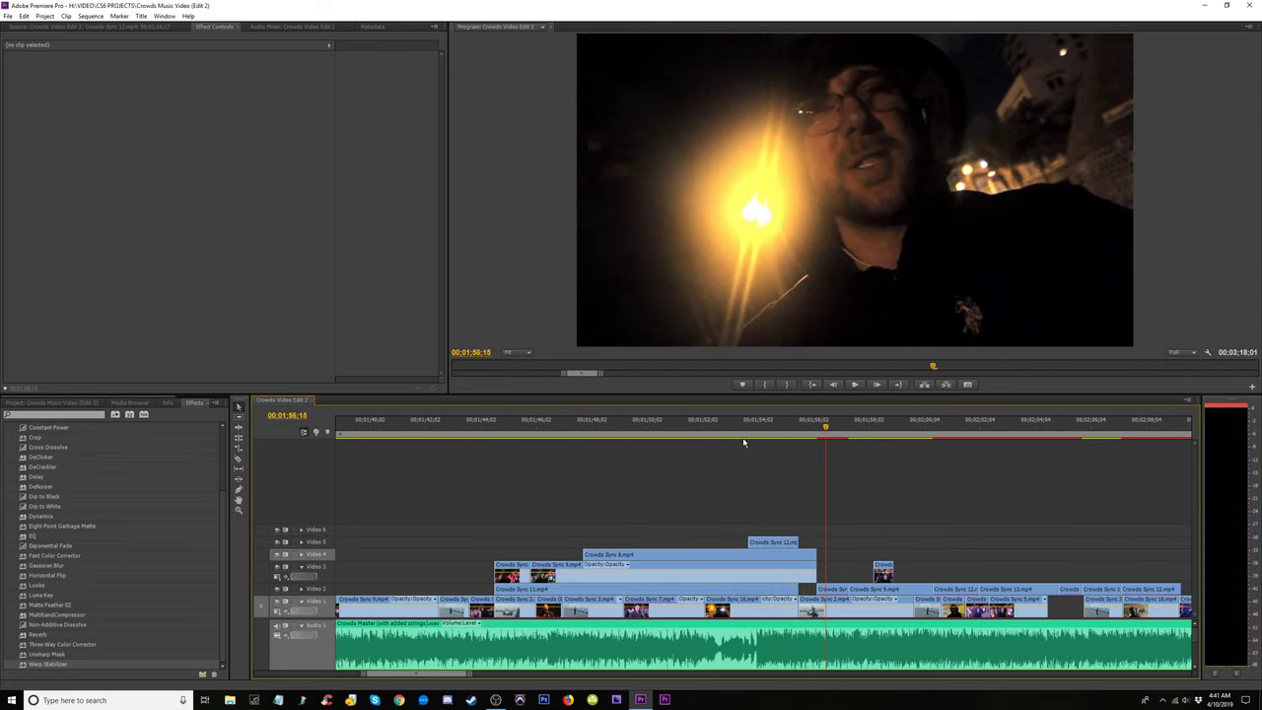
# Play the sequence from about 01:48, stopping and resuming along the way.
pyautogui.click(489, 431)
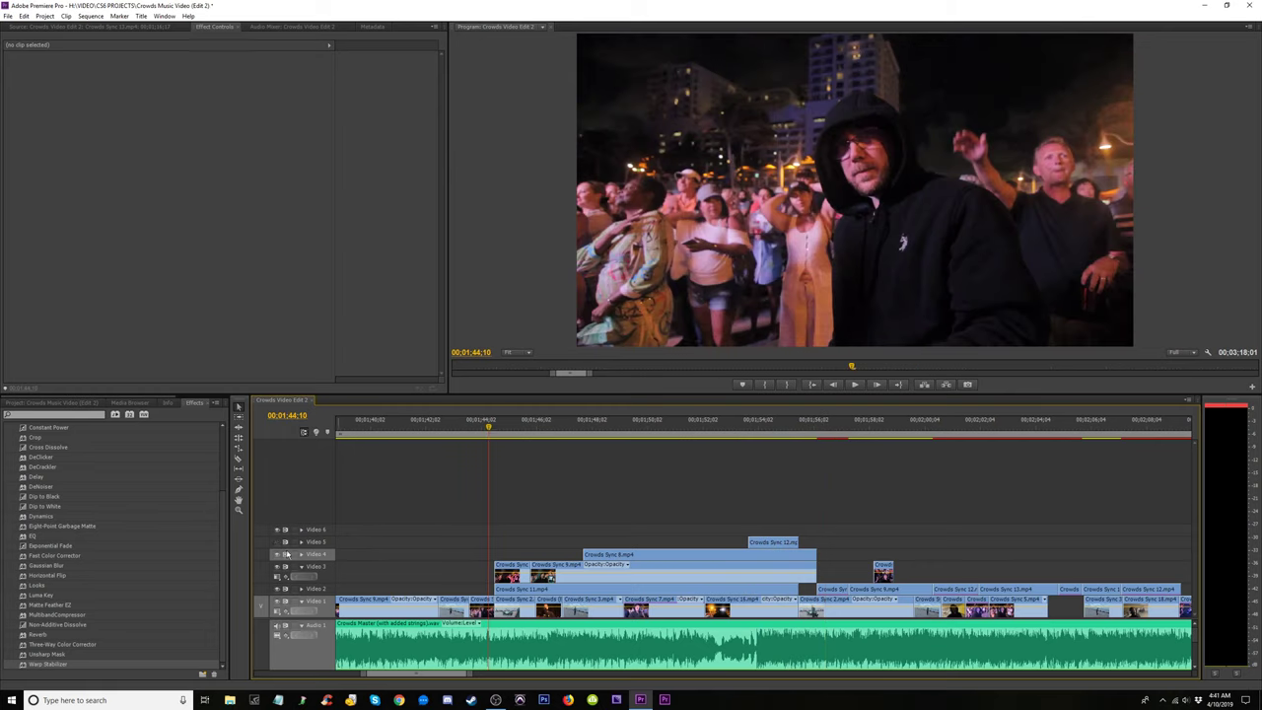
pyautogui.click(583, 432)
pyautogui.press('space')
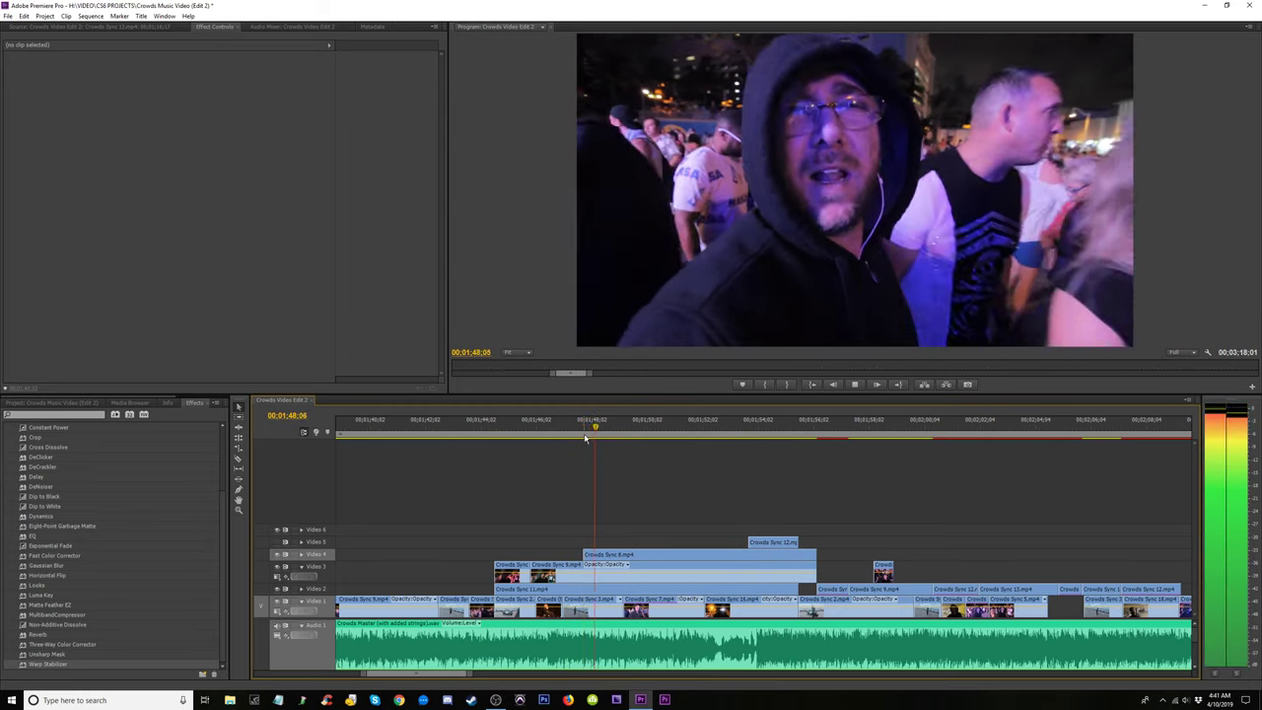
pyautogui.press('space')
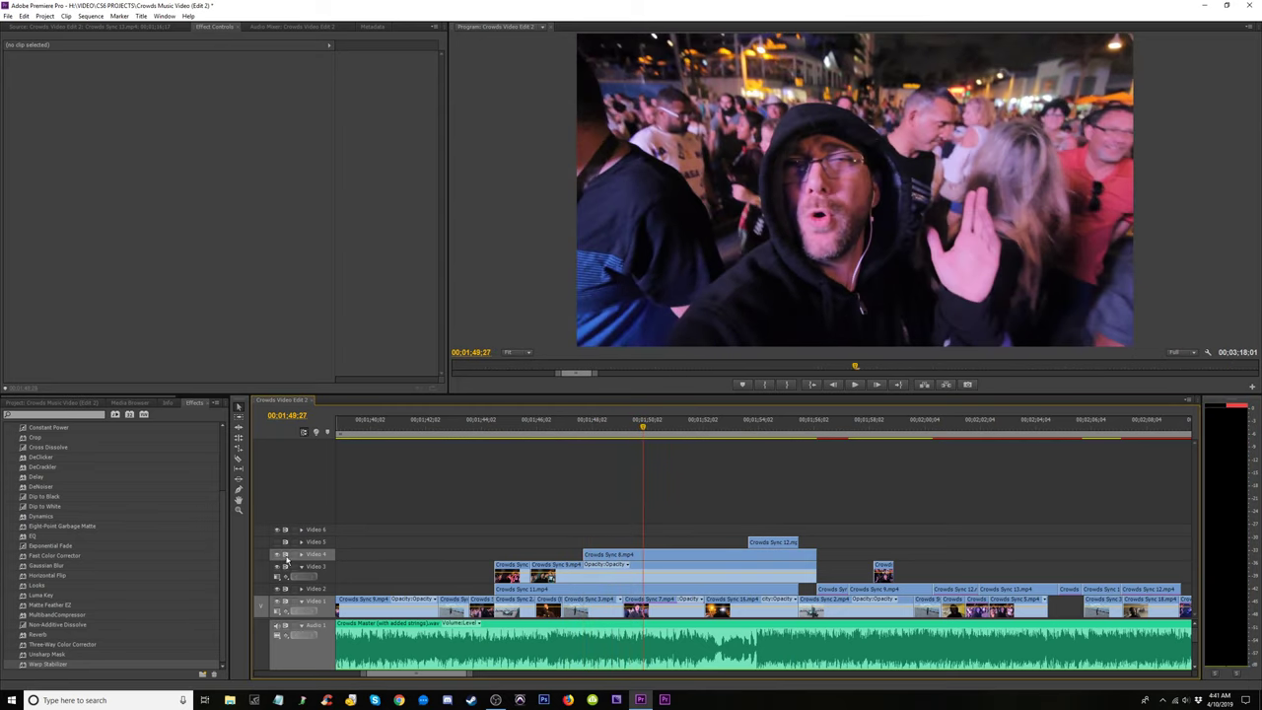
pyautogui.press('space')
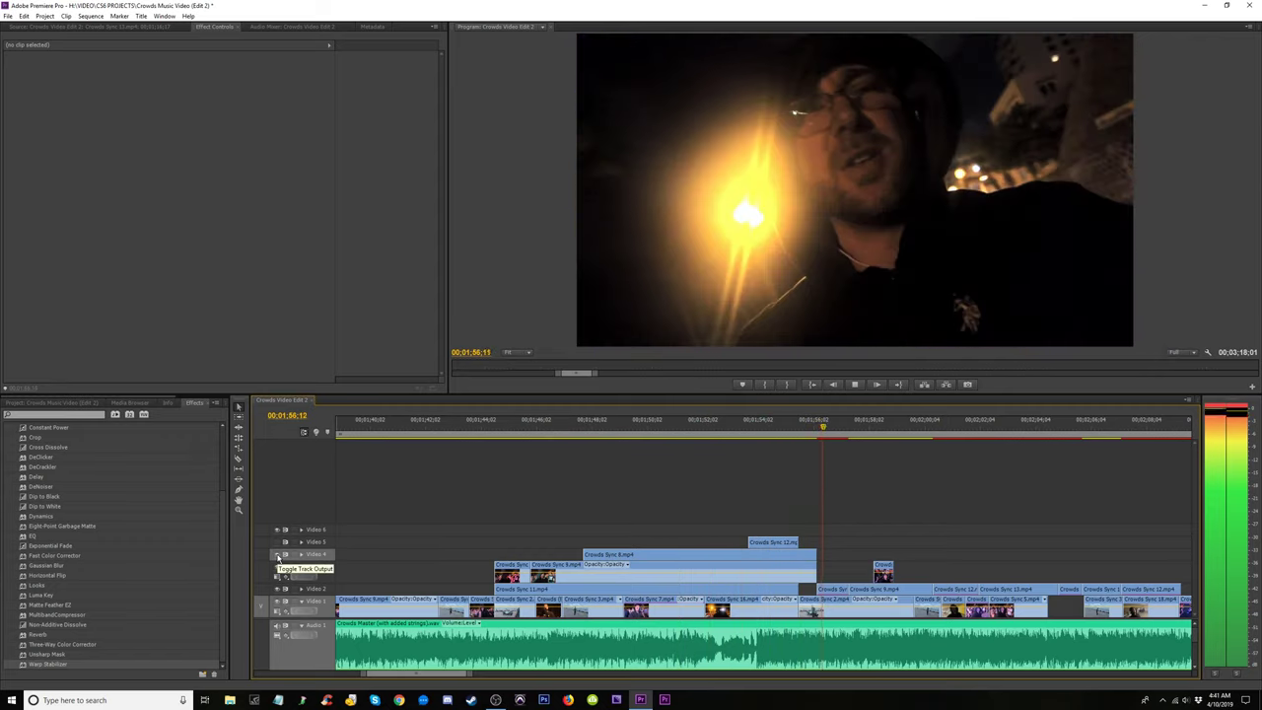
pyautogui.press('space')
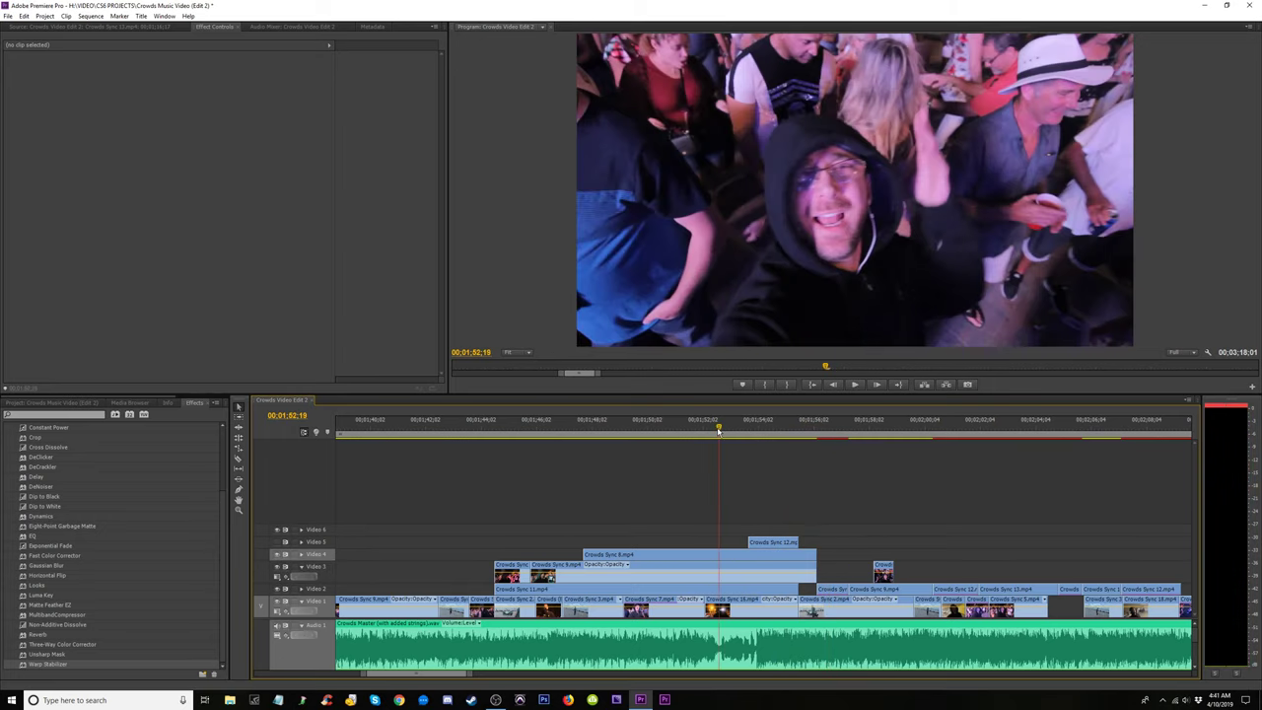
# Replay the passage around 01:52, ending with the playhead at 01:53.
pyautogui.click(677, 431)
pyautogui.press('space')
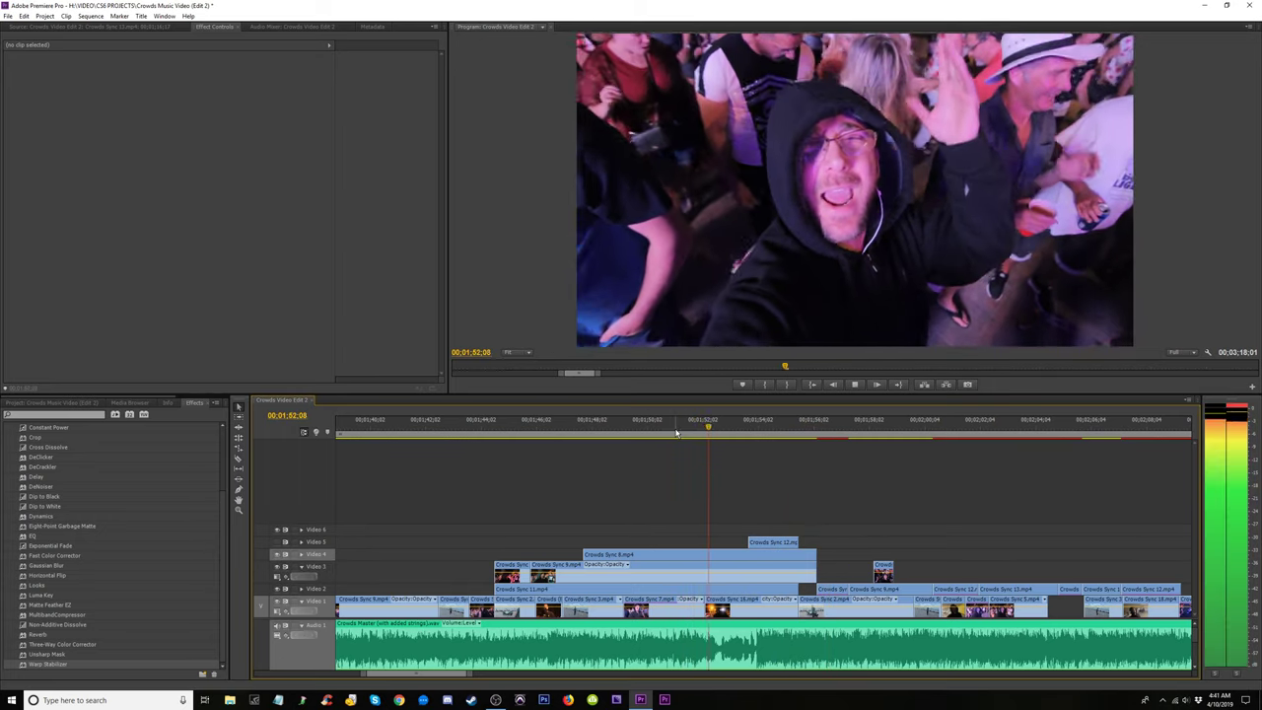
pyautogui.press('space')
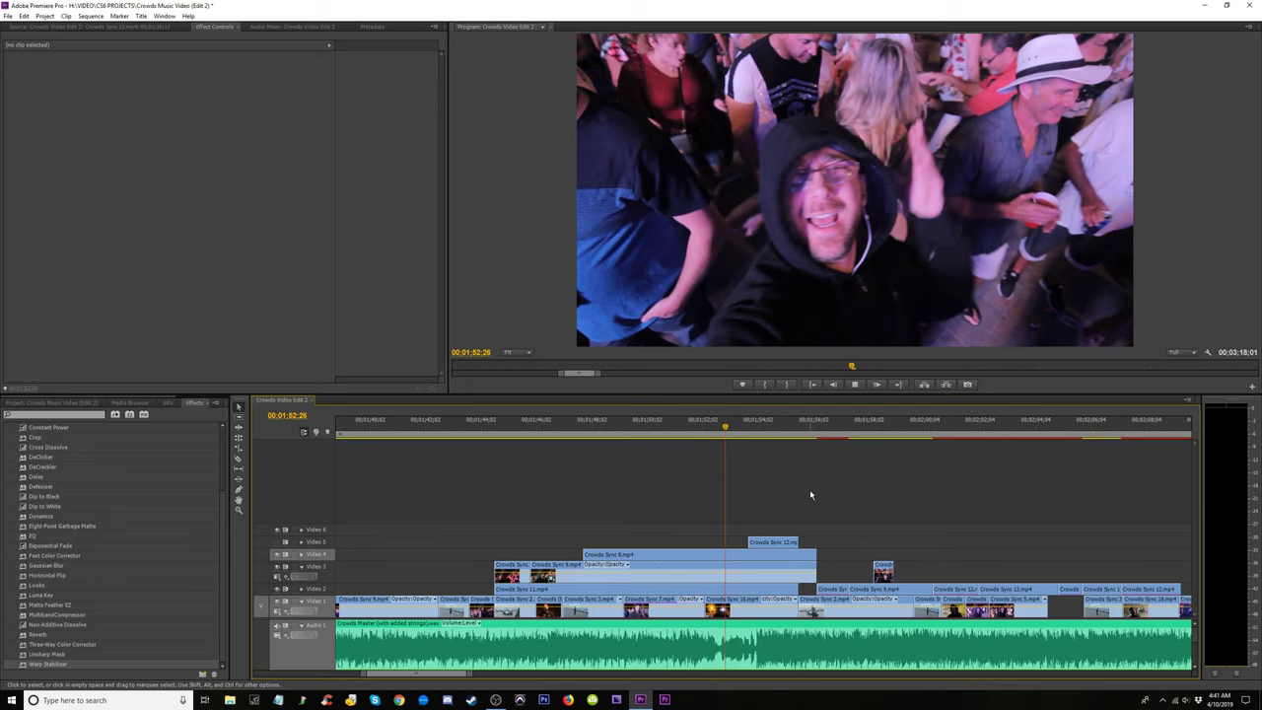
pyautogui.press('space')
pyautogui.press('space')
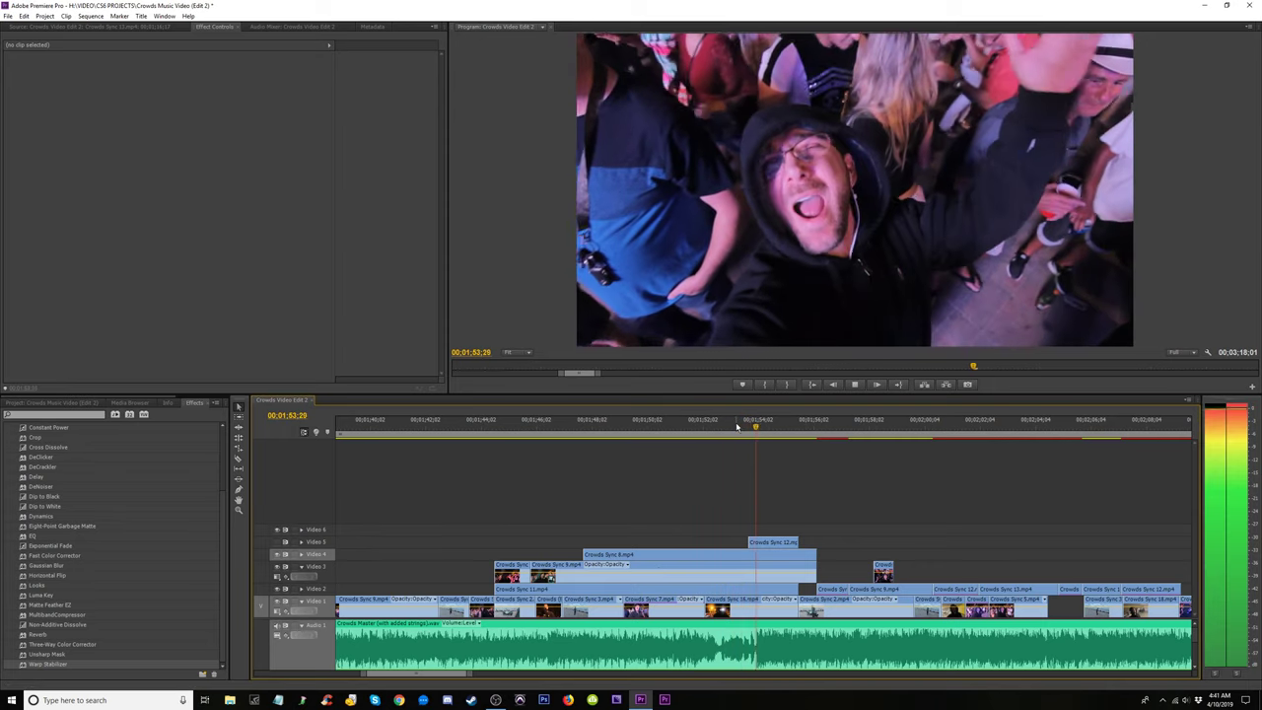
pyautogui.click(747, 427)
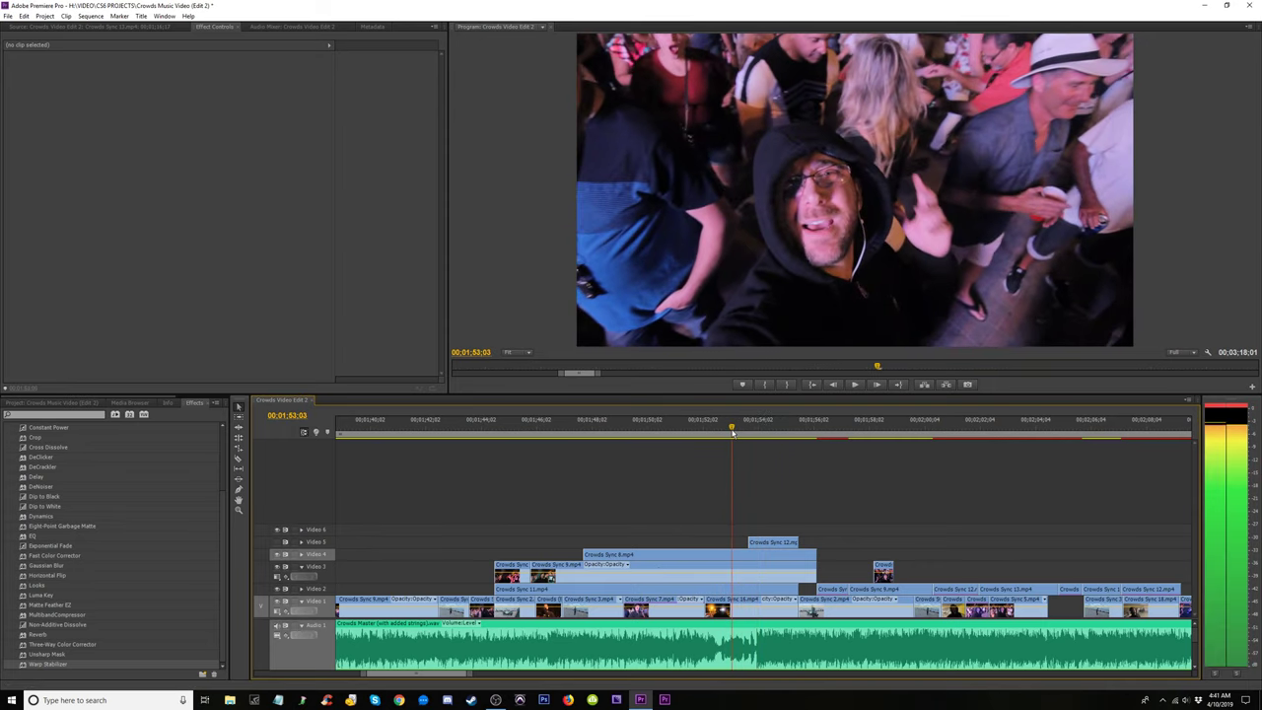
# Trim the start of Crowds Sync 8 later and play it back from about 01:47.
pyautogui.moveTo(589, 555); pyautogui.dragTo(613, 556)
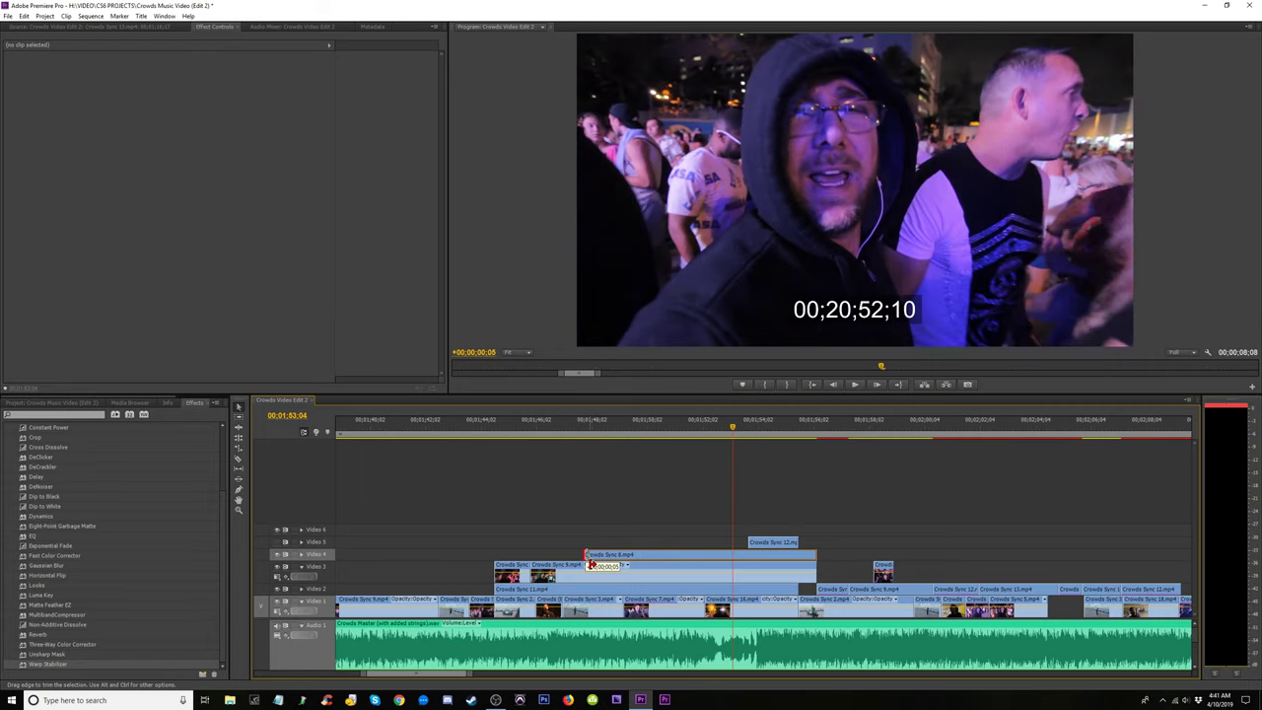
pyautogui.moveTo(589, 564); pyautogui.dragTo(589, 560)
pyautogui.click(584, 424)
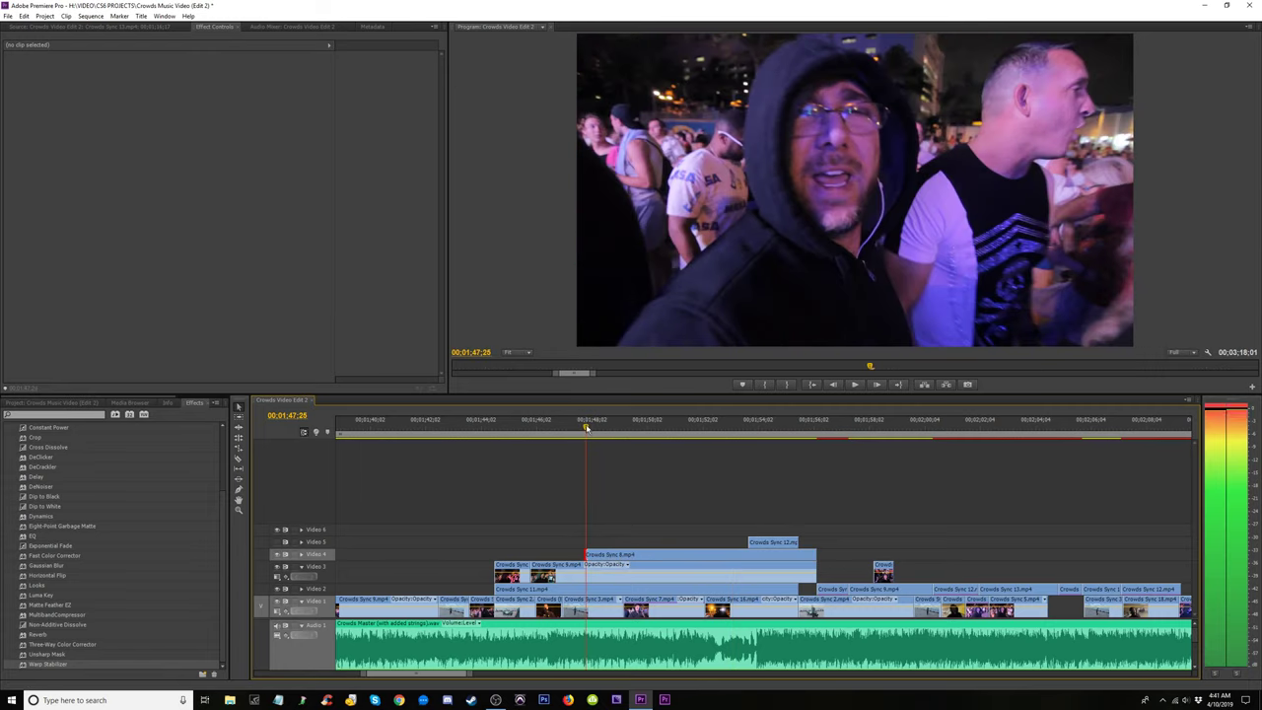
pyautogui.press('space')
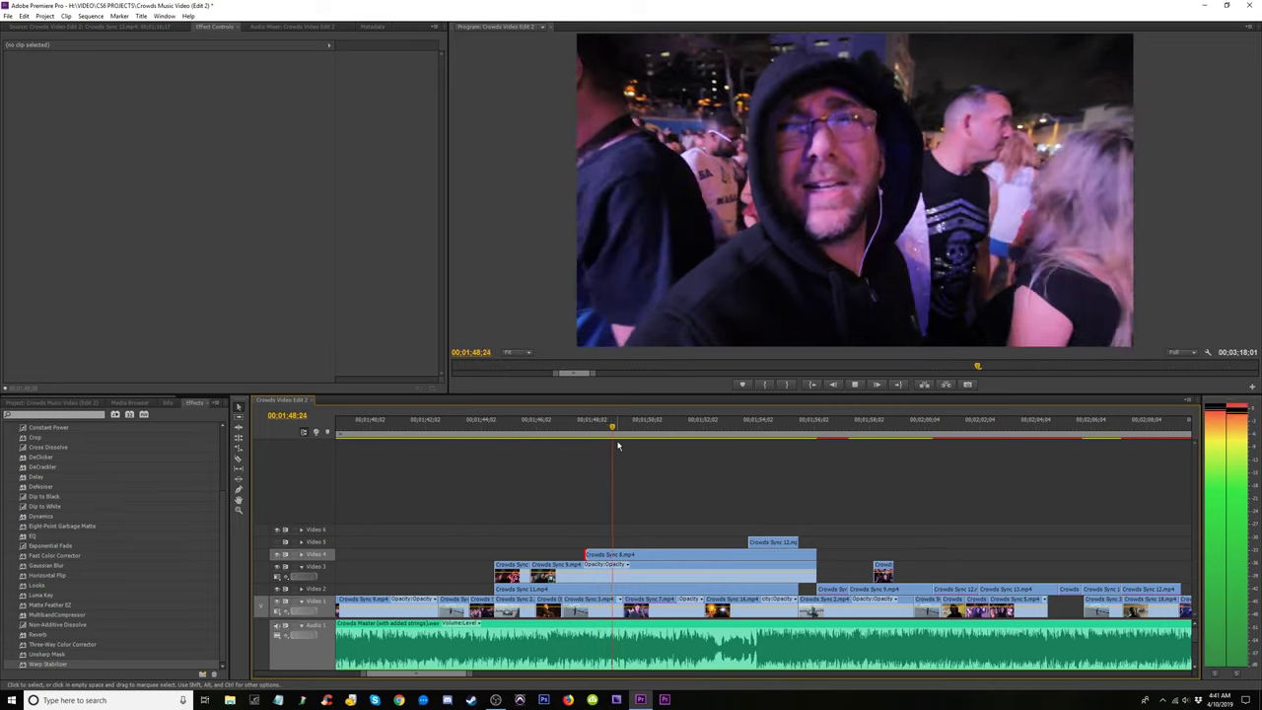
pyautogui.press('space')
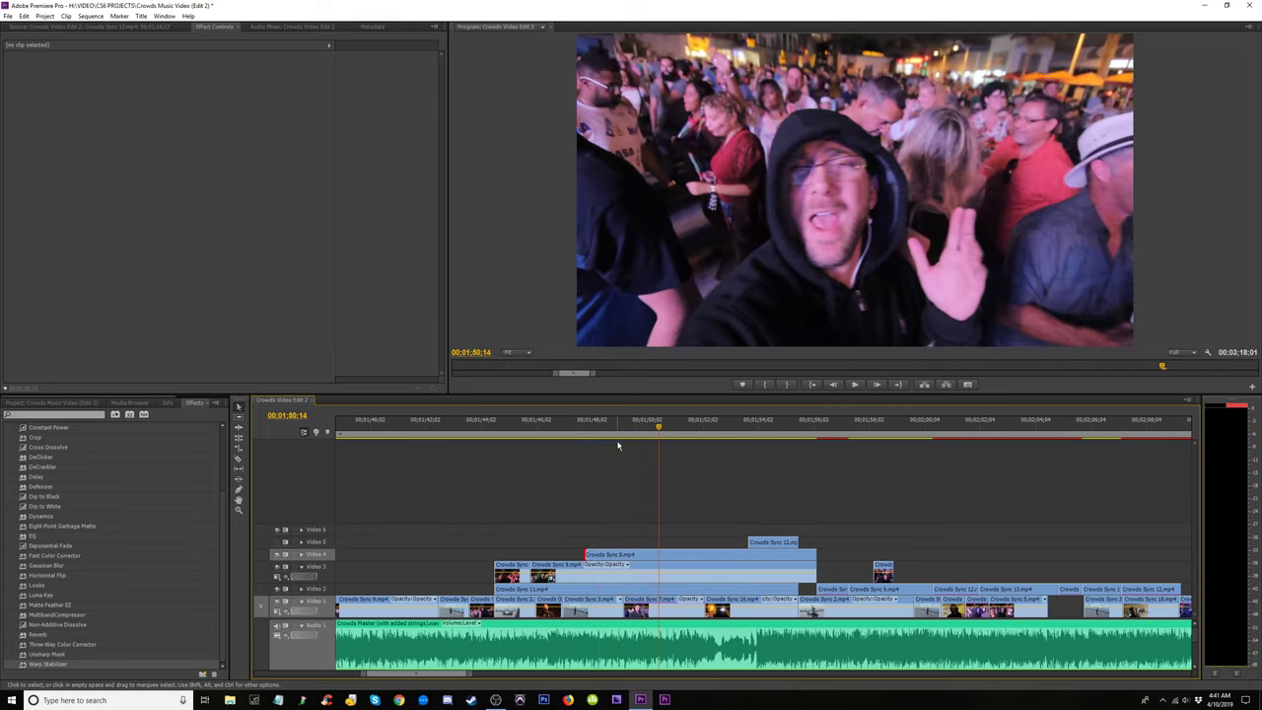
pyautogui.press('space')
# Trim Crowds Sync 8's start further and move the Video 4 edit point about two seconds earlier.
pyautogui.moveTo(584, 553); pyautogui.dragTo(665, 552)
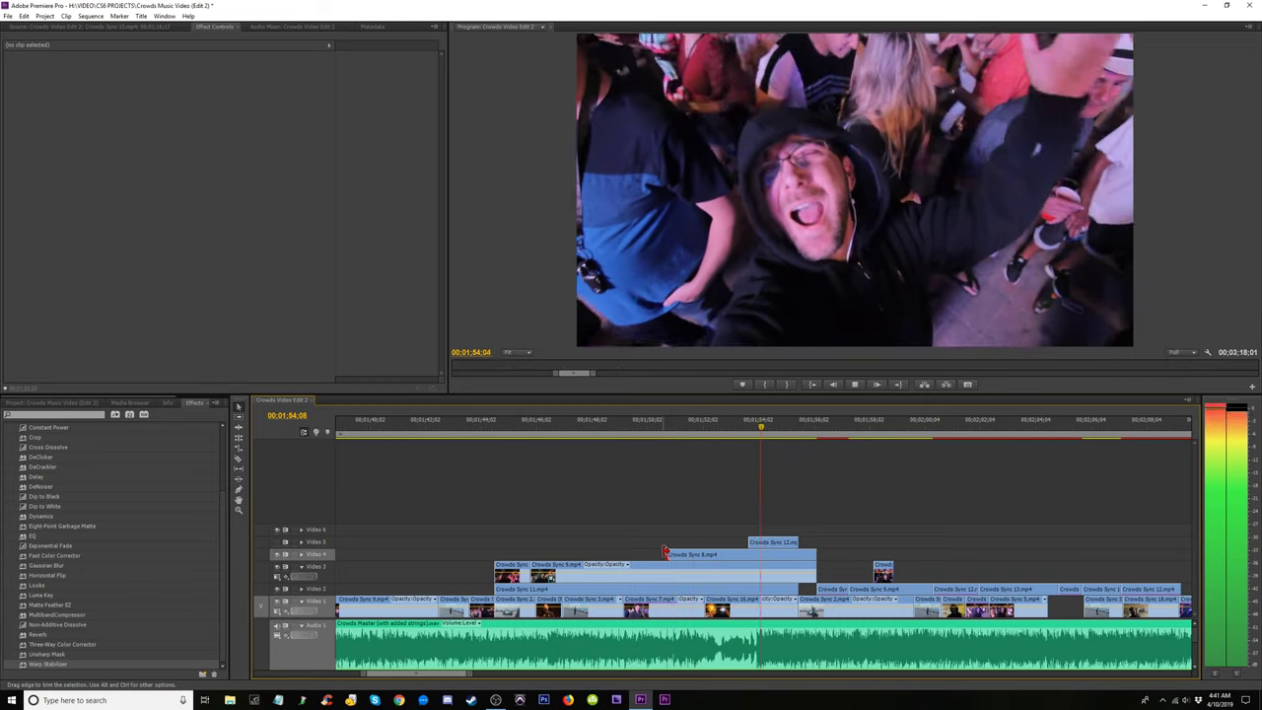
pyautogui.press('space')
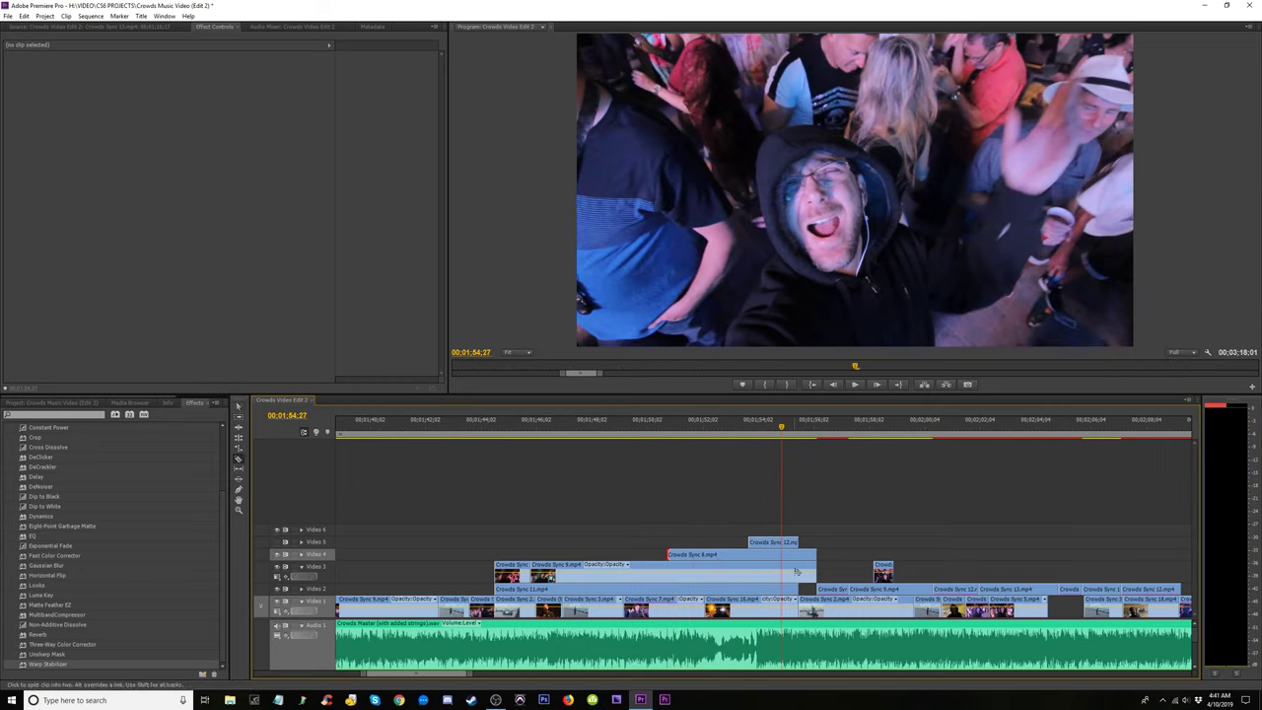
pyautogui.press('v')
pyautogui.moveTo(746, 555); pyautogui.dragTo(689, 555)
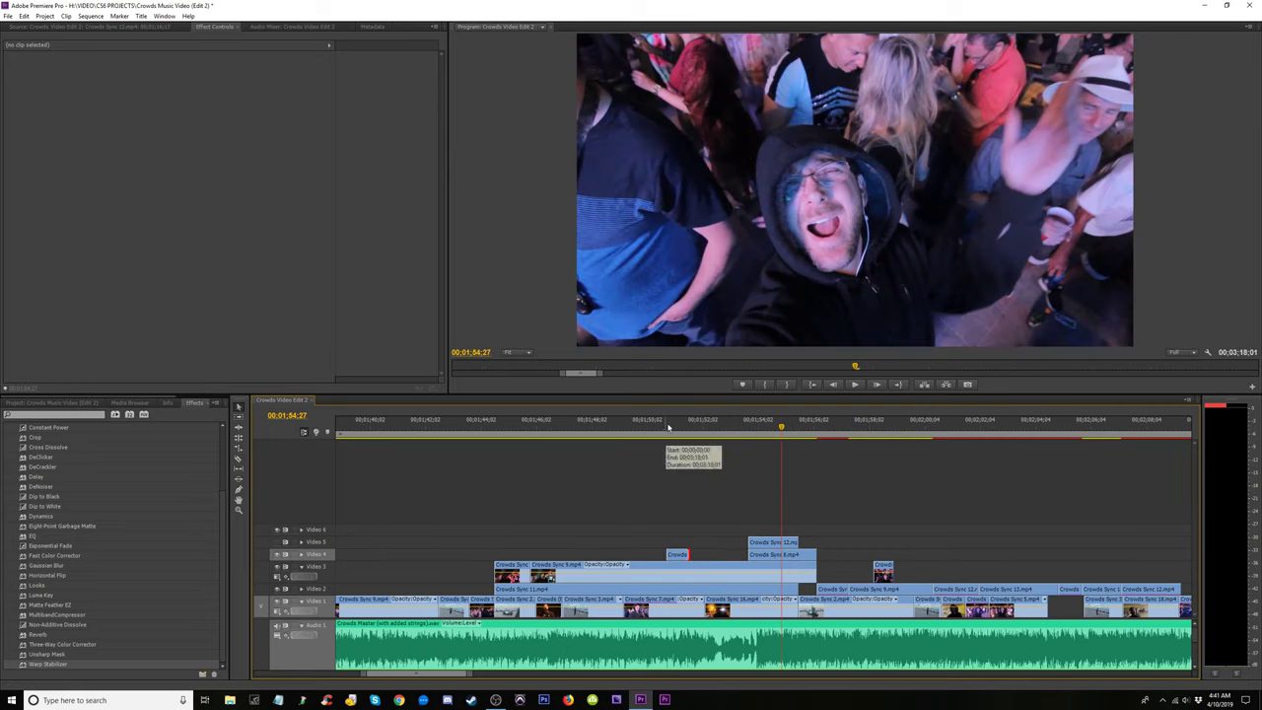
pyautogui.click(666, 426)
pyautogui.press('space')
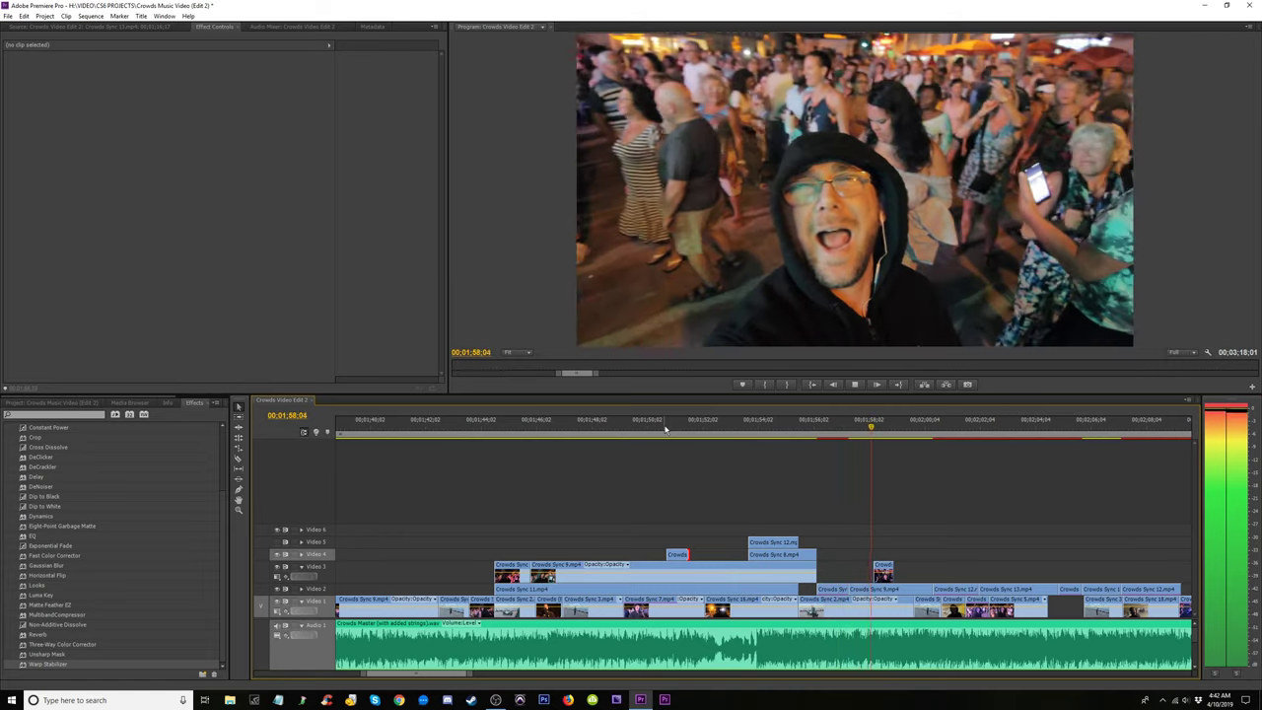
pyautogui.press('space')
# Move Crowds Sync 12 so it starts at the playhead near 01:54:13.
pyautogui.click(755, 419)
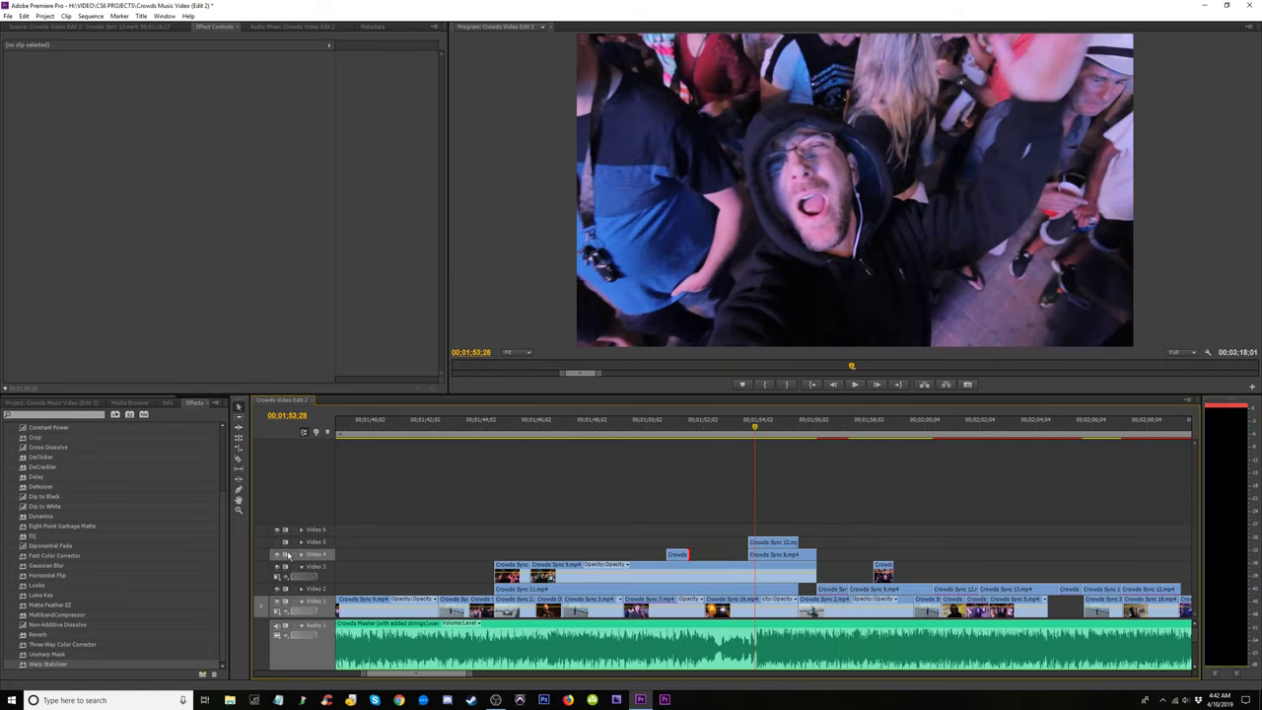
pyautogui.press('space')
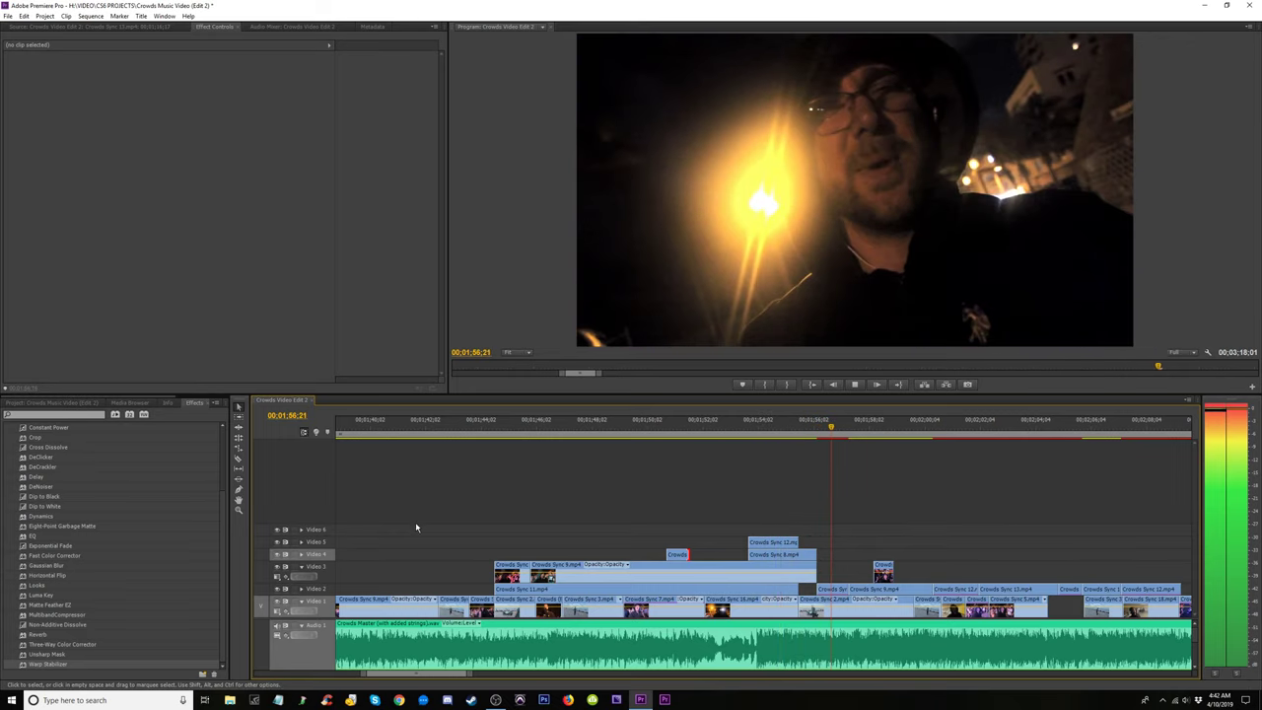
pyautogui.press('space')
pyautogui.click(703, 434)
pyautogui.press('space')
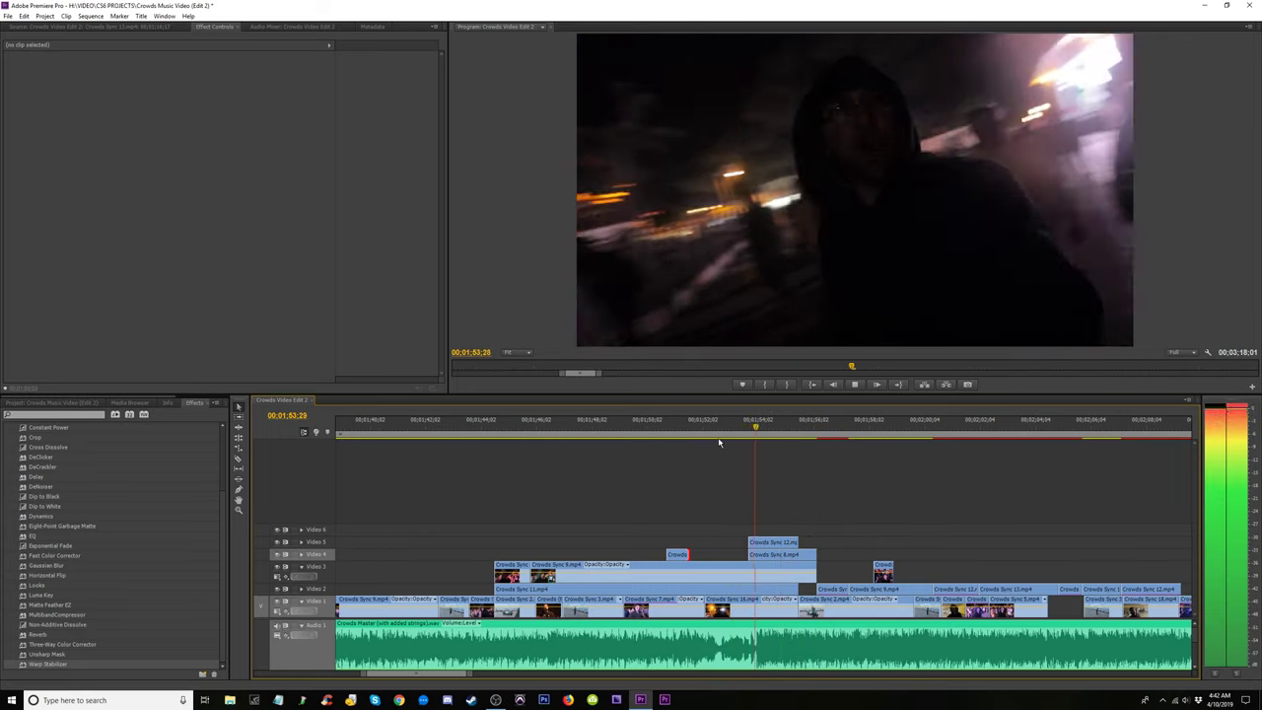
pyautogui.press('space')
pyautogui.moveTo(779, 543); pyautogui.dragTo(798, 544)
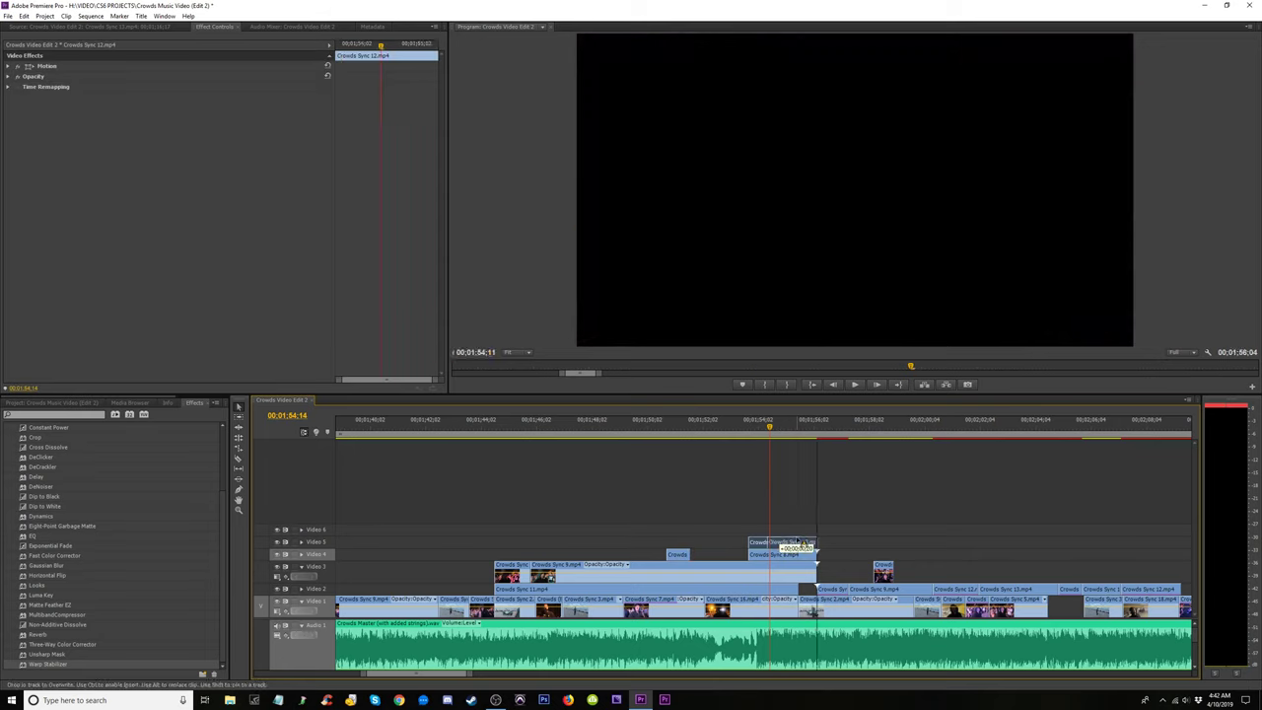
pyautogui.press('space')
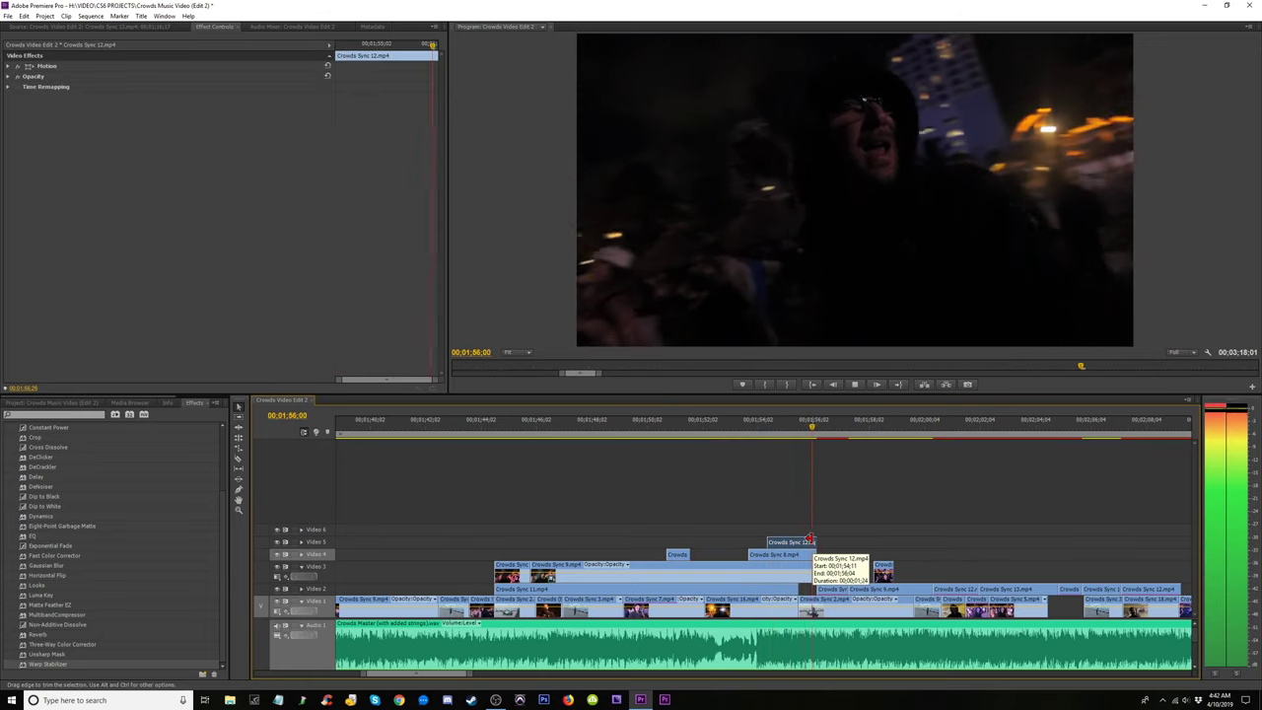
# Replay the section near 01:54 to check the moved clip's timing.
pyautogui.click(725, 434)
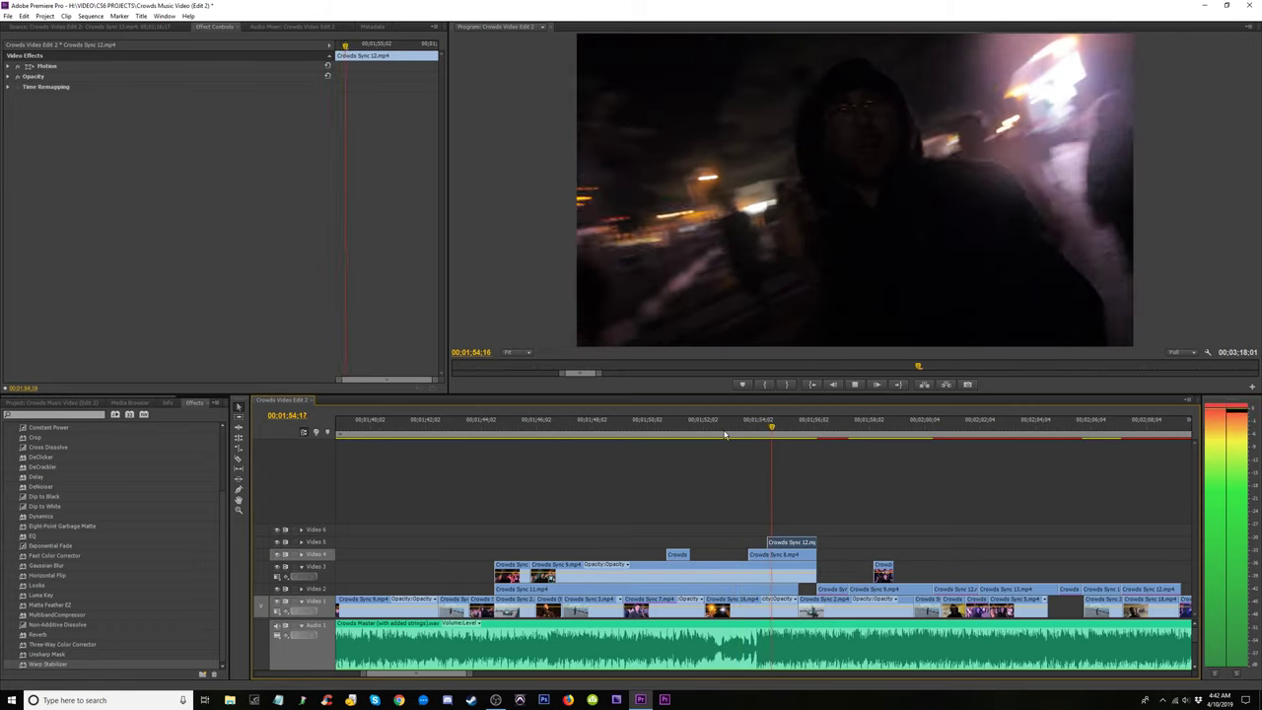
pyautogui.press('space')
pyautogui.click(756, 434)
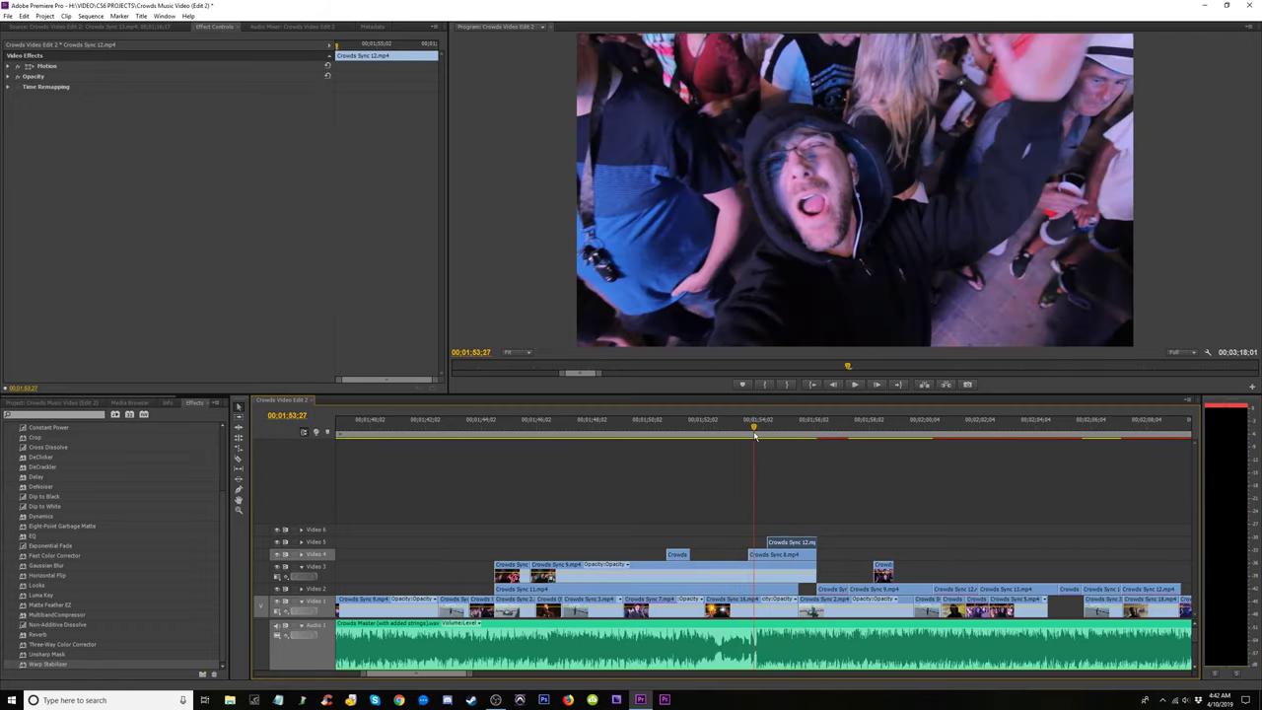
pyautogui.press('space')
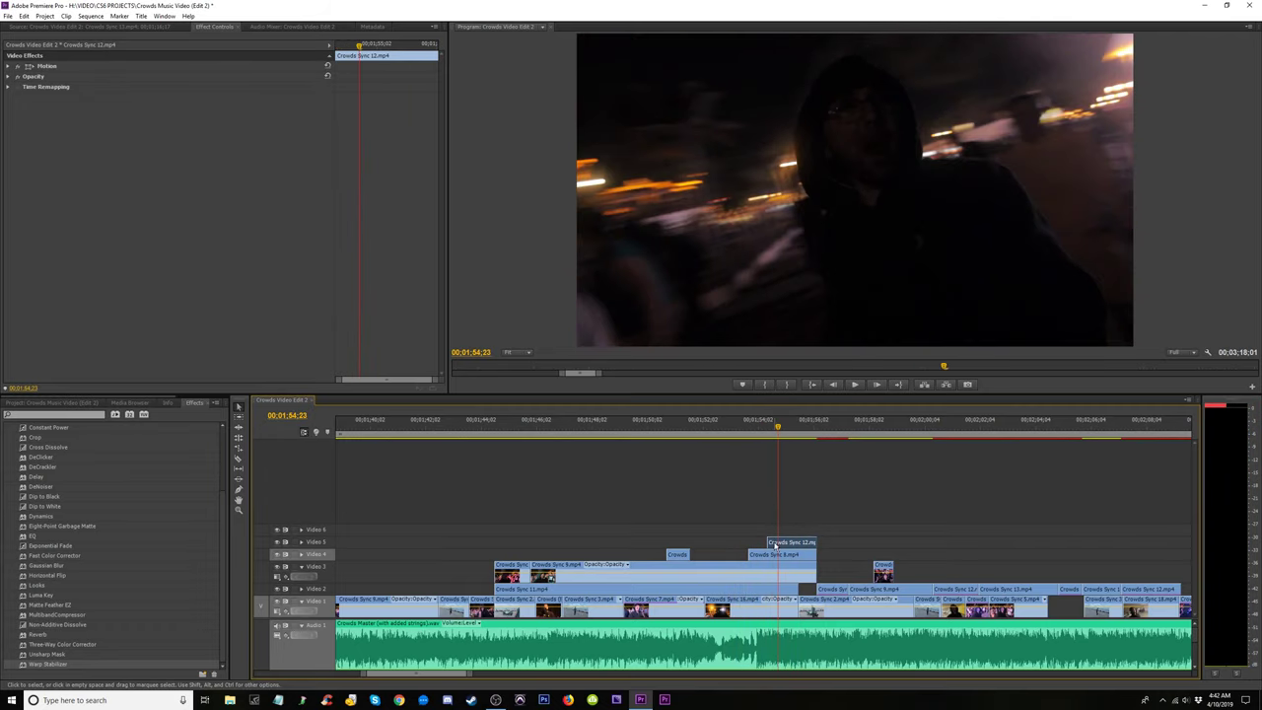
pyautogui.click(756, 436)
# Move Crowds Sync 12 from Video 5 down onto Video 4 and review from 01:53.
pyautogui.click(758, 426)
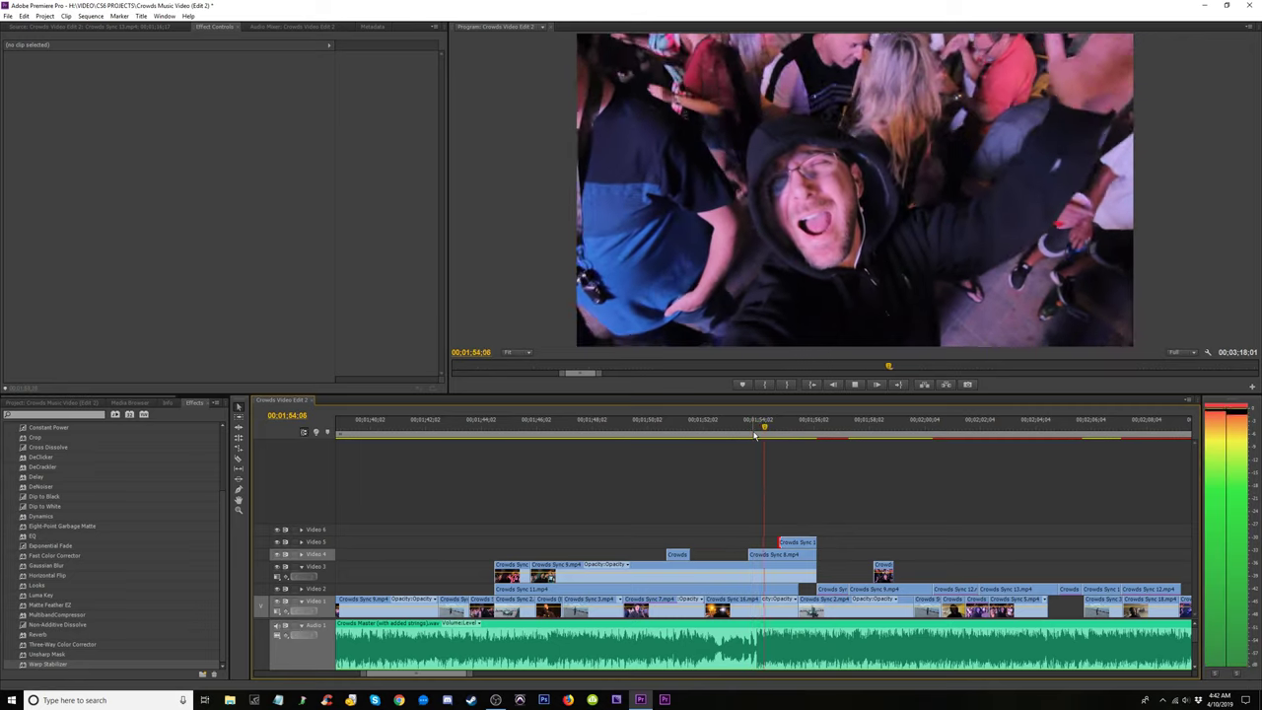
pyautogui.click(762, 435)
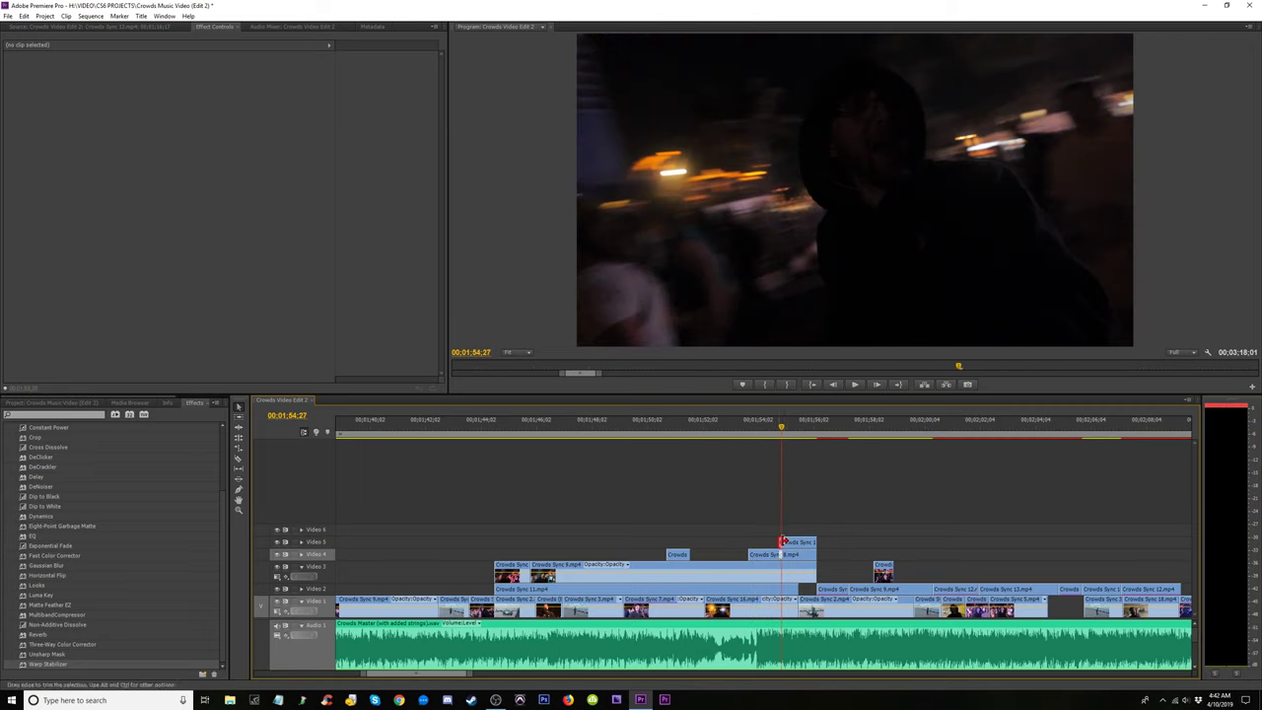
pyautogui.click(759, 432)
pyautogui.press('space')
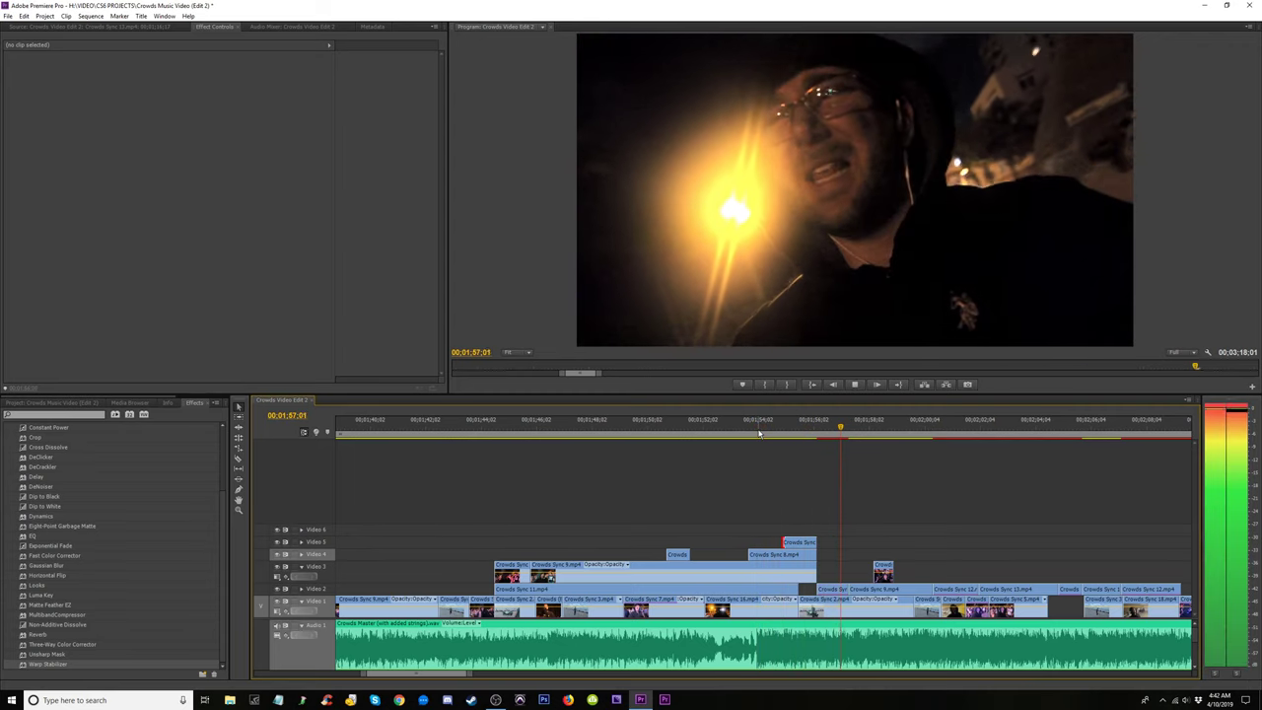
pyautogui.press('space')
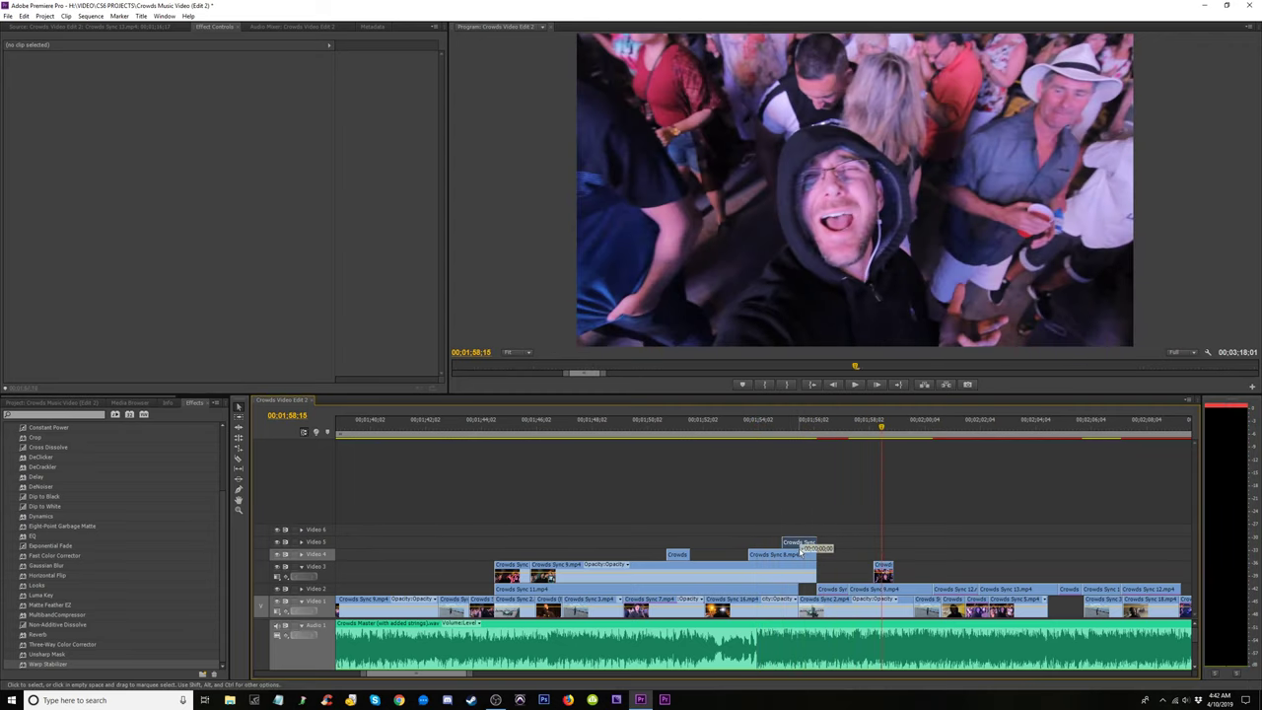
pyautogui.moveTo(801, 552); pyautogui.dragTo(748, 573)
pyautogui.click(736, 432)
pyautogui.press('space')
pyautogui.press('space')
# Shorten the long Video 3 clip's end and move the short clips around 01:54 together.
pyautogui.moveTo(815, 515); pyautogui.dragTo(750, 592)
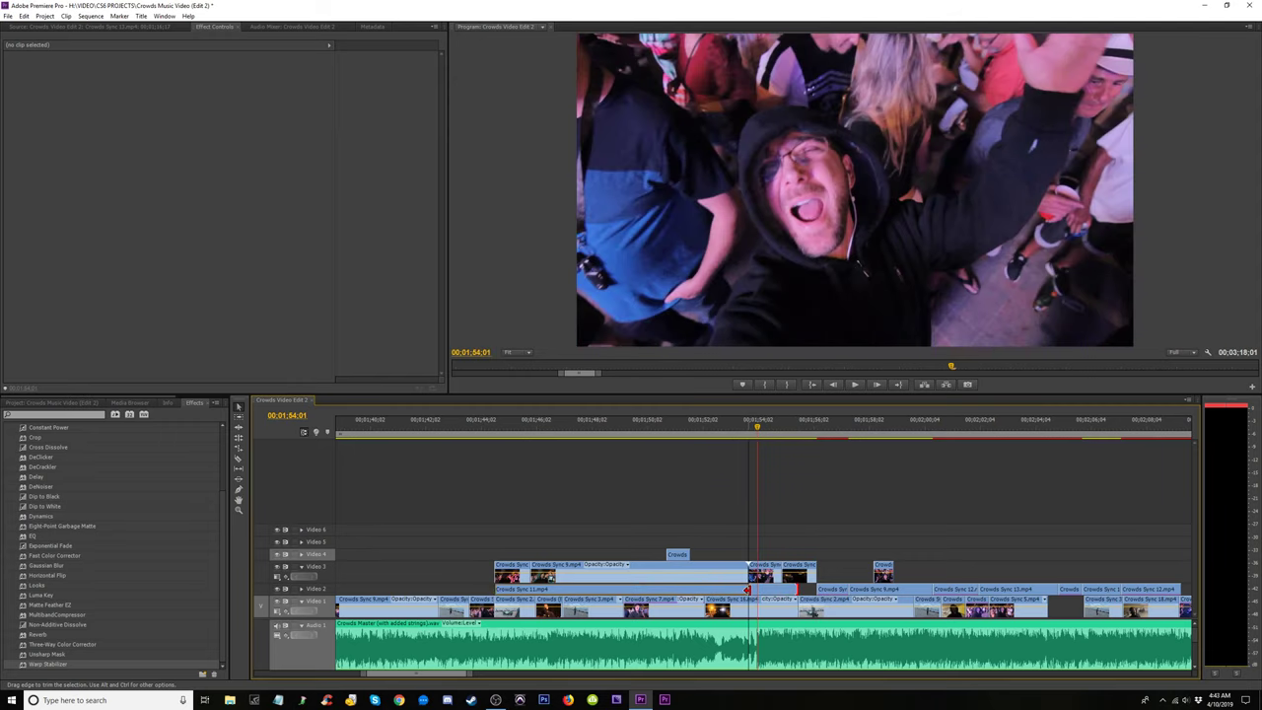
pyautogui.moveTo(763, 539); pyautogui.dragTo(767, 609)
pyautogui.press('space')
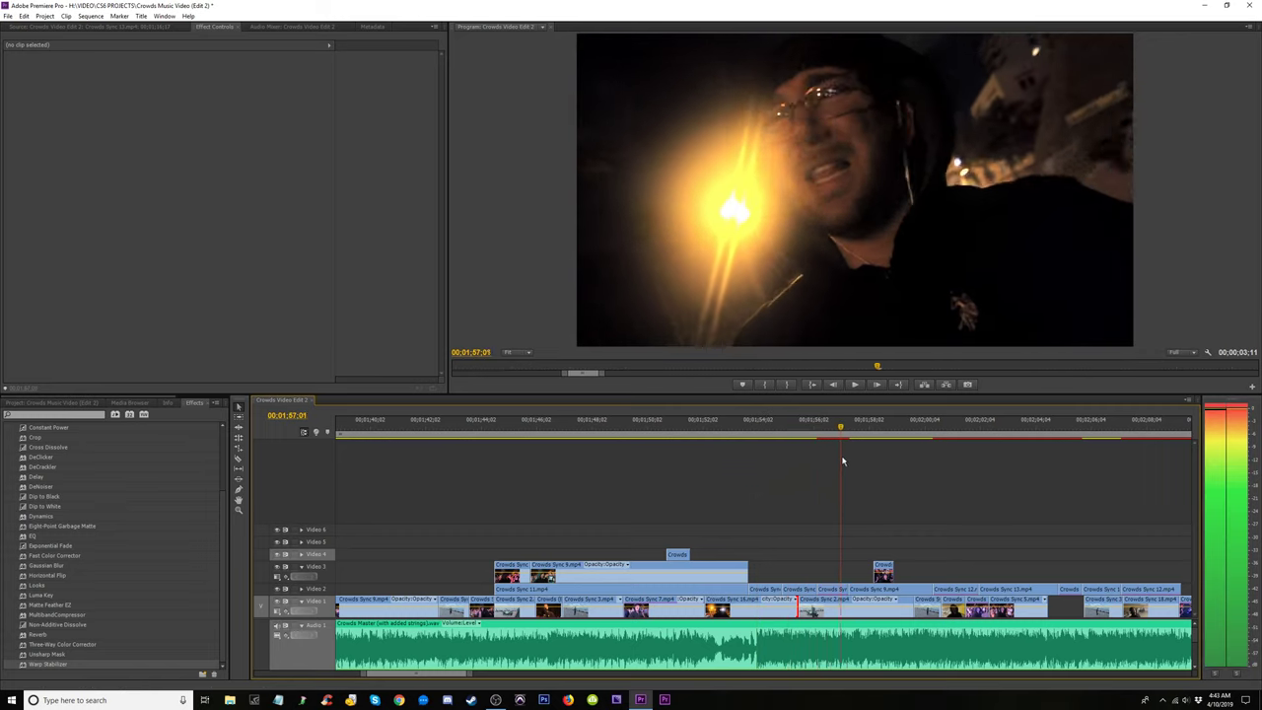
# Check the cut near 01:56 with Video 2 output toggled, scrubbing to about 01:59.
pyautogui.moveTo(849, 468); pyautogui.dragTo(837, 483)
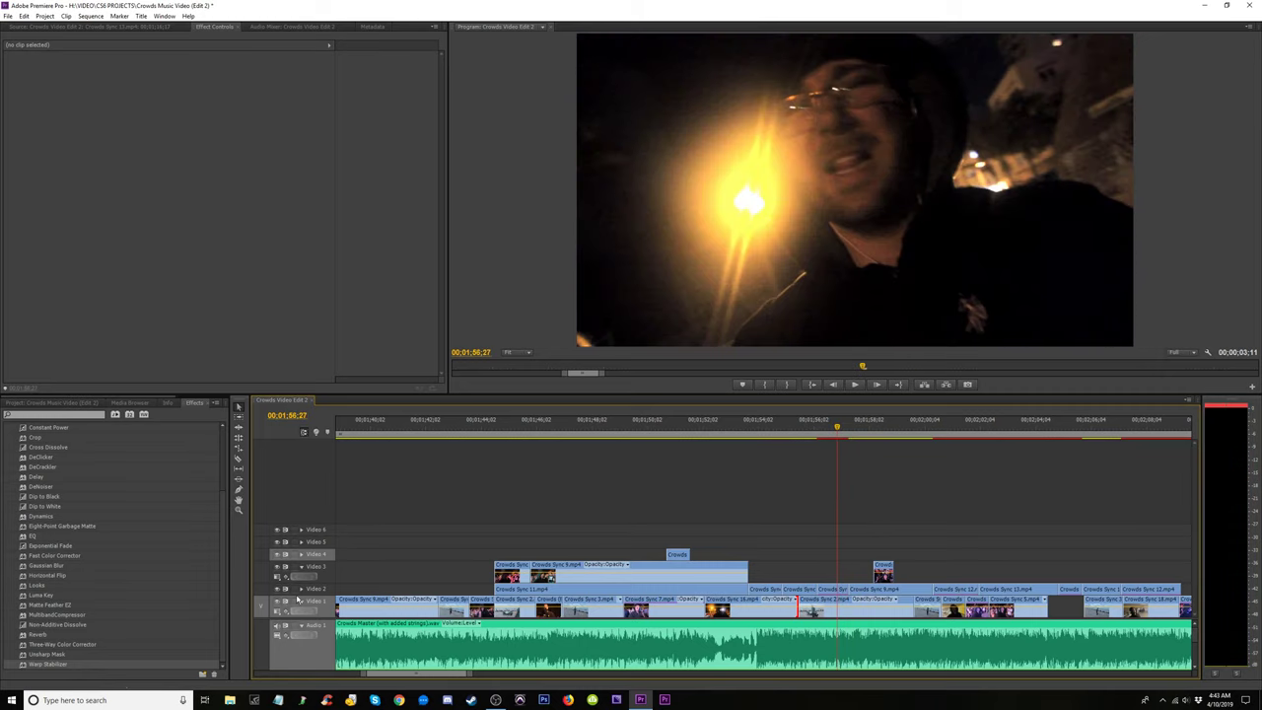
pyautogui.click(283, 589)
pyautogui.moveTo(752, 442); pyautogui.dragTo(905, 453)
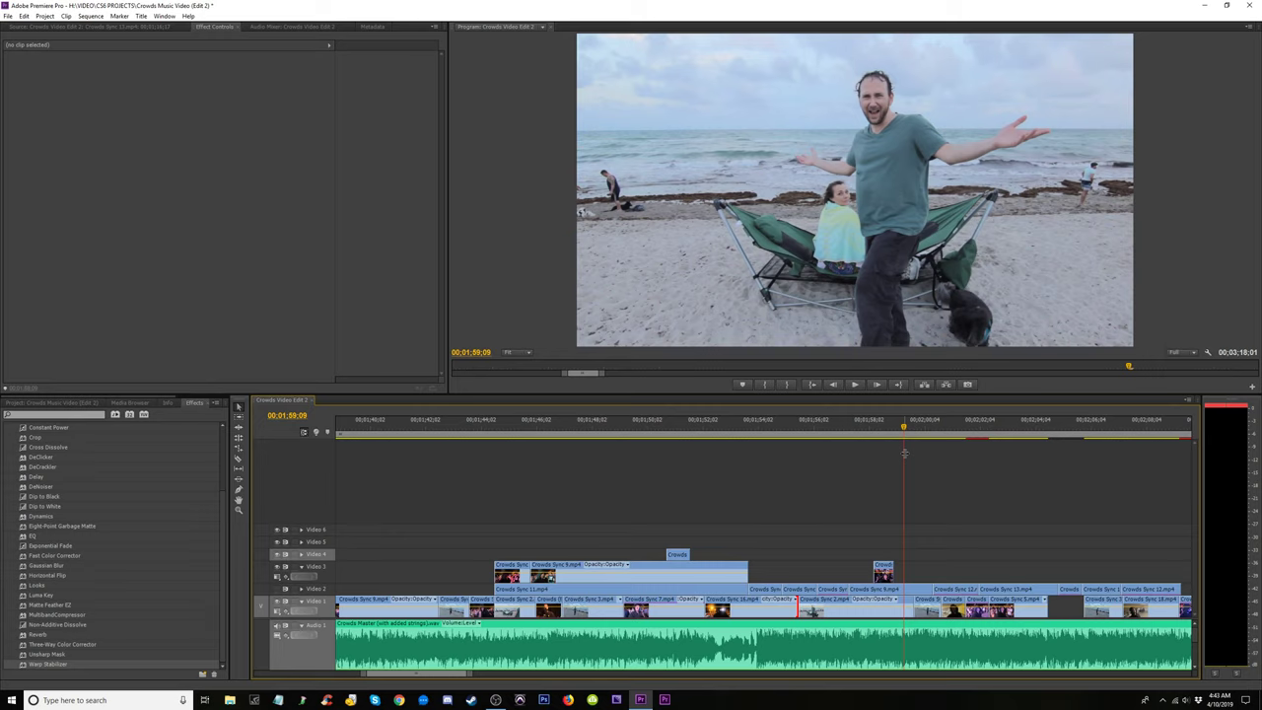
pyautogui.moveTo(904, 426); pyautogui.dragTo(890, 457)
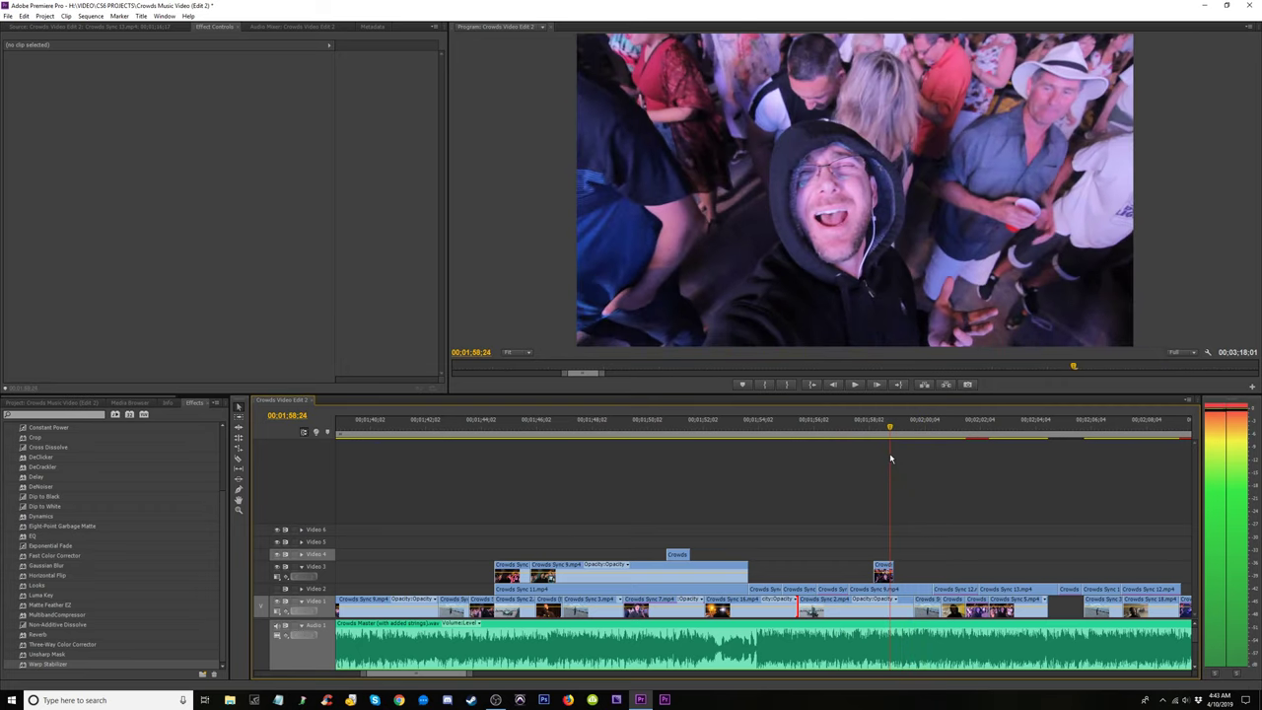
pyautogui.press('c')
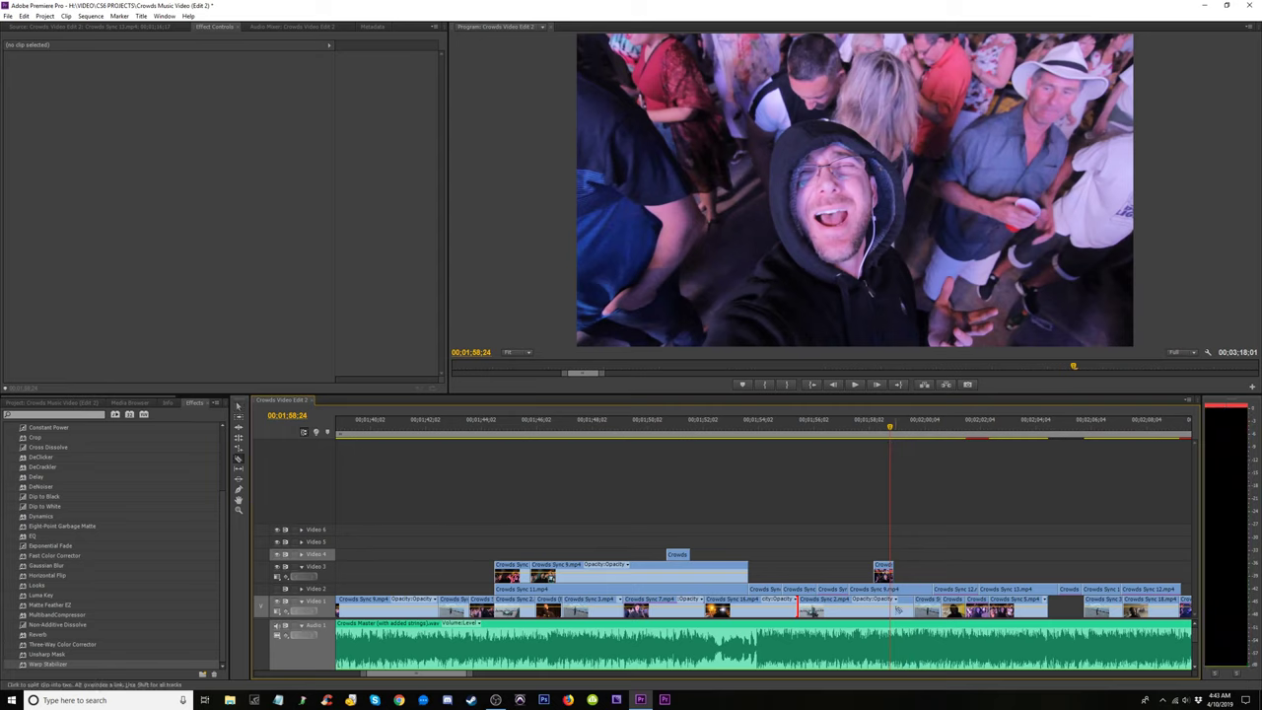
pyautogui.press('v')
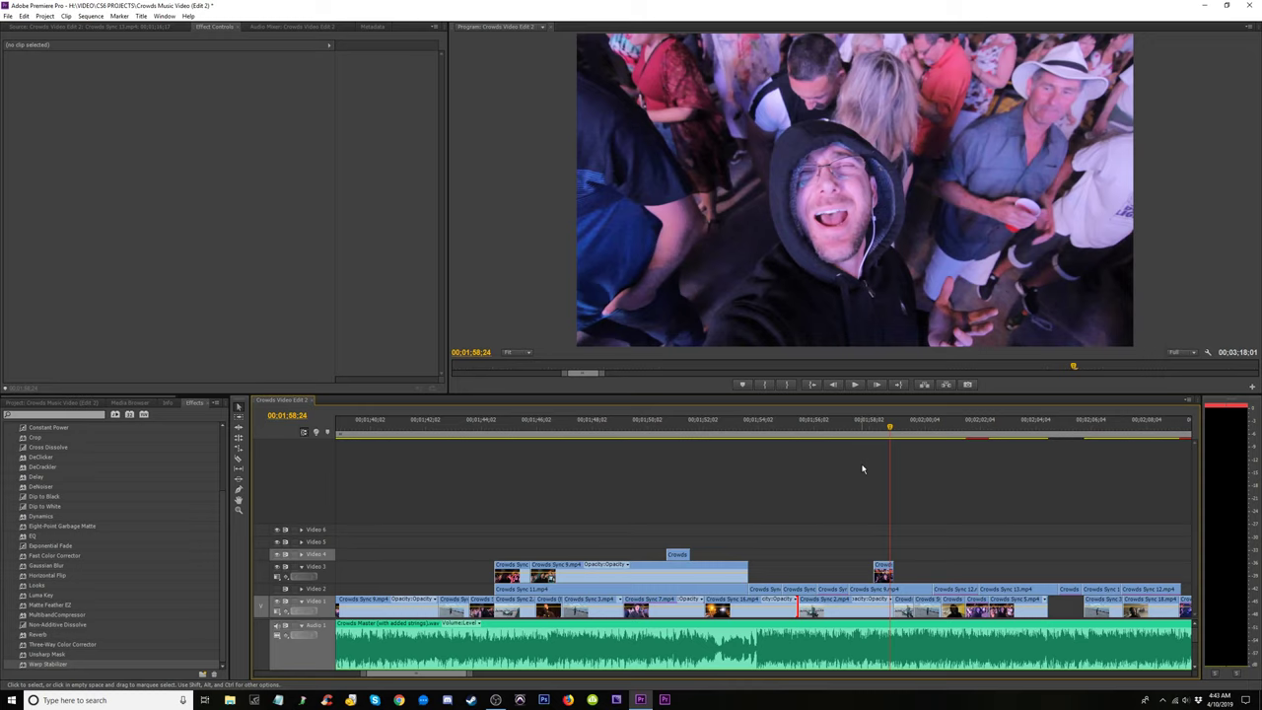
pyautogui.press('=')
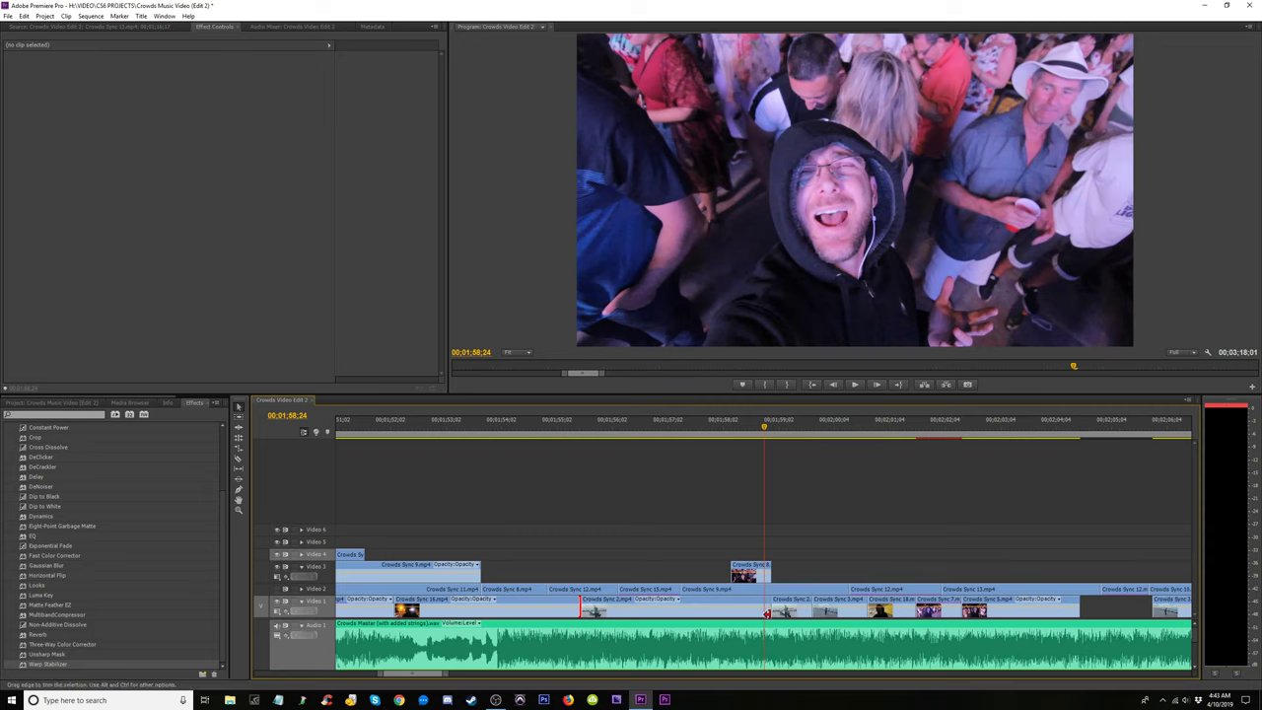
pyautogui.moveTo(771, 610); pyautogui.dragTo(678, 606)
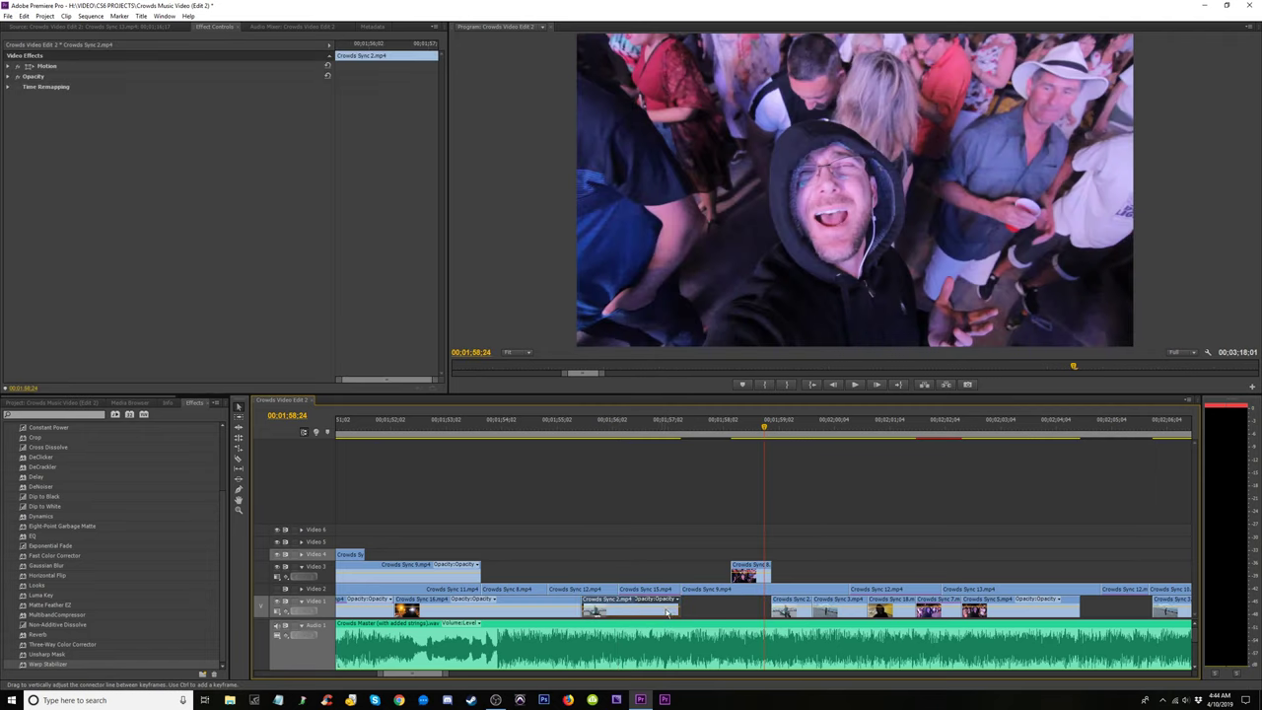
pyautogui.press('Delete')
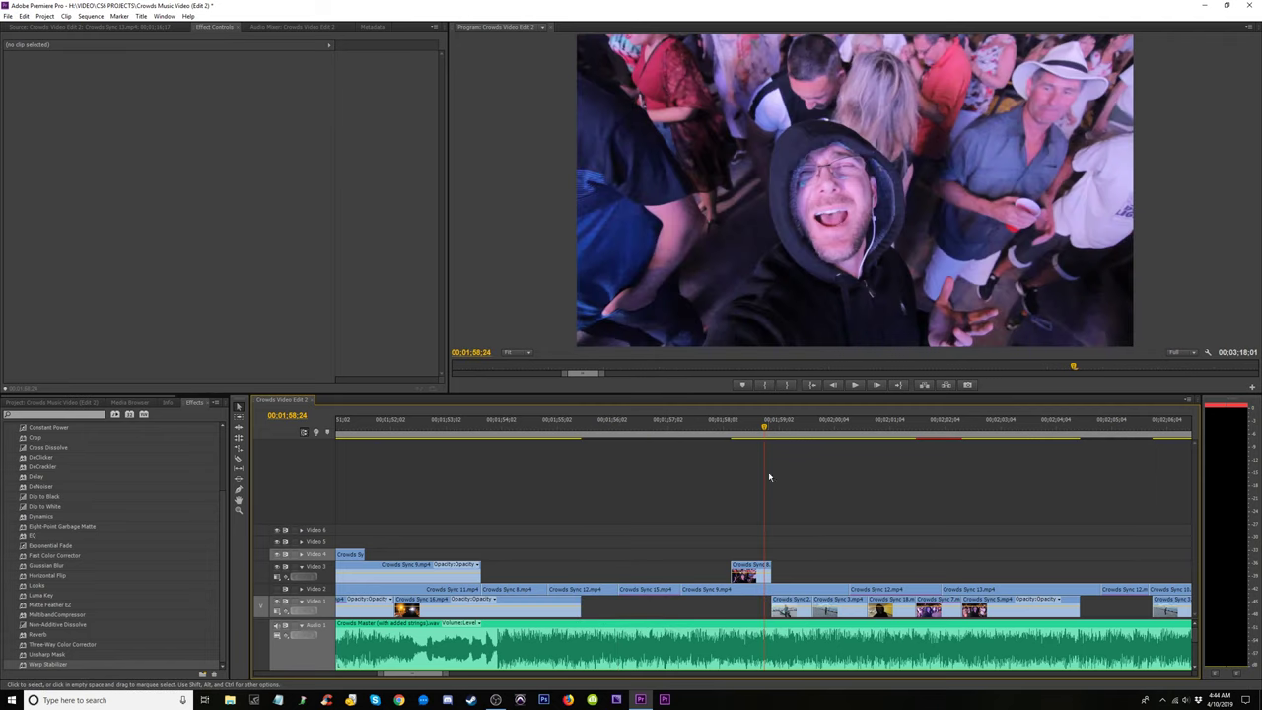
pyautogui.moveTo(671, 439); pyautogui.dragTo(642, 440)
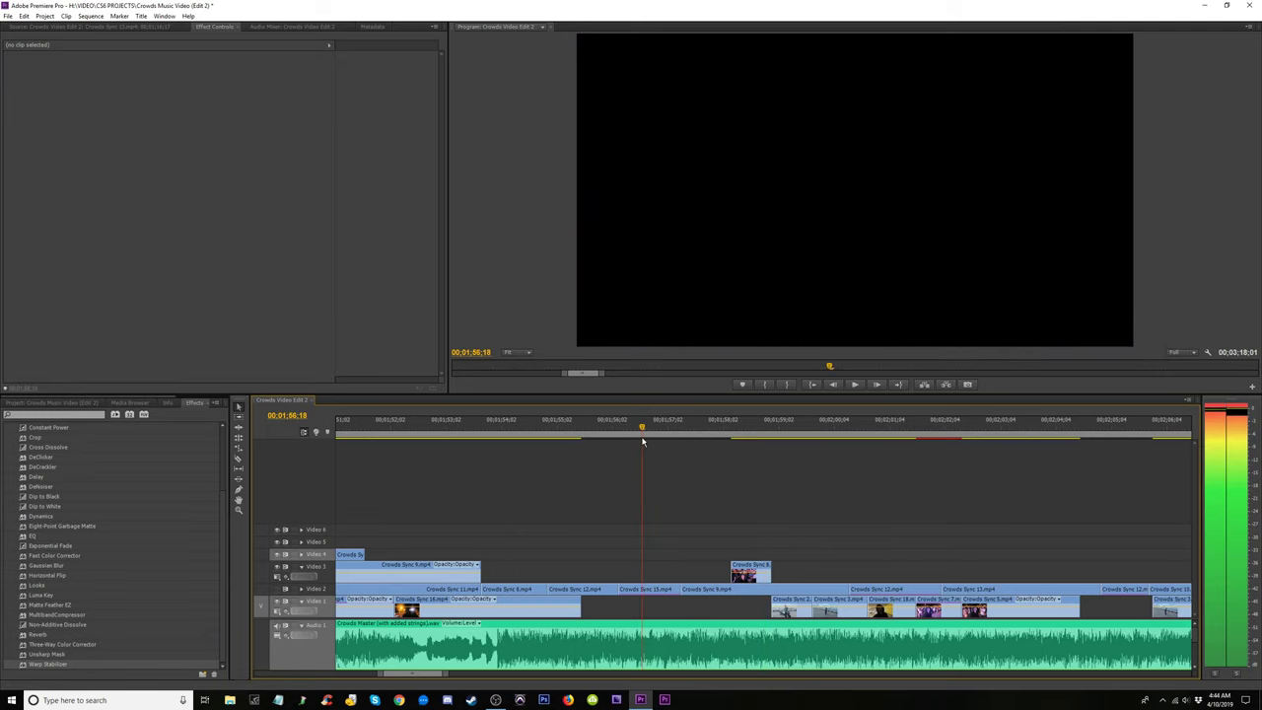
pyautogui.moveTo(559, 440); pyautogui.dragTo(473, 448)
pyautogui.press('space')
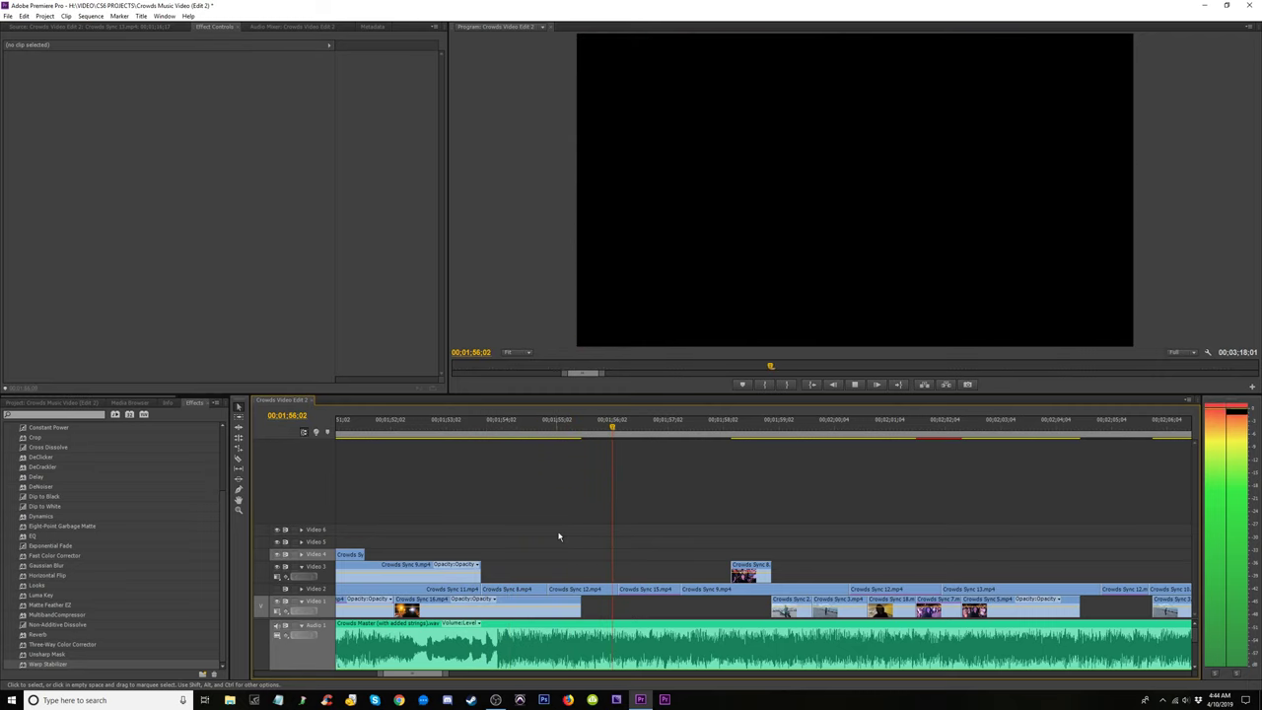
pyautogui.moveTo(581, 604)
pyautogui.mouseDown()
pyautogui.moveTo(531, 604)
pyautogui.moveTo(584, 607)
pyautogui.mouseUp()
pyautogui.moveTo(551, 444); pyautogui.dragTo(520, 438)
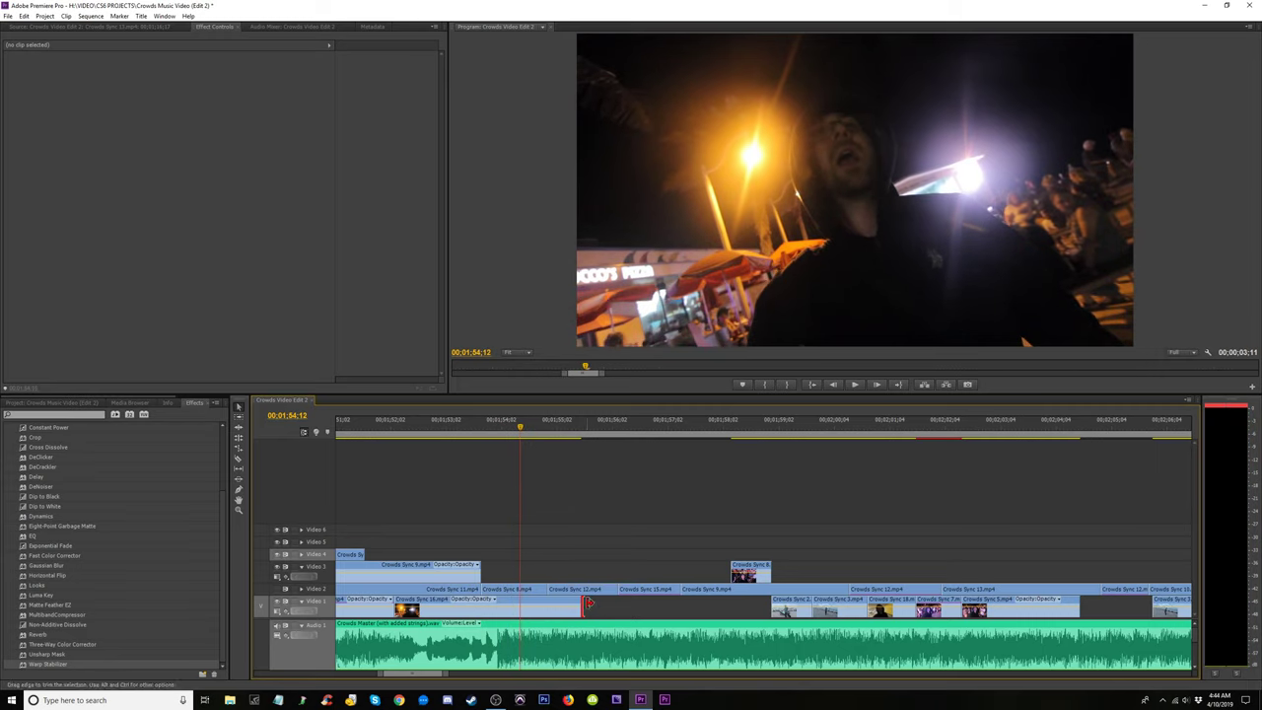
pyautogui.moveTo(588, 605); pyautogui.dragTo(526, 605)
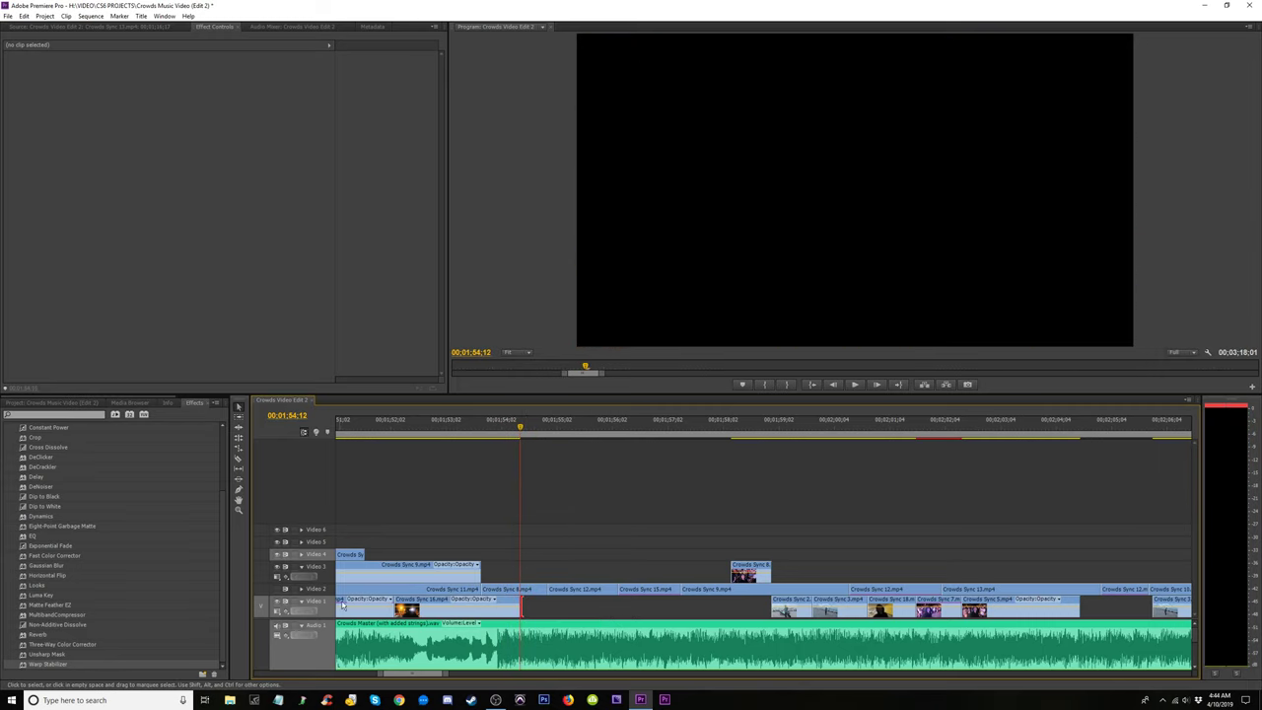
pyautogui.click(481, 428)
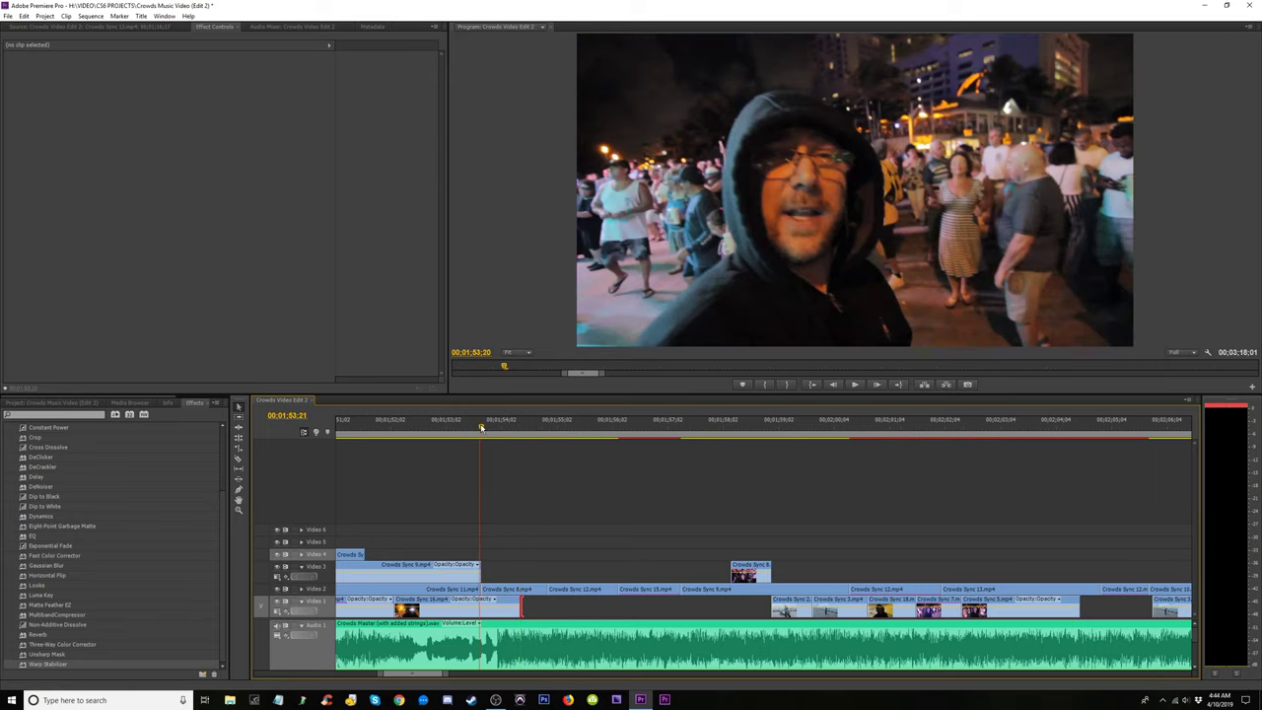
pyautogui.moveTo(481, 428); pyautogui.dragTo(507, 428)
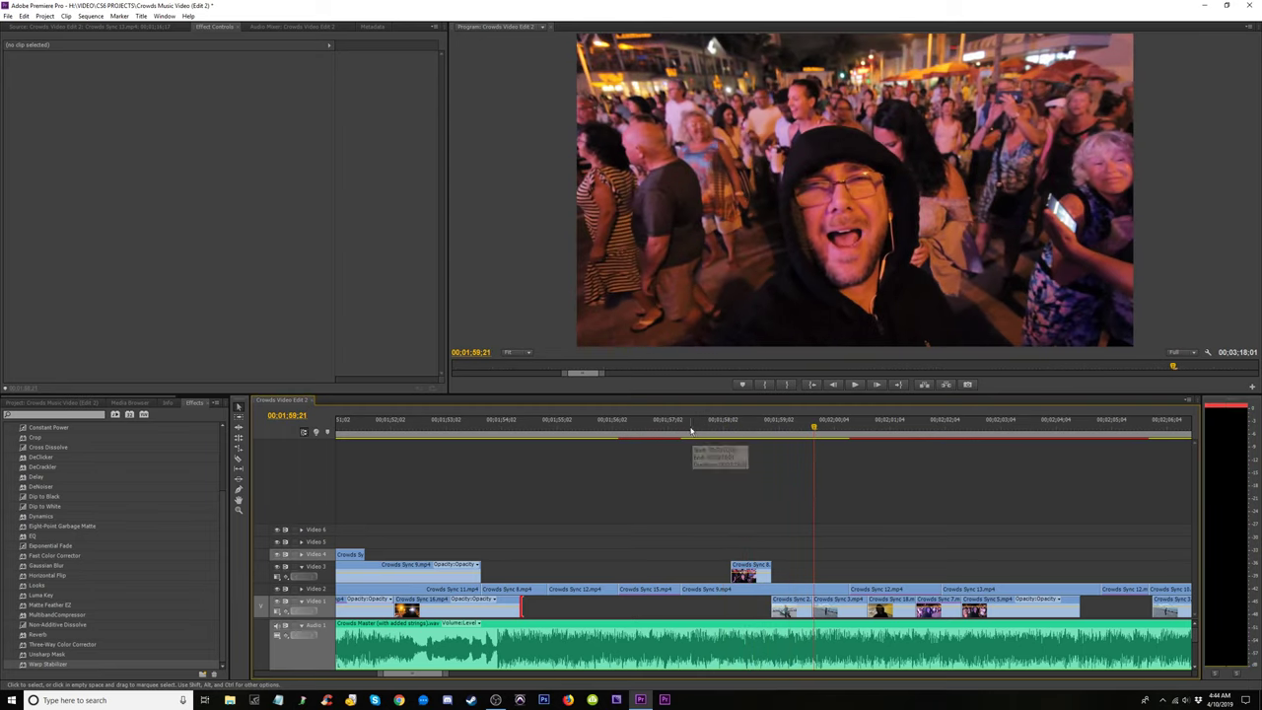
pyautogui.click(414, 426)
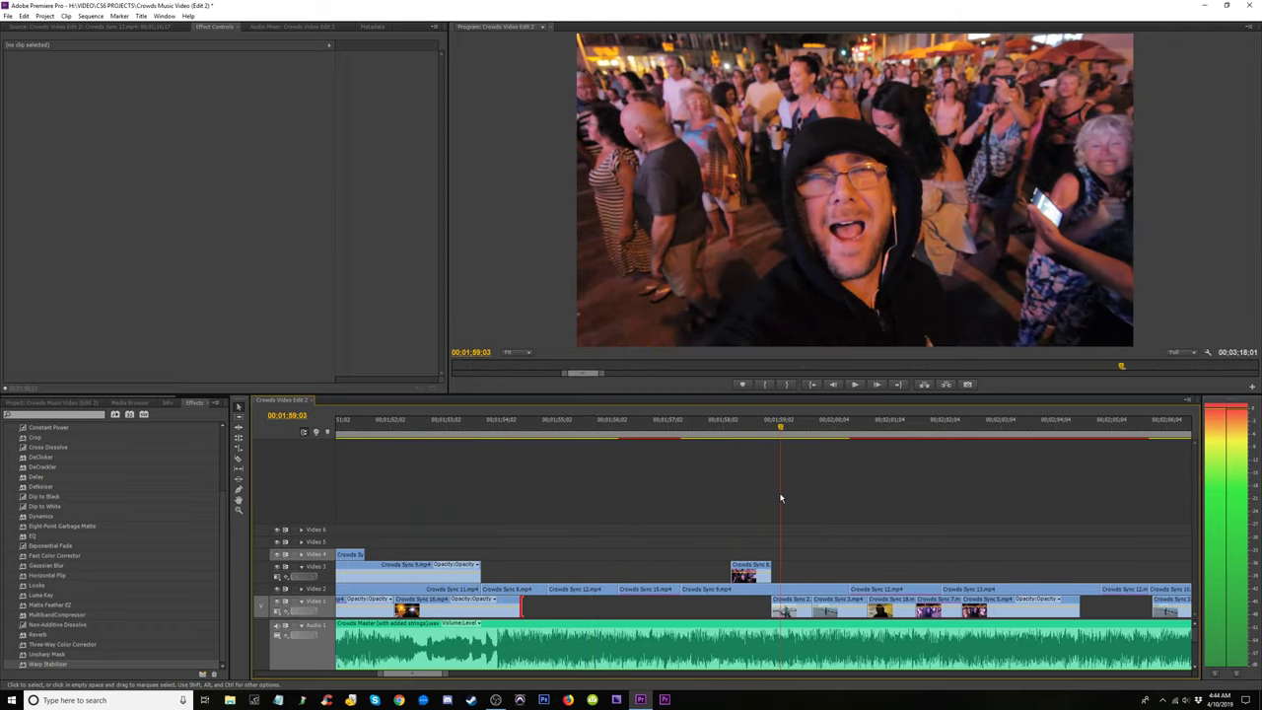
pyautogui.moveTo(781, 498); pyautogui.dragTo(742, 501)
pyautogui.press('space')
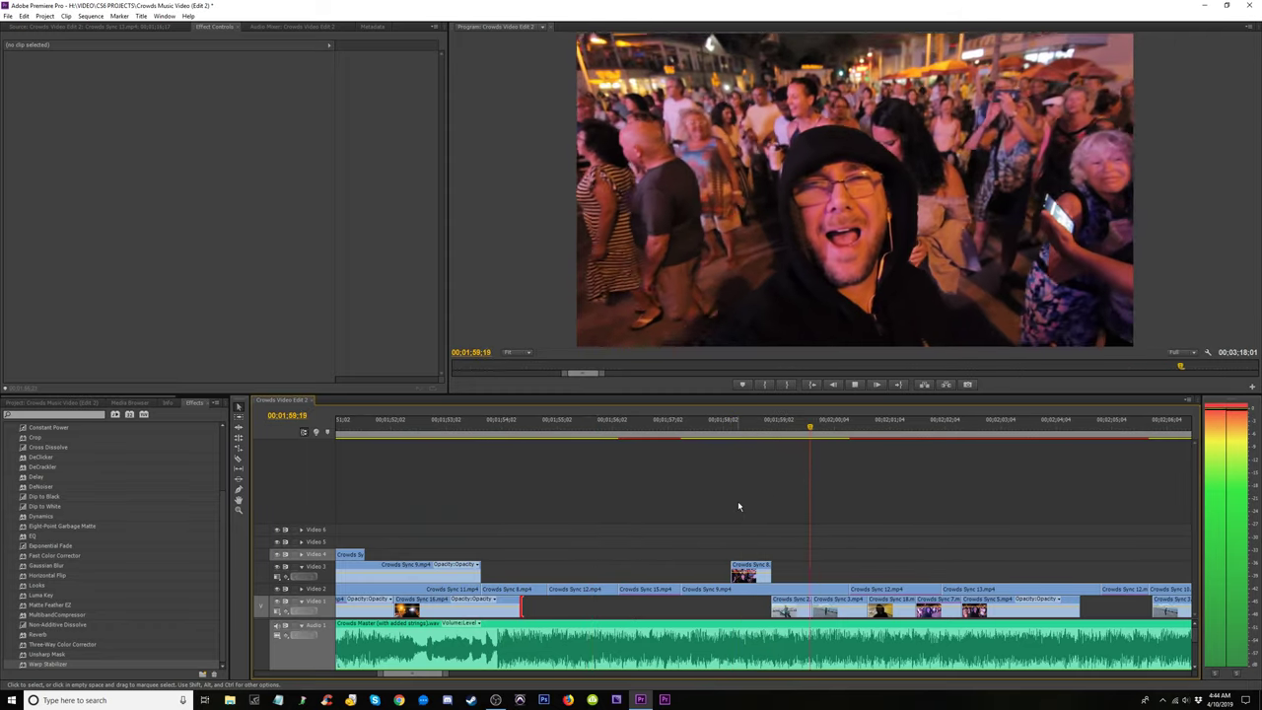
pyautogui.press('space')
pyautogui.click(678, 426)
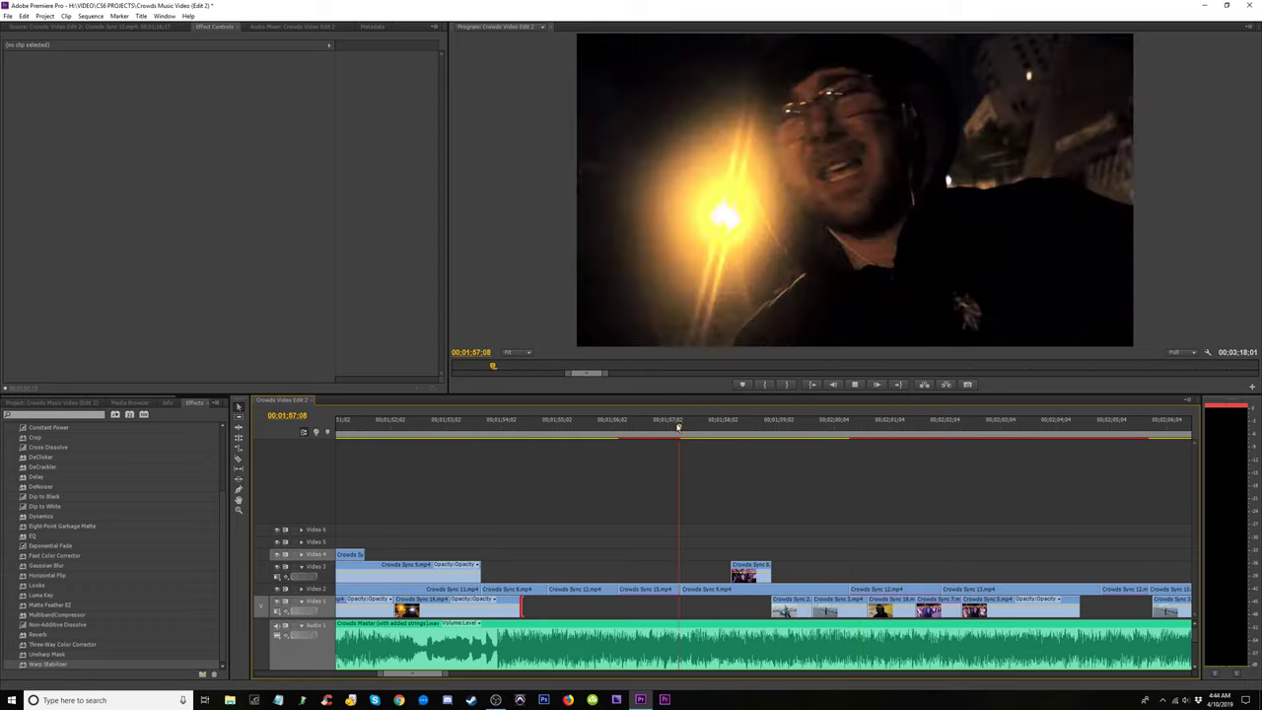
pyautogui.press('space')
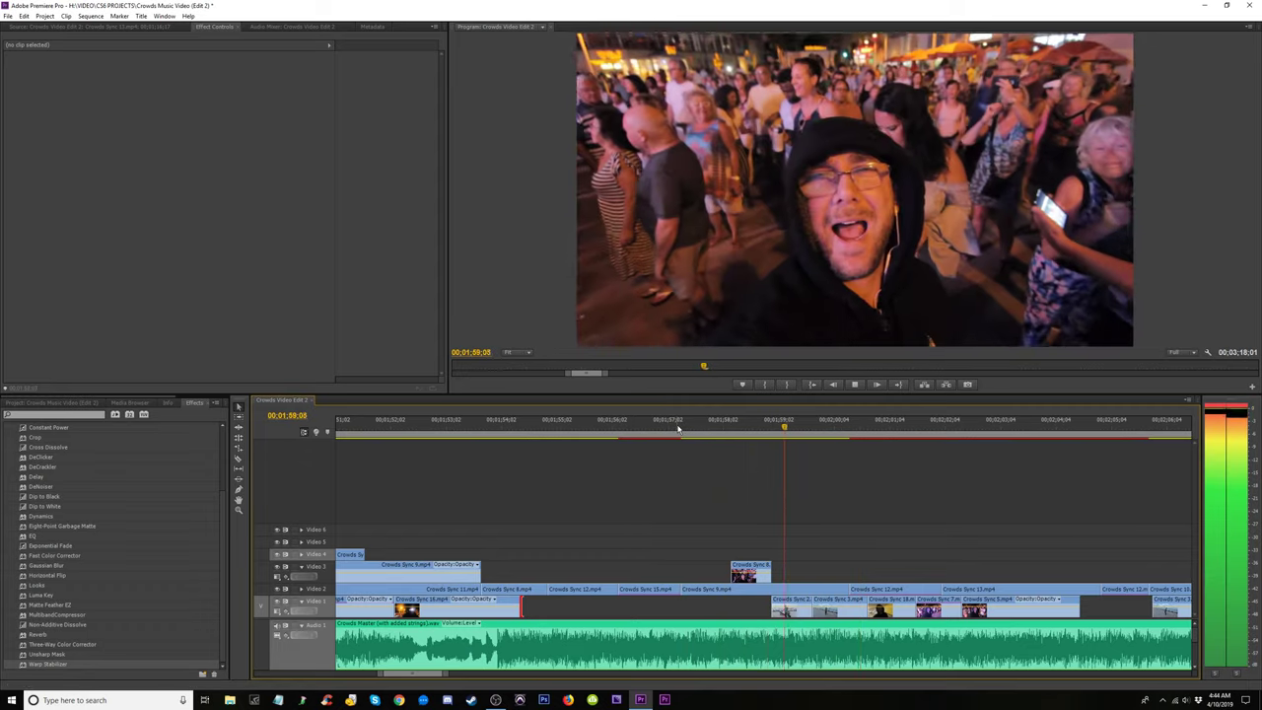
pyautogui.click(769, 426)
pyautogui.press('space')
pyautogui.click(756, 580)
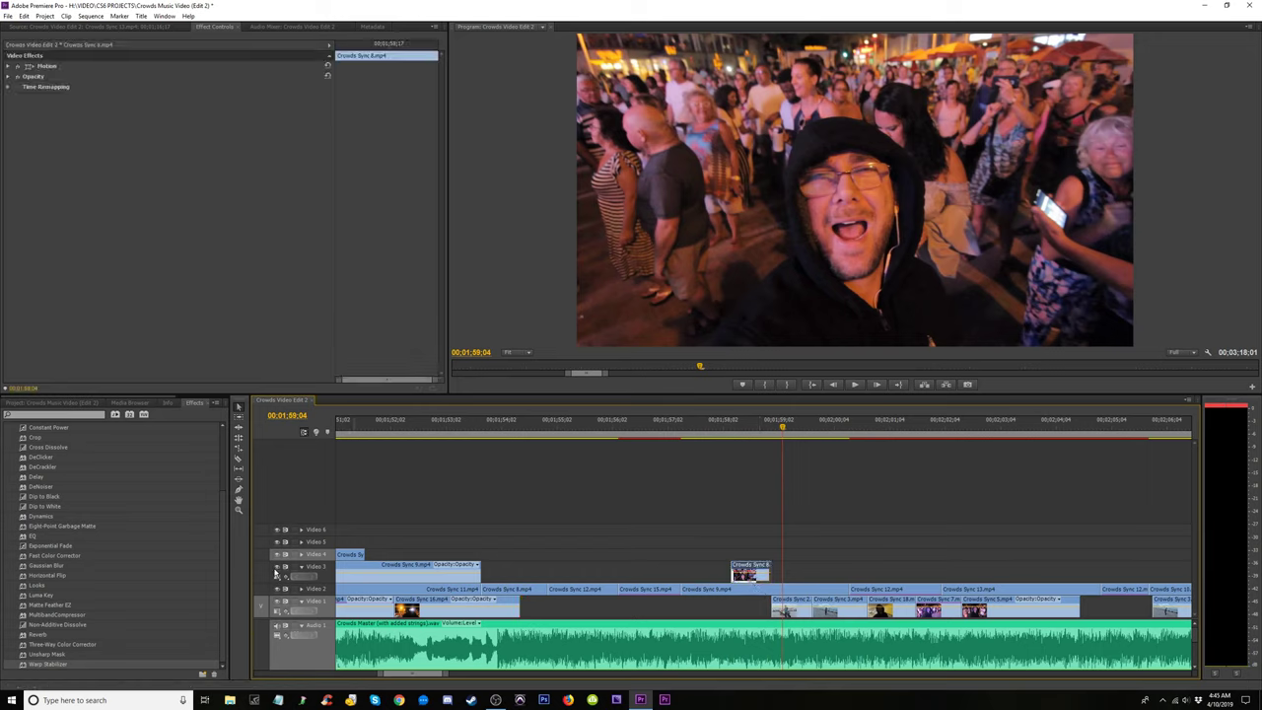
pyautogui.click(671, 427)
pyautogui.press('space')
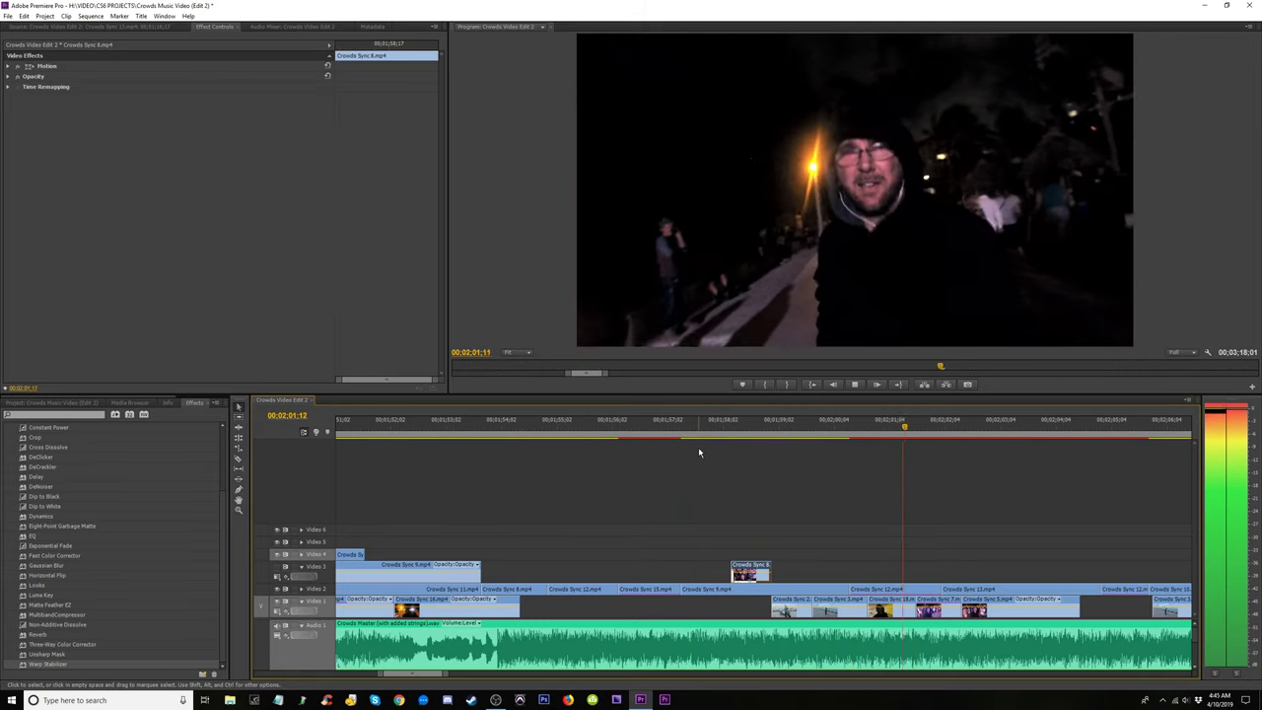
pyautogui.press('space')
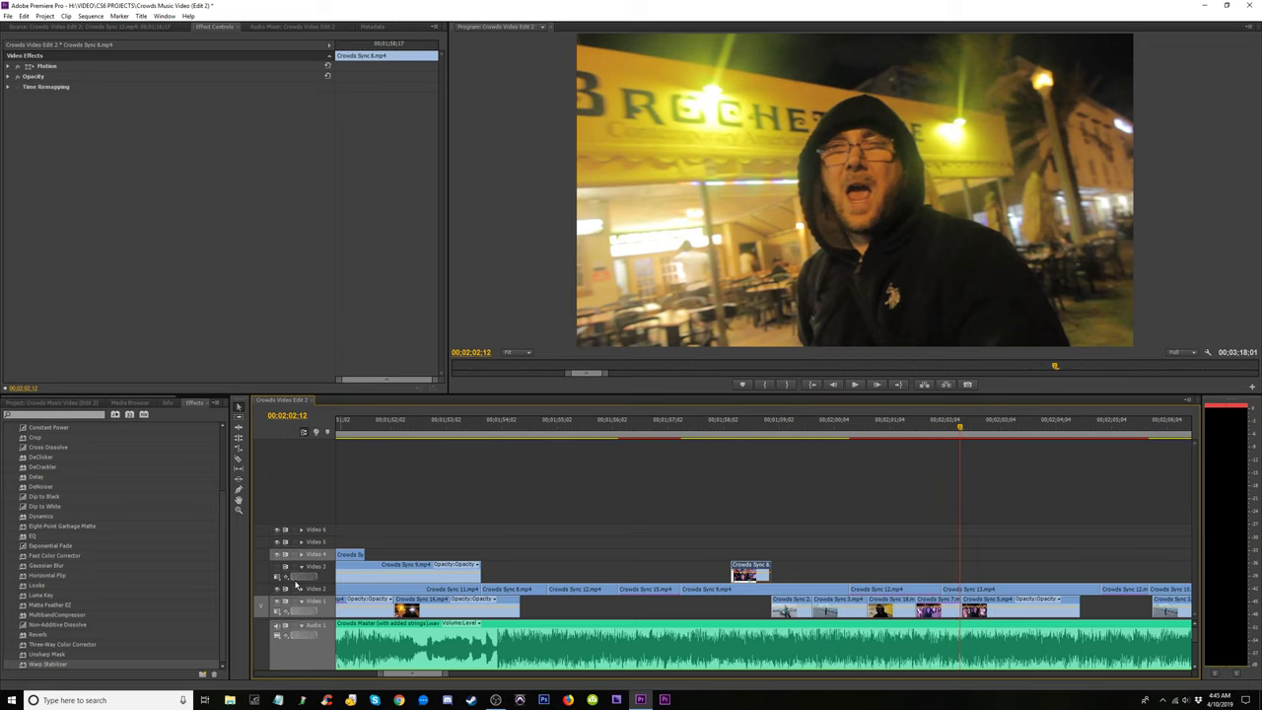
pyautogui.click(710, 426)
pyautogui.press('space')
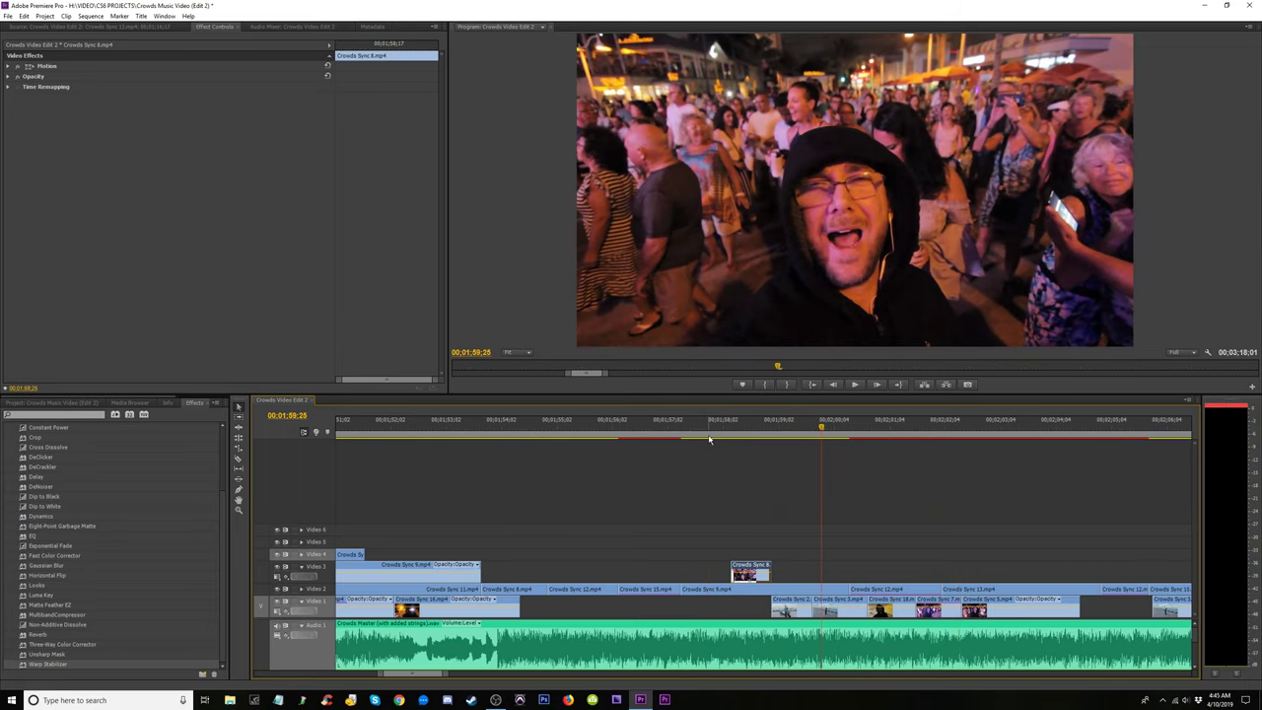
pyautogui.click(740, 433)
pyautogui.press('space')
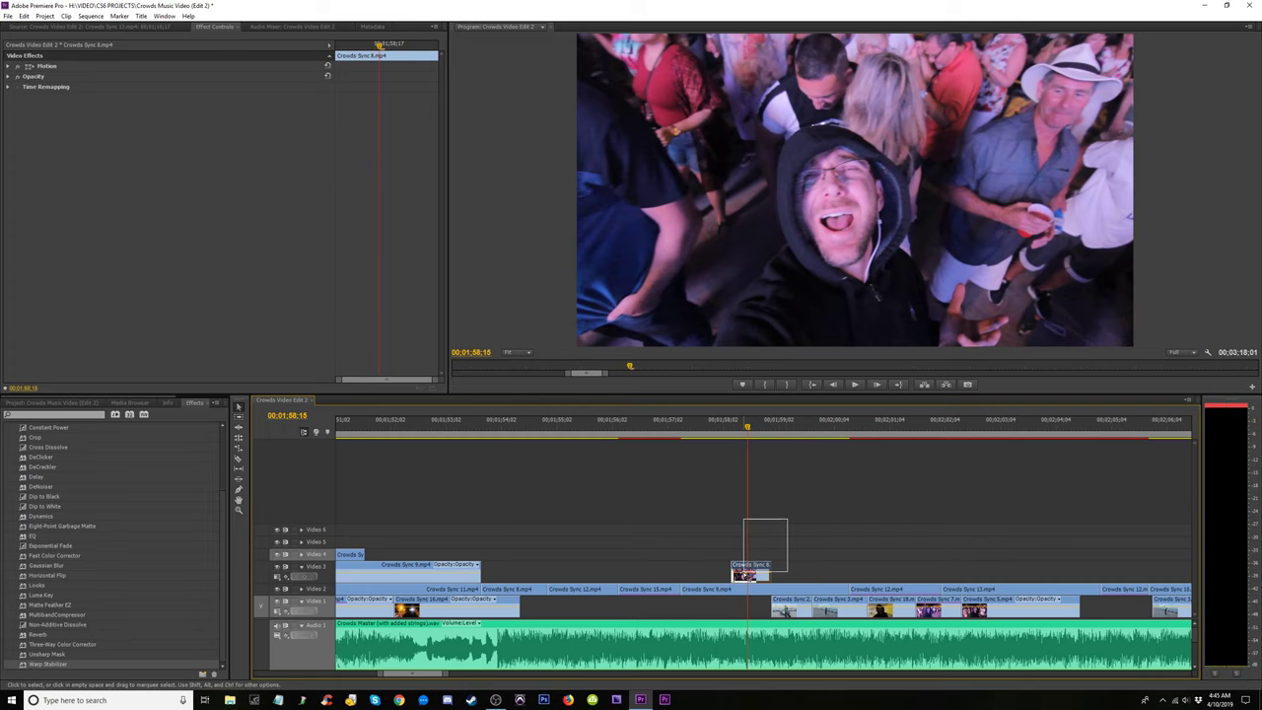
# Delete the short Crowds Sync 8 clip on Video 3 and zoom around 01:52.
pyautogui.moveTo(745, 573); pyautogui.dragTo(744, 575)
pyautogui.press('Delete')
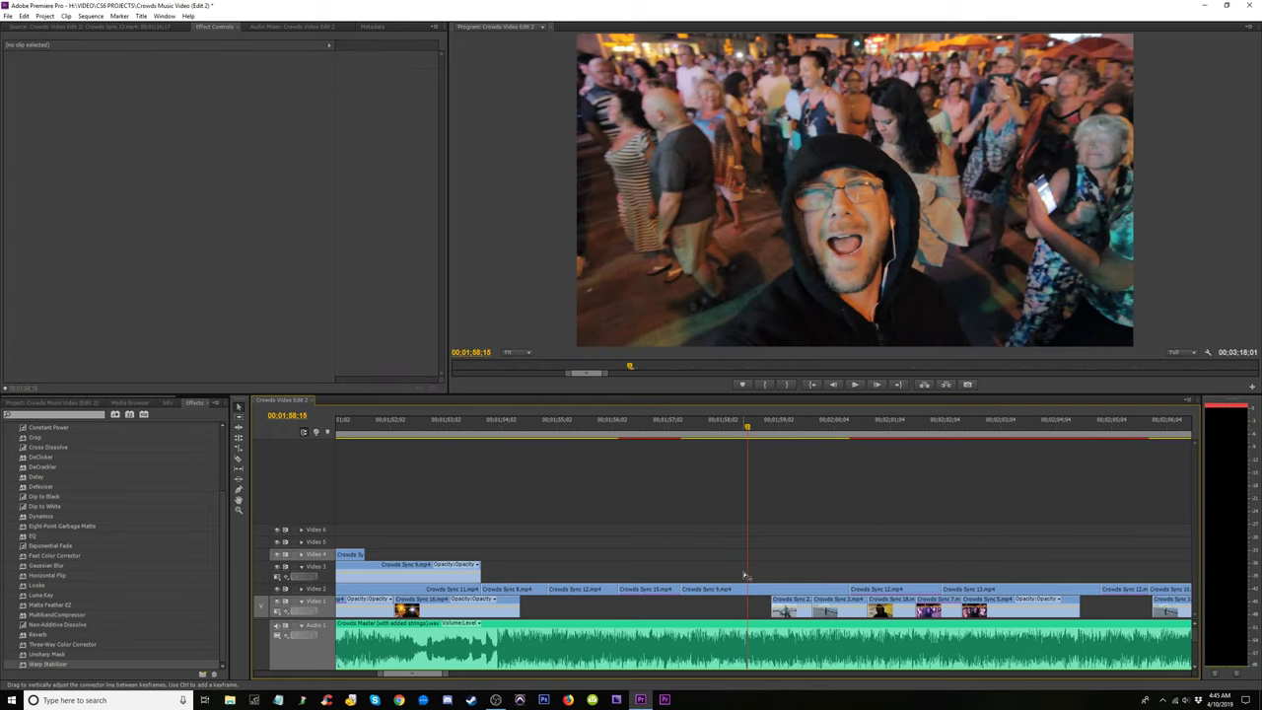
pyautogui.moveTo(460, 423); pyautogui.dragTo(408, 423)
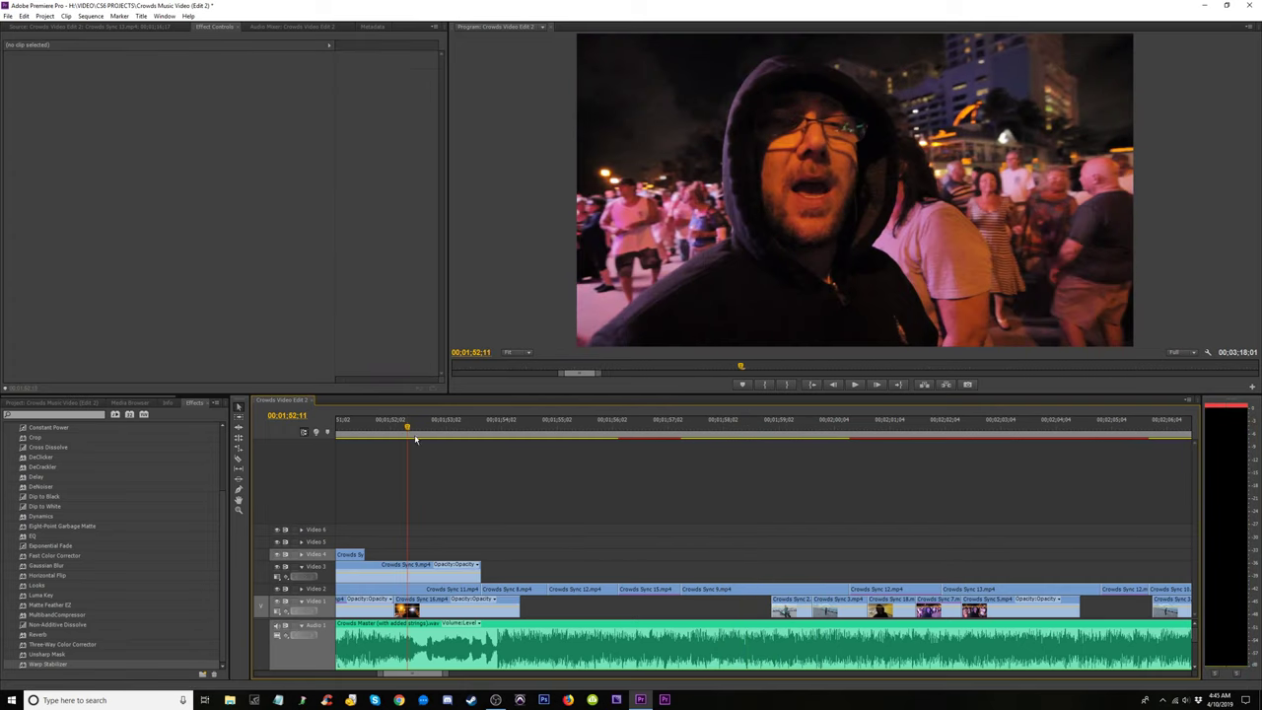
pyautogui.press('-')
pyautogui.press('=')
# Play the passage around 01:50–01:51 containing the brief Video 4 clip.
pyautogui.moveTo(725, 434)
pyautogui.mouseDown()
pyautogui.moveTo(739, 437)
pyautogui.moveTo(722, 441)
pyautogui.mouseUp()
pyautogui.press('space')
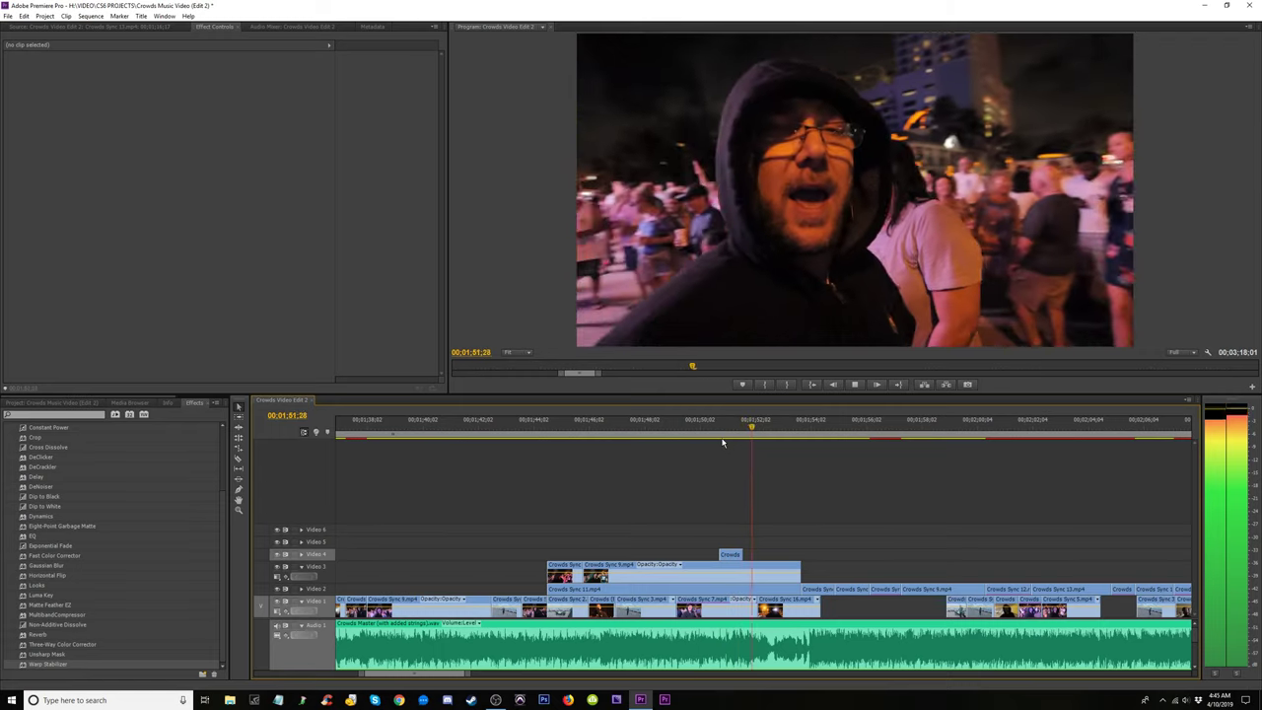
pyautogui.click(719, 442)
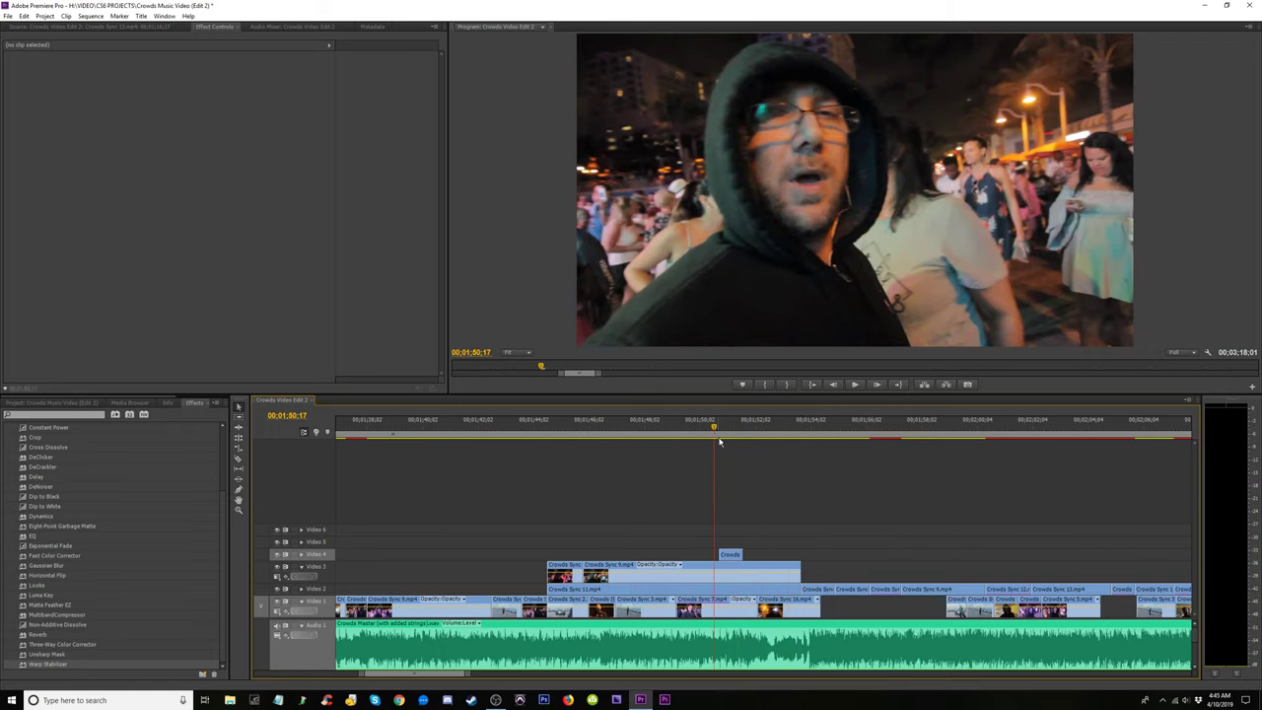
pyautogui.press('space')
pyautogui.press('space')
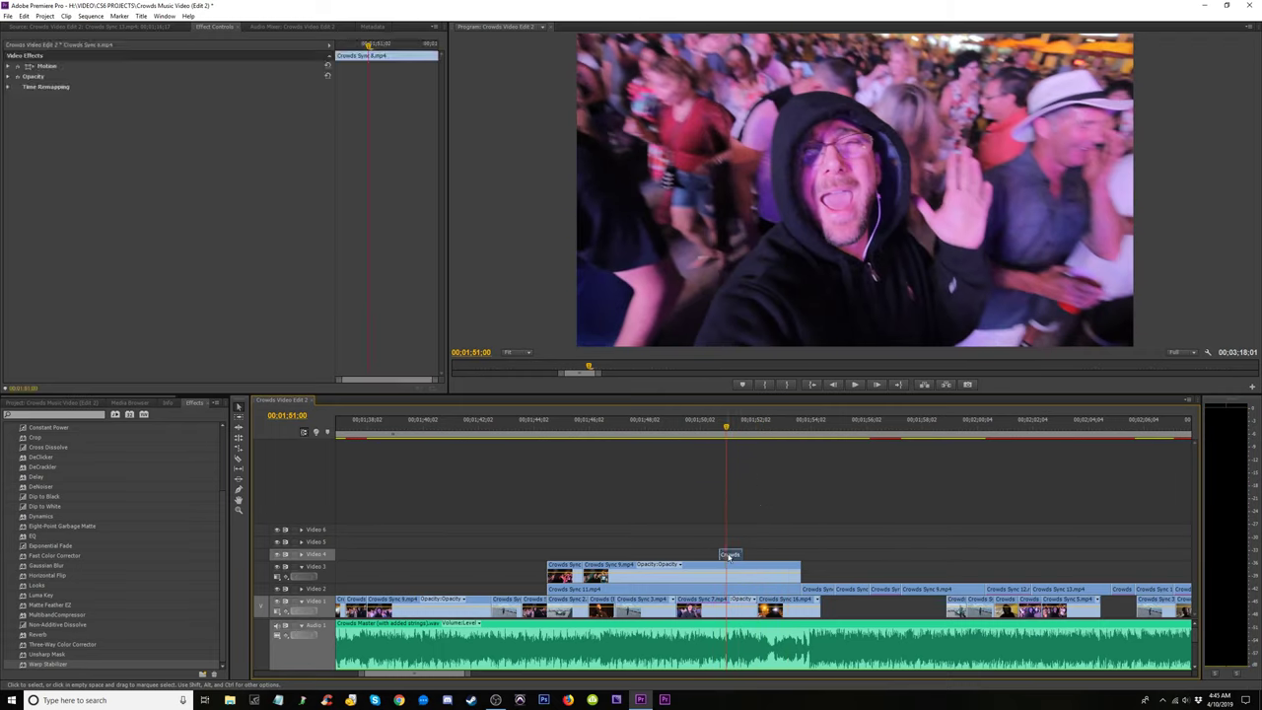
pyautogui.press('space')
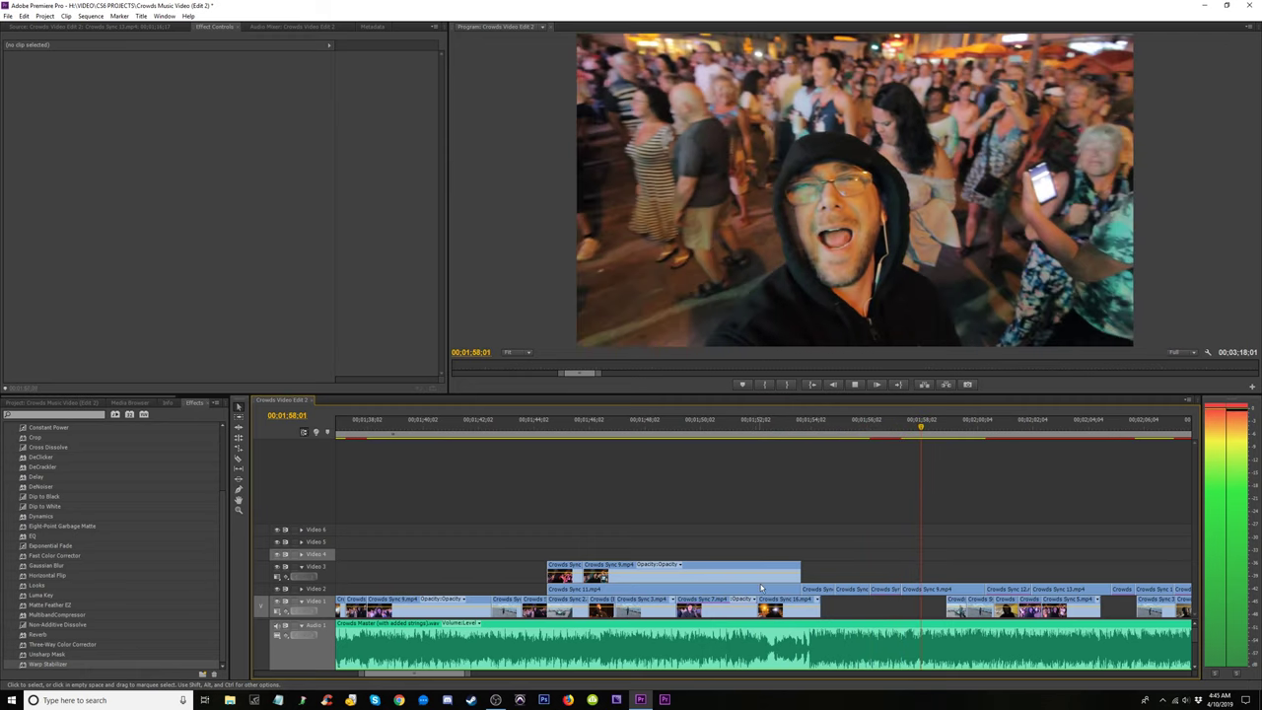
# Move the short clip near 02:00 up from Video 1 onto Video 3.
pyautogui.moveTo(846, 607); pyautogui.dragTo(636, 560)
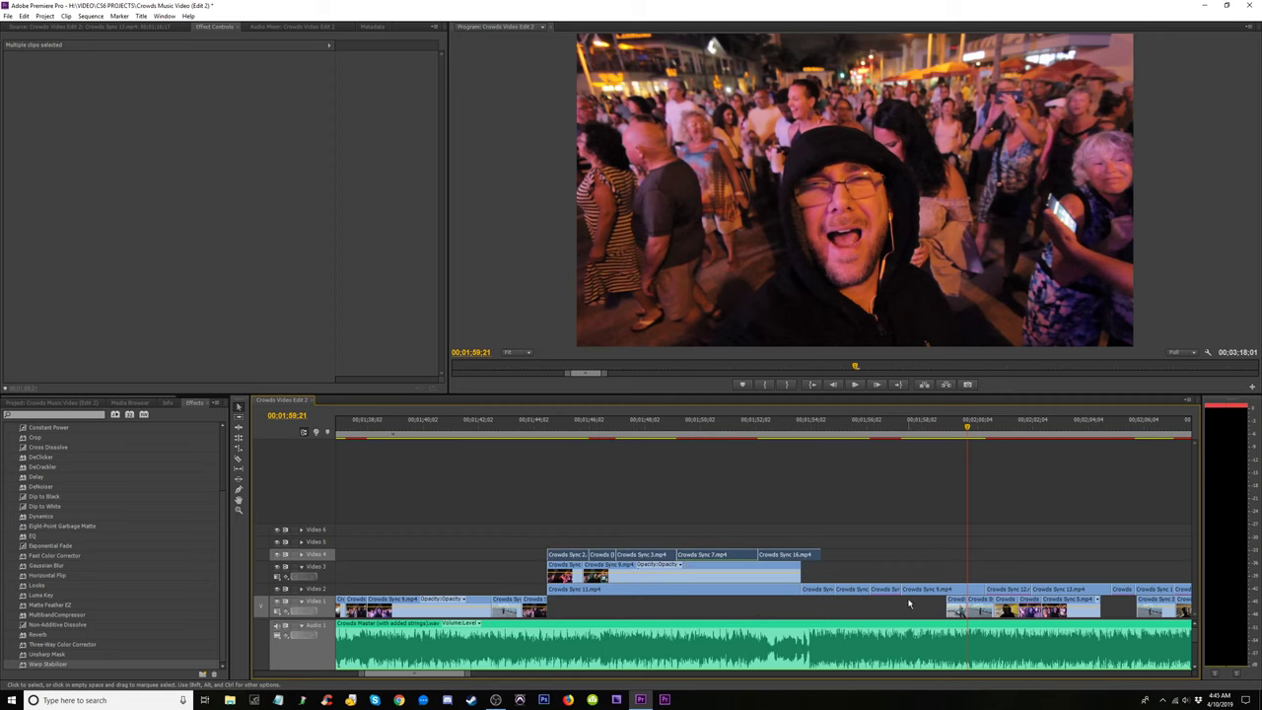
pyautogui.click(962, 609)
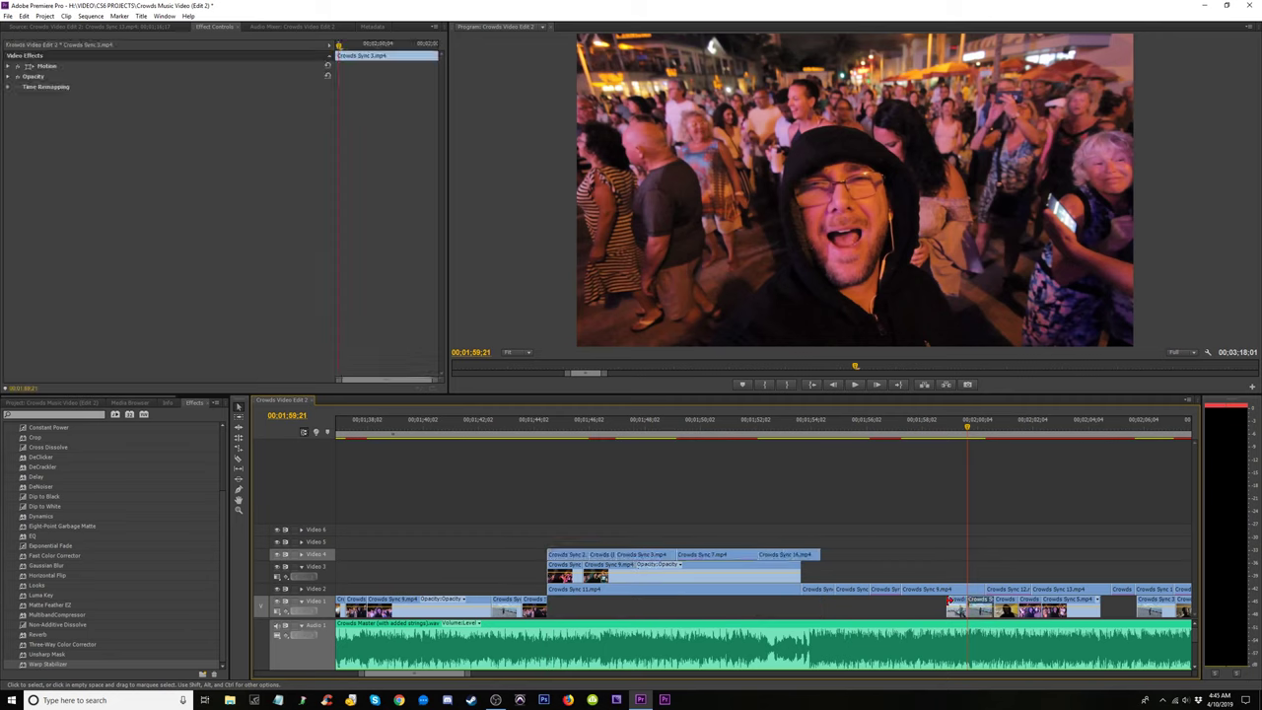
pyautogui.click(962, 604)
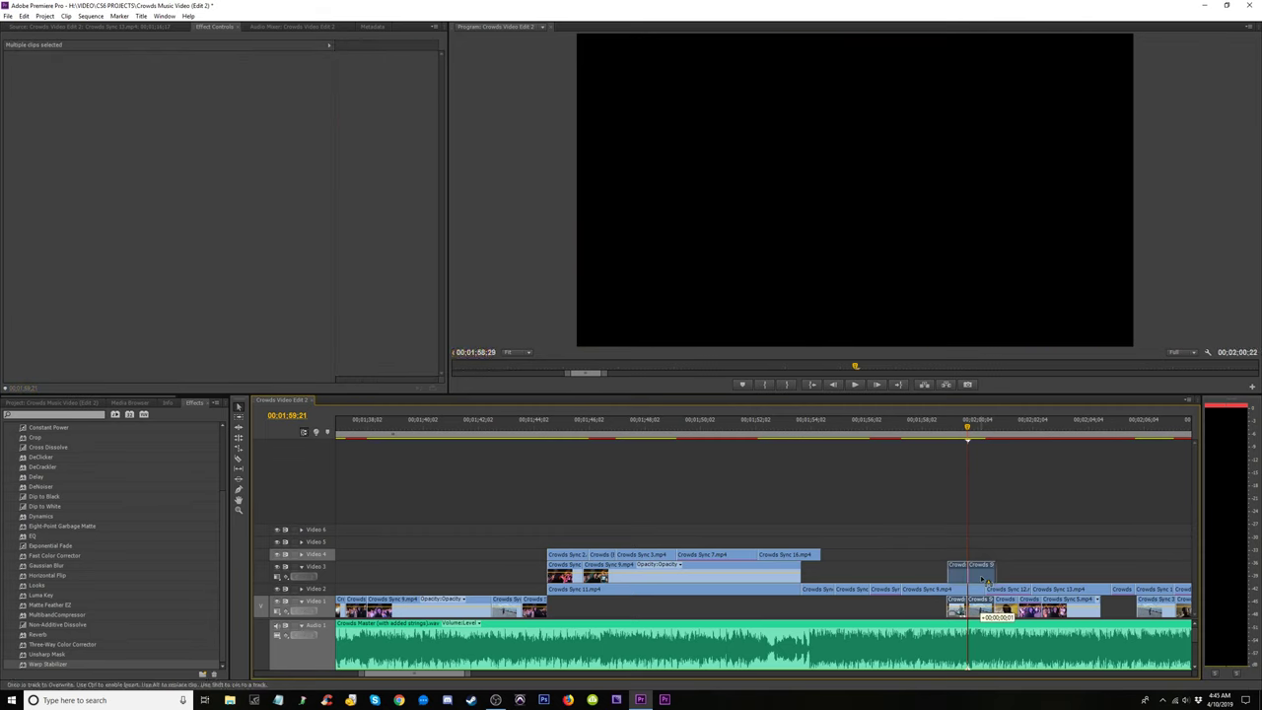
pyautogui.moveTo(972, 604); pyautogui.dragTo(972, 572)
# Move the run of Video 4 clips down onto Video 3 and return to 01:44:22.
pyautogui.moveTo(963, 608); pyautogui.dragTo(606, 608)
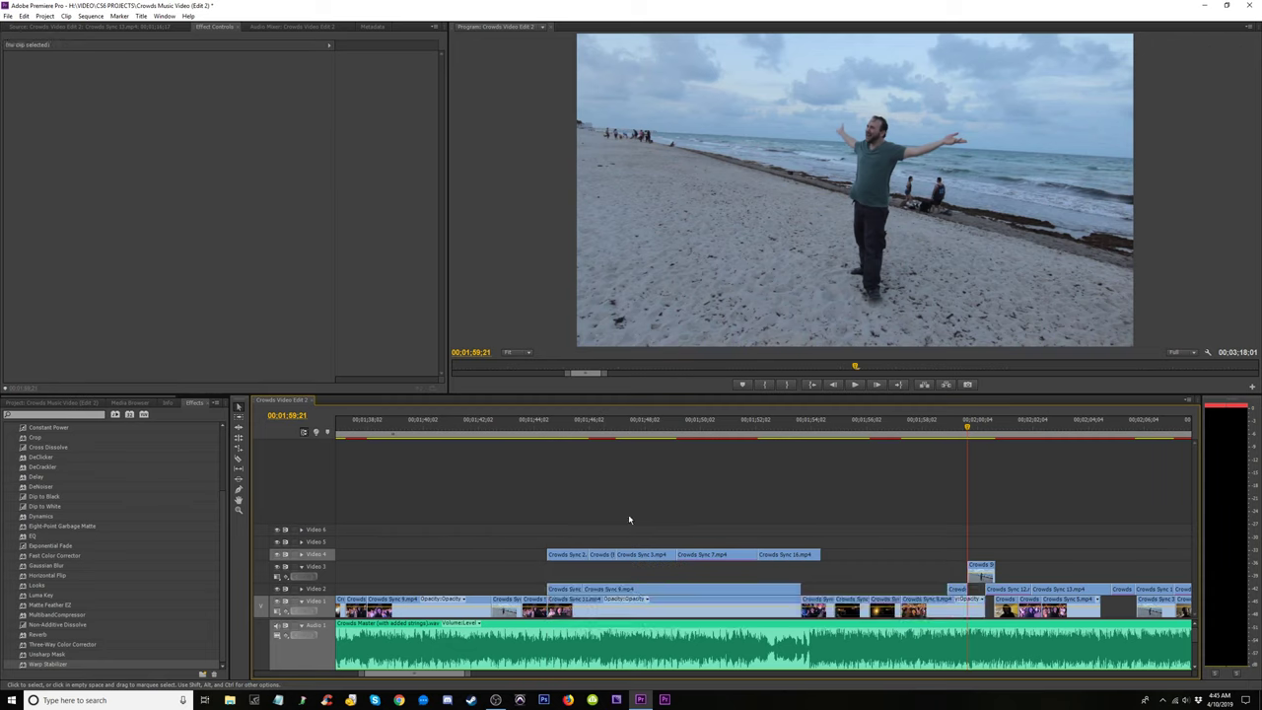
pyautogui.moveTo(523, 524); pyautogui.dragTo(787, 572)
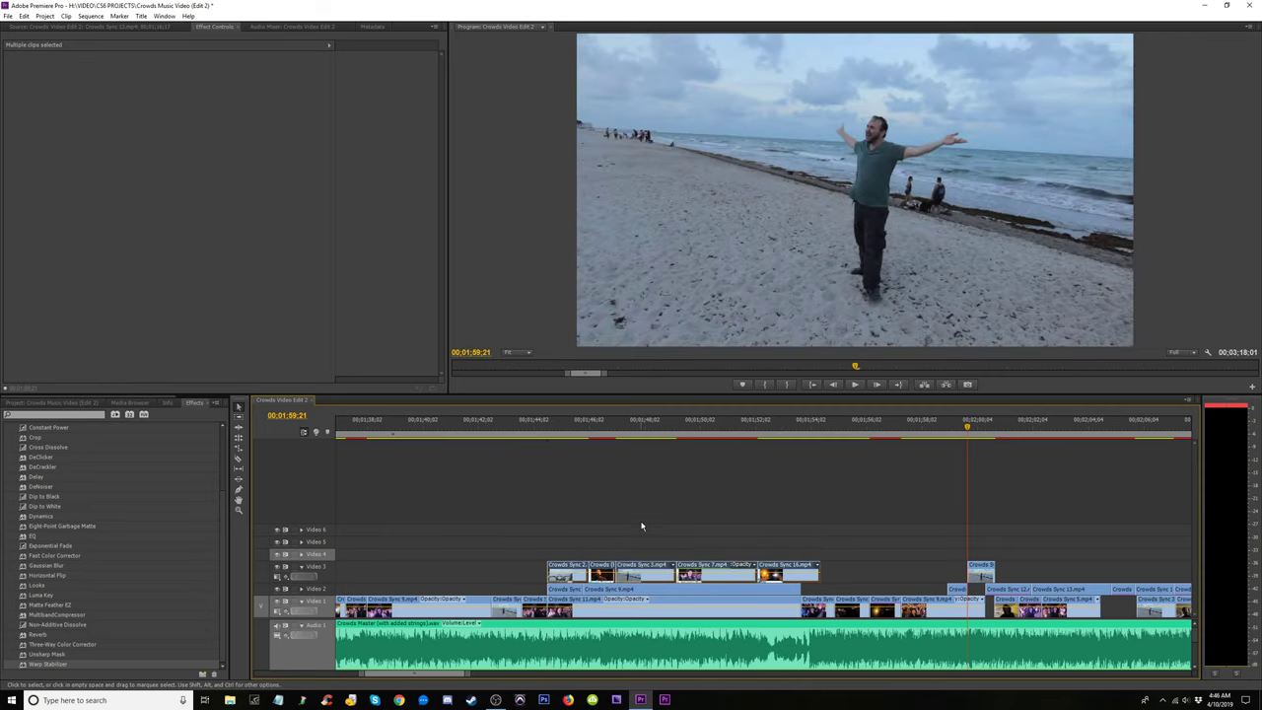
pyautogui.click(596, 497)
pyautogui.moveTo(542, 432); pyautogui.dragTo(667, 523)
# Delete the first three Video 3 clips and review from 01:44:18.
pyautogui.moveTo(556, 526); pyautogui.dragTo(661, 578)
pyautogui.press('Delete')
pyautogui.moveTo(561, 458); pyautogui.dragTo(672, 456)
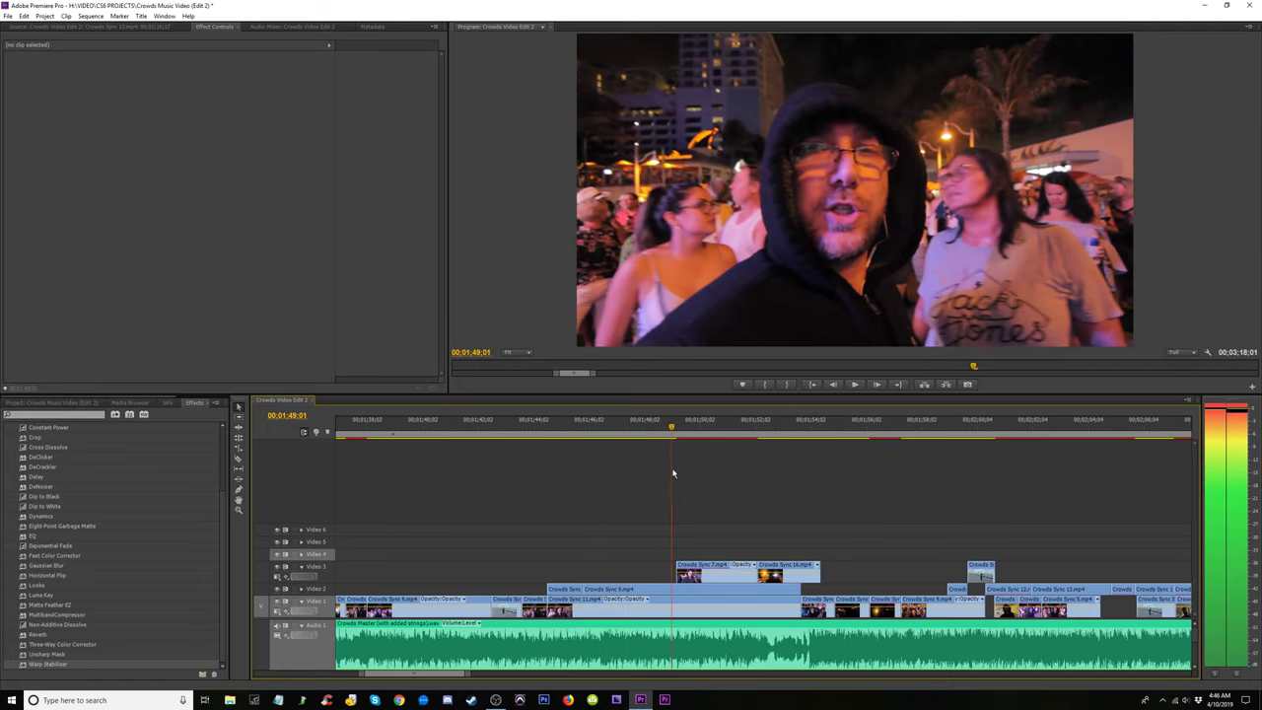
pyautogui.moveTo(549, 433); pyautogui.dragTo(567, 437)
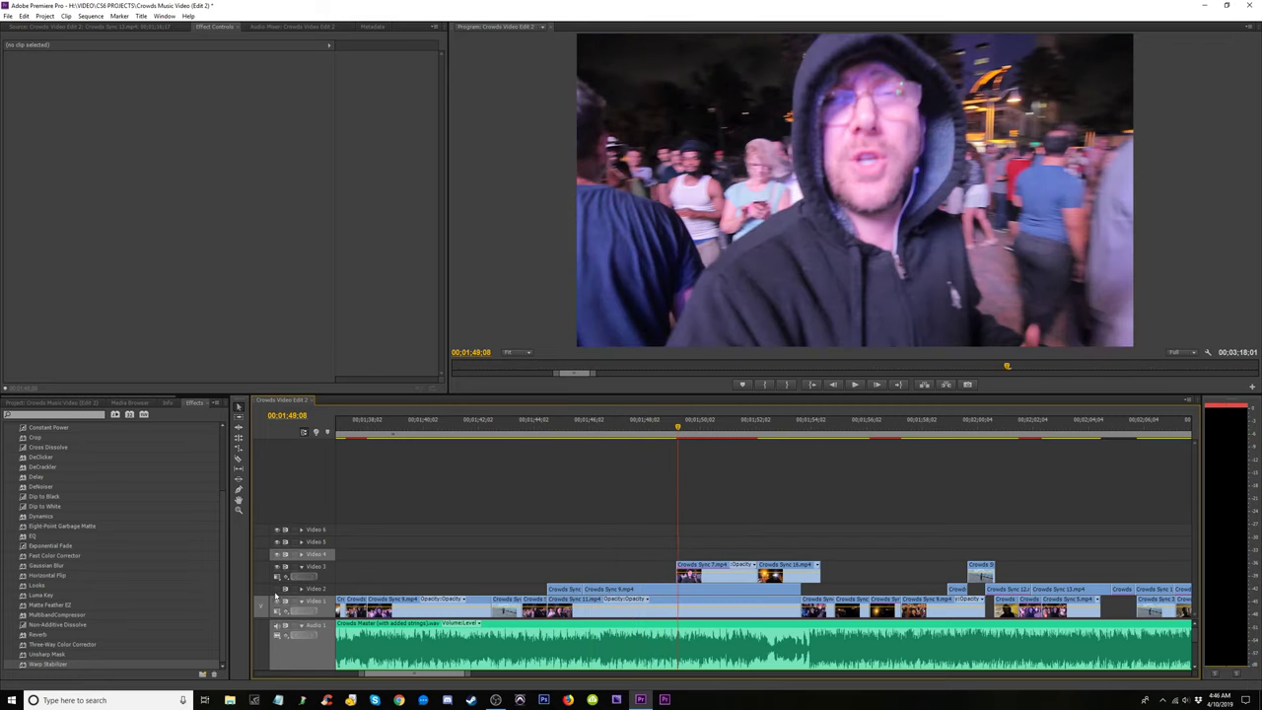
pyautogui.click(548, 431)
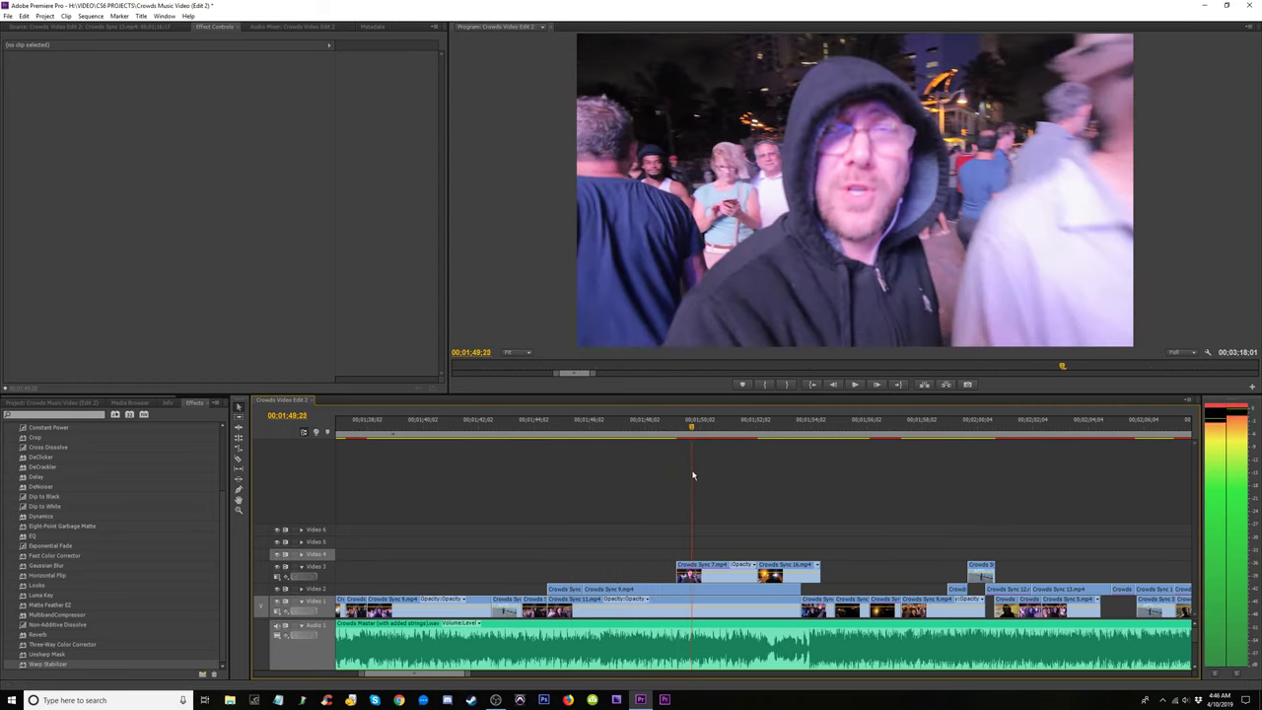
pyautogui.press('space')
# Trim Crowds Sync 9 on Video 2 to start where Crowds Sync 7 begins, then replay.
pyautogui.moveTo(590, 586); pyautogui.dragTo(679, 592)
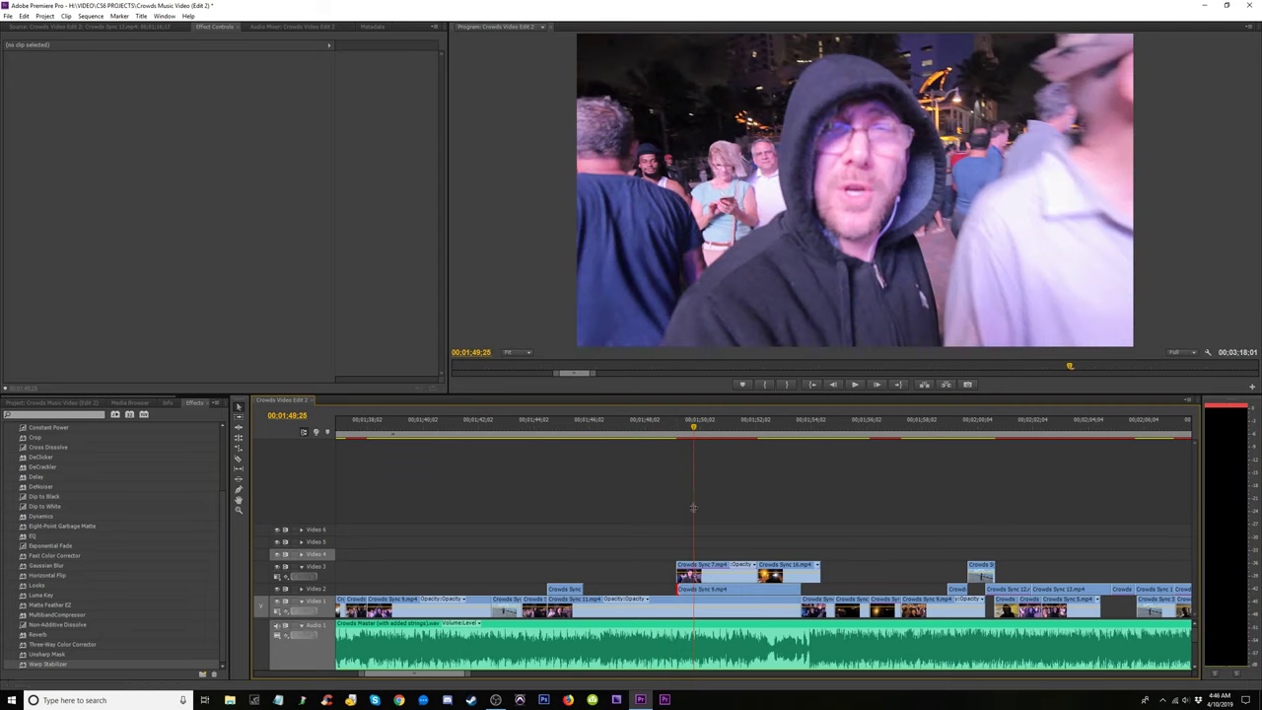
pyautogui.moveTo(690, 431); pyautogui.dragTo(530, 445)
pyautogui.press('space')
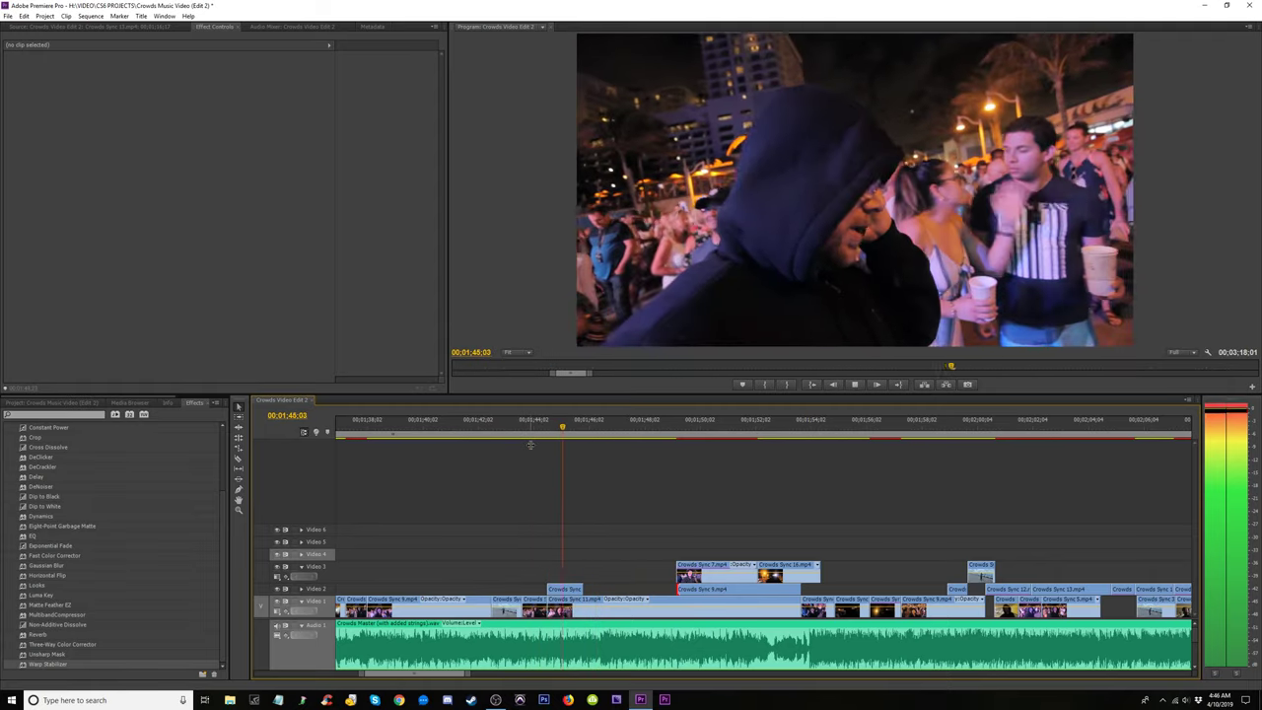
# Play the 01:42–01:45 section and trim the Video 1 clip's edge near 01:45.
pyautogui.click(538, 431)
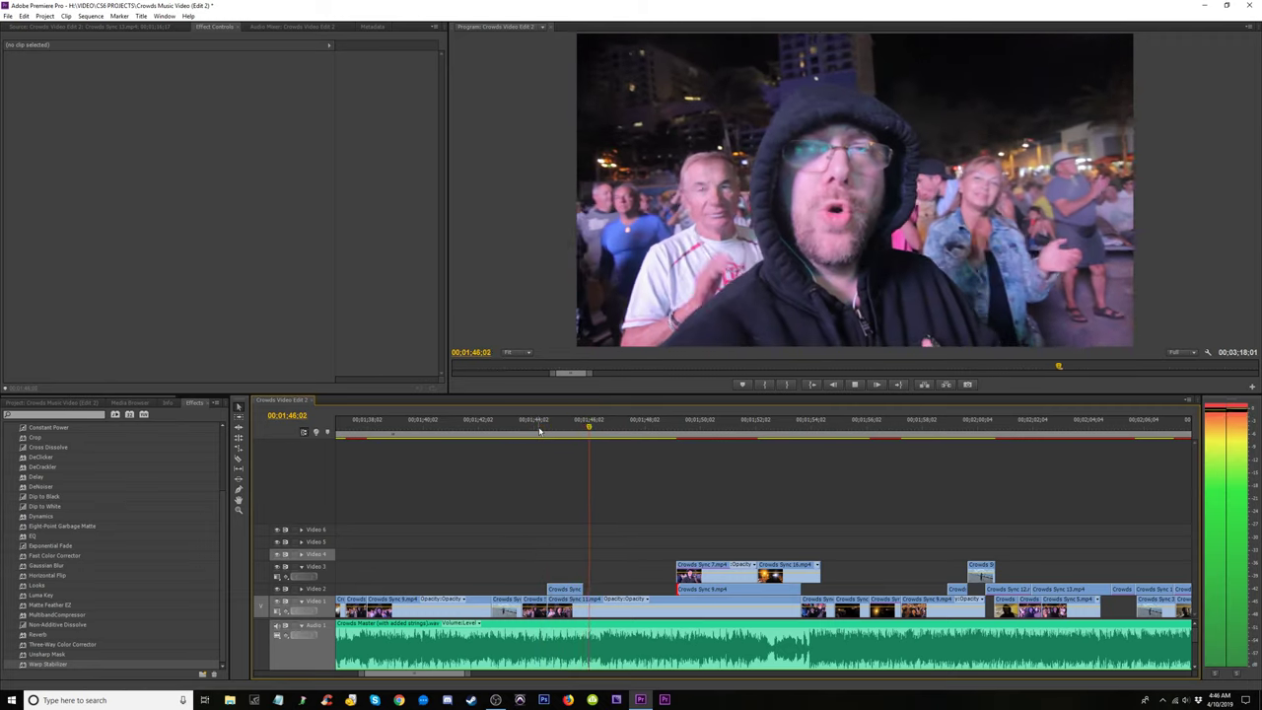
pyautogui.click(573, 435)
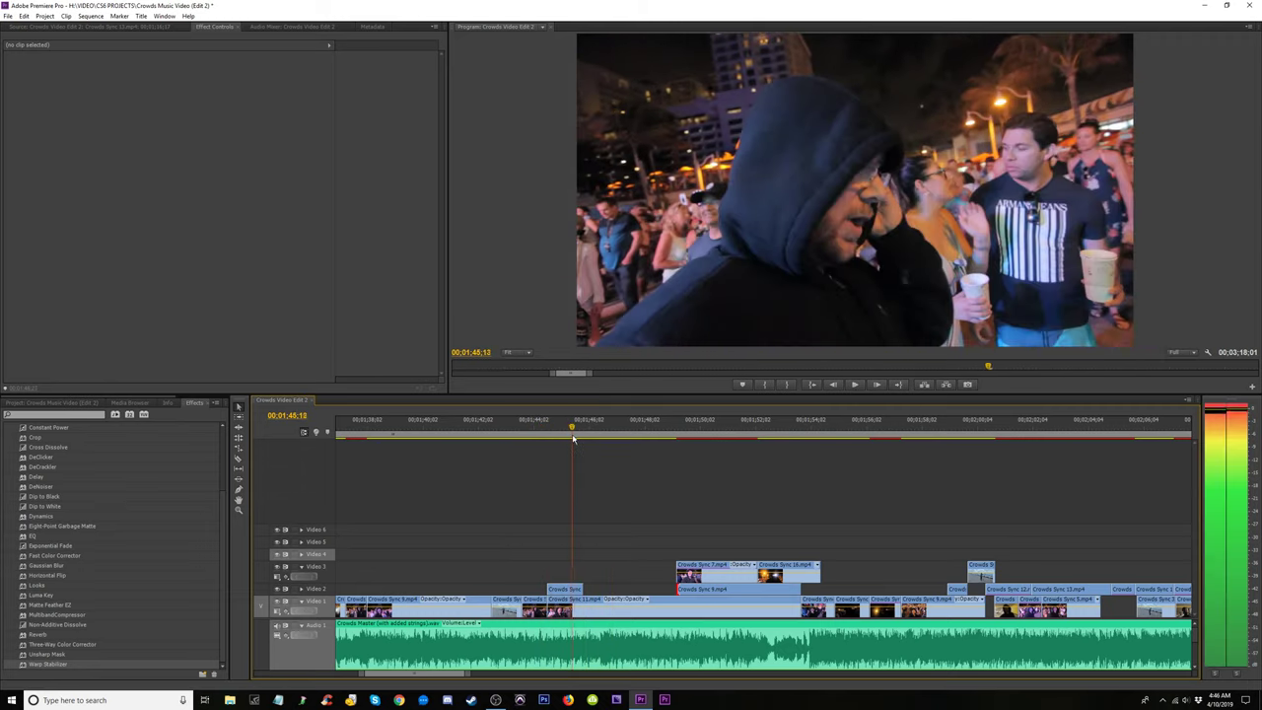
pyautogui.click(537, 435)
pyautogui.press('space')
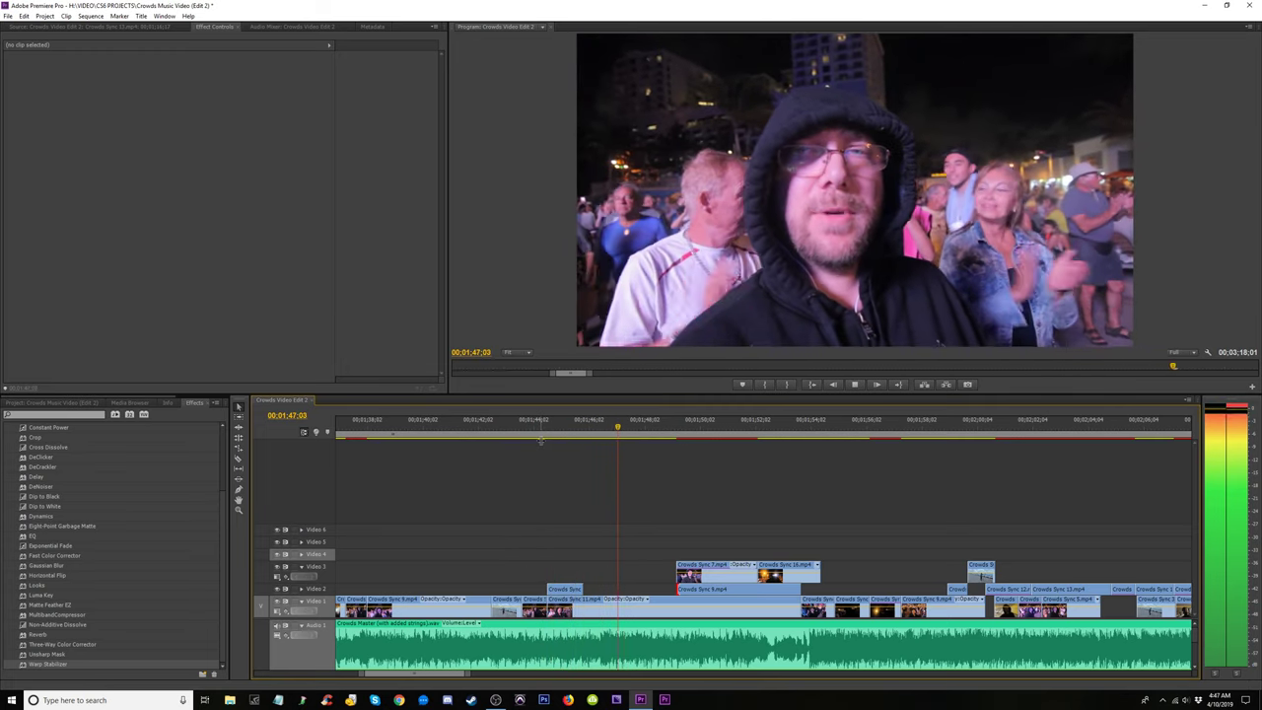
pyautogui.click(490, 427)
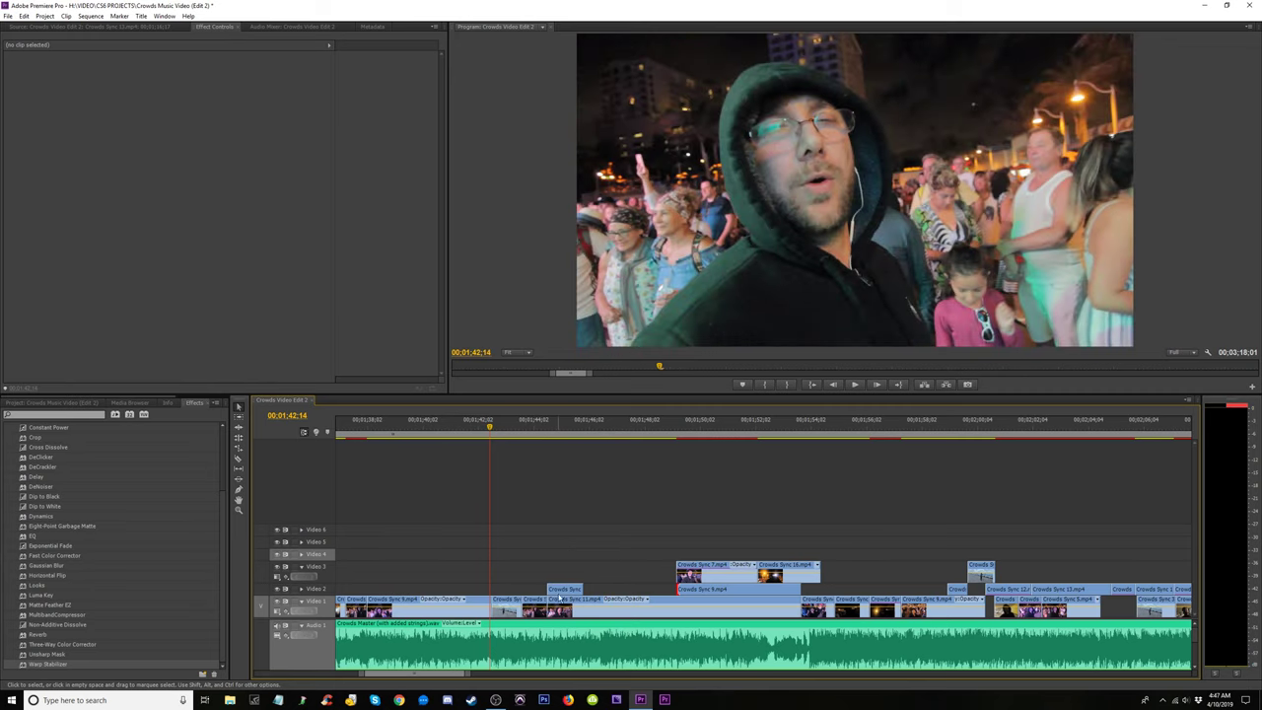
pyautogui.press('space')
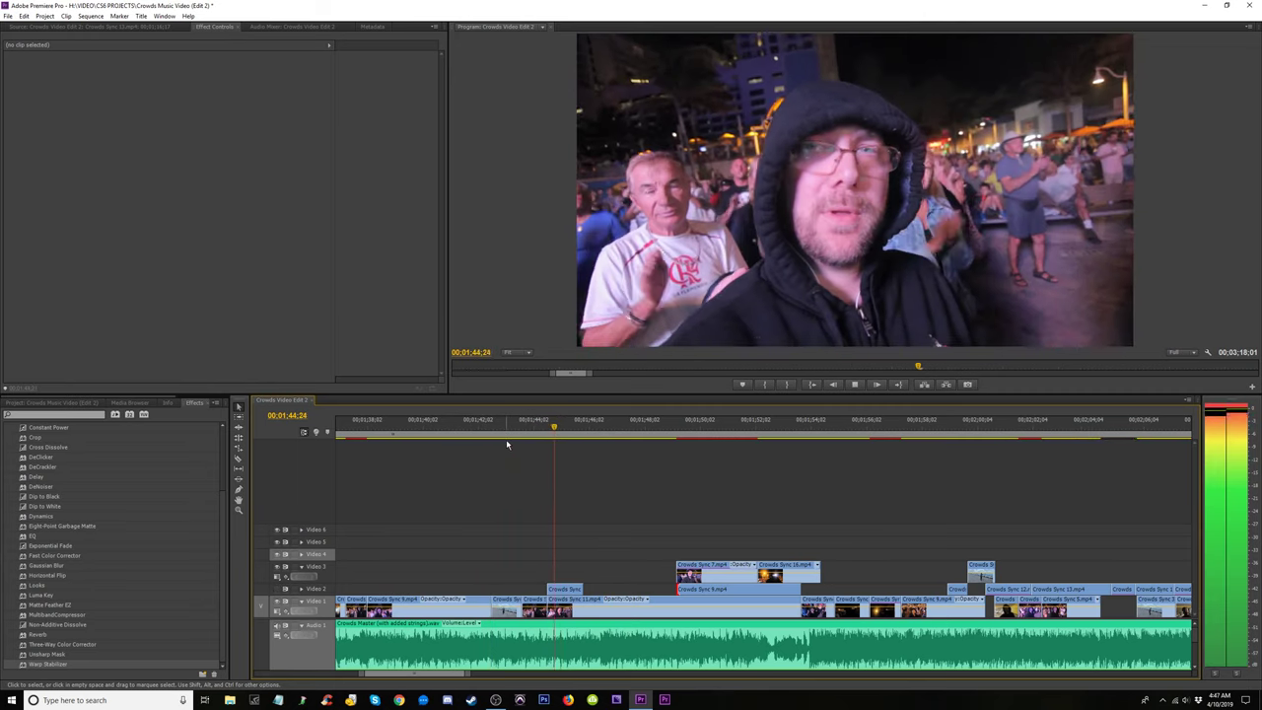
pyautogui.press('space')
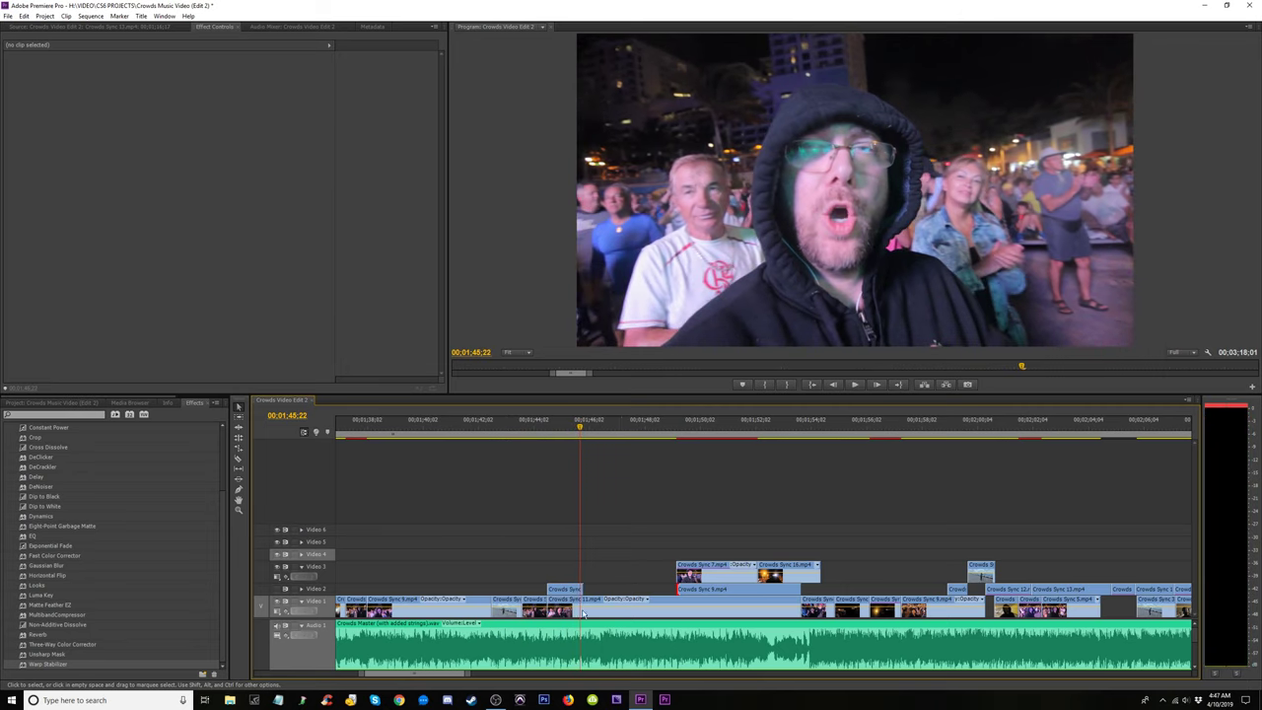
pyautogui.moveTo(556, 599); pyautogui.dragTo(583, 600)
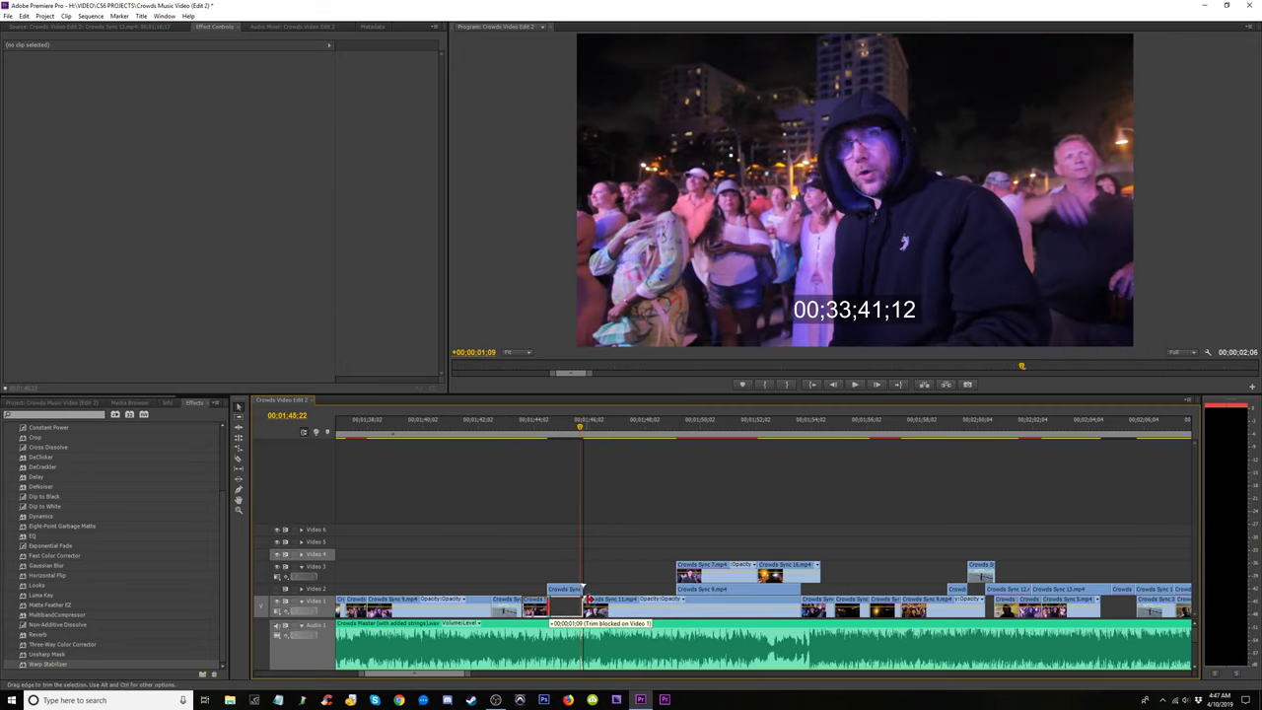
# Replay from 01:43:15 to check the trimmed Crowds Sync 9 edge.
pyautogui.click(520, 431)
pyautogui.press('space')
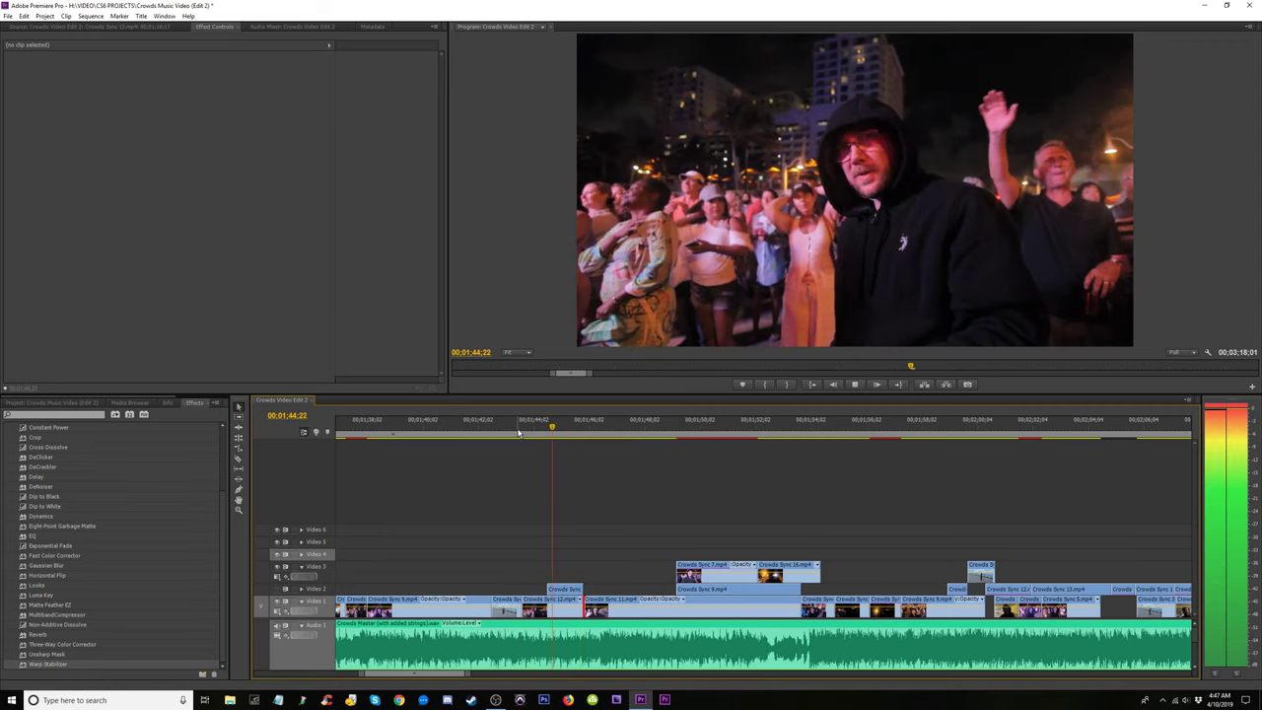
pyautogui.click(518, 431)
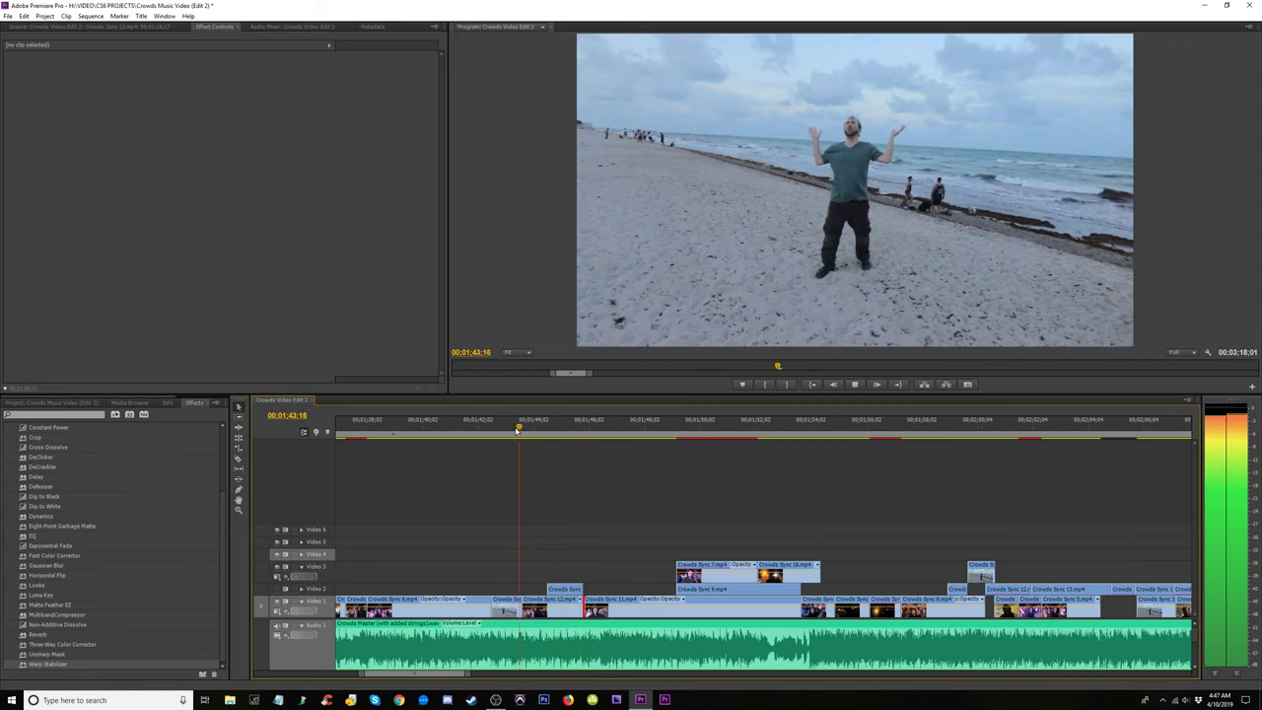
pyautogui.press('space')
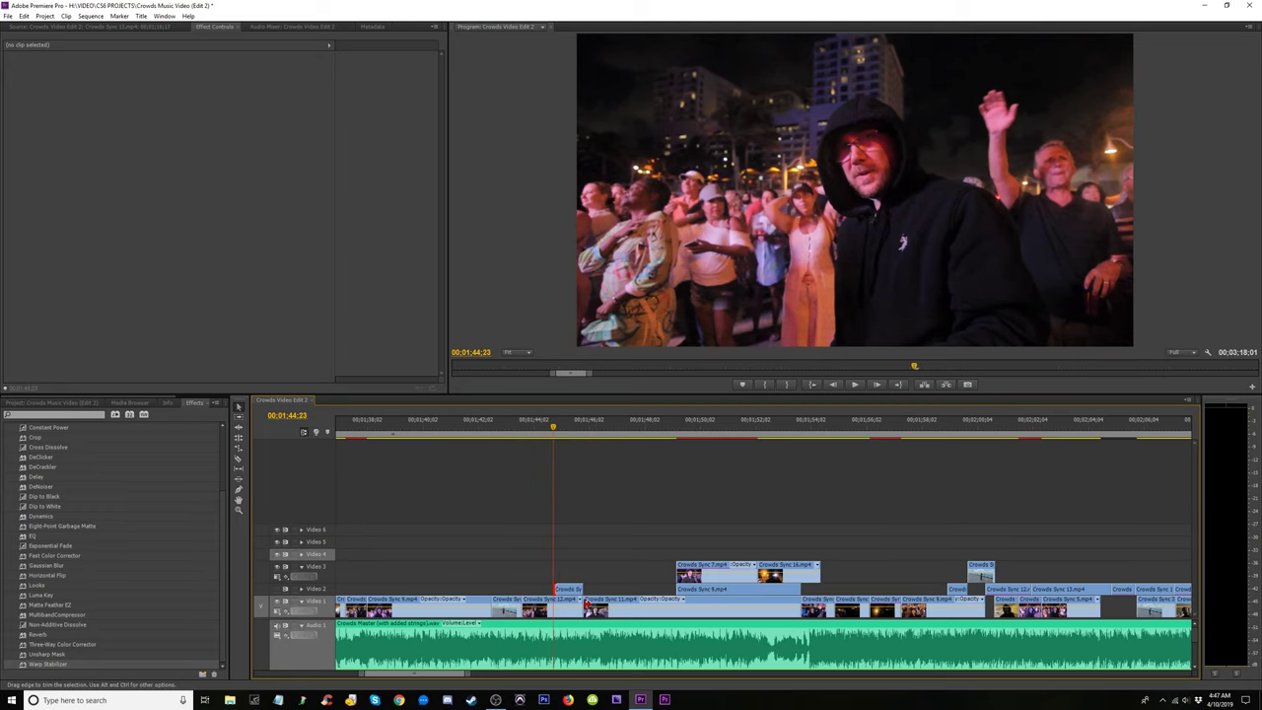
pyautogui.press('space')
pyautogui.press('space')
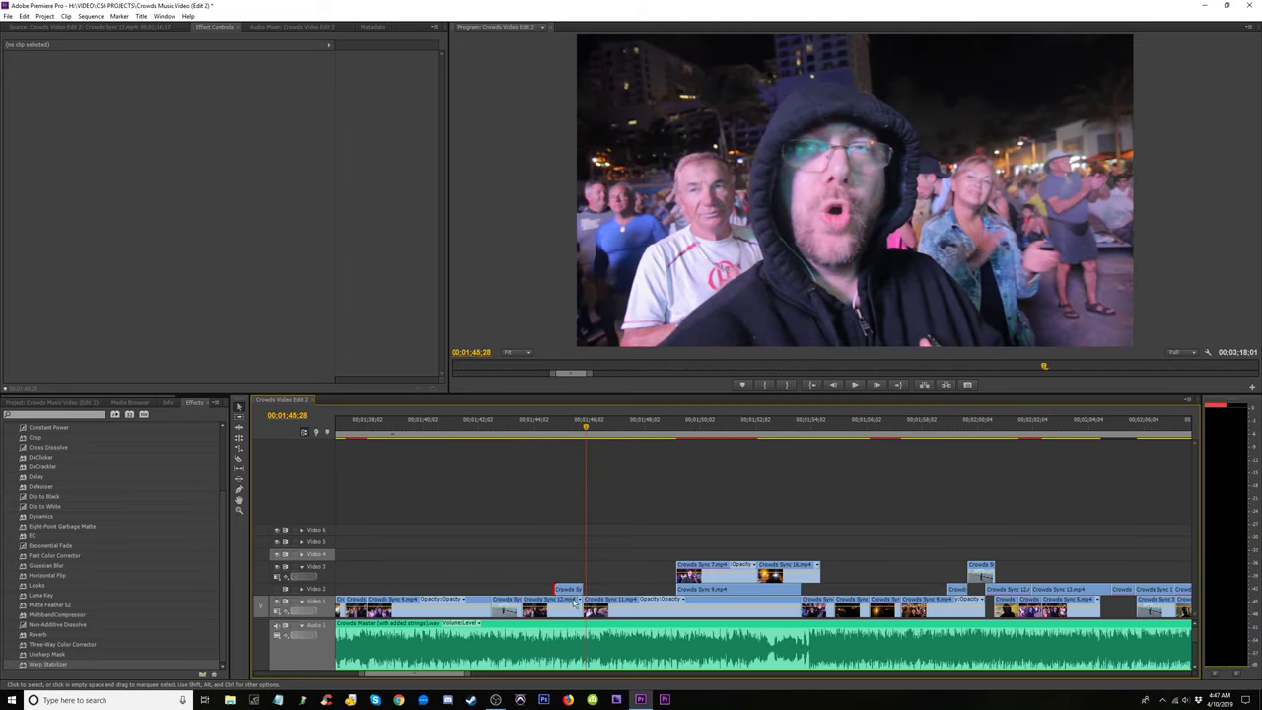
pyautogui.click(575, 598)
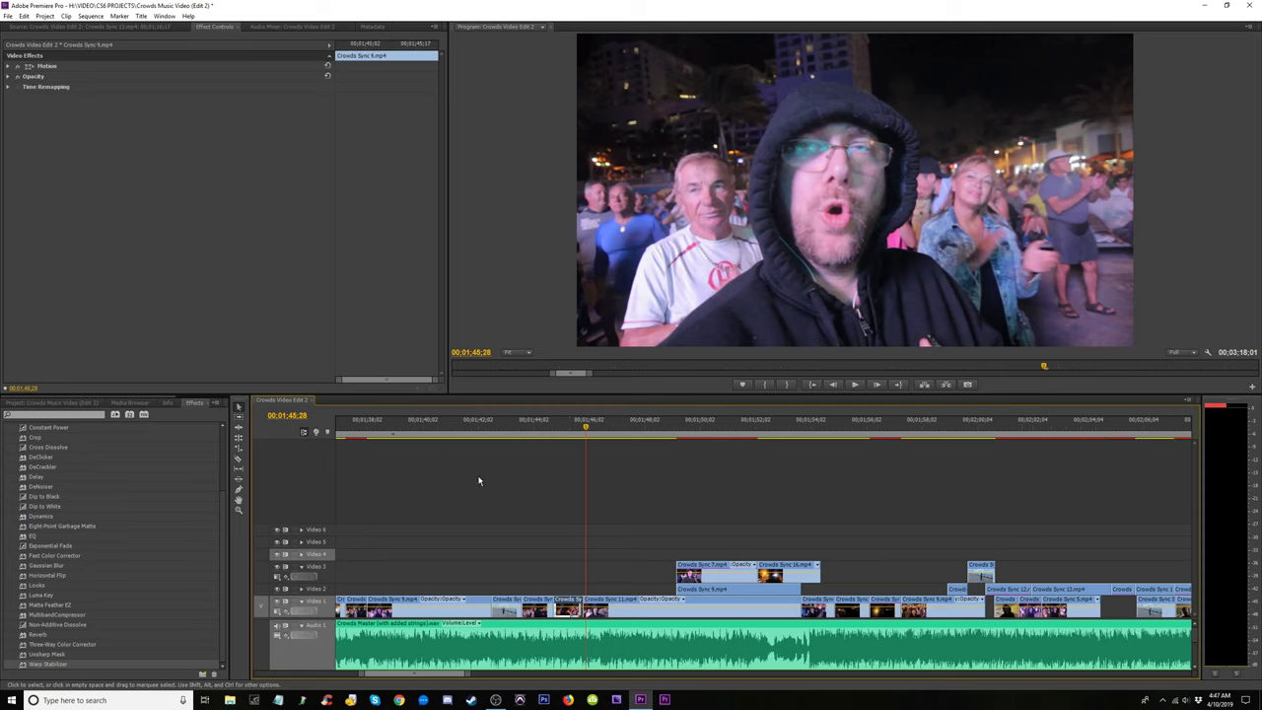
pyautogui.click(541, 424)
pyautogui.press('space')
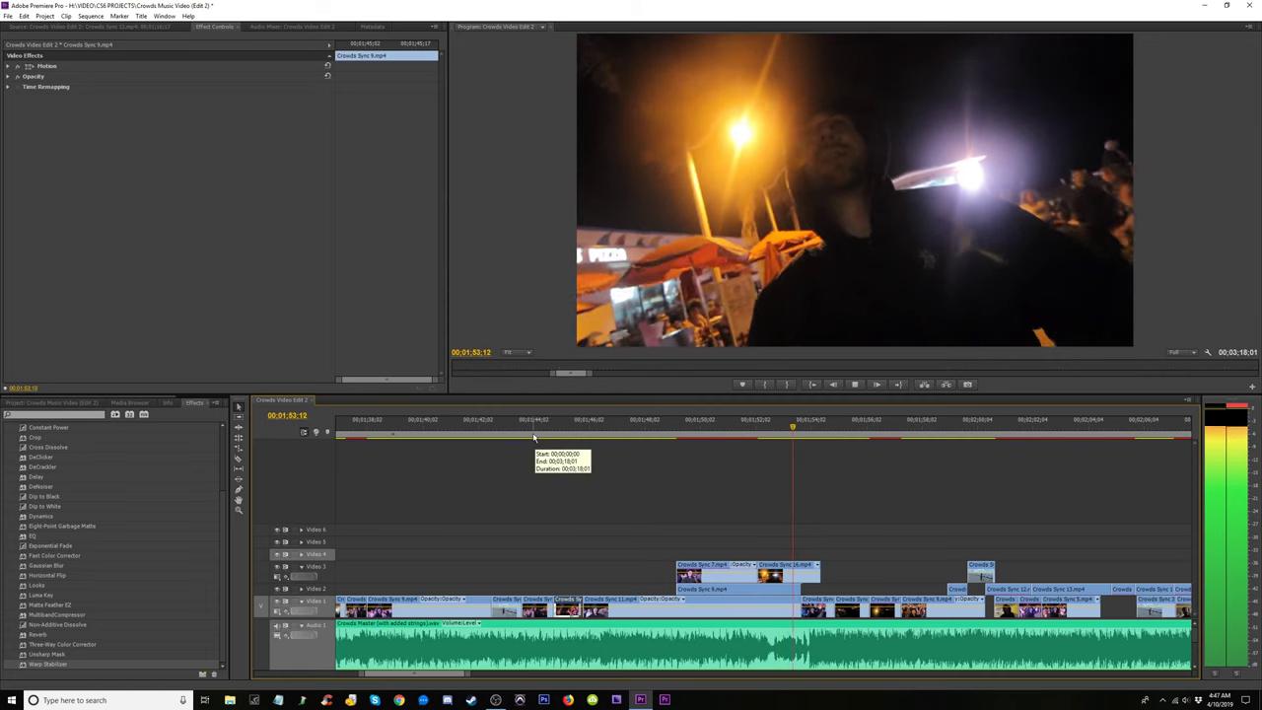
# Shorten Crowds Sync 16 on Video 3 to end about 01:53:22 and replay.
pyautogui.click(785, 432)
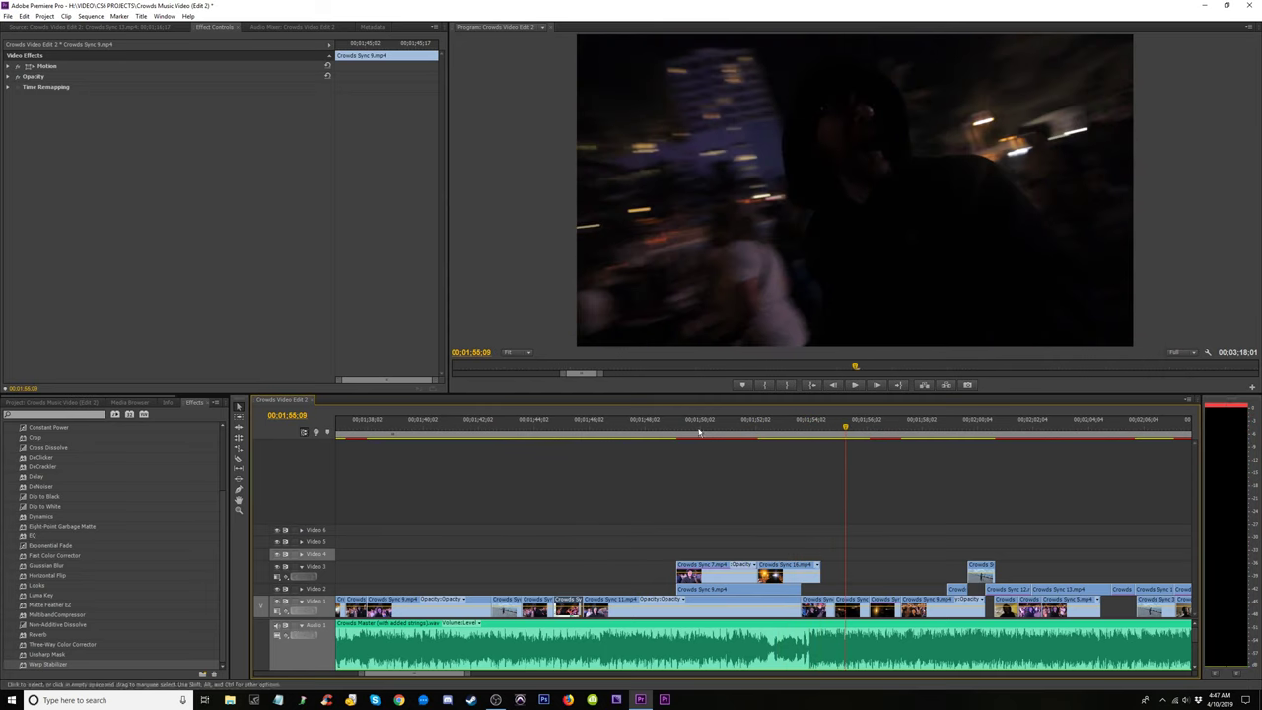
pyautogui.press('space')
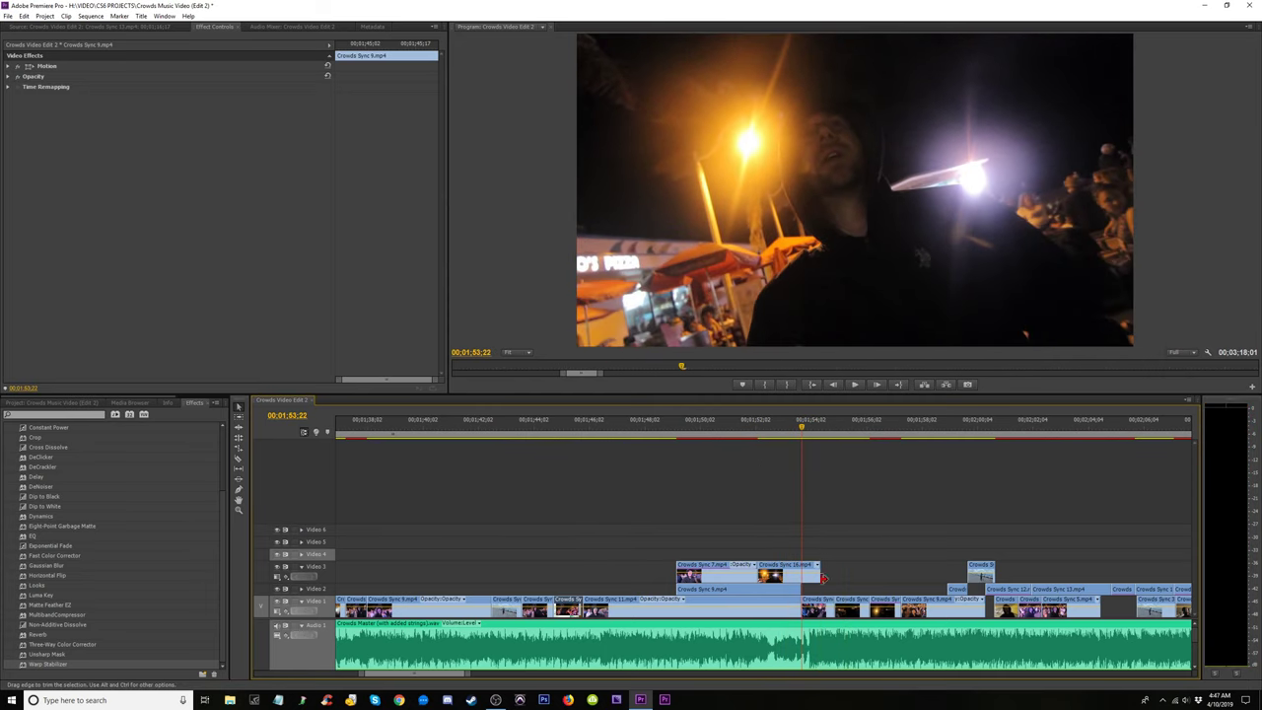
pyautogui.moveTo(824, 576); pyautogui.dragTo(803, 576)
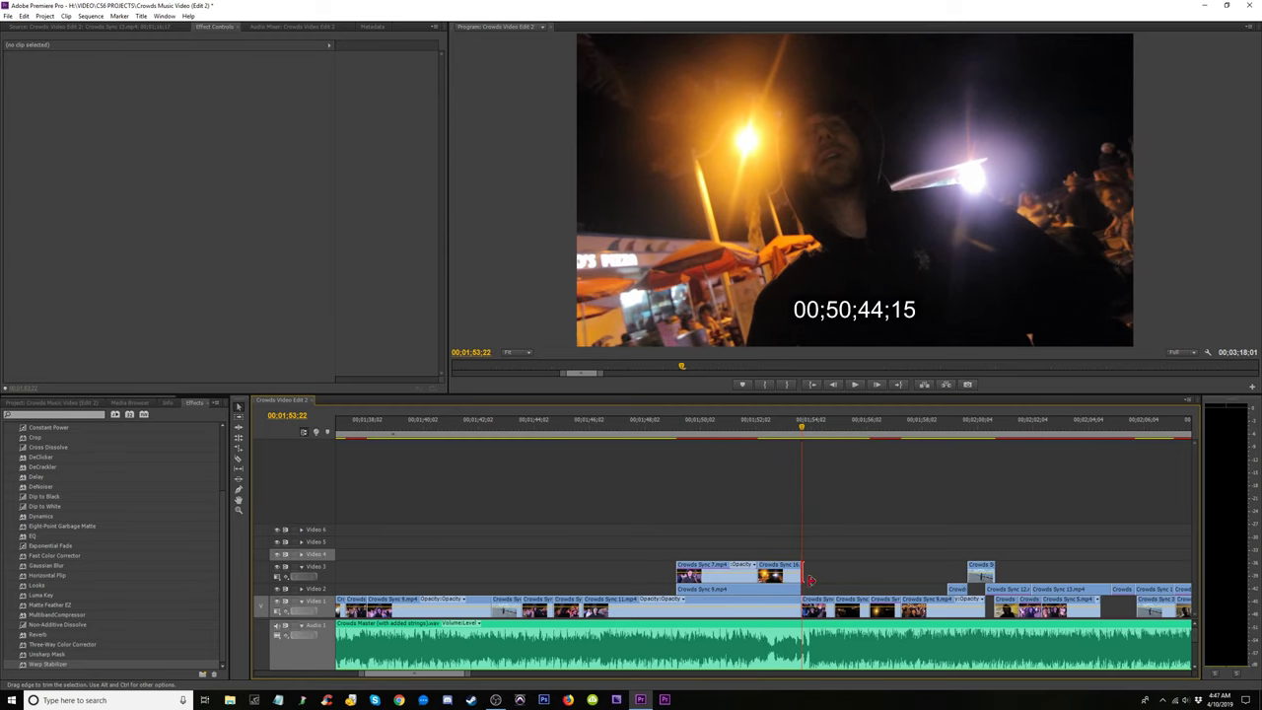
pyautogui.press('space')
pyautogui.click(787, 426)
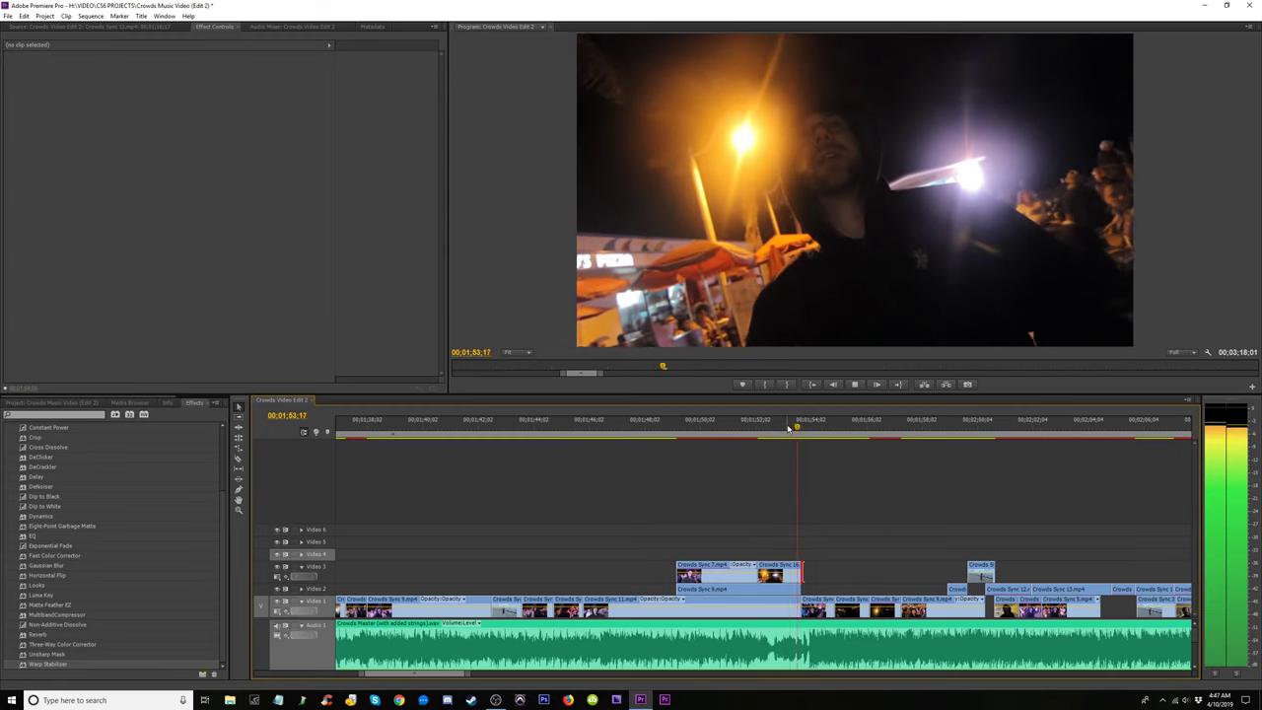
pyautogui.click(690, 427)
pyautogui.press('=')
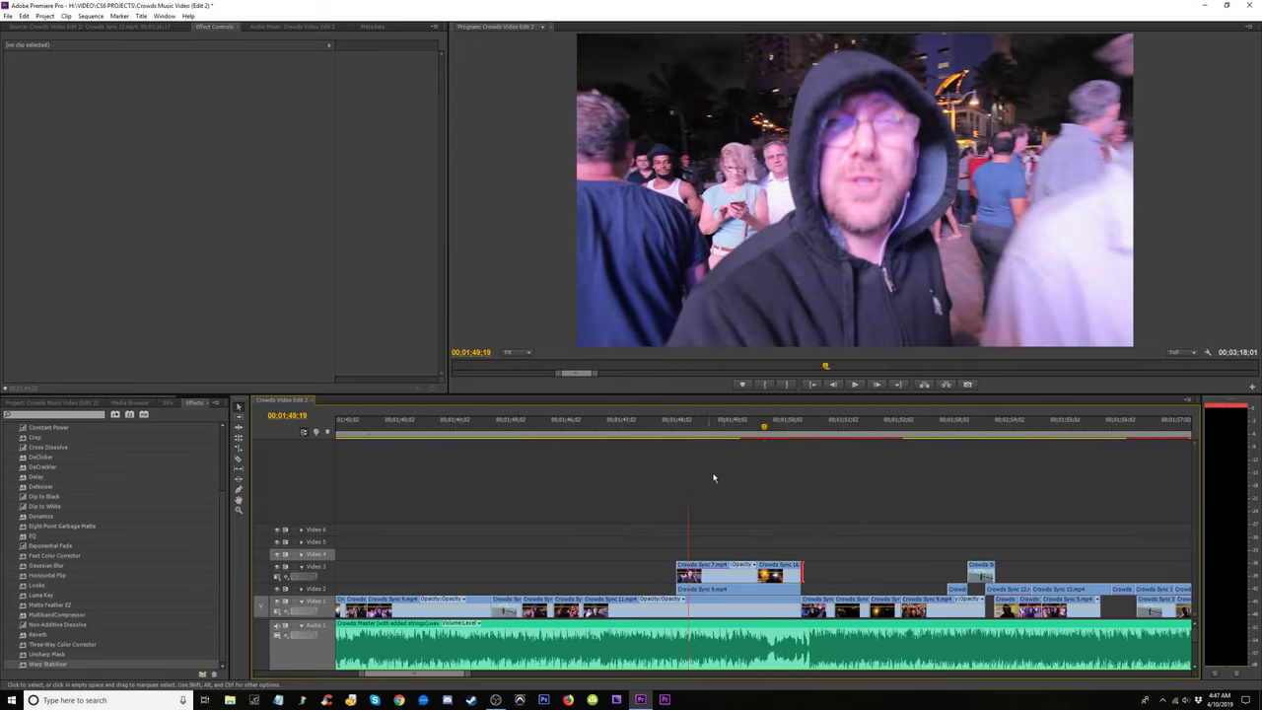
pyautogui.press('space')
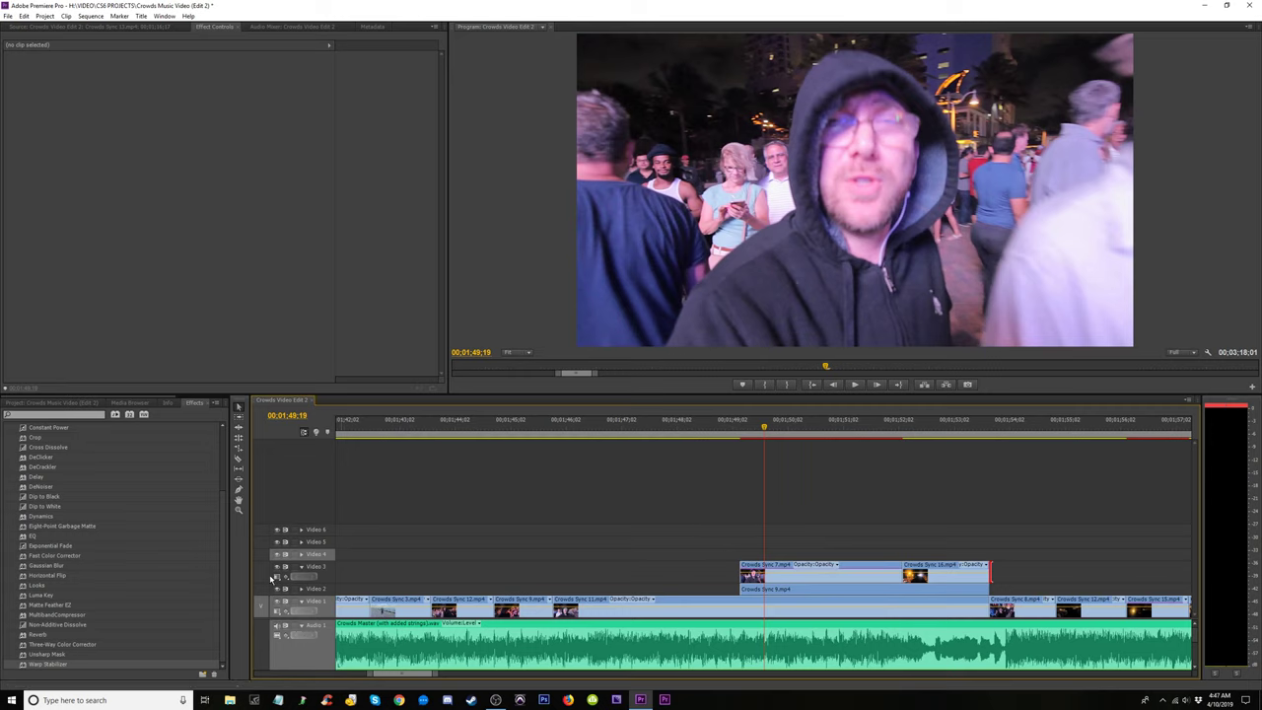
# Scrub between 01:50 and 01:53 and play the Video 3 clips section.
pyautogui.moveTo(766, 428); pyautogui.dragTo(801, 430)
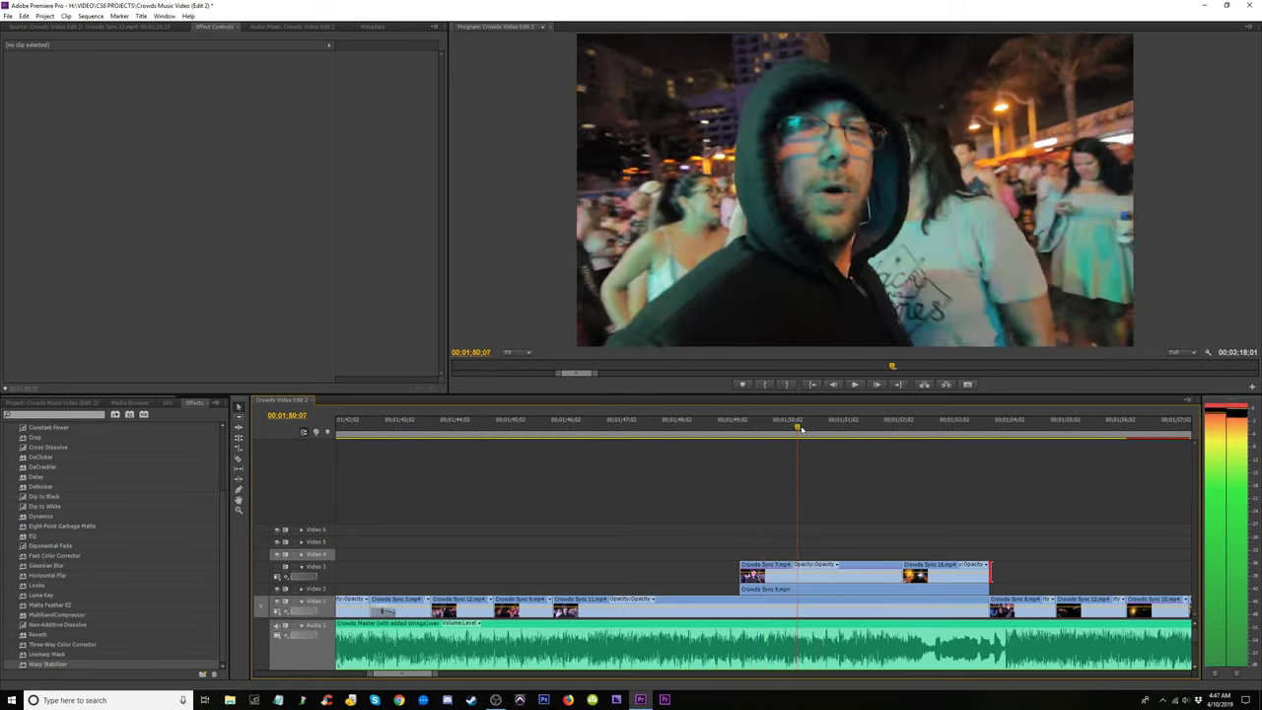
pyautogui.moveTo(930, 449); pyautogui.dragTo(972, 457)
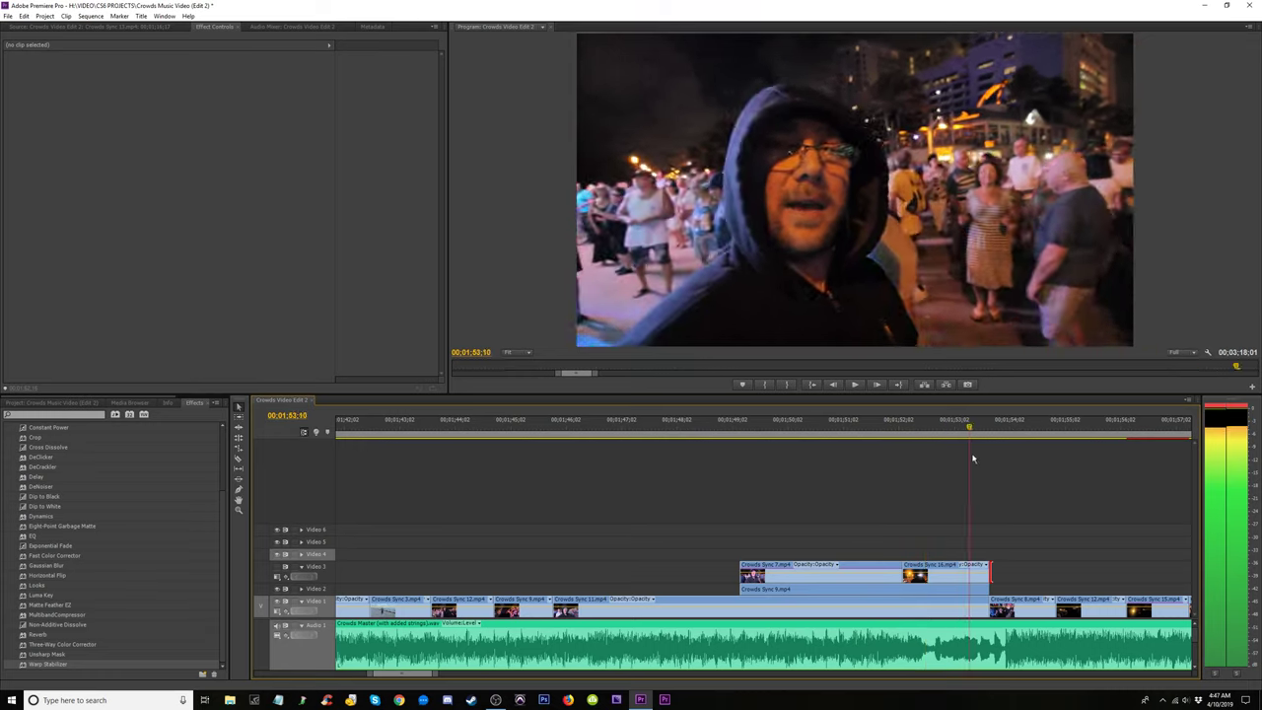
pyautogui.moveTo(765, 465); pyautogui.dragTo(737, 465)
pyautogui.press('space')
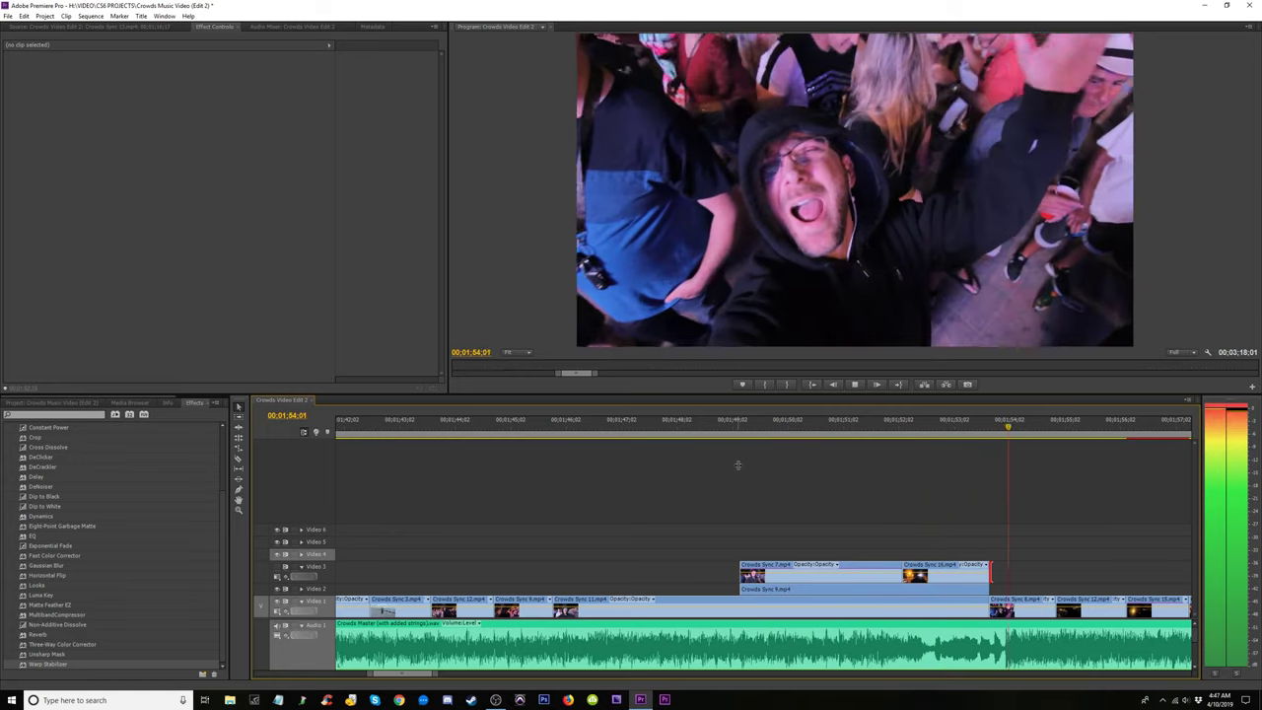
pyautogui.press('space')
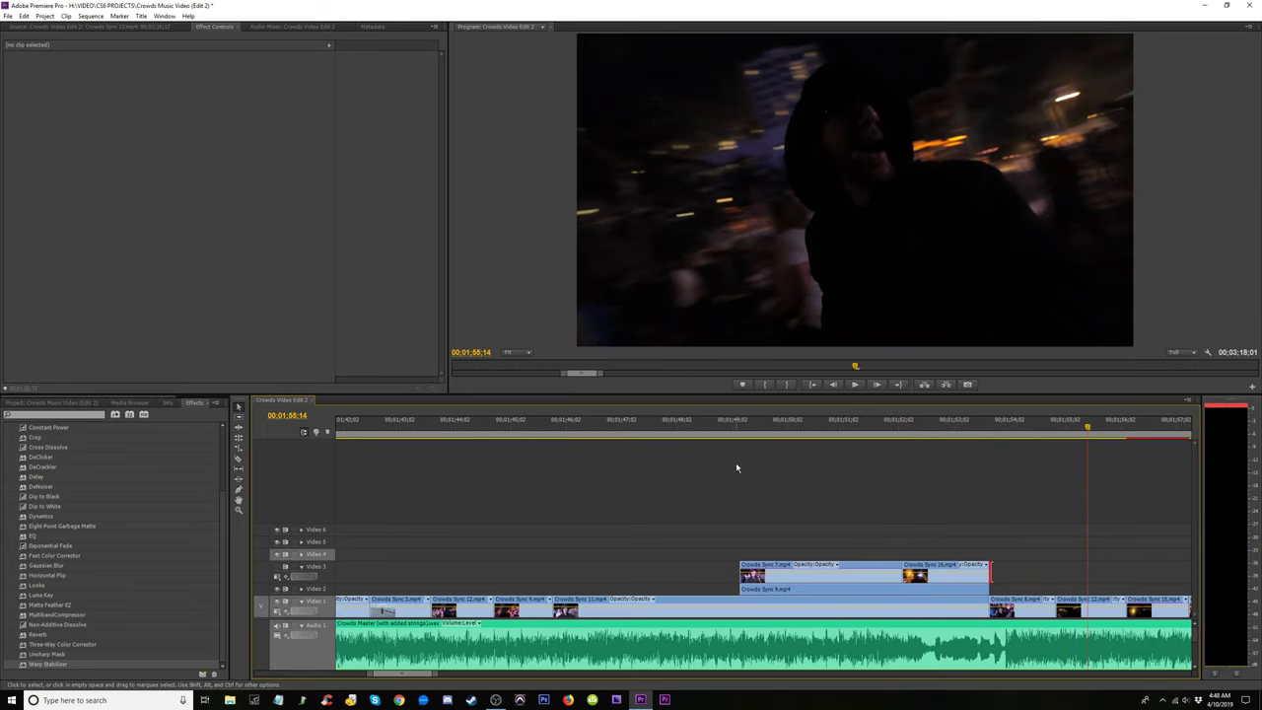
# Make Crowds Sync 7 begin later, at the playhead near 01:50:12, and play it back.
pyautogui.click(734, 432)
pyautogui.moveTo(736, 434); pyautogui.dragTo(747, 435)
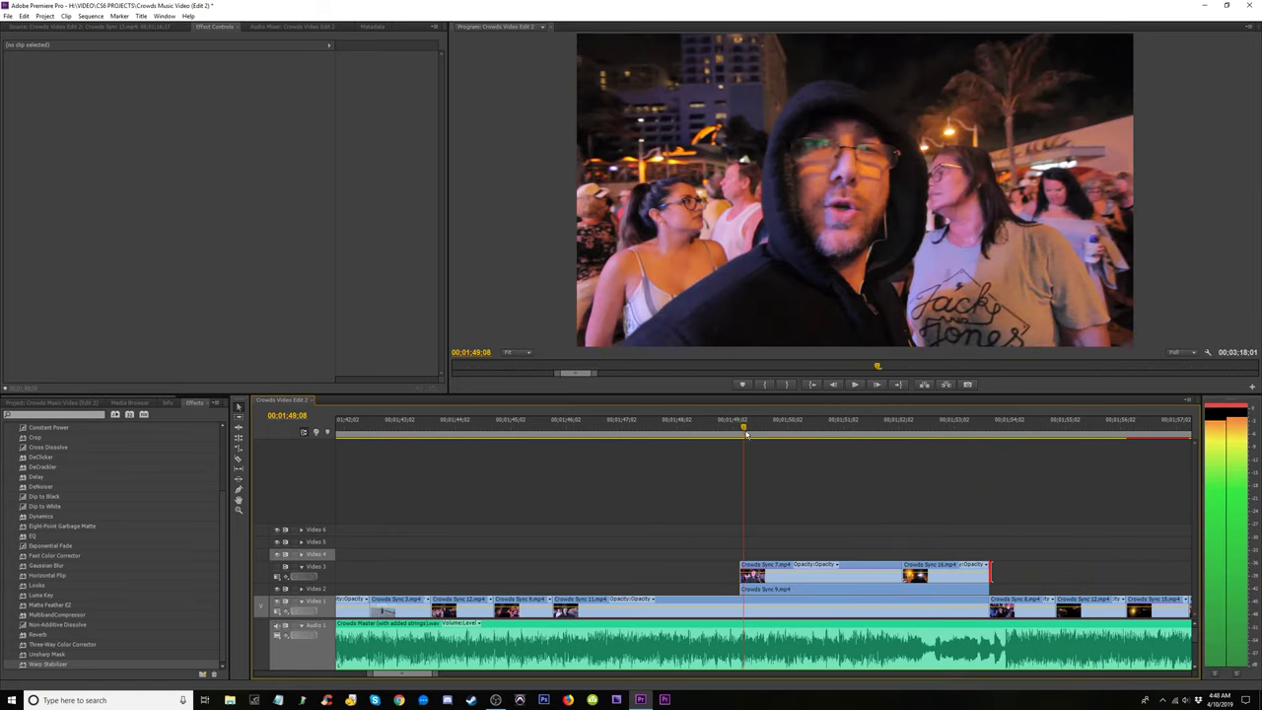
pyautogui.moveTo(742, 588); pyautogui.dragTo(884, 573)
pyautogui.moveTo(778, 430); pyautogui.dragTo(868, 465)
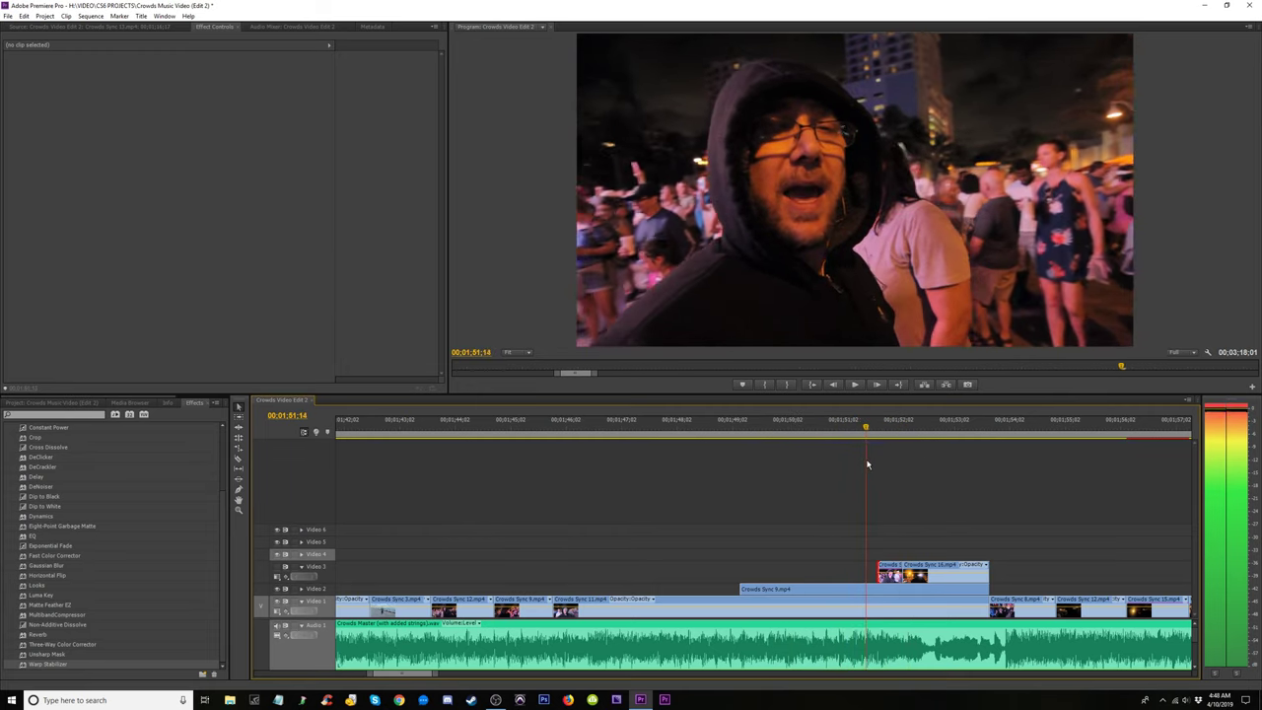
pyautogui.moveTo(878, 577); pyautogui.dragTo(855, 578)
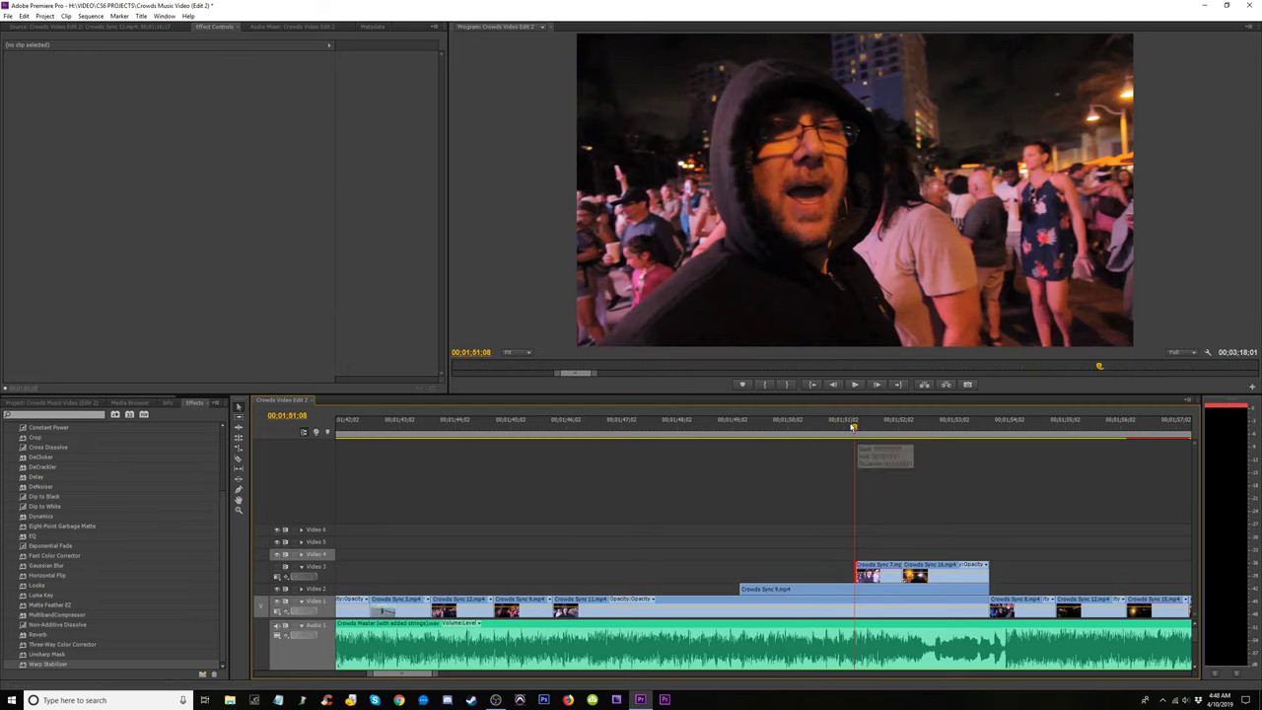
pyautogui.press('space')
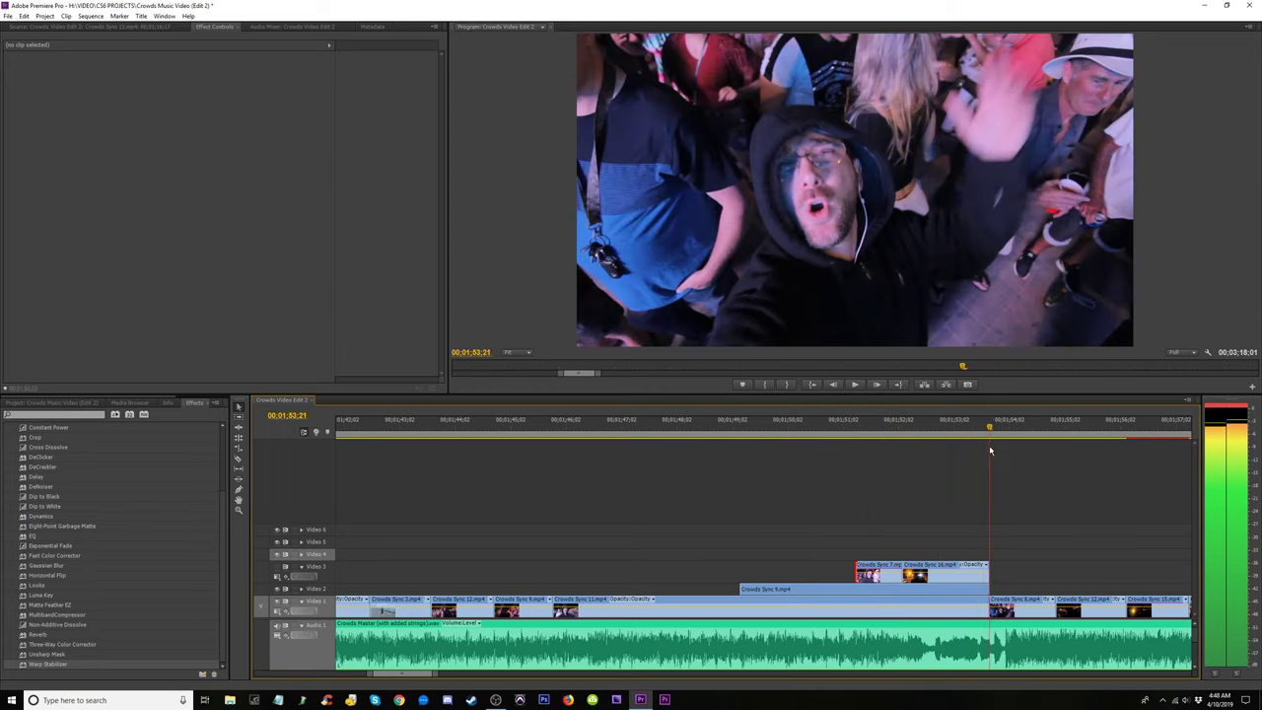
# Move Crowds Sync 16's start later to the playhead near 01:52, then replay.
pyautogui.click(888, 427)
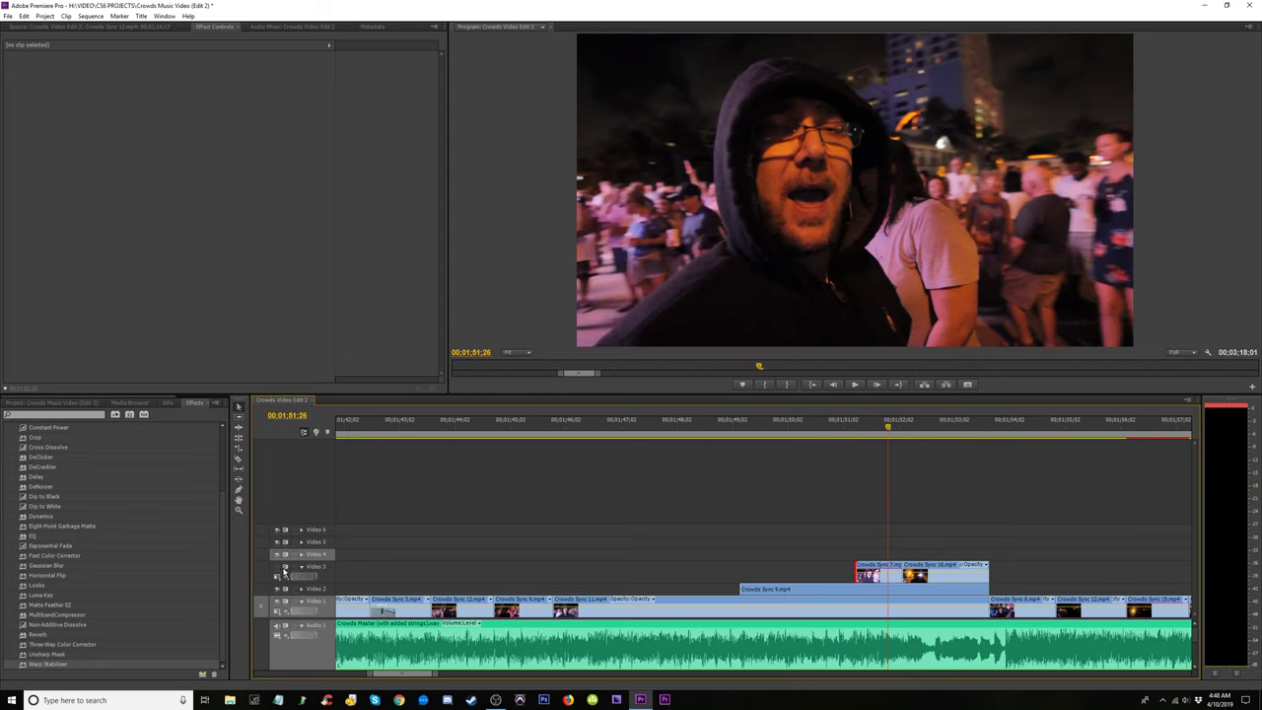
pyautogui.moveTo(798, 434); pyautogui.dragTo(937, 453)
pyautogui.moveTo(905, 574); pyautogui.dragTo(939, 566)
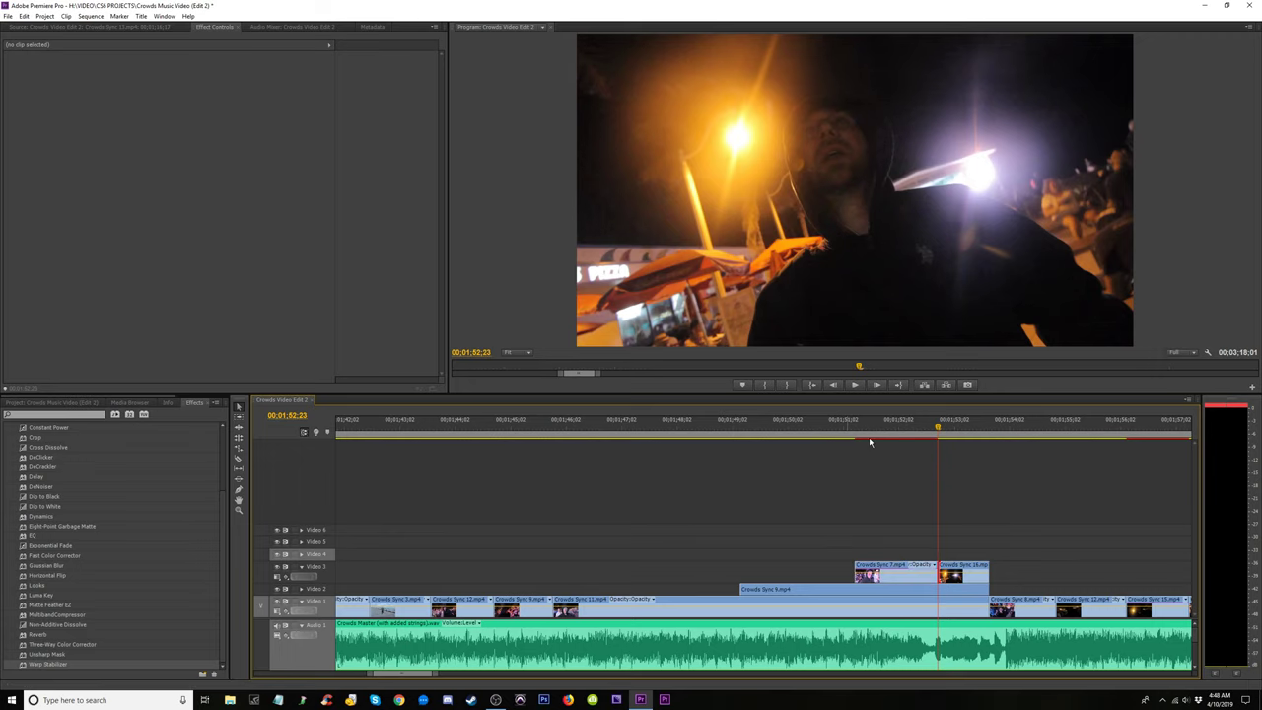
pyautogui.moveTo(869, 437)
pyautogui.mouseDown()
pyautogui.moveTo(947, 439)
pyautogui.moveTo(891, 441)
pyautogui.mouseUp()
pyautogui.press('space')
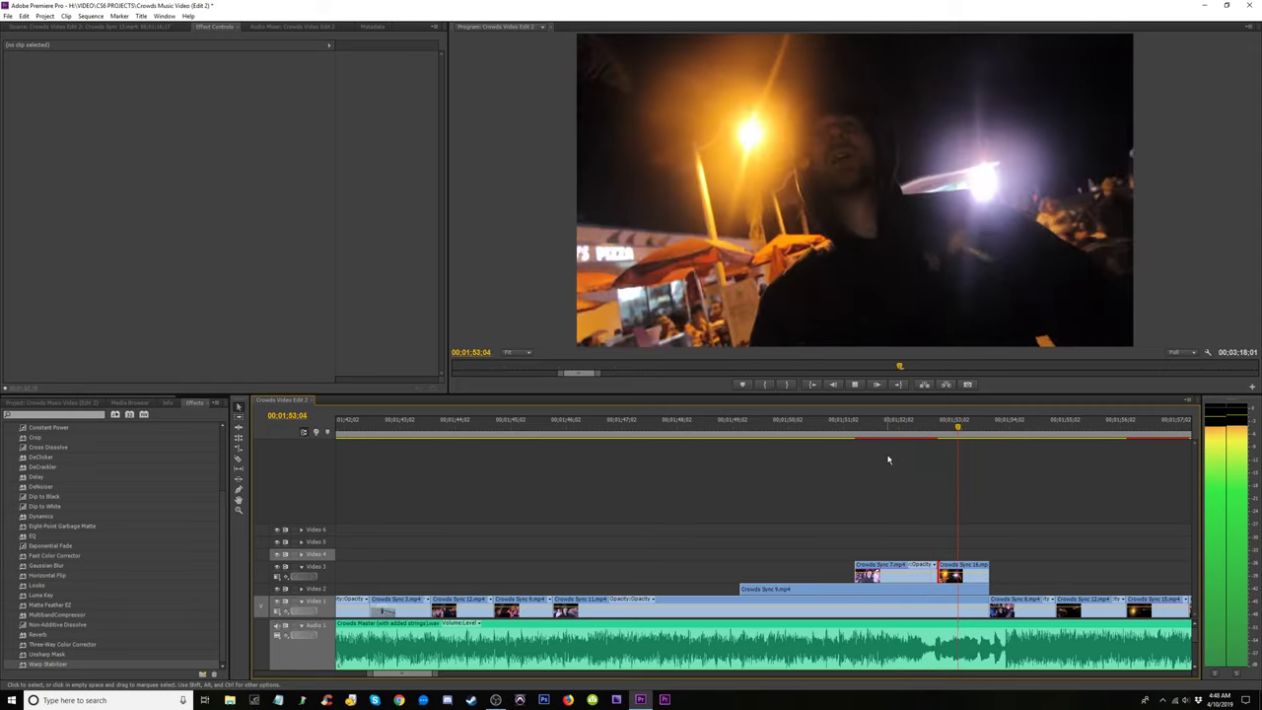
pyautogui.click(857, 437)
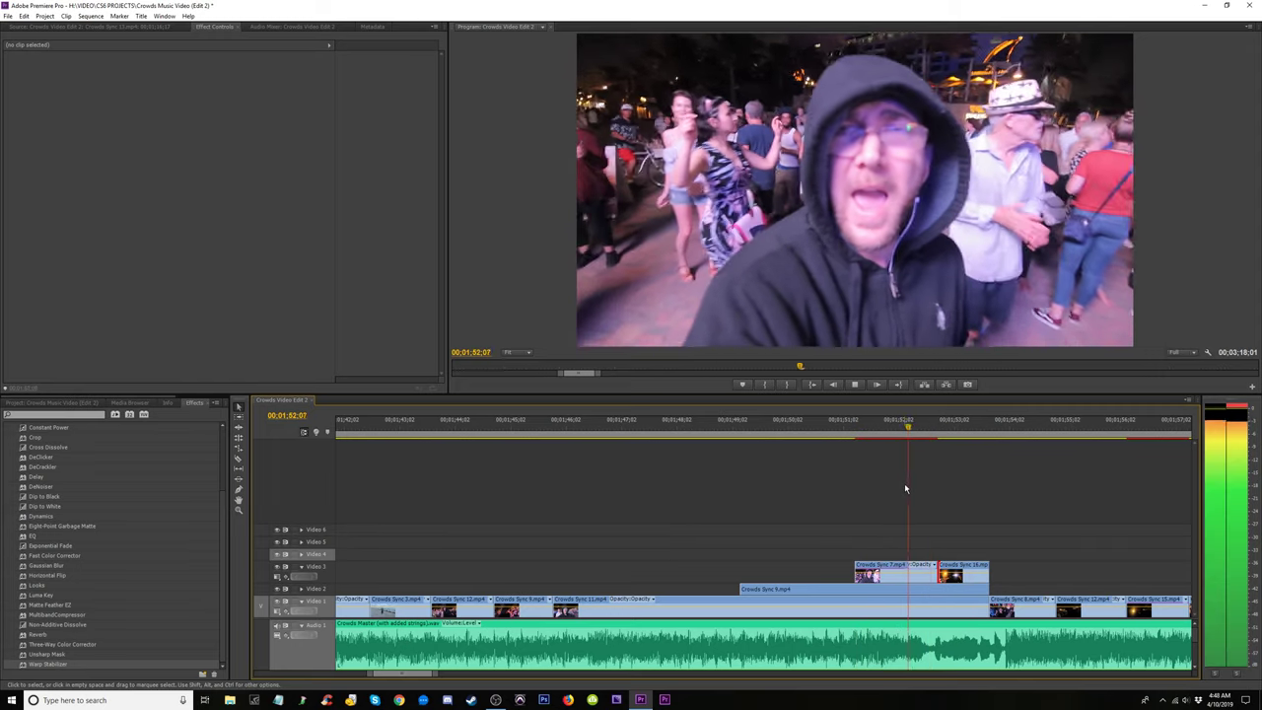
pyautogui.press('space')
pyautogui.press('=')
pyautogui.press('=')
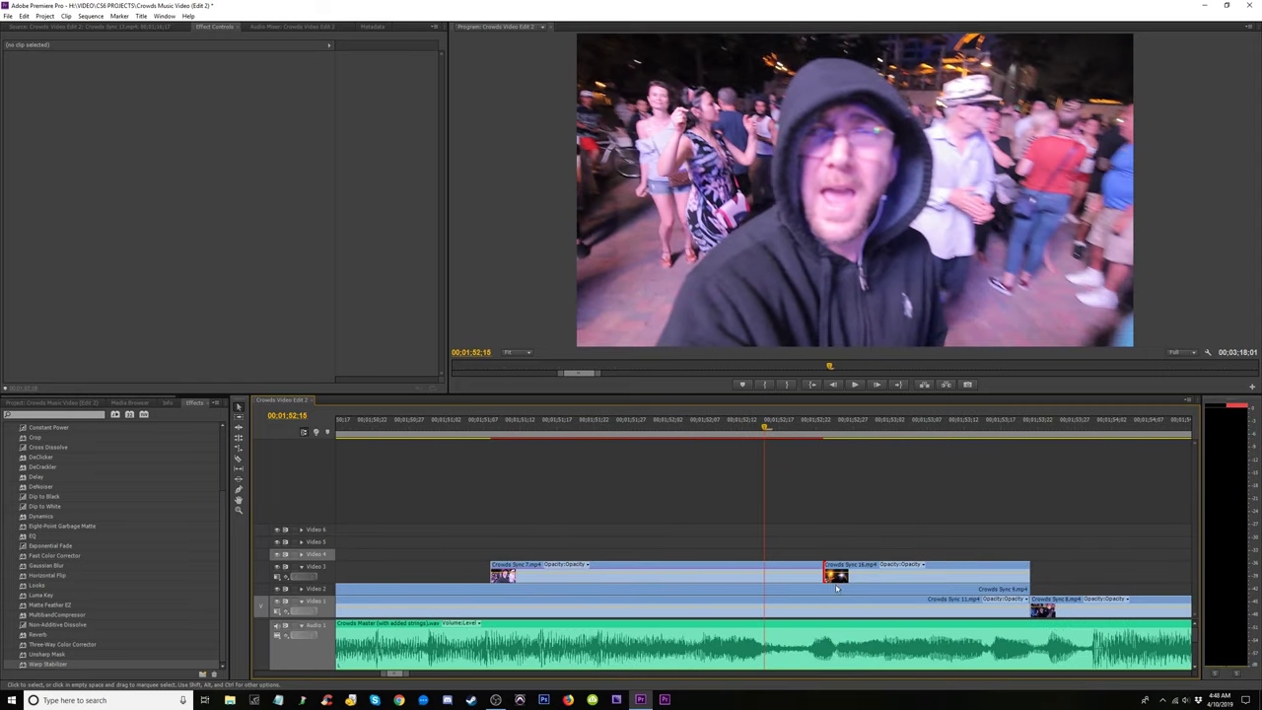
# Butt Crowds Sync 16's start against the end of Crowds Sync 7, scrubbing to 52;19.
pyautogui.moveTo(823, 576); pyautogui.dragTo(761, 580)
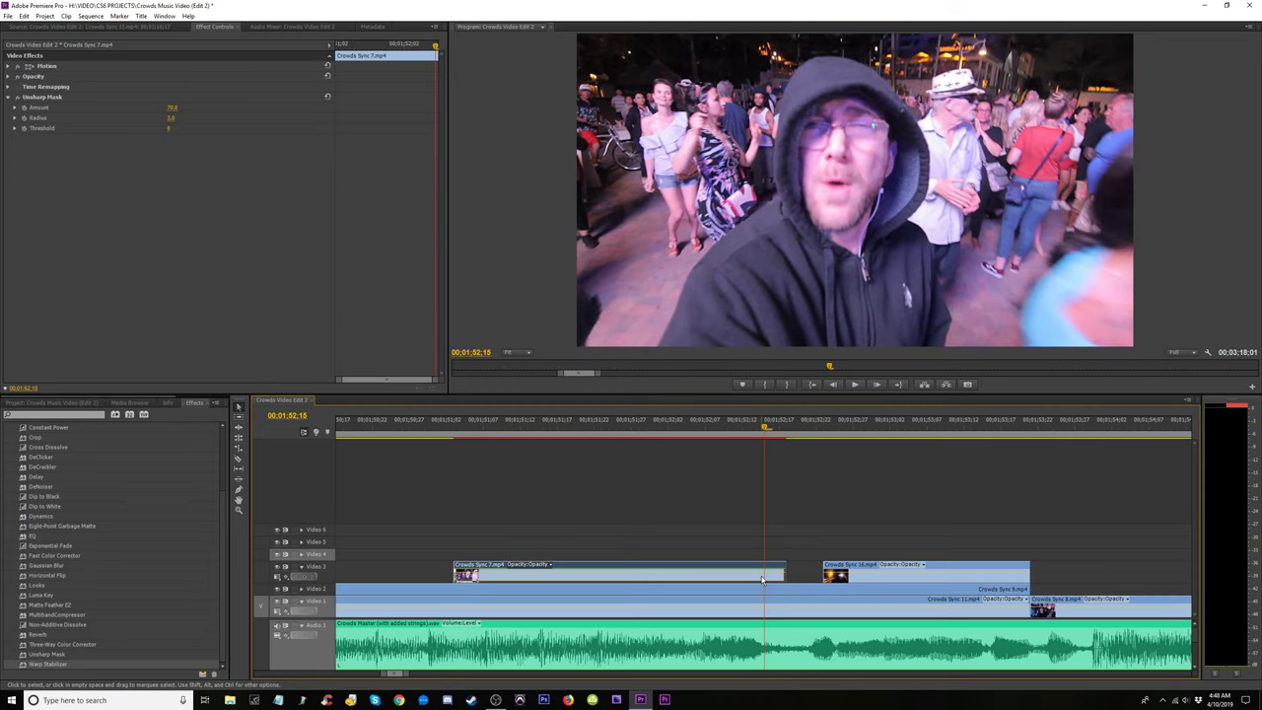
pyautogui.moveTo(731, 426); pyautogui.dragTo(795, 451)
pyautogui.moveTo(825, 570); pyautogui.dragTo(788, 570)
# Preview the joined Sync 7 / Sync 16 cut from 52;10, stopping at 52;15.
pyautogui.moveTo(801, 584)
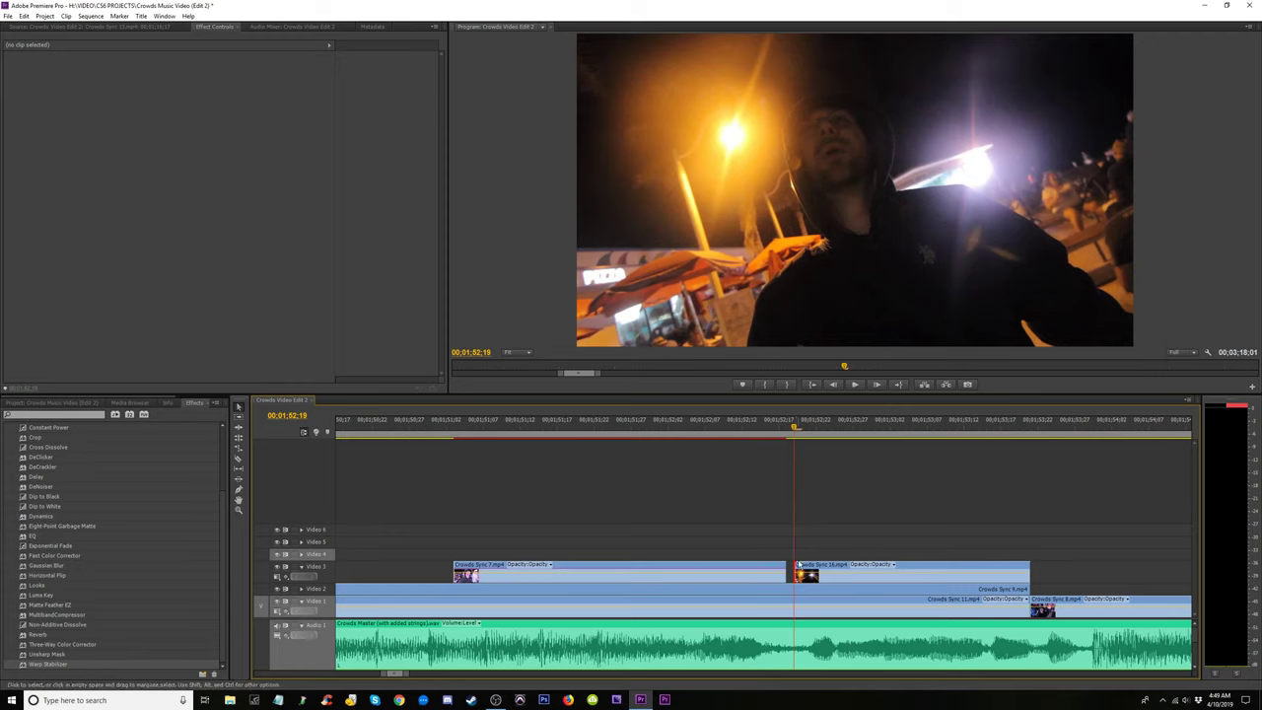
pyautogui.click(706, 450)
pyautogui.press('space')
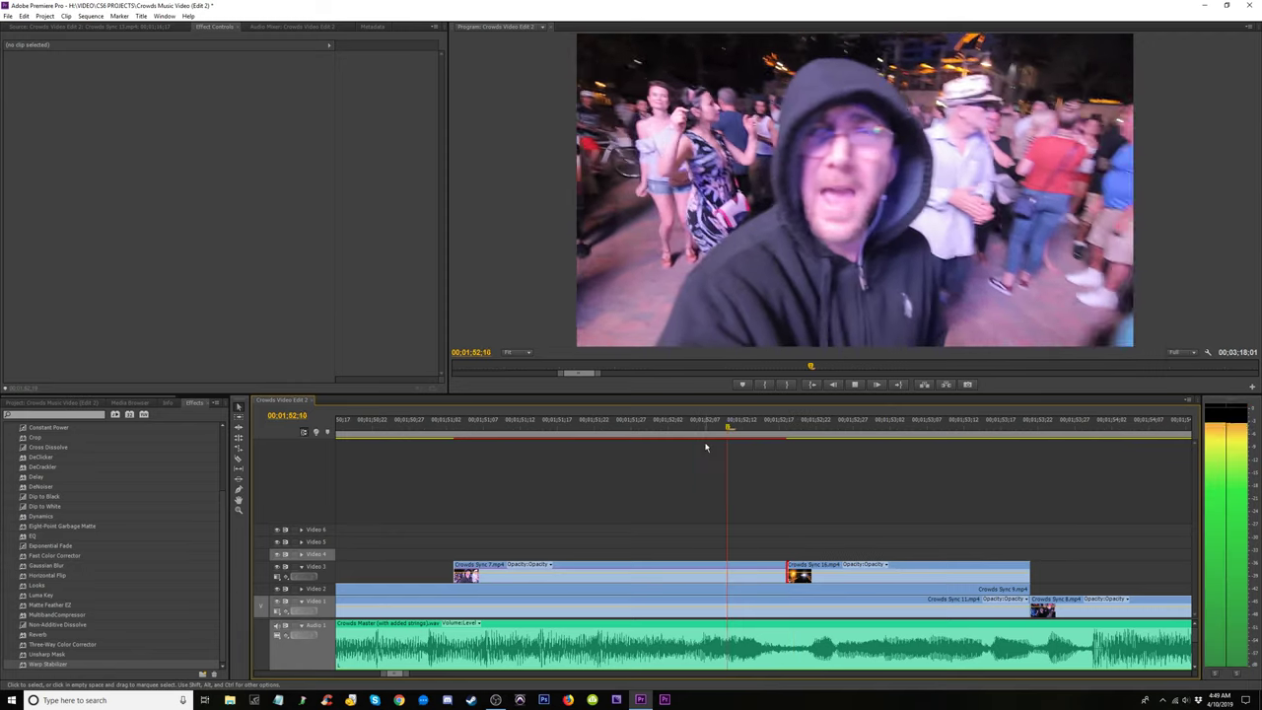
pyautogui.press('space')
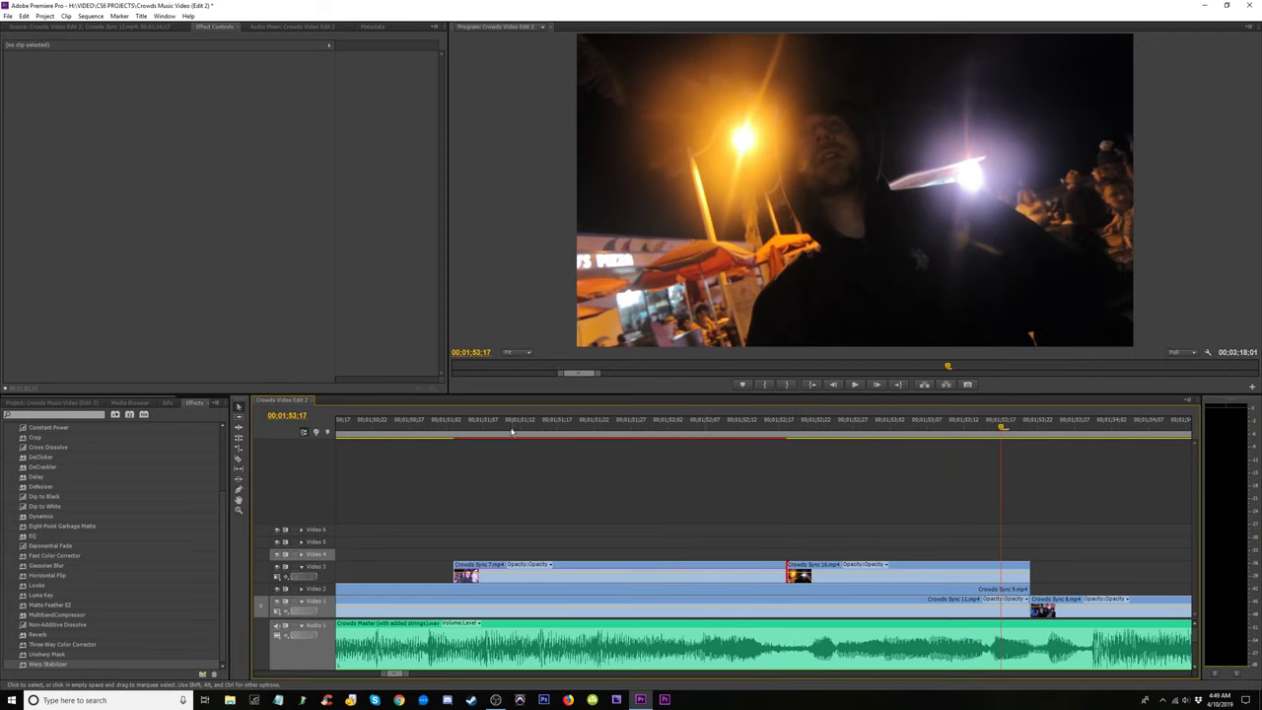
pyautogui.click(543, 430)
pyautogui.press('space')
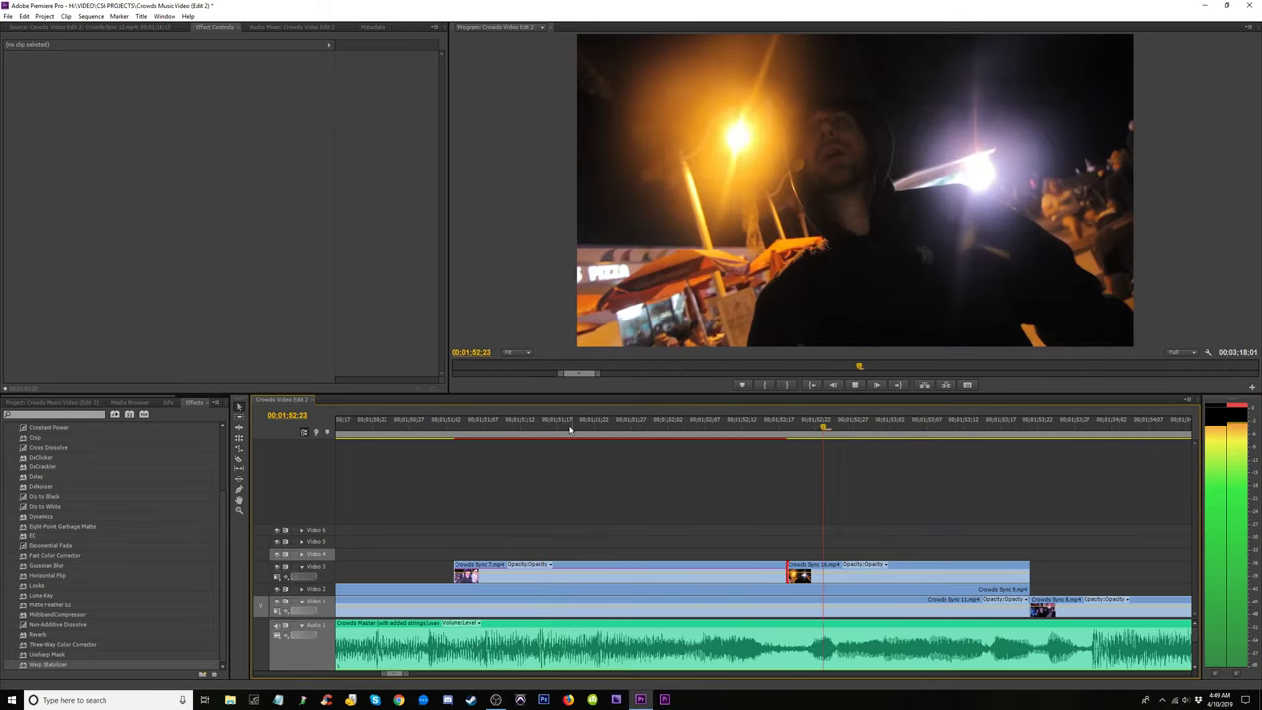
pyautogui.click(622, 431)
pyautogui.press('space')
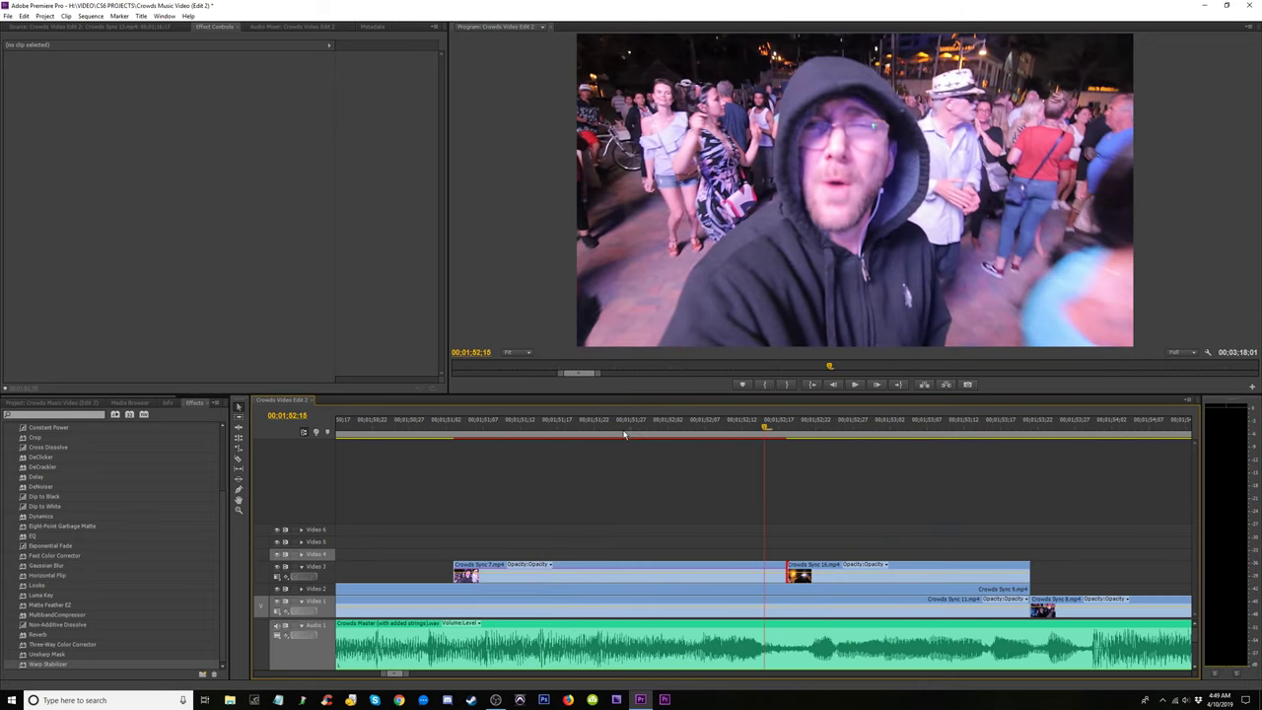
# Trim the end of Crowds Sync 7 at the Sync 16 edit point and play it back.
pyautogui.moveTo(722, 439); pyautogui.dragTo(774, 439)
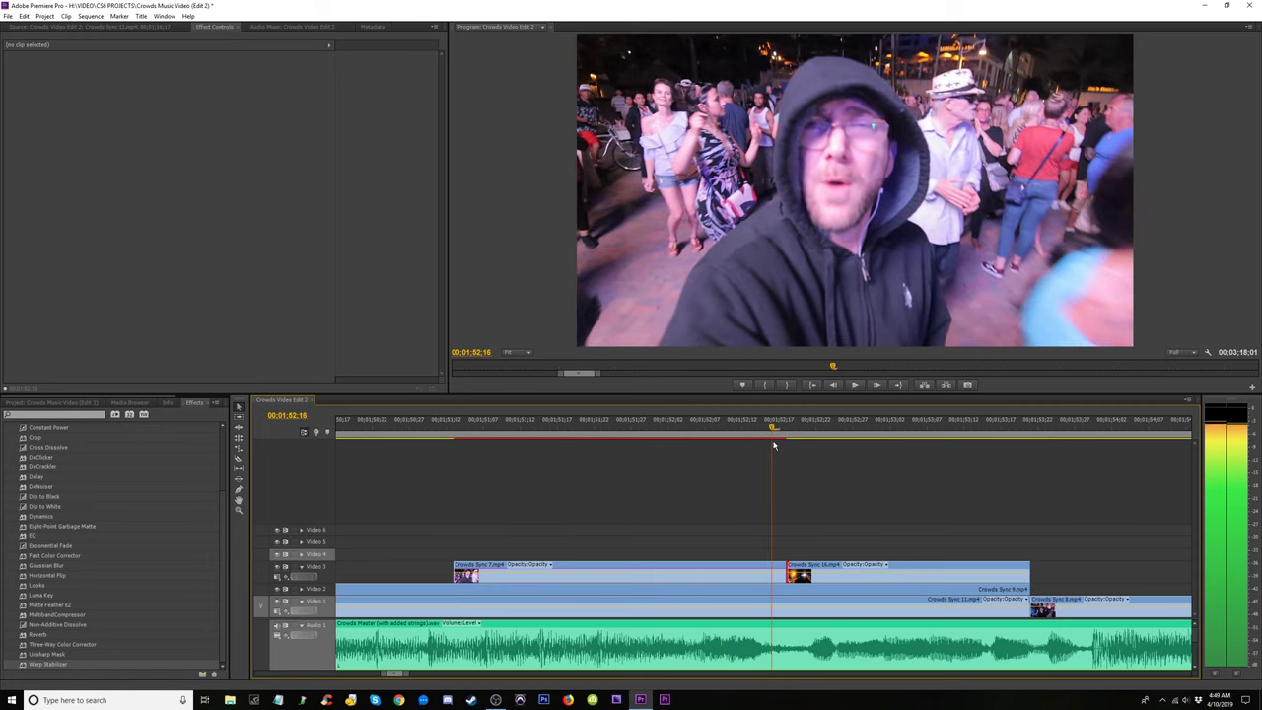
pyautogui.click(785, 580)
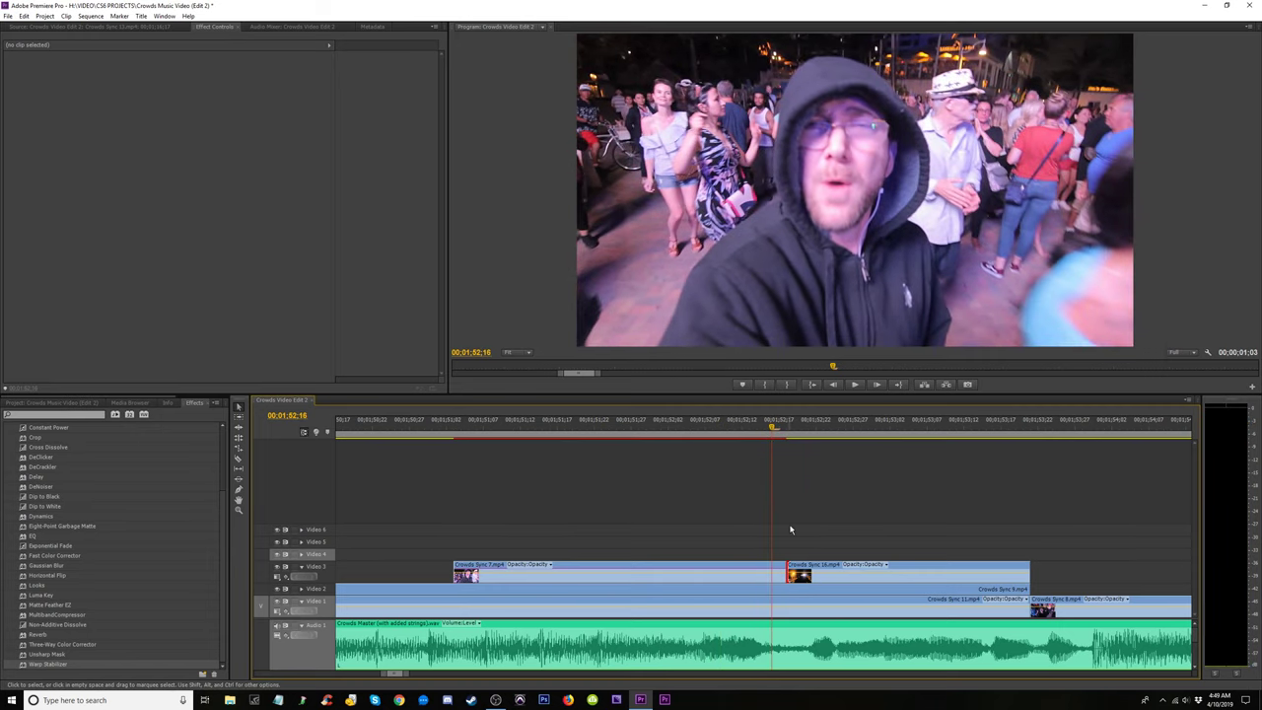
pyautogui.moveTo(786, 579); pyautogui.dragTo(771, 578)
pyautogui.click(642, 430)
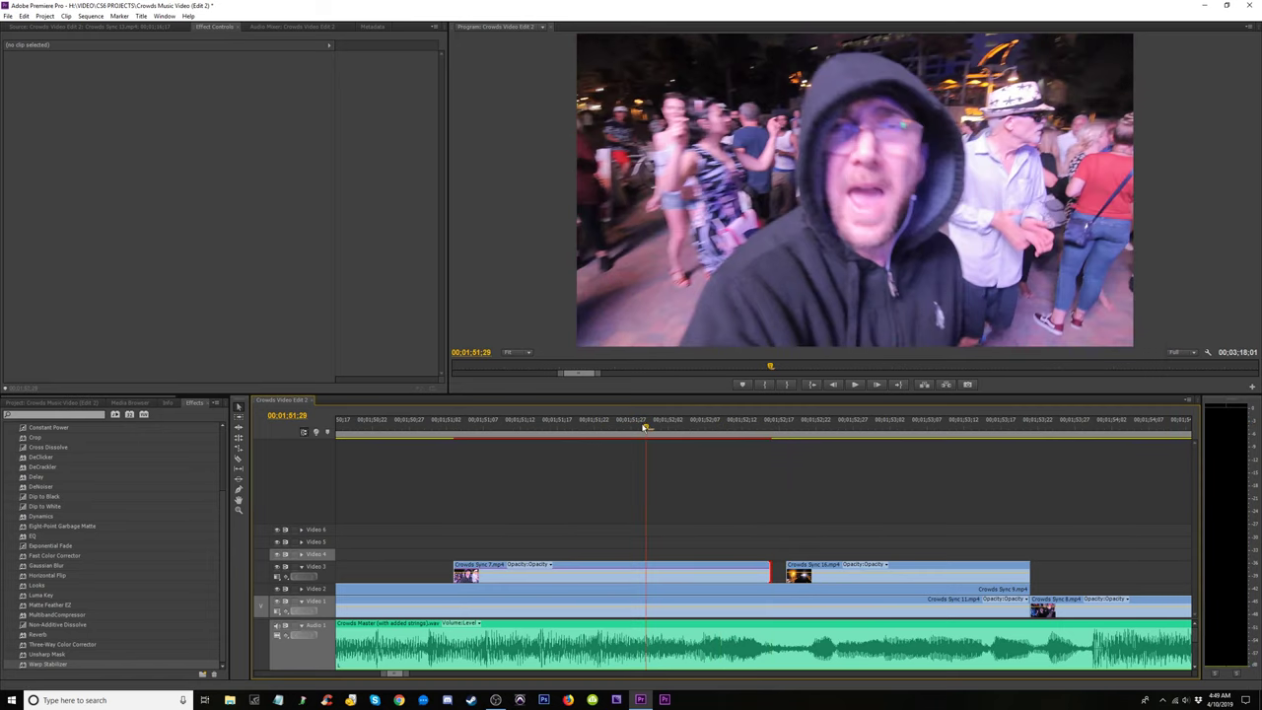
pyautogui.press('space')
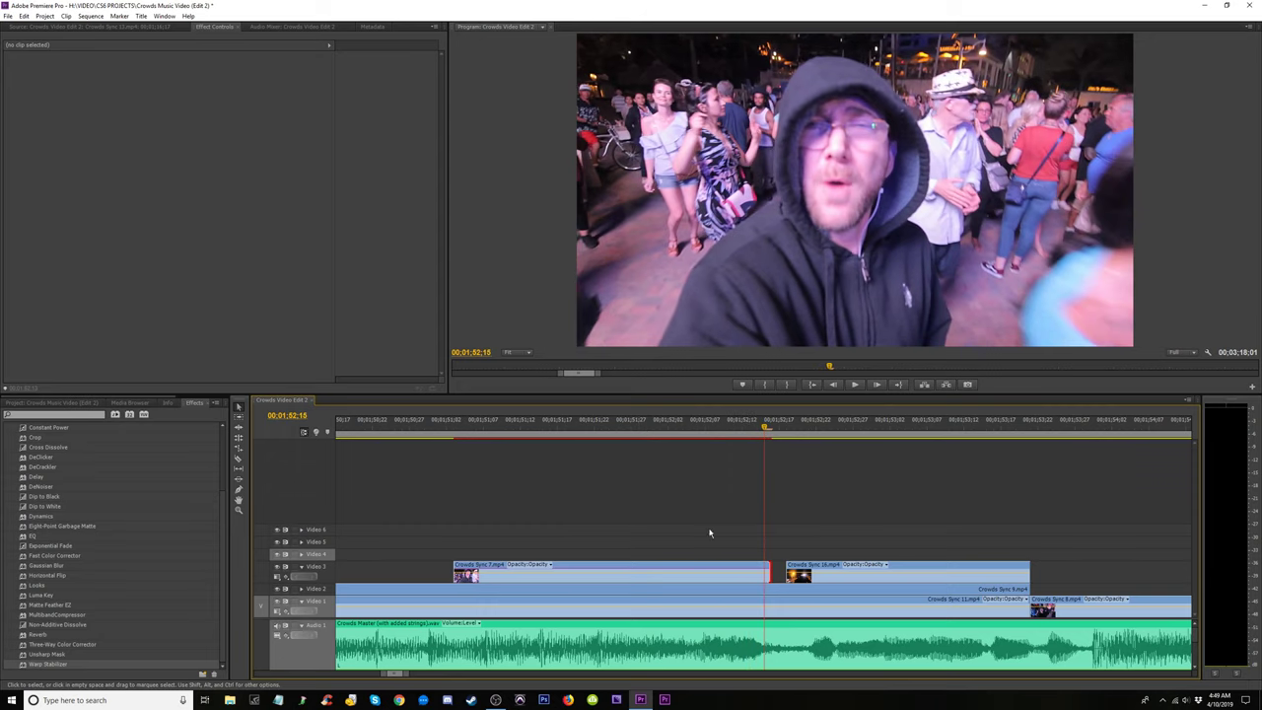
# Nudge Crowds Sync 7 slightly earlier and preview, returning to 00;01;52;00.
pyautogui.moveTo(743, 585); pyautogui.dragTo(735, 585)
pyautogui.click(668, 432)
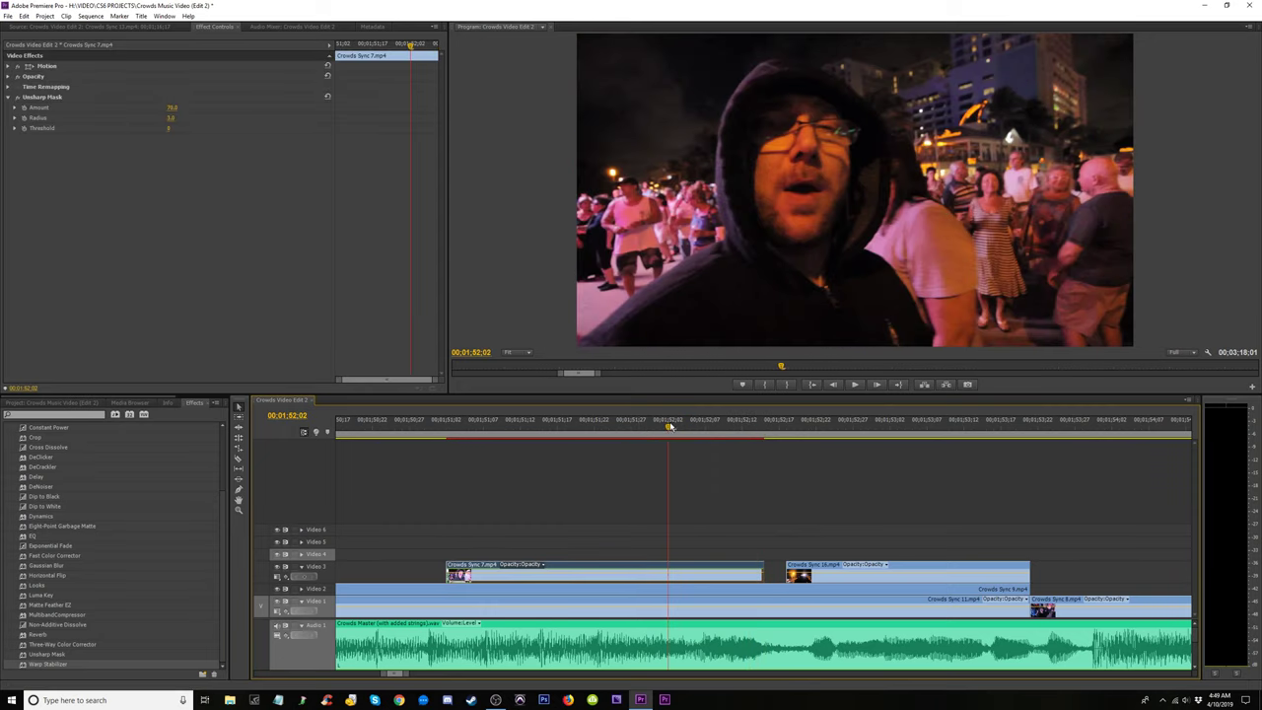
pyautogui.press('space')
pyautogui.click(654, 432)
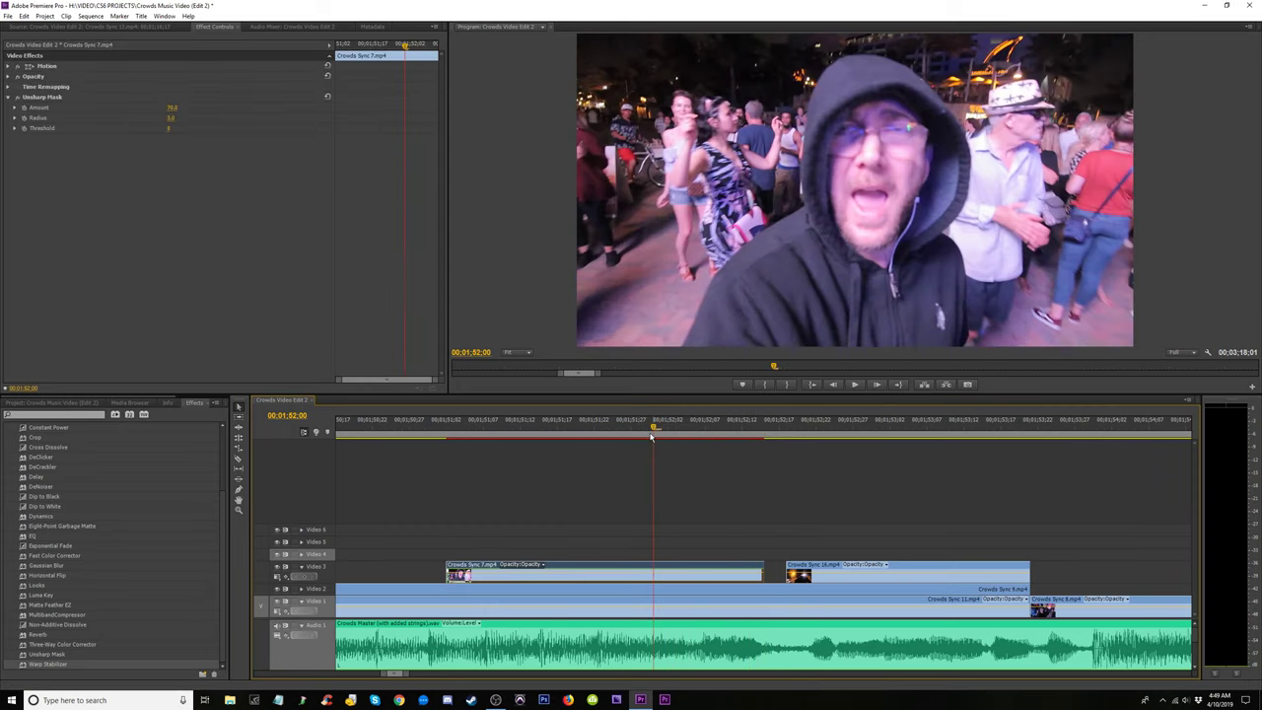
pyautogui.press('space')
pyautogui.click(654, 432)
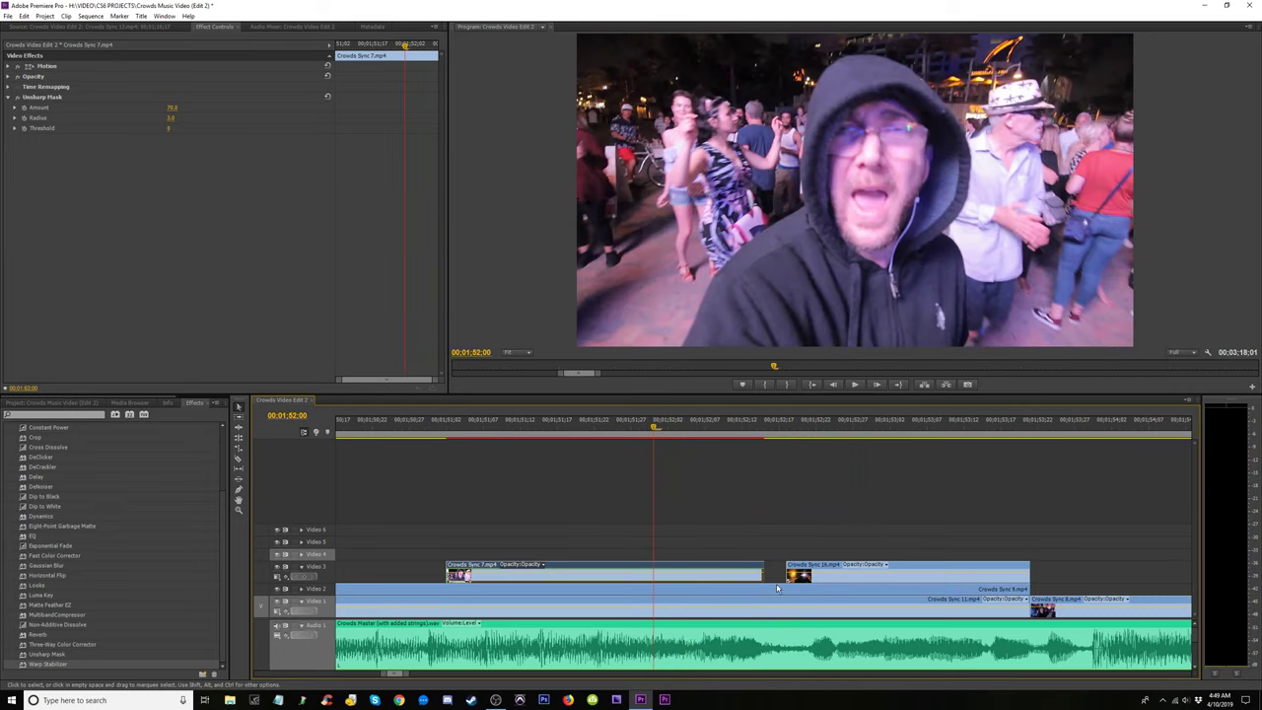
# Extend Crowds Sync 7 to meet Crowds Sync 16 and fine-tune its end while previewing.
pyautogui.moveTo(765, 572); pyautogui.dragTo(789, 499)
pyautogui.press('Down')
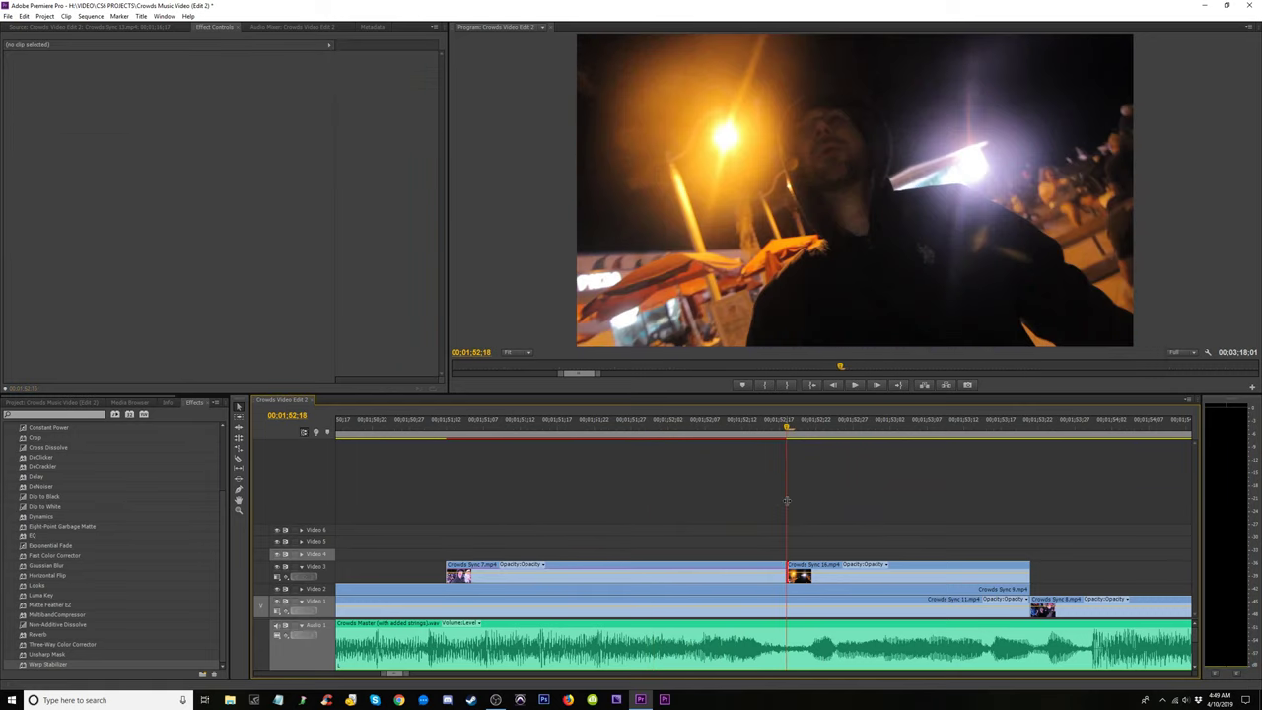
pyautogui.click(677, 432)
pyautogui.press('space')
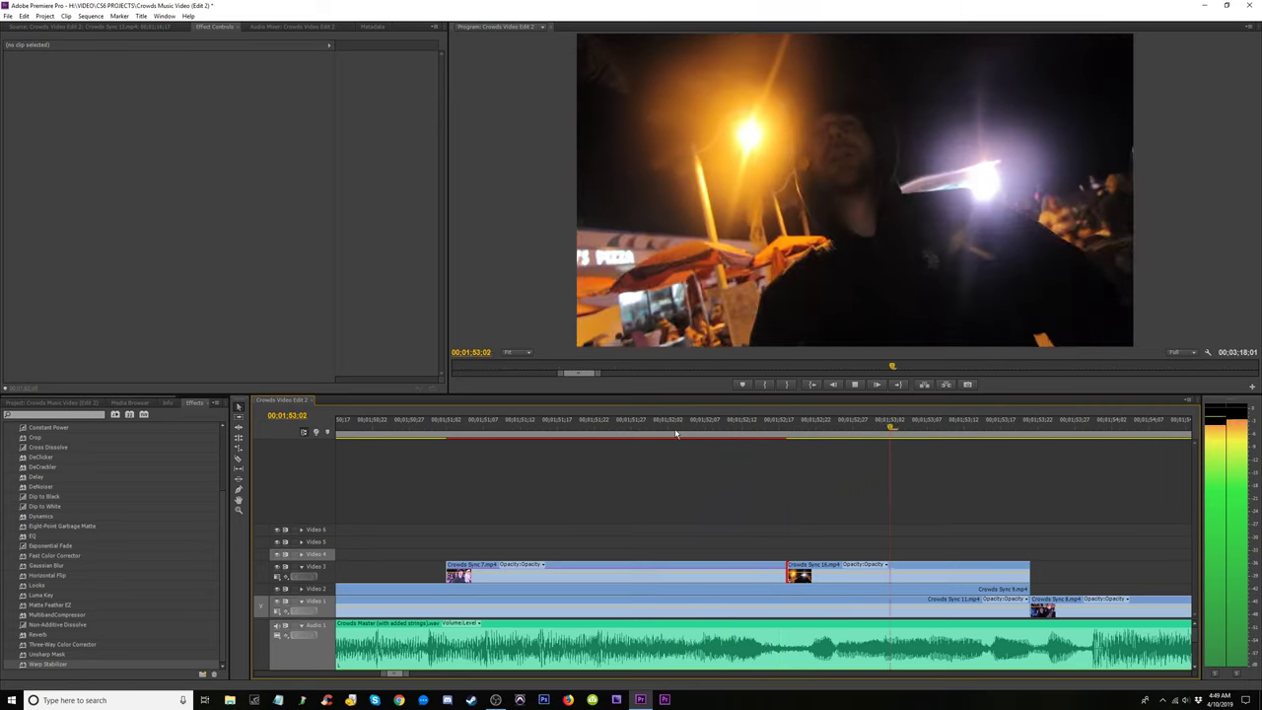
pyautogui.click(676, 432)
pyautogui.press('space')
pyautogui.press('space')
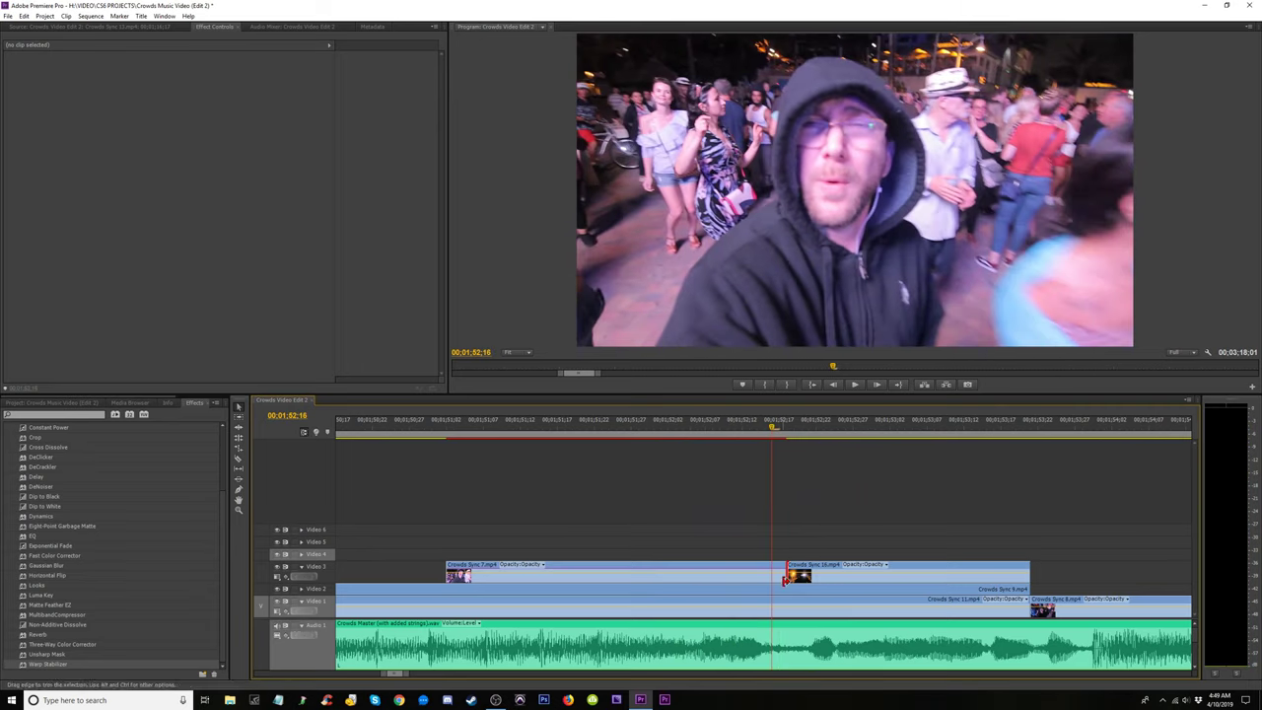
pyautogui.moveTo(785, 577); pyautogui.dragTo(764, 587)
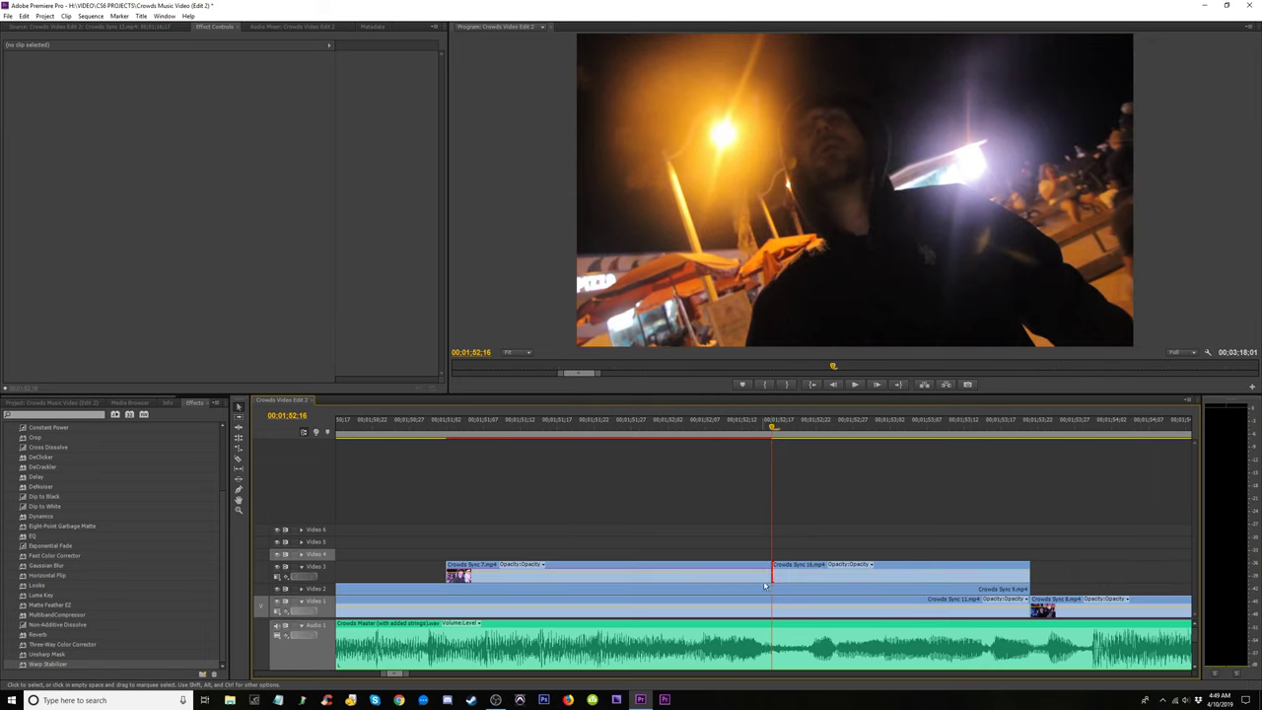
pyautogui.press('space')
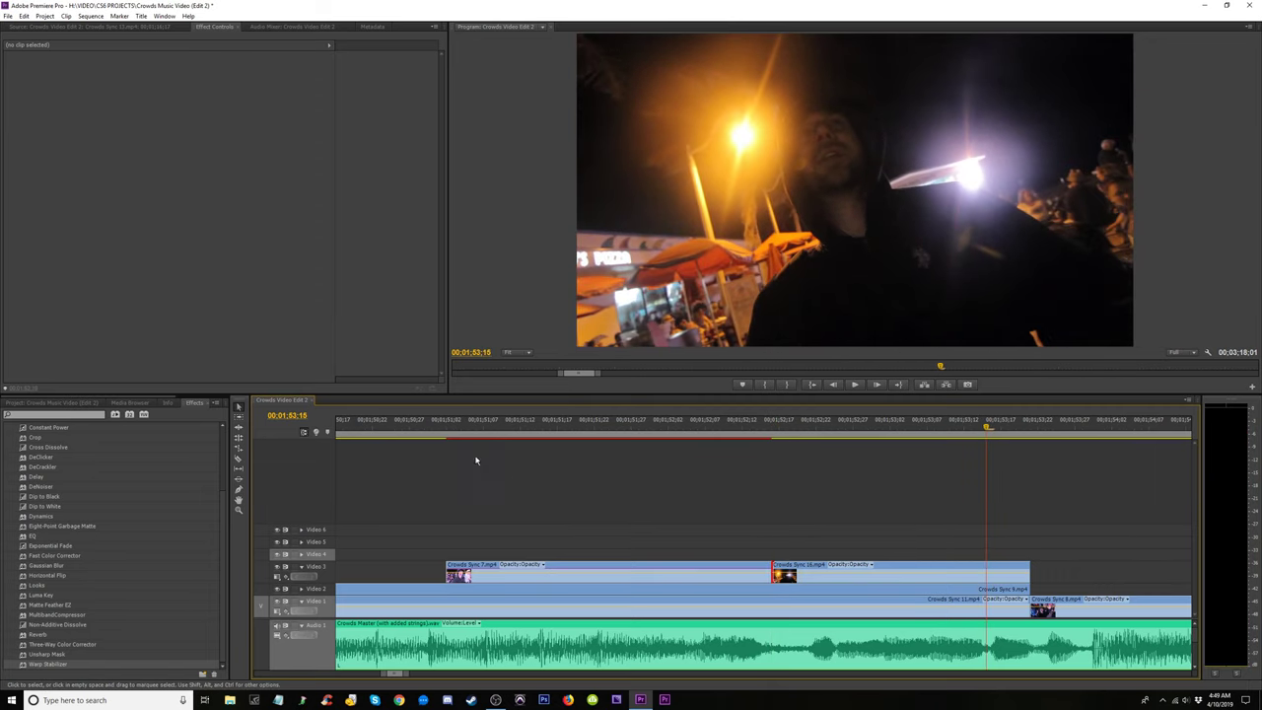
# Zoom out and replay from 00;01;50;23, parking the playhead at 00;01;51;18.
pyautogui.click(382, 441)
pyautogui.press('space')
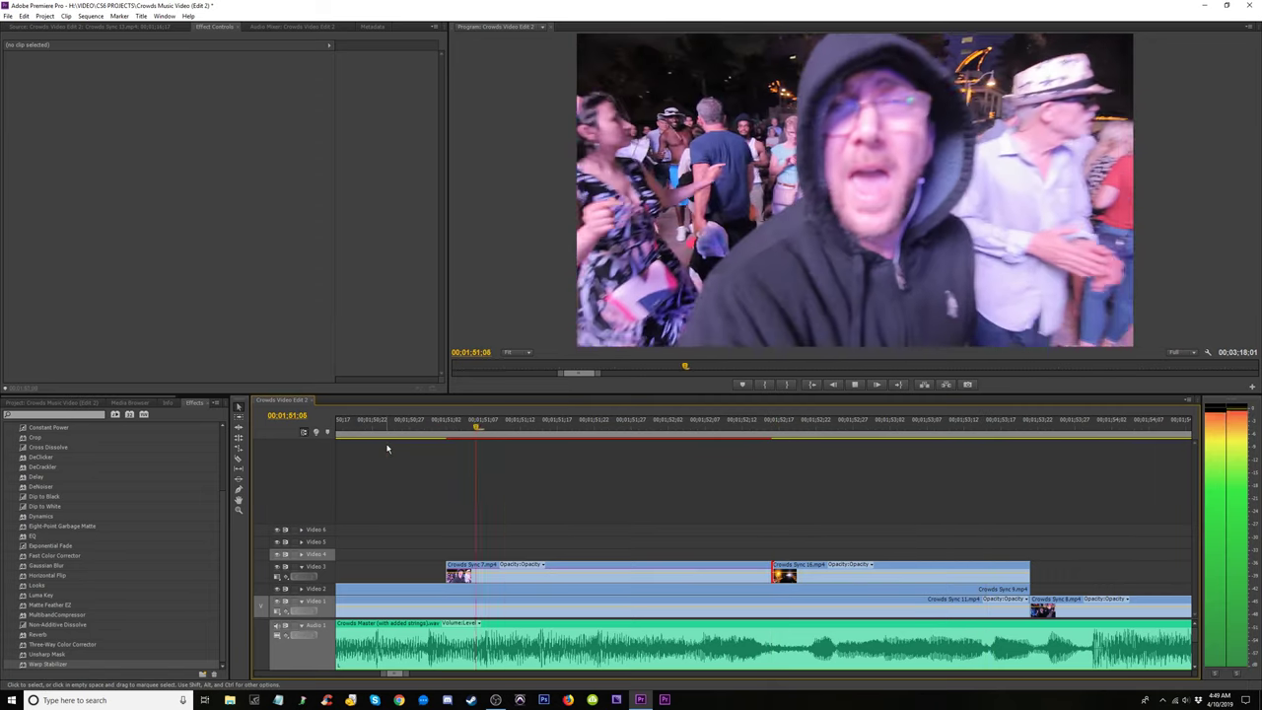
pyautogui.press('space')
pyautogui.press('-')
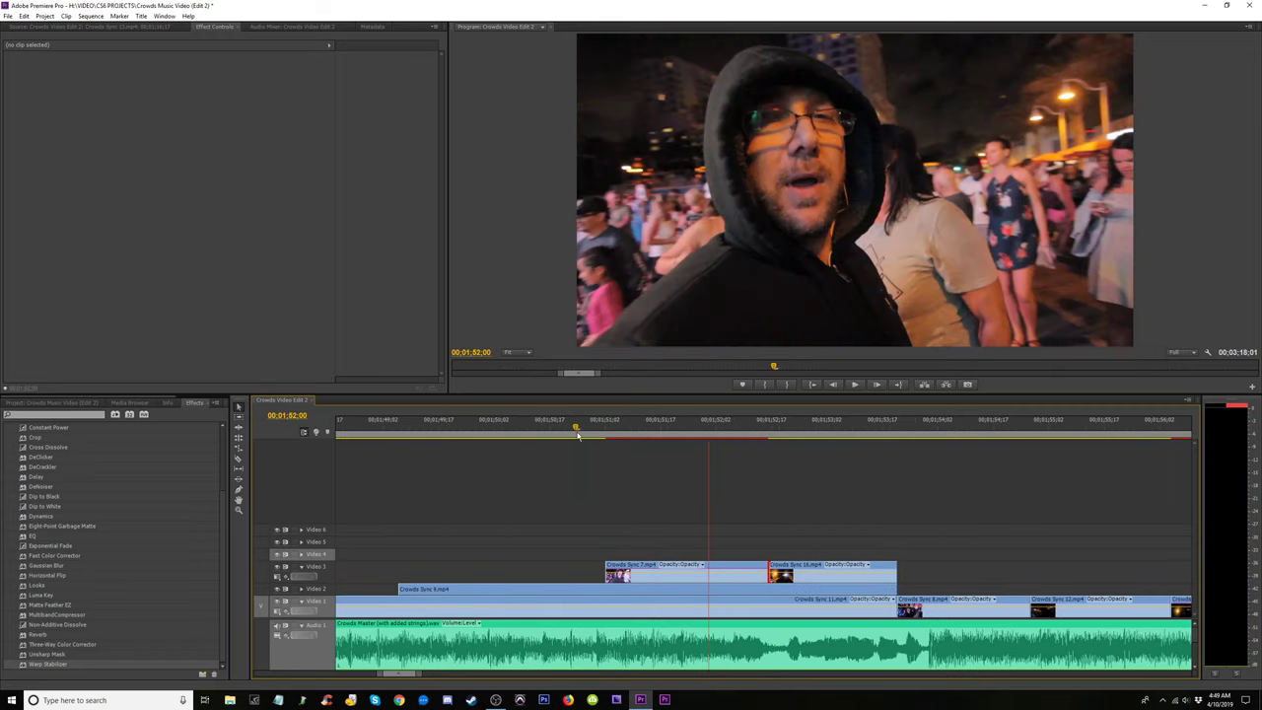
pyautogui.click(590, 437)
pyautogui.press('space')
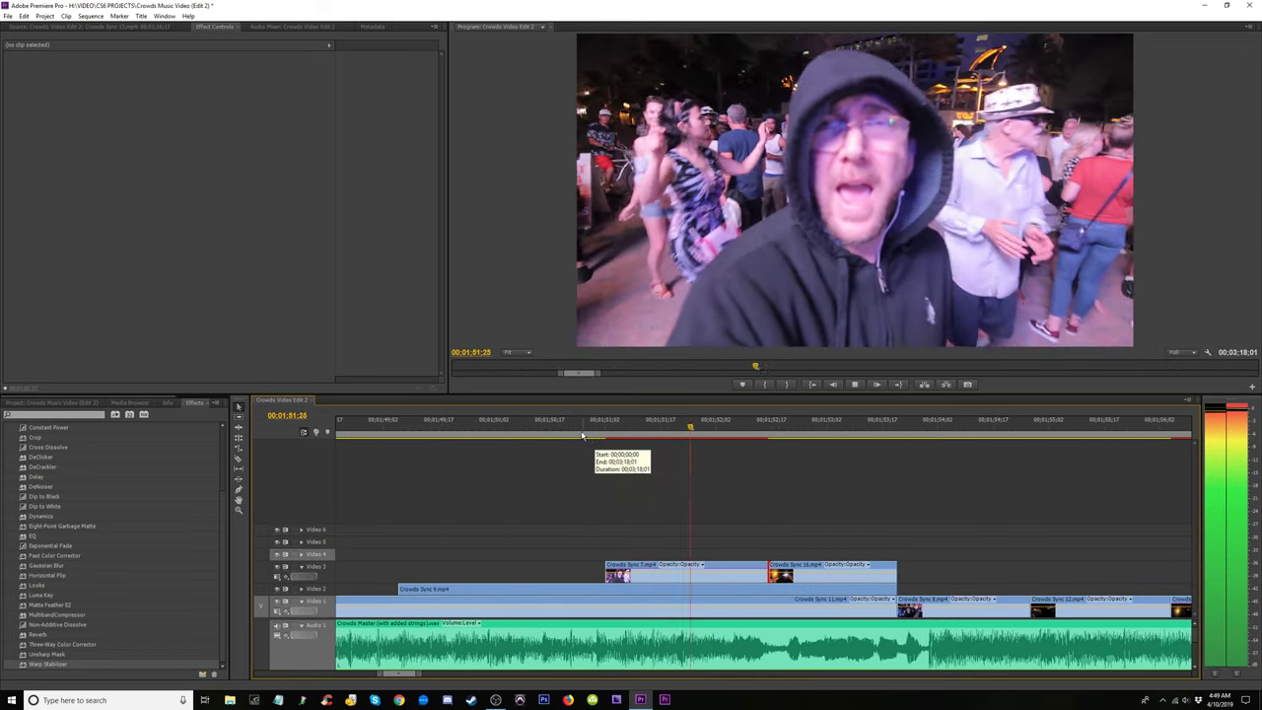
pyautogui.click(518, 435)
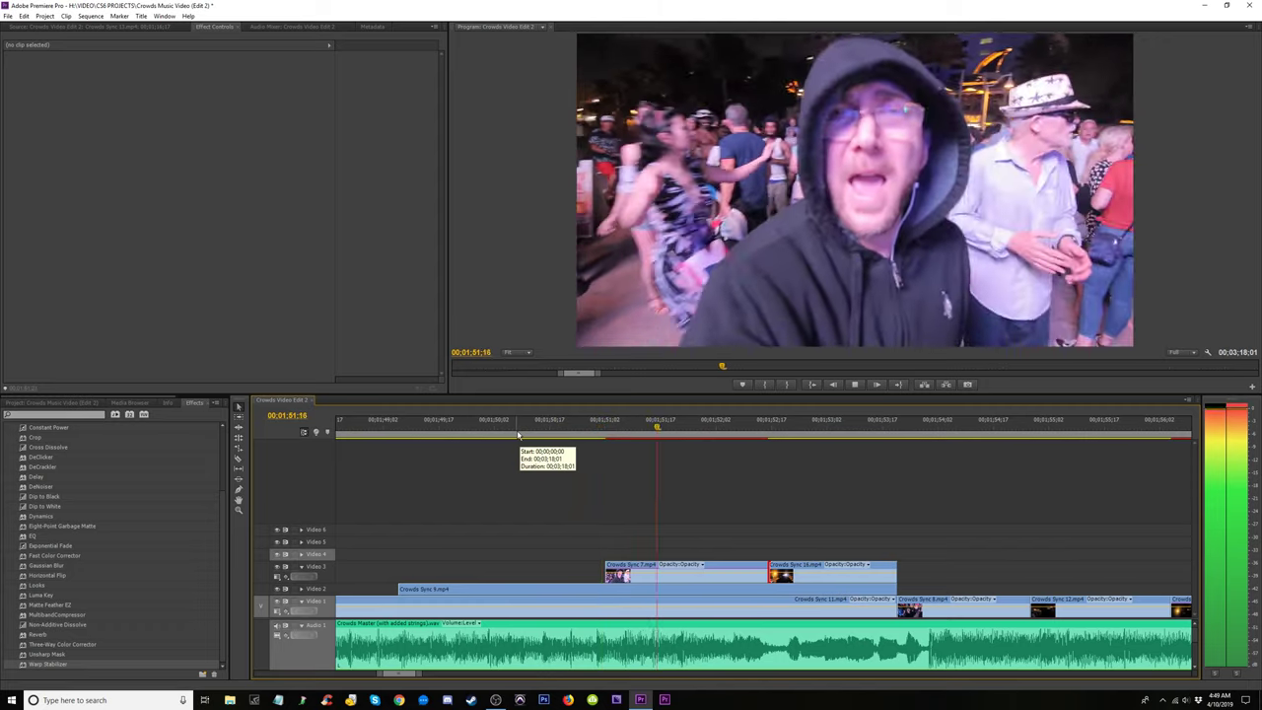
pyautogui.click(518, 435)
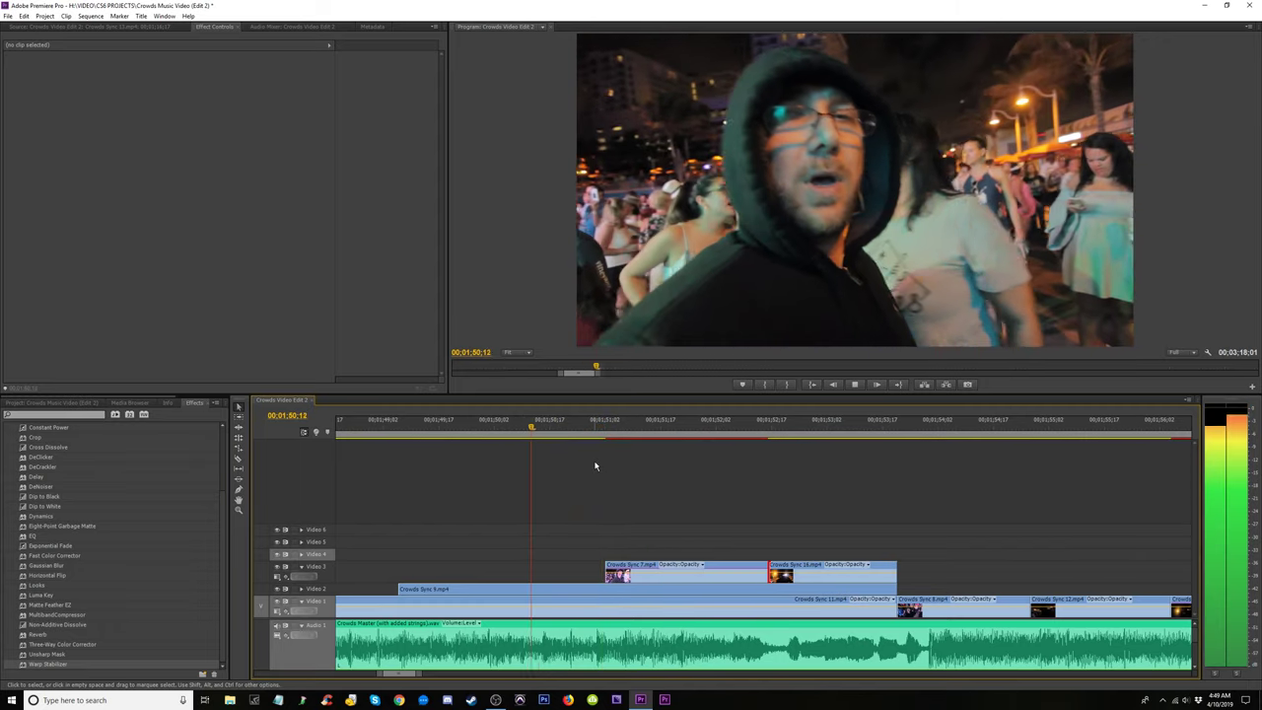
pyautogui.press('space')
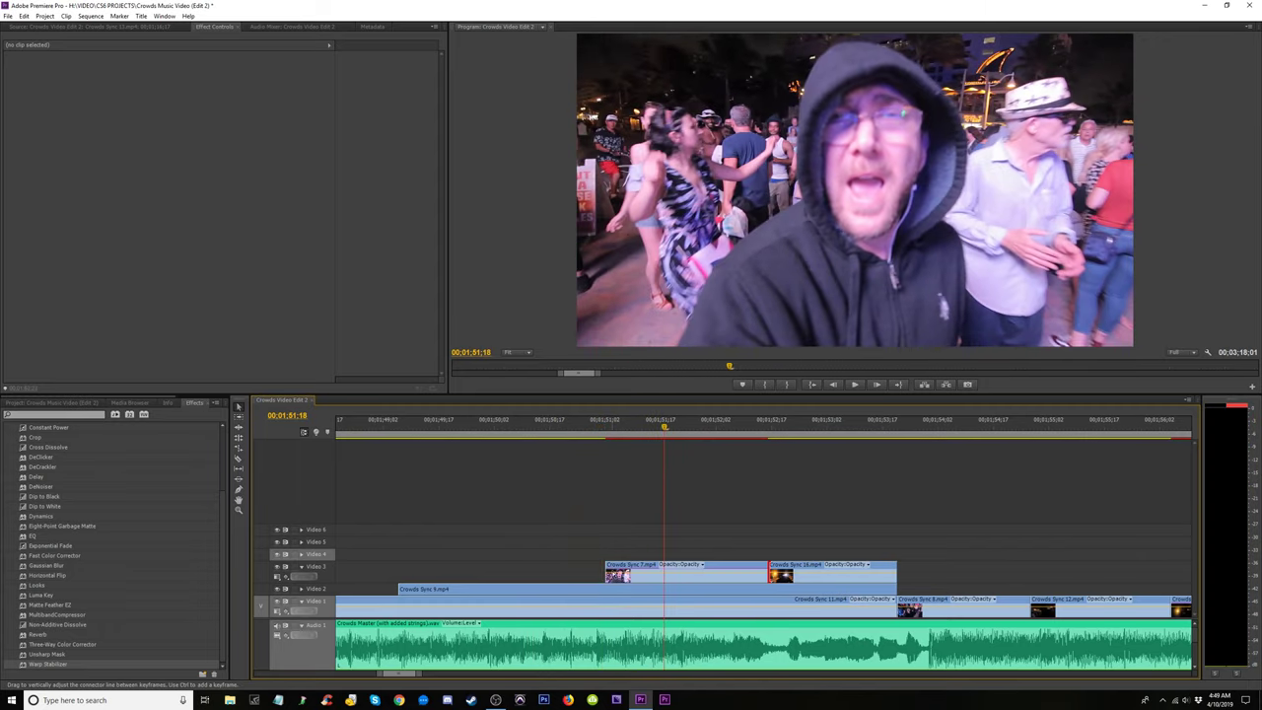
# Trim Crowds Sync 7's start to the playhead and replay its new beginning.
pyautogui.moveTo(619, 564); pyautogui.dragTo(667, 567)
pyautogui.press('space')
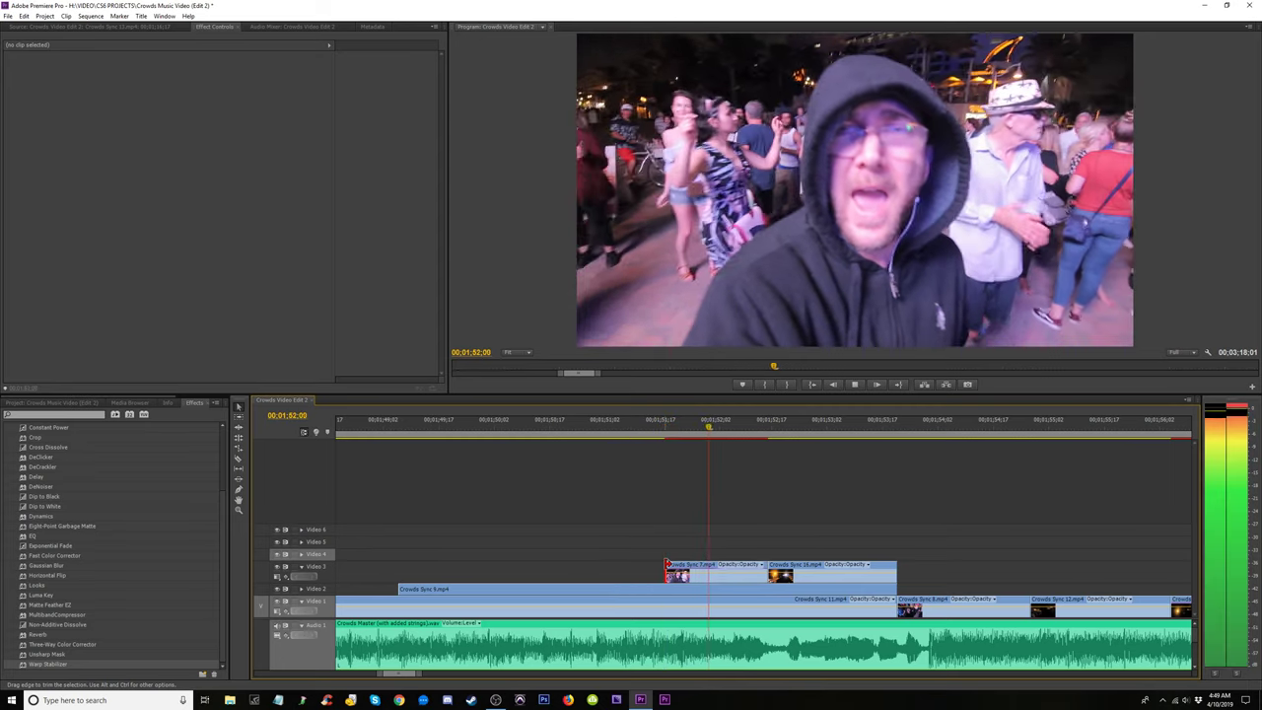
pyautogui.click(577, 426)
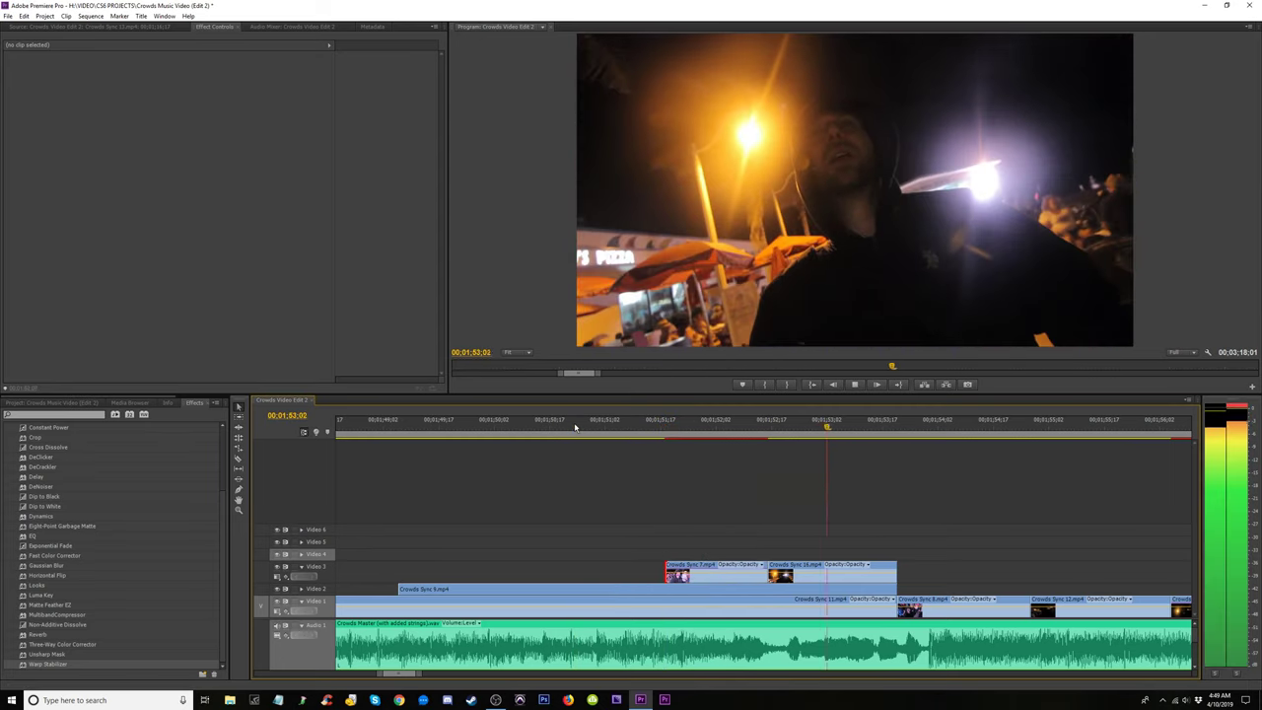
pyautogui.click(574, 426)
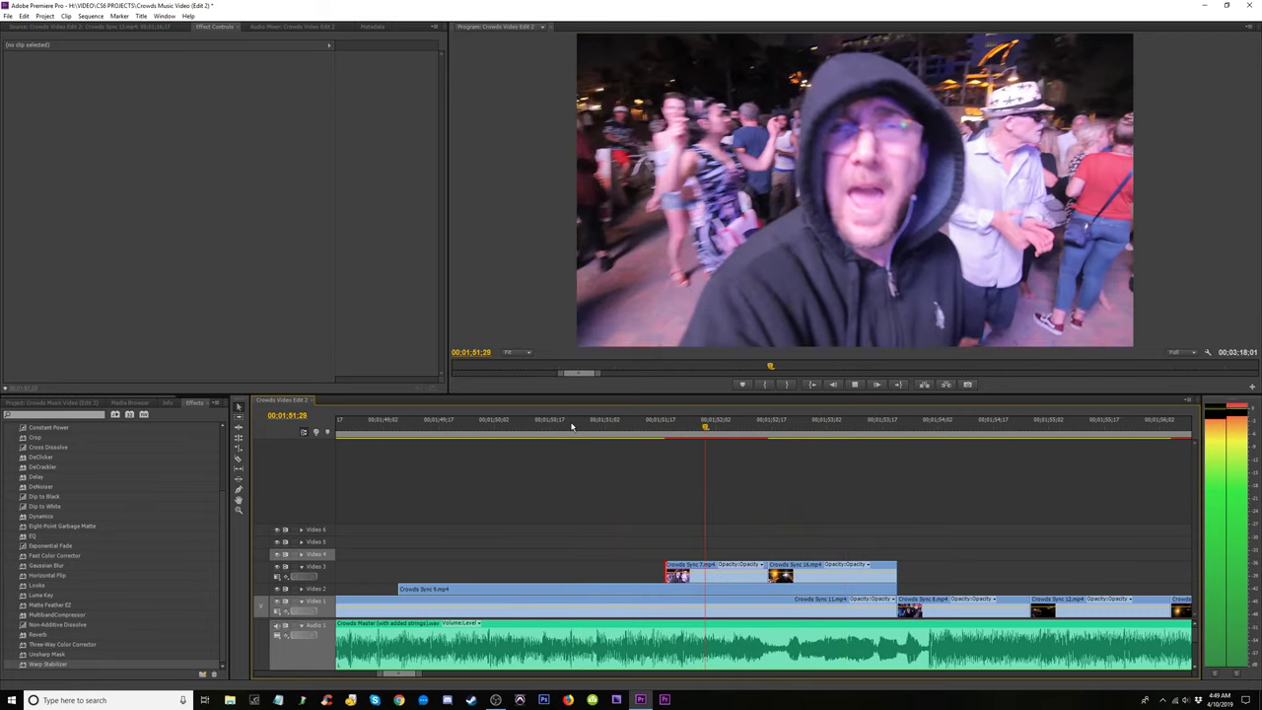
pyautogui.click(571, 426)
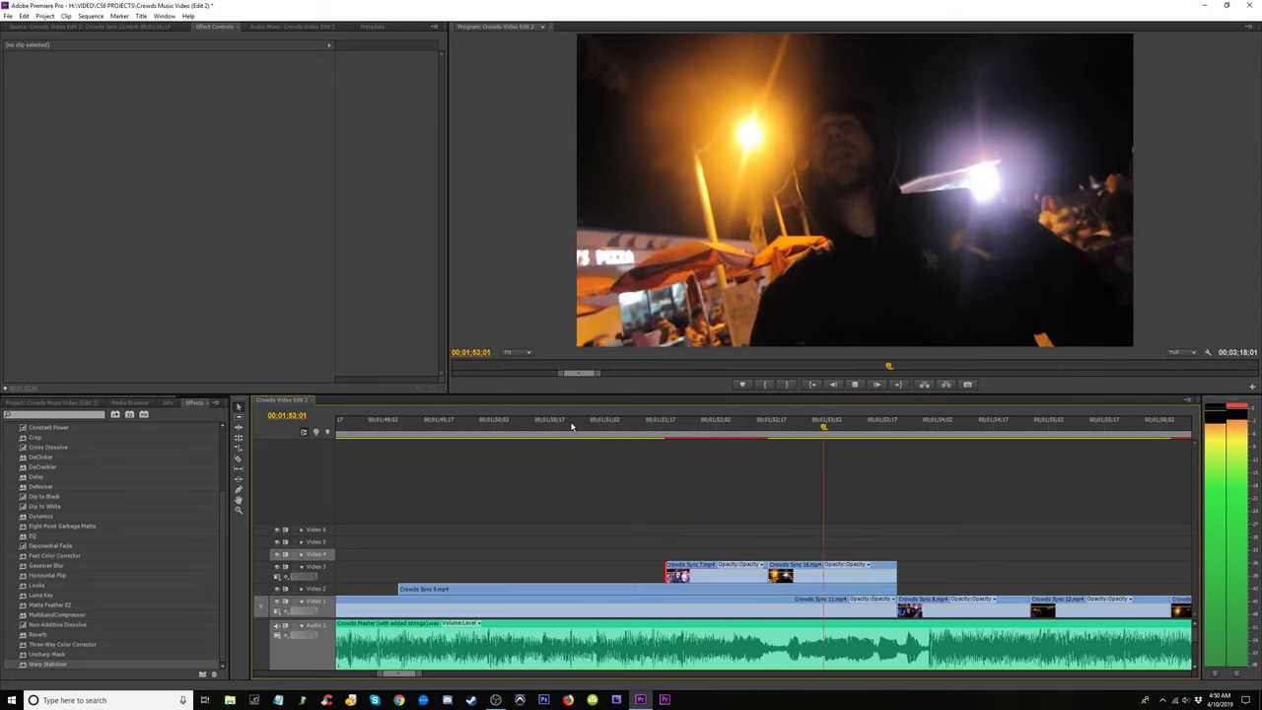
pyautogui.click(573, 426)
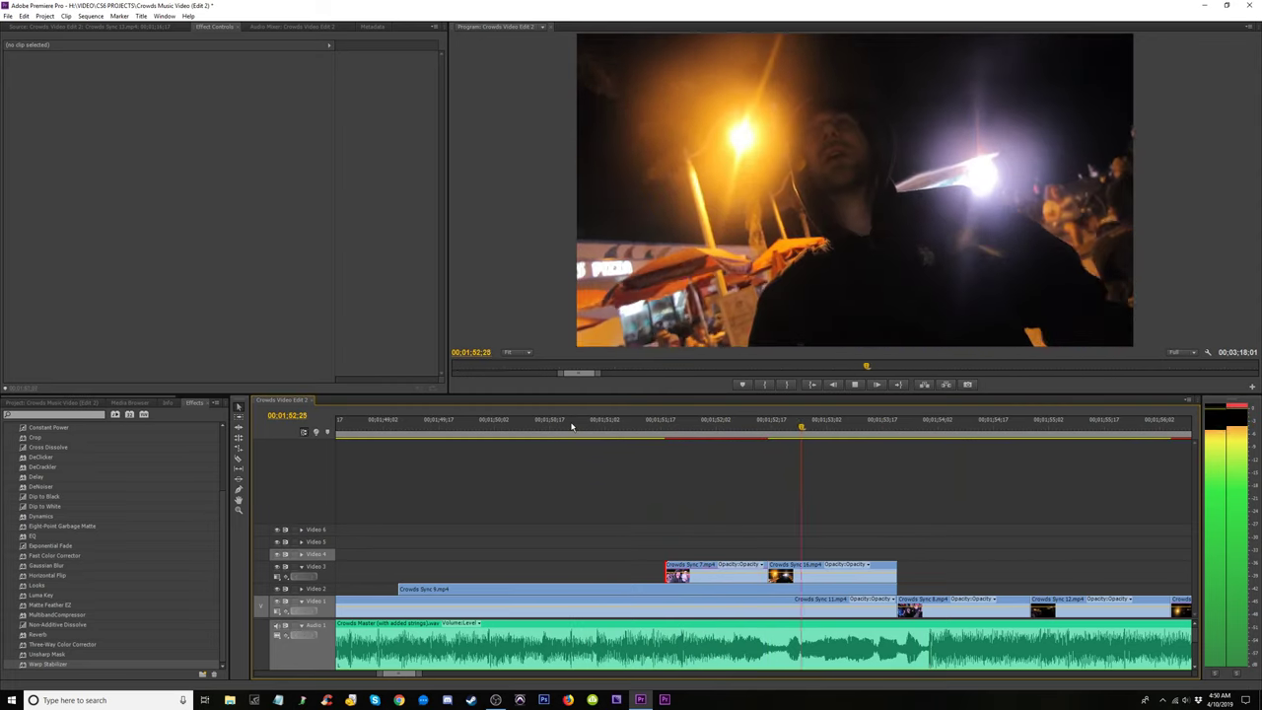
pyautogui.click(571, 426)
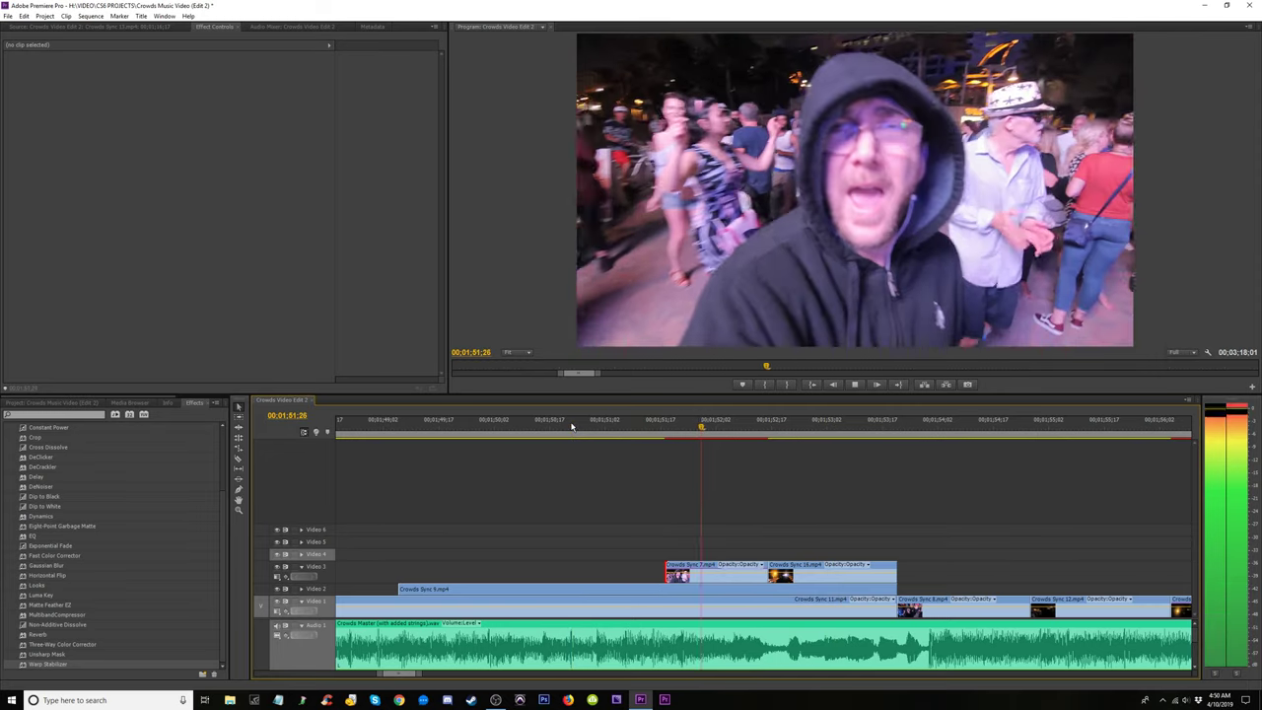
pyautogui.press('space')
# Review the Sync 16 cut, stepping through its frames, and zoom the timeline in.
pyautogui.click(664, 426)
pyautogui.press('space')
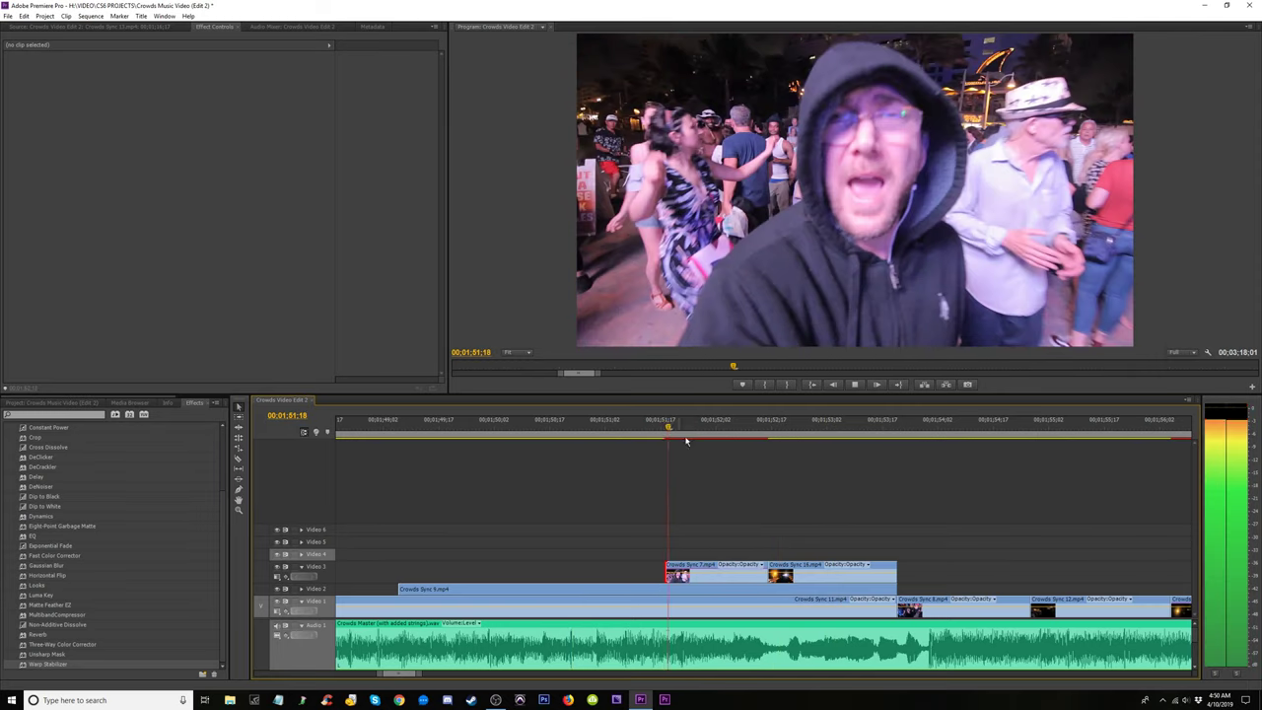
pyautogui.press('space')
pyautogui.press('space')
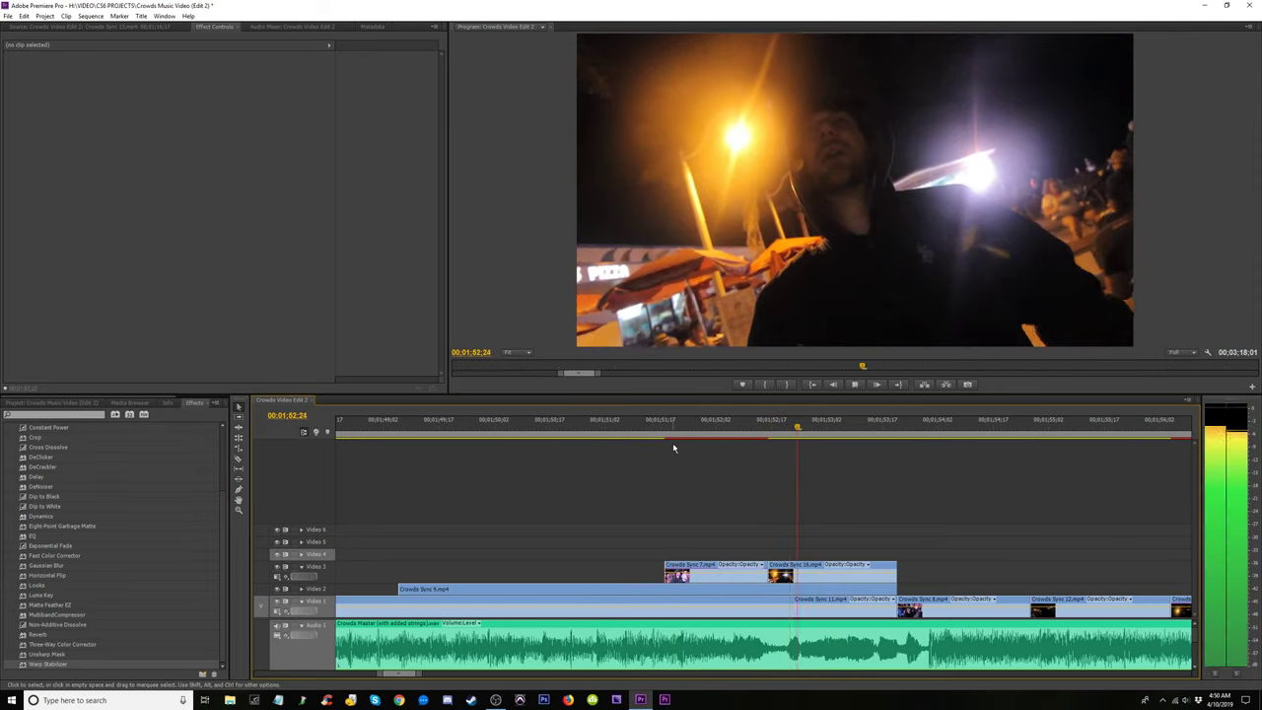
pyautogui.click(679, 426)
pyautogui.press('space')
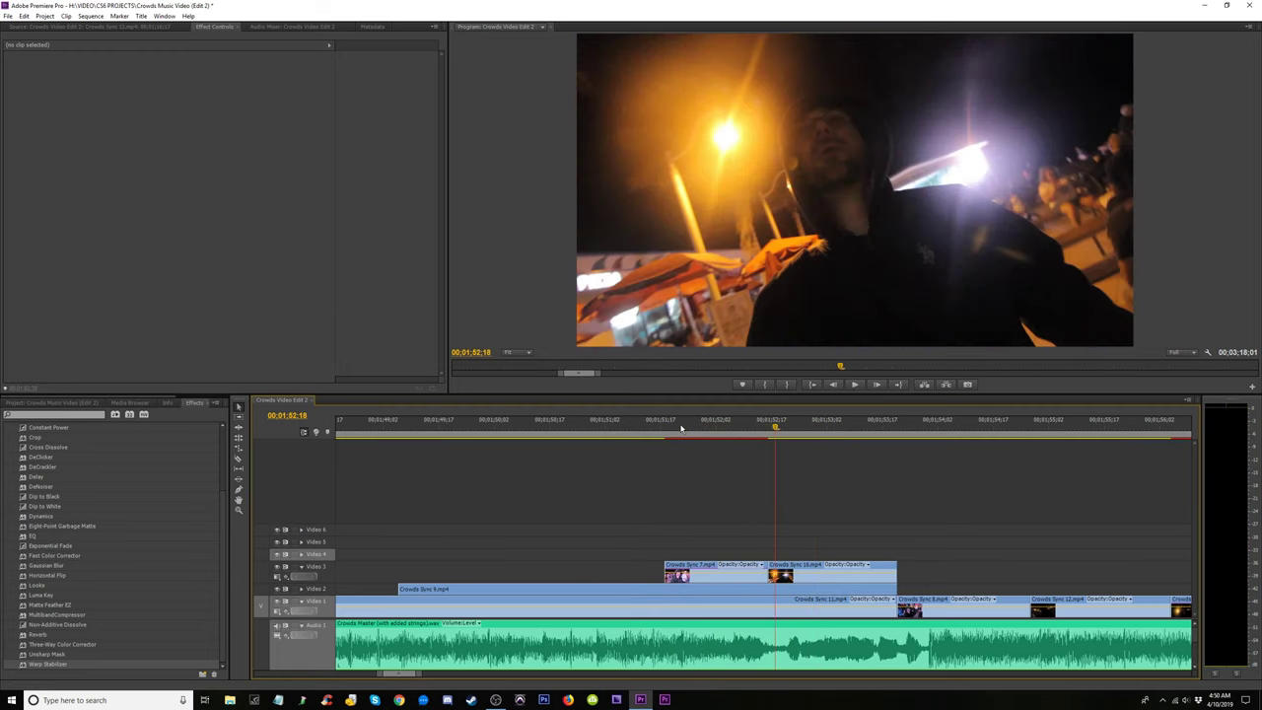
pyautogui.moveTo(692, 426); pyautogui.dragTo(770, 441)
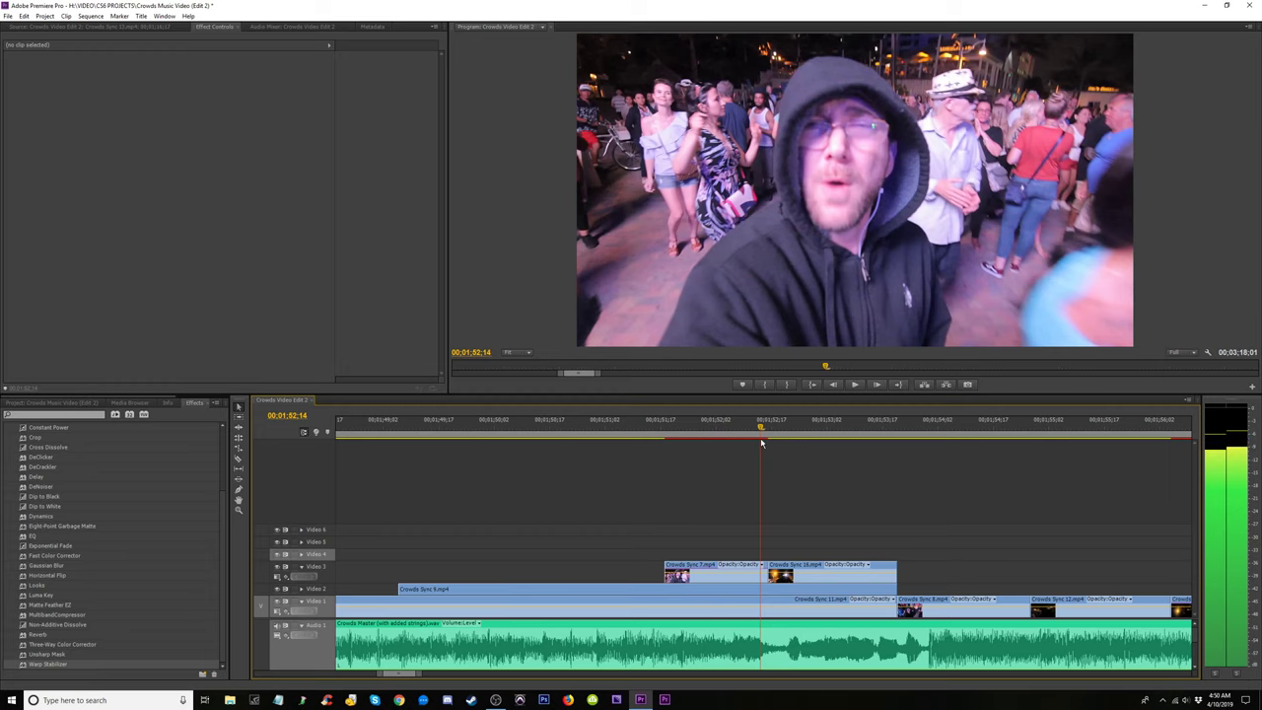
pyautogui.press('=')
pyautogui.press('=')
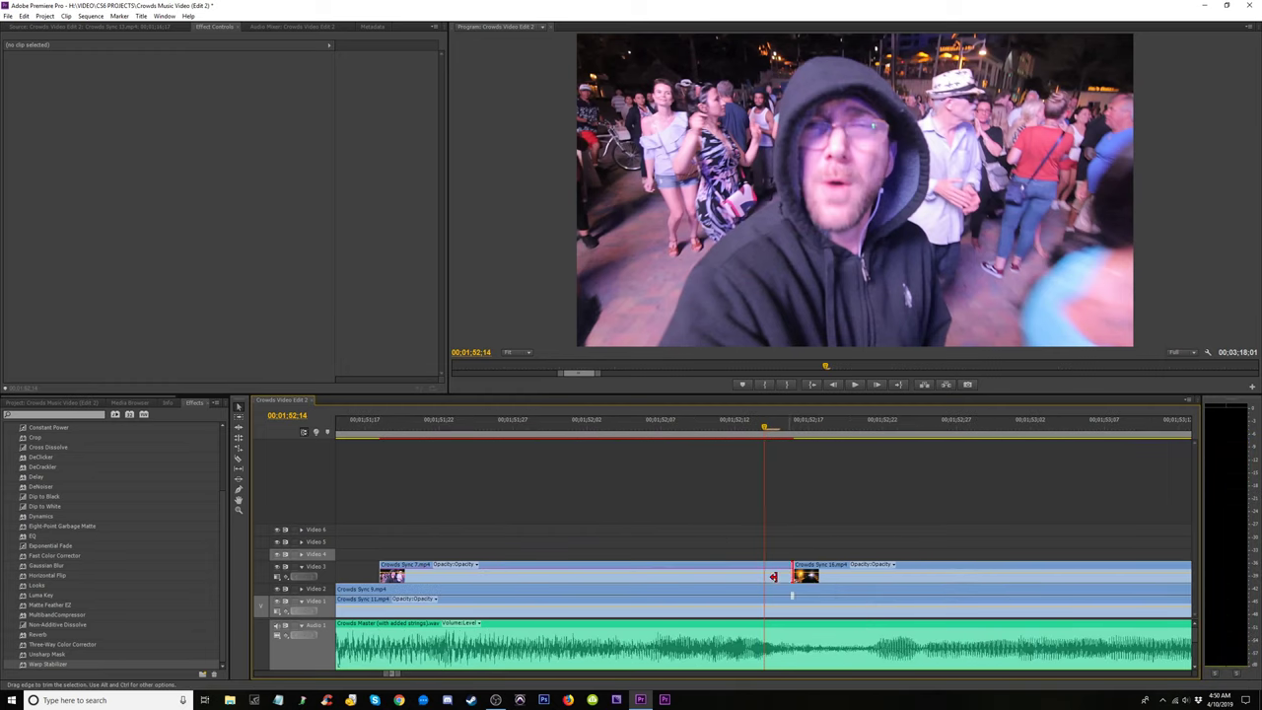
pyautogui.moveTo(773, 576); pyautogui.dragTo(748, 580)
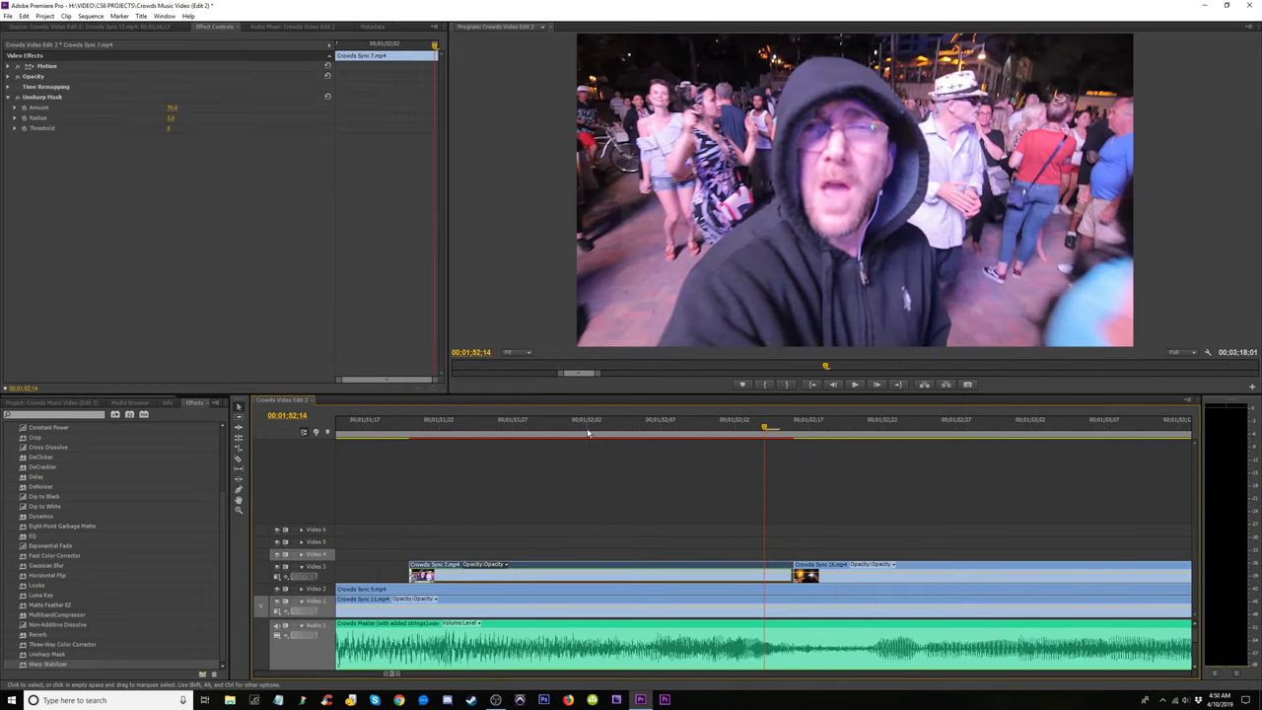
pyautogui.click(588, 432)
pyautogui.press('space')
pyautogui.click(570, 430)
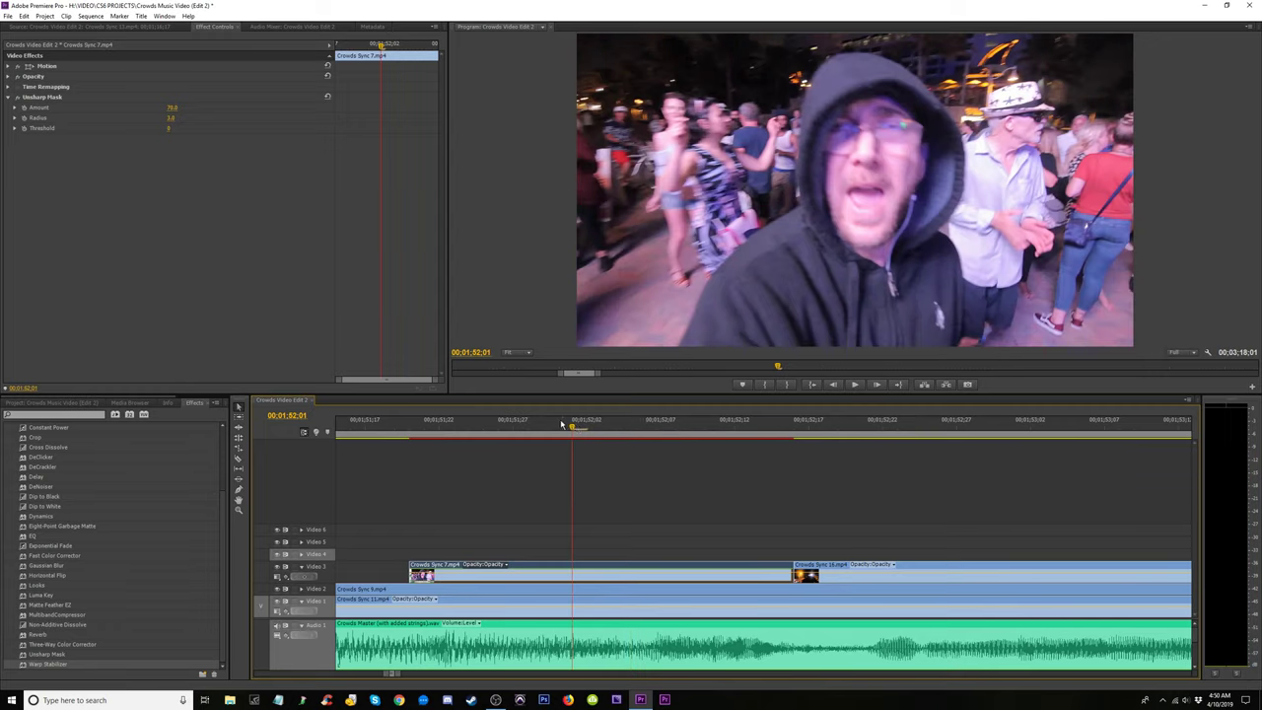
pyautogui.press('space')
pyautogui.click(482, 432)
pyautogui.press('space')
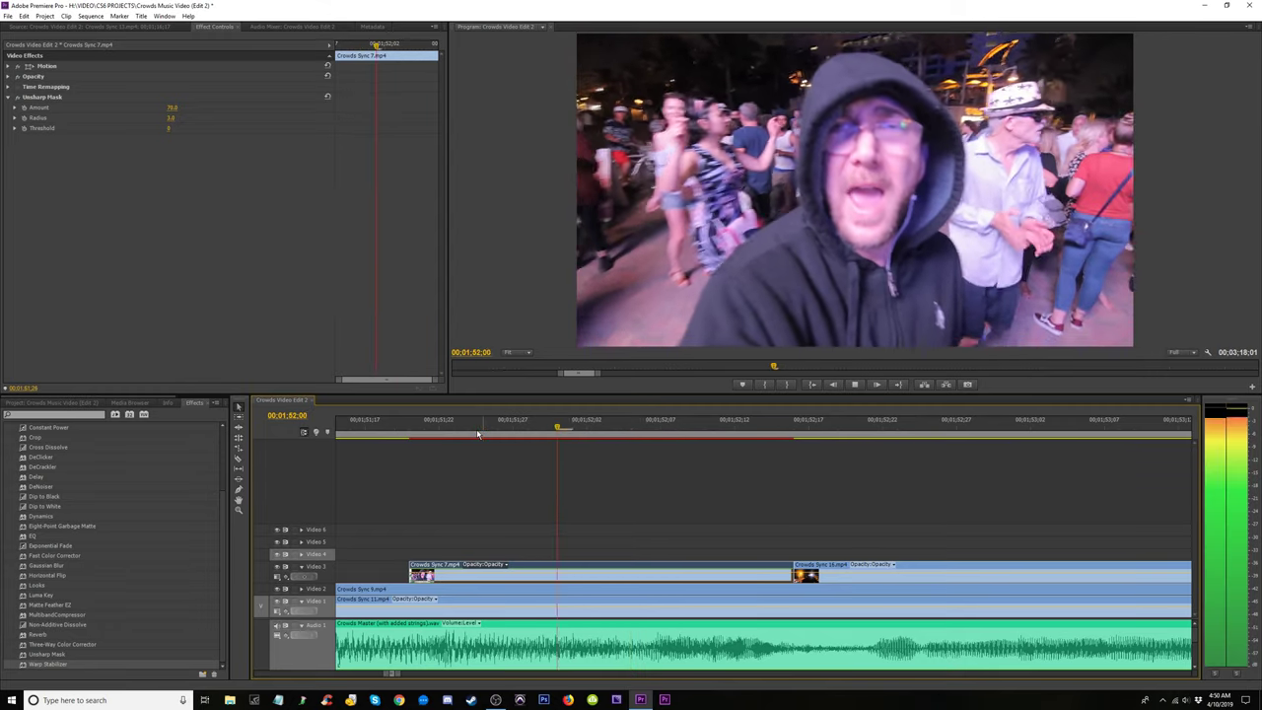
pyautogui.press('space')
pyautogui.press('-')
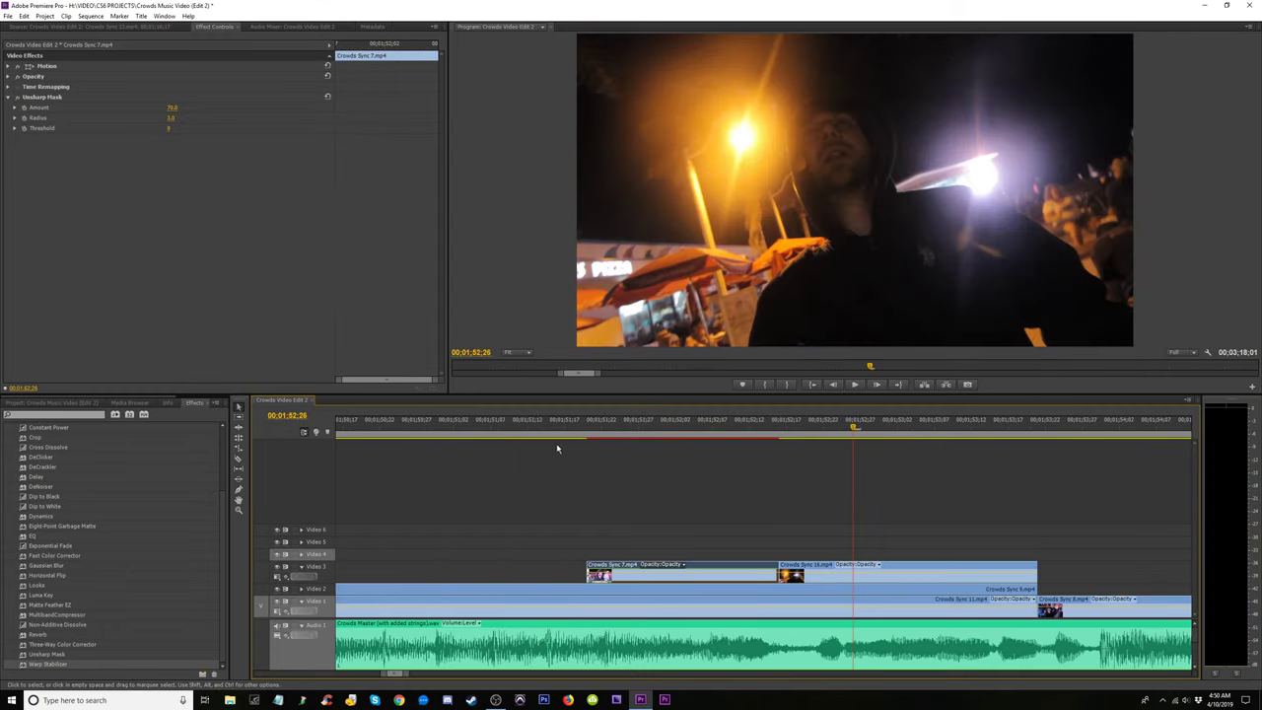
pyautogui.moveTo(556, 443); pyautogui.dragTo(437, 441)
pyautogui.press('space')
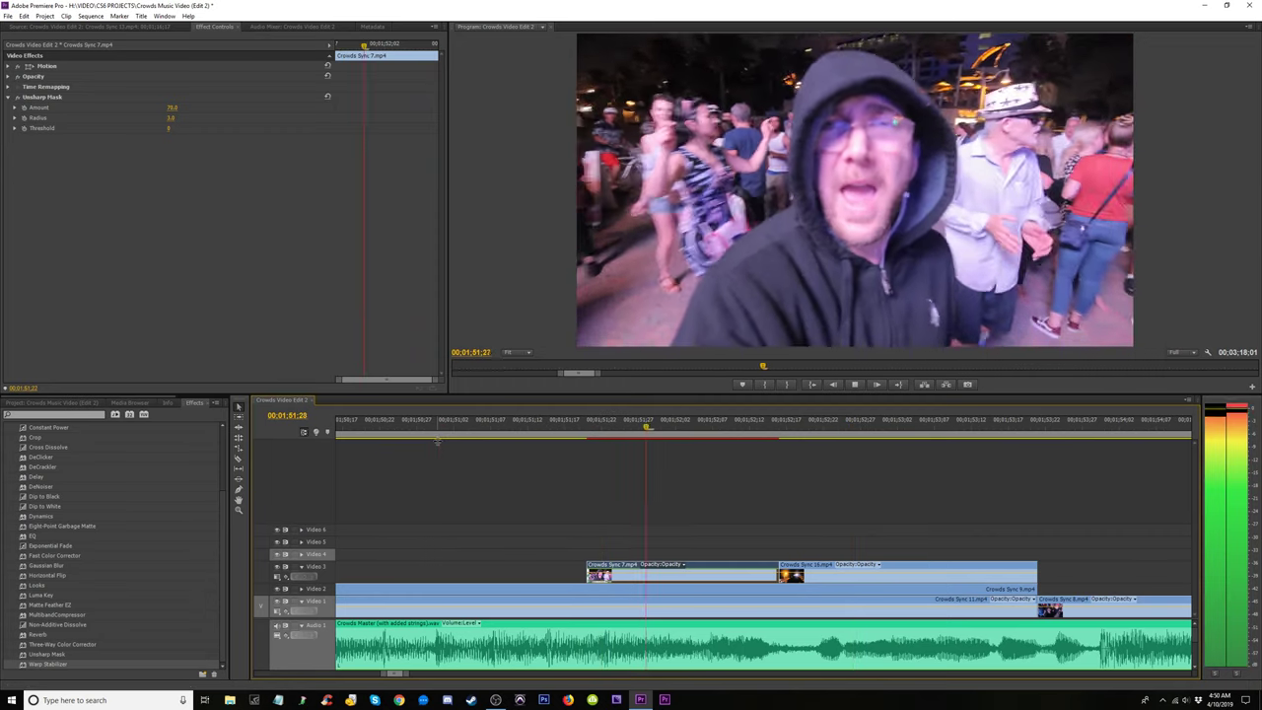
pyautogui.click(390, 424)
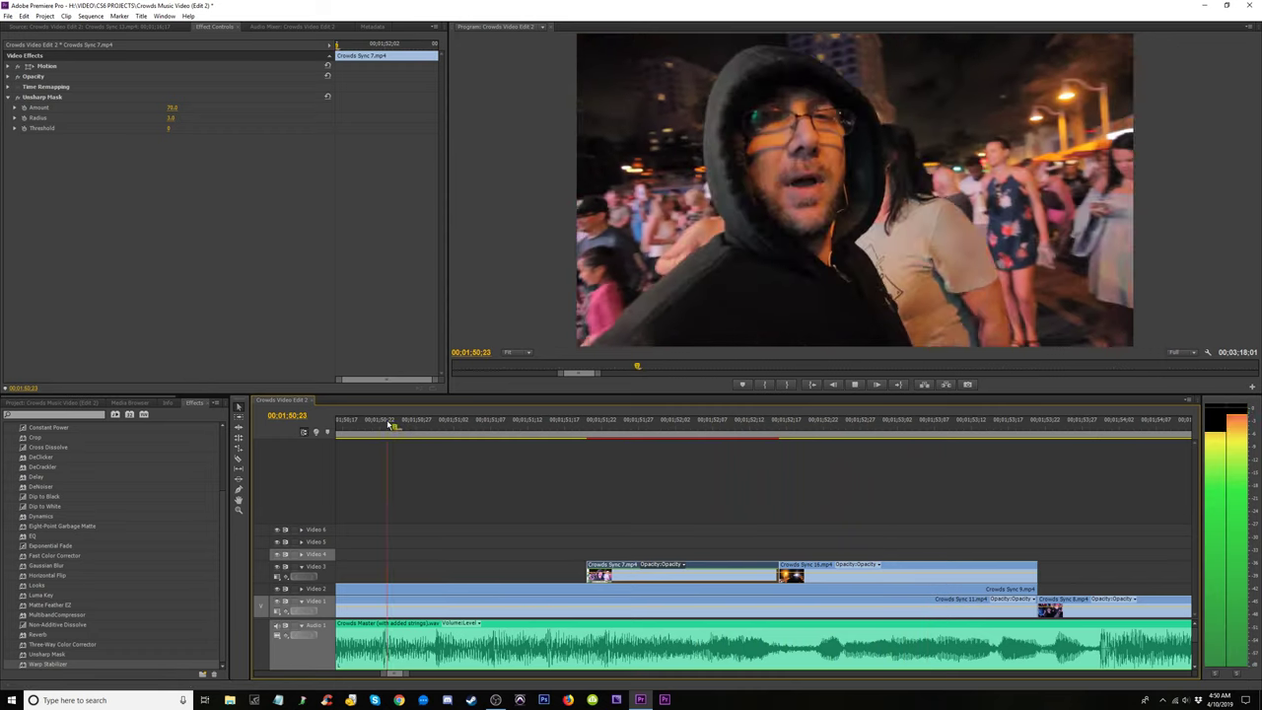
pyautogui.press('space')
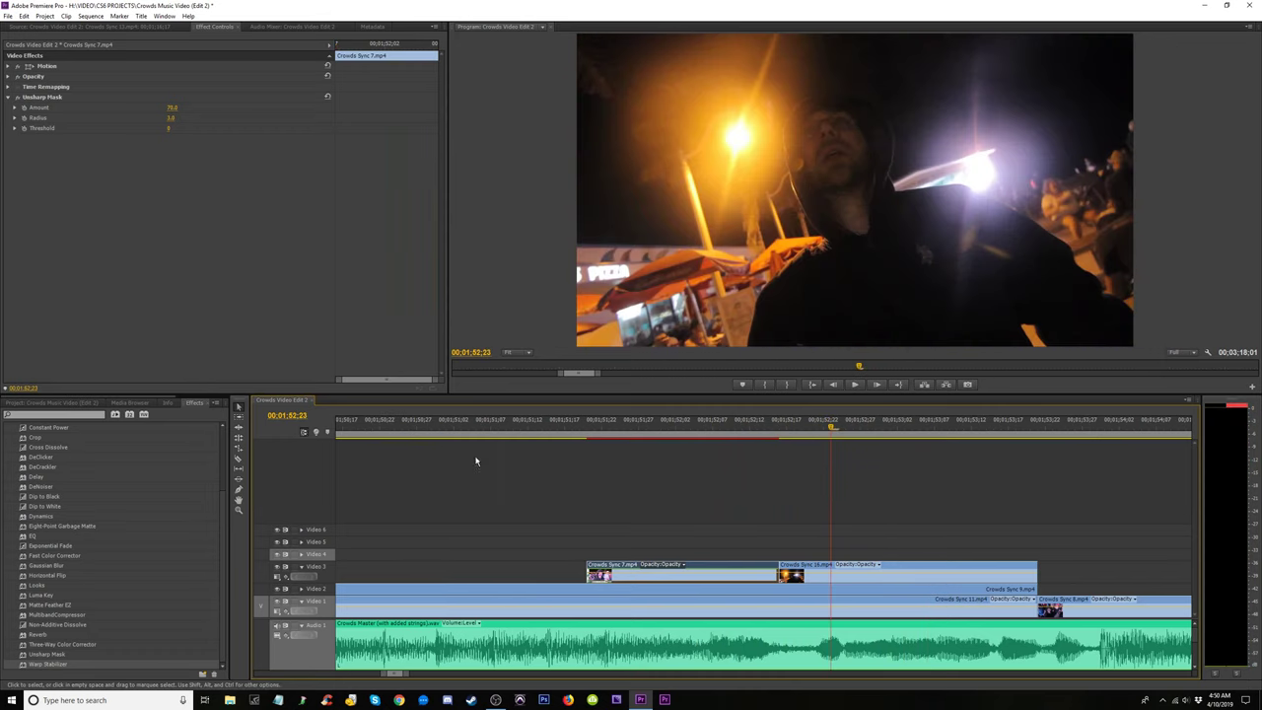
pyautogui.click(506, 426)
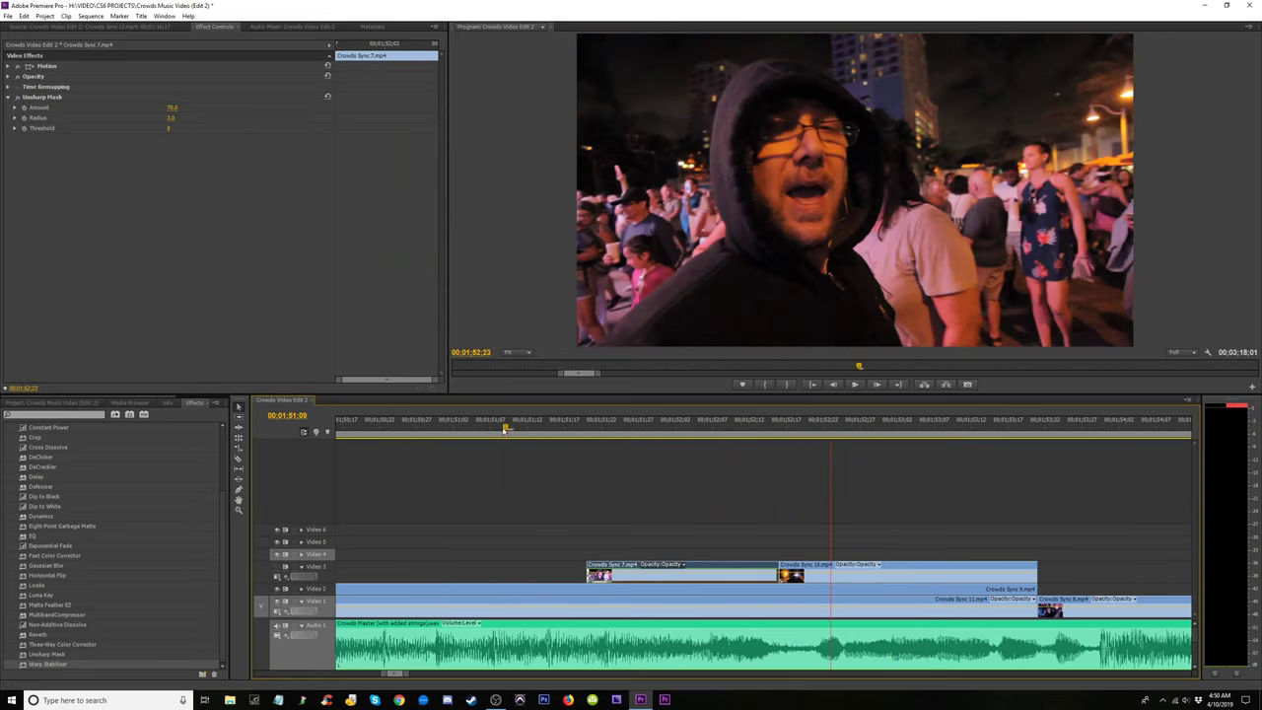
pyautogui.press('space')
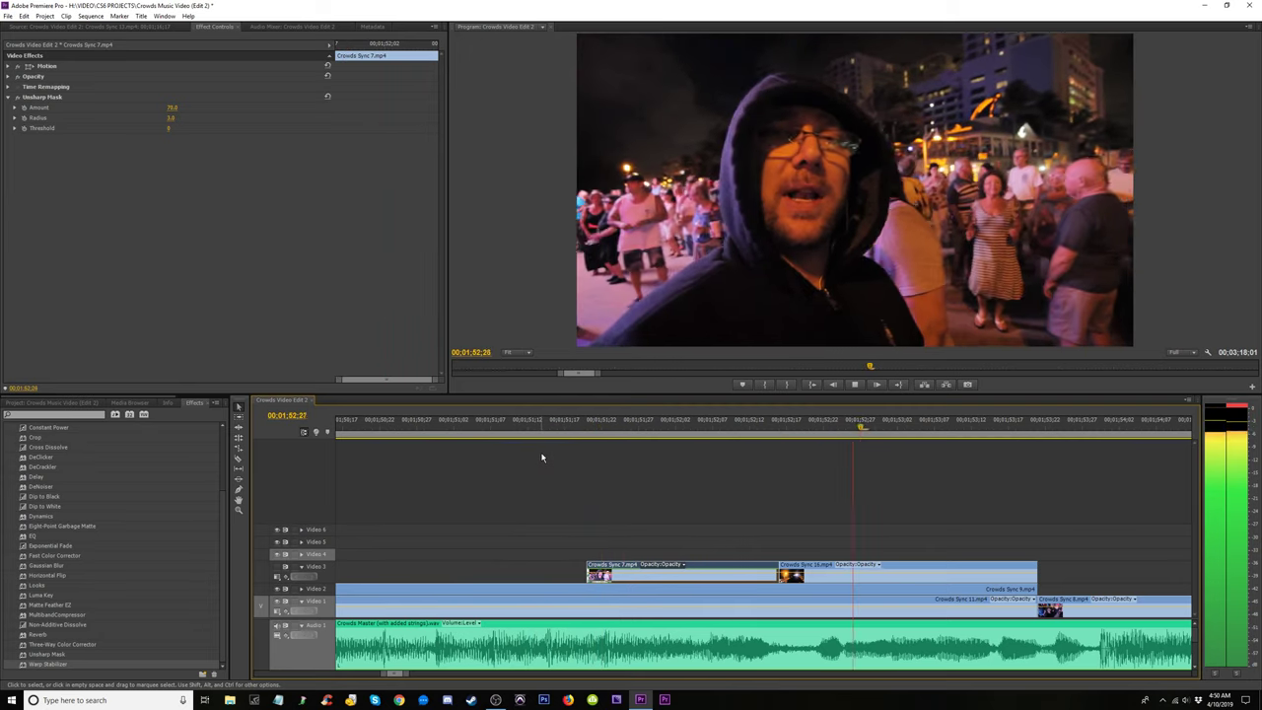
pyautogui.press('space')
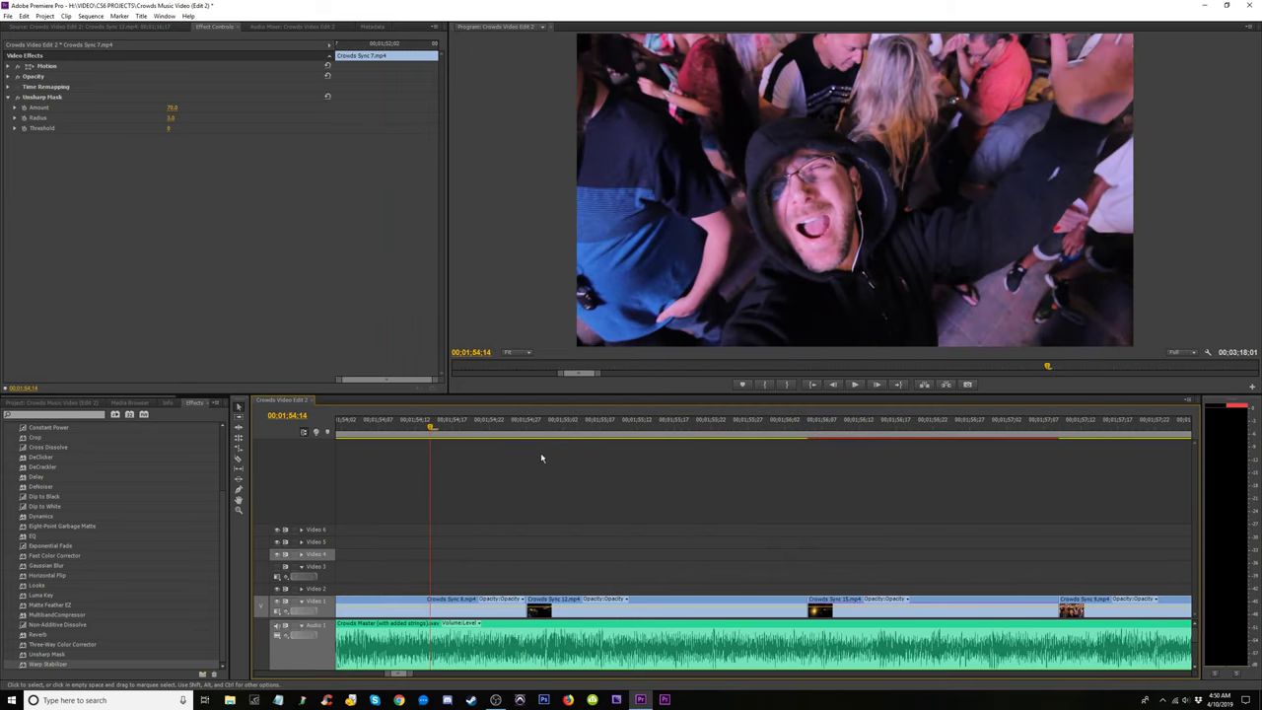
pyautogui.press('-')
pyautogui.click(449, 425)
pyautogui.press('space')
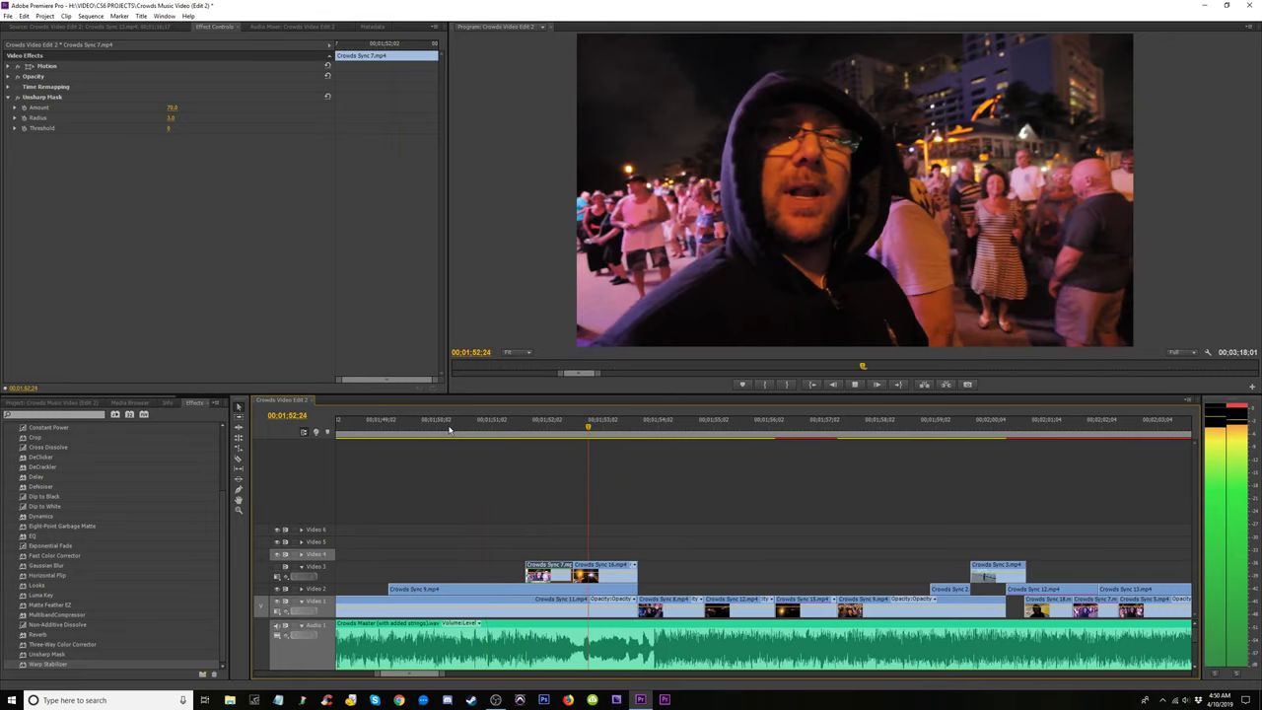
# Move Crowds Sync 7 from Video 3 up to Video 4 and preview the edit.
pyautogui.click(478, 426)
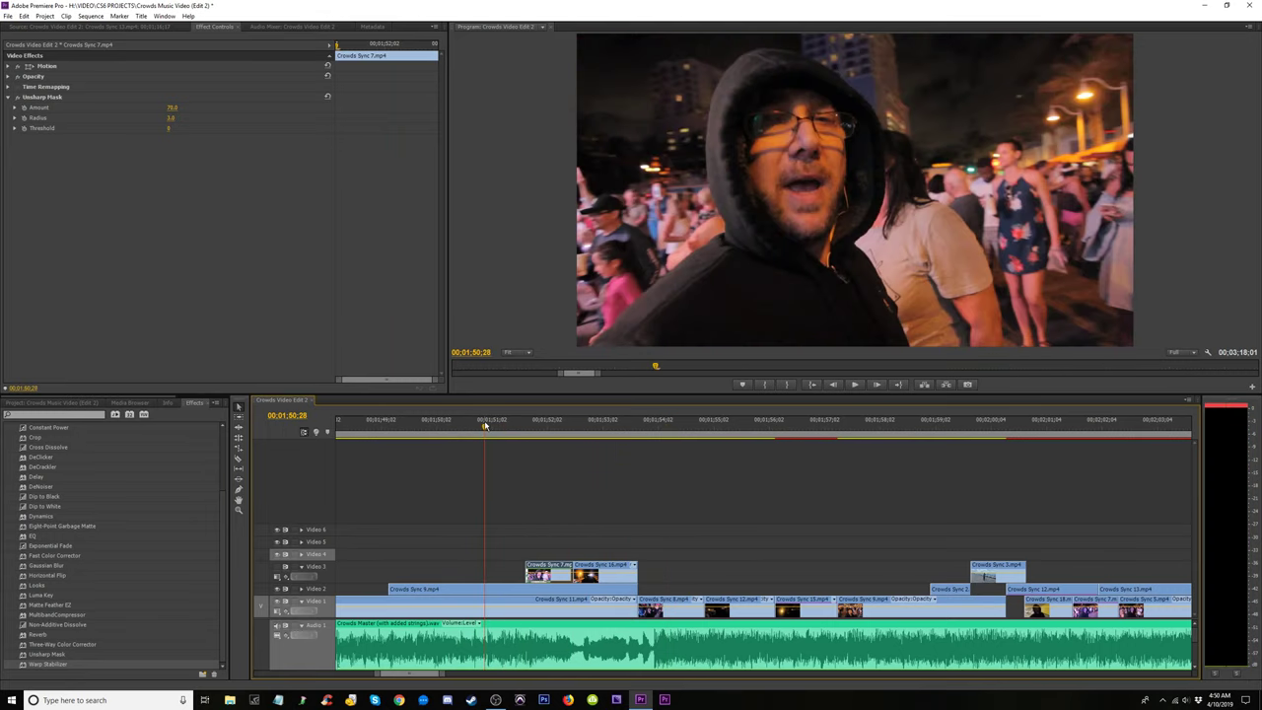
pyautogui.press('space')
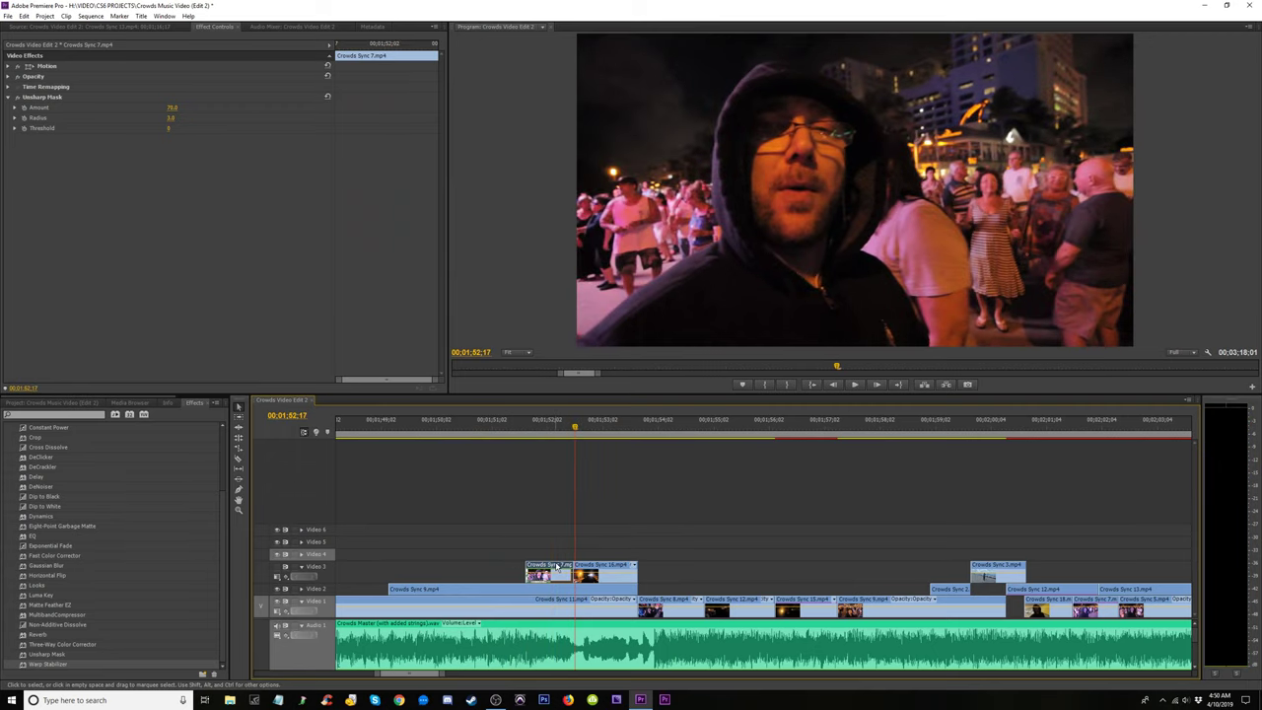
pyautogui.moveTo(529, 564); pyautogui.dragTo(634, 555)
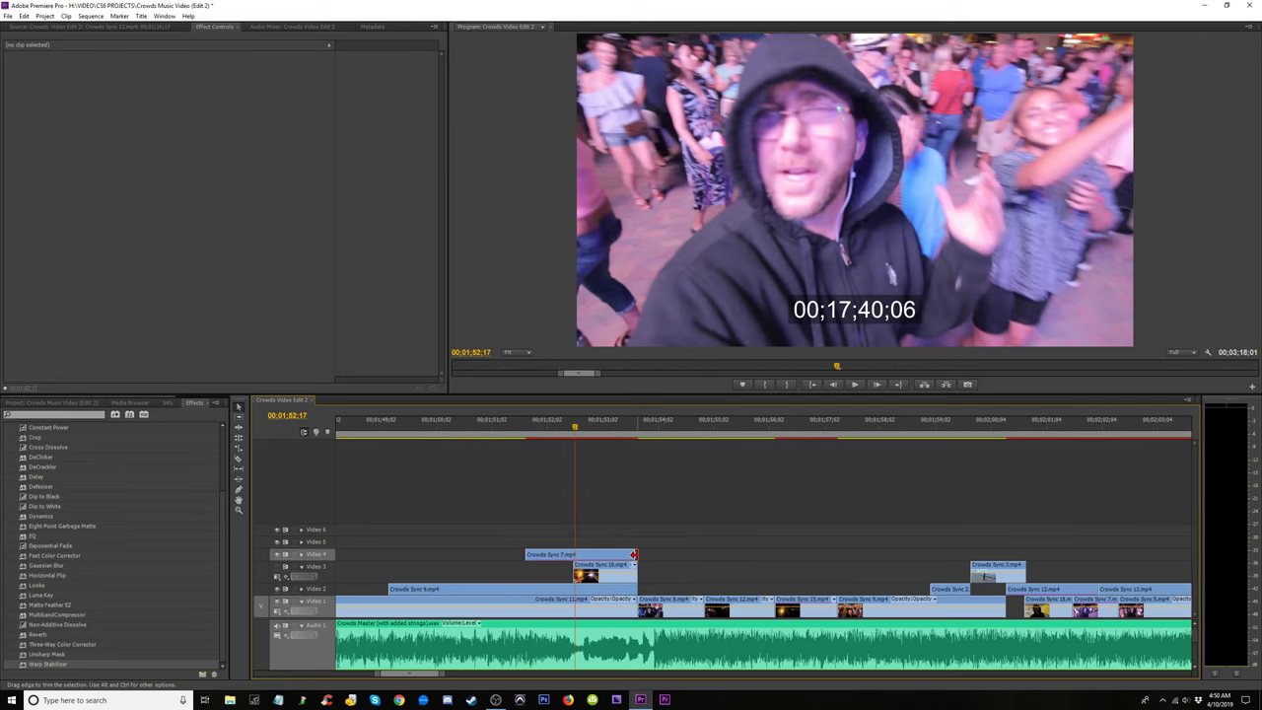
pyautogui.press('space')
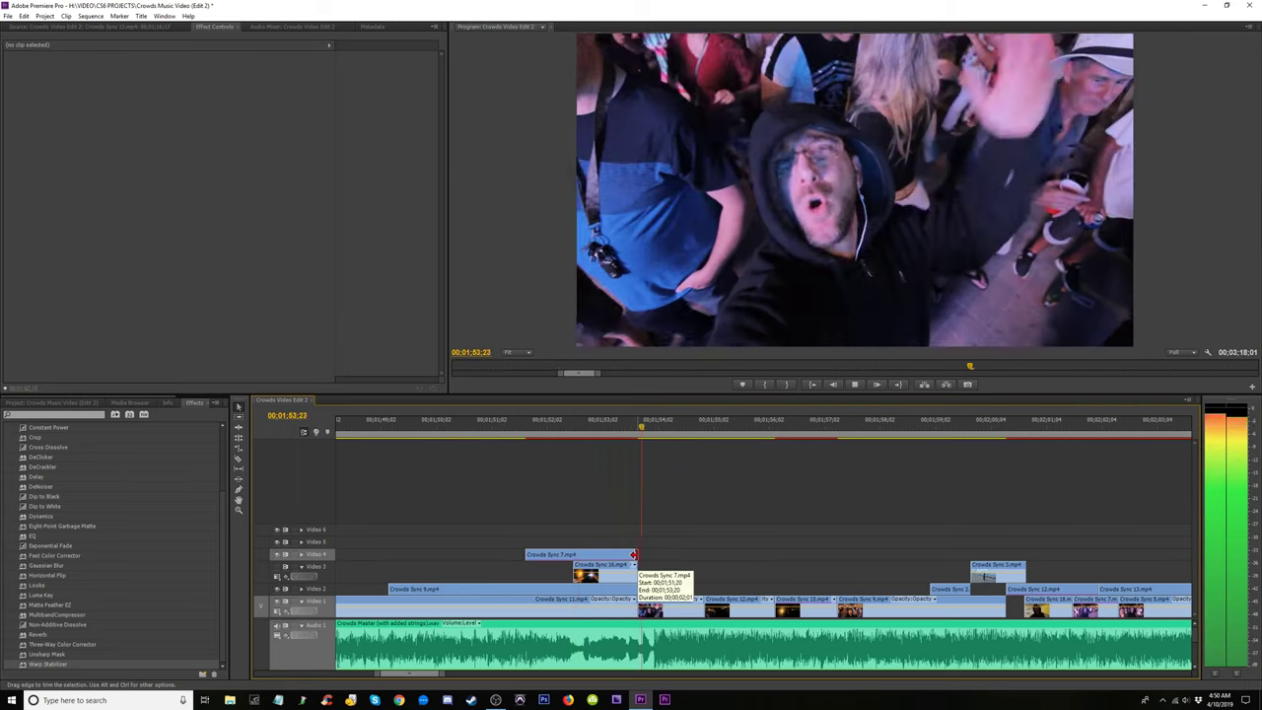
pyautogui.press('space')
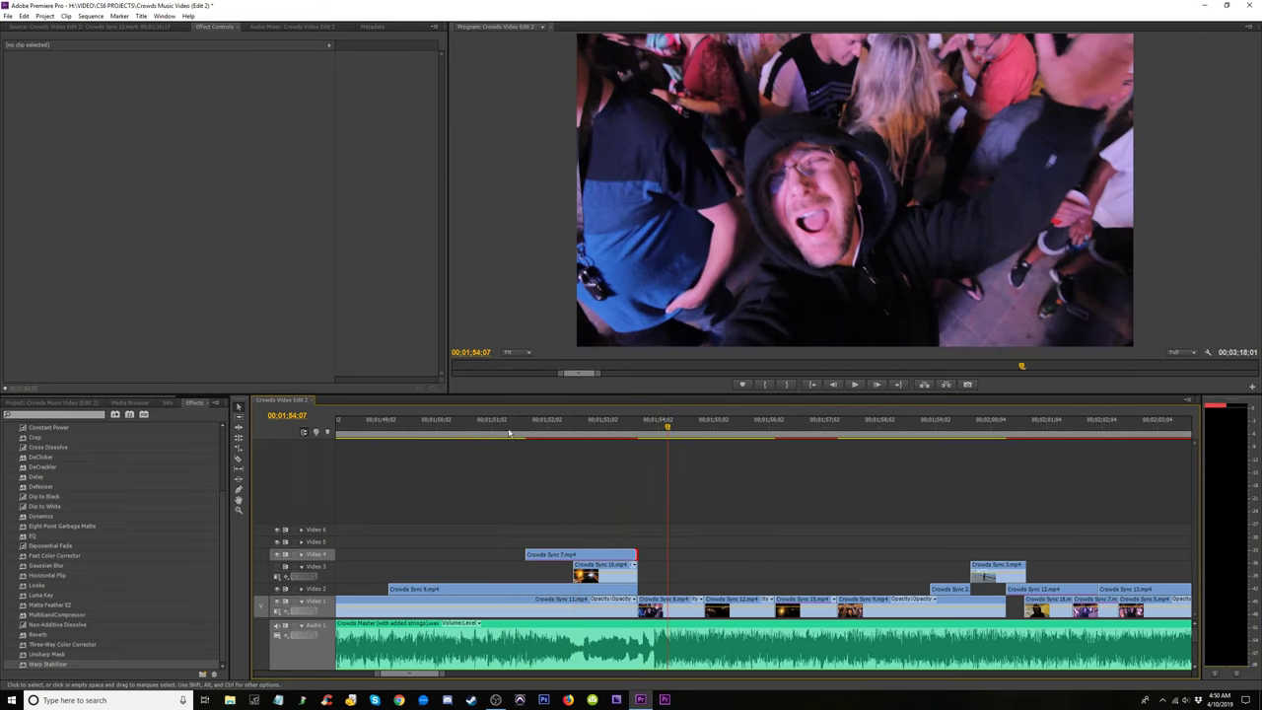
pyautogui.click(494, 426)
pyautogui.press('space')
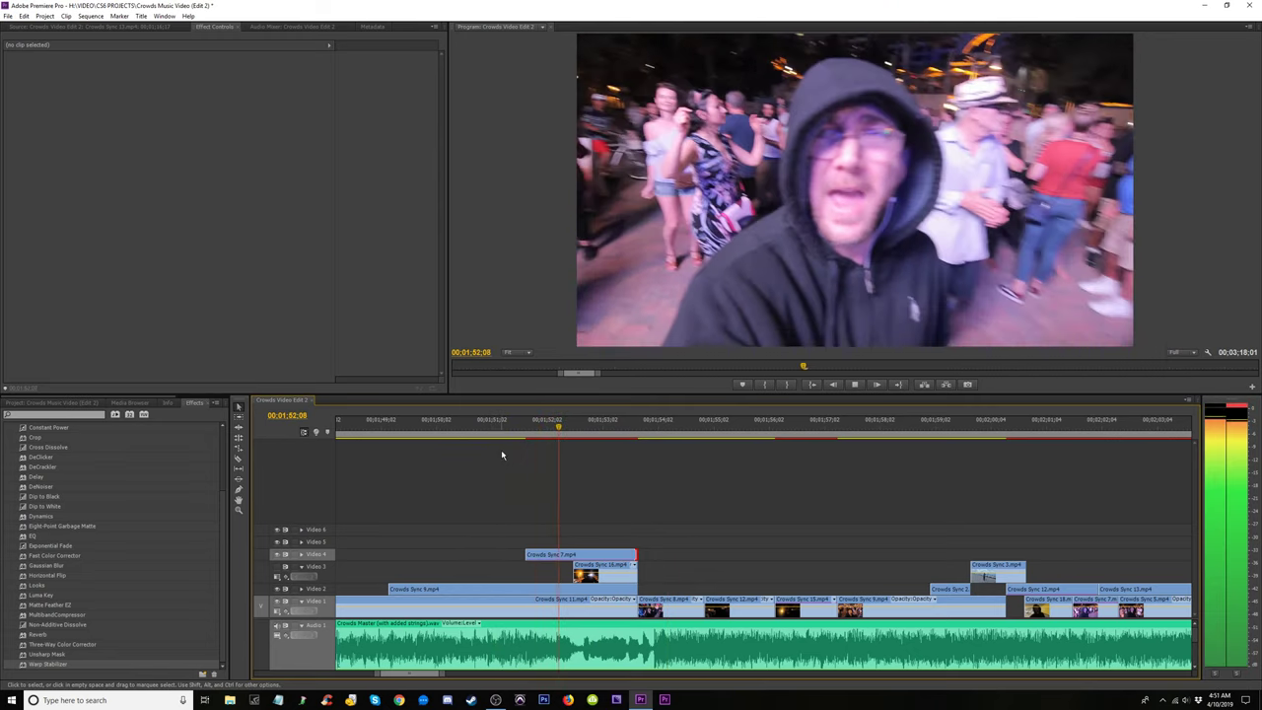
pyautogui.press('space')
pyautogui.click(505, 426)
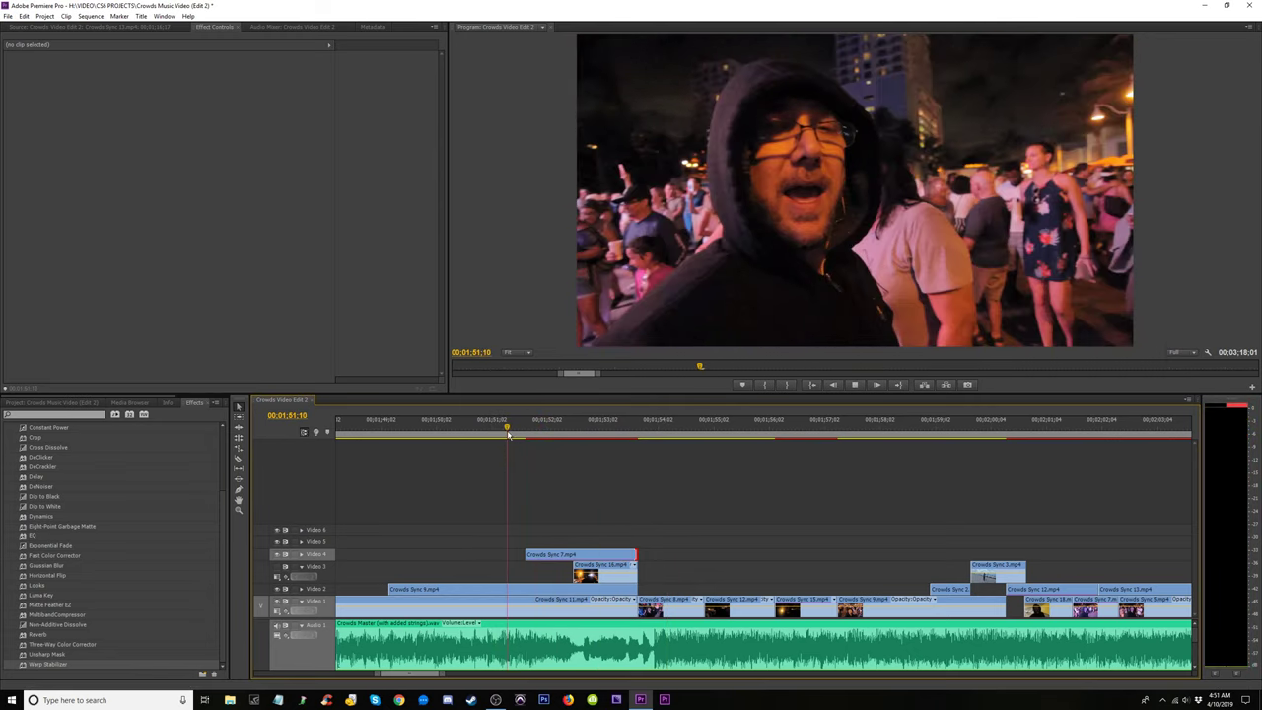
pyautogui.press('space')
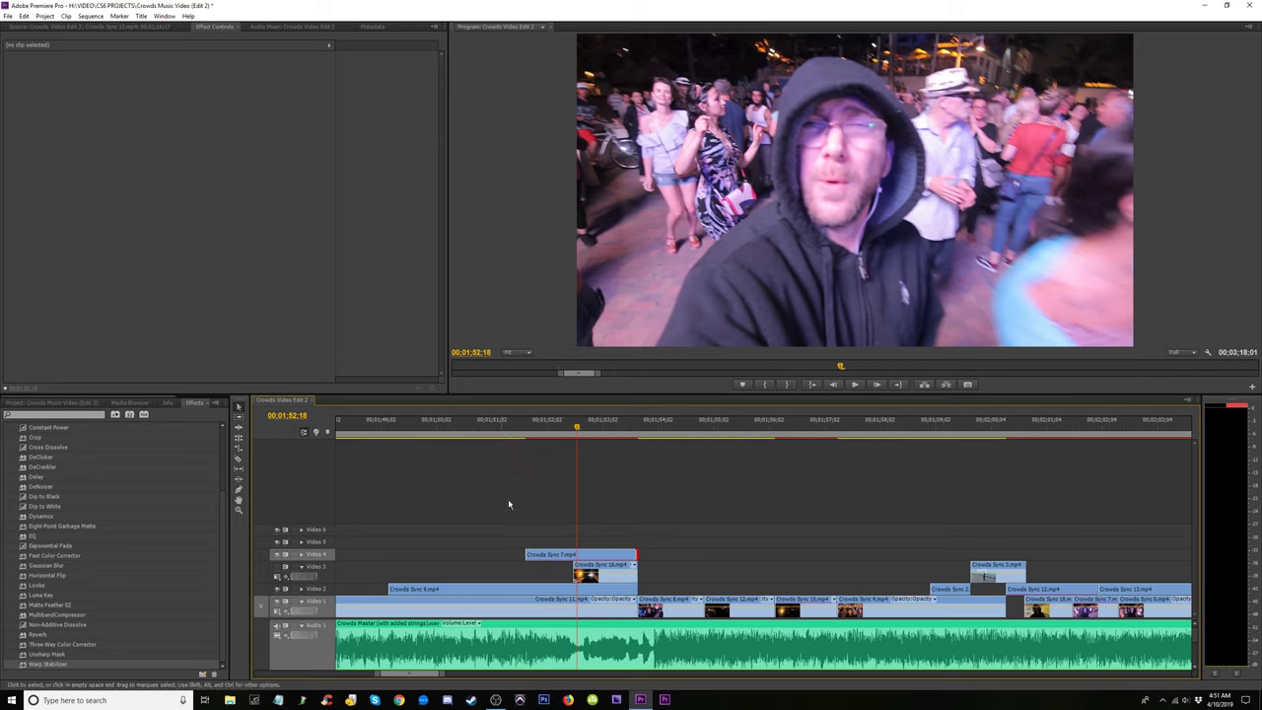
# Trim Crowds Sync 7 to start with Crowds Sync 16, then extend Sync 16's end to the playhead.
pyautogui.moveTo(546, 553); pyautogui.dragTo(572, 553)
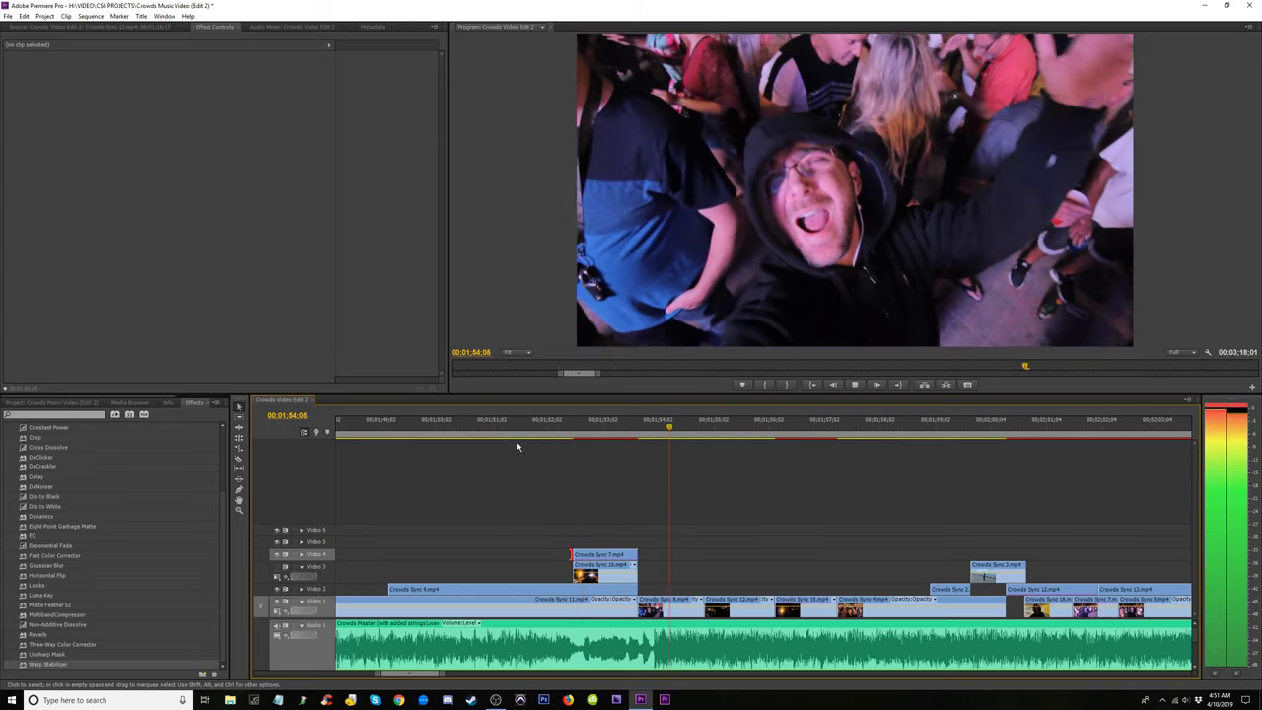
pyautogui.click(489, 428)
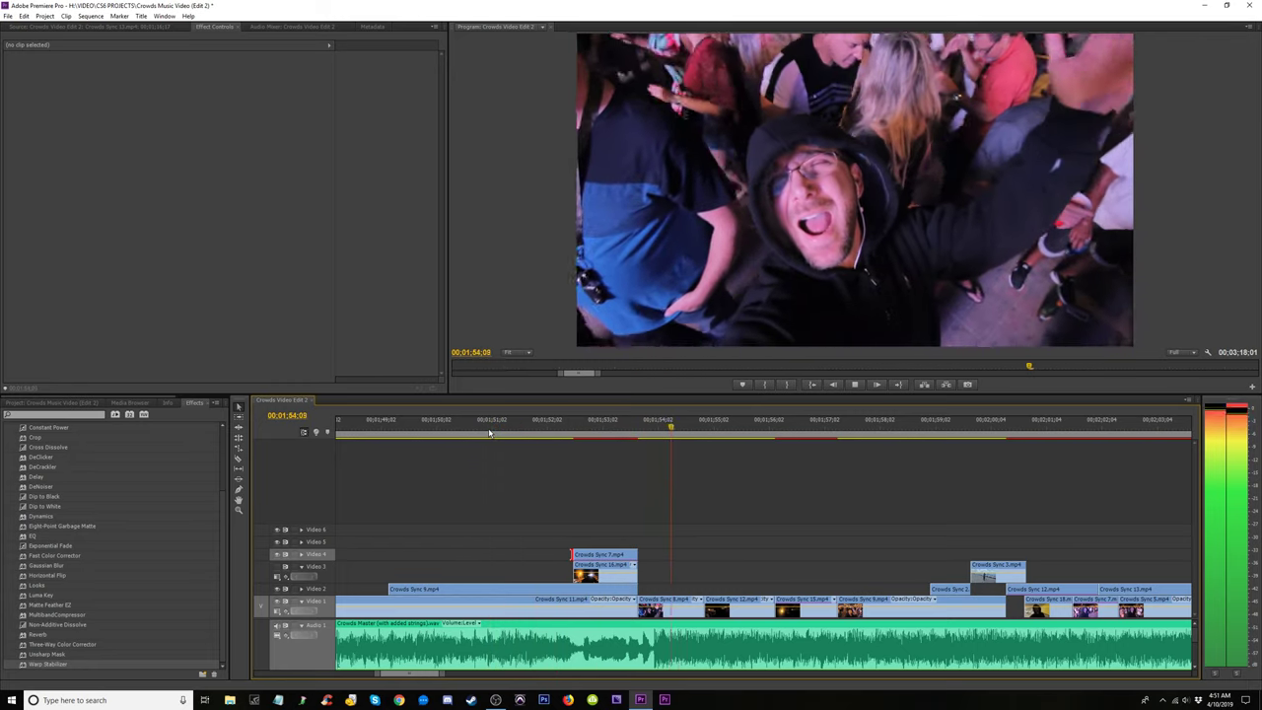
pyautogui.press('space')
pyautogui.press('space')
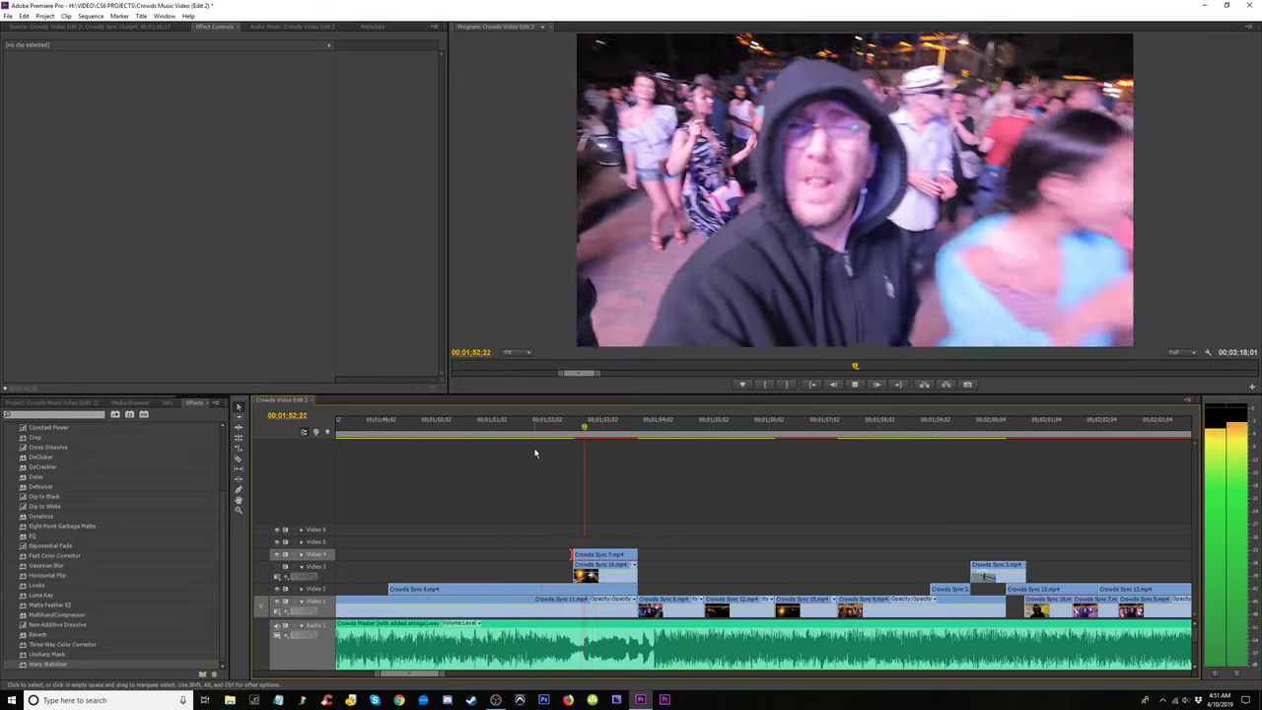
pyautogui.press('space')
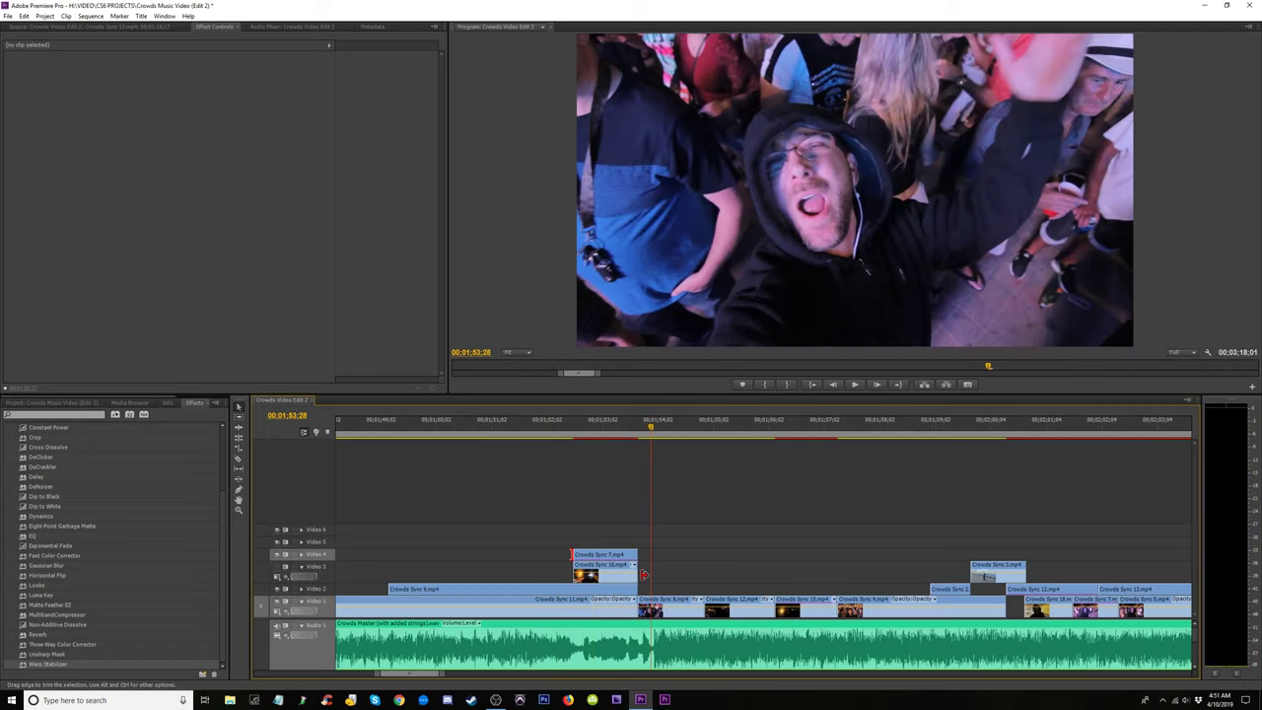
pyautogui.moveTo(643, 571); pyautogui.dragTo(675, 590)
pyautogui.press('space')
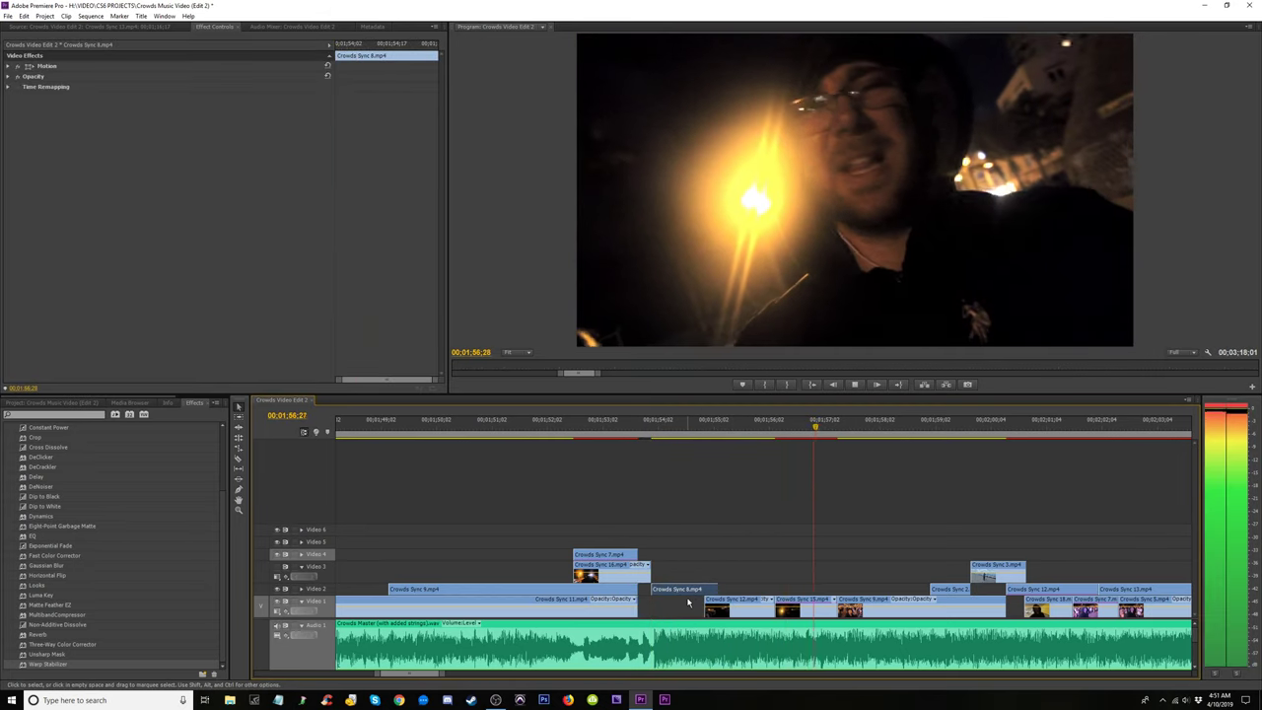
pyautogui.press('space')
pyautogui.click(641, 427)
pyautogui.press('space')
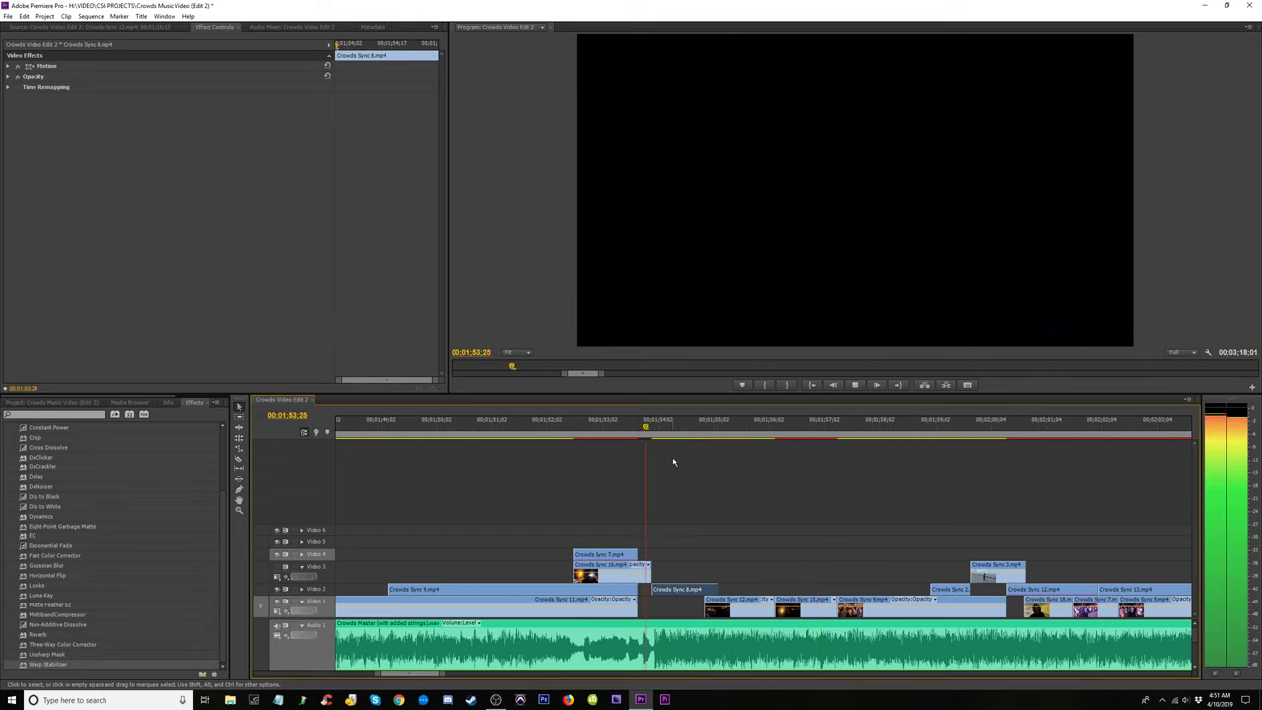
pyautogui.moveTo(650, 426); pyautogui.dragTo(559, 450)
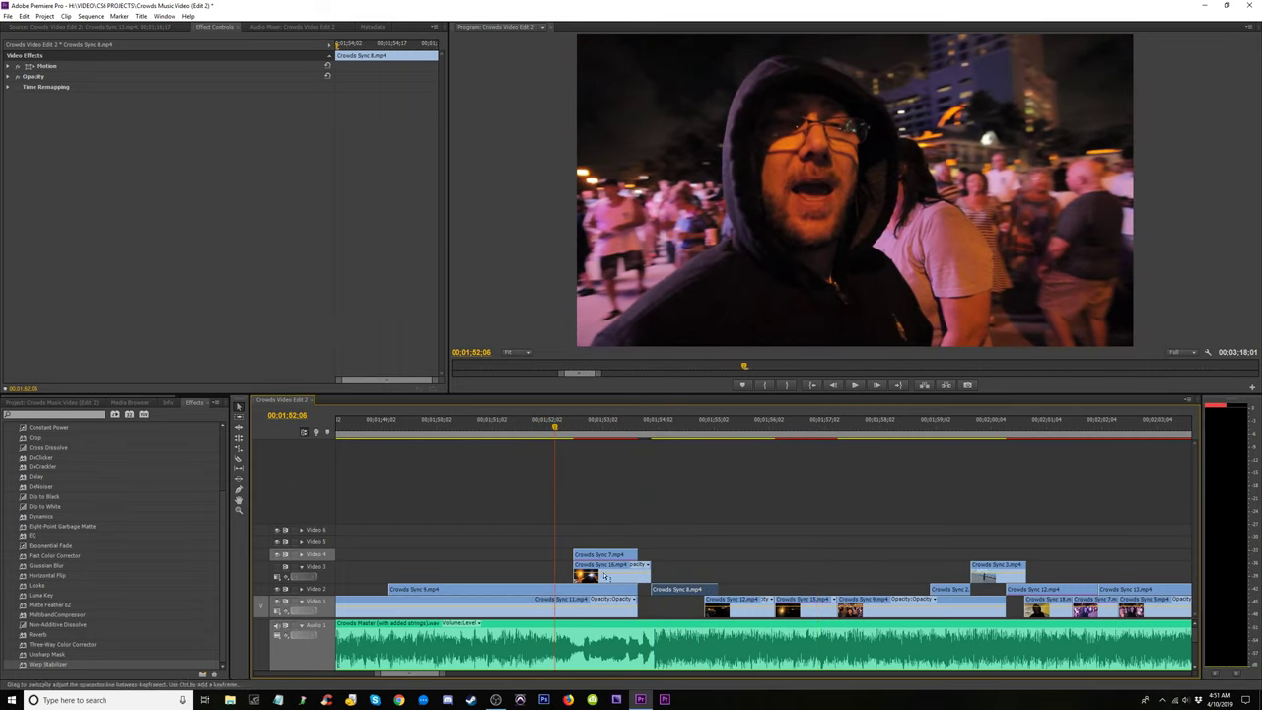
pyautogui.moveTo(592, 570)
pyautogui.mouseDown()
pyautogui.moveTo(610, 584)
pyautogui.moveTo(572, 590)
pyautogui.moveTo(604, 590)
pyautogui.mouseUp()
pyautogui.click(551, 427)
pyautogui.moveTo(550, 427); pyautogui.dragTo(644, 479)
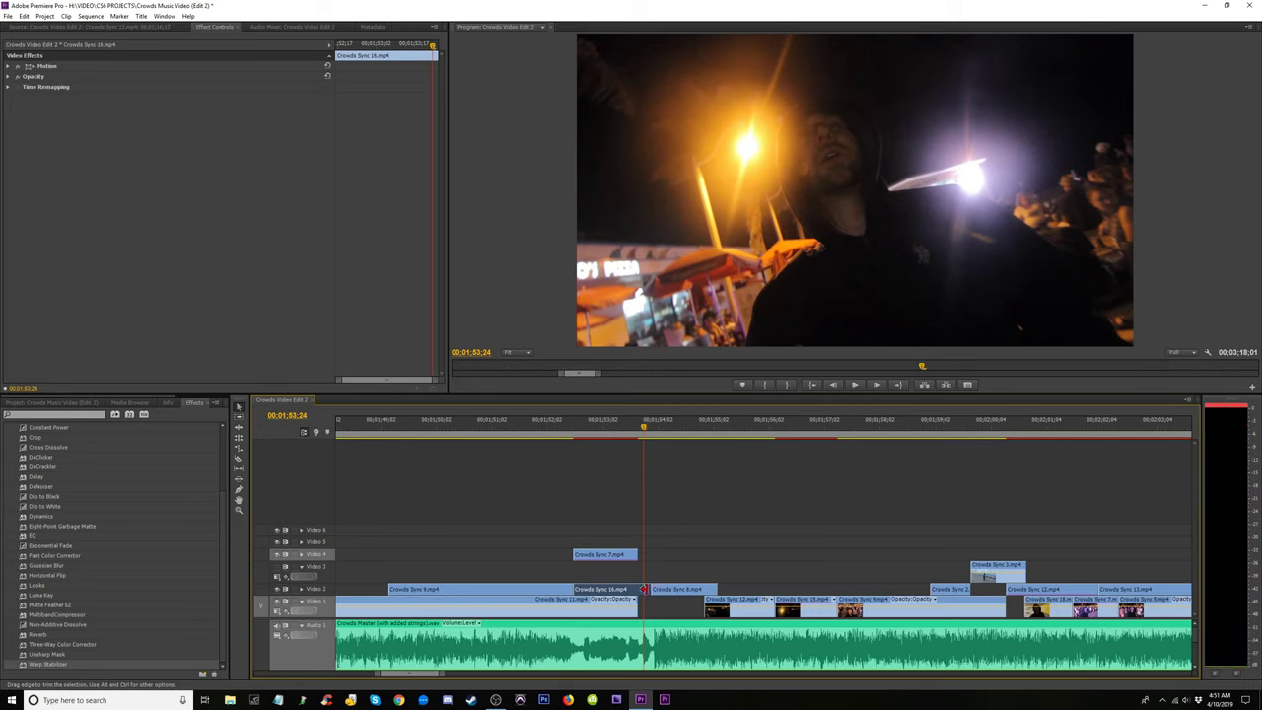
pyautogui.moveTo(647, 589); pyautogui.dragTo(611, 570)
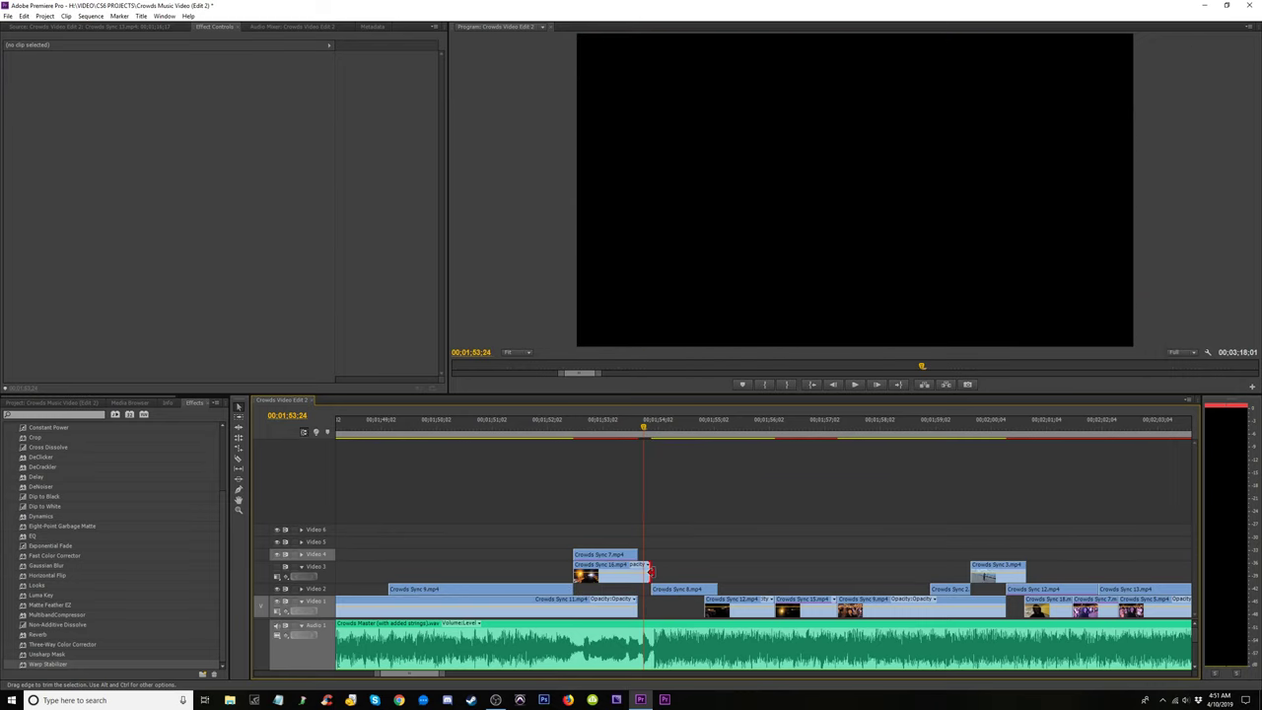
pyautogui.moveTo(570, 434); pyautogui.dragTo(603, 459)
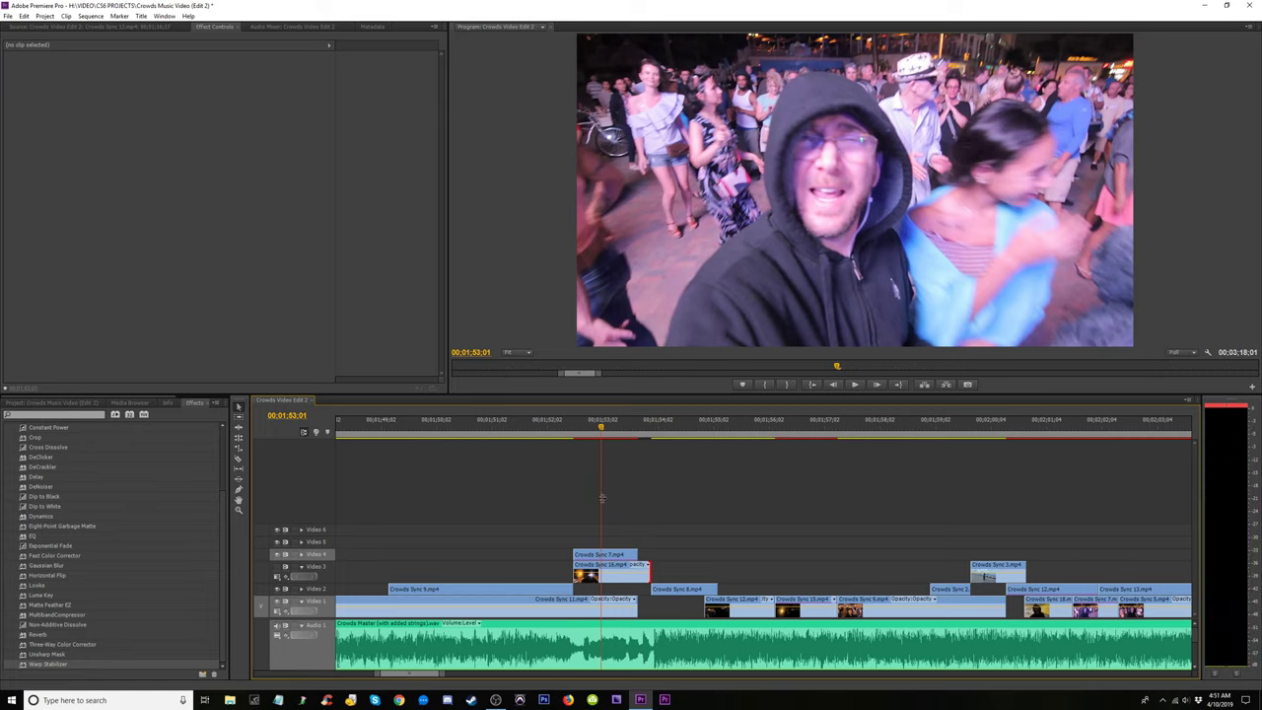
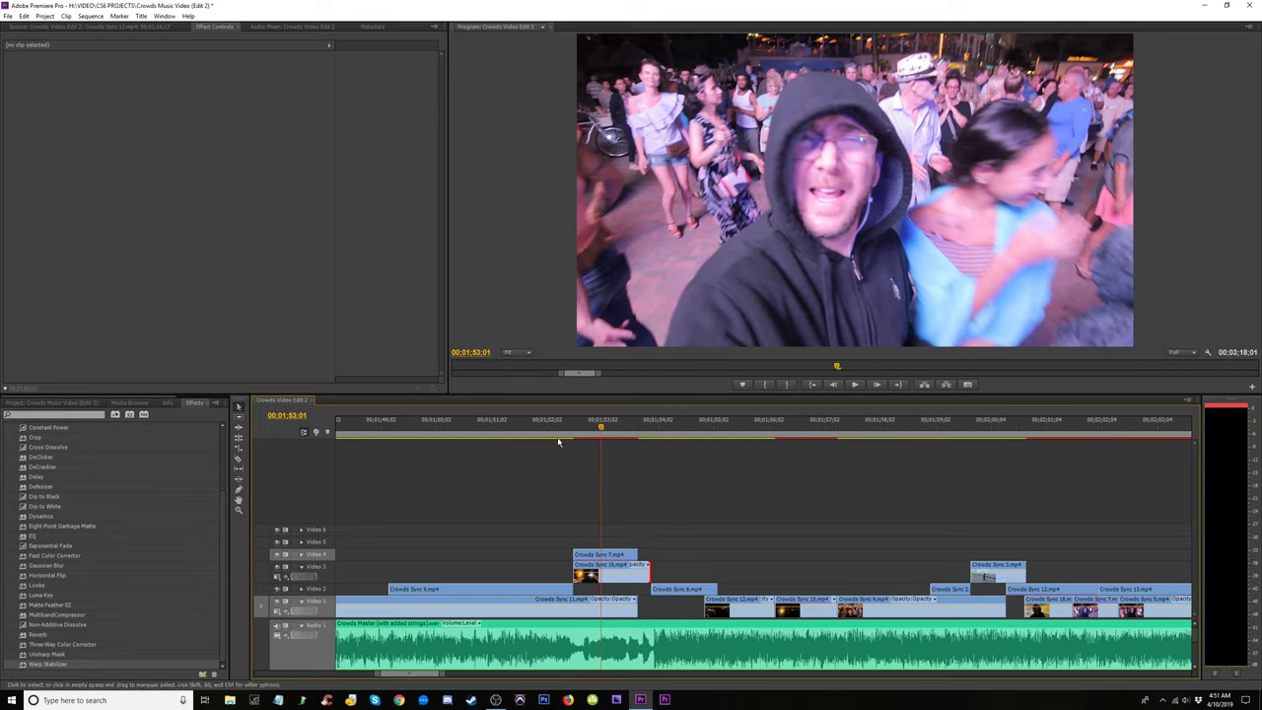
# Extend Crowds Sync 7's end and move it from Video 4 down to Video 2 near 1:53.
pyautogui.moveTo(558, 437); pyautogui.dragTo(616, 446)
pyautogui.moveTo(637, 555); pyautogui.dragTo(649, 555)
pyautogui.moveTo(616, 424); pyautogui.dragTo(583, 441)
pyautogui.moveTo(624, 564); pyautogui.dragTo(575, 604)
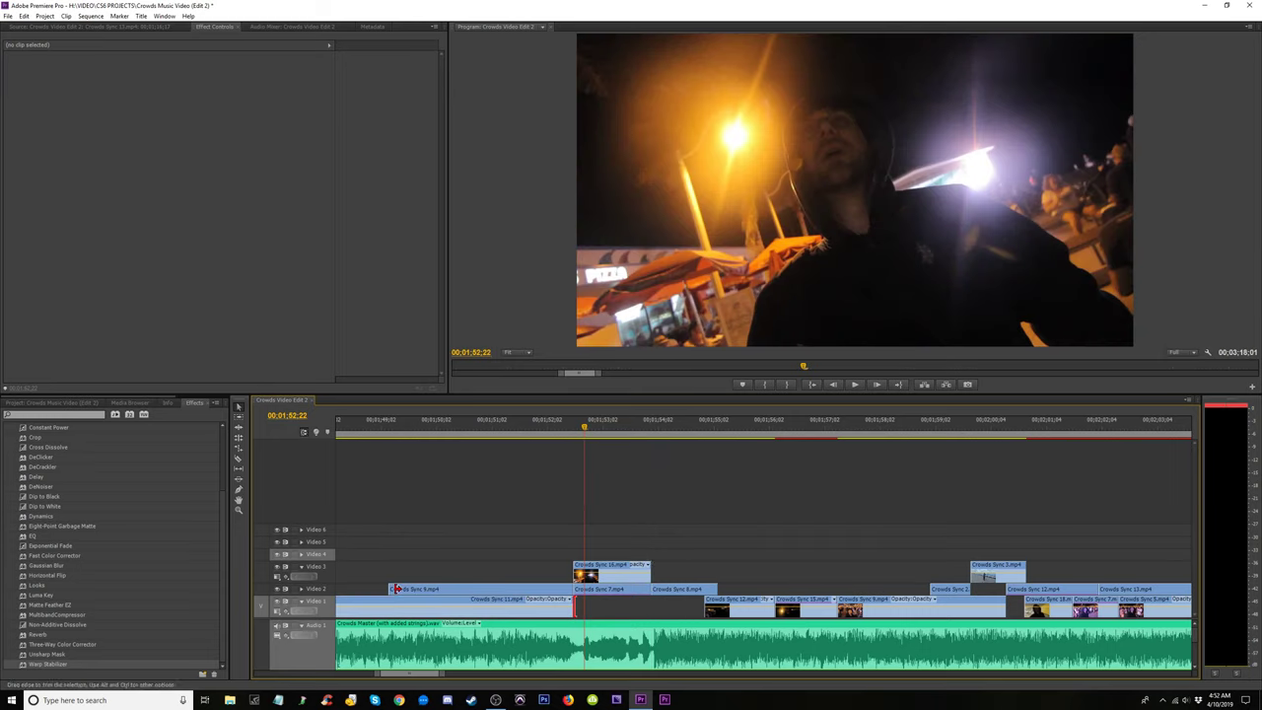
# Replay from 1:50 and trim Crowds Sync 9's end back to the playhead.
pyautogui.moveTo(391, 589); pyautogui.dragTo(464, 592)
pyautogui.click(551, 431)
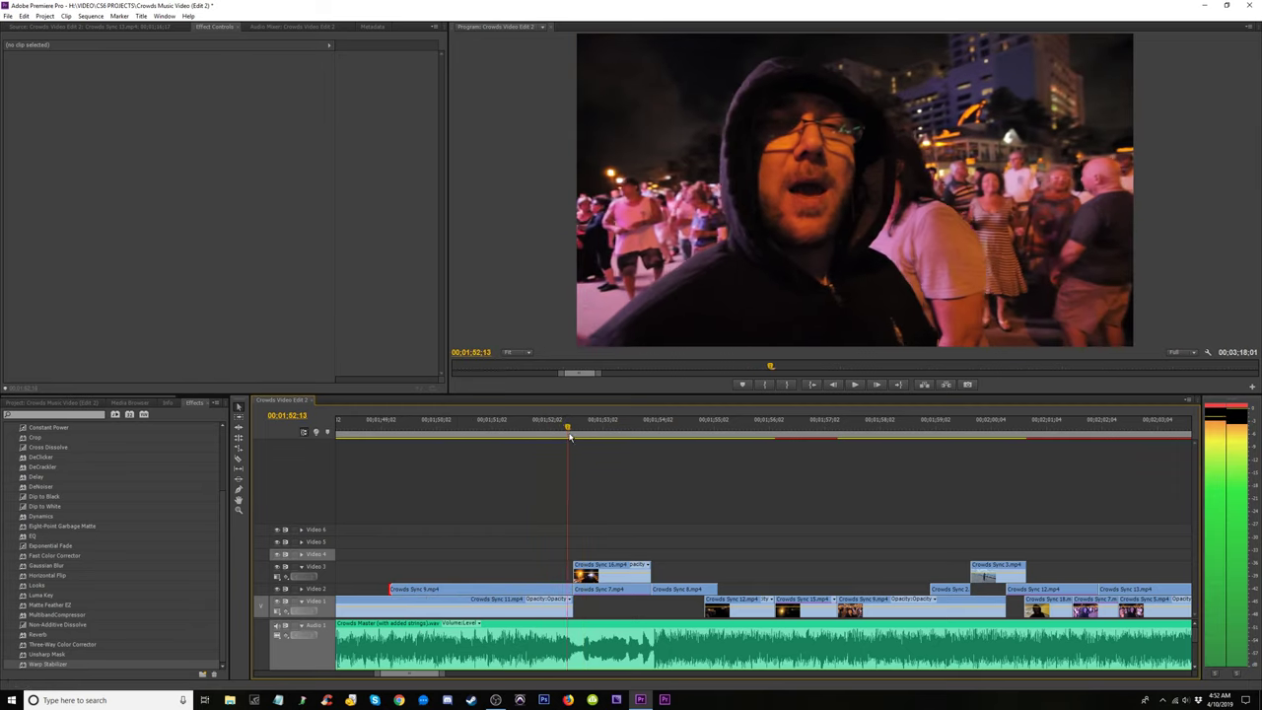
pyautogui.moveTo(569, 436); pyautogui.dragTo(437, 461)
pyautogui.press('space')
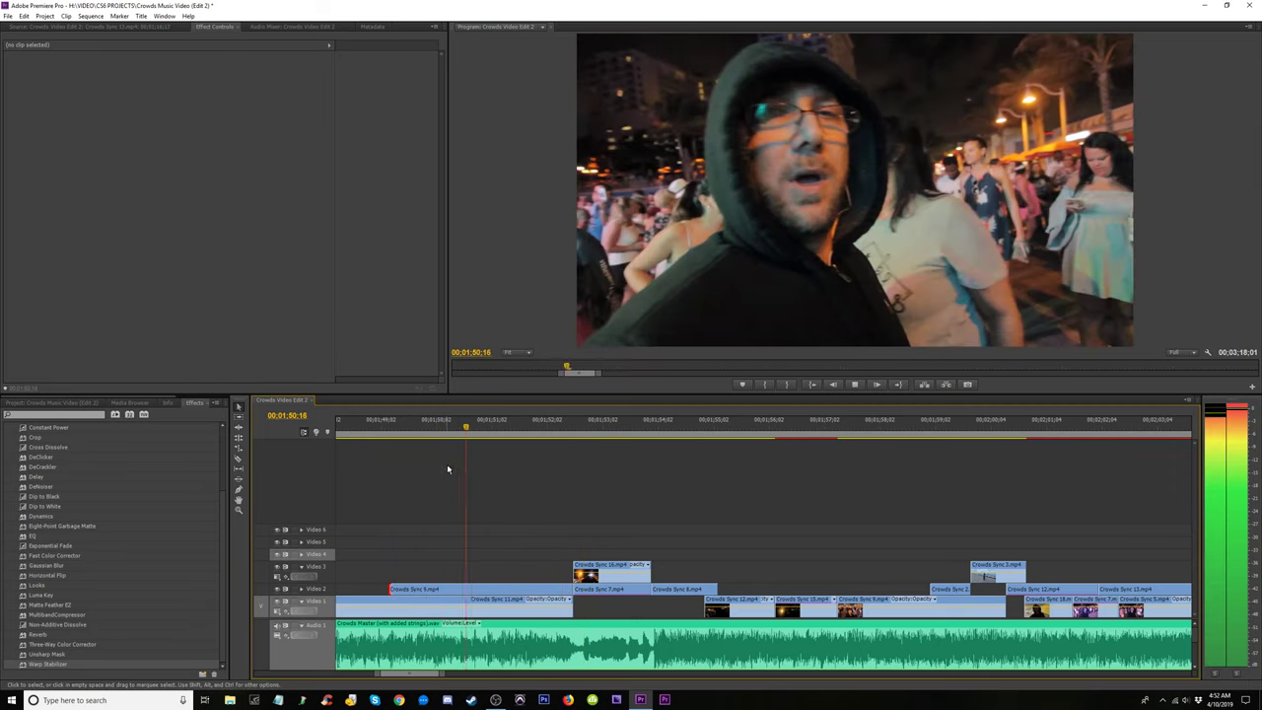
pyautogui.press('space')
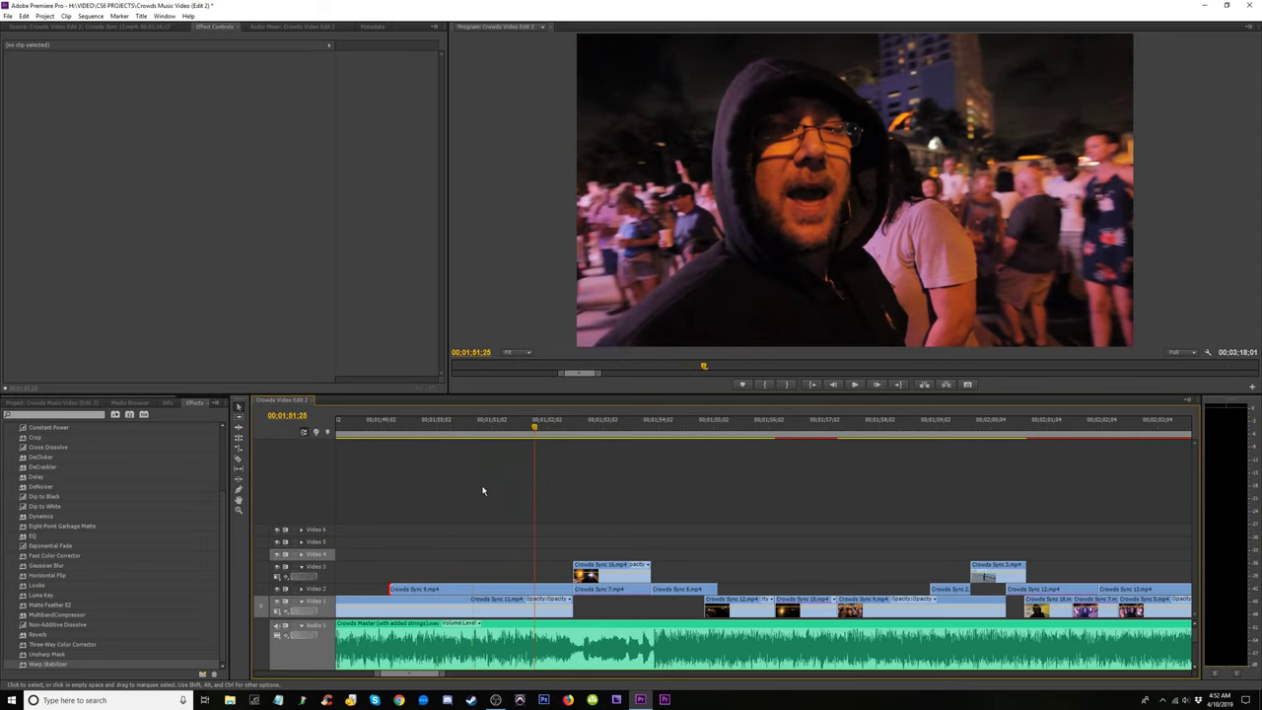
pyautogui.press('space')
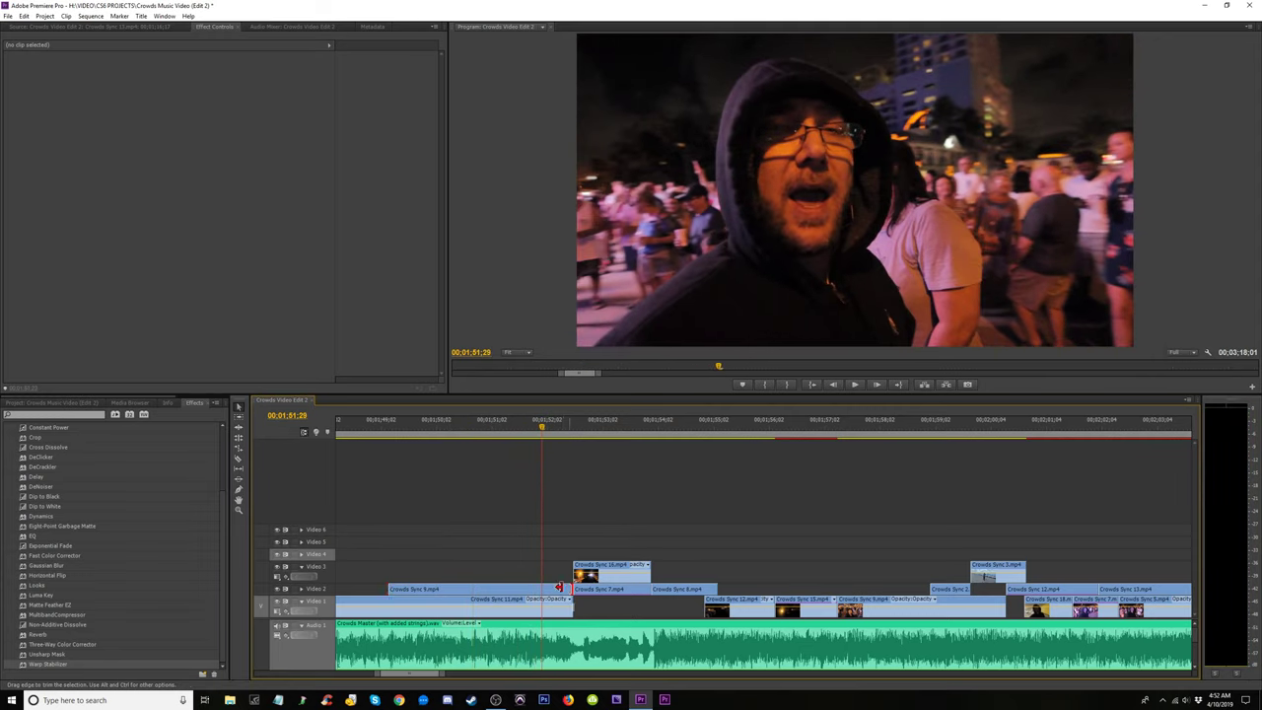
pyautogui.moveTo(568, 592); pyautogui.dragTo(542, 592)
# Review the cut around 1:52, then drag Crowds Sync 16 up toward Video 5.
pyautogui.click(559, 422)
pyautogui.moveTo(559, 422); pyautogui.dragTo(510, 427)
pyautogui.press('space')
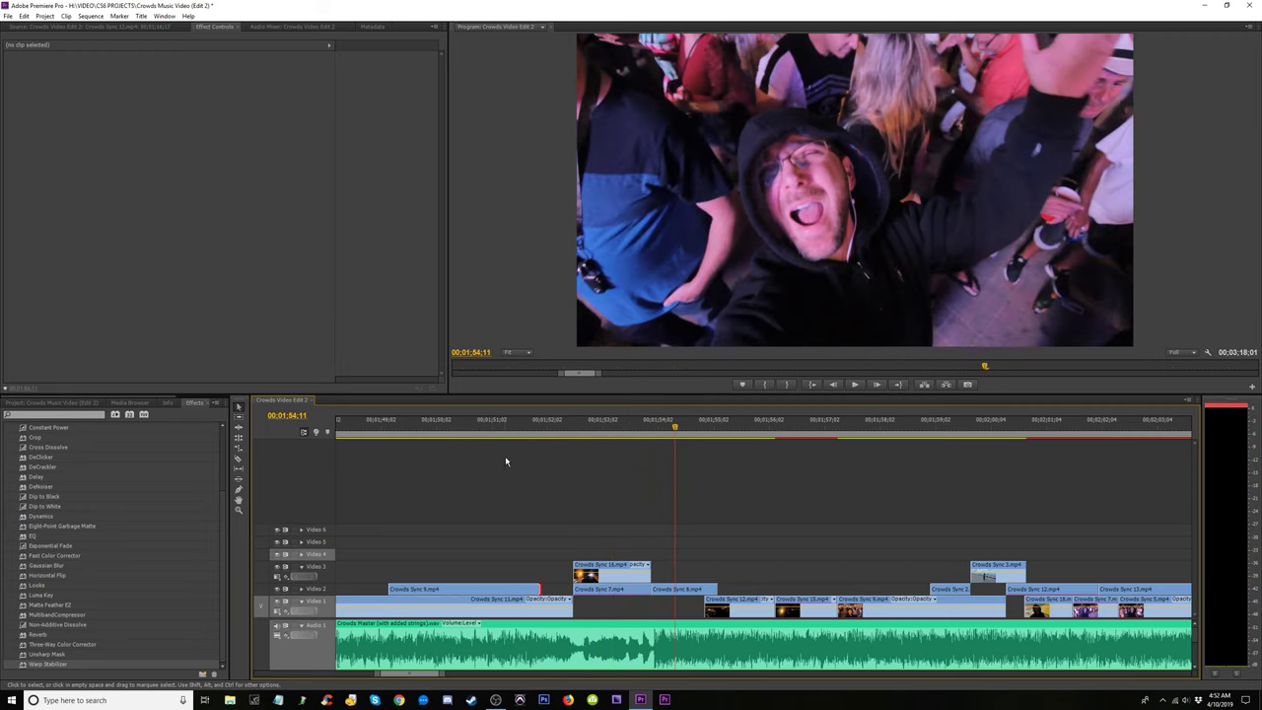
pyautogui.click(560, 440)
pyautogui.moveTo(586, 443); pyautogui.dragTo(598, 443)
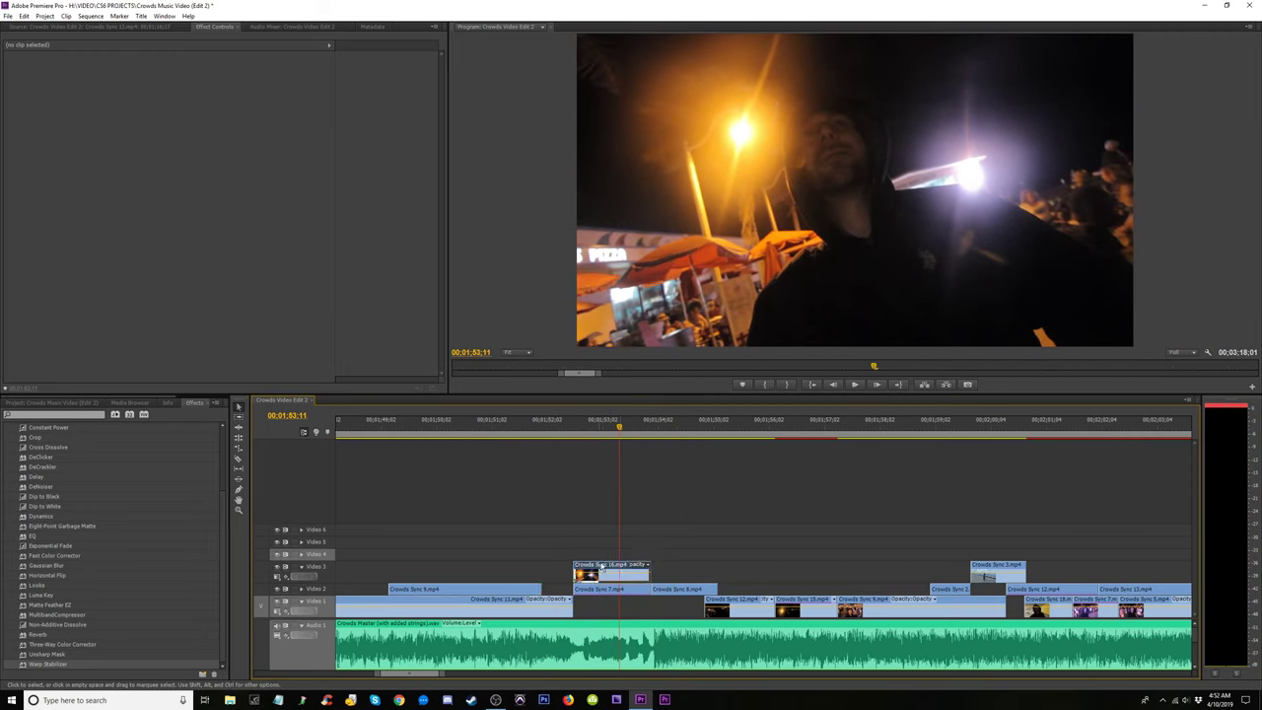
pyautogui.moveTo(612, 572); pyautogui.dragTo(765, 548)
# Replay the cut up to 1:54, then marquee-select Crowds Sync 9, 7 and 8 and preview.
pyautogui.click(574, 439)
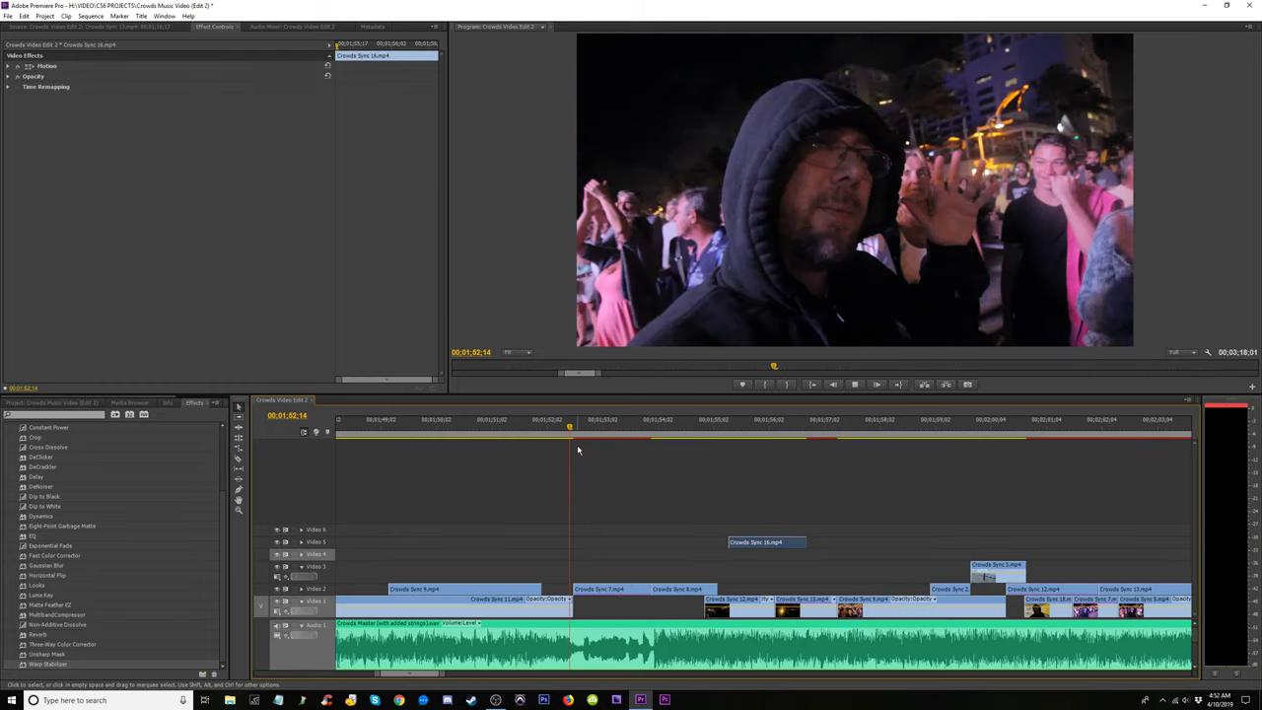
pyautogui.press('space')
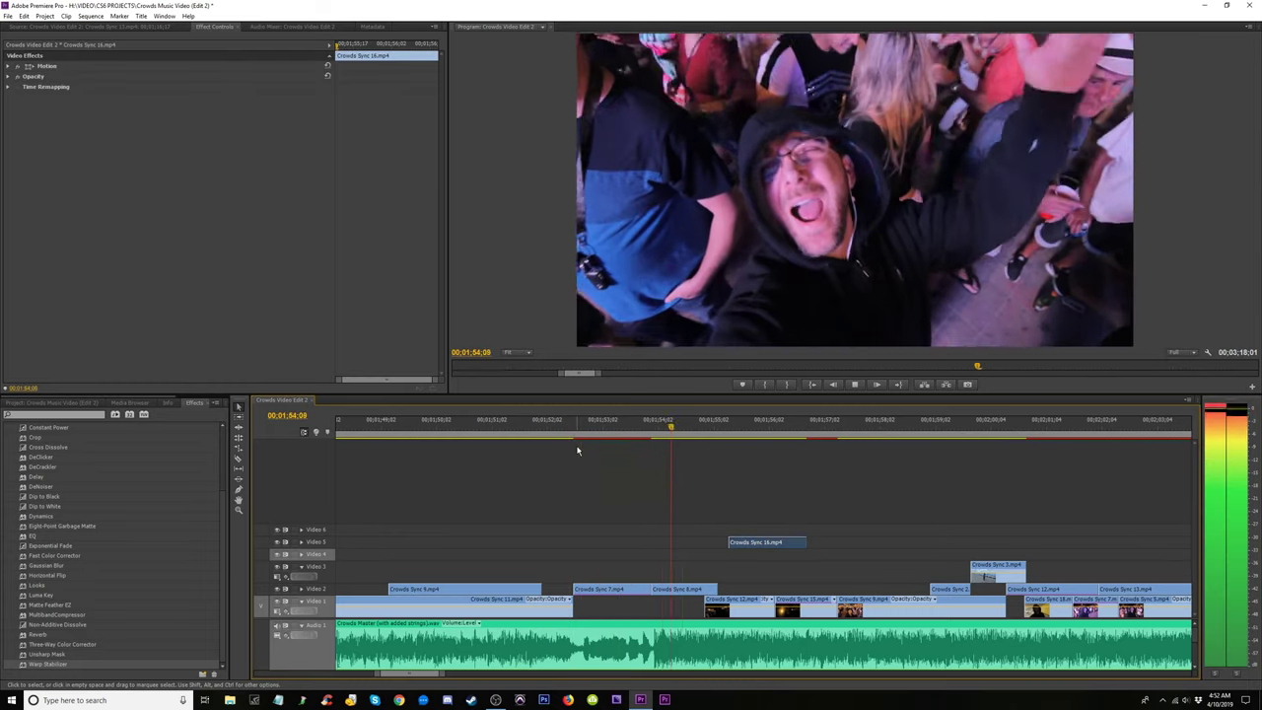
pyautogui.click(498, 439)
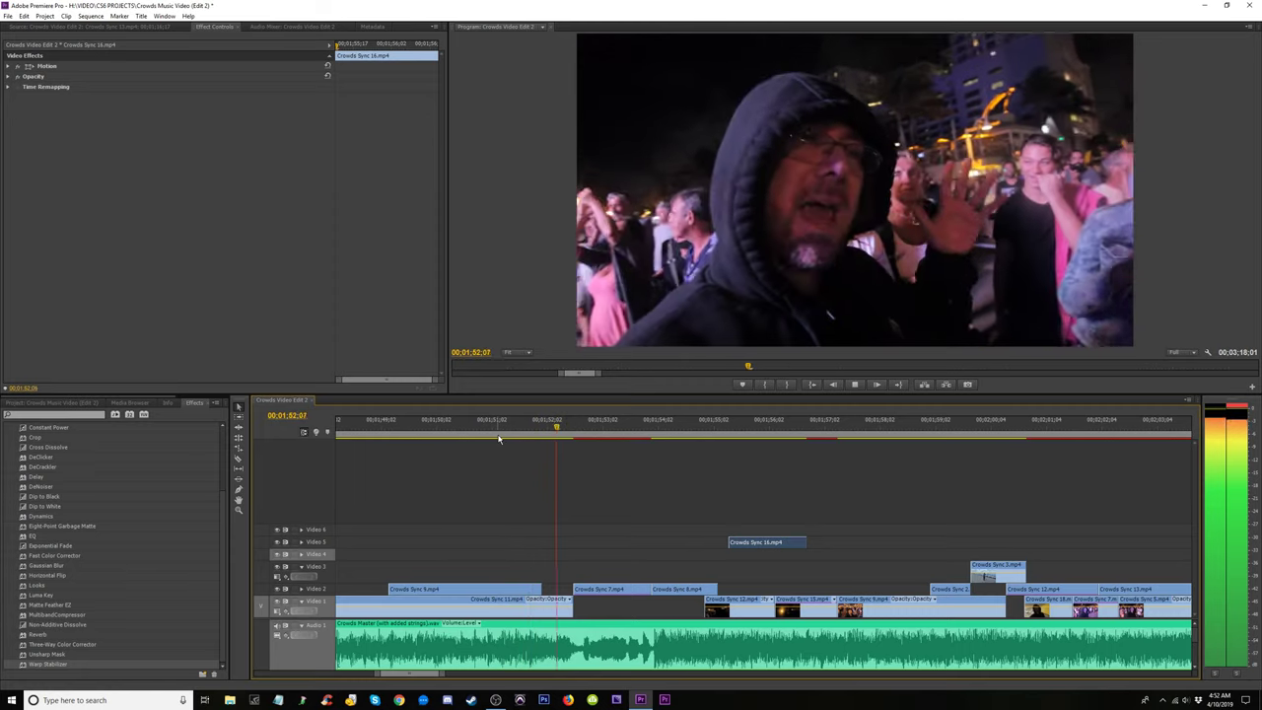
pyautogui.press('space')
pyautogui.press('space')
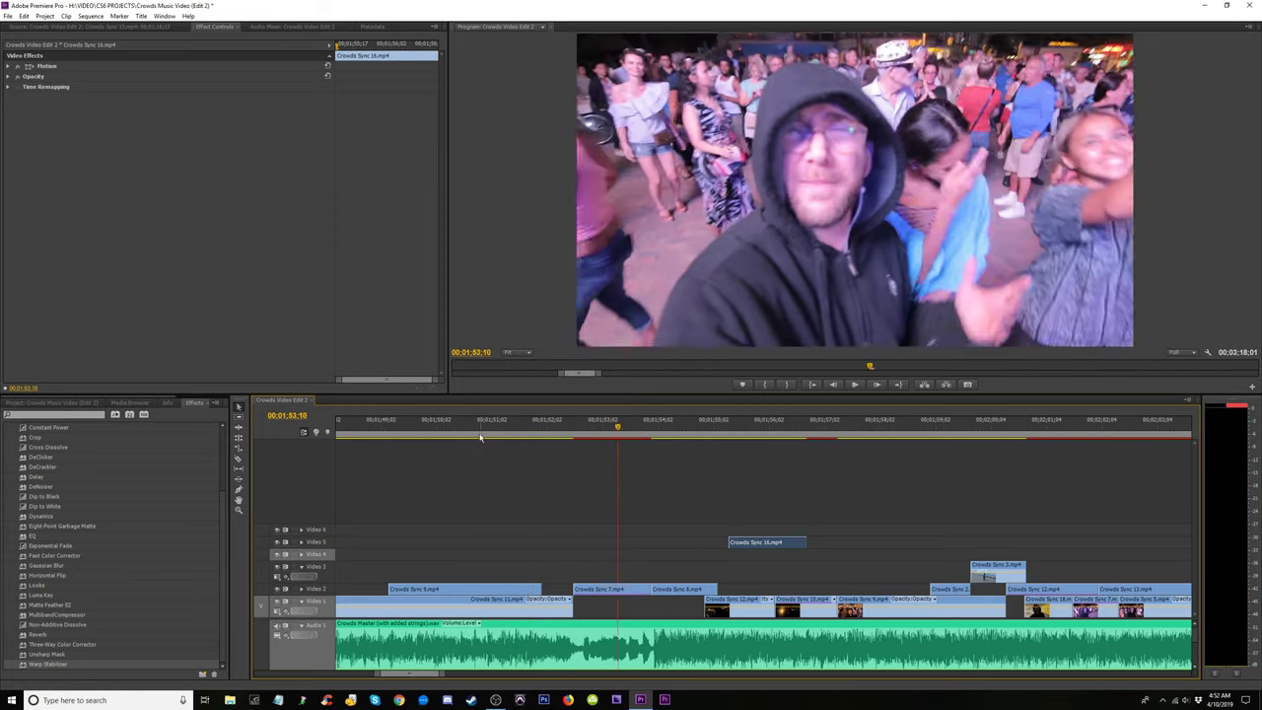
pyautogui.click(482, 439)
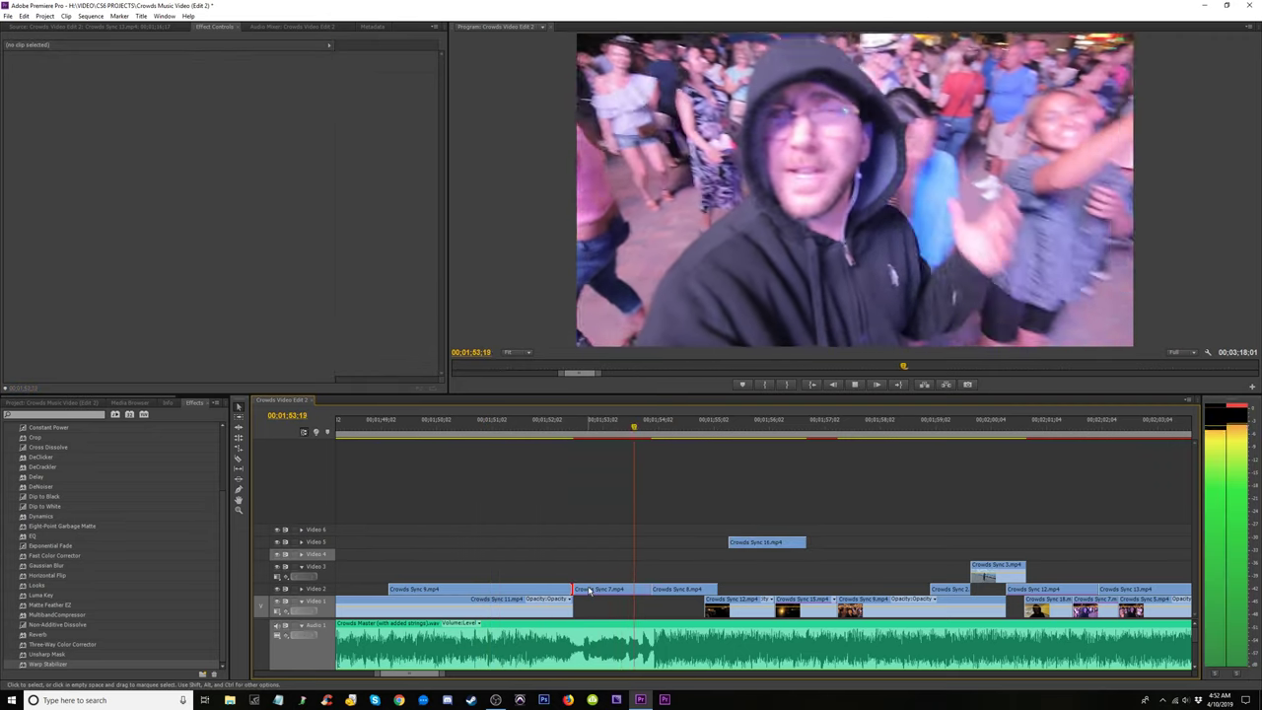
pyautogui.press('space')
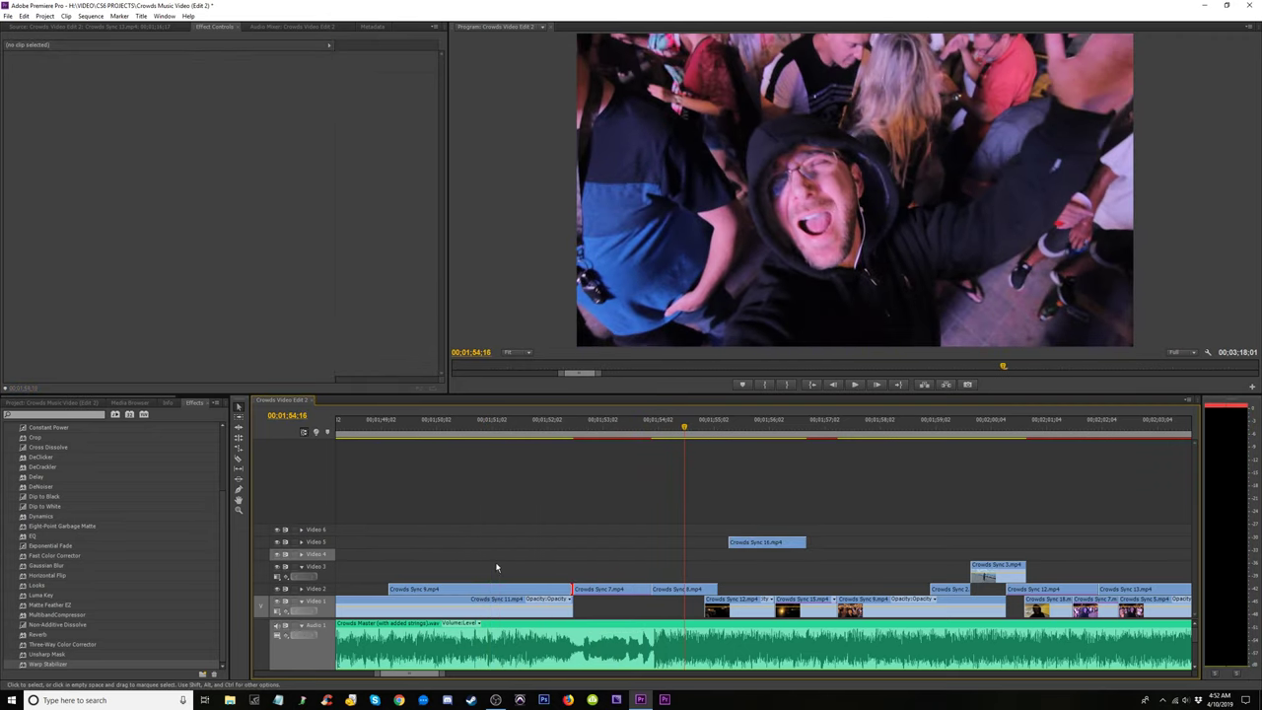
pyautogui.moveTo(460, 554); pyautogui.dragTo(685, 599)
pyautogui.press('space')
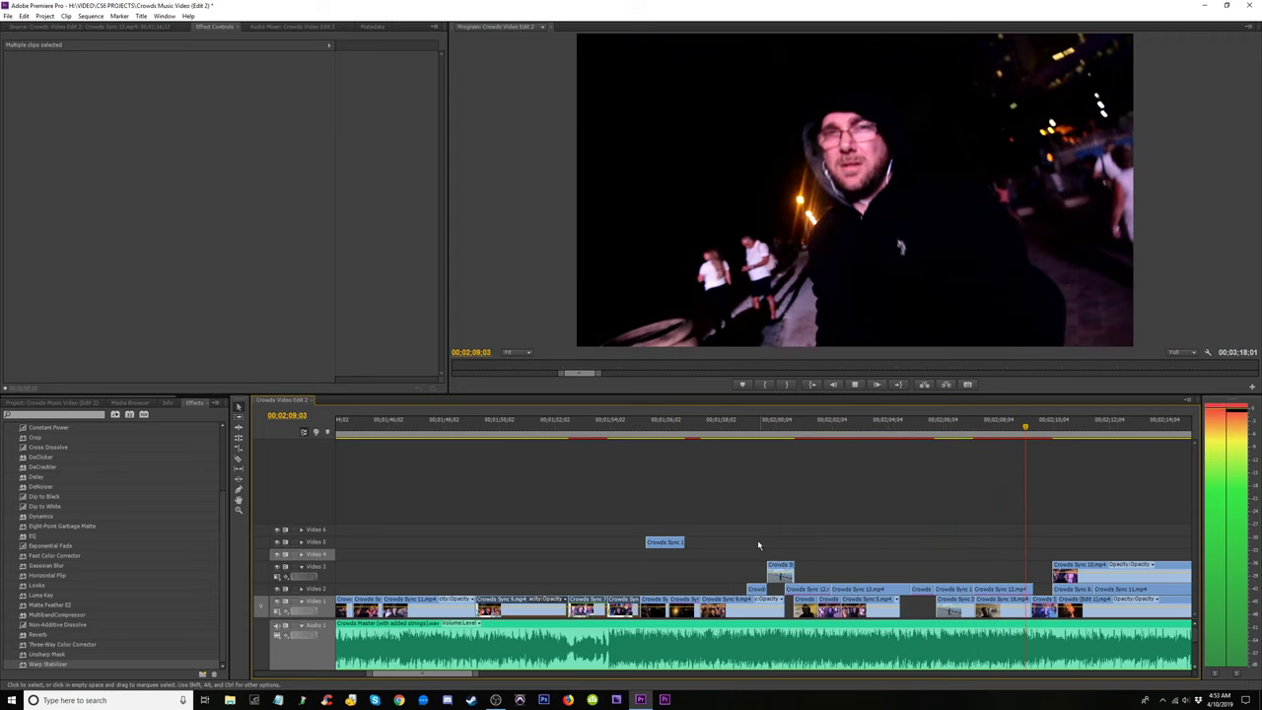
# Zoom out, shuttle to 1:14, and drag Crowds Sync 16 from Video 5 onto Video 2 there.
pyautogui.moveTo(654, 434); pyautogui.dragTo(664, 440)
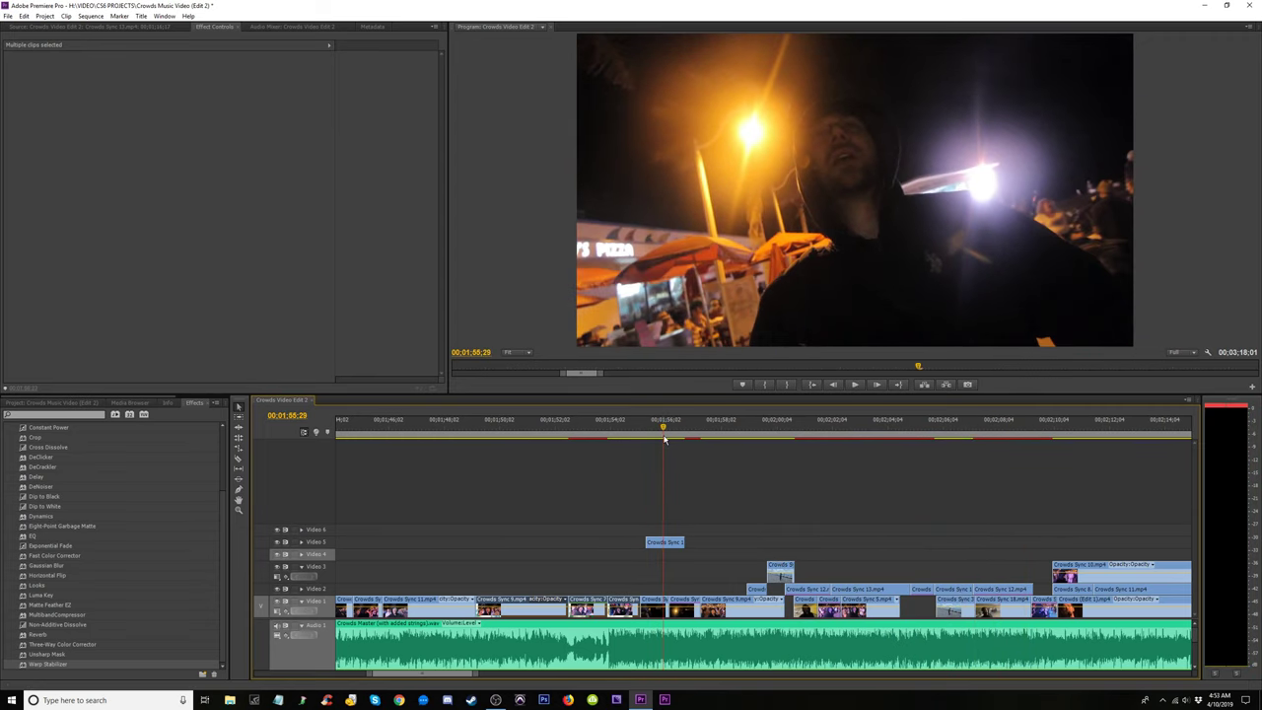
pyautogui.press('-')
pyautogui.press('-')
pyautogui.press('-')
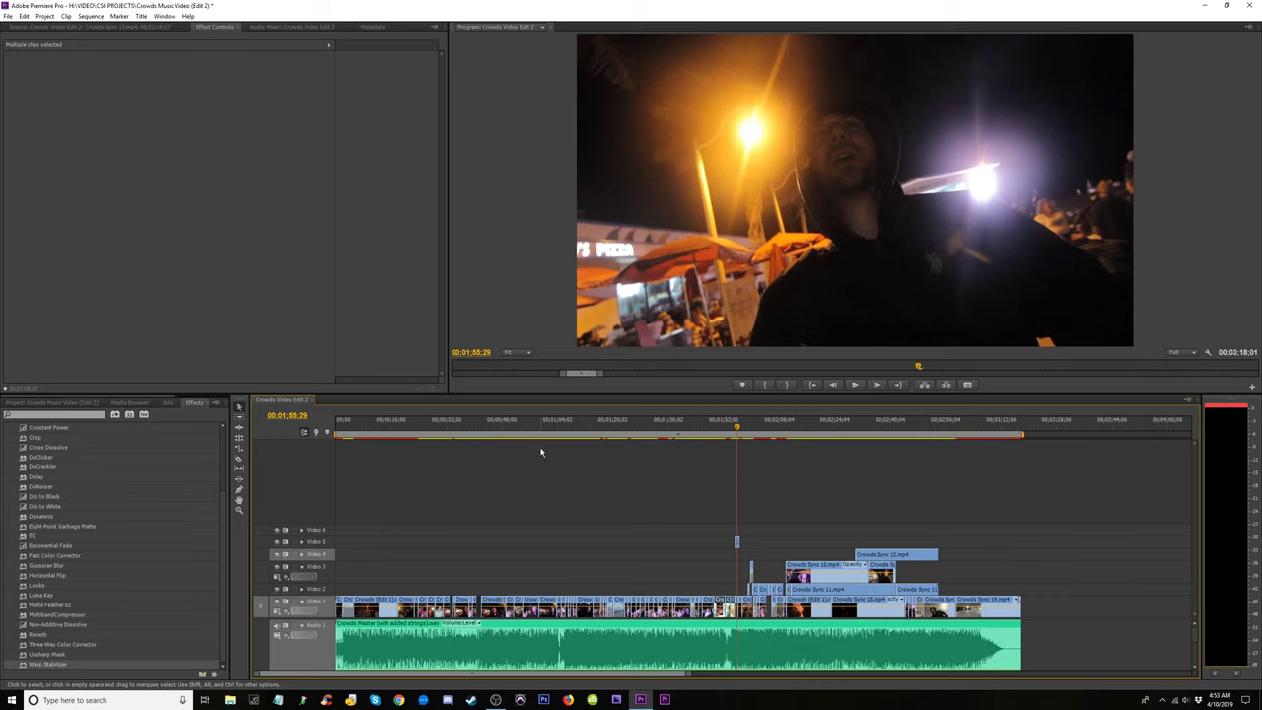
pyautogui.click(493, 439)
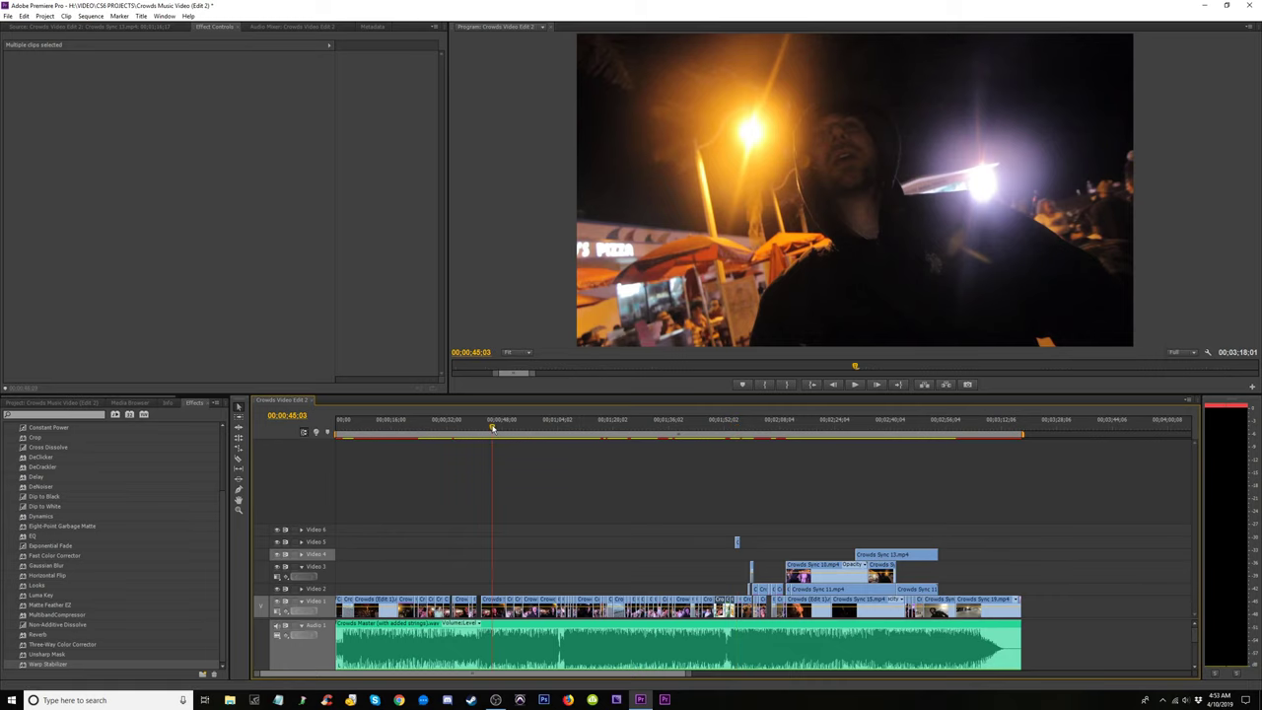
pyautogui.press('space')
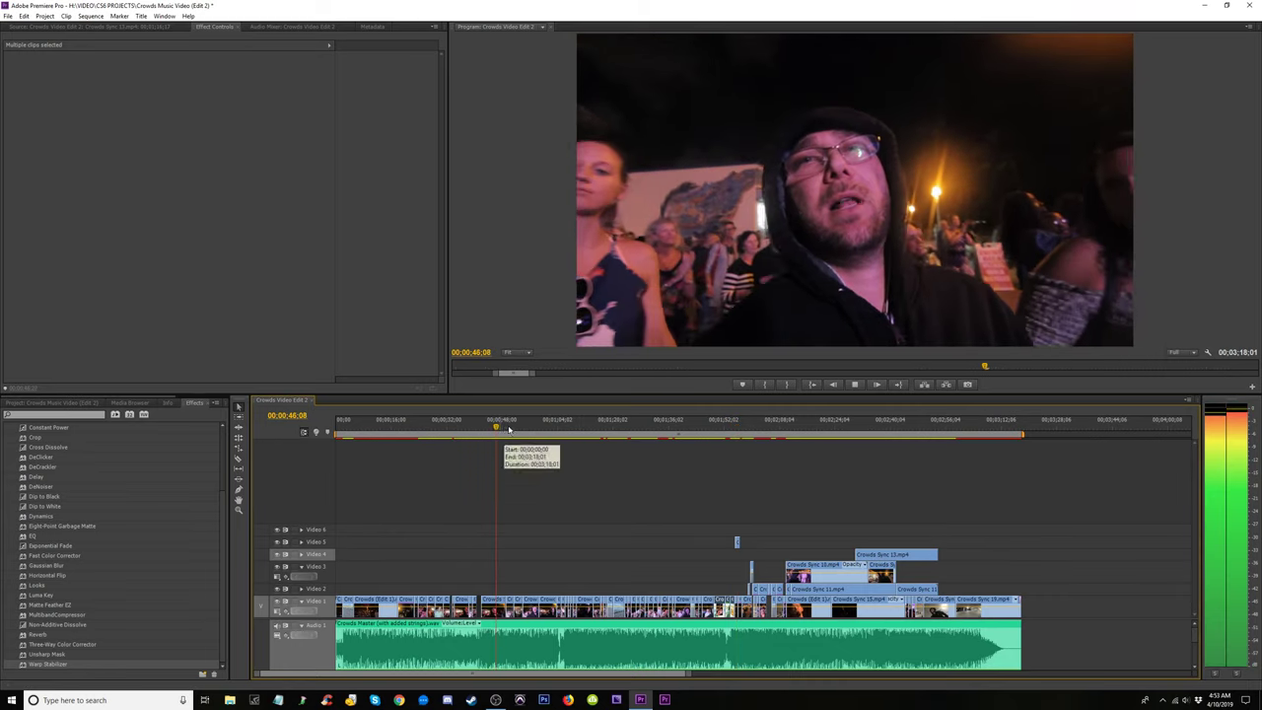
pyautogui.click(523, 432)
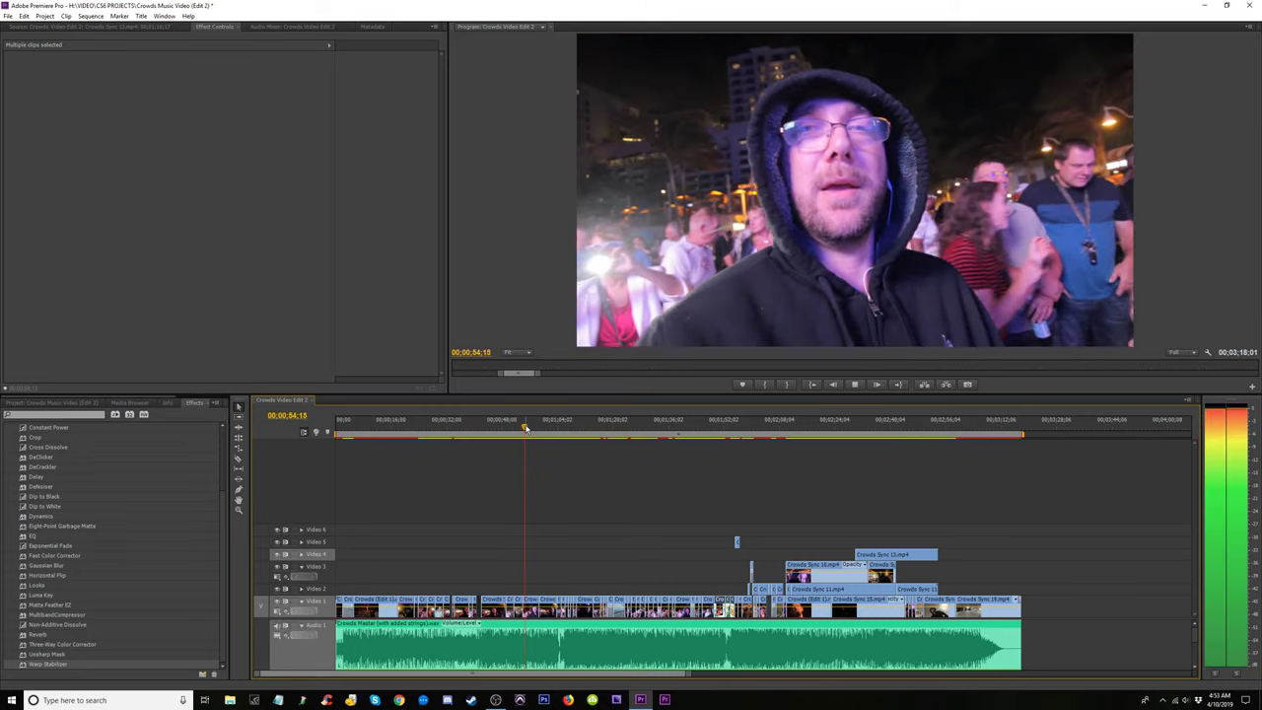
pyautogui.press('l')
pyautogui.press('l')
pyautogui.press('l')
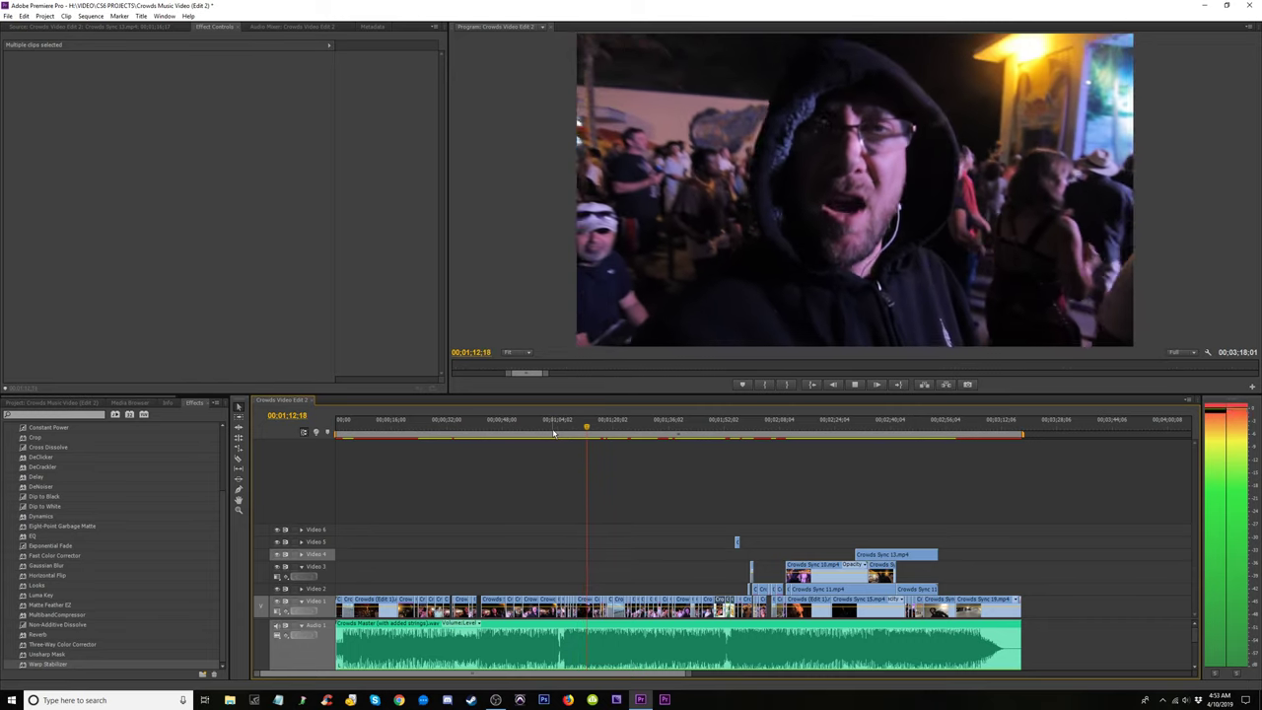
pyautogui.press('space')
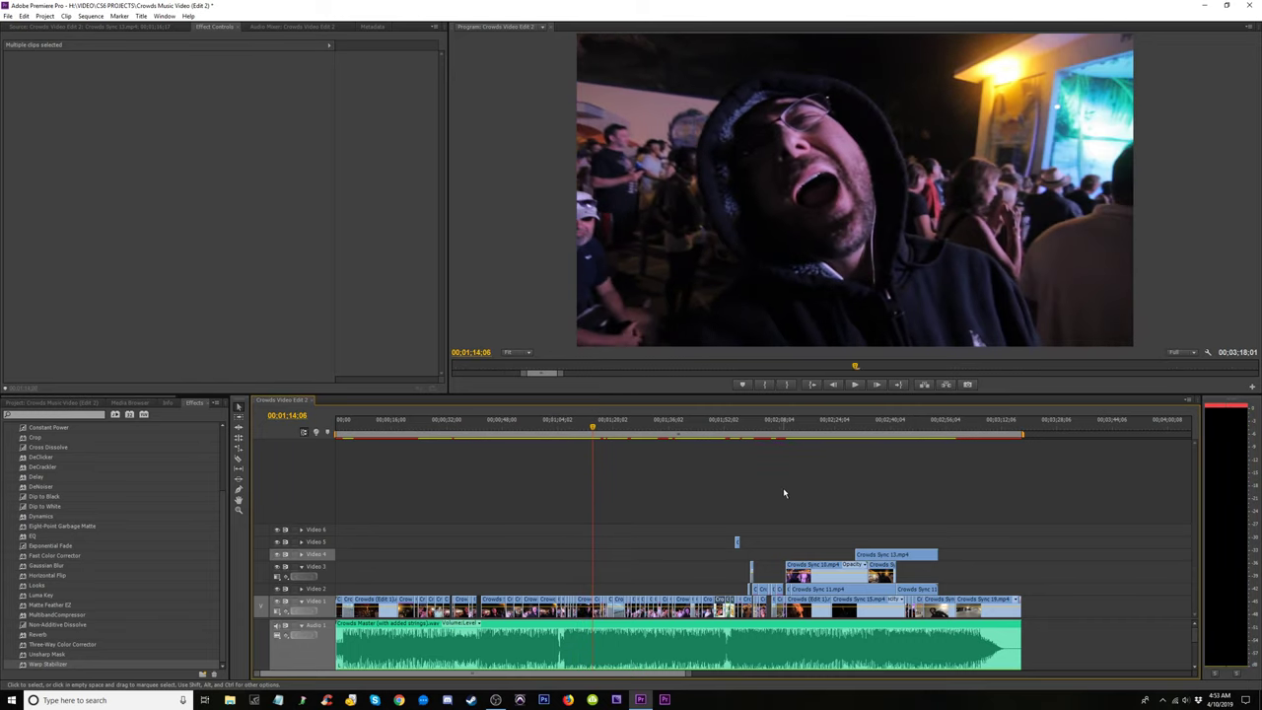
pyautogui.moveTo(738, 543); pyautogui.dragTo(601, 574)
pyautogui.press('=')
pyautogui.press('=')
pyautogui.press('=')
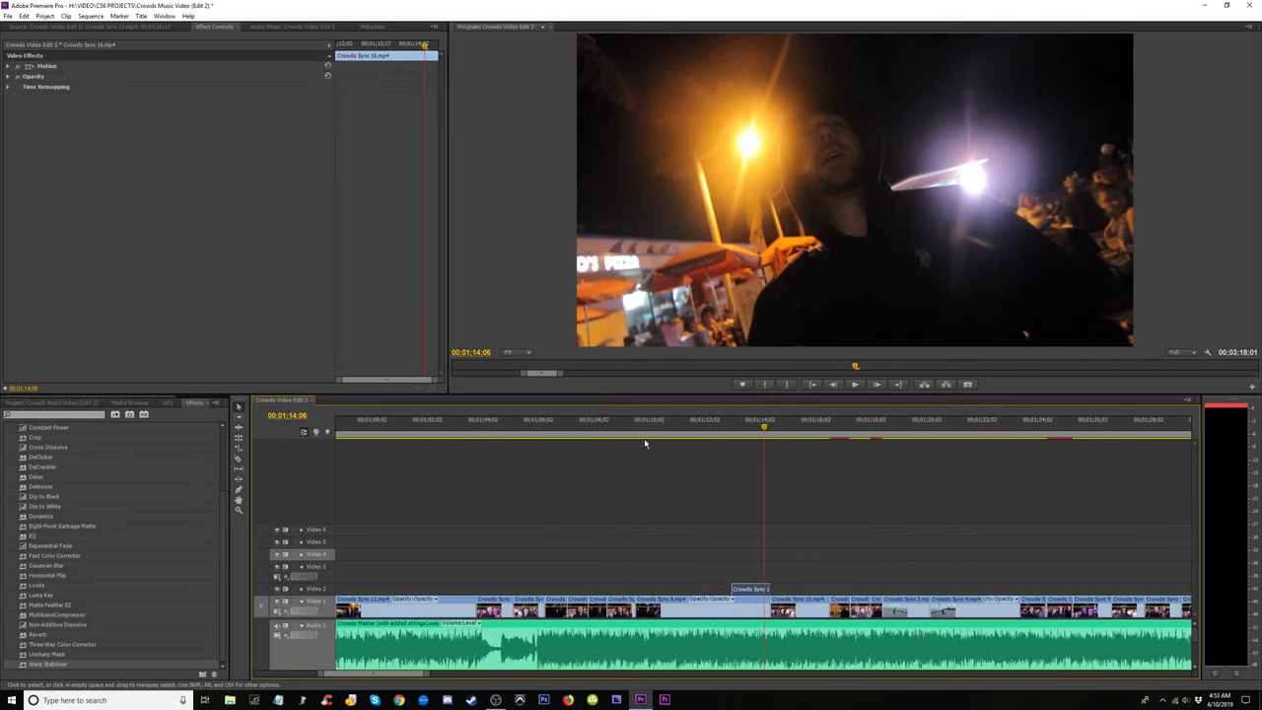
pyautogui.click(628, 426)
pyautogui.press('space')
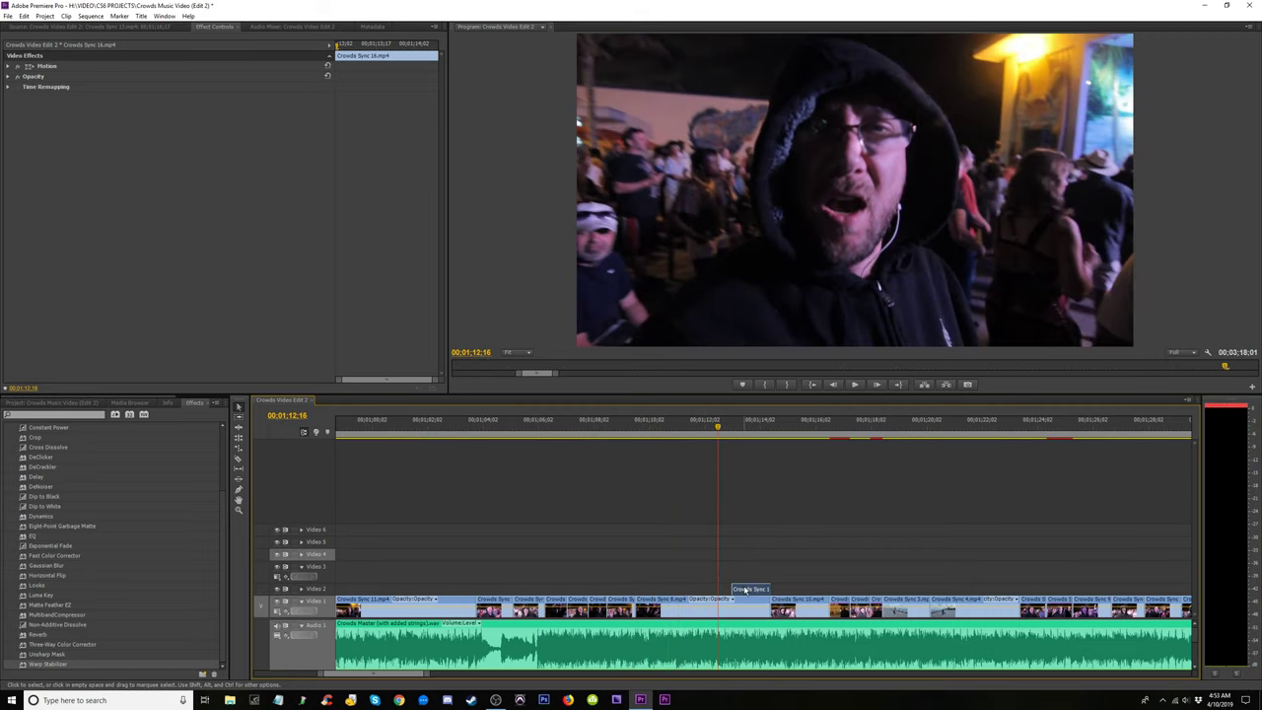
pyautogui.moveTo(750, 589); pyautogui.dragTo(735, 591)
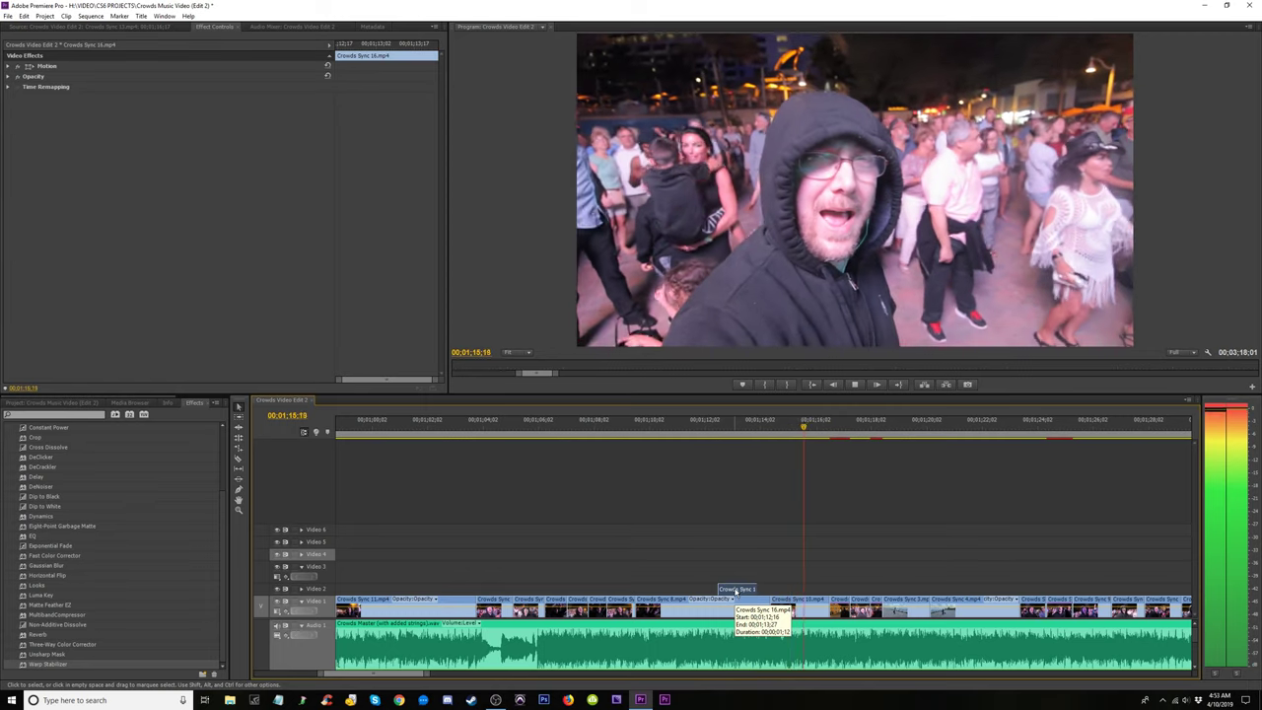
pyautogui.press('space')
pyautogui.press('space')
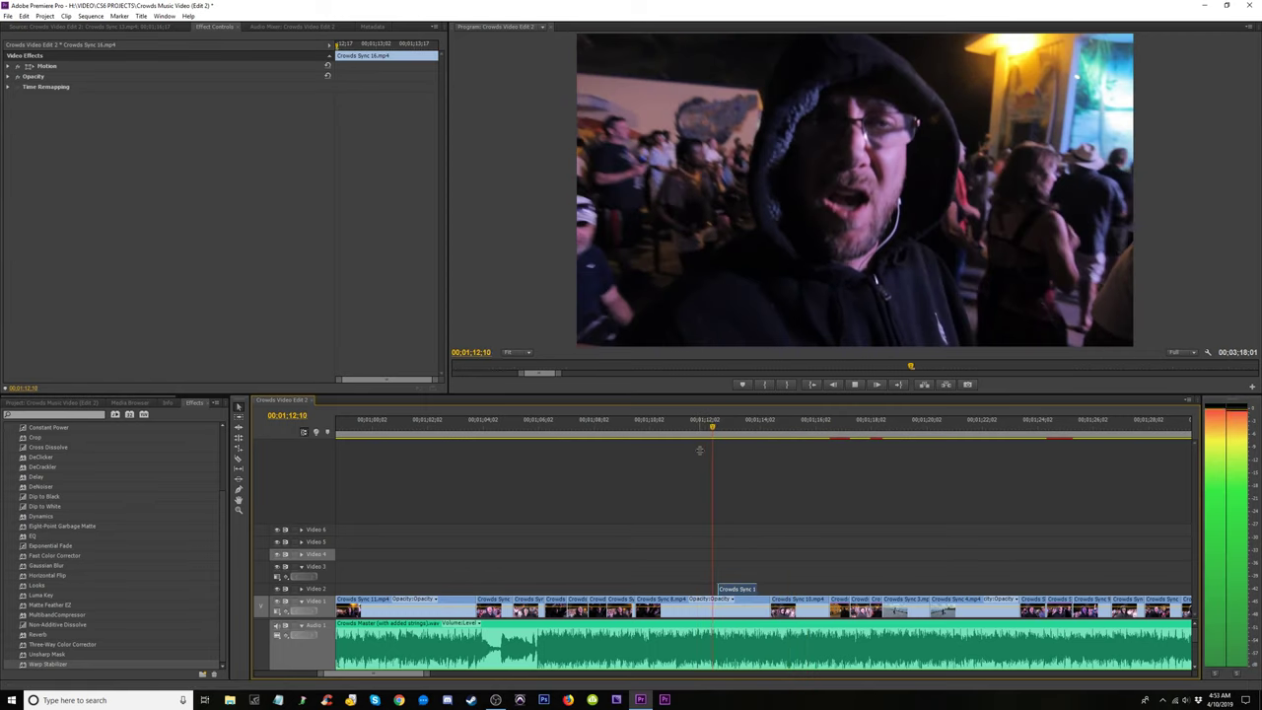
pyautogui.press('space')
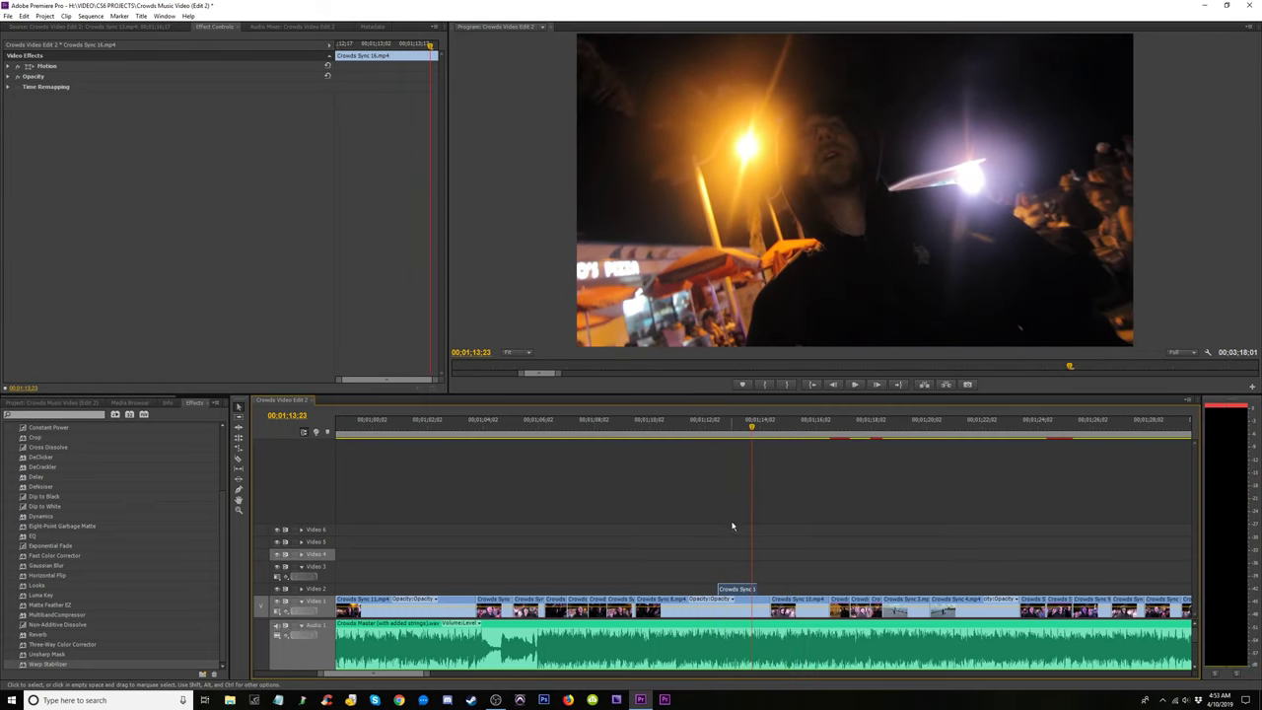
pyautogui.moveTo(754, 589); pyautogui.dragTo(746, 589)
pyautogui.press('space')
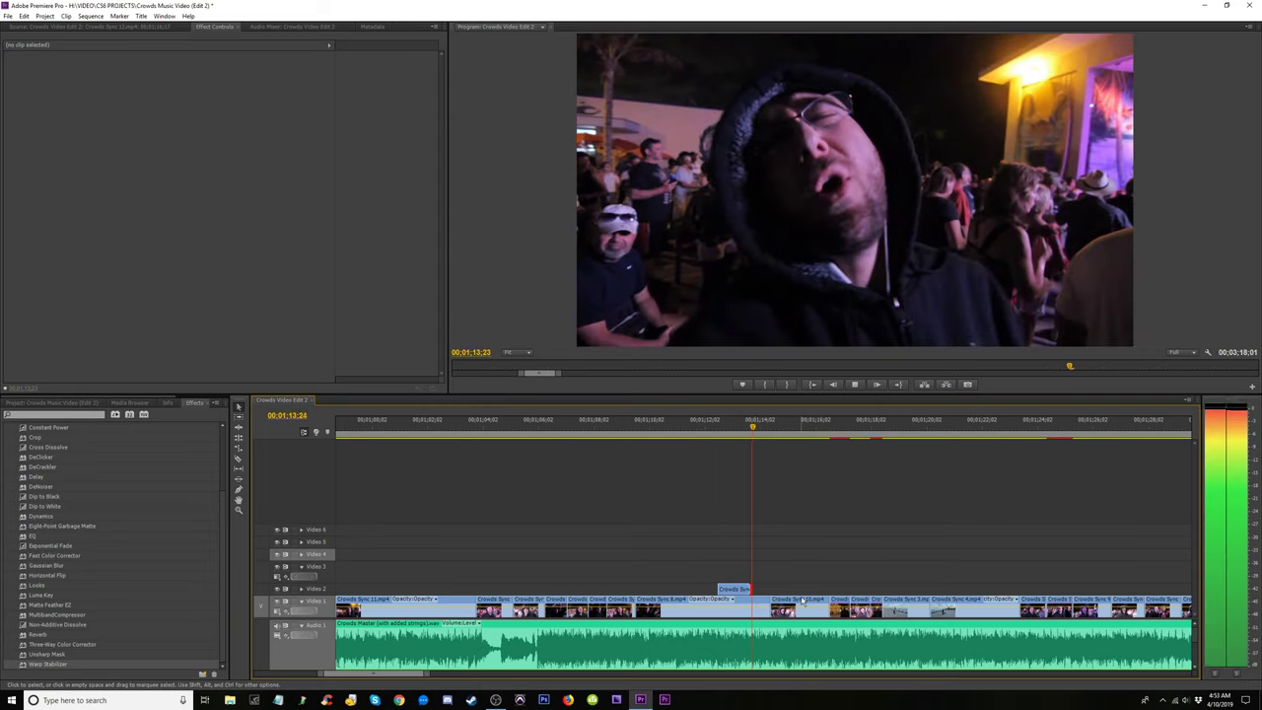
pyautogui.press('space')
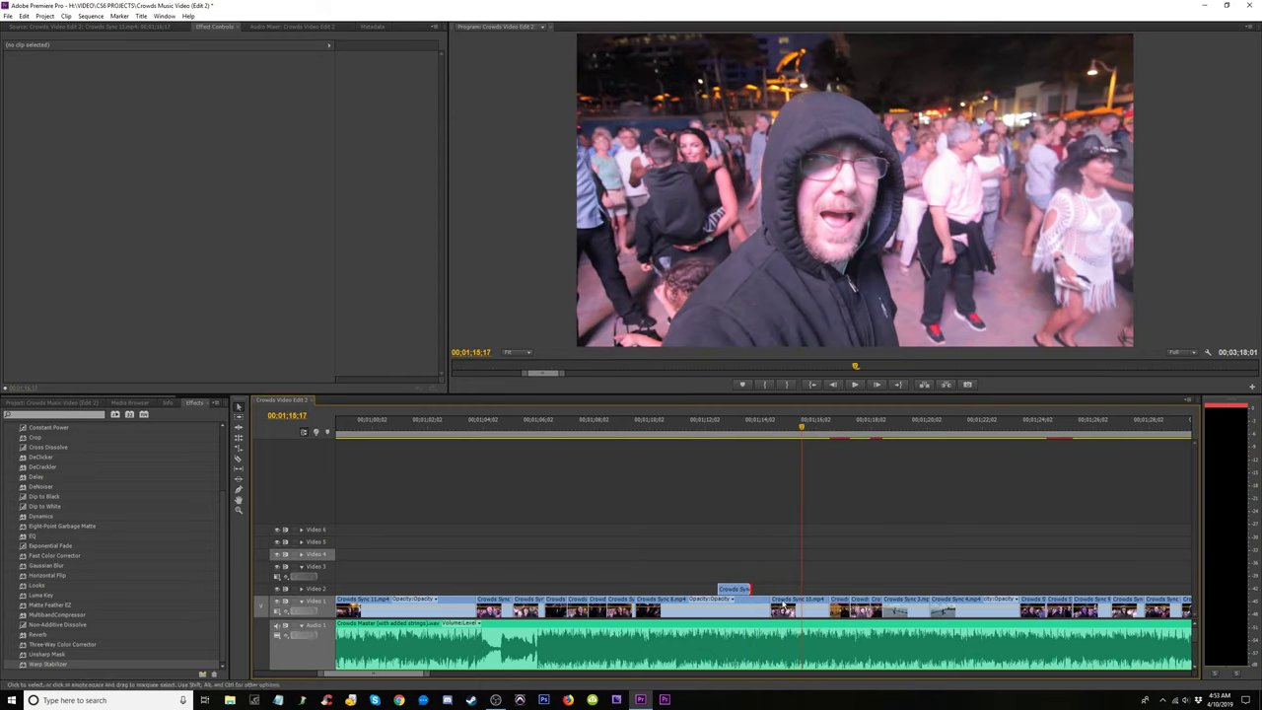
pyautogui.click(755, 429)
pyautogui.press('space')
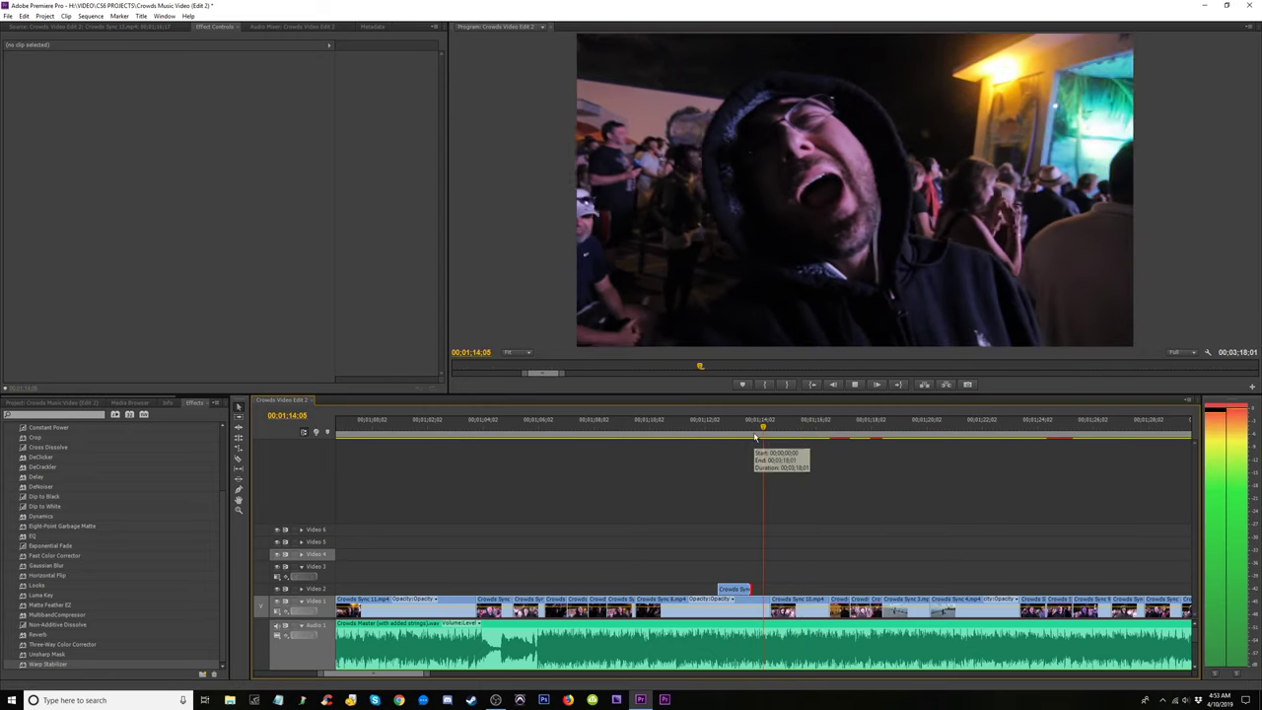
pyautogui.press('space')
pyautogui.press('space')
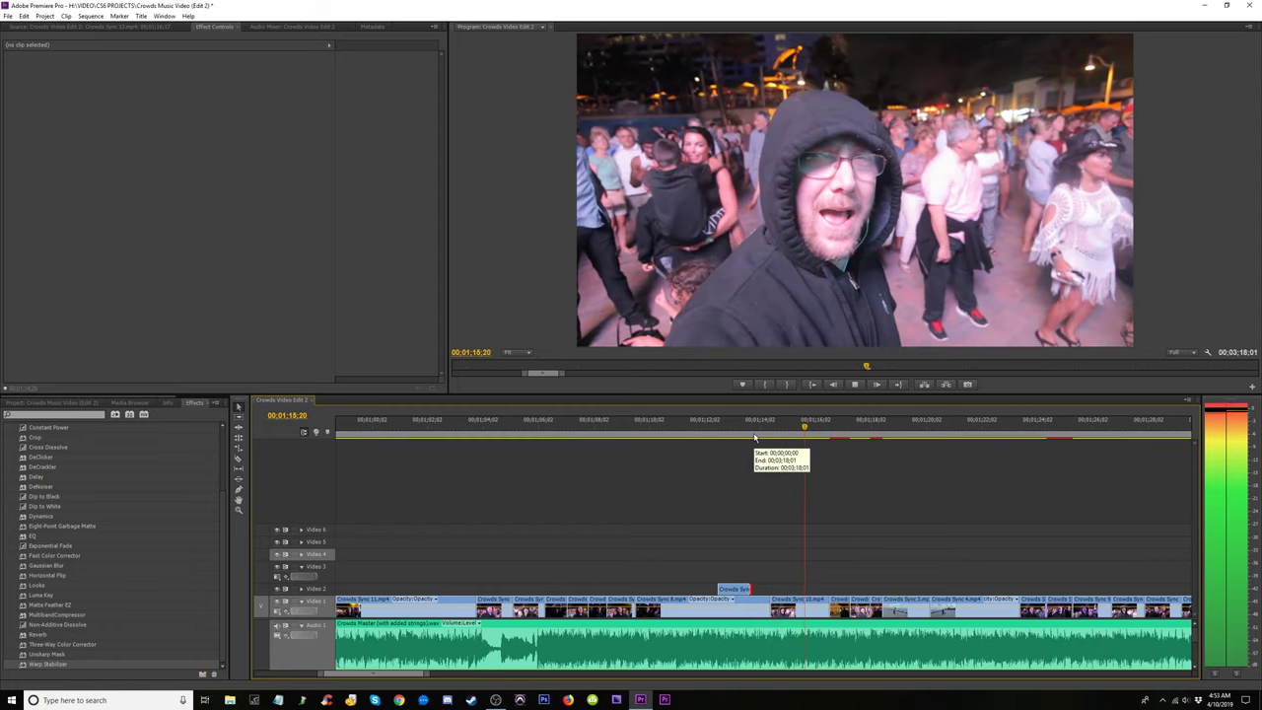
pyautogui.click(725, 434)
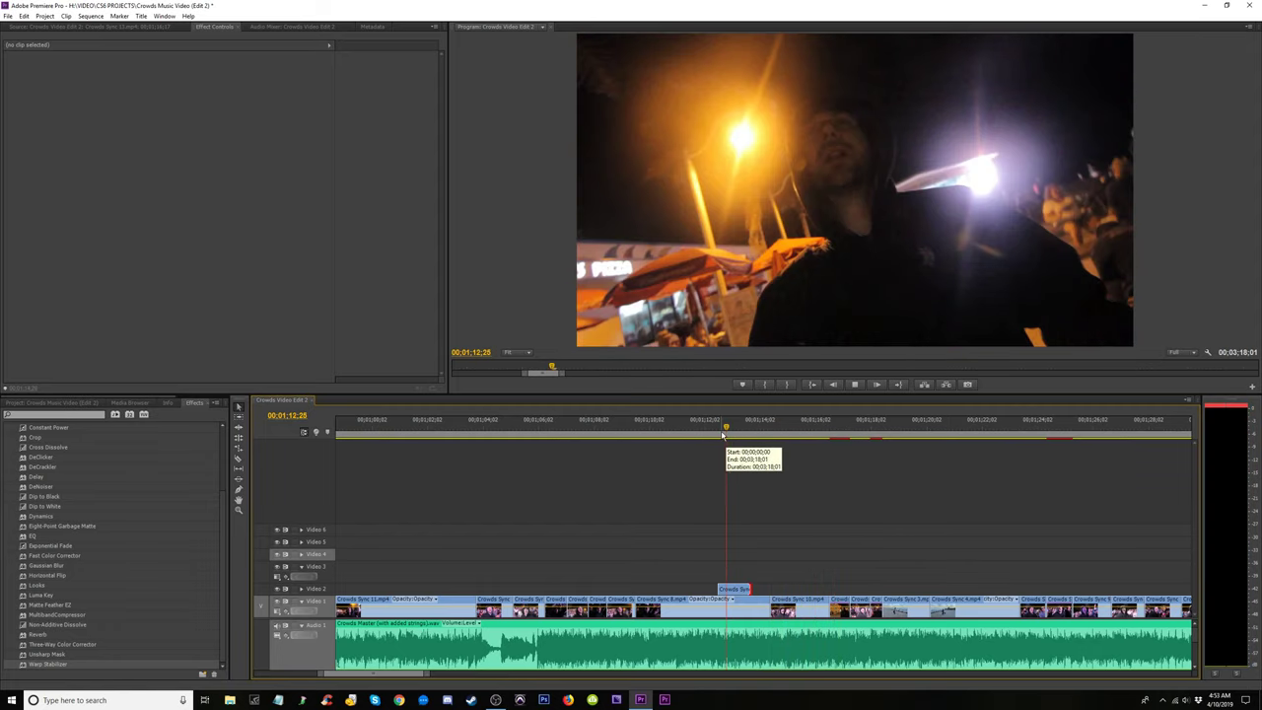
pyautogui.press('space')
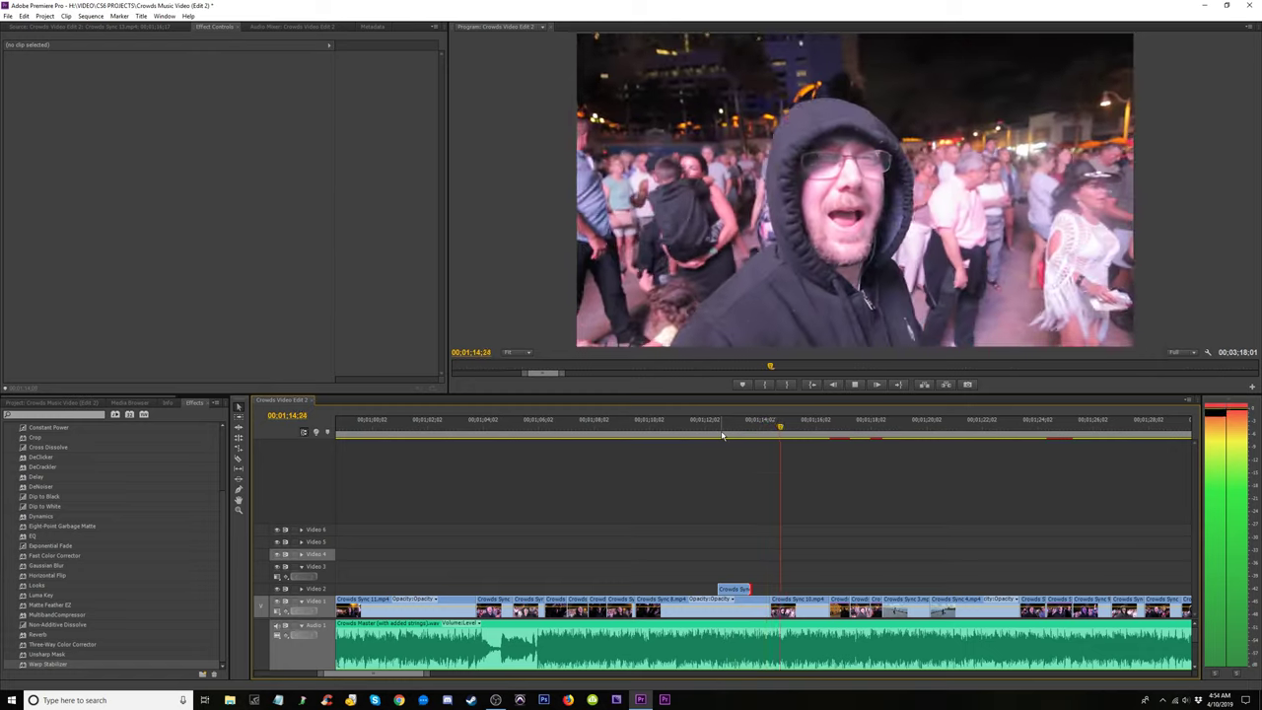
pyautogui.press('space')
pyautogui.click(679, 430)
pyautogui.press('space')
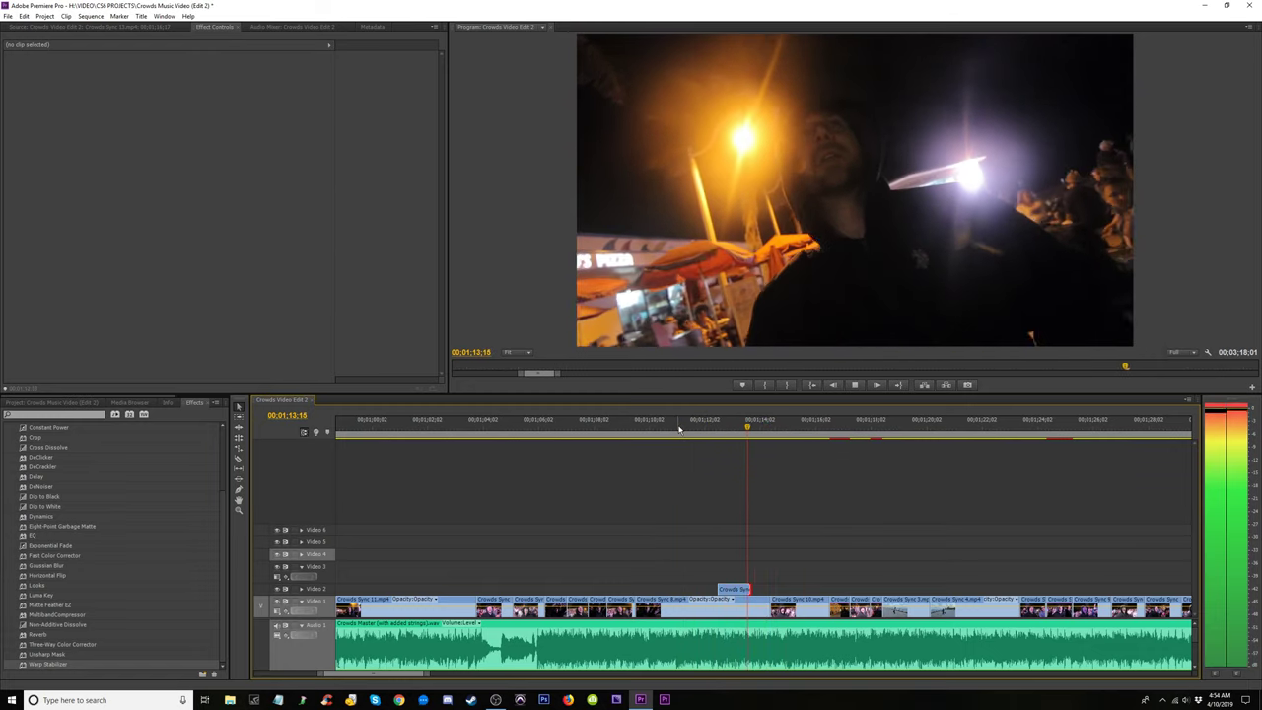
pyautogui.press('space')
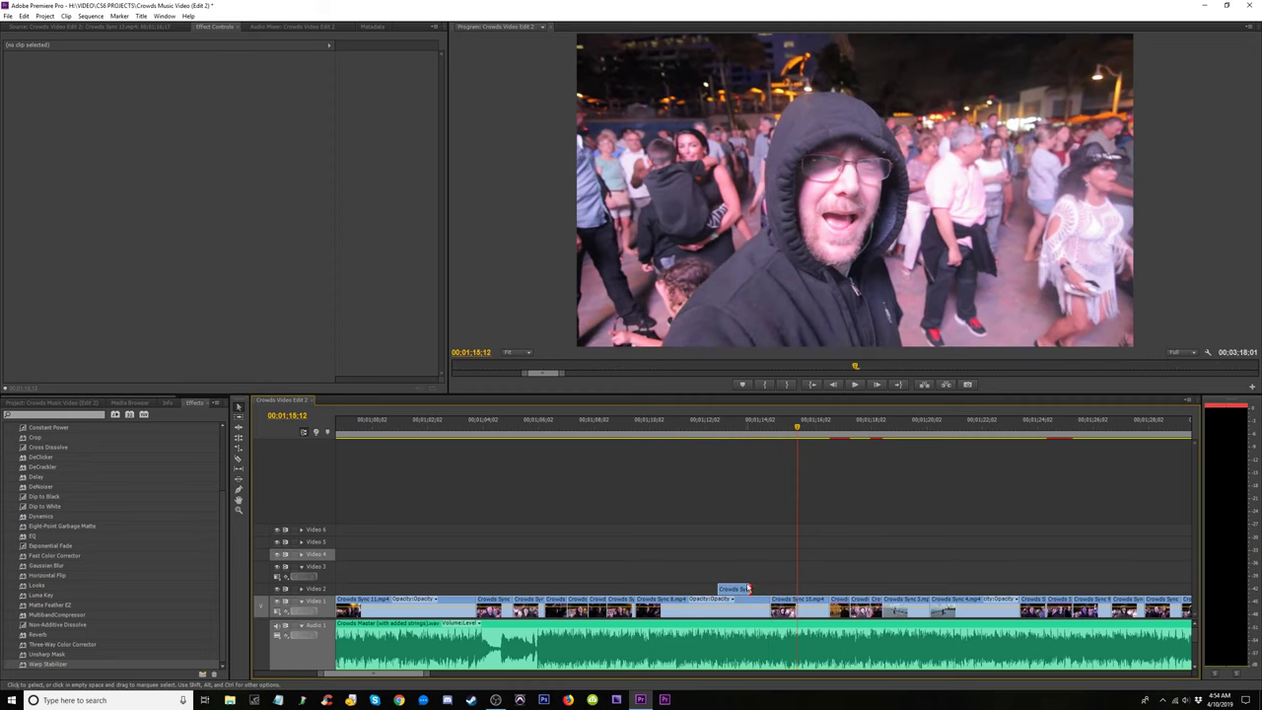
pyautogui.click(735, 599)
pyautogui.press('-')
pyautogui.press('-')
pyautogui.press('-')
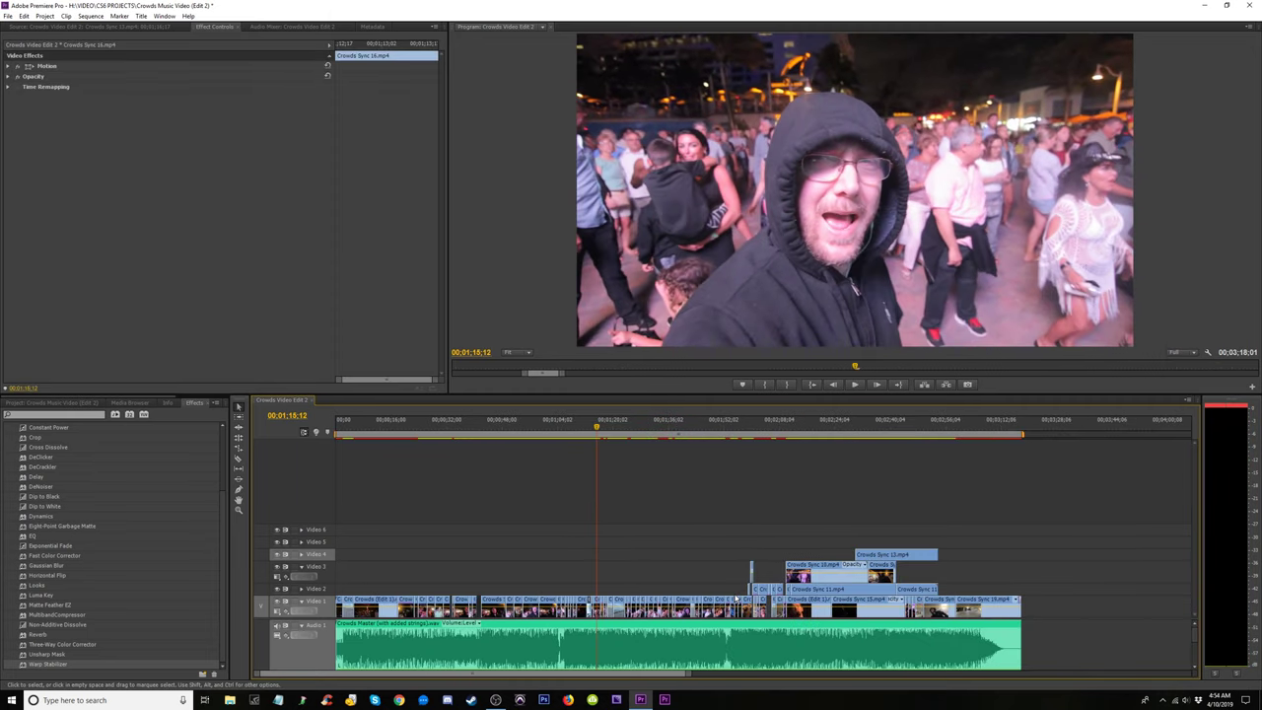
# Save the project and set the playhead to 00;01;58;20, zooming out to the whole sequence.
pyautogui.hotkey('ctrl', 's')
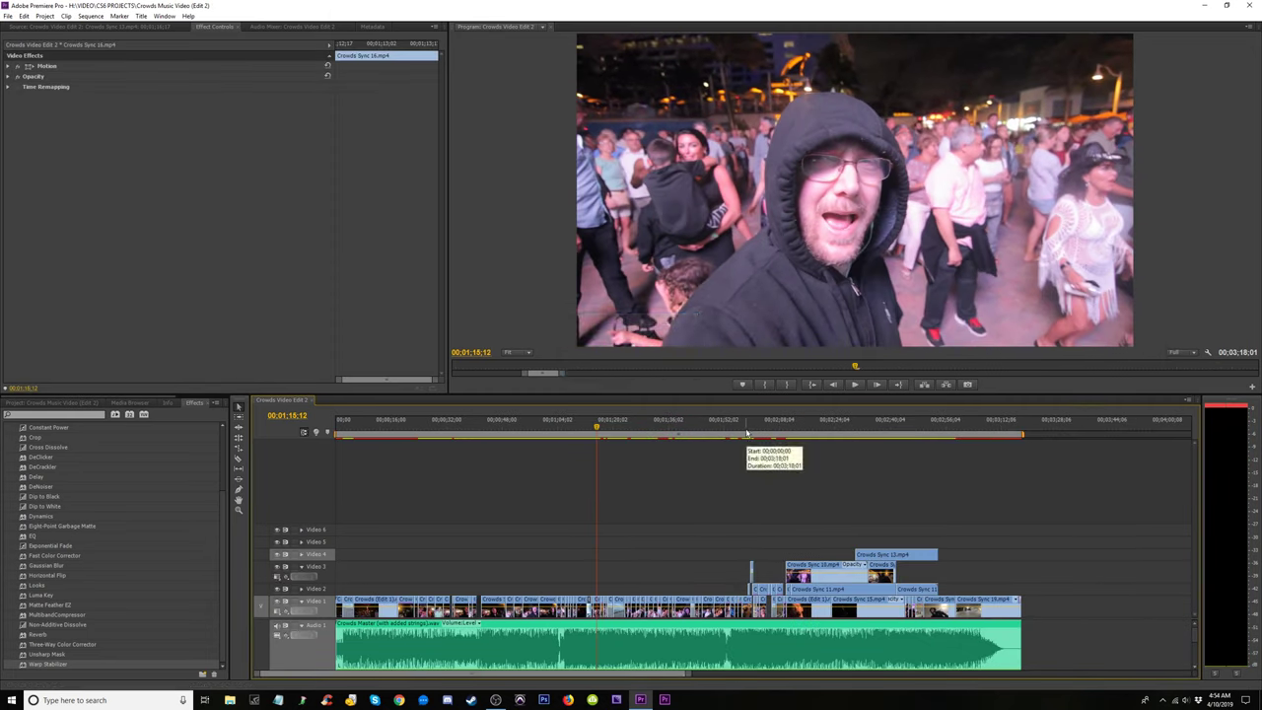
pyautogui.click(747, 432)
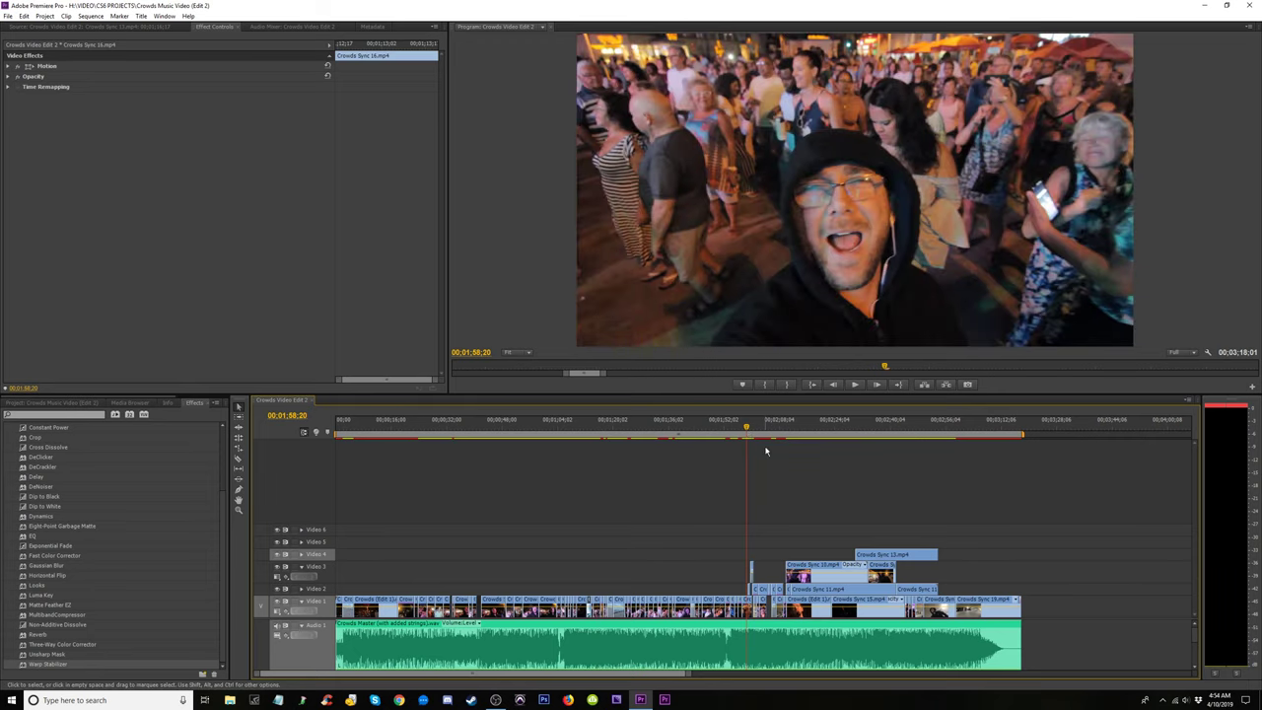
pyautogui.press('=')
pyautogui.press('=')
pyautogui.press('=')
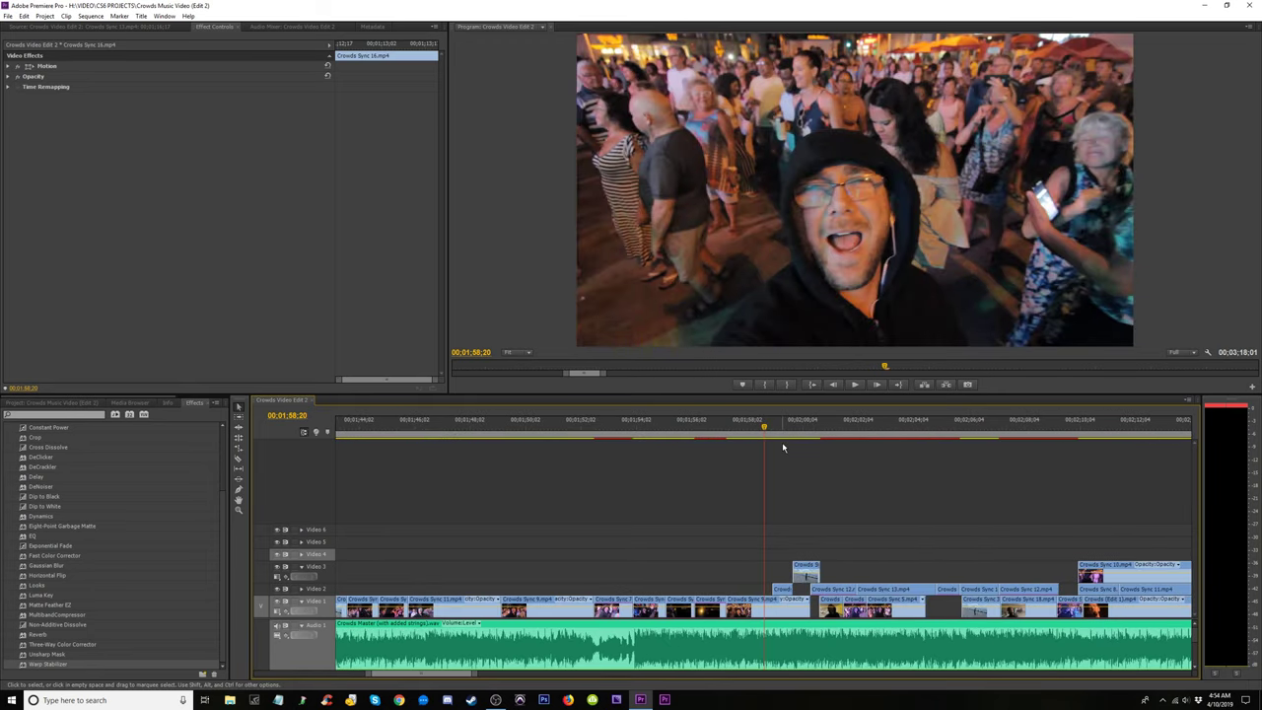
pyautogui.press('-')
pyautogui.press('-')
pyautogui.press('-')
pyautogui.press('-')
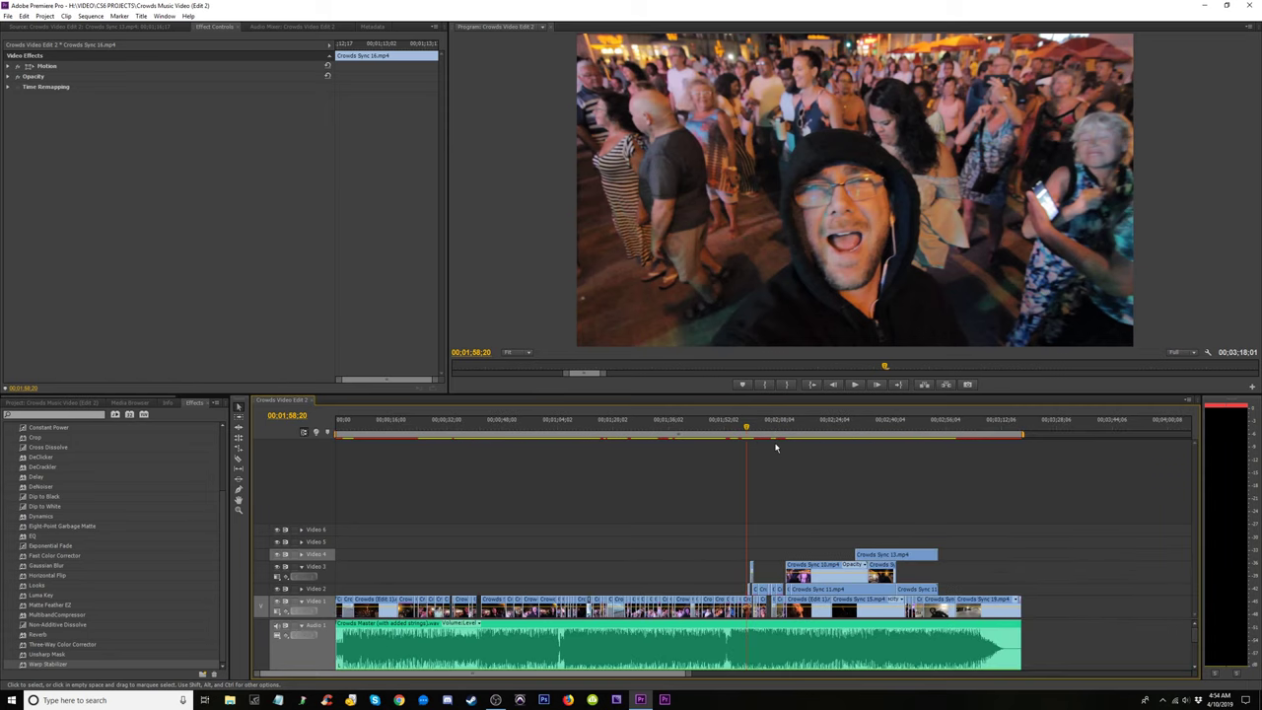
pyautogui.press('-')
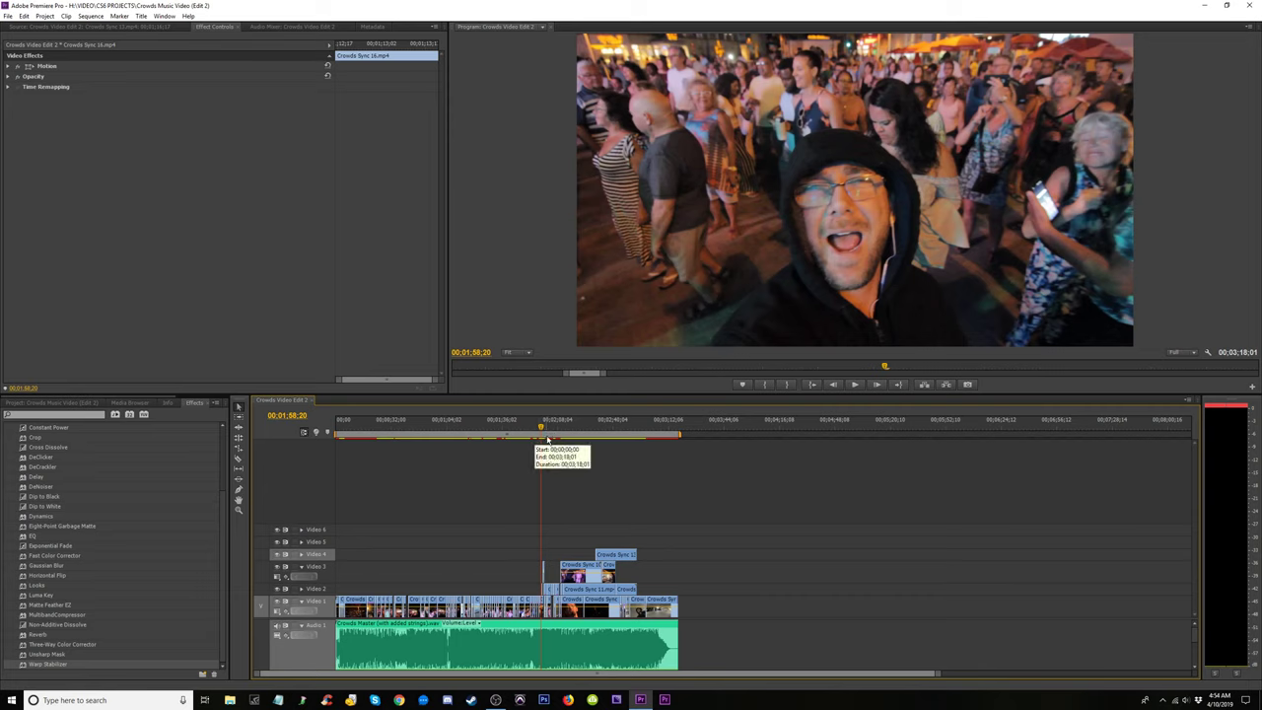
# Zoom in around 1:58, scrub near the playhead and play the section.
pyautogui.press('=')
pyautogui.press('=')
pyautogui.press('=')
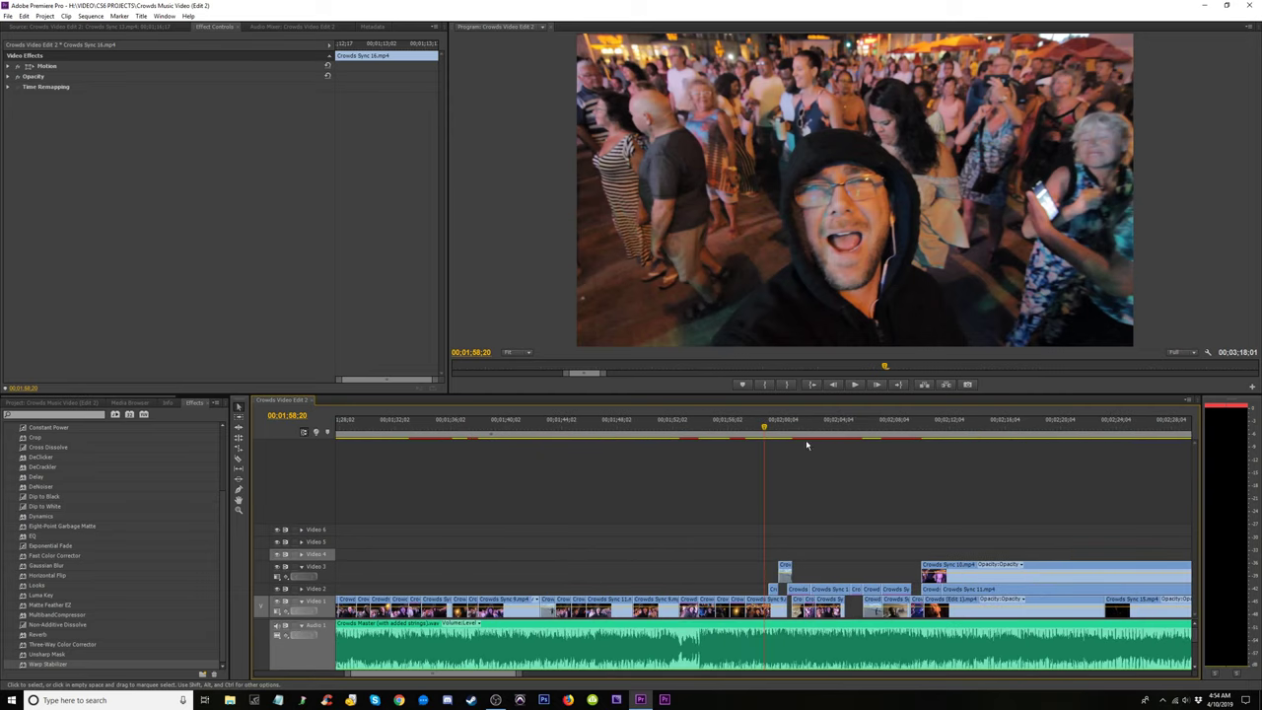
pyautogui.moveTo(776, 427); pyautogui.dragTo(766, 428)
pyautogui.press('space')
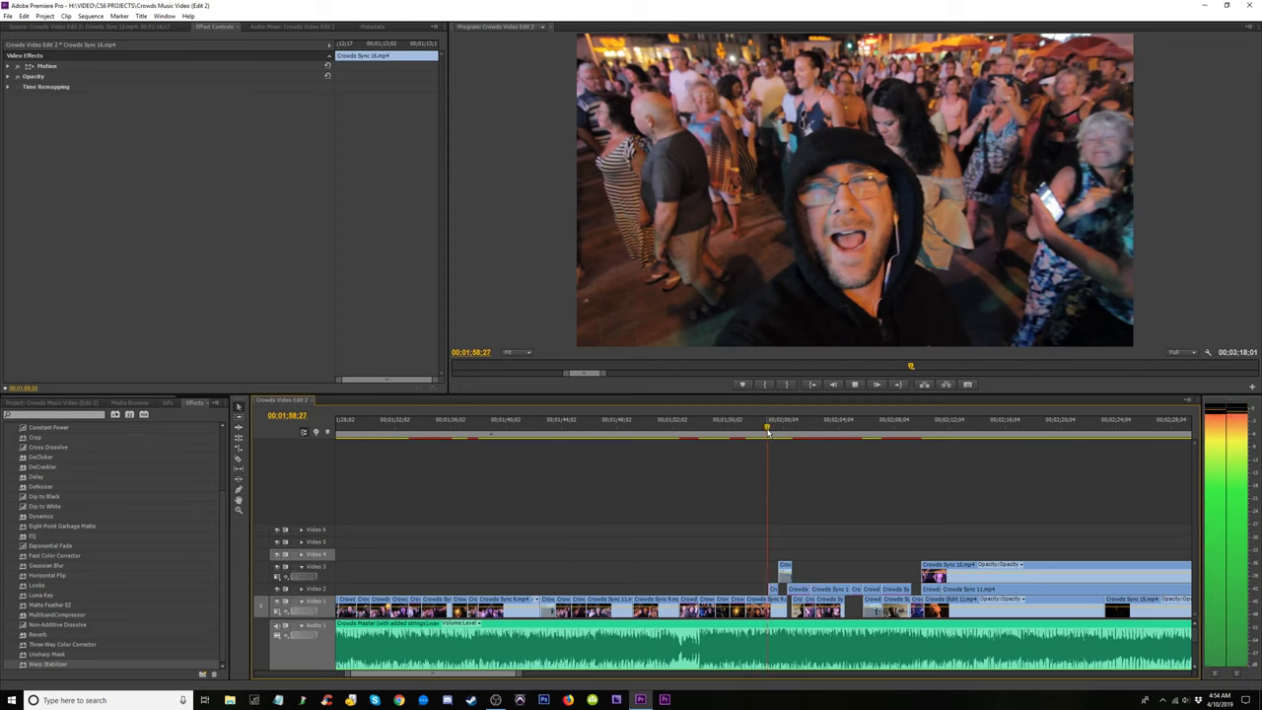
pyautogui.press('=')
pyautogui.press('=')
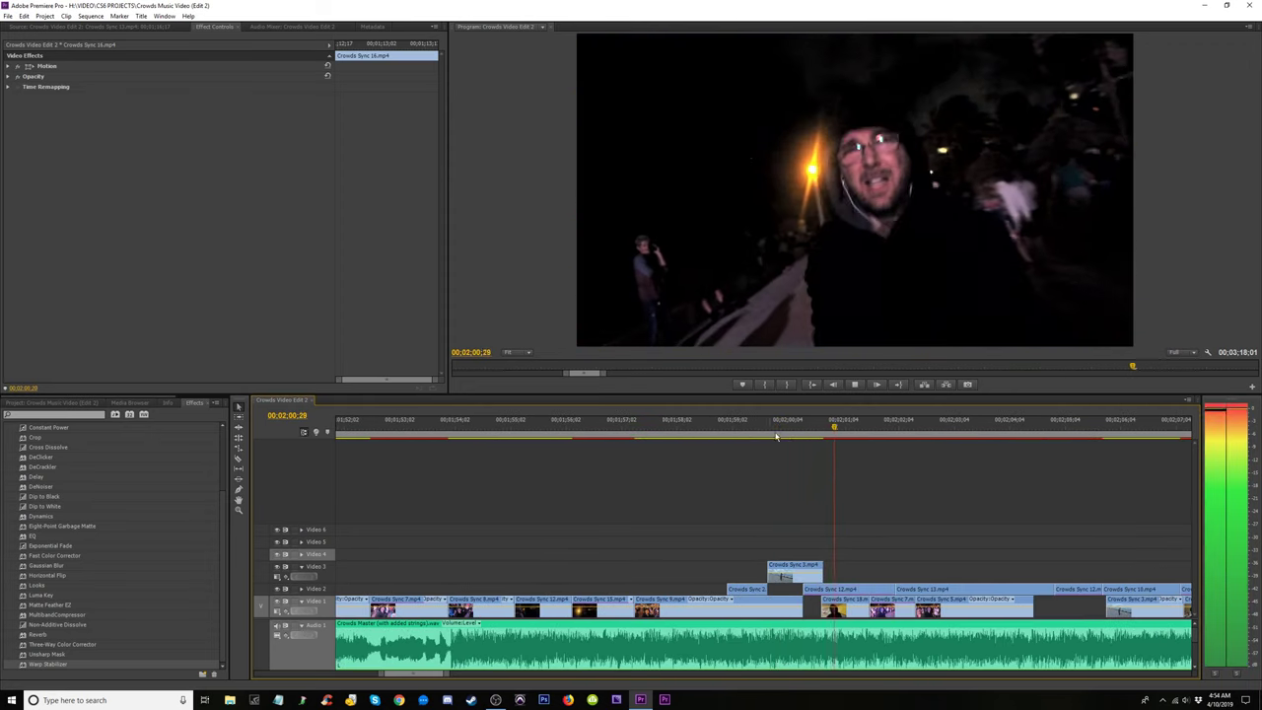
# Trim the Video 1 clip's out point earlier near 1:58.
pyautogui.click(705, 432)
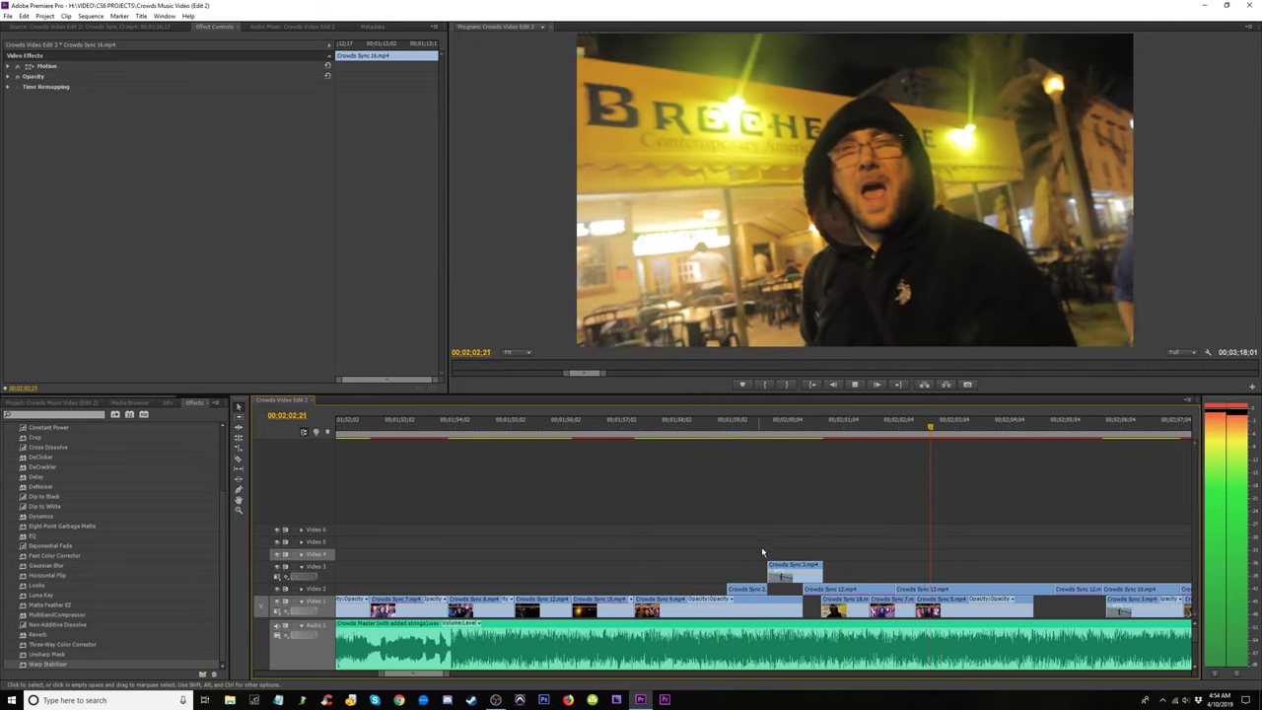
pyautogui.click(762, 553)
pyautogui.moveTo(798, 600)
pyautogui.mouseDown()
pyautogui.moveTo(725, 607)
pyautogui.moveTo(795, 592)
pyautogui.moveTo(795, 603)
pyautogui.mouseUp()
# Move Crowds Sync 3 into the Video 1 gap and play back the edit.
pyautogui.moveTo(805, 589); pyautogui.dragTo(826, 586)
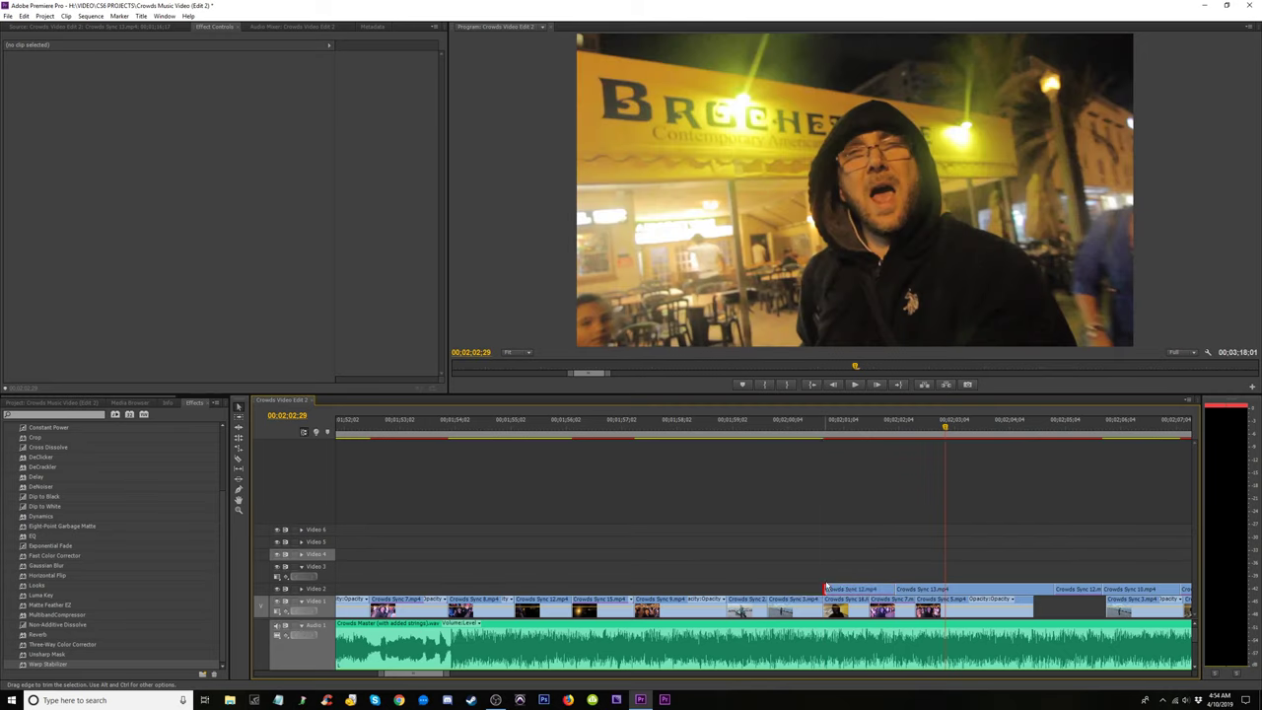
pyautogui.click(777, 432)
pyautogui.press('space')
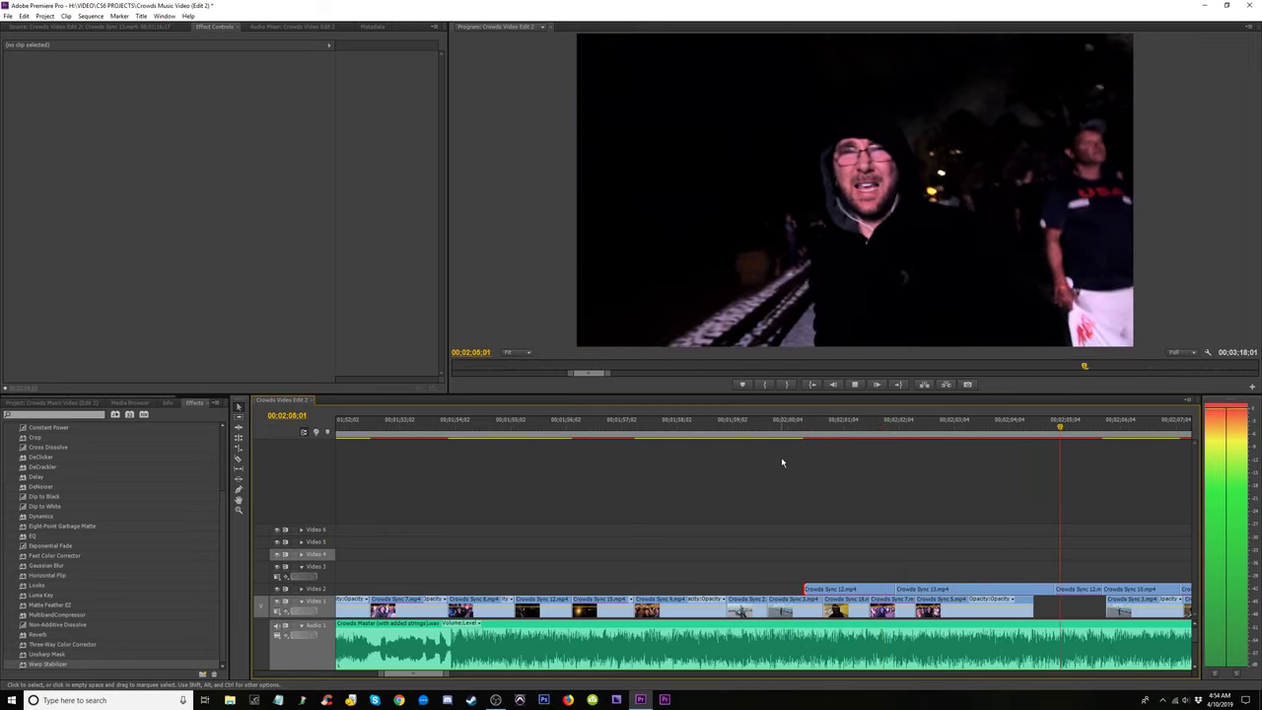
pyautogui.press('space')
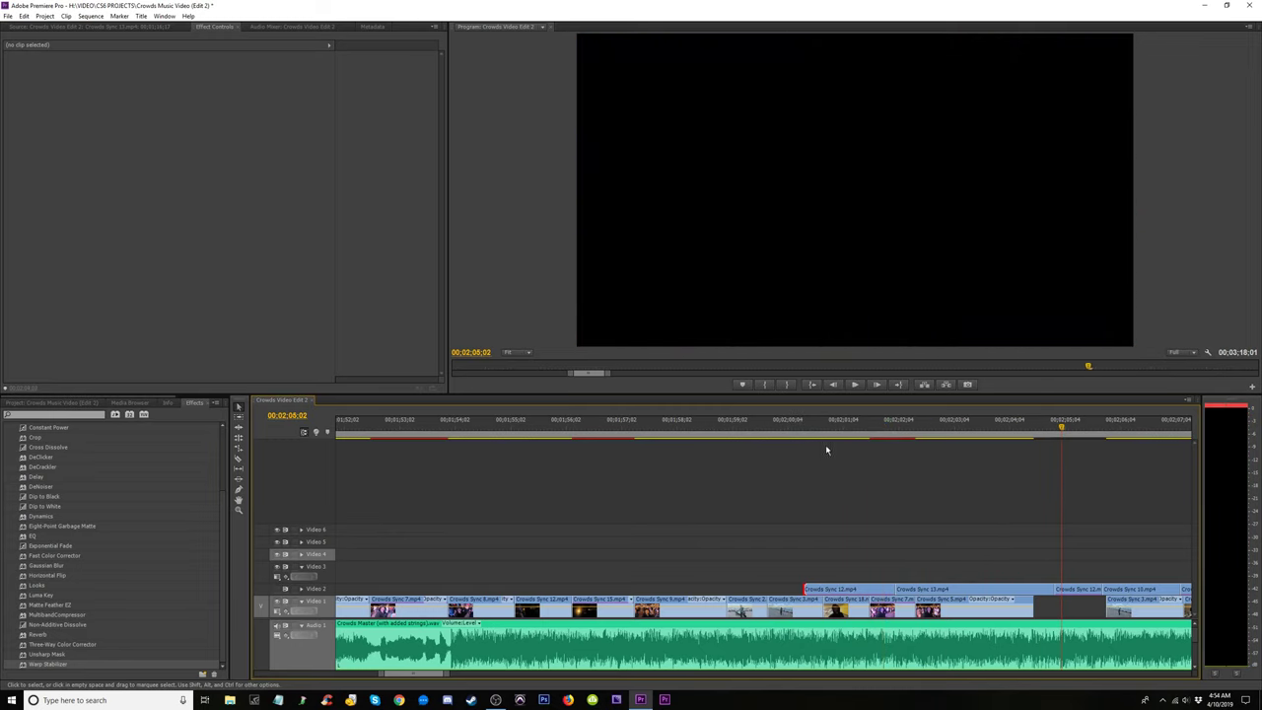
pyautogui.click(795, 424)
pyautogui.press('space')
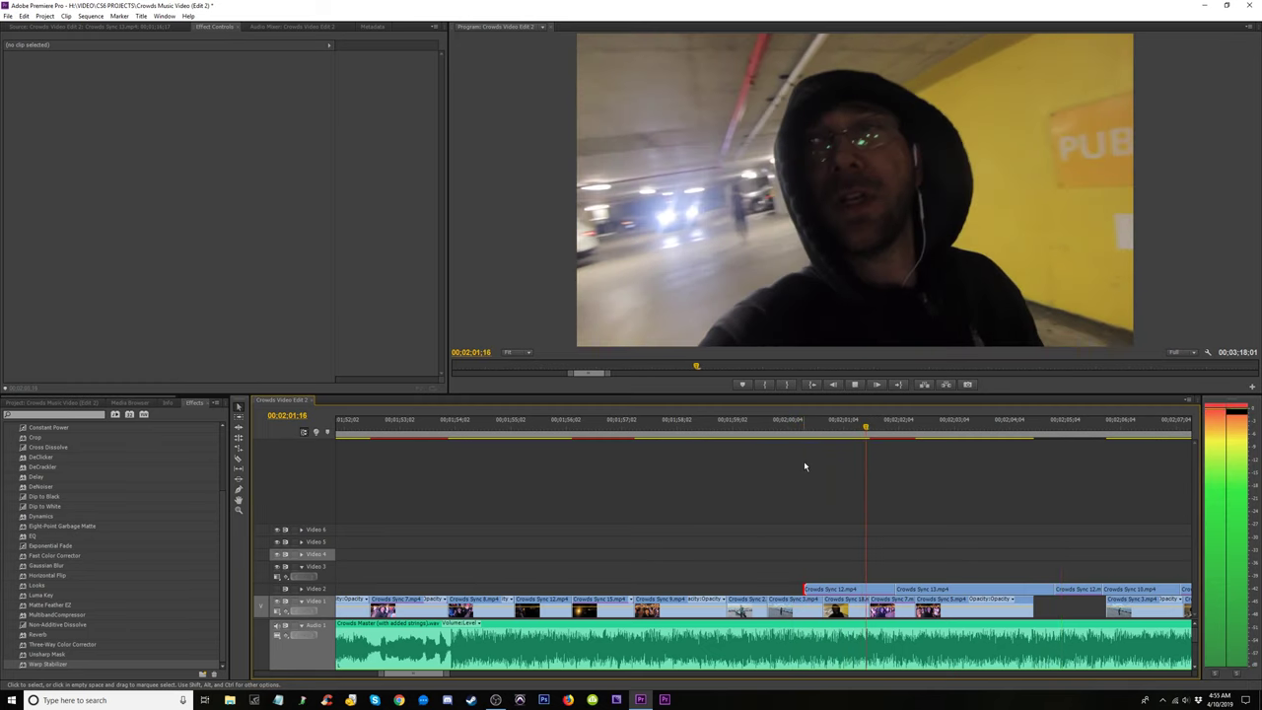
pyautogui.press('space')
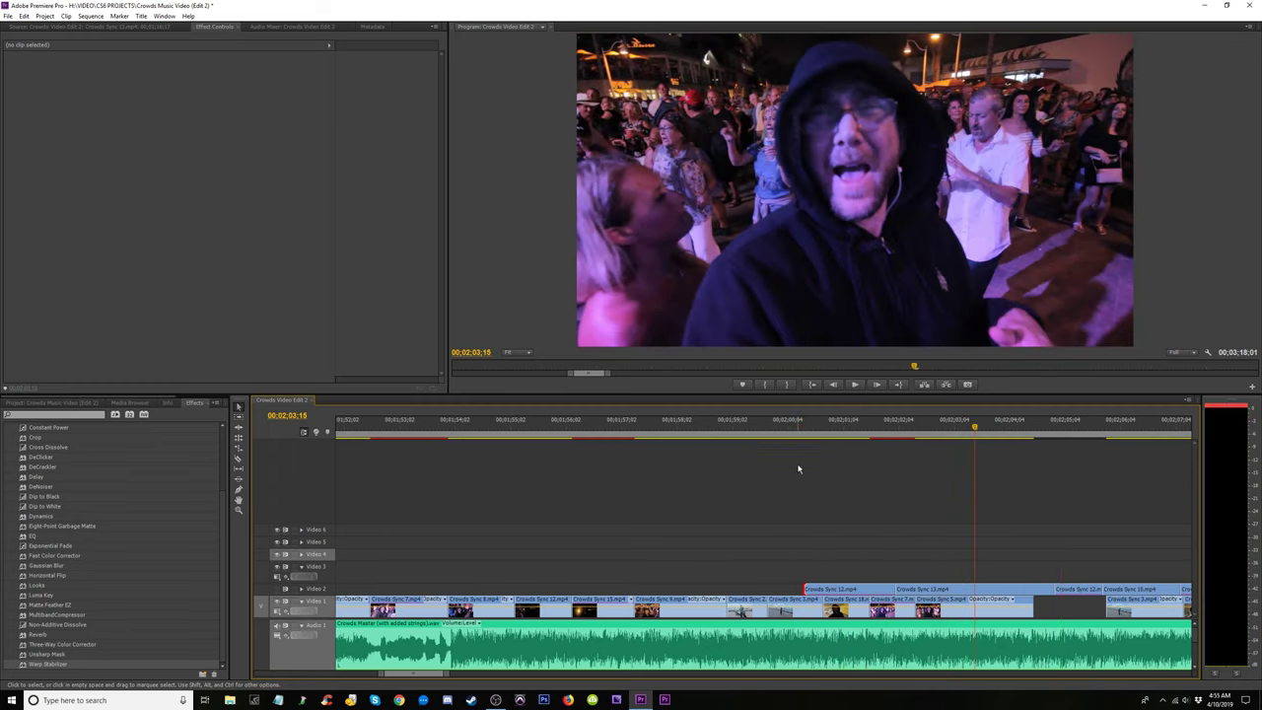
pyautogui.click(797, 426)
pyautogui.press('space')
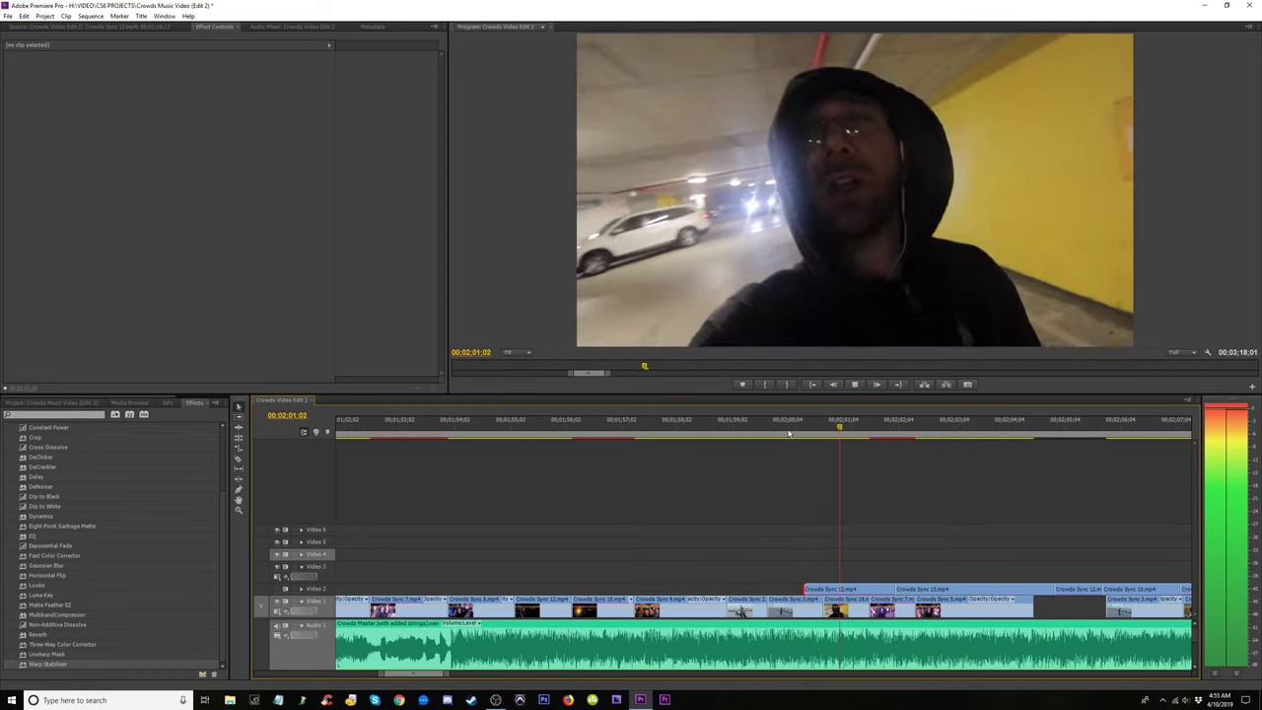
pyautogui.press('space')
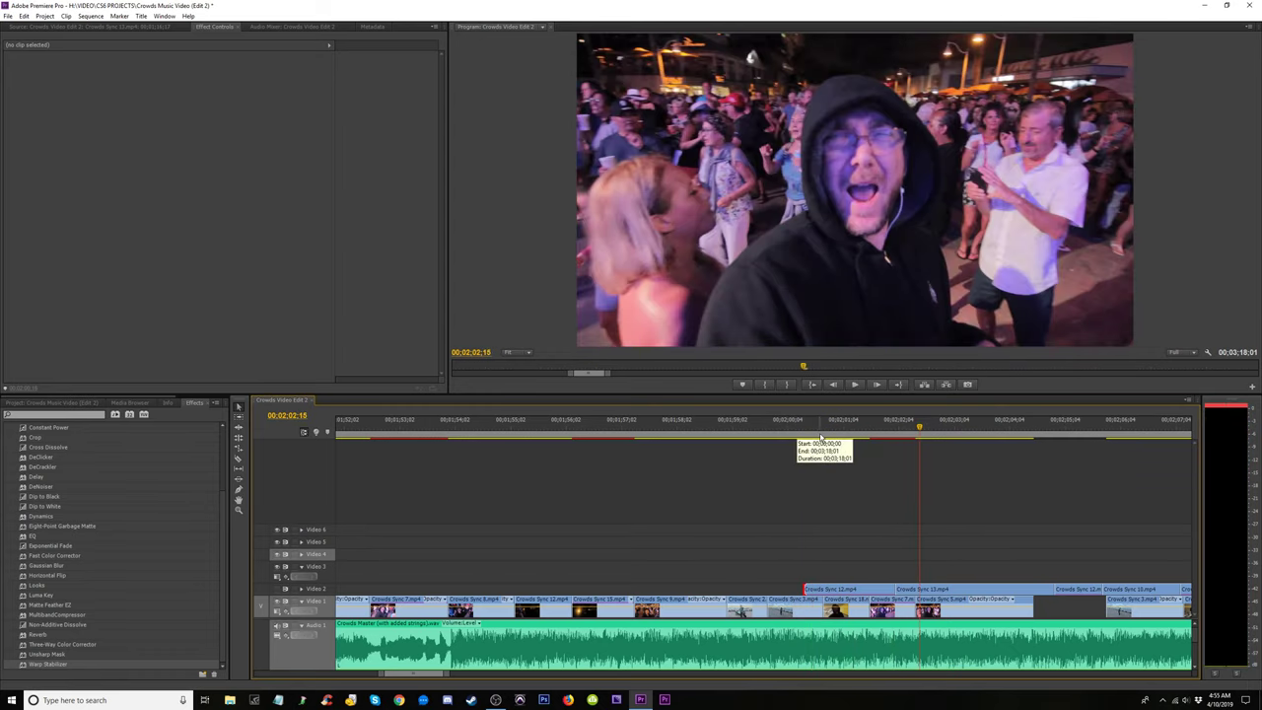
pyautogui.click(826, 434)
pyautogui.press('space')
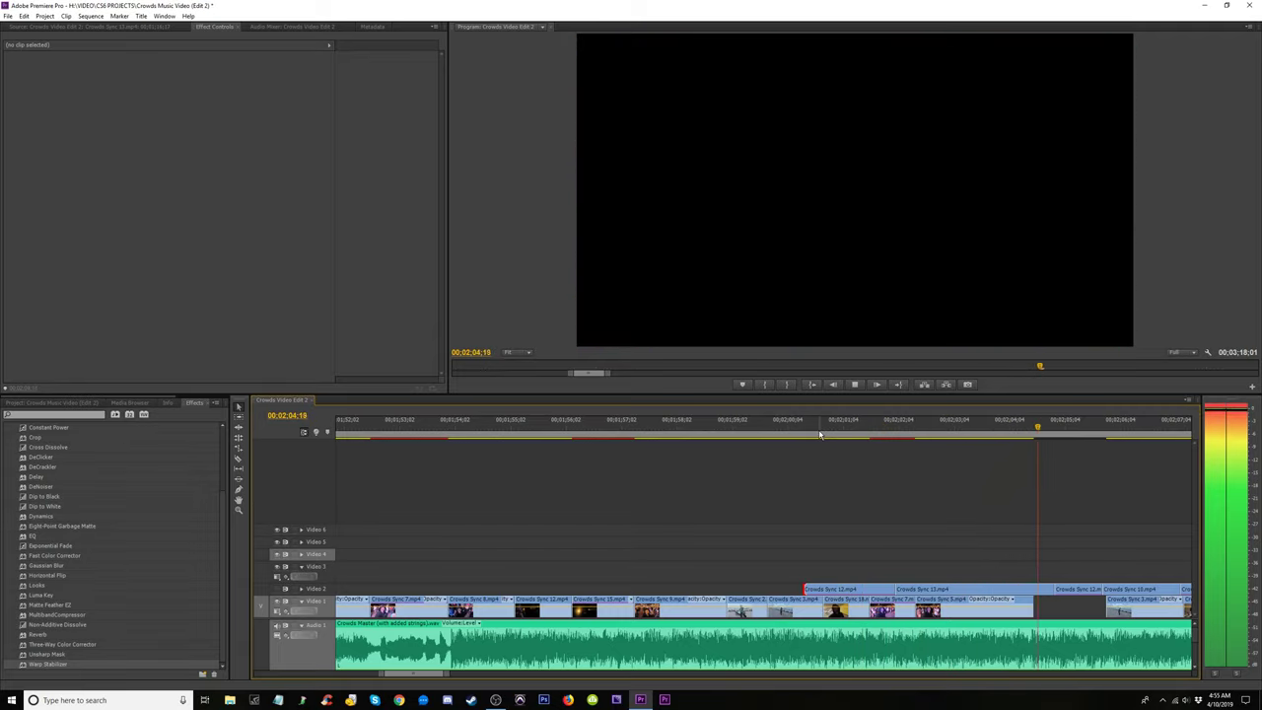
pyautogui.press('space')
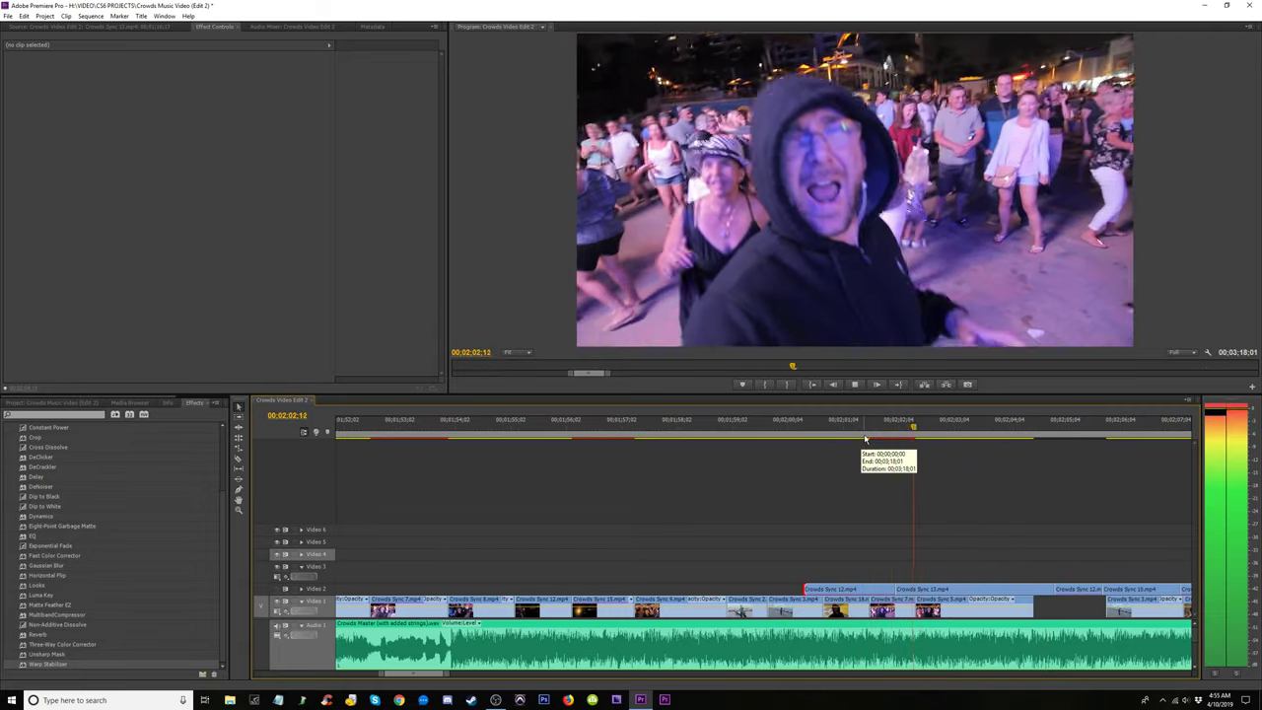
pyautogui.press('space')
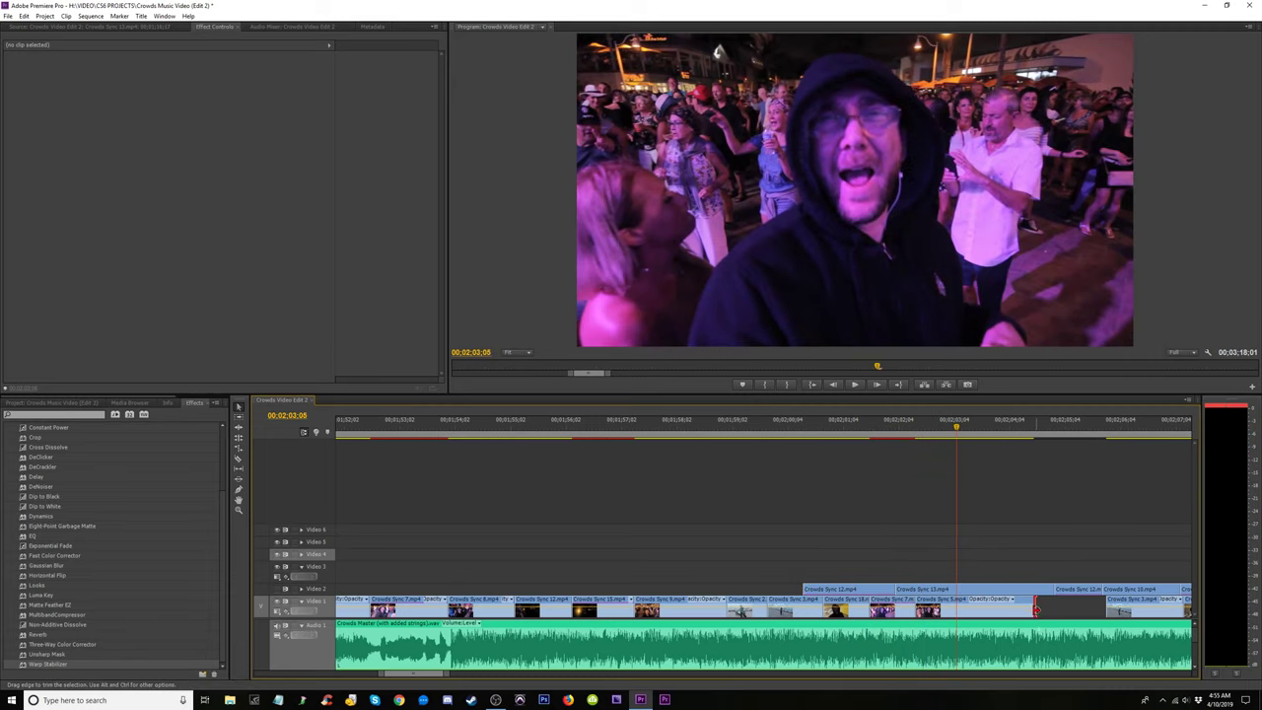
# Shorten the end of the last Video 1 clip and scrub through the trim.
pyautogui.moveTo(1036, 608); pyautogui.dragTo(996, 607)
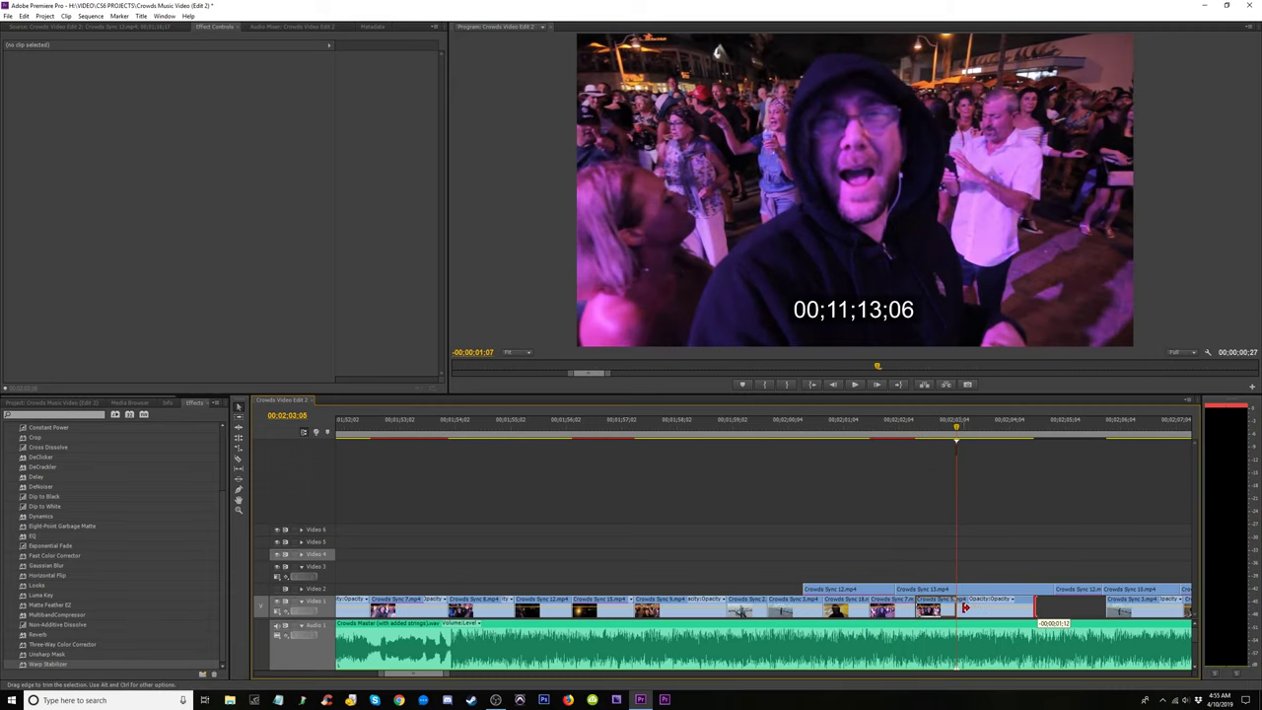
pyautogui.moveTo(961, 609); pyautogui.dragTo(957, 609)
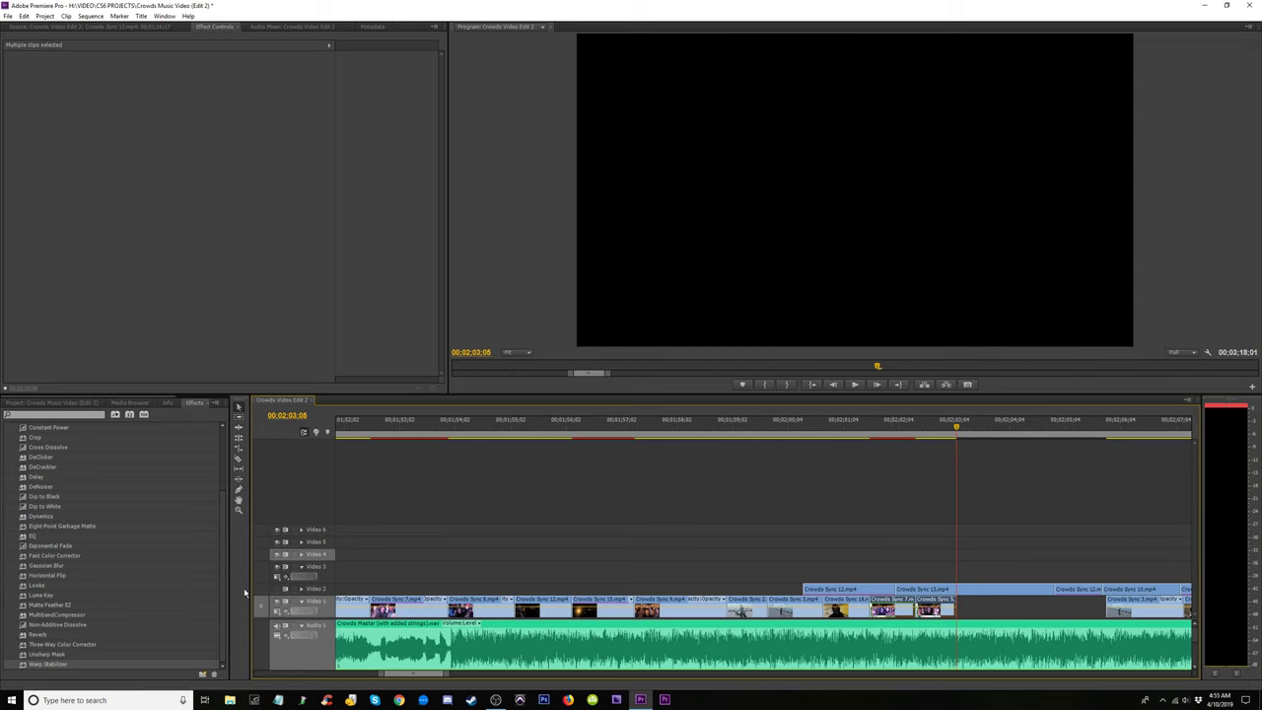
pyautogui.moveTo(956, 434); pyautogui.dragTo(987, 465)
# Move the last Video 1 clips up to Video 2, replay from 01;59;16 and save.
pyautogui.moveTo(942, 603); pyautogui.dragTo(939, 590)
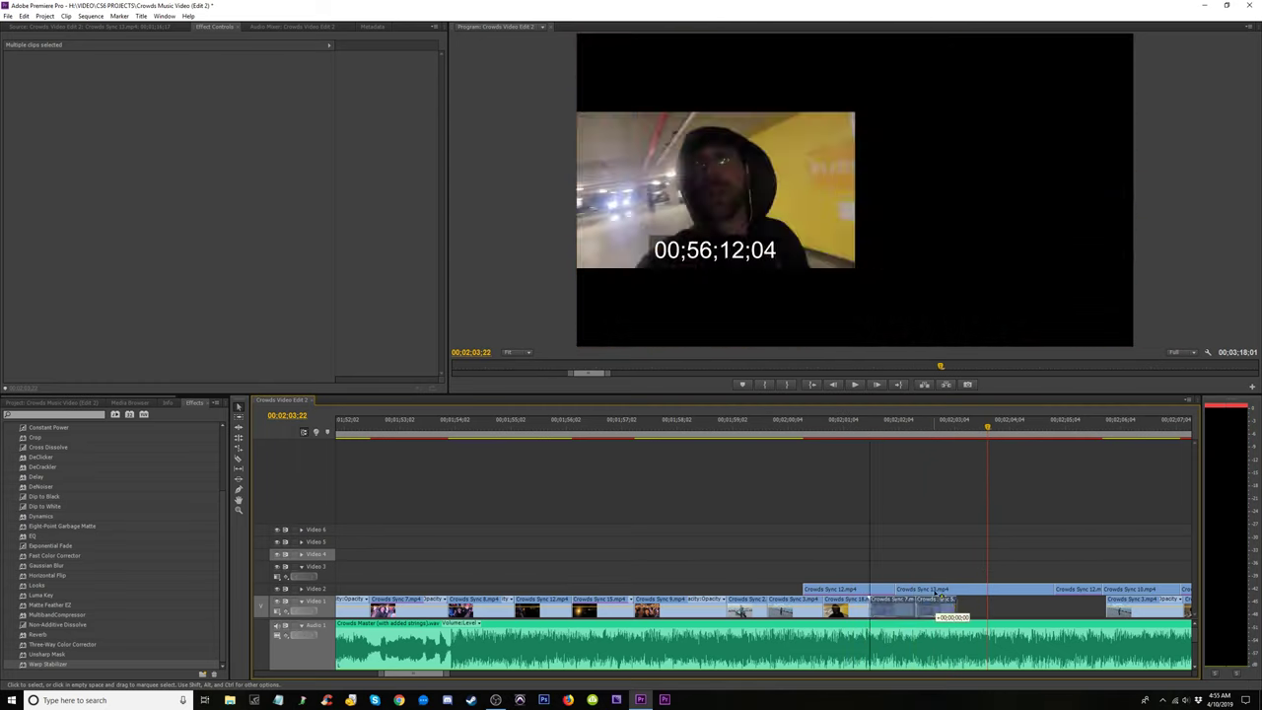
pyautogui.click(846, 431)
pyautogui.press('space')
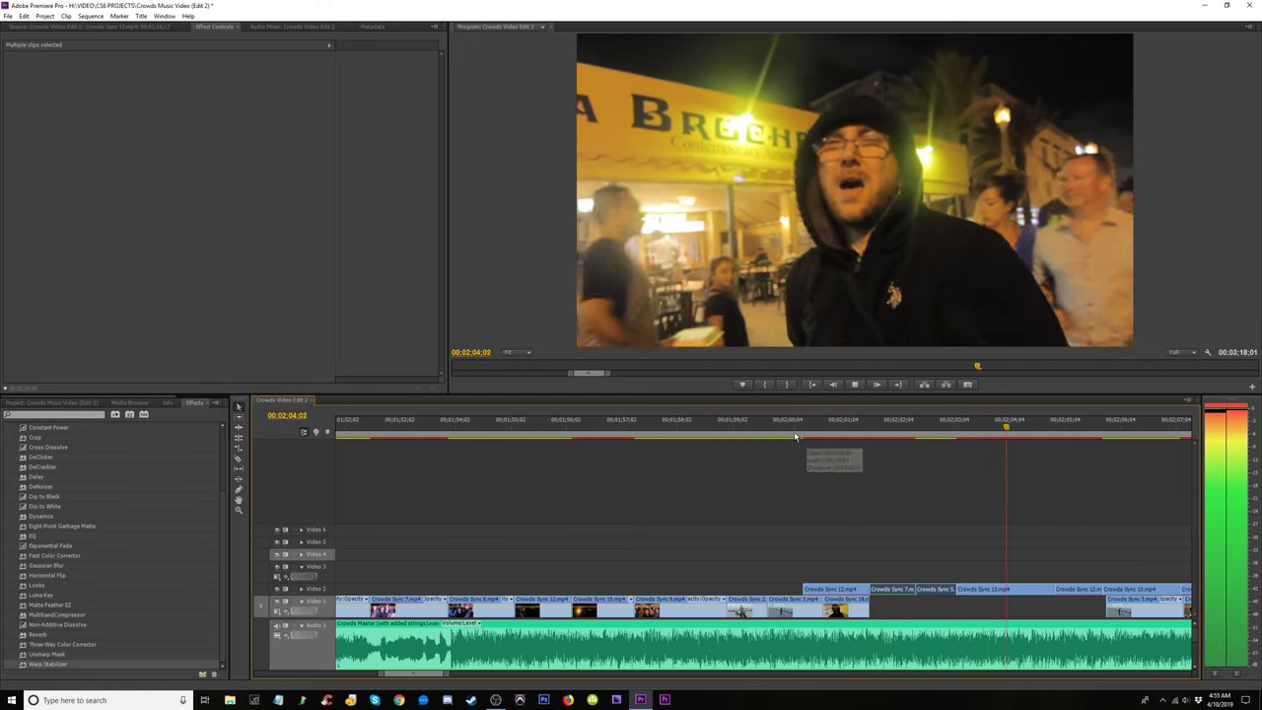
pyautogui.click(760, 429)
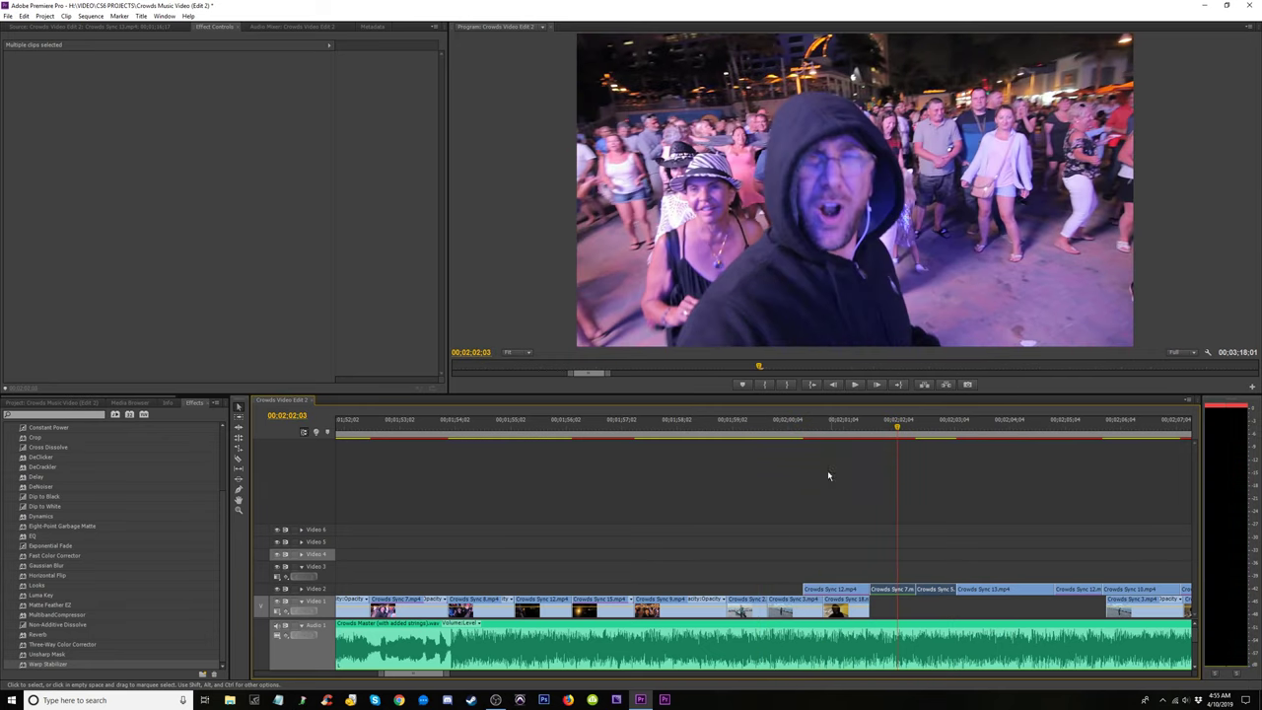
pyautogui.hotkey('ctrl', 's')
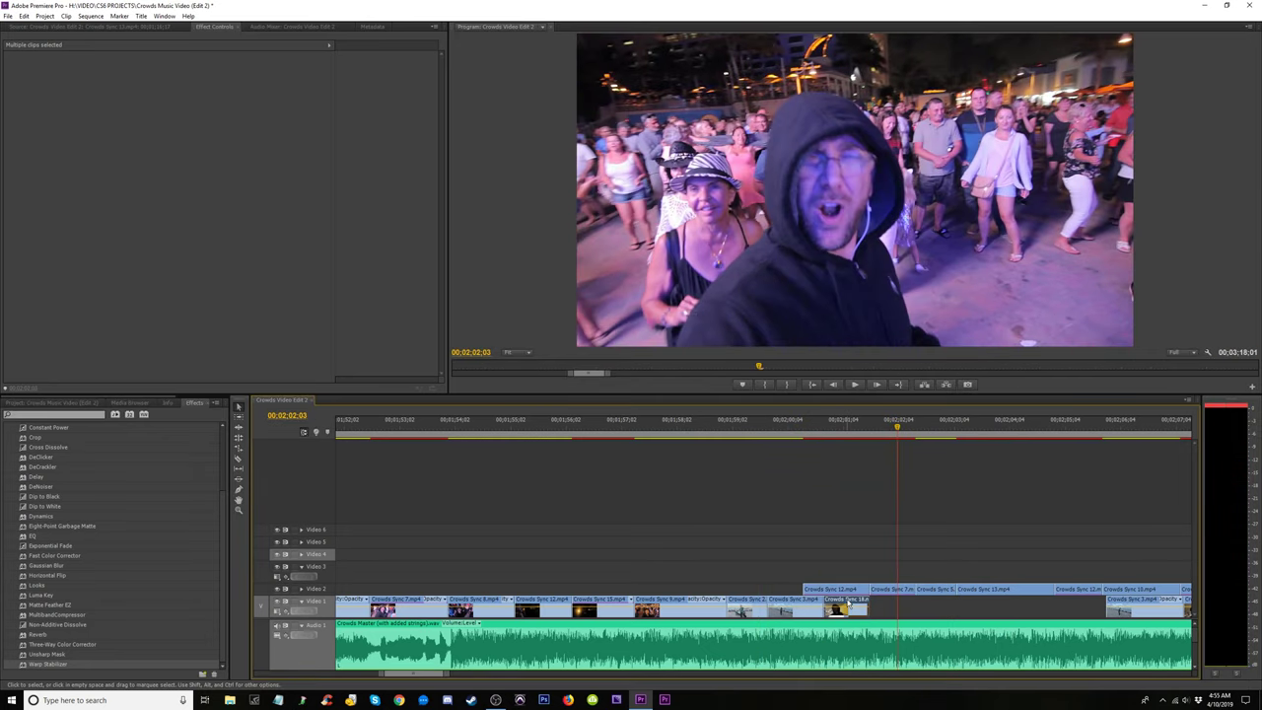
# Move Crowds Sync 18 up to Video 3, then drop it onto Video 2 near 00;02;00;10.
pyautogui.moveTo(850, 603); pyautogui.dragTo(1073, 604)
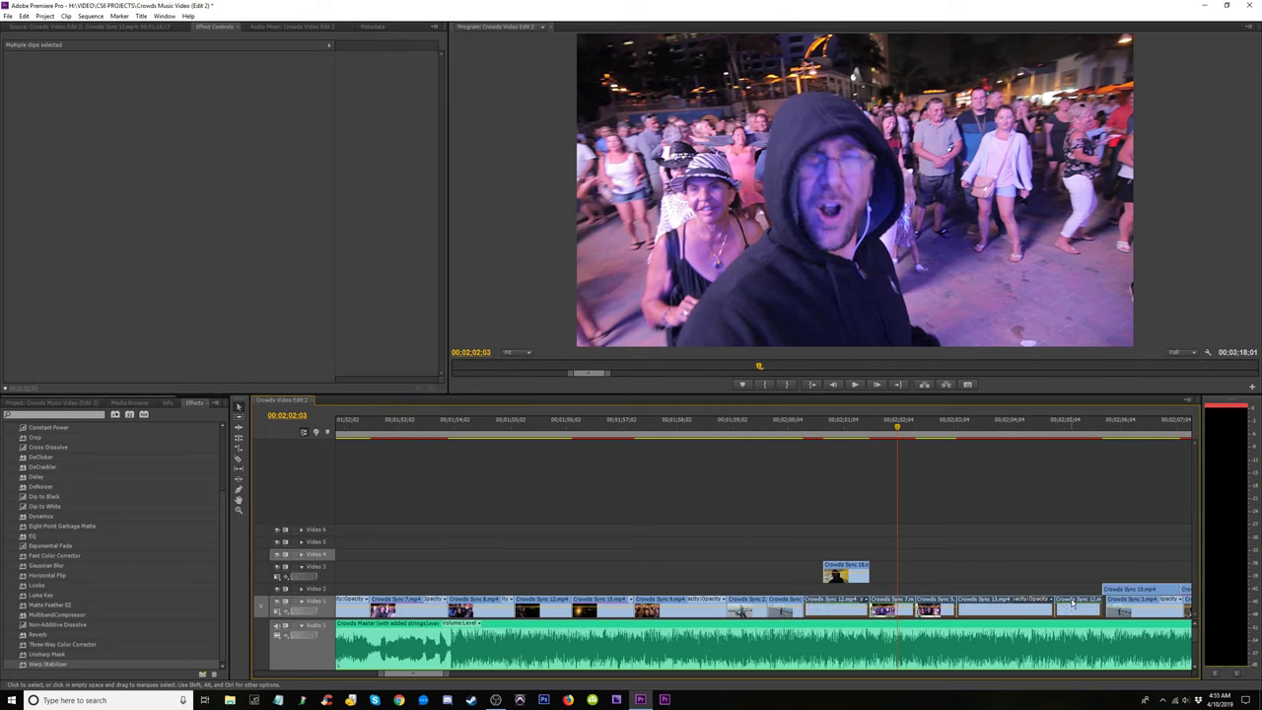
pyautogui.click(800, 465)
pyautogui.moveTo(850, 586); pyautogui.dragTo(861, 591)
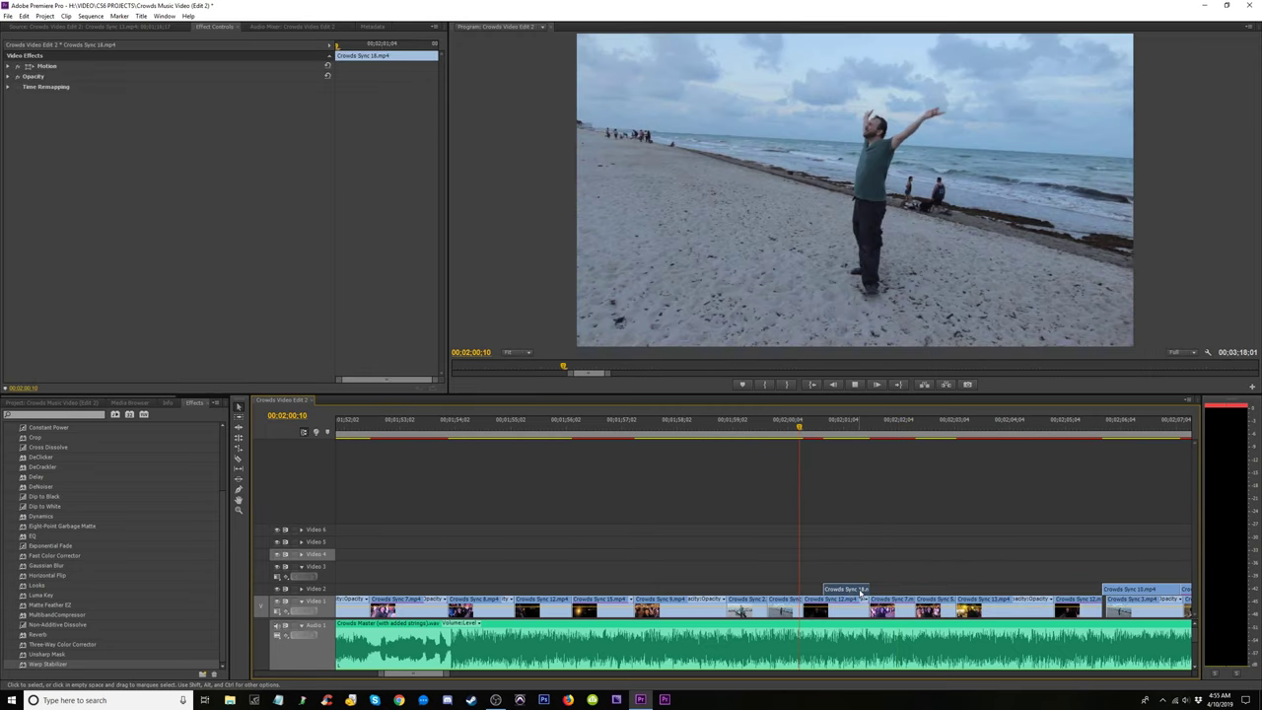
pyautogui.press('space')
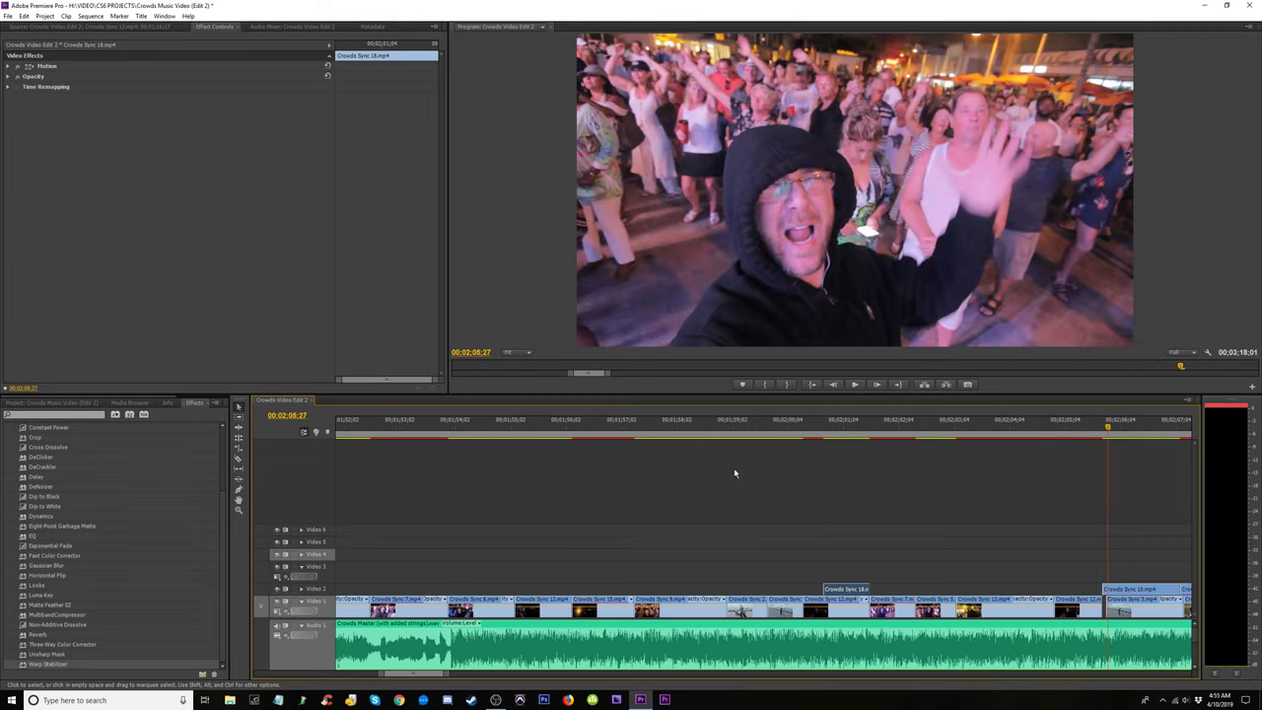
pyautogui.click(695, 434)
pyautogui.press('space')
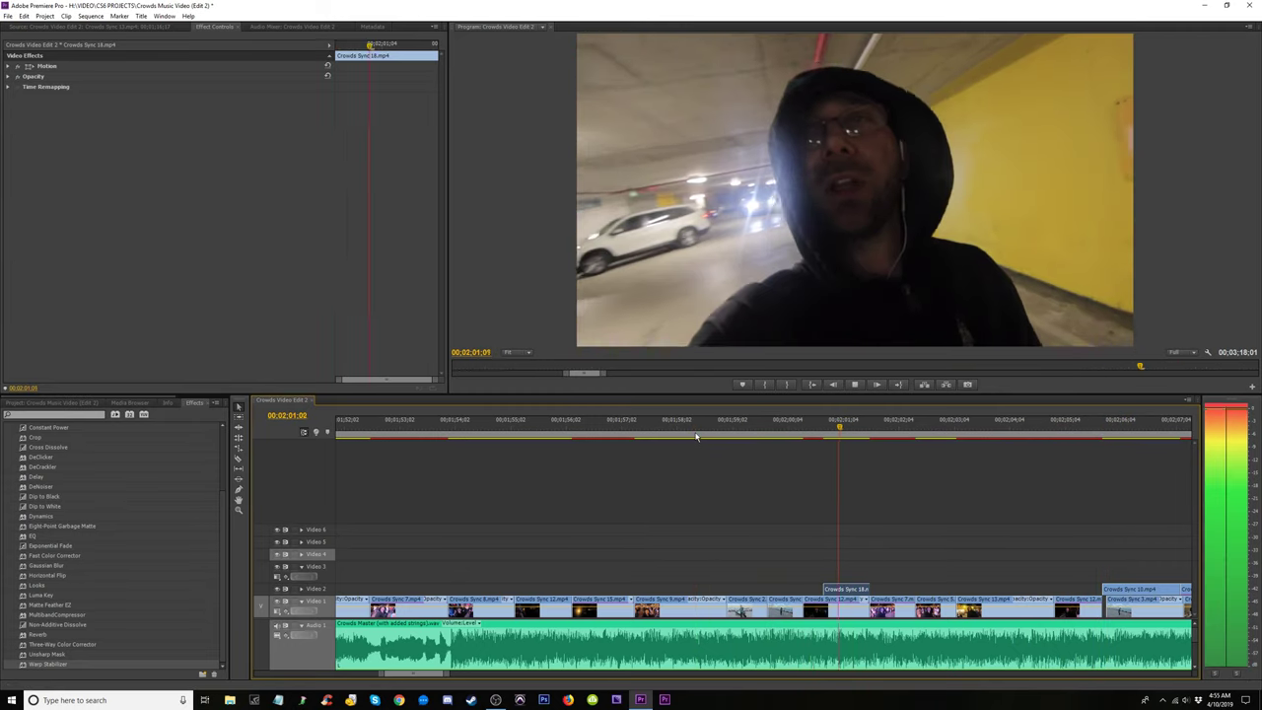
pyautogui.click(757, 443)
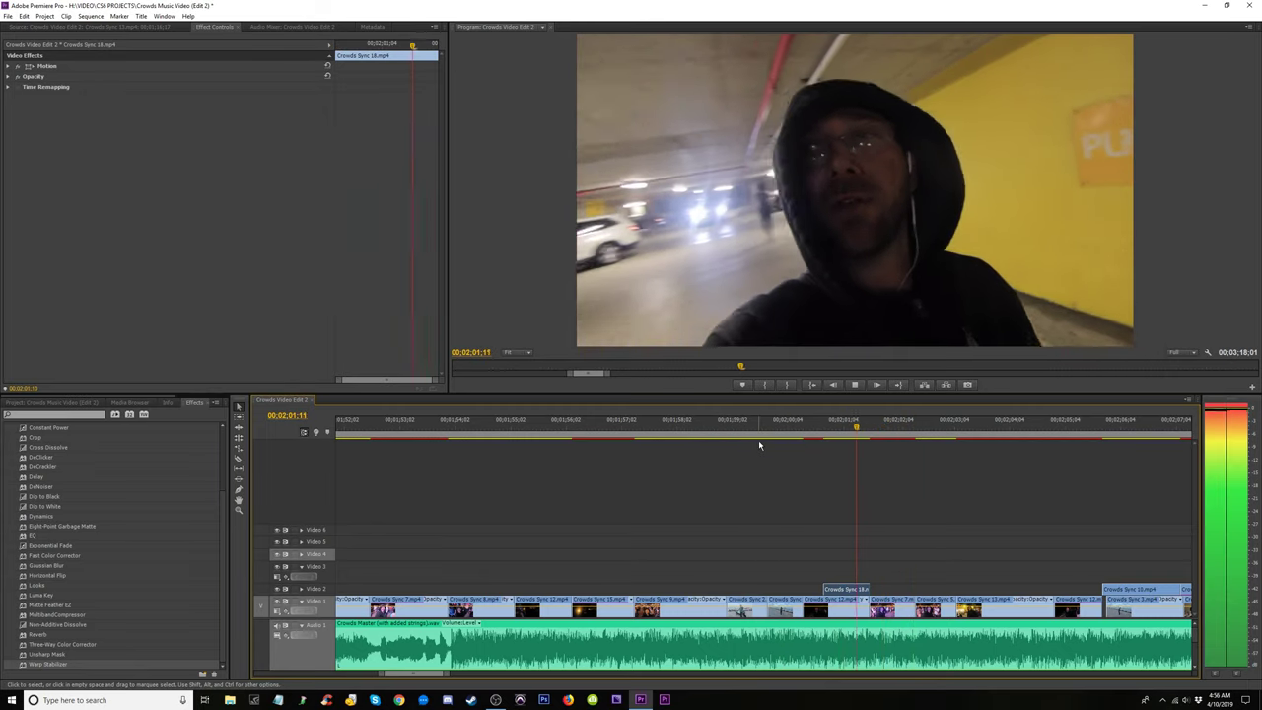
pyautogui.click(755, 434)
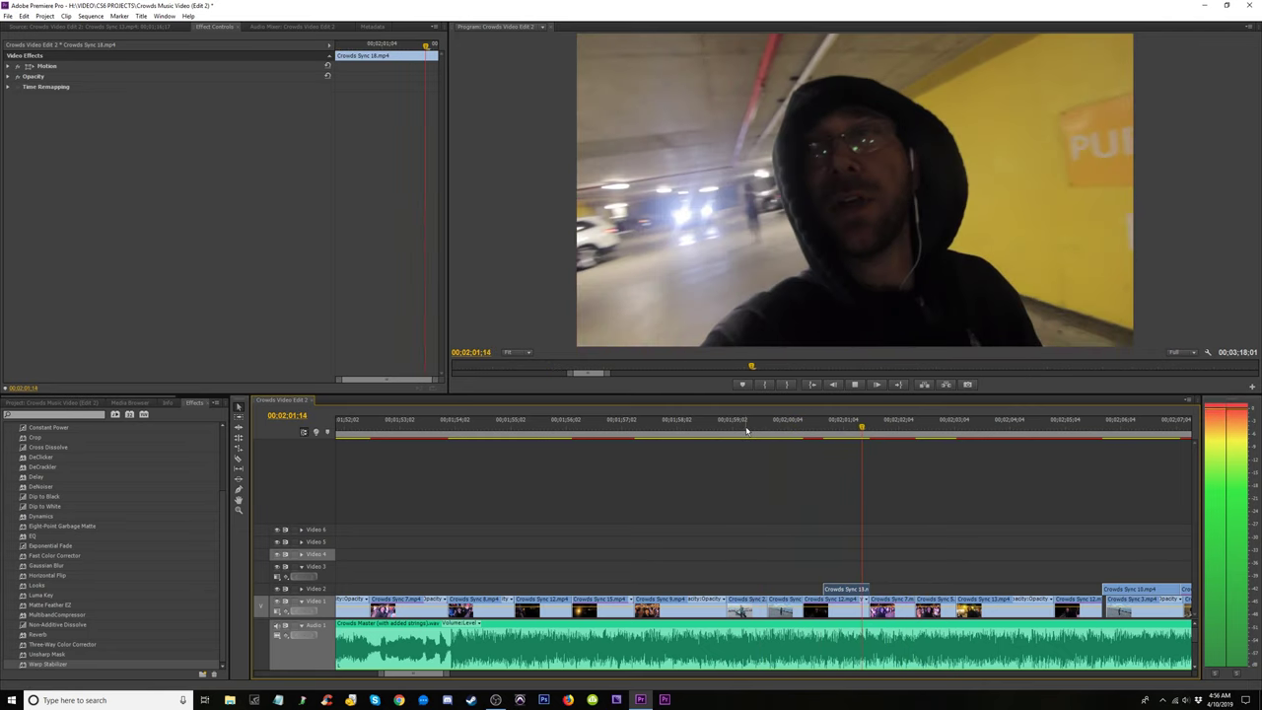
pyautogui.click(747, 430)
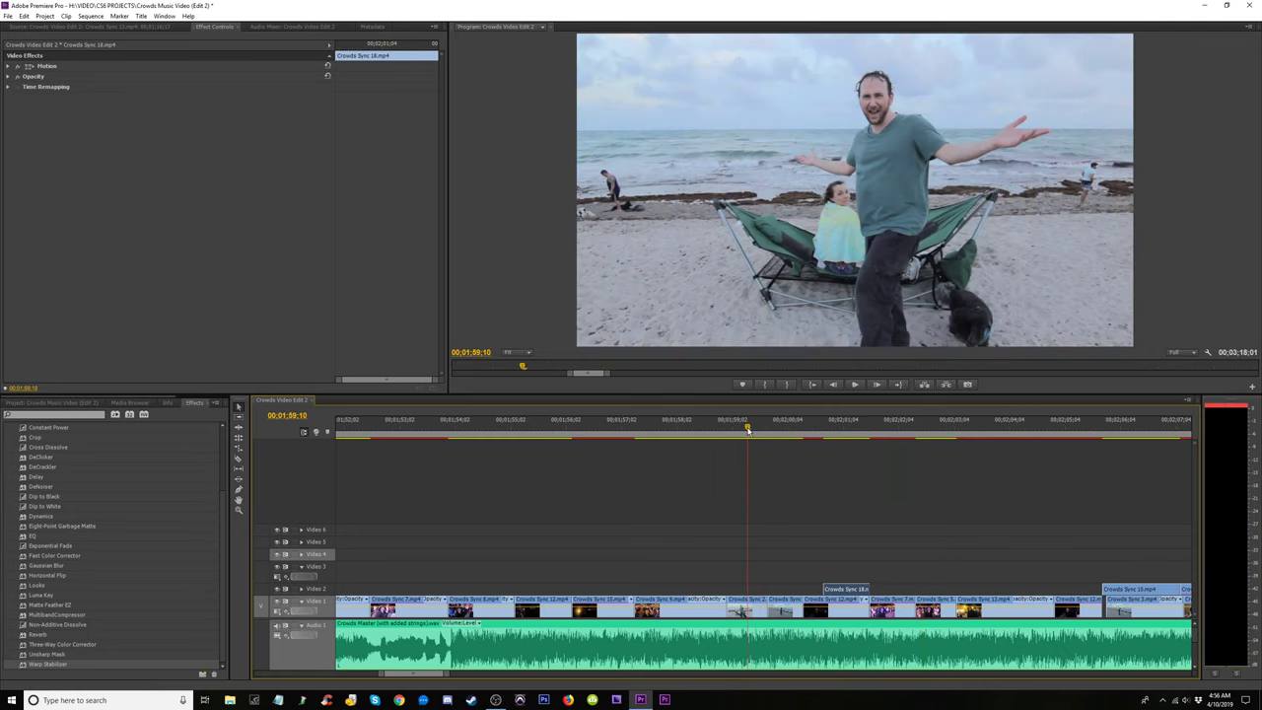
pyautogui.press('=')
pyautogui.press('space')
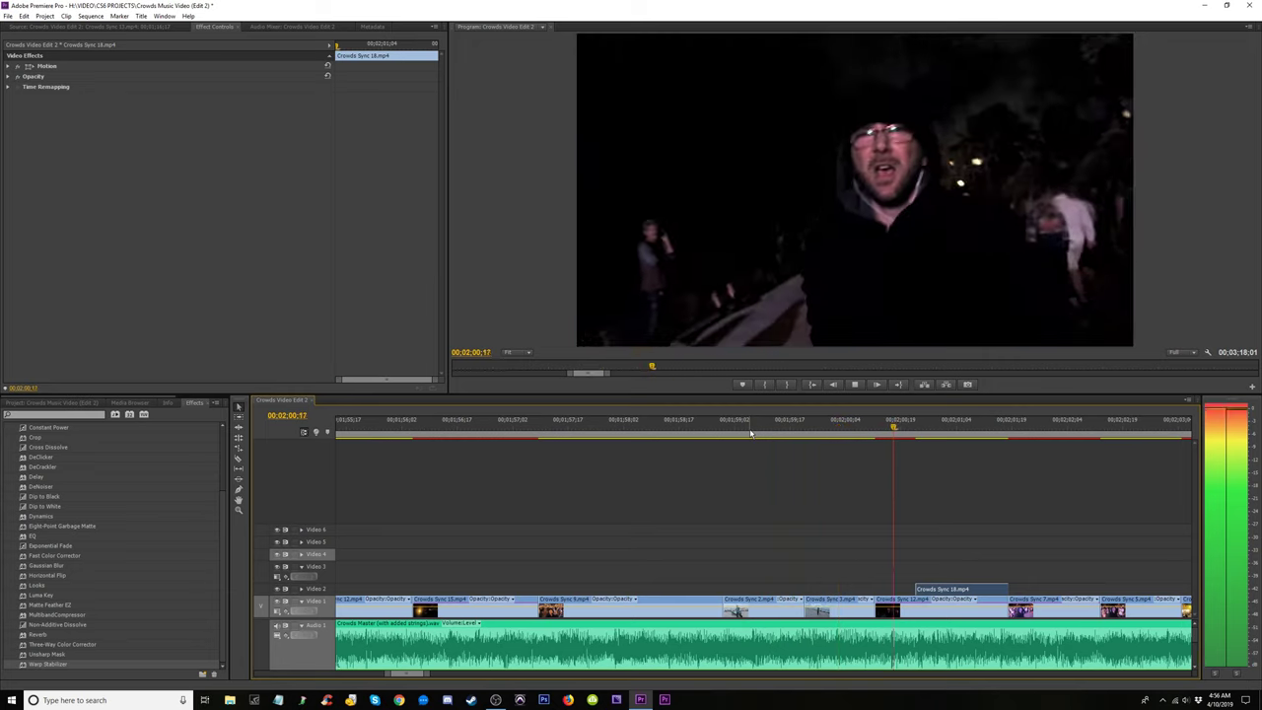
pyautogui.press('space')
pyautogui.press('space')
pyautogui.press('space')
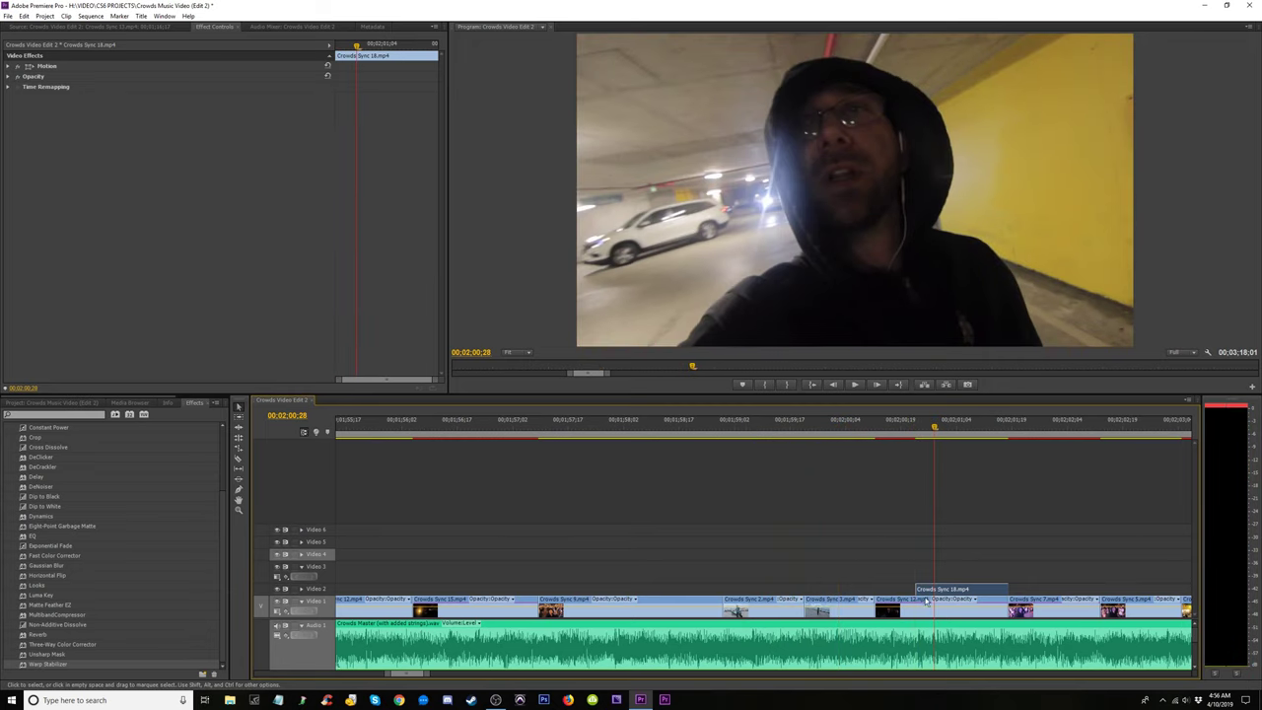
pyautogui.click(859, 478)
pyautogui.click(815, 430)
pyautogui.press('space')
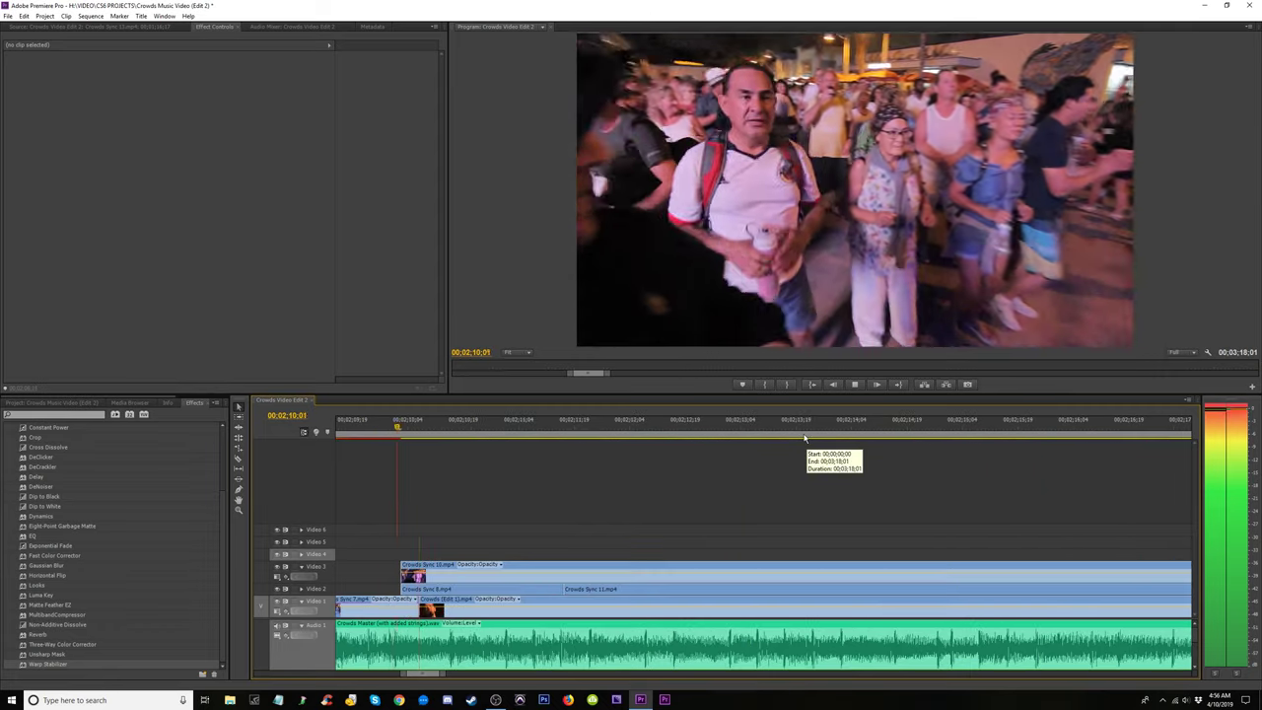
pyautogui.press('space')
pyautogui.press('-')
pyautogui.press('-')
pyautogui.press('-')
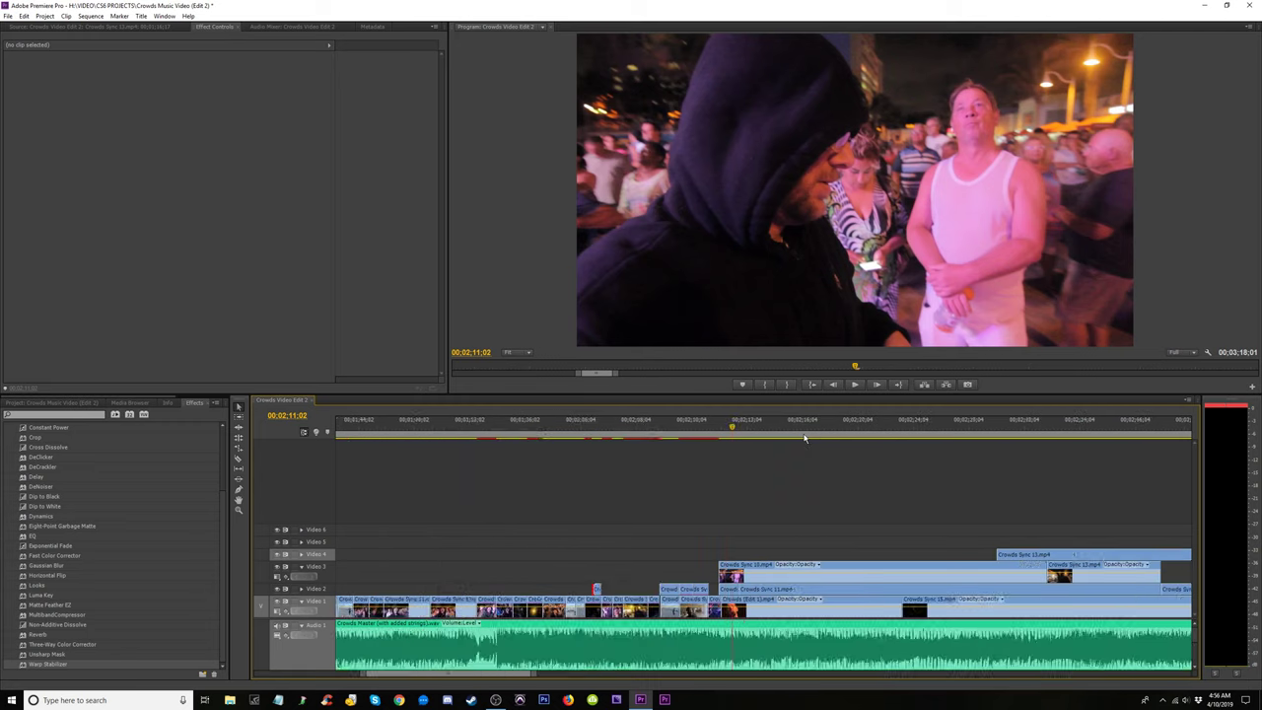
pyautogui.click(626, 422)
pyautogui.press('=')
pyautogui.press('=')
pyautogui.press('=')
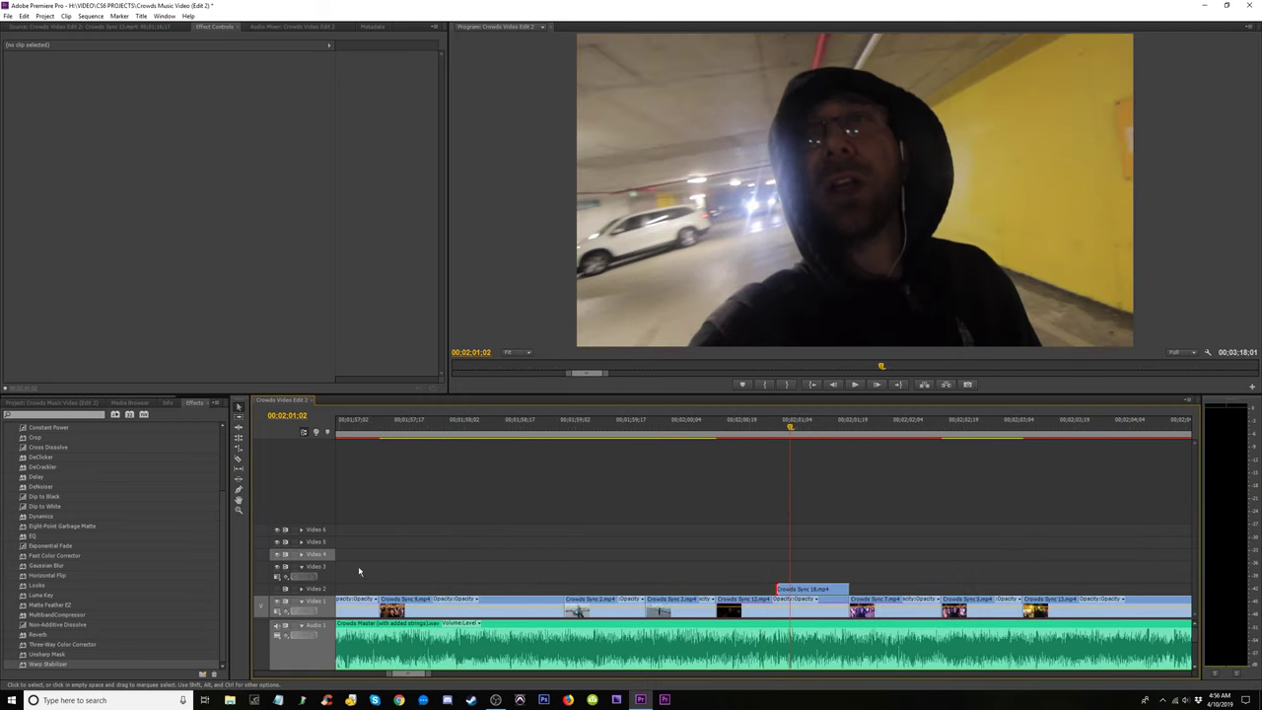
pyautogui.click(692, 428)
pyautogui.press('space')
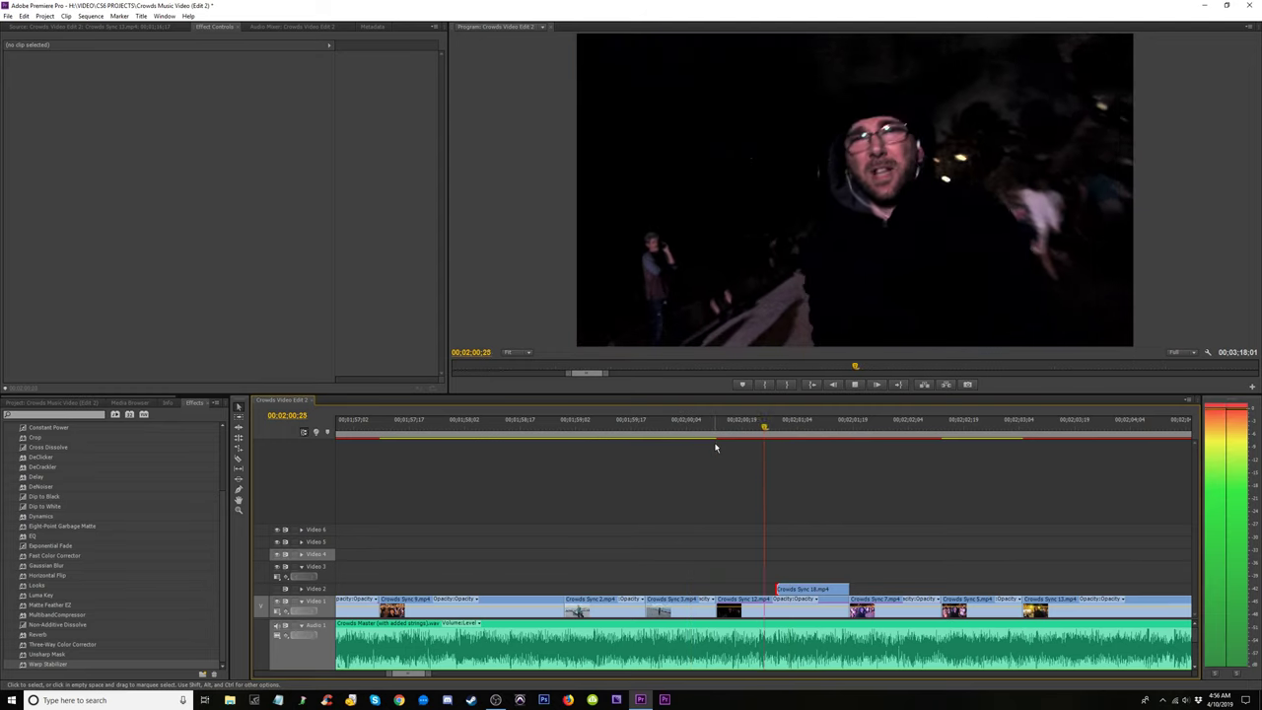
pyautogui.press('space')
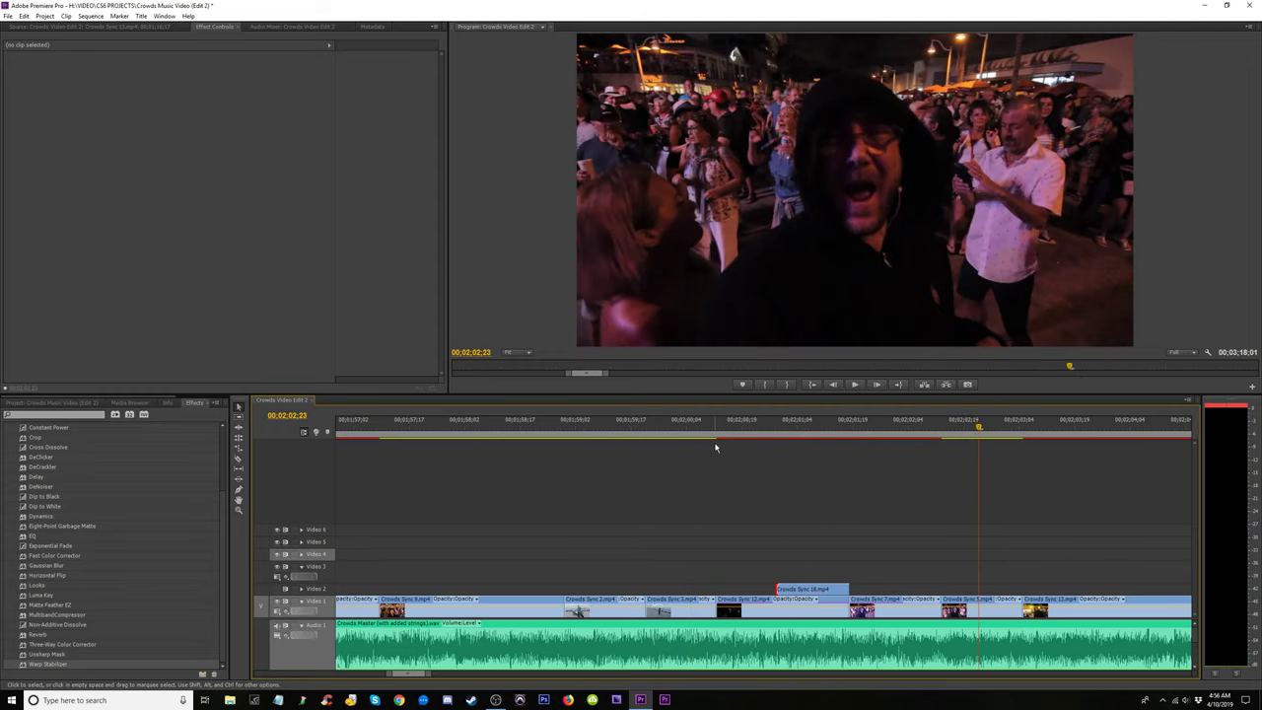
pyautogui.click(693, 428)
pyautogui.press('space')
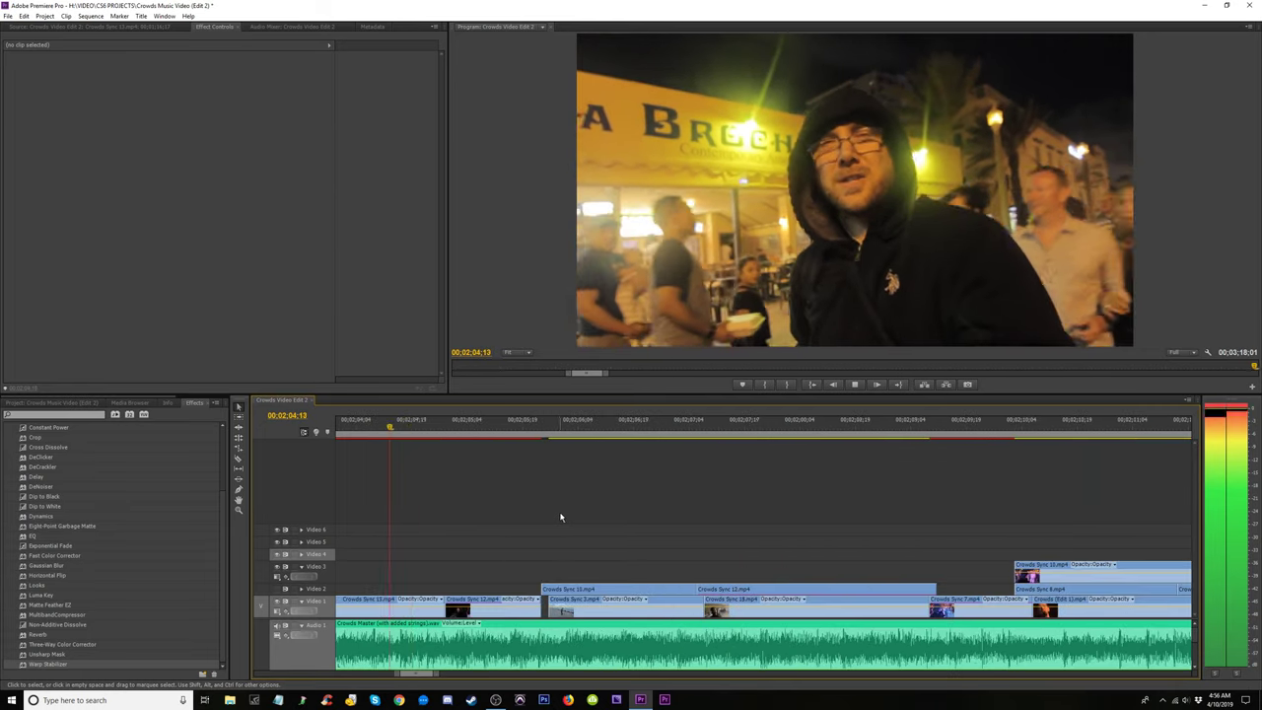
pyautogui.press('space')
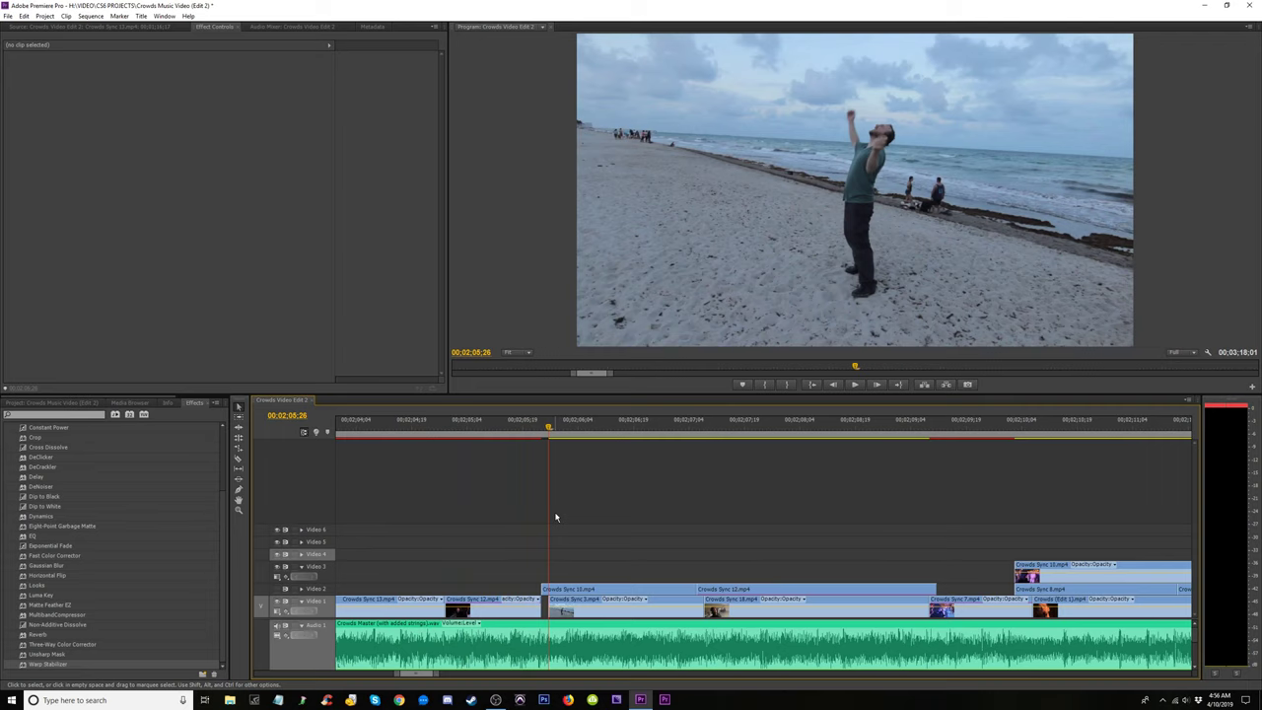
pyautogui.press('-')
pyautogui.moveTo(383, 426); pyautogui.dragTo(395, 426)
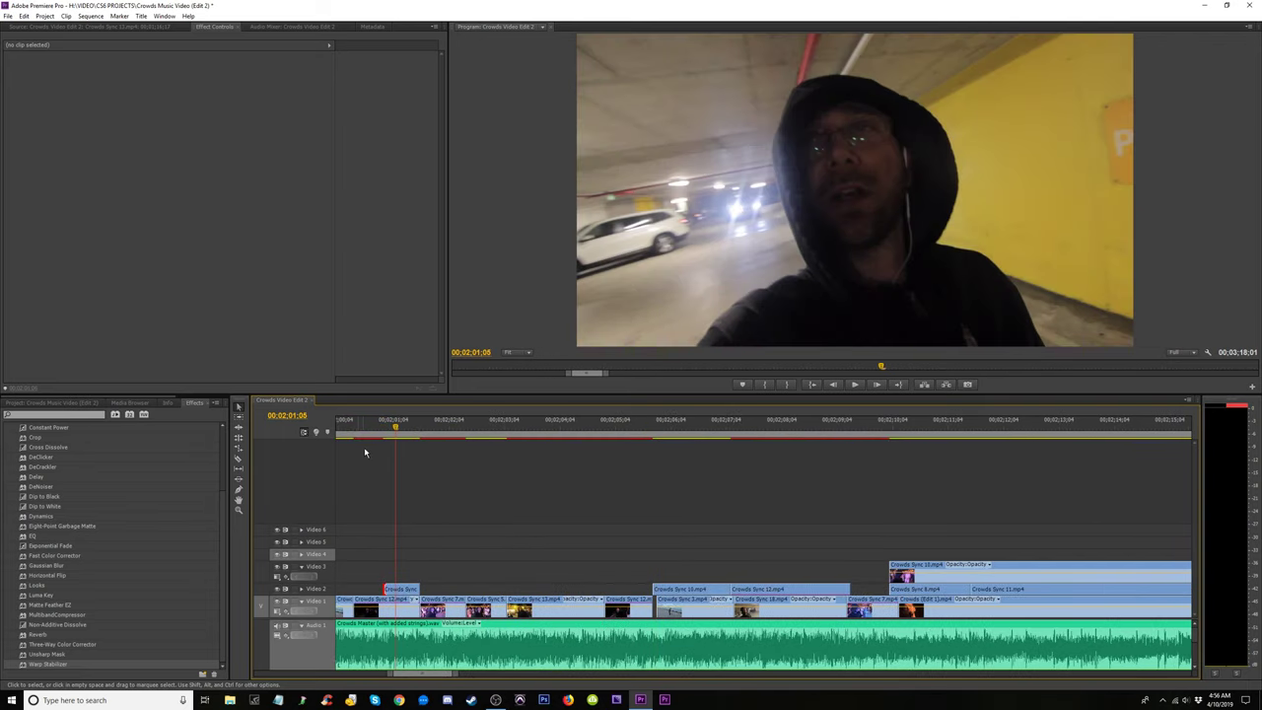
pyautogui.press('space')
pyautogui.press('space')
pyautogui.click(381, 427)
pyautogui.press('space')
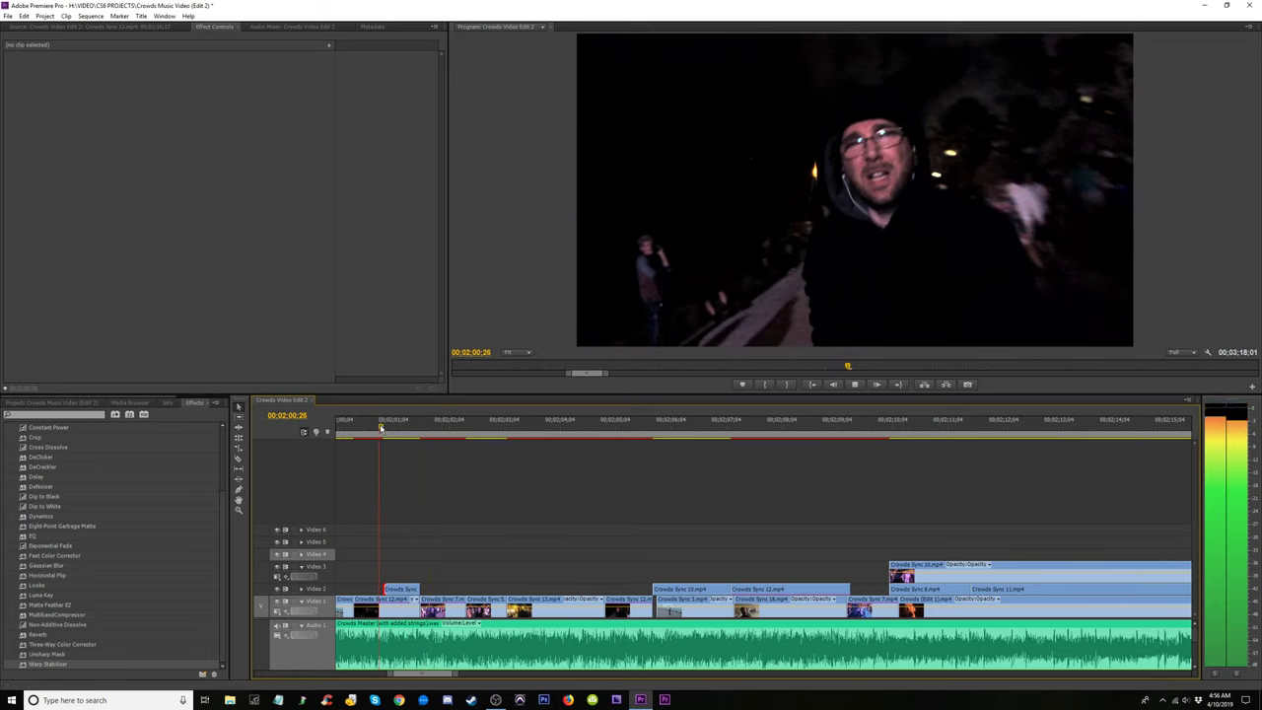
pyautogui.press('space')
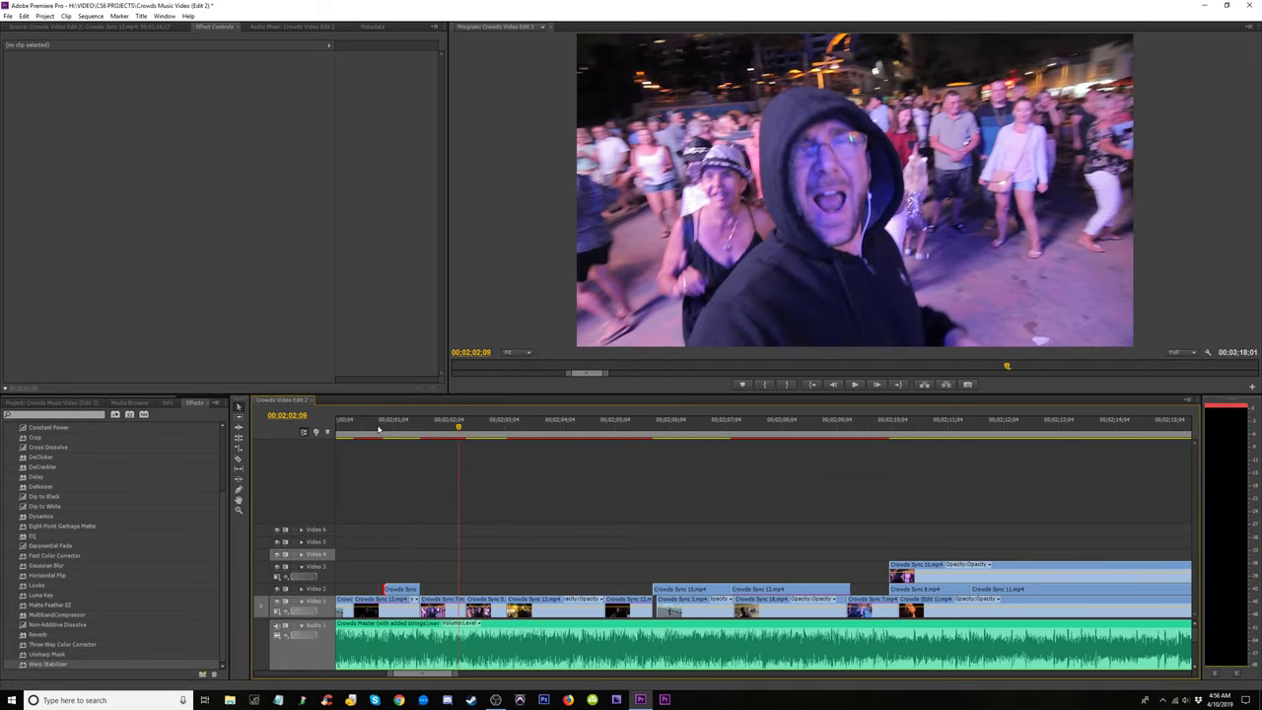
pyautogui.press('space')
pyautogui.click(375, 431)
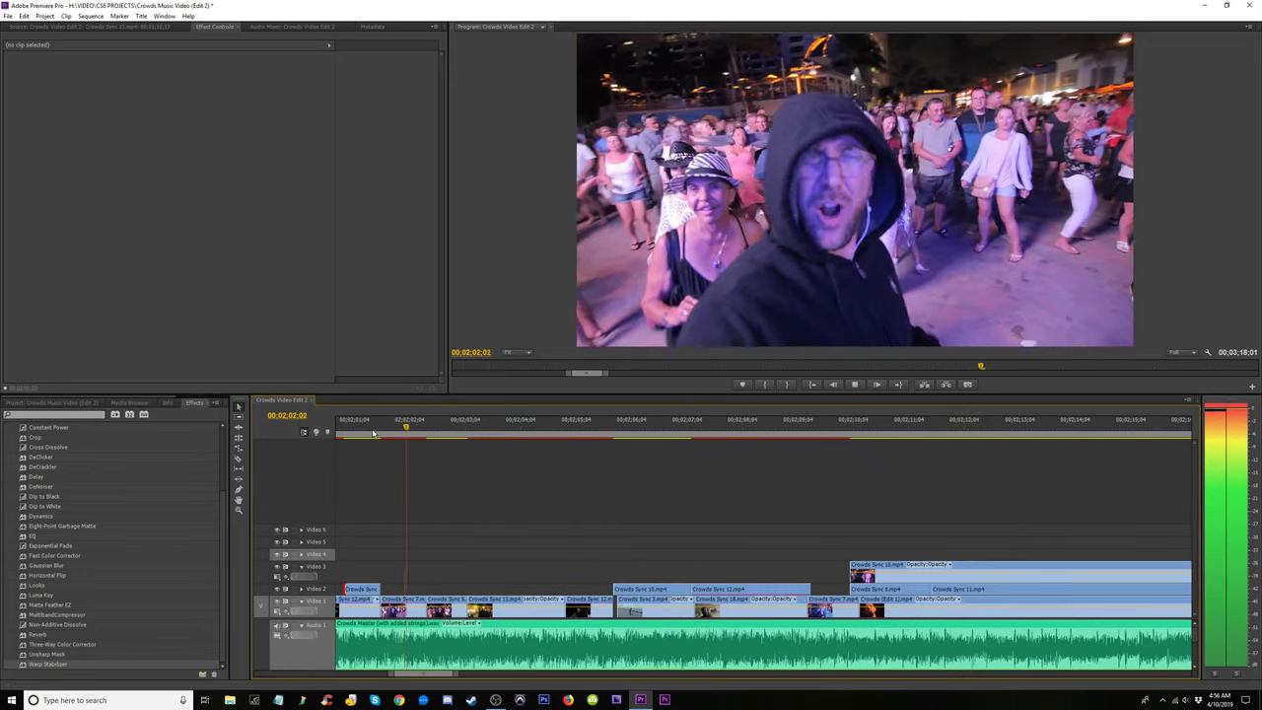
pyautogui.click(373, 431)
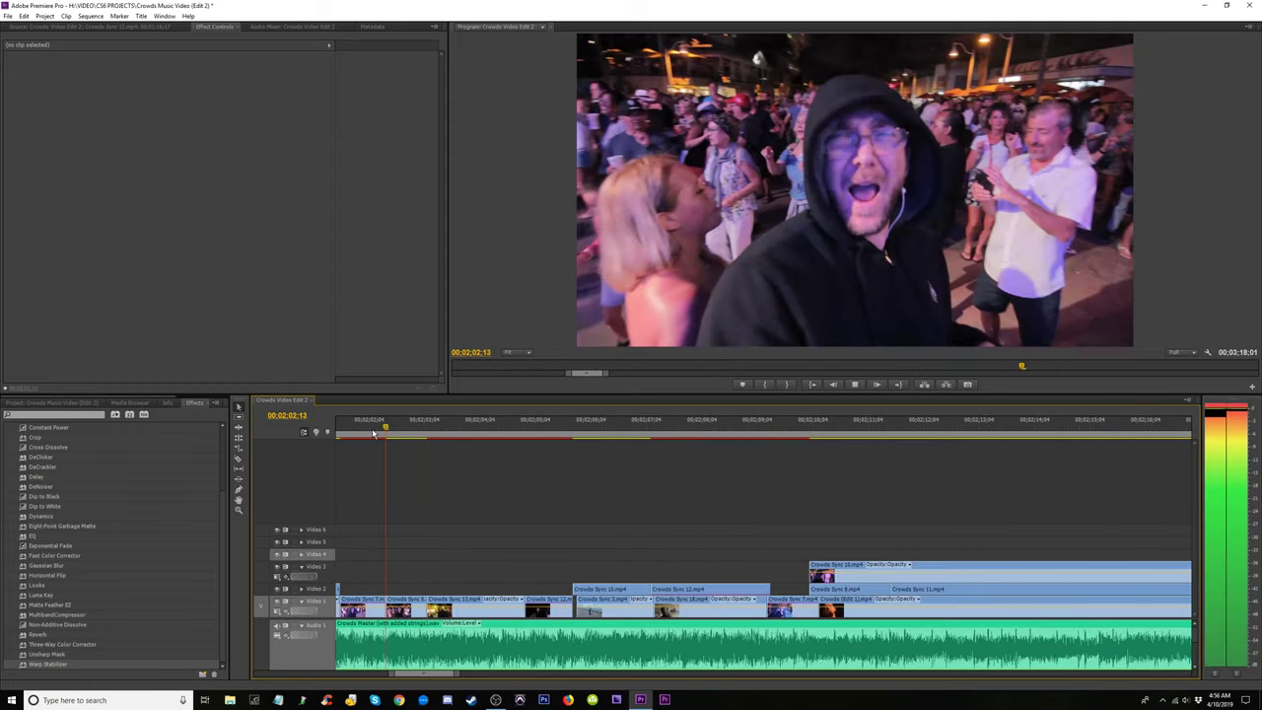
pyautogui.press('-')
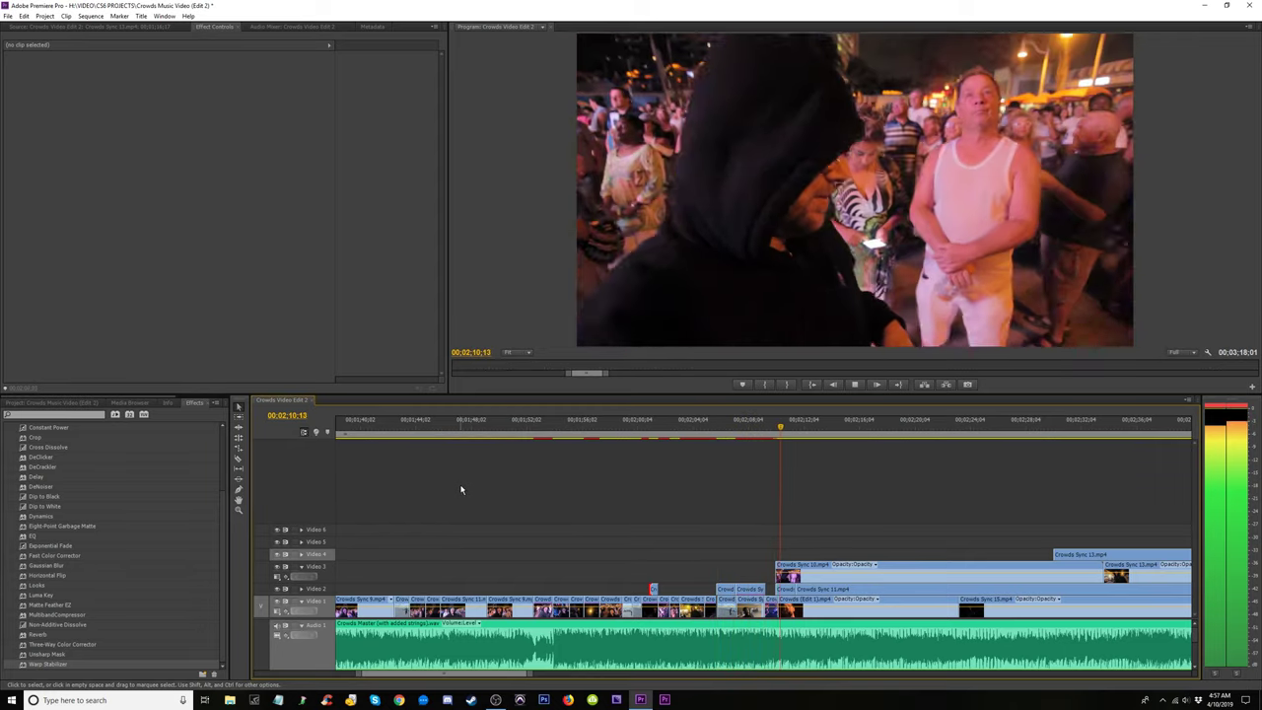
pyautogui.press('space')
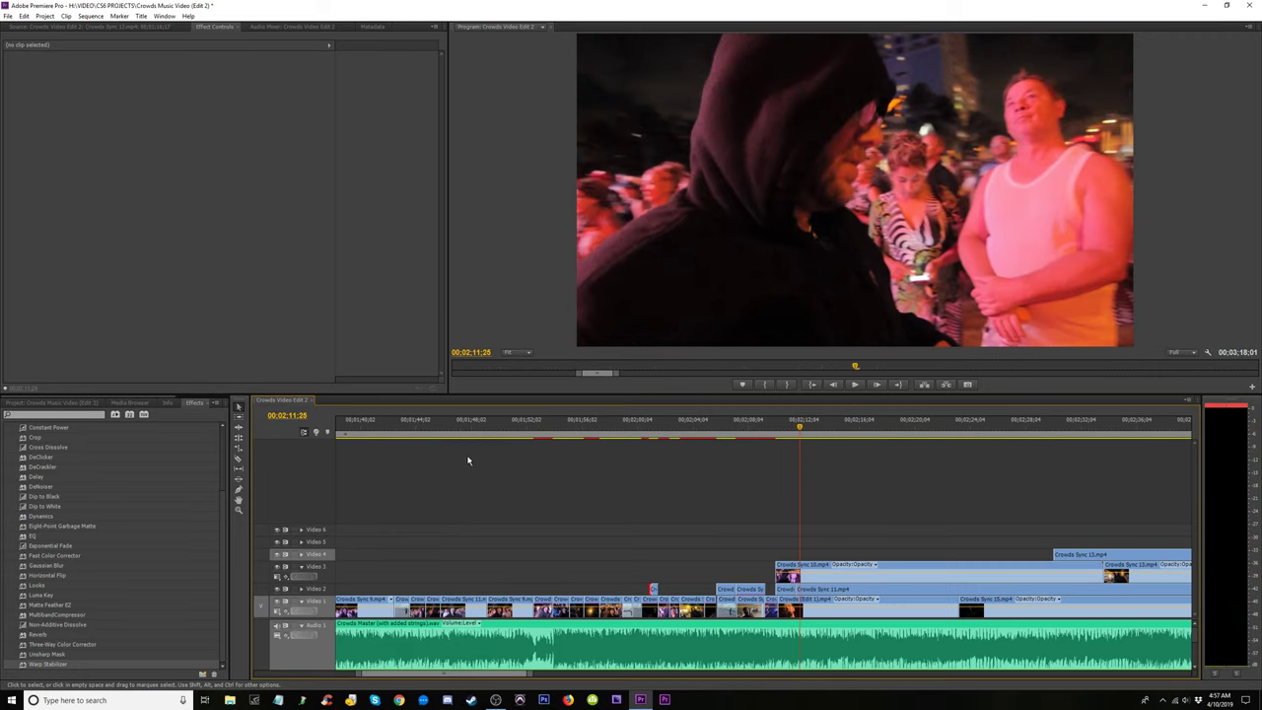
pyautogui.click(638, 430)
pyautogui.press('space')
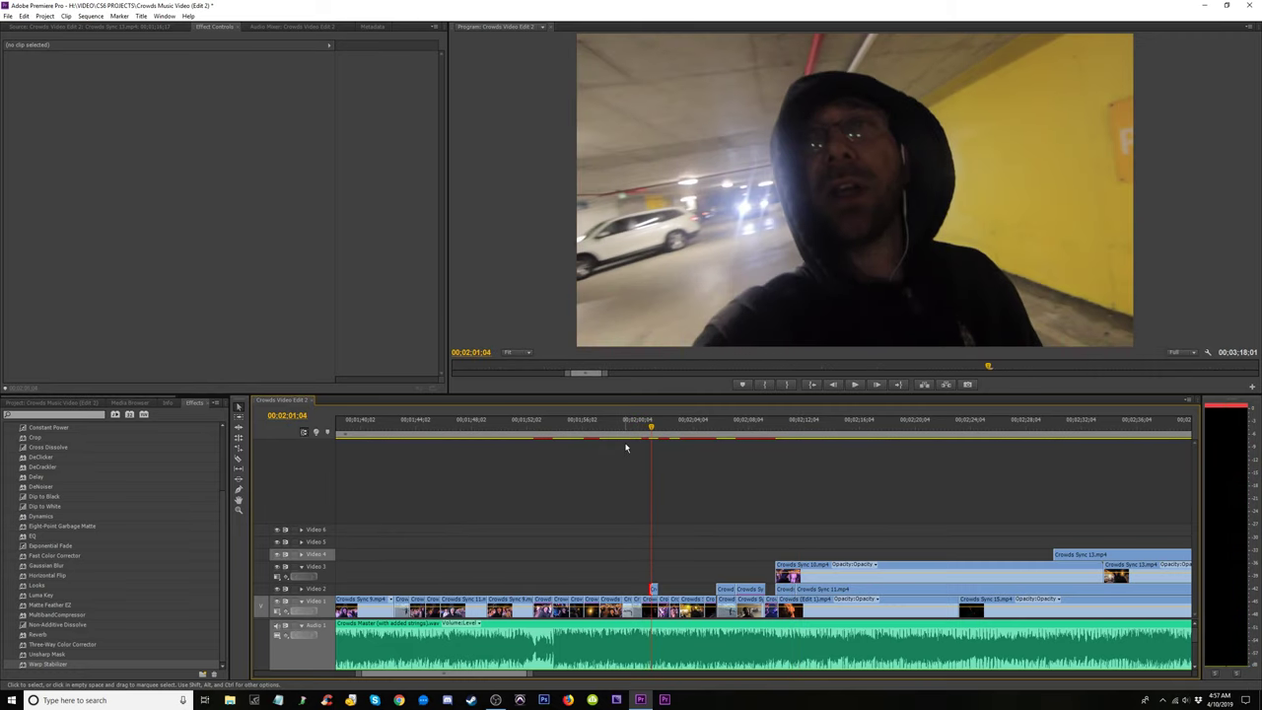
pyautogui.press('=')
pyautogui.press('=')
pyautogui.press('=')
pyautogui.press('=')
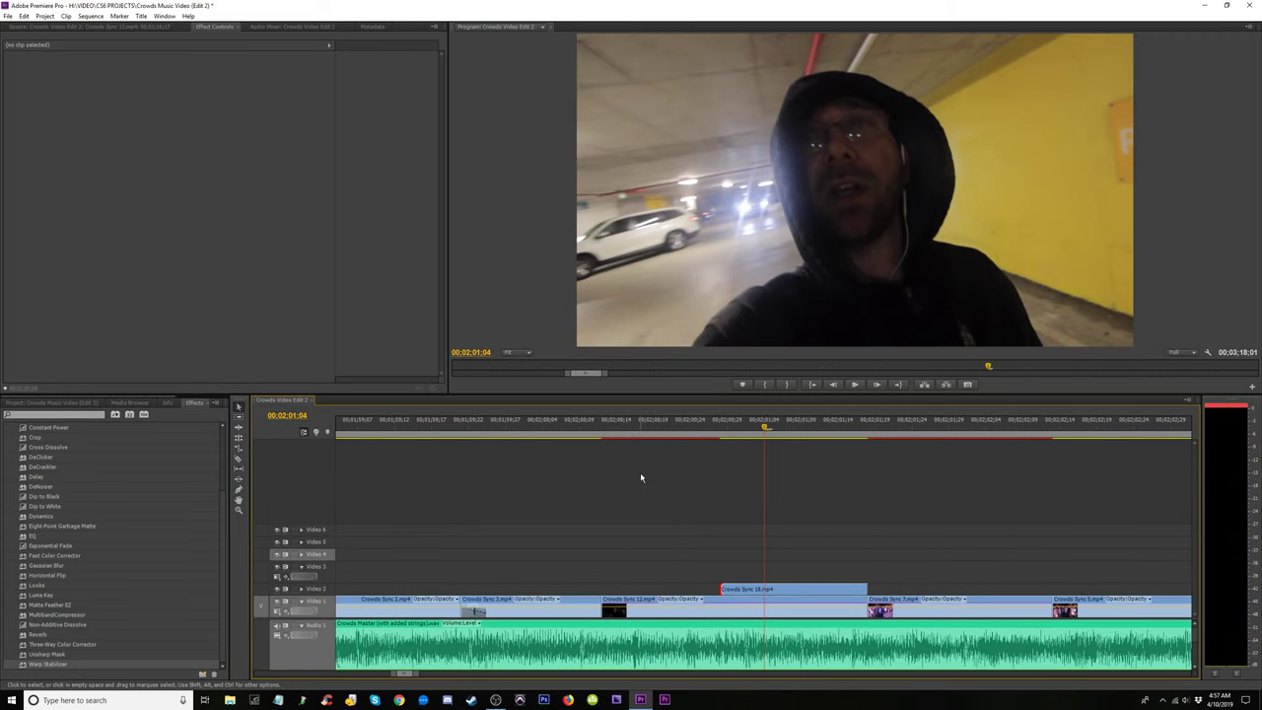
# Zoom in, step the playhead back to 00:02:01:09 and razor-cut the Video 2 overlay.
pyautogui.press('=')
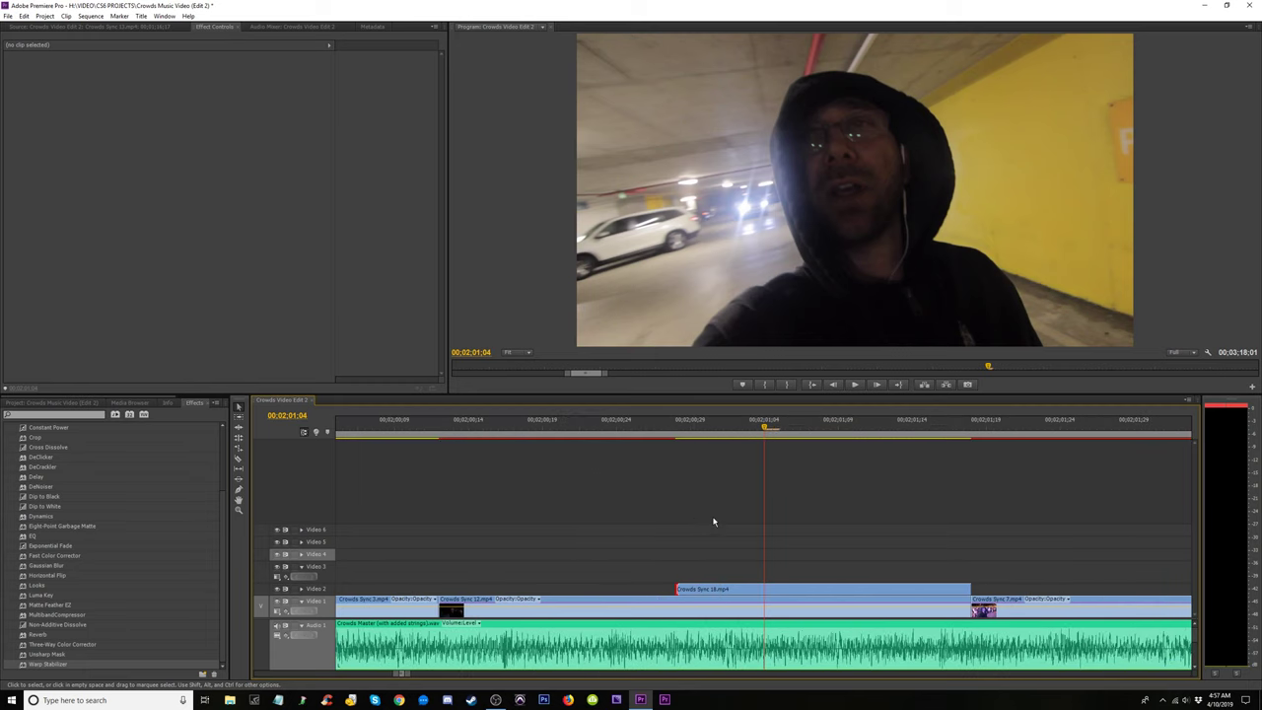
pyautogui.click(975, 437)
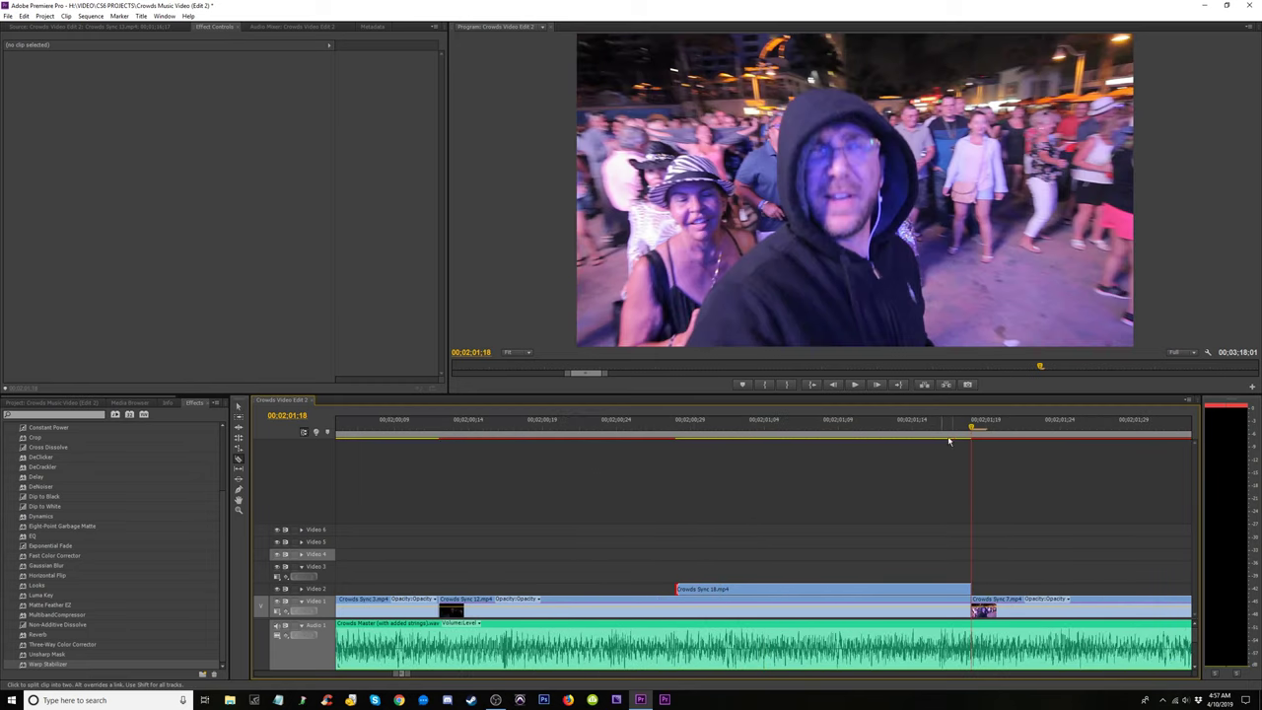
pyautogui.press('Left')
pyautogui.press('Left')
pyautogui.press('Left')
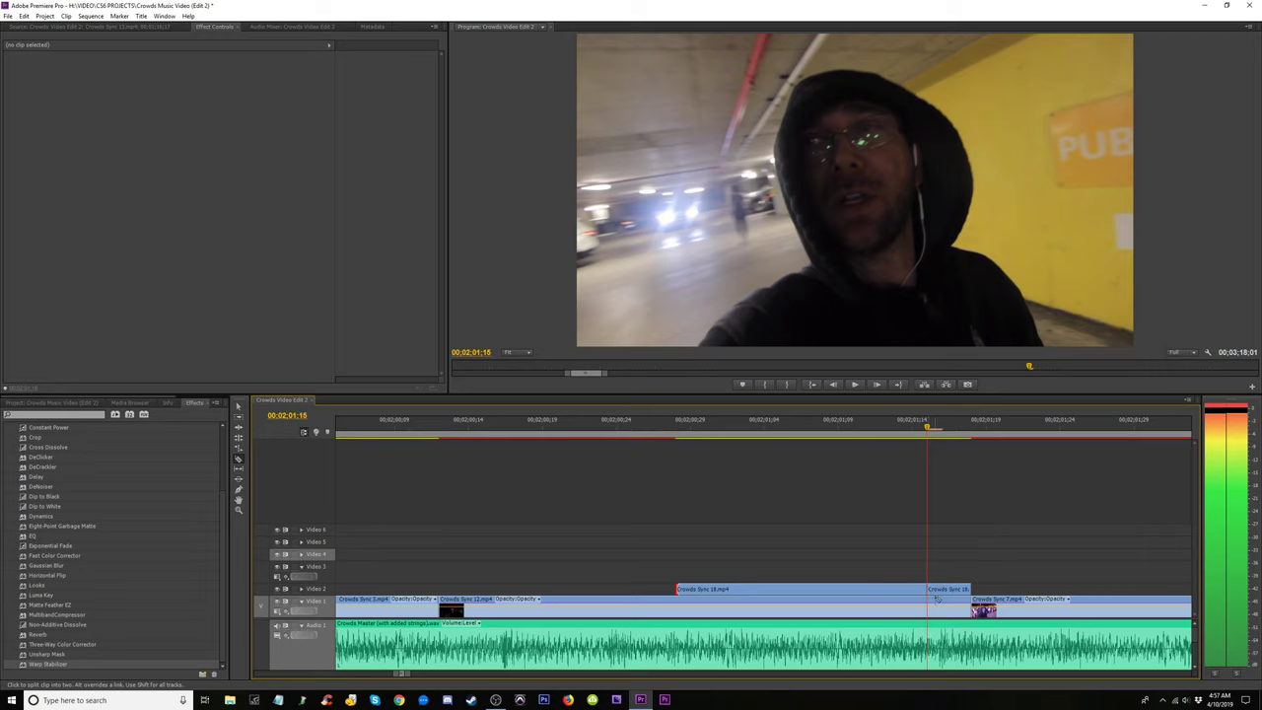
pyautogui.press('Left')
pyautogui.press('Left')
pyautogui.press('Left')
pyautogui.press('Left')
pyautogui.press('Left')
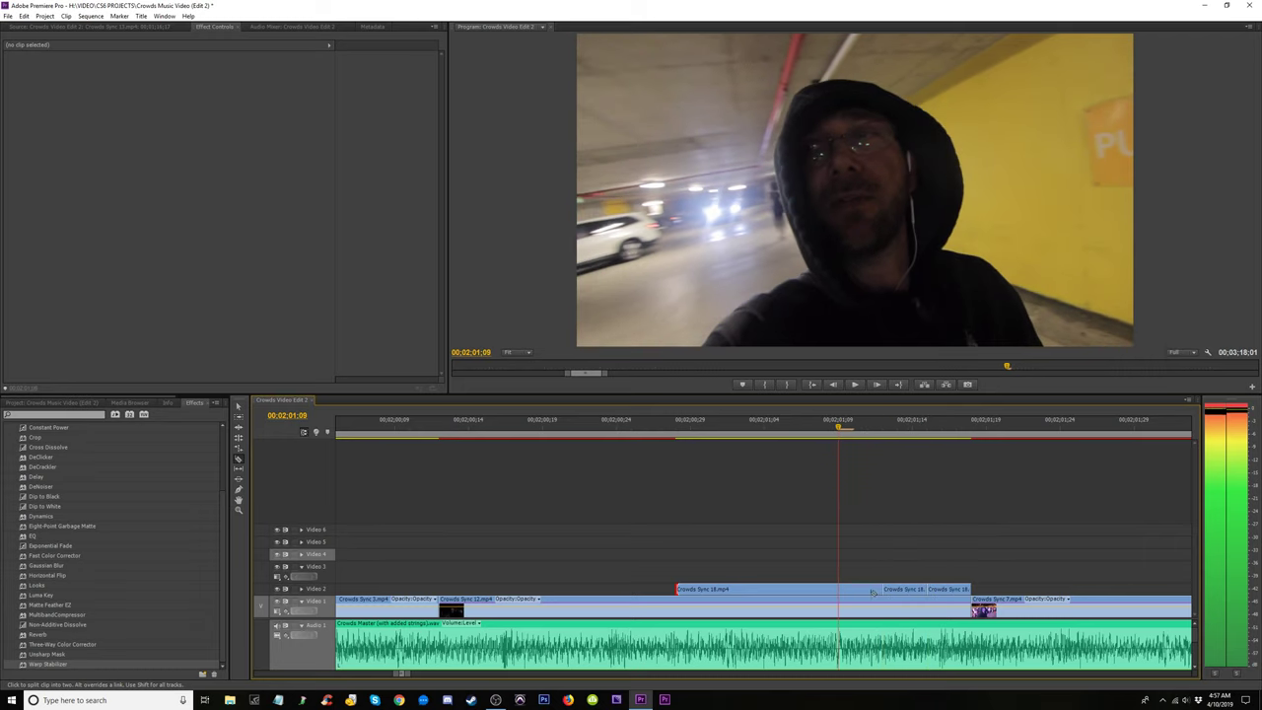
pyautogui.press('Left')
pyautogui.press('Left')
pyautogui.press('Left')
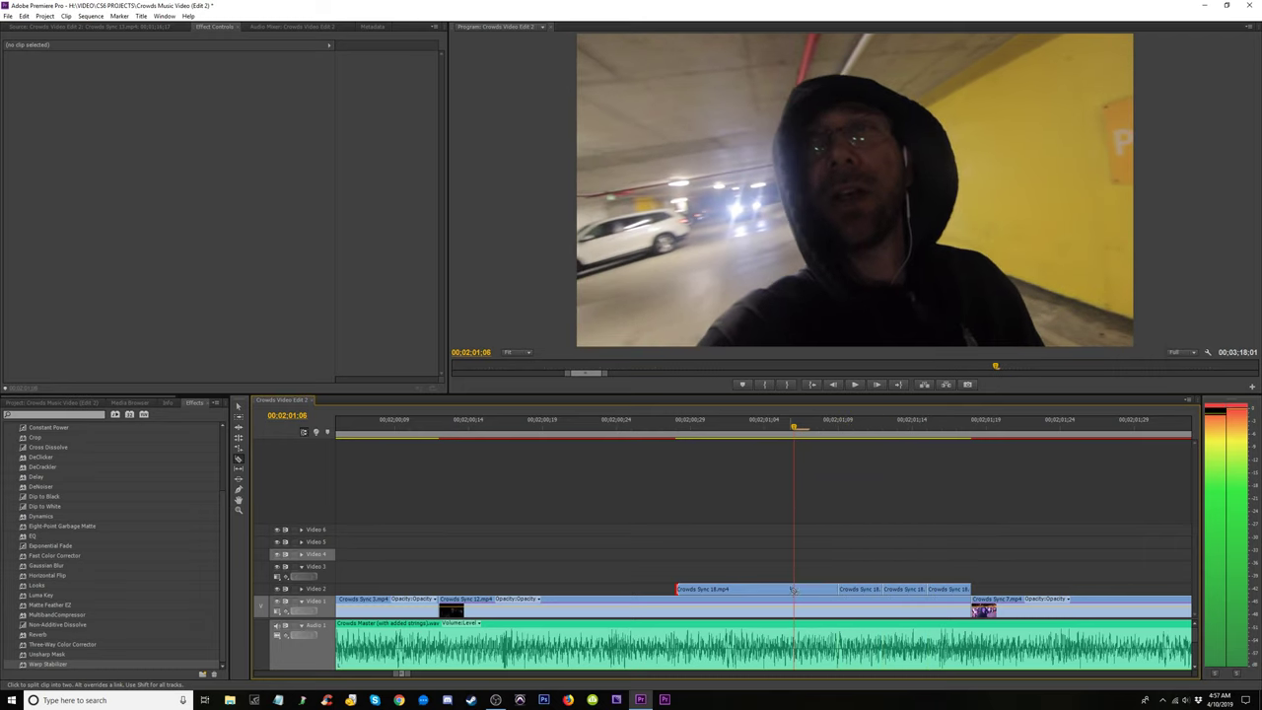
pyautogui.click(793, 589)
pyautogui.press('Left')
pyautogui.press('Left')
pyautogui.press('Left')
pyautogui.press('Left')
pyautogui.press('Left')
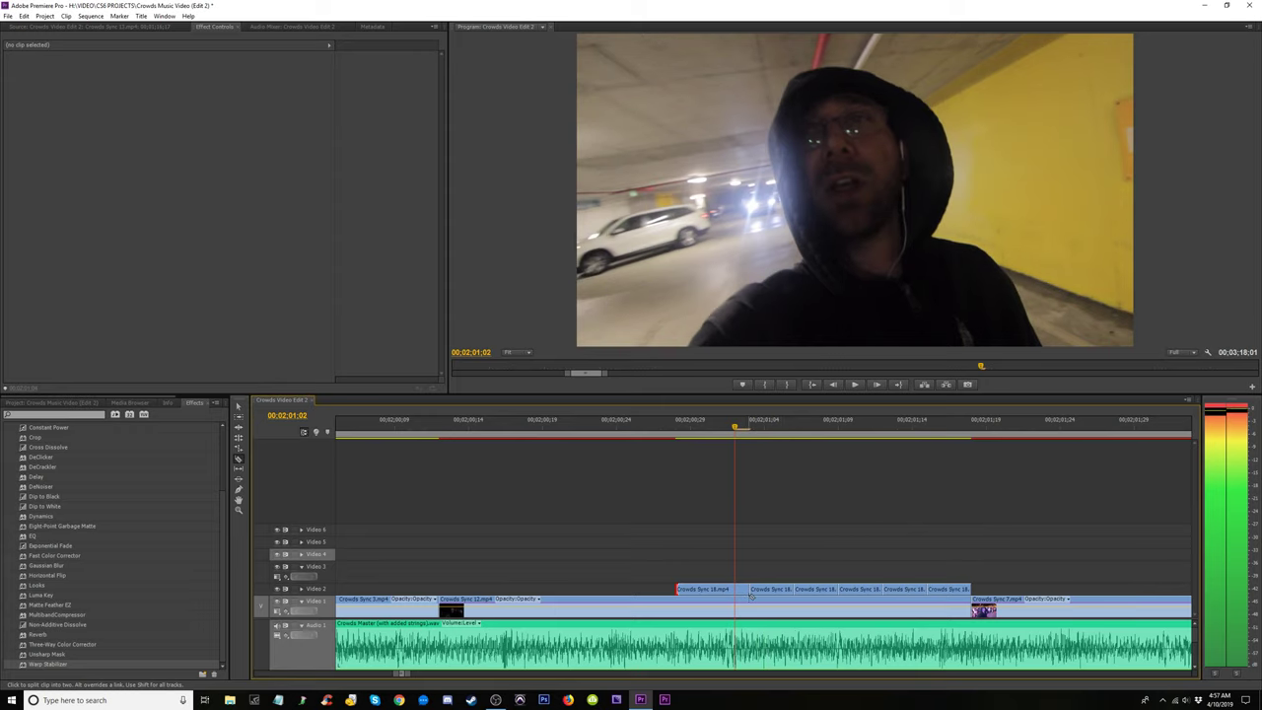
pyautogui.press('Left')
pyautogui.press('Left')
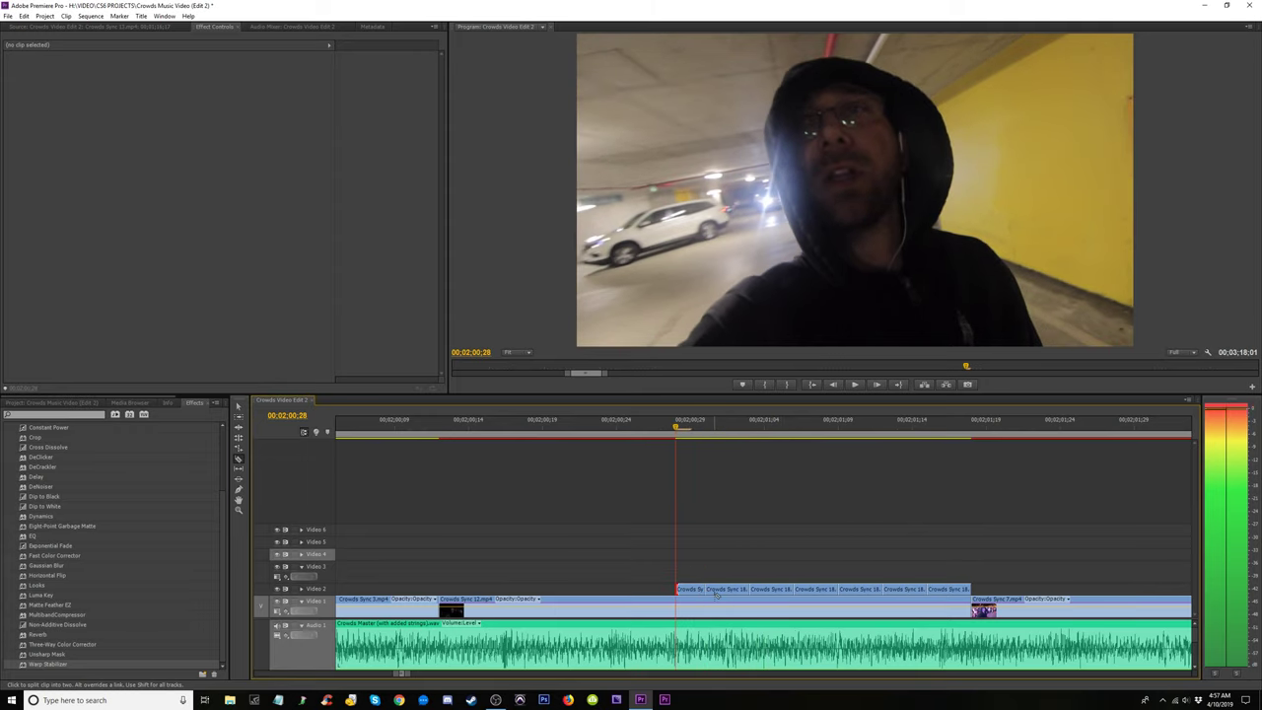
# Trim the overlay's start to the playhead and delete two pieces to leave gaps.
pyautogui.press('v')
pyautogui.moveTo(677, 591); pyautogui.dragTo(661, 592)
pyautogui.click(905, 592)
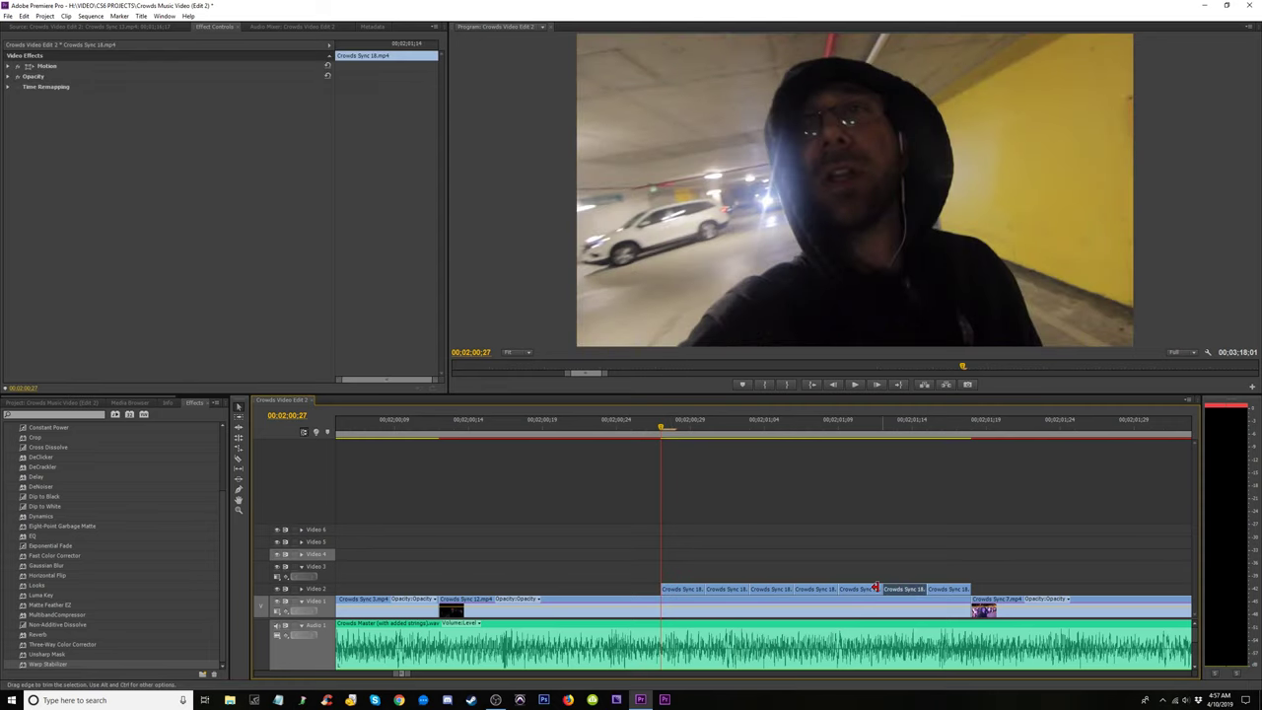
pyautogui.press('Delete')
pyautogui.click(816, 592)
pyautogui.press('Delete')
# Play back the stutter cuts and zoom the timeline out.
pyautogui.press('space')
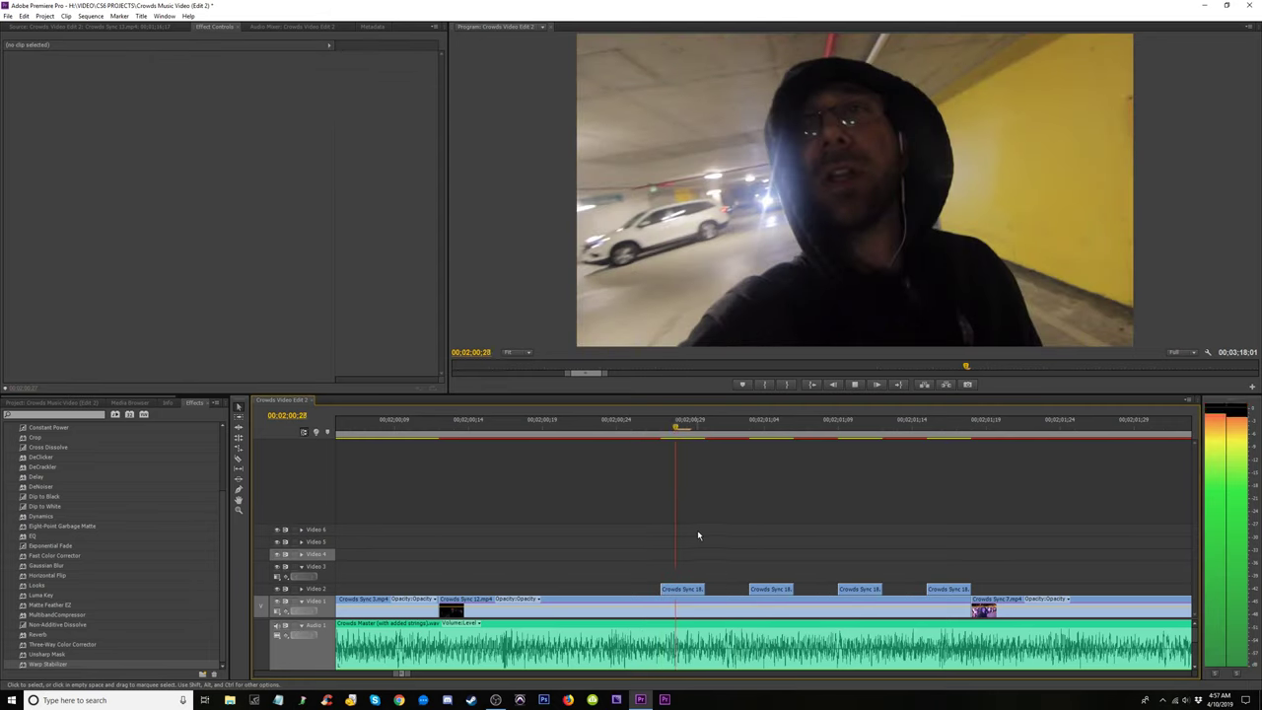
pyautogui.click(423, 439)
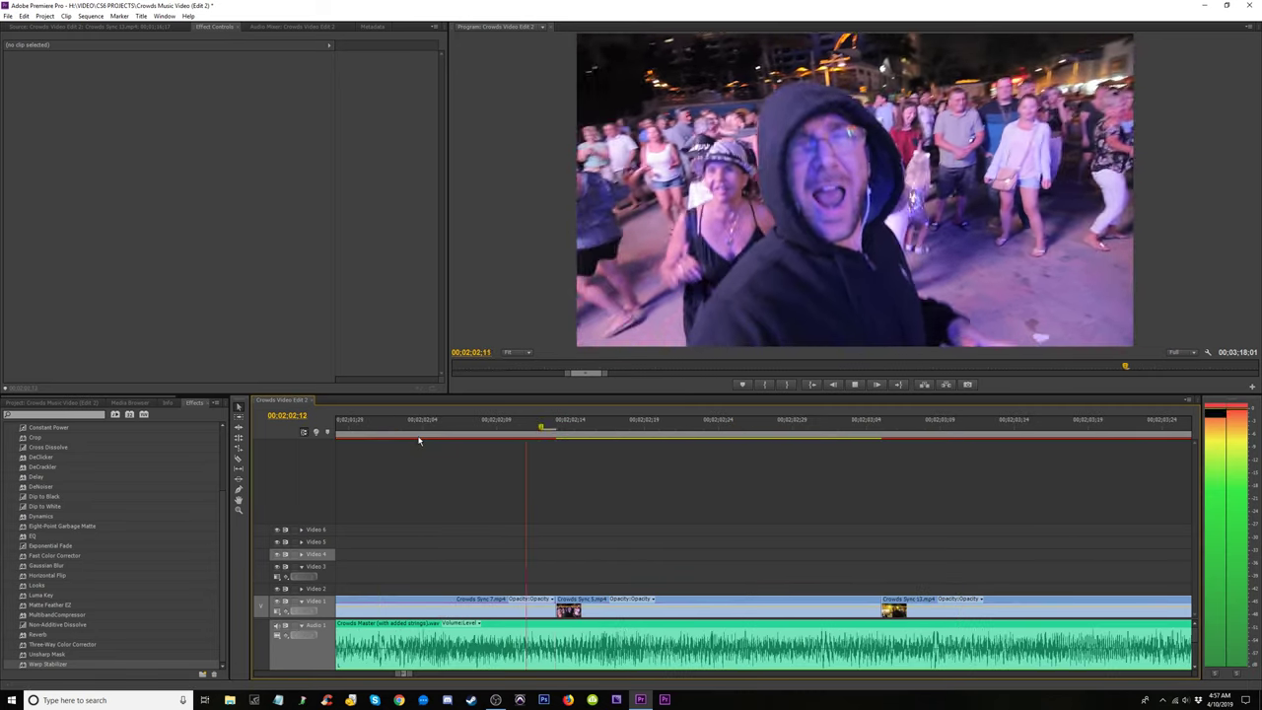
pyautogui.press('-')
pyautogui.press('space')
# Marquee-select the four stutter clips on Video 2 and drag them down onto Video 1.
pyautogui.click(474, 425)
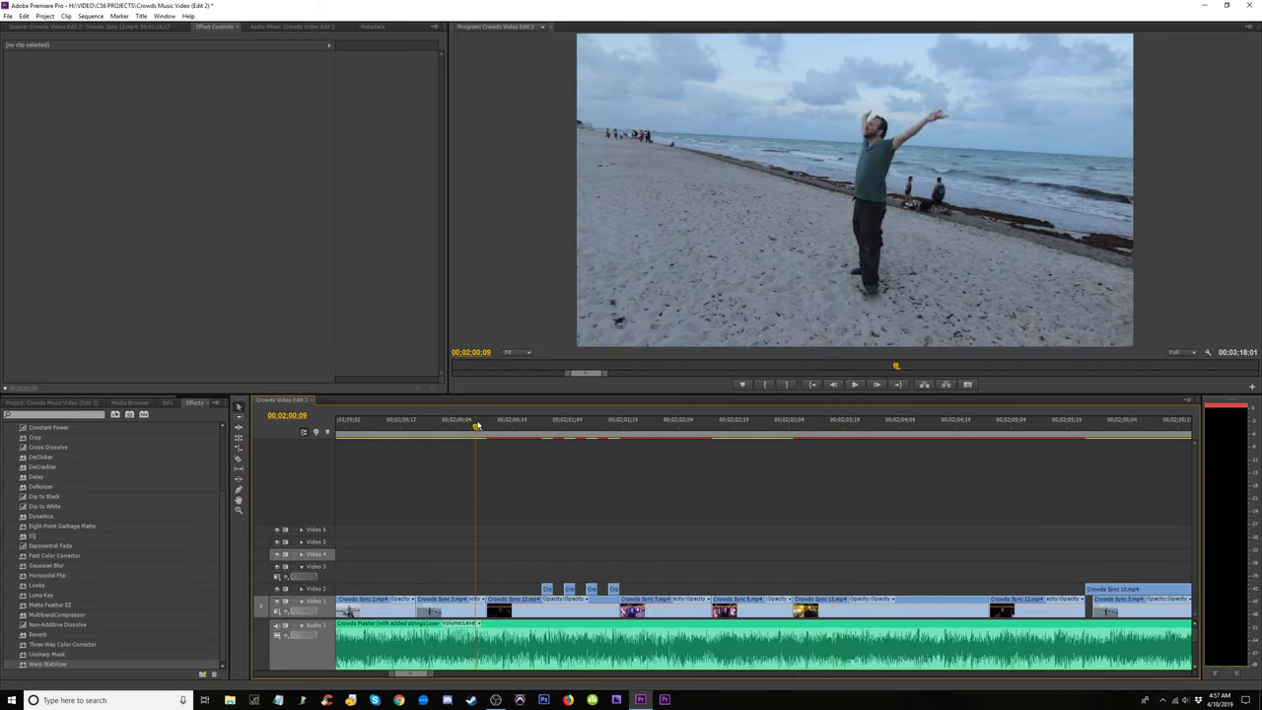
pyautogui.press('space')
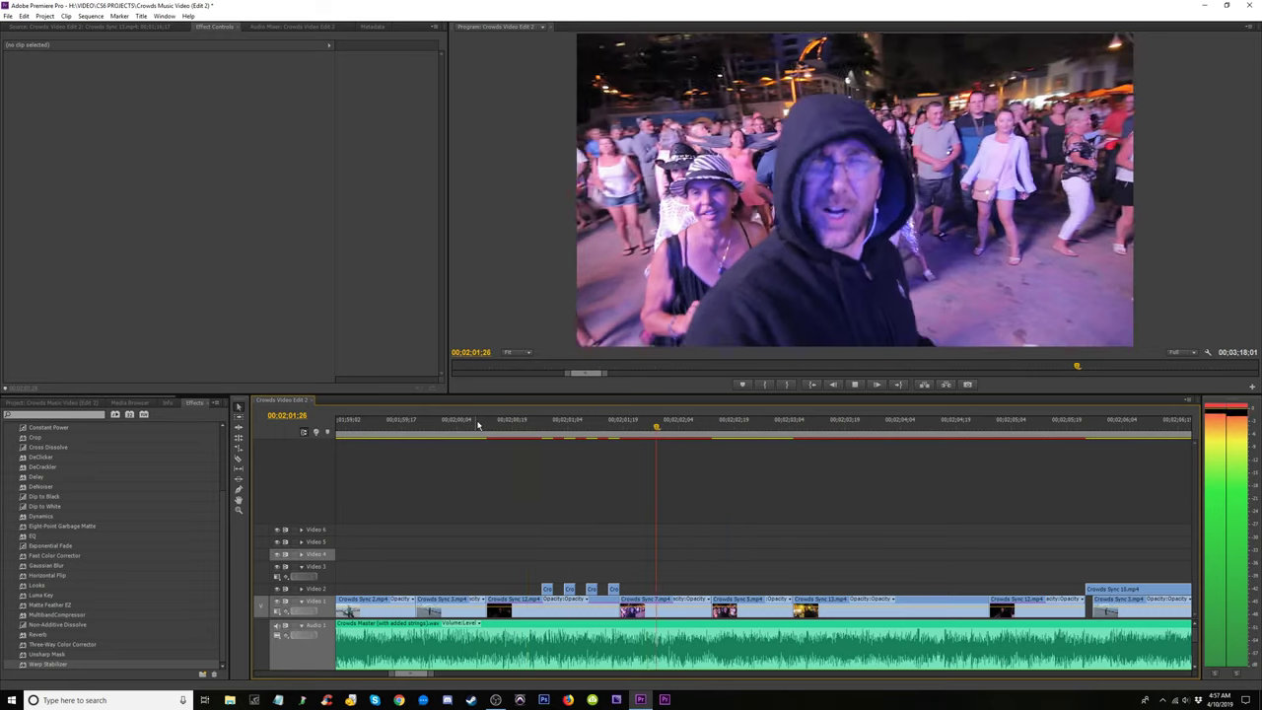
pyautogui.press('space')
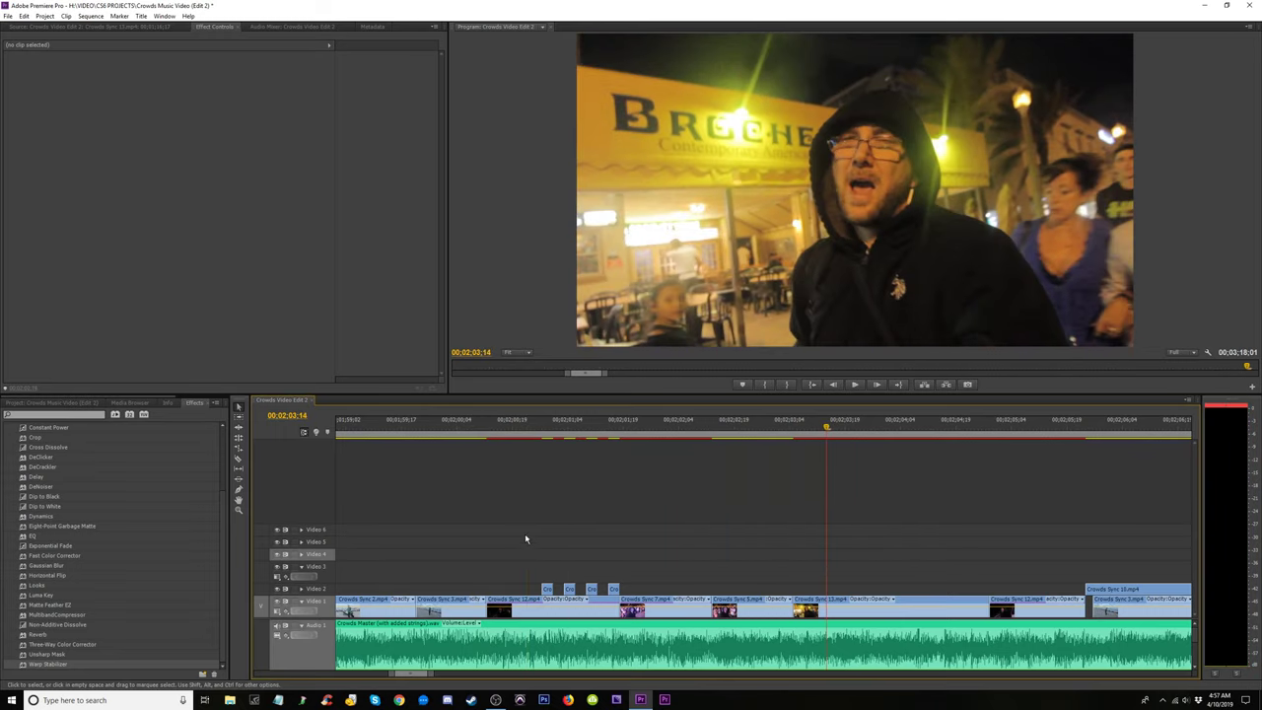
pyautogui.moveTo(600, 574); pyautogui.dragTo(619, 596)
pyautogui.press('Up')
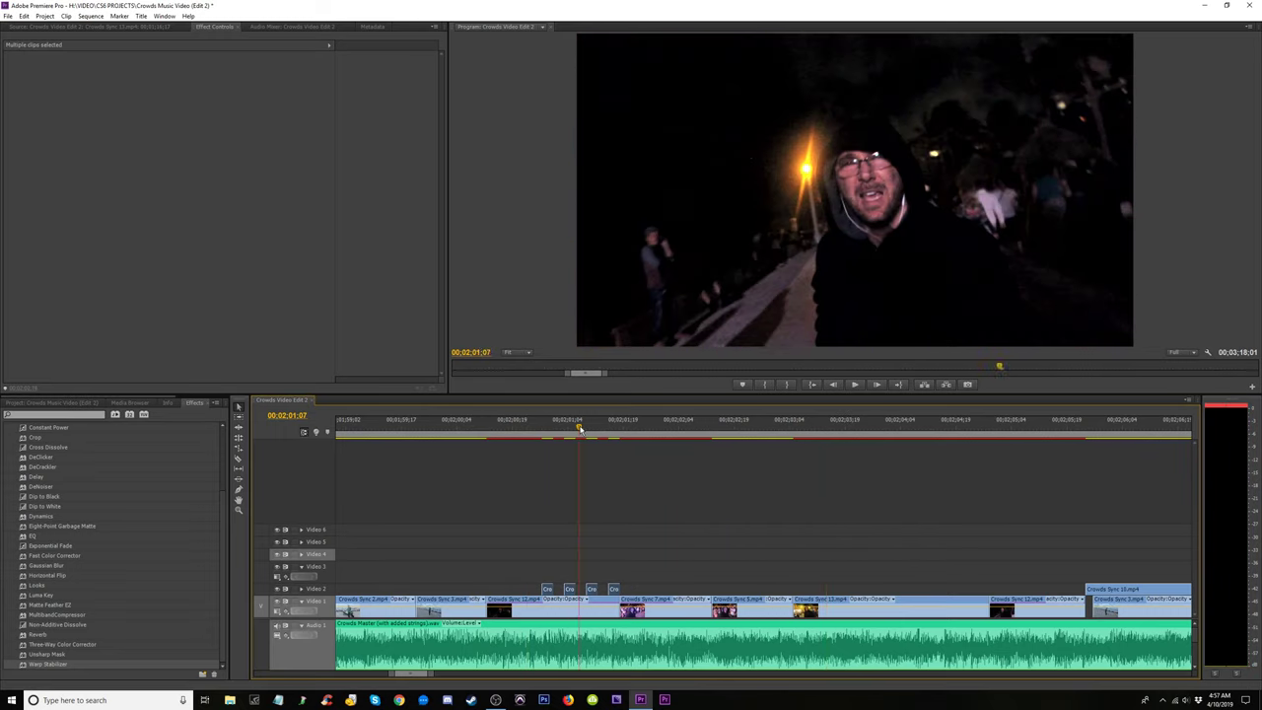
pyautogui.press('=')
pyautogui.moveTo(749, 590); pyautogui.dragTo(750, 606)
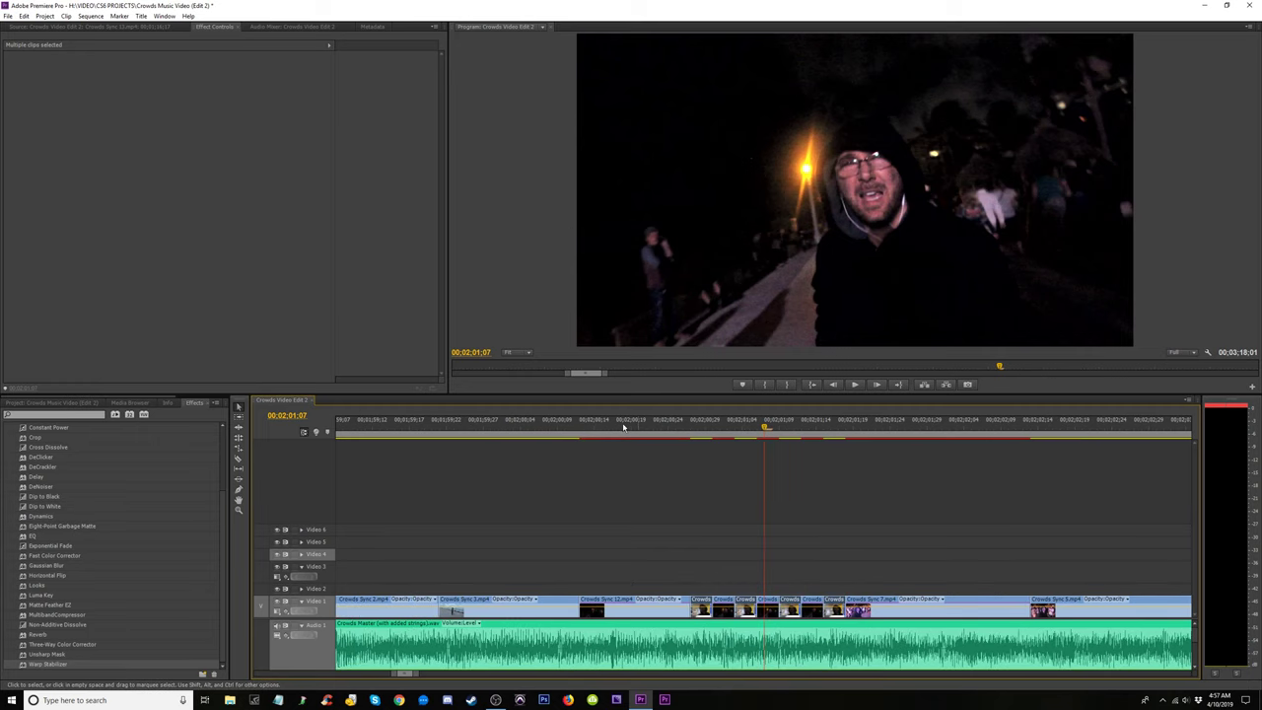
# Play back the rearranged section from 00:02:00:24, adjusting the timeline zoom.
pyautogui.click(579, 432)
pyautogui.press('space')
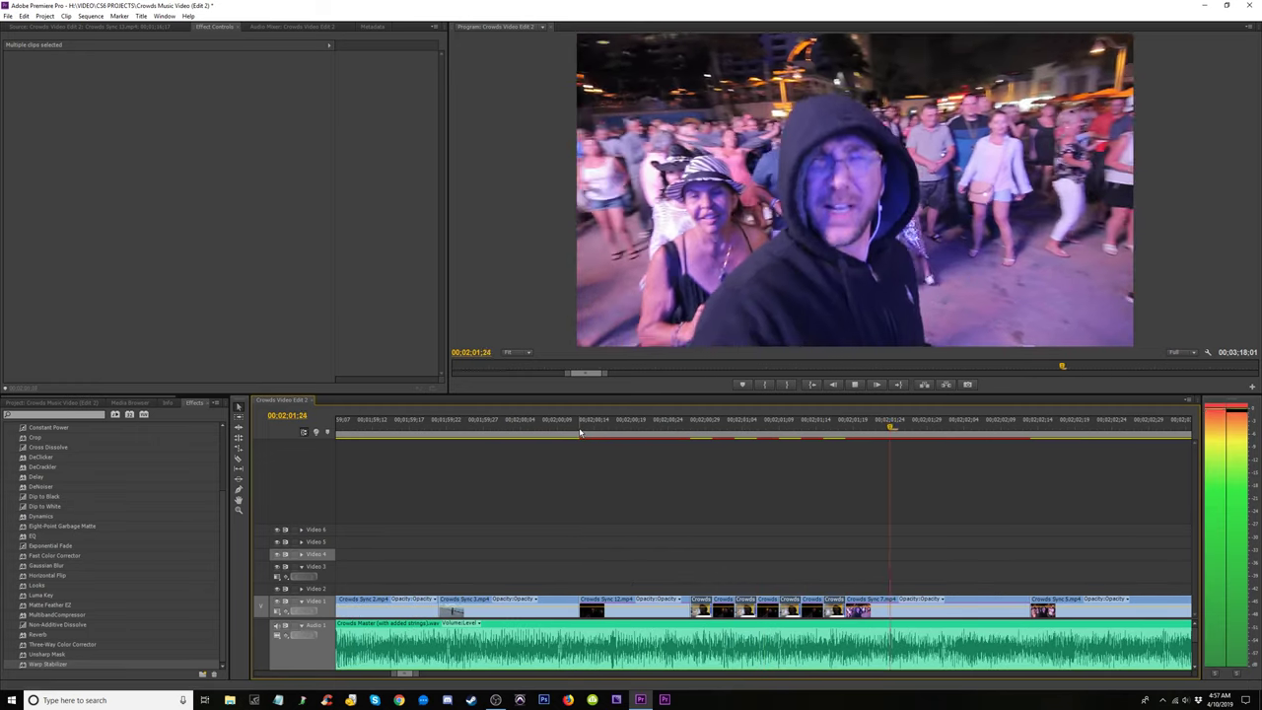
pyautogui.press('-')
pyautogui.press('-')
pyautogui.press('-')
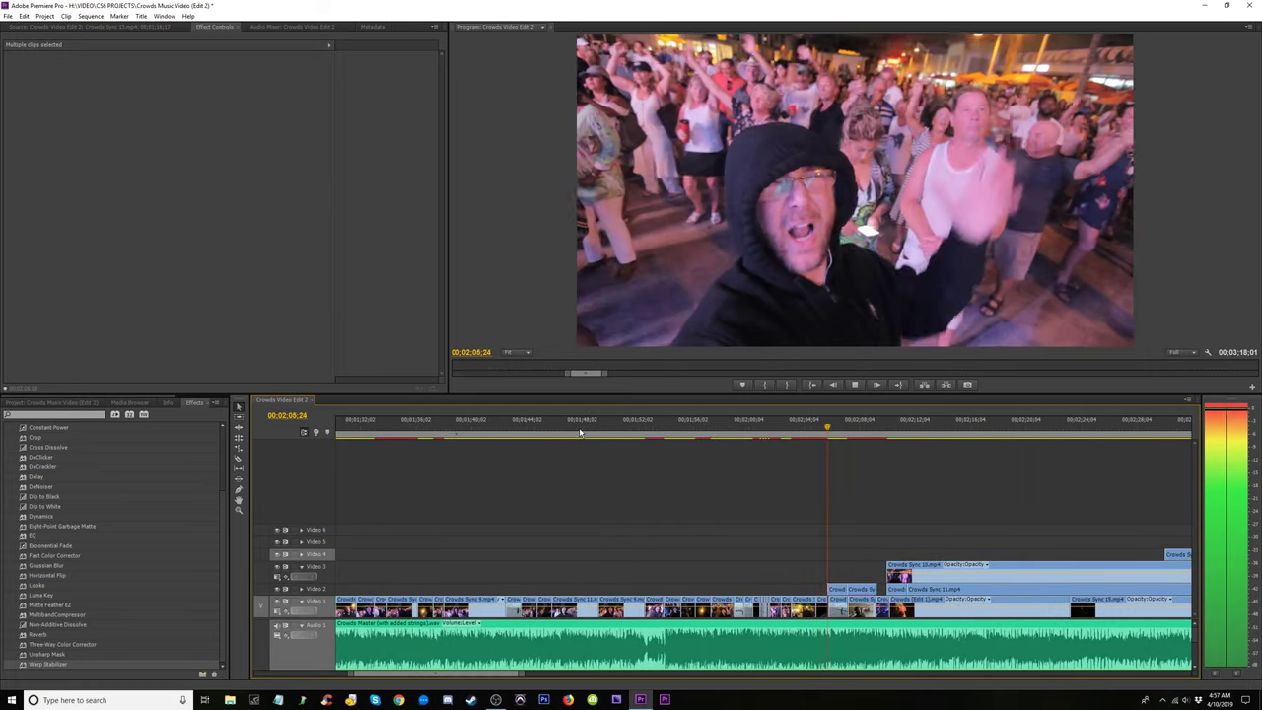
pyautogui.press('=')
pyautogui.press('=')
pyautogui.press('-')
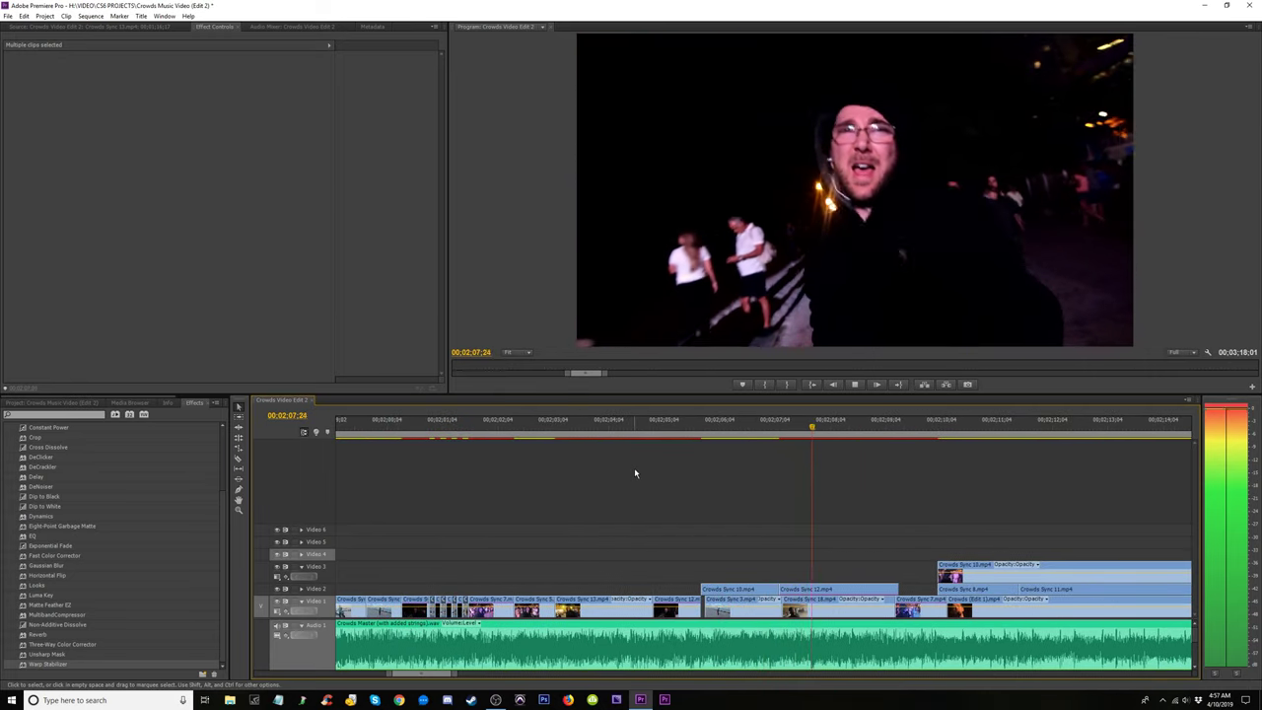
pyautogui.press('space')
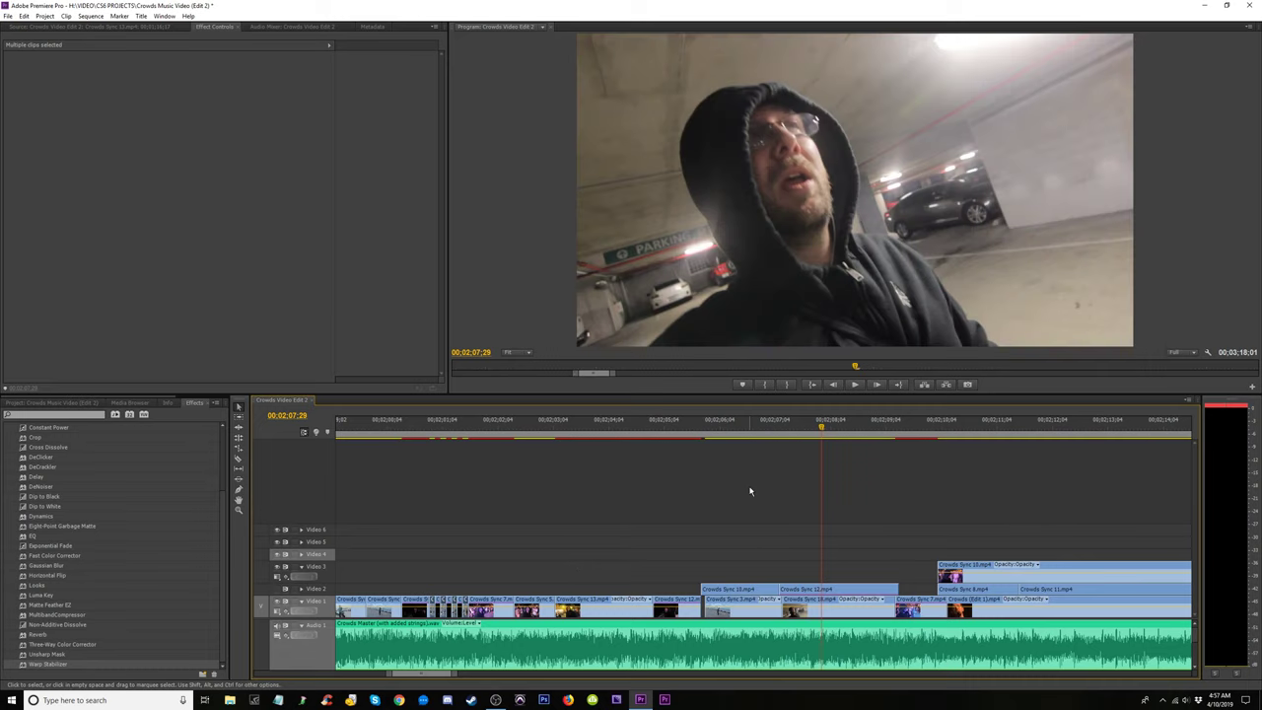
# Scrub and play through the beach shot, stopping before the crowd clip.
pyautogui.click(720, 434)
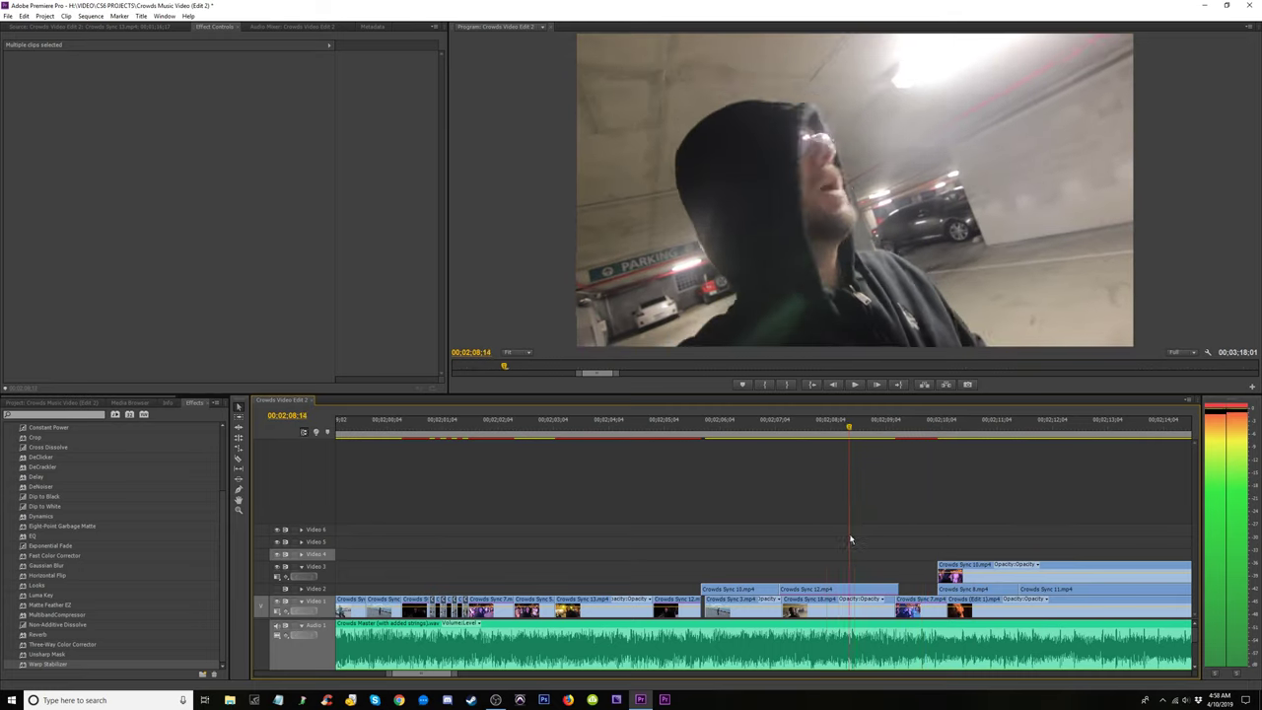
pyautogui.moveTo(734, 549)
pyautogui.mouseDown()
pyautogui.moveTo(704, 550)
pyautogui.moveTo(765, 549)
pyautogui.moveTo(741, 552)
pyautogui.mouseUp()
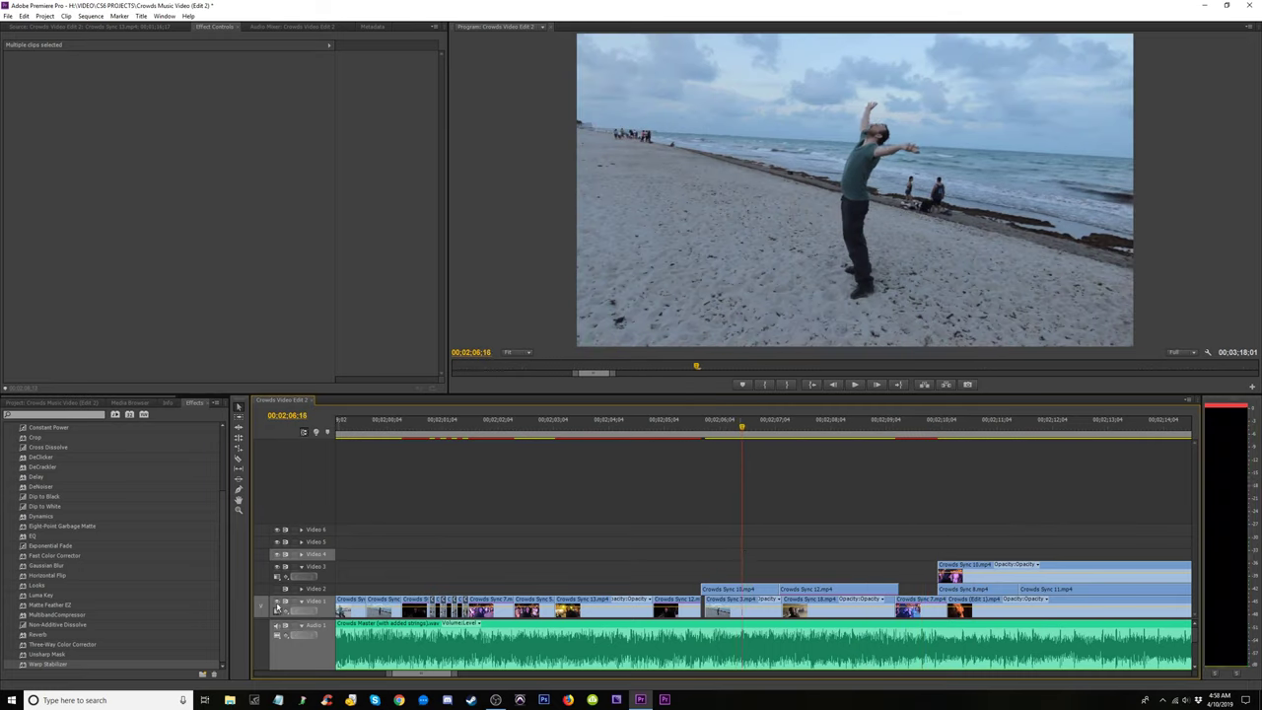
pyautogui.press('space')
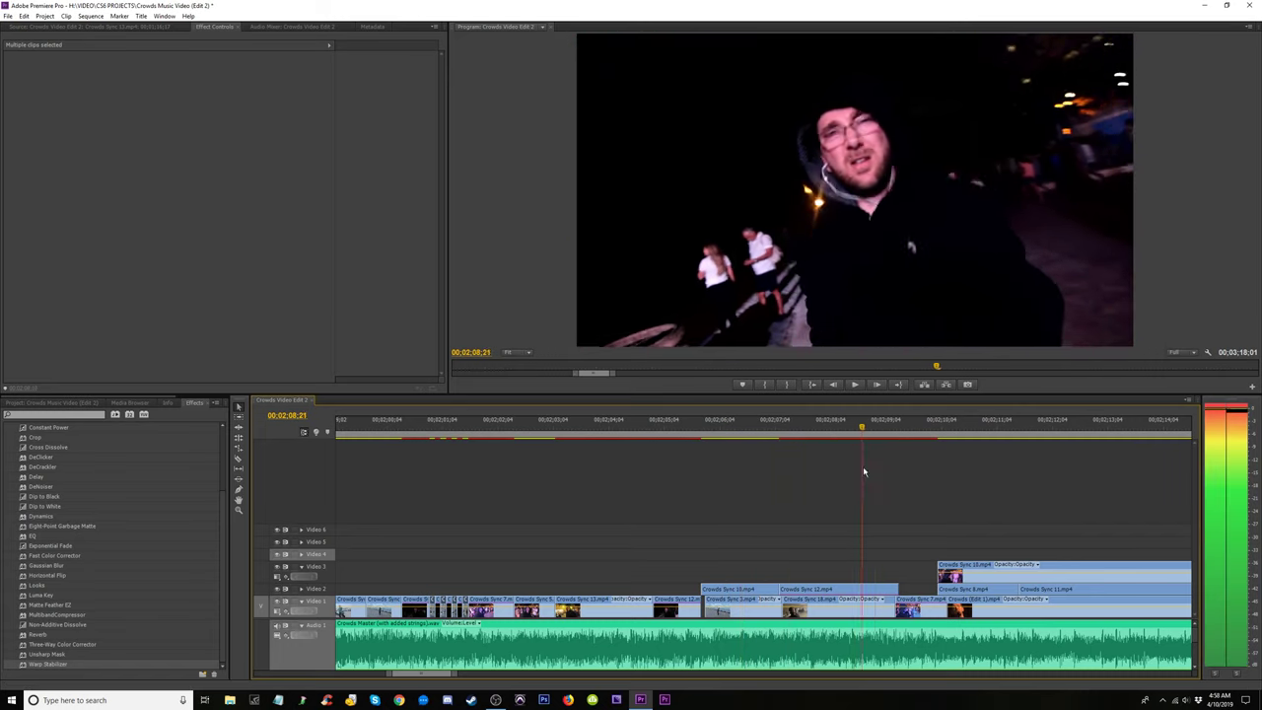
pyautogui.press('space')
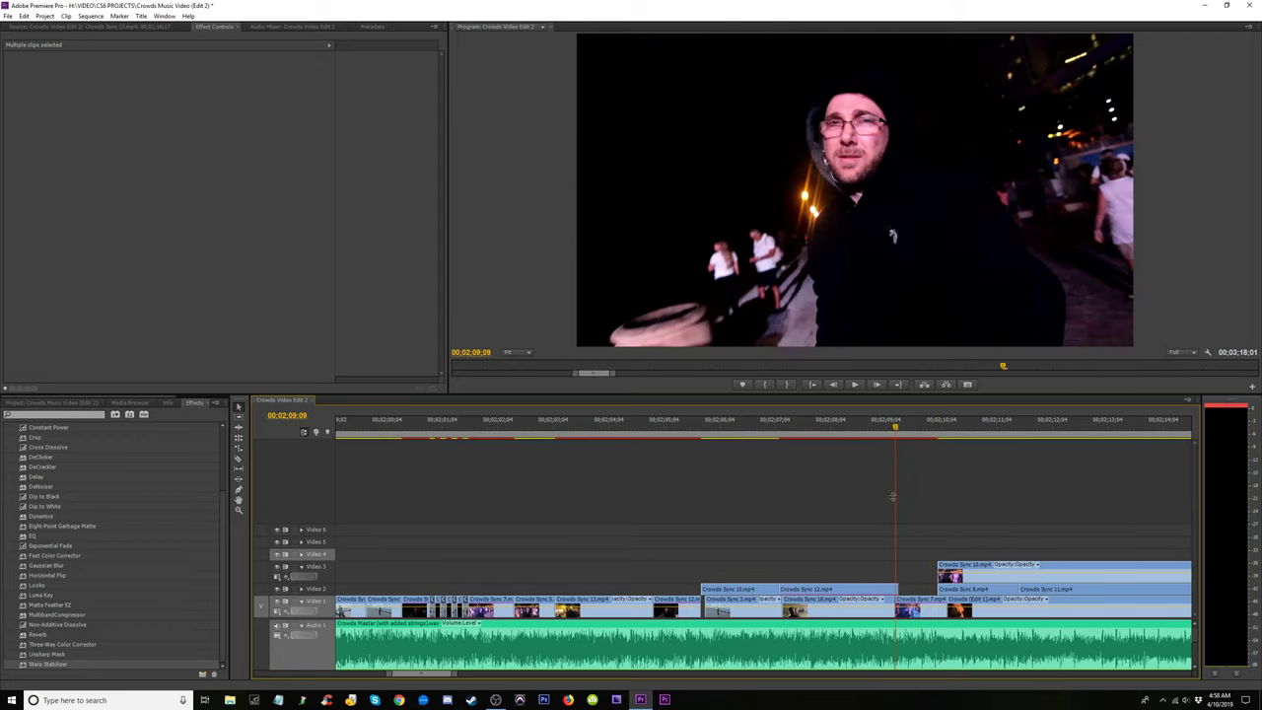
# Try lifting Crowds Sync 3 onto Video 3, review, then undo it back to Video 1.
pyautogui.moveTo(740, 603); pyautogui.dragTo(897, 569)
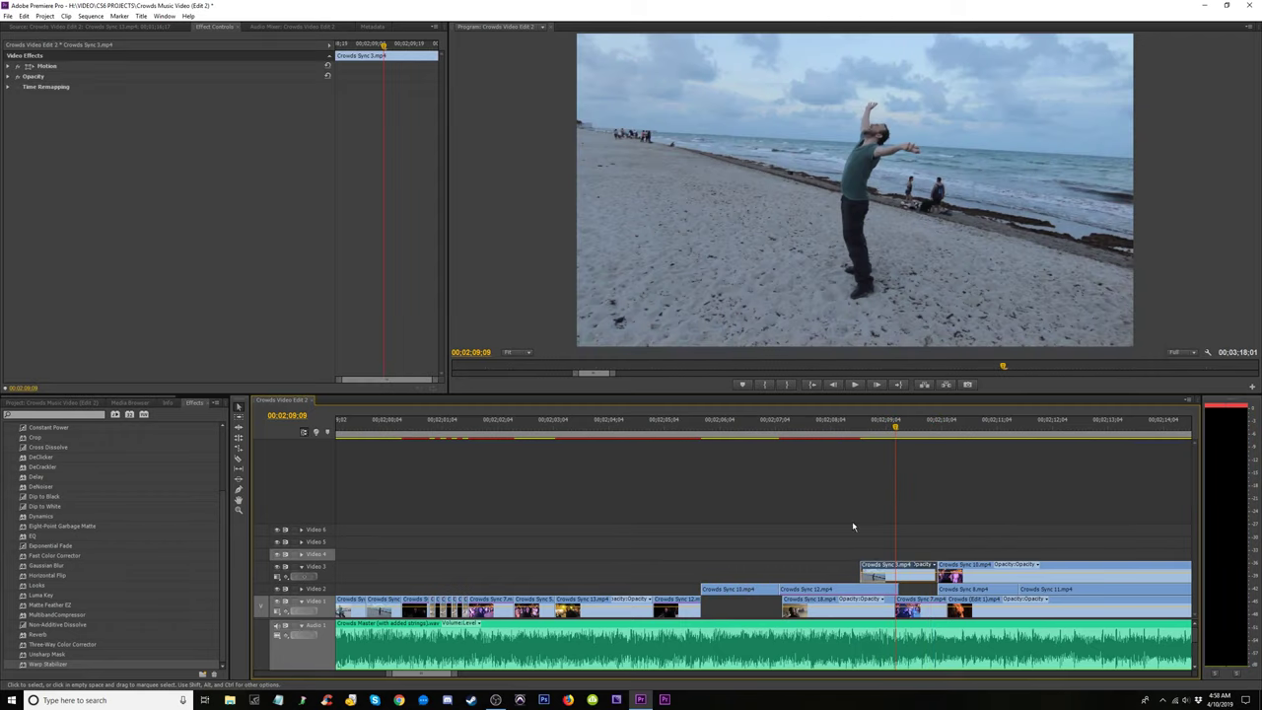
pyautogui.moveTo(860, 430)
pyautogui.mouseDown()
pyautogui.moveTo(820, 430)
pyautogui.moveTo(865, 432)
pyautogui.mouseUp()
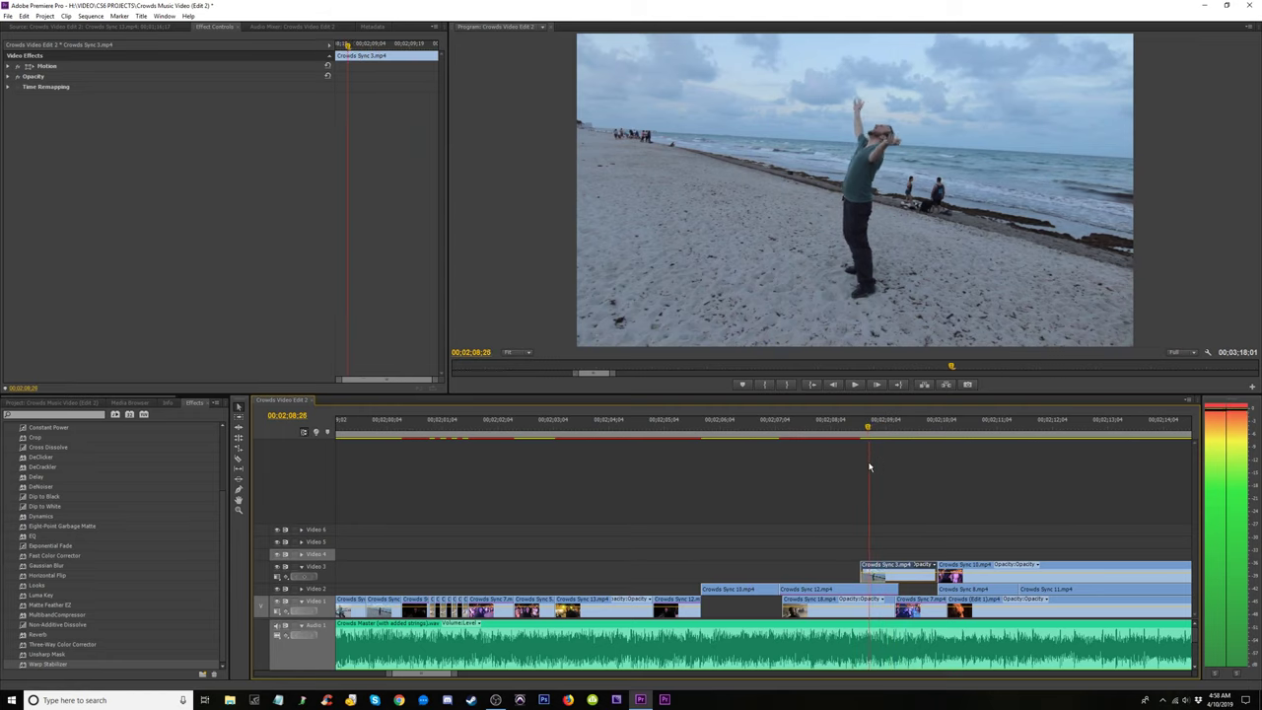
pyautogui.moveTo(870, 467); pyautogui.dragTo(648, 496)
pyautogui.press('space')
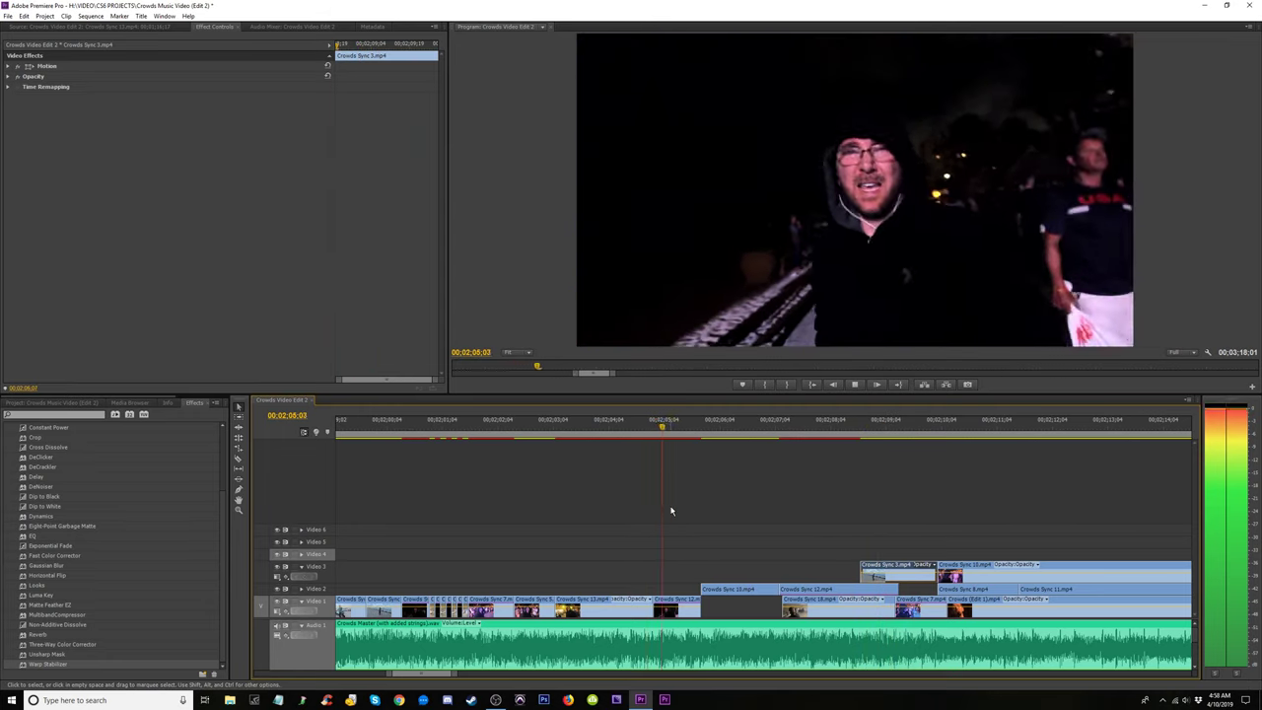
pyautogui.press('space')
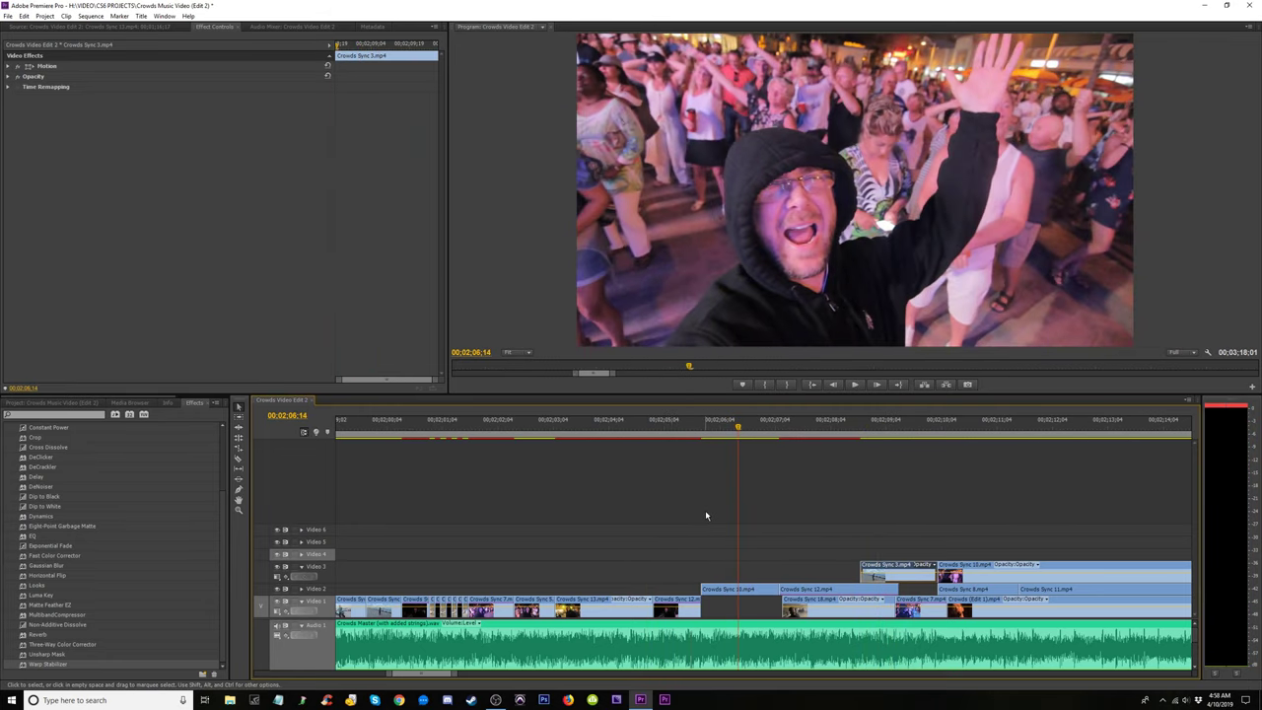
pyautogui.hotkey('ctrl', 'z')
pyautogui.click(683, 453)
pyautogui.press('space')
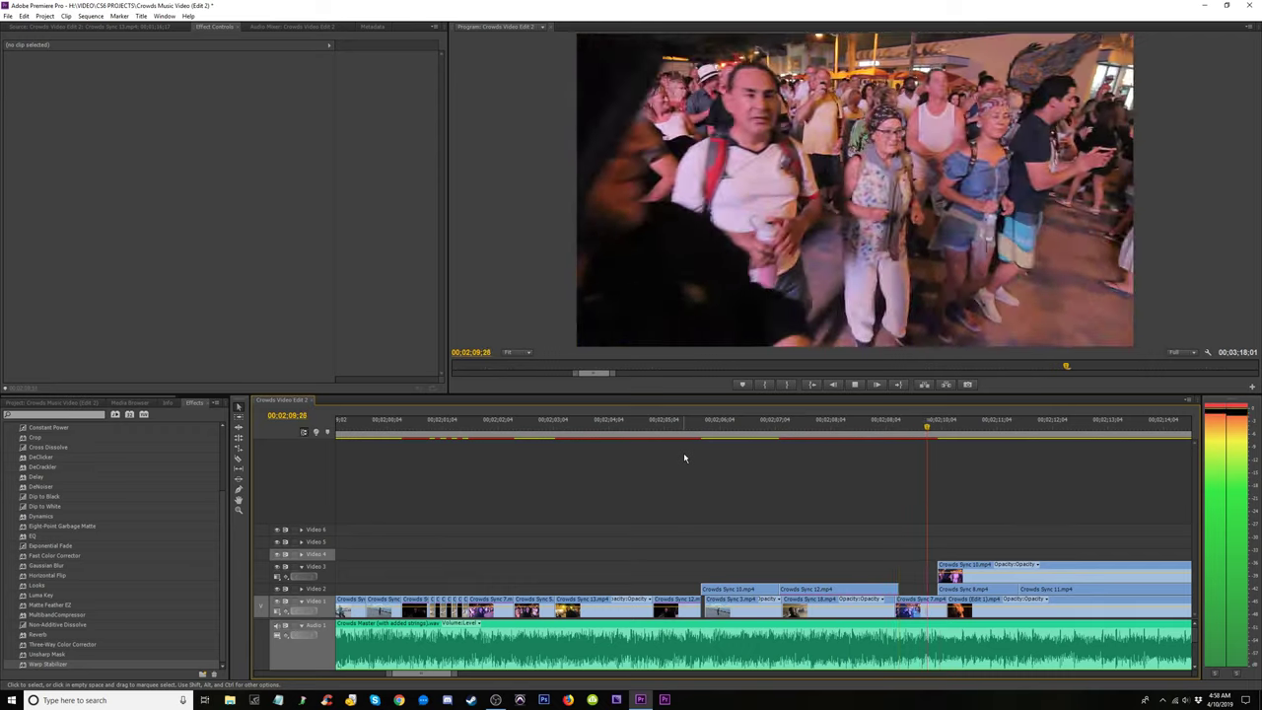
# Lift Crowds Sync 3 up to Video 3 again and review from 00:02:08:10.
pyautogui.moveTo(744, 602); pyautogui.dragTo(865, 569)
pyautogui.click(839, 440)
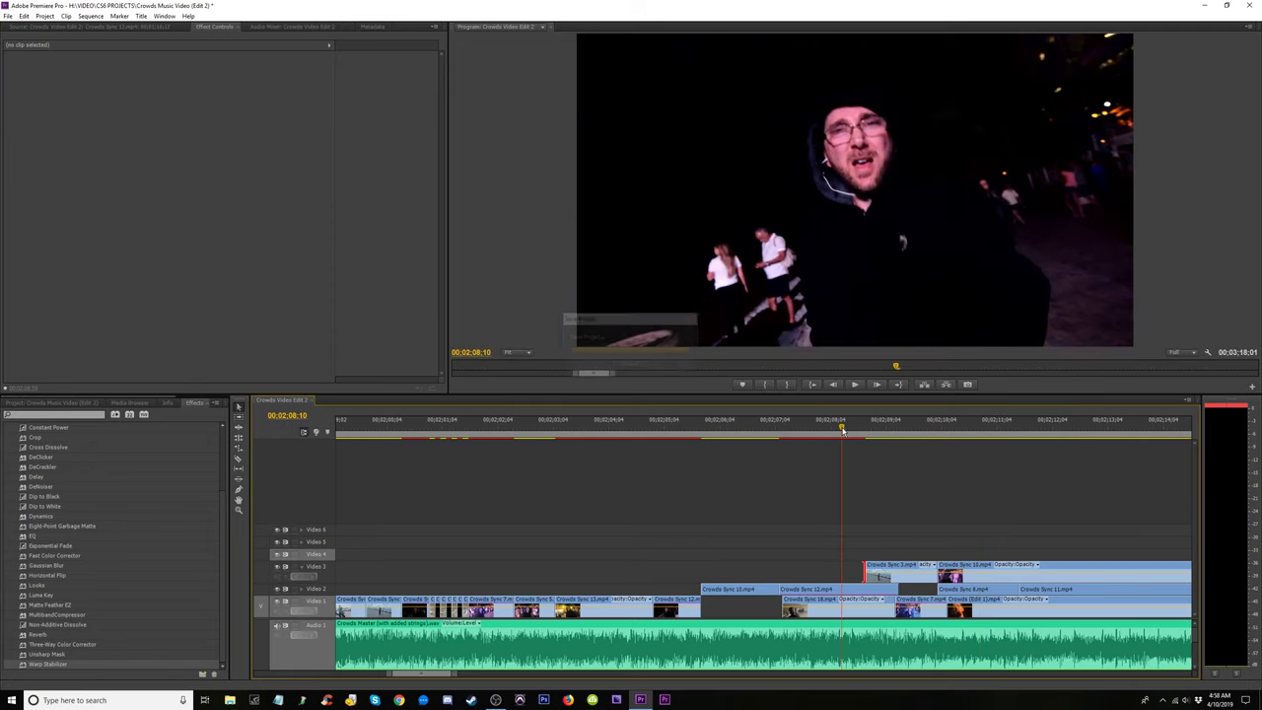
pyautogui.press('space')
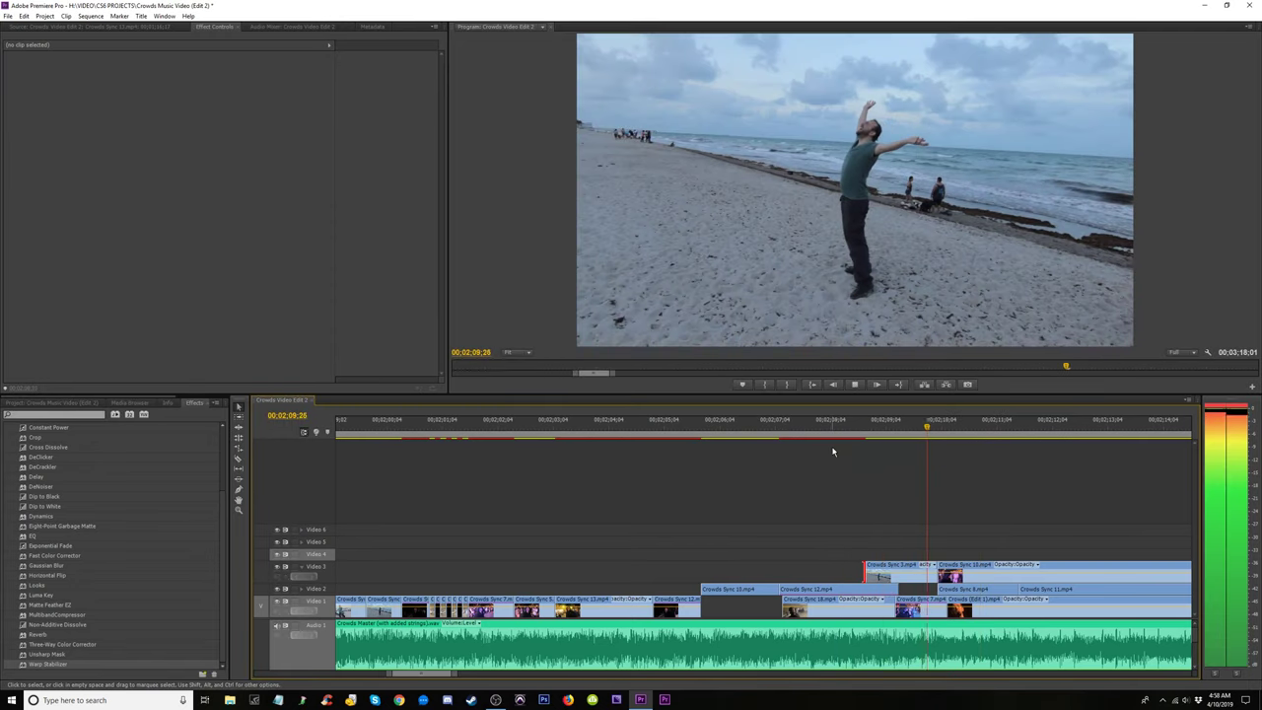
pyautogui.click(791, 426)
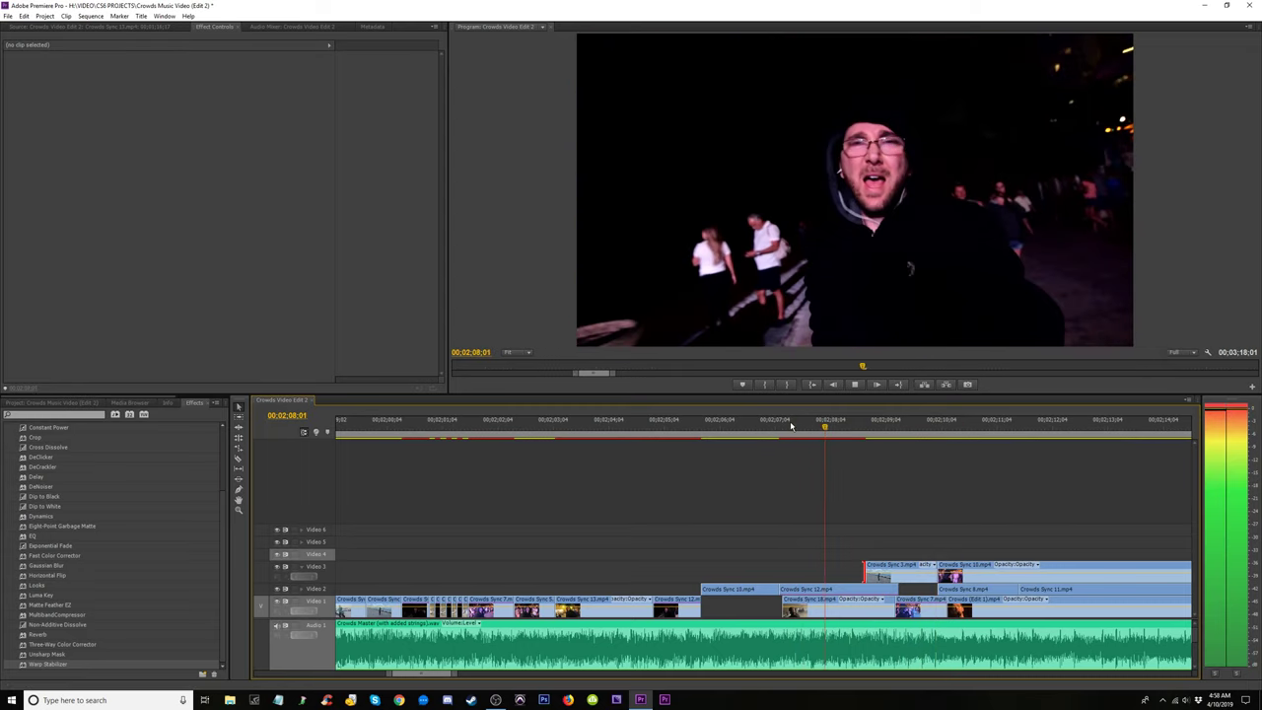
pyautogui.press('space')
# Shift Crowds Sync 3 slightly earlier on Video 3 and replay from 00:02:08:10.
pyautogui.moveTo(897, 572); pyautogui.dragTo(882, 577)
pyautogui.press('space')
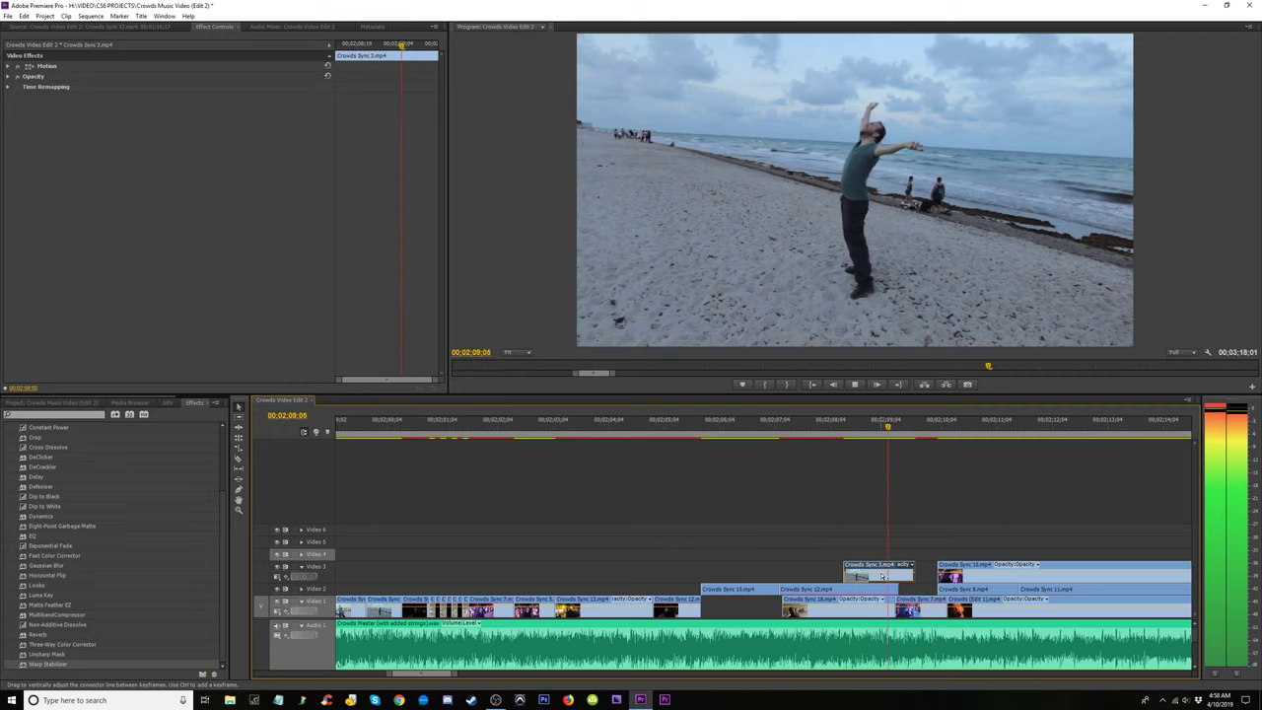
pyautogui.click(841, 434)
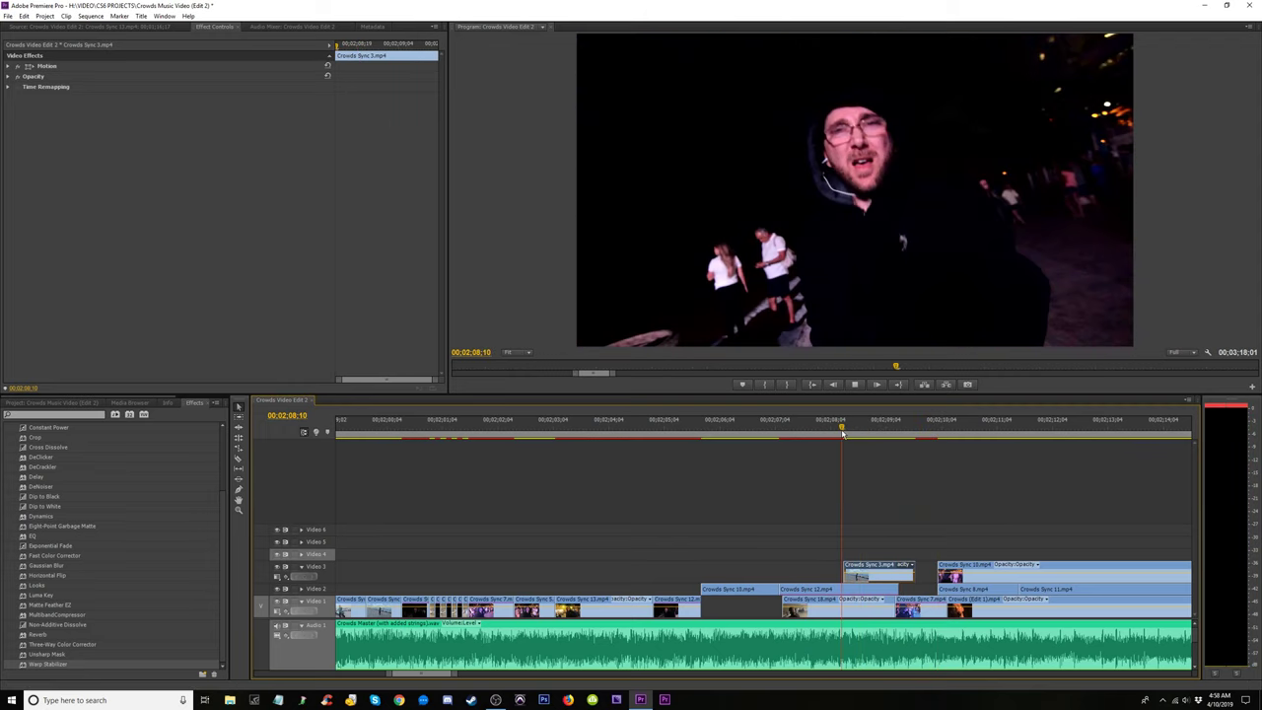
pyautogui.click(843, 434)
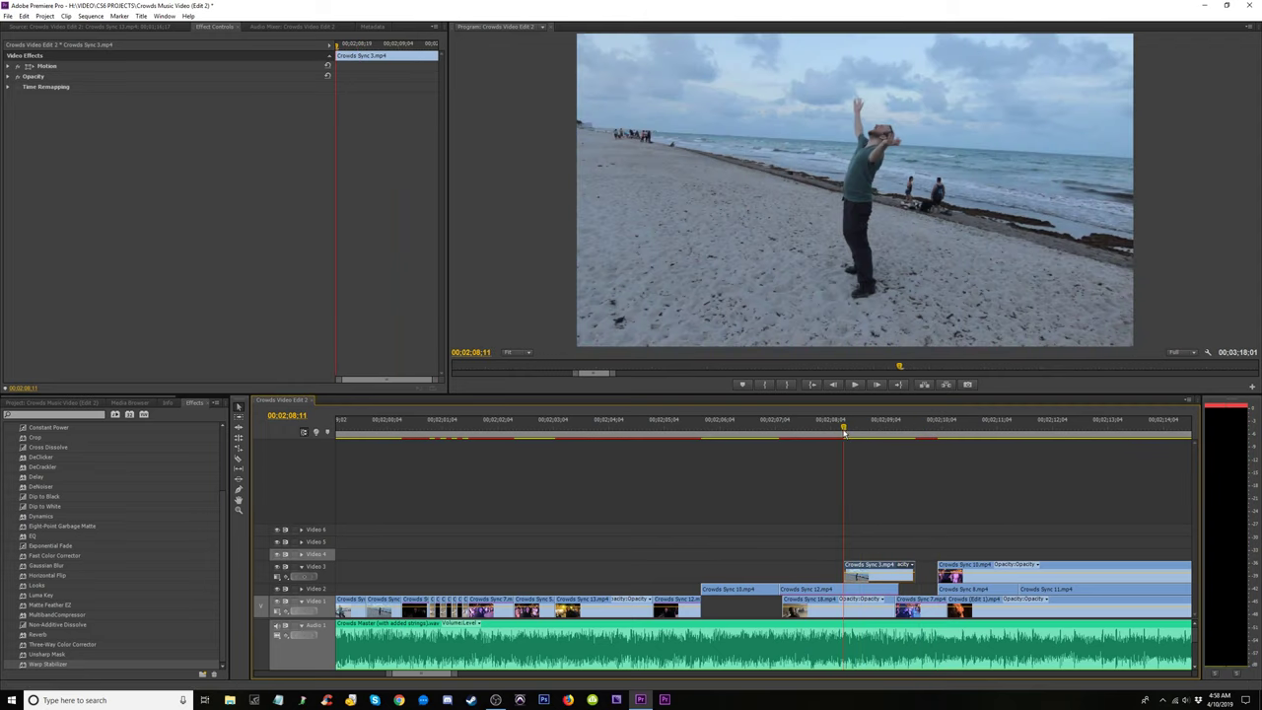
pyautogui.click(881, 432)
# Trim the Video 3 clip's end back to about 2:09 and replay the crowd section.
pyautogui.moveTo(914, 566); pyautogui.dragTo(878, 568)
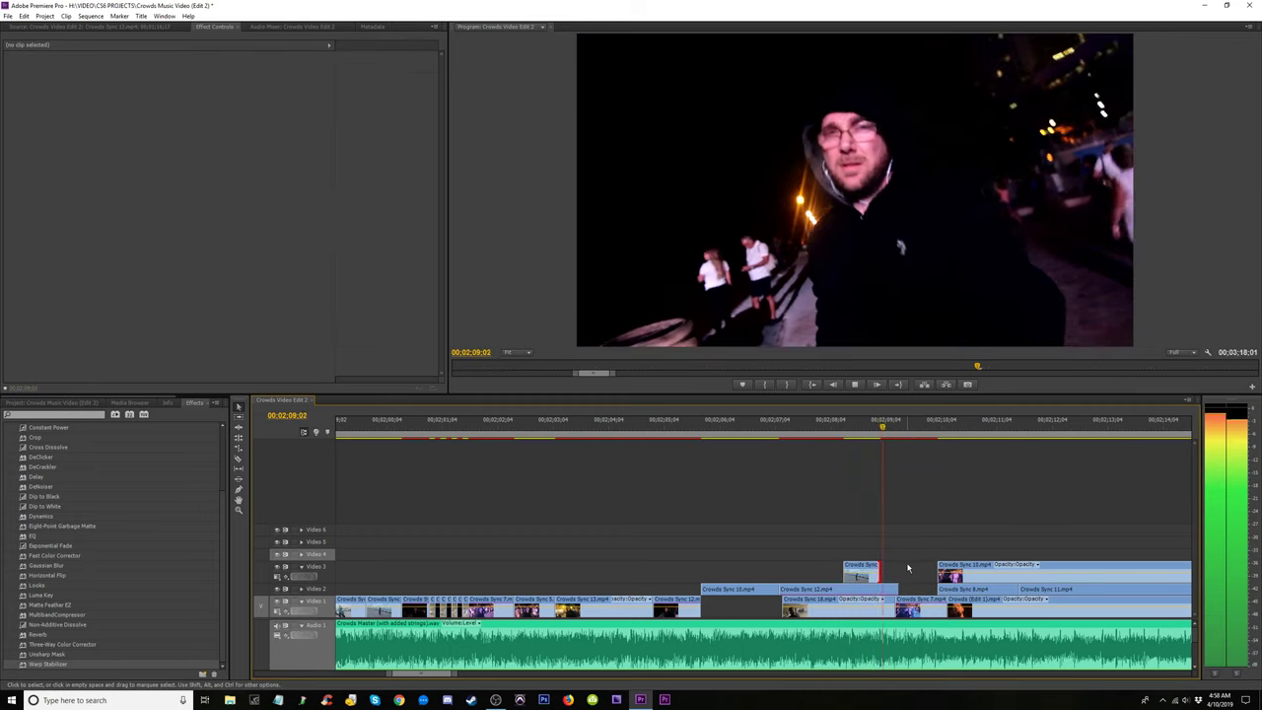
pyautogui.press('space')
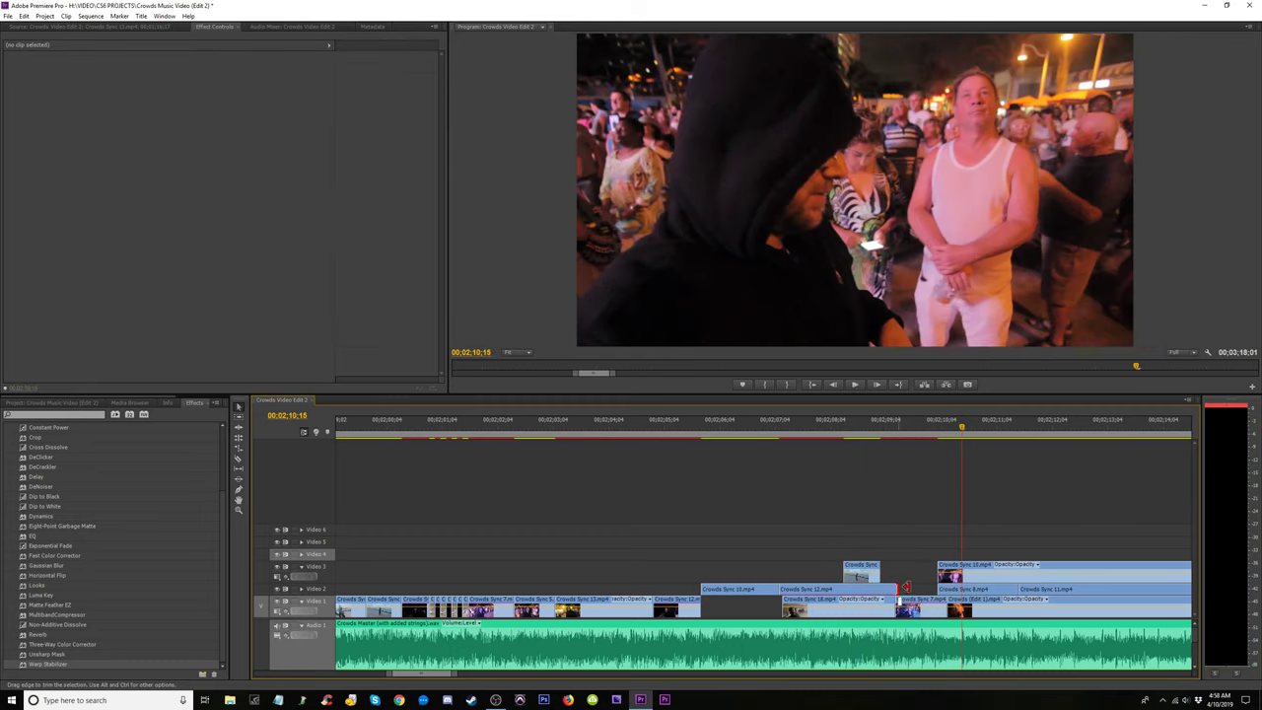
pyautogui.click(865, 432)
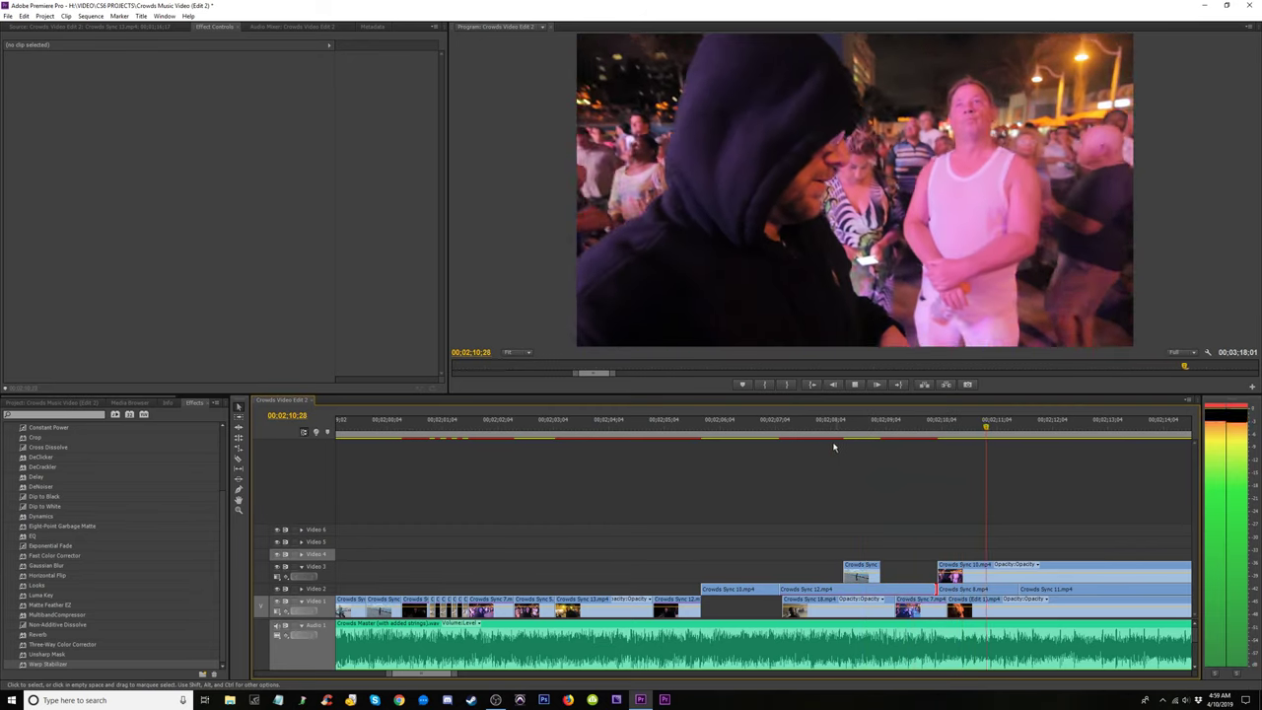
pyautogui.click(747, 434)
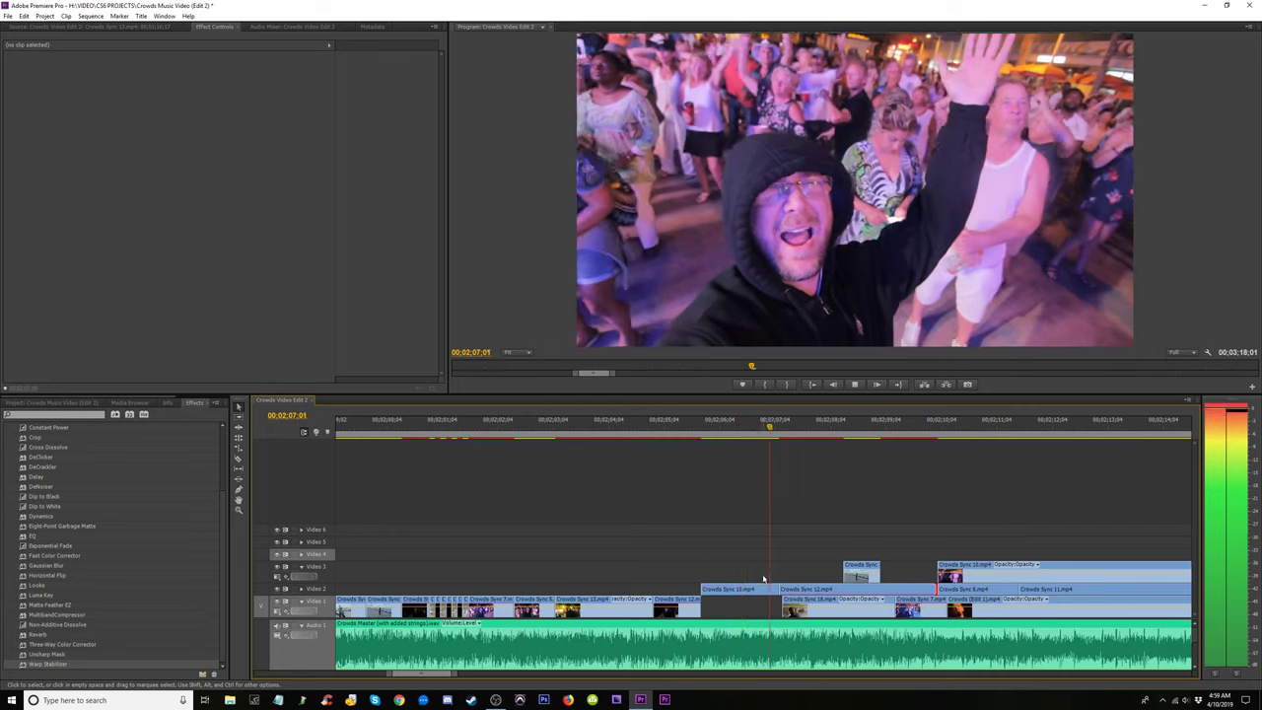
# Move Crowds Sync 10.mp4 down onto Video 1 and replay the cut around 02:07–02:08.
pyautogui.moveTo(764, 589)
pyautogui.mouseDown()
pyautogui.moveTo(765, 605)
pyautogui.moveTo(878, 597)
pyautogui.moveTo(782, 599)
pyautogui.mouseUp()
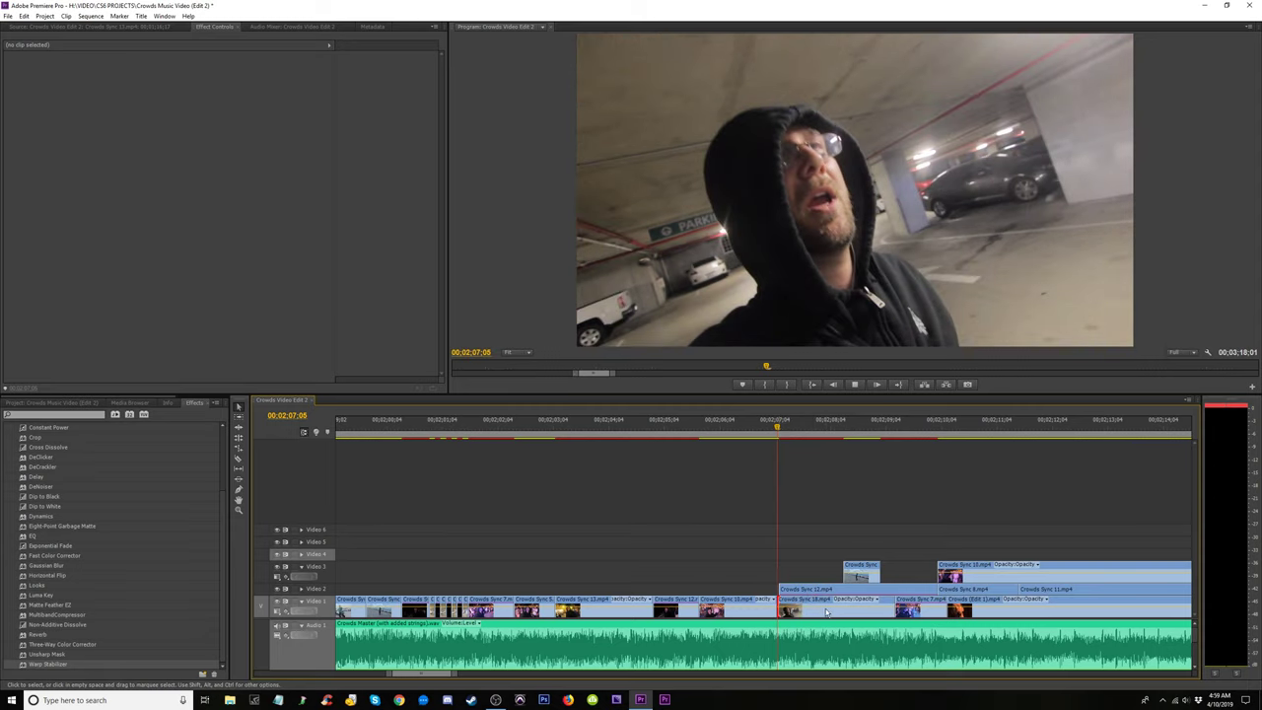
pyautogui.press('space')
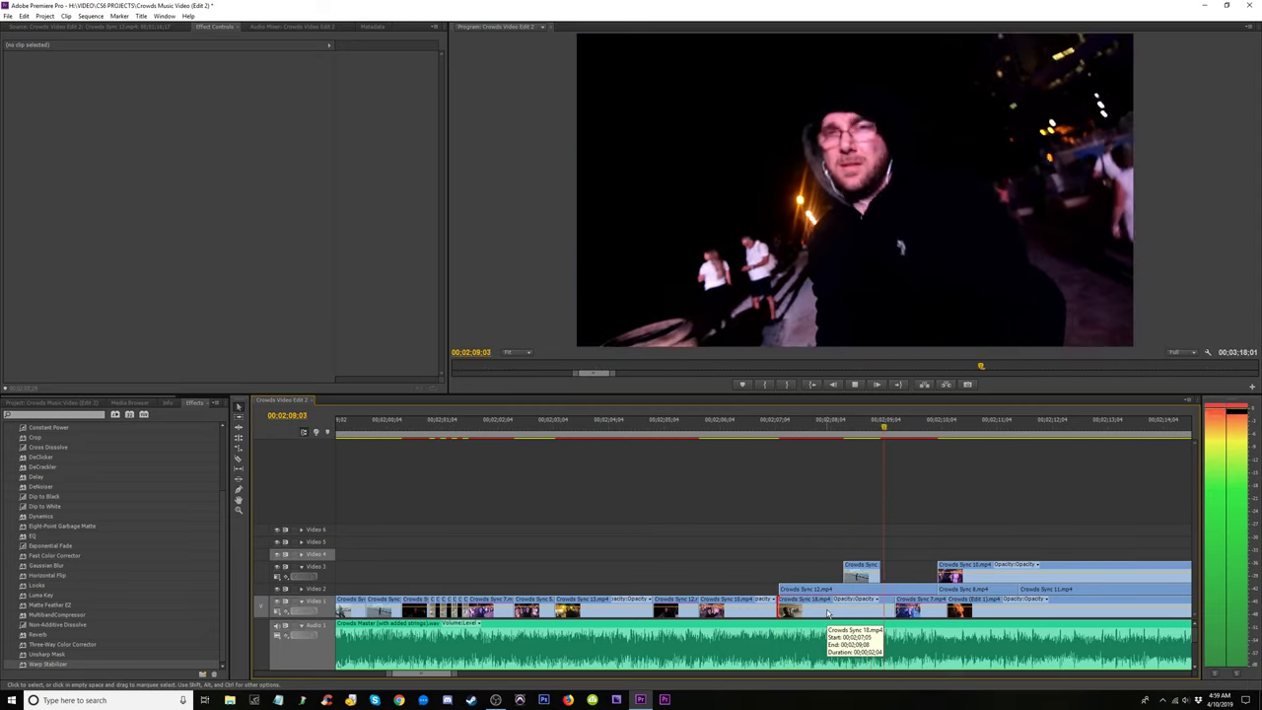
pyautogui.click(844, 431)
pyautogui.click(830, 434)
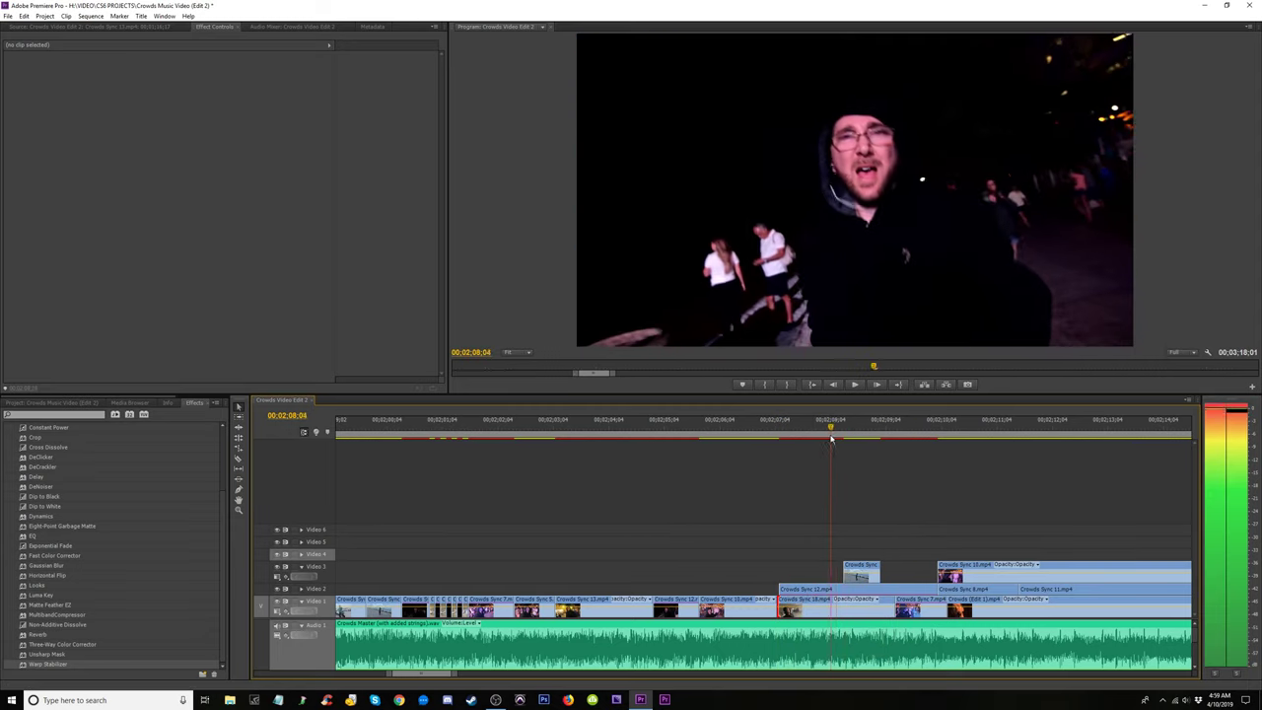
pyautogui.press('space')
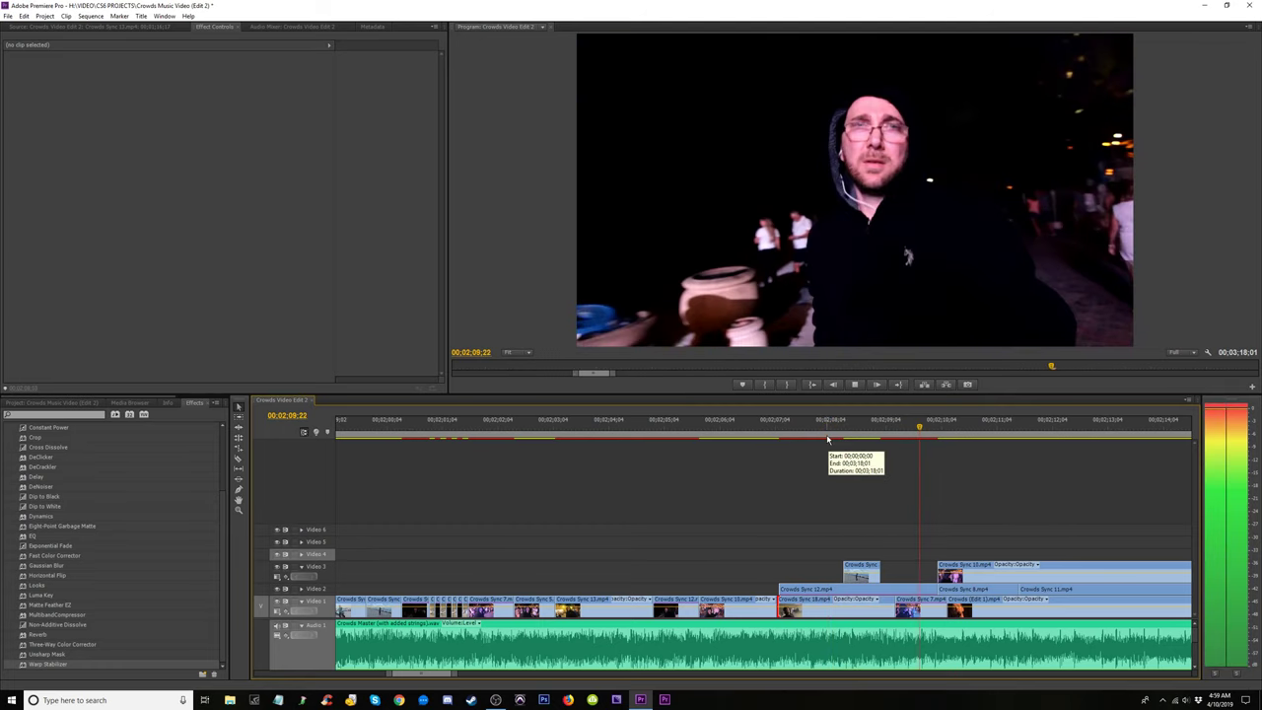
pyautogui.click(828, 434)
pyautogui.press('space')
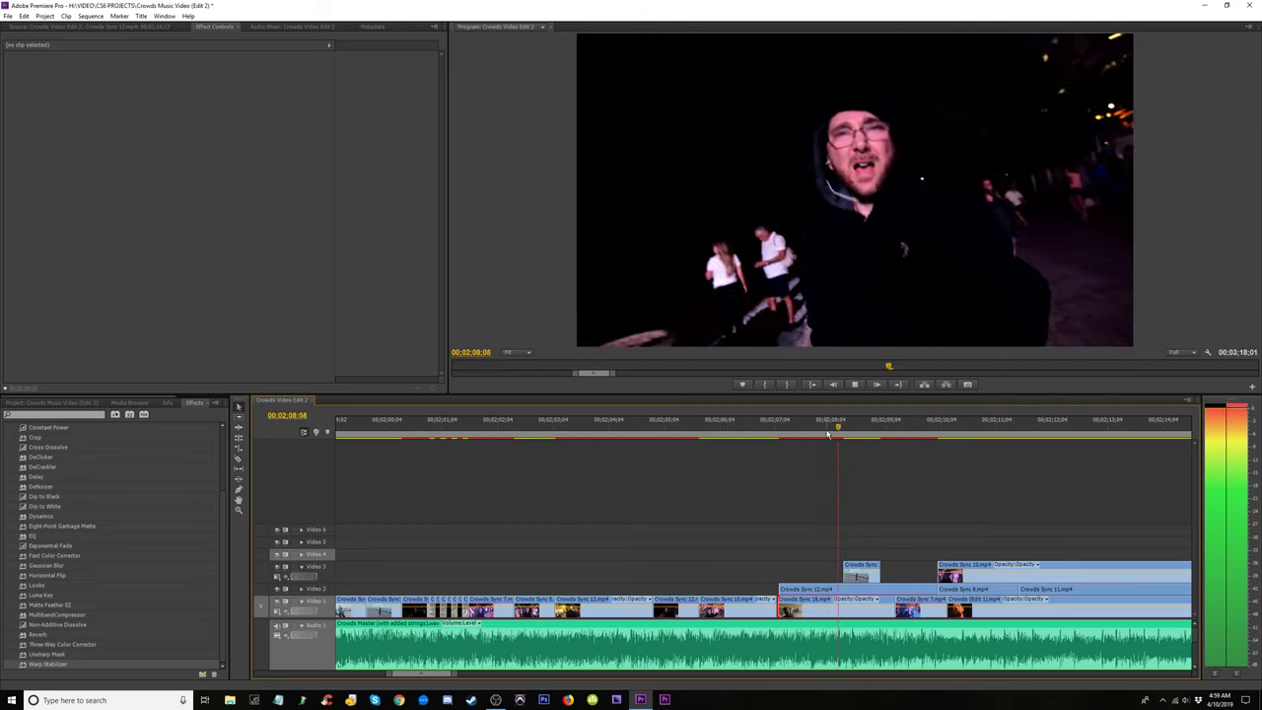
pyautogui.click(799, 434)
pyautogui.press('space')
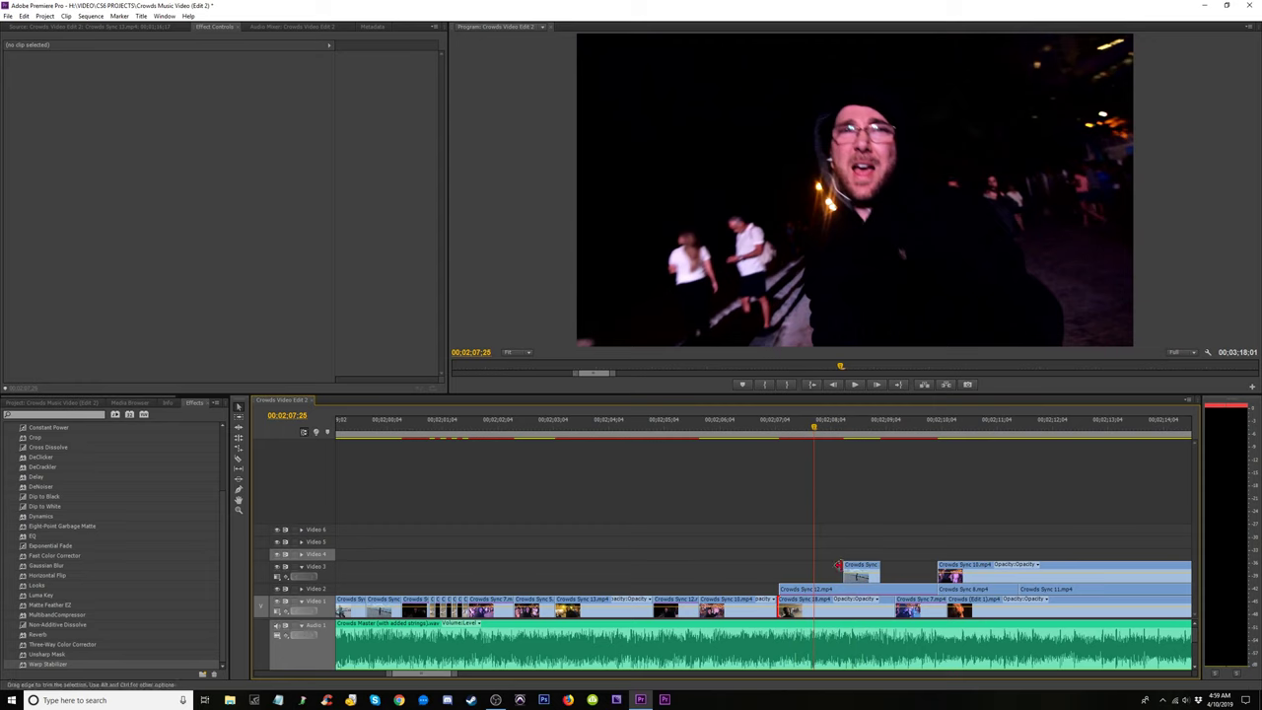
# Start the Video 3 overlay six frames earlier and review it from about 02:06.
pyautogui.moveTo(838, 566); pyautogui.dragTo(834, 564)
pyautogui.press('space')
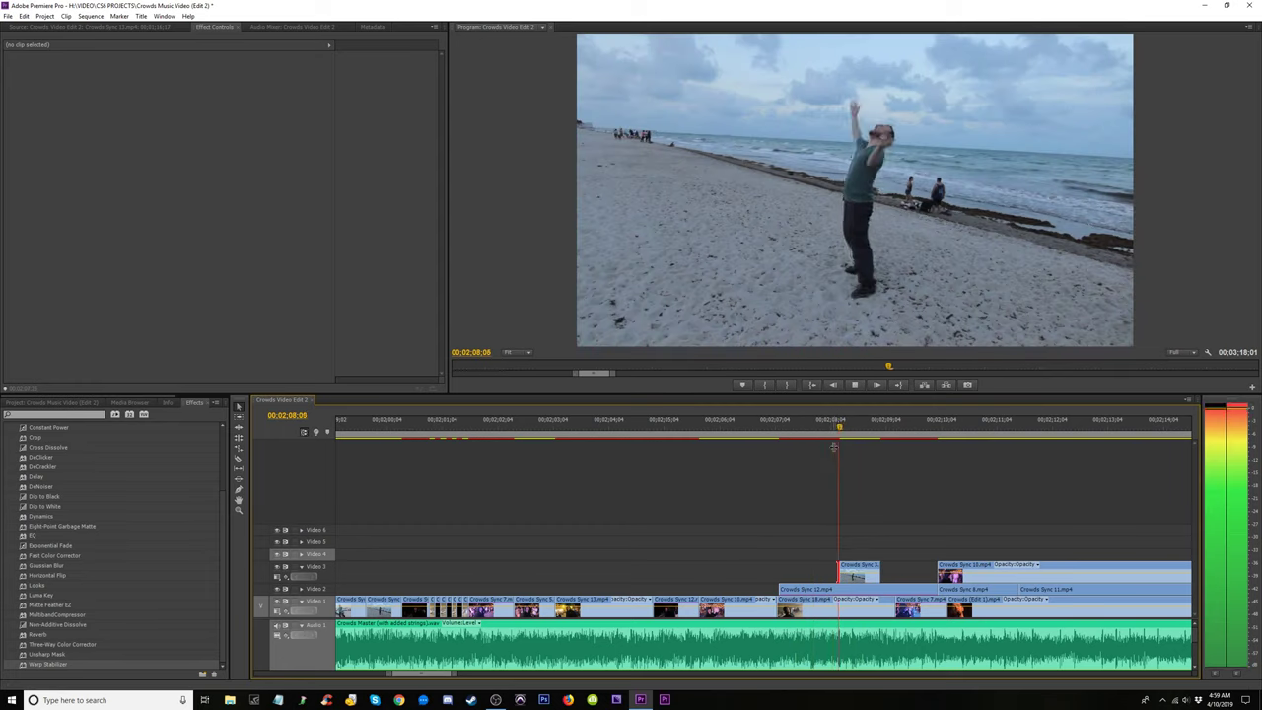
pyautogui.press('space')
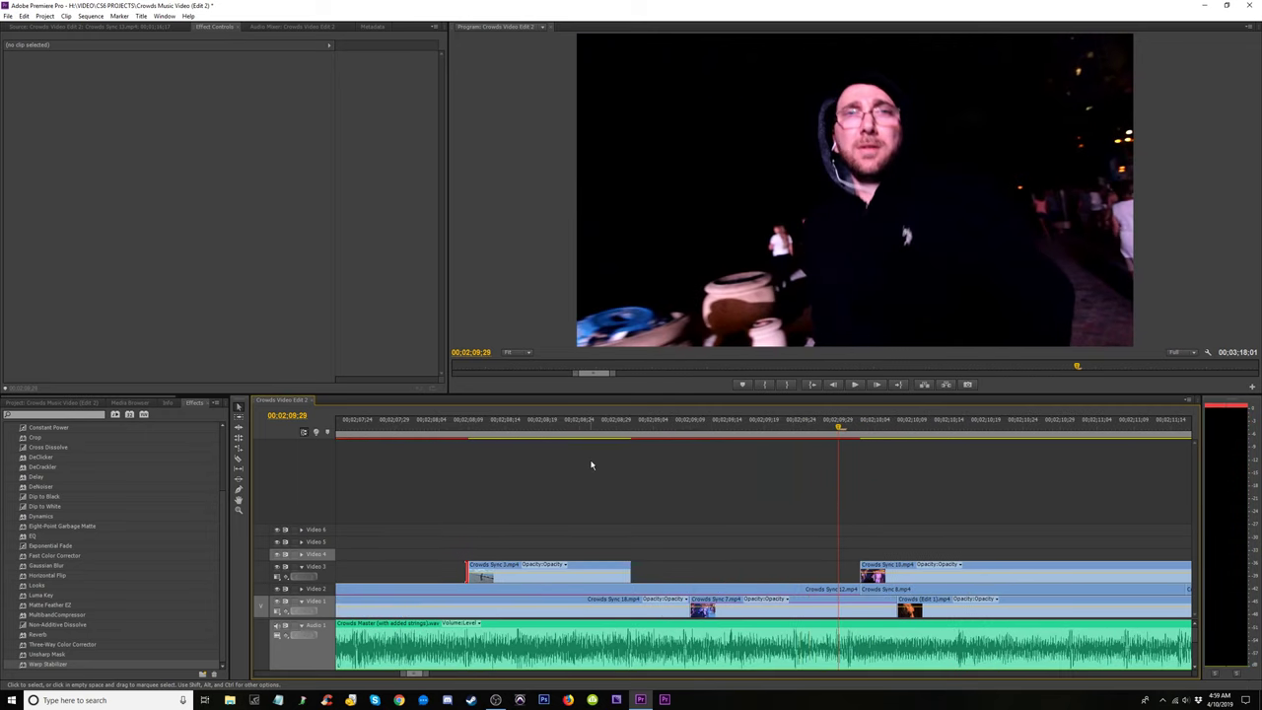
pyautogui.click(622, 431)
pyautogui.press('space')
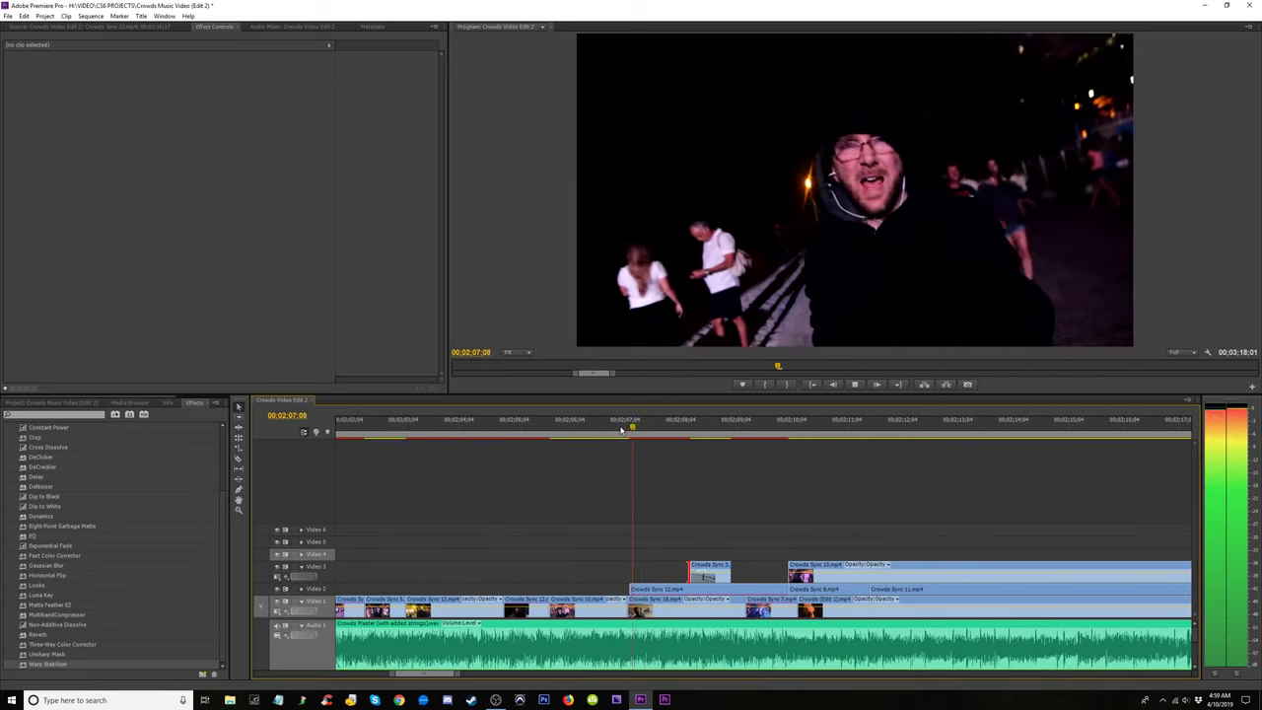
pyautogui.click(524, 431)
pyautogui.press('space')
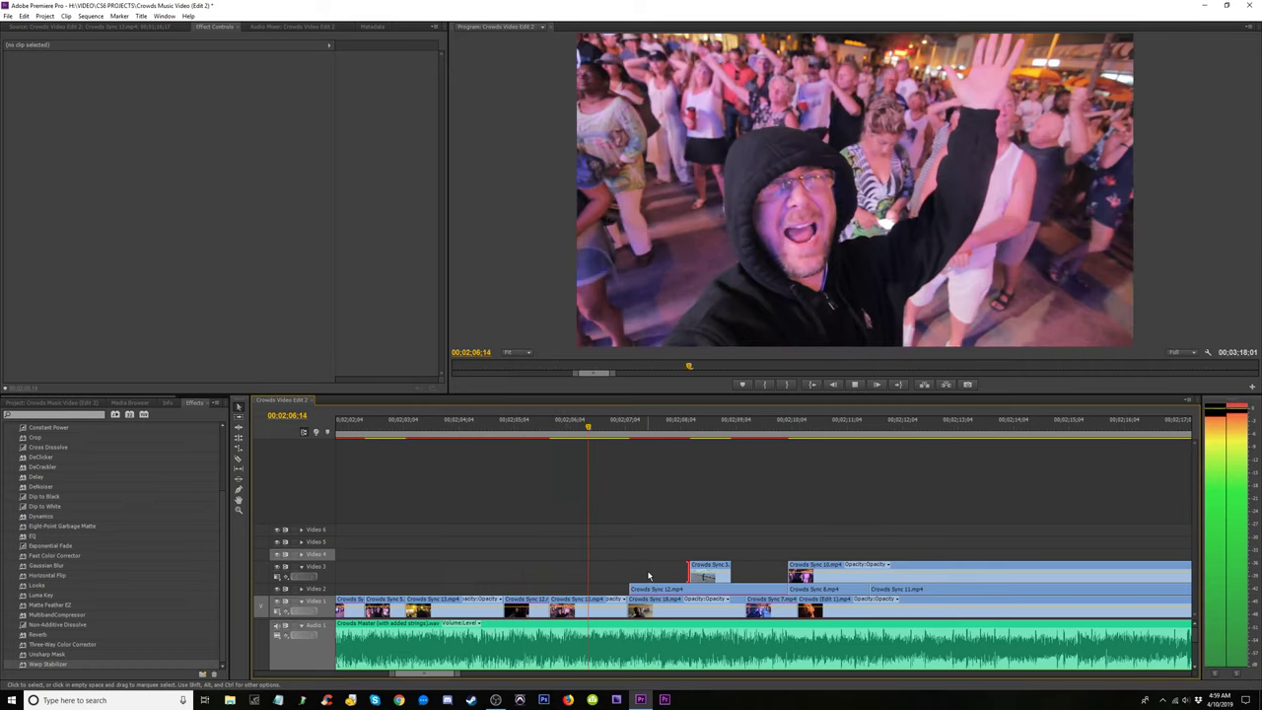
pyautogui.press('space')
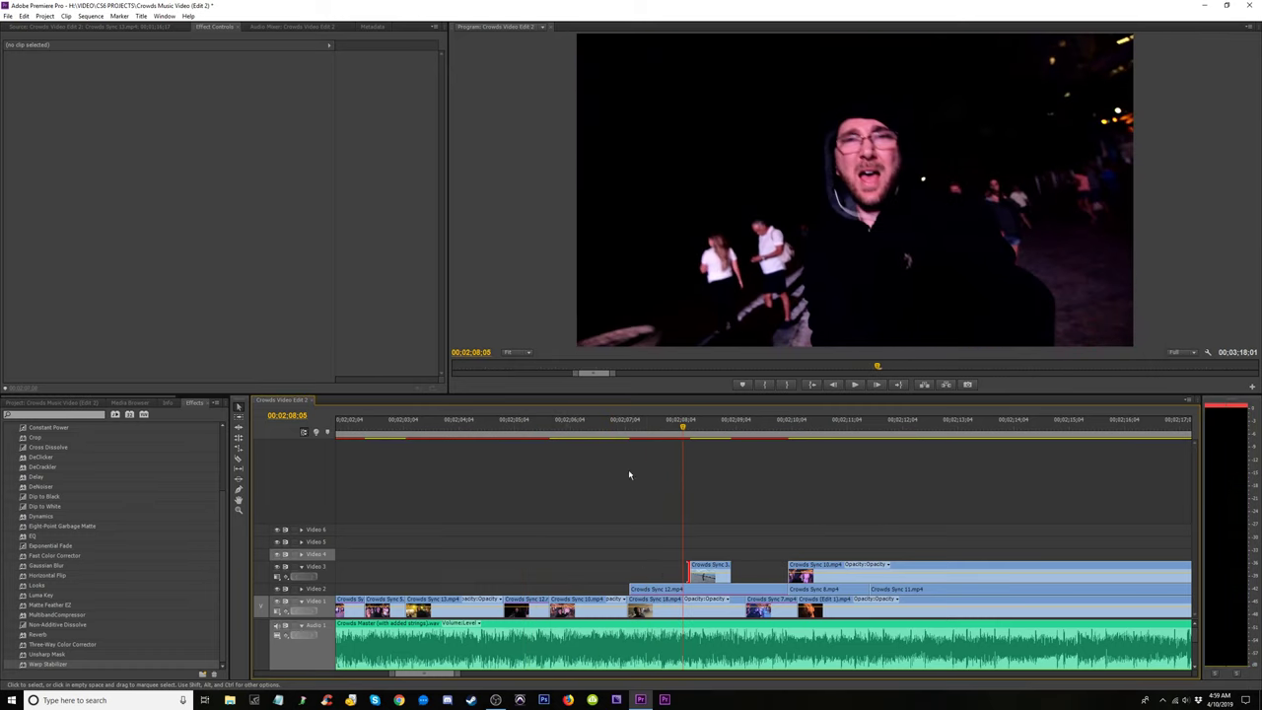
# Trim the Video 2 clip to start later and extend the Video 1 clip edge near 02:07:24.
pyautogui.click(630, 431)
pyautogui.press('=')
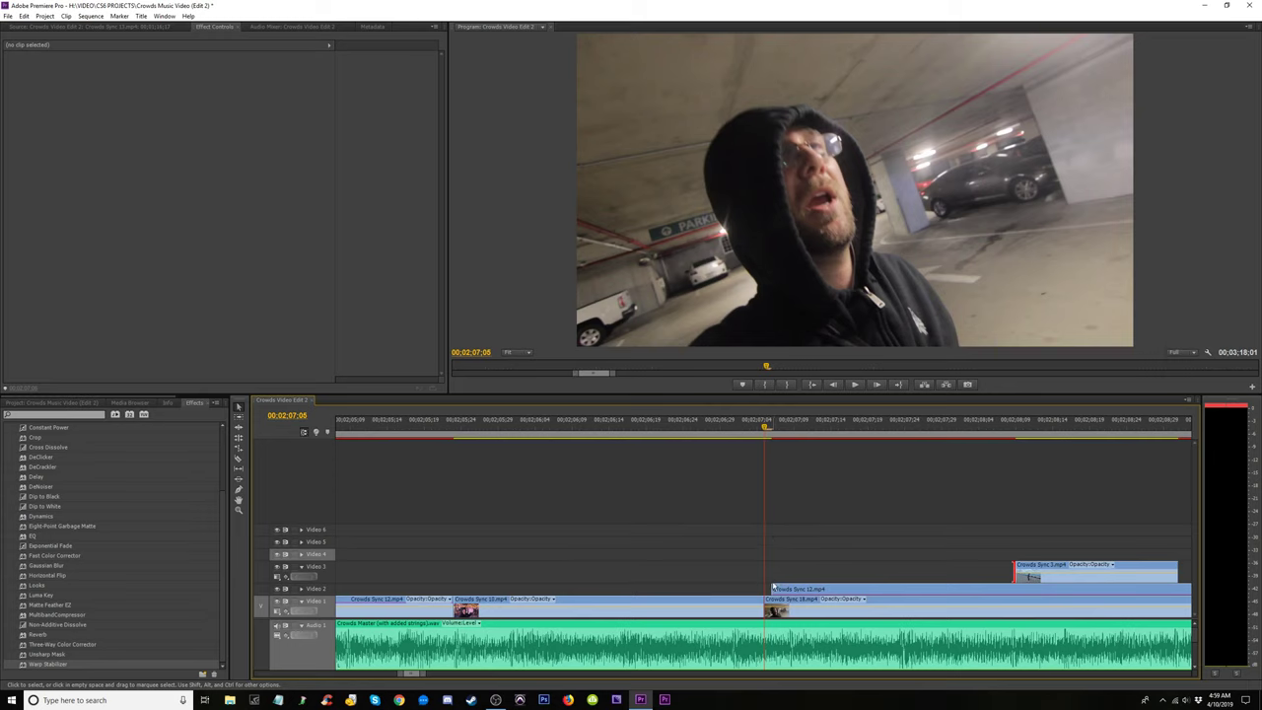
pyautogui.moveTo(773, 589)
pyautogui.mouseDown()
pyautogui.moveTo(819, 589)
pyautogui.moveTo(766, 588)
pyautogui.mouseUp()
pyautogui.press('space')
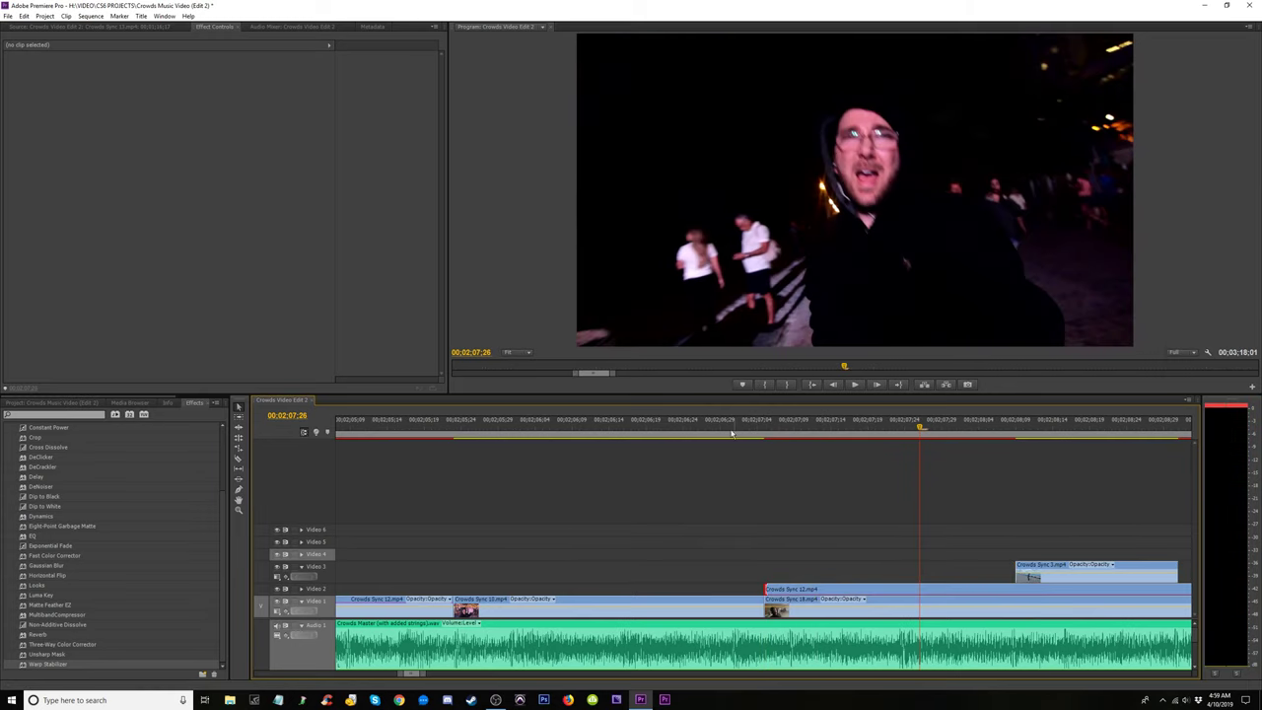
pyautogui.press('Left')
pyautogui.press('Left')
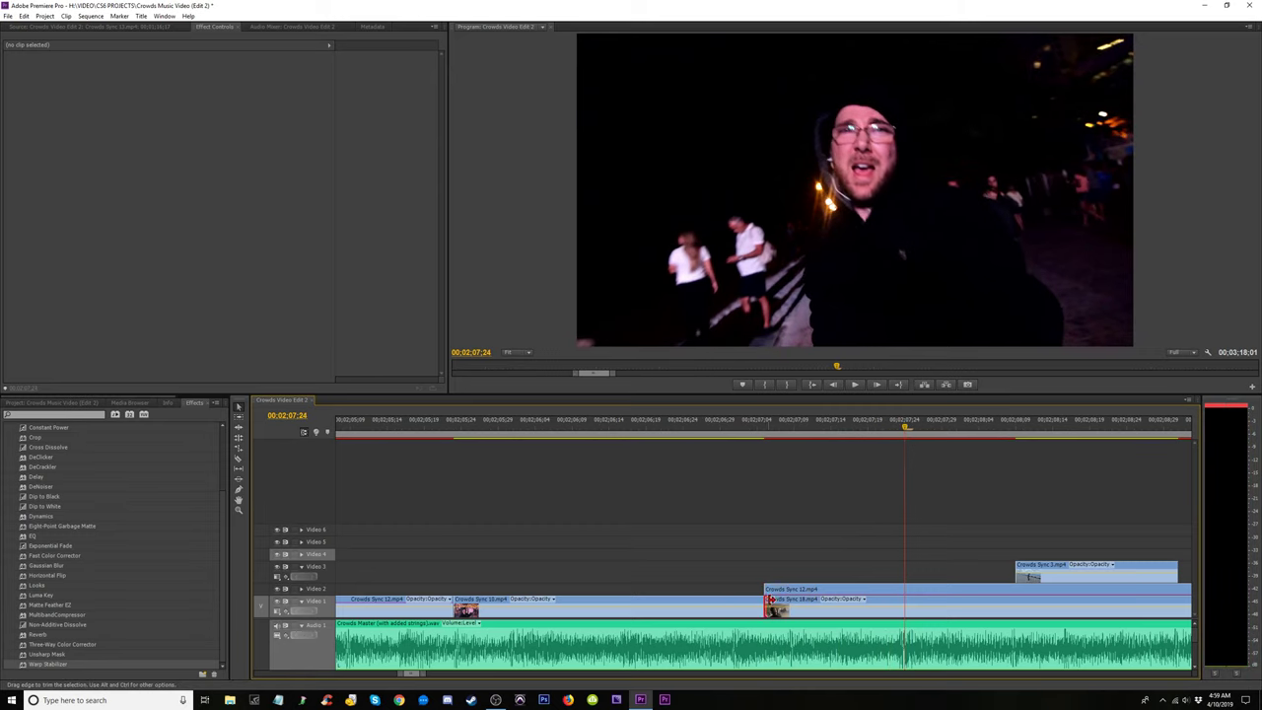
pyautogui.moveTo(770, 602)
pyautogui.mouseDown()
pyautogui.moveTo(1066, 601)
pyautogui.moveTo(769, 603)
pyautogui.mouseUp()
pyautogui.scroll(-2, 769, 603)
# Pull the Video 1 clip edge back 18 frames and lift Crowds Sync 18.mp4 onto Video 5.
pyautogui.moveTo(994, 604)
pyautogui.mouseDown()
pyautogui.moveTo(838, 603)
pyautogui.moveTo(996, 610)
pyautogui.mouseUp()
pyautogui.moveTo(870, 609); pyautogui.dragTo(609, 549)
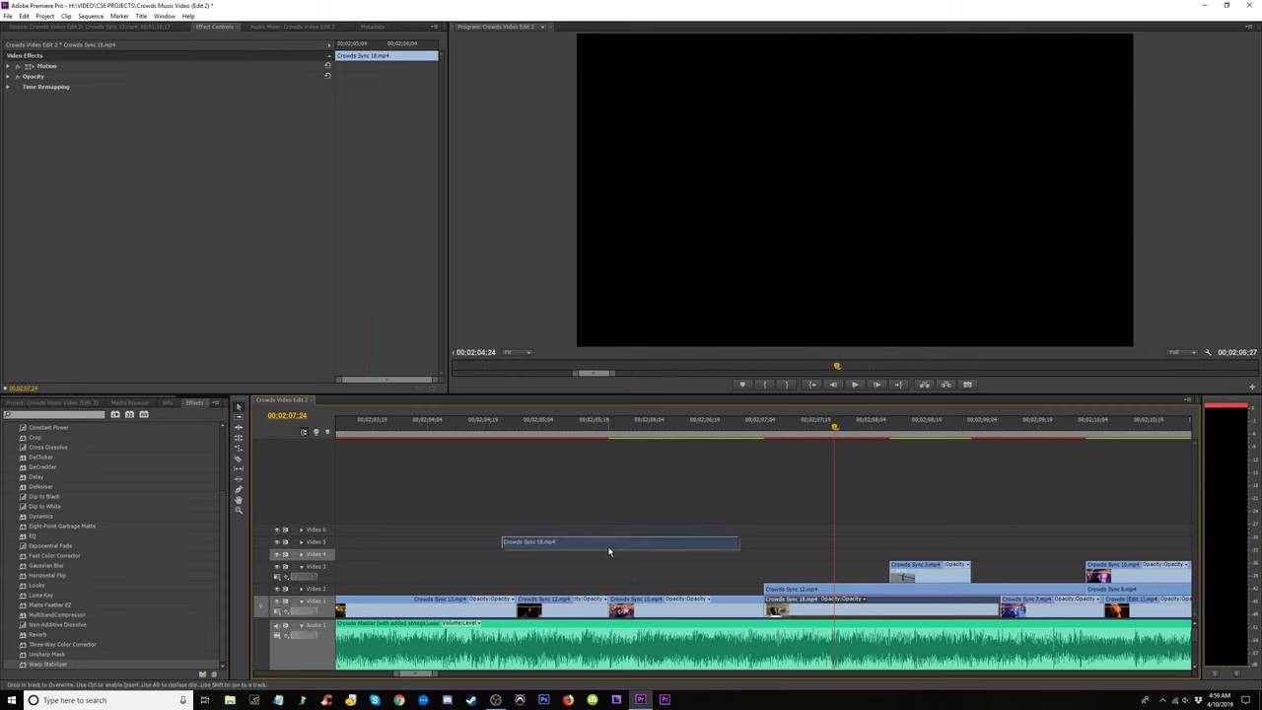
pyautogui.moveTo(760, 435); pyautogui.dragTo(798, 441)
pyautogui.moveTo(888, 479); pyautogui.dragTo(755, 534)
pyautogui.press('space')
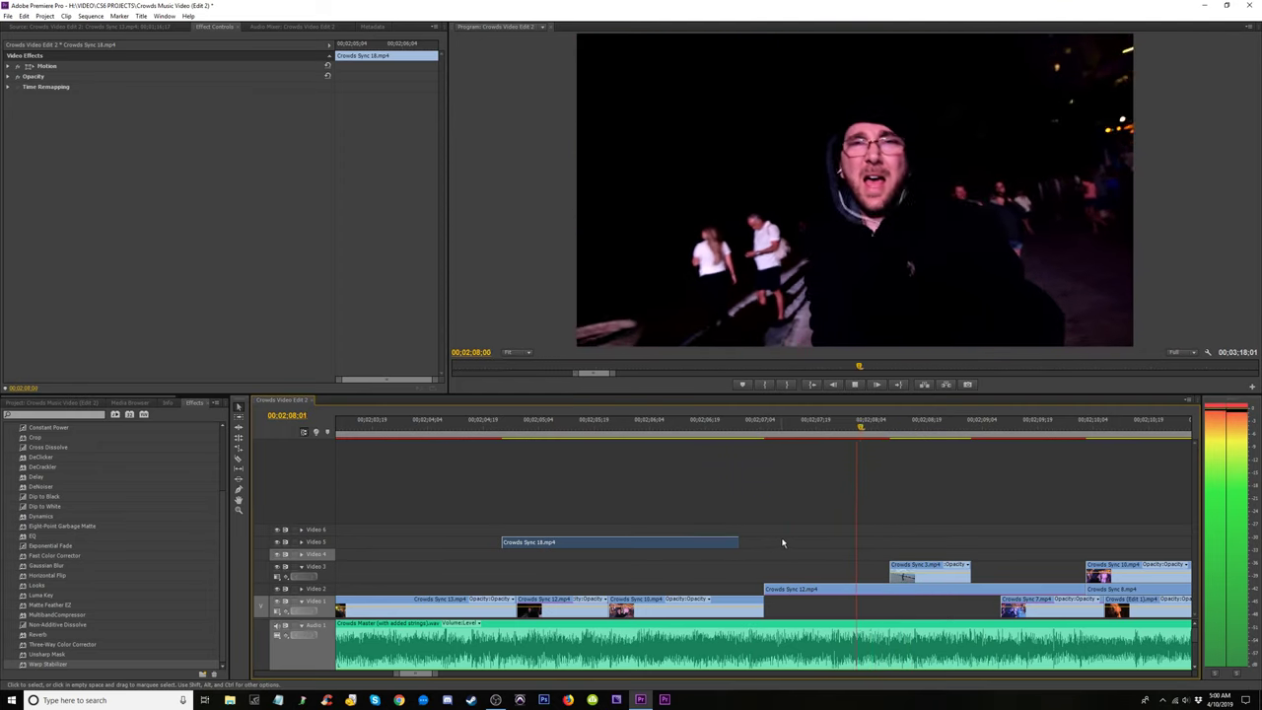
pyautogui.press('space')
# Shift Crowds Sync 3.mp4 on Video 3 earlier to about 02:07 and review it.
pyautogui.moveTo(927, 581); pyautogui.dragTo(803, 582)
pyautogui.click(749, 434)
pyautogui.press('space')
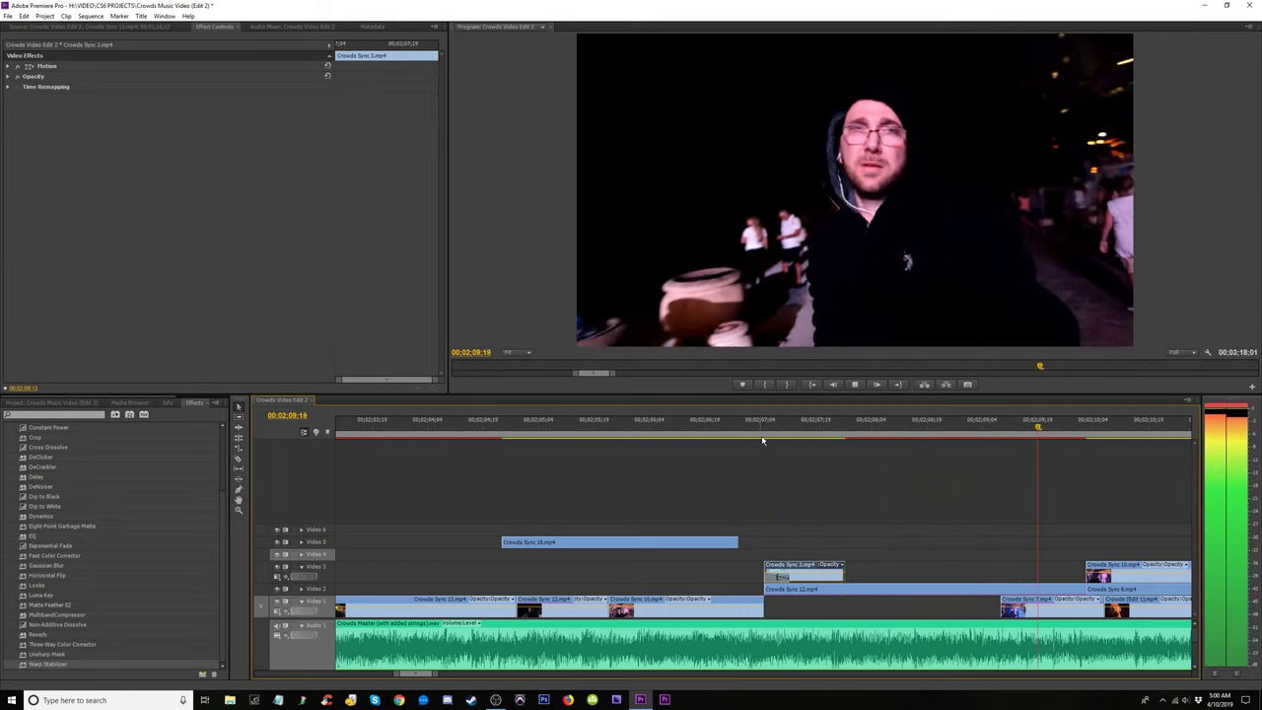
pyautogui.press('space')
pyautogui.click(936, 439)
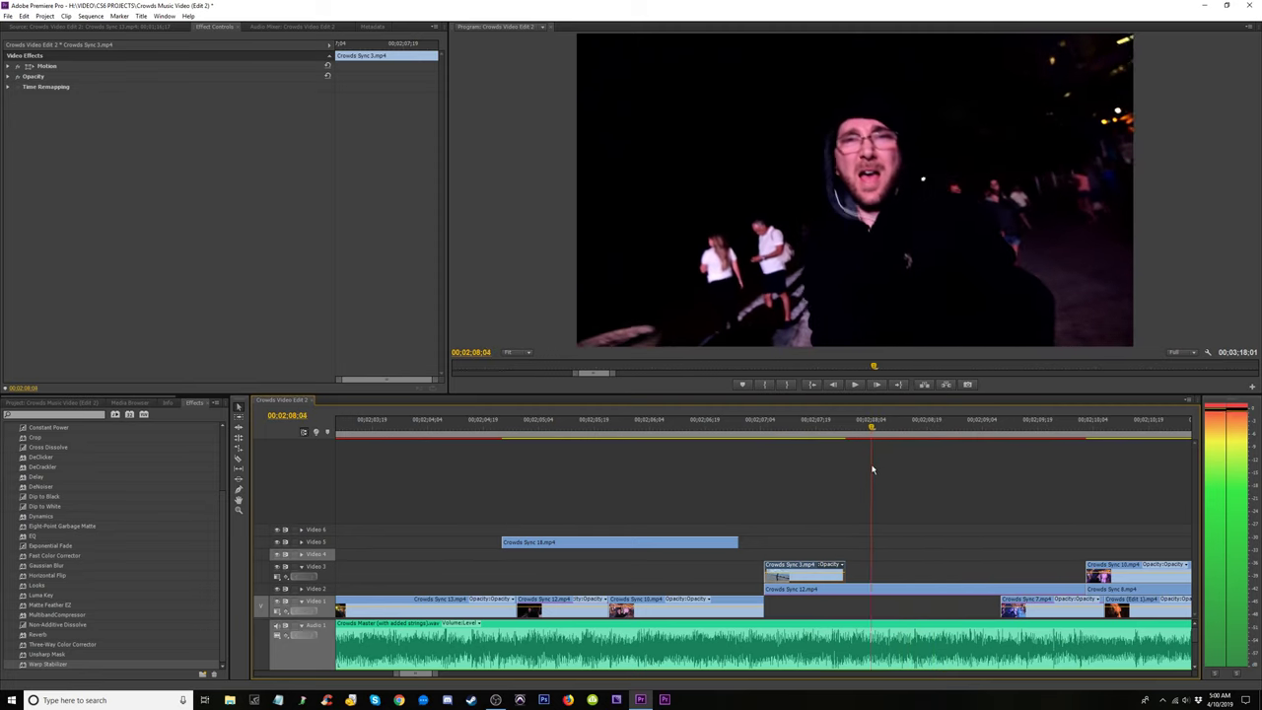
pyautogui.press('Right')
pyautogui.press('Right')
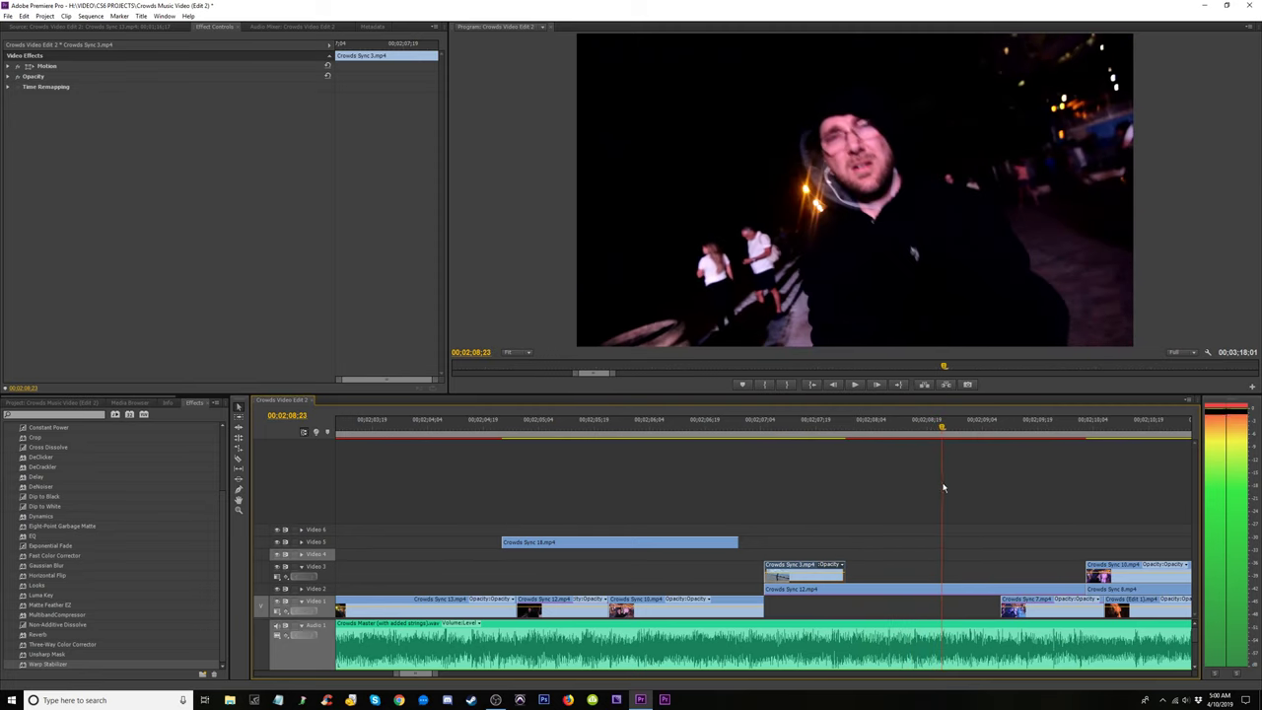
# Retime the Video 2 clip start near 02:08:21, then nudge Crowds Sync 3.mp4 later on Video 3.
pyautogui.moveTo(1076, 589)
pyautogui.mouseDown()
pyautogui.moveTo(933, 592)
pyautogui.moveTo(1084, 589)
pyautogui.mouseUp()
pyautogui.press('space')
pyautogui.click(819, 433)
pyautogui.press('space')
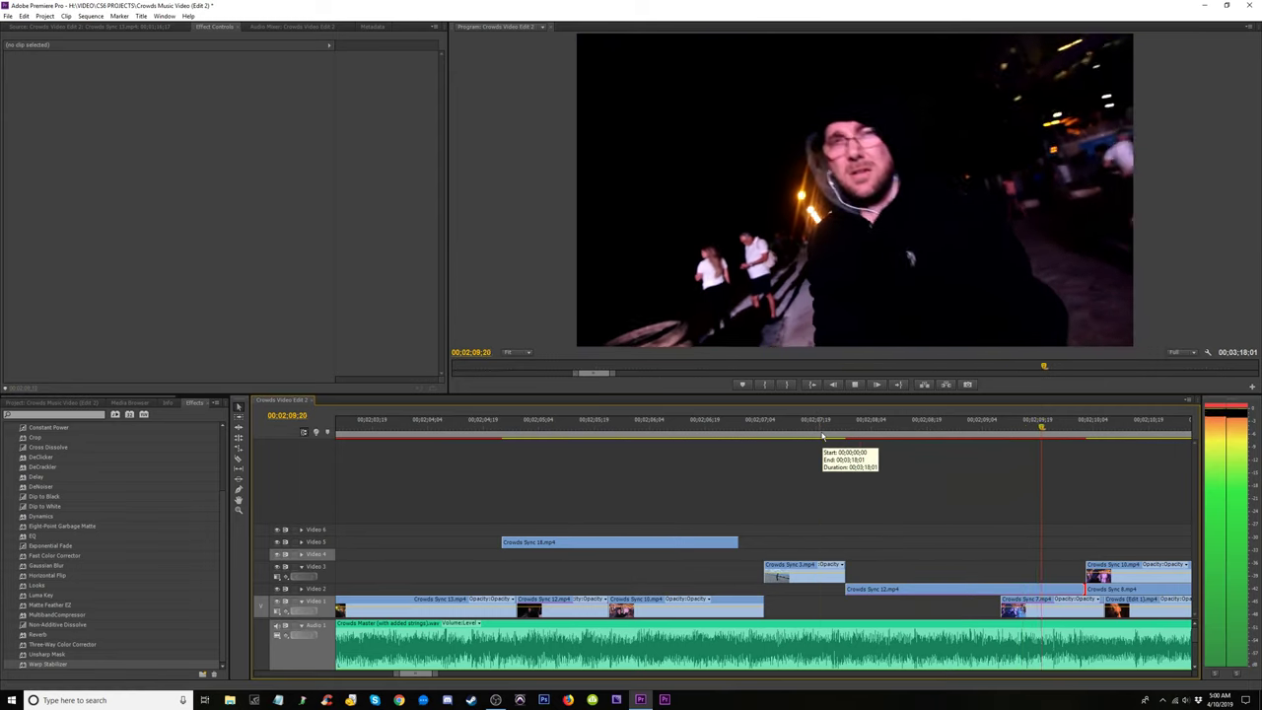
pyautogui.click(707, 434)
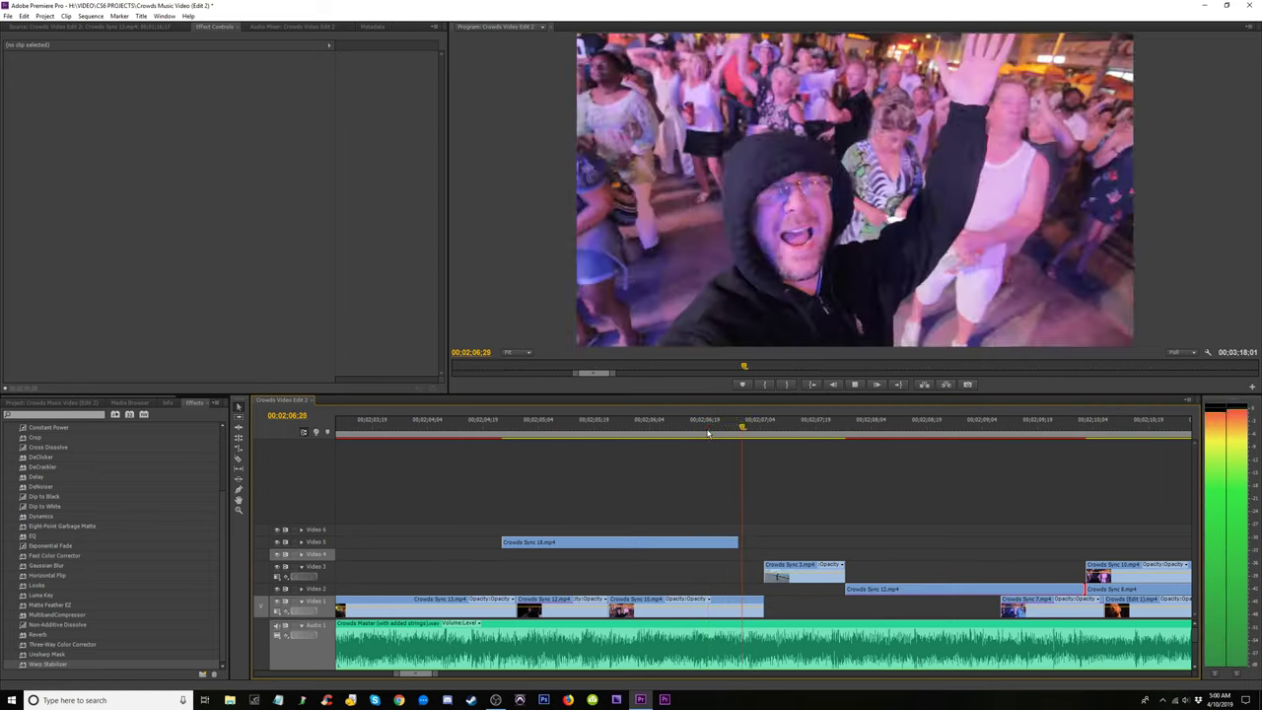
pyautogui.click(710, 434)
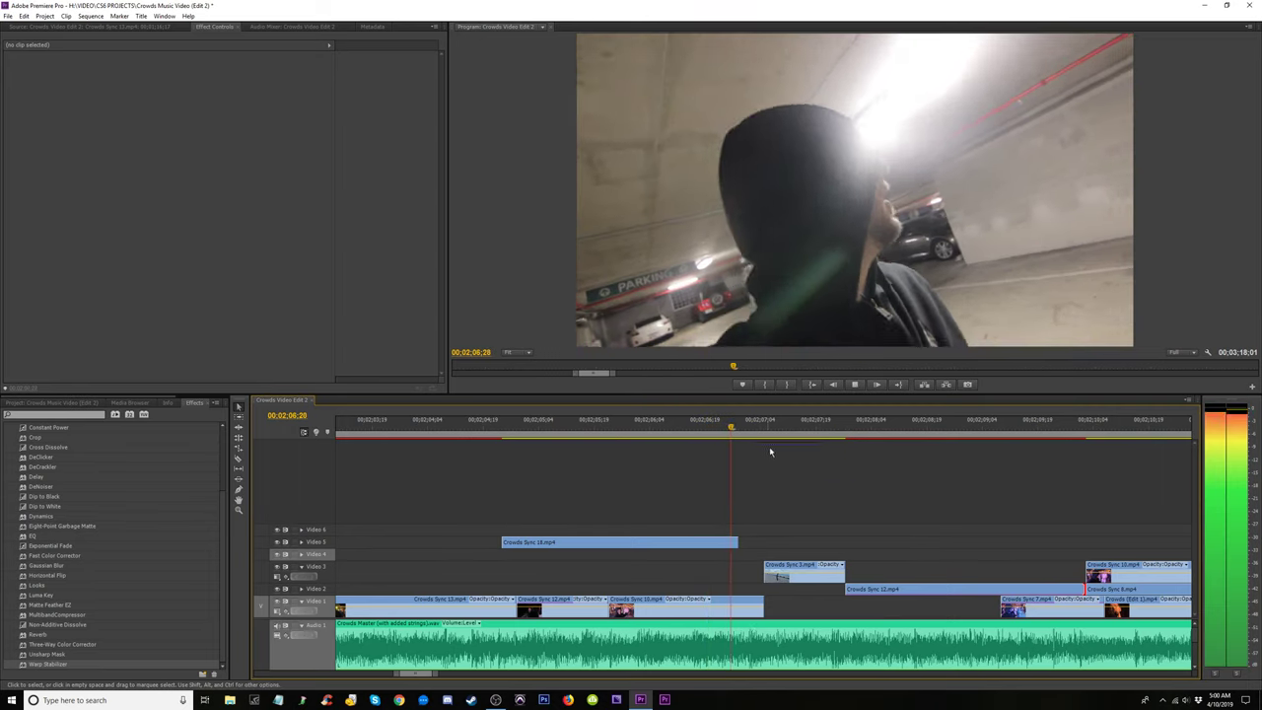
pyautogui.click(747, 433)
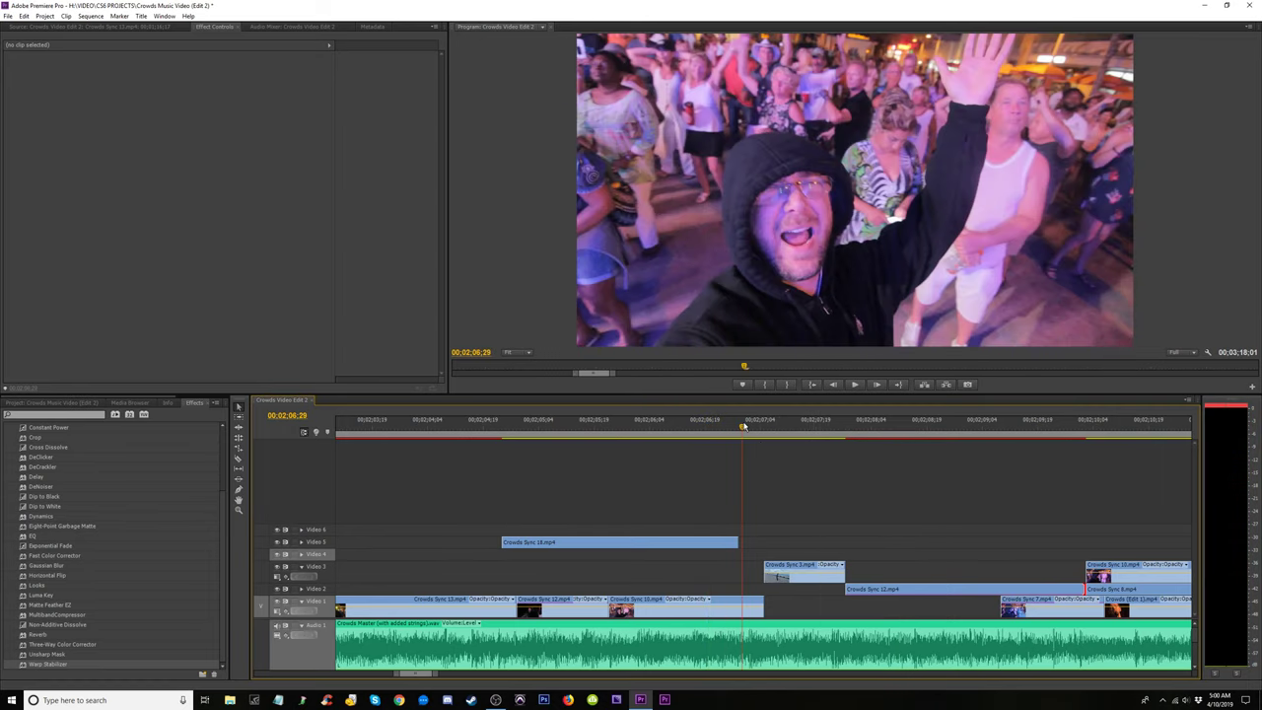
pyautogui.press('space')
pyautogui.moveTo(789, 578); pyautogui.dragTo(762, 575)
pyautogui.press('space')
pyautogui.press('space')
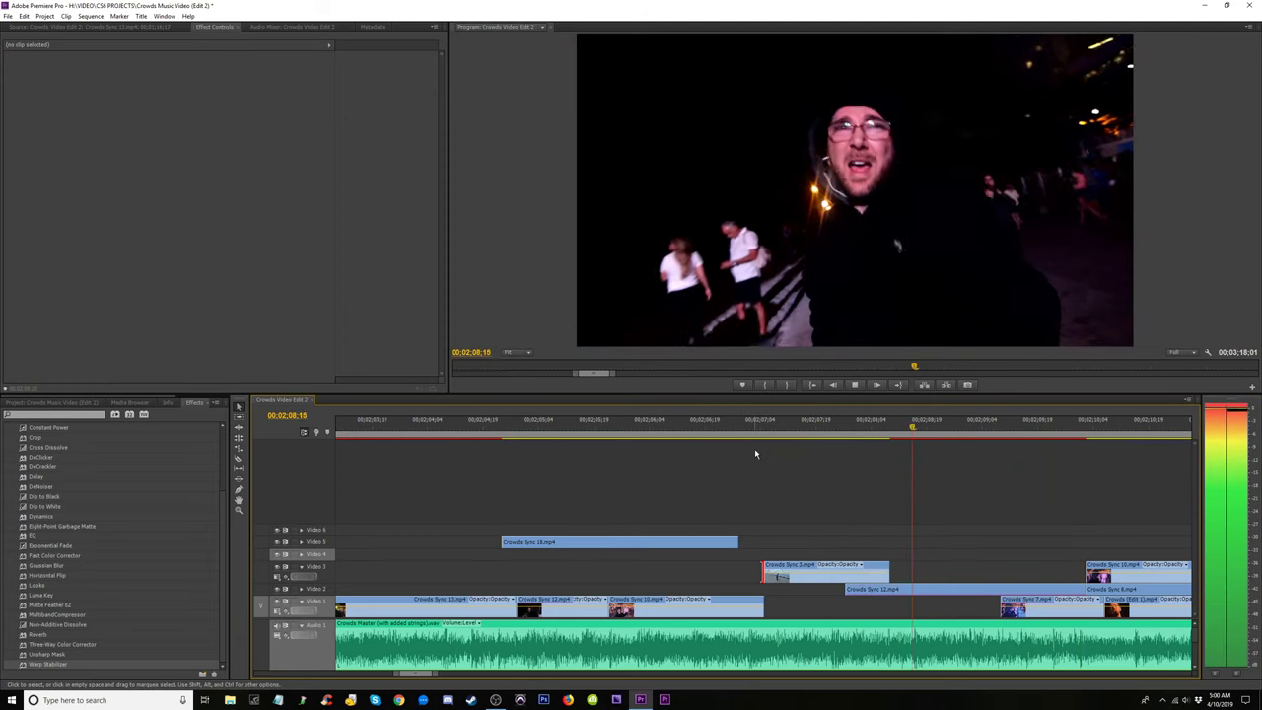
# Extend the Video 1 clip's end by 13 frames and replay the cut.
pyautogui.press('space')
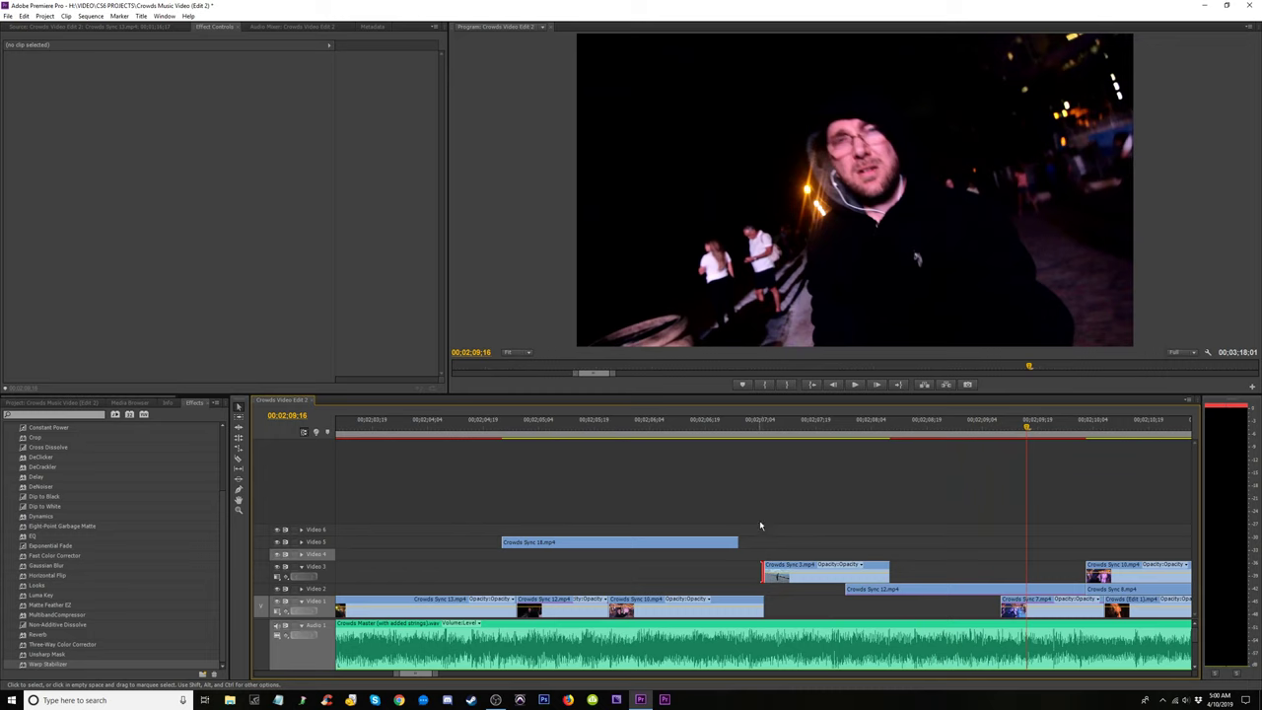
pyautogui.moveTo(767, 604); pyautogui.dragTo(846, 610)
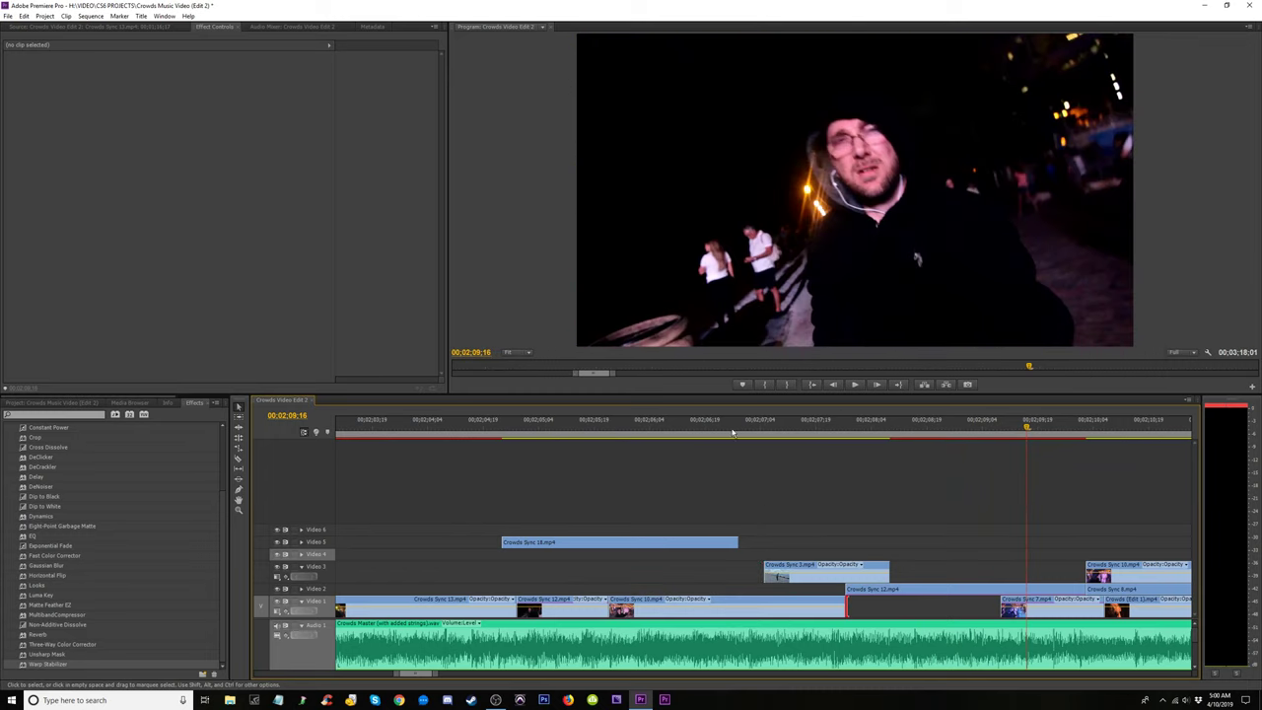
pyautogui.click(737, 426)
pyautogui.press('space')
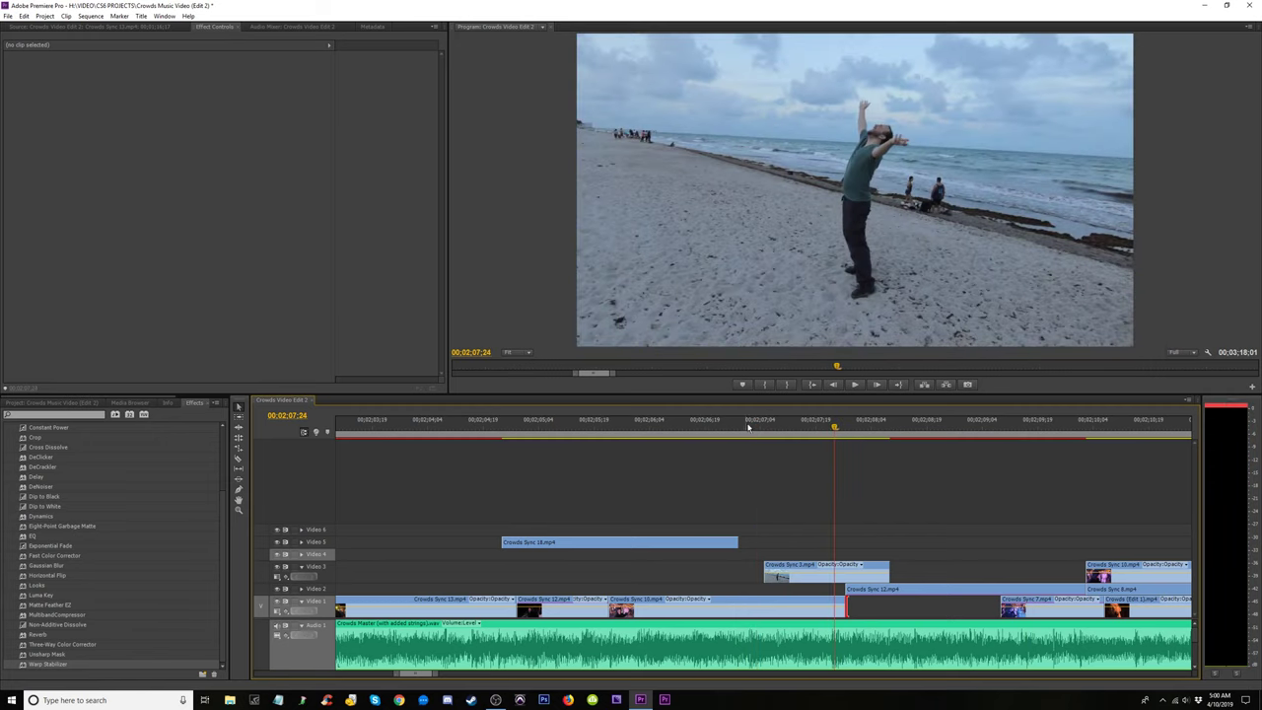
pyautogui.click(752, 426)
pyautogui.press('space')
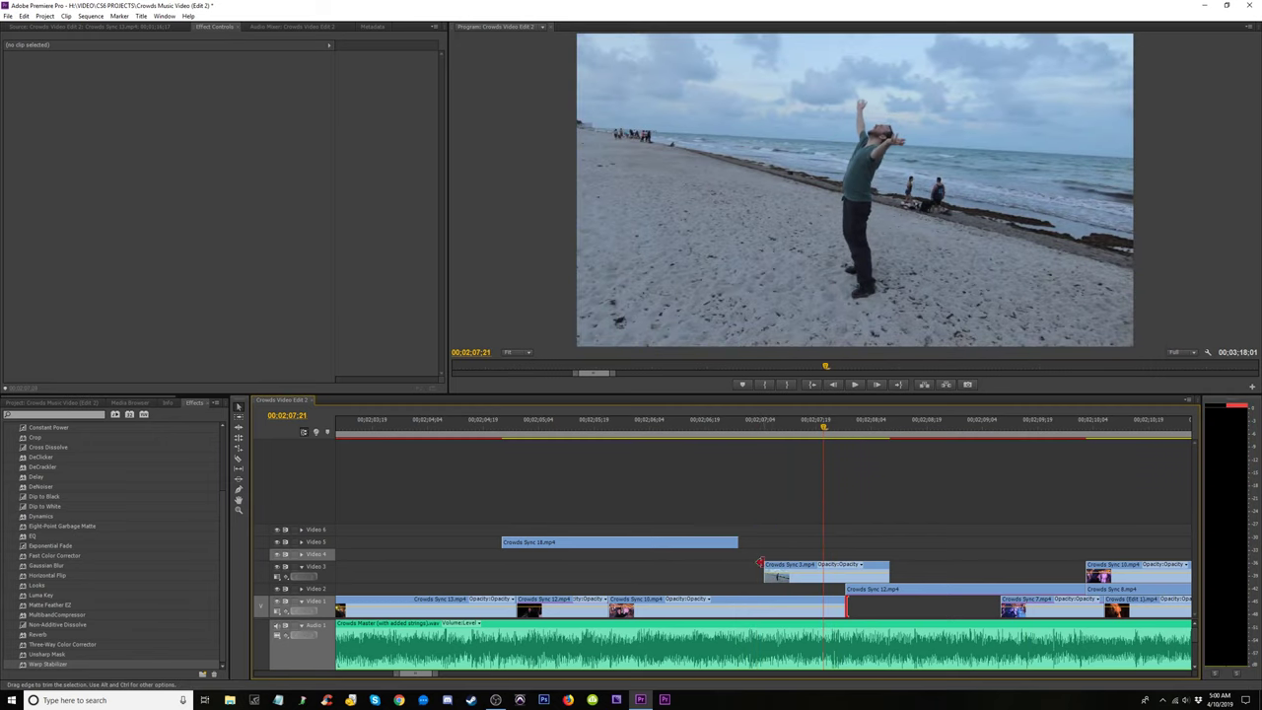
# Trim the Video 3 beach clip's start and drop Crowds Sync 3 onto Video 1, previewing from 02;04;24.
pyautogui.moveTo(761, 563); pyautogui.dragTo(857, 608)
pyautogui.click(749, 426)
pyautogui.press('space')
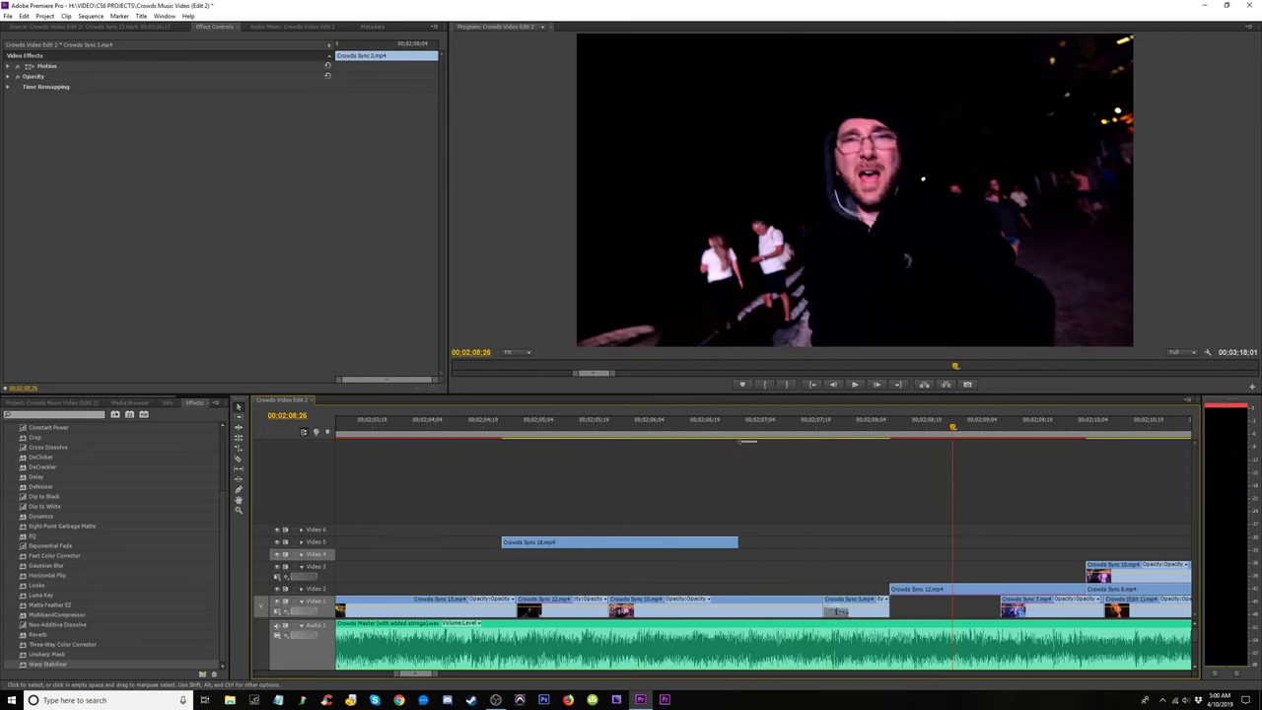
pyautogui.click(713, 426)
pyautogui.press('space')
pyautogui.click(502, 428)
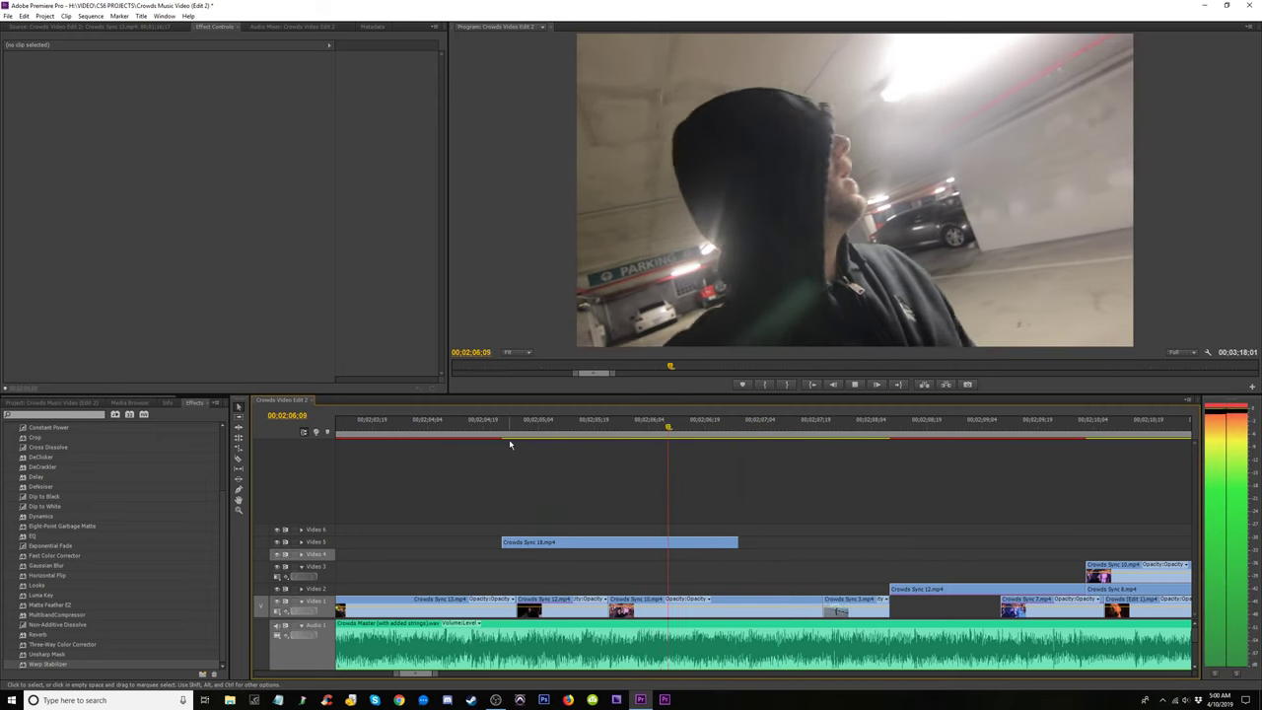
pyautogui.press('space')
# Move Crowds Sync 18 from Video 5 up to Video 6, later in time, and review from 02;05;07.
pyautogui.click(587, 543)
pyautogui.press('-')
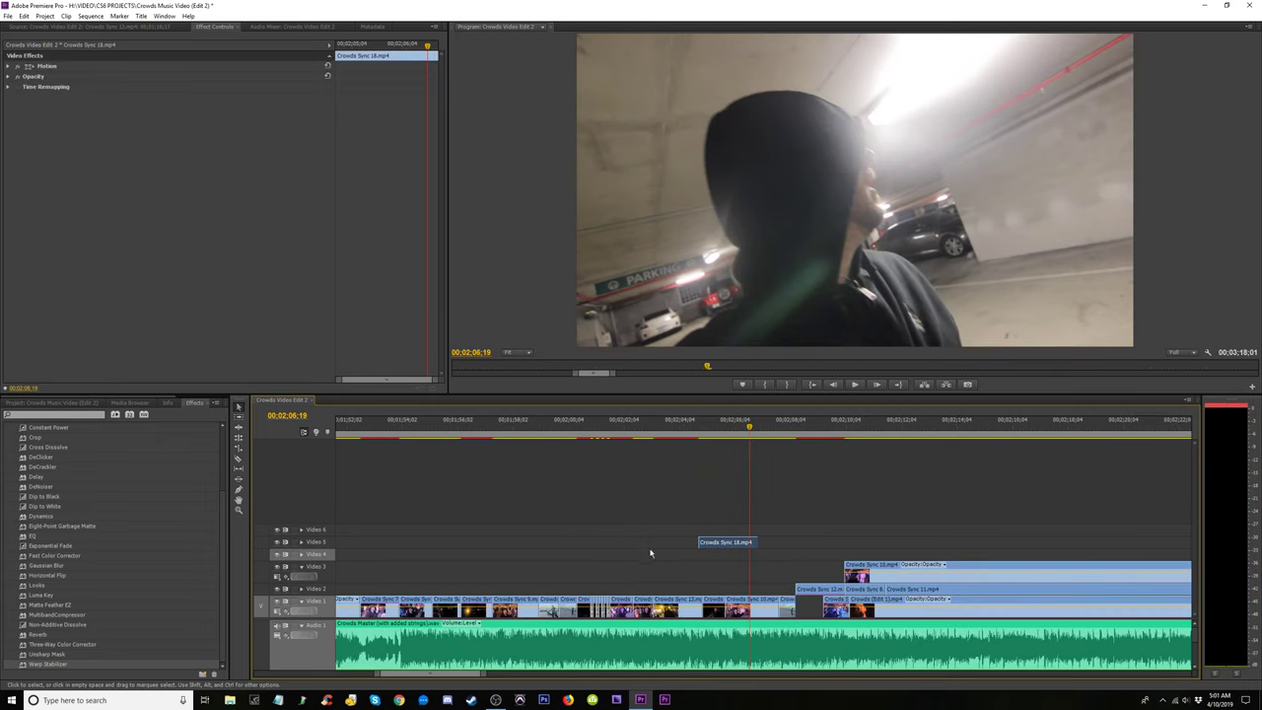
pyautogui.moveTo(725, 545); pyautogui.dragTo(1104, 530)
pyautogui.click(709, 439)
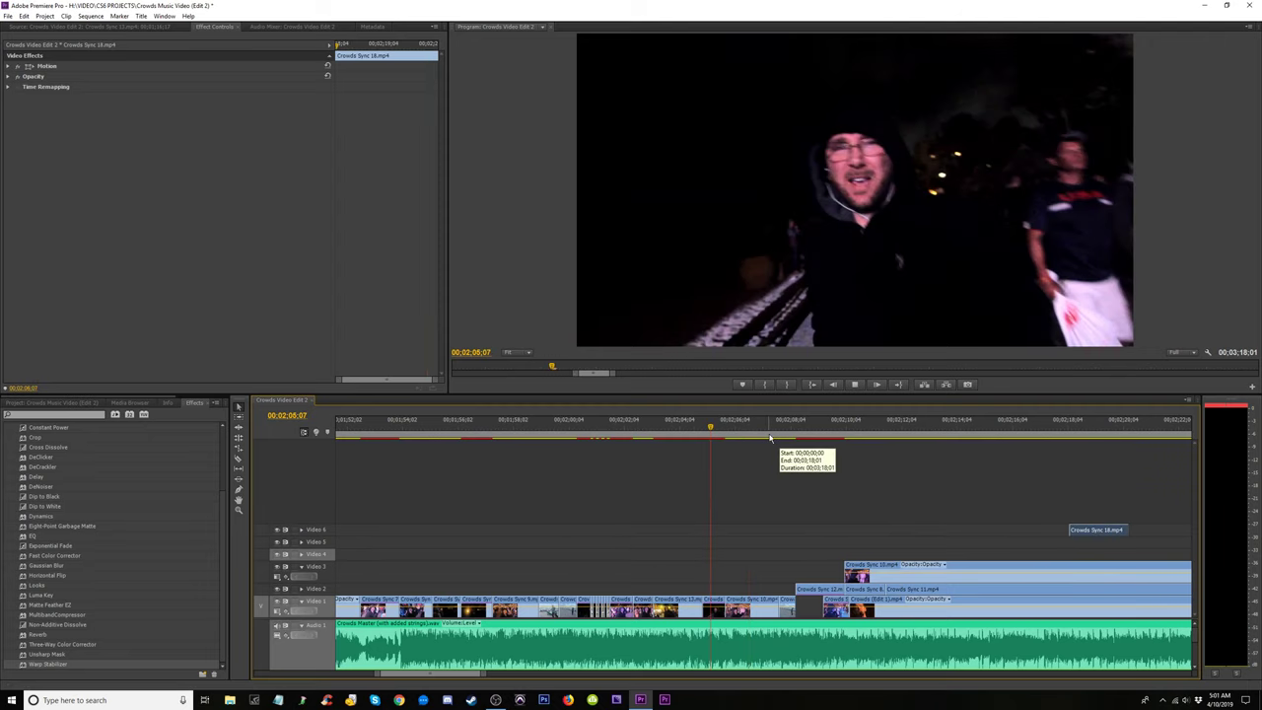
pyautogui.press('space')
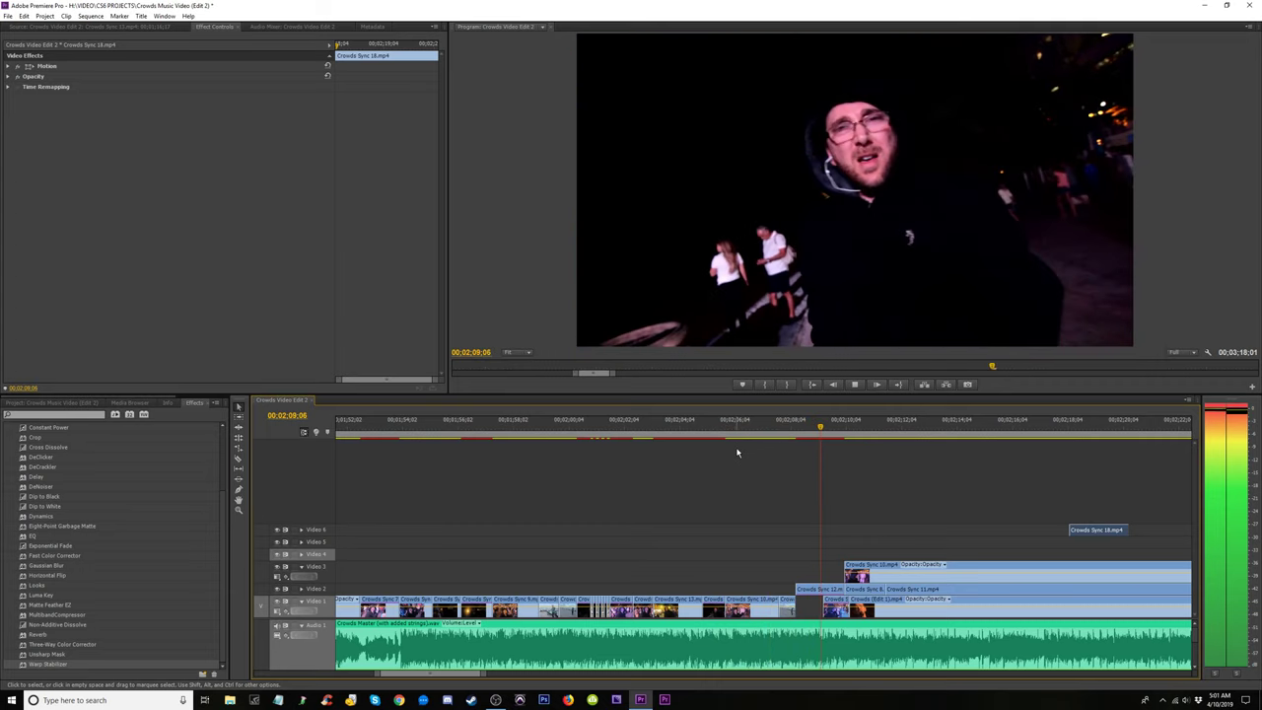
pyautogui.click(721, 437)
pyautogui.press('=')
pyautogui.press('=')
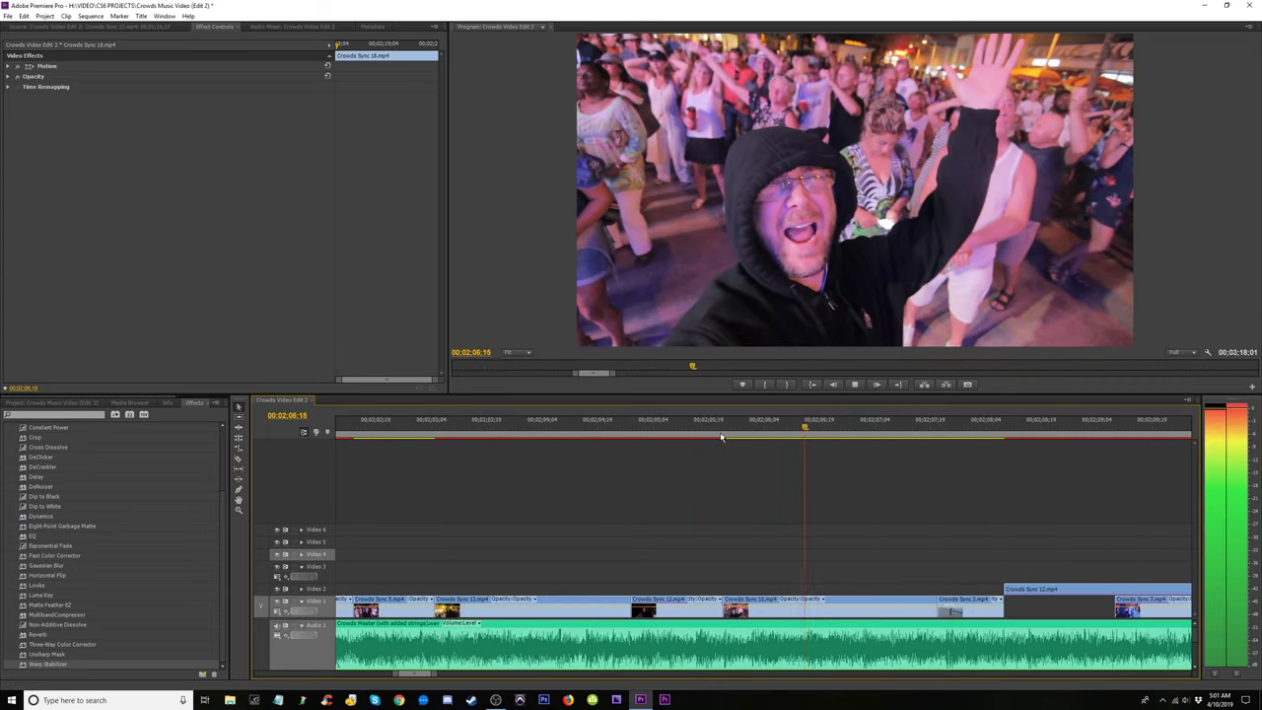
pyautogui.press('space')
# Move Crowds Sync 3 up onto Video 2 at 02;06;16 and review the beach clip from 02;06;04.
pyautogui.moveTo(969, 598); pyautogui.dragTo(841, 589)
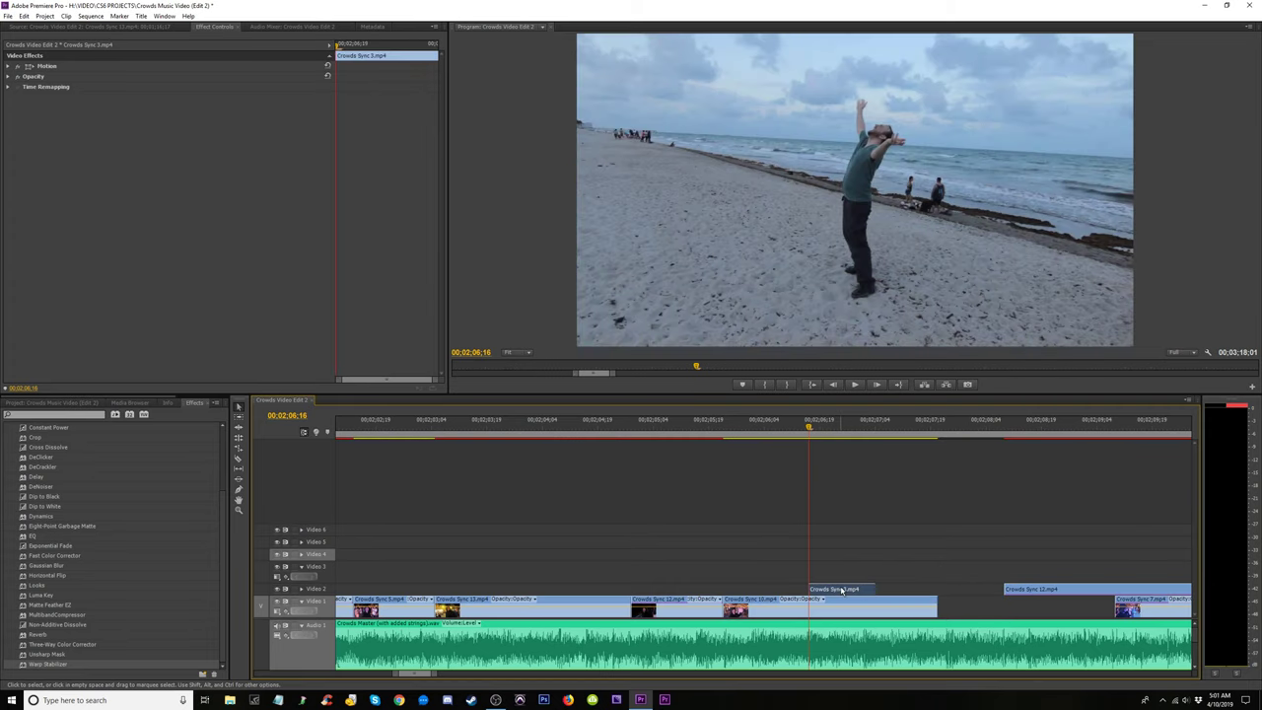
pyautogui.click(785, 426)
pyautogui.press('space')
pyautogui.click(764, 426)
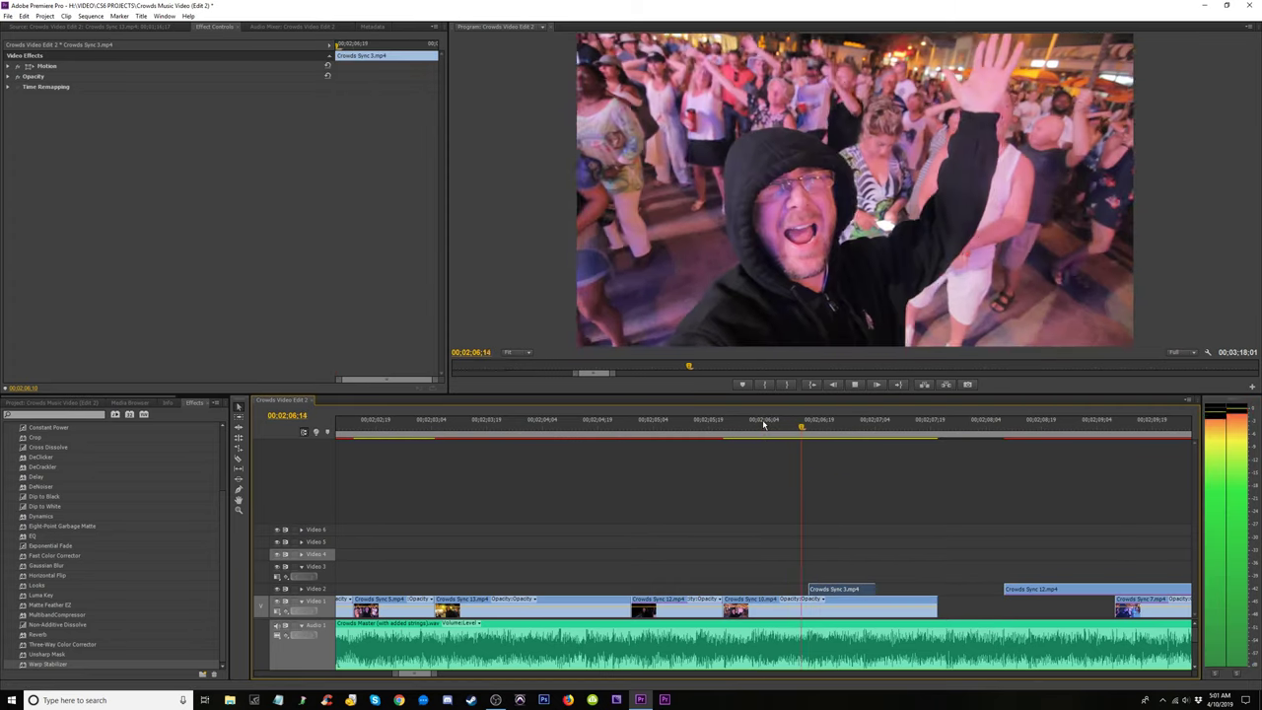
pyautogui.click(764, 426)
pyautogui.click(763, 426)
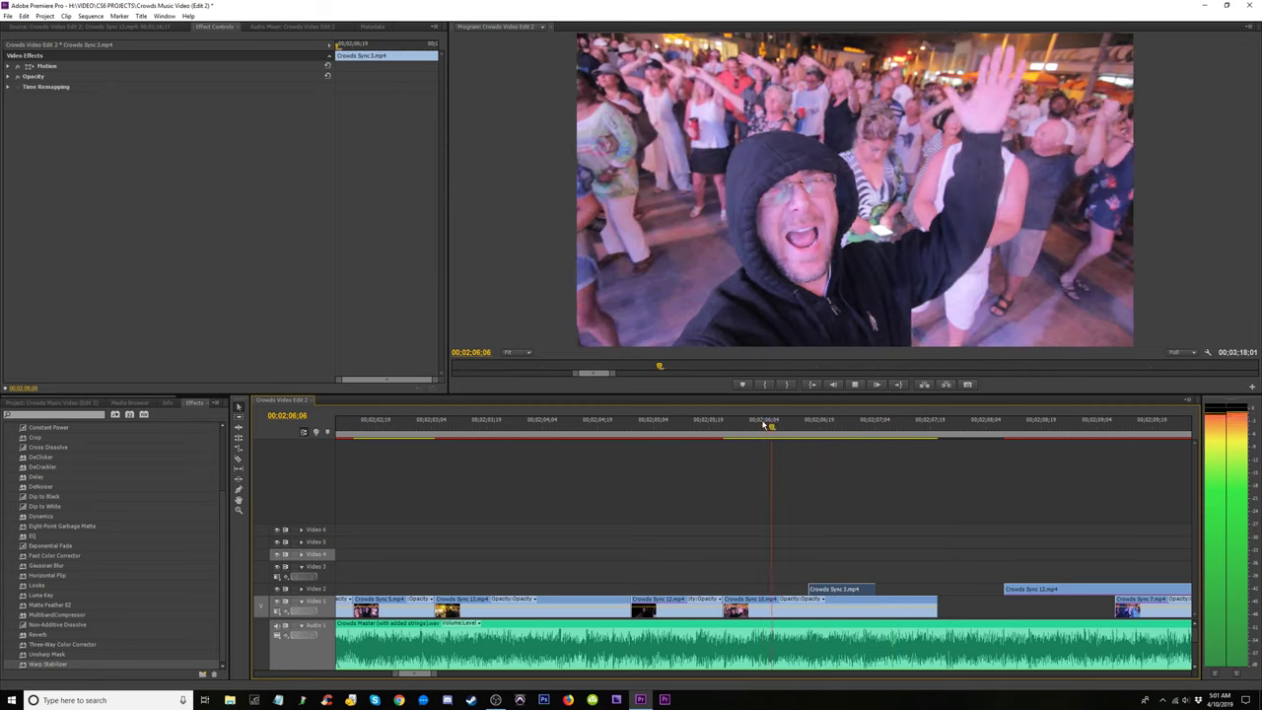
pyautogui.press('space')
pyautogui.press('=')
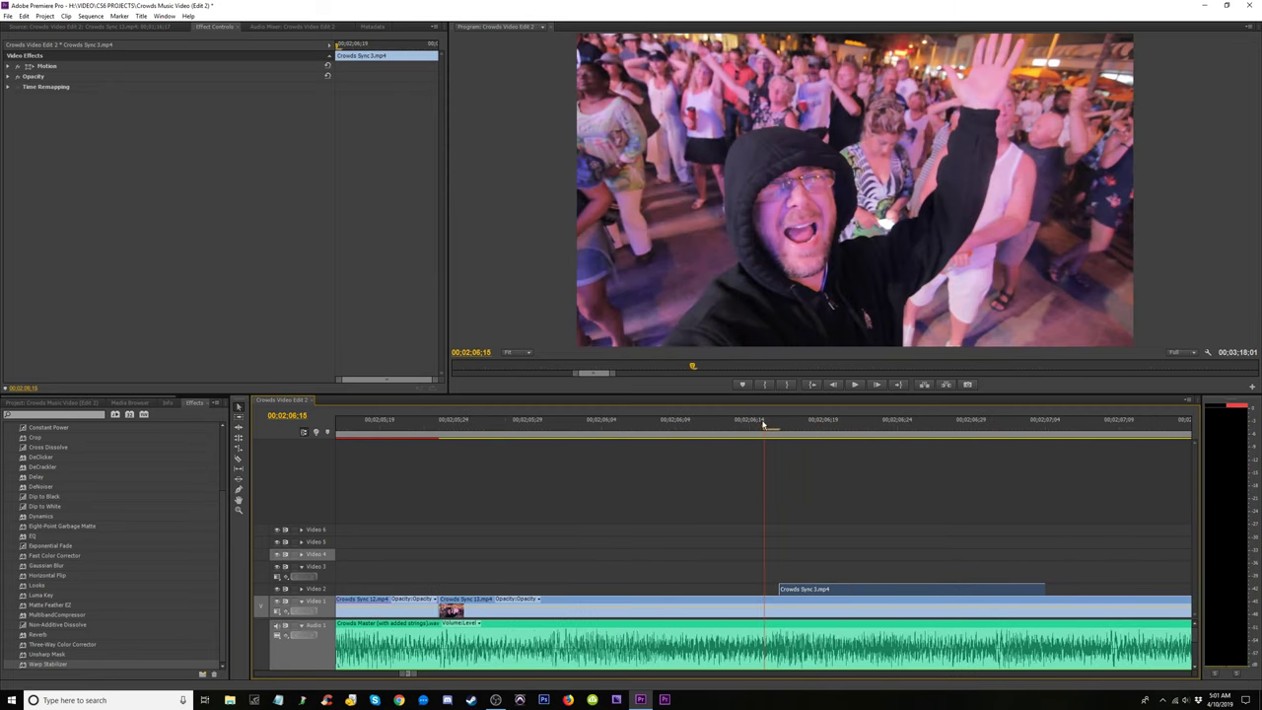
pyautogui.press('Right')
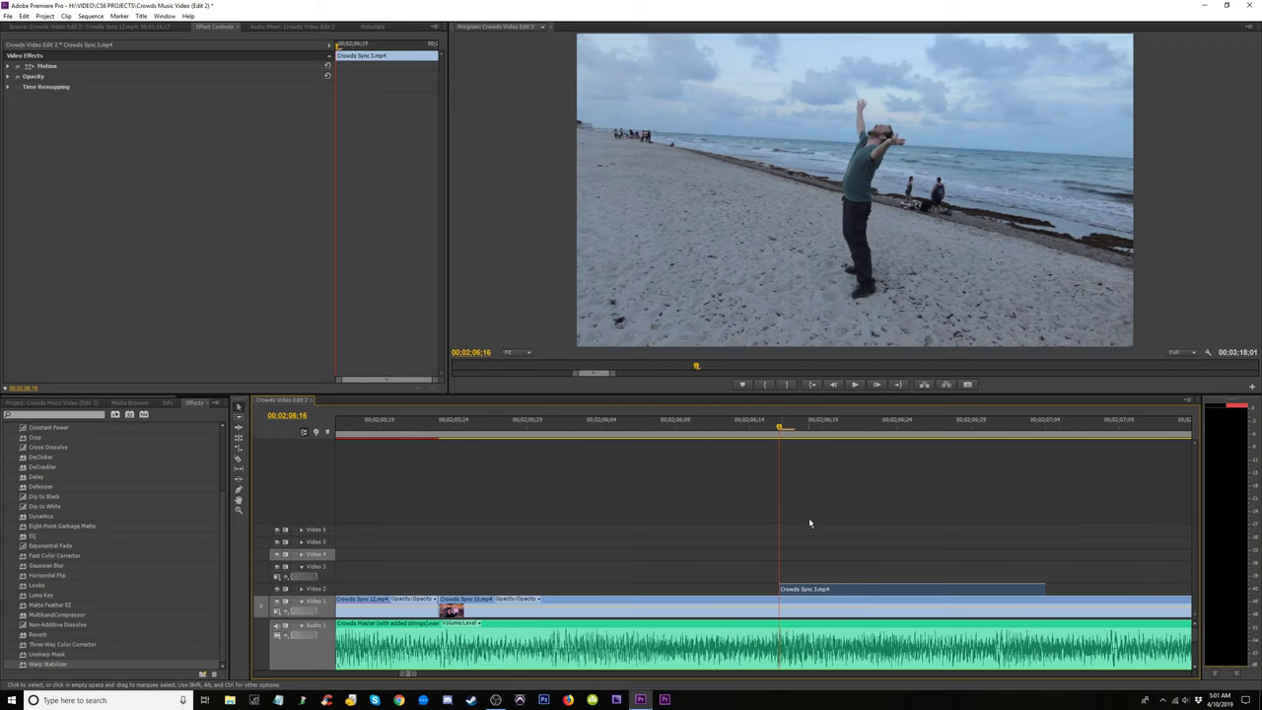
# Shift Crowds Sync 10 later on Video 1 and bring the beach clip down onto Video 1.
pyautogui.press('-')
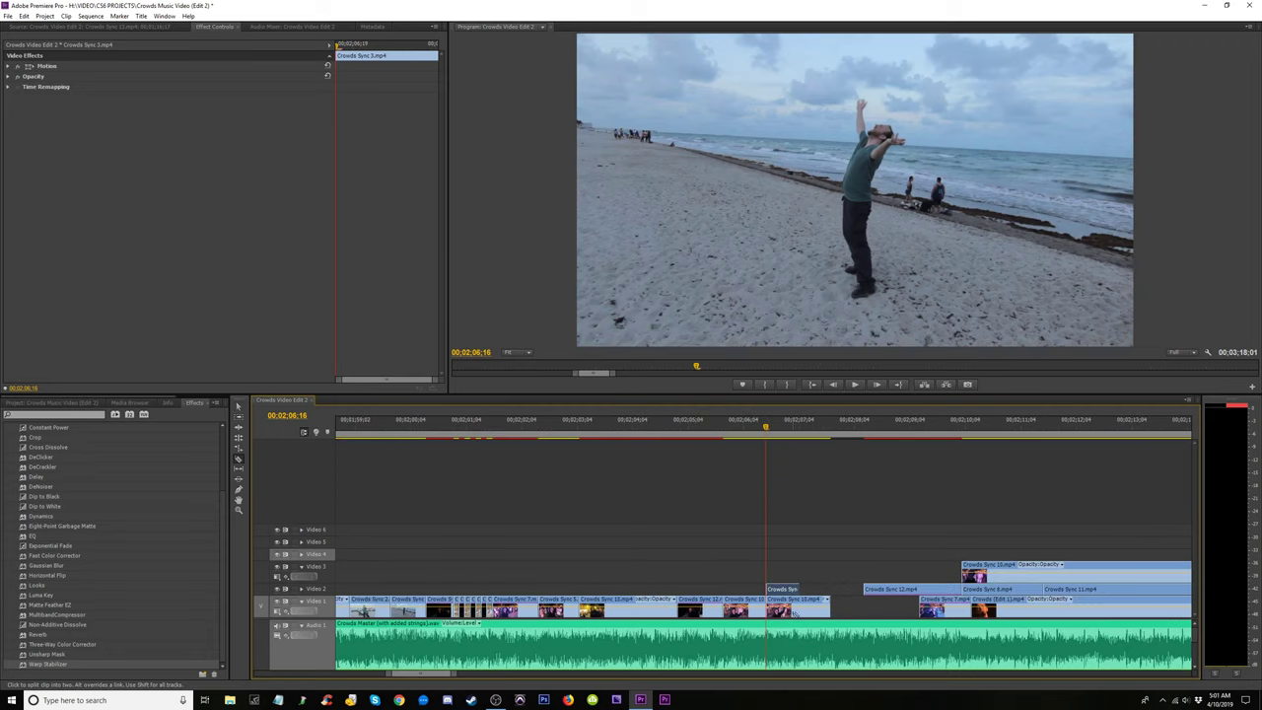
pyautogui.moveTo(793, 610); pyautogui.dragTo(824, 616)
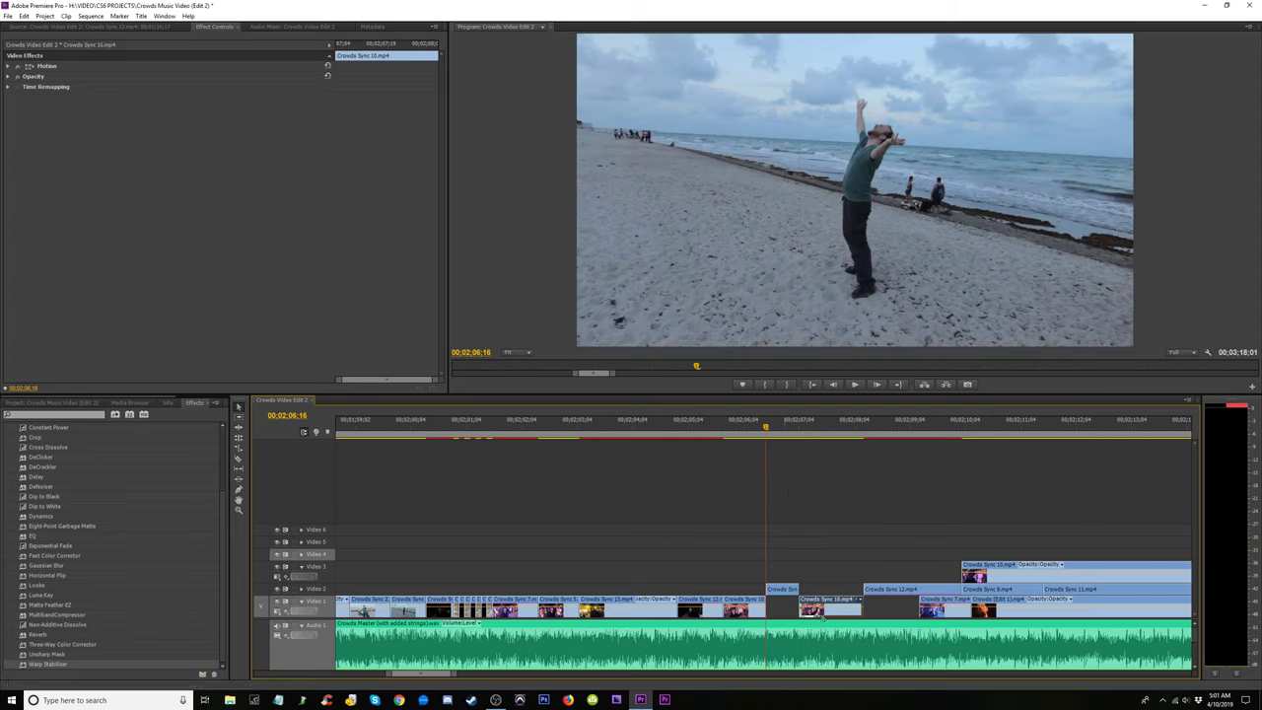
pyautogui.press('space')
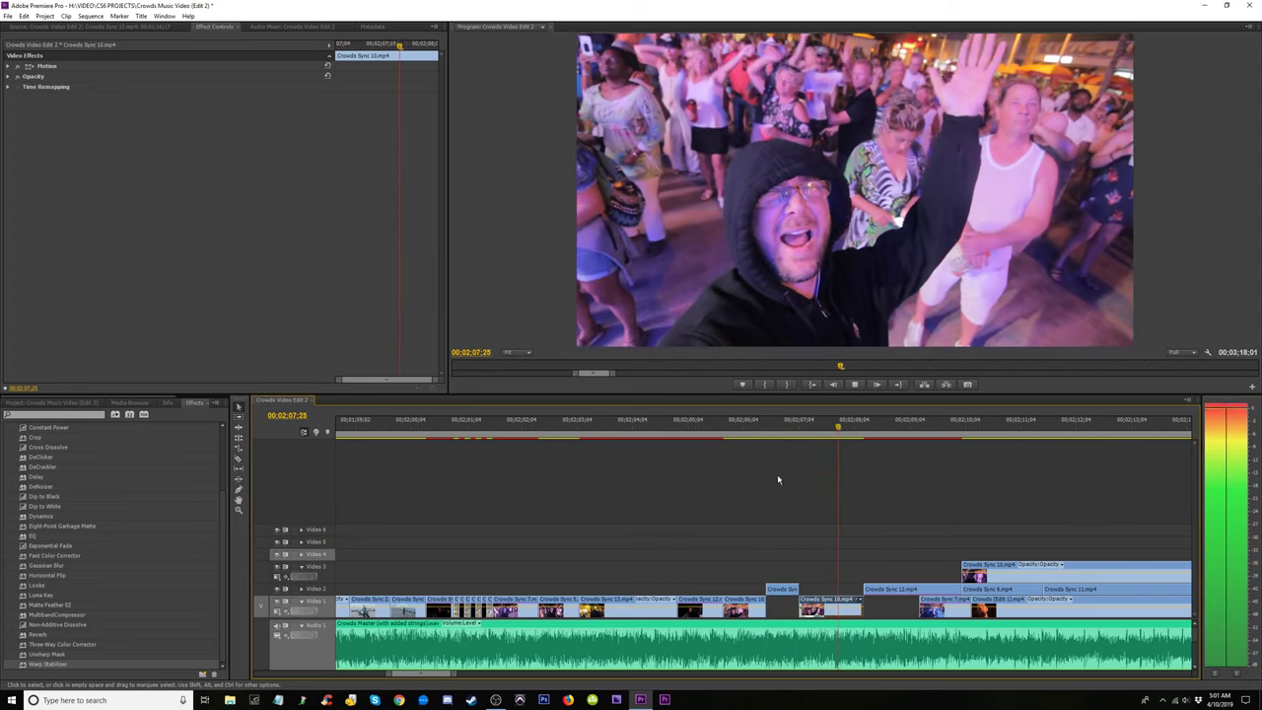
pyautogui.click(698, 436)
pyautogui.press('space')
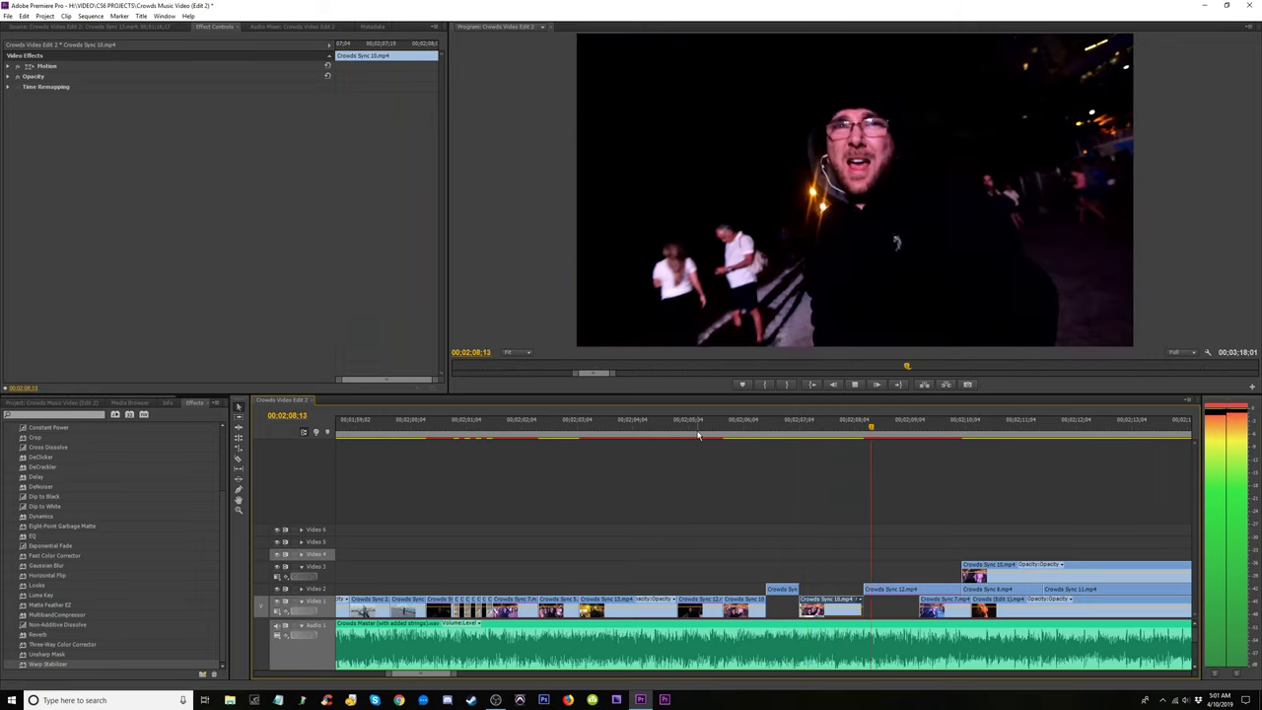
pyautogui.moveTo(782, 589); pyautogui.dragTo(782, 600)
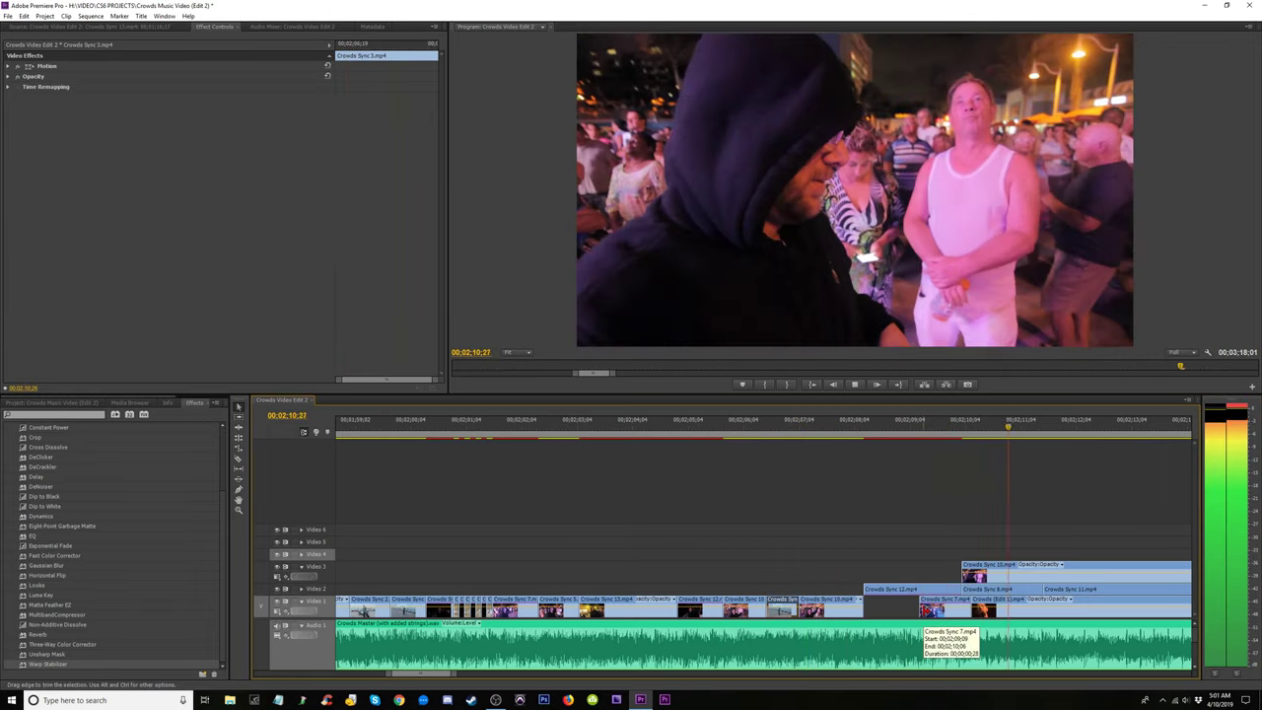
pyautogui.press('space')
pyautogui.press('=')
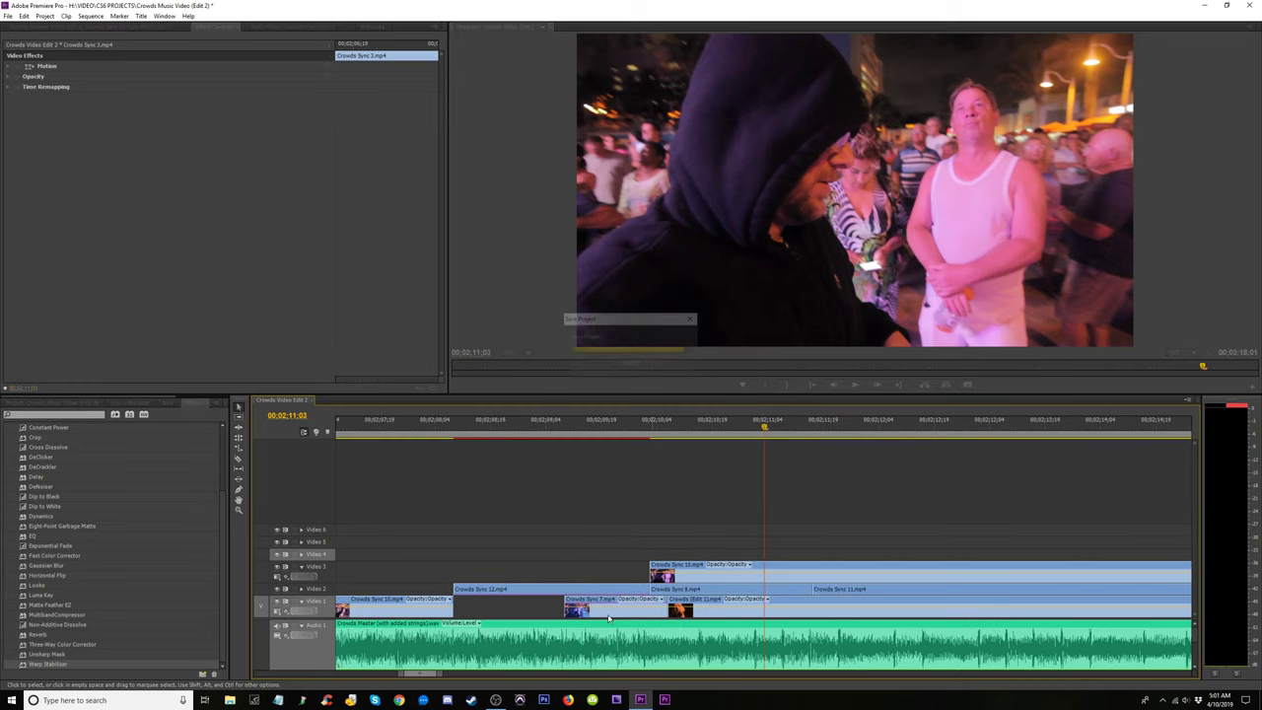
# Delete Crowds Sync 7 and the small clip after it from Video 1, then scrub the edit.
pyautogui.moveTo(568, 607); pyautogui.dragTo(631, 606)
pyautogui.press('Delete')
pyautogui.click(659, 606)
pyautogui.press('Delete')
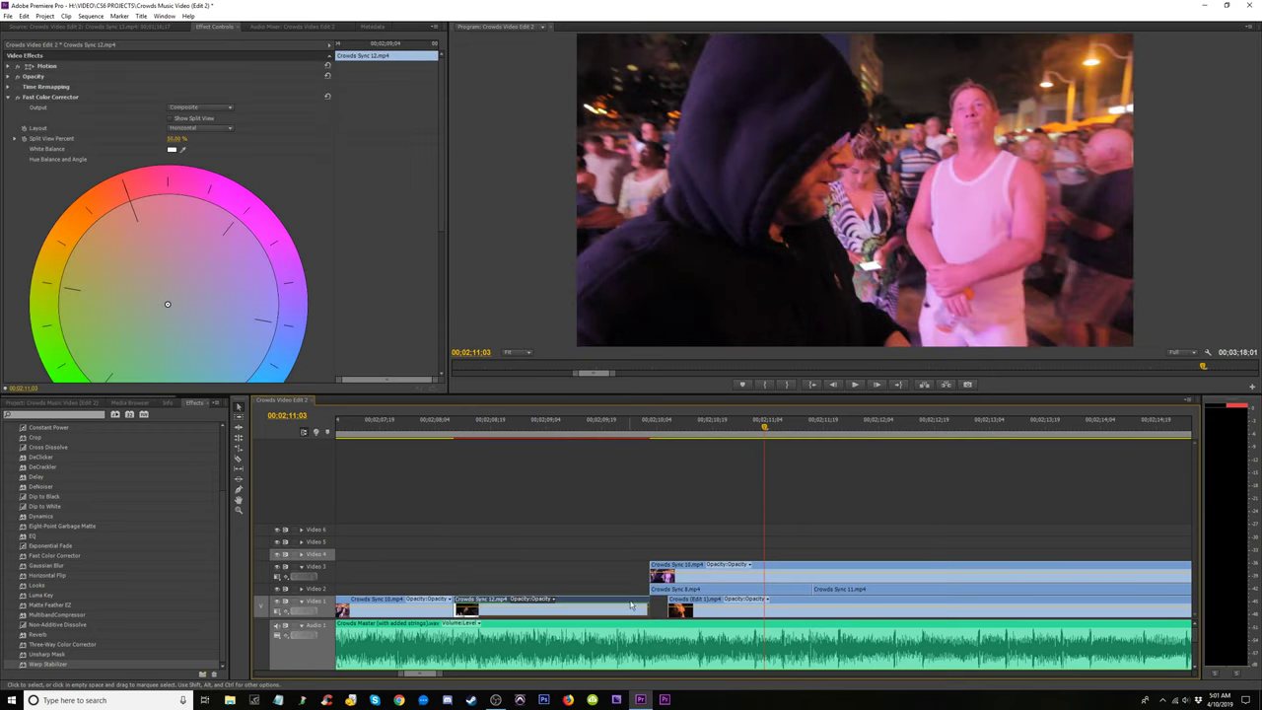
pyautogui.moveTo(639, 426); pyautogui.dragTo(1022, 469)
pyautogui.press('-')
pyautogui.press('-')
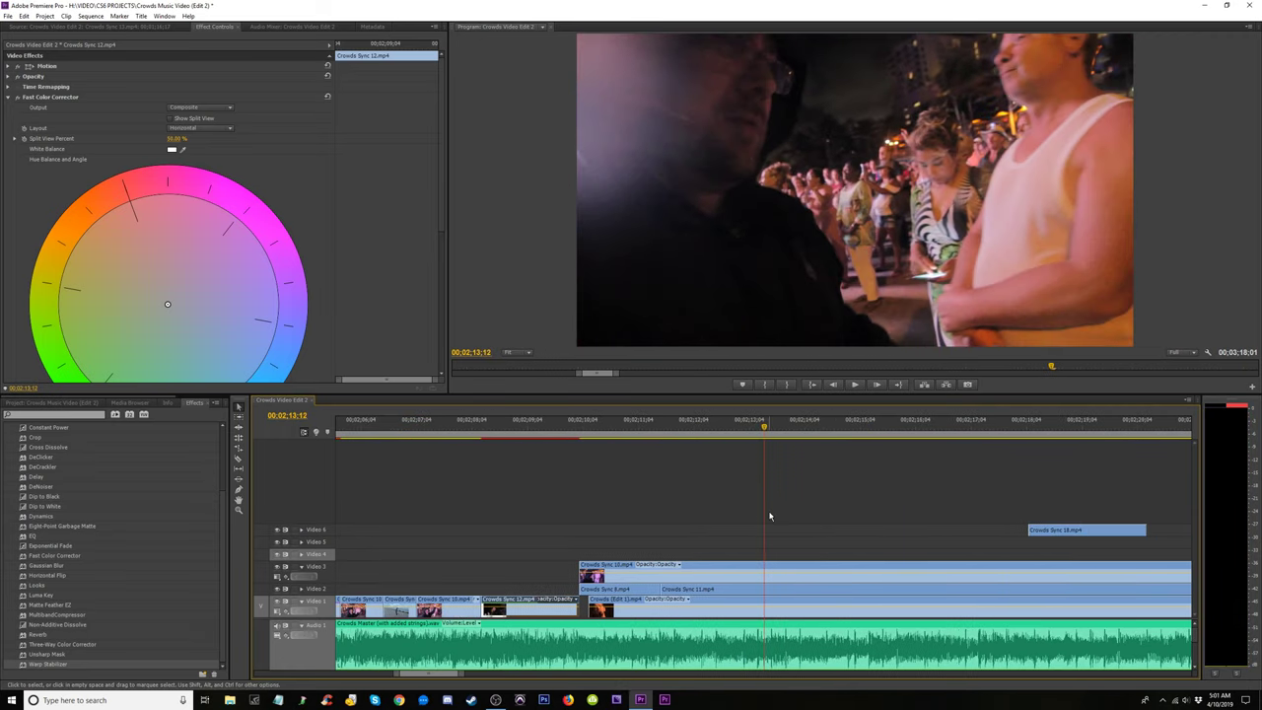
pyautogui.moveTo(757, 432); pyautogui.dragTo(786, 434)
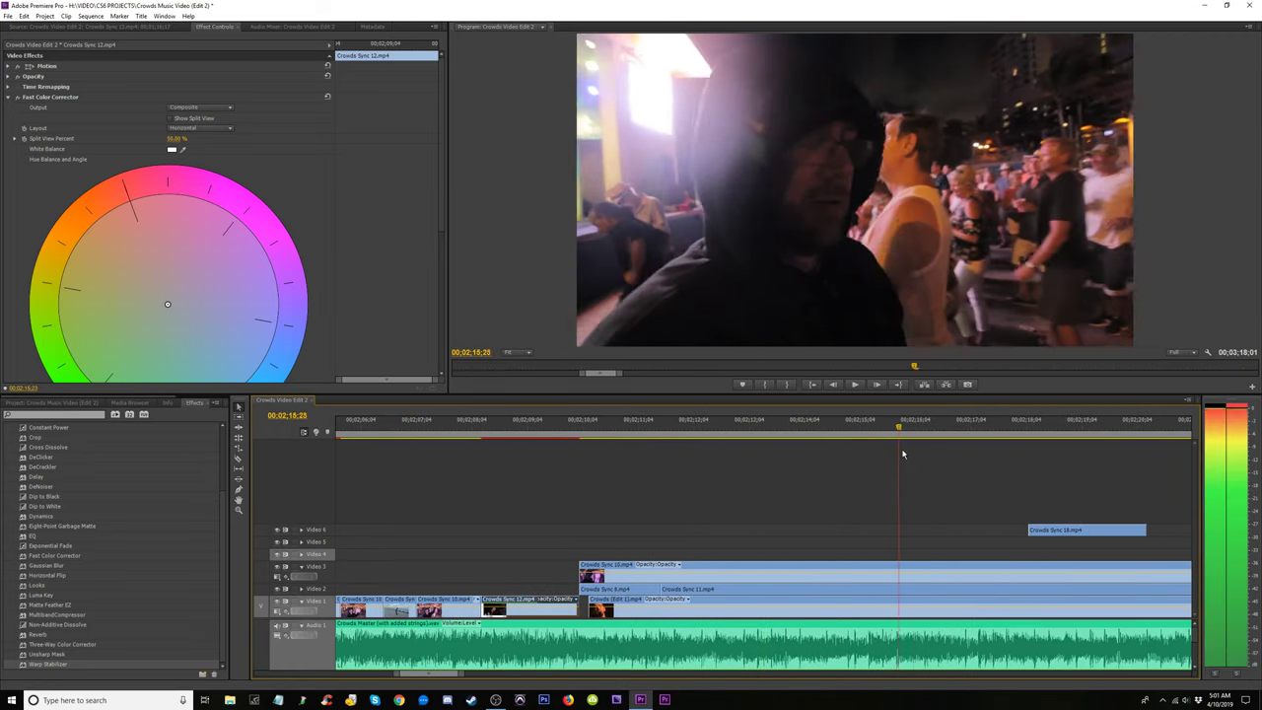
pyautogui.moveTo(979, 473); pyautogui.dragTo(1003, 480)
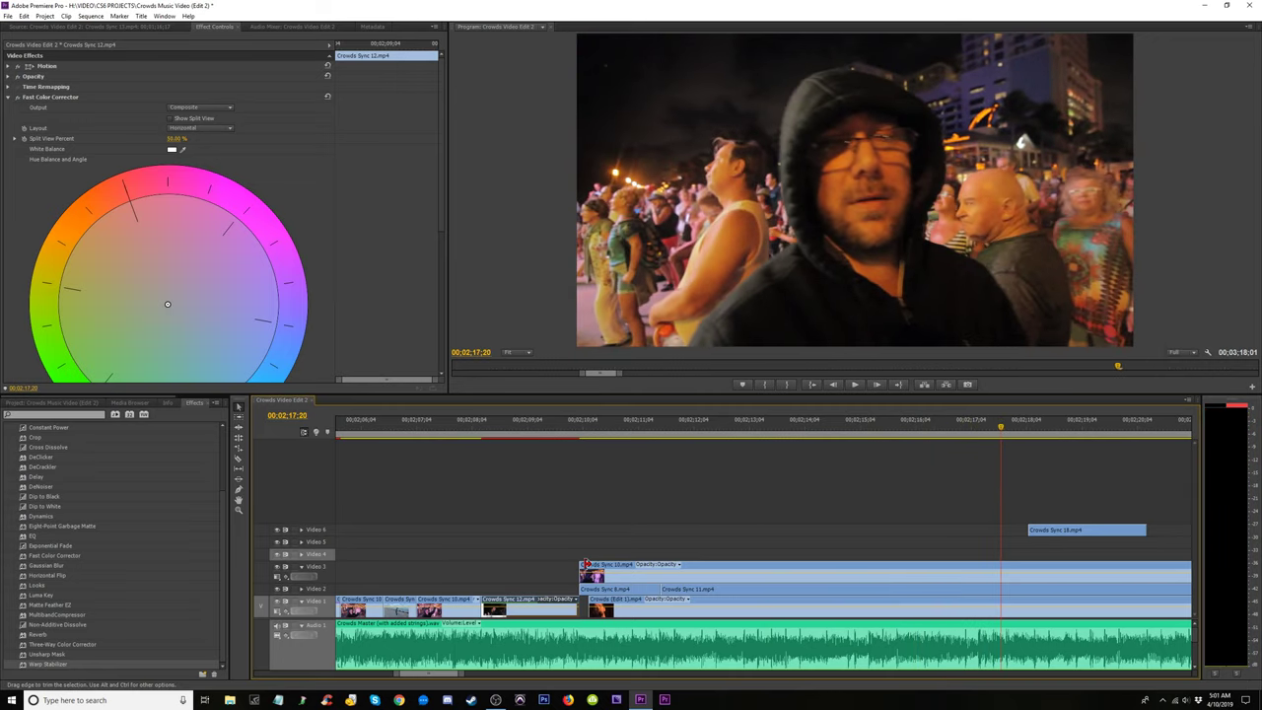
# Trim the Video 3 clip to start at the playhead and shorten the Video 2 clip's end.
pyautogui.moveTo(587, 565); pyautogui.dragTo(648, 564)
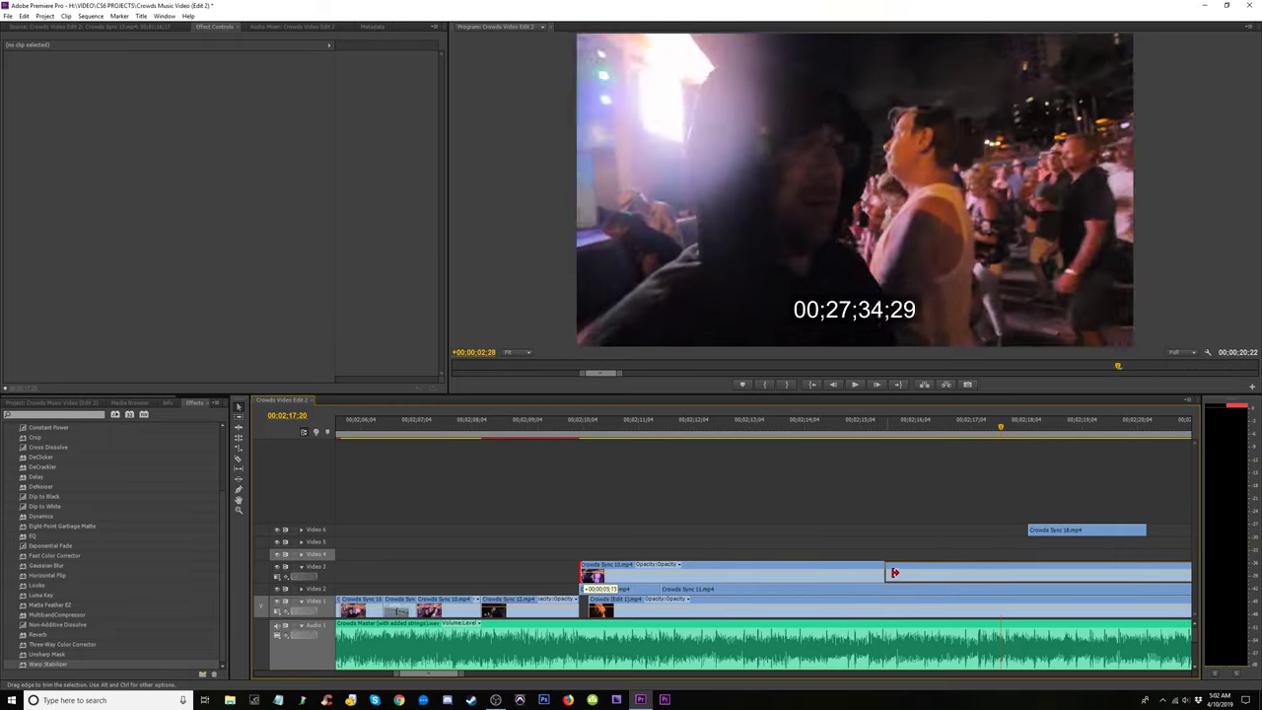
pyautogui.moveTo(977, 573); pyautogui.dragTo(1002, 574)
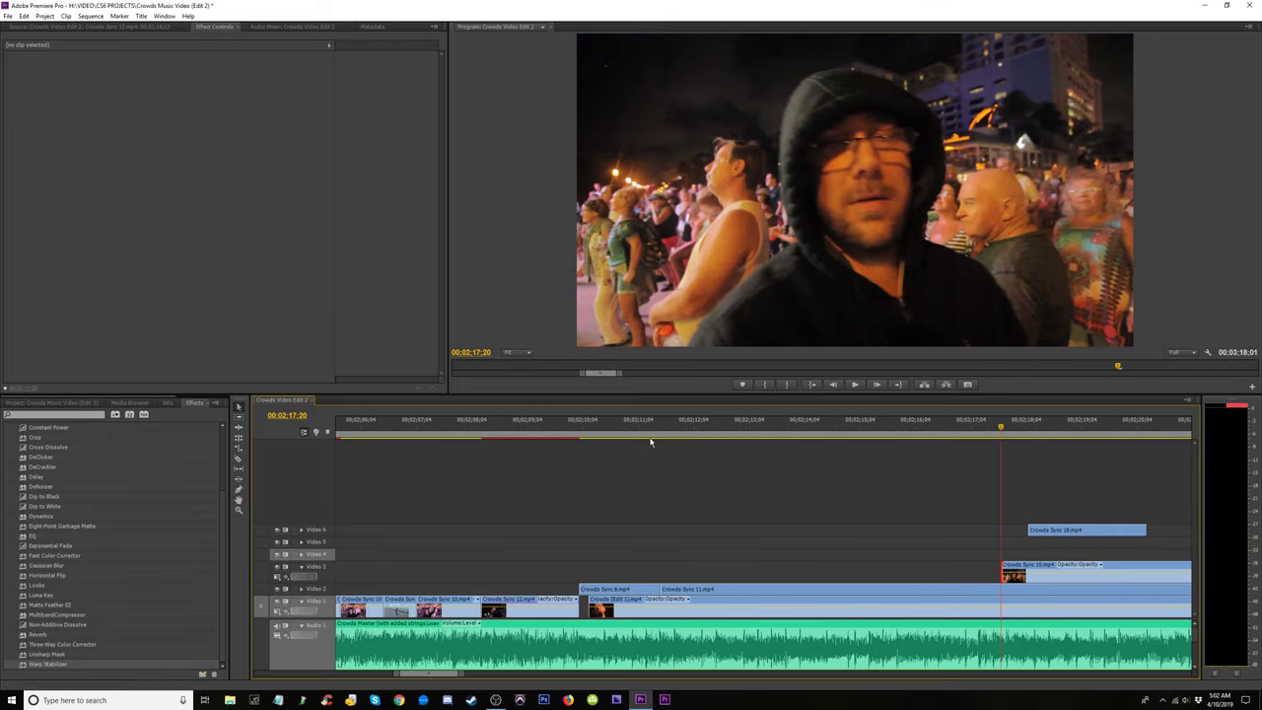
pyautogui.moveTo(651, 441); pyautogui.dragTo(693, 444)
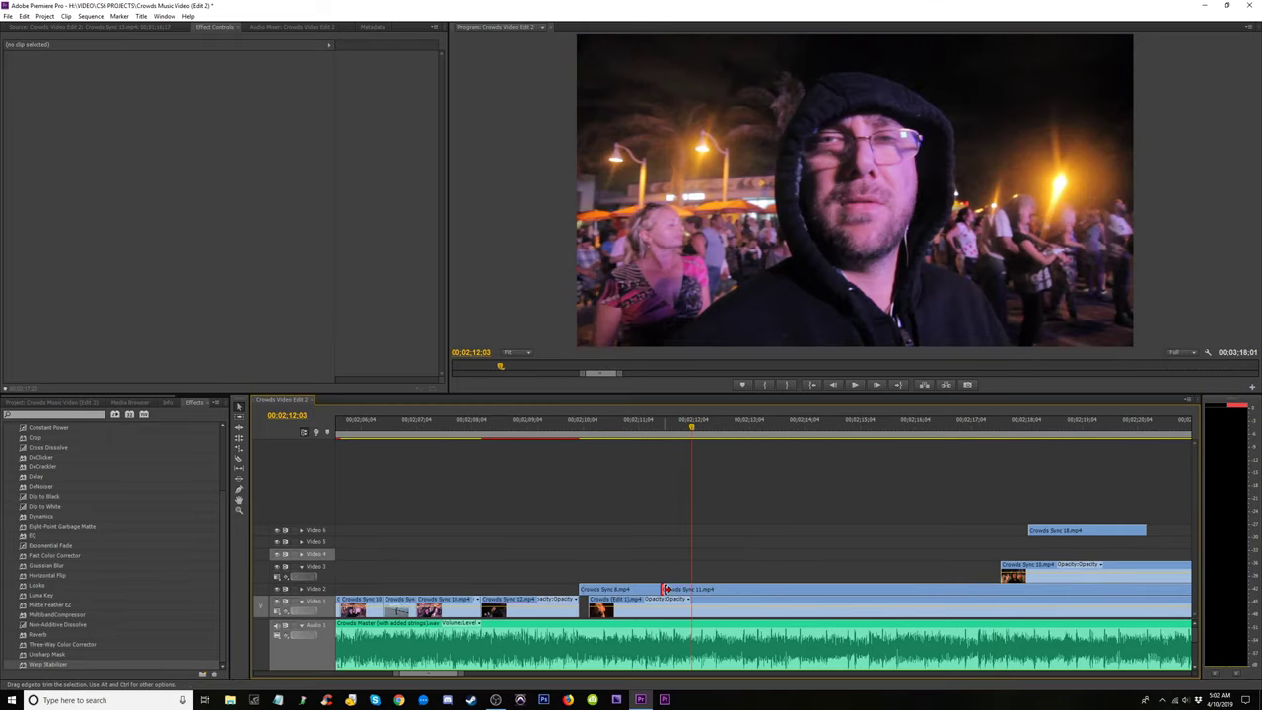
pyautogui.moveTo(667, 589); pyautogui.dragTo(721, 589)
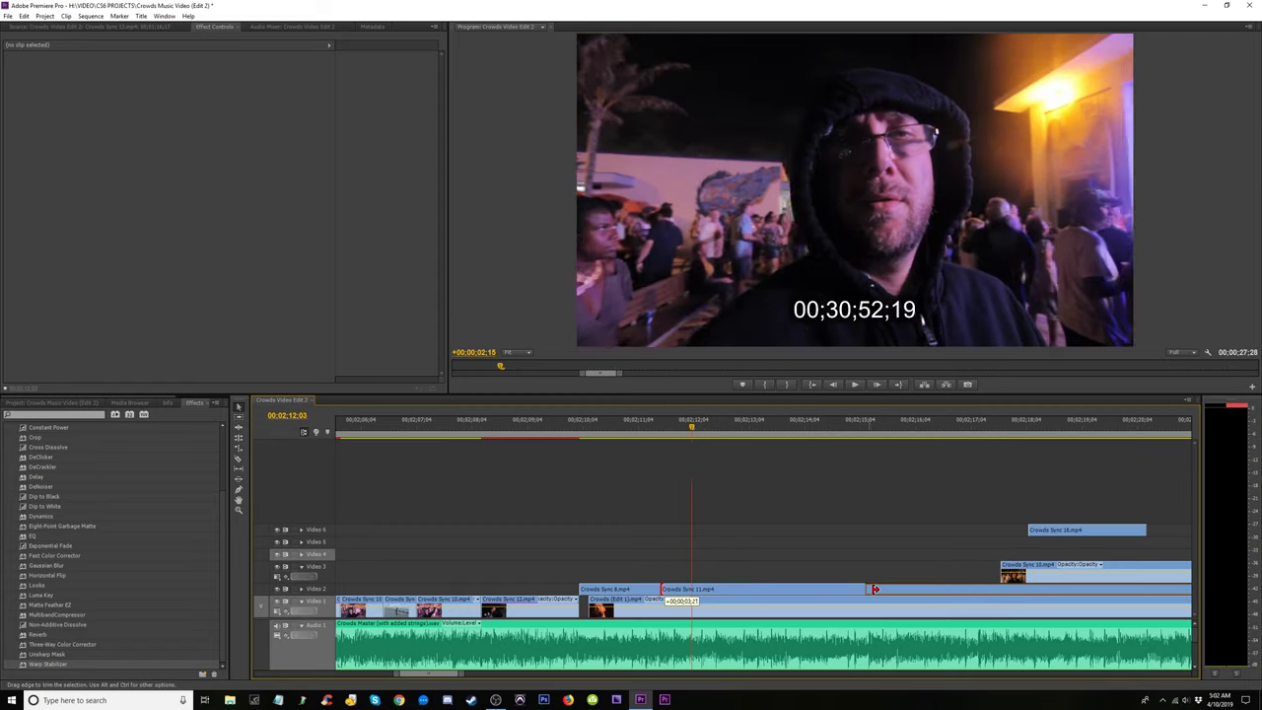
pyautogui.moveTo(1007, 594); pyautogui.dragTo(822, 596)
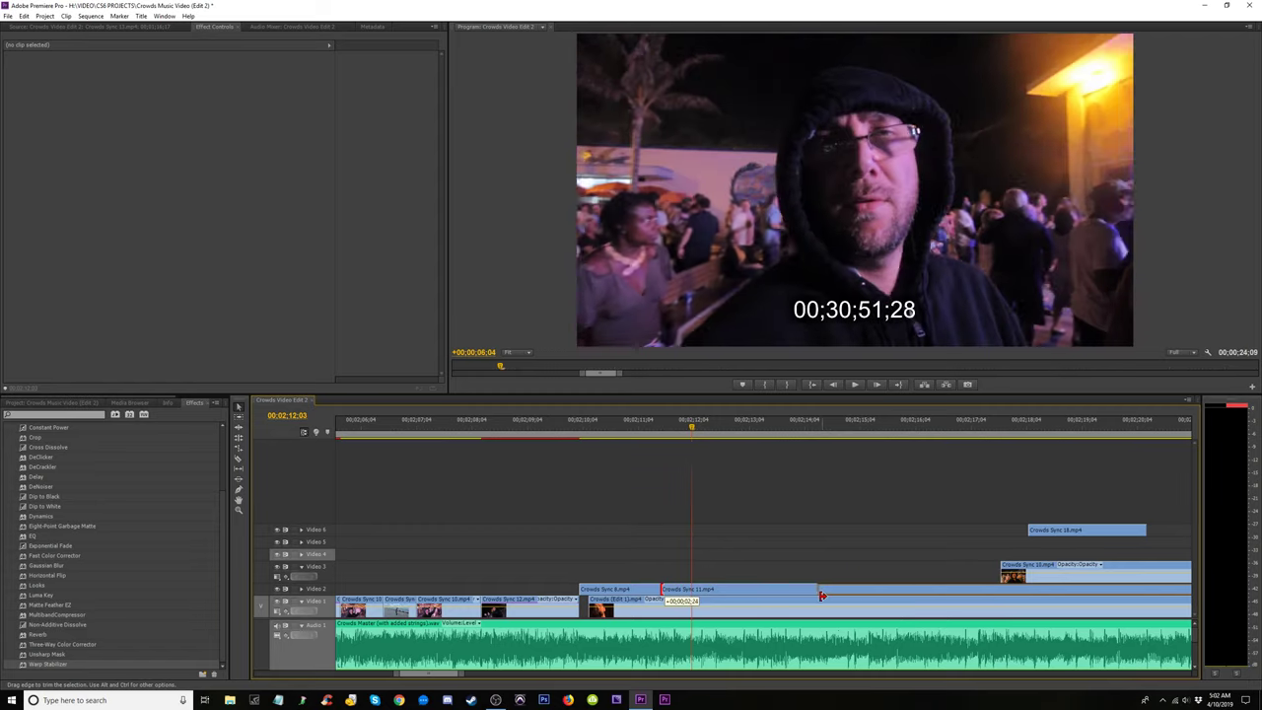
pyautogui.moveTo(993, 596); pyautogui.dragTo(991, 596)
pyautogui.click(752, 426)
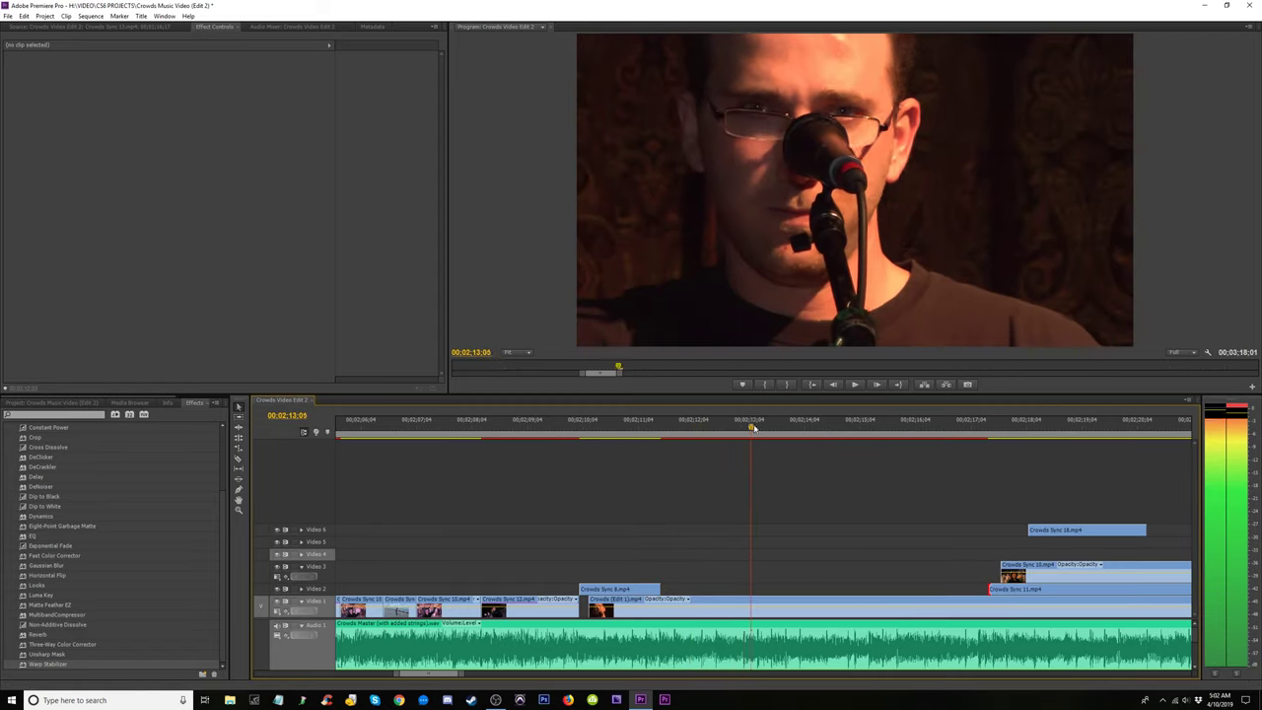
pyautogui.moveTo(940, 455); pyautogui.dragTo(628, 458)
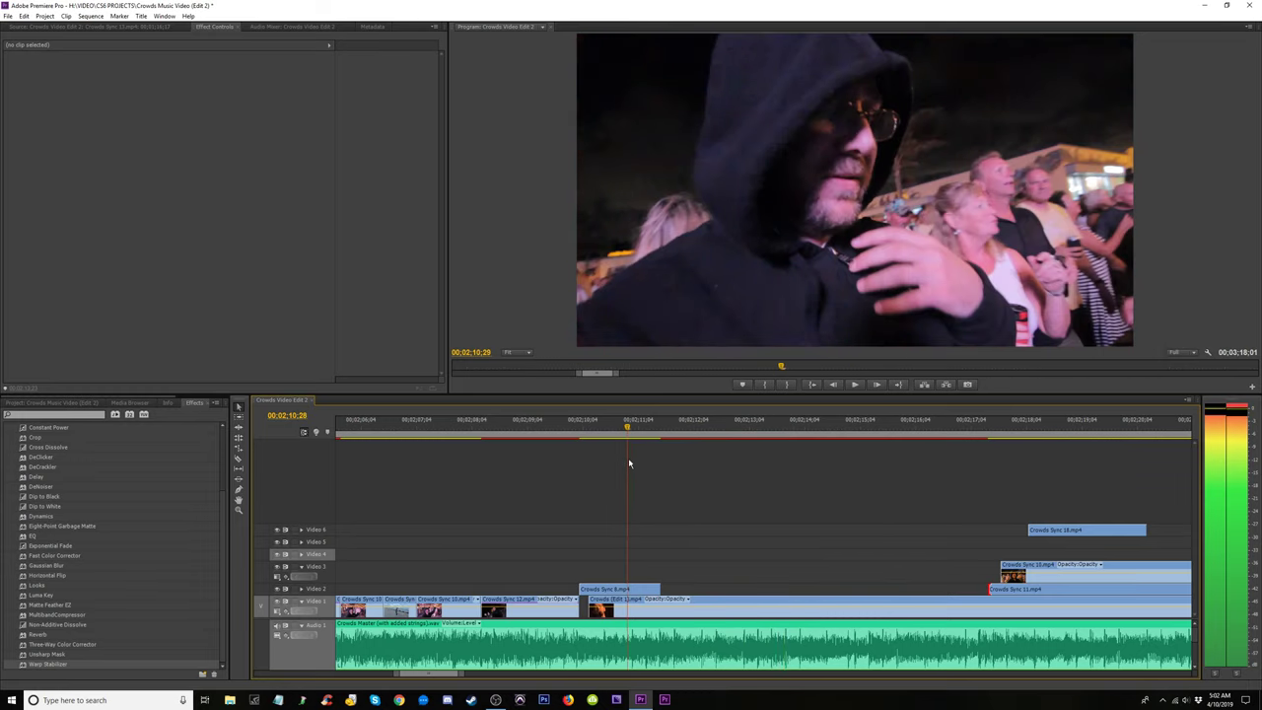
# Pull the start of Crowds Sync 11 back over the short Crowds Sync 8 overlay and play it back.
pyautogui.moveTo(991, 590); pyautogui.dragTo(584, 590)
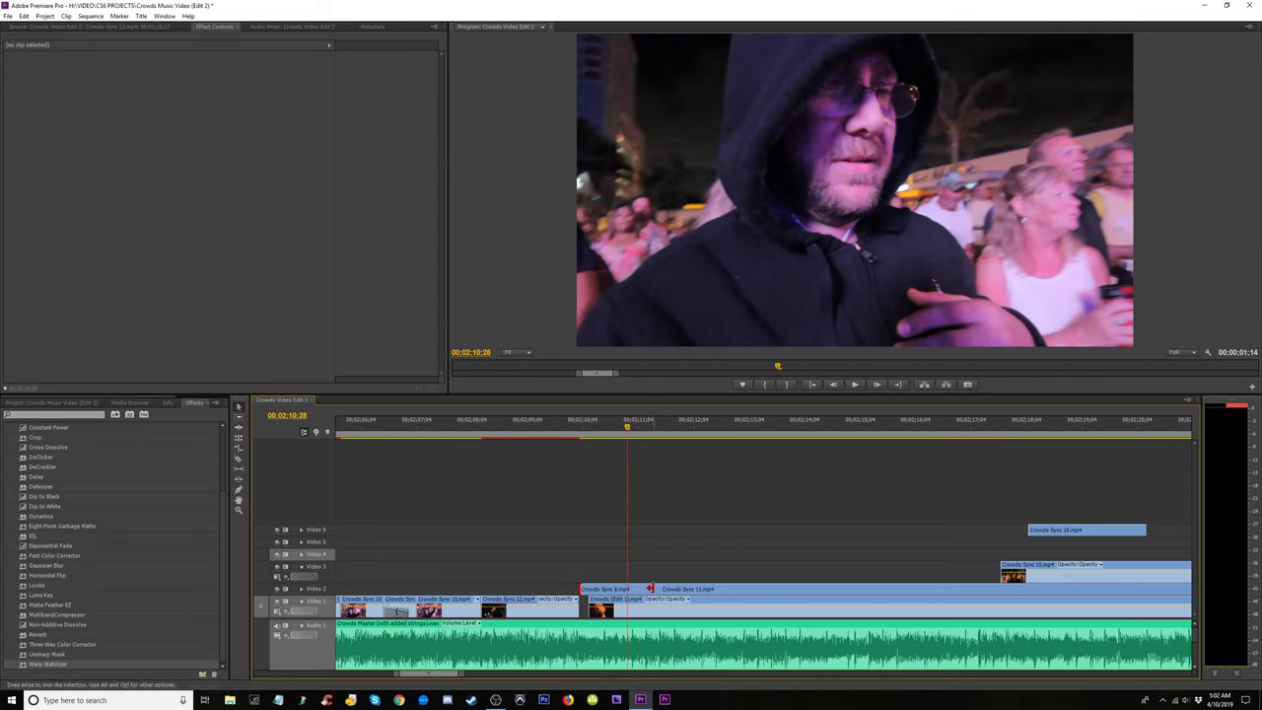
pyautogui.moveTo(666, 589)
pyautogui.mouseDown()
pyautogui.moveTo(633, 590)
pyautogui.moveTo(675, 590)
pyautogui.moveTo(675, 574)
pyautogui.moveTo(789, 574)
pyautogui.moveTo(661, 574)
pyautogui.mouseUp()
pyautogui.click(614, 596)
pyautogui.moveTo(581, 572); pyautogui.dragTo(543, 564)
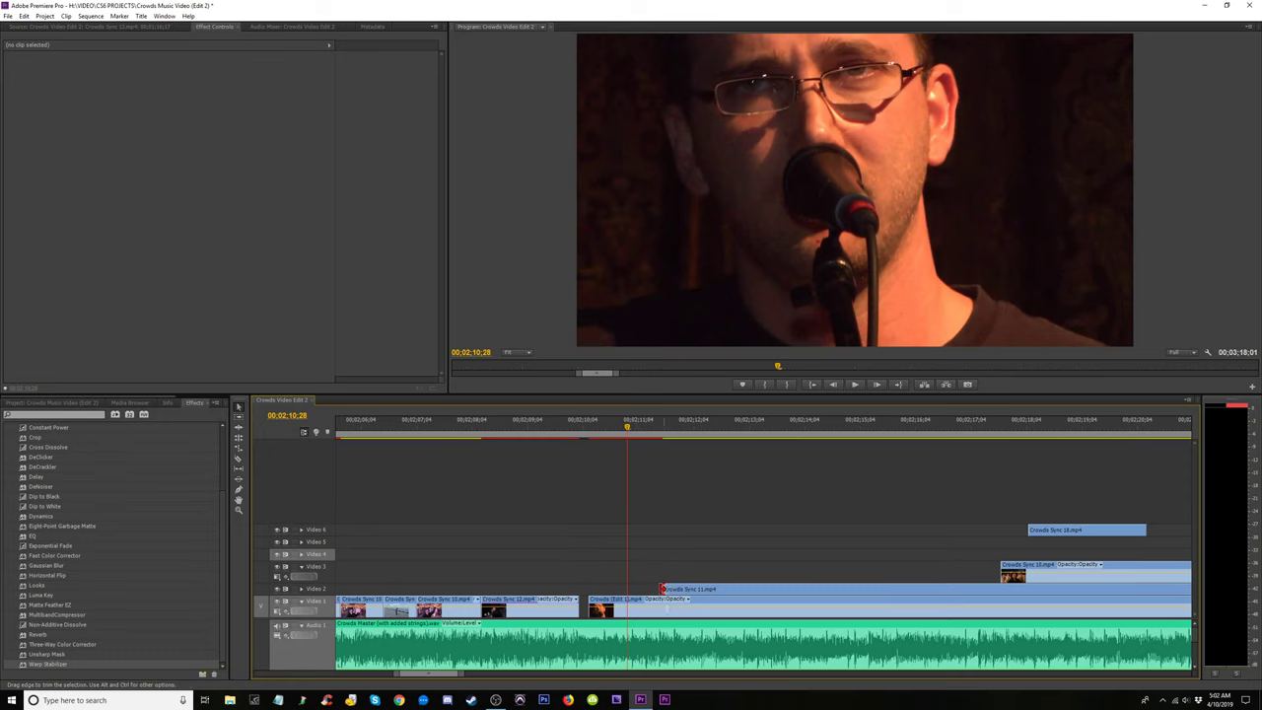
pyautogui.moveTo(662, 589); pyautogui.dragTo(580, 589)
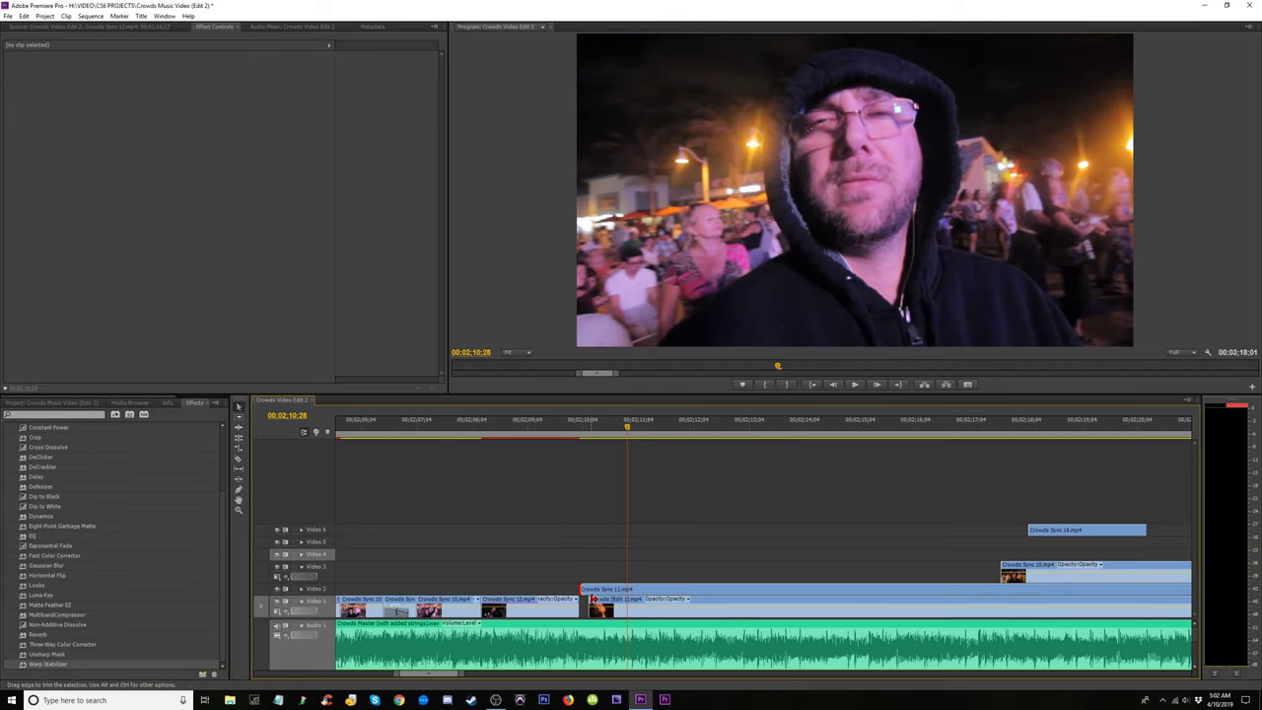
pyautogui.click(540, 432)
pyautogui.press('space')
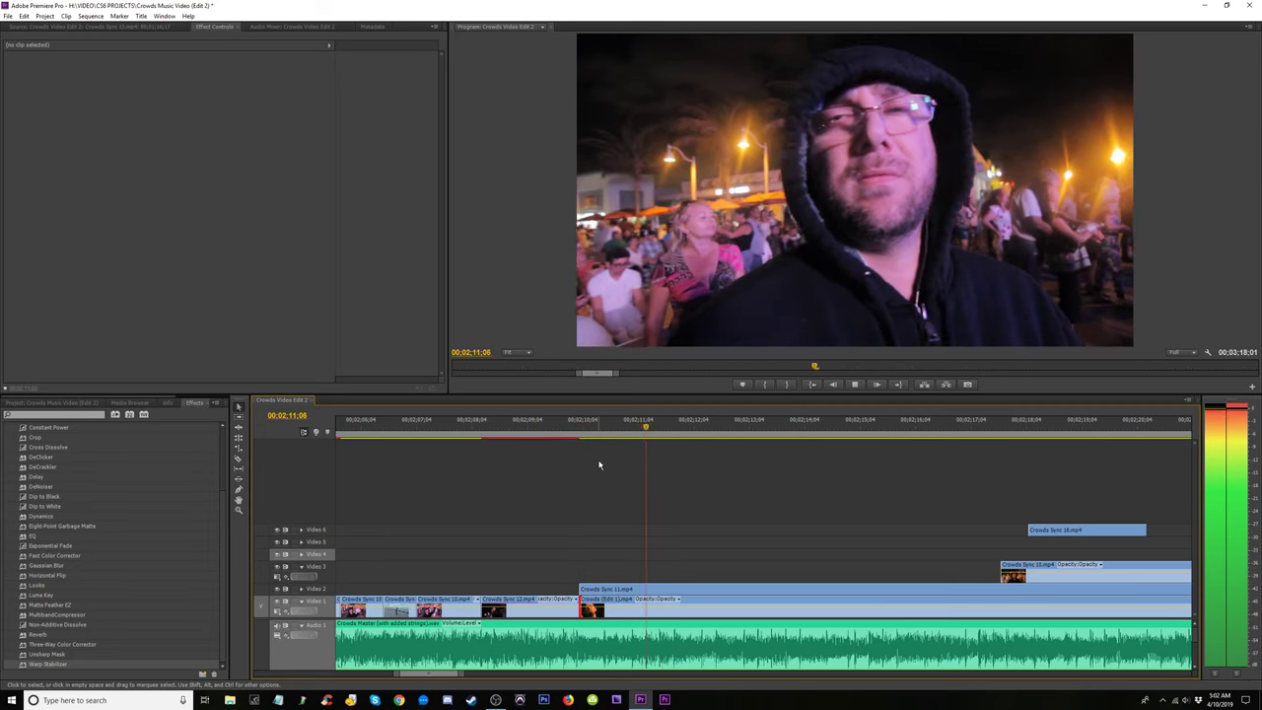
pyautogui.press('-')
pyautogui.press('-')
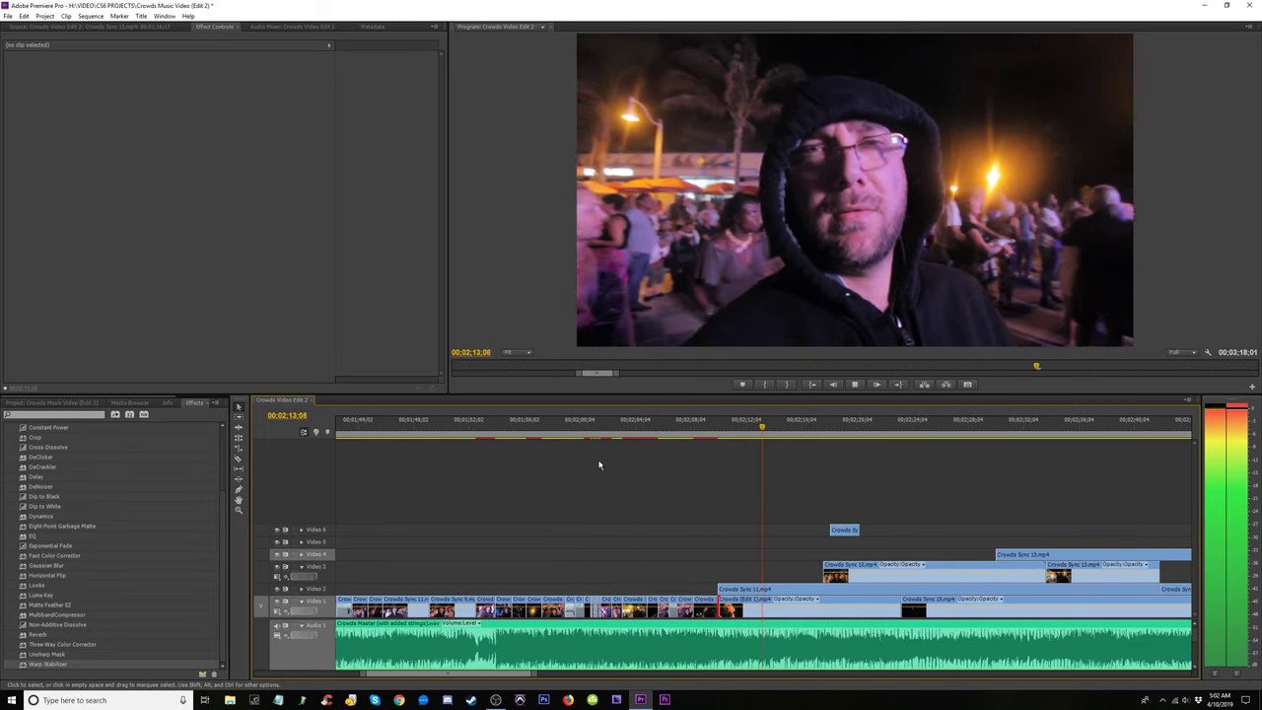
# Make Crowds Sync 11 start later on Video 2 and replay the cut around 02;09;20.
pyautogui.press('space')
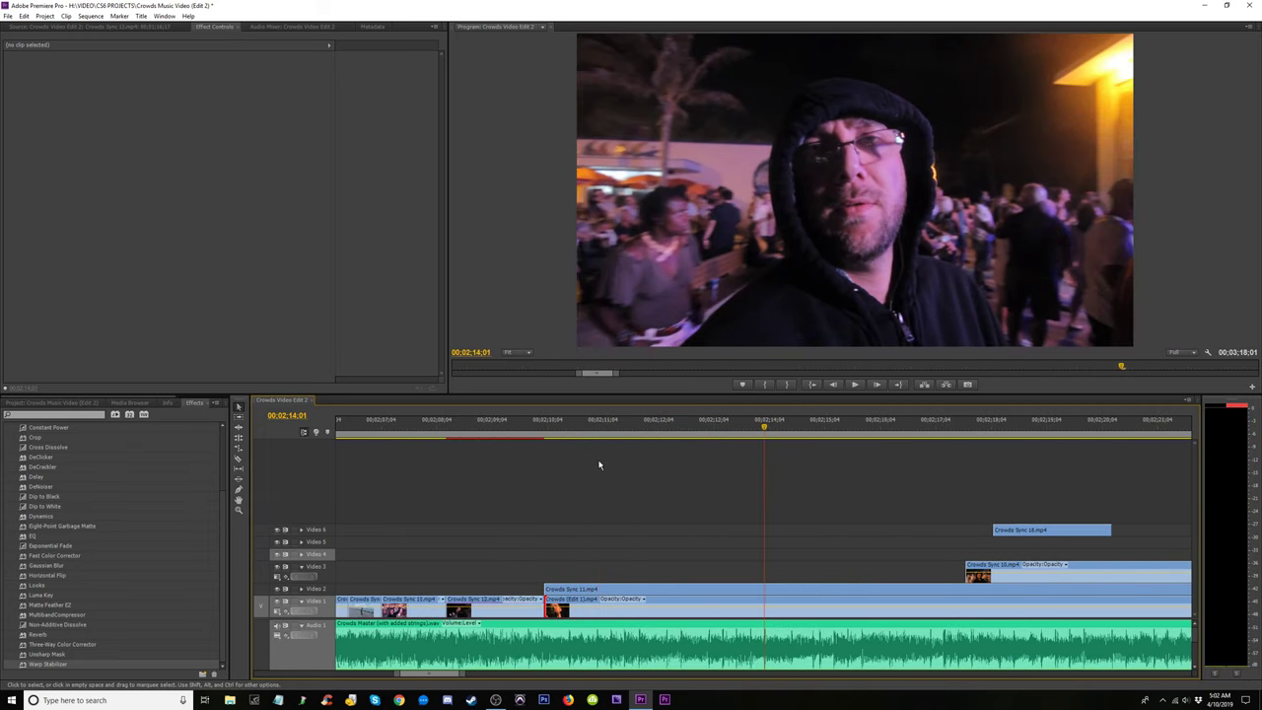
pyautogui.press('space')
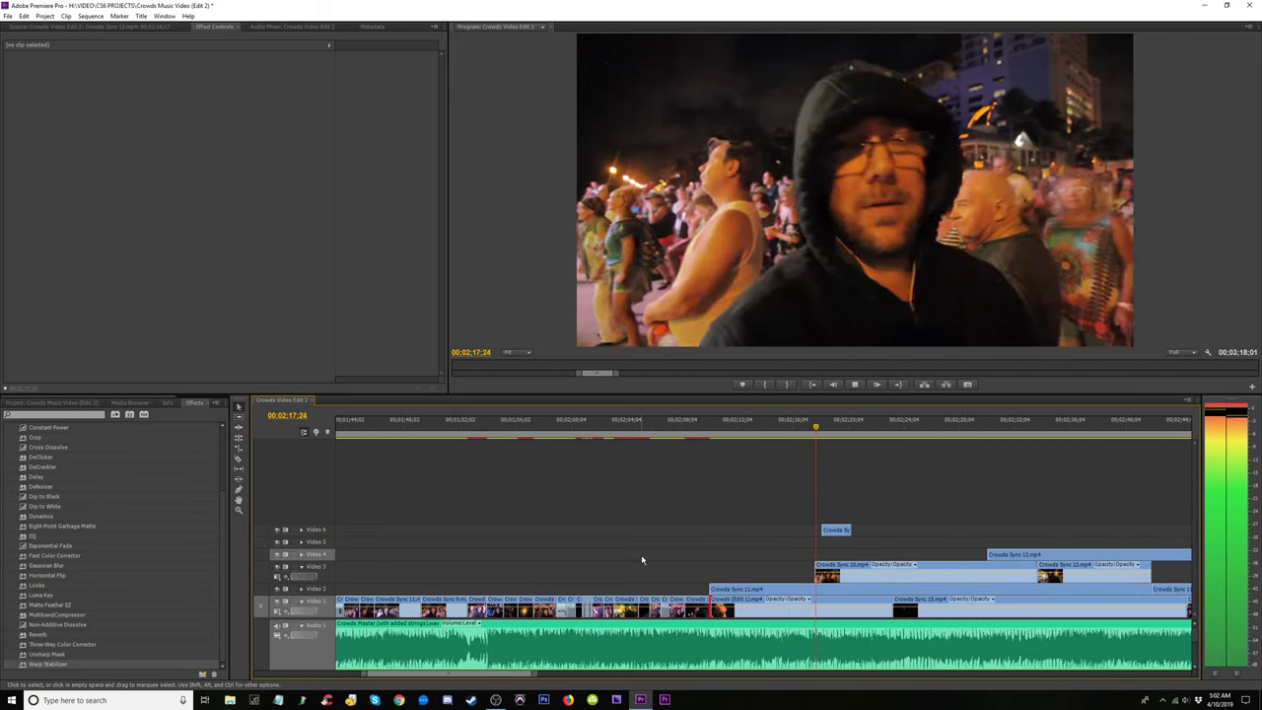
pyautogui.press('space')
pyautogui.moveTo(715, 589); pyautogui.dragTo(816, 589)
pyautogui.click(703, 427)
pyautogui.press('space')
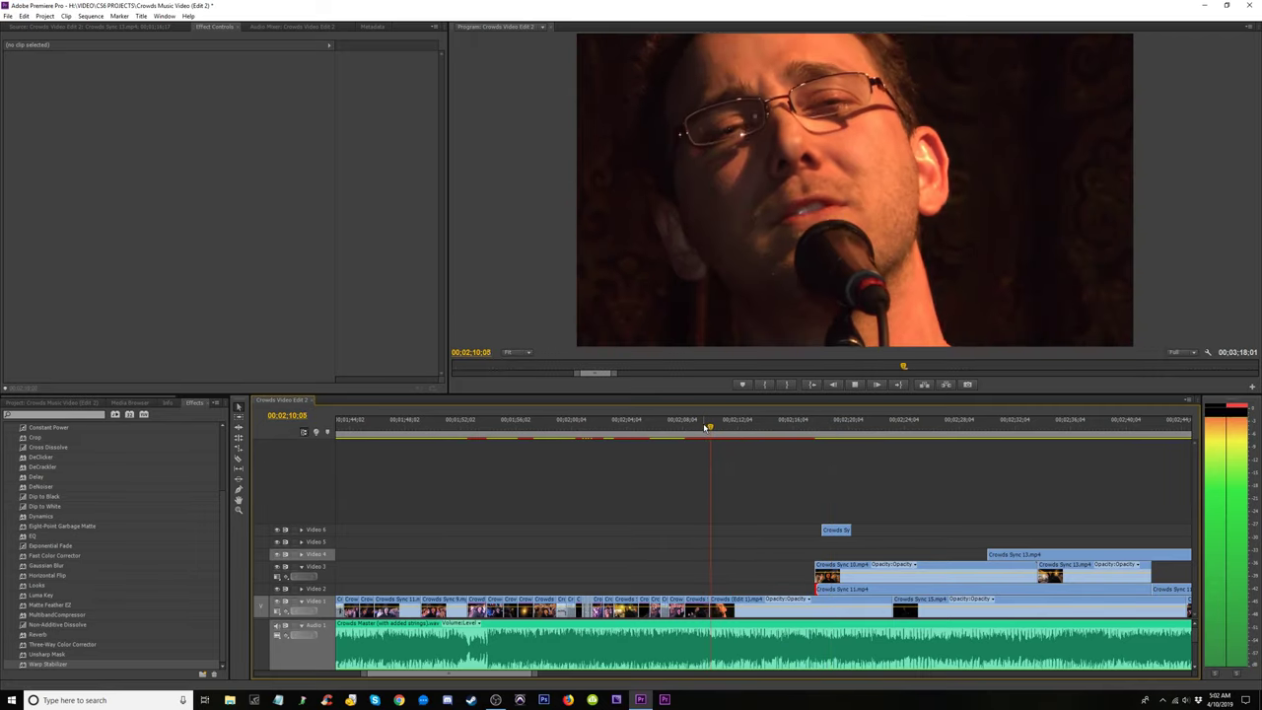
pyautogui.click(692, 431)
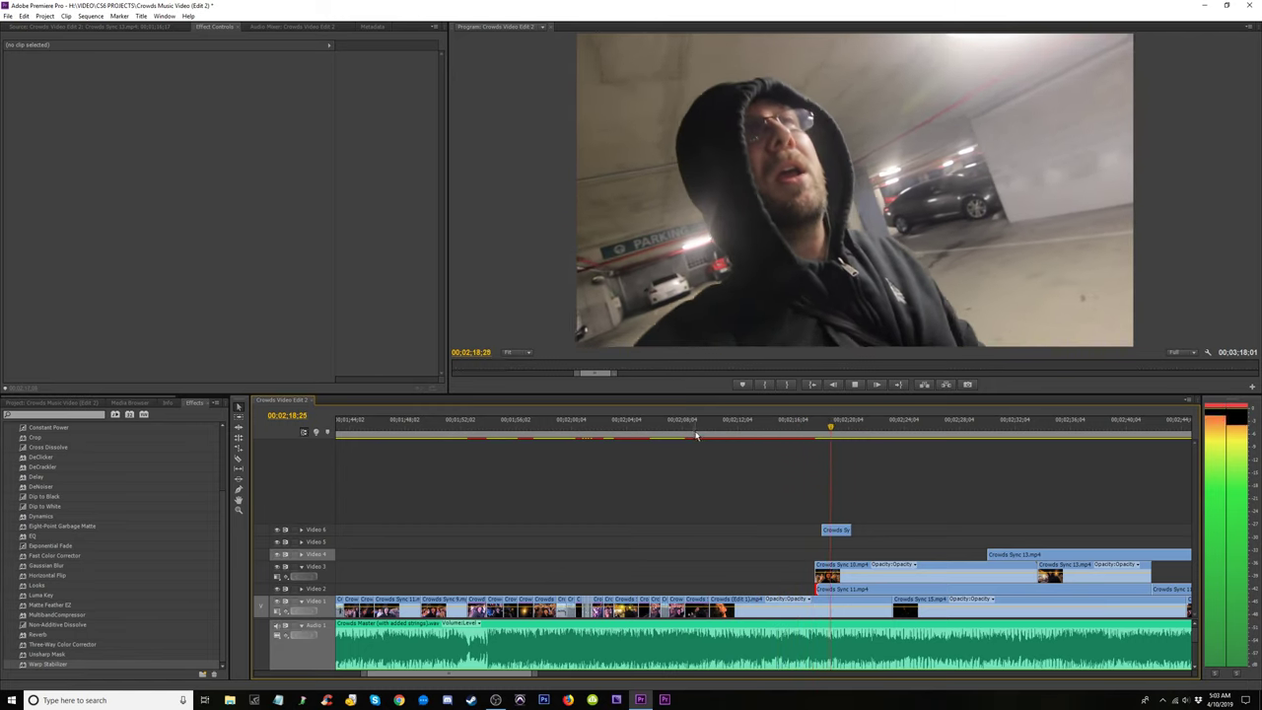
pyautogui.click(703, 431)
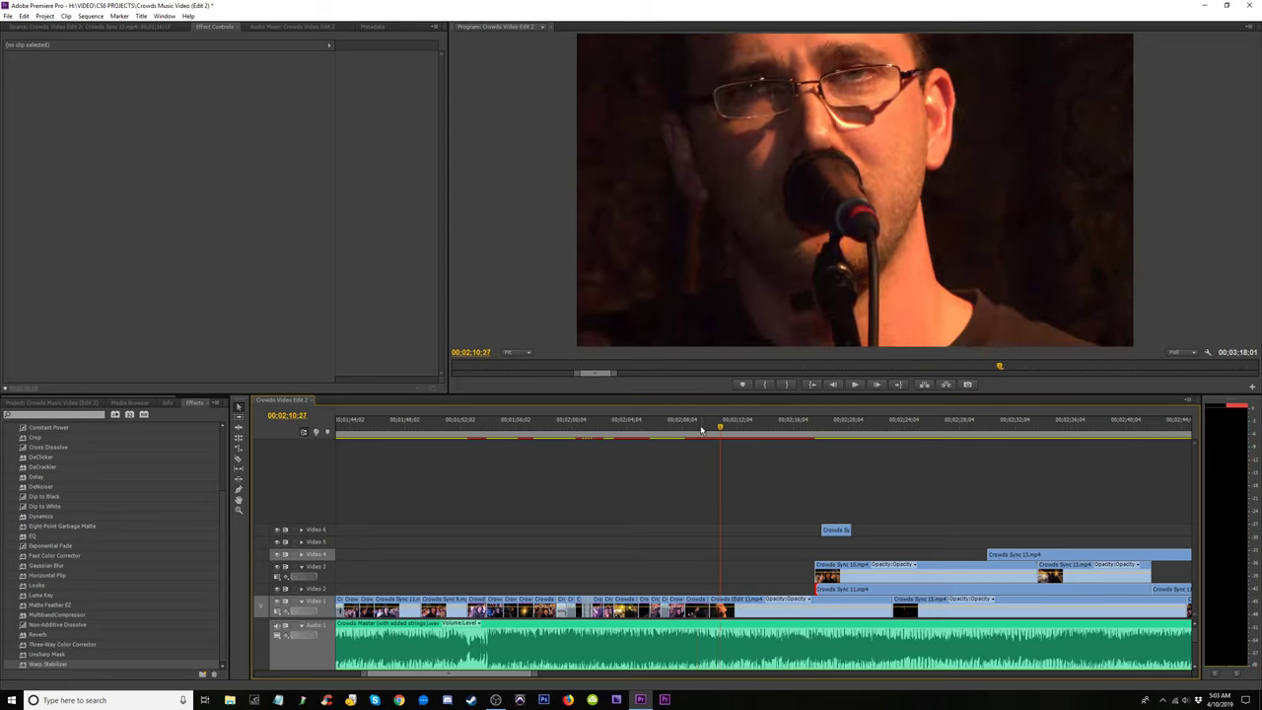
pyautogui.click(696, 431)
# Lengthen the Video 1 clip before Crowds (Edit 1) and review from 02;09;03.
pyautogui.press('=')
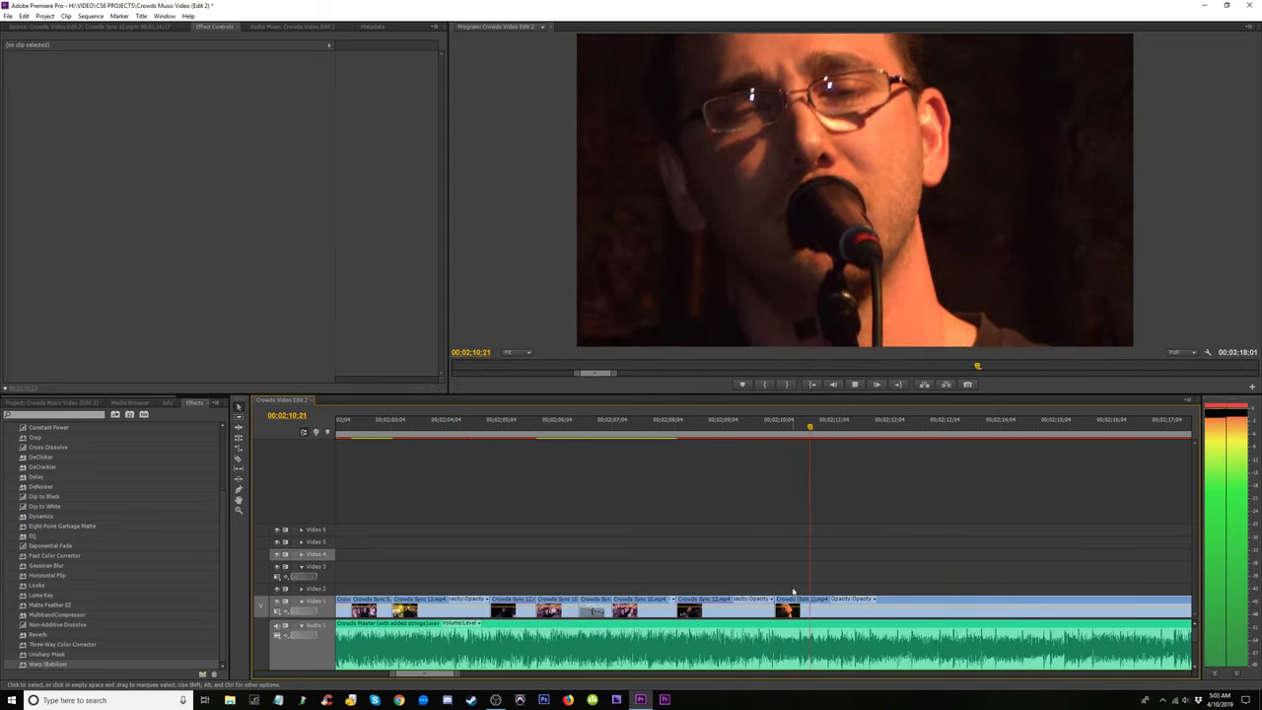
pyautogui.moveTo(777, 609); pyautogui.dragTo(839, 609)
pyautogui.click(765, 438)
pyautogui.press('space')
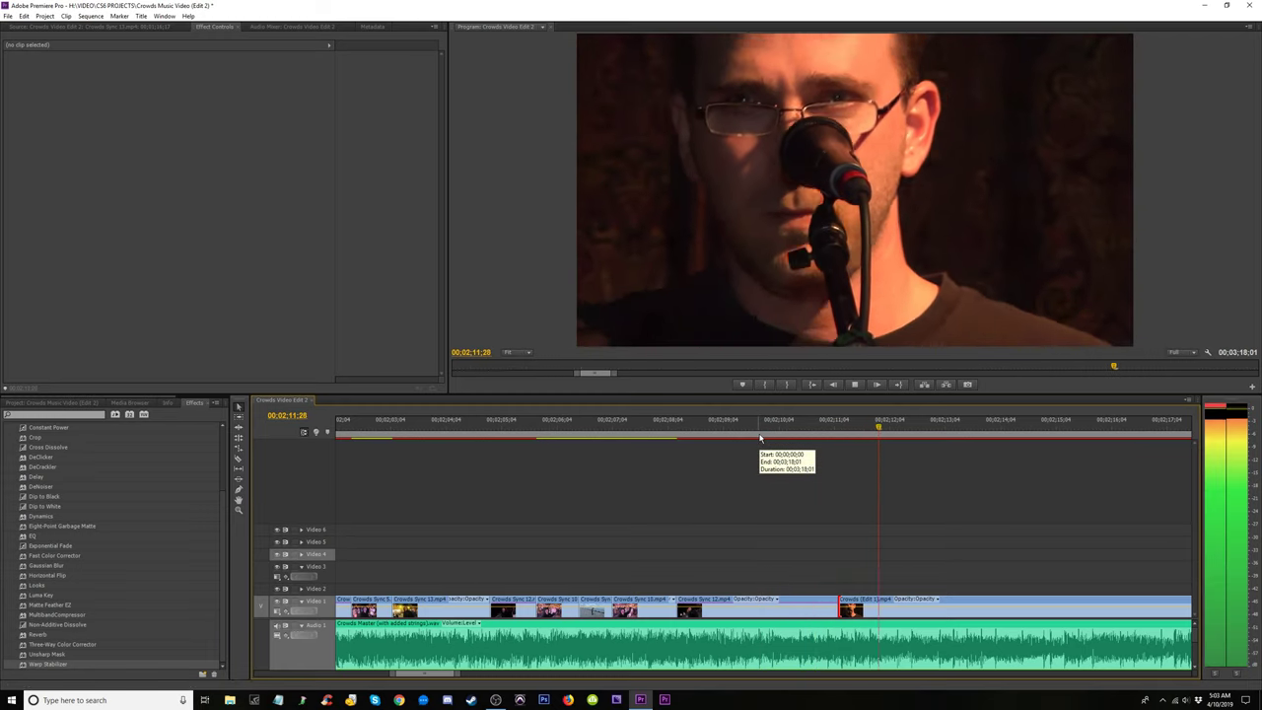
pyautogui.click(721, 424)
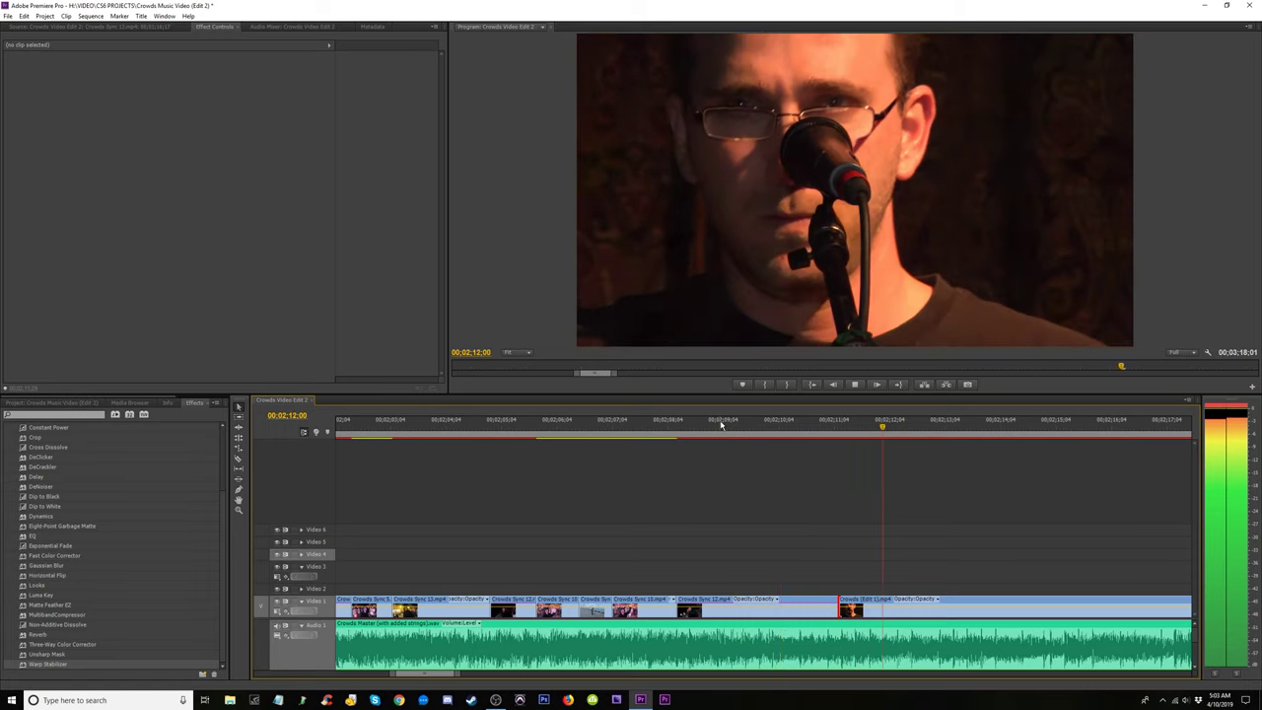
pyautogui.press('-')
pyautogui.press('-')
pyautogui.press('-')
pyautogui.press('-')
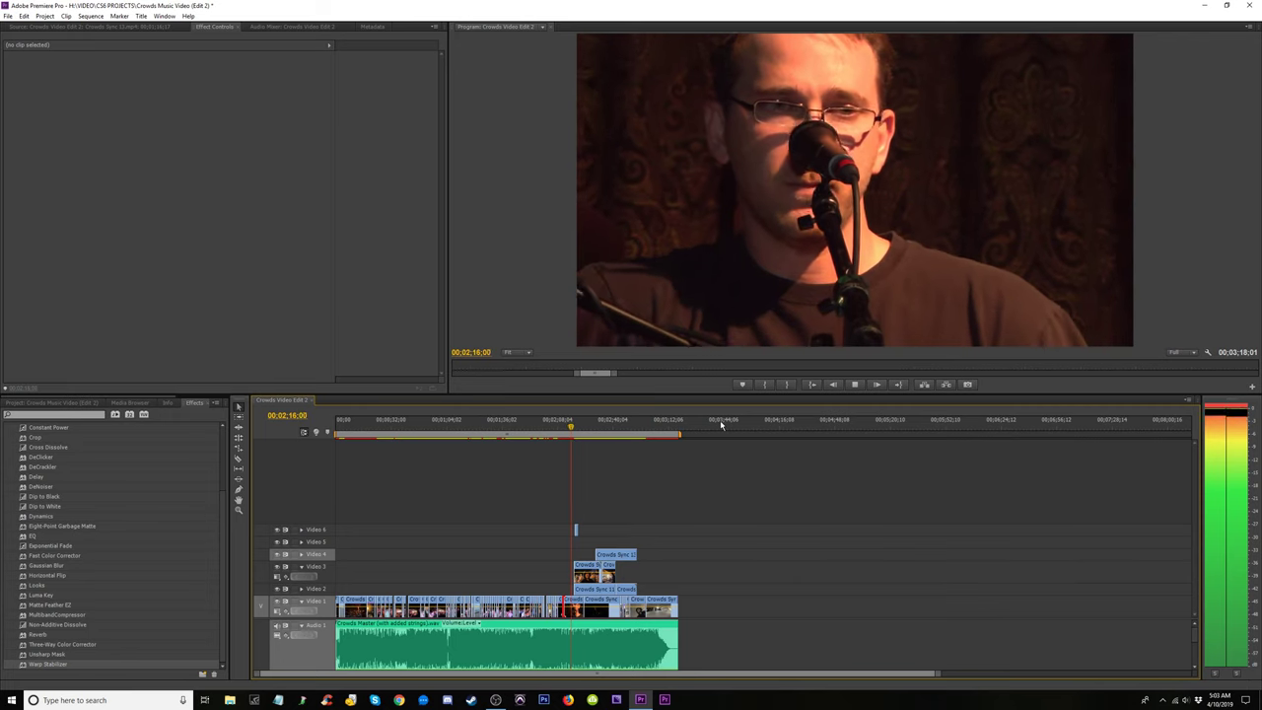
pyautogui.press('=')
pyautogui.press('=')
pyautogui.press('=')
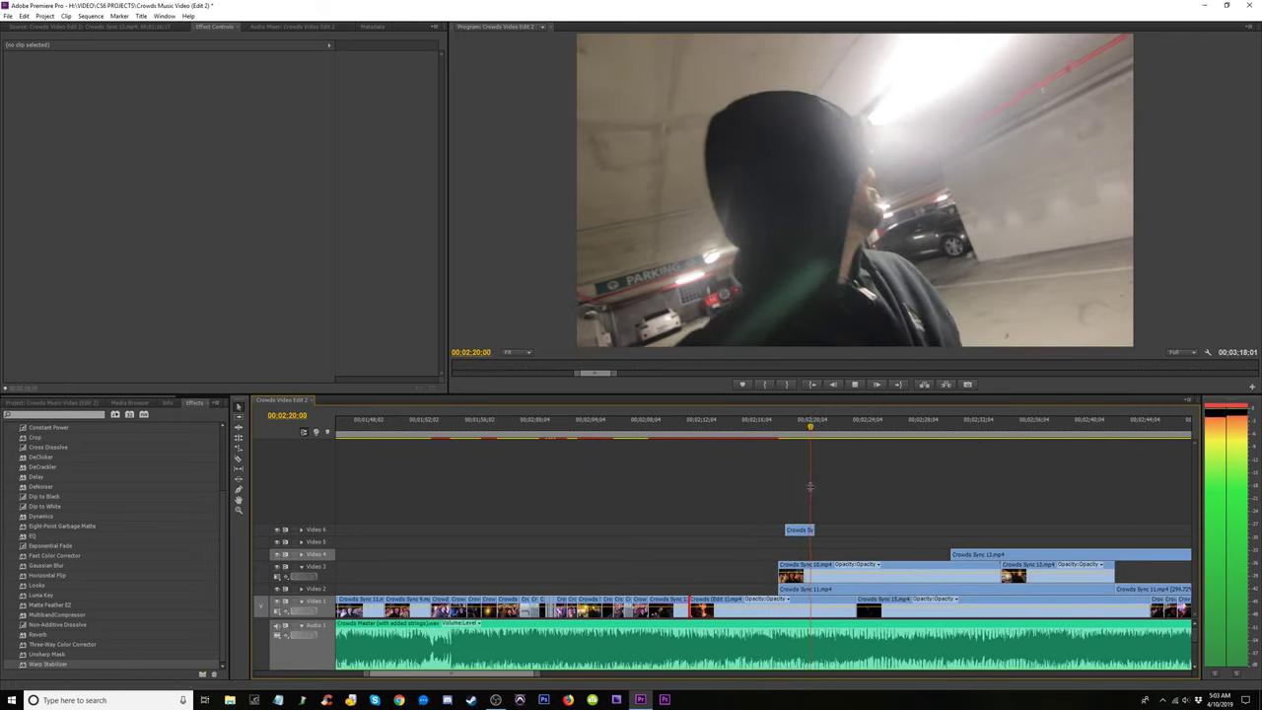
# Move Crowds Sync 18 from Video 6 to Video 2, starting near 02;10.
pyautogui.moveTo(800, 533); pyautogui.dragTo(704, 589)
pyautogui.click(685, 426)
pyautogui.moveTo(685, 426); pyautogui.dragTo(670, 426)
pyautogui.moveTo(709, 589); pyautogui.dragTo(690, 588)
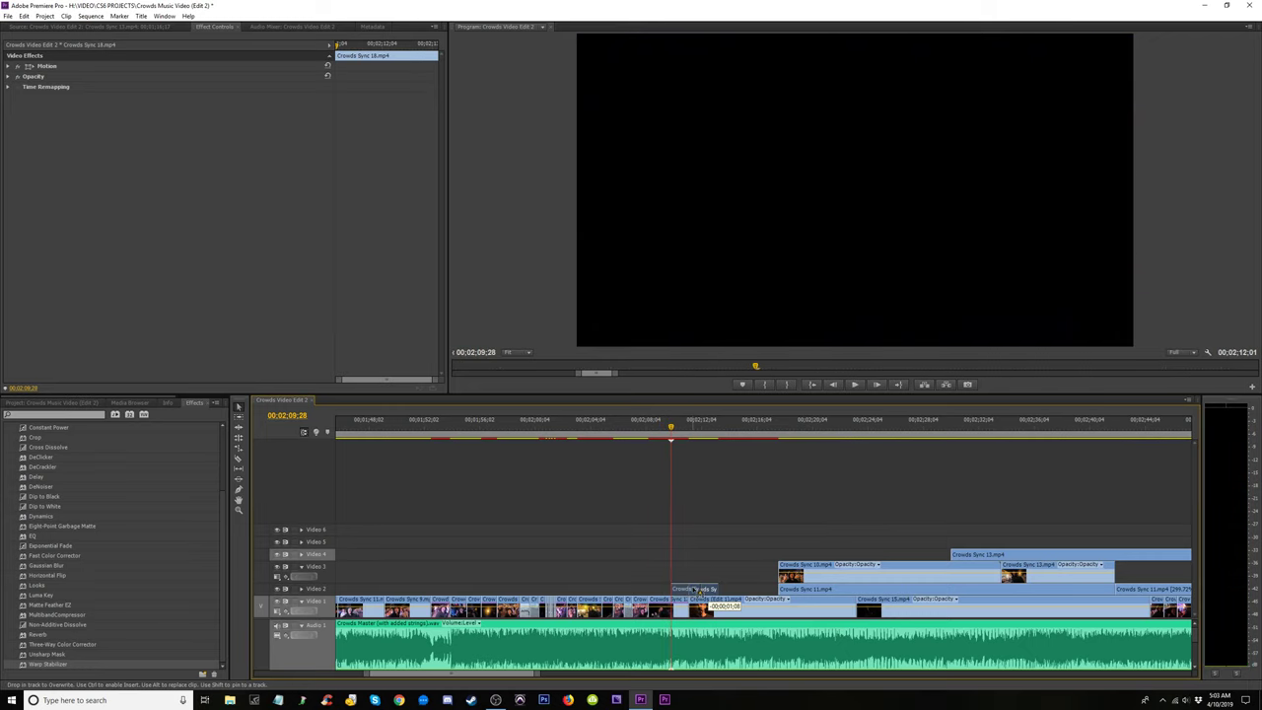
pyautogui.press('space')
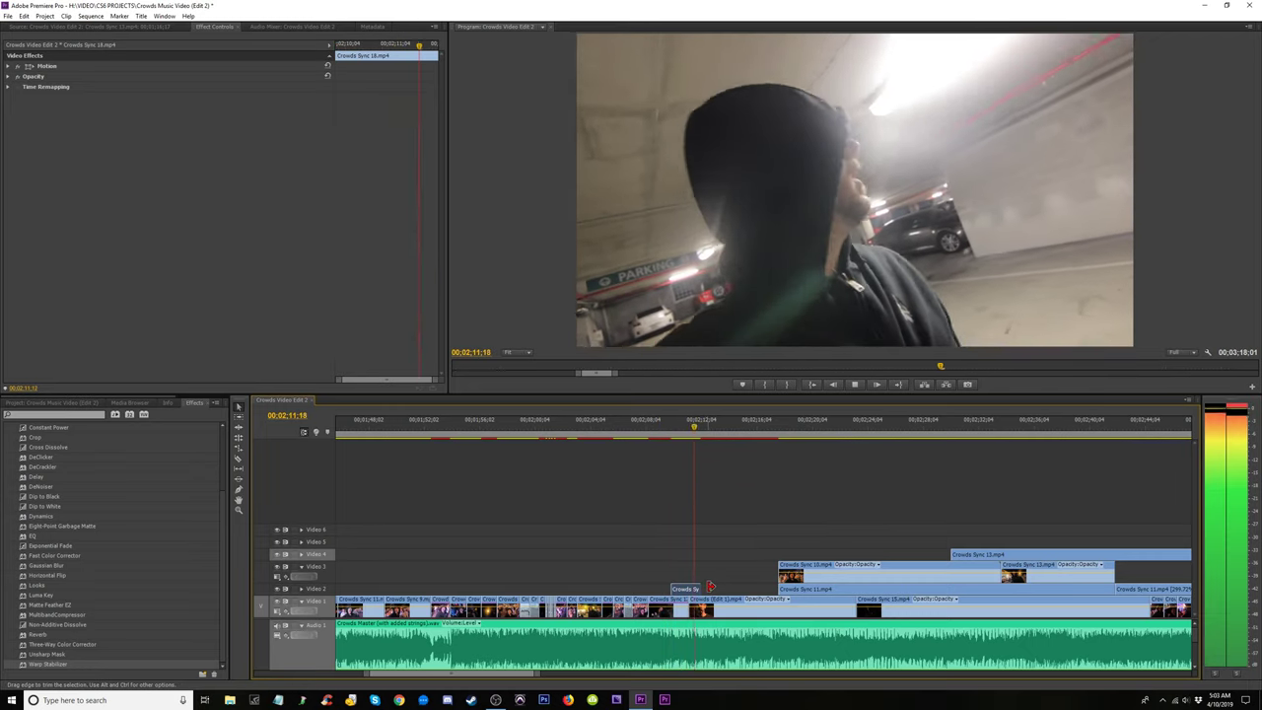
pyautogui.press('space')
pyautogui.click(640, 428)
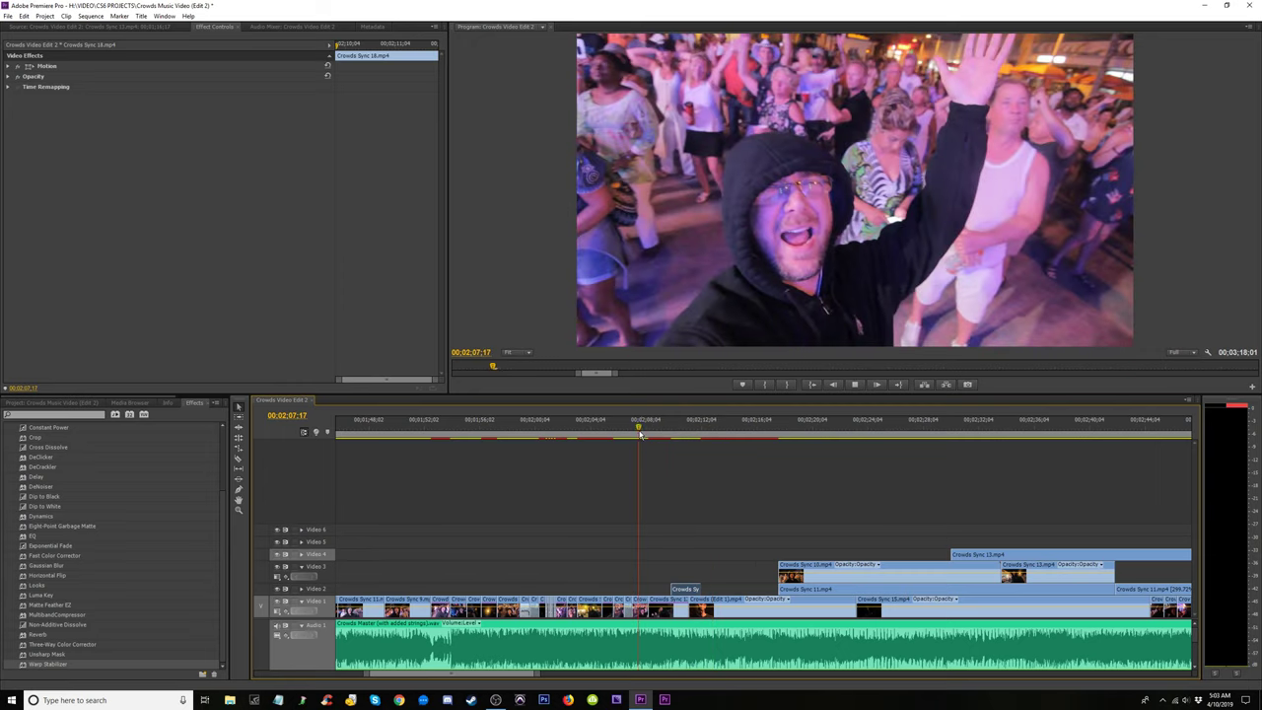
pyautogui.press('space')
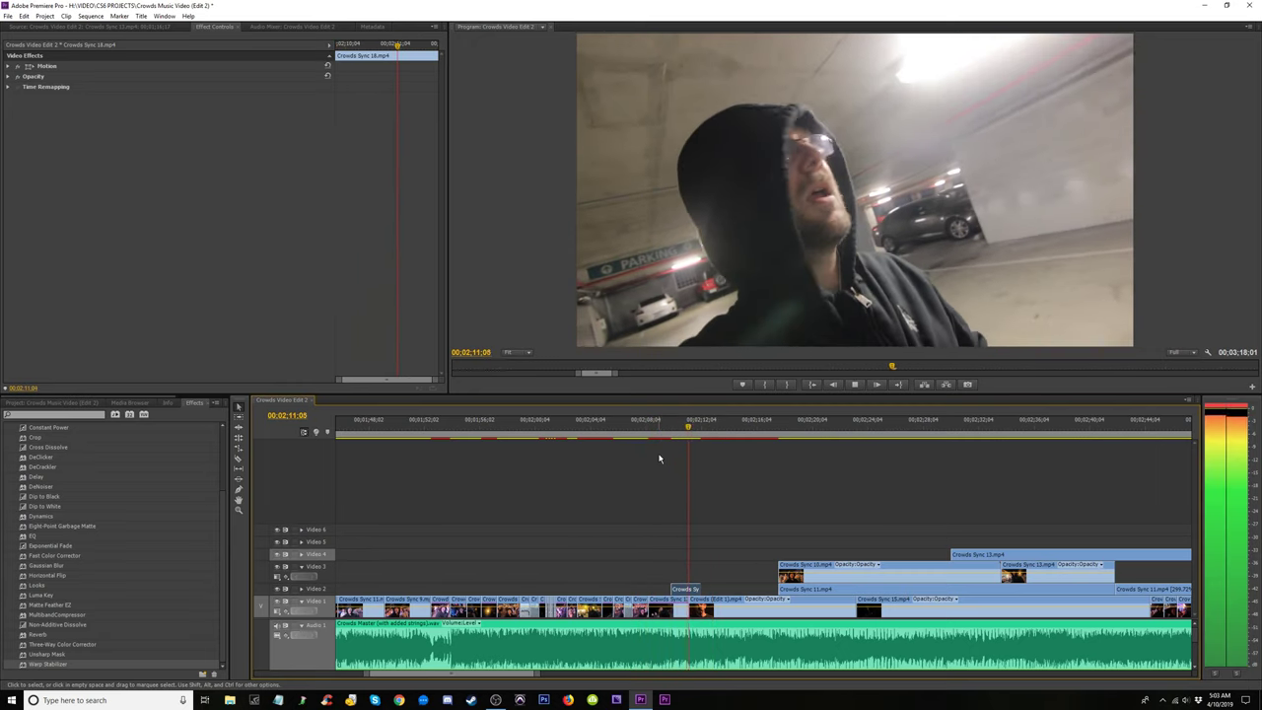
pyautogui.press('=')
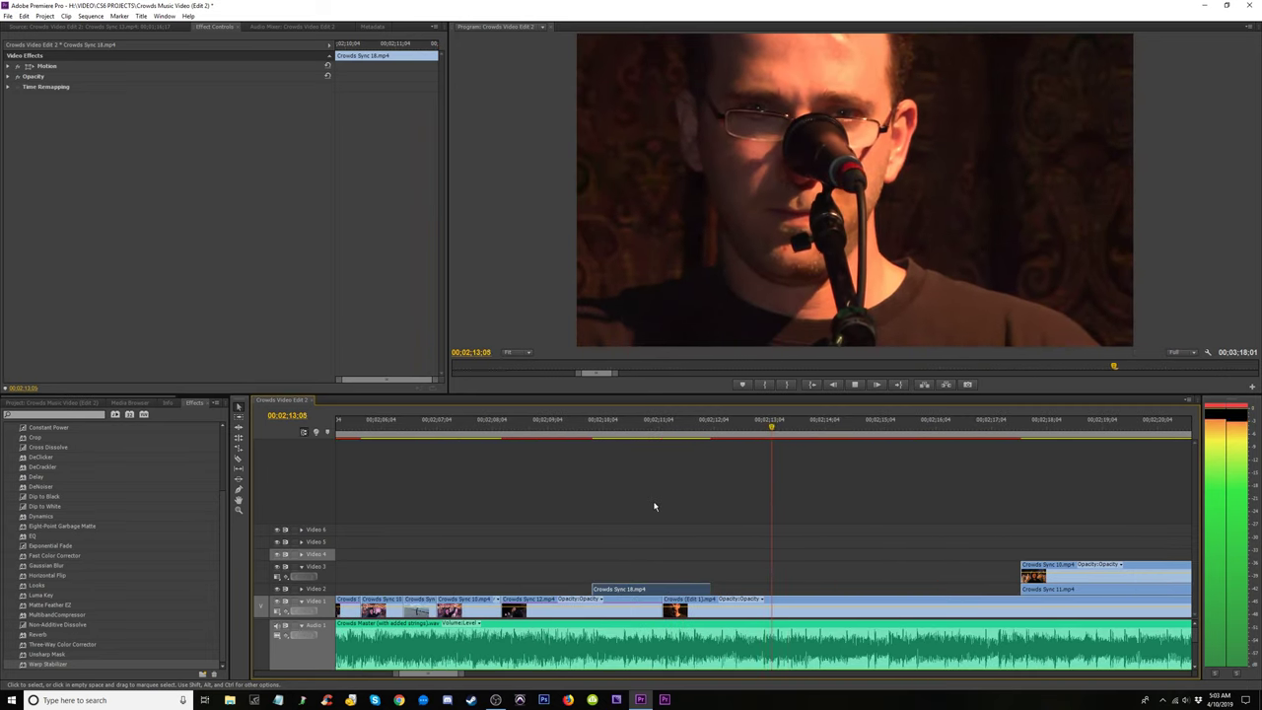
pyautogui.press('space')
# Delete the Video 1 clip under Crowds Sync 18 and trim the overlay's start.
pyautogui.click(614, 599)
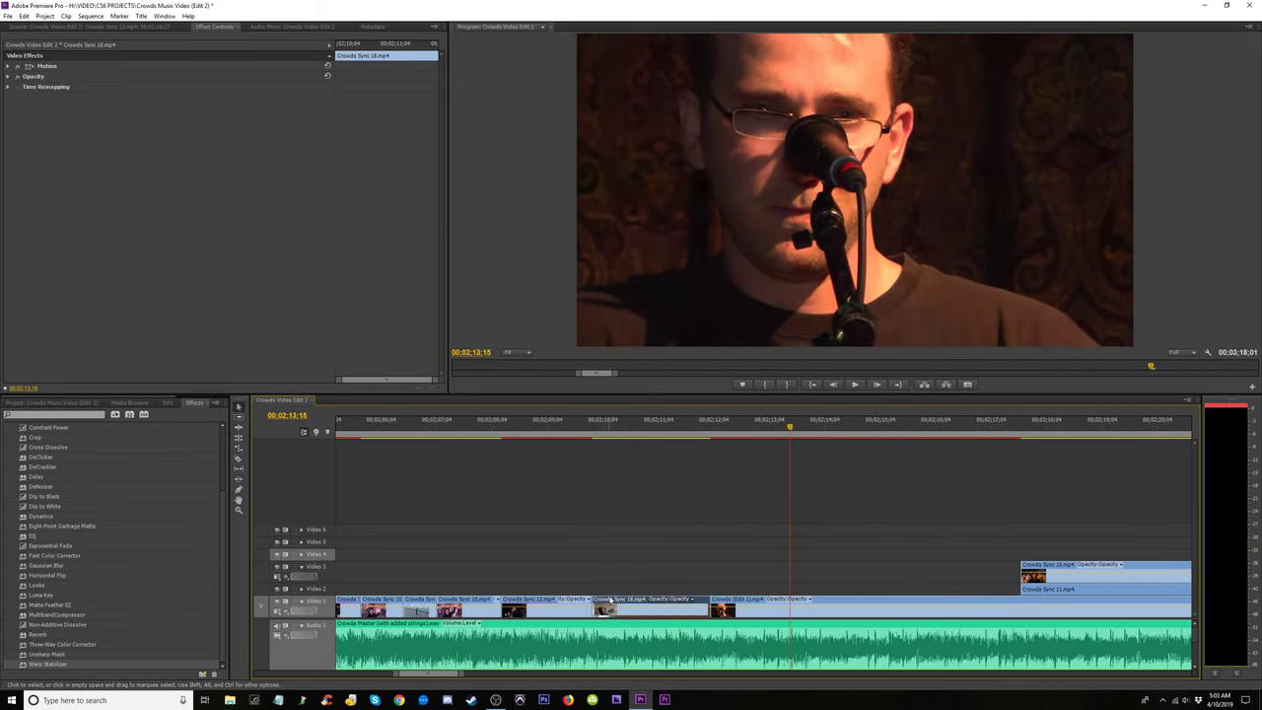
pyautogui.press('Delete')
pyautogui.click(642, 426)
pyautogui.press('space')
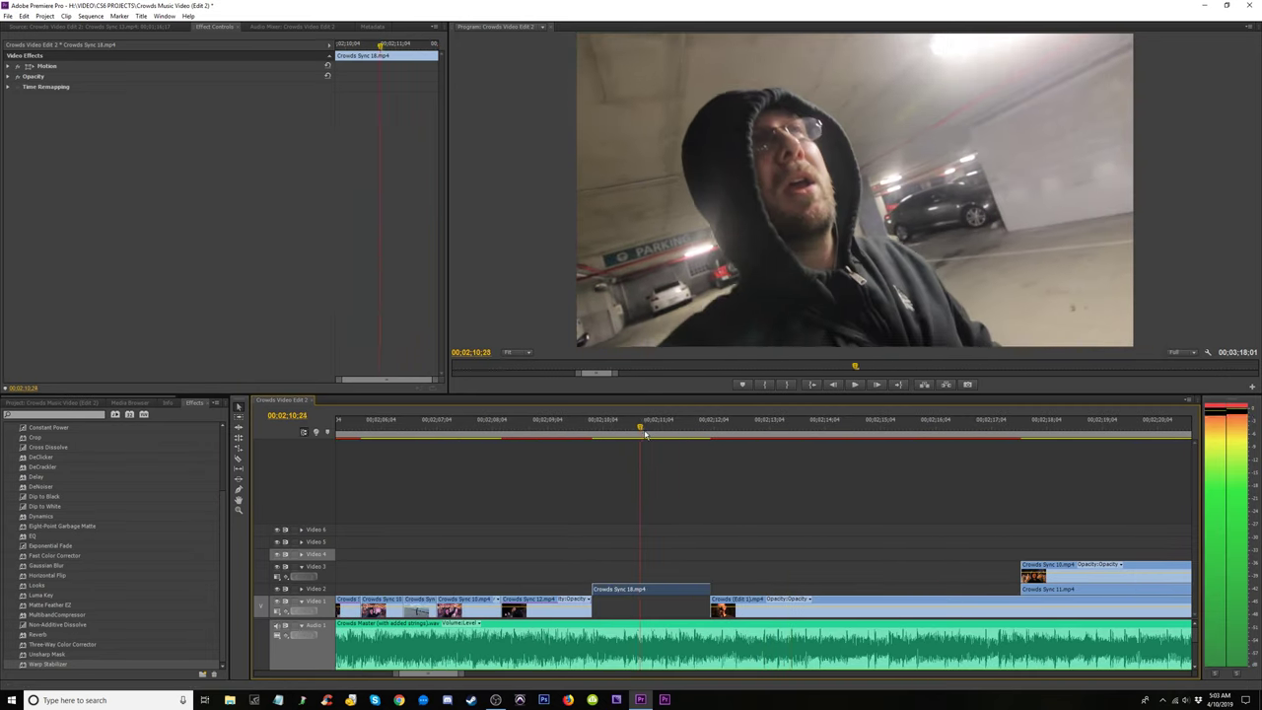
pyautogui.press('space')
pyautogui.moveTo(593, 589); pyautogui.dragTo(646, 589)
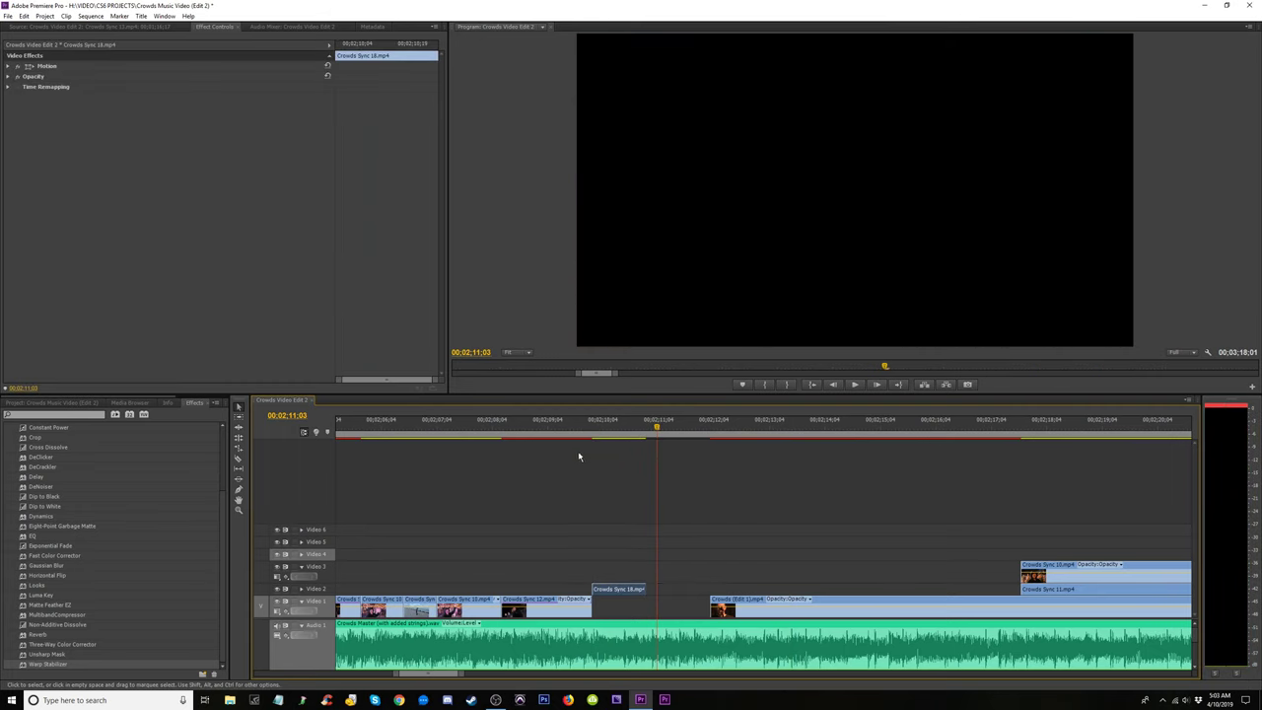
pyautogui.hotkey('shift', 'k')
pyautogui.press('space')
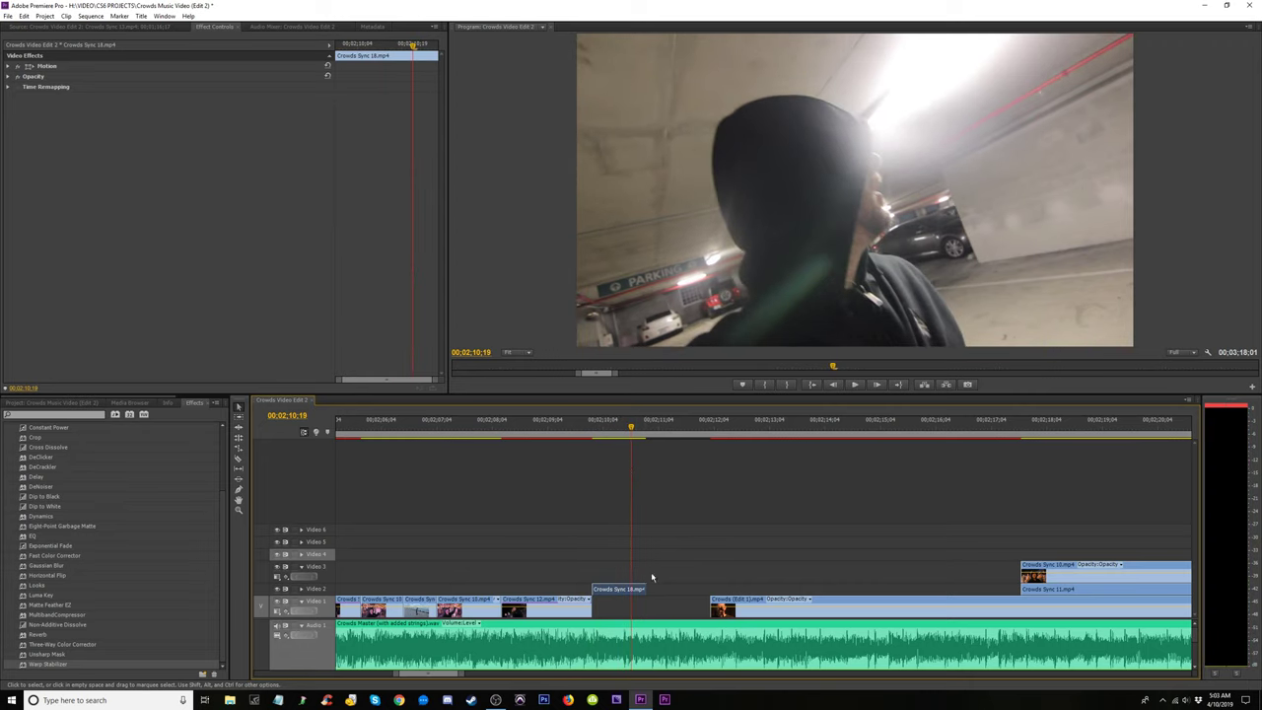
pyautogui.click(651, 586)
# Extend Crowds Sync 18's out-point until it meets Crowds Sync 11, then replay from 02;09.
pyautogui.moveTo(666, 584); pyautogui.dragTo(710, 589)
pyautogui.press('space')
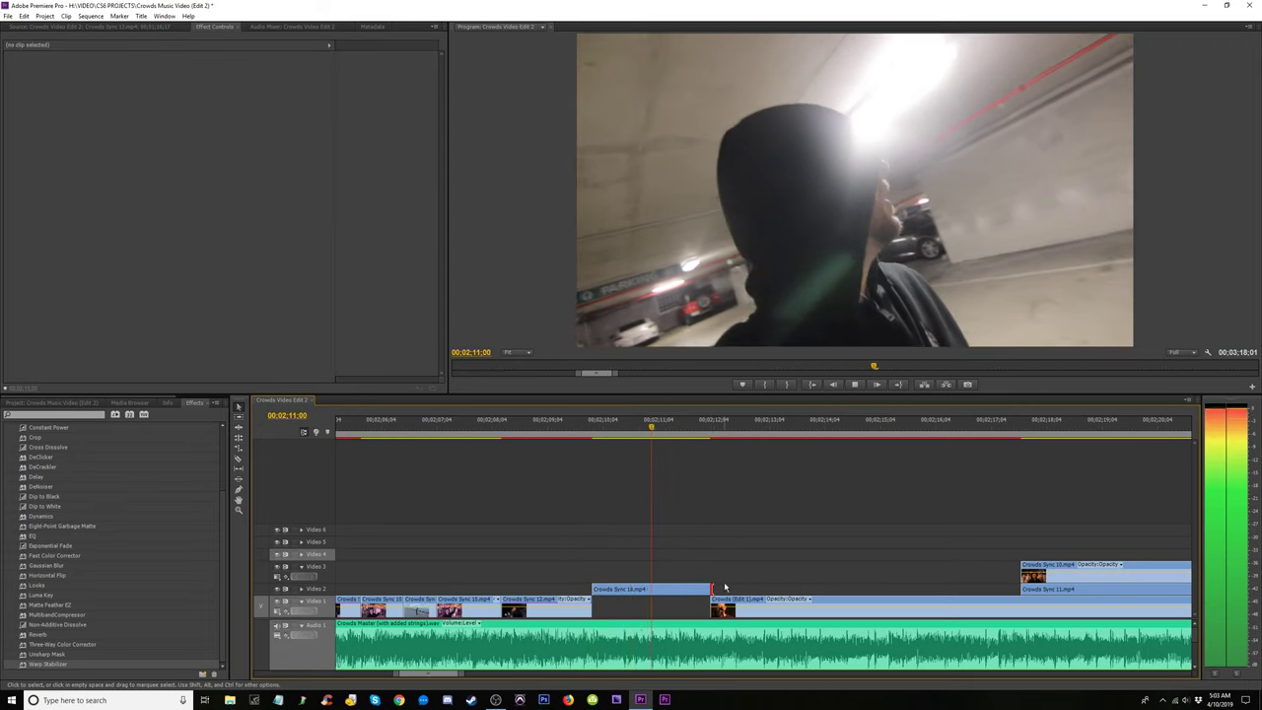
pyautogui.press('space')
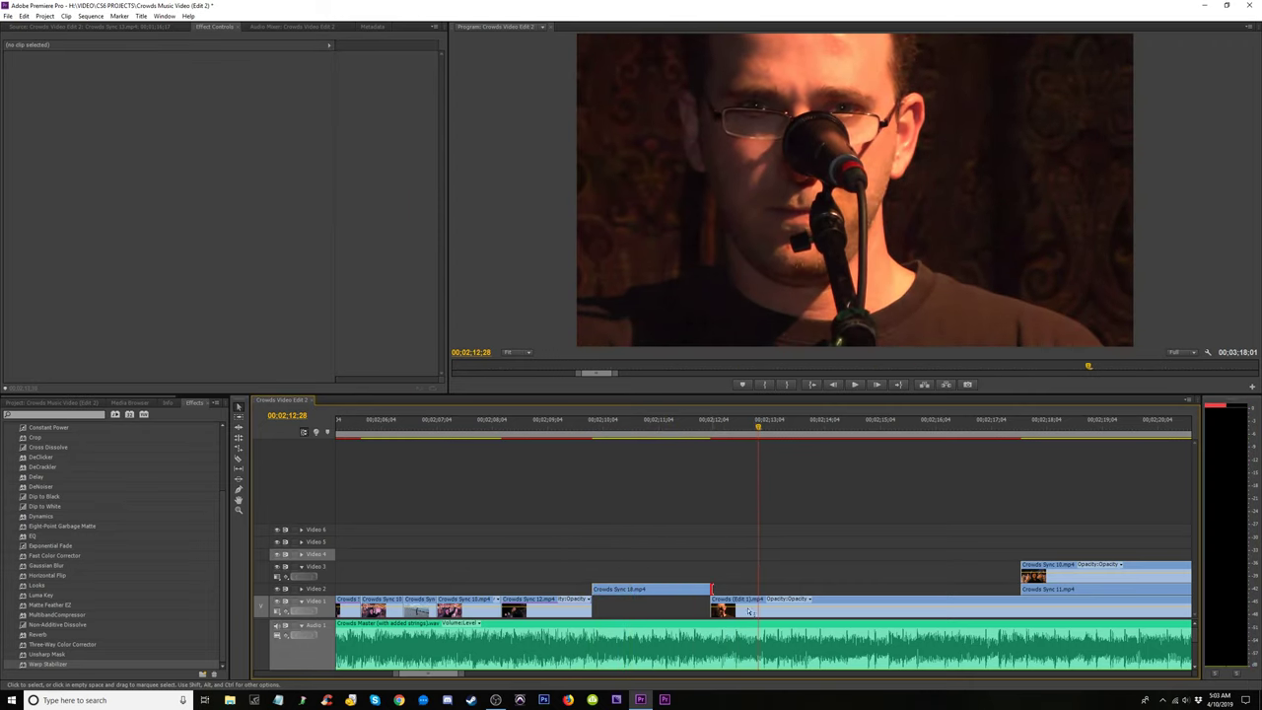
pyautogui.moveTo(735, 585); pyautogui.dragTo(856, 589)
pyautogui.click(661, 427)
pyautogui.press('space')
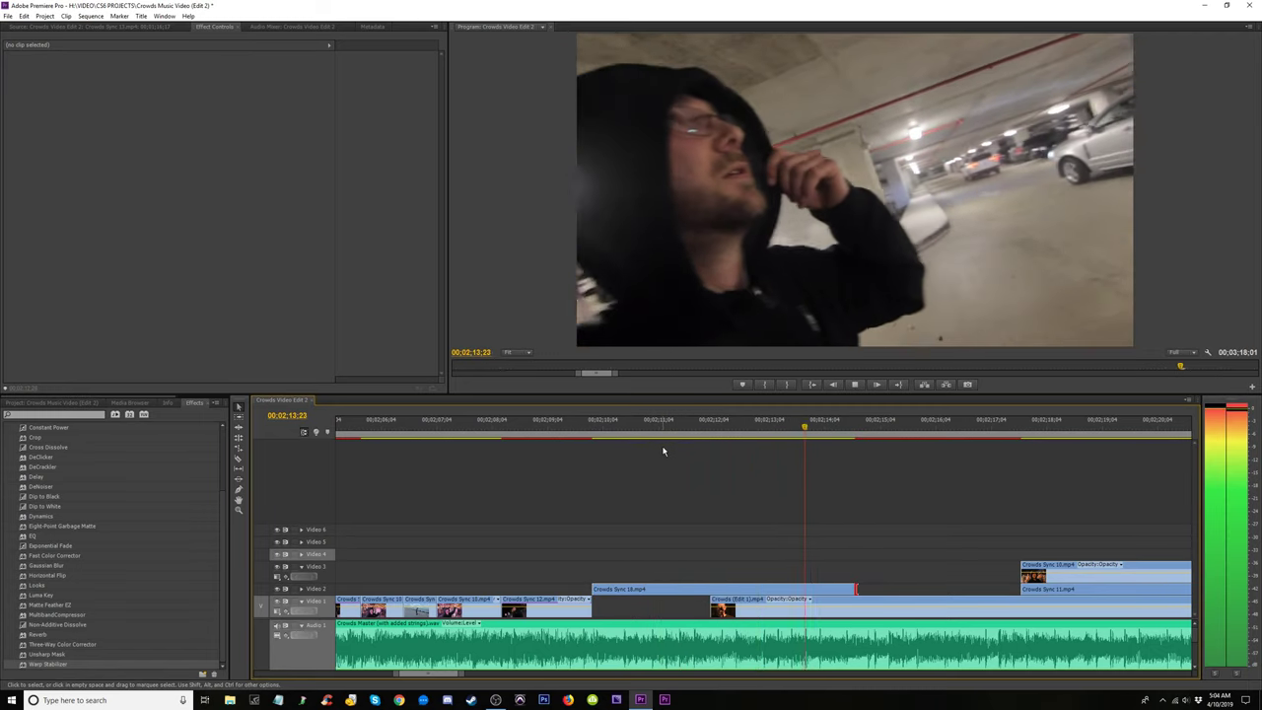
pyautogui.moveTo(856, 588); pyautogui.dragTo(1021, 590)
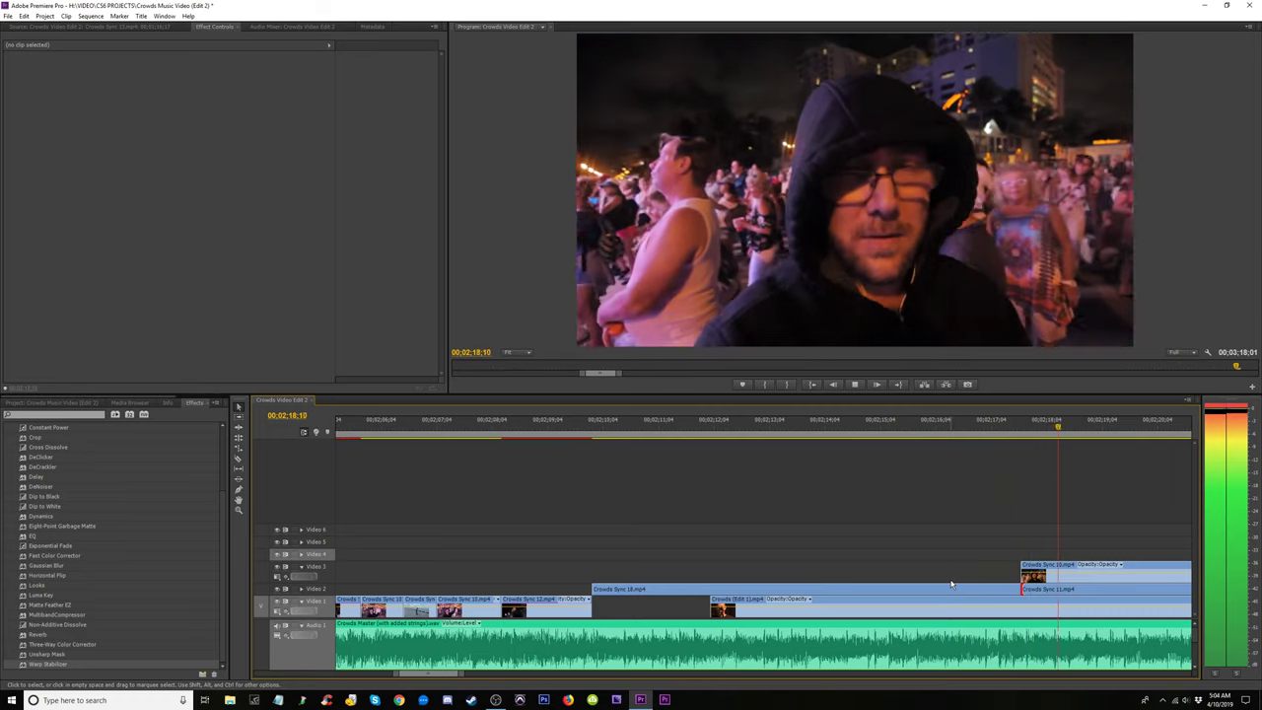
pyautogui.press('space')
pyautogui.click(553, 434)
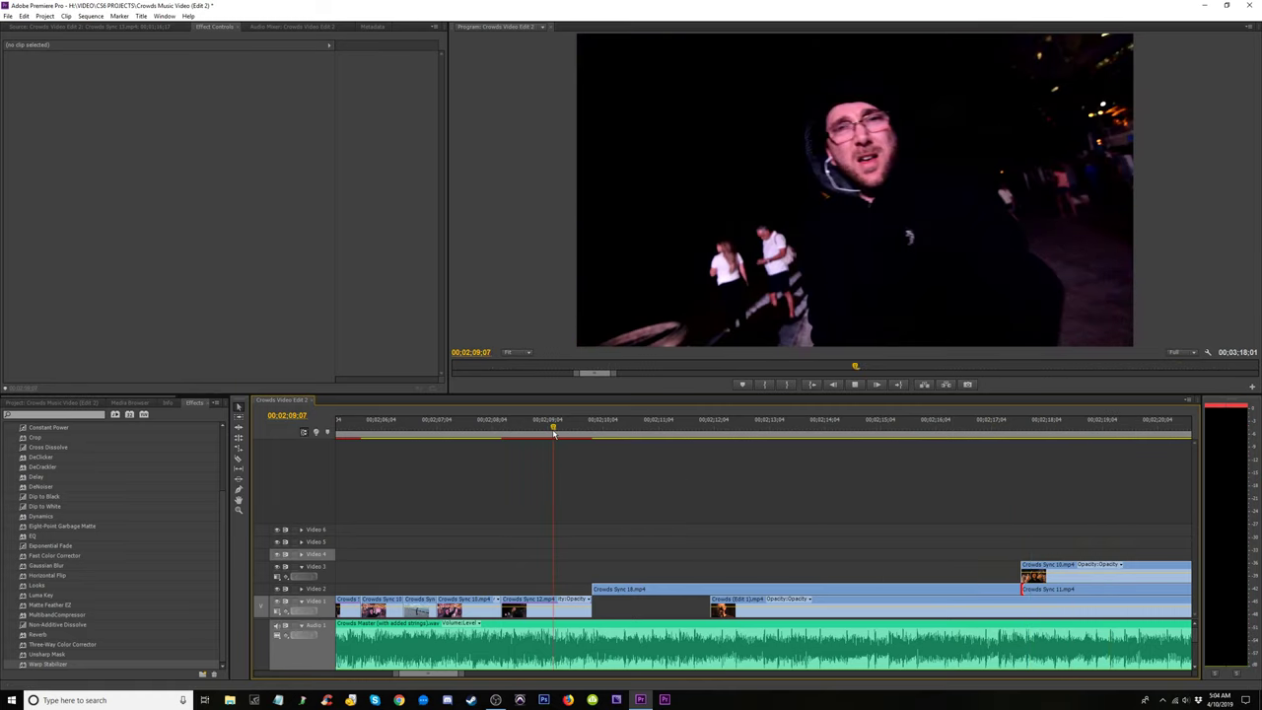
pyautogui.press('space')
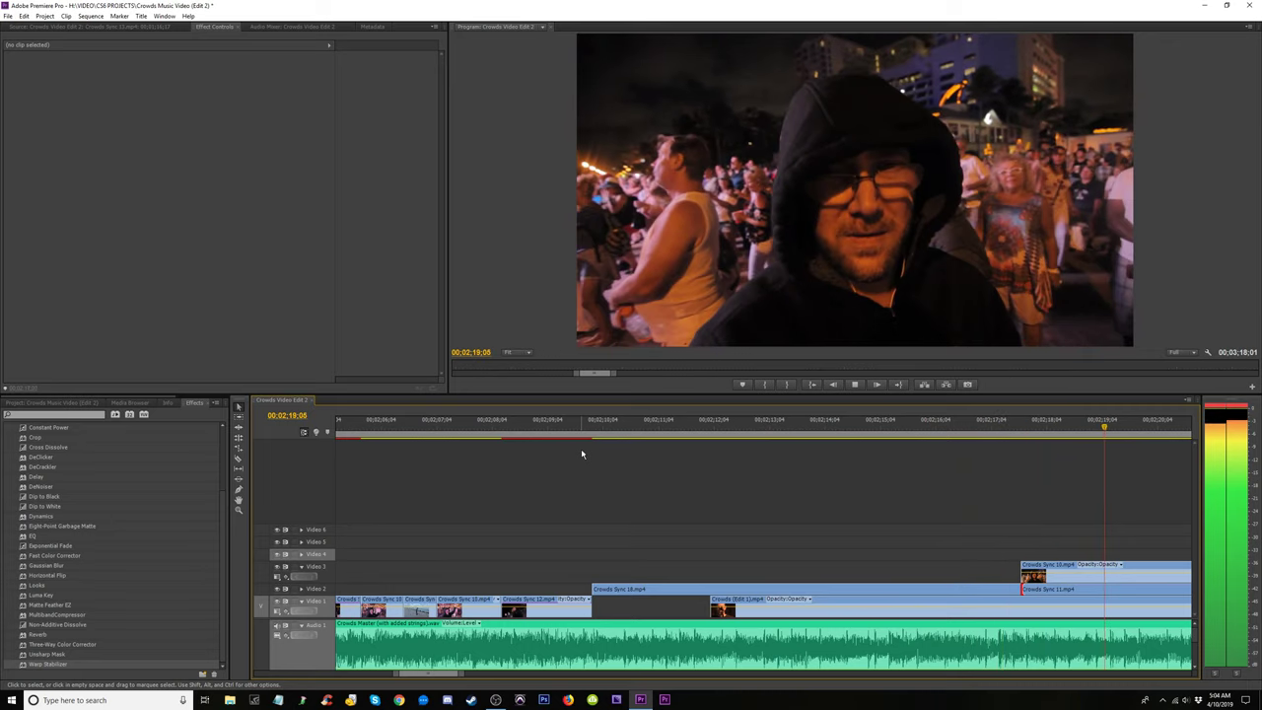
# Trim the Video 3 overlay clip's in-point later and review the change.
pyautogui.press('-')
pyautogui.press('-')
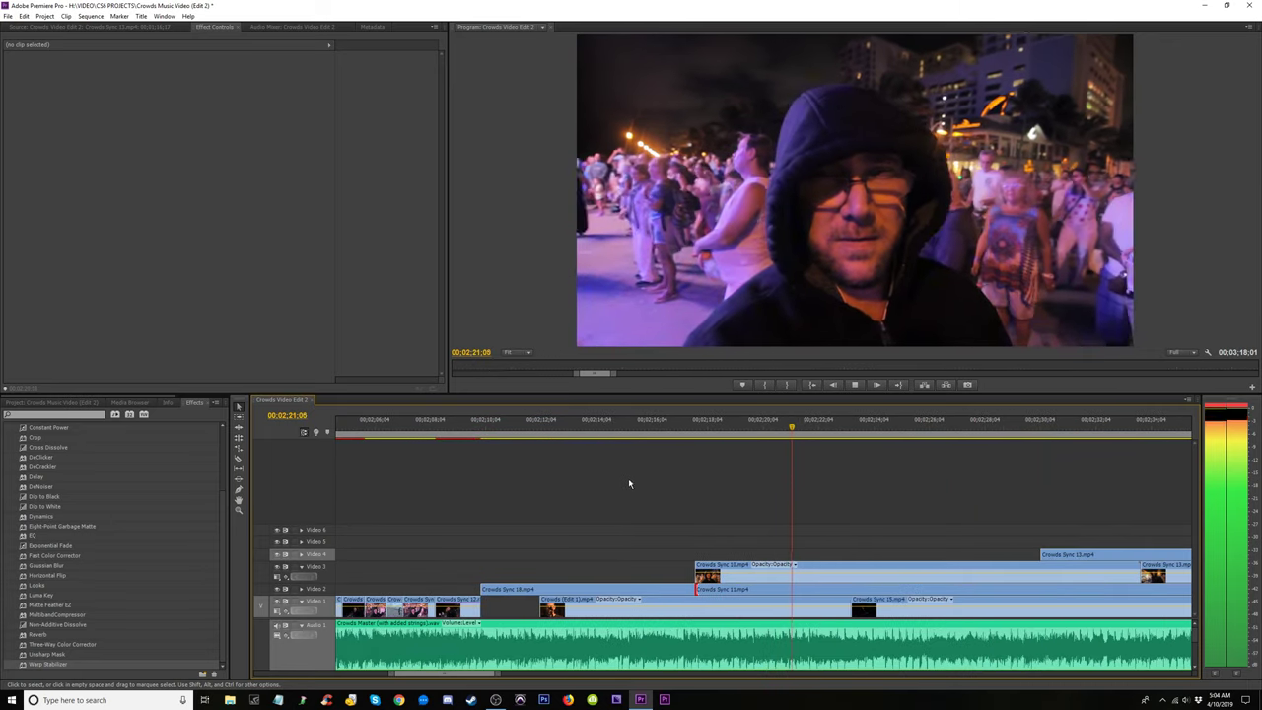
pyautogui.press('space')
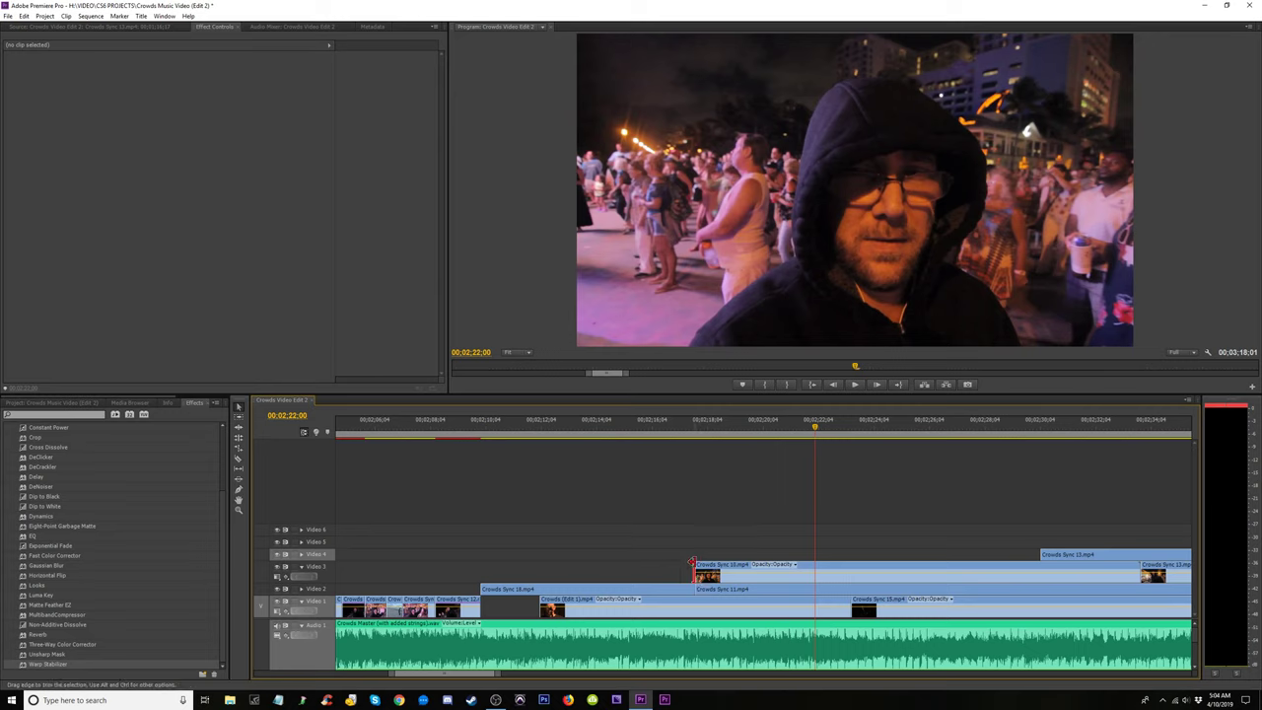
pyautogui.moveTo(692, 564); pyautogui.dragTo(815, 564)
pyautogui.click(681, 426)
pyautogui.press('space')
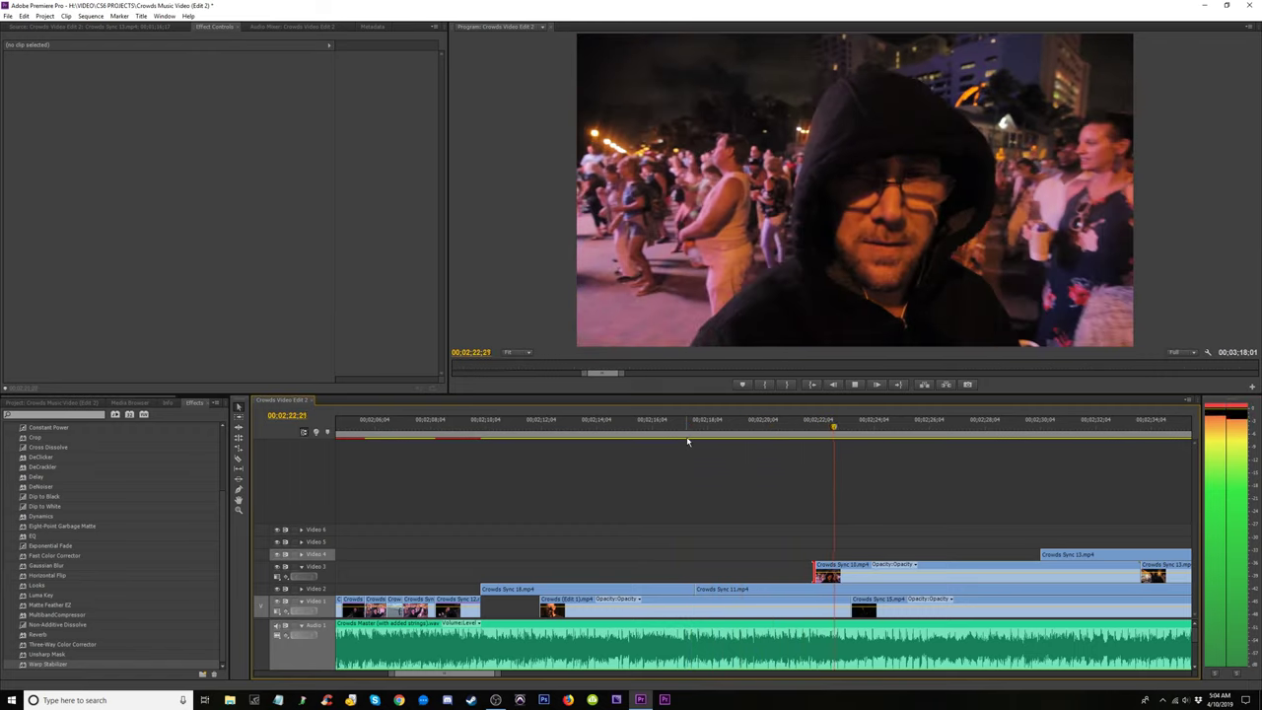
pyautogui.press('space')
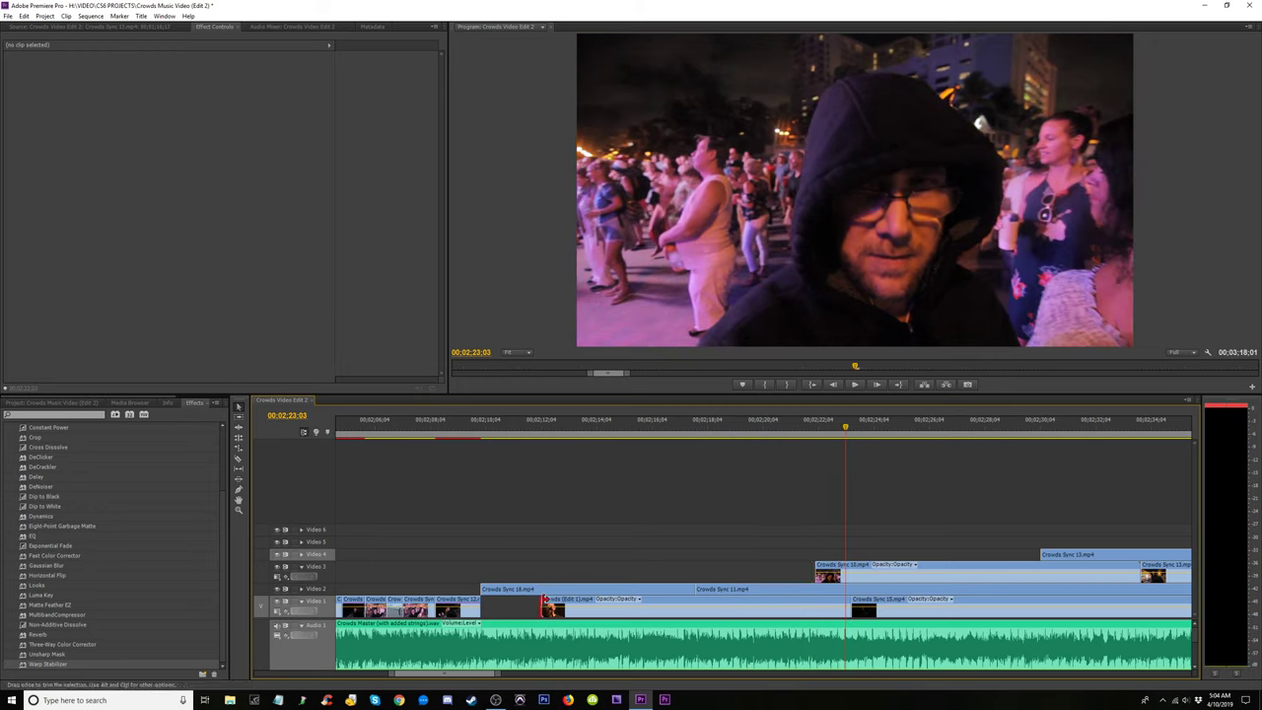
# Trim the Video 1 clip's start later and drop Crowds Sync 18 into the Video 1 gap.
pyautogui.moveTo(541, 603); pyautogui.dragTo(700, 602)
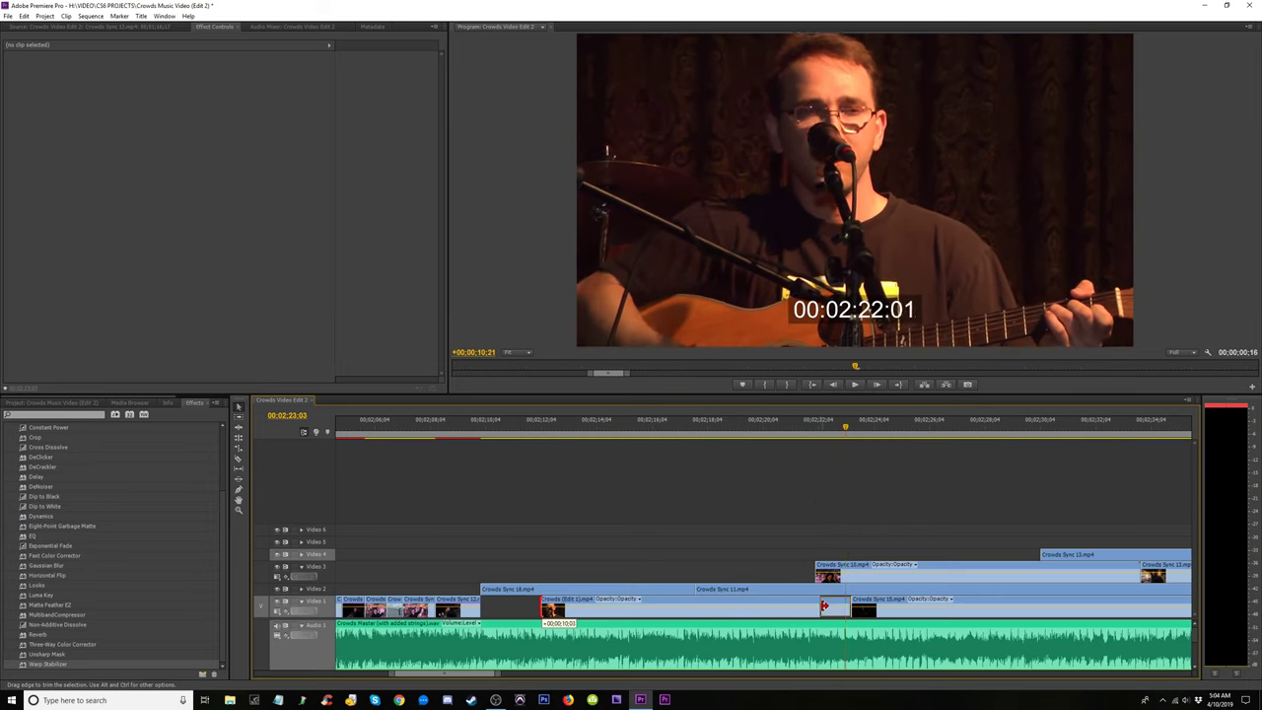
pyautogui.moveTo(819, 607); pyautogui.dragTo(816, 606)
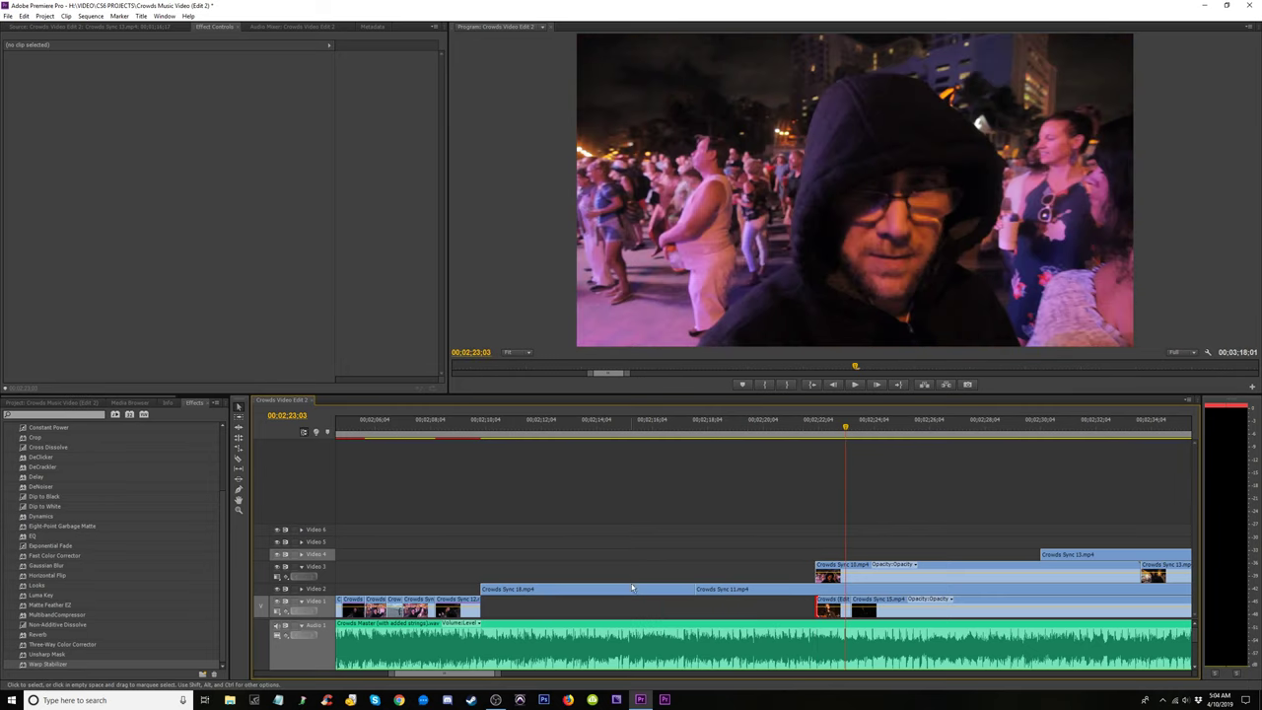
pyautogui.moveTo(633, 588); pyautogui.dragTo(633, 606)
pyautogui.moveTo(621, 426); pyautogui.dragTo(738, 443)
pyautogui.click(593, 426)
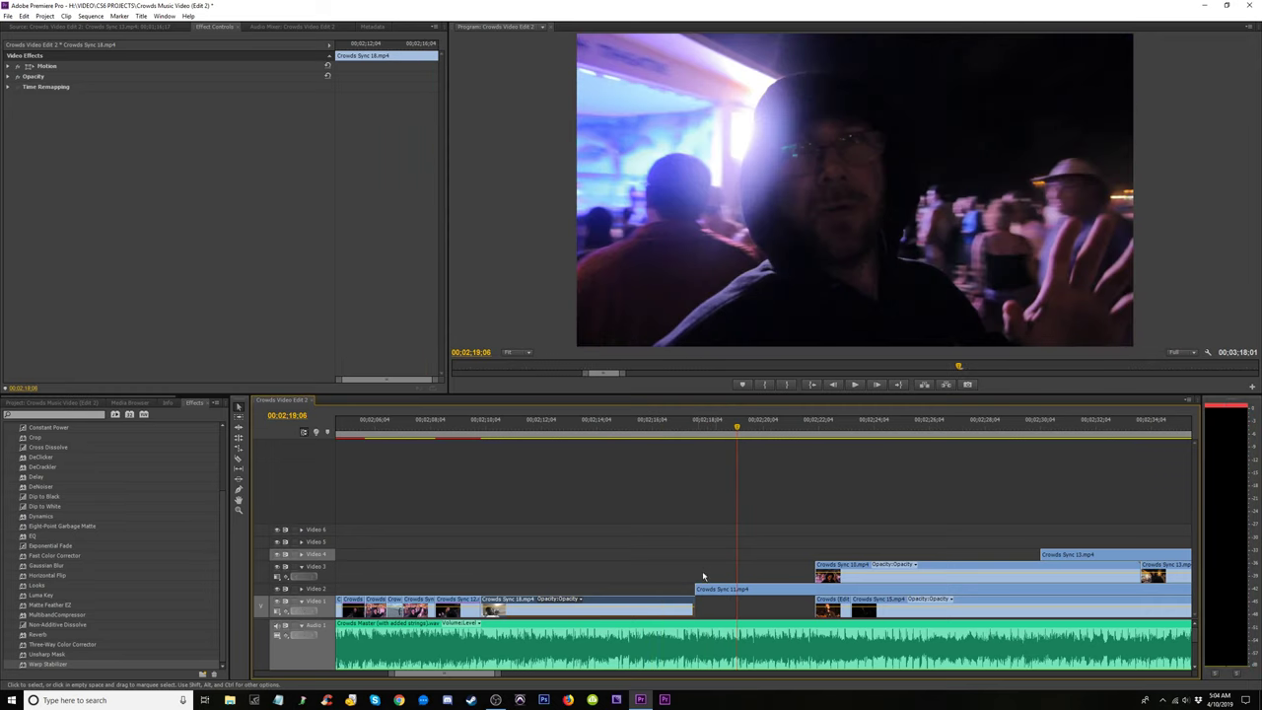
# Make Crowds Sync 11 on Video 2 start slightly earlier and review it.
pyautogui.moveTo(697, 589)
pyautogui.mouseDown()
pyautogui.moveTo(619, 588)
pyautogui.moveTo(691, 589)
pyautogui.mouseUp()
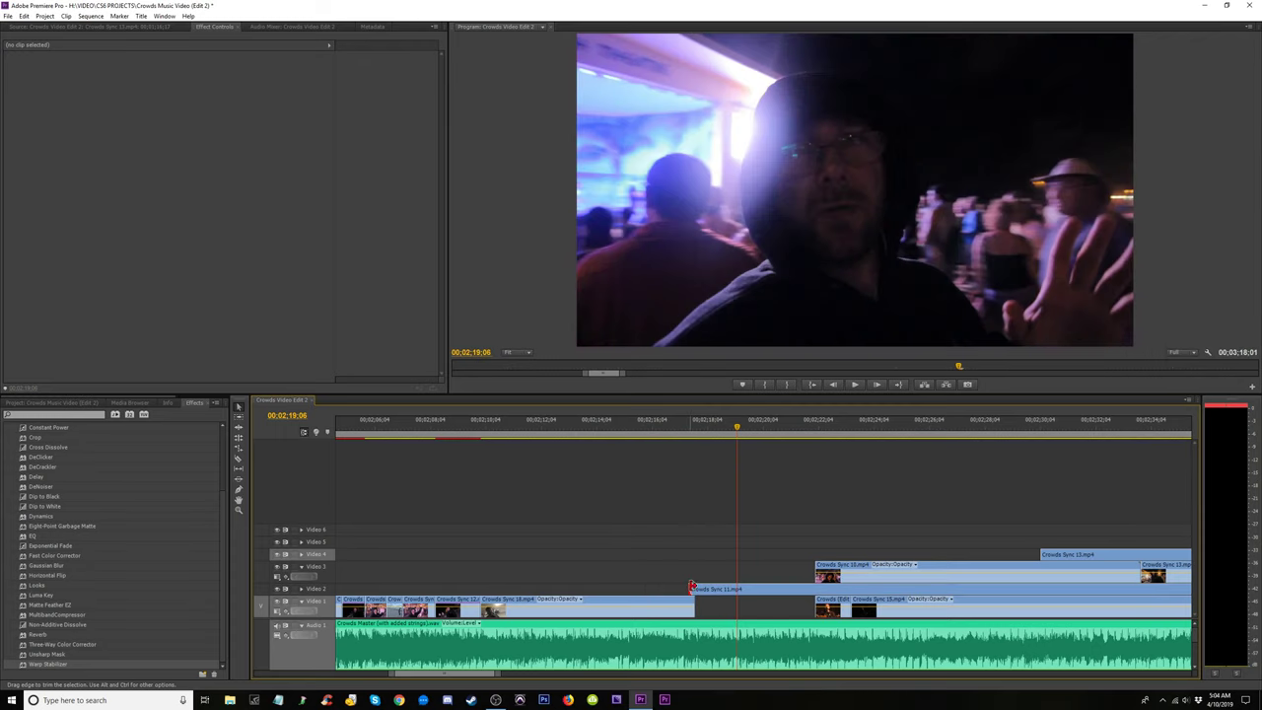
pyautogui.click(668, 430)
pyautogui.press('space')
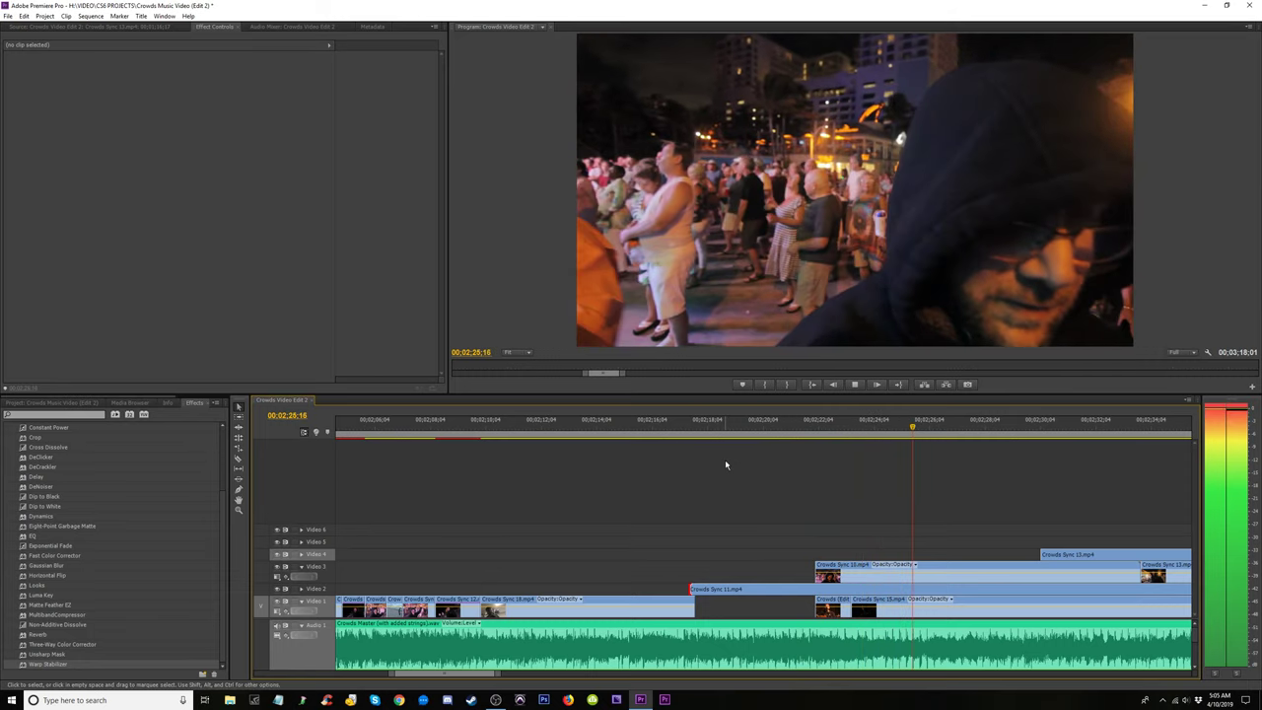
pyautogui.press('space')
# Try trimming Crowds Sync 10's start later, then undo that trim.
pyautogui.moveTo(817, 567); pyautogui.dragTo(928, 564)
pyautogui.click(814, 426)
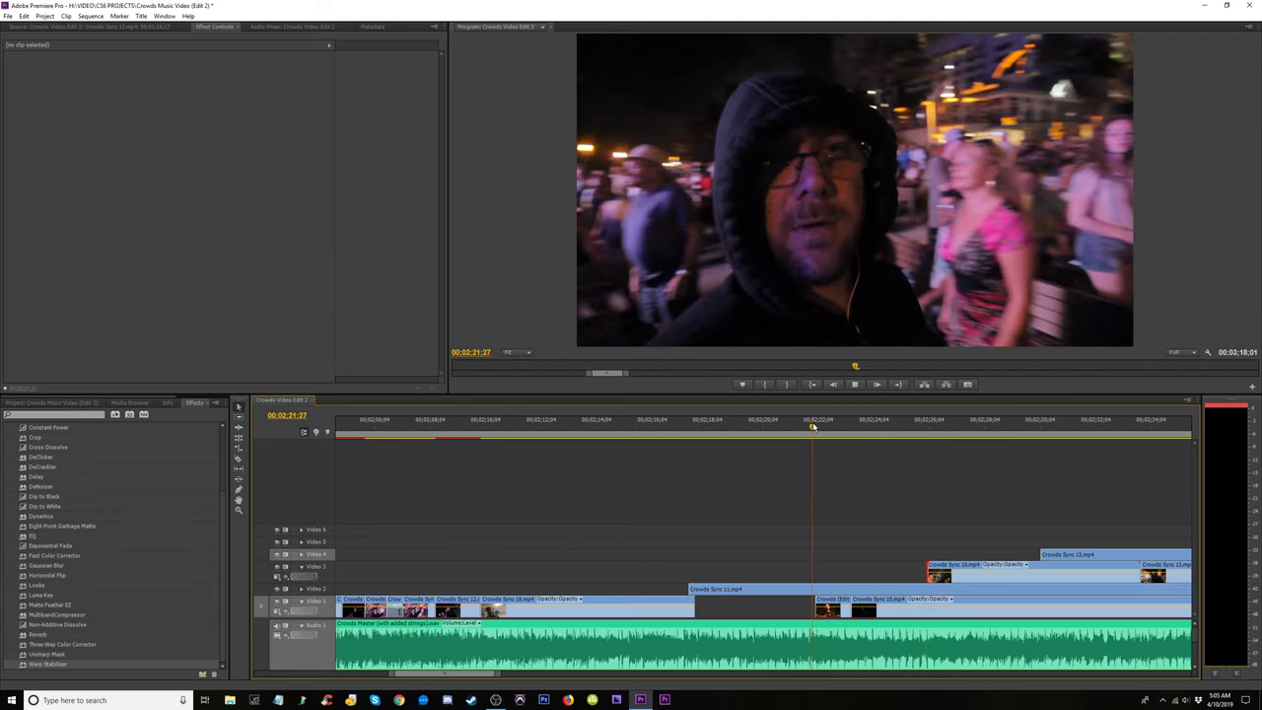
pyautogui.press('space')
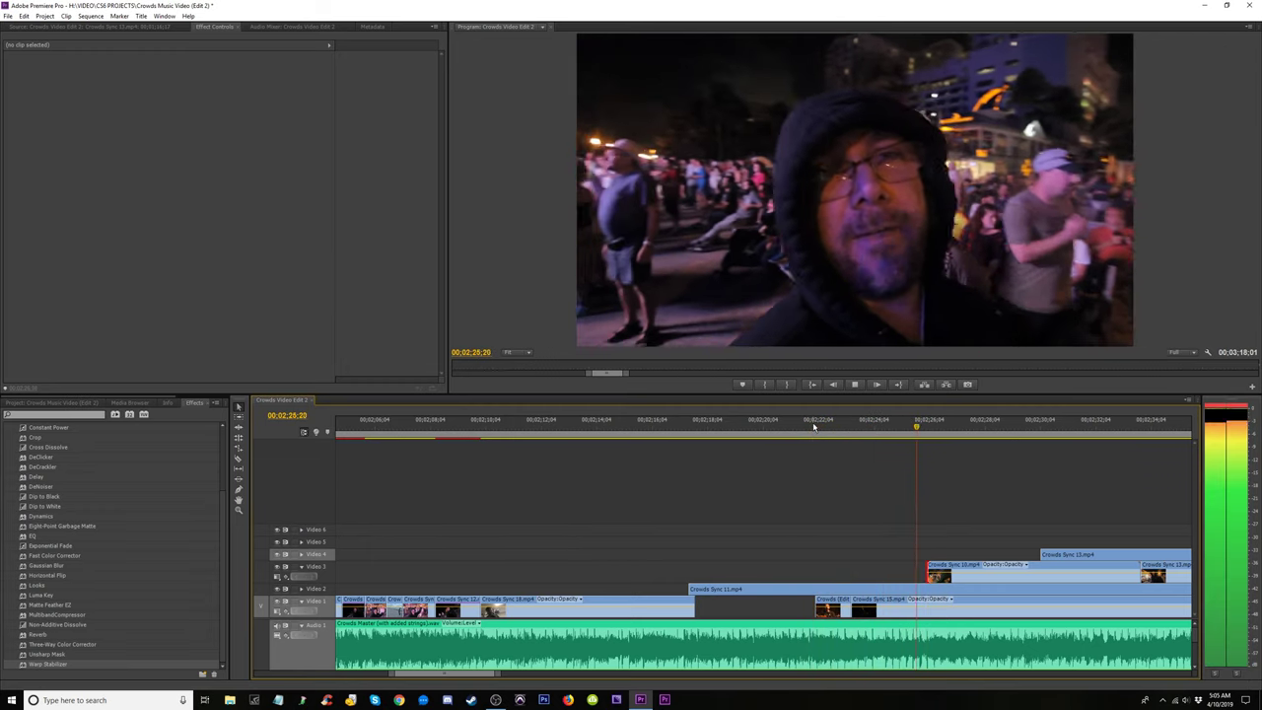
pyautogui.press('space')
pyautogui.hotkey('ctrl', 'z')
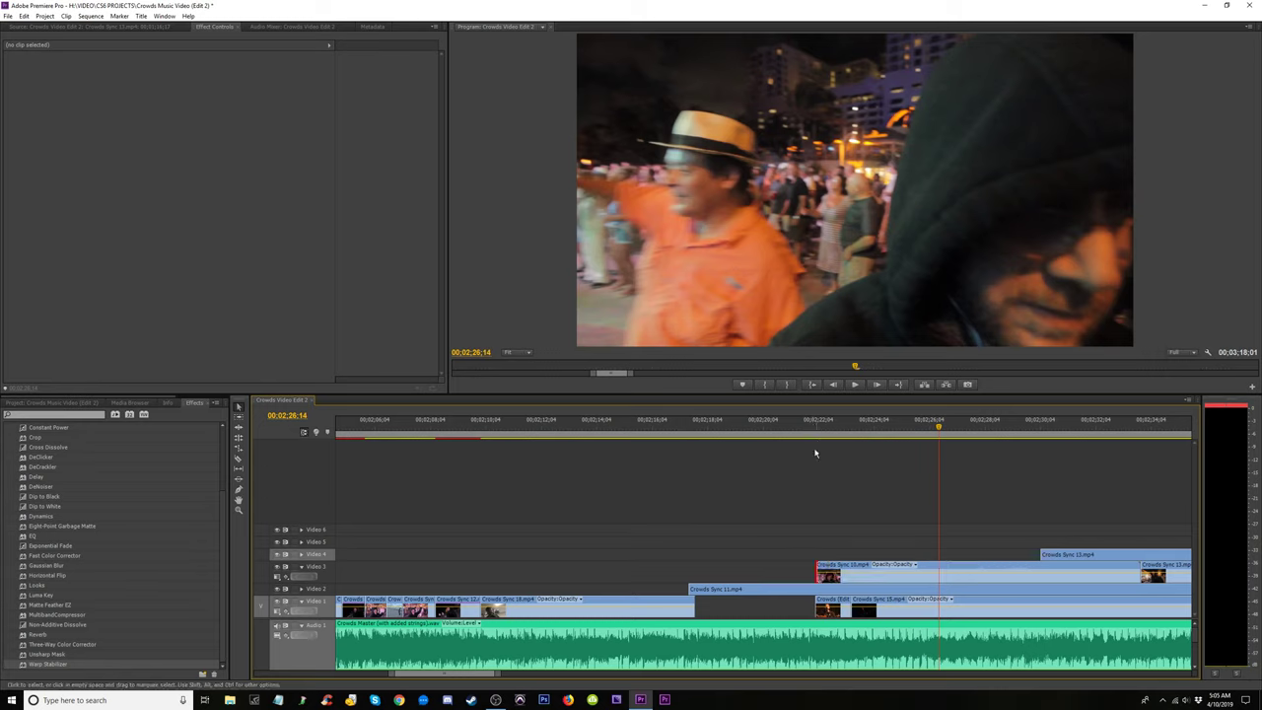
# Split Crowds Sync 11 with the Razor and move its first piece onto Video 1.
pyautogui.press('c')
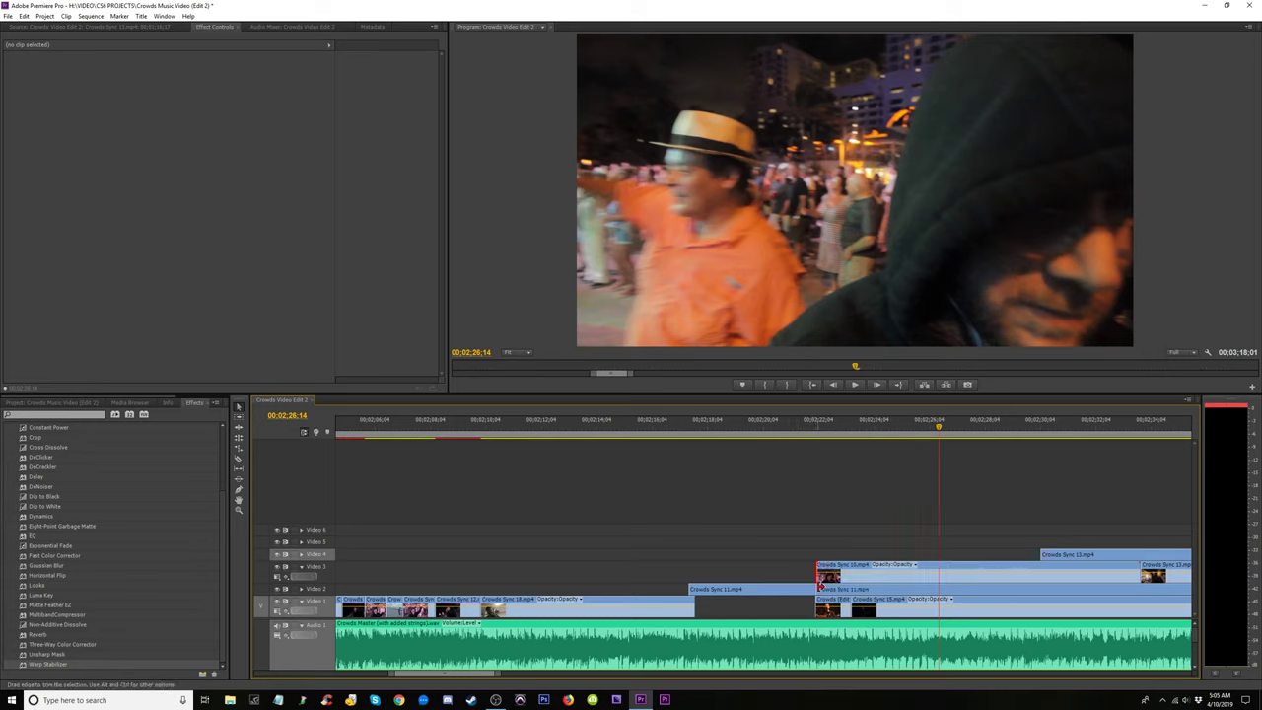
pyautogui.moveTo(829, 585); pyautogui.dragTo(1010, 598)
pyautogui.moveTo(792, 597); pyautogui.dragTo(793, 608)
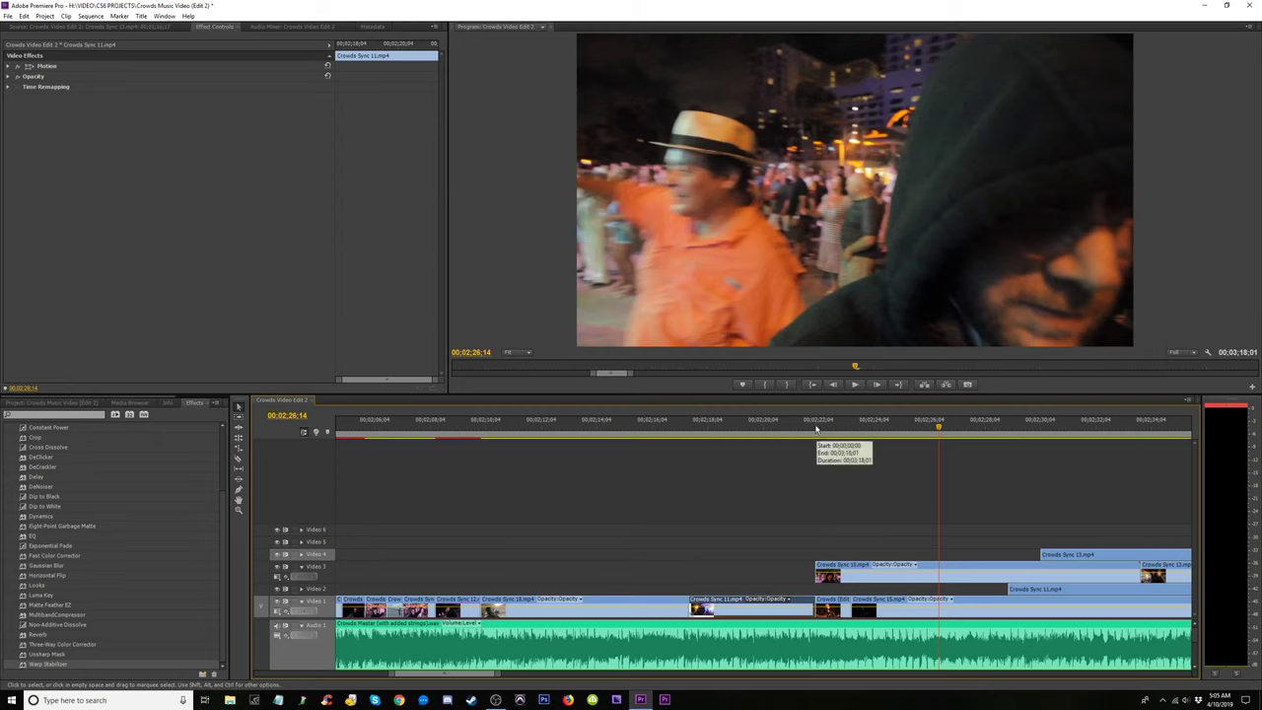
pyautogui.click(816, 429)
# Trim the Video 3 clip to start later and replay the section.
pyautogui.moveTo(817, 570); pyautogui.dragTo(854, 568)
pyautogui.press('space')
pyautogui.click(807, 427)
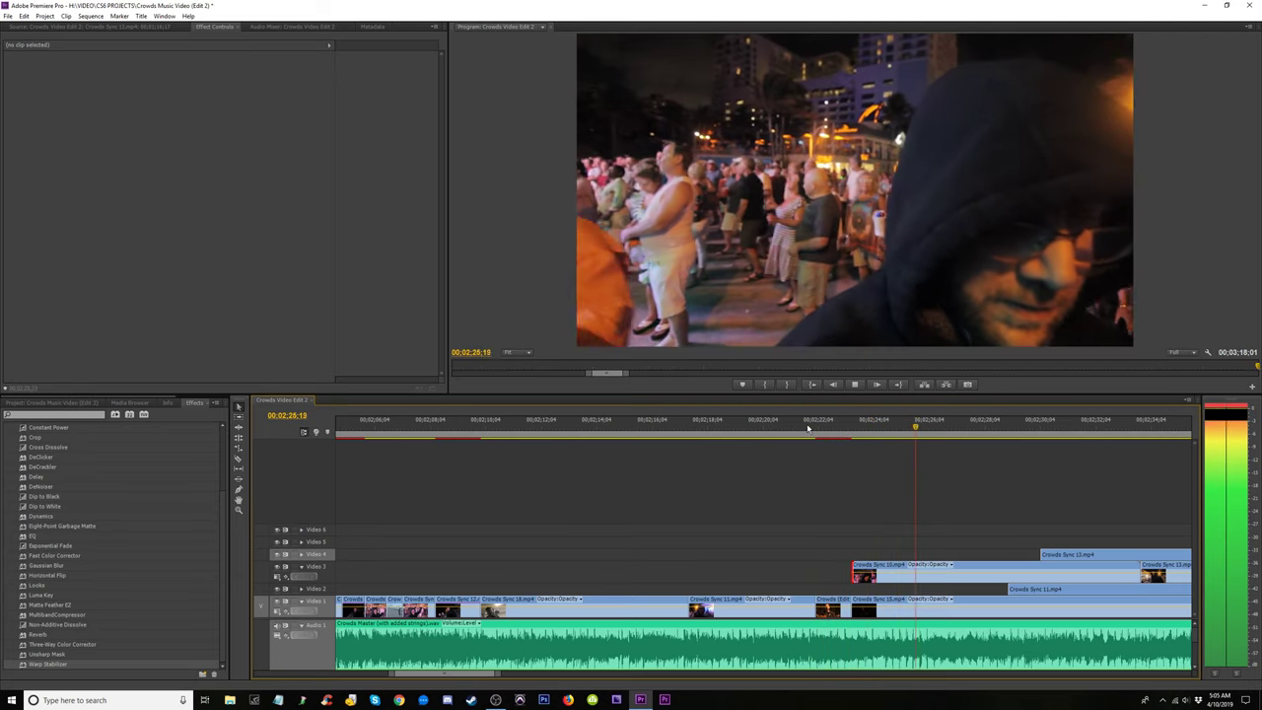
# Drag the Video 3 clip's in-point back left so it starts earlier.
pyautogui.moveTo(855, 570); pyautogui.dragTo(819, 570)
pyautogui.click(789, 428)
pyautogui.press('space')
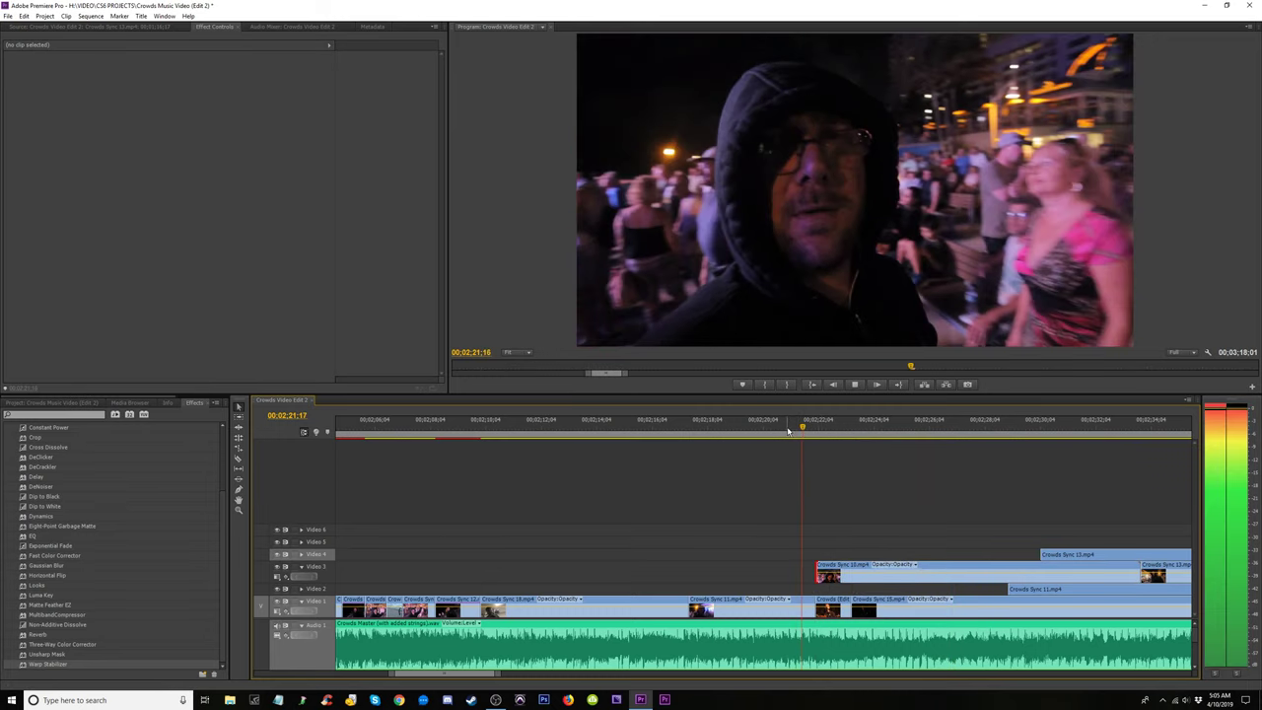
# Replay the stutter section around 02;20–02;36 several times, zooming the timeline out and in.
pyautogui.click(738, 430)
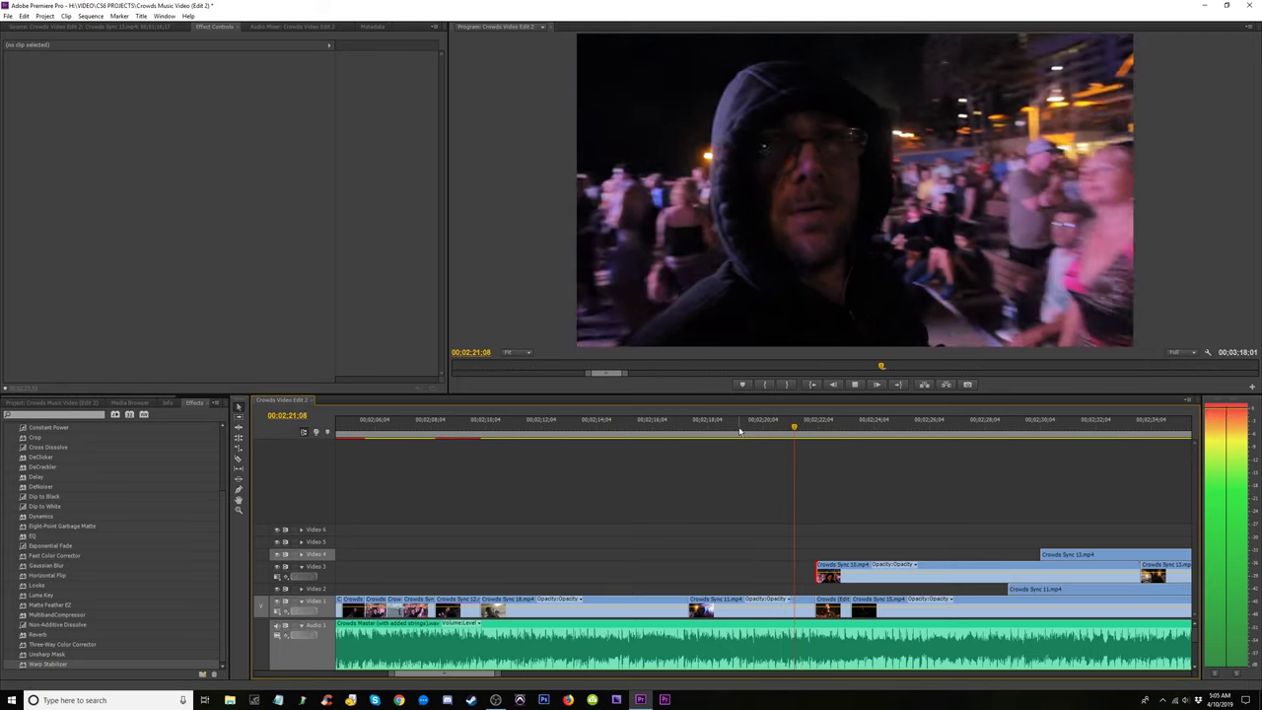
pyautogui.click(767, 432)
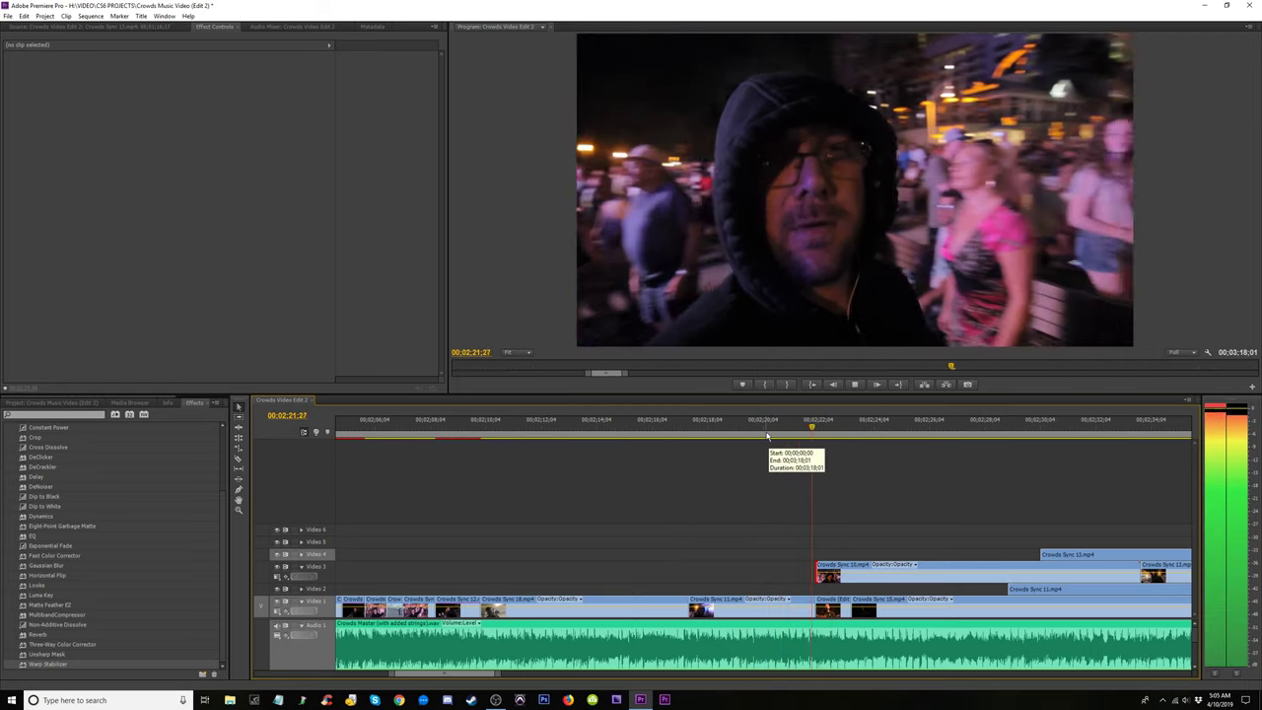
pyautogui.click(767, 434)
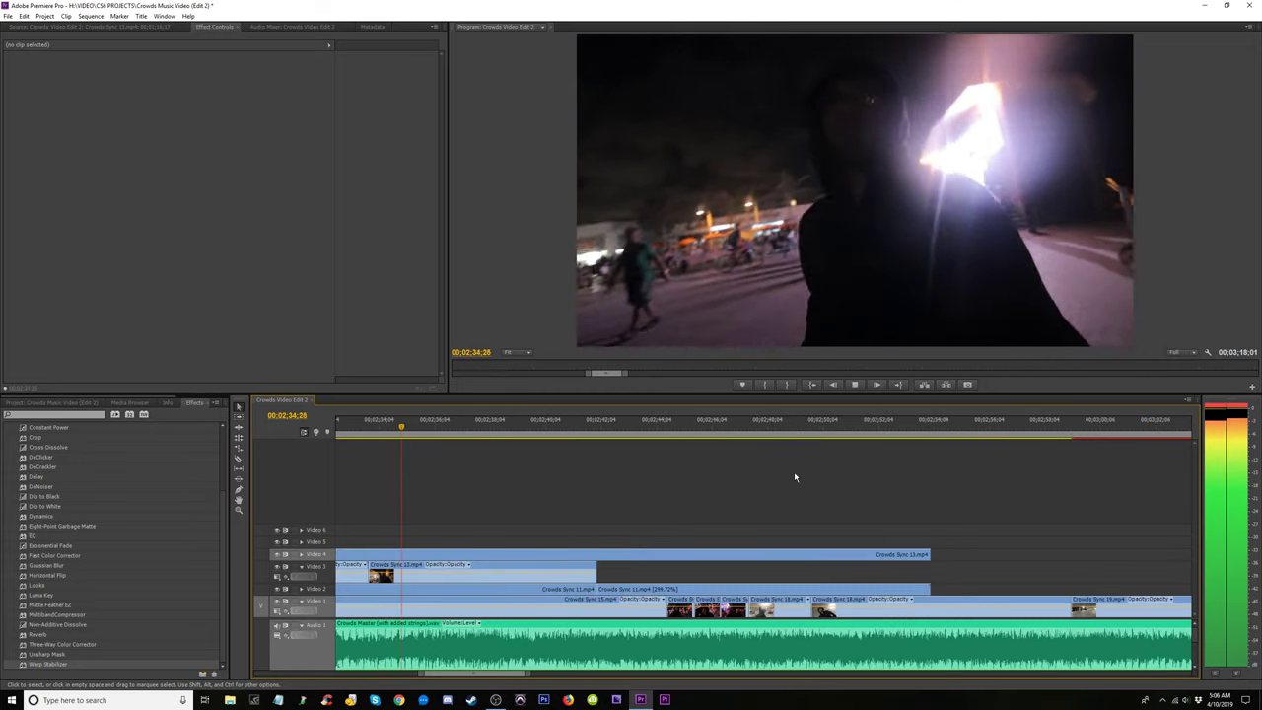
pyautogui.press('-')
pyautogui.press('-')
pyautogui.press('-')
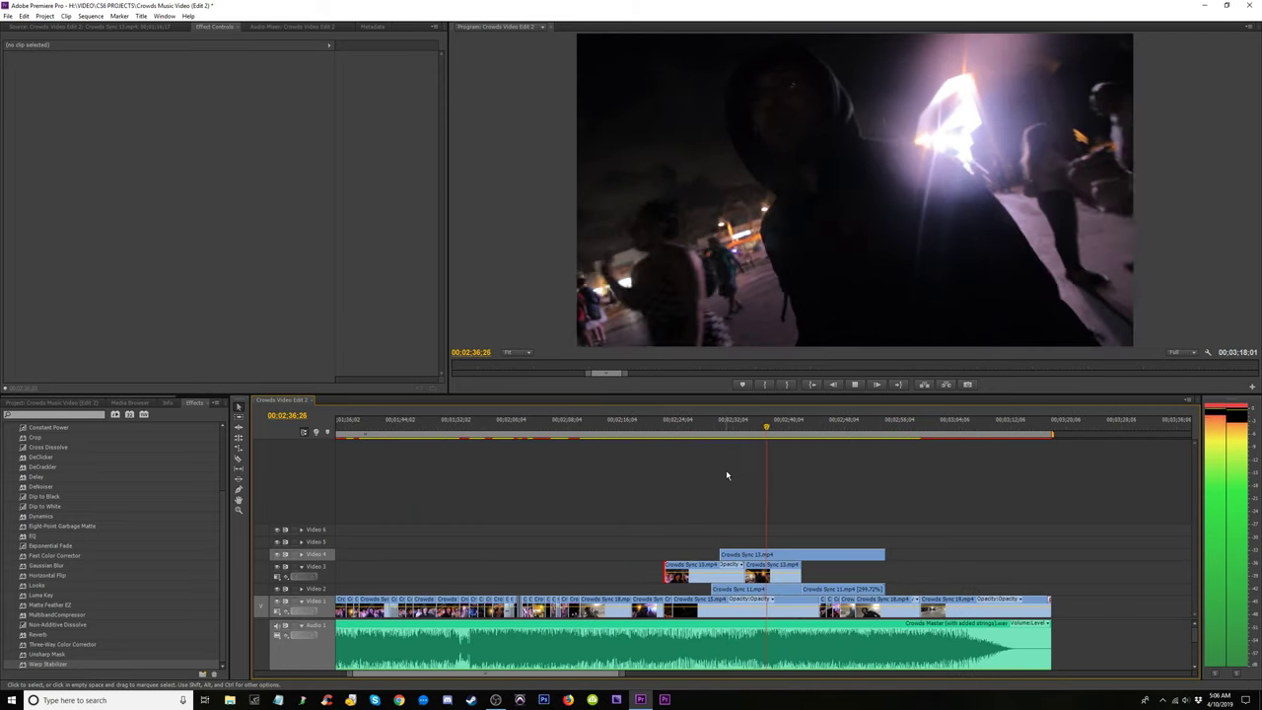
pyautogui.click(642, 427)
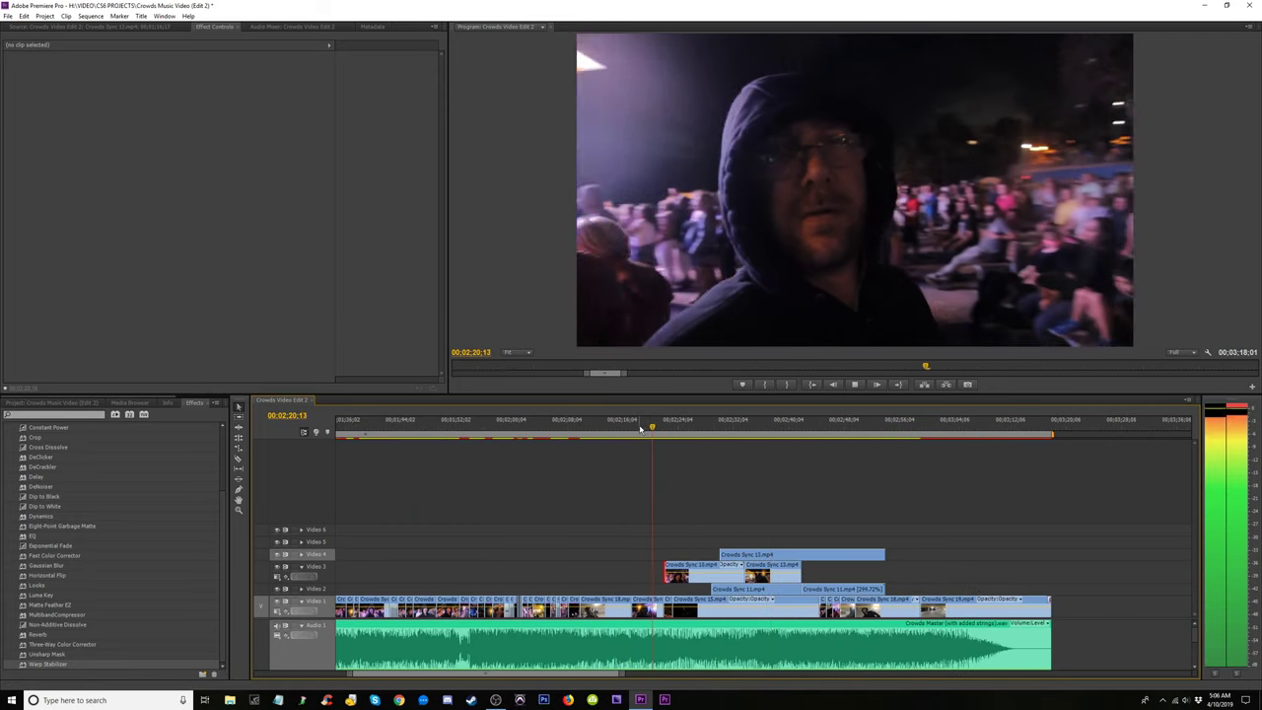
pyautogui.press('=')
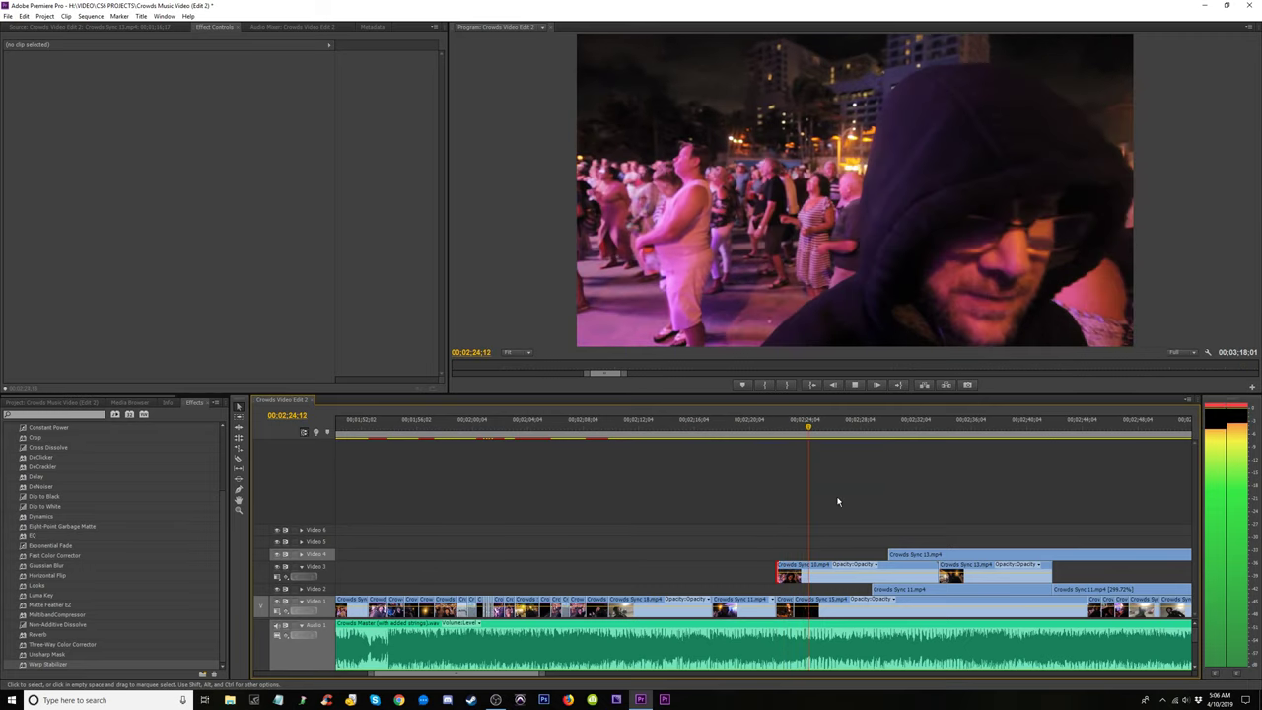
pyautogui.press('-')
pyautogui.press('-')
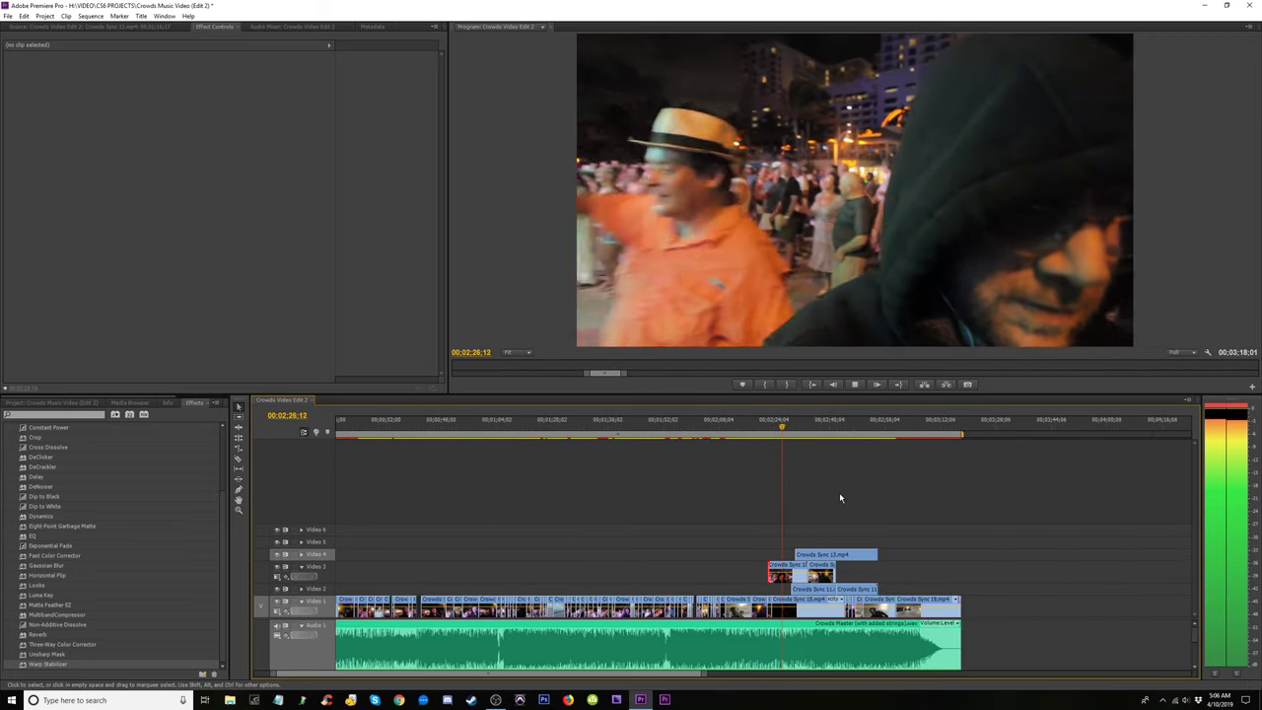
pyautogui.press('=')
pyautogui.press('=')
pyautogui.press('=')
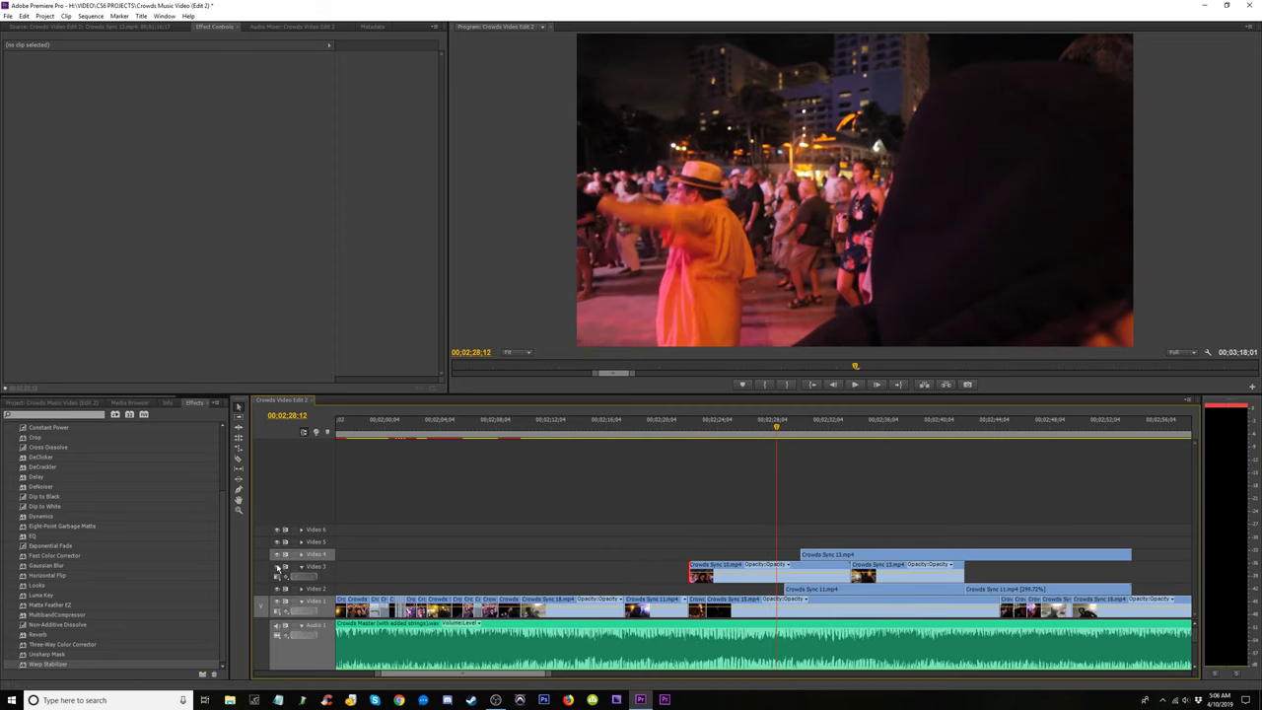
# Lift both Crowds Sync 11 pieces to Video 5, shift the stacked overlays, and preview from 02;21;21.
pyautogui.moveTo(877, 589); pyautogui.dragTo(877, 542)
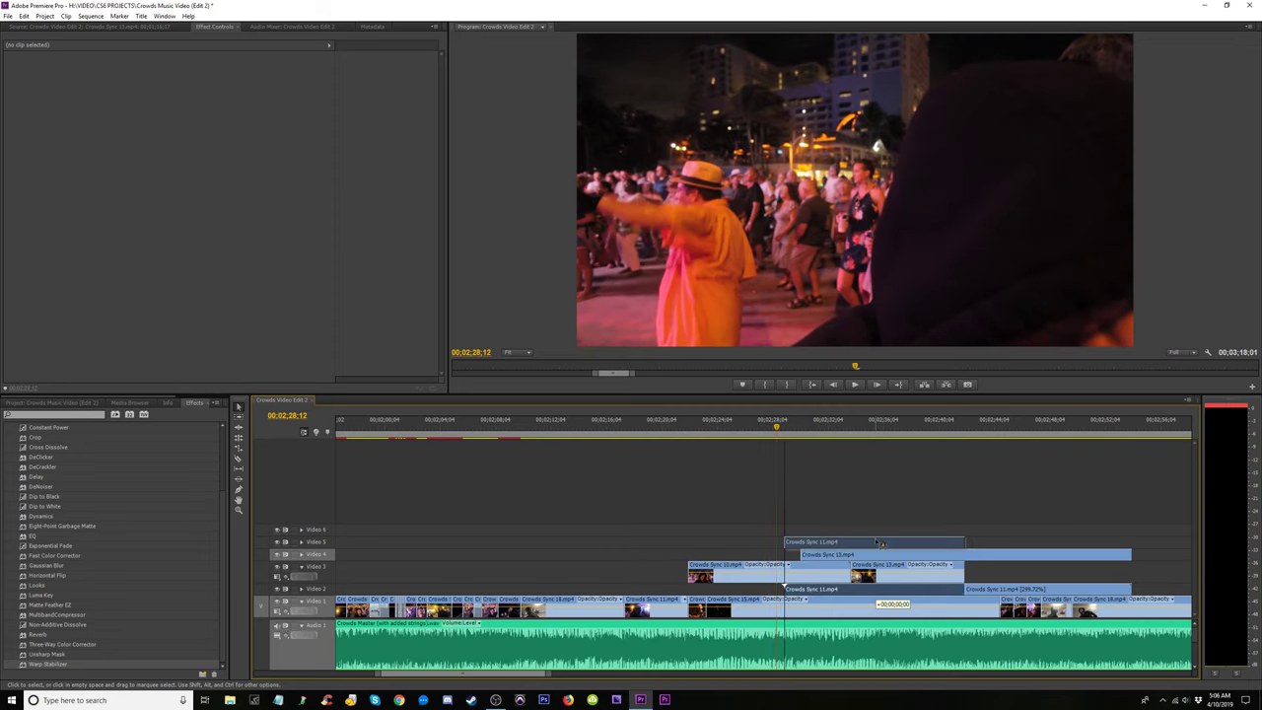
pyautogui.moveTo(999, 587); pyautogui.dragTo(999, 542)
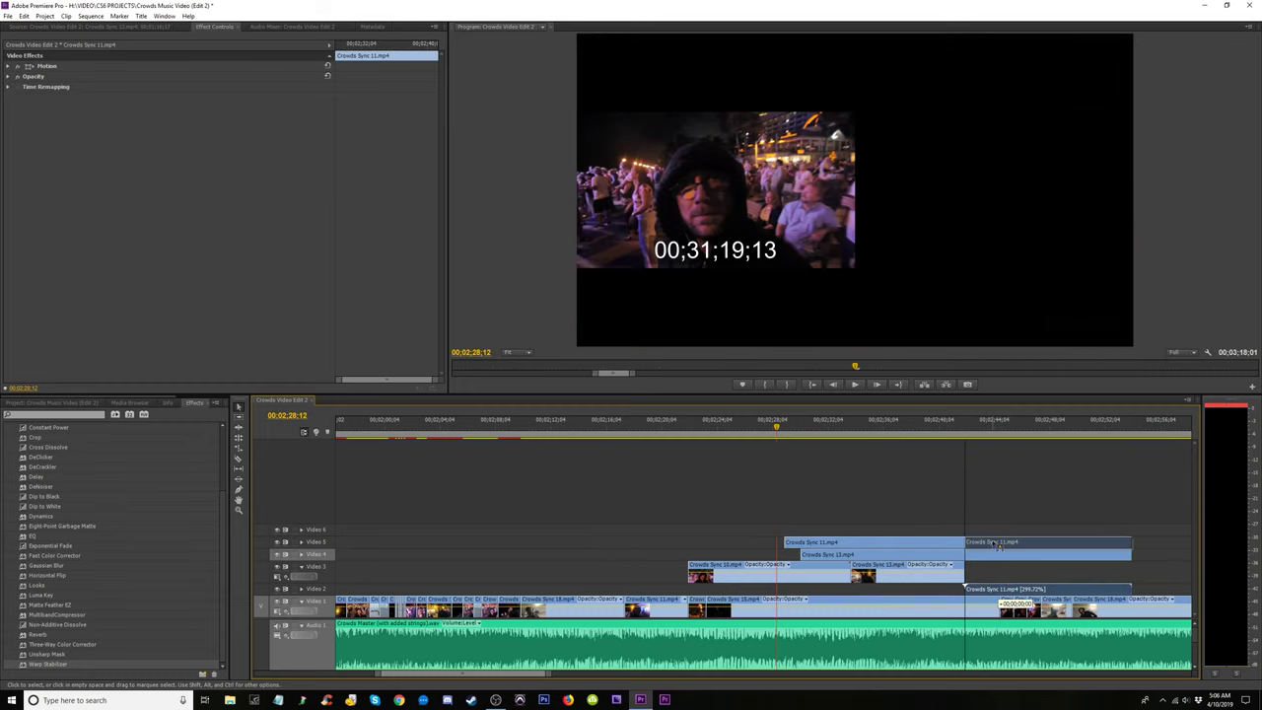
pyautogui.moveTo(707, 474); pyautogui.dragTo(923, 595)
pyautogui.click(760, 510)
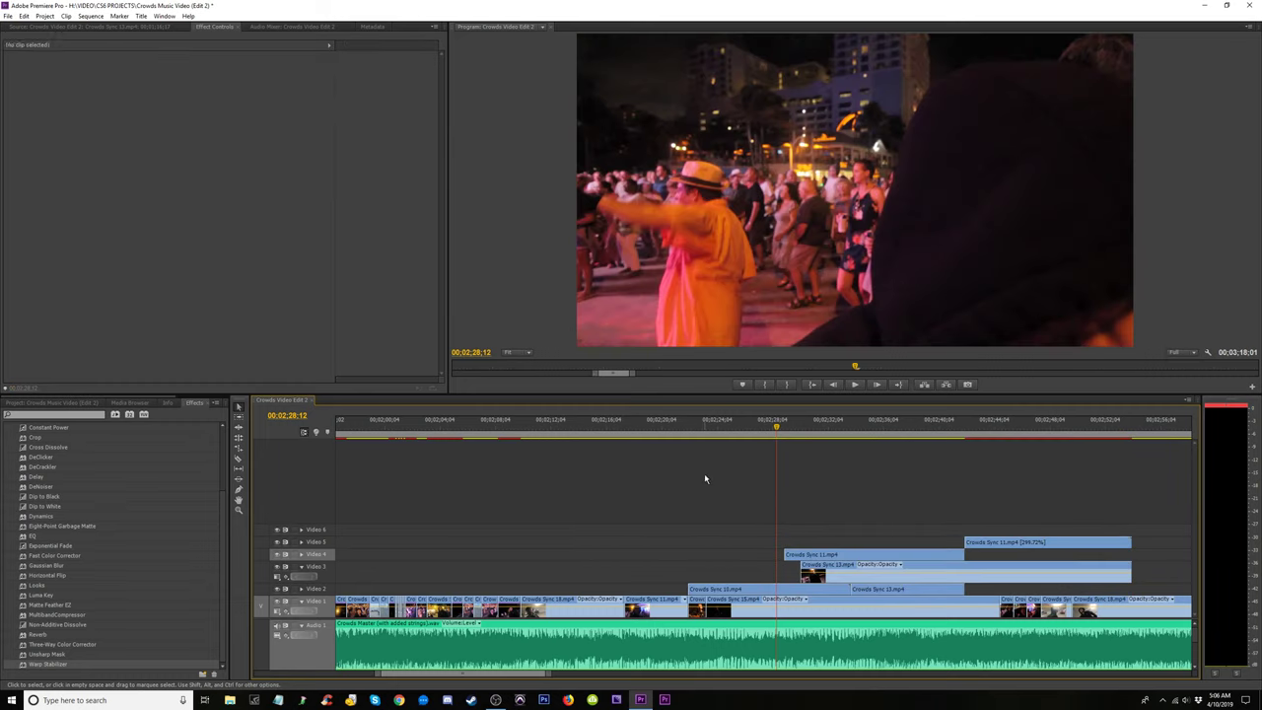
pyautogui.click(683, 425)
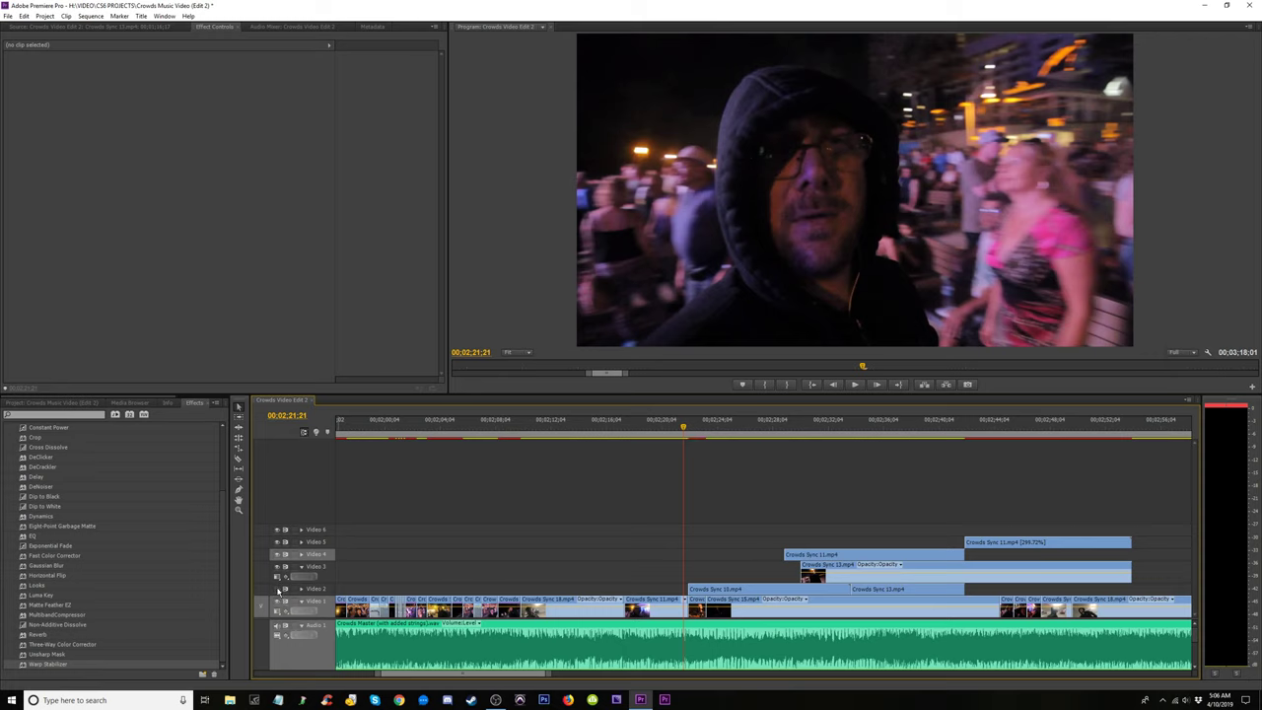
pyautogui.press('space')
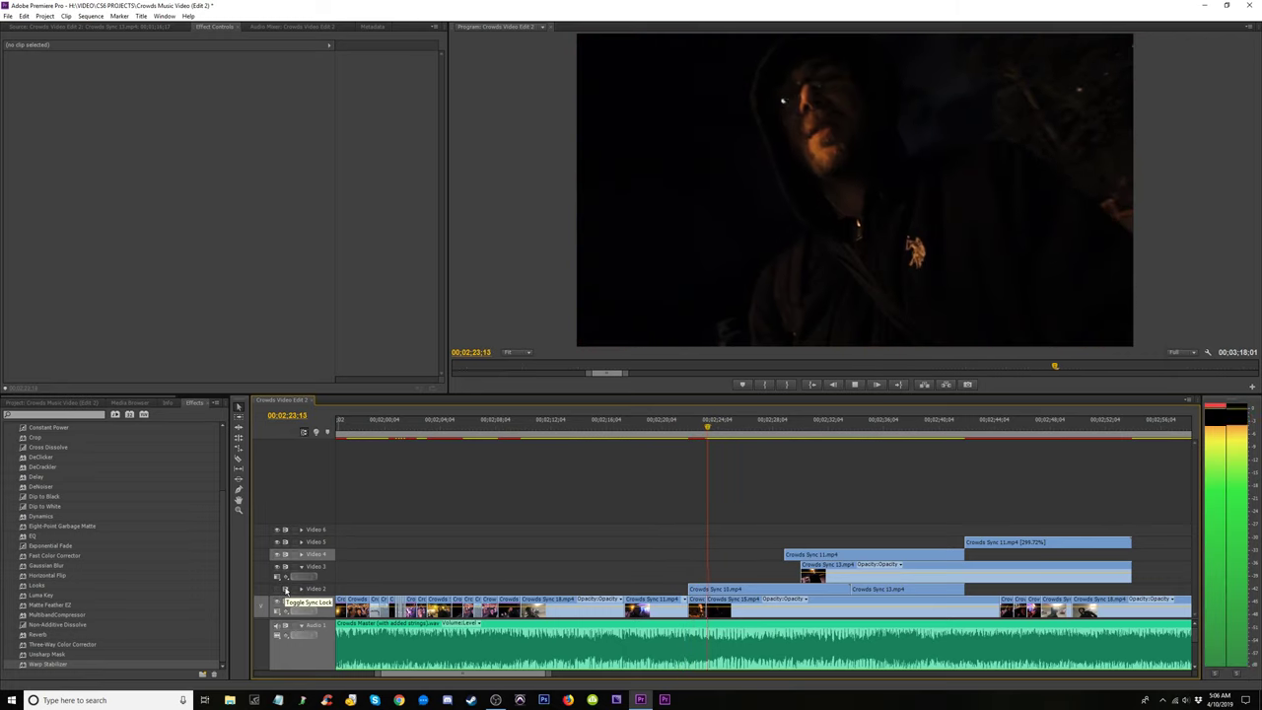
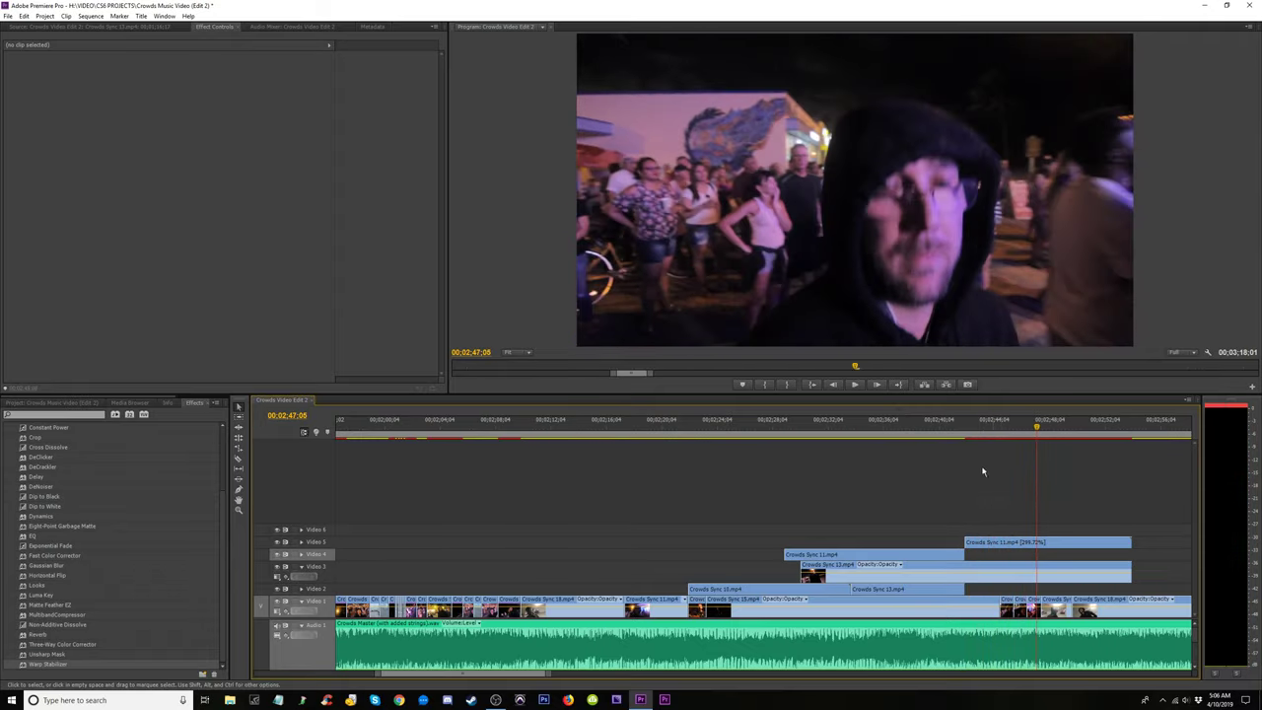
# Return Crowds Sync 11.mp4 on Video 5 to 100% speed via Speed/Duration, then preview the sequence.
pyautogui.click(958, 424)
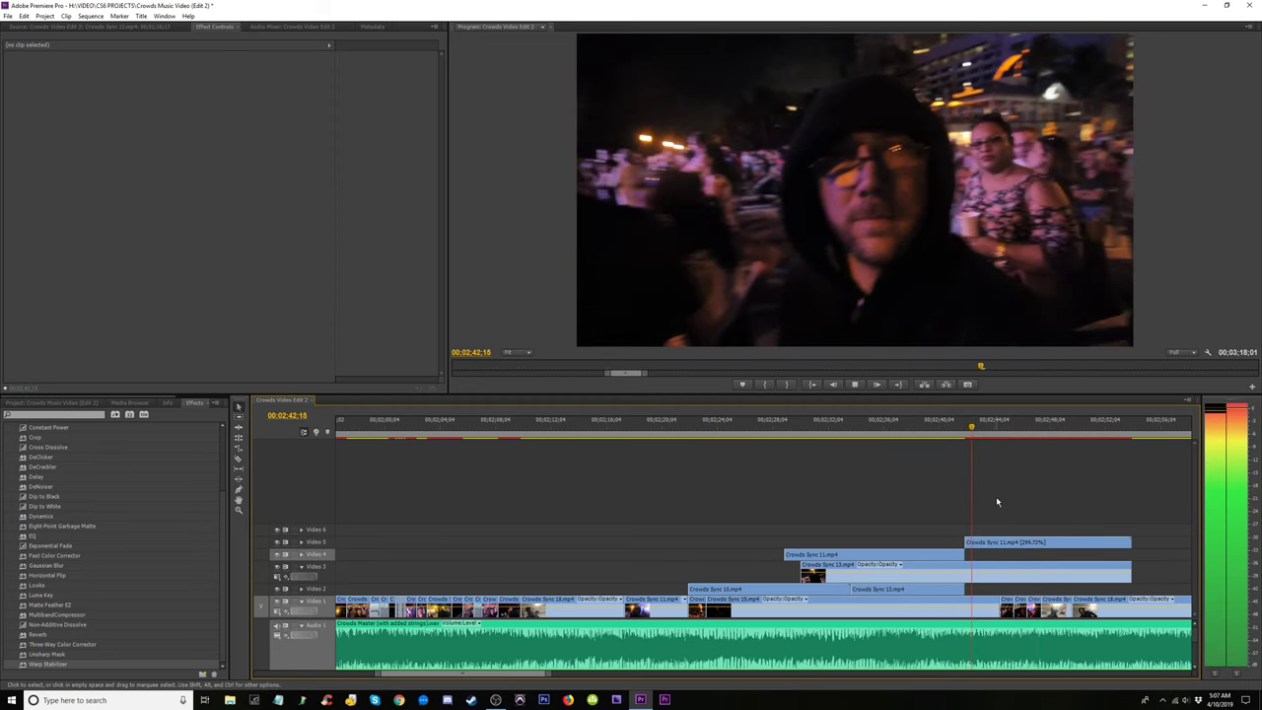
pyautogui.press('space')
pyautogui.click(994, 543)
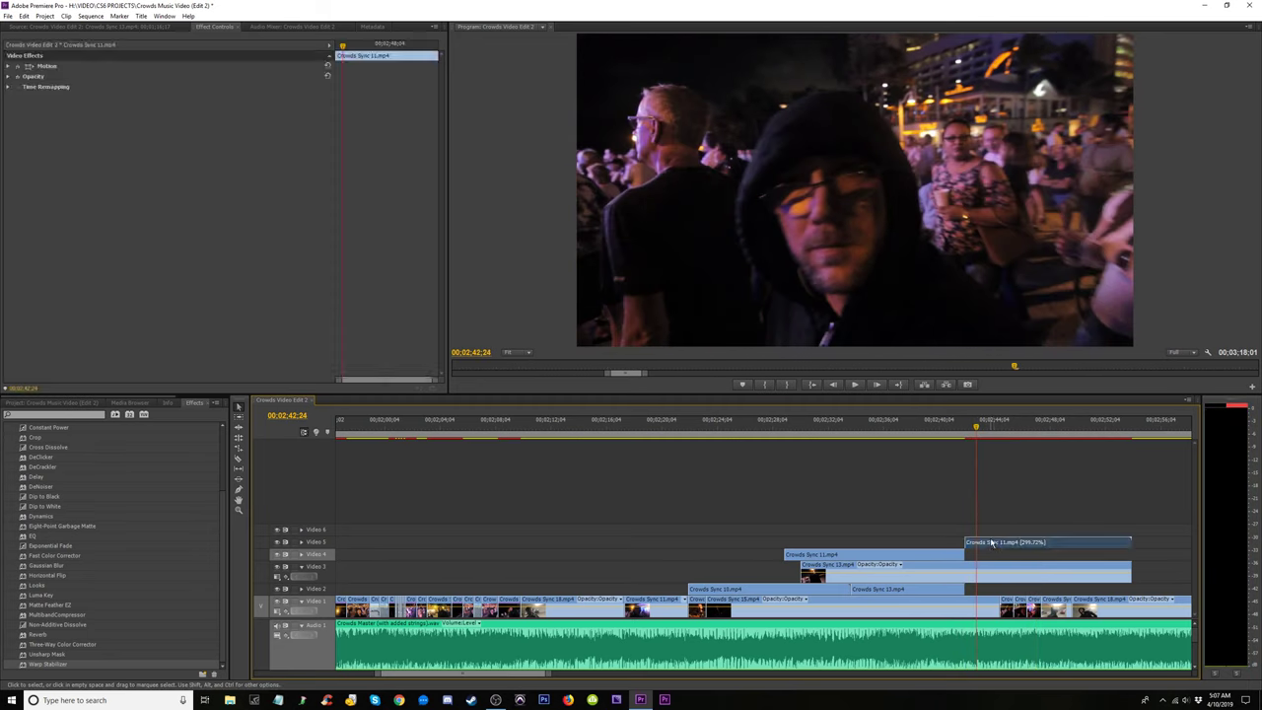
pyautogui.rightClick(992, 543)
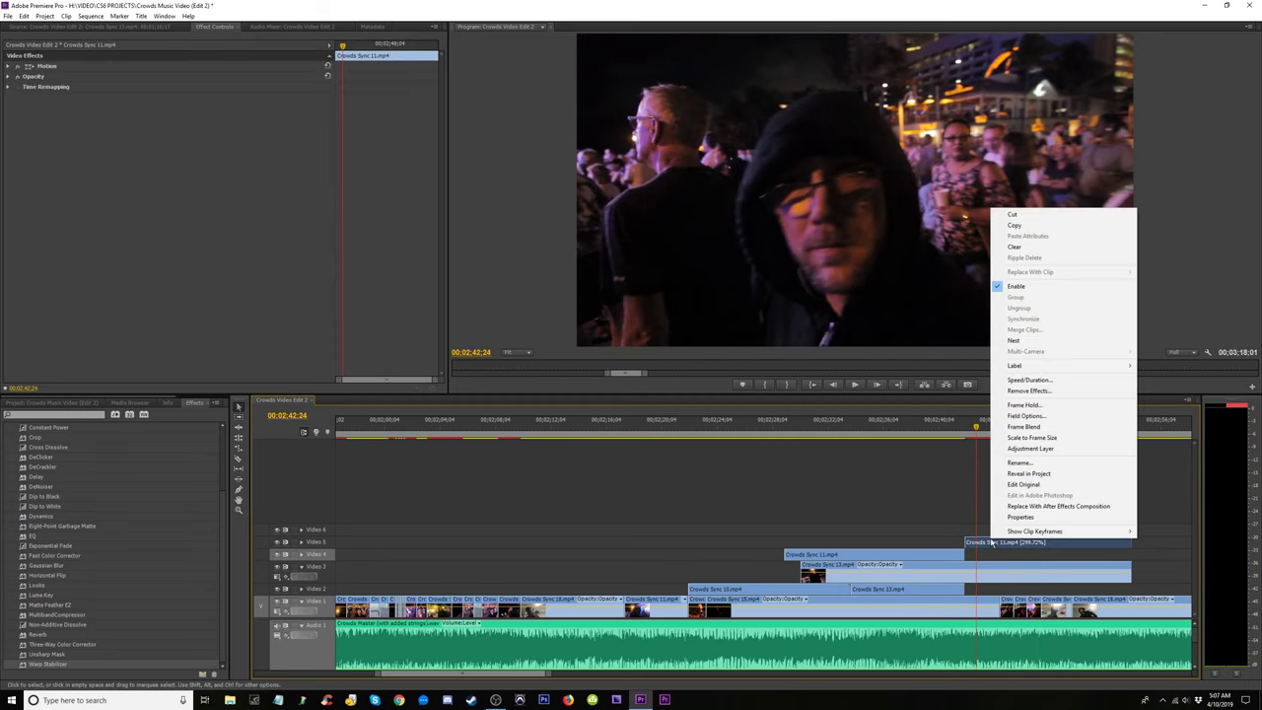
pyautogui.click(1026, 381)
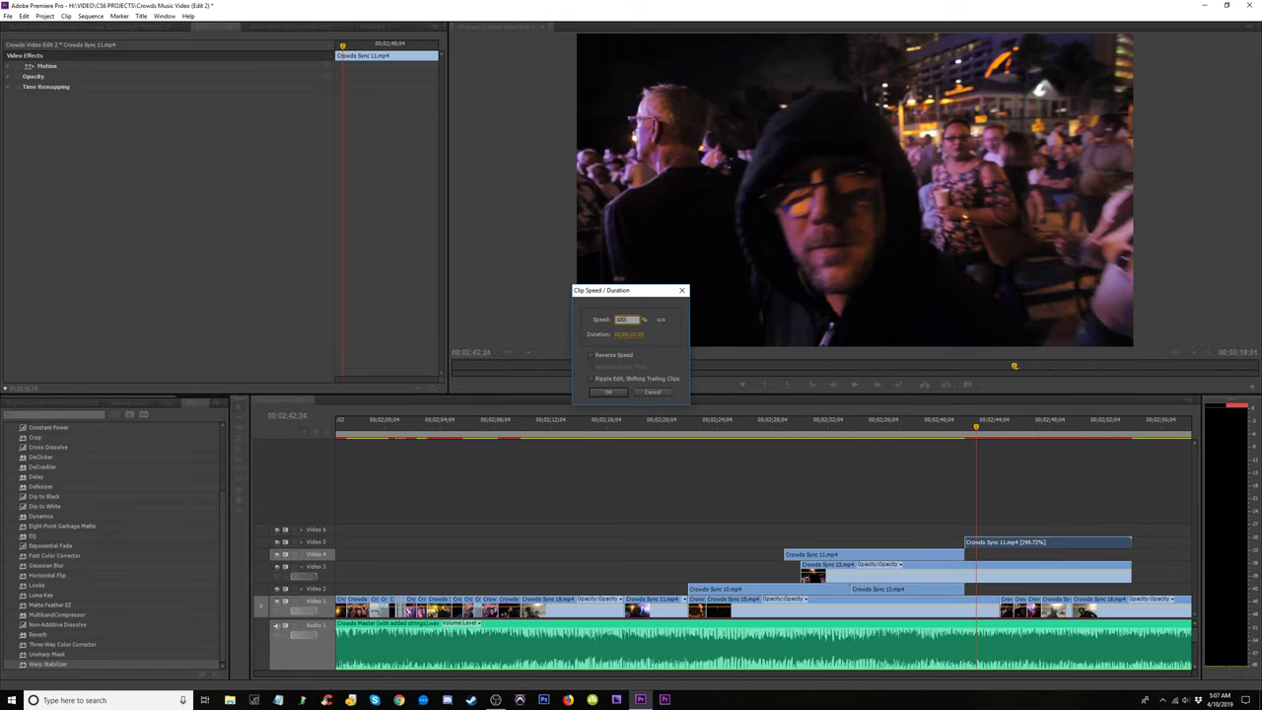
pyautogui.write('100')
pyautogui.press('Return')
pyautogui.press('space')
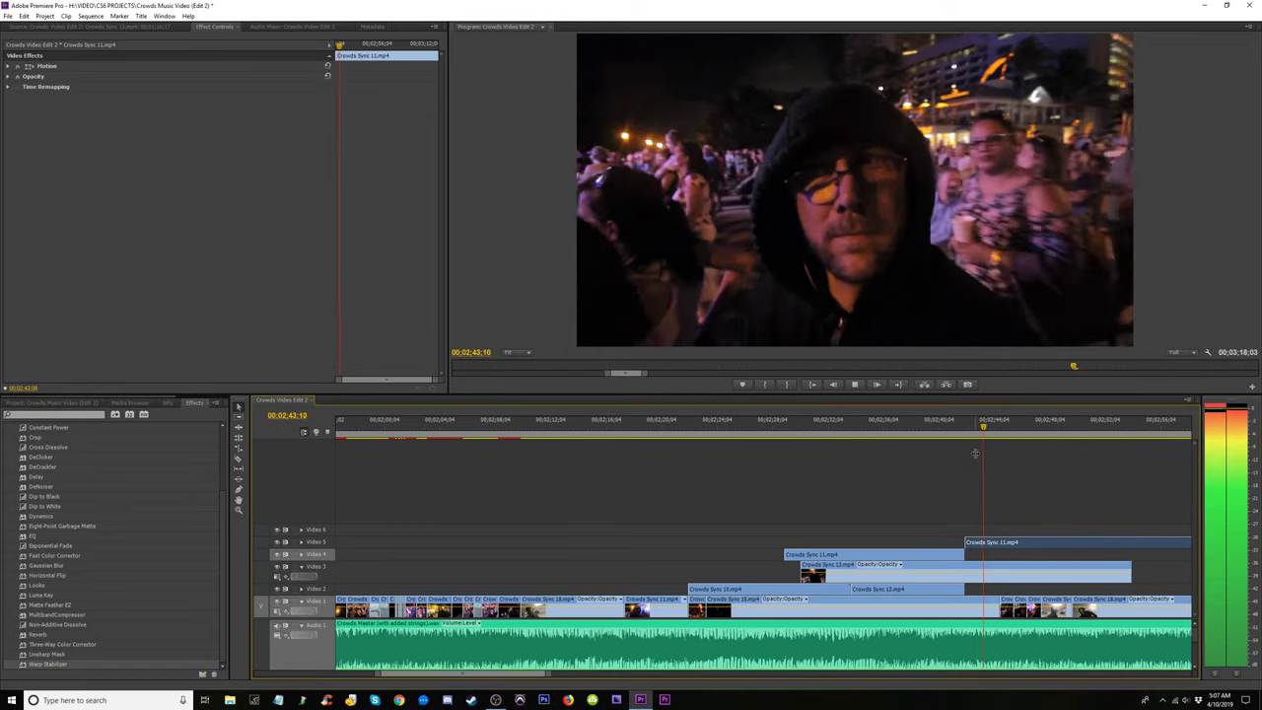
pyautogui.press('-')
pyautogui.press('-')
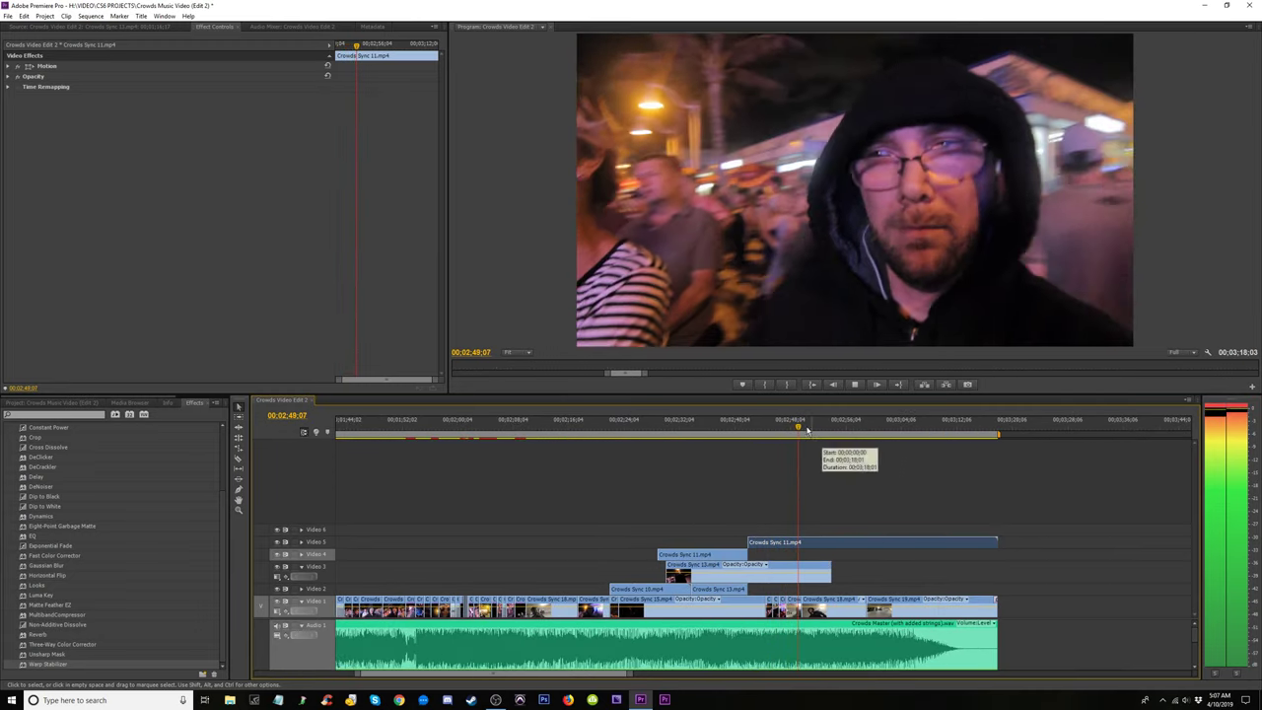
# Razor-split the Crowds Sync 11 clip on Video 5 at about 02:51 and play back the cut.
pyautogui.click(812, 426)
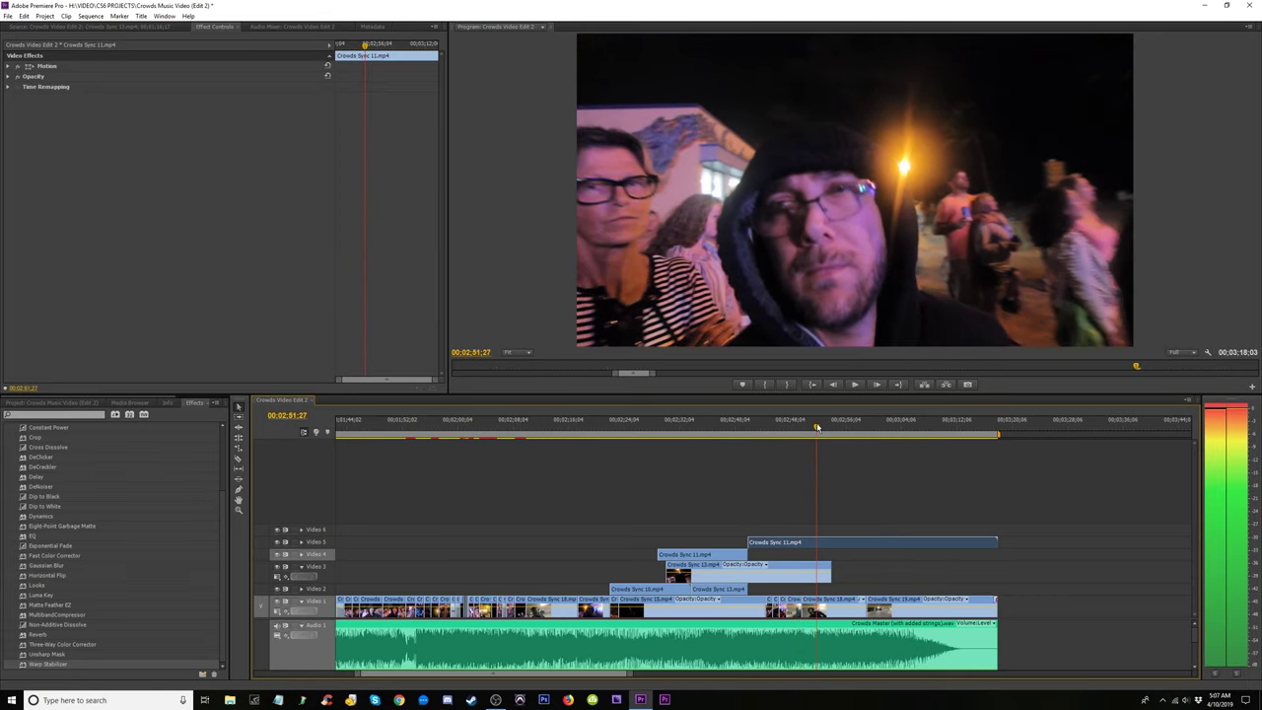
pyautogui.press('c')
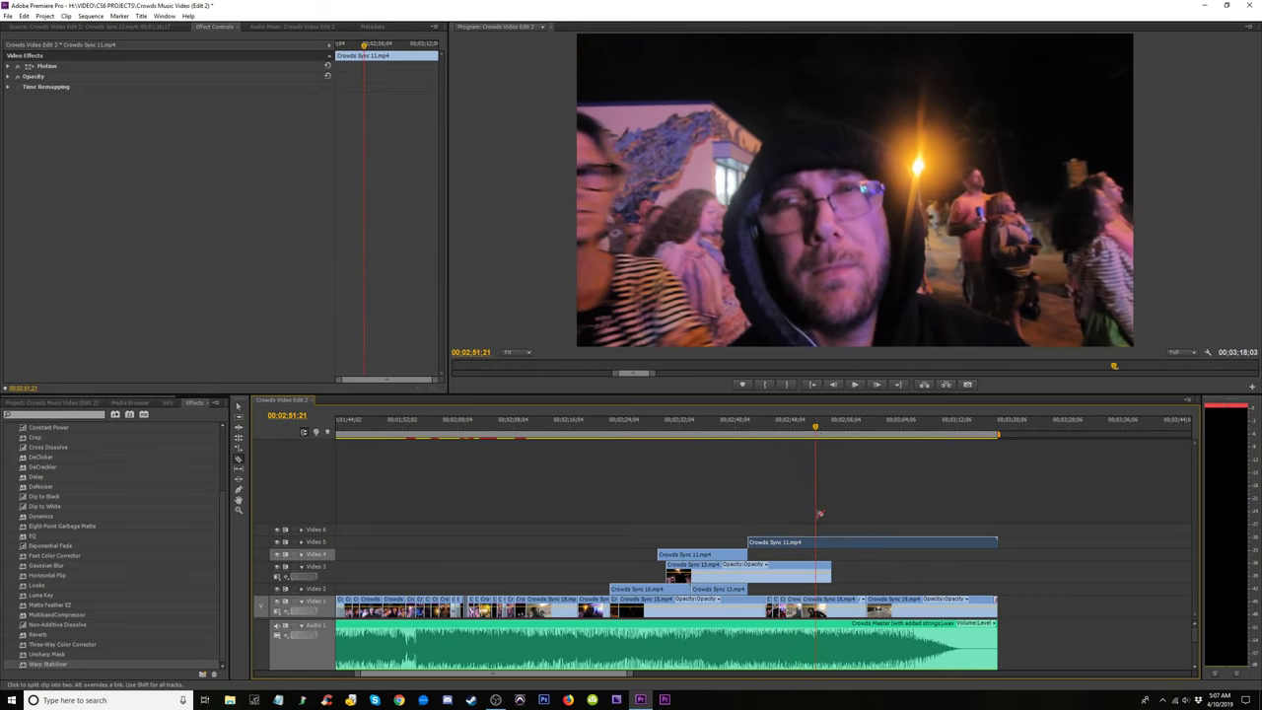
pyautogui.click(818, 543)
pyautogui.press('space')
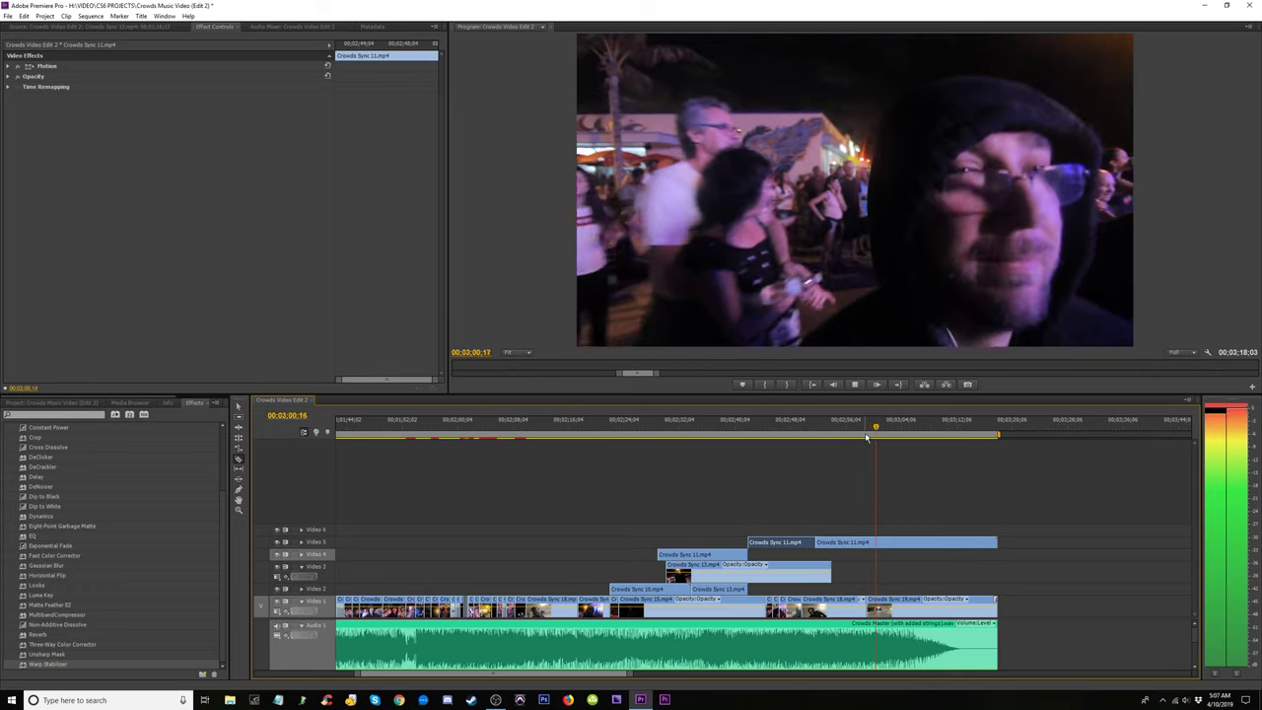
# Split the Video 5 clip again near 03:05, select the short piece and review it.
pyautogui.click(873, 427)
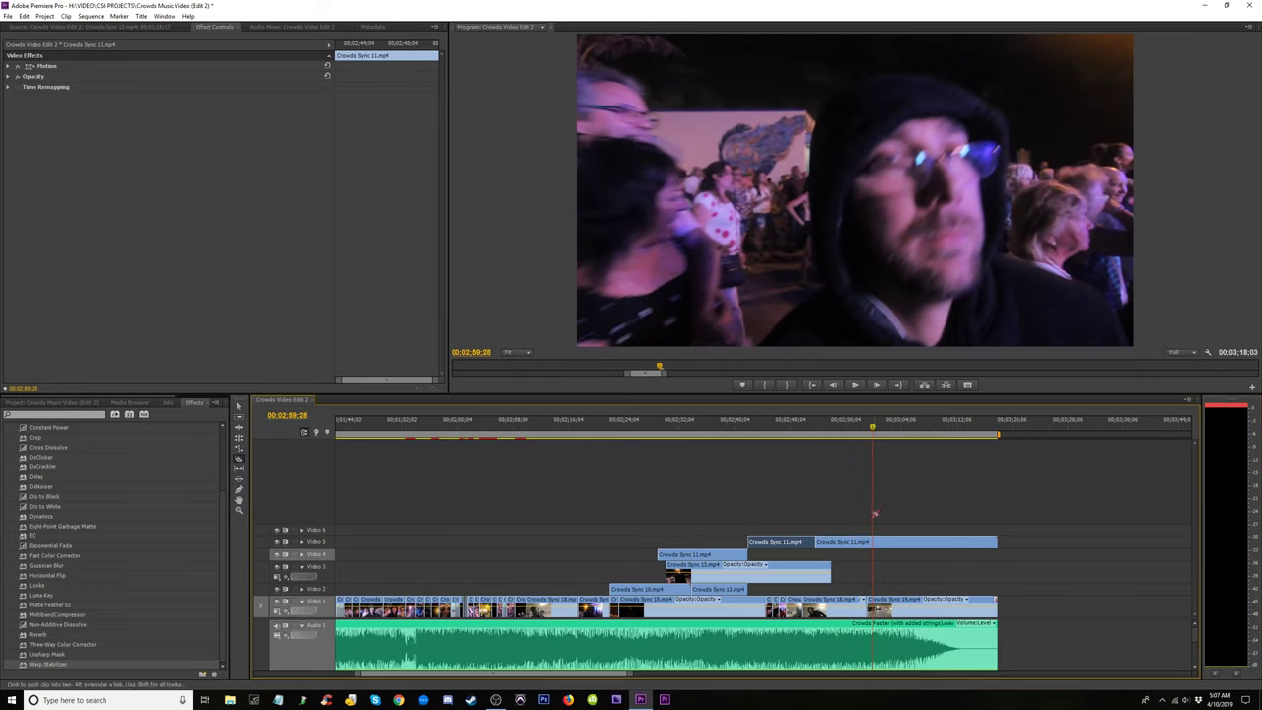
pyautogui.press('space')
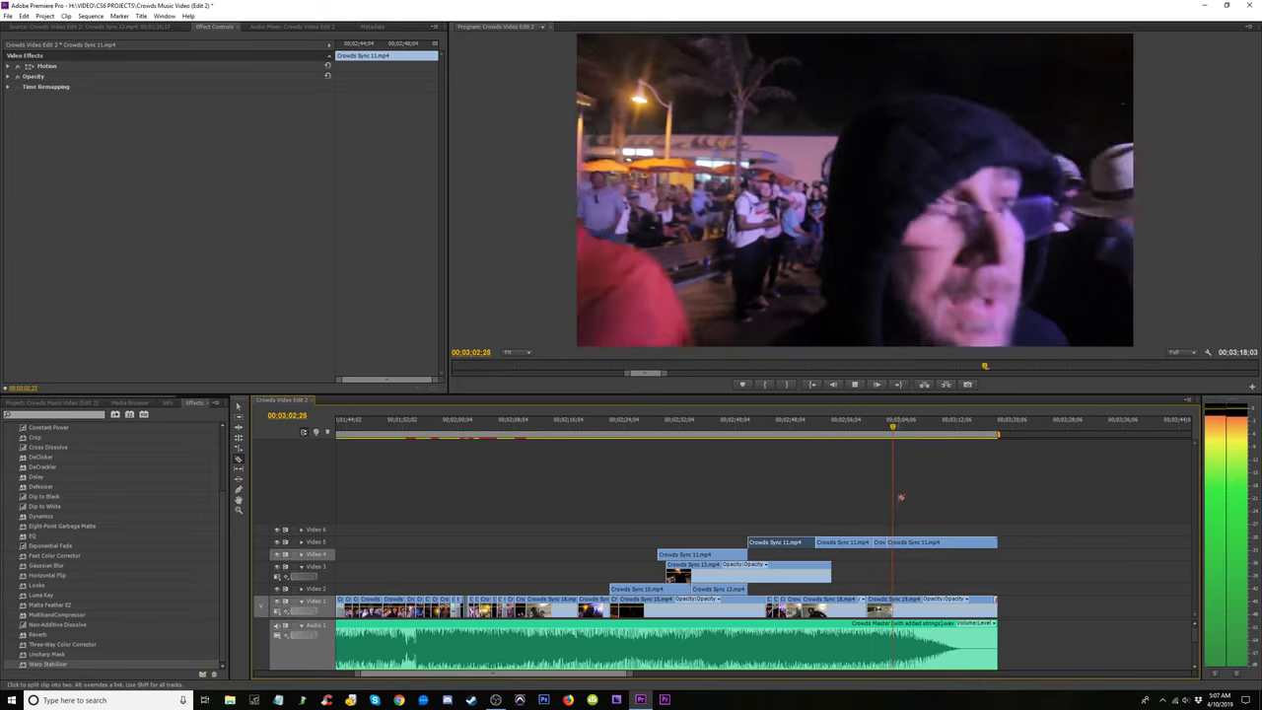
pyautogui.press('space')
pyautogui.click(878, 543)
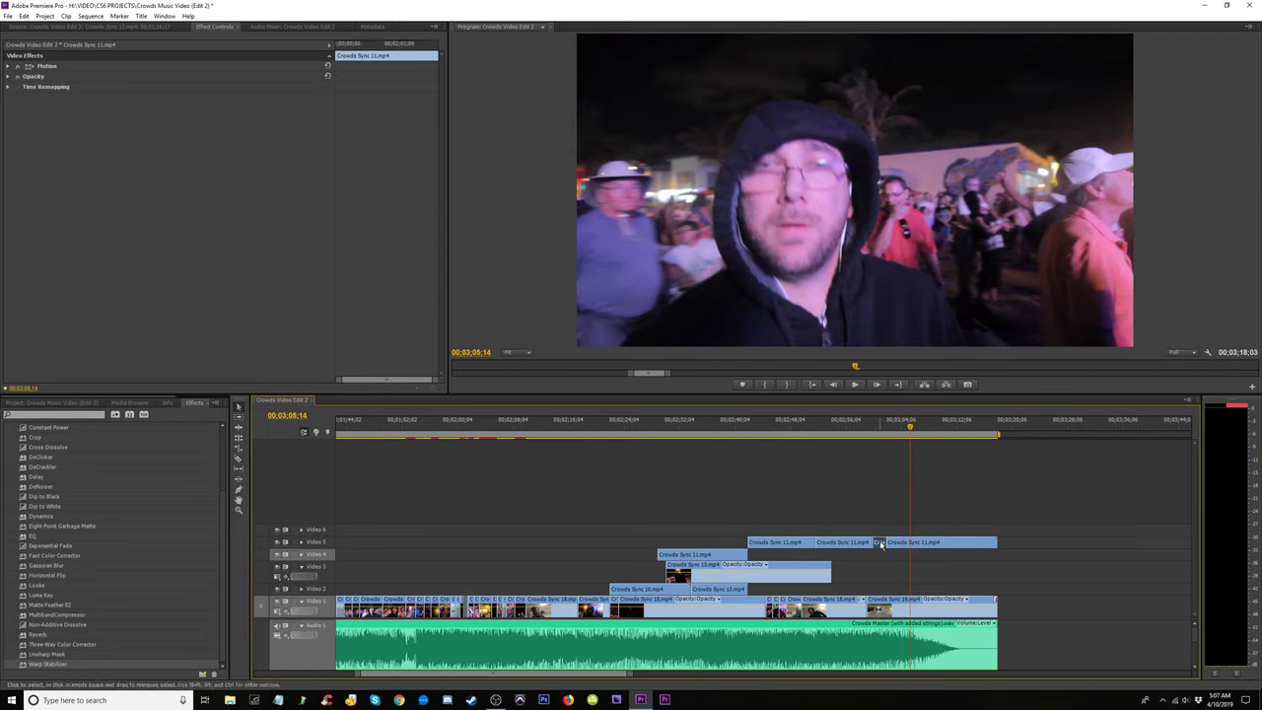
pyautogui.click(893, 532)
pyautogui.press('space')
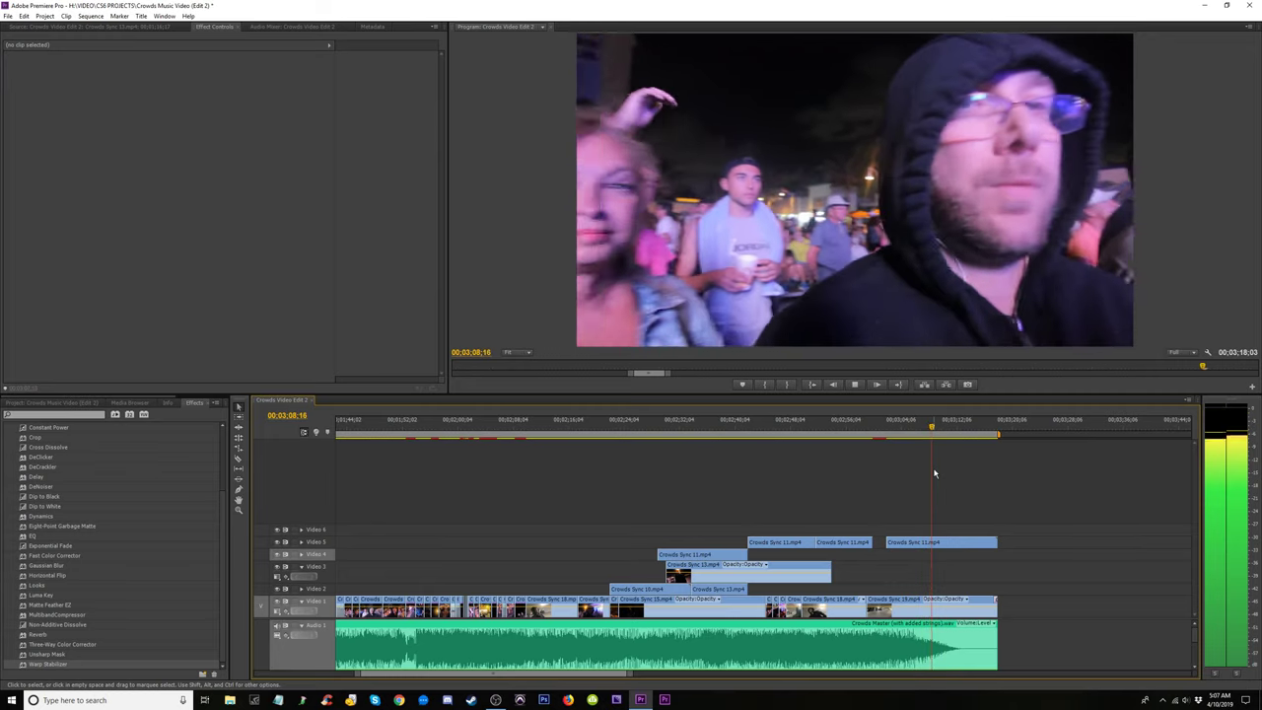
pyautogui.press('space')
# Delete the middle Crowds Sync 11 piece on Video 5 and butt the last piece against the first.
pyautogui.click(779, 436)
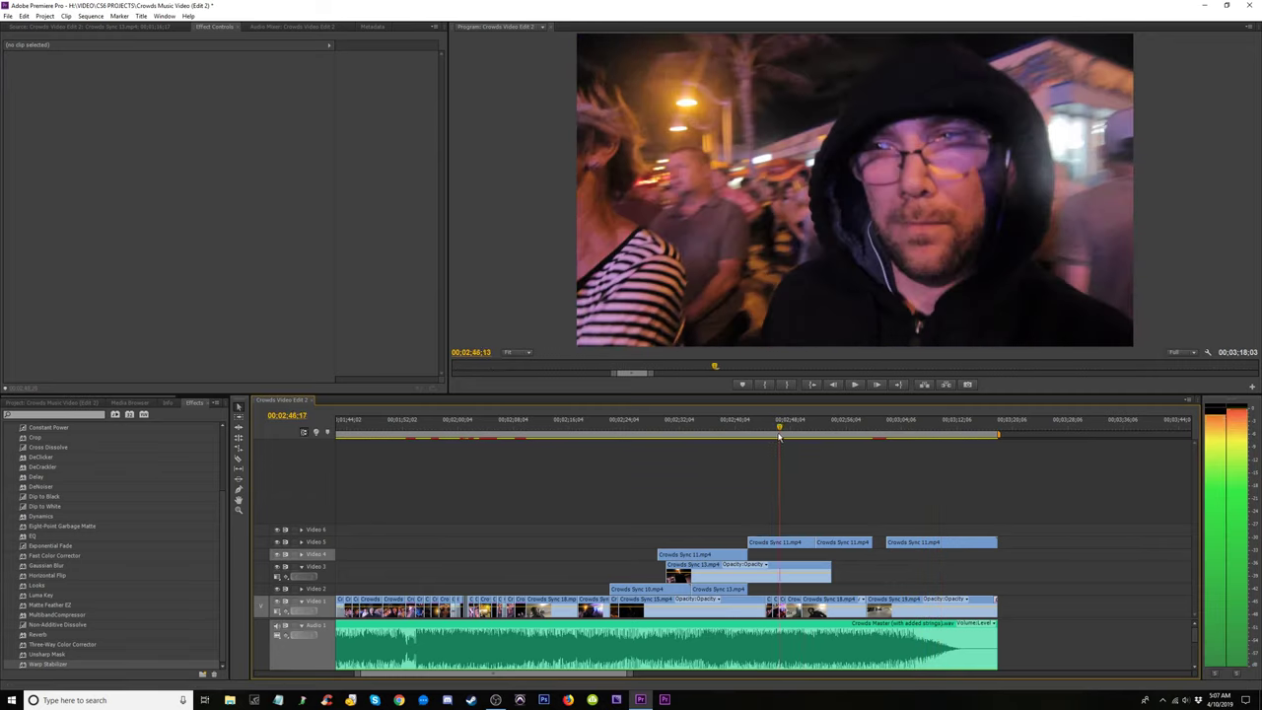
pyautogui.moveTo(741, 436); pyautogui.dragTo(701, 441)
pyautogui.press('space')
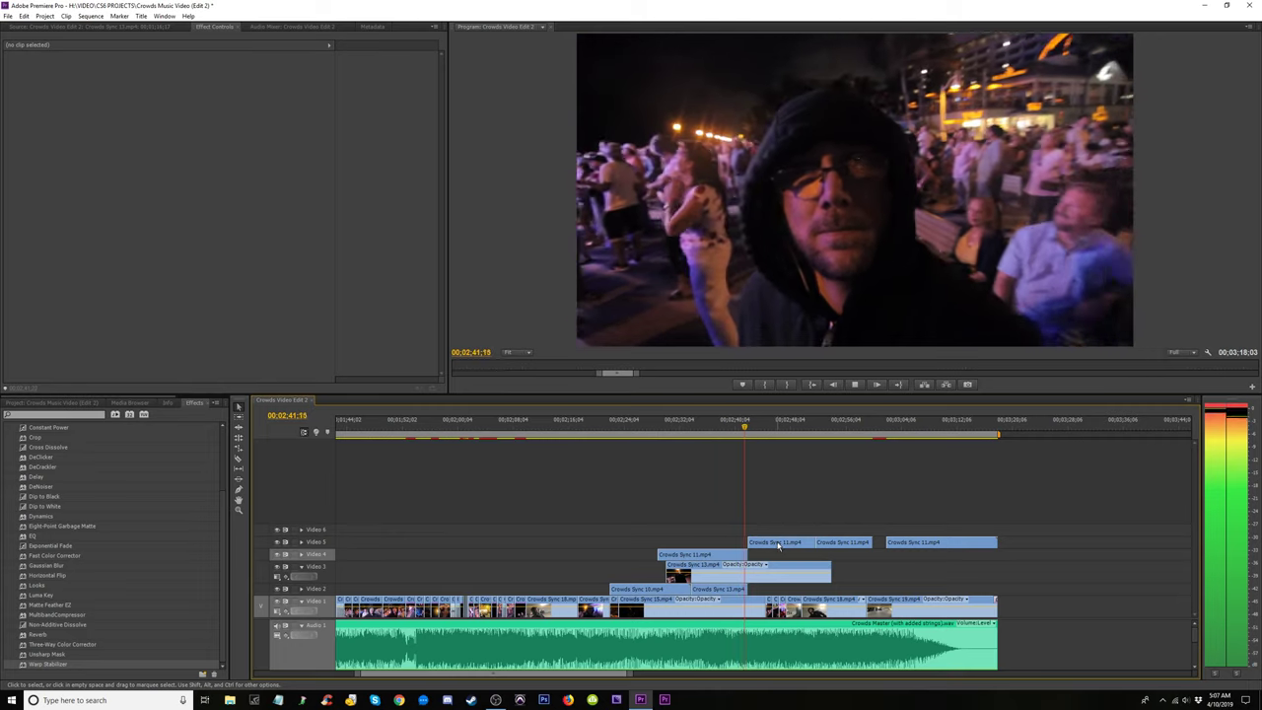
pyautogui.click(768, 427)
pyautogui.moveTo(782, 436); pyautogui.dragTo(839, 463)
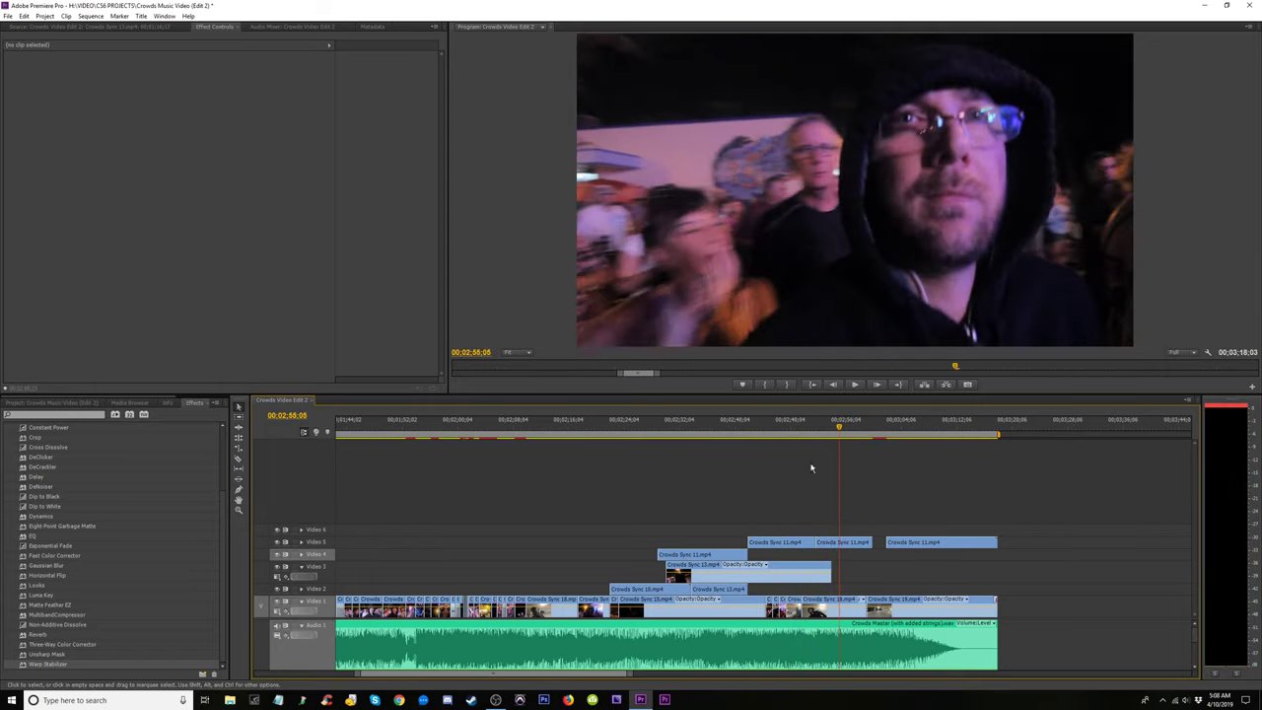
pyautogui.click(785, 543)
pyautogui.press('Delete')
pyautogui.moveTo(860, 541); pyautogui.dragTo(793, 542)
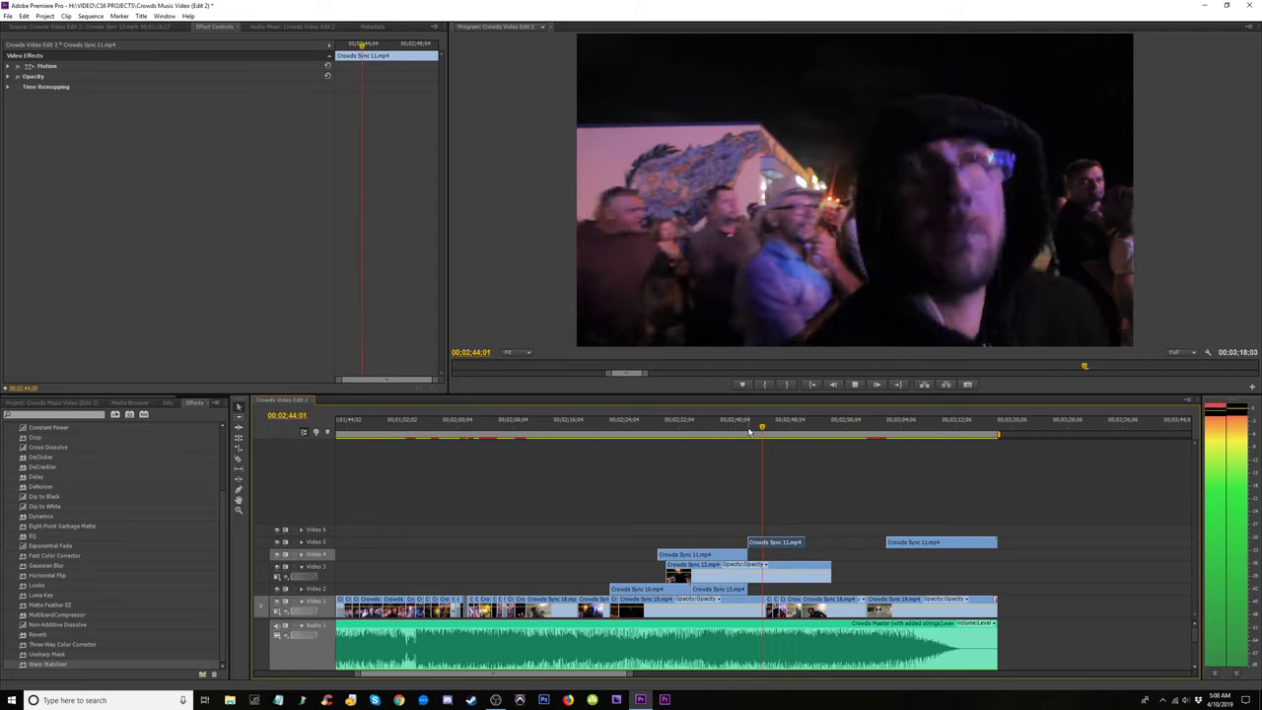
pyautogui.click(909, 542)
pyautogui.moveTo(910, 543); pyautogui.dragTo(854, 543)
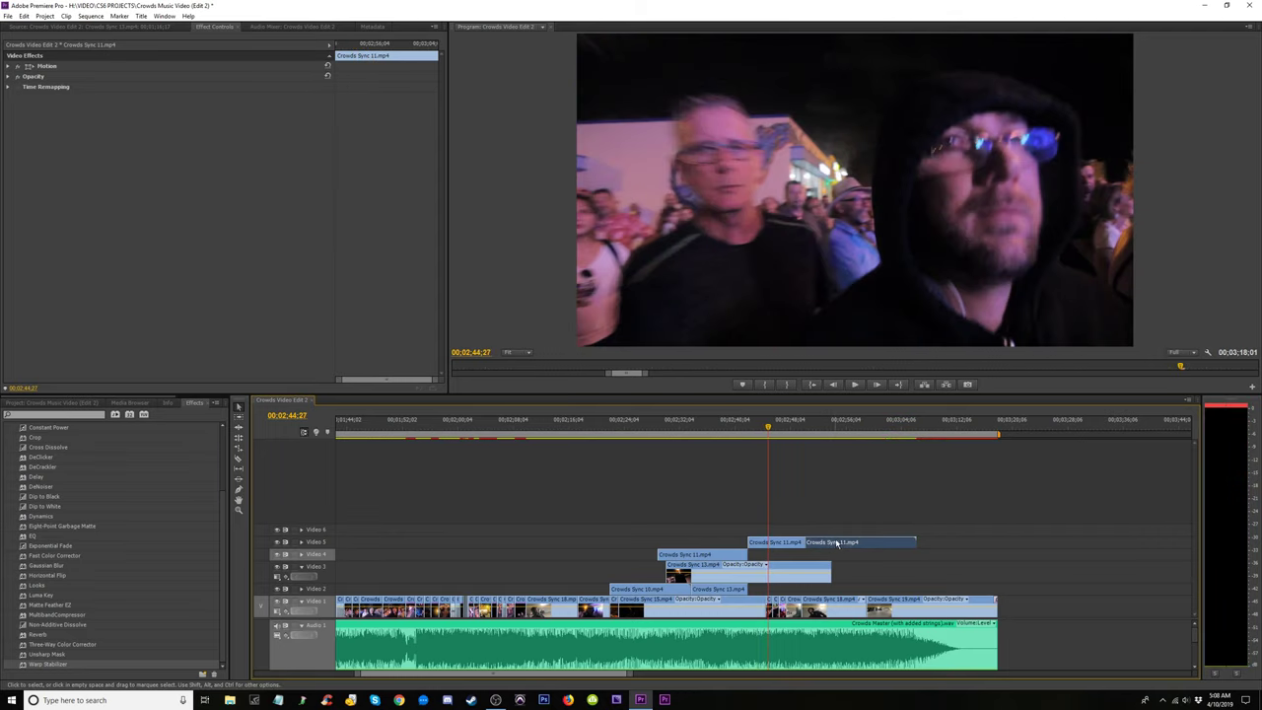
pyautogui.press('space')
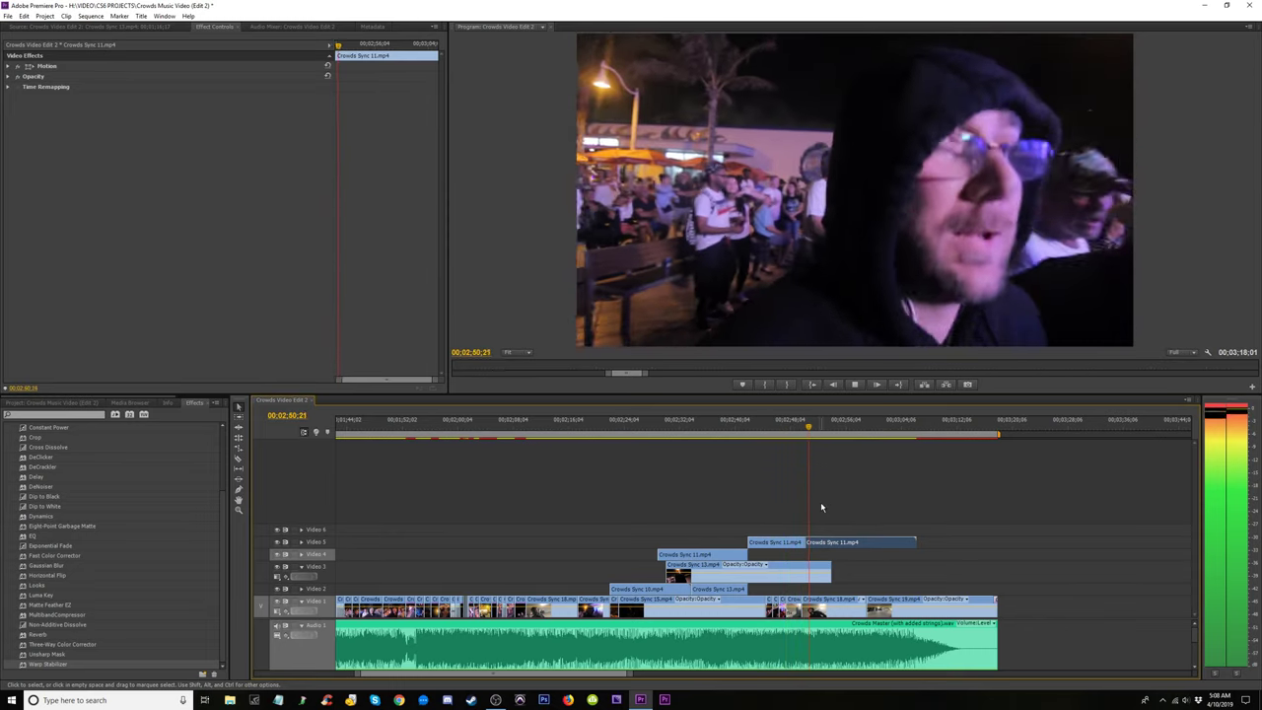
# Trim the second piece's head near 02:48 and close the gap, checking the join around 02:50.
pyautogui.click(812, 428)
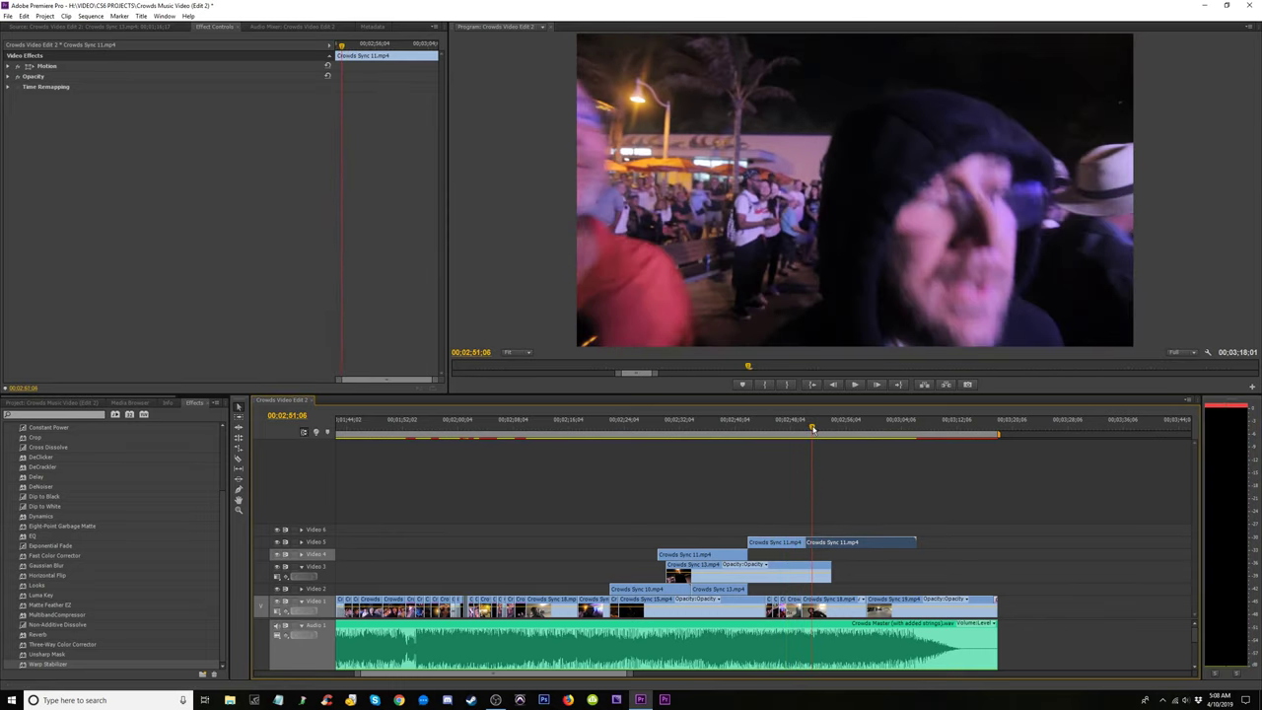
pyautogui.moveTo(813, 428)
pyautogui.mouseDown()
pyautogui.moveTo(799, 431)
pyautogui.moveTo(817, 438)
pyautogui.mouseUp()
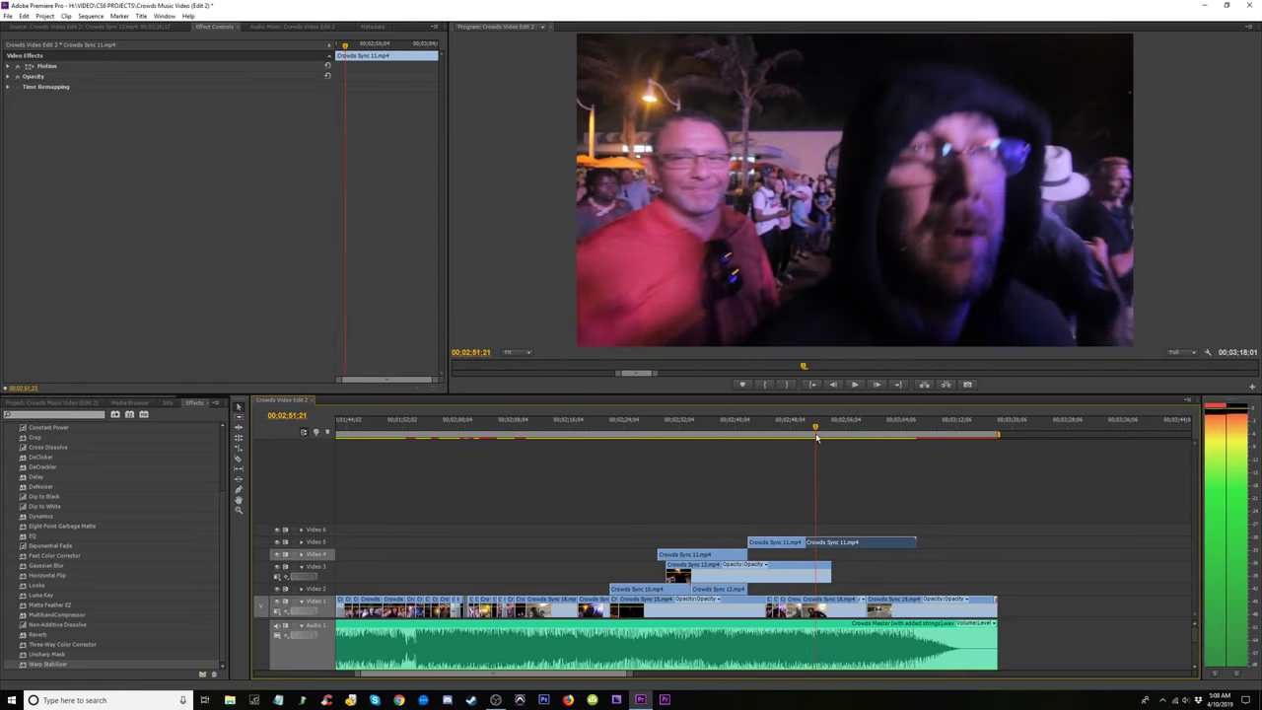
pyautogui.hotkey('ctrl', 'z')
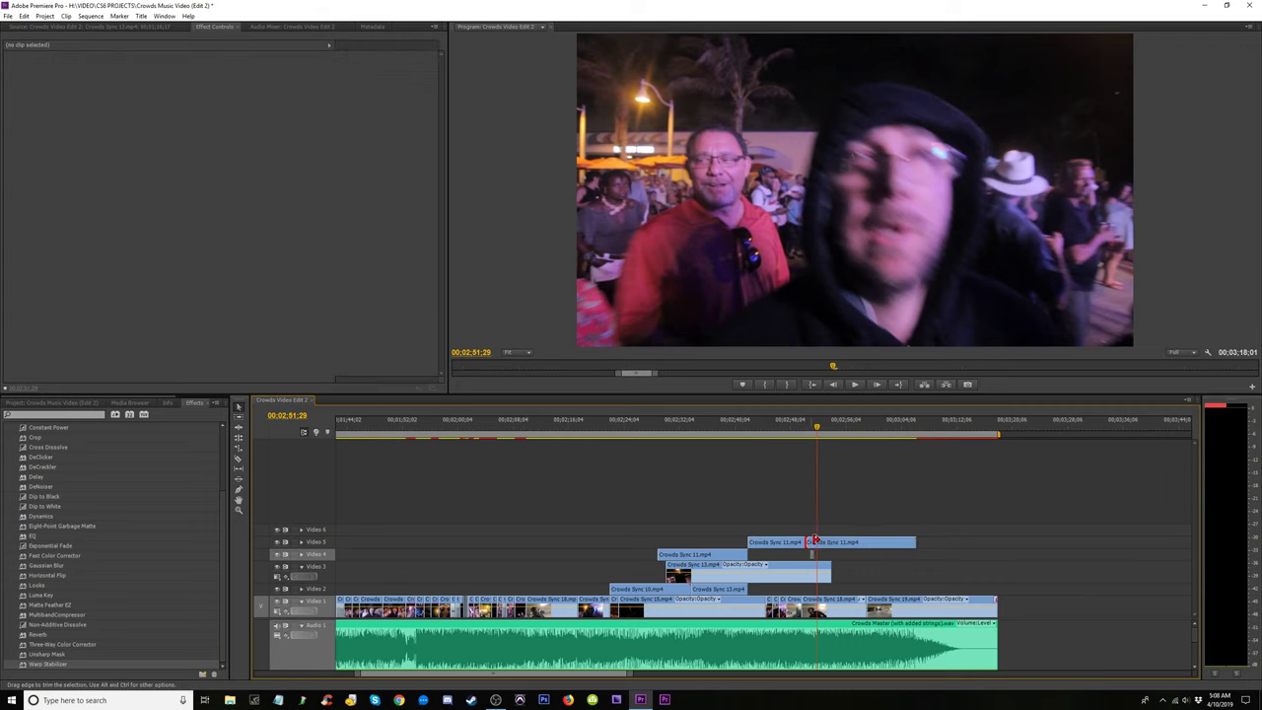
pyautogui.click(790, 432)
pyautogui.moveTo(790, 432); pyautogui.dragTo(803, 439)
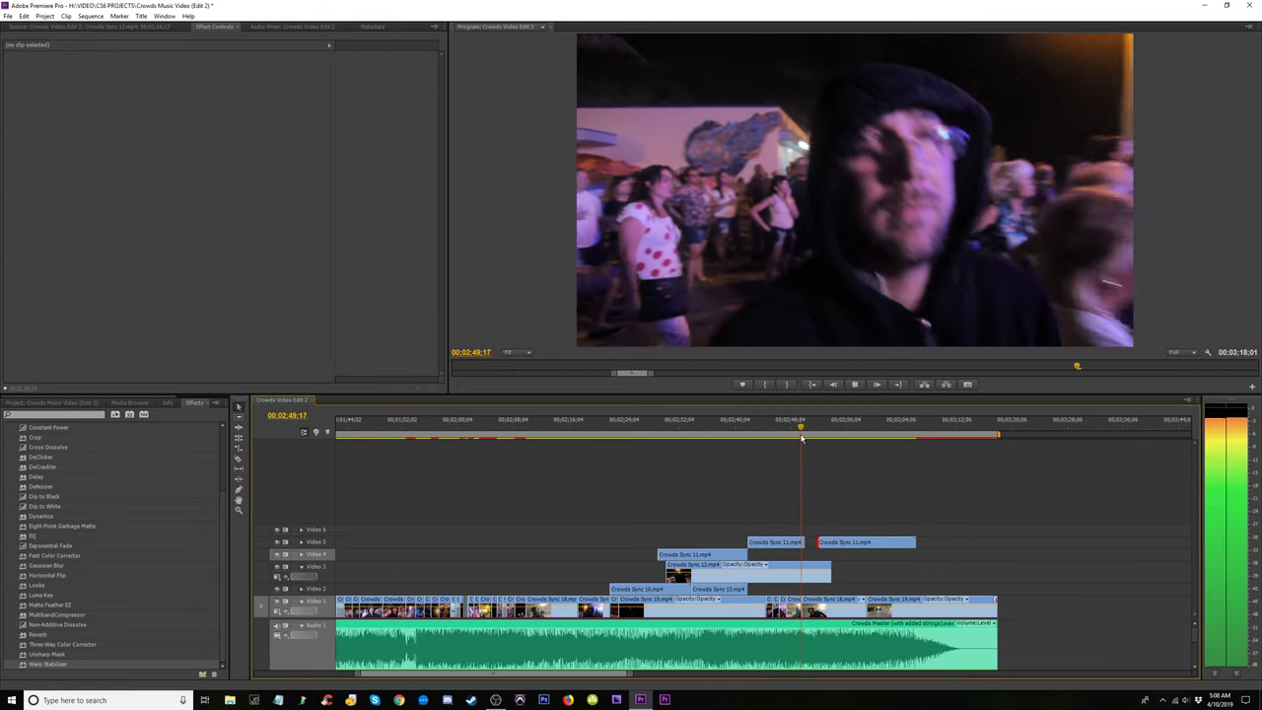
pyautogui.moveTo(840, 542); pyautogui.dragTo(826, 542)
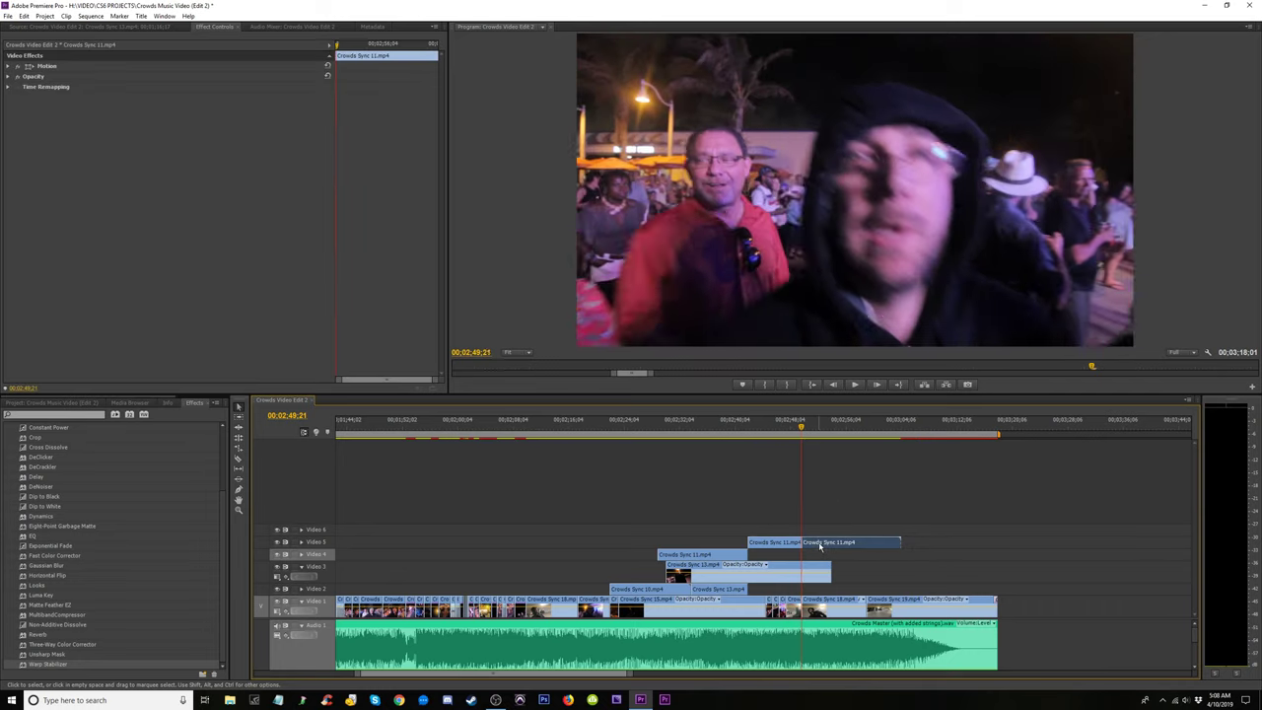
pyautogui.press('space')
pyautogui.moveTo(801, 426); pyautogui.dragTo(797, 426)
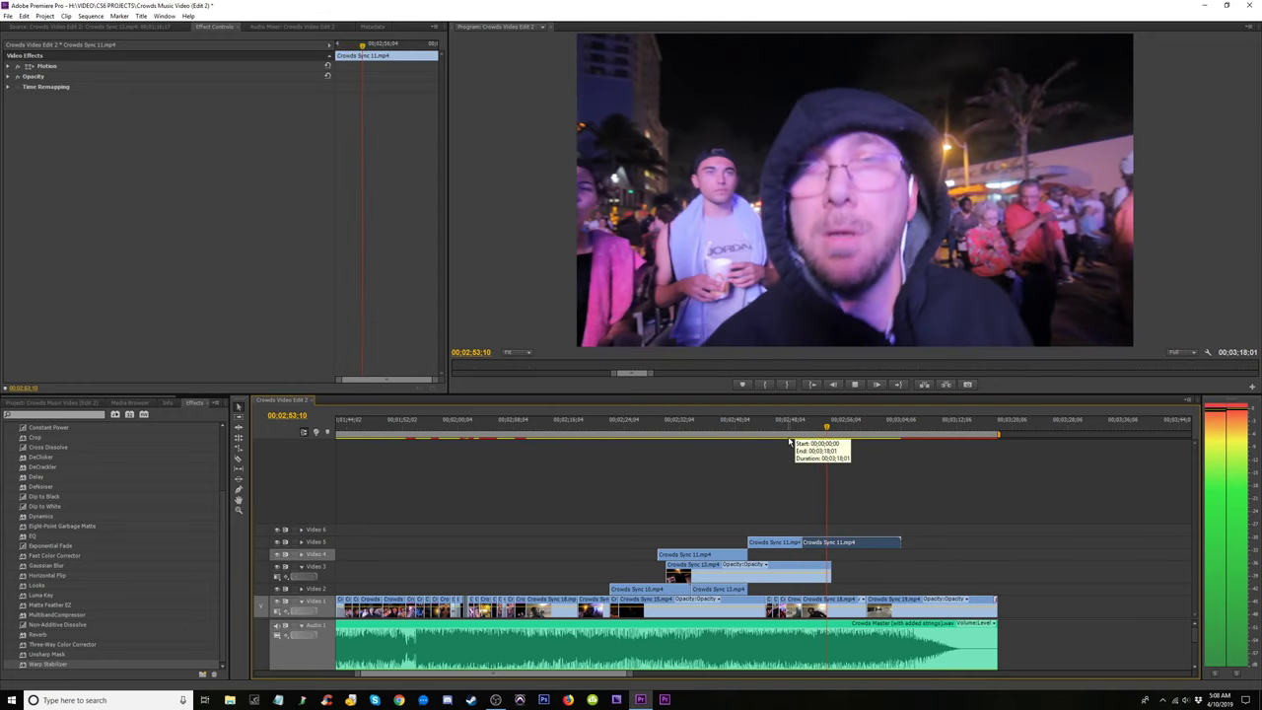
pyautogui.press('=')
pyautogui.press('=')
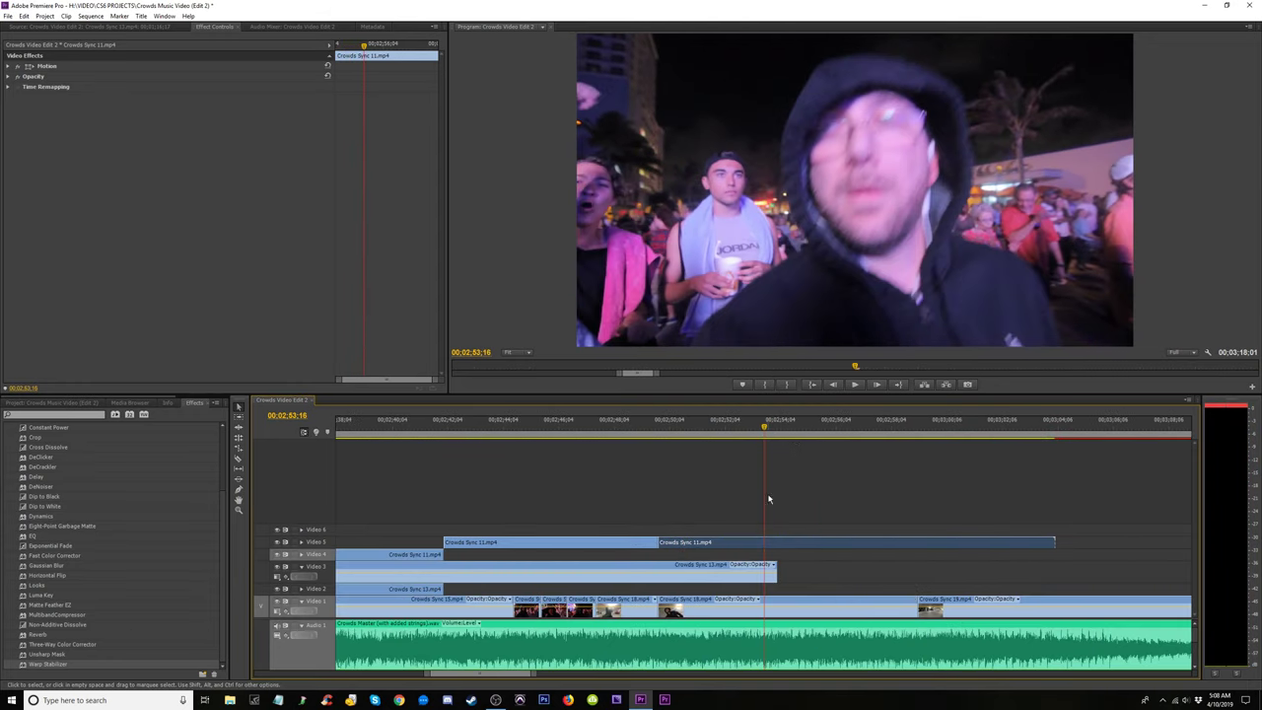
# Razor-split the Video 5 Crowds Sync 11 clip and trim the start of the later piece.
pyautogui.press('c')
pyautogui.click(771, 541)
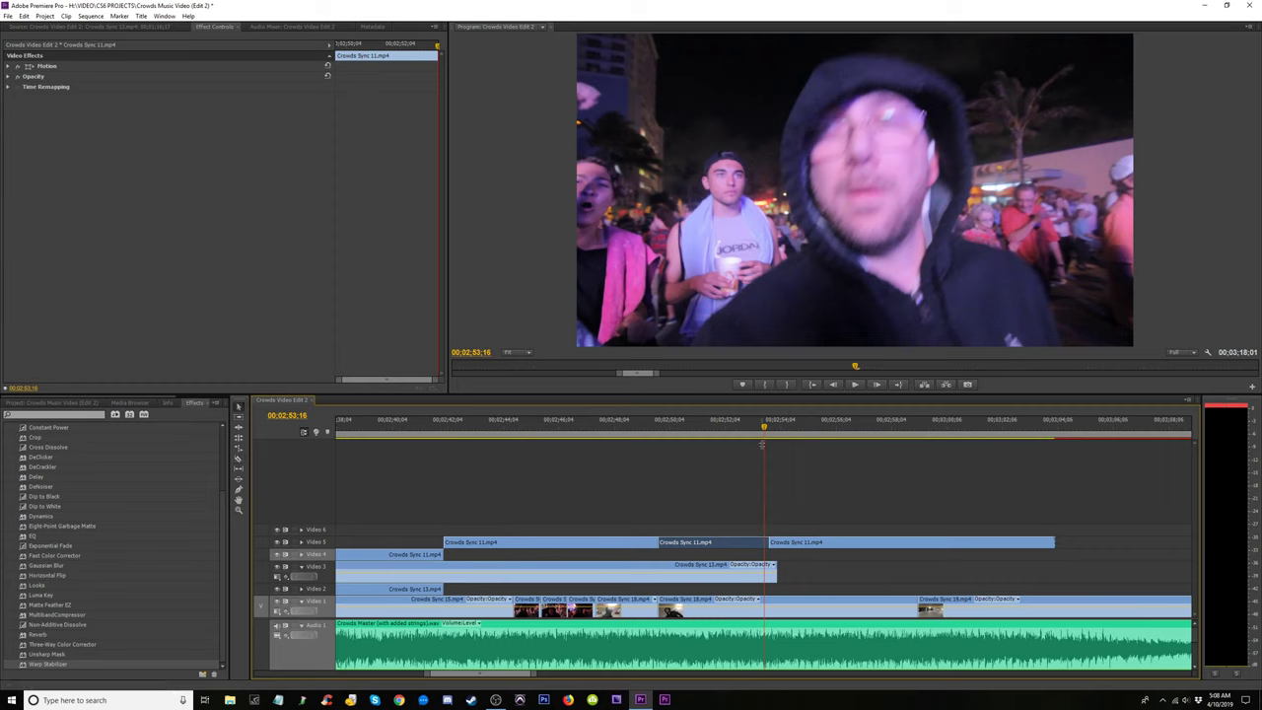
pyautogui.moveTo(765, 434); pyautogui.dragTo(820, 437)
pyautogui.press('v')
pyautogui.moveTo(775, 543); pyautogui.dragTo(822, 541)
pyautogui.moveTo(836, 434); pyautogui.dragTo(925, 479)
# Move a Crowds Sync 11 piece up to Video 7, shorten the Video 5 clip's end, and preview.
pyautogui.moveTo(925, 542); pyautogui.dragTo(477, 517)
pyautogui.moveTo(689, 429)
pyautogui.mouseDown()
pyautogui.moveTo(725, 429)
pyautogui.moveTo(700, 429)
pyautogui.mouseUp()
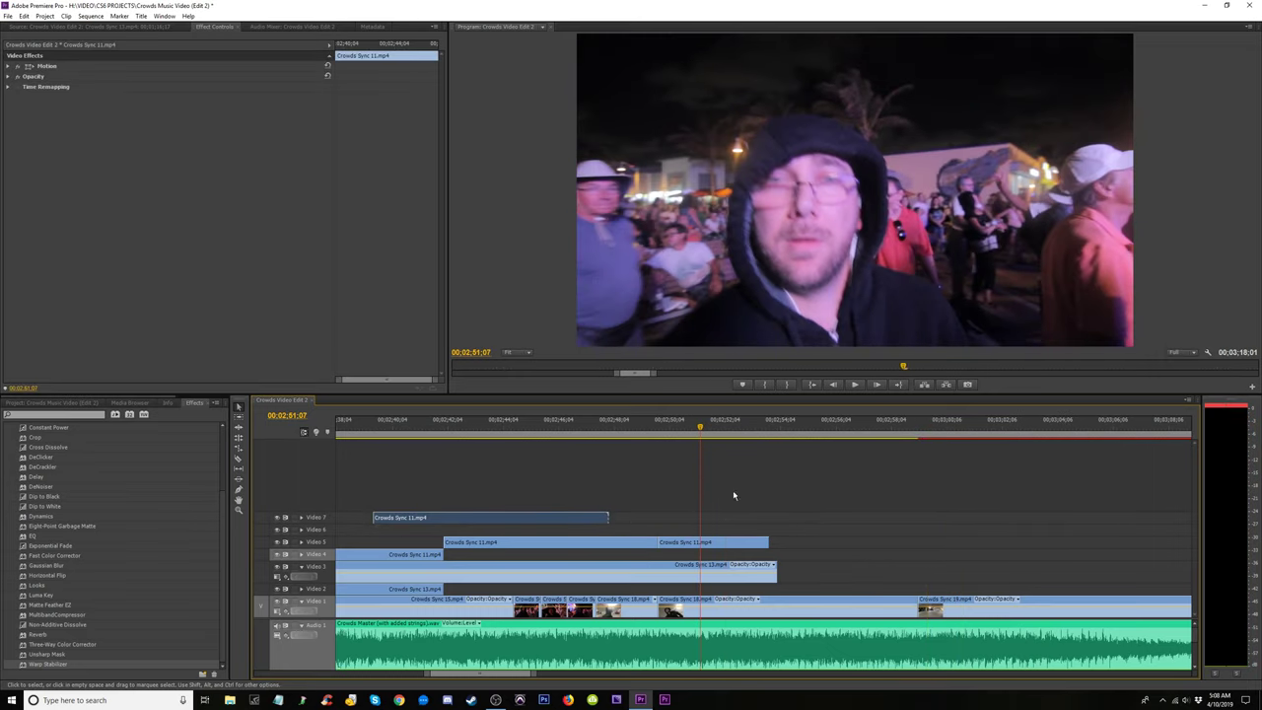
pyautogui.moveTo(763, 543); pyautogui.dragTo(699, 543)
pyautogui.click(675, 428)
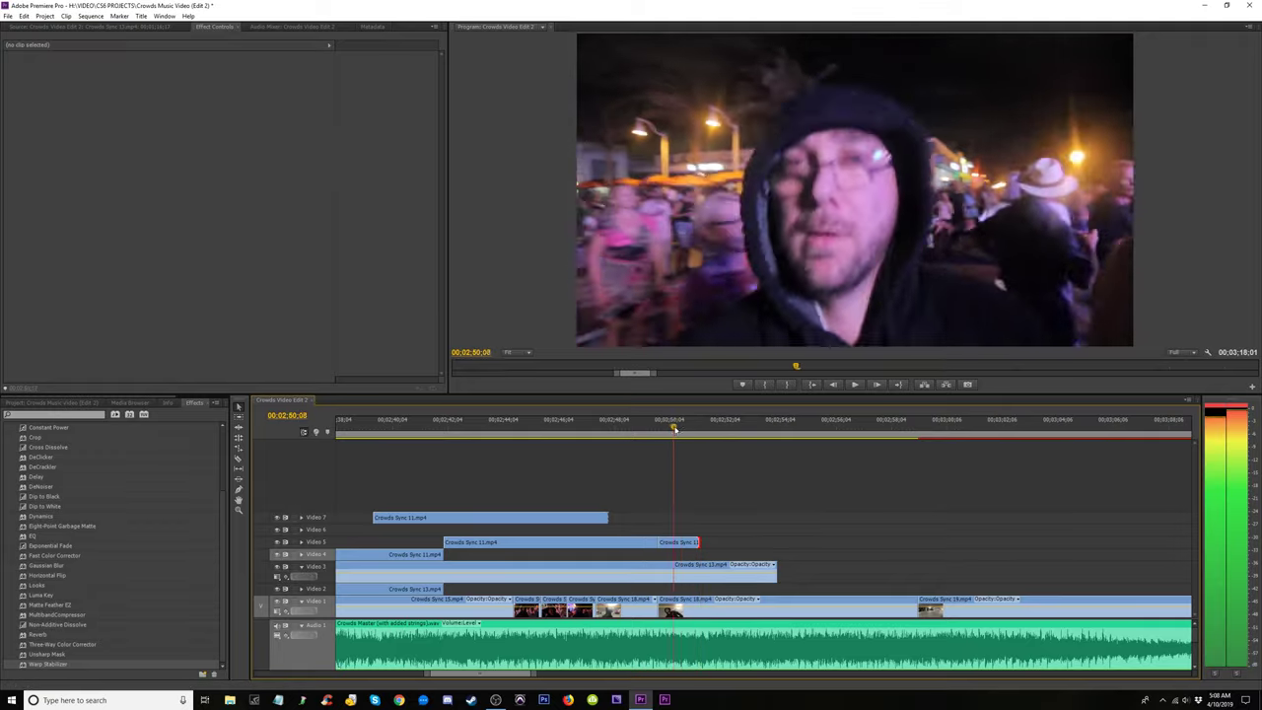
pyautogui.moveTo(634, 439); pyautogui.dragTo(403, 439)
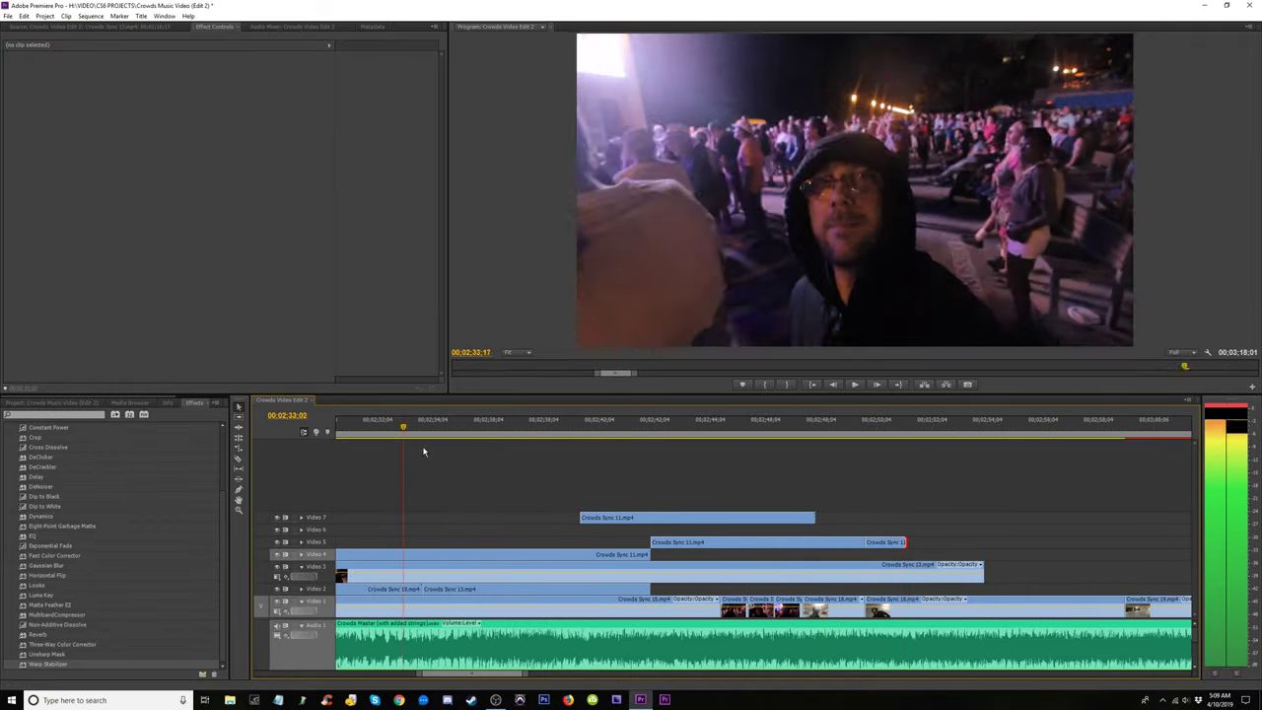
pyautogui.moveTo(693, 522); pyautogui.dragTo(768, 524)
pyautogui.press('j')
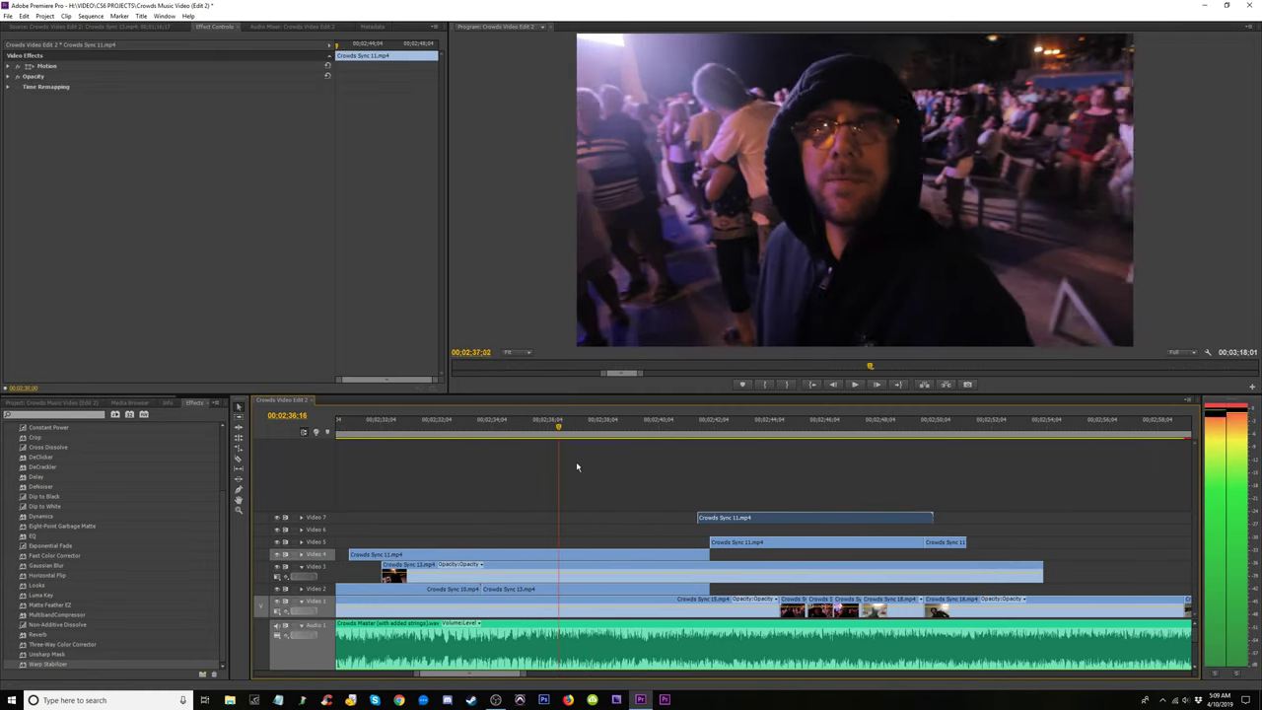
# Shorten the Video 4 clip's end, then delete the Video 4 clip.
pyautogui.moveTo(709, 554); pyautogui.dragTo(677, 554)
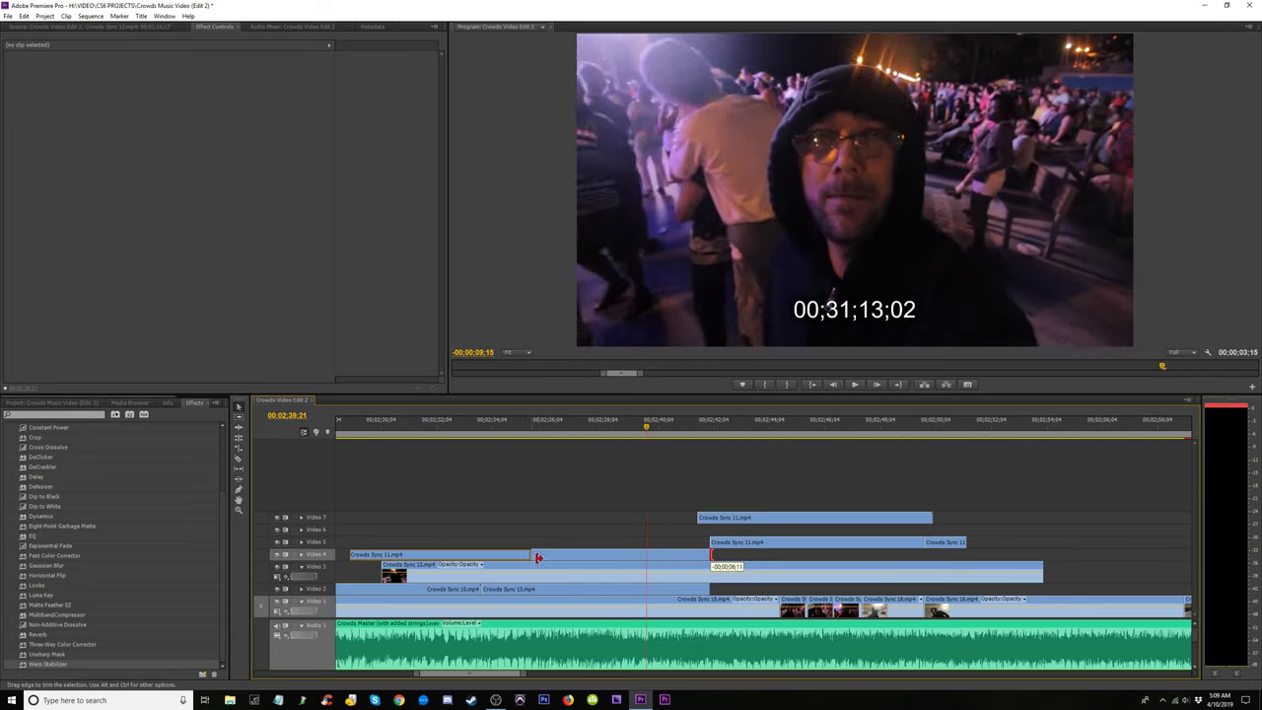
pyautogui.moveTo(539, 558); pyautogui.dragTo(626, 556)
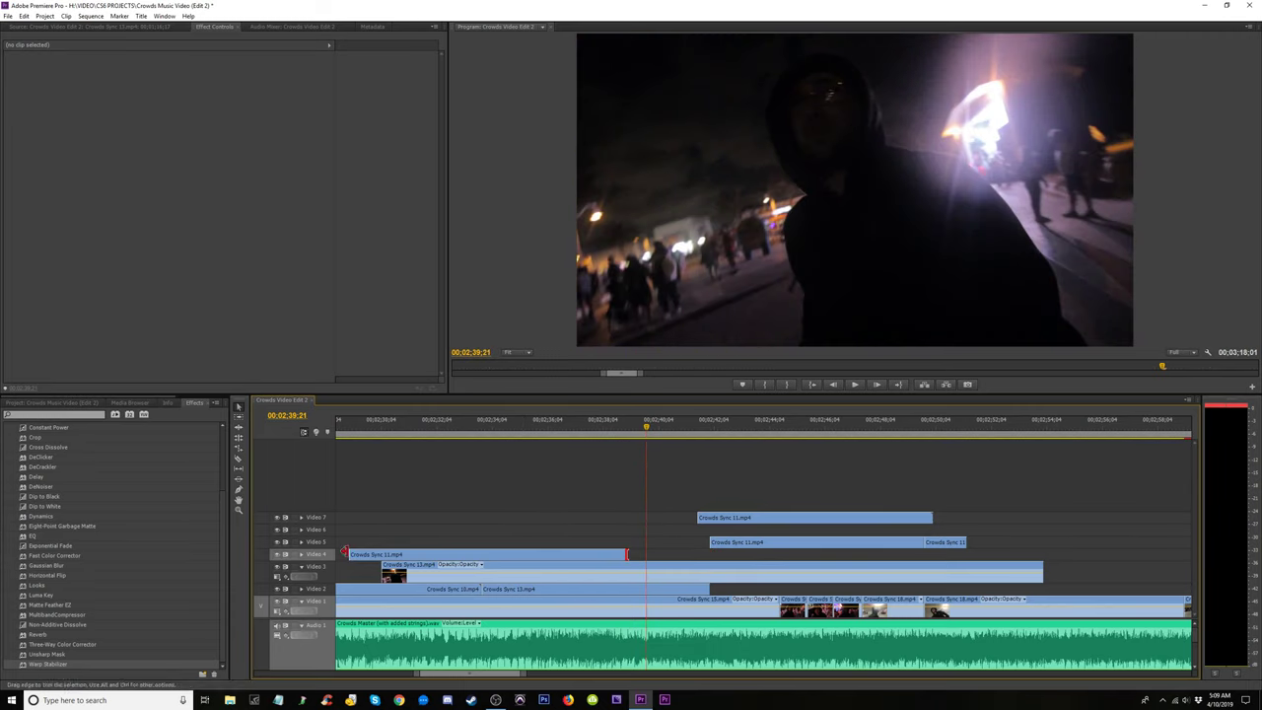
pyautogui.moveTo(398, 554); pyautogui.dragTo(592, 554)
pyautogui.click(601, 555)
pyautogui.press('Delete')
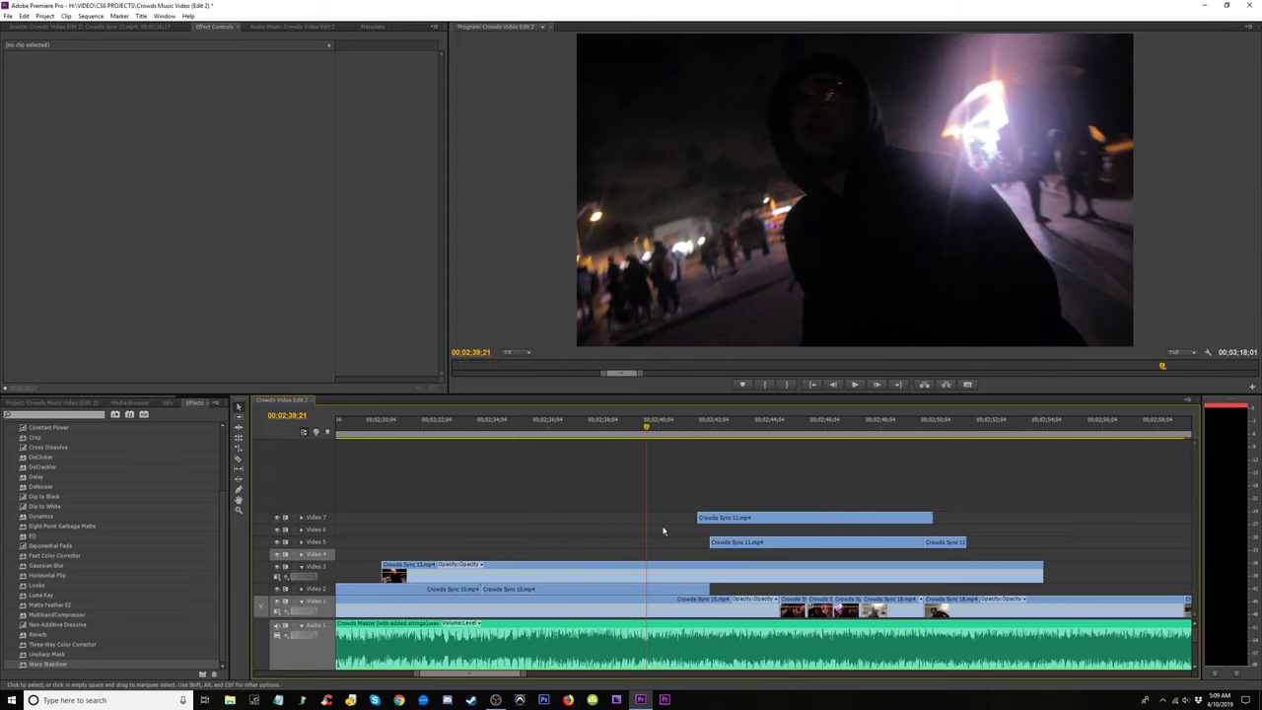
# Bring the Video 7 clip down onto Video 5 and trim and slide it to close the gap.
pyautogui.moveTo(801, 525); pyautogui.dragTo(576, 545)
pyautogui.click(481, 430)
pyautogui.moveTo(504, 438); pyautogui.dragTo(713, 504)
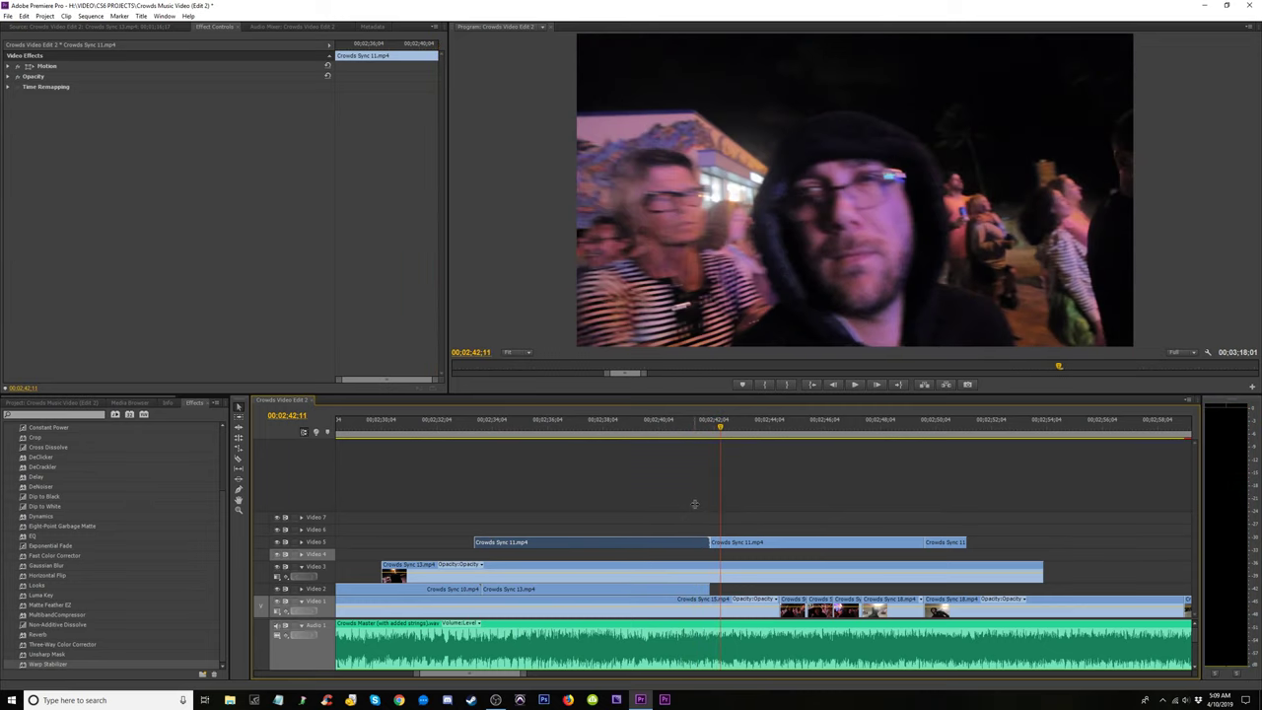
pyautogui.scroll(5, 700, 524)
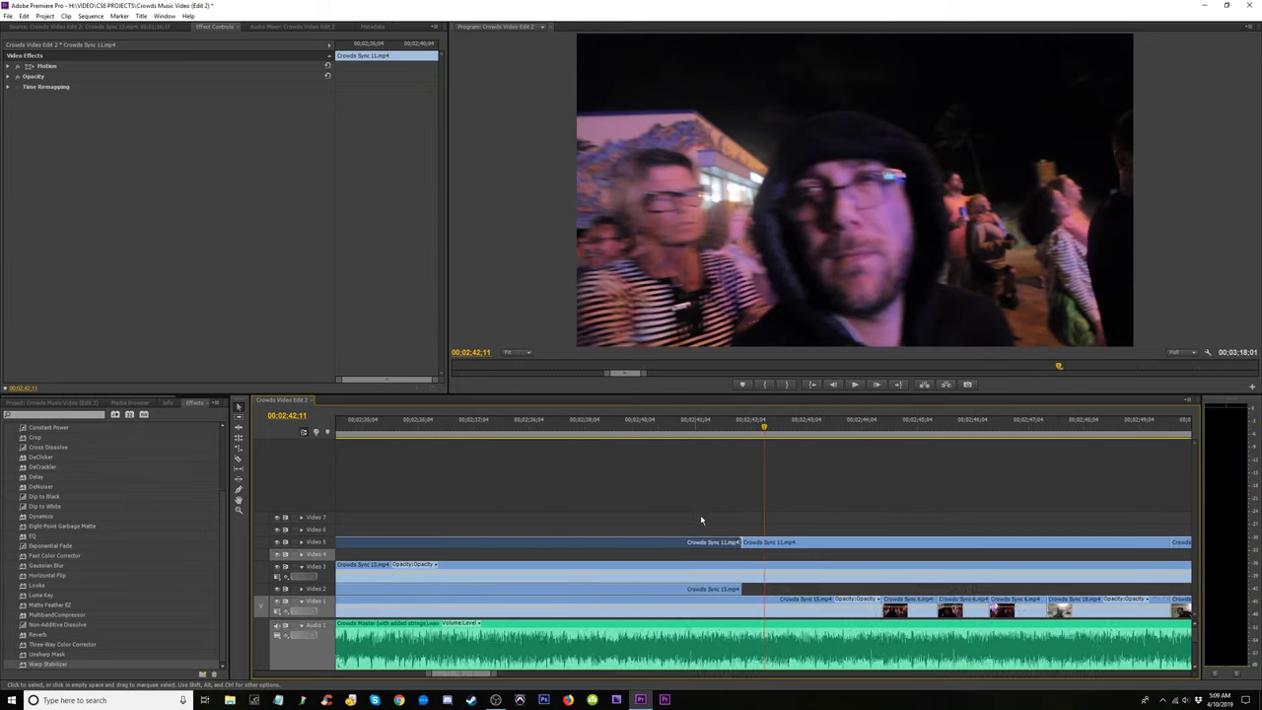
pyautogui.click(639, 426)
pyautogui.moveTo(670, 544); pyautogui.dragTo(663, 542)
pyautogui.moveTo(645, 428); pyautogui.dragTo(635, 542)
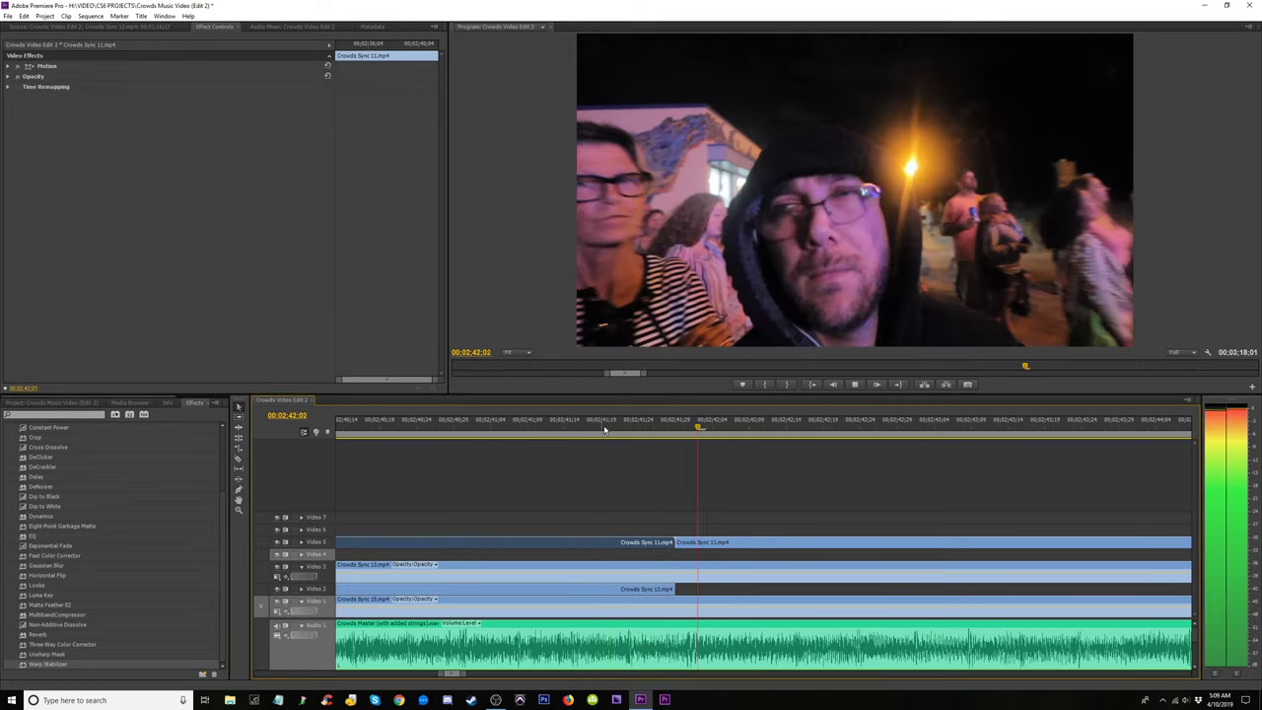
pyautogui.press('-')
pyautogui.press('-')
pyautogui.press('-')
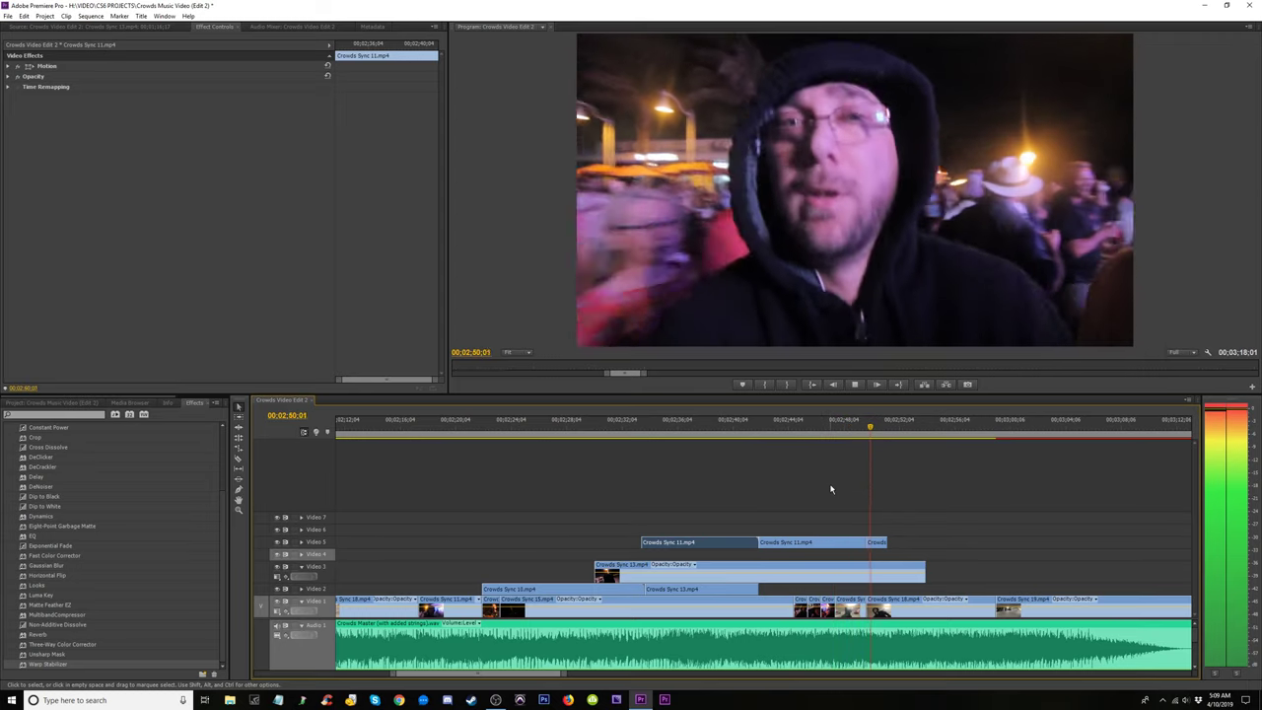
# Move the first Crowds Sync 11 clip down to Video 4 and the remaining Video 5 clips to Video 2.
pyautogui.moveTo(797, 523); pyautogui.dragTo(966, 536)
pyautogui.press('space')
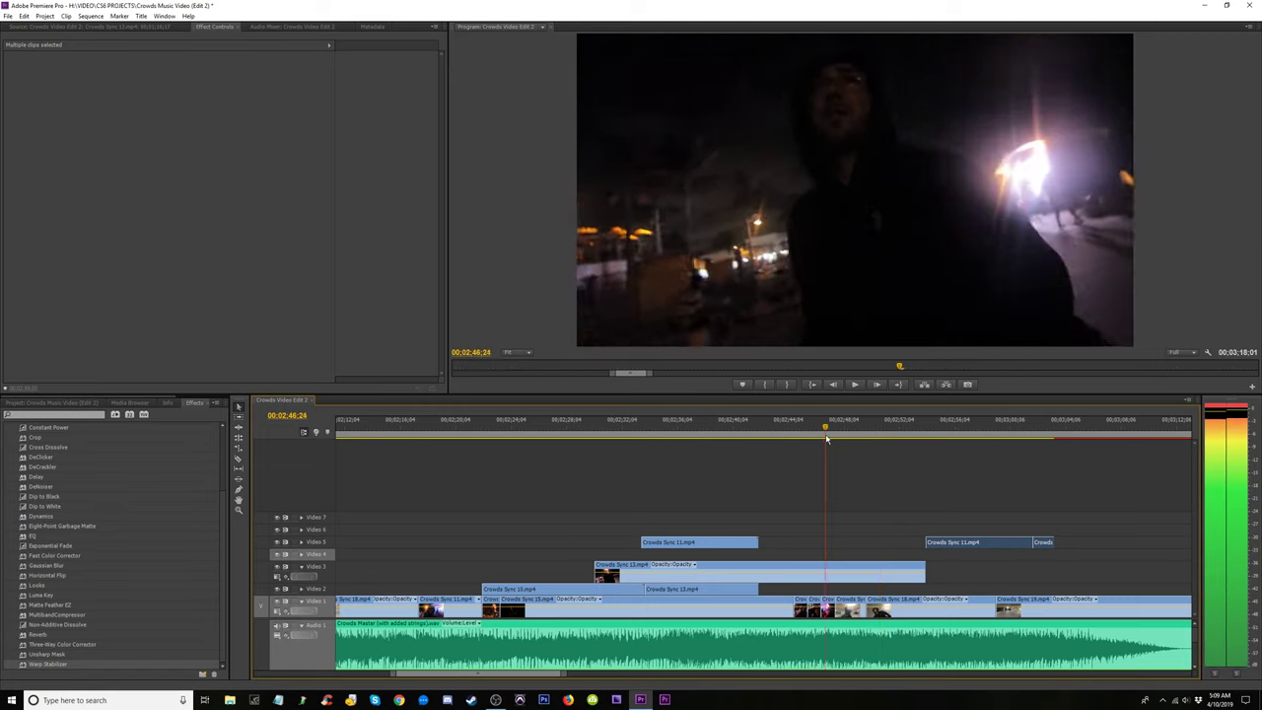
pyautogui.click(710, 431)
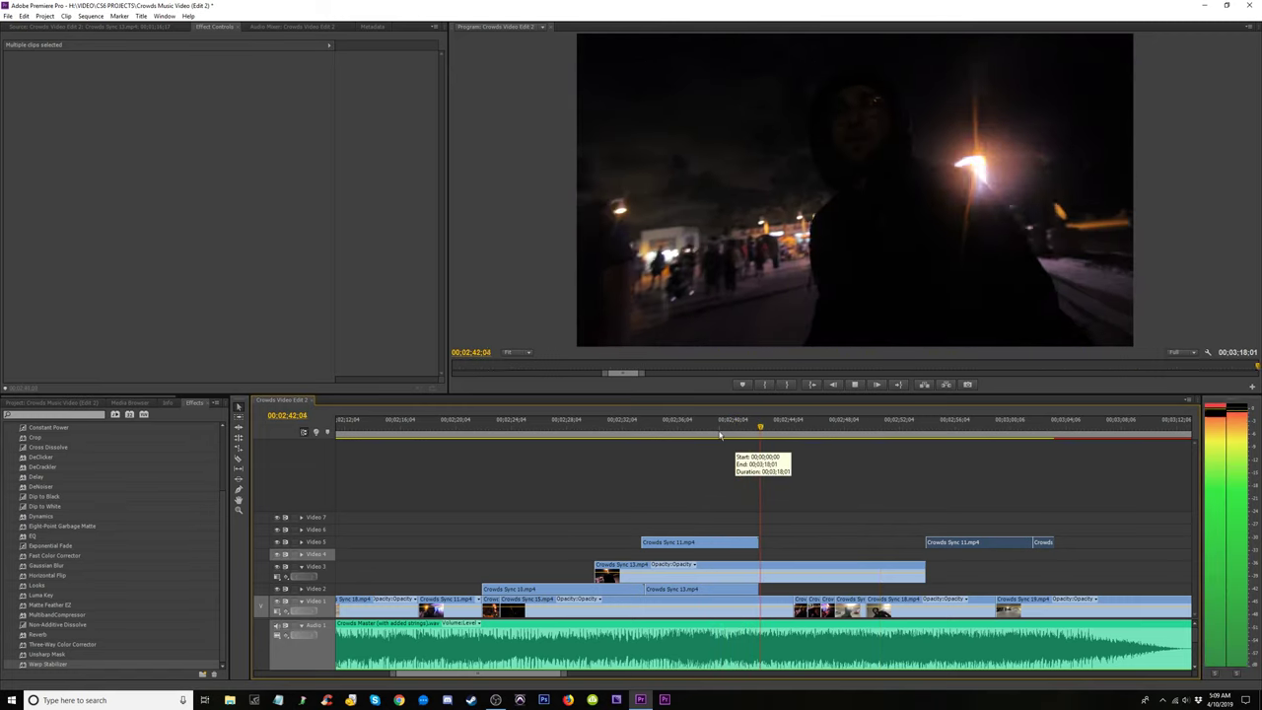
pyautogui.click(619, 427)
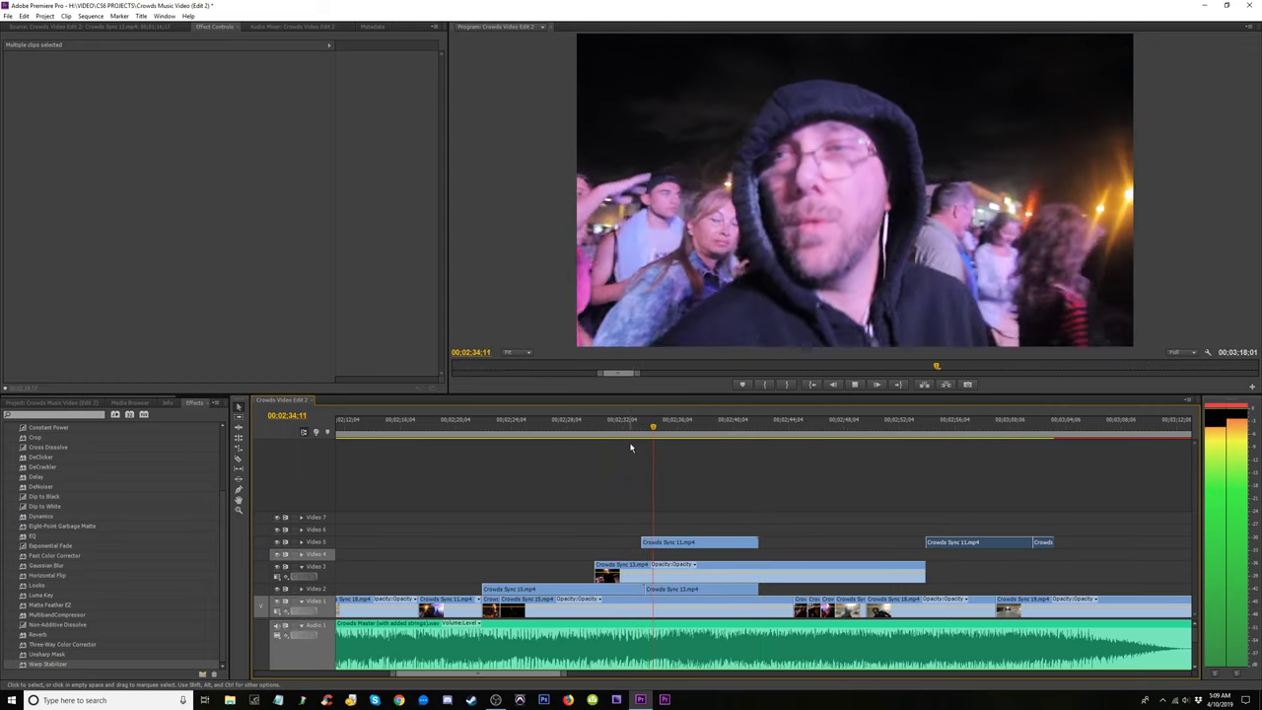
pyautogui.click(712, 545)
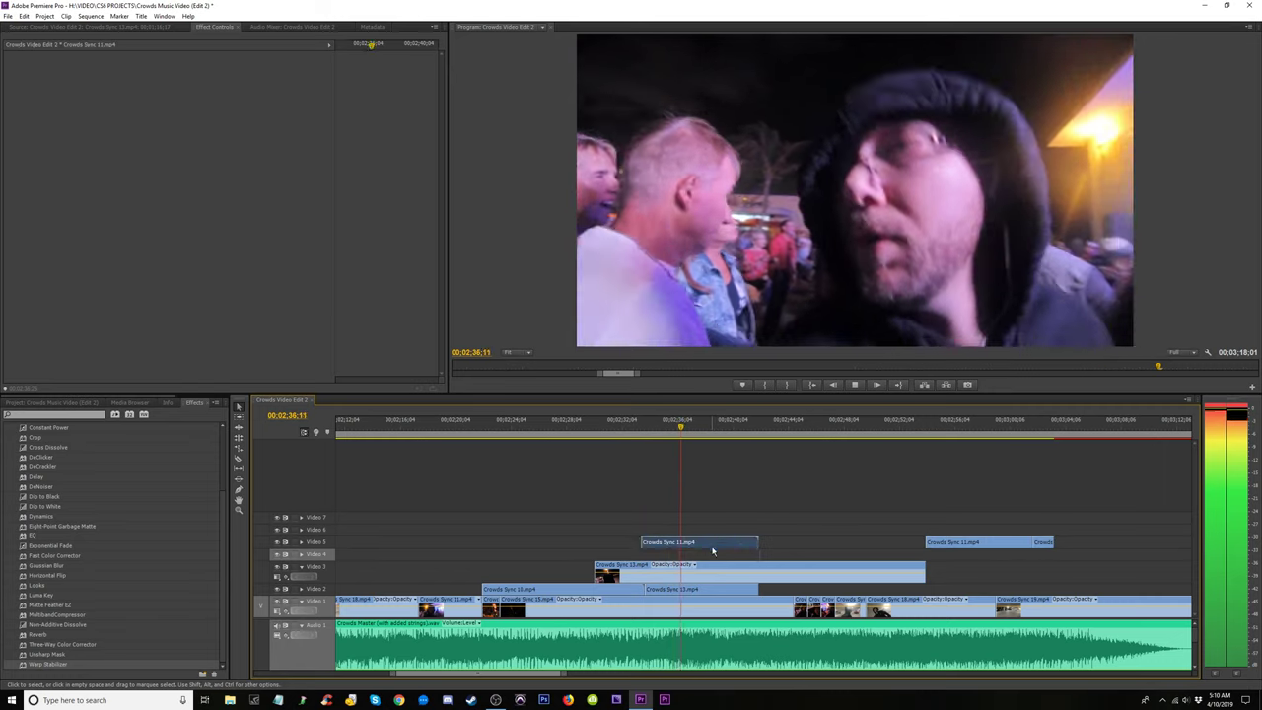
pyautogui.moveTo(712, 550); pyautogui.dragTo(714, 557)
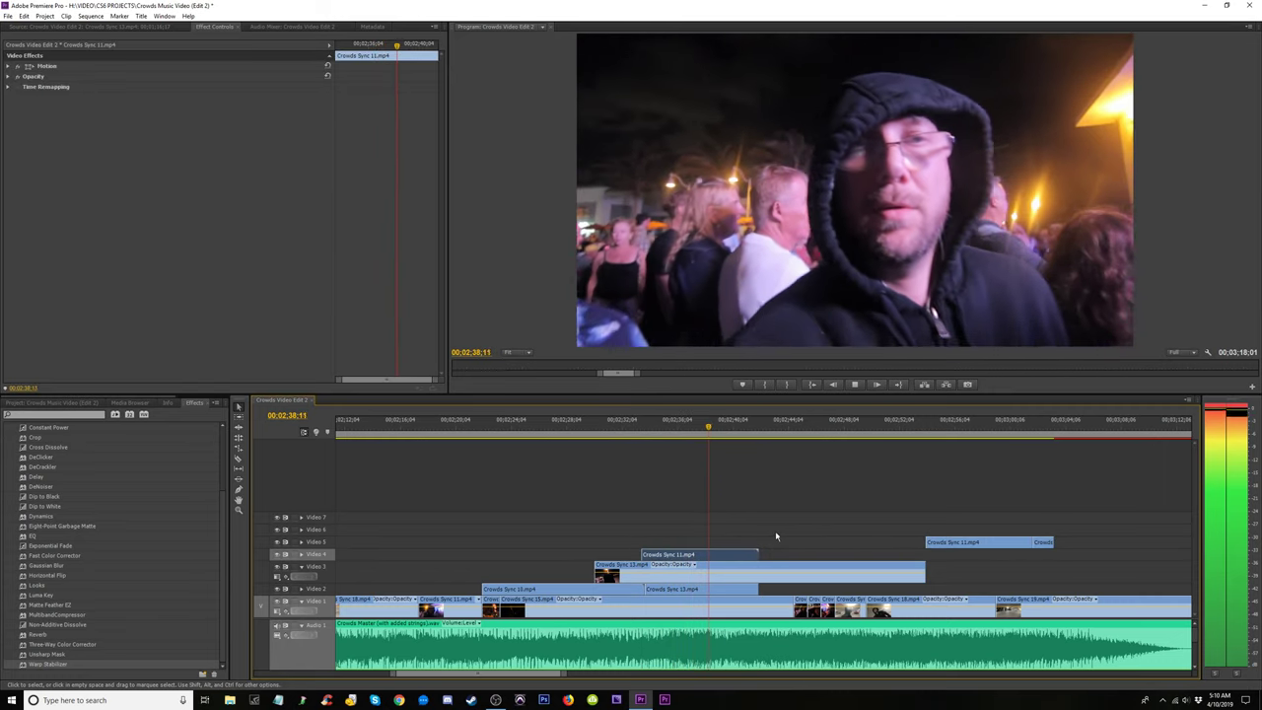
pyautogui.press('space')
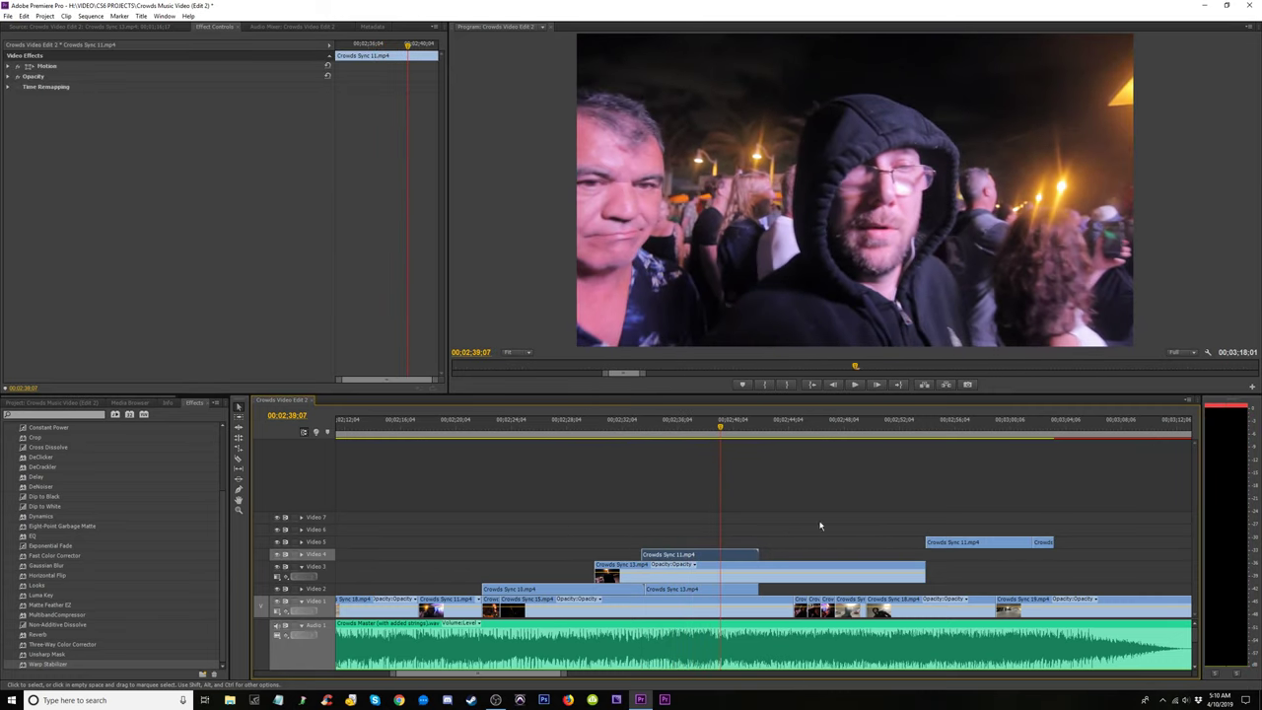
pyautogui.moveTo(967, 520); pyautogui.dragTo(1067, 558)
pyautogui.moveTo(984, 546); pyautogui.dragTo(984, 584)
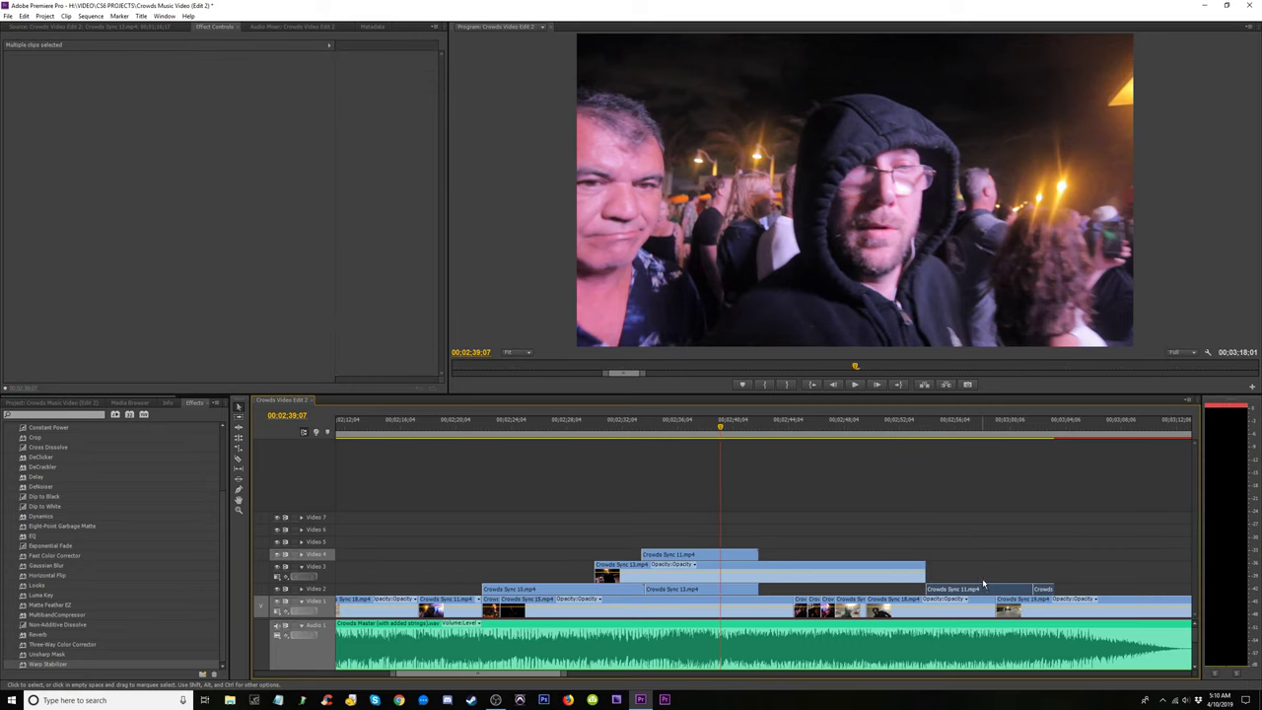
pyautogui.click(278, 556)
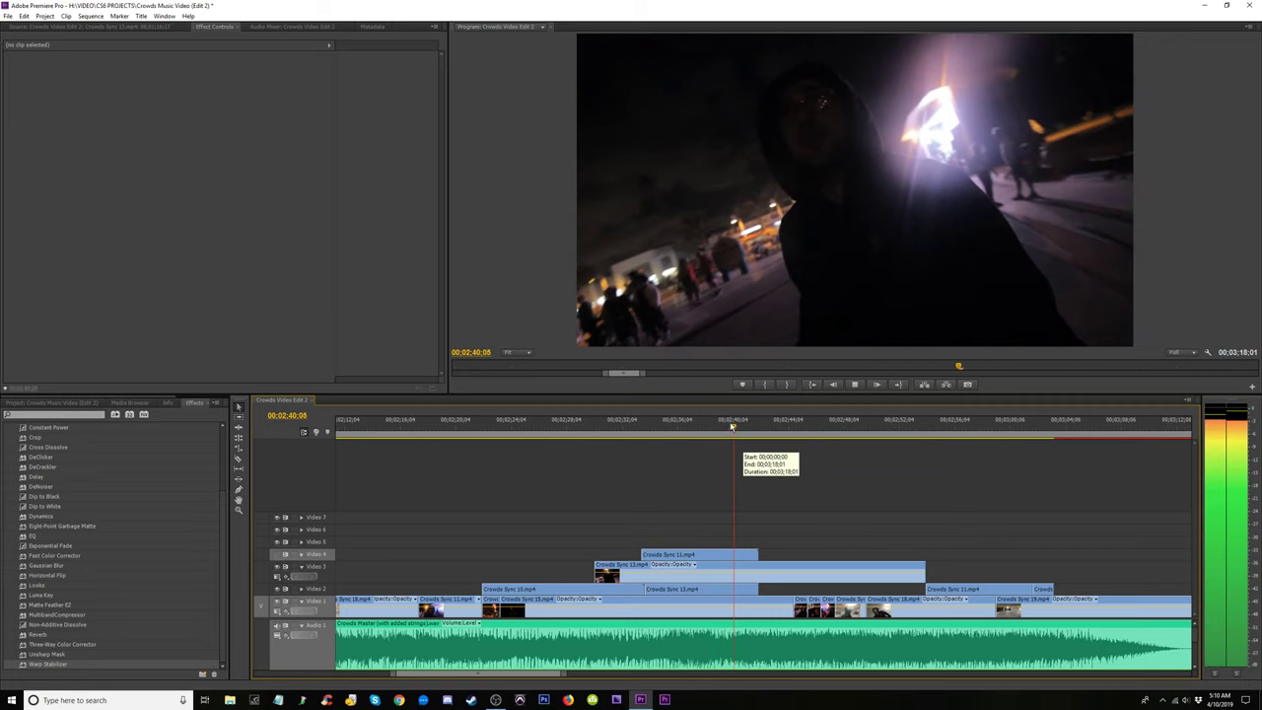
# Preview around 02:38–02:52 and delete the Crowds Sync 15 clip on Video 3.
pyautogui.click(756, 427)
pyautogui.moveTo(757, 427); pyautogui.dragTo(837, 452)
pyautogui.press('space')
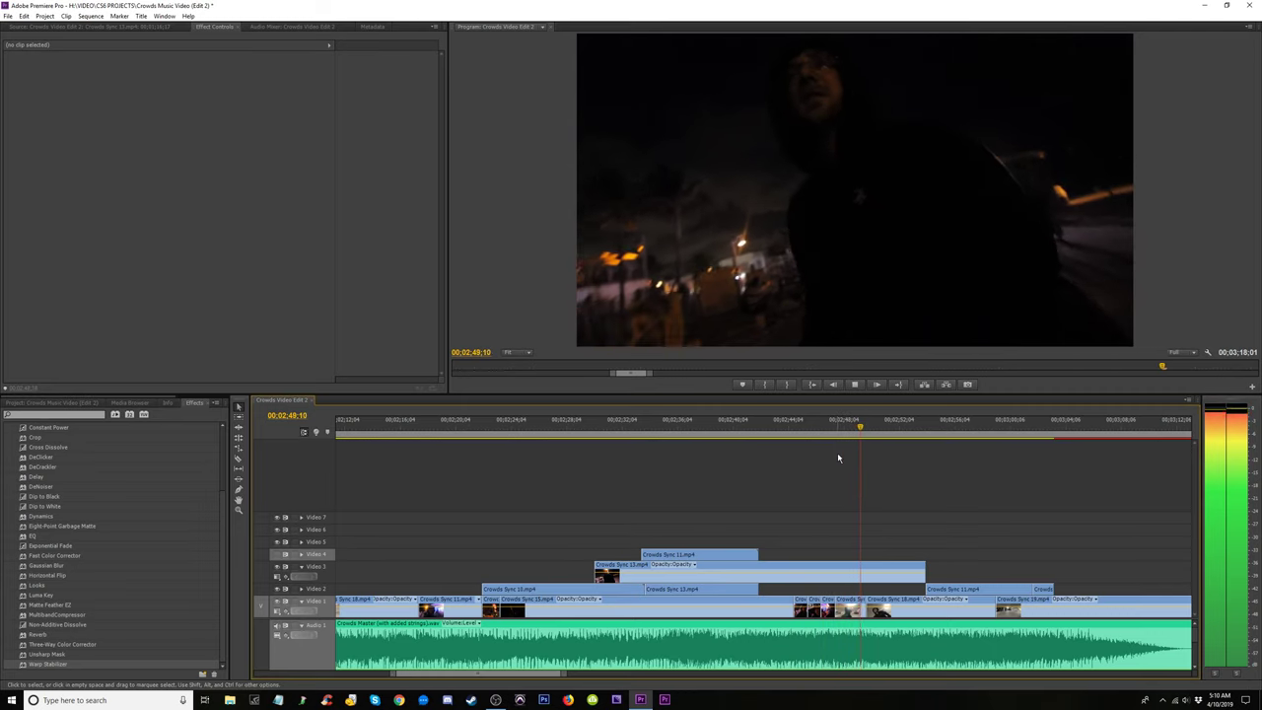
pyautogui.click(911, 431)
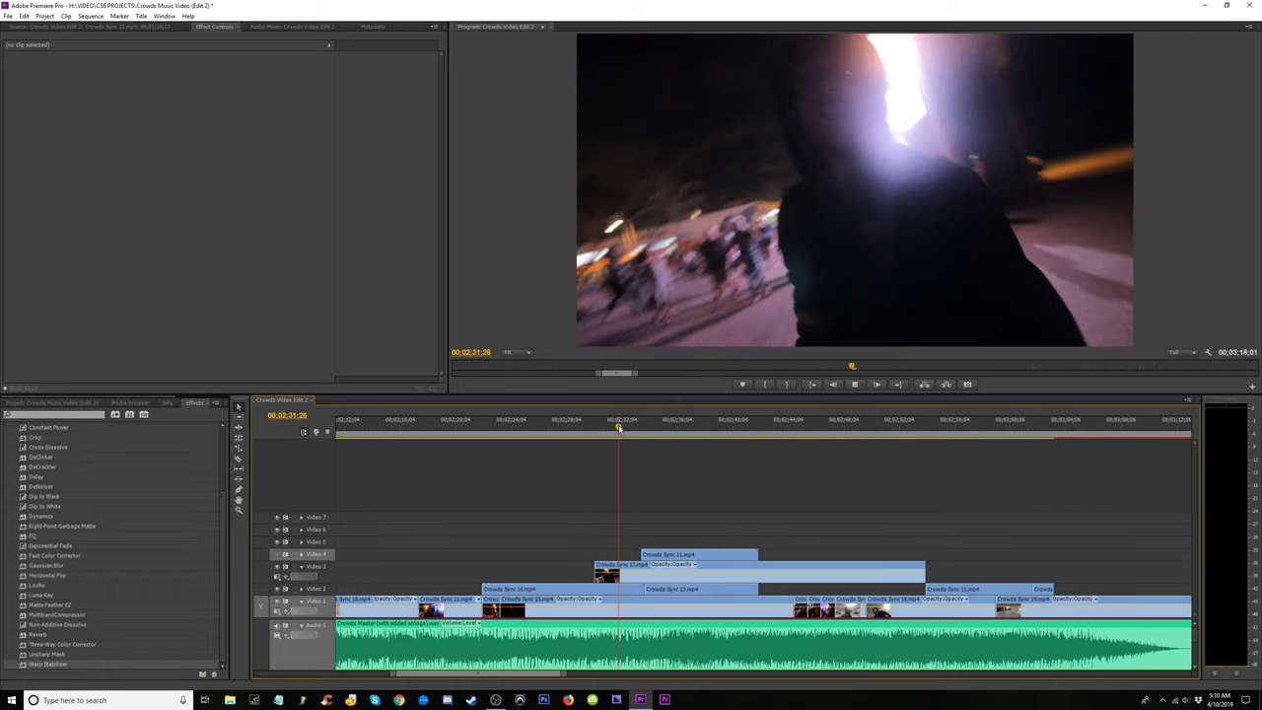
pyautogui.click(717, 428)
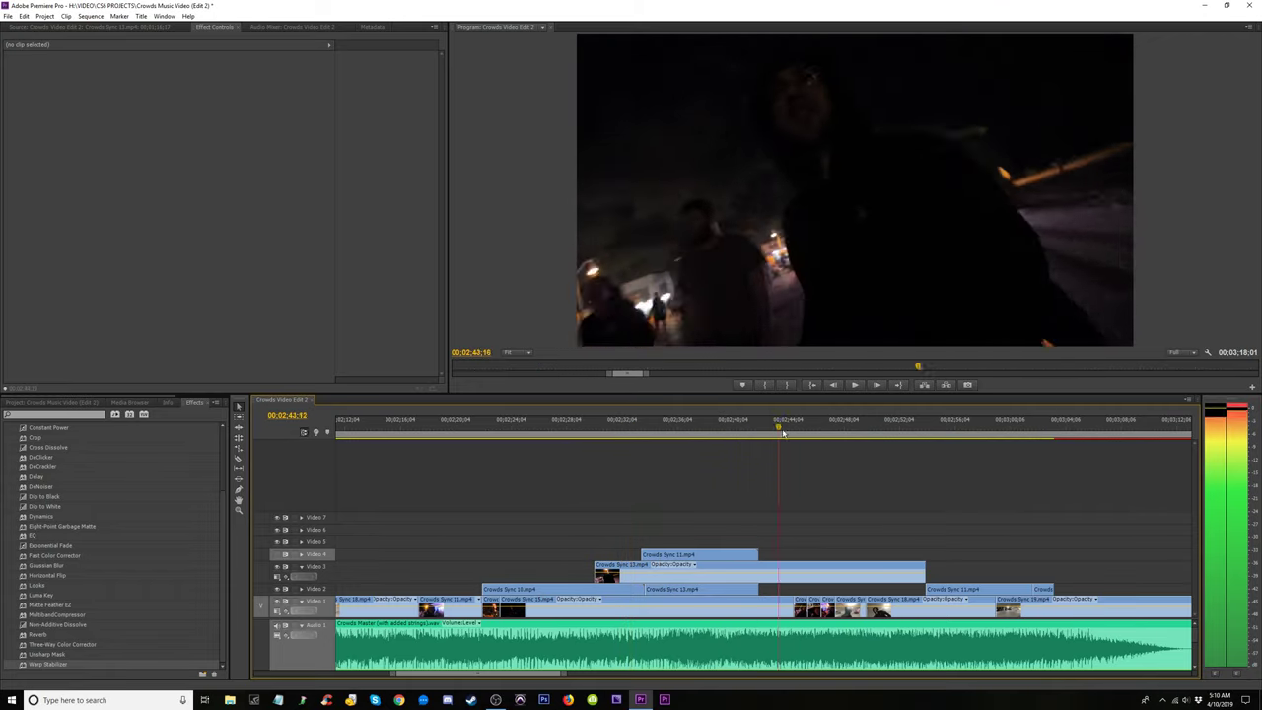
pyautogui.click(804, 577)
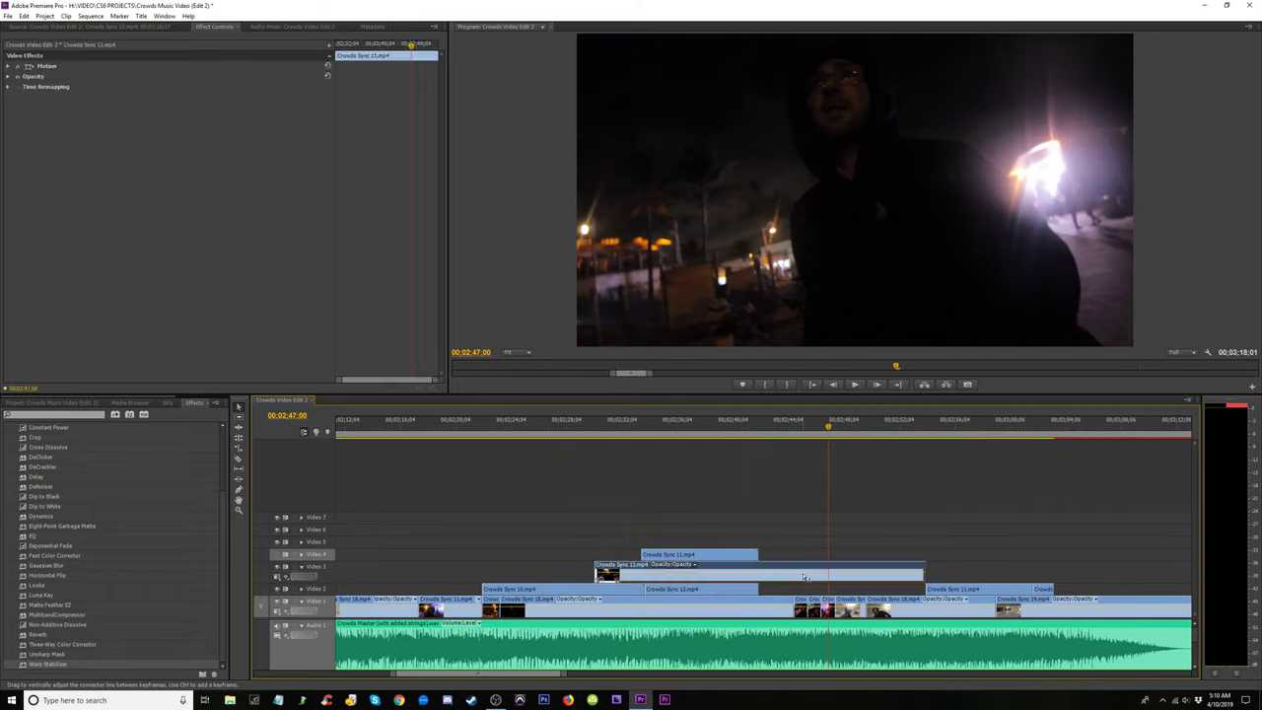
pyautogui.press('Delete')
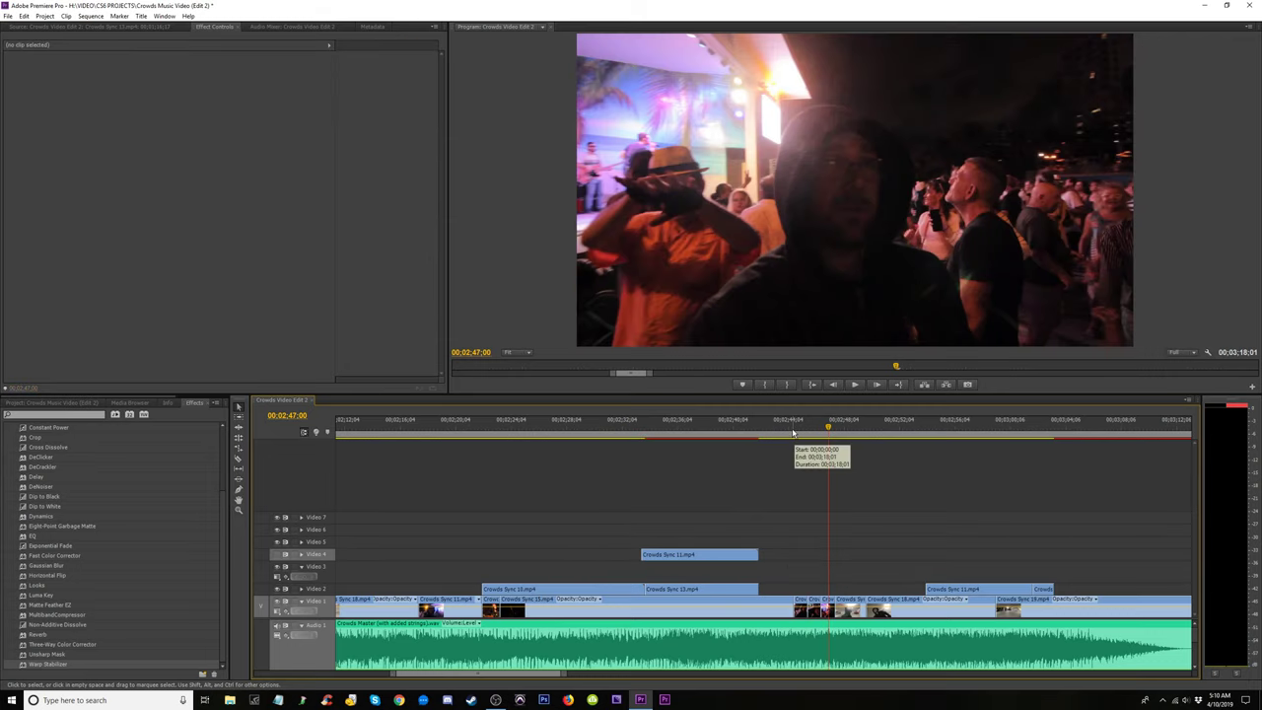
# Review the song from about 2:30 to 2:57, then zoom the timeline out.
pyautogui.moveTo(799, 434); pyautogui.dragTo(706, 544)
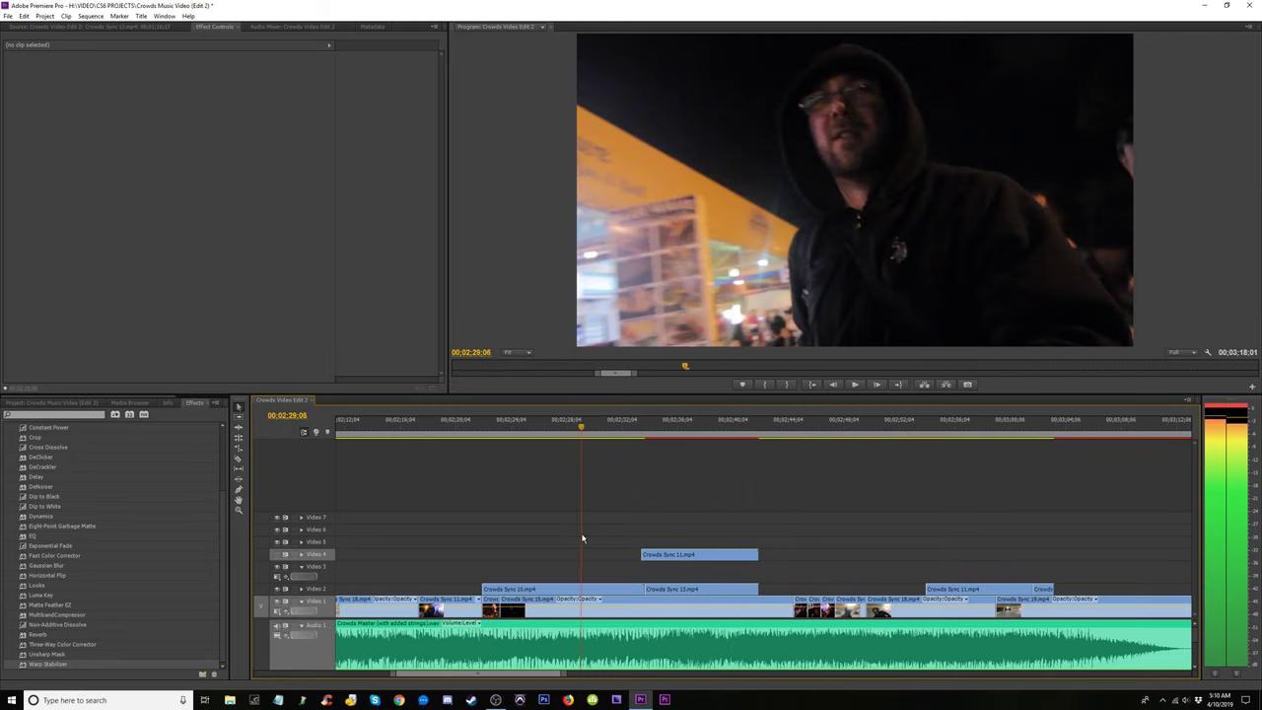
pyautogui.moveTo(582, 539); pyautogui.dragTo(707, 570)
pyautogui.click(934, 430)
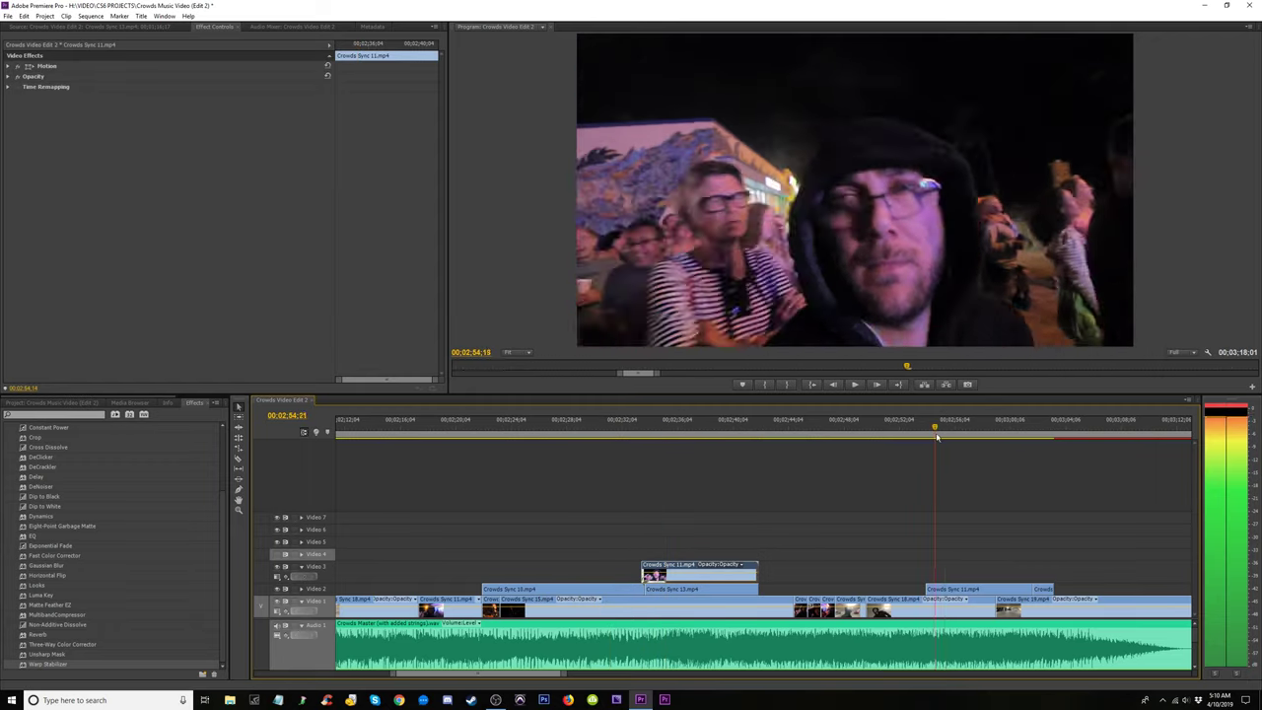
pyautogui.click(976, 430)
pyautogui.press('-')
pyautogui.press('-')
pyautogui.press('-')
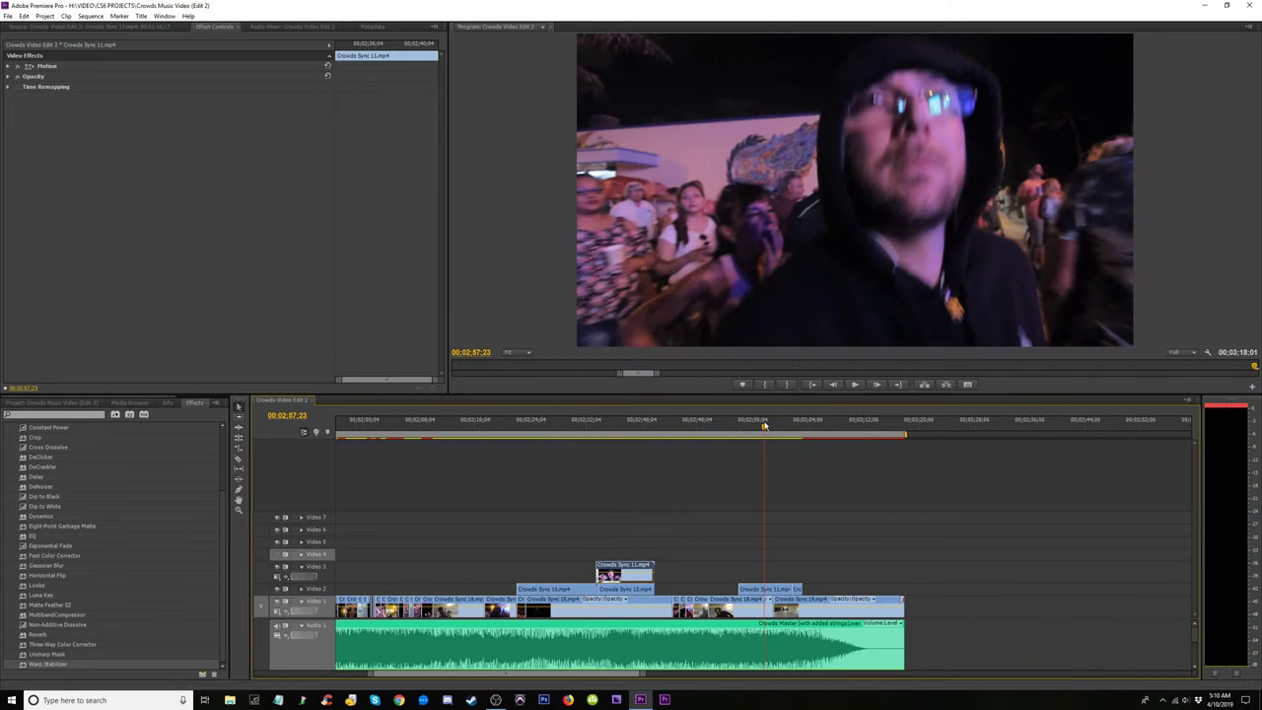
# Trim the start of Crowds Sync 10 on Video 2 later after reviewing from about 2:21.
pyautogui.moveTo(693, 434); pyautogui.dragTo(508, 450)
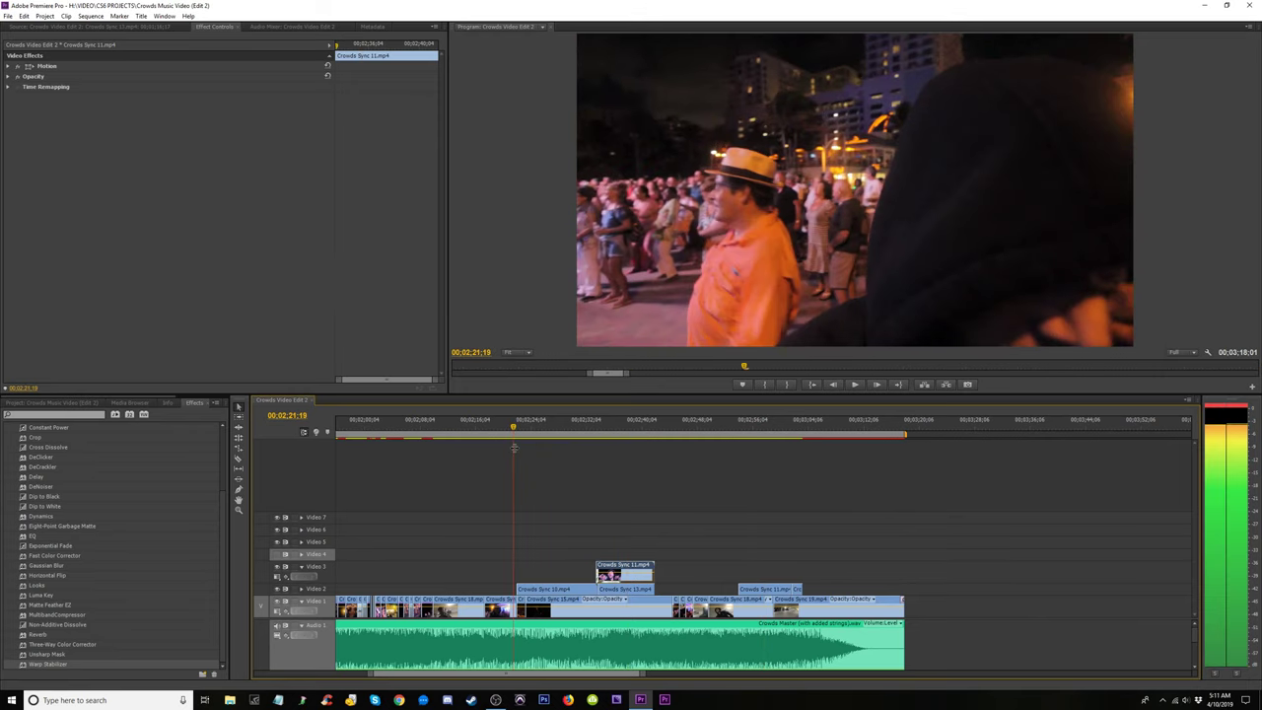
pyautogui.press('space')
pyautogui.press('=')
pyautogui.press('=')
pyautogui.press('=')
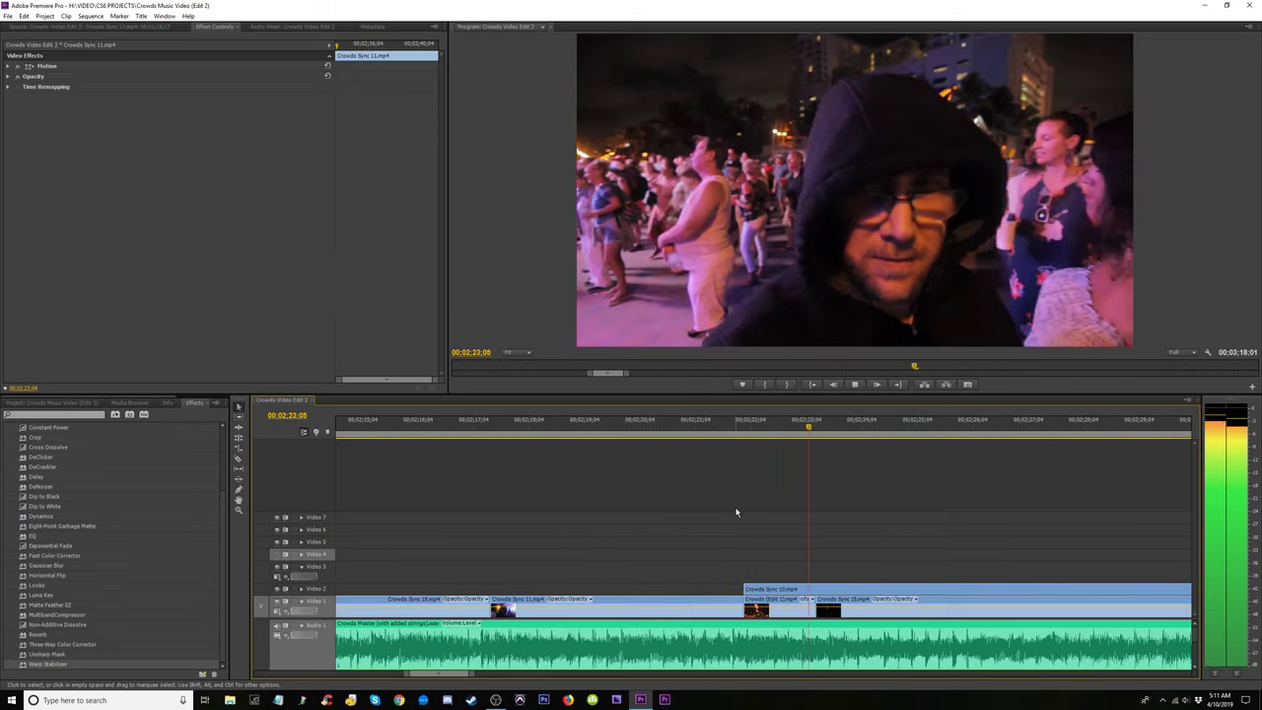
pyautogui.press('-')
pyautogui.press('-')
pyautogui.press('-')
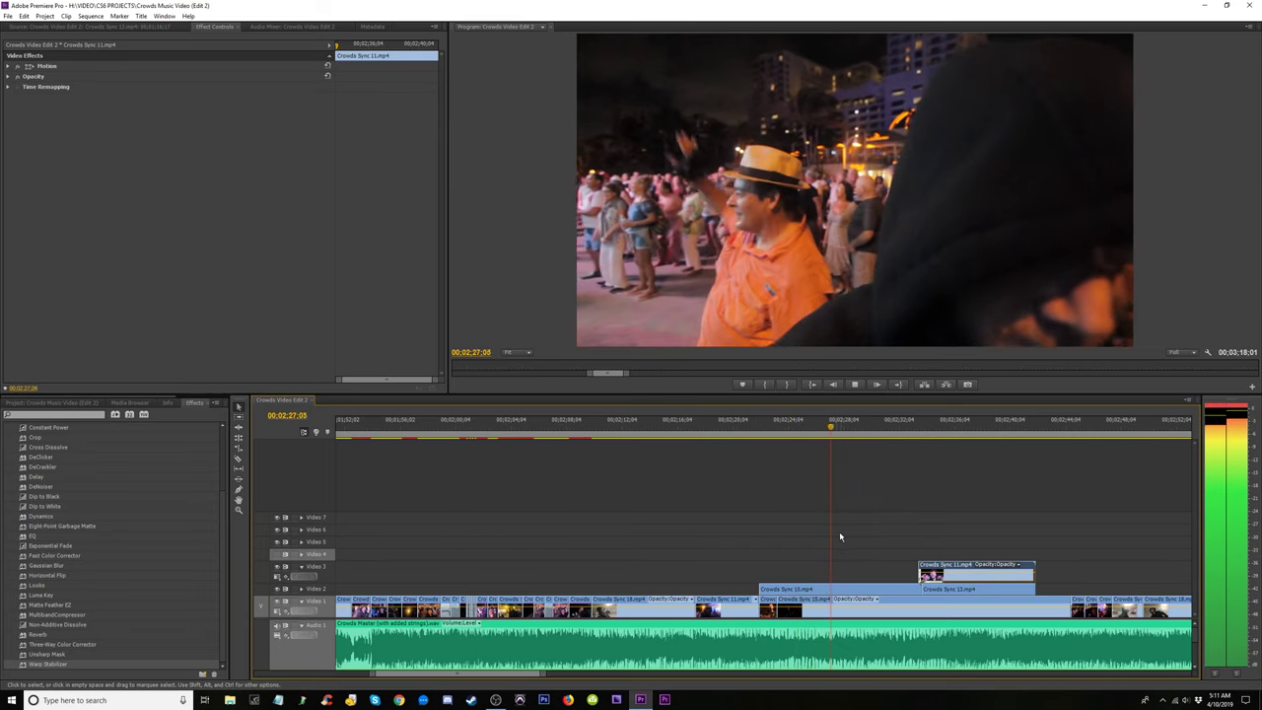
pyautogui.press('space')
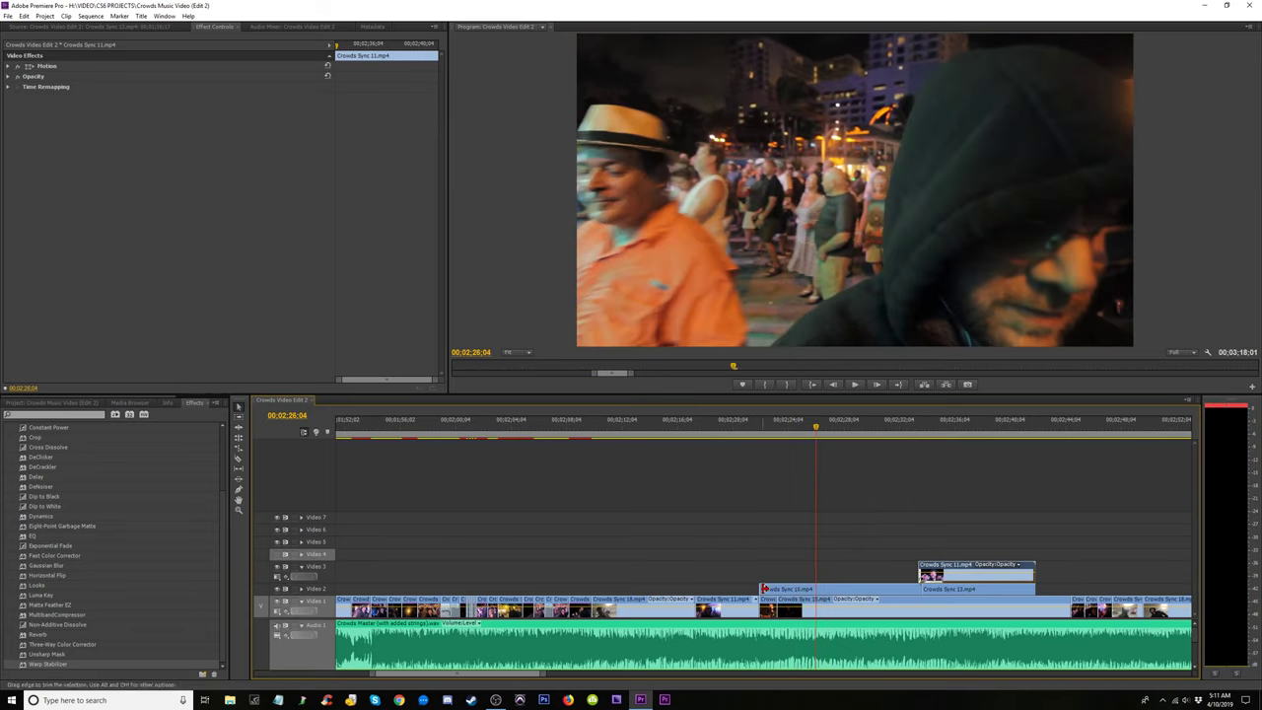
pyautogui.moveTo(764, 589); pyautogui.dragTo(818, 589)
# Lift the short Crowds Edit 1 clip from Video 1 up to Video 3 near 2:24.
pyautogui.click(747, 426)
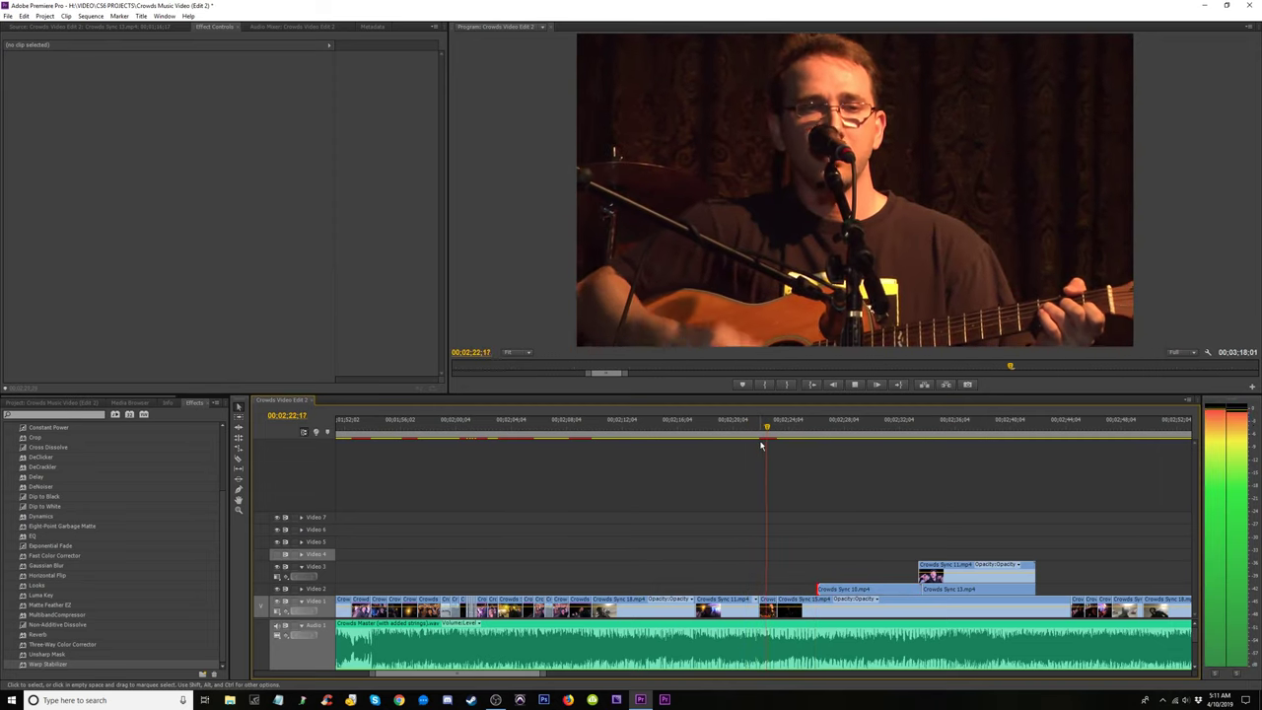
pyautogui.press('space')
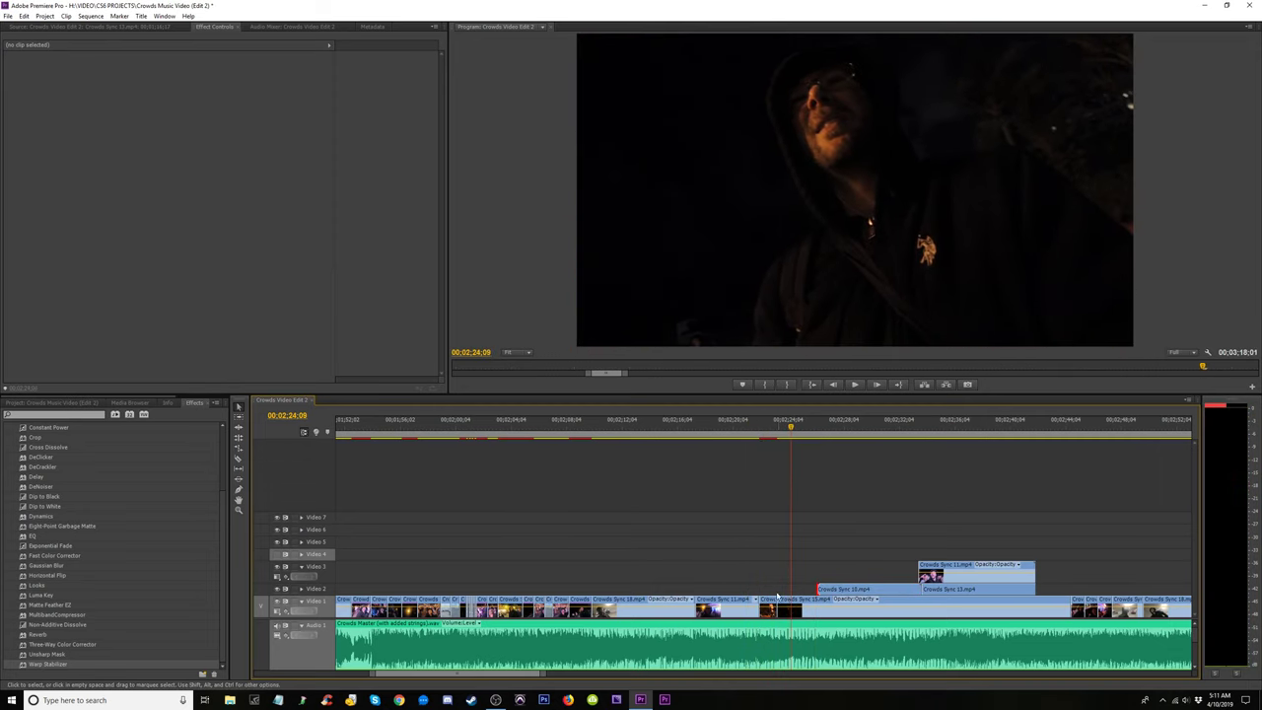
pyautogui.moveTo(769, 595); pyautogui.dragTo(758, 567)
pyautogui.press('=')
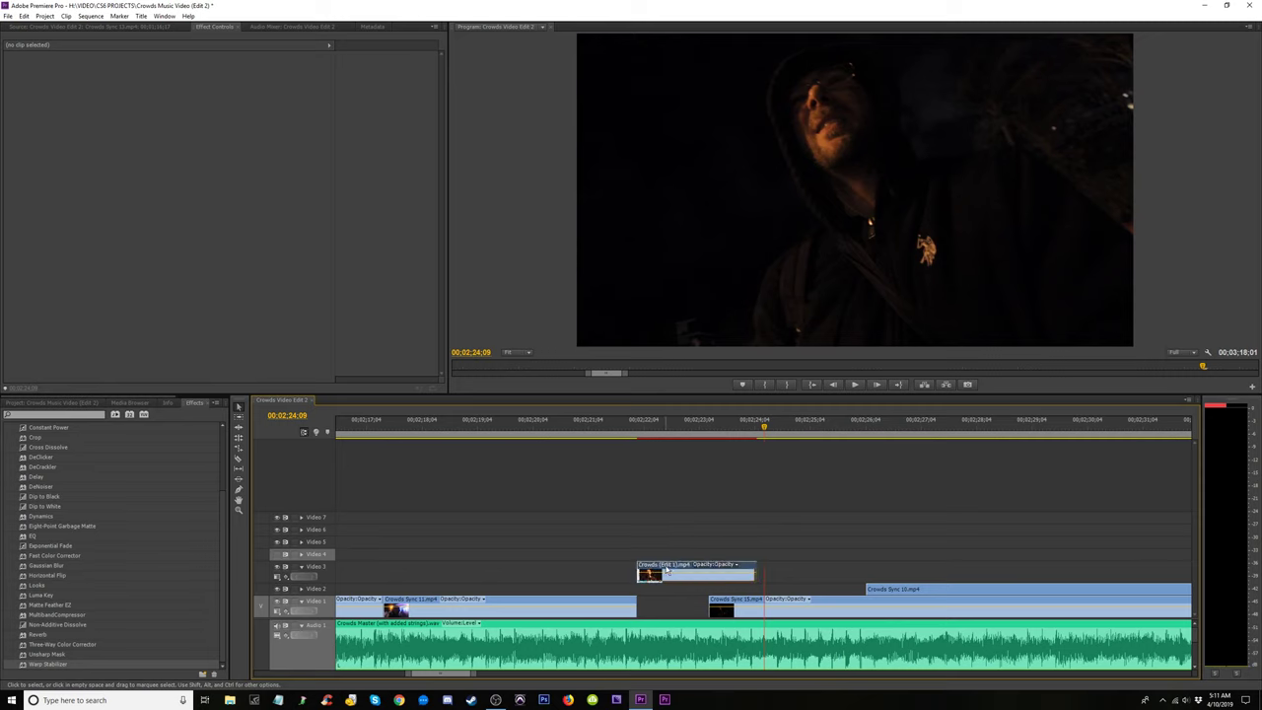
# Shift the Crowds Edit 1 clip on Video 3 slightly earlier, replaying around 2:22–2:23.
pyautogui.moveTo(650, 574); pyautogui.dragTo(601, 572)
pyautogui.click(630, 435)
pyautogui.press('space')
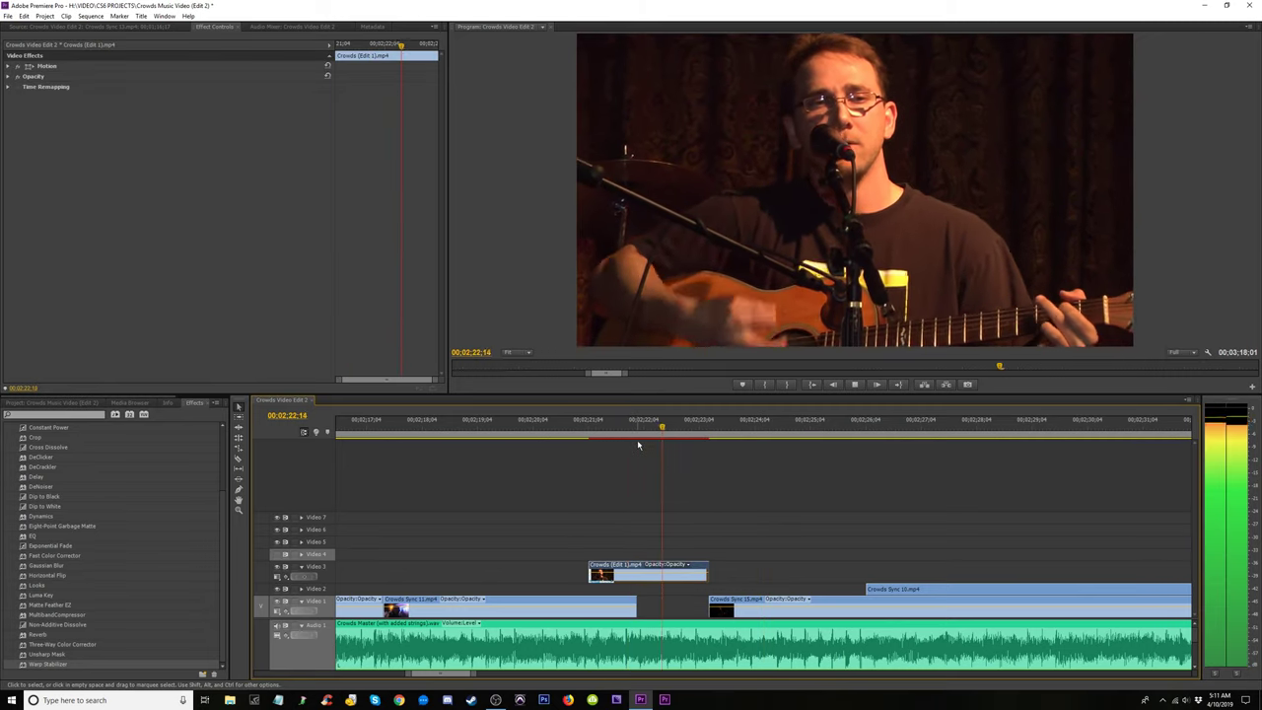
pyautogui.press('space')
pyautogui.moveTo(629, 570); pyautogui.dragTo(613, 571)
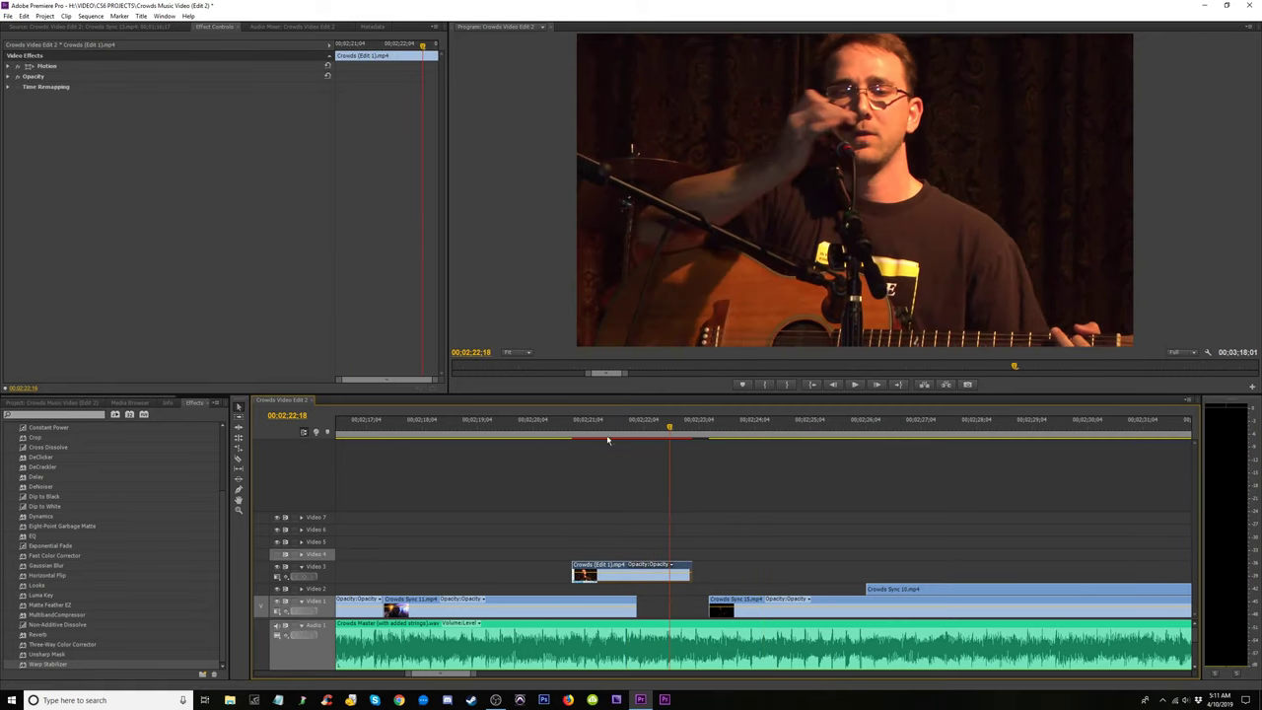
pyautogui.click(606, 428)
pyautogui.press('space')
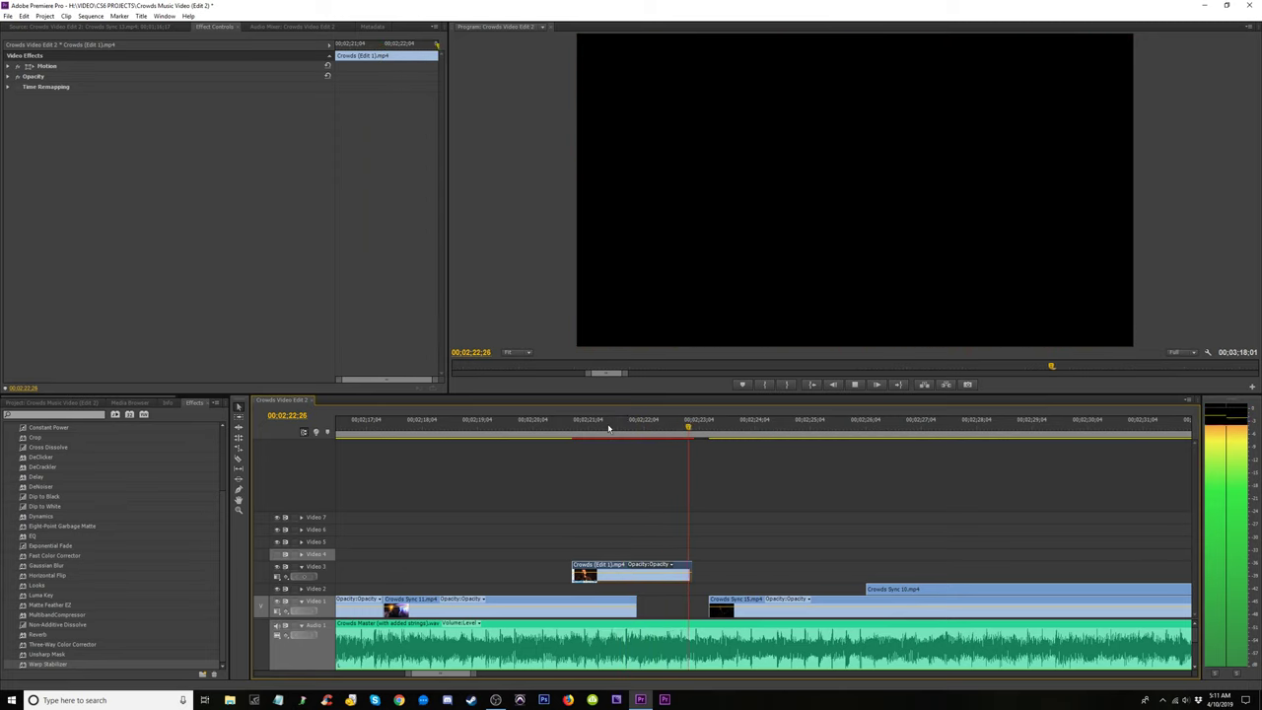
pyautogui.press('space')
# Lengthen the end of the Video 3 clip, replaying the section up to 2:24:14.
pyautogui.moveTo(697, 563); pyautogui.dragTo(708, 570)
pyautogui.click(592, 428)
pyautogui.press('space')
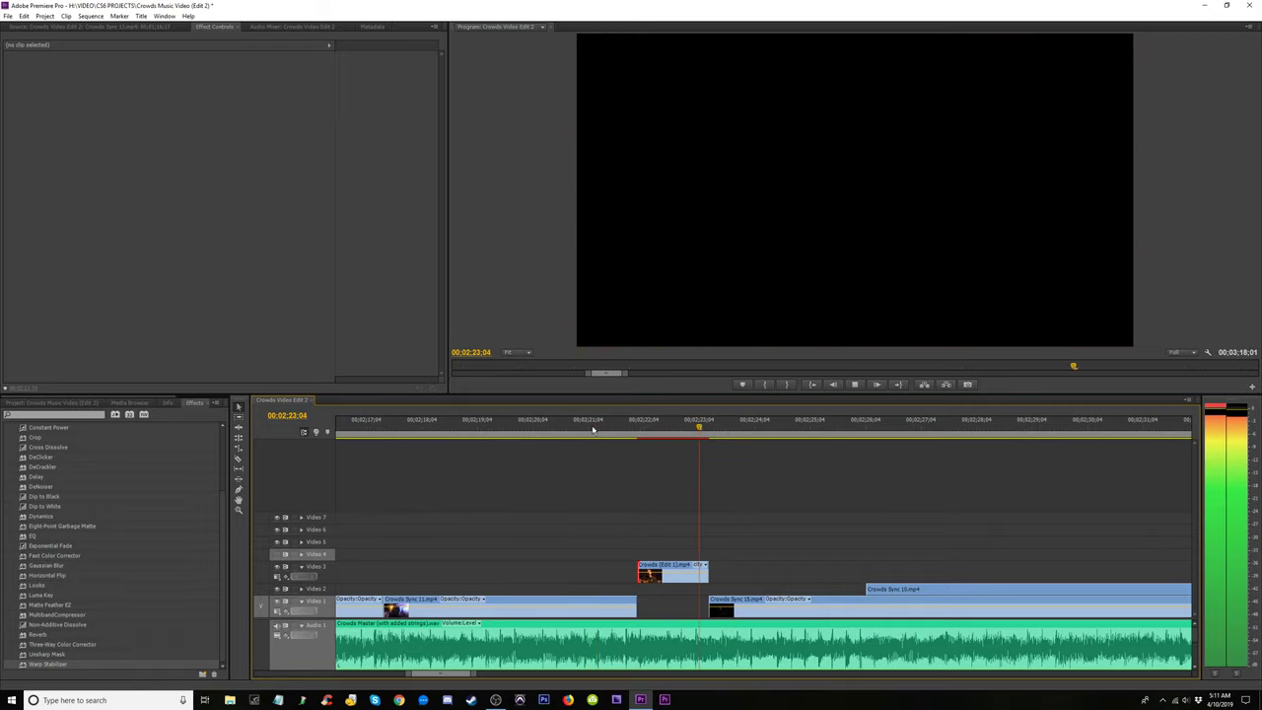
pyautogui.moveTo(709, 570); pyautogui.dragTo(658, 605)
pyautogui.click(617, 427)
pyautogui.press('space')
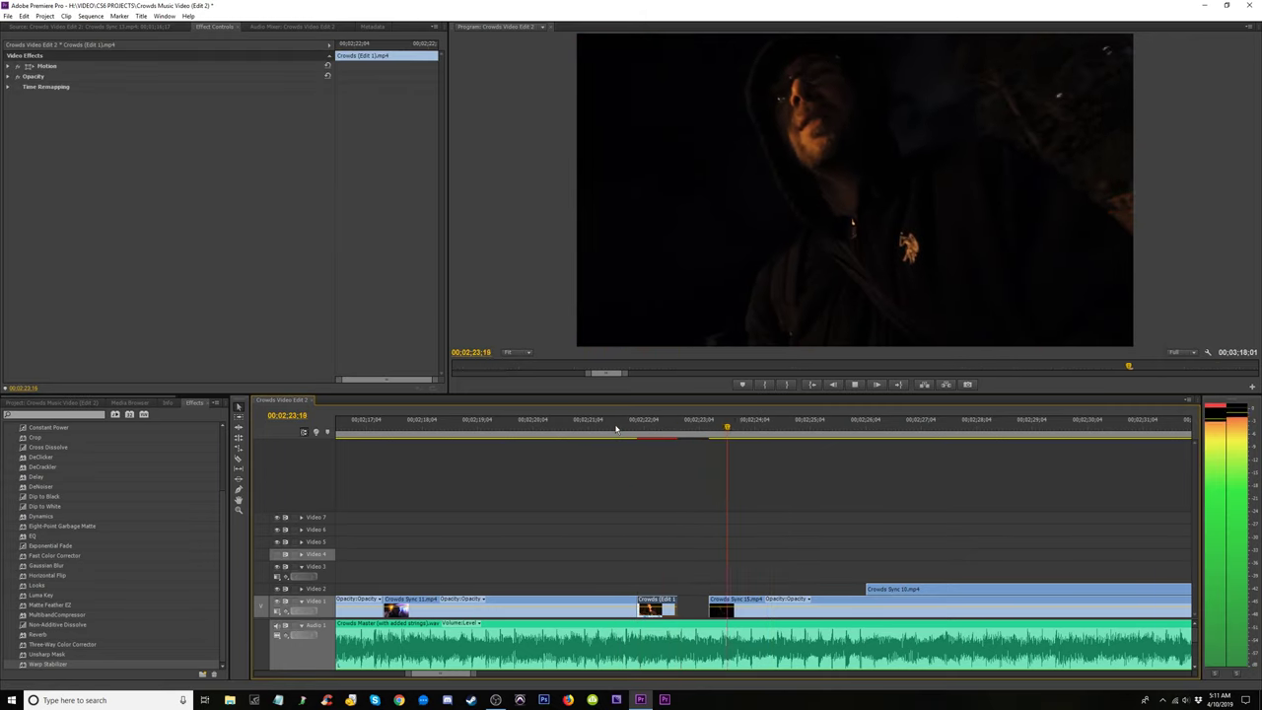
pyautogui.press('space')
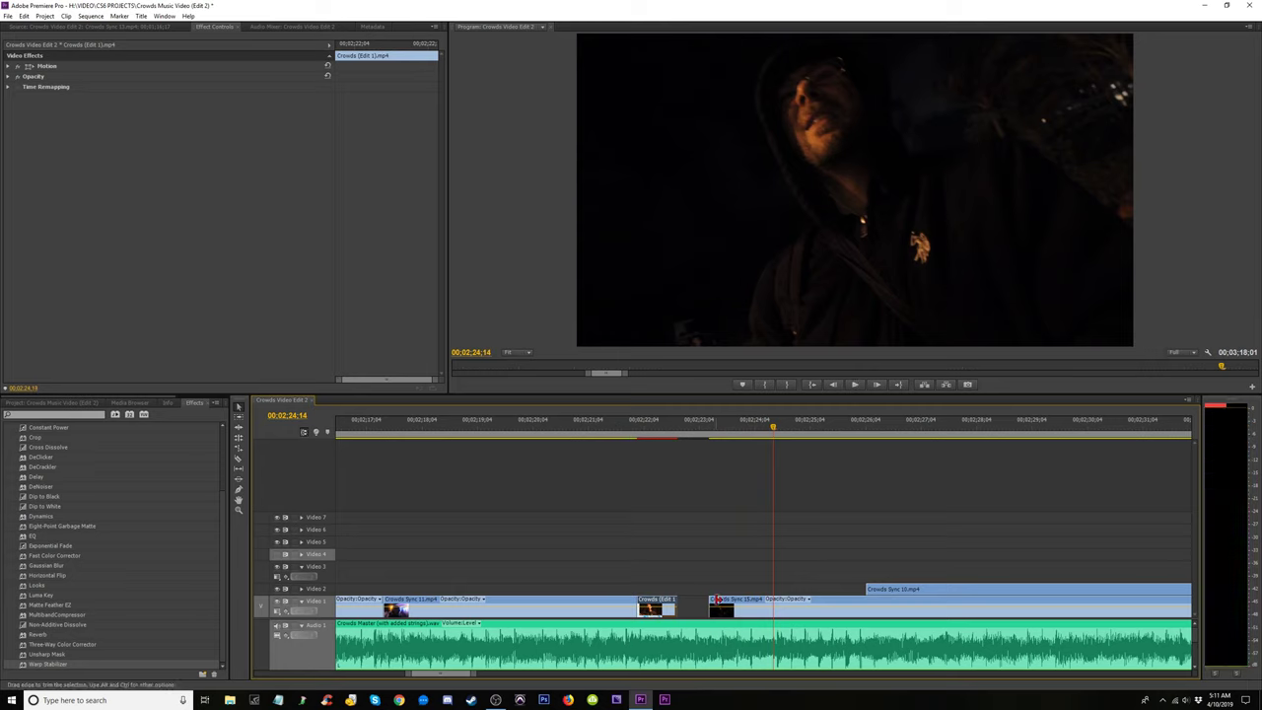
# Close the gap before Crowds Sync 15 and trim the Video 1 clip edge, replaying from 2:18.
pyautogui.moveTo(714, 598); pyautogui.dragTo(680, 599)
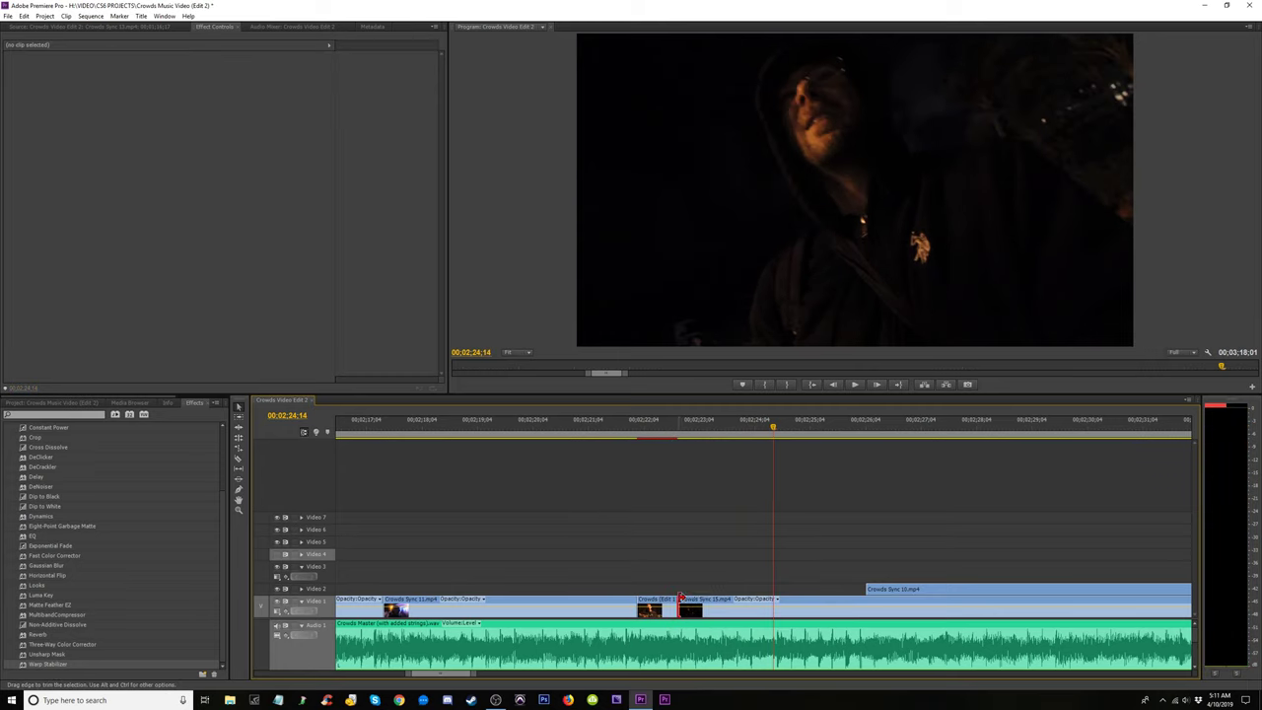
pyautogui.click(555, 437)
pyautogui.press('space')
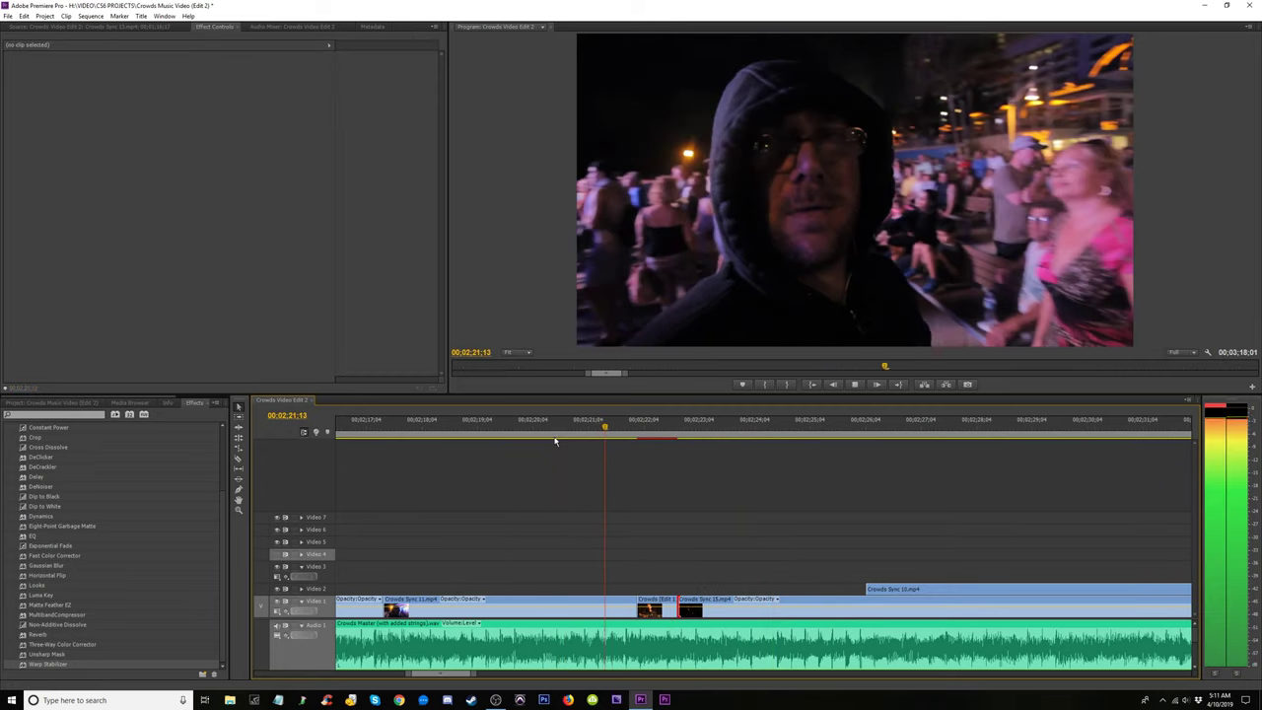
pyautogui.click(525, 437)
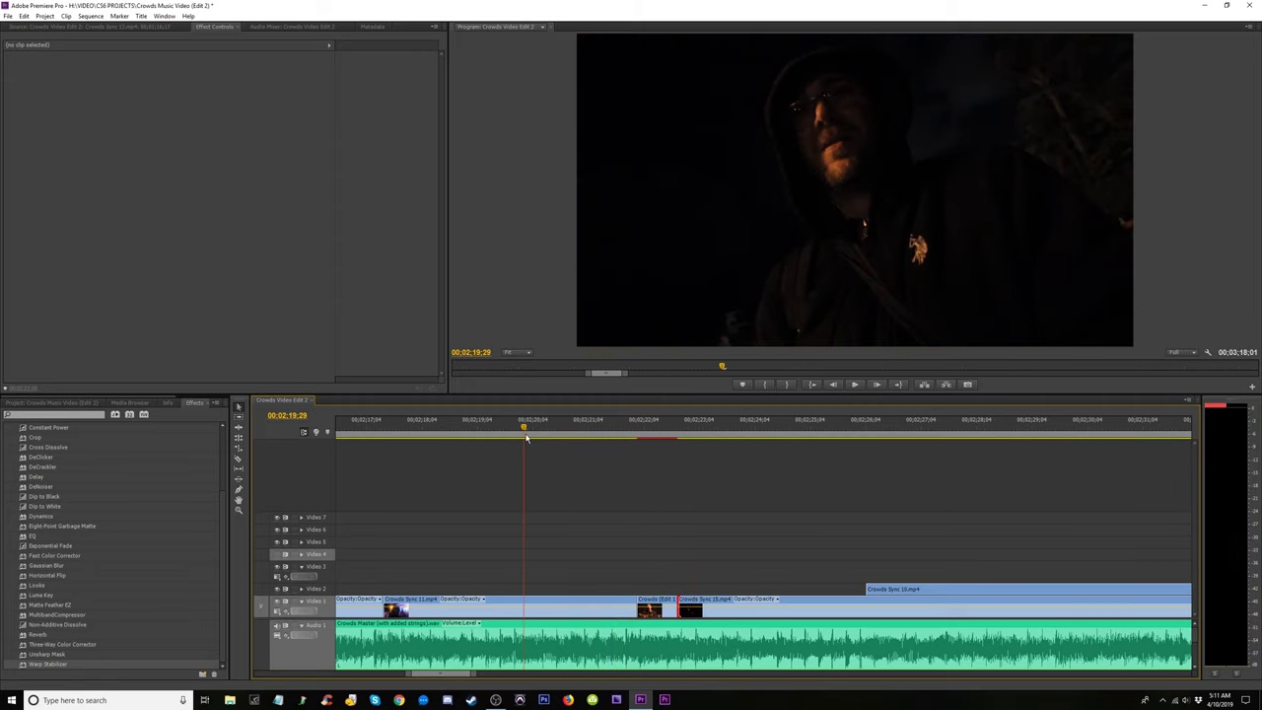
pyautogui.press('space')
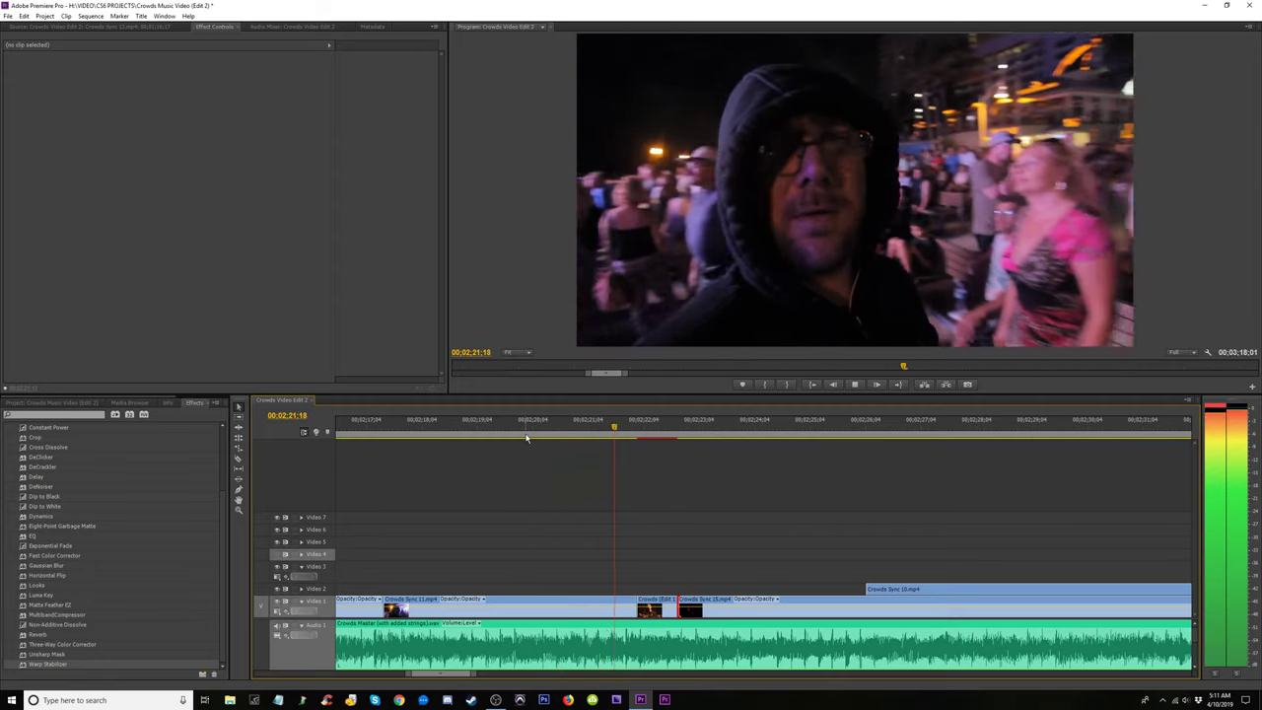
pyautogui.click(411, 437)
pyautogui.press('space')
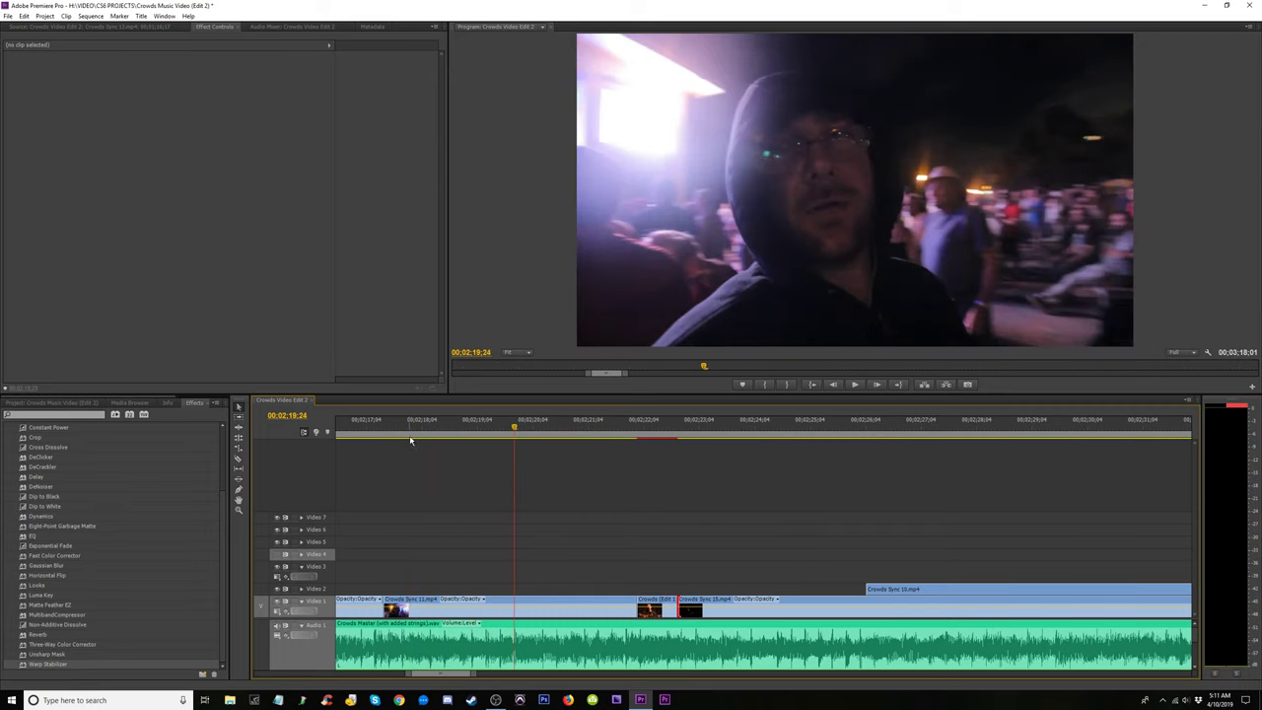
pyautogui.moveTo(629, 616); pyautogui.dragTo(506, 596)
pyautogui.press('space')
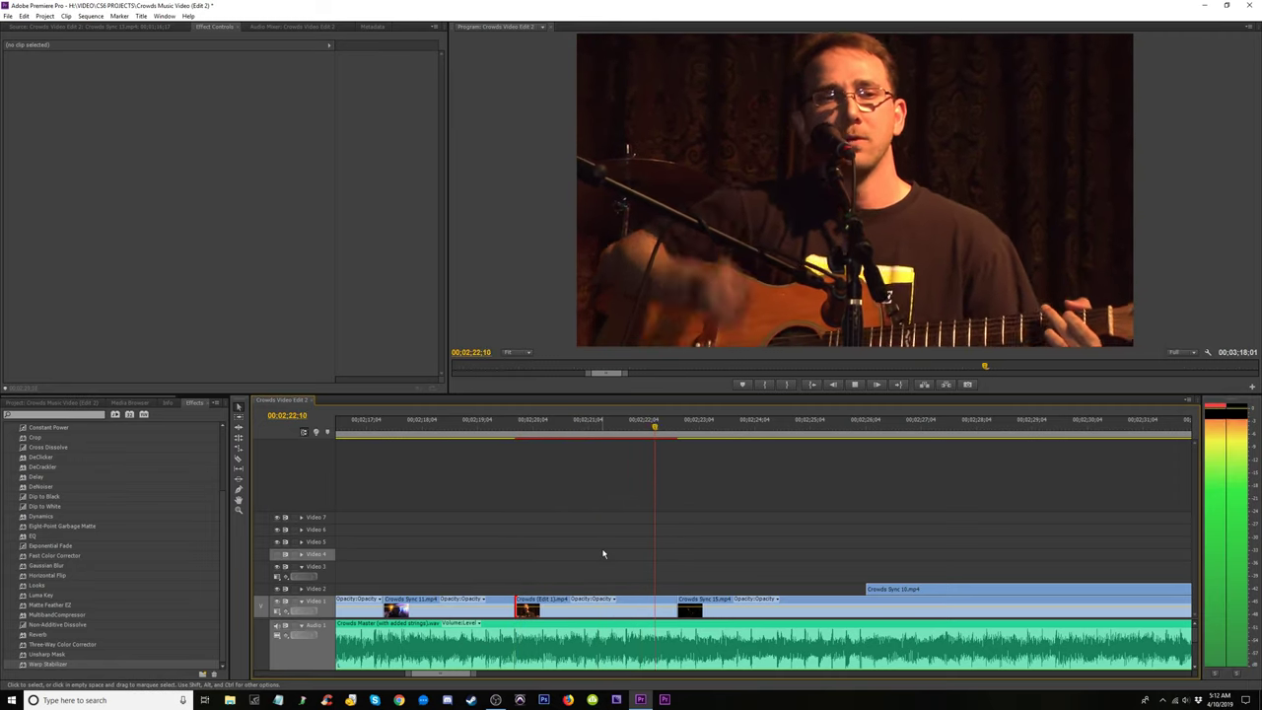
# Trim Crowds Edit 1's start to 2:22:10 and pull the Video 1 clip back to 2:21:28.
pyautogui.click(616, 434)
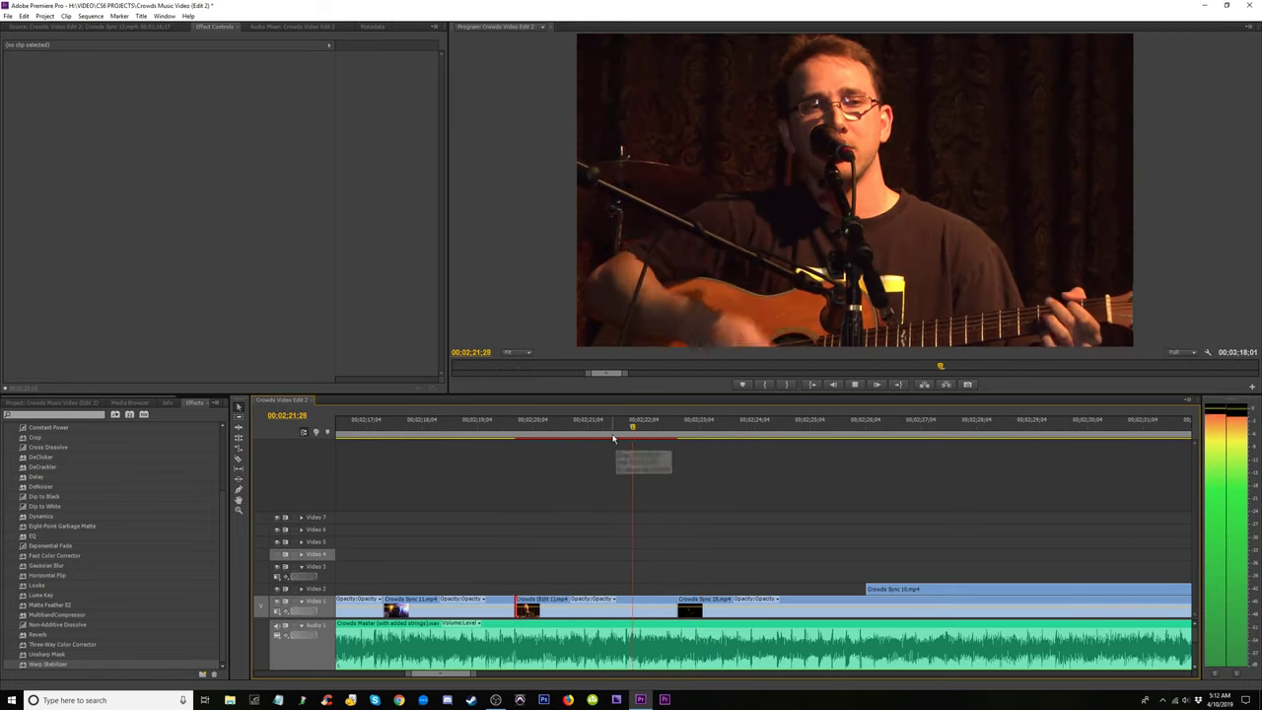
pyautogui.click(599, 434)
pyautogui.press('space')
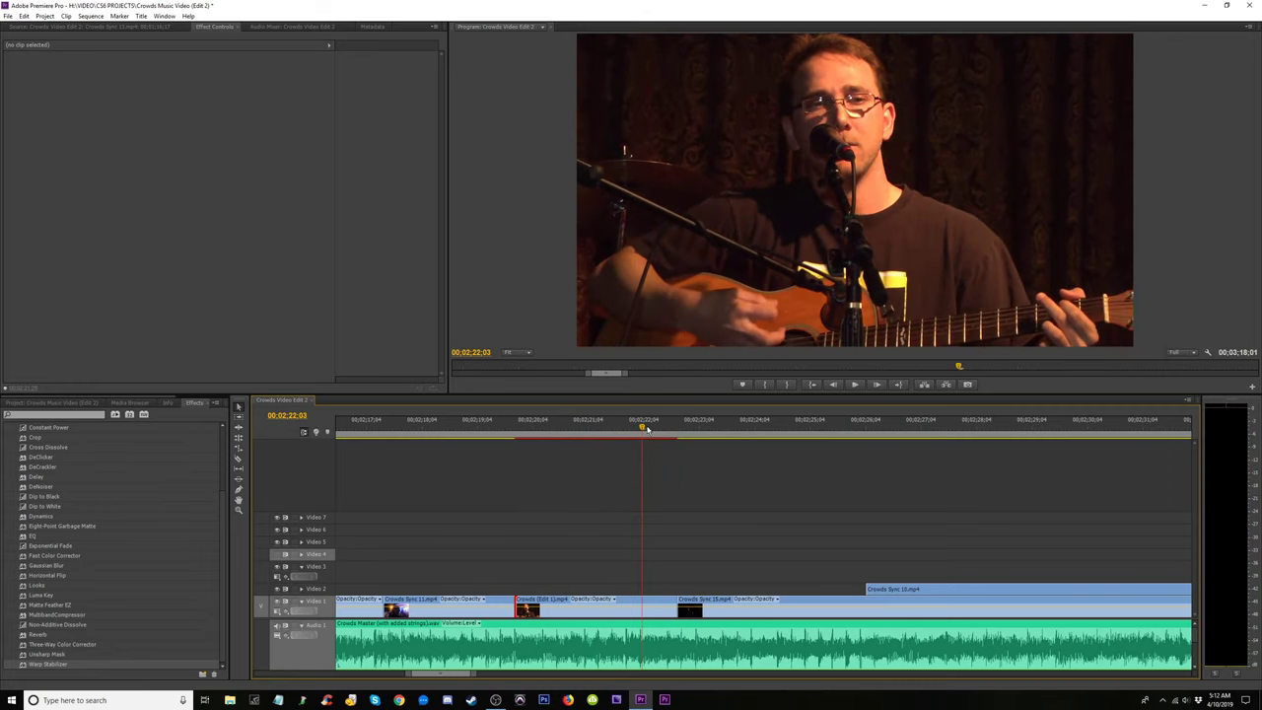
pyautogui.moveTo(647, 429); pyautogui.dragTo(658, 435)
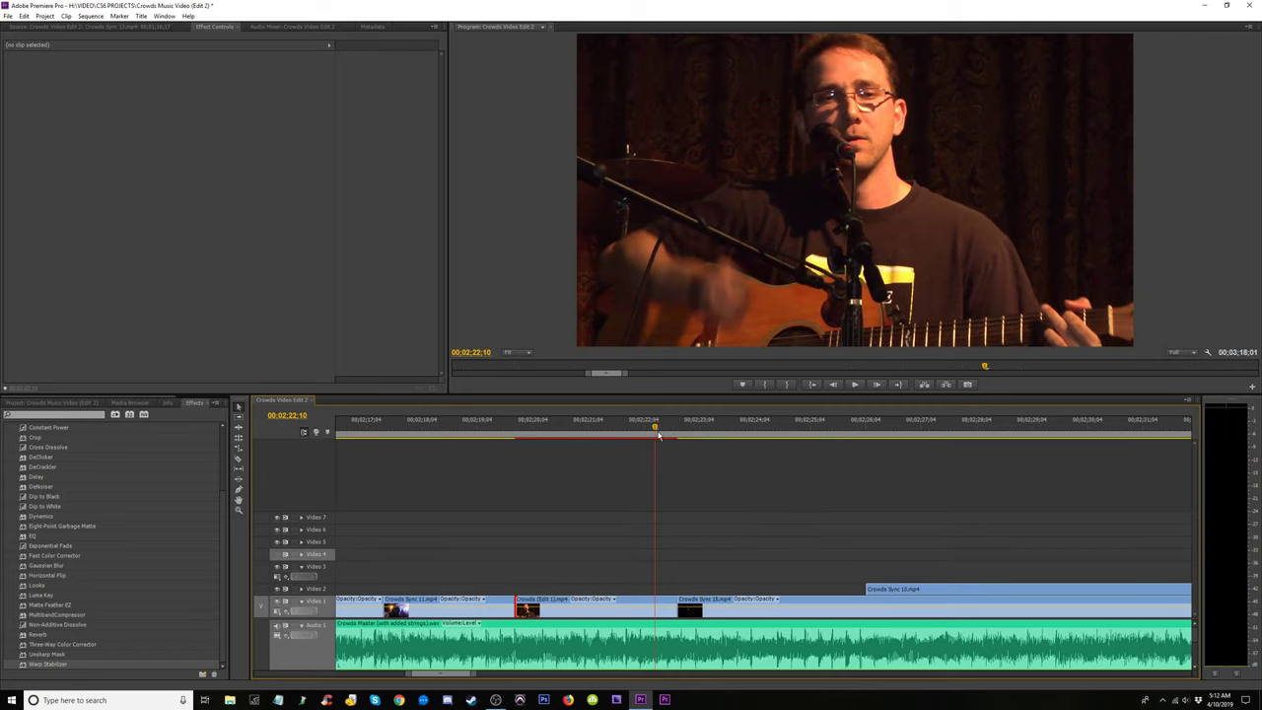
pyautogui.moveTo(522, 603); pyautogui.dragTo(655, 603)
pyautogui.moveTo(630, 427); pyautogui.dragTo(606, 434)
pyautogui.press('space')
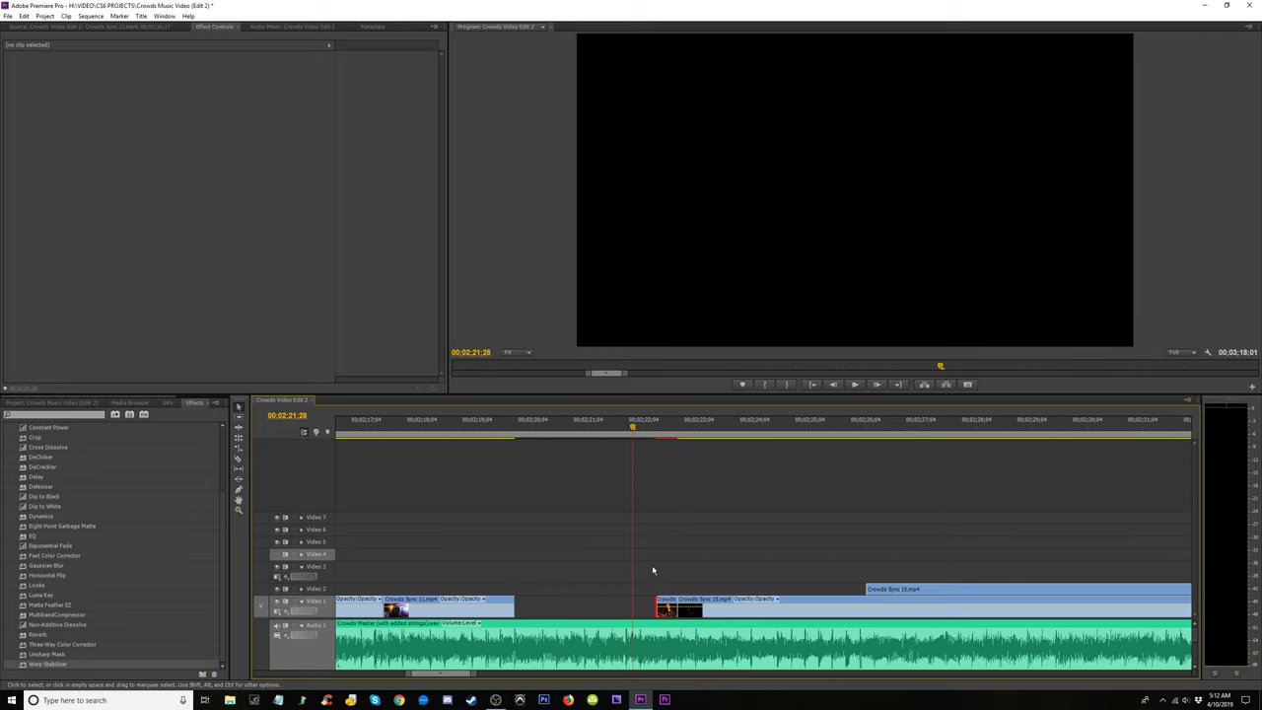
pyautogui.moveTo(657, 606); pyautogui.dragTo(515, 604)
pyautogui.press('space')
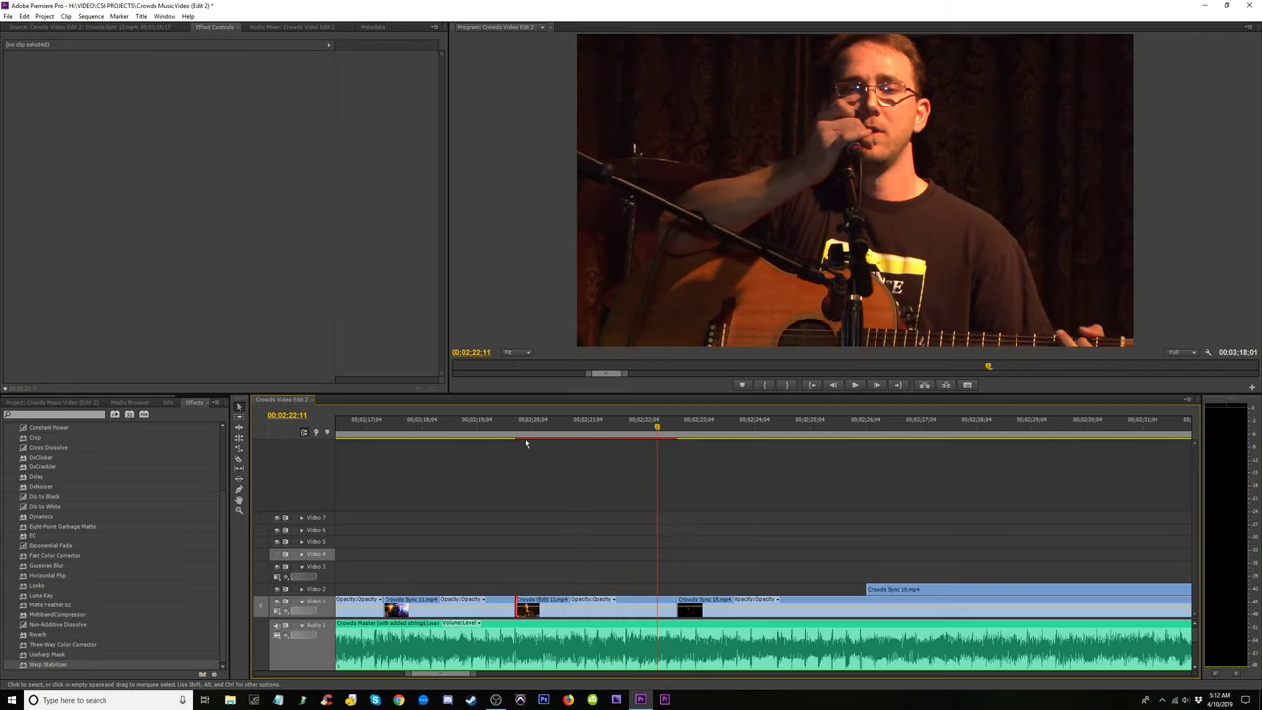
# Set the Crowds Sync 15 cut at 02;22;10 and replay the edit from before the cut.
pyautogui.click(507, 439)
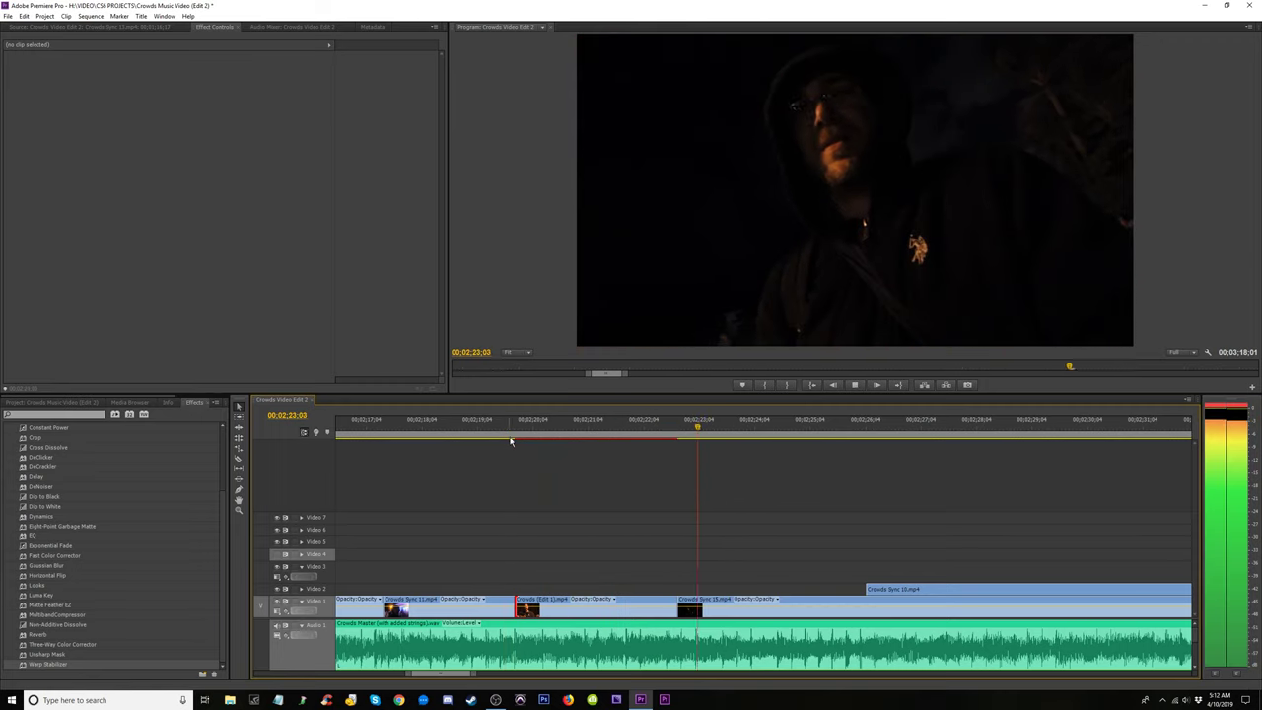
pyautogui.press('space')
pyautogui.moveTo(528, 434); pyautogui.dragTo(653, 451)
pyautogui.moveTo(669, 598); pyautogui.dragTo(655, 598)
pyautogui.click(509, 431)
pyautogui.press('space')
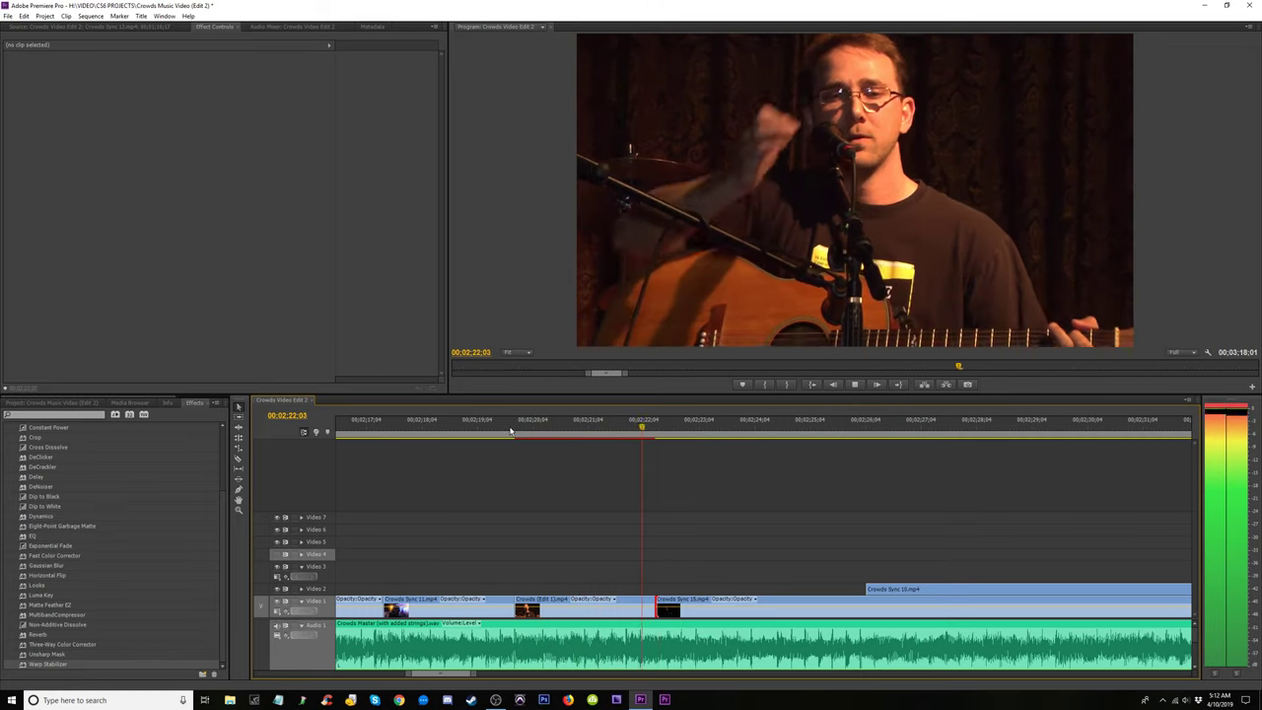
pyautogui.click(455, 431)
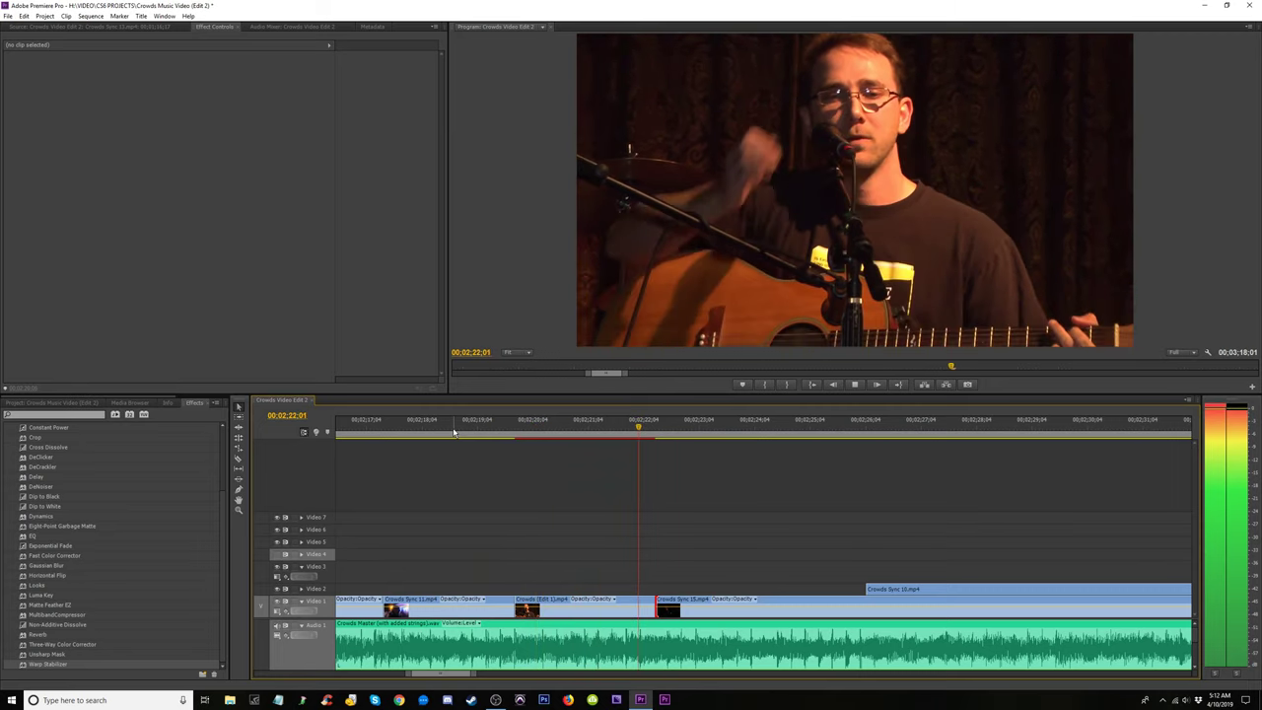
pyautogui.press('-')
pyautogui.press('-')
pyautogui.press('-')
pyautogui.press('-')
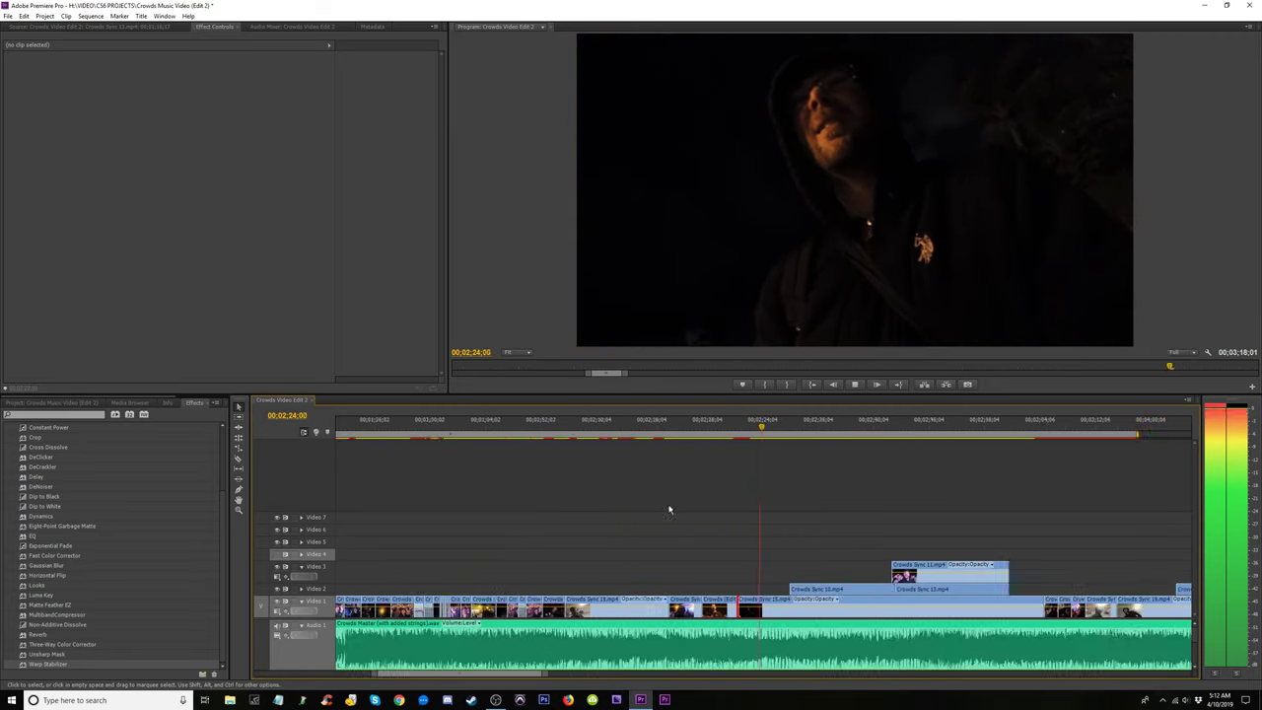
pyautogui.press('=')
pyautogui.press('=')
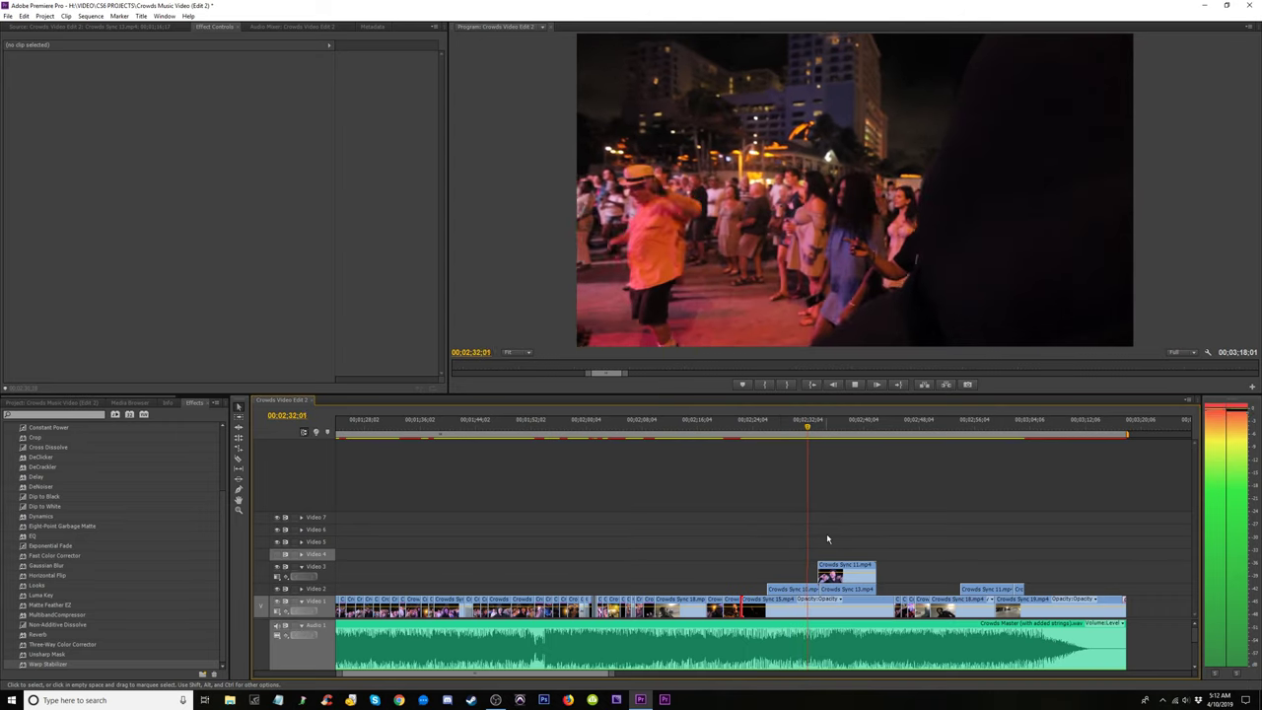
pyautogui.press('space')
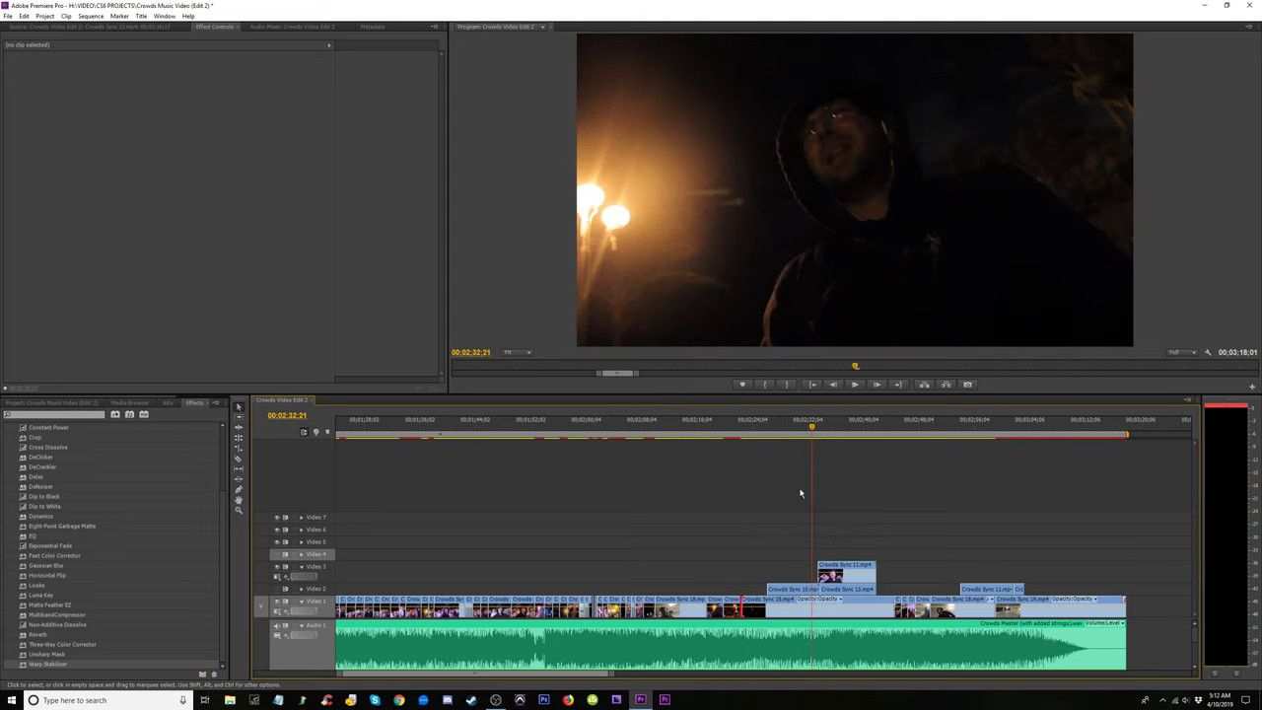
pyautogui.click(766, 427)
pyautogui.press('space')
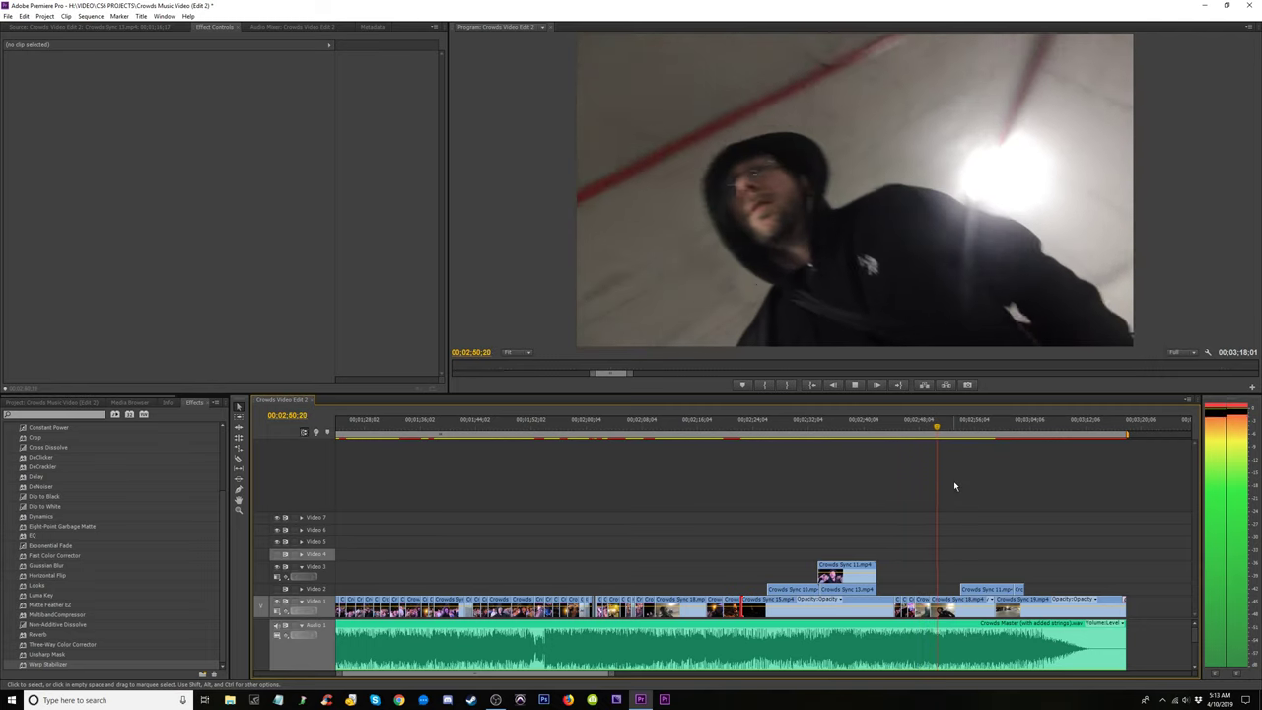
pyautogui.click(895, 430)
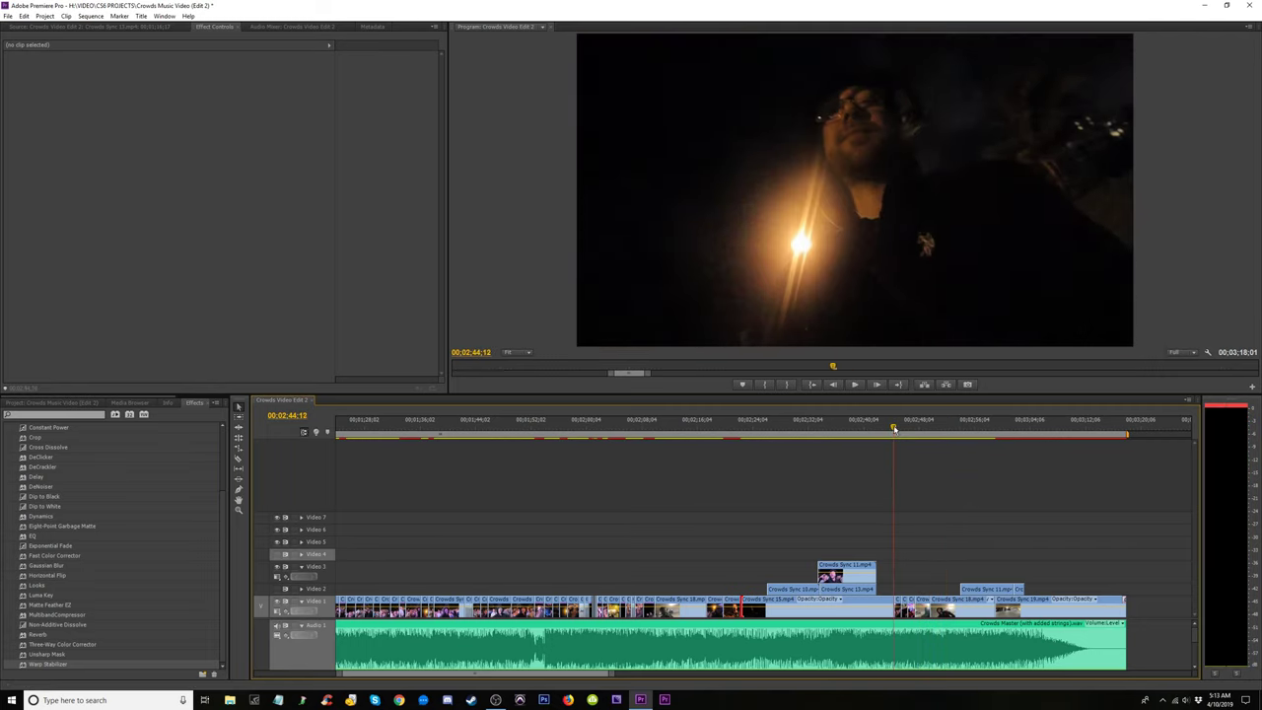
pyautogui.press('=')
pyautogui.press('=')
pyautogui.press('=')
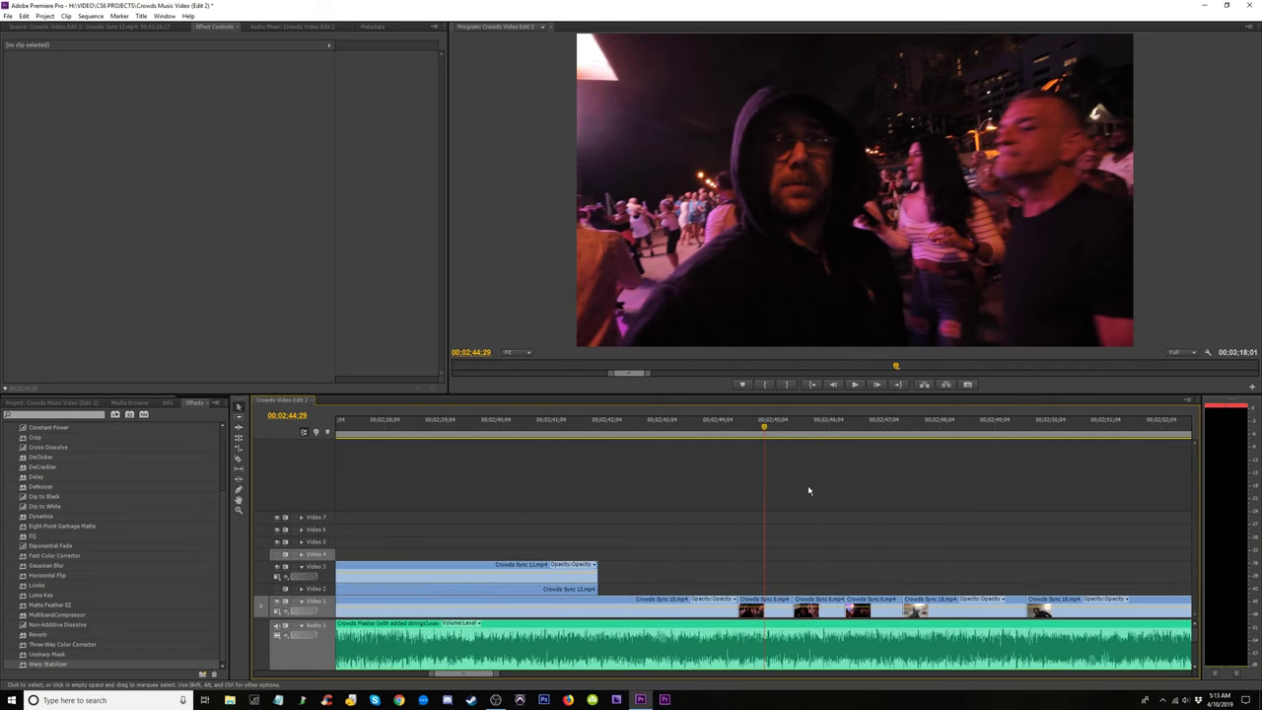
# Preview around 00;02;44 and 00;02;22, marquee-selecting the short Crowds Sync clips on Video 4.
pyautogui.press('space')
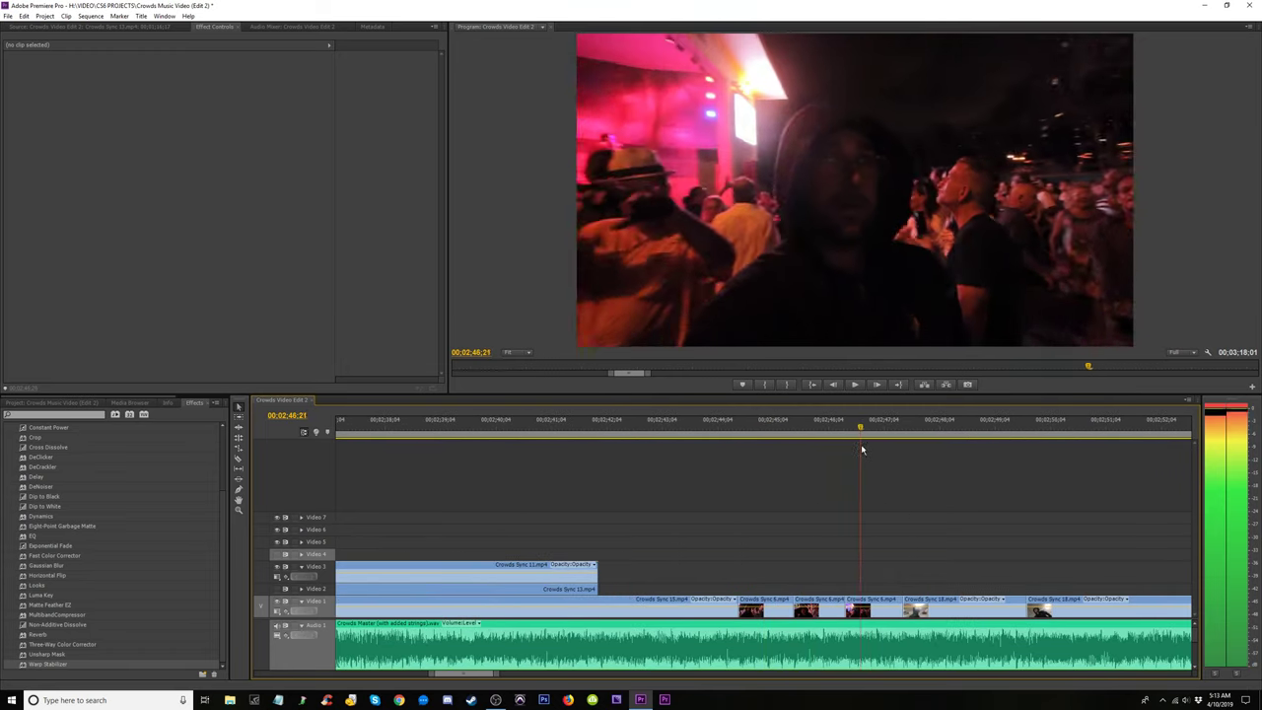
pyautogui.press('space')
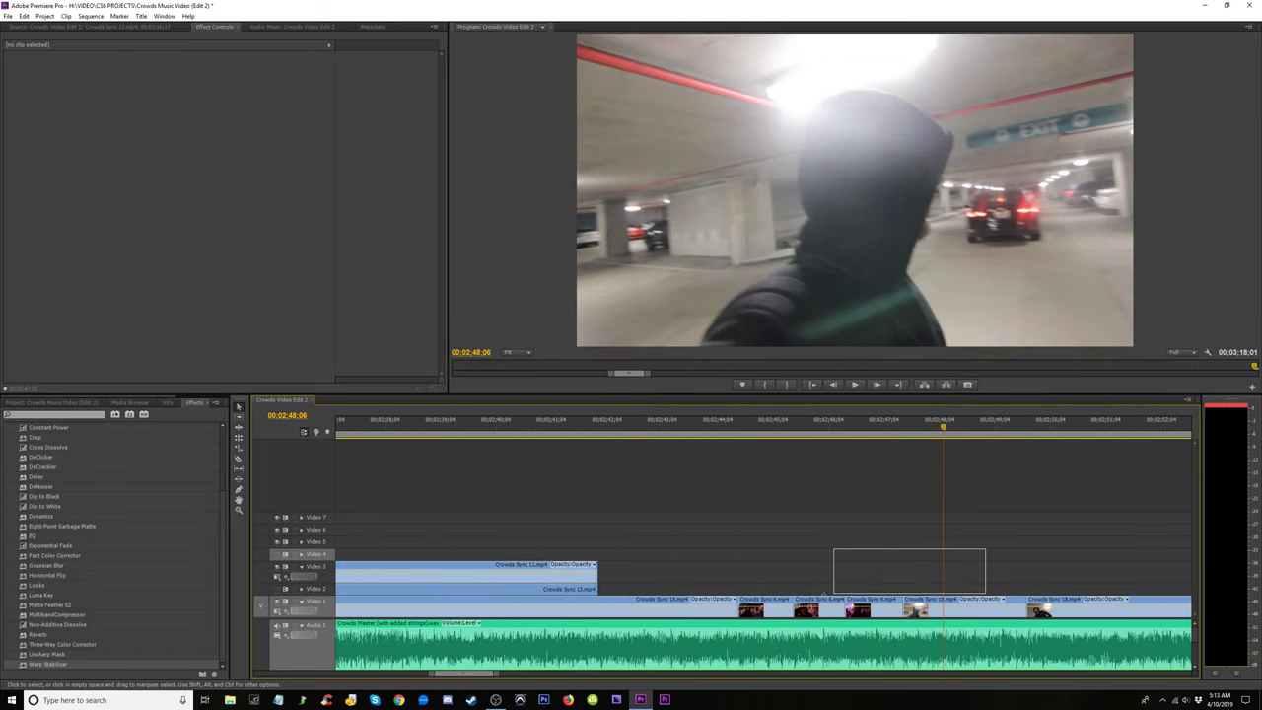
pyautogui.moveTo(834, 593); pyautogui.dragTo(595, 539)
pyautogui.scroll(-4, 774, 606)
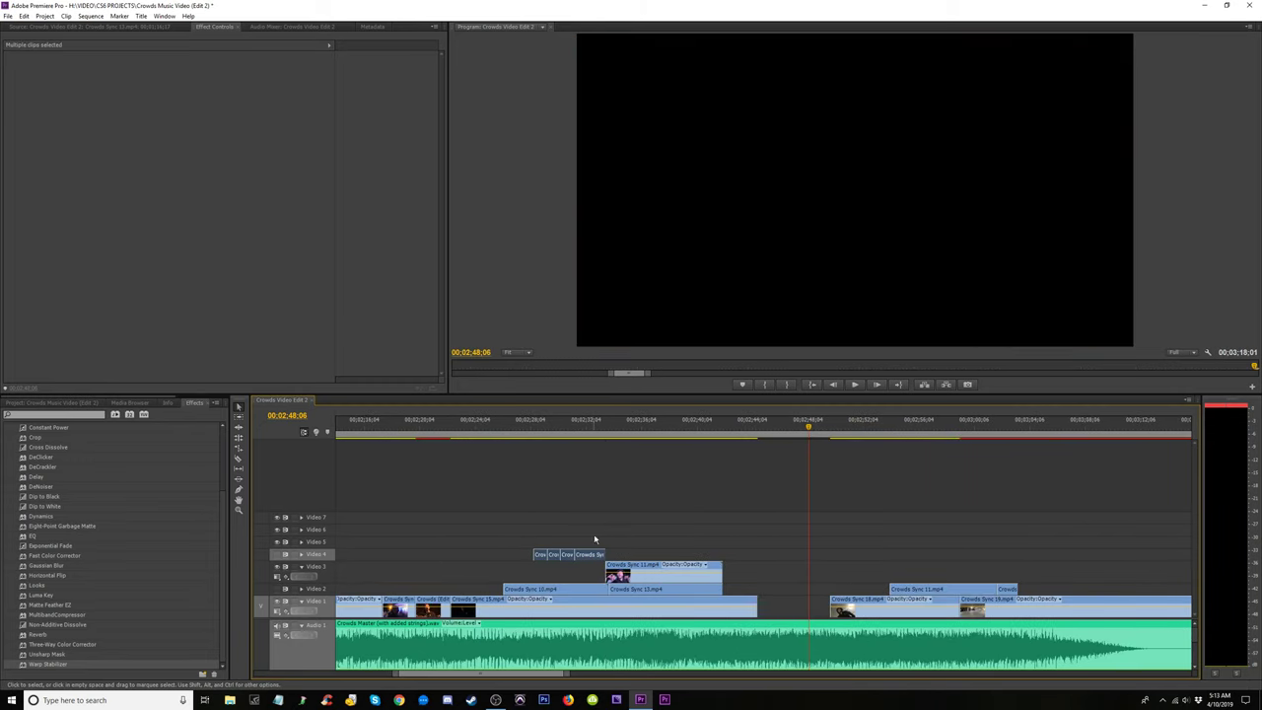
pyautogui.moveTo(511, 432); pyautogui.dragTo(478, 464)
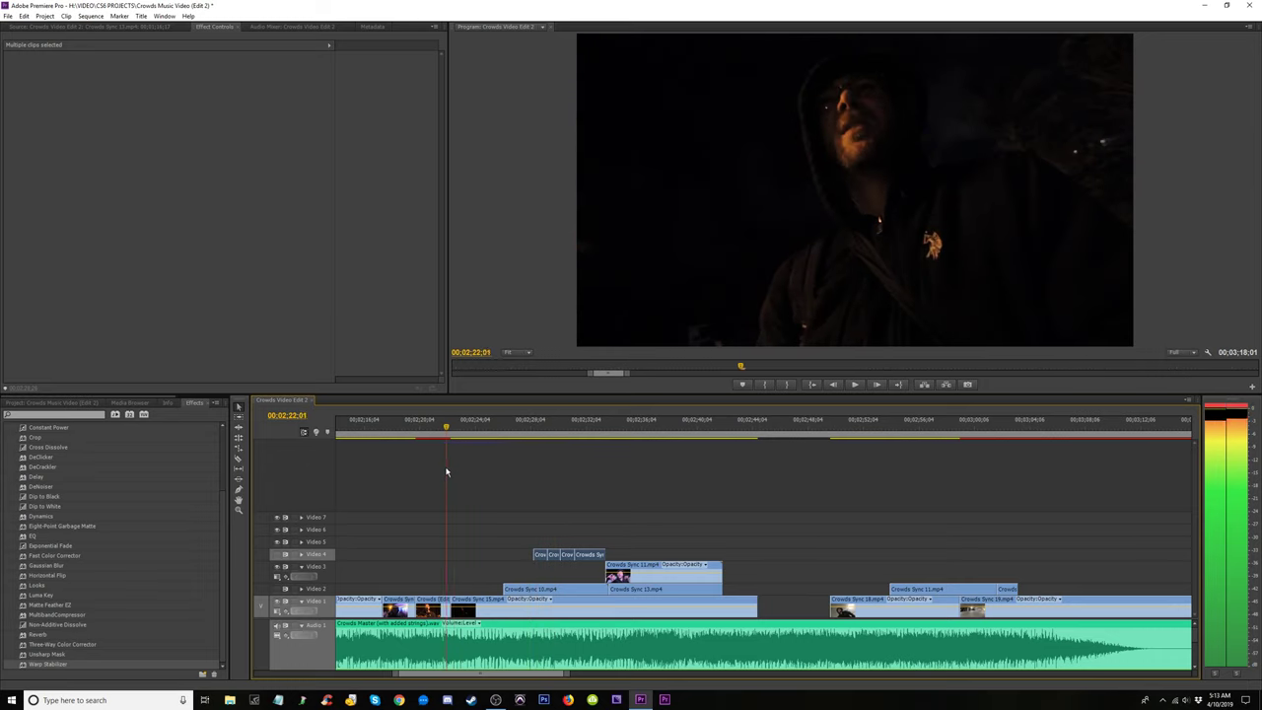
pyautogui.press('space')
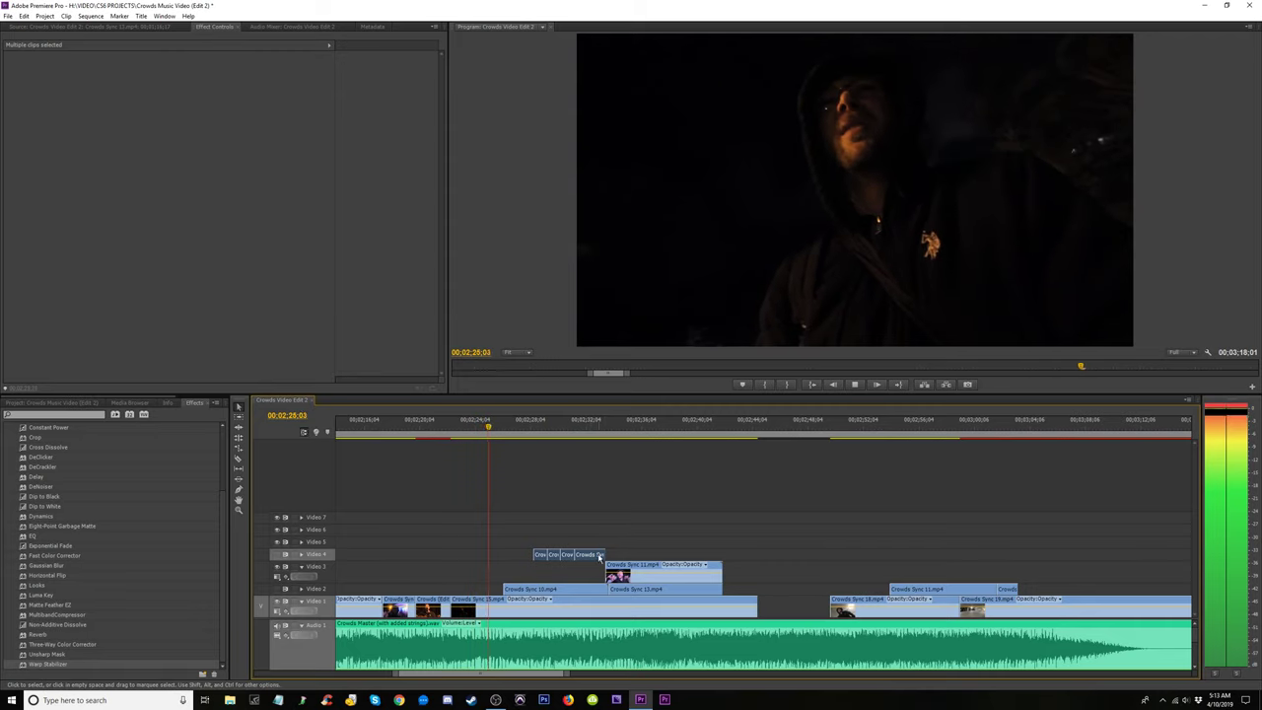
pyautogui.press('space')
# Shift the short clip group to Video 3, then down onto Video 1 near 00;02;24.
pyautogui.moveTo(591, 557); pyautogui.dragTo(493, 572)
pyautogui.press('space')
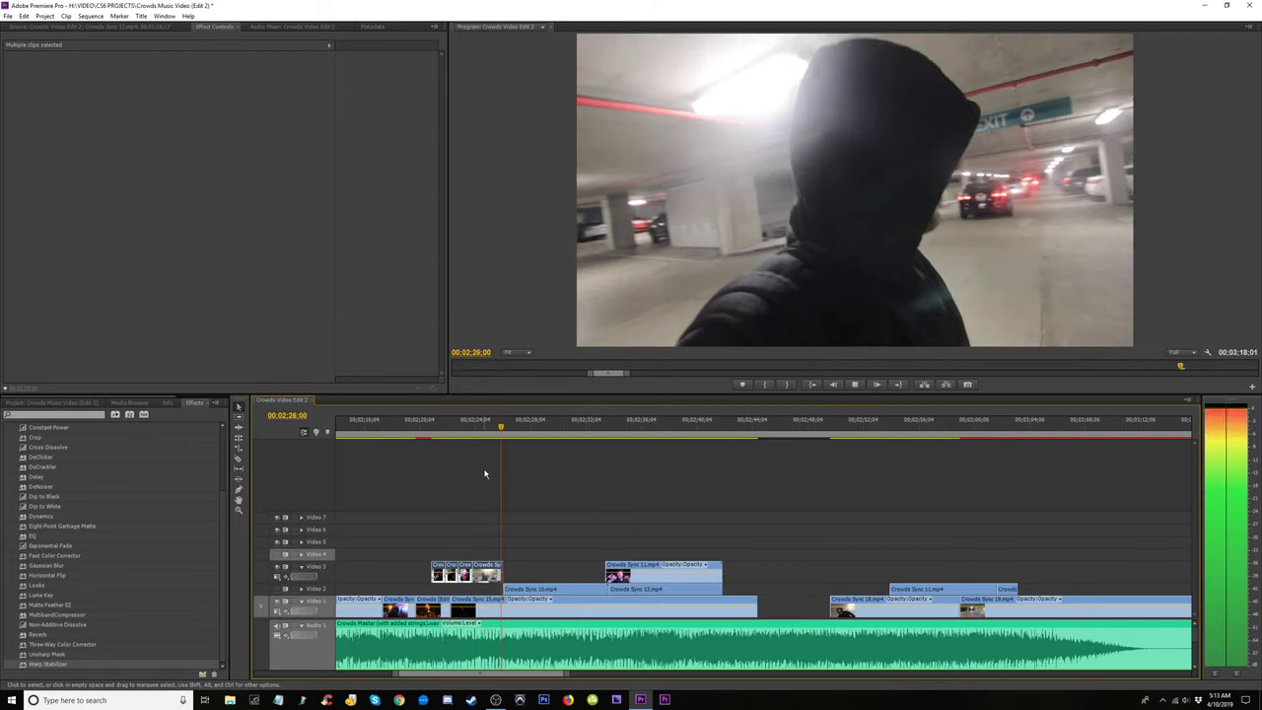
pyautogui.click(411, 432)
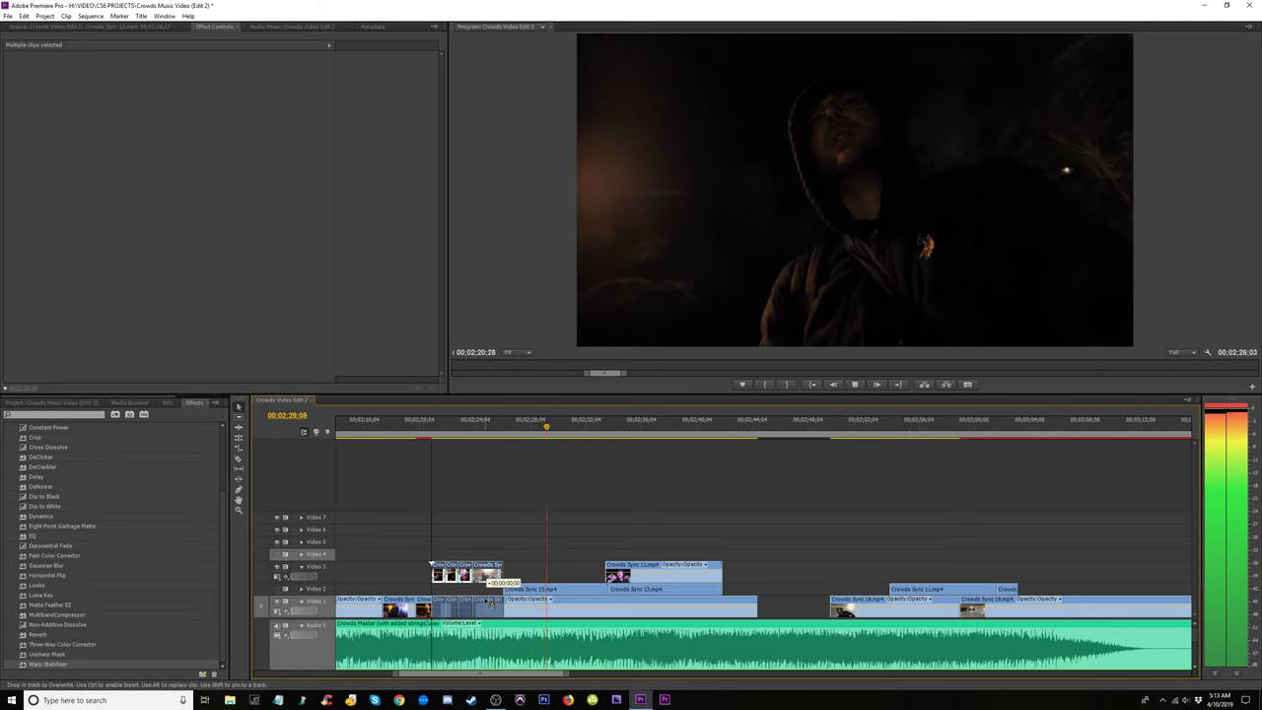
pyautogui.moveTo(486, 584); pyautogui.dragTo(485, 601)
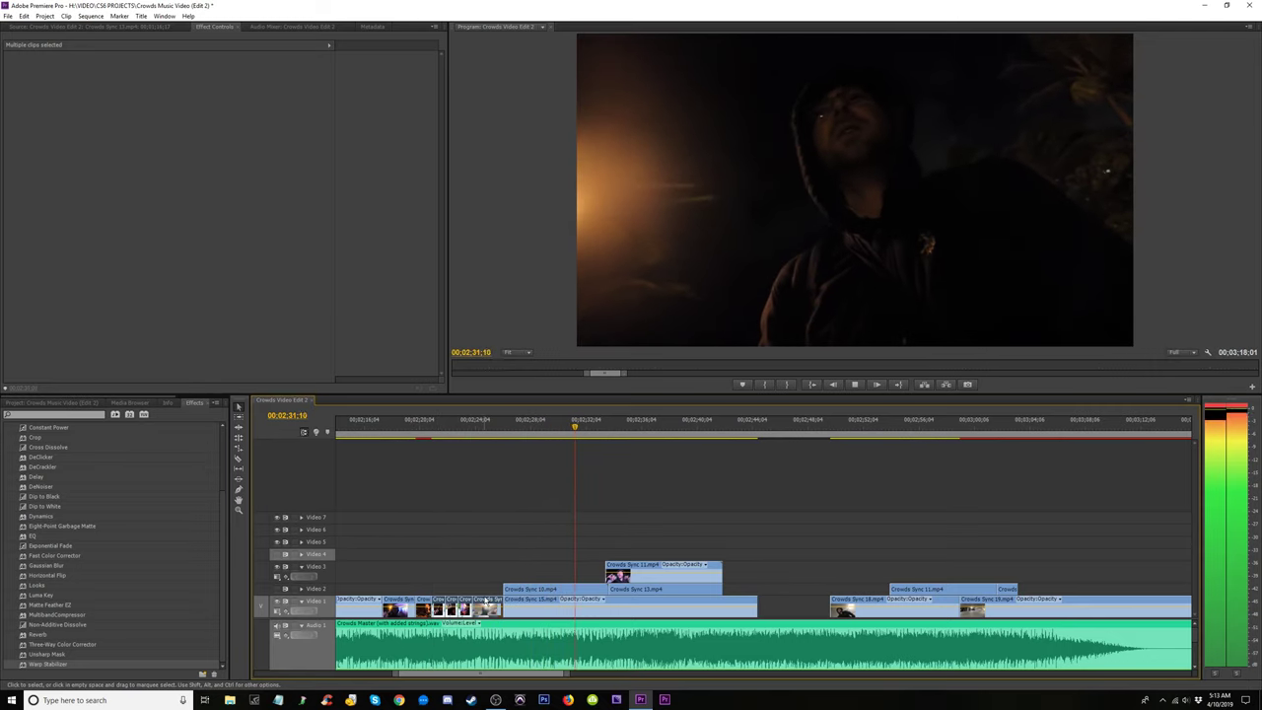
pyautogui.press('space')
pyautogui.hotkey('ctrl', 'z')
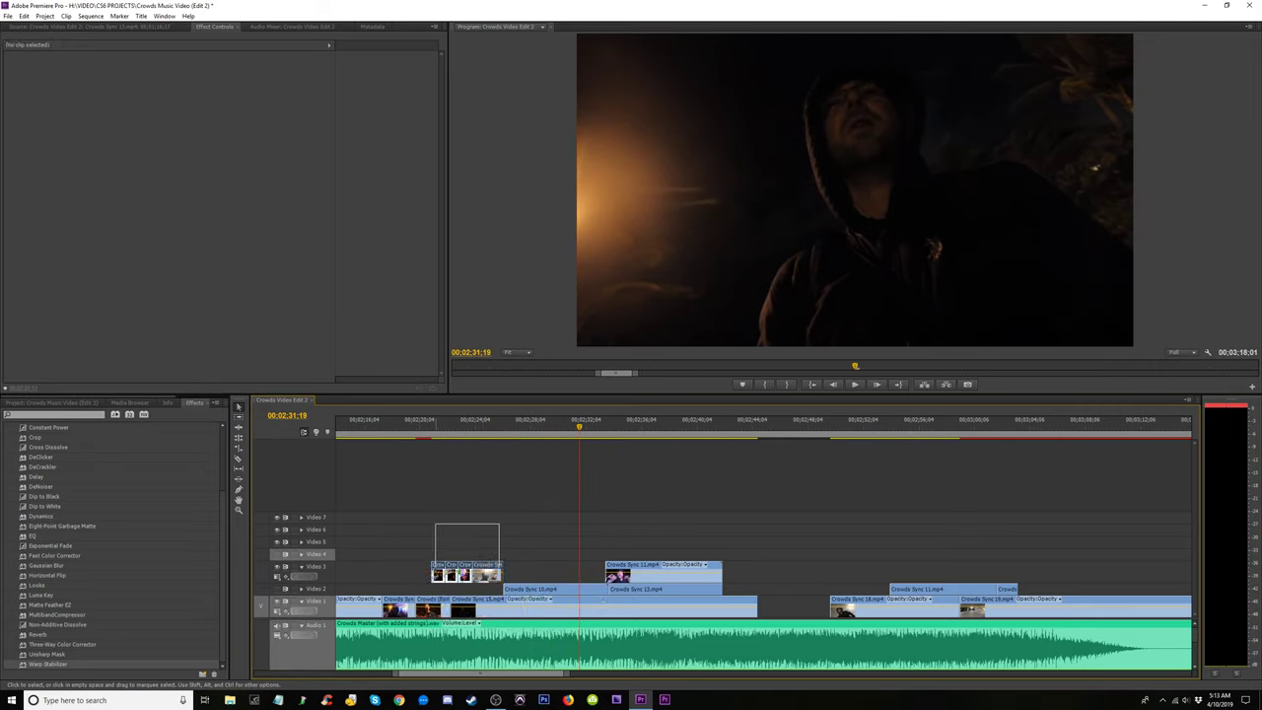
pyautogui.moveTo(460, 609); pyautogui.dragTo(493, 618)
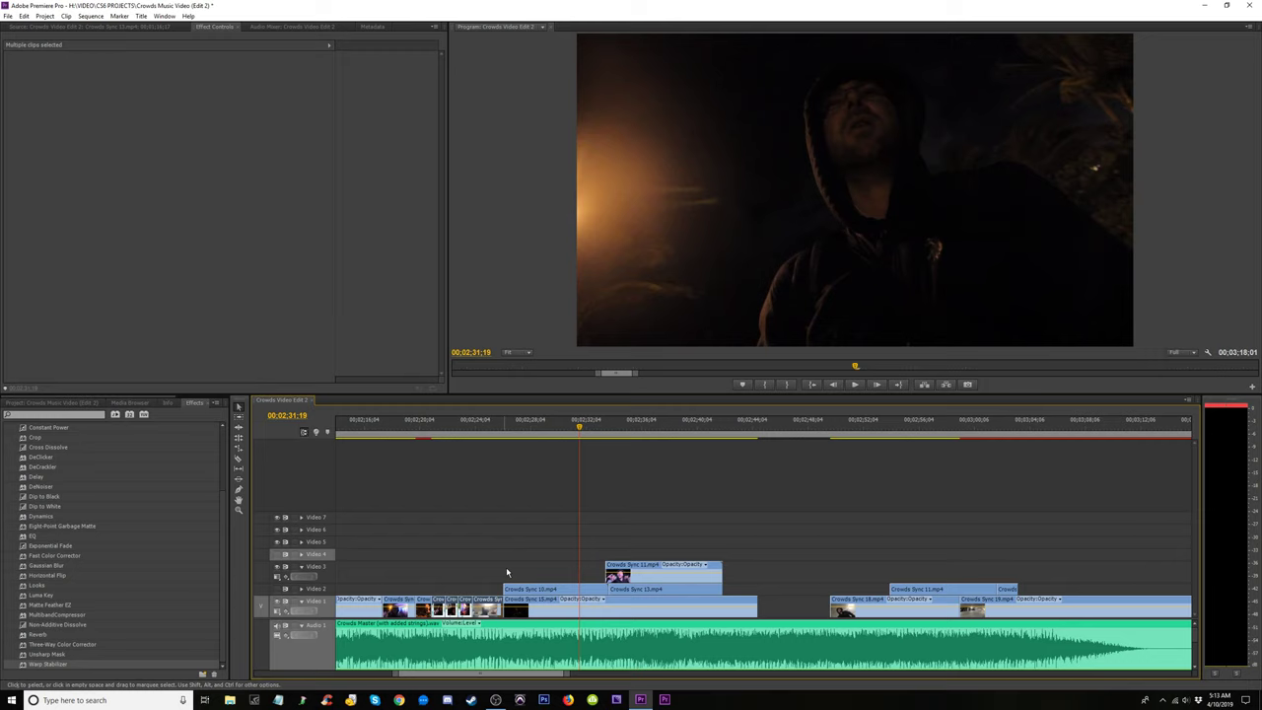
# Replay the sequence from about 00;02;25, then from about 00;02;34, to review the stacked clips.
pyautogui.click(501, 425)
pyautogui.press('space')
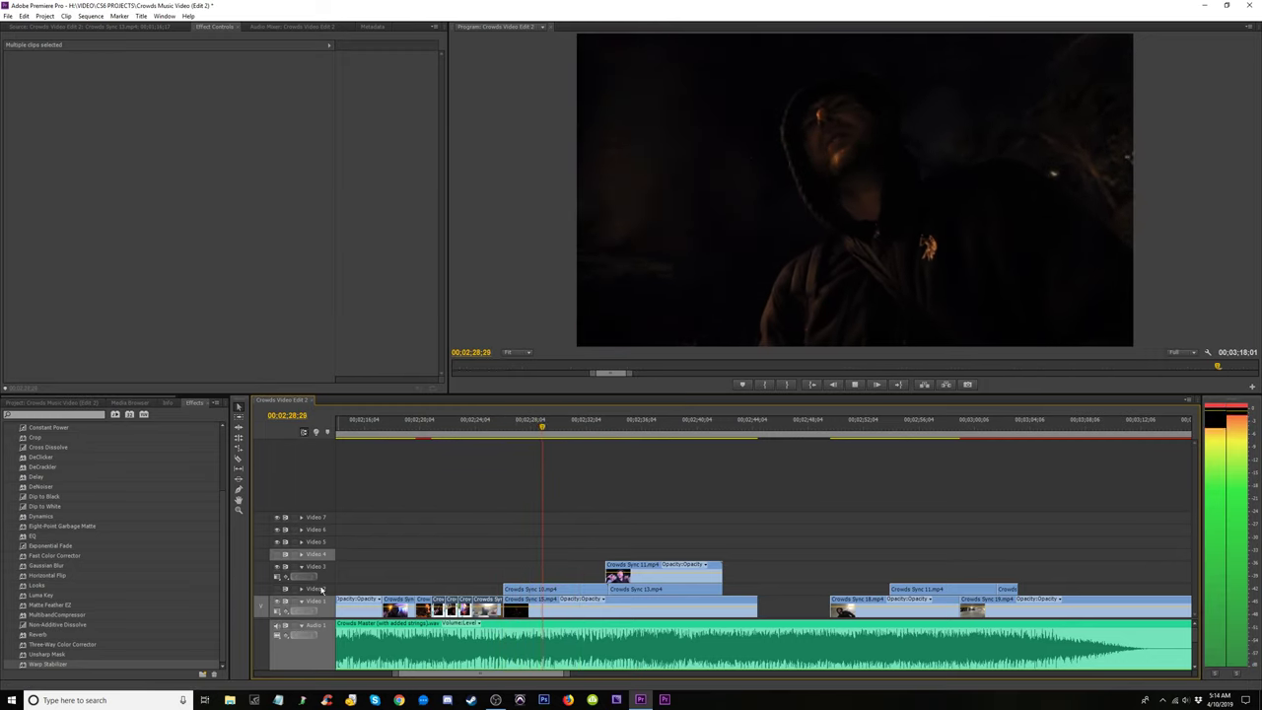
pyautogui.press('space')
pyautogui.press('space')
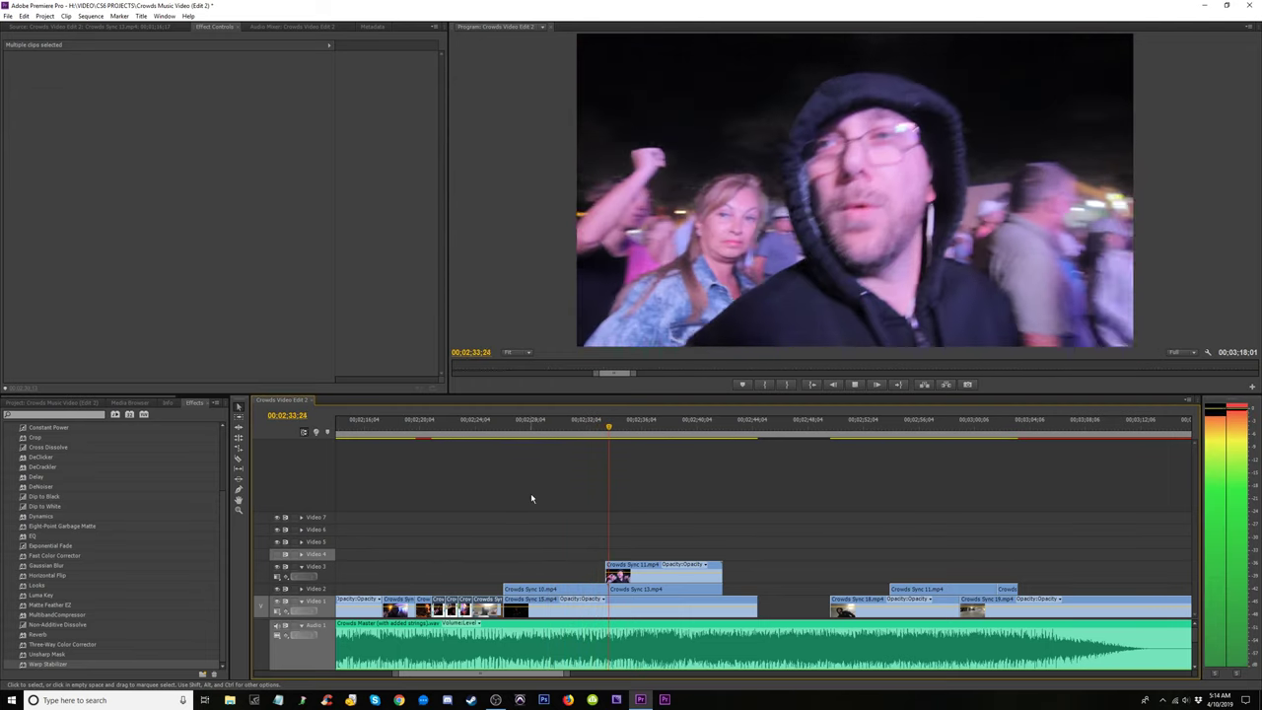
pyautogui.click(505, 430)
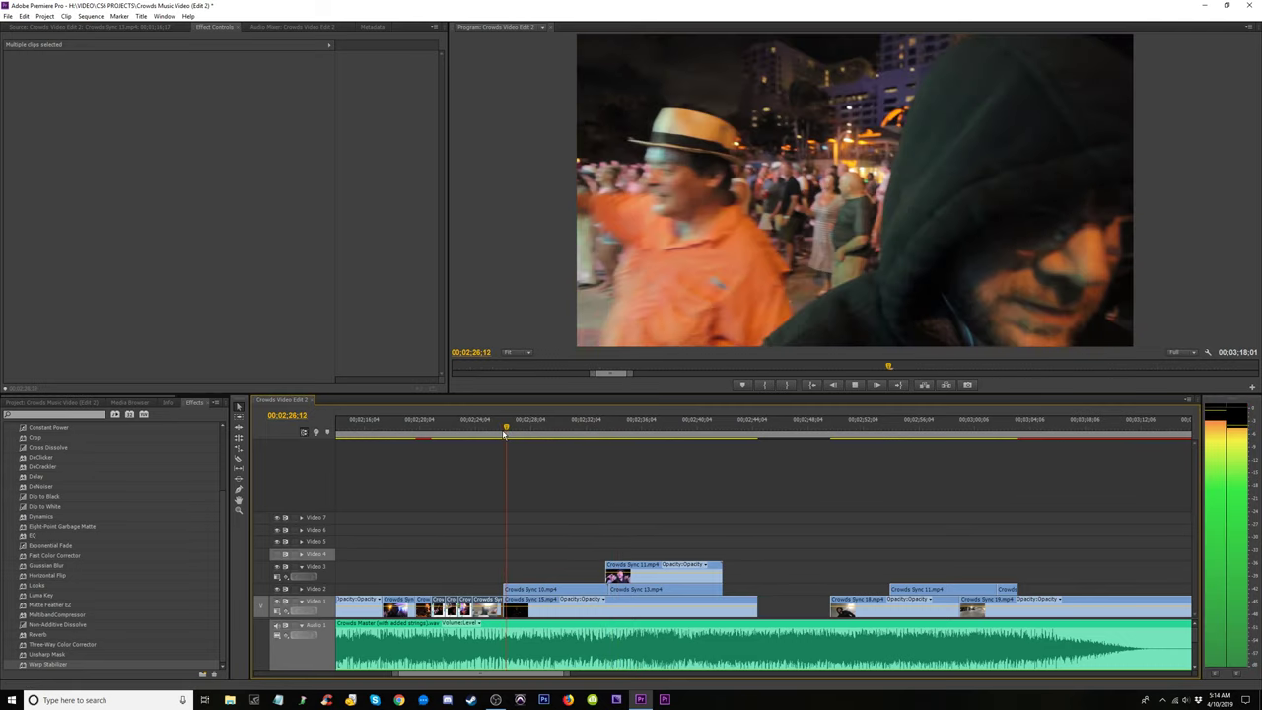
pyautogui.click(496, 431)
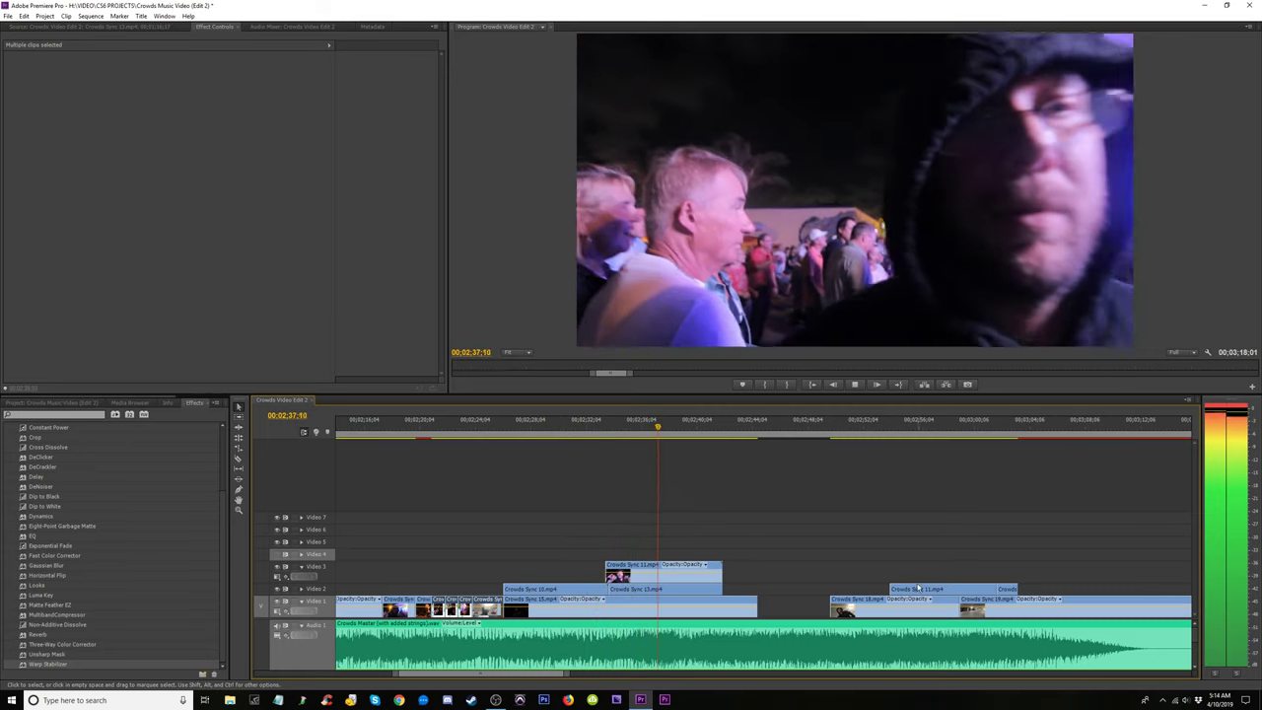
pyautogui.press('space')
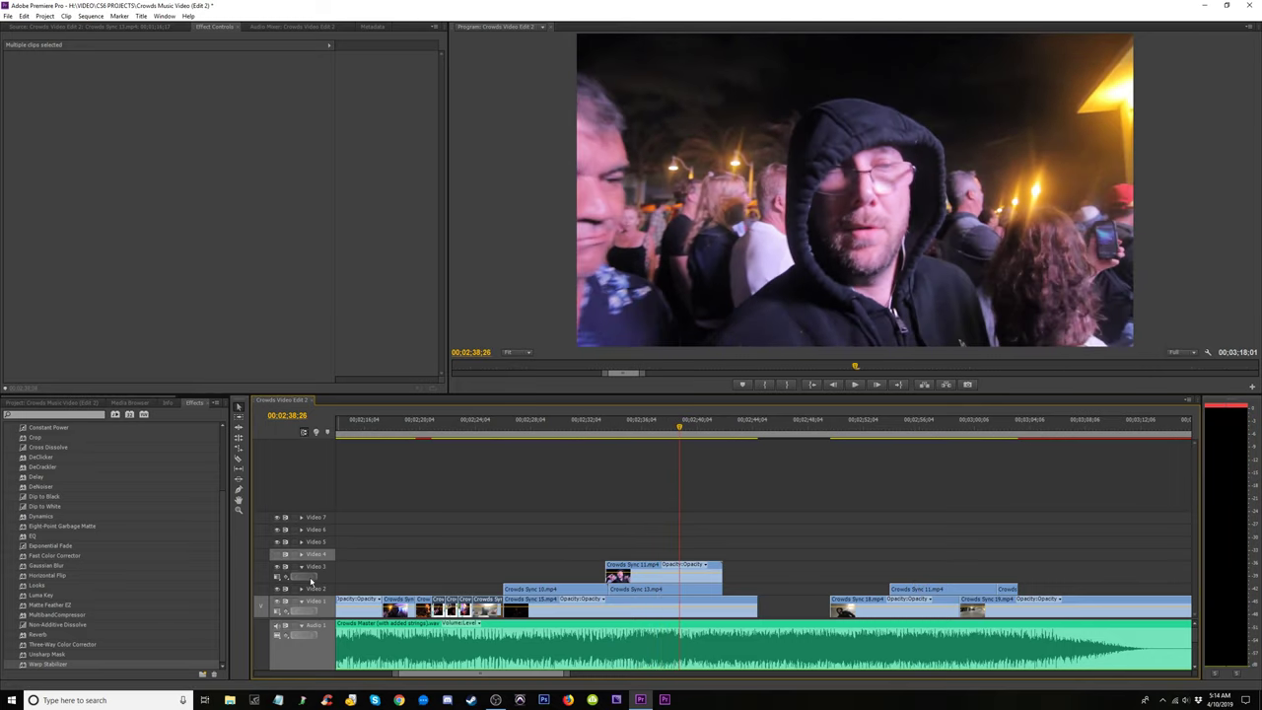
pyautogui.click(618, 430)
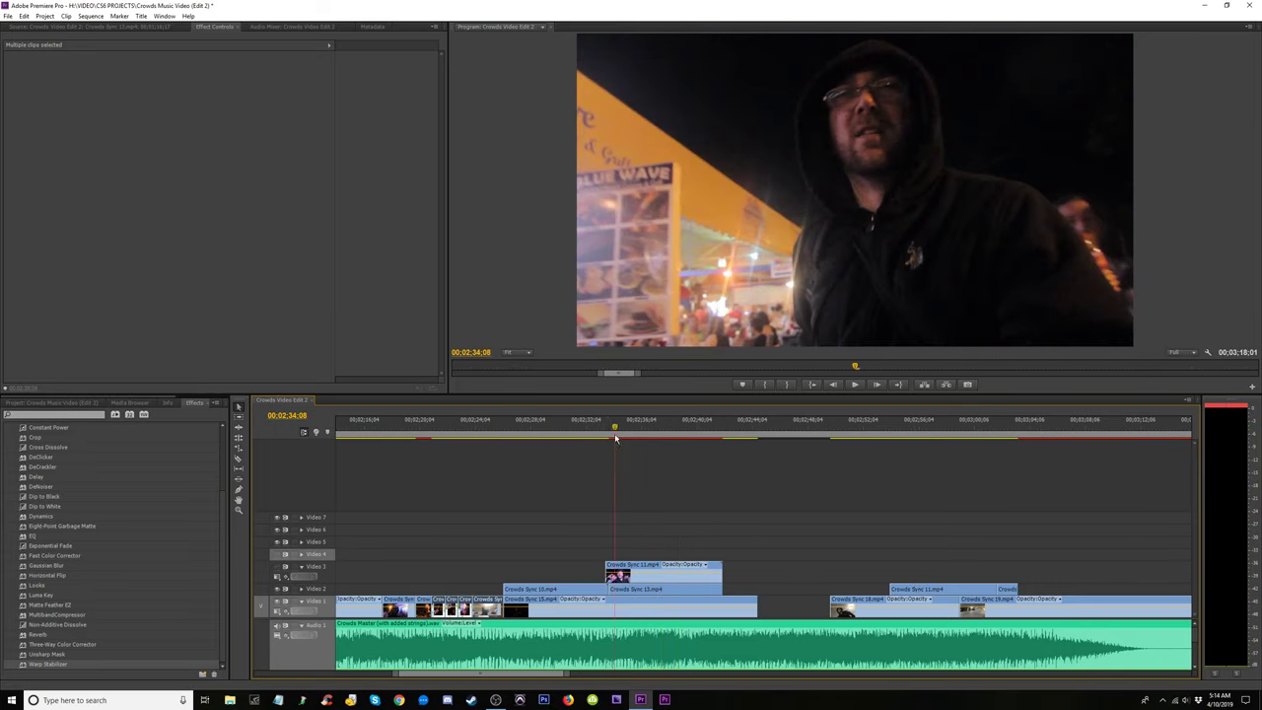
pyautogui.press('space')
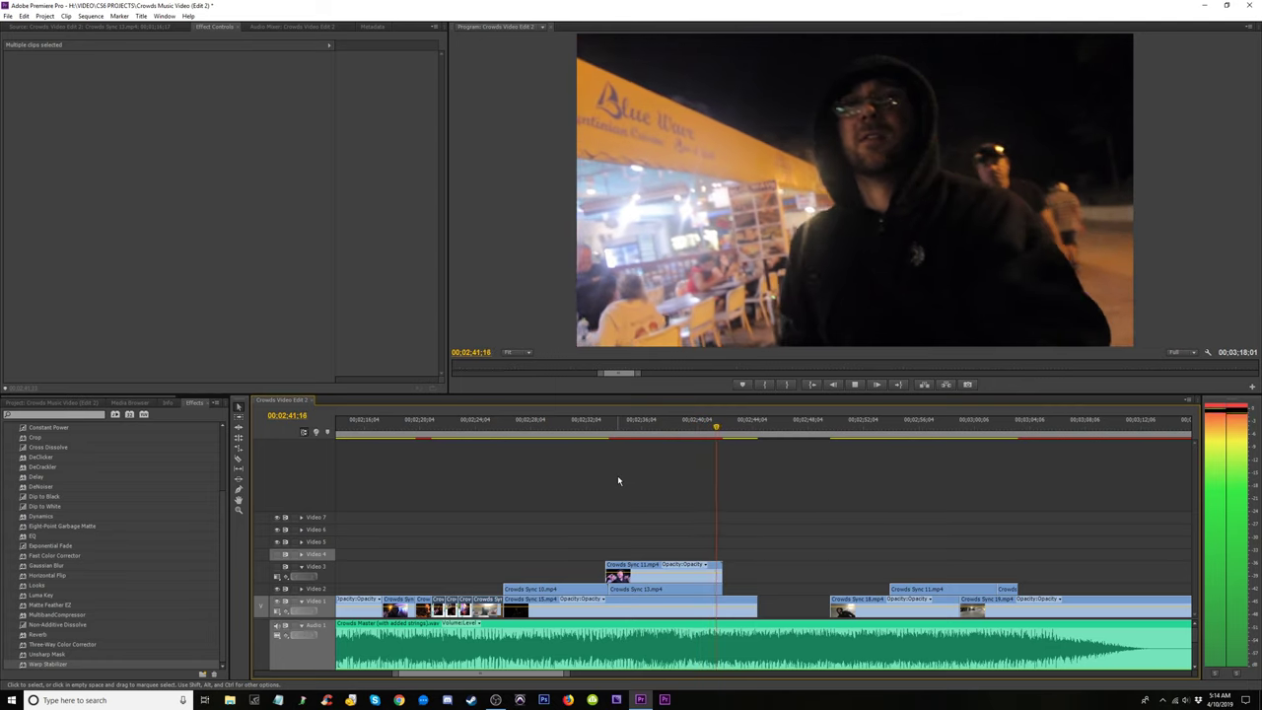
pyautogui.press('space')
# Trim the start of Crowds Sync 13 to the playhead at 00;02;40;14 and preview it.
pyautogui.click(707, 432)
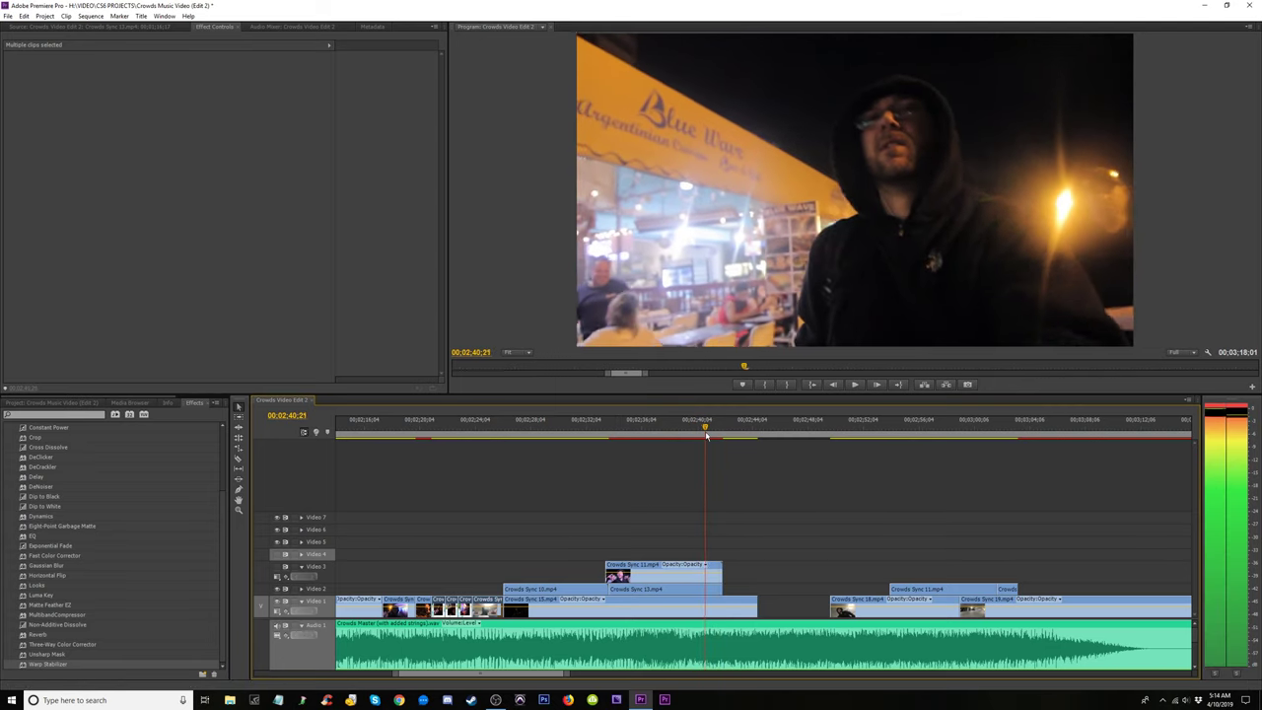
pyautogui.moveTo(707, 434); pyautogui.dragTo(704, 435)
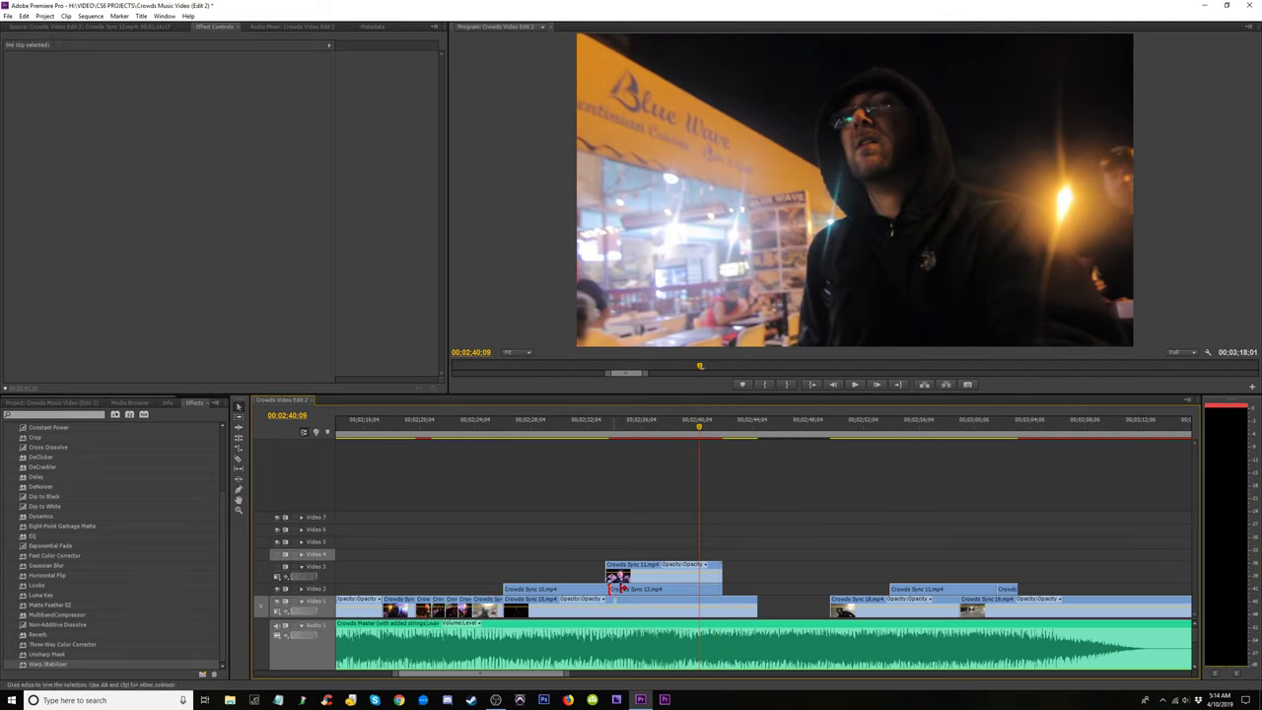
pyautogui.moveTo(615, 589)
pyautogui.mouseDown()
pyautogui.moveTo(703, 591)
pyautogui.moveTo(623, 596)
pyautogui.mouseUp()
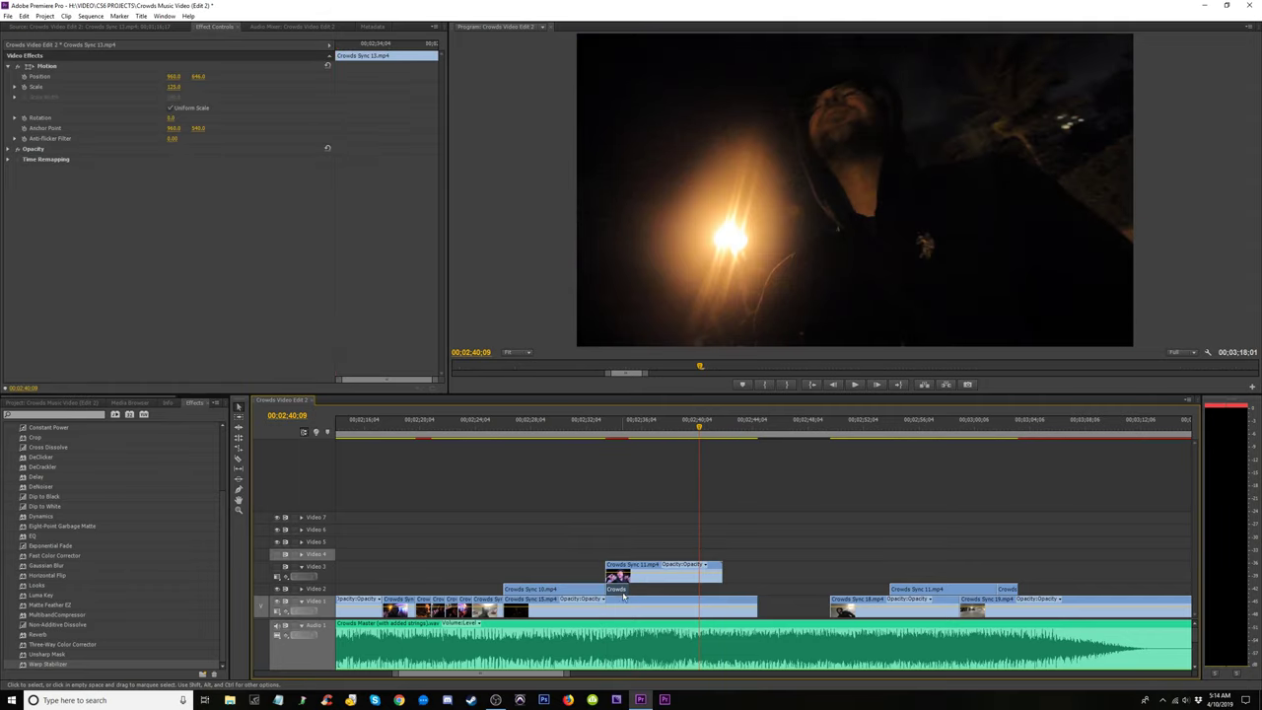
pyautogui.moveTo(595, 428)
pyautogui.mouseDown()
pyautogui.moveTo(611, 442)
pyautogui.moveTo(578, 443)
pyautogui.mouseUp()
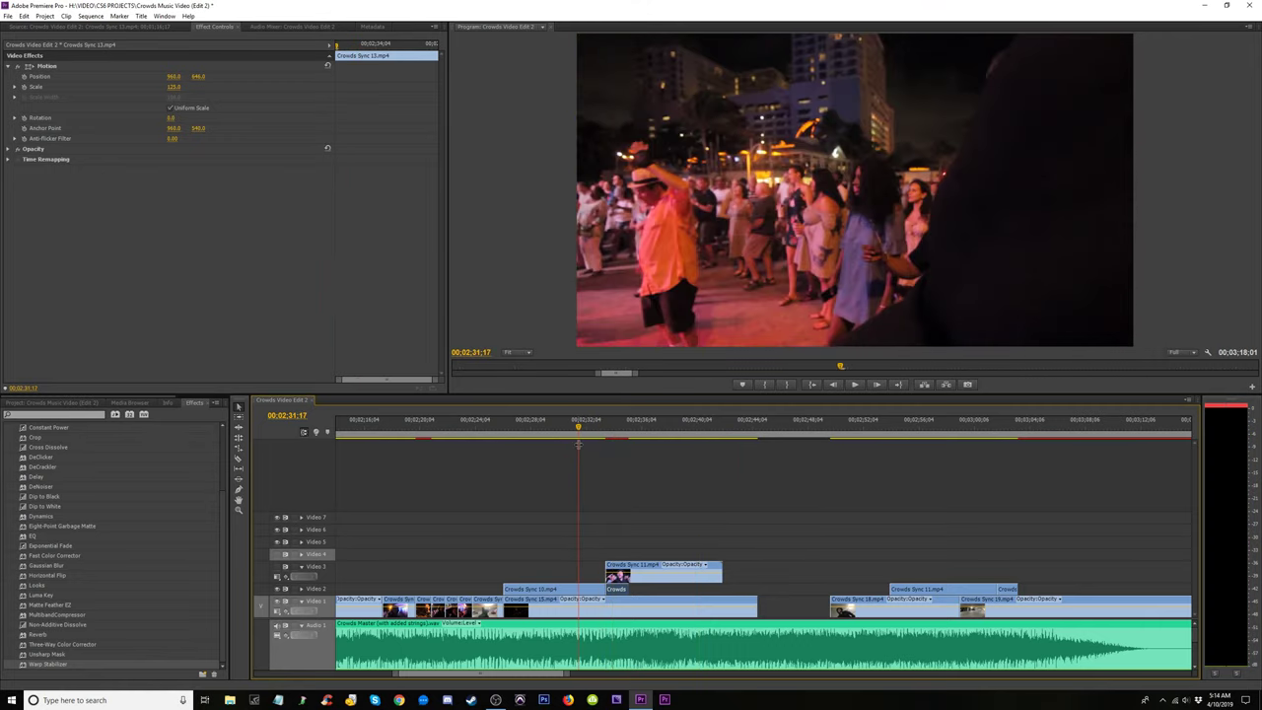
pyautogui.press('space')
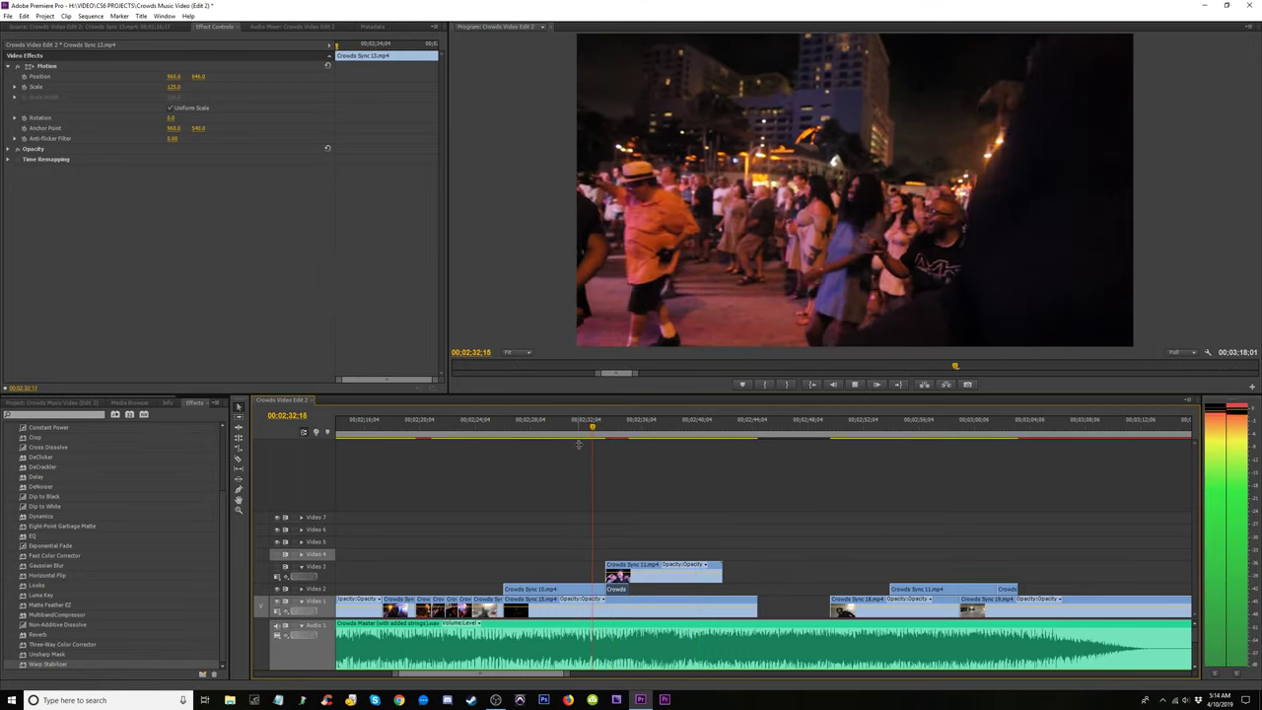
pyautogui.press('space')
# Tighten a clip edge and move the small Video 3 clip down onto Video 2.
pyautogui.moveTo(683, 511); pyautogui.dragTo(643, 566)
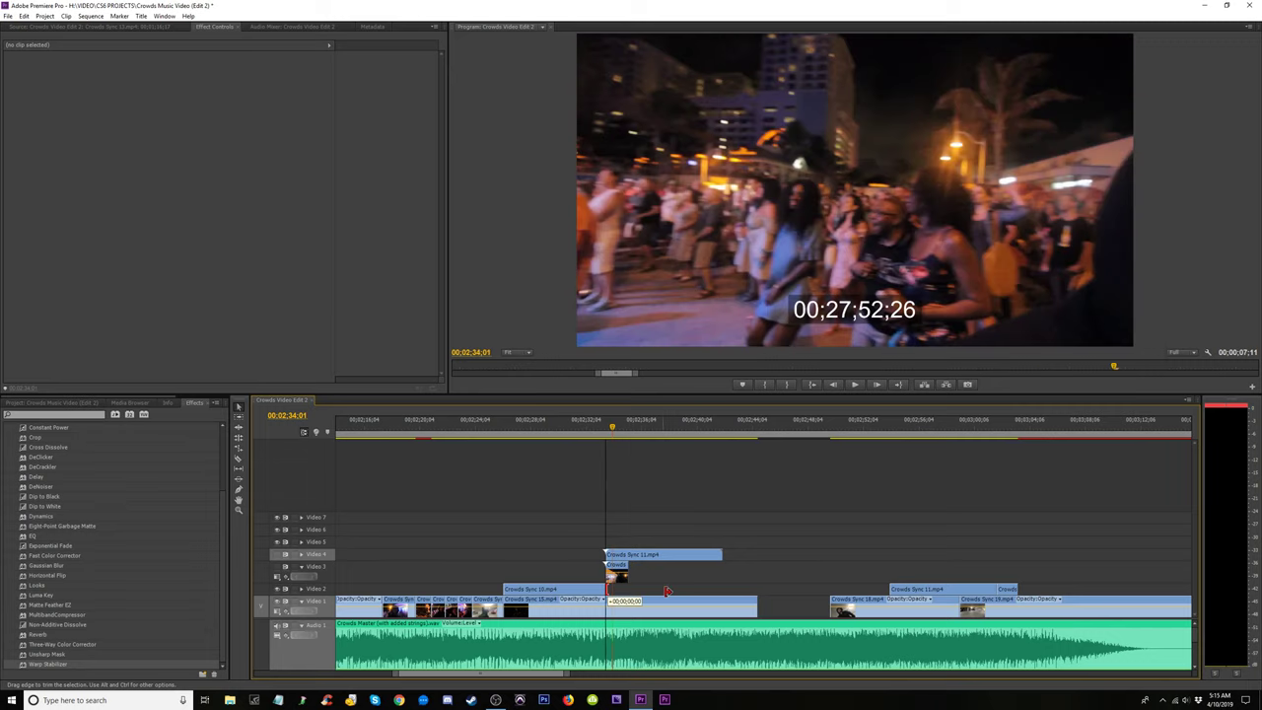
pyautogui.moveTo(609, 591); pyautogui.dragTo(553, 589)
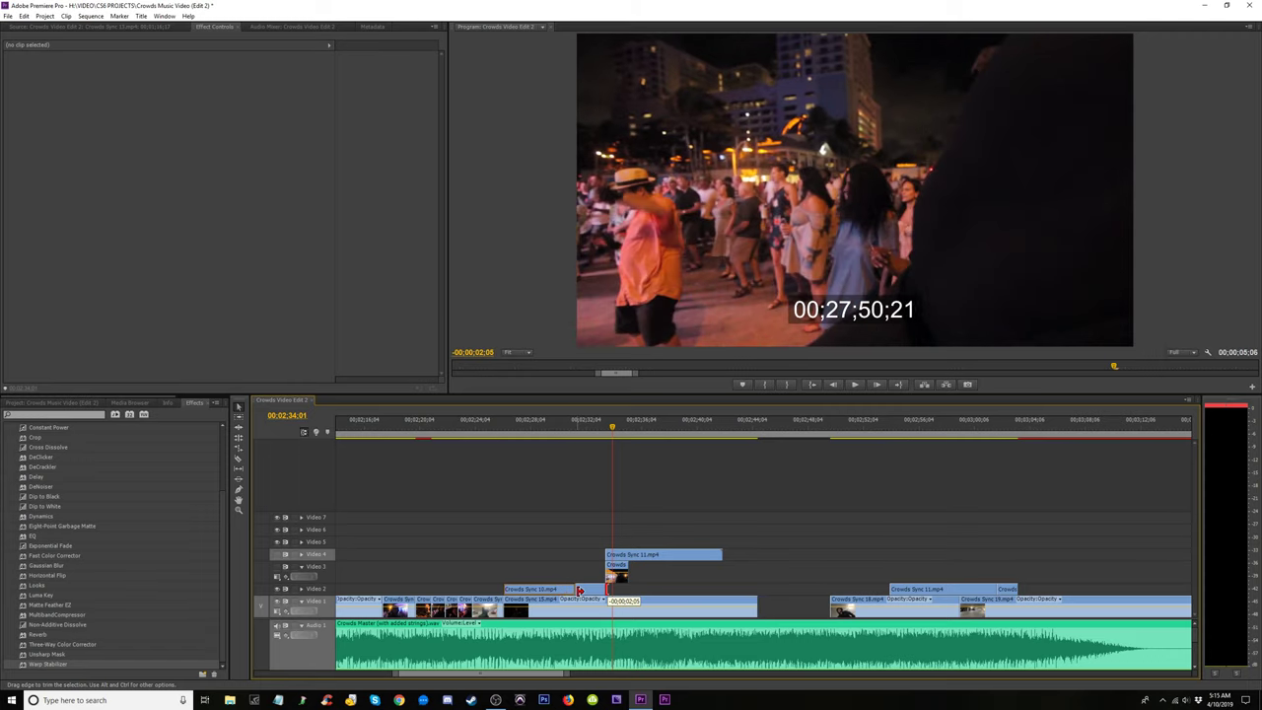
pyautogui.moveTo(580, 591); pyautogui.dragTo(579, 591)
pyautogui.click(618, 578)
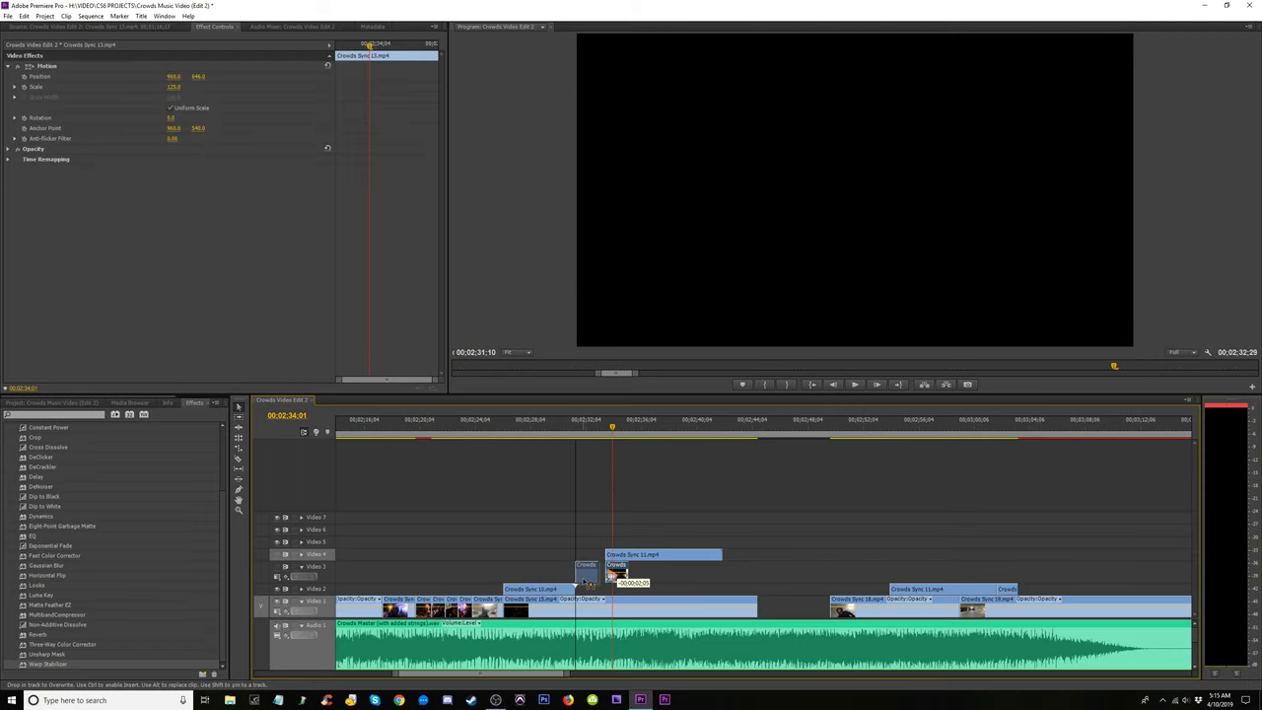
pyautogui.click(577, 427)
pyautogui.press('space')
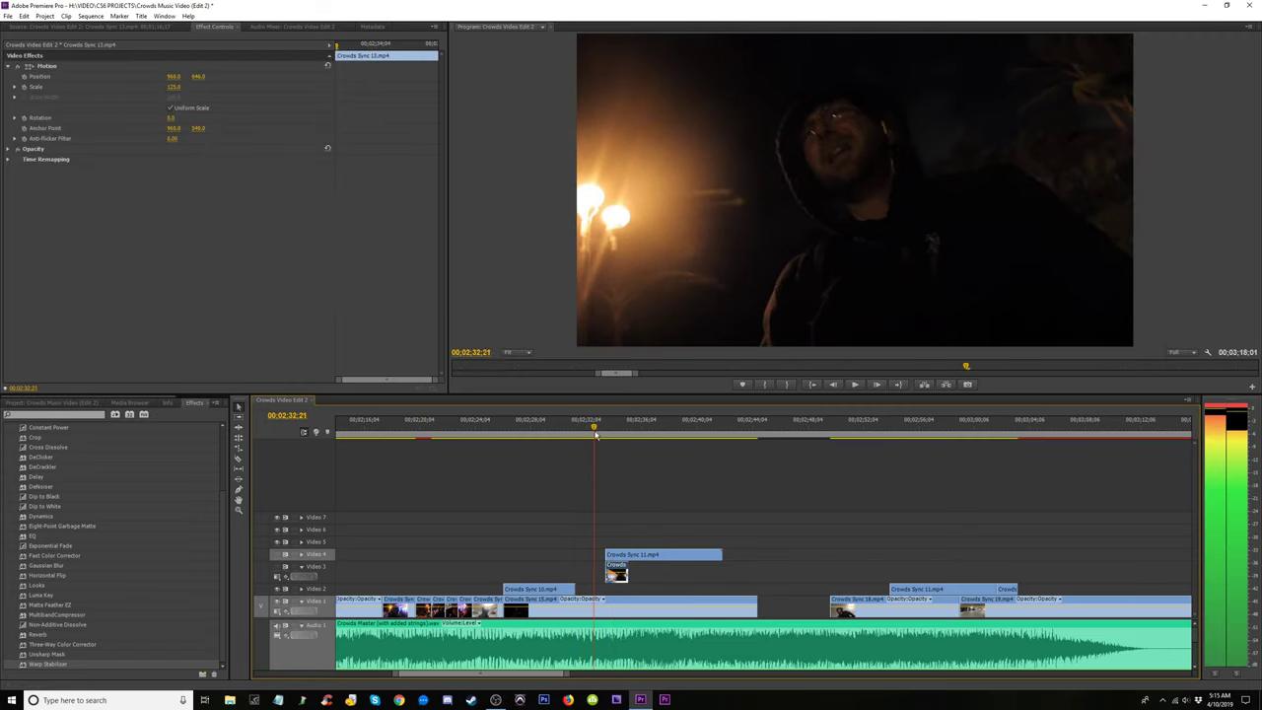
pyautogui.moveTo(618, 579); pyautogui.dragTo(588, 597)
pyautogui.moveTo(496, 436); pyautogui.dragTo(552, 601)
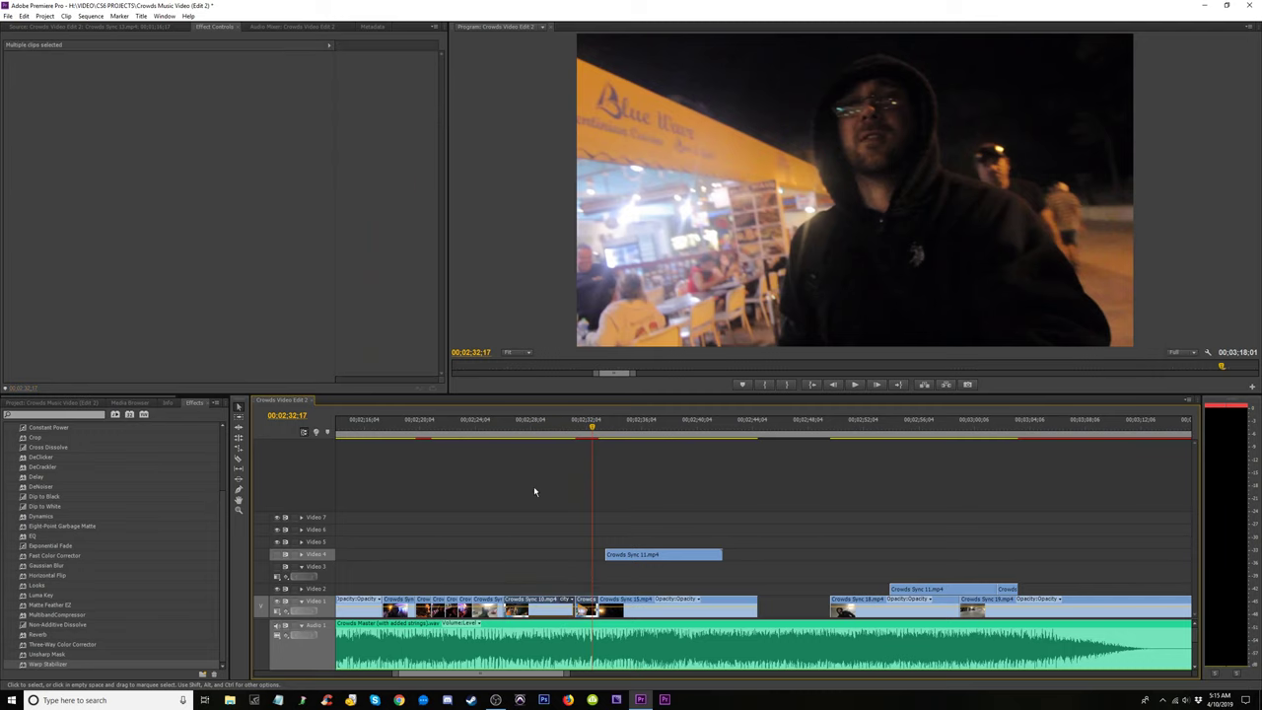
# Drop the Video 2 clips onto Video 1 and move Crowds Sync 11 toward Video 2.
pyautogui.click(542, 423)
pyautogui.moveTo(542, 422); pyautogui.dragTo(638, 462)
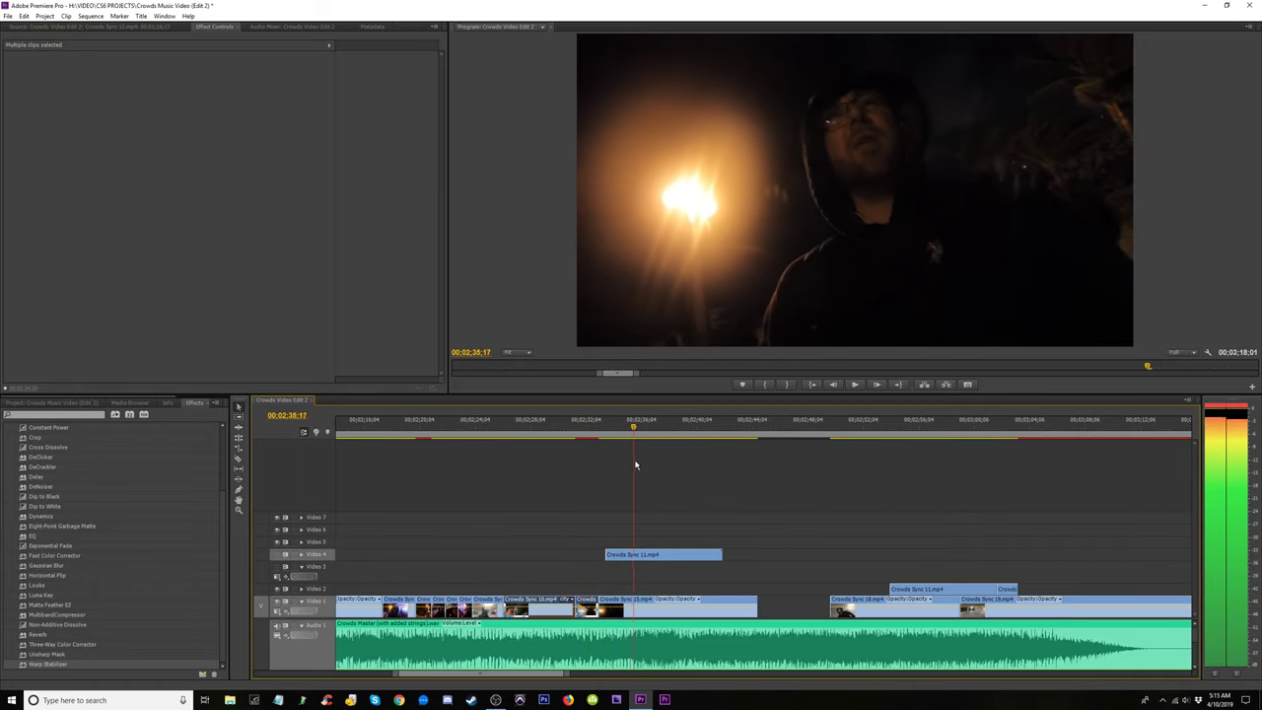
pyautogui.moveTo(667, 559); pyautogui.dragTo(670, 591)
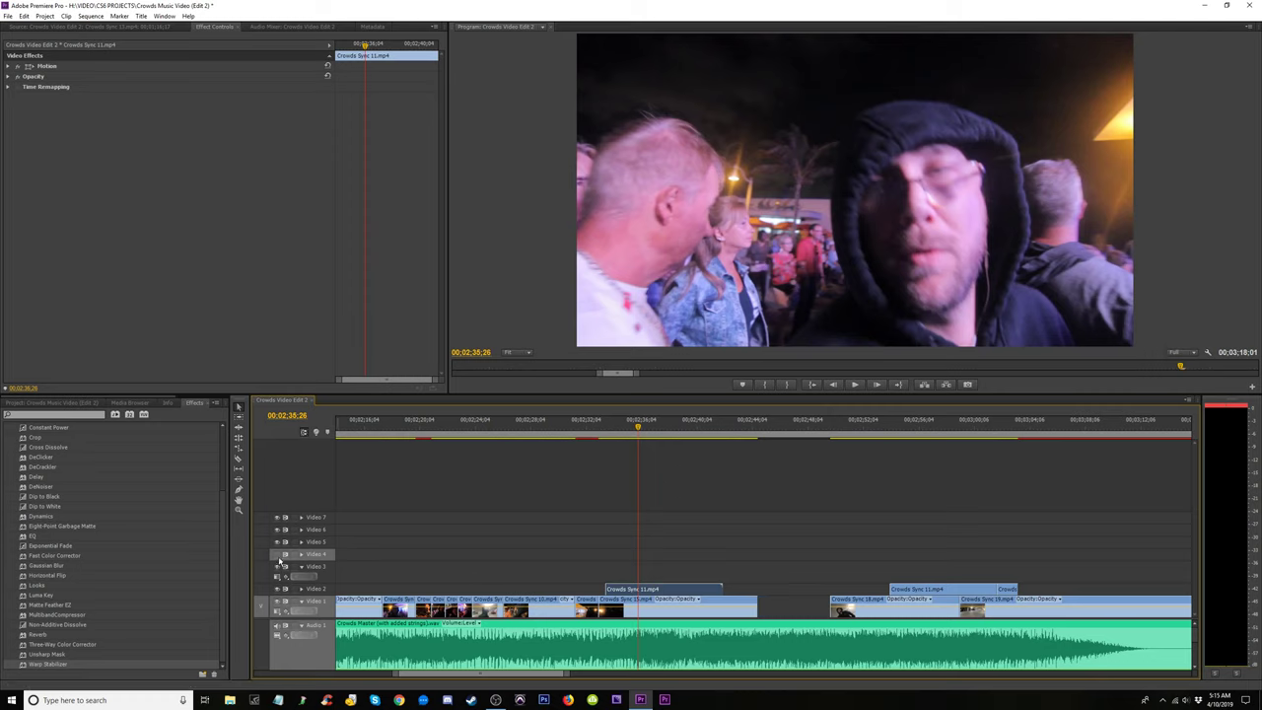
pyautogui.press('space')
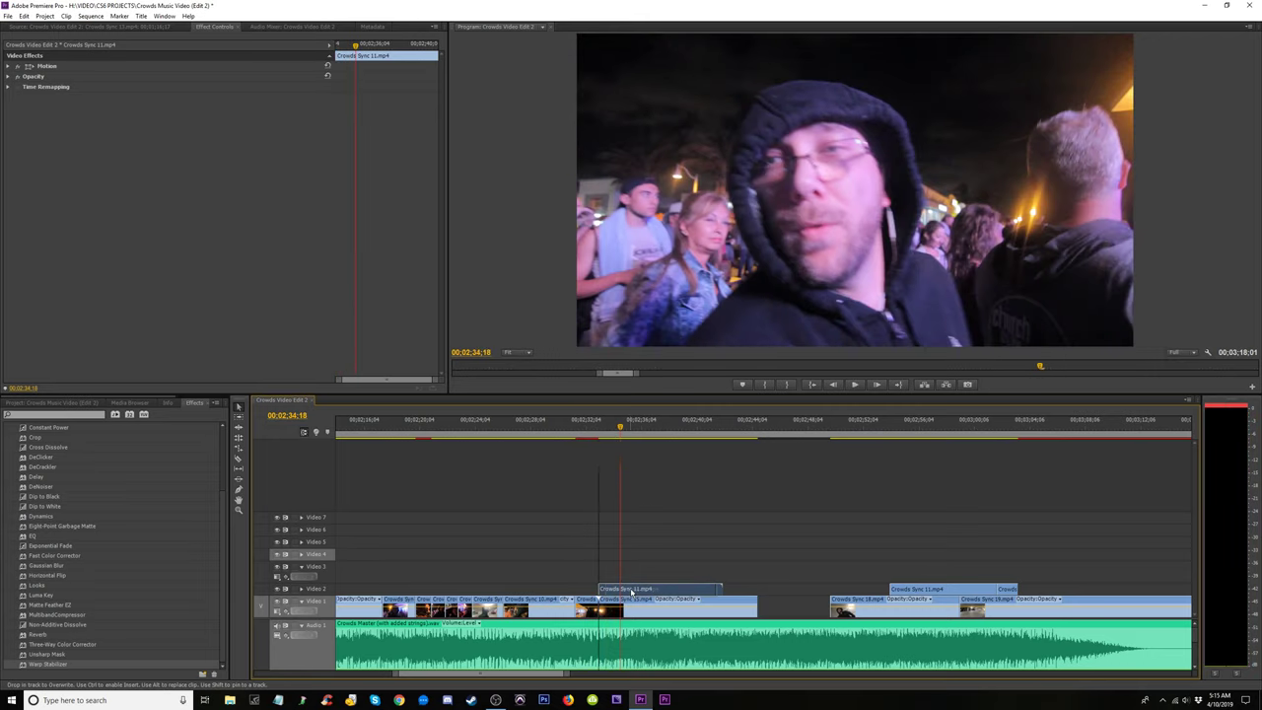
pyautogui.hotkey('alt', 'Left')
pyautogui.hotkey('alt', 'Left')
pyautogui.hotkey('alt', 'Left')
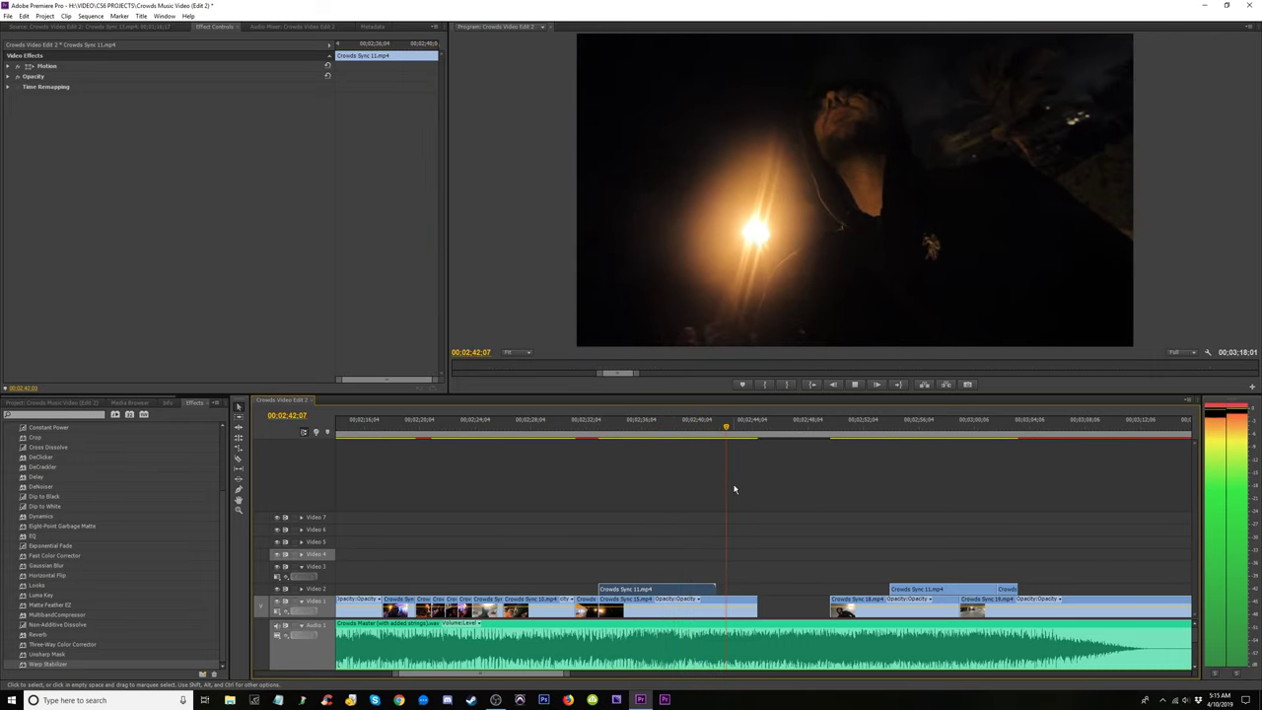
# Extend the Video 2 clip's end to its media limit and trim the Video 1 clip's end.
pyautogui.moveTo(717, 589)
pyautogui.mouseDown()
pyautogui.moveTo(749, 585)
pyautogui.moveTo(709, 592)
pyautogui.mouseUp()
pyautogui.click(625, 432)
pyautogui.moveTo(625, 432); pyautogui.dragTo(954, 446)
pyautogui.moveTo(1029, 525); pyautogui.dragTo(721, 602)
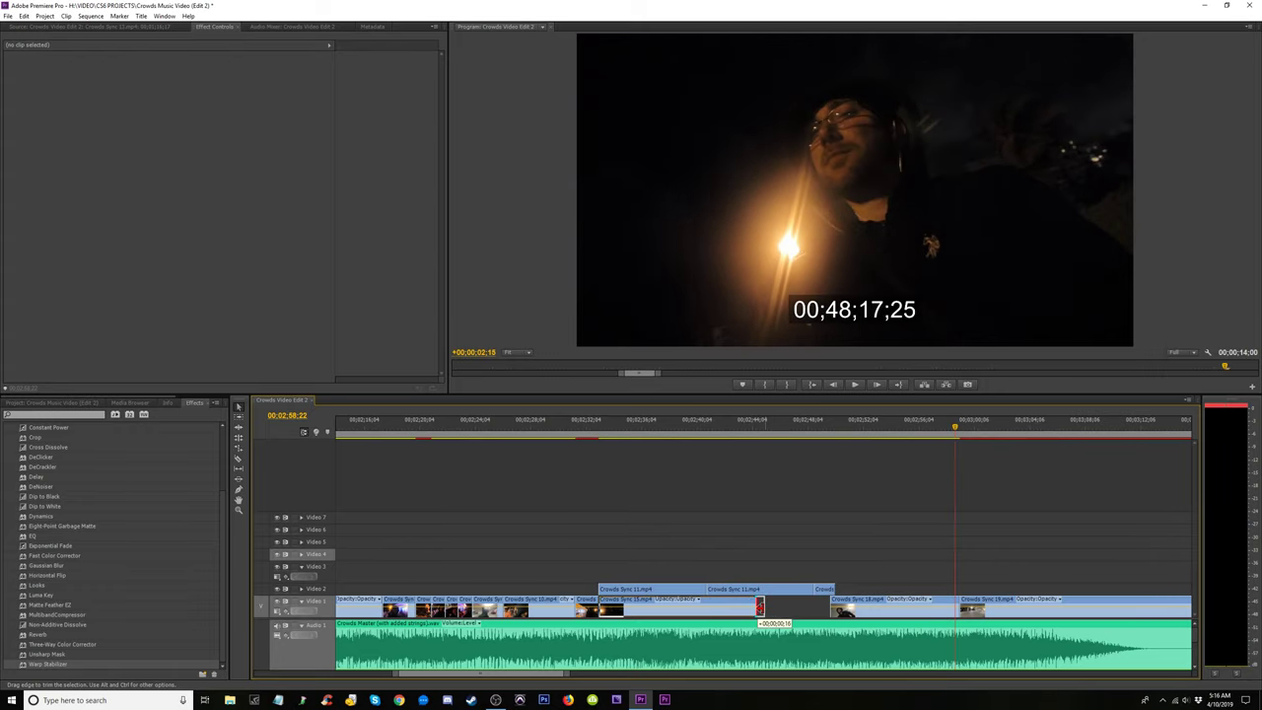
pyautogui.moveTo(753, 611); pyautogui.dragTo(755, 612)
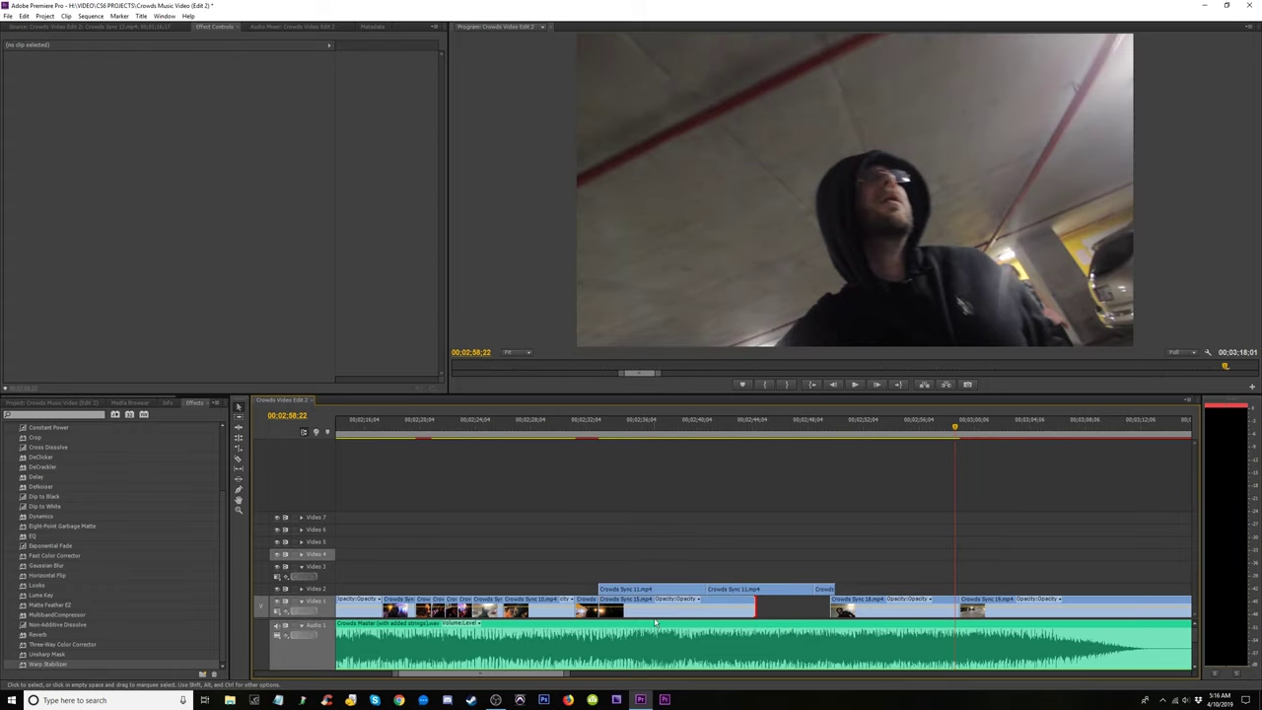
# Trim the Video 1 clip's start later and shorten the end of the Video 3 clip.
pyautogui.moveTo(603, 599); pyautogui.dragTo(732, 572)
pyautogui.click(703, 426)
pyautogui.press('space')
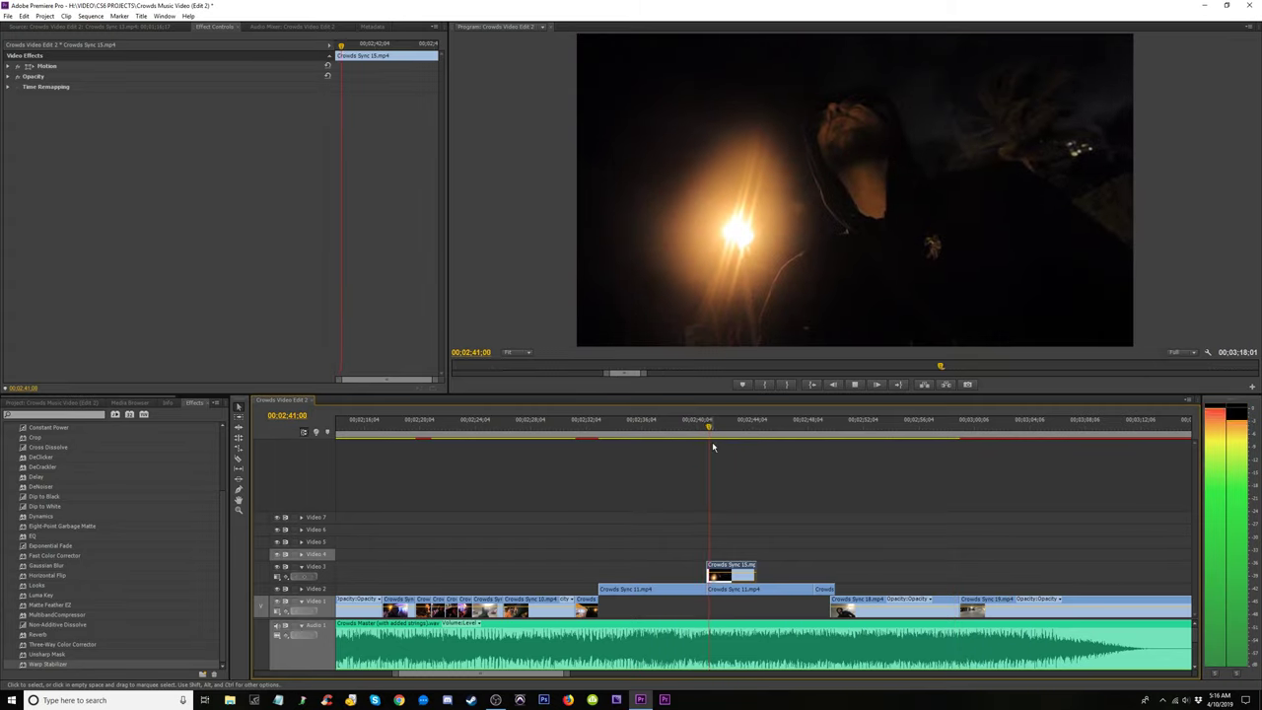
pyautogui.click(703, 431)
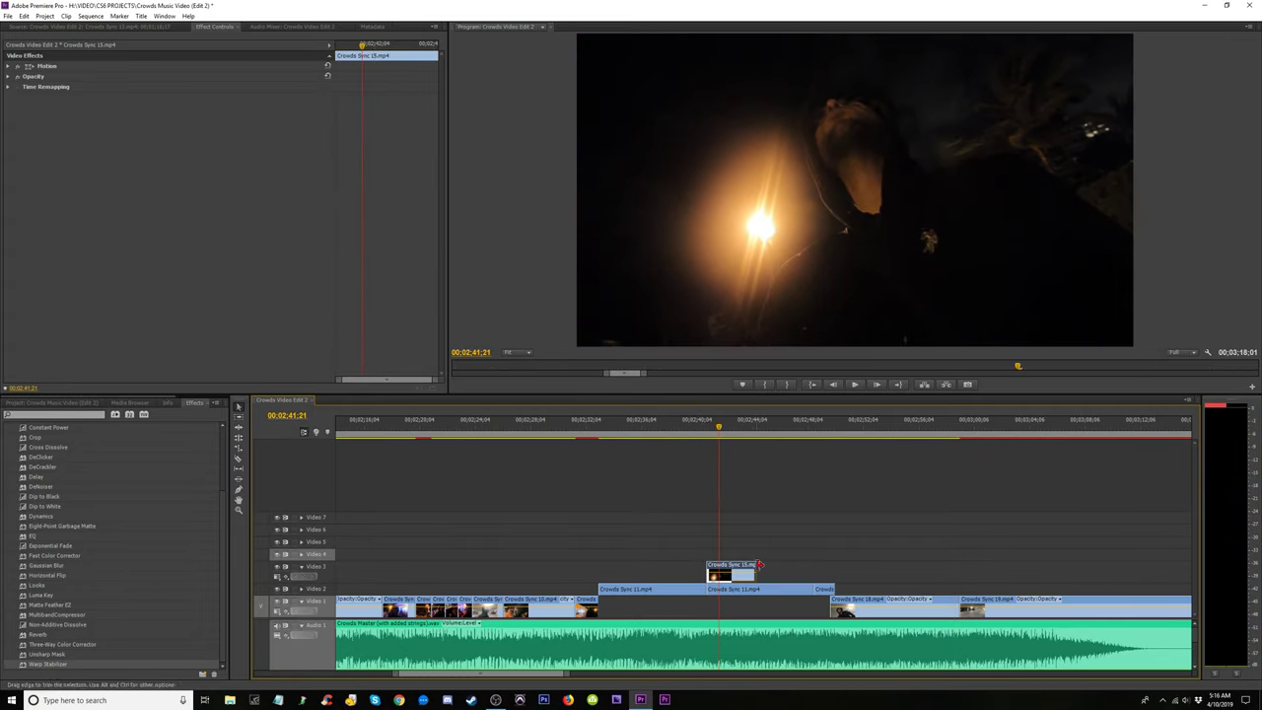
pyautogui.moveTo(761, 568); pyautogui.dragTo(725, 570)
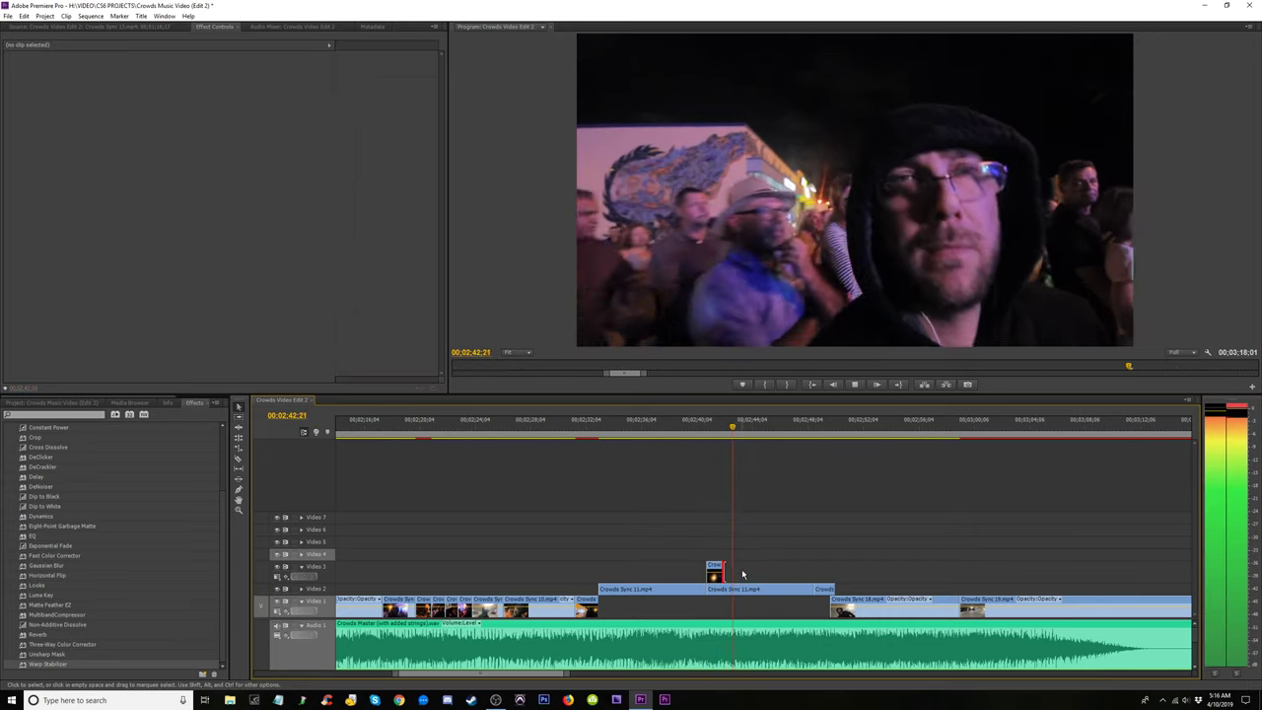
pyautogui.click(676, 426)
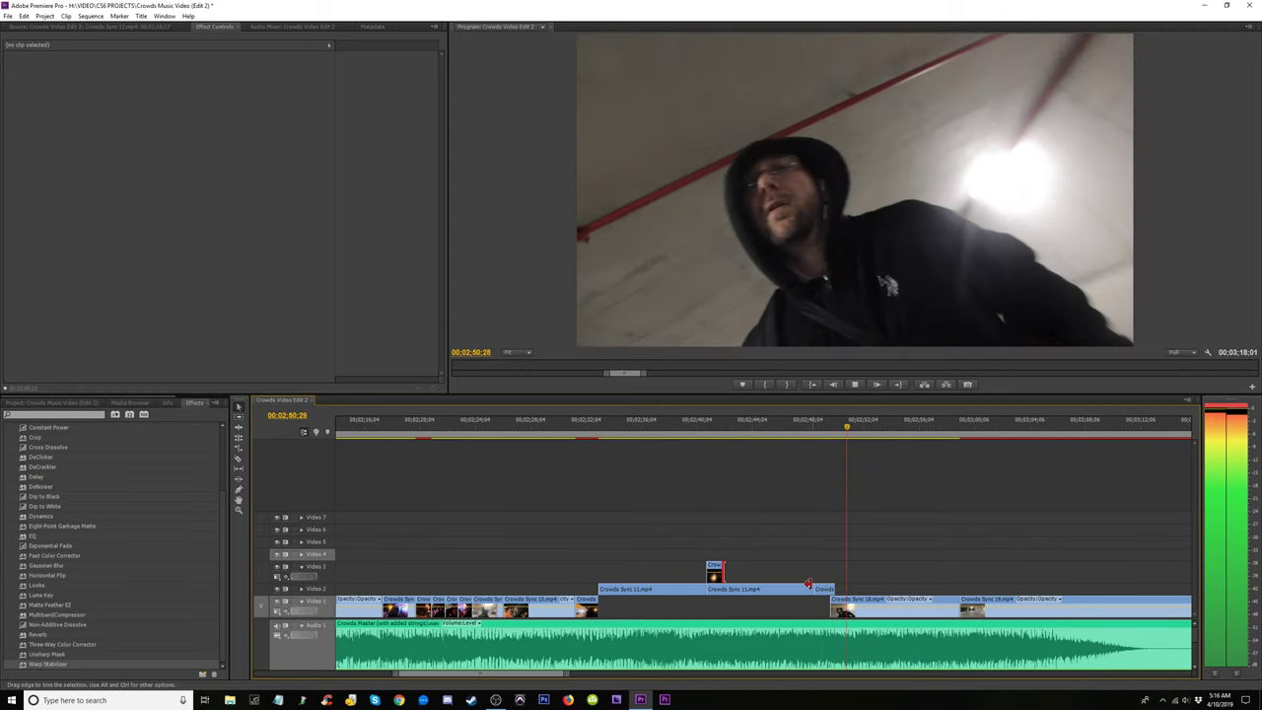
pyautogui.moveTo(803, 453); pyautogui.dragTo(705, 452)
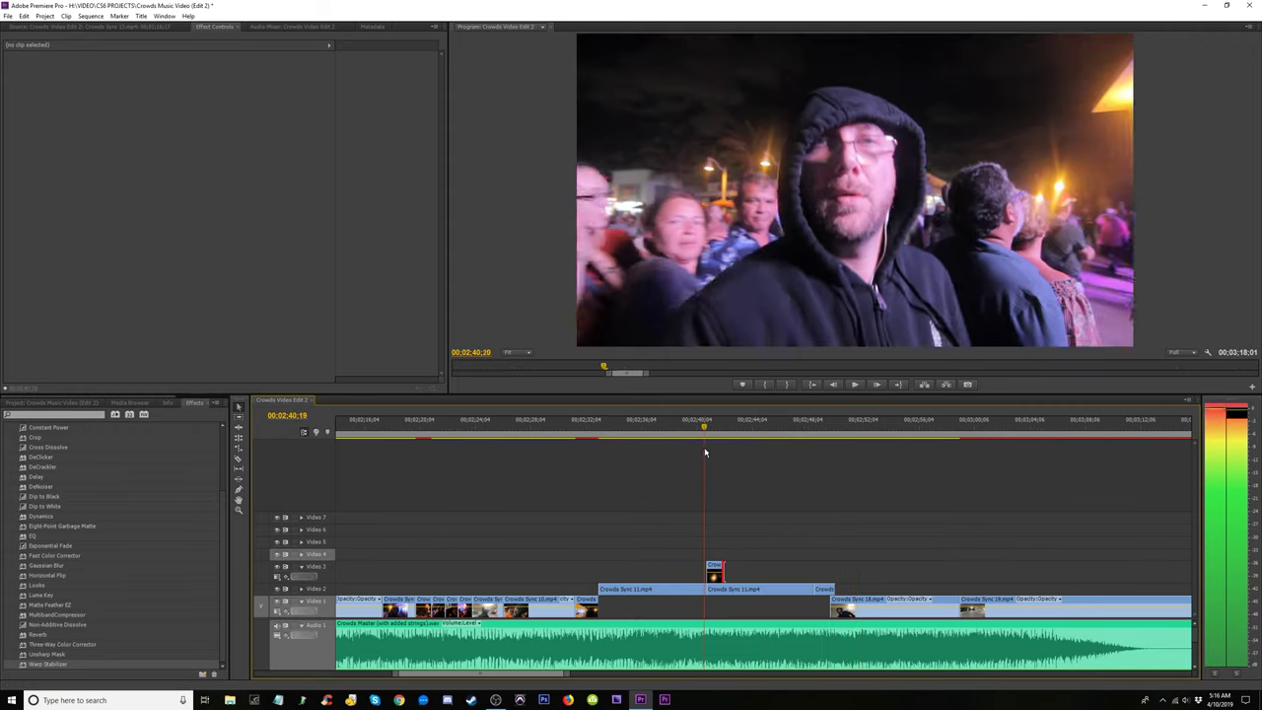
# Paste a copy of the short Video 3 clip and reposition it, ending later past the playhead.
pyautogui.press('space')
pyautogui.press('space')
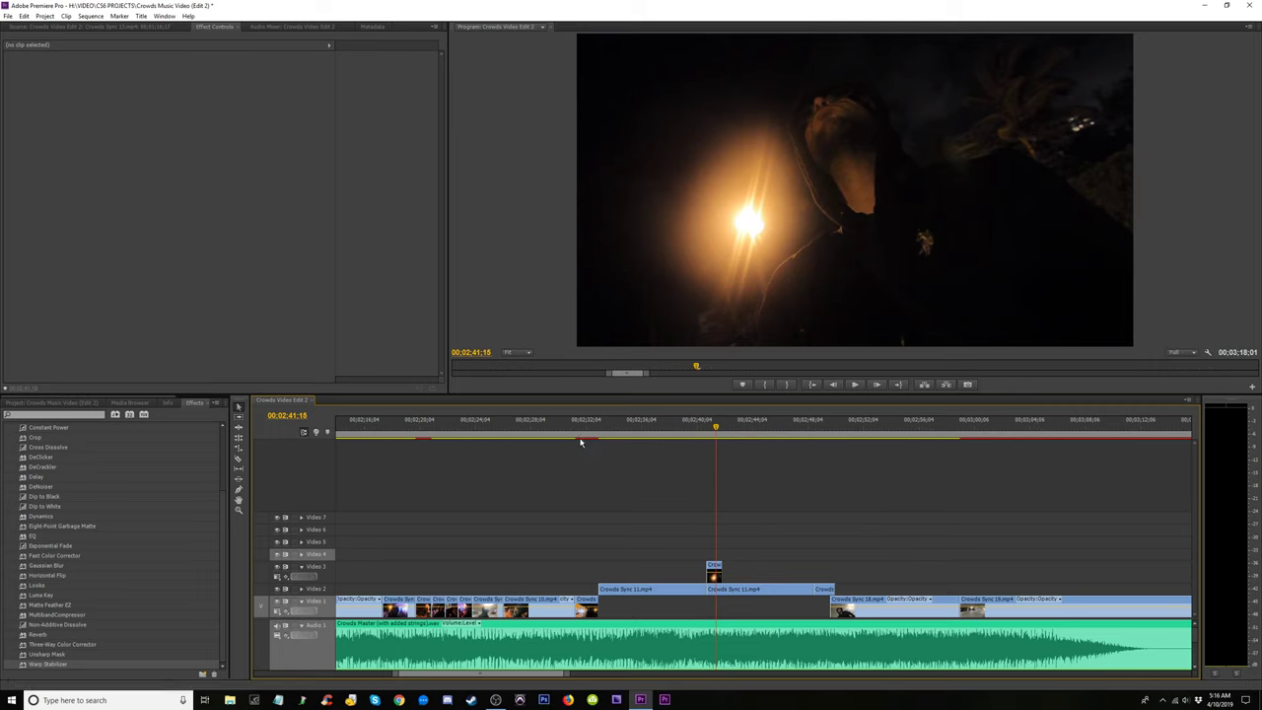
pyautogui.click(586, 427)
pyautogui.press('space')
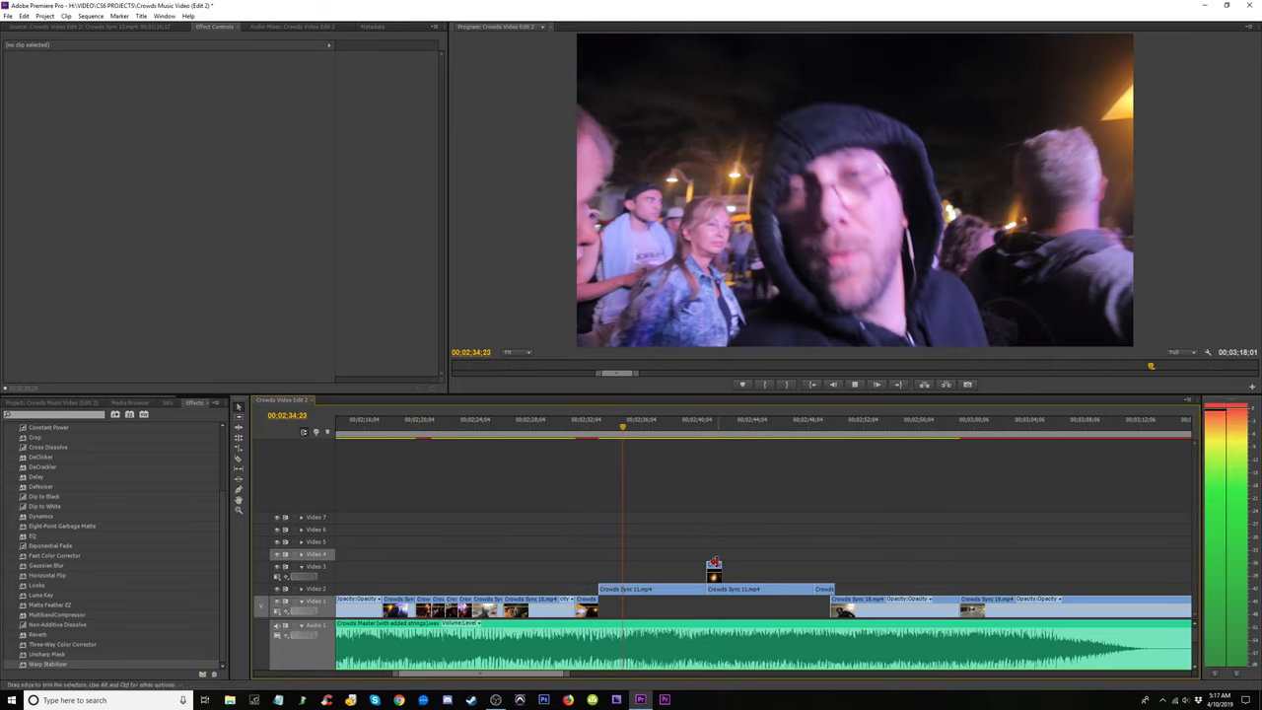
pyautogui.press('space')
pyautogui.hotkey('ctrl', 'v')
pyautogui.moveTo(713, 575); pyautogui.dragTo(606, 572)
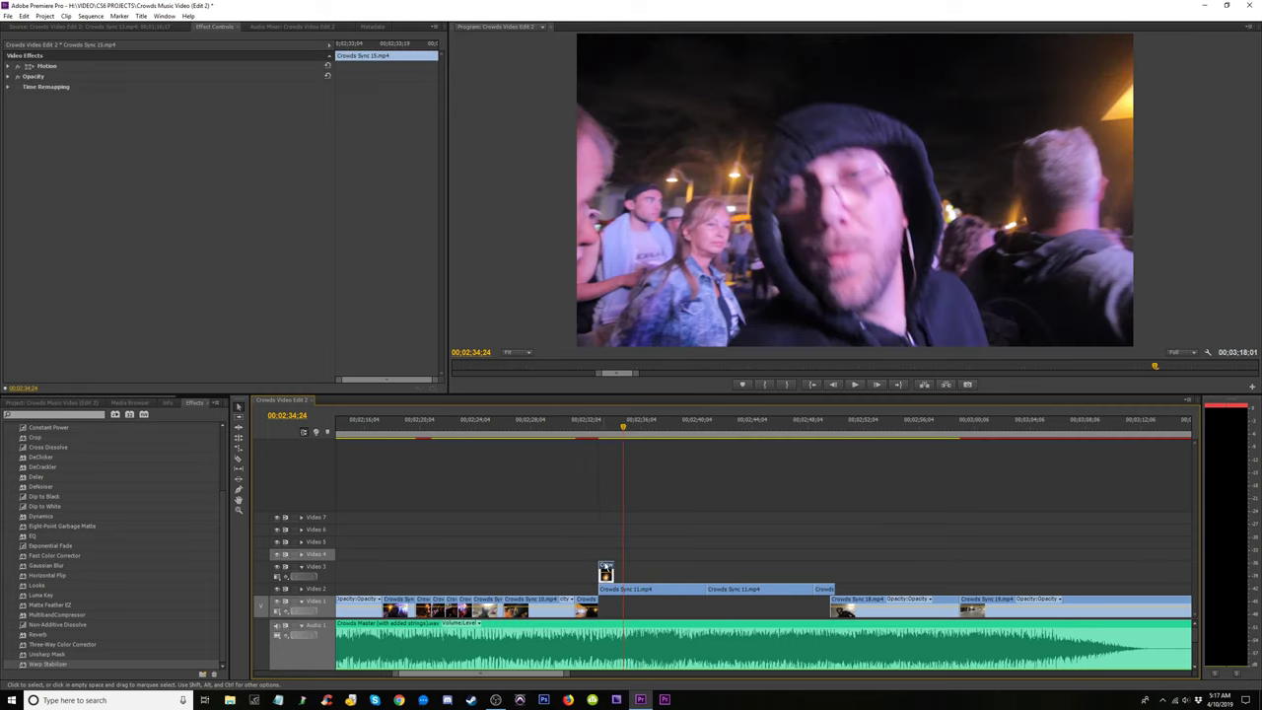
pyautogui.click(586, 431)
pyautogui.press('space')
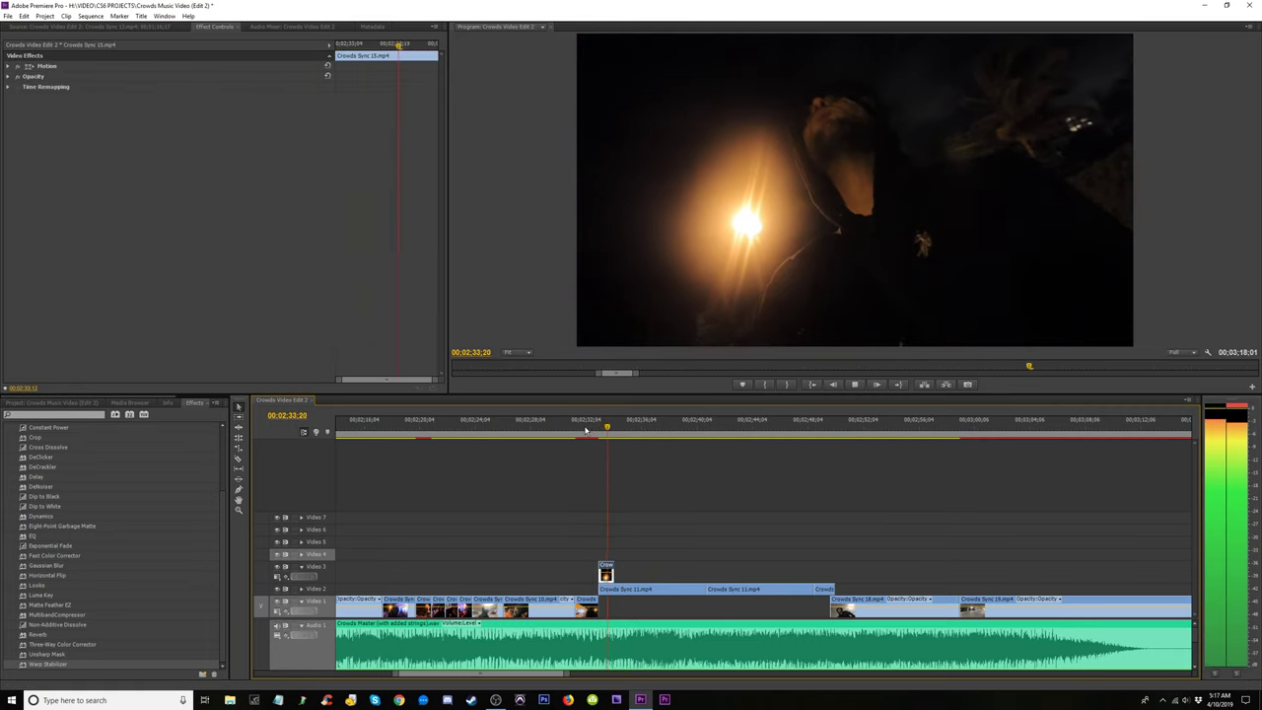
pyautogui.click(575, 430)
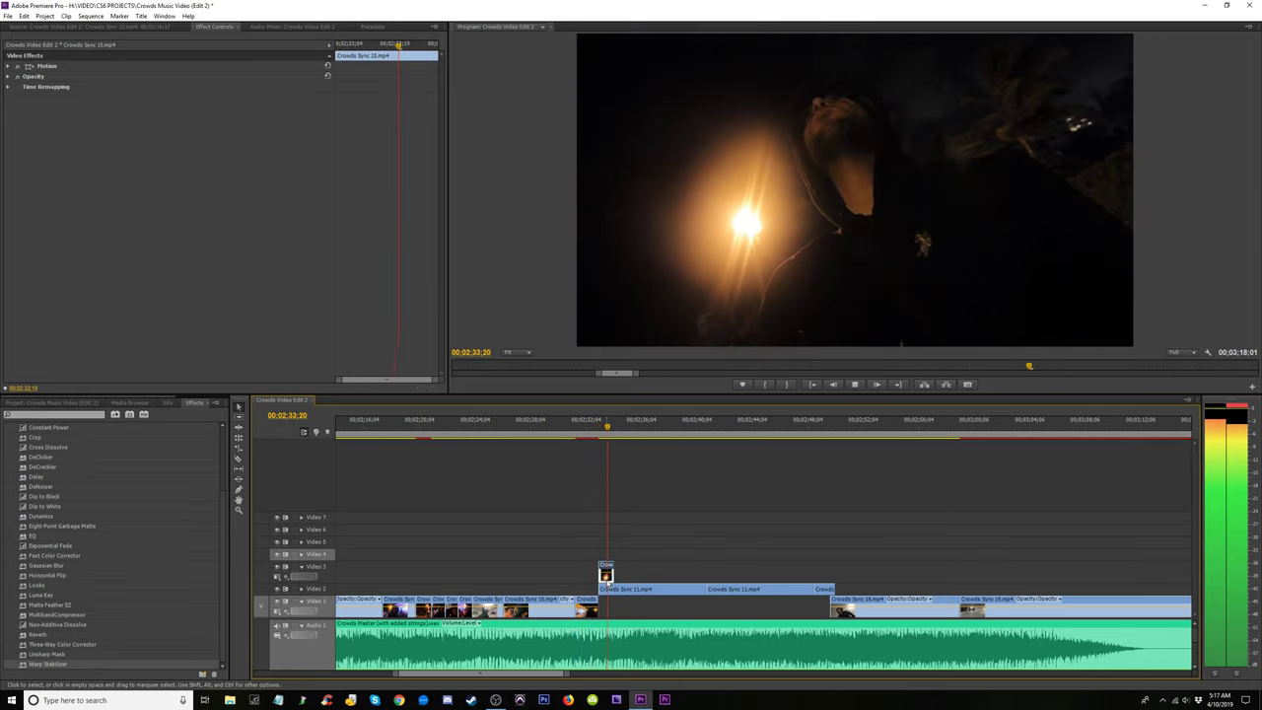
pyautogui.moveTo(606, 574); pyautogui.dragTo(698, 574)
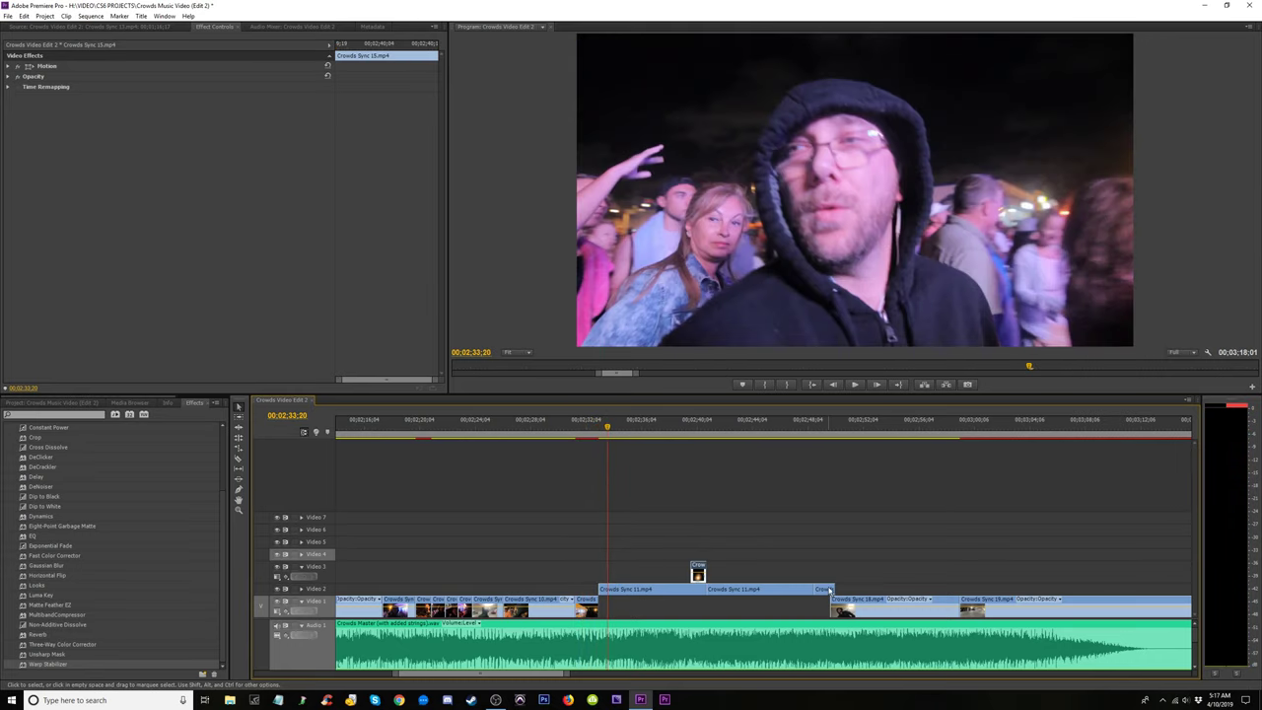
# Place the short clip right after the first one on Video 2.
pyautogui.moveTo(826, 590); pyautogui.dragTo(702, 574)
pyautogui.moveTo(616, 577); pyautogui.dragTo(615, 577)
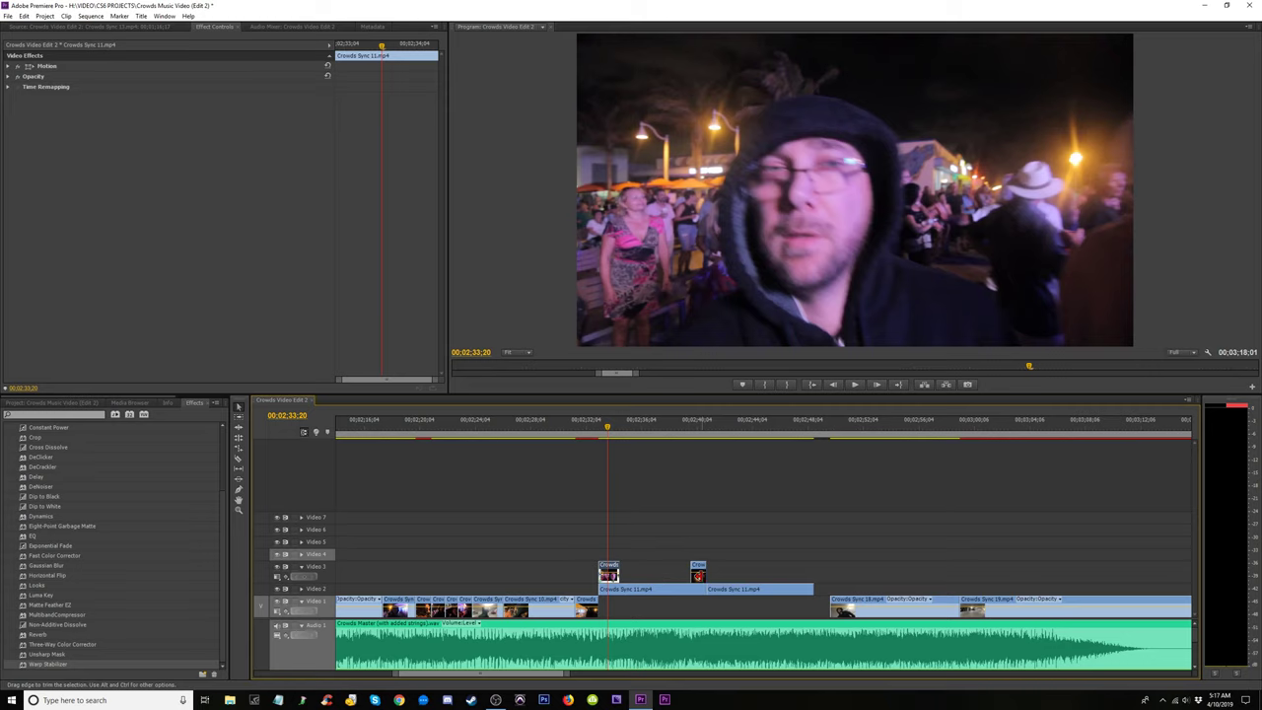
pyautogui.hotkey('ctrl', 'shift', 'a')
pyautogui.moveTo(699, 577)
pyautogui.mouseDown()
pyautogui.moveTo(629, 577)
pyautogui.moveTo(692, 591)
pyautogui.mouseUp()
pyautogui.click(735, 530)
# Butt the two Video 2 clips end to end around 00:02:43 and play back the section.
pyautogui.moveTo(738, 430); pyautogui.dragTo(779, 436)
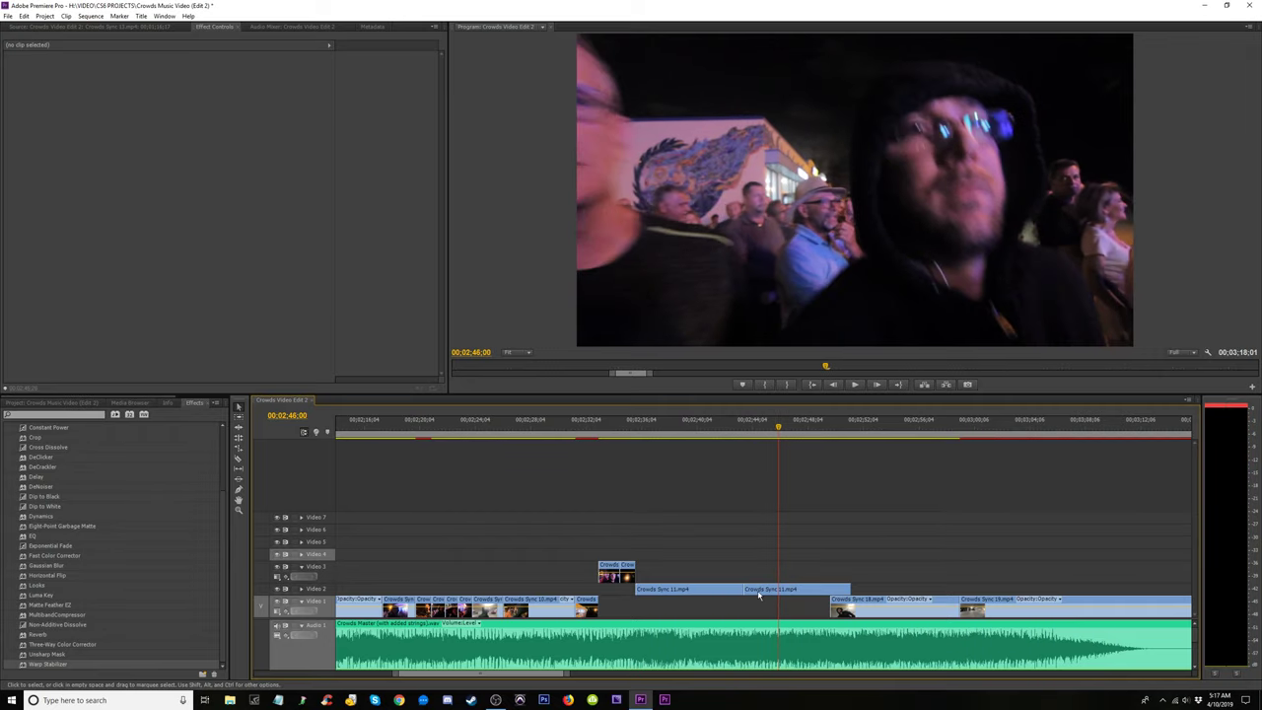
pyautogui.moveTo(752, 589); pyautogui.dragTo(787, 588)
pyautogui.click(751, 508)
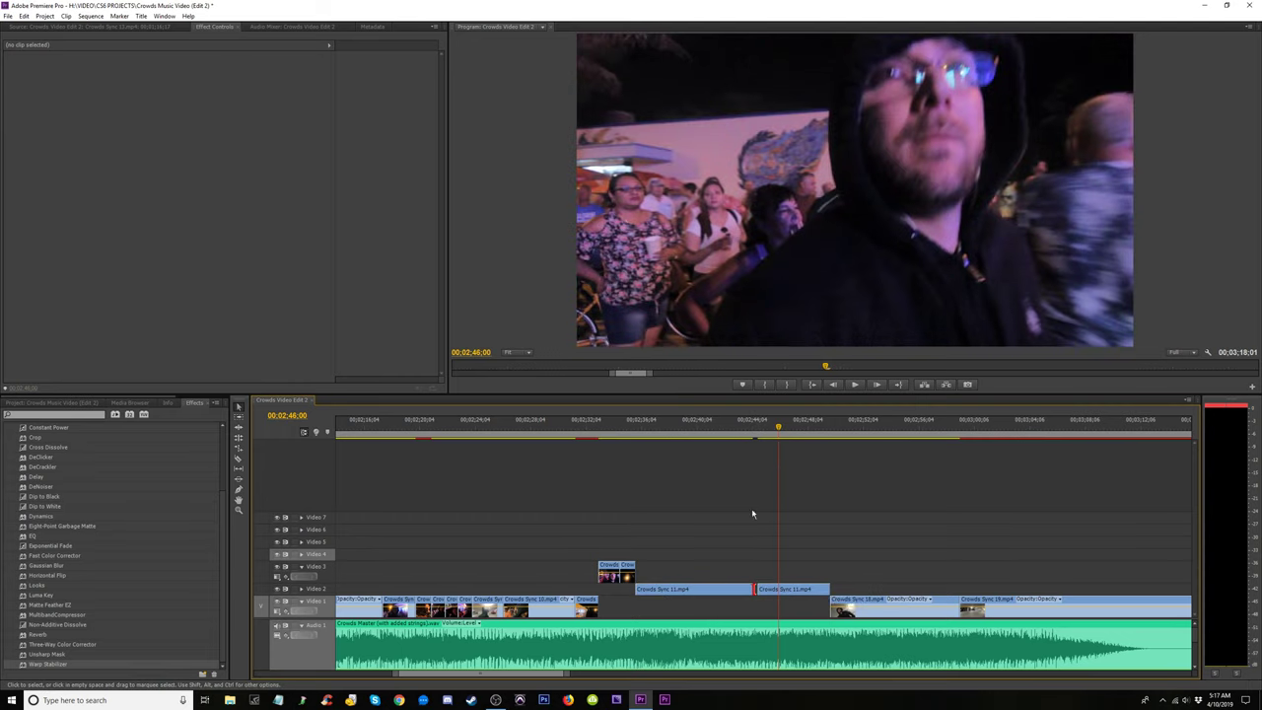
pyautogui.moveTo(729, 431); pyautogui.dragTo(737, 467)
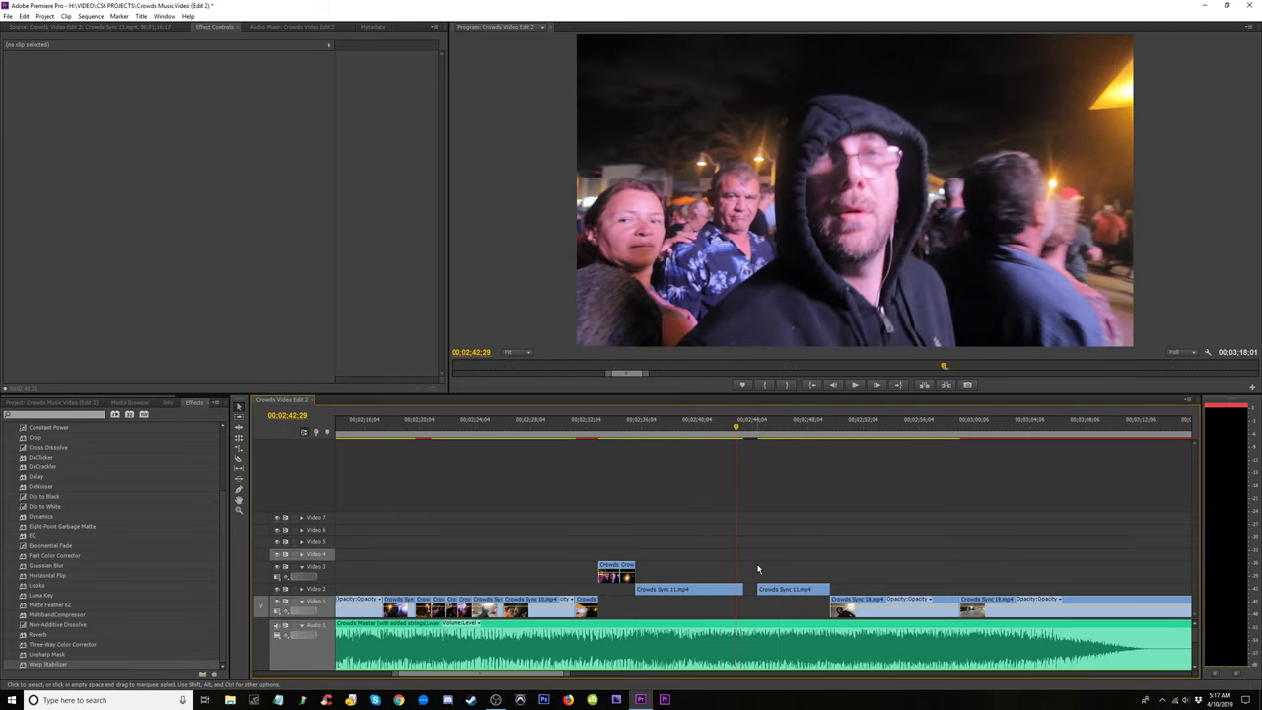
pyautogui.moveTo(693, 590); pyautogui.dragTo(708, 589)
pyautogui.moveTo(740, 431); pyautogui.dragTo(805, 454)
pyautogui.press('space')
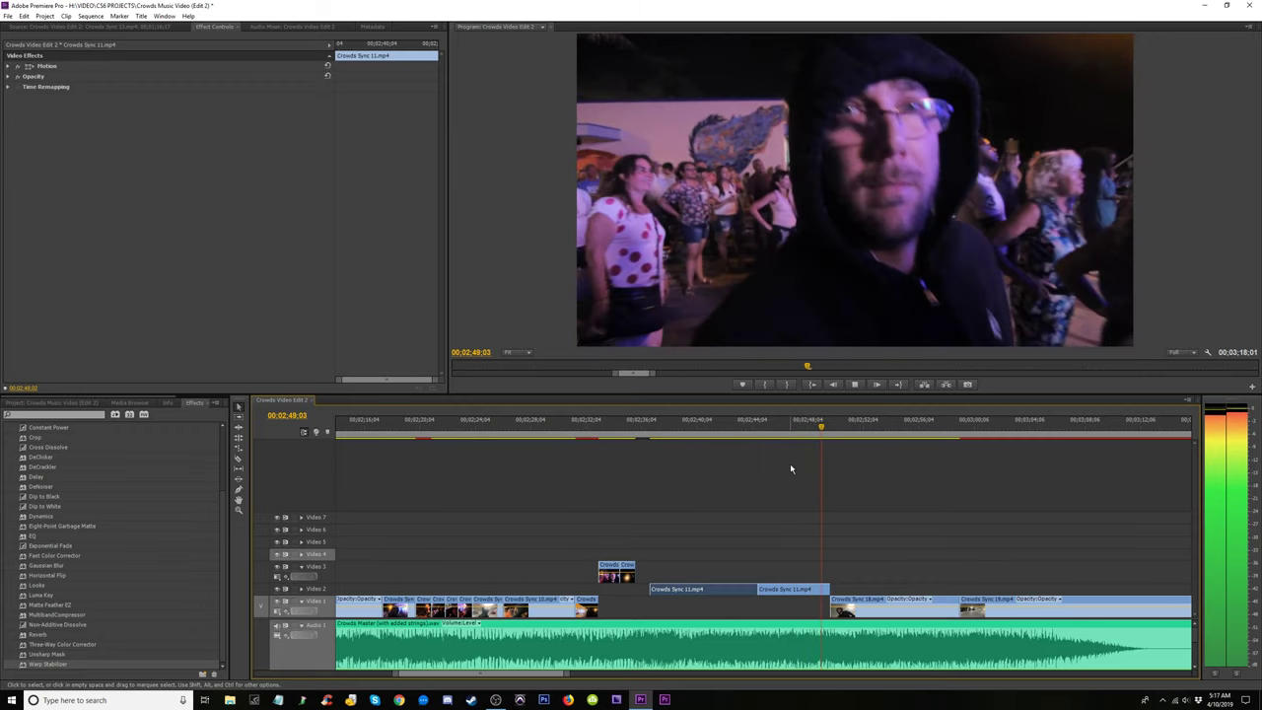
pyautogui.click(589, 431)
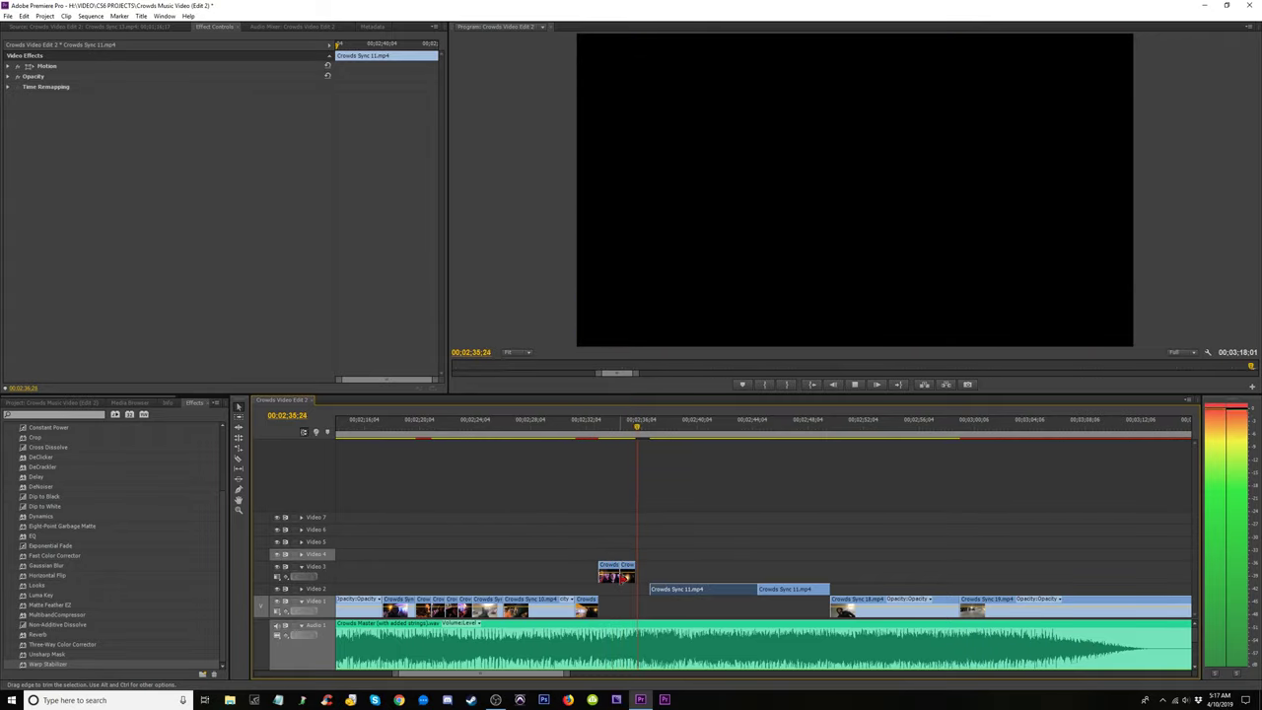
pyautogui.press('space')
# Shift the short Video 3 clip and Crowds Sync 11 later, replaying the cut near 00:02:39.
pyautogui.moveTo(609, 574); pyautogui.dragTo(641, 614)
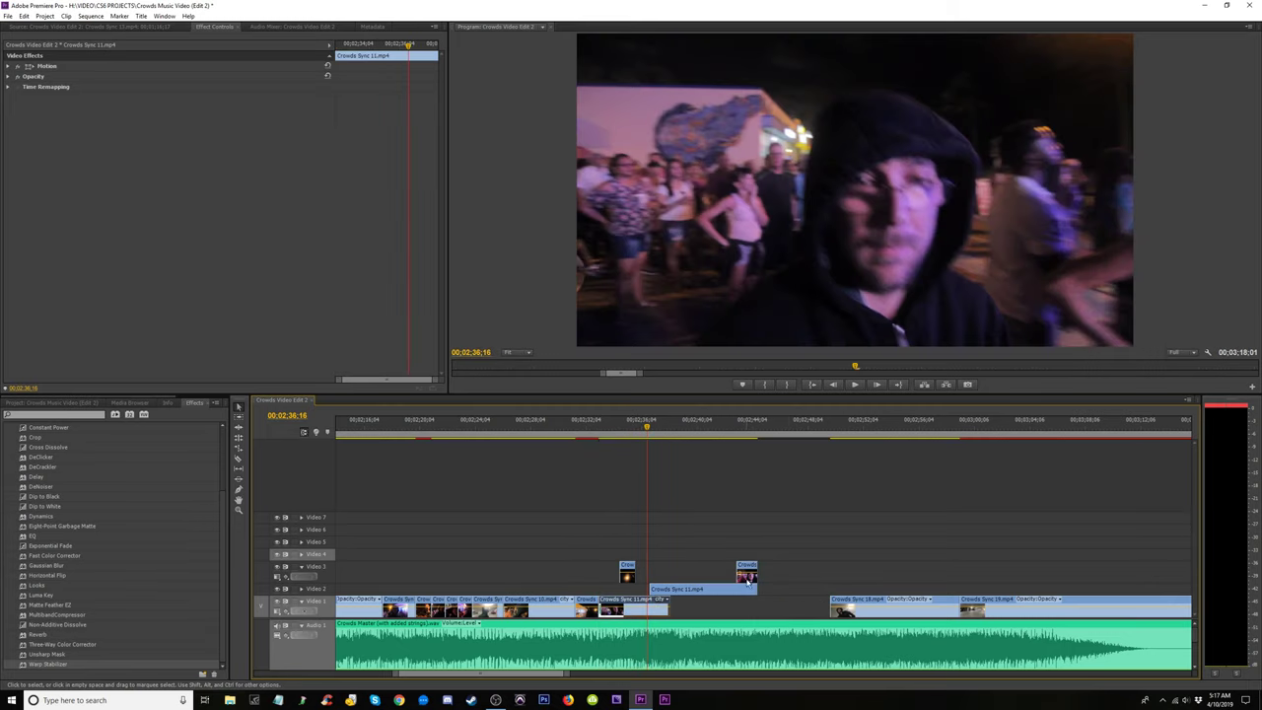
pyautogui.moveTo(768, 582); pyautogui.dragTo(819, 577)
pyautogui.click(814, 437)
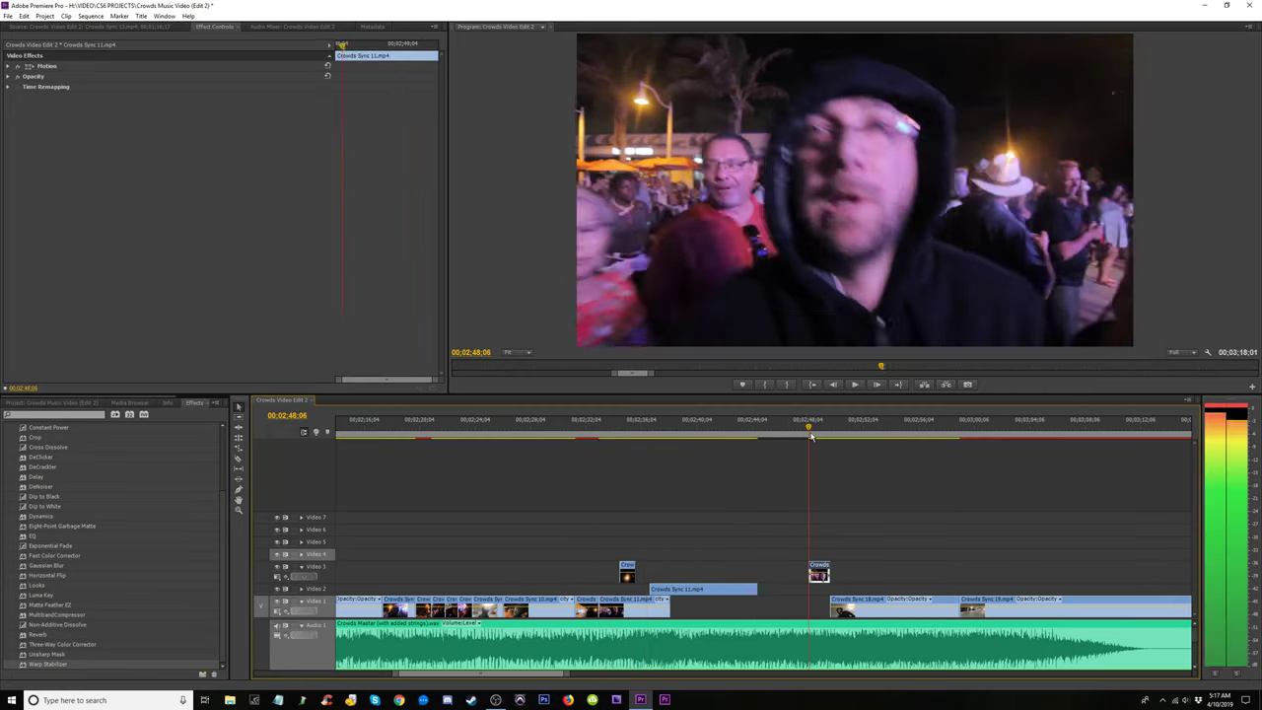
pyautogui.press('space')
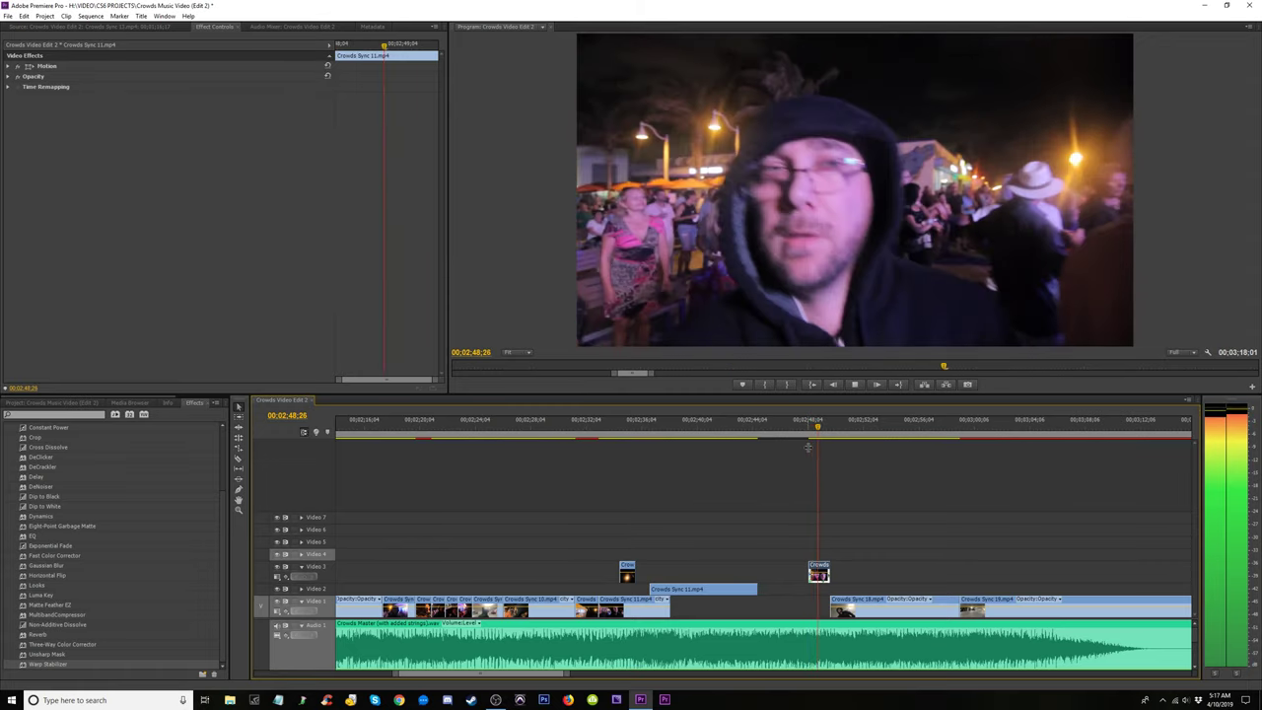
pyautogui.moveTo(730, 589); pyautogui.dragTo(783, 589)
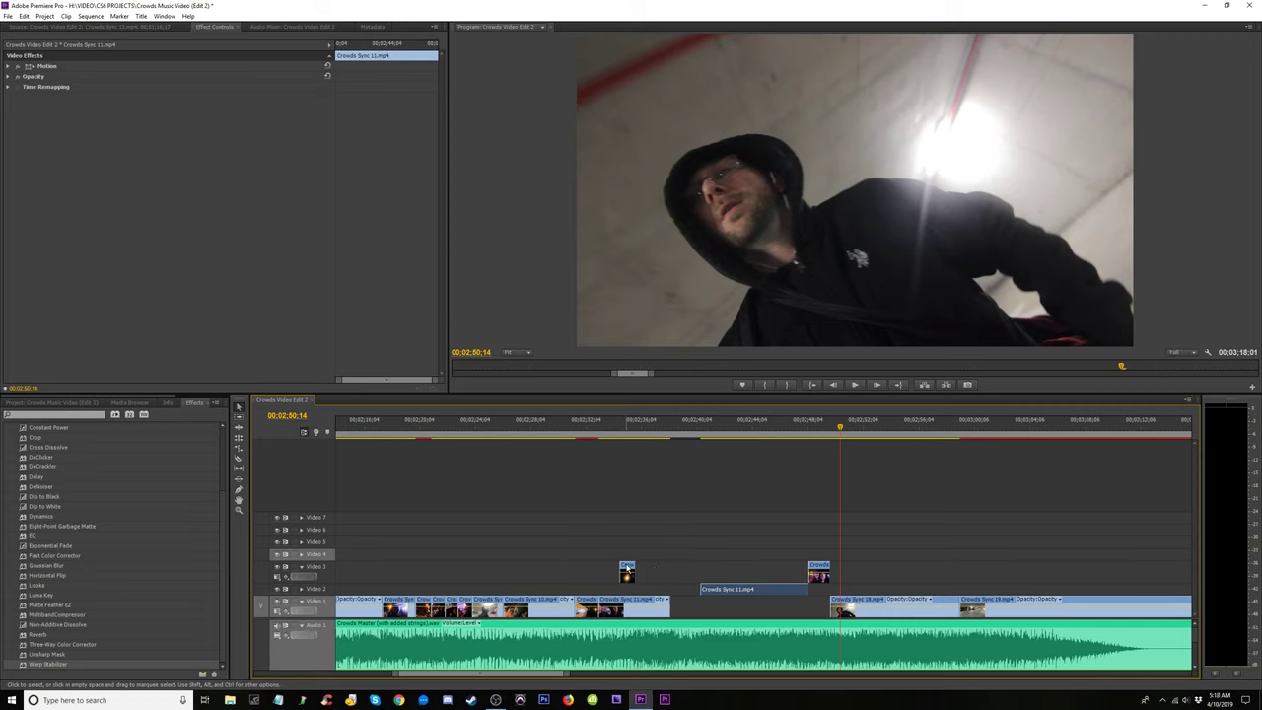
pyautogui.moveTo(628, 570); pyautogui.dragTo(678, 571)
pyautogui.moveTo(657, 430); pyautogui.dragTo(710, 445)
pyautogui.click(678, 453)
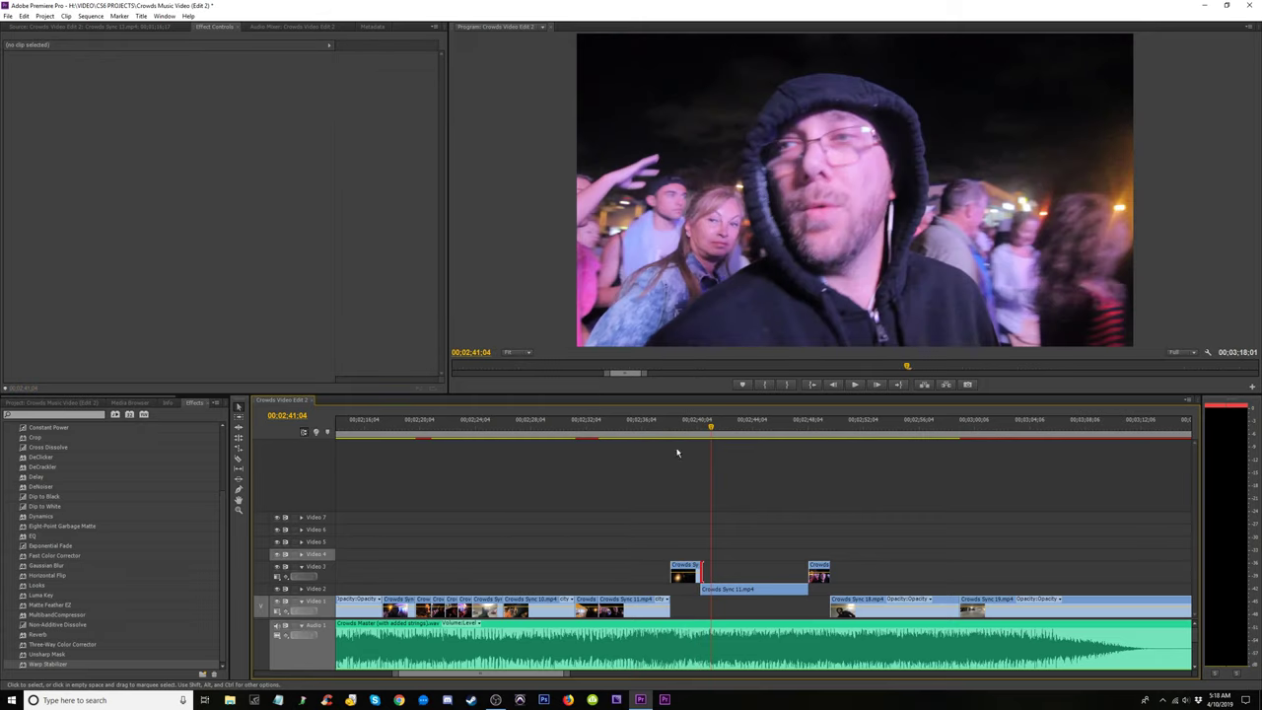
pyautogui.click(682, 427)
pyautogui.press('space')
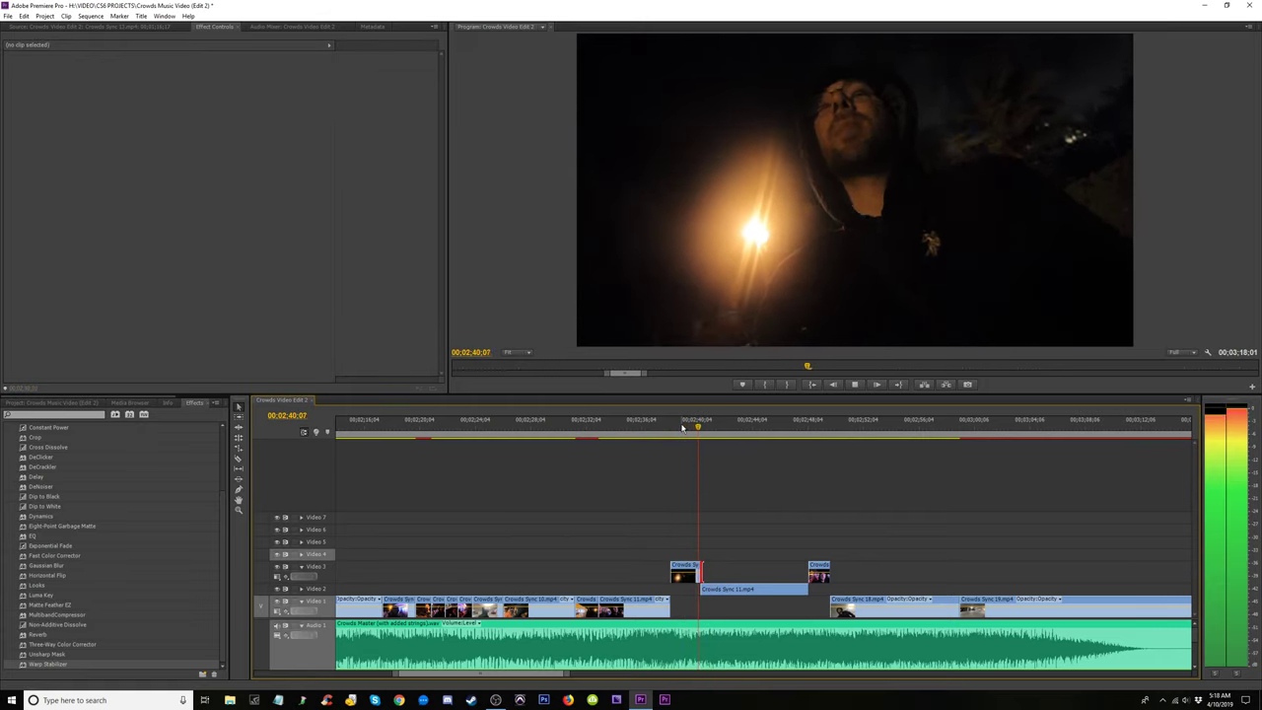
pyautogui.click(679, 430)
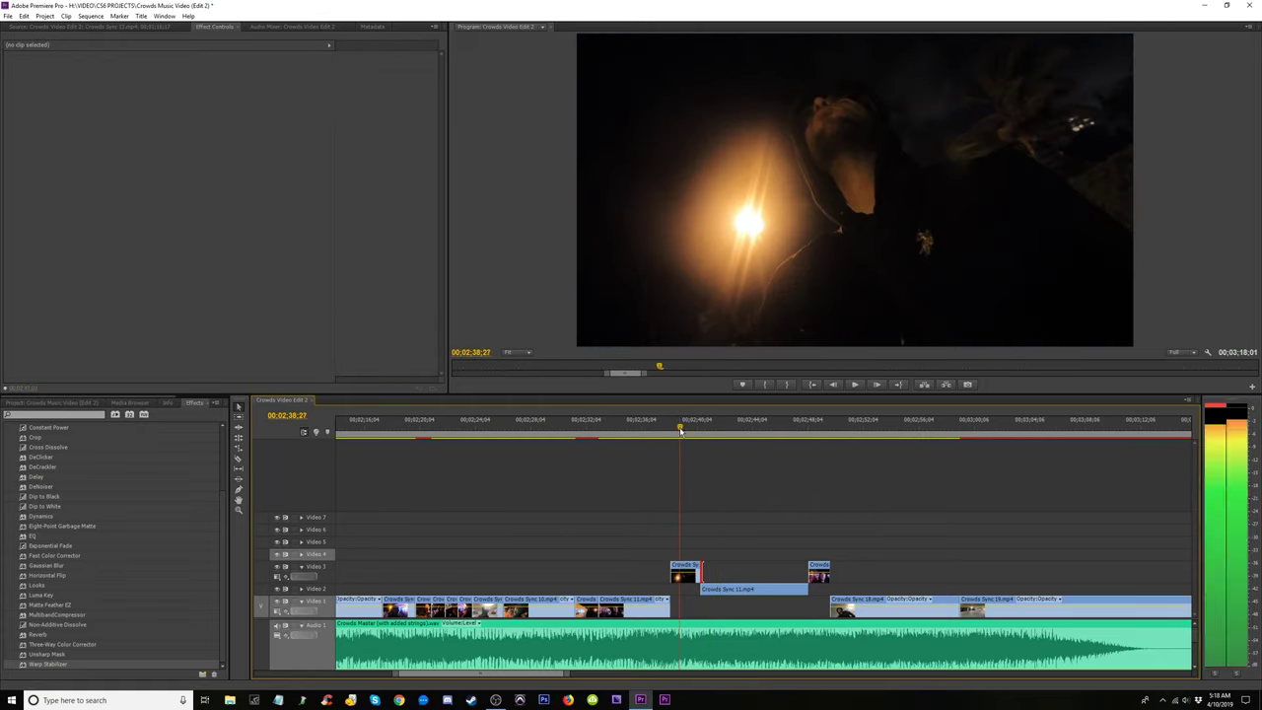
pyautogui.press('space')
pyautogui.press('space')
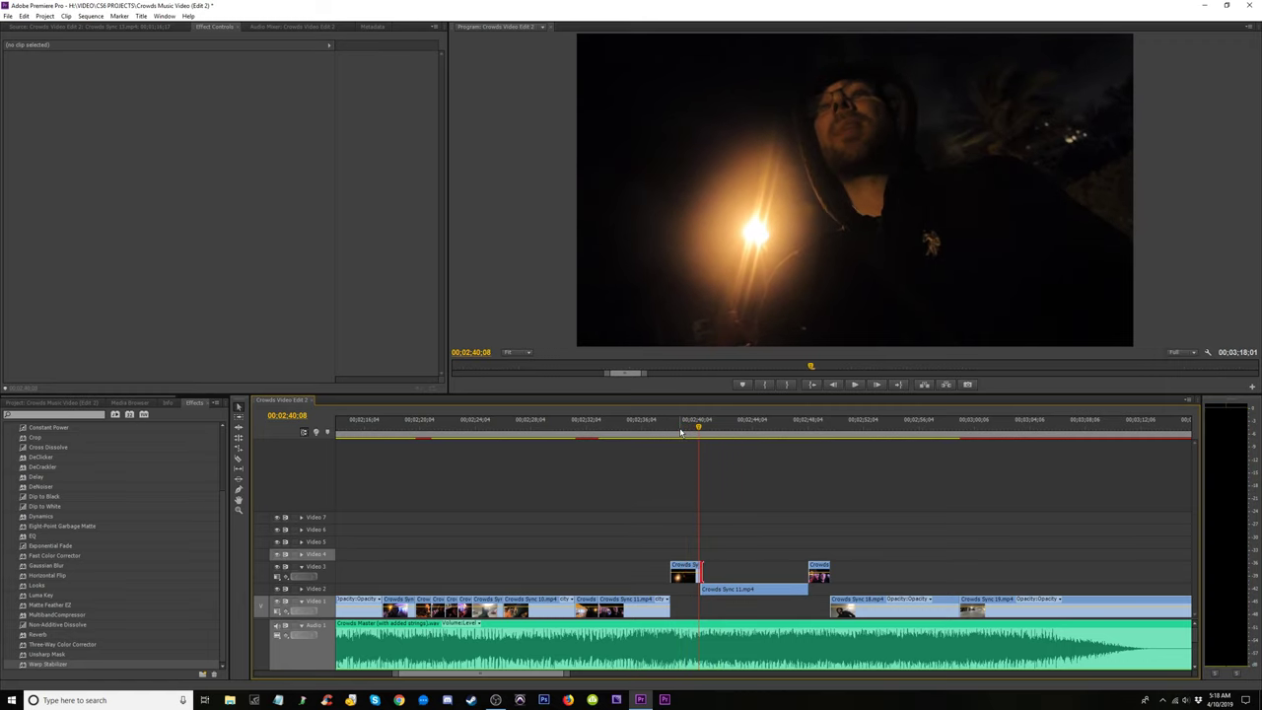
# Trim Crowds Sync 15 so it meets Crowds Sync 11.
pyautogui.press('=')
pyautogui.press('=')
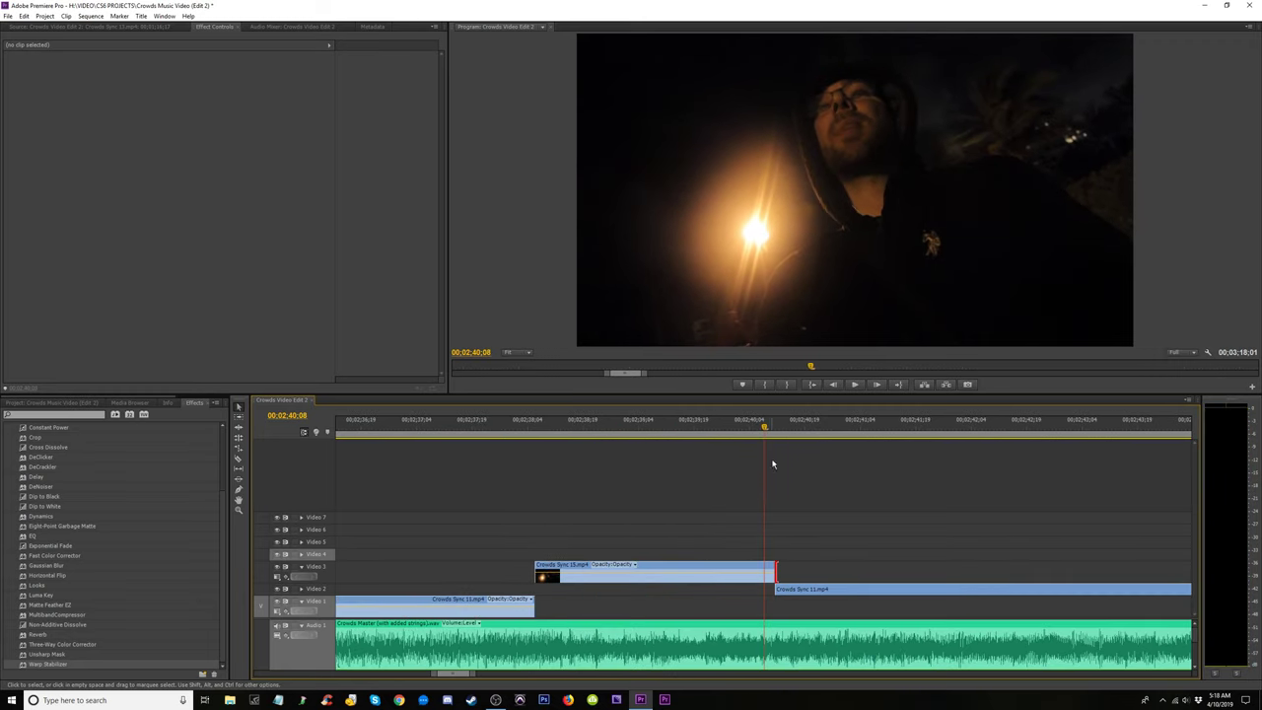
pyautogui.moveTo(760, 431); pyautogui.dragTo(754, 431)
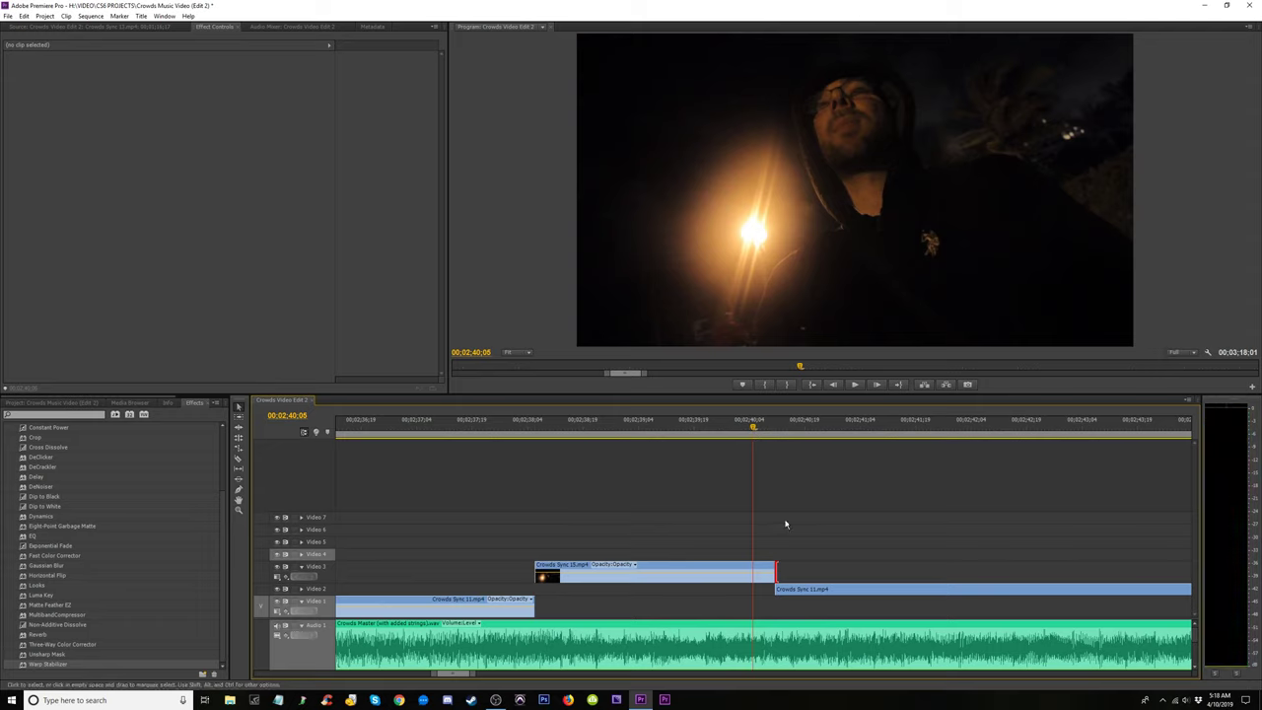
pyautogui.moveTo(781, 566); pyautogui.dragTo(758, 566)
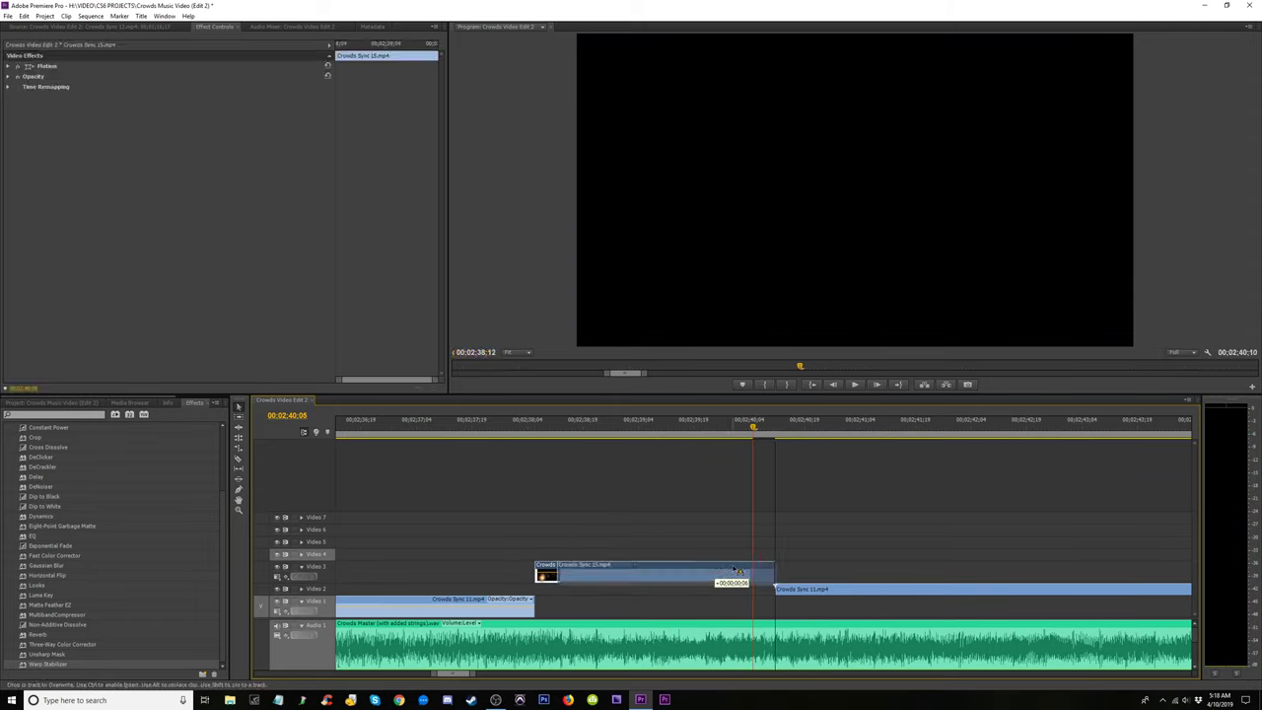
pyautogui.moveTo(578, 570); pyautogui.dragTo(536, 560)
# Move Crowds Sync 15 and Crowds Sync 11 down onto Video 1 and zoom out.
pyautogui.moveTo(632, 582); pyautogui.dragTo(627, 605)
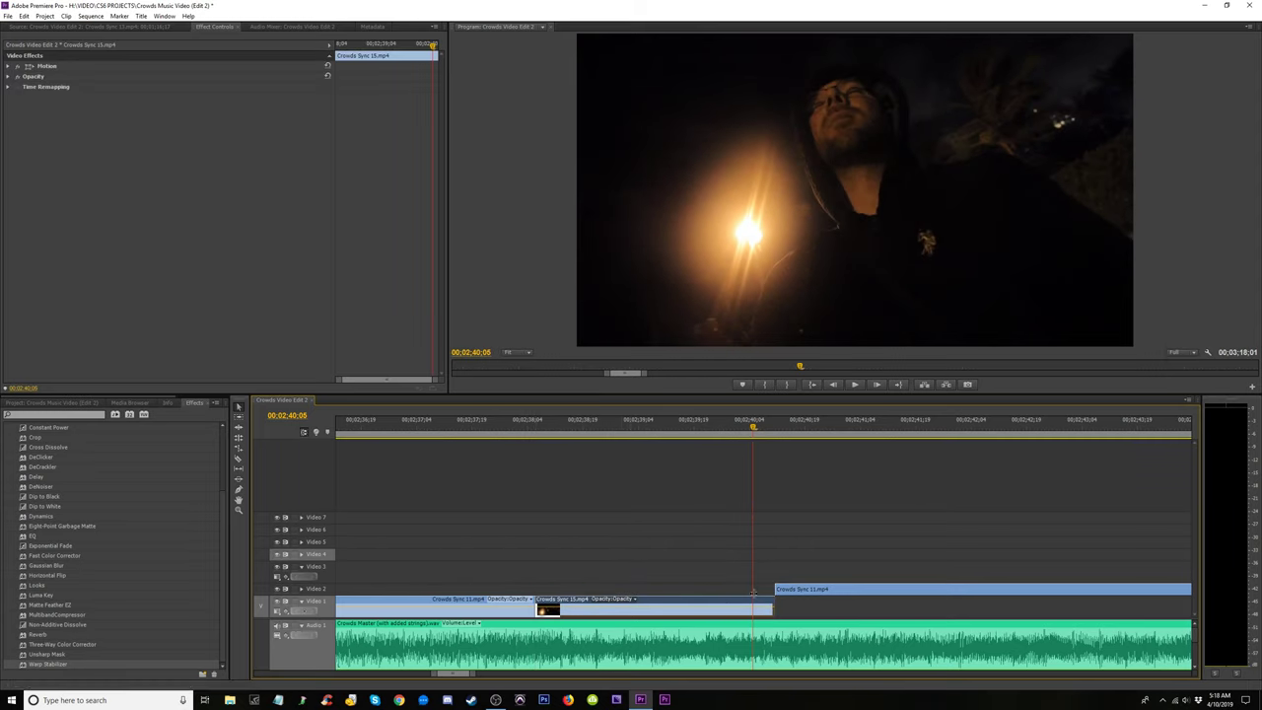
pyautogui.press('-')
pyautogui.press('-')
pyautogui.moveTo(864, 594); pyautogui.dragTo(864, 608)
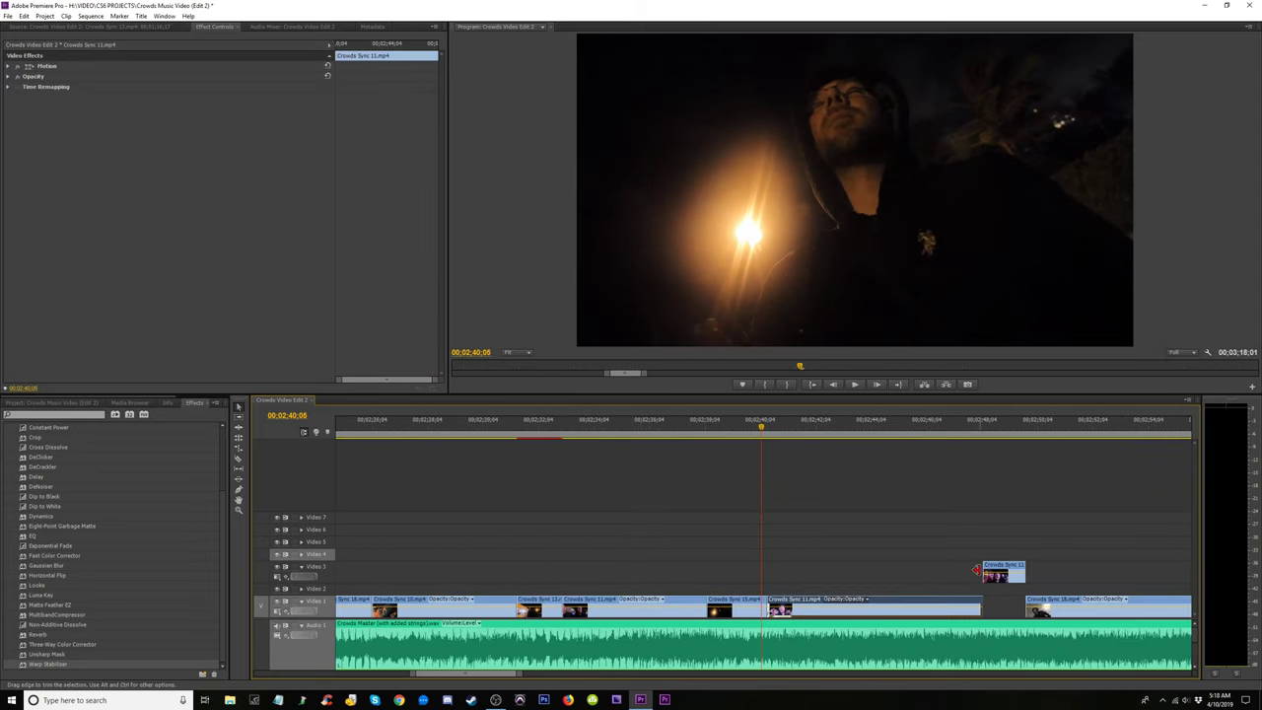
pyautogui.moveTo(997, 603); pyautogui.dragTo(998, 602)
pyautogui.press('-')
pyautogui.press('-')
pyautogui.press('-')
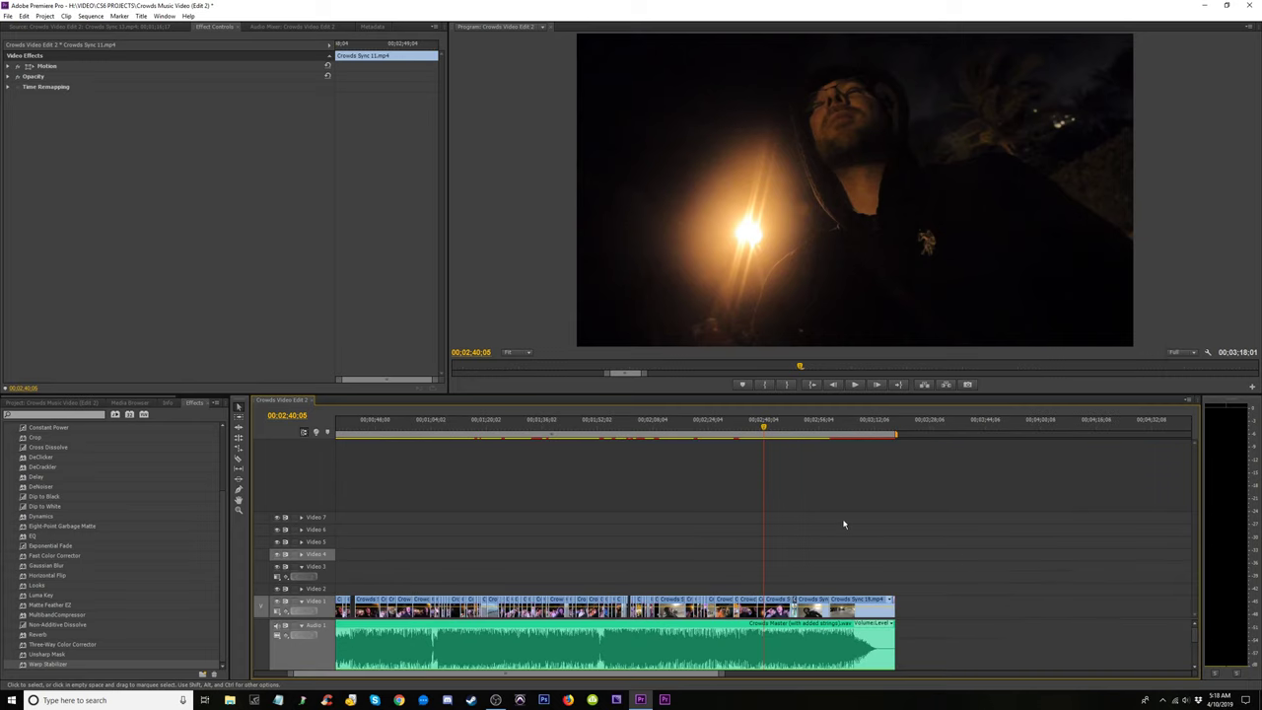
# Play the sequence, then delete the parking garage clip's Position and Scale keyframes.
pyautogui.press('space')
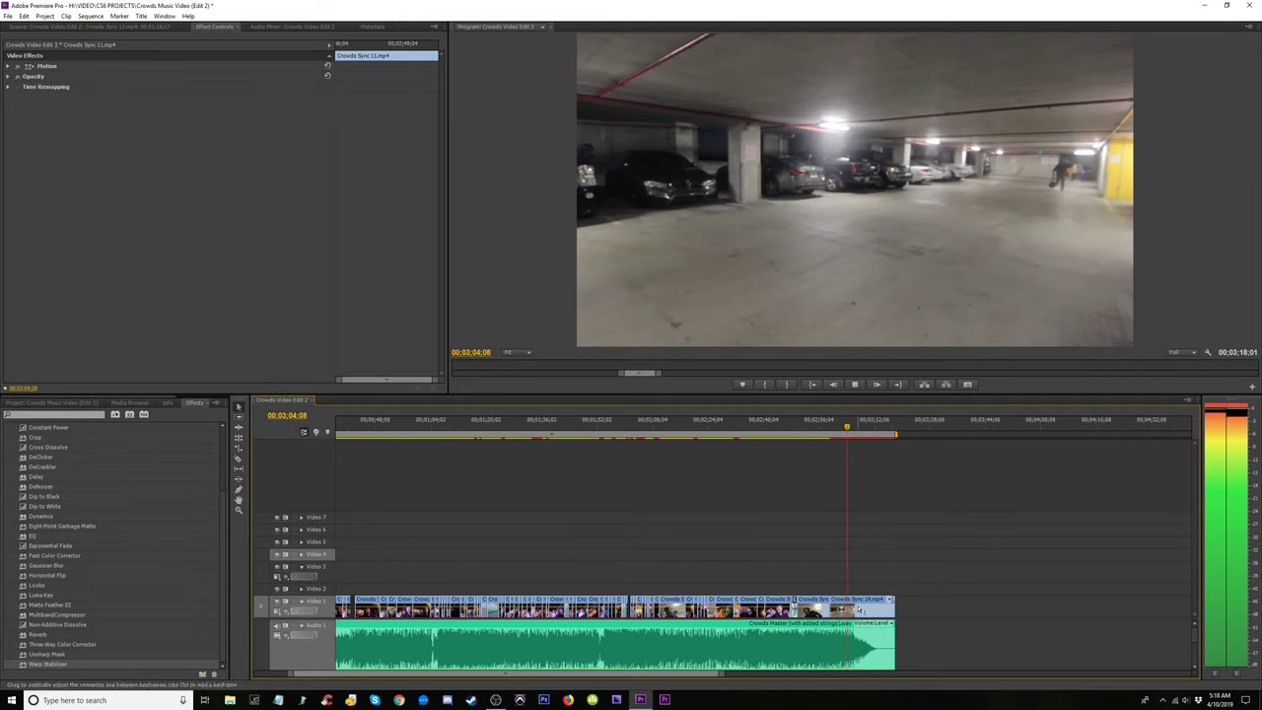
pyautogui.click(860, 611)
pyautogui.click(331, 66)
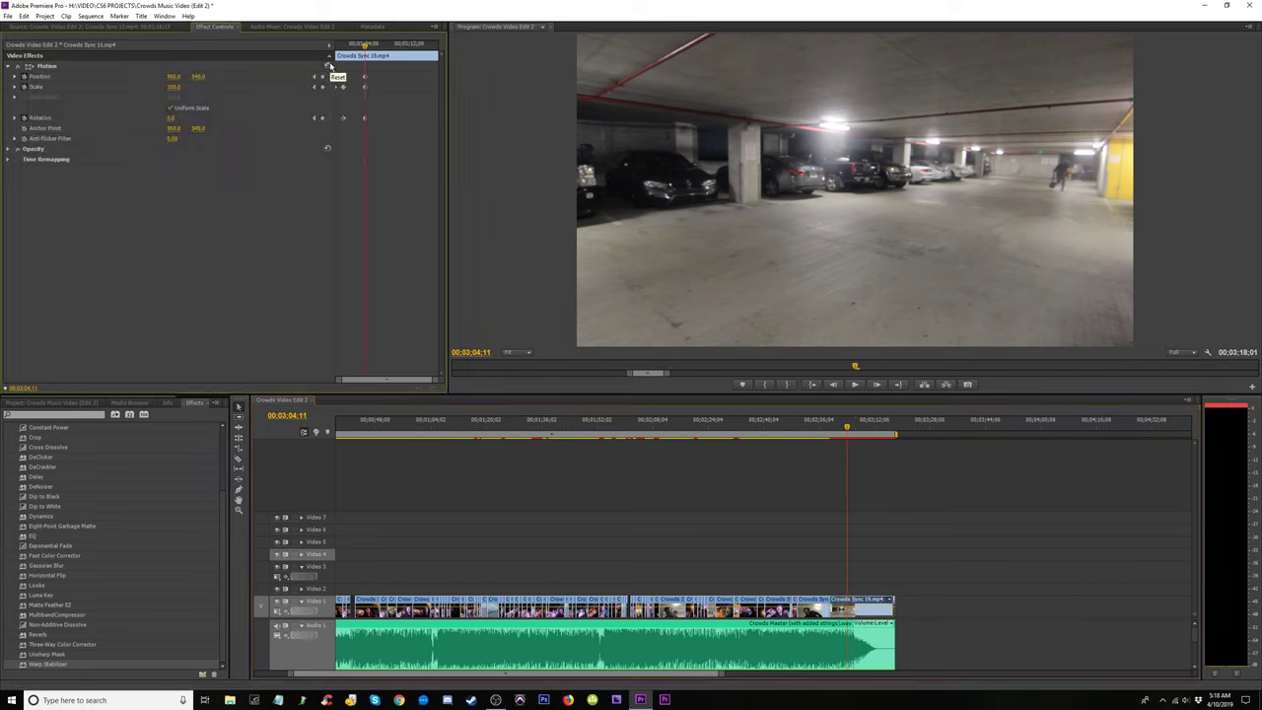
pyautogui.click(27, 77)
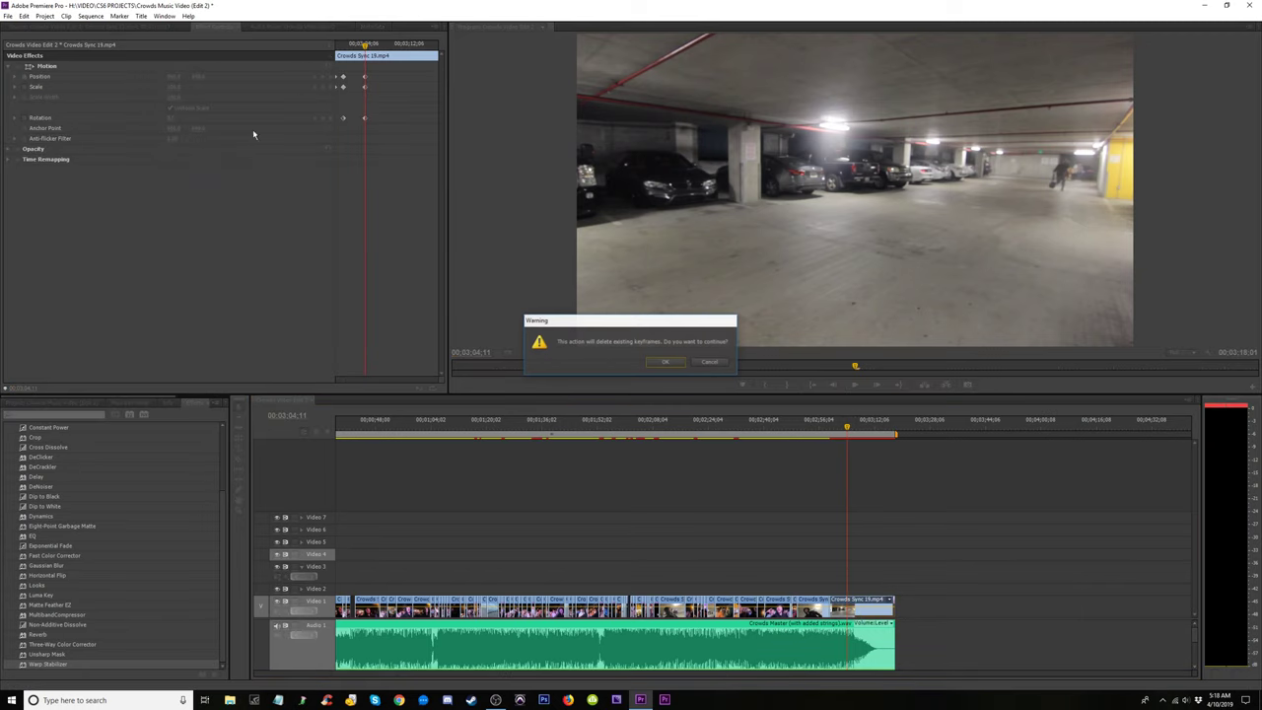
pyautogui.click(656, 363)
pyautogui.click(24, 87)
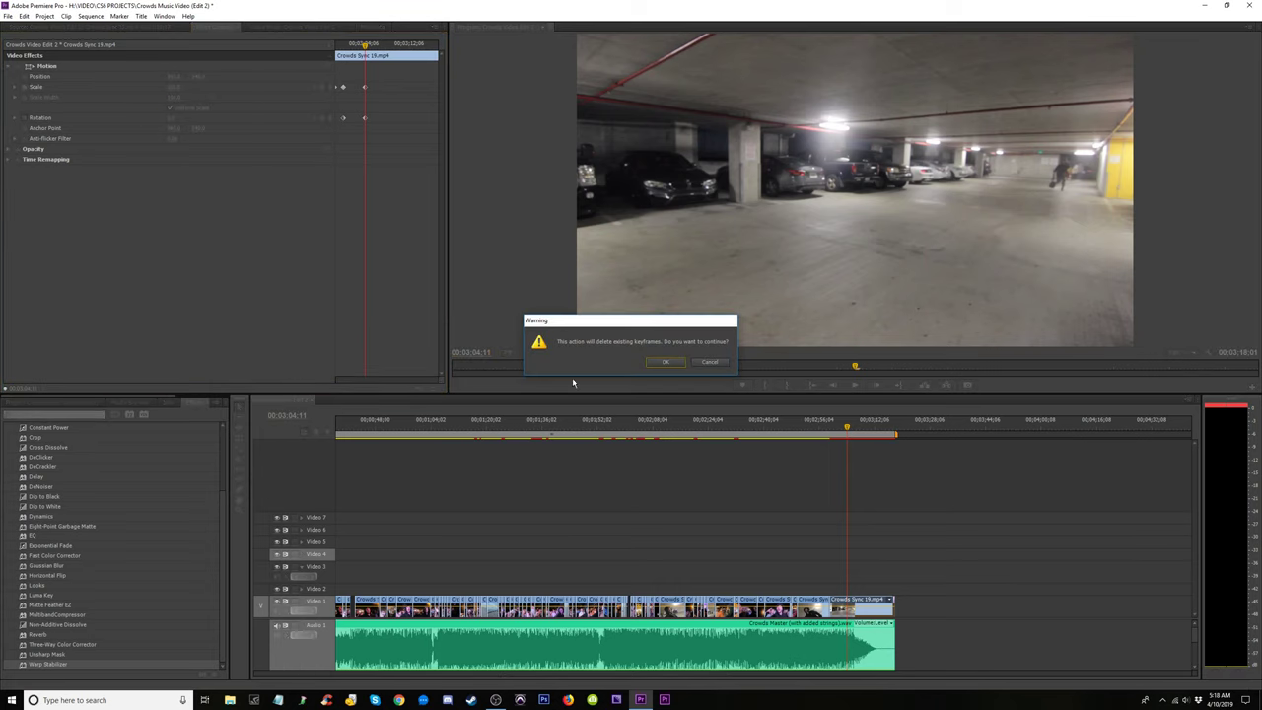
pyautogui.click(665, 363)
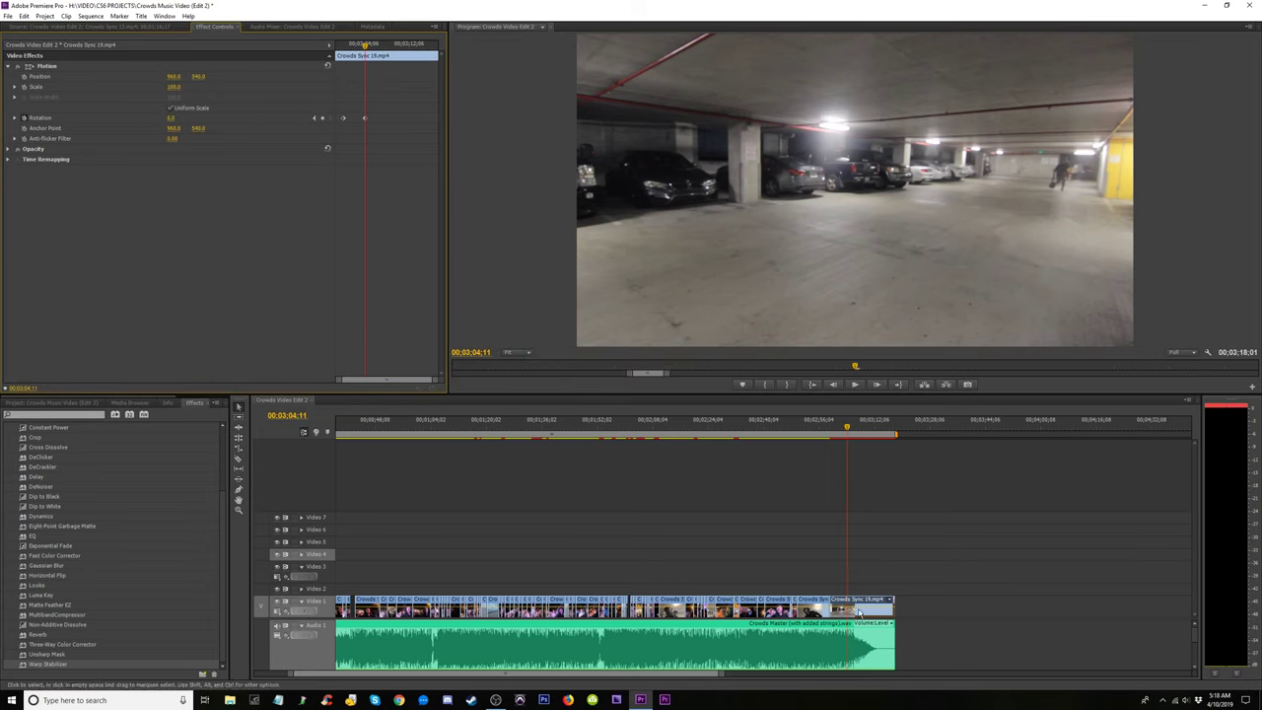
# Remove the motion and opacity effects from Crowds Sync 19.mp4 and replay the ending.
pyautogui.rightClick(859, 612)
pyautogui.click(906, 457)
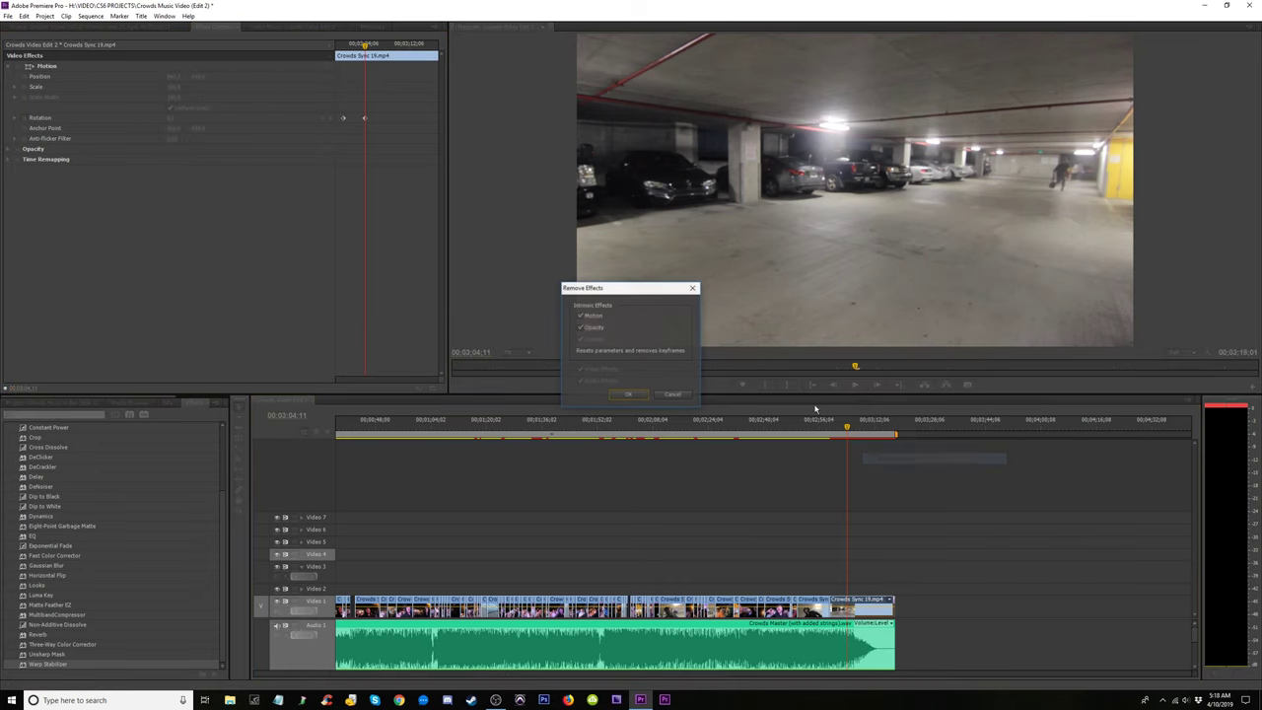
pyautogui.click(627, 393)
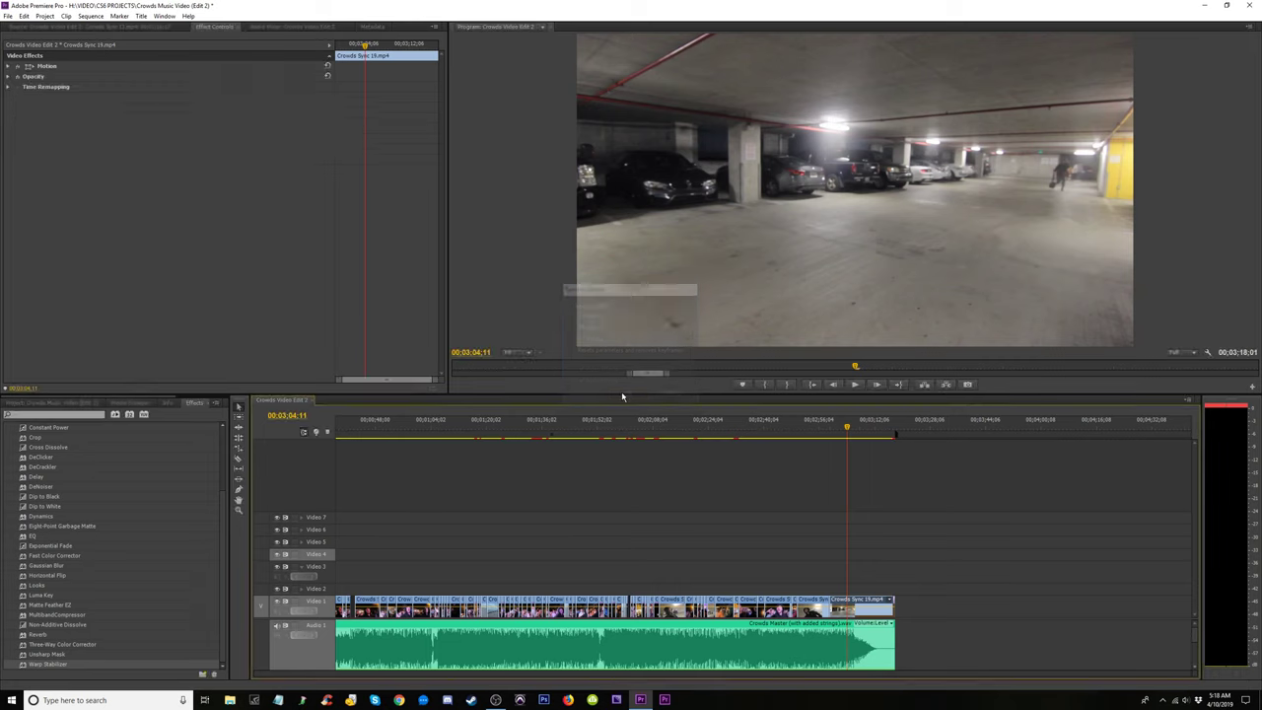
pyautogui.click(817, 426)
pyautogui.press('space')
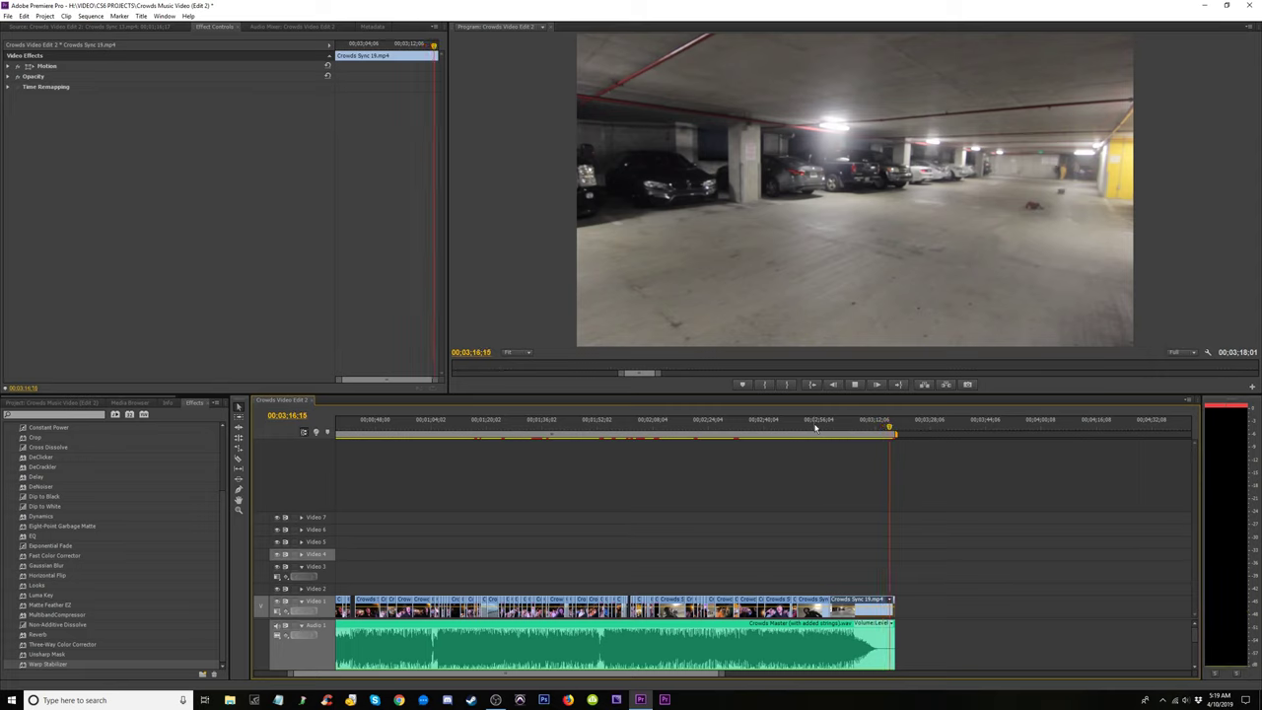
# Zoom the timeline out, return to the sequence start, and save the project.
pyautogui.press('-')
pyautogui.press('-')
pyautogui.press('Home')
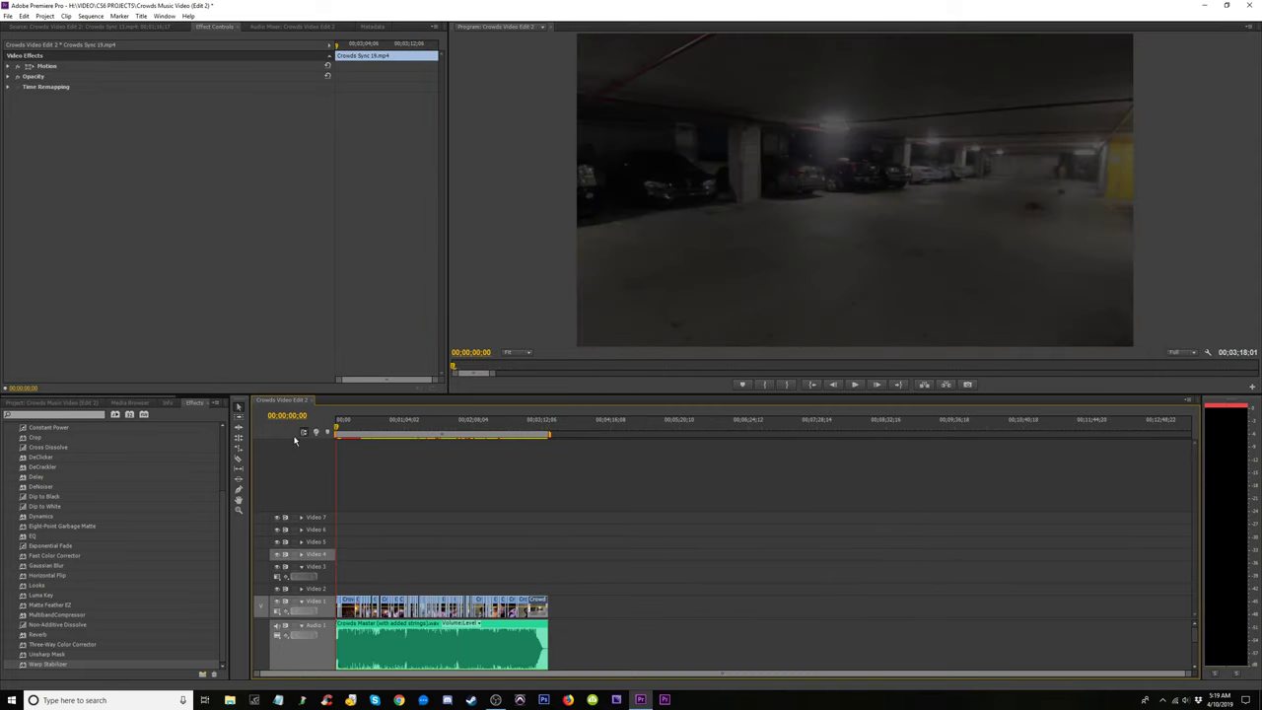
pyautogui.hotkey('ctrl', 's')
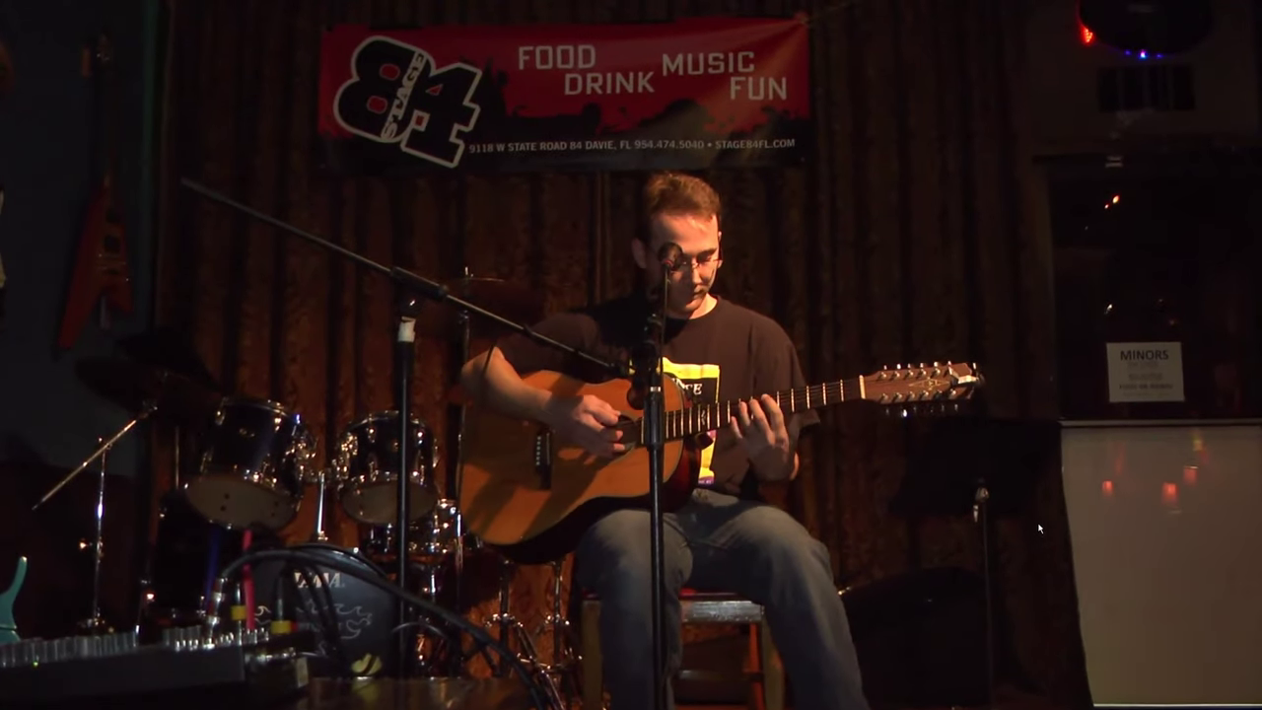
# Adjust system volume during full-screen playback, exit it, and bring OBS Studio forward.
pyautogui.press('XF86AudioLowerVolume')
pyautogui.press('XF86AudioRaiseVolume')
pyautogui.press('XF86AudioRaiseVolume')
pyautogui.press('XF86AudioRaiseVolume')
pyautogui.press('XF86AudioRaiseVolume')
pyautogui.press('XF86AudioRaiseVolume')
pyautogui.press('XF86AudioRaiseVolume')
pyautogui.press('XF86AudioRaiseVolume')
pyautogui.press('XF86AudioRaiseVolume')
pyautogui.press('XF86AudioRaiseVolume')
pyautogui.press('XF86AudioRaiseVolume')
pyautogui.press('XF86AudioRaiseVolume')
pyautogui.press('XF86AudioRaiseVolume')
pyautogui.press('XF86AudioRaiseVolume')
pyautogui.press('XF86AudioRaiseVolume')
pyautogui.press('XF86AudioRaiseVolume')
pyautogui.press('XF86AudioRaiseVolume')
pyautogui.press('XF86AudioRaiseVolume')
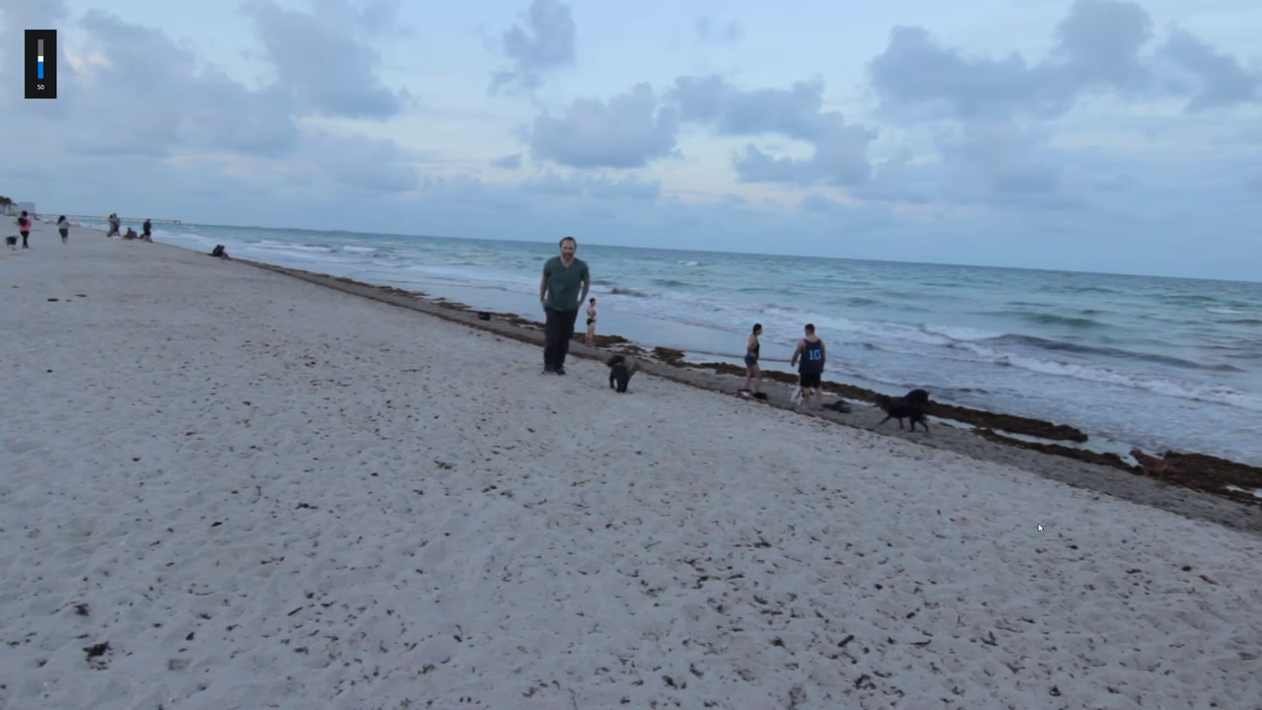
pyautogui.press('XF86AudioRaiseVolume')
pyautogui.press('Escape')
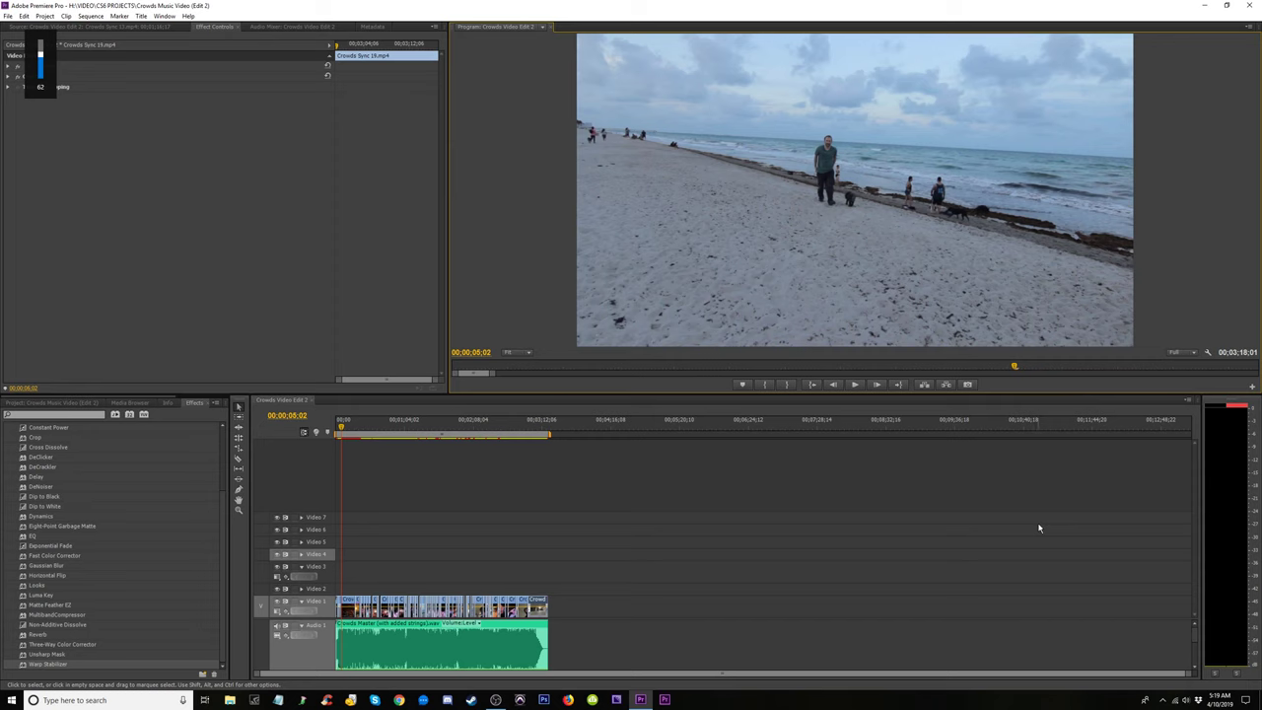
pyautogui.click(493, 700)
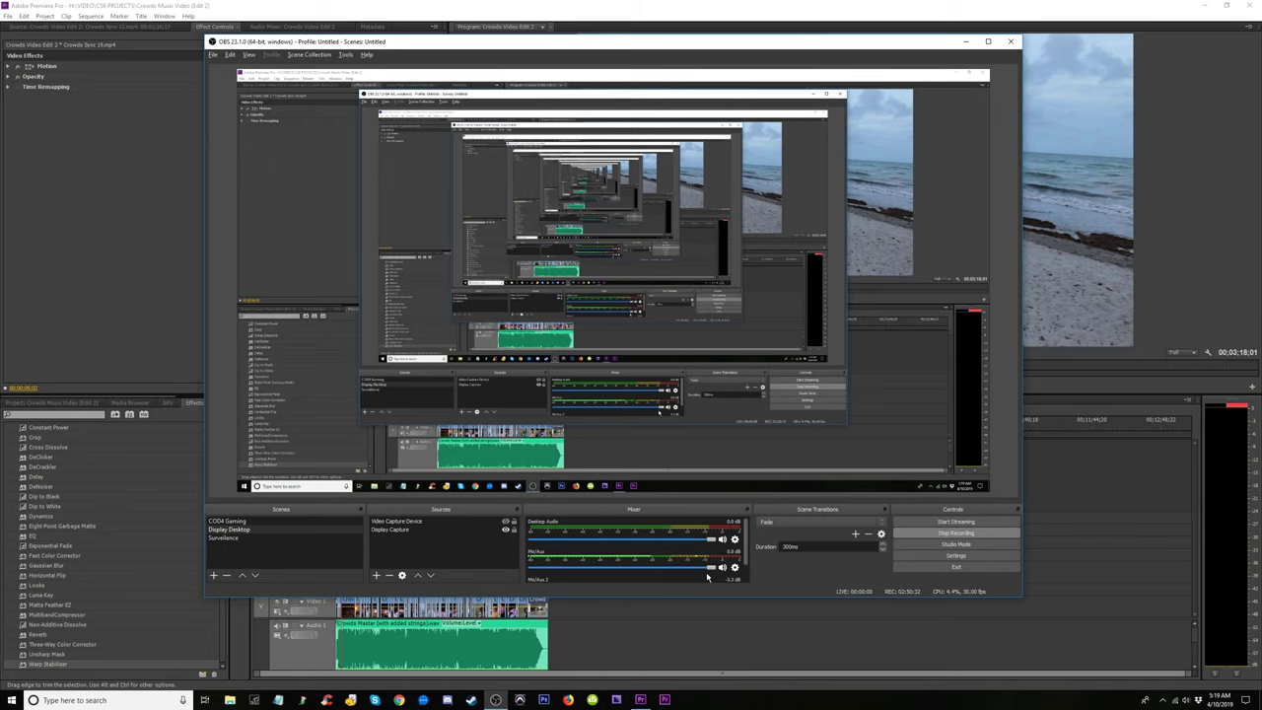
# Set Premiere's playhead to 00;00;22;01, lower the OBS Desktop Audio slider, then return to Premiere.
pyautogui.click(452, 632)
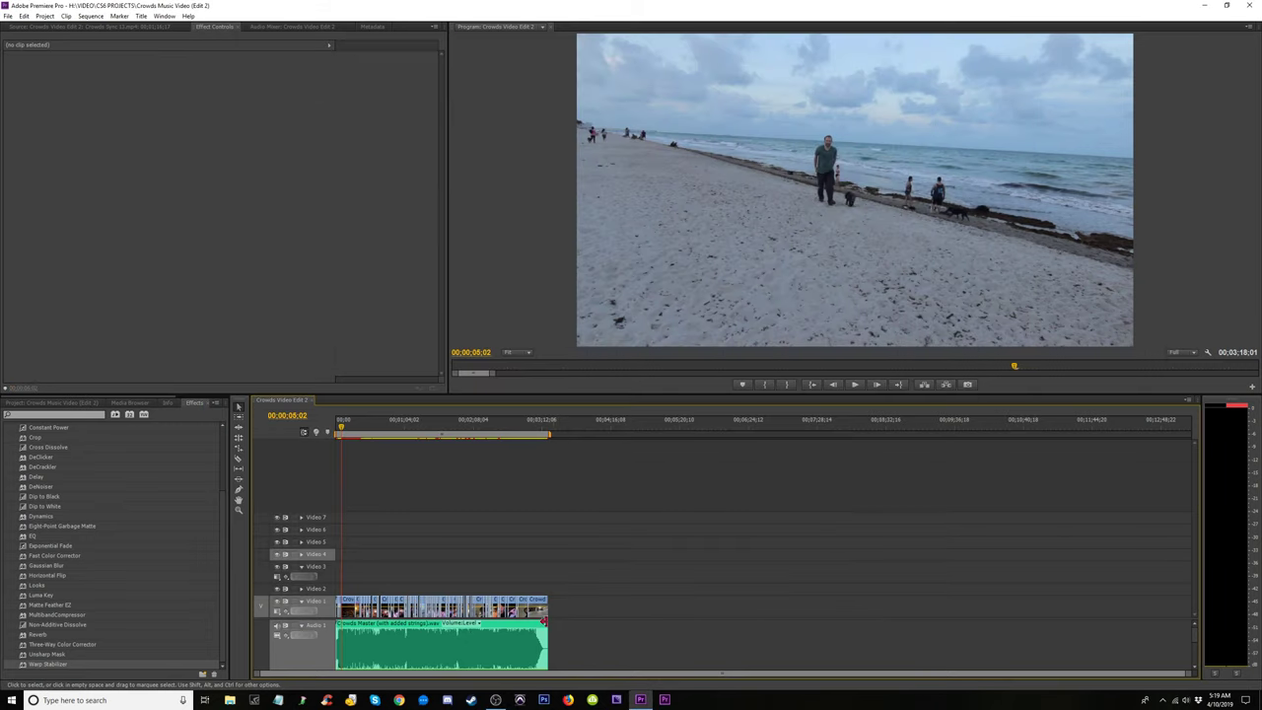
pyautogui.click(360, 435)
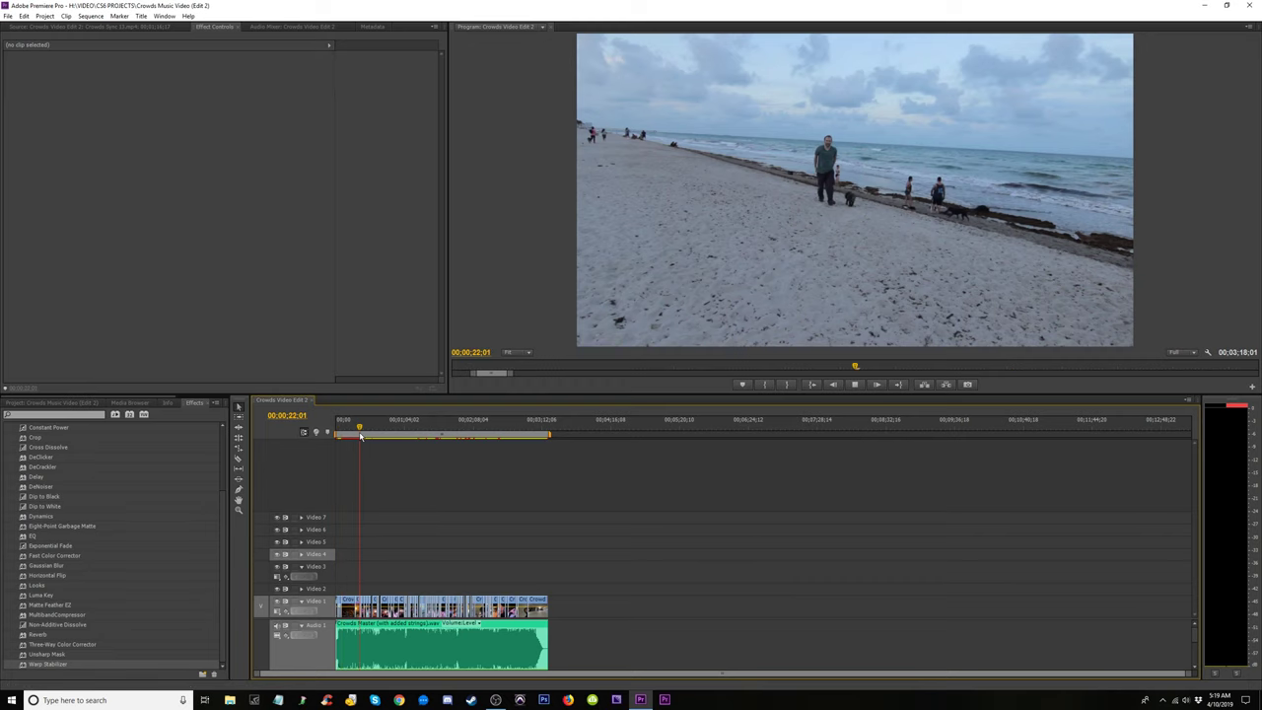
pyautogui.click(496, 701)
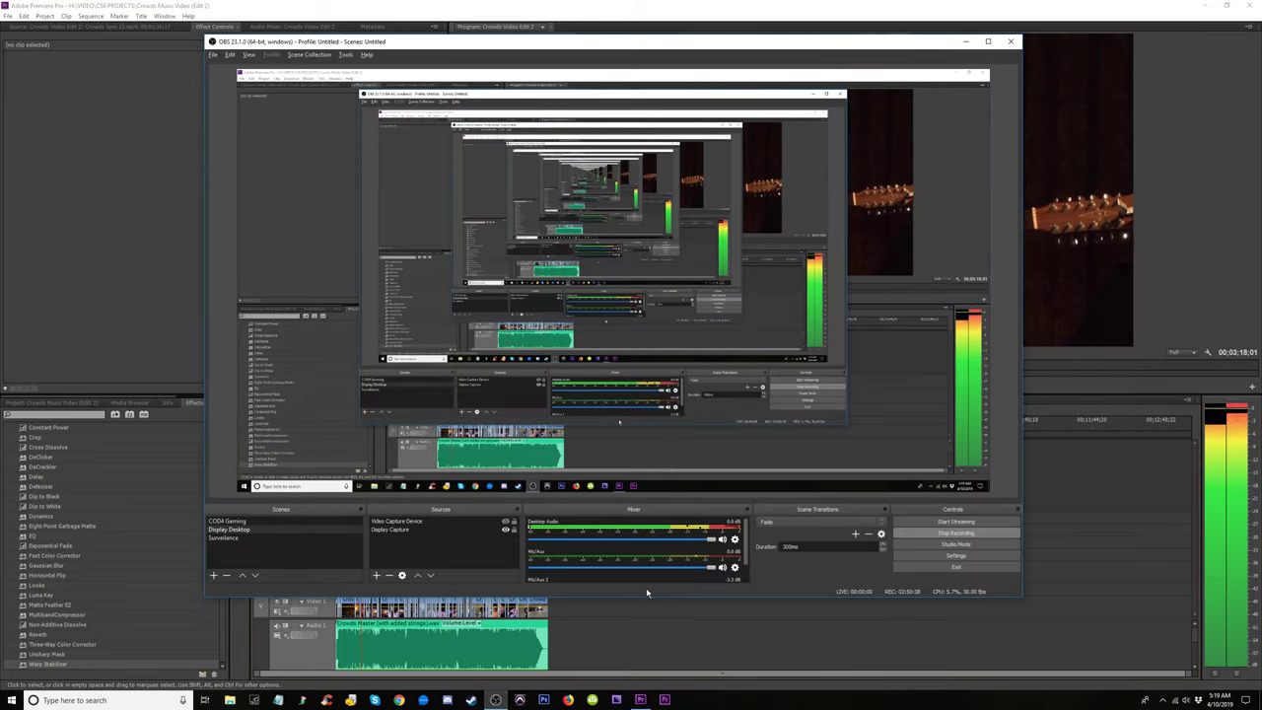
pyautogui.moveTo(714, 541); pyautogui.dragTo(651, 548)
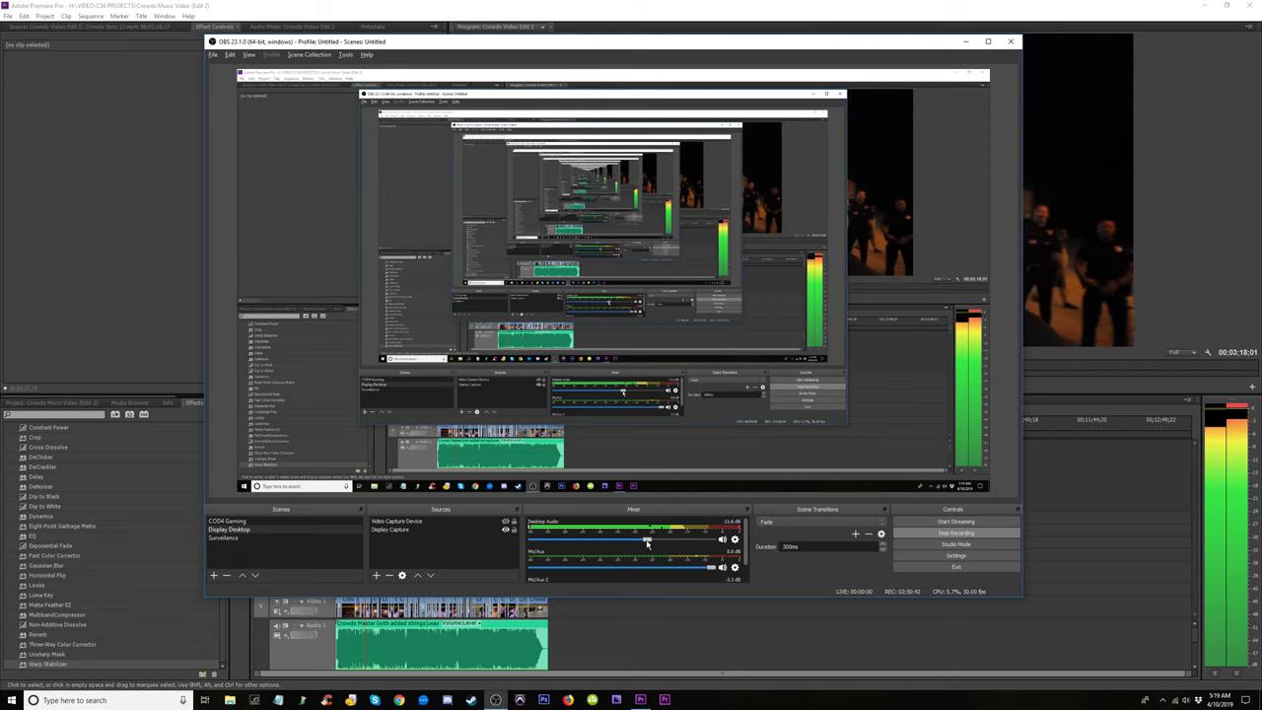
pyautogui.click(607, 628)
# Return the playhead to the sequence start to play the music video from the beginning.
pyautogui.press('Home')
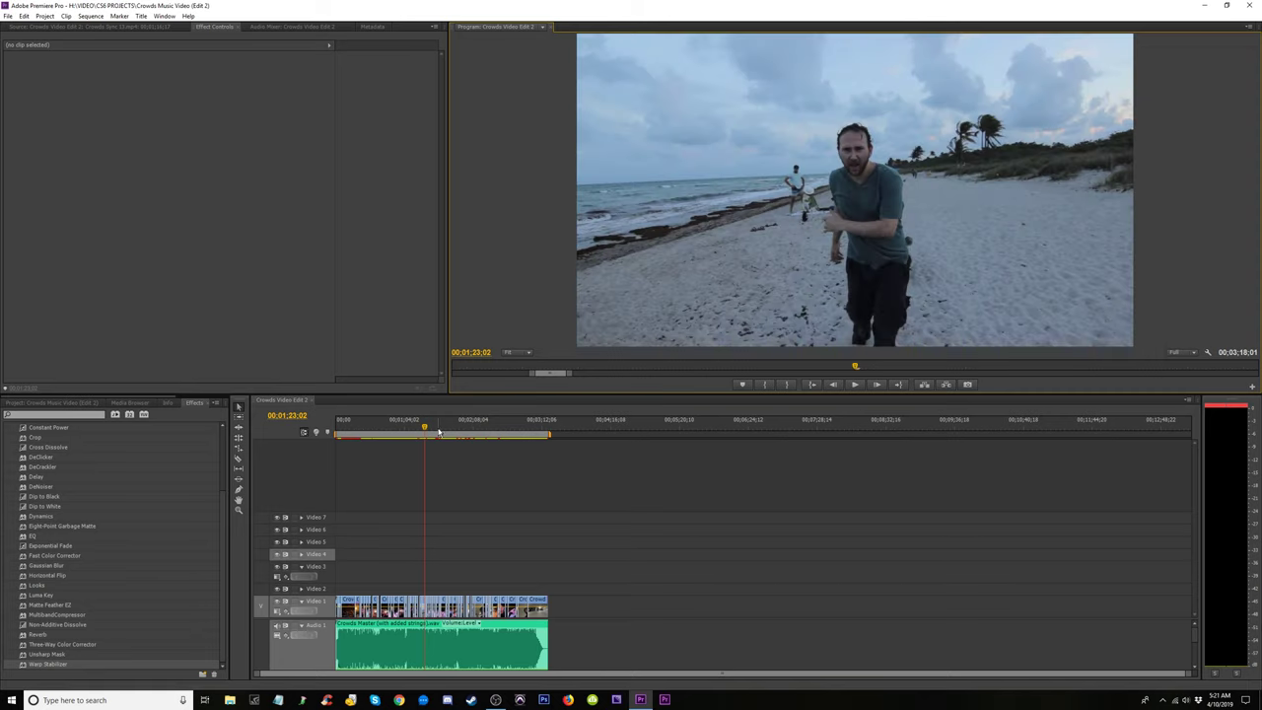
# Set the playhead back to 00:00:57:24, render the work area, and play through to 00;03;18;01.
pyautogui.click(418, 435)
pyautogui.click(399, 431)
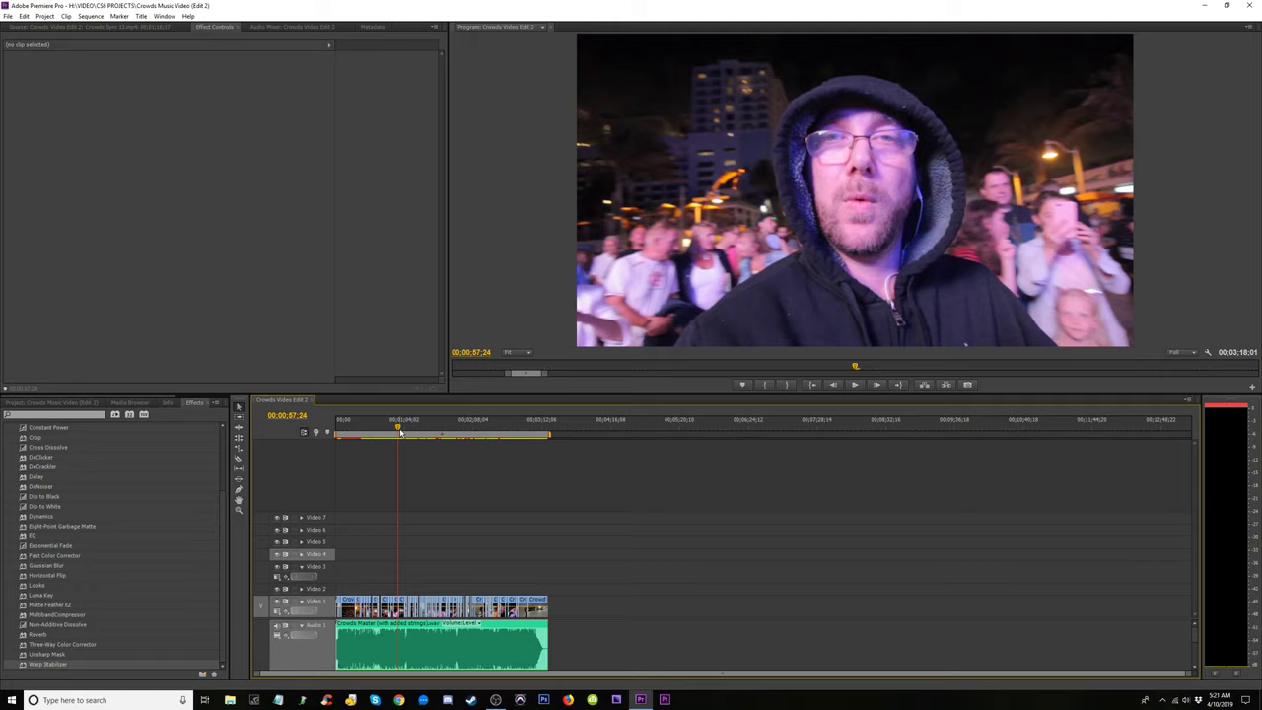
pyautogui.press('Return')
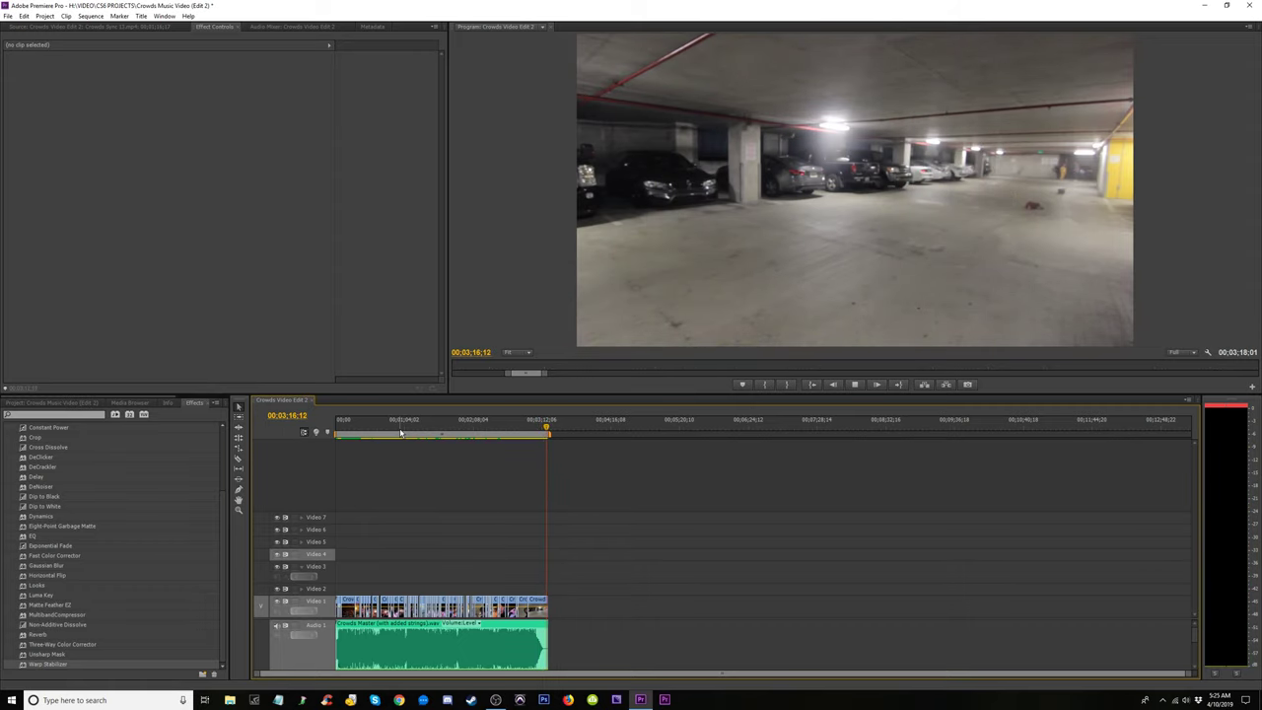
# Stop playback, park the playhead at 00:03:12:26, zoom the timeline in, and briefly check OBS.
pyautogui.click(546, 433)
pyautogui.moveTo(546, 433); pyautogui.dragTo(543, 434)
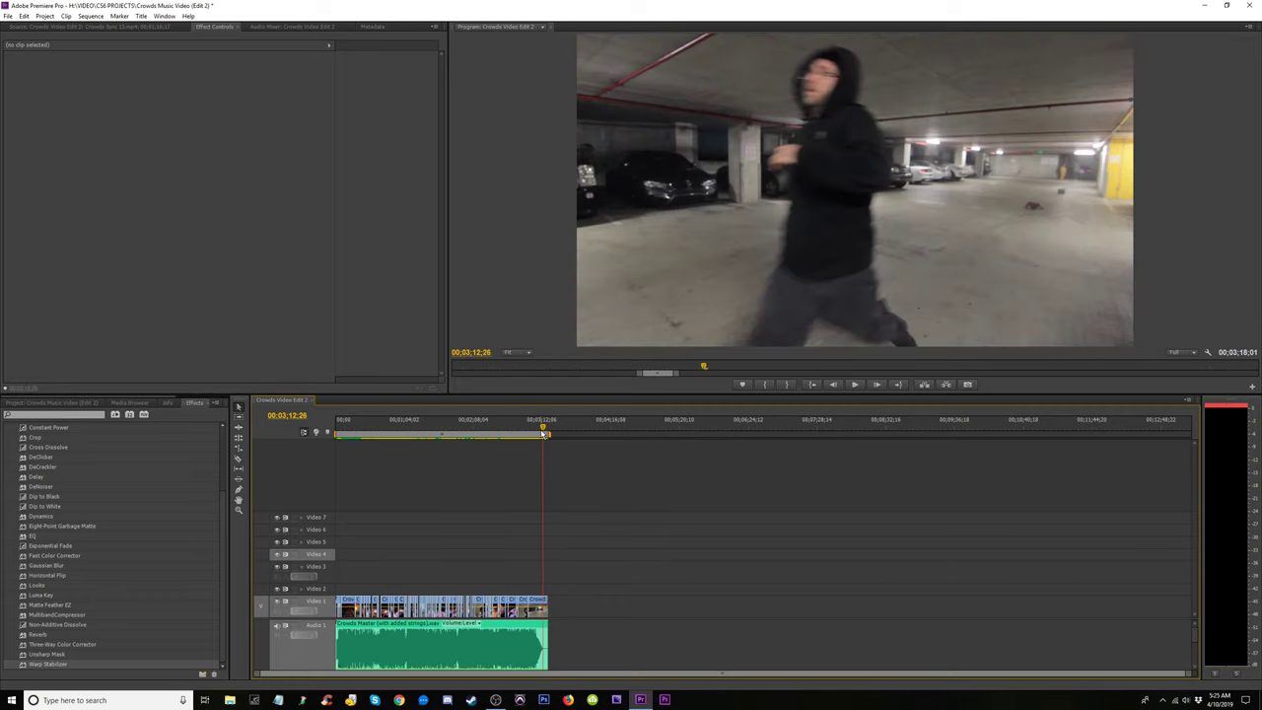
pyautogui.press('=')
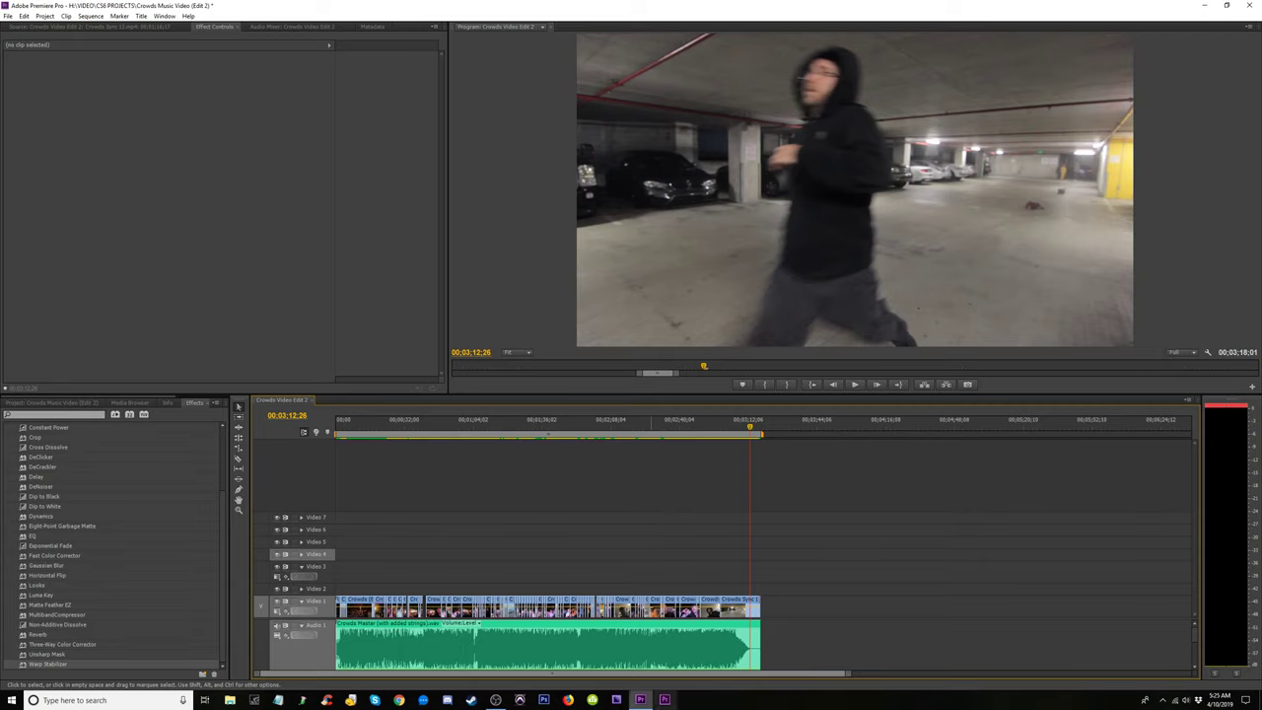
pyautogui.click(496, 700)
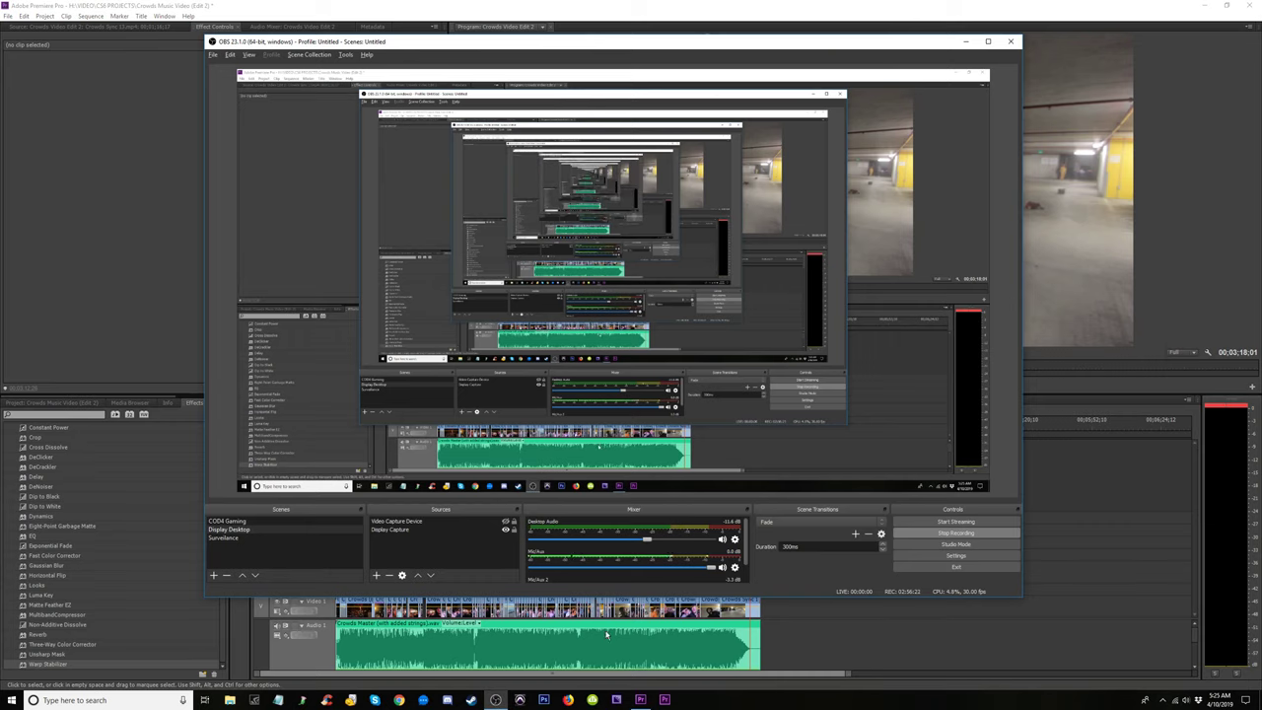
pyautogui.click(809, 624)
# Return the playhead to 00:00:00:00, render the work area, and raise the system volume to 72.
pyautogui.press('Home')
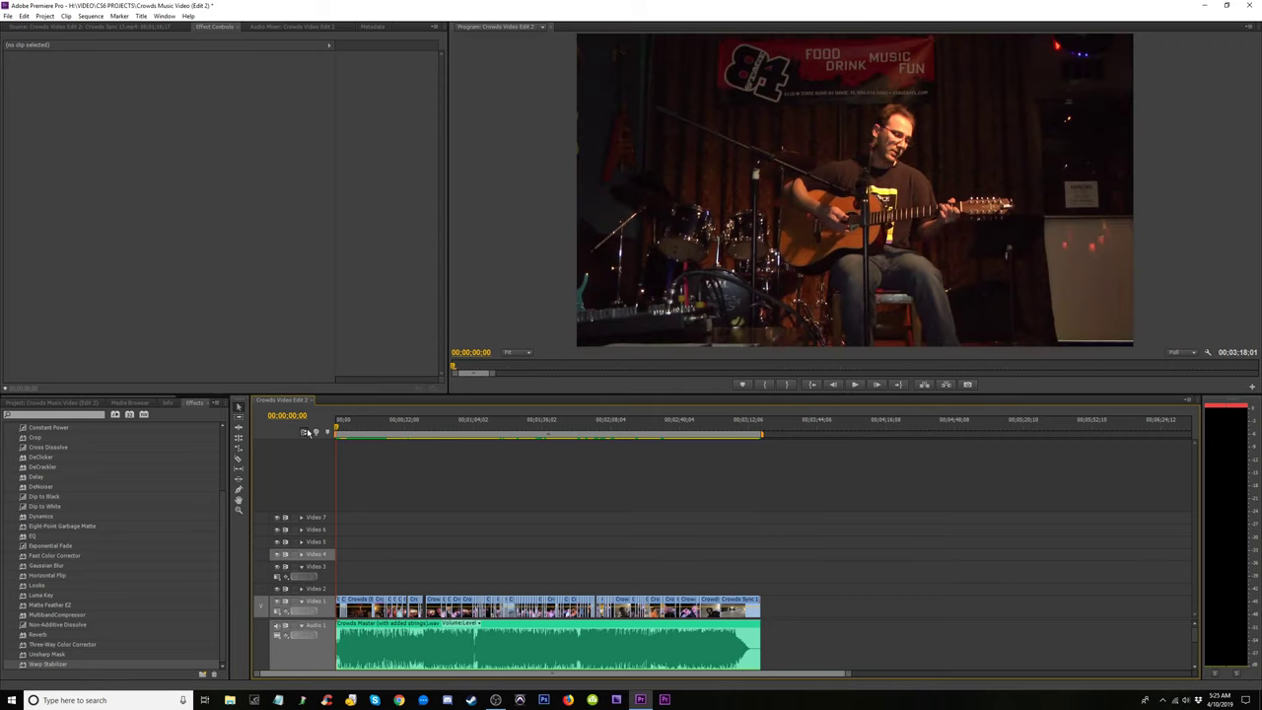
pyautogui.press('Return')
pyautogui.press('XF86AudioRaiseVolume')
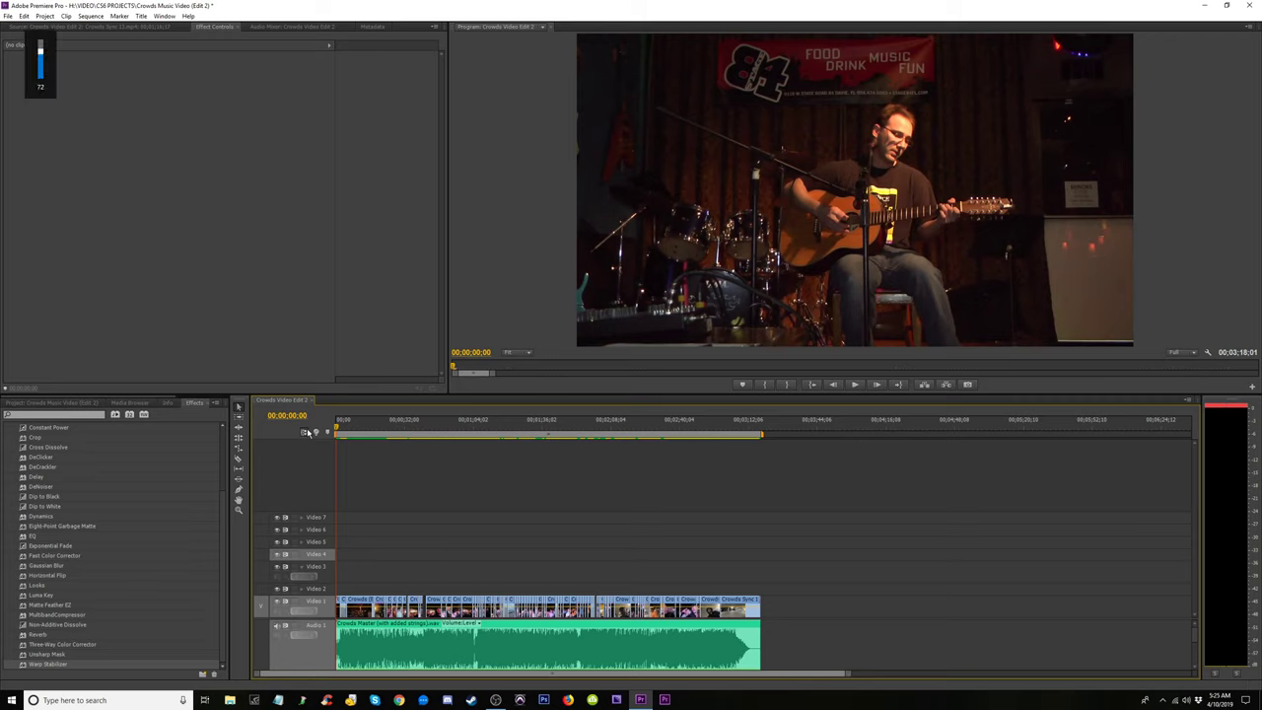